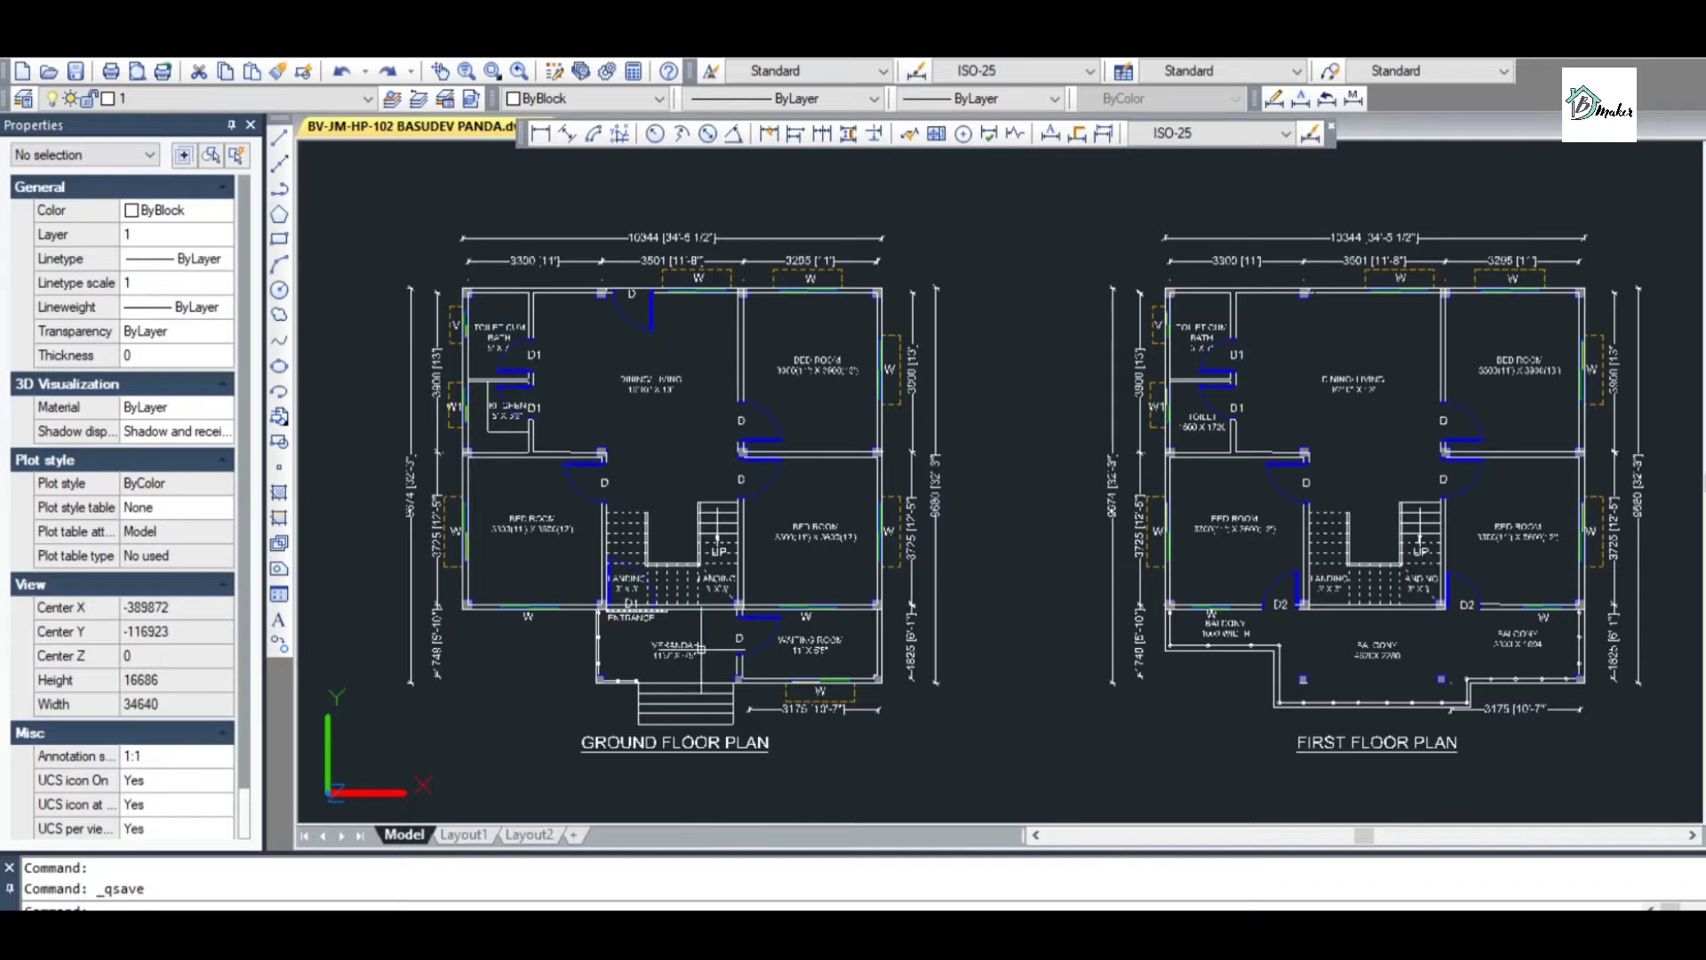
Examine the ground floor and first floor plans, comparing the room layouts, balconies and stairs
{"action": "scroll", "coordinate": [1686, 616], "scroll_direction": "up", "scroll_amount": 2}
{"action": "scroll", "coordinate": [722, 610], "scroll_direction": "down", "scroll_amount": 2}
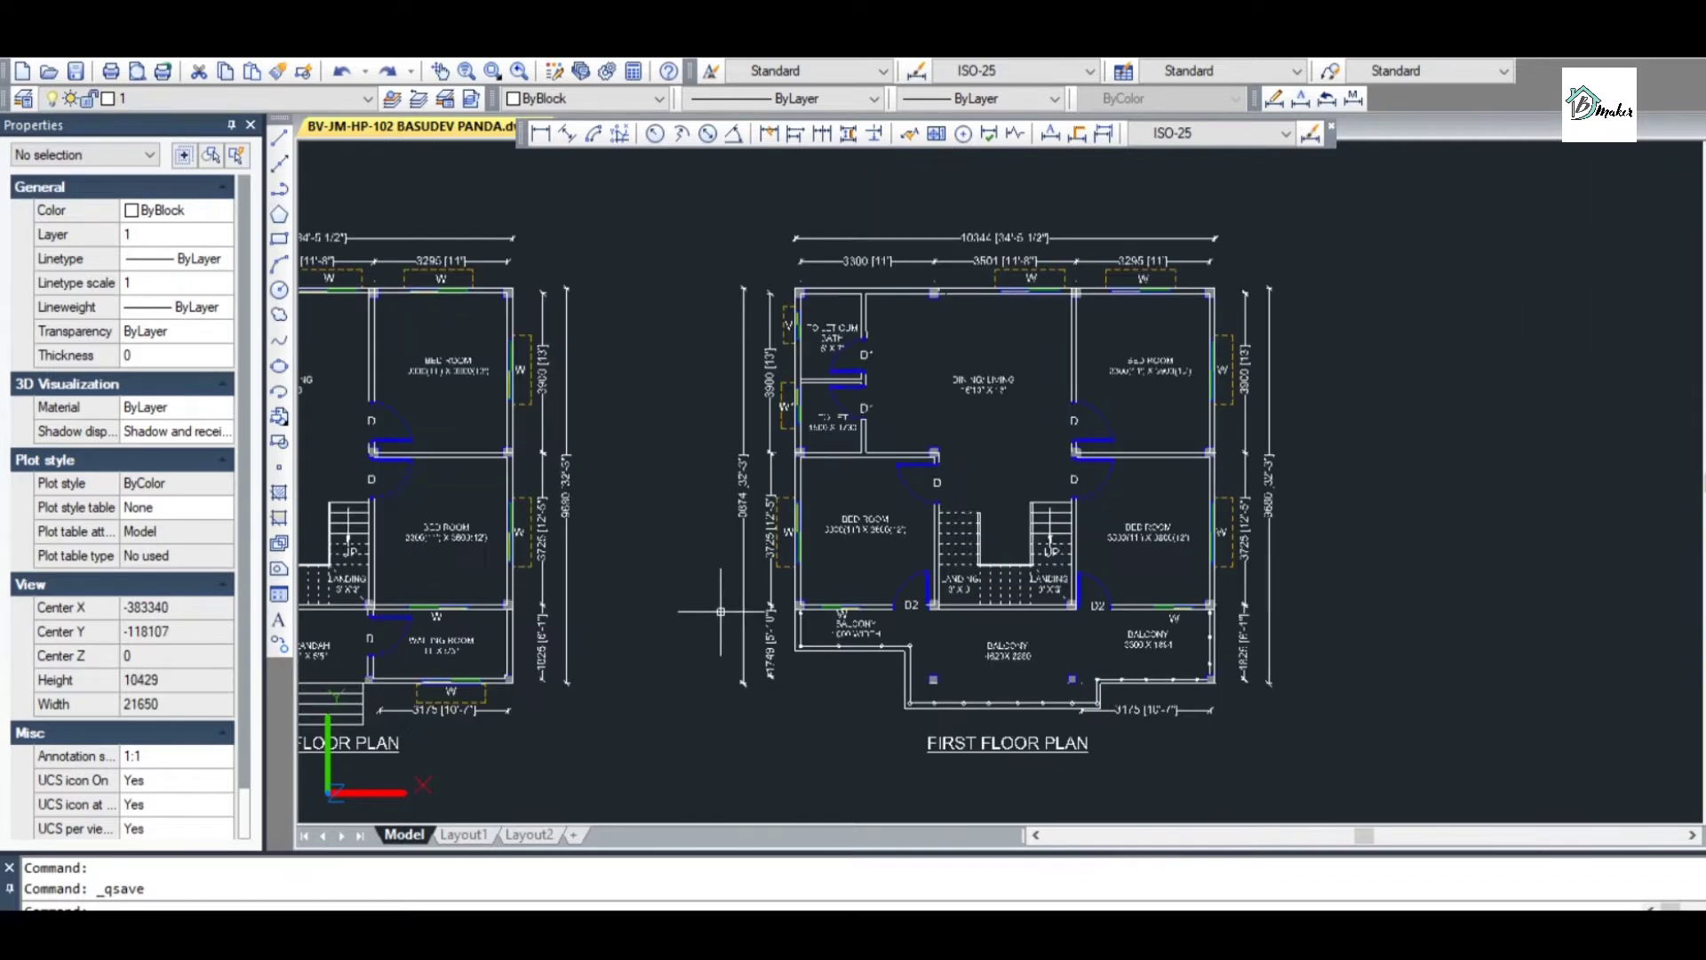
{"action": "scroll", "coordinate": [944, 514], "scroll_direction": "up", "scroll_amount": 2}
{"action": "scroll", "coordinate": [968, 511], "scroll_direction": "down", "scroll_amount": 2}
{"action": "scroll", "coordinate": [1059, 625], "scroll_direction": "up", "scroll_amount": 1}
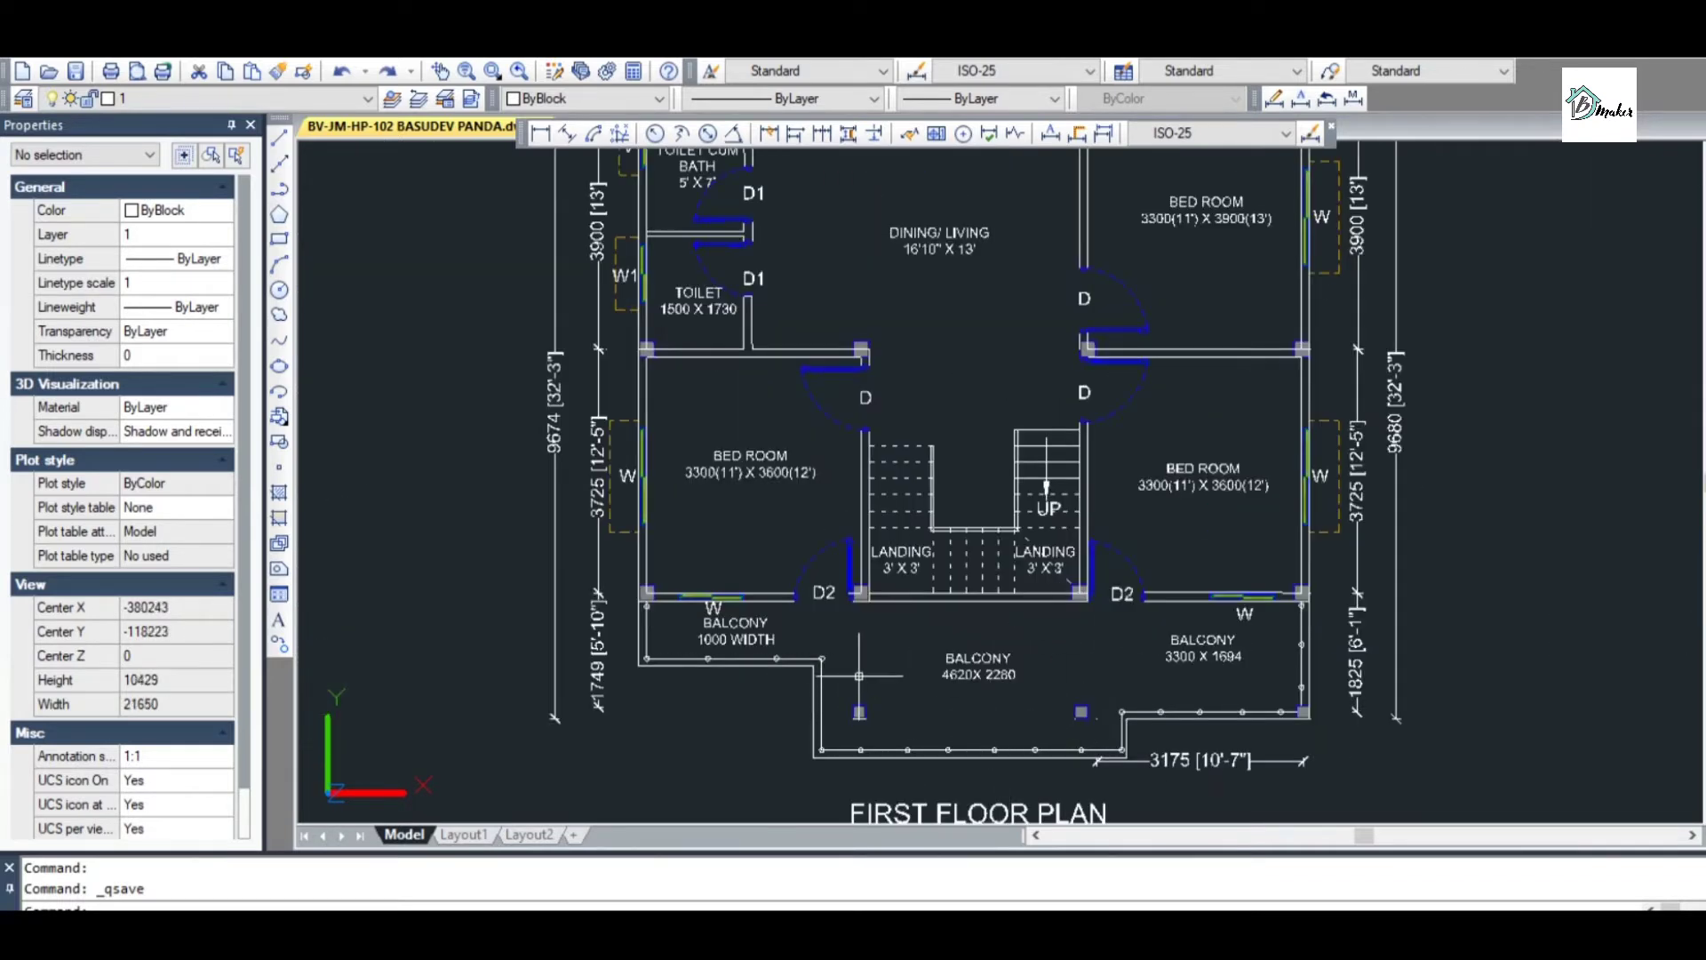
{"action": "scroll", "coordinate": [1201, 761], "scroll_direction": "down", "scroll_amount": 1}
{"action": "scroll", "coordinate": [1187, 609], "scroll_direction": "down", "scroll_amount": 1}
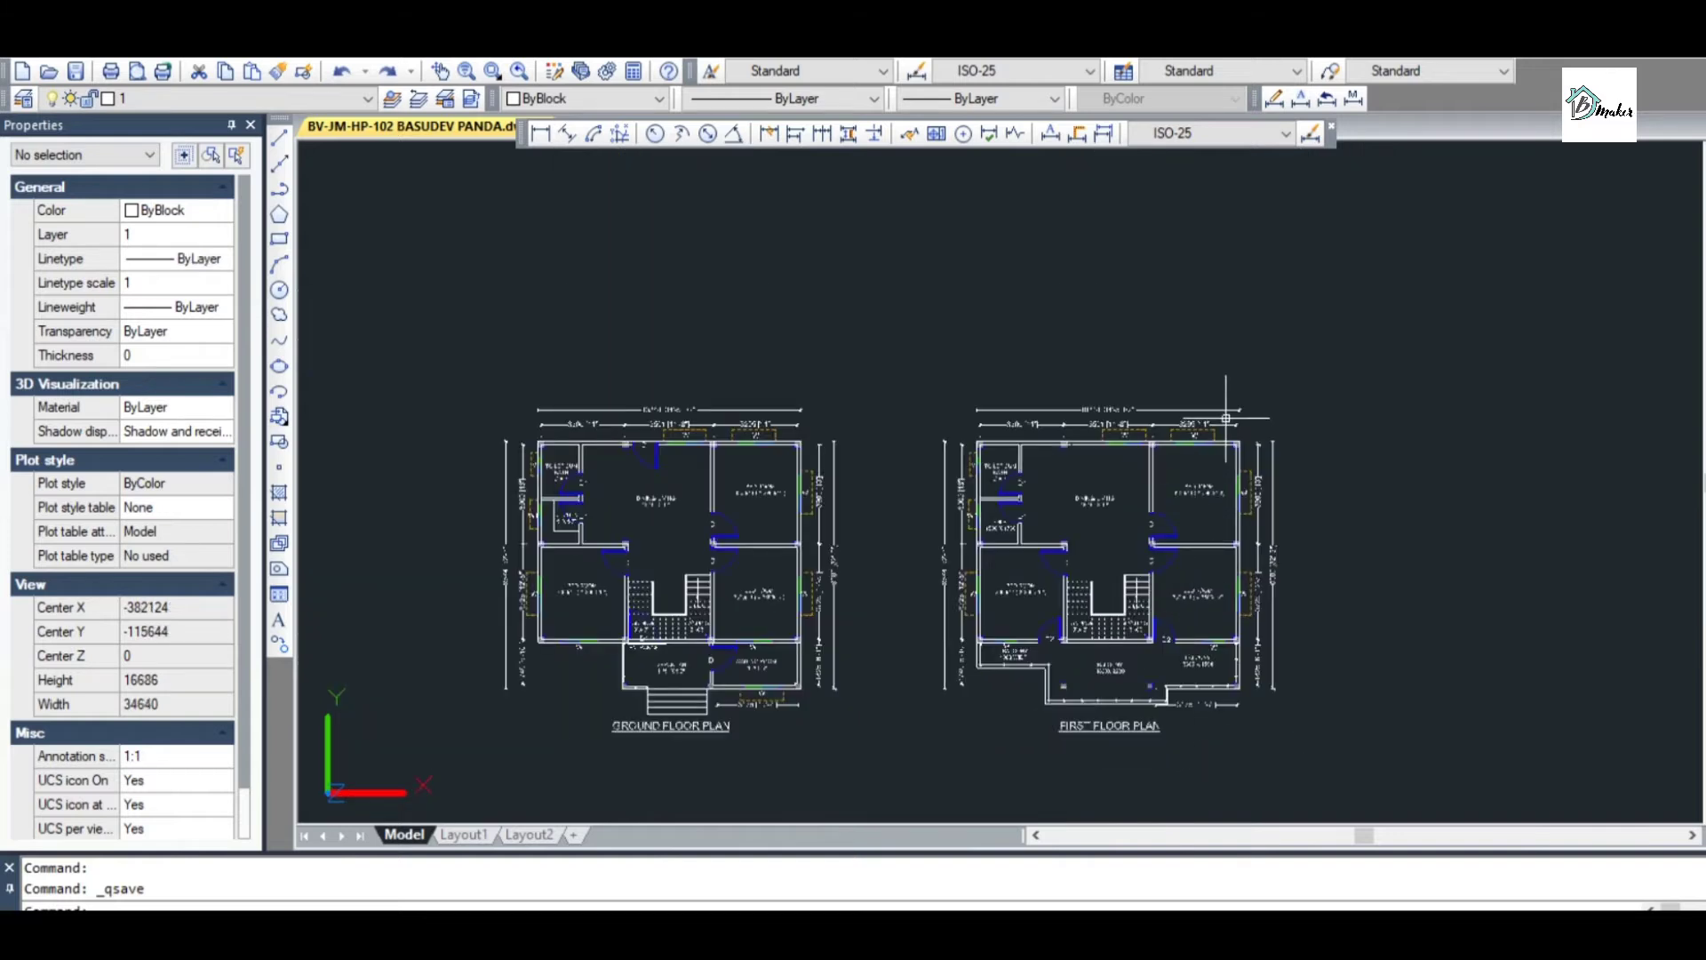
{"action": "scroll", "coordinate": [1226, 418], "scroll_direction": "up", "scroll_amount": 4}
{"action": "scroll", "coordinate": [1227, 418], "scroll_direction": "down", "scroll_amount": 4}
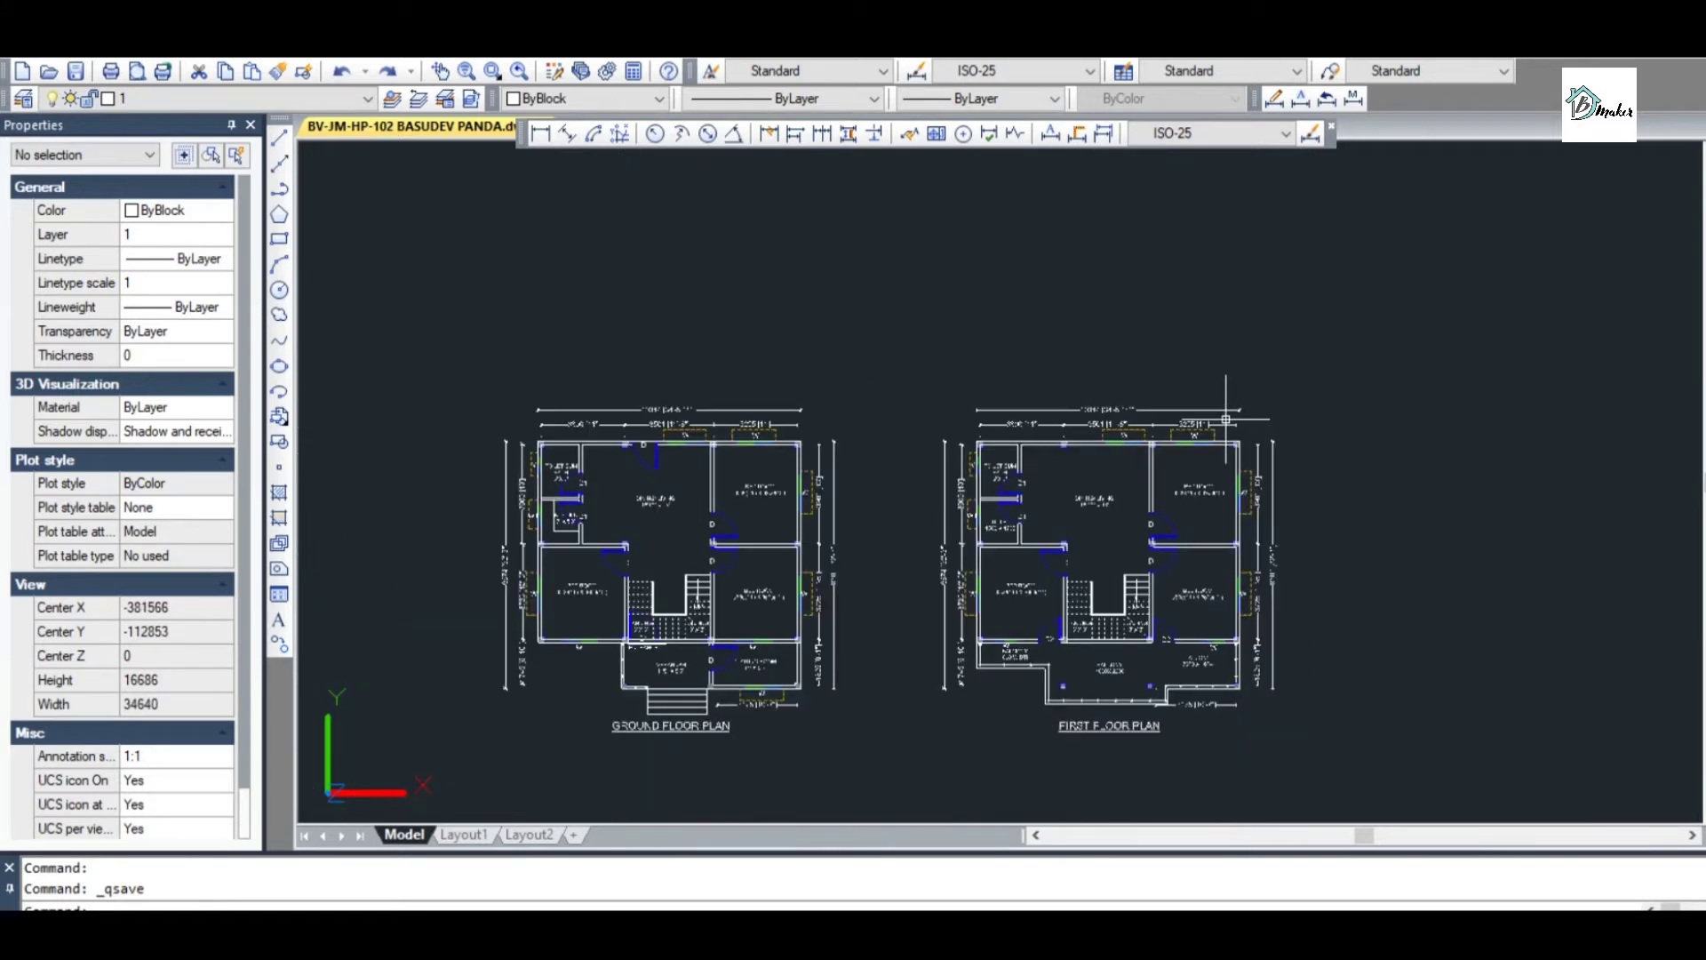
{"action": "scroll", "coordinate": [629, 528], "scroll_direction": "up", "scroll_amount": 2}
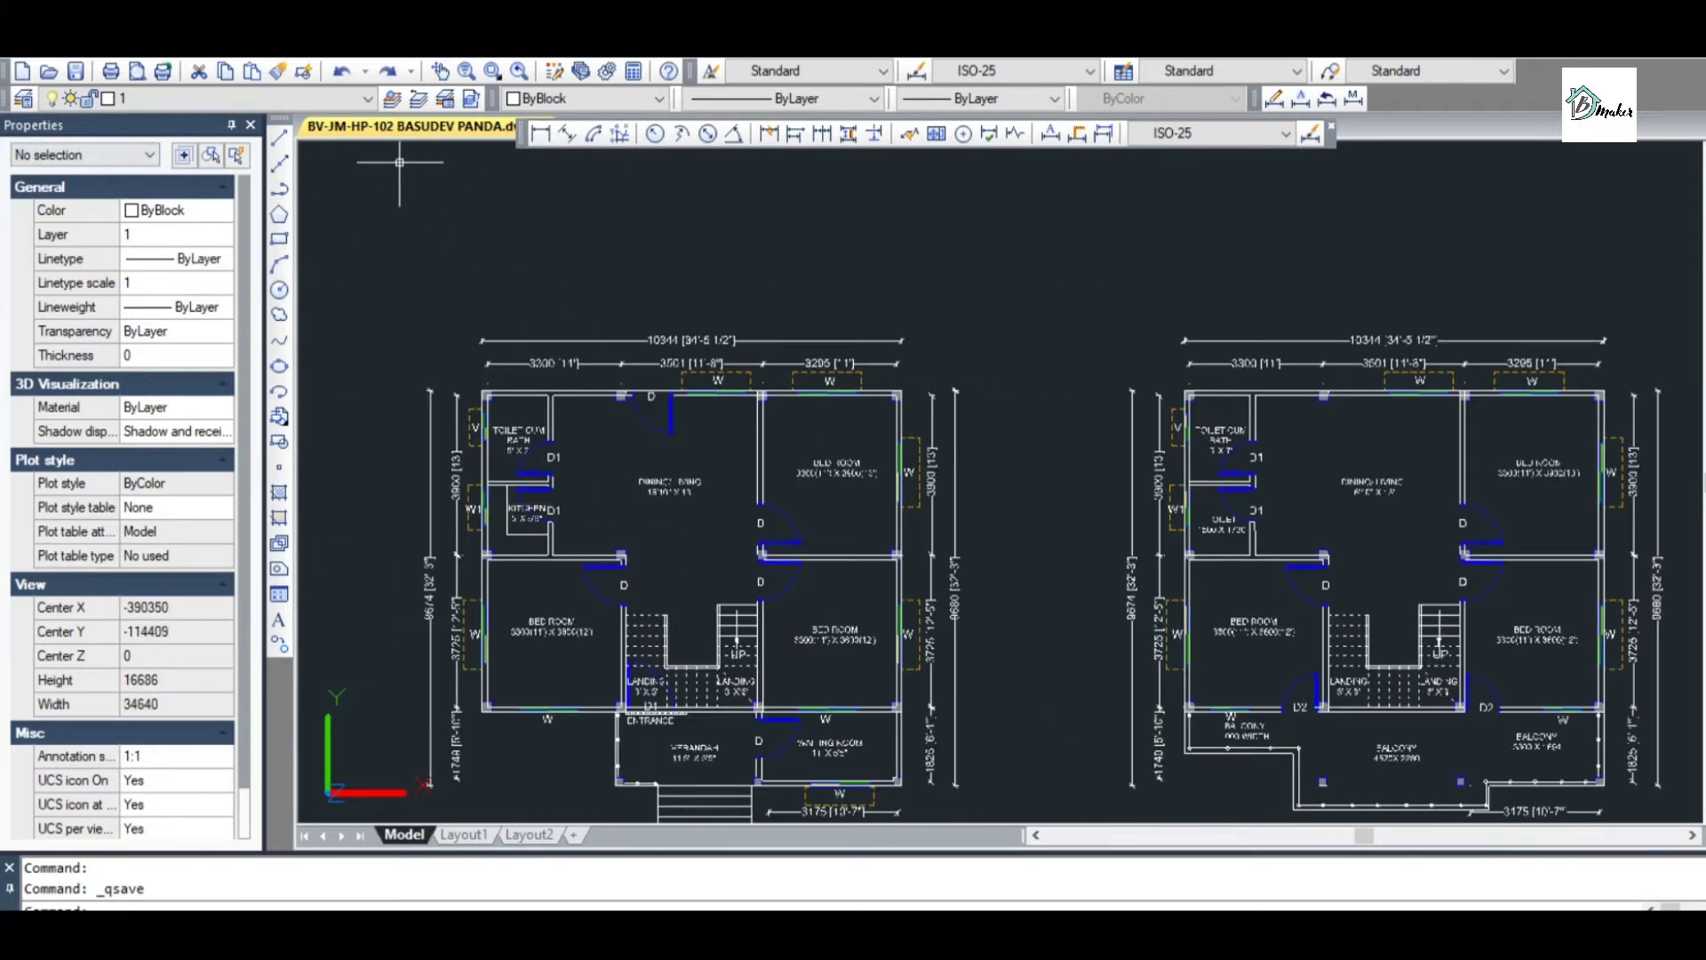
Draw a vertical polyline about 13330 long through the ground floor plan, from above the overall width dimension to below the entrance steps
{"action": "left_click", "coordinate": [279, 188]}
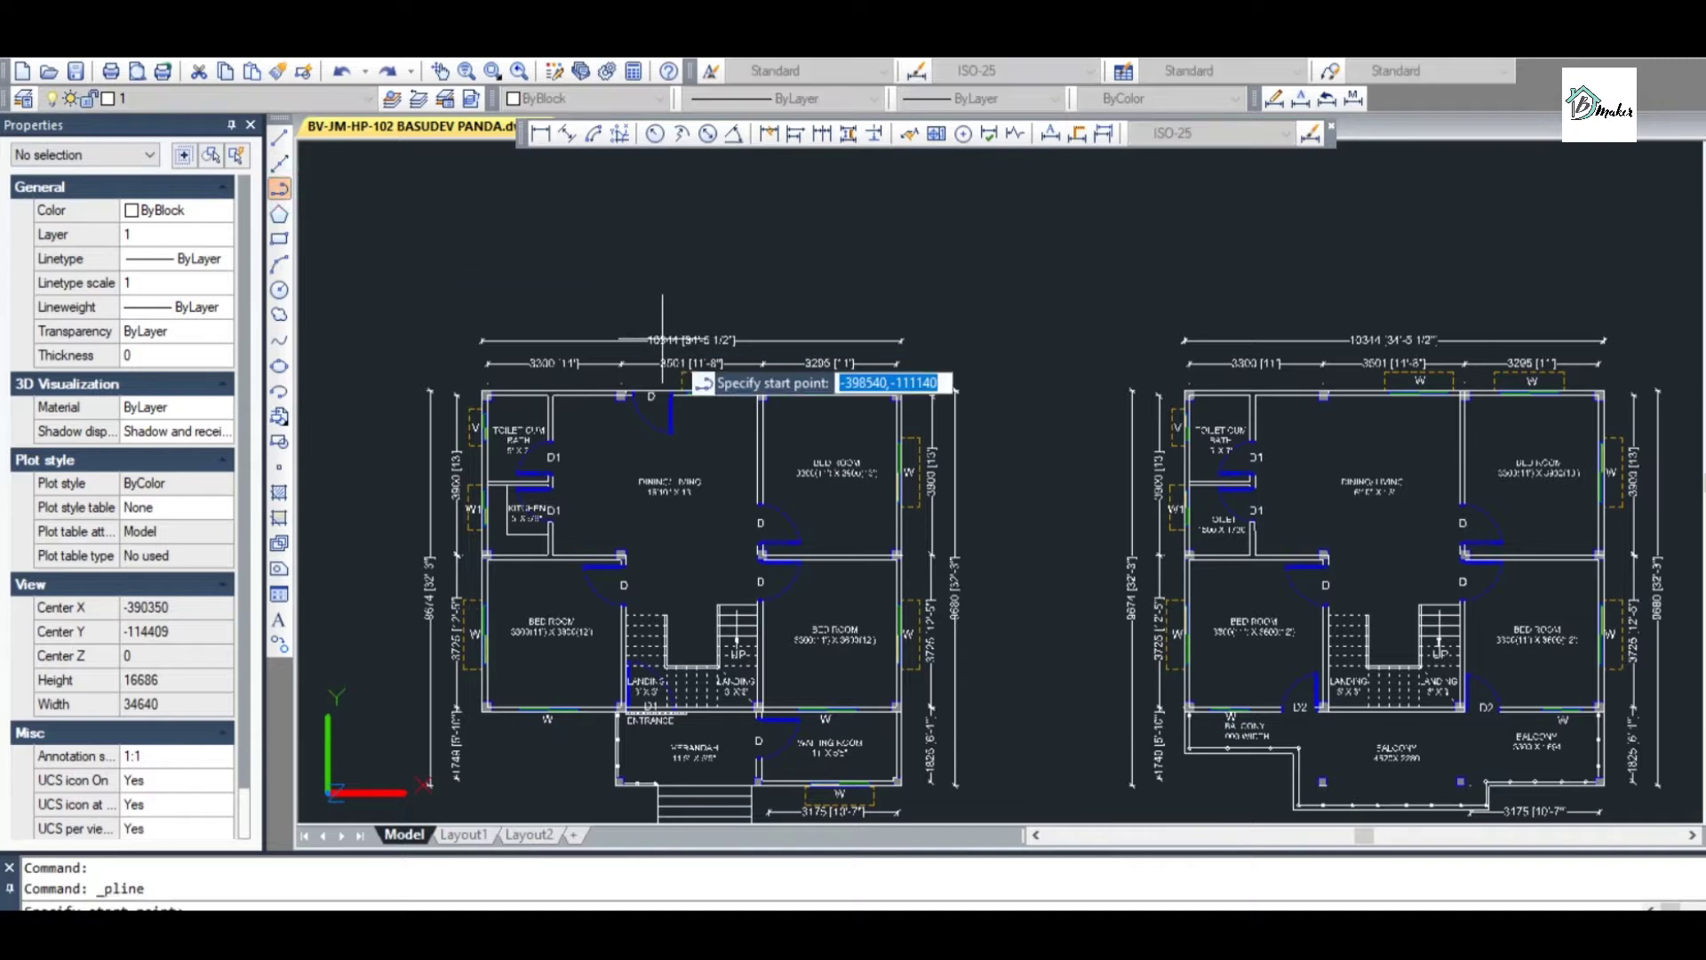
{"action": "scroll", "coordinate": [723, 306], "scroll_direction": "up", "scroll_amount": 2}
{"action": "scroll", "coordinate": [702, 320], "scroll_direction": "down", "scroll_amount": 2}
{"action": "scroll", "coordinate": [721, 289], "scroll_direction": "up", "scroll_amount": 2}
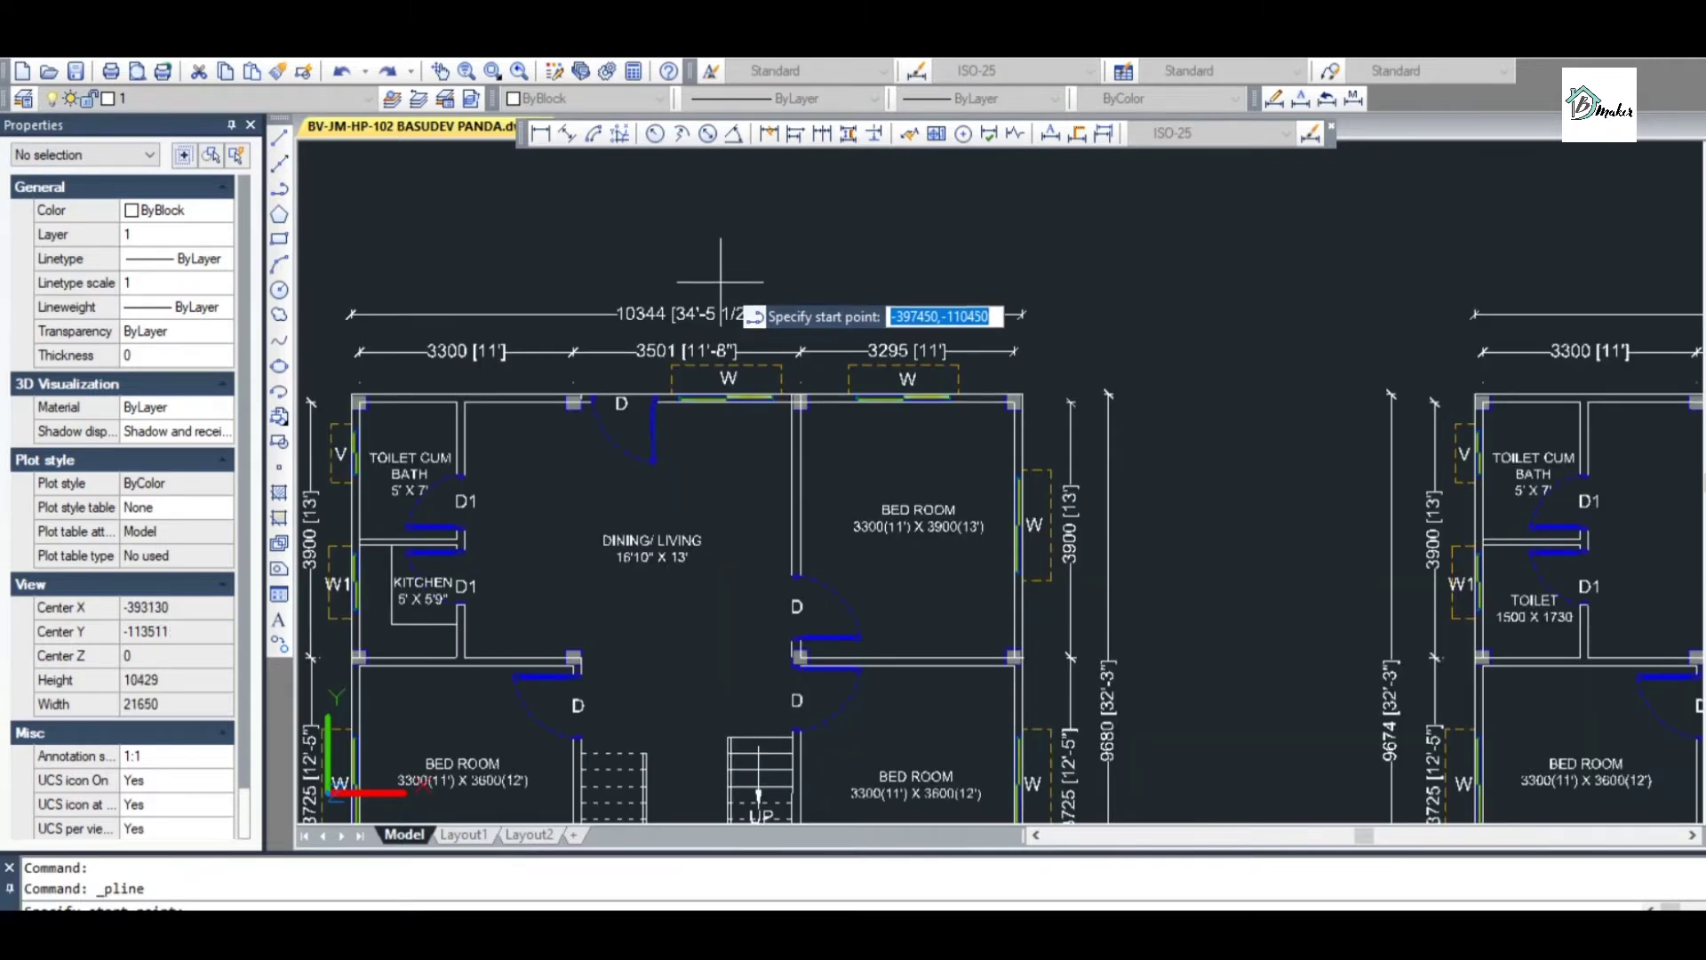
{"action": "scroll", "coordinate": [714, 275], "scroll_direction": "down", "scroll_amount": 2}
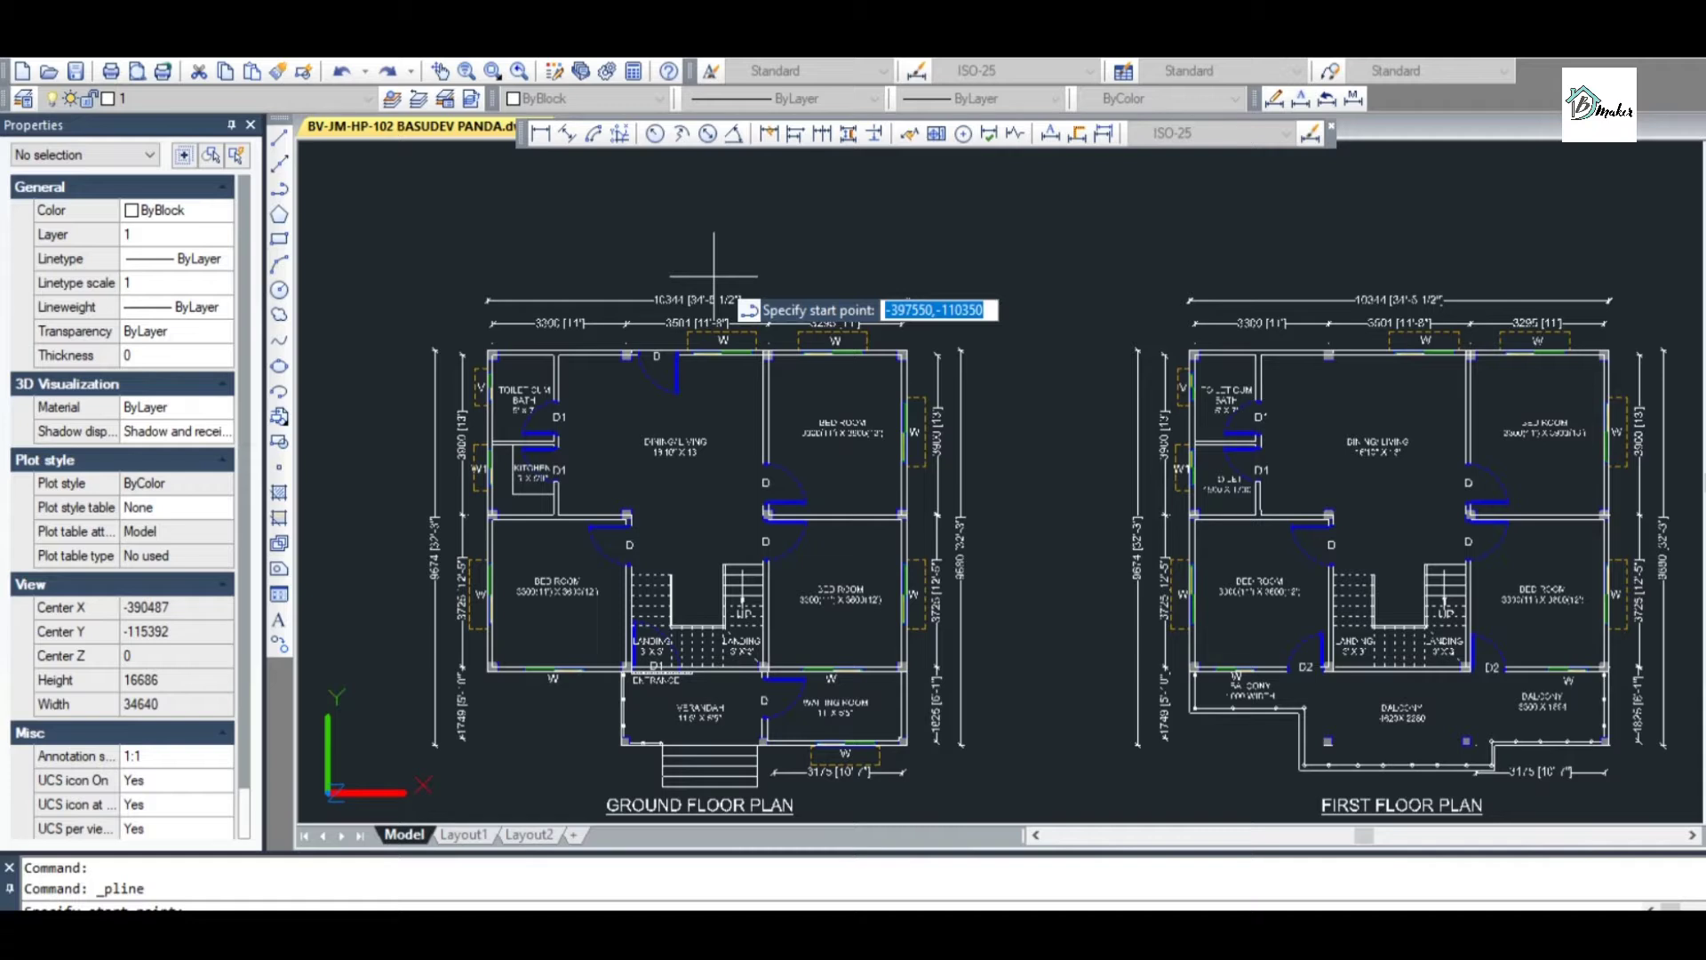
{"action": "left_click", "coordinate": [714, 275]}
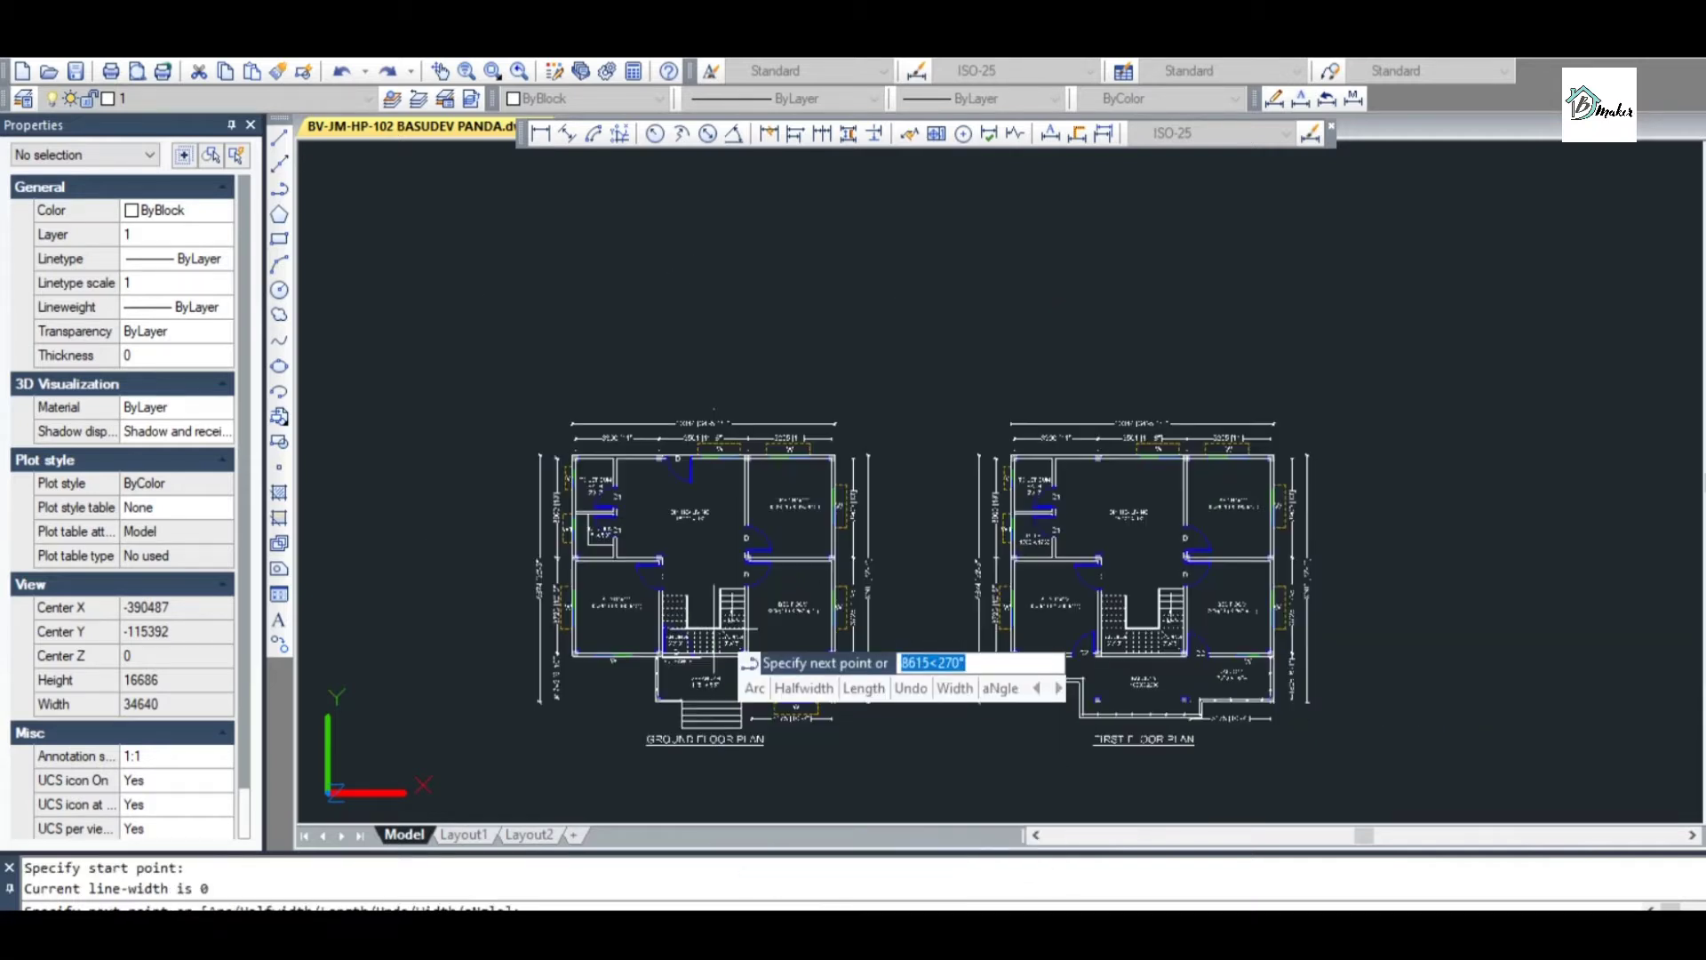
{"action": "scroll", "coordinate": [715, 657], "scroll_direction": "up", "scroll_amount": 4}
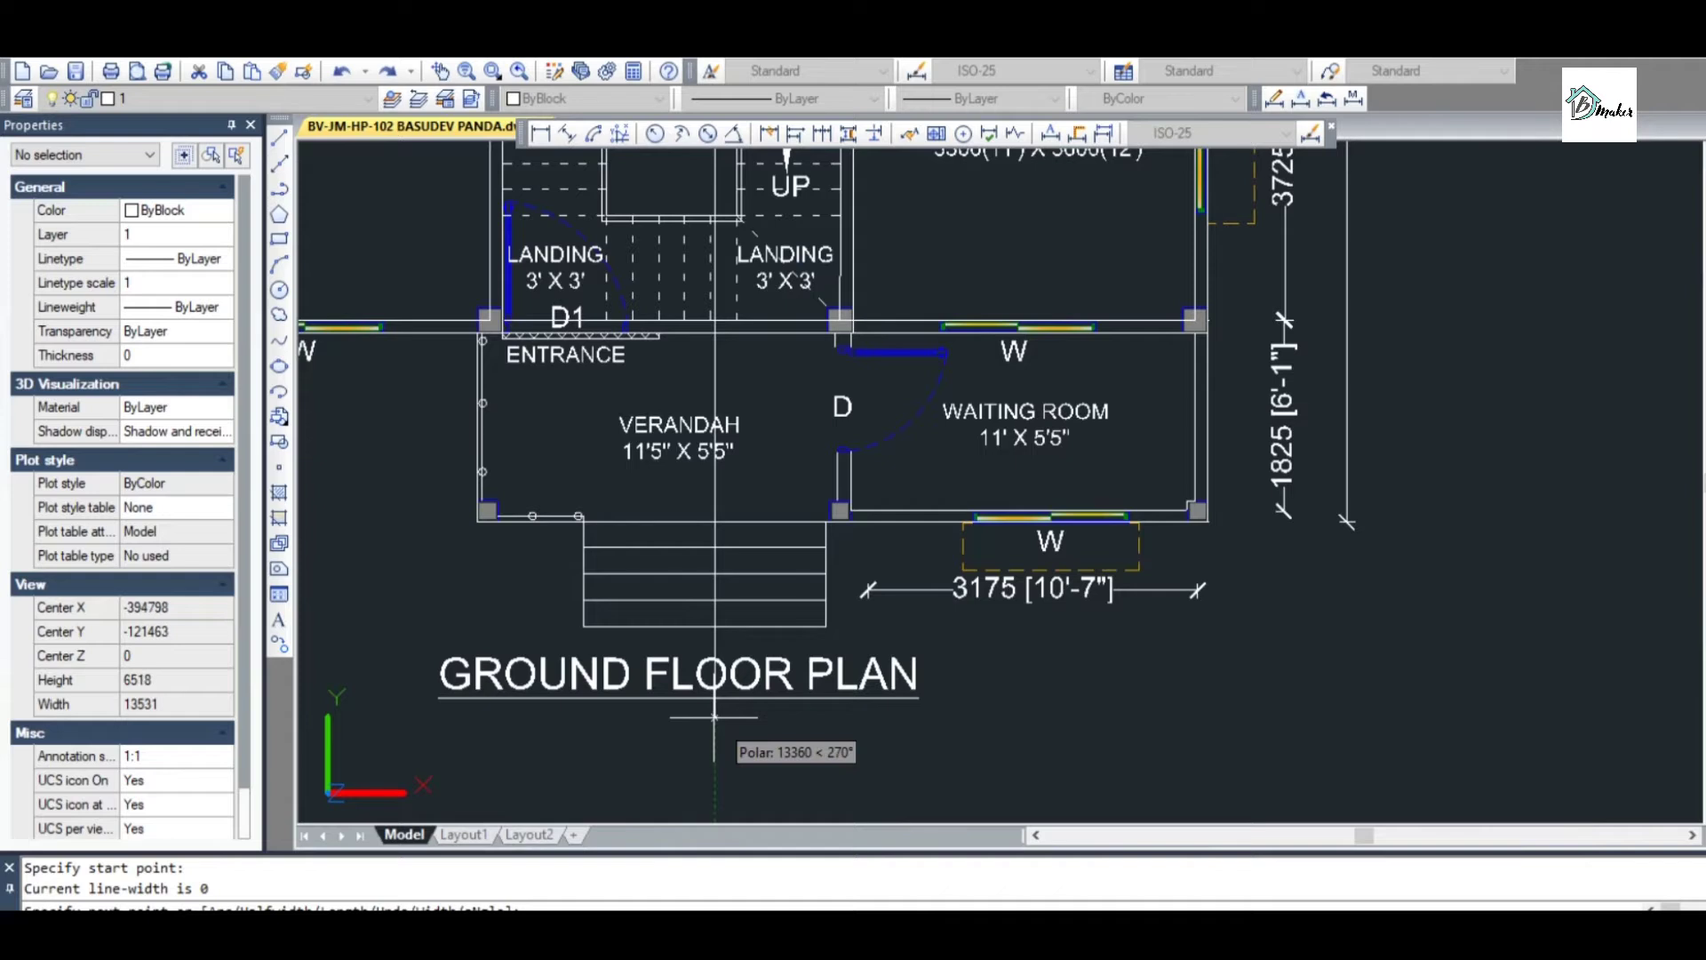
{"action": "left_click", "coordinate": [714, 715]}
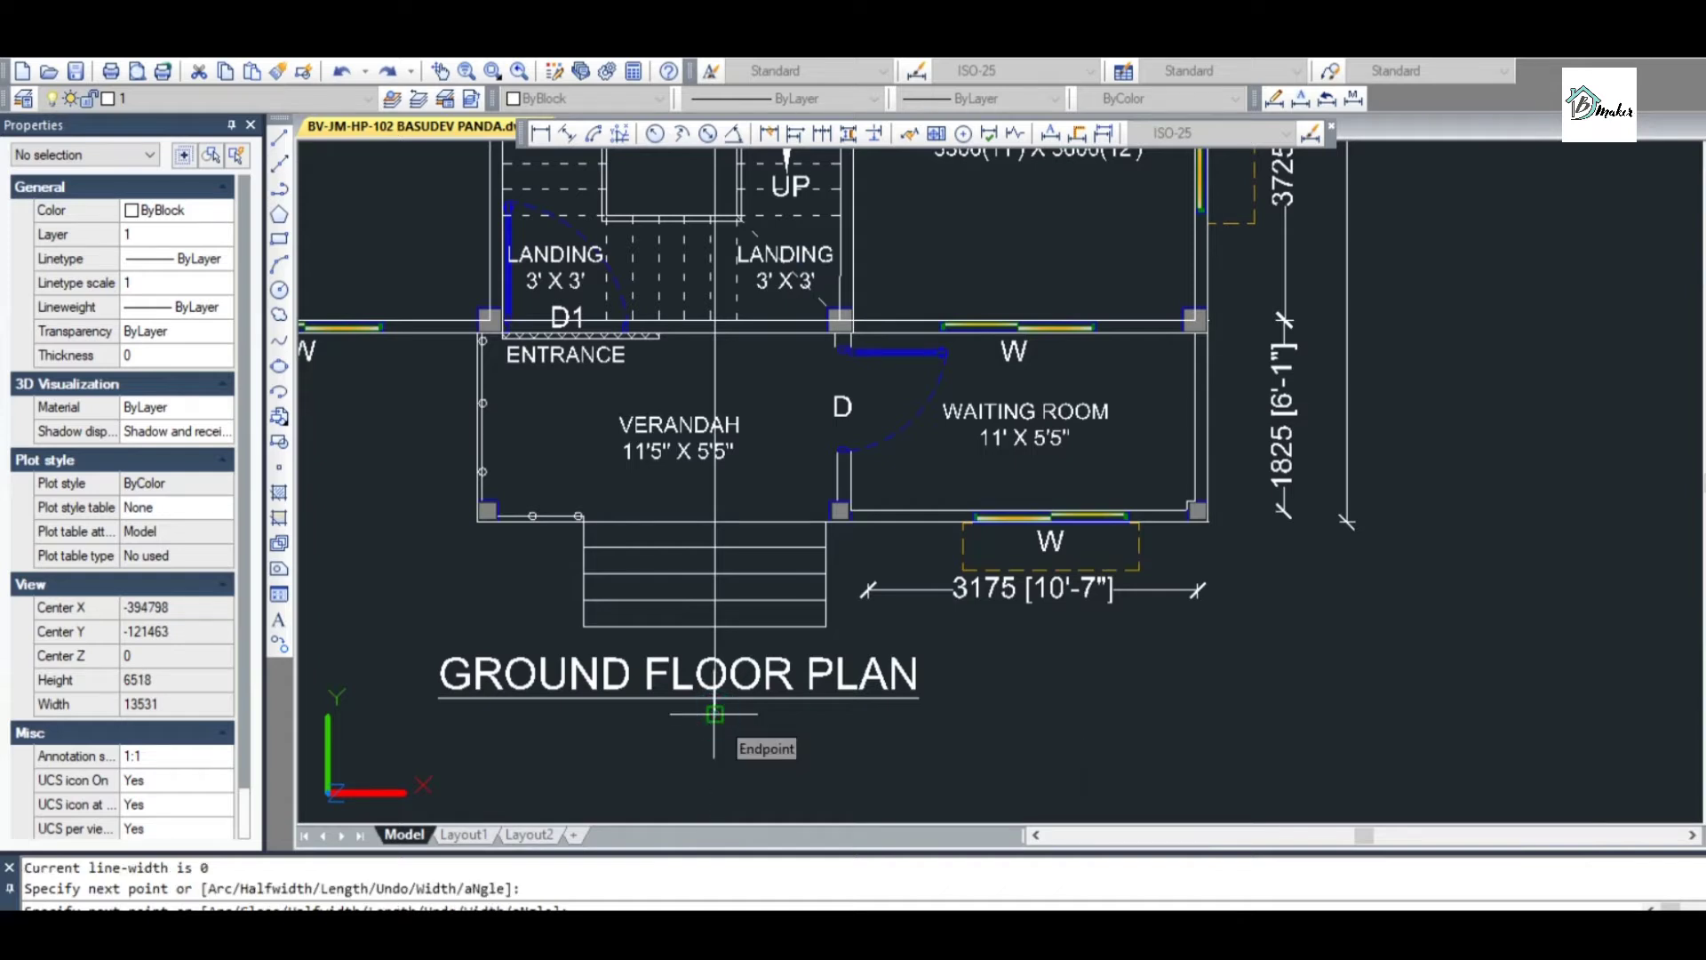
{"action": "key", "text": "Escape"}
Move the GROUND FLOOR PLAN title downward so it clears the lower end of the vertical section line
{"action": "left_click", "coordinate": [552, 654]}
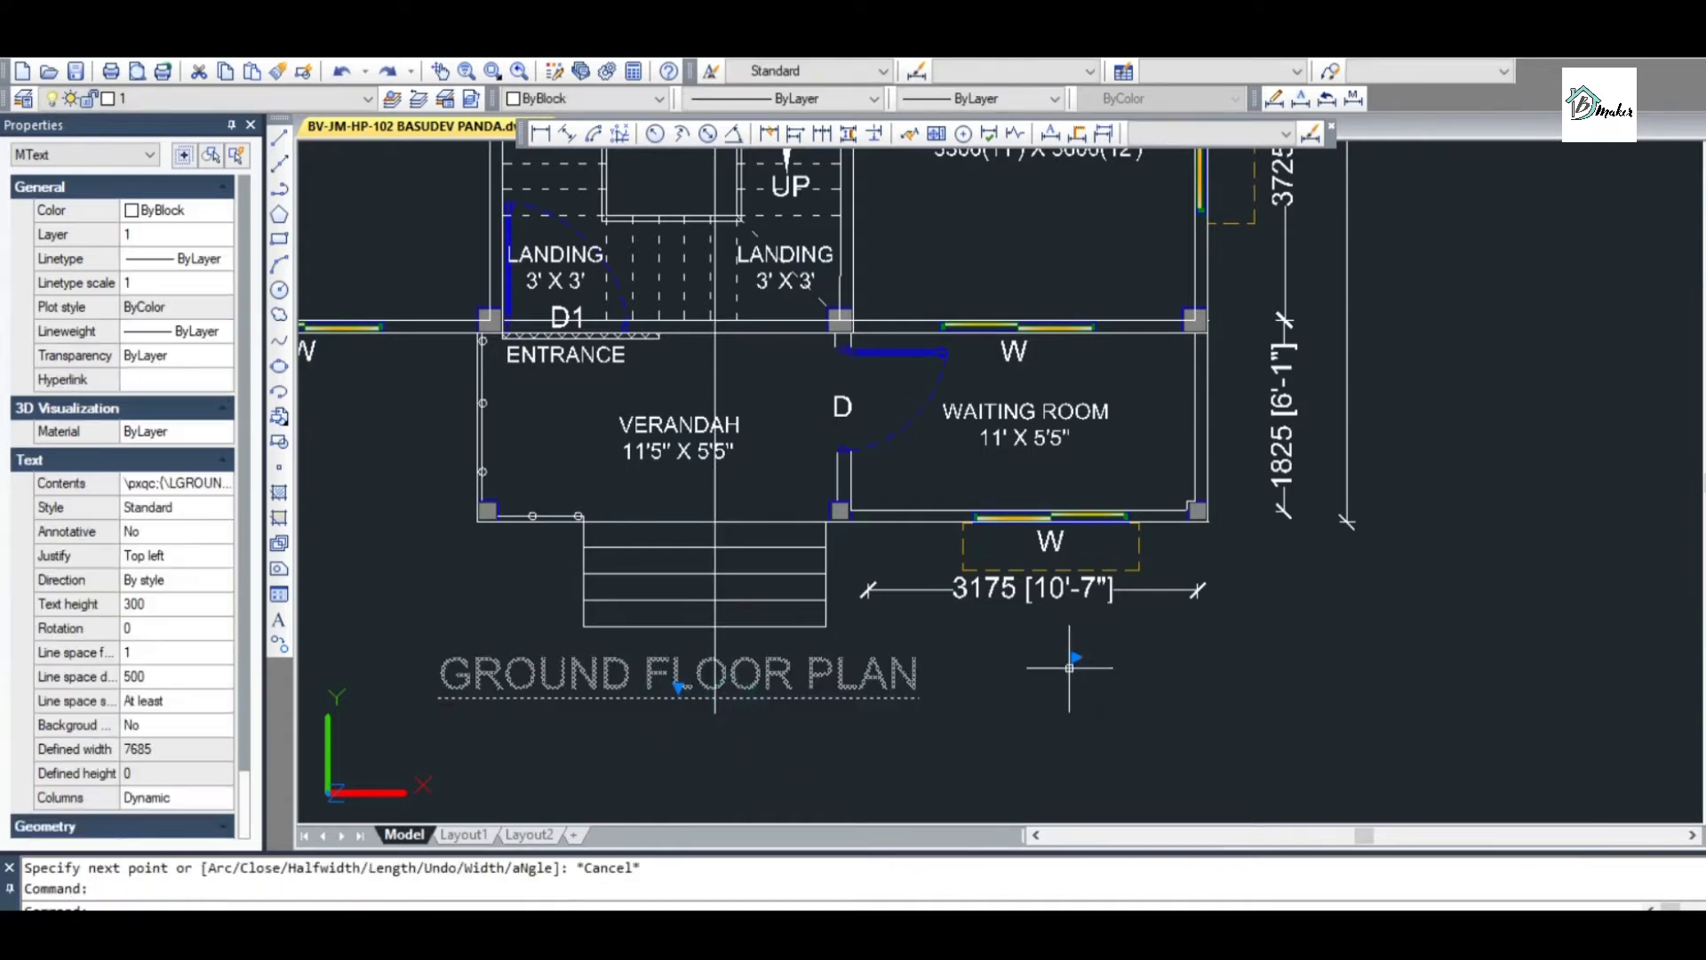
{"action": "scroll", "coordinate": [882, 695], "scroll_direction": "down", "scroll_amount": 2}
{"action": "left_click", "coordinate": [503, 670]}
{"action": "left_click", "coordinate": [500, 720]}
{"action": "key", "text": "Escape"}
Draw a triangular polyline arrowhead pointing right at the section line's lower end, with its first side about 297 long
{"action": "scroll", "coordinate": [741, 696], "scroll_direction": "up", "scroll_amount": 2}
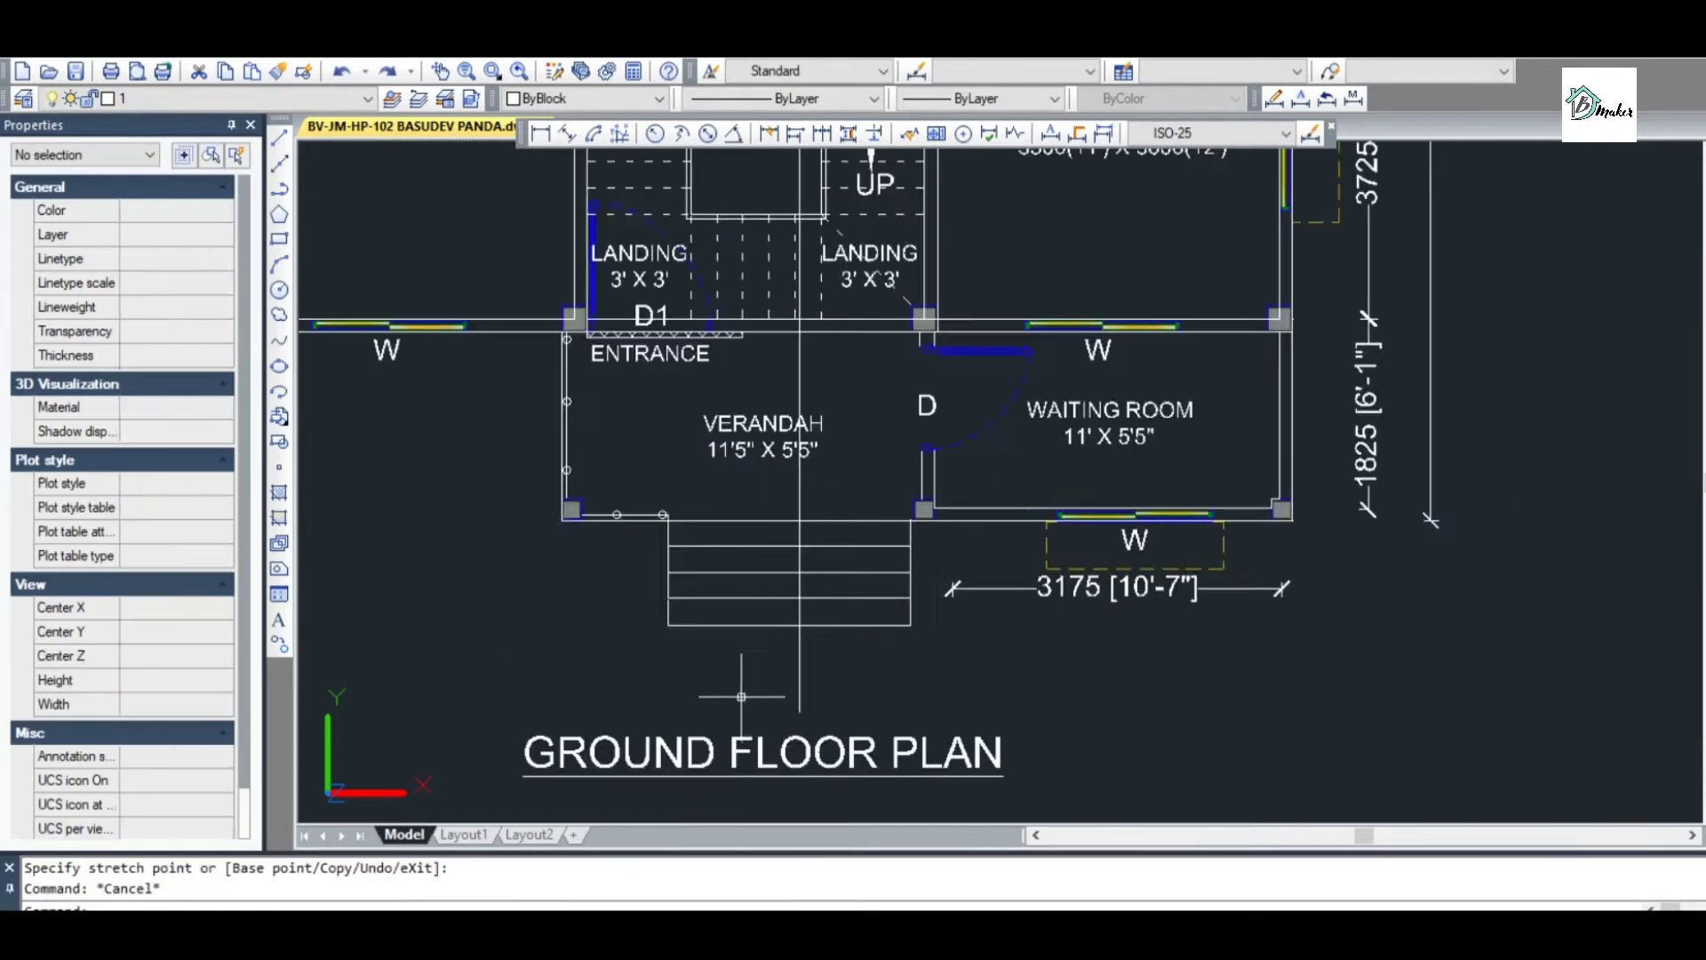
{"action": "scroll", "coordinate": [741, 696], "scroll_direction": "up", "scroll_amount": 2}
{"action": "key", "text": "Escape"}
{"action": "type", "text": "pl"}
{"action": "key", "text": "Return"}
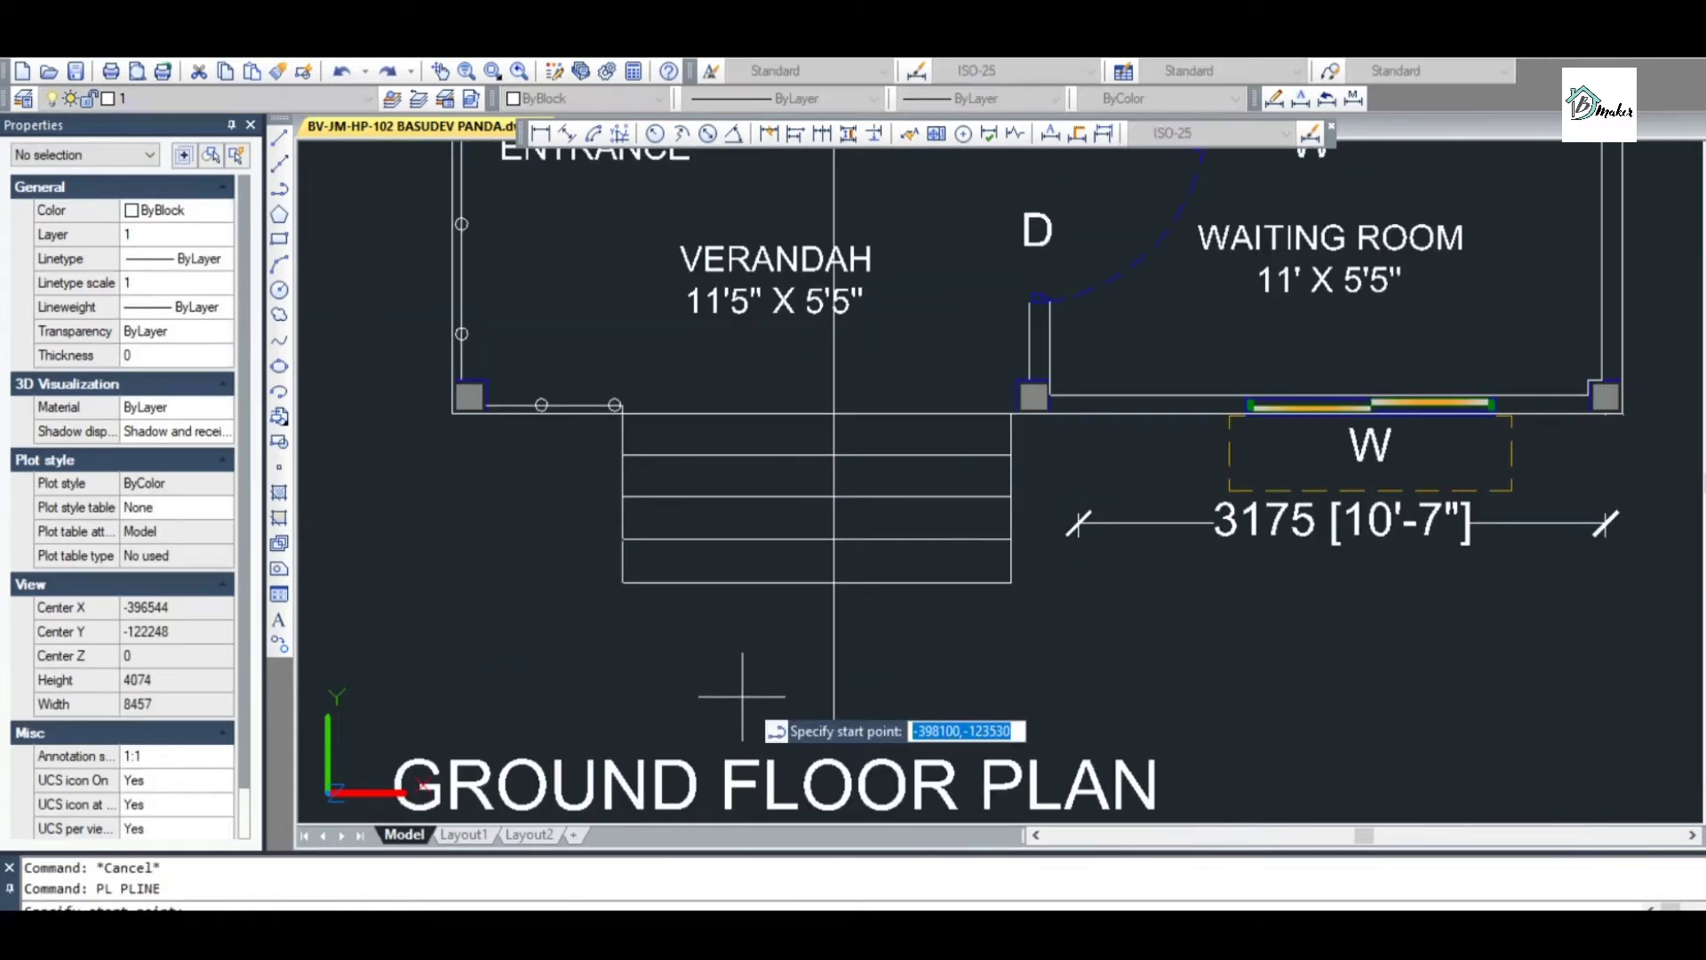
{"action": "left_click", "coordinate": [834, 717]}
{"action": "scroll", "coordinate": [833, 719], "scroll_direction": "up", "scroll_amount": 2}
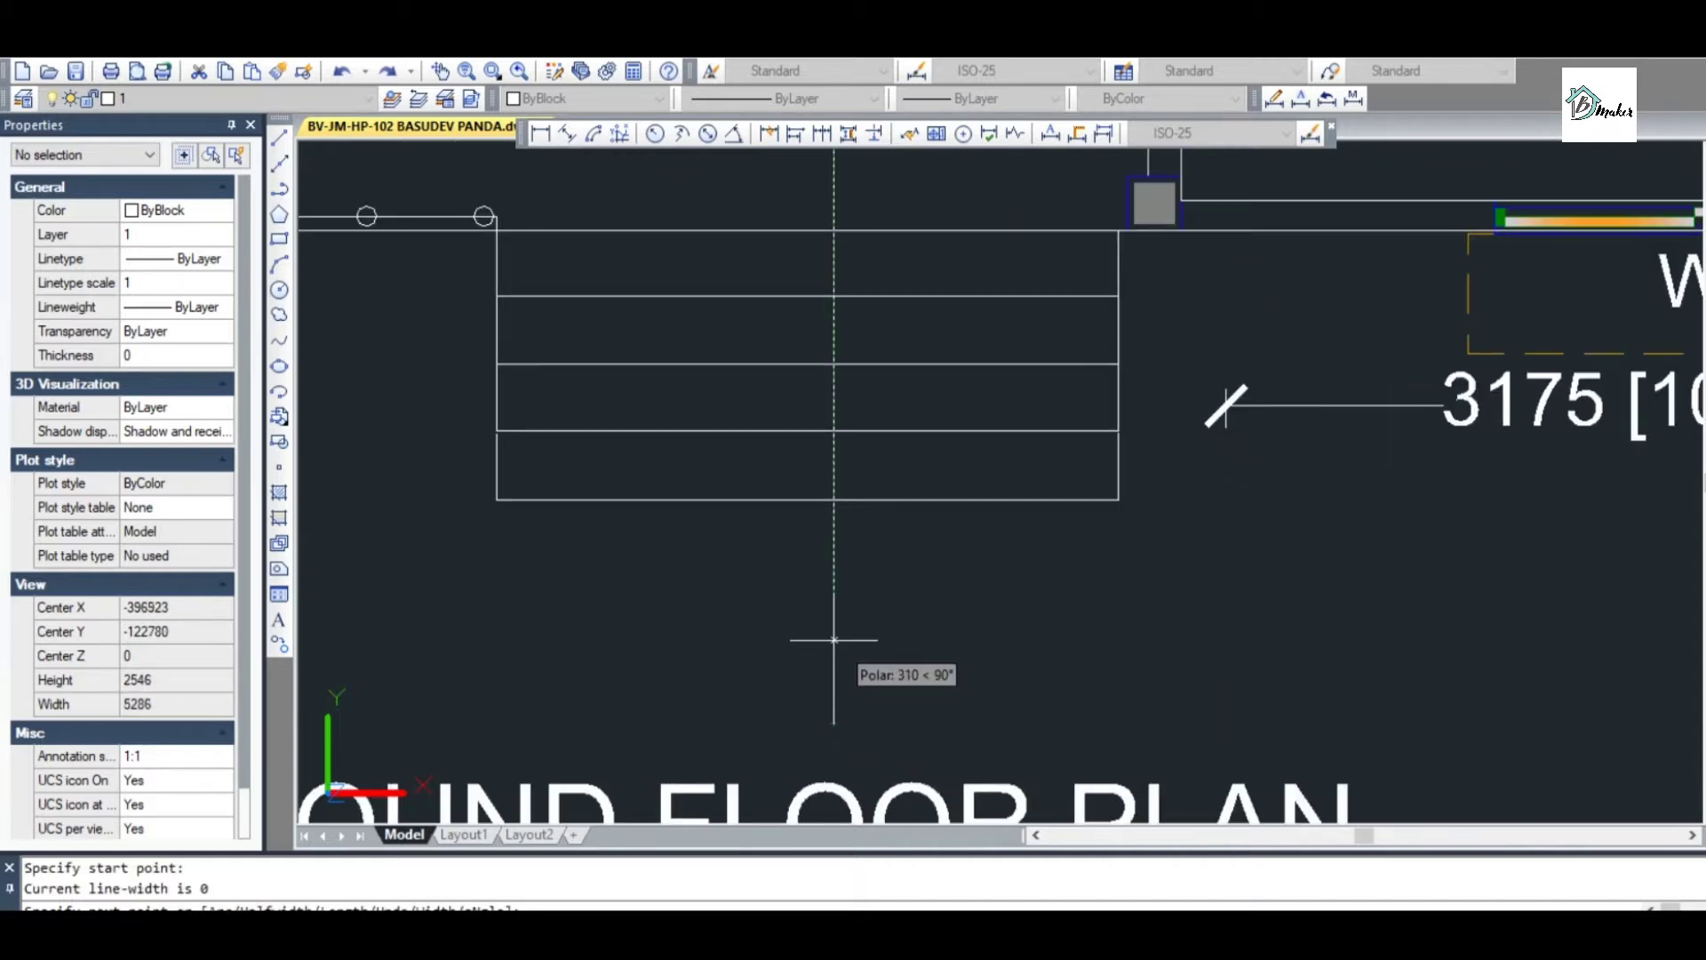
{"action": "left_click", "coordinate": [890, 666]}
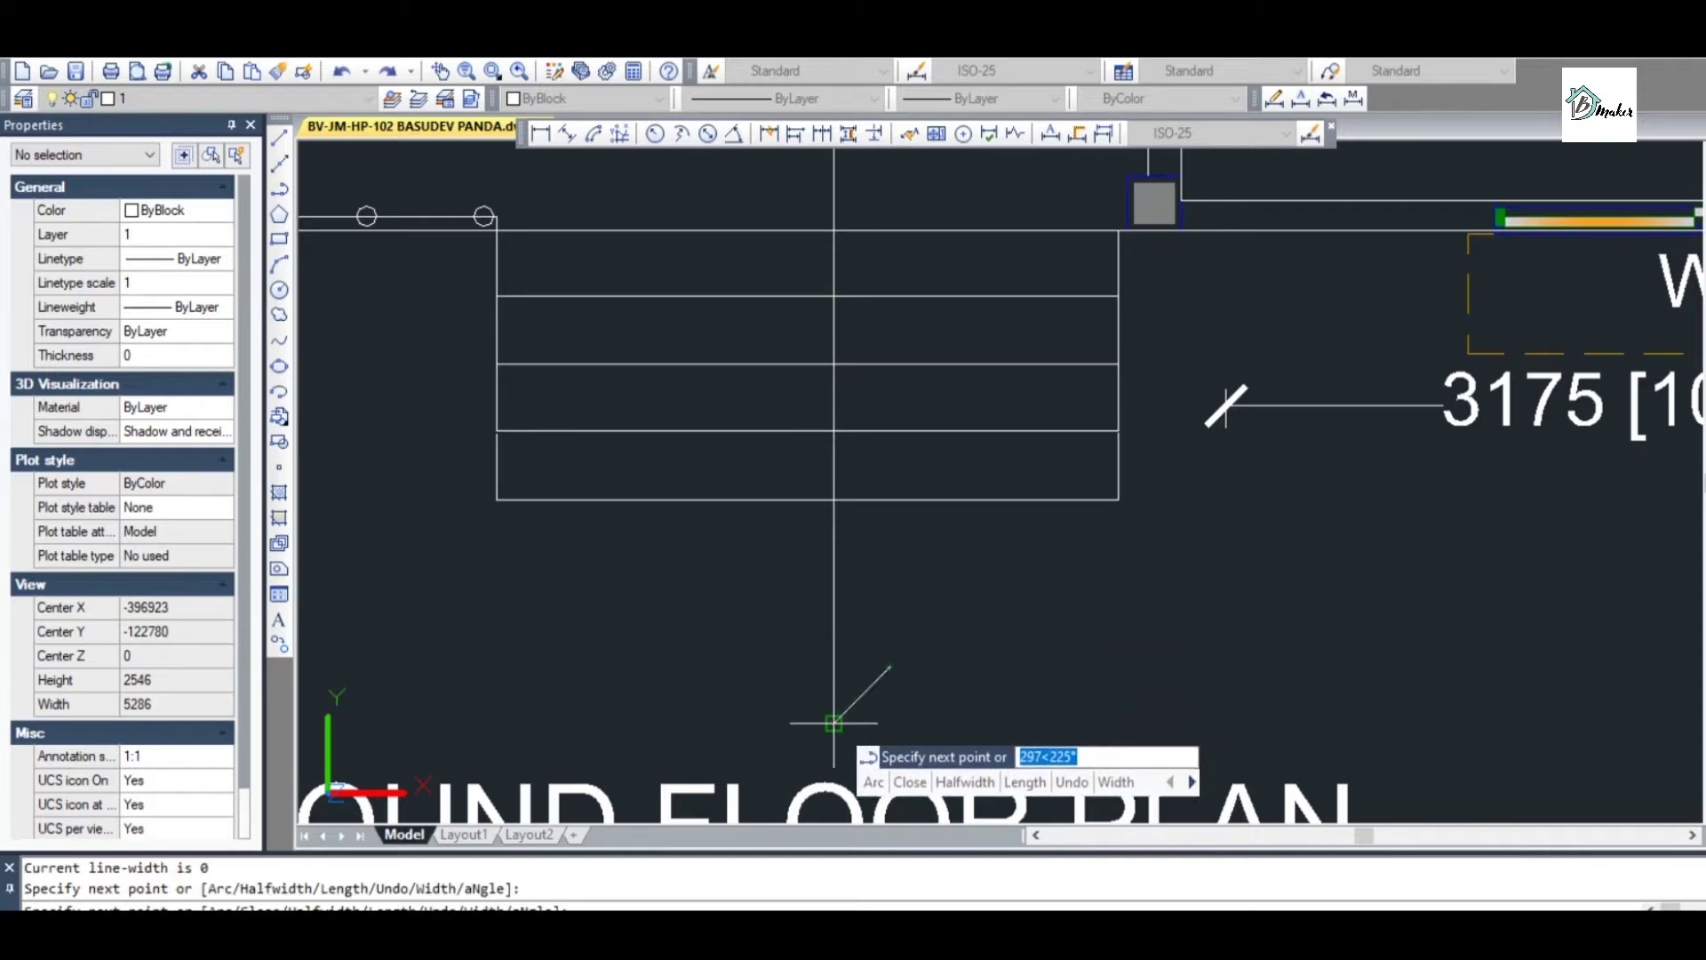
{"action": "left_click", "coordinate": [833, 619]}
{"action": "key", "text": "Escape"}
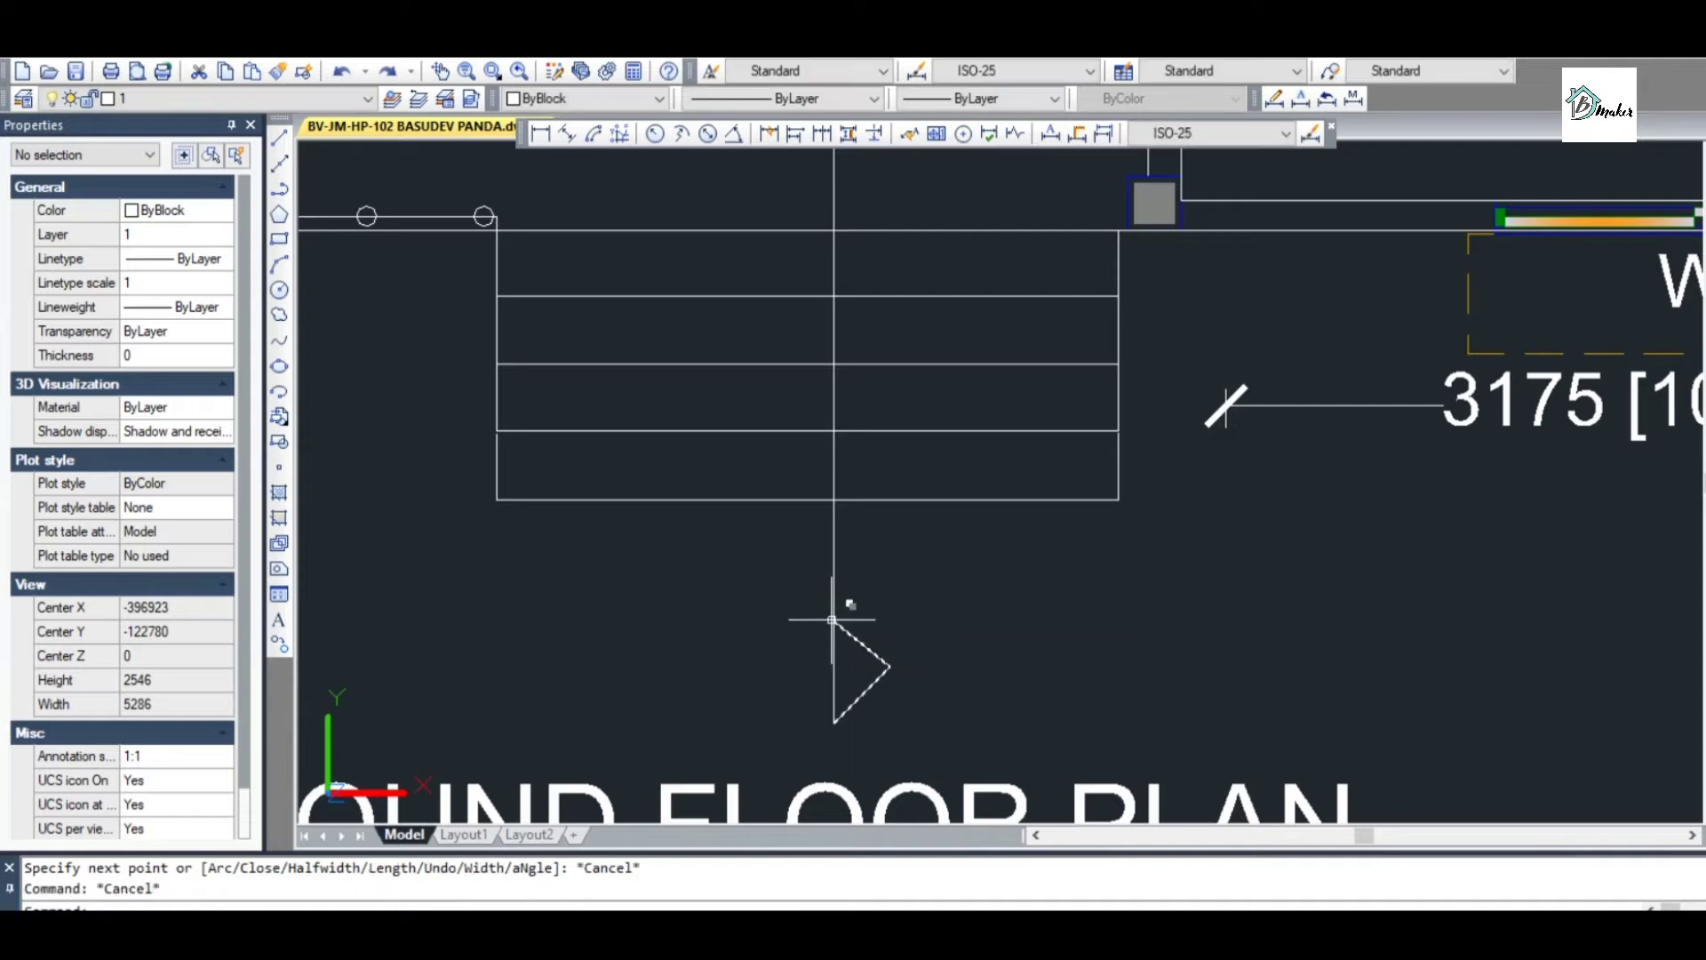
Copy the arrowhead from the section line's lower end to its upper end above the overall width dimension
{"action": "type", "text": "co"}
{"action": "key", "text": "Return"}
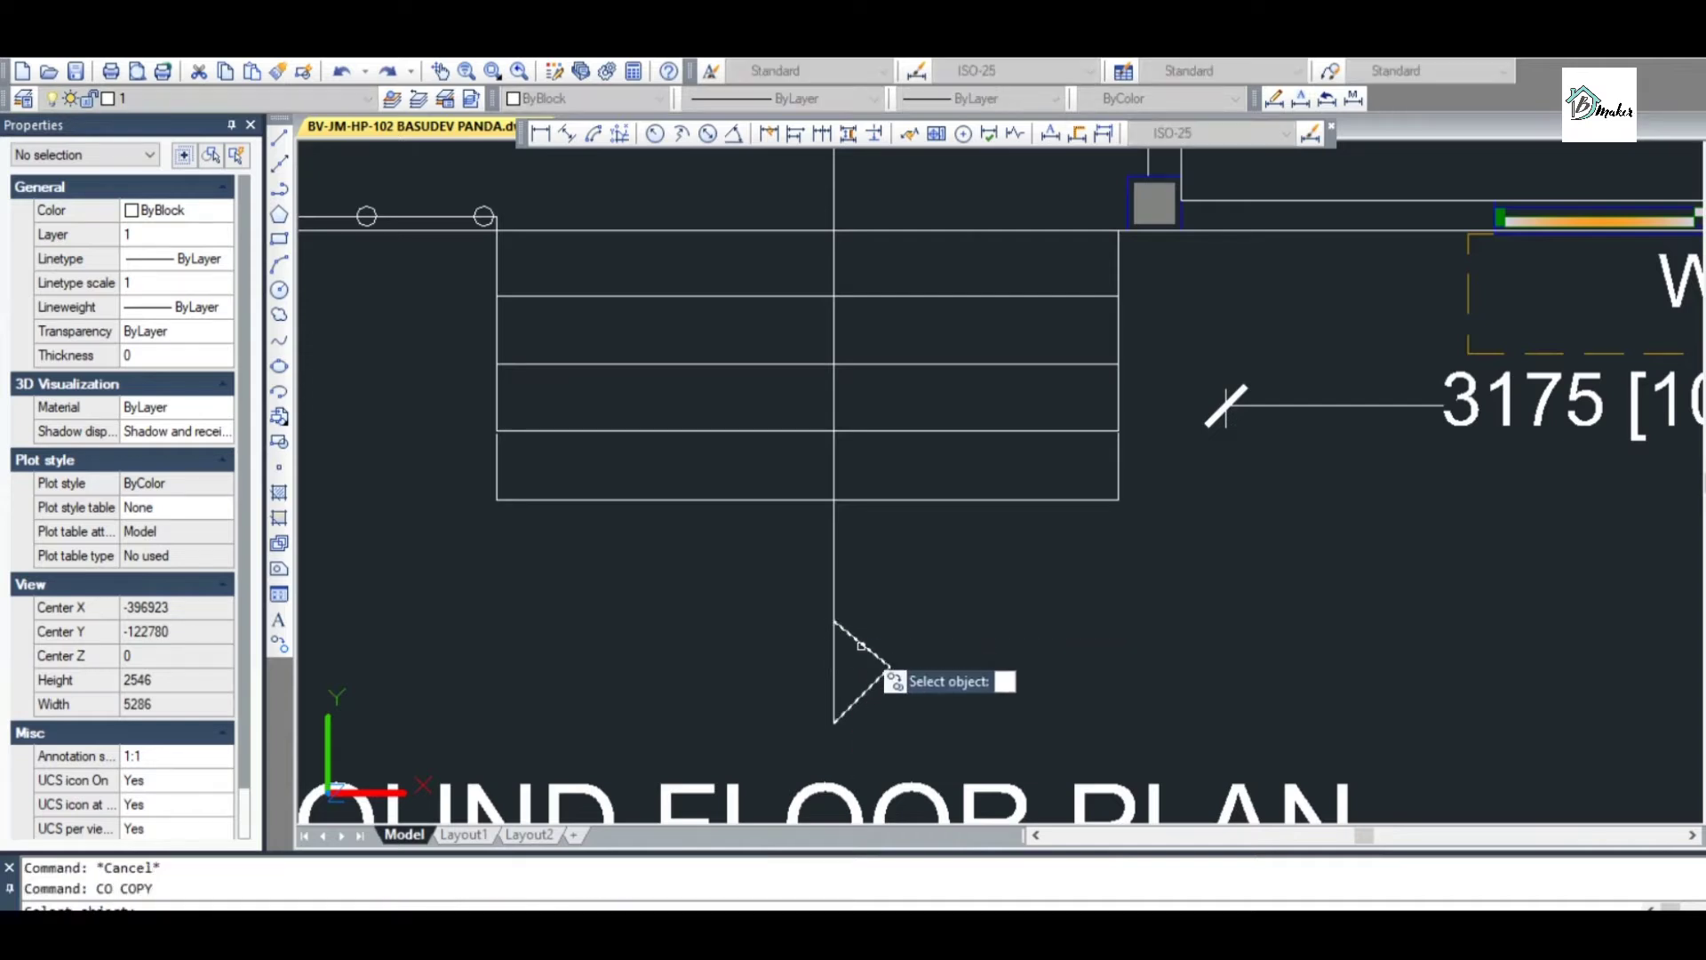
{"action": "left_click", "coordinate": [838, 709]}
{"action": "left_click", "coordinate": [837, 720]}
{"action": "scroll", "coordinate": [840, 720], "scroll_direction": "down", "scroll_amount": 10}
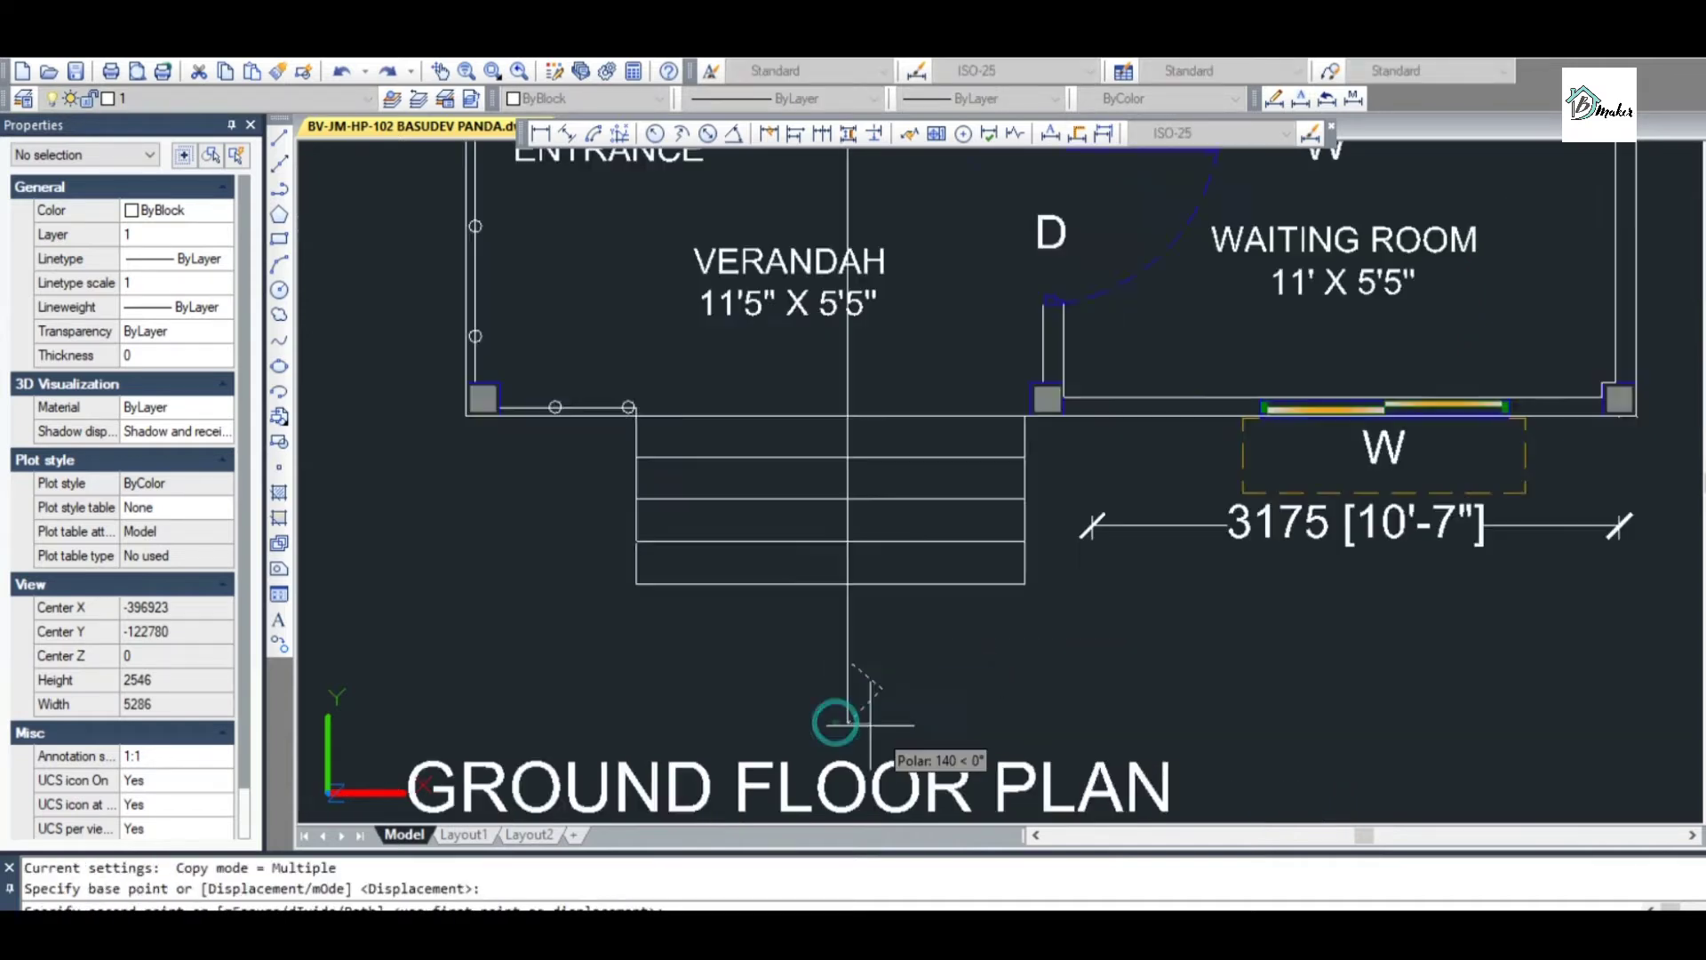
{"action": "scroll", "coordinate": [880, 391], "scroll_direction": "up", "scroll_amount": 10}
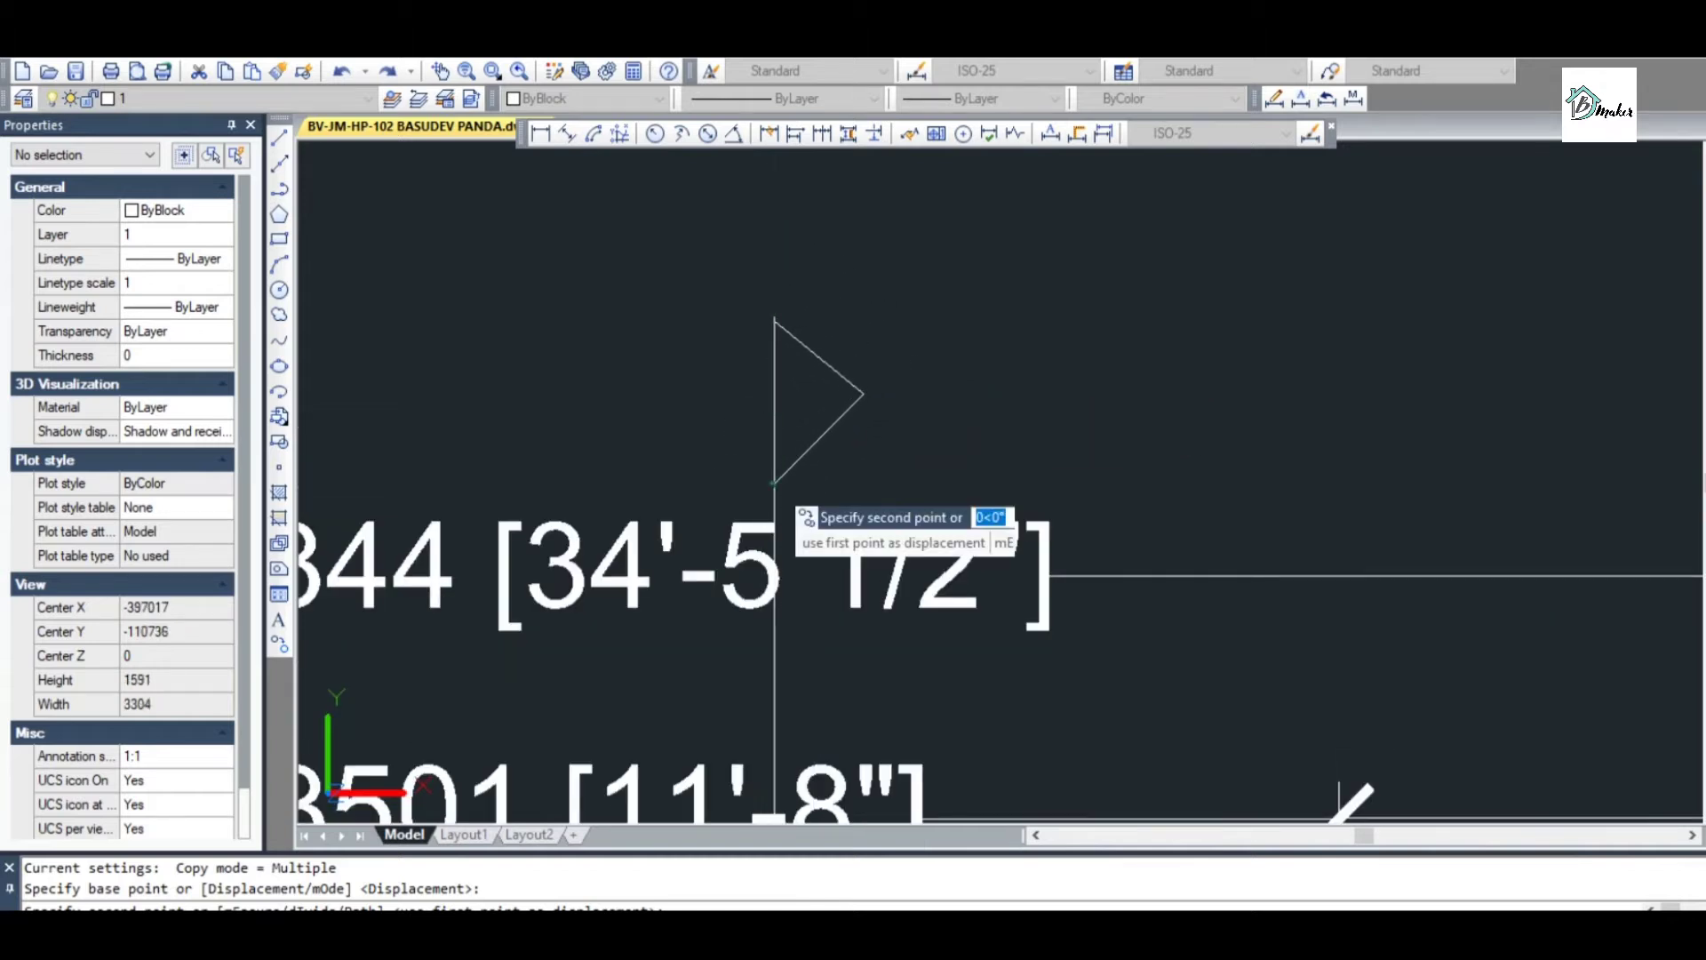
{"action": "left_click", "coordinate": [774, 484]}
{"action": "key", "text": "Escape"}
Change the vertical section line's linetype to CENTER
{"action": "scroll", "coordinate": [802, 355], "scroll_direction": "down", "scroll_amount": 6}
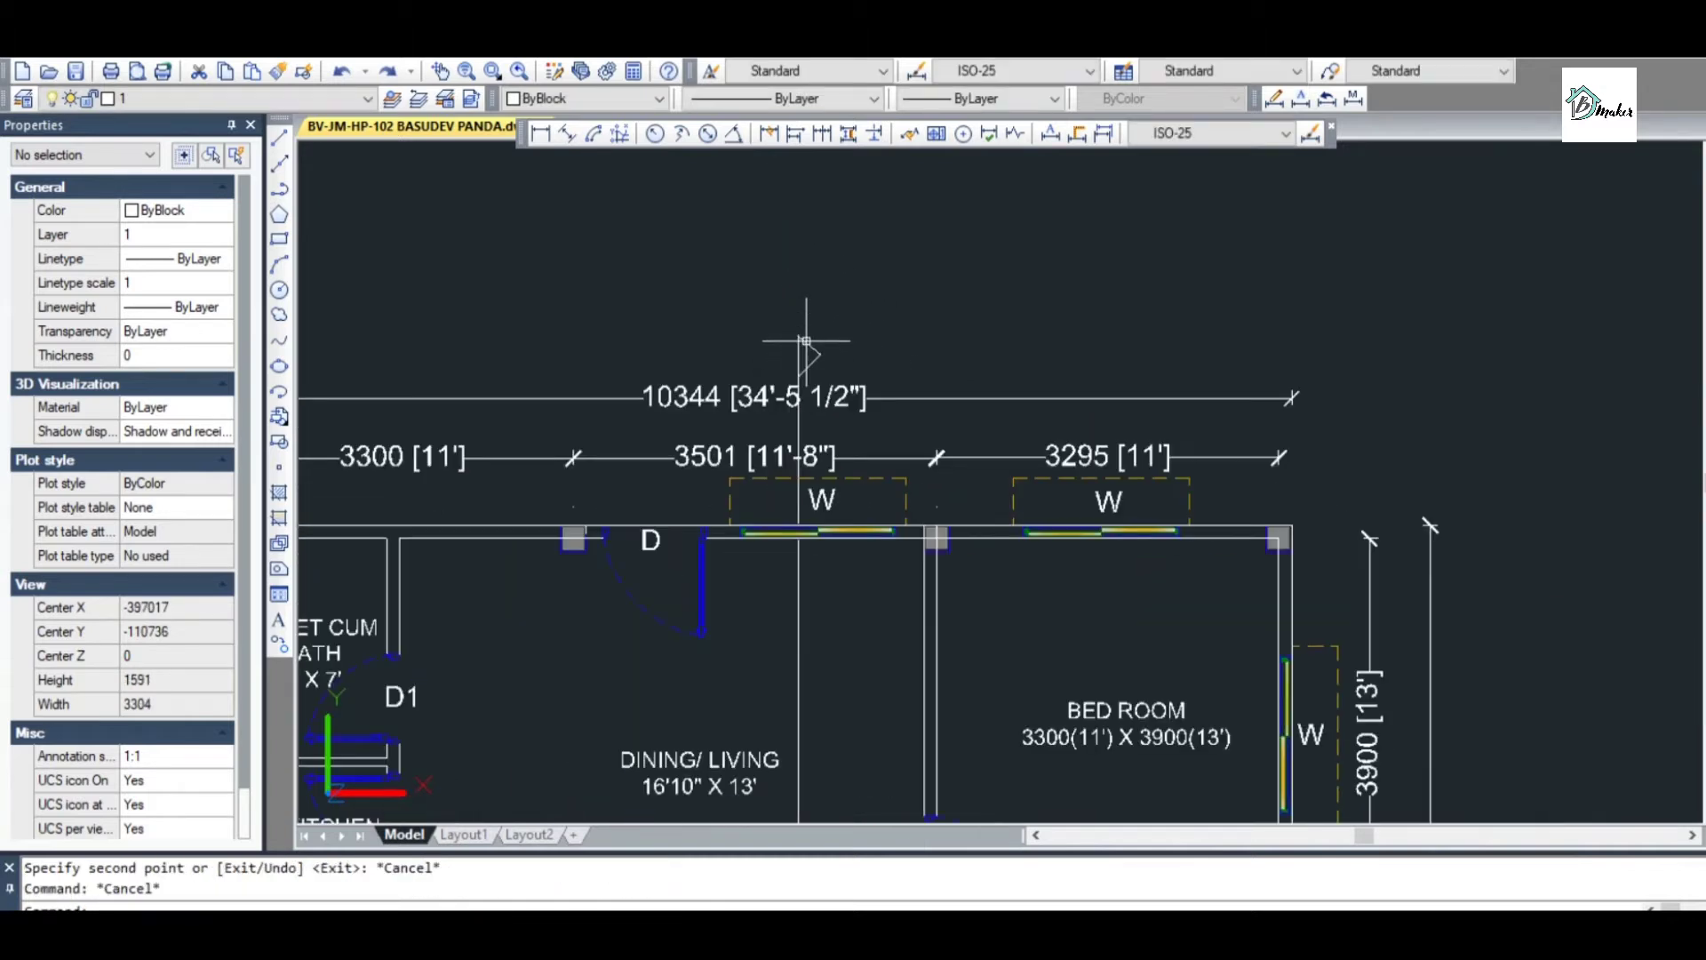
{"action": "scroll", "coordinate": [802, 549], "scroll_direction": "up", "scroll_amount": 6}
{"action": "left_click", "coordinate": [803, 549]}
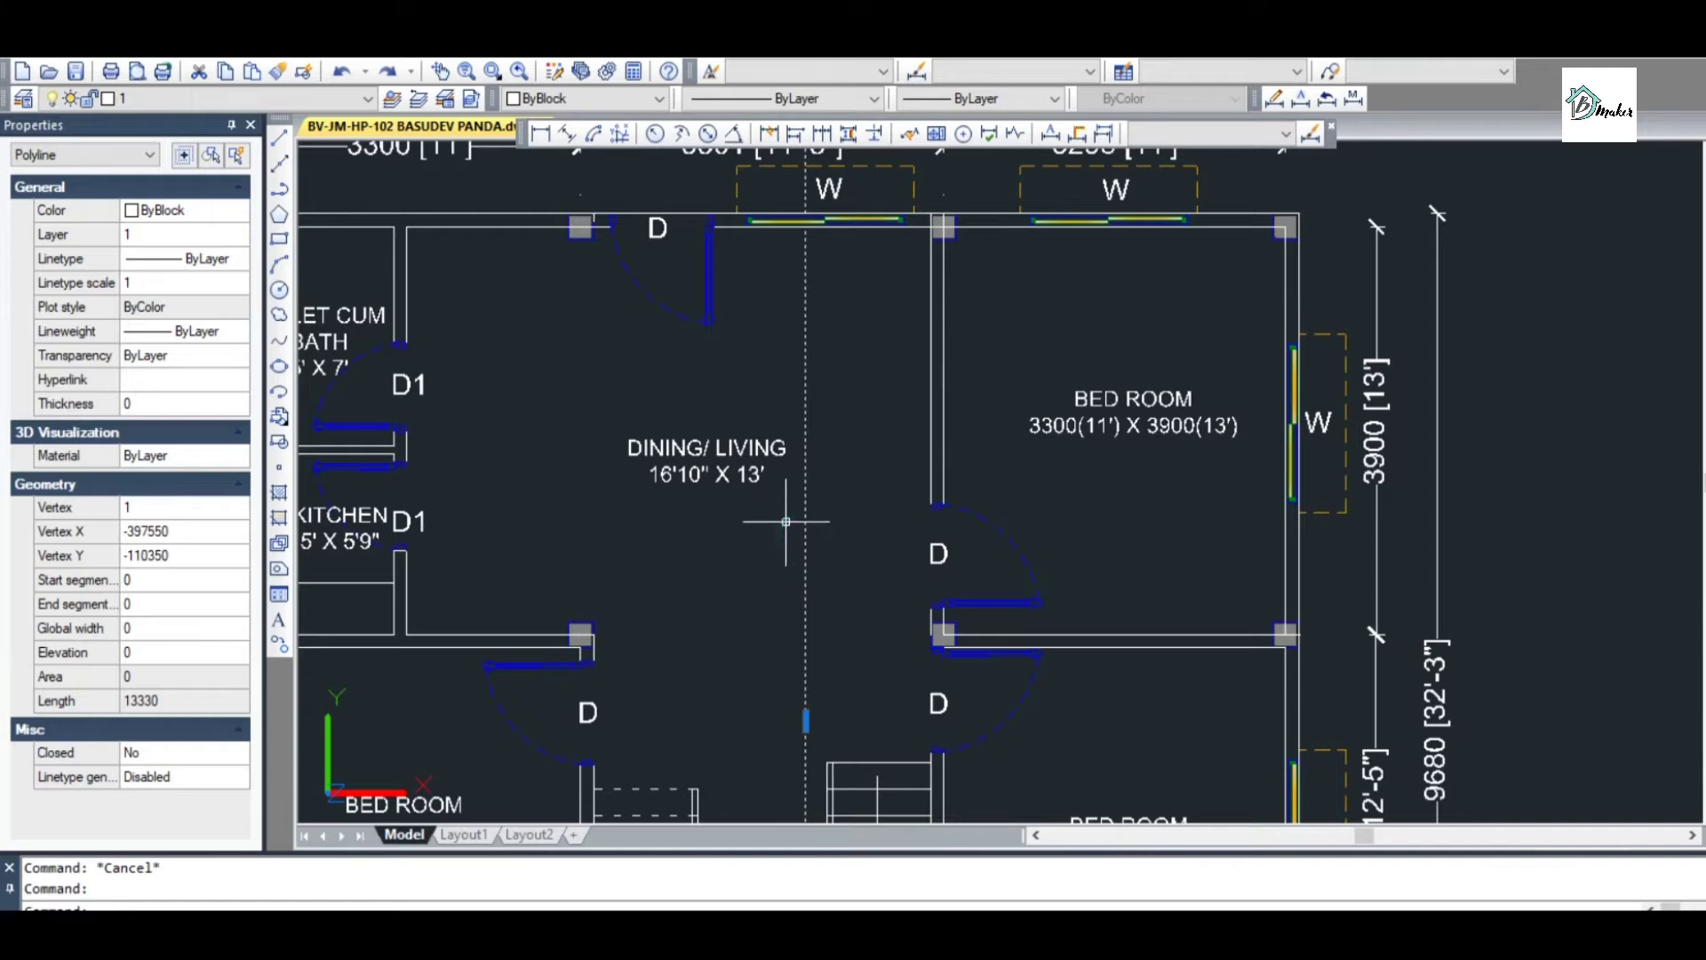
{"action": "left_click", "coordinate": [978, 105]}
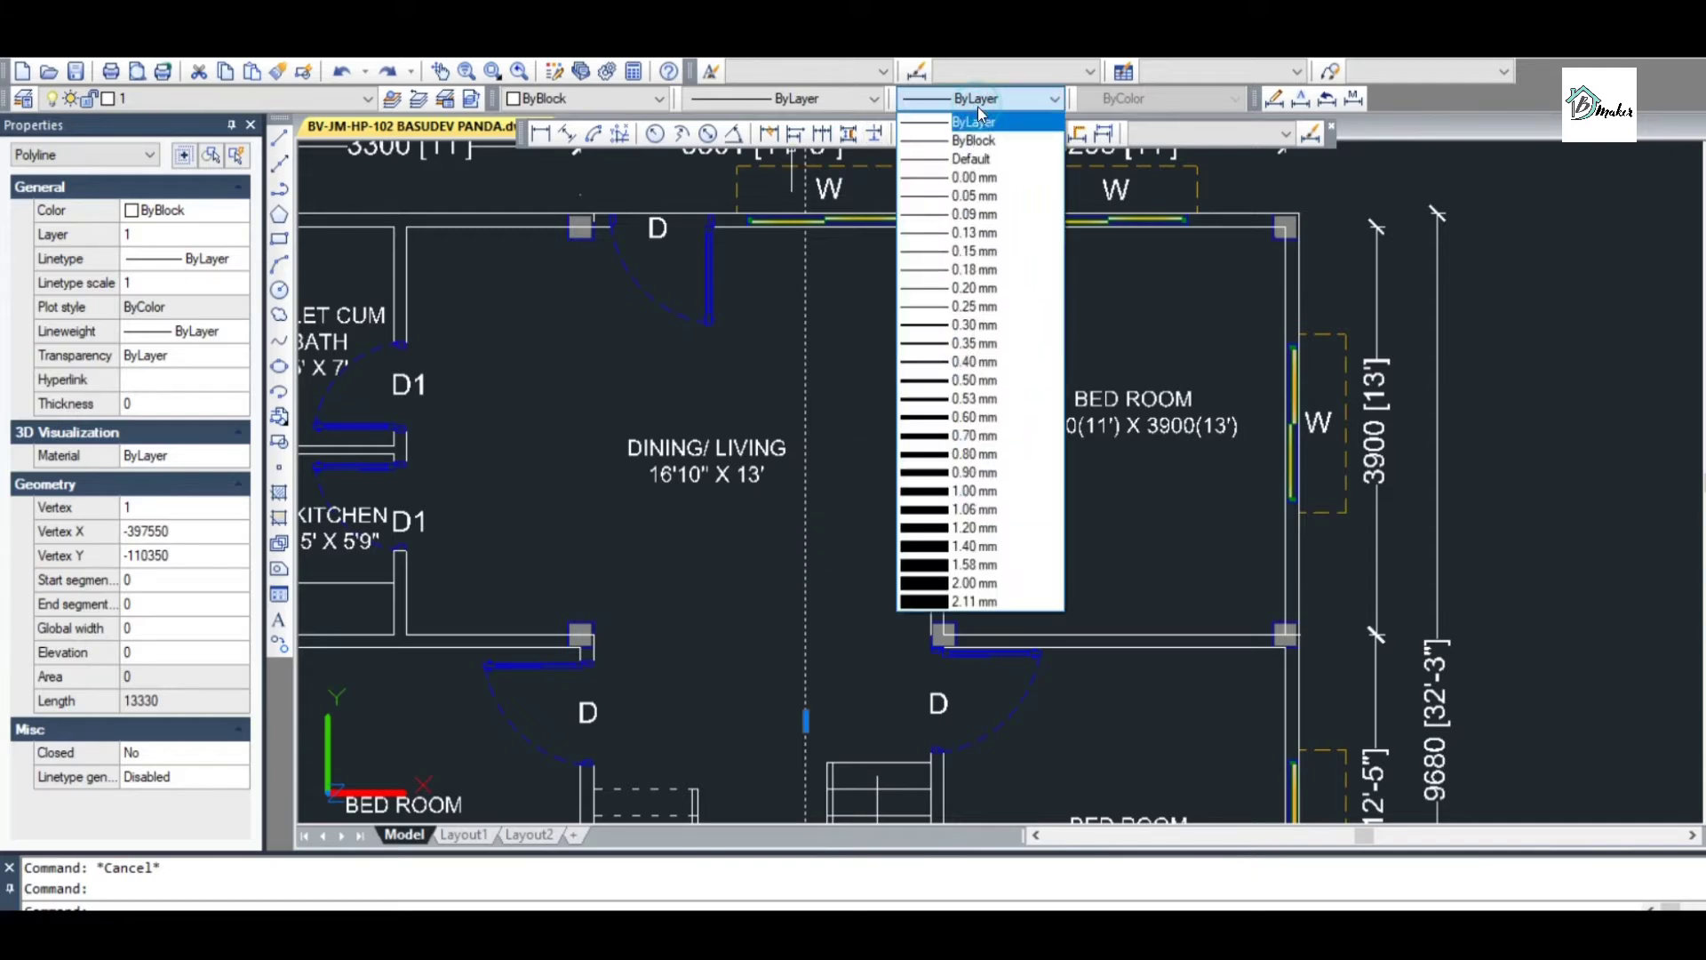
{"action": "left_click", "coordinate": [851, 103]}
{"action": "left_click", "coordinate": [851, 103]}
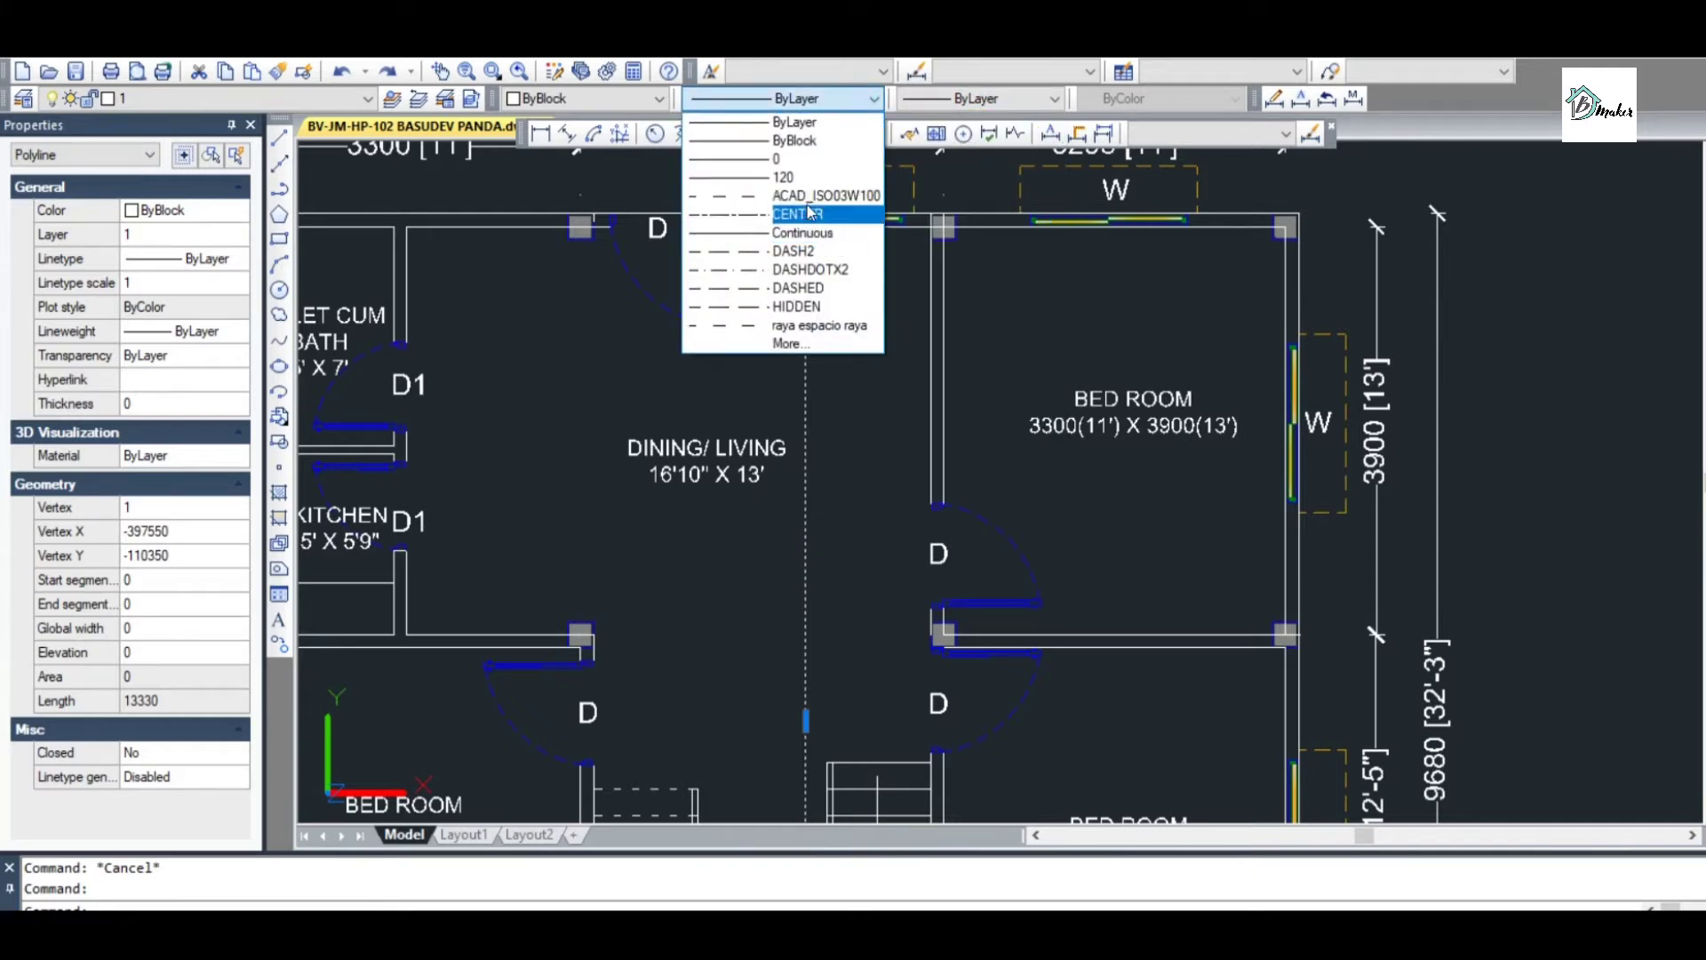
{"action": "left_click", "coordinate": [809, 213]}
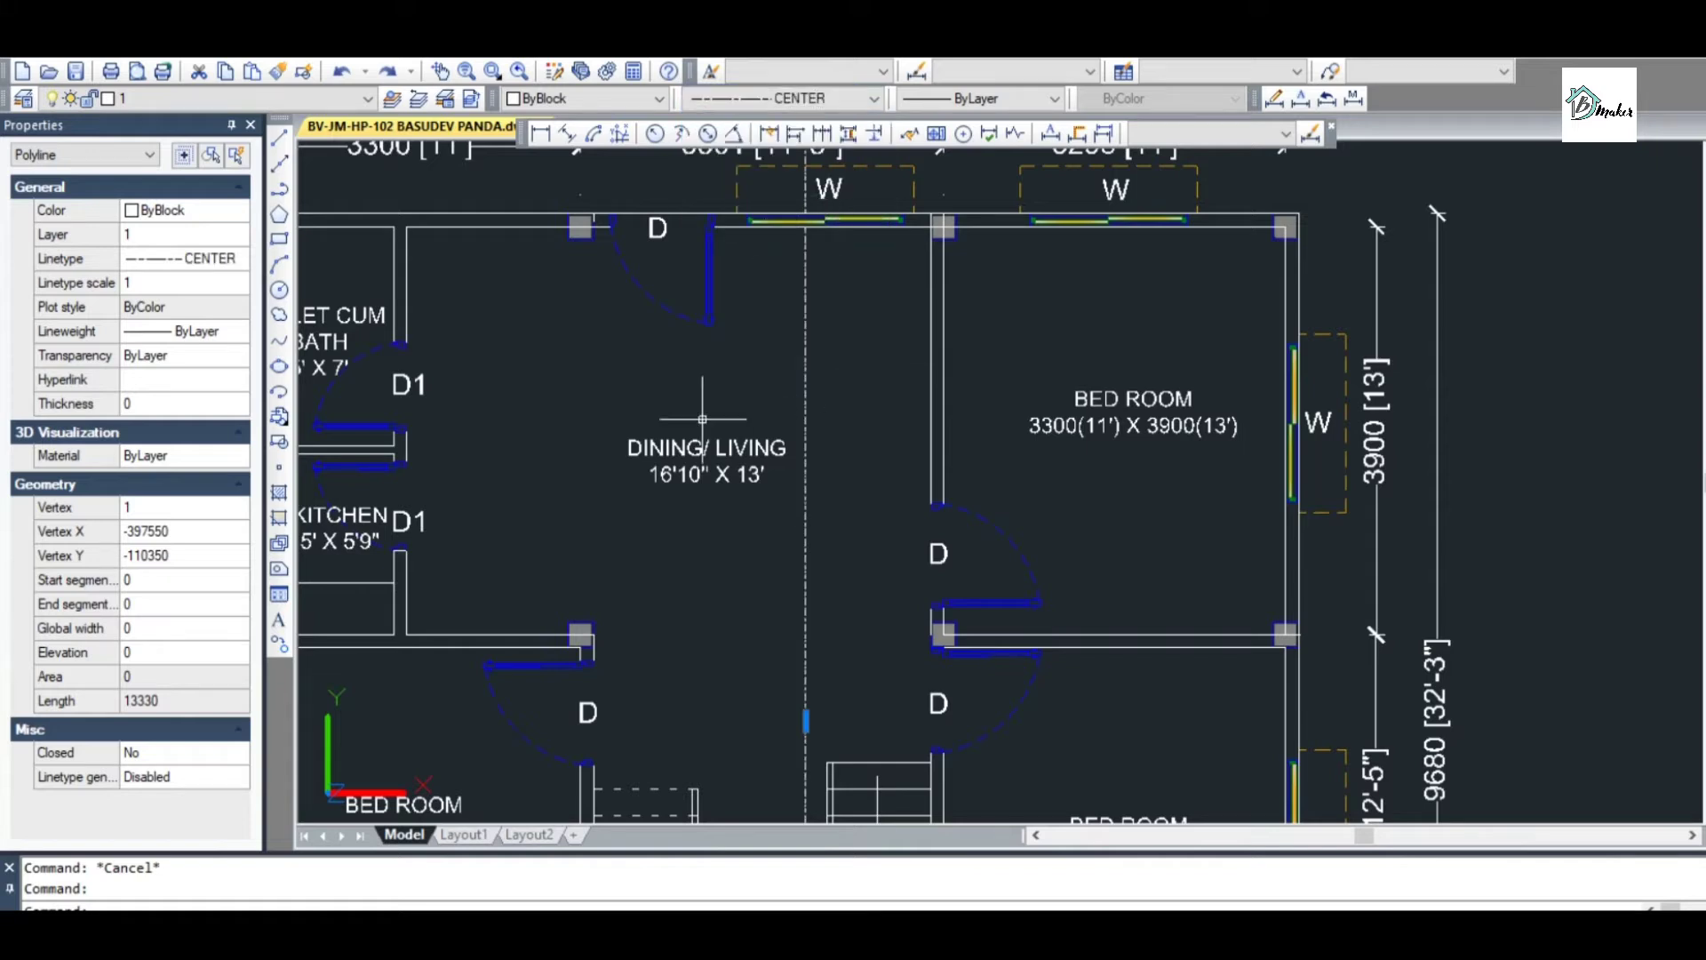
Set the section line's linetype scale to 20 and deselect the line
{"action": "left_click", "coordinate": [173, 281]}
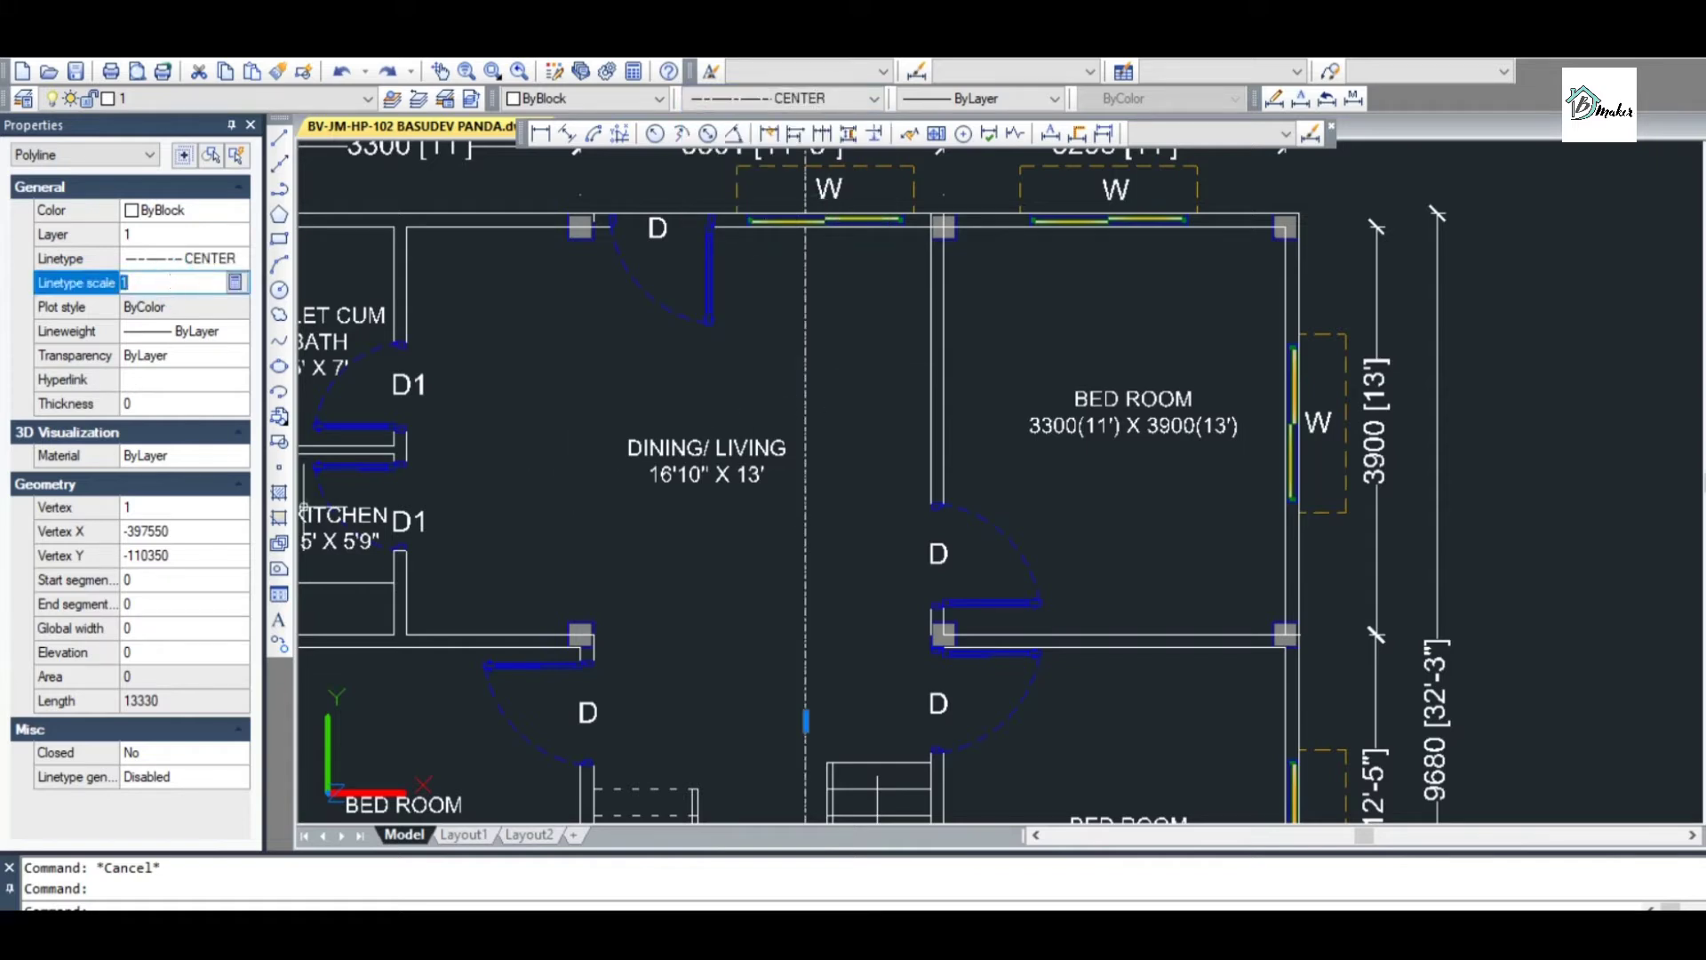
{"action": "type", "text": "10"}
{"action": "key", "text": "Return"}
{"action": "left_click", "coordinate": [174, 281]}
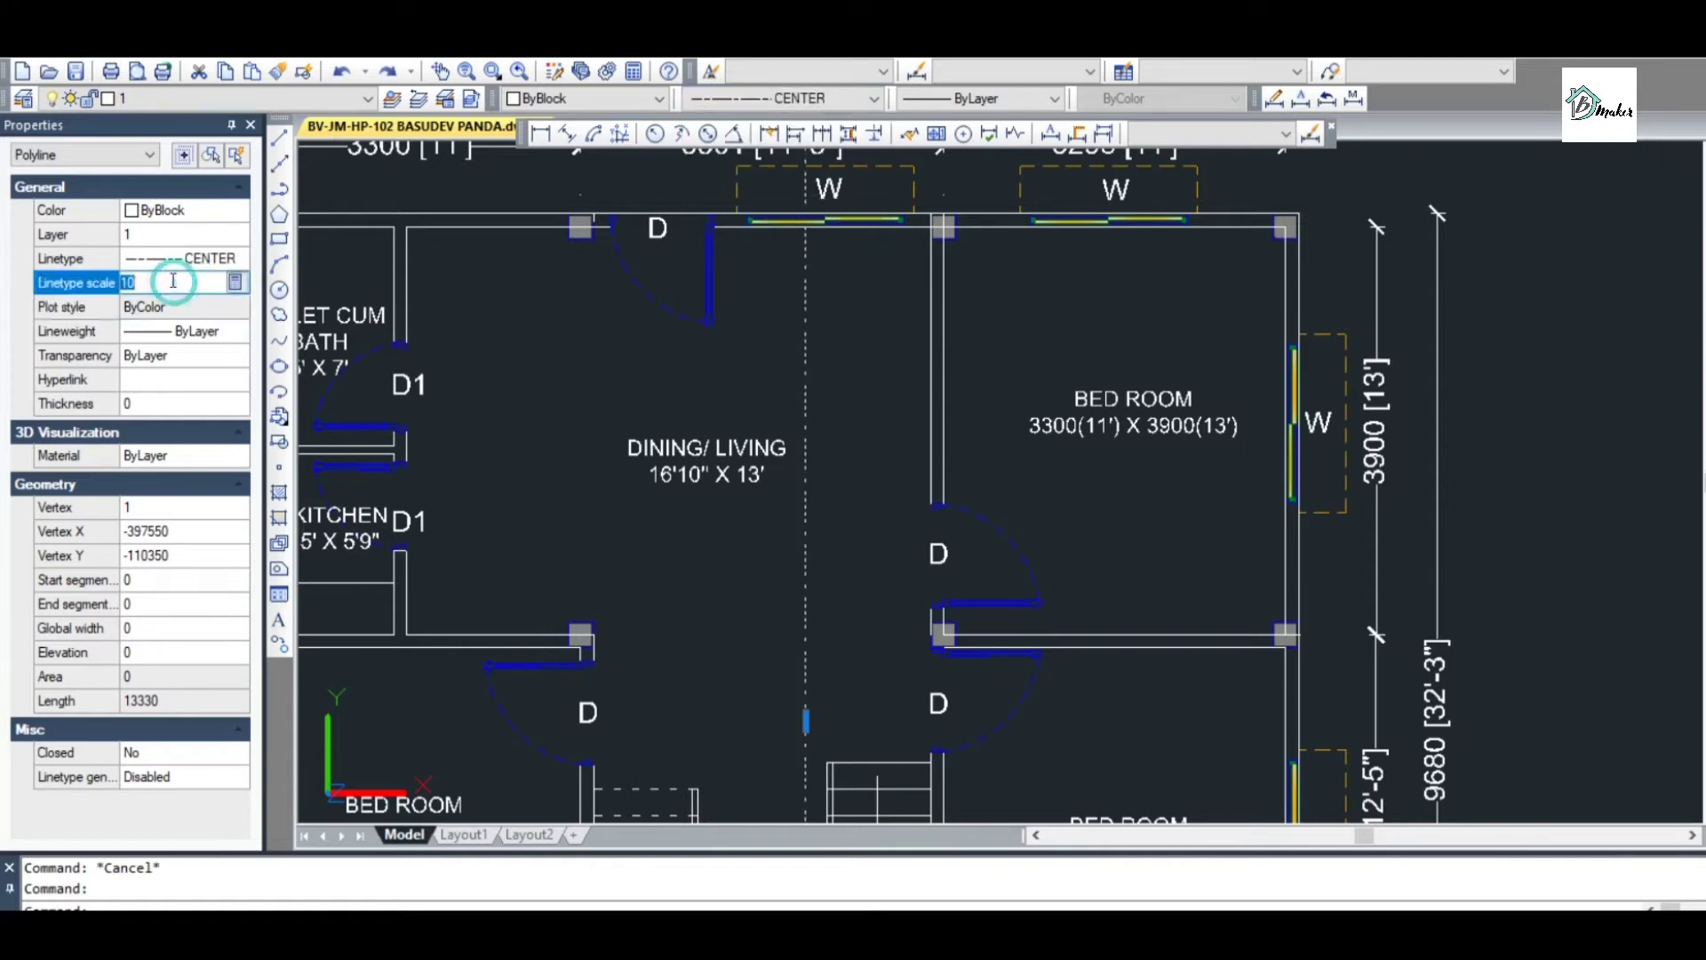
{"action": "key", "text": "Return"}
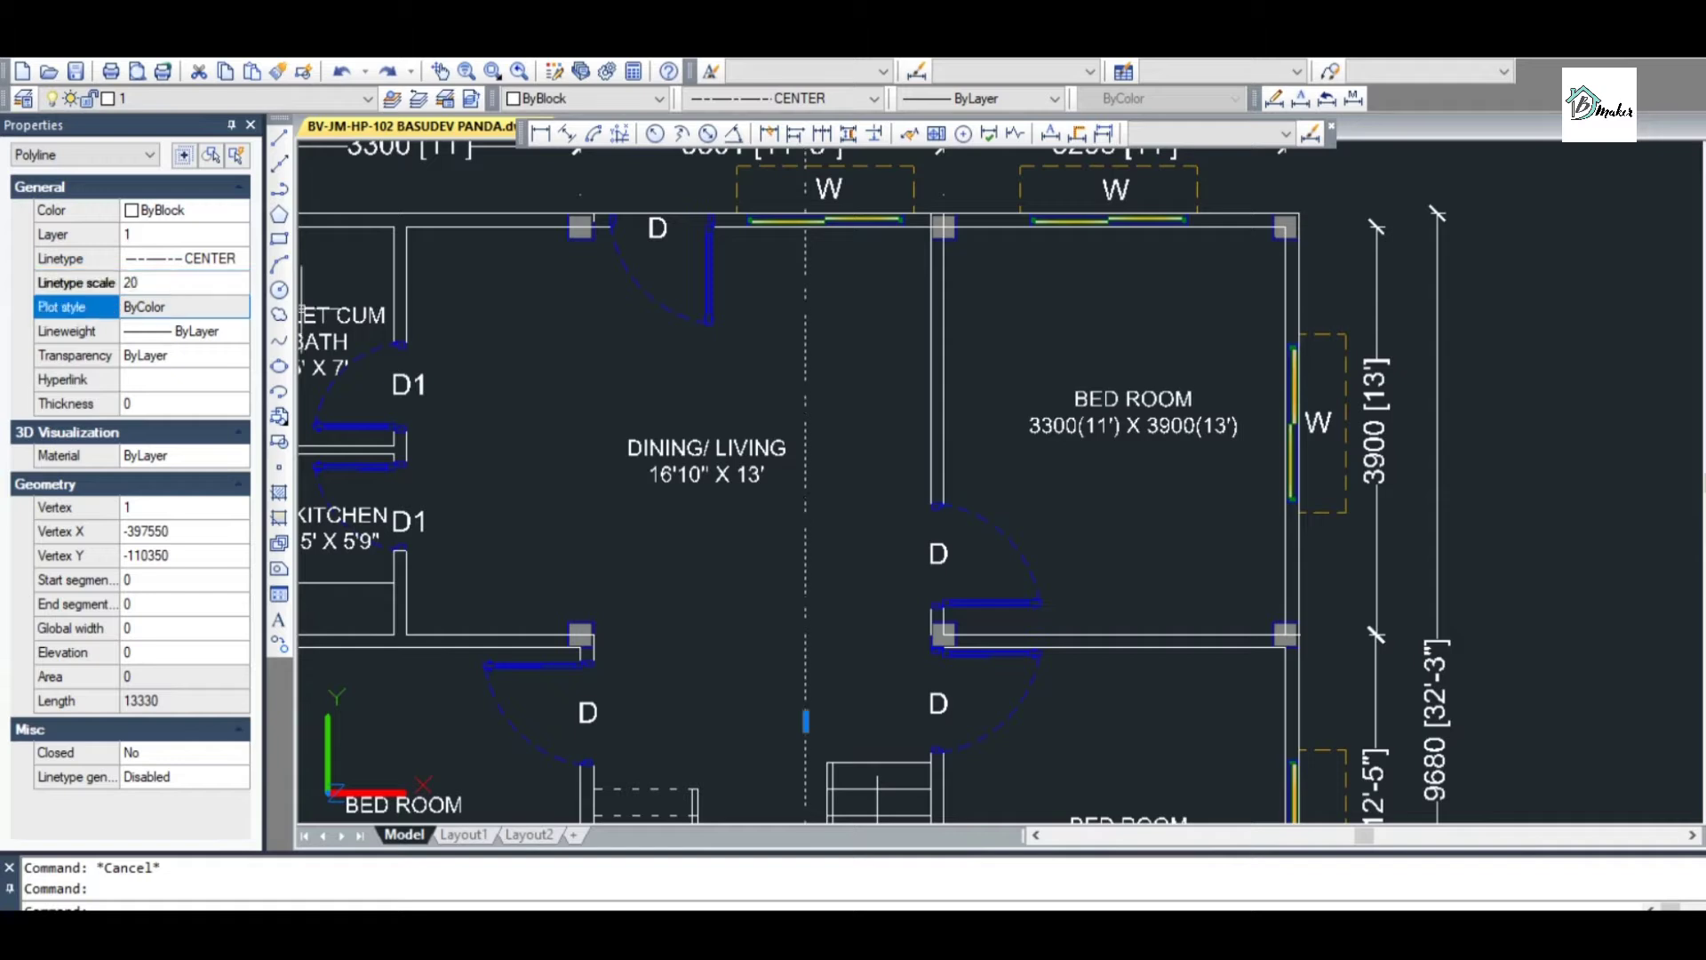
{"action": "key", "text": "Escape"}
{"action": "scroll", "coordinate": [873, 372], "scroll_direction": "down", "scroll_amount": 4}
{"action": "scroll", "coordinate": [873, 639], "scroll_direction": "up", "scroll_amount": 2}
{"action": "scroll", "coordinate": [852, 591], "scroll_direction": "down", "scroll_amount": 2}
{"action": "scroll", "coordinate": [847, 231], "scroll_direction": "up", "scroll_amount": 5}
{"action": "key", "text": "Escape"}
{"action": "left_click", "coordinate": [850, 263]}
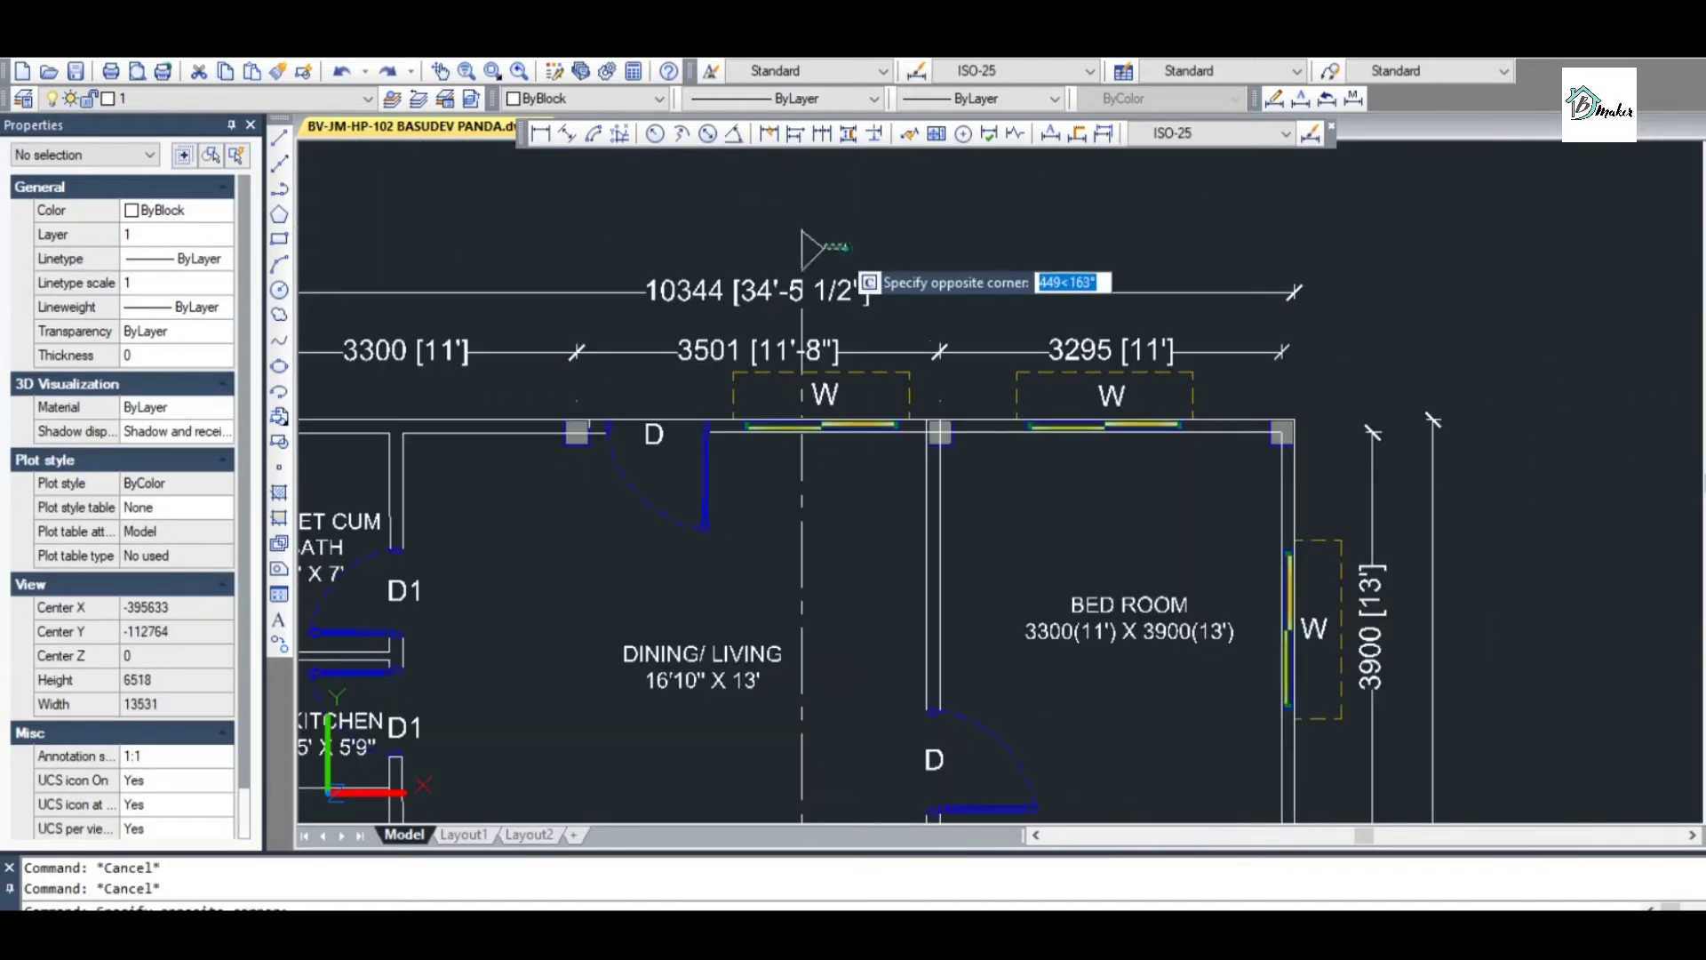
{"action": "left_click", "coordinate": [825, 213]}
{"action": "scroll", "coordinate": [822, 218], "scroll_direction": "down", "scroll_amount": 5}
{"action": "scroll", "coordinate": [830, 761], "scroll_direction": "up", "scroll_amount": 5}
{"action": "scroll", "coordinate": [830, 761], "scroll_direction": "down", "scroll_amount": 5}
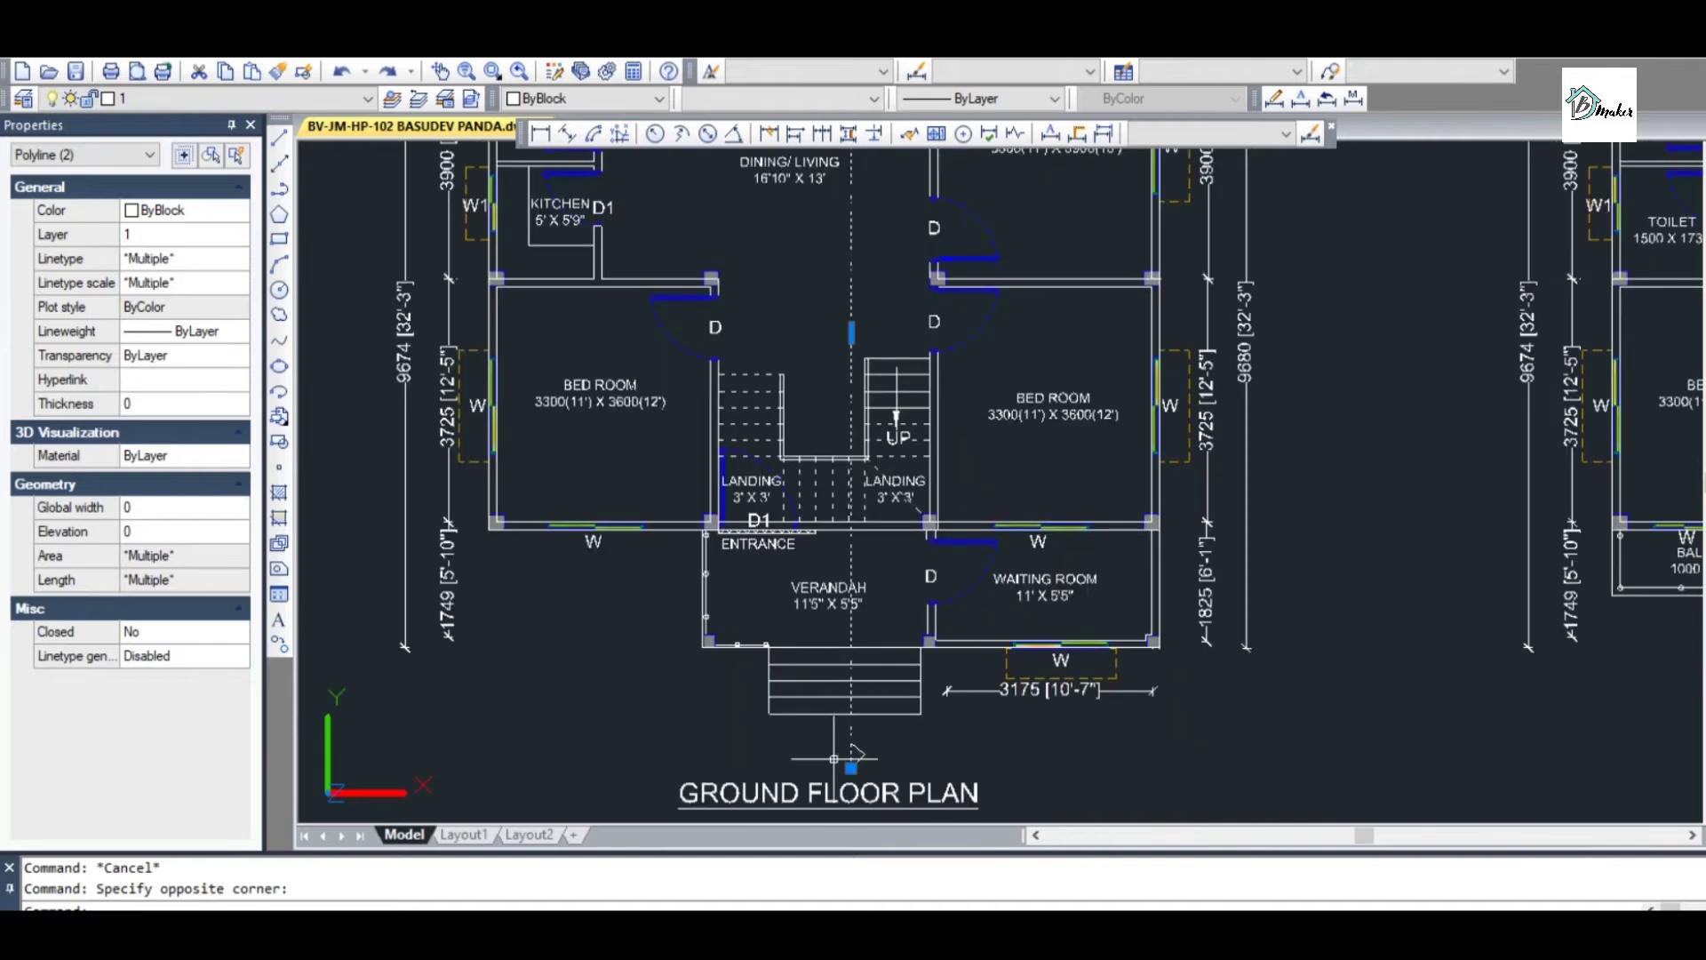
{"action": "scroll", "coordinate": [830, 762], "scroll_direction": "up", "scroll_amount": 8}
{"action": "left_click", "coordinate": [982, 781]}
{"action": "left_click", "coordinate": [857, 701]}
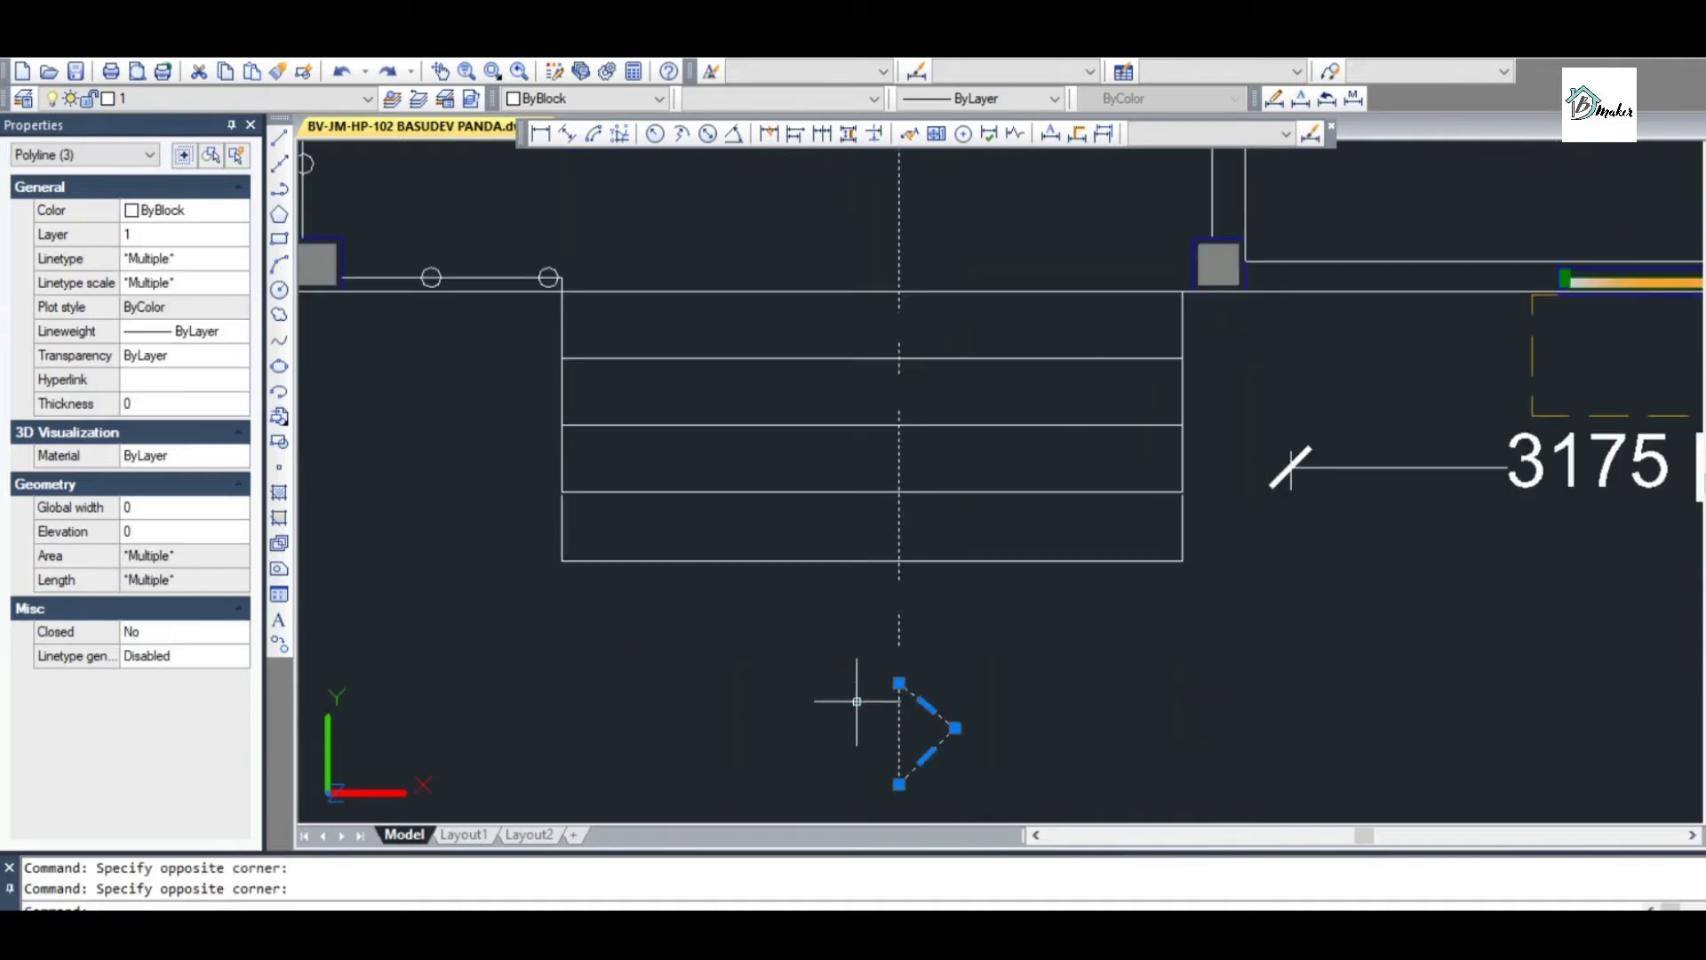
{"action": "key", "text": "Escape"}
{"action": "scroll", "coordinate": [913, 705], "scroll_direction": "down", "scroll_amount": 4}
{"action": "scroll", "coordinate": [910, 708], "scroll_direction": "up", "scroll_amount": 4}
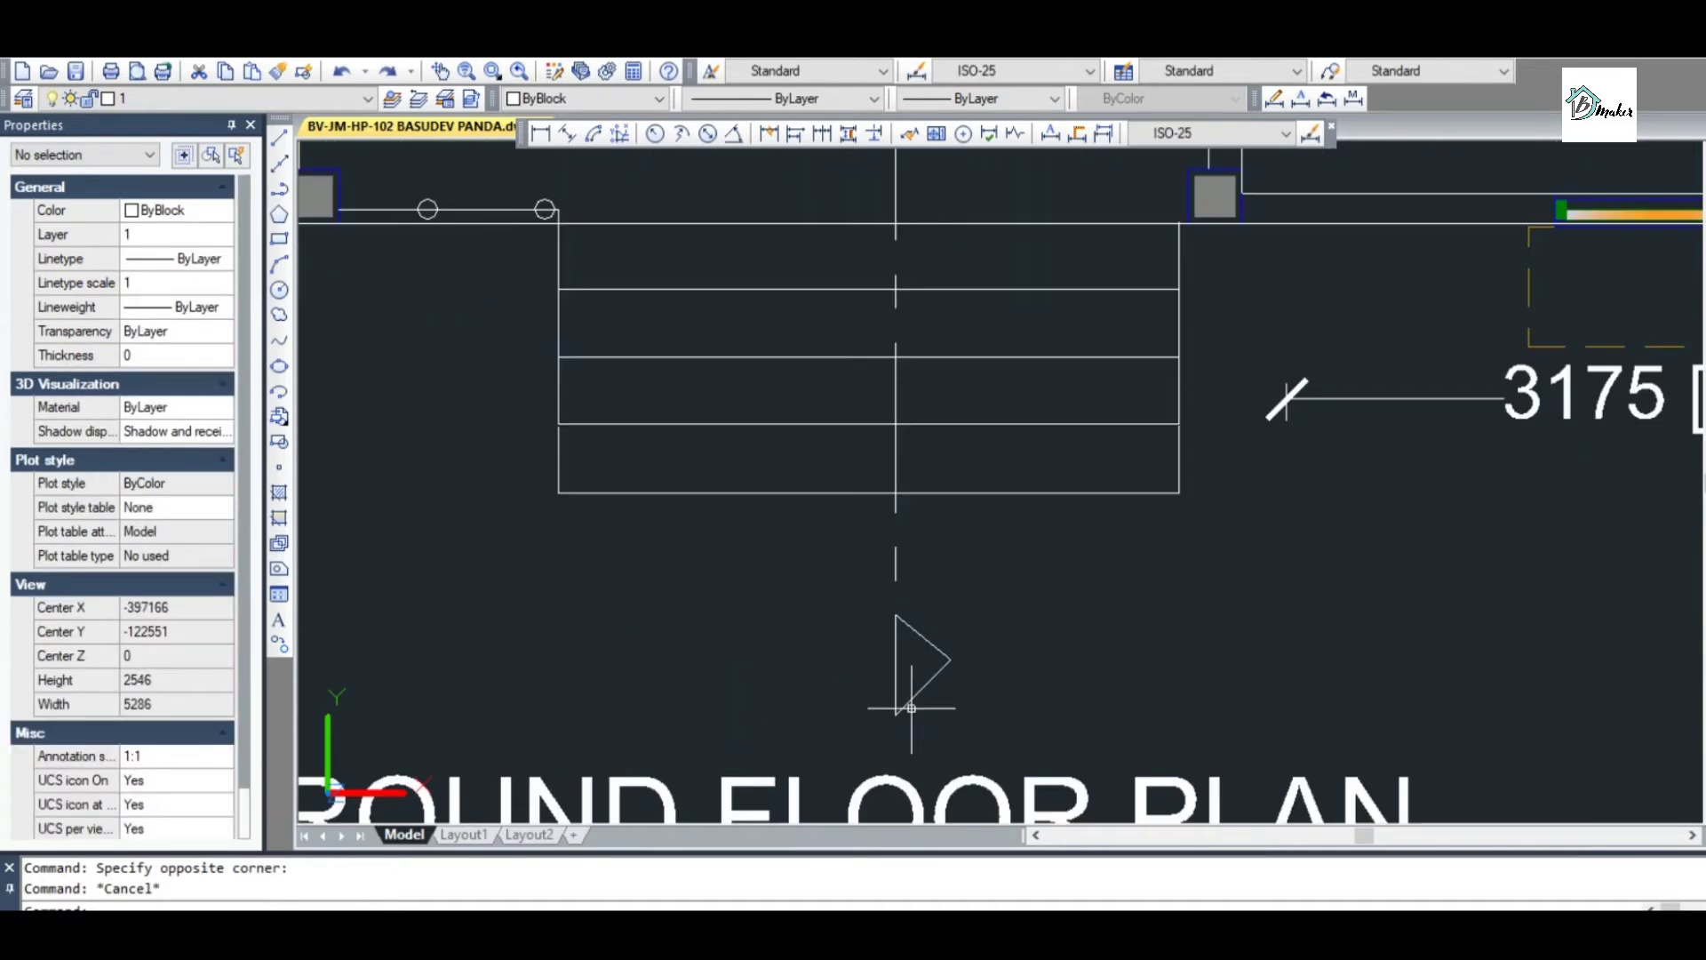
Copy the window label W from below the waiting room to beside the section line's lower arrowhead
{"action": "scroll", "coordinate": [513, 554], "scroll_direction": "down", "scroll_amount": 2}
{"action": "type", "text": "CI"}
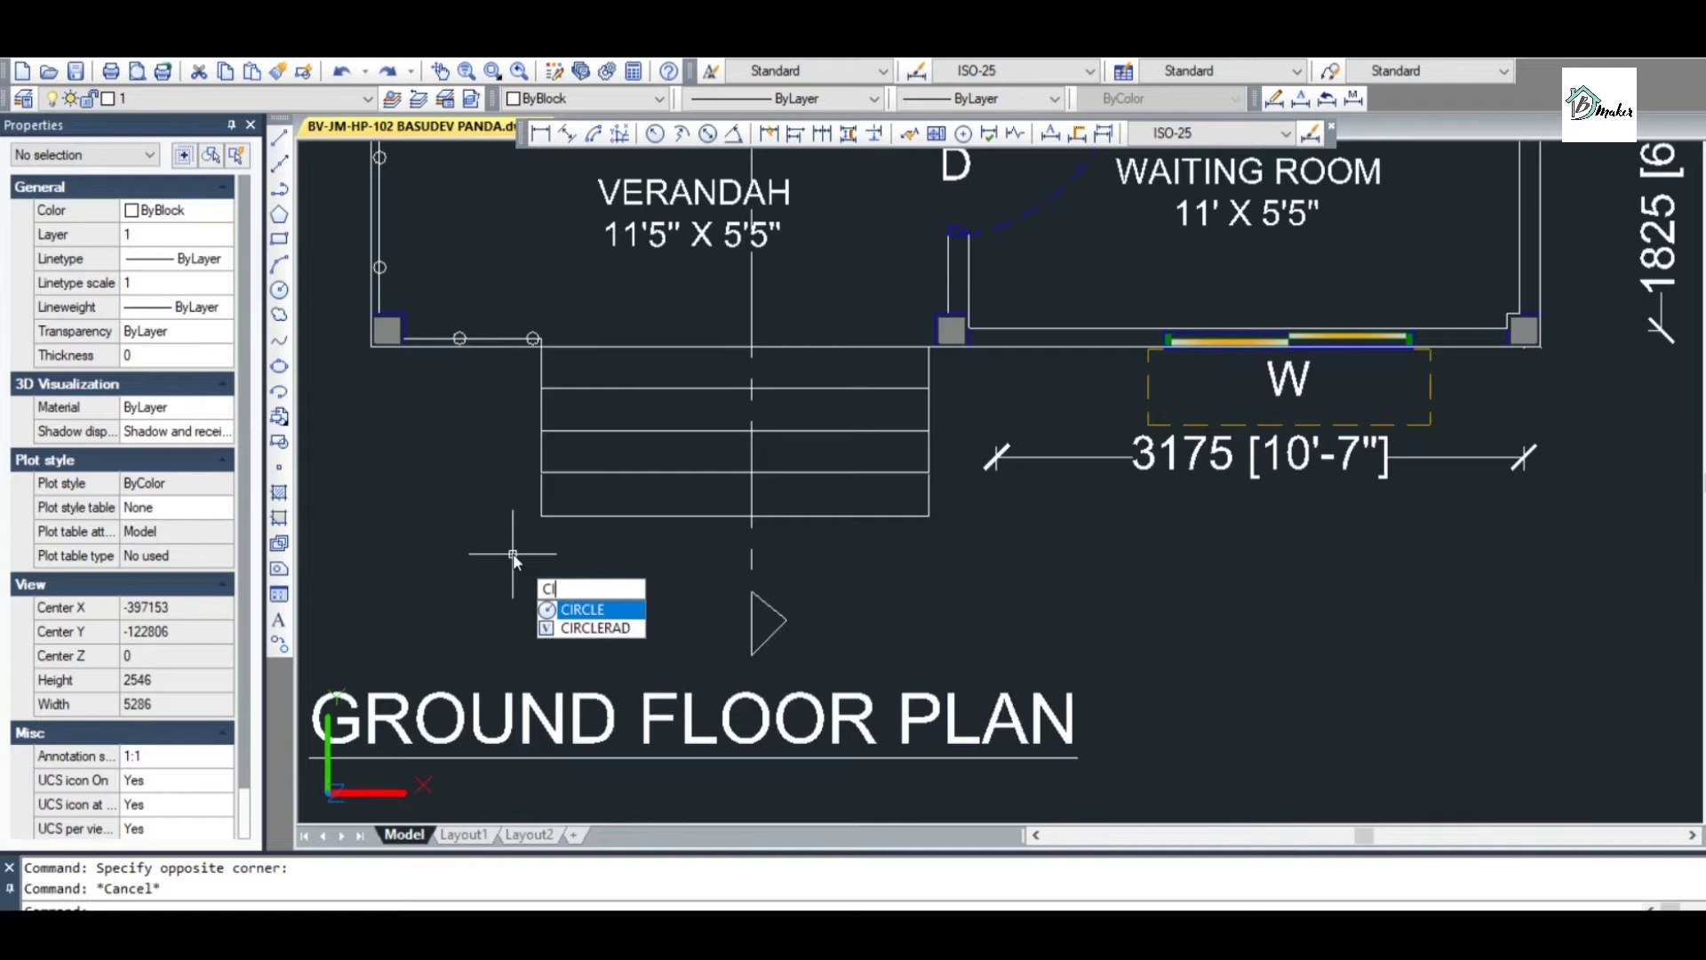
{"action": "key", "text": "BackSpace"}
{"action": "type", "text": "O"}
{"action": "key", "text": "Return"}
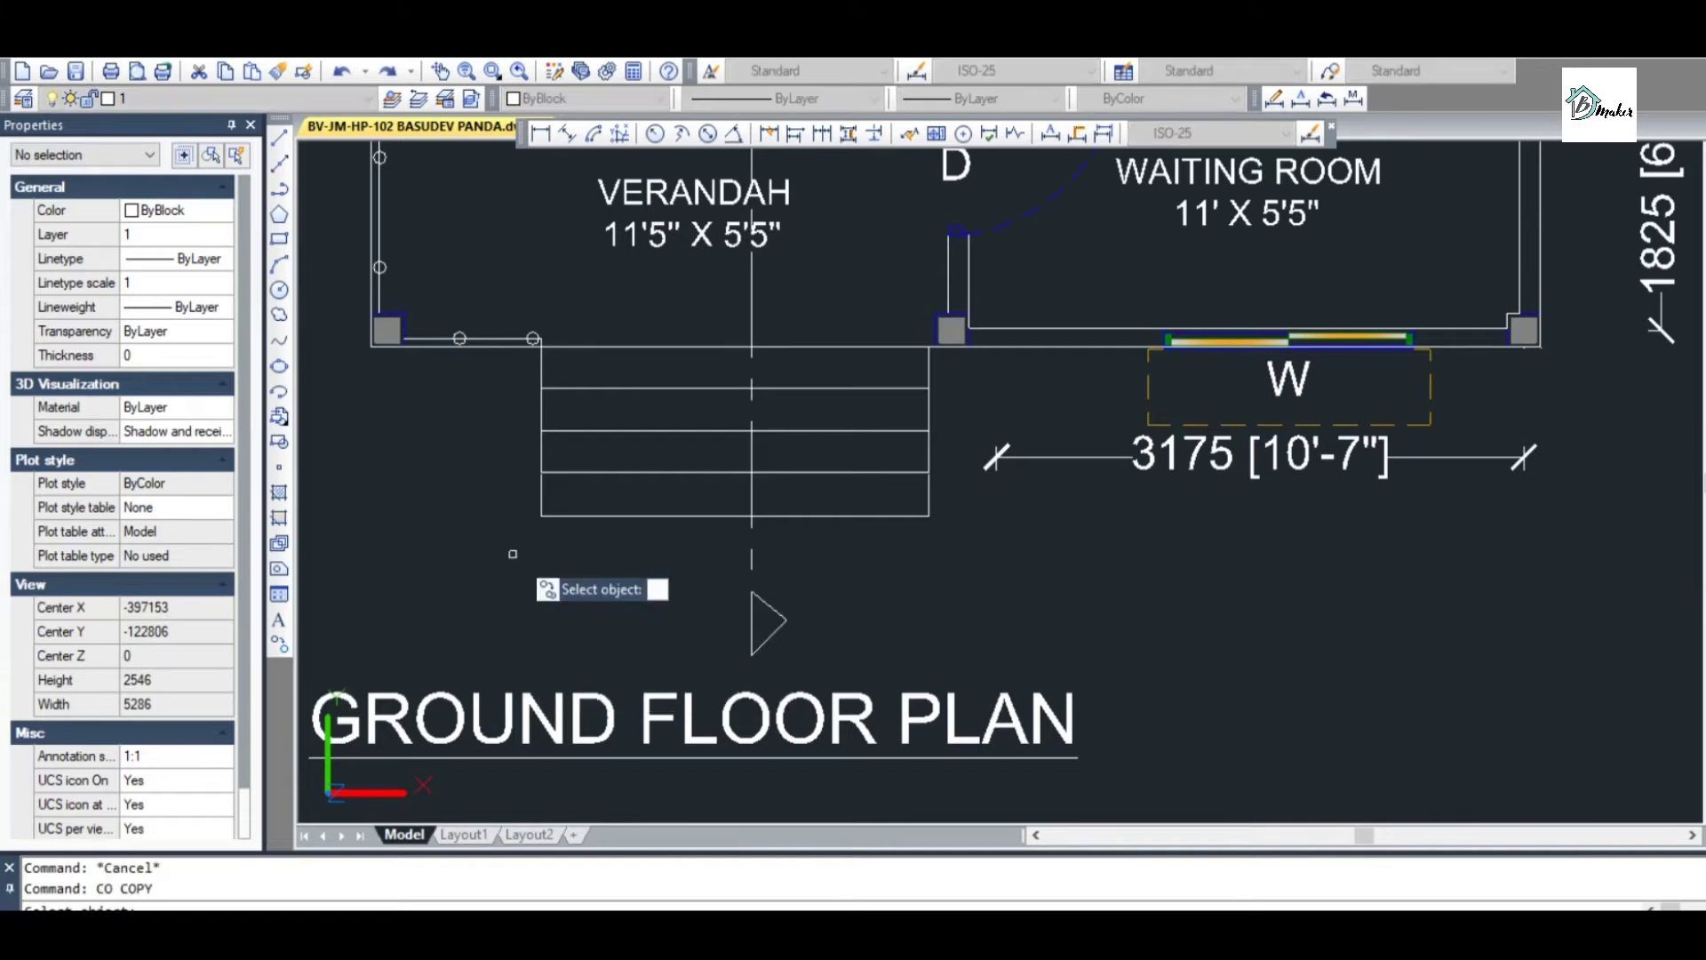
{"action": "left_click", "coordinate": [1282, 380]}
{"action": "key", "text": "Return"}
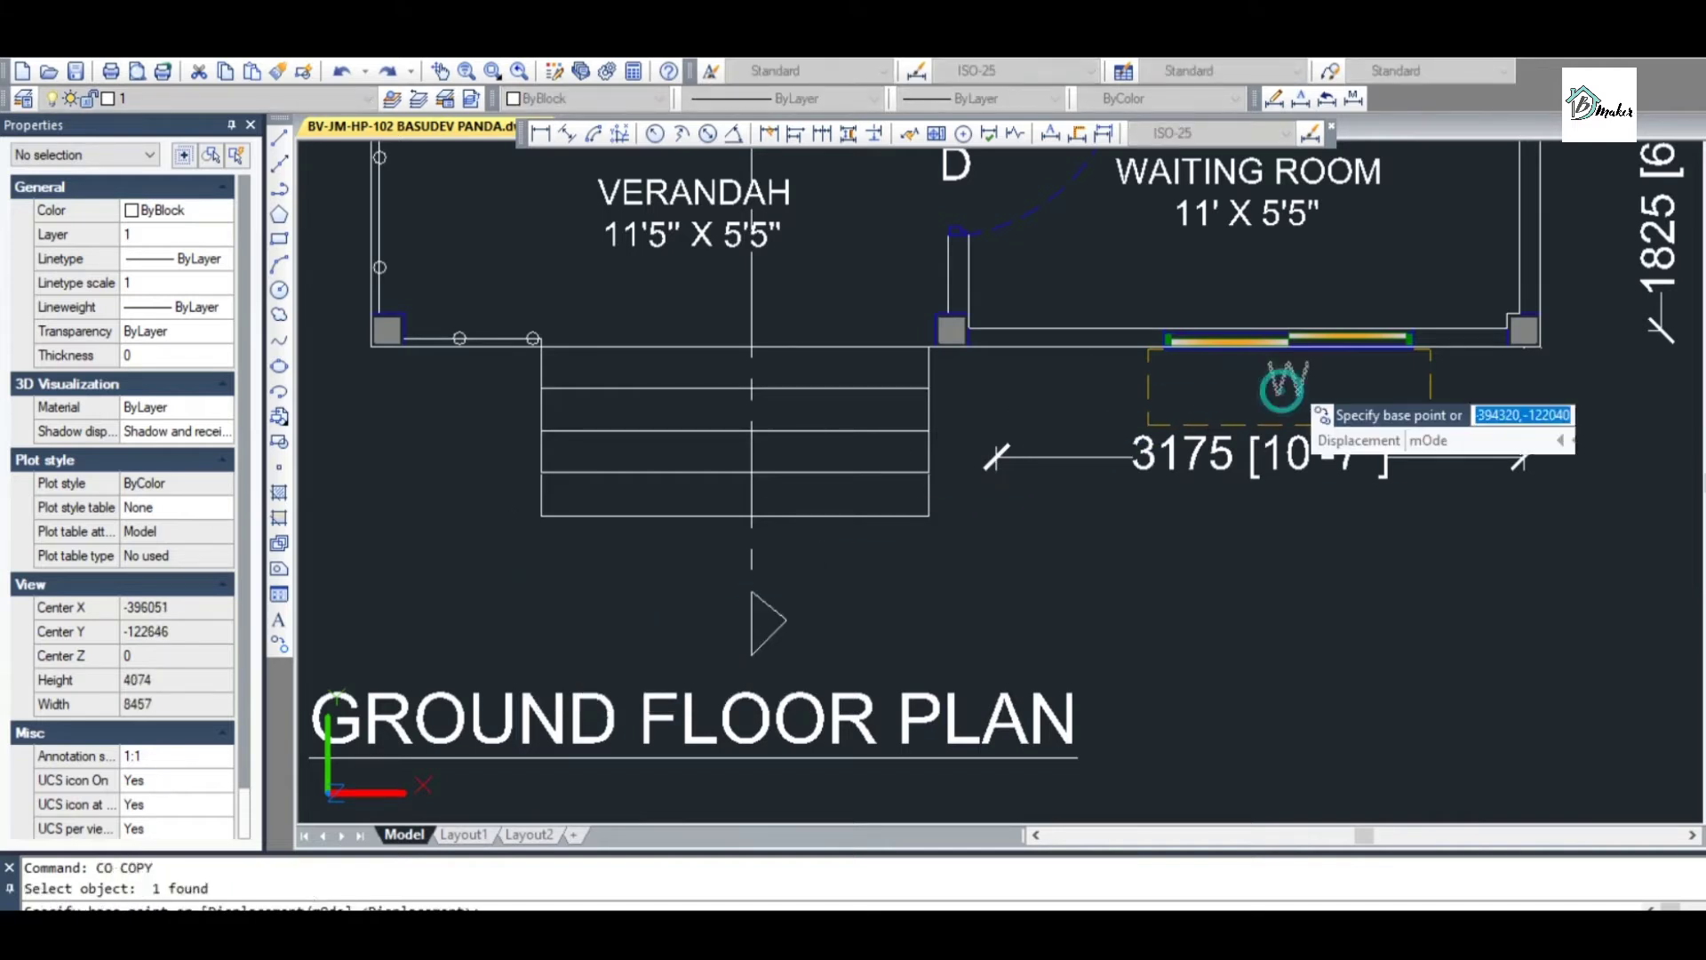
{"action": "left_click", "coordinate": [1274, 385]}
{"action": "scroll", "coordinate": [782, 624], "scroll_direction": "up", "scroll_amount": 2}
{"action": "left_click", "coordinate": [677, 629]}
{"action": "key", "text": "Escape"}
Change the copied label's text beside the lower arrowhead to A
{"action": "double_click", "coordinate": [677, 629]}
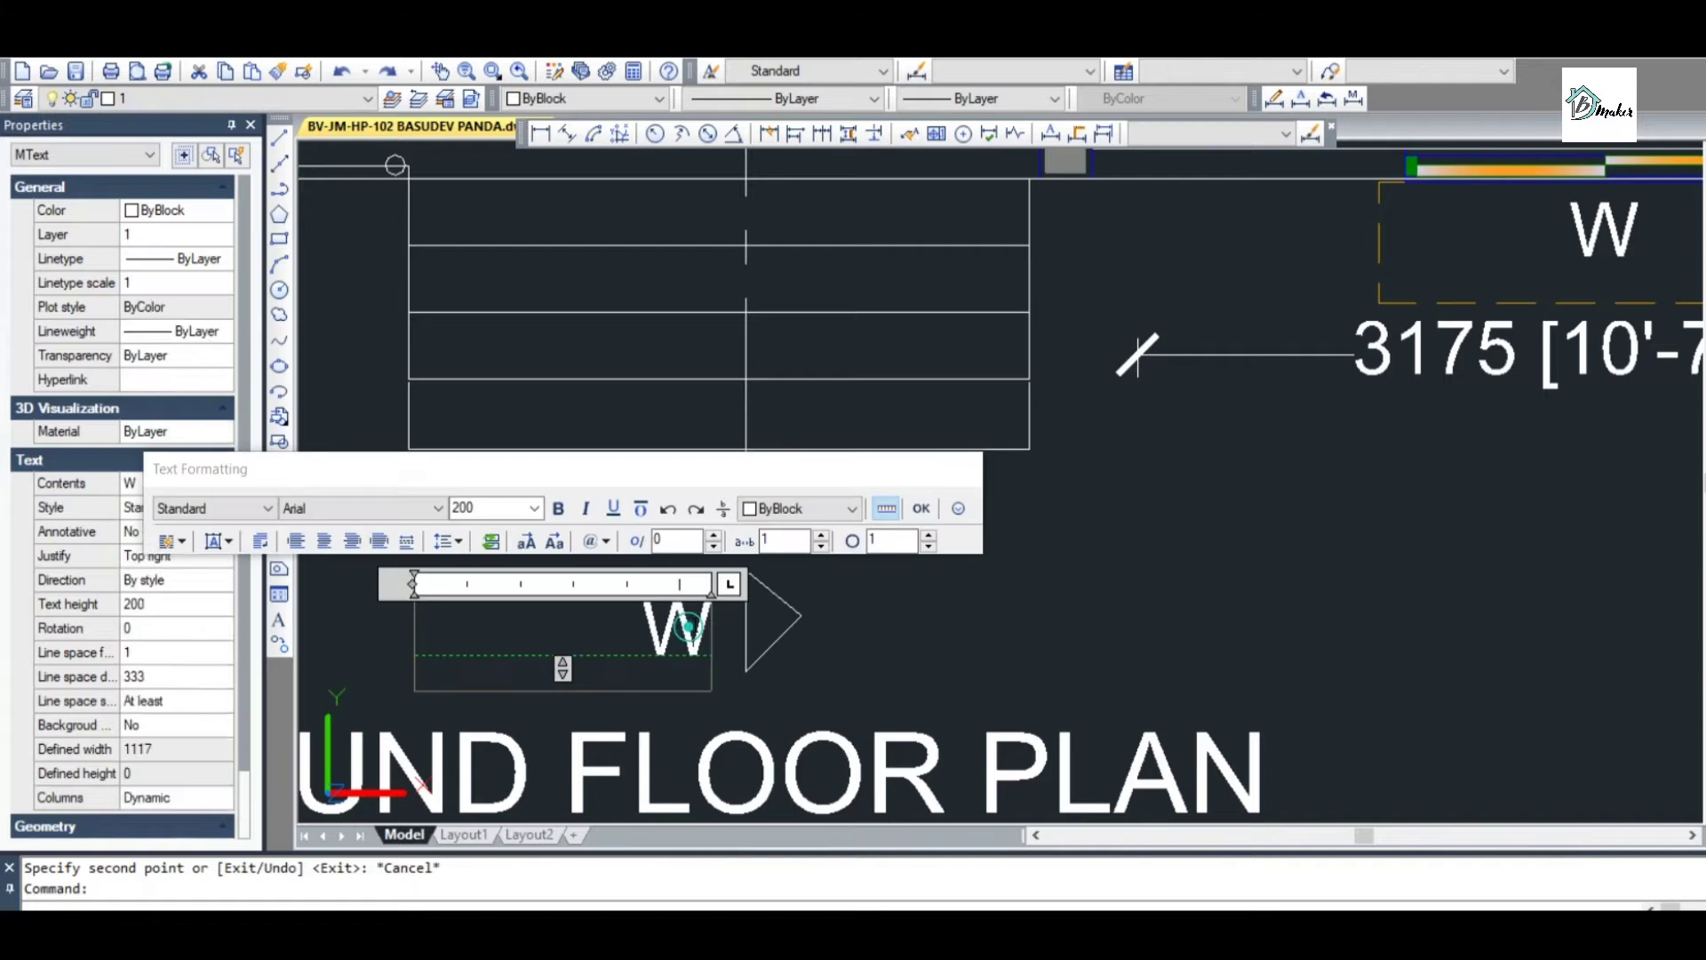
{"action": "type", "text": "A"}
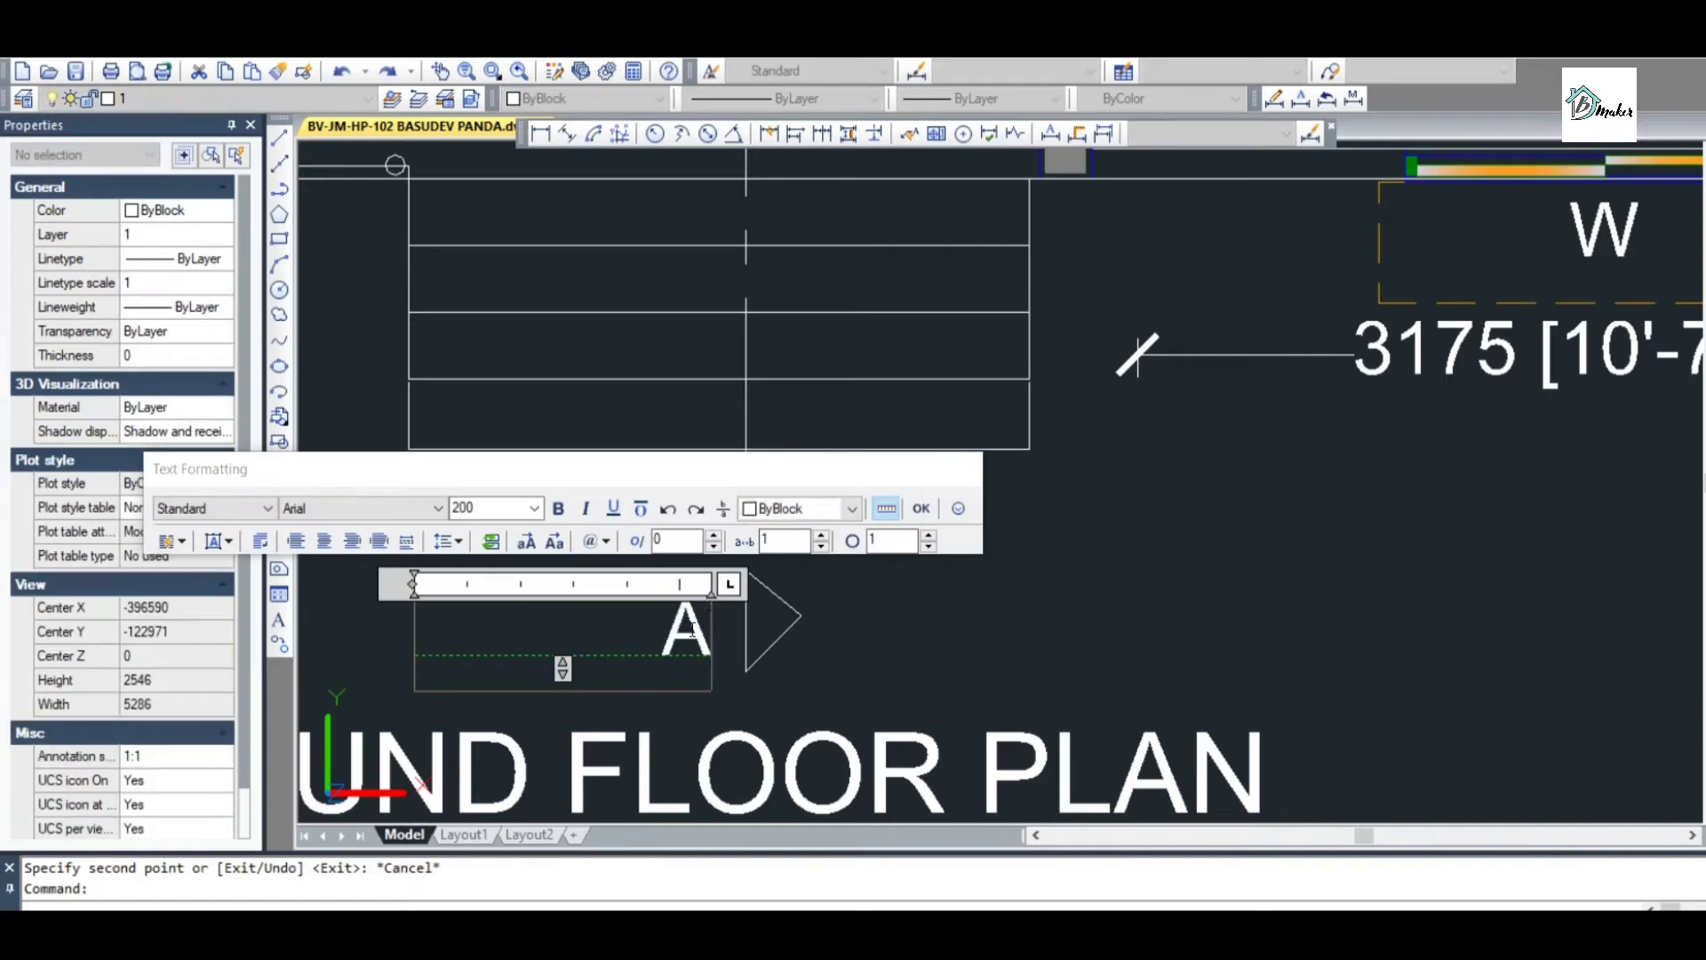
{"action": "left_click", "coordinate": [854, 609]}
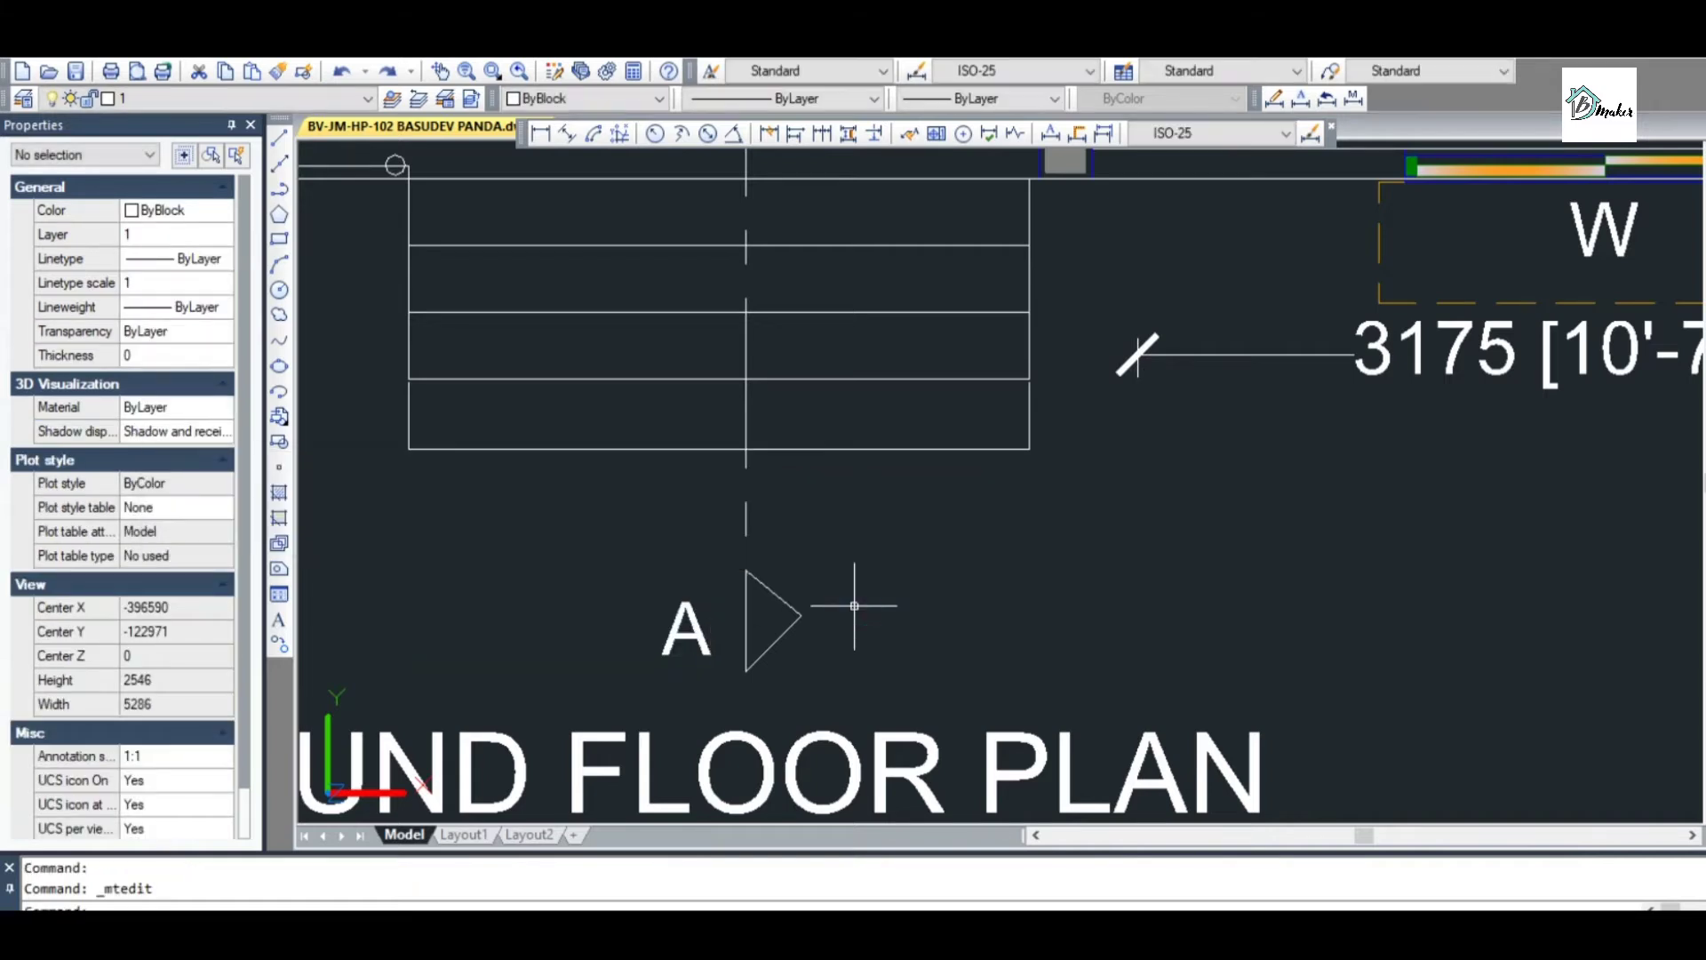
Rotate the A label at the lower arrowhead by 90 degrees so it reads vertically
{"action": "type", "text": "RO"}
{"action": "key", "text": "Return"}
{"action": "left_click", "coordinate": [688, 629]}
{"action": "key", "text": "Return"}
{"action": "left_click", "coordinate": [682, 659]}
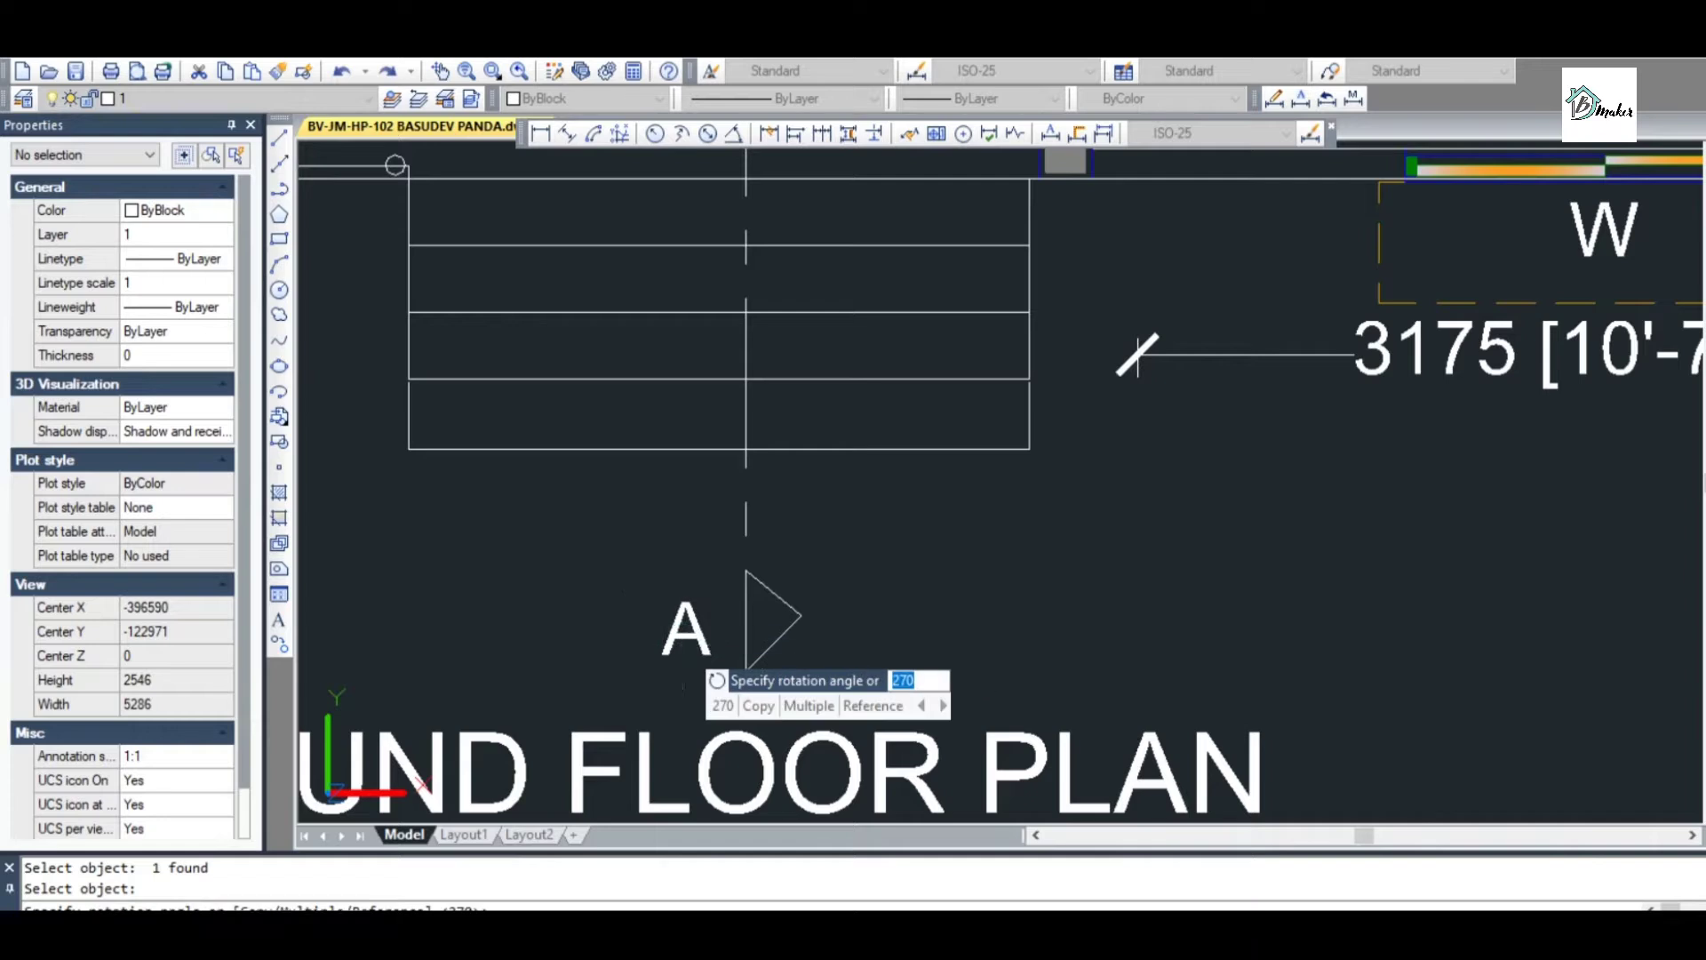
{"action": "left_click", "coordinate": [682, 622]}
Shift the rotated A label so it sits directly against the flat side of the lower arrowhead
{"action": "left_click", "coordinate": [662, 632]}
{"action": "left_click", "coordinate": [638, 615]}
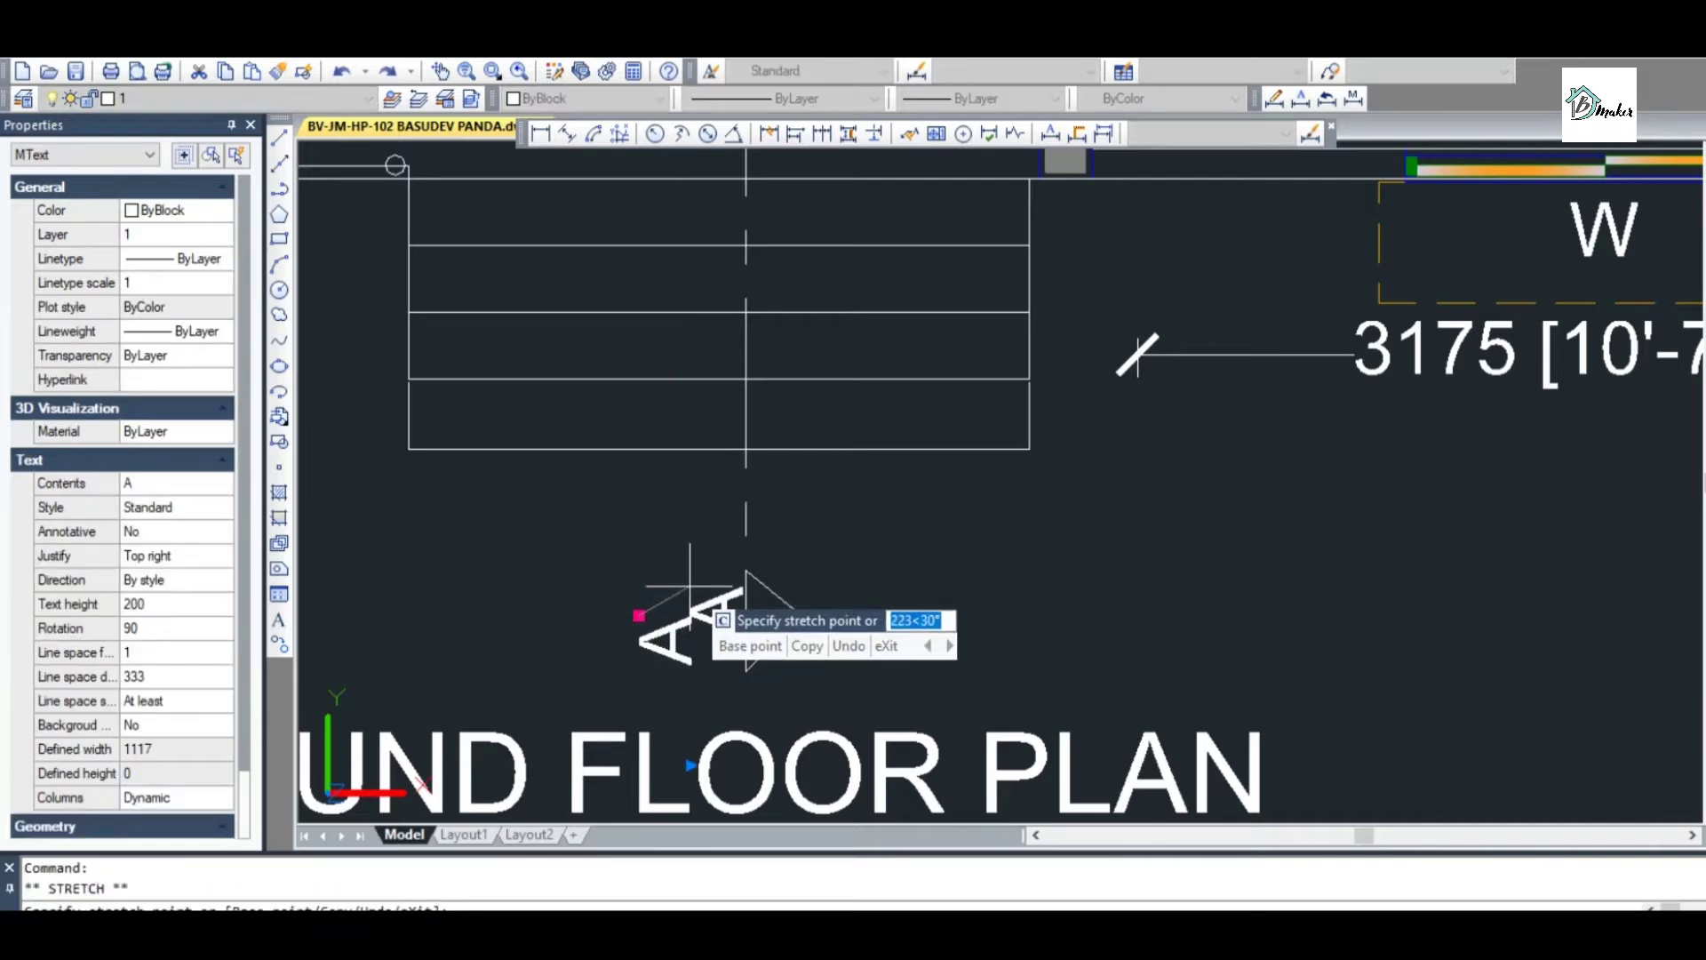
{"action": "key", "text": "Escape"}
{"action": "key", "text": "Escape"}
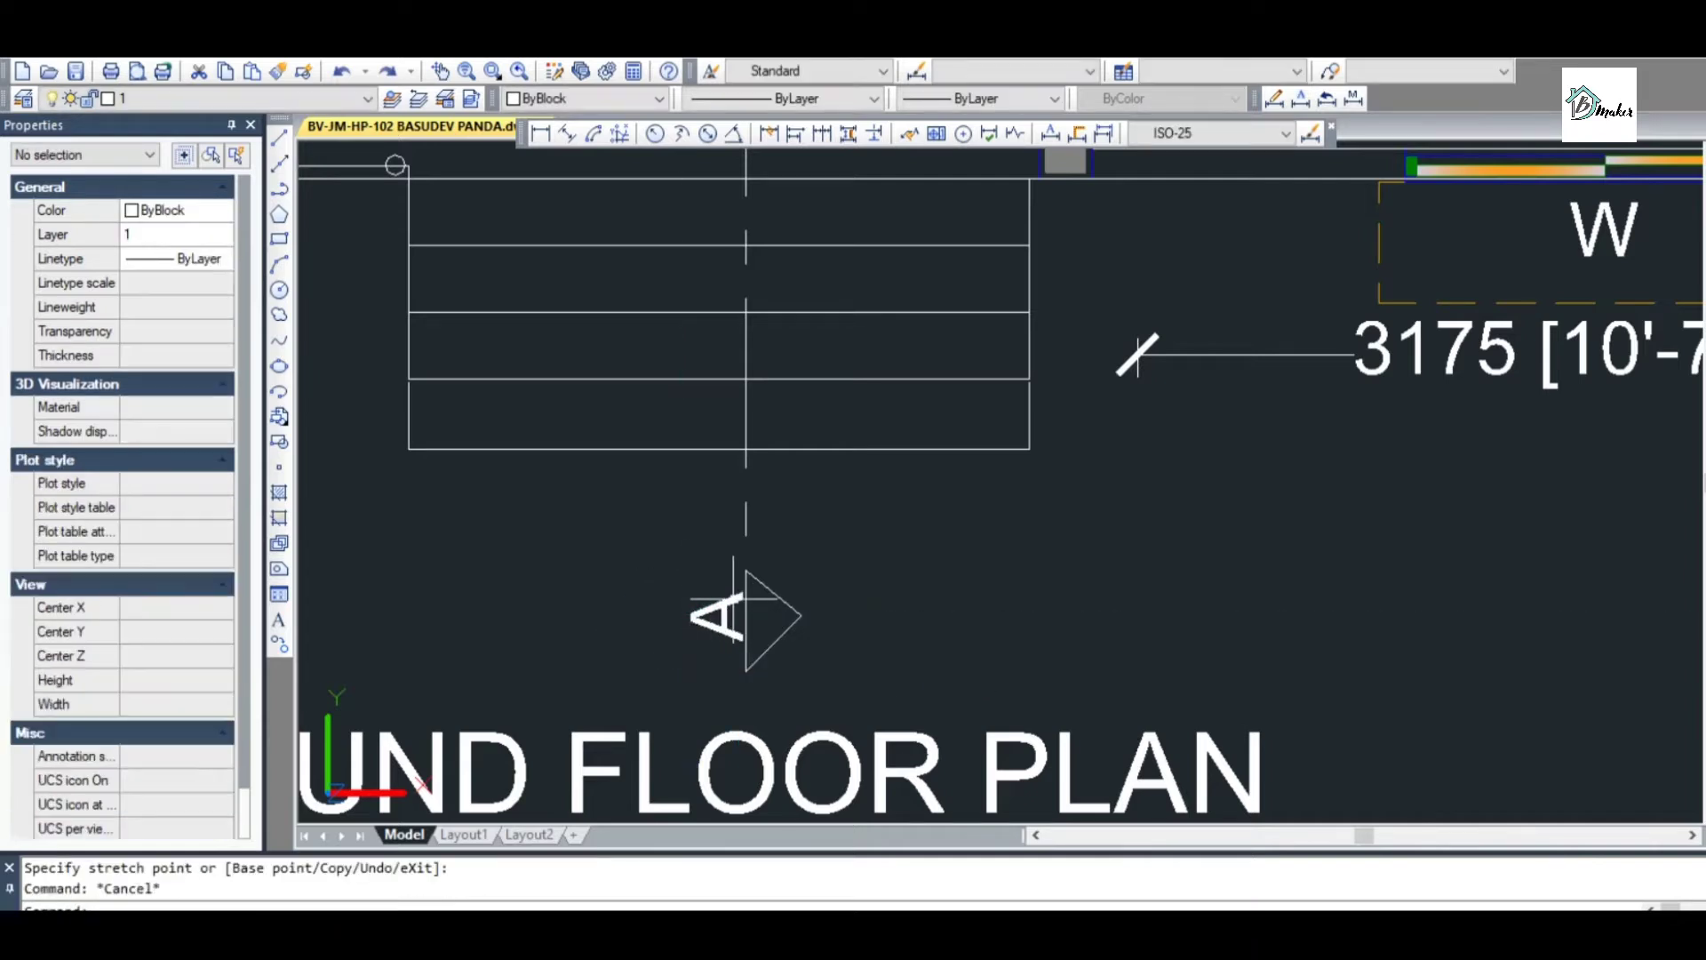
Copy the rotated A label from the lower arrowhead to the matching place at the upper arrowhead
{"action": "type", "text": "CO"}
{"action": "key", "text": "Return"}
{"action": "left_click", "coordinate": [708, 601]}
{"action": "left_click", "coordinate": [705, 619]}
{"action": "left_click", "coordinate": [700, 604]}
{"action": "key", "text": "Return"}
{"action": "left_click", "coordinate": [751, 664]}
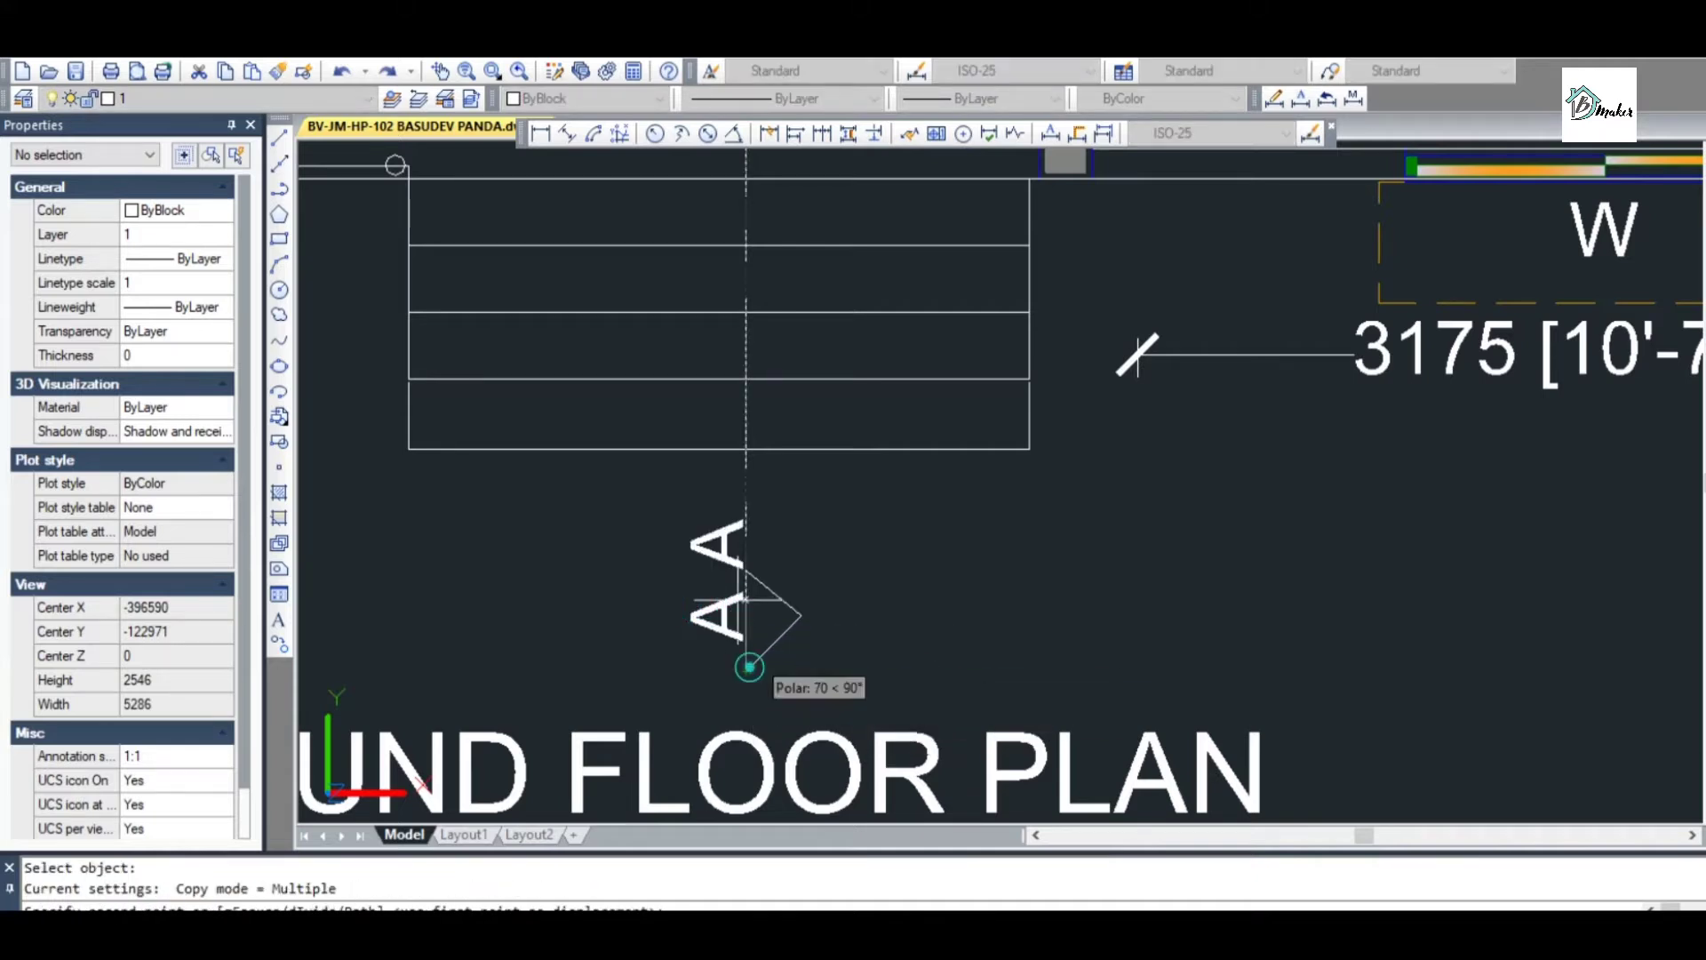
{"action": "scroll", "coordinate": [764, 613], "scroll_direction": "down", "scroll_amount": 6}
{"action": "scroll", "coordinate": [774, 334], "scroll_direction": "up", "scroll_amount": 8}
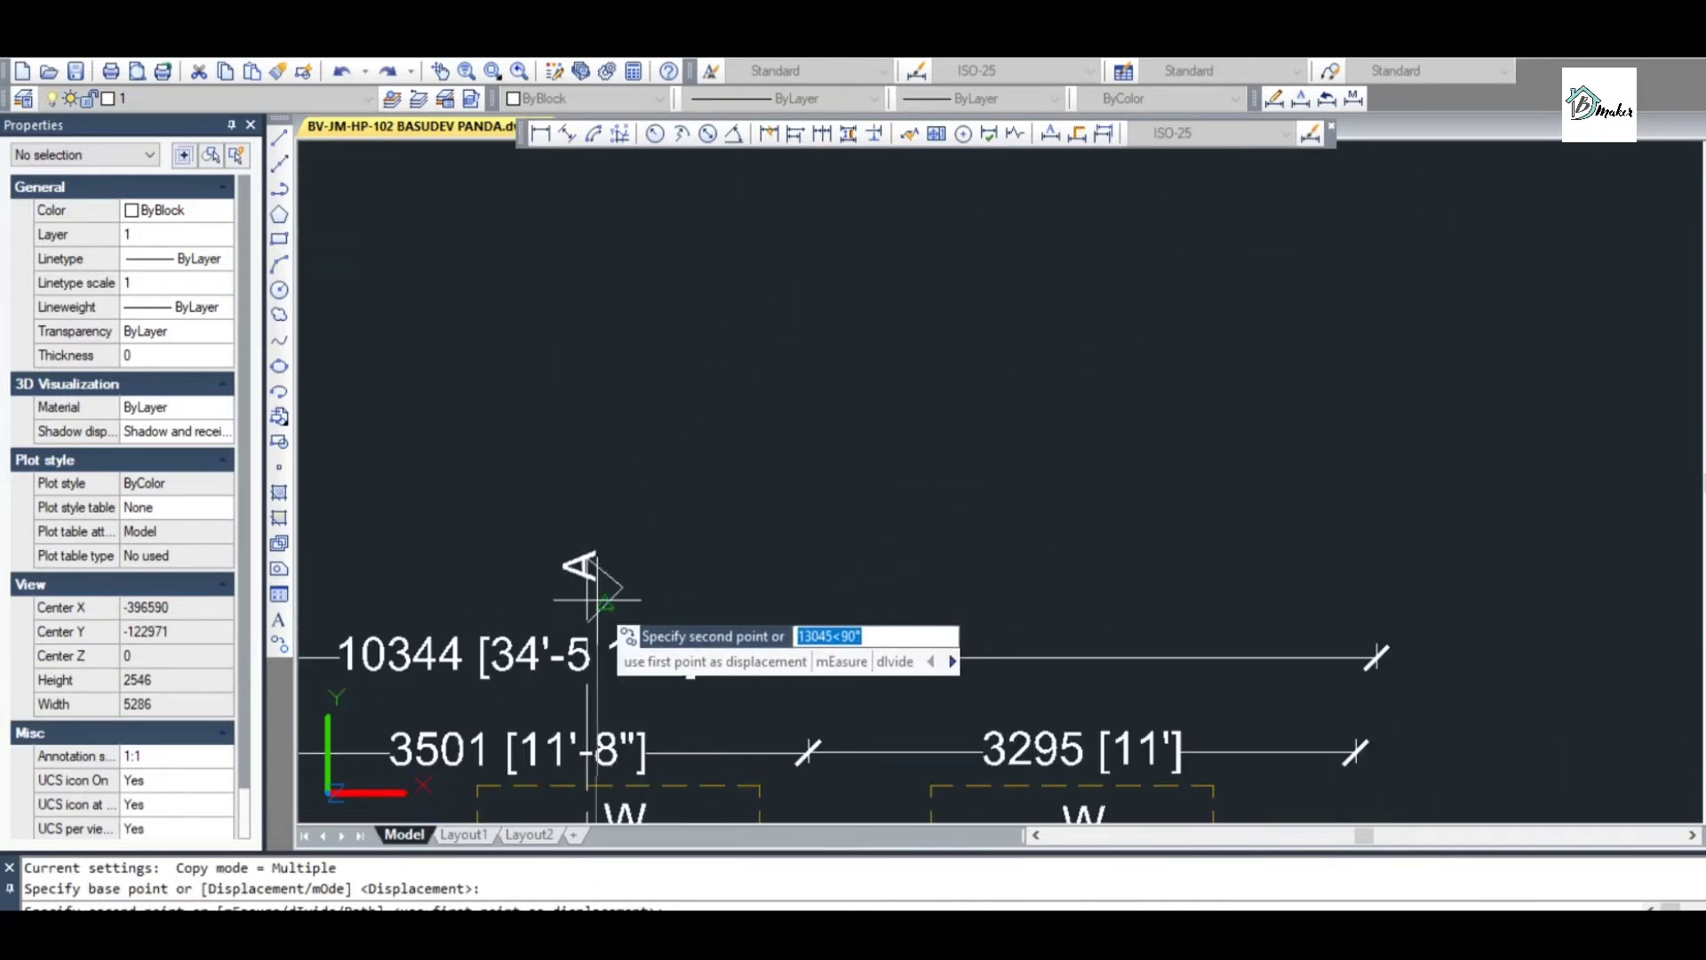
{"action": "key", "text": "Escape"}
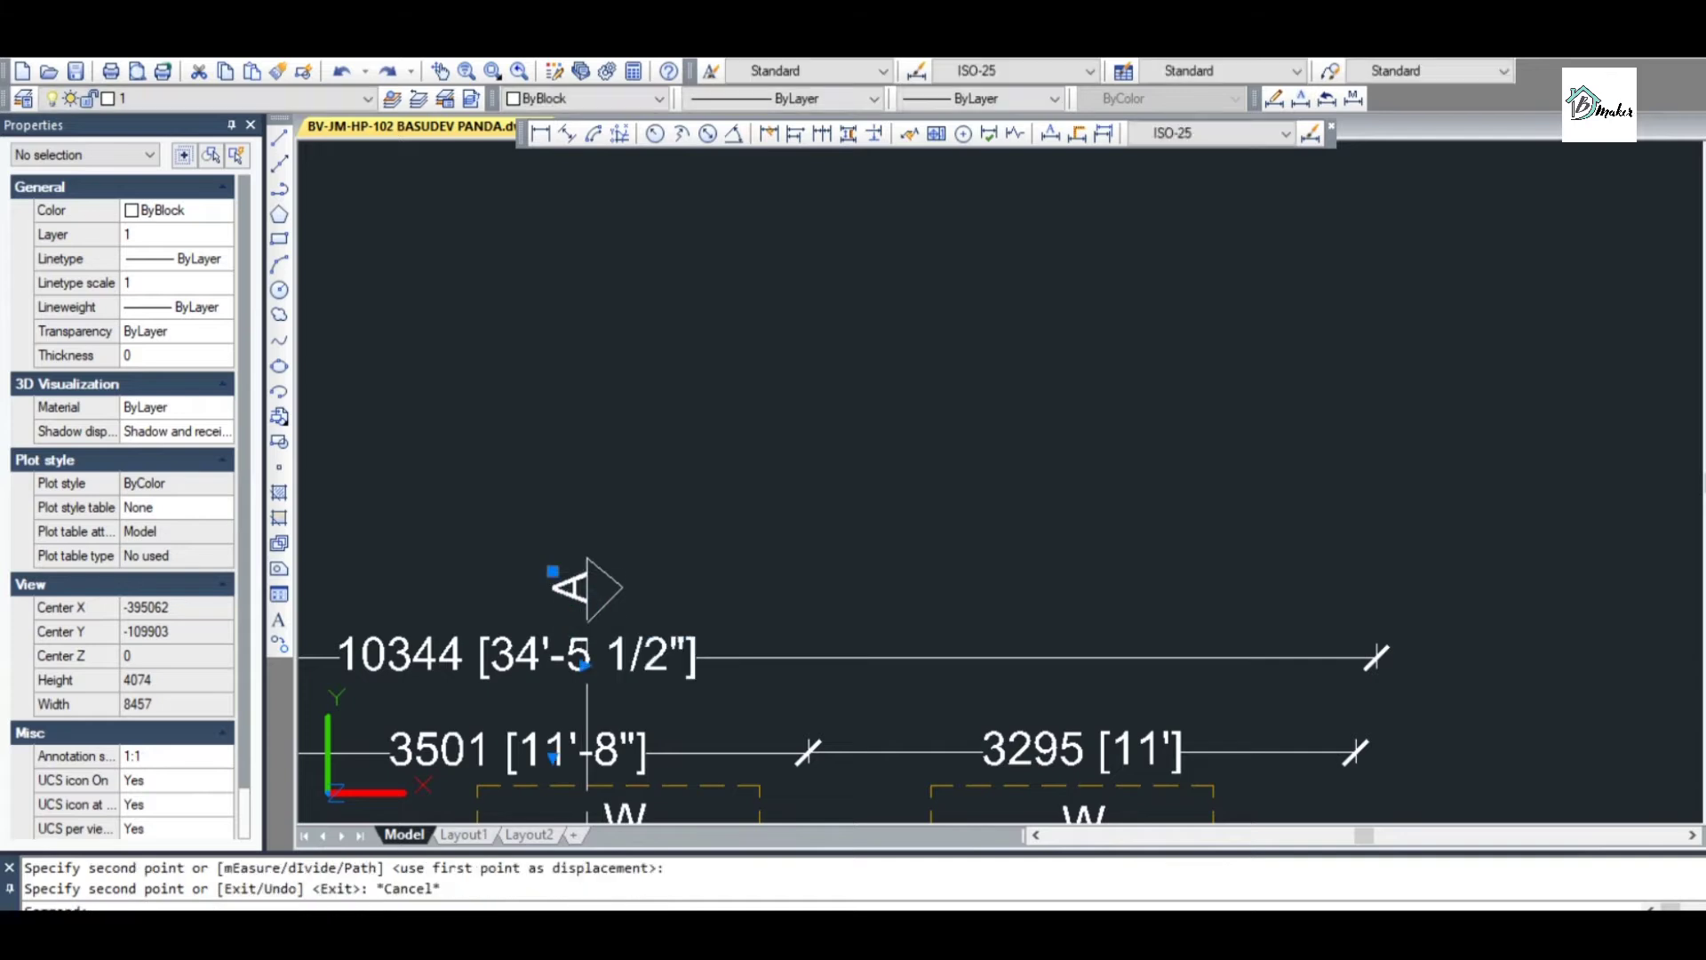
Change the text of the label at the upper arrowhead to A'
{"action": "double_click", "coordinate": [571, 580]}
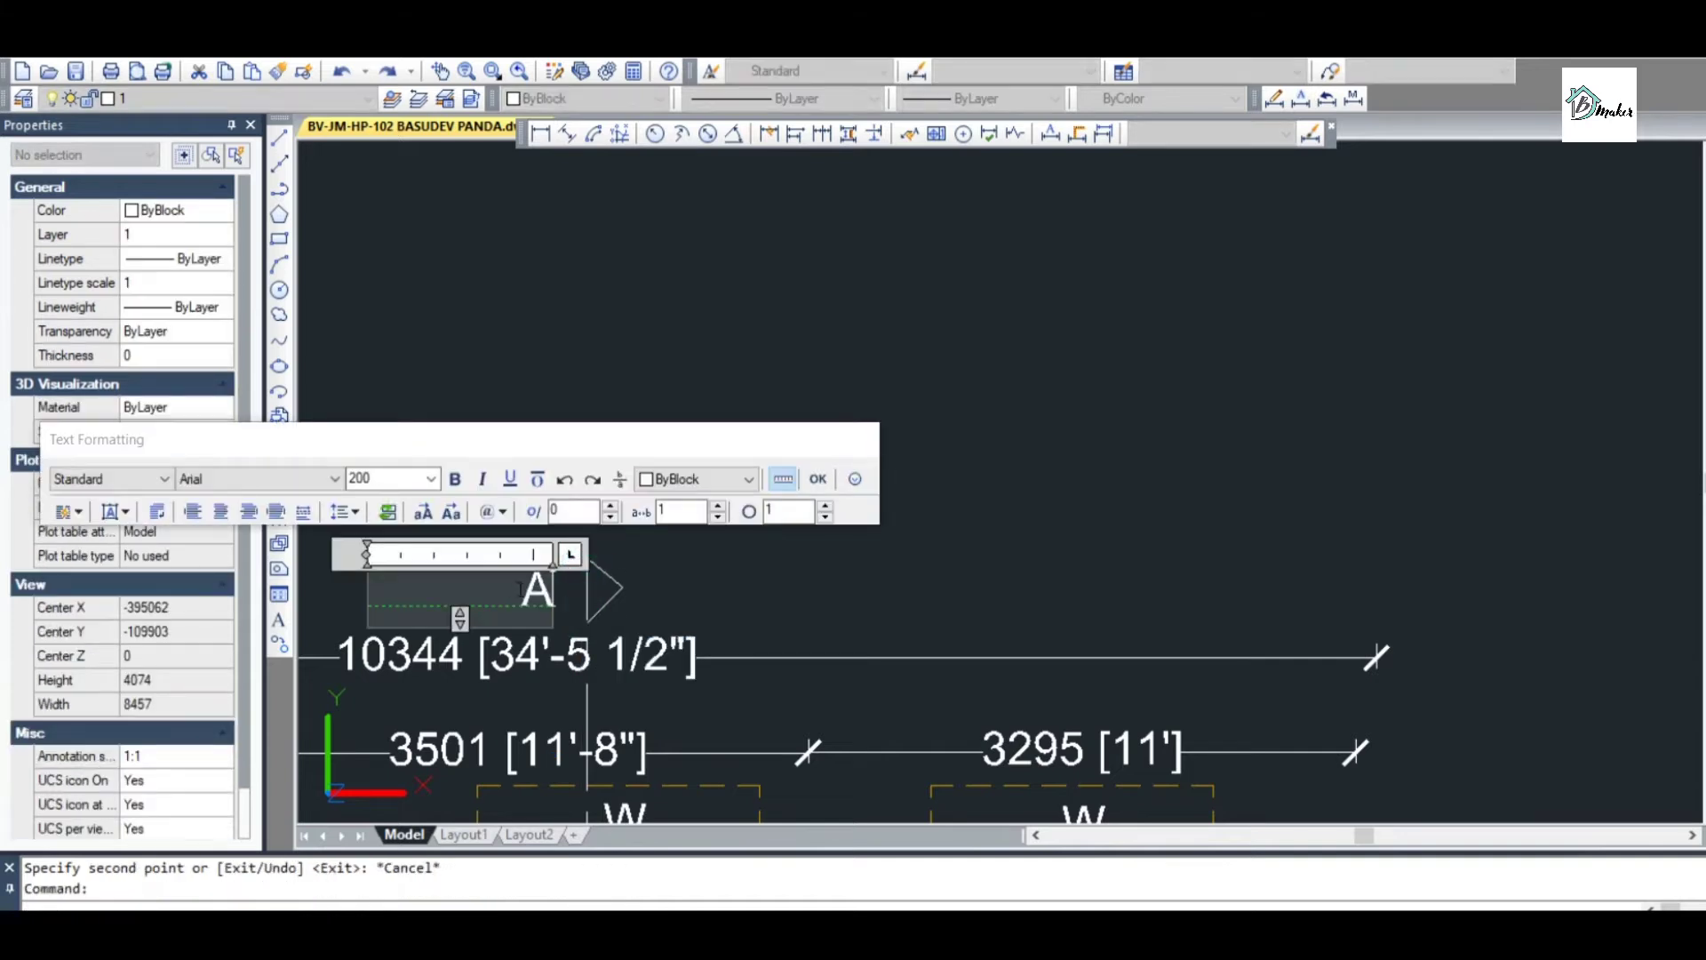
{"action": "left_click", "coordinate": [669, 605]}
{"action": "scroll", "coordinate": [657, 582], "scroll_direction": "up", "scroll_amount": 2}
Copy the section line with its arrowheads and labels onto the first floor plan, aligned by the matching column corner, and save the drawing
{"action": "left_click", "coordinate": [778, 626]}
{"action": "left_click", "coordinate": [473, 507]}
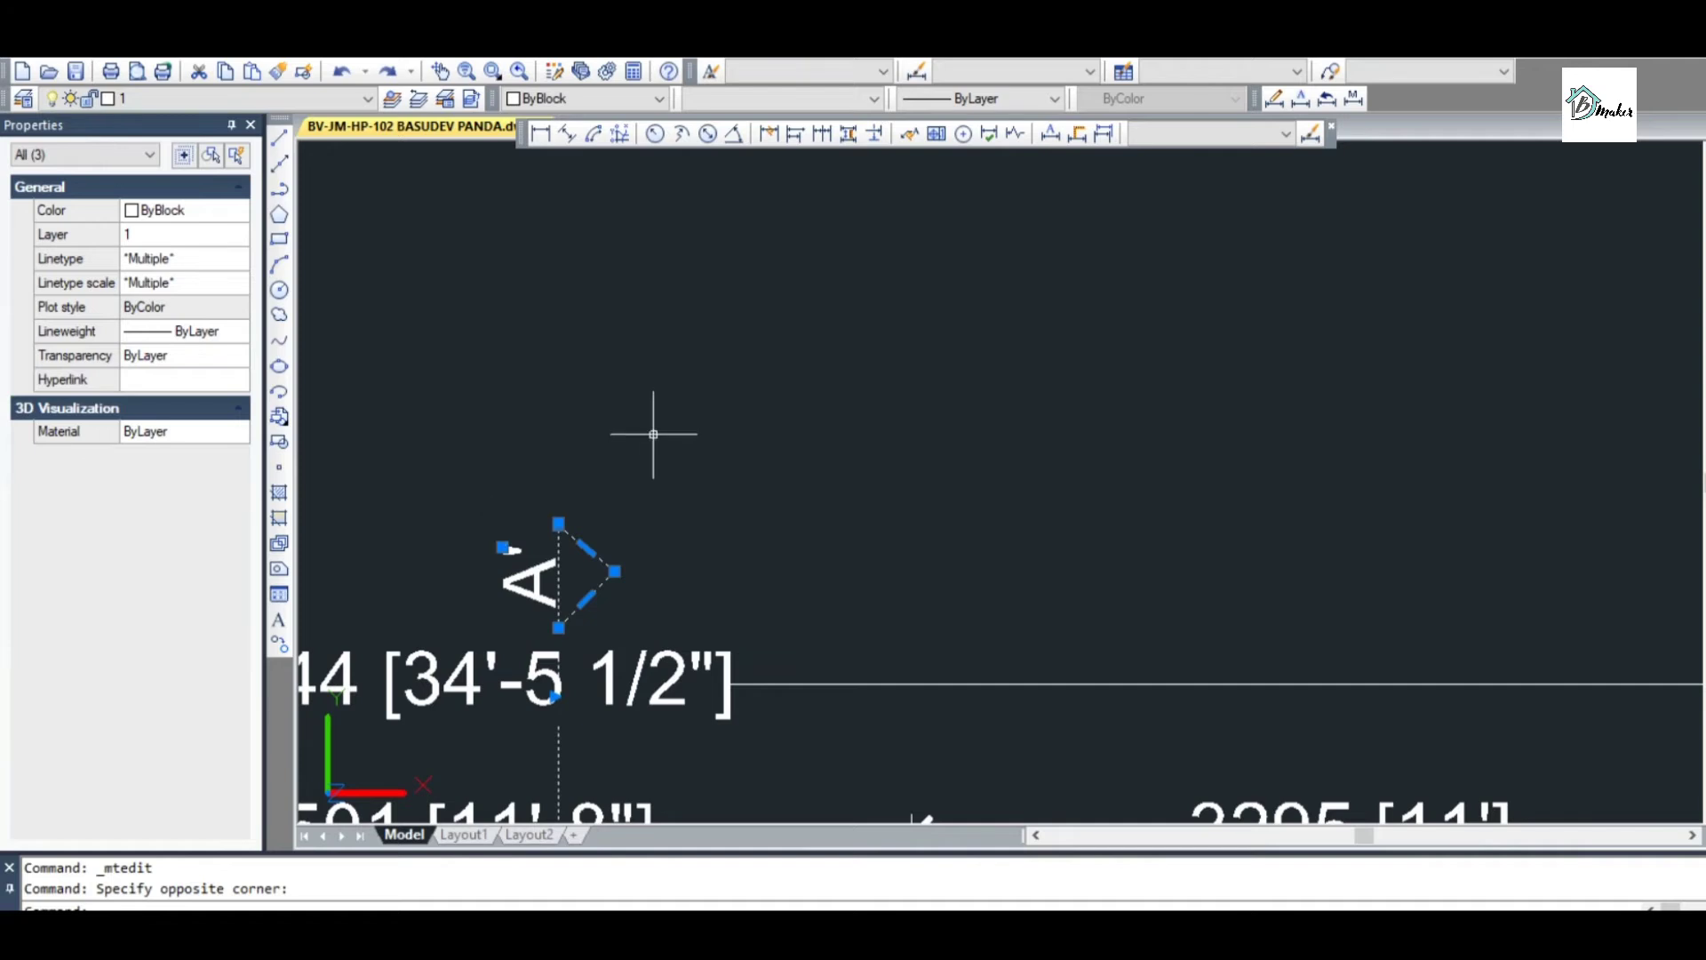
{"action": "scroll", "coordinate": [652, 444], "scroll_direction": "down", "scroll_amount": 6}
{"action": "scroll", "coordinate": [615, 810], "scroll_direction": "up", "scroll_amount": 2}
{"action": "scroll", "coordinate": [709, 324], "scroll_direction": "up", "scroll_amount": 5}
{"action": "left_click", "coordinate": [747, 418]}
{"action": "left_click", "coordinate": [594, 352]}
{"action": "type", "text": "CO"}
{"action": "key", "text": "Return"}
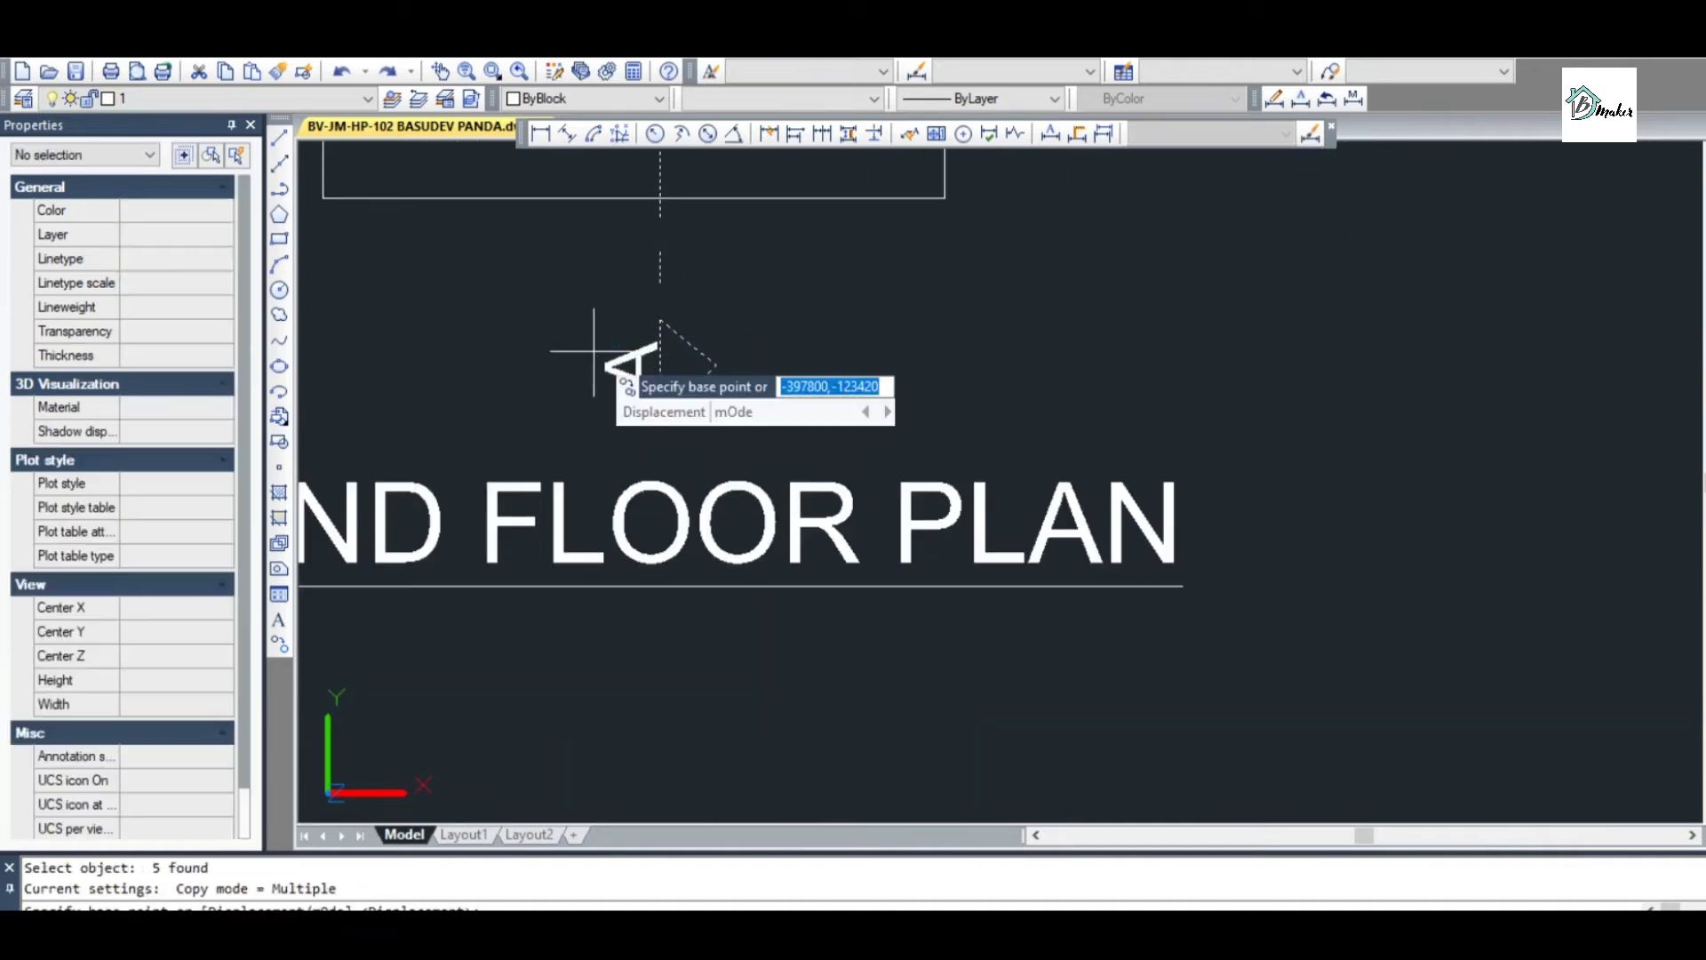
{"action": "scroll", "coordinate": [705, 342], "scroll_direction": "down", "scroll_amount": 3}
{"action": "scroll", "coordinate": [748, 202], "scroll_direction": "up", "scroll_amount": 5}
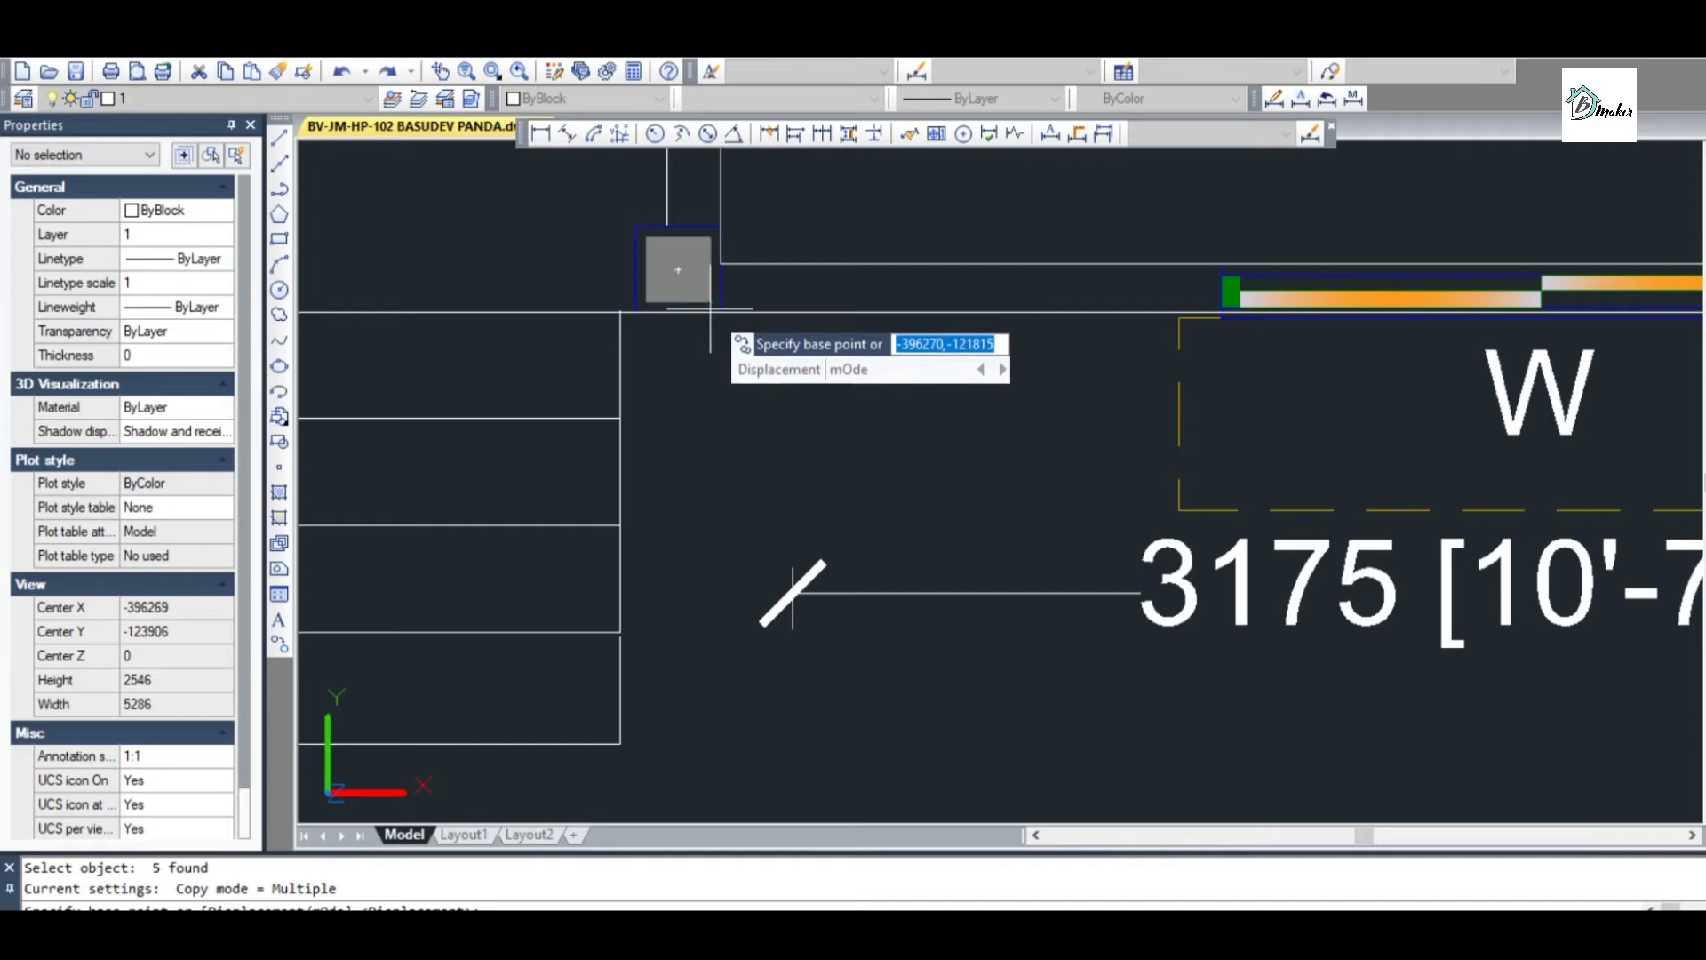
{"action": "left_click", "coordinate": [721, 312]}
{"action": "scroll", "coordinate": [697, 351], "scroll_direction": "down", "scroll_amount": 4}
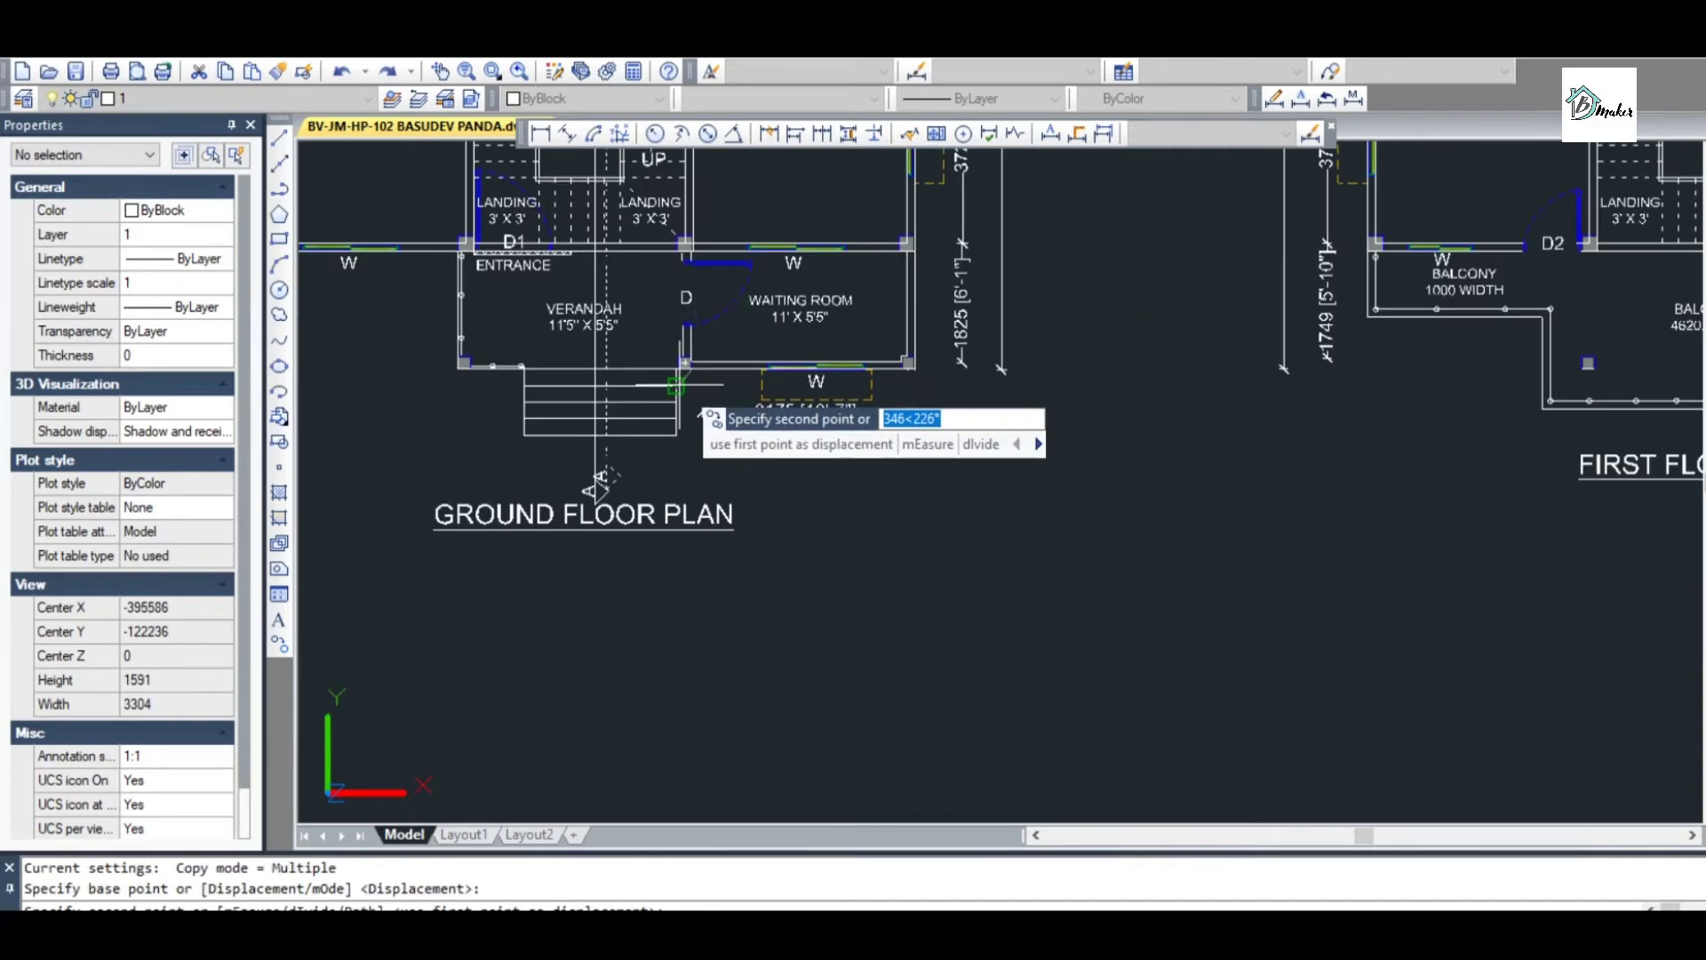
{"action": "scroll", "coordinate": [1031, 409], "scroll_direction": "up", "scroll_amount": 4}
{"action": "scroll", "coordinate": [1053, 415], "scroll_direction": "up", "scroll_amount": 4}
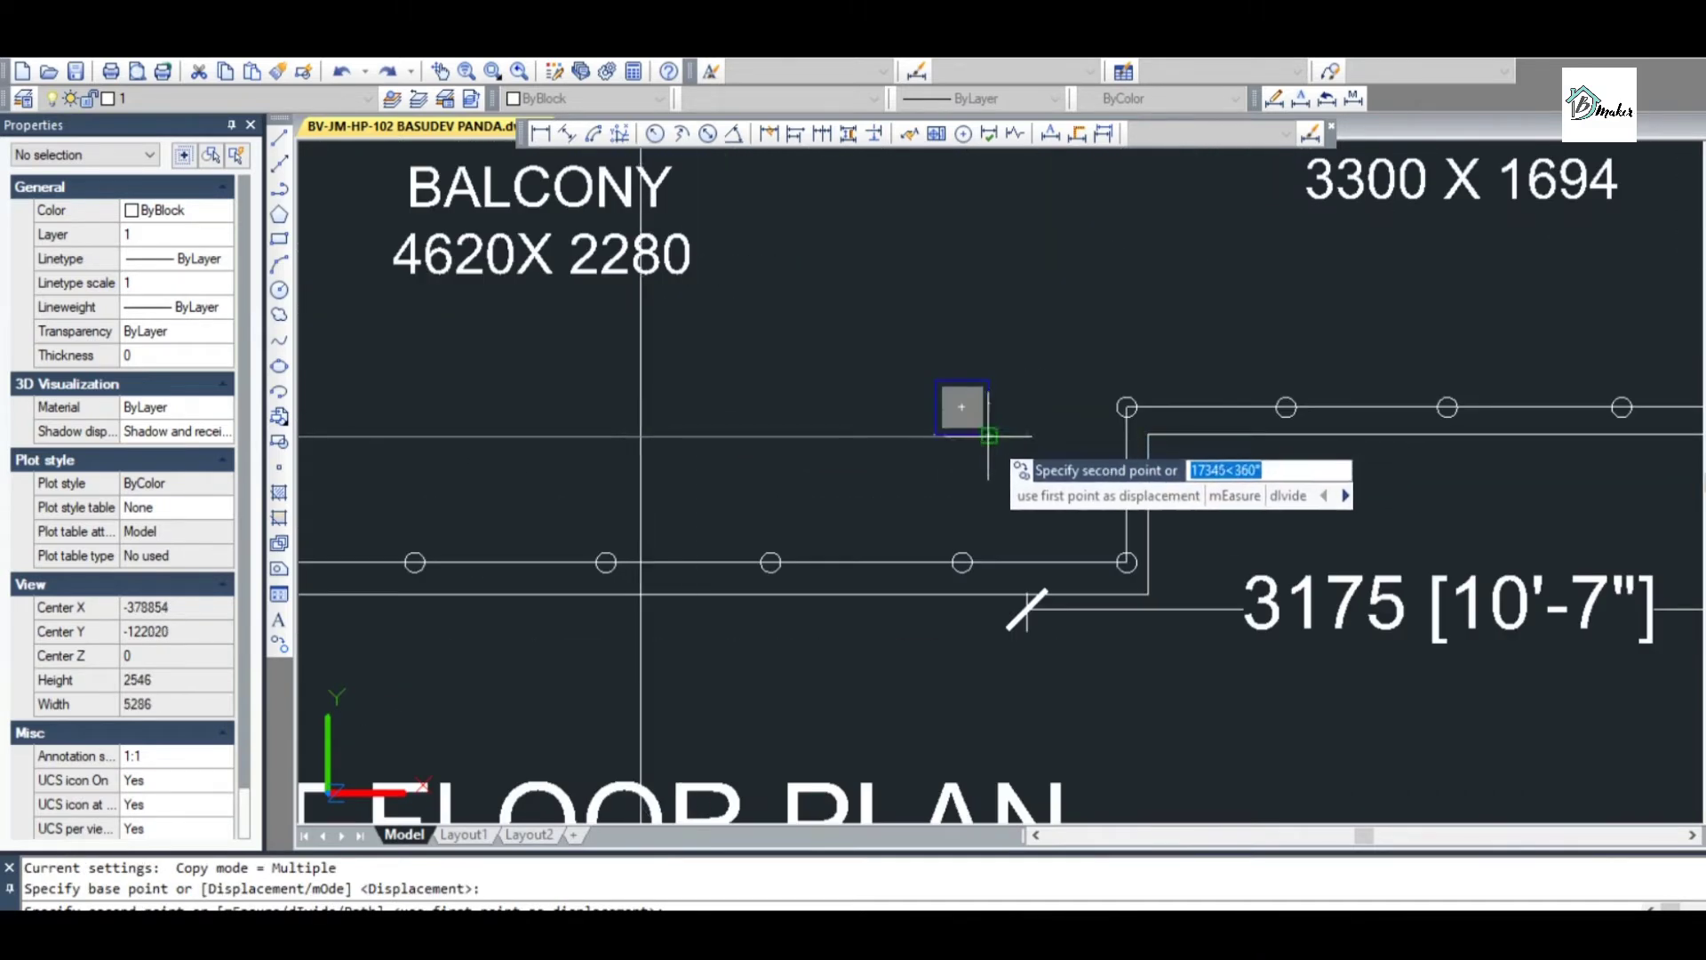
{"action": "scroll", "coordinate": [990, 432], "scroll_direction": "up", "scroll_amount": 4}
{"action": "scroll", "coordinate": [991, 430], "scroll_direction": "down", "scroll_amount": 2}
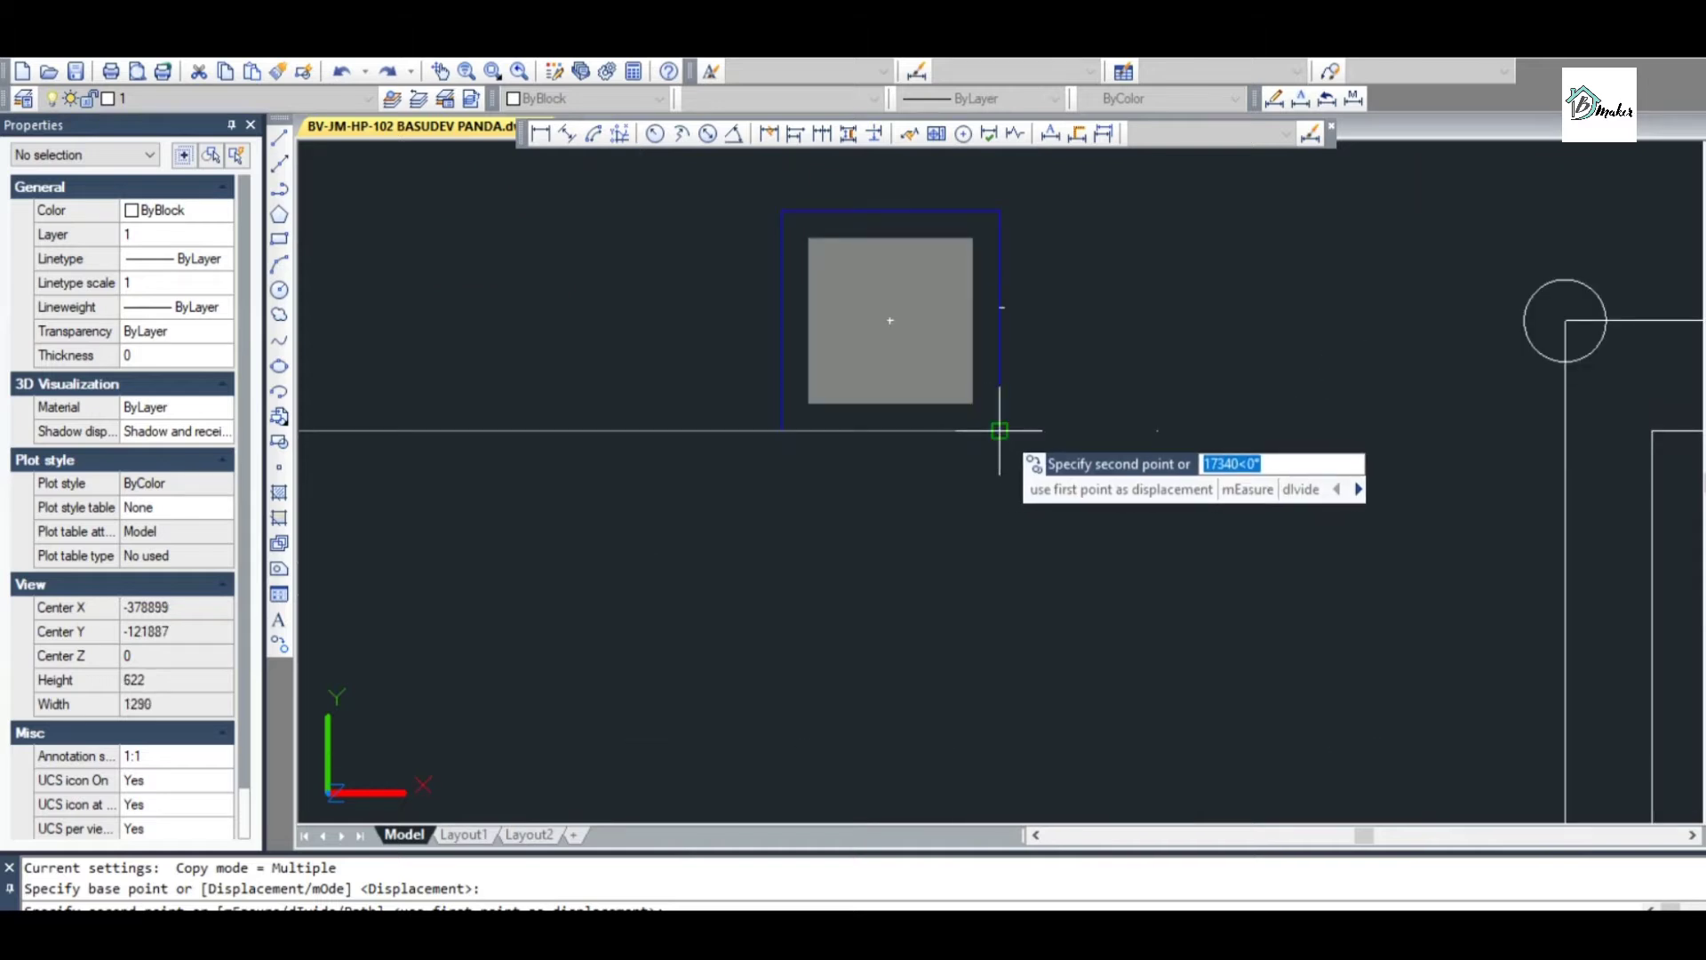
{"action": "left_click", "coordinate": [997, 427]}
{"action": "scroll", "coordinate": [997, 428], "scroll_direction": "down", "scroll_amount": 6}
{"action": "scroll", "coordinate": [1066, 529], "scroll_direction": "down", "scroll_amount": 5}
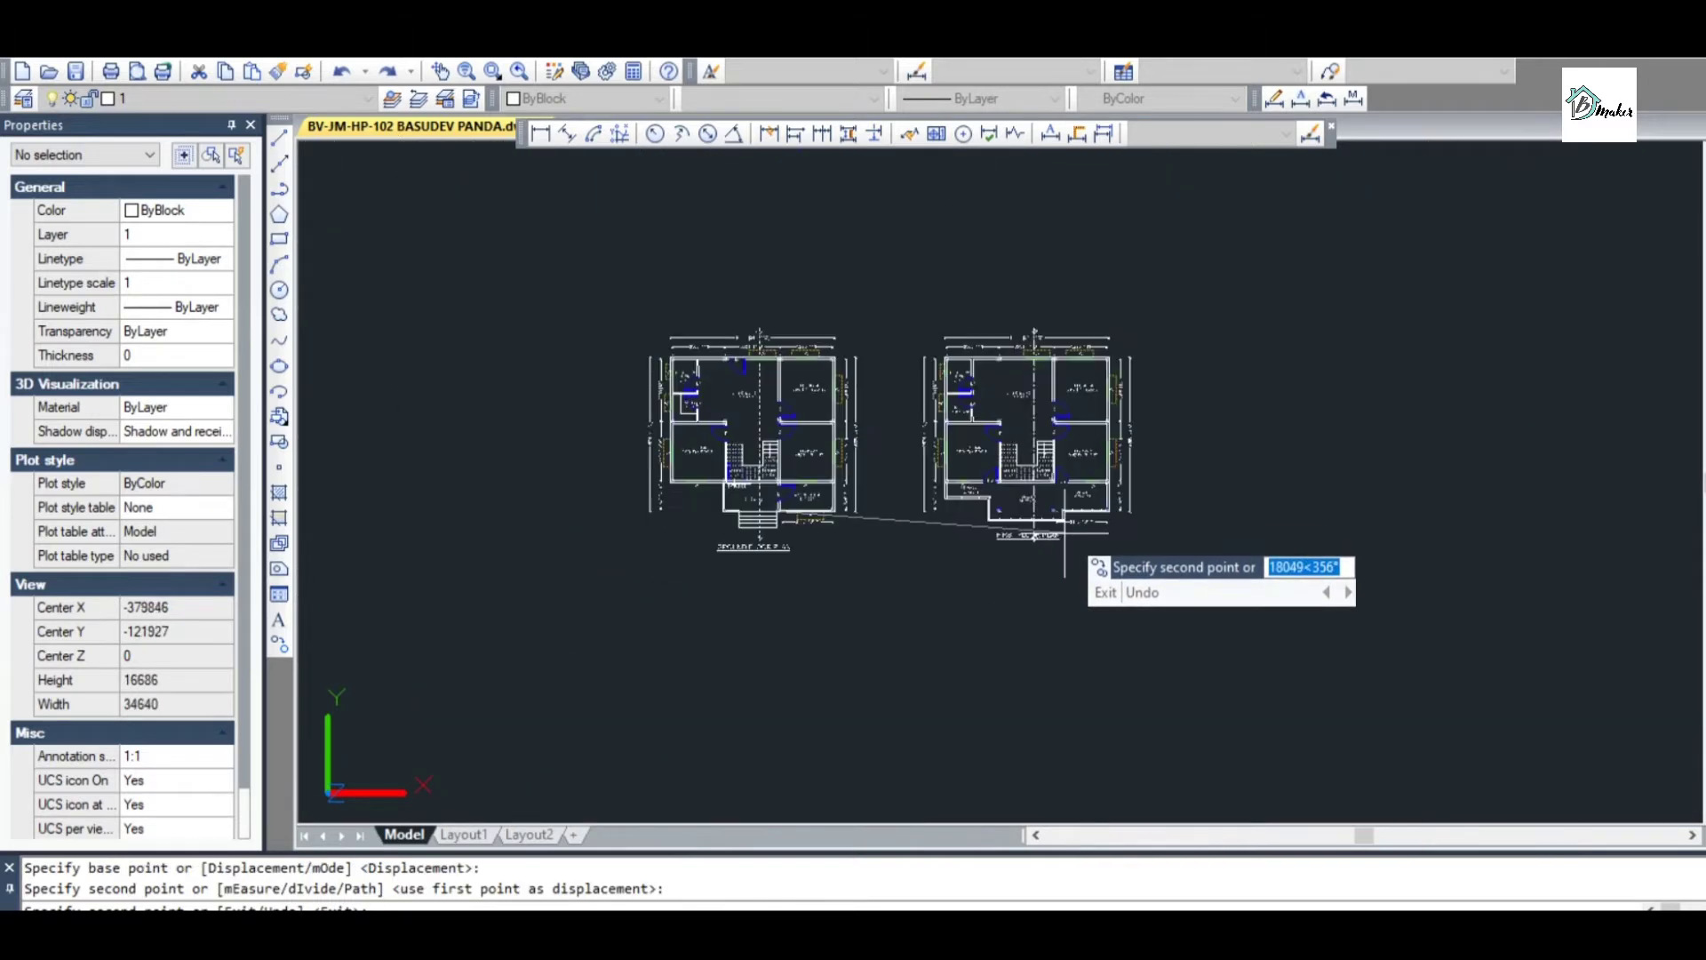
{"action": "key", "text": "Escape"}
{"action": "scroll", "coordinate": [984, 372], "scroll_direction": "up", "scroll_amount": 2}
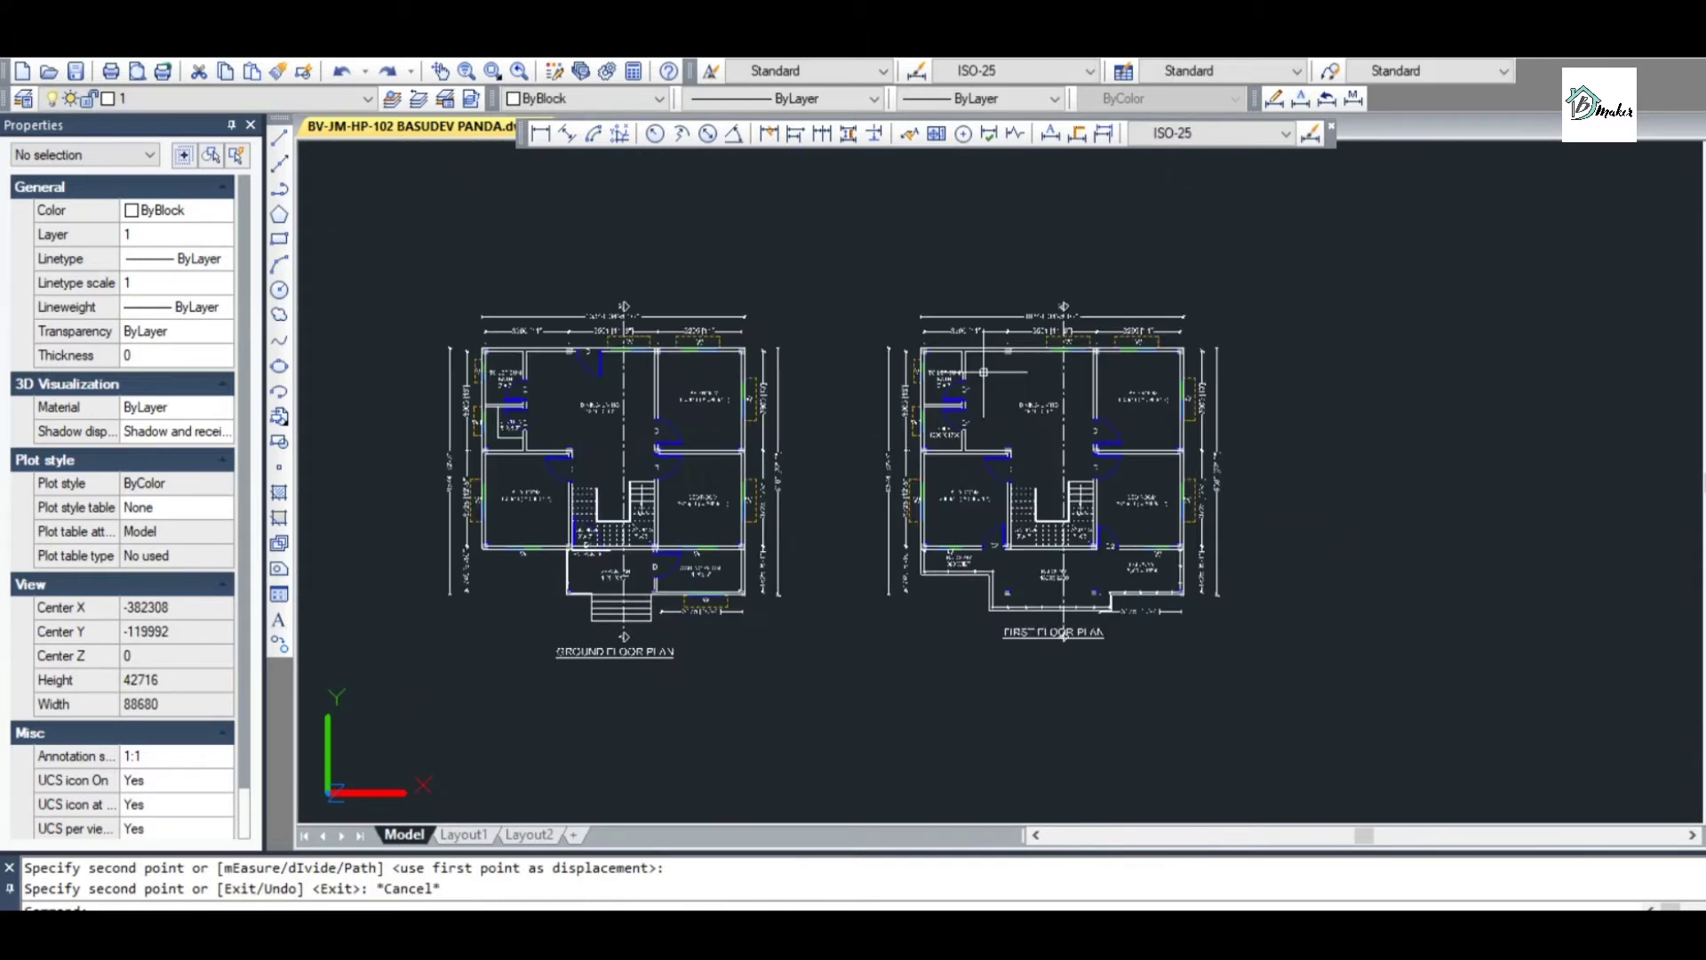
{"action": "key", "text": "ctrl+s"}
Inspect the section lines and their end marks on the ground and first floor plans
{"action": "scroll", "coordinate": [640, 302], "scroll_direction": "up", "scroll_amount": 3}
{"action": "scroll", "coordinate": [622, 320], "scroll_direction": "down", "scroll_amount": 3}
{"action": "scroll", "coordinate": [651, 288], "scroll_direction": "up", "scroll_amount": 2}
{"action": "scroll", "coordinate": [652, 488], "scroll_direction": "down", "scroll_amount": 2}
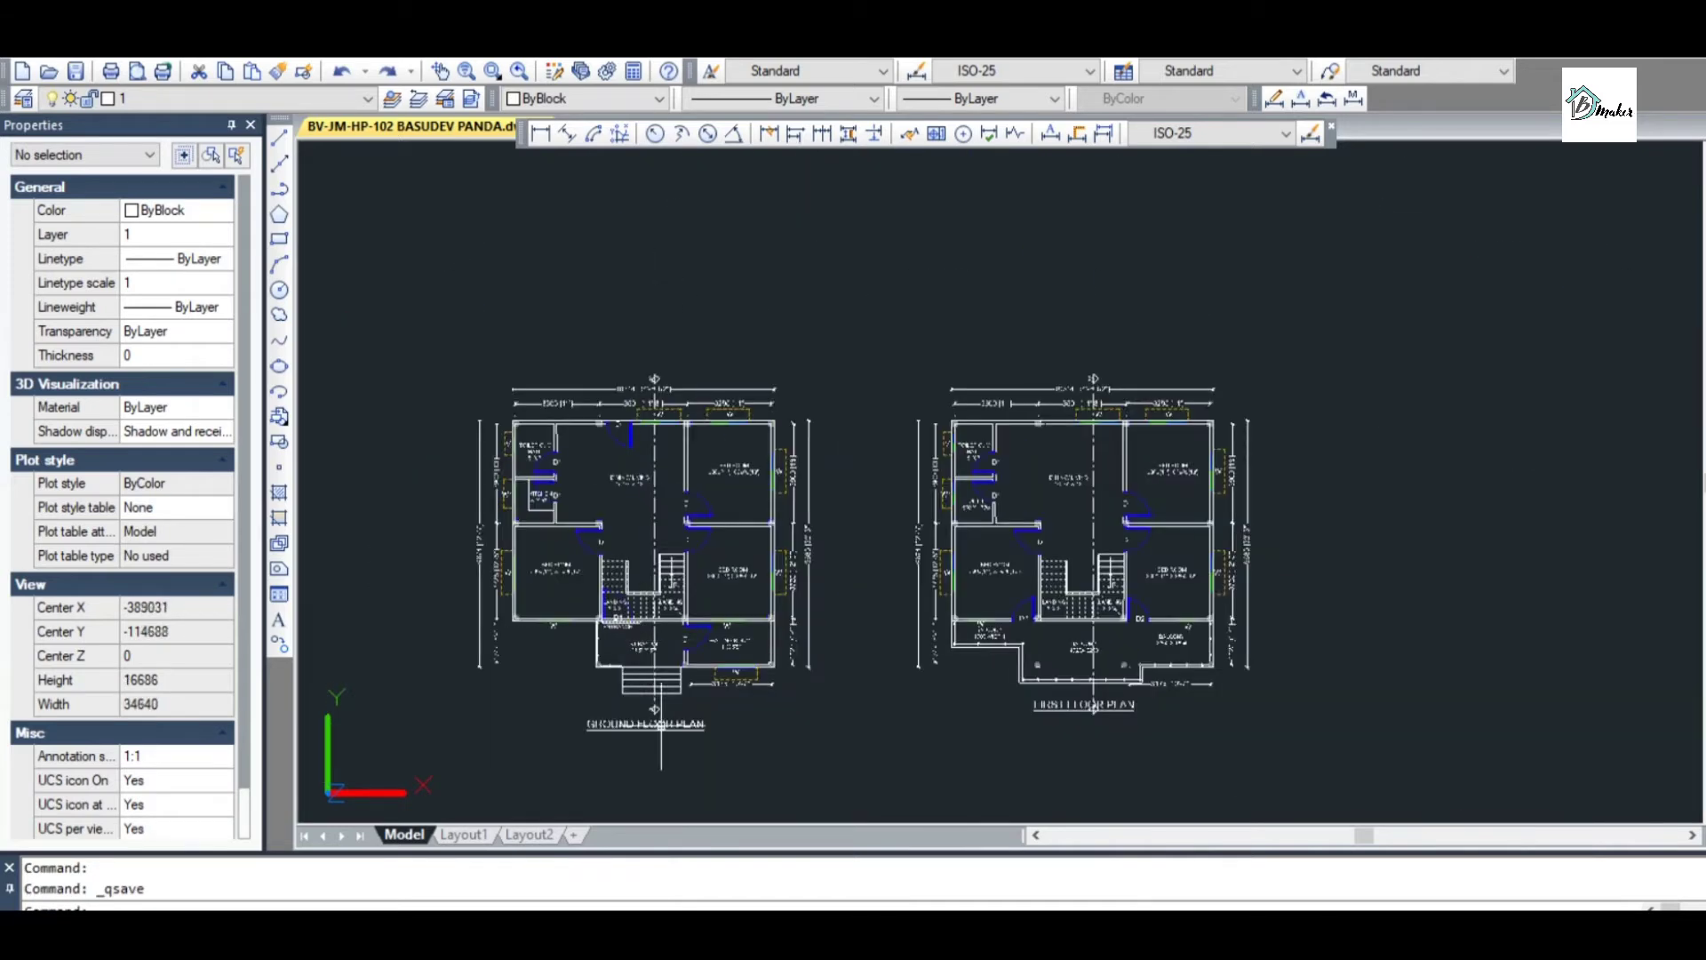
{"action": "scroll", "coordinate": [653, 381], "scroll_direction": "up", "scroll_amount": 3}
{"action": "scroll", "coordinate": [664, 364], "scroll_direction": "down", "scroll_amount": 4}
{"action": "scroll", "coordinate": [662, 417], "scroll_direction": "up", "scroll_amount": 3}
{"action": "scroll", "coordinate": [679, 427], "scroll_direction": "down", "scroll_amount": 1}
{"action": "scroll", "coordinate": [1190, 321], "scroll_direction": "up", "scroll_amount": 2}
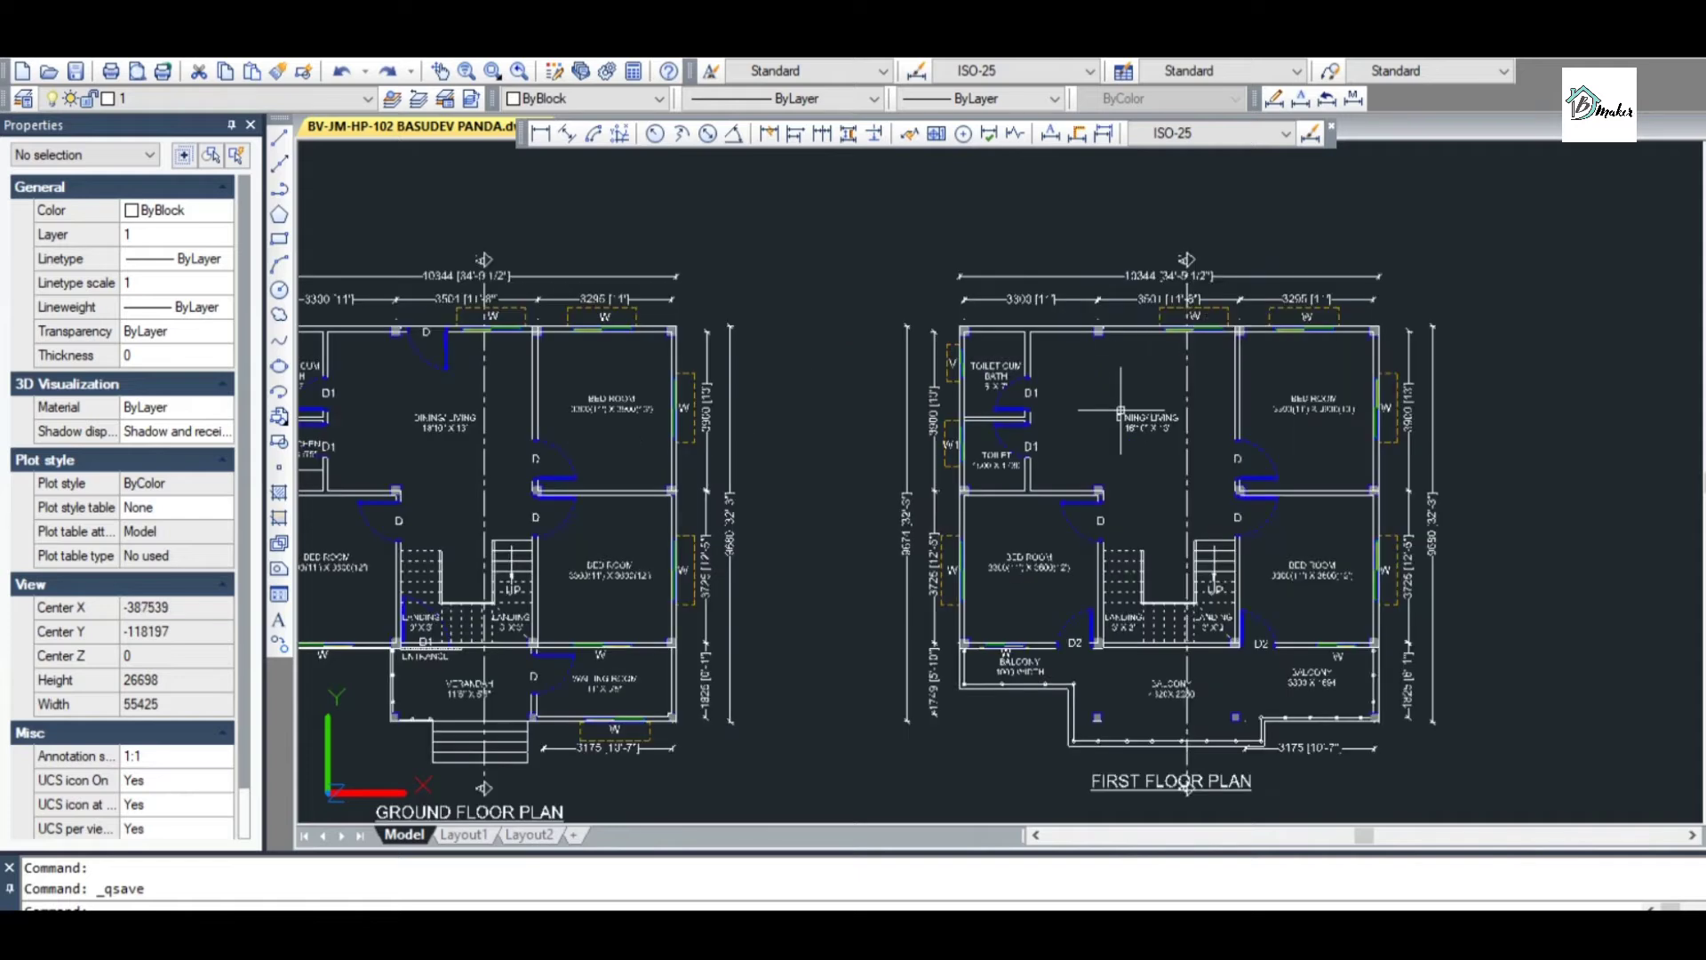
{"action": "scroll", "coordinate": [1121, 412], "scroll_direction": "down", "scroll_amount": 3}
{"action": "scroll", "coordinate": [1209, 689], "scroll_direction": "up", "scroll_amount": 3}
{"action": "scroll", "coordinate": [1179, 258], "scroll_direction": "up", "scroll_amount": 2}
{"action": "scroll", "coordinate": [1179, 258], "scroll_direction": "down", "scroll_amount": 3}
{"action": "scroll", "coordinate": [1182, 711], "scroll_direction": "up", "scroll_amount": 4}
{"action": "scroll", "coordinate": [1183, 670], "scroll_direction": "down", "scroll_amount": 5}
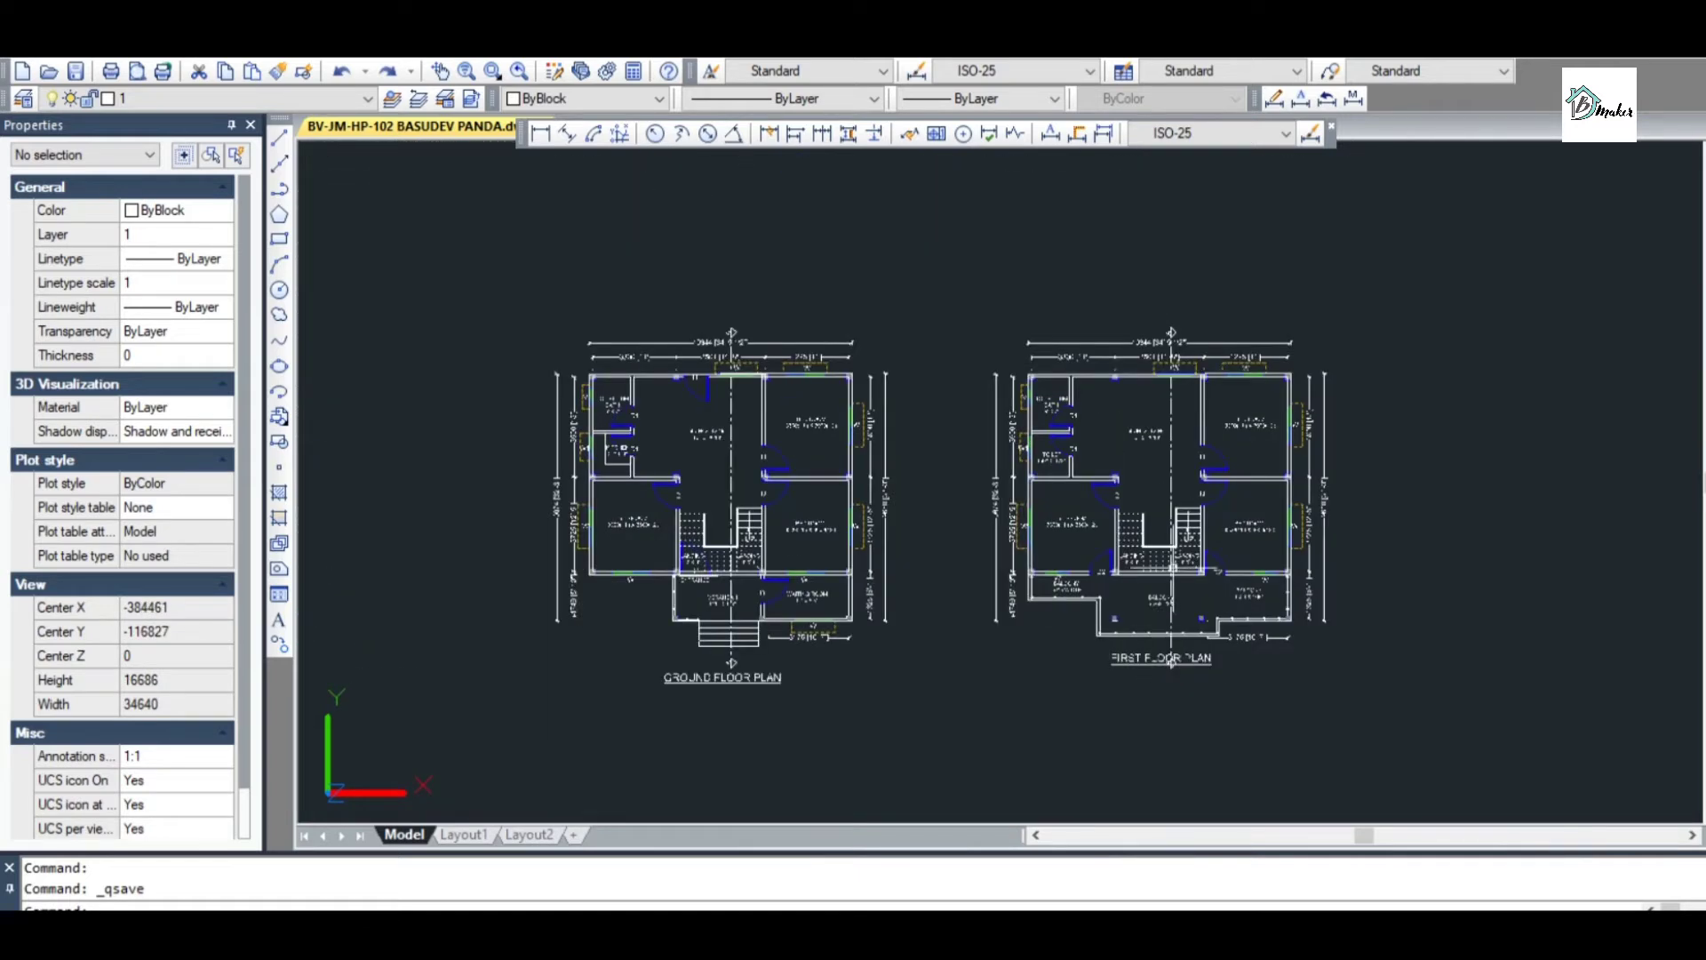
{"action": "scroll", "coordinate": [1205, 533], "scroll_direction": "up", "scroll_amount": 3}
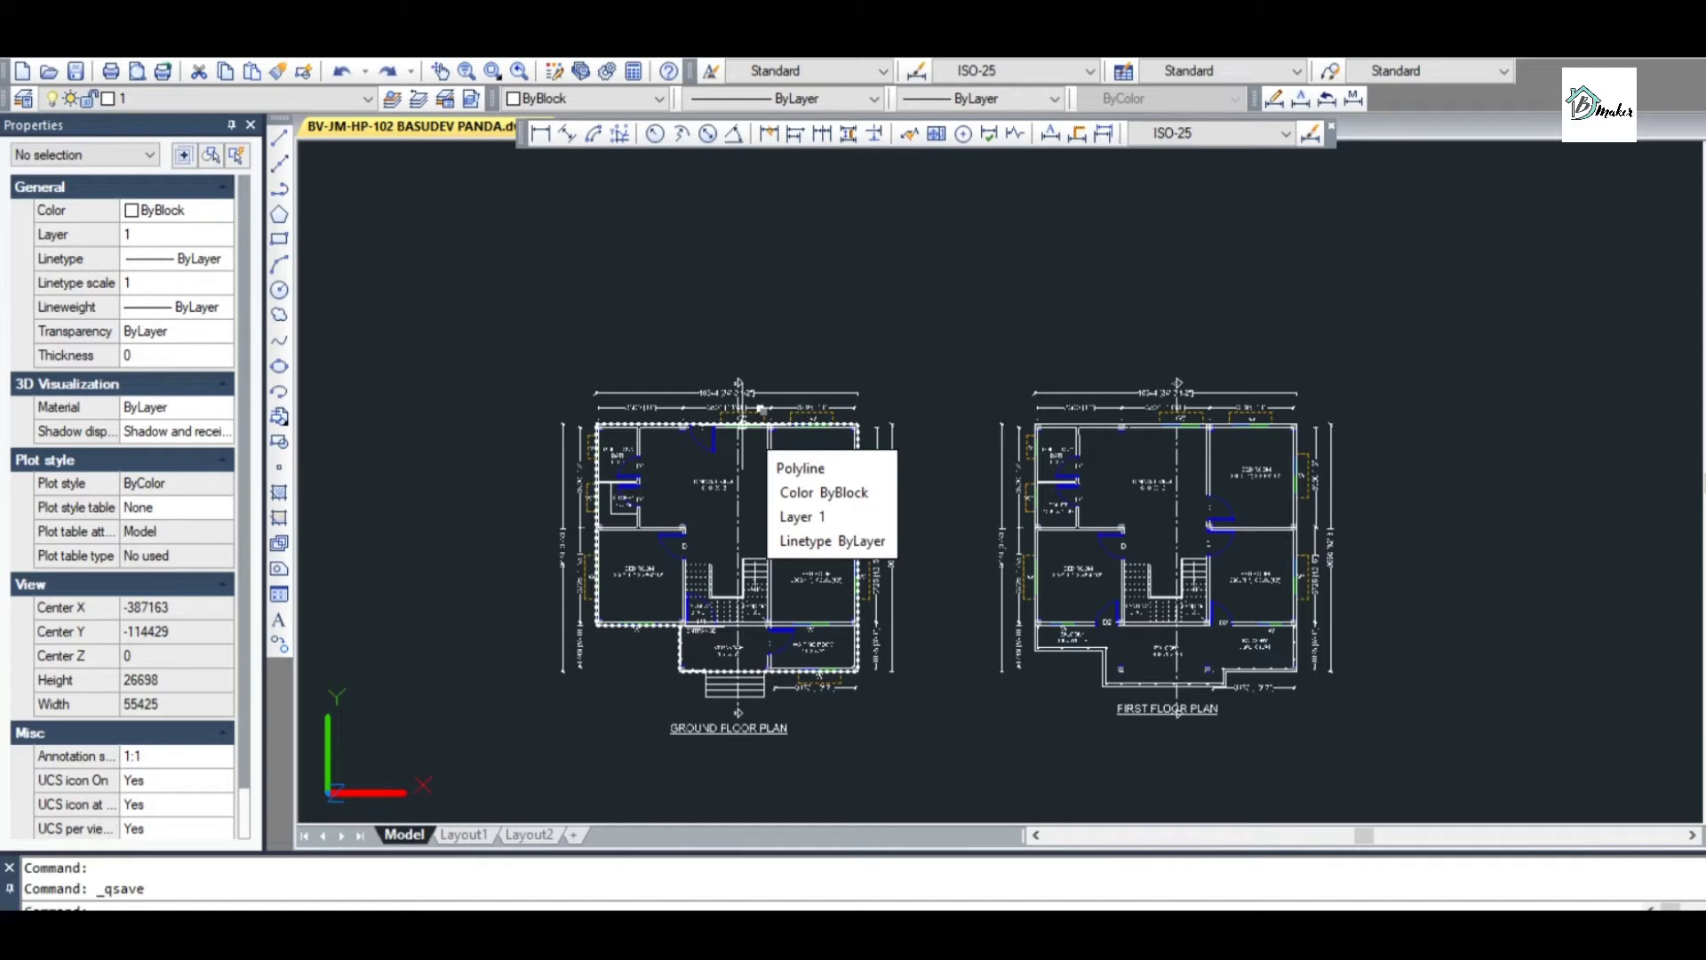
{"action": "scroll", "coordinate": [762, 410], "scroll_direction": "down", "scroll_amount": 2}
{"action": "scroll", "coordinate": [666, 463], "scroll_direction": "up", "scroll_amount": 2}
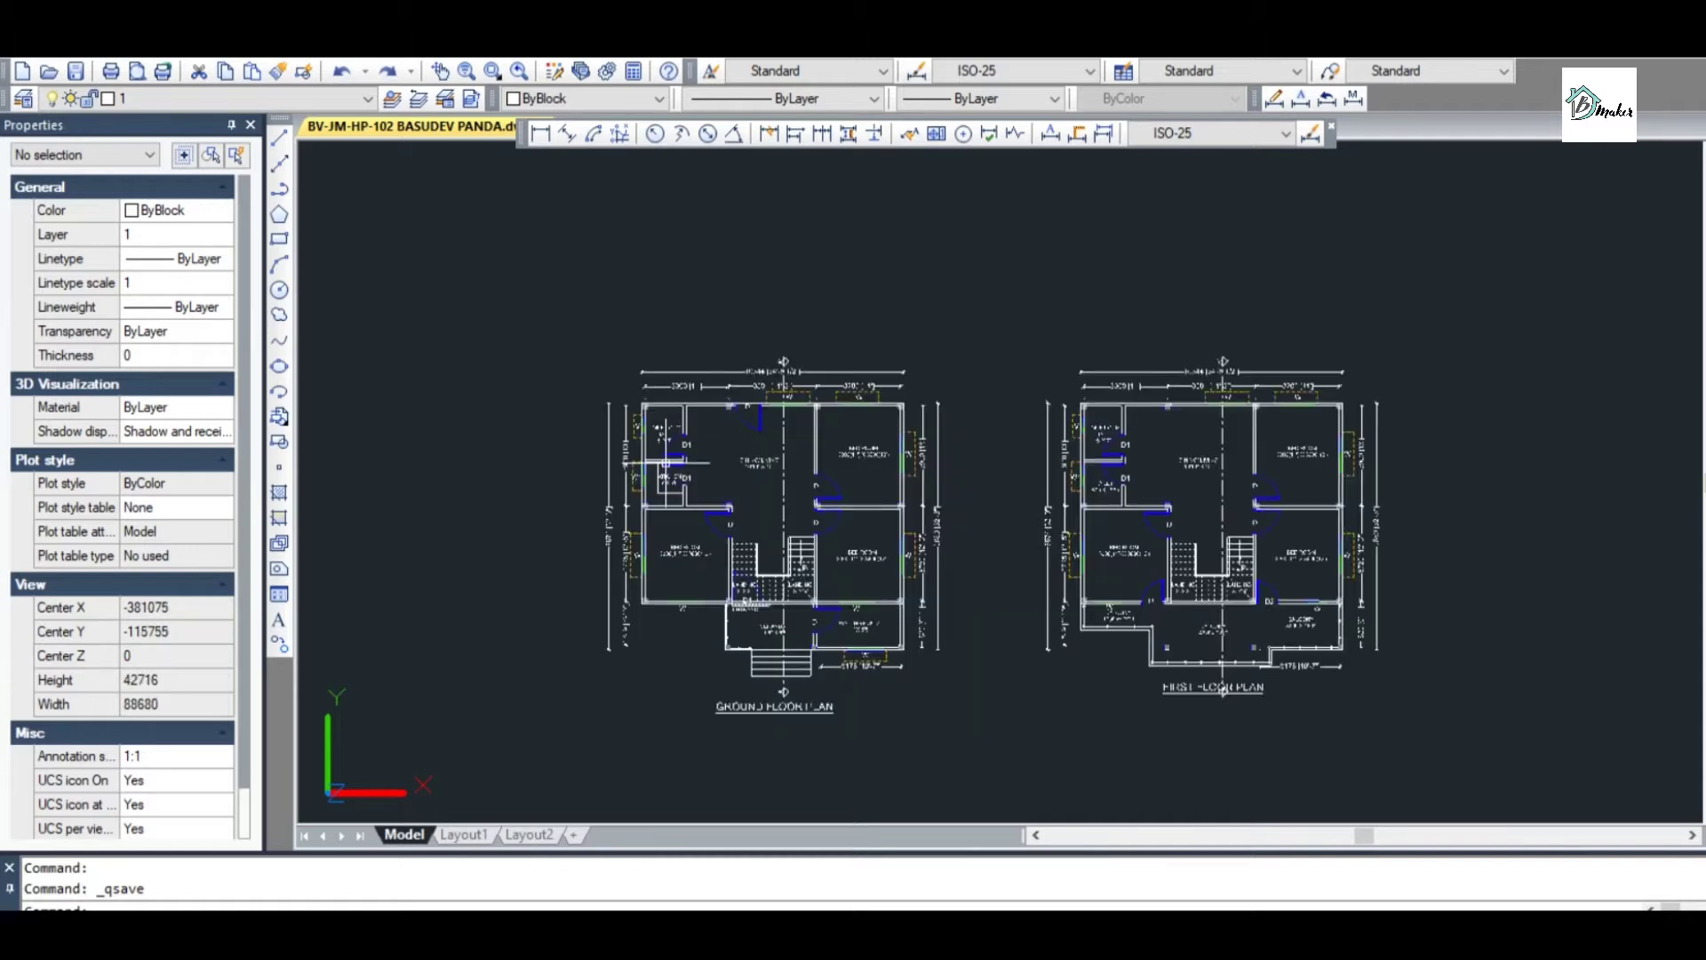
Copy the entire ground floor plan to the empty area straight above the original
{"action": "left_click", "coordinate": [554, 334]}
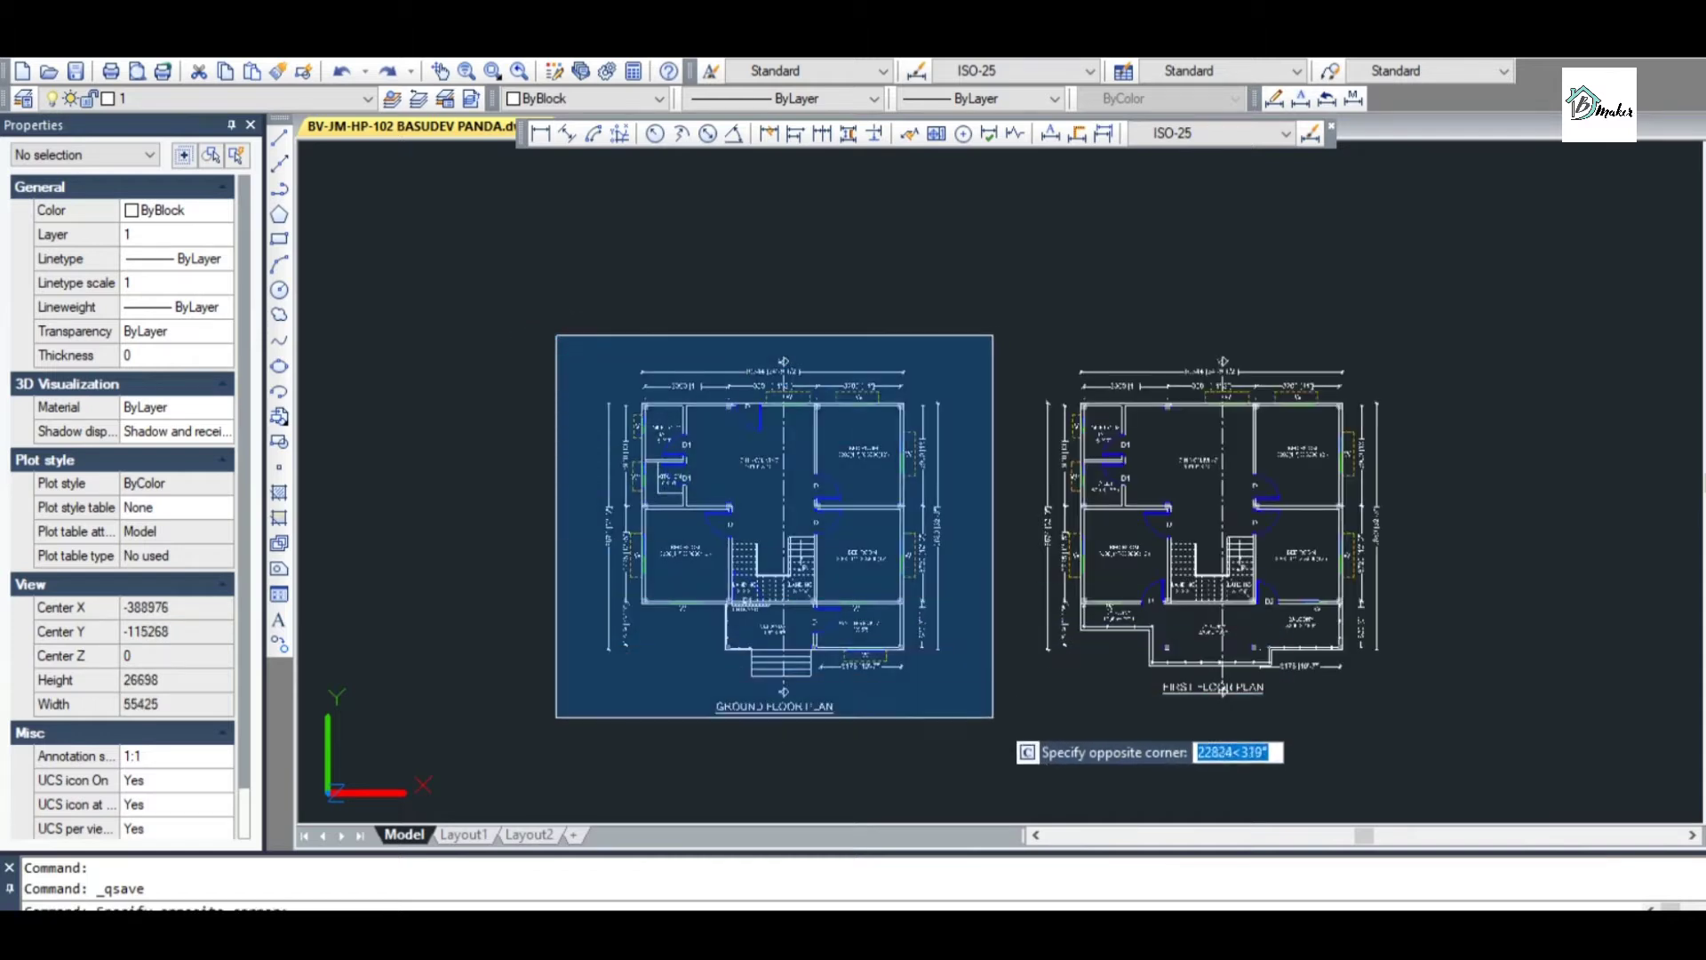
{"action": "left_click", "coordinate": [999, 731]}
{"action": "type", "text": "co"}
{"action": "key", "text": "Return"}
{"action": "left_click", "coordinate": [933, 704]}
{"action": "scroll", "coordinate": [931, 684], "scroll_direction": "down", "scroll_amount": 5}
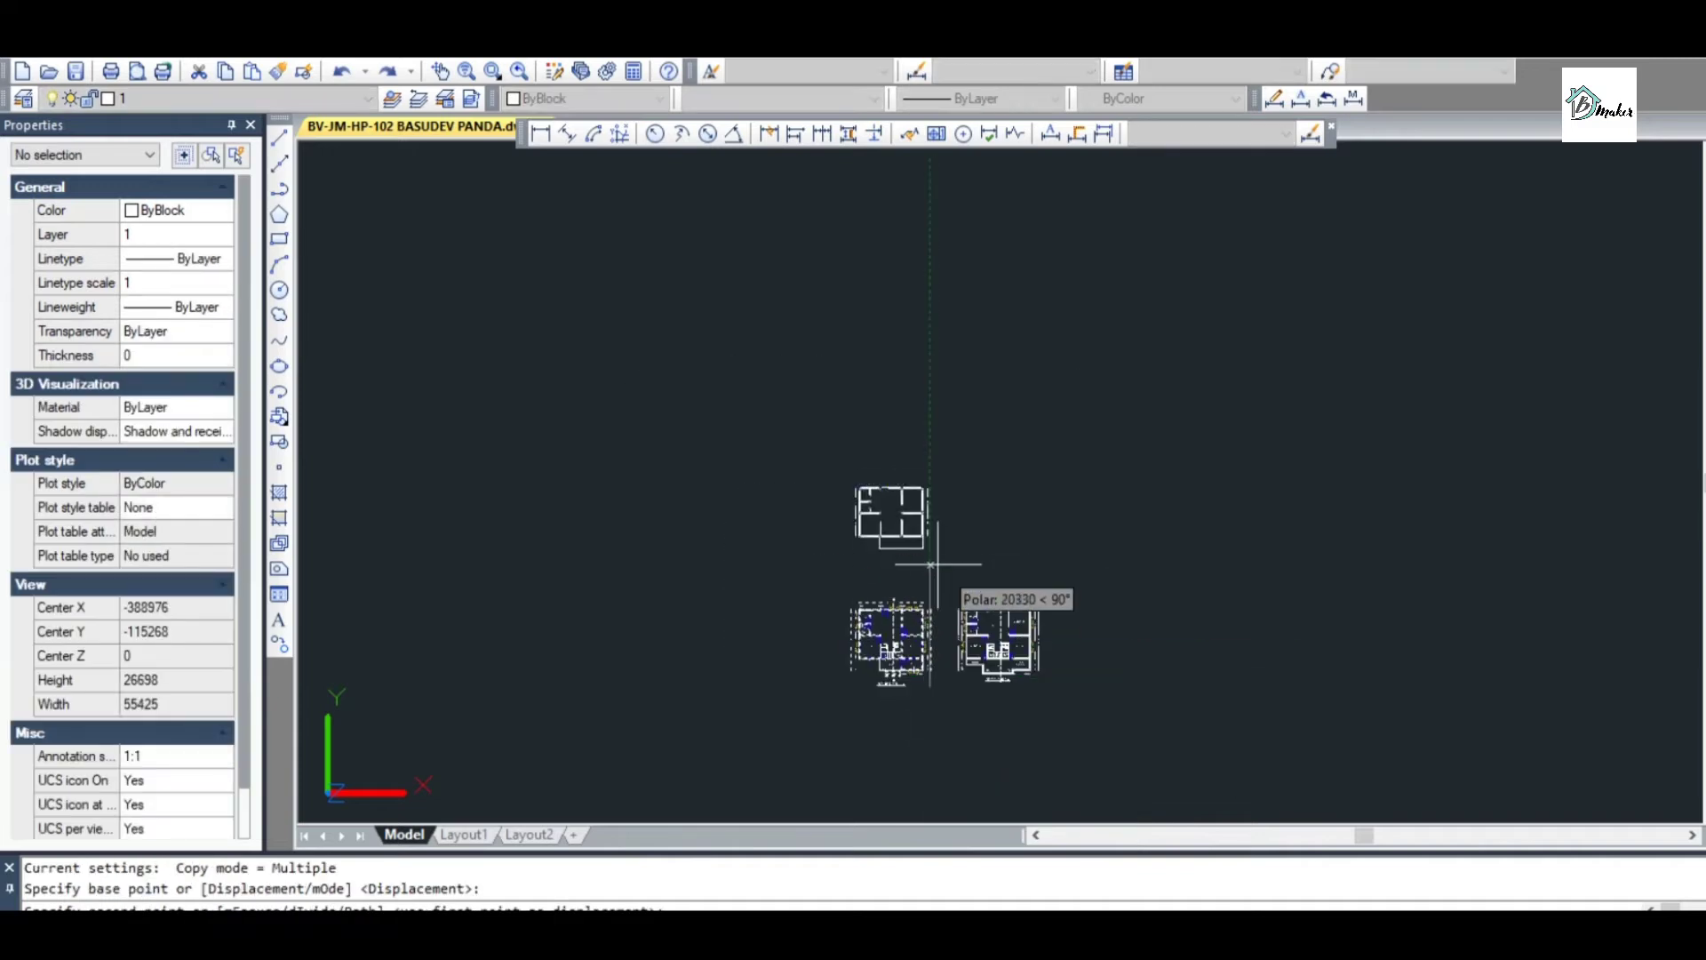
{"action": "left_click", "coordinate": [921, 593]}
{"action": "key", "text": "Escape"}
Rotate the copied ground floor plan 90 degrees clockwise so its entrance steps face left
{"action": "scroll", "coordinate": [842, 480], "scroll_direction": "up", "scroll_amount": 5}
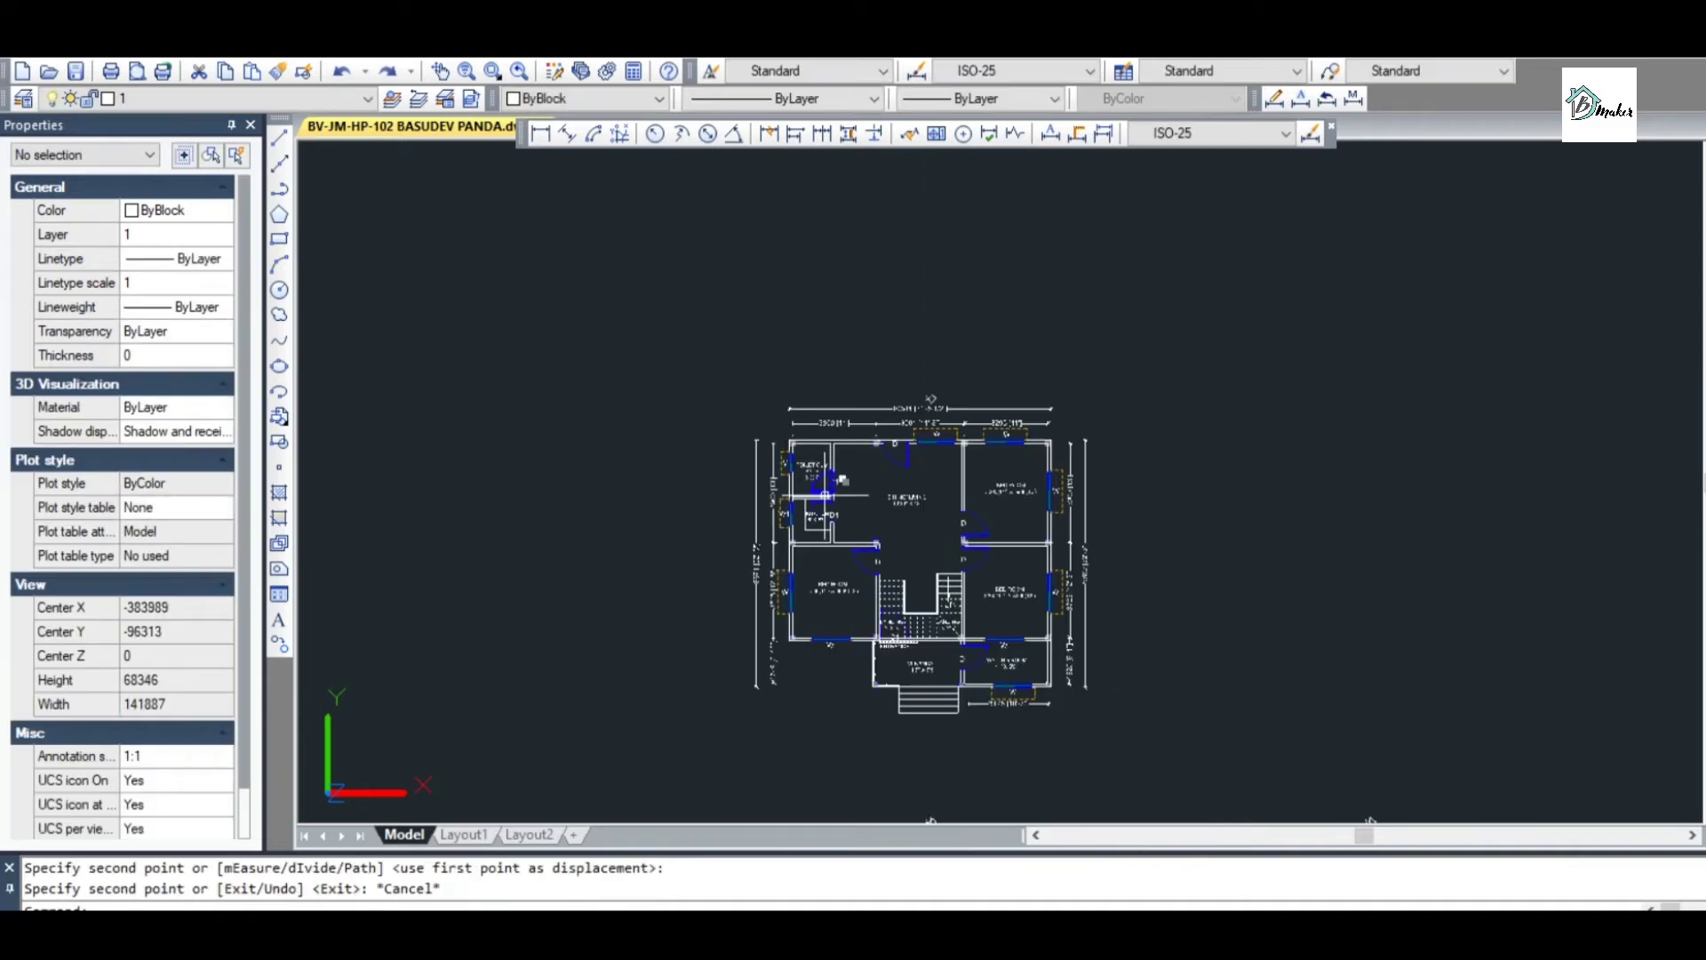
{"action": "type", "text": "ro"}
{"action": "key", "text": "Return"}
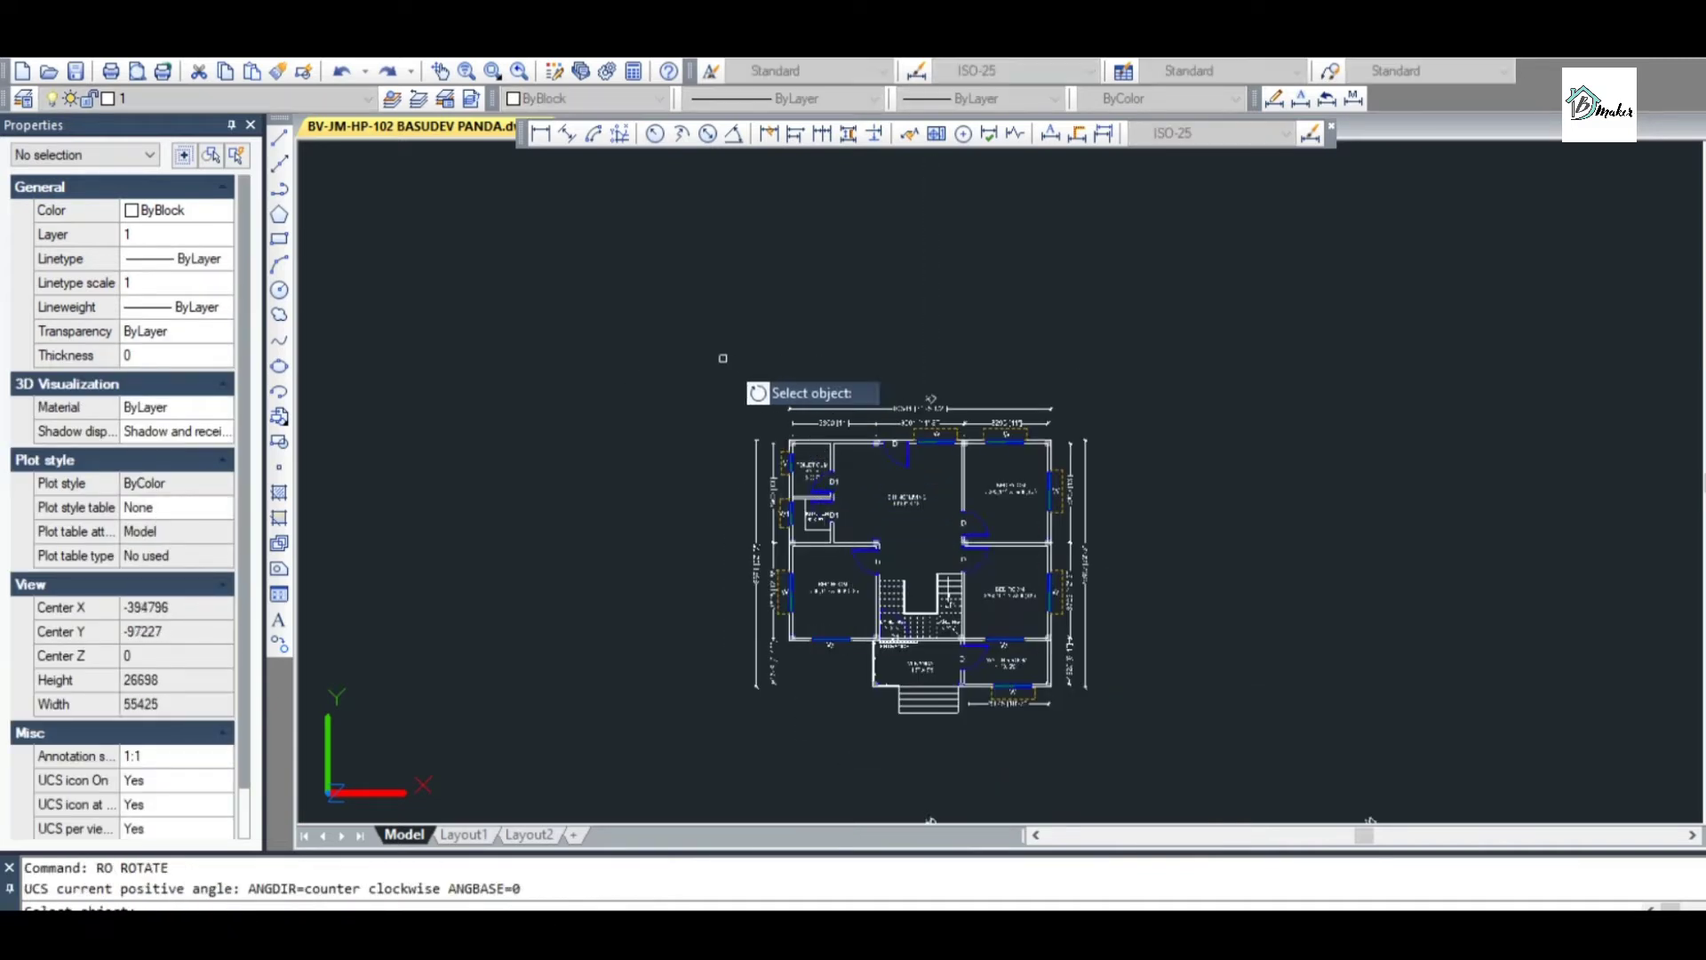
{"action": "left_click", "coordinate": [689, 343]}
{"action": "left_click", "coordinate": [1051, 723]}
{"action": "key", "text": "Return"}
{"action": "left_click", "coordinate": [1182, 480]}
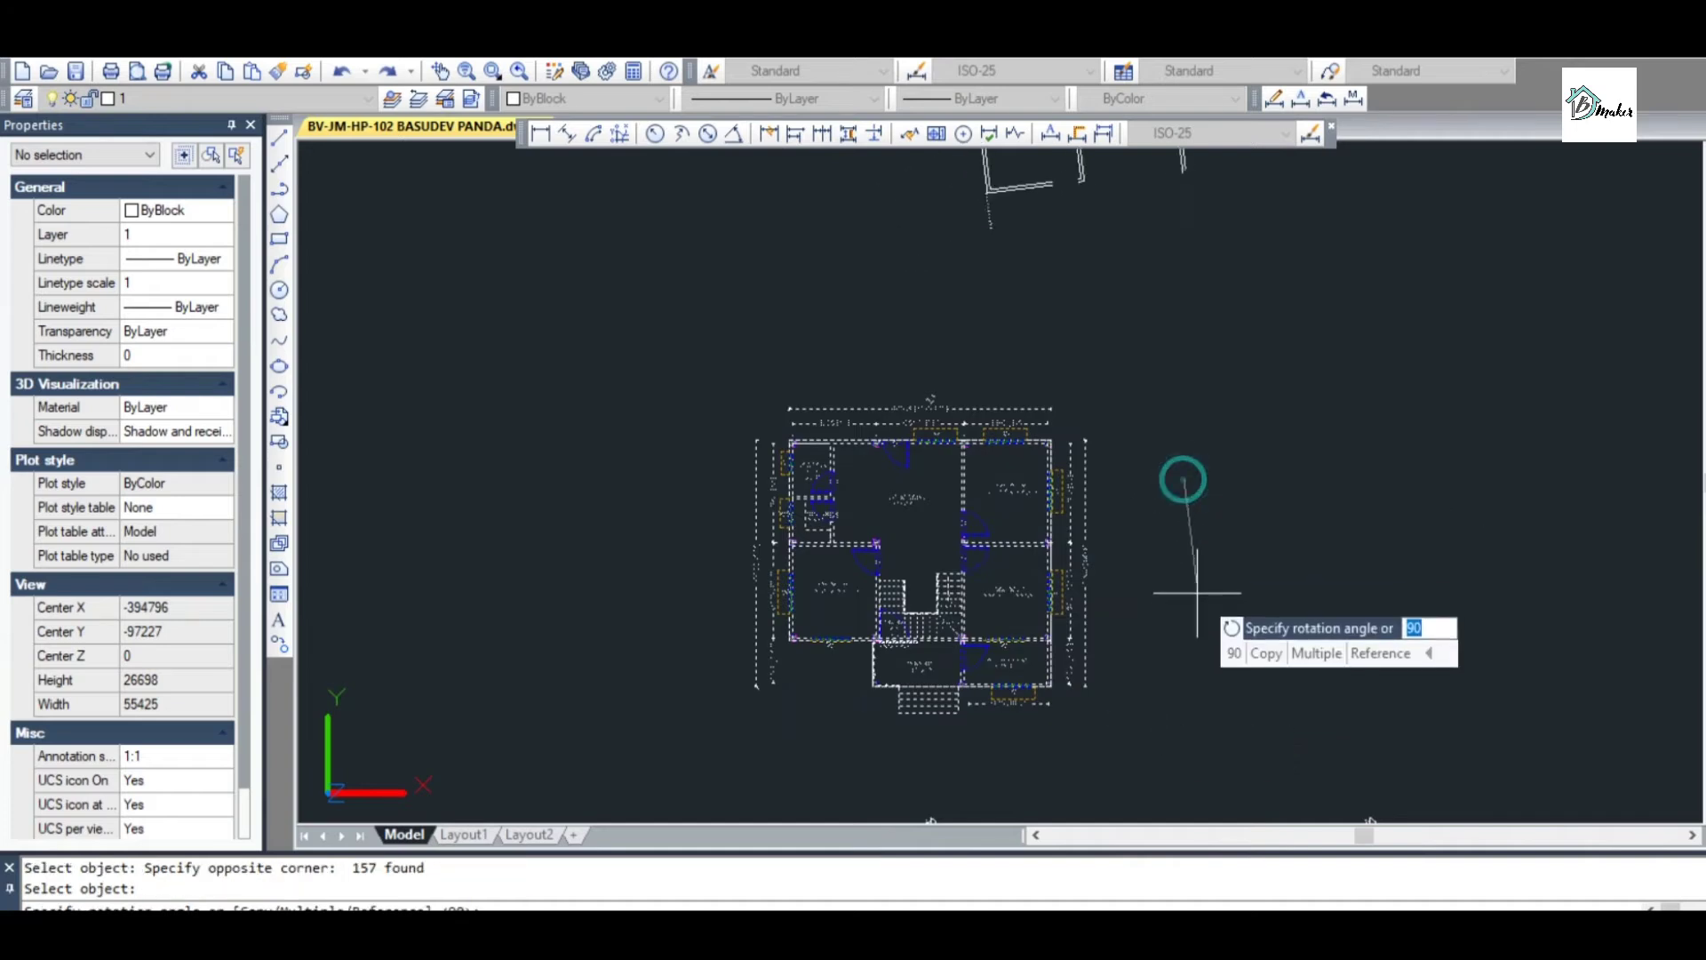
{"action": "left_click", "coordinate": [1187, 628]}
{"action": "scroll", "coordinate": [1136, 731], "scroll_direction": "down", "scroll_amount": 4}
{"action": "scroll", "coordinate": [1127, 519], "scroll_direction": "up", "scroll_amount": 4}
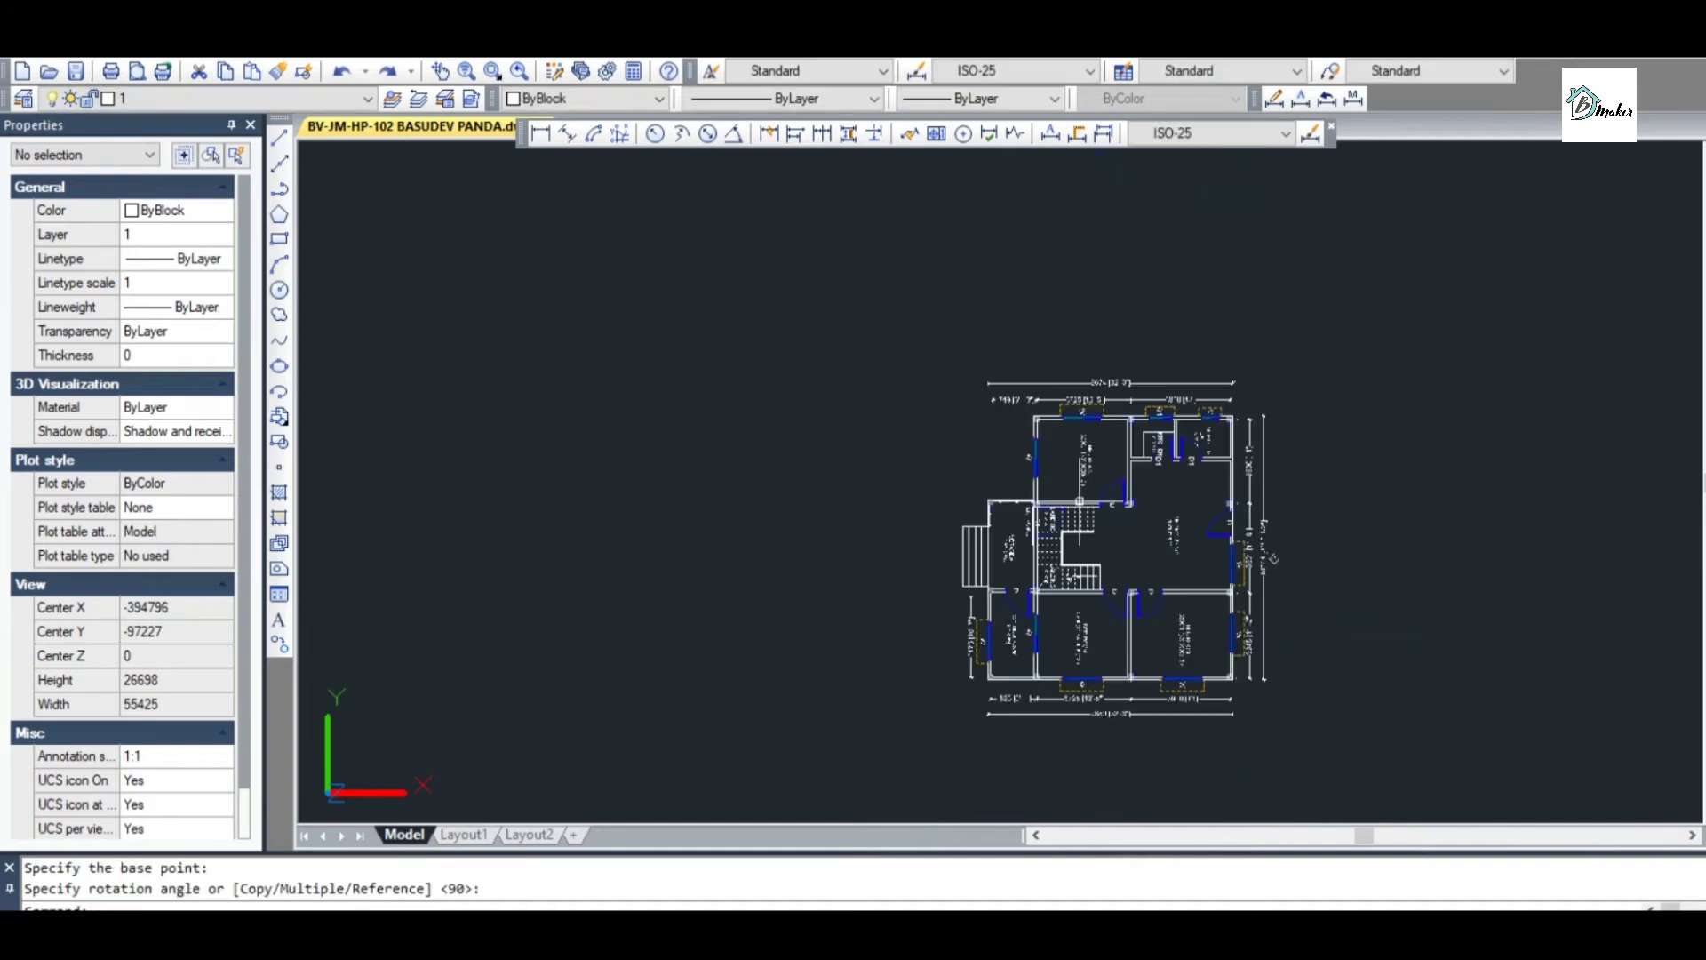
Move the rotated plan copy down and slightly left, closer to the original floor plans
{"action": "left_click", "coordinate": [937, 353]}
{"action": "left_click", "coordinate": [1322, 740]}
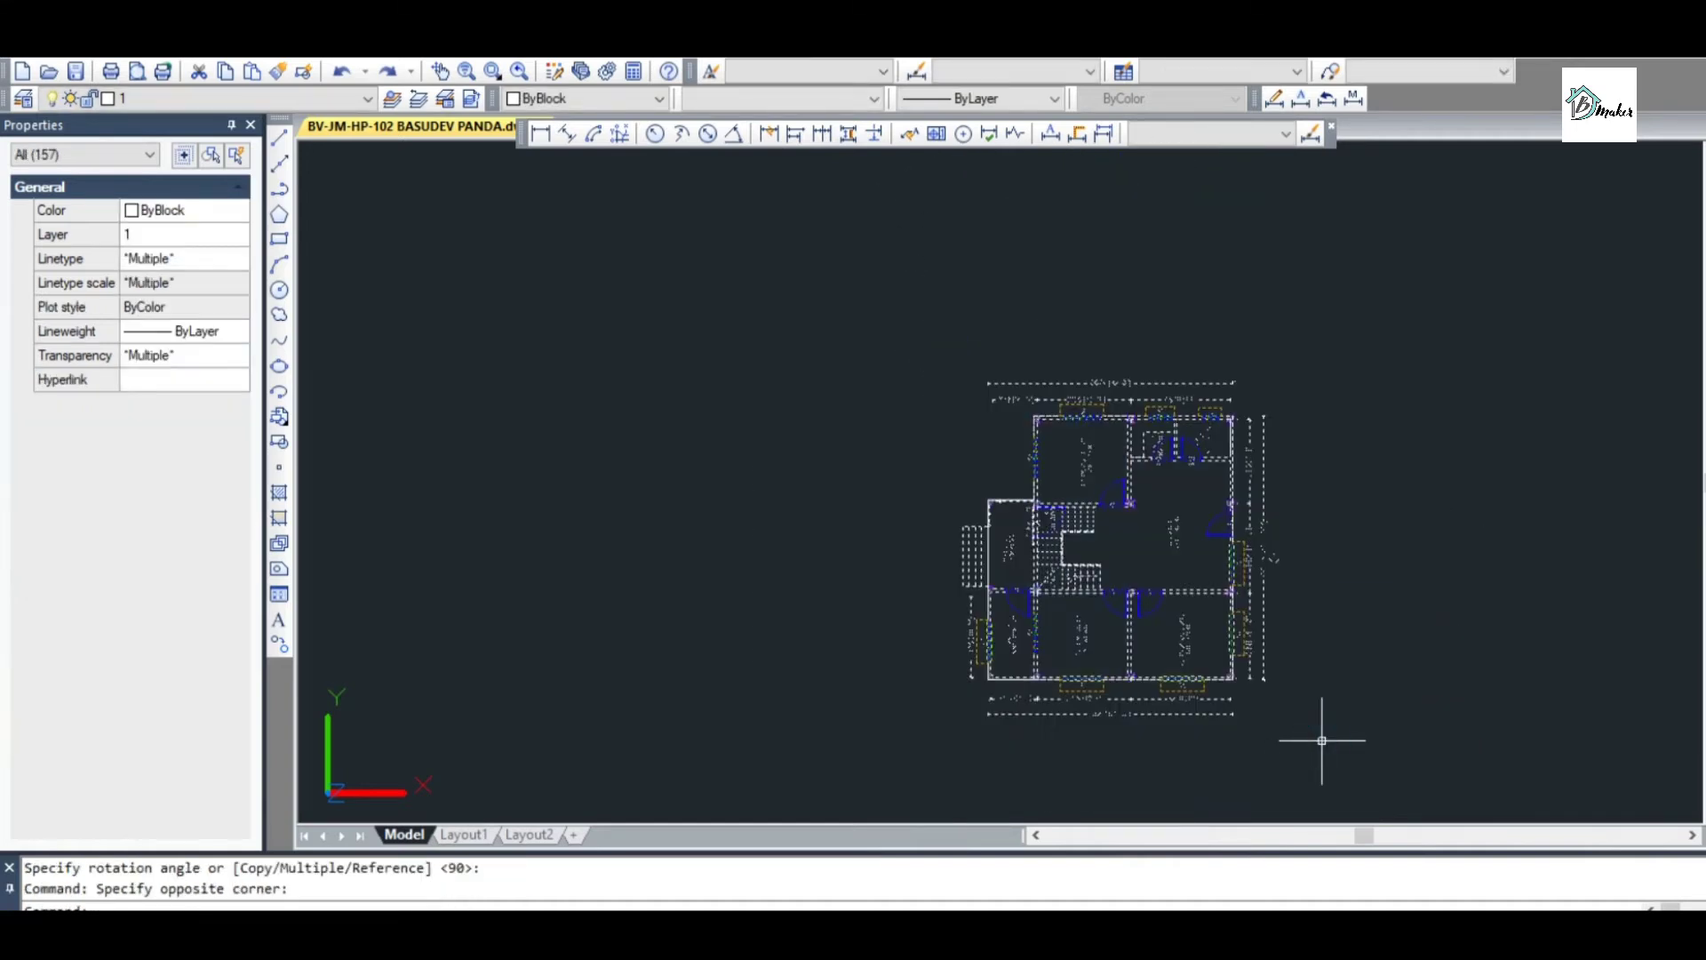
{"action": "type", "text": "m"}
{"action": "key", "text": "Return"}
{"action": "left_click", "coordinate": [1325, 495]}
{"action": "scroll", "coordinate": [1364, 489], "scroll_direction": "down", "scroll_amount": 3}
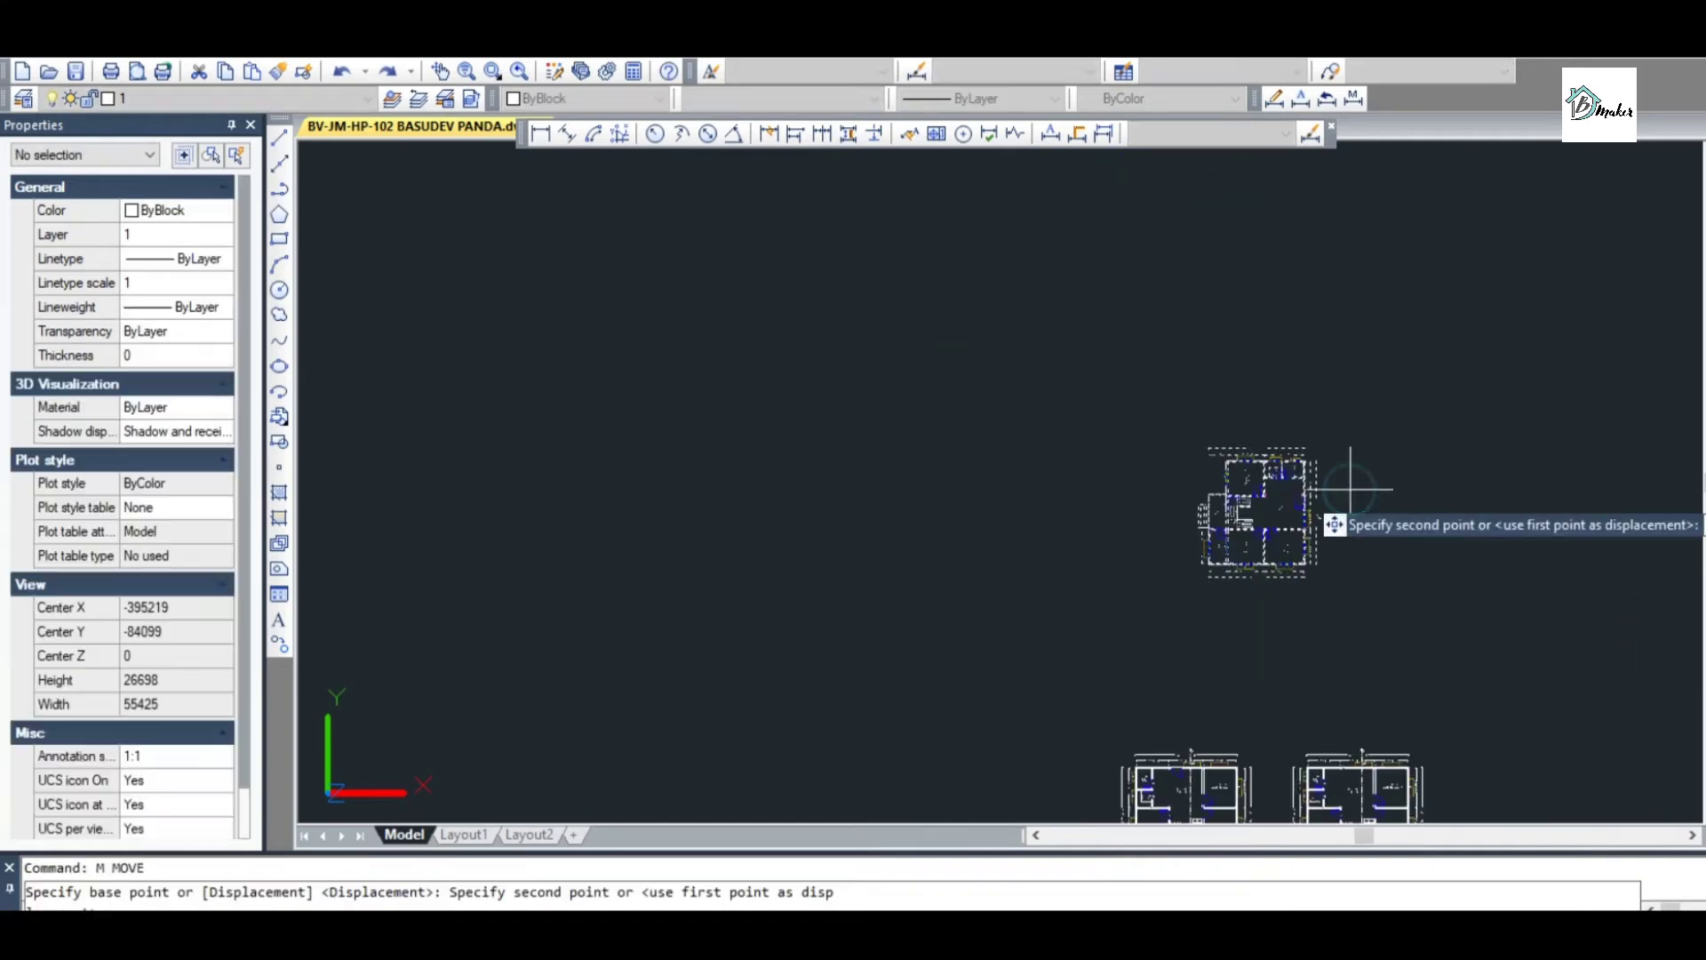
{"action": "left_click", "coordinate": [1272, 624]}
{"action": "scroll", "coordinate": [1260, 596], "scroll_direction": "up", "scroll_amount": 4}
{"action": "key", "text": "Escape"}
{"action": "key", "text": "Escape"}
Draw a horizontal line just above the rotated floor plan copy, extending past the plan on both sides
{"action": "type", "text": "l"}
{"action": "key", "text": "Return"}
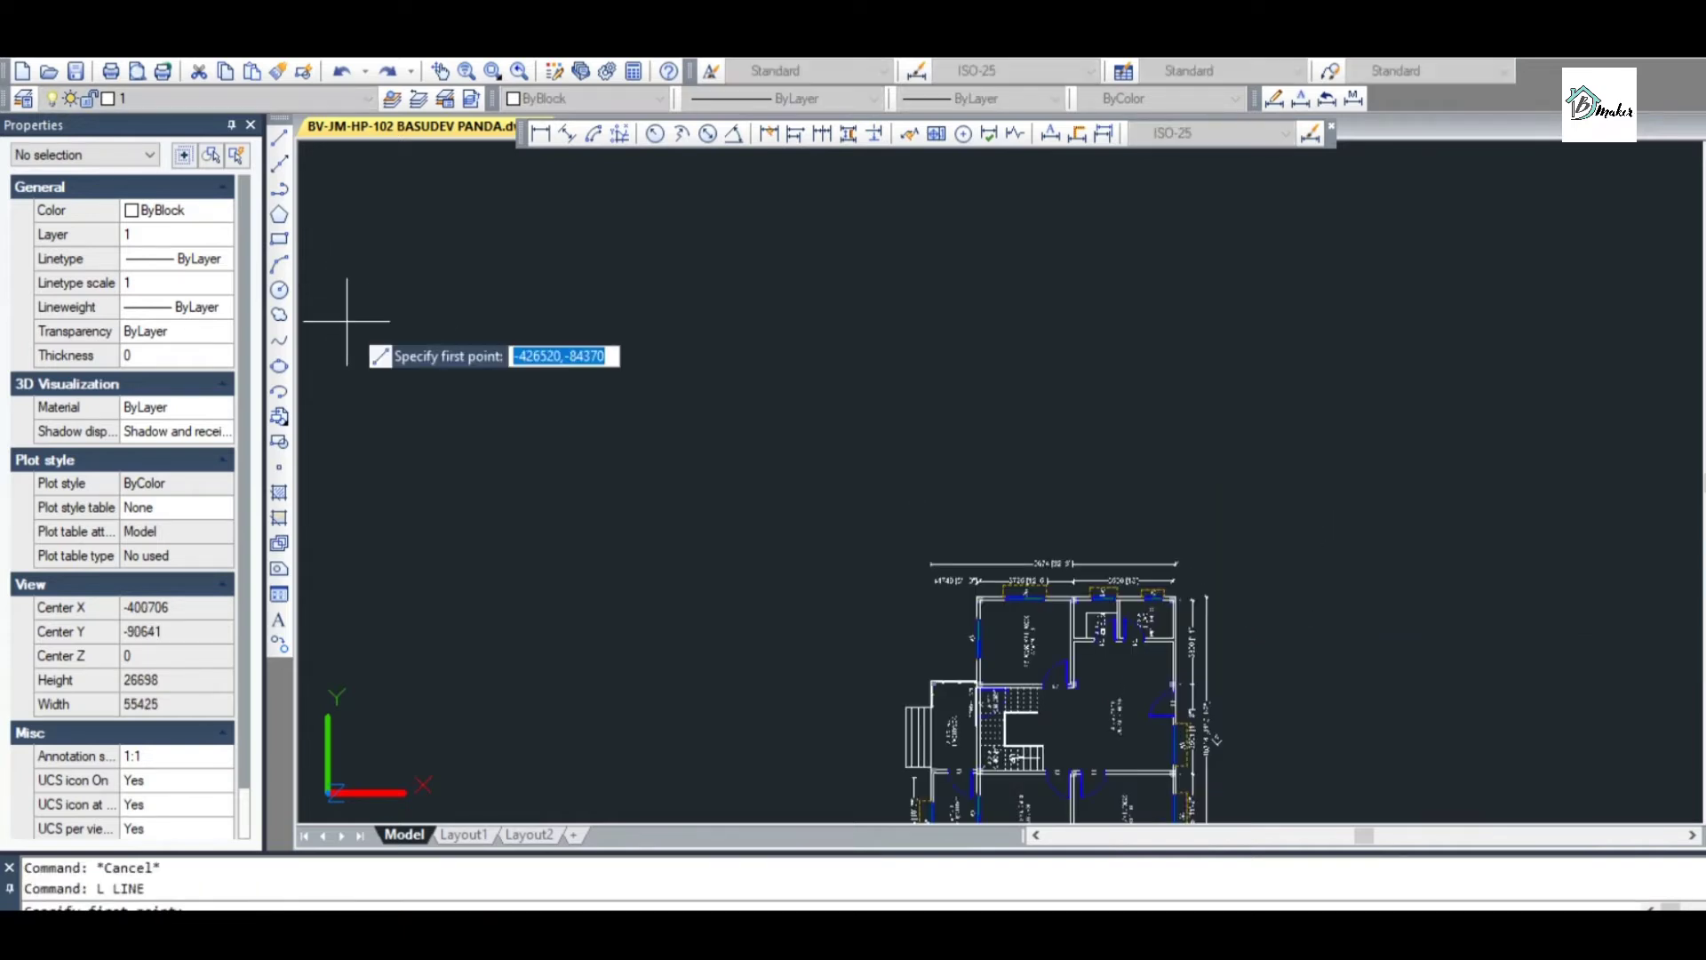
{"action": "left_click", "coordinate": [874, 533]}
{"action": "key", "text": "Escape"}
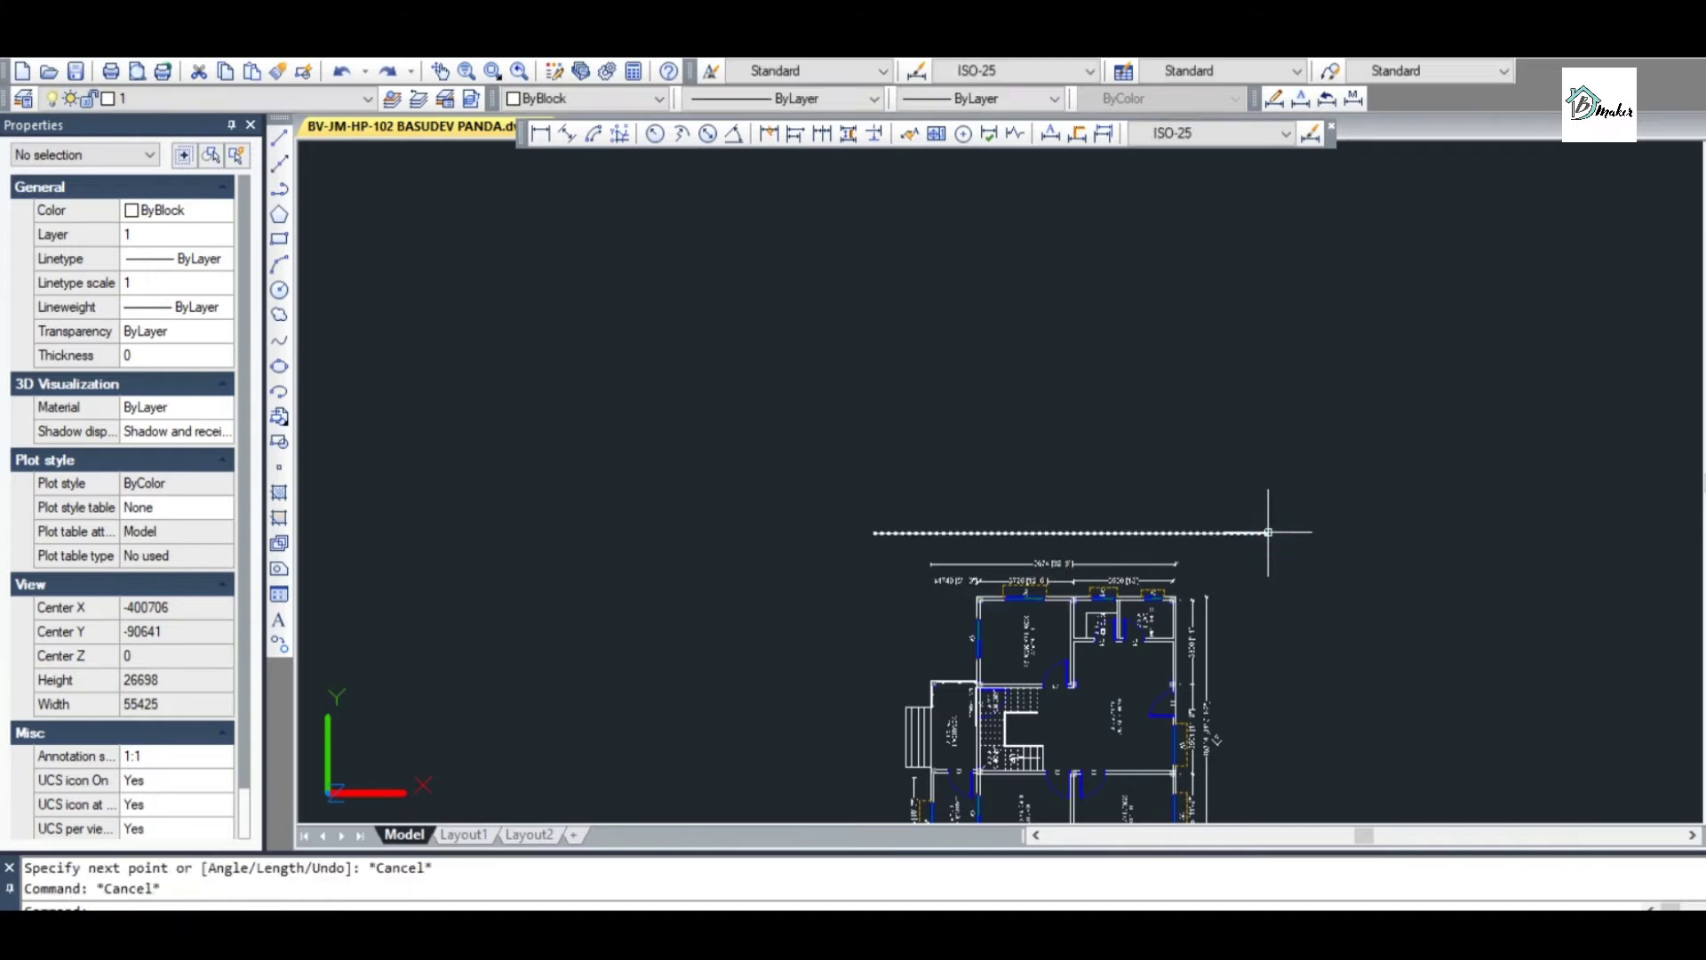
Move the horizontal line straight up to leave more space above the rotated plan's dimensions
{"action": "type", "text": "m"}
{"action": "key", "text": "Return"}
{"action": "left_click", "coordinate": [1251, 543]}
{"action": "left_click", "coordinate": [1242, 527]}
{"action": "key", "text": "Return"}
{"action": "left_click", "coordinate": [1322, 590]}
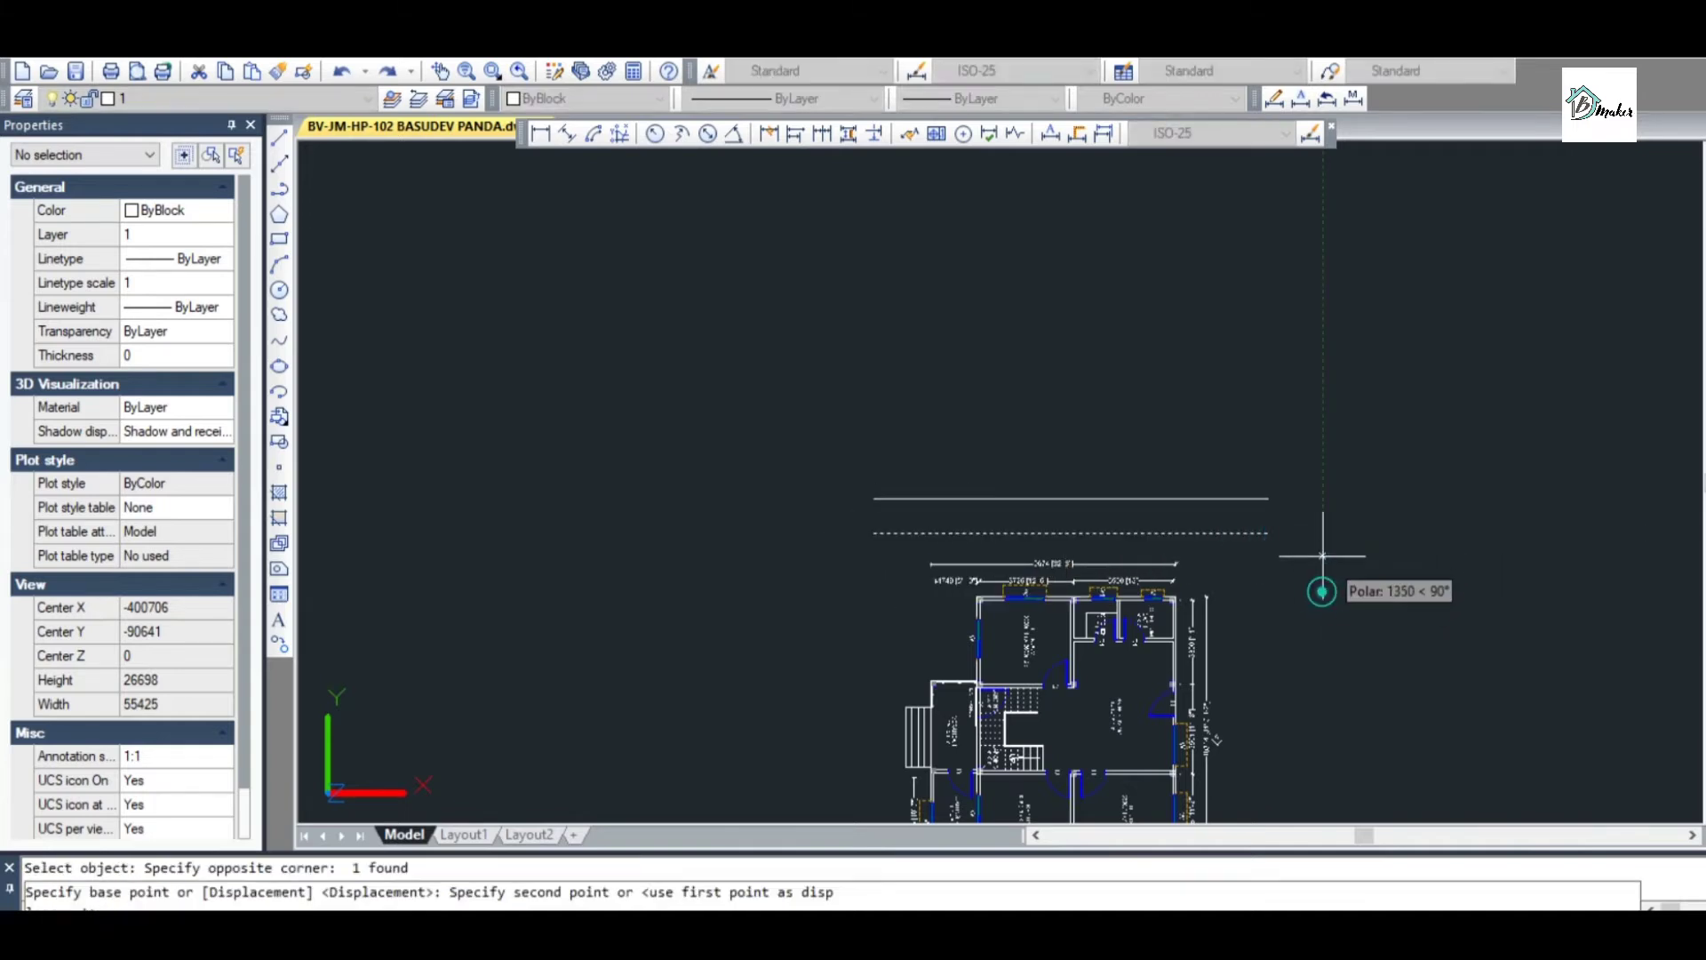
{"action": "key", "text": "Escape"}
{"action": "scroll", "coordinate": [1206, 553], "scroll_direction": "up", "scroll_amount": 2}
{"action": "scroll", "coordinate": [1169, 471], "scroll_direction": "down", "scroll_amount": 2}
{"action": "scroll", "coordinate": [1008, 493], "scroll_direction": "up", "scroll_amount": 2}
{"action": "scroll", "coordinate": [1002, 509], "scroll_direction": "down", "scroll_amount": 2}
{"action": "scroll", "coordinate": [982, 657], "scroll_direction": "up", "scroll_amount": 2}
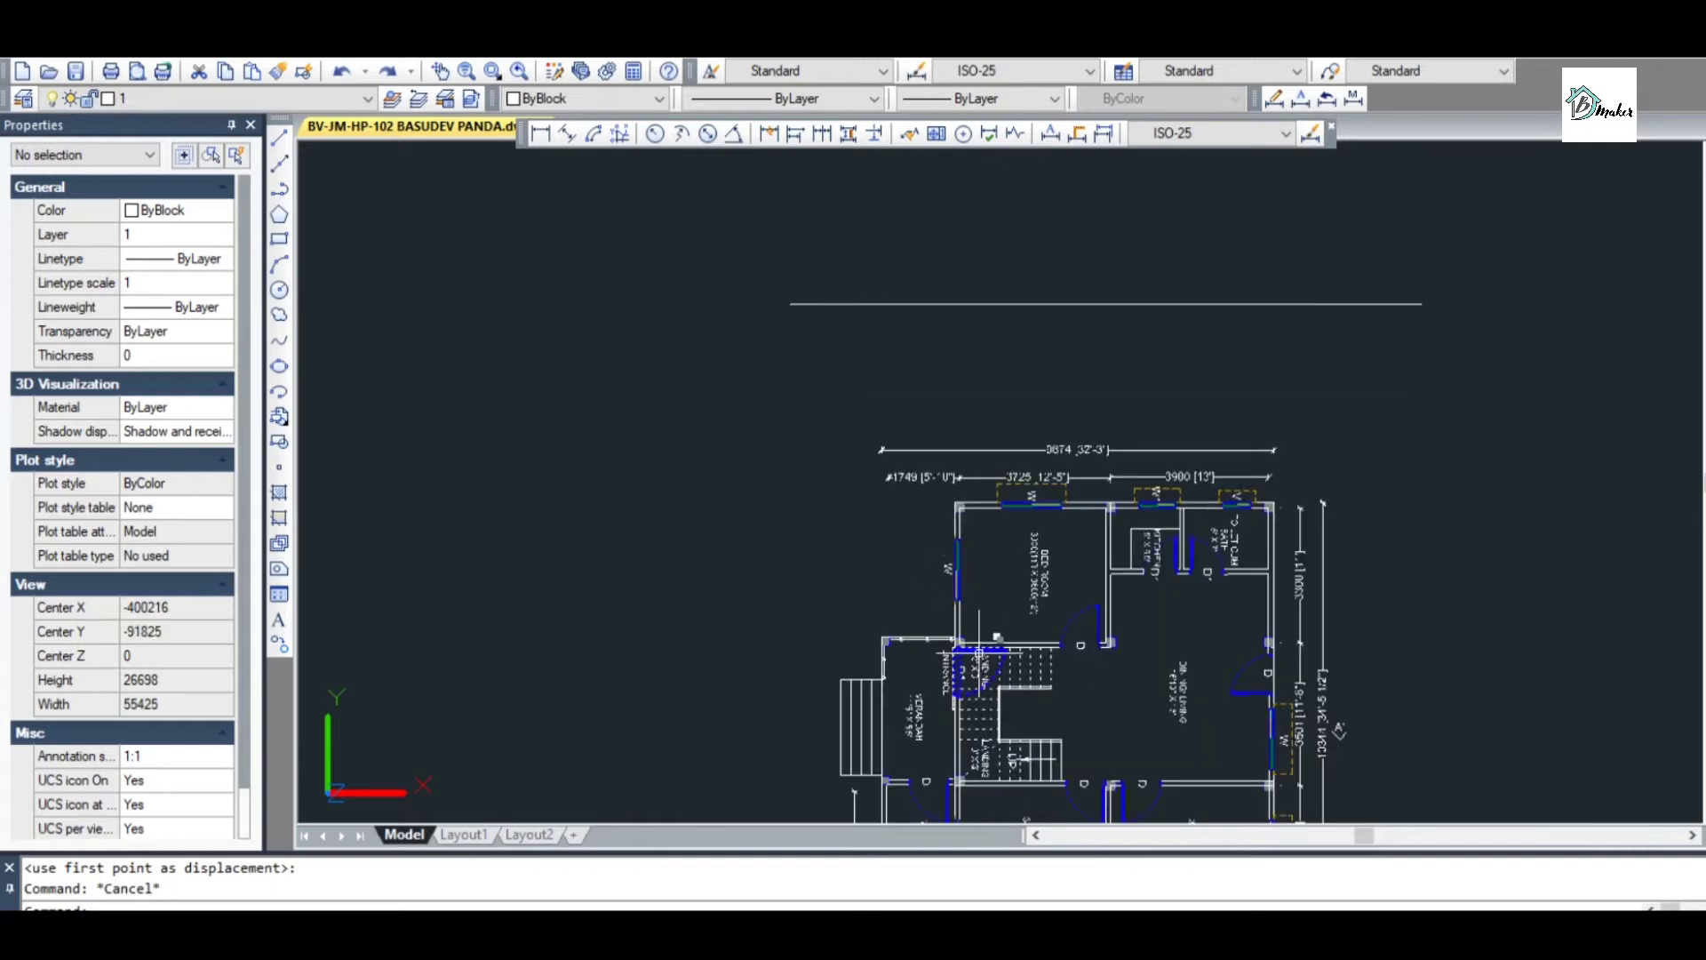
{"action": "scroll", "coordinate": [978, 495], "scroll_direction": "down", "scroll_amount": 2}
{"action": "scroll", "coordinate": [979, 490], "scroll_direction": "down", "scroll_amount": 2}
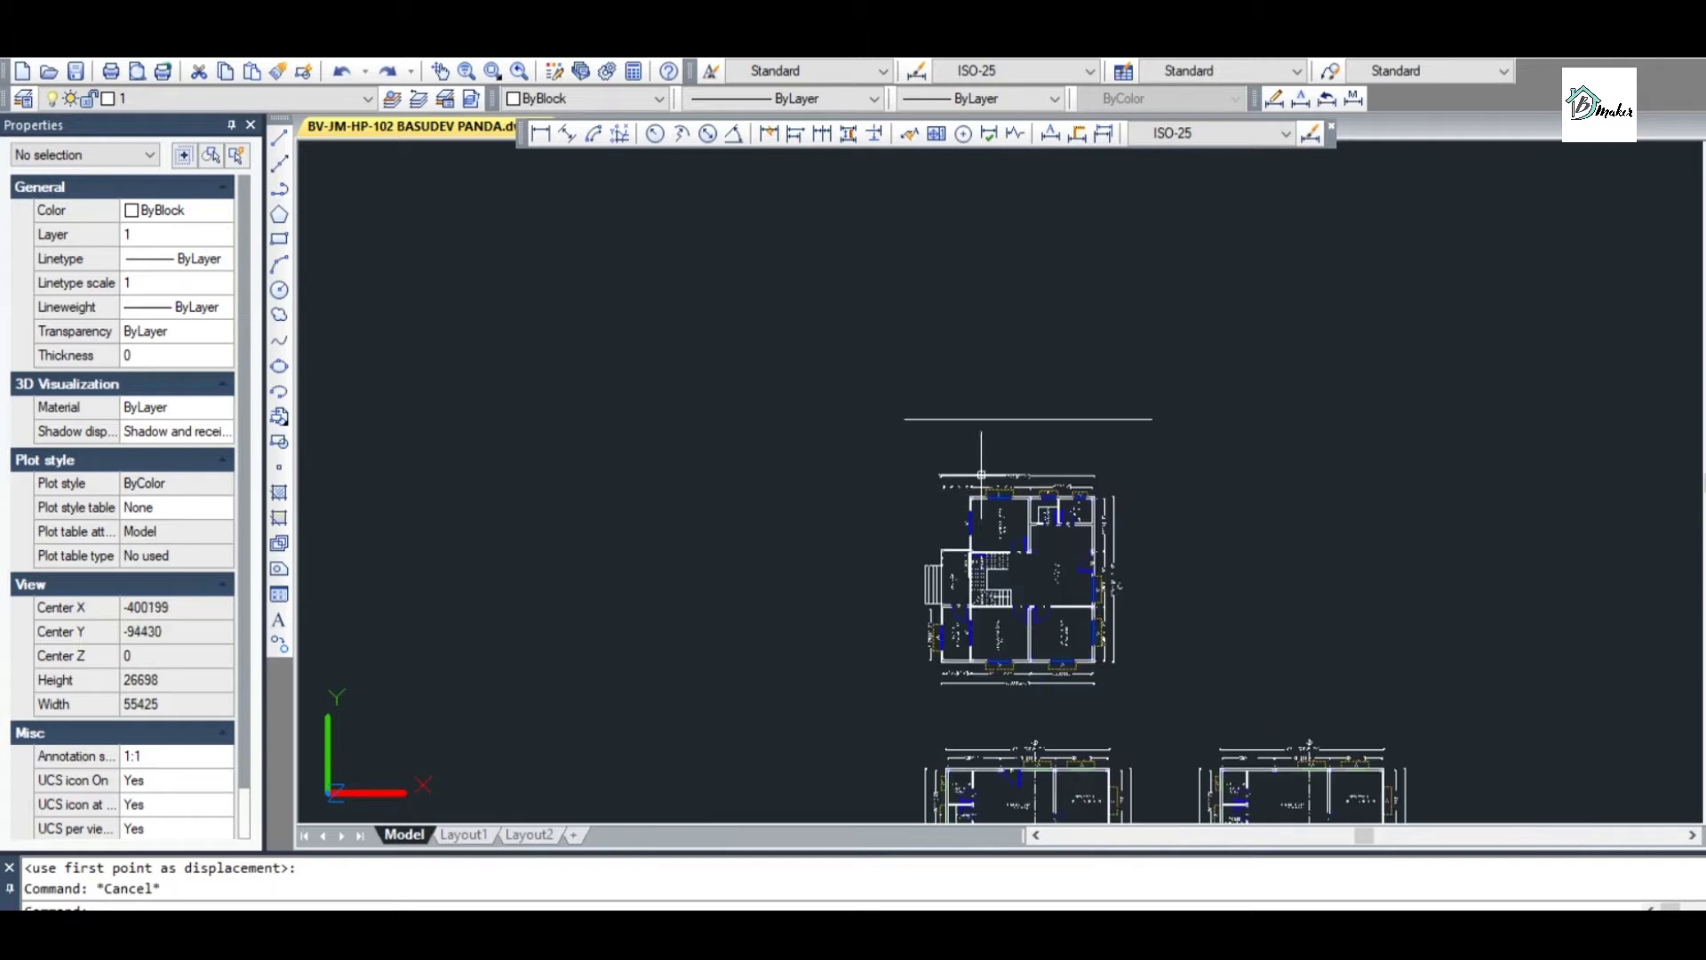
Draw a vertical polyline from the verandah's outer upper corner straight up past the horizontal line
{"action": "scroll", "coordinate": [982, 475], "scroll_direction": "up", "scroll_amount": 3}
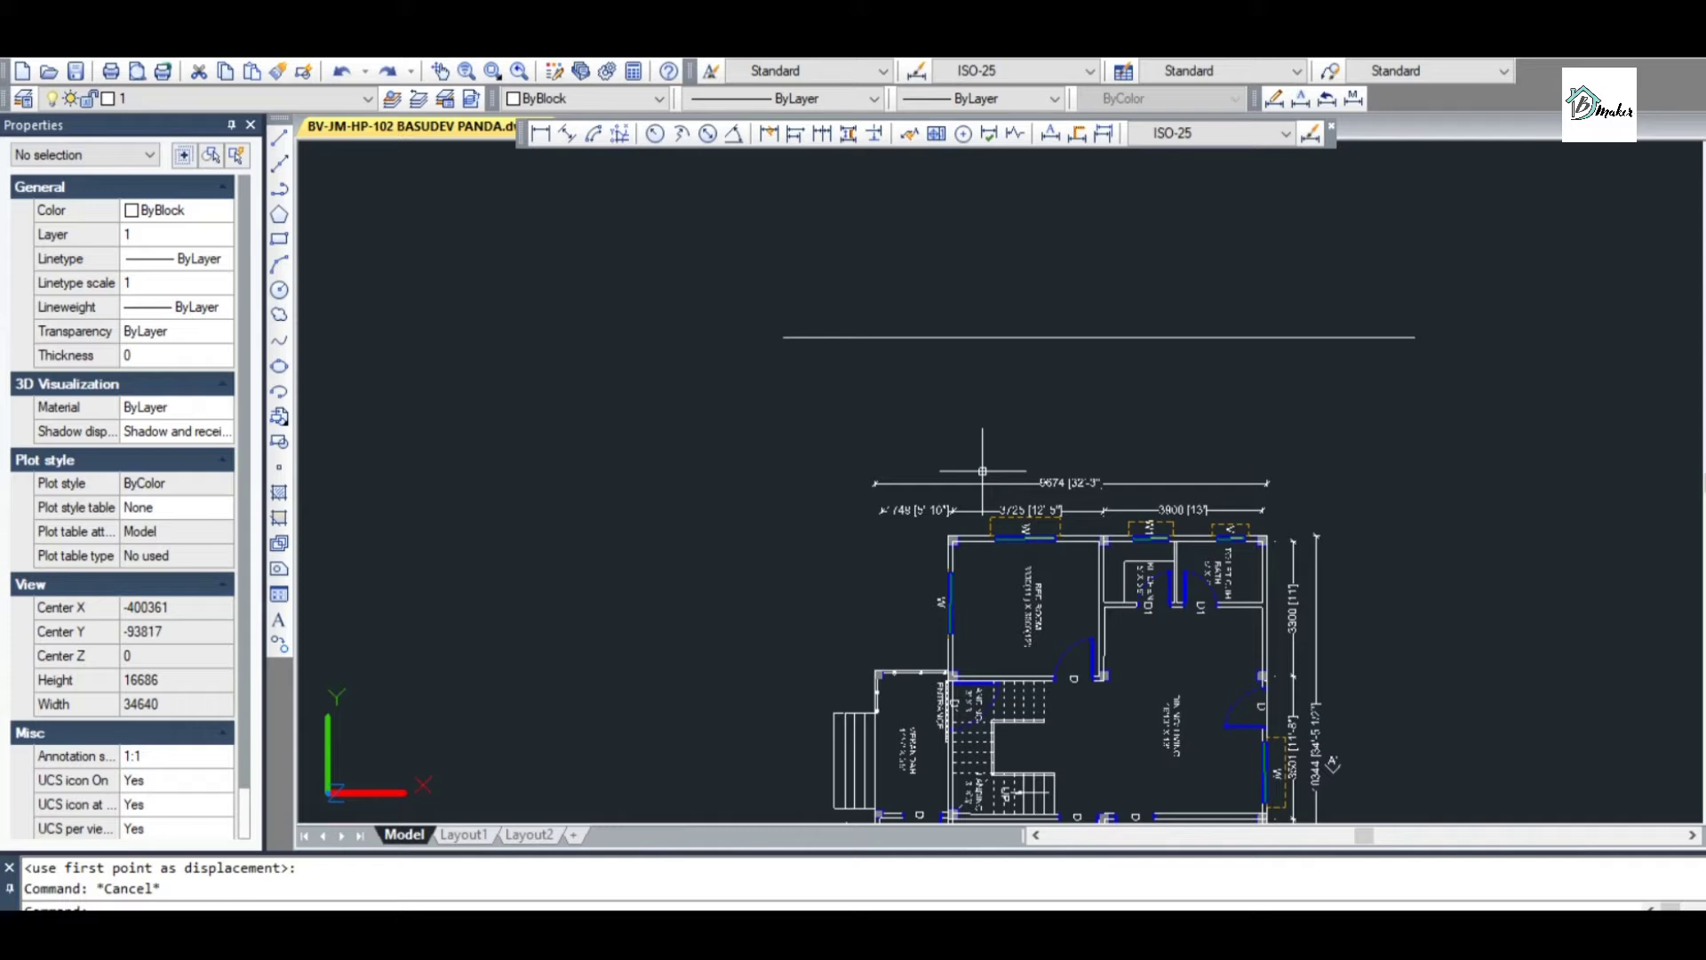
{"action": "type", "text": "pl"}
{"action": "key", "text": "Return"}
{"action": "scroll", "coordinate": [915, 689], "scroll_direction": "up", "scroll_amount": 5}
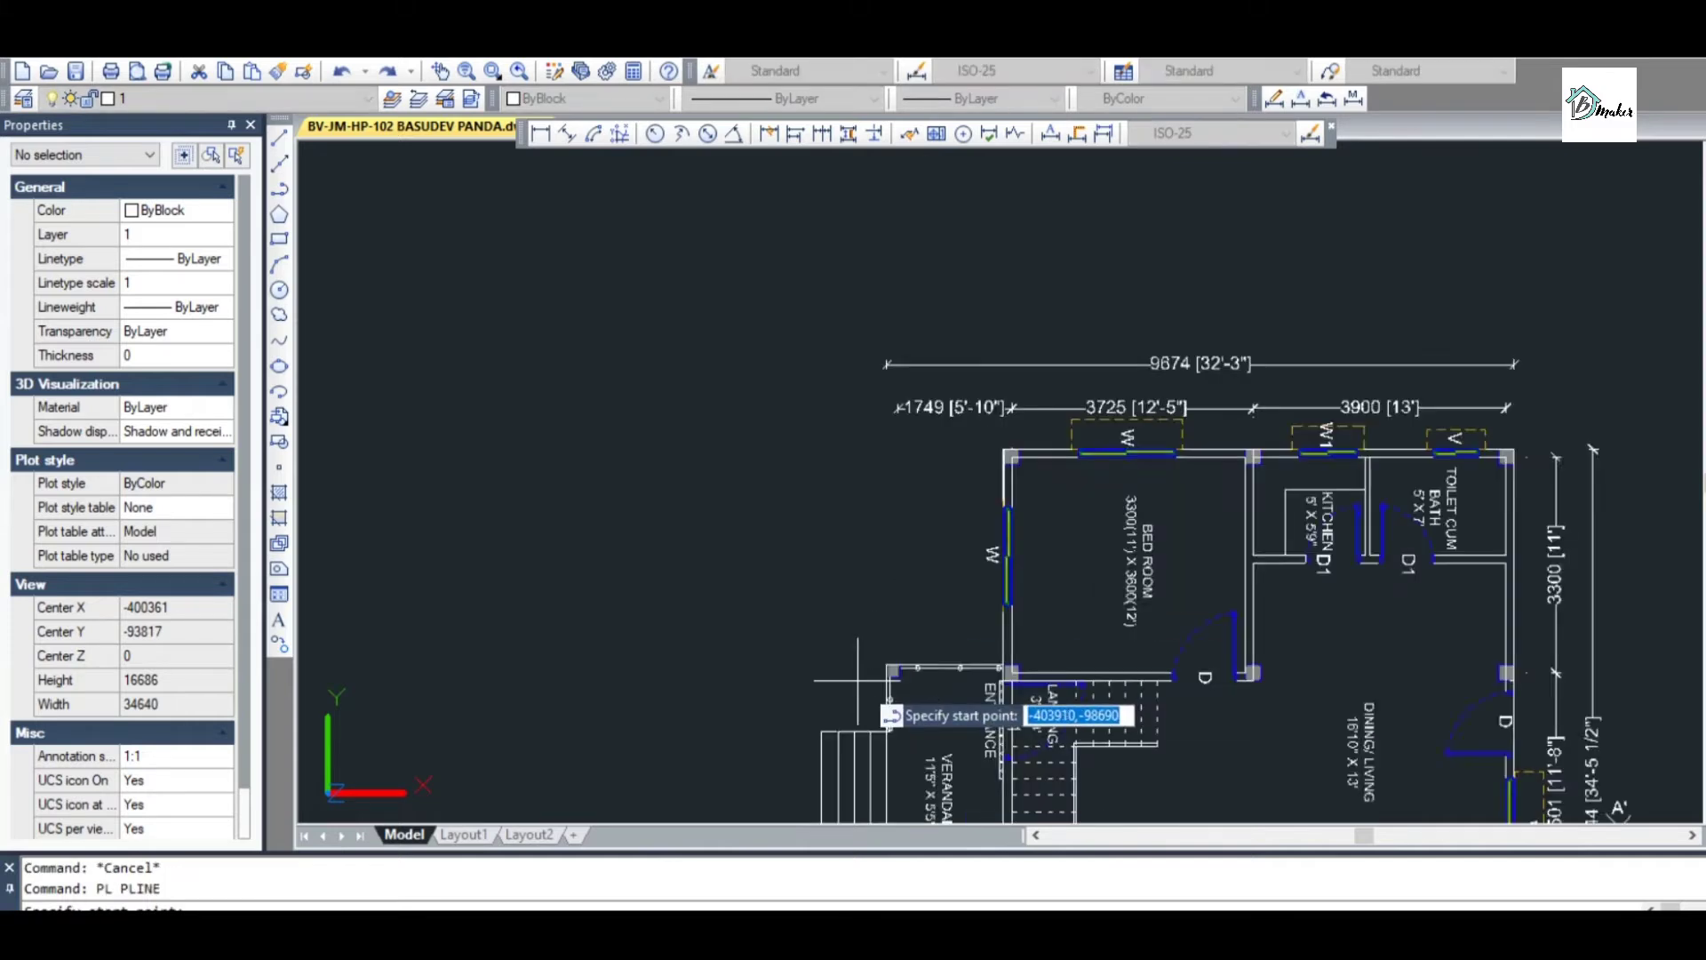
{"action": "scroll", "coordinate": [893, 638], "scroll_direction": "up", "scroll_amount": 3}
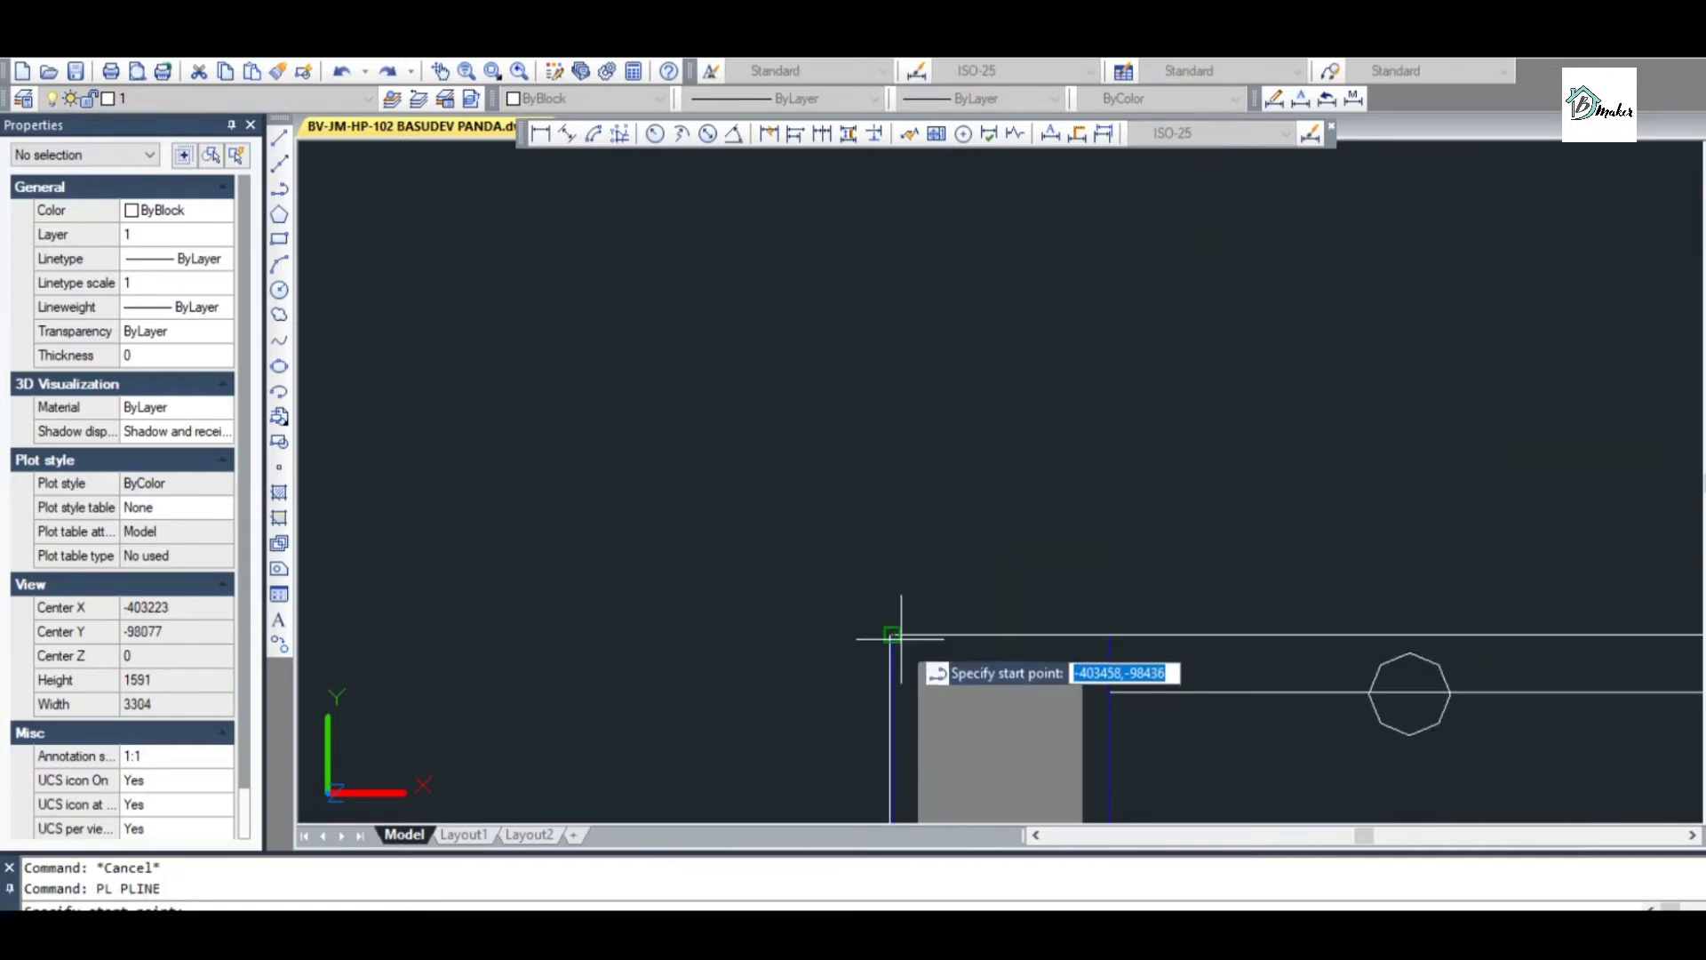
{"action": "left_click", "coordinate": [889, 635]}
{"action": "scroll", "coordinate": [897, 560], "scroll_direction": "down", "scroll_amount": 8}
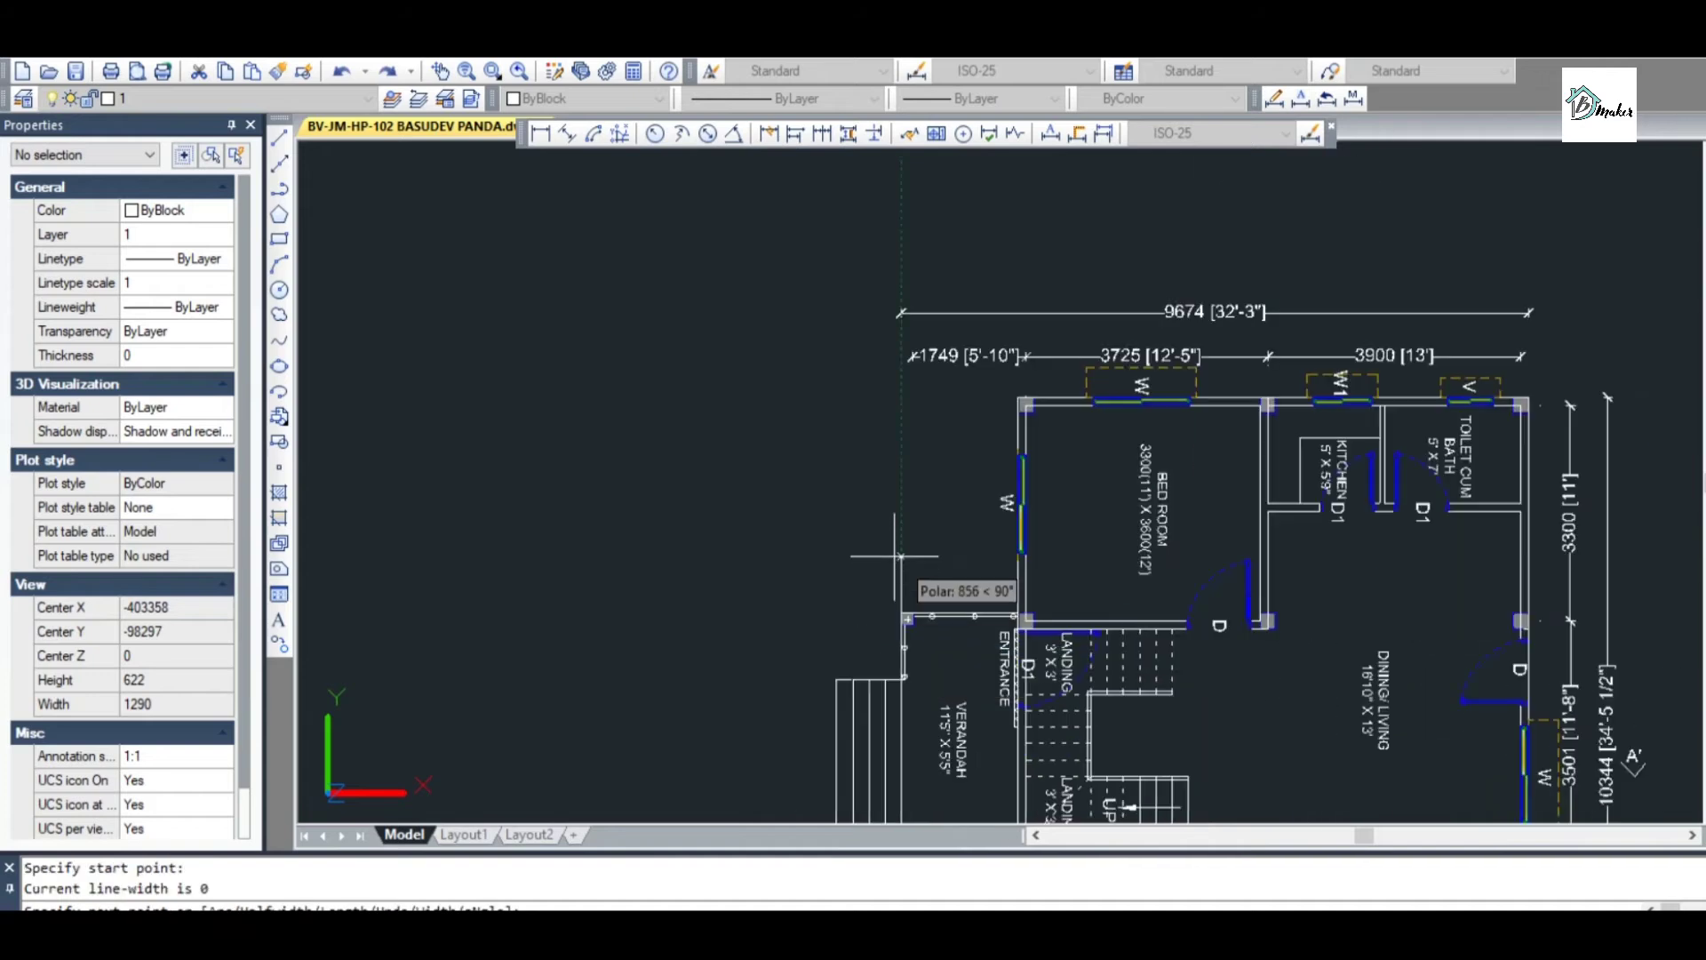
{"action": "left_click", "coordinate": [895, 308]}
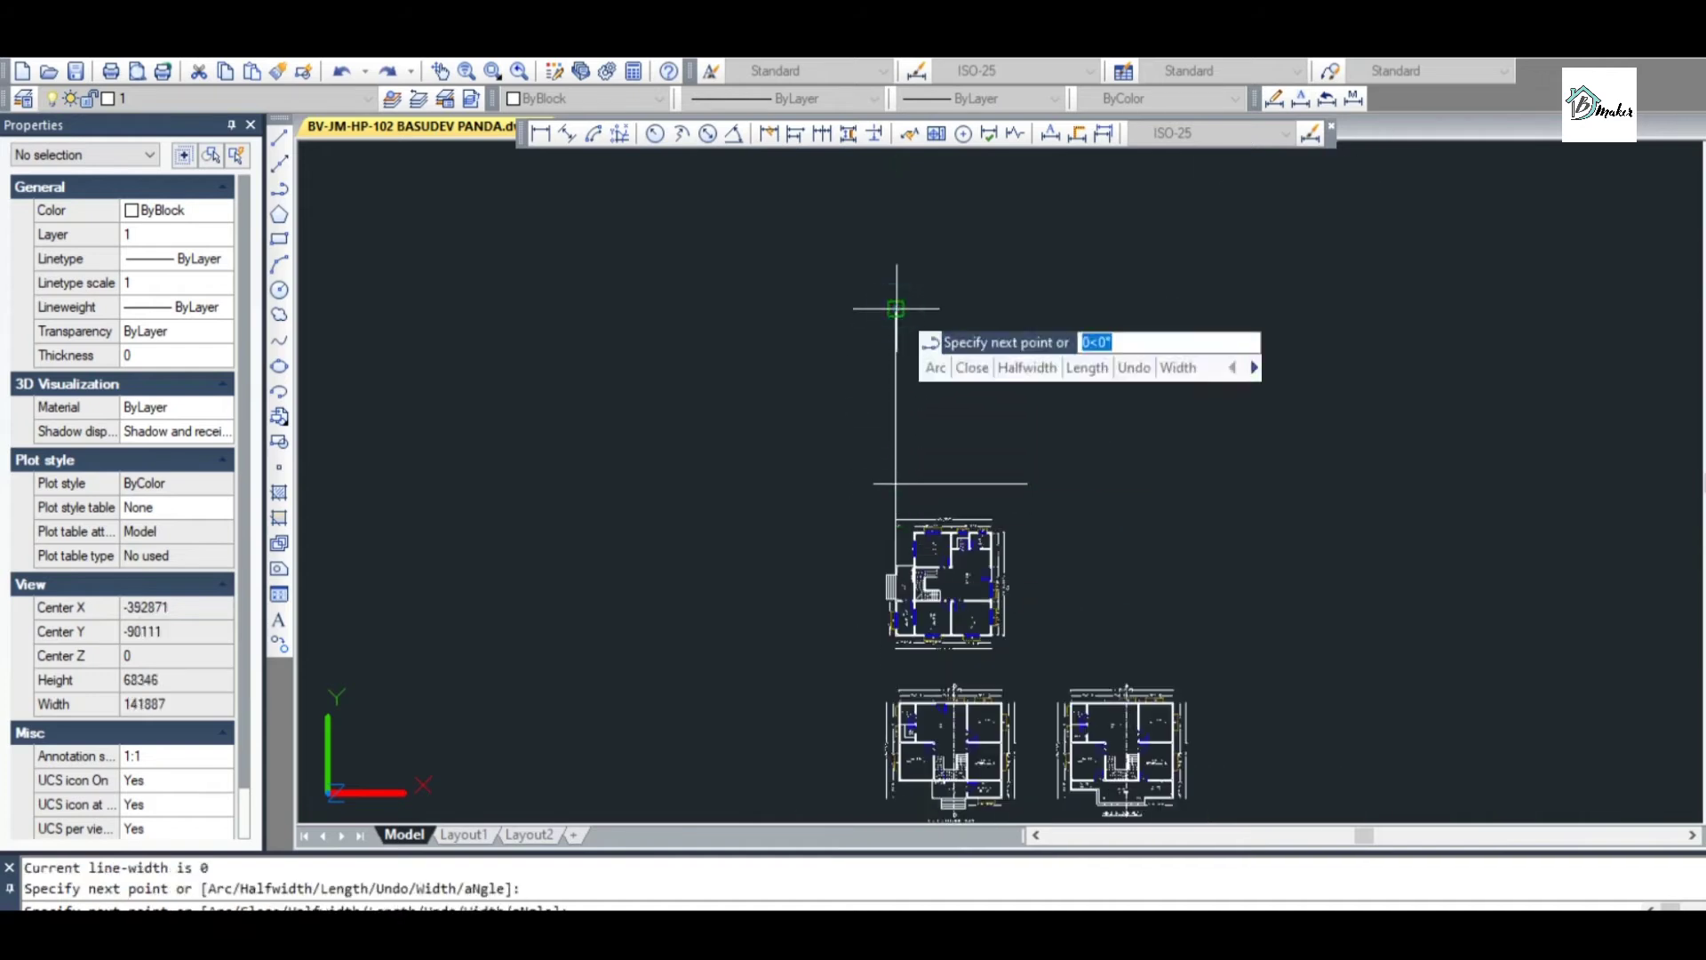
{"action": "key", "text": "Return"}
Draw a second vertical polyline from the outer wall corner at the toilet cum bath up past the horizontal line
{"action": "scroll", "coordinate": [1013, 495], "scroll_direction": "up", "scroll_amount": 6}
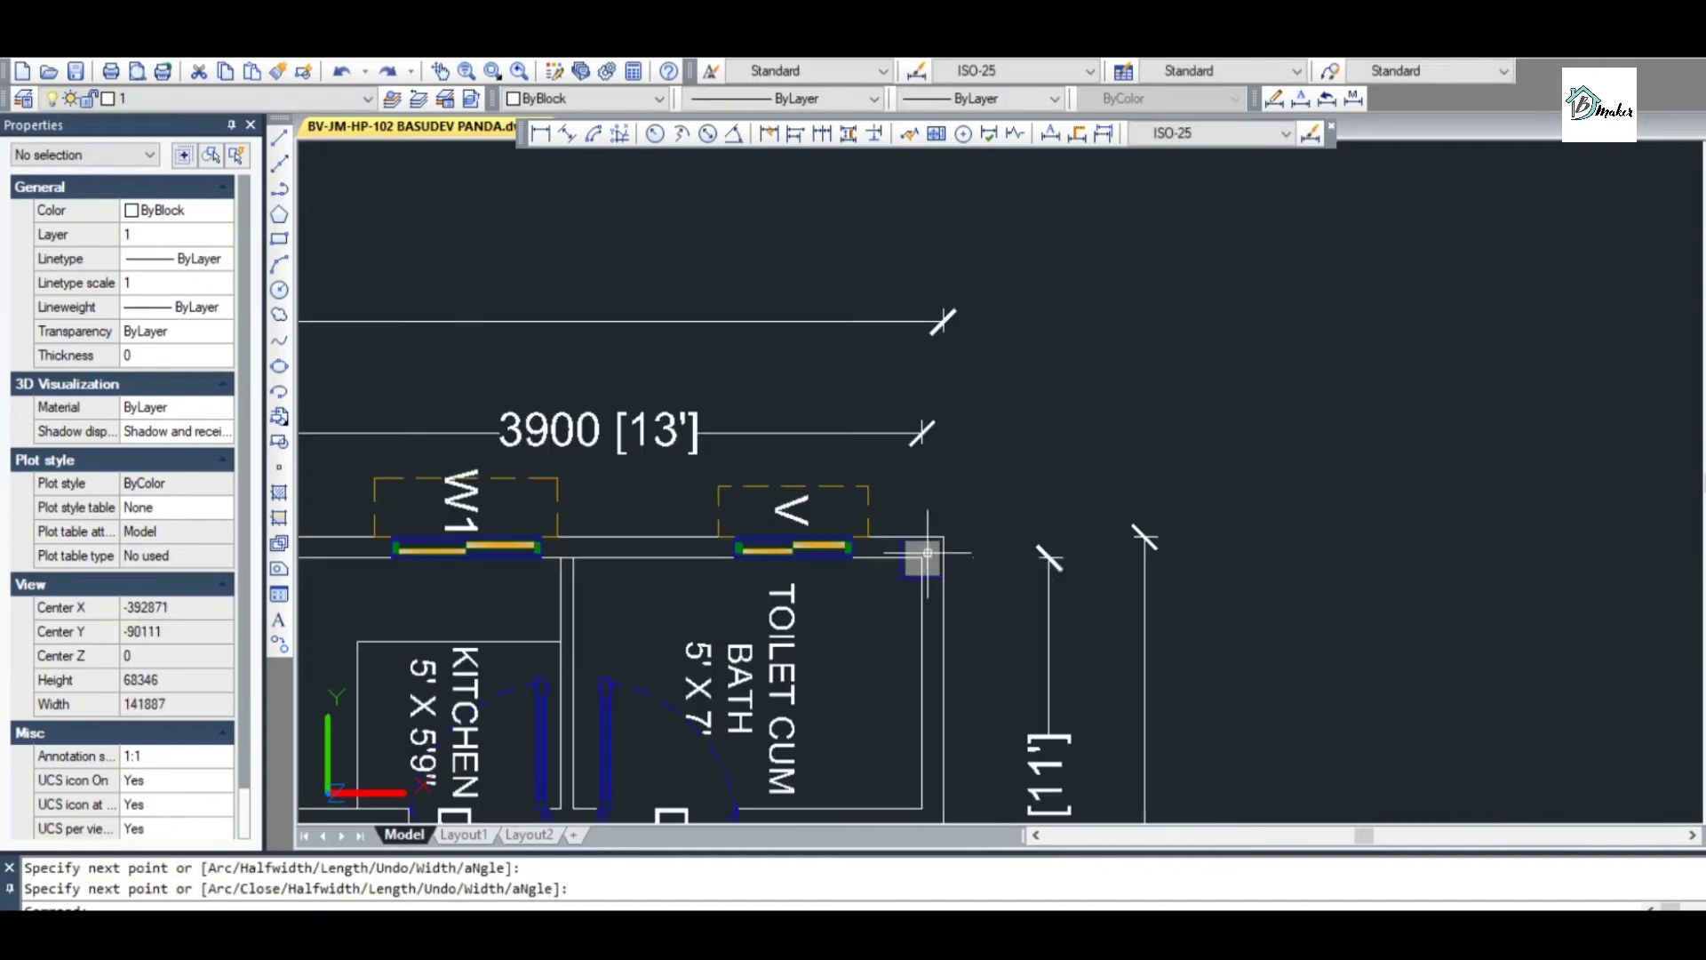
{"action": "key", "text": "Return"}
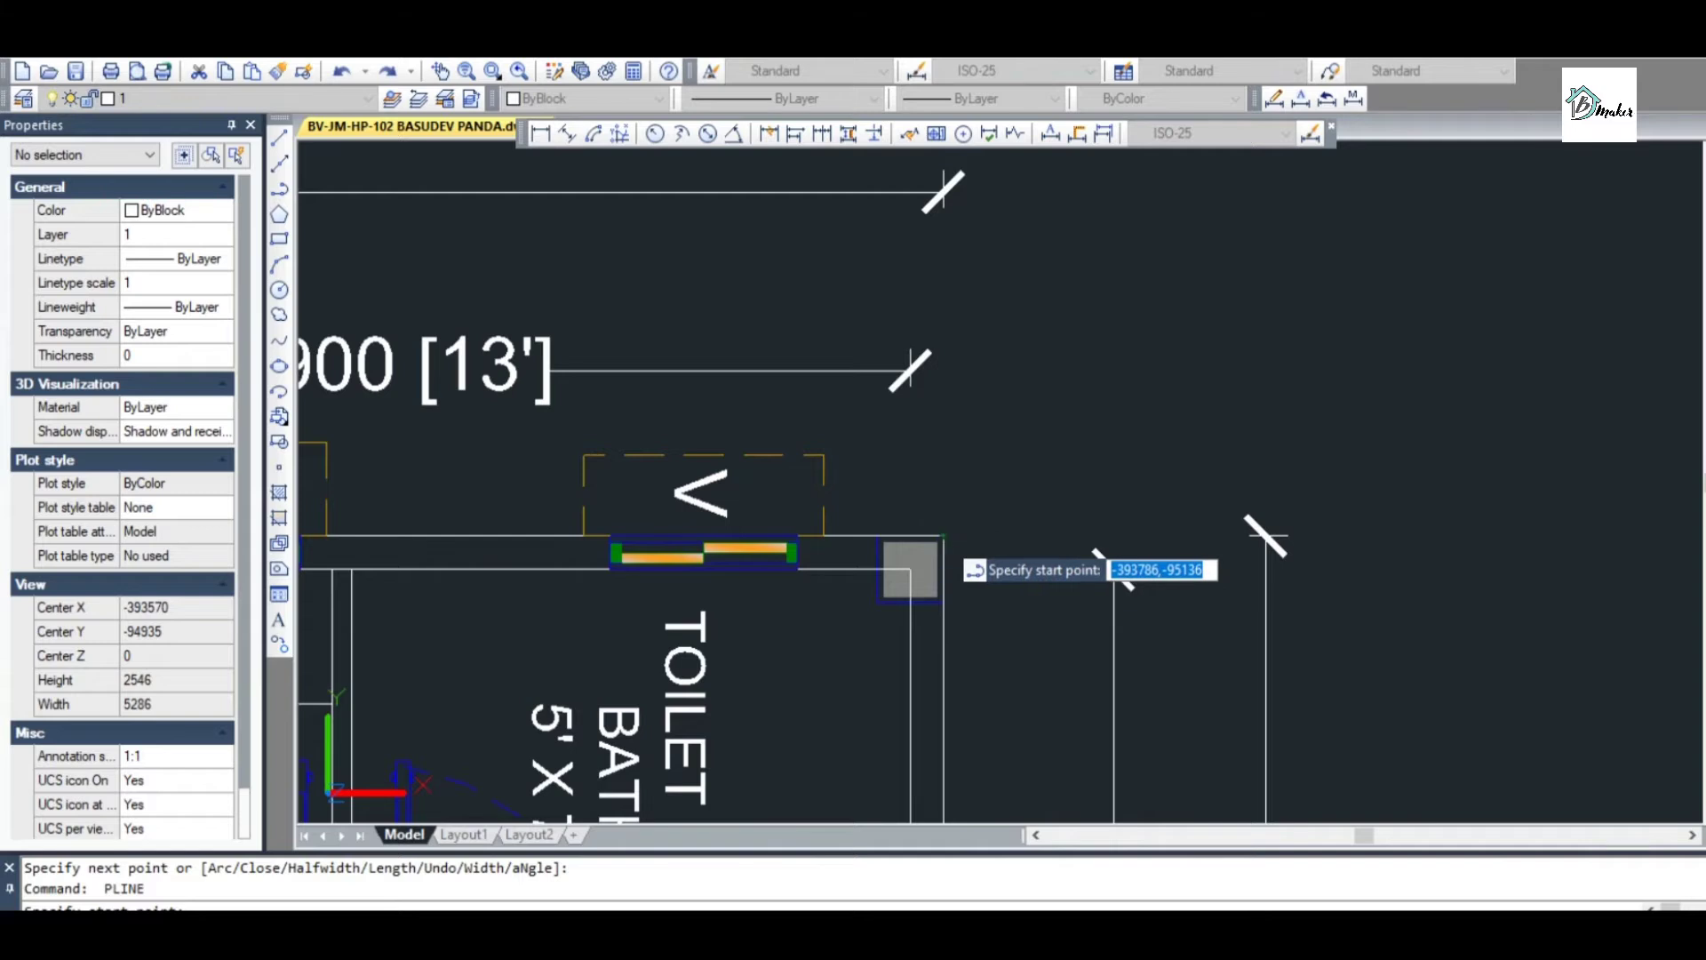
{"action": "left_click", "coordinate": [942, 538]}
{"action": "scroll", "coordinate": [942, 538], "scroll_direction": "down", "scroll_amount": 5}
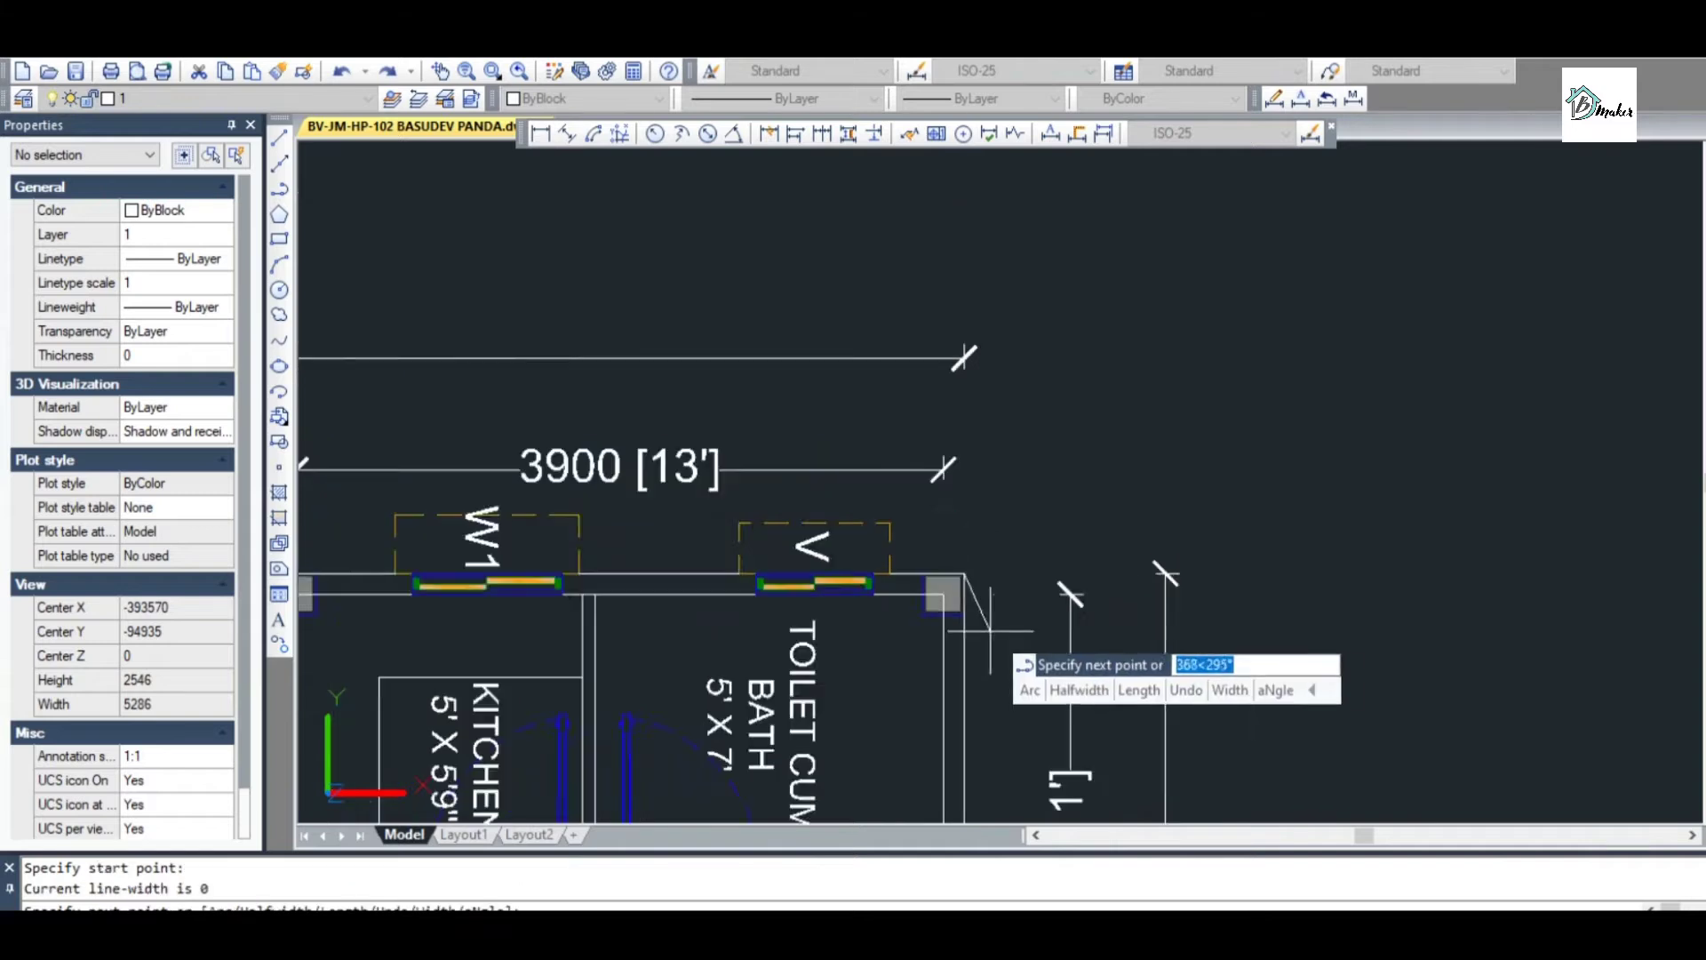
{"action": "scroll", "coordinate": [990, 203], "scroll_direction": "down", "scroll_amount": 2}
{"action": "left_click", "coordinate": [994, 179]}
{"action": "key", "text": "Return"}
{"action": "scroll", "coordinate": [881, 237], "scroll_direction": "up", "scroll_amount": 2}
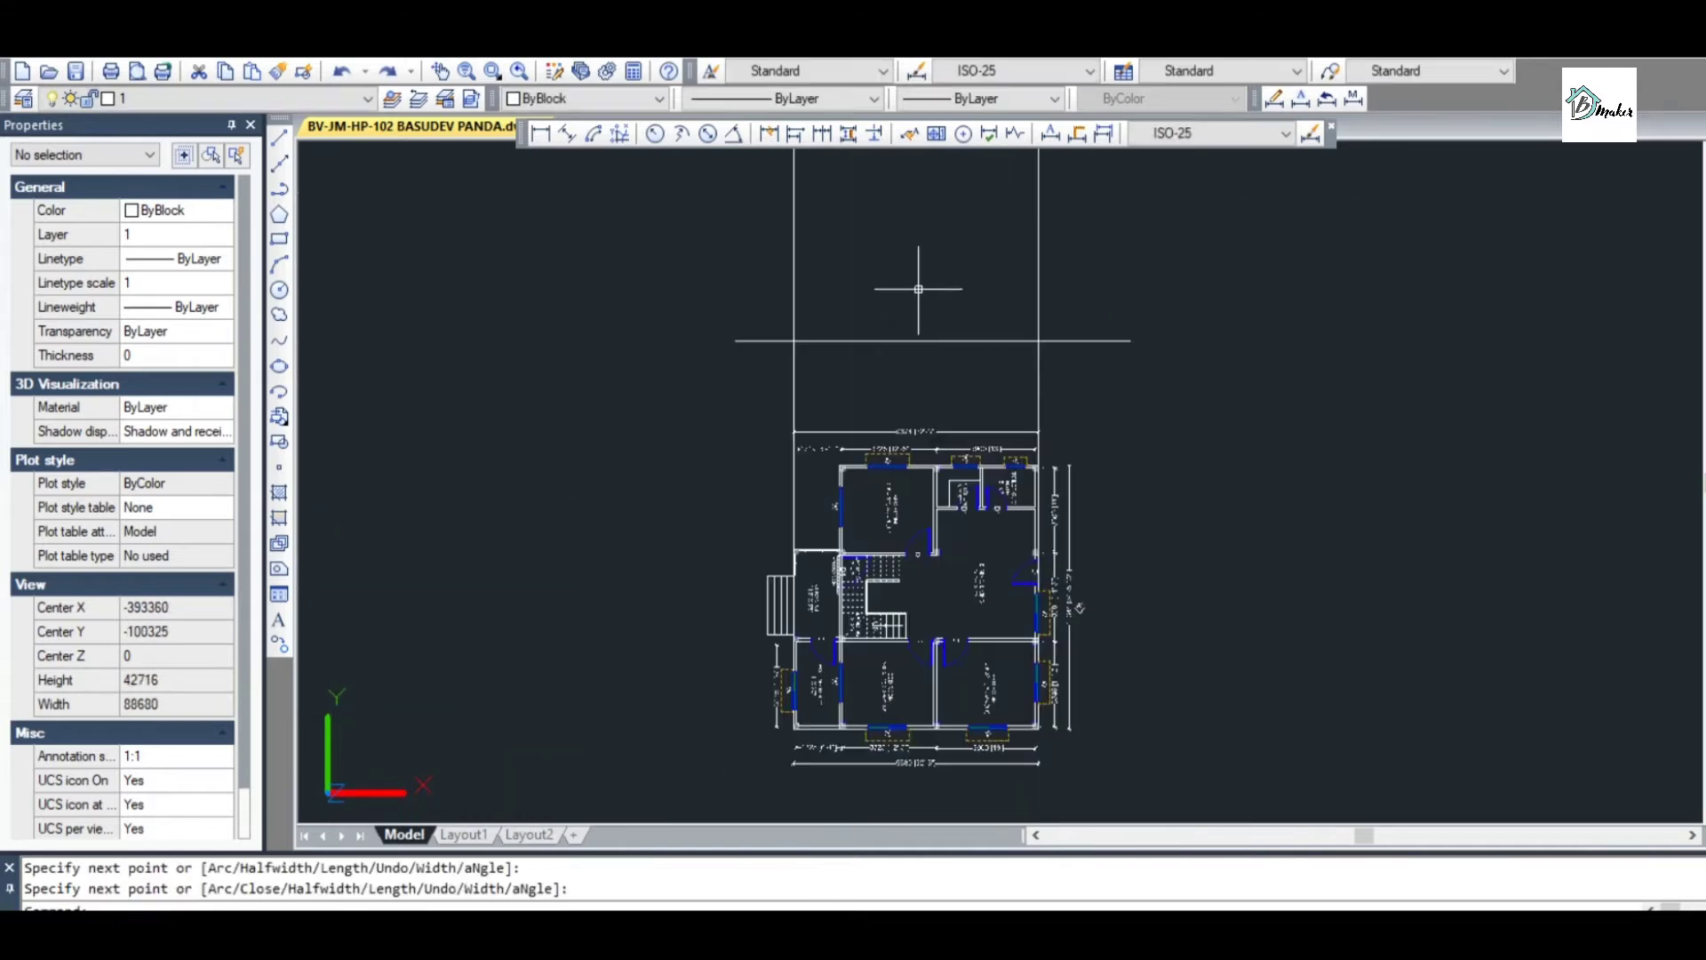
{"action": "scroll", "coordinate": [929, 326], "scroll_direction": "down", "scroll_amount": 2}
{"action": "key", "text": "Escape"}
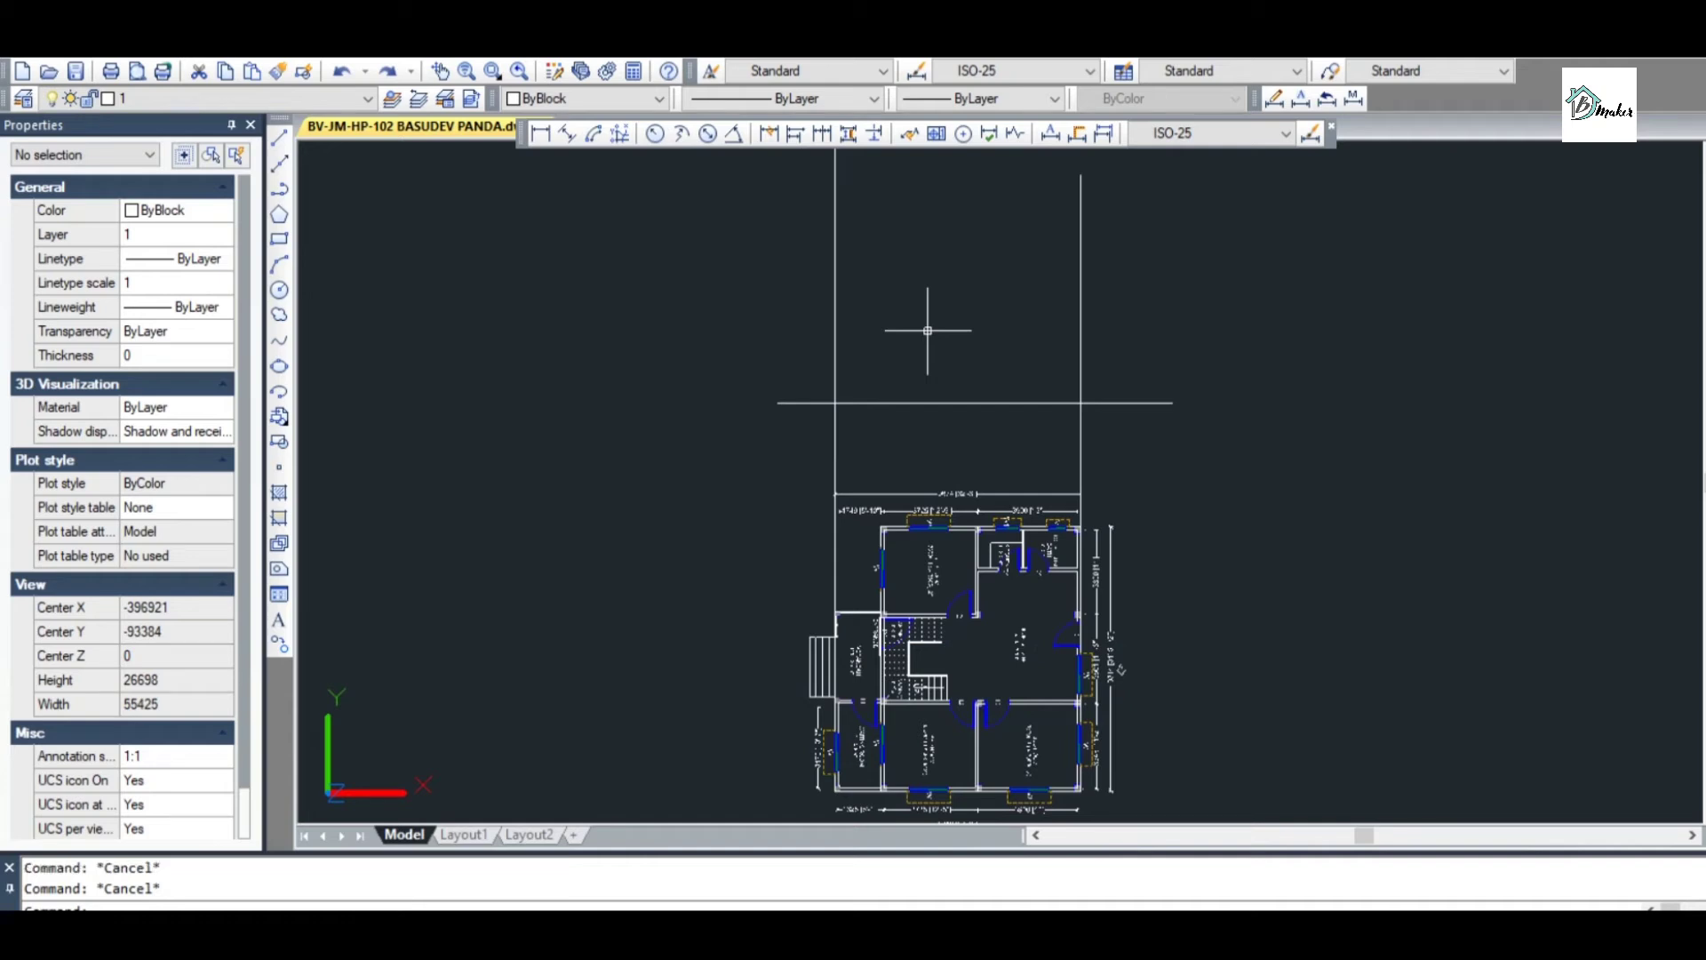
Offset the horizontal base line 3000 upward to set the first storey height
{"action": "scroll", "coordinate": [925, 330], "scroll_direction": "up", "scroll_amount": 2}
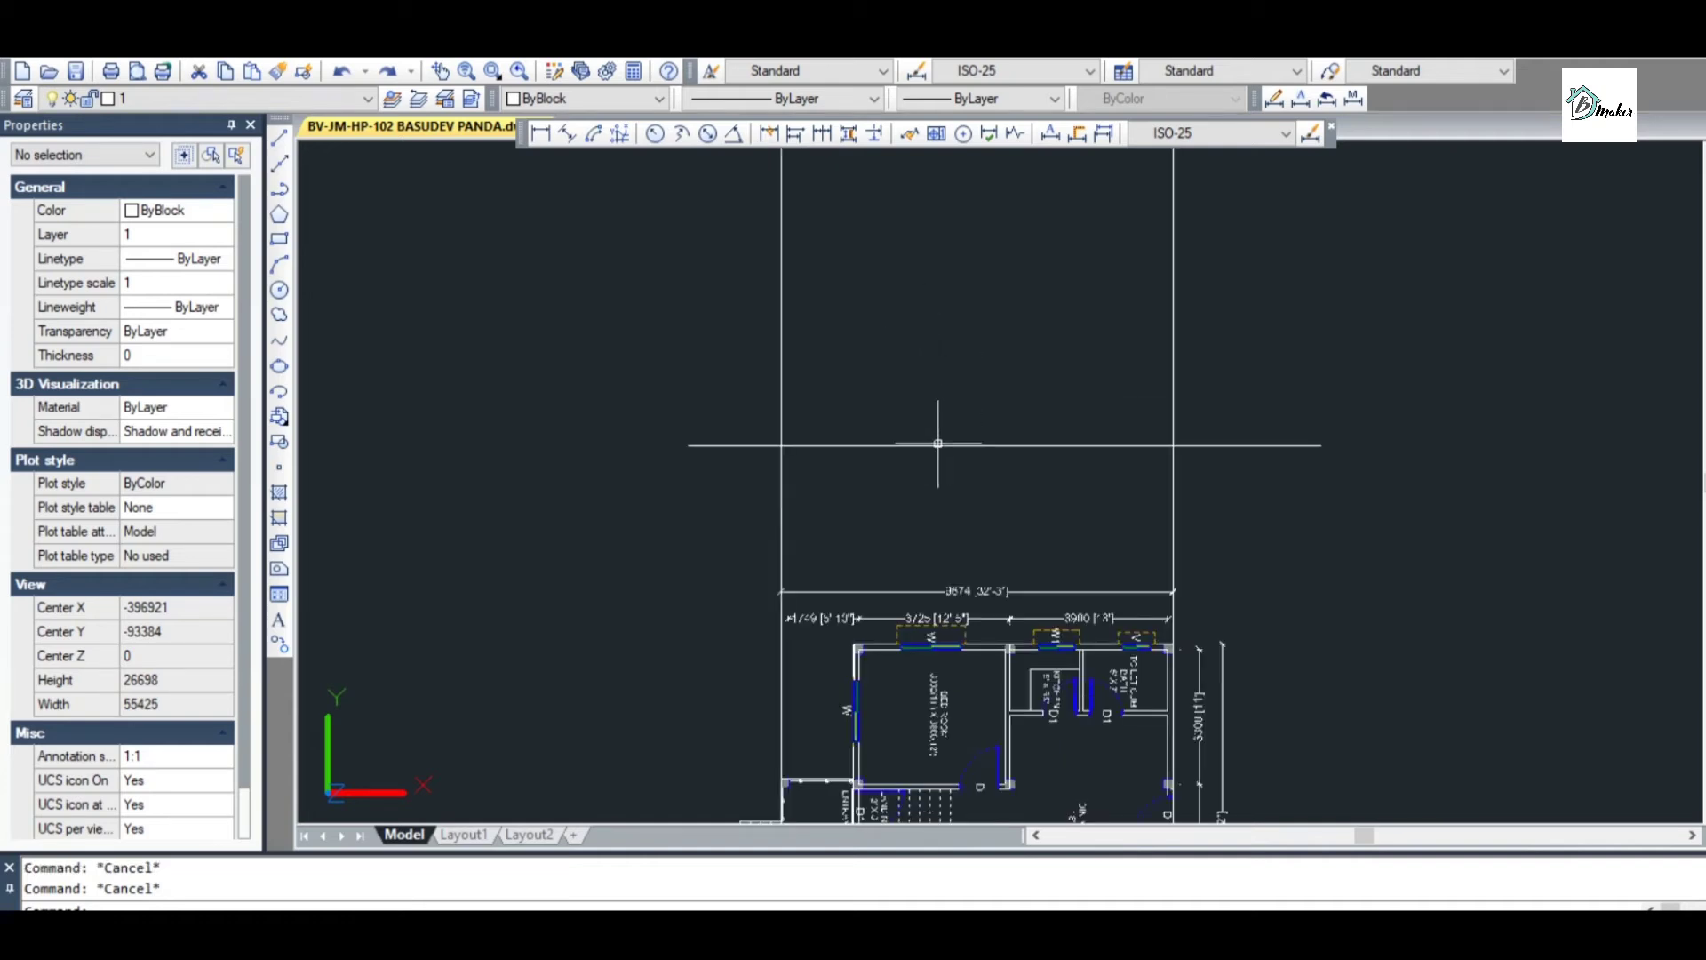
{"action": "scroll", "coordinate": [945, 439], "scroll_direction": "up", "scroll_amount": 2}
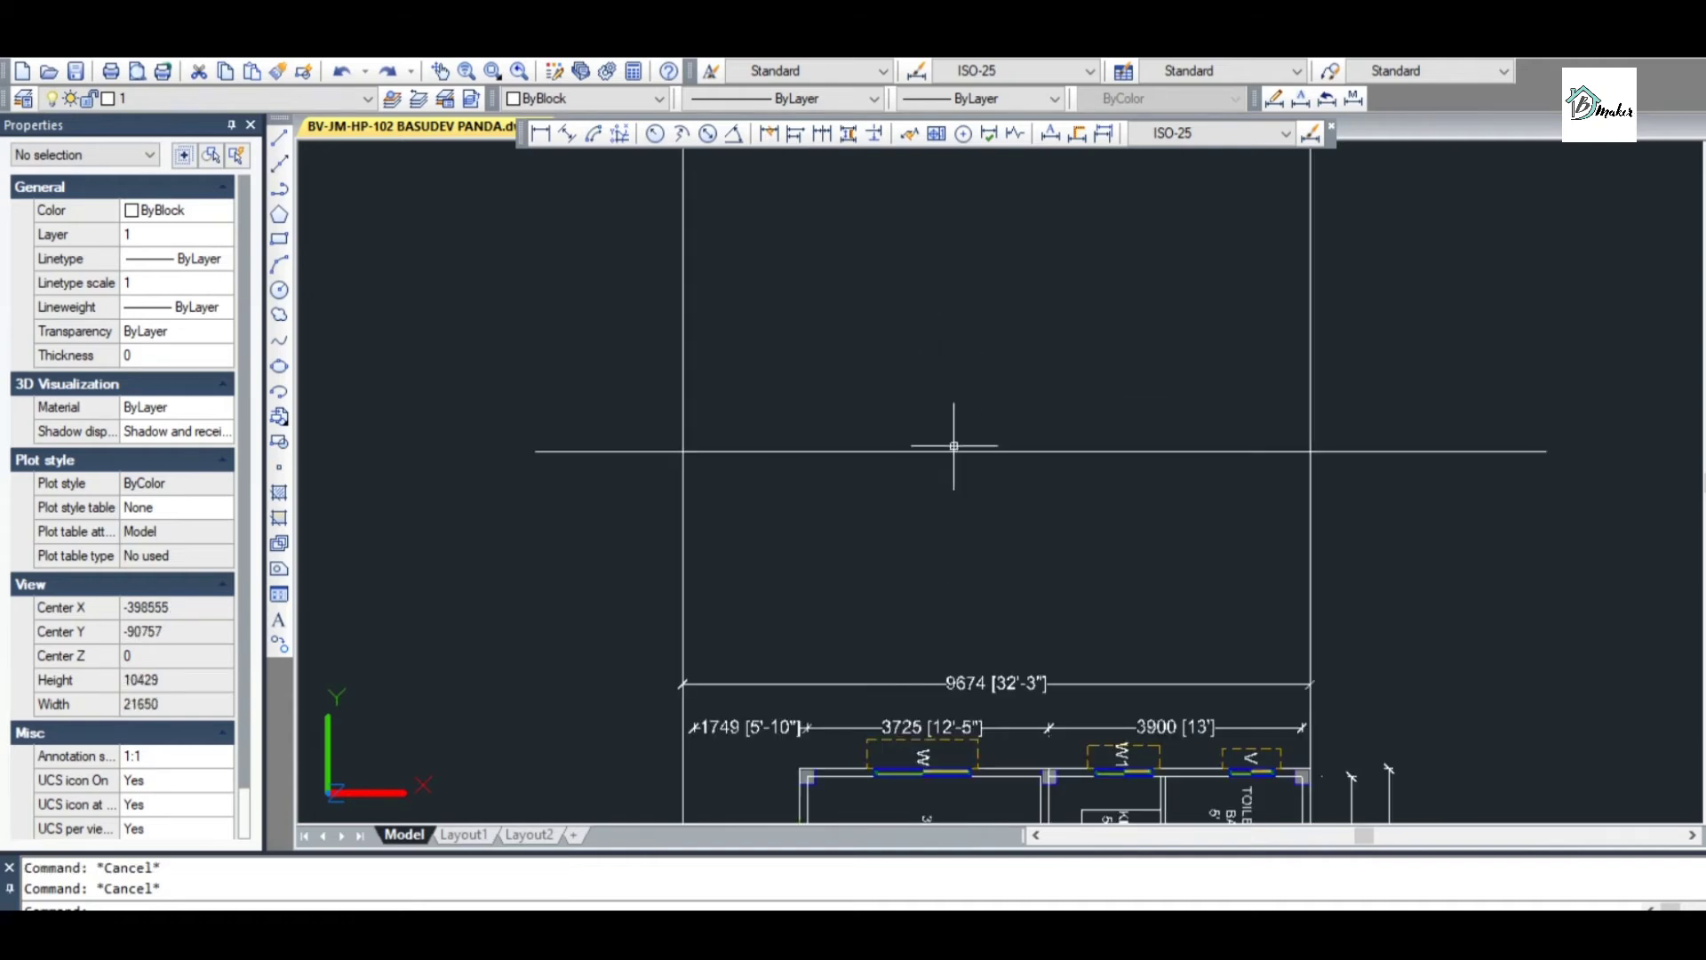
{"action": "type", "text": "o"}
{"action": "key", "text": "Return"}
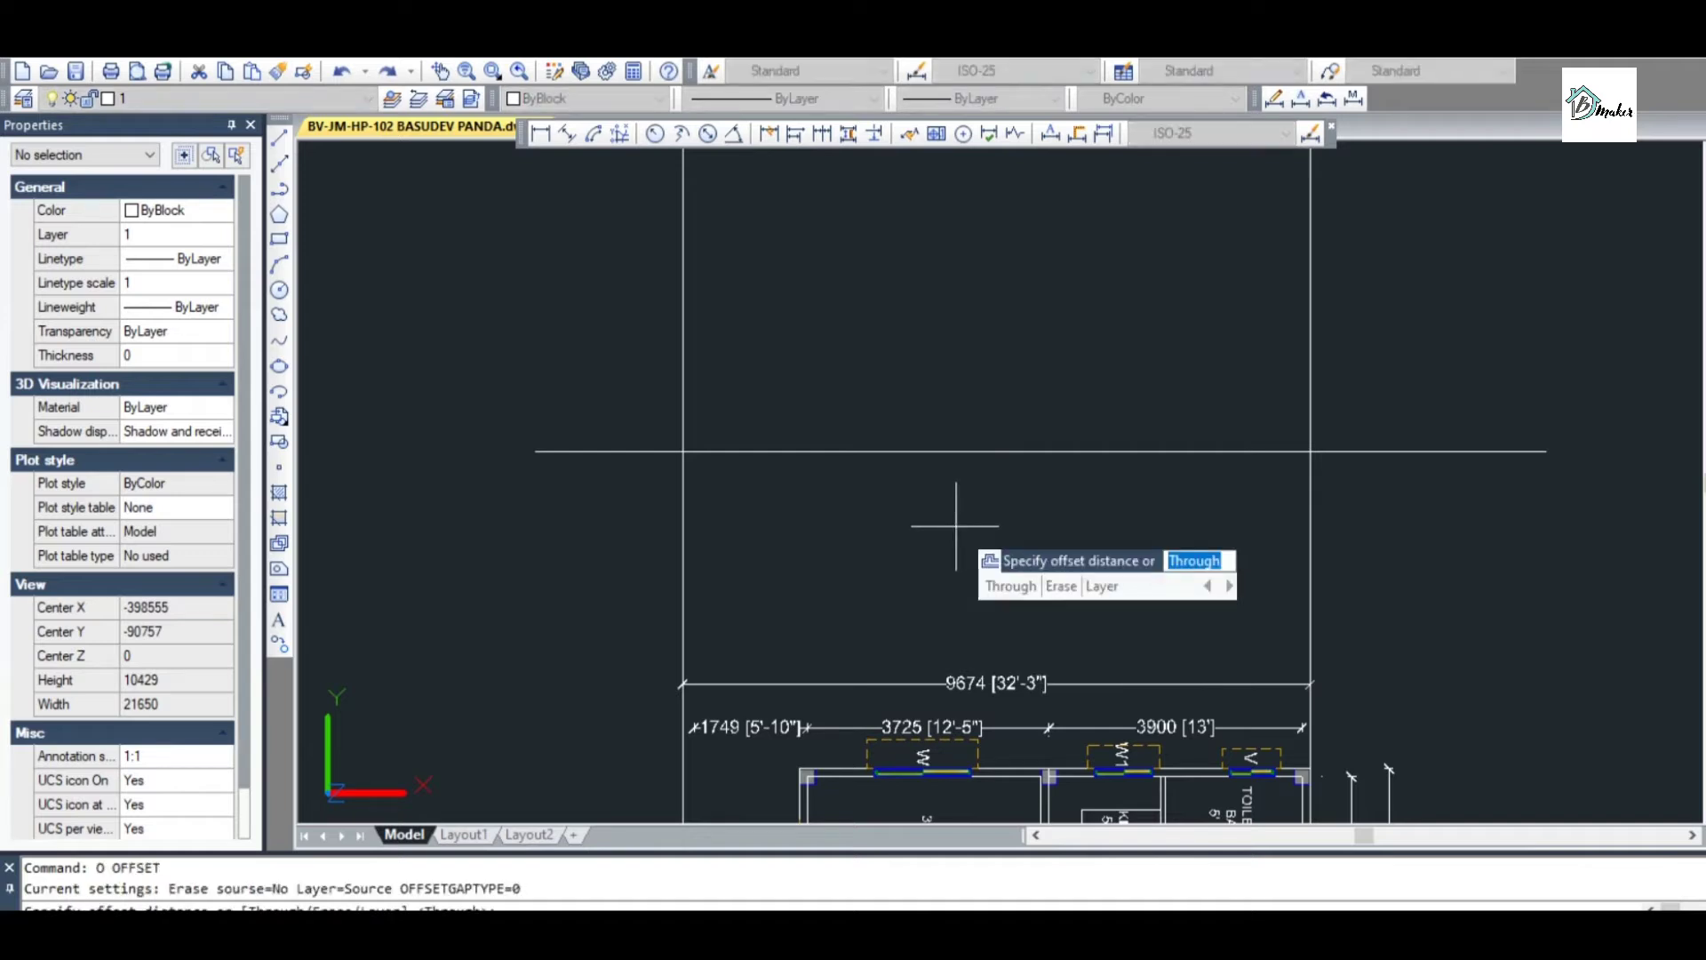
{"action": "type", "text": "3000"}
{"action": "key", "text": "Return"}
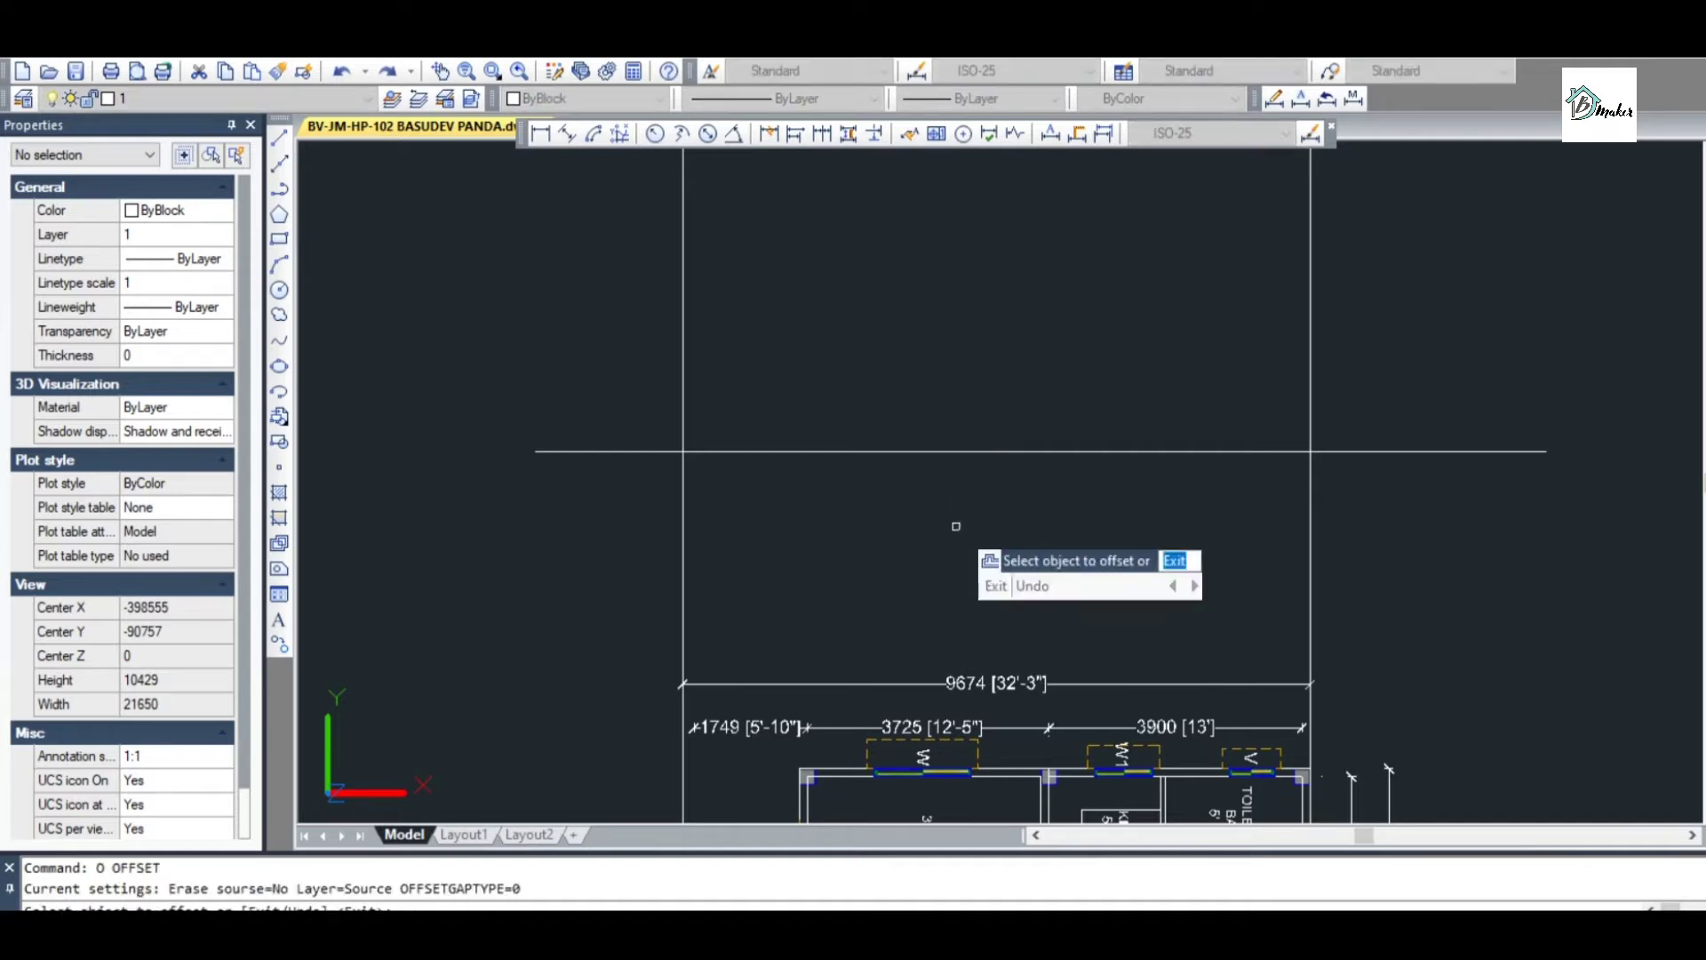
{"action": "left_click", "coordinate": [960, 451]}
{"action": "left_click", "coordinate": [960, 324]}
{"action": "scroll", "coordinate": [955, 598], "scroll_direction": "down", "scroll_amount": 2}
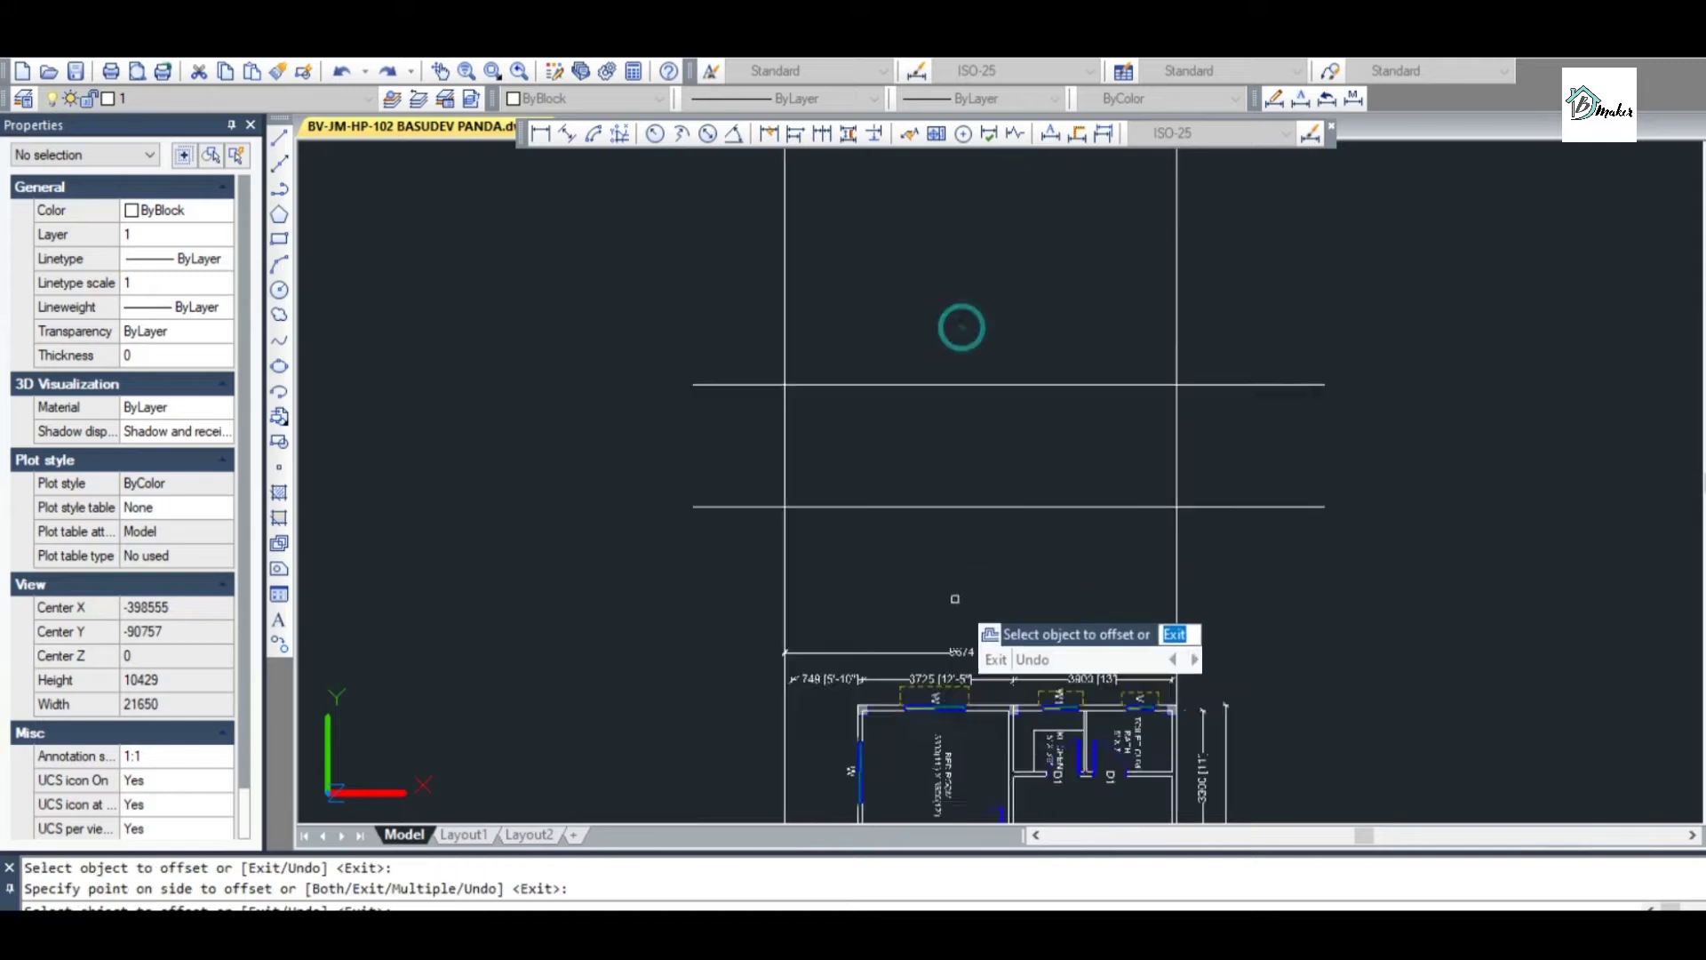
Offset the upper horizontal line 125 upward to form the floor slab thickness
{"action": "scroll", "coordinate": [941, 468], "scroll_direction": "up", "scroll_amount": 2}
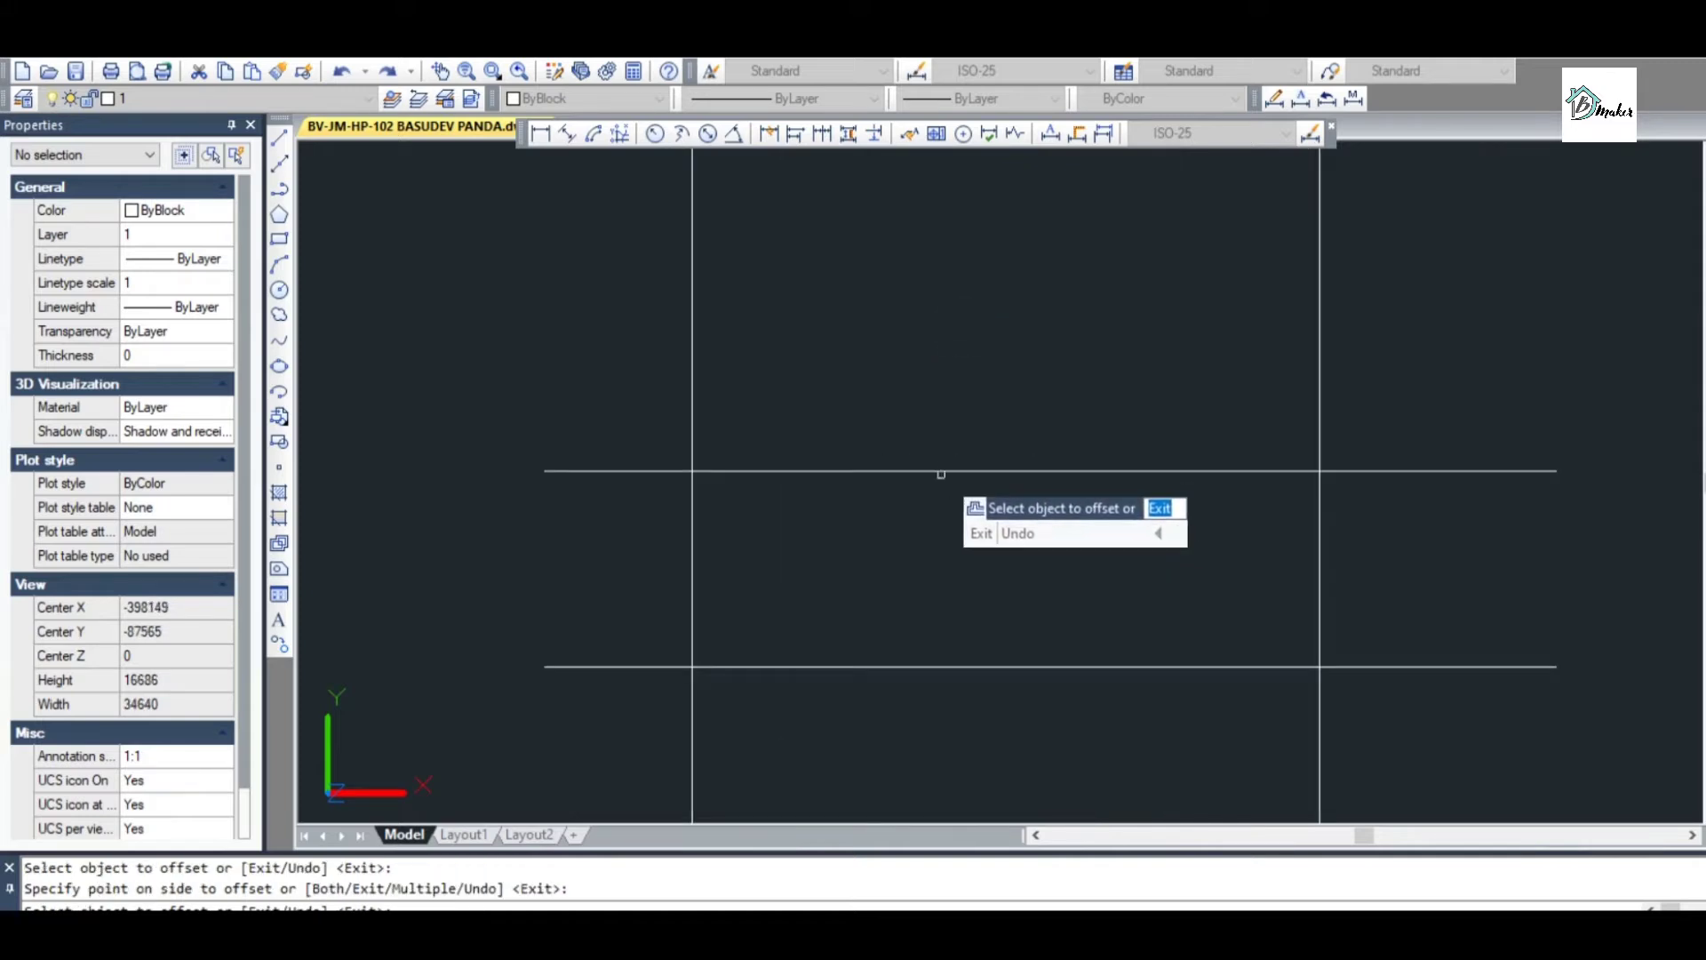
{"action": "key", "text": "Escape"}
{"action": "type", "text": "o"}
{"action": "key", "text": "Return"}
{"action": "type", "text": "125"}
{"action": "key", "text": "Return"}
{"action": "left_click", "coordinate": [934, 468]}
{"action": "left_click", "coordinate": [946, 402]}
{"action": "key", "text": "Escape"}
Offset the top line of the slab 3000 upward to set the second storey height
{"action": "scroll", "coordinate": [947, 405], "scroll_direction": "down", "scroll_amount": 2}
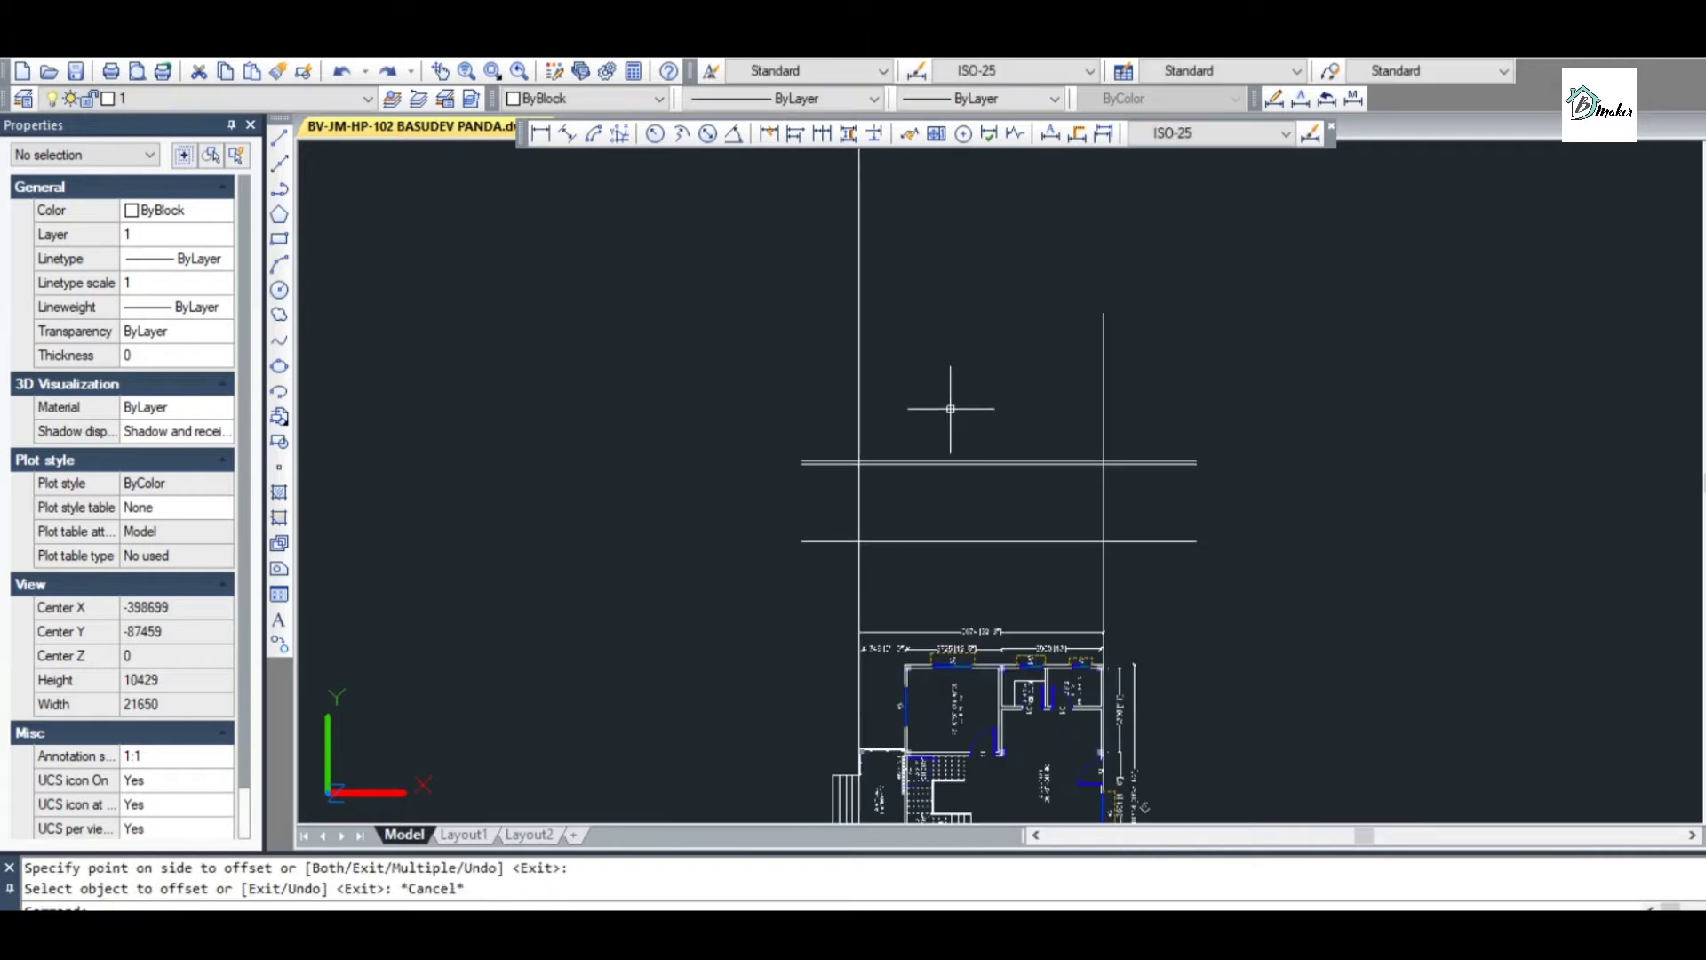
{"action": "type", "text": "o"}
{"action": "key", "text": "Return"}
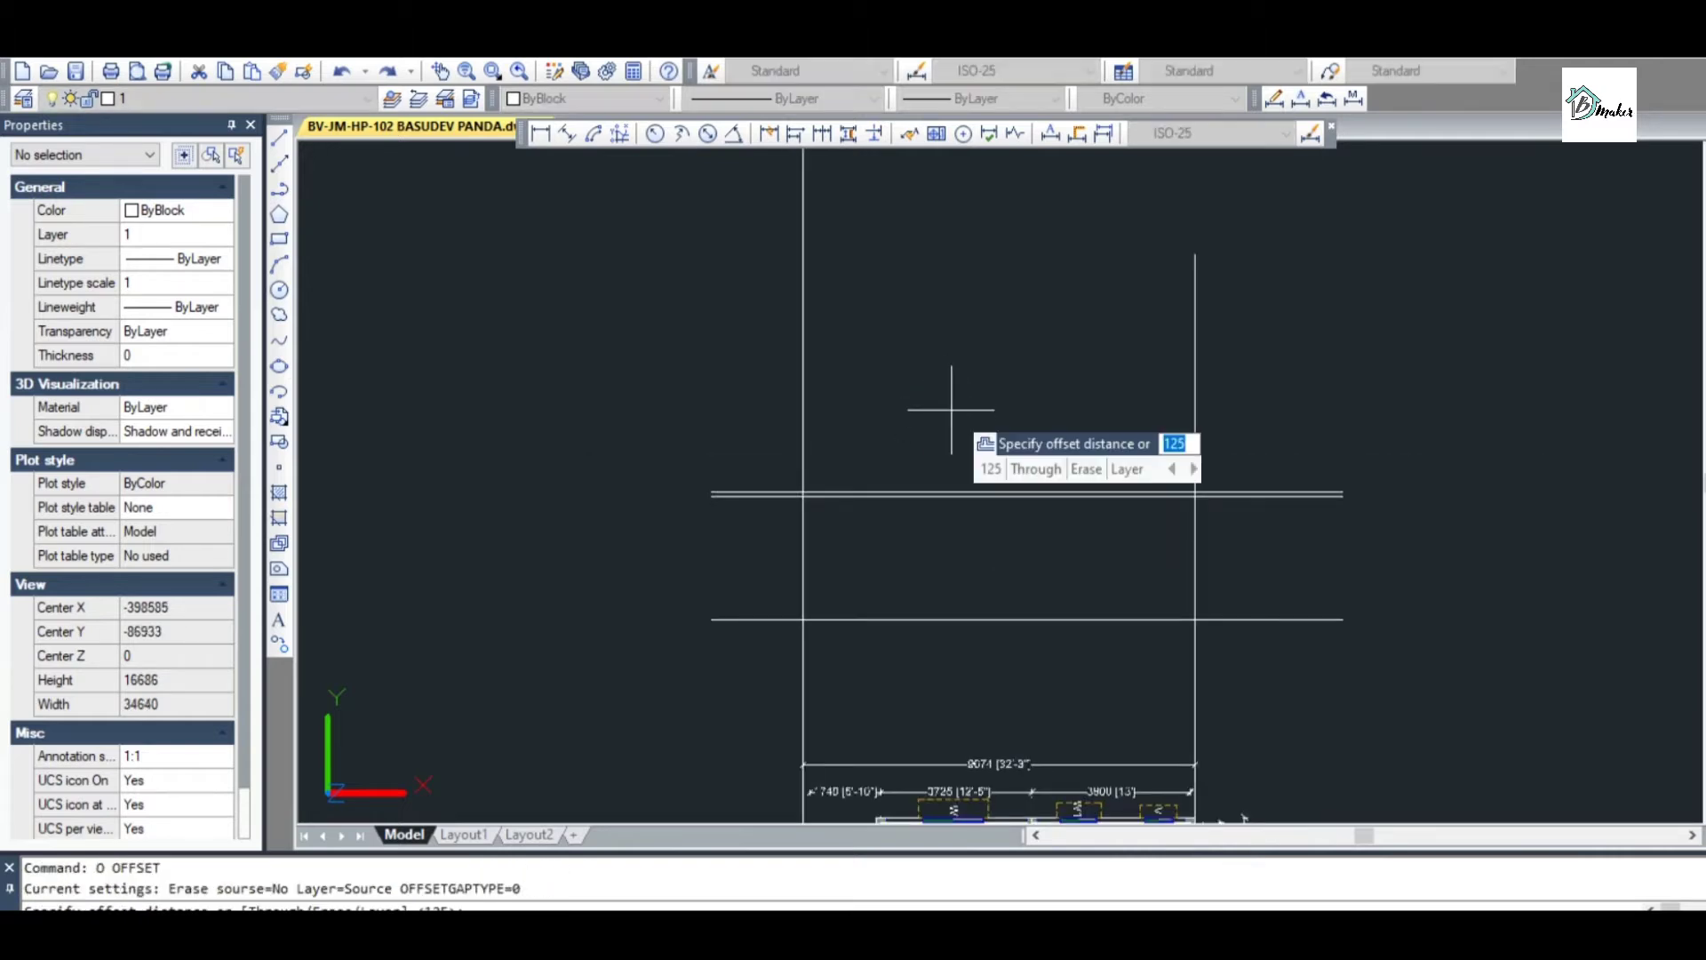
{"action": "type", "text": "3000"}
{"action": "key", "text": "Return"}
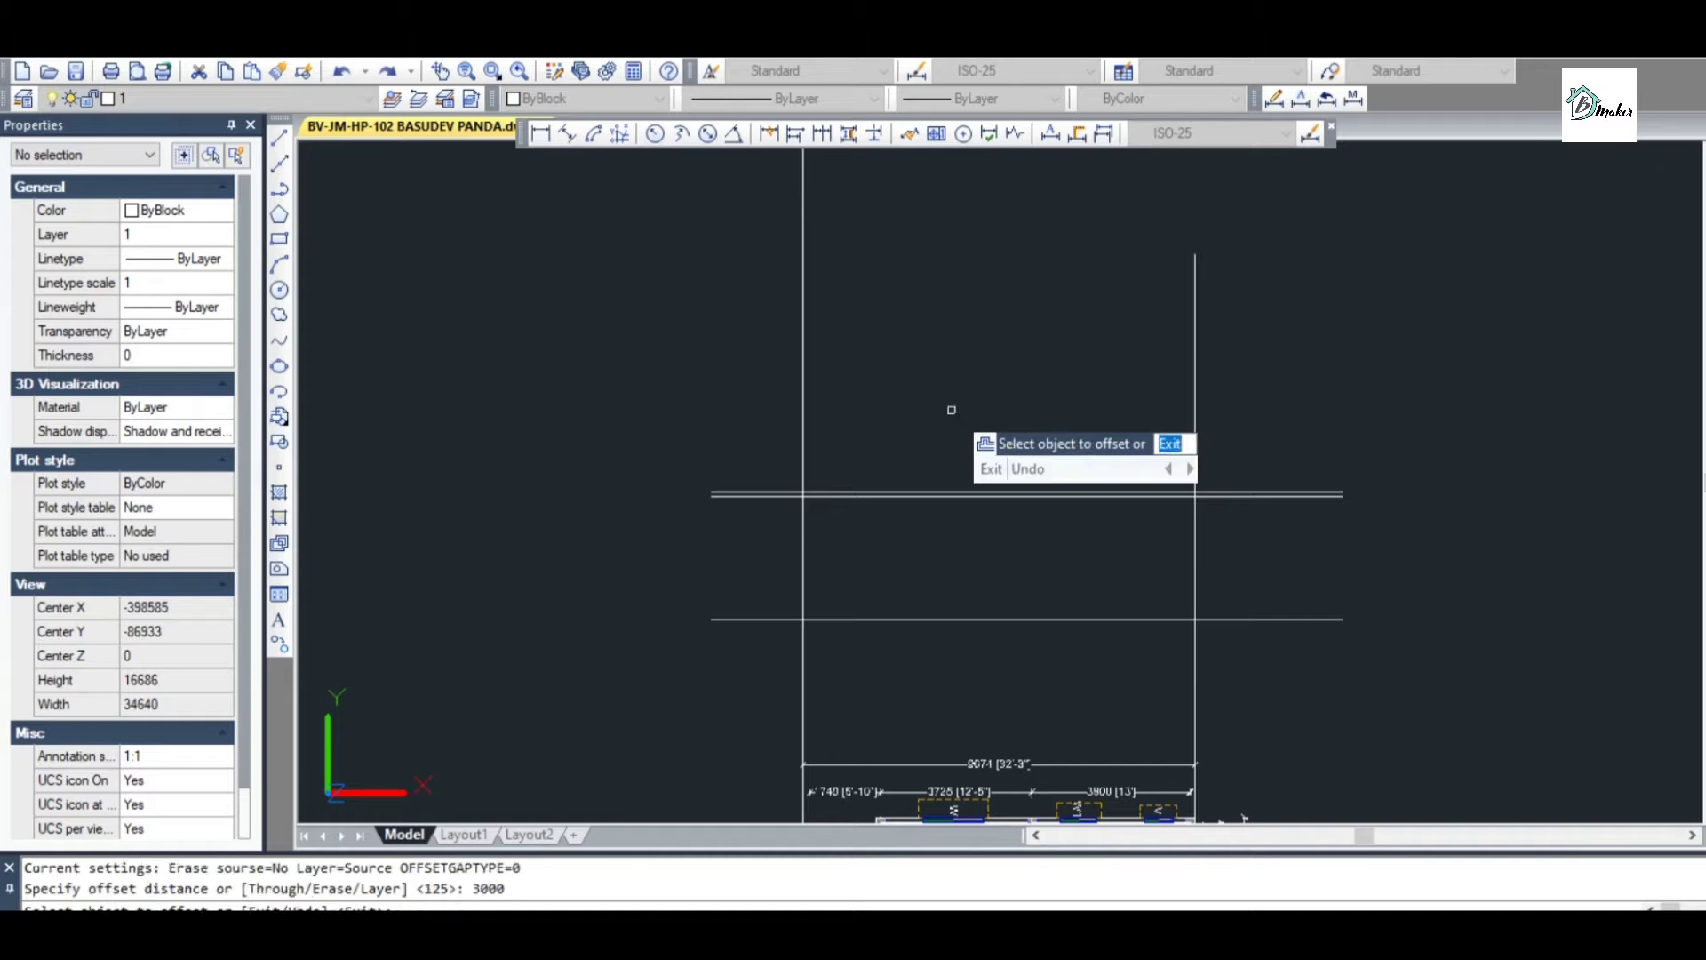
{"action": "scroll", "coordinate": [954, 444], "scroll_direction": "up", "scroll_amount": 2}
{"action": "scroll", "coordinate": [968, 373], "scroll_direction": "down", "scroll_amount": 4}
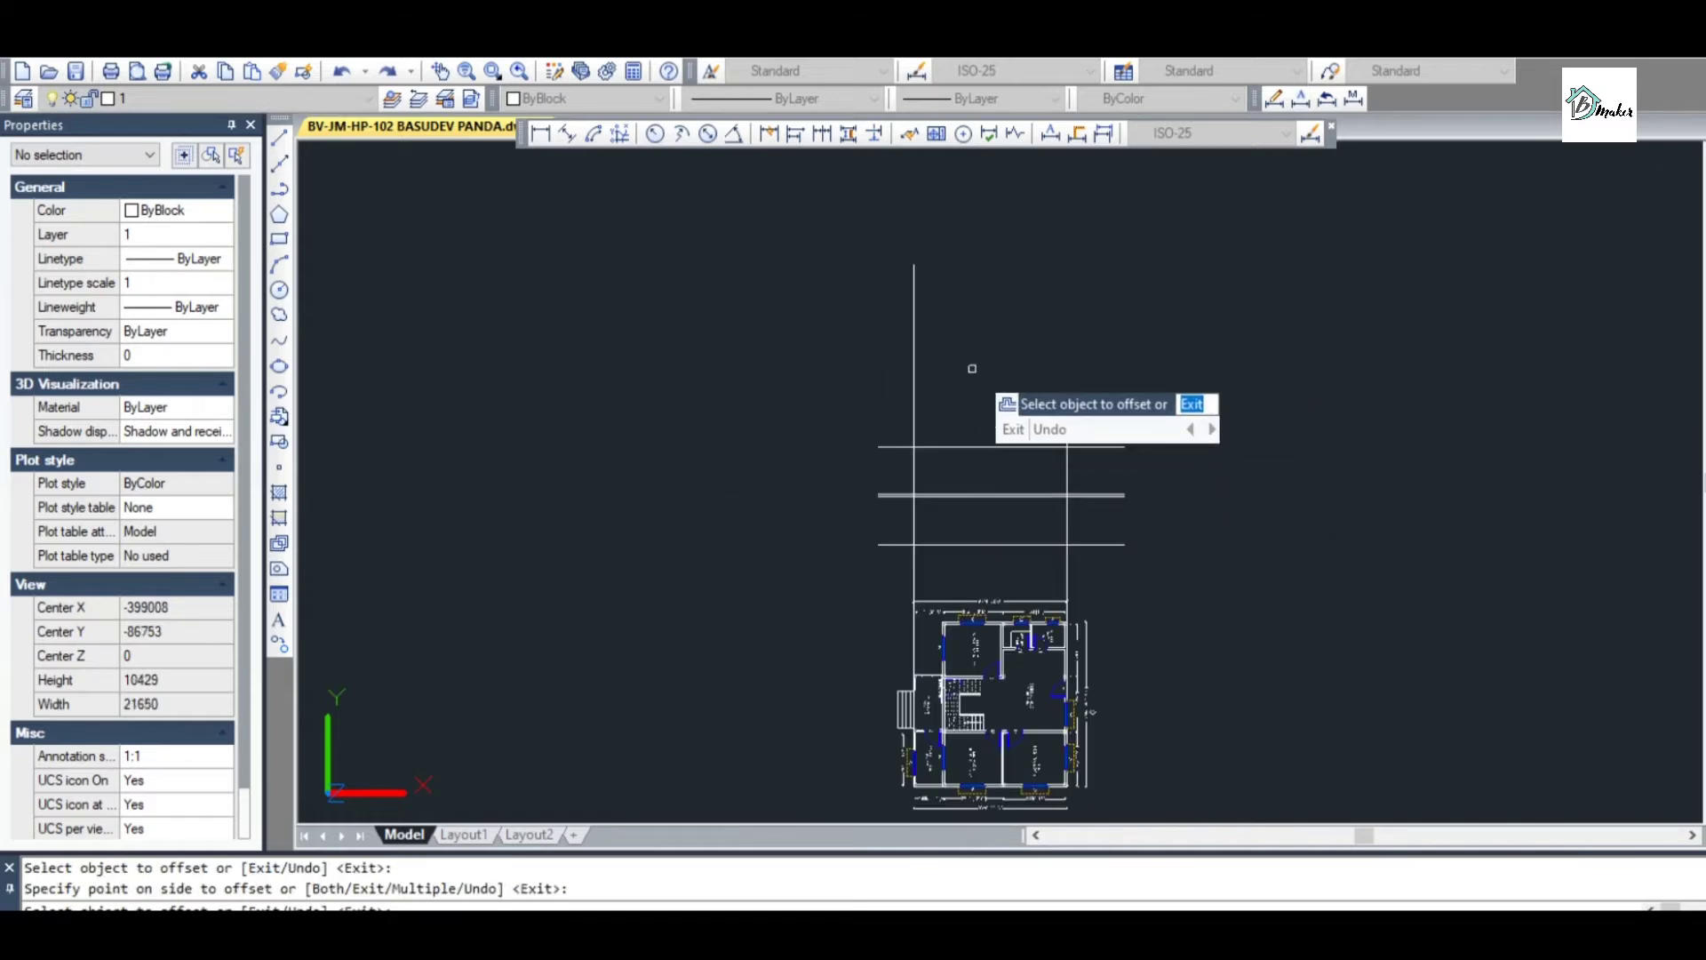
Offset the new topmost horizontal line 125 upward to form the roof slab thickness
{"action": "scroll", "coordinate": [971, 368], "scroll_direction": "up", "scroll_amount": 2}
{"action": "key", "text": "Escape"}
{"action": "type", "text": "o"}
{"action": "key", "text": "Return"}
{"action": "type", "text": "125"}
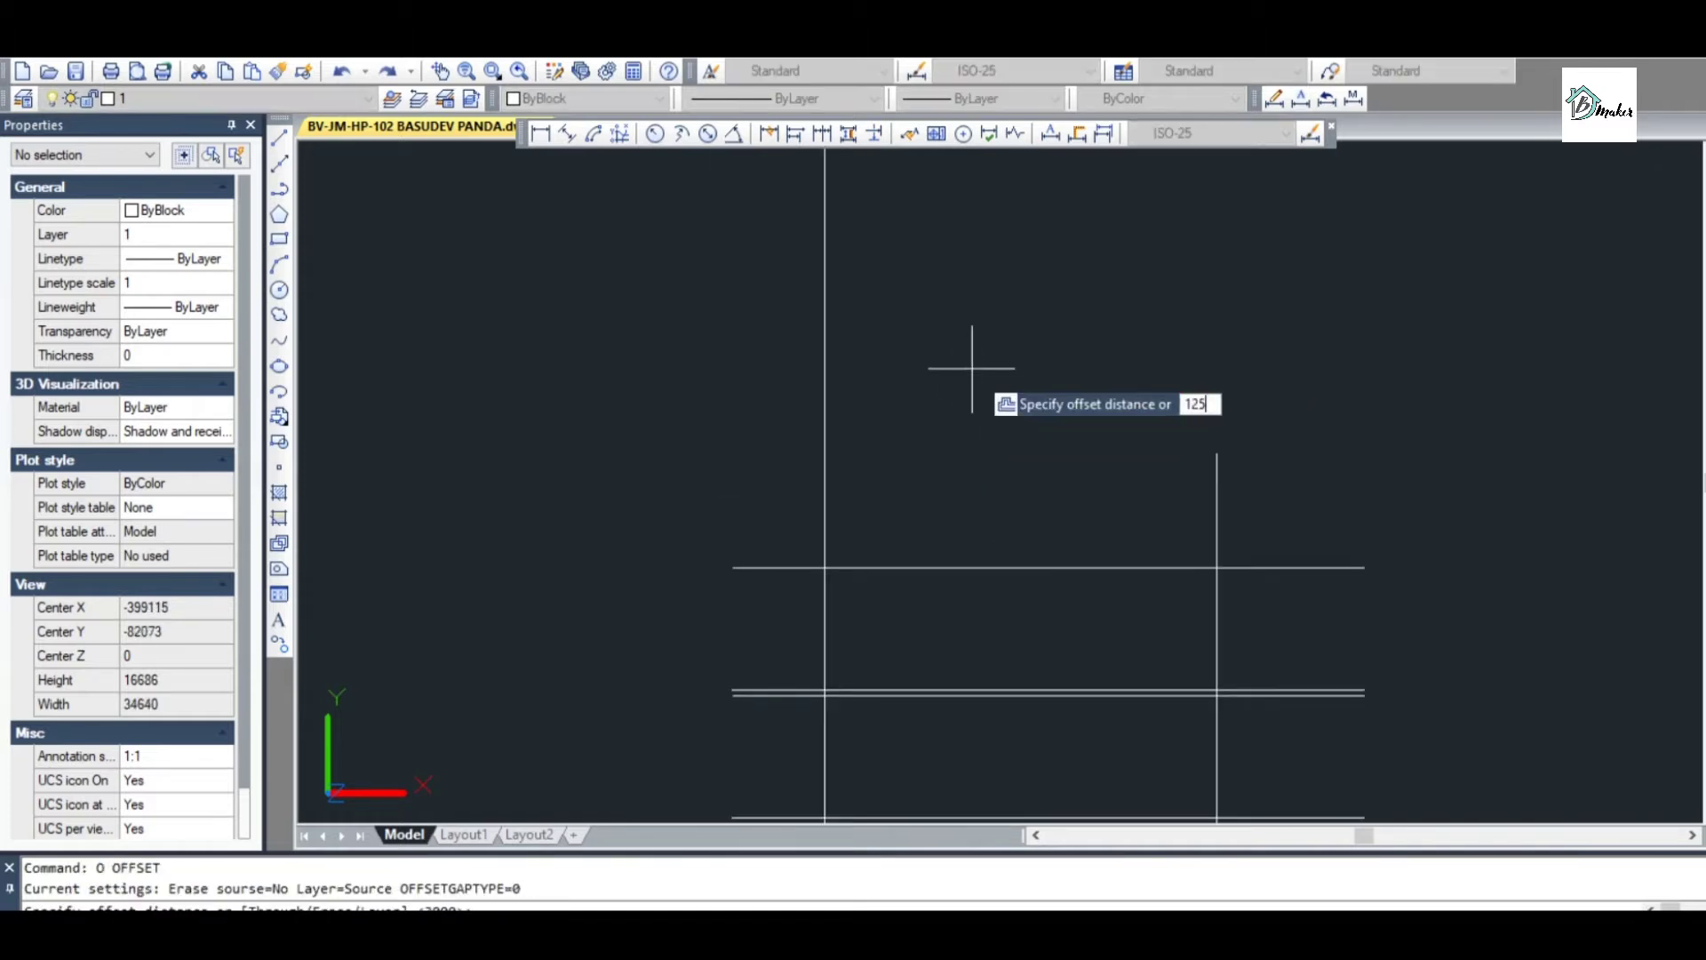
{"action": "key", "text": "Return"}
{"action": "left_click", "coordinate": [996, 564]}
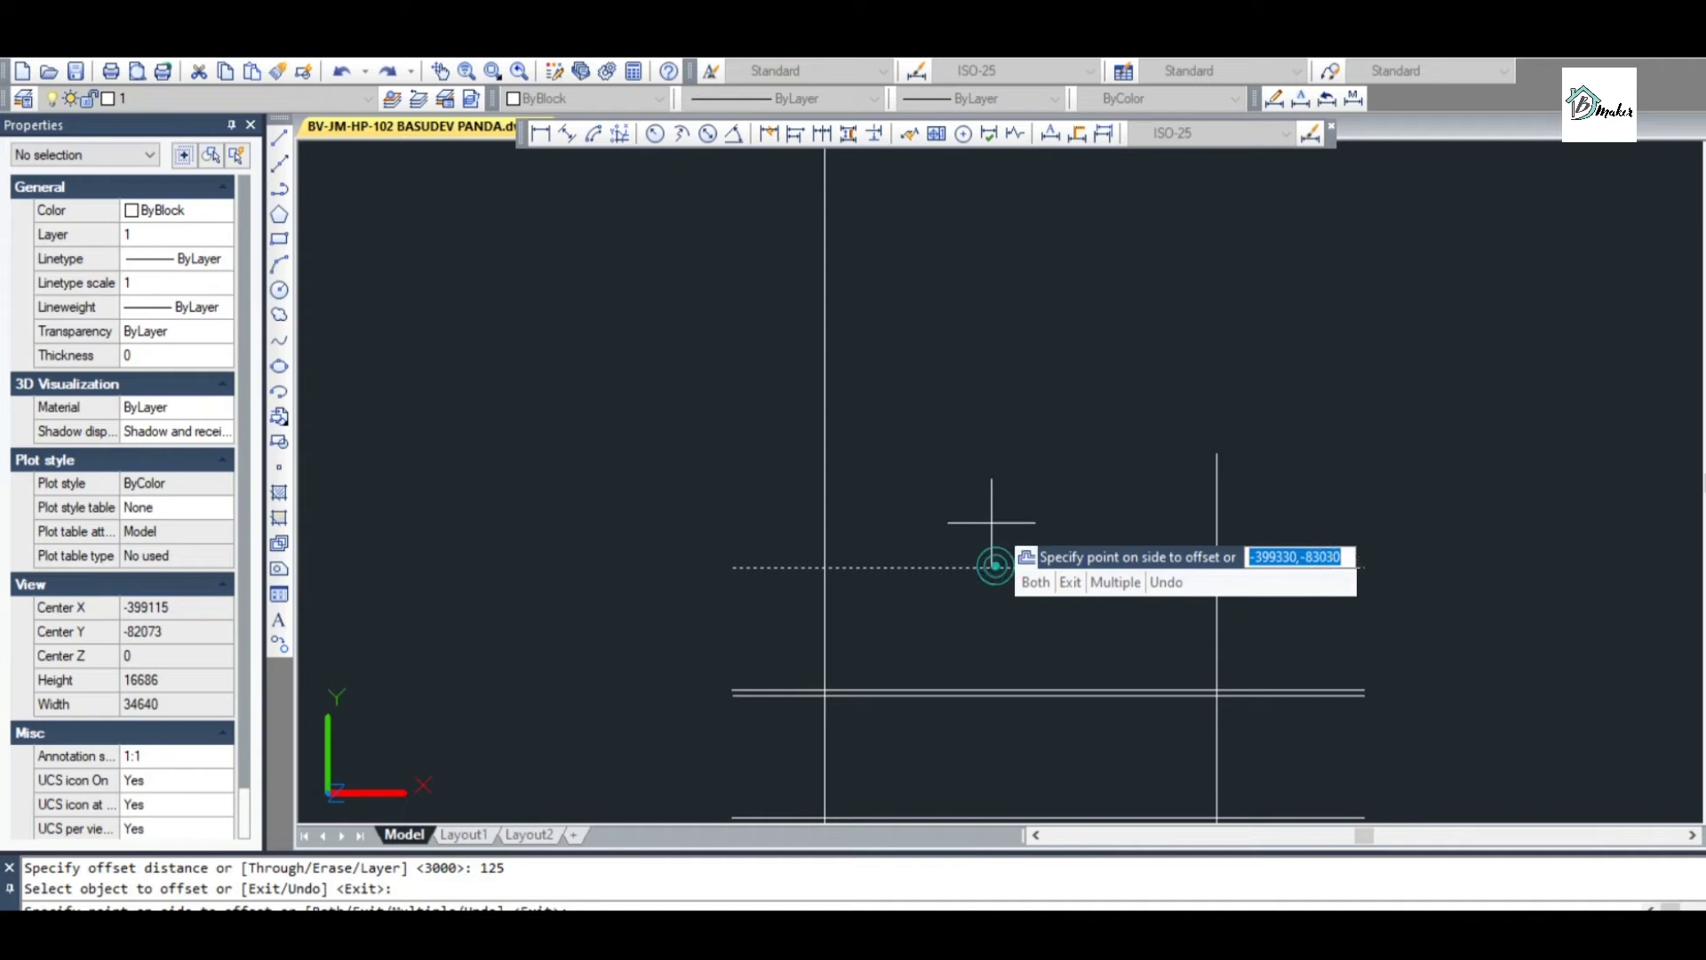
{"action": "left_click", "coordinate": [990, 506]}
{"action": "scroll", "coordinate": [1028, 488], "scroll_direction": "down", "scroll_amount": 3}
{"action": "scroll", "coordinate": [998, 507], "scroll_direction": "up", "scroll_amount": 2}
{"action": "scroll", "coordinate": [999, 405], "scroll_direction": "down", "scroll_amount": 3}
{"action": "key", "text": "Escape"}
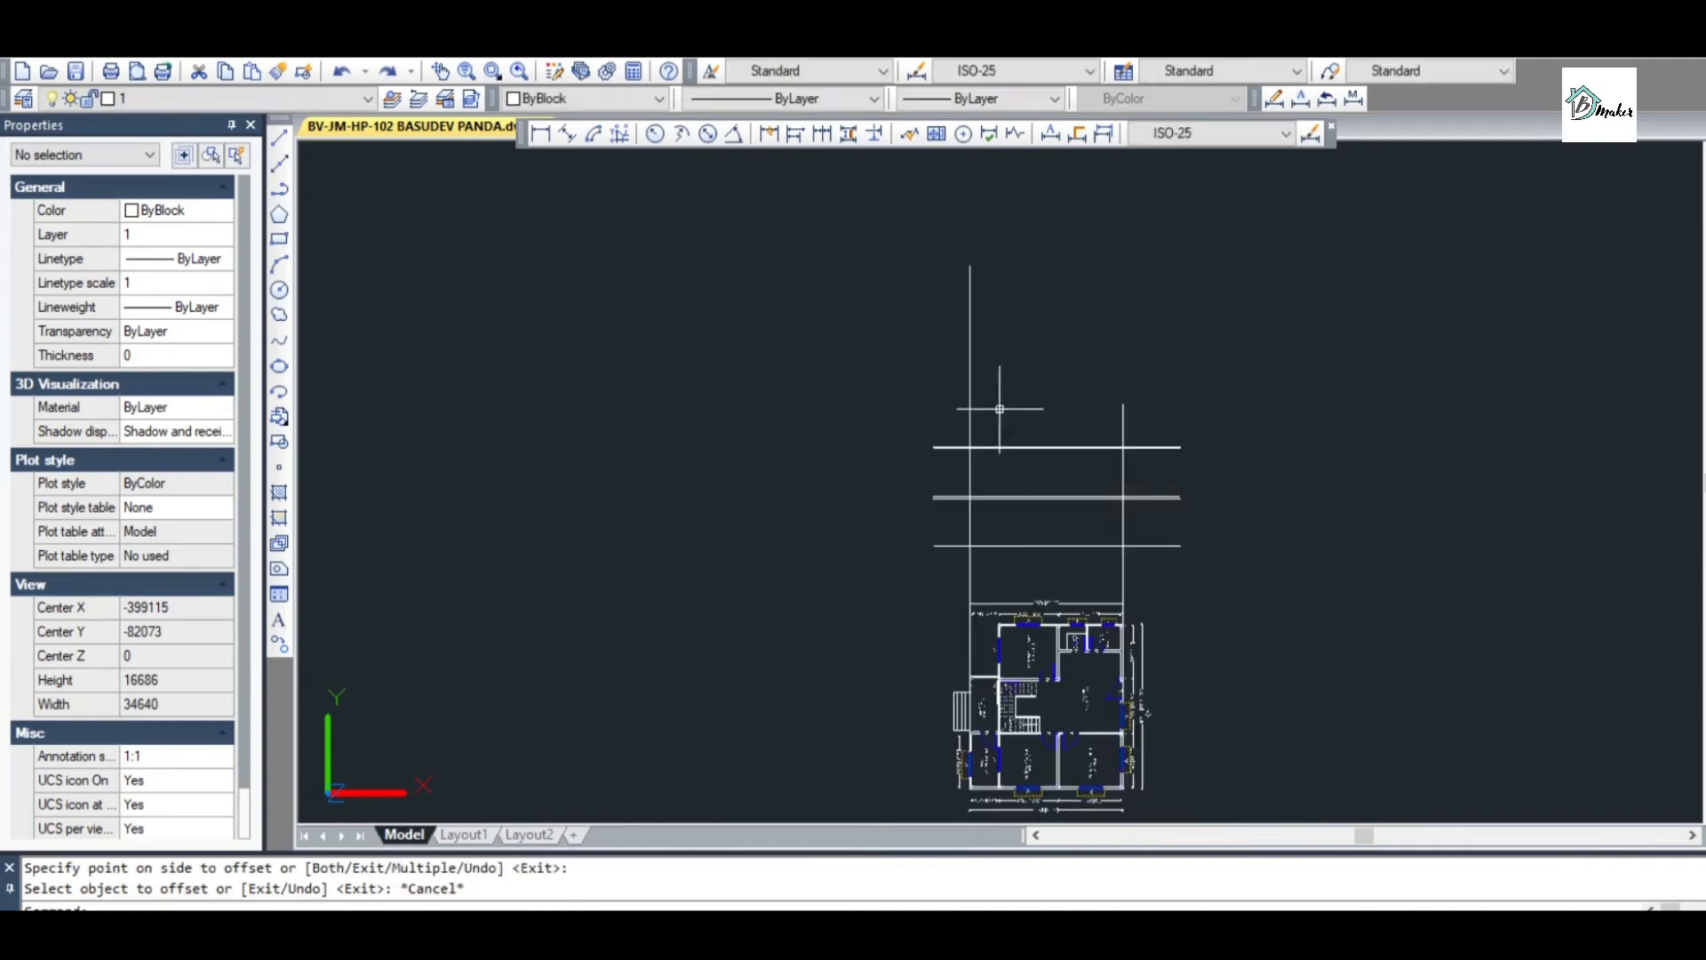
{"action": "scroll", "coordinate": [979, 476], "scroll_direction": "up", "scroll_amount": 1}
{"action": "key", "text": "Escape"}
{"action": "key", "text": "Escape"}
{"action": "type", "text": "TR"}
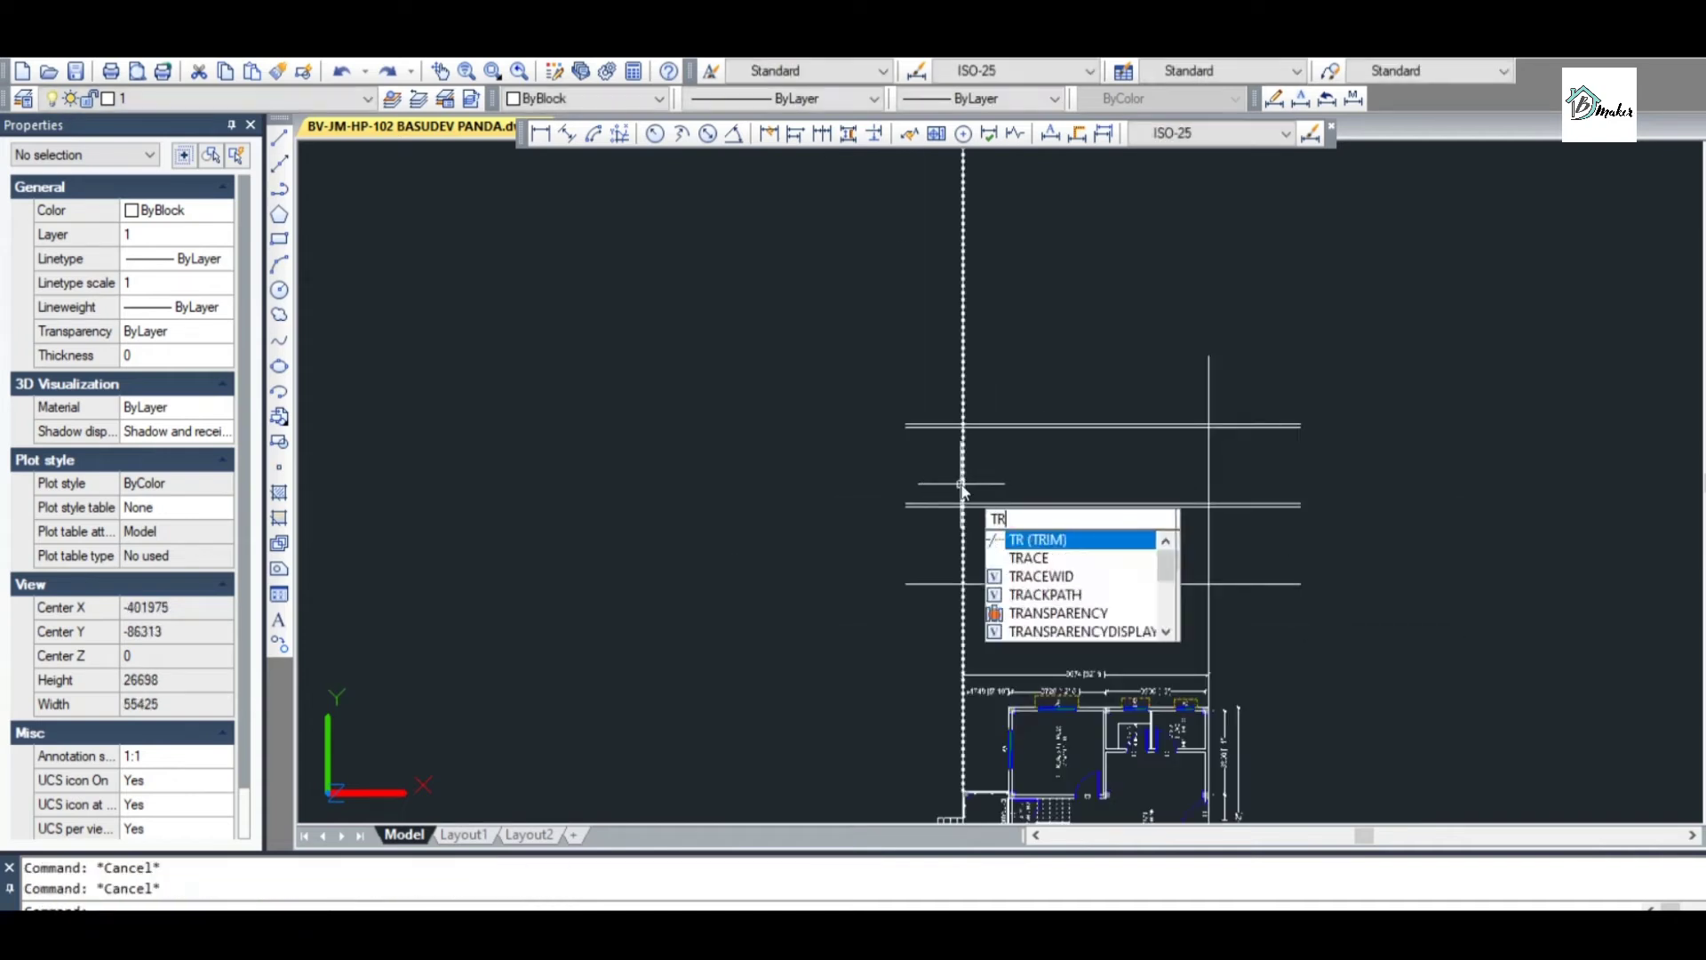
{"action": "key", "text": "Escape"}
Offset the roof slab's top line 900 upward and save the drawing
{"action": "scroll", "coordinate": [1001, 391], "scroll_direction": "up", "scroll_amount": 4}
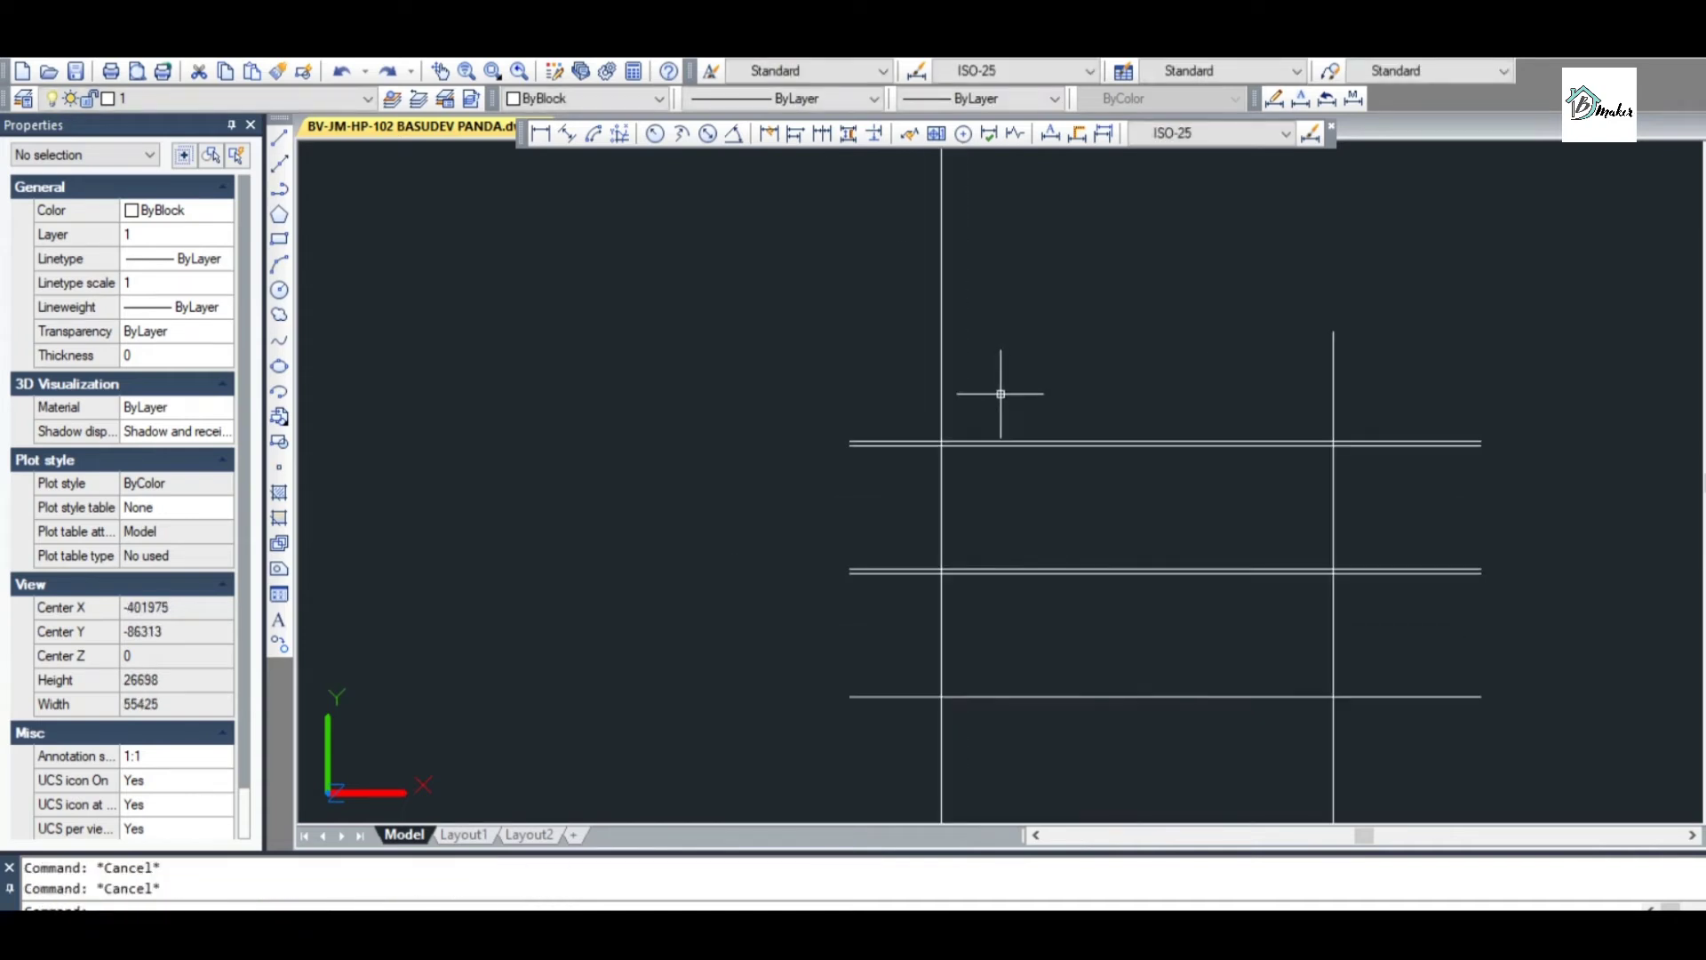
{"action": "type", "text": "O"}
{"action": "key", "text": "Return"}
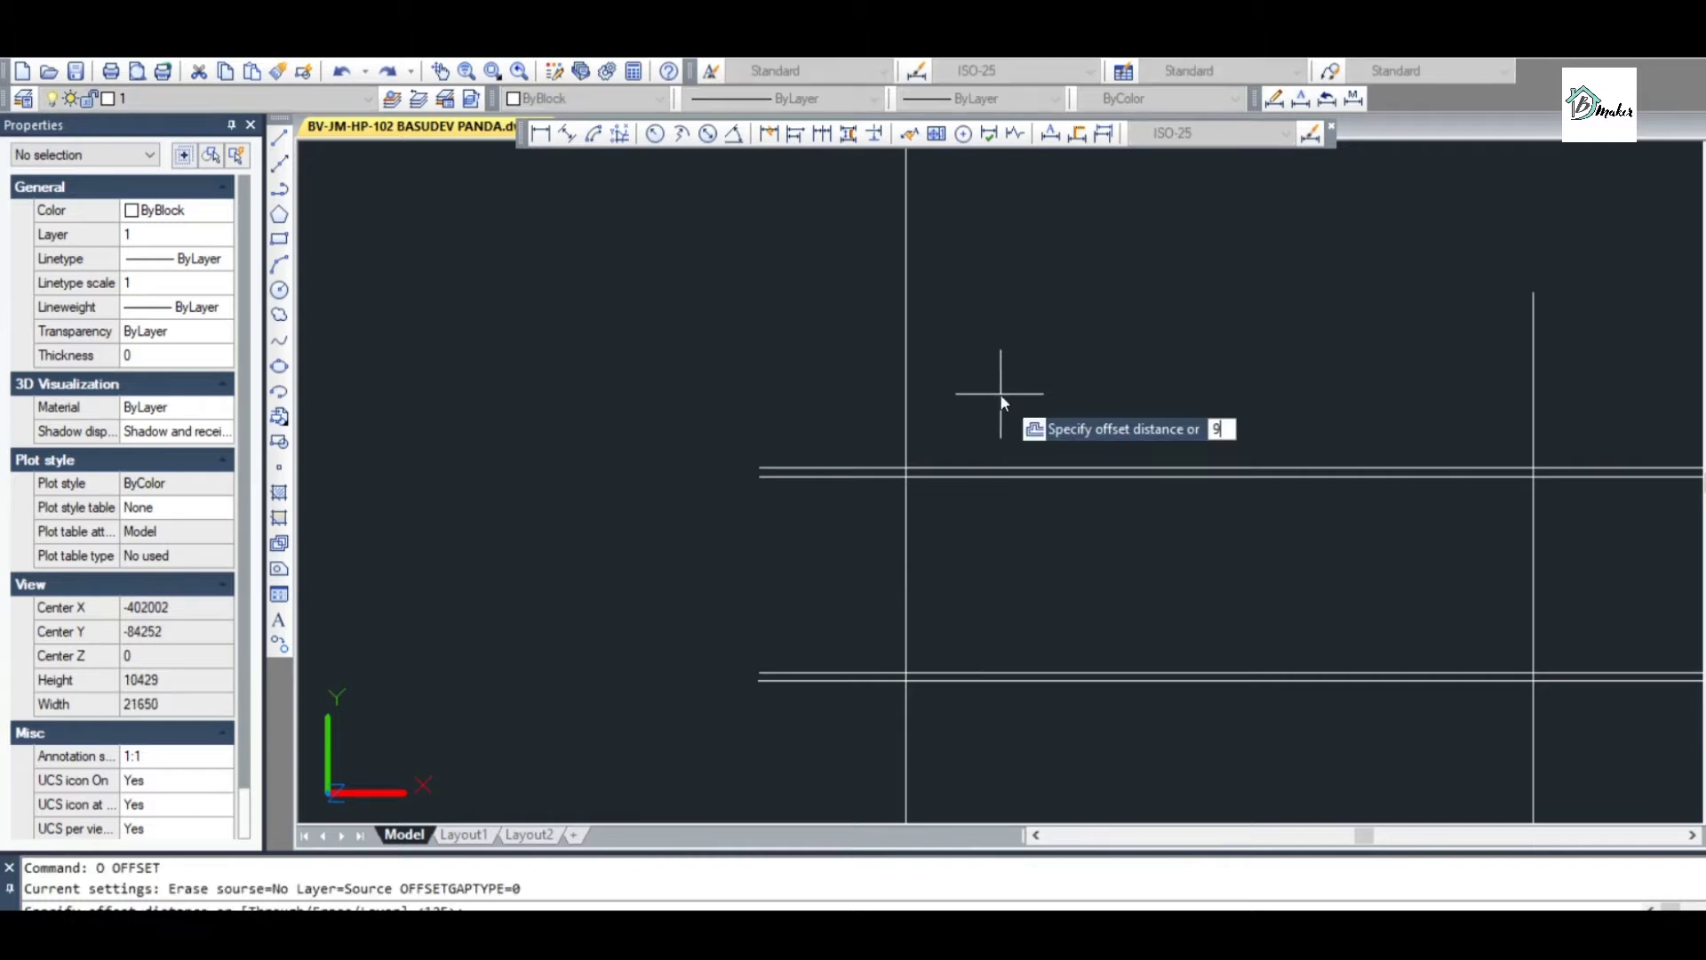
{"action": "type", "text": "900"}
{"action": "key", "text": "Return"}
{"action": "left_click", "coordinate": [1010, 468]}
{"action": "left_click", "coordinate": [1010, 395]}
{"action": "key", "text": "Escape"}
{"action": "key", "text": "Escape"}
{"action": "scroll", "coordinate": [955, 370], "scroll_direction": "down", "scroll_amount": 5}
{"action": "scroll", "coordinate": [924, 374], "scroll_direction": "up", "scroll_amount": 3}
{"action": "key", "text": "Escape"}
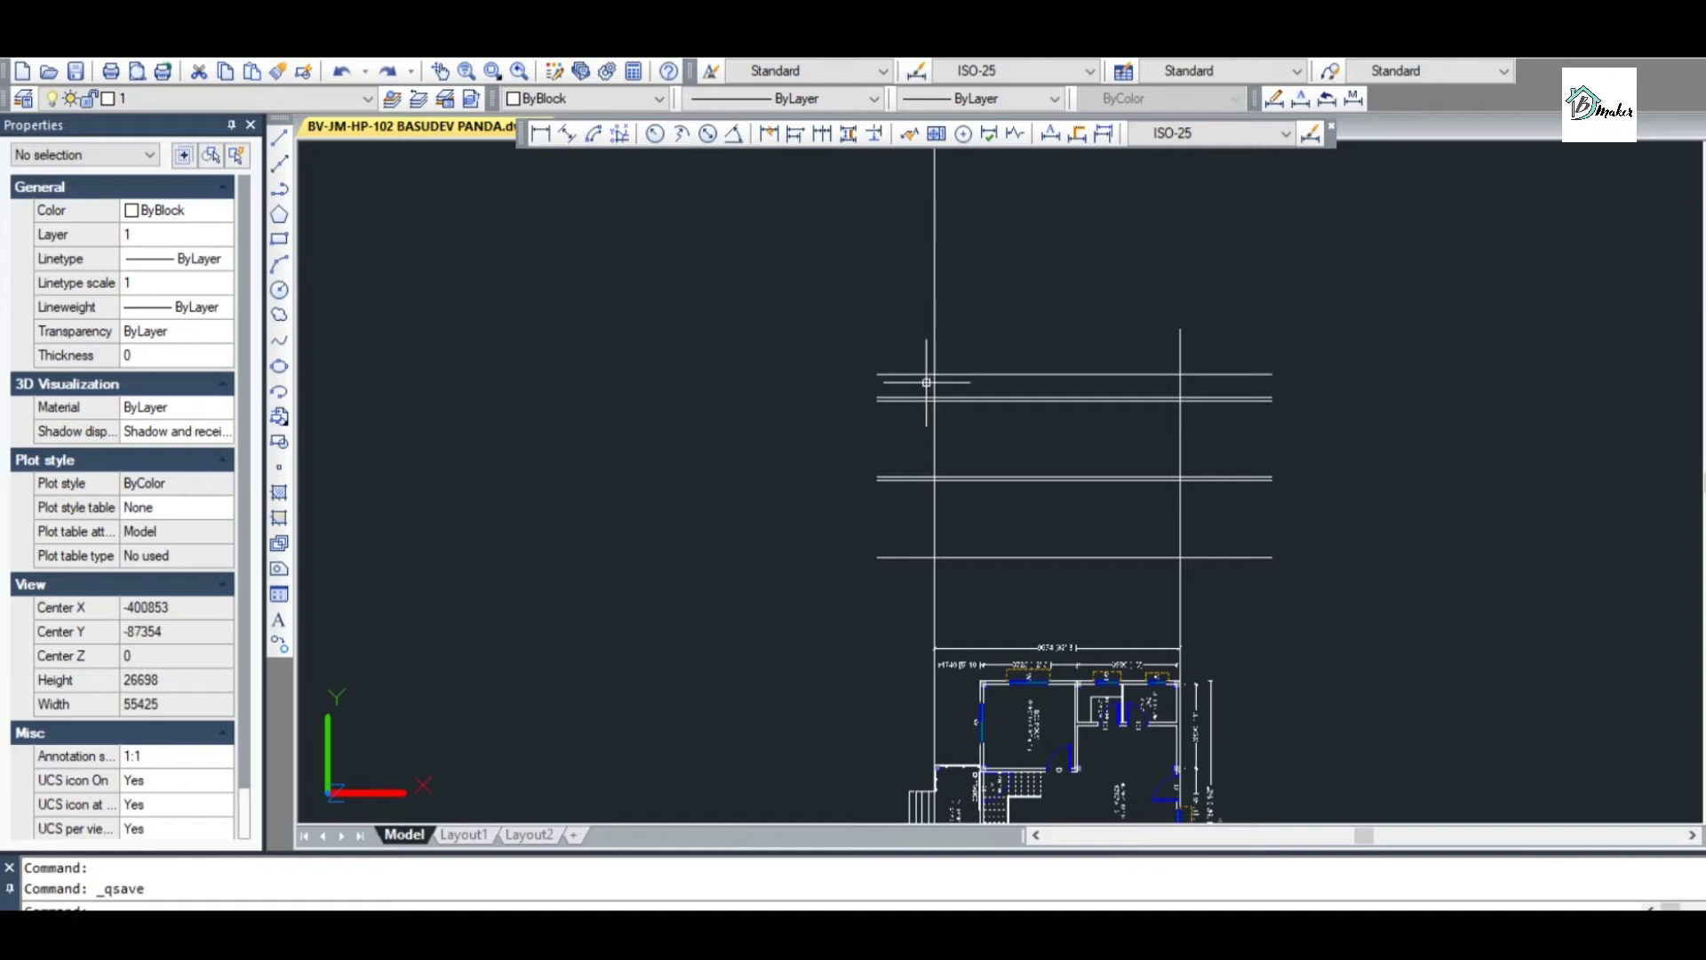
Trim the ends of all horizontal level lines that project beyond the two vertical lines on both sides
{"action": "type", "text": "tr"}
{"action": "key", "text": "Return"}
{"action": "key", "text": "Return"}
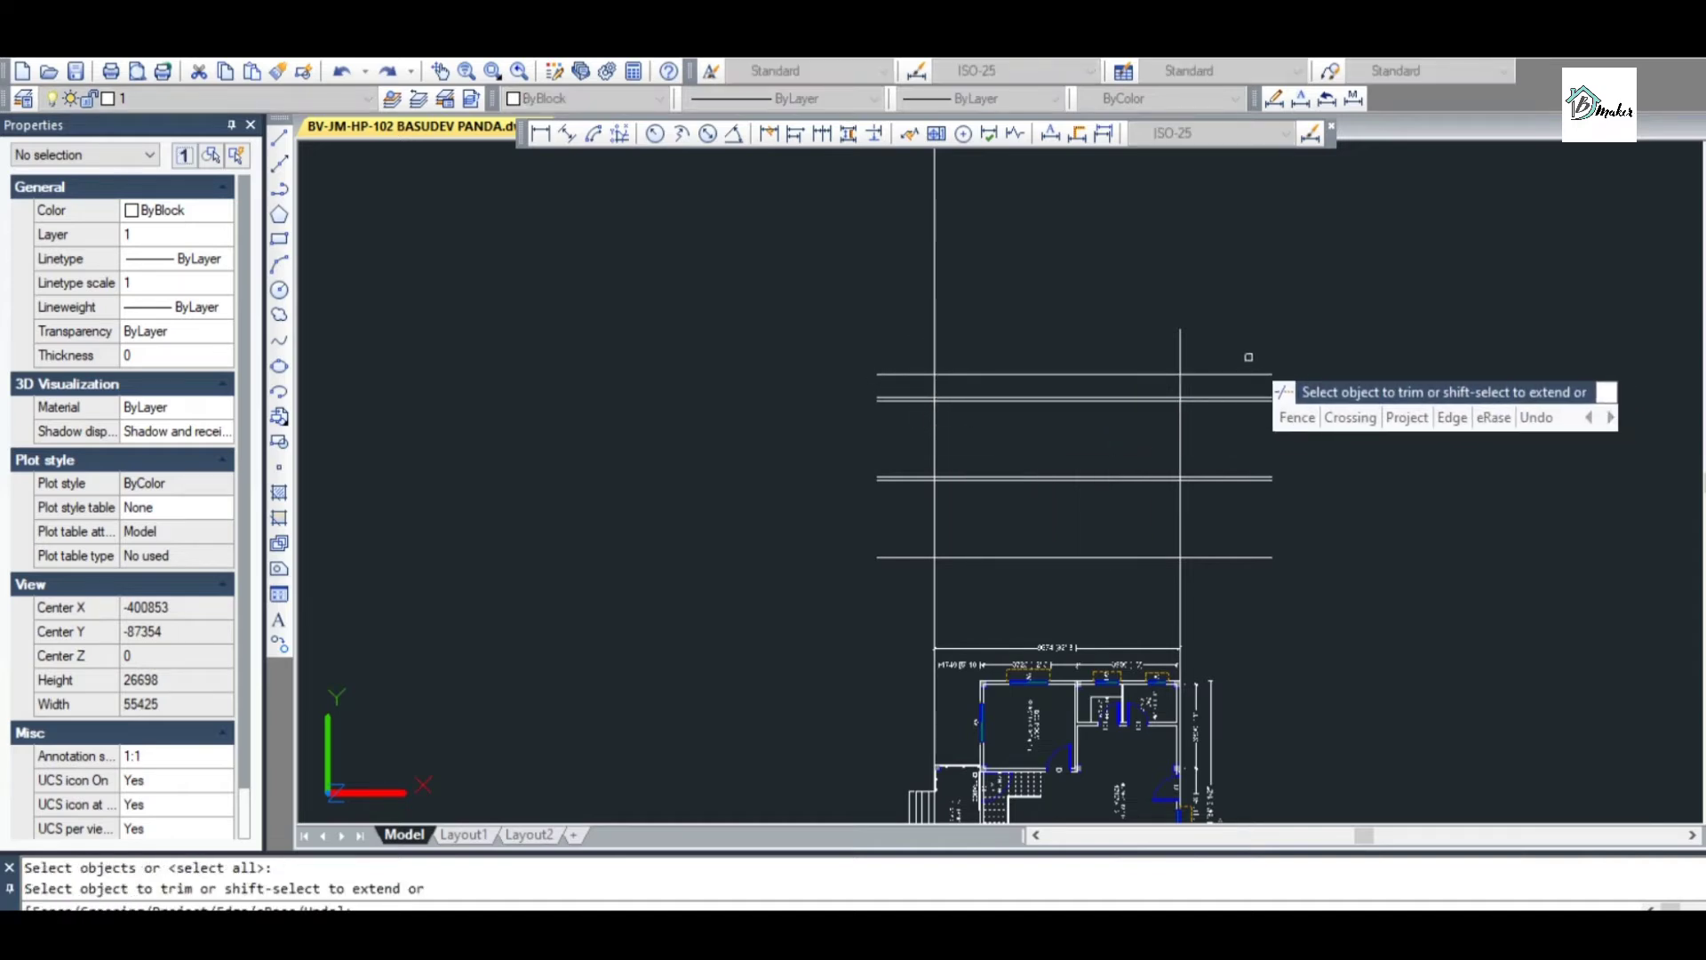
{"action": "left_click", "coordinate": [1258, 597]}
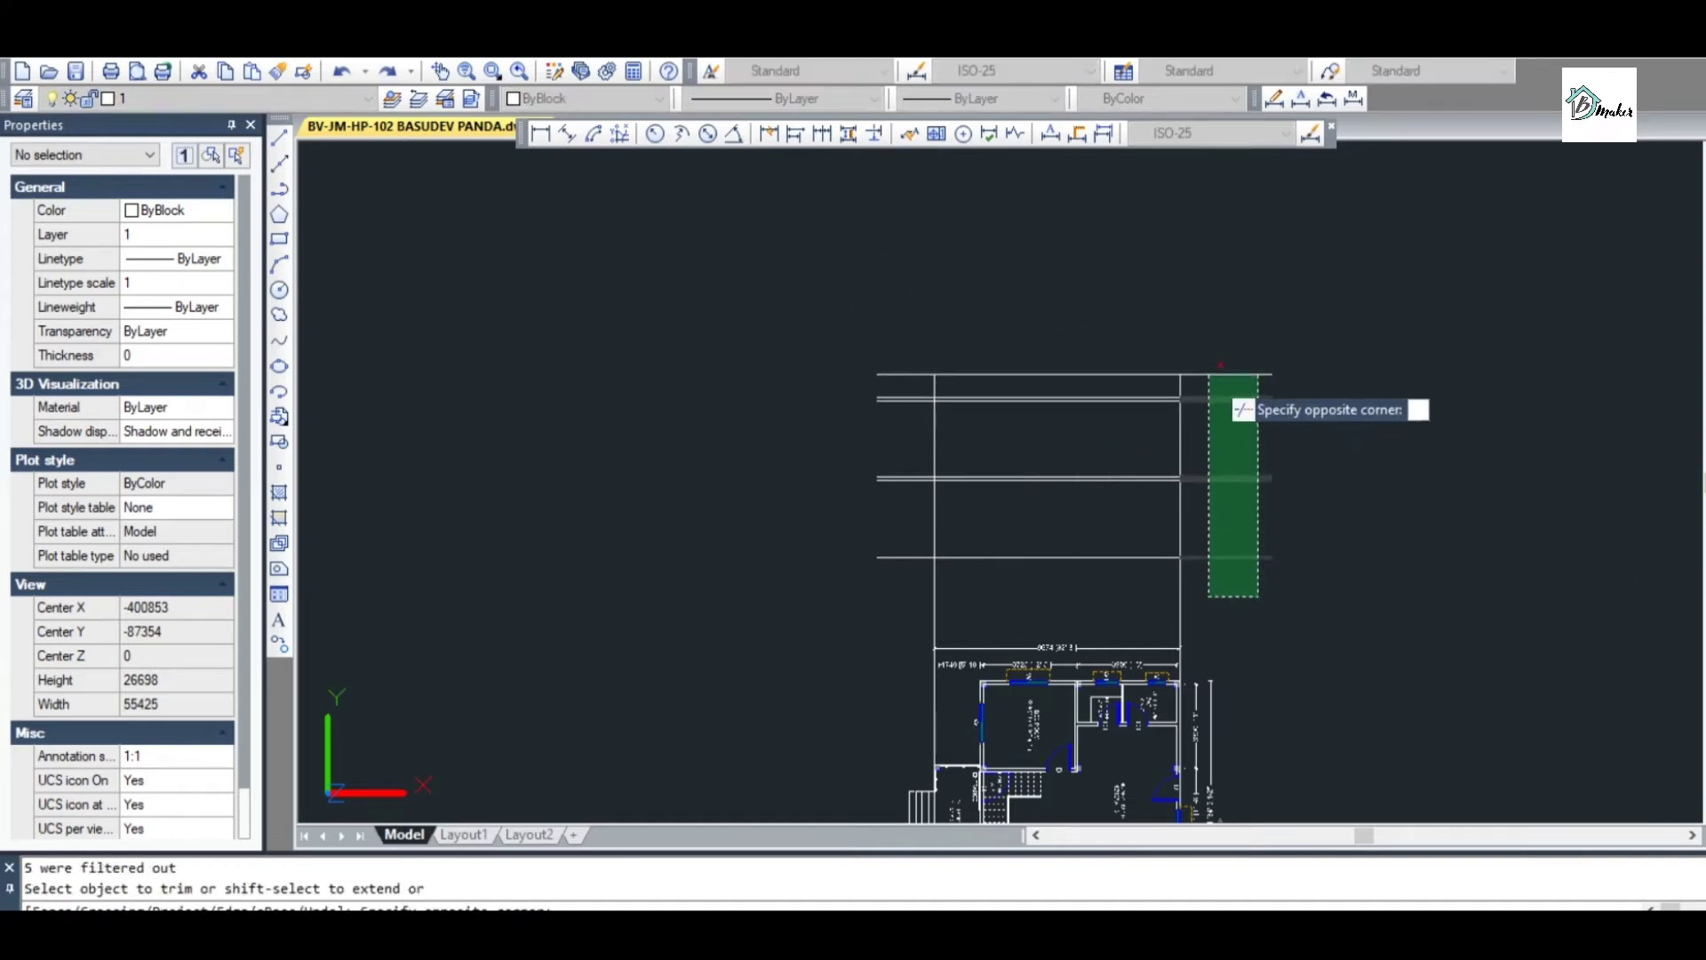
{"action": "left_click", "coordinate": [1203, 355]}
{"action": "left_click", "coordinate": [901, 584]}
{"action": "left_click", "coordinate": [882, 351]}
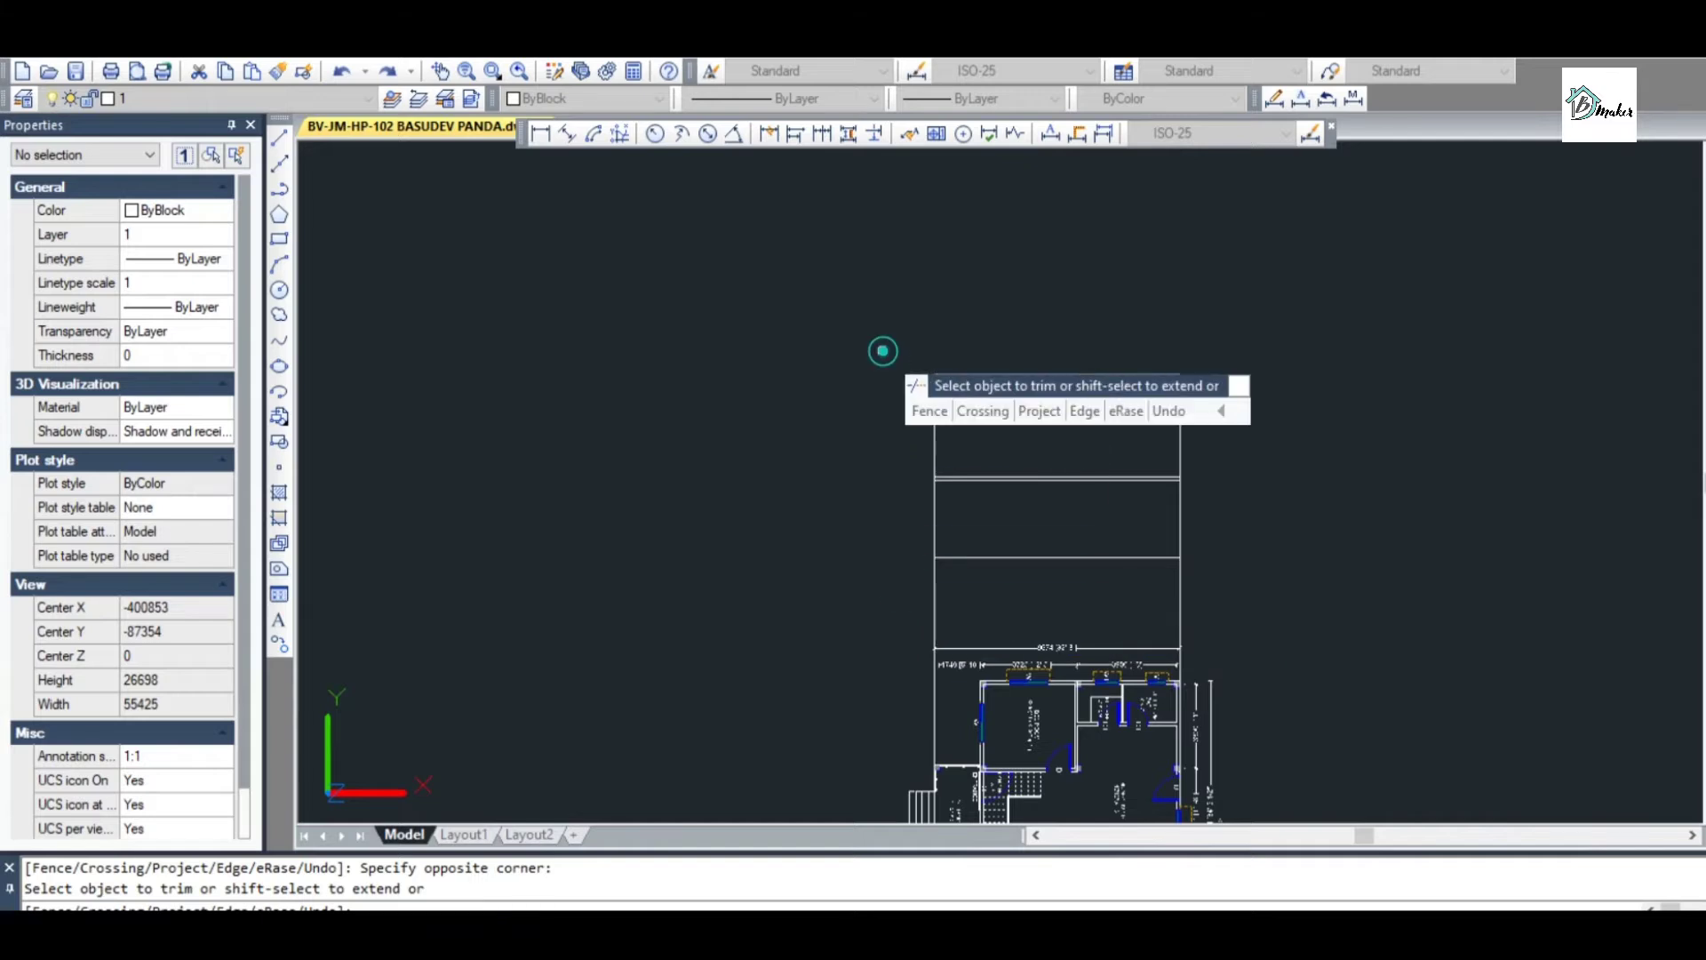
Finish trimming the level lines and save the drawing
{"action": "scroll", "coordinate": [871, 399], "scroll_direction": "down", "scroll_amount": 2}
{"action": "key", "text": "Escape"}
{"action": "scroll", "coordinate": [992, 442], "scroll_direction": "down", "scroll_amount": 2}
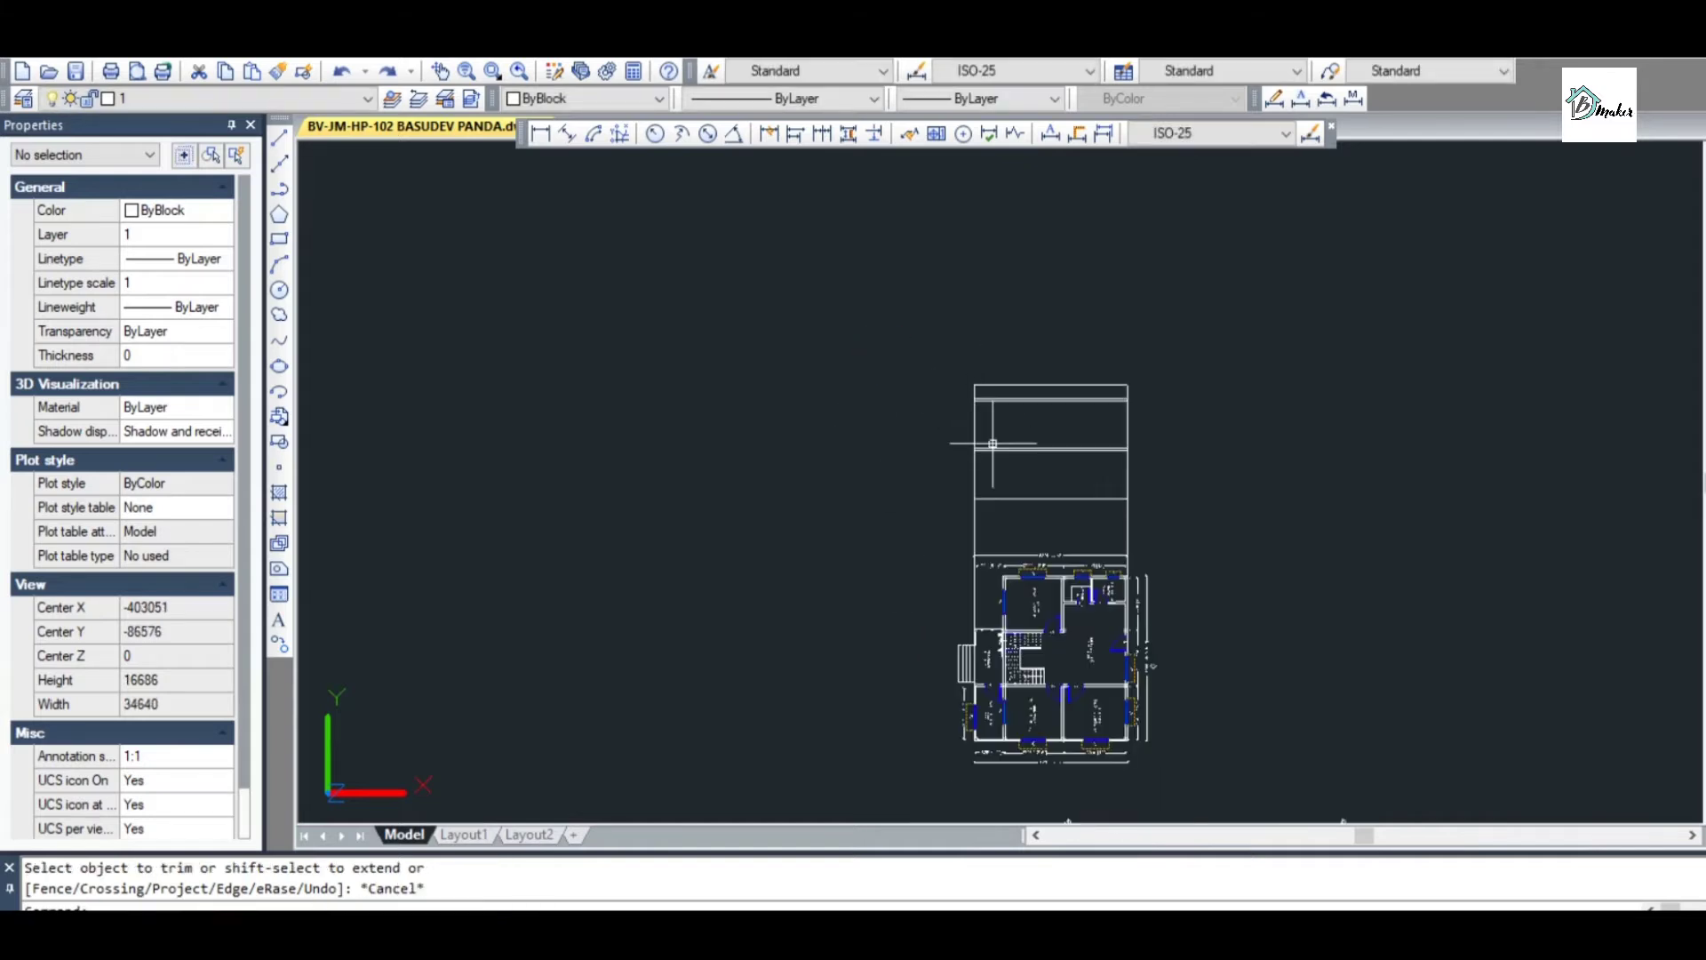
{"action": "scroll", "coordinate": [1013, 495], "scroll_direction": "up", "scroll_amount": 2}
{"action": "key", "text": "ctrl+s"}
{"action": "scroll", "coordinate": [1013, 495], "scroll_direction": "down", "scroll_amount": 2}
{"action": "scroll", "coordinate": [1022, 494], "scroll_direction": "up", "scroll_amount": 4}
{"action": "scroll", "coordinate": [1029, 494], "scroll_direction": "down", "scroll_amount": 2}
{"action": "scroll", "coordinate": [975, 481], "scroll_direction": "up", "scroll_amount": 2}
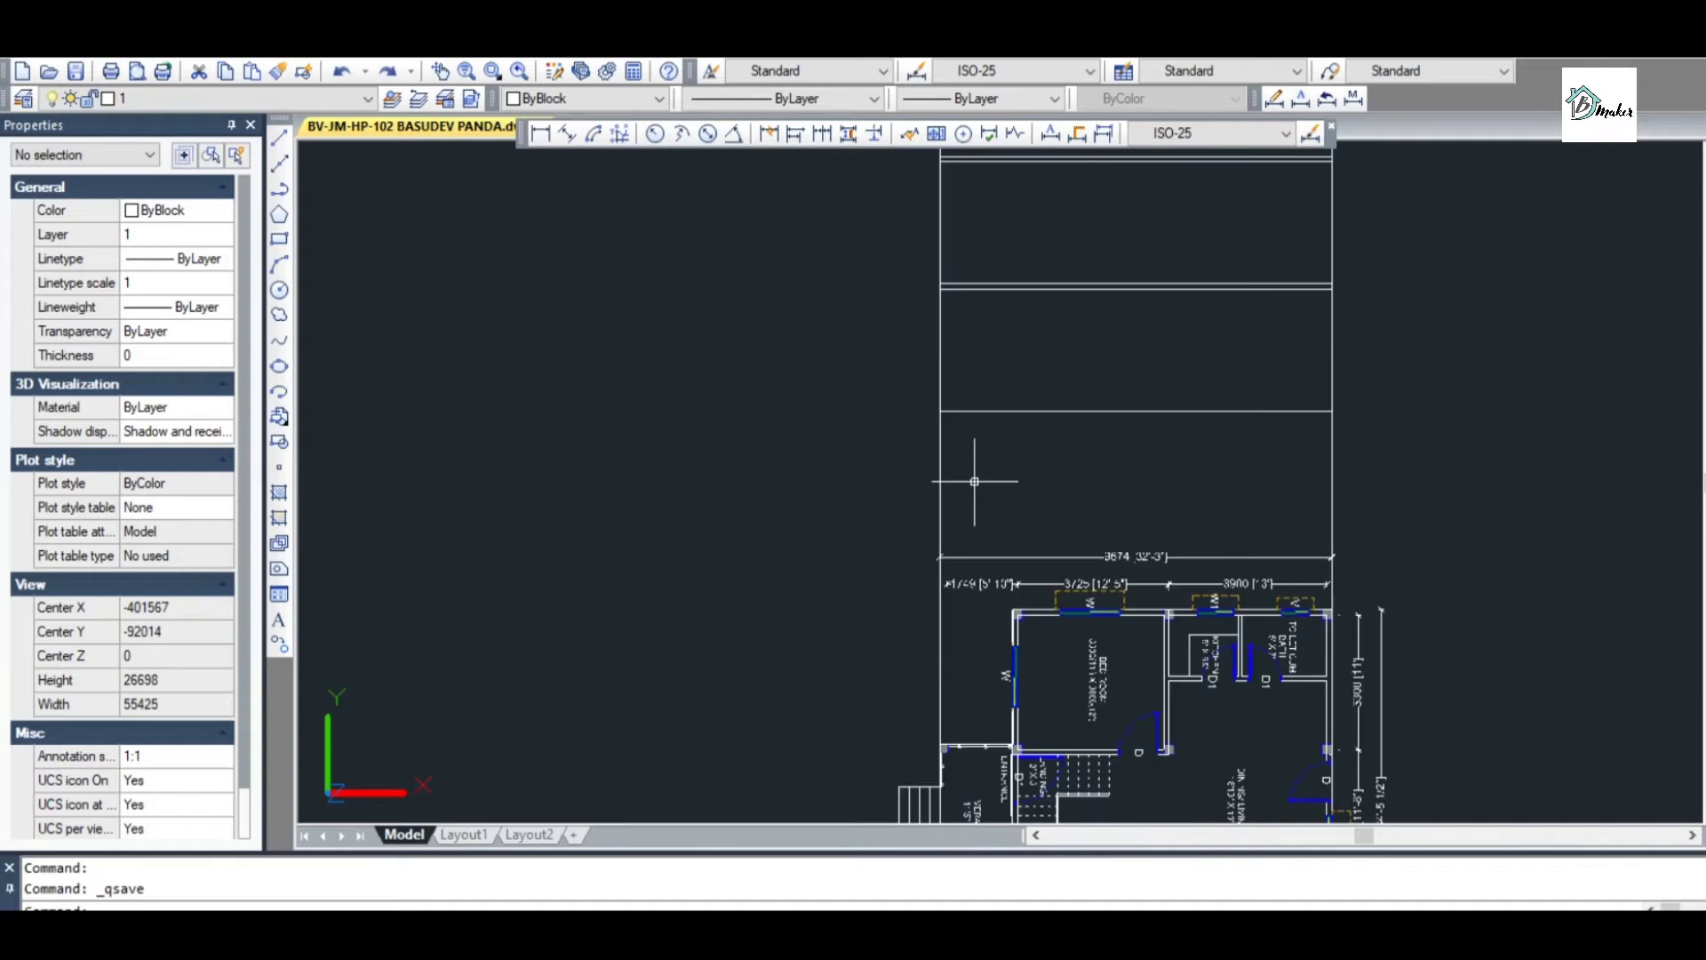
{"action": "type", "text": "TR"}
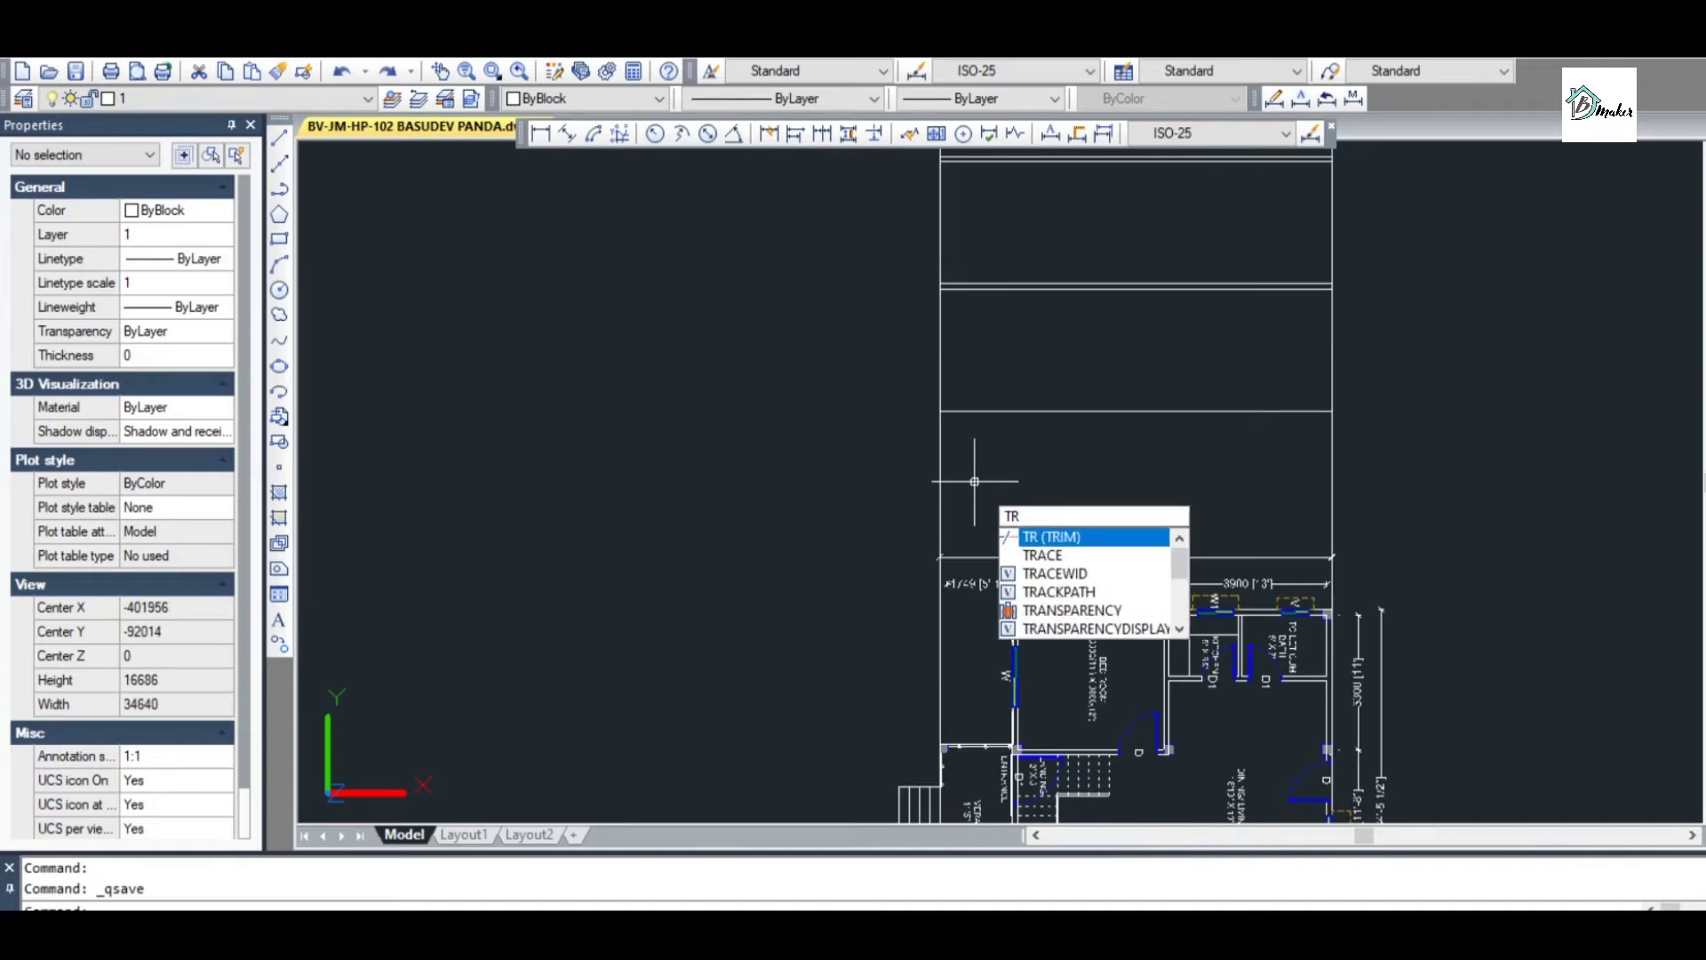
{"action": "key", "text": "Escape"}
{"action": "type", "text": "O"}
{"action": "key", "text": "Return"}
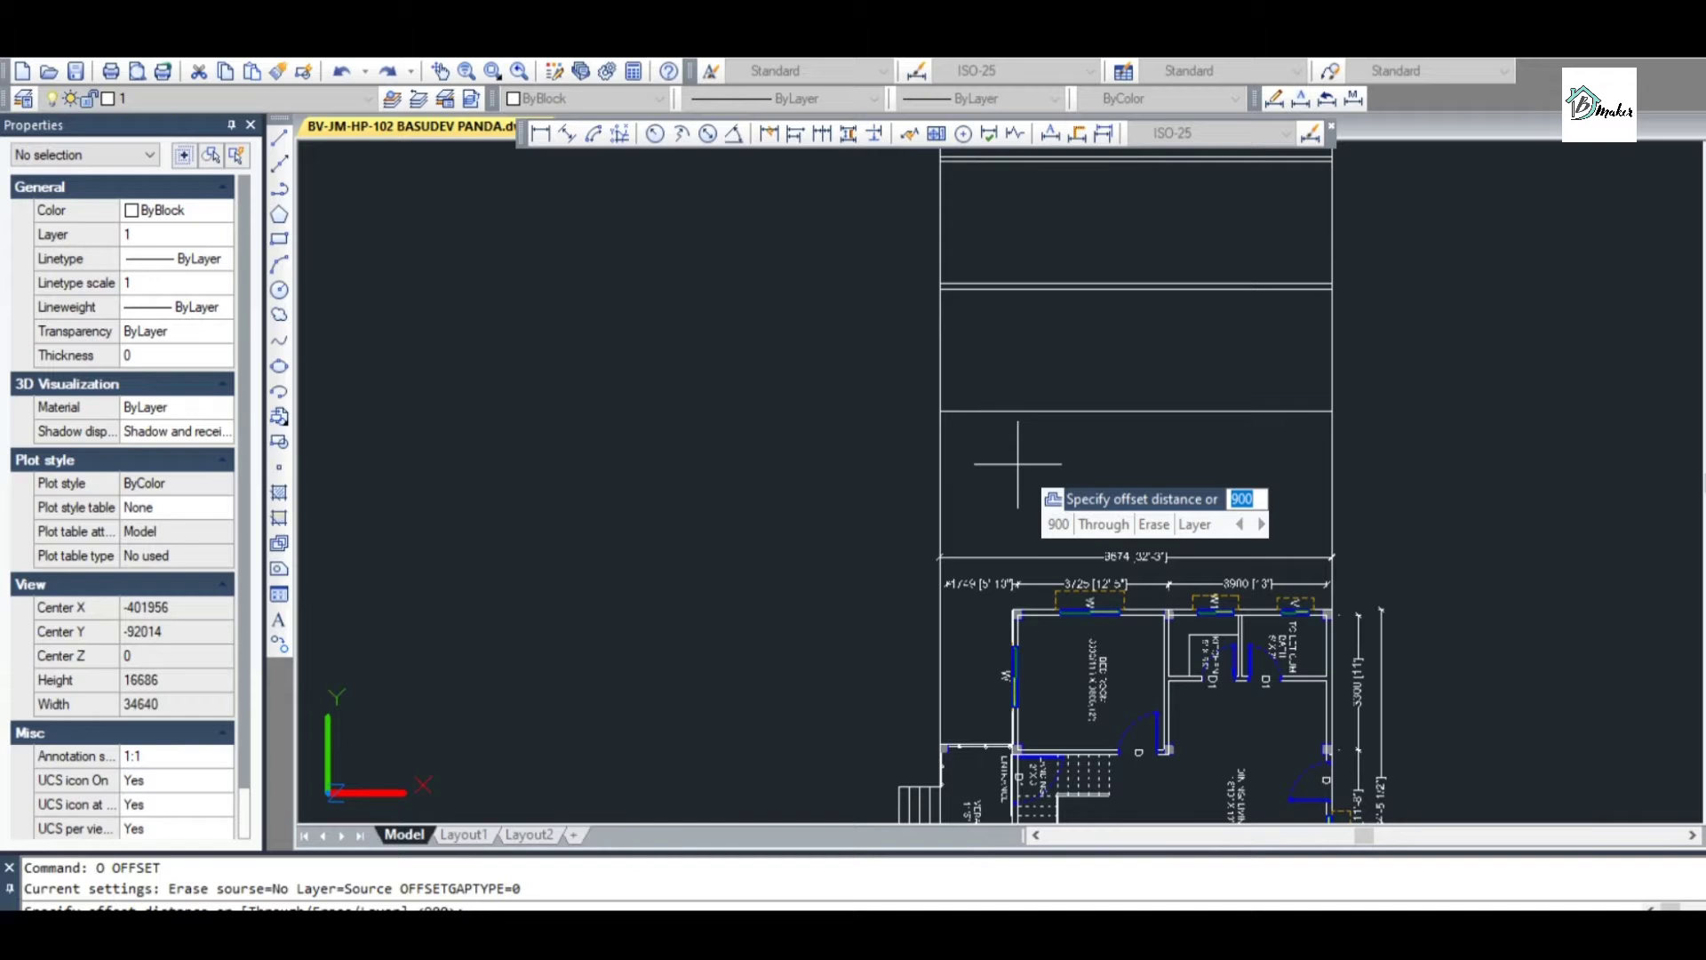
{"action": "key", "text": "Return"}
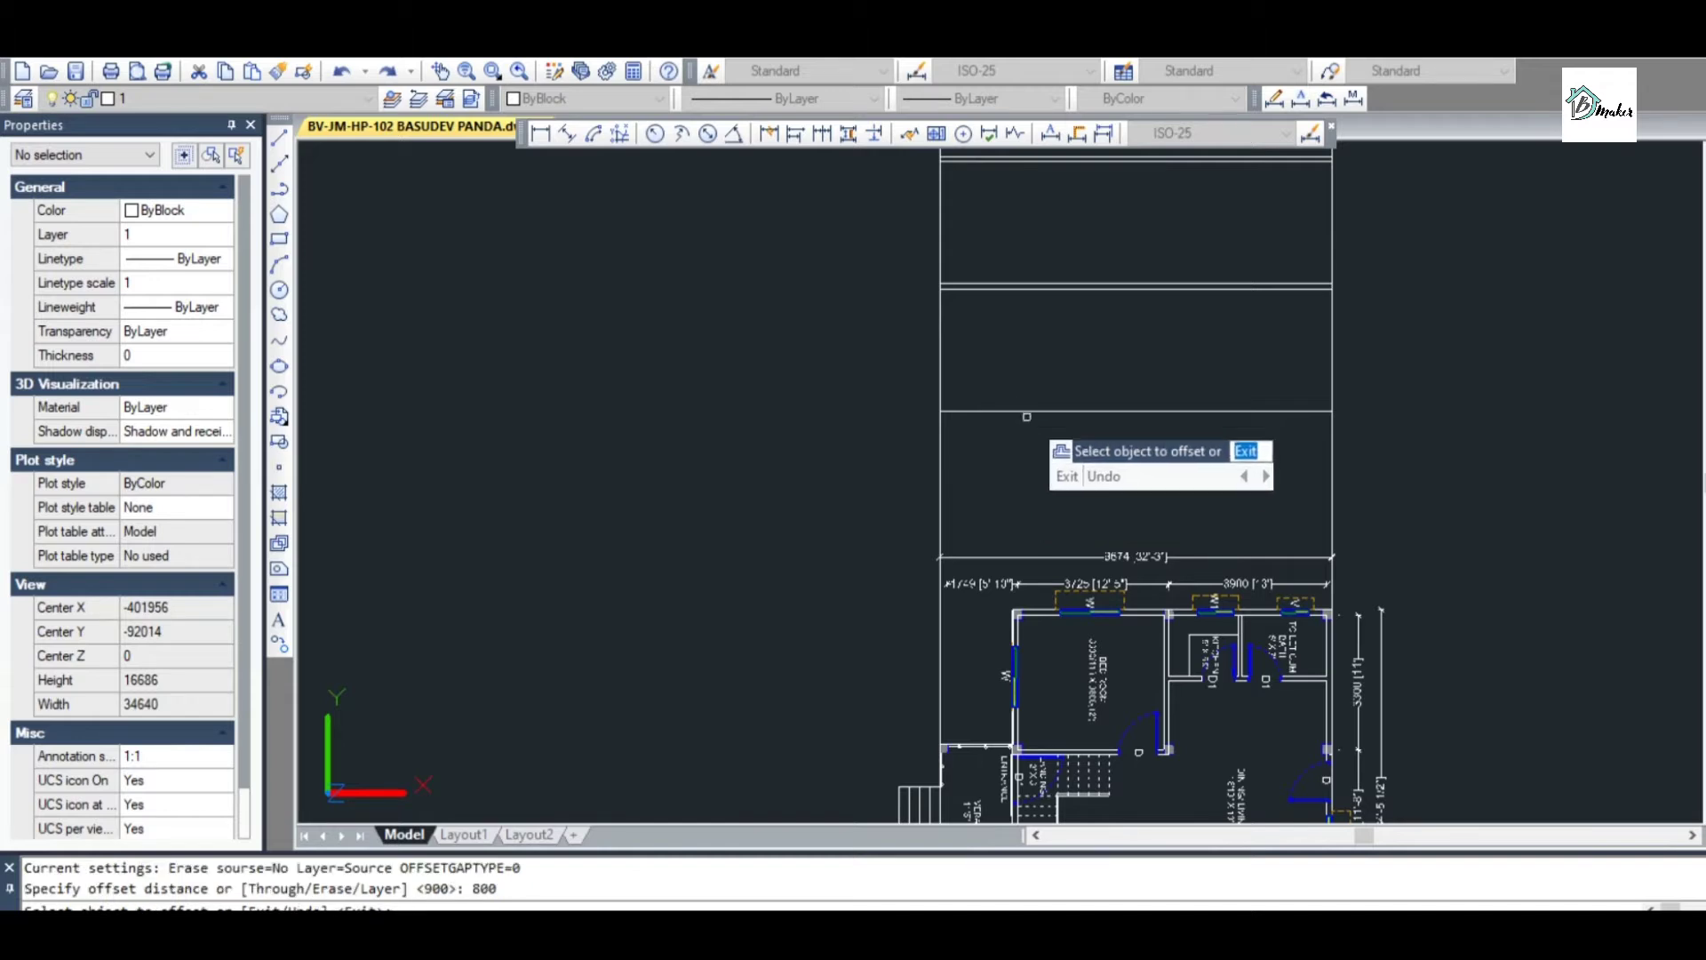
{"action": "key", "text": "Escape"}
Offset the lowest horizontal level line of the section 1200 downward
{"action": "type", "text": "O"}
{"action": "key", "text": "Return"}
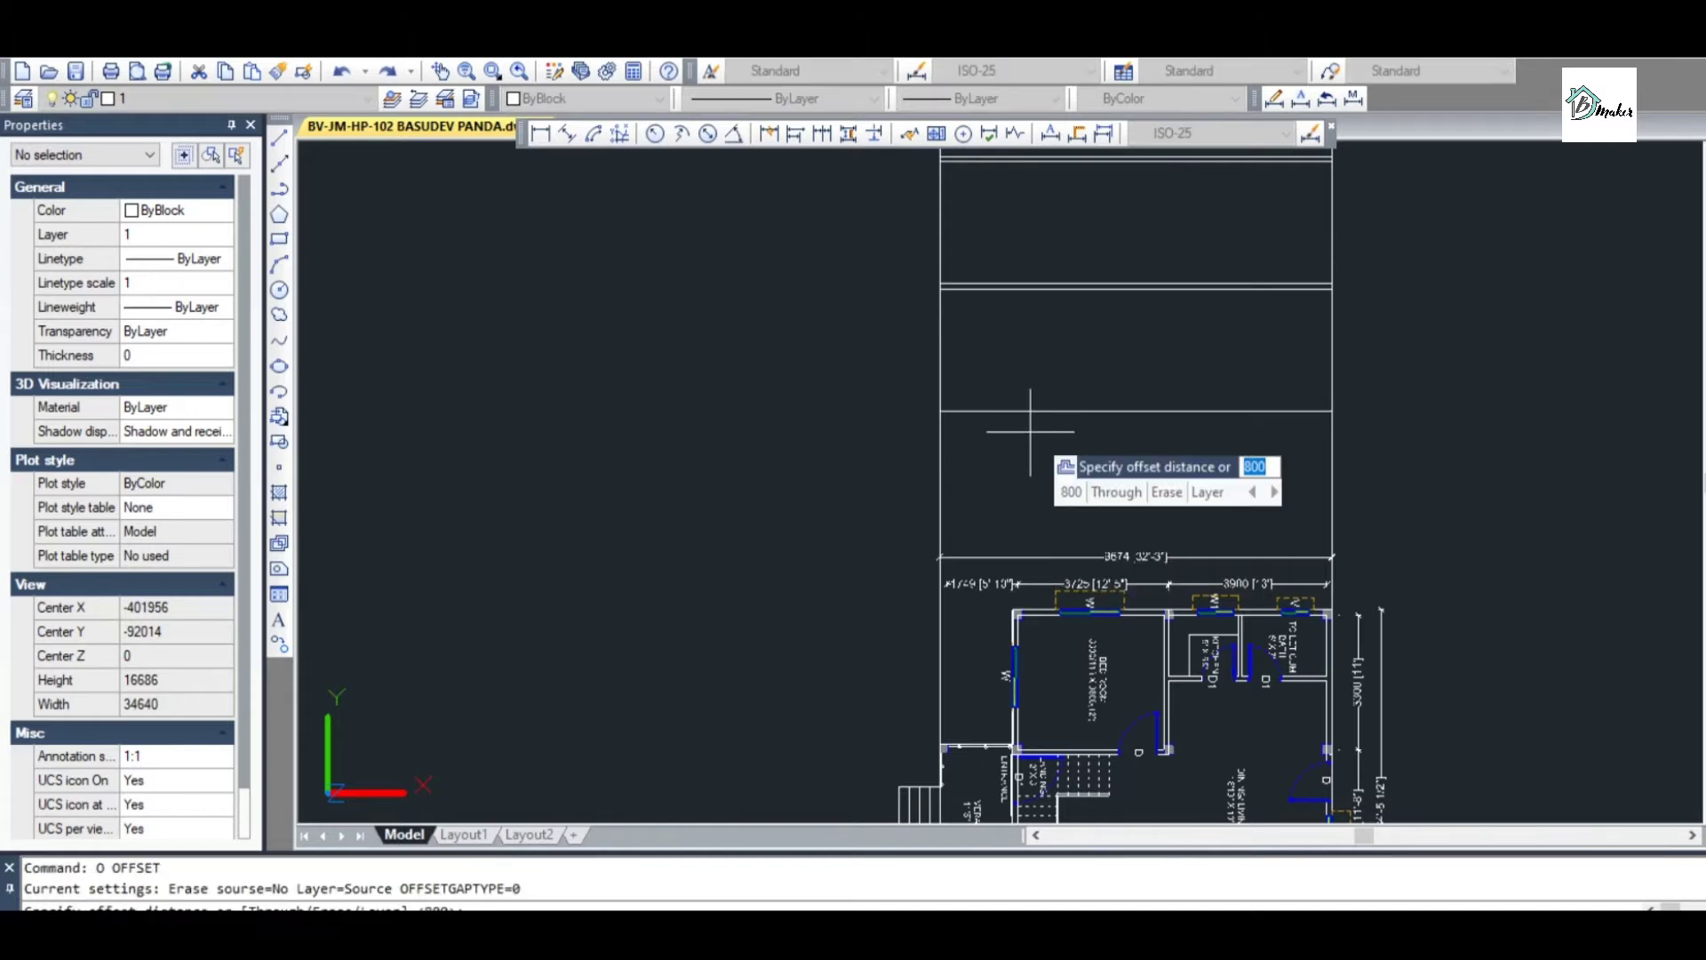
{"action": "type", "text": "1200"}
{"action": "key", "text": "Return"}
{"action": "left_click", "coordinate": [1031, 412]}
{"action": "left_click", "coordinate": [1031, 484]}
{"action": "scroll", "coordinate": [1037, 445], "scroll_direction": "up", "scroll_amount": 2}
{"action": "key", "text": "Escape"}
Trim the two outer vertical lines where they extend below the section's new bottom line
{"action": "key", "text": "Escape"}
{"action": "type", "text": "tr"}
{"action": "key", "text": "Return"}
{"action": "key", "text": "Return"}
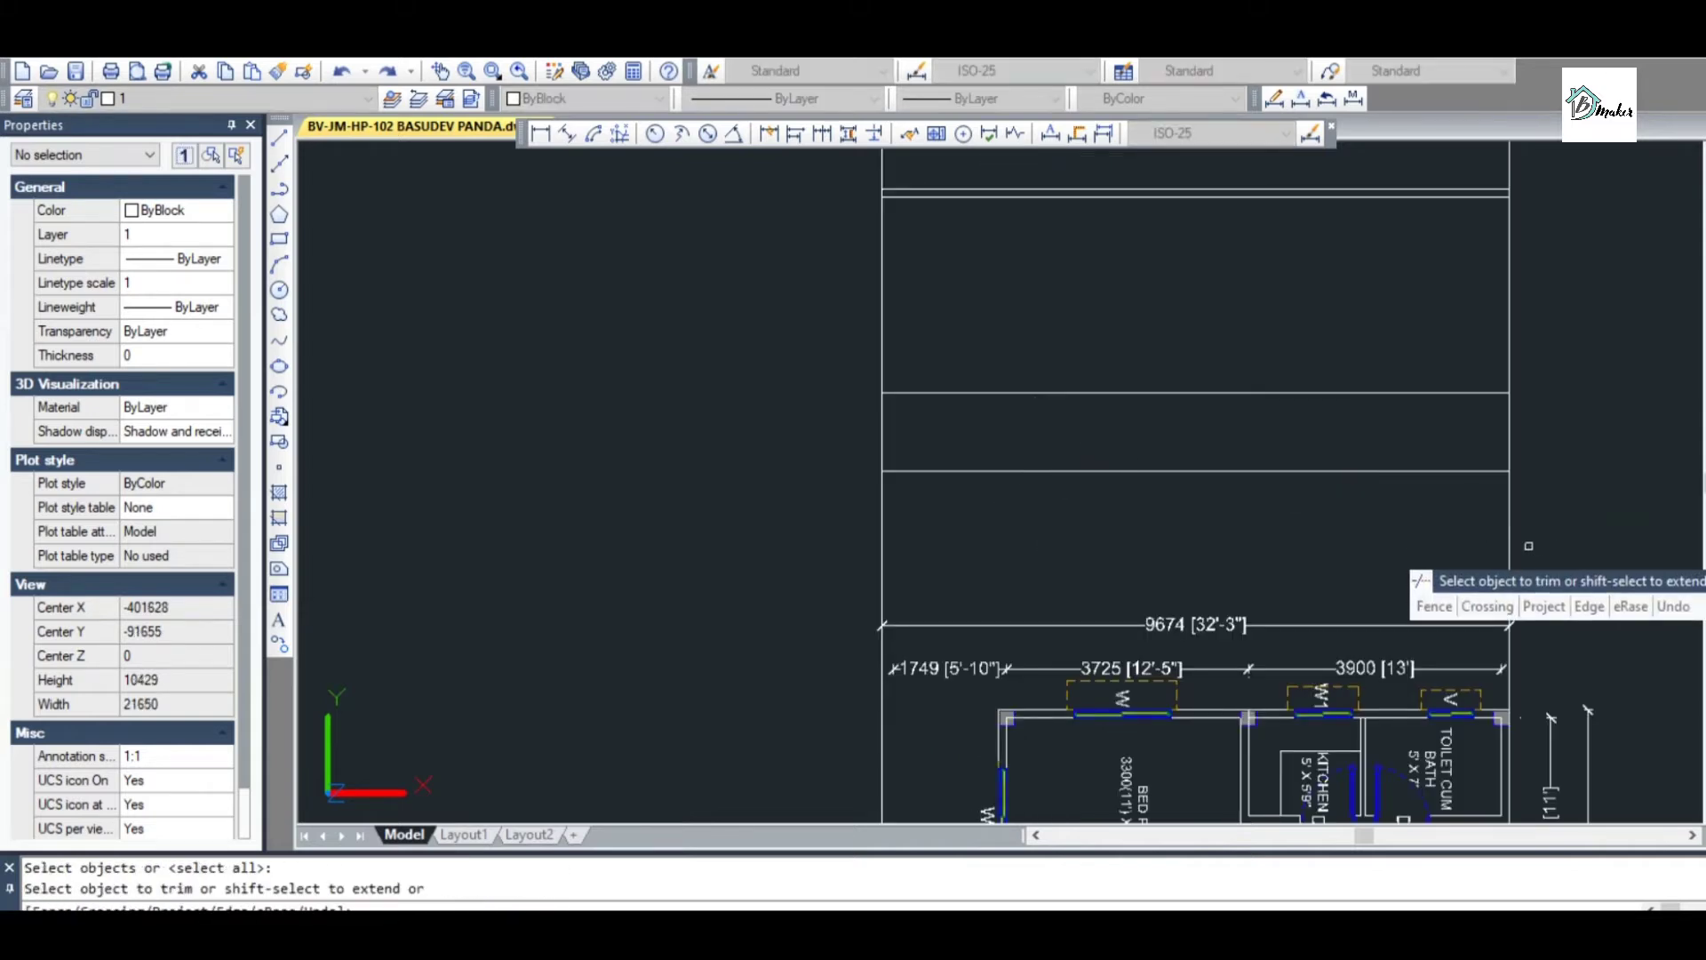
{"action": "left_click", "coordinate": [1548, 539]}
{"action": "left_click", "coordinate": [793, 506]}
{"action": "scroll", "coordinate": [961, 488], "scroll_direction": "down", "scroll_amount": 4}
{"action": "key", "text": "Escape"}
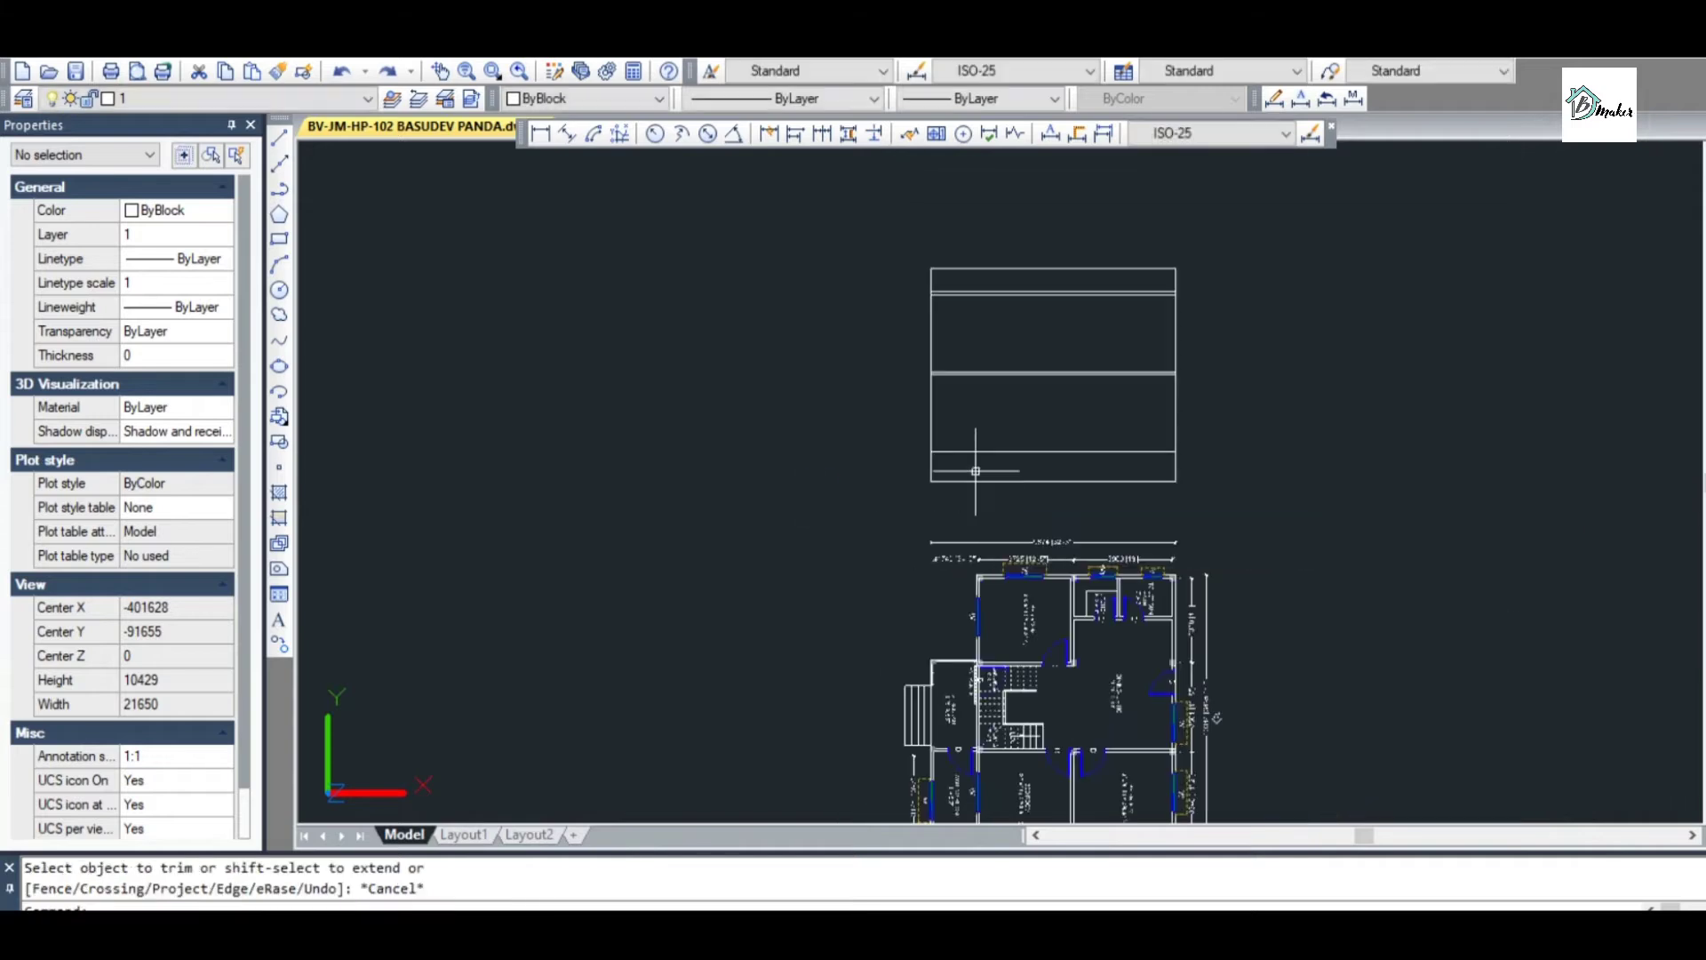
Examine the verandah corner column in the rotated plan and its alignment with the section's left edge
{"action": "scroll", "coordinate": [973, 463], "scroll_direction": "up", "scroll_amount": 2}
{"action": "scroll", "coordinate": [1009, 572], "scroll_direction": "down", "scroll_amount": 6}
{"action": "scroll", "coordinate": [1010, 571], "scroll_direction": "up", "scroll_amount": 1}
{"action": "scroll", "coordinate": [1010, 571], "scroll_direction": "down", "scroll_amount": 1}
{"action": "scroll", "coordinate": [975, 756], "scroll_direction": "up", "scroll_amount": 4}
{"action": "scroll", "coordinate": [974, 700], "scroll_direction": "up", "scroll_amount": 4}
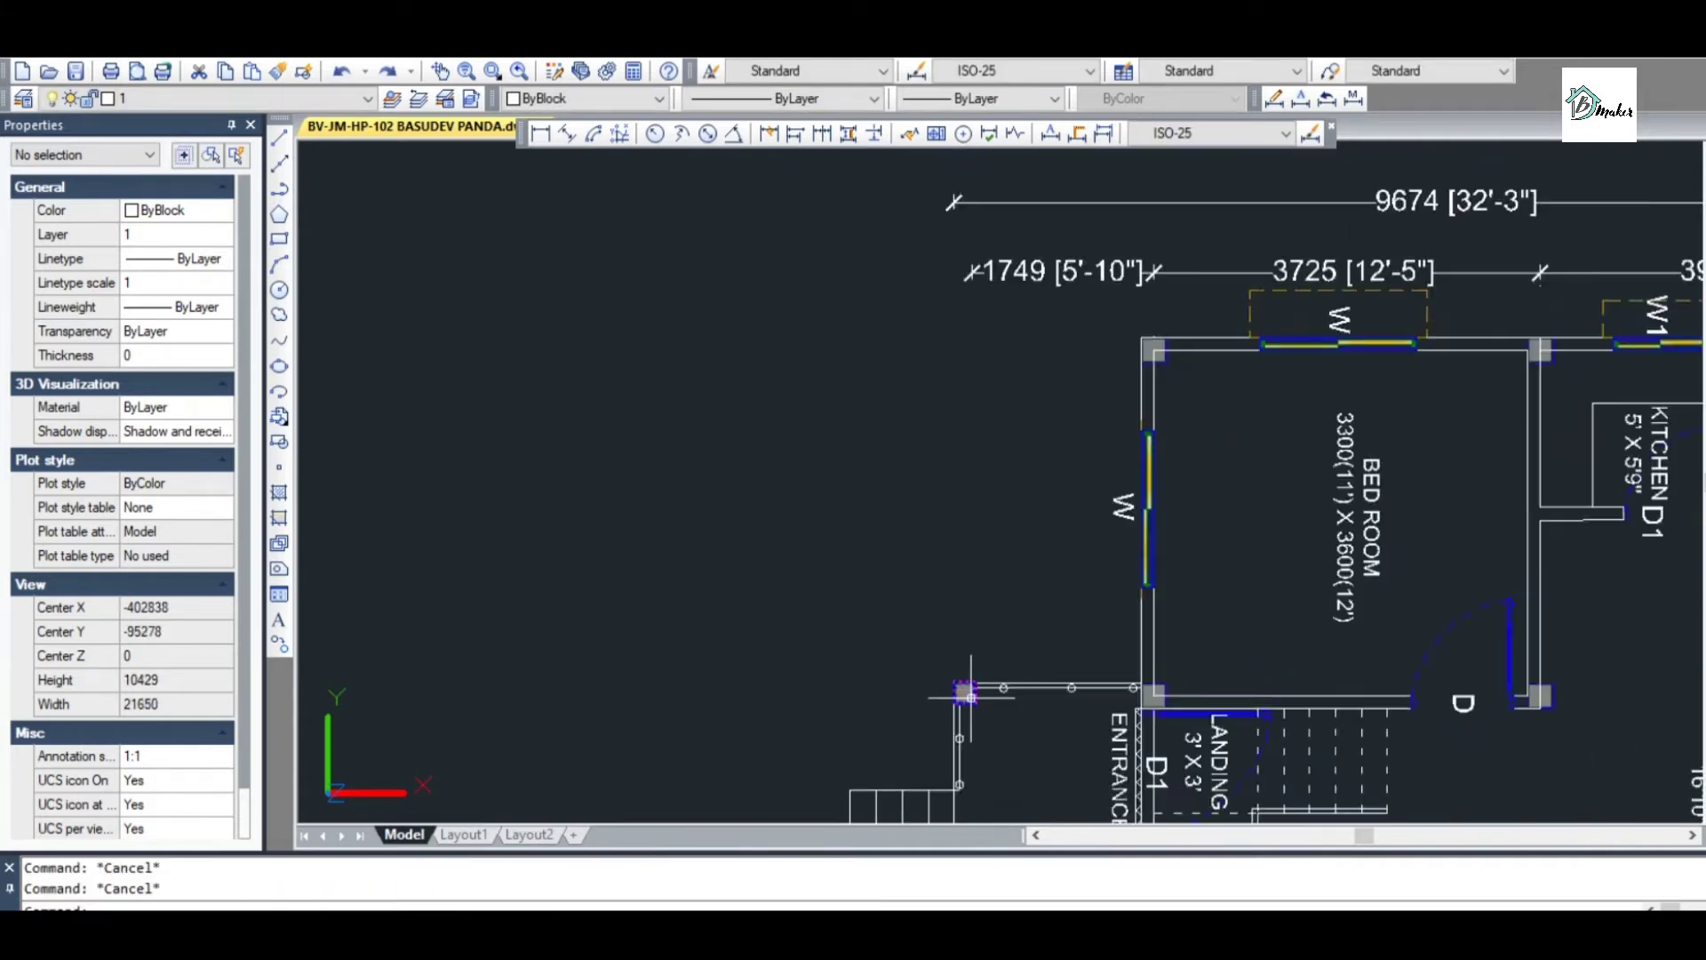
{"action": "scroll", "coordinate": [993, 714], "scroll_direction": "down", "scroll_amount": 4}
{"action": "scroll", "coordinate": [977, 693], "scroll_direction": "up", "scroll_amount": 4}
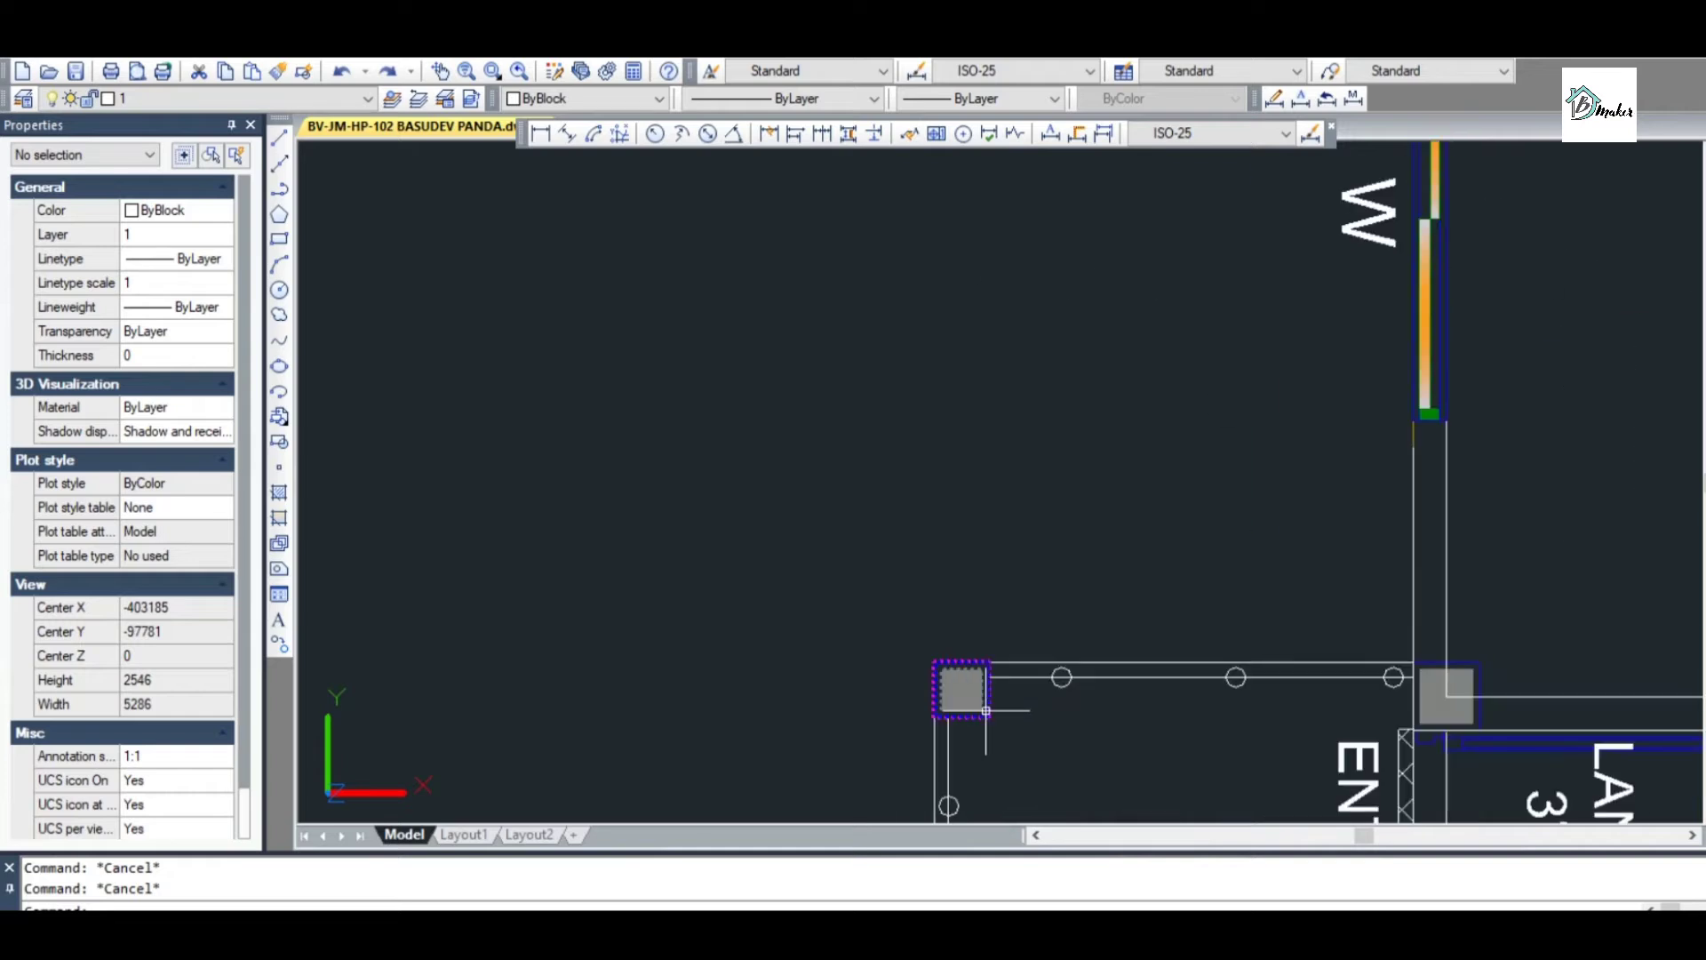
{"action": "scroll", "coordinate": [1001, 639], "scroll_direction": "down", "scroll_amount": 5}
Offset the section's left outer vertical line 200 to the right, inward
{"action": "scroll", "coordinate": [999, 358], "scroll_direction": "up", "scroll_amount": 4}
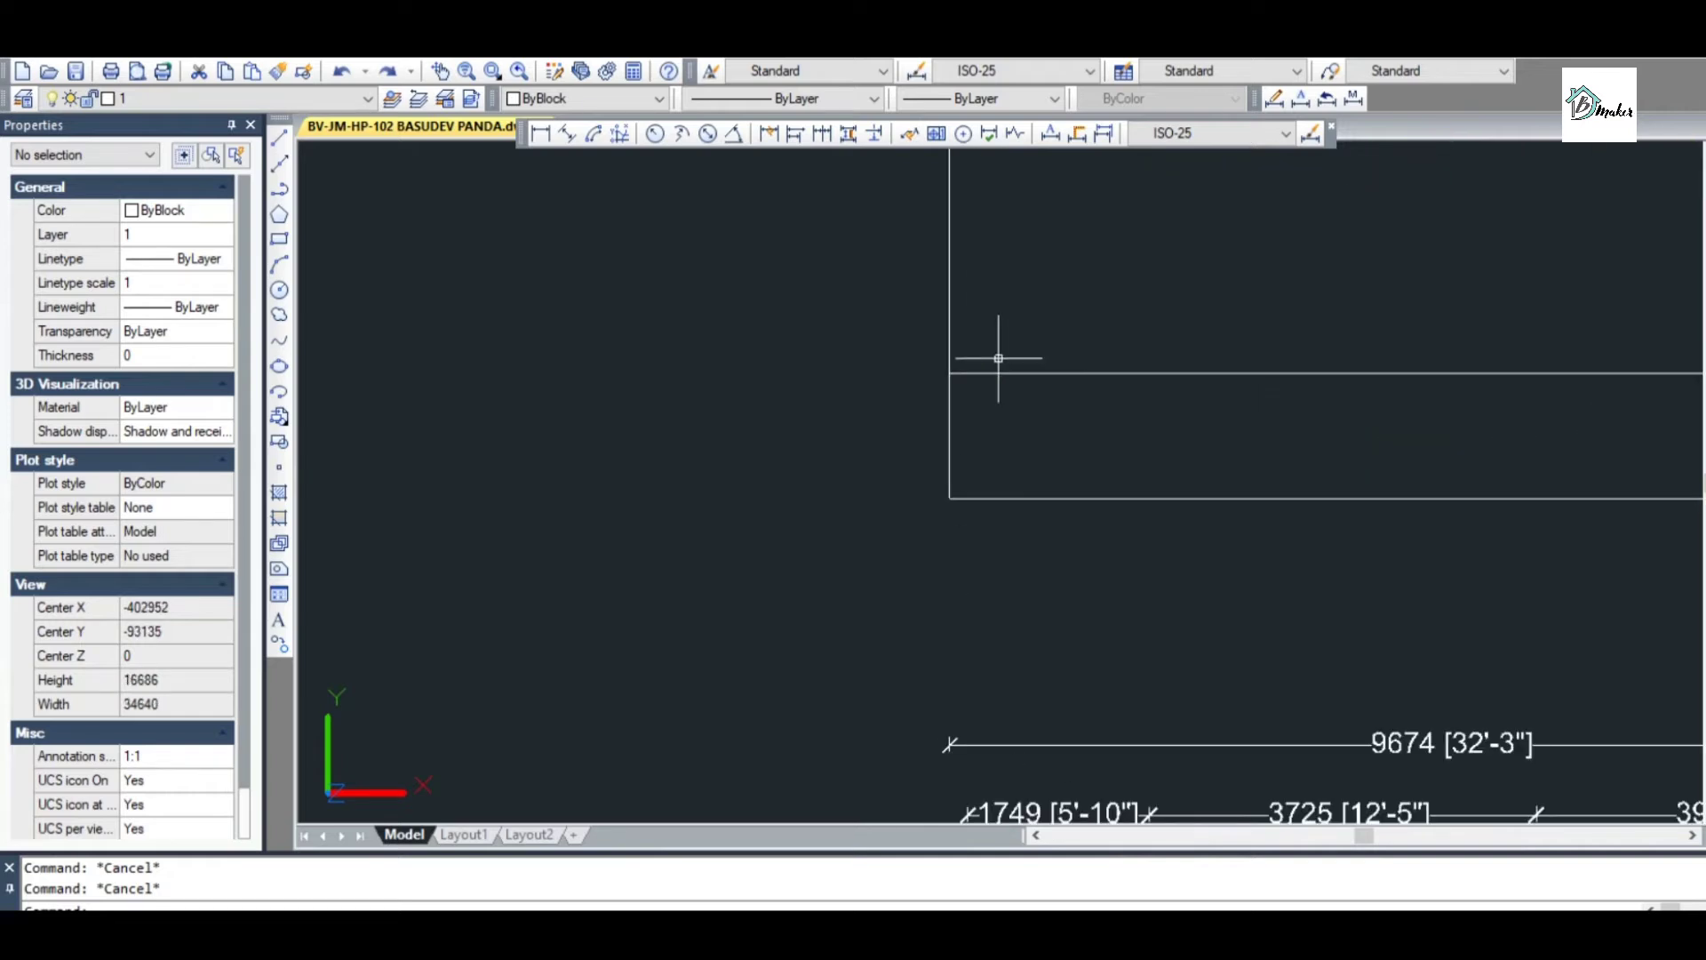
{"action": "type", "text": "o"}
{"action": "key", "text": "Return"}
{"action": "type", "text": "200"}
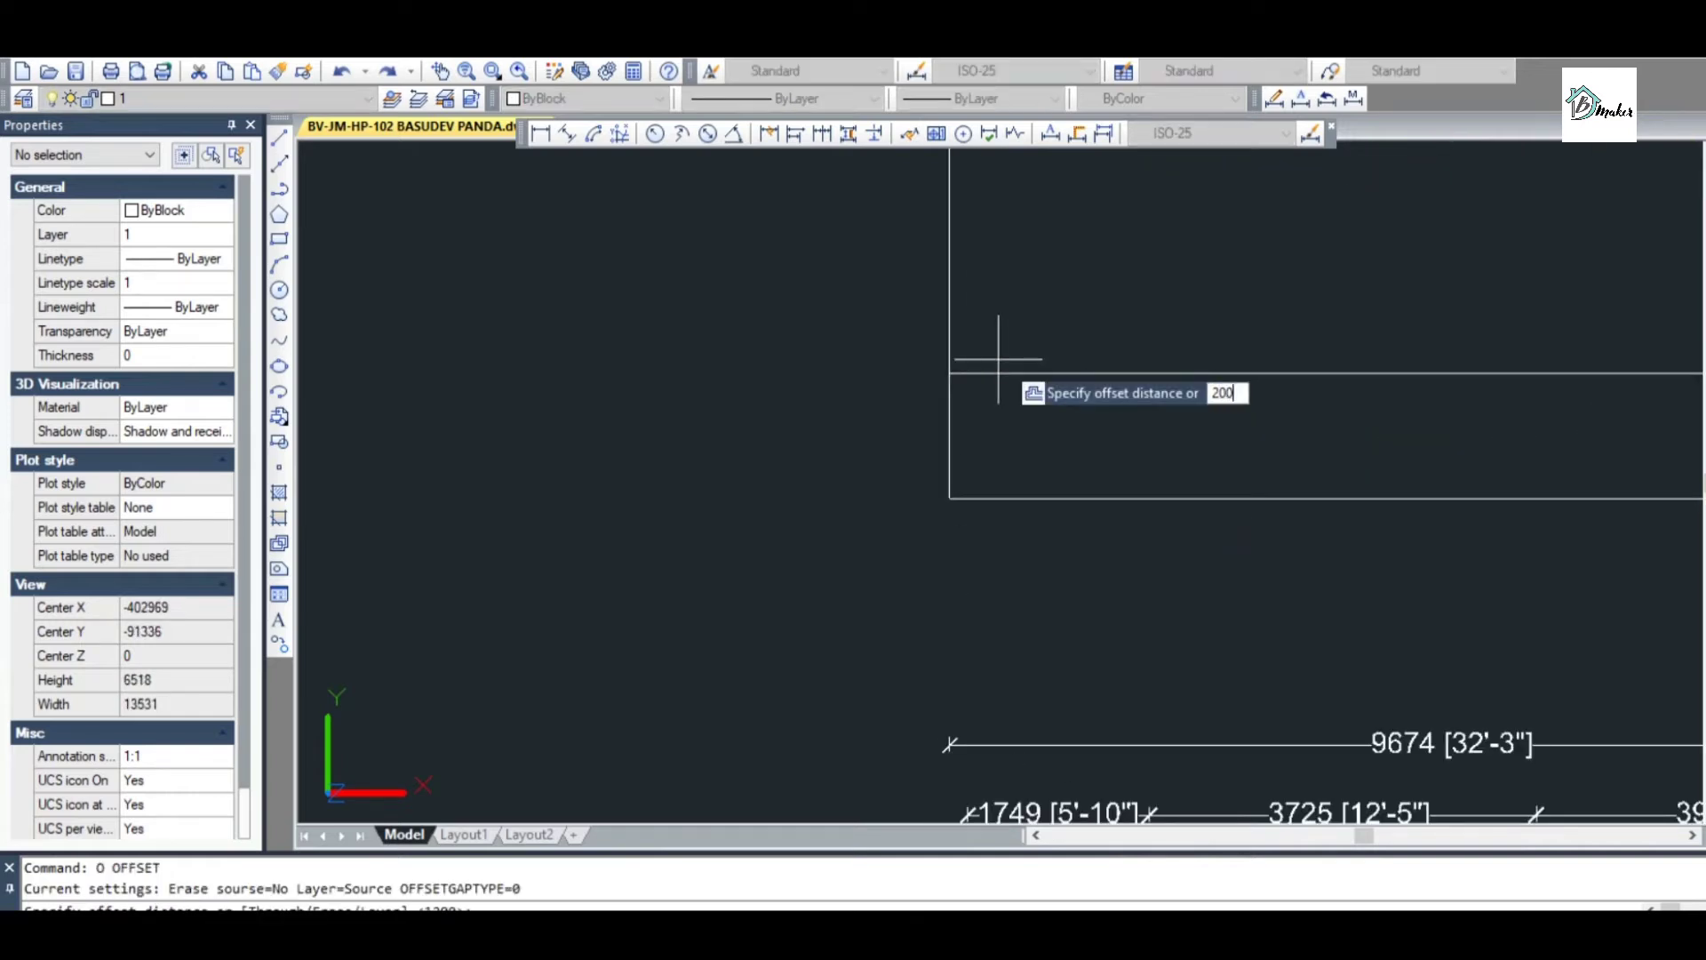
{"action": "key", "text": "Return"}
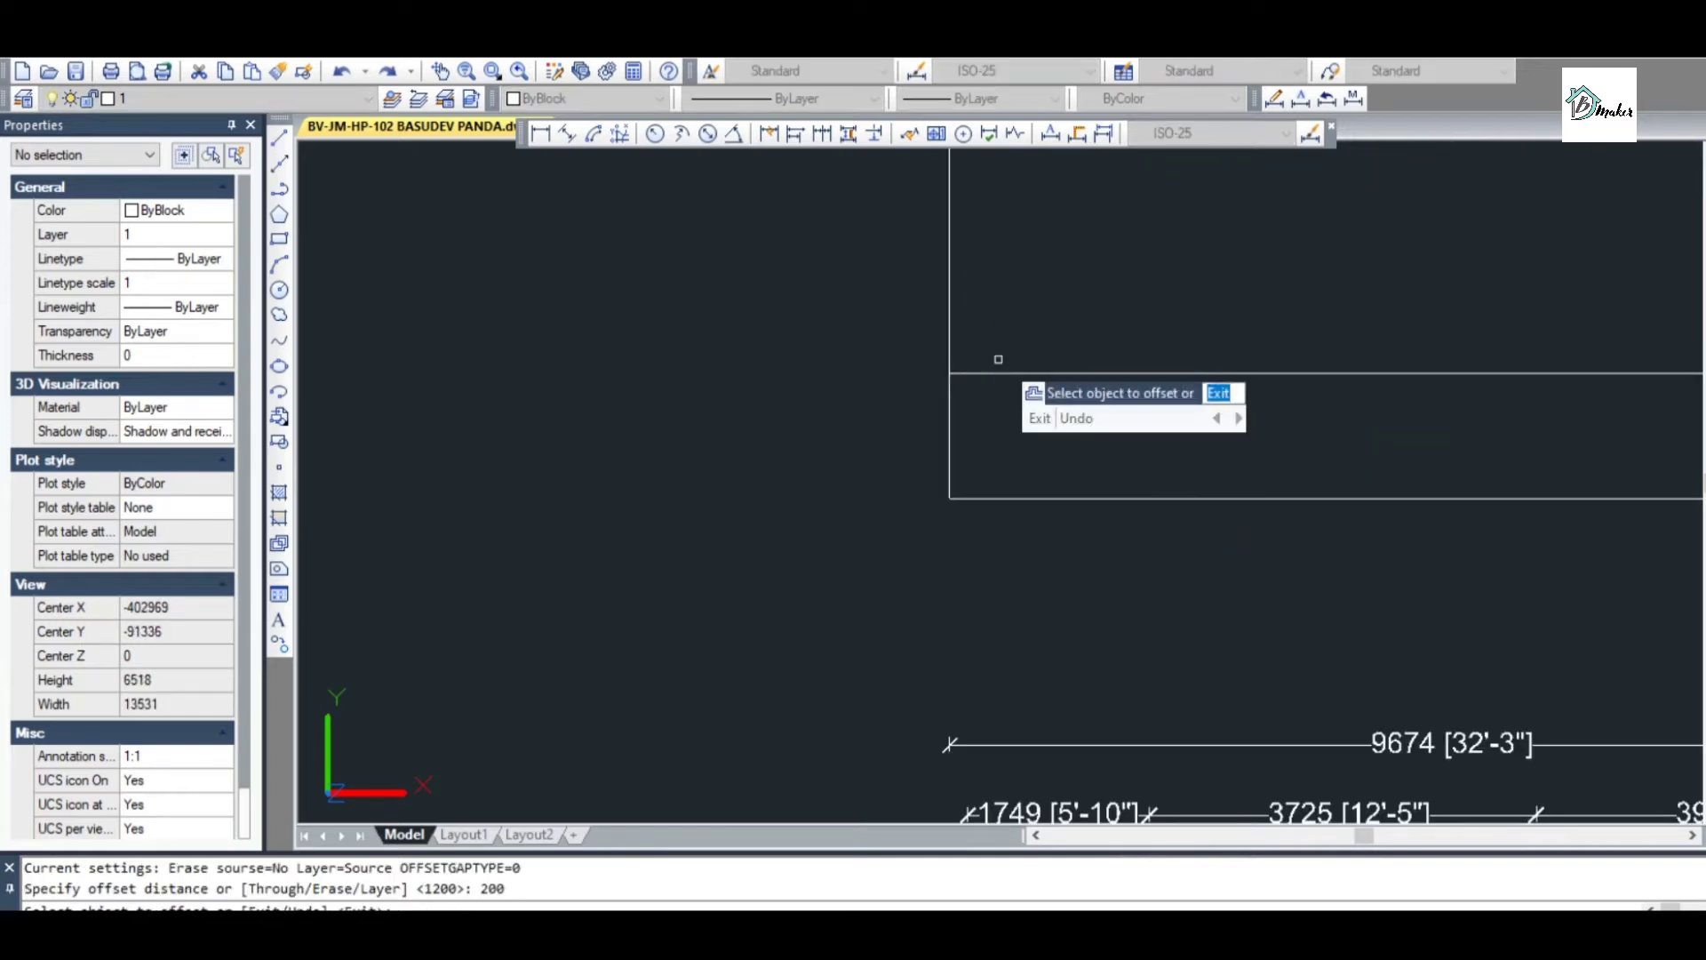
{"action": "left_click", "coordinate": [949, 302]}
{"action": "left_click", "coordinate": [1022, 308]}
{"action": "scroll", "coordinate": [1025, 322], "scroll_direction": "down", "scroll_amount": 3}
{"action": "scroll", "coordinate": [1056, 417], "scroll_direction": "up", "scroll_amount": 1}
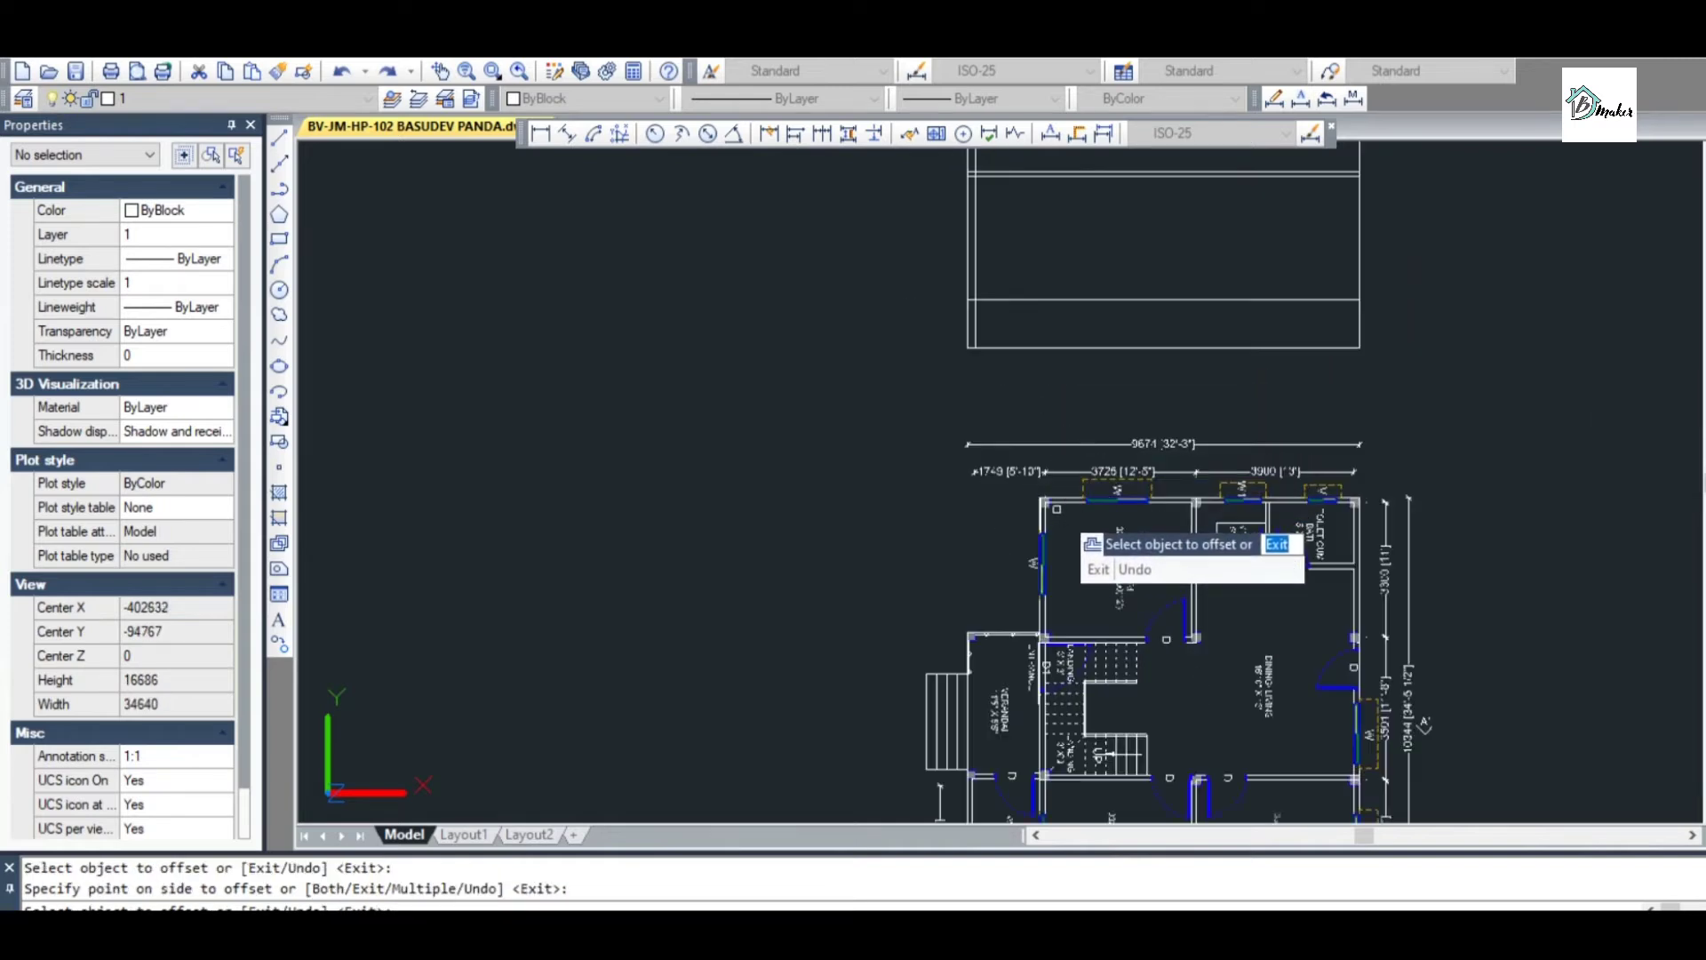
{"action": "scroll", "coordinate": [1053, 505], "scroll_direction": "up", "scroll_amount": 2}
{"action": "key", "text": "Escape"}
{"action": "scroll", "coordinate": [1047, 503], "scroll_direction": "up", "scroll_amount": 3}
{"action": "type", "text": "L"}
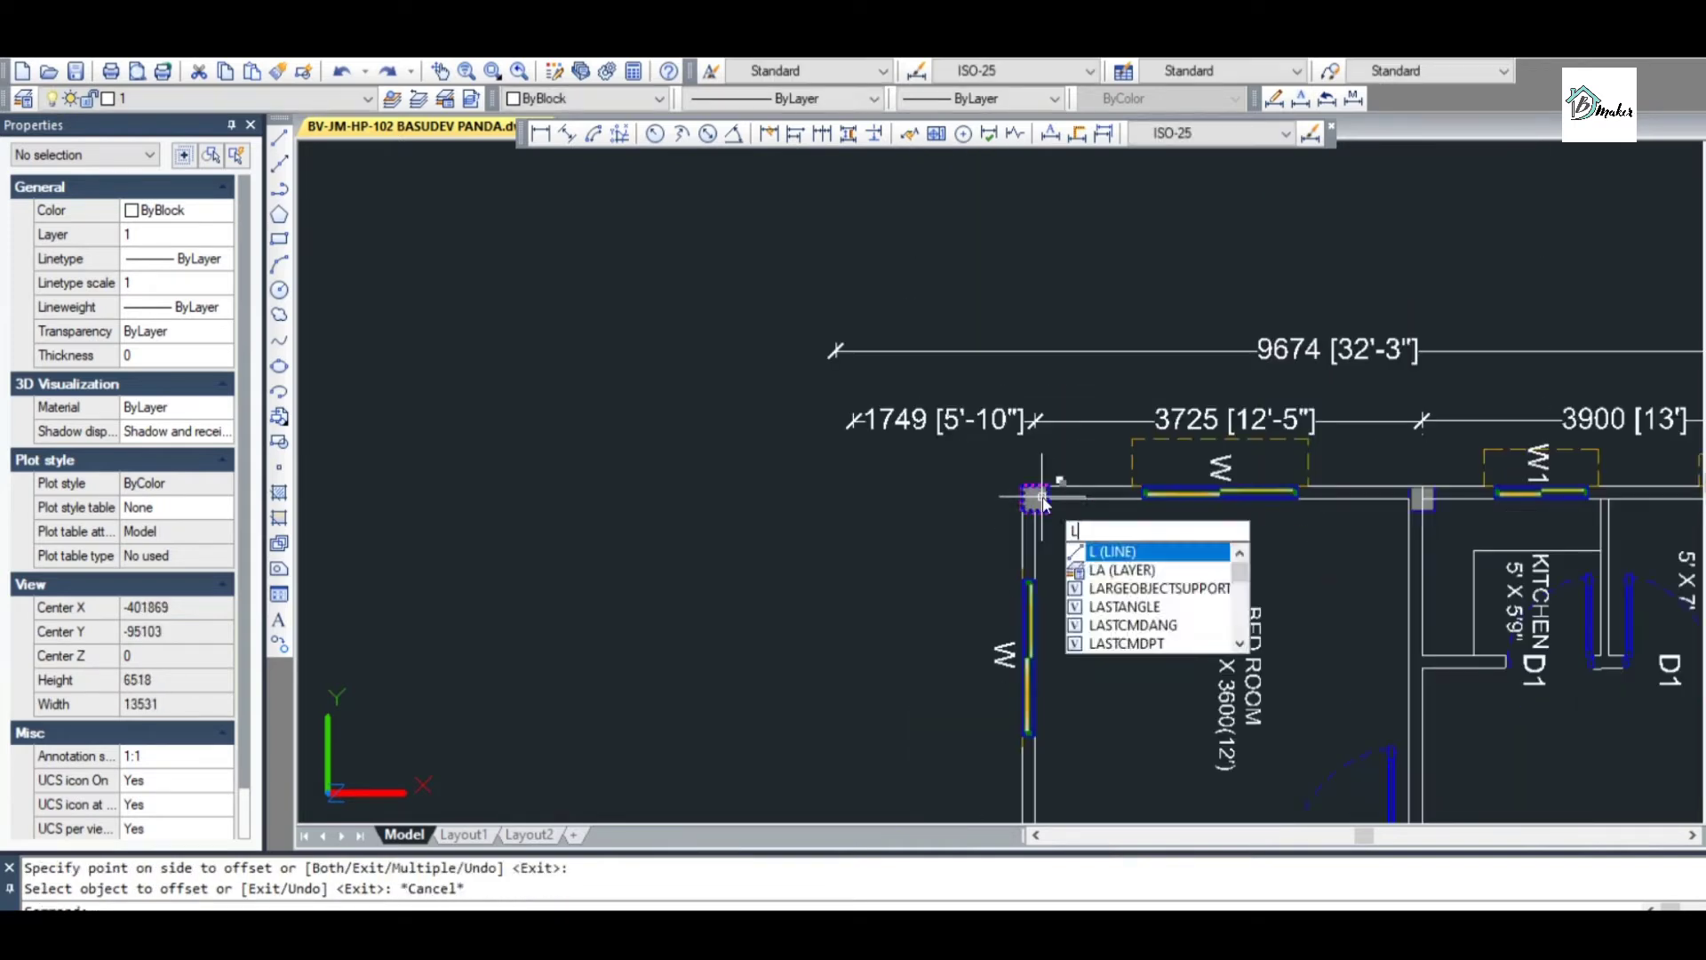
{"action": "key", "text": "Return"}
{"action": "scroll", "coordinate": [1048, 503], "scroll_direction": "up", "scroll_amount": 8}
{"action": "left_click", "coordinate": [1050, 529]}
{"action": "key", "text": "Escape"}
Draw a vertical line from the bedroom's upper-left outer wall corner up to the section's top line
{"action": "scroll", "coordinate": [1052, 489], "scroll_direction": "up", "scroll_amount": 3}
{"action": "key", "text": "Return"}
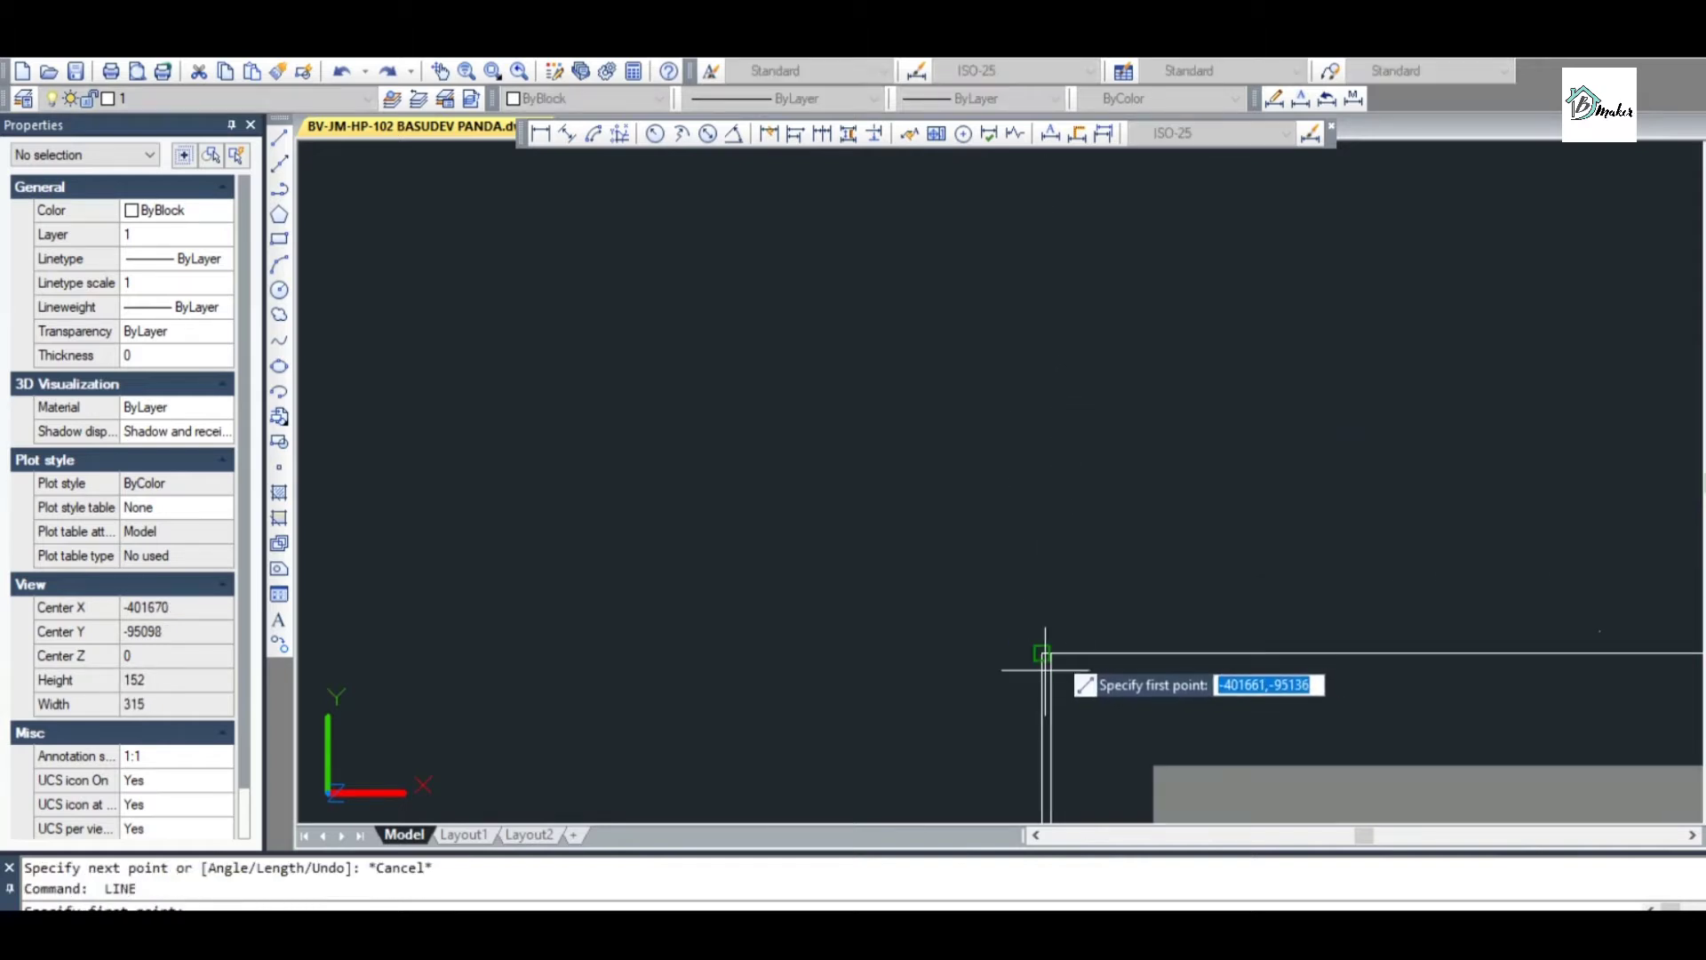
{"action": "left_click", "coordinate": [1045, 656]}
{"action": "scroll", "coordinate": [1035, 445], "scroll_direction": "down", "scroll_amount": 6}
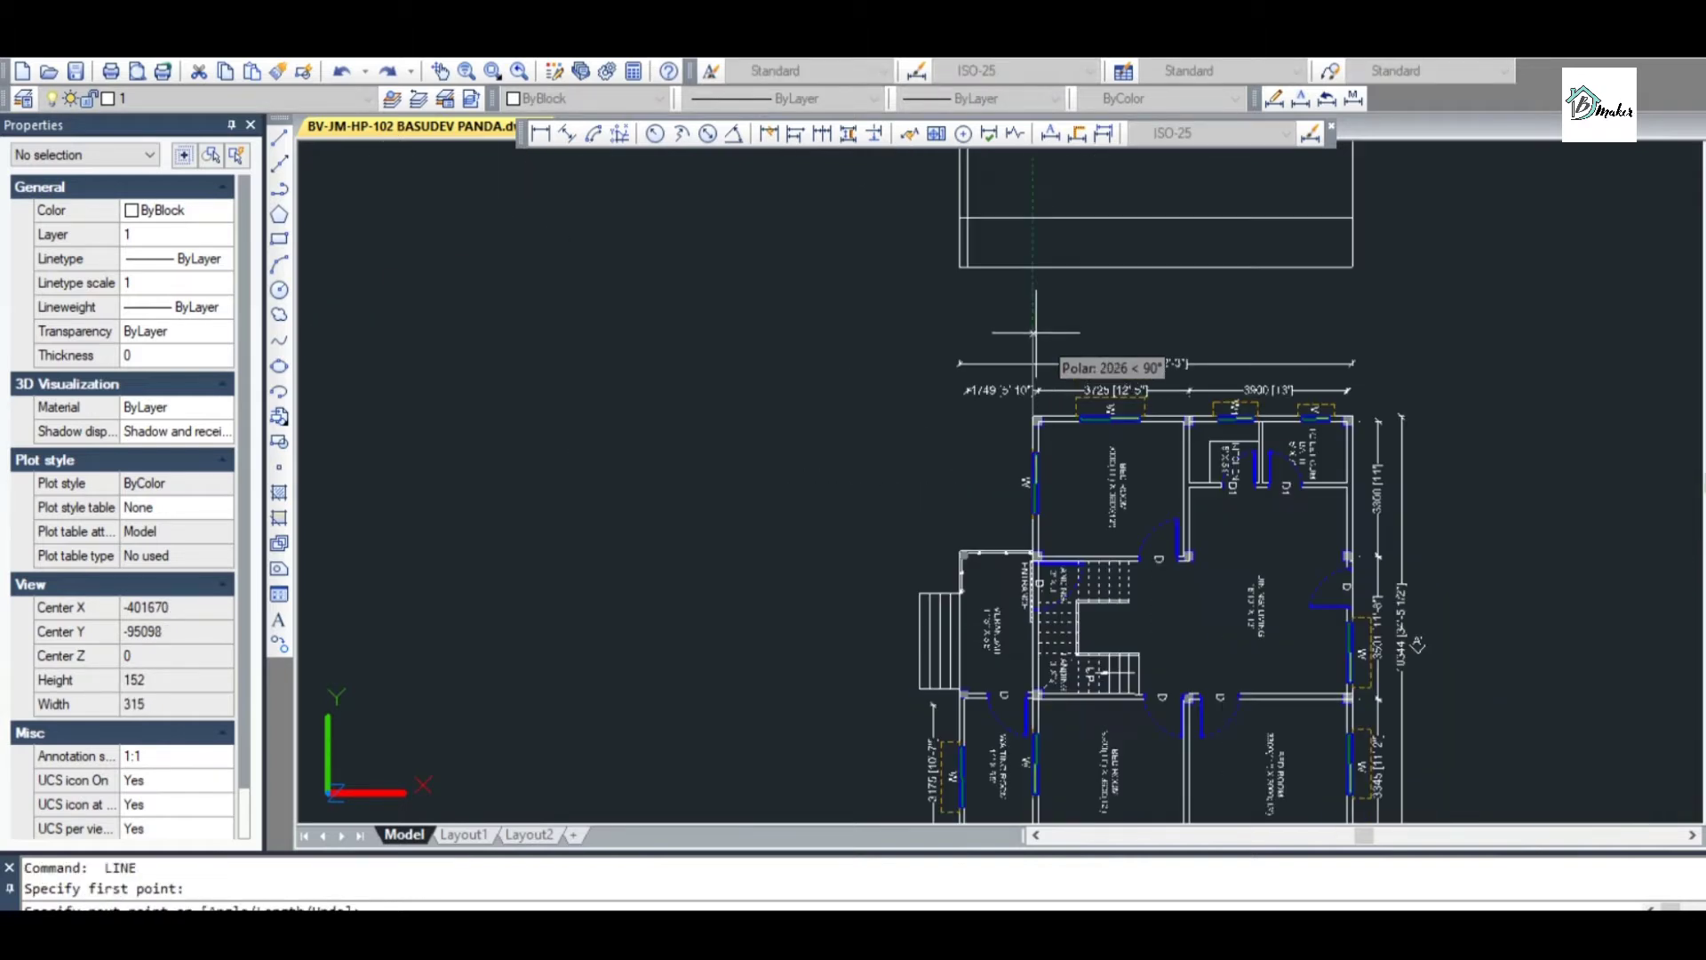
{"action": "scroll", "coordinate": [1035, 332], "scroll_direction": "down", "scroll_amount": 4}
{"action": "scroll", "coordinate": [1017, 267], "scroll_direction": "up", "scroll_amount": 2}
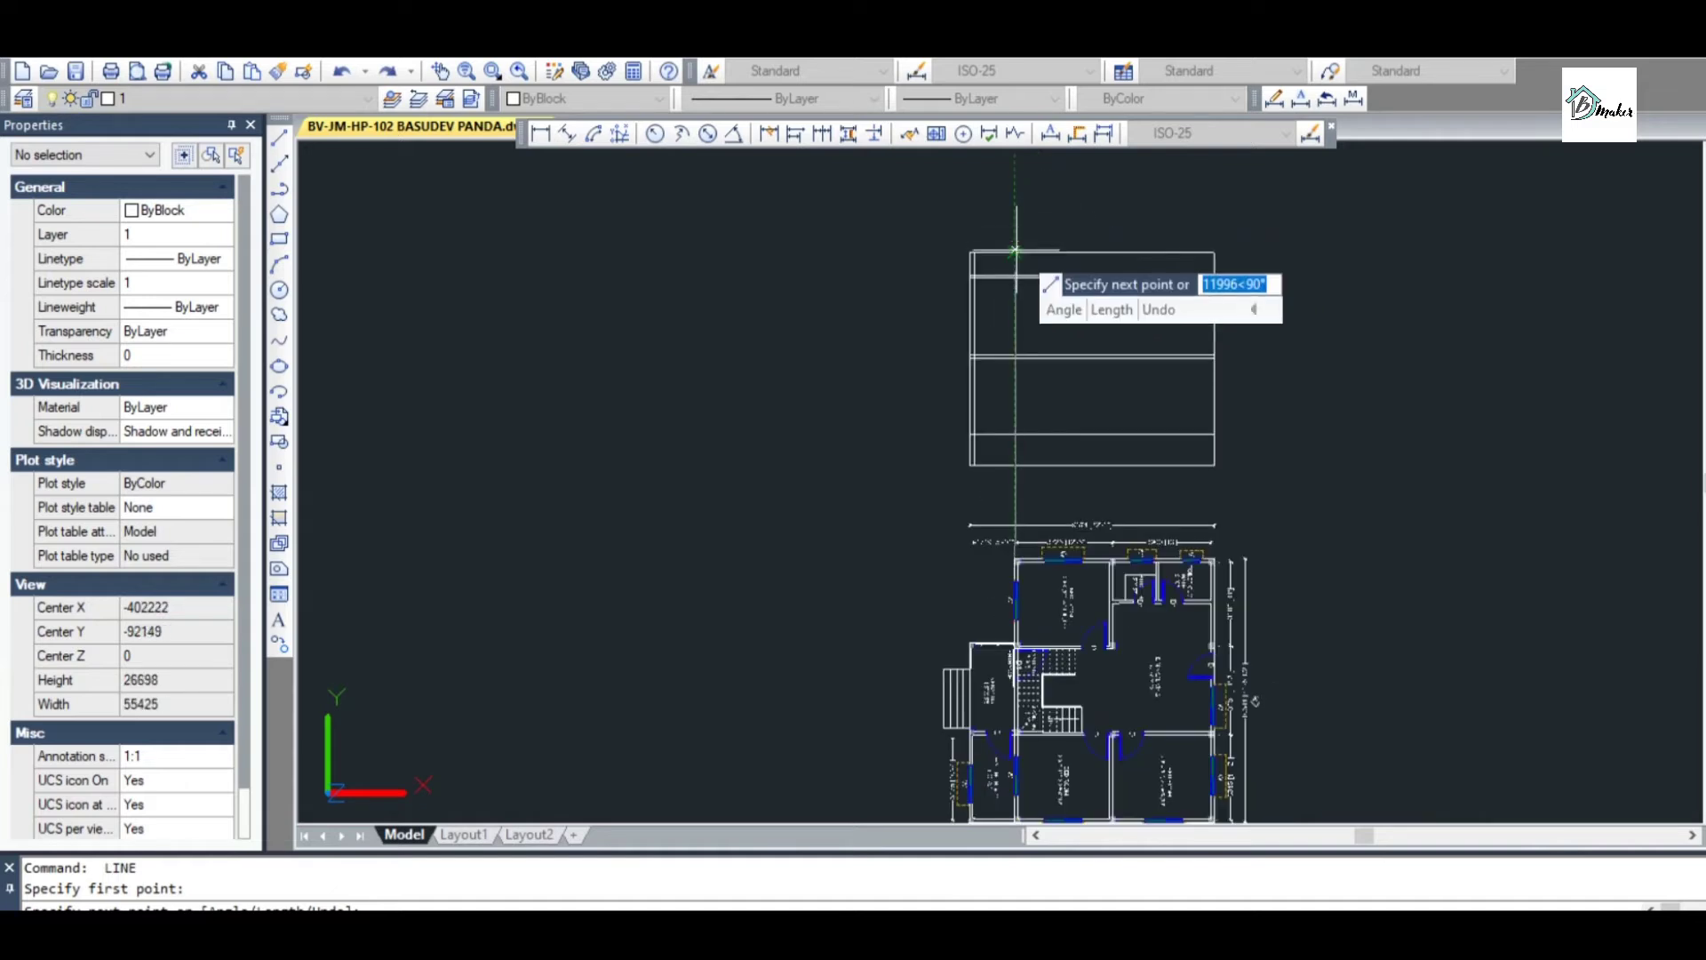
{"action": "key", "text": "Escape"}
Draw a vertical line from the right corner of the column between bedroom and kitchen up to the section's top line
{"action": "scroll", "coordinate": [1013, 563], "scroll_direction": "up", "scroll_amount": 10}
{"action": "scroll", "coordinate": [1104, 514], "scroll_direction": "up", "scroll_amount": 2}
{"action": "scroll", "coordinate": [1095, 525], "scroll_direction": "down", "scroll_amount": 10}
{"action": "scroll", "coordinate": [1171, 549], "scroll_direction": "up", "scroll_amount": 4}
{"action": "scroll", "coordinate": [1171, 549], "scroll_direction": "down", "scroll_amount": 2}
{"action": "scroll", "coordinate": [1182, 578], "scroll_direction": "up", "scroll_amount": 2}
{"action": "key", "text": "Return"}
{"action": "scroll", "coordinate": [1244, 631], "scroll_direction": "up", "scroll_amount": 6}
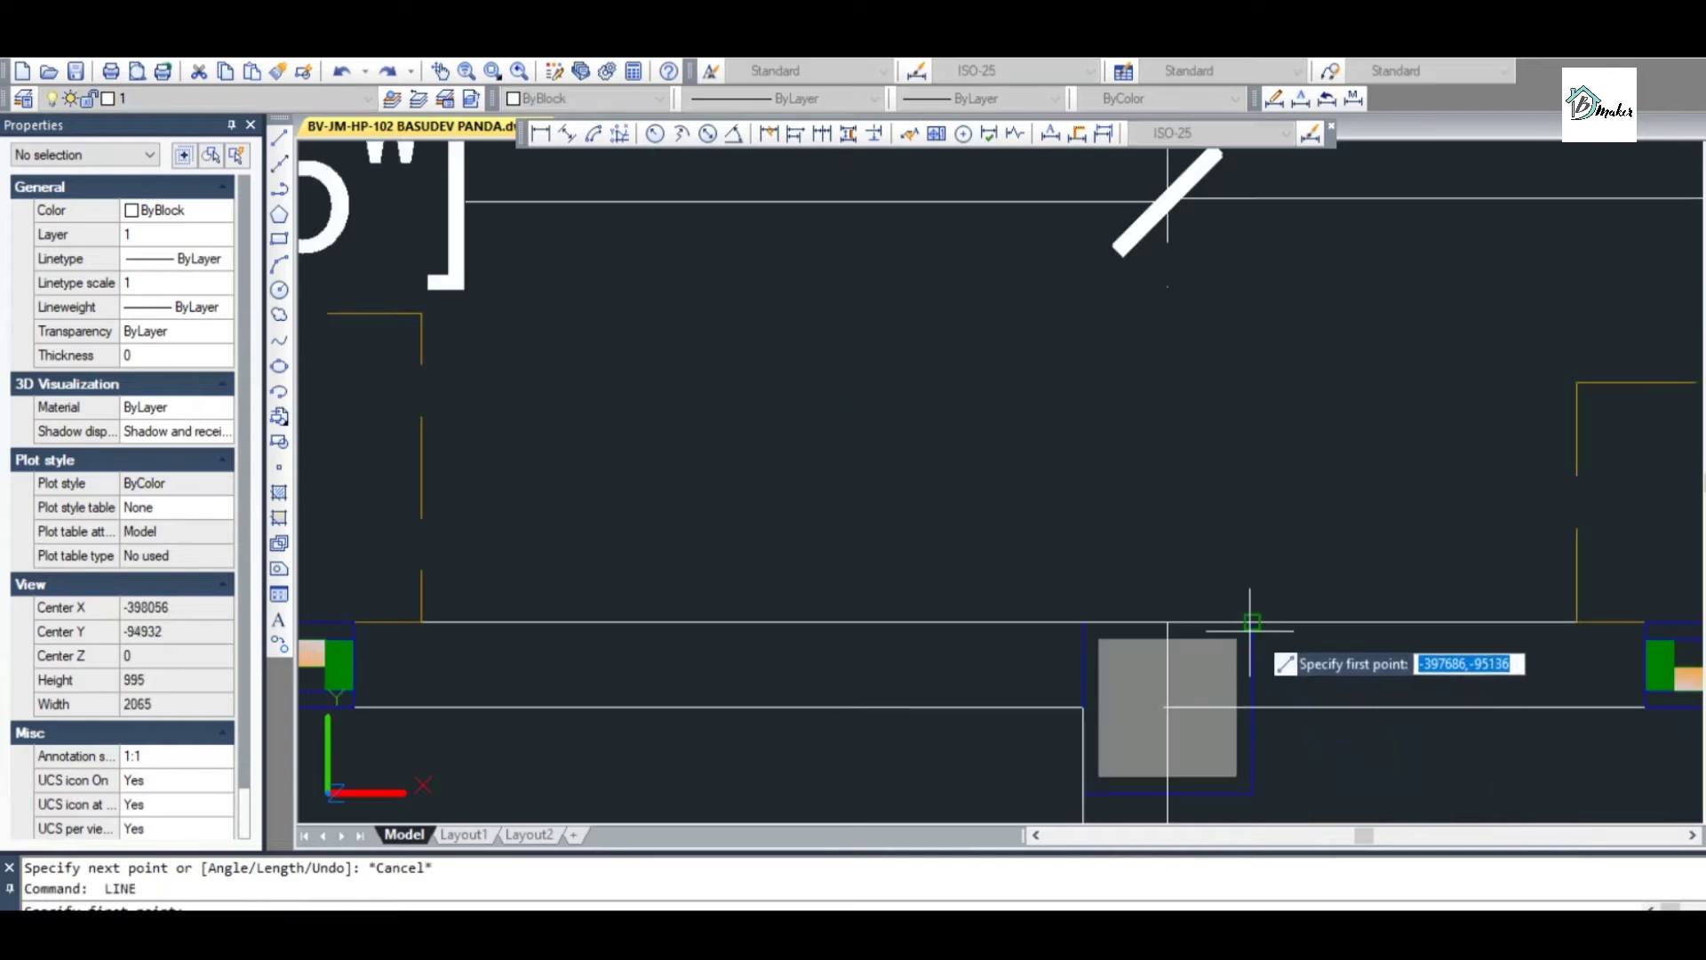
{"action": "left_click", "coordinate": [1252, 622]}
{"action": "scroll", "coordinate": [1244, 613], "scroll_direction": "down", "scroll_amount": 12}
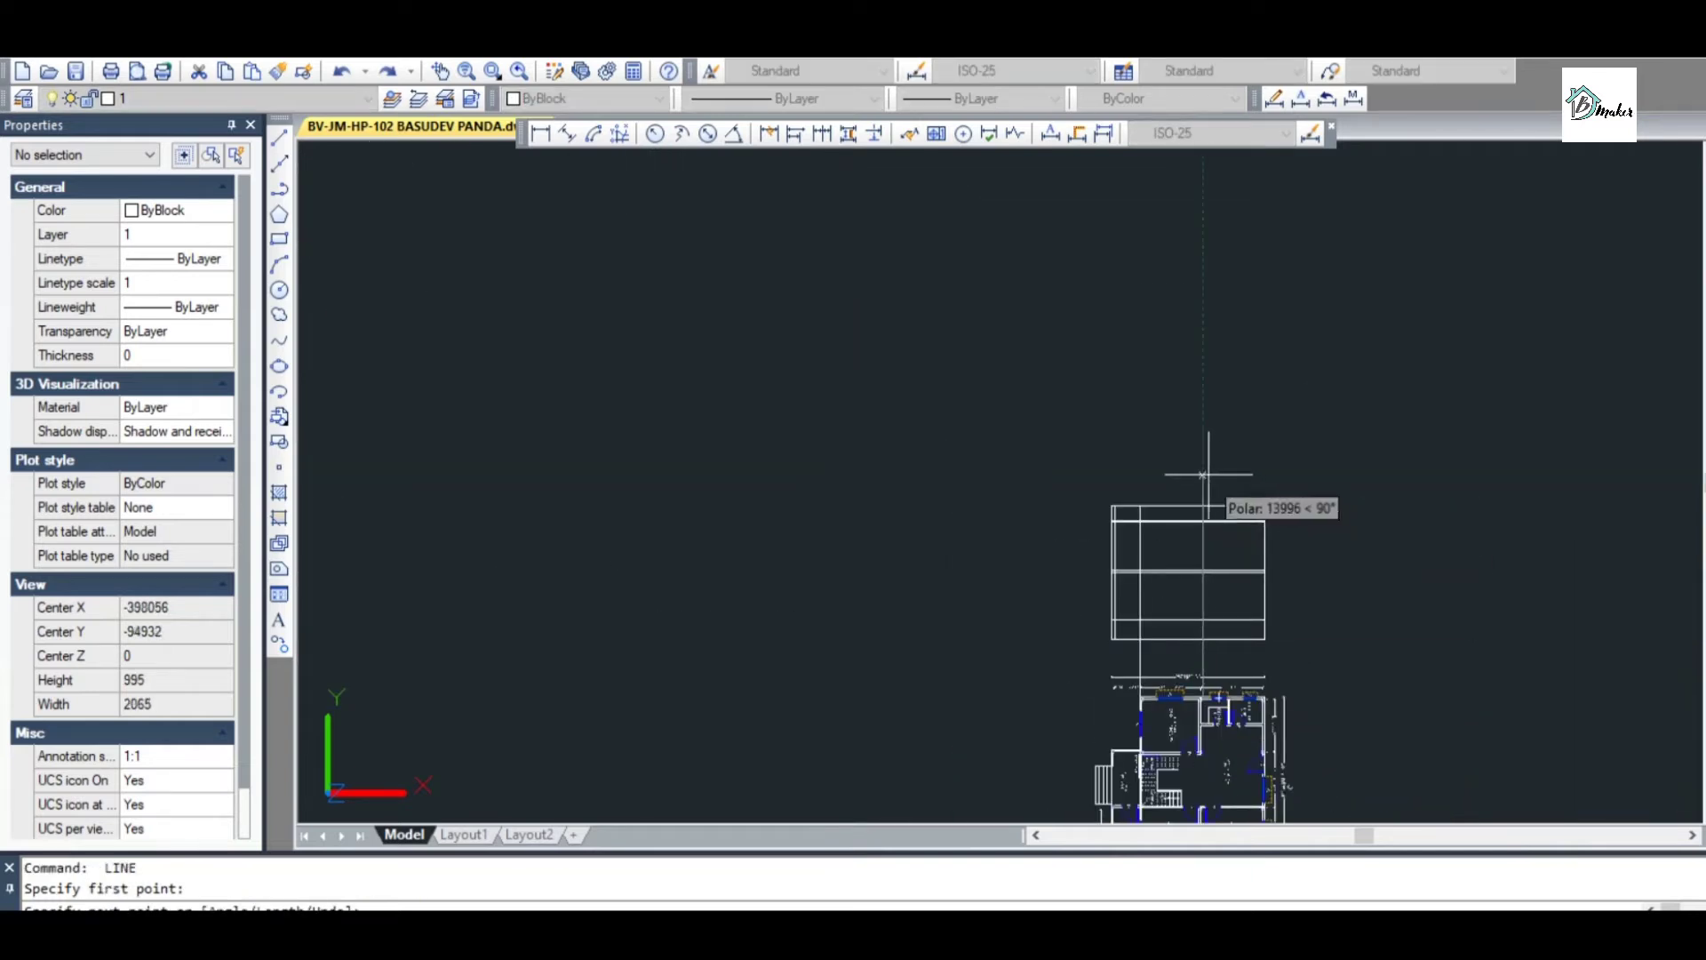
{"action": "key", "text": "Escape"}
{"action": "scroll", "coordinate": [1244, 693], "scroll_direction": "up", "scroll_amount": 6}
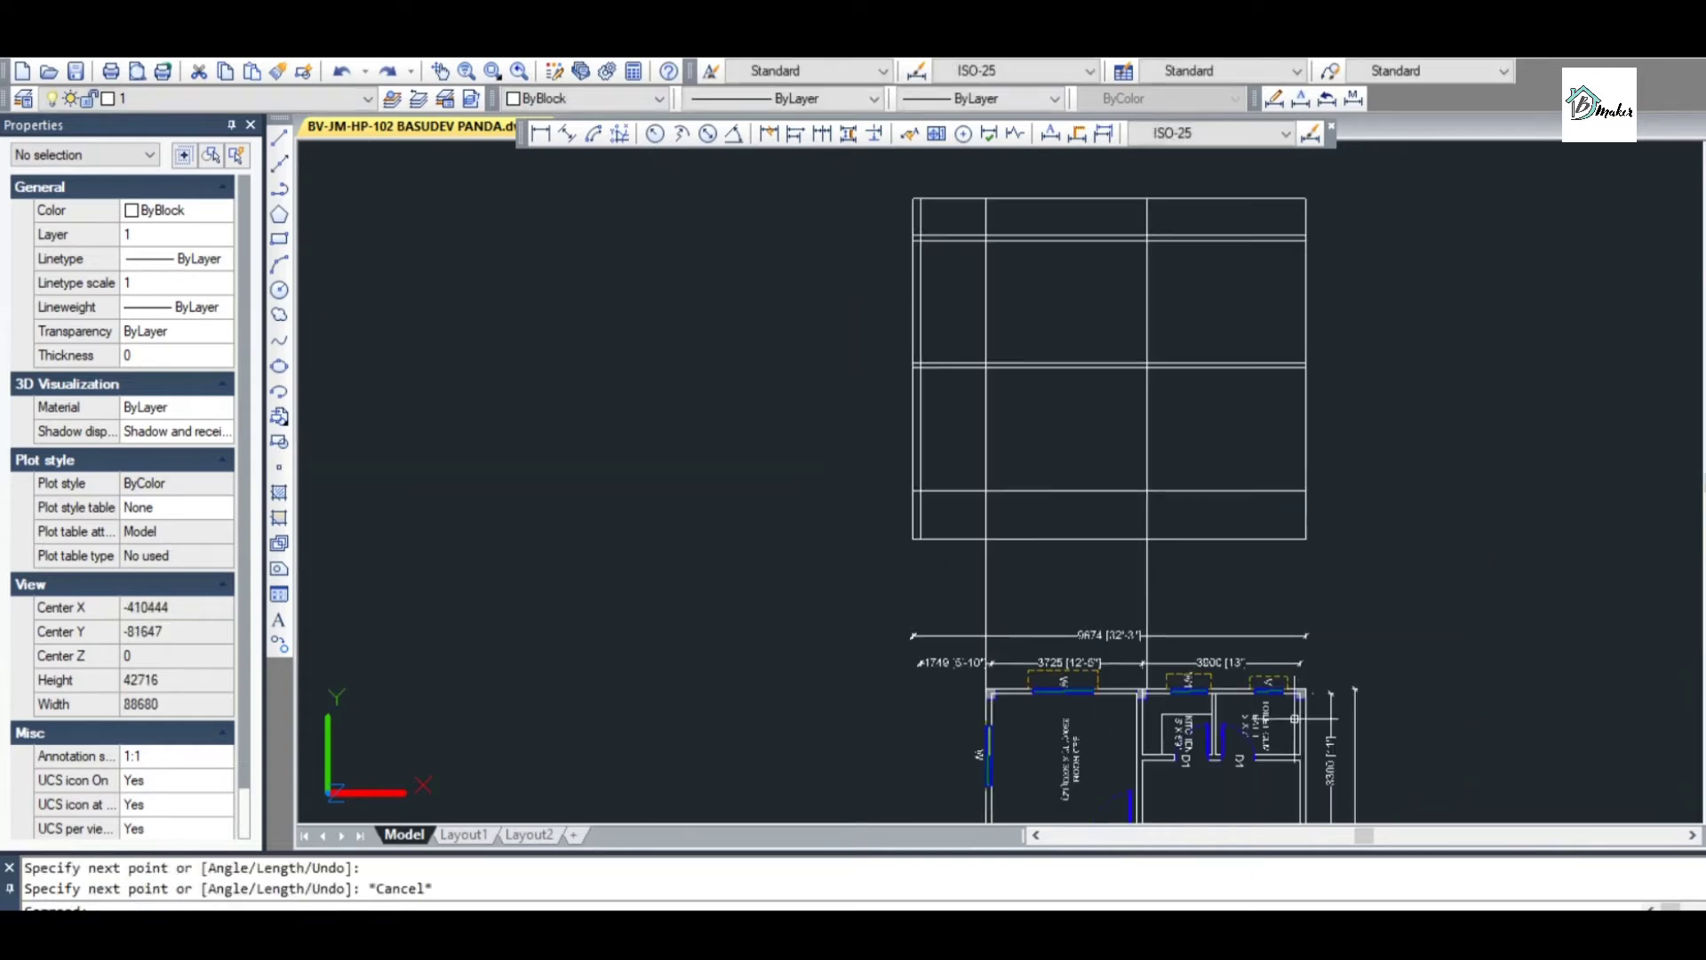
{"action": "scroll", "coordinate": [1319, 657], "scroll_direction": "down", "scroll_amount": 2}
{"action": "scroll", "coordinate": [1200, 675], "scroll_direction": "down", "scroll_amount": 2}
{"action": "scroll", "coordinate": [1194, 787], "scroll_direction": "up", "scroll_amount": 2}
{"action": "scroll", "coordinate": [1258, 487], "scroll_direction": "down", "scroll_amount": 1}
{"action": "scroll", "coordinate": [1189, 619], "scroll_direction": "down", "scroll_amount": 1}
{"action": "scroll", "coordinate": [1155, 359], "scroll_direction": "up", "scroll_amount": 4}
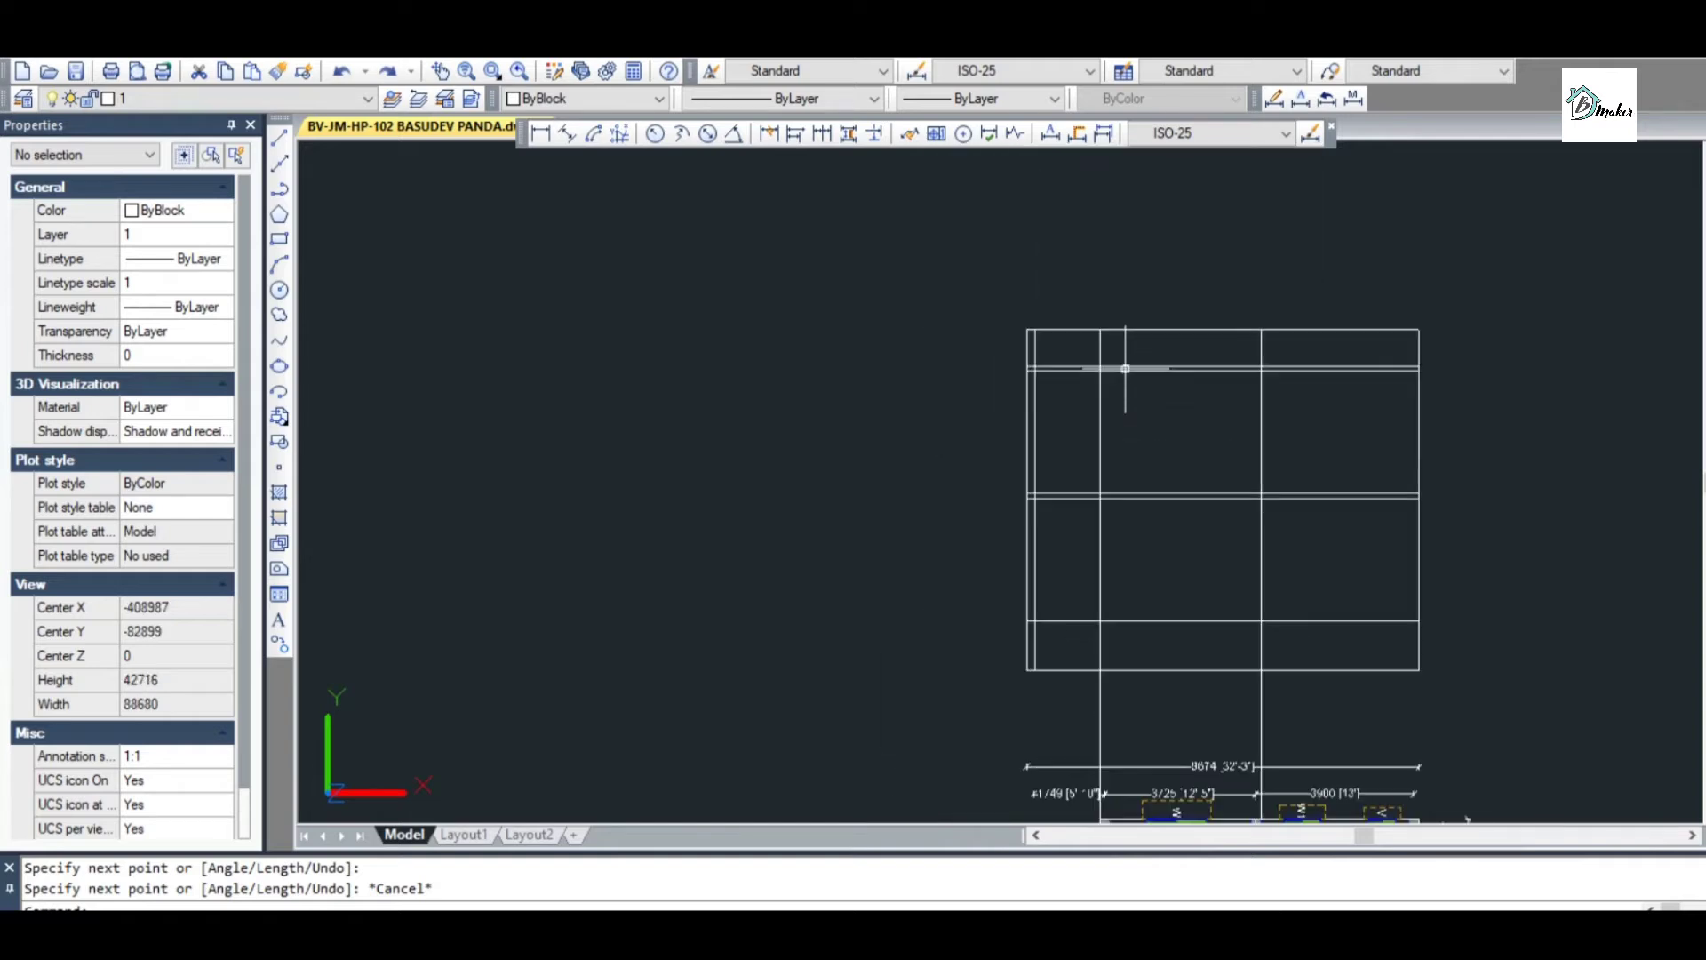
{"action": "scroll", "coordinate": [1128, 416], "scroll_direction": "down", "scroll_amount": 2}
{"action": "scroll", "coordinate": [1127, 457], "scroll_direction": "up", "scroll_amount": 3}
{"action": "key", "text": "Escape"}
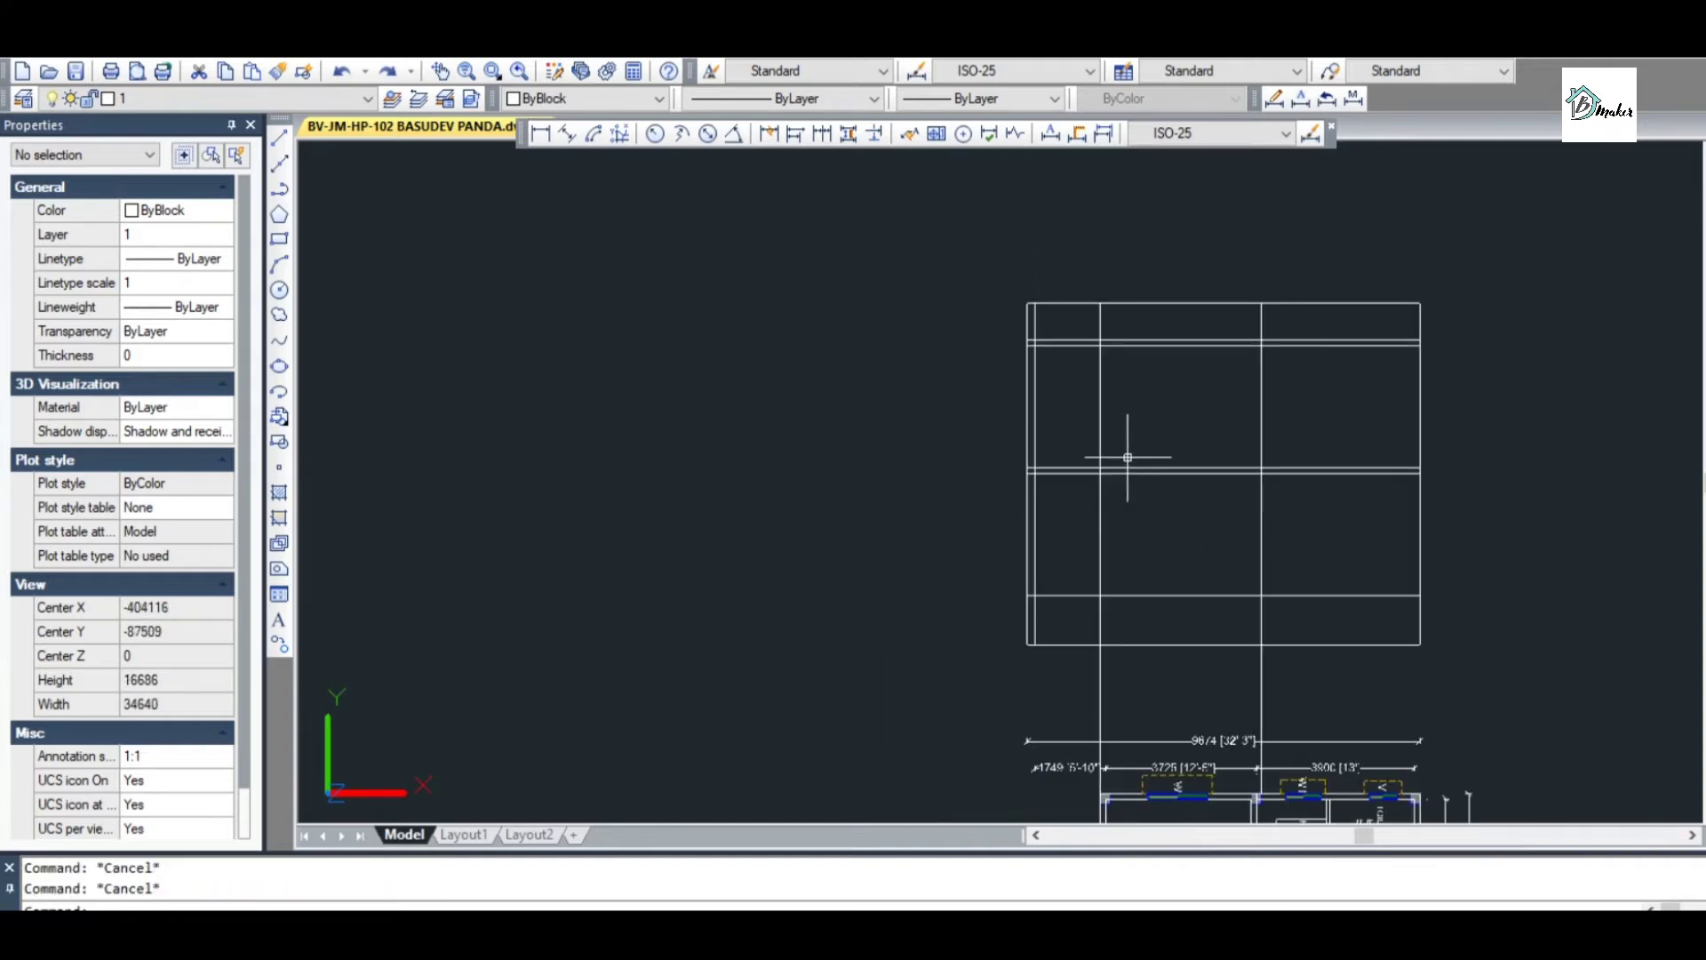
Offset three vertical wall lines by 250: the left projected line rightward, the middle projected line and right outer line leftward
{"action": "type", "text": "o"}
{"action": "key", "text": "Return"}
{"action": "type", "text": "250"}
{"action": "key", "text": "Return"}
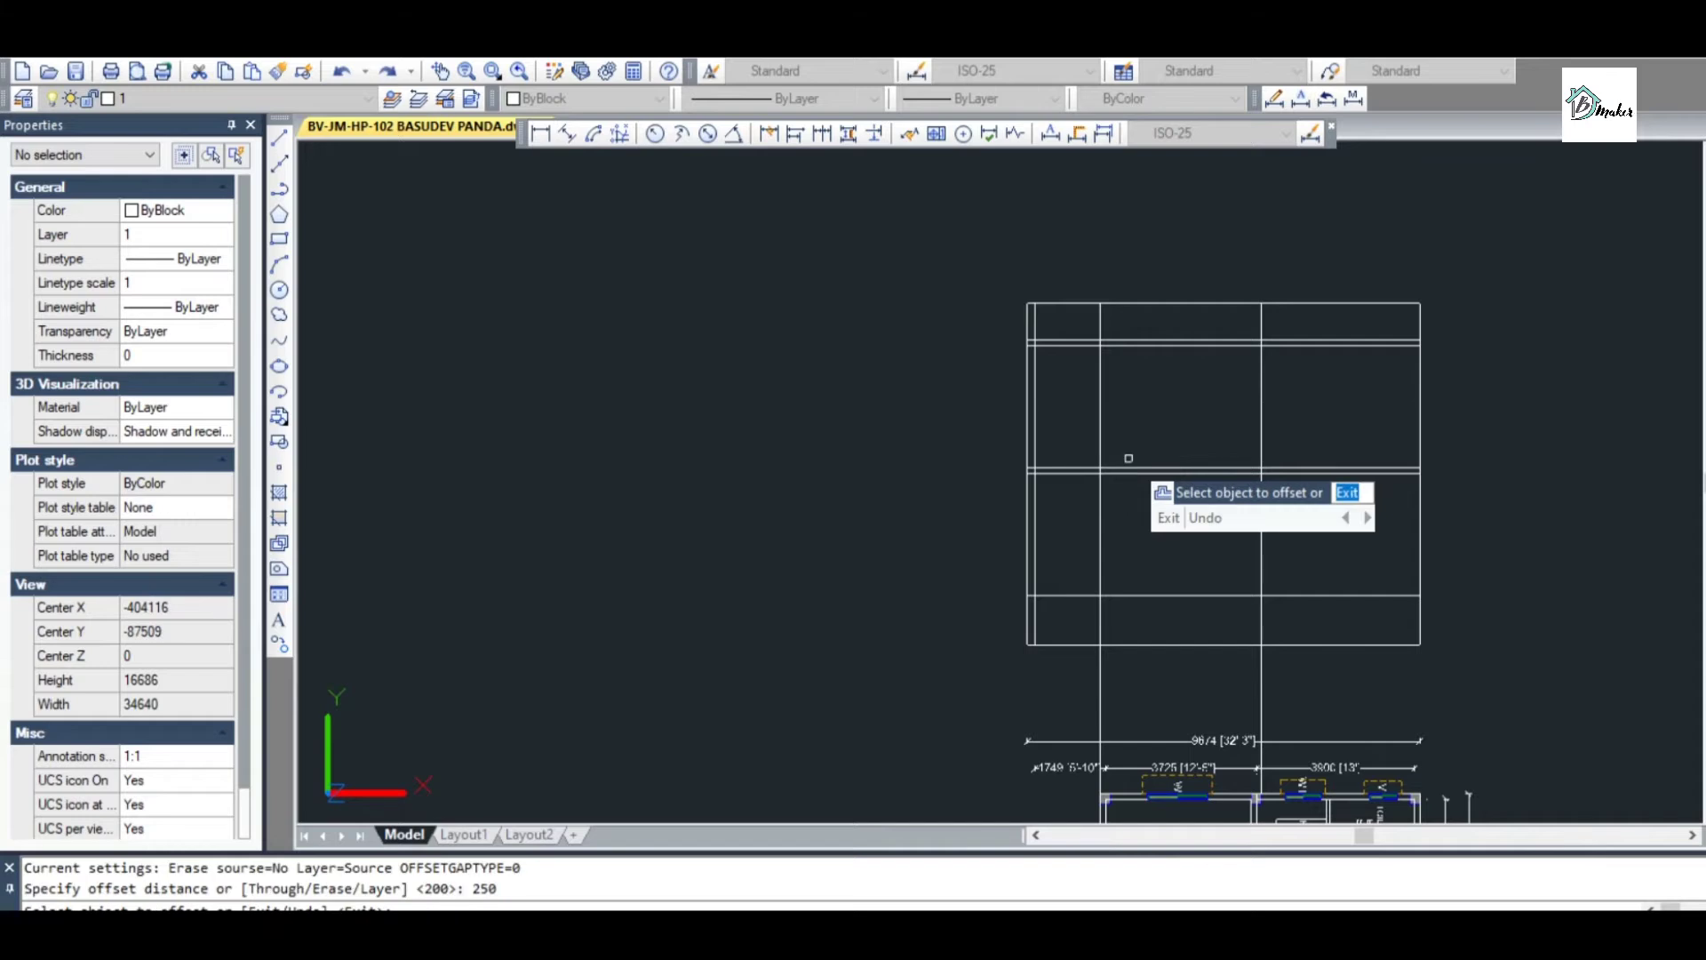
{"action": "left_click", "coordinate": [1103, 429]}
{"action": "scroll", "coordinate": [1128, 422], "scroll_direction": "down", "scroll_amount": 2}
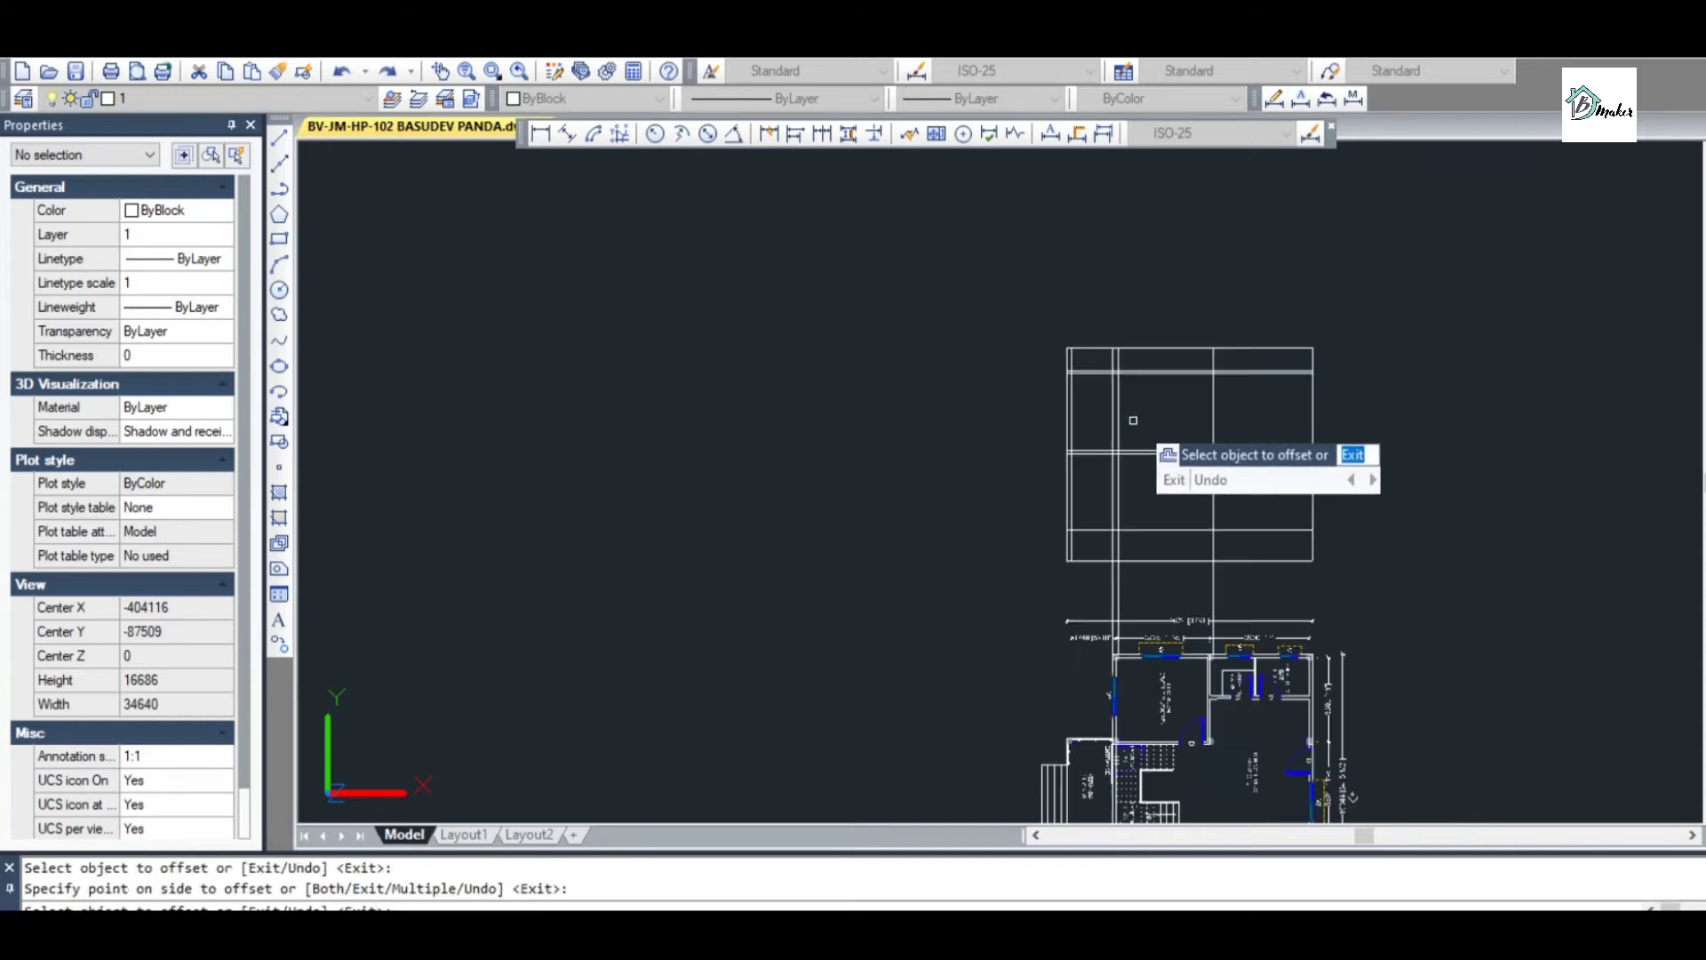
{"action": "scroll", "coordinate": [1182, 440], "scroll_direction": "up", "scroll_amount": 2}
{"action": "left_click", "coordinate": [1216, 432]}
{"action": "left_click", "coordinate": [1158, 423]}
{"action": "left_click", "coordinate": [1375, 425]}
{"action": "left_click", "coordinate": [1283, 419]}
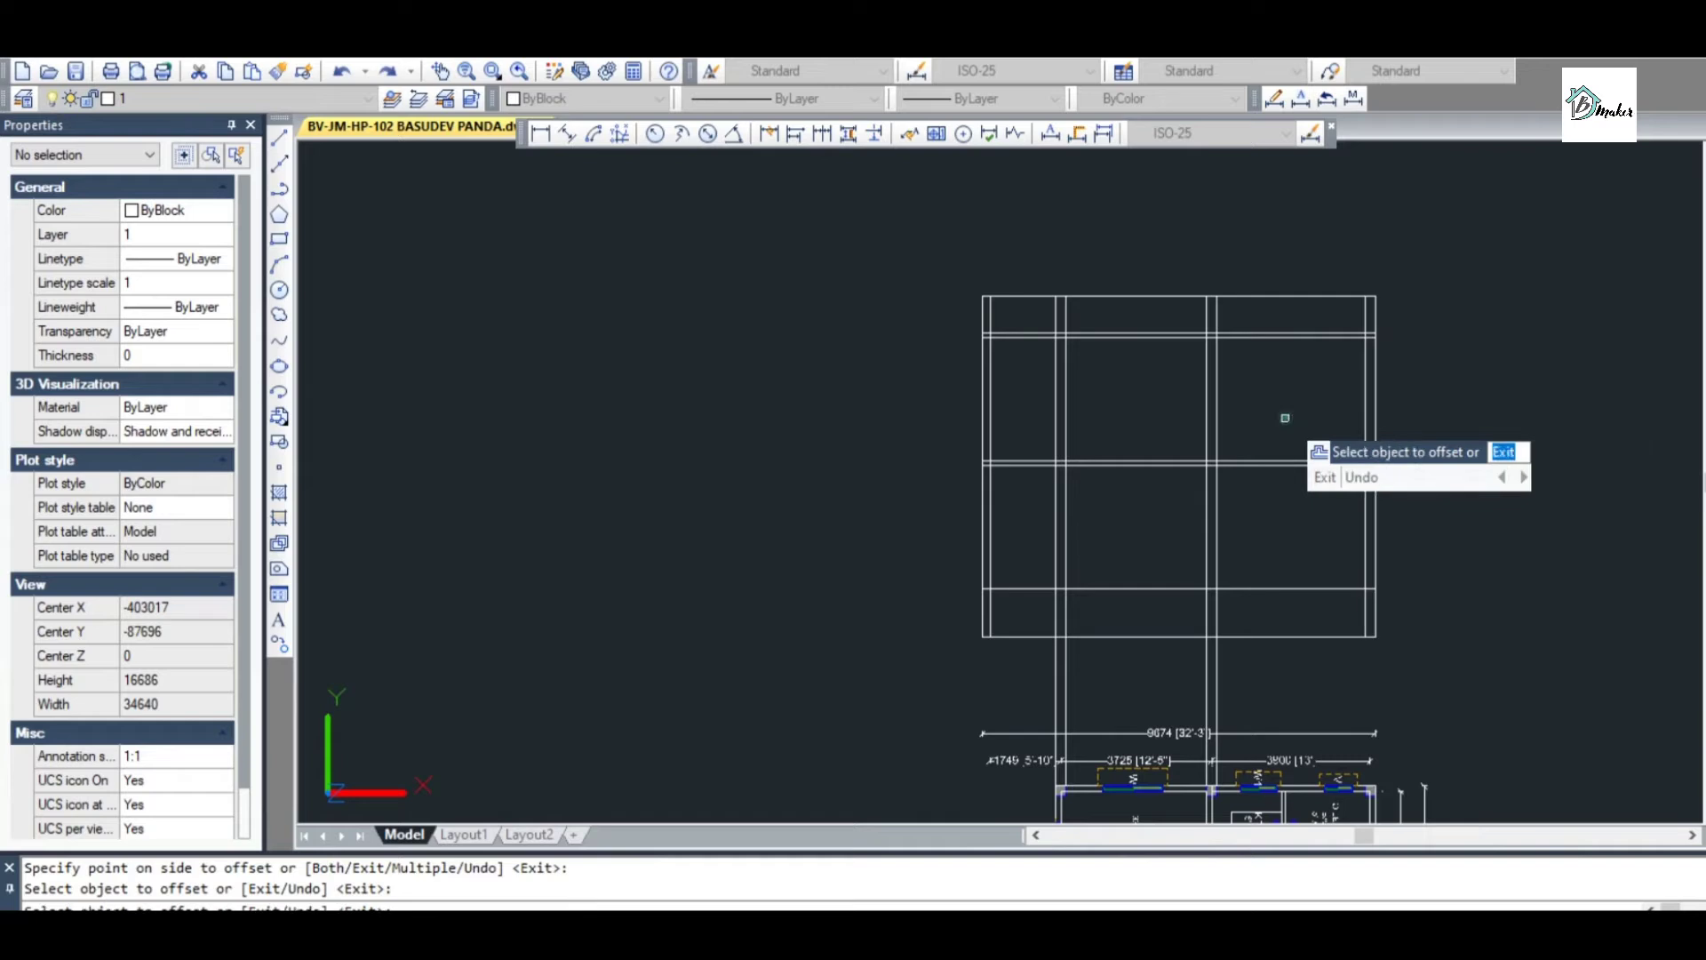
{"action": "key", "text": "Escape"}
Trim the projected wall lines below the section's bottom line and save the drawing
{"action": "type", "text": "tr"}
{"action": "key", "text": "Return"}
{"action": "key", "text": "Return"}
{"action": "left_click", "coordinate": [1340, 685]}
{"action": "left_click", "coordinate": [1031, 657]}
{"action": "key", "text": "Escape"}
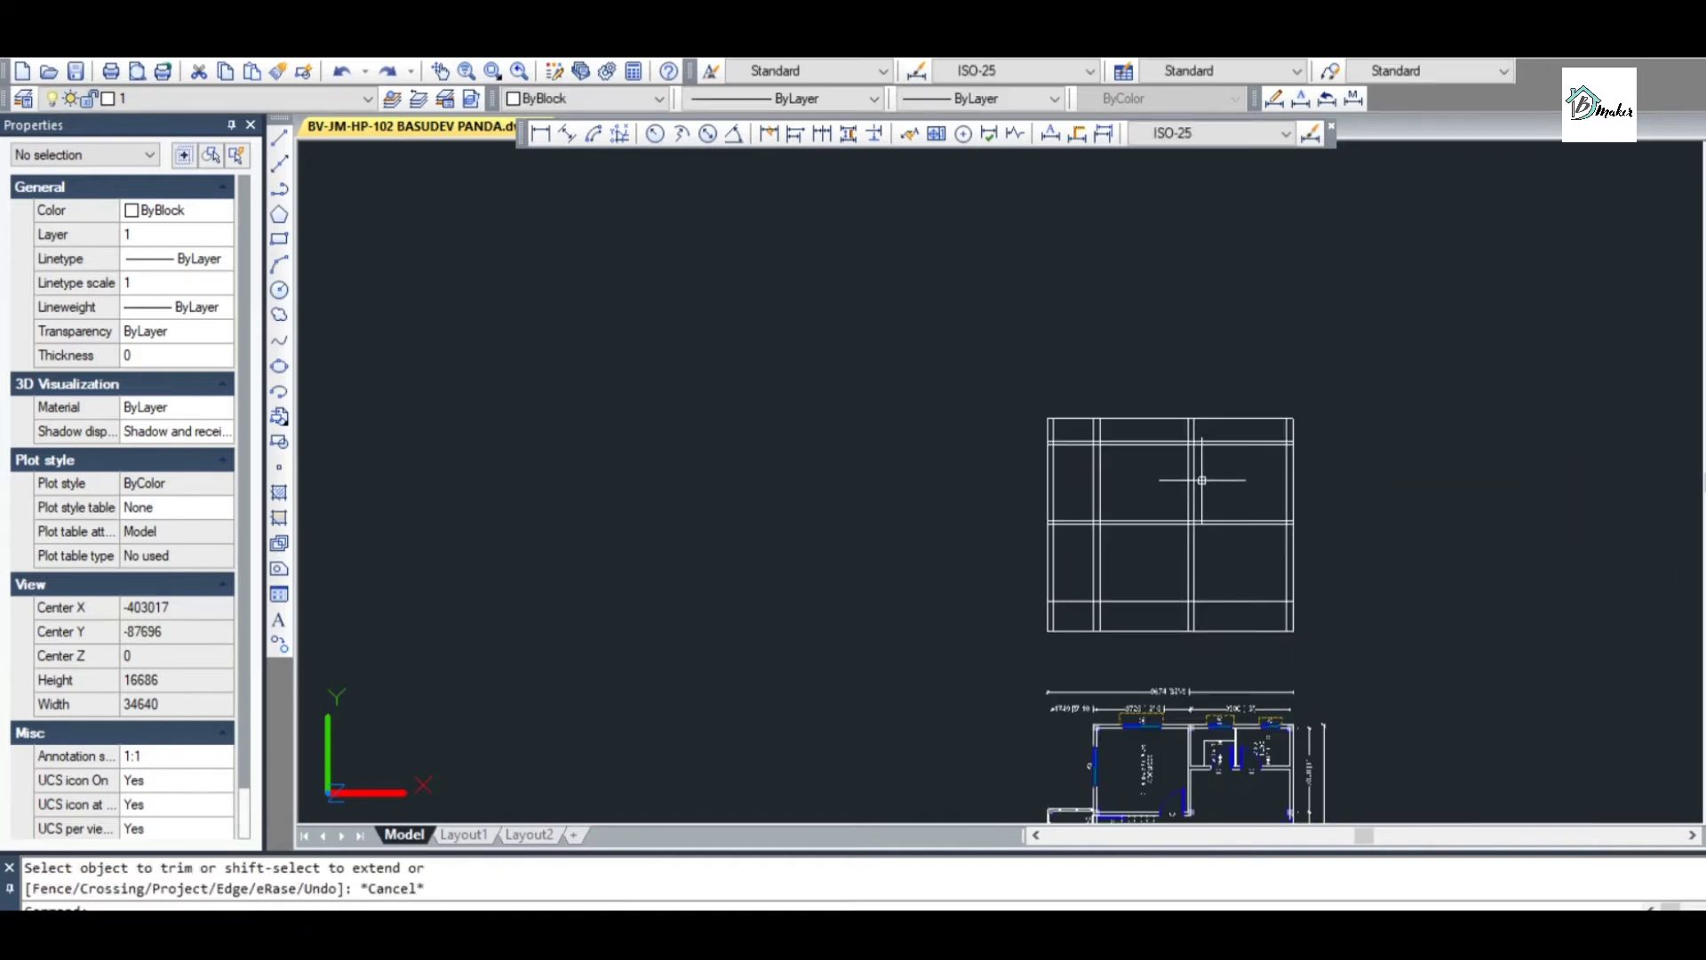
{"action": "scroll", "coordinate": [1203, 476], "scroll_direction": "up", "scroll_amount": 2}
{"action": "key", "text": "ctrl+s"}
{"action": "scroll", "coordinate": [1112, 465], "scroll_direction": "down", "scroll_amount": 2}
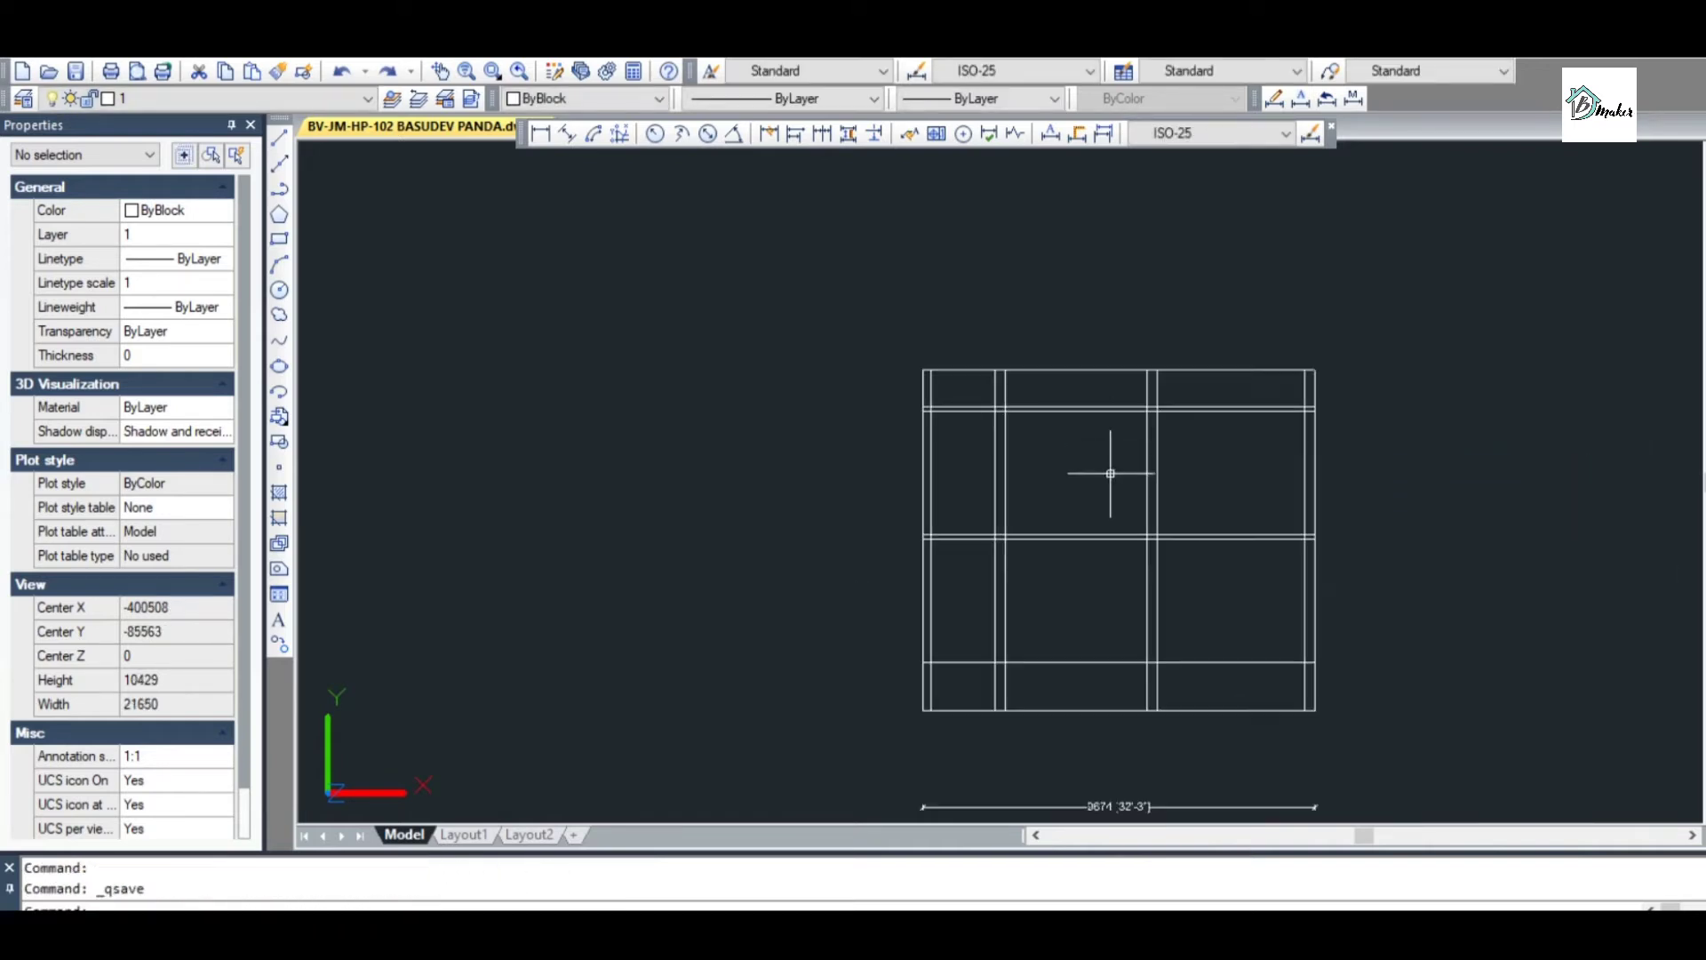
Offset the ground floor level line 50 downward
{"action": "scroll", "coordinate": [1078, 609], "scroll_direction": "up", "scroll_amount": 4}
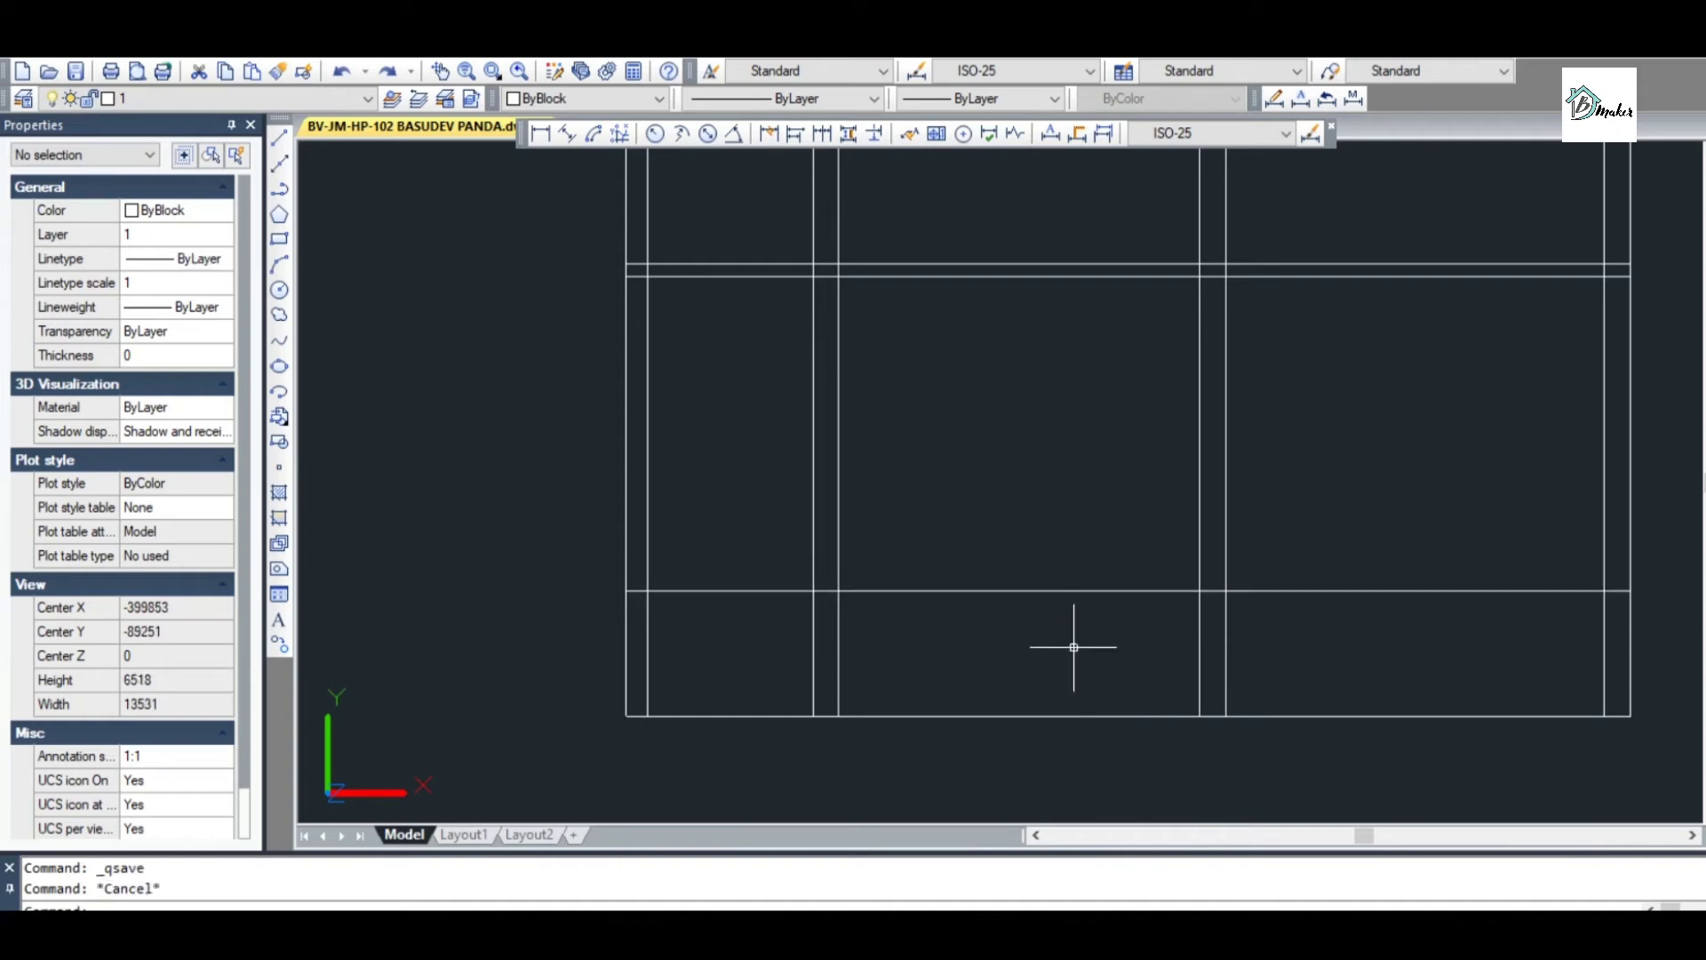
{"action": "type", "text": "O"}
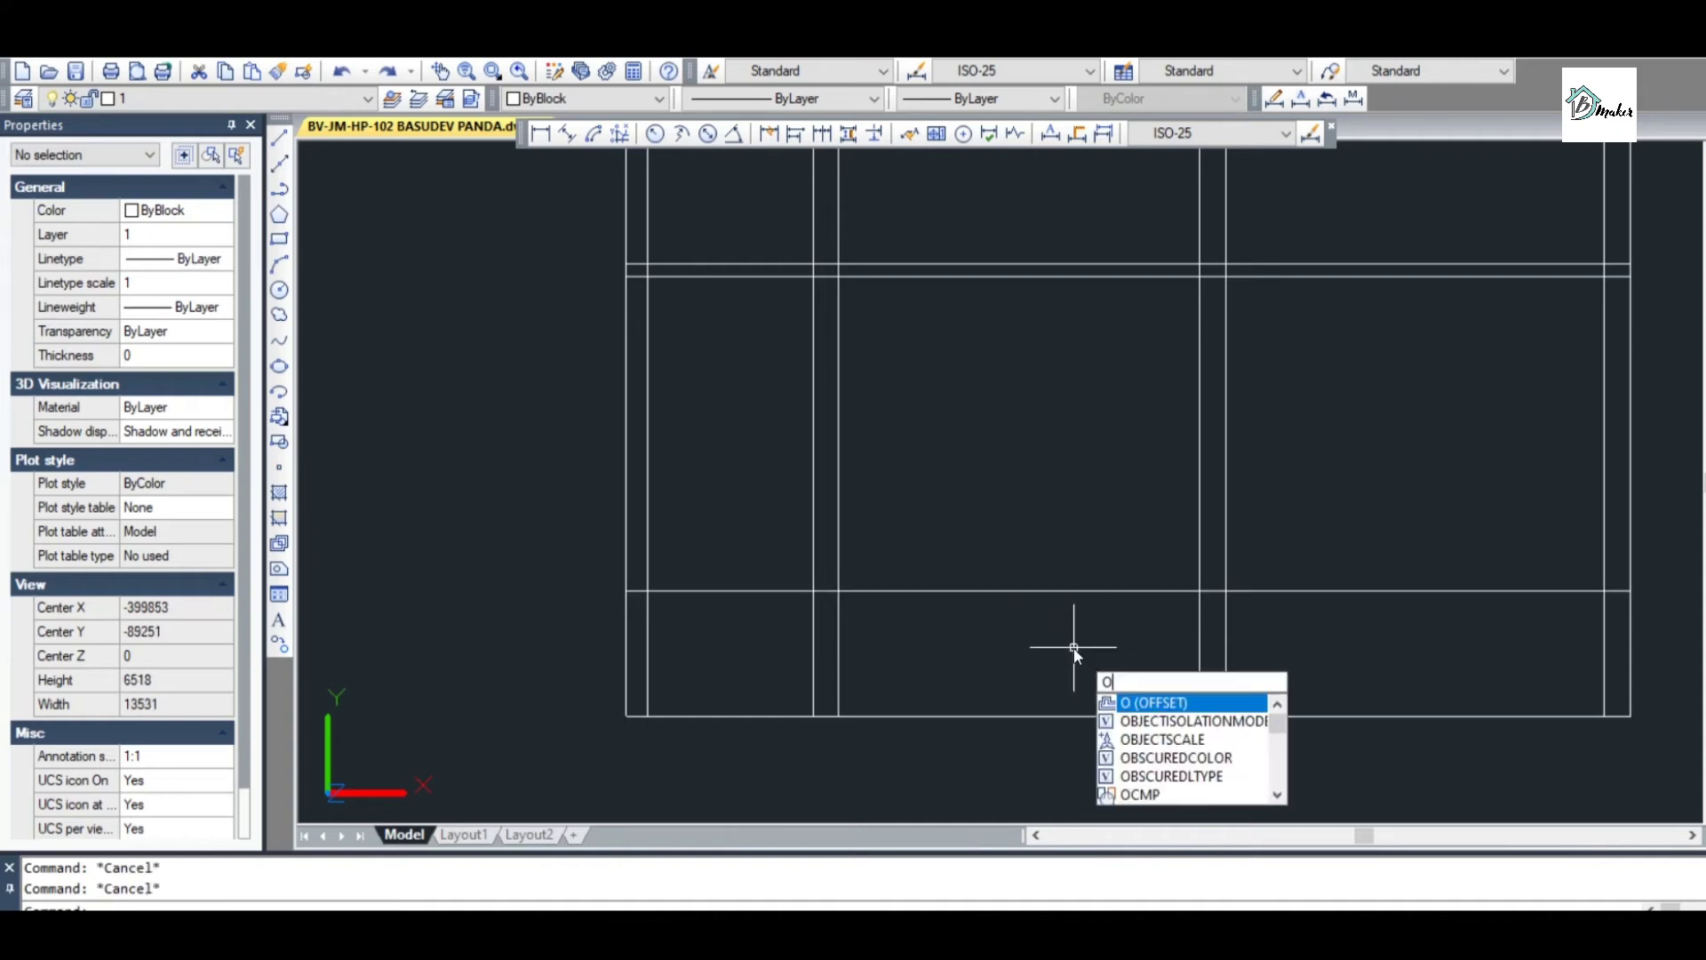
{"action": "key", "text": "Return"}
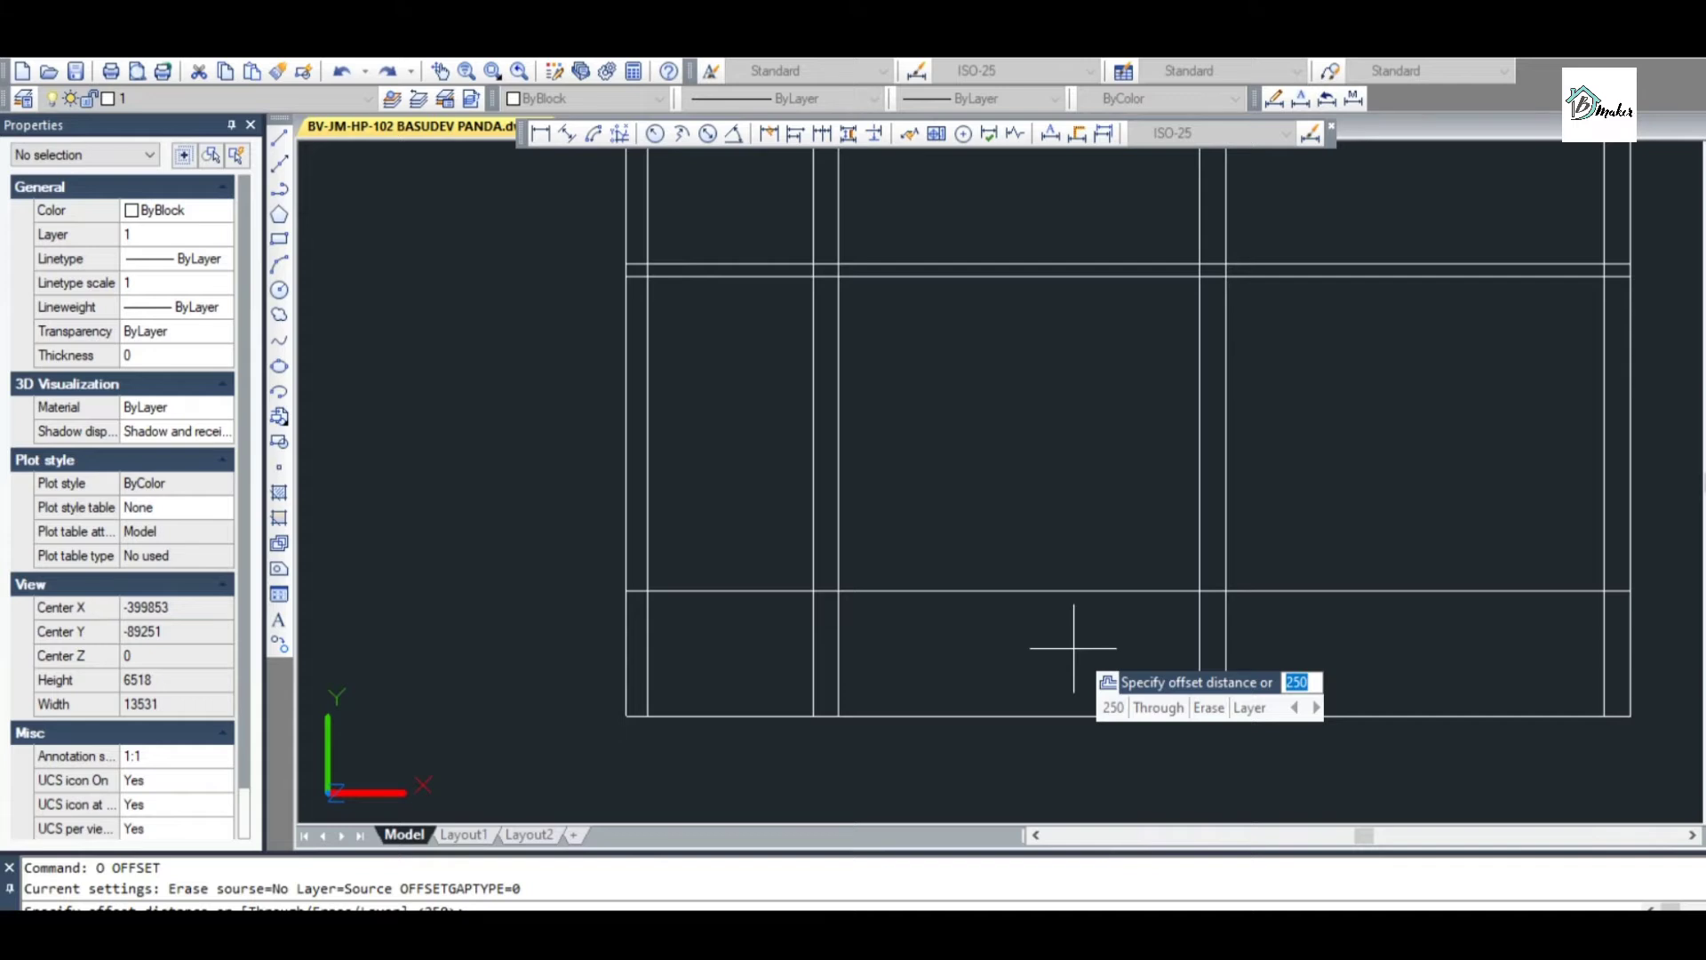
{"action": "type", "text": "50"}
{"action": "key", "text": "Return"}
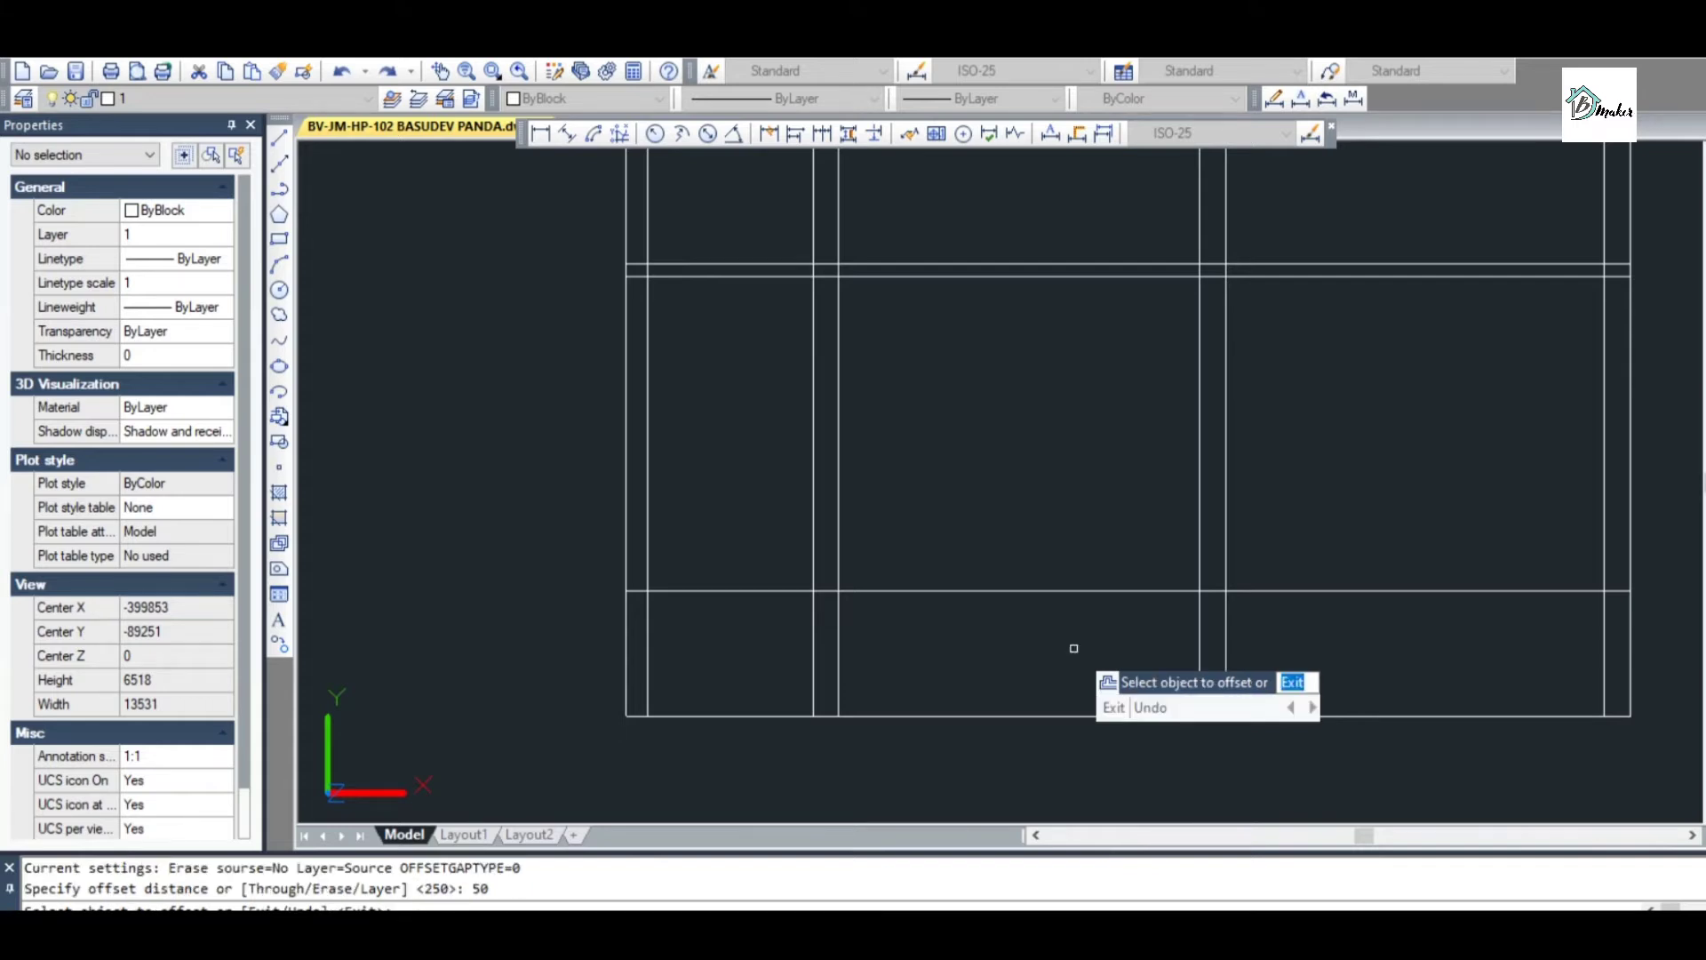
{"action": "left_click", "coordinate": [1064, 590]}
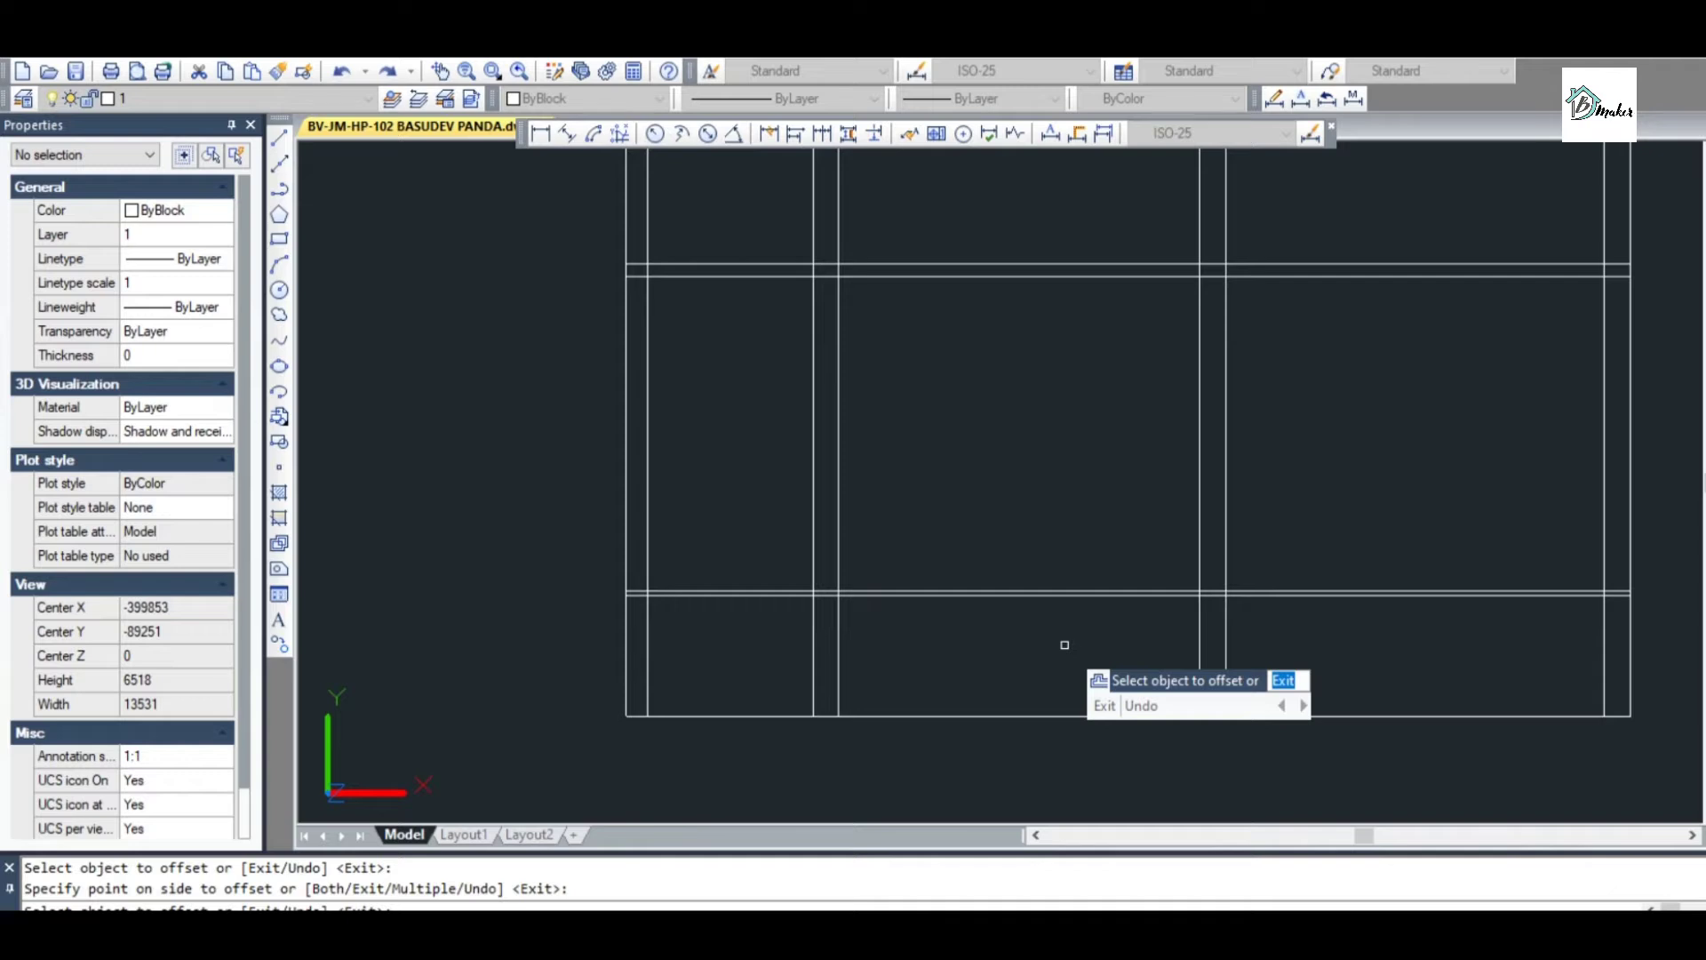
{"action": "key", "text": "Escape"}
Try a 100 downward offset of the lower ground floor line, and undo it
{"action": "type", "text": "o"}
{"action": "key", "text": "Return"}
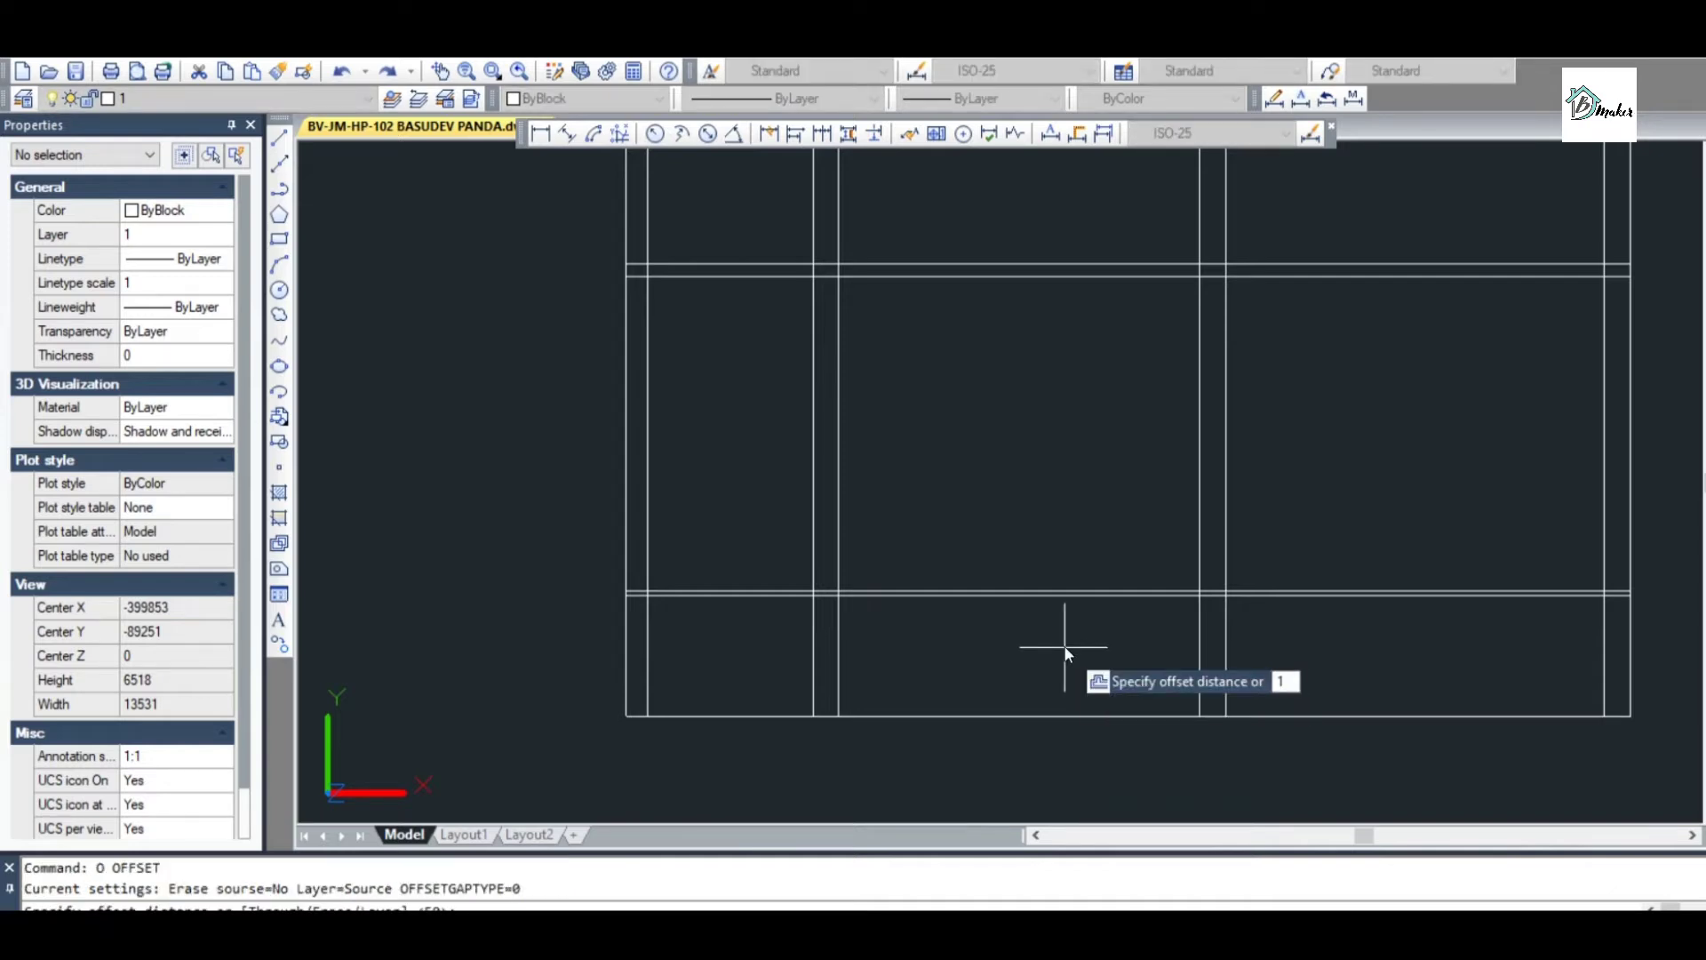
{"action": "key", "text": "Return"}
{"action": "scroll", "coordinate": [1051, 632], "scroll_direction": "up", "scroll_amount": 2}
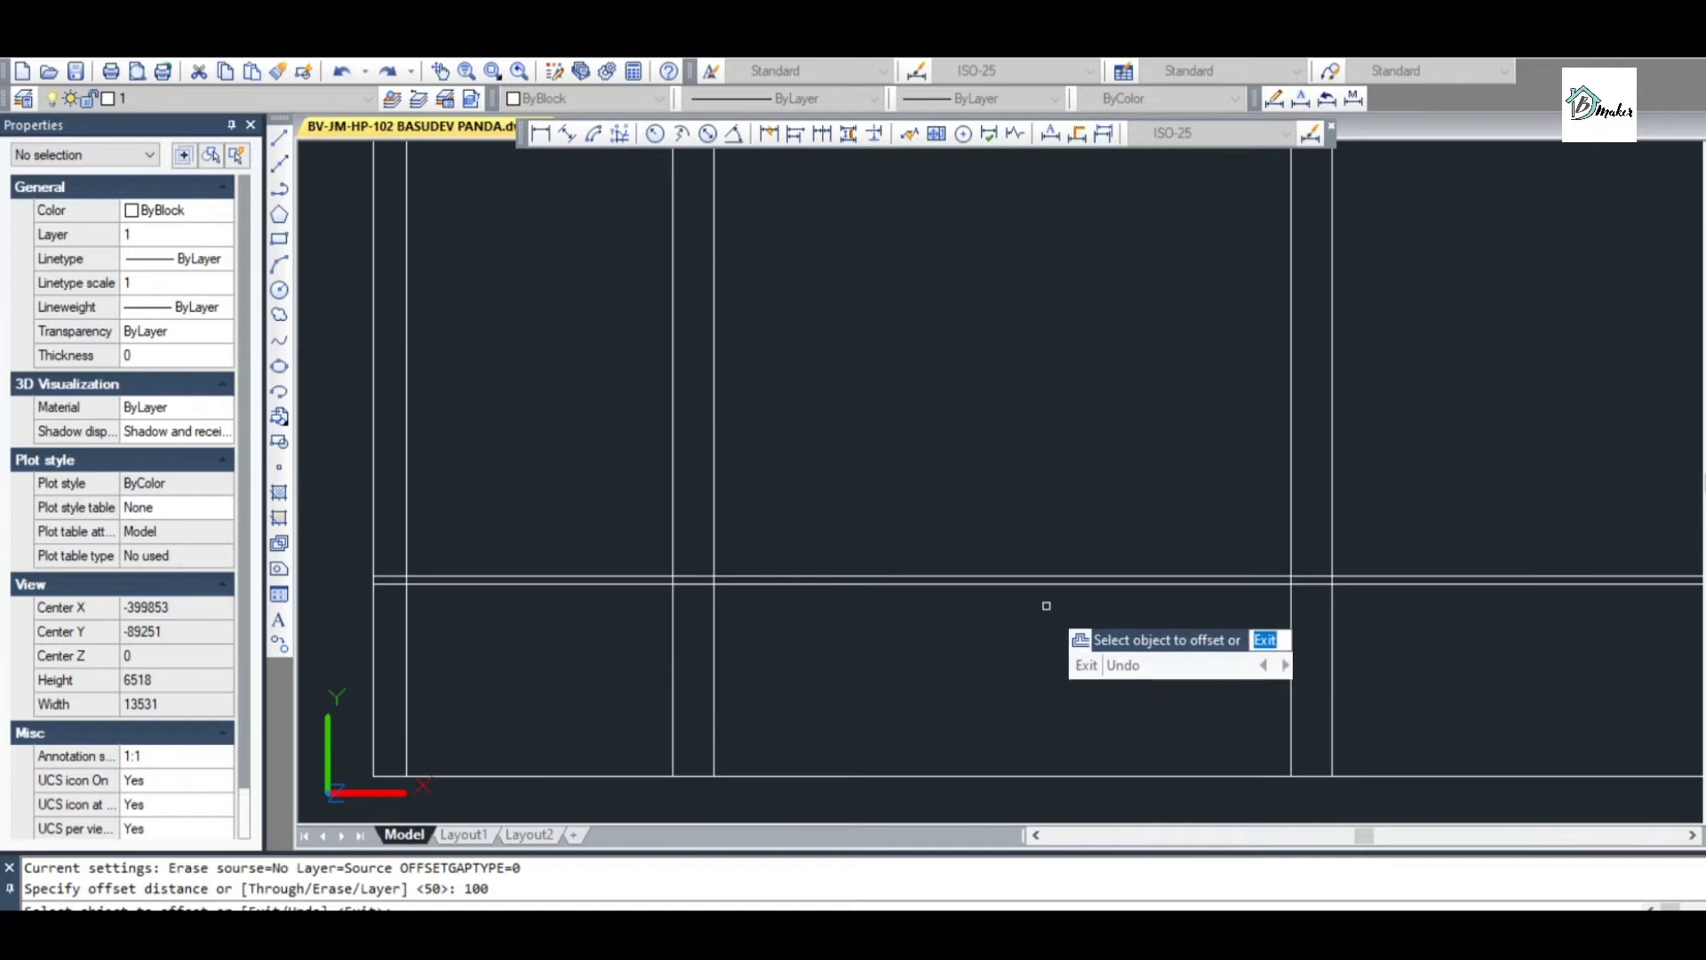
{"action": "left_click", "coordinate": [1044, 585]}
{"action": "left_click", "coordinate": [1044, 622]}
{"action": "key", "text": "Escape"}
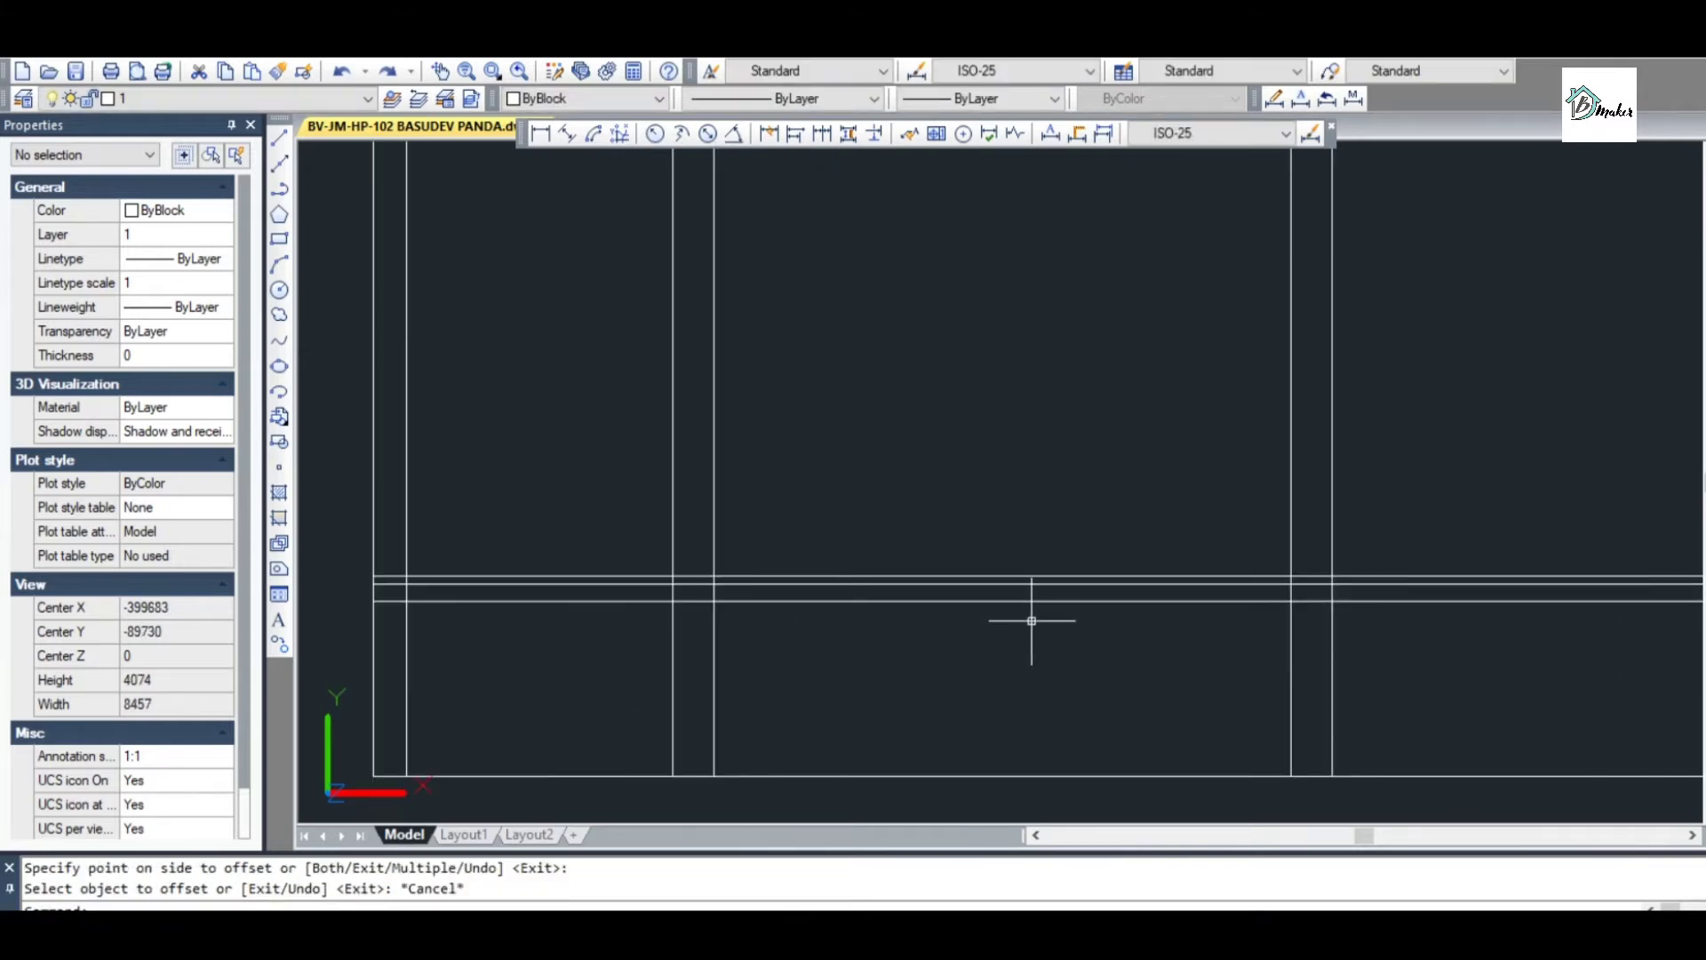
{"action": "key", "text": "ctrl+z"}
Offset the lower ground floor line 75 downward
{"action": "scroll", "coordinate": [1029, 619], "scroll_direction": "up", "scroll_amount": 2}
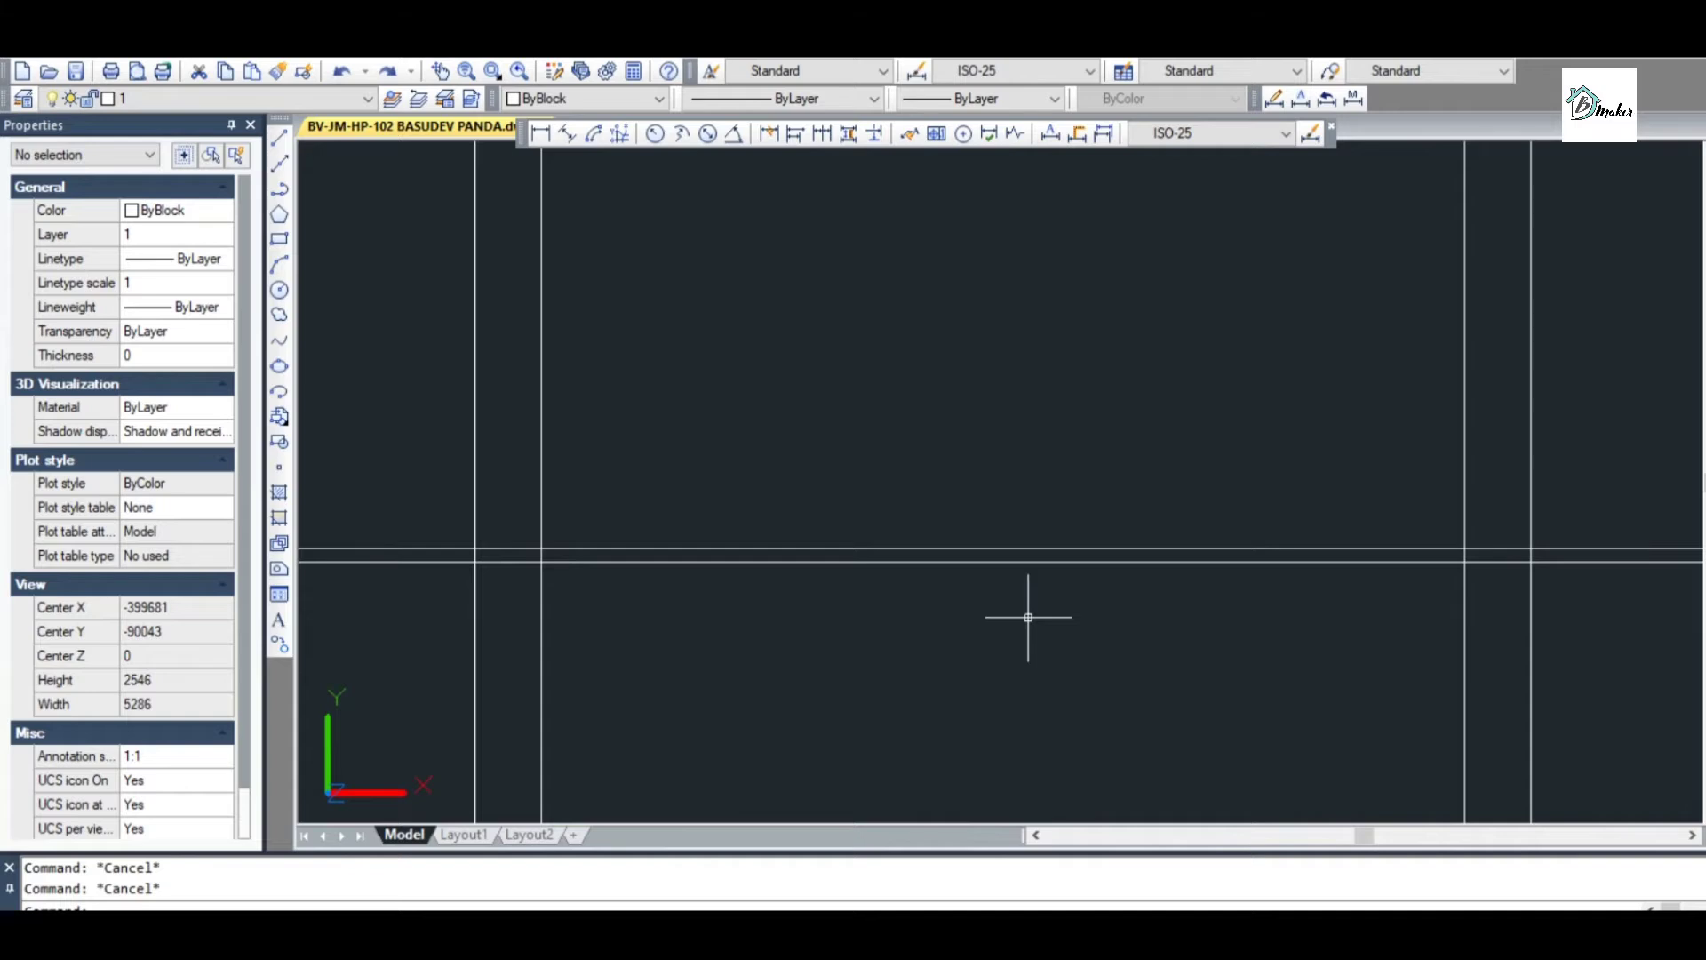
{"action": "type", "text": "o"}
{"action": "key", "text": "Return"}
{"action": "key", "text": "Return"}
{"action": "left_click", "coordinate": [1028, 560]}
{"action": "left_click", "coordinate": [1035, 653]}
{"action": "scroll", "coordinate": [1040, 621], "scroll_direction": "down", "scroll_amount": 1}
{"action": "scroll", "coordinate": [1040, 605], "scroll_direction": "down", "scroll_amount": 1}
{"action": "scroll", "coordinate": [1038, 609], "scroll_direction": "up", "scroll_amount": 1}
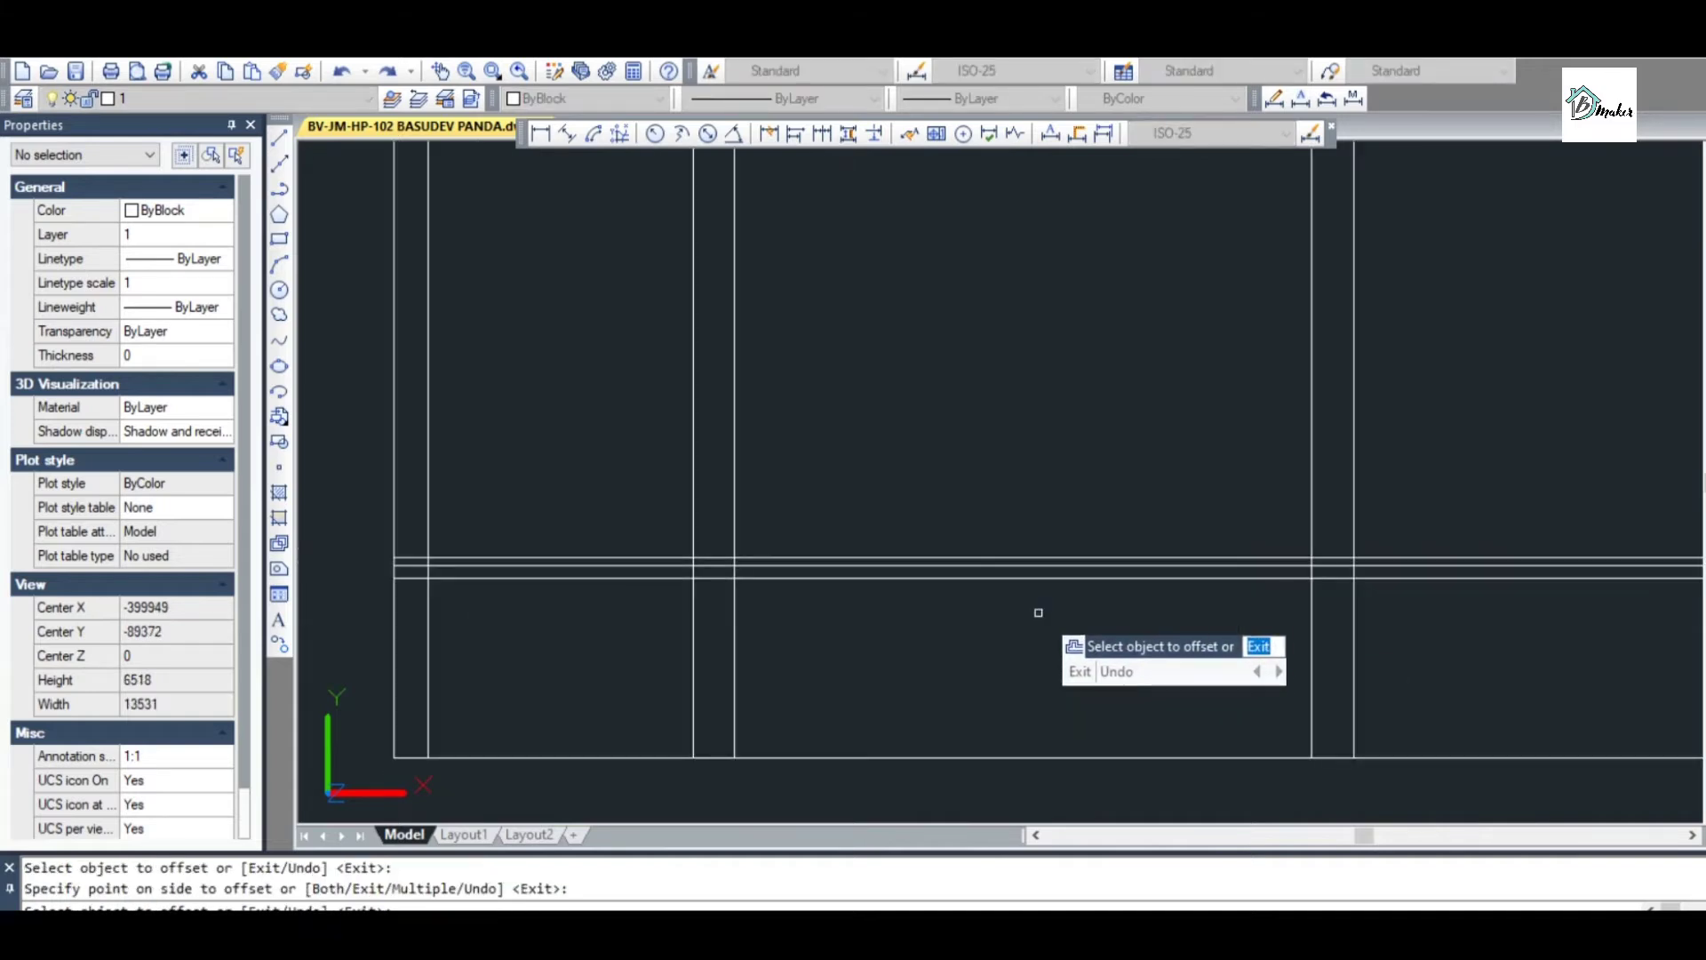
{"action": "key", "text": "Escape"}
{"action": "type", "text": "o"}
{"action": "key", "text": "Return"}
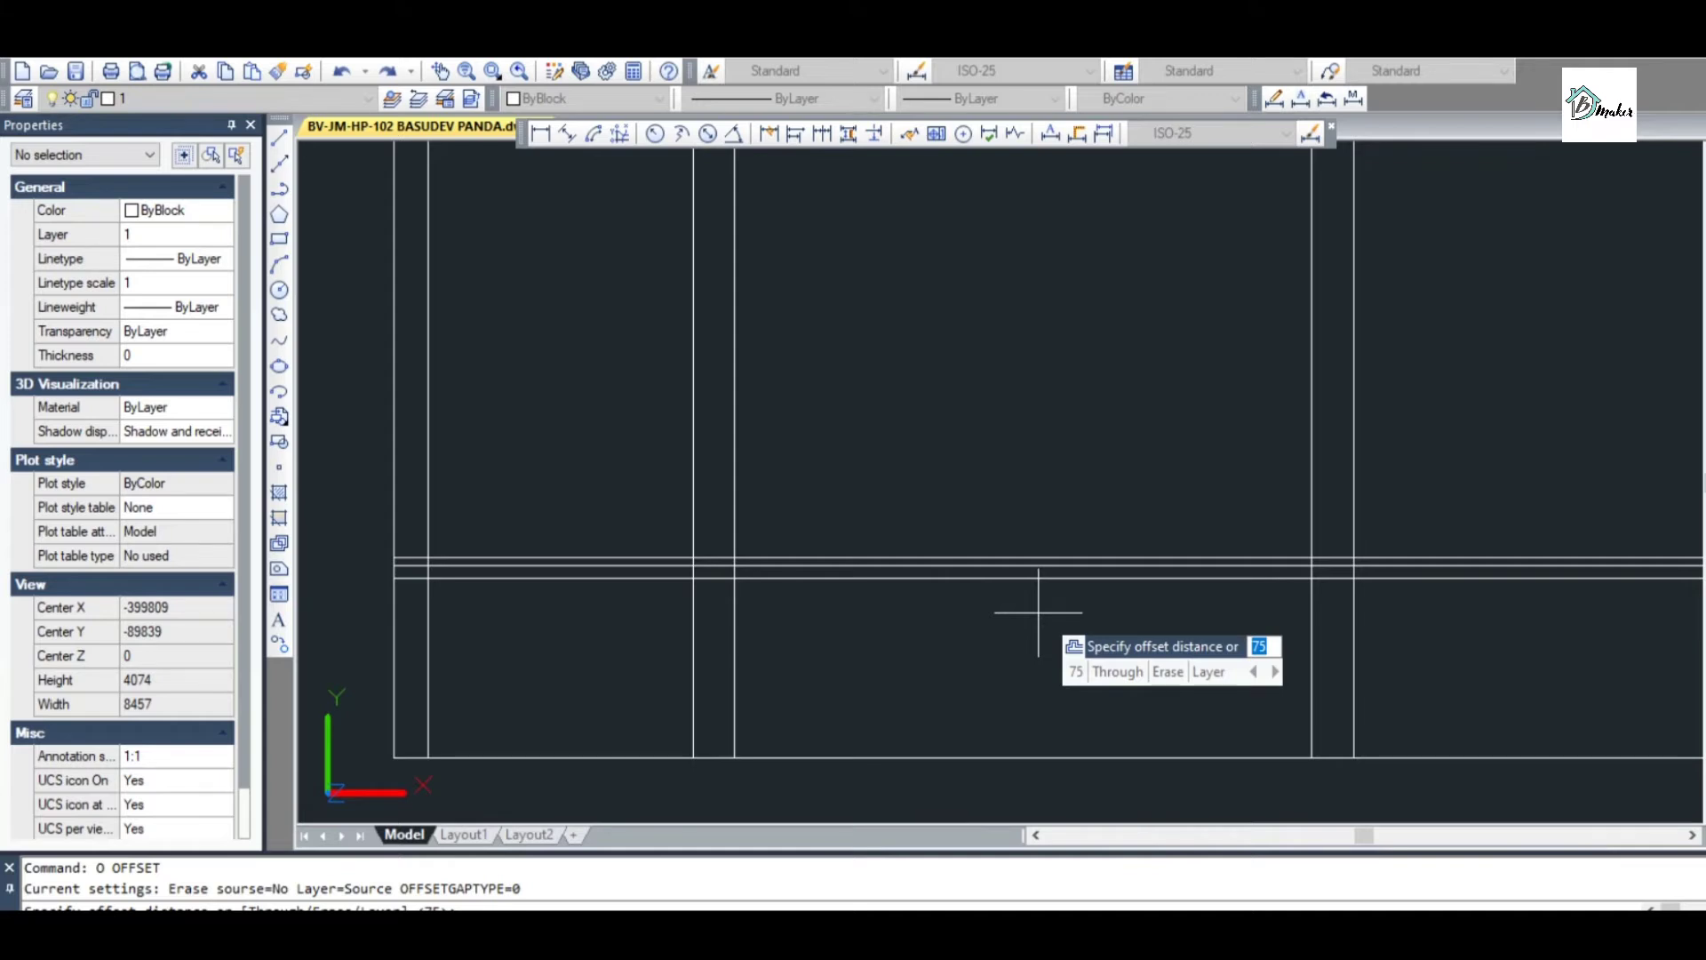
{"action": "key", "text": "Escape"}
{"action": "scroll", "coordinate": [1022, 636], "scroll_direction": "down", "scroll_amount": 2}
{"action": "scroll", "coordinate": [773, 560], "scroll_direction": "up", "scroll_amount": 5}
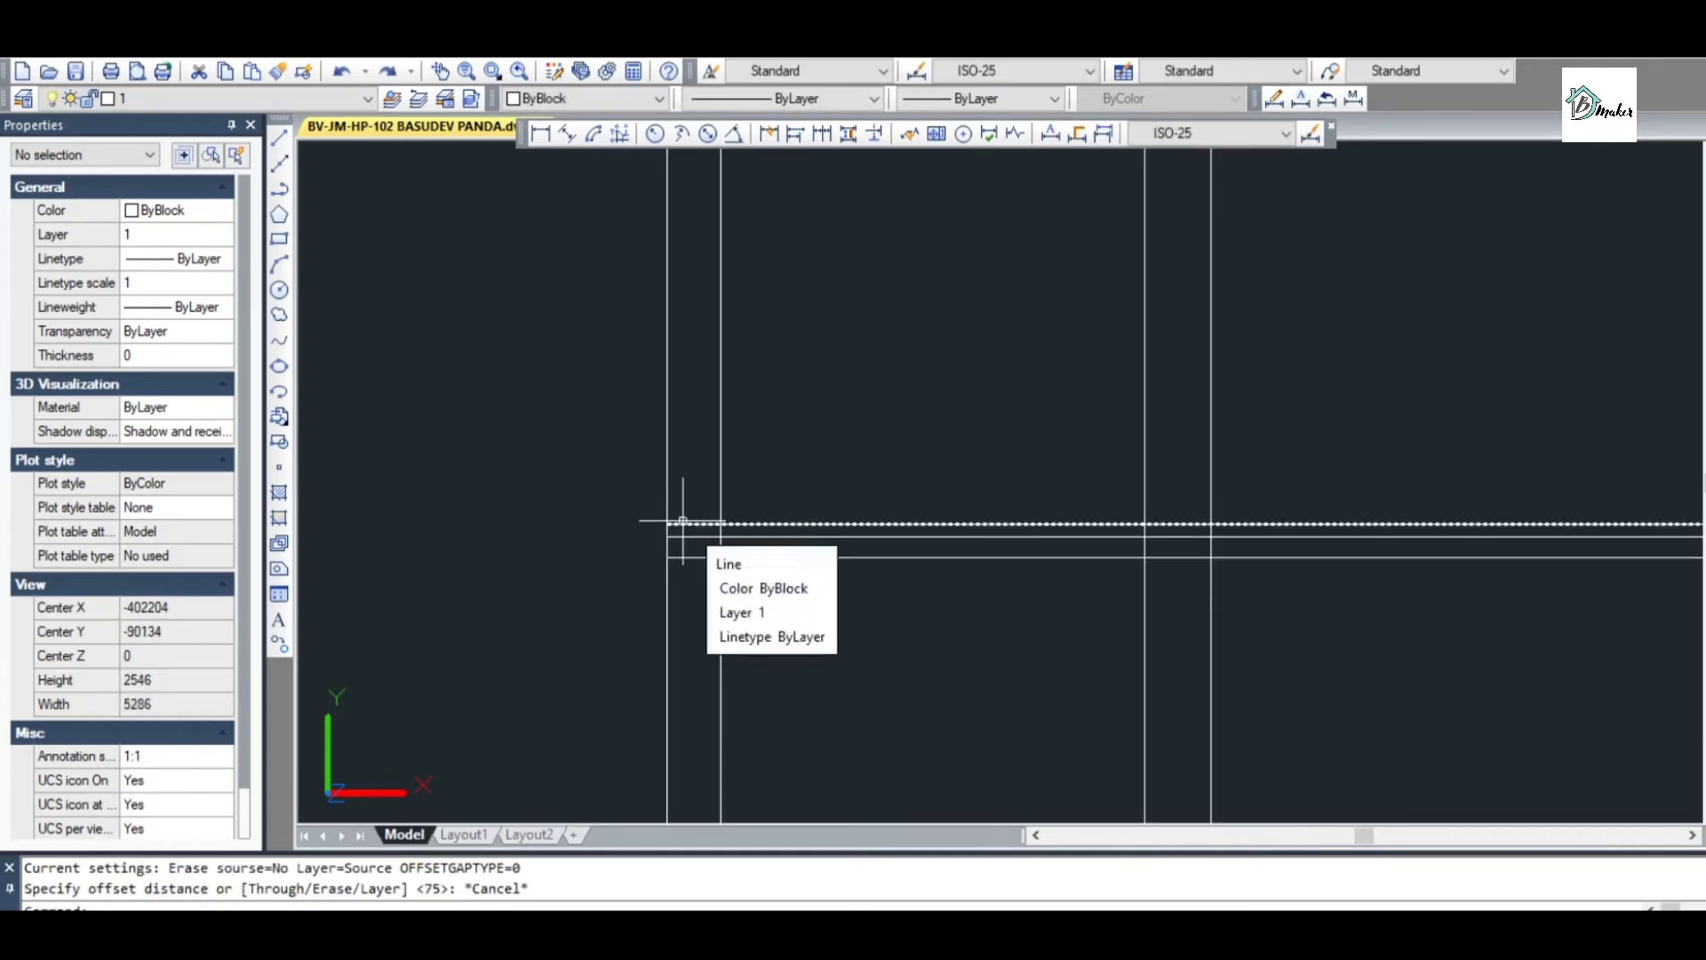
{"action": "key", "text": "Escape"}
Offset the uppermost ground floor line 600 downward and save the drawing
{"action": "type", "text": "o"}
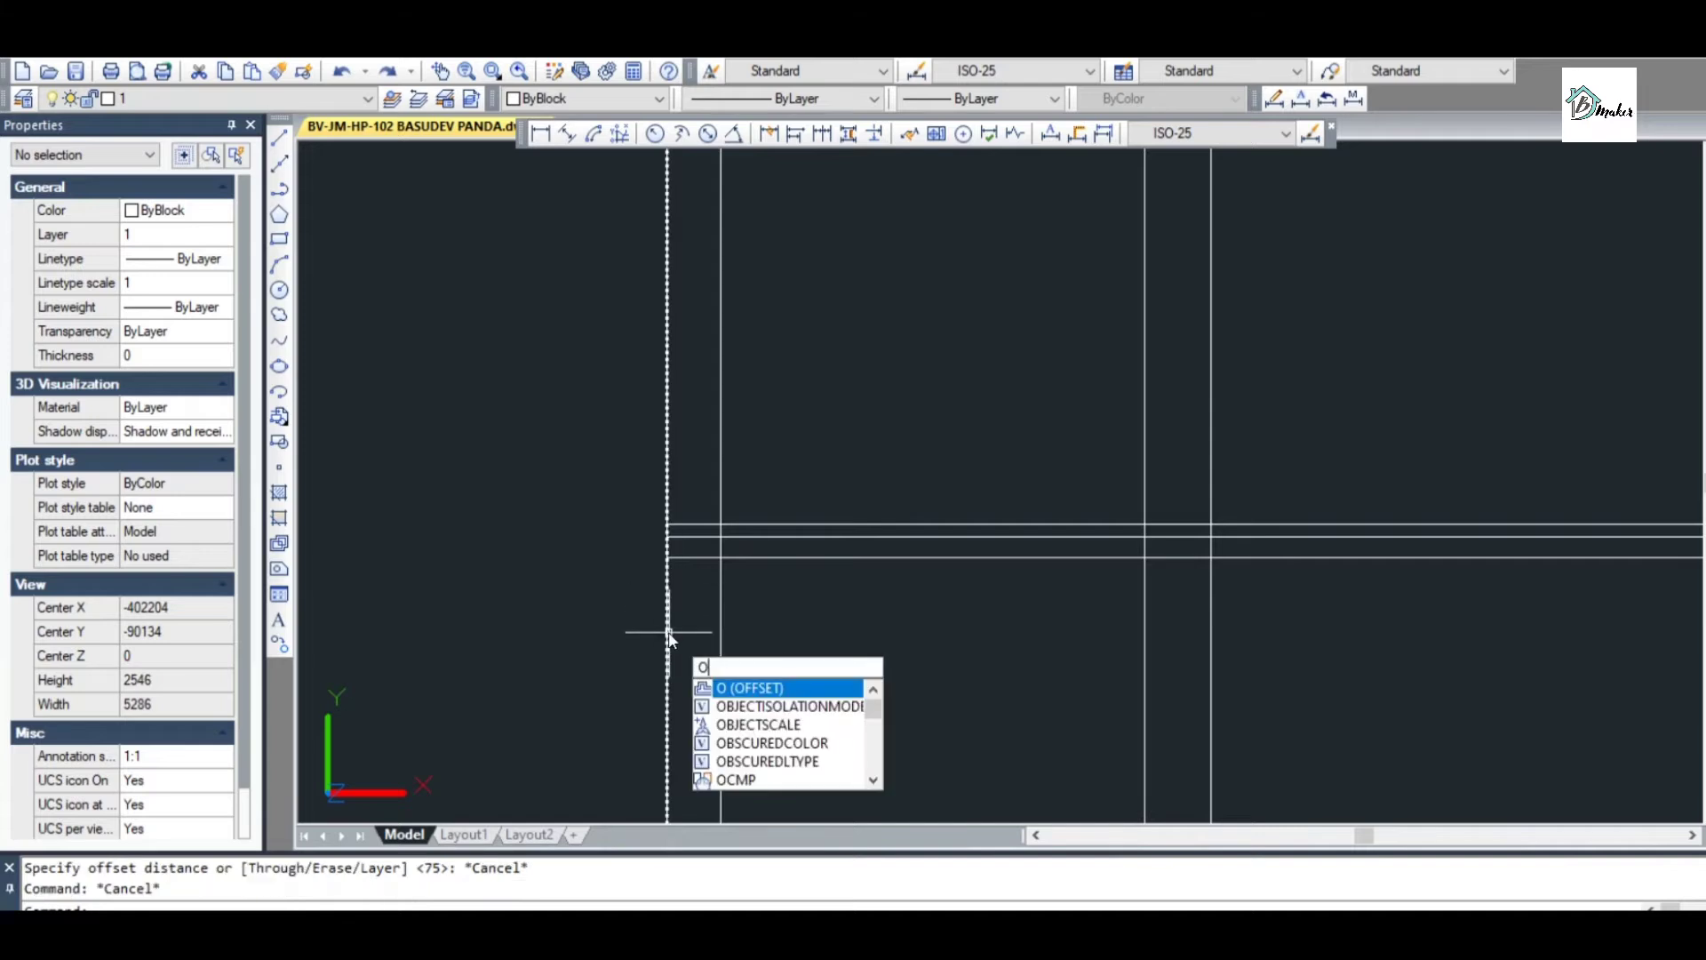
{"action": "key", "text": "Return"}
{"action": "type", "text": "600"}
{"action": "key", "text": "Return"}
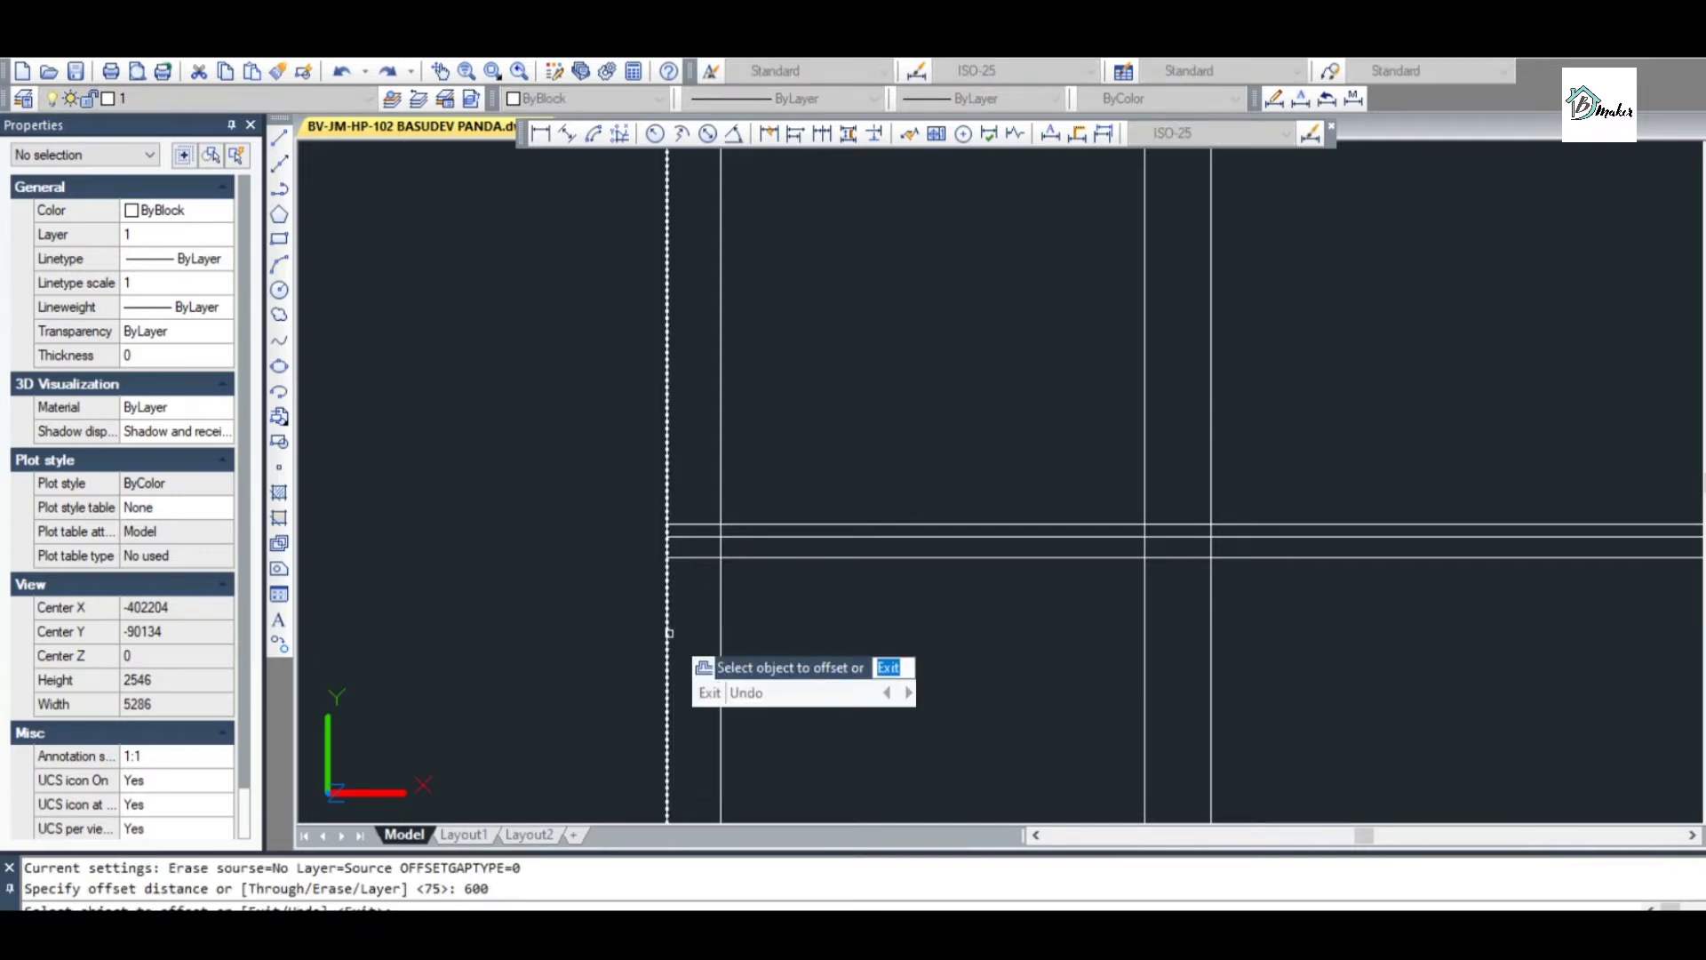
{"action": "left_click", "coordinate": [735, 525]}
{"action": "left_click", "coordinate": [750, 711]}
{"action": "scroll", "coordinate": [742, 582], "scroll_direction": "up", "scroll_amount": 1}
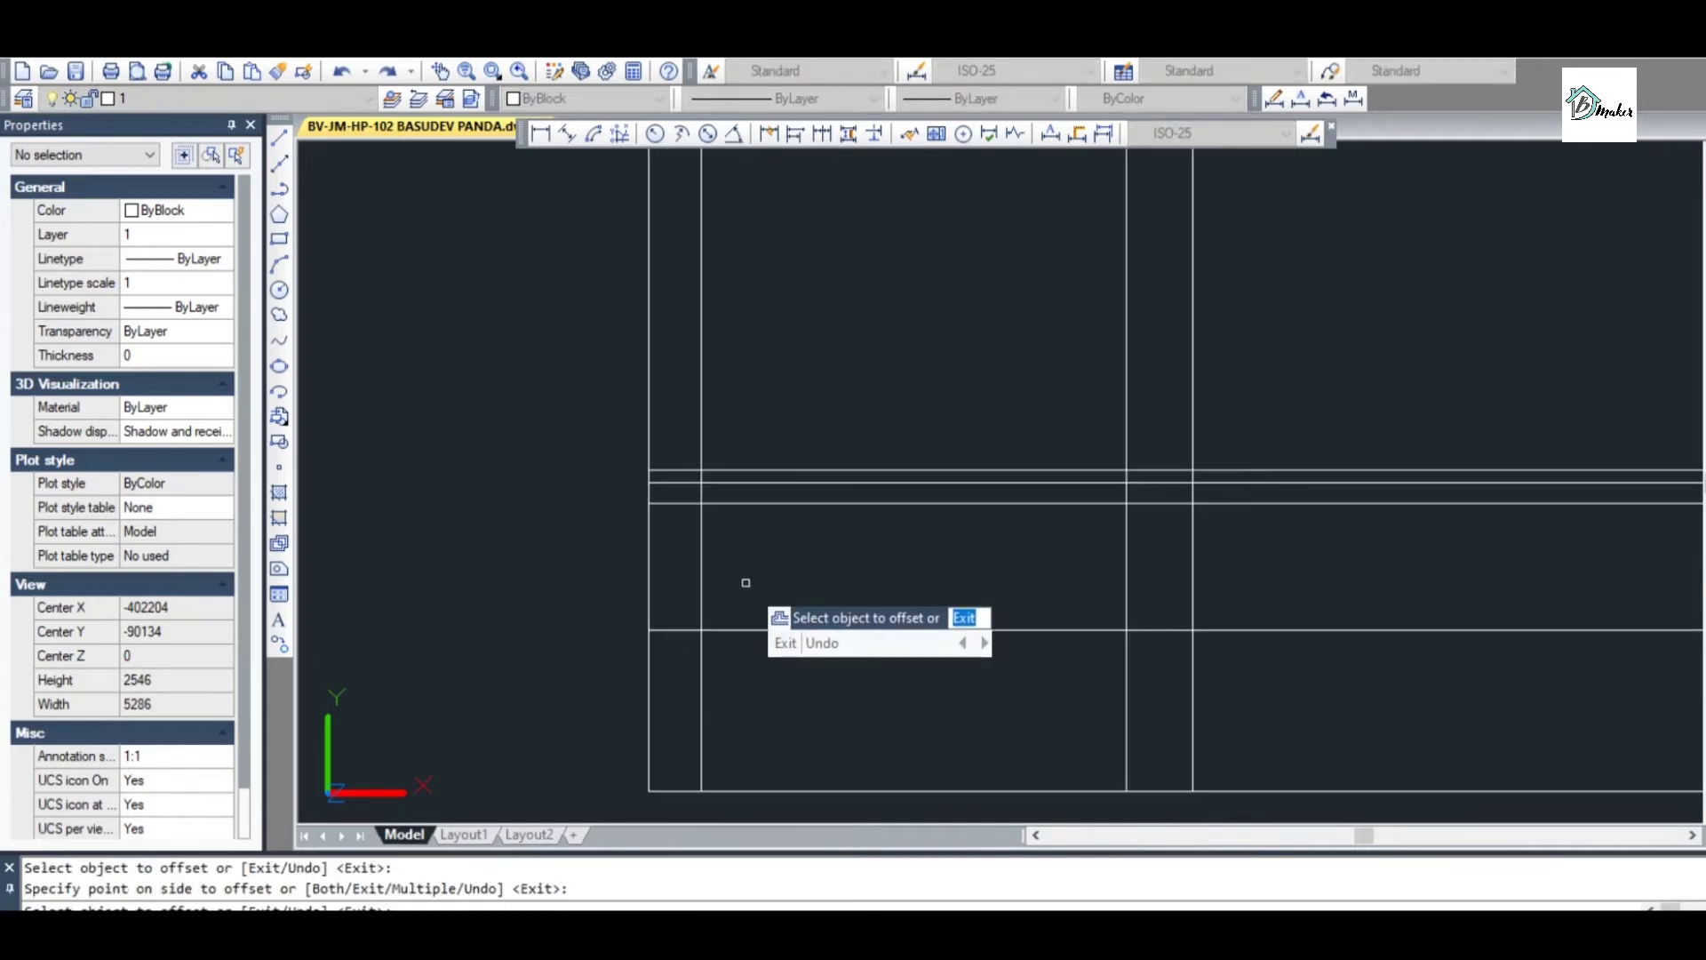
{"action": "key", "text": "Escape"}
{"action": "key", "text": "Escape"}
{"action": "scroll", "coordinate": [788, 576], "scroll_direction": "up", "scroll_amount": 1}
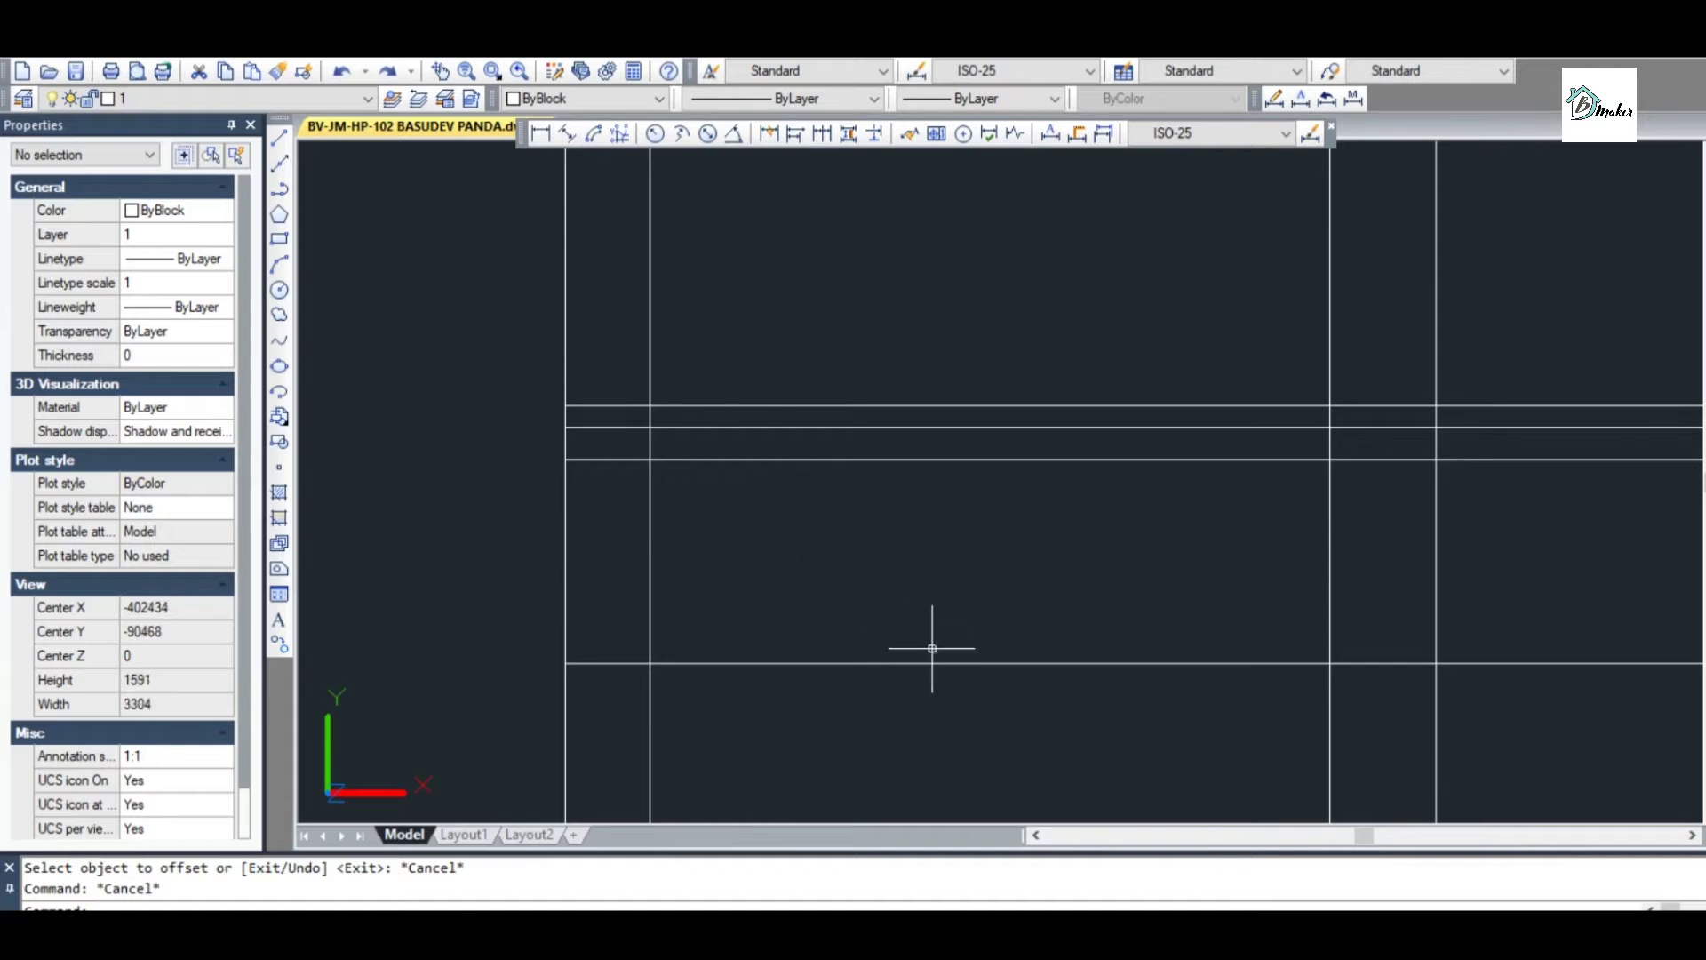
{"action": "scroll", "coordinate": [898, 589], "scroll_direction": "down", "scroll_amount": 2}
{"action": "scroll", "coordinate": [993, 571], "scroll_direction": "up", "scroll_amount": 2}
{"action": "scroll", "coordinate": [586, 556], "scroll_direction": "down", "scroll_amount": 2}
{"action": "key", "text": "Escape"}
{"action": "scroll", "coordinate": [573, 497], "scroll_direction": "up", "scroll_amount": 2}
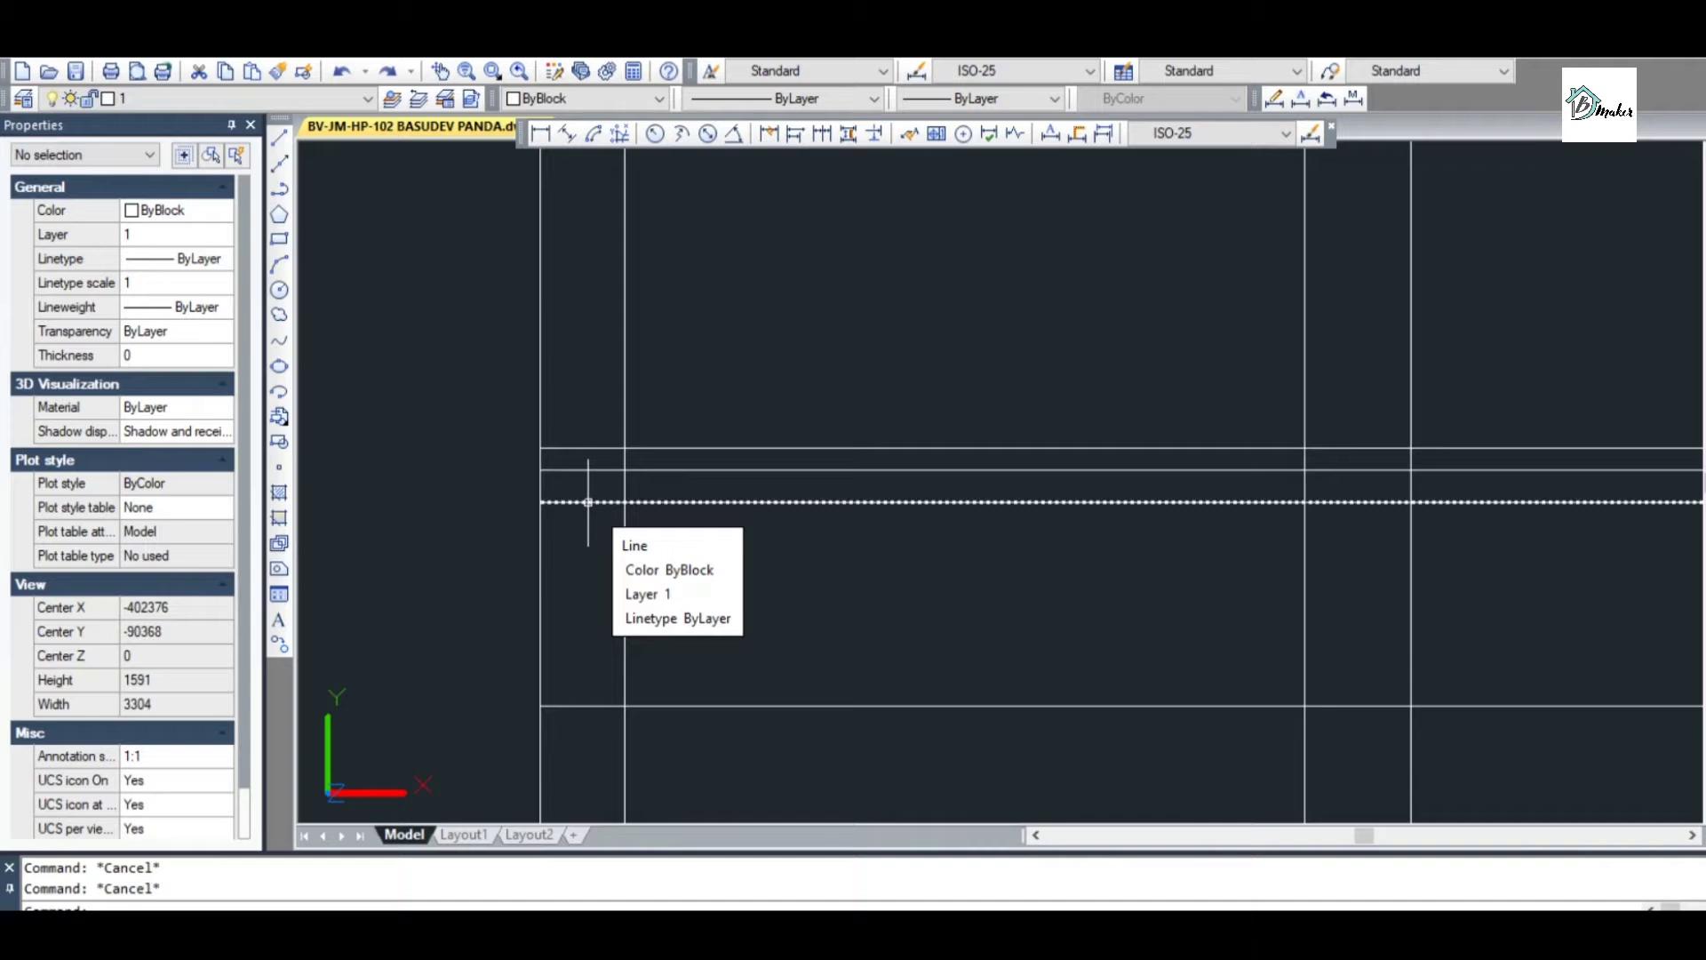
{"action": "key", "text": "ctrl+s"}
{"action": "scroll", "coordinate": [587, 502], "scroll_direction": "up", "scroll_amount": 4}
{"action": "type", "text": "o"}
{"action": "key", "text": "Return"}
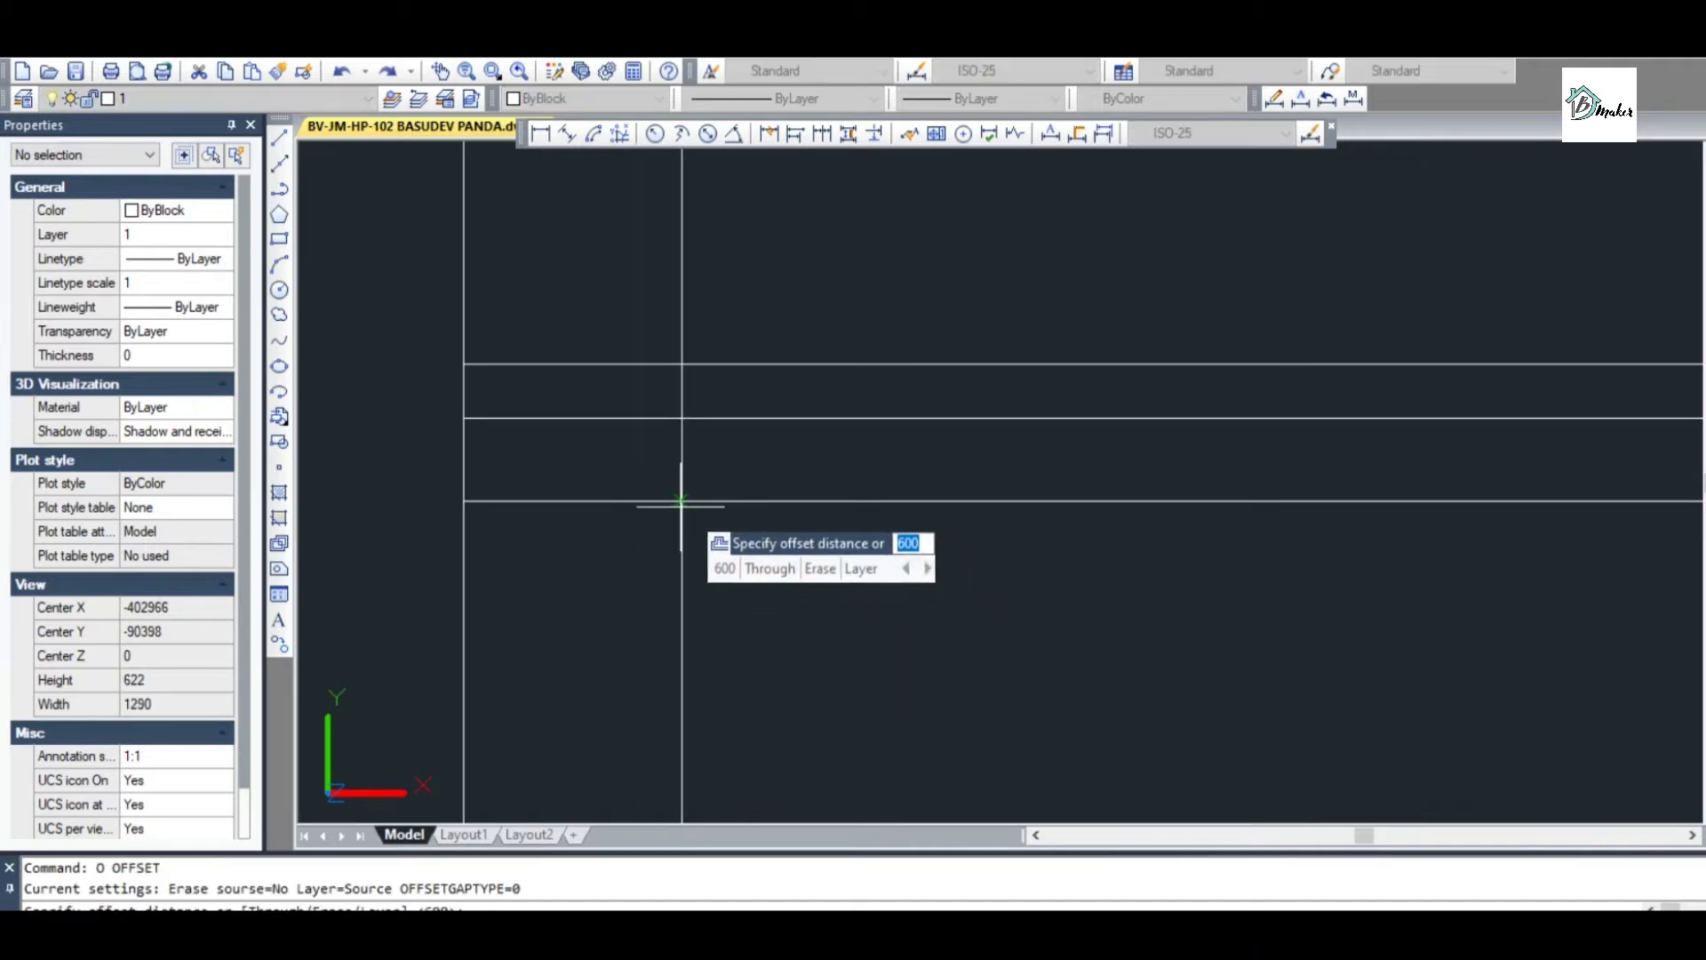
{"action": "scroll", "coordinate": [679, 496], "scroll_direction": "down", "scroll_amount": 4}
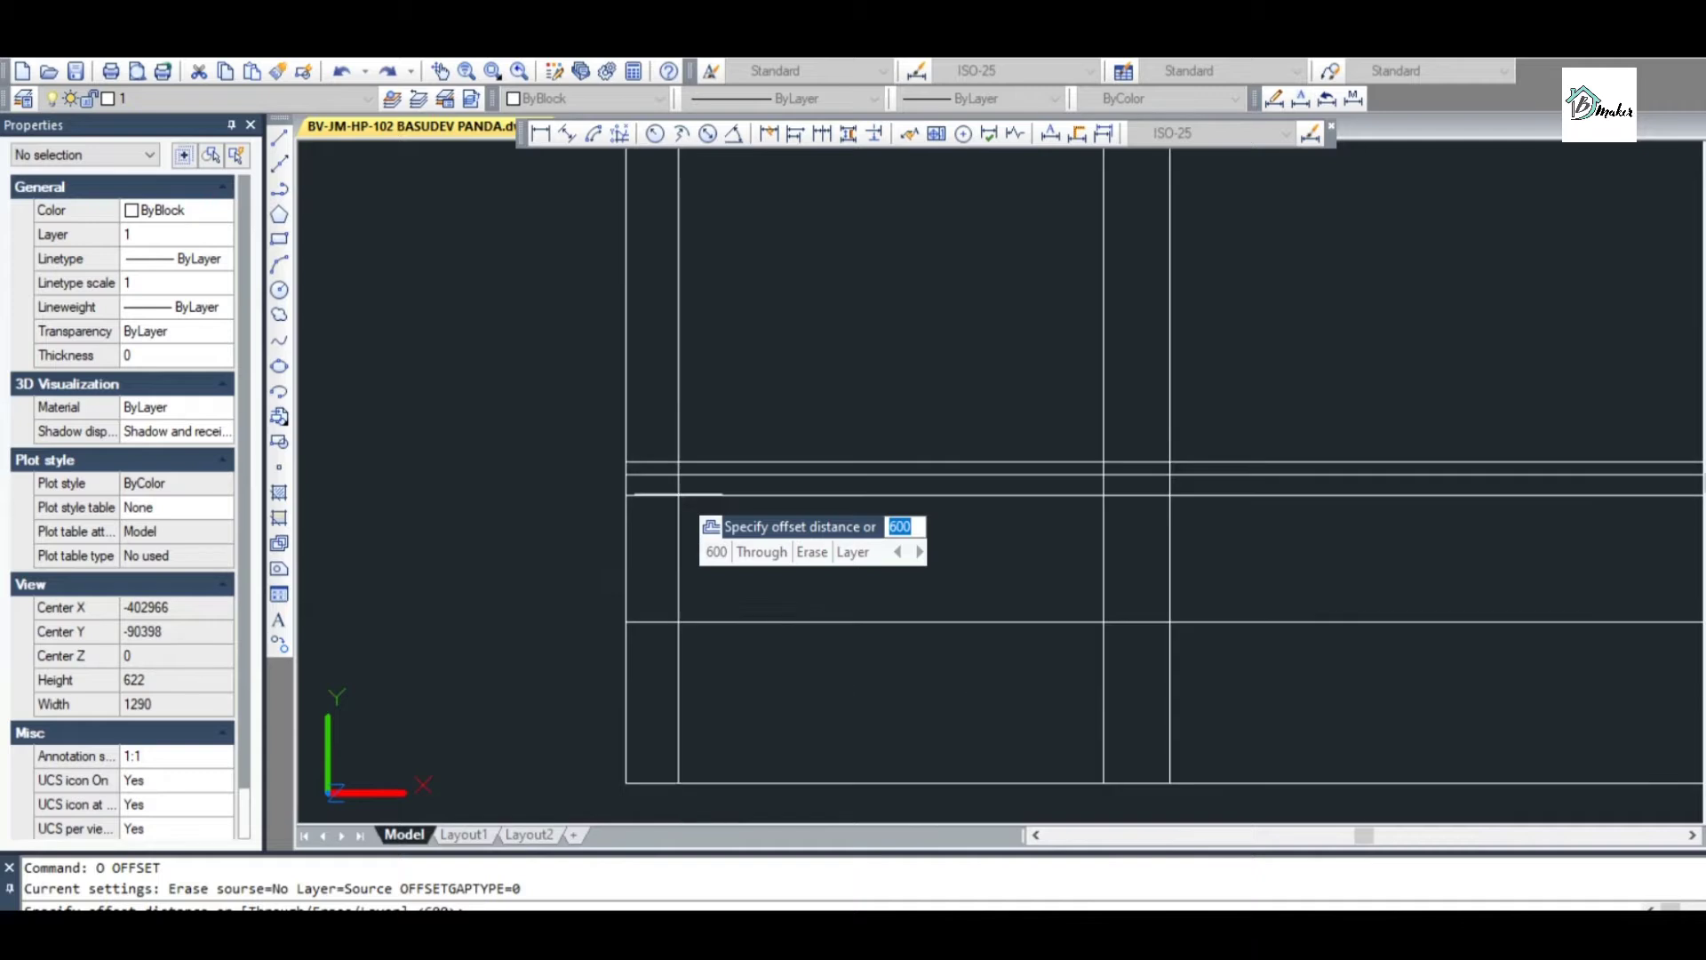
{"action": "left_click", "coordinate": [679, 622]}
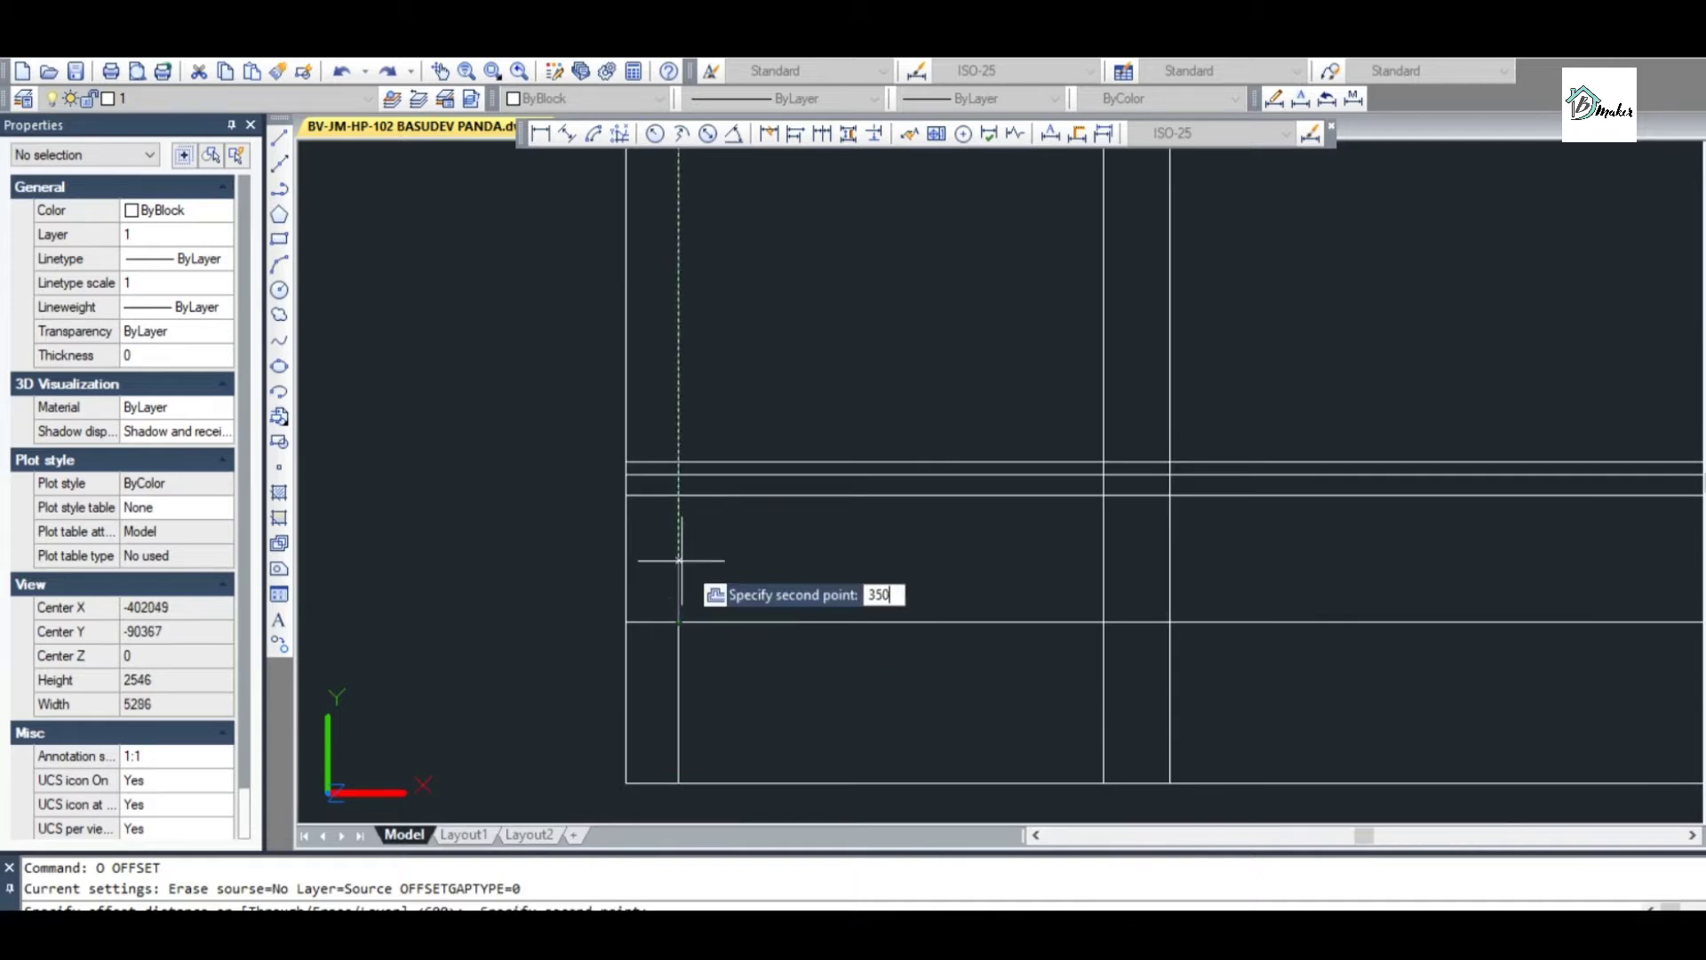
{"action": "key", "text": "Return"}
{"action": "key", "text": "Escape"}
Try a polyline from the left wall's inner face on the 600 offset line, going 350 up and 250 left, and undo it
{"action": "type", "text": "pl"}
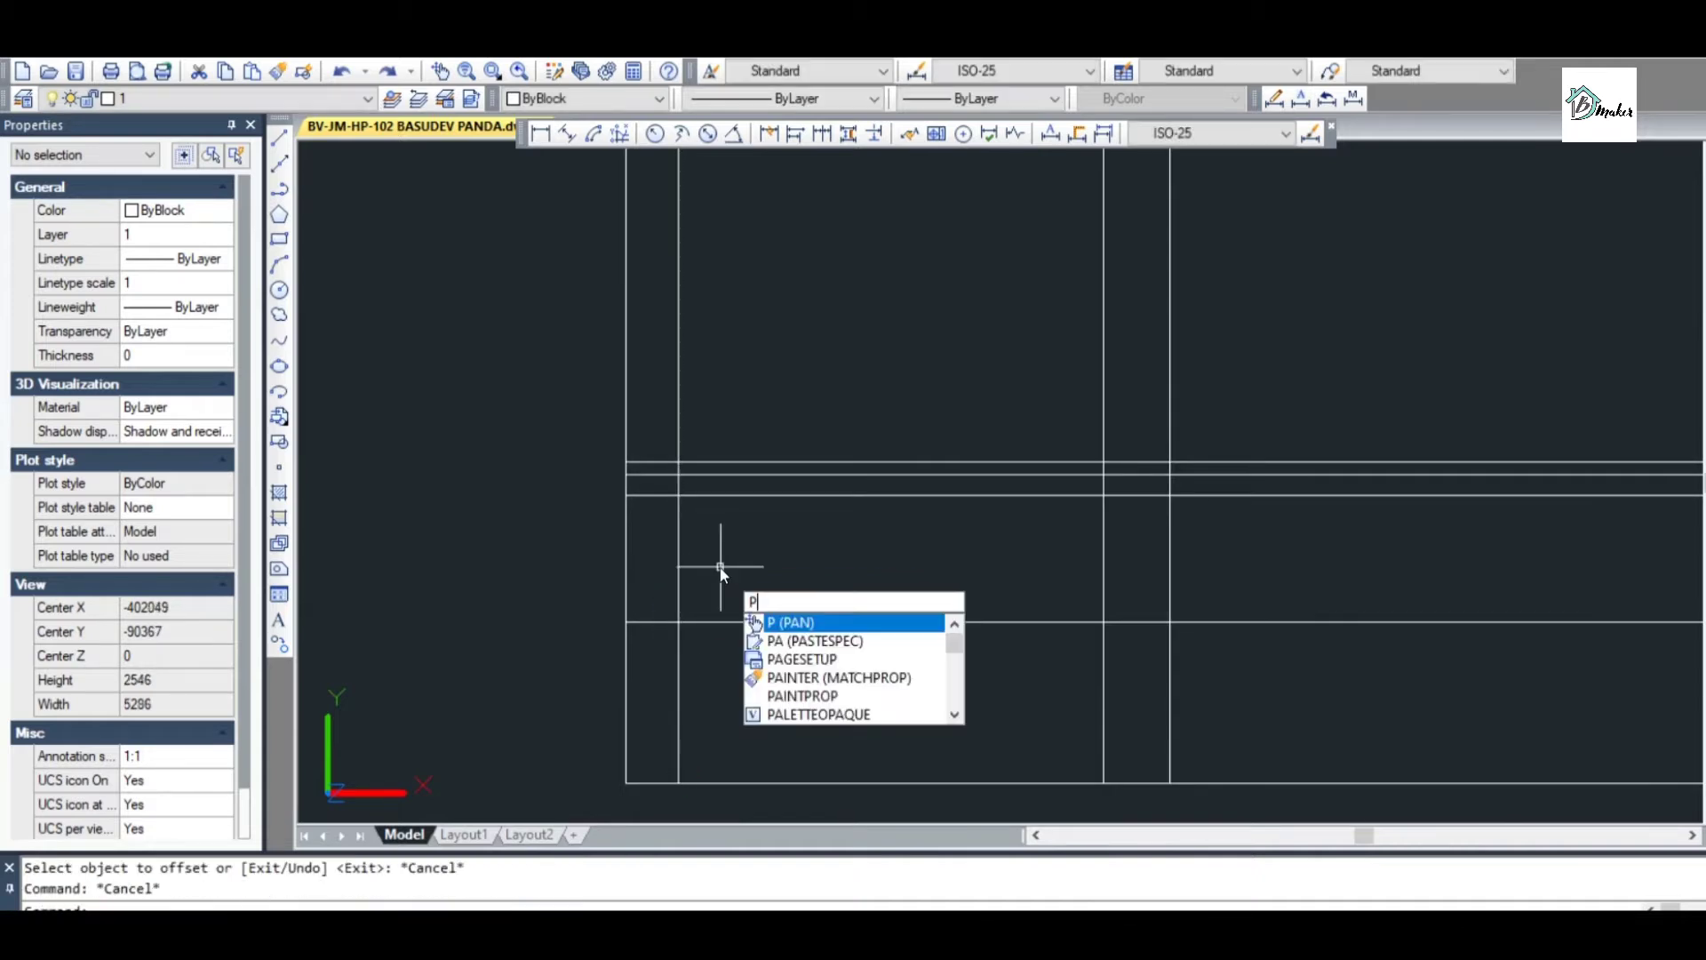
{"action": "key", "text": "Return"}
{"action": "left_click", "coordinate": [679, 622]}
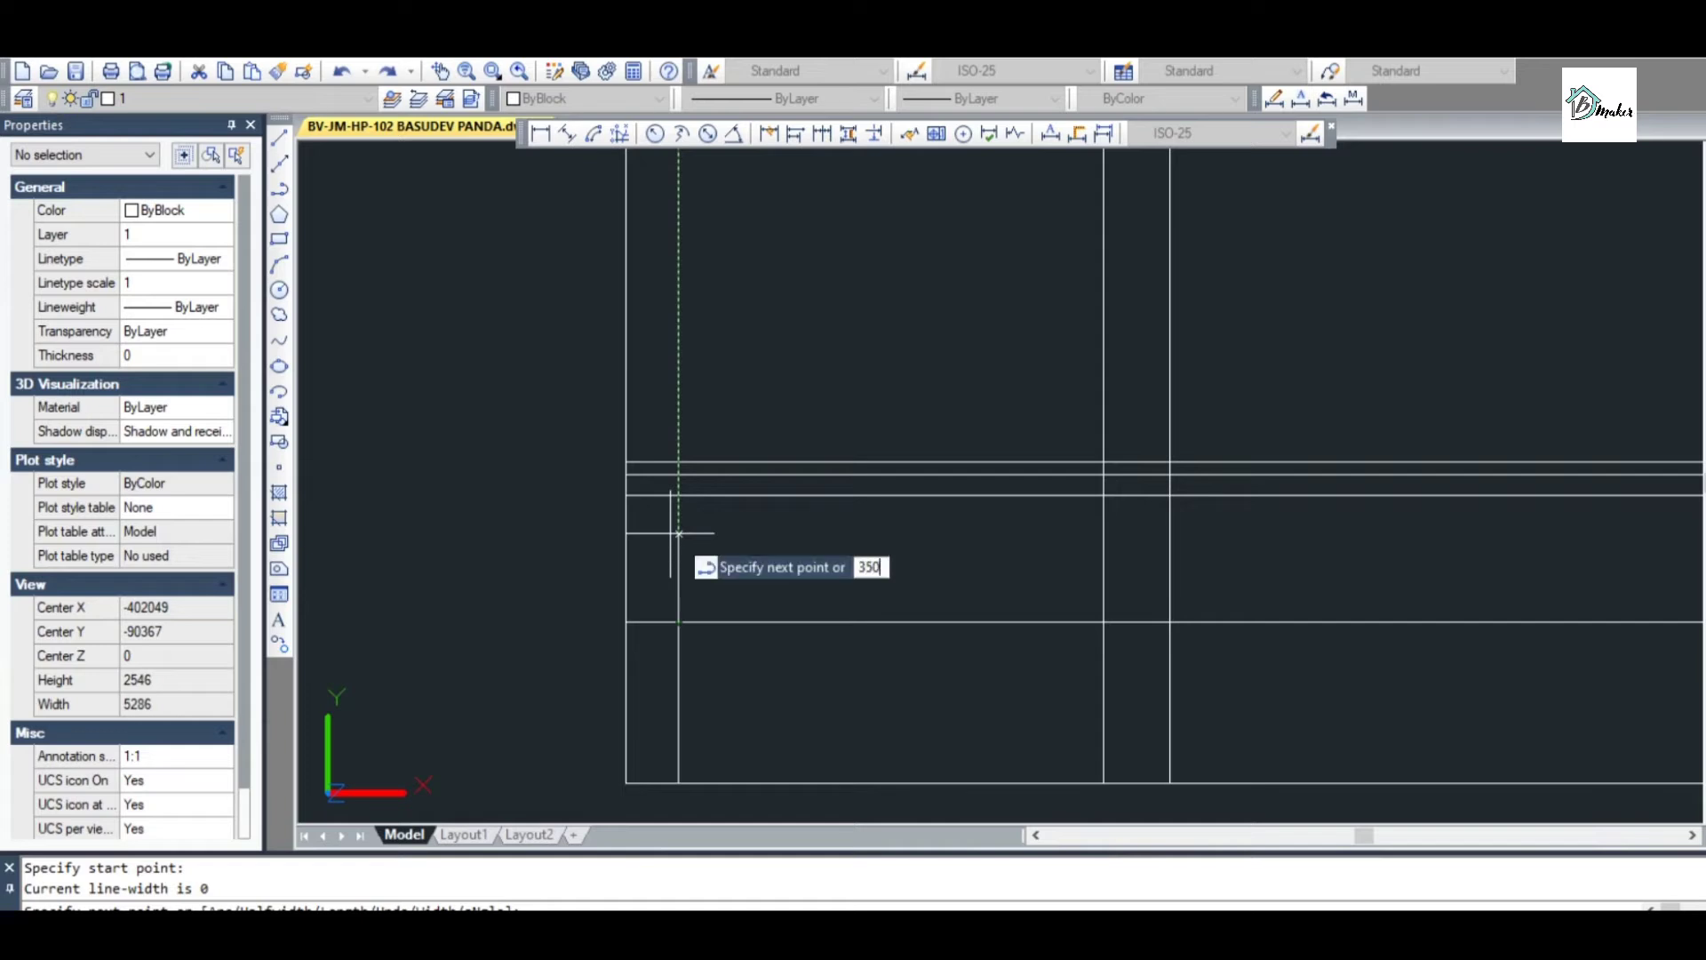
{"action": "key", "text": "Return"}
{"action": "scroll", "coordinate": [699, 530], "scroll_direction": "up", "scroll_amount": 2}
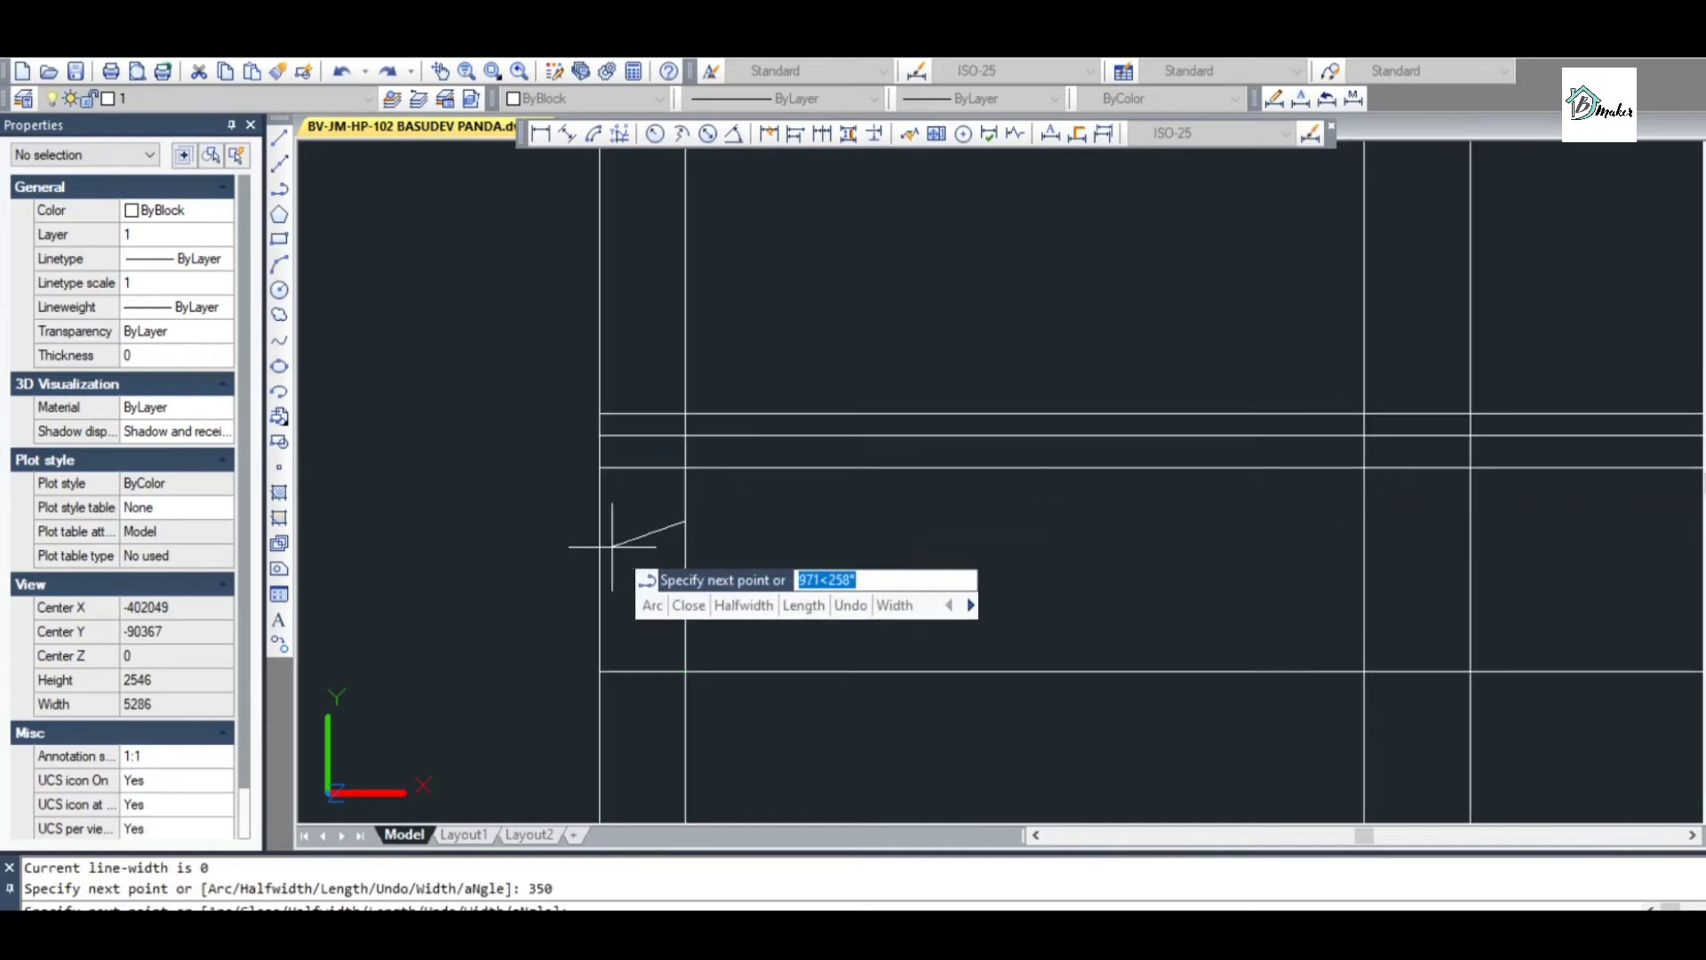
{"action": "key", "text": "ctrl+z"}
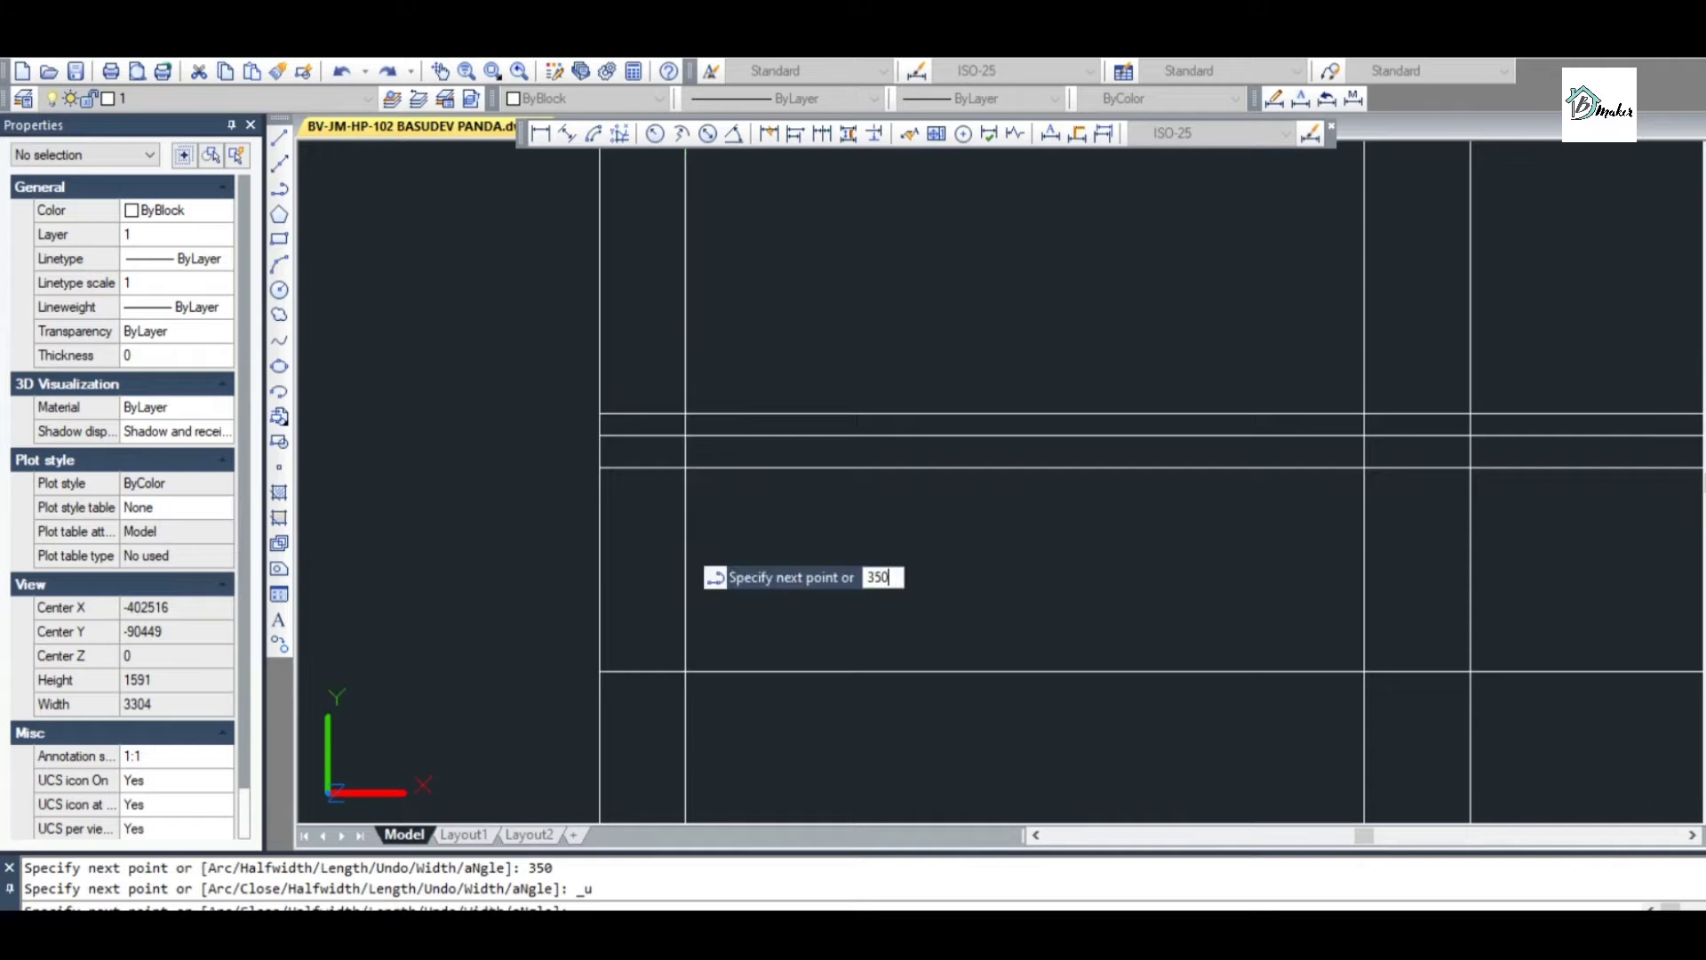
{"action": "key", "text": "Return"}
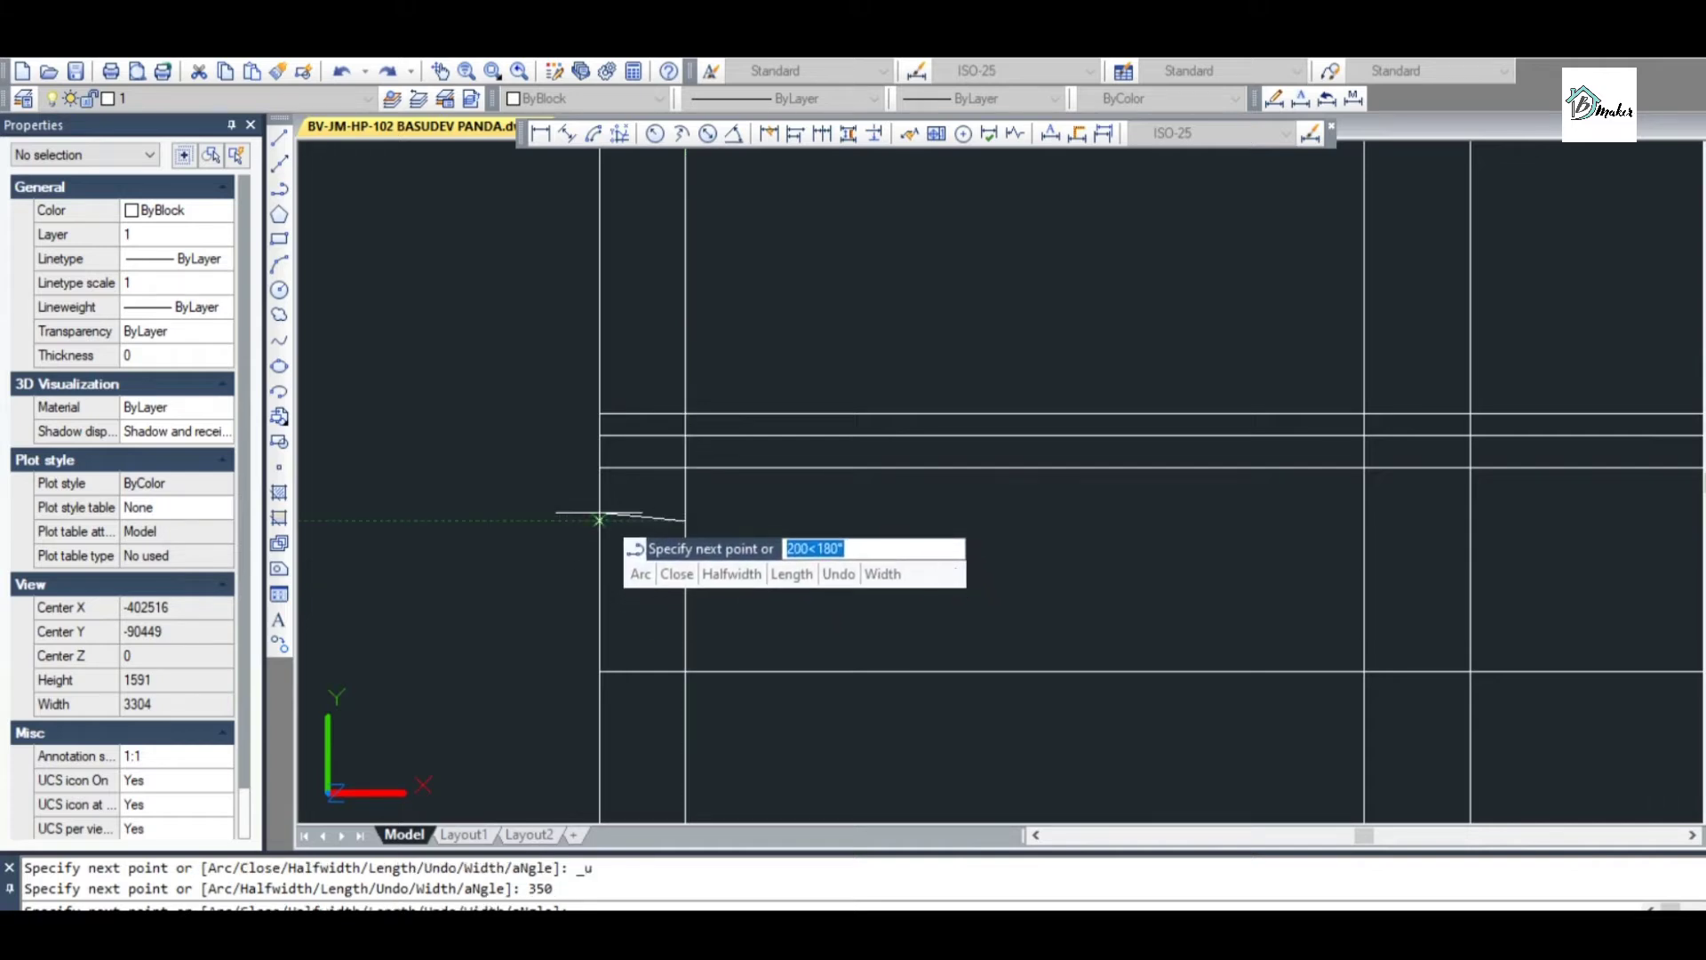
{"action": "type", "text": "250"}
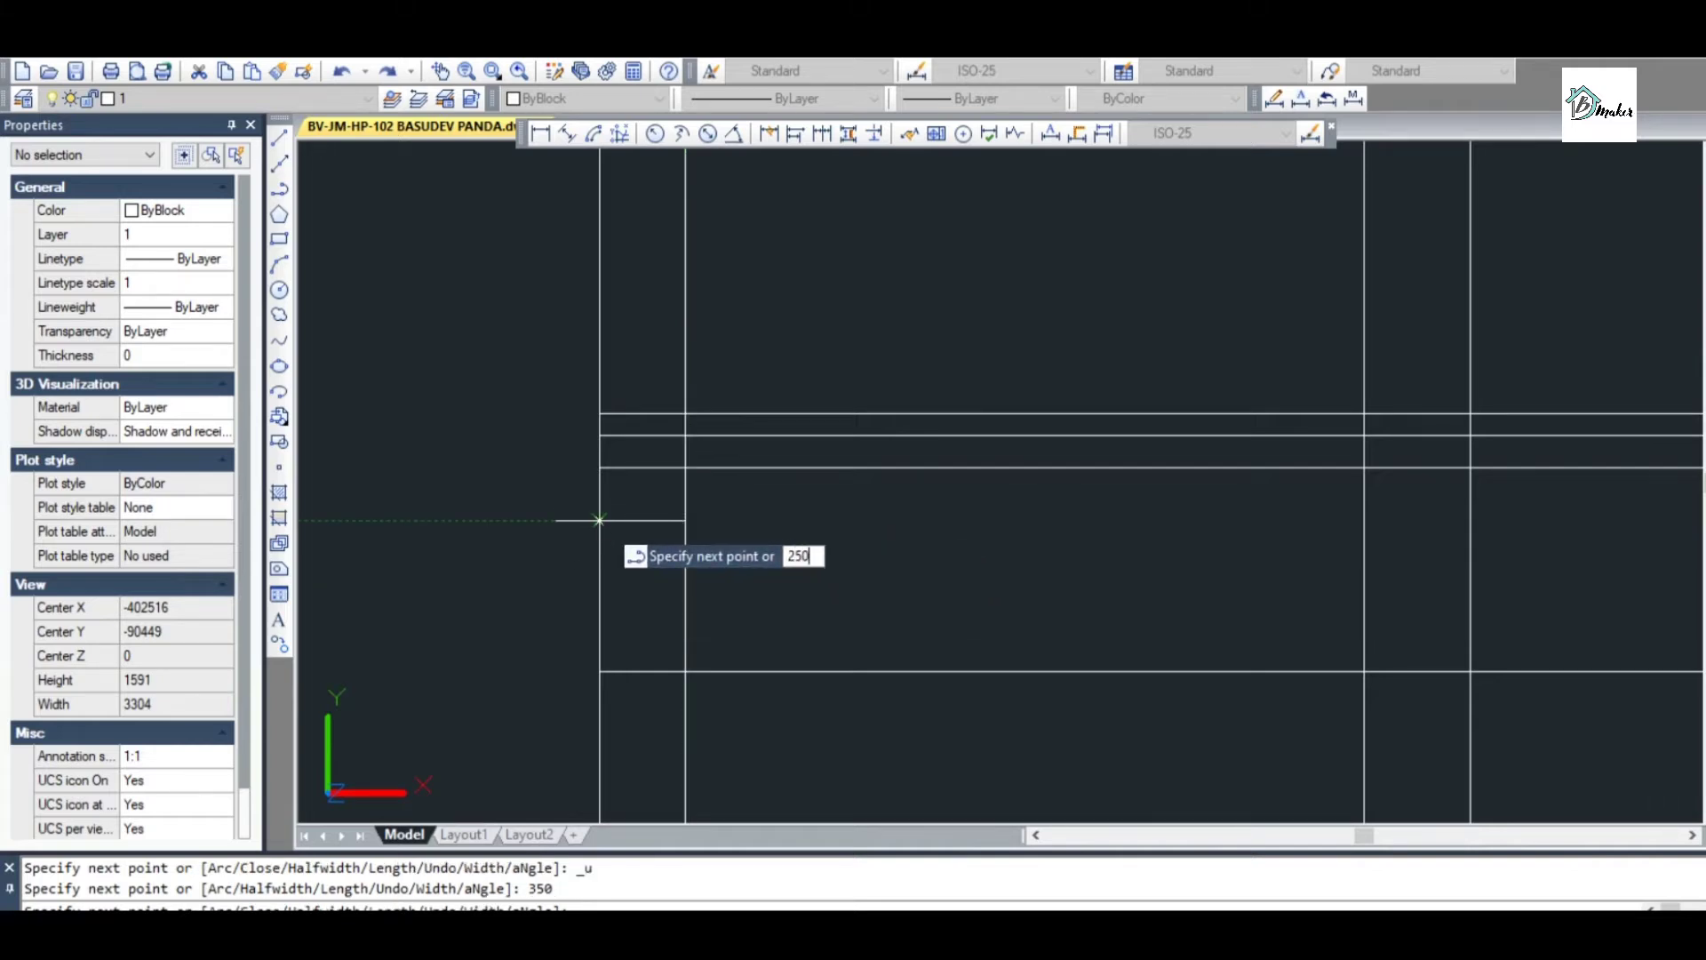
{"action": "key", "text": "Return"}
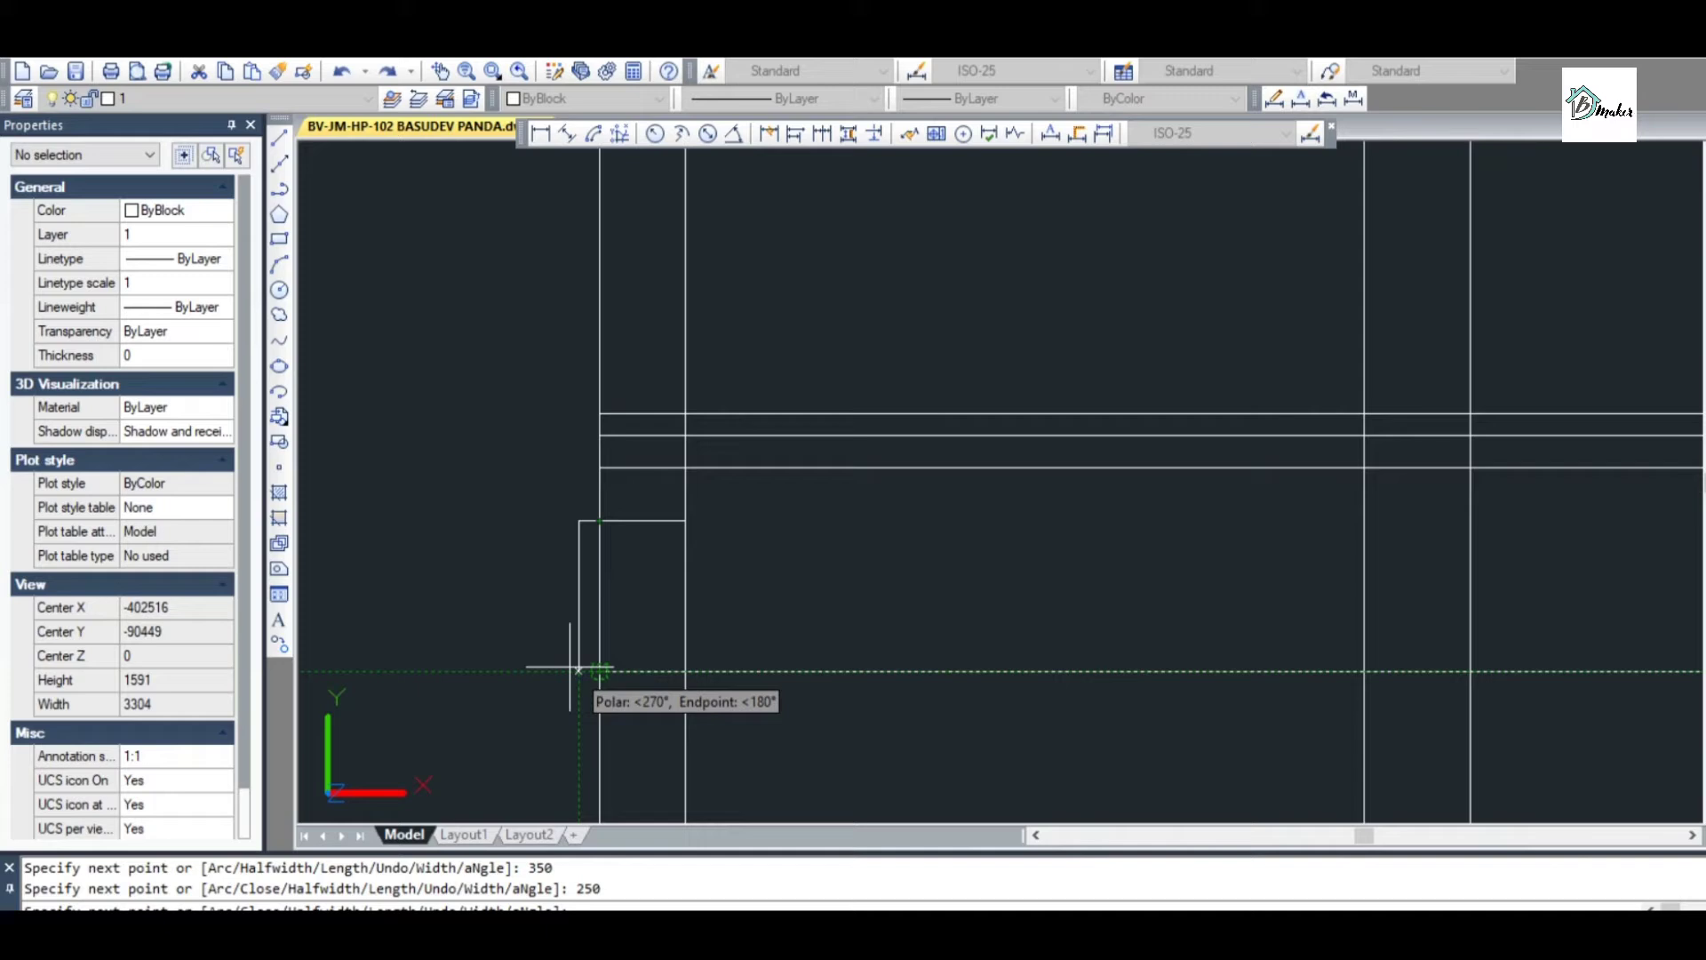
{"action": "key", "text": "Escape"}
{"action": "key", "text": "Escape"}
{"action": "key", "text": "Escape"}
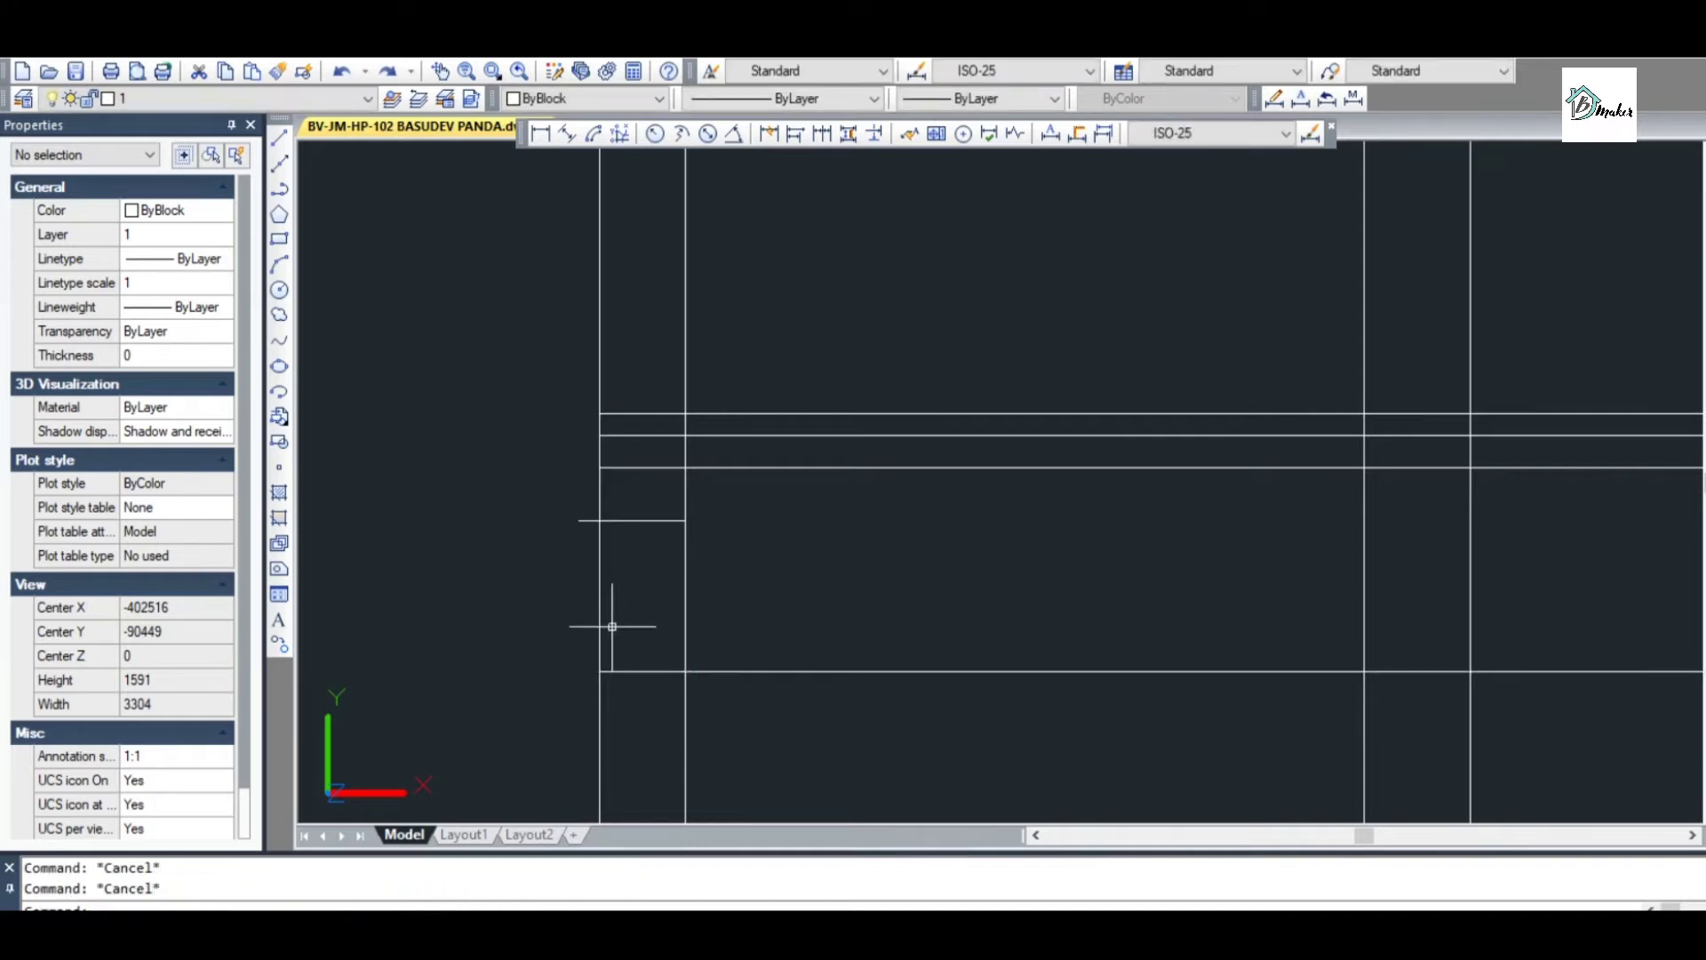
{"action": "key", "text": "ctrl+z"}
{"action": "scroll", "coordinate": [655, 598], "scroll_direction": "down", "scroll_amount": 5}
{"action": "scroll", "coordinate": [654, 600], "scroll_direction": "up", "scroll_amount": 3}
{"action": "scroll", "coordinate": [680, 571], "scroll_direction": "down", "scroll_amount": 2}
{"action": "scroll", "coordinate": [768, 569], "scroll_direction": "up", "scroll_amount": 2}
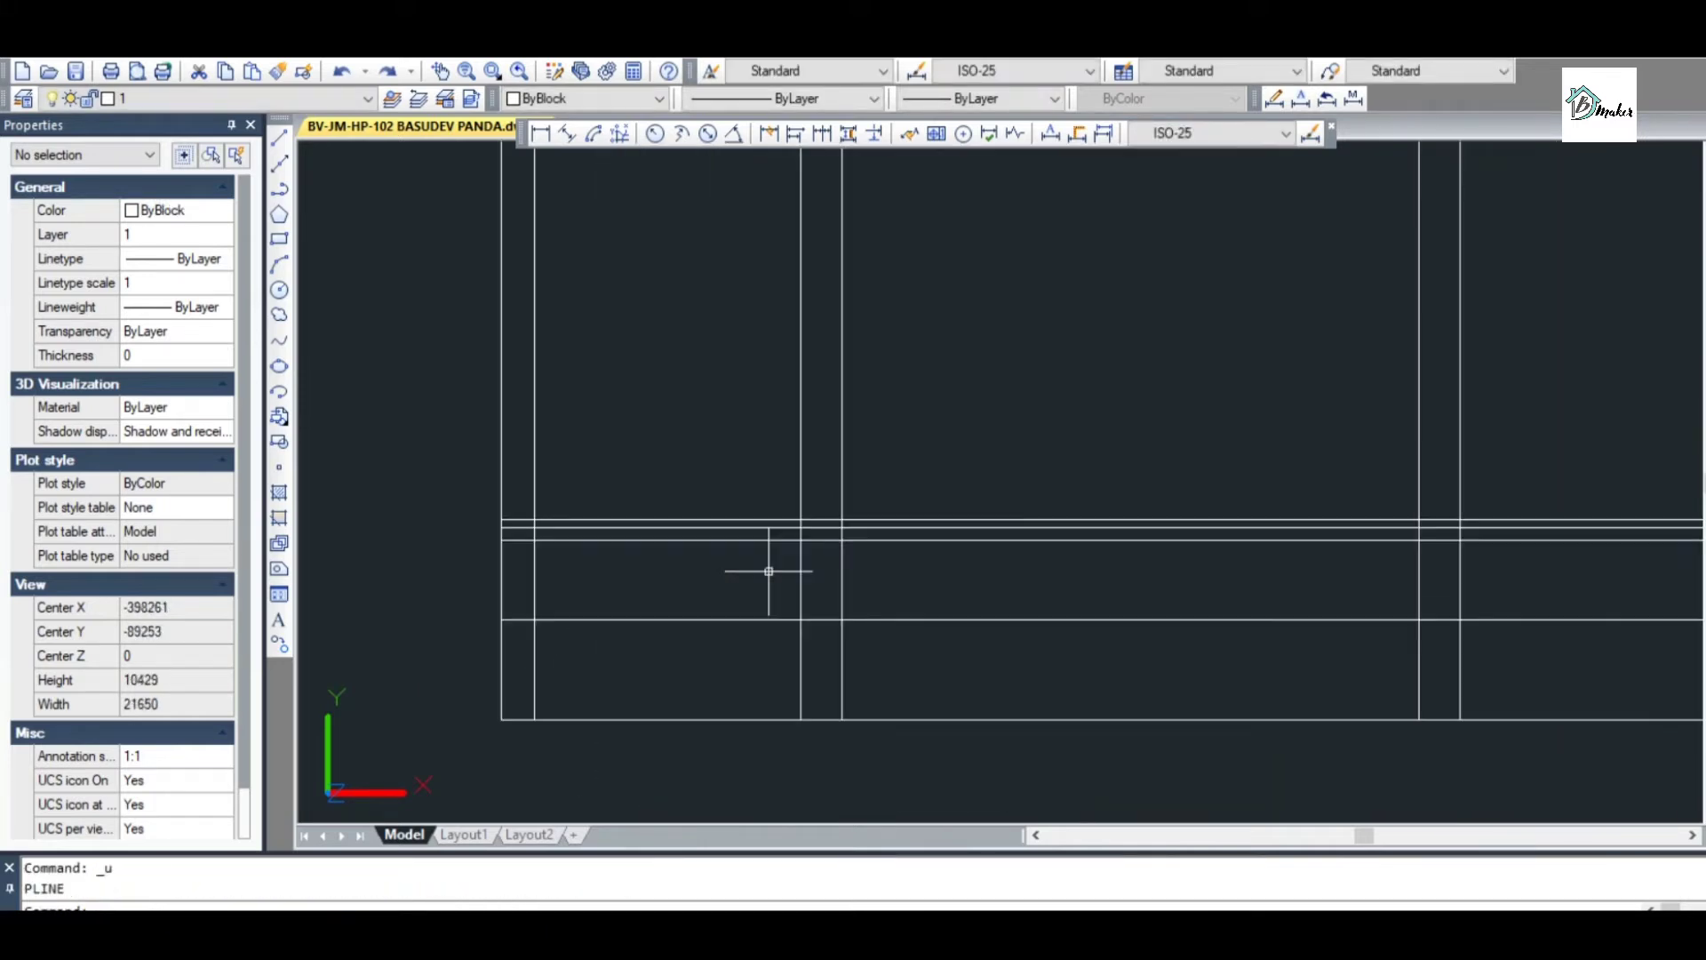
{"action": "scroll", "coordinate": [827, 571], "scroll_direction": "down", "scroll_amount": 2}
{"action": "scroll", "coordinate": [702, 591], "scroll_direction": "up", "scroll_amount": 2}
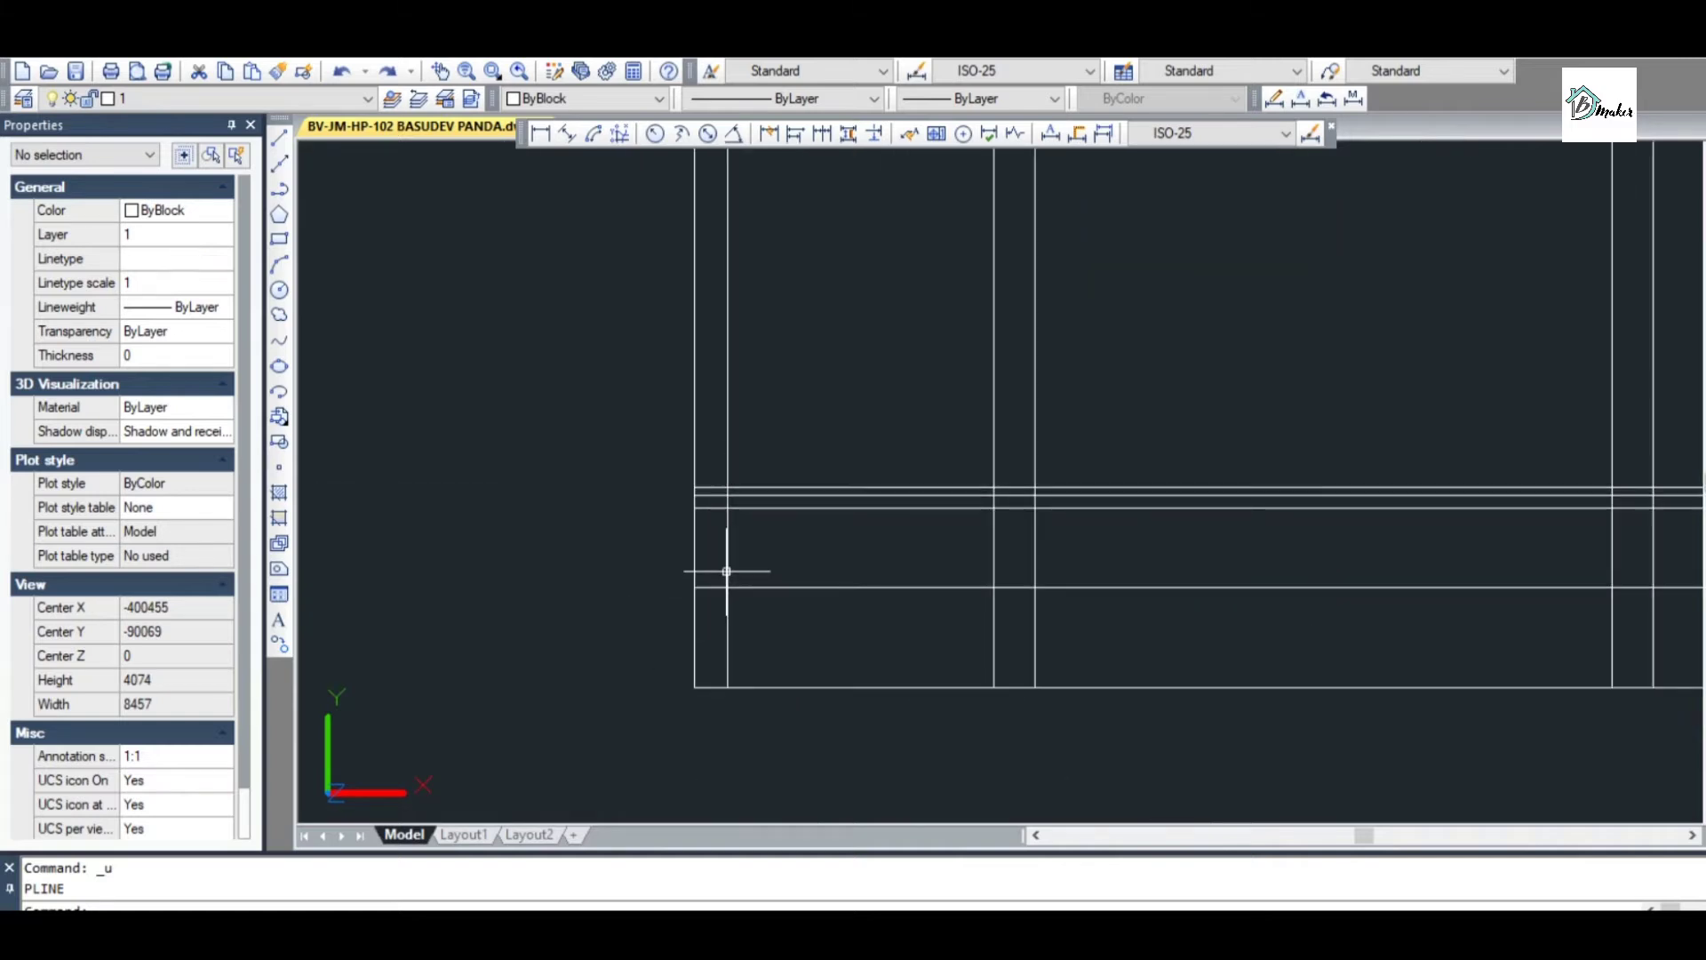
{"action": "scroll", "coordinate": [741, 560], "scroll_direction": "up", "scroll_amount": 2}
{"action": "type", "text": "o"}
{"action": "key", "text": "Return"}
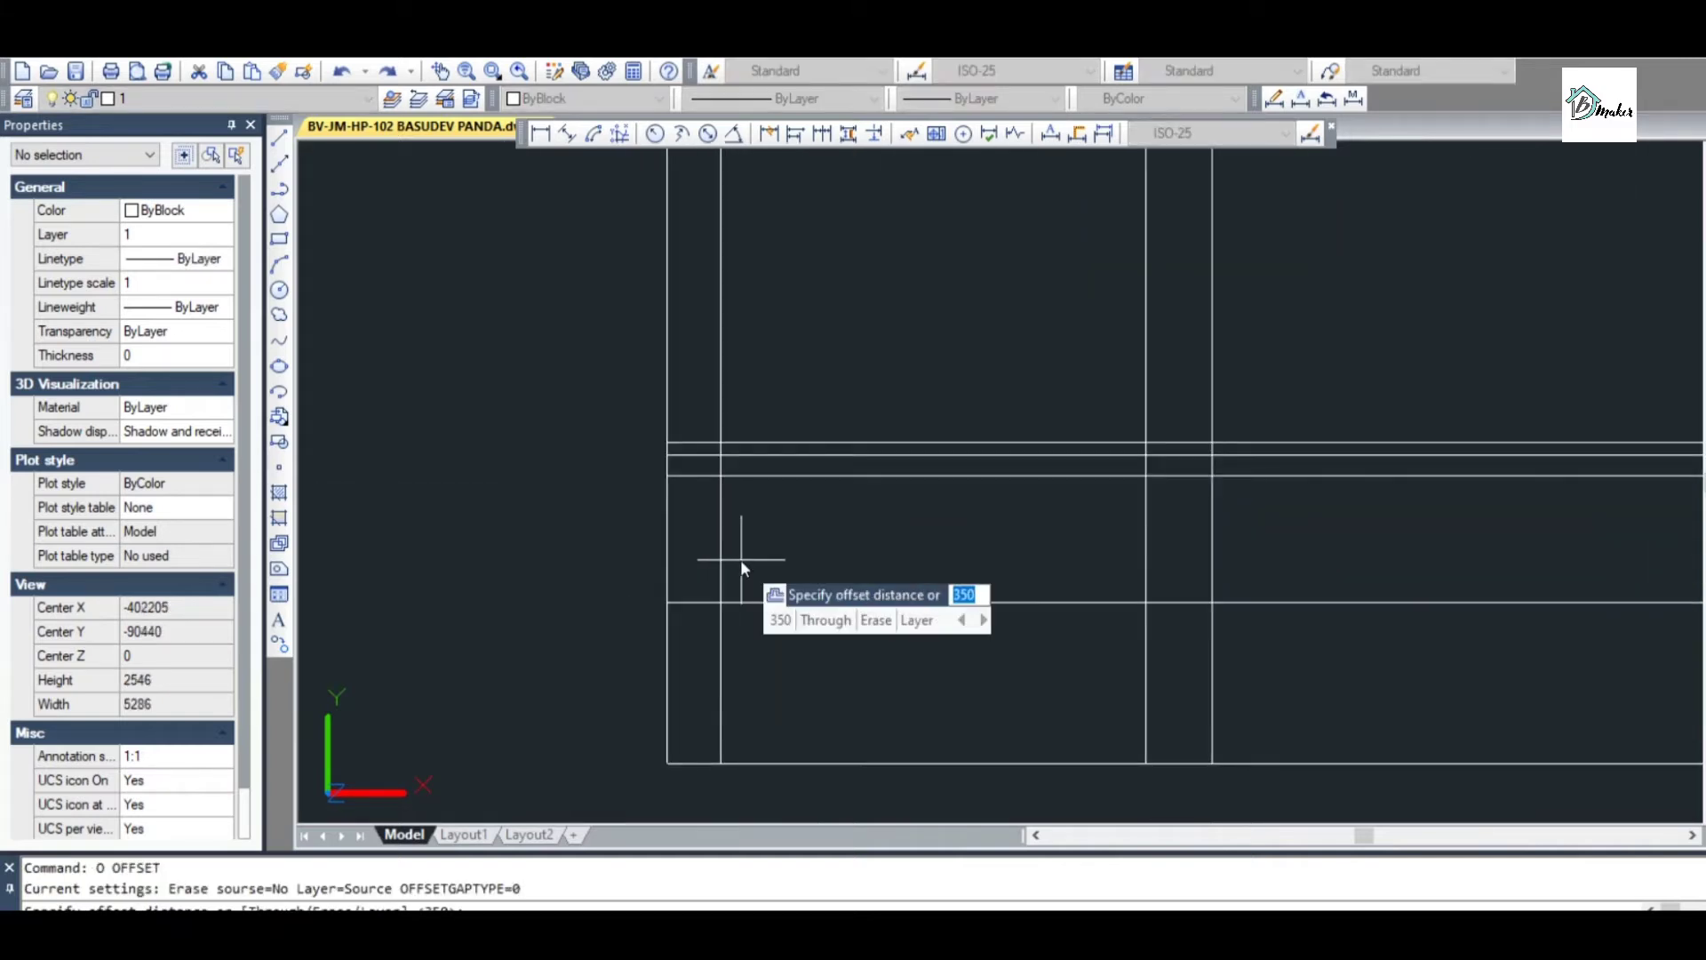
{"action": "key", "text": "Escape"}
Draw a polyline from the left wall's outer face on the 600 offset line: 300 up, 250 right and down to that line
{"action": "type", "text": "pl"}
{"action": "key", "text": "Return"}
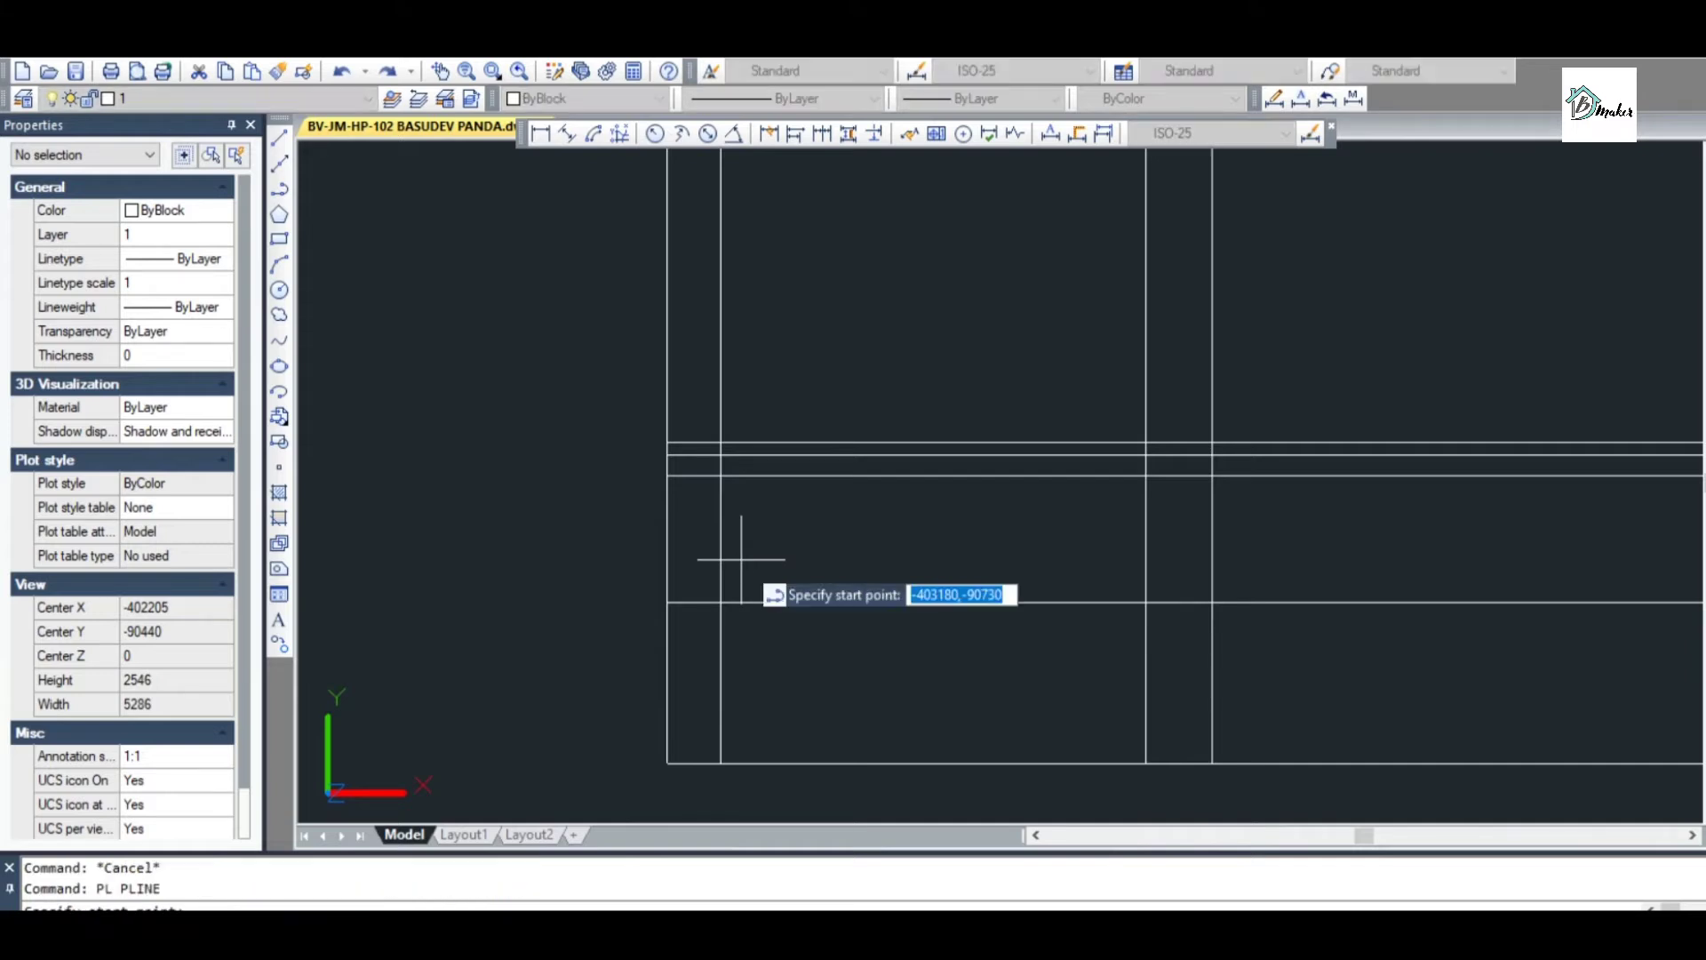
{"action": "left_click", "coordinate": [666, 601]}
{"action": "type", "text": "300"}
{"action": "key", "text": "Return"}
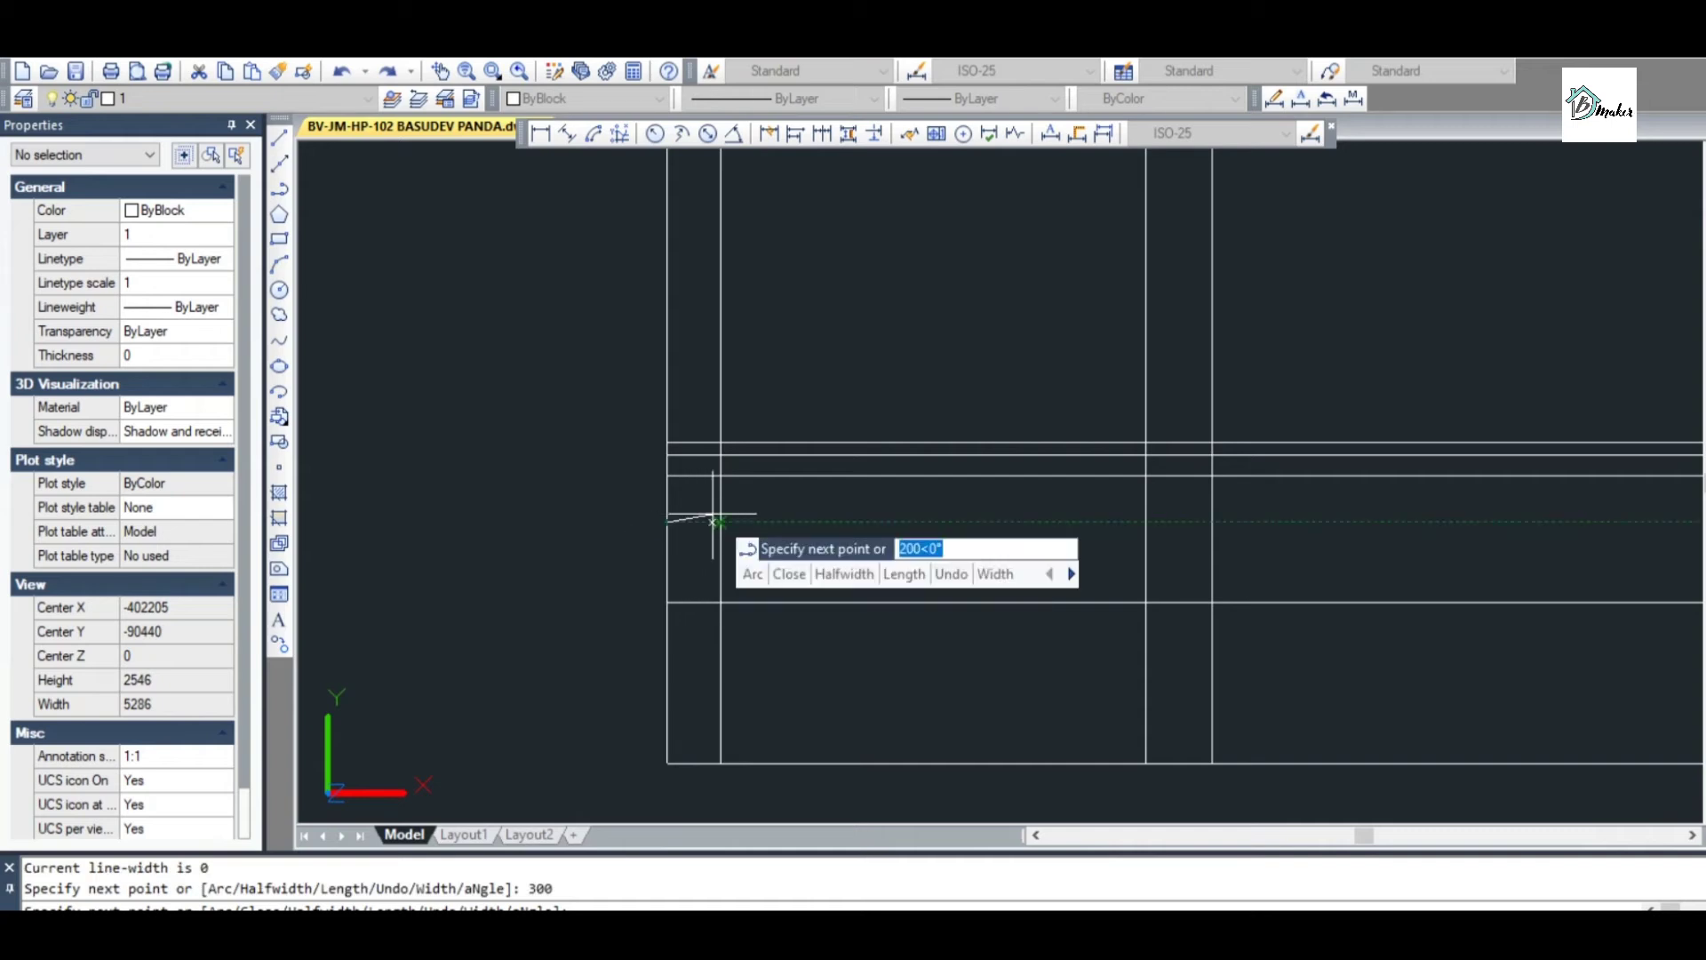
{"action": "type", "text": "25"}
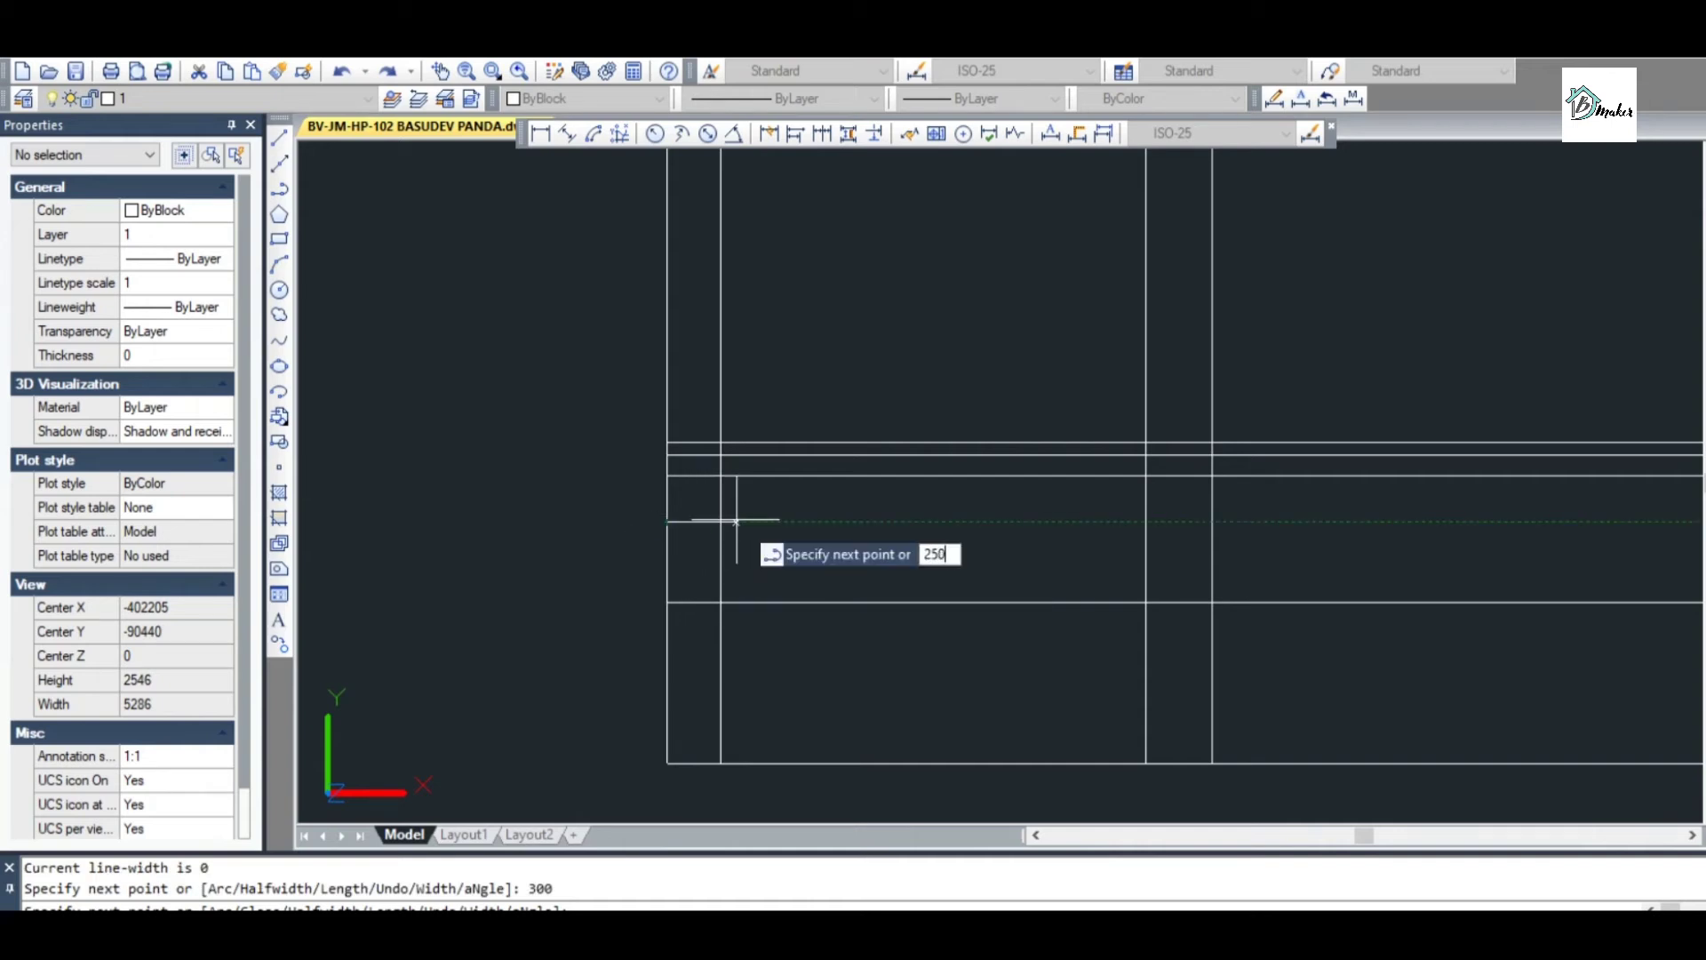
{"action": "type", "text": "0"}
{"action": "key", "text": "Return"}
{"action": "key", "text": "Escape"}
Draw a polyline from the second wall's left face on the 600 offset line: 350 up, 250 right and down to that line
{"action": "key", "text": "Return"}
{"action": "left_click", "coordinate": [1145, 602]}
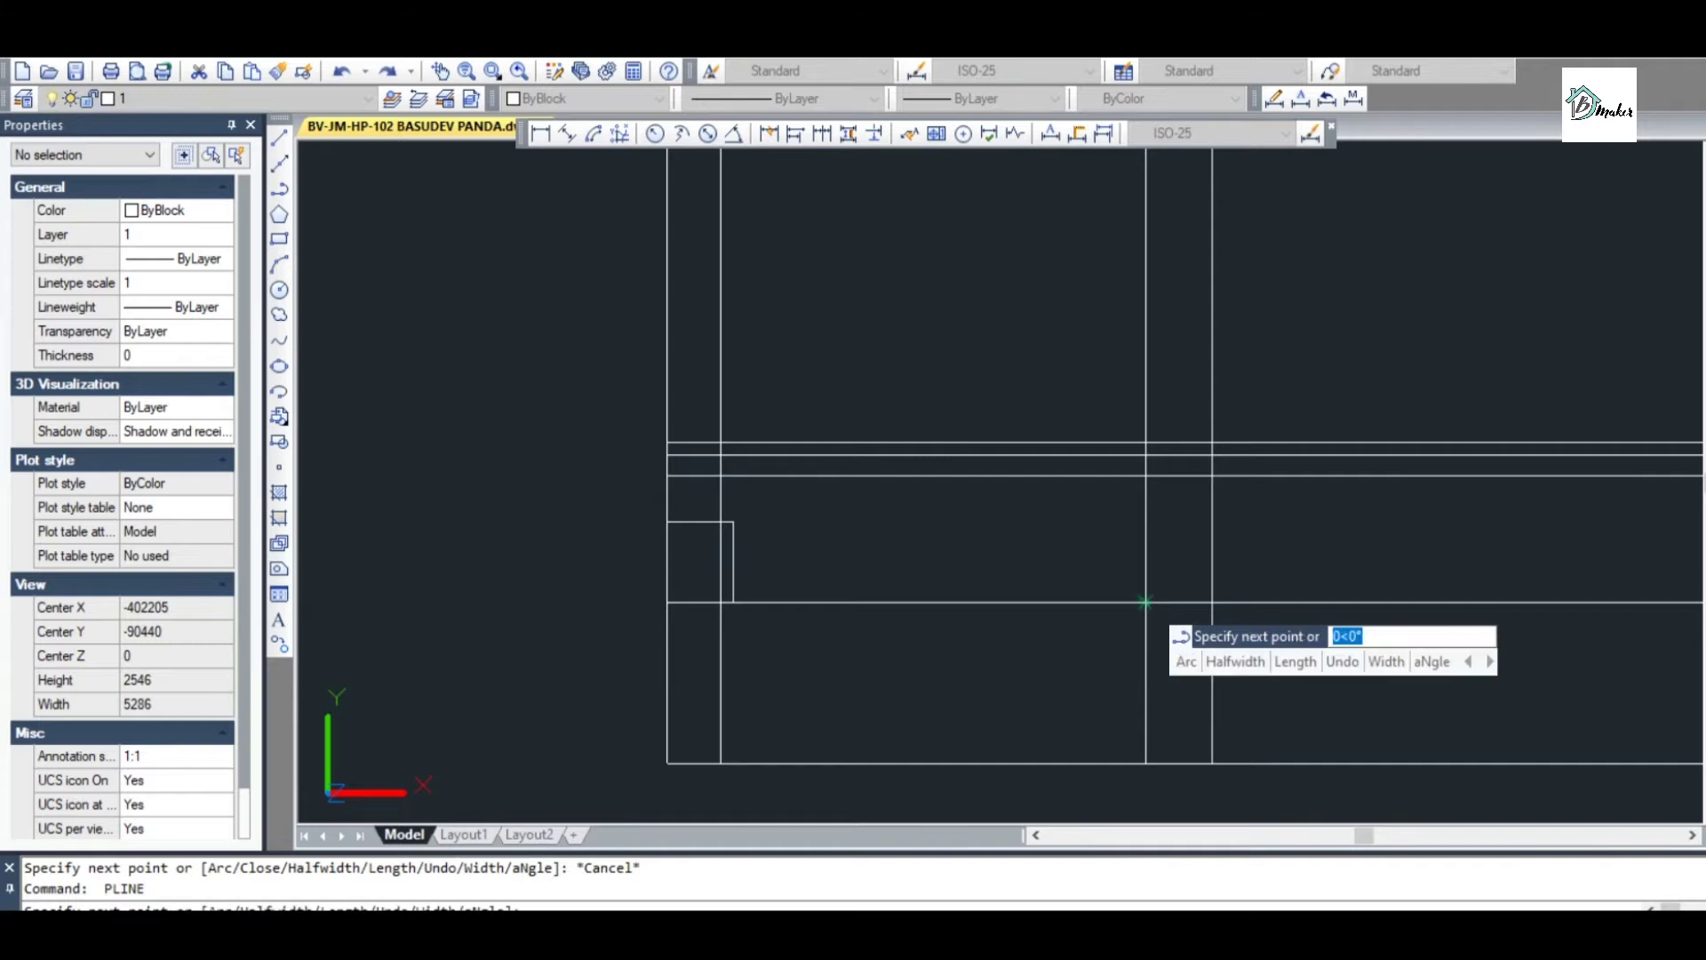
{"action": "type", "text": "350"}
{"action": "key", "text": "Return"}
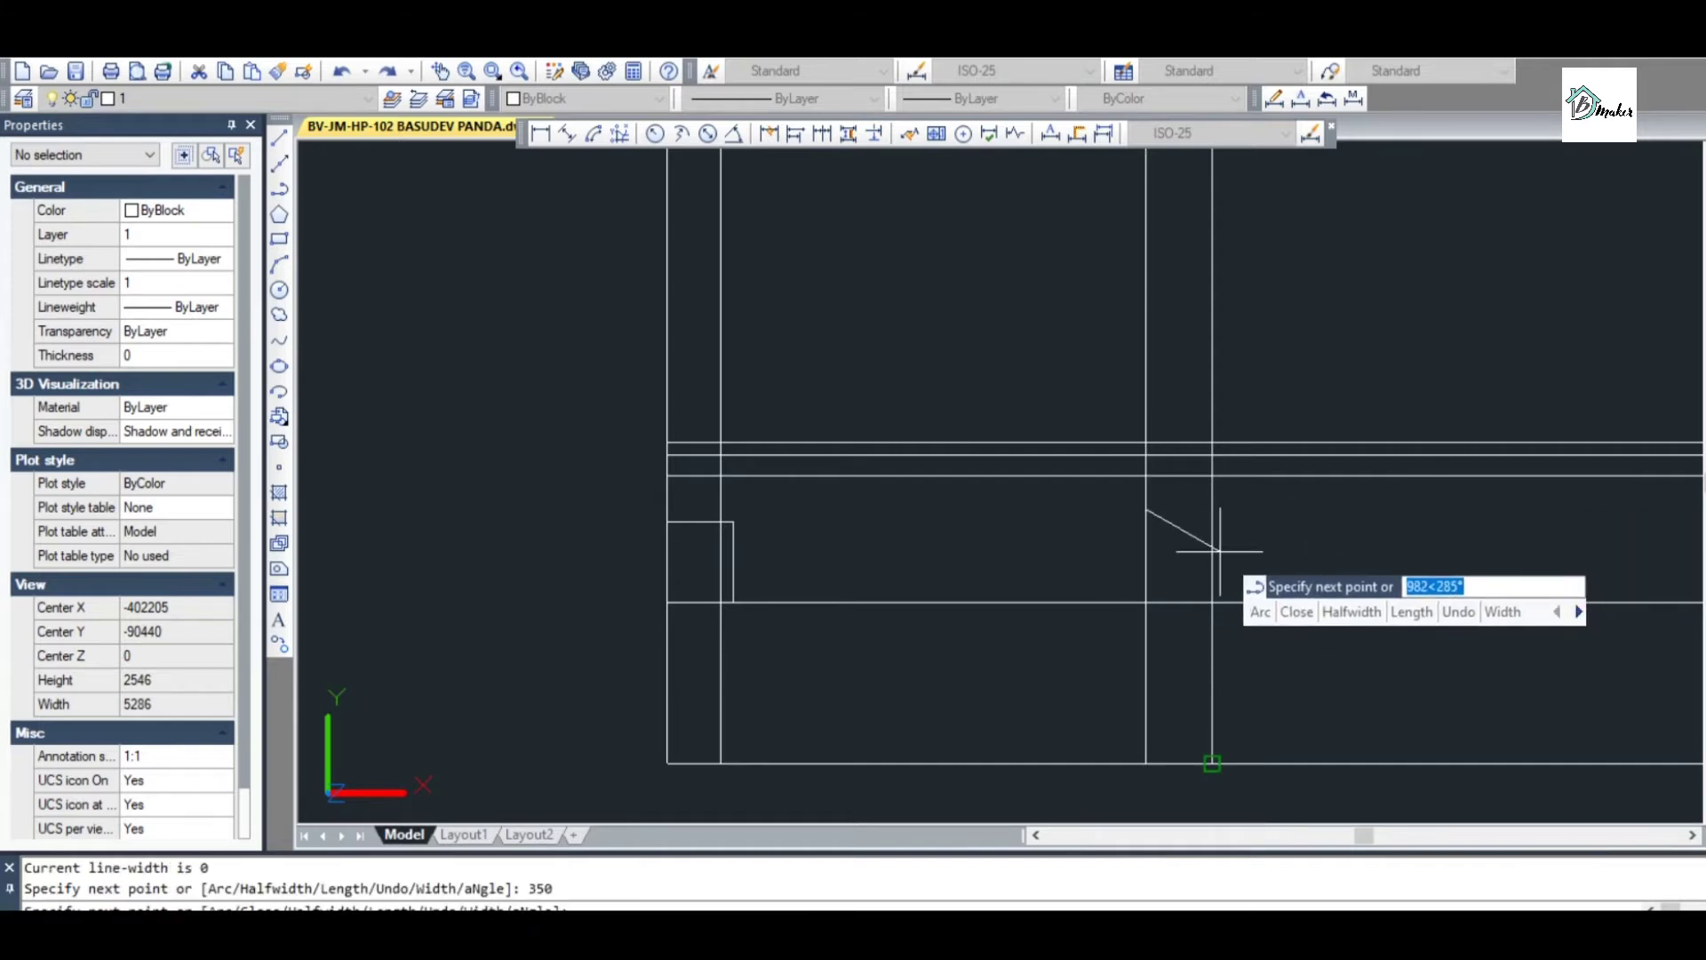
{"action": "scroll", "coordinate": [1215, 507], "scroll_direction": "up", "scroll_amount": 2}
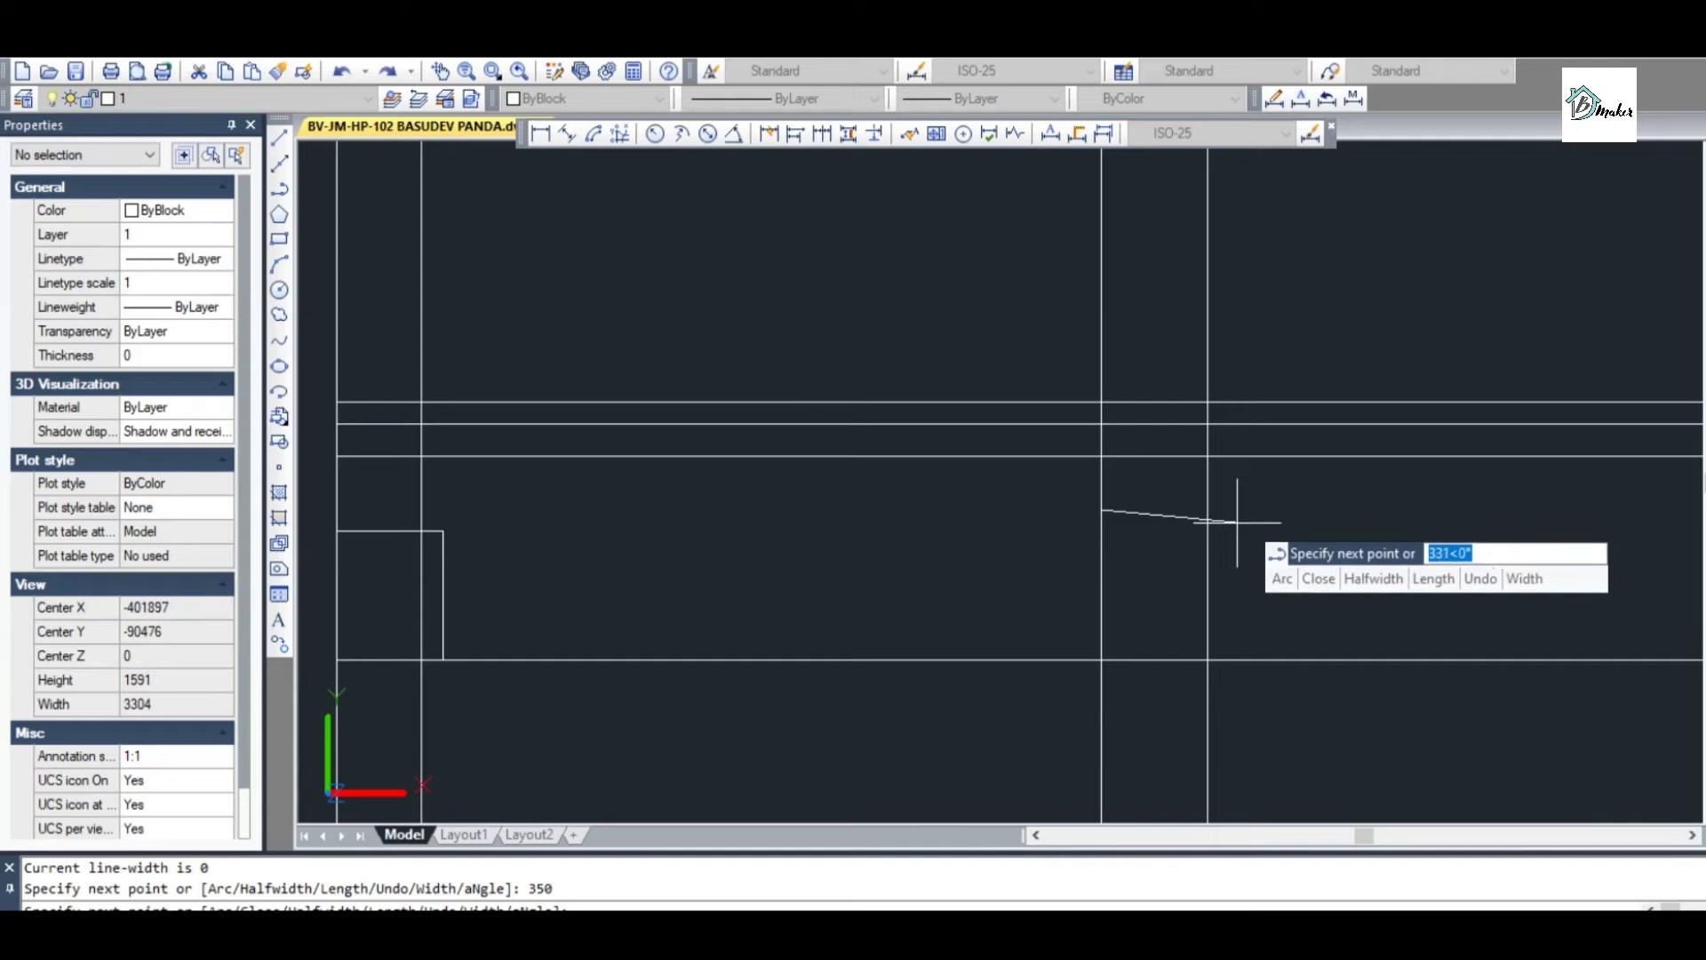
{"action": "type", "text": "250"}
{"action": "key", "text": "Return"}
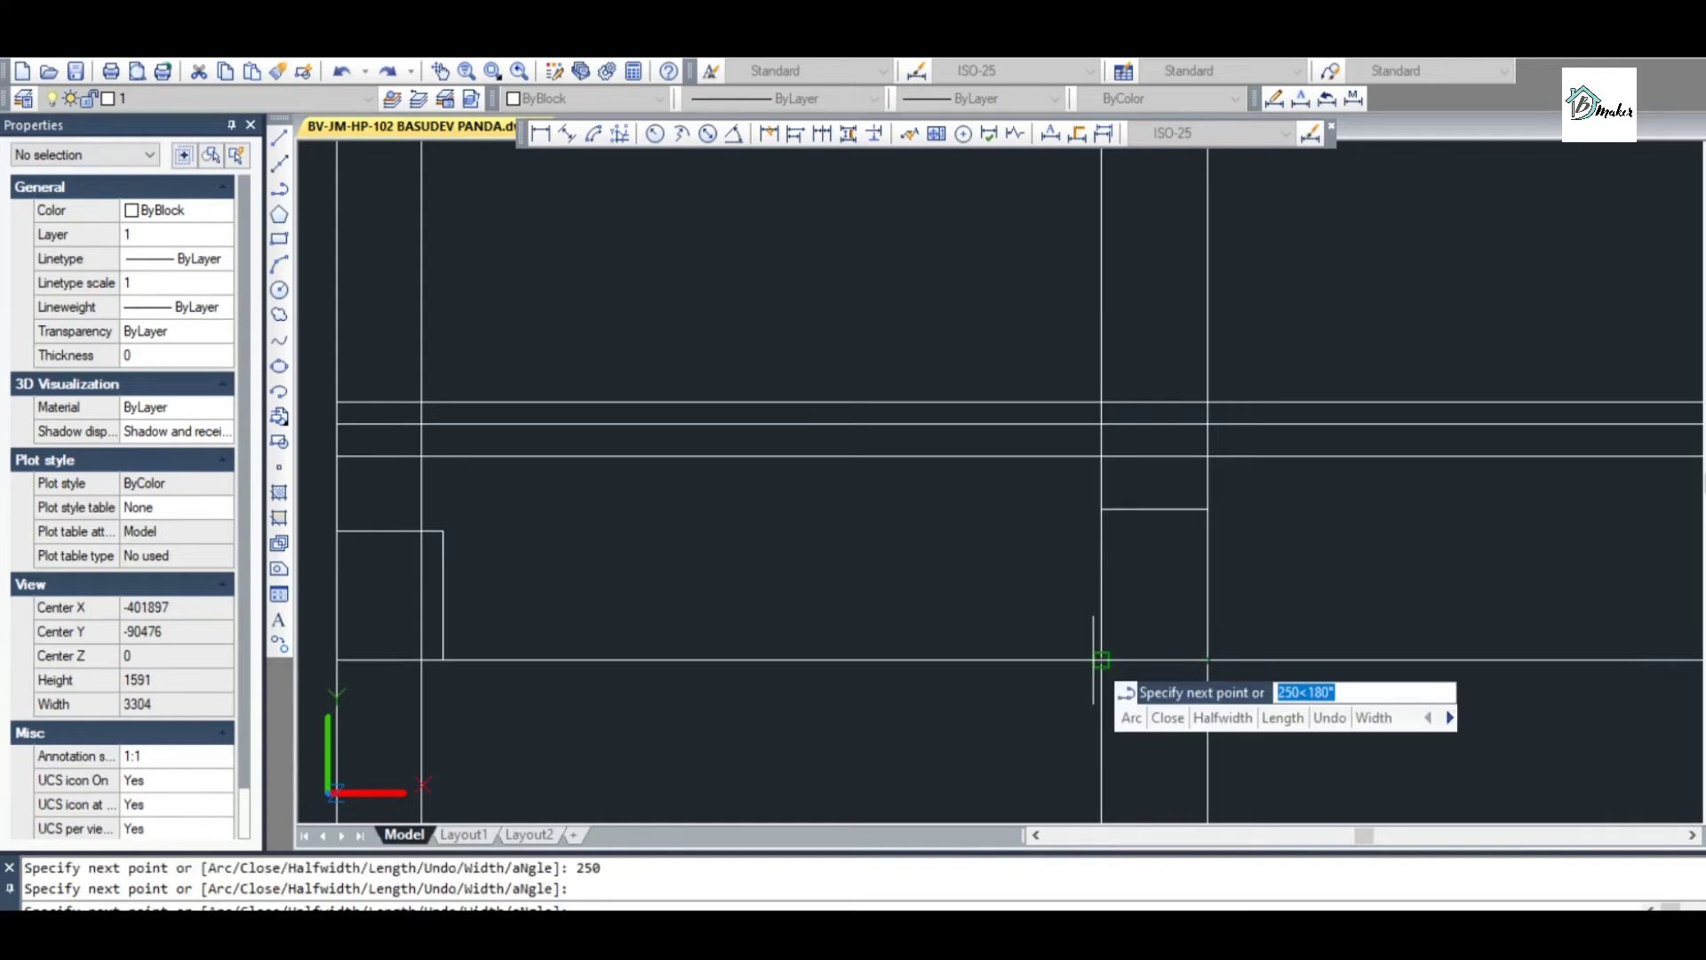
{"action": "key", "text": "Escape"}
Copy the second wall's 350 by 250 base outline to the same position on the third and fourth walls, and save the drawing
{"action": "type", "text": "co"}
{"action": "key", "text": "Return"}
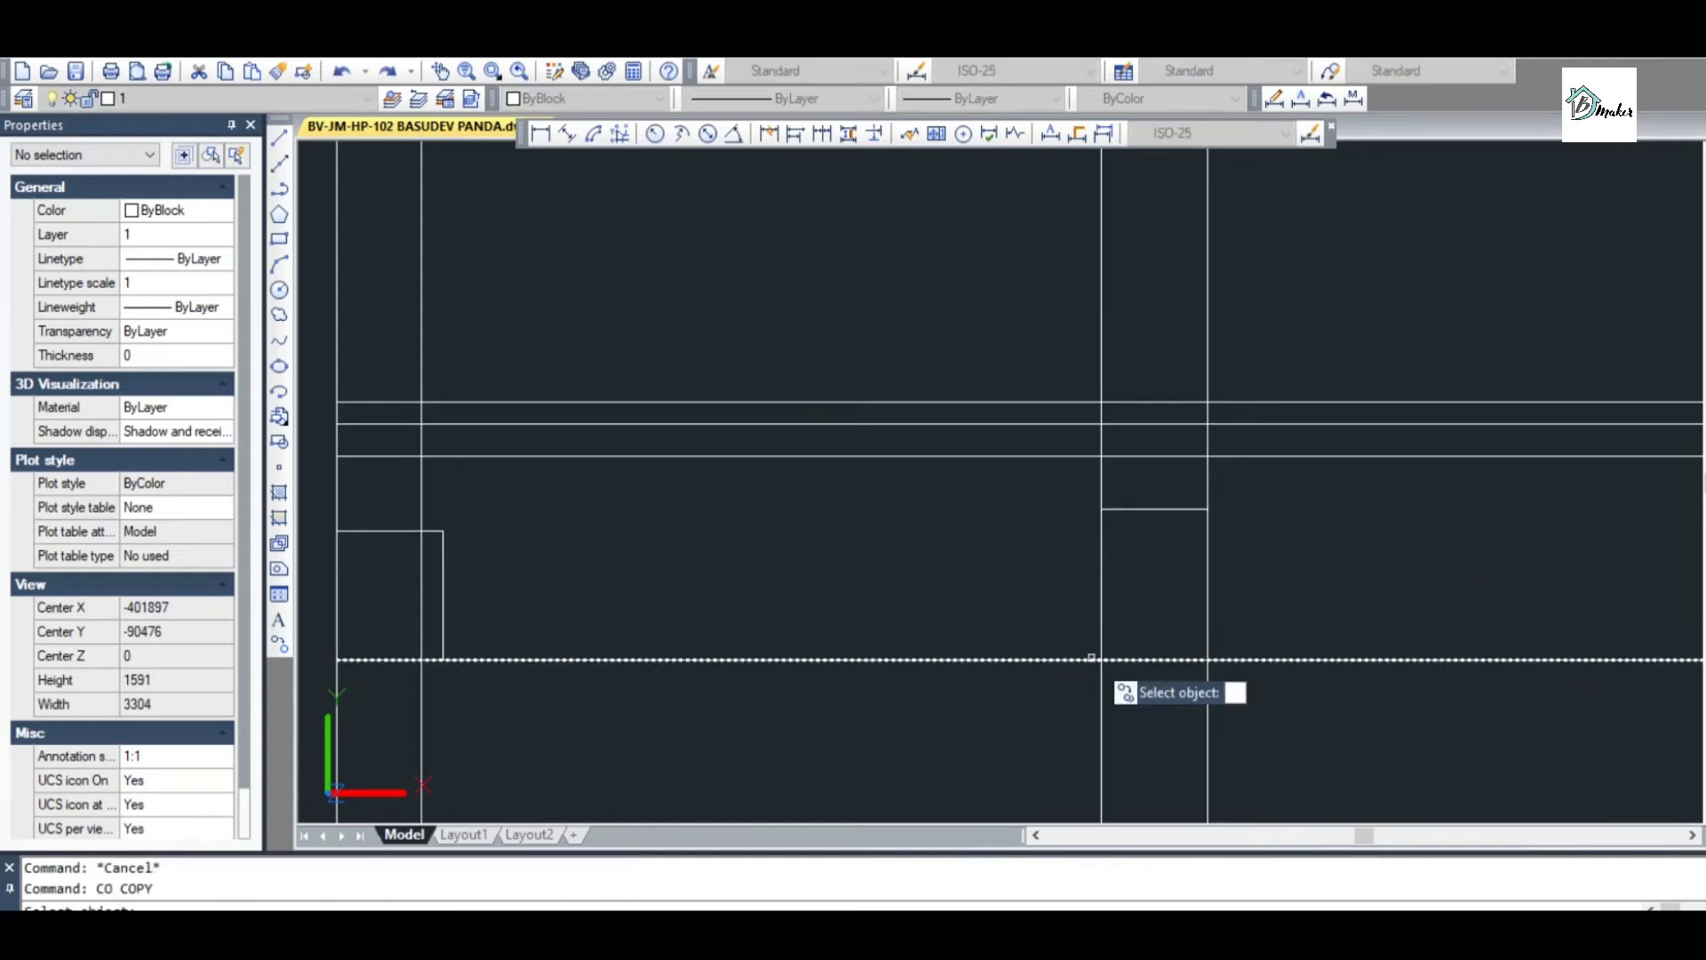
{"action": "left_click", "coordinate": [1146, 509]}
{"action": "key", "text": "Return"}
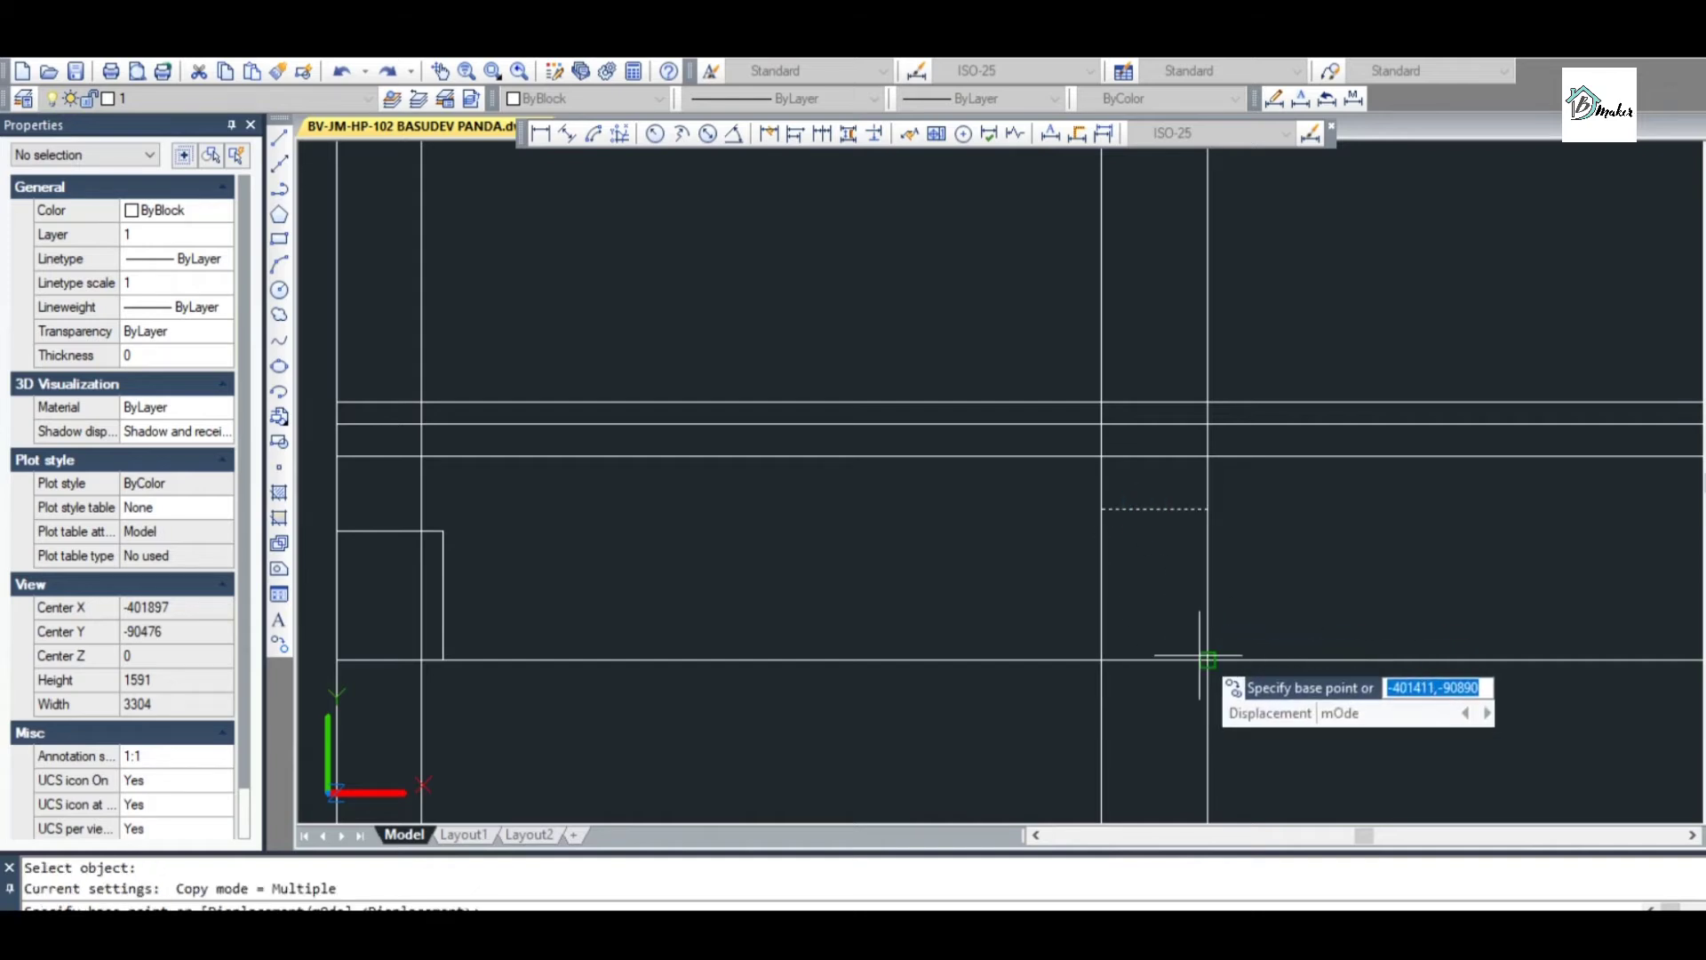
{"action": "left_click", "coordinate": [1211, 655]}
{"action": "scroll", "coordinate": [949, 615], "scroll_direction": "down", "scroll_amount": 3}
{"action": "scroll", "coordinate": [947, 613], "scroll_direction": "down", "scroll_amount": 1}
{"action": "scroll", "coordinate": [1318, 637], "scroll_direction": "up", "scroll_amount": 2}
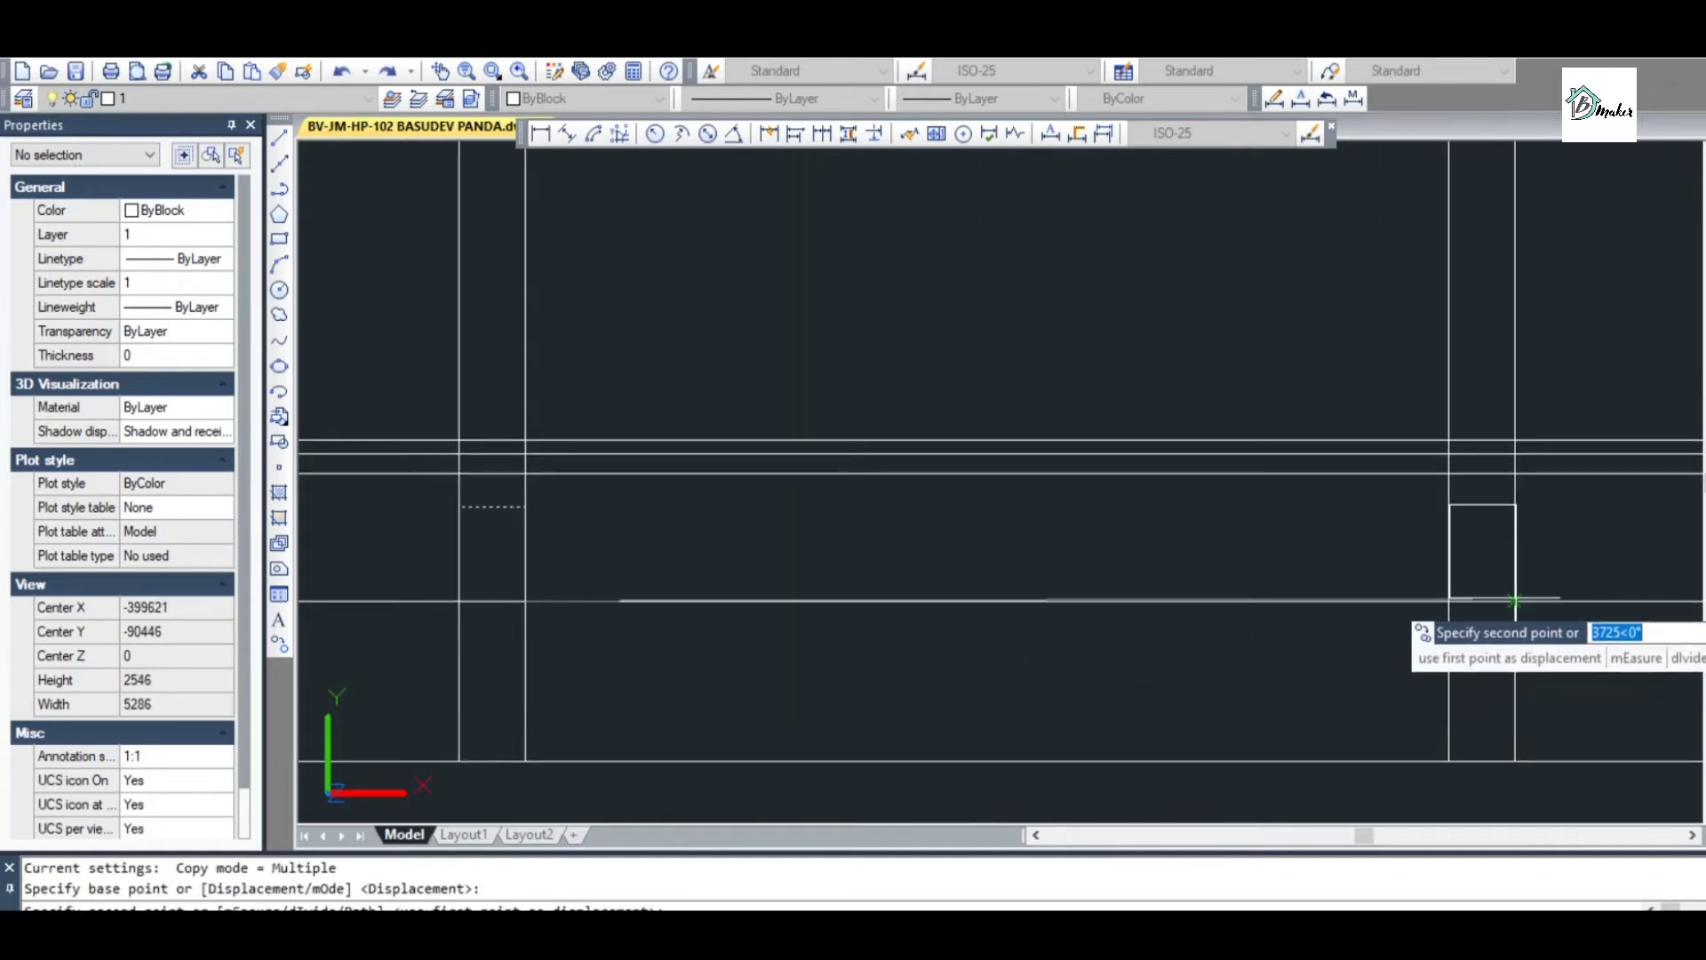
{"action": "left_click", "coordinate": [1514, 602]}
{"action": "scroll", "coordinate": [1092, 572], "scroll_direction": "down", "scroll_amount": 5}
{"action": "scroll", "coordinate": [1312, 569], "scroll_direction": "up", "scroll_amount": 2}
{"action": "left_click", "coordinate": [1440, 576]}
{"action": "scroll", "coordinate": [1300, 615], "scroll_direction": "down", "scroll_amount": 1}
{"action": "scroll", "coordinate": [1300, 613], "scroll_direction": "down", "scroll_amount": 3}
{"action": "key", "text": "Escape"}
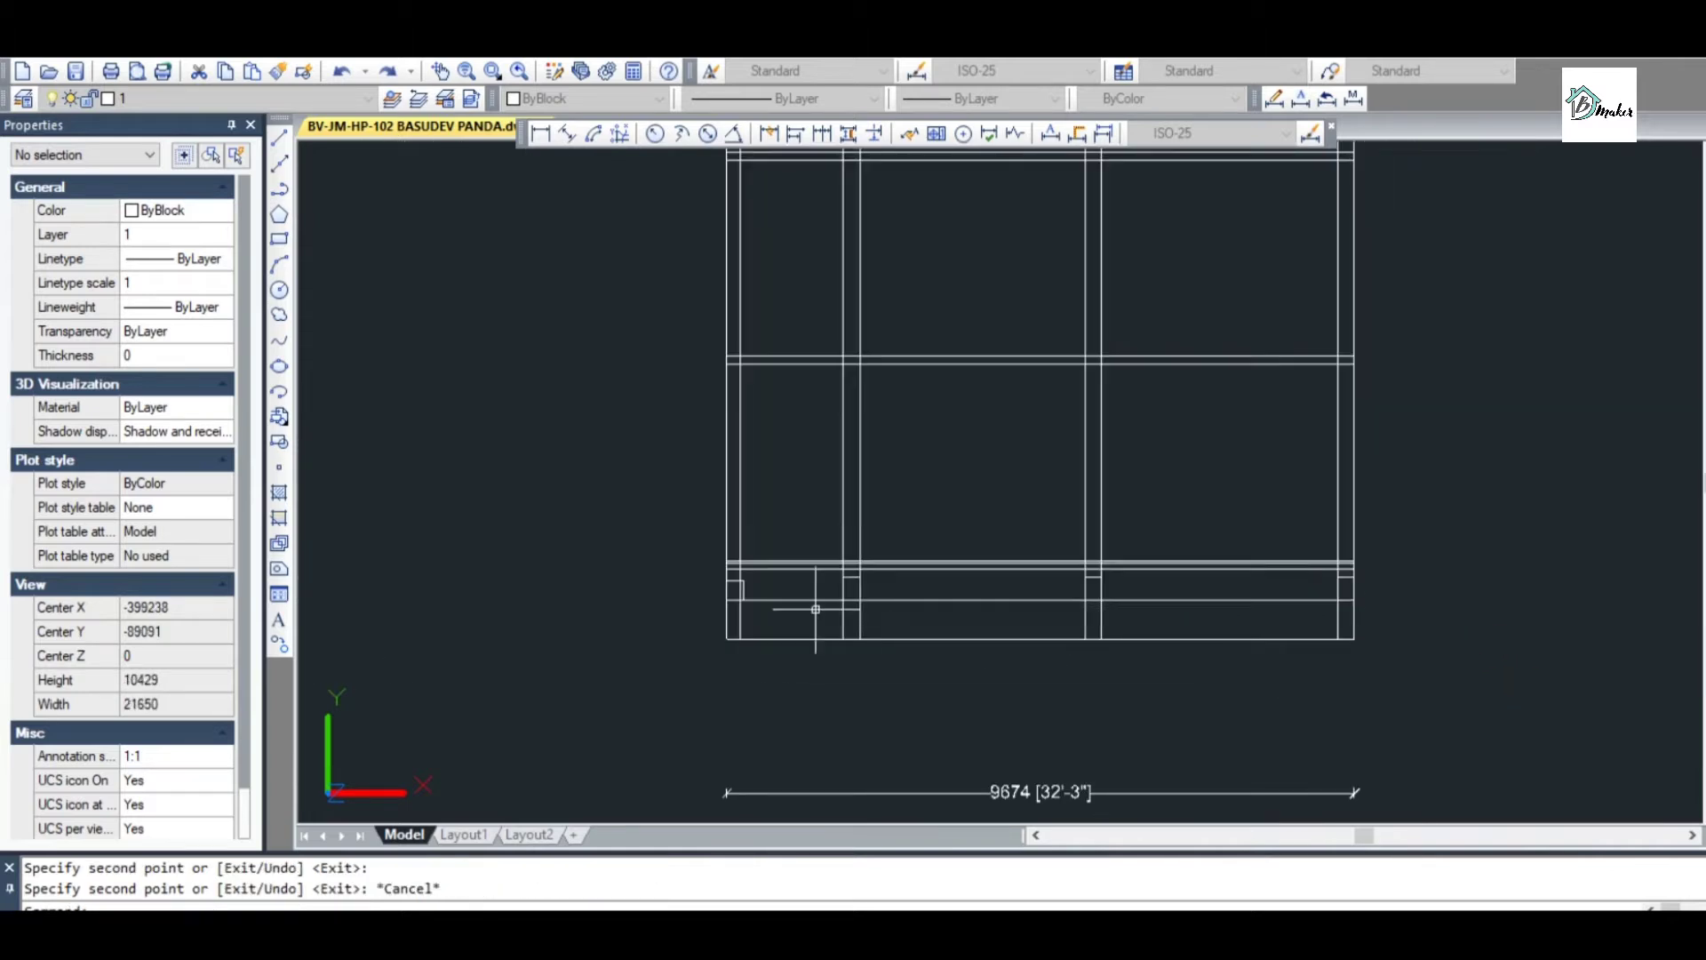
{"action": "scroll", "coordinate": [811, 605], "scroll_direction": "up", "scroll_amount": 2}
{"action": "key", "text": "ctrl+s"}
Draw a zigzag break-line polyline about 1087 long along the lowest horizontal line, crossing the left wall's bottom end and extending beyond both faces
{"action": "scroll", "coordinate": [723, 590], "scroll_direction": "up", "scroll_amount": 3}
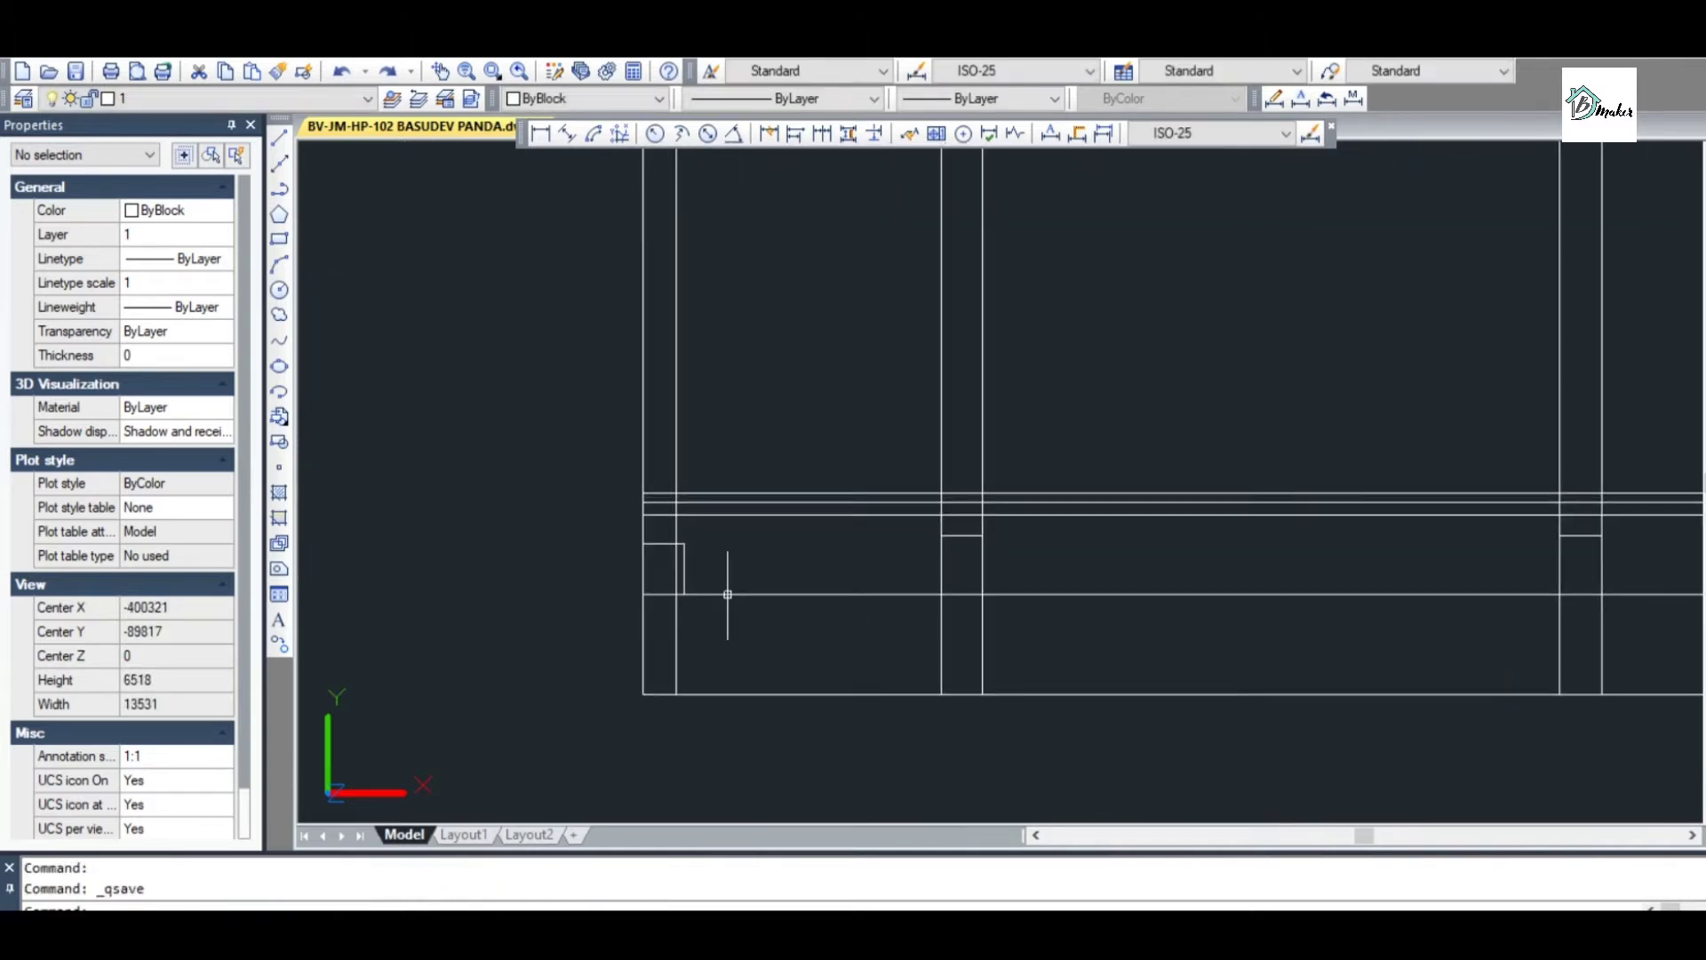
{"action": "scroll", "coordinate": [691, 573], "scroll_direction": "up", "scroll_amount": 1}
{"action": "scroll", "coordinate": [773, 503], "scroll_direction": "down", "scroll_amount": 4}
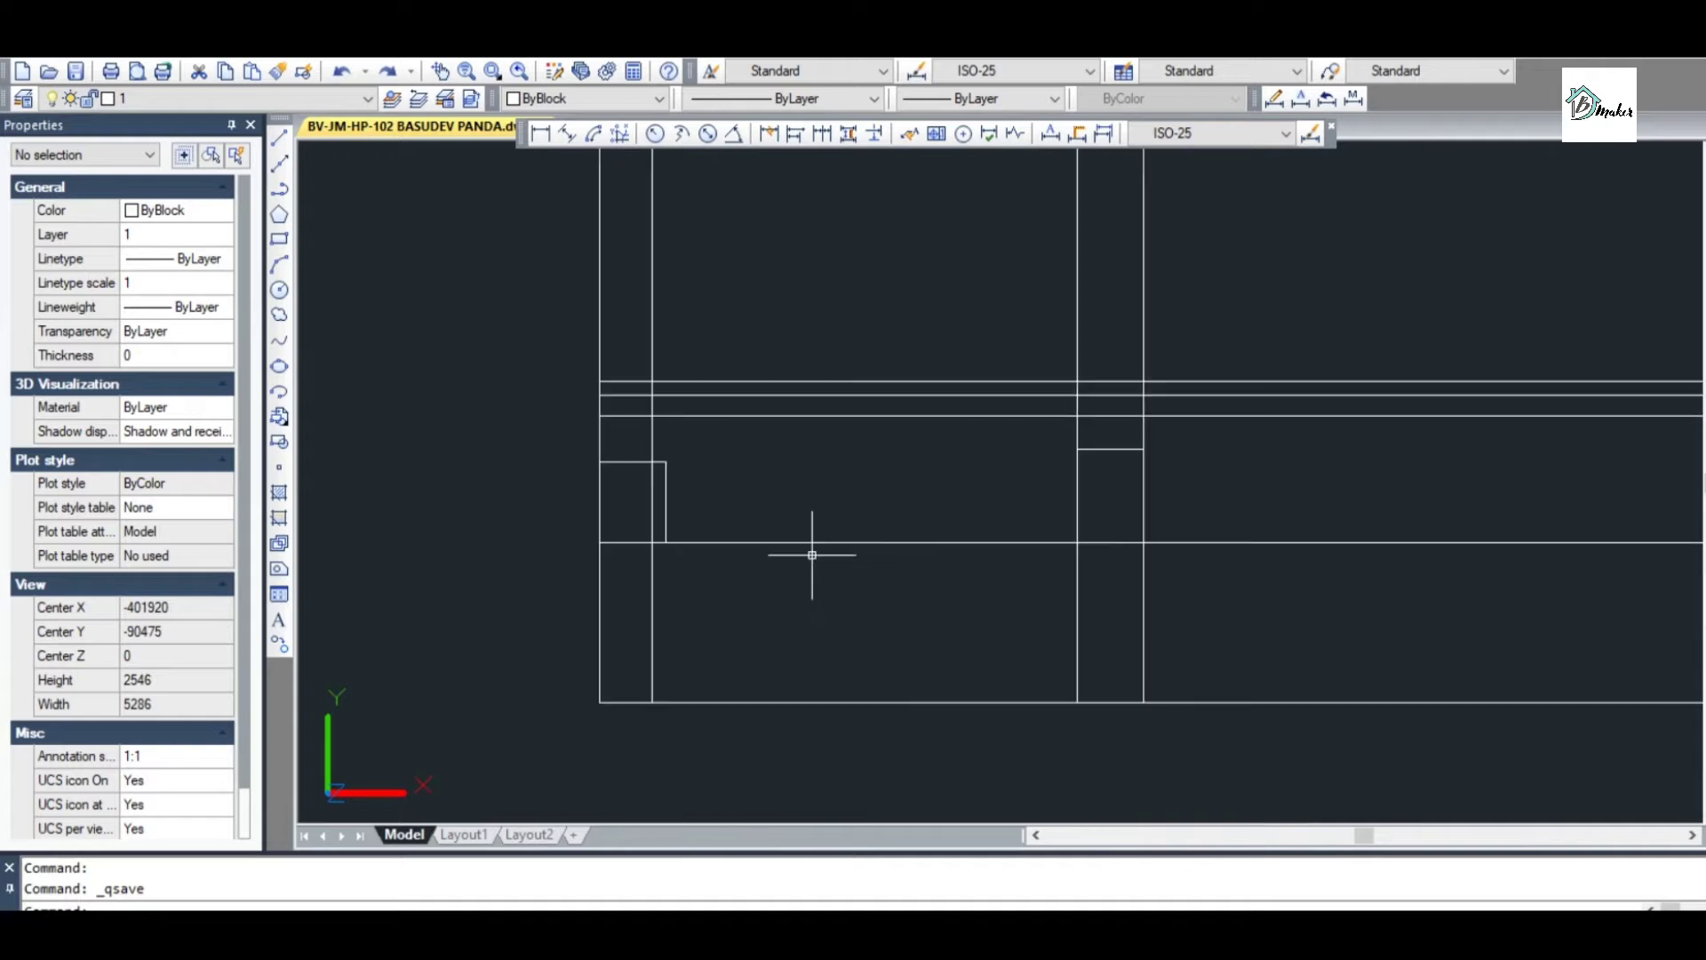
{"action": "scroll", "coordinate": [724, 649], "scroll_direction": "up", "scroll_amount": 4}
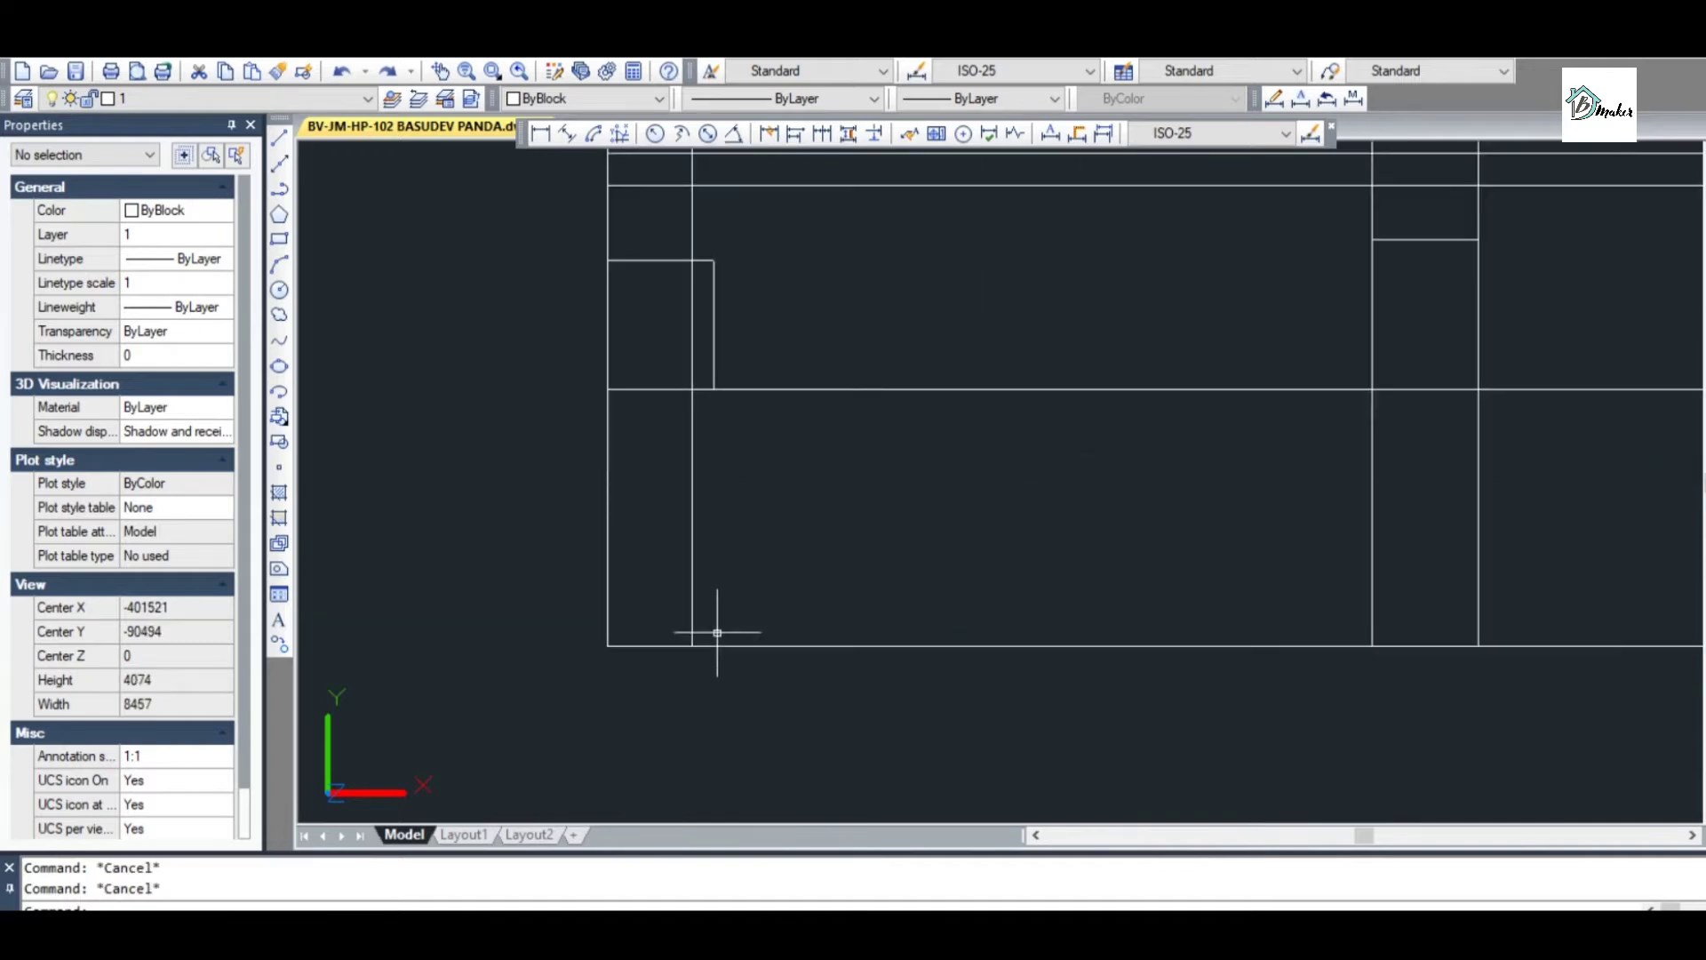
{"action": "type", "text": "pl"}
{"action": "key", "text": "Return"}
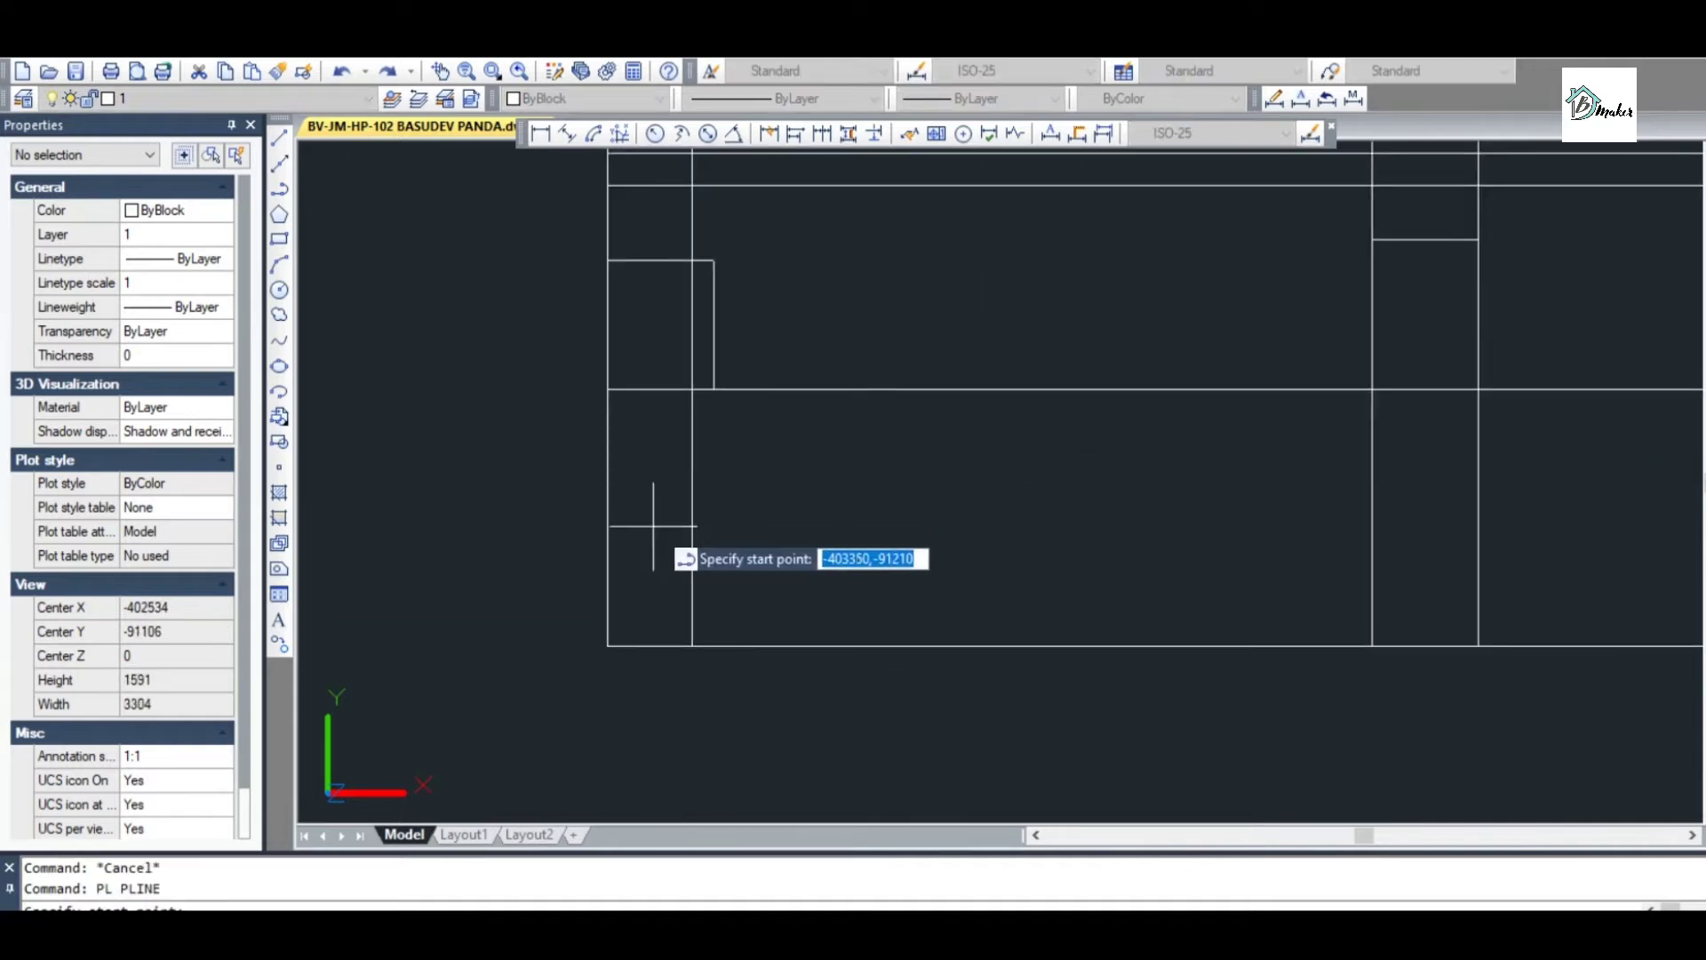
{"action": "left_click", "coordinate": [514, 646]}
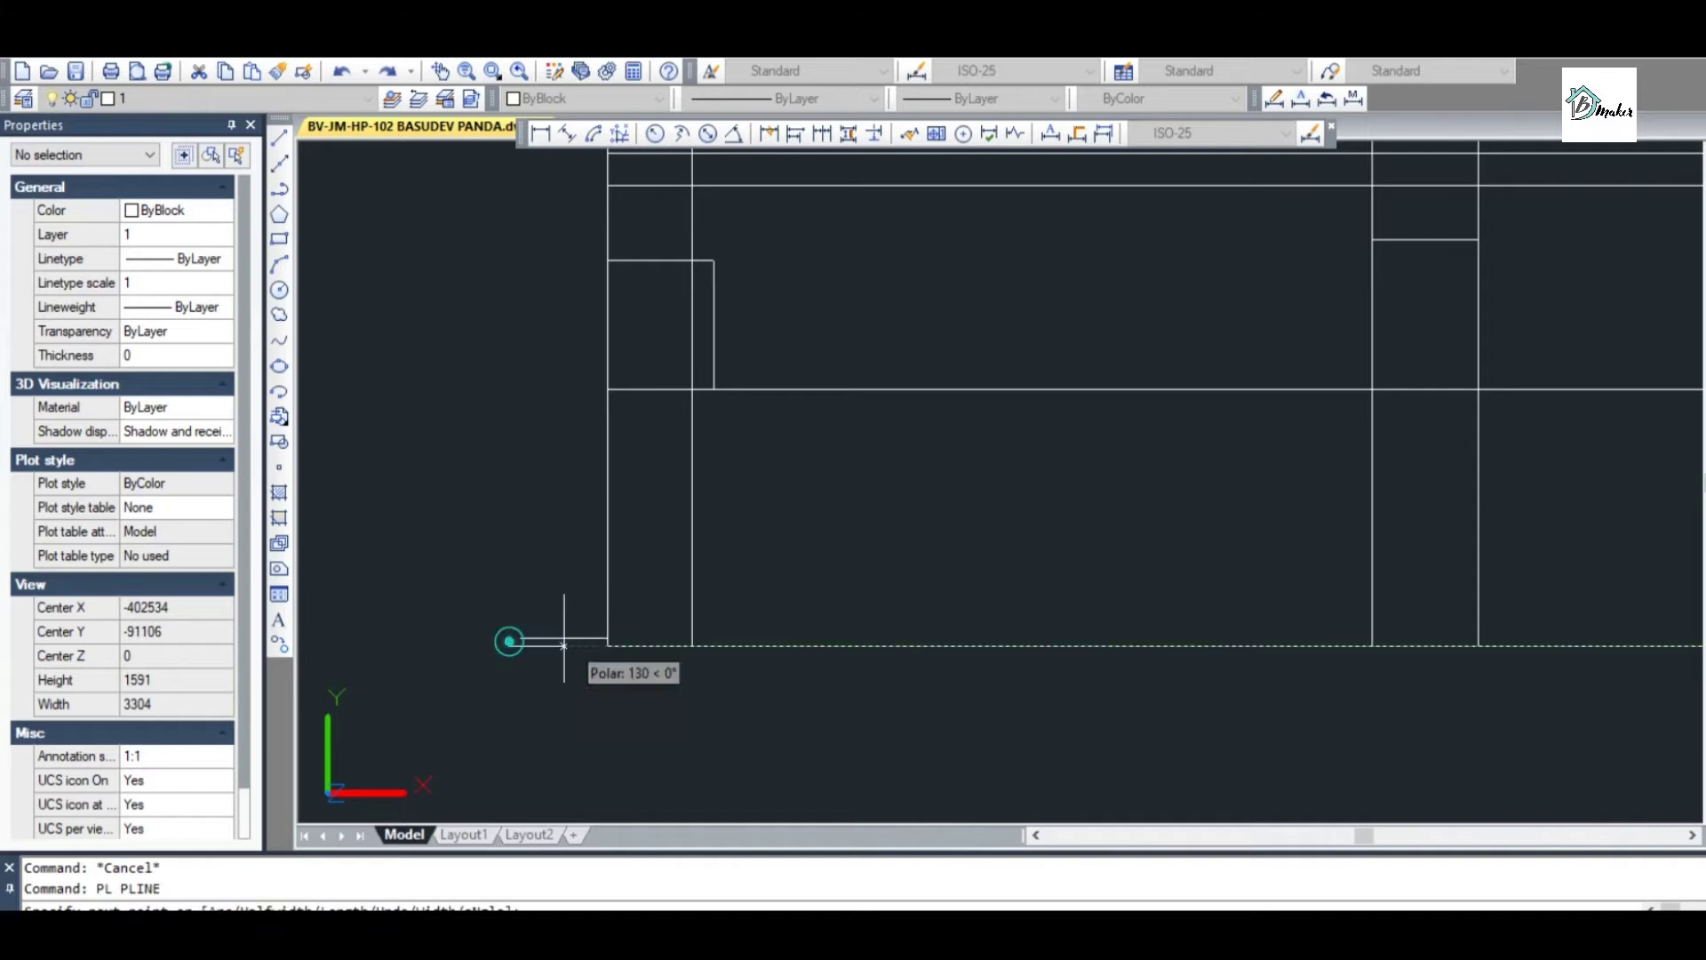
{"action": "left_click", "coordinate": [624, 645]}
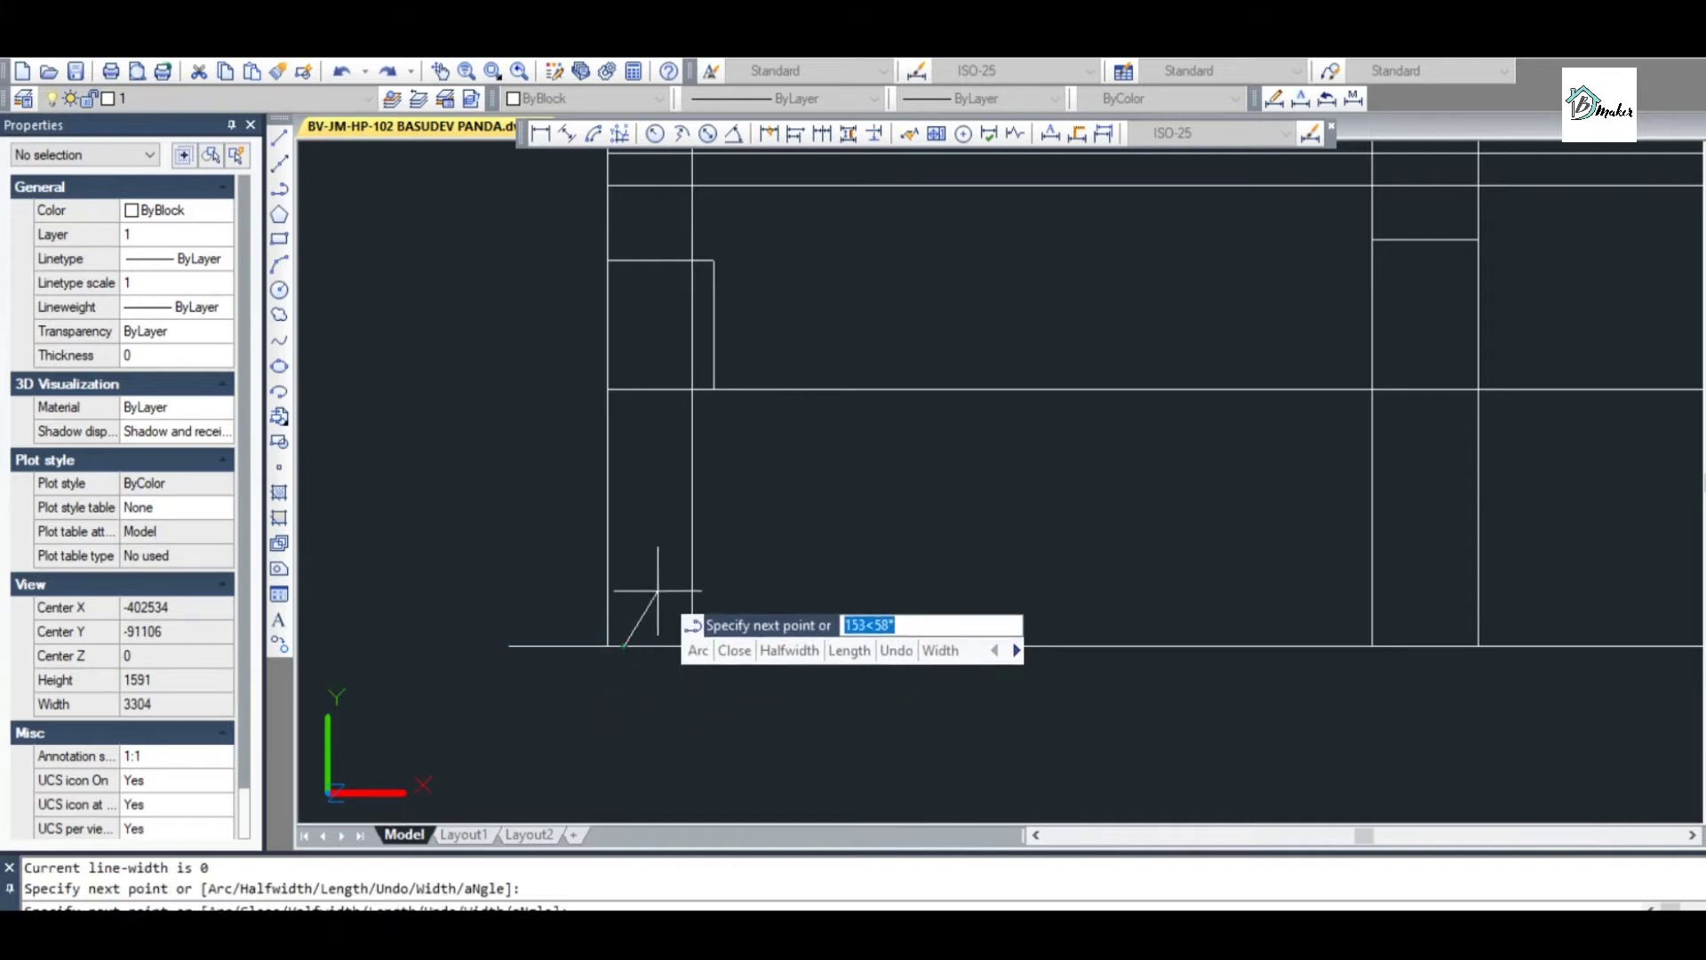
{"action": "left_click", "coordinate": [657, 591]}
{"action": "scroll", "coordinate": [680, 707], "scroll_direction": "up", "scroll_amount": 2}
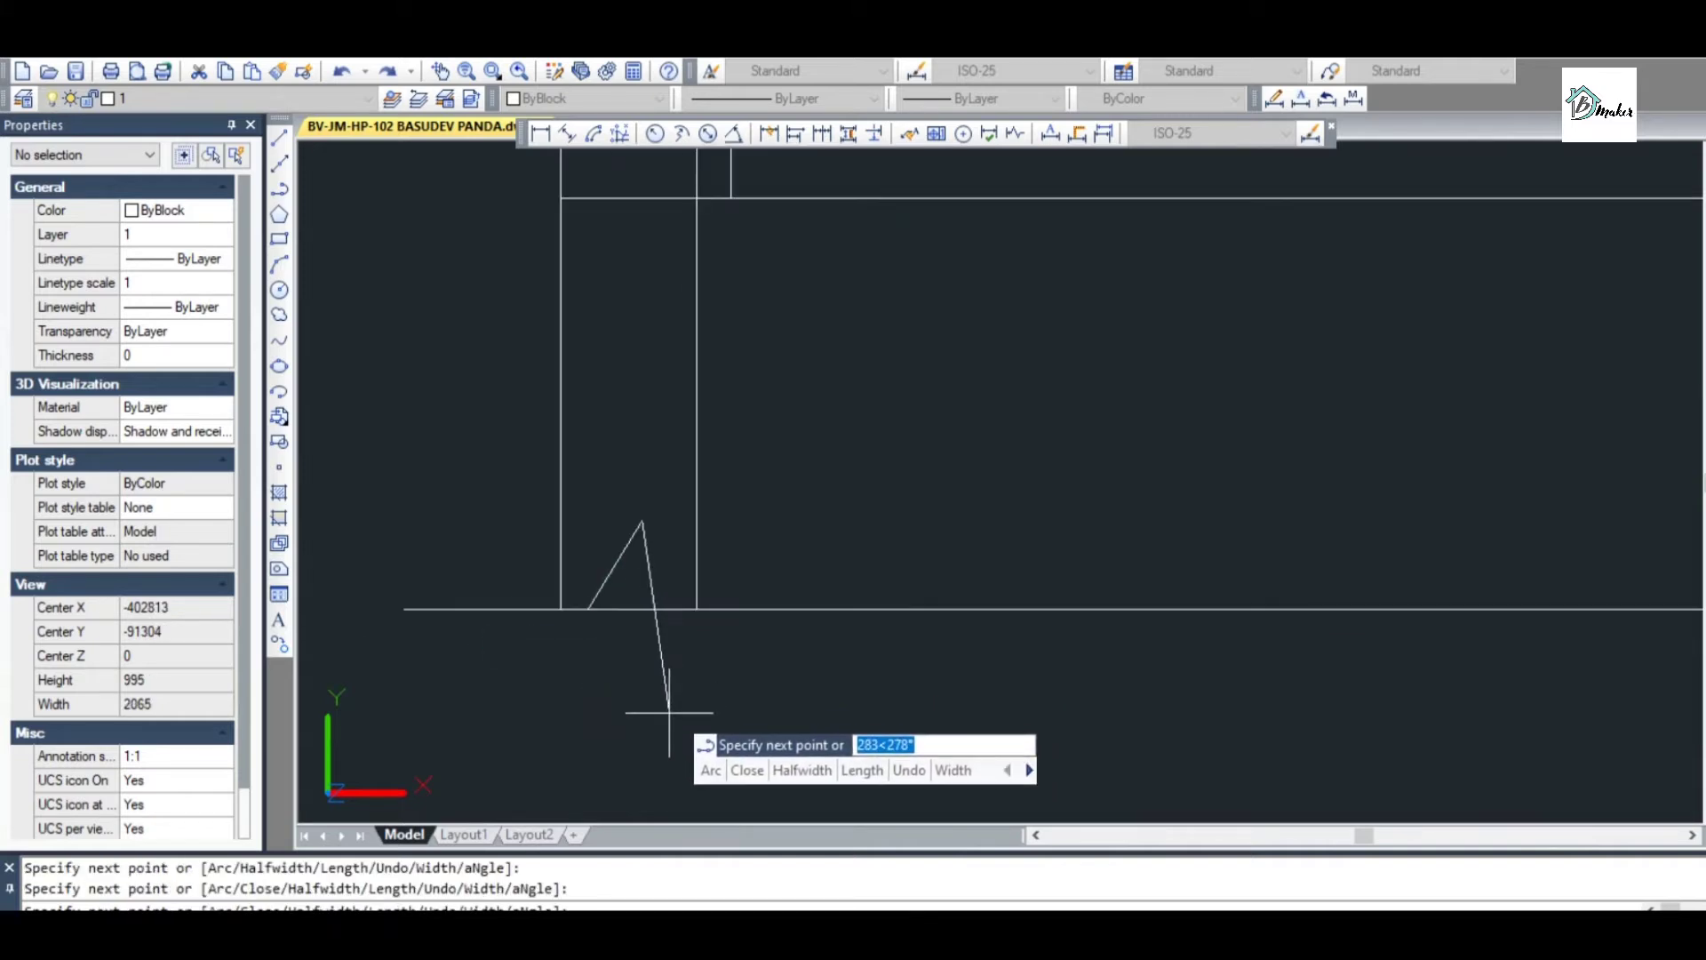
{"action": "left_click", "coordinate": [669, 712]}
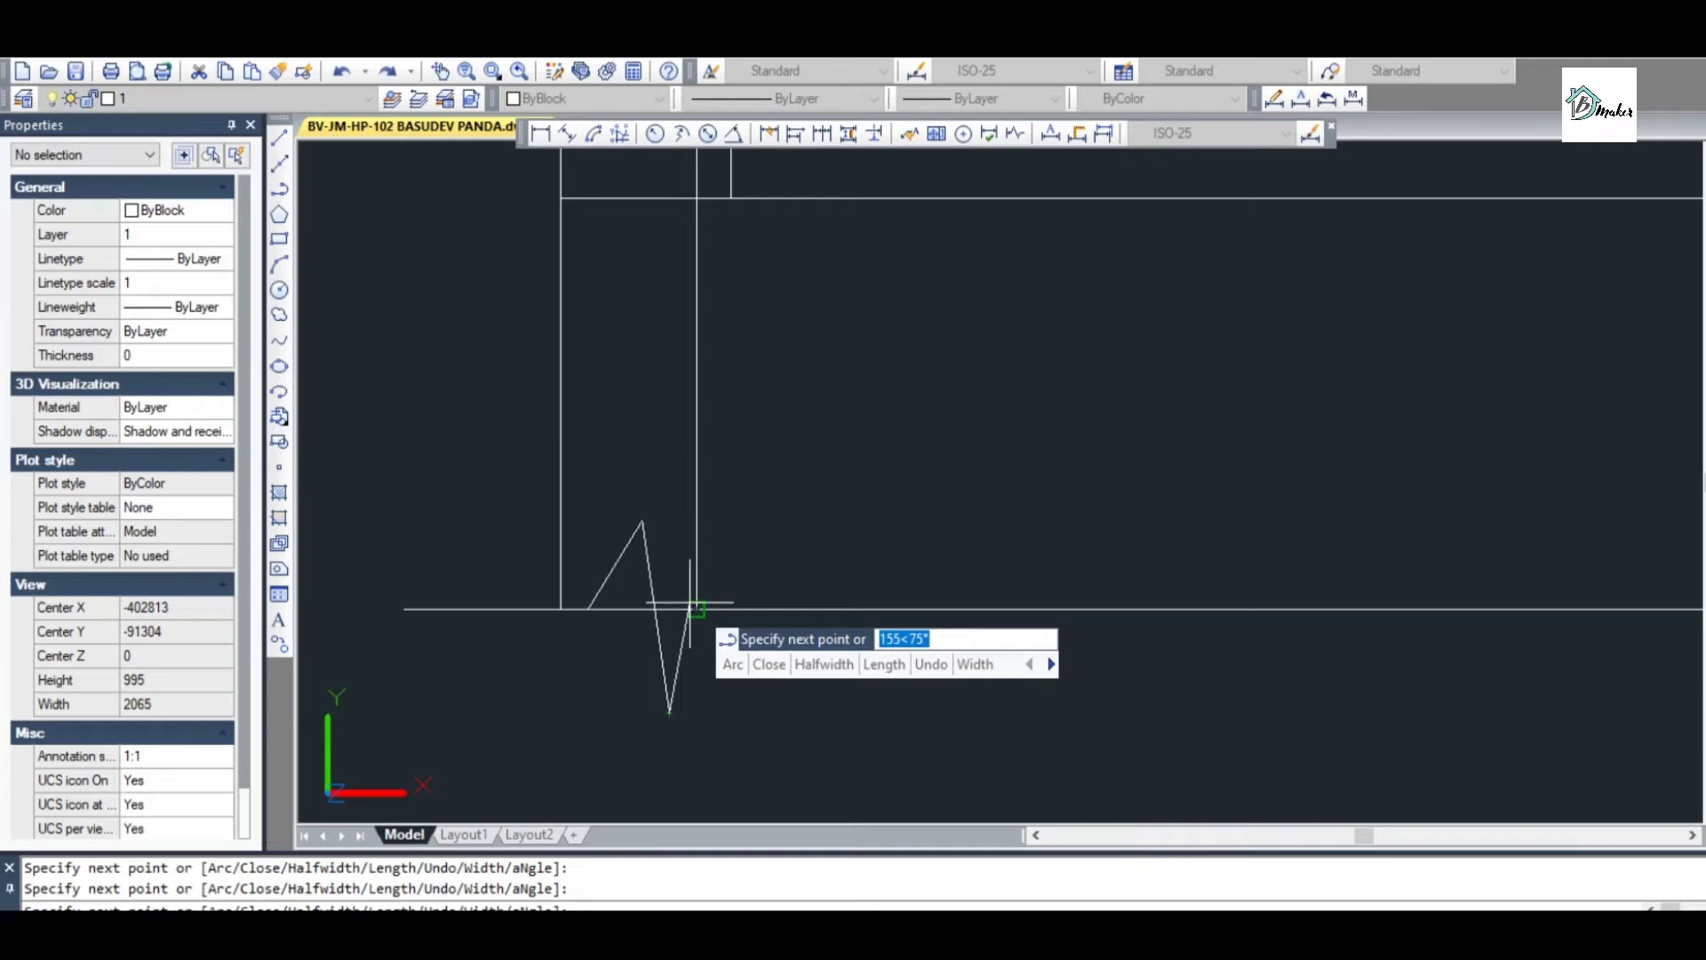
{"action": "scroll", "coordinate": [697, 609], "scroll_direction": "up", "scroll_amount": 2}
{"action": "left_click", "coordinate": [682, 610]}
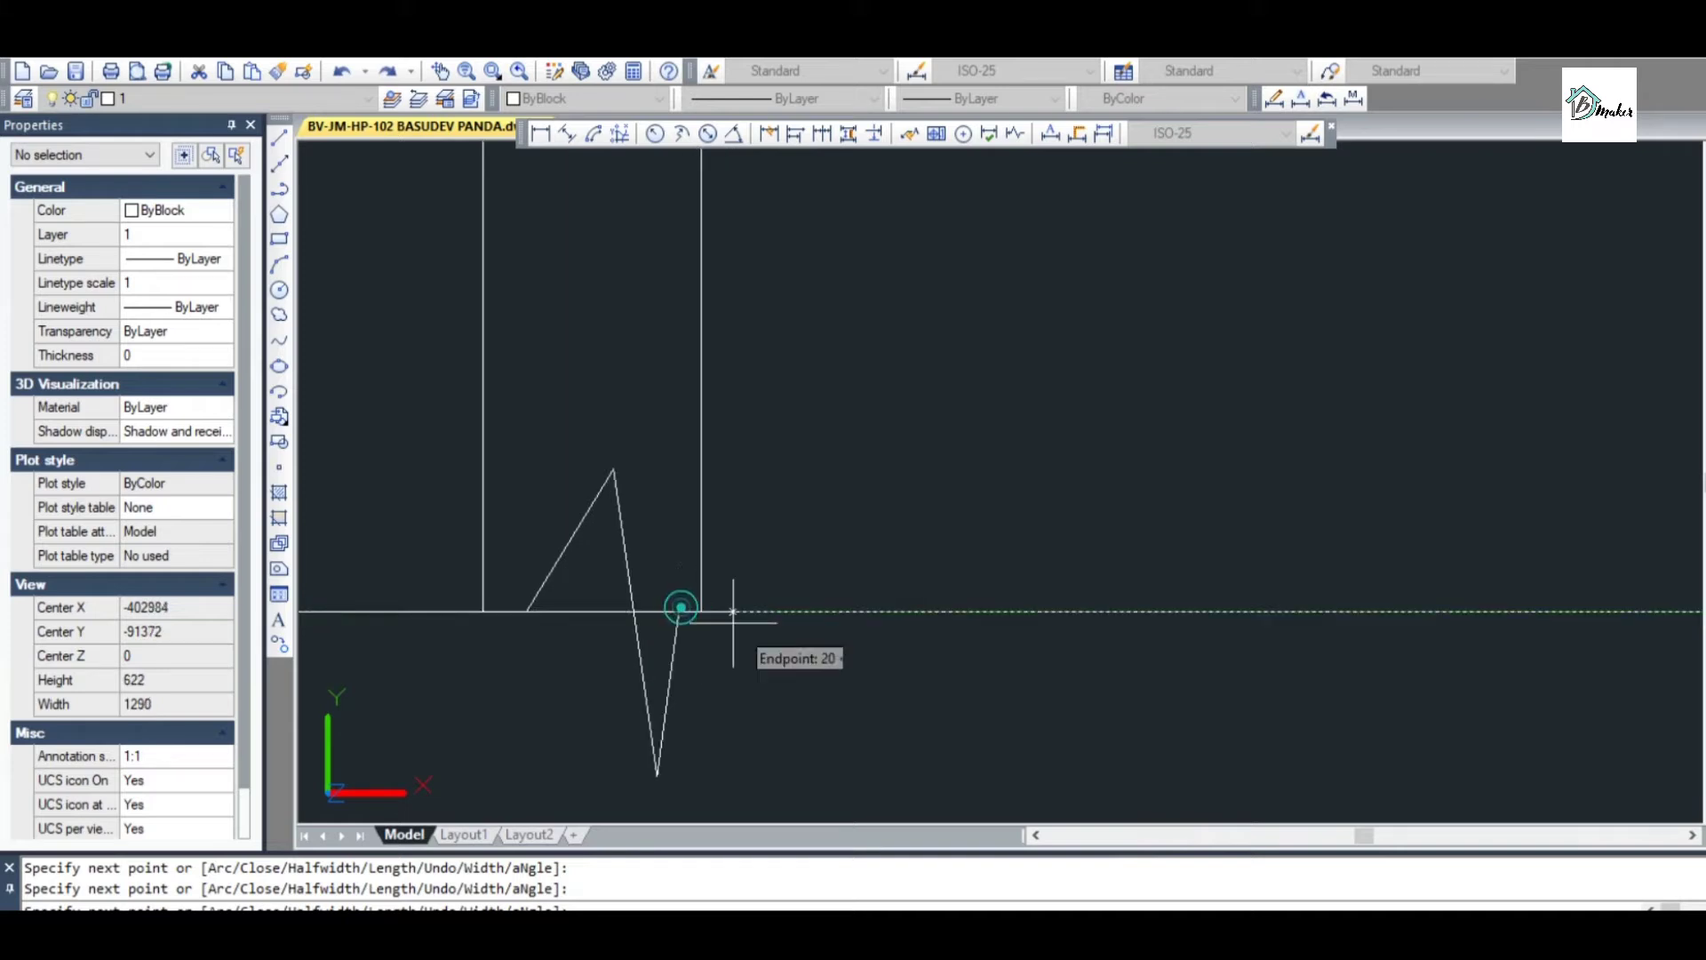
{"action": "key", "text": "Escape"}
{"action": "scroll", "coordinate": [925, 610], "scroll_direction": "down", "scroll_amount": 4}
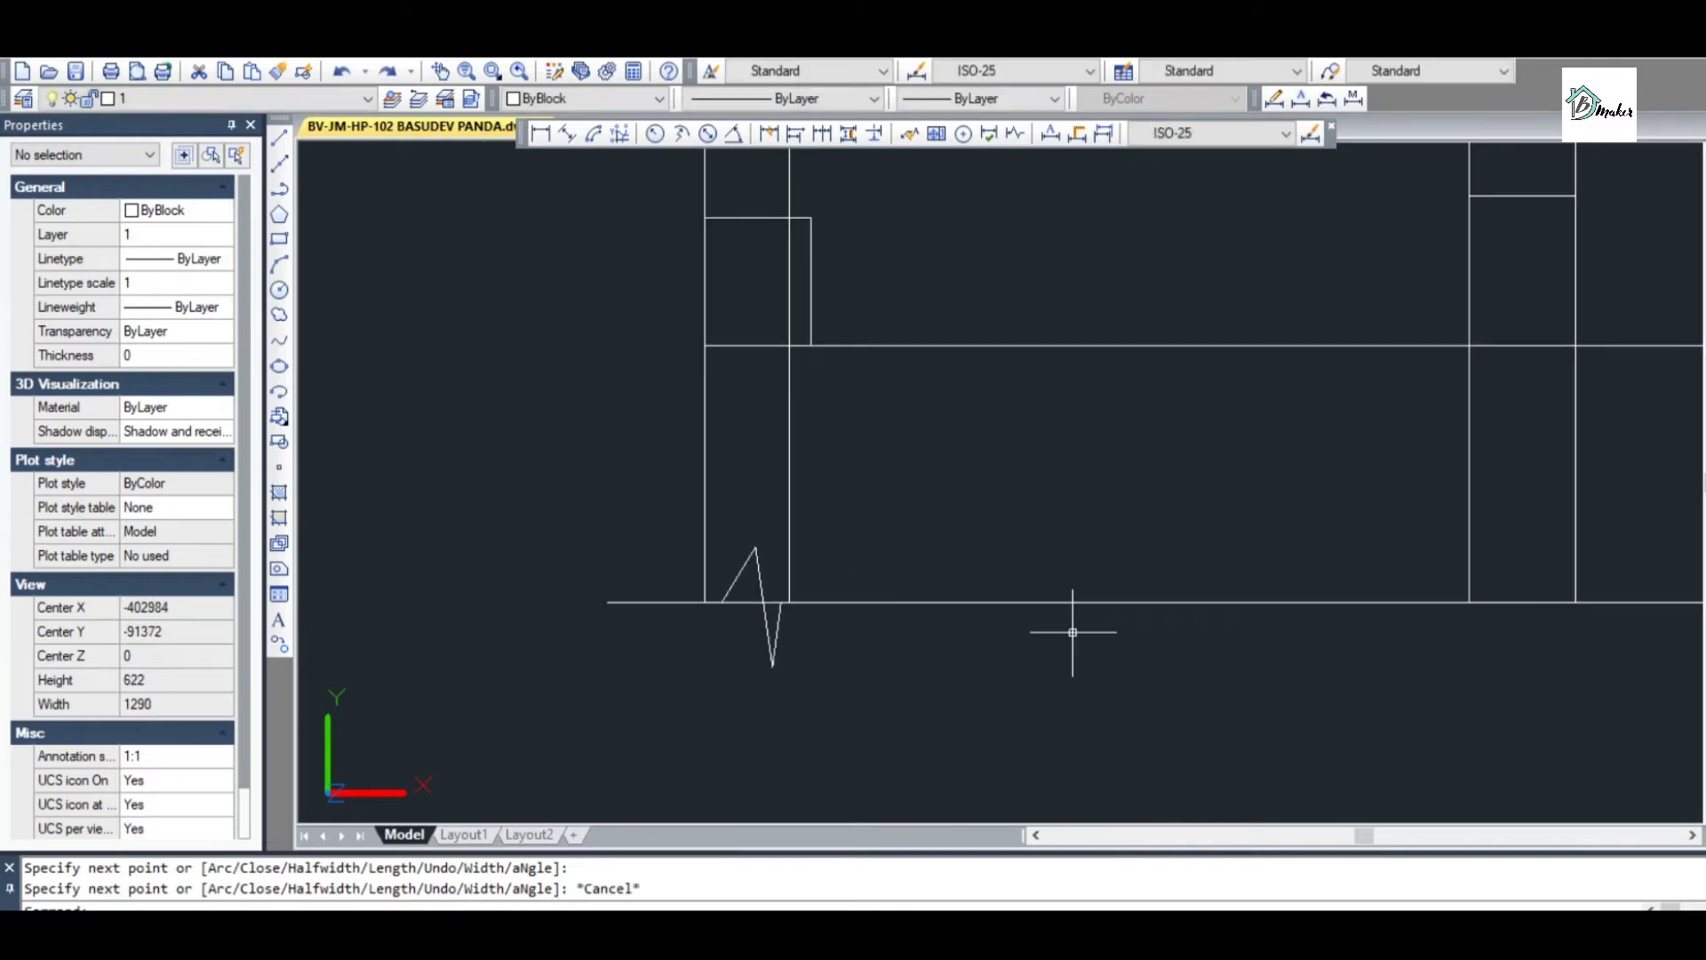
Stretch the middle slanted segment of the left wall's break line about 30 to the left
{"action": "scroll", "coordinate": [772, 580], "scroll_direction": "up", "scroll_amount": 2}
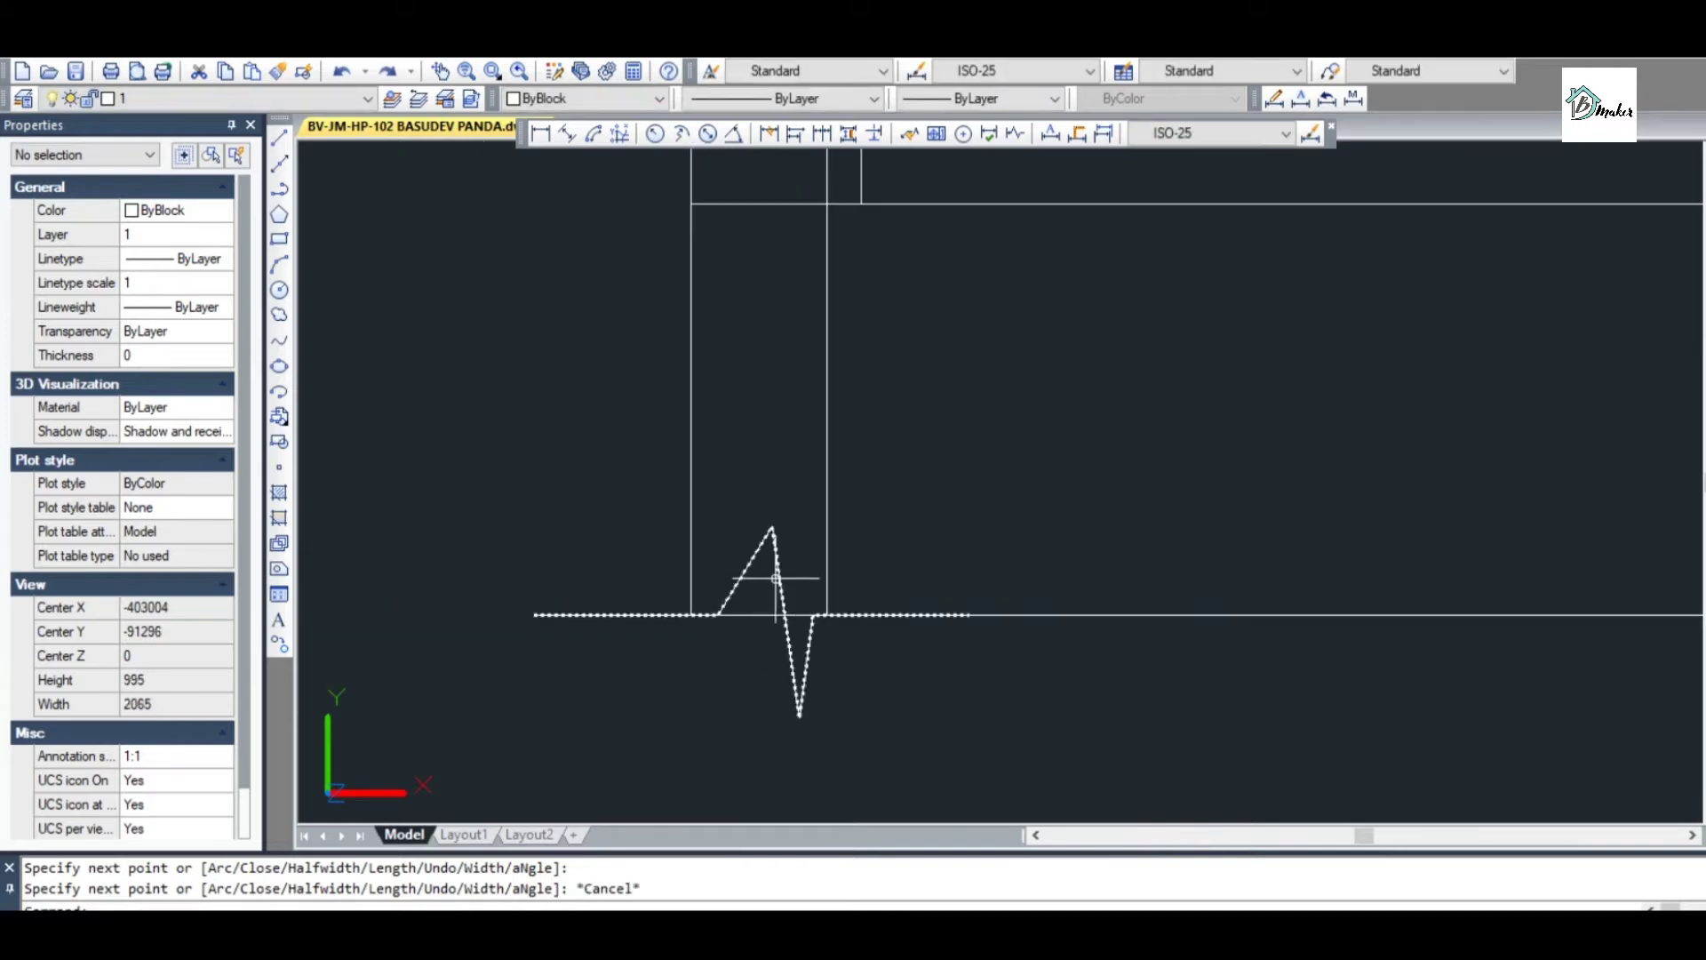
{"action": "left_click", "coordinate": [776, 578]}
{"action": "scroll", "coordinate": [775, 579], "scroll_direction": "up", "scroll_amount": 2}
{"action": "left_click", "coordinate": [791, 645]}
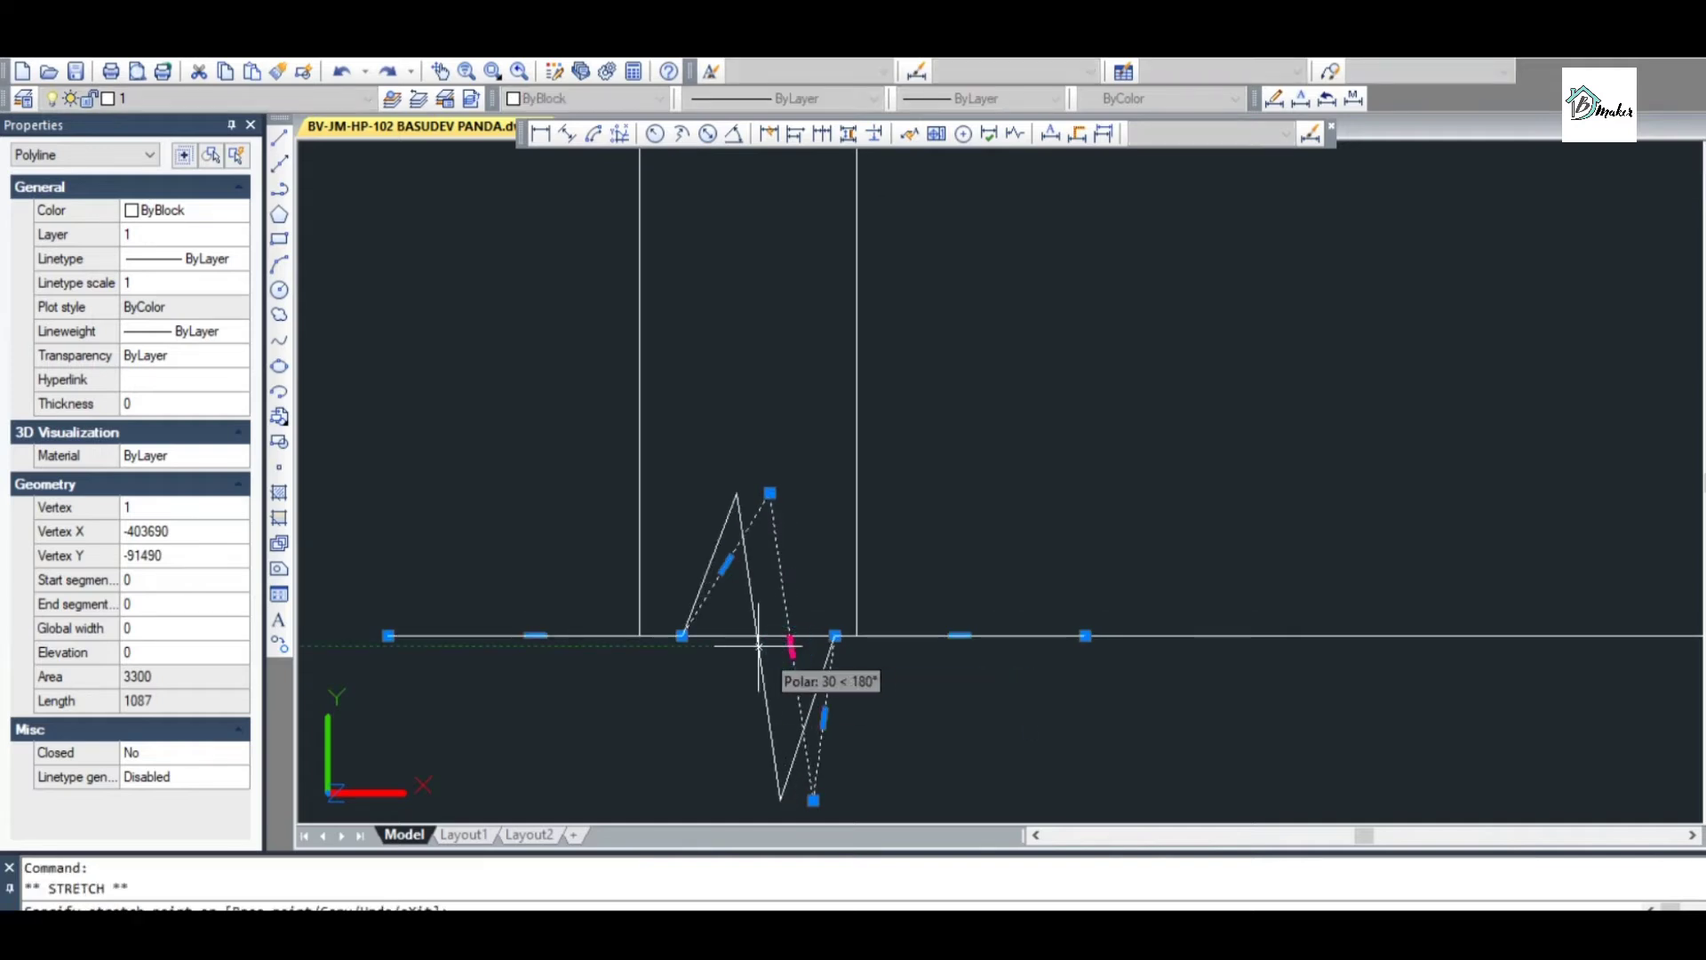
{"action": "key", "text": "Escape"}
{"action": "key", "text": "Escape"}
{"action": "scroll", "coordinate": [735, 571], "scroll_direction": "down", "scroll_amount": 2}
Delete the lowest horizontal line running beneath the walls
{"action": "left_click", "coordinate": [1021, 628]}
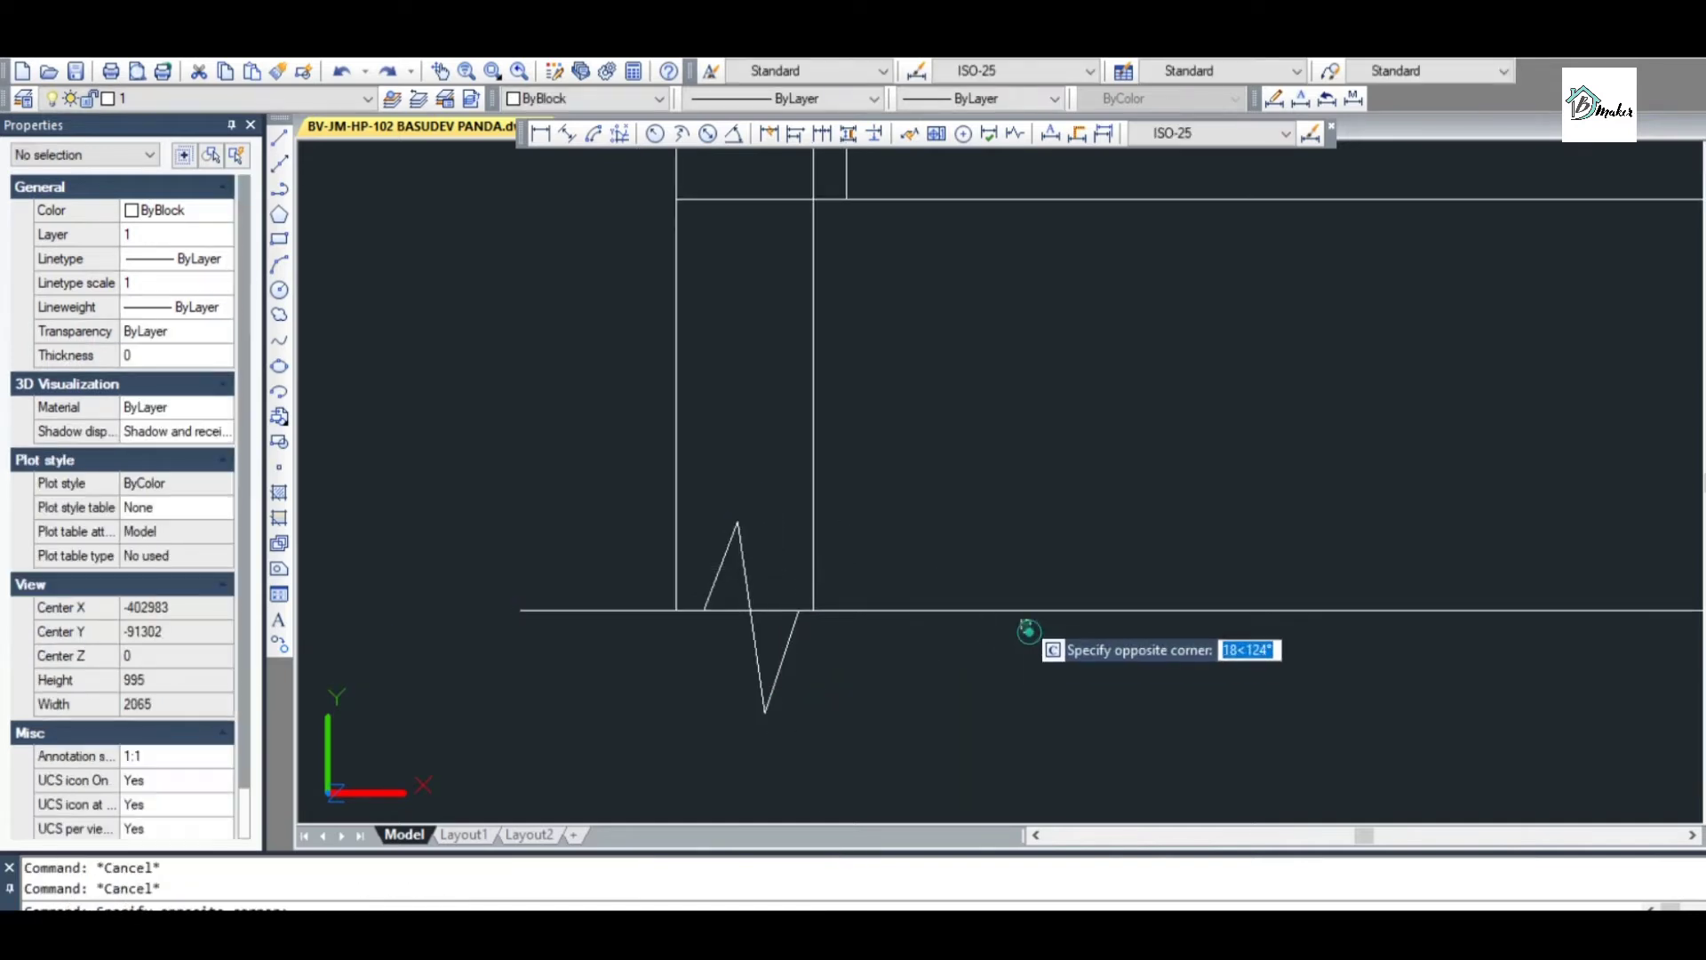
{"action": "left_click", "coordinate": [1011, 601]}
{"action": "key", "text": "Escape"}
Copy the left wall's break line to the bottom ends of the second, third and fourth walls, and save the drawing
{"action": "type", "text": "co"}
{"action": "key", "text": "Return"}
{"action": "left_click", "coordinate": [943, 741]}
{"action": "left_click", "coordinate": [750, 674]}
{"action": "key", "text": "Return"}
{"action": "left_click", "coordinate": [813, 610]}
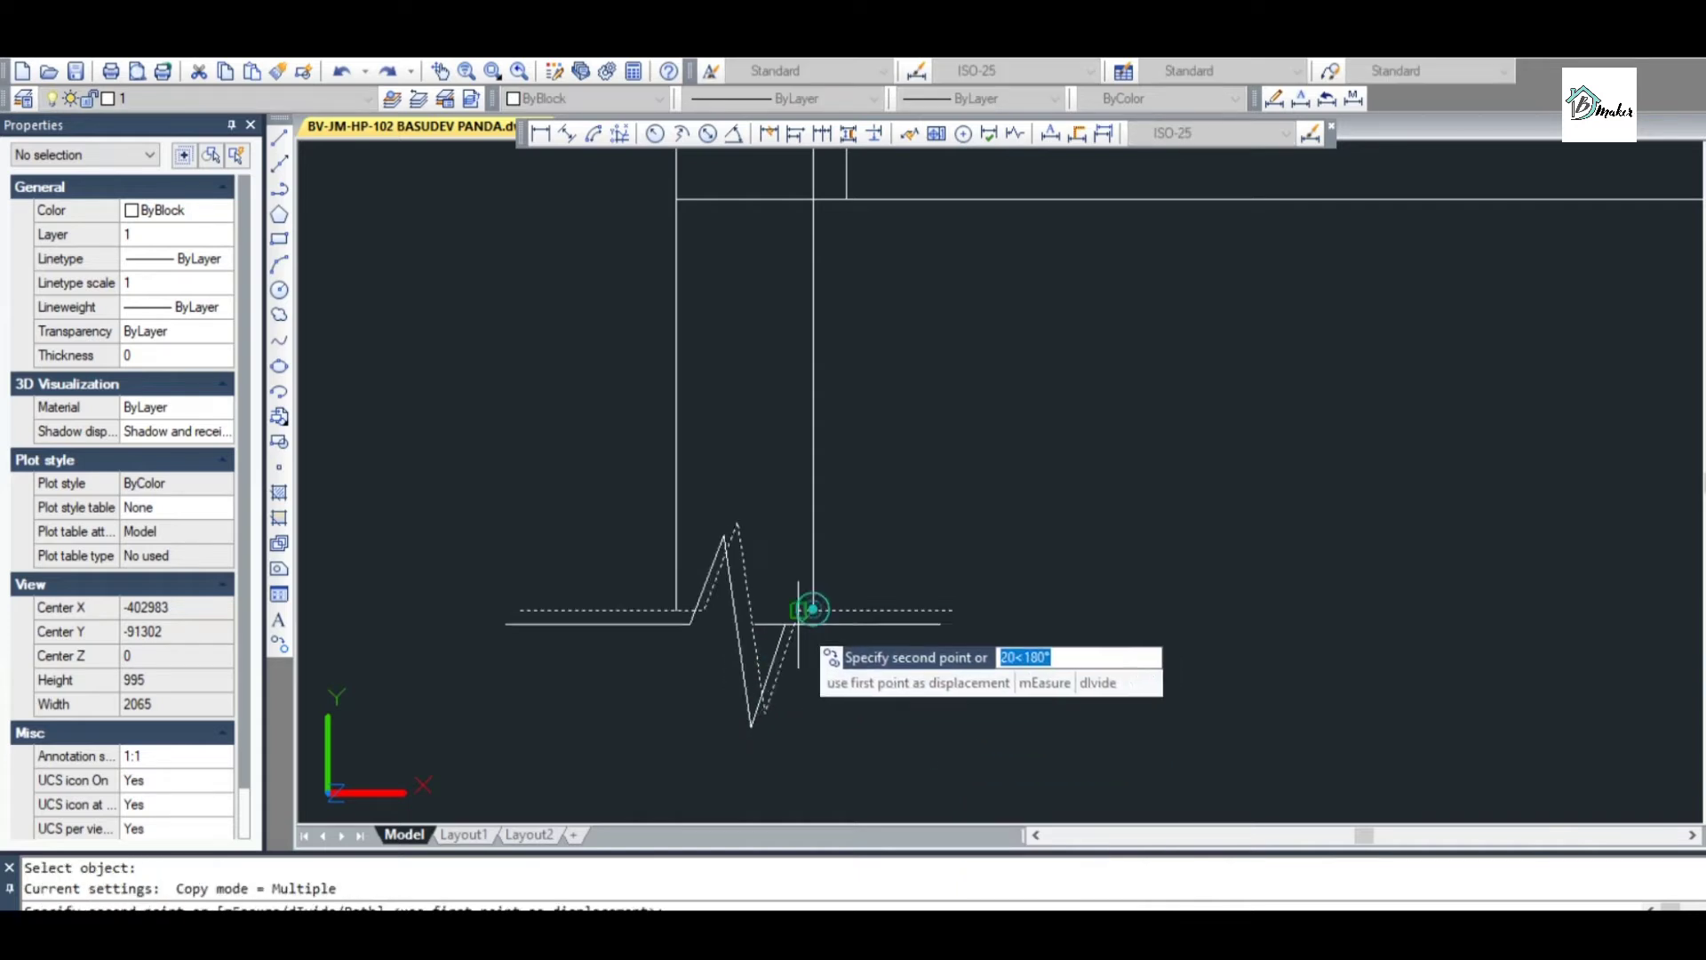
{"action": "scroll", "coordinate": [884, 618], "scroll_direction": "down", "scroll_amount": 3}
{"action": "scroll", "coordinate": [800, 621], "scroll_direction": "up", "scroll_amount": 3}
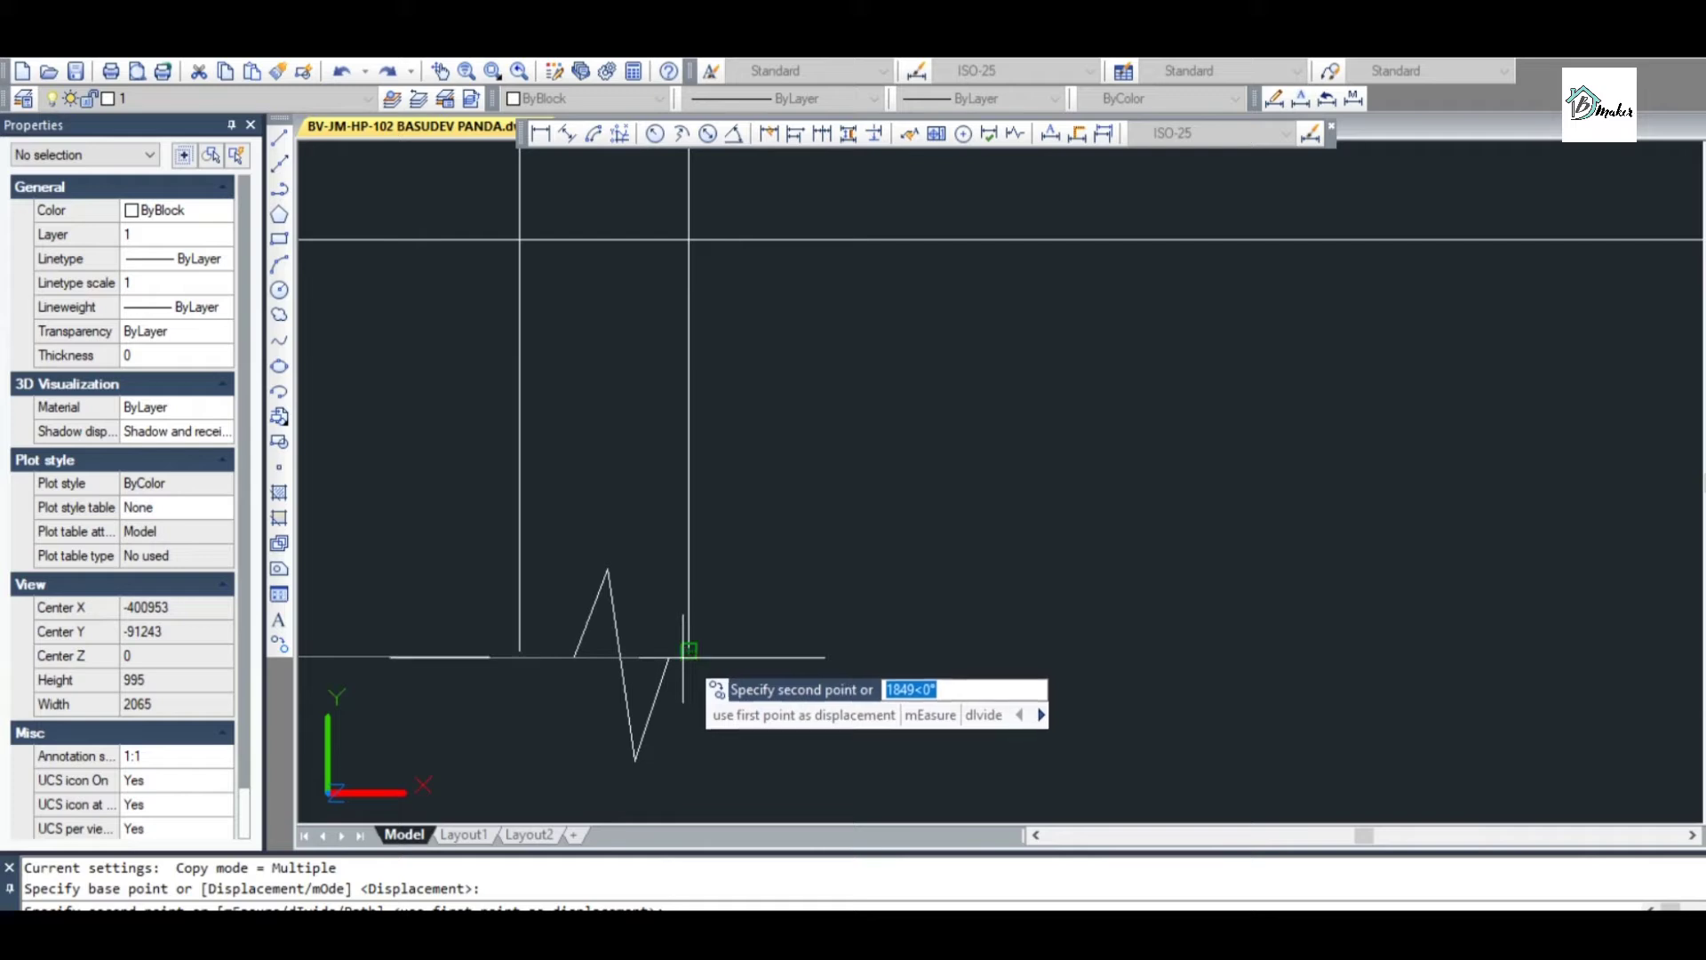
{"action": "left_click", "coordinate": [674, 648]}
{"action": "scroll", "coordinate": [586, 645], "scroll_direction": "down", "scroll_amount": 3}
{"action": "scroll", "coordinate": [1111, 642], "scroll_direction": "up", "scroll_amount": 3}
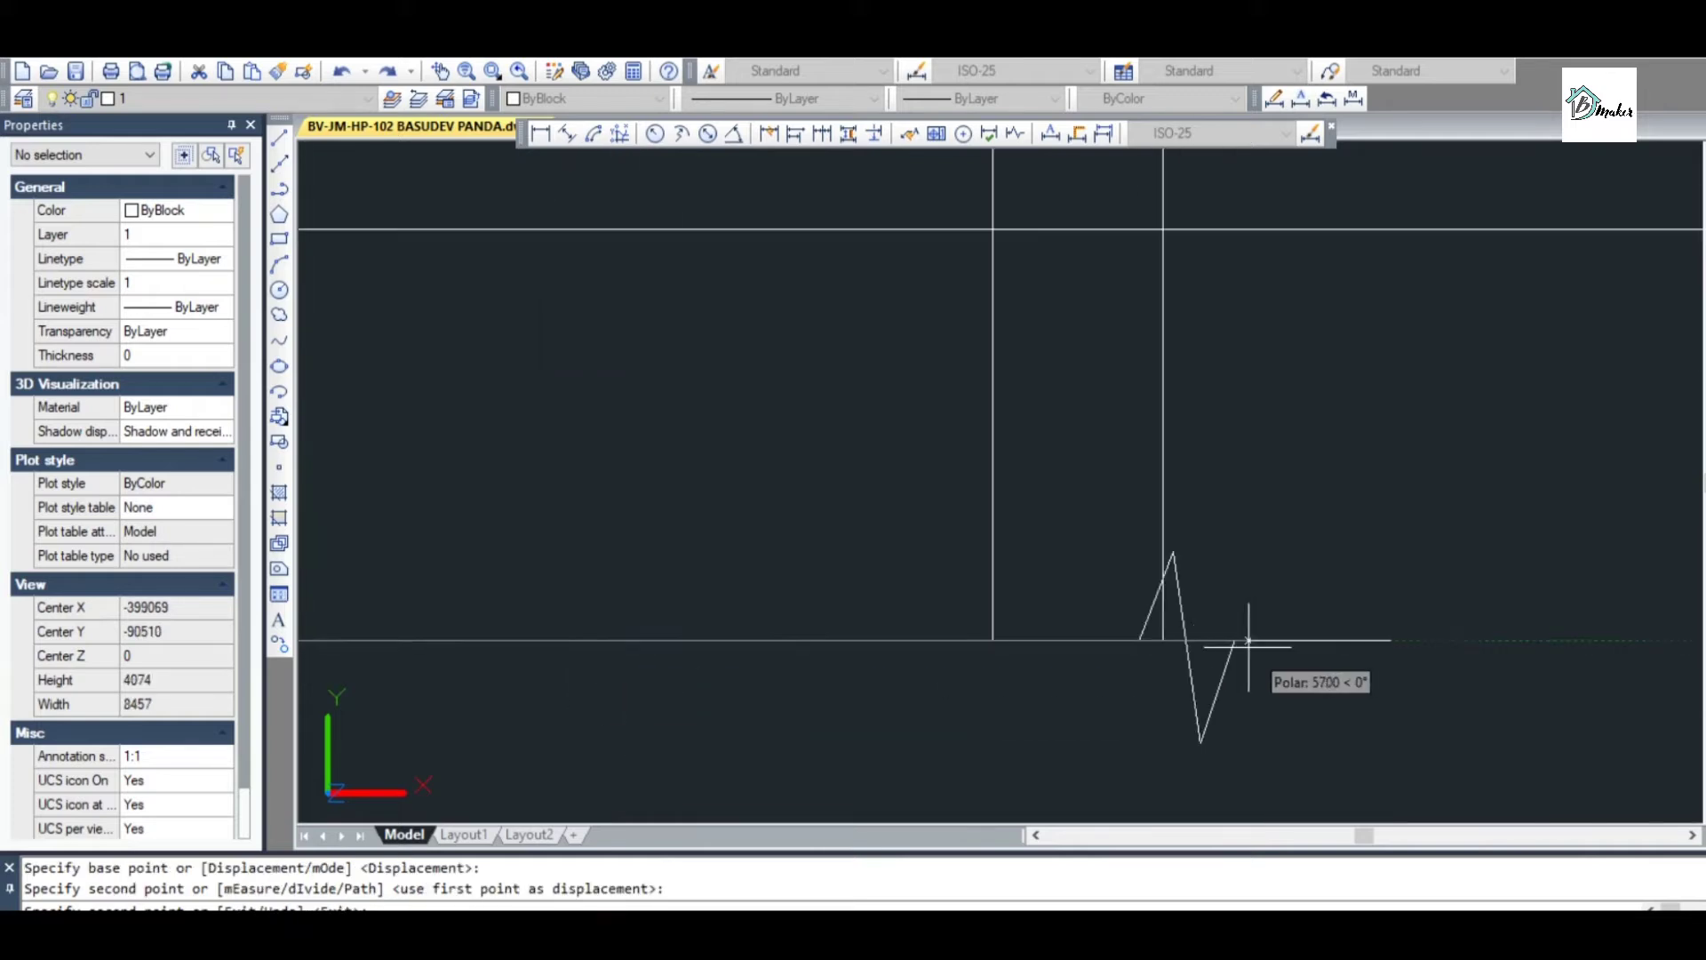
{"action": "left_click", "coordinate": [1133, 640]}
{"action": "scroll", "coordinate": [1135, 676], "scroll_direction": "down", "scroll_amount": 3}
{"action": "scroll", "coordinate": [1193, 641], "scroll_direction": "up", "scroll_amount": 3}
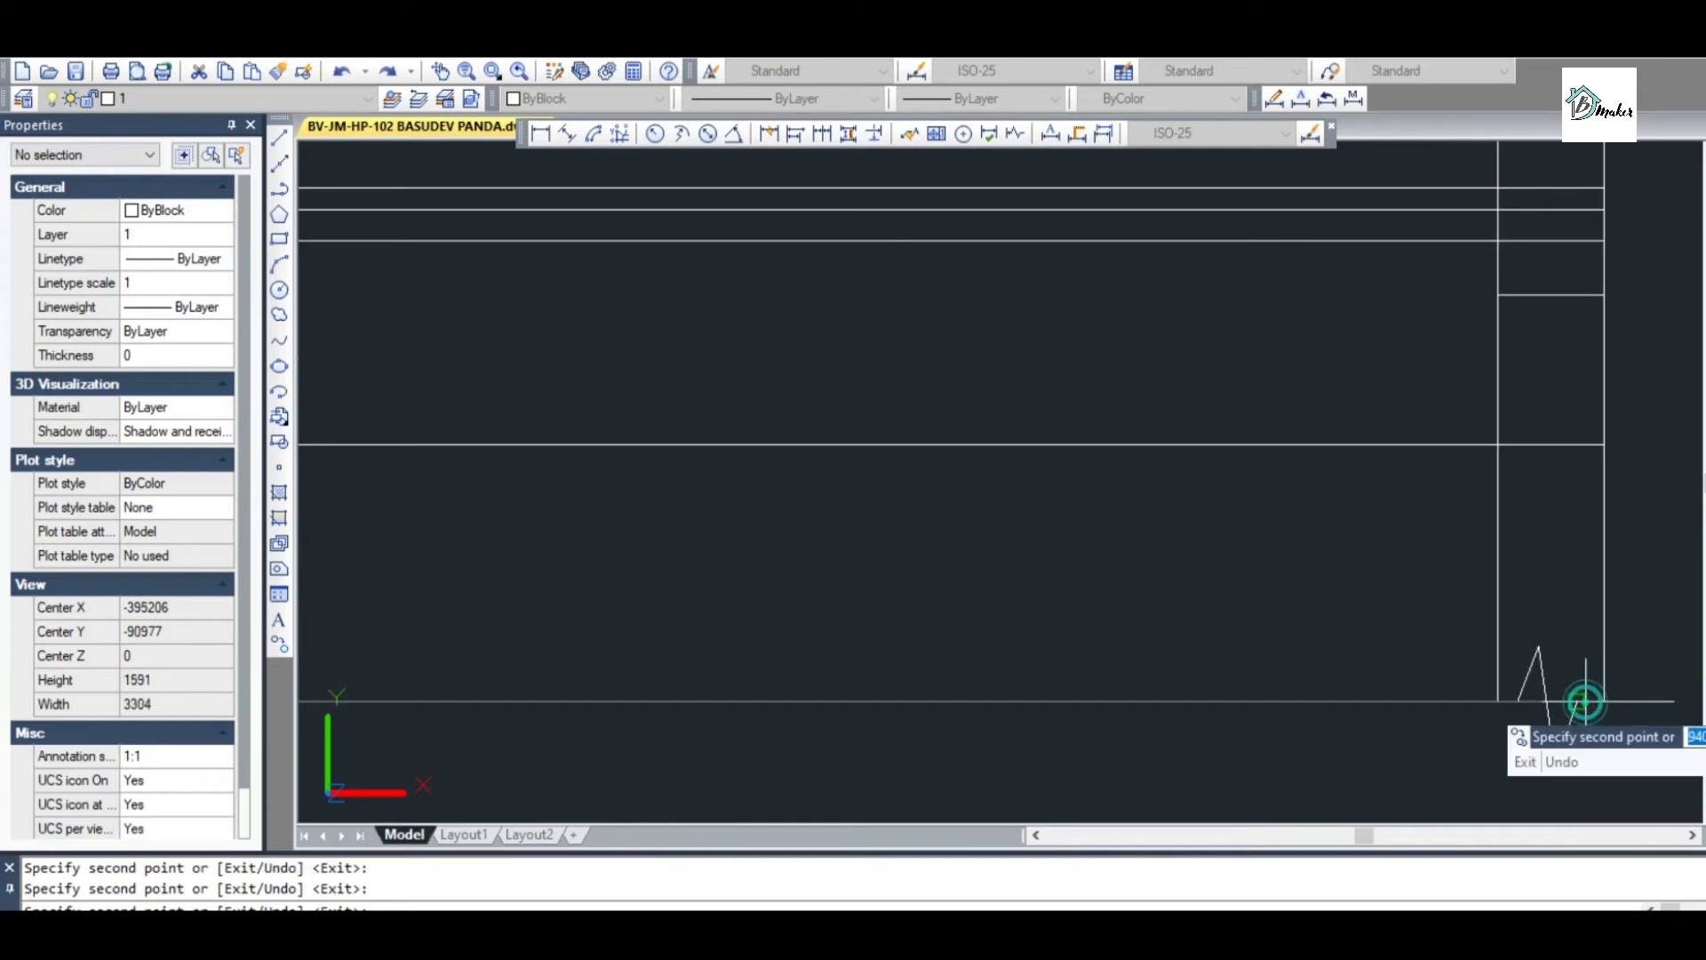
{"action": "key", "text": "Escape"}
{"action": "scroll", "coordinate": [1518, 714], "scroll_direction": "down", "scroll_amount": 2}
{"action": "scroll", "coordinate": [1519, 714], "scroll_direction": "down", "scroll_amount": 2}
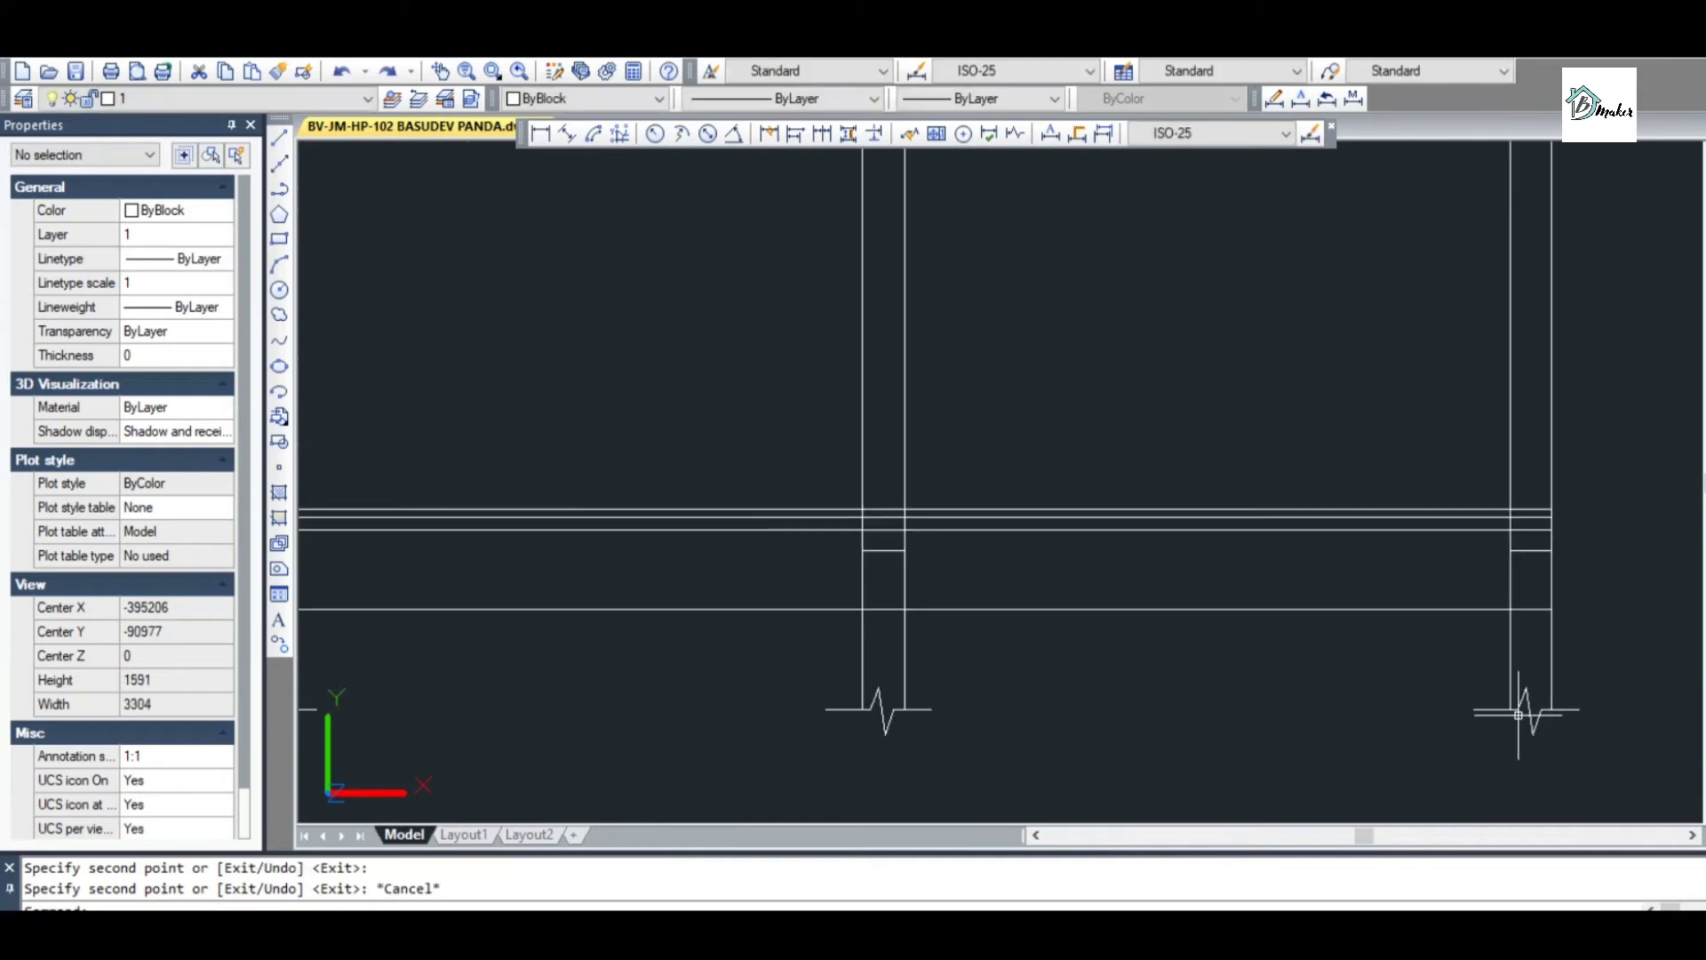
{"action": "key", "text": "ctrl+s"}
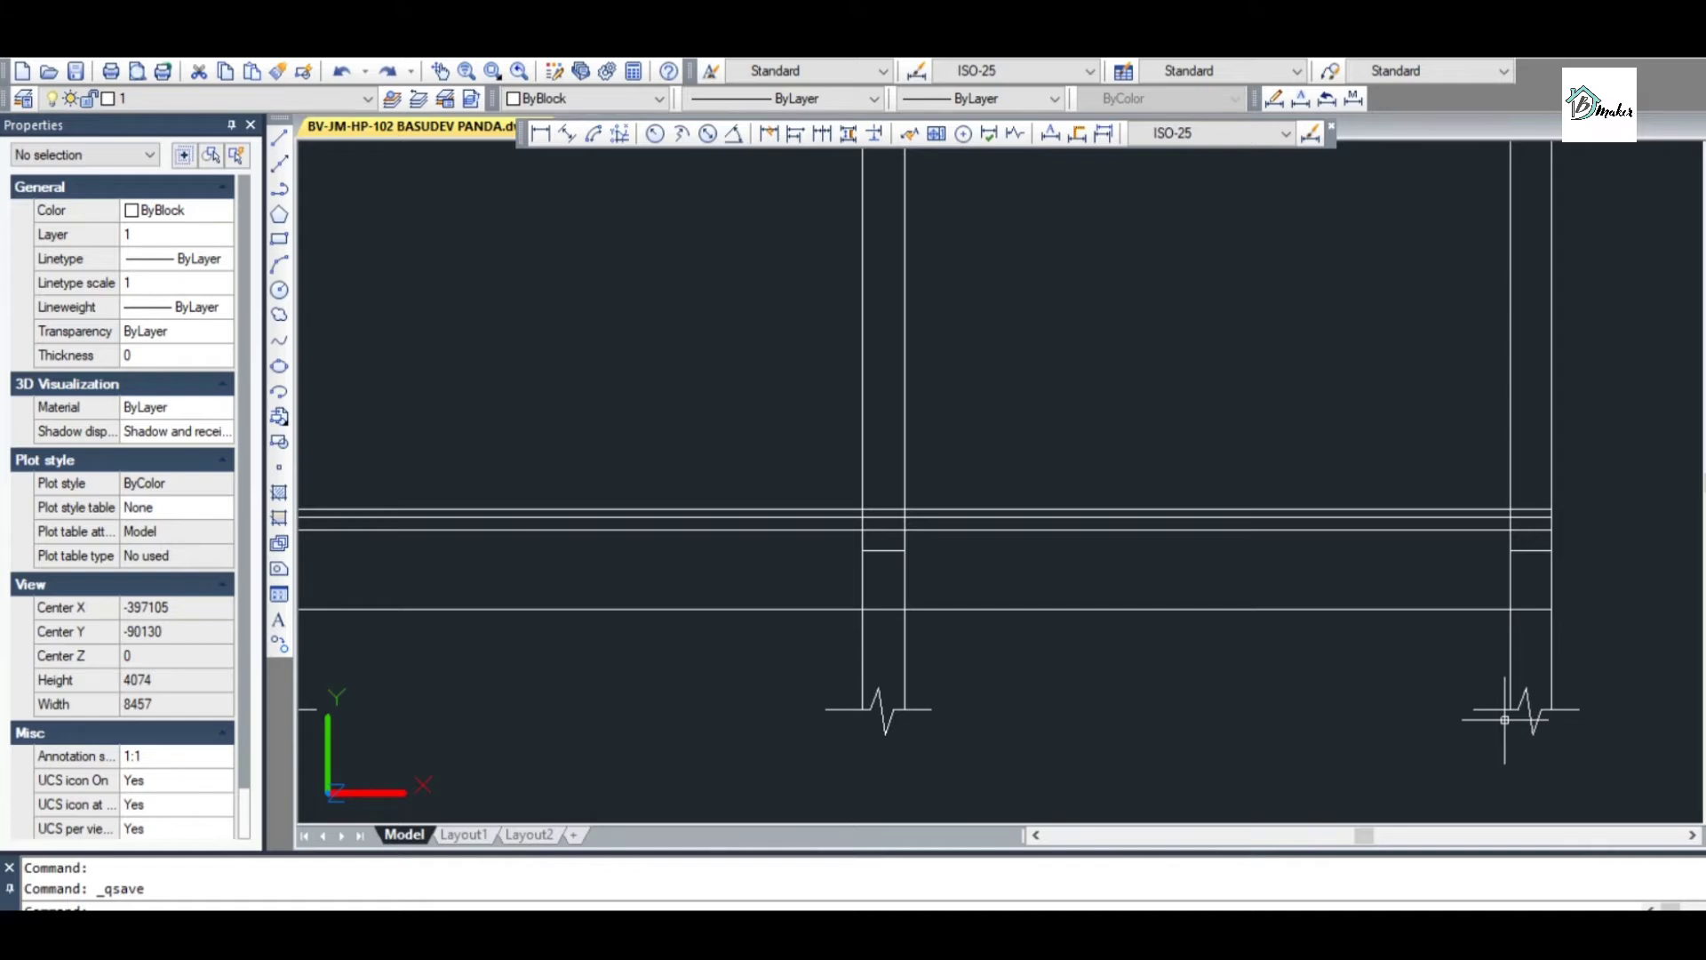
Measure the height from the 600 offset line to the lowest sub-floor line at the third wall's right face, without placing a dimension
{"action": "scroll", "coordinate": [1281, 526], "scroll_direction": "up", "scroll_amount": 1}
{"action": "scroll", "coordinate": [1090, 515], "scroll_direction": "down", "scroll_amount": 2}
{"action": "scroll", "coordinate": [931, 510], "scroll_direction": "up", "scroll_amount": 1}
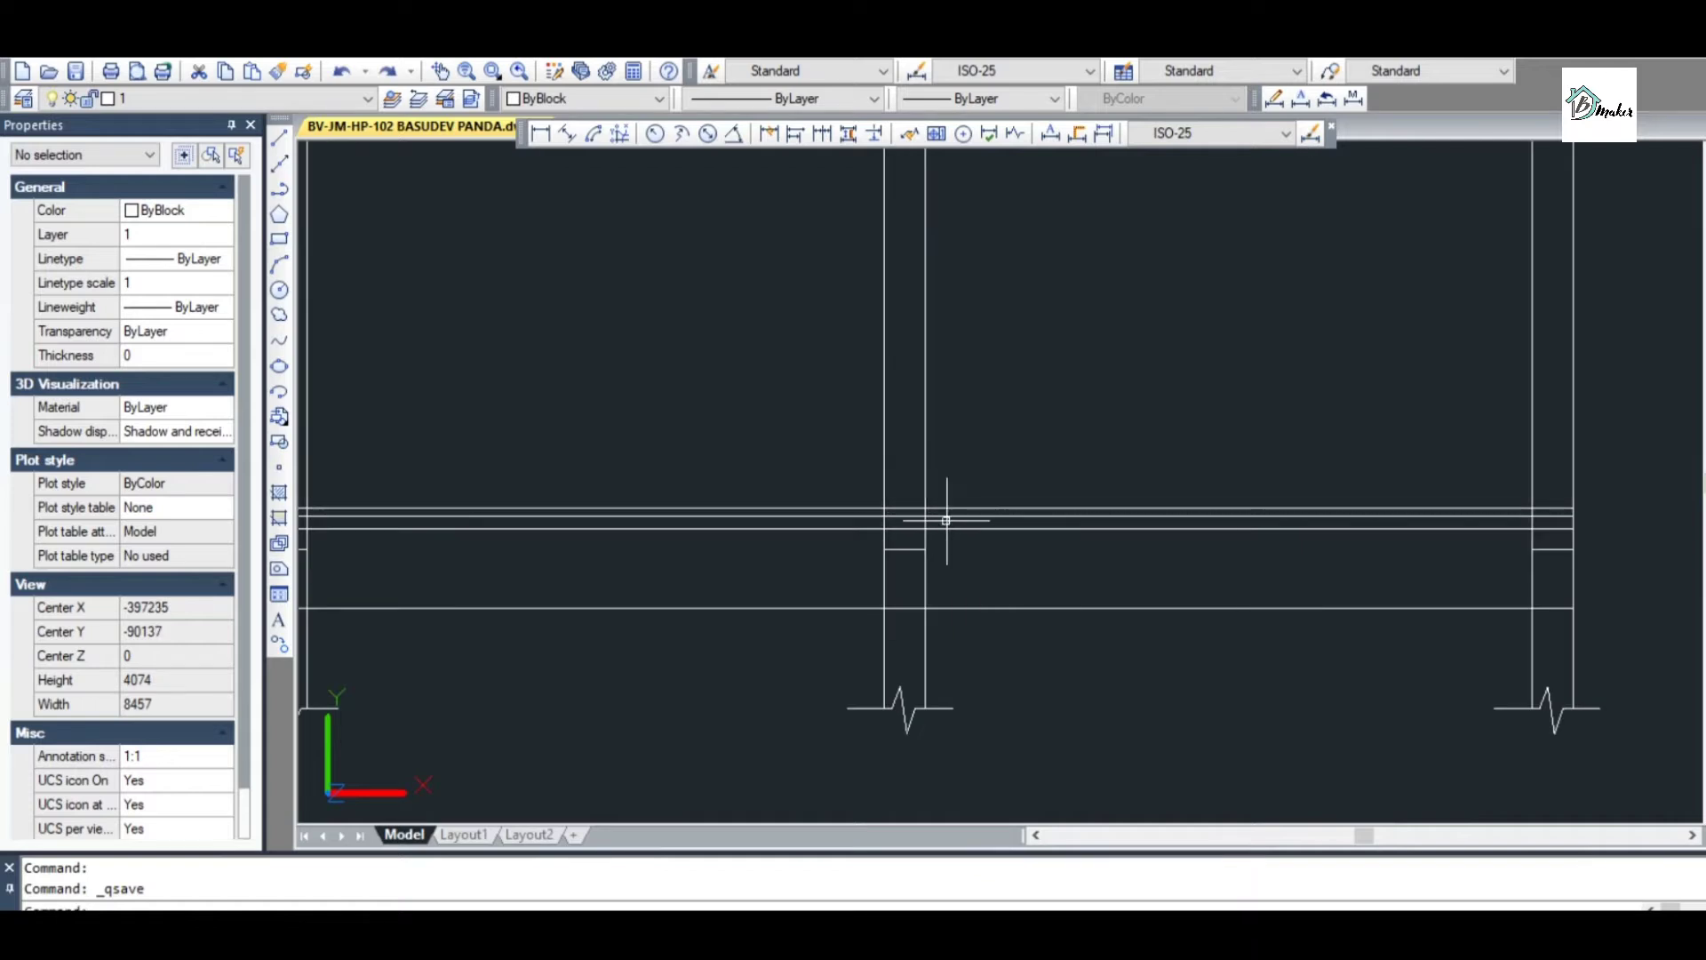
{"action": "scroll", "coordinate": [984, 514], "scroll_direction": "down", "scroll_amount": 2}
{"action": "scroll", "coordinate": [983, 502], "scroll_direction": "up", "scroll_amount": 3}
{"action": "scroll", "coordinate": [983, 506], "scroll_direction": "up", "scroll_amount": 3}
{"action": "scroll", "coordinate": [962, 517], "scroll_direction": "down", "scroll_amount": 3}
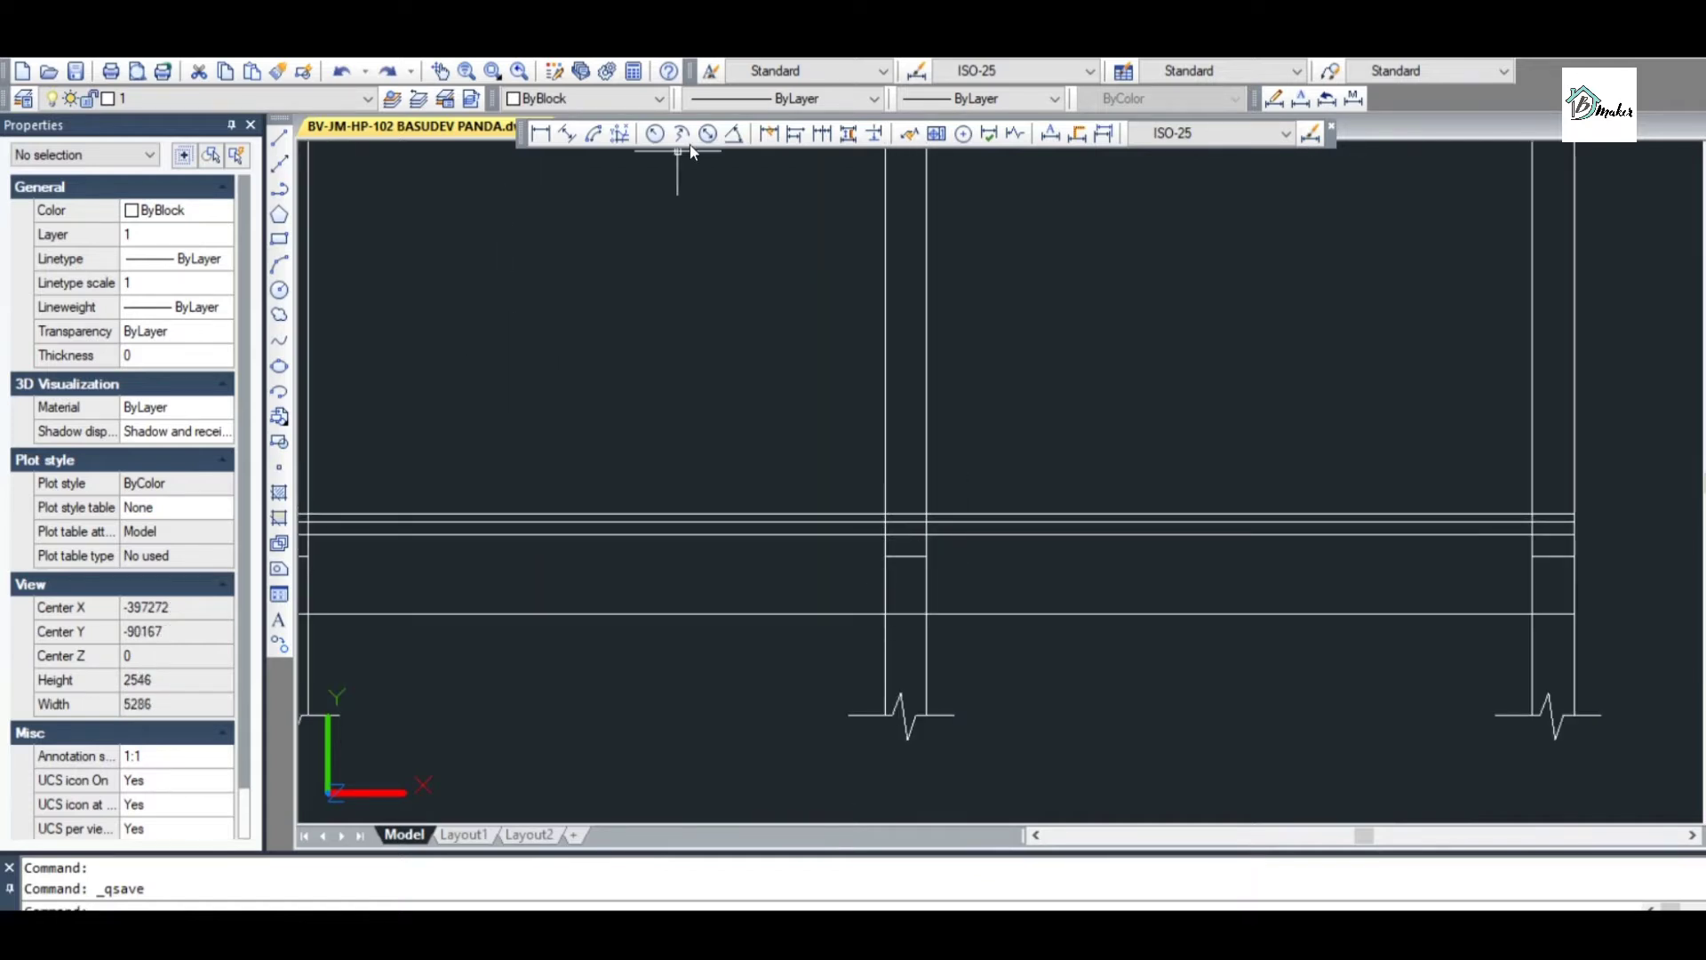
{"action": "scroll", "coordinate": [951, 628], "scroll_direction": "up", "scroll_amount": 2}
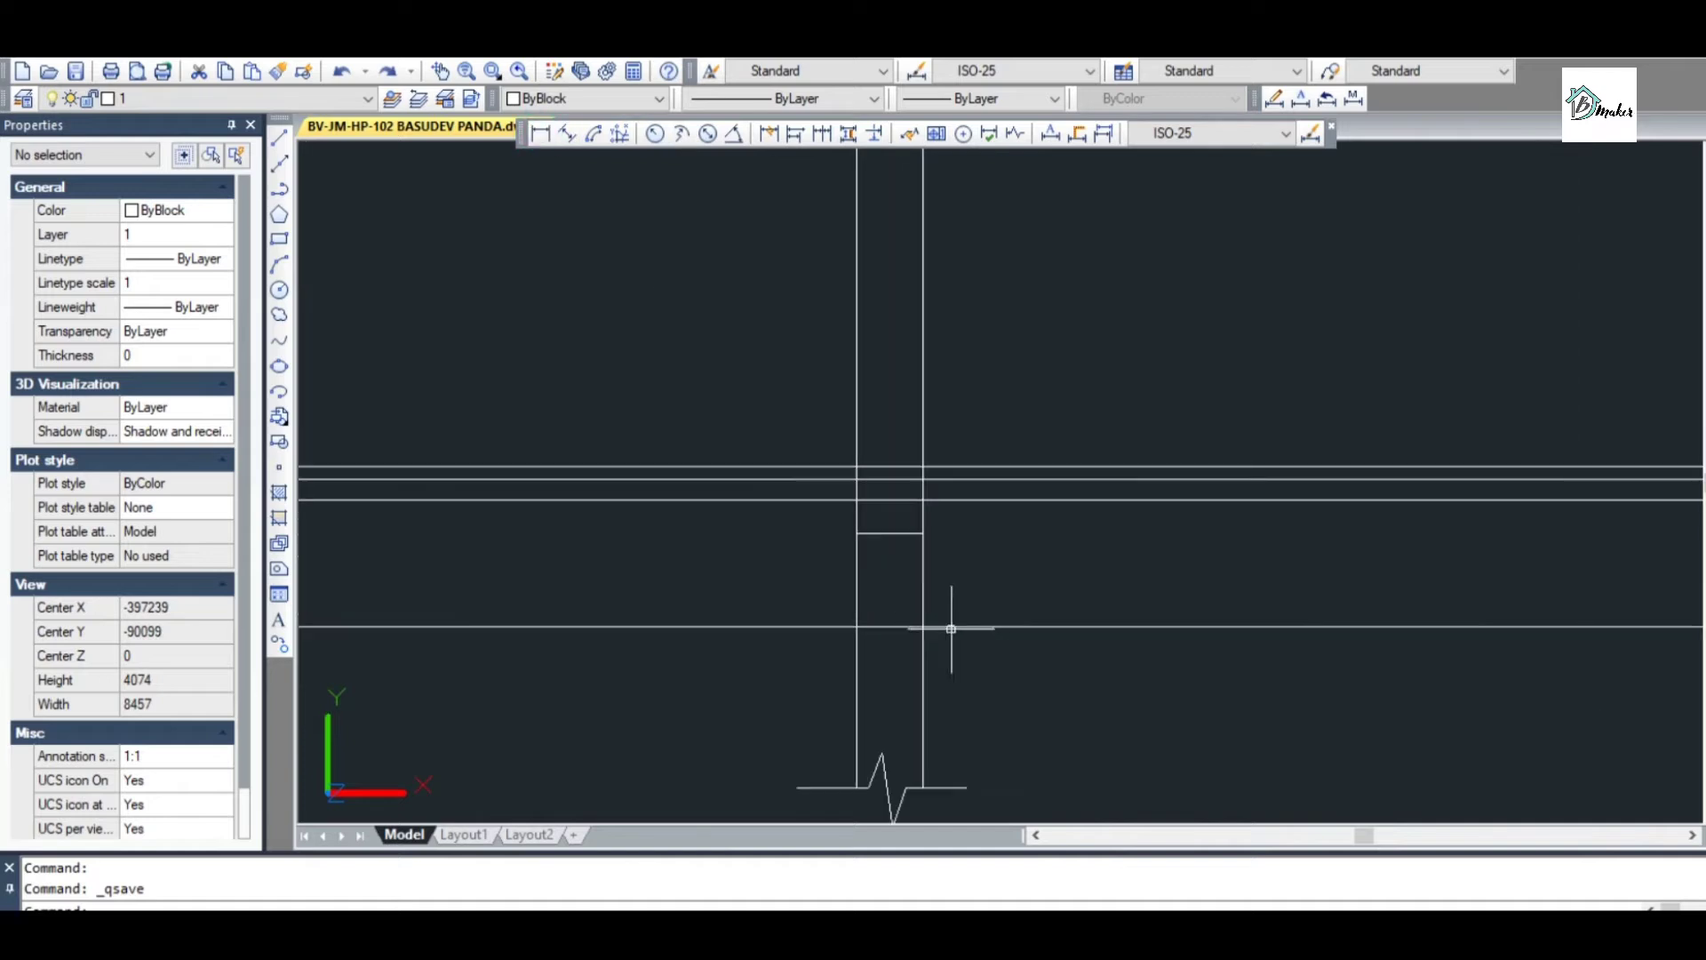
{"action": "left_click", "coordinate": [541, 134]}
{"action": "left_click", "coordinate": [925, 625]}
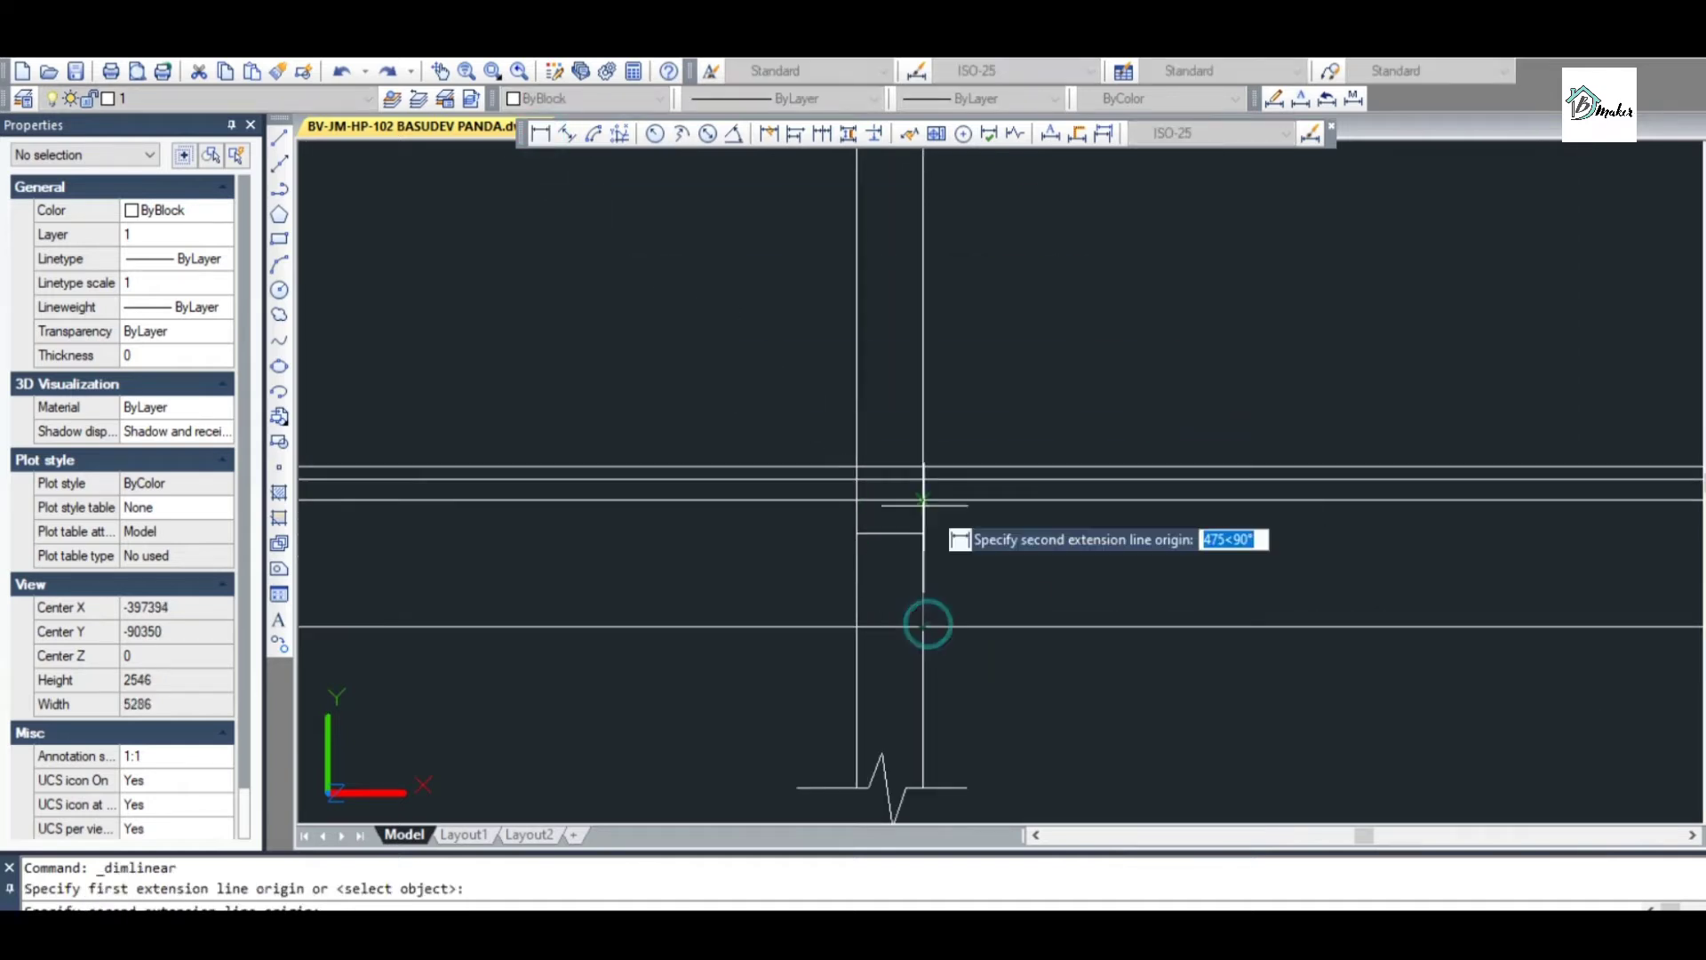
{"action": "left_click", "coordinate": [923, 500]}
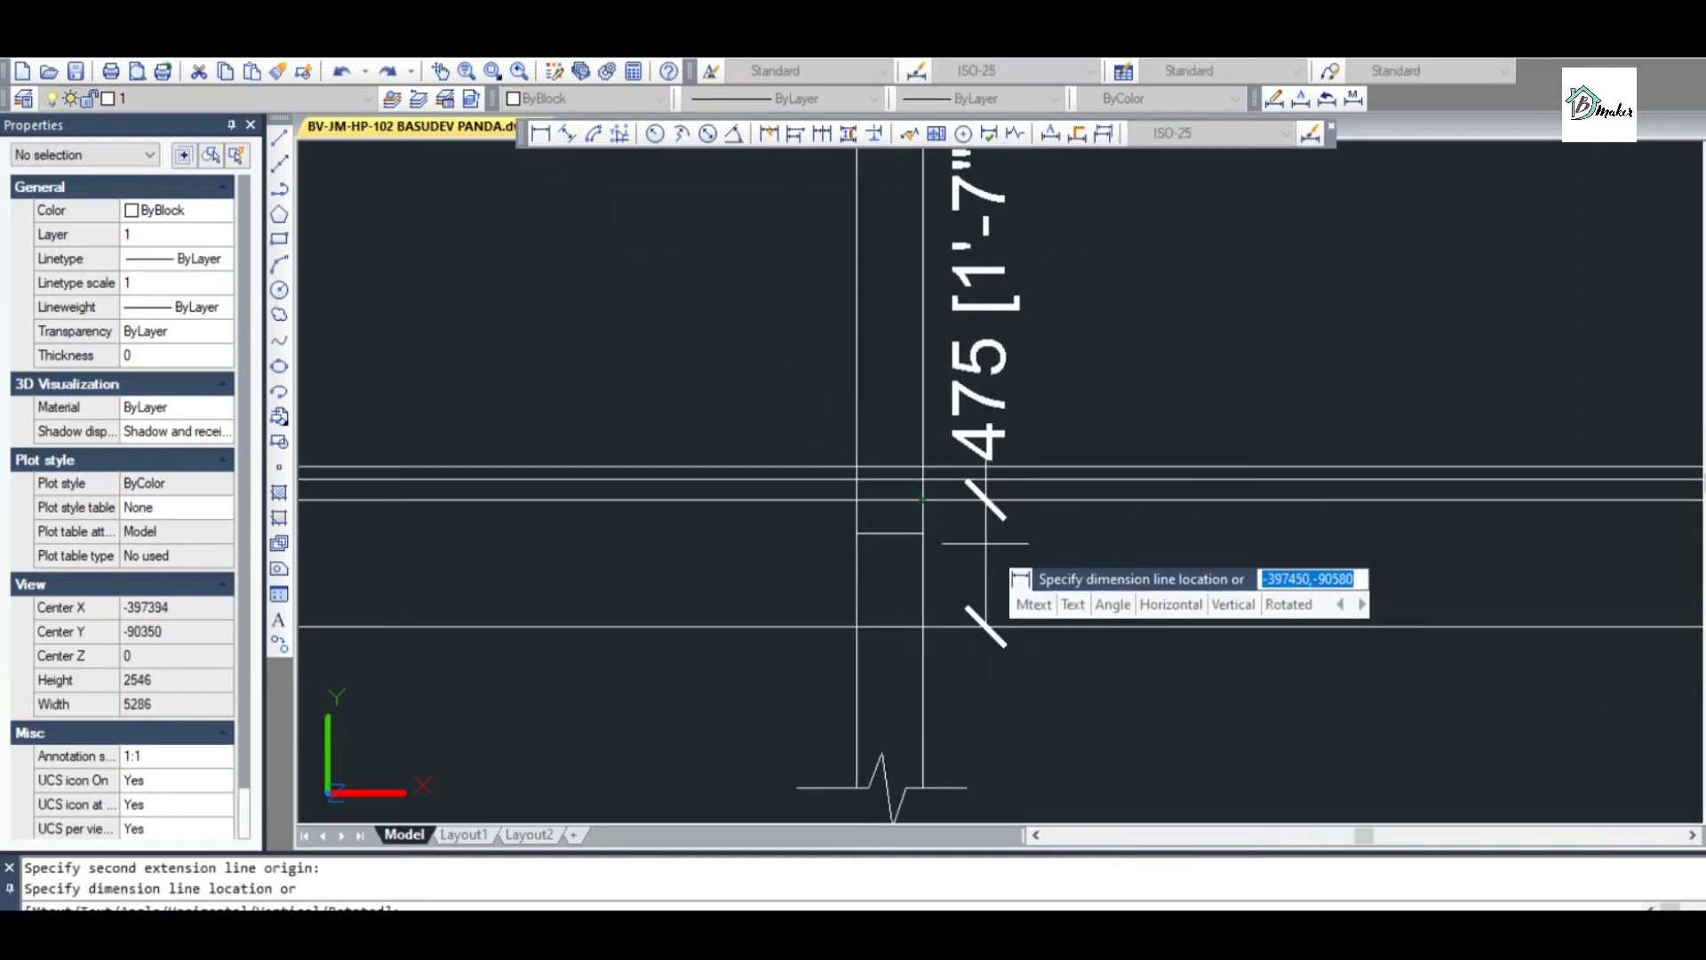
{"action": "key", "text": "Escape"}
{"action": "scroll", "coordinate": [982, 545], "scroll_direction": "down", "scroll_amount": 5}
{"action": "key", "text": "Escape"}
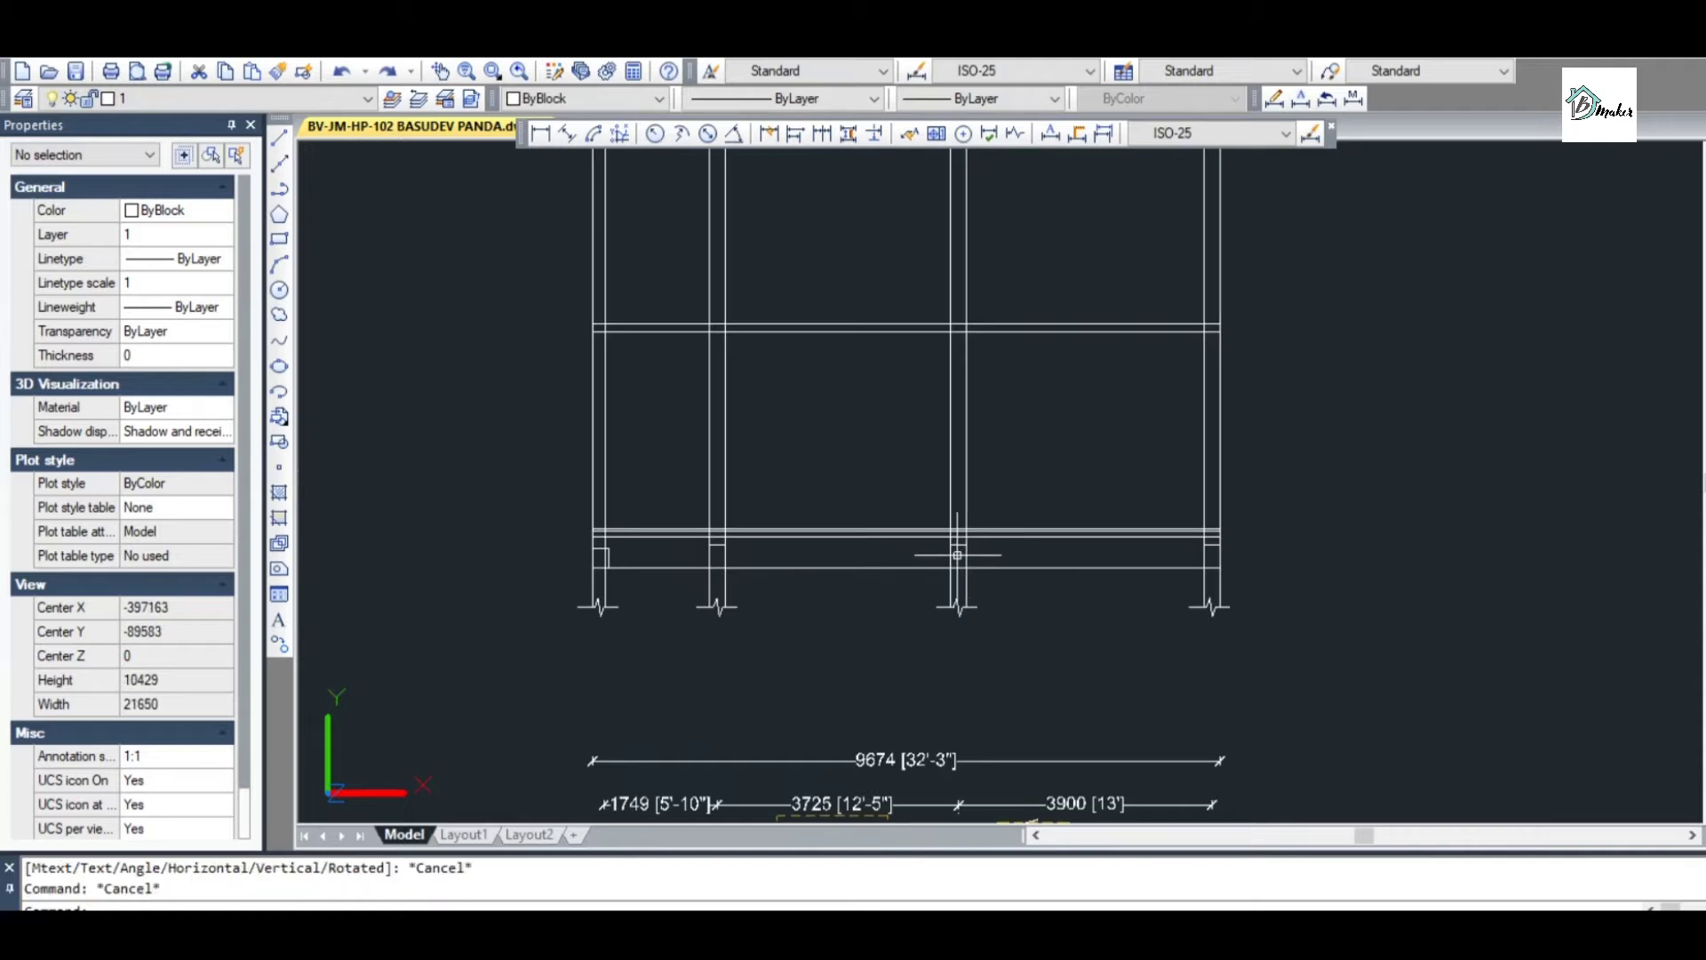
Copy the DINING/LIVING room label from the ground floor plan to the space just below the section
{"action": "type", "text": "co"}
{"action": "key", "text": "Return"}
{"action": "scroll", "coordinate": [959, 577], "scroll_direction": "down", "scroll_amount": 4}
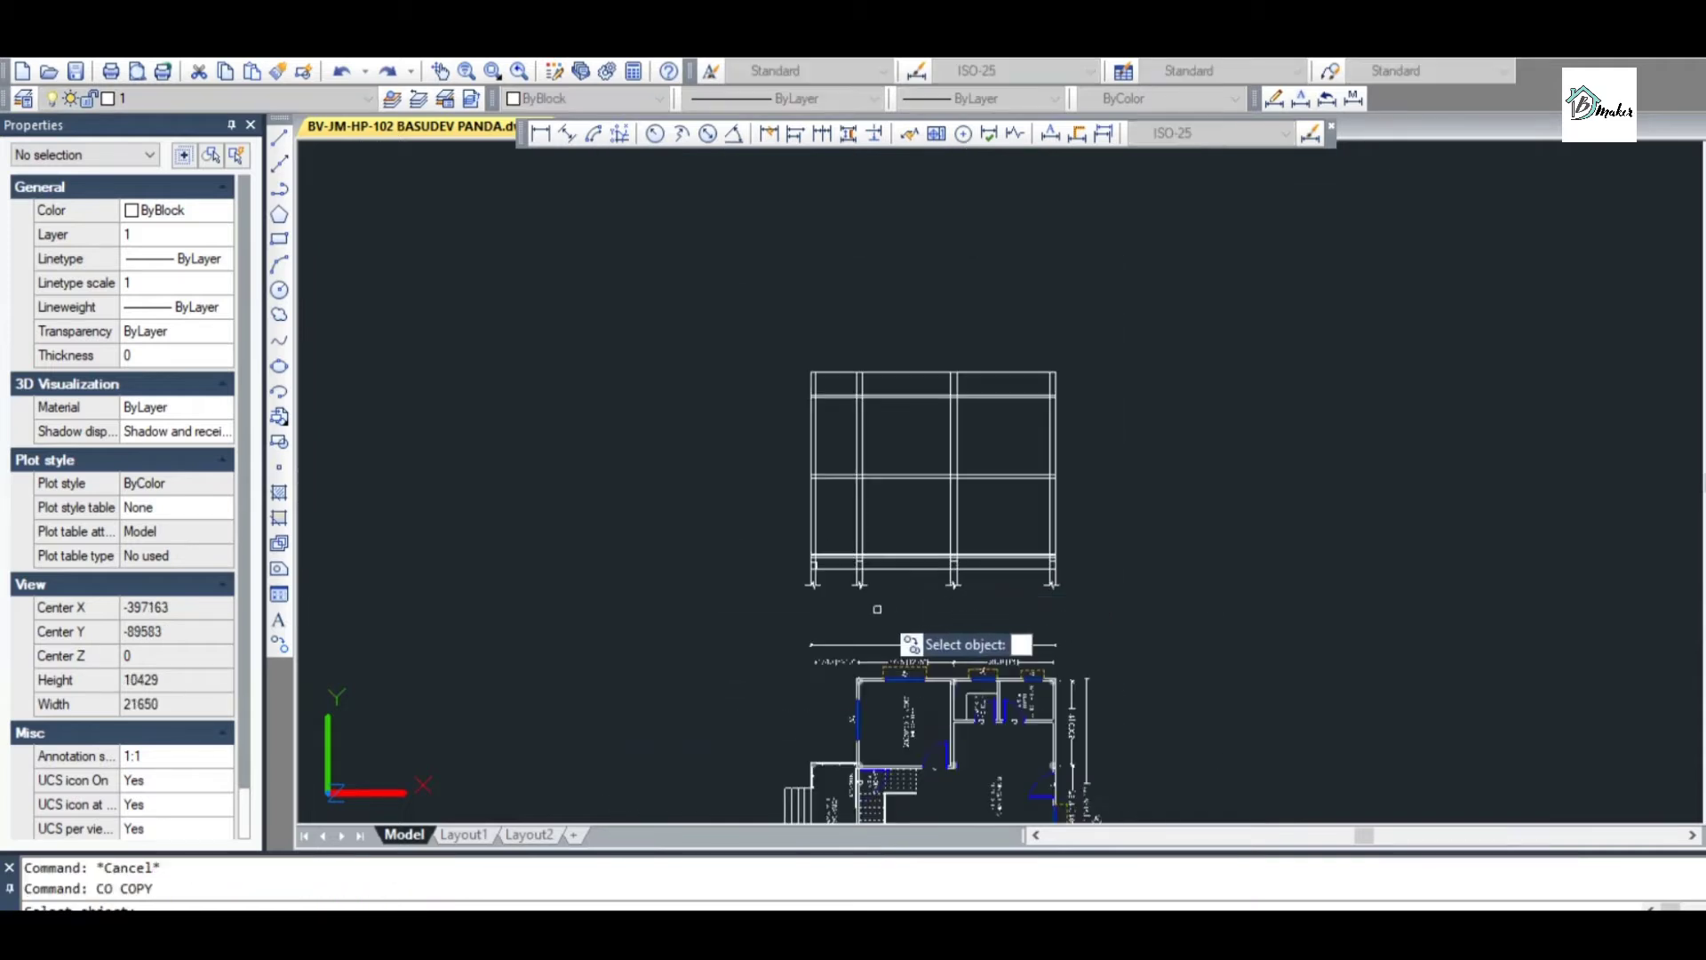
{"action": "scroll", "coordinate": [903, 671], "scroll_direction": "up", "scroll_amount": 3}
{"action": "scroll", "coordinate": [1031, 514], "scroll_direction": "up", "scroll_amount": 2}
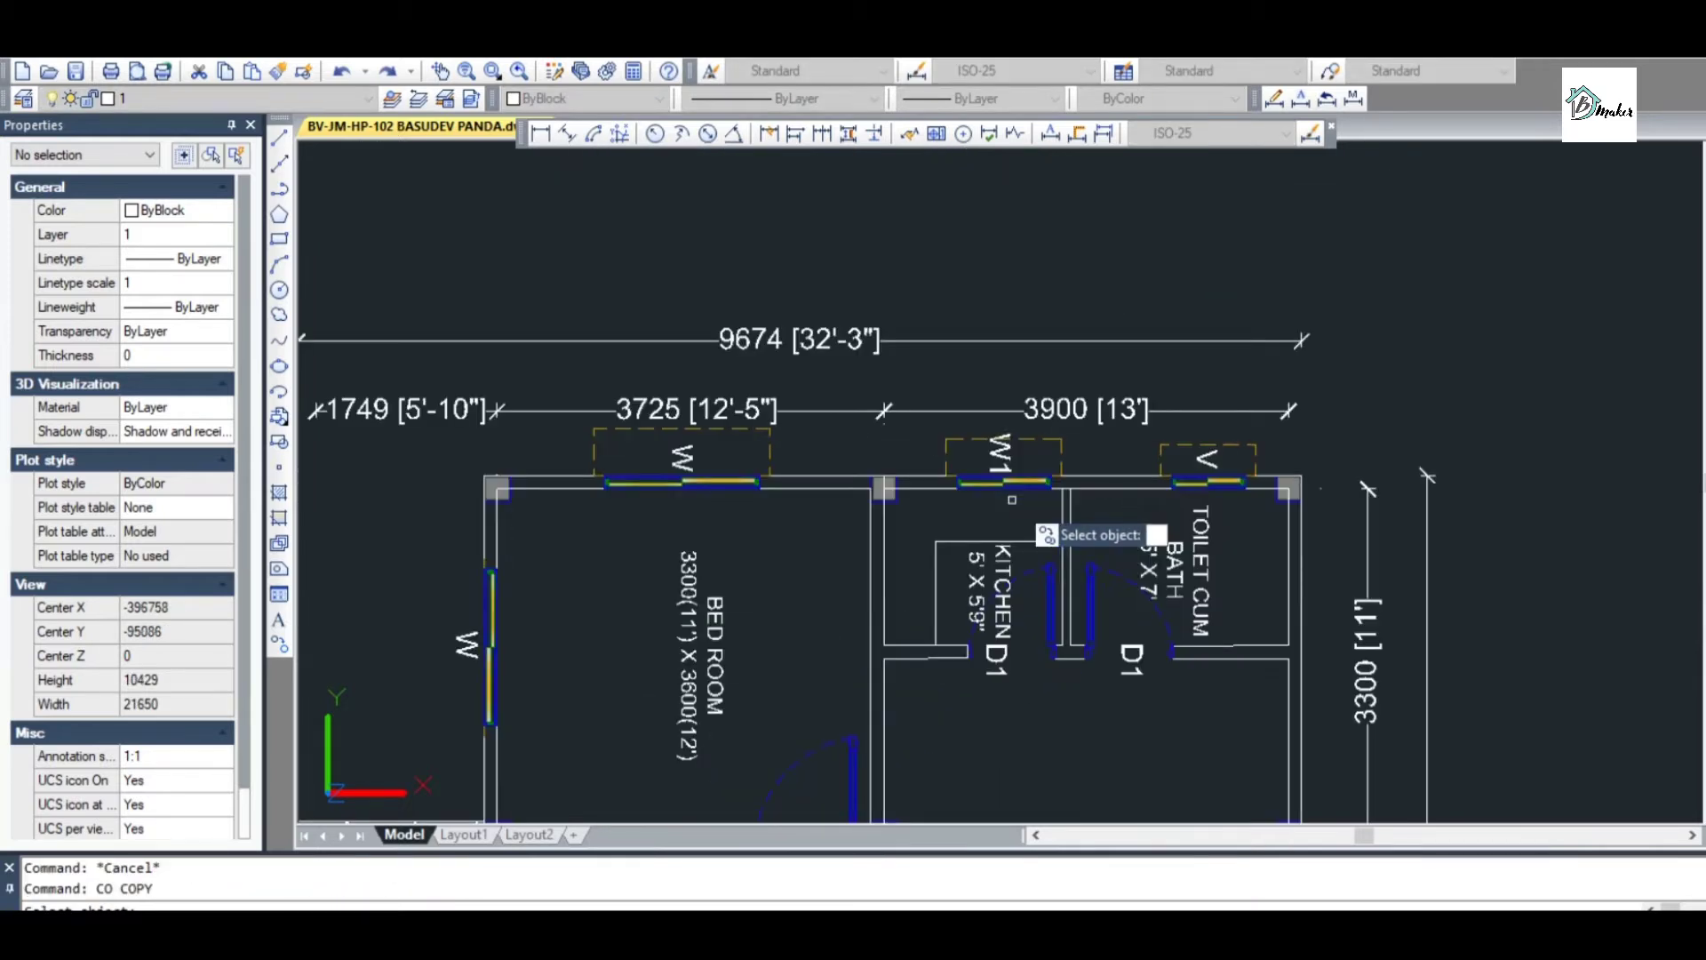
{"action": "scroll", "coordinate": [1049, 511], "scroll_direction": "down", "scroll_amount": 5}
{"action": "scroll", "coordinate": [995, 702], "scroll_direction": "up", "scroll_amount": 4}
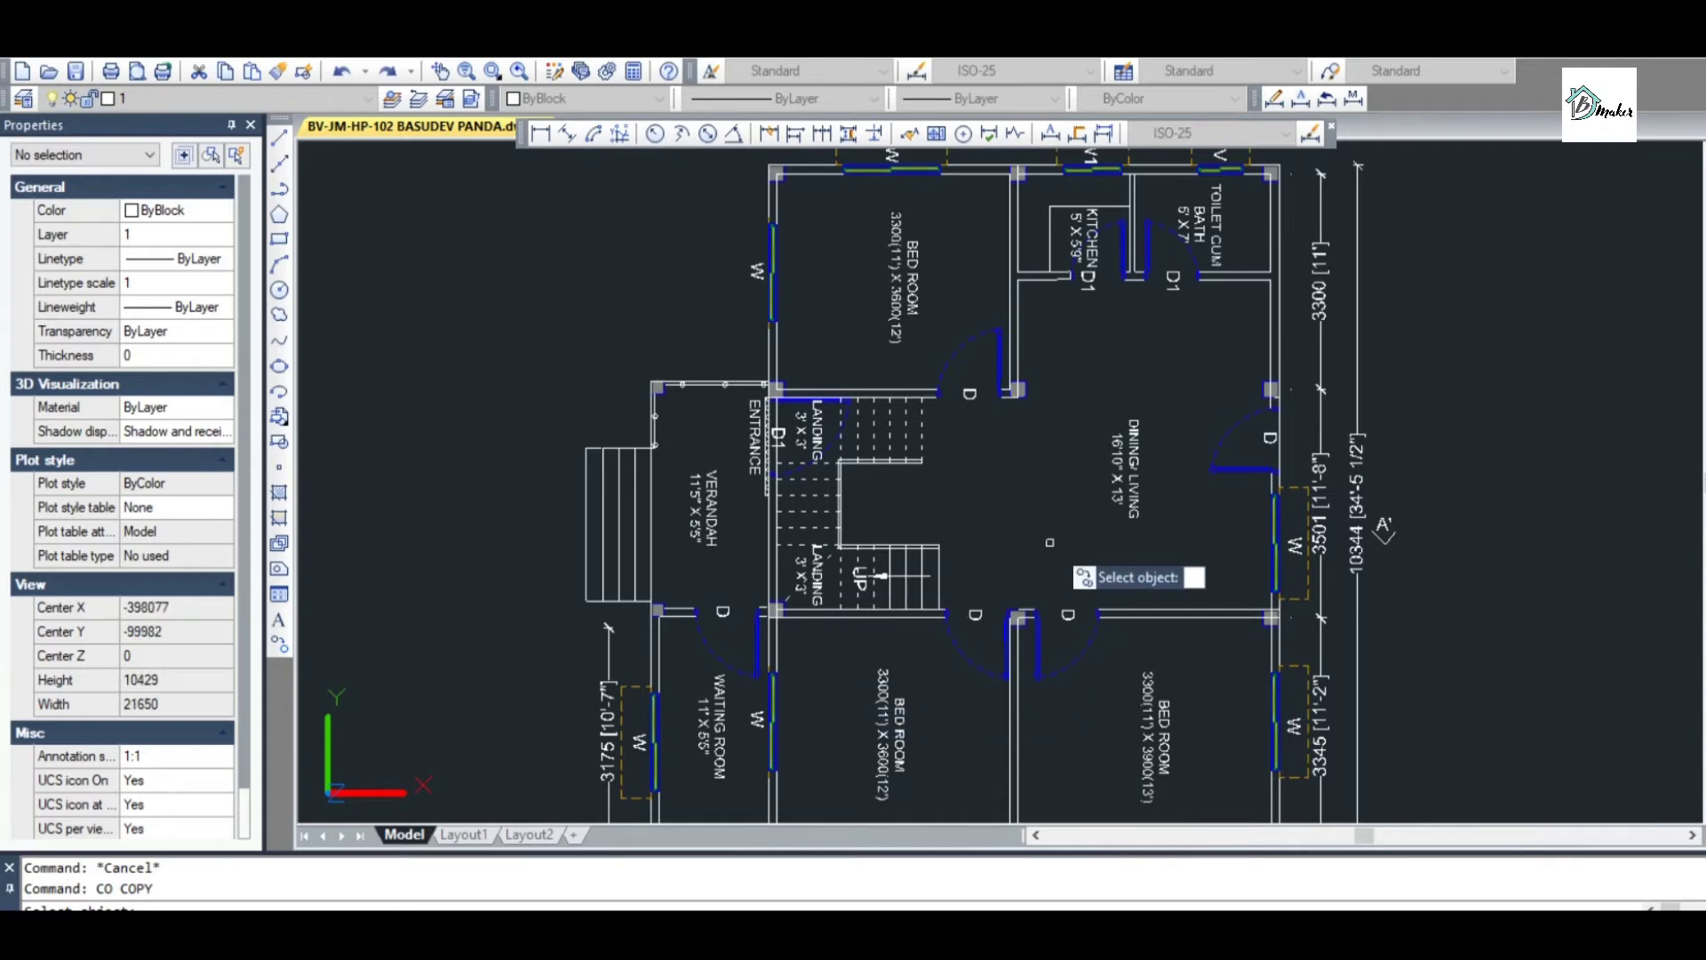
{"action": "scroll", "coordinate": [1078, 590], "scroll_direction": "up", "scroll_amount": 2}
{"action": "left_click", "coordinate": [1173, 431]}
{"action": "key", "text": "Return"}
{"action": "left_click", "coordinate": [1187, 532]}
{"action": "scroll", "coordinate": [1146, 568], "scroll_direction": "down", "scroll_amount": 3}
{"action": "scroll", "coordinate": [1139, 284], "scroll_direction": "up", "scroll_amount": 2}
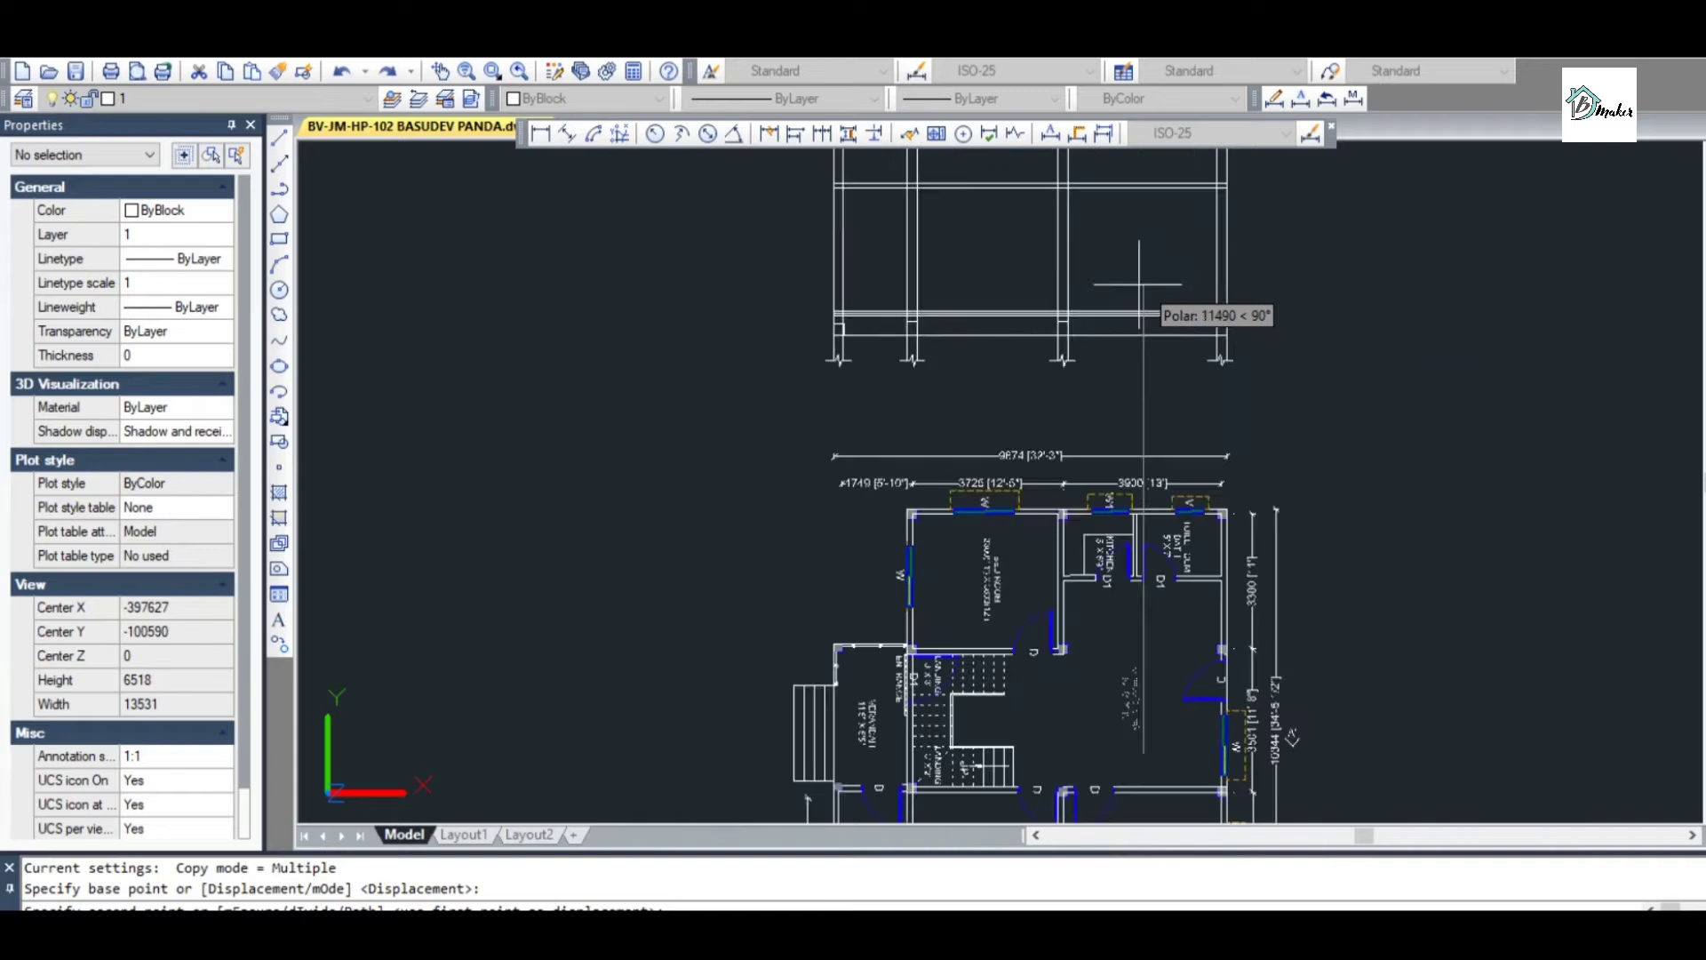
{"action": "key", "text": "Escape"}
{"action": "key", "text": "Escape"}
{"action": "key", "text": "Escape"}
Rotate the copied DINING/LIVING label 90 degrees counter-clockwise so it reads horizontally
{"action": "type", "text": "RO"}
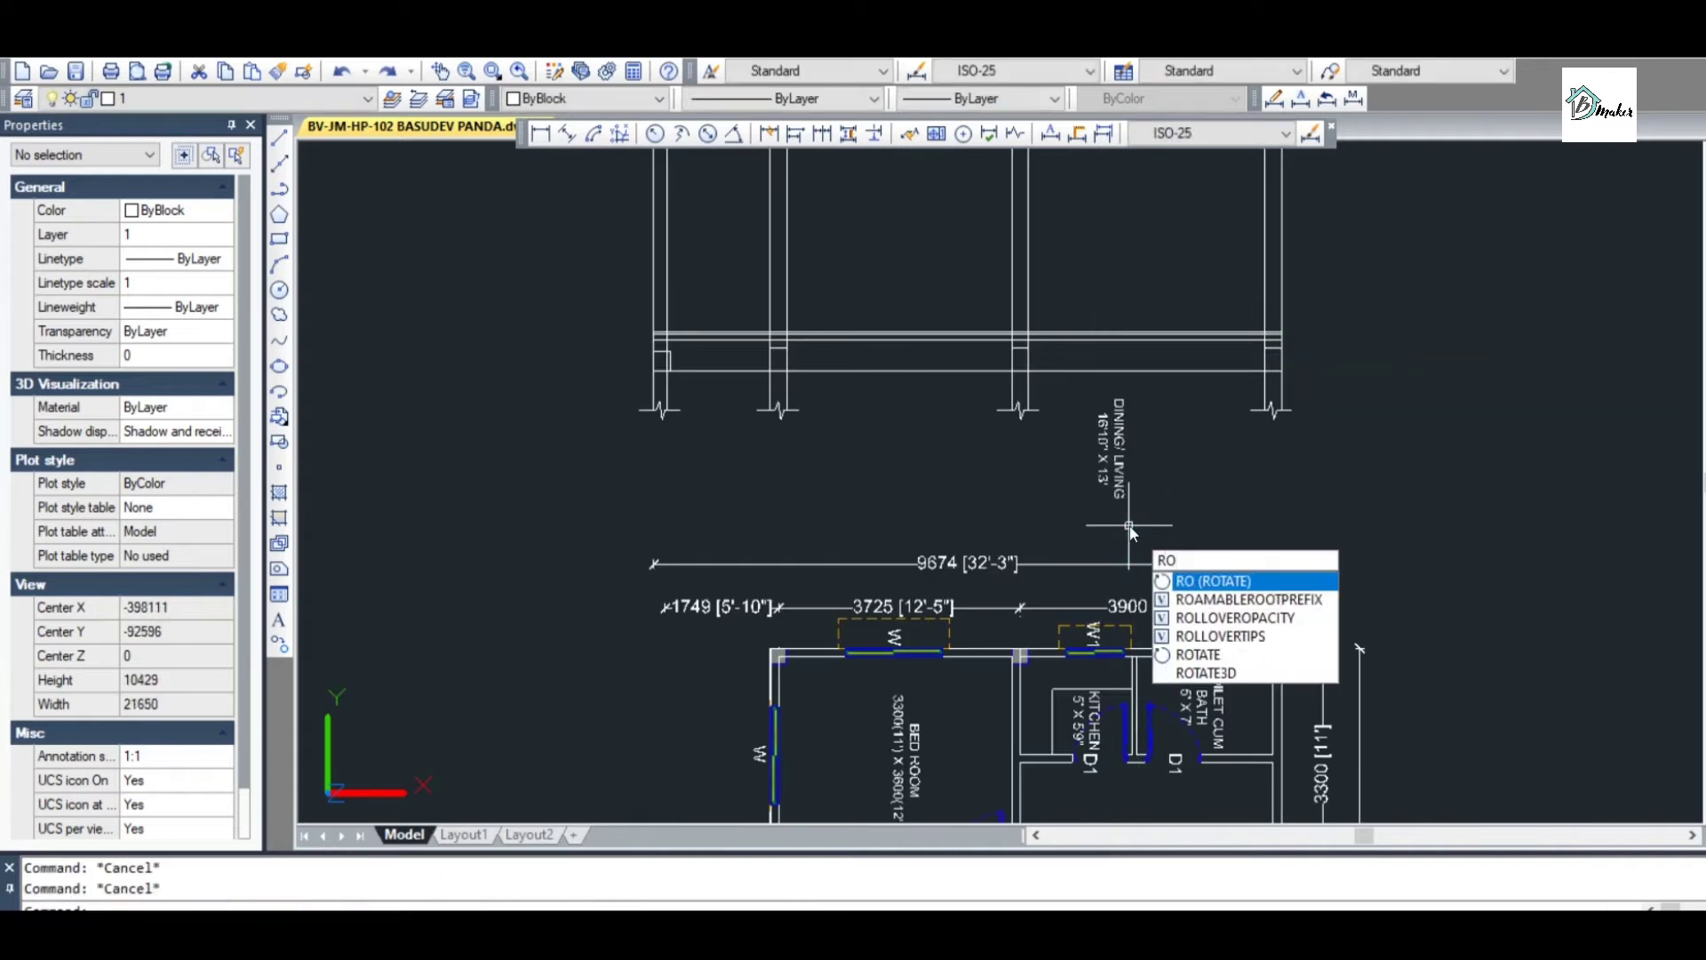
{"action": "key", "text": "Return"}
{"action": "left_click", "coordinate": [1128, 511]}
{"action": "left_click", "coordinate": [1105, 472]}
{"action": "key", "text": "Return"}
{"action": "left_click", "coordinate": [1147, 469]}
{"action": "key", "text": "Escape"}
Replace the copied DINING/LIVING label text with "SAND FILLING 475 MM" and widen its text box so it fits on one line
{"action": "double_click", "coordinate": [1145, 510]}
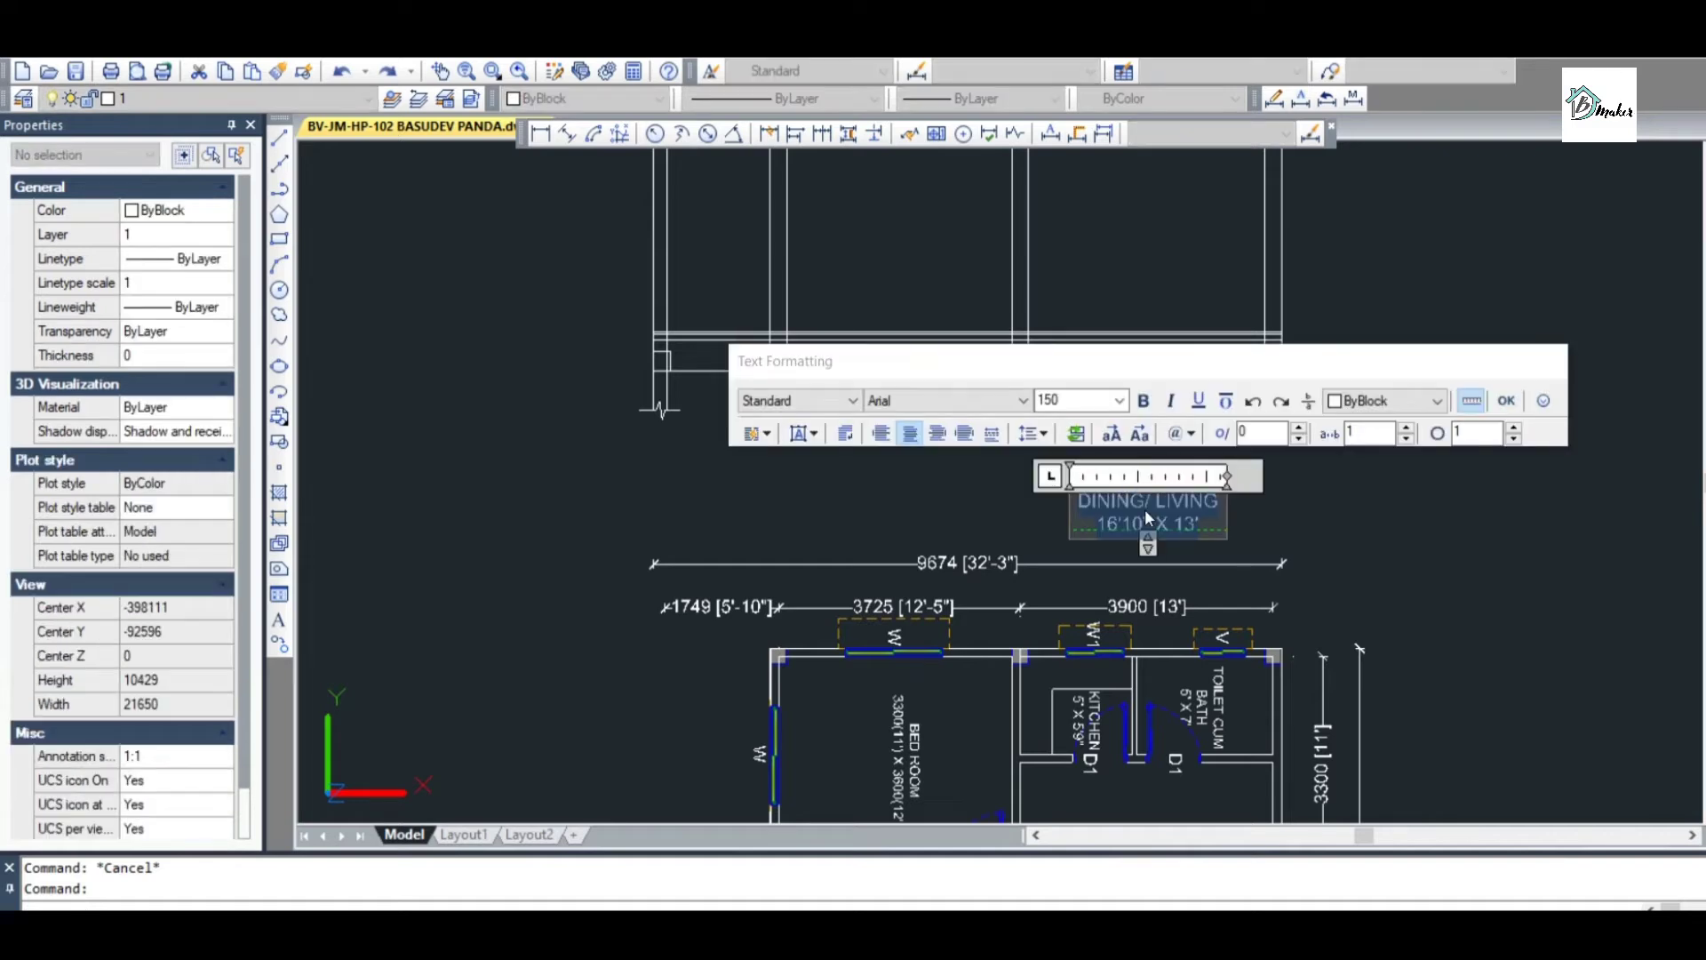
{"action": "type", "text": "SAND FI"}
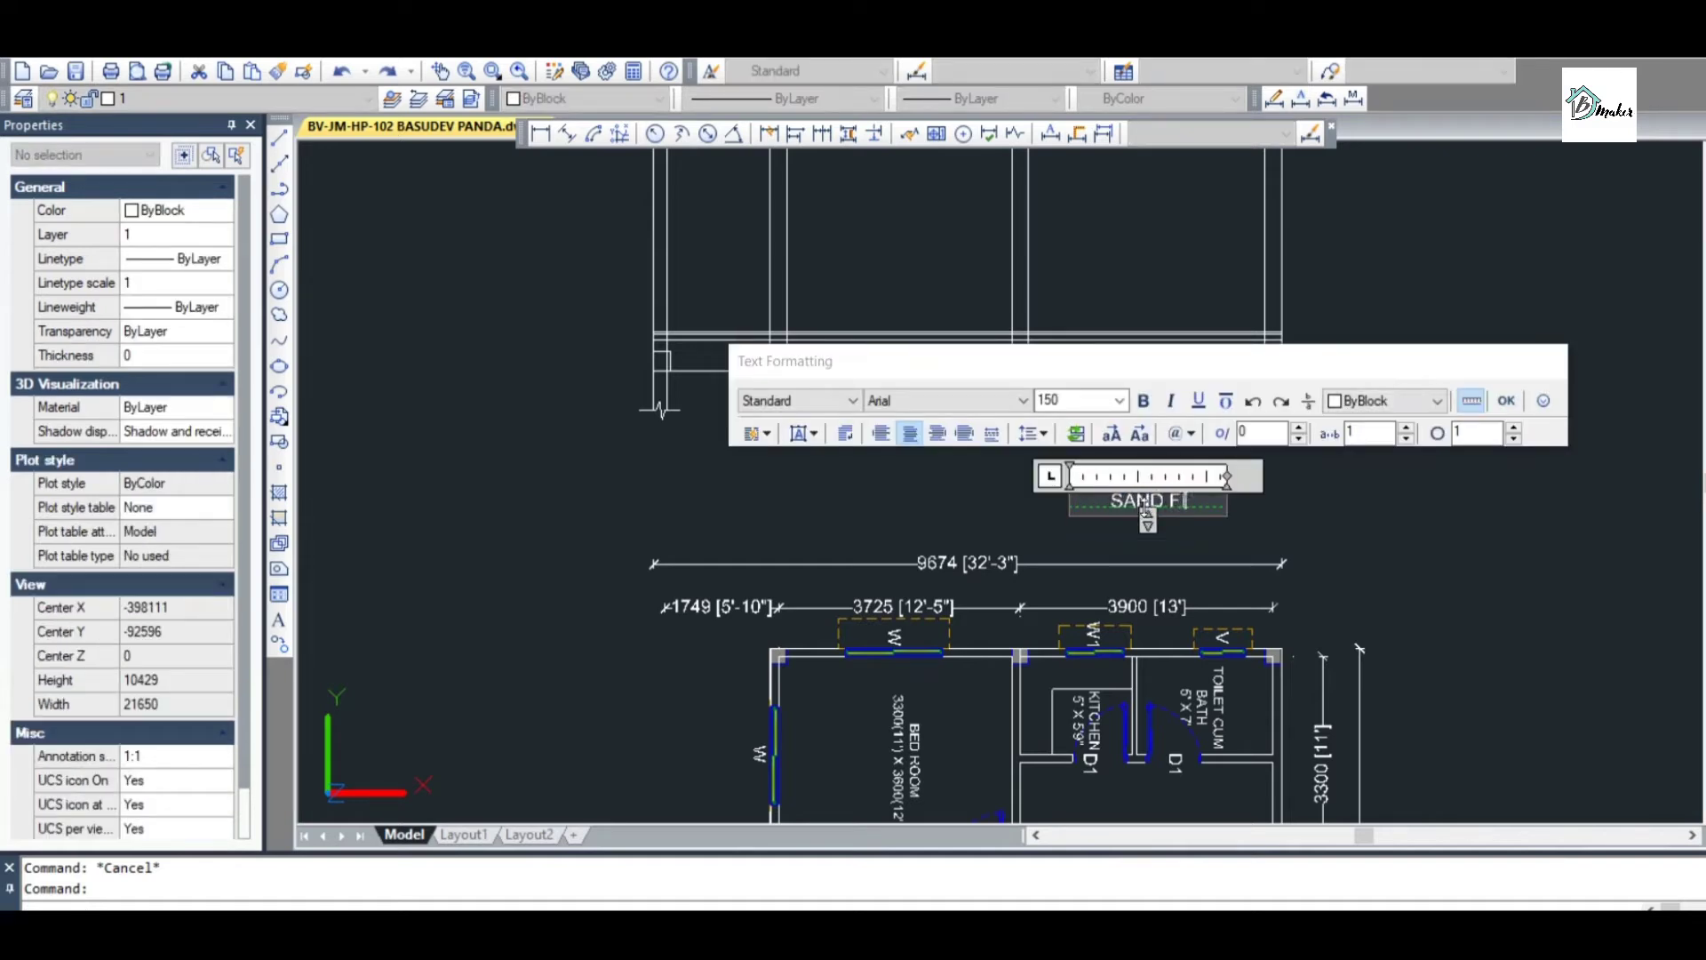
{"action": "type", "text": "LLING 475"}
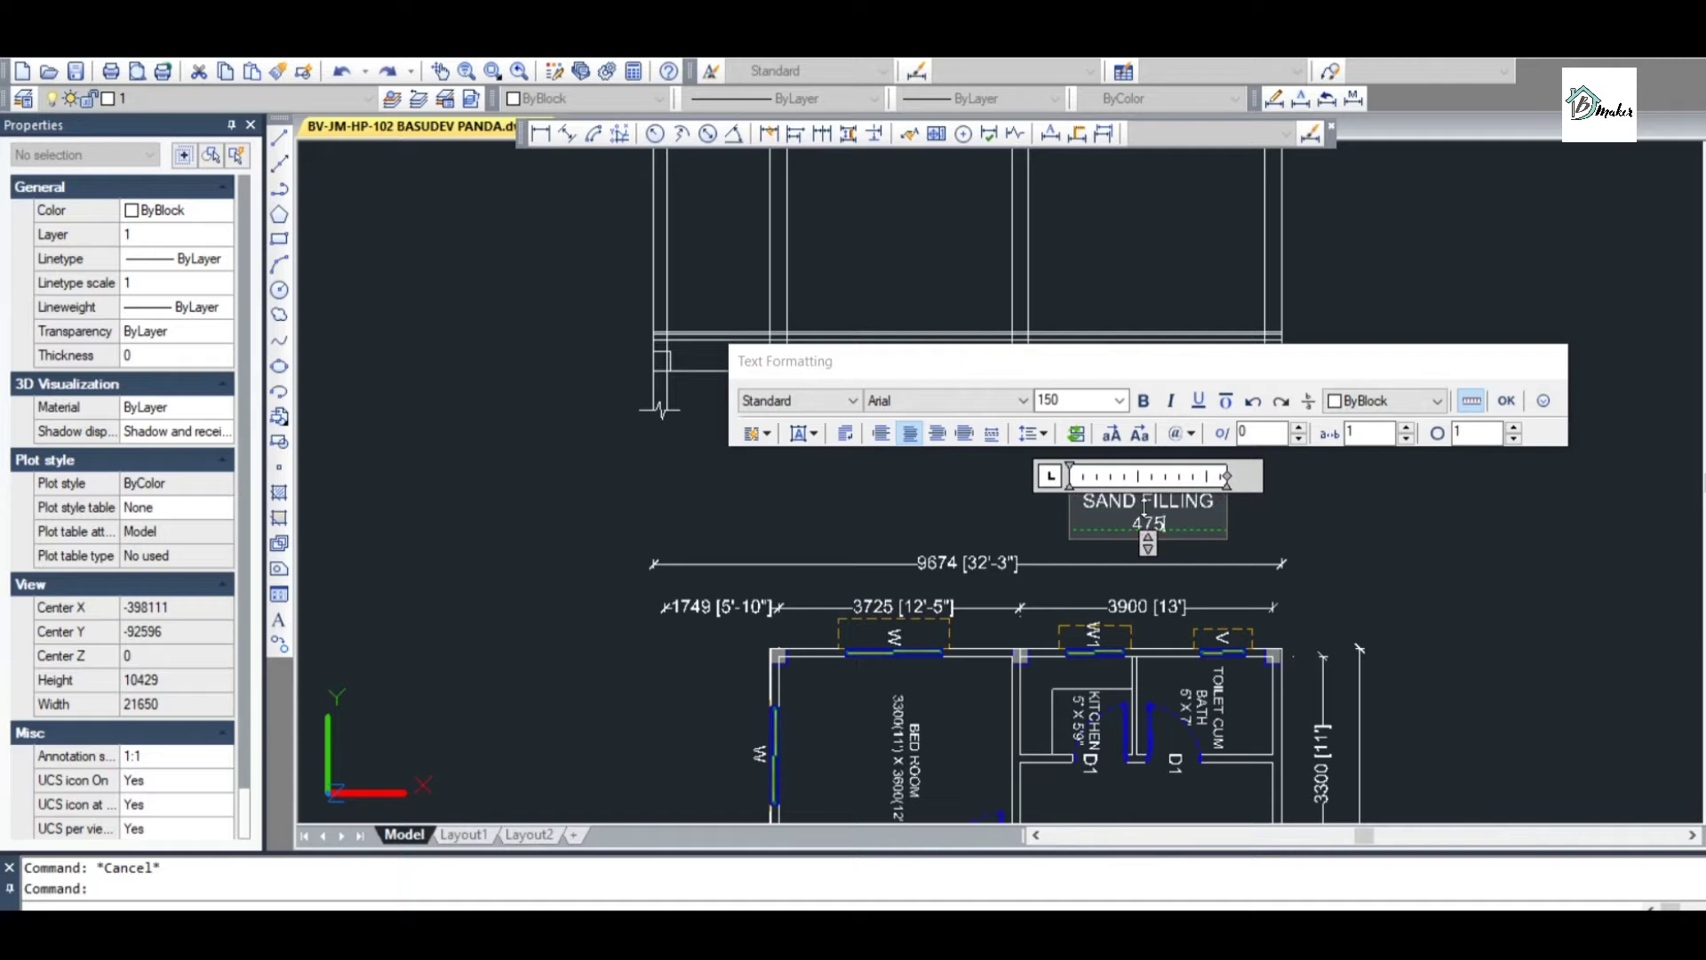
{"action": "left_click_drag", "start_coordinate": [1227, 474], "coordinate": [1303, 477]}
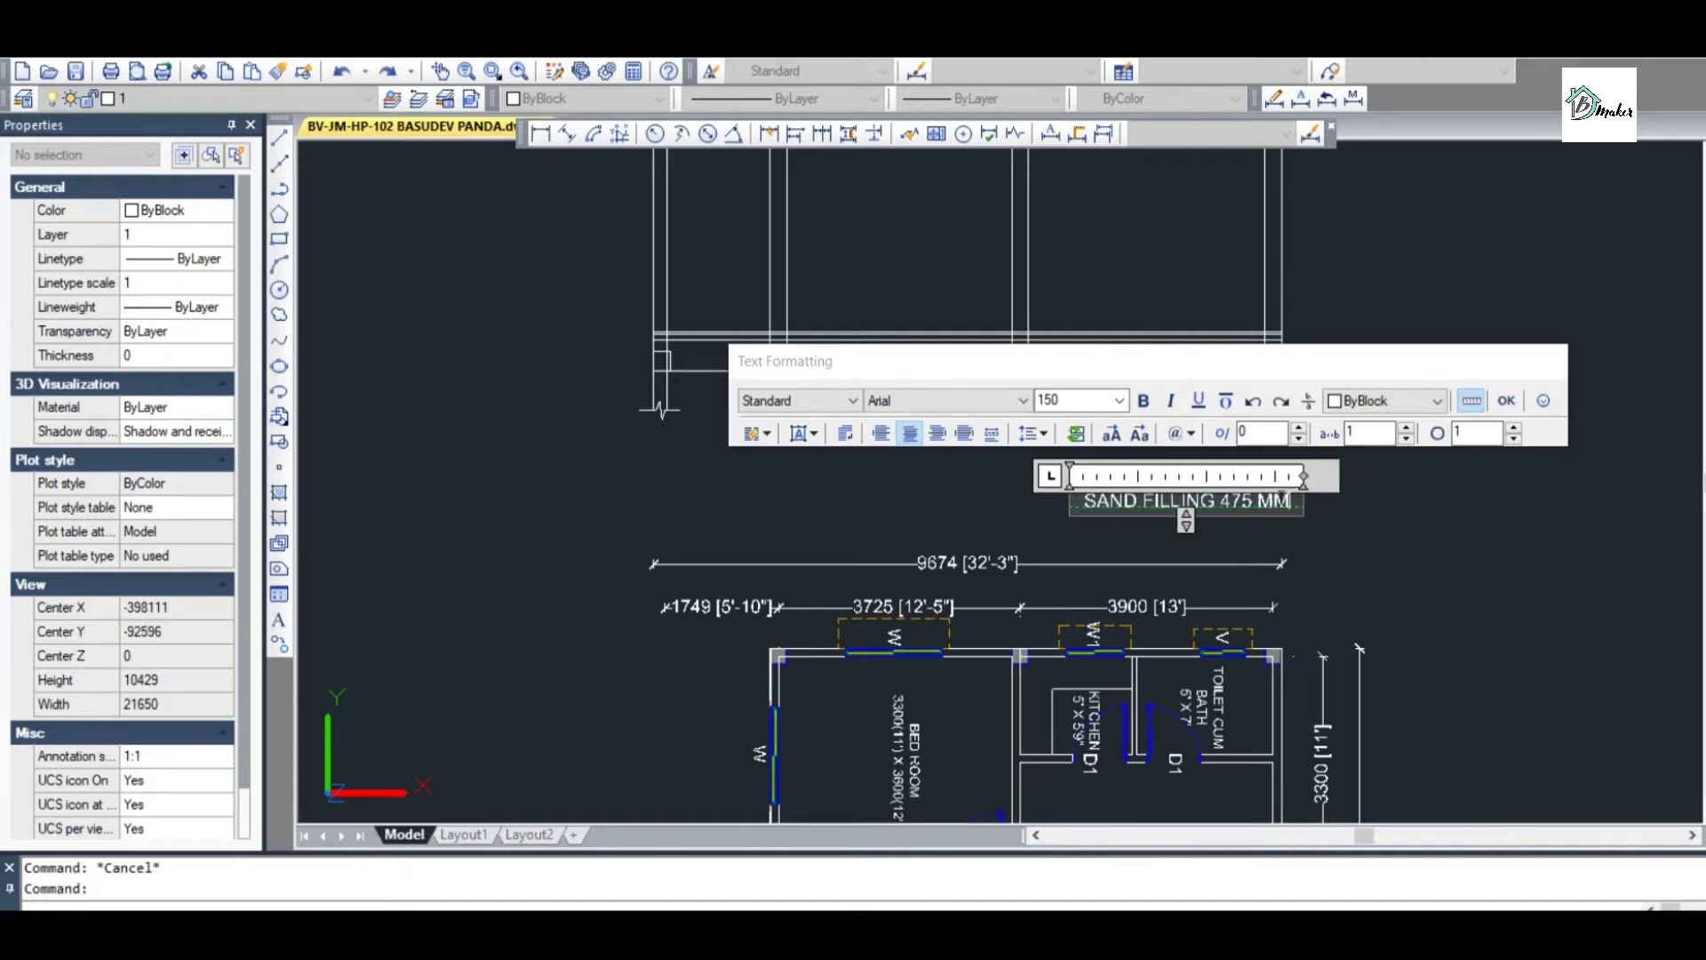
{"action": "left_click", "coordinate": [1375, 531]}
Move the SAND FILLING 475 MM label into the sub-floor space between the third and fourth walls
{"action": "scroll", "coordinate": [1288, 480], "scroll_direction": "up", "scroll_amount": 4}
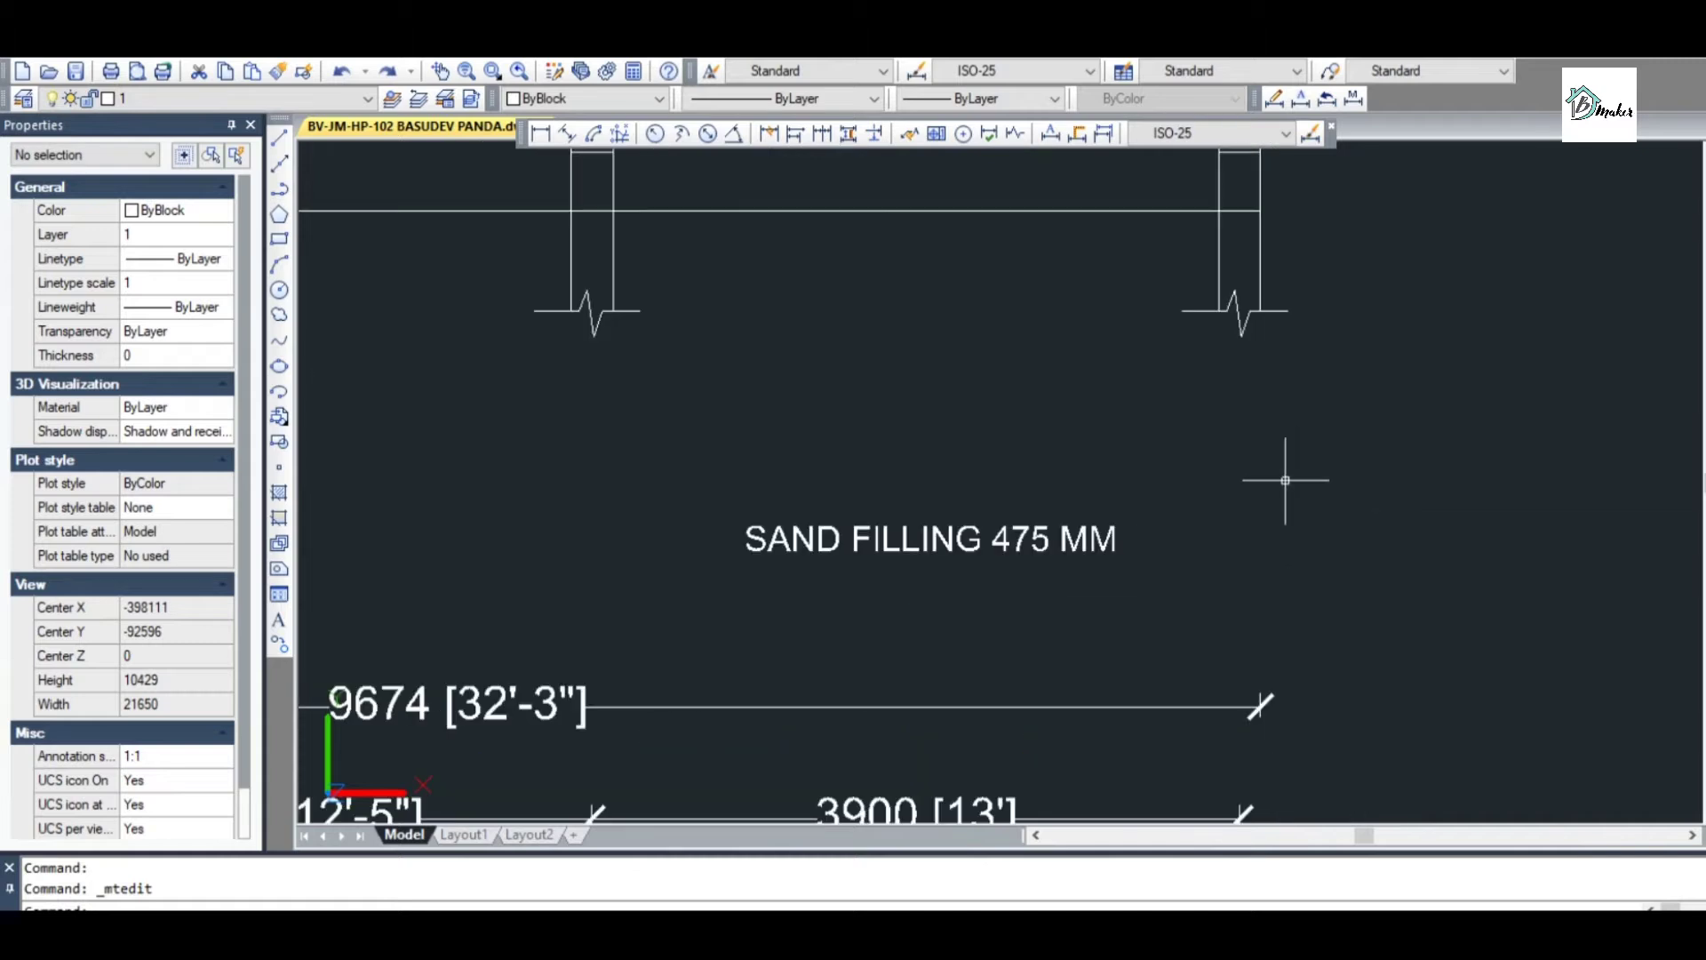
{"action": "left_click", "coordinate": [1097, 539]}
{"action": "left_click", "coordinate": [719, 525]}
{"action": "scroll", "coordinate": [941, 622], "scroll_direction": "down", "scroll_amount": 2}
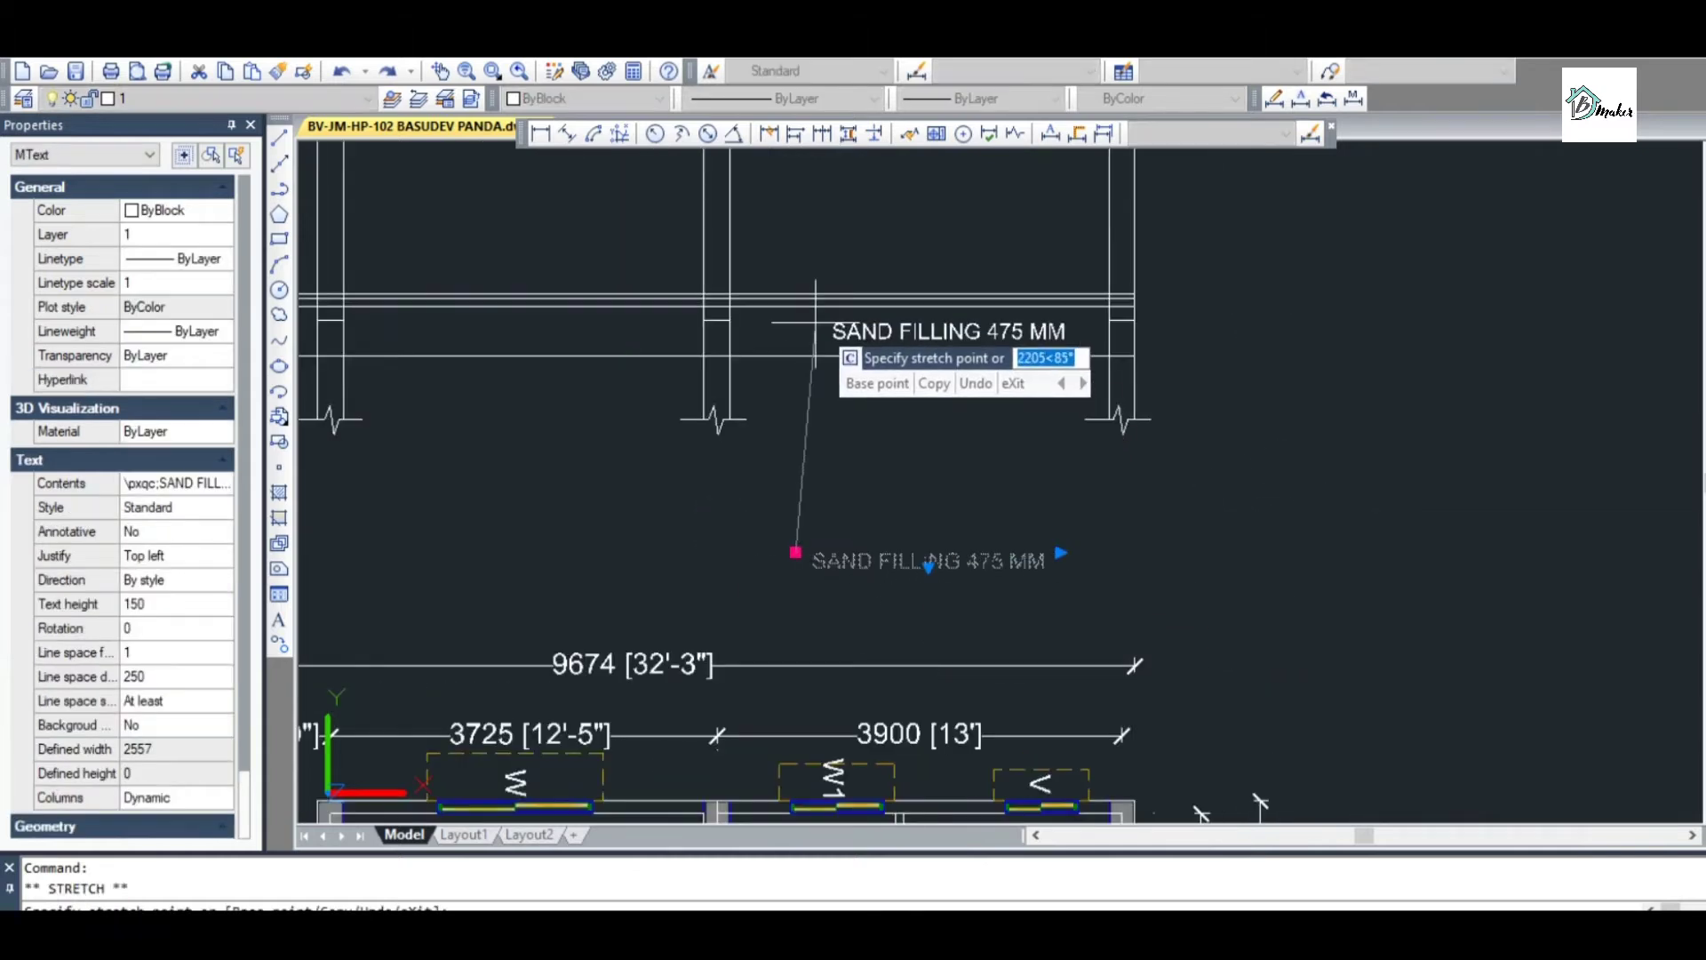
{"action": "scroll", "coordinate": [764, 329], "scroll_direction": "up", "scroll_amount": 5}
{"action": "left_click", "coordinate": [782, 328]}
{"action": "scroll", "coordinate": [1053, 382], "scroll_direction": "down", "scroll_amount": 3}
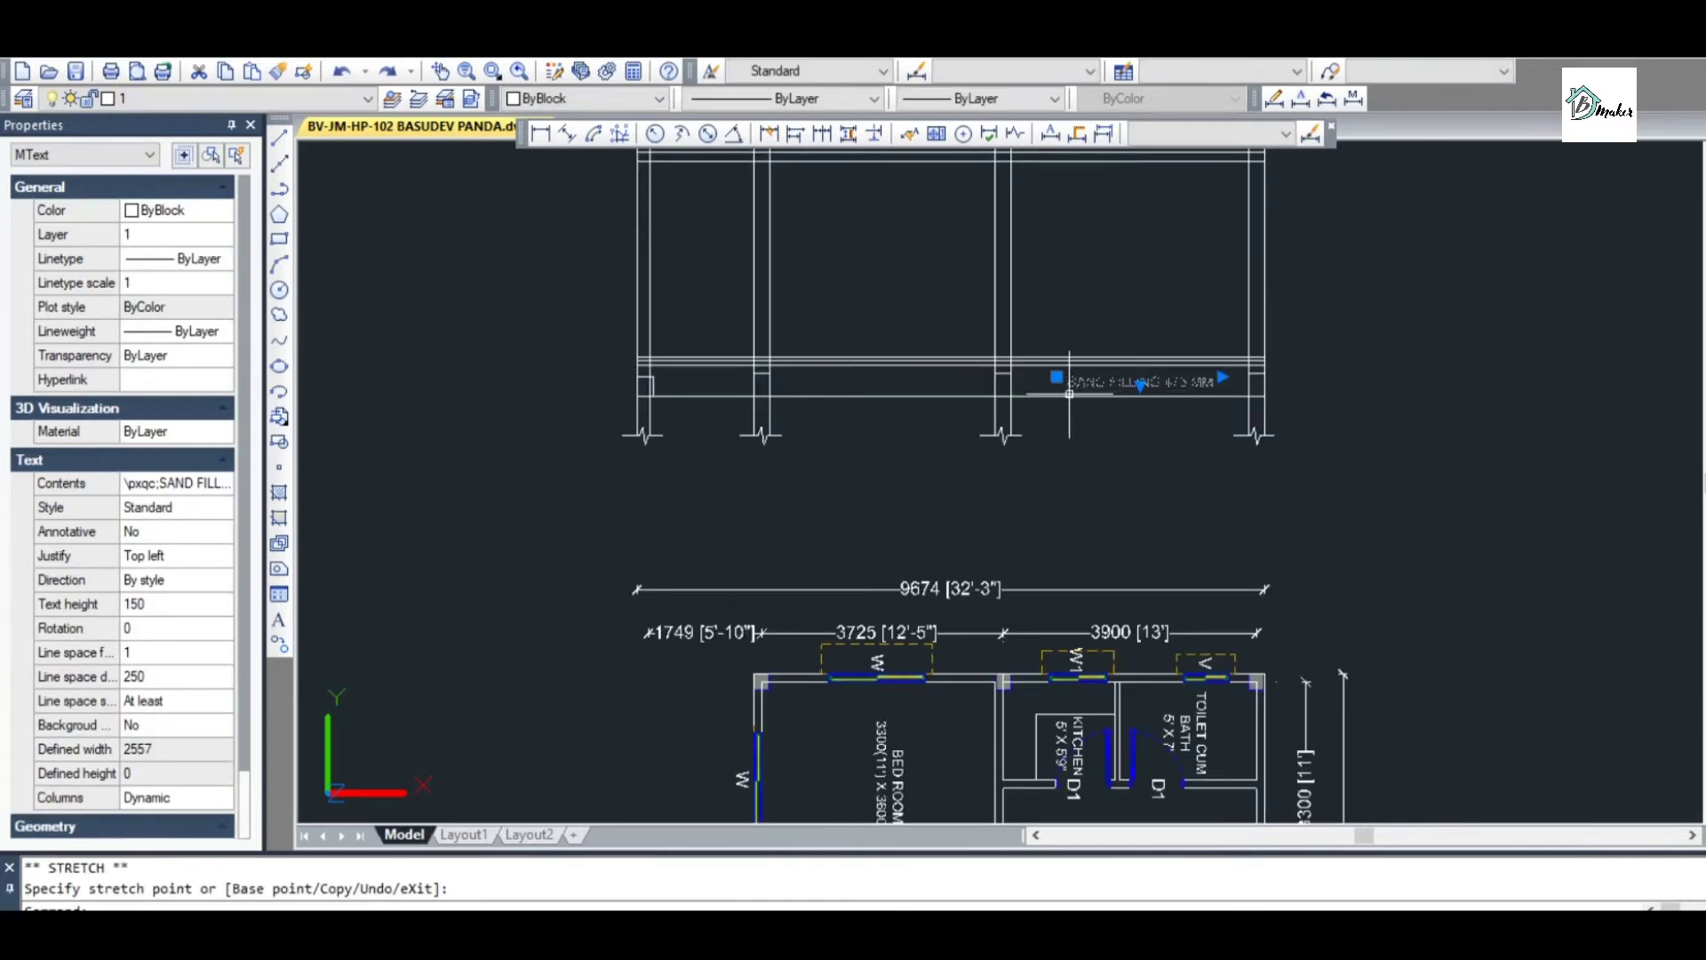
Copy the SAND FILLING 475 MM label horizontally into the sub-floor space between the second and third walls
{"action": "scroll", "coordinate": [1051, 400], "scroll_direction": "up", "scroll_amount": 2}
{"action": "type", "text": "CO"}
{"action": "key", "text": "Return"}
{"action": "left_click", "coordinate": [884, 394]}
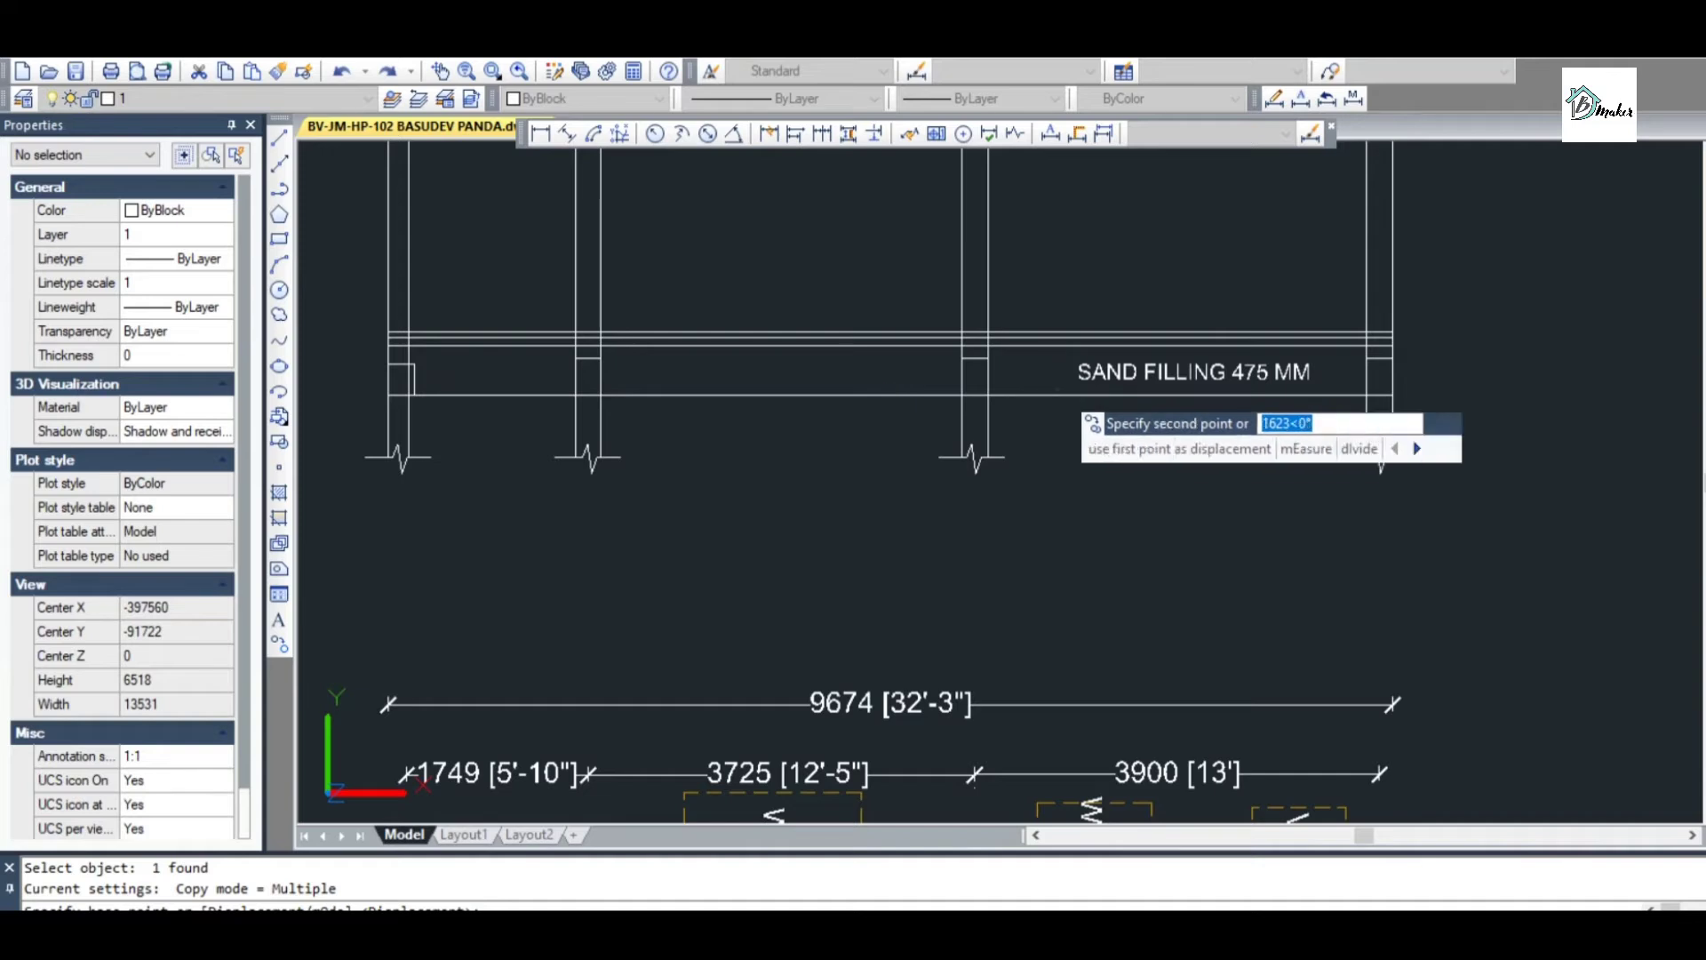
{"action": "scroll", "coordinate": [622, 387], "scroll_direction": "up", "scroll_amount": 2}
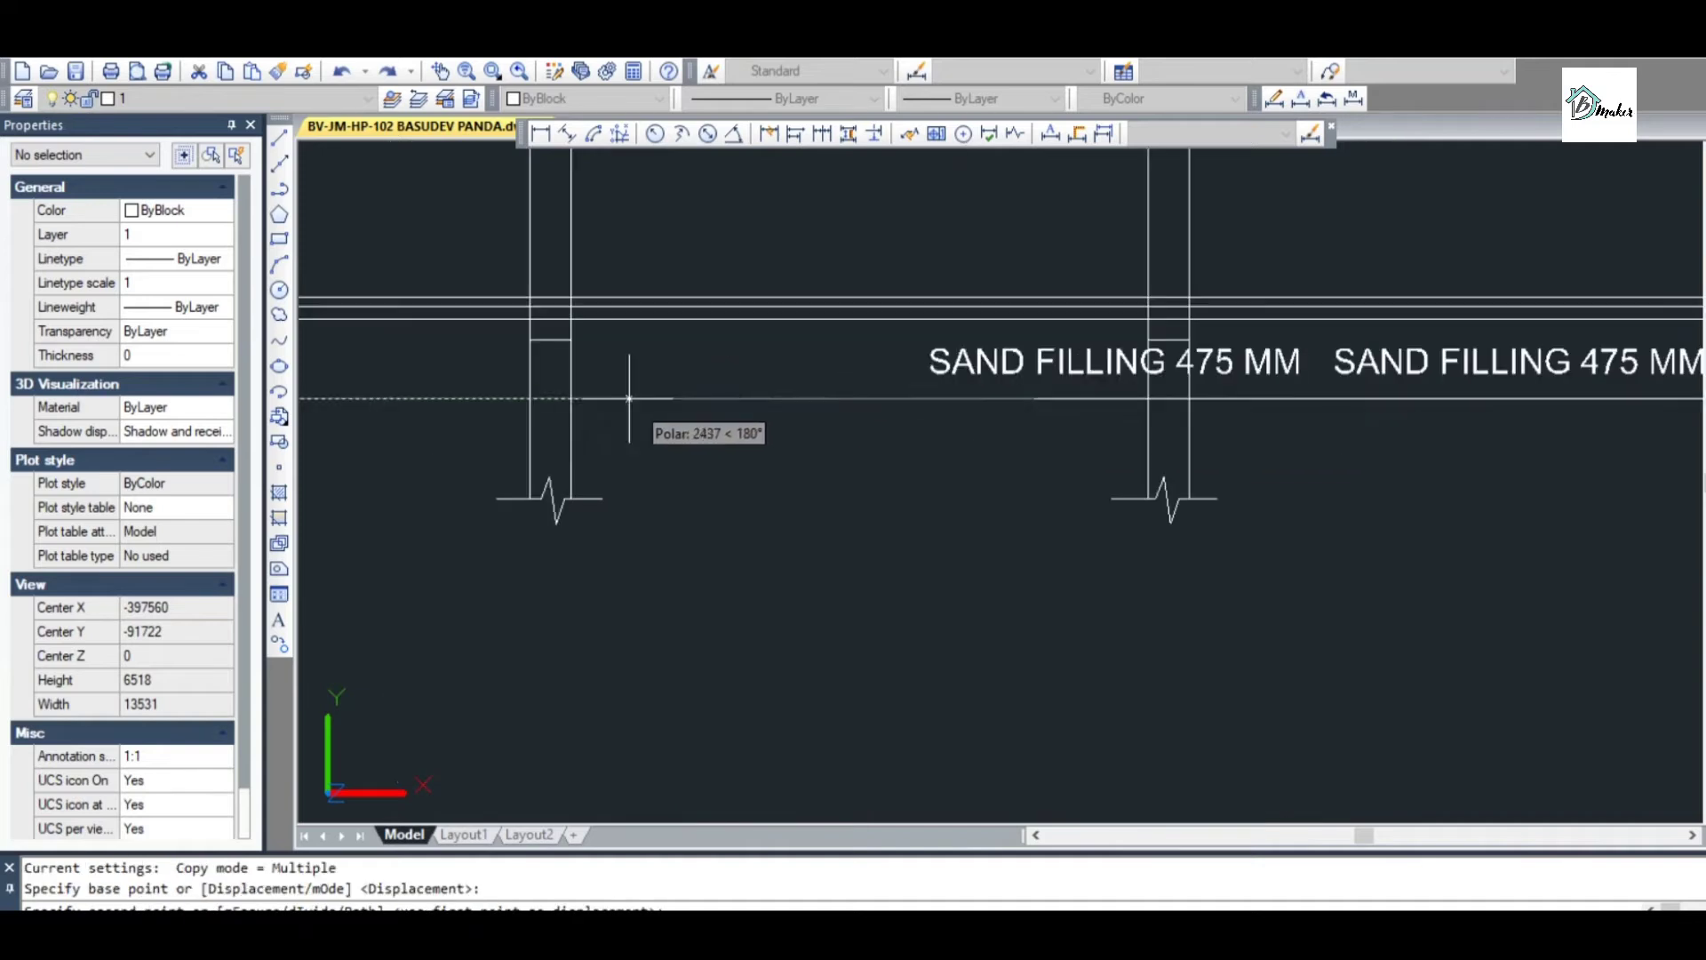
{"action": "left_click", "coordinate": [406, 397]}
{"action": "scroll", "coordinate": [885, 447], "scroll_direction": "down", "scroll_amount": 2}
{"action": "key", "text": "Escape"}
Trim the left wall's inner face line where it passes through the small rectangle at the wall's base
{"action": "scroll", "coordinate": [654, 390], "scroll_direction": "up", "scroll_amount": 2}
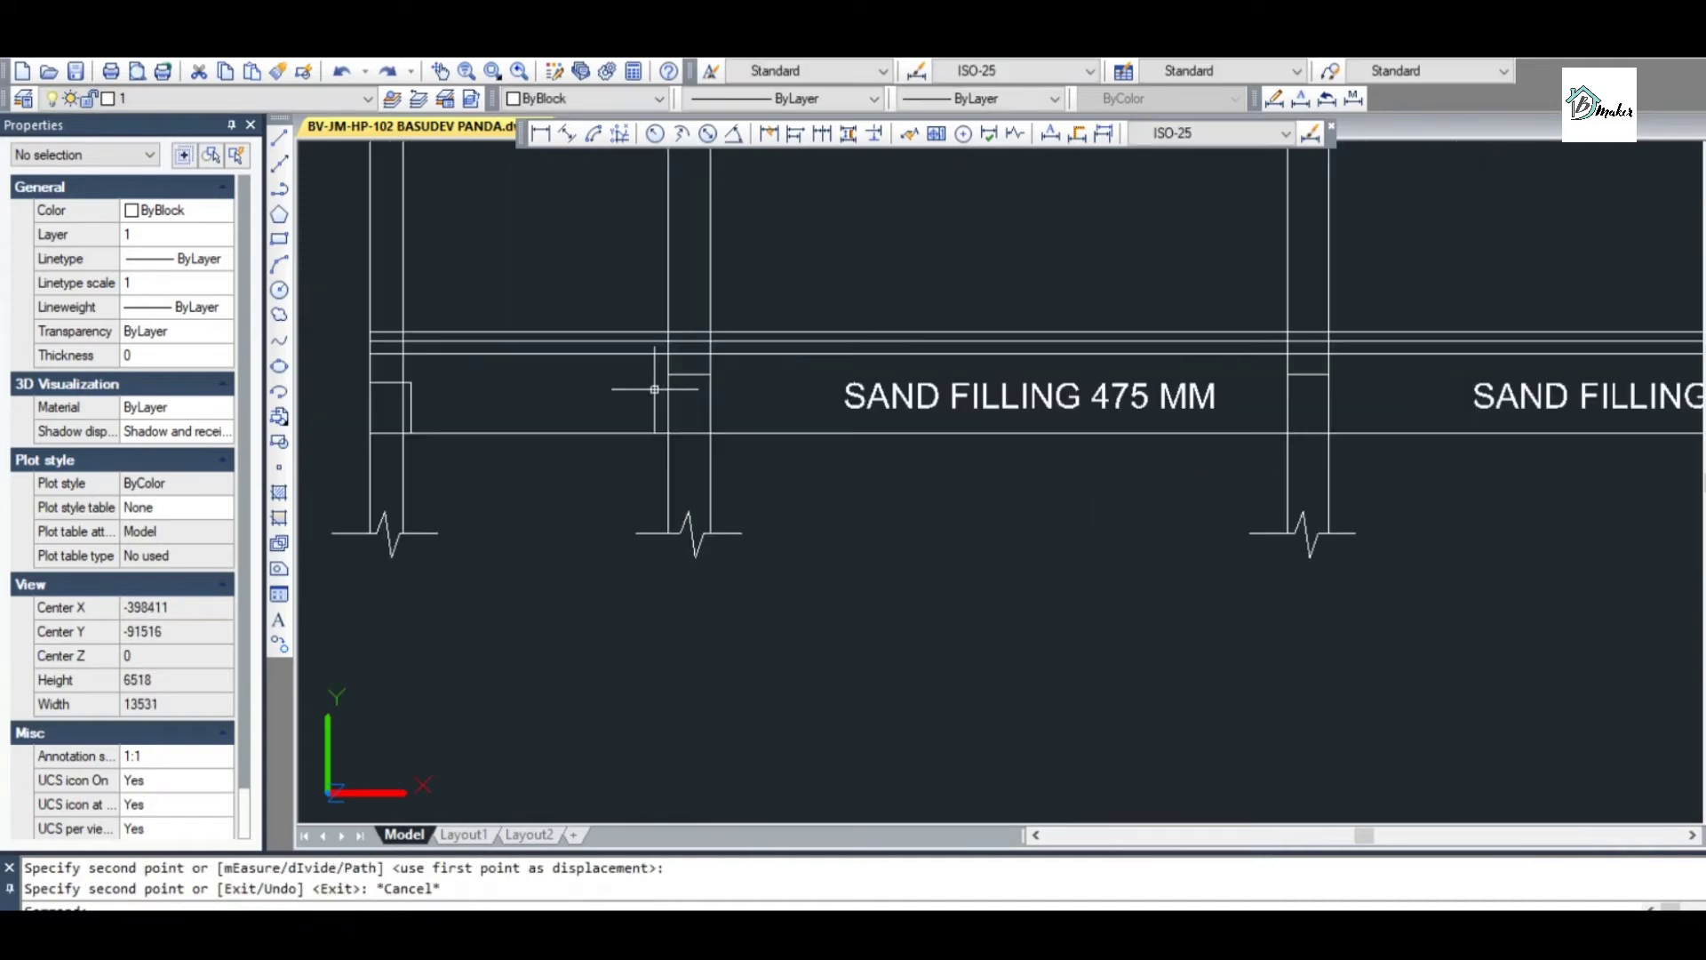
{"action": "scroll", "coordinate": [378, 379], "scroll_direction": "up", "scroll_amount": 3}
{"action": "type", "text": "tr"}
{"action": "key", "text": "Return"}
{"action": "key", "text": "Return"}
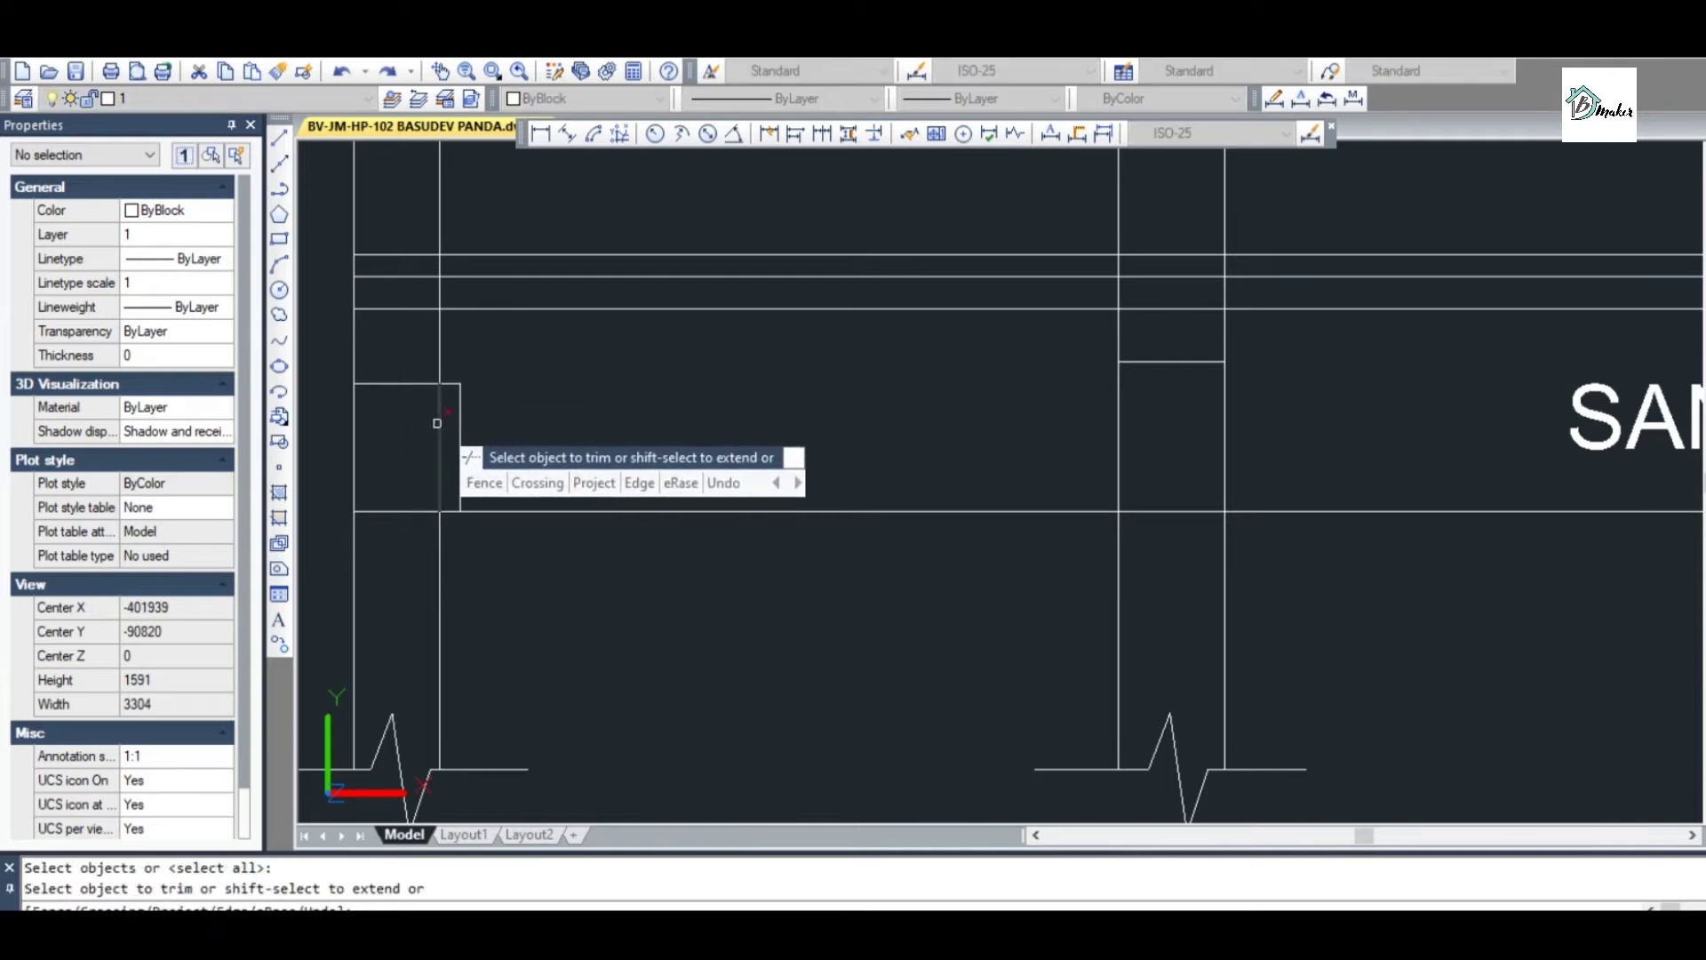
Examine the ground and first floor plans and compare them with the left wall base of the section
{"action": "scroll", "coordinate": [662, 417], "scroll_direction": "down", "scroll_amount": 6}
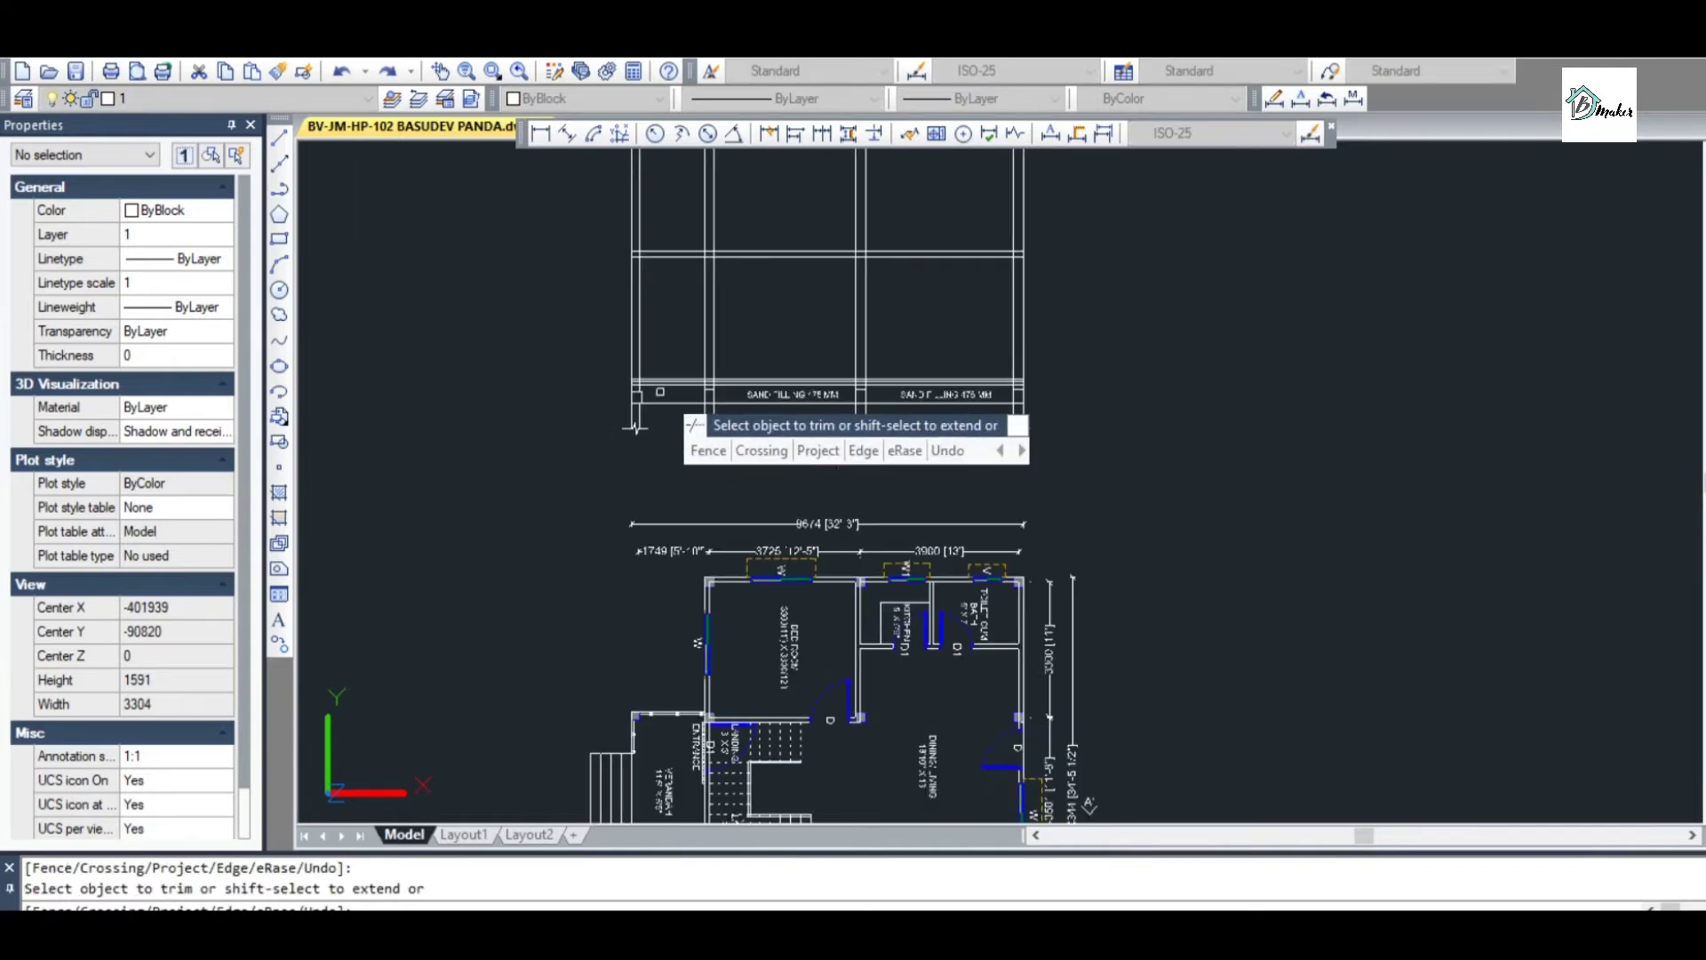
{"action": "scroll", "coordinate": [745, 733], "scroll_direction": "up", "scroll_amount": 5}
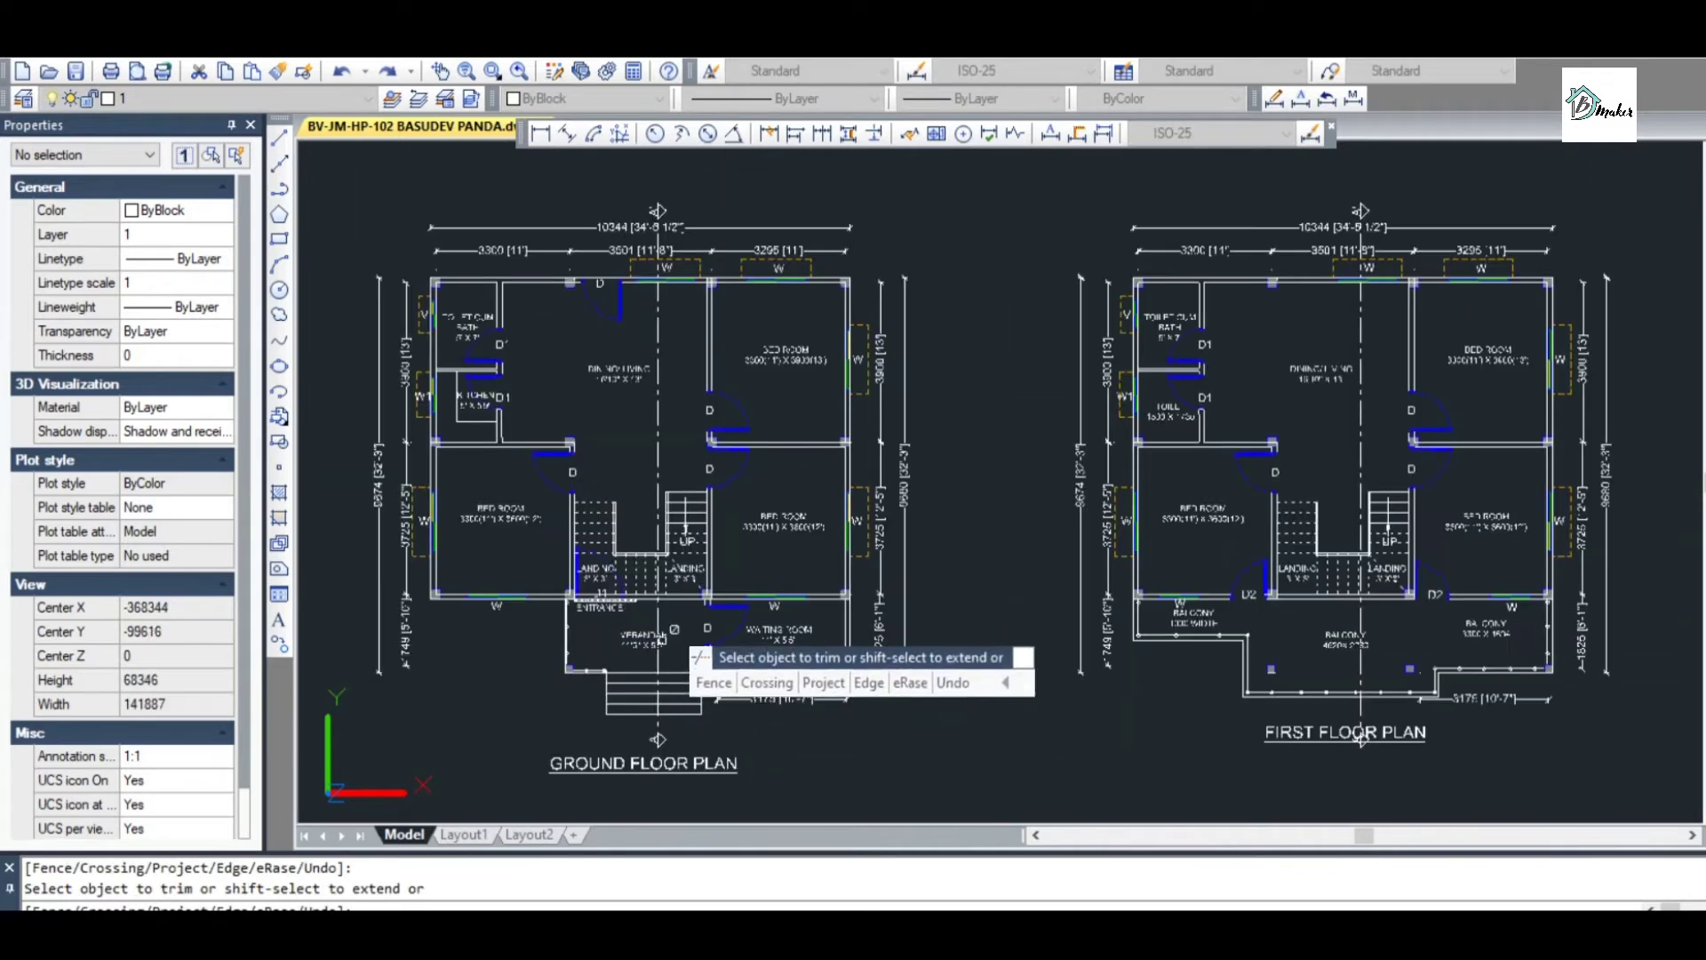
{"action": "scroll", "coordinate": [688, 746], "scroll_direction": "down", "scroll_amount": 5}
{"action": "scroll", "coordinate": [688, 505], "scroll_direction": "up", "scroll_amount": 3}
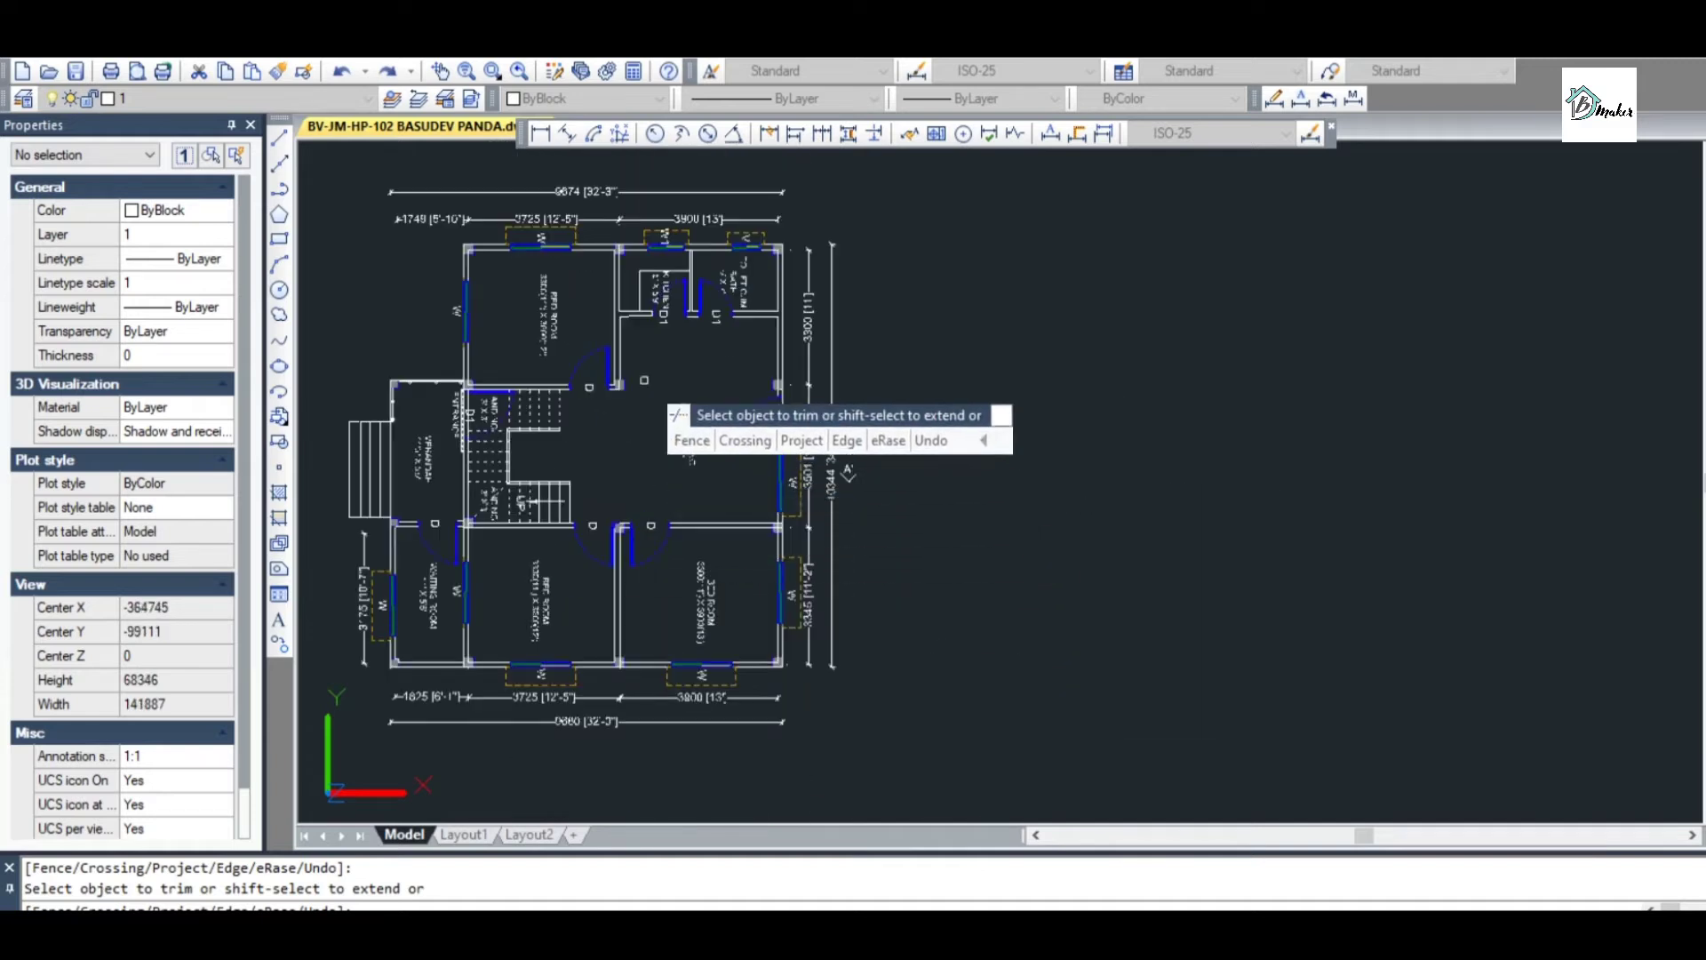
{"action": "scroll", "coordinate": [682, 421], "scroll_direction": "down", "scroll_amount": 1}
{"action": "scroll", "coordinate": [527, 182], "scroll_direction": "up", "scroll_amount": 1}
{"action": "scroll", "coordinate": [528, 183], "scroll_direction": "up", "scroll_amount": 3}
{"action": "scroll", "coordinate": [335, 275], "scroll_direction": "up", "scroll_amount": 4}
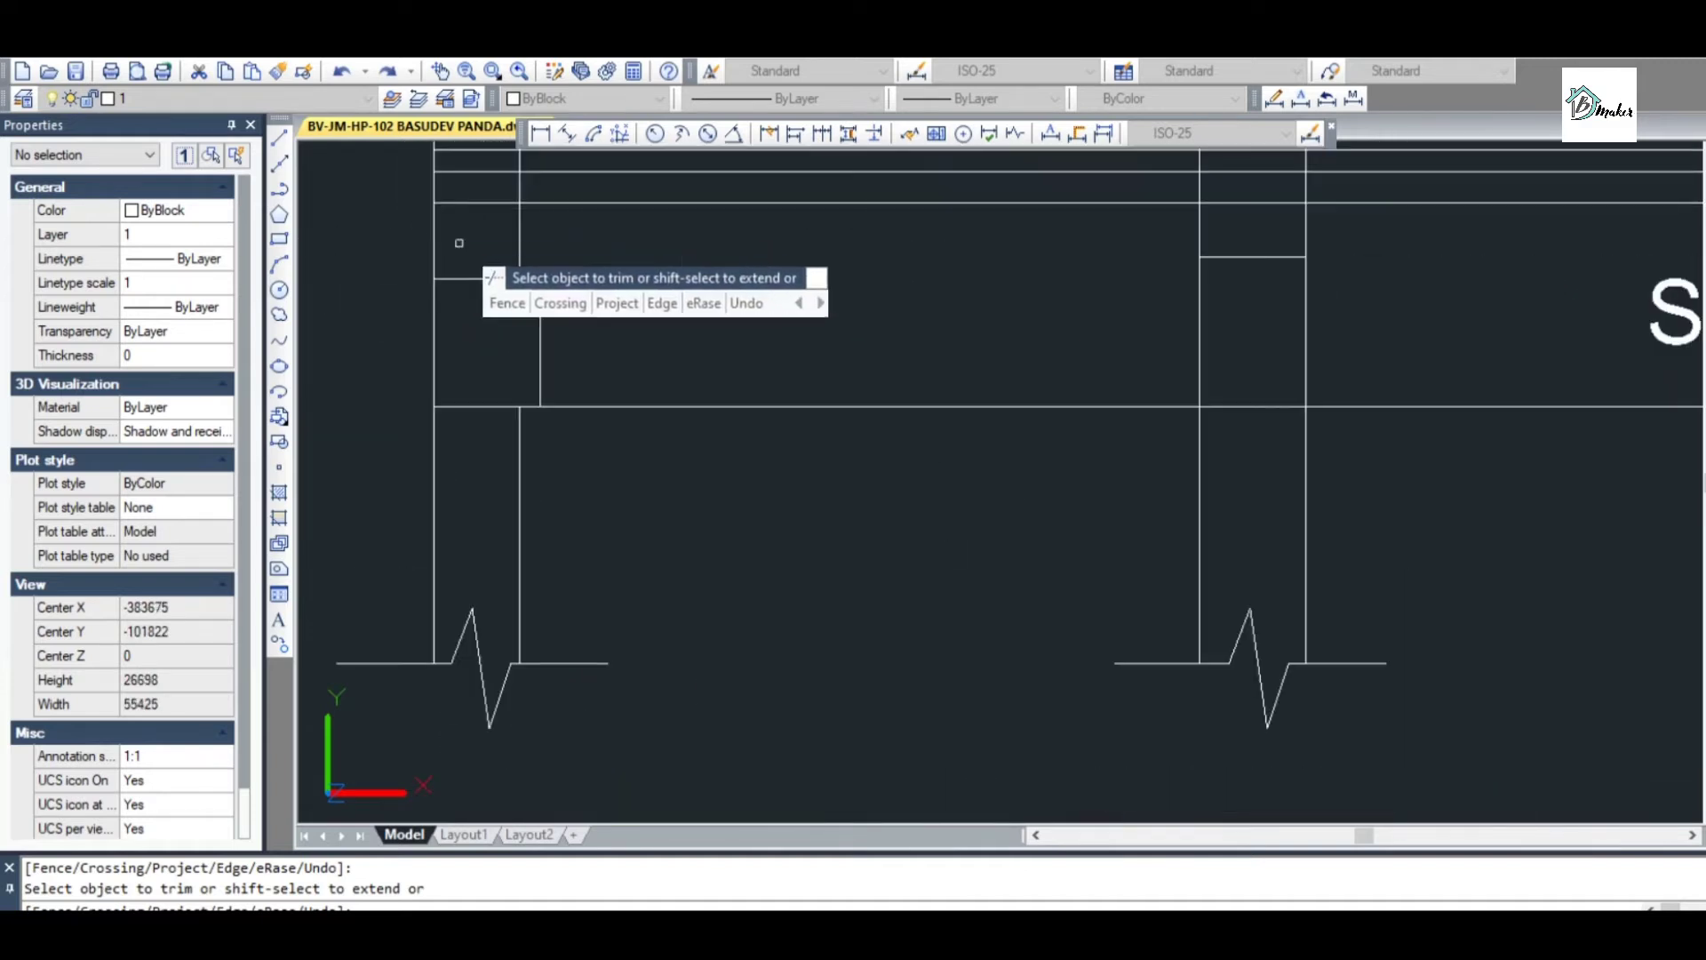
{"action": "scroll", "coordinate": [458, 245], "scroll_direction": "down", "scroll_amount": 1}
{"action": "scroll", "coordinate": [576, 426], "scroll_direction": "up", "scroll_amount": 3}
{"action": "key", "text": "Escape"}
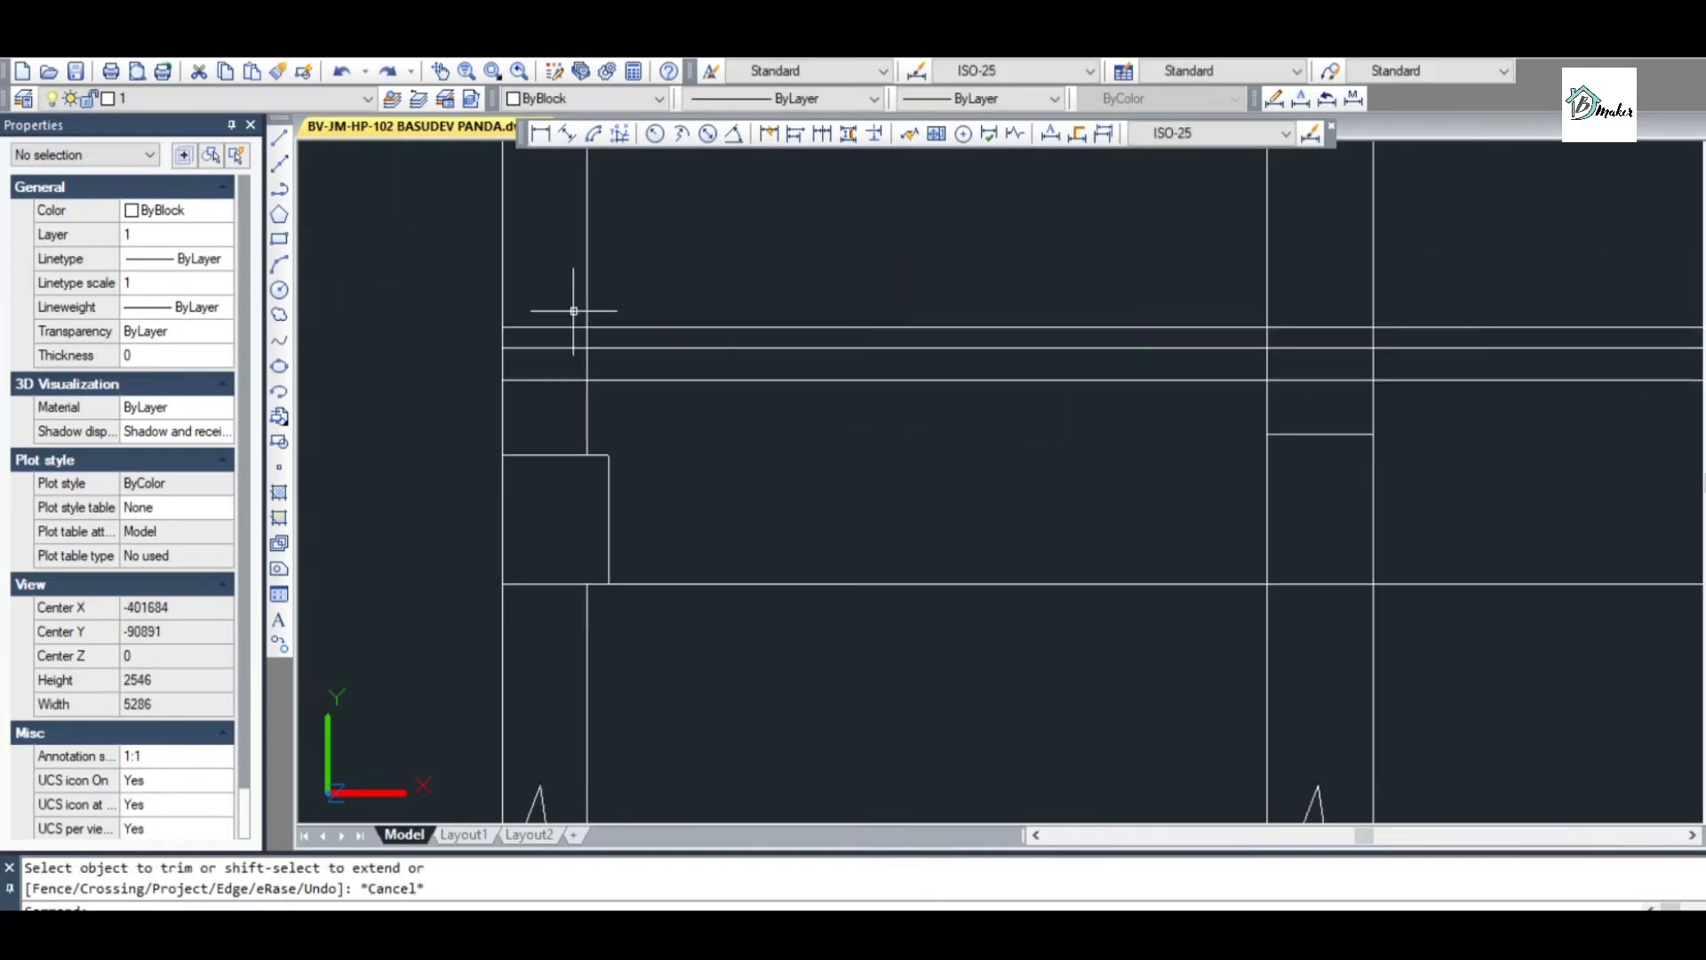
{"action": "scroll", "coordinate": [569, 312], "scroll_direction": "up", "scroll_amount": 1}
{"action": "scroll", "coordinate": [564, 343], "scroll_direction": "down", "scroll_amount": 1}
{"action": "type", "text": "tr"}
{"action": "key", "text": "Return"}
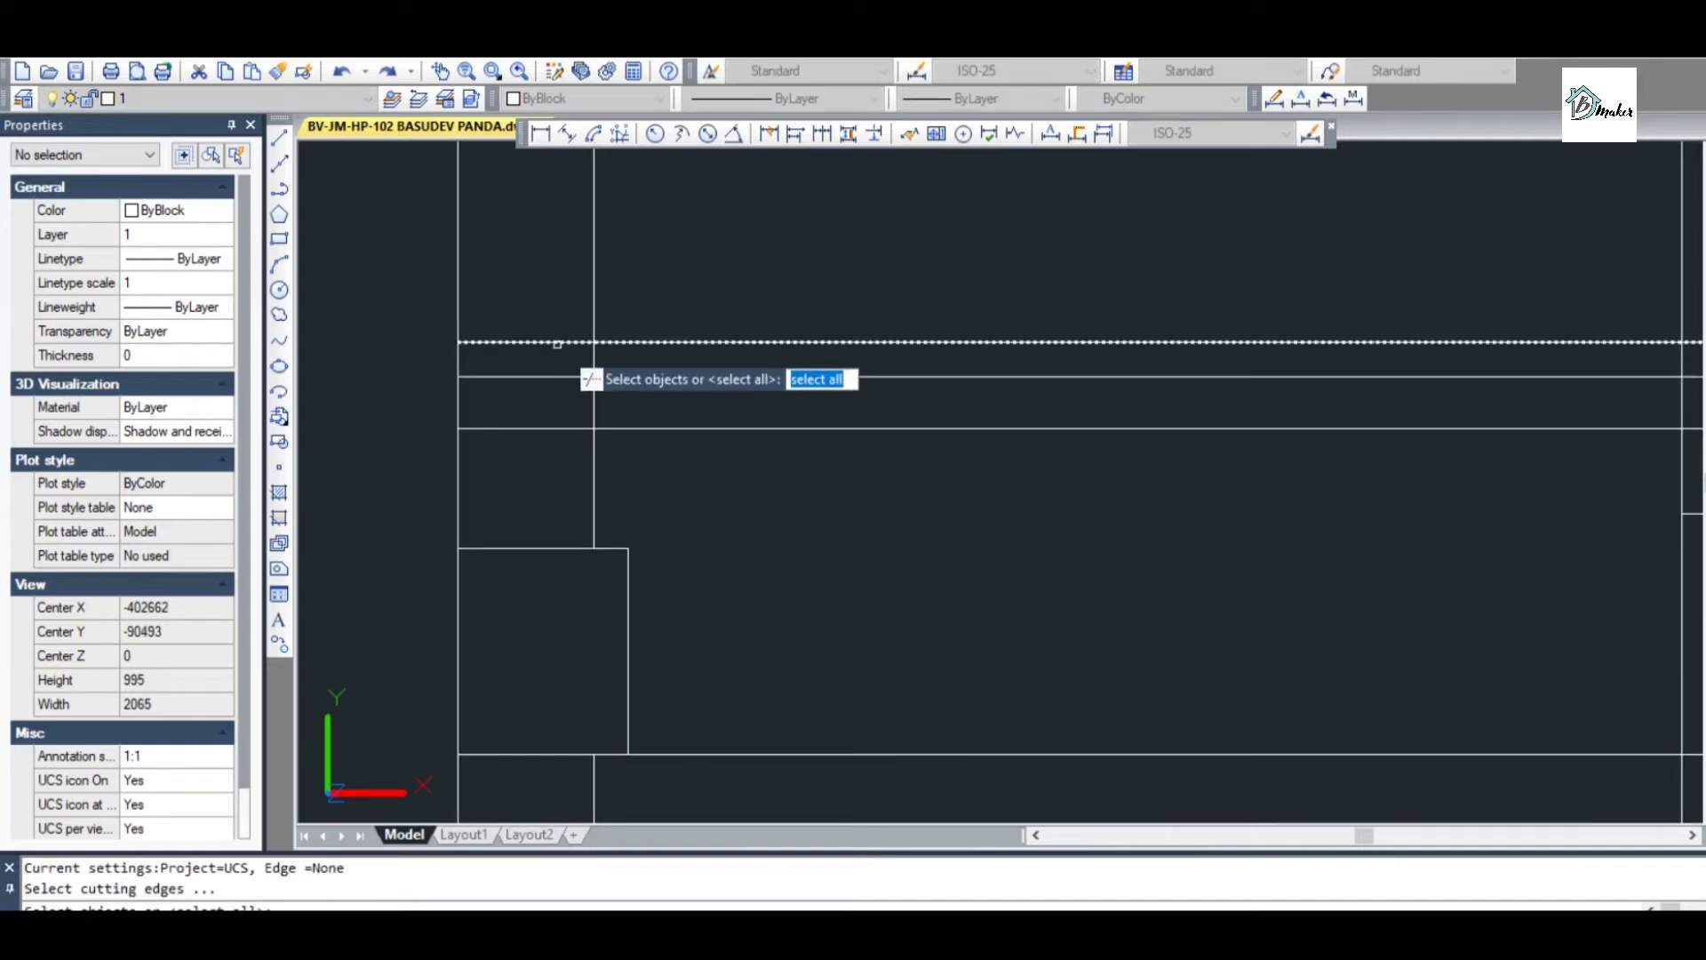
{"action": "key", "text": "Escape"}
Trim the uppermost sub-floor line where it crosses the thickness of each of the four walls
{"action": "type", "text": "tr"}
{"action": "key", "text": "Return"}
{"action": "key", "text": "Return"}
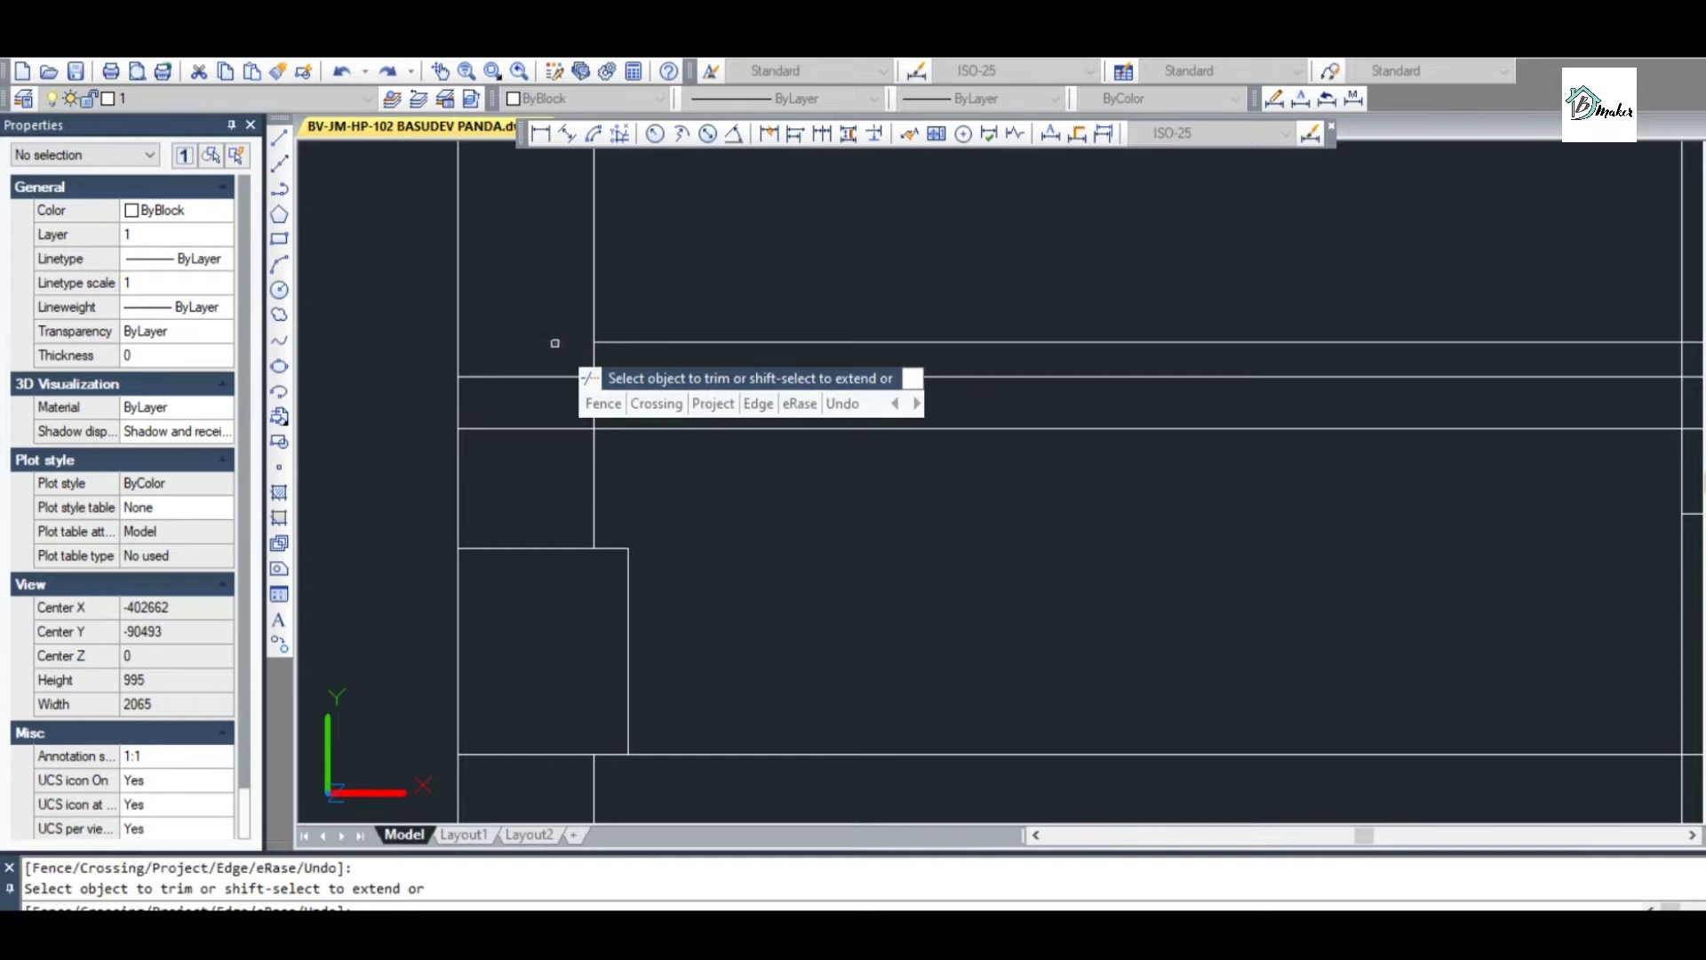
{"action": "scroll", "coordinate": [830, 373], "scroll_direction": "up", "scroll_amount": 4}
{"action": "scroll", "coordinate": [1020, 400], "scroll_direction": "down", "scroll_amount": 5}
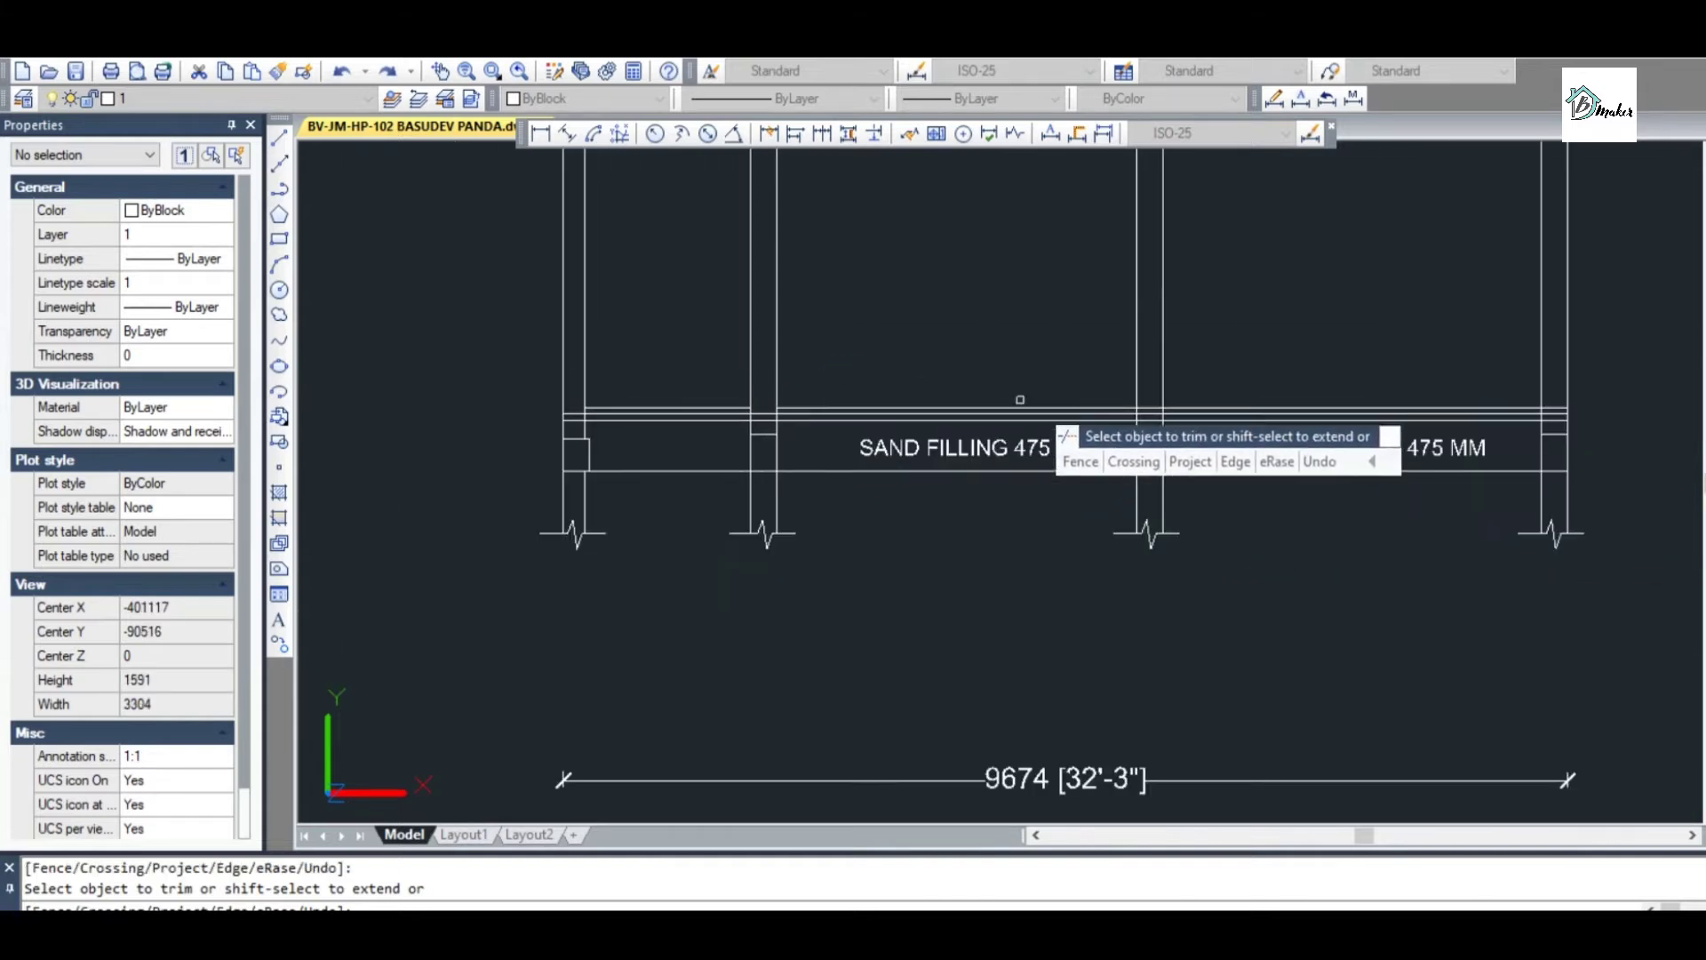
{"action": "scroll", "coordinate": [1200, 415], "scroll_direction": "up", "scroll_amount": 5}
{"action": "scroll", "coordinate": [957, 395], "scroll_direction": "down", "scroll_amount": 5}
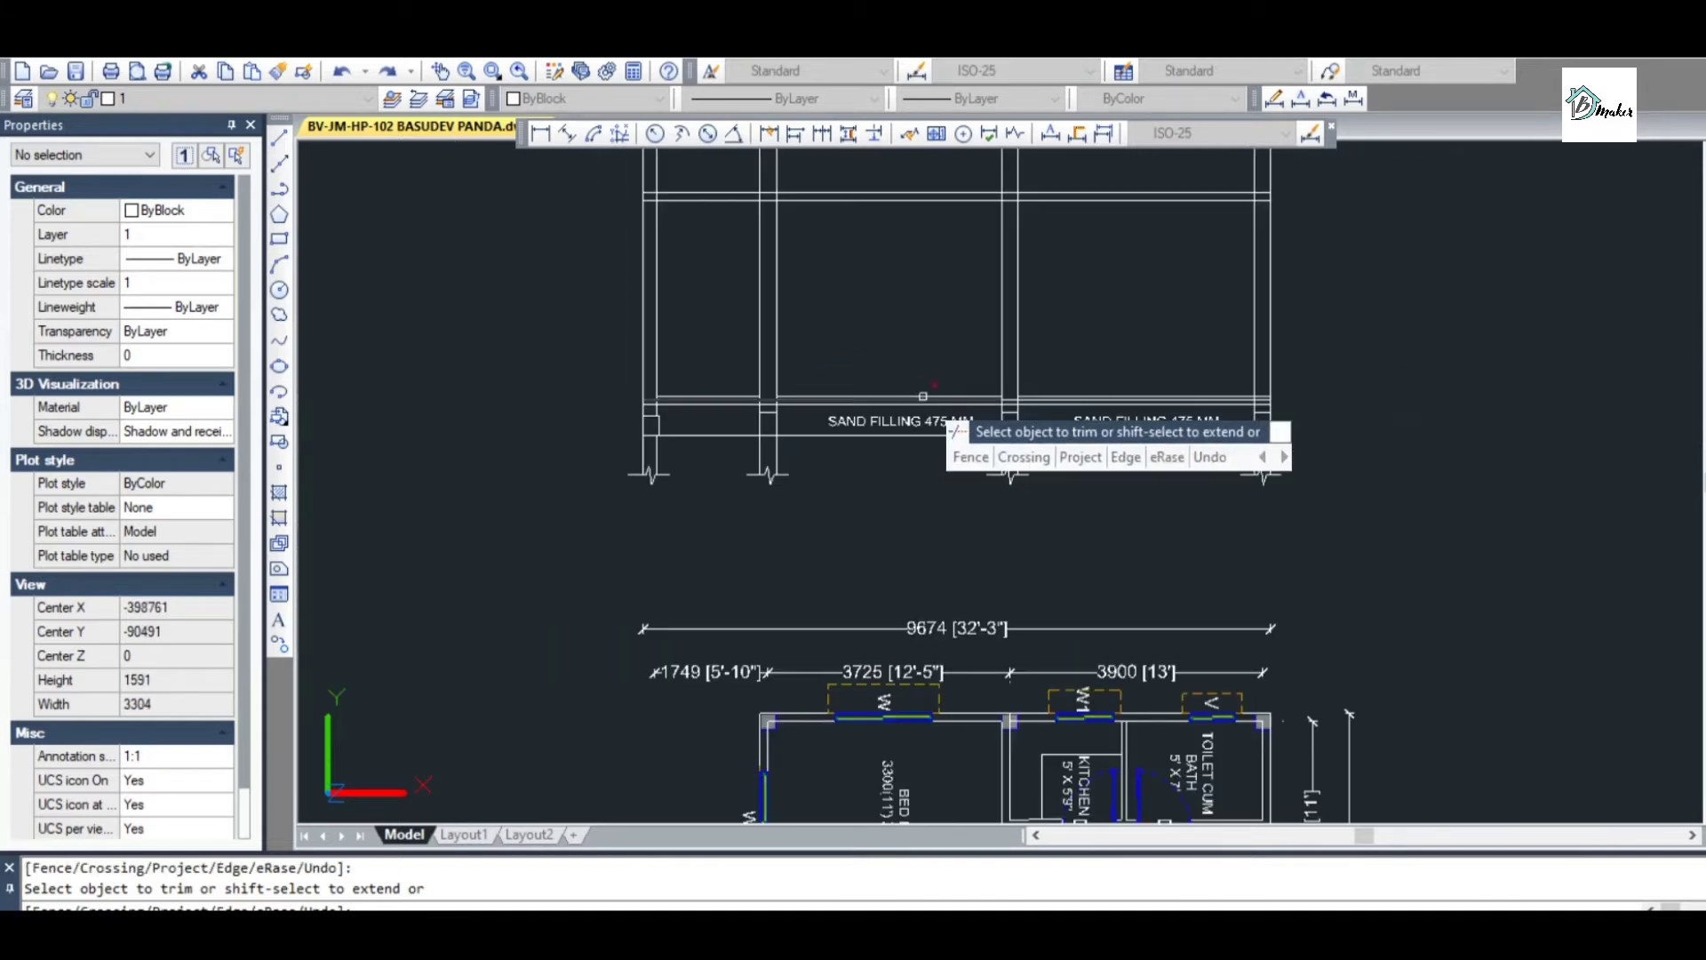
{"action": "scroll", "coordinate": [1298, 392], "scroll_direction": "up", "scroll_amount": 5}
{"action": "scroll", "coordinate": [1219, 409], "scroll_direction": "down", "scroll_amount": 3}
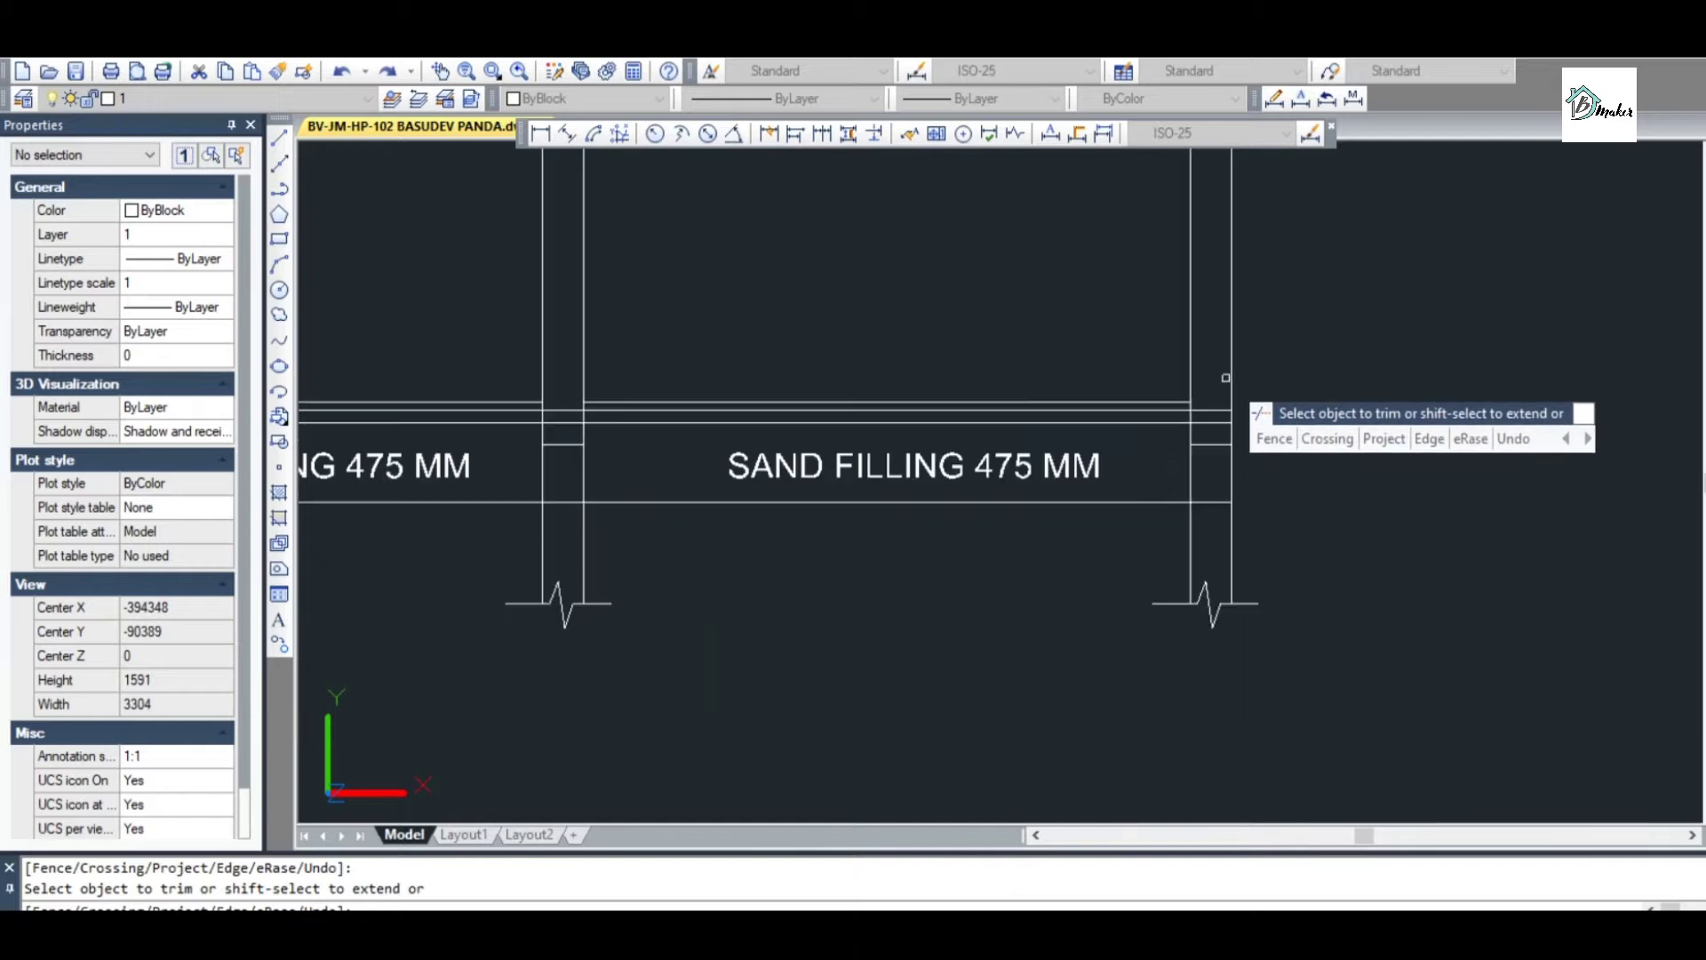
Trim the fourth wall's inner face between the middle and lower of the three closely spaced sub-floor lines
{"action": "scroll", "coordinate": [1227, 378], "scroll_direction": "up", "scroll_amount": 4}
{"action": "scroll", "coordinate": [1137, 460], "scroll_direction": "up", "scroll_amount": 2}
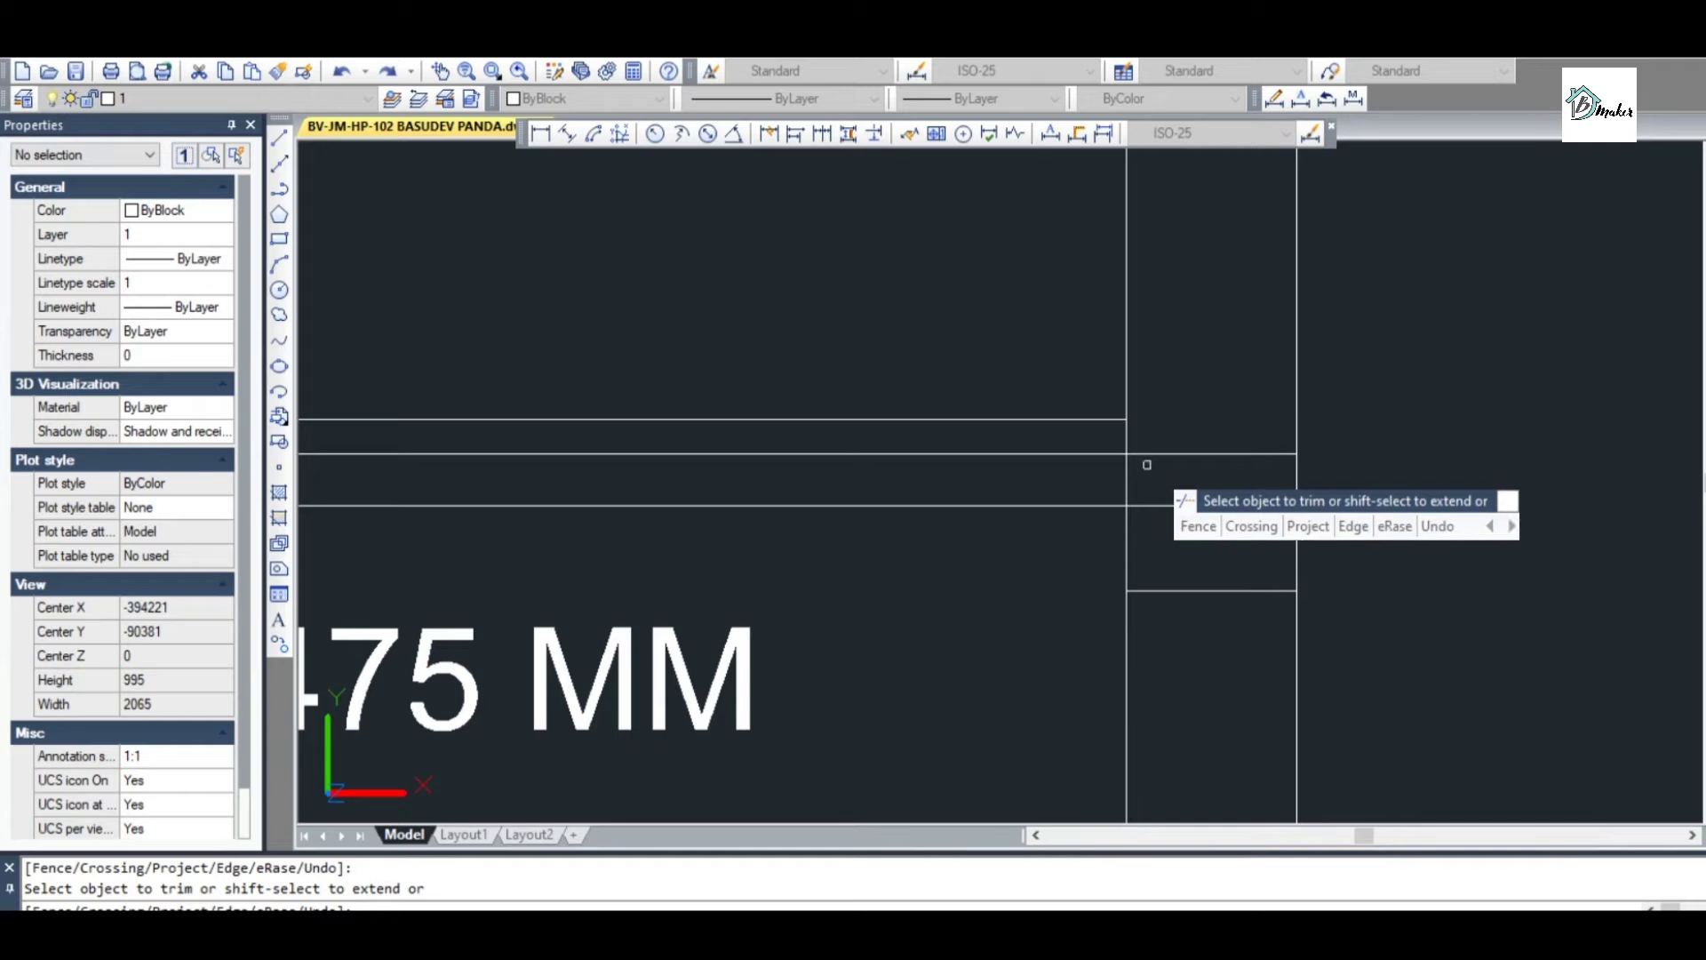
{"action": "scroll", "coordinate": [1123, 473], "scroll_direction": "up", "scroll_amount": 2}
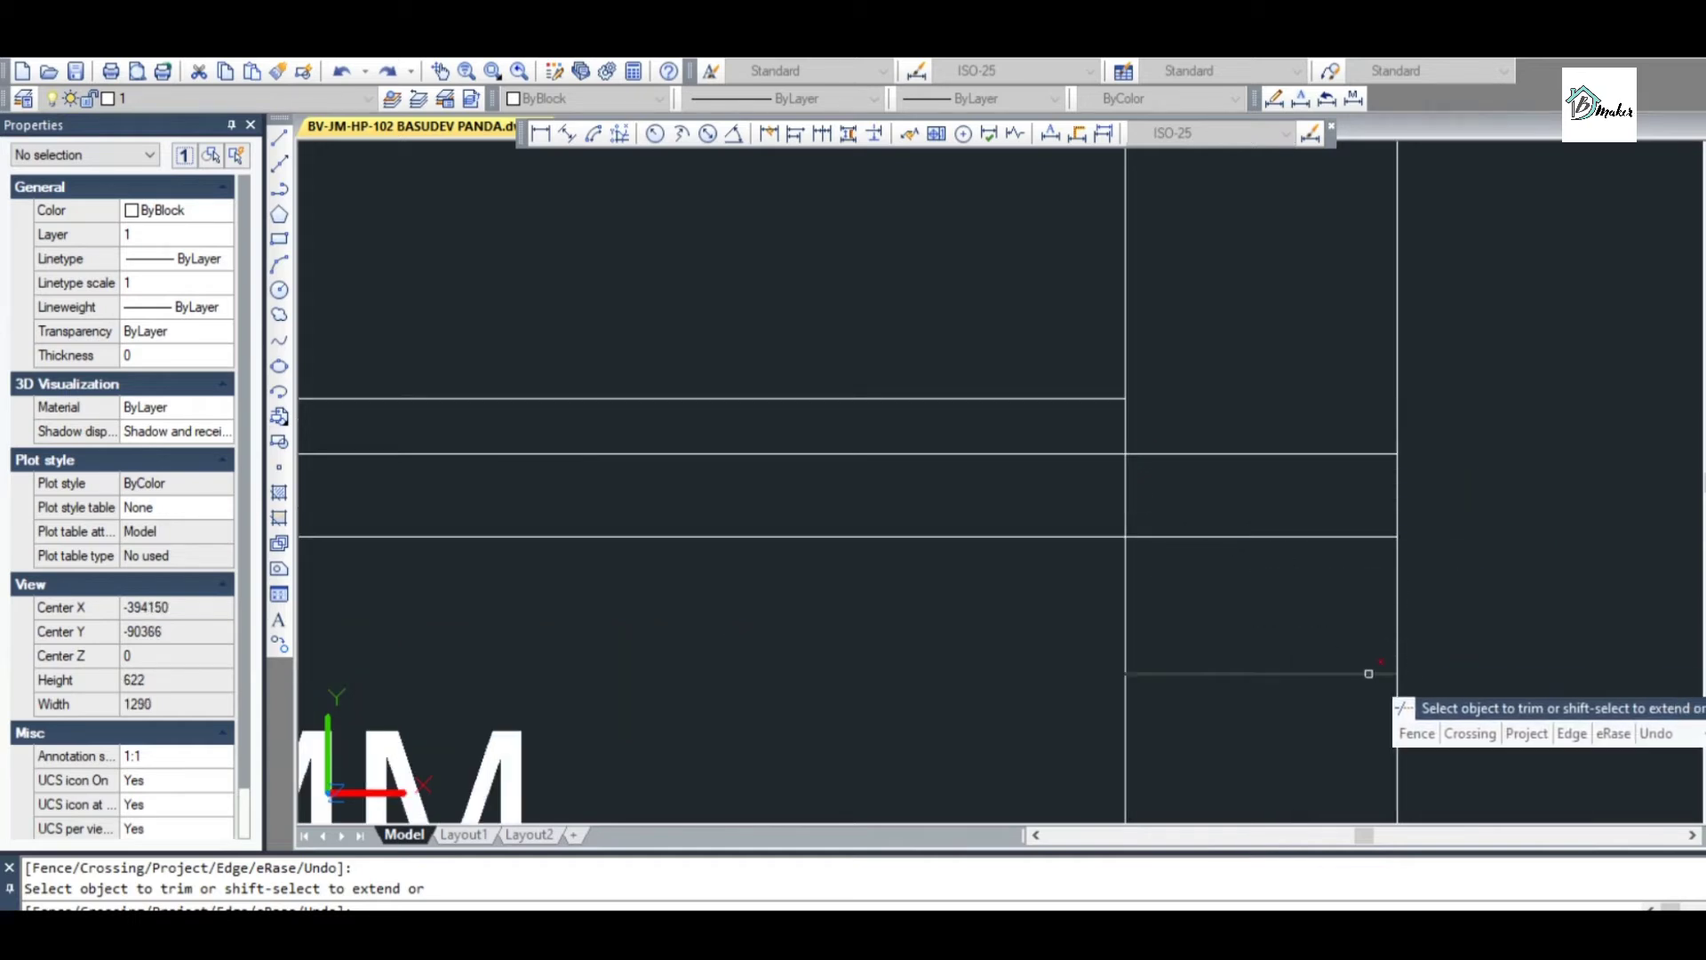
{"action": "scroll", "coordinate": [1133, 499], "scroll_direction": "up", "scroll_amount": 2}
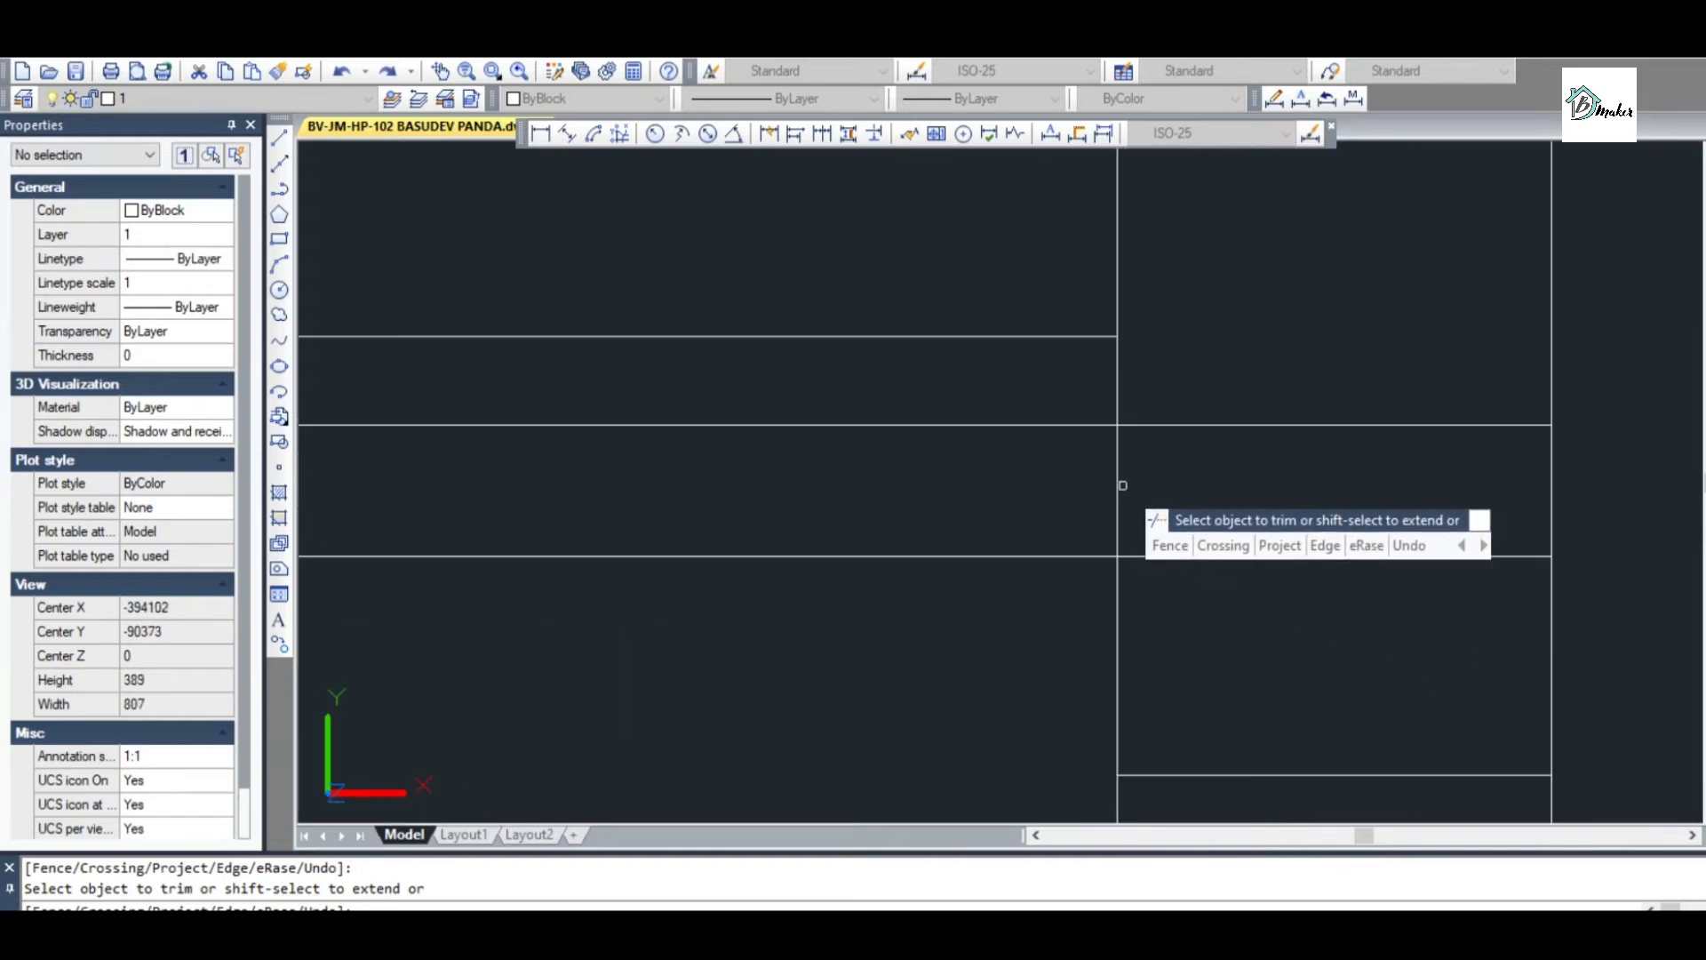
{"action": "mouse_move", "coordinate": [1120, 483]}
{"action": "middle_mouse_down"}
{"action": "mouse_move", "coordinate": [1360, 648]}
{"action": "mouse_move", "coordinate": [1262, 579]}
{"action": "middle_mouse_up"}
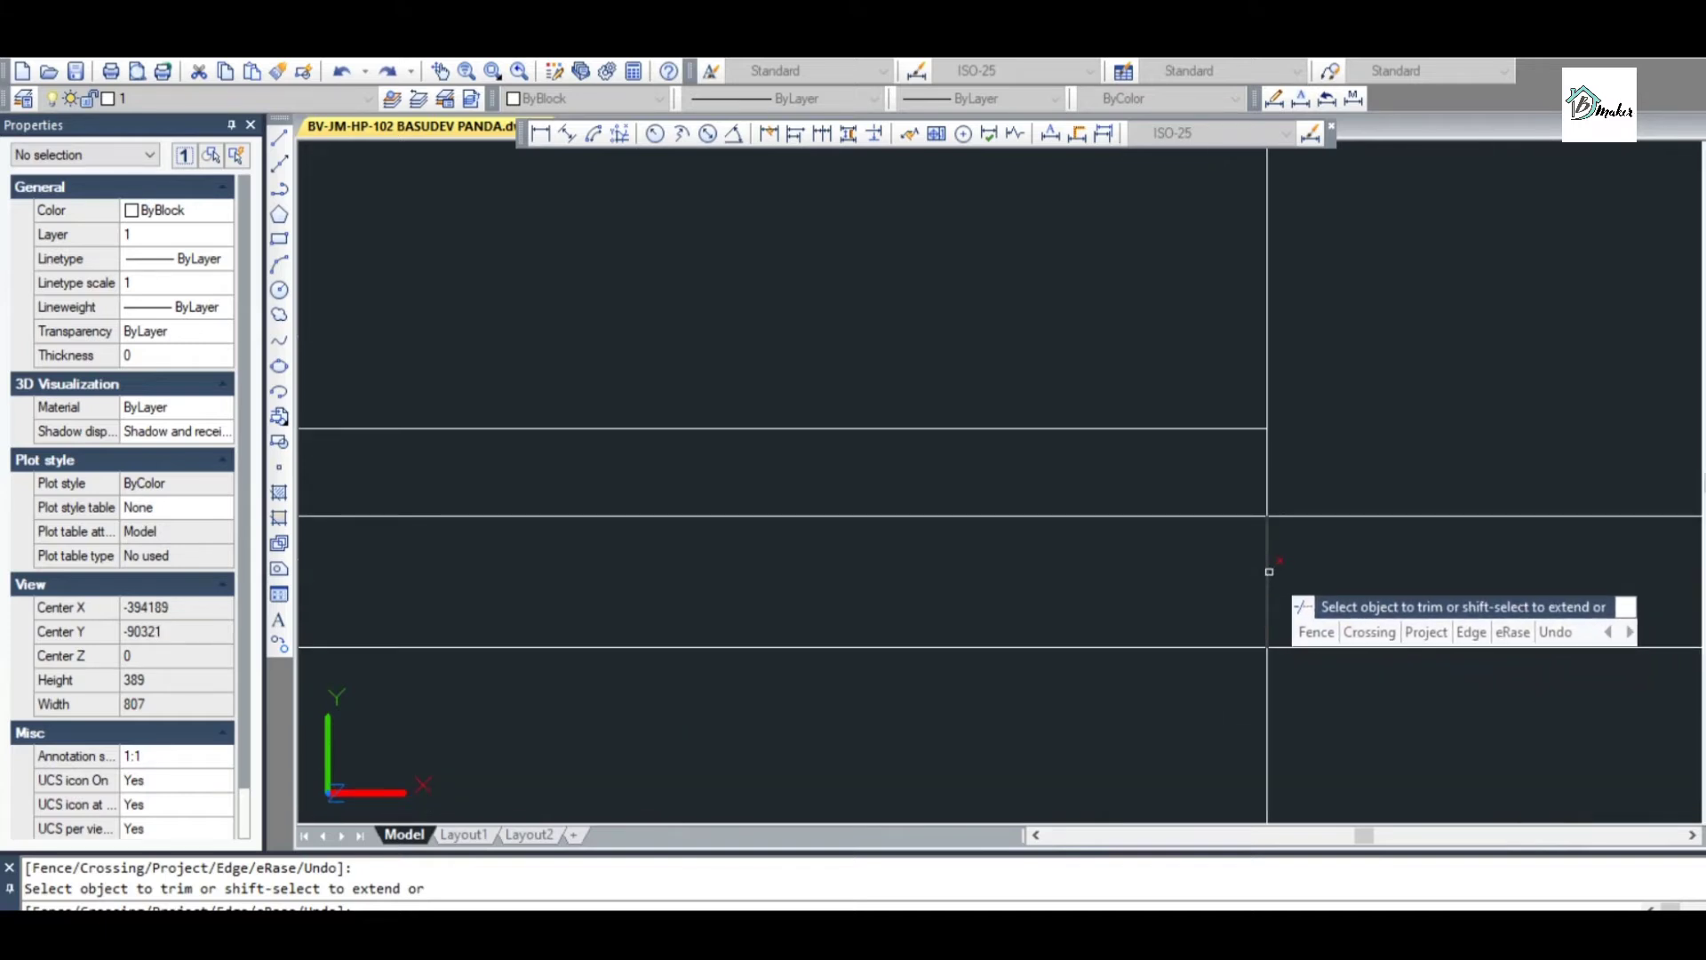
{"action": "scroll", "coordinate": [1330, 581], "scroll_direction": "down", "scroll_amount": 4}
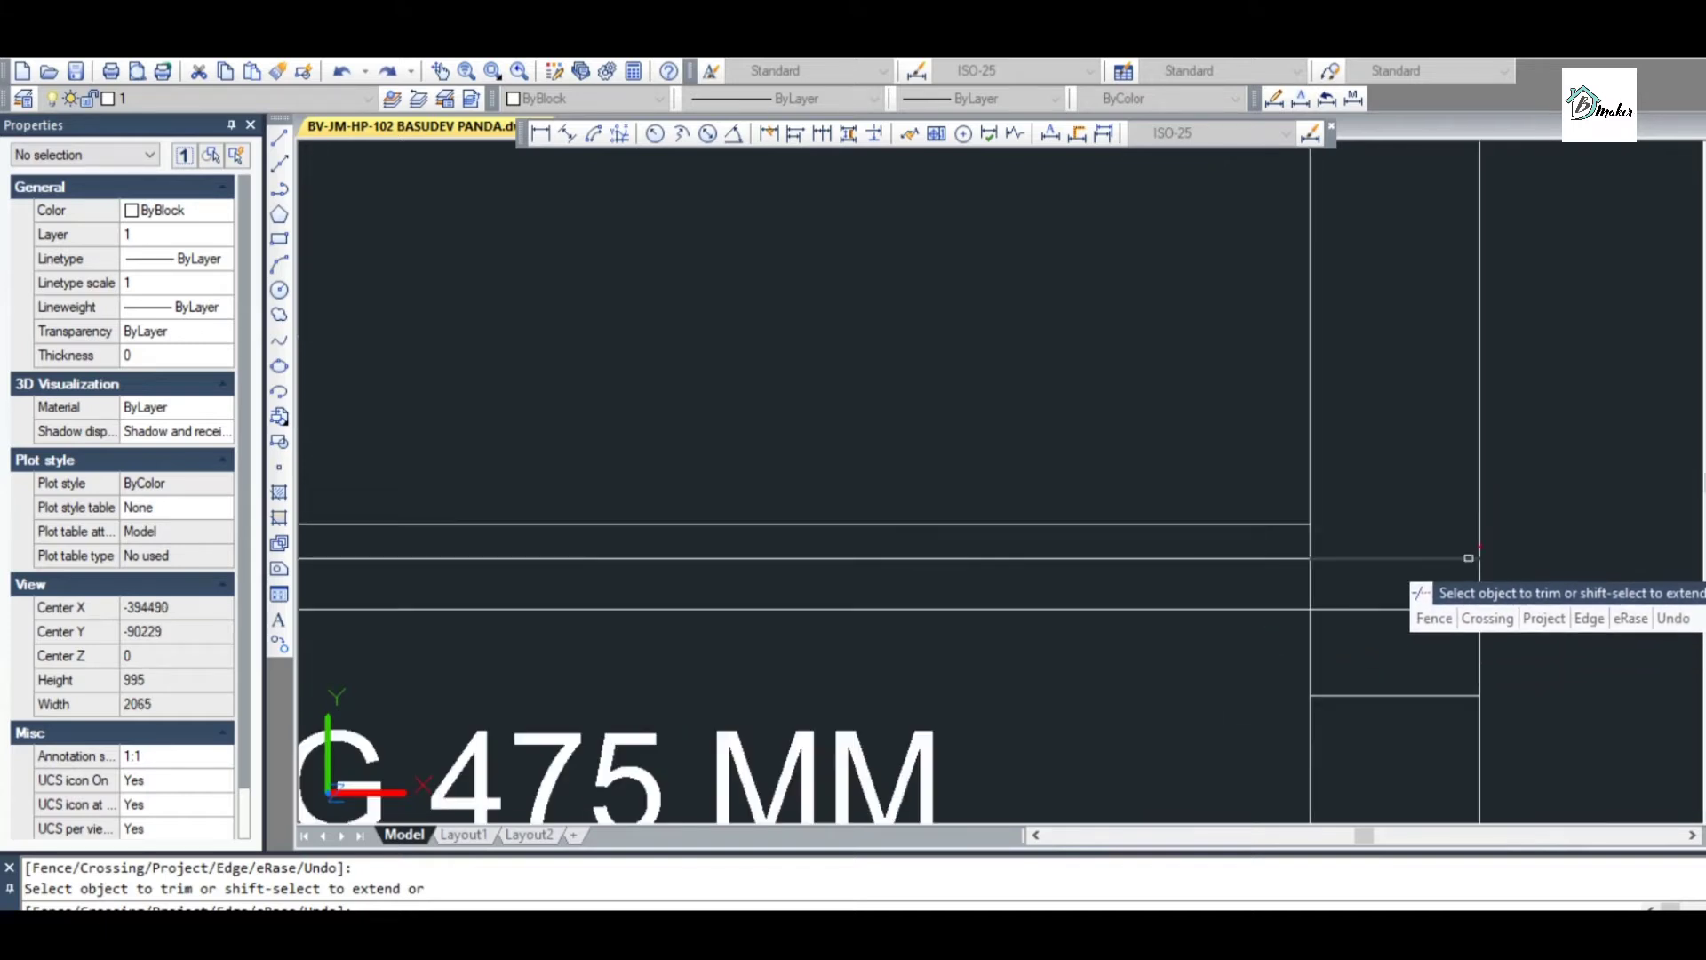
{"action": "scroll", "coordinate": [1330, 586], "scroll_direction": "up", "scroll_amount": 2}
{"action": "left_click", "coordinate": [1279, 573]}
{"action": "scroll", "coordinate": [1655, 621], "scroll_direction": "down", "scroll_amount": 4}
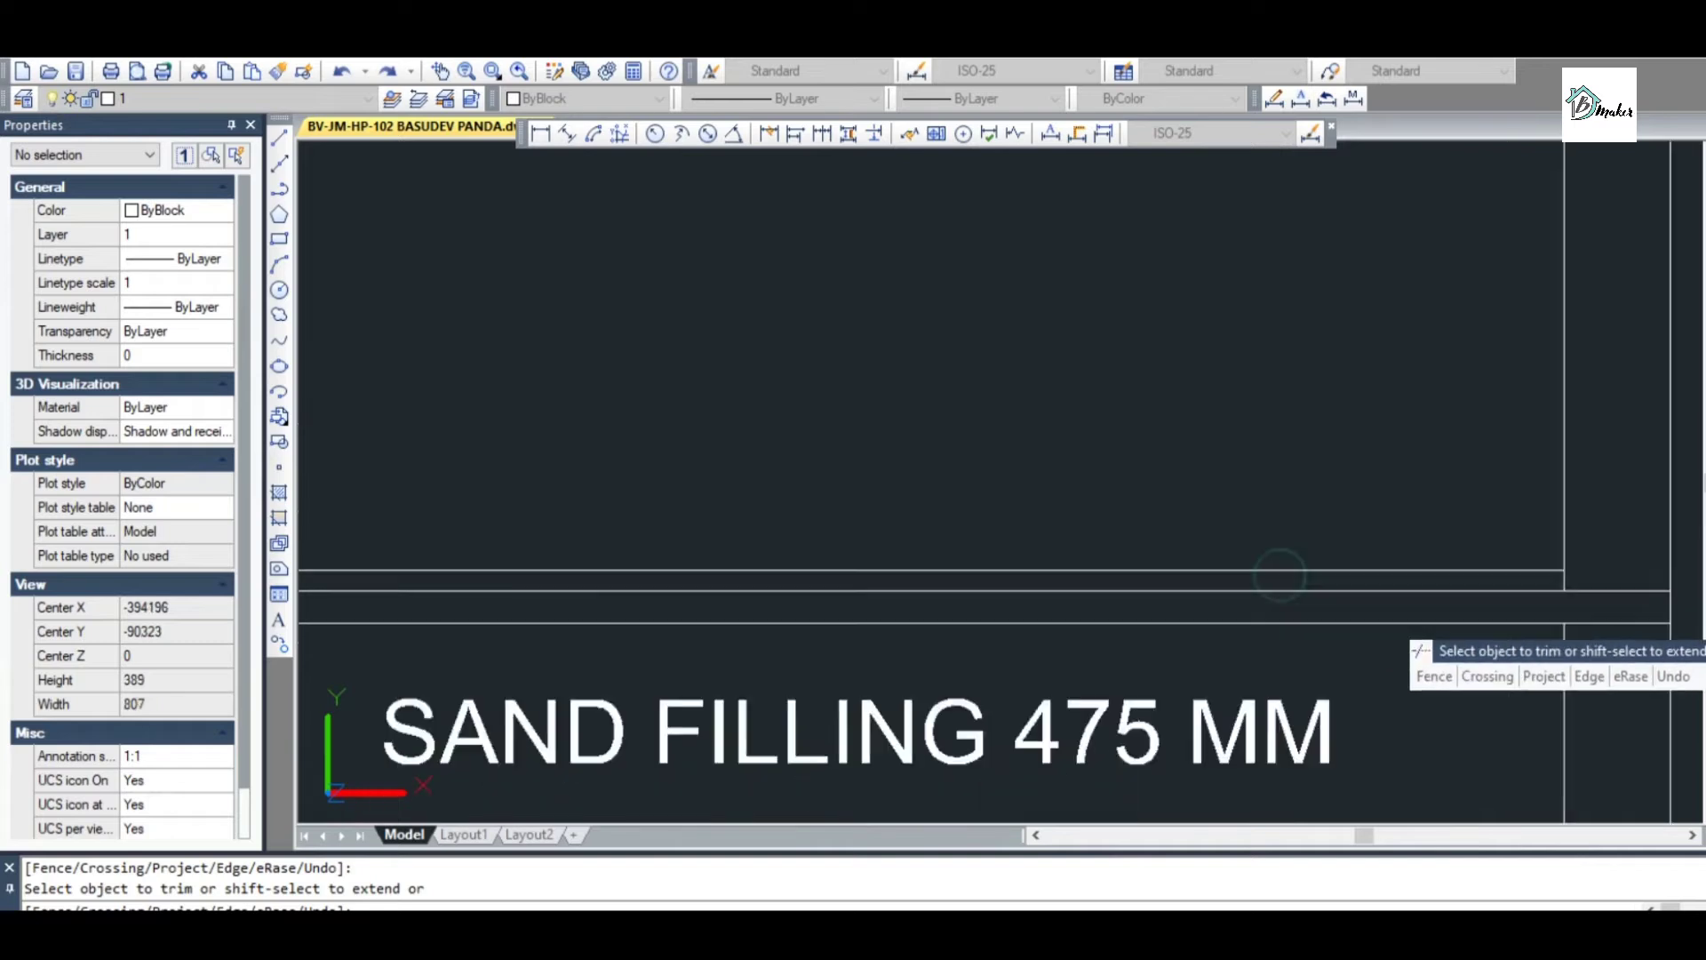
Trim both faces of the third and second walls between the middle and lower of the three closely spaced sub-floor lines
{"action": "scroll", "coordinate": [683, 611], "scroll_direction": "up", "scroll_amount": 2}
{"action": "scroll", "coordinate": [916, 611], "scroll_direction": "down", "scroll_amount": 1}
{"action": "scroll", "coordinate": [678, 602], "scroll_direction": "up", "scroll_amount": 4}
{"action": "left_click", "coordinate": [666, 630]}
{"action": "left_click", "coordinate": [463, 630]}
{"action": "scroll", "coordinate": [1165, 611], "scroll_direction": "down", "scroll_amount": 8}
{"action": "scroll", "coordinate": [473, 602], "scroll_direction": "up", "scroll_amount": 10}
{"action": "scroll", "coordinate": [1182, 684], "scroll_direction": "up", "scroll_amount": 2}
{"action": "scroll", "coordinate": [1192, 693], "scroll_direction": "down", "scroll_amount": 4}
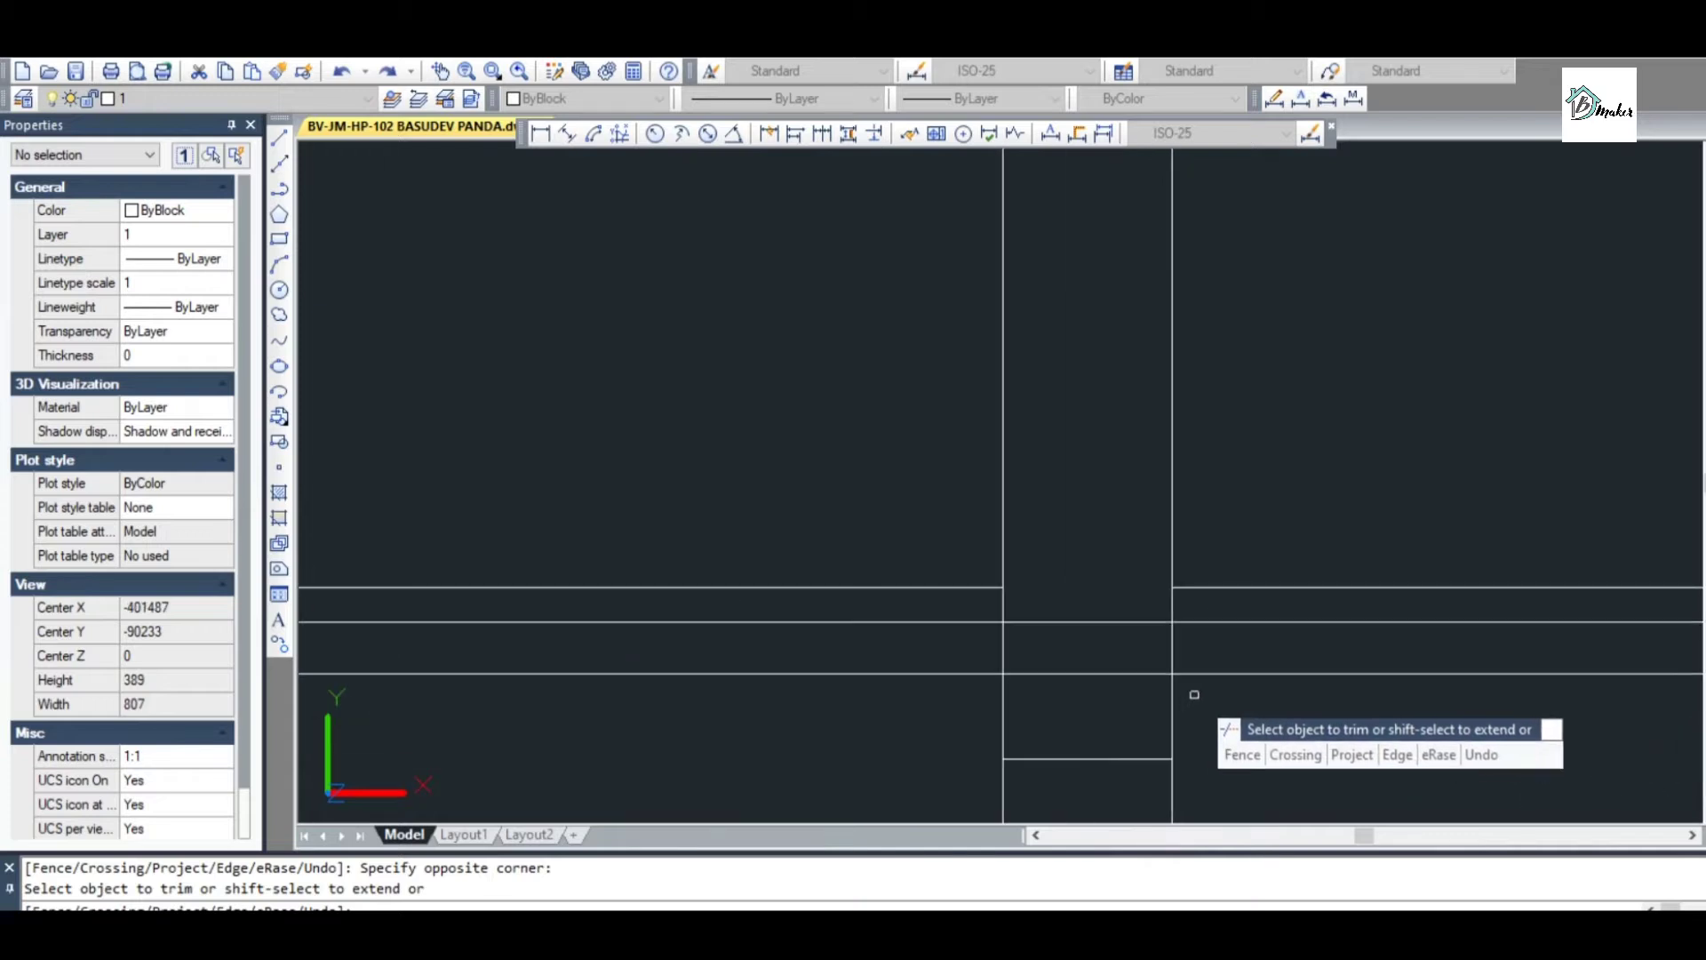
{"action": "left_click", "coordinate": [1205, 651]}
{"action": "left_click", "coordinate": [981, 648]}
Trim the left wall's inner face between the middle and lower of the three sub-floor lines, and save the drawing
{"action": "scroll", "coordinate": [738, 604], "scroll_direction": "up", "scroll_amount": 3}
{"action": "scroll", "coordinate": [761, 655], "scroll_direction": "down", "scroll_amount": 2}
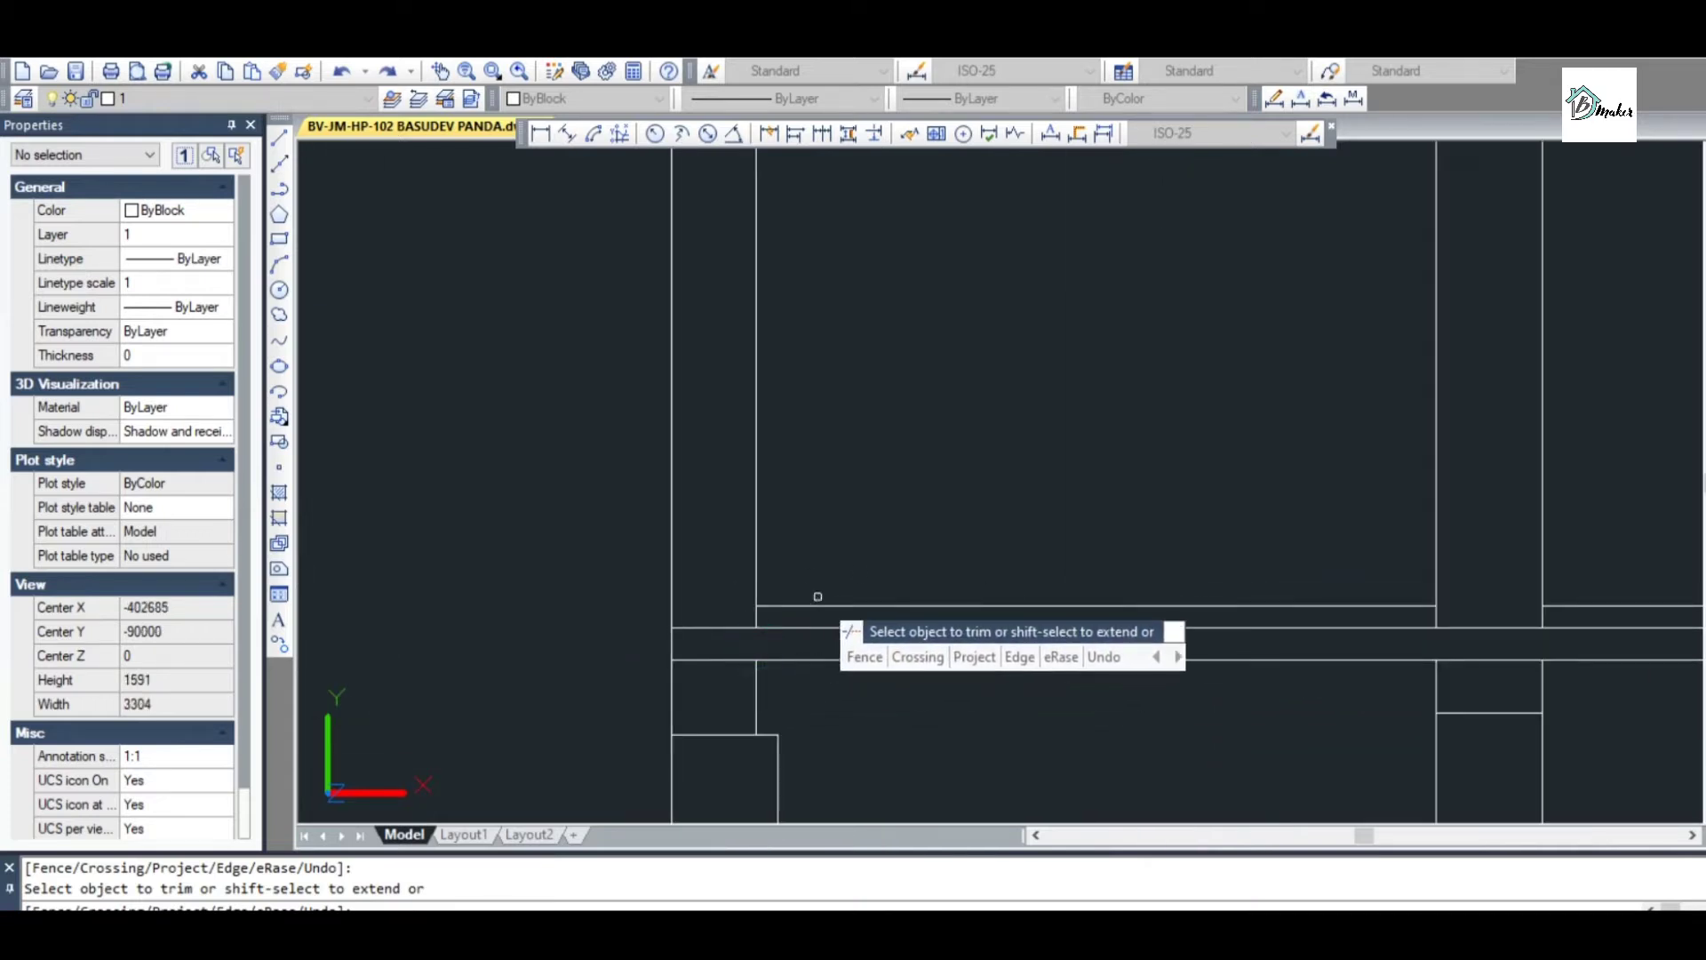
{"action": "scroll", "coordinate": [844, 591], "scroll_direction": "down", "scroll_amount": 2}
{"action": "scroll", "coordinate": [841, 627], "scroll_direction": "up", "scroll_amount": 2}
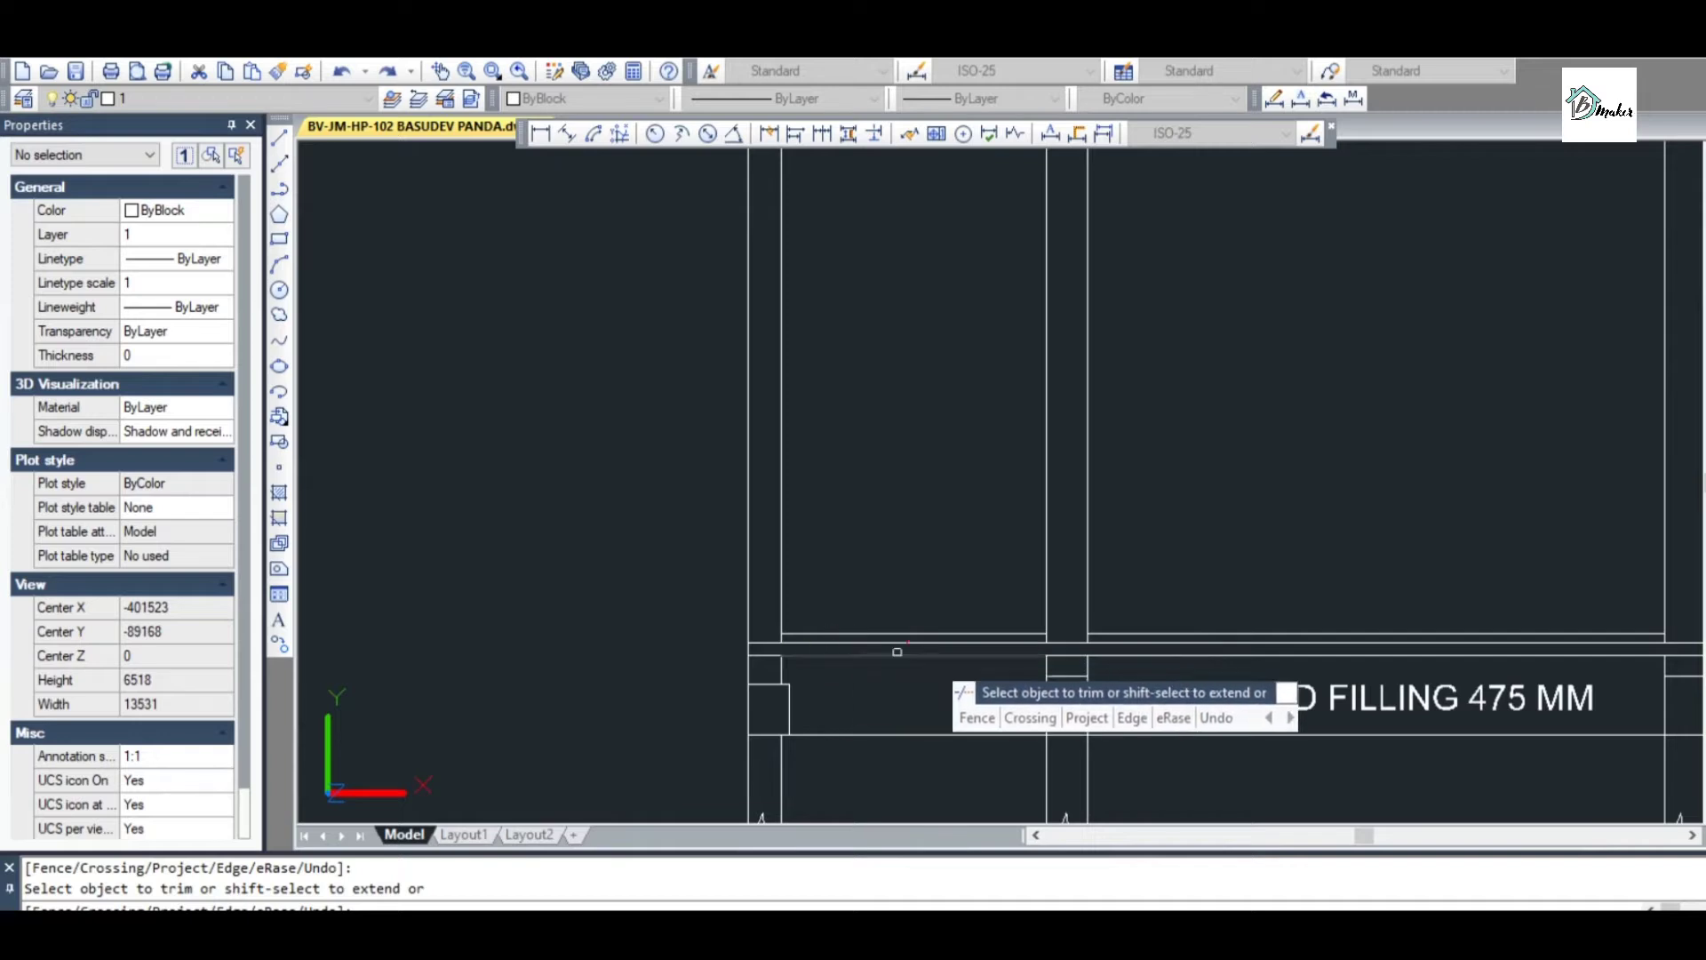
{"action": "scroll", "coordinate": [988, 575], "scroll_direction": "down", "scroll_amount": 2}
{"action": "scroll", "coordinate": [1130, 592], "scroll_direction": "up", "scroll_amount": 2}
{"action": "scroll", "coordinate": [888, 583], "scroll_direction": "down", "scroll_amount": 4}
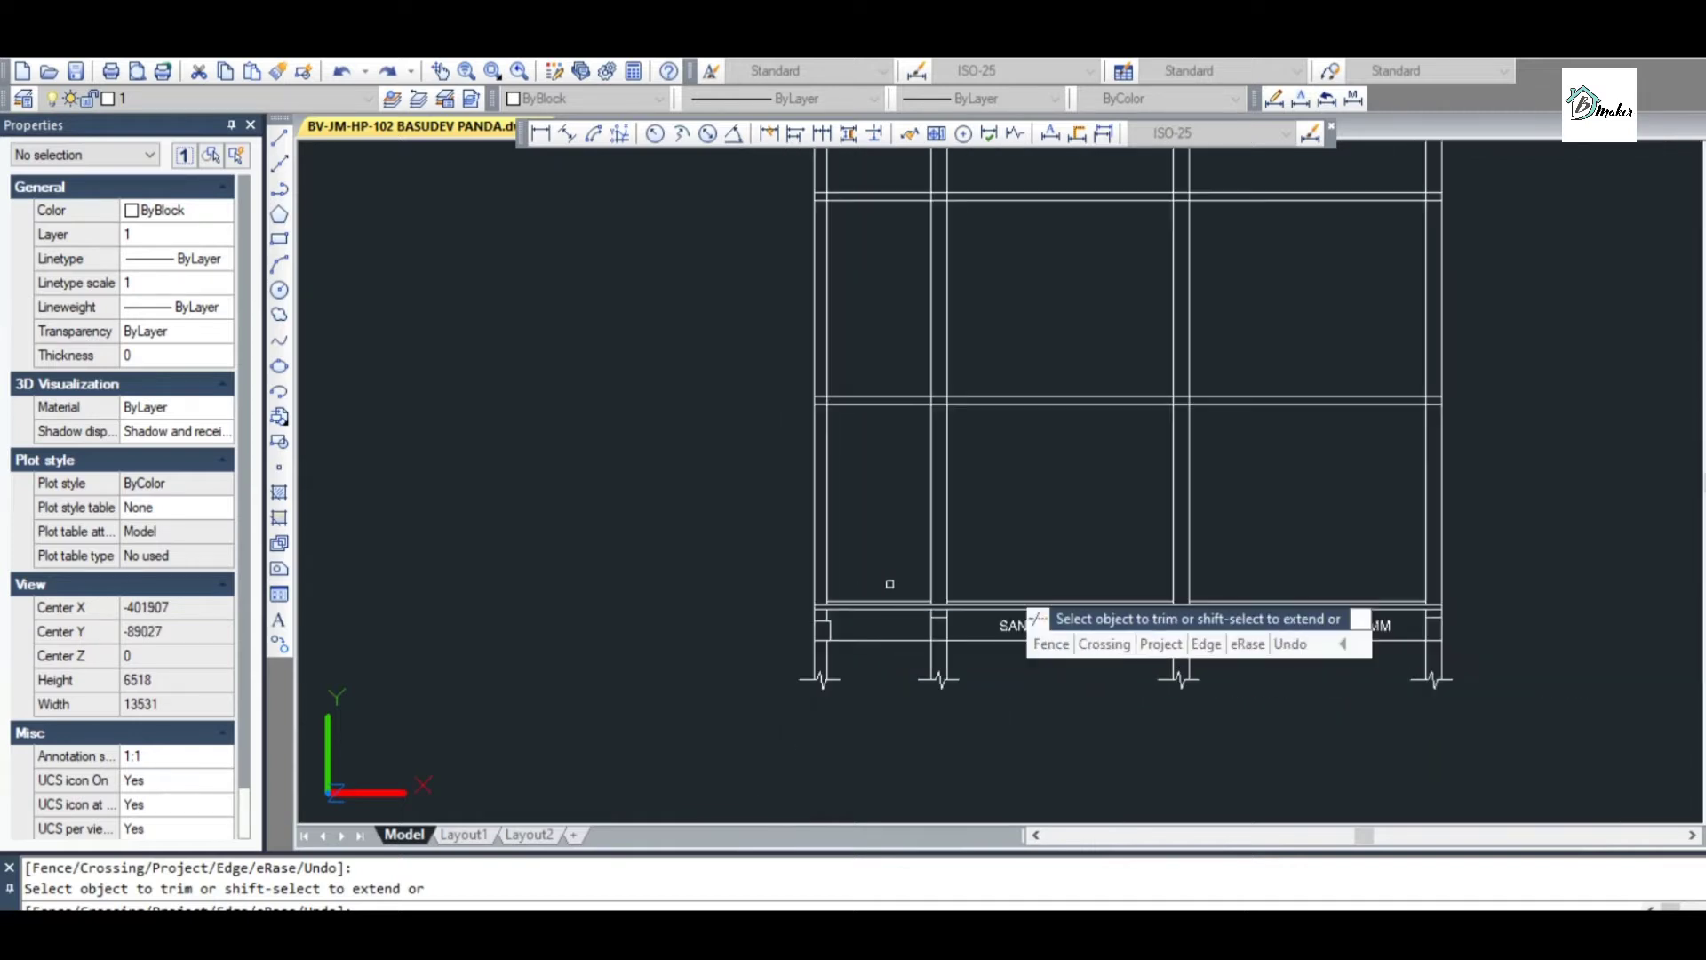
{"action": "scroll", "coordinate": [1000, 604], "scroll_direction": "up", "scroll_amount": 2}
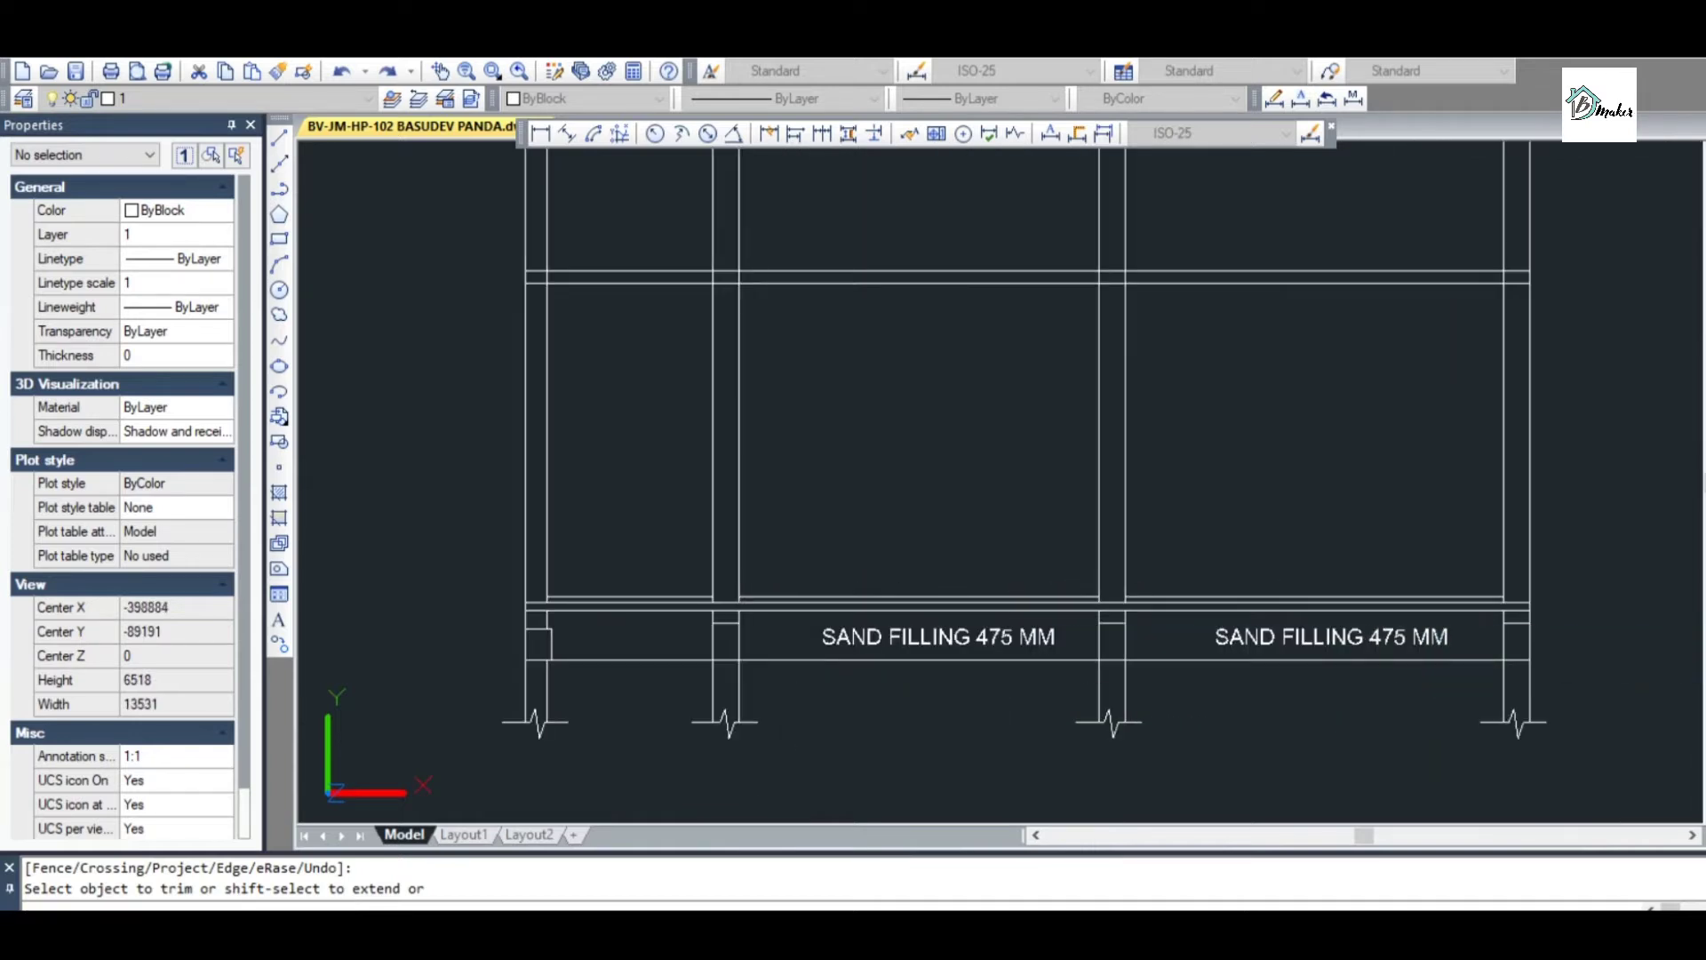
{"action": "key", "text": "Escape"}
{"action": "key", "text": "ctrl+s"}
{"action": "scroll", "coordinate": [940, 569], "scroll_direction": "down", "scroll_amount": 1}
{"action": "scroll", "coordinate": [940, 569], "scroll_direction": "up", "scroll_amount": 3}
{"action": "key", "text": "Escape"}
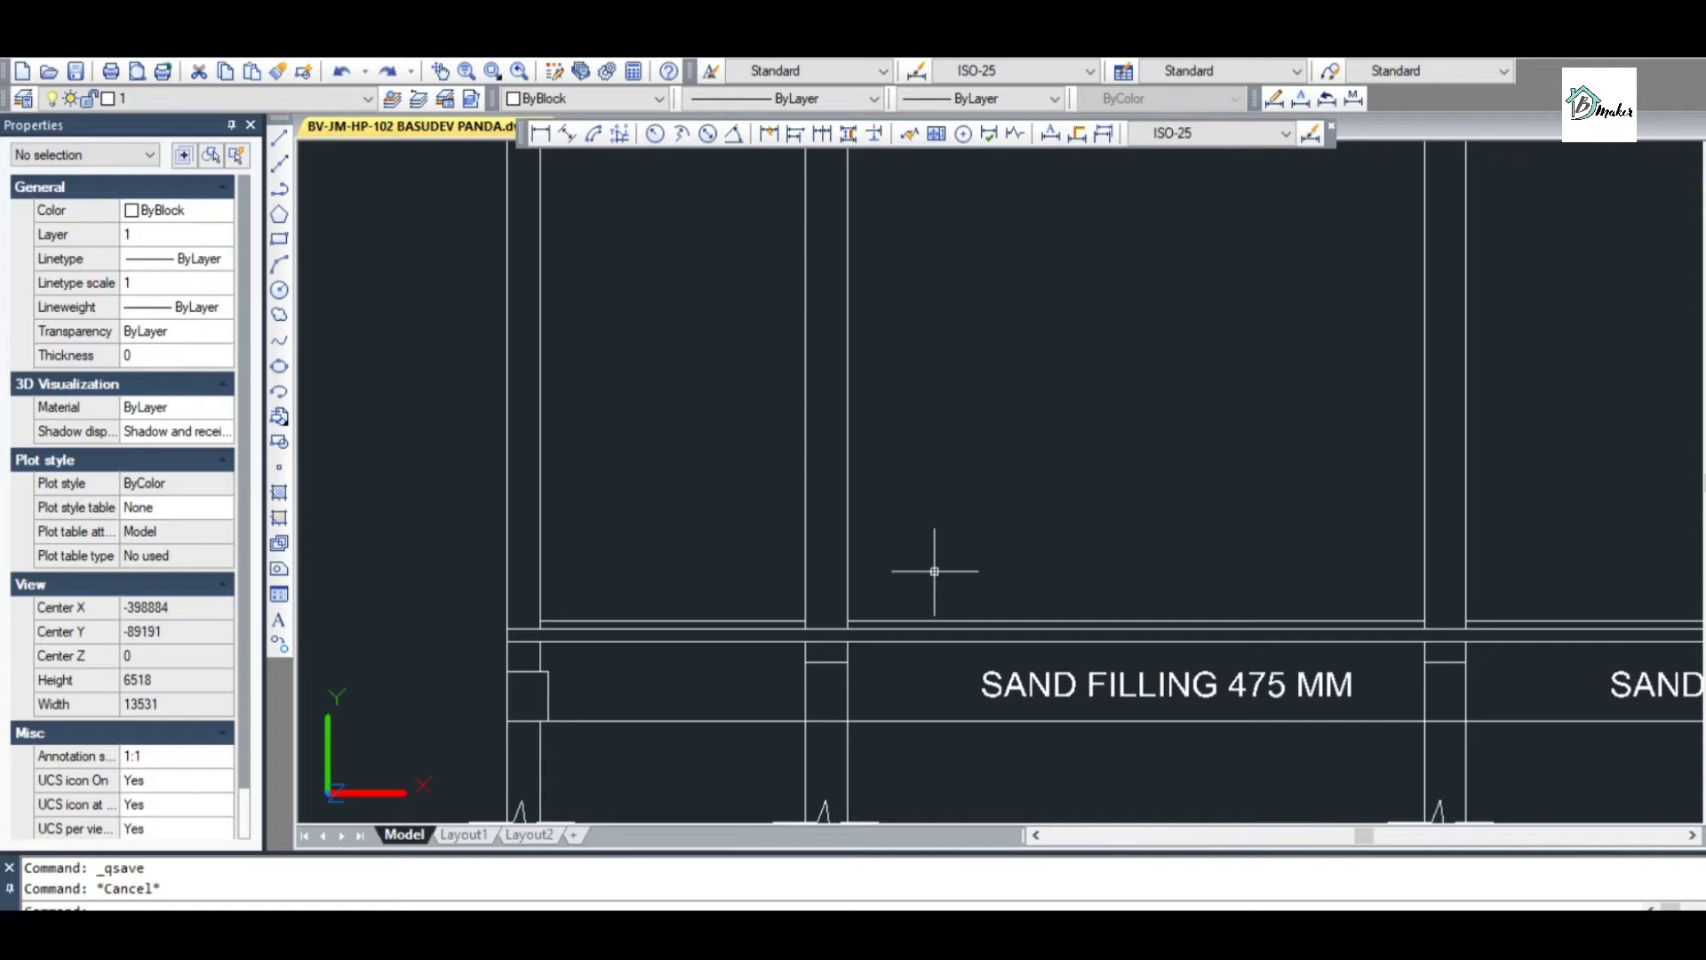
Review the whole section together with the rotated ground floor plan below it
{"action": "scroll", "coordinate": [941, 615], "scroll_direction": "down", "scroll_amount": 1}
{"action": "scroll", "coordinate": [998, 579], "scroll_direction": "down", "scroll_amount": 1}
{"action": "scroll", "coordinate": [975, 579], "scroll_direction": "down", "scroll_amount": 1}
{"action": "scroll", "coordinate": [993, 498], "scroll_direction": "down", "scroll_amount": 1}
{"action": "scroll", "coordinate": [993, 498], "scroll_direction": "up", "scroll_amount": 2}
{"action": "scroll", "coordinate": [993, 533], "scroll_direction": "down", "scroll_amount": 3}
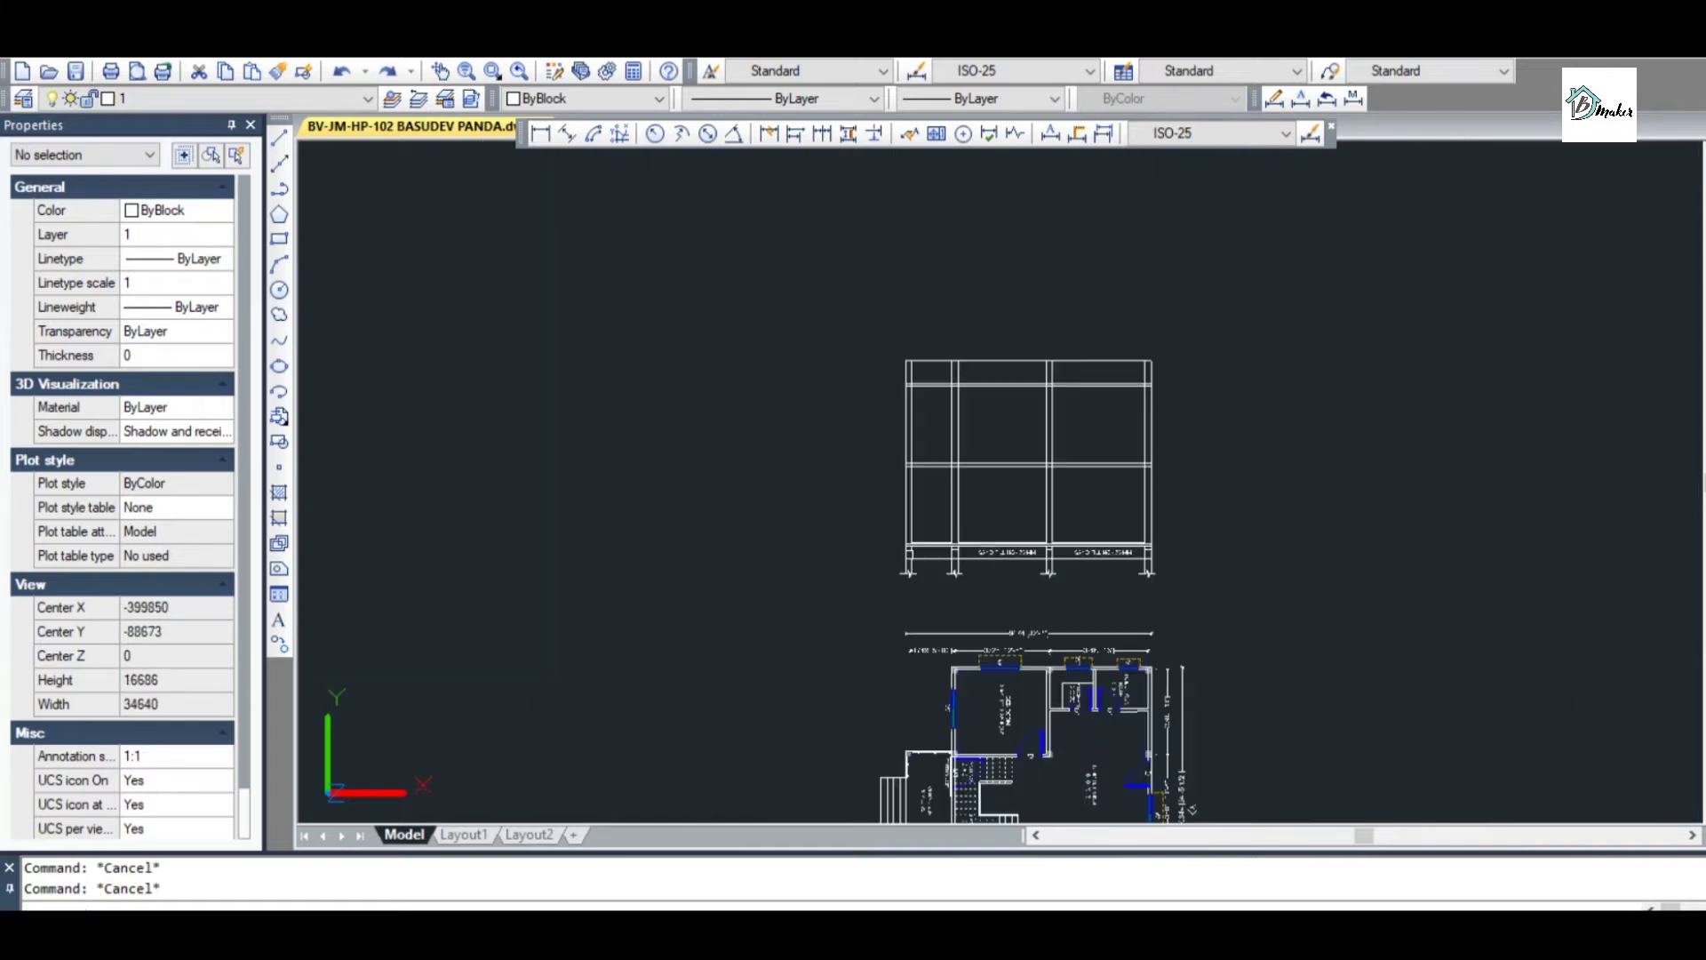
{"action": "scroll", "coordinate": [993, 524], "scroll_direction": "down", "scroll_amount": 3}
{"action": "scroll", "coordinate": [1010, 662], "scroll_direction": "up", "scroll_amount": 3}
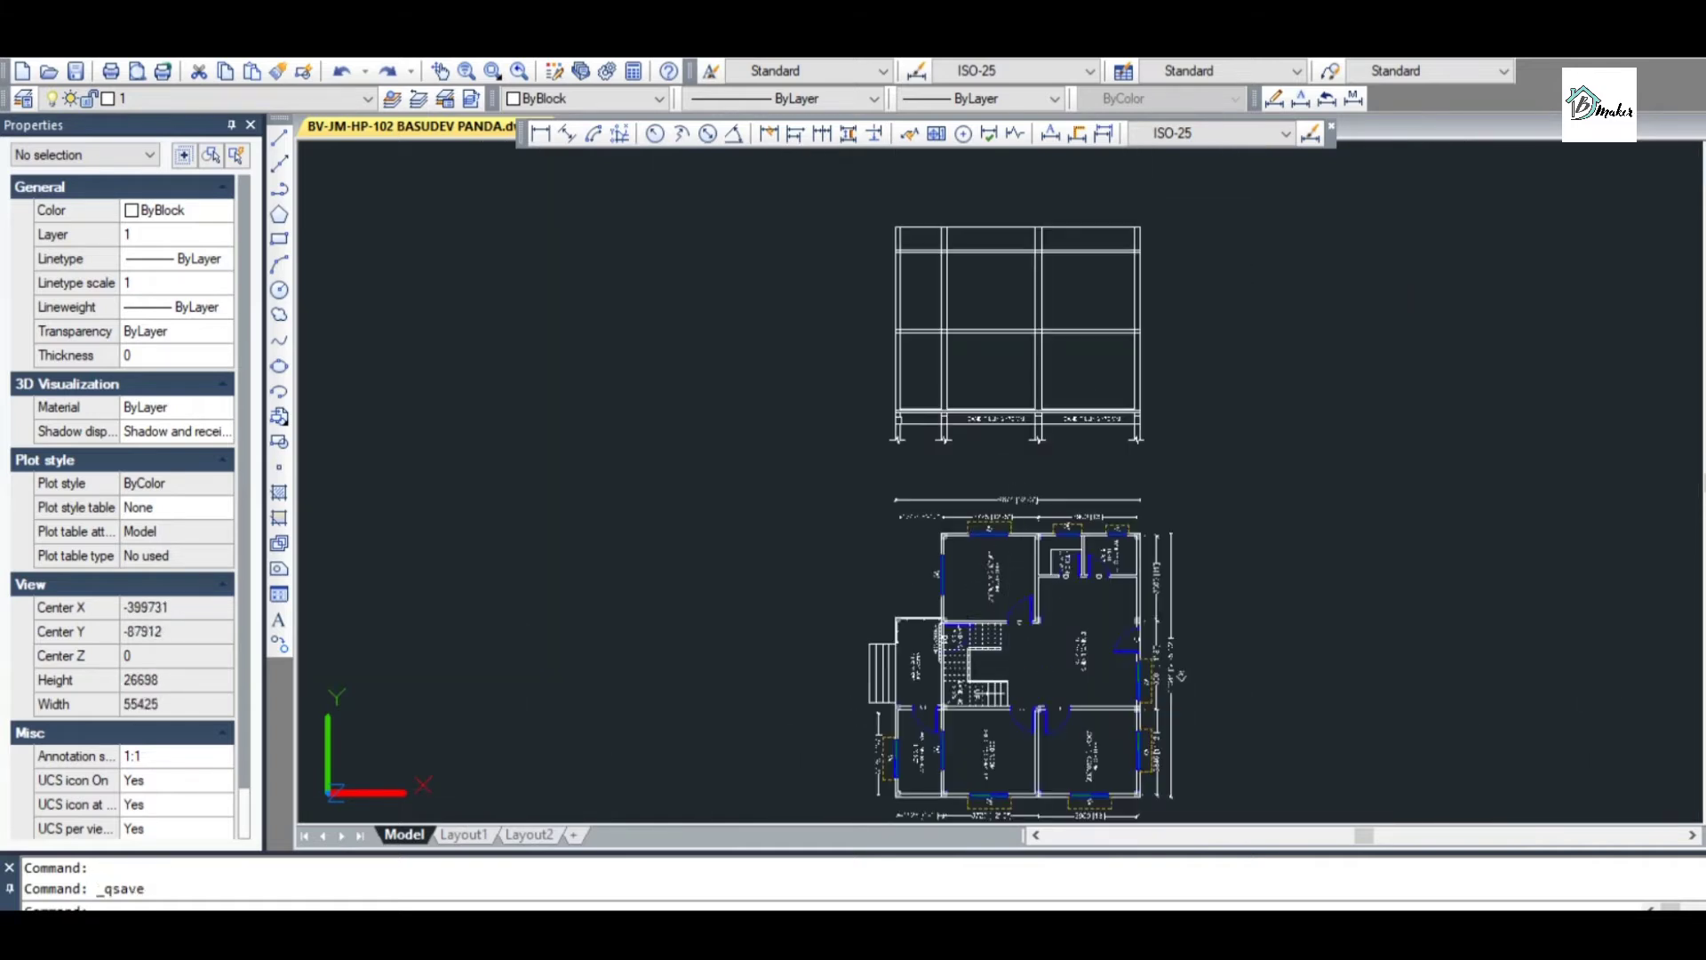
Draw a vertical projection line from the upper bedroom door's right jamb in the plan up past the top of the section
{"action": "scroll", "coordinate": [1018, 573], "scroll_direction": "up", "scroll_amount": 4}
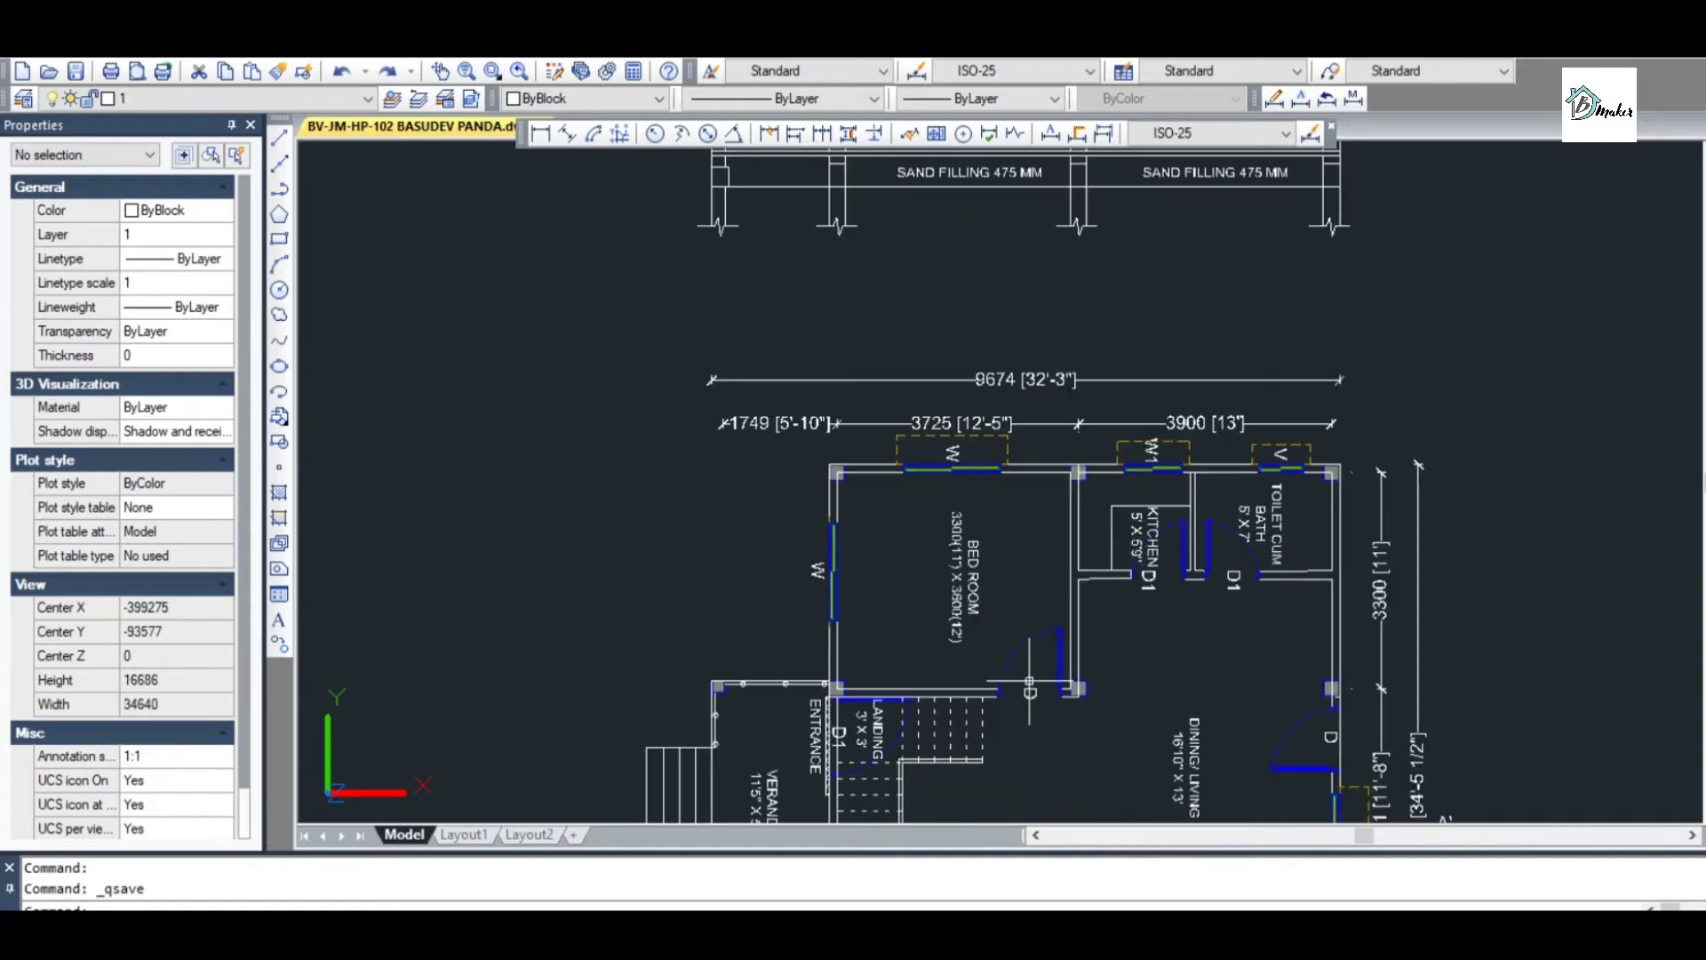
{"action": "scroll", "coordinate": [1017, 668], "scroll_direction": "down", "scroll_amount": 3}
{"action": "scroll", "coordinate": [1027, 656], "scroll_direction": "up", "scroll_amount": 3}
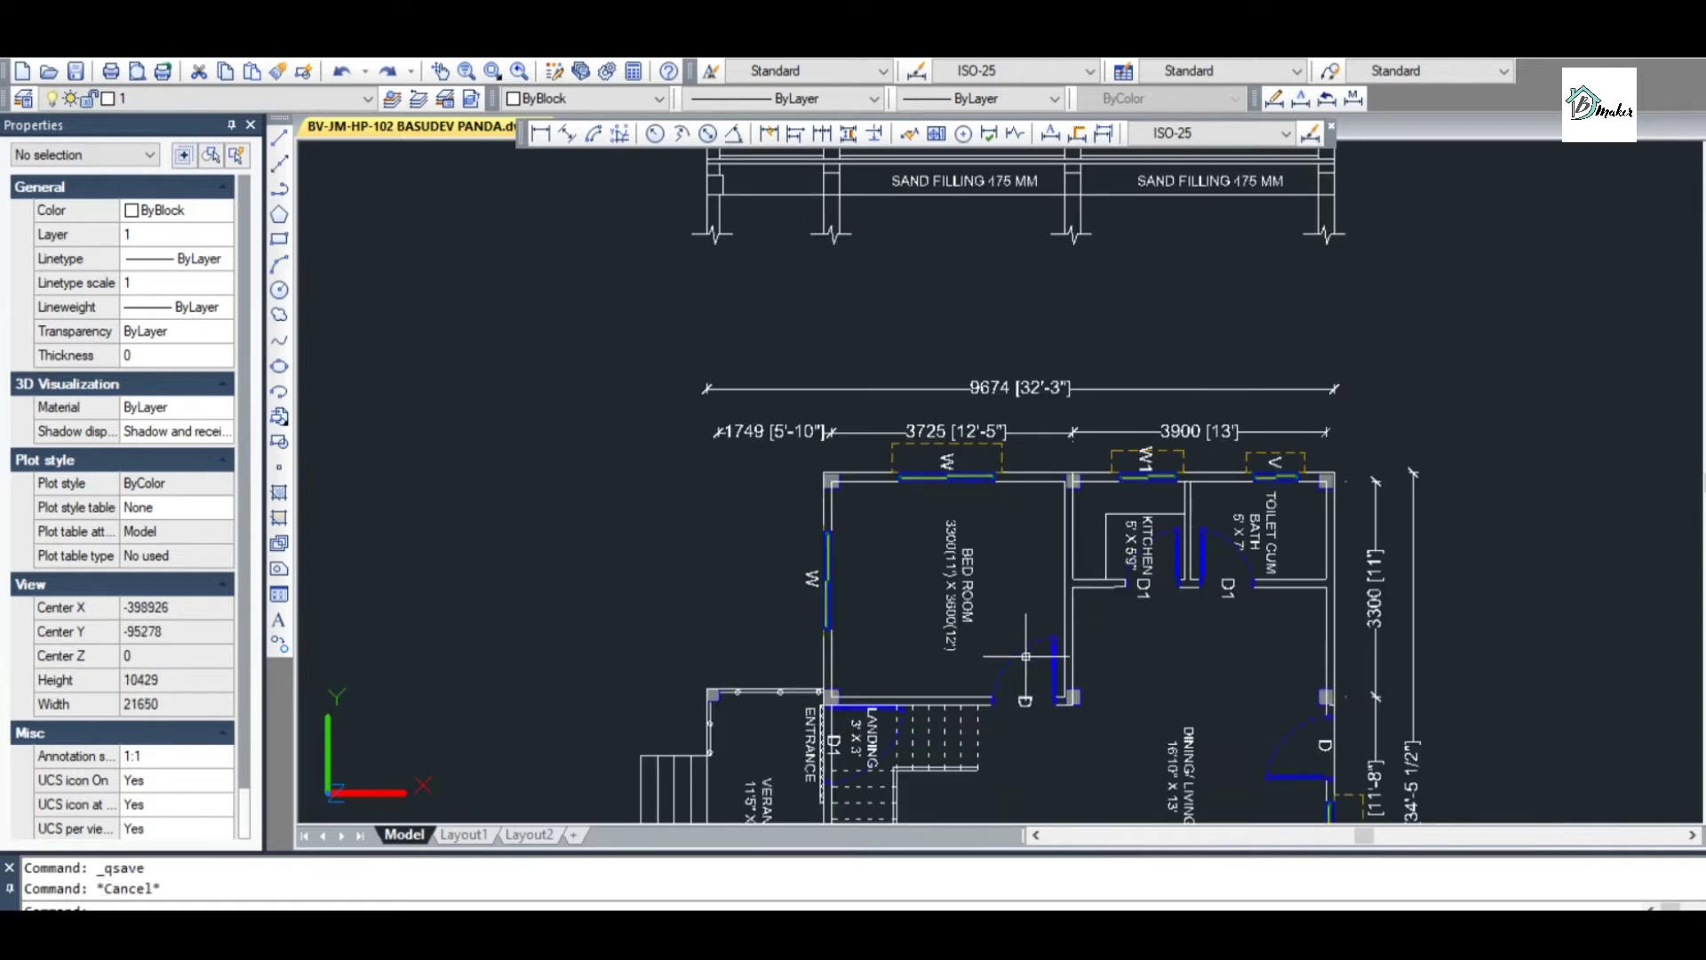
{"action": "type", "text": "l"}
{"action": "key", "text": "Return"}
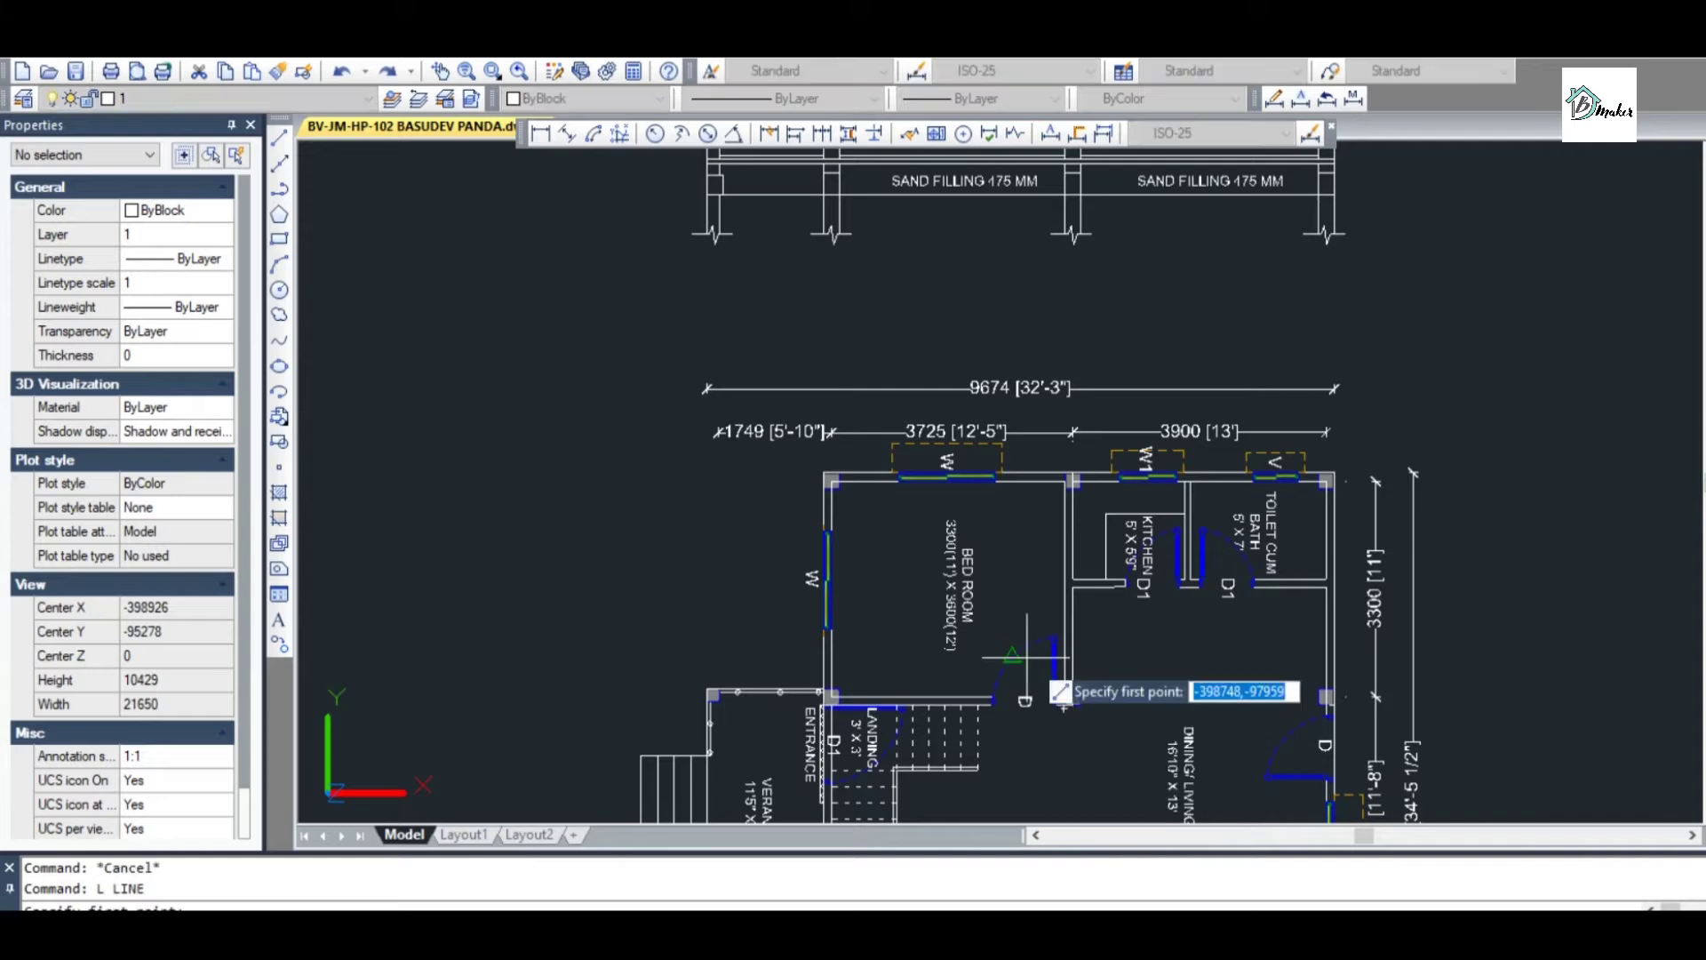
{"action": "scroll", "coordinate": [1092, 722], "scroll_direction": "up", "scroll_amount": 4}
{"action": "scroll", "coordinate": [977, 642], "scroll_direction": "up", "scroll_amount": 5}
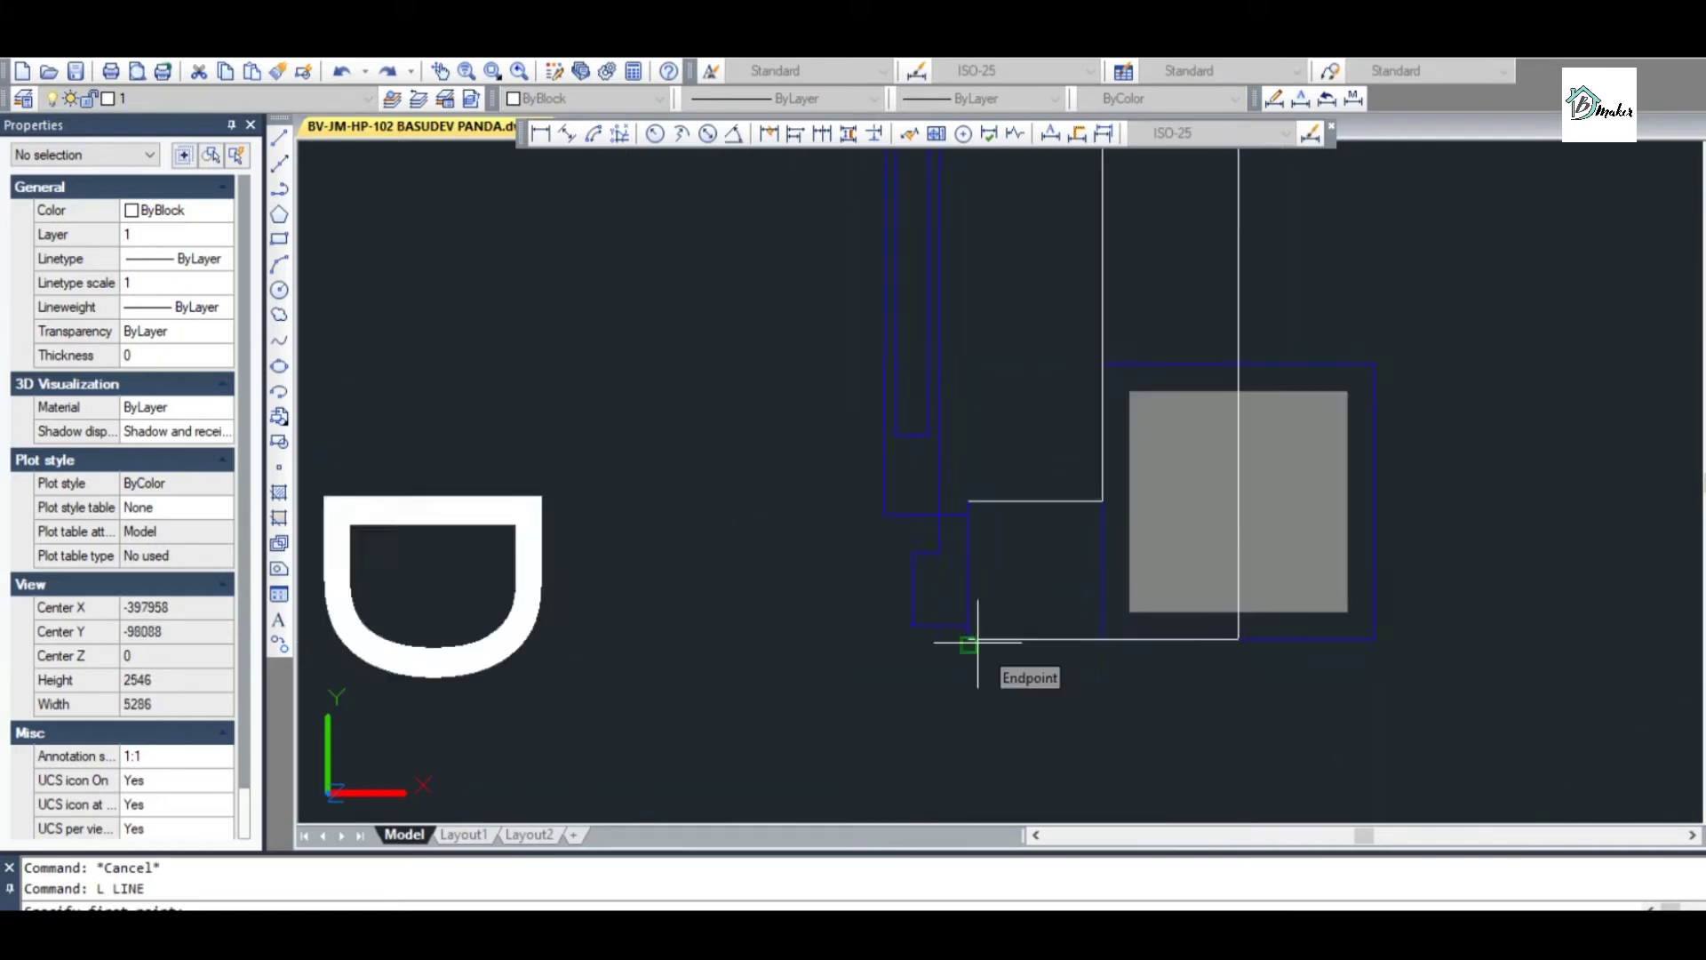
{"action": "left_click", "coordinate": [963, 644]}
{"action": "scroll", "coordinate": [963, 640], "scroll_direction": "down", "scroll_amount": 15}
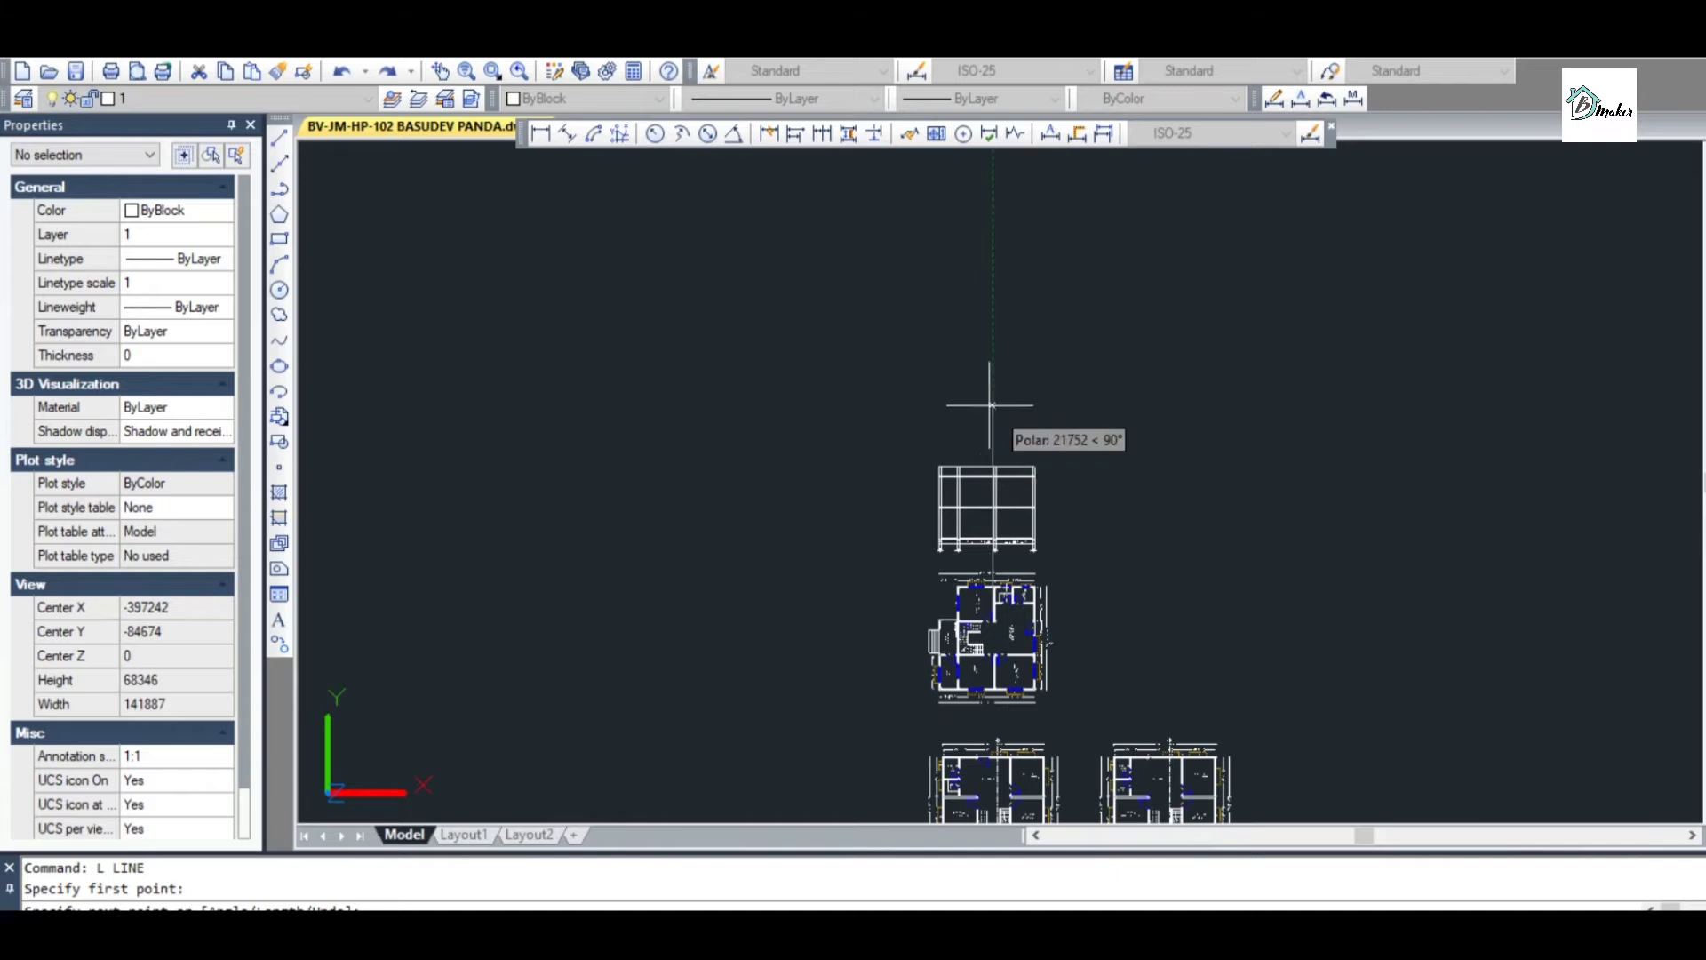
{"action": "left_click", "coordinate": [989, 404]}
{"action": "key", "text": "Escape"}
Draw a vertical projection line from the kitchen door's left jamb in the plan up past the top of the section
{"action": "scroll", "coordinate": [982, 517], "scroll_direction": "up", "scroll_amount": 8}
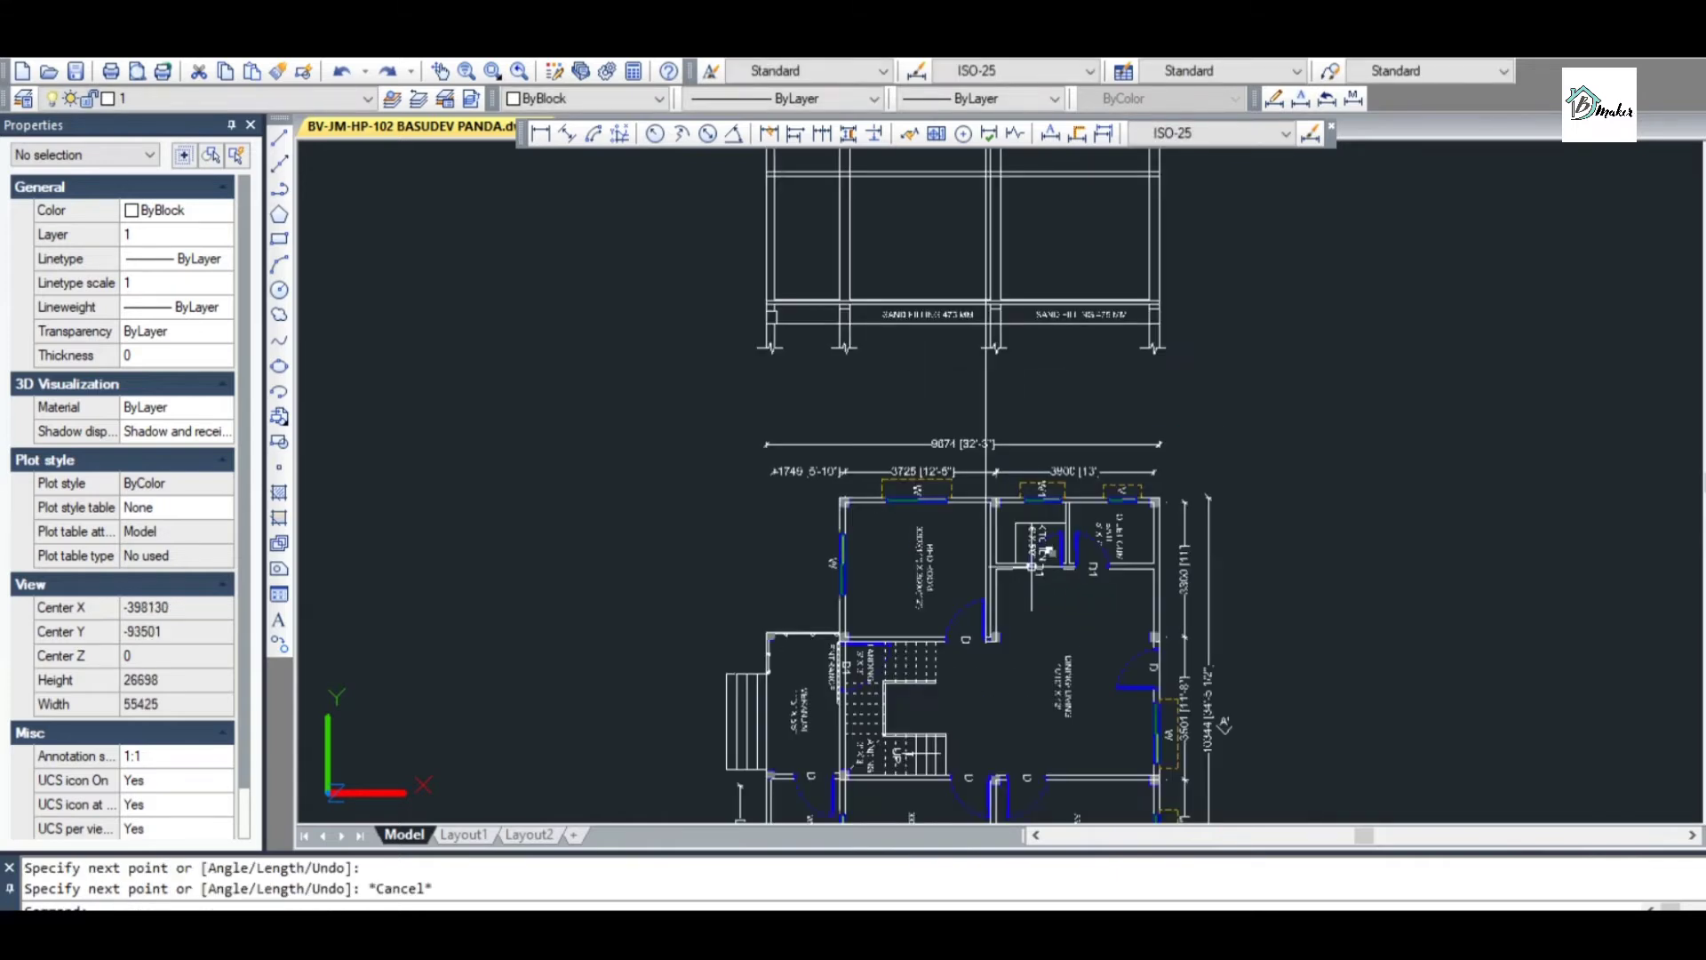
{"action": "scroll", "coordinate": [1021, 705], "scroll_direction": "down", "scroll_amount": 5}
{"action": "scroll", "coordinate": [1030, 533], "scroll_direction": "up", "scroll_amount": 8}
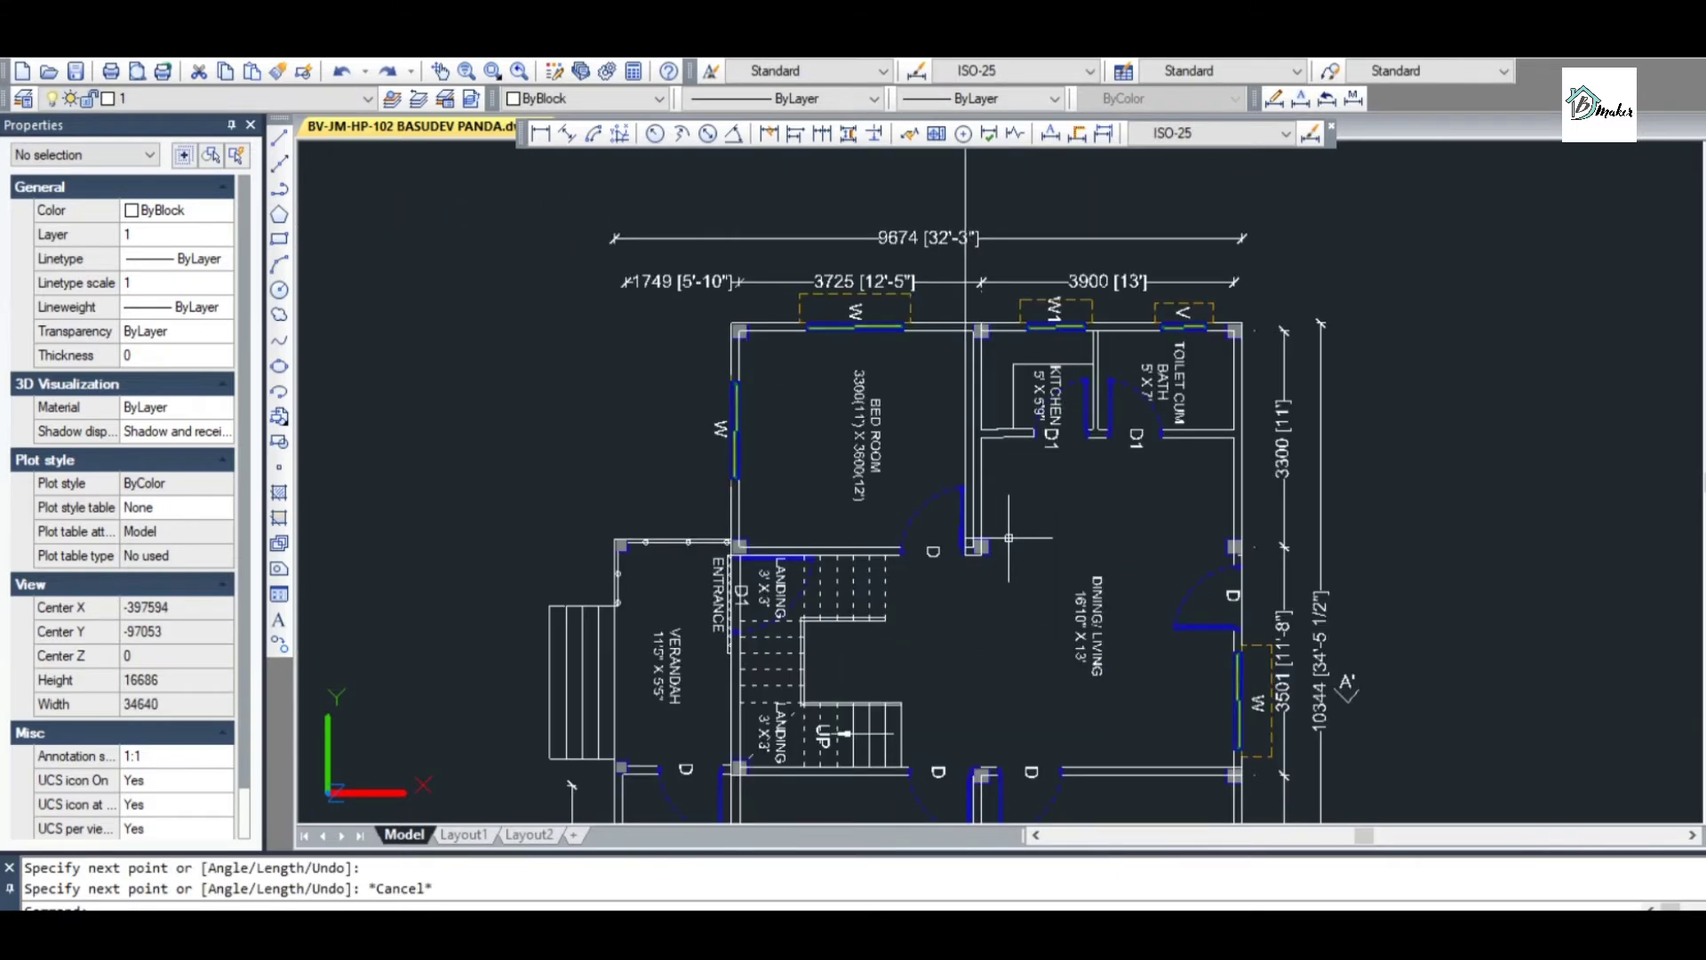
{"action": "key", "text": "space"}
{"action": "scroll", "coordinate": [998, 529], "scroll_direction": "up", "scroll_amount": 6}
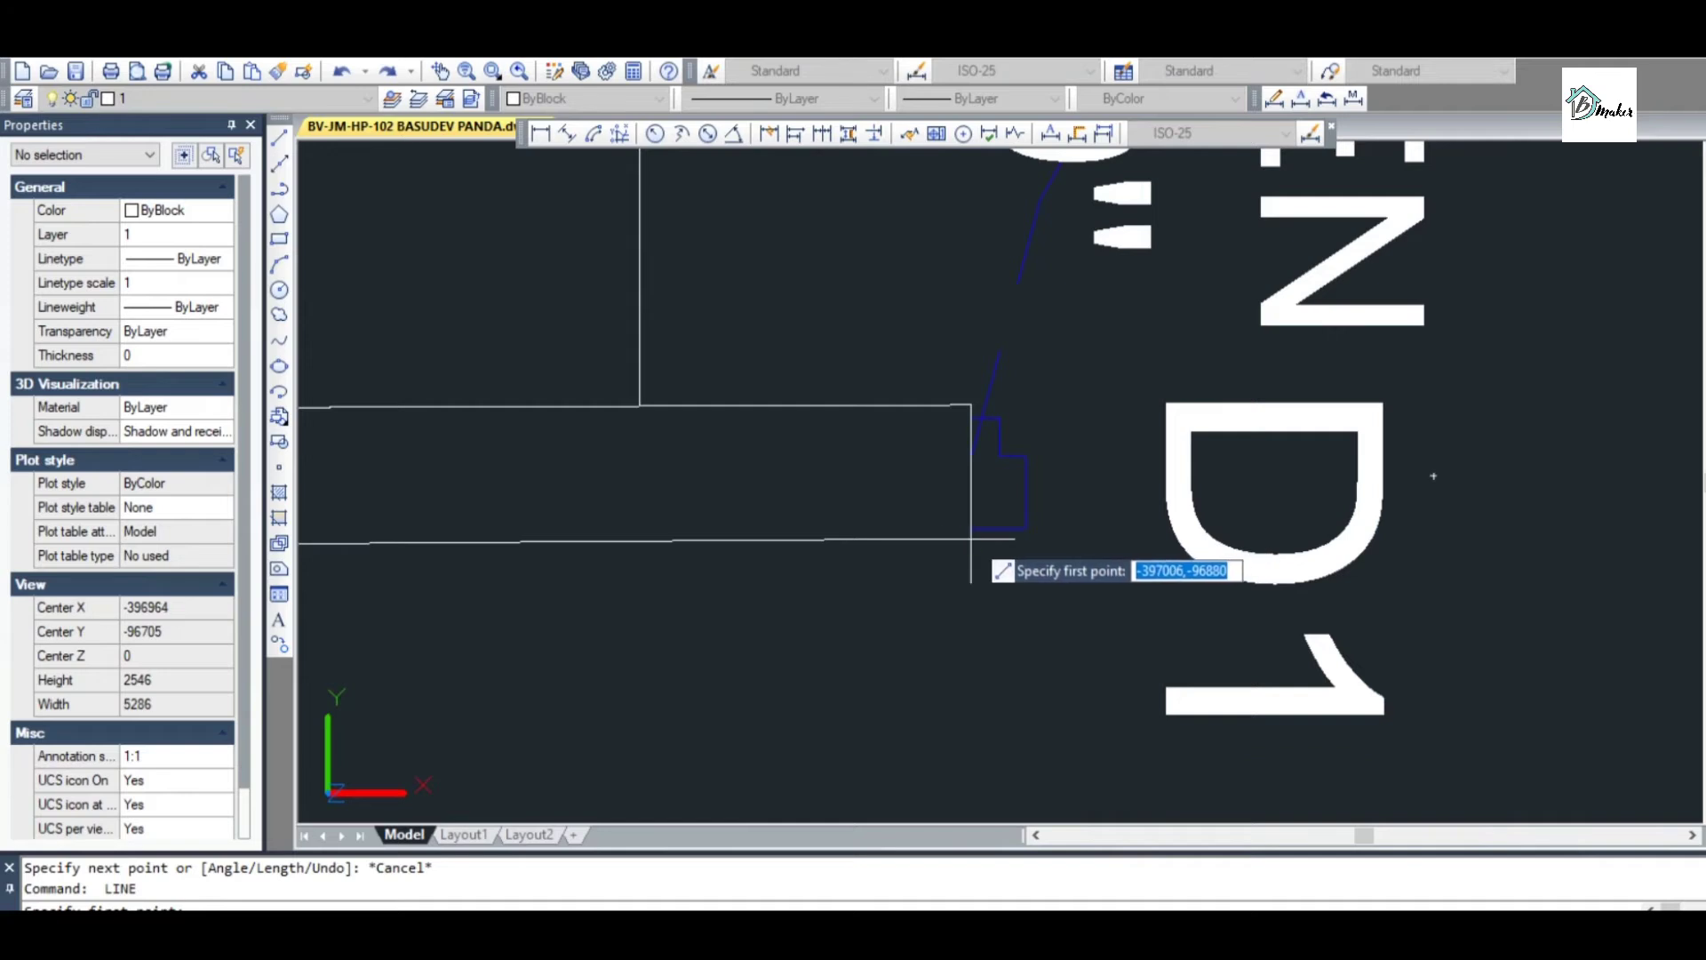
{"action": "left_click", "coordinate": [971, 537]}
{"action": "scroll", "coordinate": [969, 533], "scroll_direction": "down", "scroll_amount": 8}
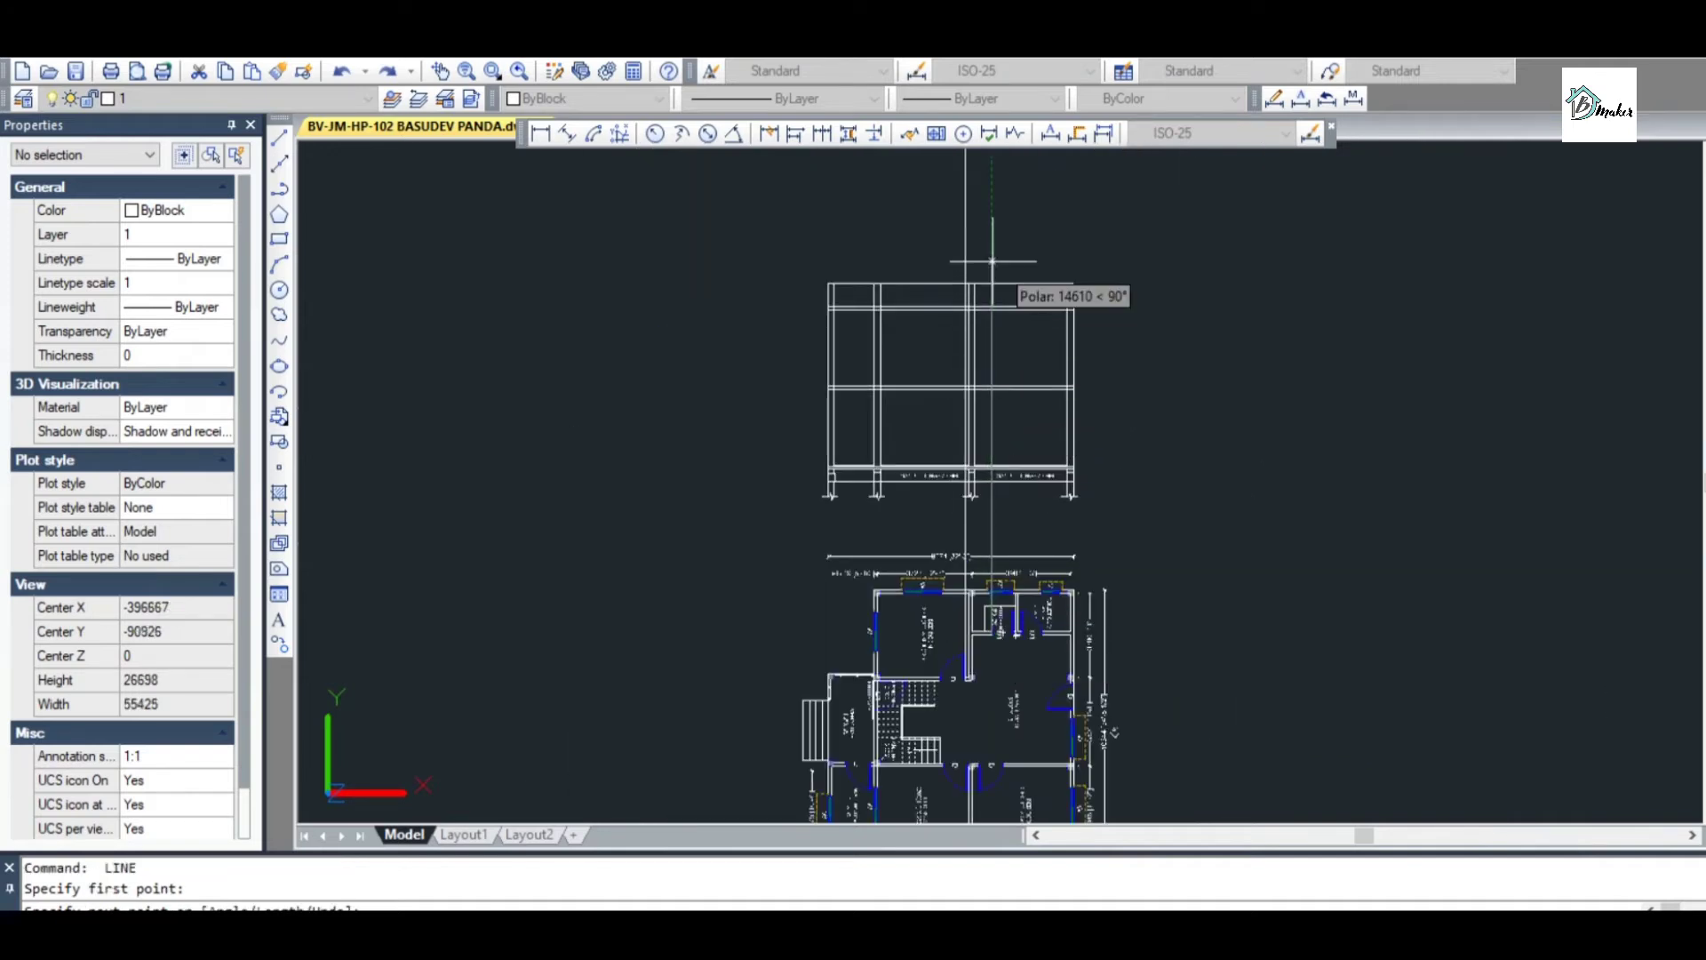
{"action": "key", "text": "Escape"}
Draw a vertical projection line from the toilet door's left jamb in the plan up past the top of the section
{"action": "scroll", "coordinate": [1012, 614], "scroll_direction": "up", "scroll_amount": 6}
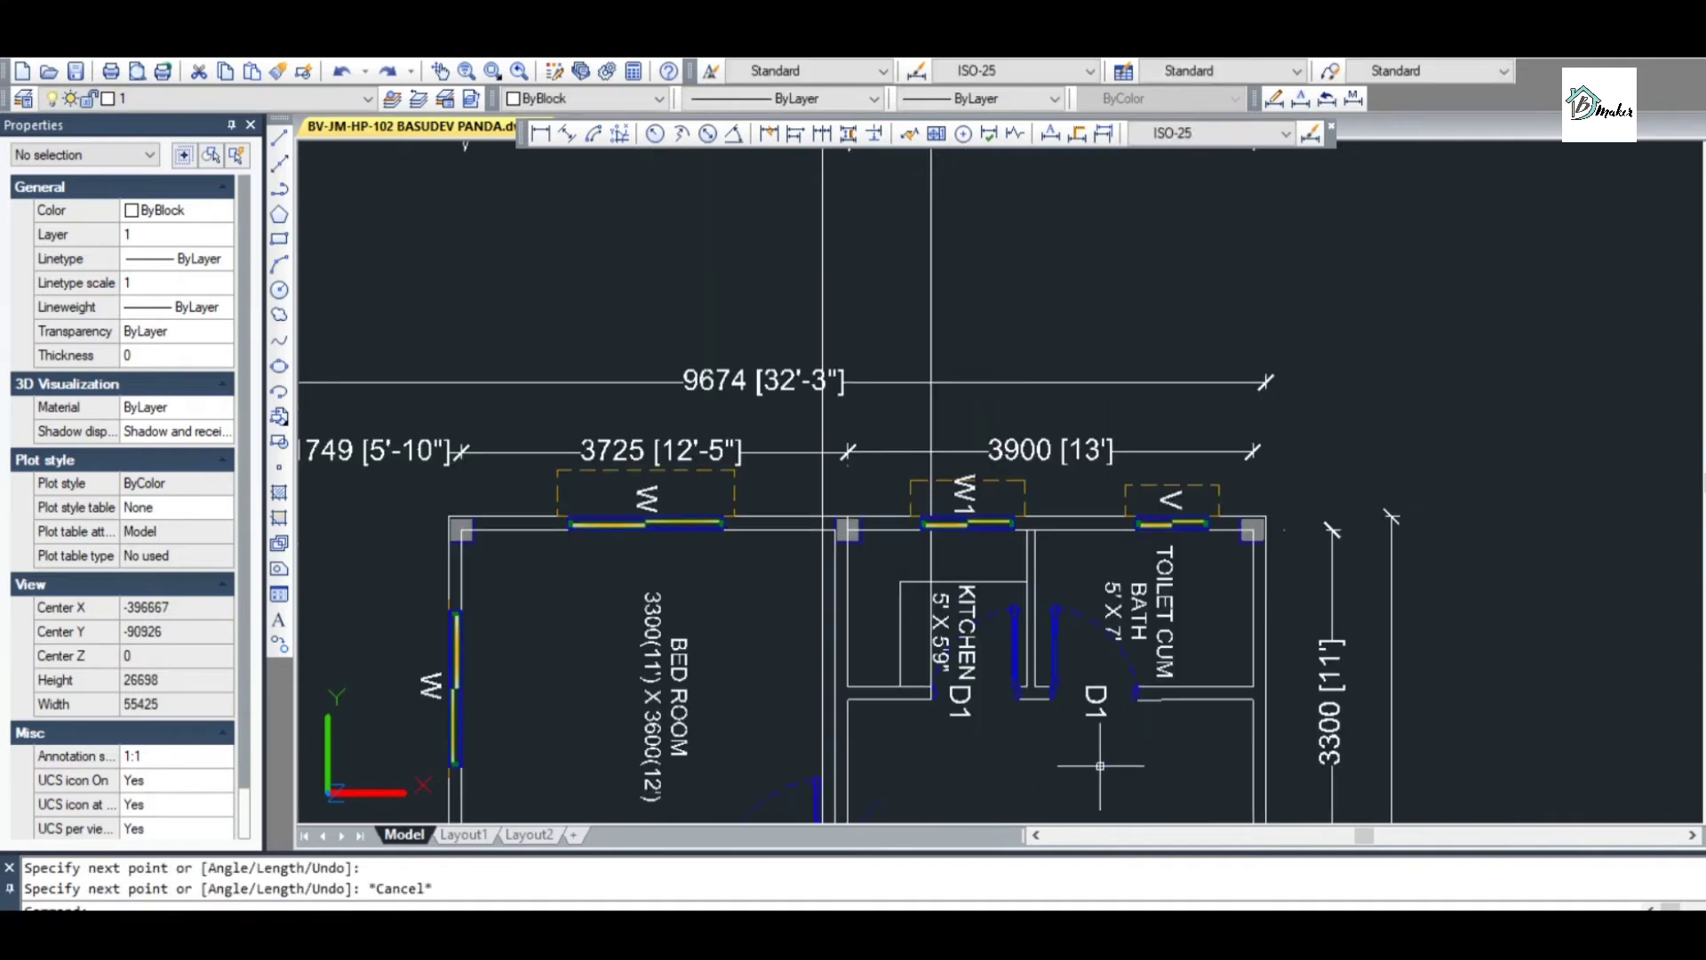
{"action": "scroll", "coordinate": [1100, 765], "scroll_direction": "up", "scroll_amount": 6}
{"action": "scroll", "coordinate": [1066, 660], "scroll_direction": "up", "scroll_amount": 4}
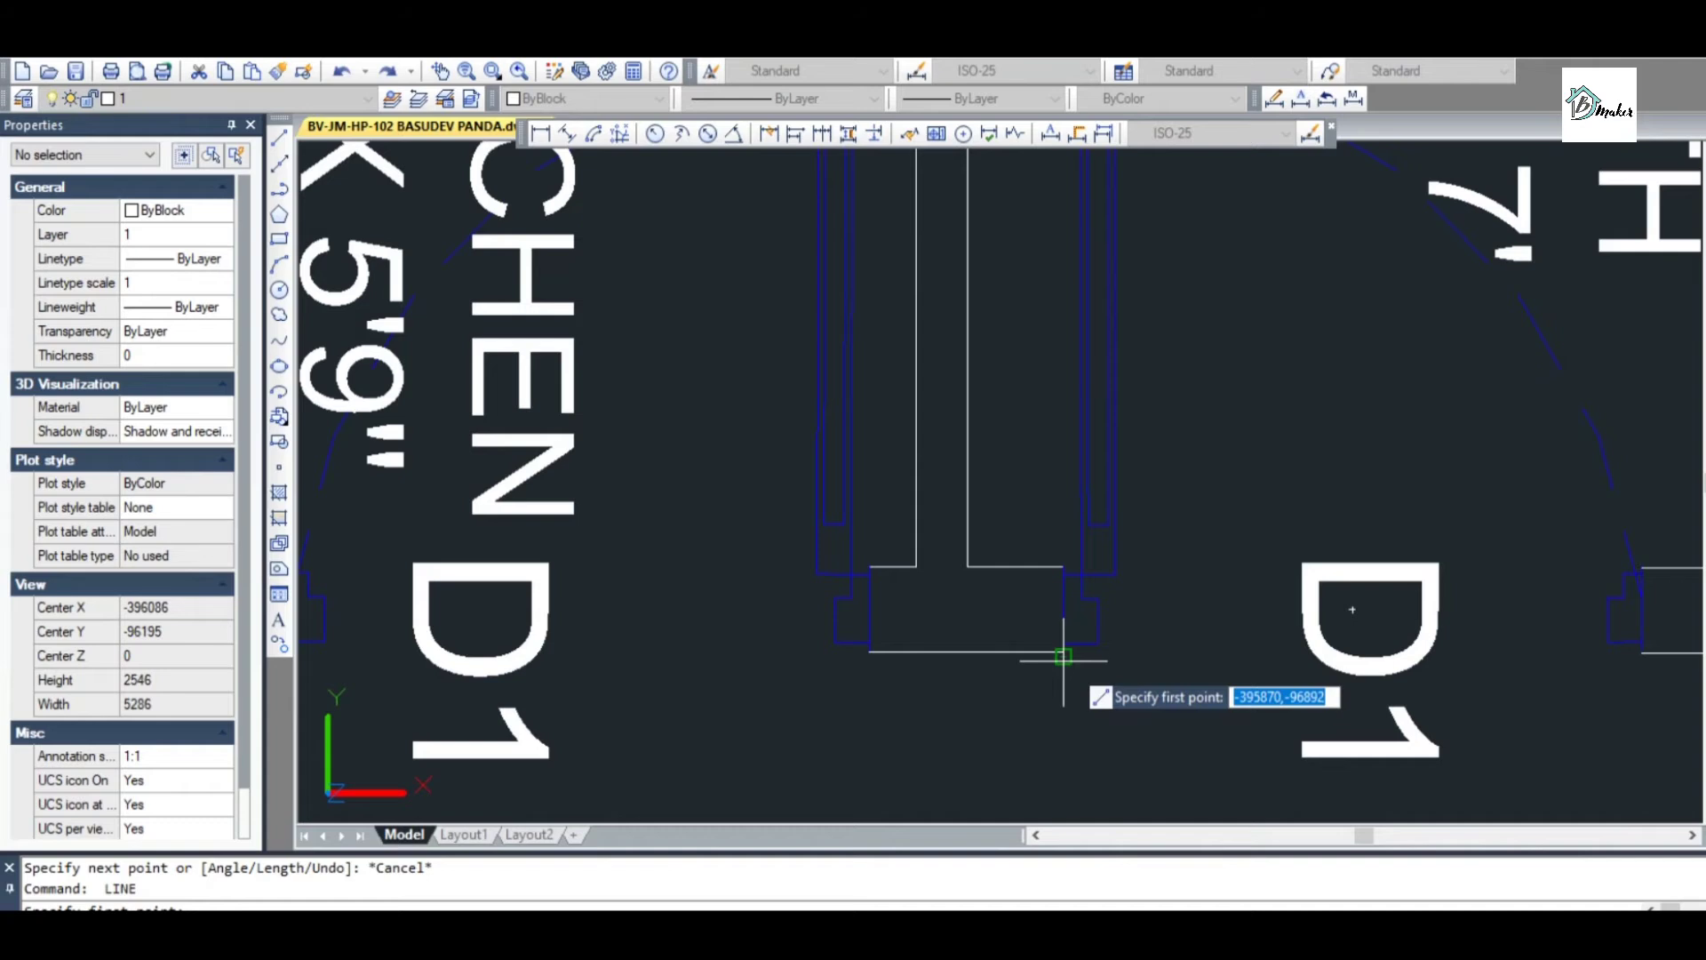
{"action": "left_click", "coordinate": [1064, 654]}
{"action": "scroll", "coordinate": [1064, 655], "scroll_direction": "down", "scroll_amount": 16}
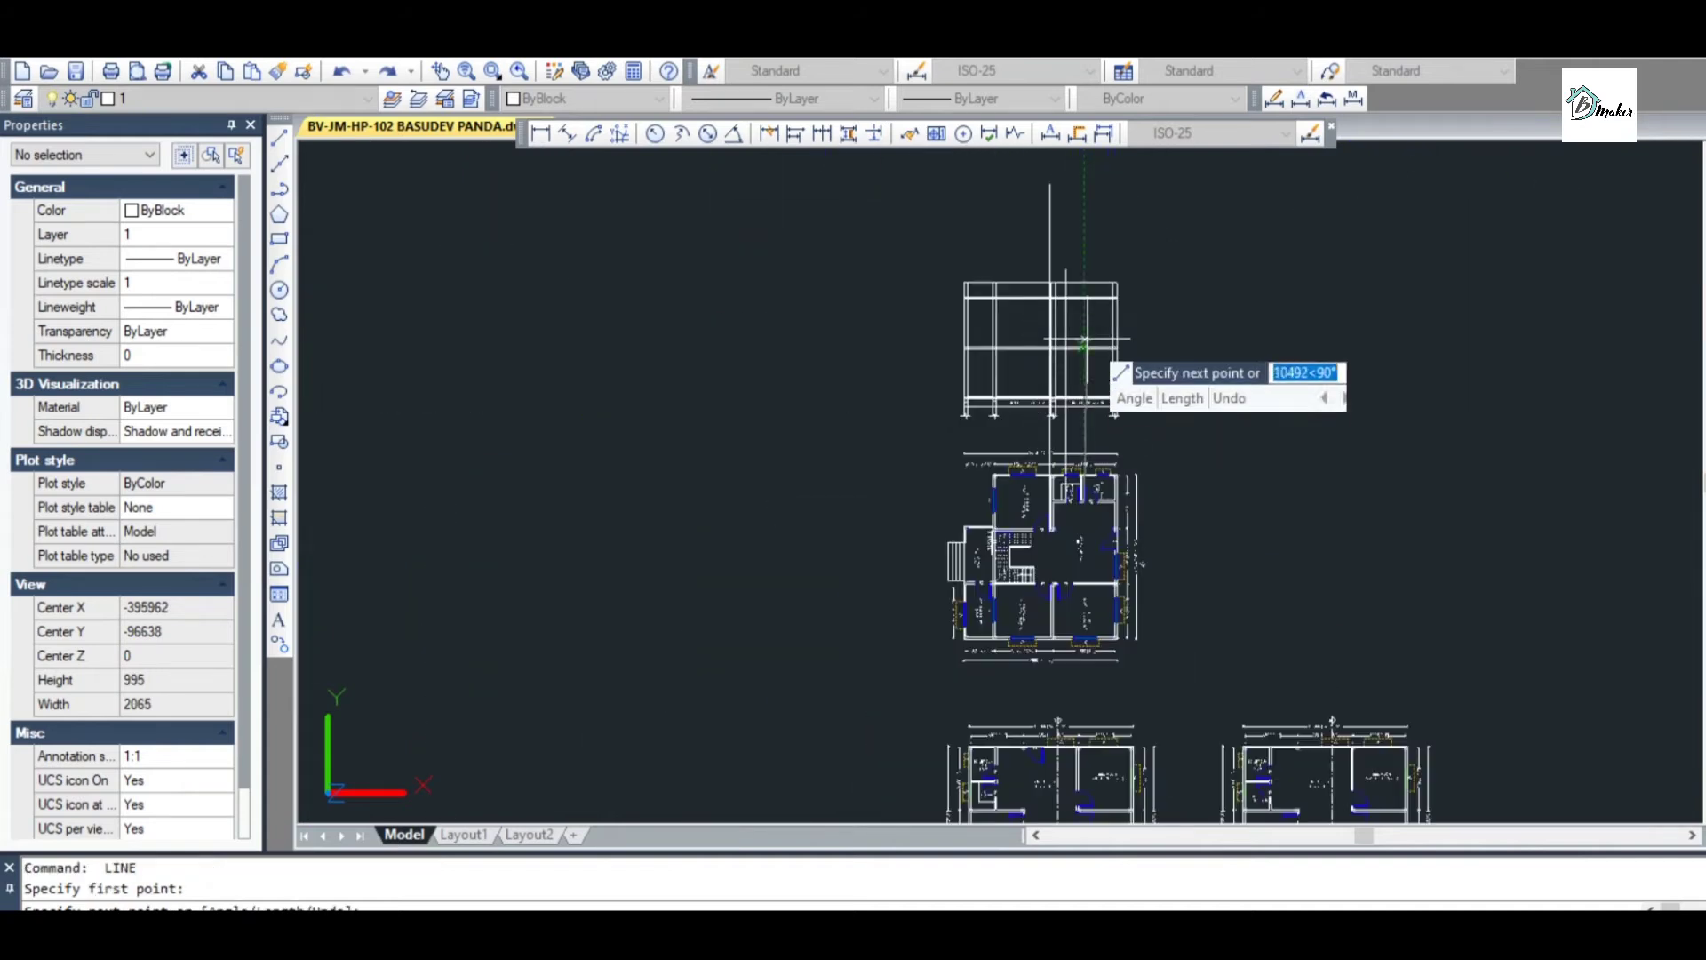
{"action": "key", "text": "Escape"}
Check the toilet door's opening width in the plan with a linear dimension between its jambs, without placing the dimension
{"action": "scroll", "coordinate": [1155, 400], "scroll_direction": "up", "scroll_amount": 10}
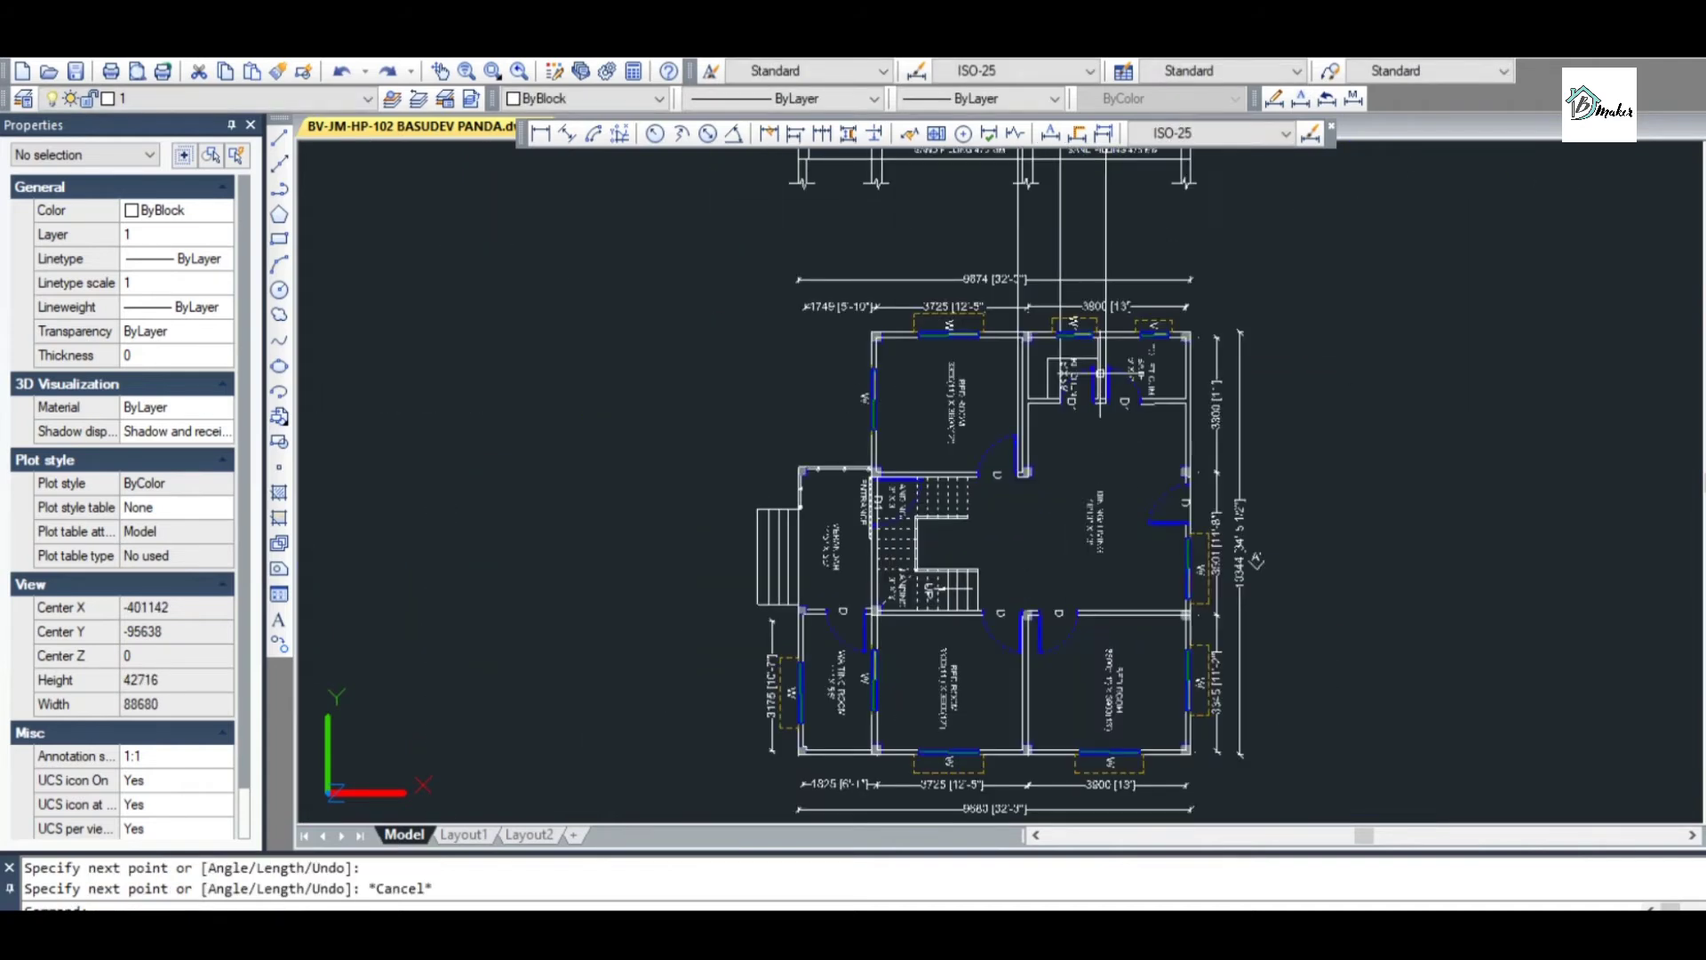
{"action": "scroll", "coordinate": [1260, 474], "scroll_direction": "up", "scroll_amount": 4}
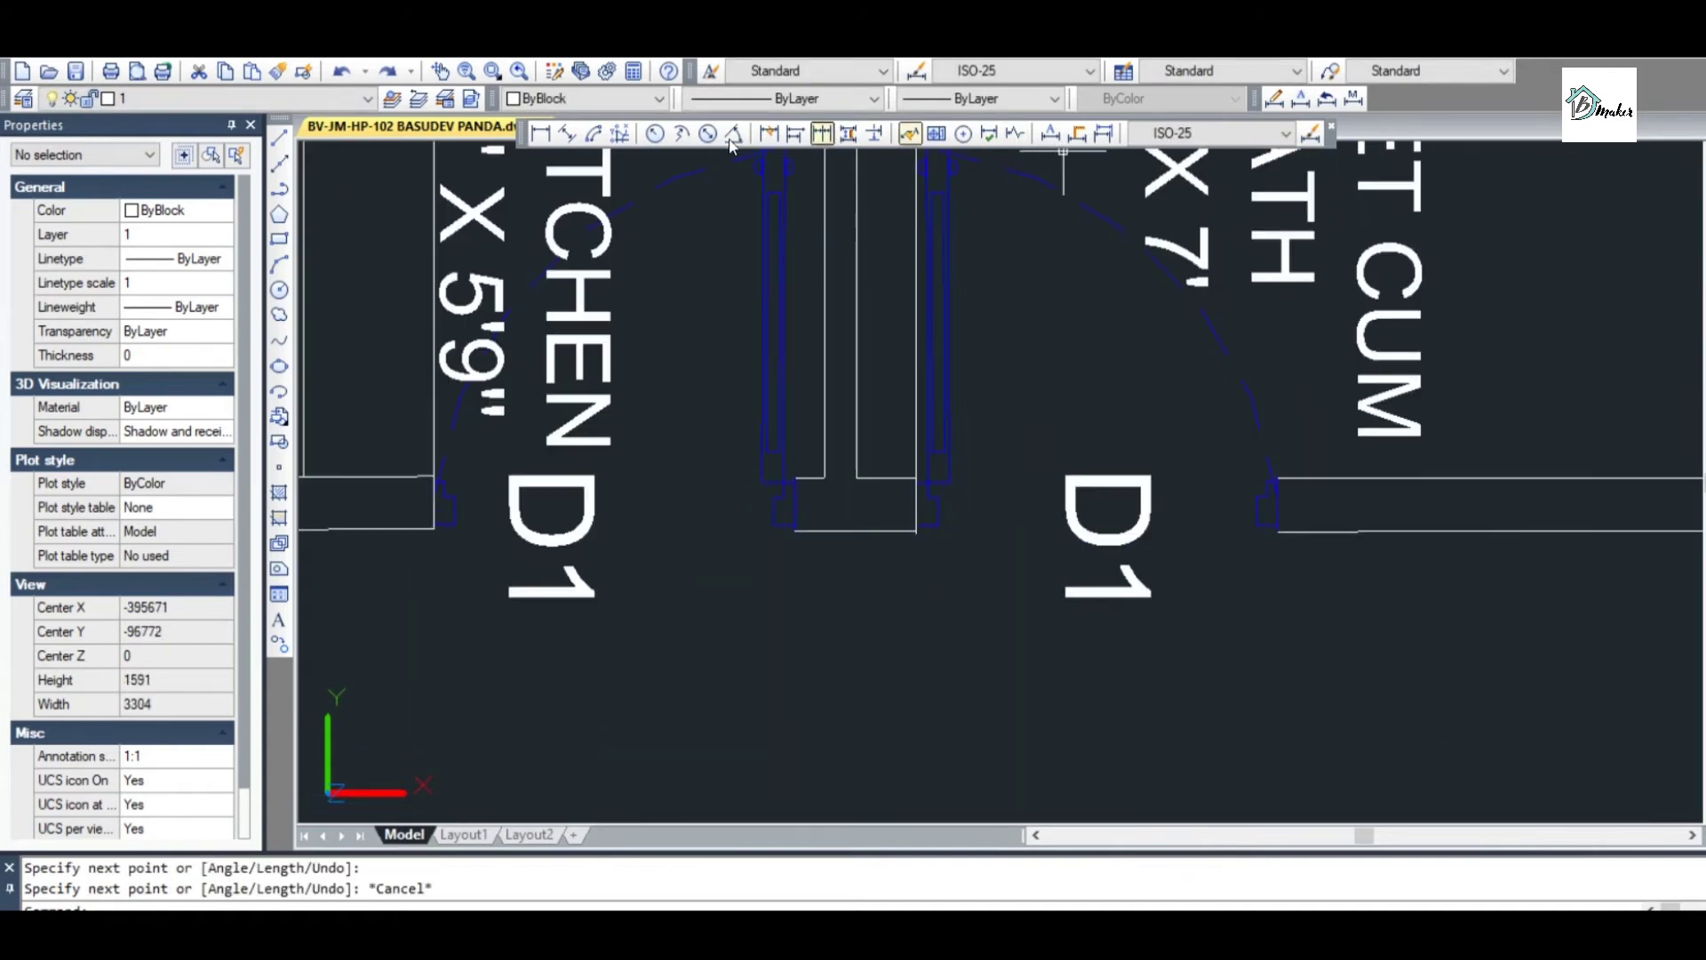
{"action": "left_click", "coordinate": [541, 135]}
{"action": "scroll", "coordinate": [971, 510], "scroll_direction": "up", "scroll_amount": 2}
{"action": "left_click", "coordinate": [882, 542]}
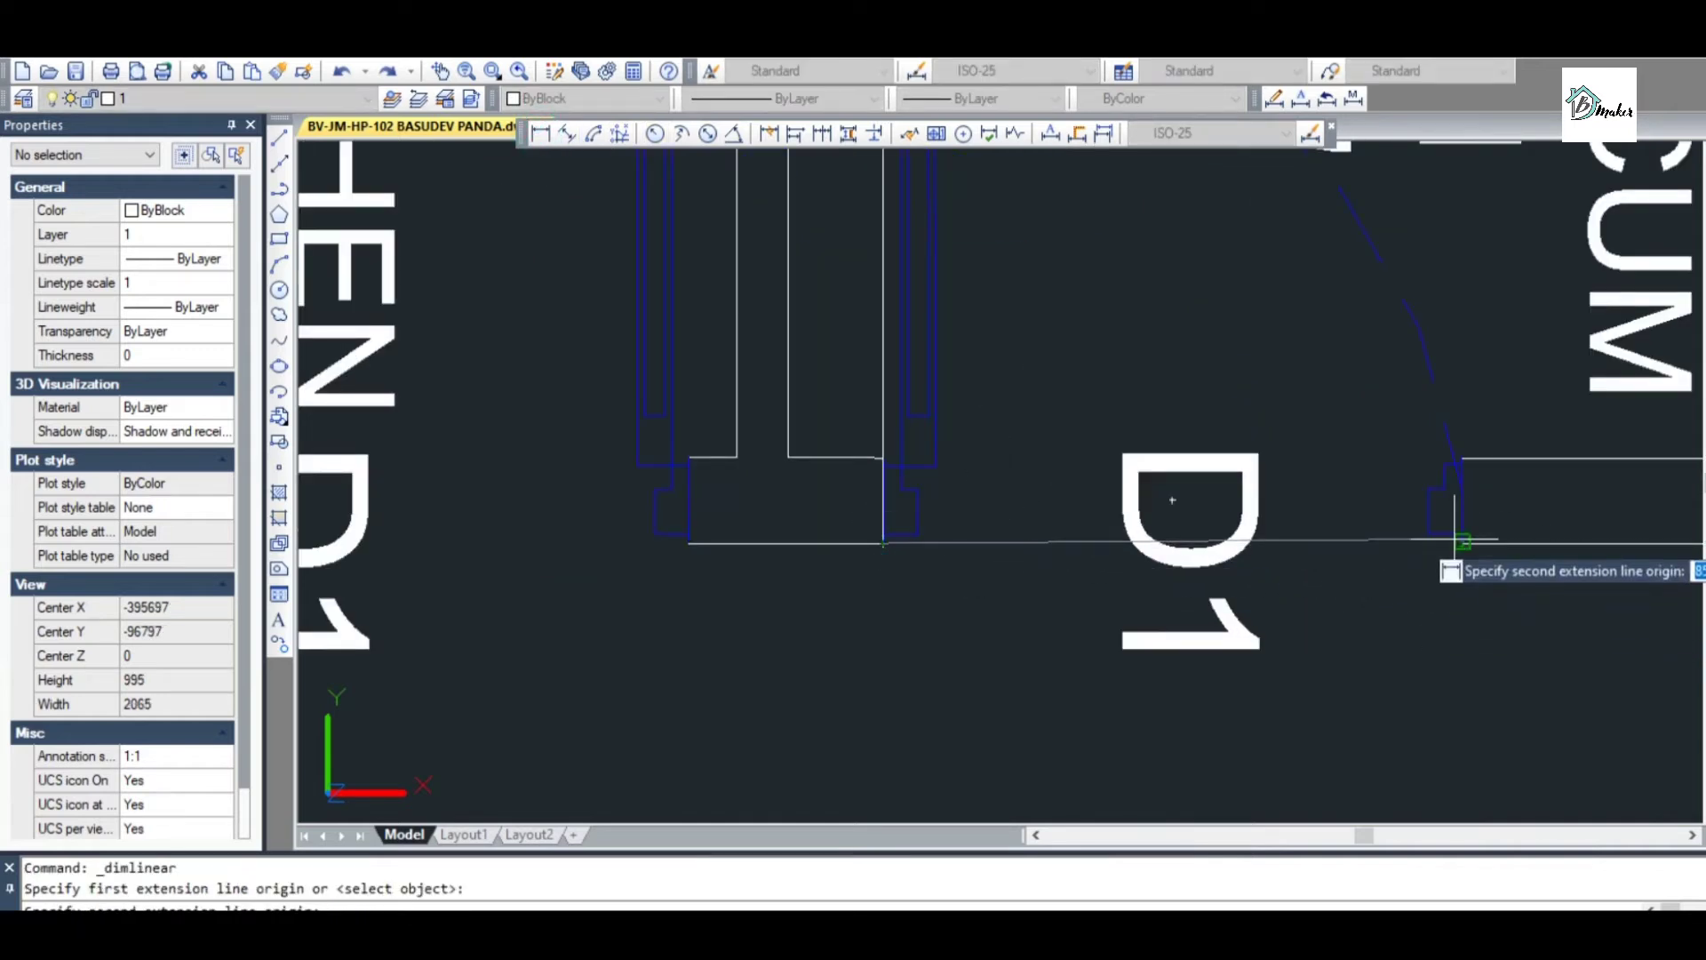
{"action": "scroll", "coordinate": [1462, 543], "scroll_direction": "down", "scroll_amount": 6}
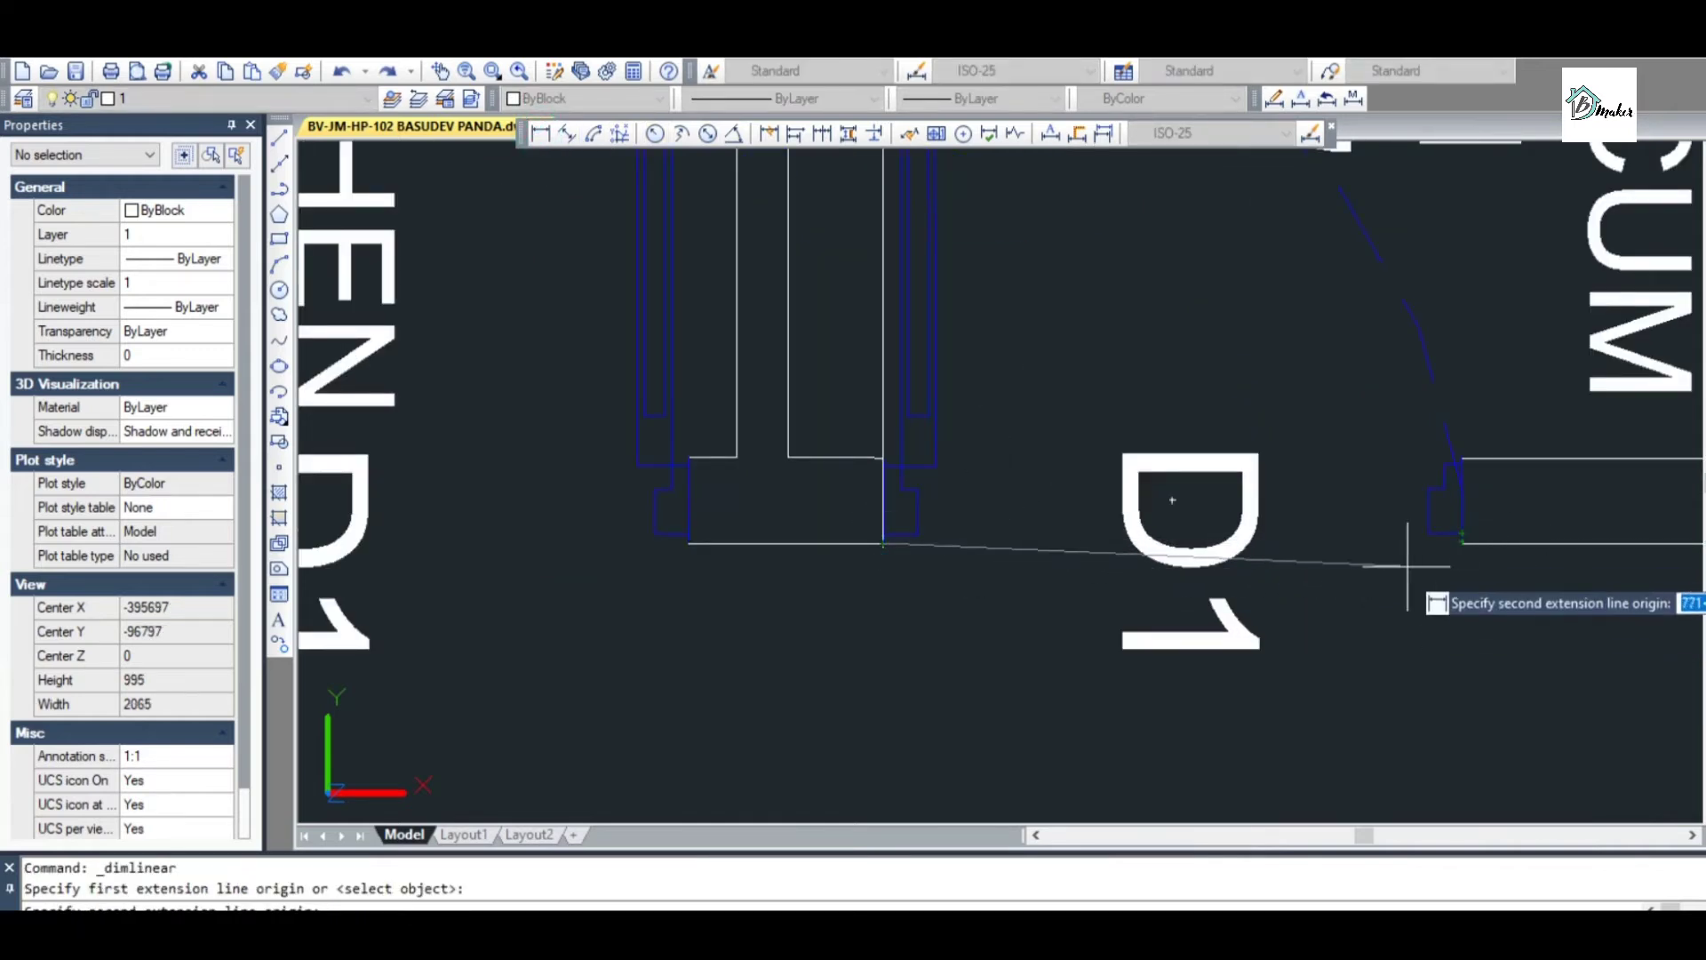
{"action": "key", "text": "Escape"}
Offset the kitchen and toilet door projection lines 850 to the right to mark the other side of each door opening
{"action": "scroll", "coordinate": [1319, 427], "scroll_direction": "down", "scroll_amount": 2}
{"action": "scroll", "coordinate": [1313, 377], "scroll_direction": "up", "scroll_amount": 5}
{"action": "scroll", "coordinate": [1325, 552], "scroll_direction": "down", "scroll_amount": 3}
{"action": "scroll", "coordinate": [1289, 541], "scroll_direction": "up", "scroll_amount": 3}
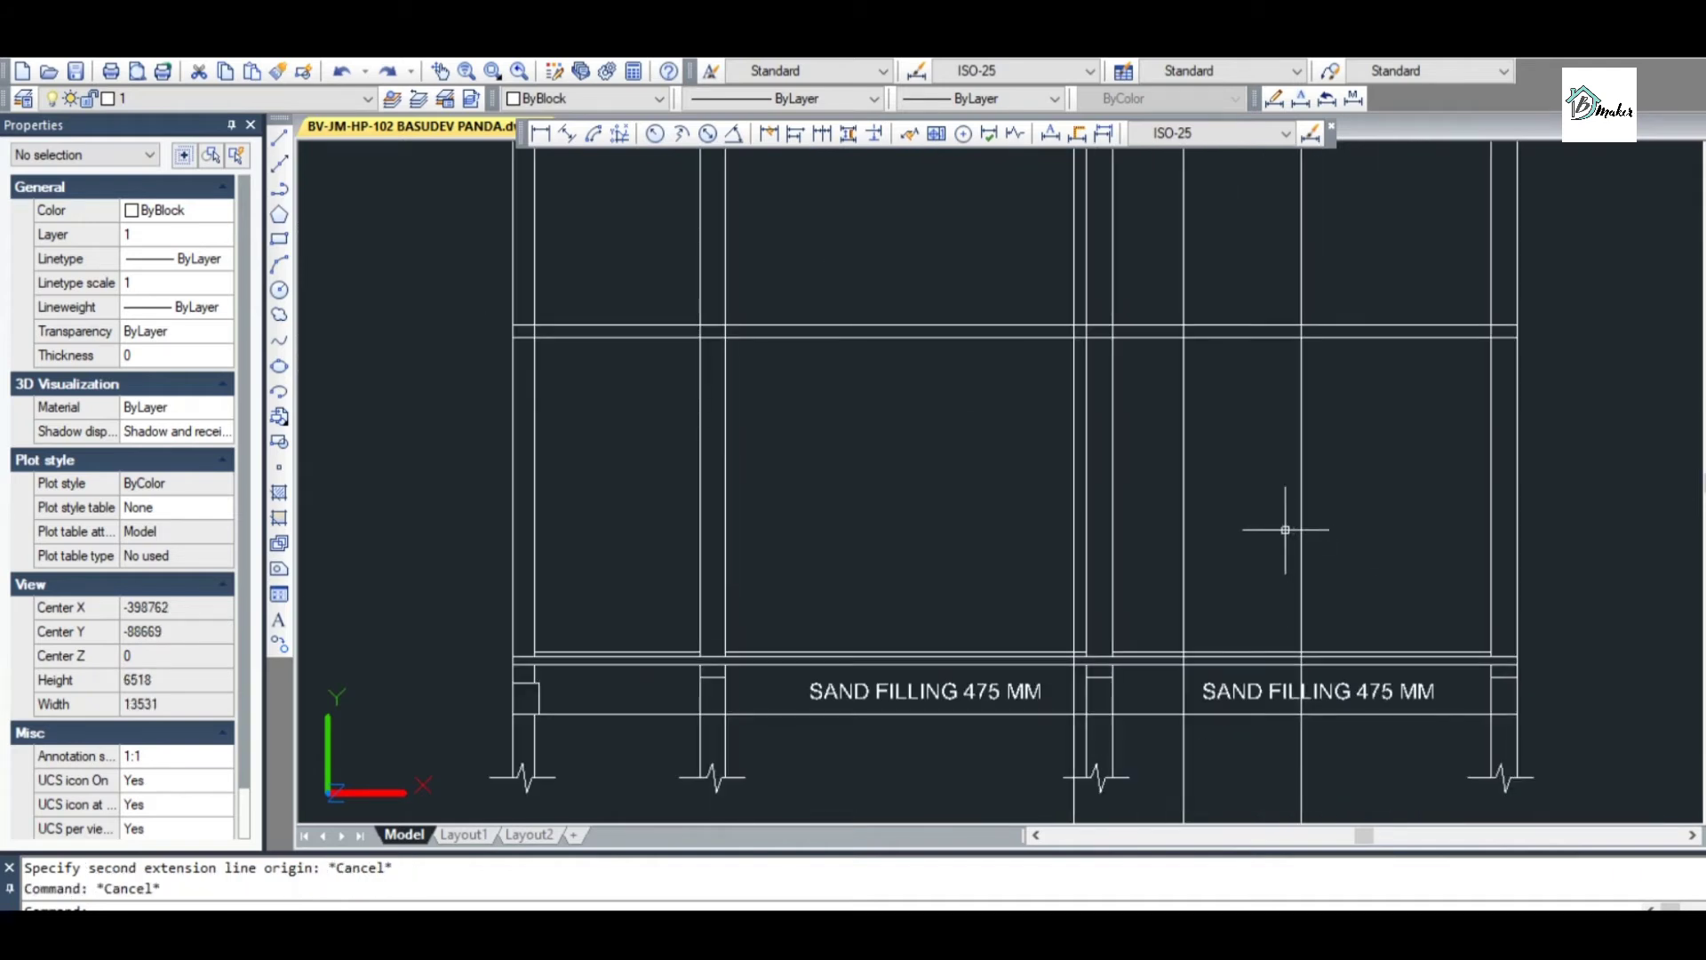
{"action": "scroll", "coordinate": [1285, 529], "scroll_direction": "down", "scroll_amount": 6}
{"action": "scroll", "coordinate": [1292, 490], "scroll_direction": "up", "scroll_amount": 6}
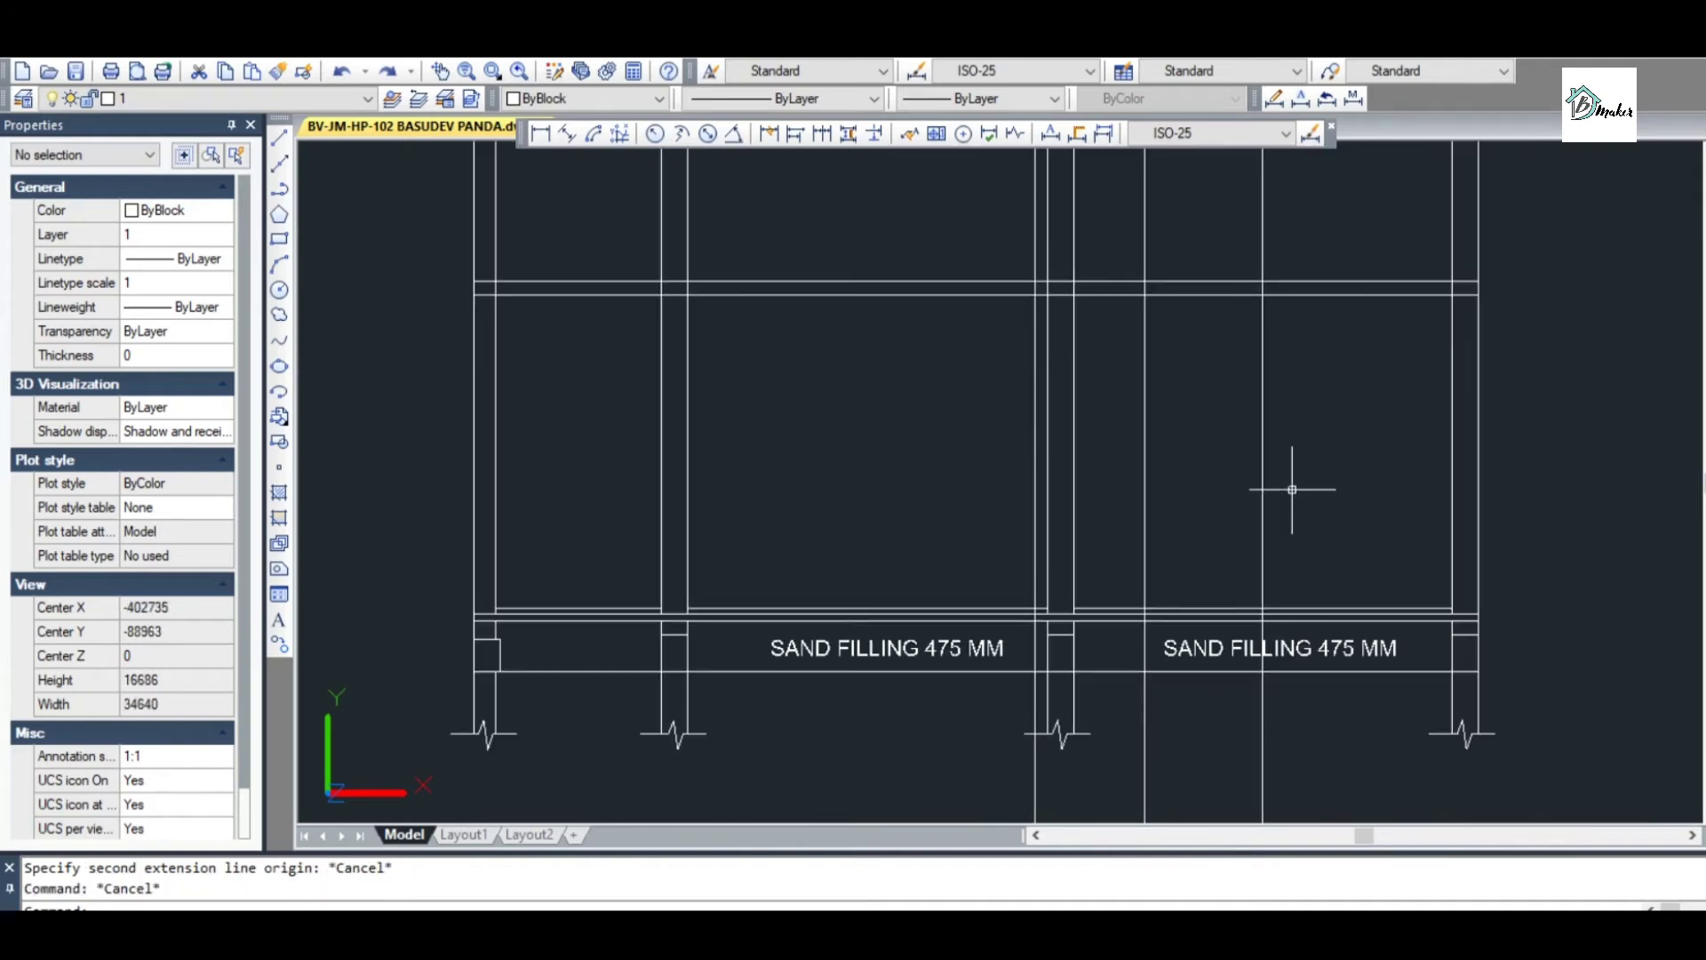
{"action": "type", "text": "o"}
{"action": "key", "text": "Return"}
{"action": "type", "text": "850"}
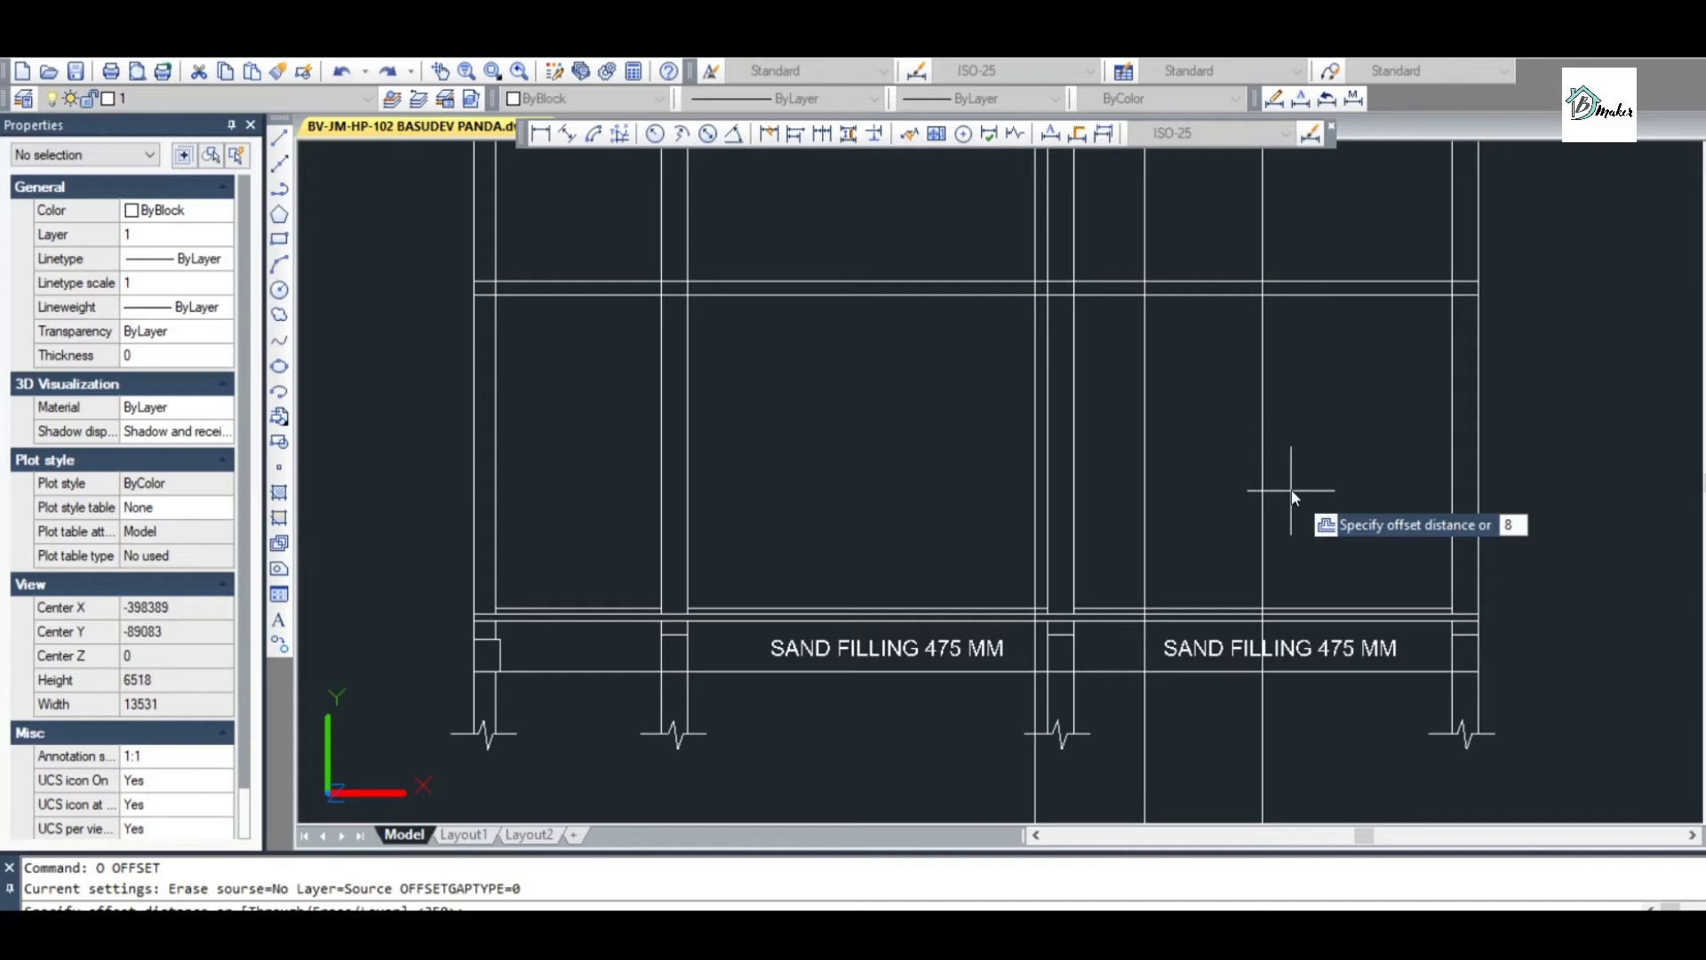
{"action": "key", "text": "Return"}
{"action": "left_click", "coordinate": [1264, 468]}
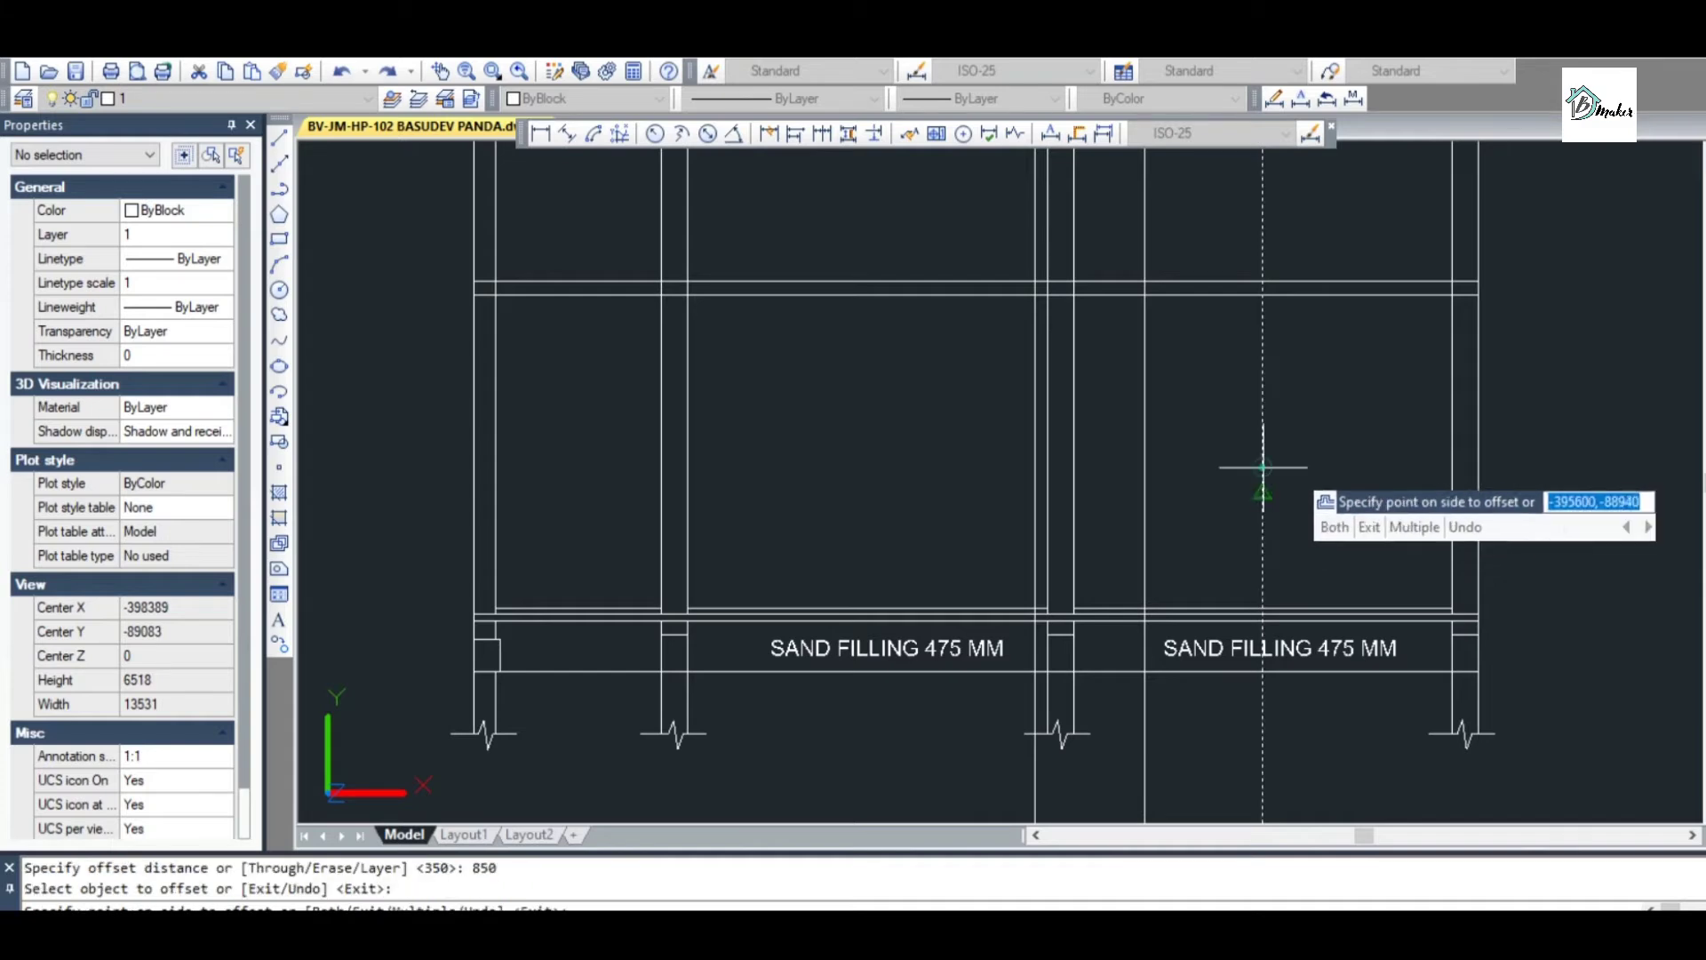
{"action": "left_click", "coordinate": [1348, 461]}
{"action": "scroll", "coordinate": [1145, 499], "scroll_direction": "down", "scroll_amount": 4}
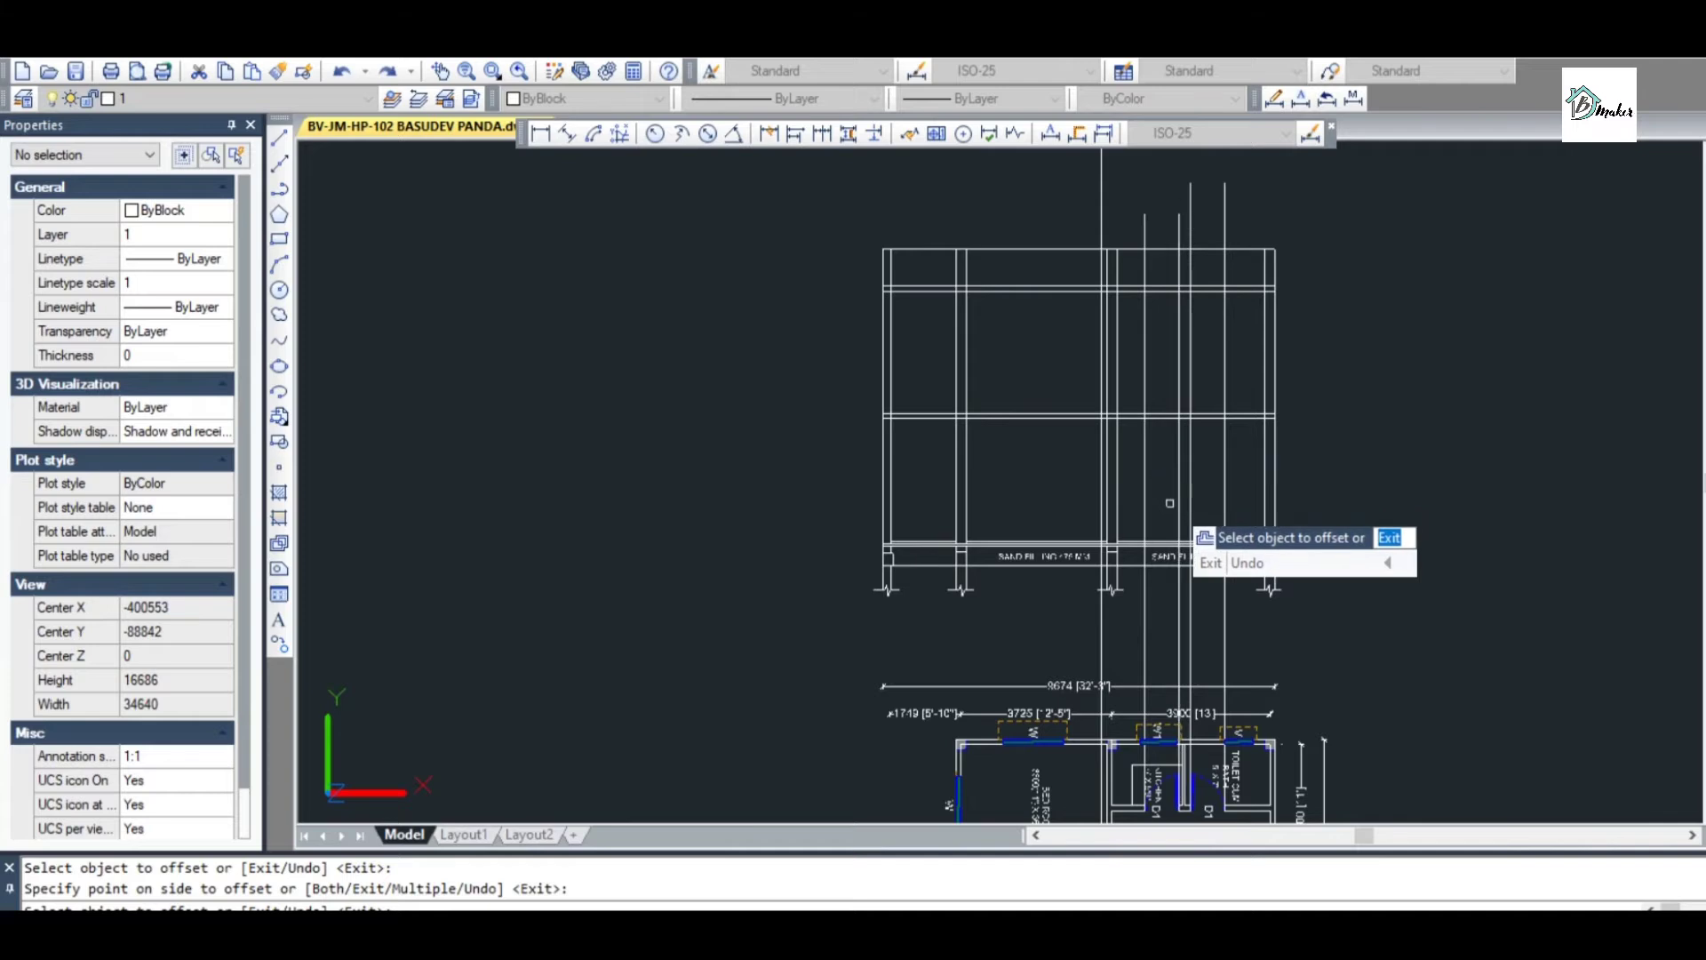
{"action": "scroll", "coordinate": [962, 513], "scroll_direction": "up", "scroll_amount": 2}
{"action": "scroll", "coordinate": [1083, 495], "scroll_direction": "down", "scroll_amount": 2}
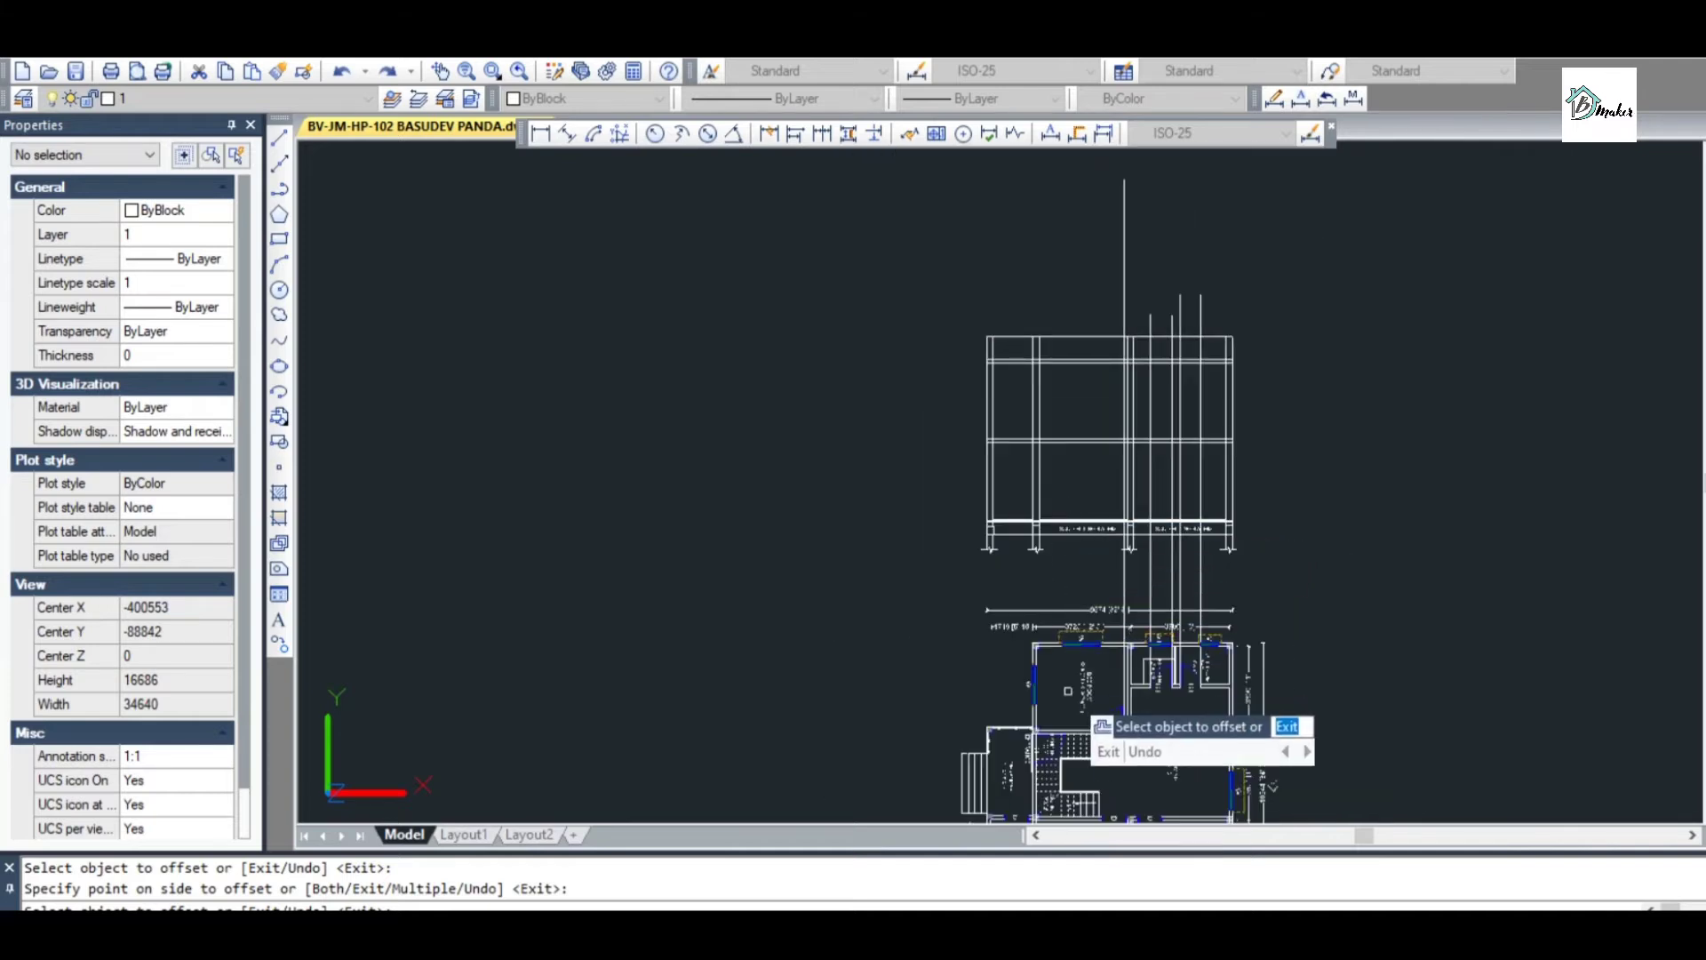
{"action": "scroll", "coordinate": [1073, 699], "scroll_direction": "up", "scroll_amount": 1}
{"action": "scroll", "coordinate": [1176, 400], "scroll_direction": "up", "scroll_amount": 2}
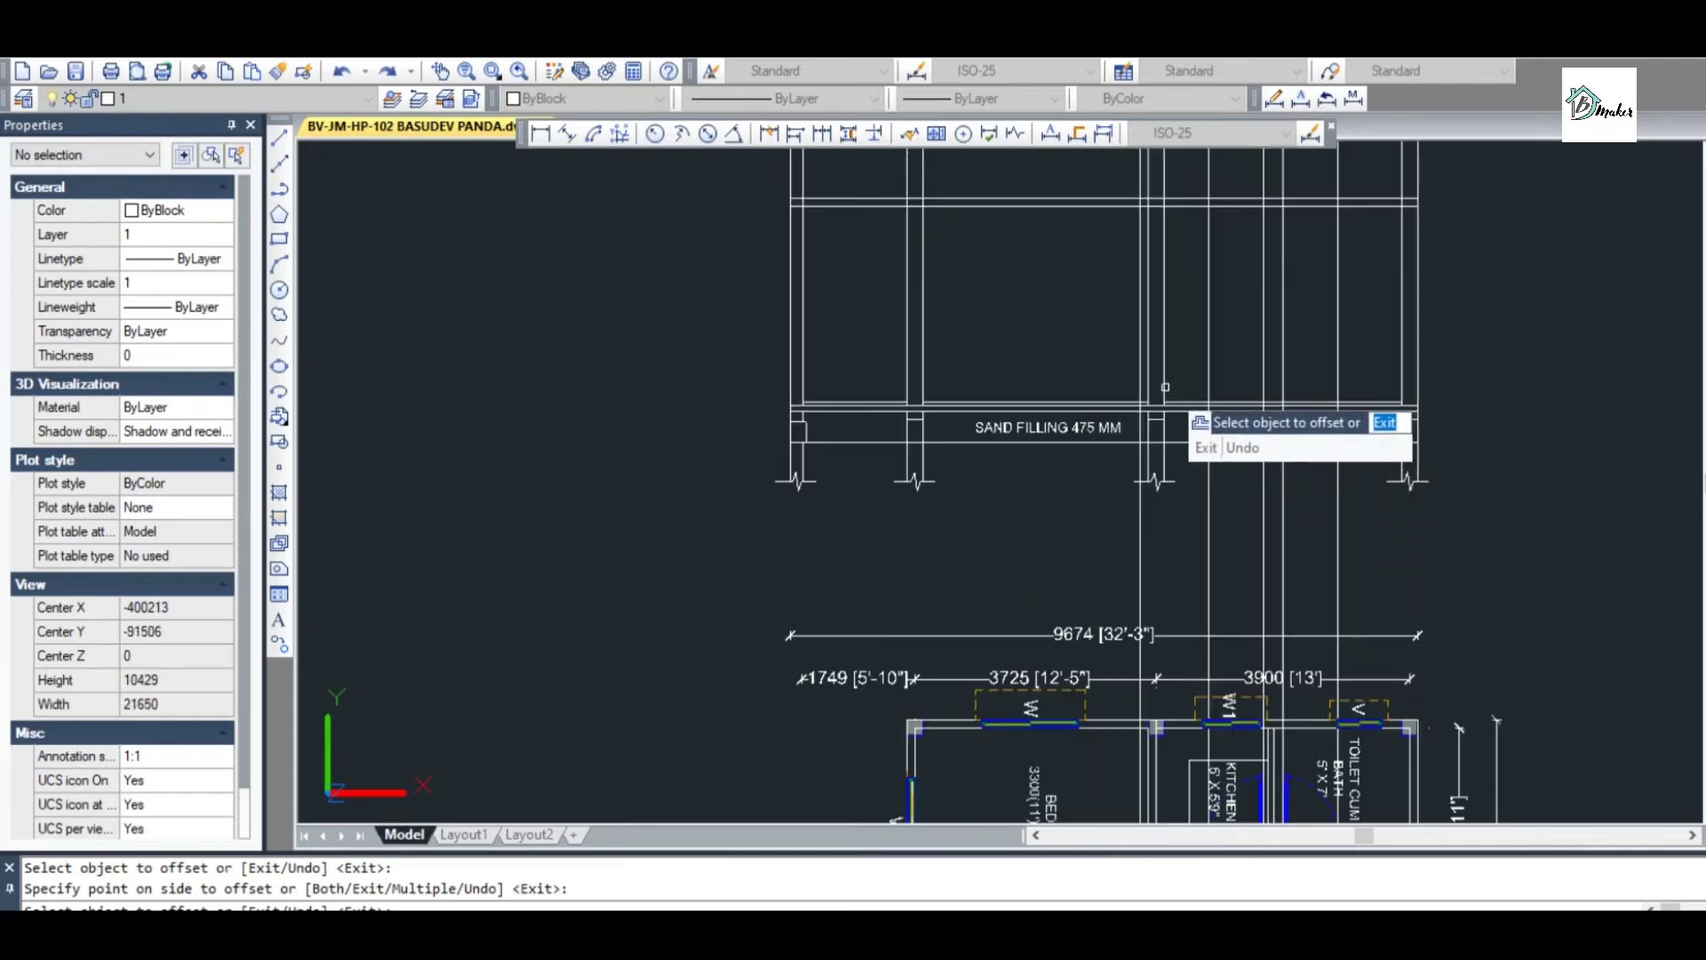
{"action": "key", "text": "Escape"}
Offset the bedroom door's projection line 1000 to the left to mark the other side of its opening
{"action": "scroll", "coordinate": [1159, 373], "scroll_direction": "down", "scroll_amount": 2}
{"action": "scroll", "coordinate": [1146, 346], "scroll_direction": "up", "scroll_amount": 4}
{"action": "key", "text": "Escape"}
{"action": "type", "text": "o"}
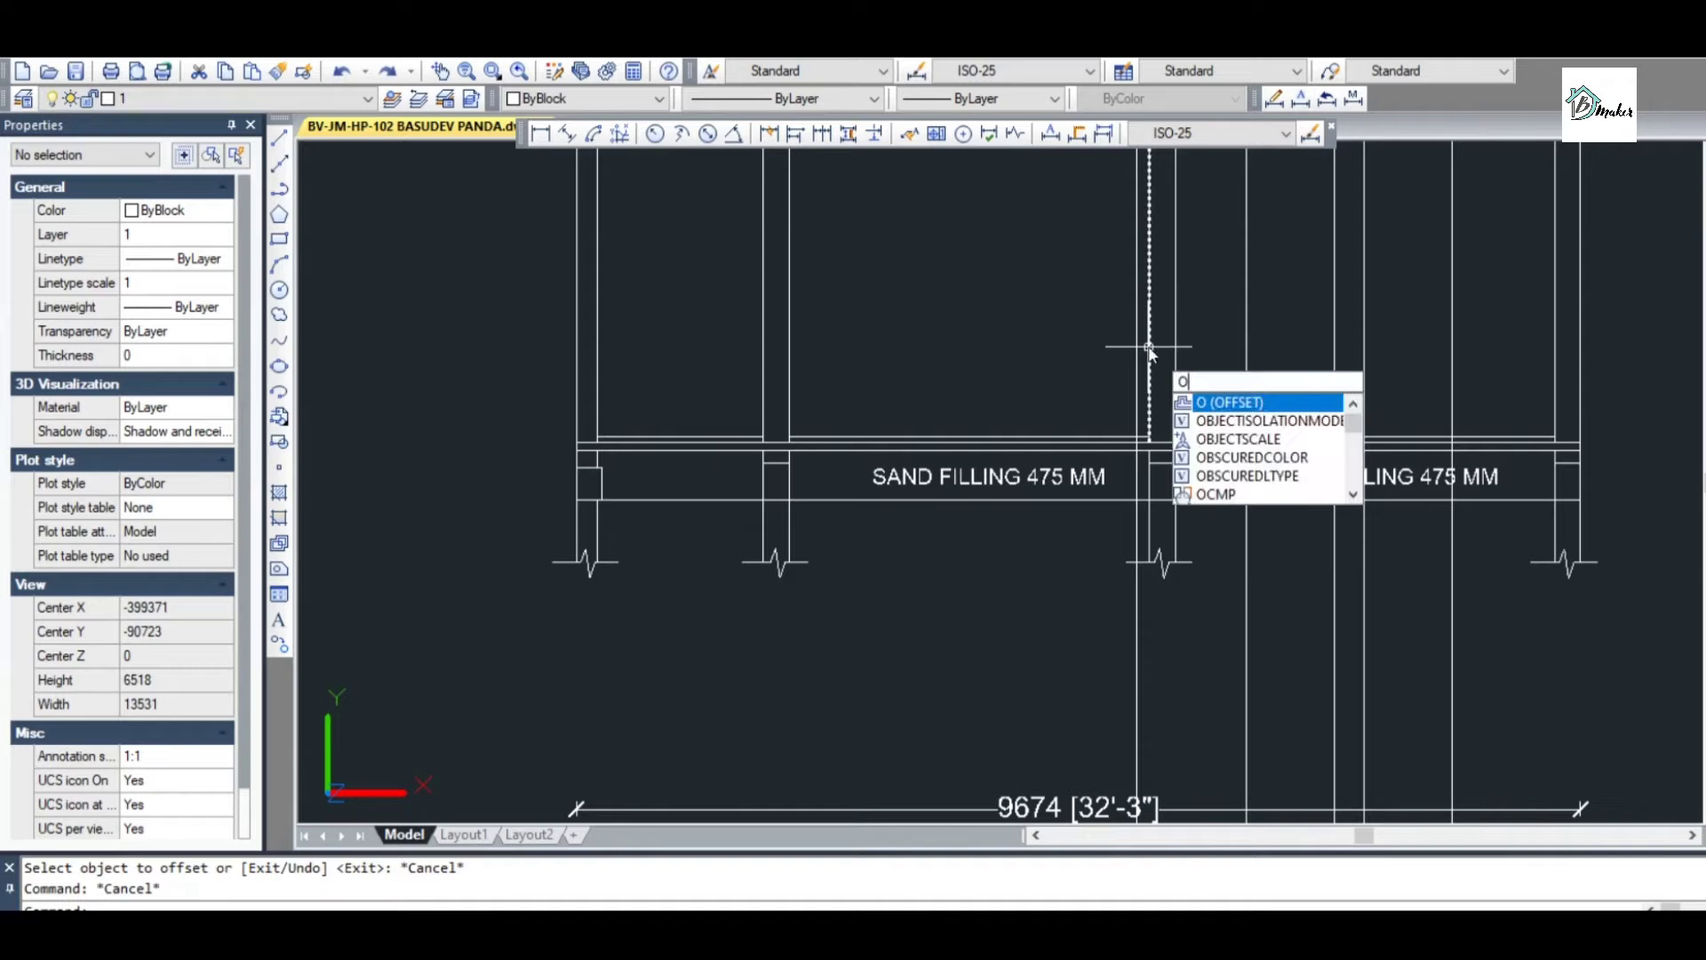
{"action": "key", "text": "Return"}
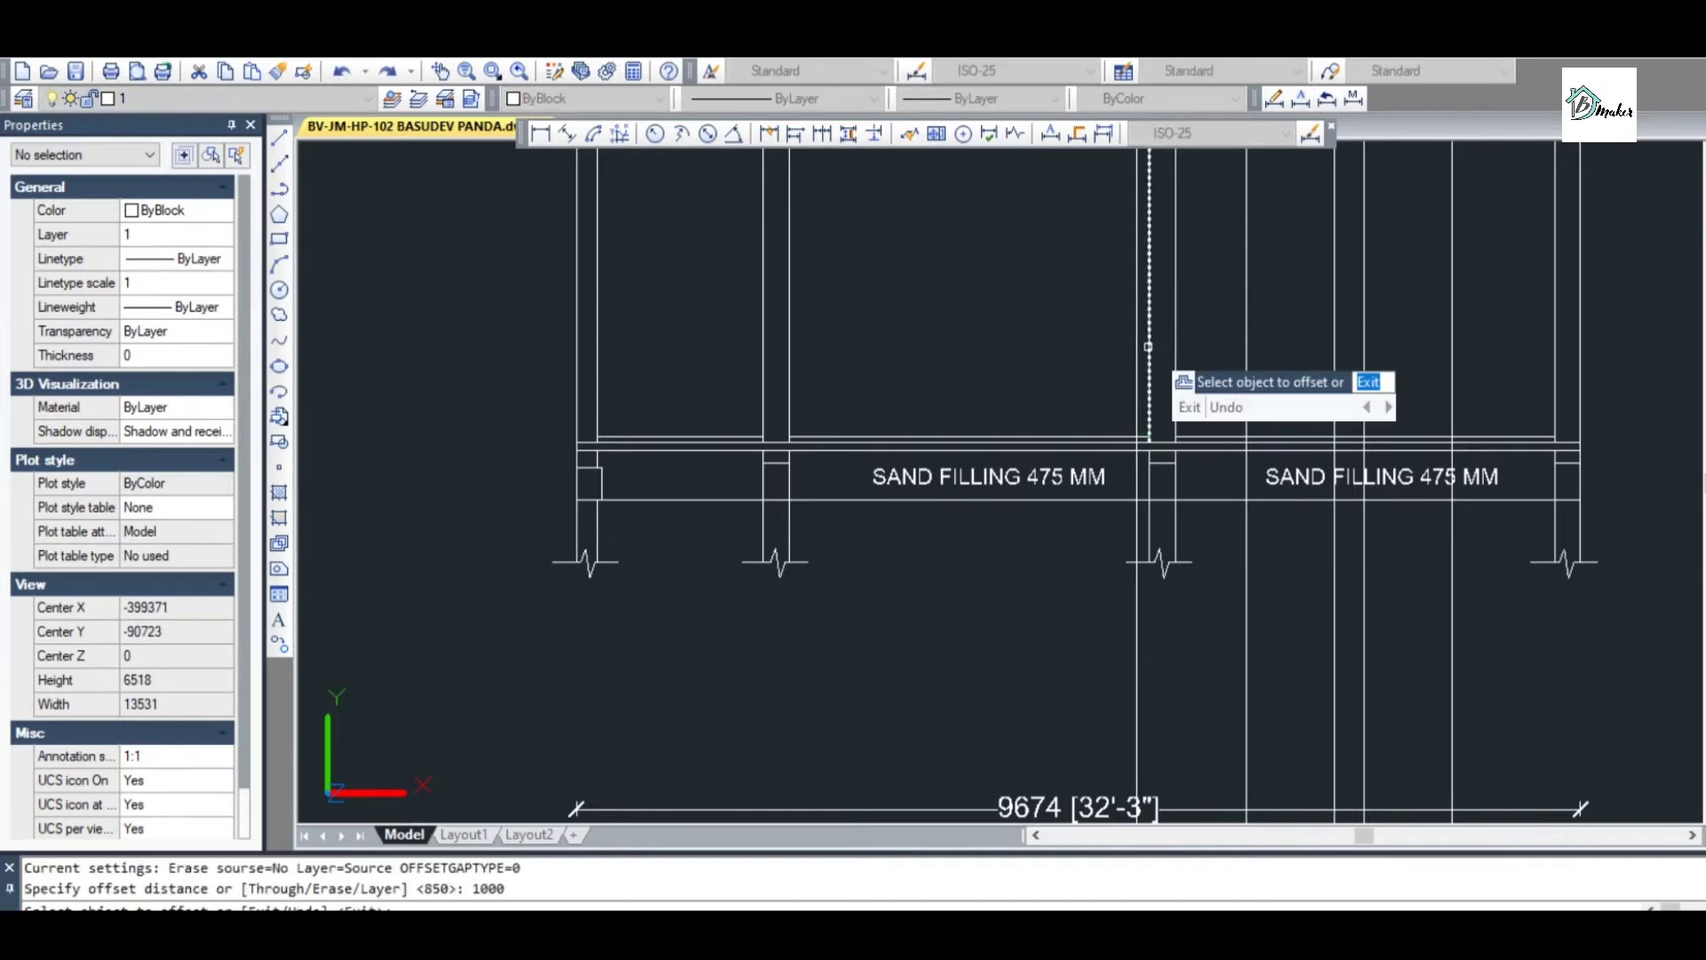
{"action": "left_click", "coordinate": [1148, 347]}
{"action": "left_click", "coordinate": [1099, 343]}
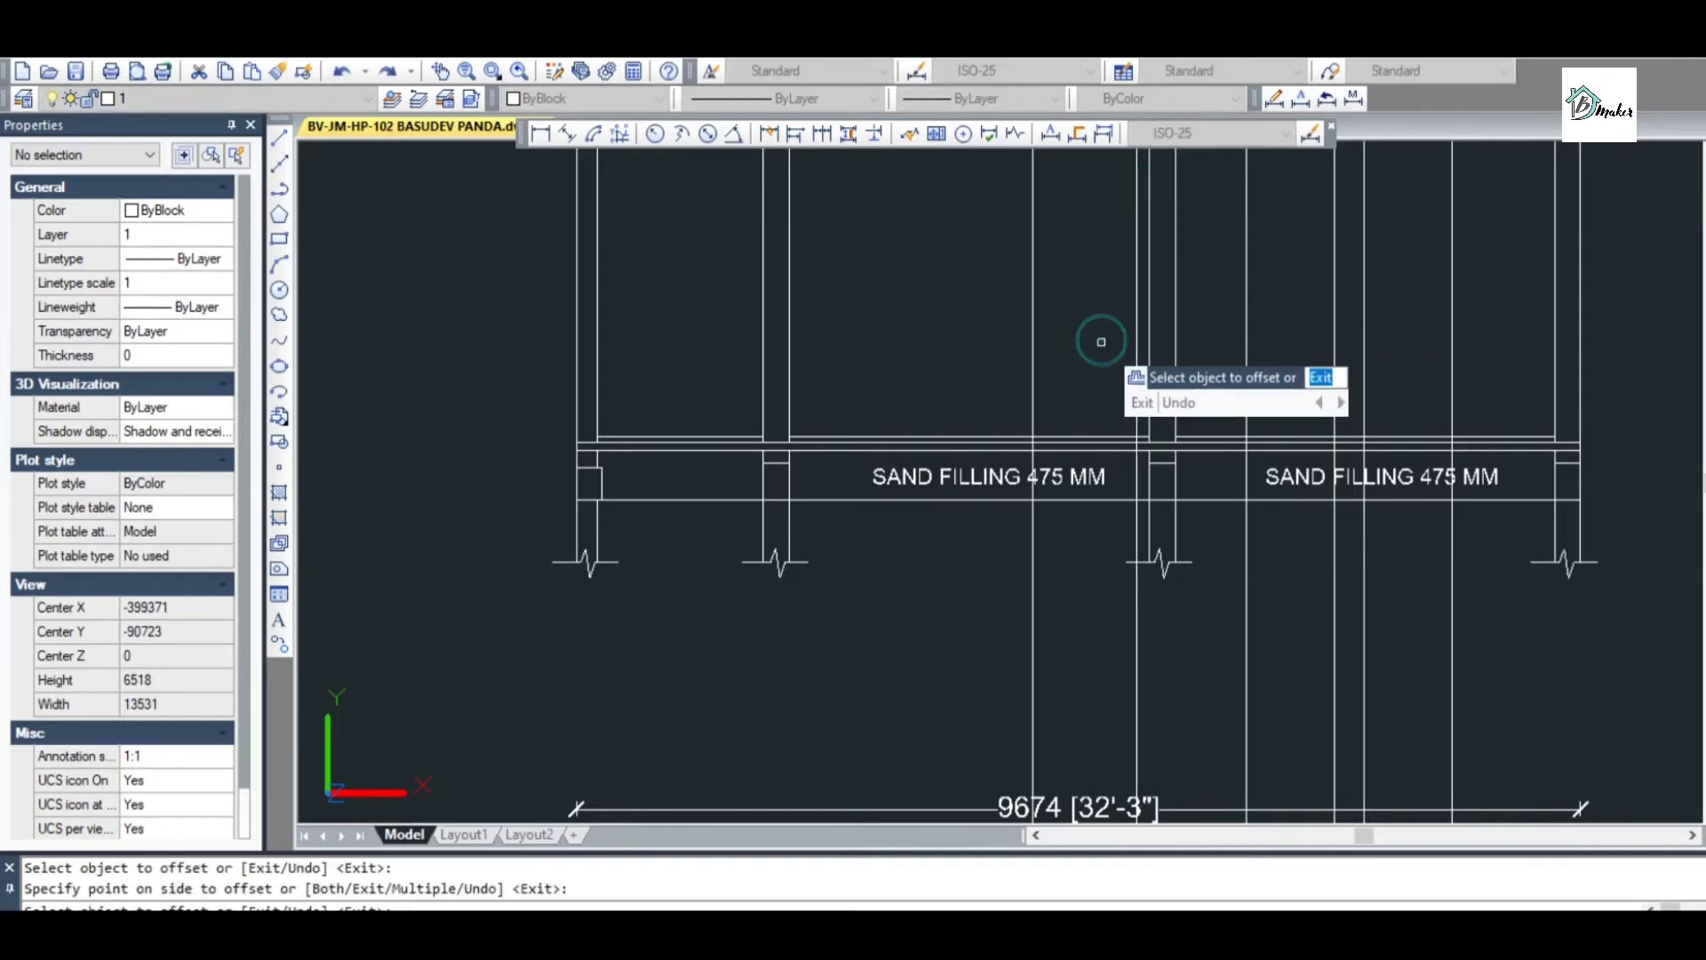
{"action": "scroll", "coordinate": [1106, 311], "scroll_direction": "down", "scroll_amount": 5}
{"action": "key", "text": "Escape"}
Offset the ground floor's top line in the middle bay 2100 upward to mark the door head height
{"action": "scroll", "coordinate": [1106, 306], "scroll_direction": "up", "scroll_amount": 4}
{"action": "type", "text": "o"}
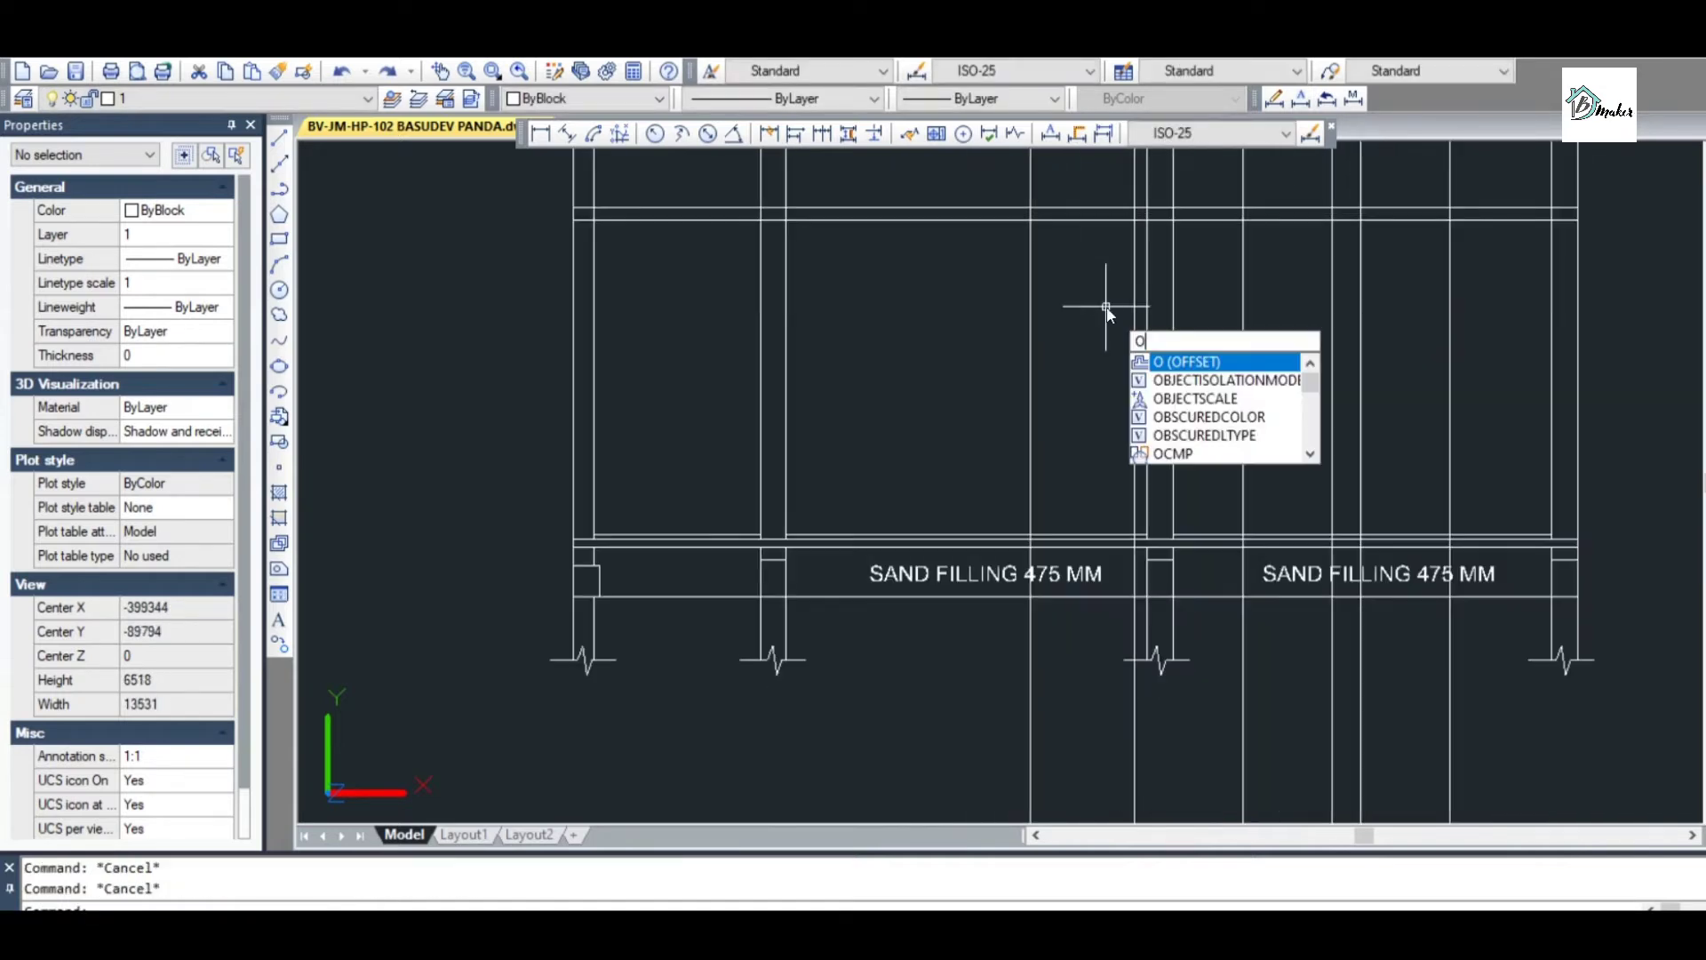
{"action": "key", "text": "Return"}
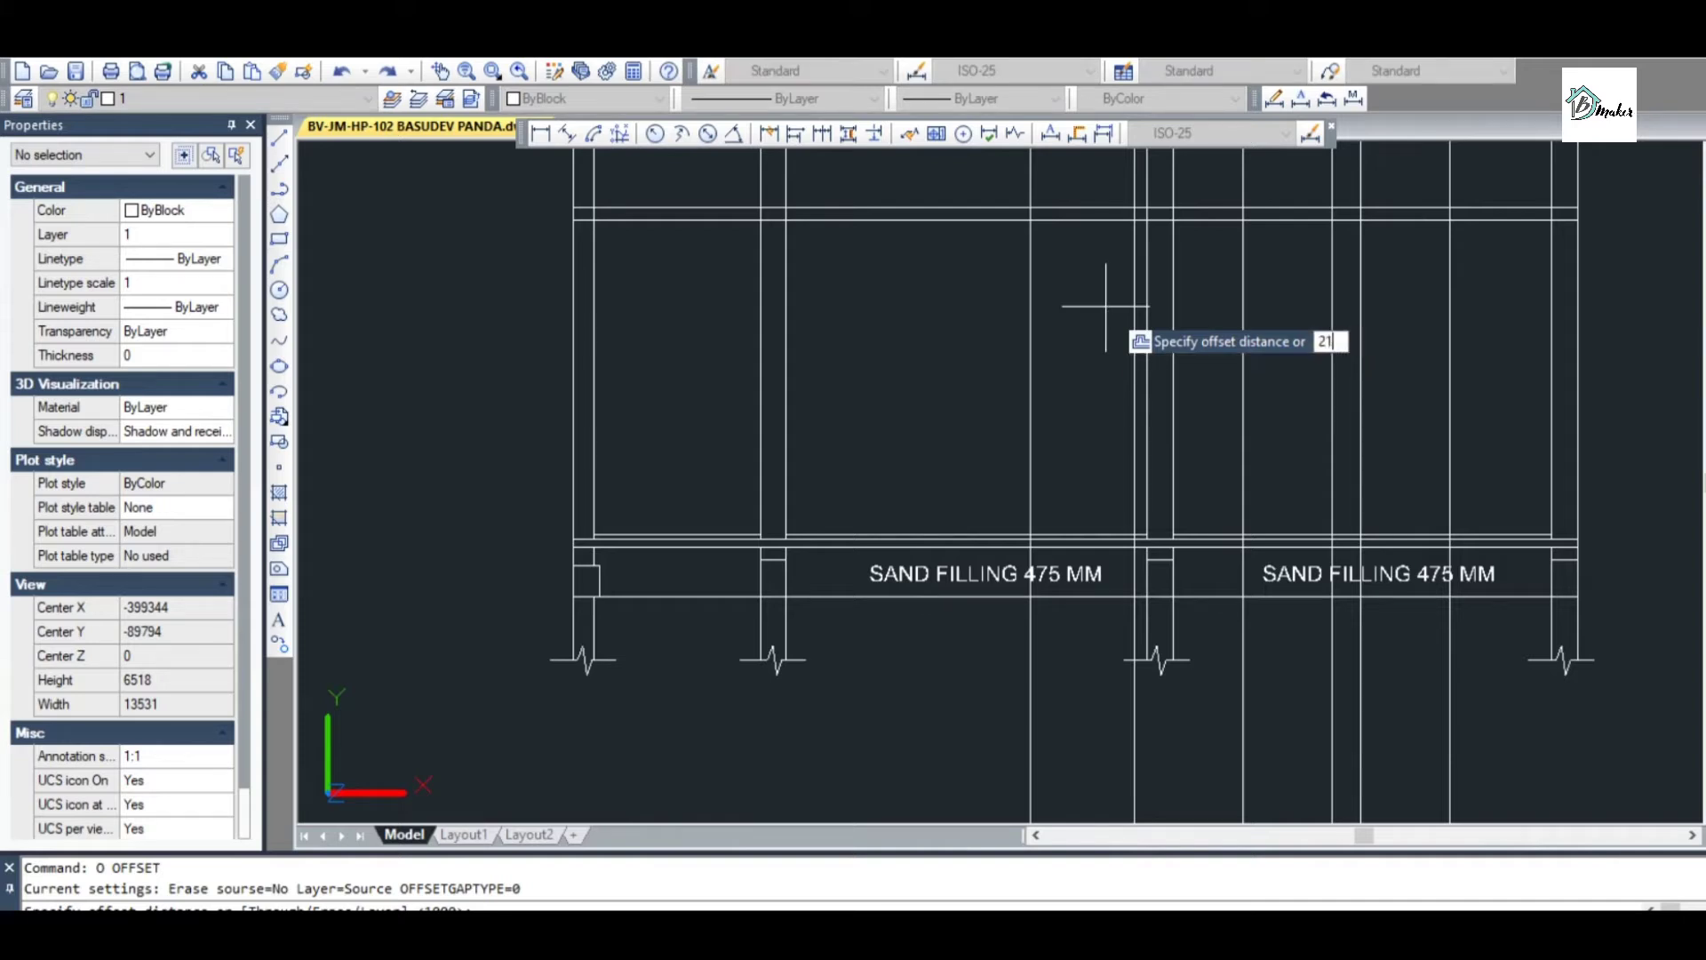
{"action": "type", "text": "2100"}
{"action": "key", "text": "Return"}
{"action": "scroll", "coordinate": [1090, 545], "scroll_direction": "up", "scroll_amount": 2}
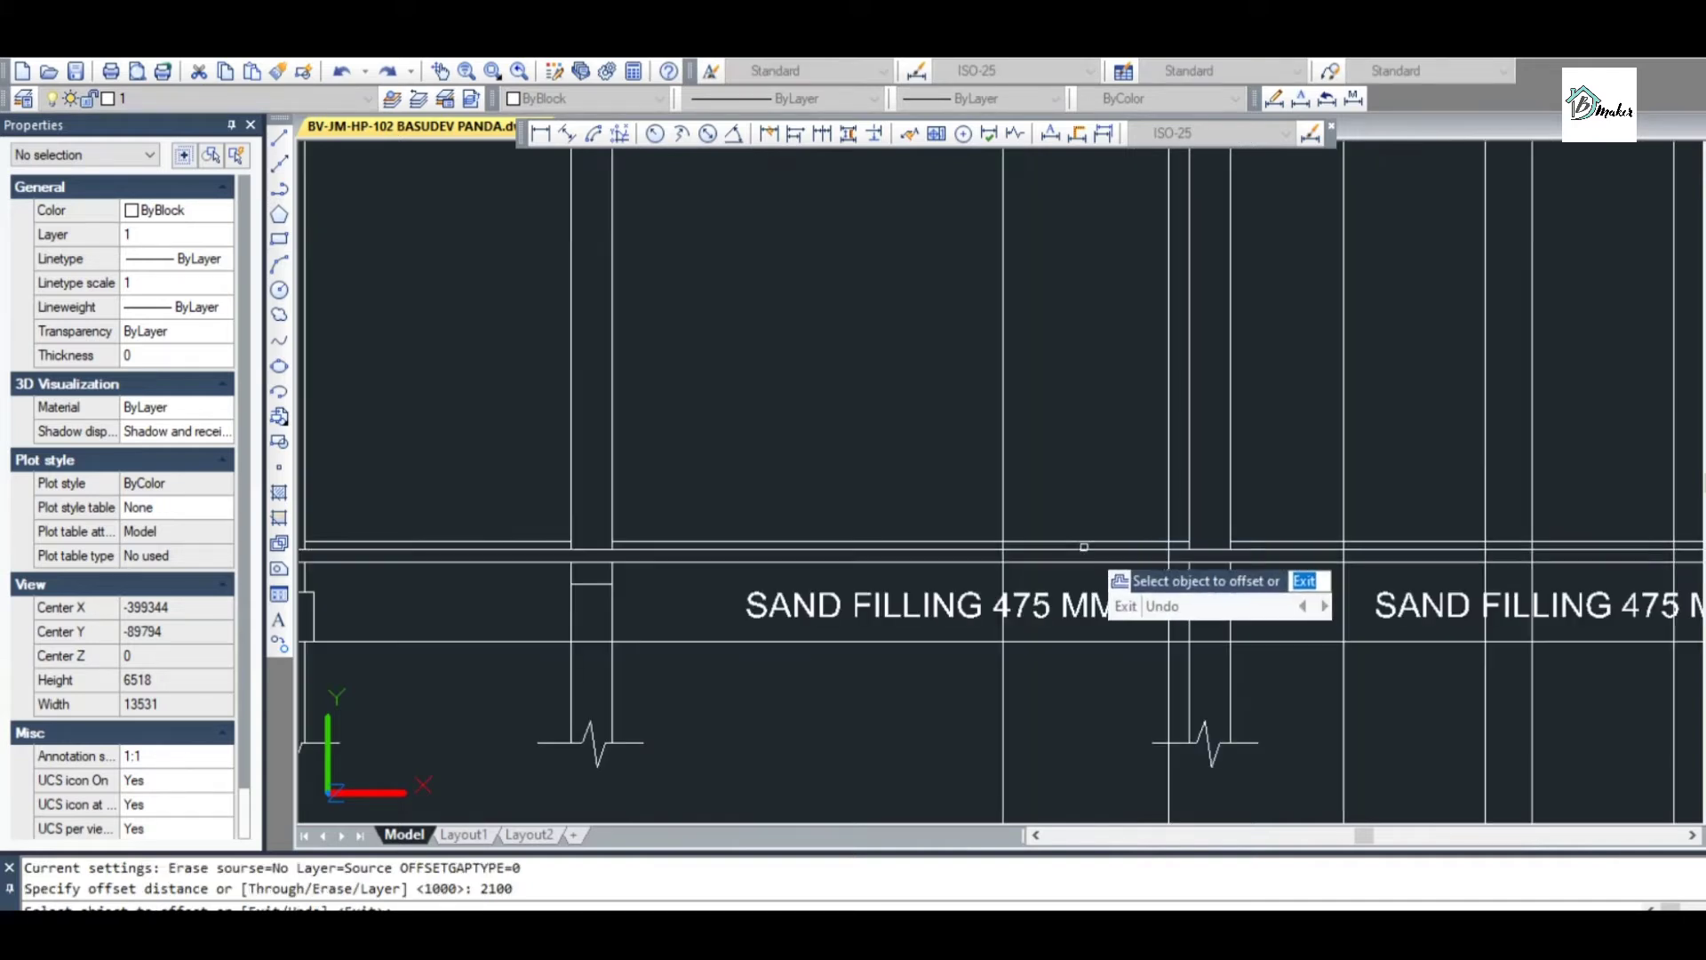
{"action": "scroll", "coordinate": [1090, 540], "scroll_direction": "down", "scroll_amount": 3}
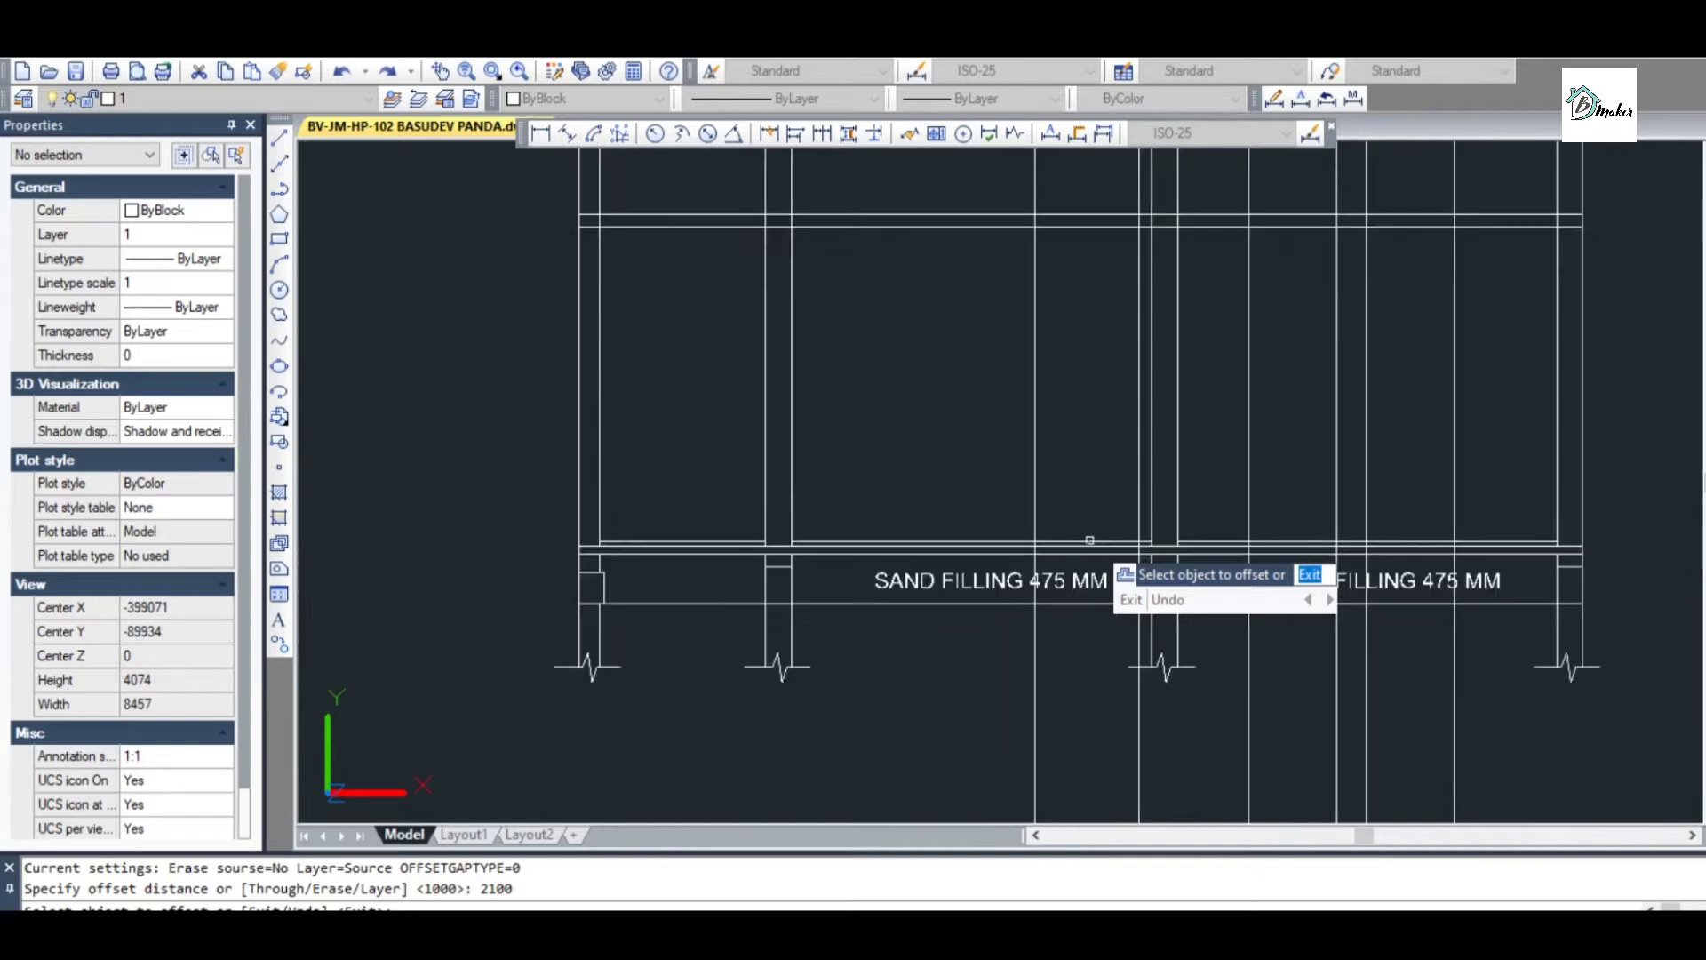
{"action": "scroll", "coordinate": [1090, 540], "scroll_direction": "up", "scroll_amount": 3}
{"action": "left_click", "coordinate": [1090, 541]}
{"action": "left_click", "coordinate": [1094, 405]}
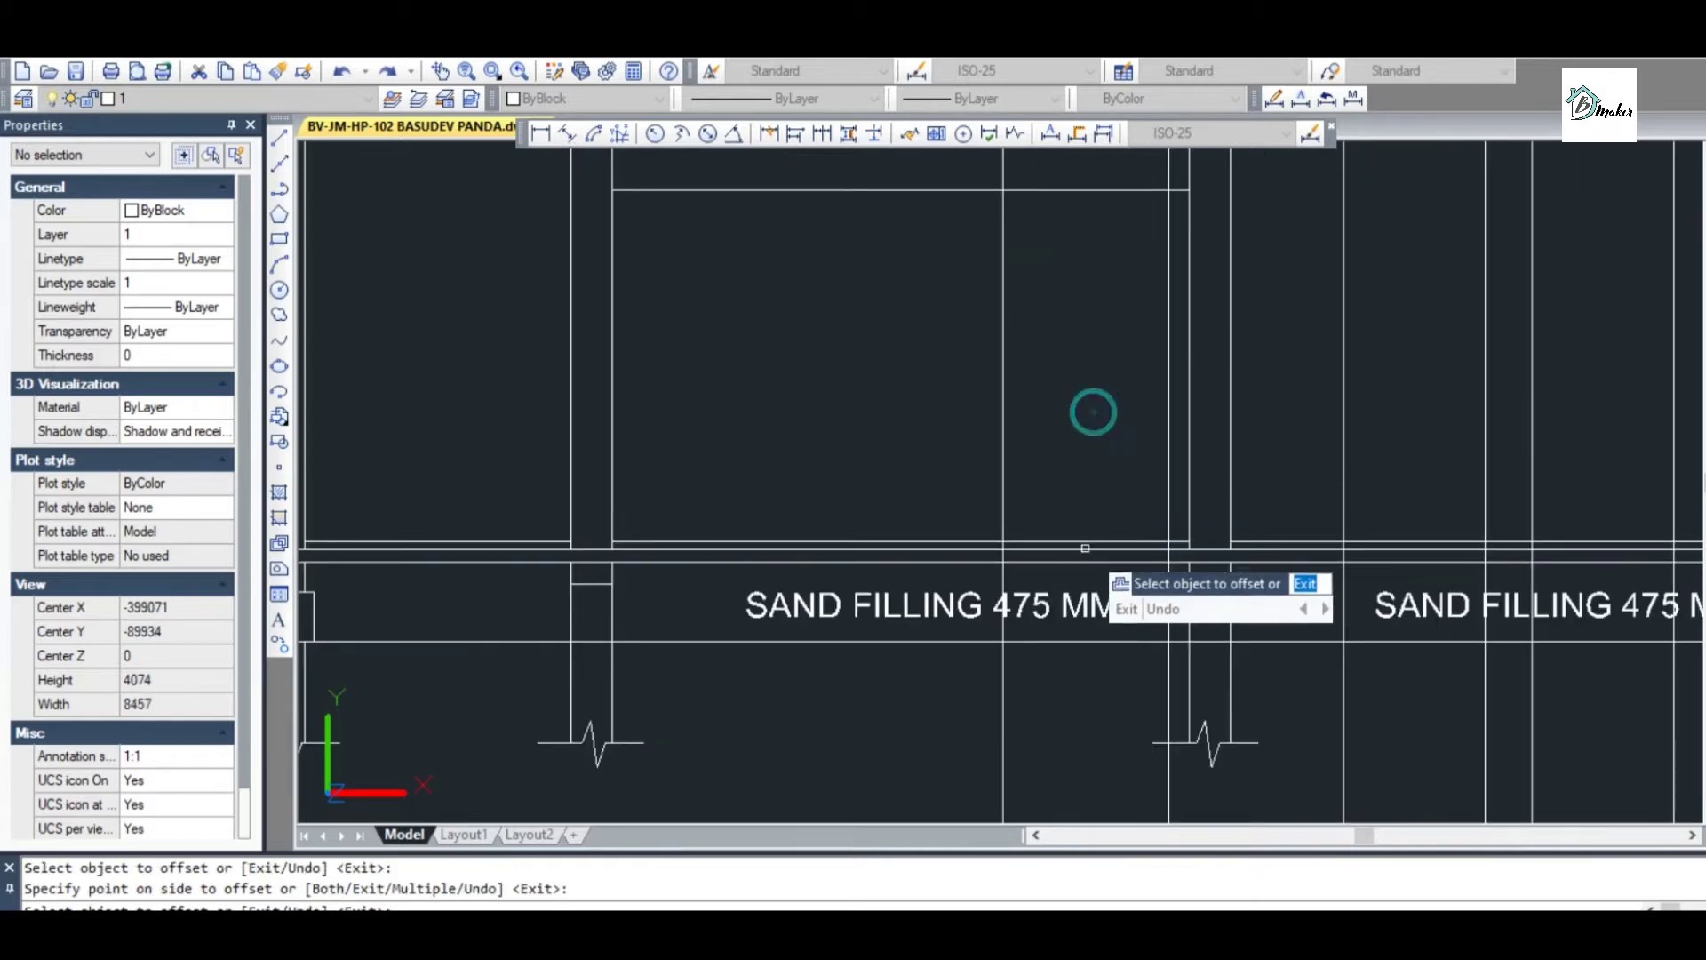
Offset the ground floor's top line 2100 upward in the right bay and in the left bay
{"action": "scroll", "coordinate": [1092, 404], "scroll_direction": "down", "scroll_amount": 4}
{"action": "scroll", "coordinate": [1181, 445], "scroll_direction": "up", "scroll_amount": 2}
{"action": "left_click", "coordinate": [1376, 630]}
{"action": "left_click", "coordinate": [1363, 517]}
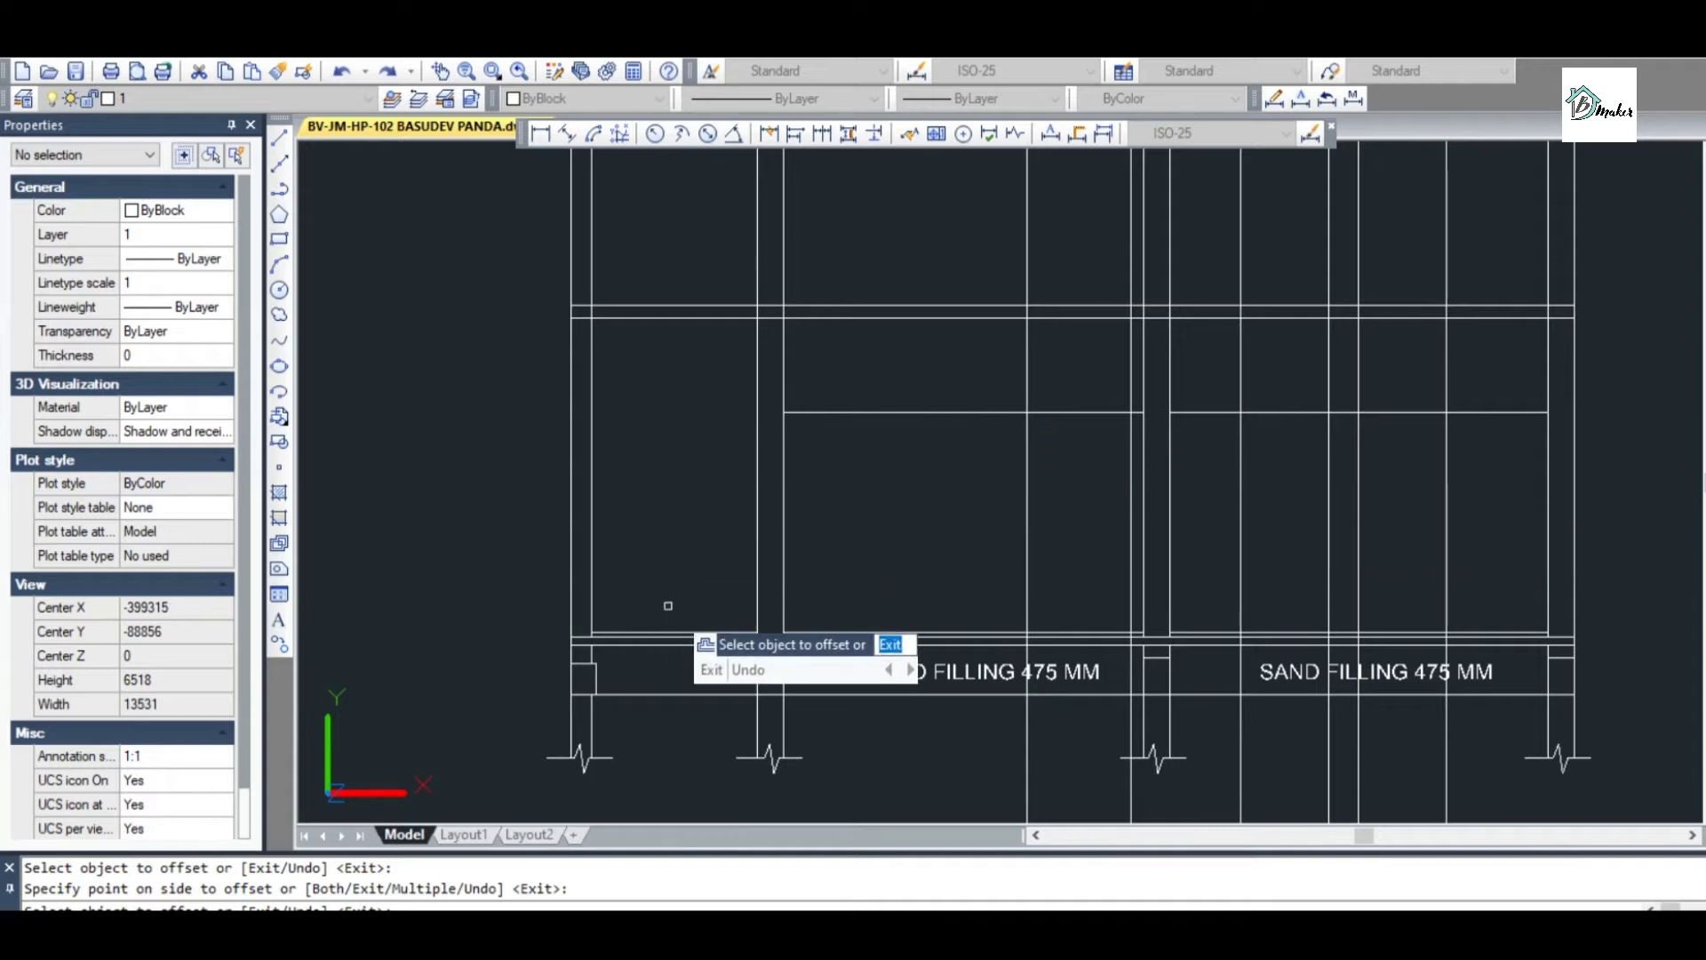
{"action": "scroll", "coordinate": [676, 613], "scroll_direction": "up", "scroll_amount": 4}
{"action": "scroll", "coordinate": [732, 650], "scroll_direction": "down", "scroll_amount": 3}
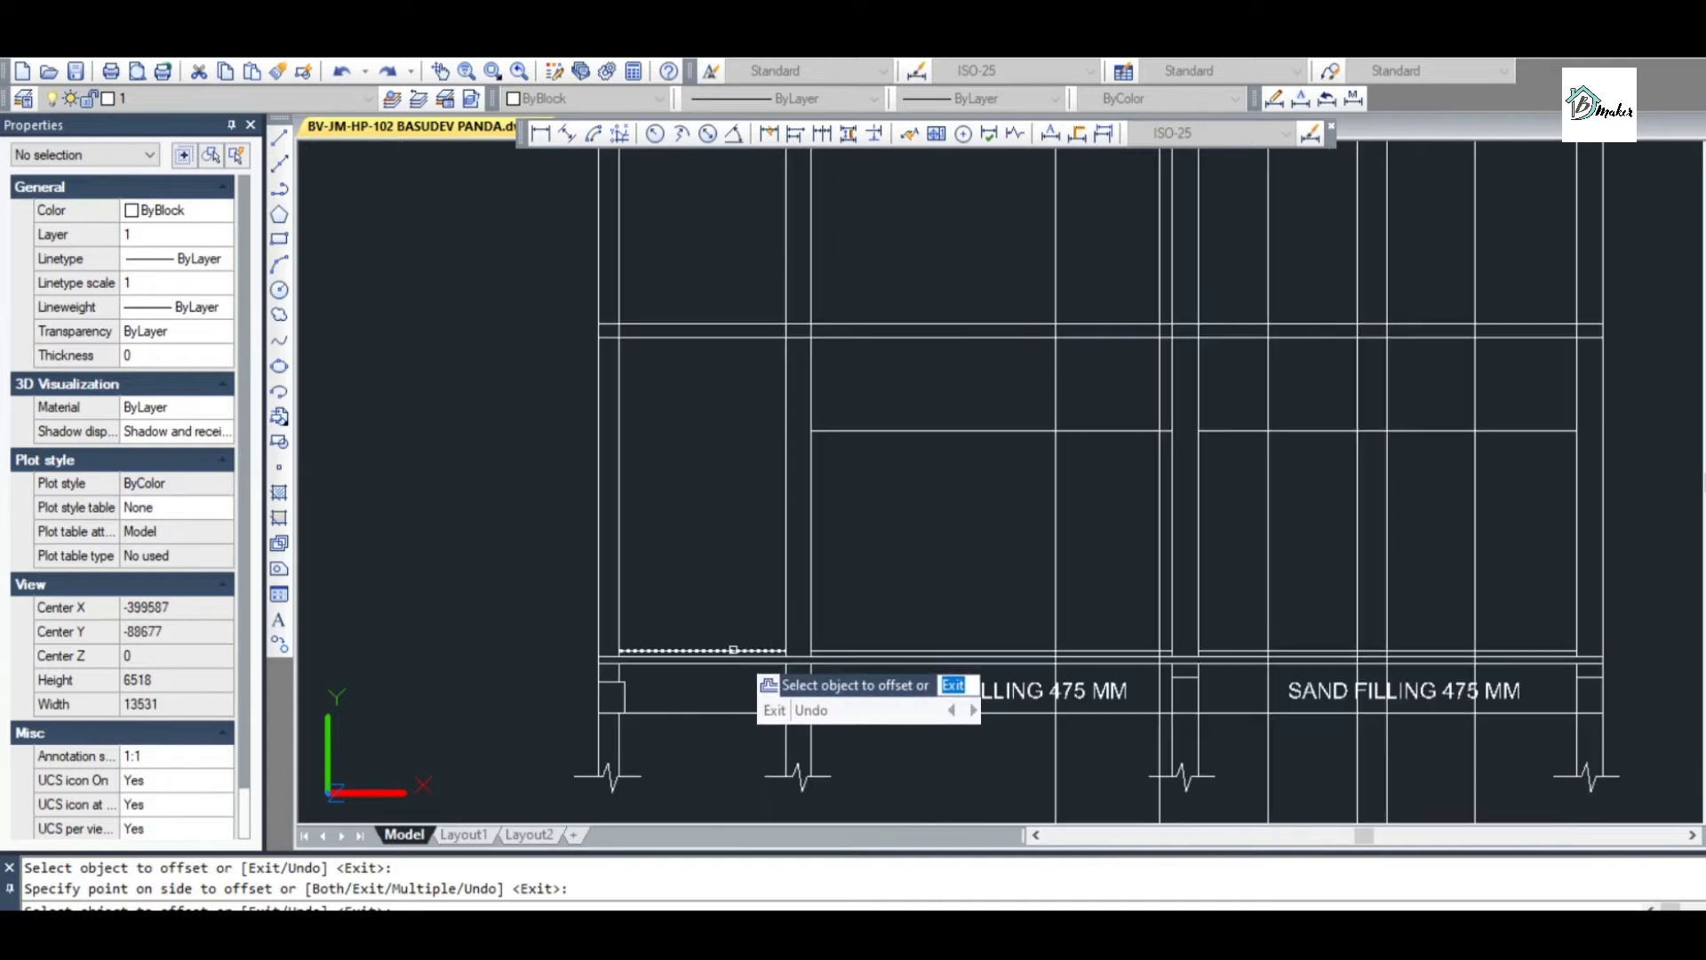
{"action": "left_click", "coordinate": [732, 649]}
{"action": "left_click", "coordinate": [732, 529]}
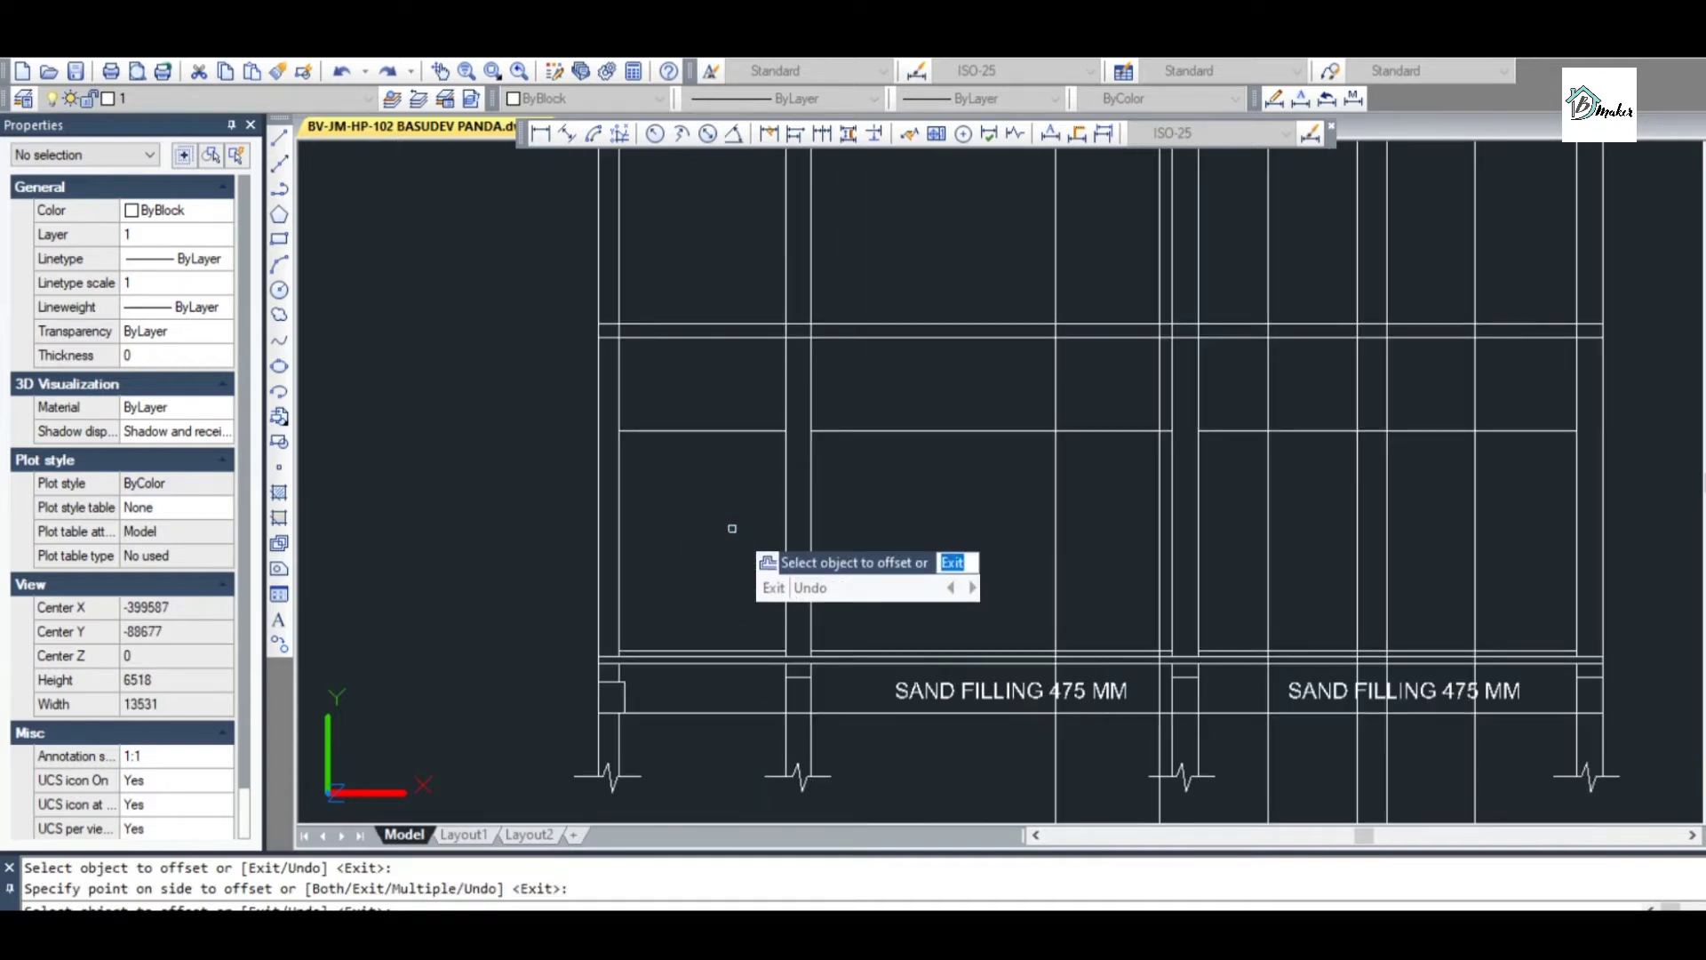
{"action": "scroll", "coordinate": [743, 495], "scroll_direction": "up", "scroll_amount": 2}
{"action": "scroll", "coordinate": [745, 500], "scroll_direction": "down", "scroll_amount": 2}
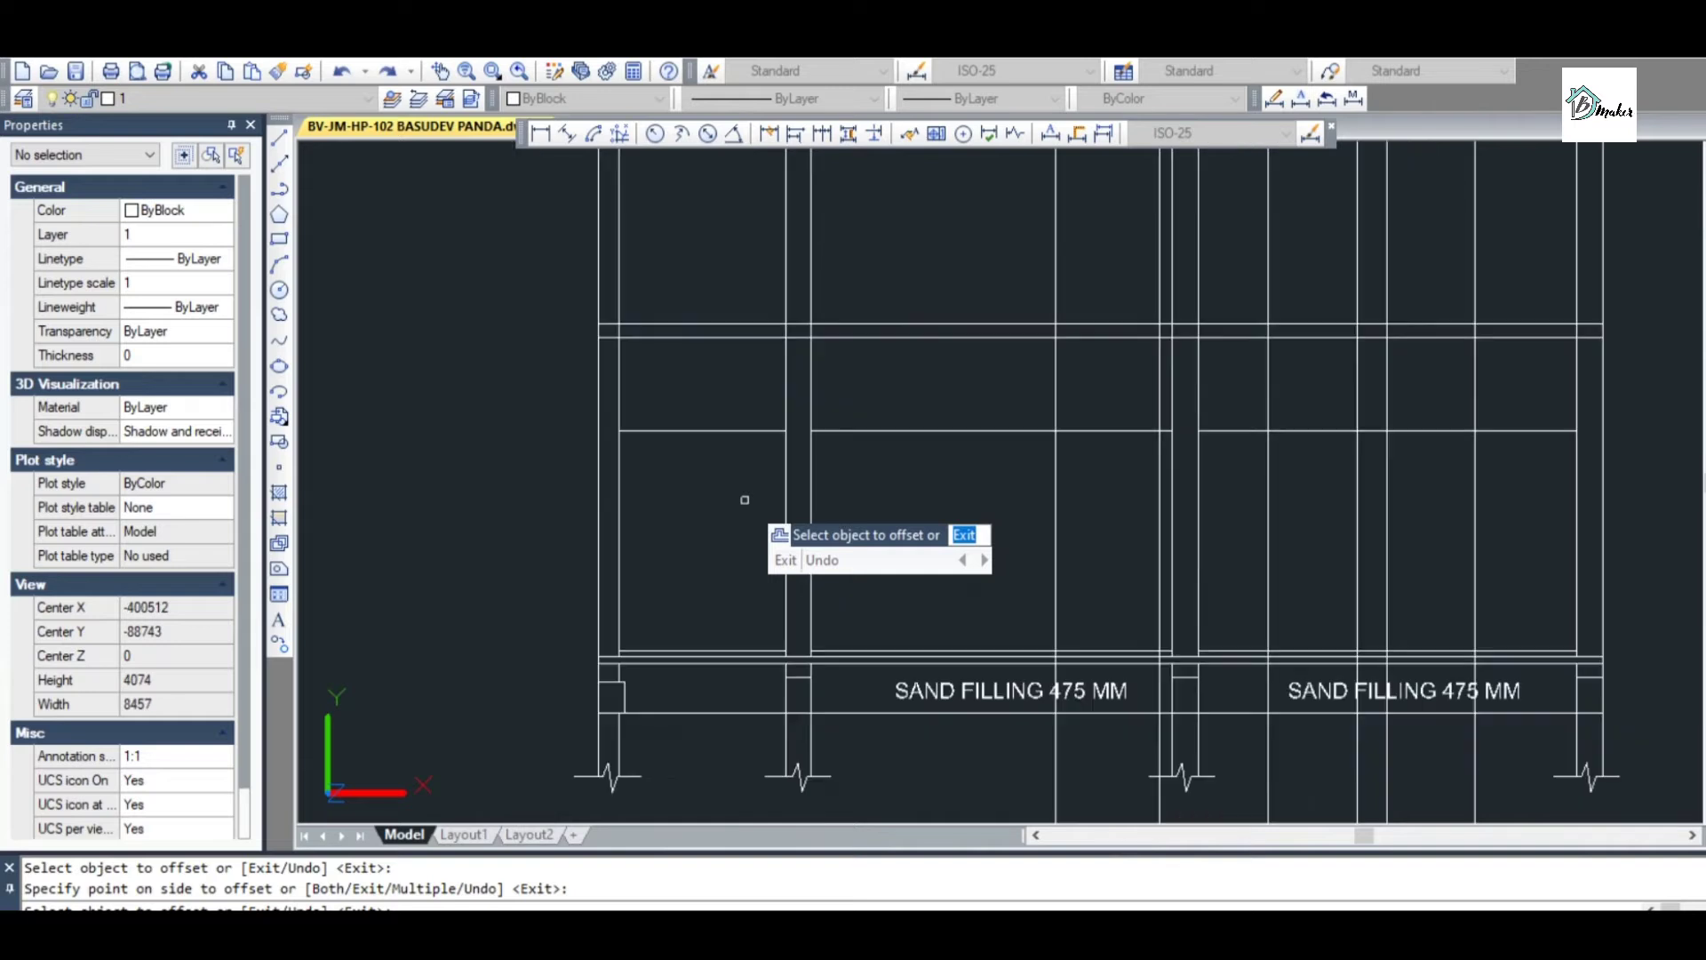
Undo the separate bay head-height offsets and offset the continuous full-width floor line 2100 upward instead
{"action": "key", "text": "ctrl+z"}
{"action": "key", "text": "ctrl+z"}
{"action": "scroll", "coordinate": [745, 499], "scroll_direction": "up", "scroll_amount": 2}
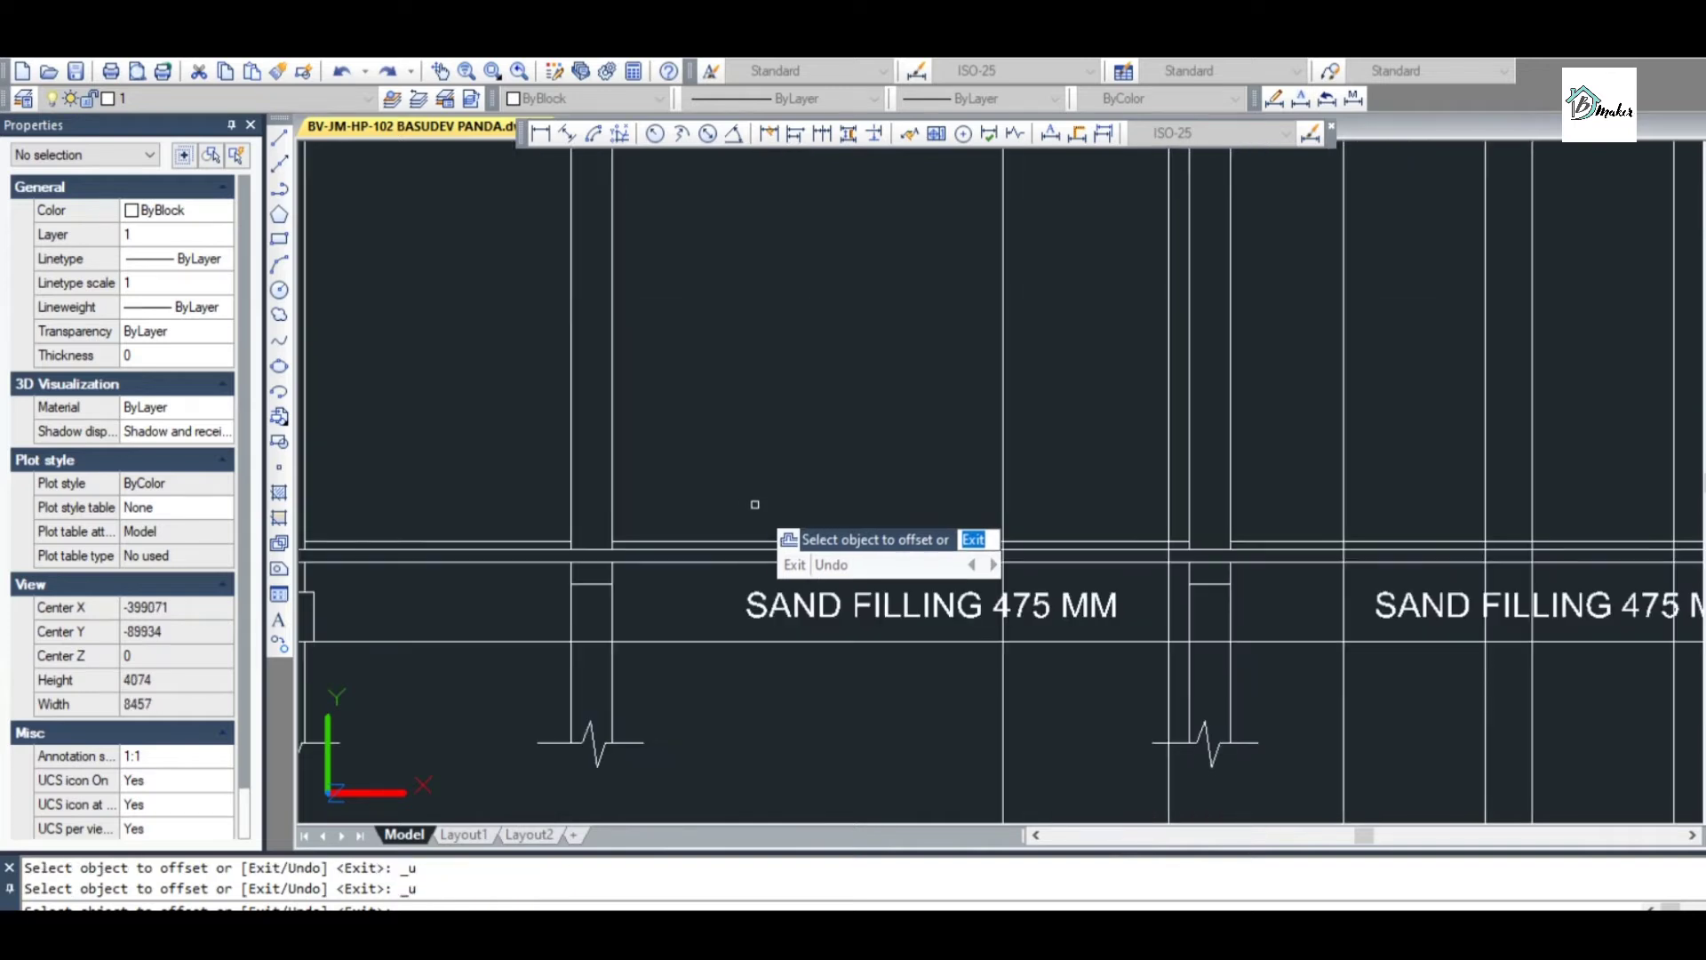
{"action": "scroll", "coordinate": [764, 545], "scroll_direction": "up", "scroll_amount": 2}
{"action": "left_click", "coordinate": [768, 554]}
{"action": "left_click", "coordinate": [811, 365]}
{"action": "scroll", "coordinate": [811, 356], "scroll_direction": "down", "scroll_amount": 4}
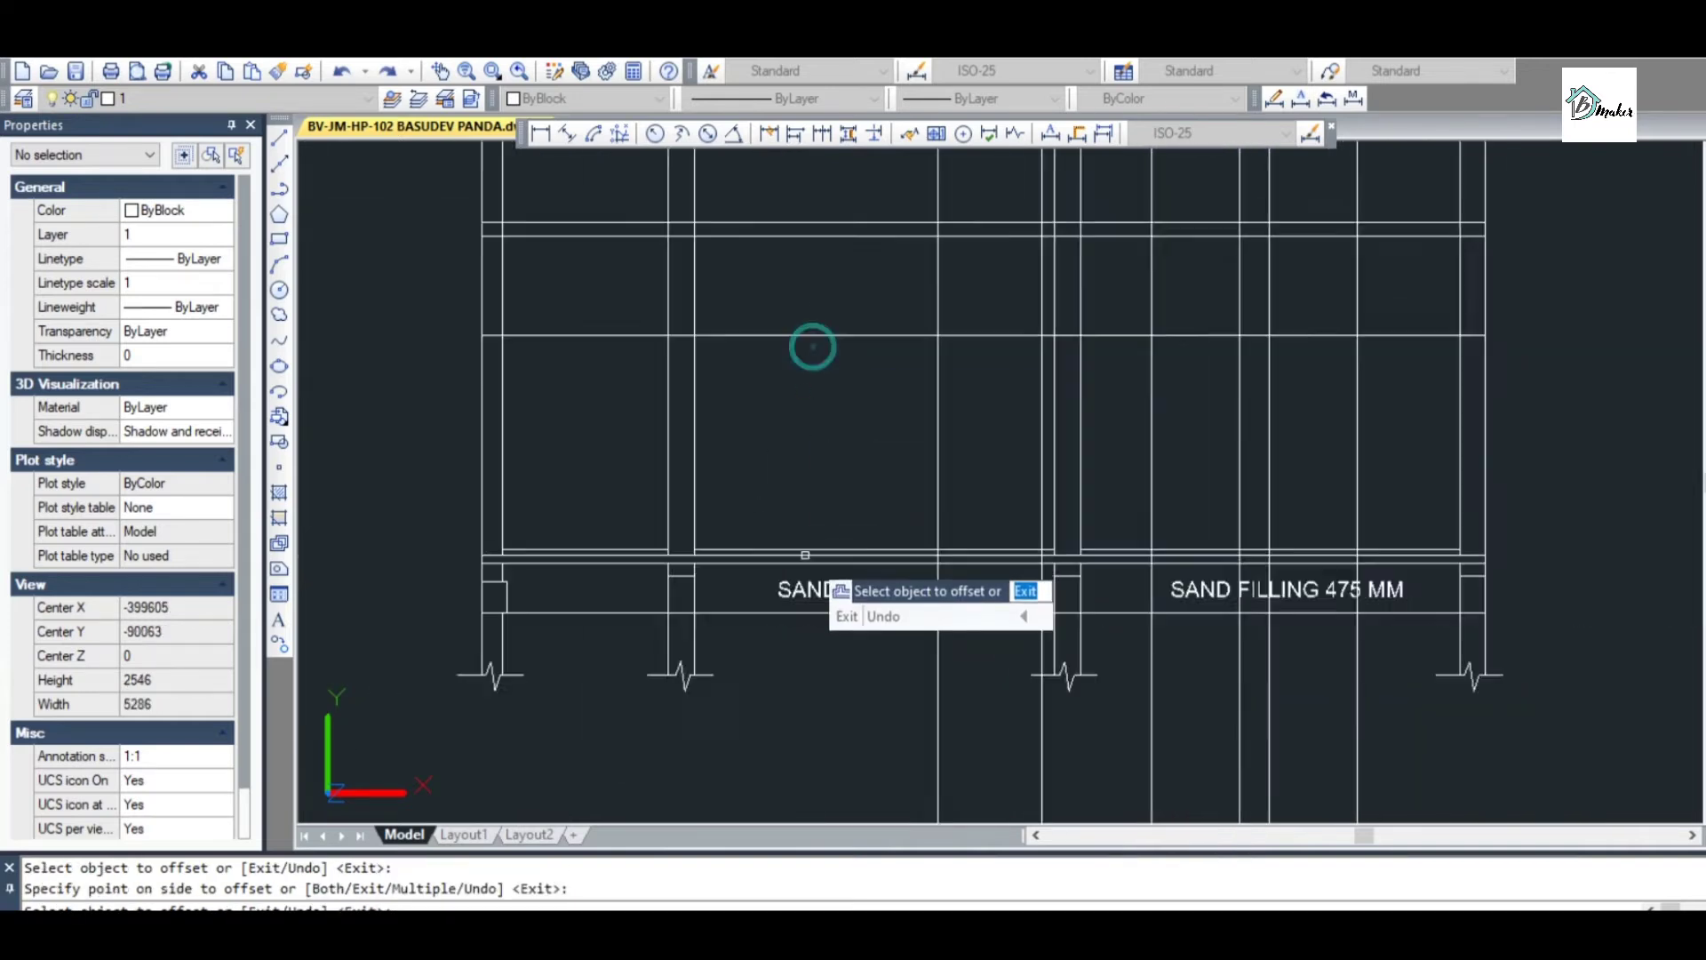
{"action": "key", "text": "Escape"}
Draw a rectangle for the middle bay's bedroom door, from the floor's top line to the head line between its projection lines
{"action": "type", "text": "o"}
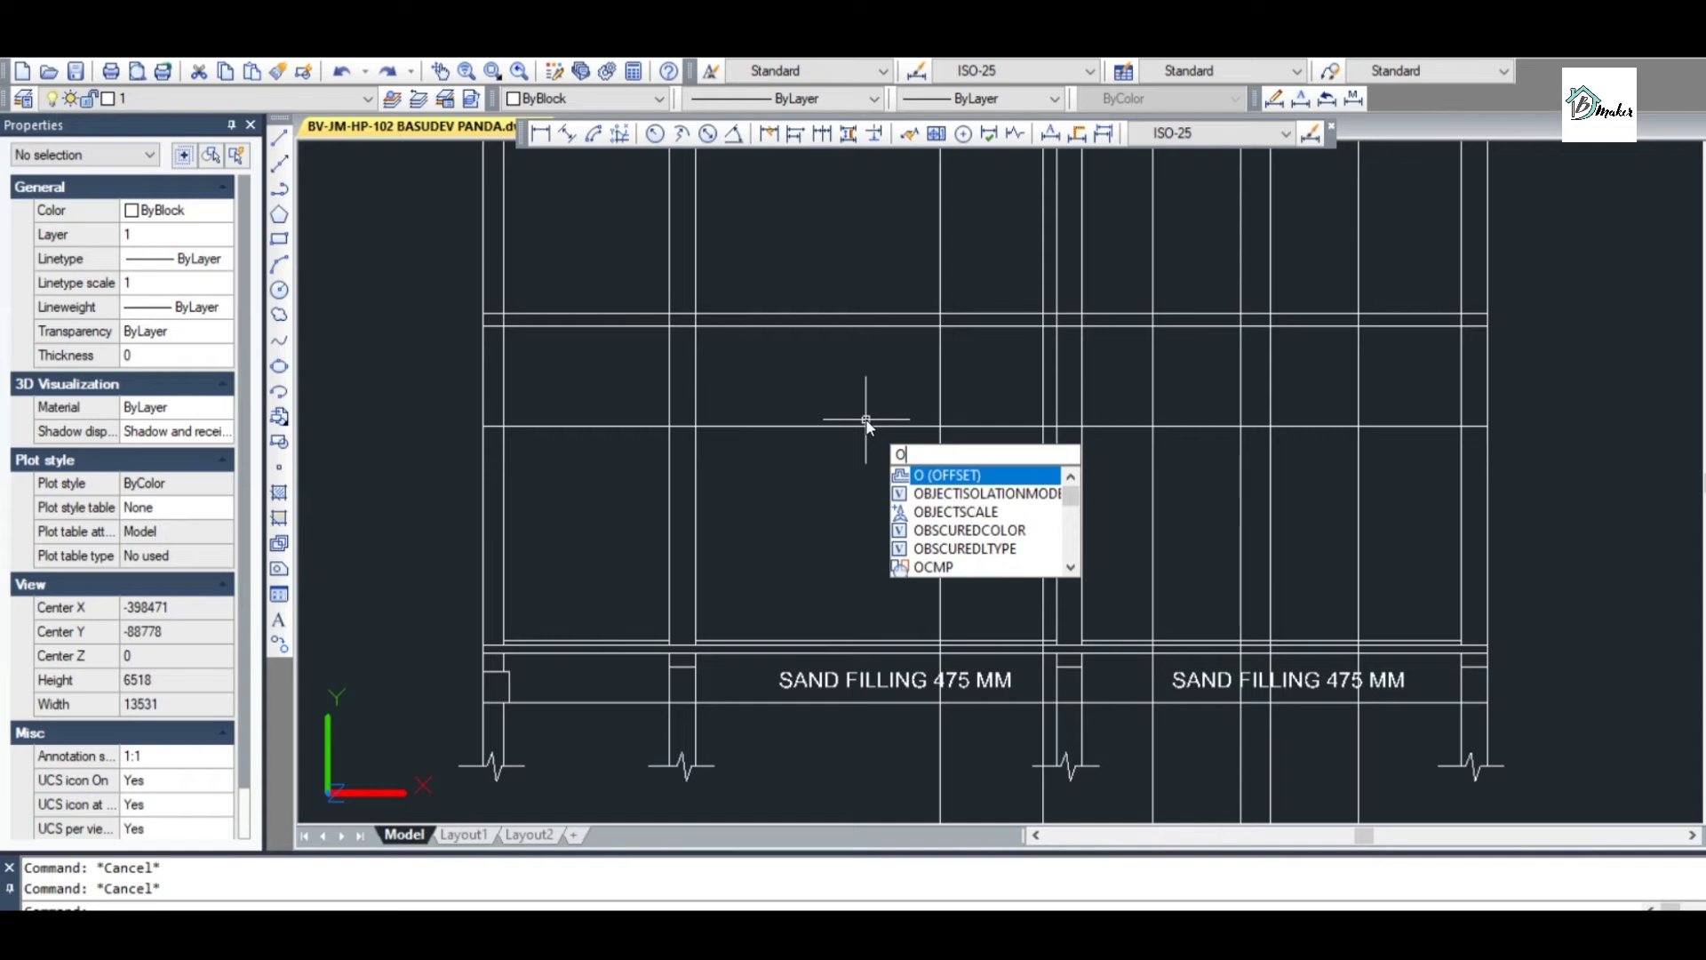
{"action": "key", "text": "Return"}
{"action": "left_click", "coordinate": [279, 239]}
{"action": "scroll", "coordinate": [968, 657], "scroll_direction": "up", "scroll_amount": 5}
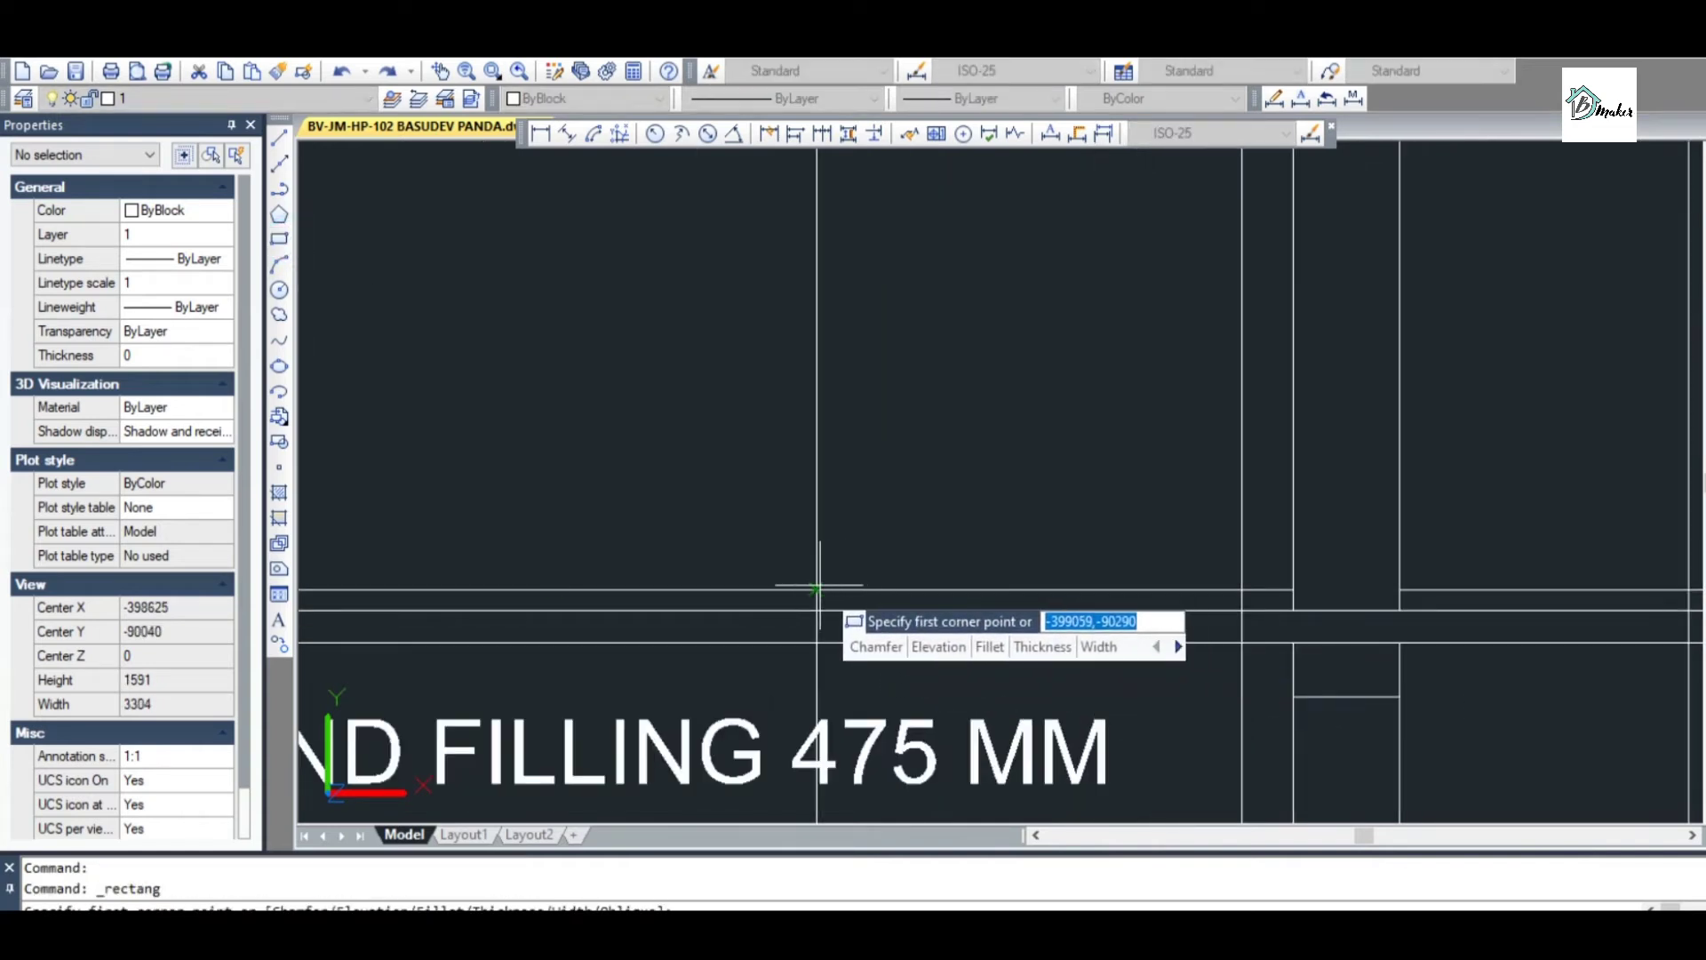
{"action": "left_click", "coordinate": [817, 588]}
{"action": "scroll", "coordinate": [816, 588], "scroll_direction": "down", "scroll_amount": 5}
{"action": "scroll", "coordinate": [969, 457], "scroll_direction": "up", "scroll_amount": 4}
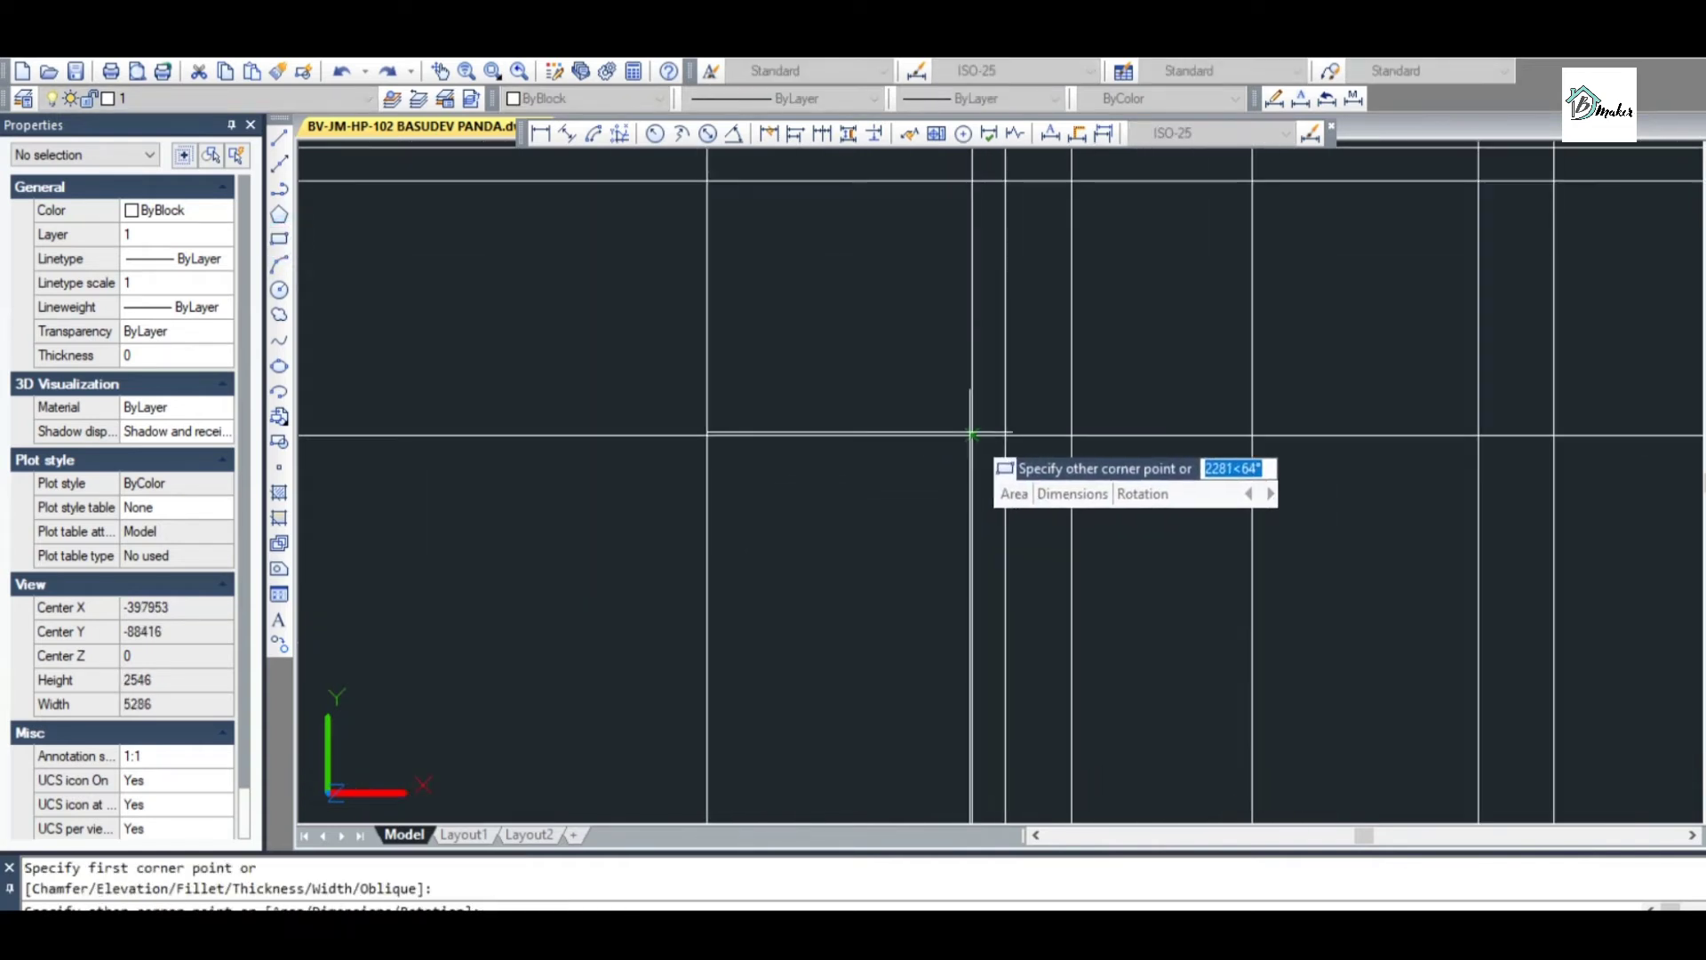
{"action": "left_click", "coordinate": [972, 436]}
{"action": "scroll", "coordinate": [971, 430], "scroll_direction": "down", "scroll_amount": 5}
Draw rectangles for the two right-bay doors, from the floor's top line to the head line between their projection lines
{"action": "scroll", "coordinate": [1021, 556], "scroll_direction": "up", "scroll_amount": 3}
{"action": "key", "text": "space"}
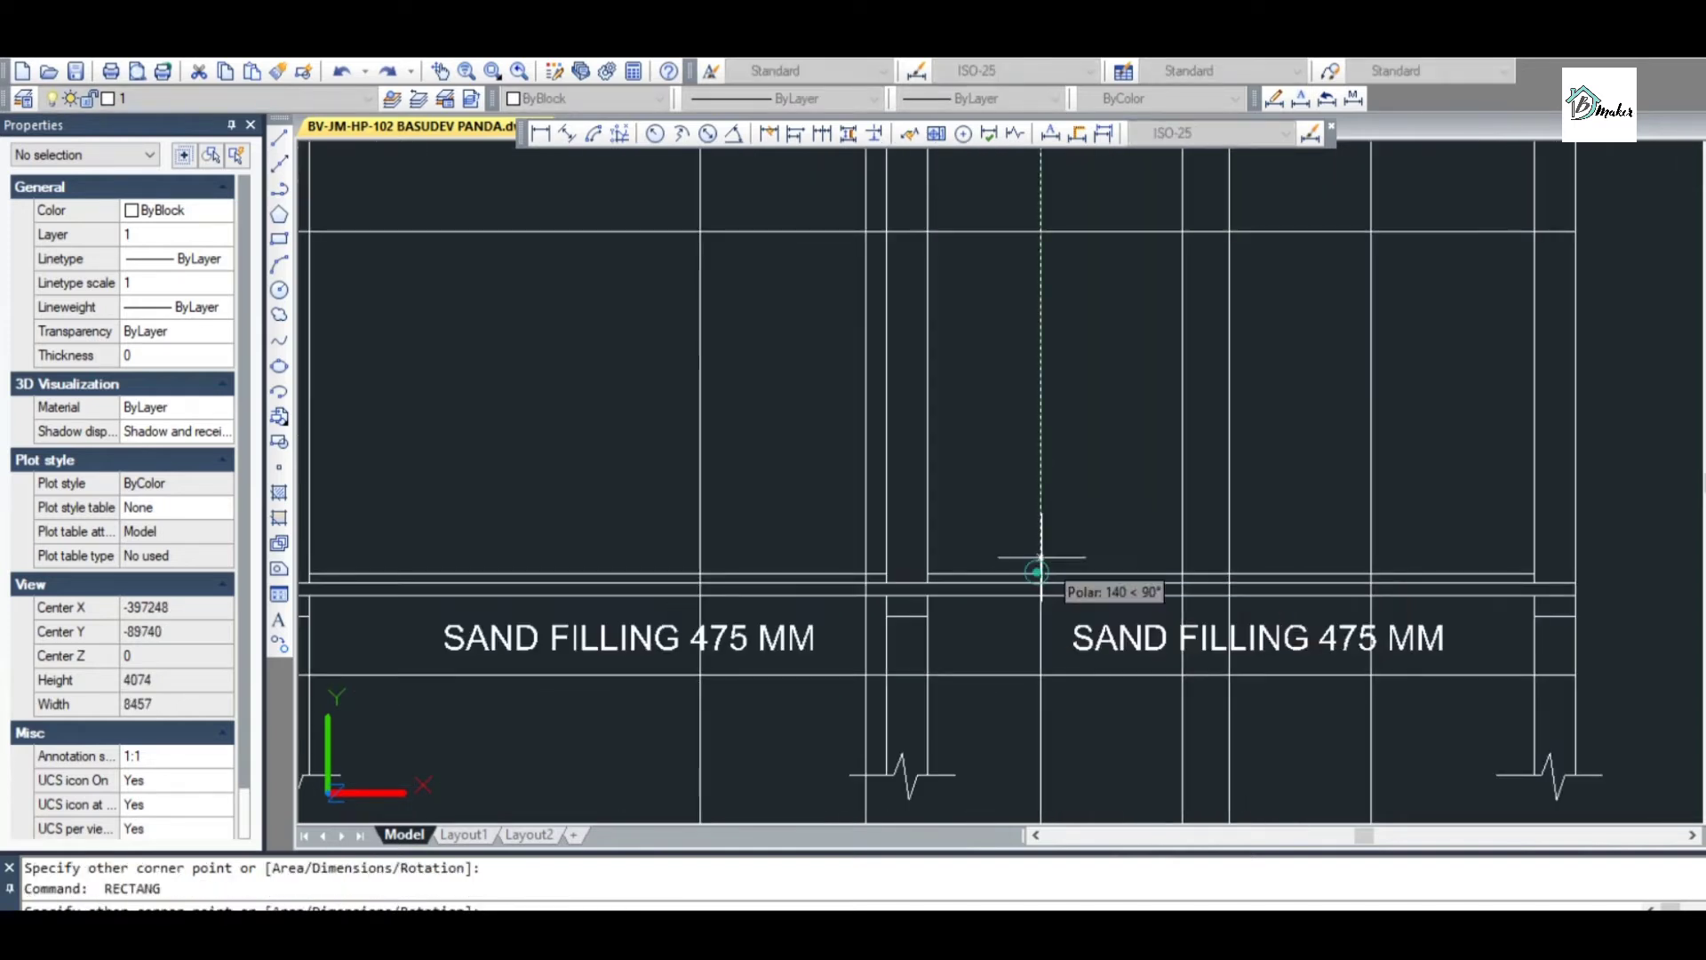
{"action": "left_click", "coordinate": [1040, 573]}
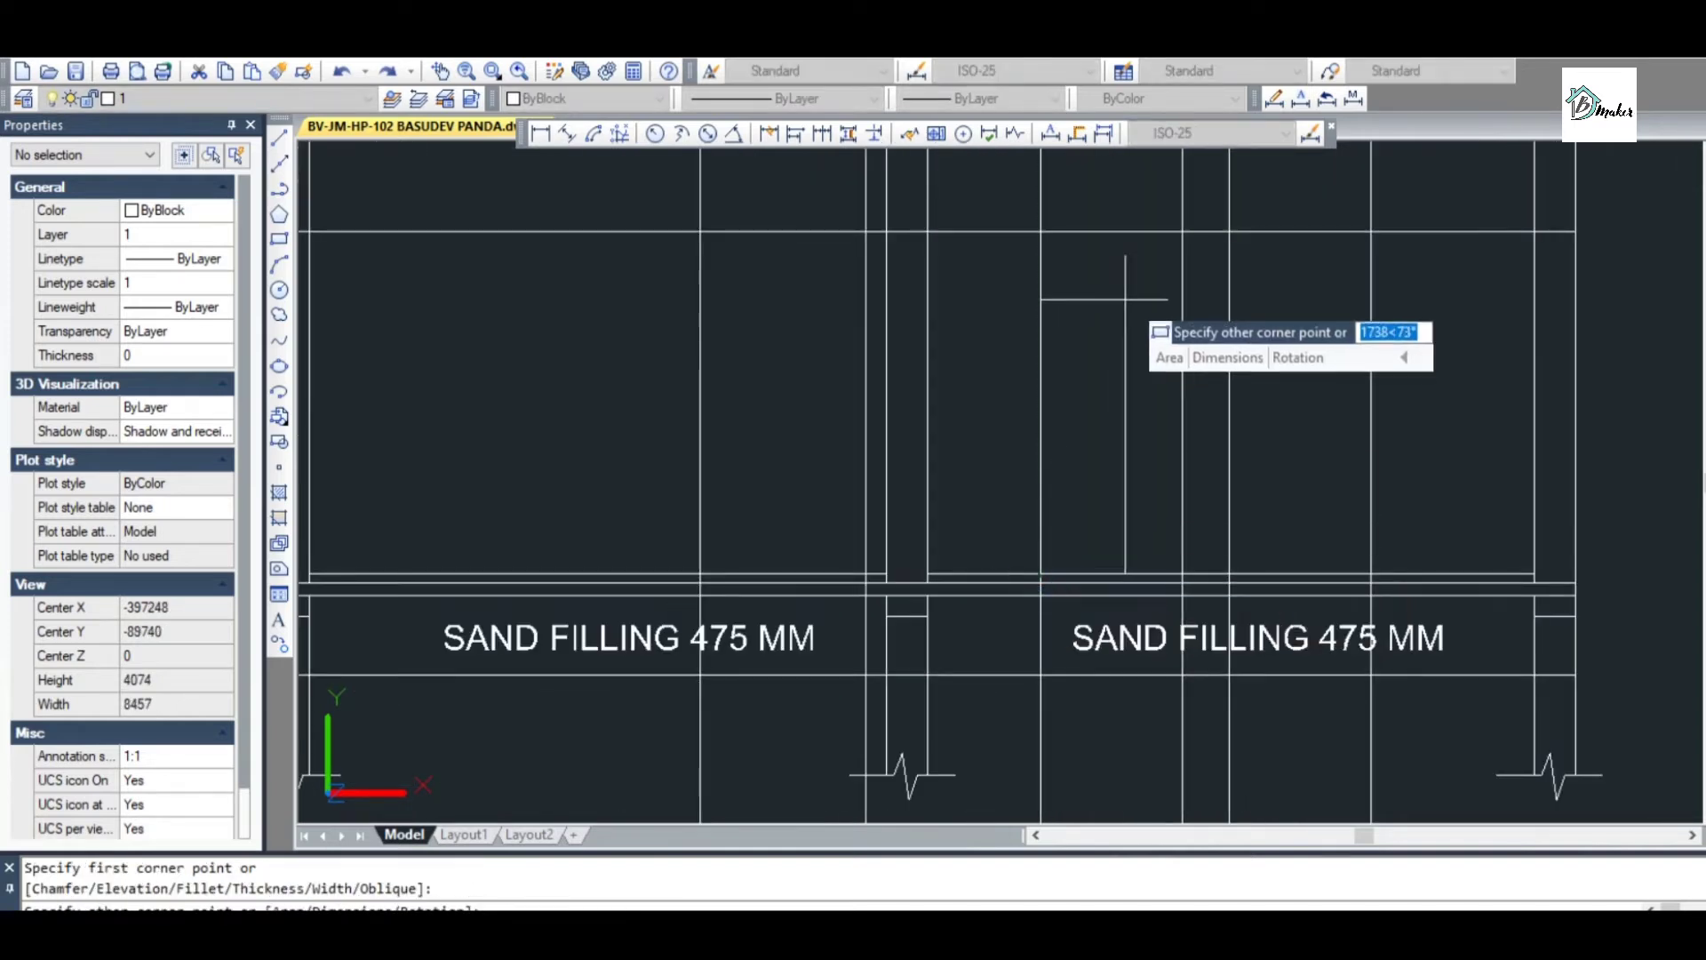
{"action": "left_click", "coordinate": [1181, 230]}
{"action": "key", "text": "space"}
{"action": "left_click", "coordinate": [1229, 574]}
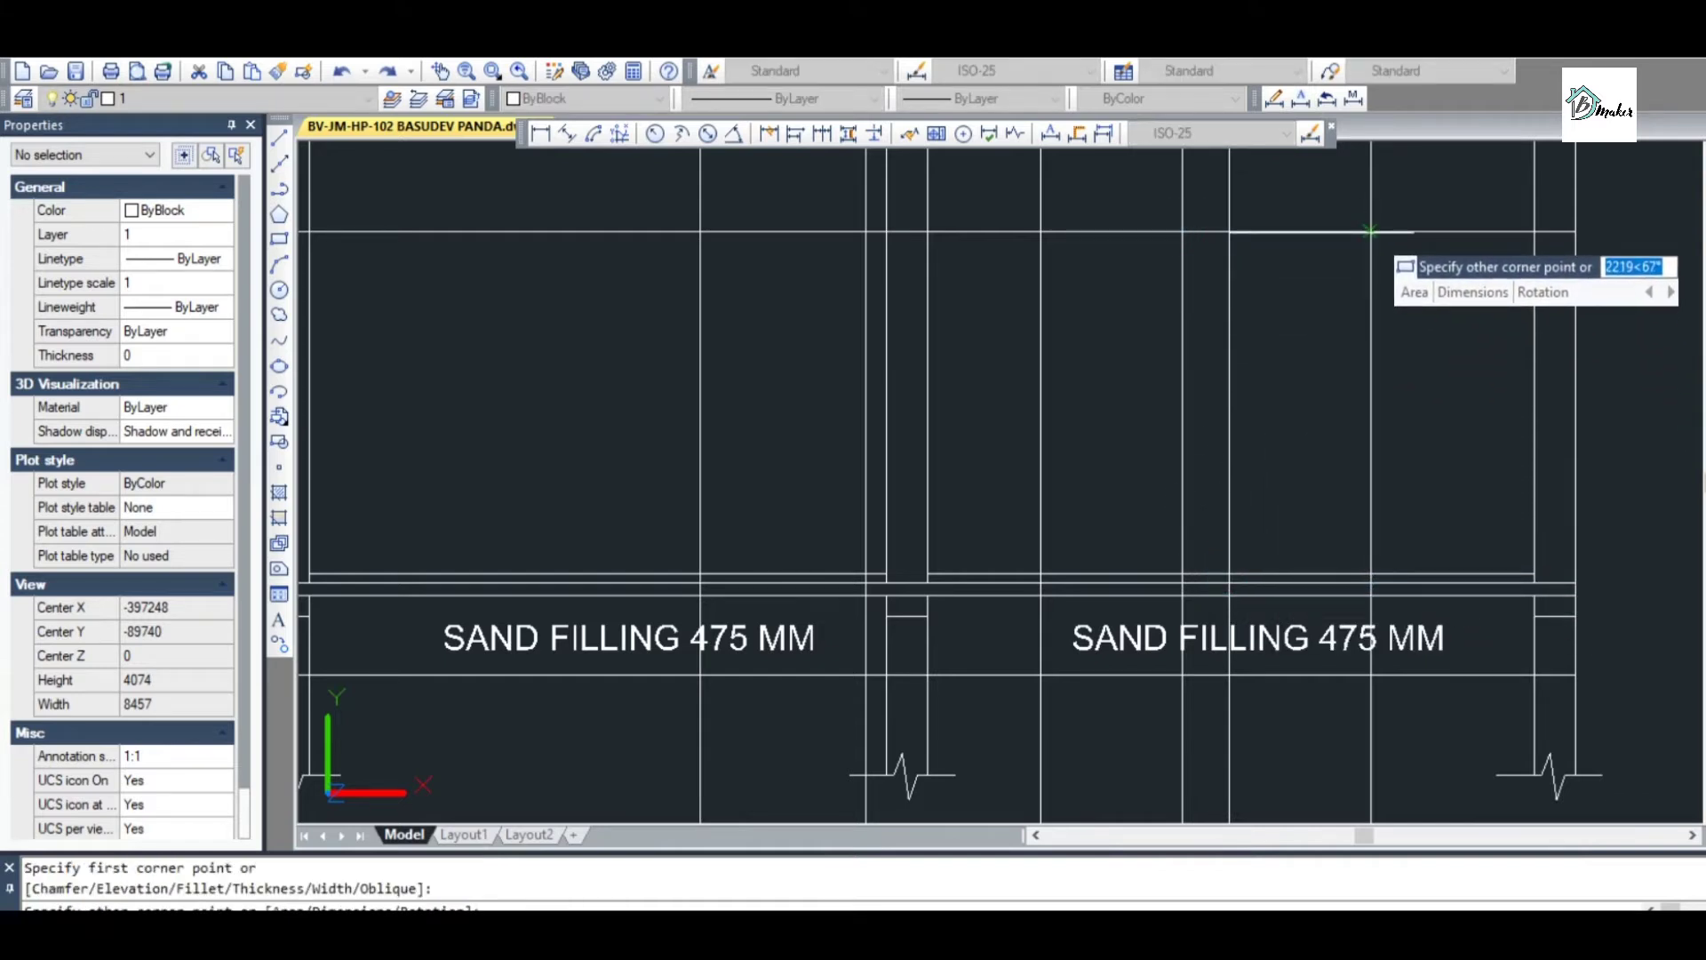
{"action": "key", "text": "Escape"}
Erase the vertical door projection lines running through the section and save the drawing
{"action": "scroll", "coordinate": [1276, 498], "scroll_direction": "down", "scroll_amount": 4}
{"action": "scroll", "coordinate": [1272, 355], "scroll_direction": "up", "scroll_amount": 2}
{"action": "scroll", "coordinate": [1308, 313], "scroll_direction": "down", "scroll_amount": 2}
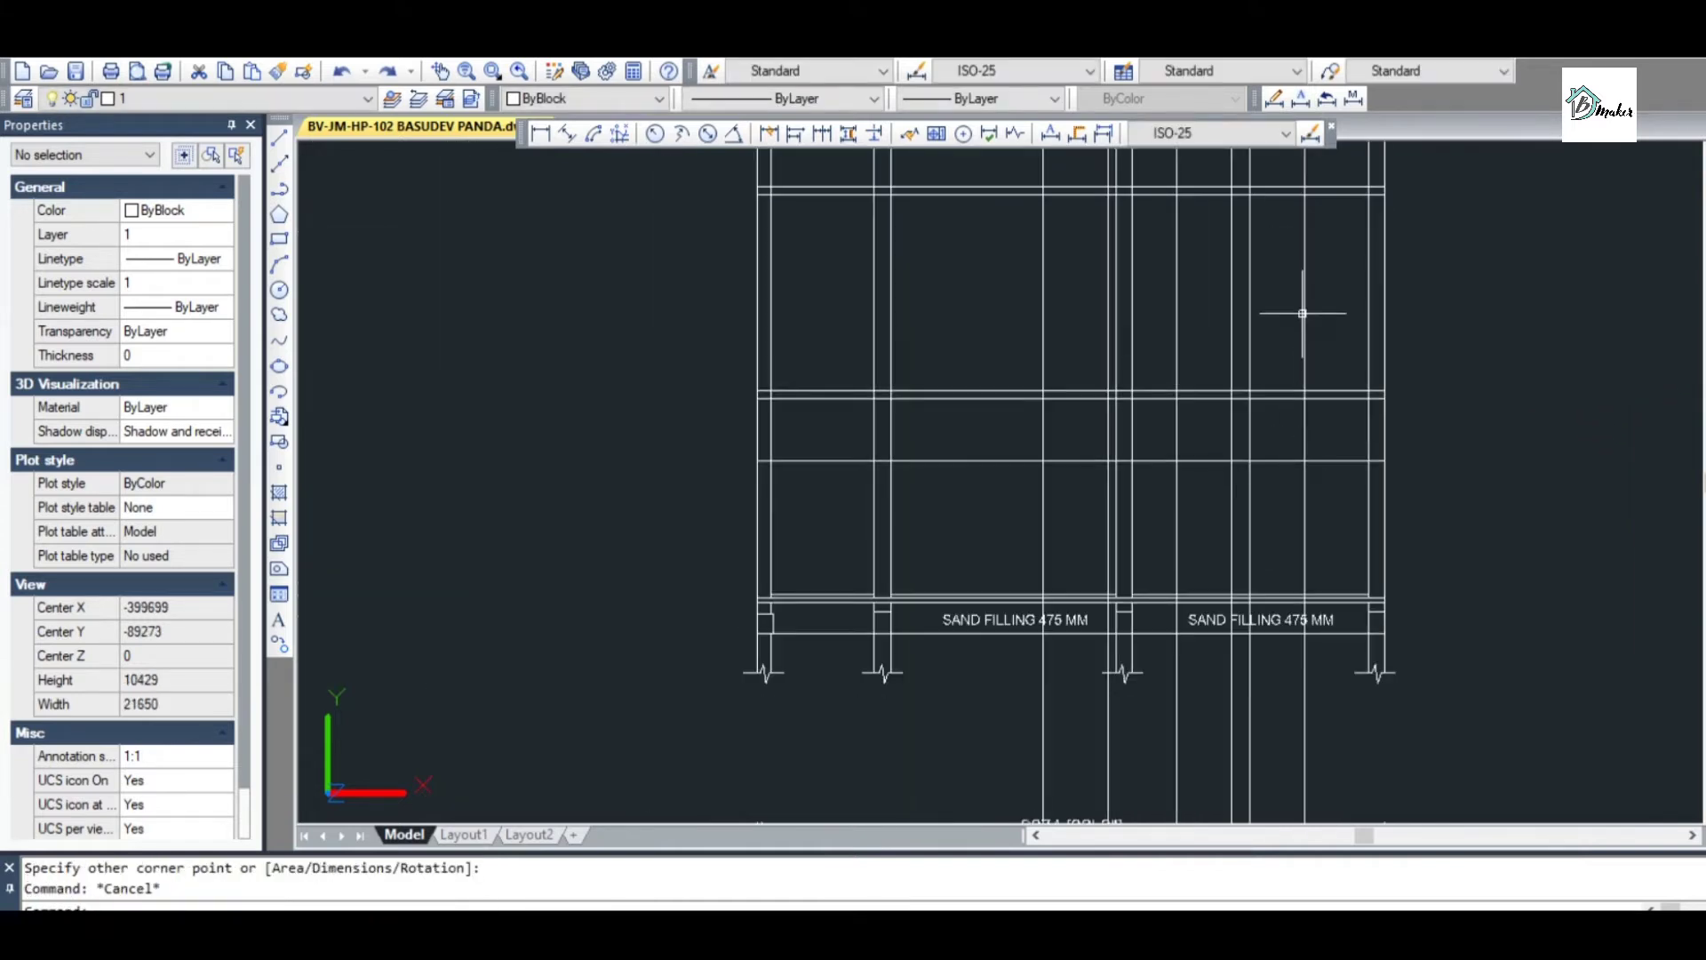
{"action": "scroll", "coordinate": [1308, 310], "scroll_direction": "up", "scroll_amount": 2}
{"action": "left_click", "coordinate": [1171, 295]}
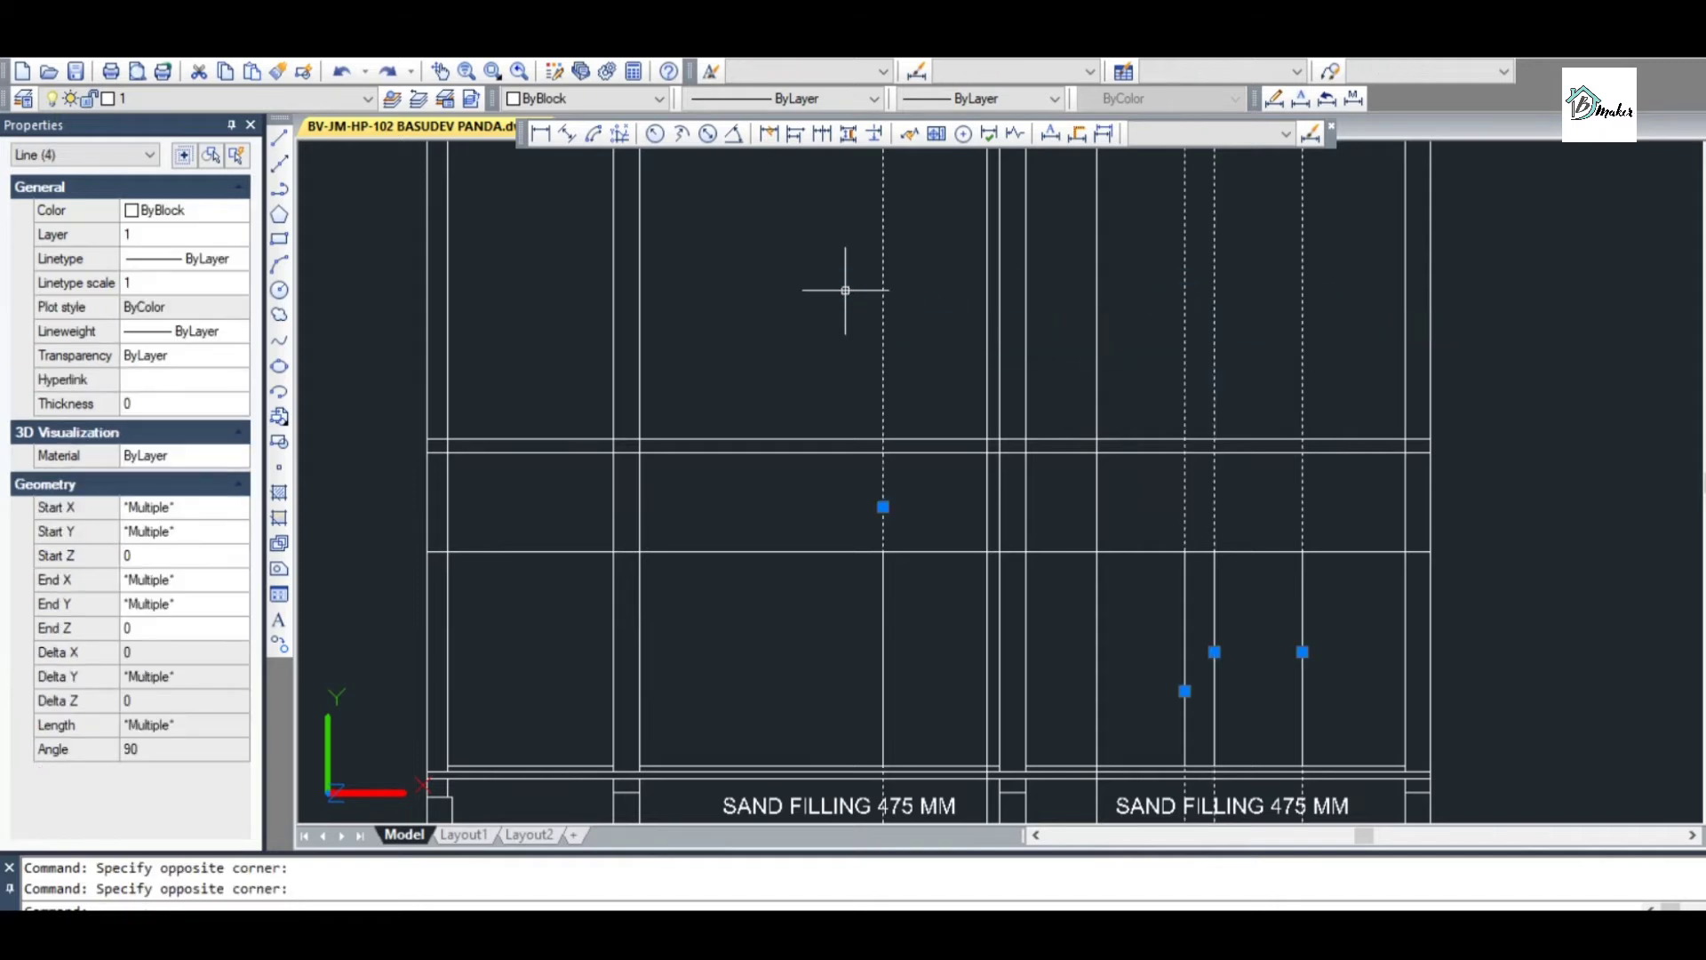
{"action": "key", "text": "Delete"}
{"action": "left_click", "coordinate": [1096, 312]}
{"action": "key", "text": "Delete"}
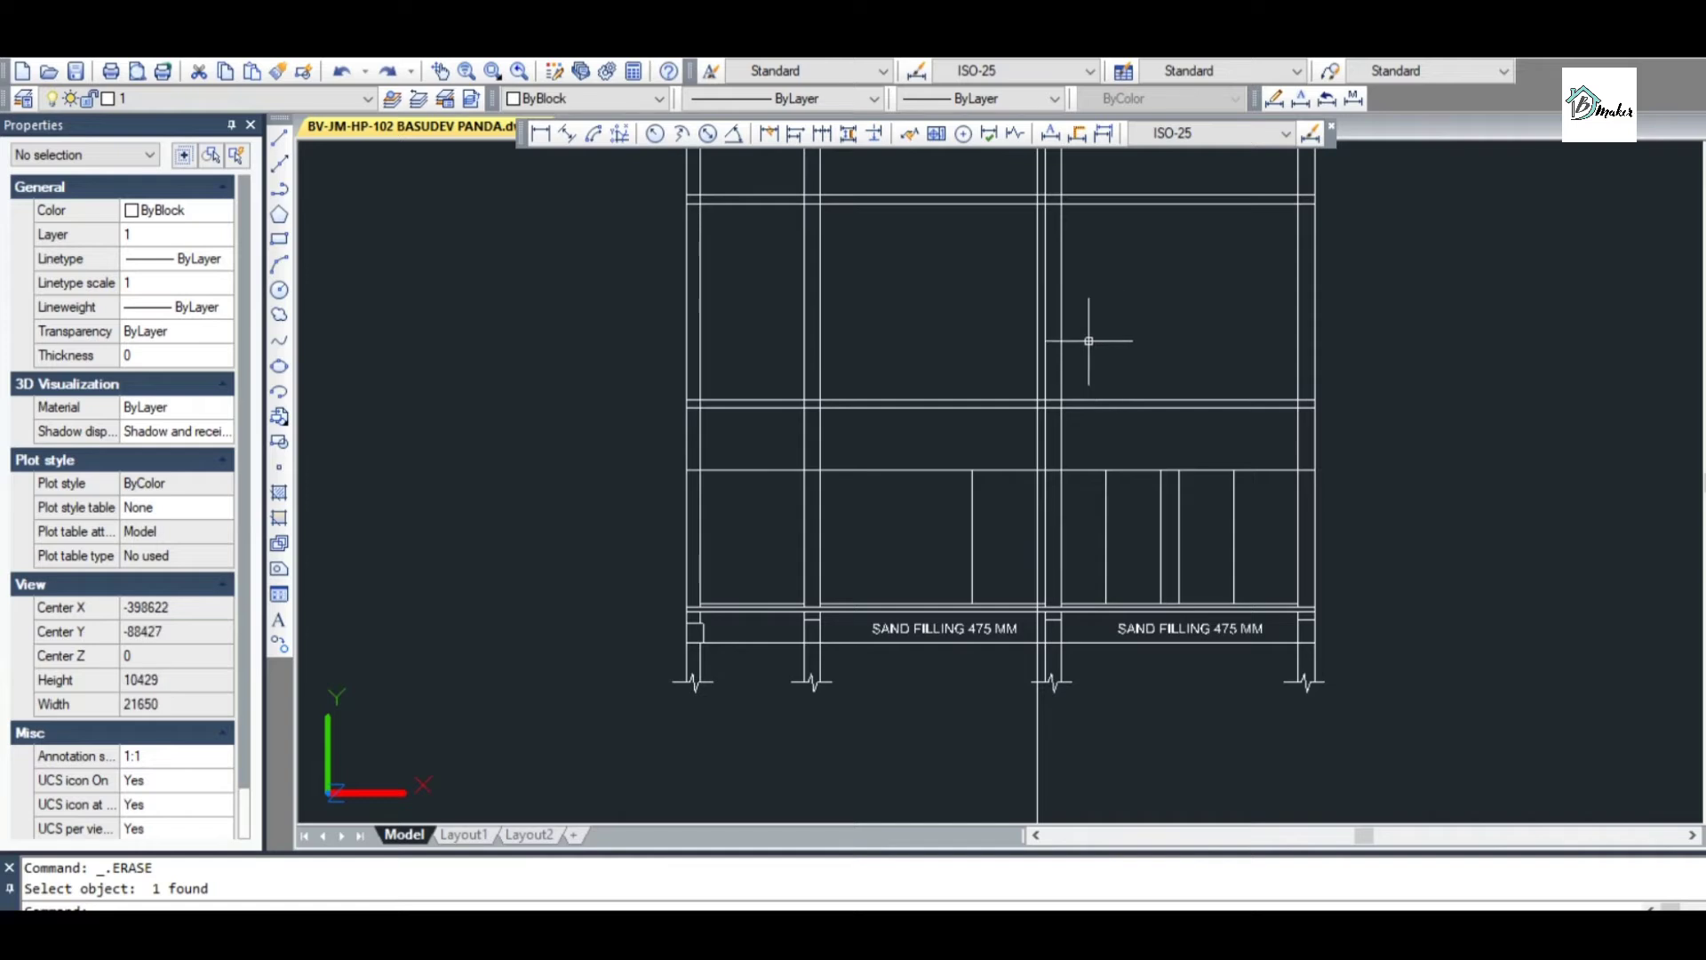
{"action": "left_click", "coordinate": [1051, 735]}
{"action": "left_click", "coordinate": [1029, 748]}
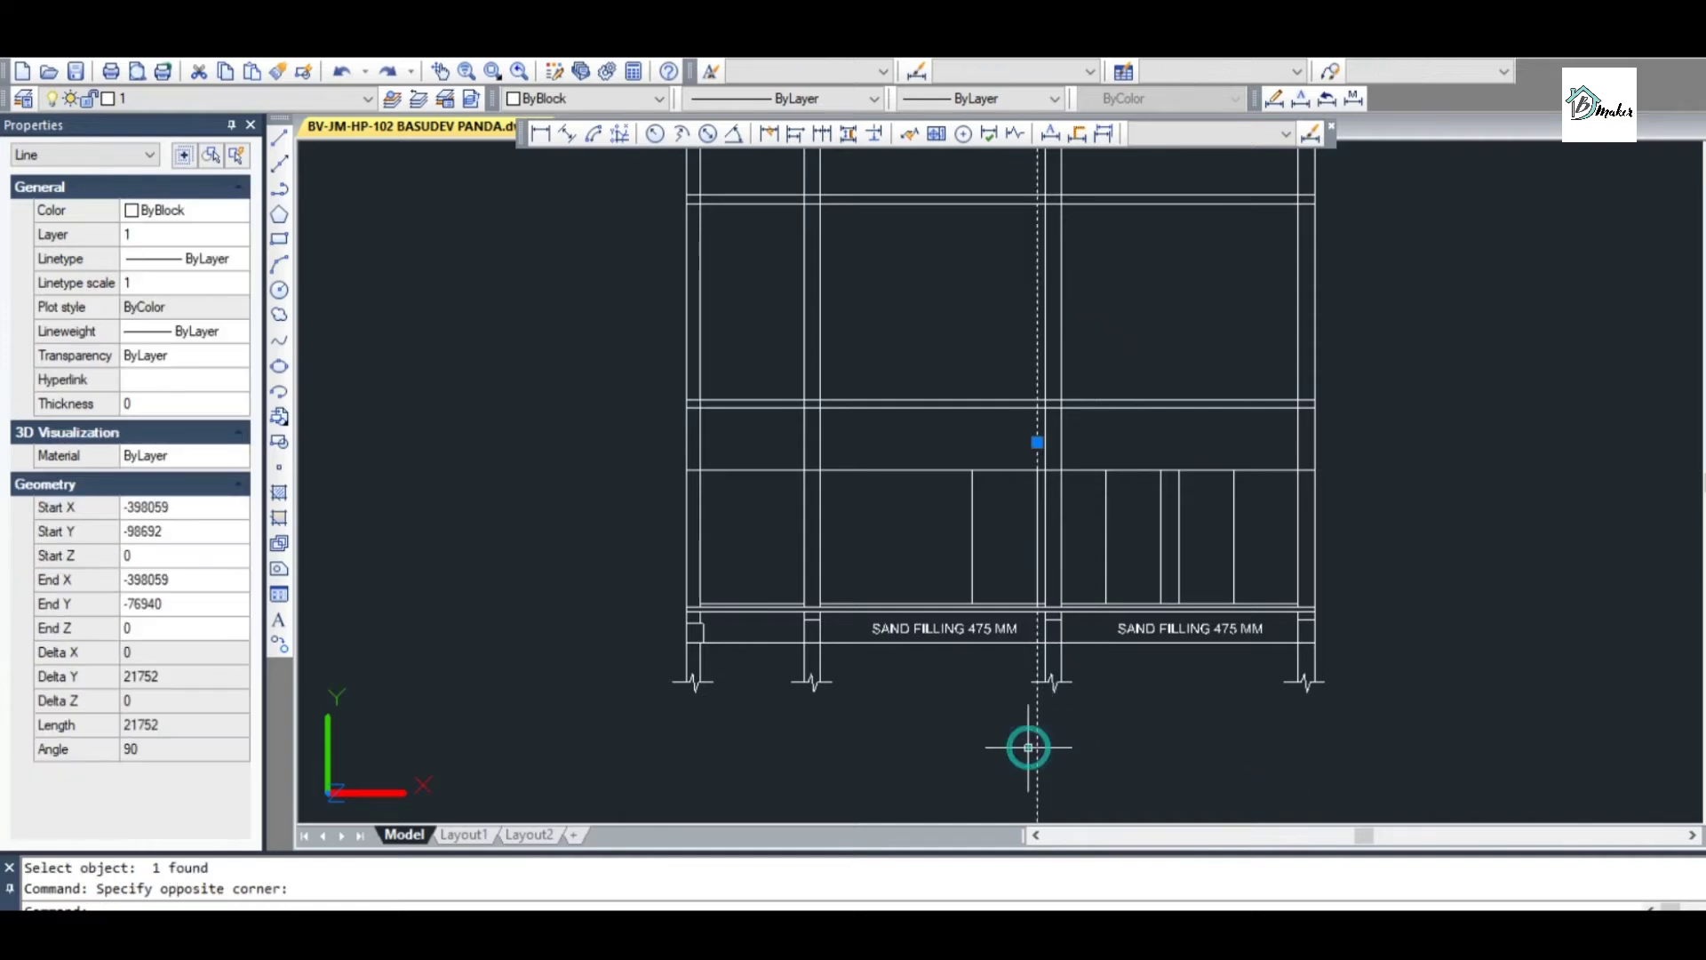
{"action": "key", "text": "Delete"}
{"action": "scroll", "coordinate": [897, 515], "scroll_direction": "up", "scroll_amount": 2}
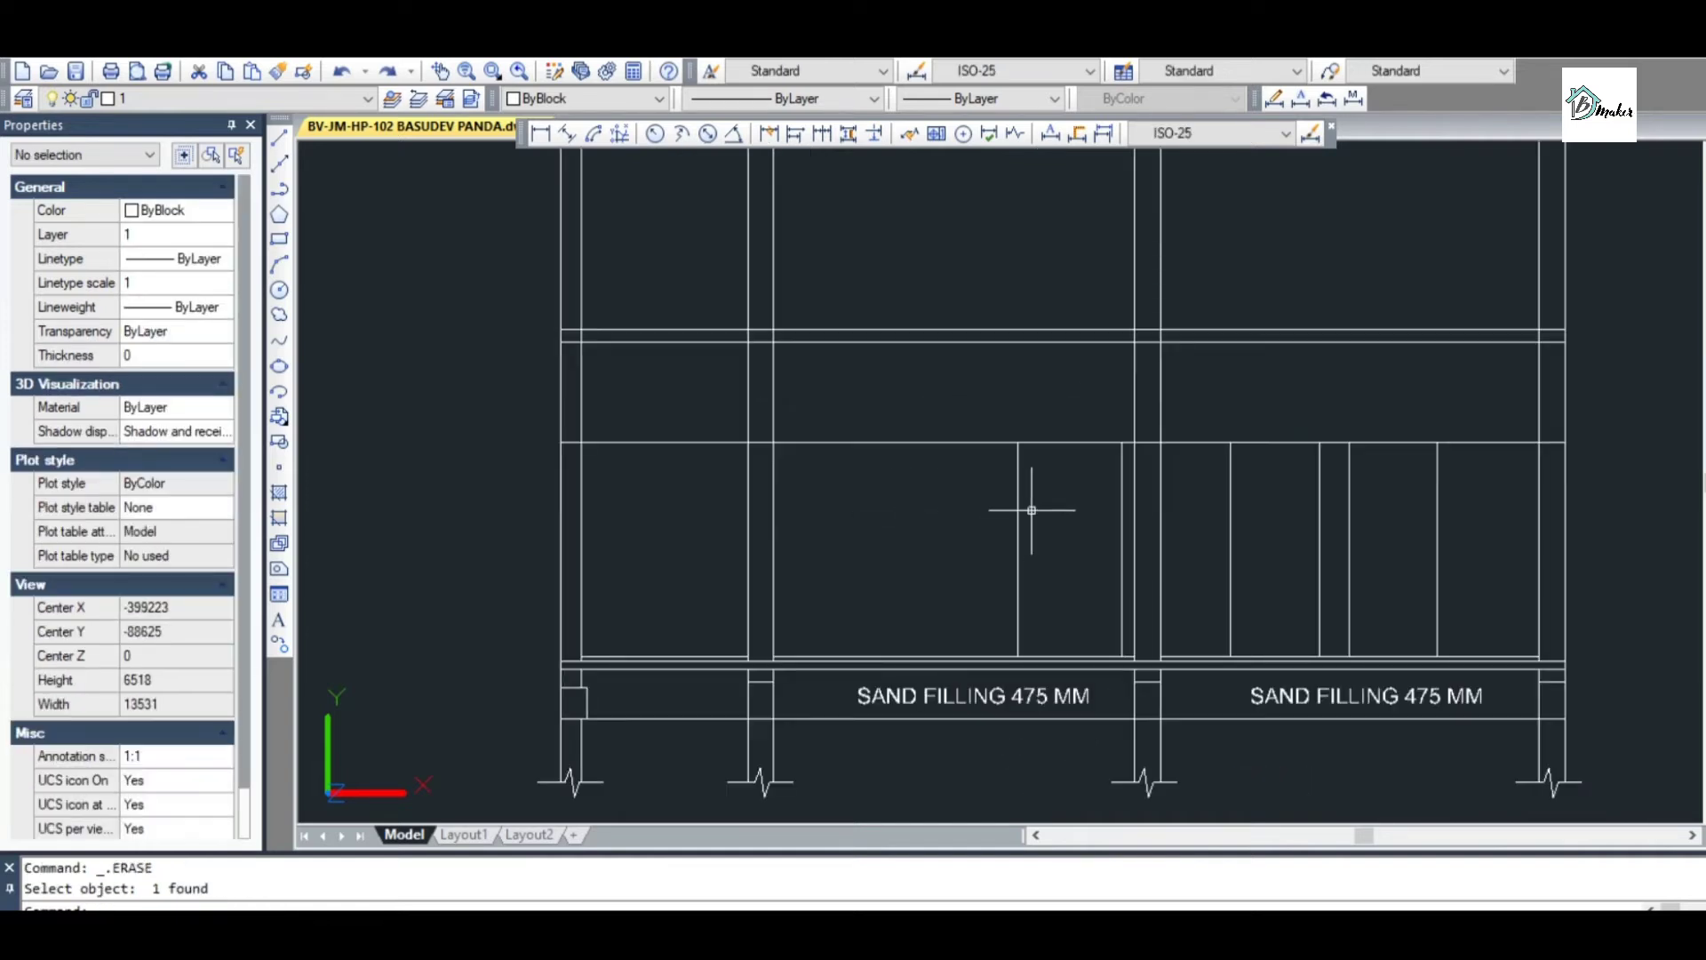
{"action": "key", "text": "ctrl+s"}
{"action": "scroll", "coordinate": [1032, 510], "scroll_direction": "up", "scroll_amount": 2}
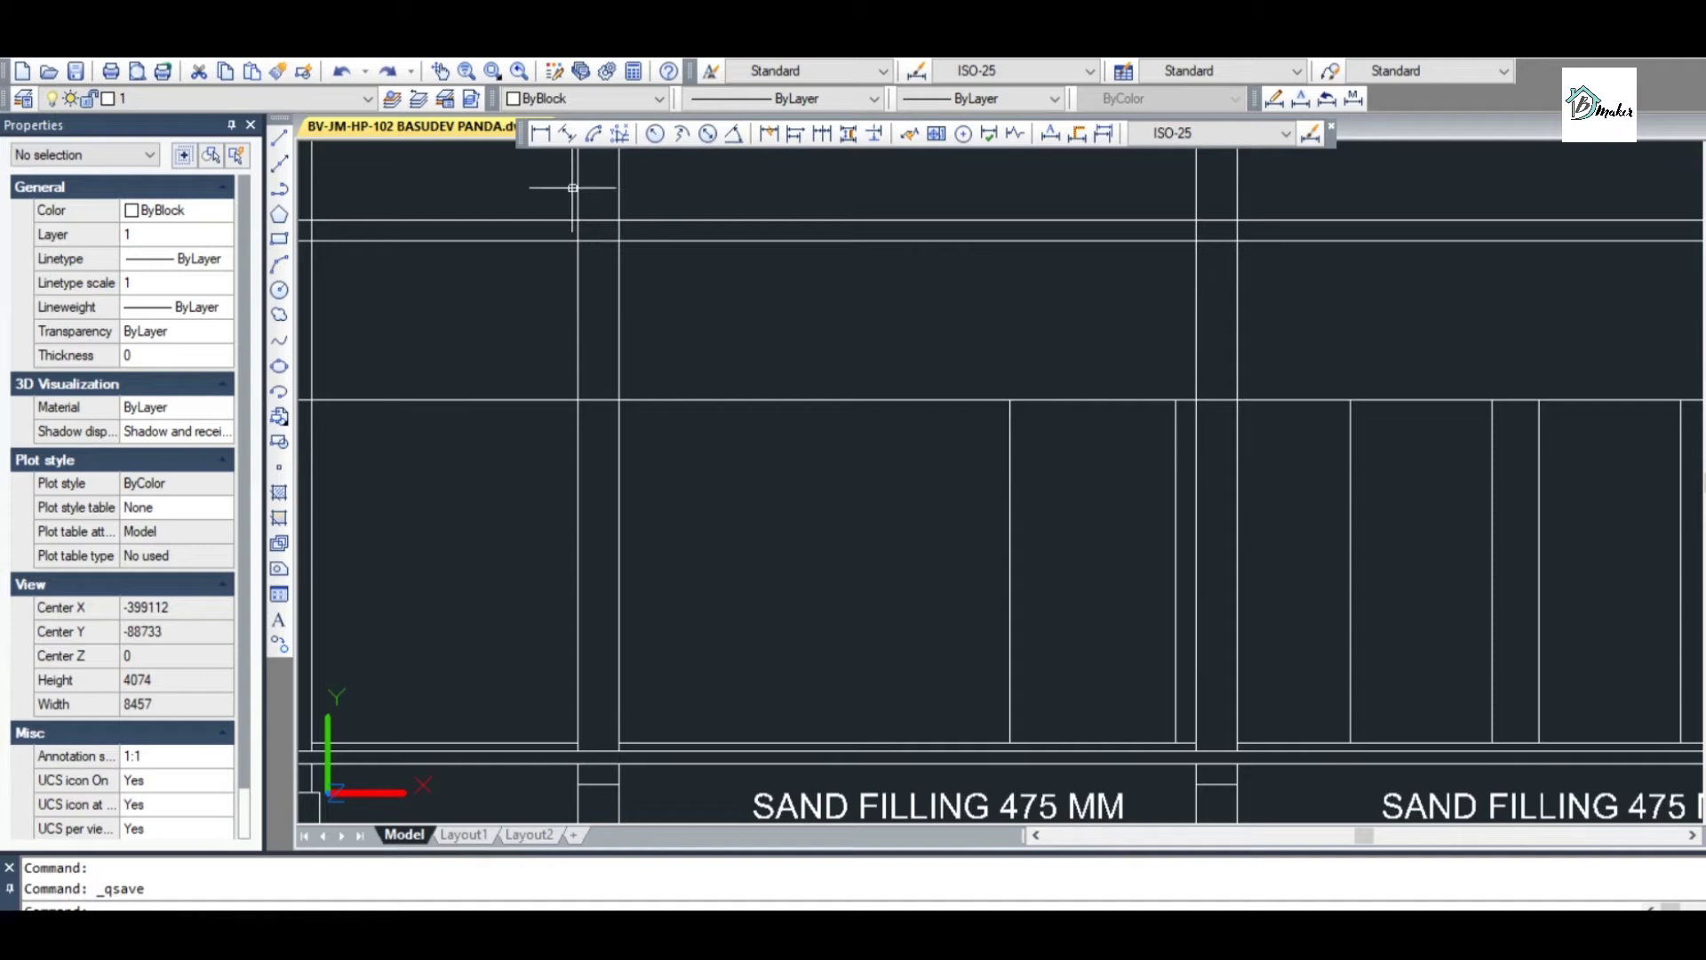
{"action": "left_click", "coordinate": [281, 197]}
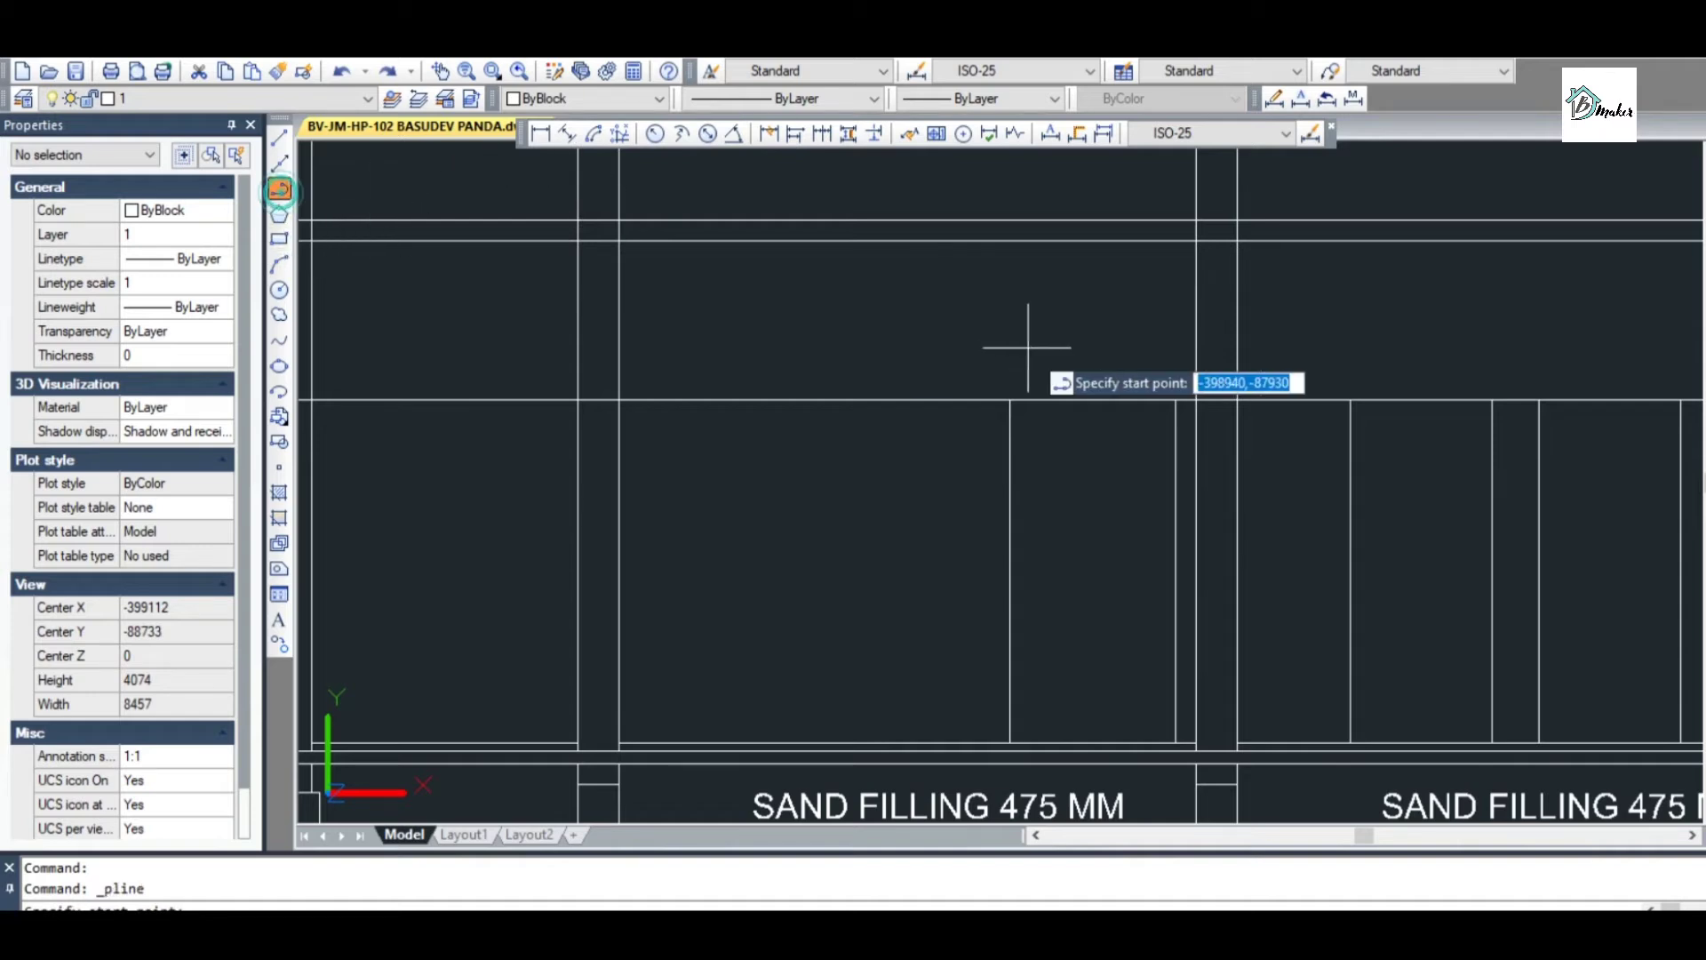
{"action": "scroll", "coordinate": [1105, 373], "scroll_direction": "up", "scroll_amount": 2}
{"action": "key", "text": "Escape"}
Offset the bedroom door rectangle 75 inward to form its frame
{"action": "type", "text": "o"}
{"action": "key", "text": "Return"}
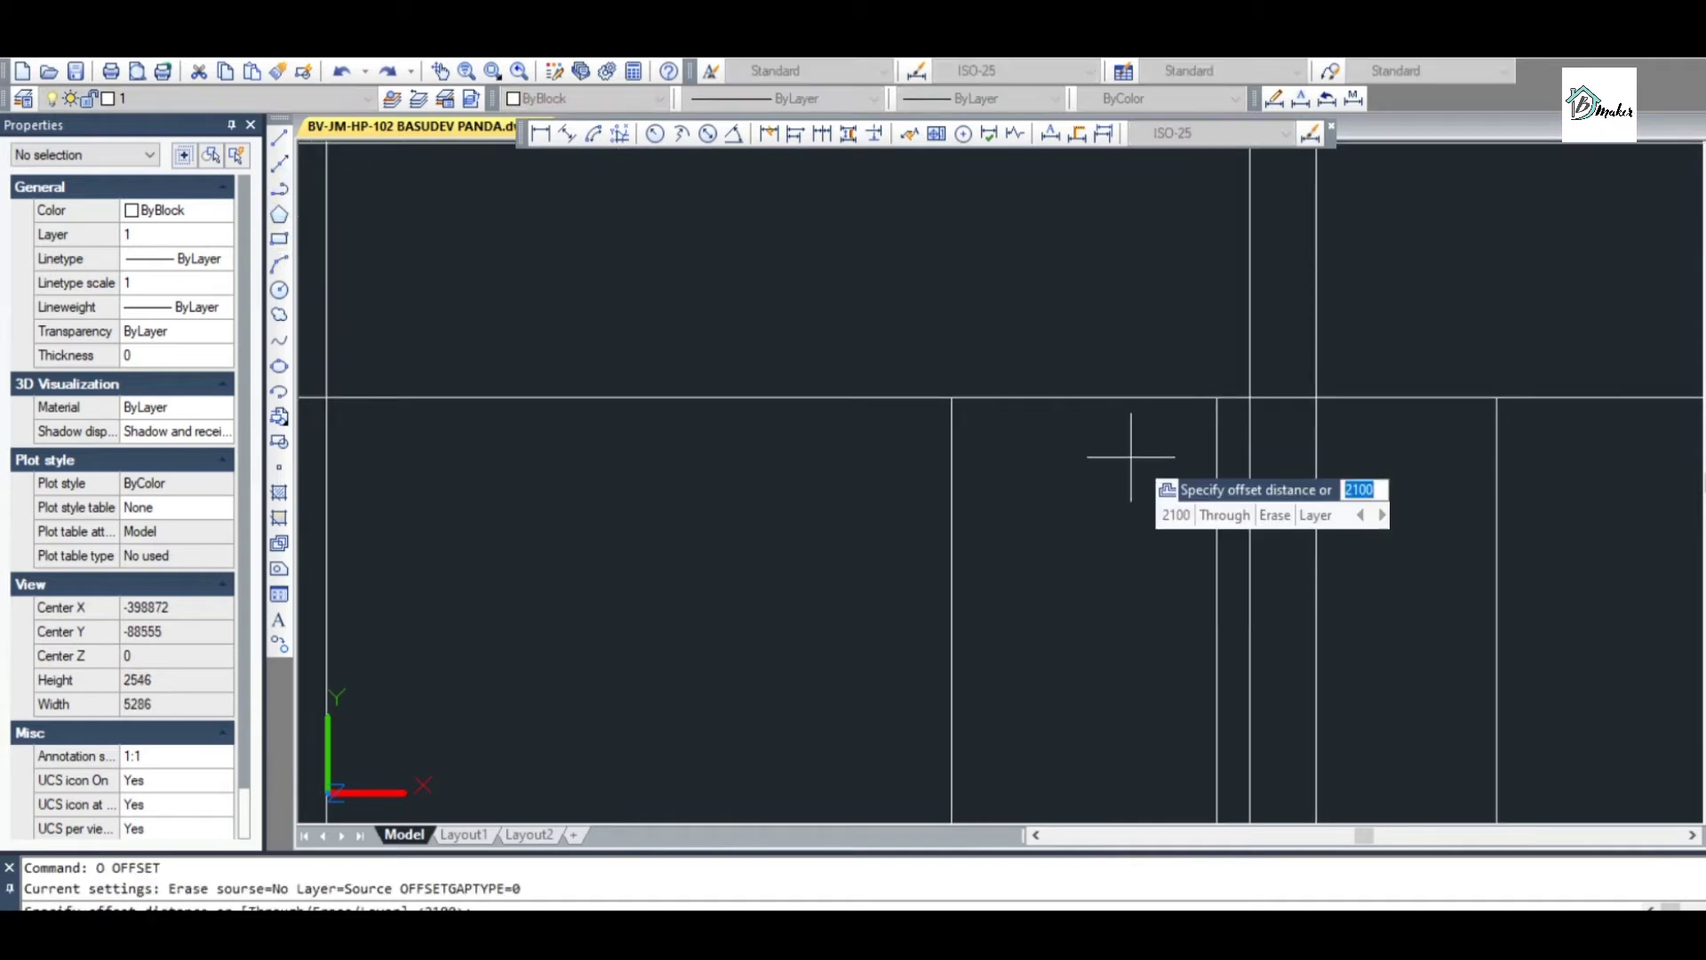
{"action": "type", "text": "75"}
{"action": "key", "text": "Return"}
{"action": "left_click", "coordinate": [952, 487]}
{"action": "left_click", "coordinate": [983, 479]}
{"action": "scroll", "coordinate": [1104, 449], "scroll_direction": "down", "scroll_amount": 2}
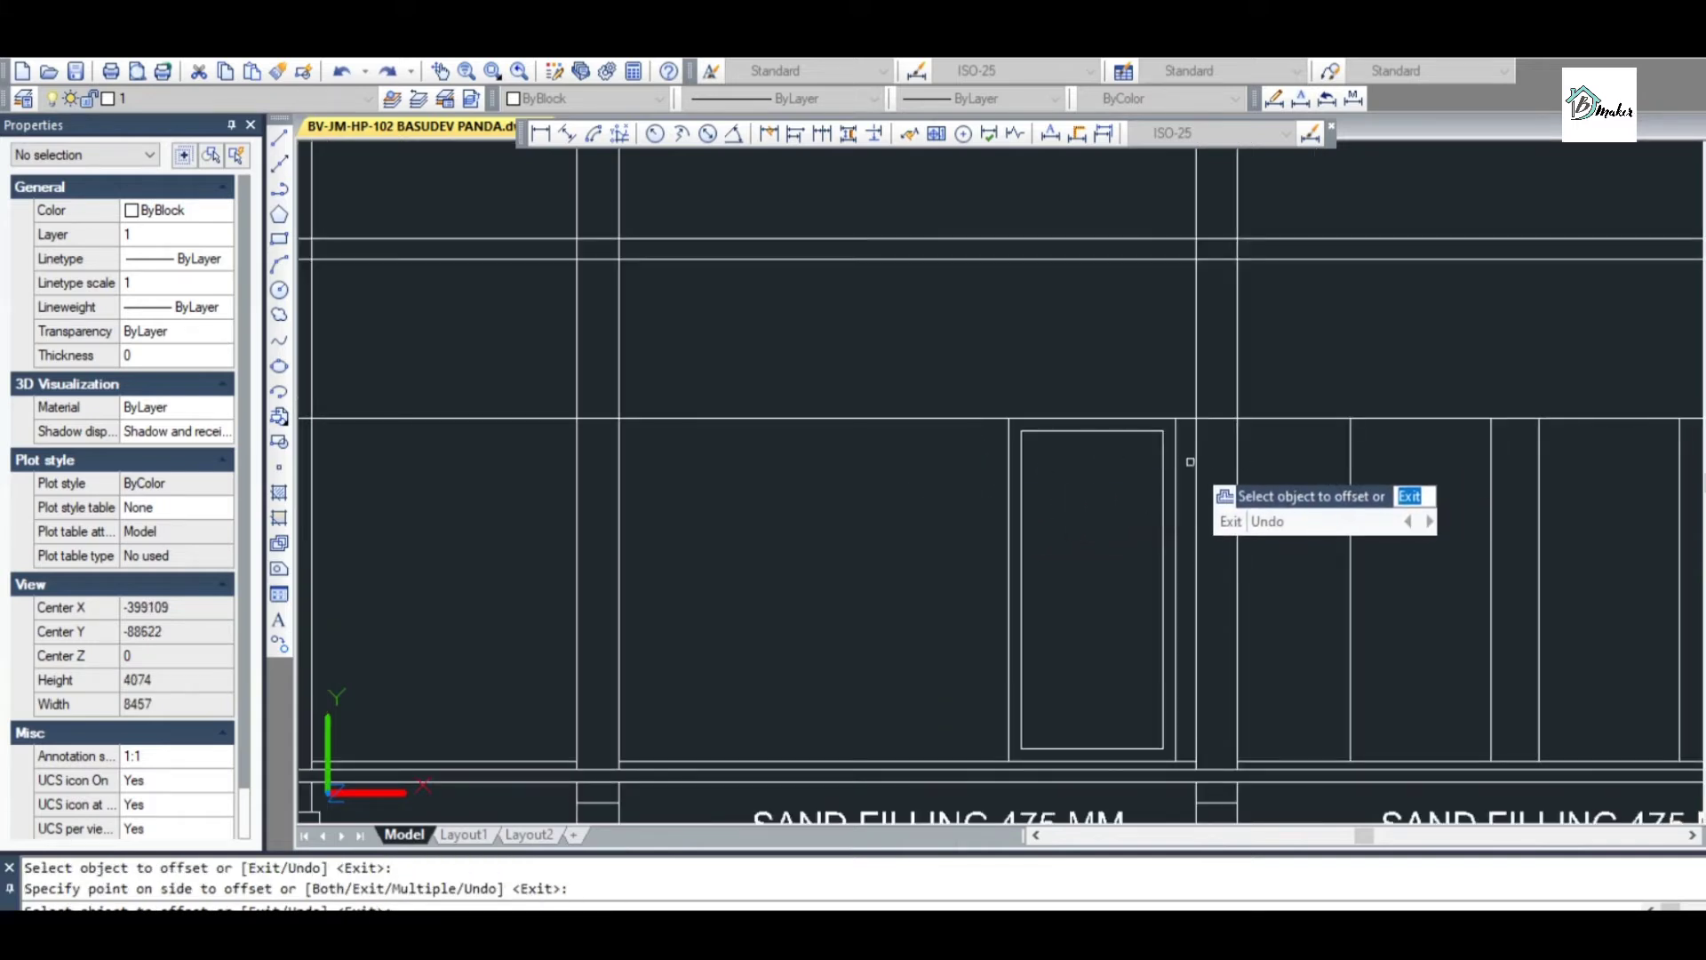
{"action": "key", "text": "Escape"}
{"action": "key", "text": "Escape"}
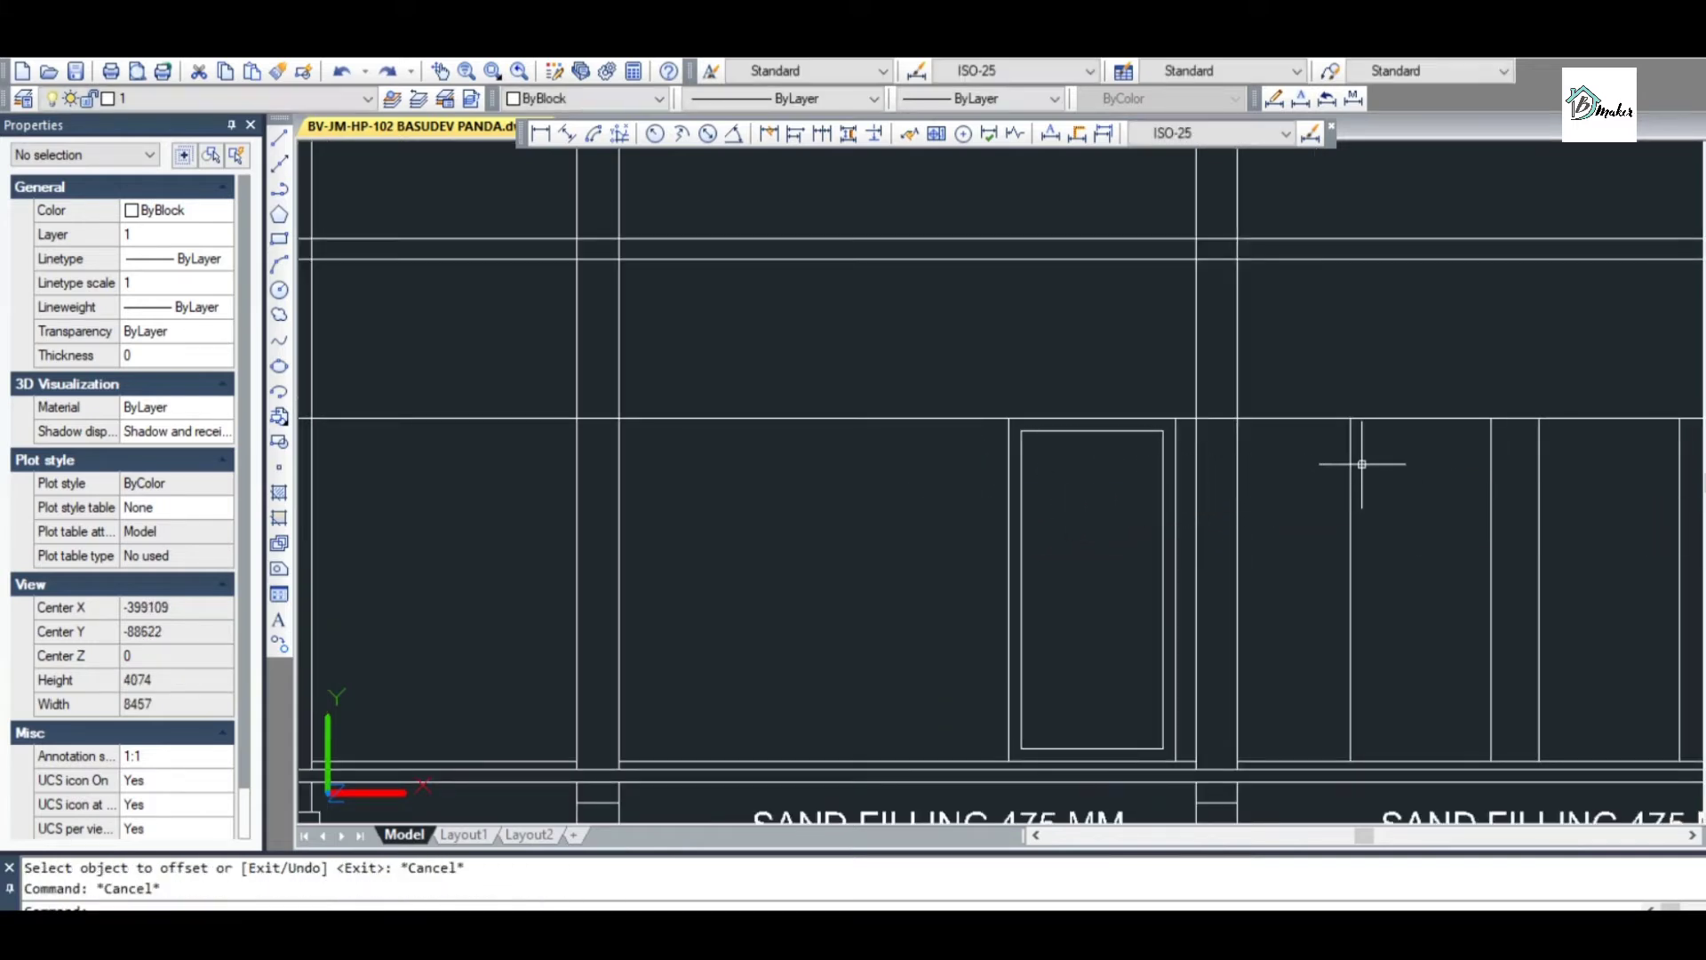
Offset both right-bay door rectangles 50 inward to form their frames
{"action": "key", "text": "Return"}
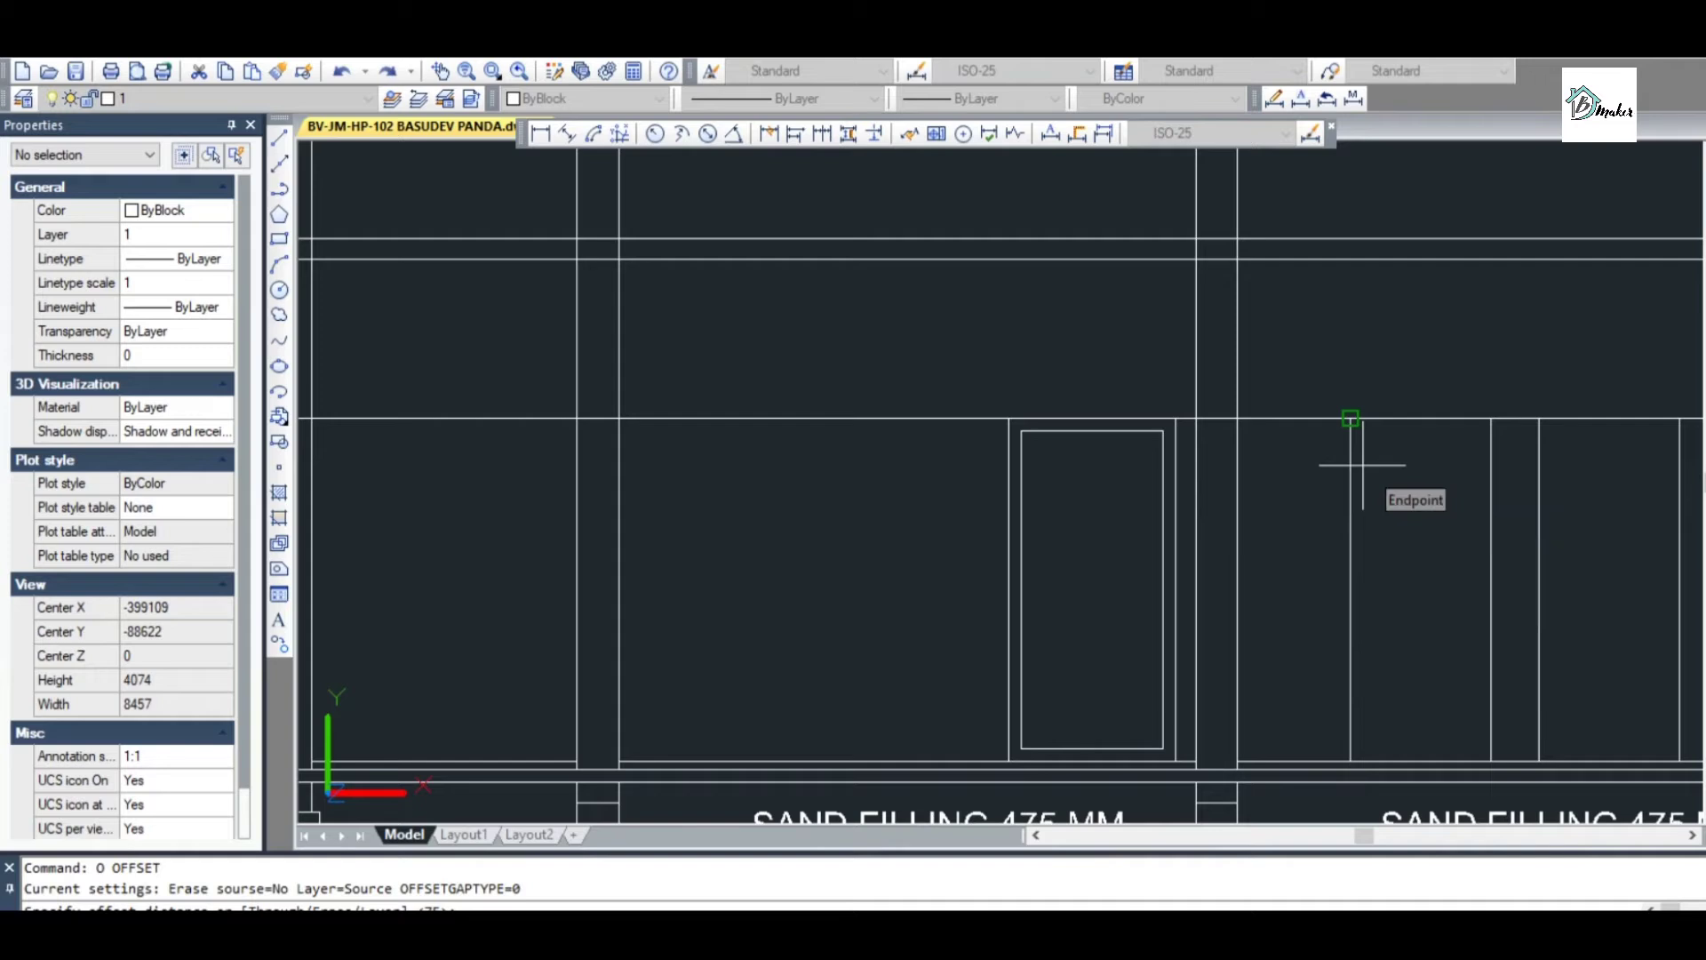
{"action": "key", "text": "Return"}
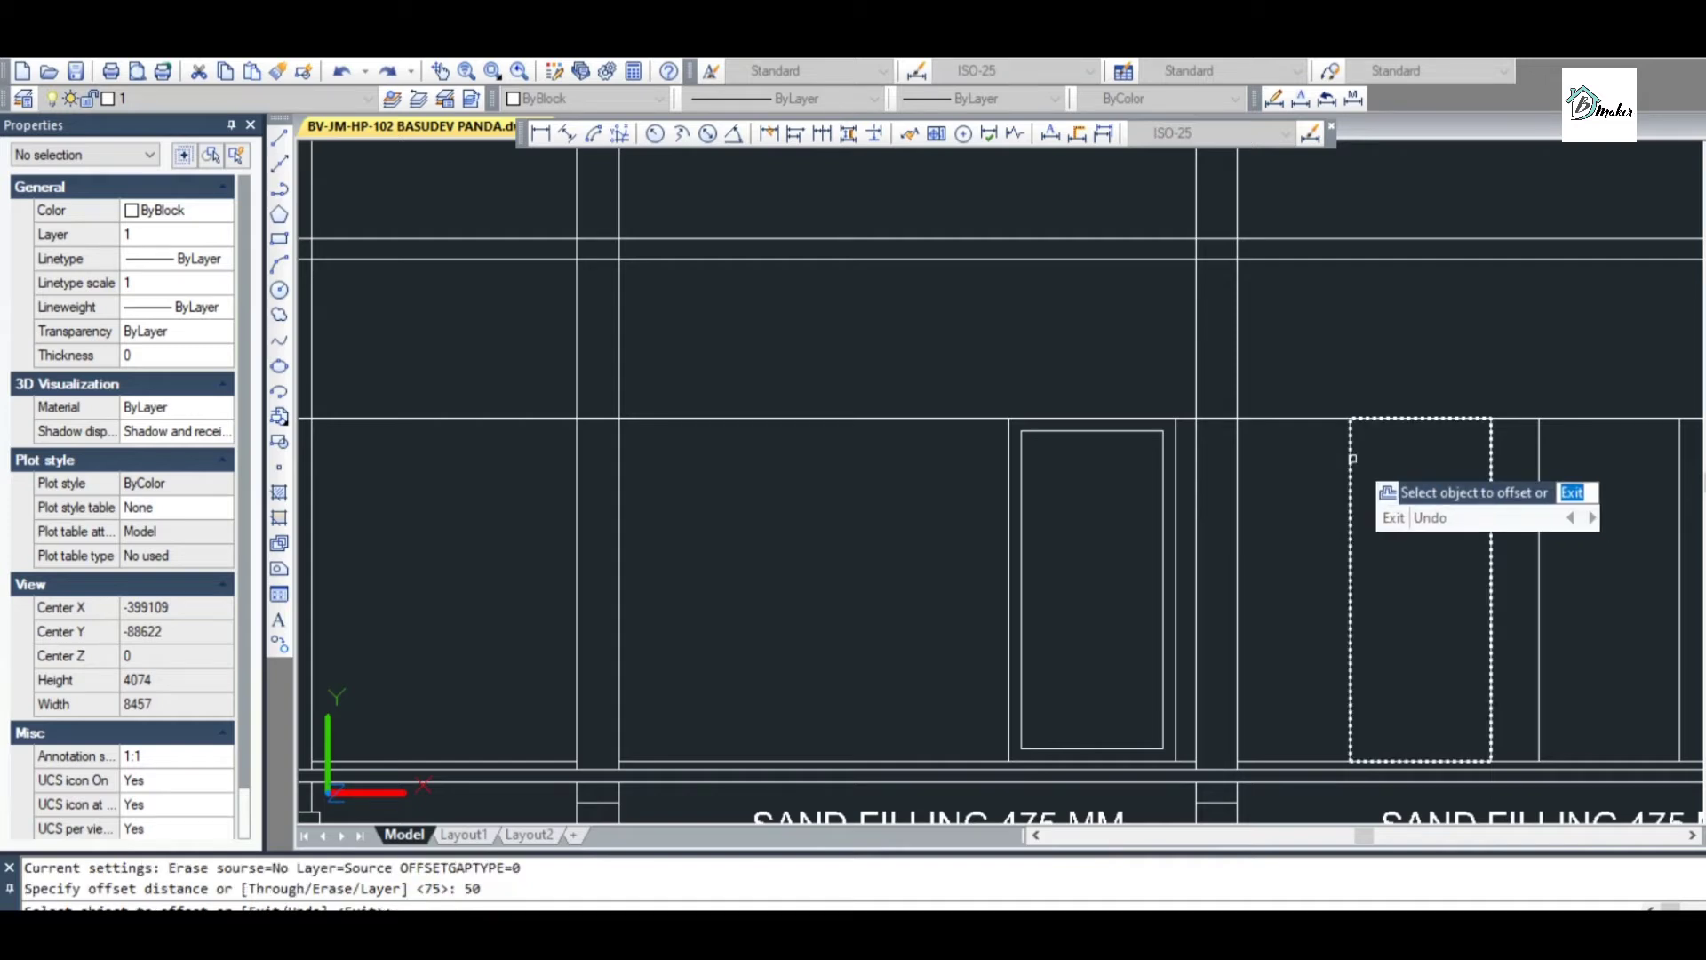
{"action": "left_click", "coordinate": [1352, 458]}
{"action": "left_click", "coordinate": [1420, 472]}
{"action": "left_click", "coordinate": [1540, 465]}
{"action": "left_click", "coordinate": [1597, 466]}
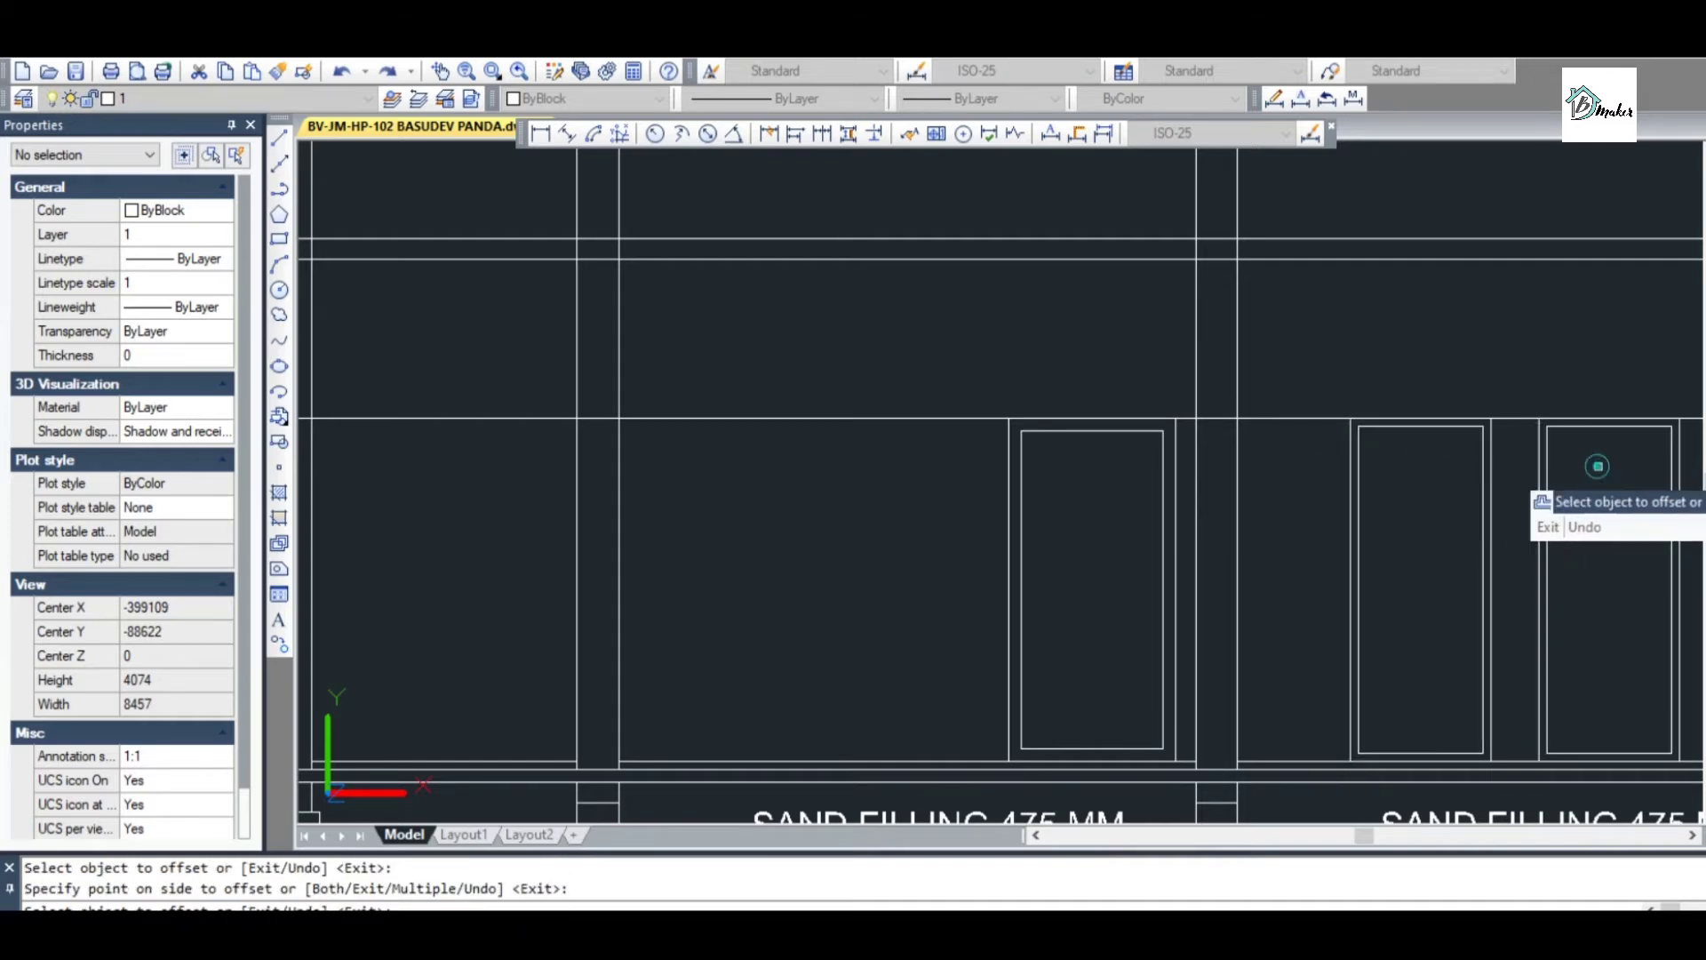
{"action": "scroll", "coordinate": [1306, 495], "scroll_direction": "down", "scroll_amount": 3}
{"action": "scroll", "coordinate": [1493, 488], "scroll_direction": "up", "scroll_amount": 1}
{"action": "key", "text": "Escape"}
Stretch the bottom edge of the bedroom door's inner frame outline down to the floor's top line
{"action": "scroll", "coordinate": [1155, 480], "scroll_direction": "up", "scroll_amount": 1}
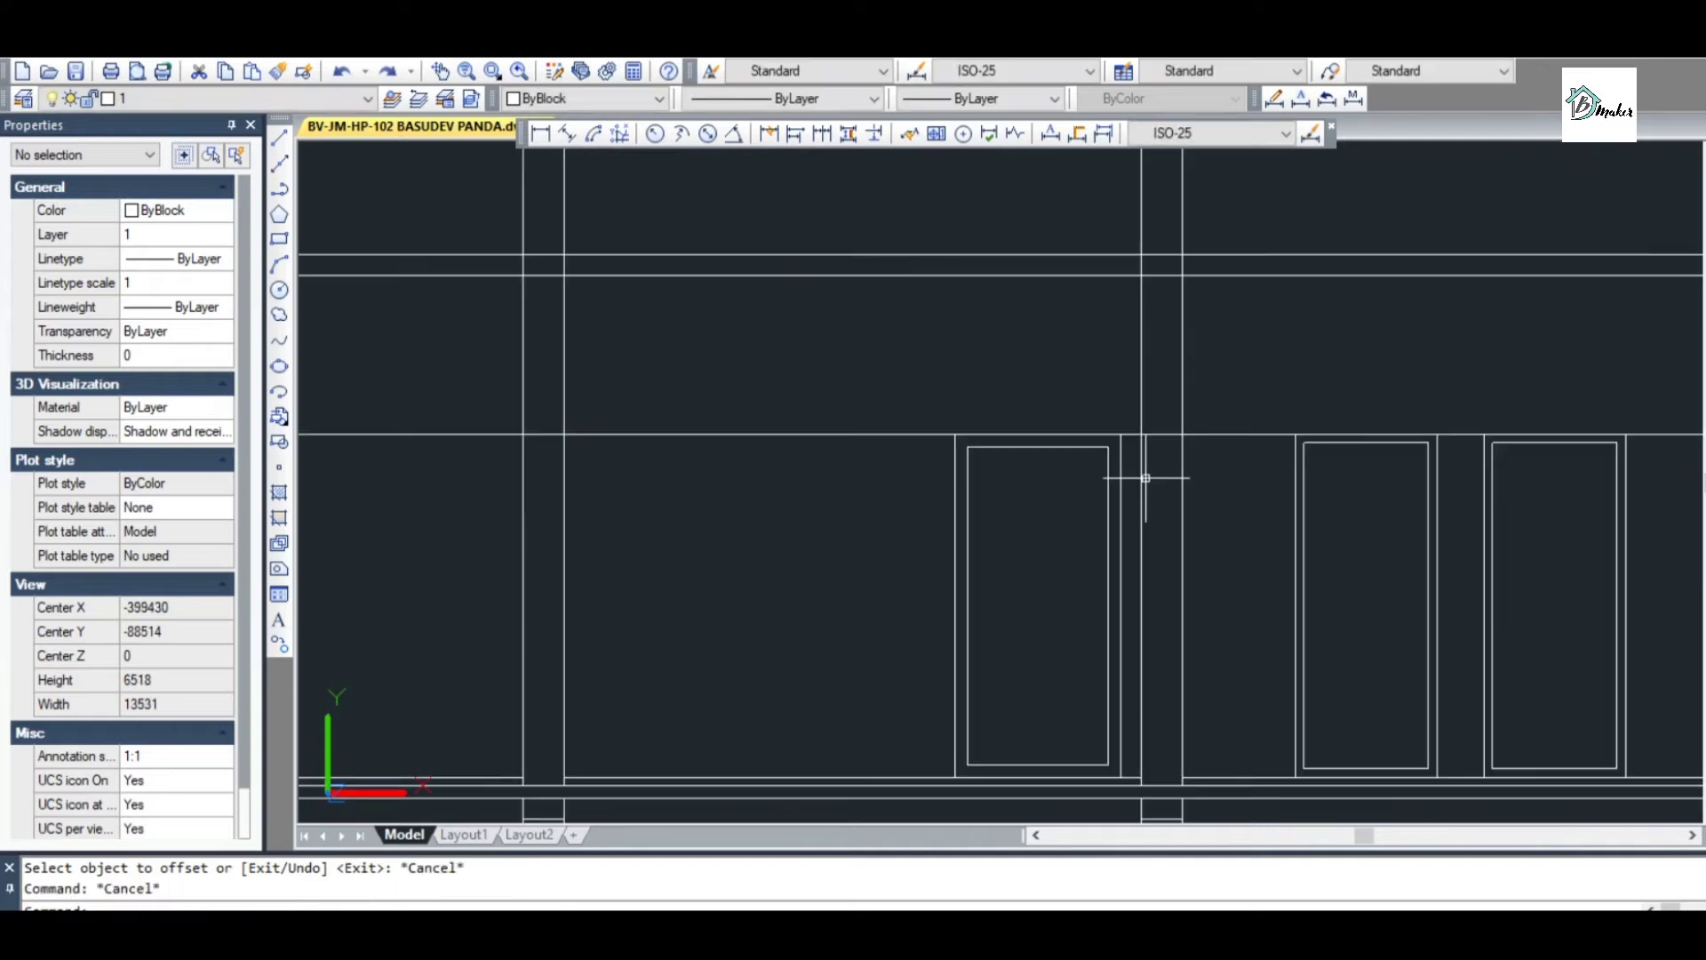
{"action": "scroll", "coordinate": [1031, 703], "scroll_direction": "up", "scroll_amount": 2}
{"action": "left_click", "coordinate": [1063, 730]}
{"action": "left_click", "coordinate": [1054, 677]}
{"action": "left_click", "coordinate": [1069, 706]}
{"action": "key", "text": "Escape"}
{"action": "scroll", "coordinate": [1070, 737], "scroll_direction": "up", "scroll_amount": 2}
{"action": "scroll", "coordinate": [1143, 621], "scroll_direction": "down", "scroll_amount": 1}
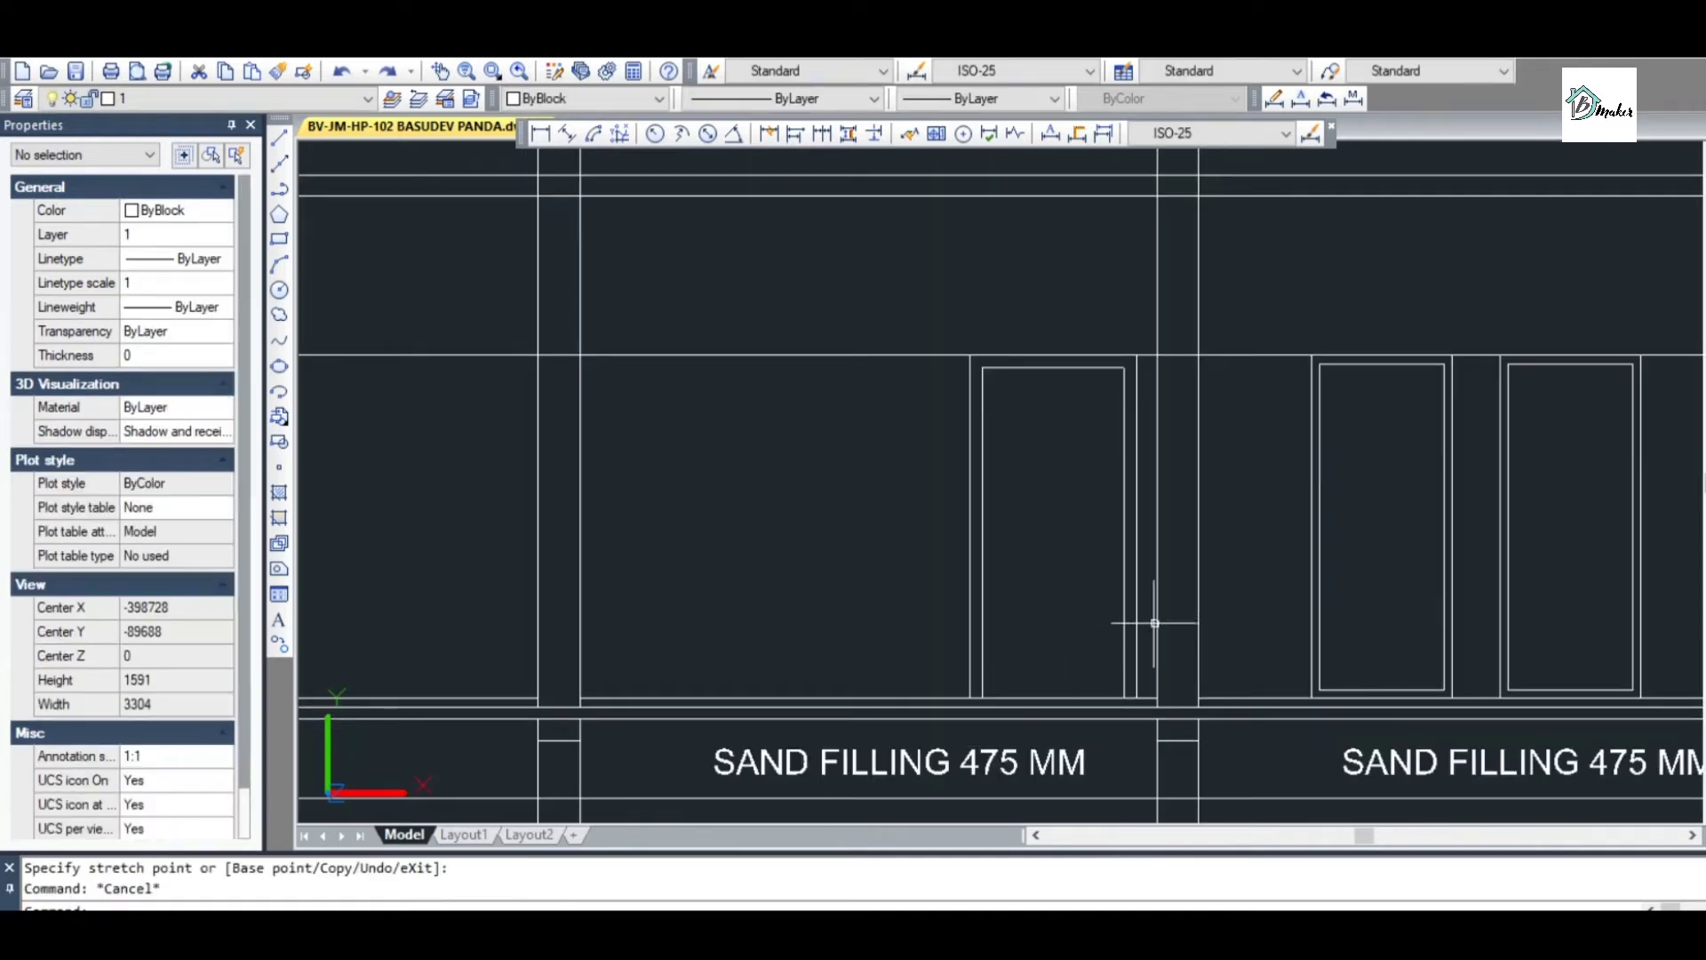
Stretch the bottom edges of both right-bay doors' inner frame outlines down to the floor's top line
{"action": "scroll", "coordinate": [1413, 682], "scroll_direction": "up", "scroll_amount": 1}
{"action": "left_click", "coordinate": [1373, 702]}
{"action": "scroll", "coordinate": [1371, 697], "scroll_direction": "up", "scroll_amount": 1}
{"action": "scroll", "coordinate": [1333, 675], "scroll_direction": "up", "scroll_amount": 1}
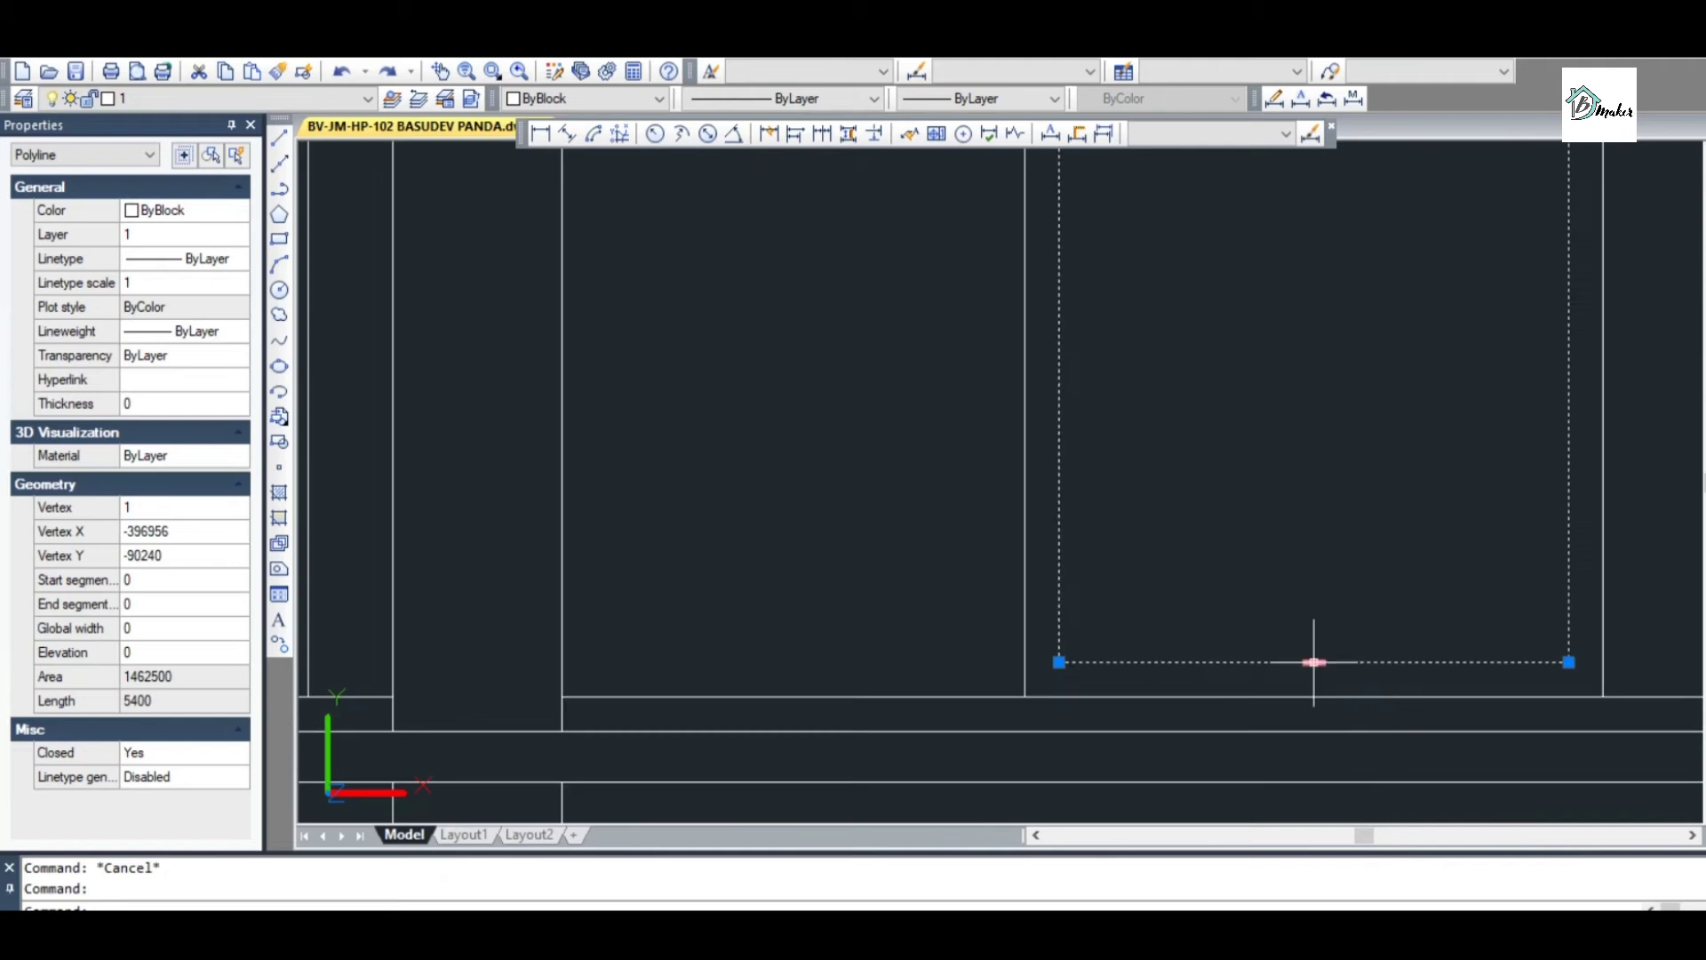
{"action": "left_click", "coordinate": [1314, 660]}
{"action": "scroll", "coordinate": [1314, 662], "scroll_direction": "down", "scroll_amount": 2}
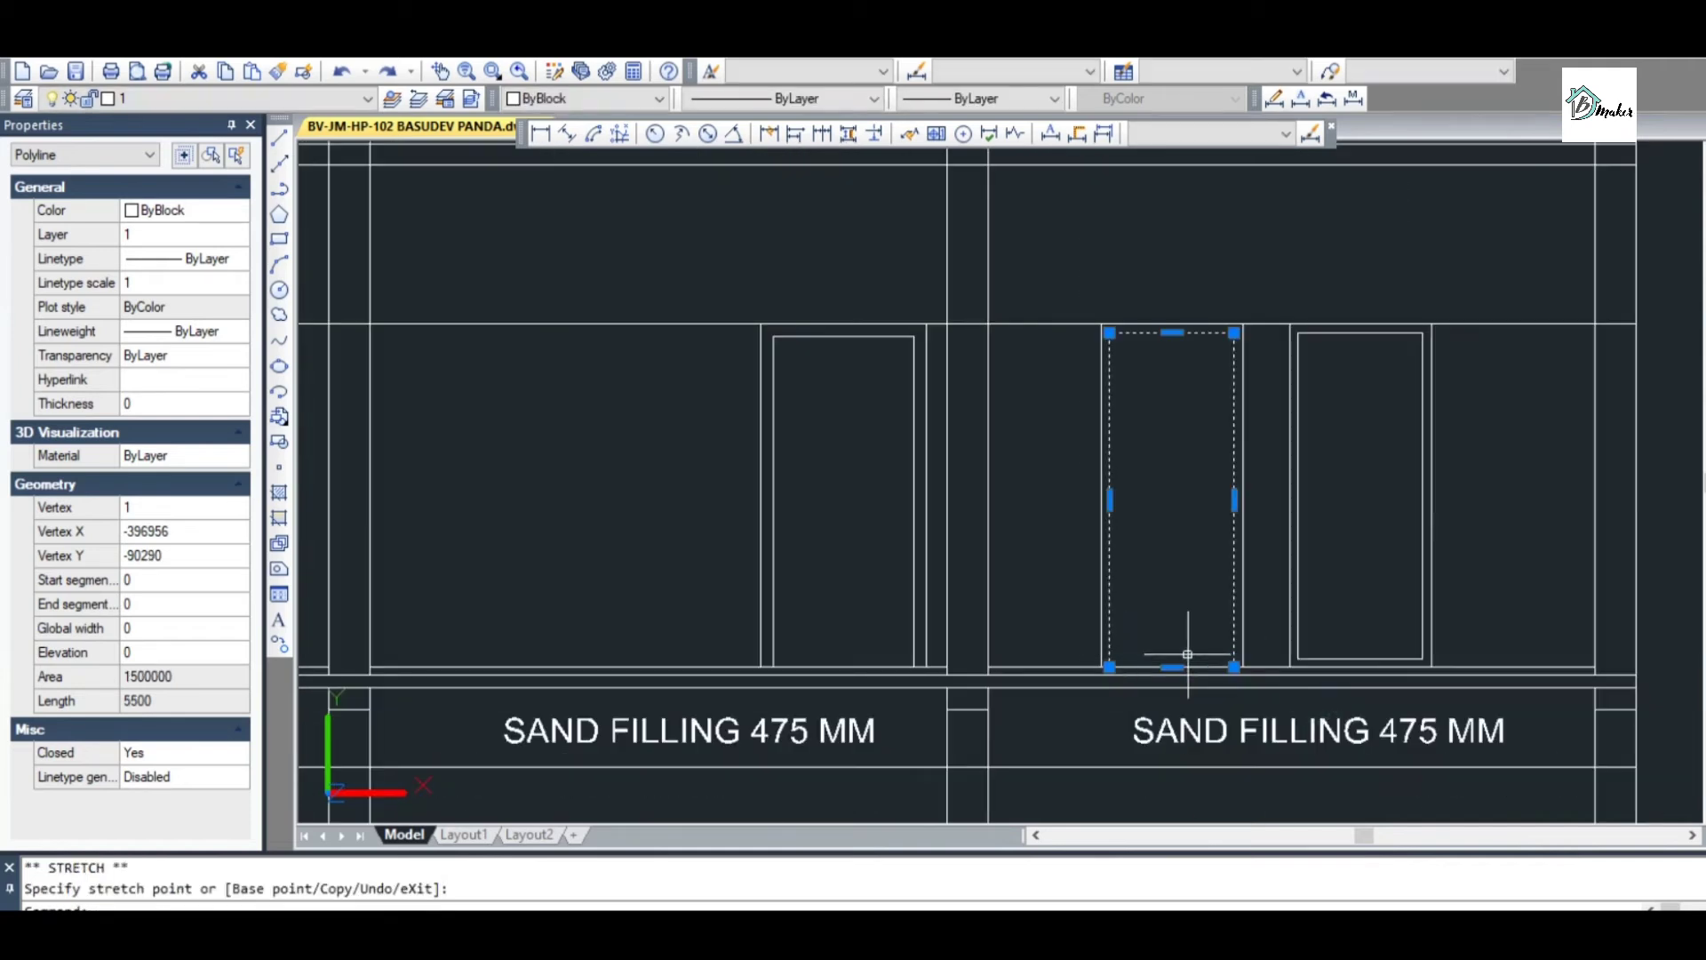
{"action": "scroll", "coordinate": [1422, 666], "scroll_direction": "up", "scroll_amount": 1}
{"action": "key", "text": "Escape"}
{"action": "left_click", "coordinate": [1426, 667]}
{"action": "left_click", "coordinate": [1409, 666]}
{"action": "left_click", "coordinate": [1410, 663]}
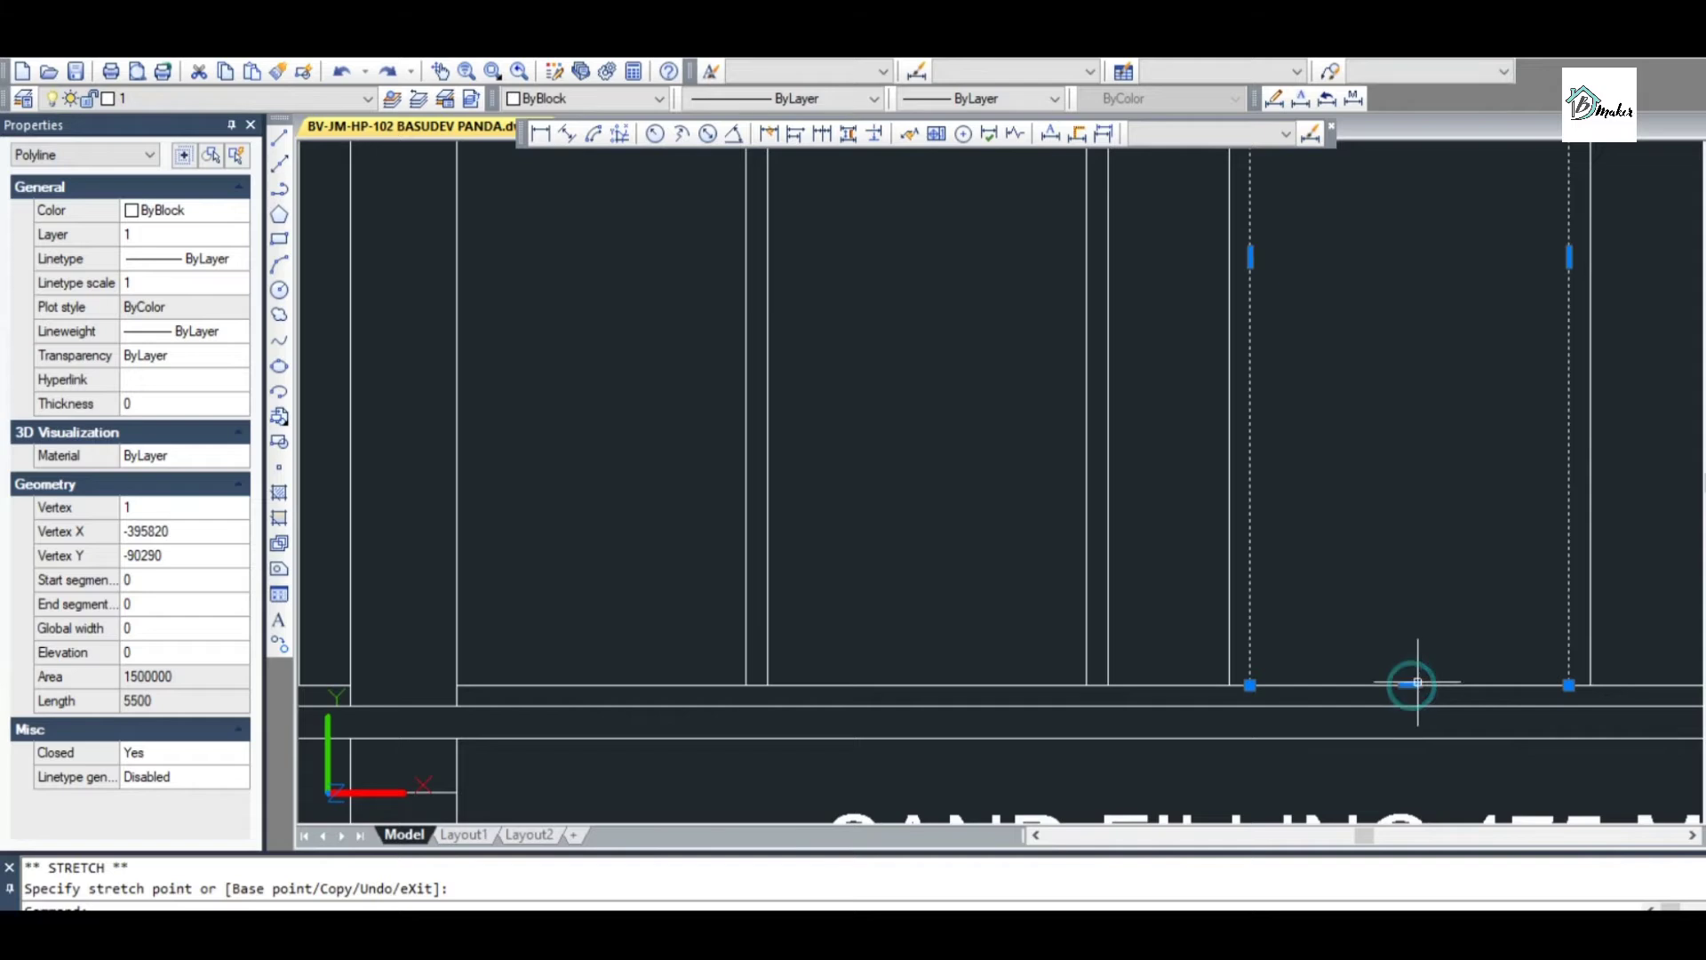
{"action": "key", "text": "Escape"}
Draw the bedroom door's open leaf as a polyline from the inner frame's top-right corner, slanting inward and dropping vertically to the floor
{"action": "scroll", "coordinate": [1409, 686], "scroll_direction": "down", "scroll_amount": 3}
{"action": "scroll", "coordinate": [1122, 597], "scroll_direction": "up", "scroll_amount": 2}
{"action": "scroll", "coordinate": [1121, 597], "scroll_direction": "up", "scroll_amount": 2}
{"action": "key", "text": "Escape"}
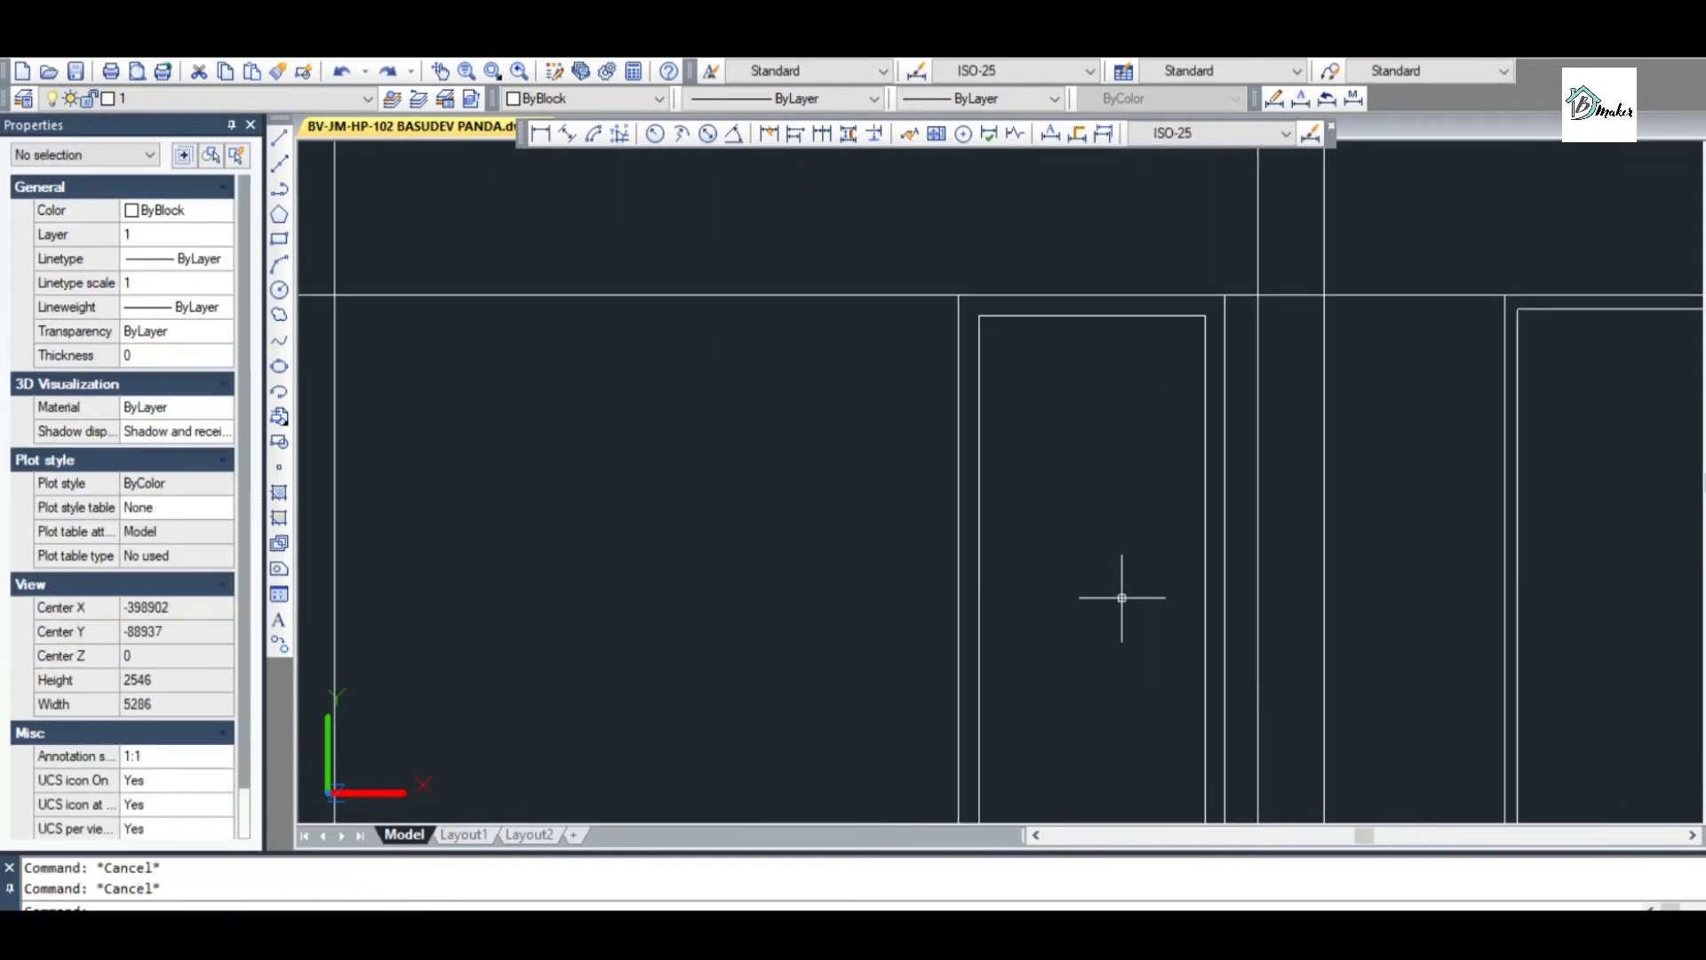
{"action": "type", "text": "PL"}
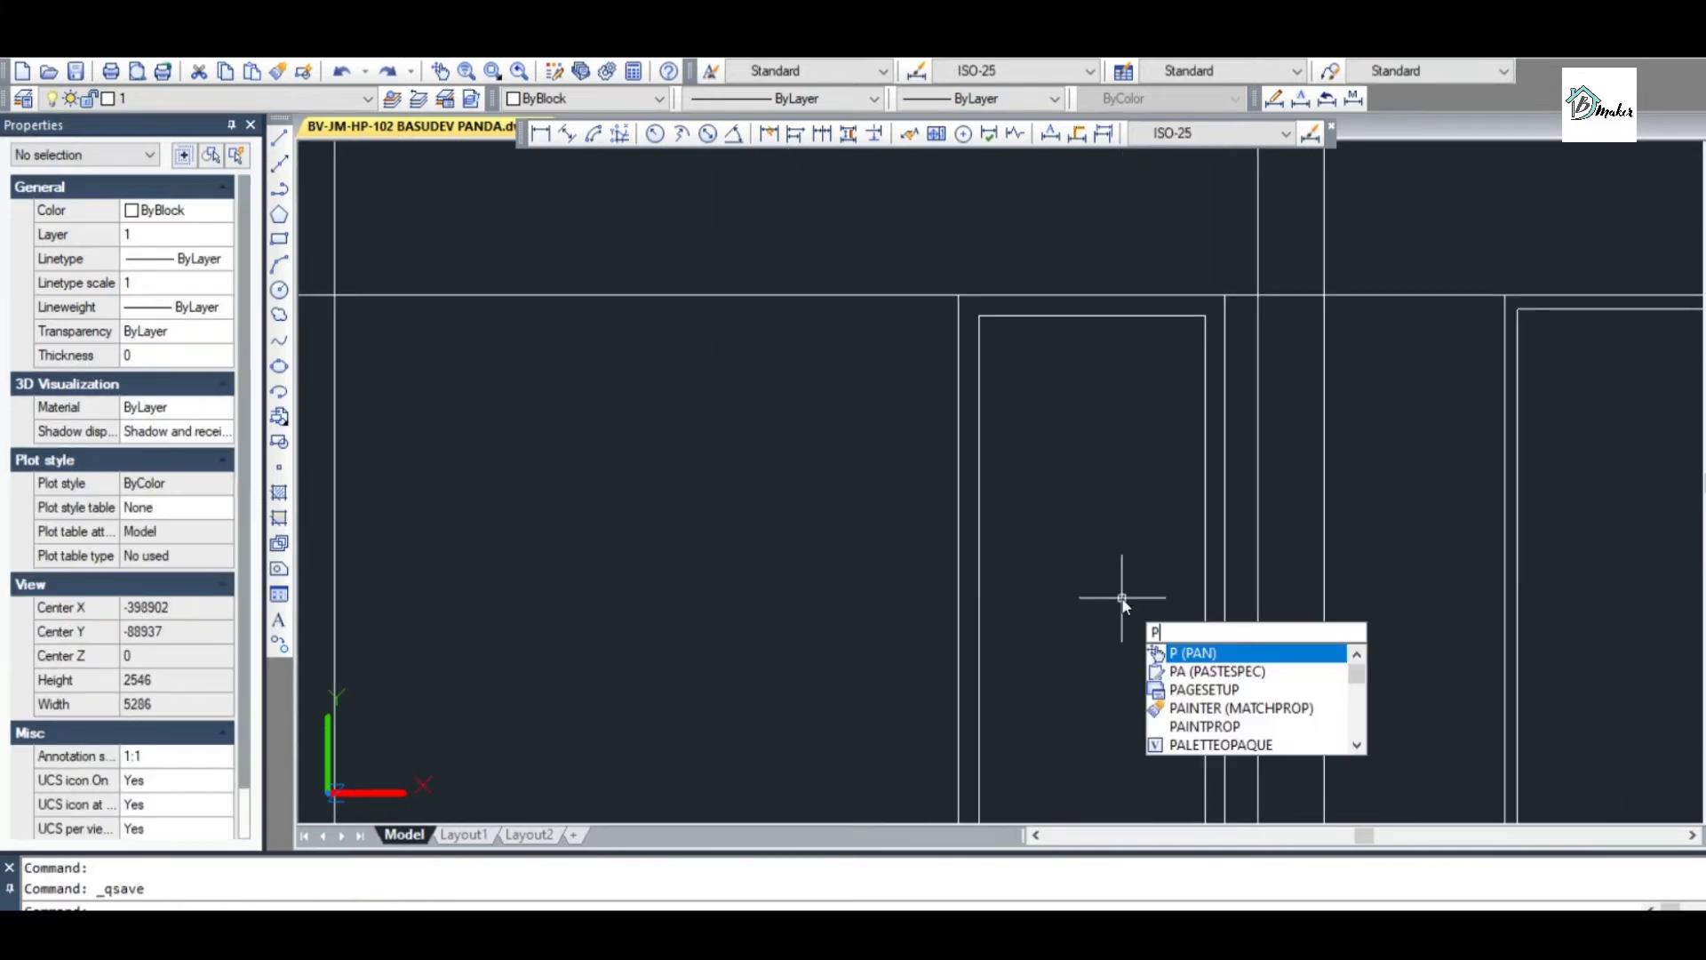
{"action": "key", "text": "Return"}
{"action": "left_click", "coordinate": [1204, 336]}
{"action": "left_click", "coordinate": [1065, 410]}
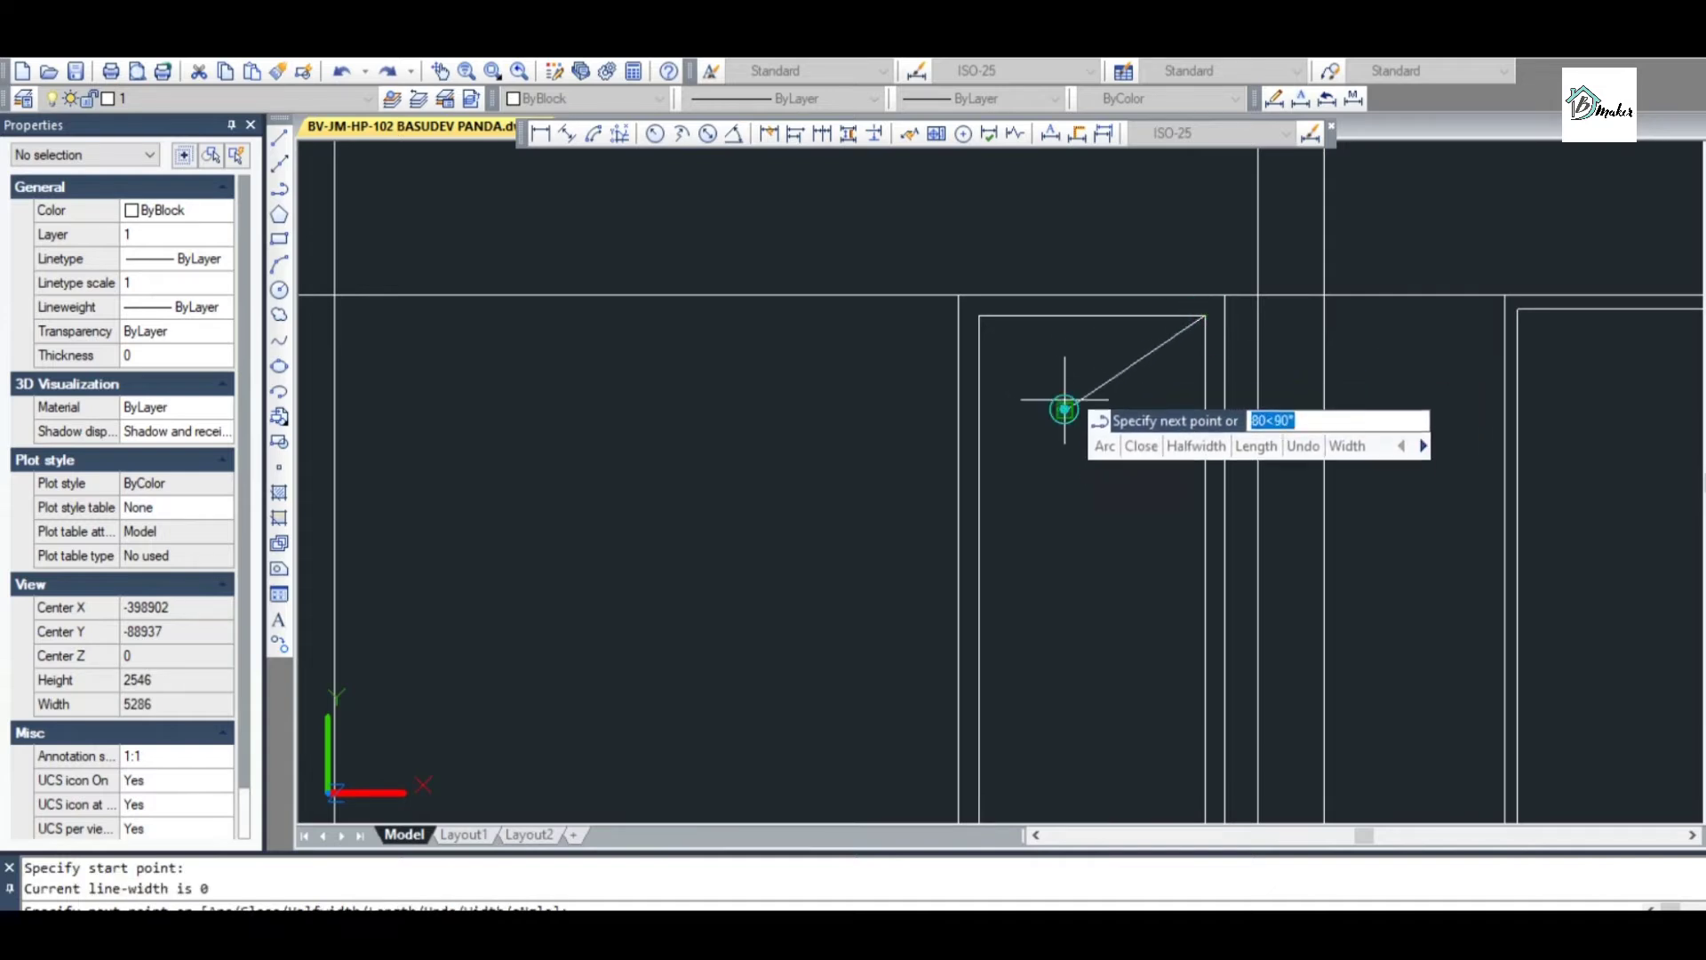
{"action": "scroll", "coordinate": [1063, 462], "scroll_direction": "down", "scroll_amount": 2}
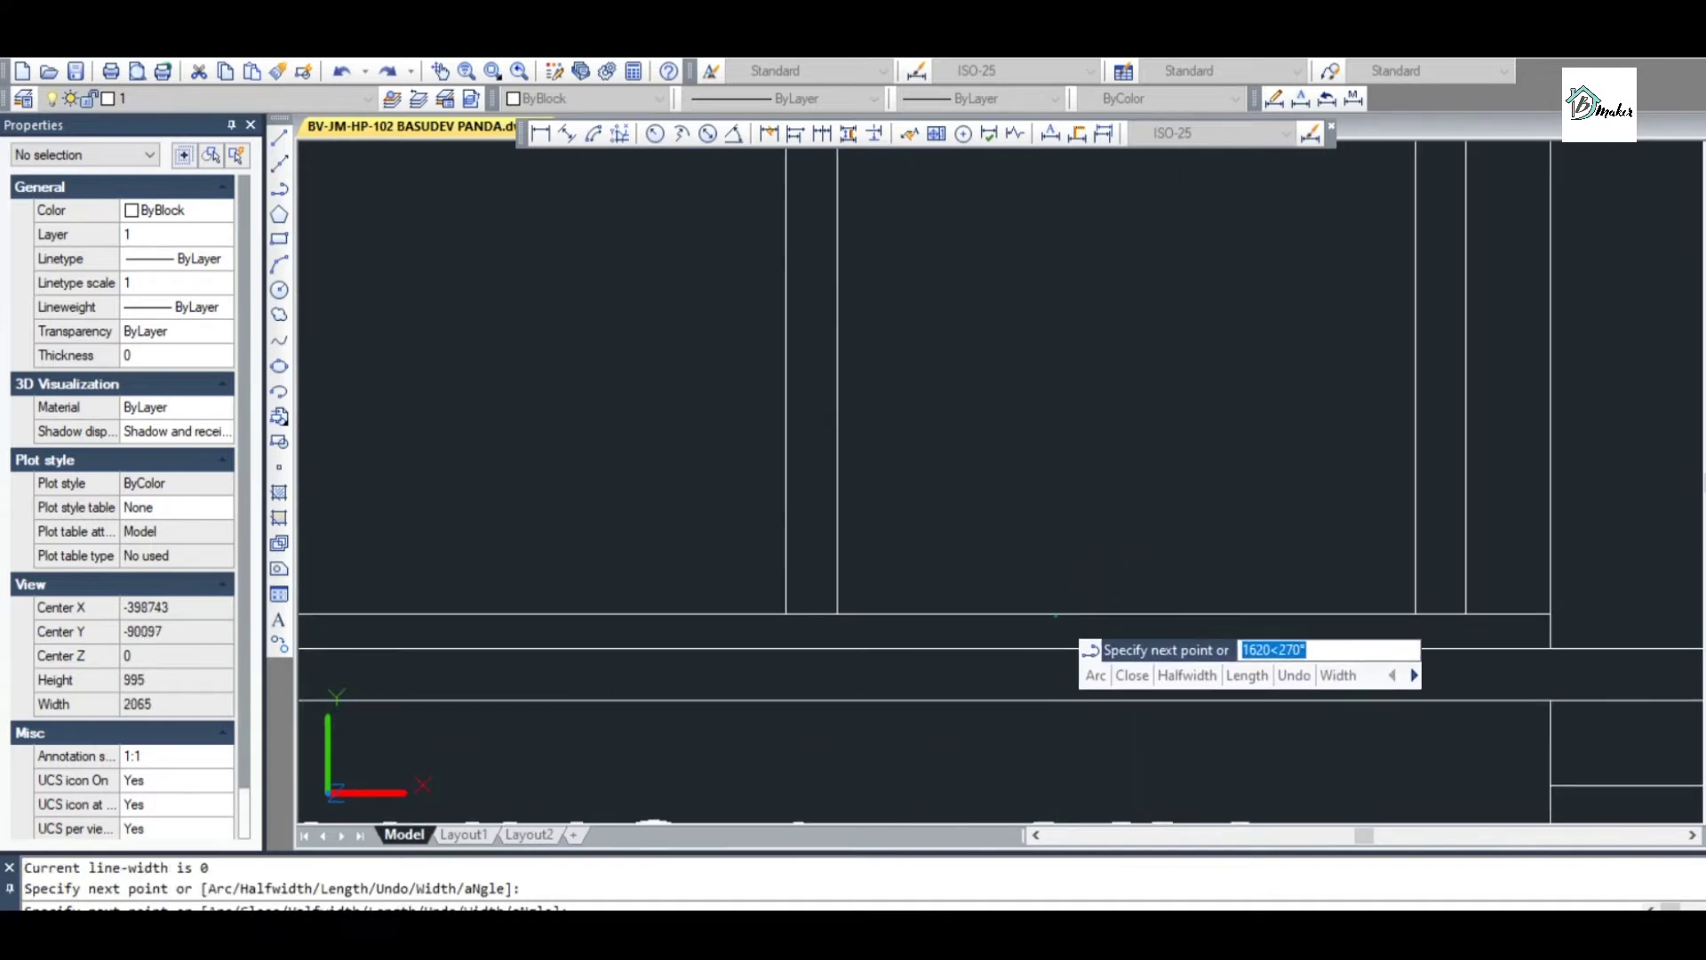
{"action": "left_click", "coordinate": [1061, 611]}
{"action": "key", "text": "Escape"}
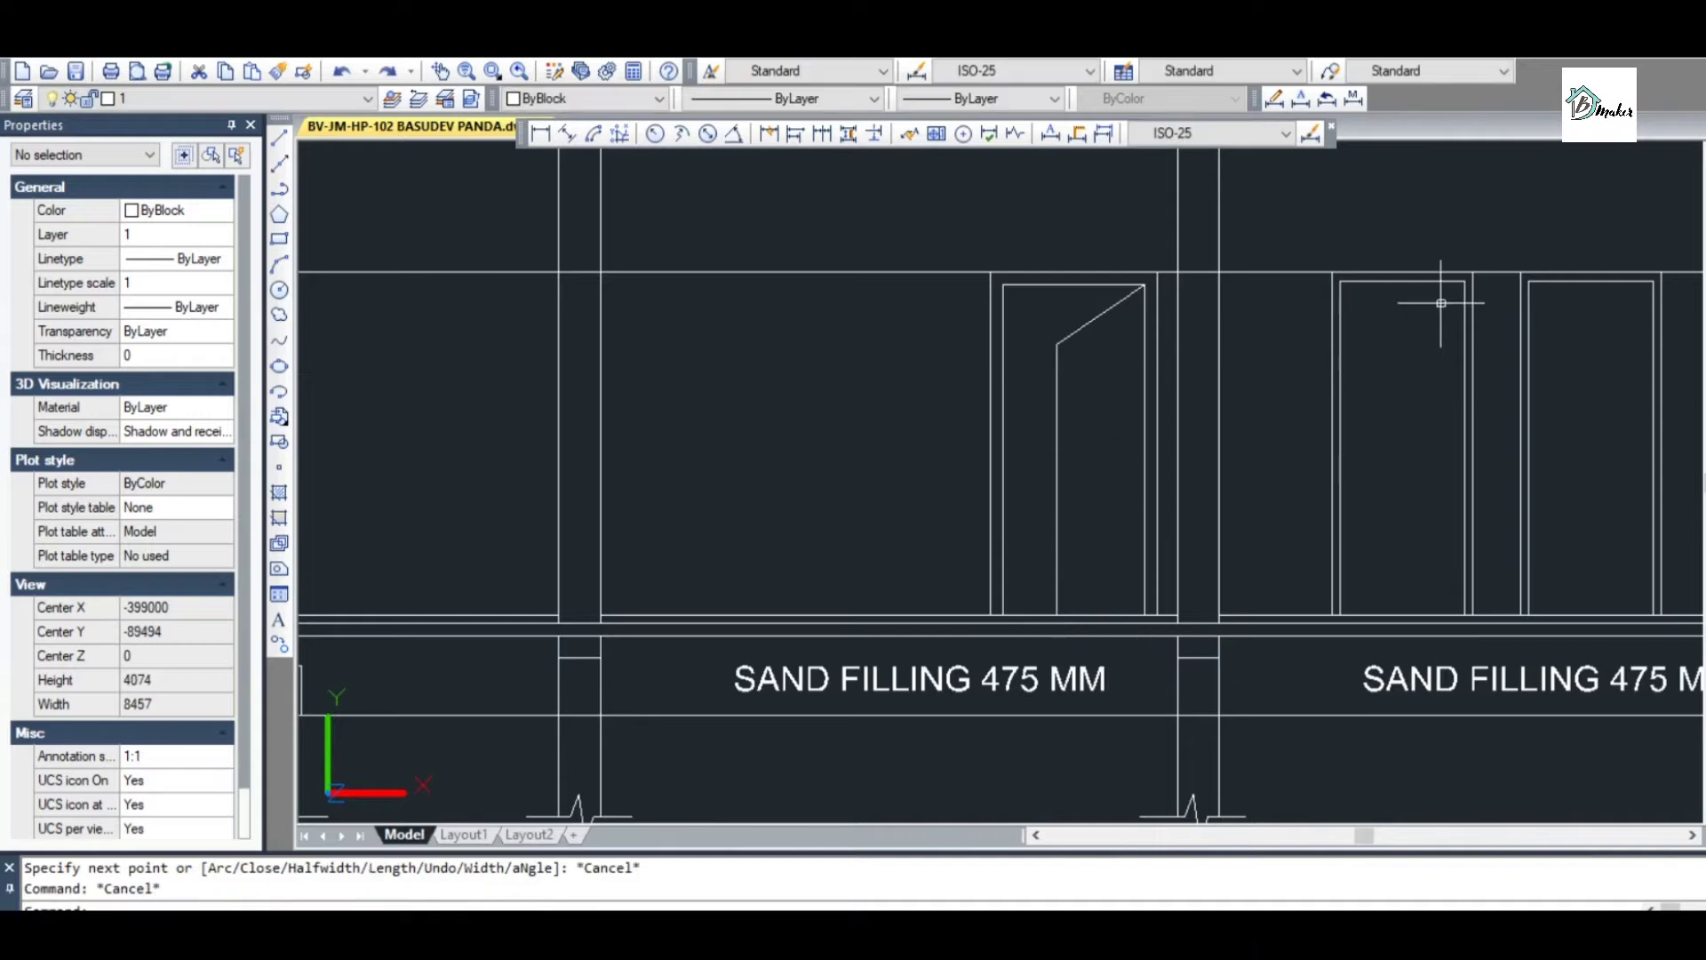
{"action": "scroll", "coordinate": [1444, 303], "scroll_direction": "up", "scroll_amount": 2}
{"action": "key", "text": "Return"}
{"action": "left_click", "coordinate": [1278, 267]}
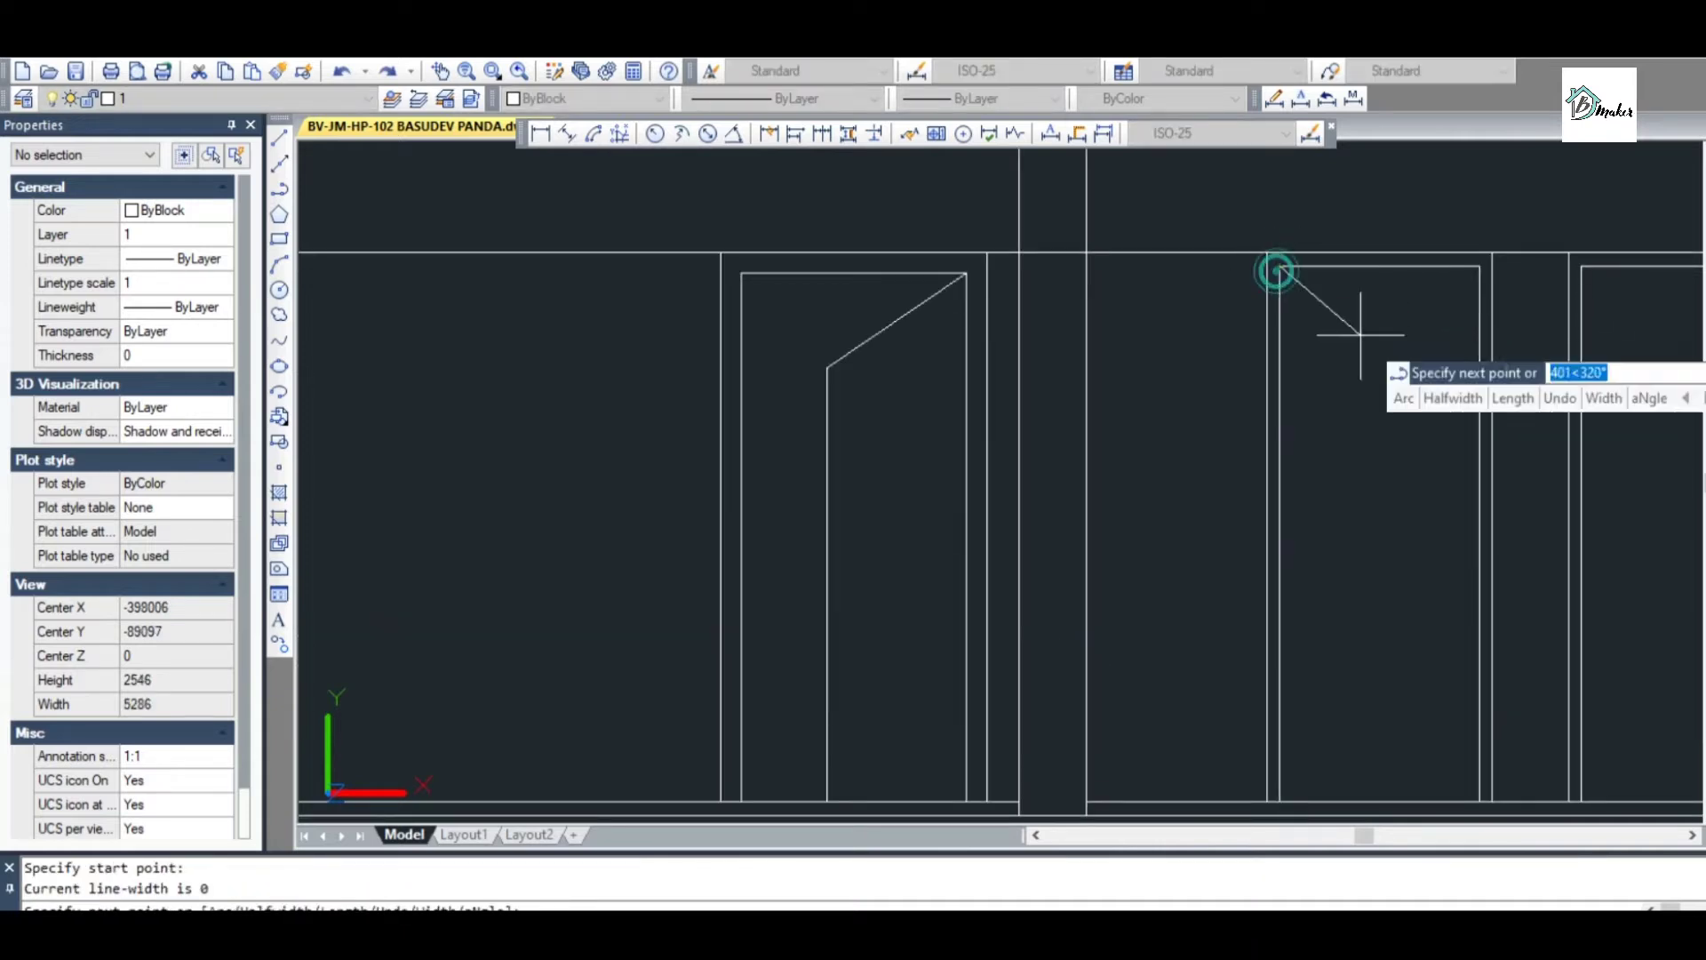
{"action": "scroll", "coordinate": [1404, 354], "scroll_direction": "down", "scroll_amount": 5}
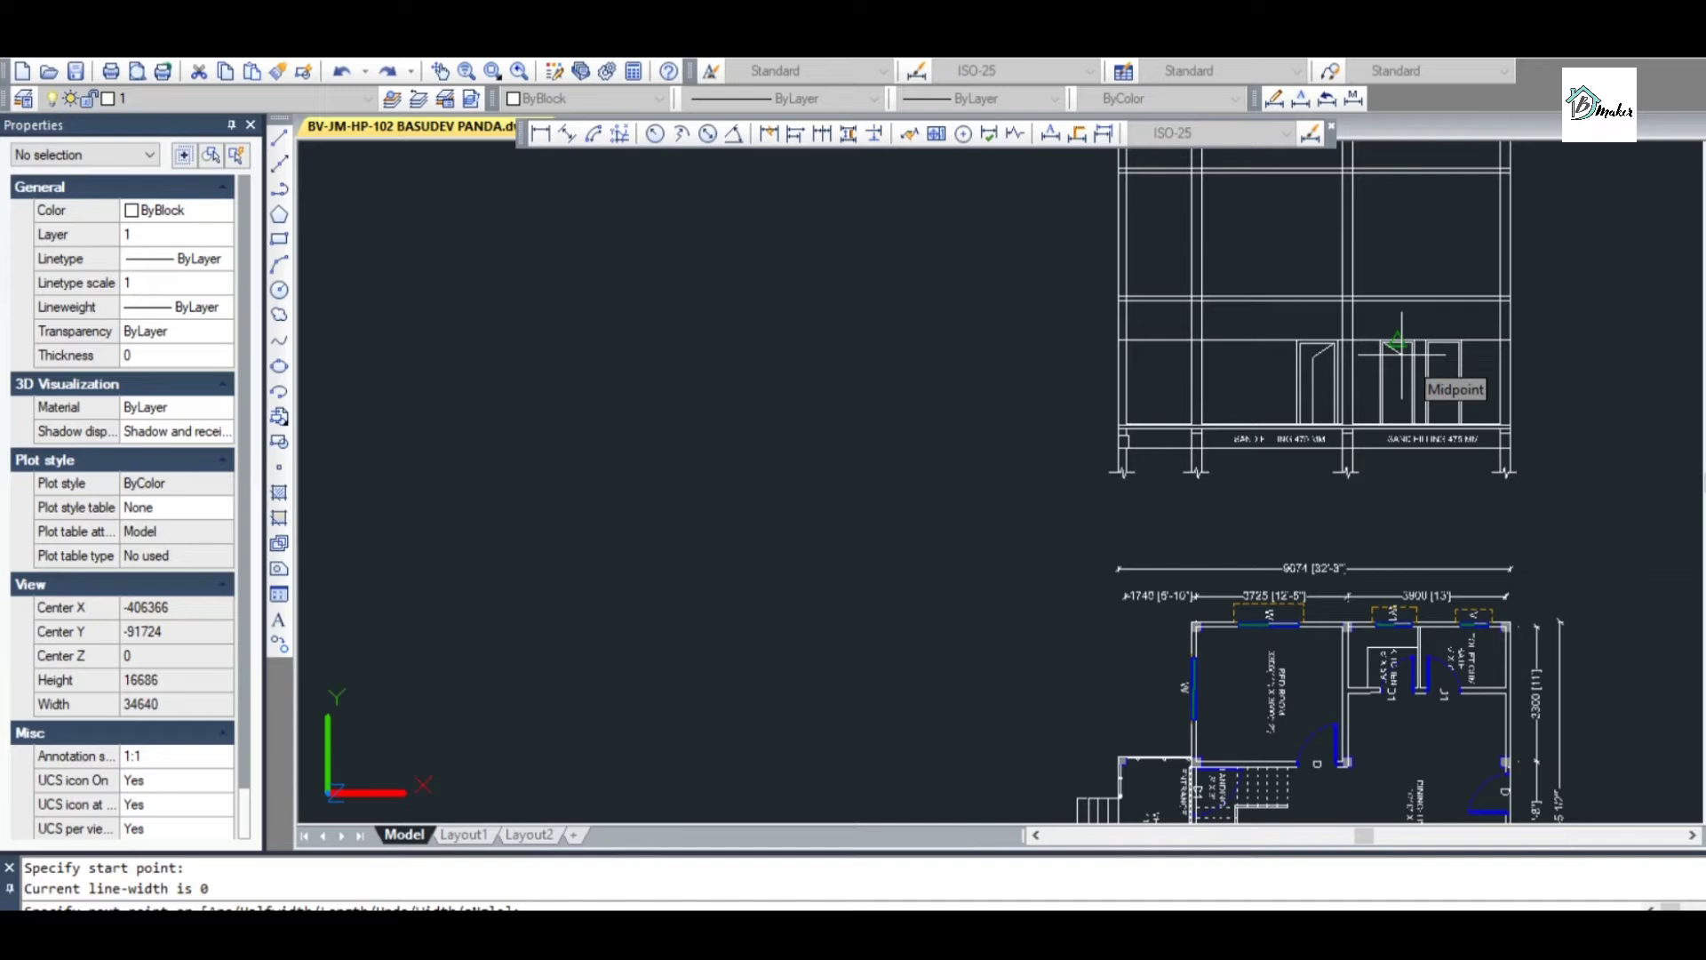
{"action": "key", "text": "Escape"}
Draw the right bay's left door leaf as a polyline from the inner frame's top-right corner, slanting inward and dropping vertically to the floor
{"action": "scroll", "coordinate": [1427, 322], "scroll_direction": "up", "scroll_amount": 8}
{"action": "key", "text": "Return"}
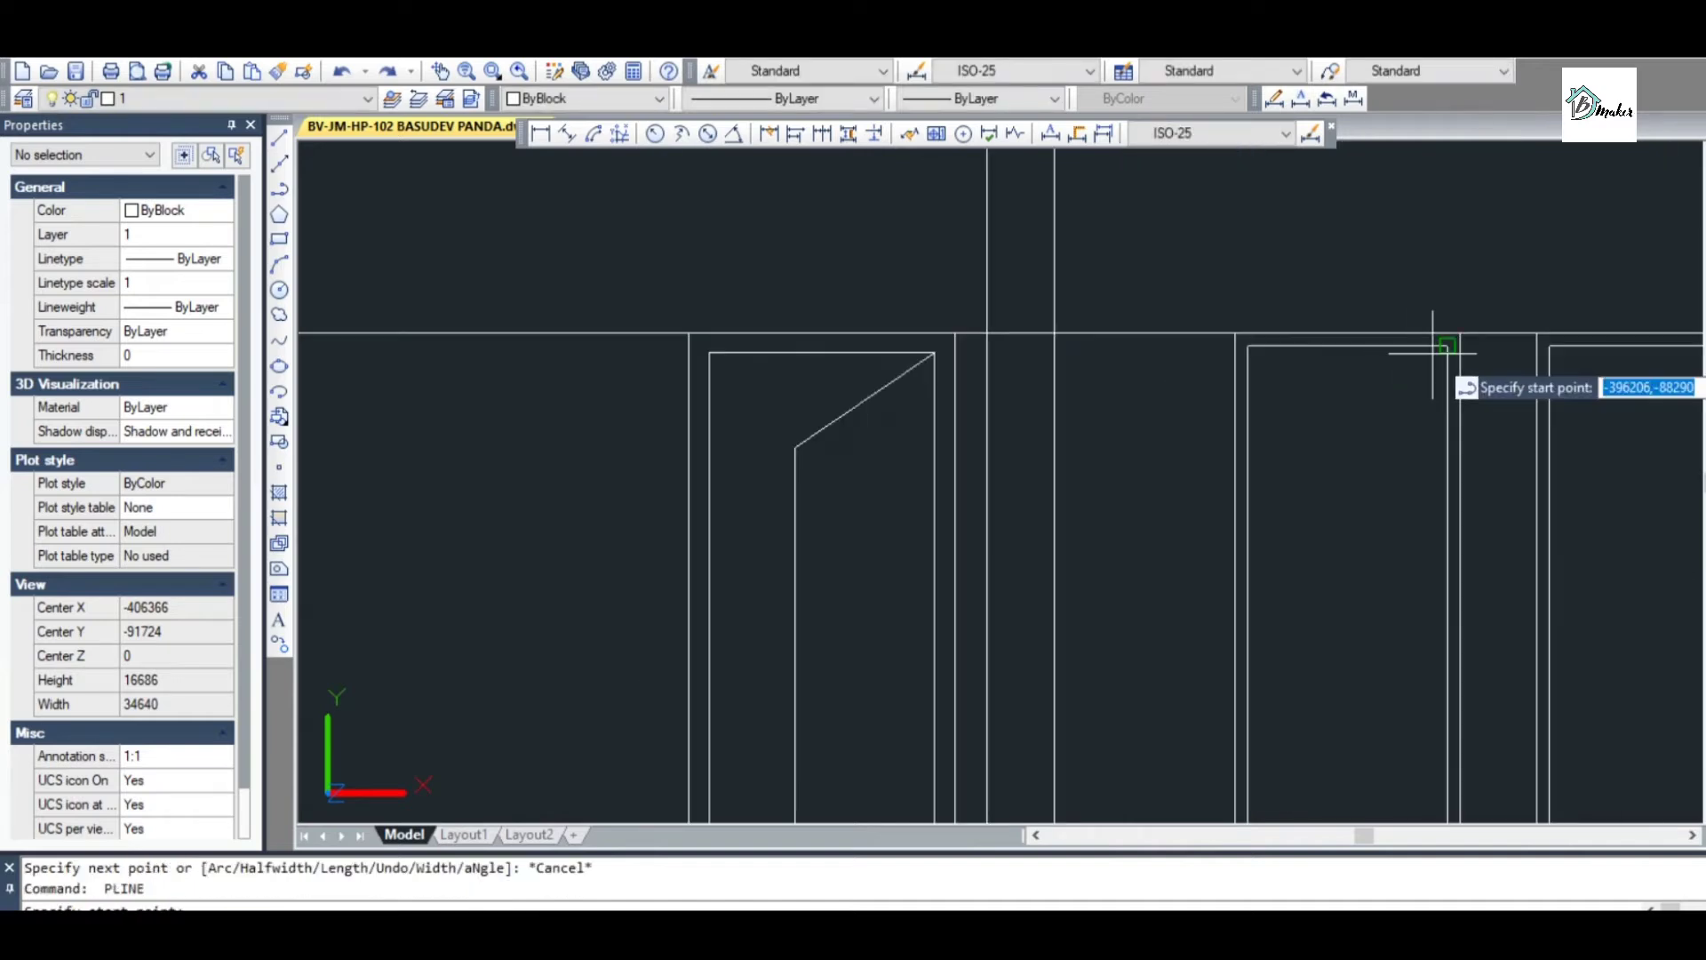
{"action": "left_click", "coordinate": [1447, 347]}
{"action": "left_click", "coordinate": [1330, 408]}
{"action": "scroll", "coordinate": [1329, 368], "scroll_direction": "down", "scroll_amount": 2}
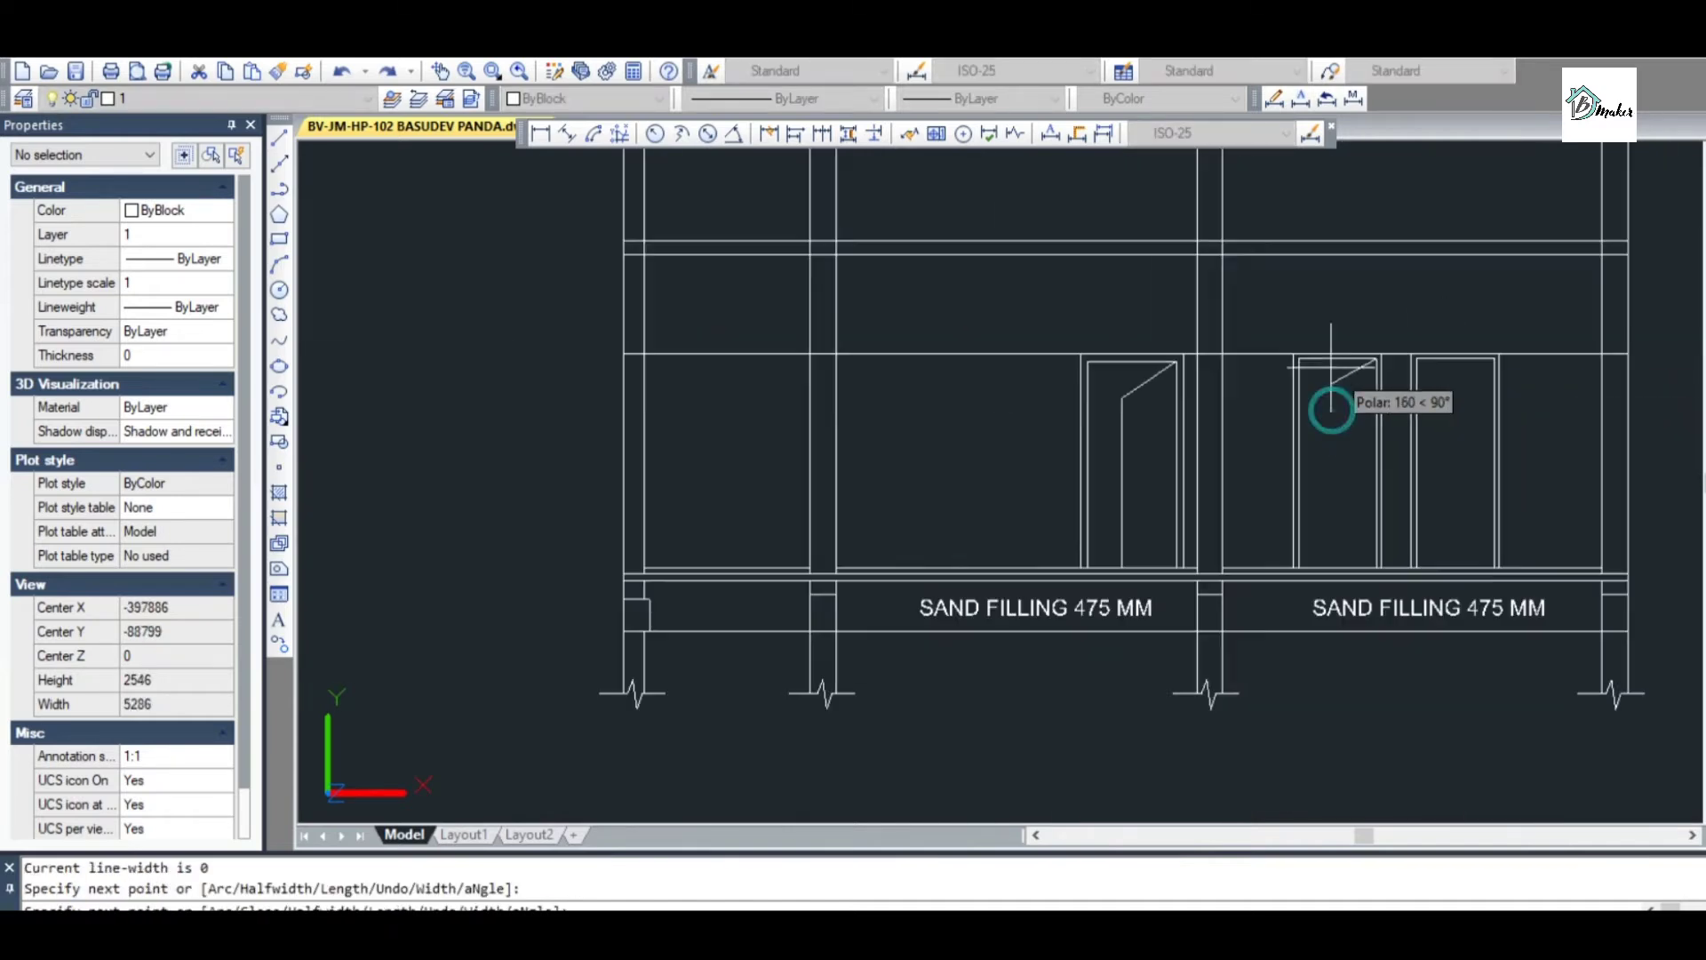
{"action": "scroll", "coordinate": [1324, 526], "scroll_direction": "up", "scroll_amount": 1}
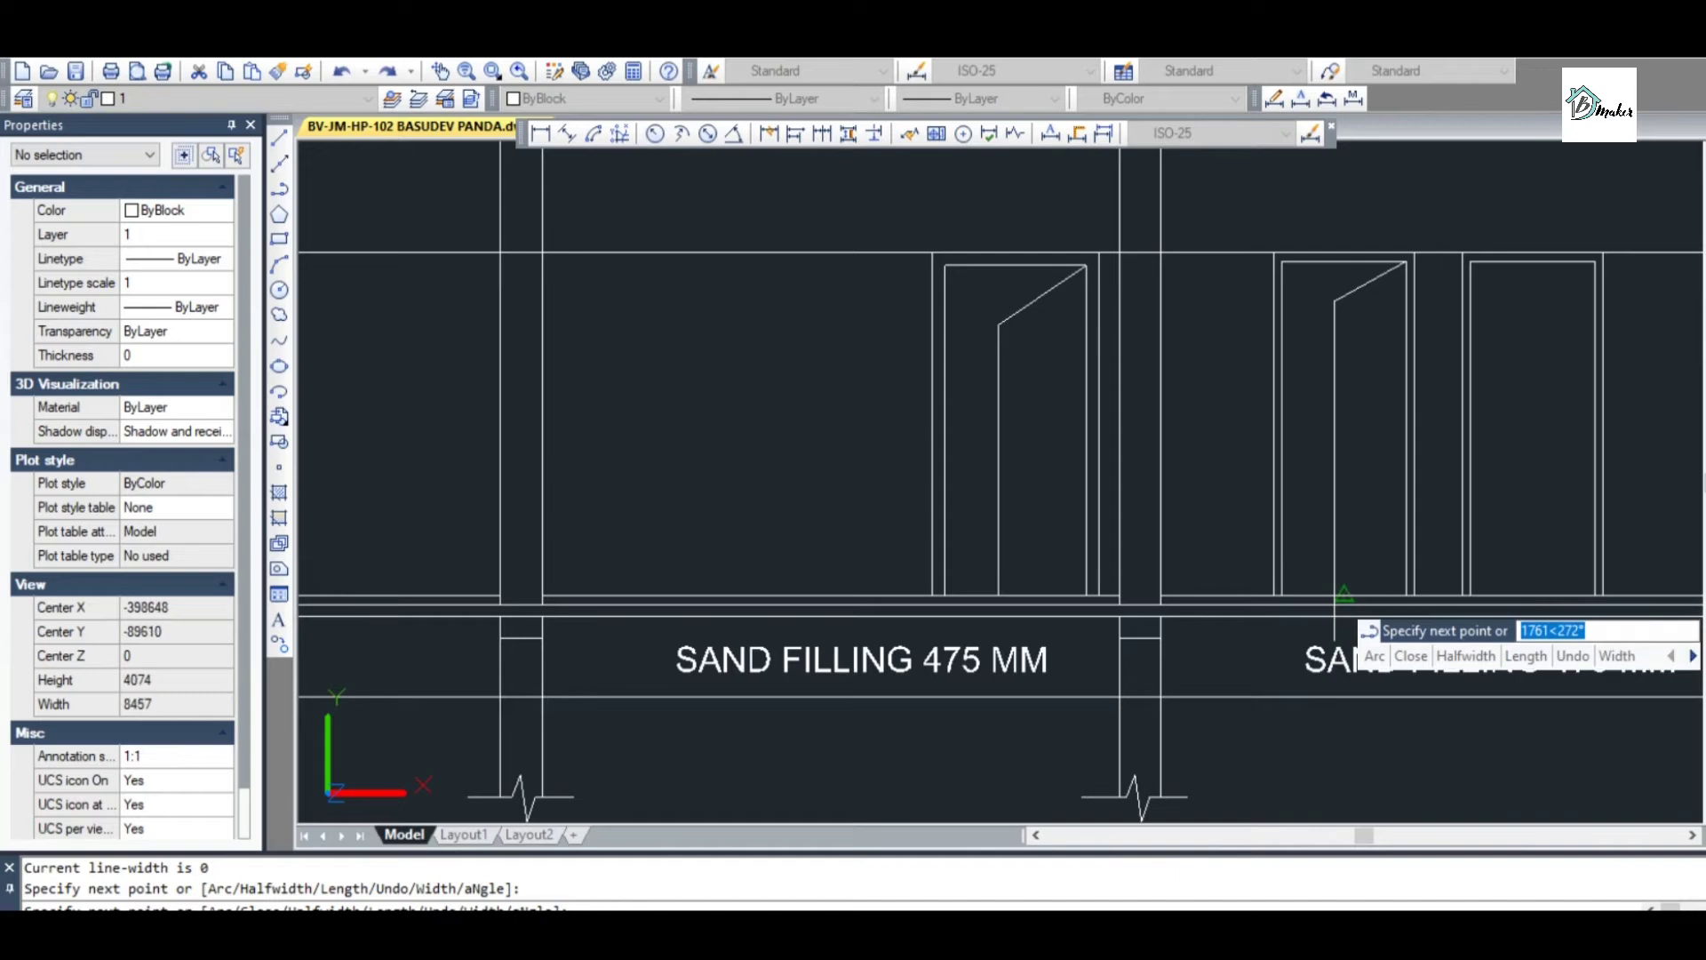
{"action": "scroll", "coordinate": [1334, 597], "scroll_direction": "up", "scroll_amount": 2}
{"action": "left_click", "coordinate": [1325, 594]}
{"action": "key", "text": "Escape"}
{"action": "scroll", "coordinate": [1266, 579], "scroll_direction": "down", "scroll_amount": 2}
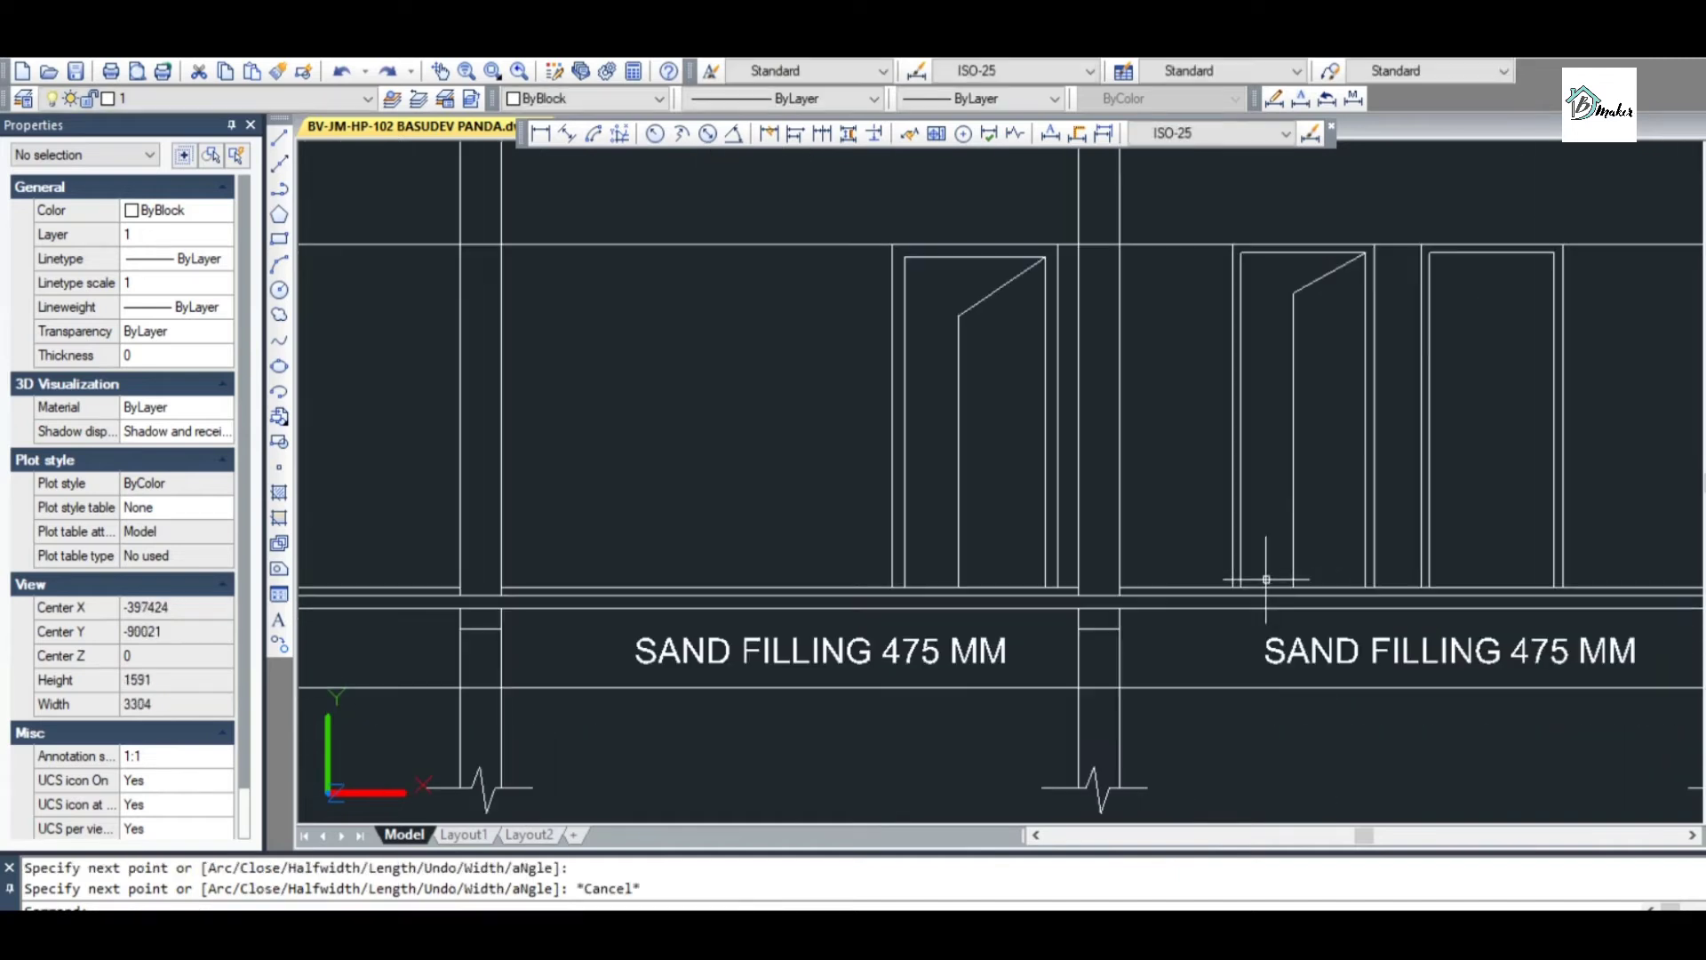
{"action": "scroll", "coordinate": [1462, 320], "scroll_direction": "down", "scroll_amount": 3}
{"action": "scroll", "coordinate": [1288, 328], "scroll_direction": "up", "scroll_amount": 5}
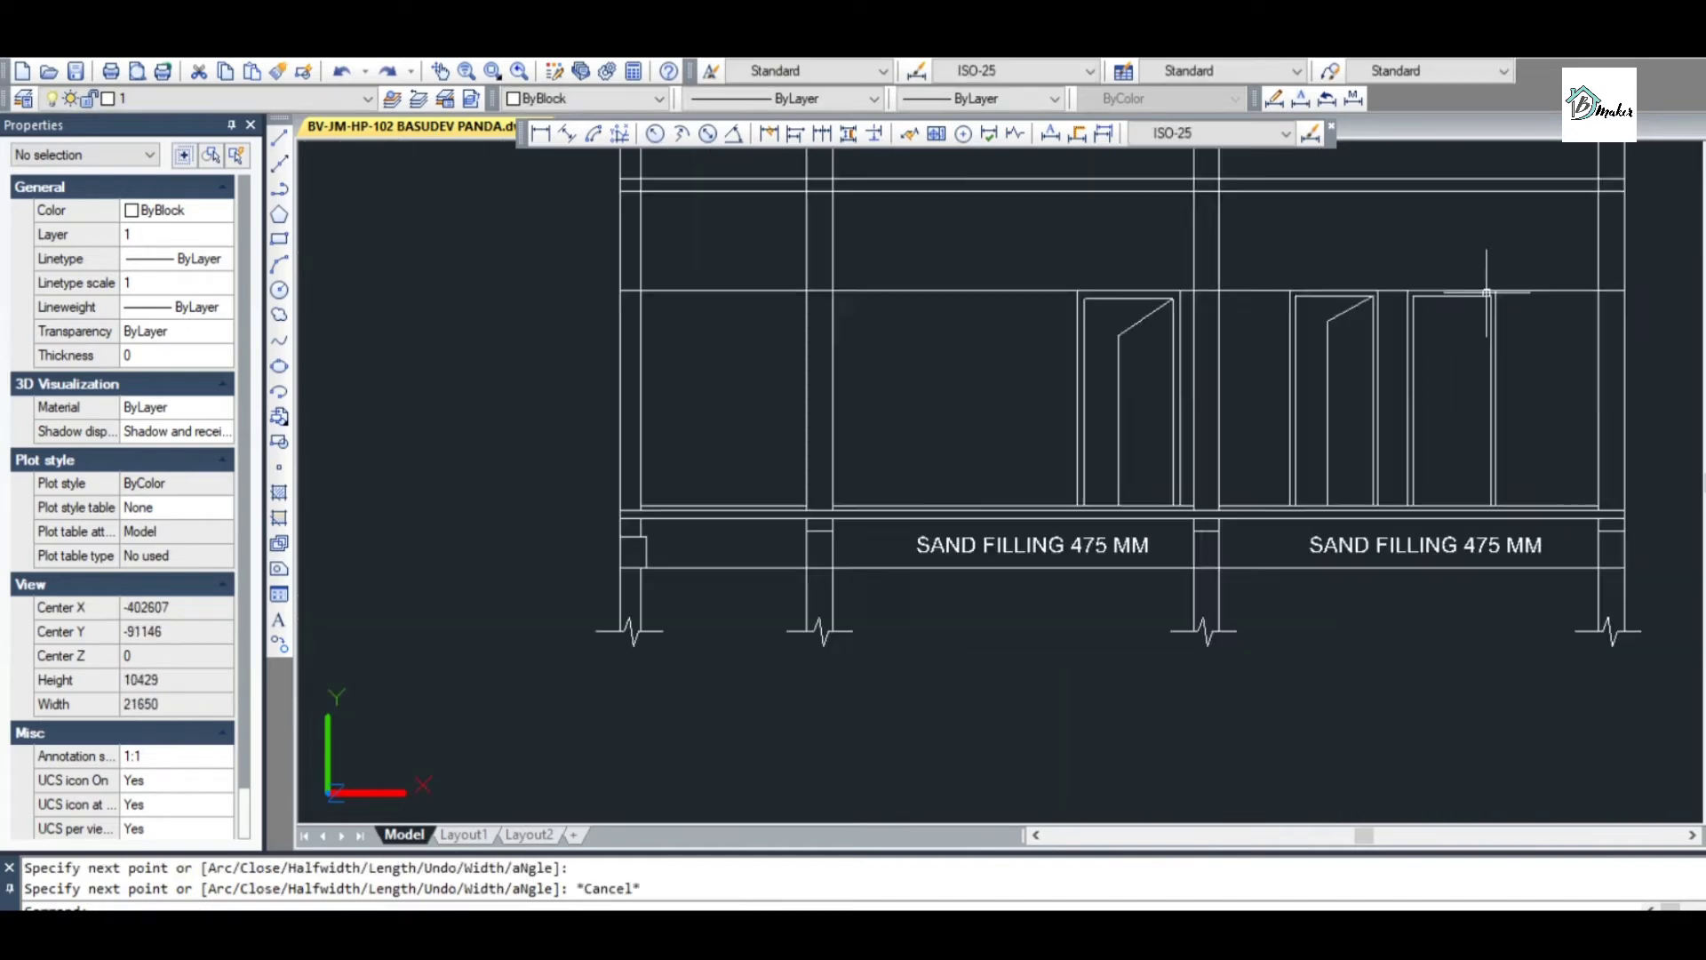
{"action": "key", "text": "space"}
{"action": "key", "text": "Escape"}
{"action": "key", "text": "Escape"}
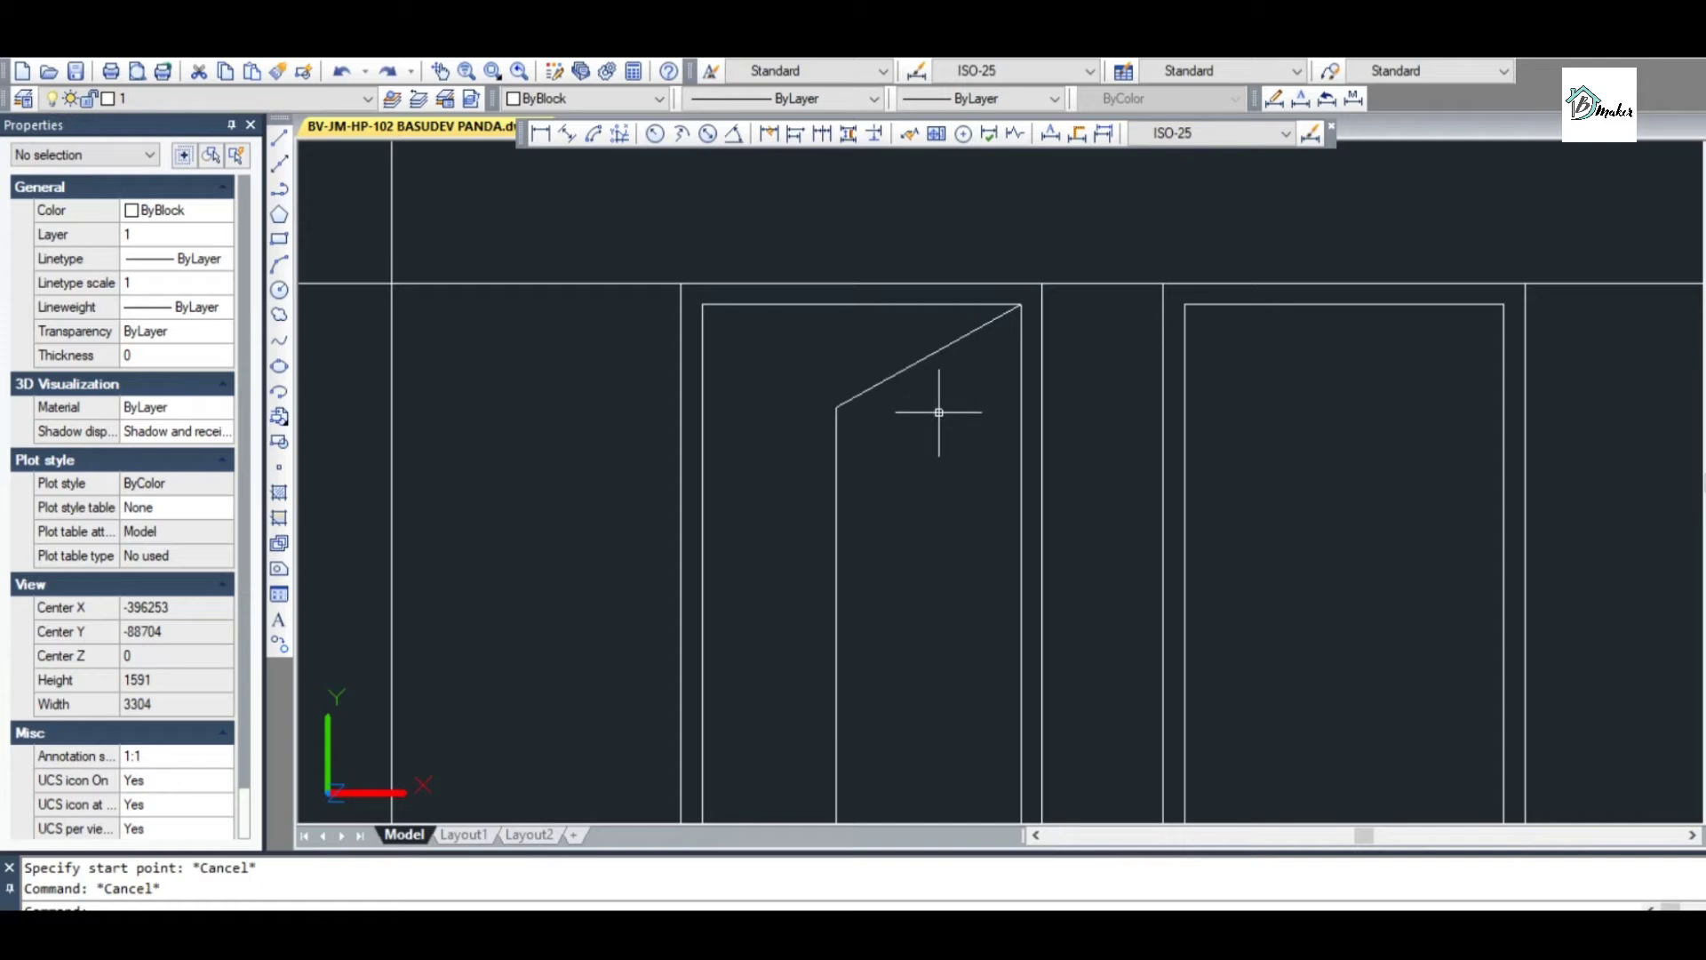
Mirror the open leaf across a vertical line midway between the two right-bay doors, keeping the original
{"action": "type", "text": "mi"}
{"action": "key", "text": "space"}
{"action": "left_click", "coordinate": [930, 407]}
{"action": "left_click", "coordinate": [886, 350]}
{"action": "key", "text": "space"}
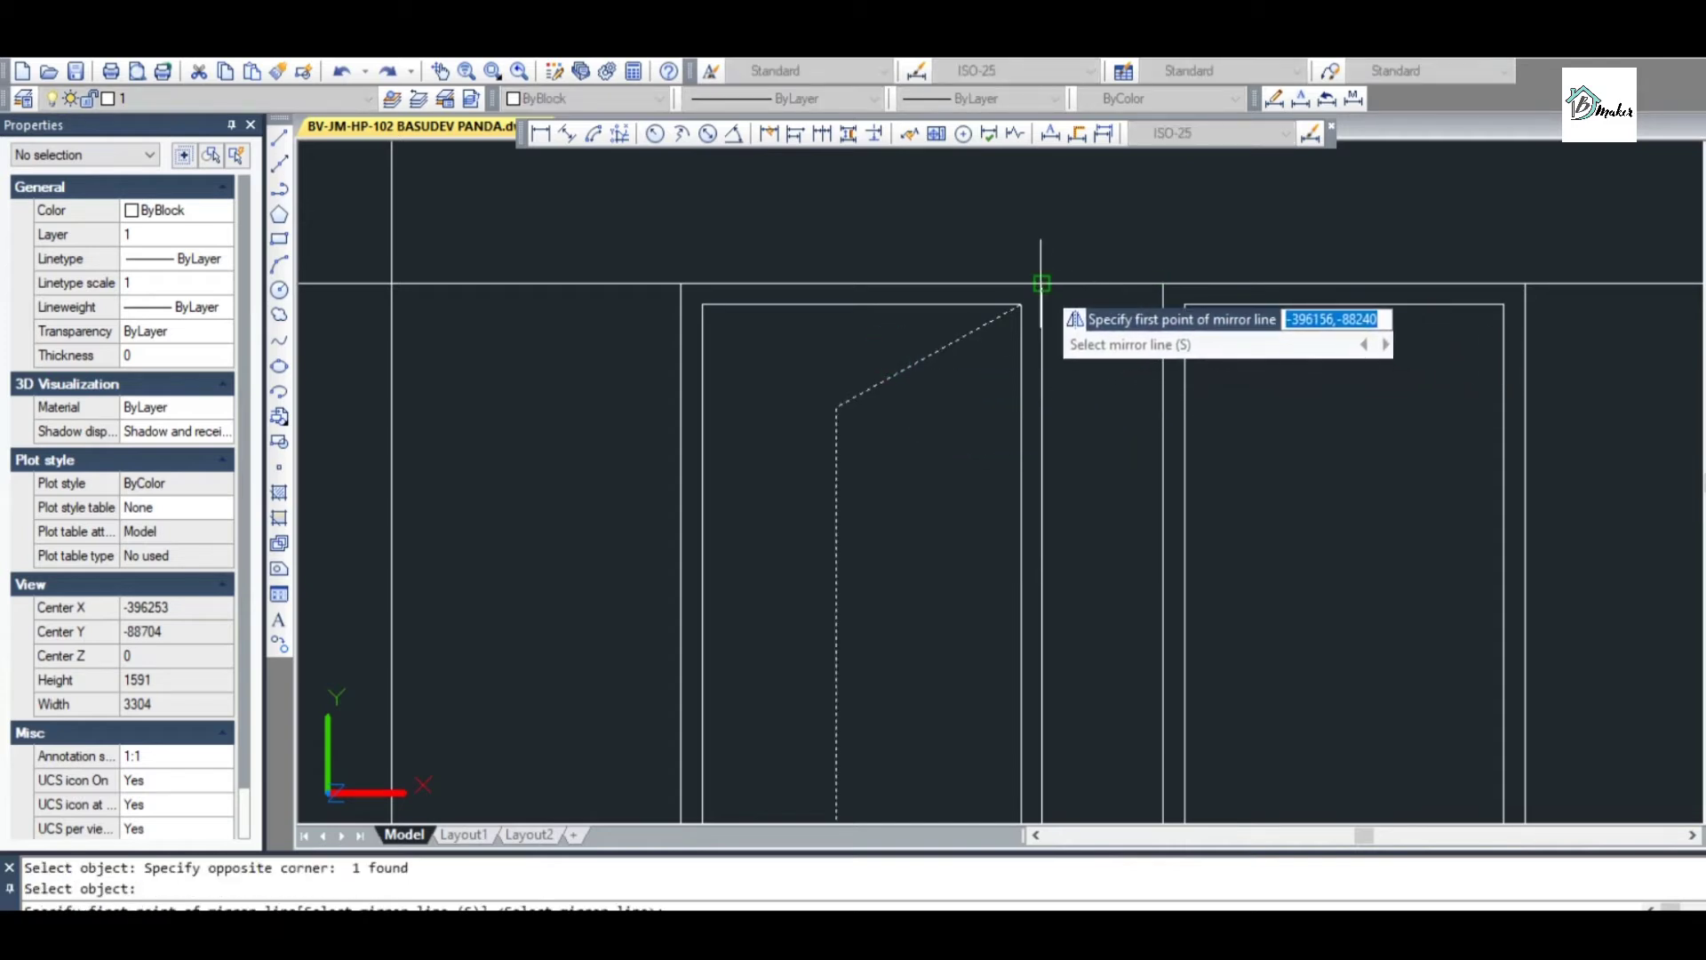
{"action": "left_click", "coordinate": [1111, 284]}
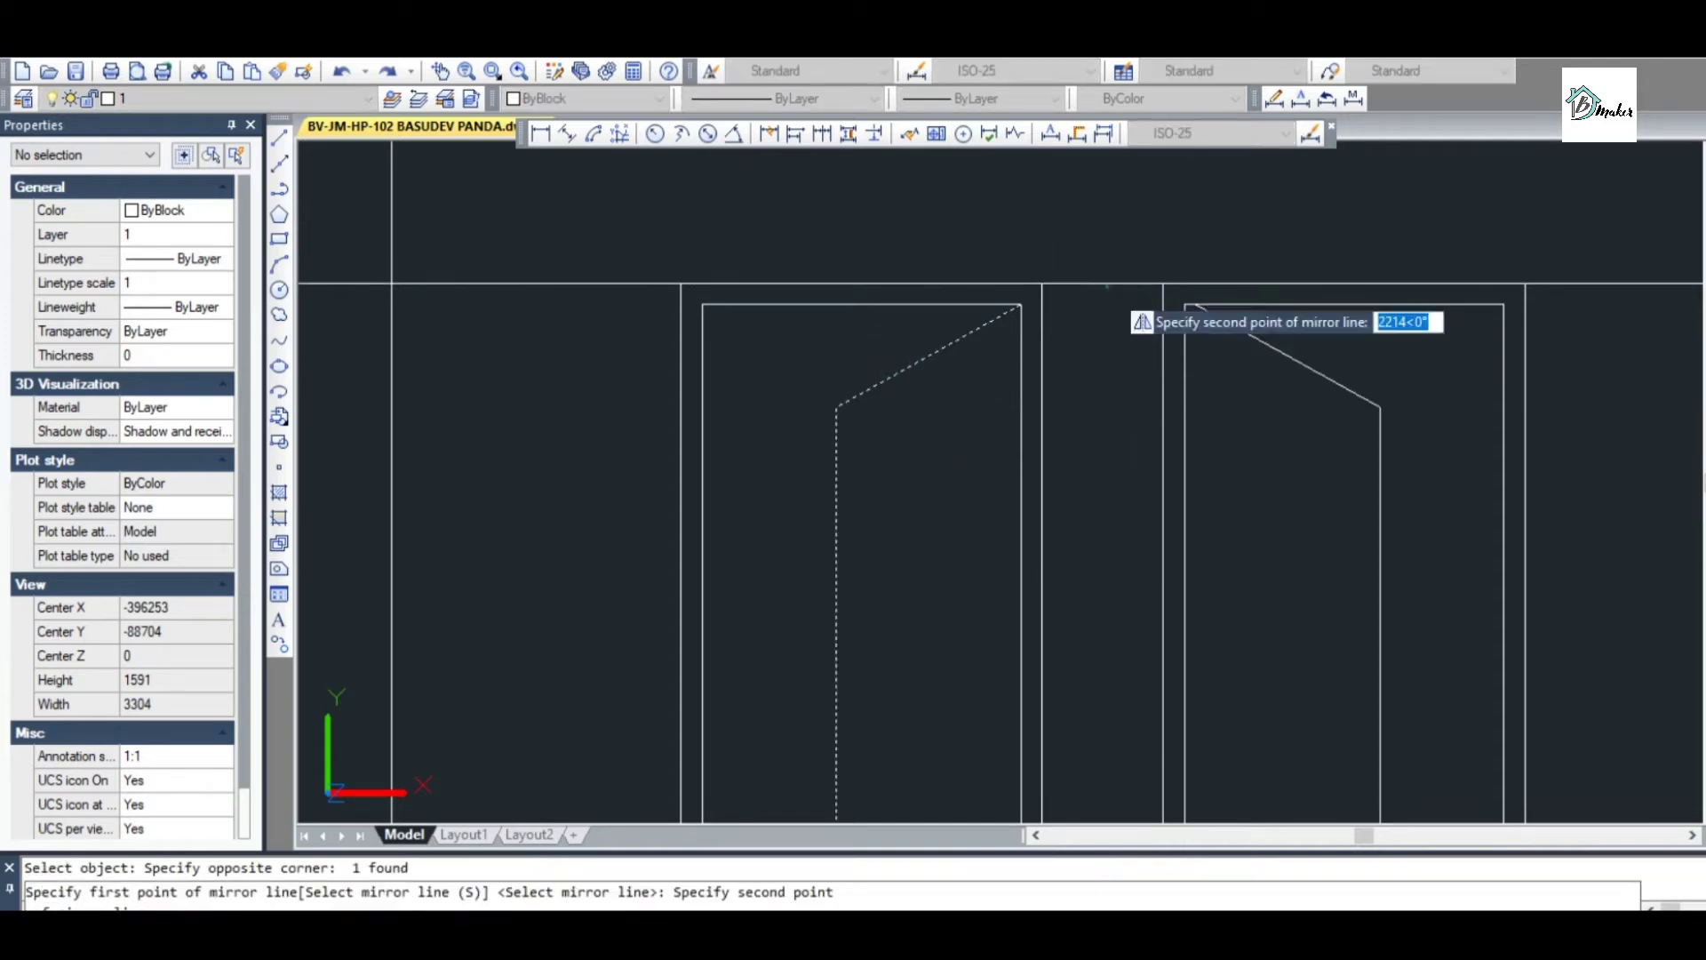
{"action": "left_click", "coordinate": [1108, 471]}
{"action": "key", "text": "Return"}
Move the mirrored leaf onto the top-left corner of the right-hand door's inner frame and save the drawing
{"action": "left_click", "coordinate": [1284, 378]}
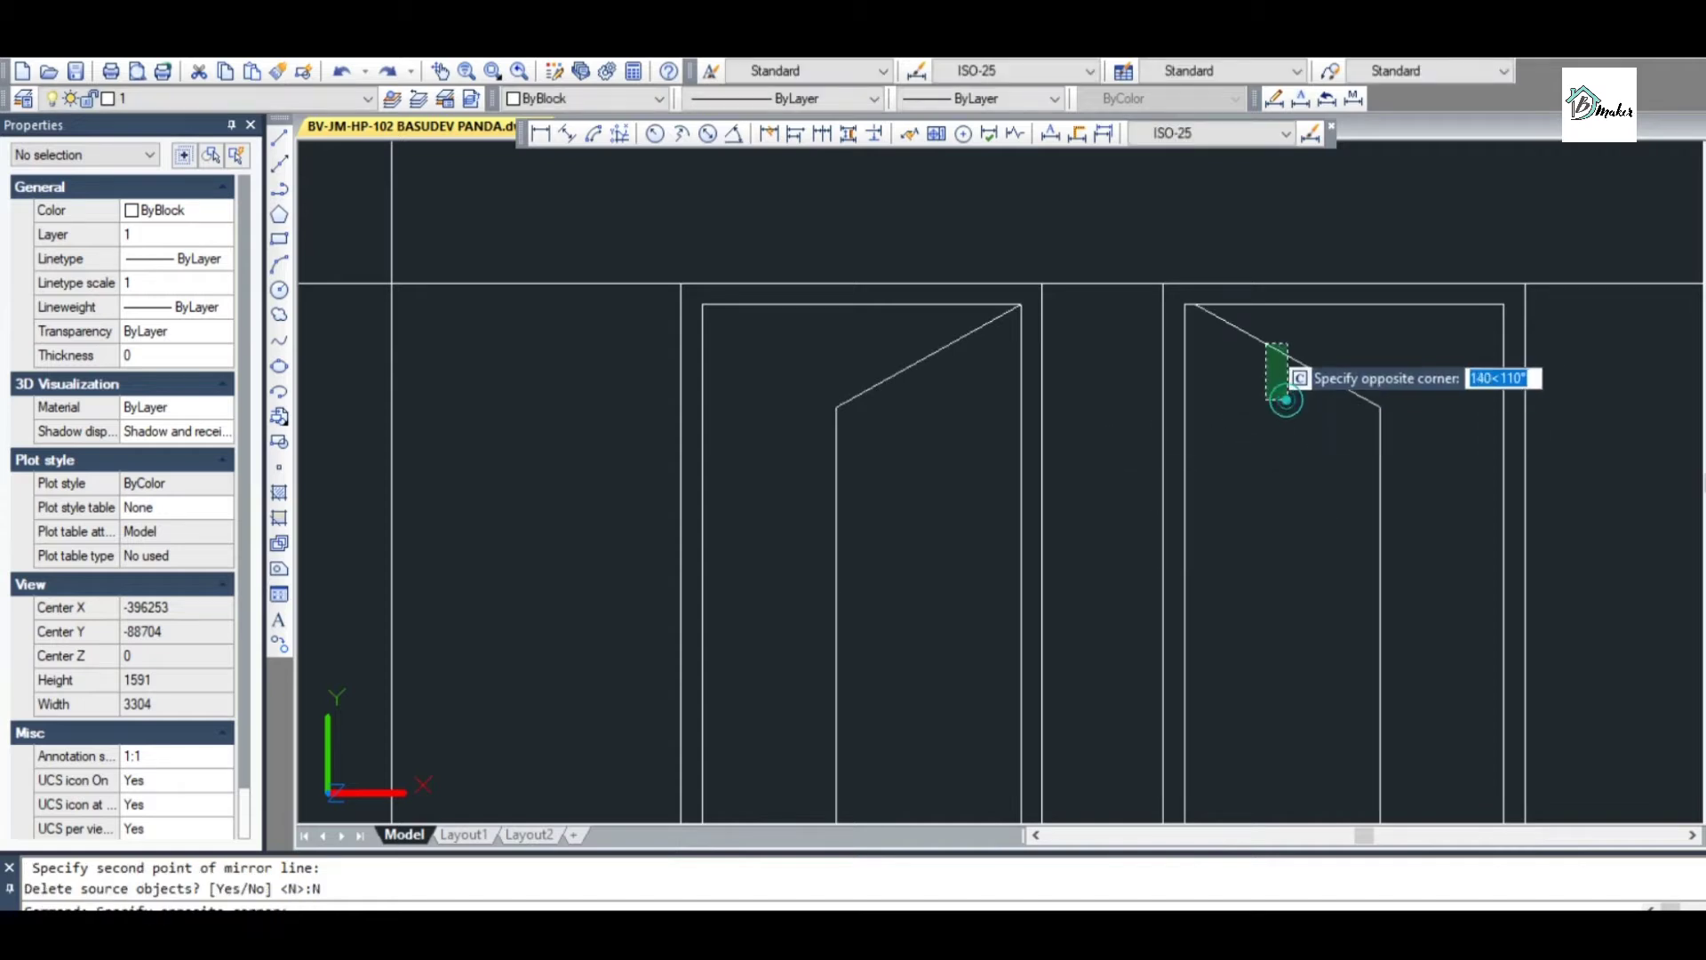
{"action": "left_click", "coordinate": [1262, 336]}
{"action": "type", "text": "m"}
{"action": "key", "text": "Return"}
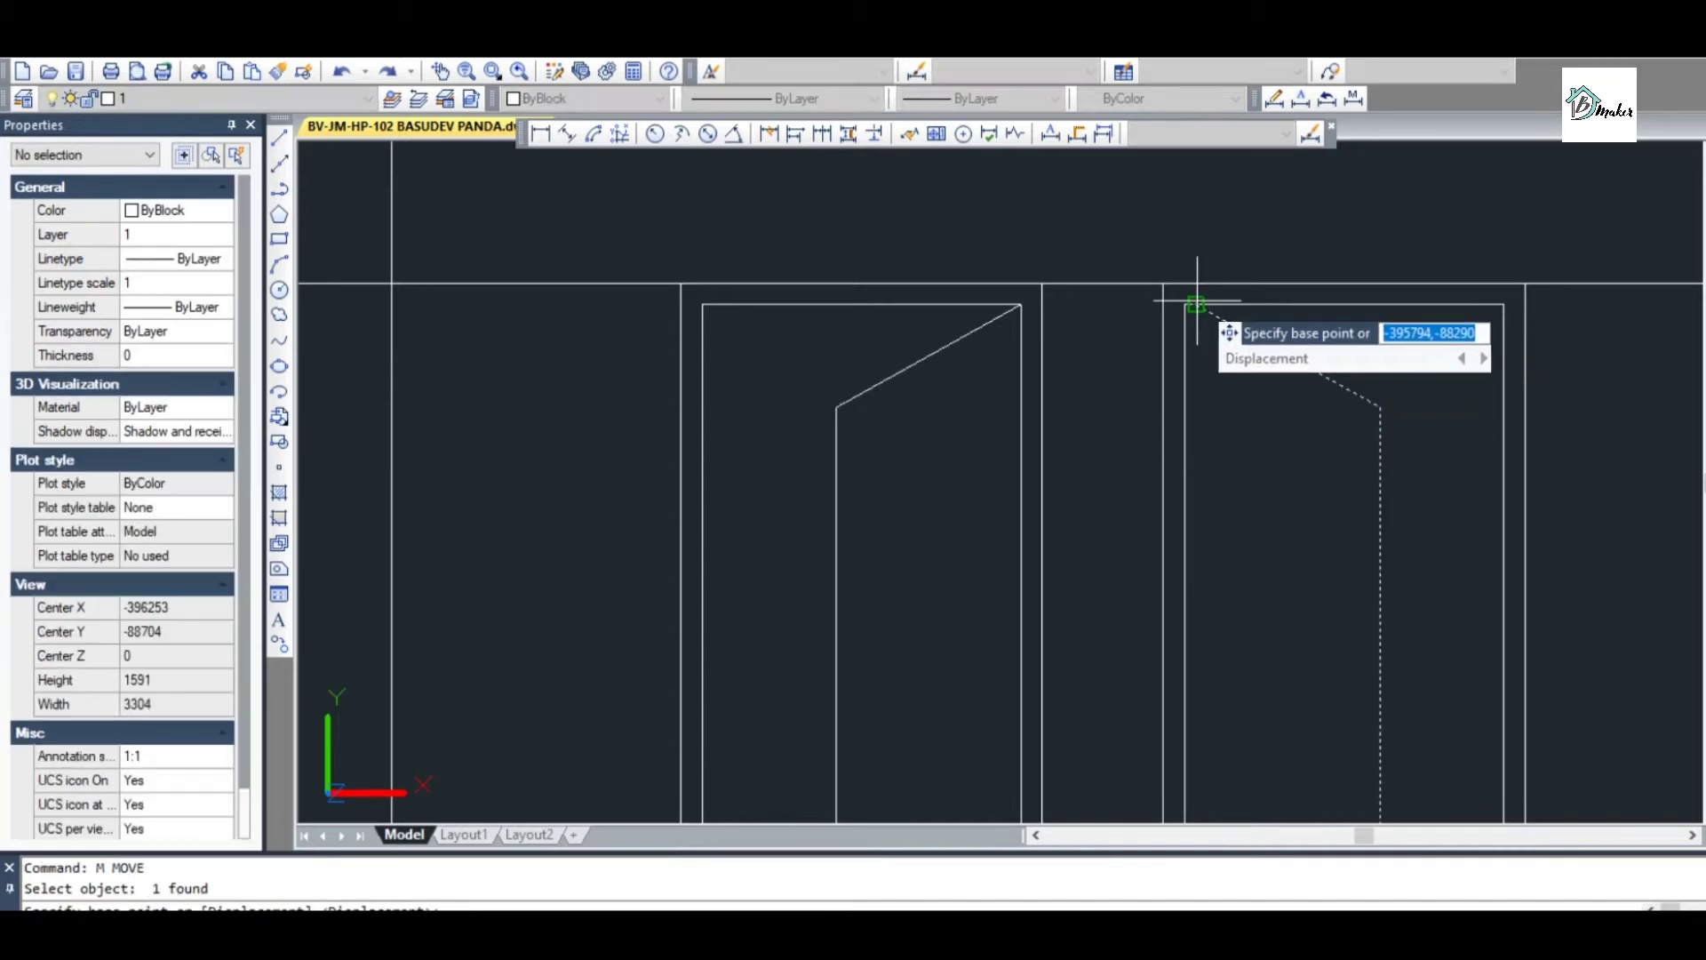
{"action": "scroll", "coordinate": [1199, 294], "scroll_direction": "up", "scroll_amount": 3}
{"action": "left_click", "coordinate": [1197, 317]}
{"action": "scroll", "coordinate": [1200, 333], "scroll_direction": "down", "scroll_amount": 3}
{"action": "left_click", "coordinate": [1241, 330]}
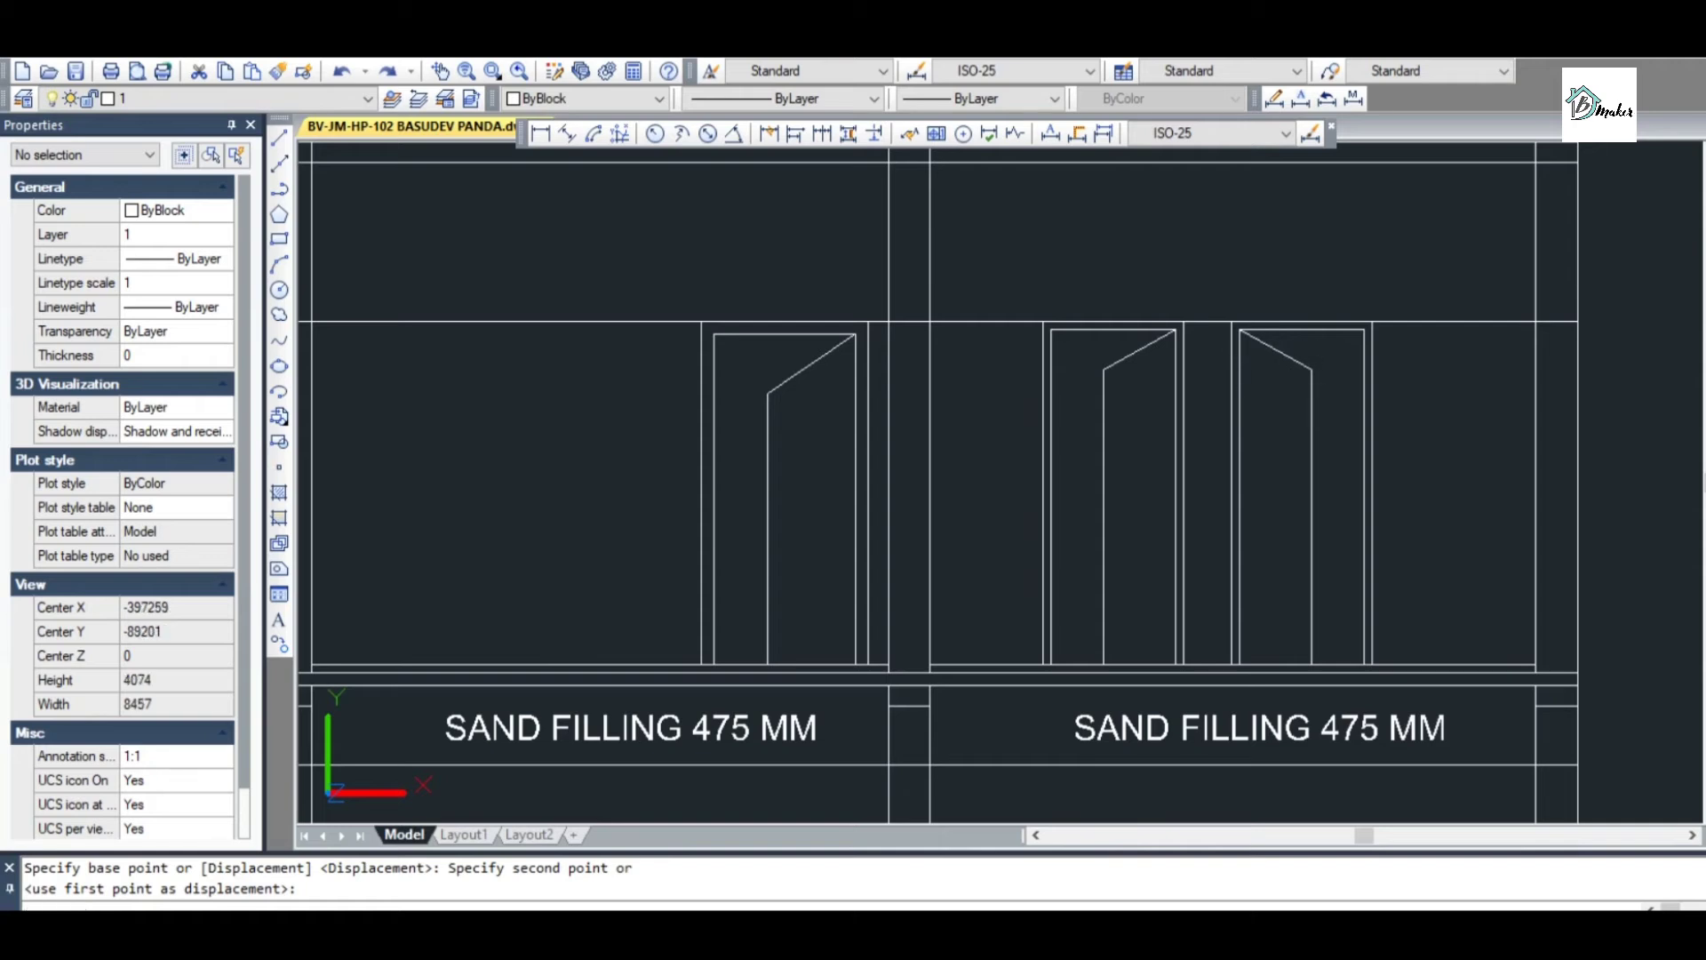
{"action": "key", "text": "ctrl+s"}
Draw a narrow upright rectangle as a decorative panel in the lower part of the bedroom door's leaf
{"action": "scroll", "coordinate": [735, 456], "scroll_direction": "up", "scroll_amount": 4}
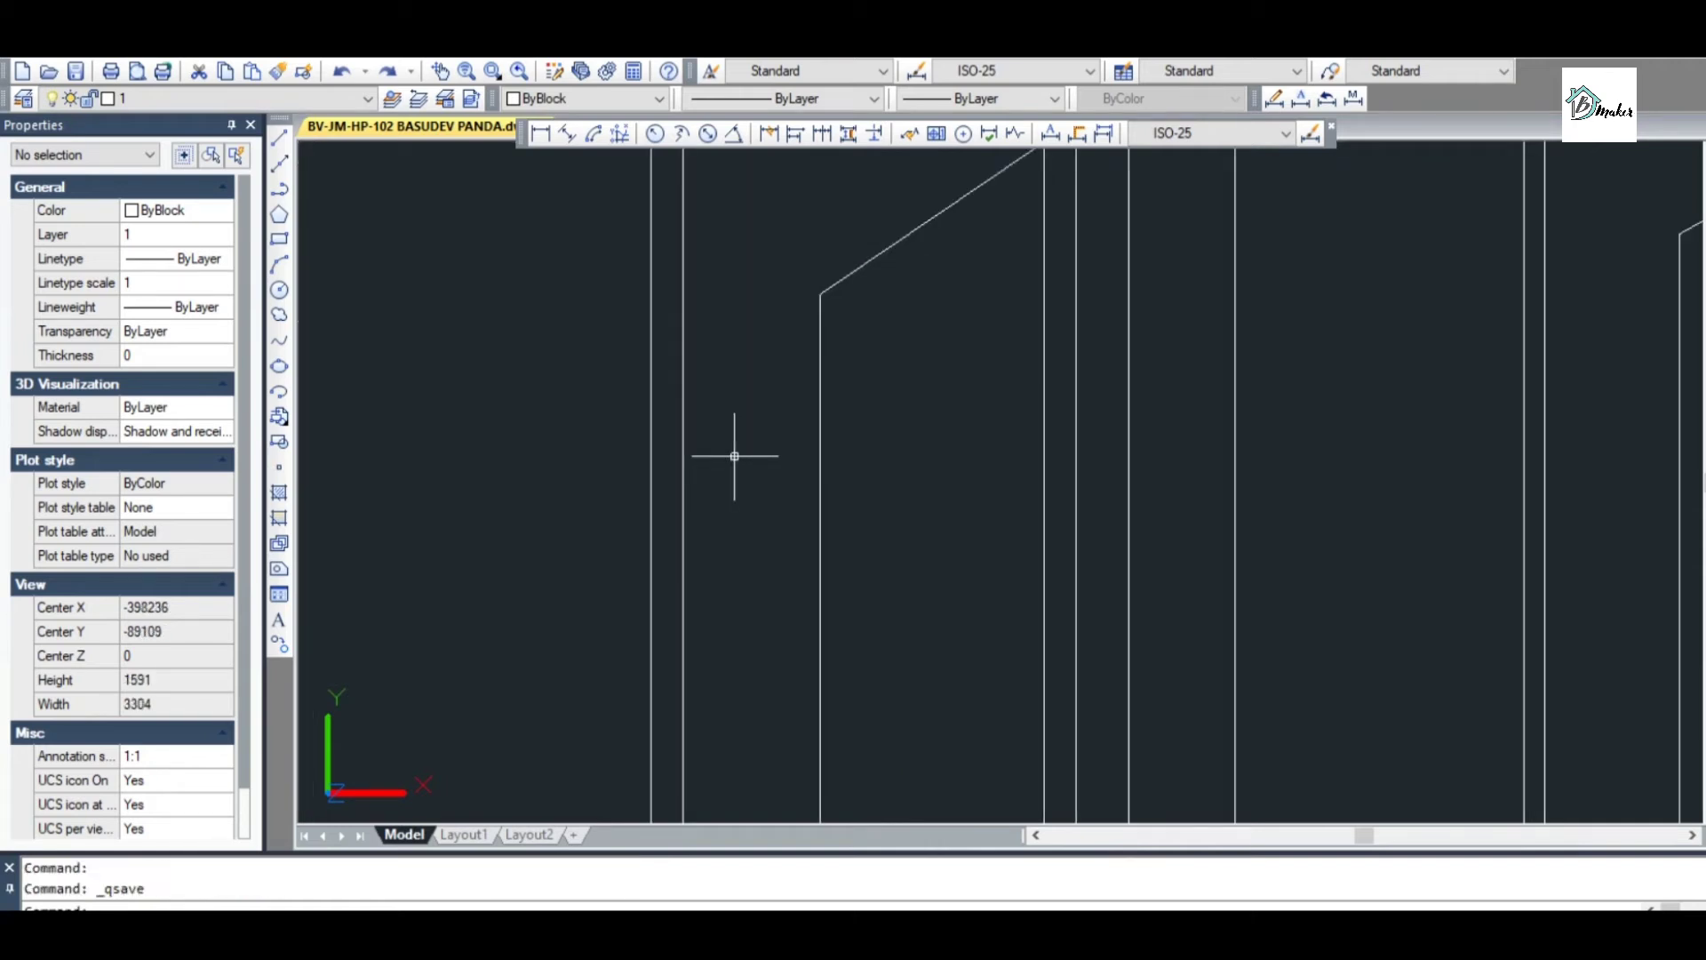
{"action": "scroll", "coordinate": [734, 456], "scroll_direction": "down", "scroll_amount": 2}
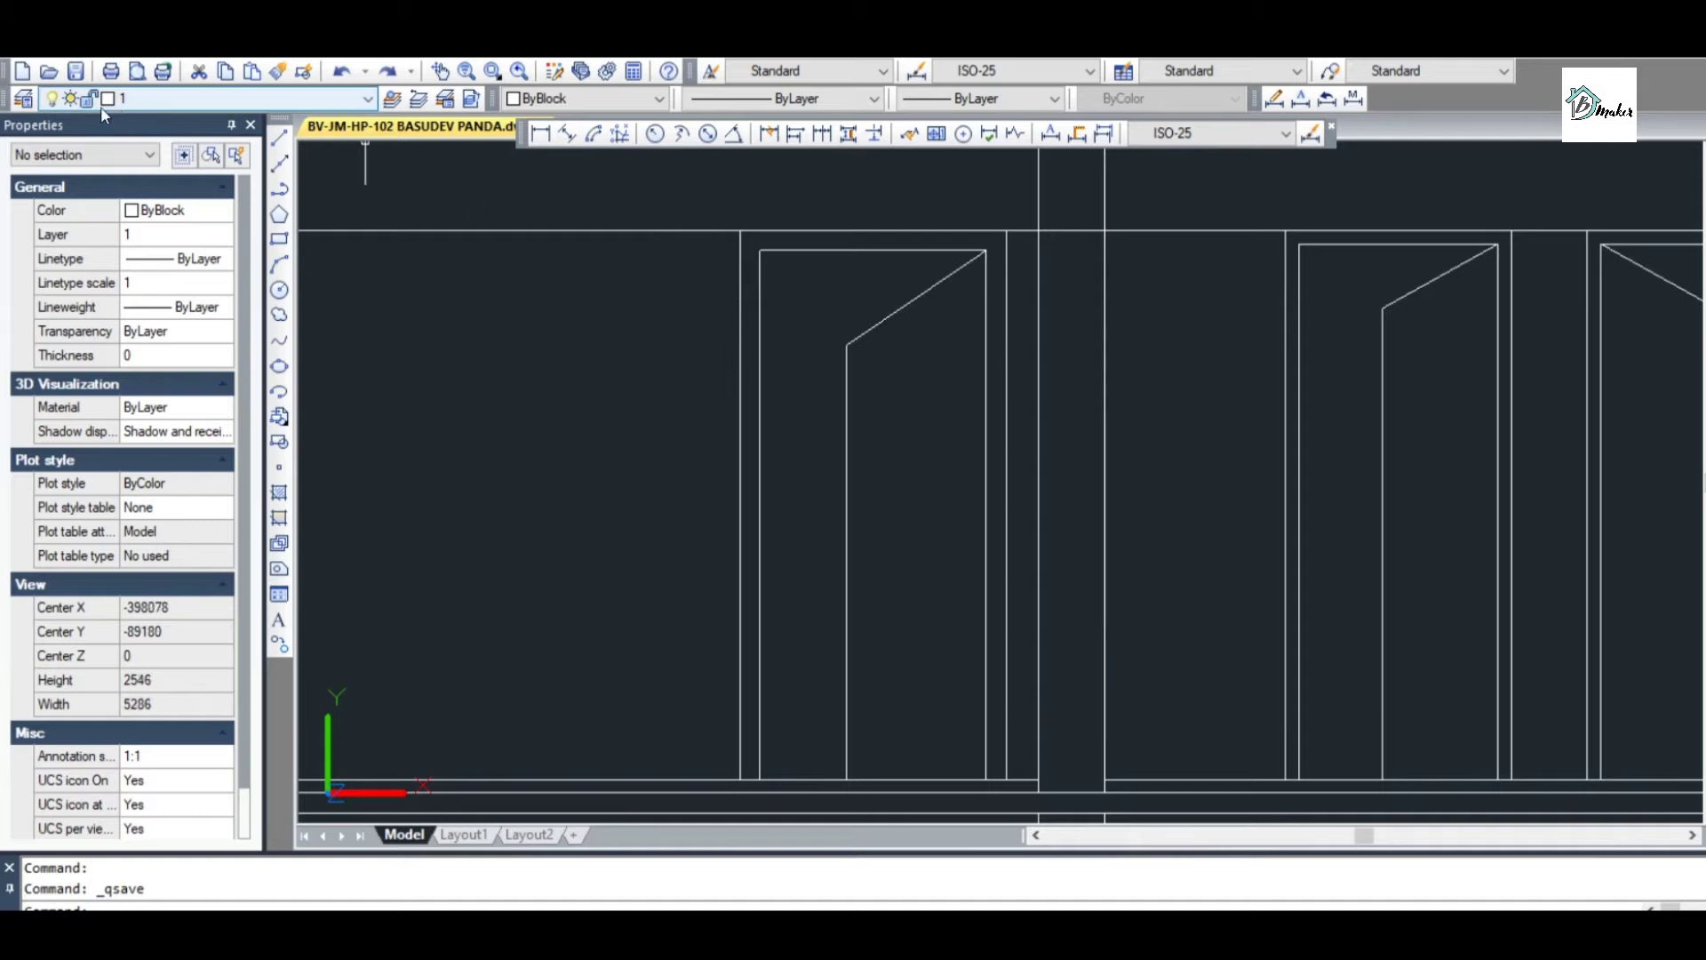
{"action": "left_click", "coordinate": [279, 238]}
{"action": "scroll", "coordinate": [916, 604], "scroll_direction": "up", "scroll_amount": 3}
{"action": "left_click", "coordinate": [858, 487]}
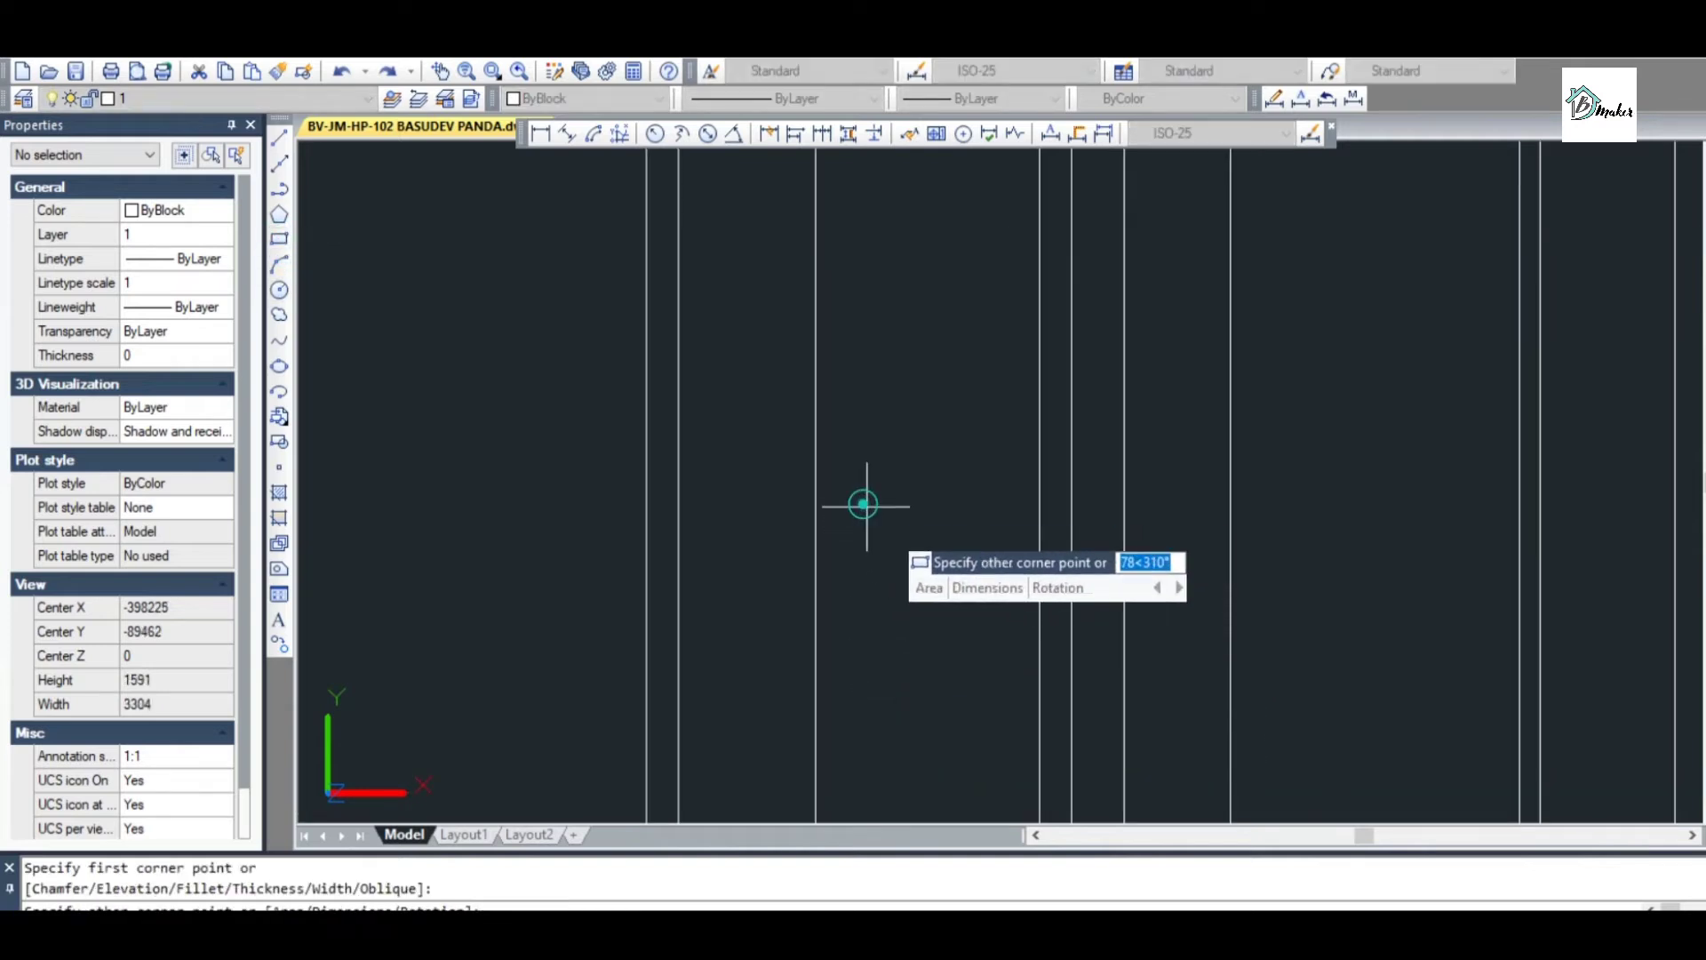
{"action": "left_click", "coordinate": [905, 770]}
{"action": "key", "text": "Escape"}
{"action": "key", "text": "Escape"}
Copy the narrow panel rectangle horizontally to form a second panel beside it on the bedroom door's leaf
{"action": "type", "text": "co"}
{"action": "key", "text": "Return"}
{"action": "left_click", "coordinate": [892, 703]}
{"action": "left_click", "coordinate": [922, 728]}
{"action": "key", "text": "Return"}
{"action": "left_click", "coordinate": [944, 690]}
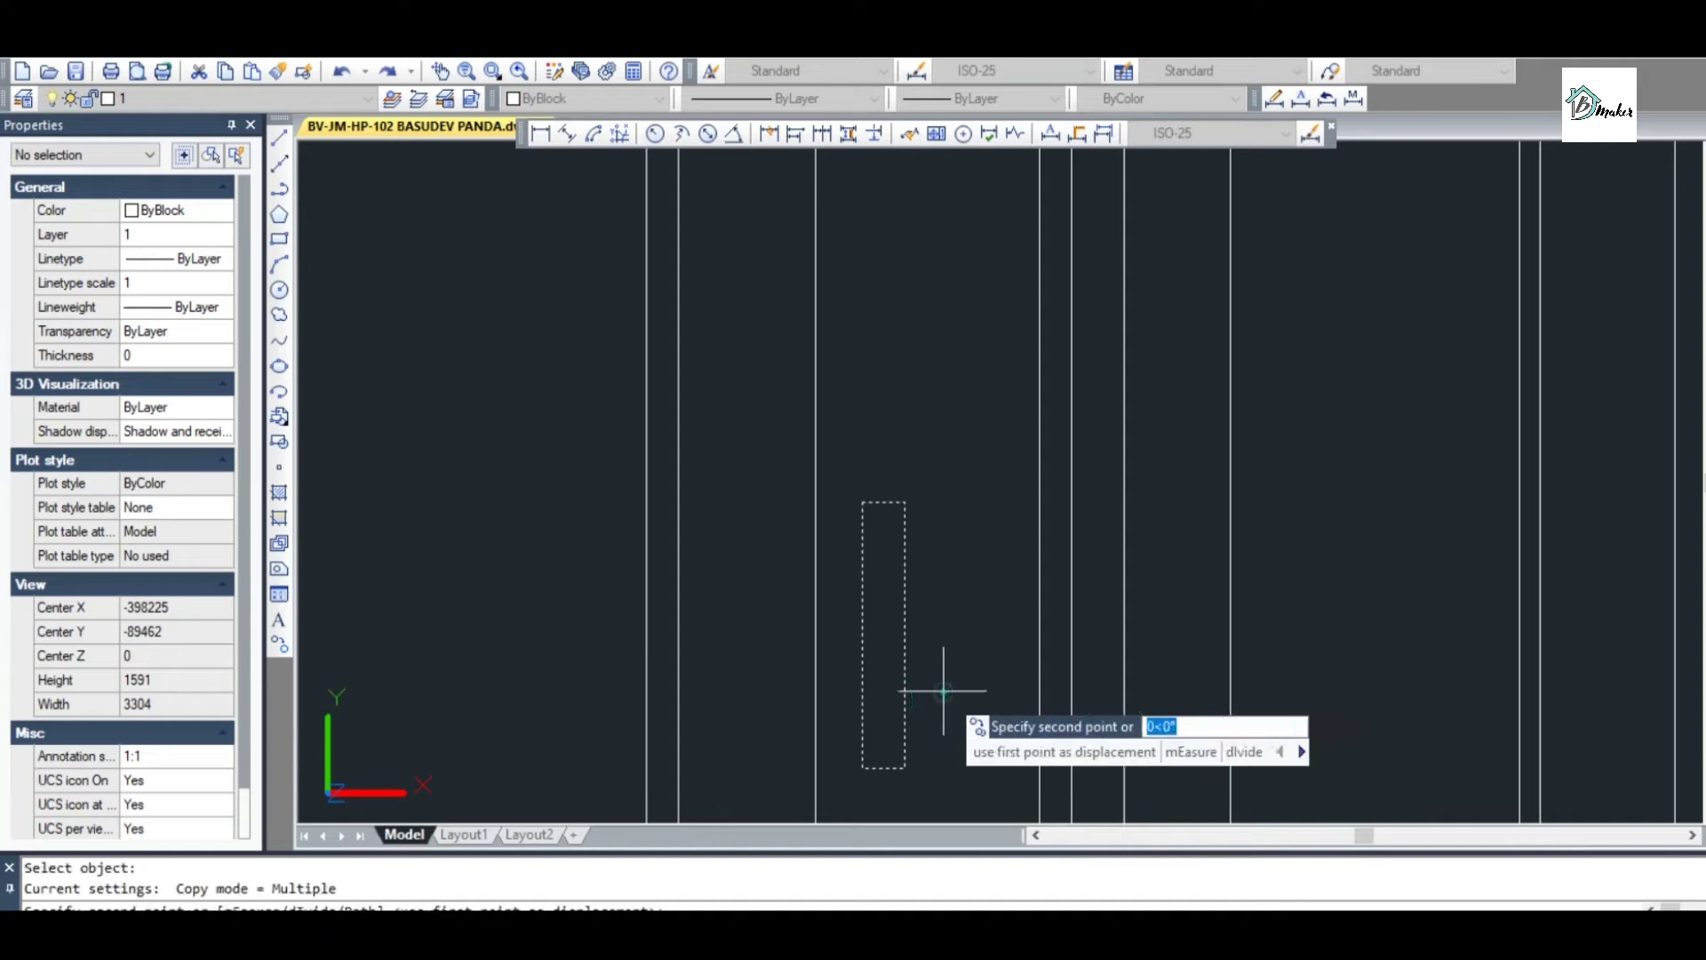
{"action": "left_click", "coordinate": [1038, 690]}
{"action": "scroll", "coordinate": [1038, 724], "scroll_direction": "down", "scroll_amount": 1}
{"action": "key", "text": "Escape"}
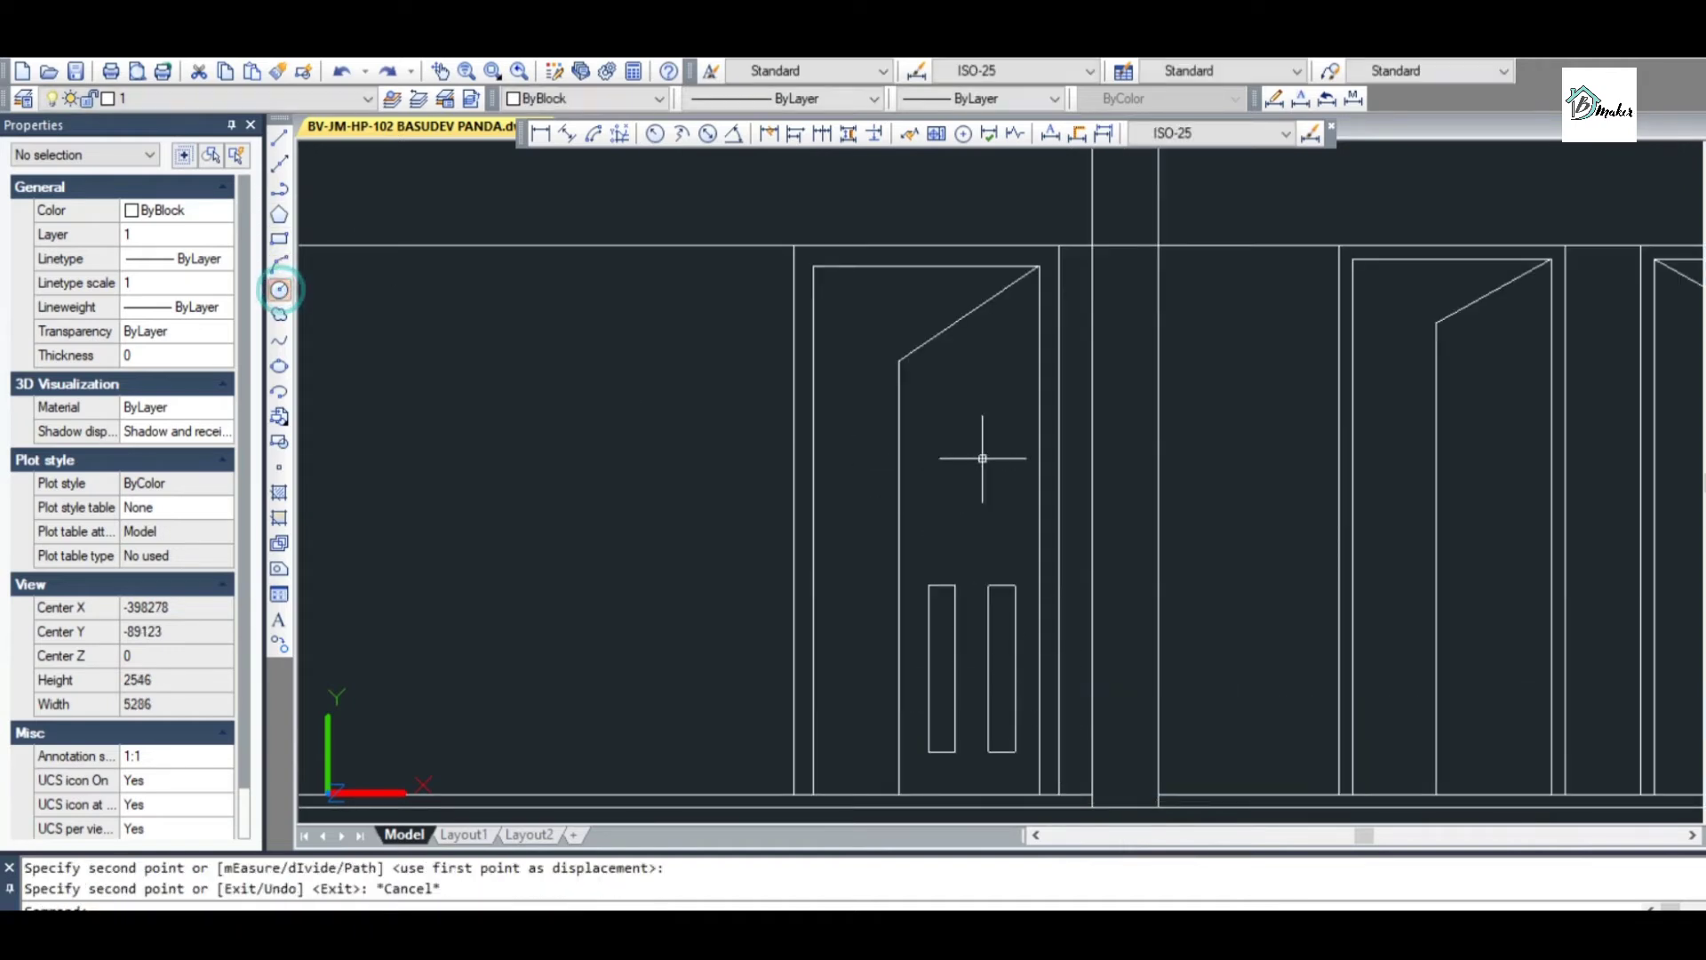
Draw a small circle centred above the two panels on the bedroom door's leaf
{"action": "left_click", "coordinate": [281, 291]}
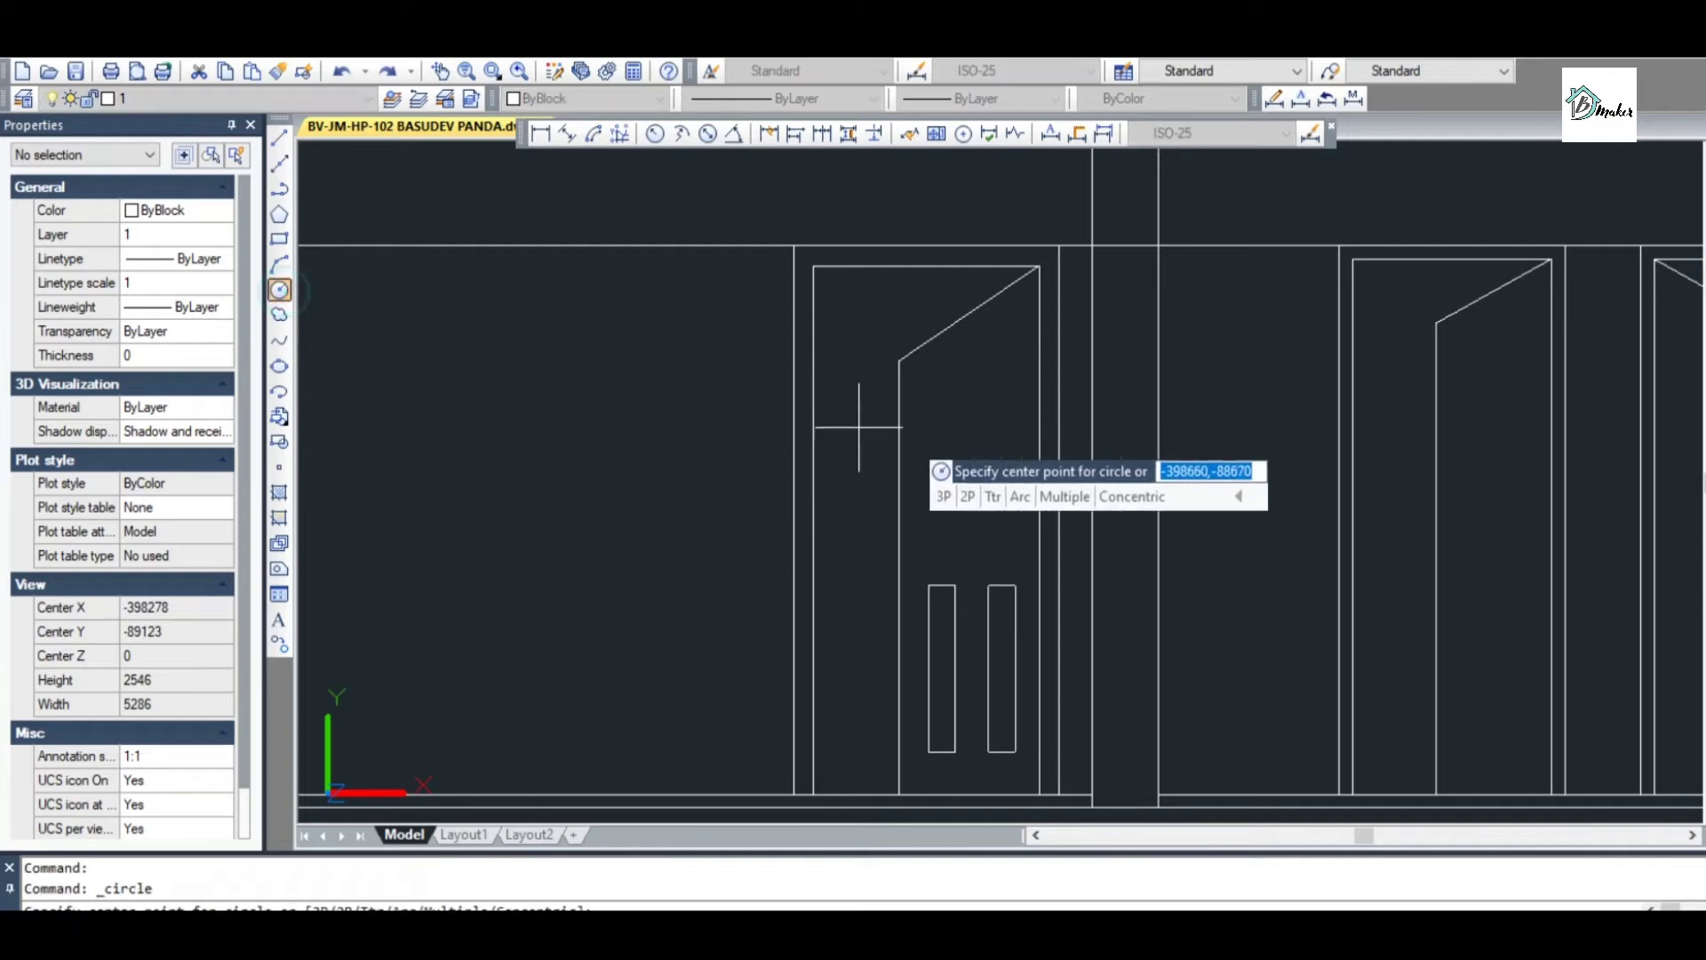
{"action": "left_click", "coordinate": [972, 446]}
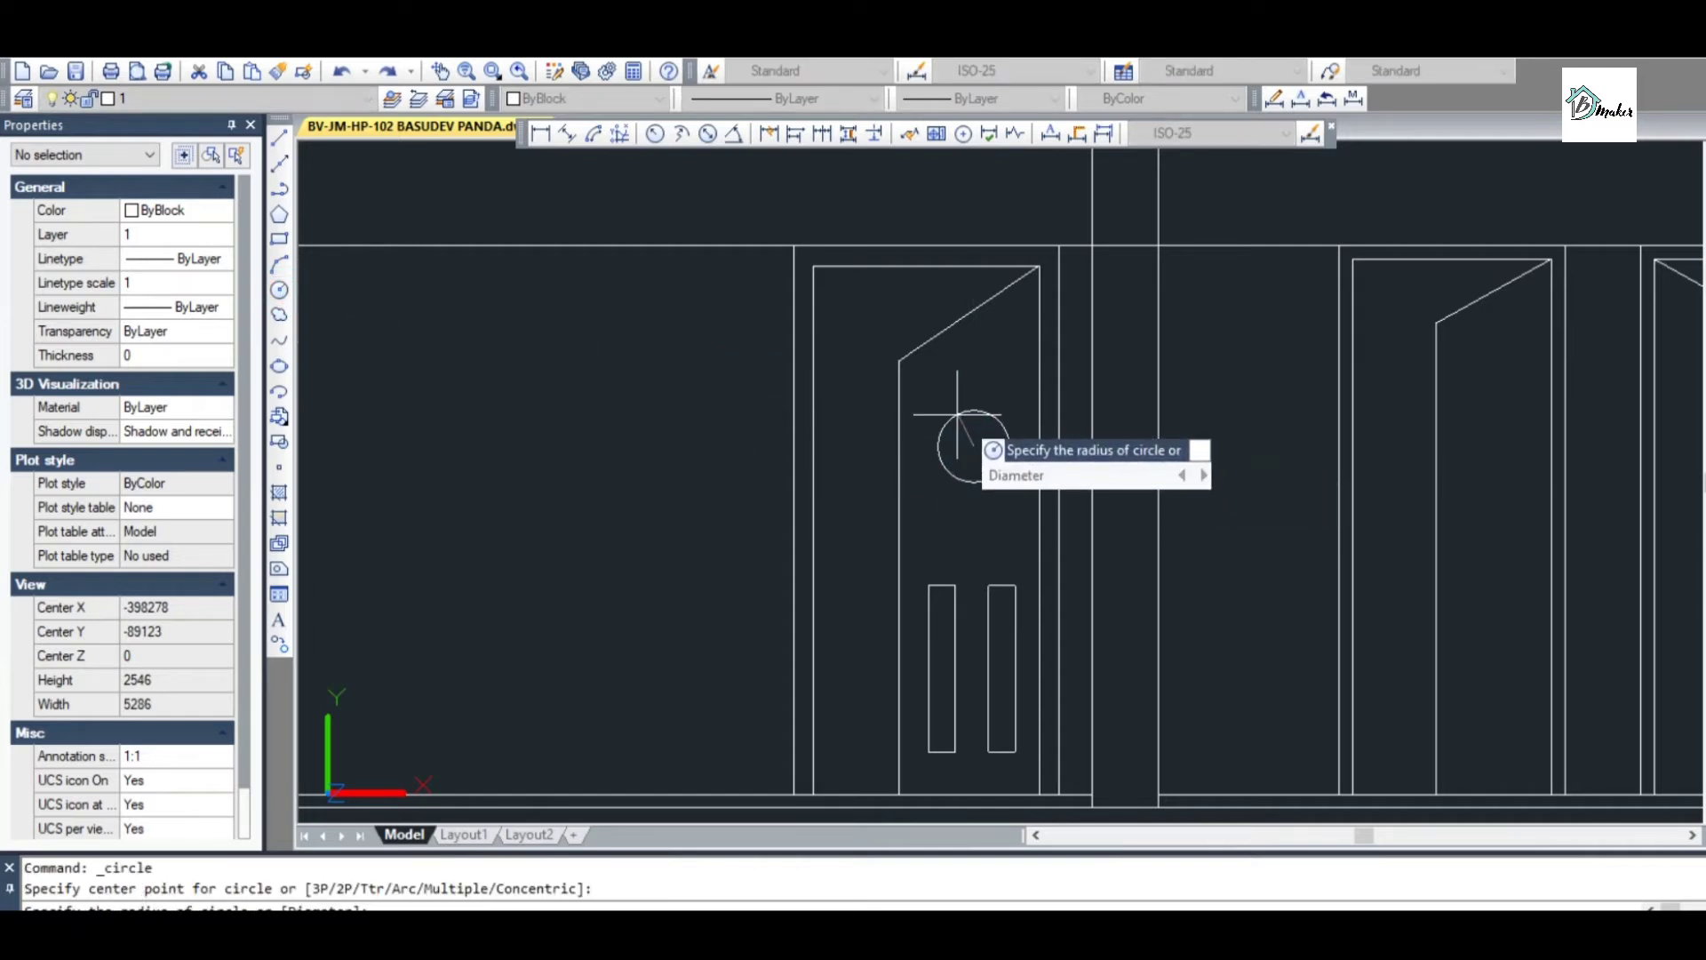
{"action": "left_click", "coordinate": [944, 444]}
{"action": "key", "text": "Escape"}
{"action": "scroll", "coordinate": [958, 429], "scroll_direction": "down", "scroll_amount": 1}
{"action": "scroll", "coordinate": [1258, 451], "scroll_direction": "up", "scroll_amount": 1}
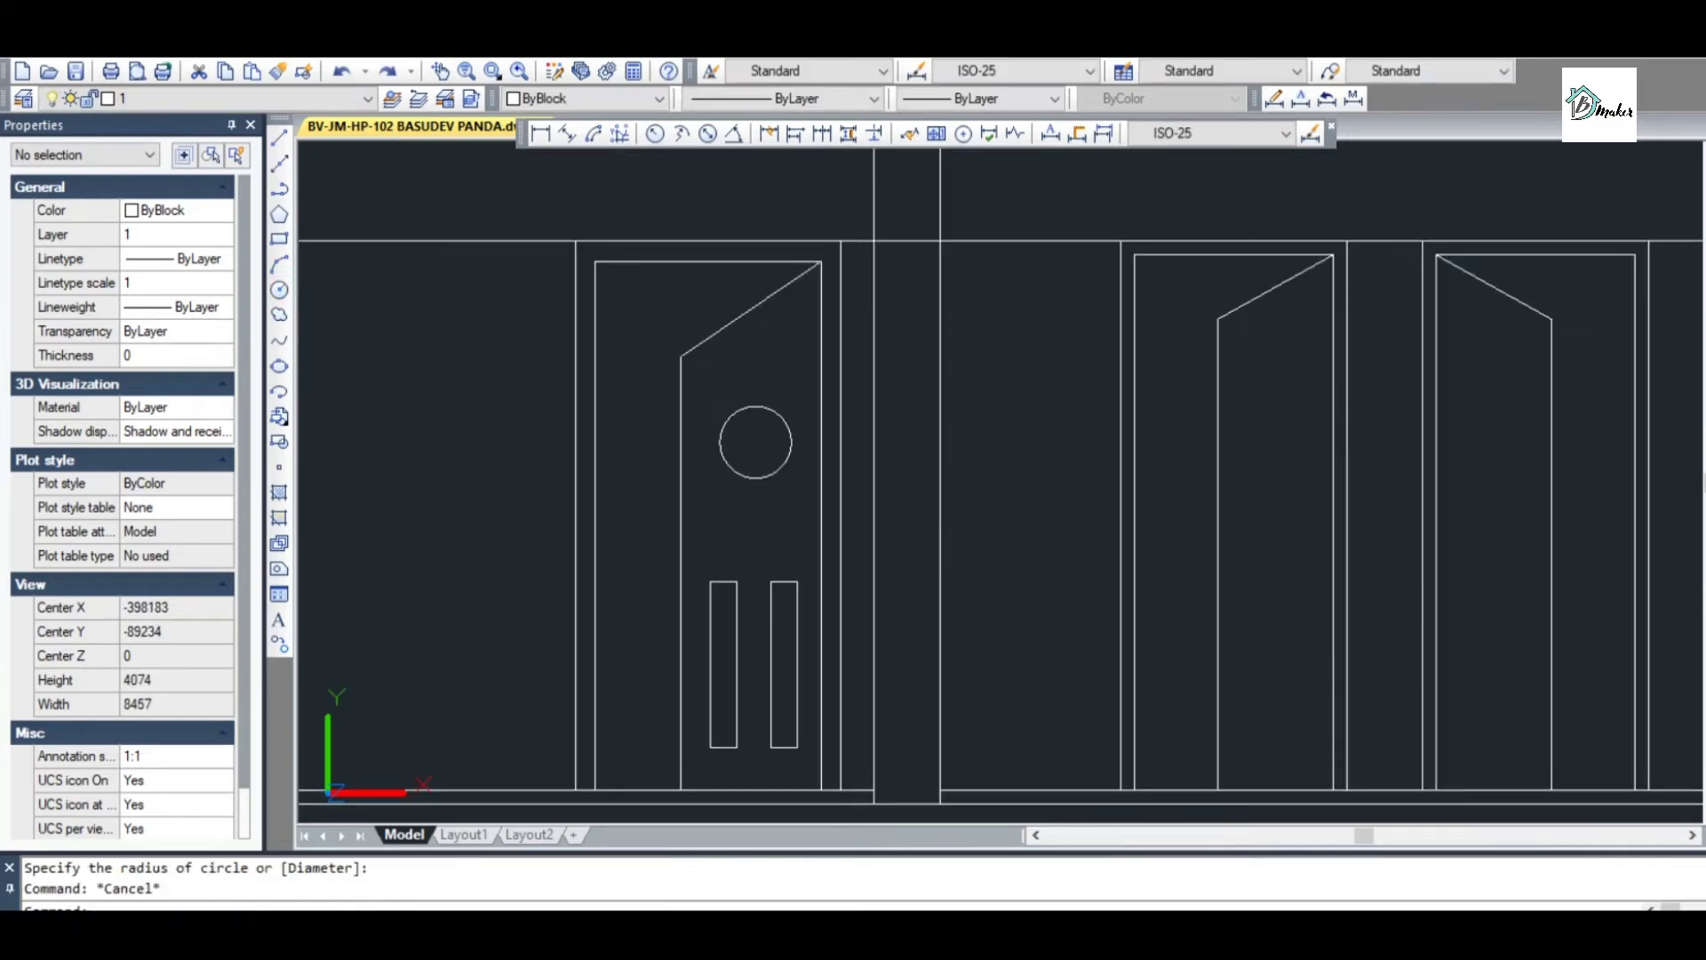
Copy the circle and both panel rectangles level onto the leaves of both right-bay doors and save the drawing
{"action": "type", "text": "co"}
{"action": "key", "text": "Return"}
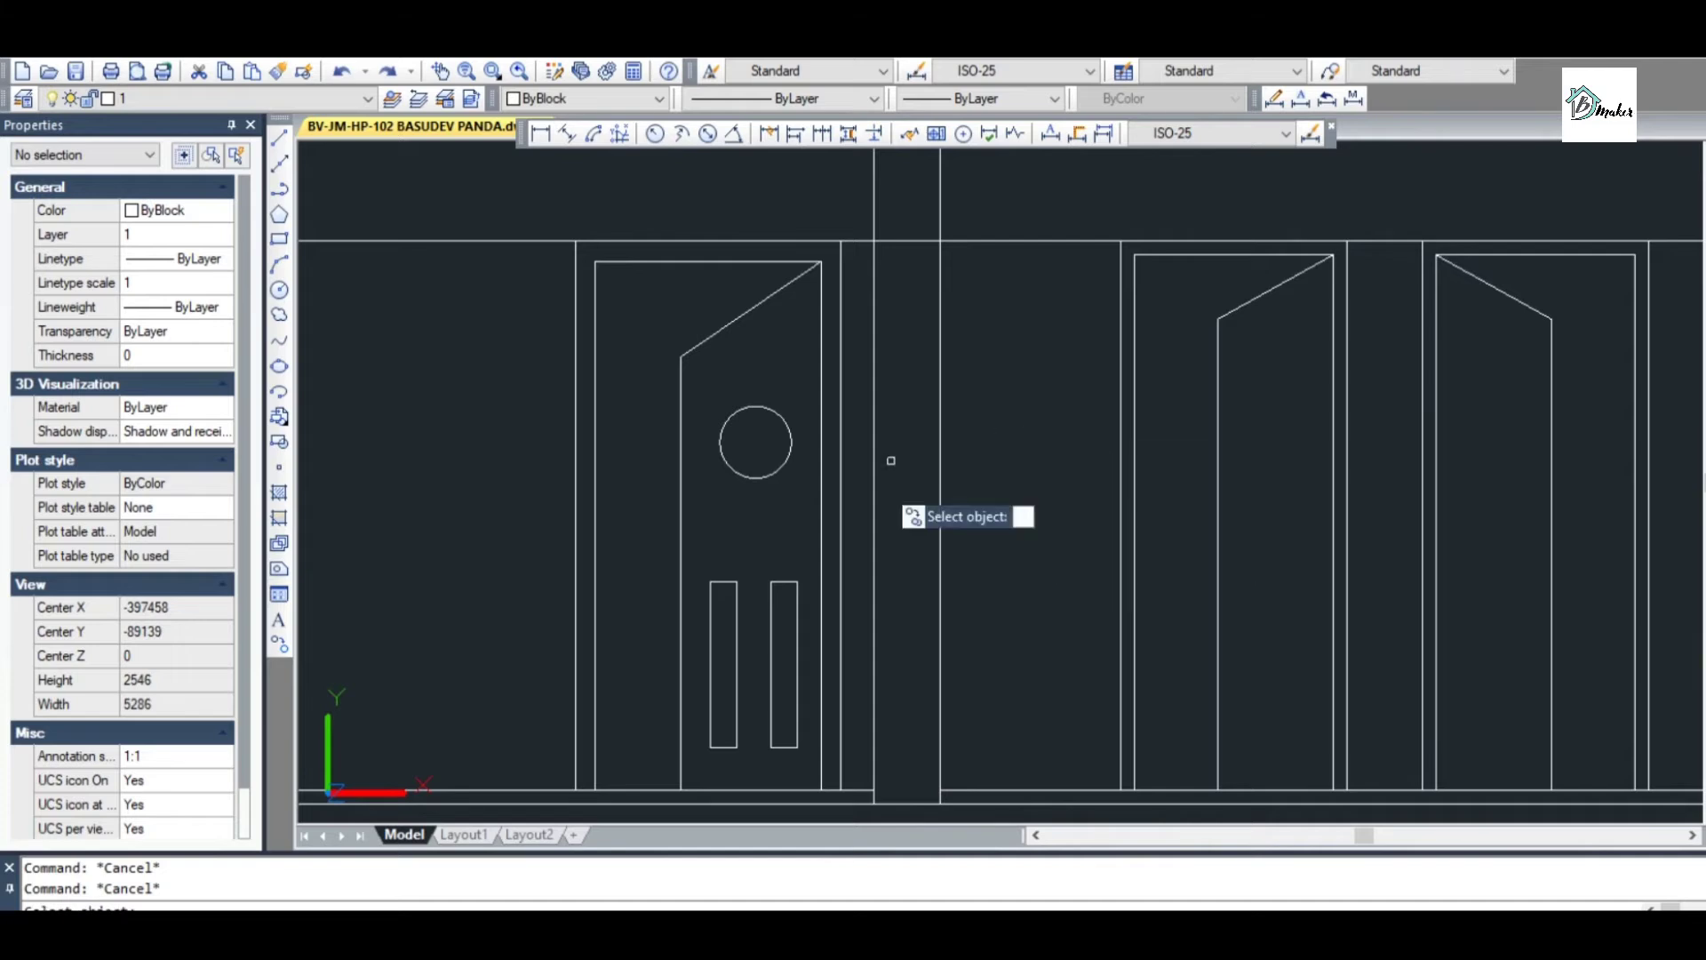
{"action": "left_click", "coordinate": [808, 640]}
{"action": "left_click", "coordinate": [731, 477]}
{"action": "key", "text": "Return"}
{"action": "left_click", "coordinate": [755, 442]}
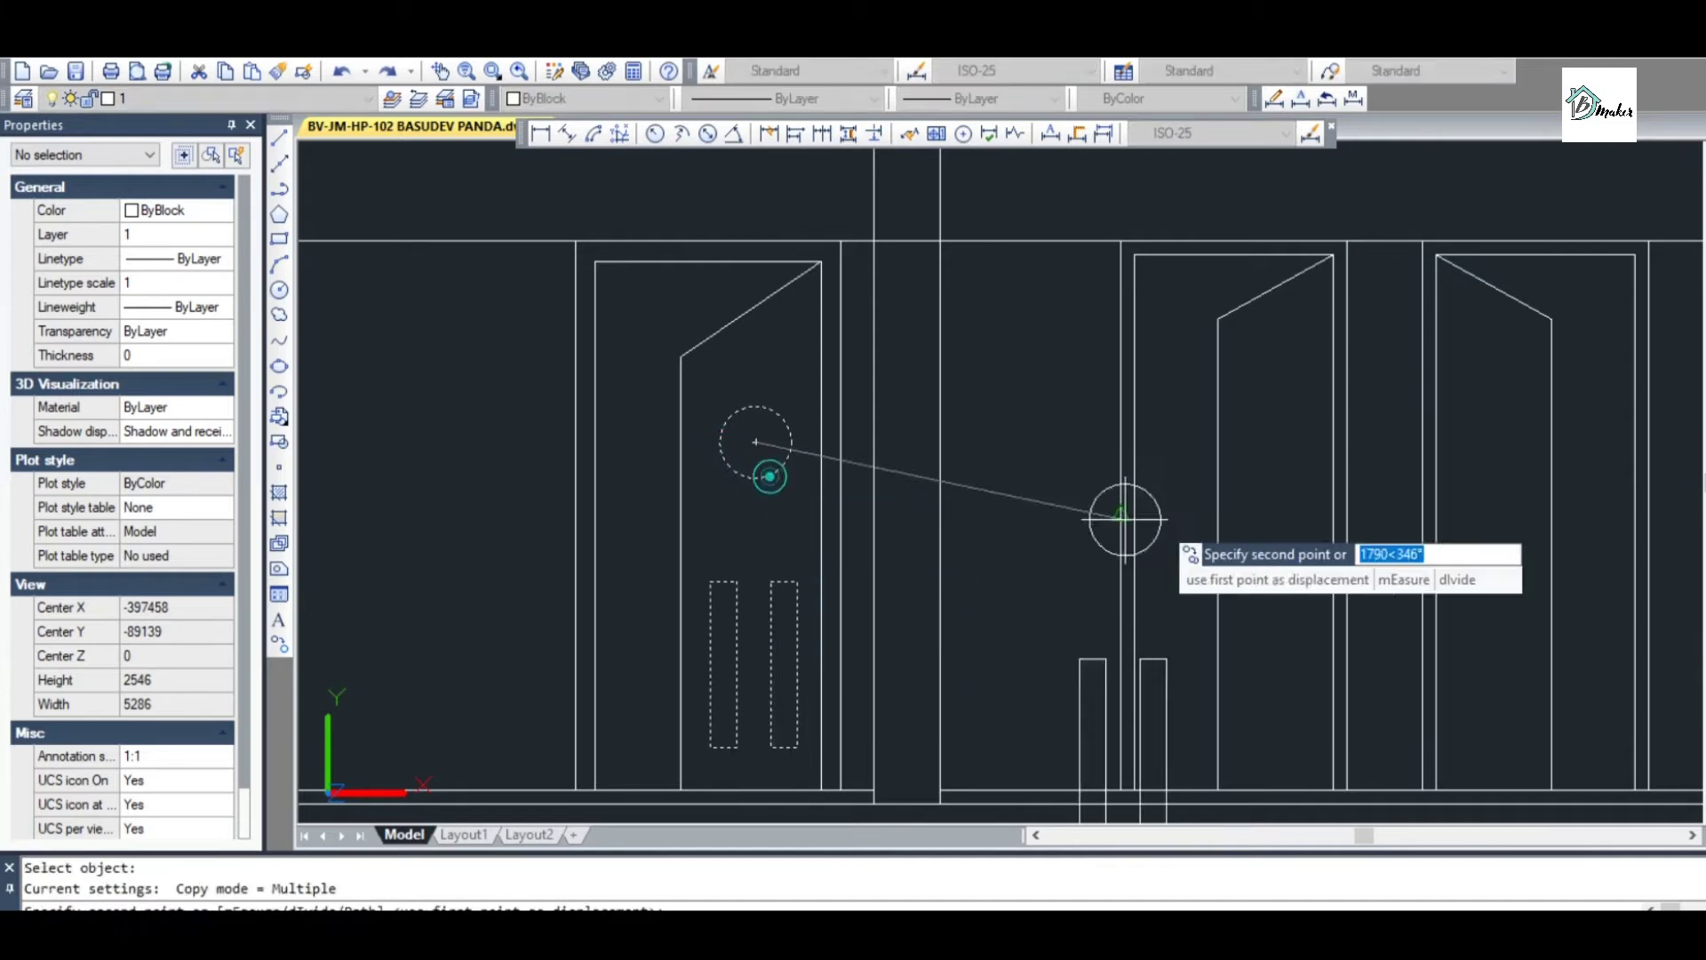
{"action": "left_click", "coordinate": [1284, 442]}
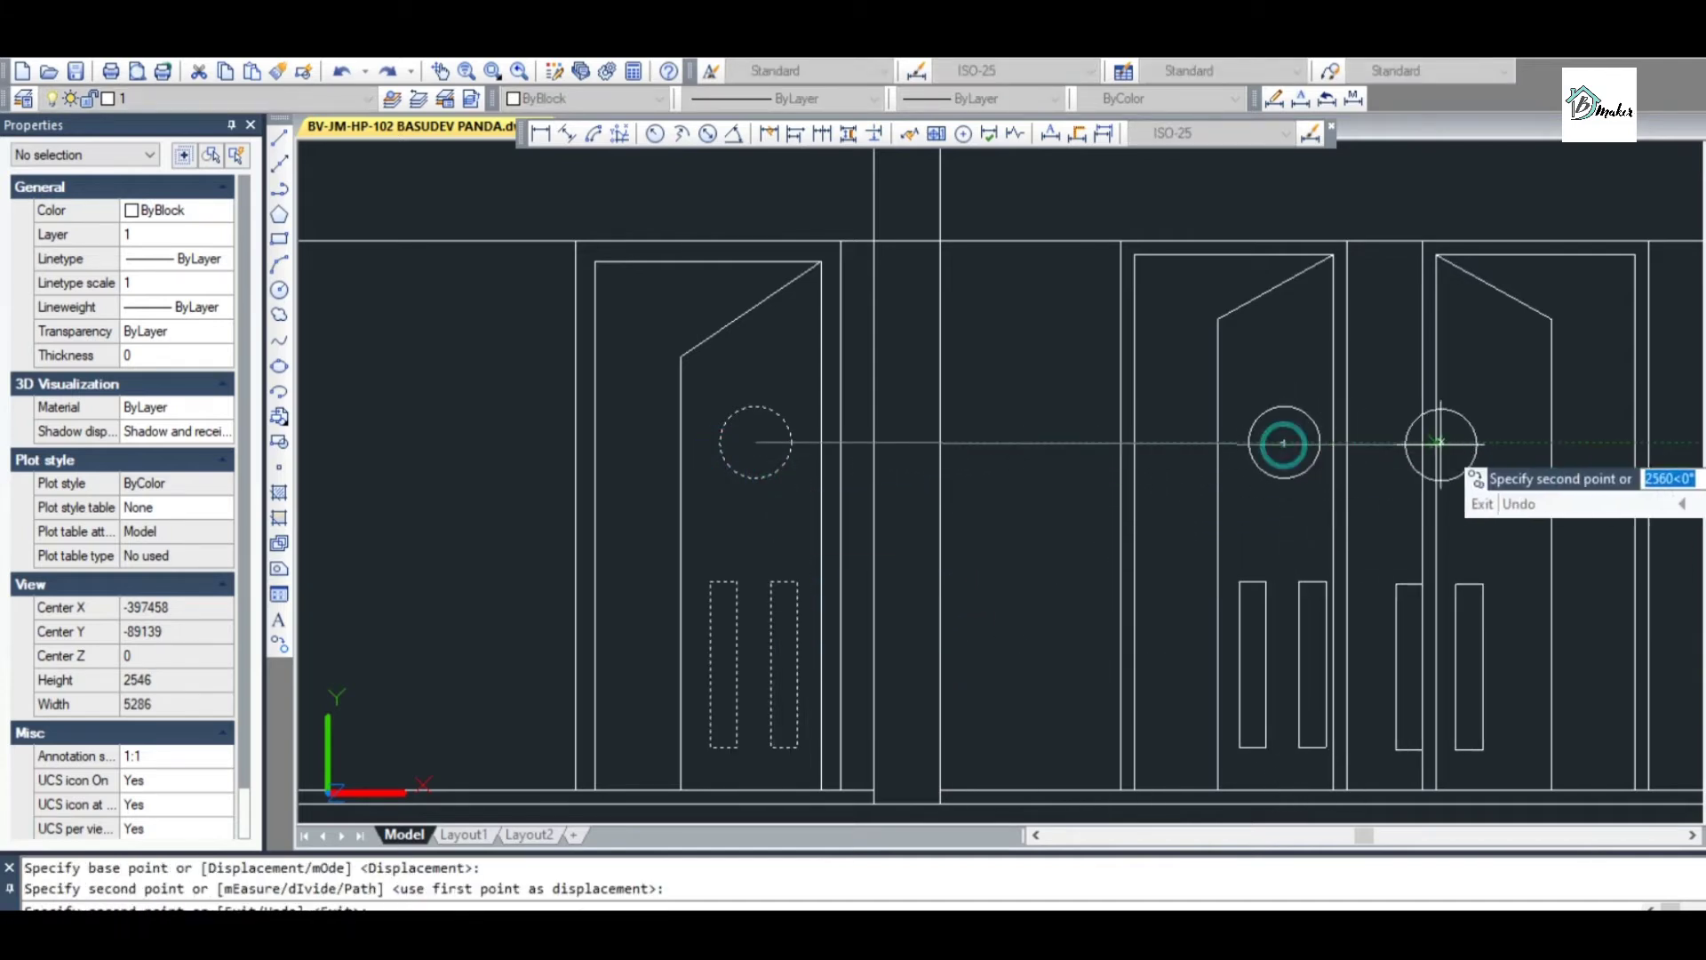
{"action": "left_click", "coordinate": [1496, 441]}
{"action": "scroll", "coordinate": [1422, 453], "scroll_direction": "down", "scroll_amount": 3}
{"action": "key", "text": "Escape"}
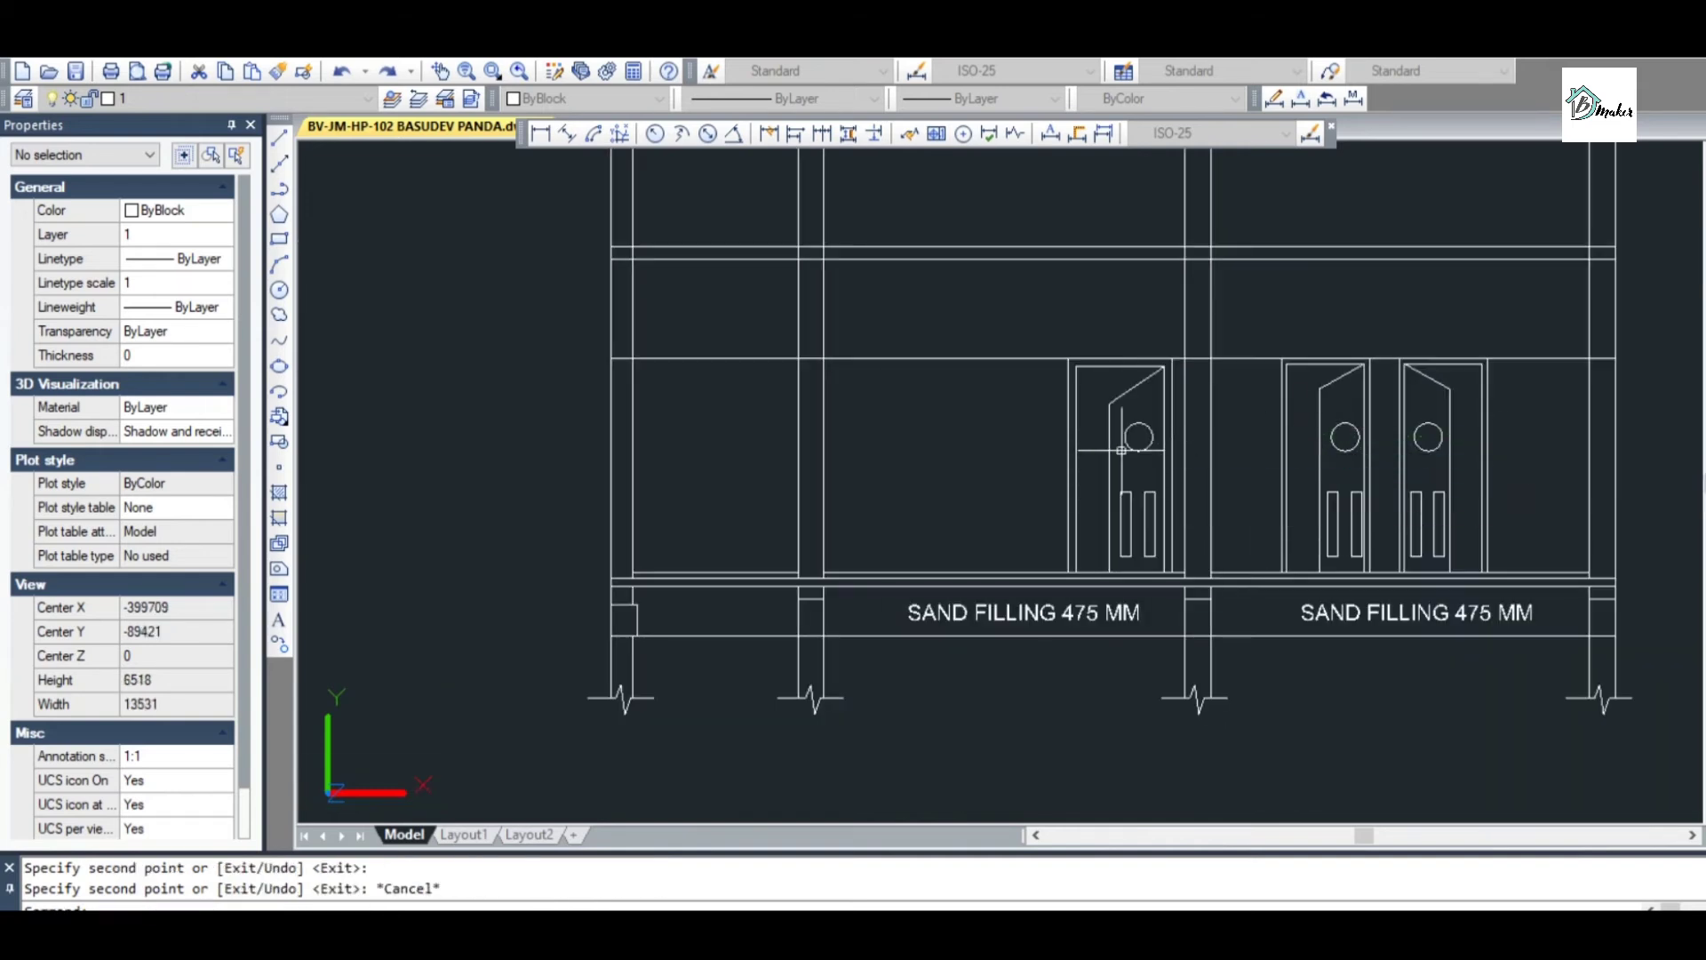
{"action": "scroll", "coordinate": [1341, 469], "scroll_direction": "down", "scroll_amount": 2}
{"action": "scroll", "coordinate": [1342, 469], "scroll_direction": "up", "scroll_amount": 1}
{"action": "key", "text": "ctrl+s"}
Group the bedroom door's frame, open leaf, circle and panels into one object
{"action": "scroll", "coordinate": [1167, 524], "scroll_direction": "up", "scroll_amount": 2}
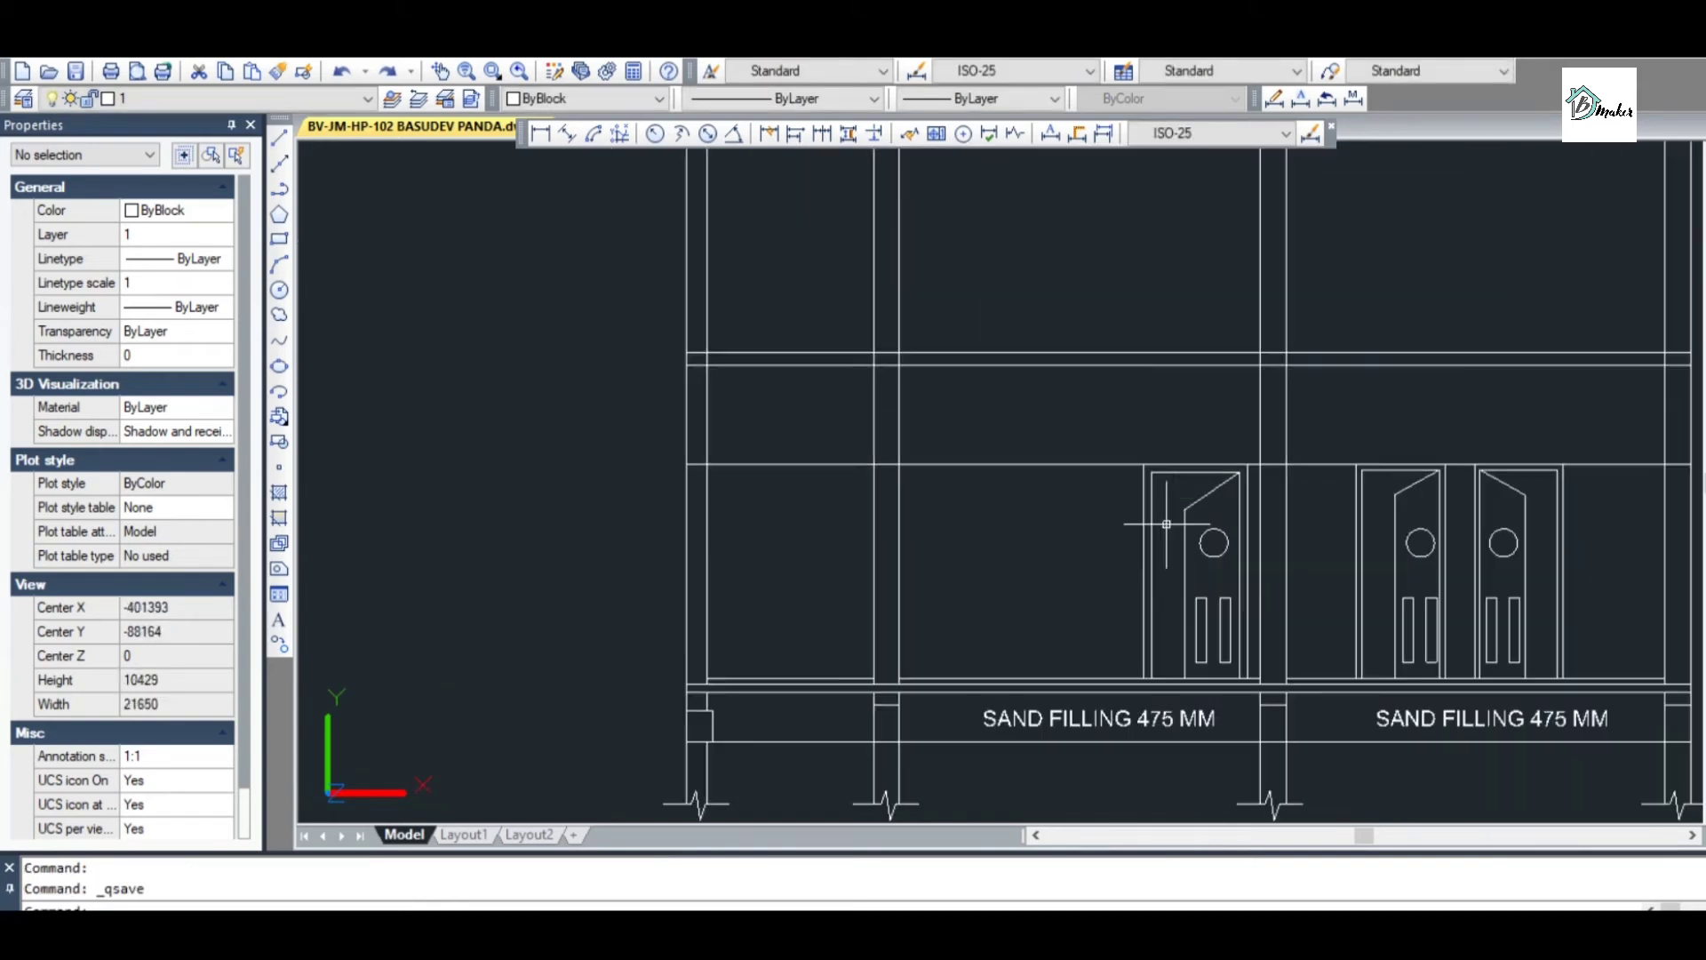
{"action": "left_click", "coordinate": [1102, 406]}
{"action": "scroll", "coordinate": [1244, 693], "scroll_direction": "up", "scroll_amount": 5}
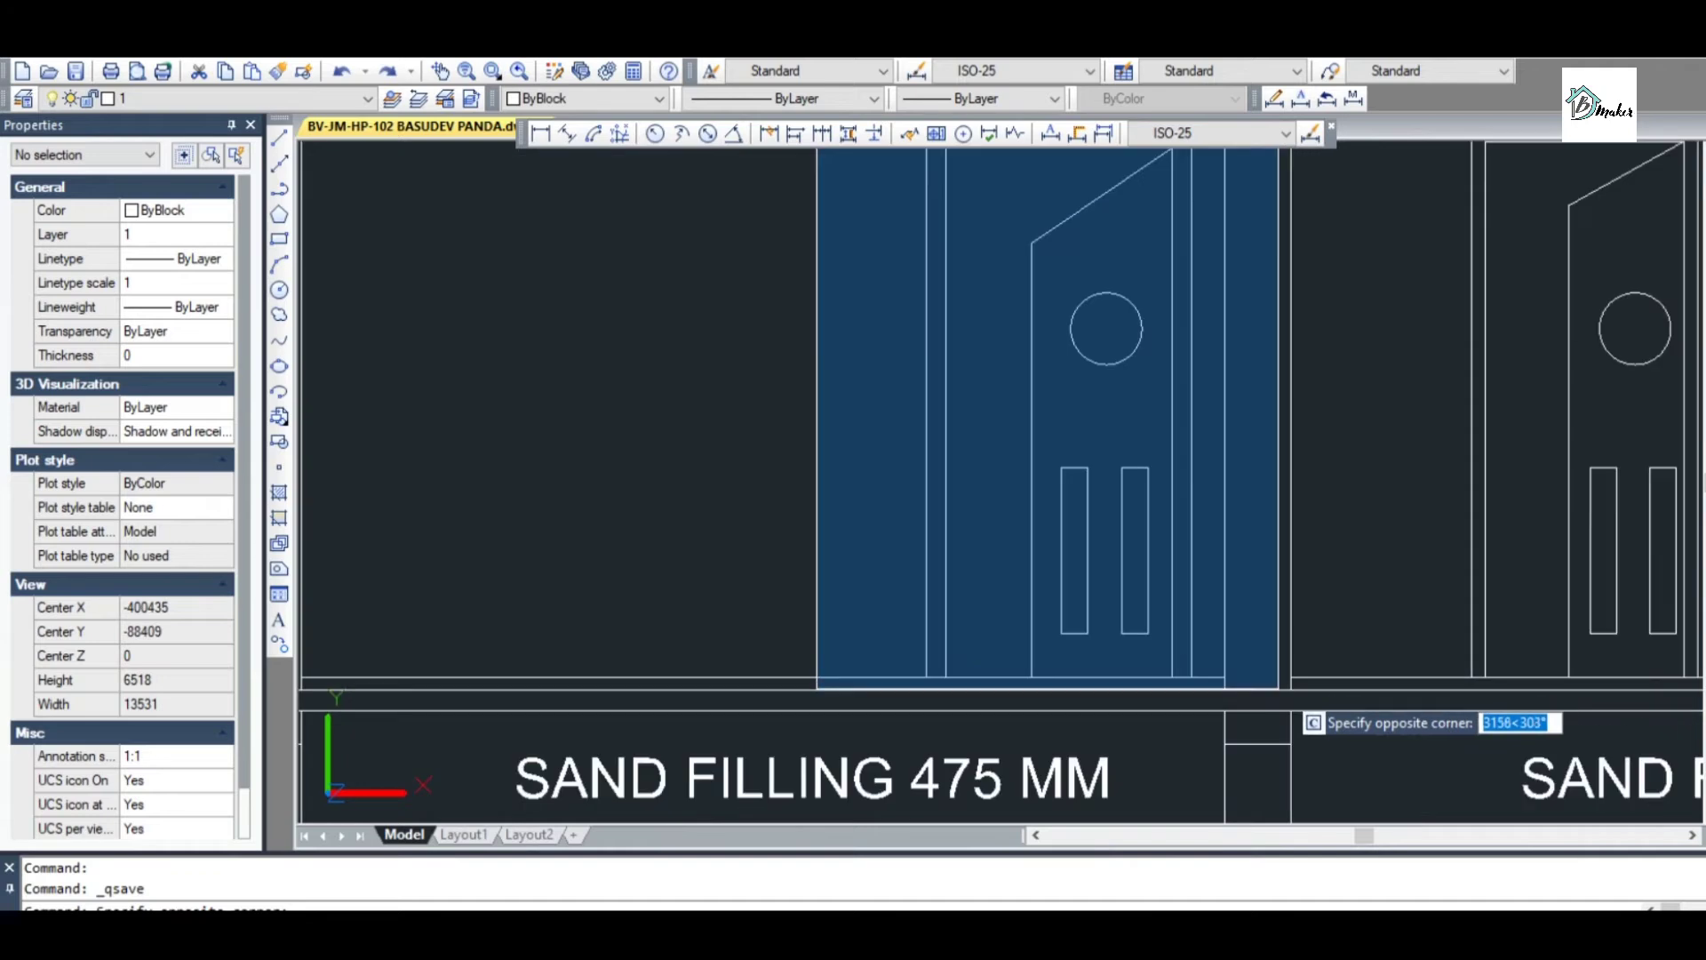
{"action": "left_click", "coordinate": [1269, 686]}
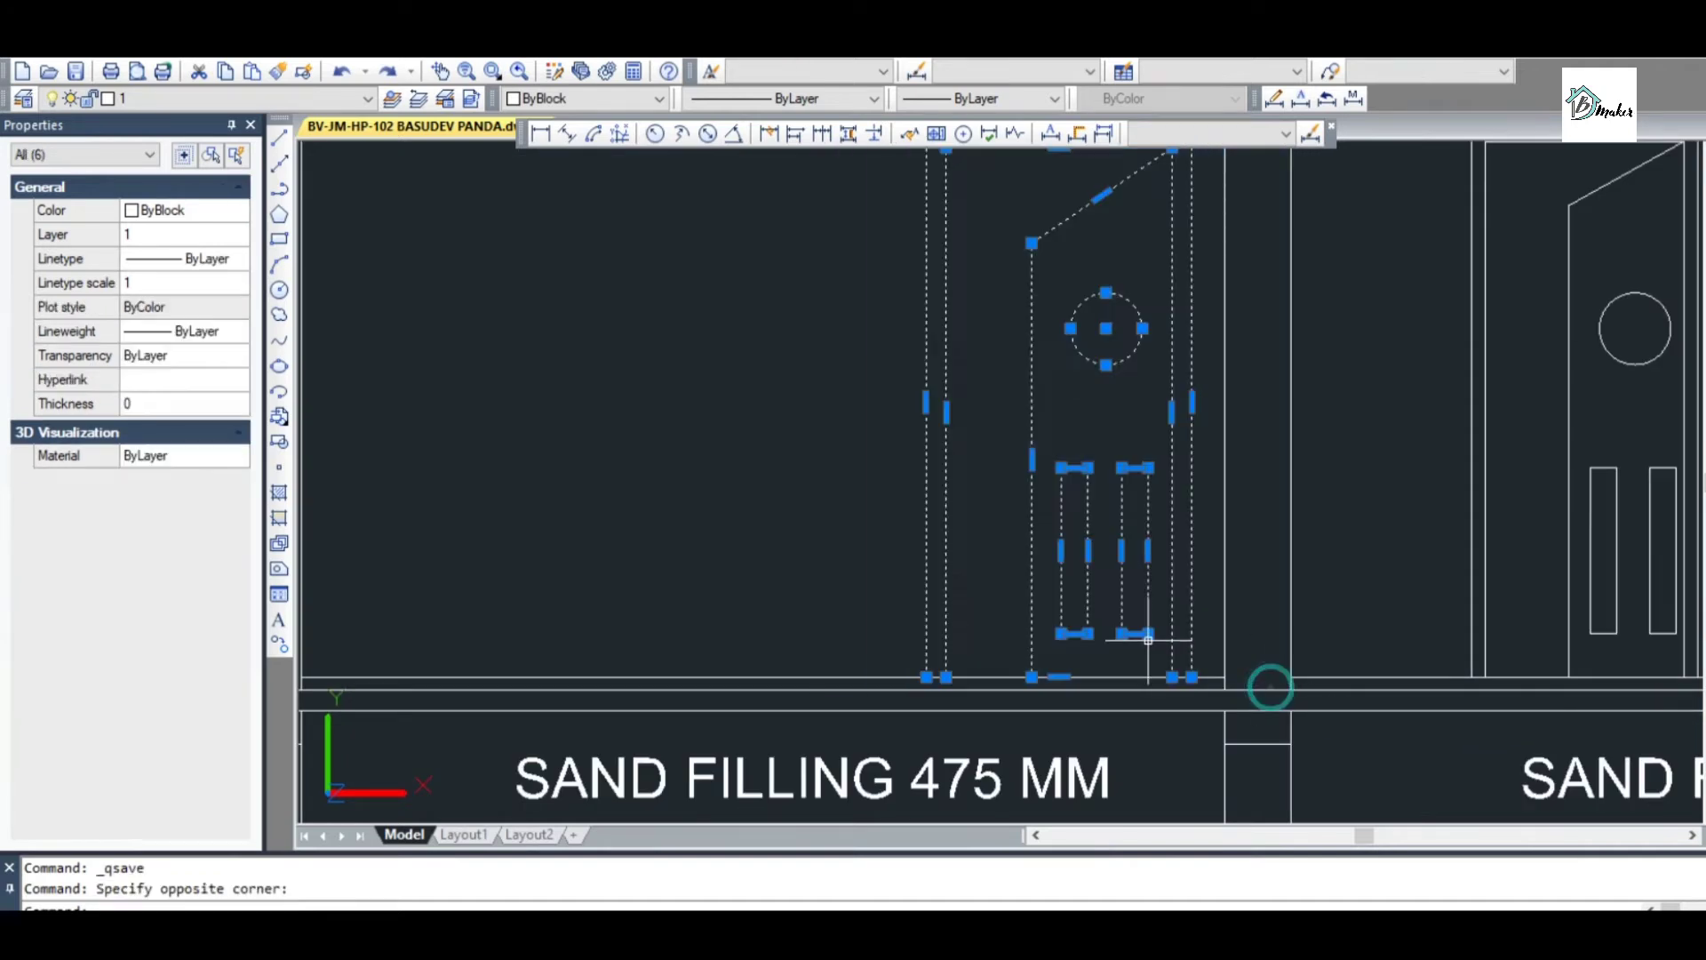
{"action": "scroll", "coordinate": [1135, 518], "scroll_direction": "down", "scroll_amount": 1}
{"action": "right_click", "coordinate": [1138, 494]}
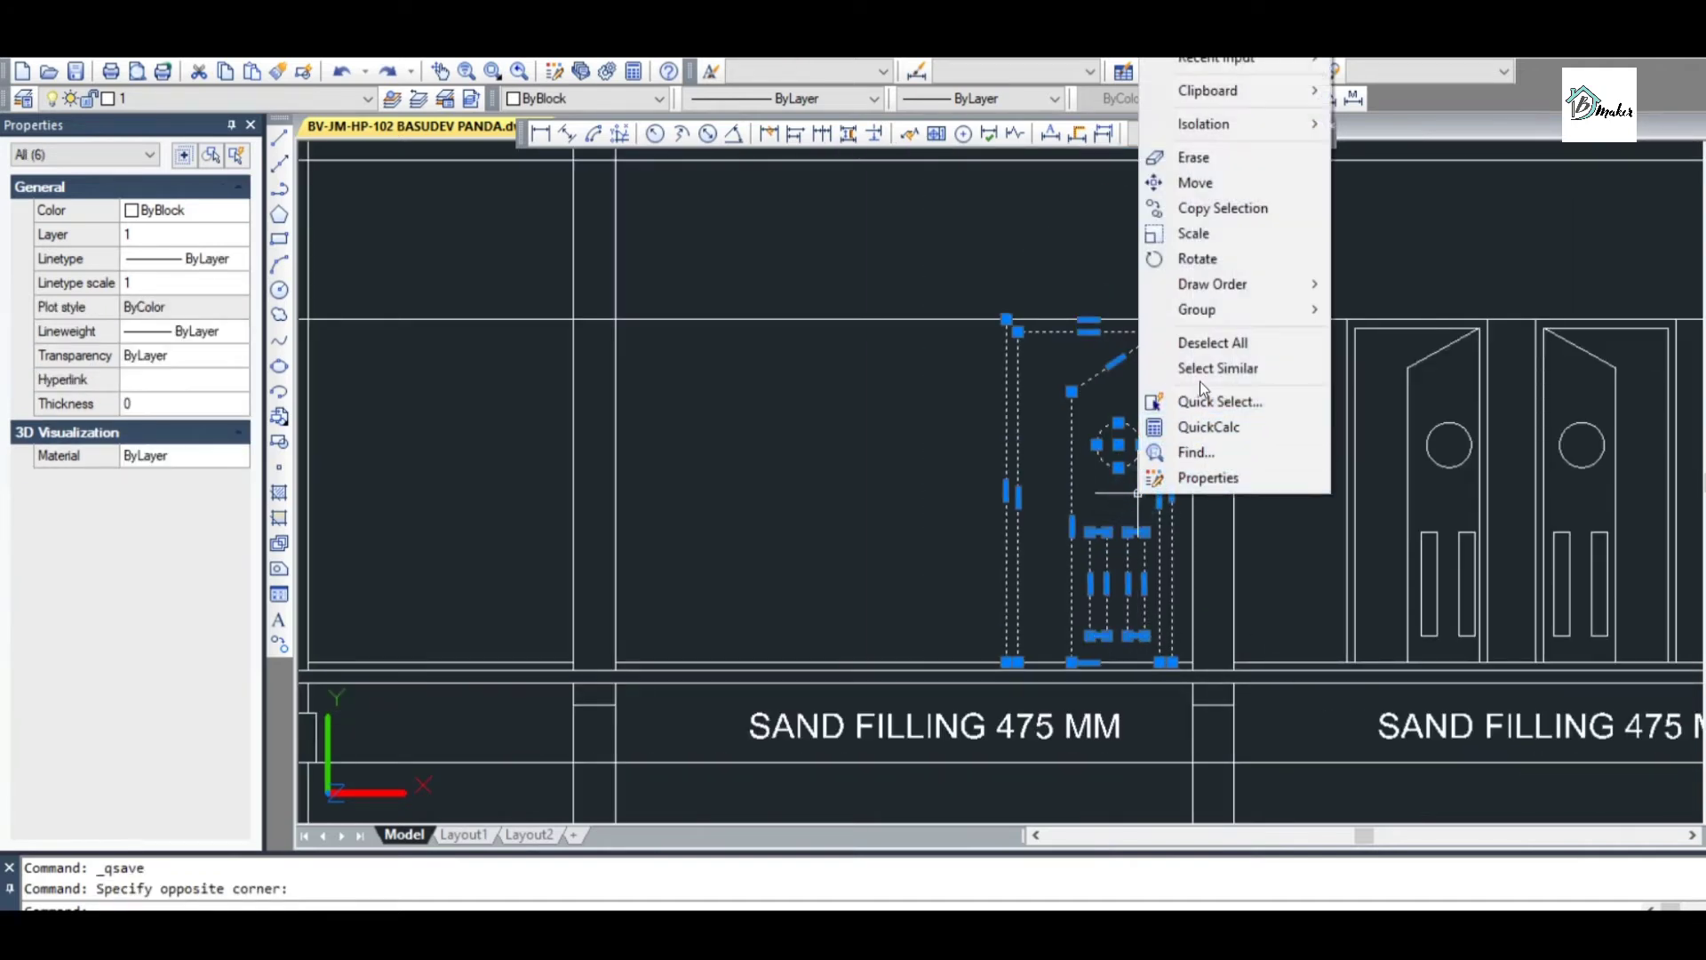
{"action": "mouse_move", "coordinate": [1209, 315]}
{"action": "left_click", "coordinate": [1375, 311]}
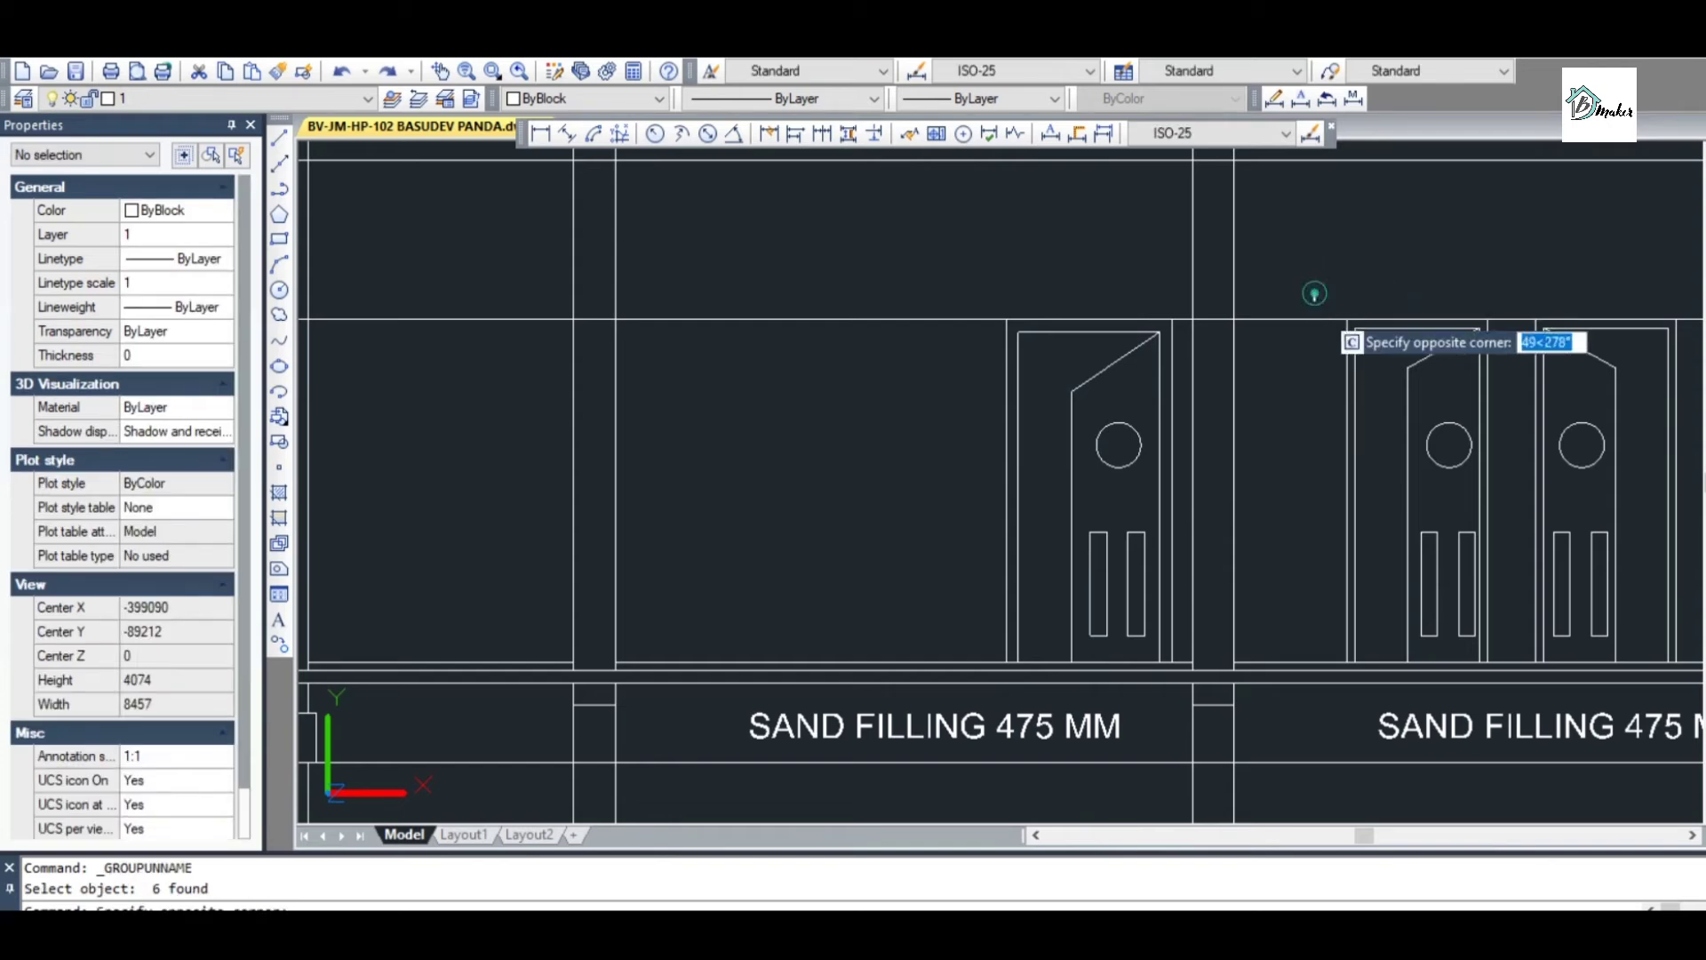
Group all parts of the left door in the right bay into one object
{"action": "left_click", "coordinate": [1493, 688]}
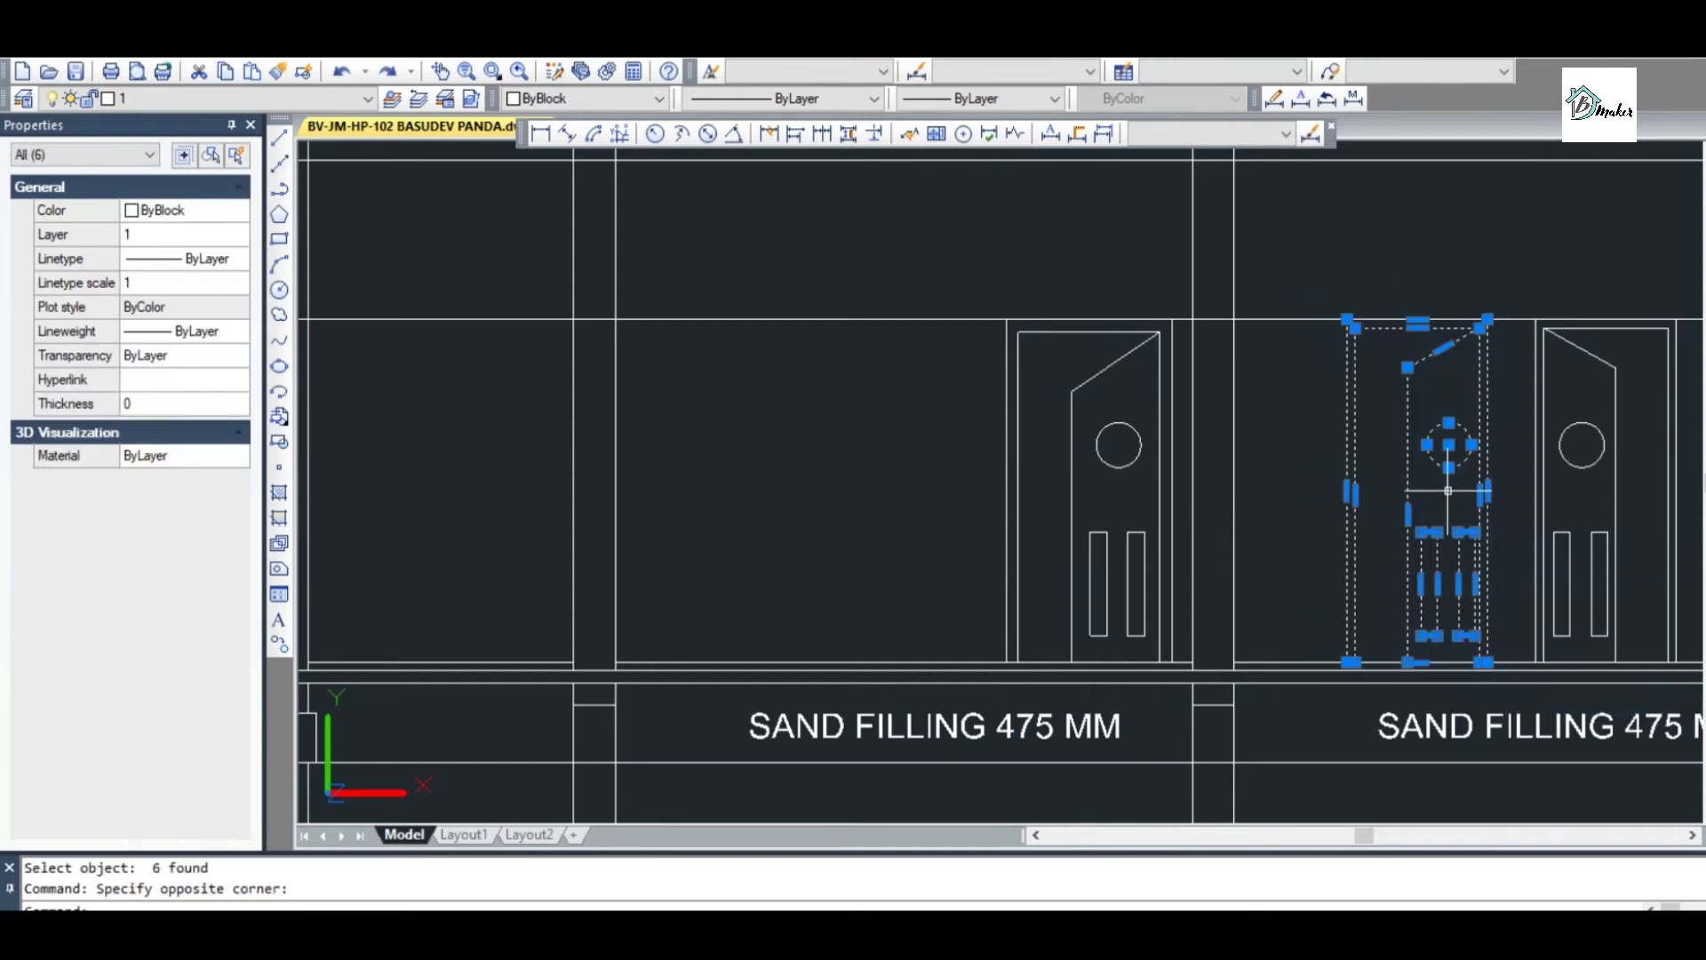
{"action": "right_click", "coordinate": [1506, 384]}
{"action": "mouse_move", "coordinate": [1514, 314]}
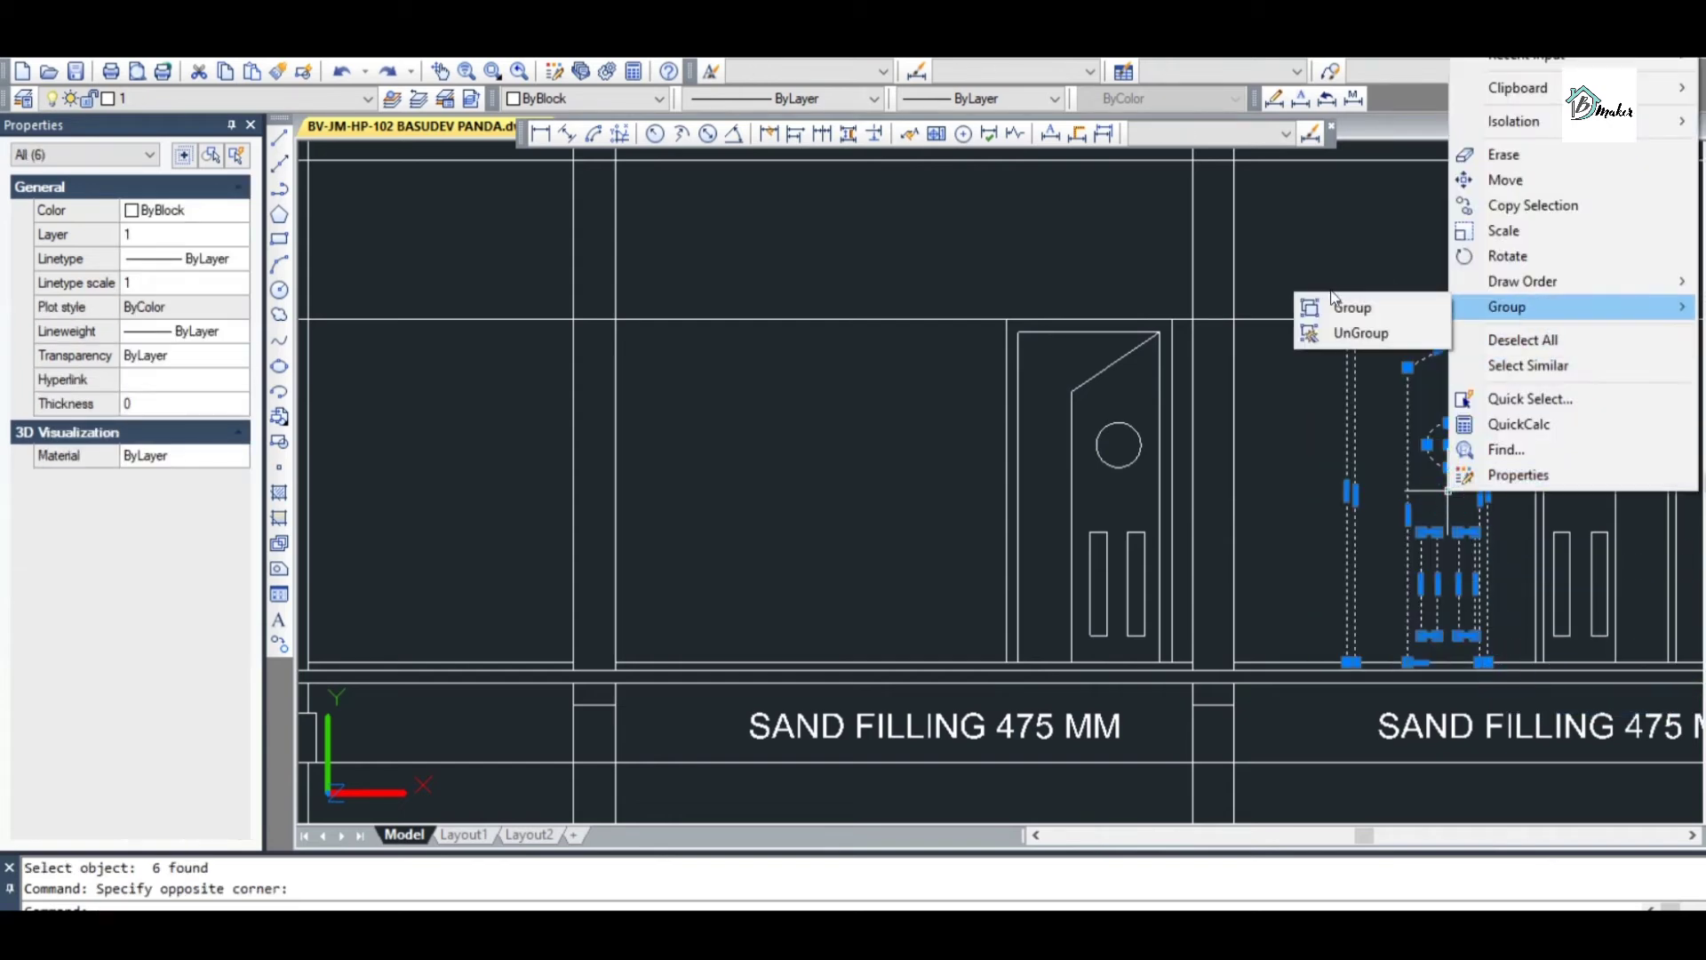
{"action": "left_click", "coordinate": [1346, 307]}
{"action": "scroll", "coordinate": [1455, 366], "scroll_direction": "down", "scroll_amount": 1}
Group all parts of the right-hand door in the right bay into one object
{"action": "left_click", "coordinate": [1496, 324]}
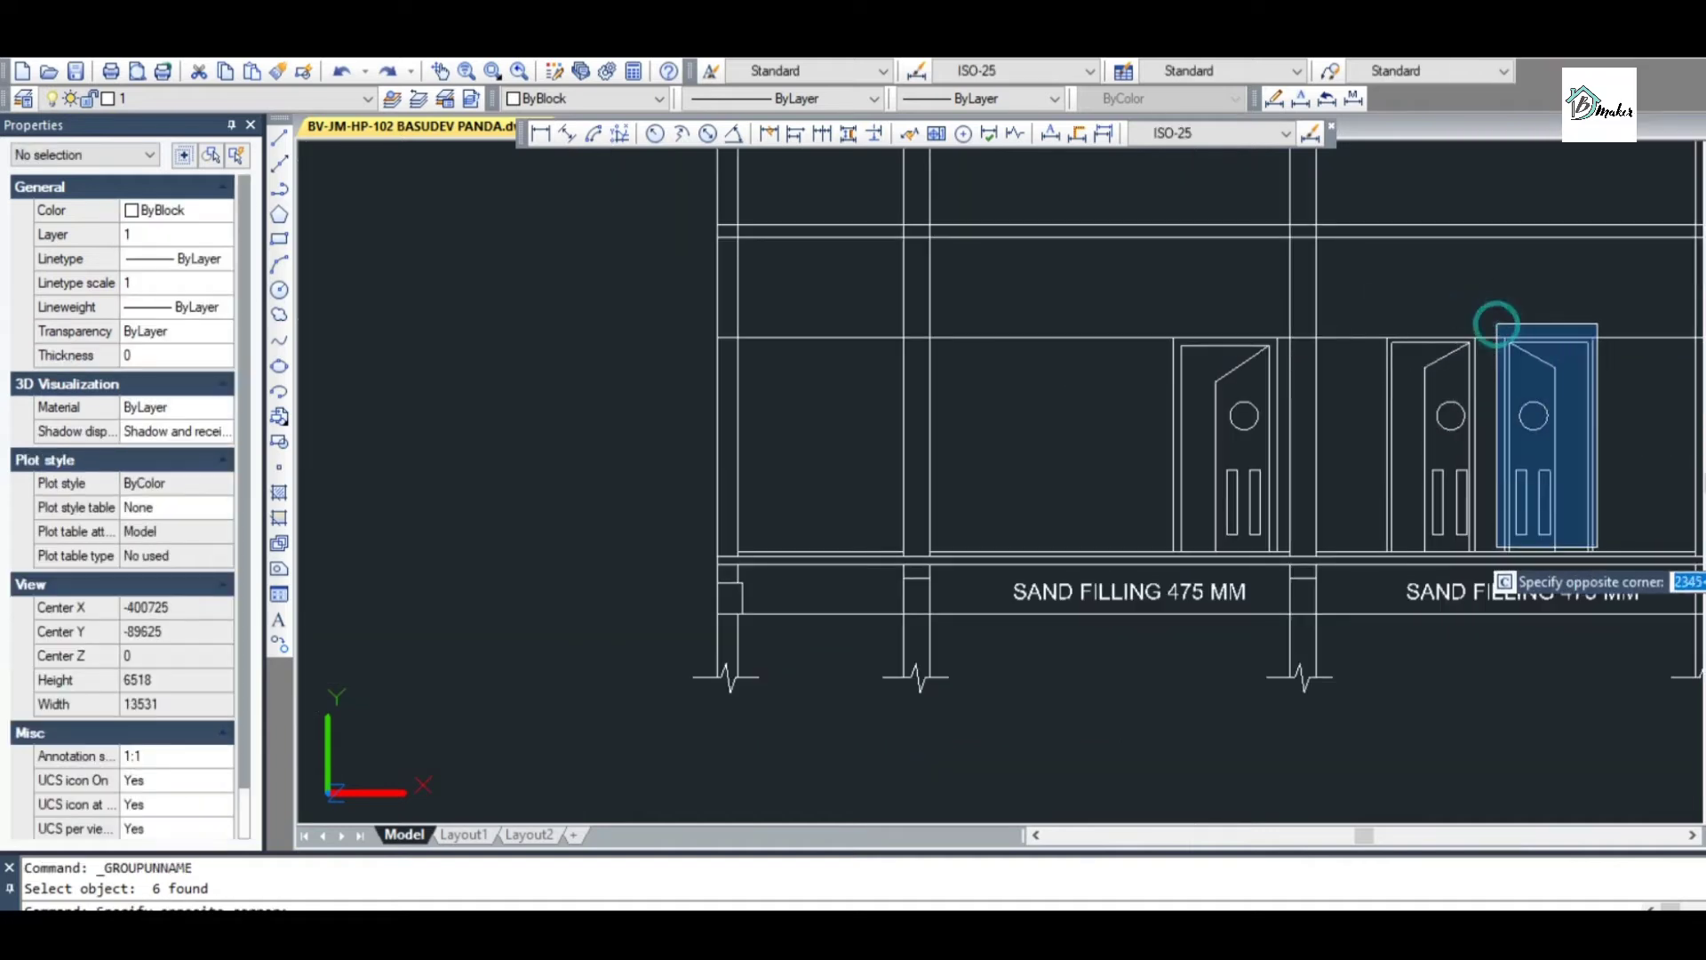
{"action": "left_click", "coordinate": [1604, 569]}
{"action": "right_click", "coordinate": [1504, 471]}
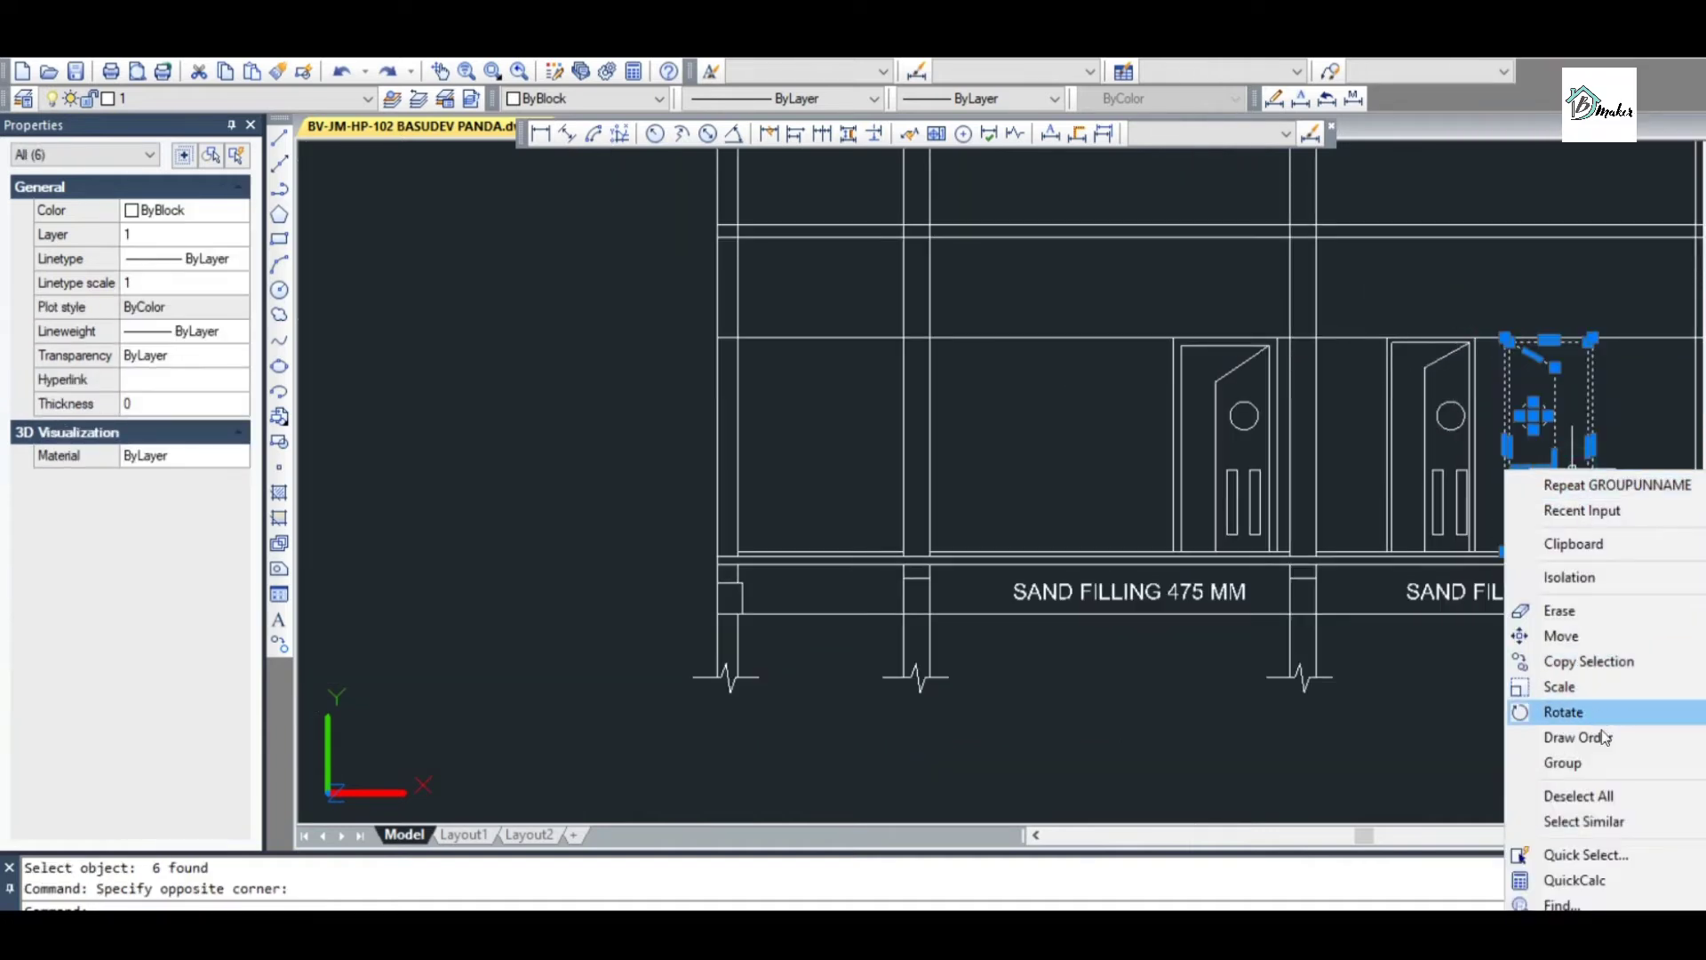
{"action": "mouse_move", "coordinate": [1603, 766]}
{"action": "left_click", "coordinate": [1471, 760]}
{"action": "scroll", "coordinate": [1362, 502], "scroll_direction": "down", "scroll_amount": 6}
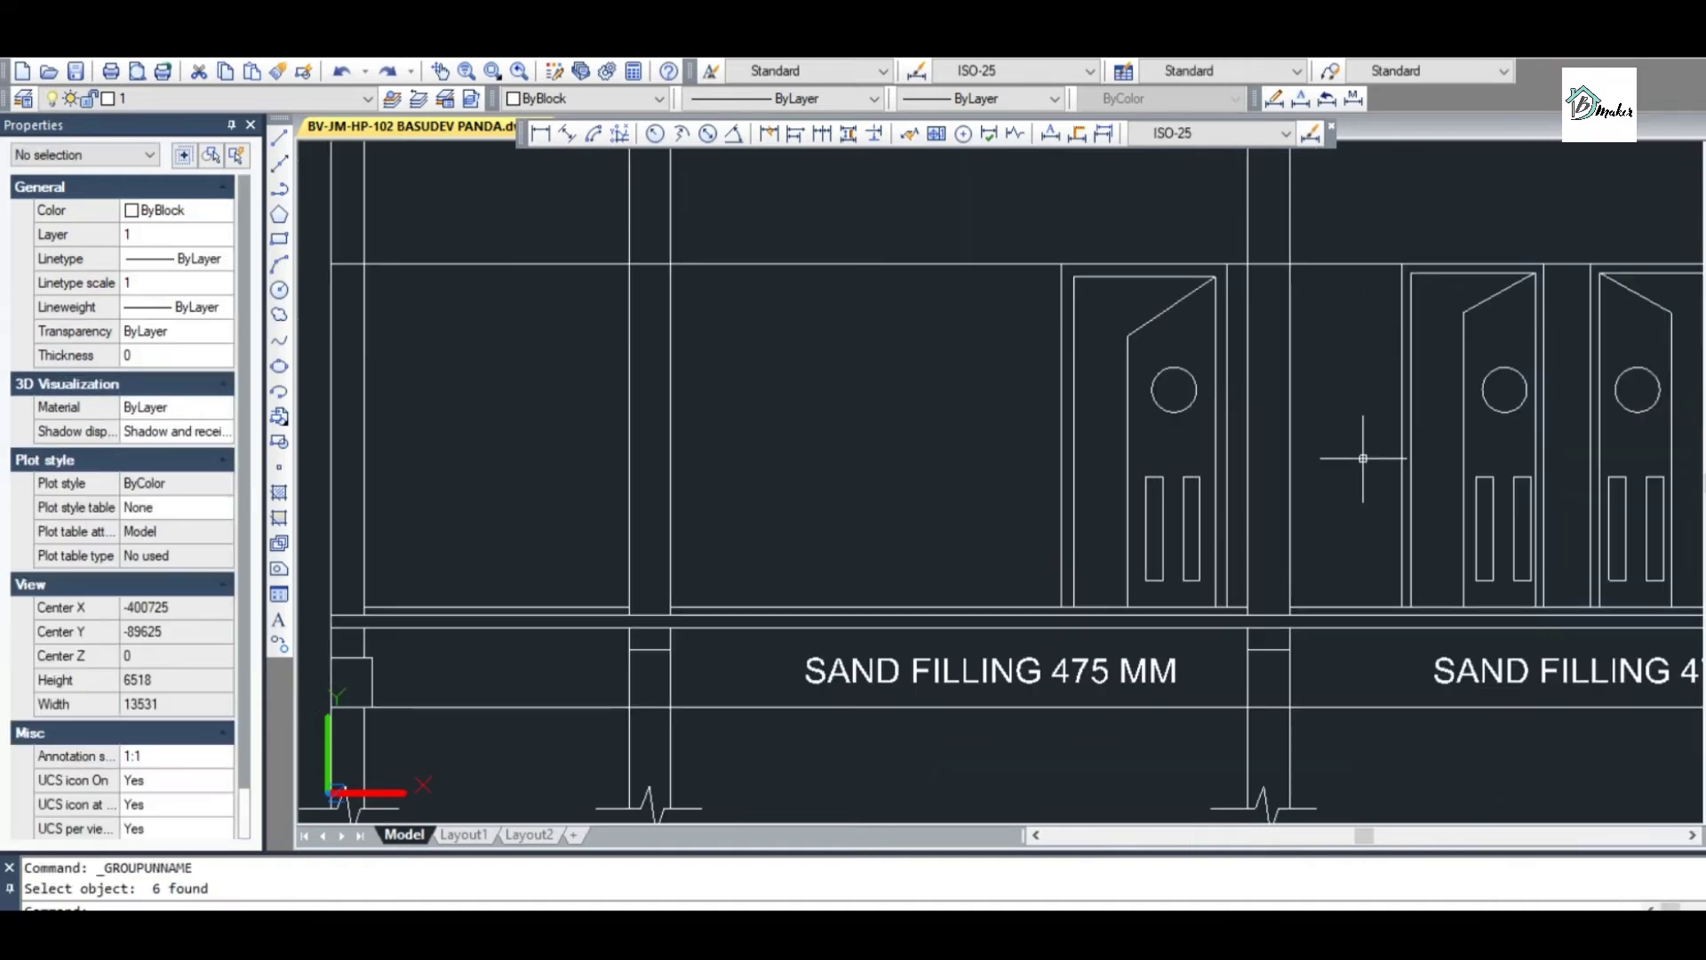
{"action": "scroll", "coordinate": [1269, 739], "scroll_direction": "down", "scroll_amount": 4}
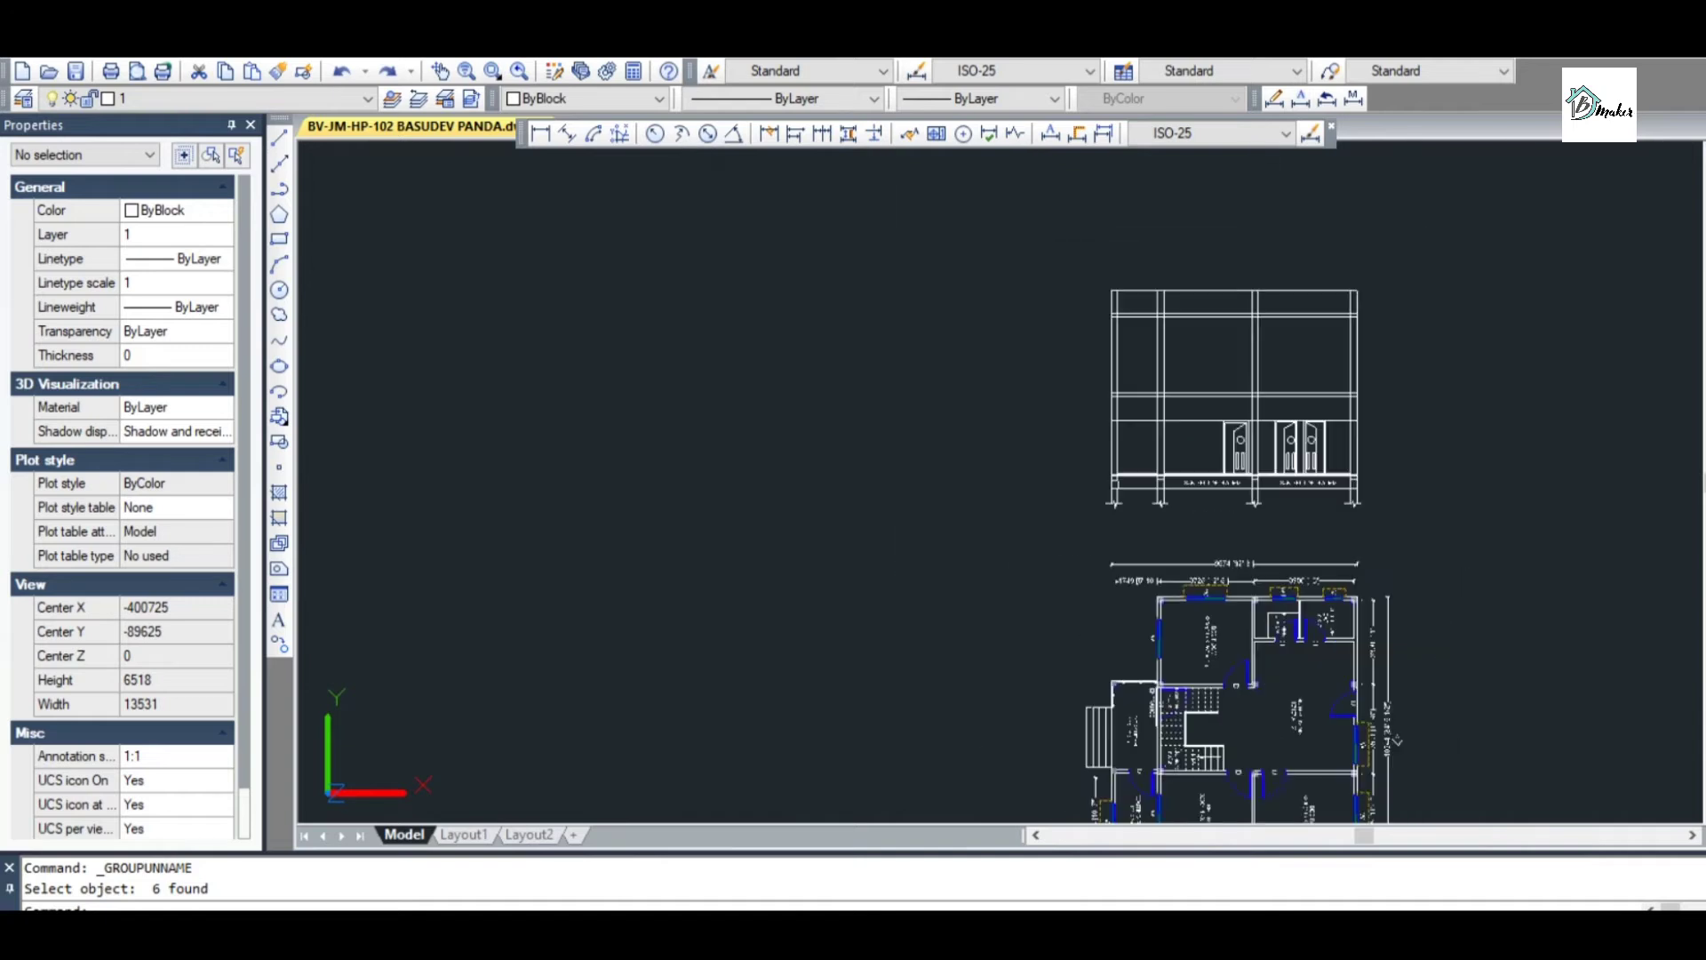
{"action": "scroll", "coordinate": [1411, 768], "scroll_direction": "up", "scroll_amount": 5}
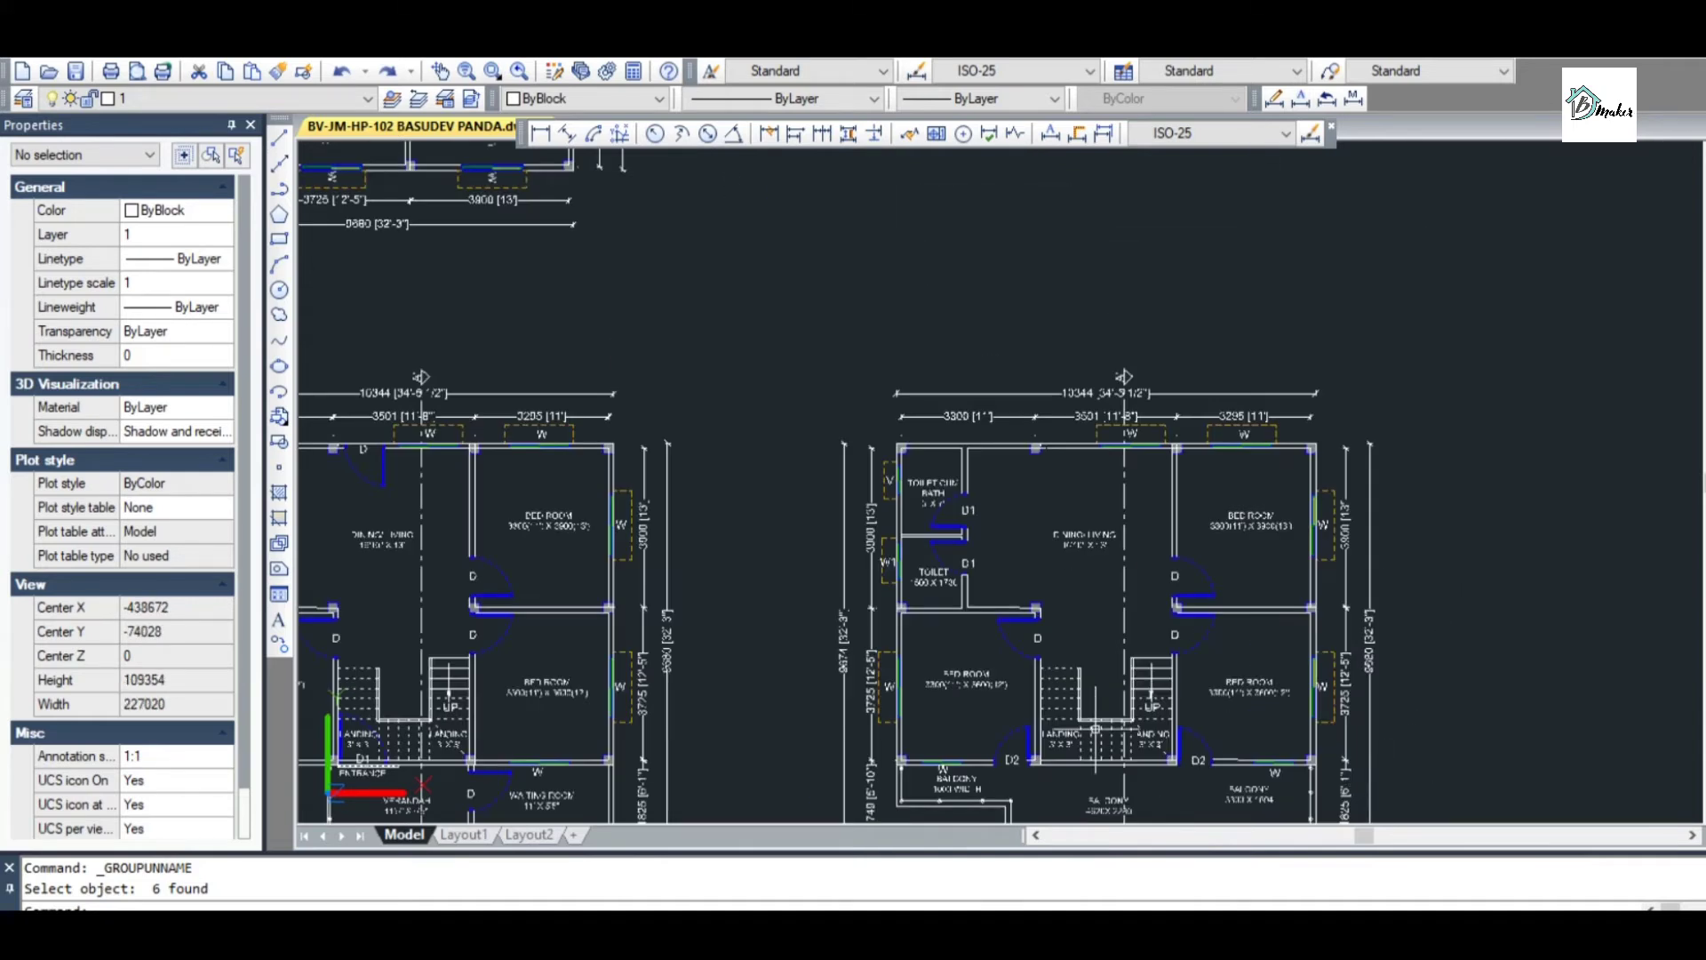
{"action": "scroll", "coordinate": [960, 597], "scroll_direction": "down", "scroll_amount": 6}
{"action": "scroll", "coordinate": [986, 533], "scroll_direction": "up", "scroll_amount": 8}
{"action": "type", "text": "co"}
{"action": "key", "text": "Return"}
{"action": "left_click", "coordinate": [917, 649]}
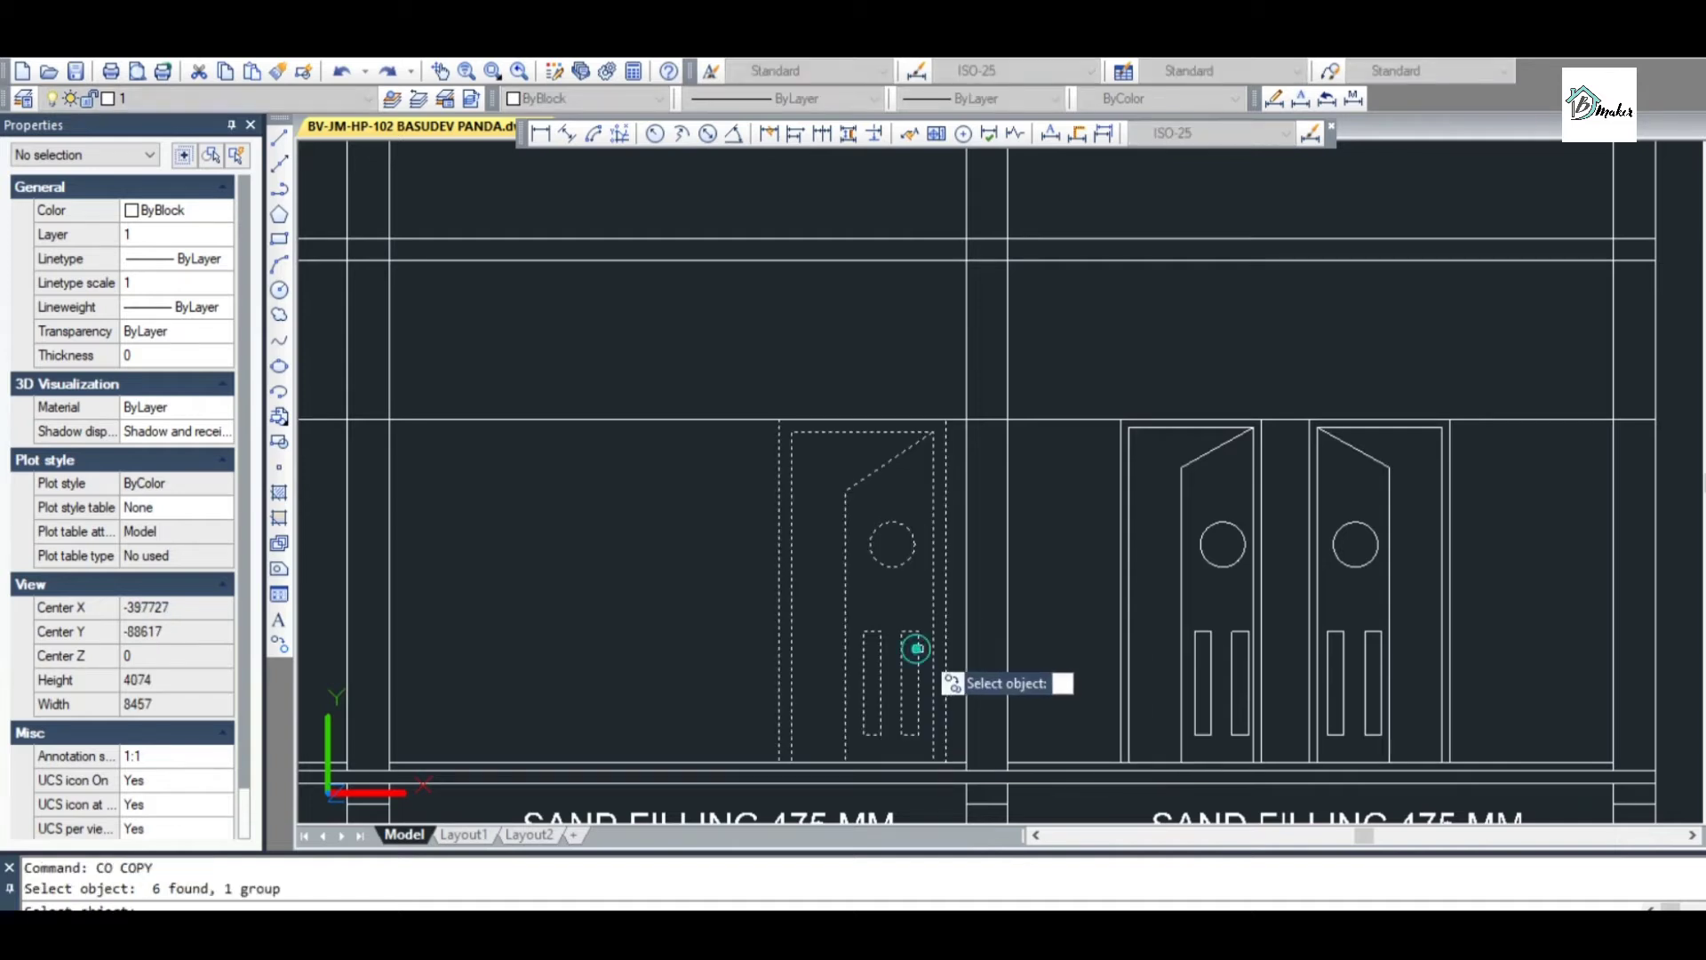
{"action": "left_click", "coordinate": [1186, 655]}
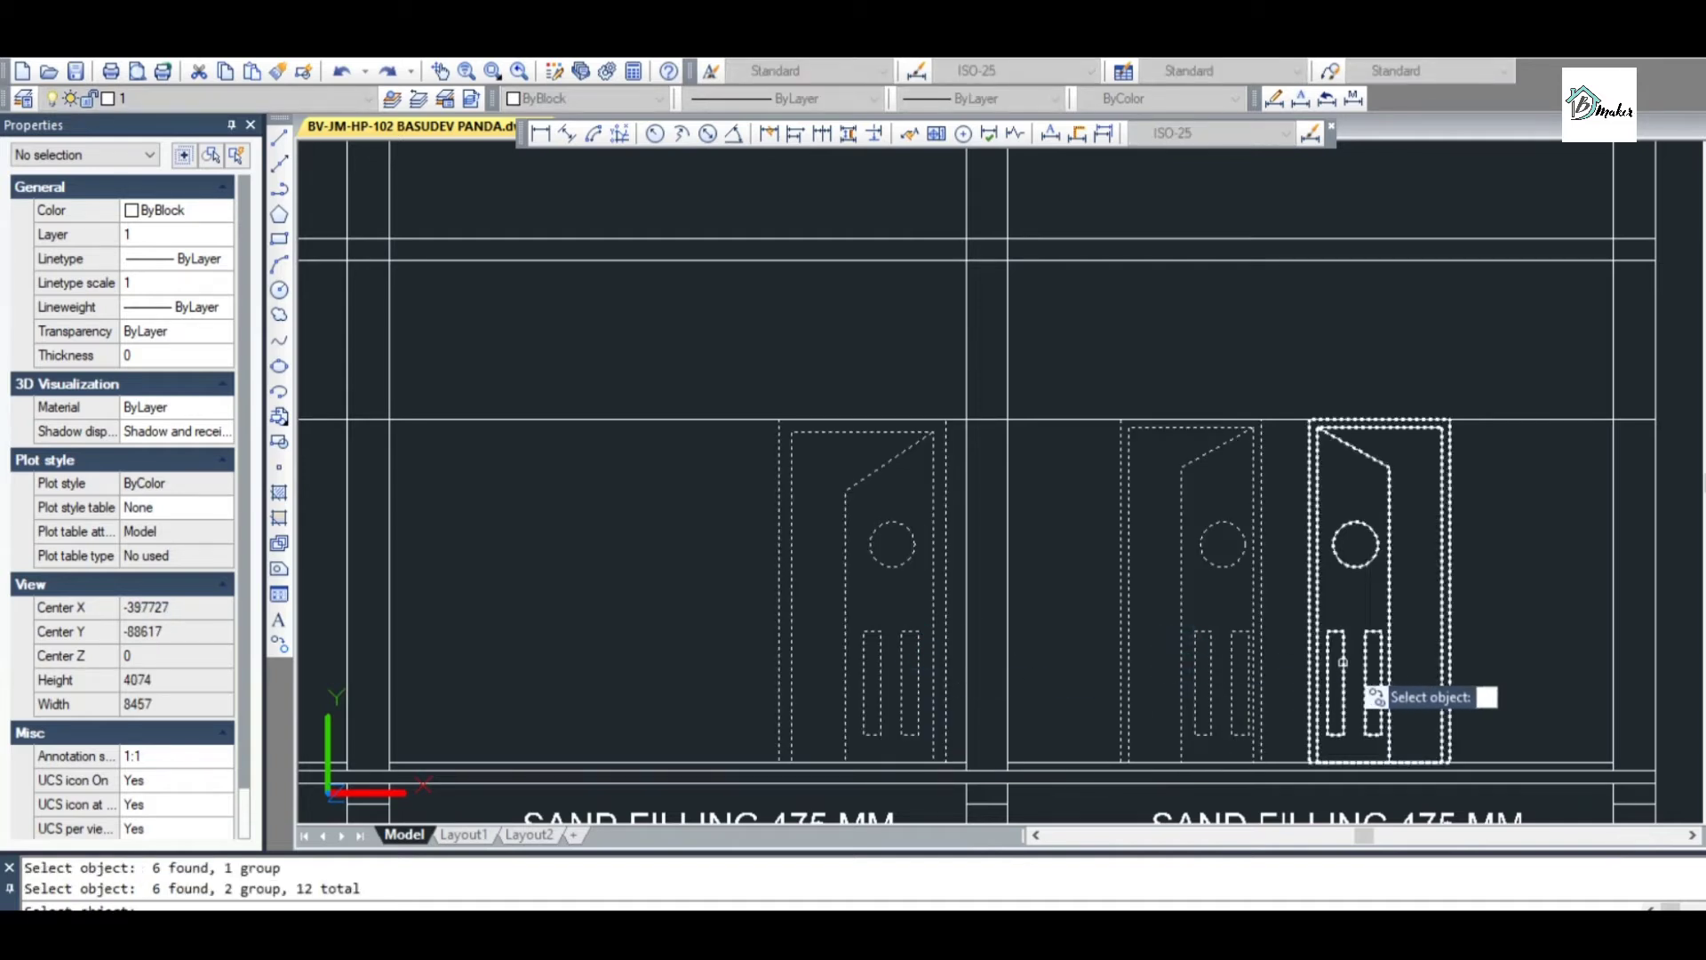
{"action": "left_click", "coordinate": [1337, 662]}
{"action": "scroll", "coordinate": [1337, 662], "scroll_direction": "down", "scroll_amount": 2}
{"action": "scroll", "coordinate": [1393, 689], "scroll_direction": "up", "scroll_amount": 2}
{"action": "key", "text": "Return"}
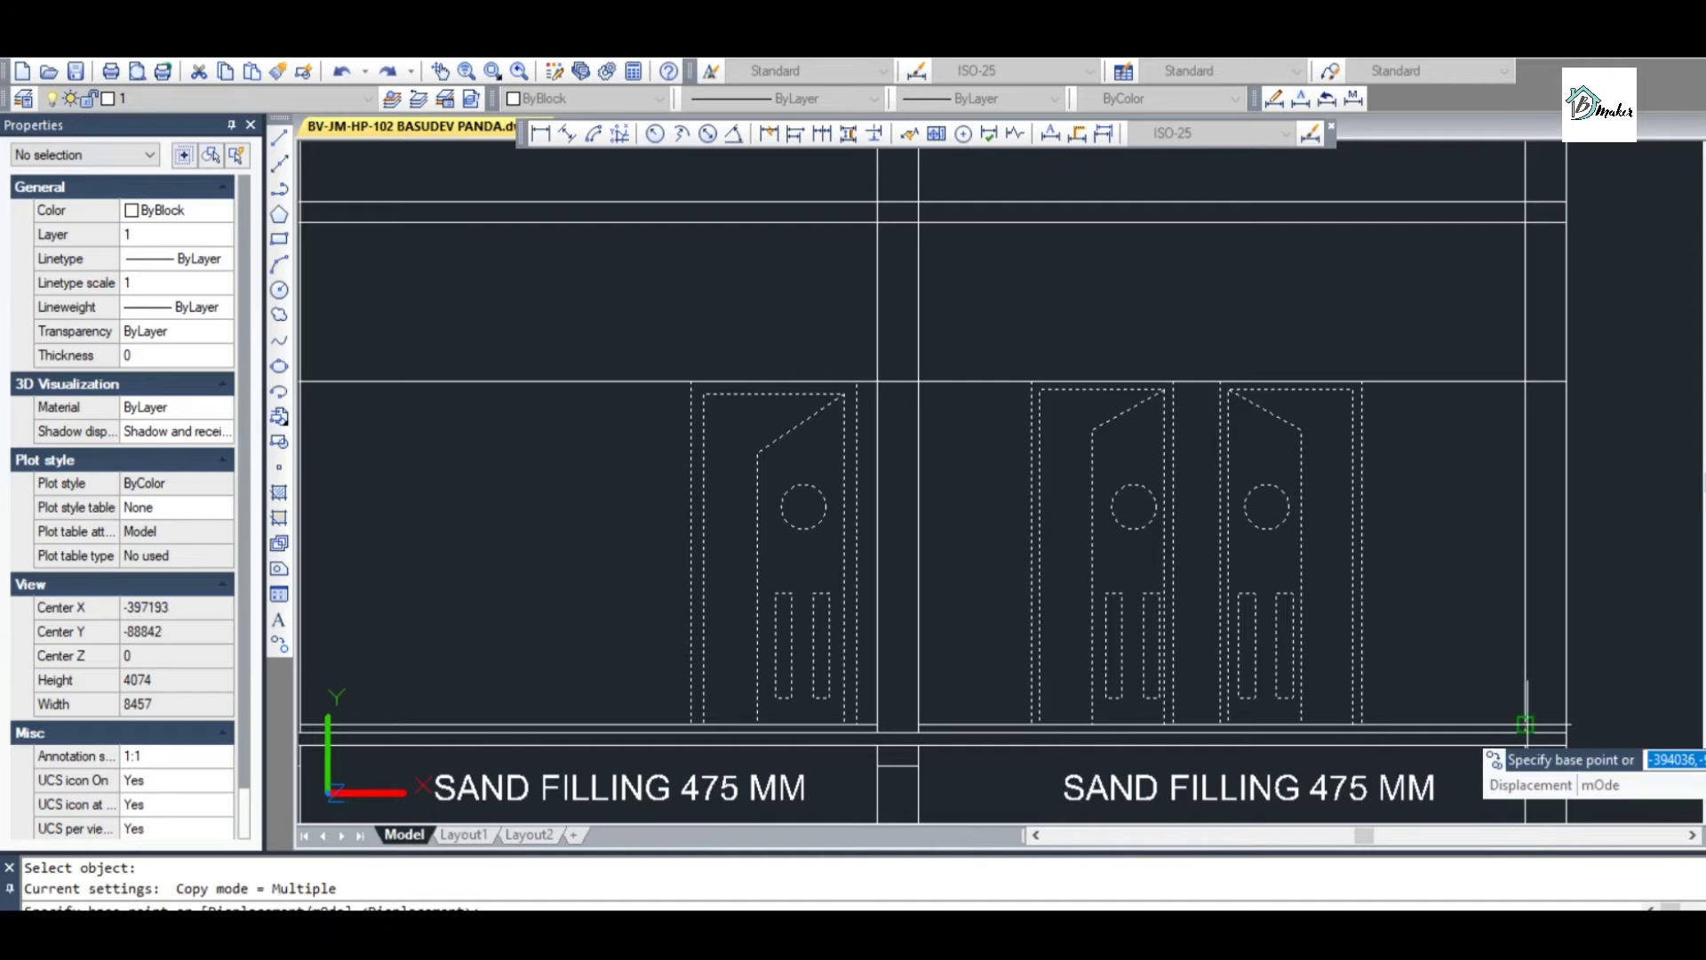
{"action": "left_click", "coordinate": [1525, 724]}
{"action": "scroll", "coordinate": [1525, 724], "scroll_direction": "down", "scroll_amount": 3}
{"action": "scroll", "coordinate": [1523, 569], "scroll_direction": "up", "scroll_amount": 5}
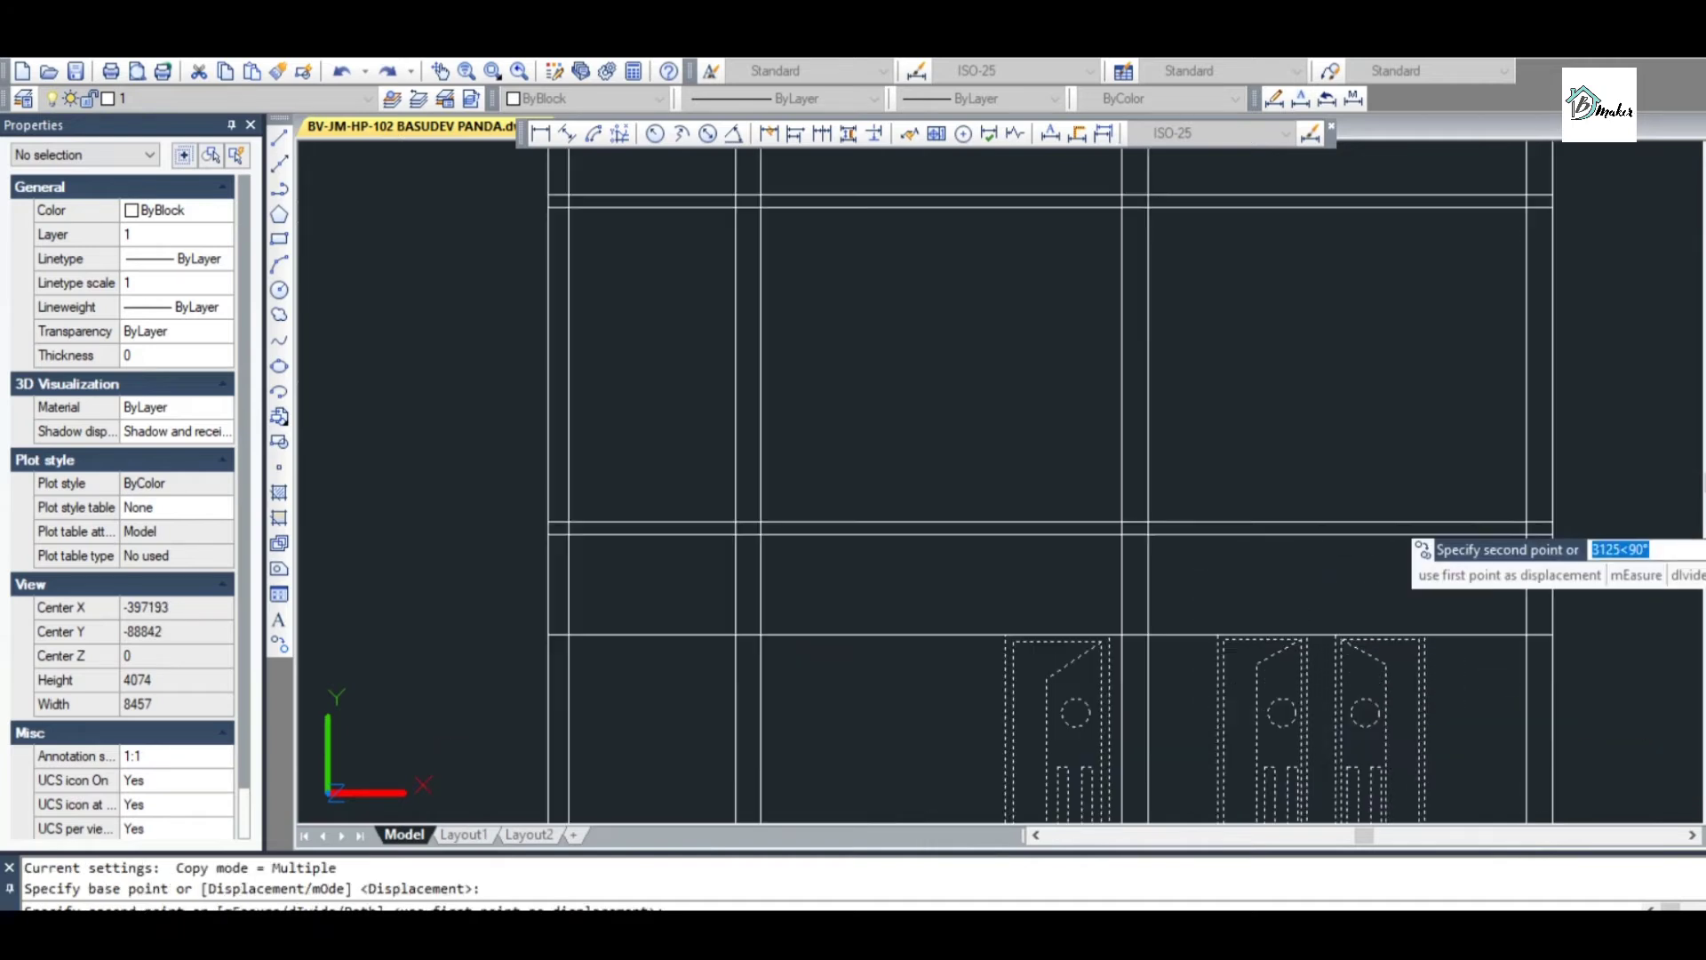
{"action": "key", "text": "Escape"}
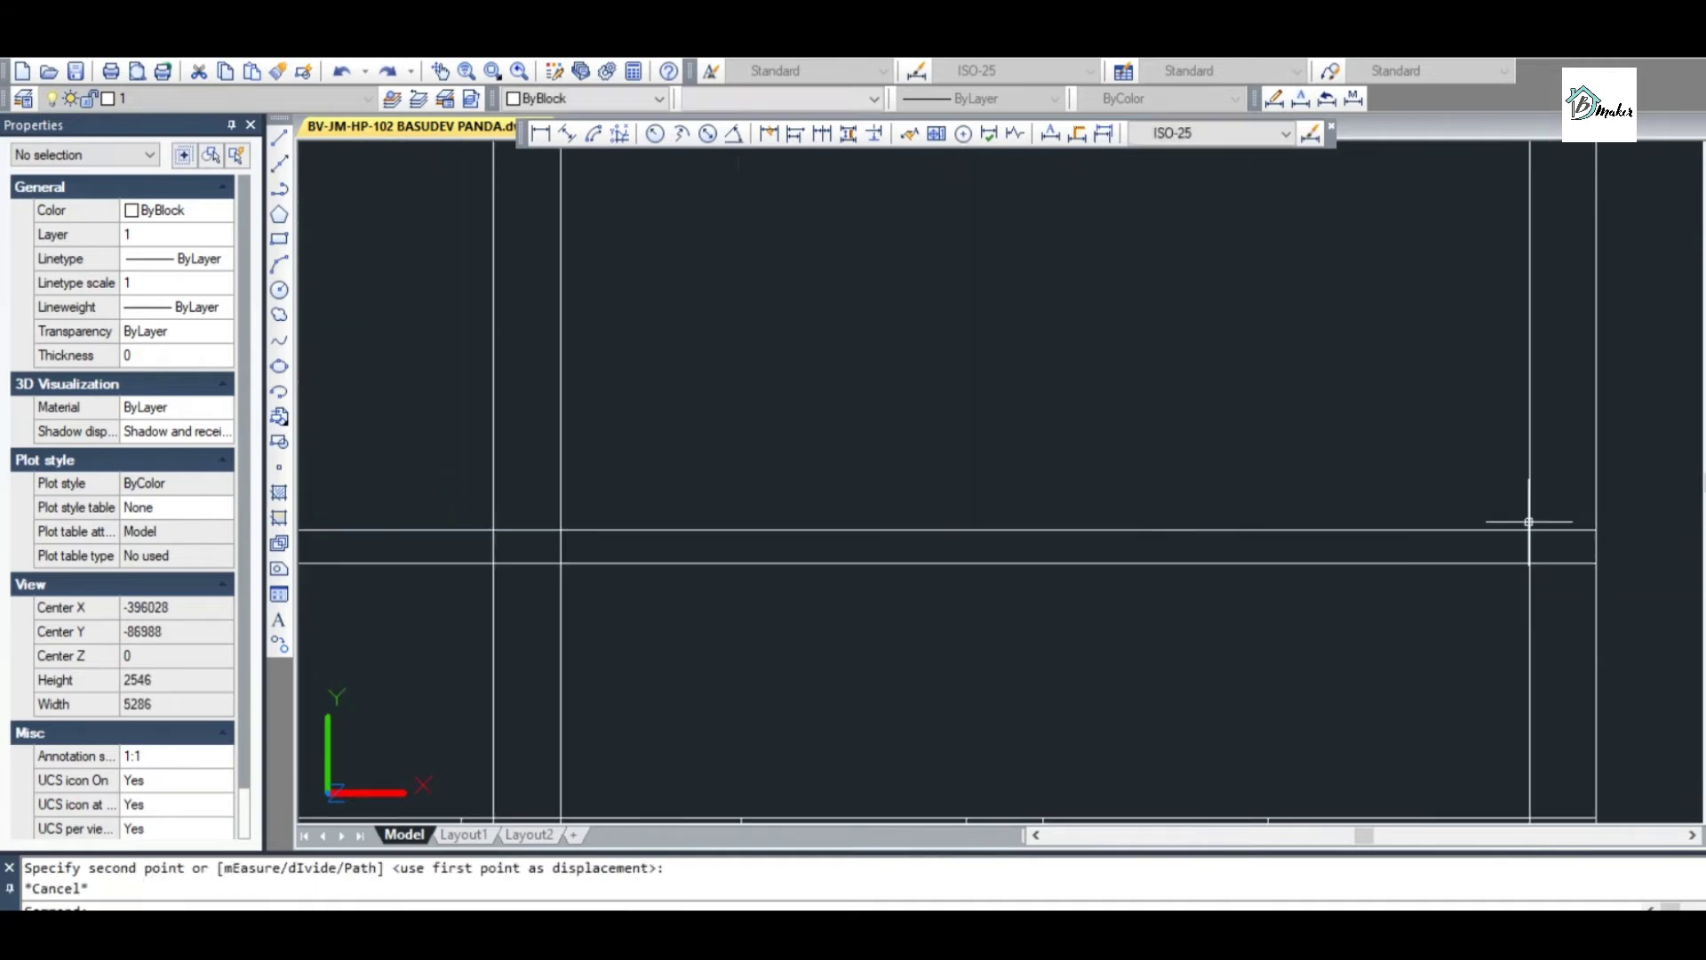
Try to offset the top line of the slab above the ground floor doors upward by 50 and undo it
{"action": "scroll", "coordinate": [1385, 538], "scroll_direction": "down", "scroll_amount": 2}
{"action": "scroll", "coordinate": [1247, 495], "scroll_direction": "up", "scroll_amount": 1}
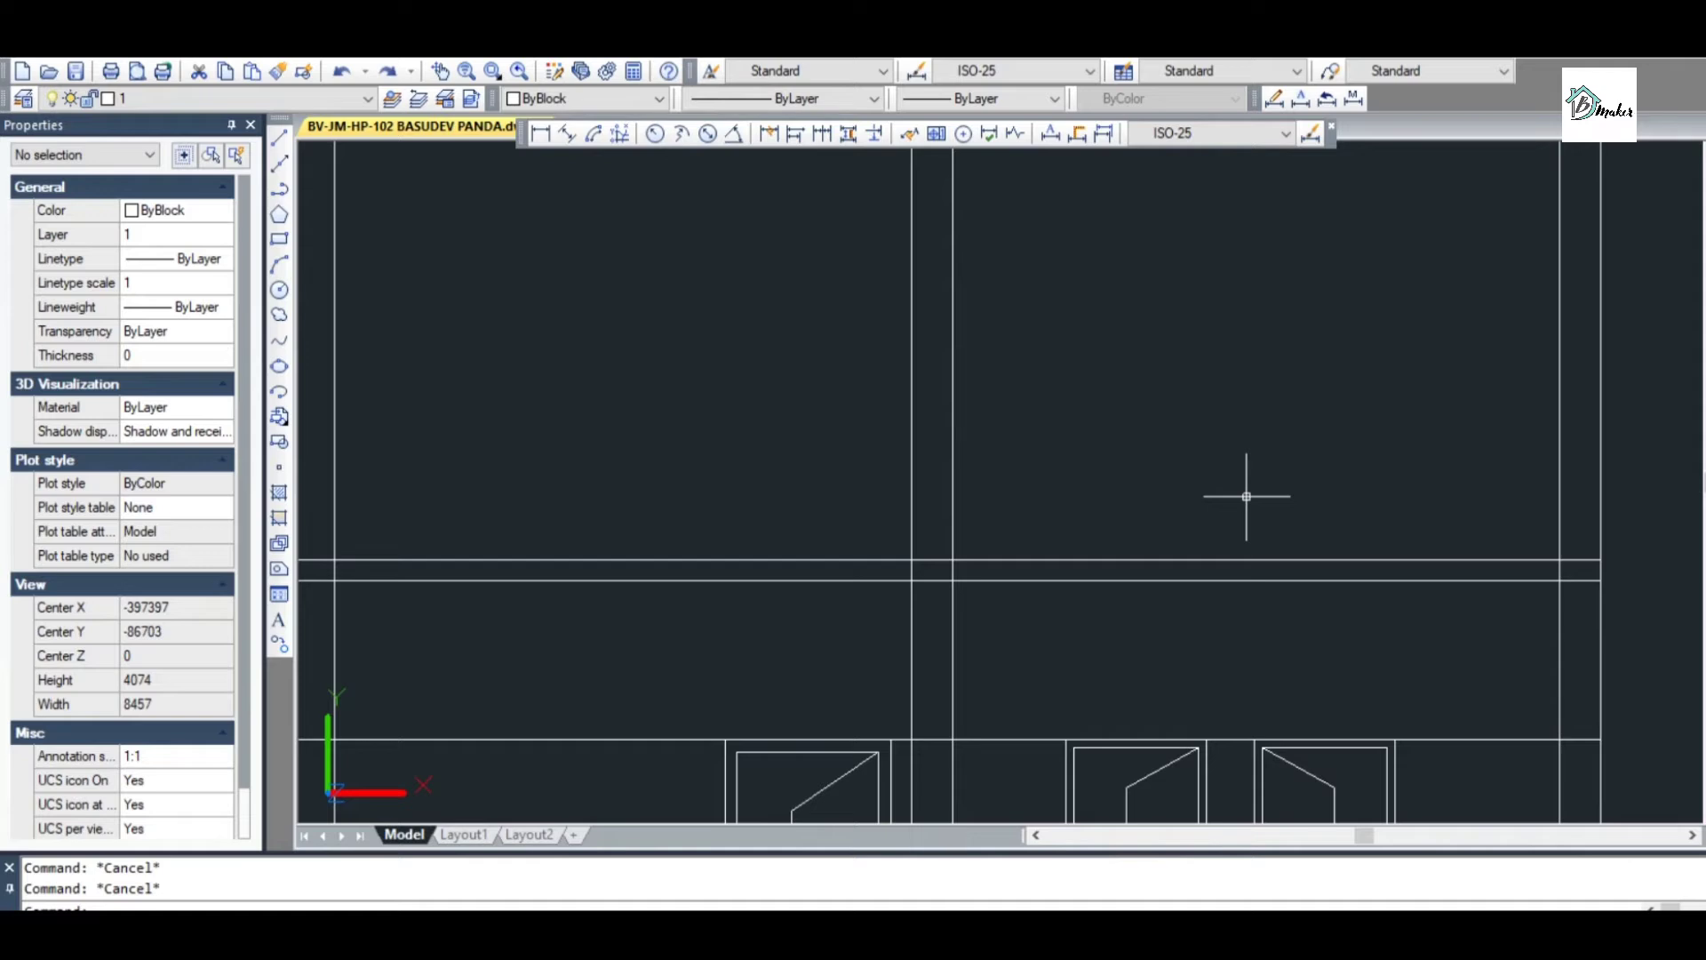
{"action": "type", "text": "o"}
{"action": "key", "text": "Return"}
{"action": "type", "text": "50"}
{"action": "key", "text": "Return"}
{"action": "left_click", "coordinate": [1253, 560]}
{"action": "left_click", "coordinate": [1260, 502]}
{"action": "scroll", "coordinate": [1292, 535], "scroll_direction": "down", "scroll_amount": 2}
{"action": "scroll", "coordinate": [1291, 536], "scroll_direction": "up", "scroll_amount": 2}
{"action": "scroll", "coordinate": [1286, 538], "scroll_direction": "down", "scroll_amount": 4}
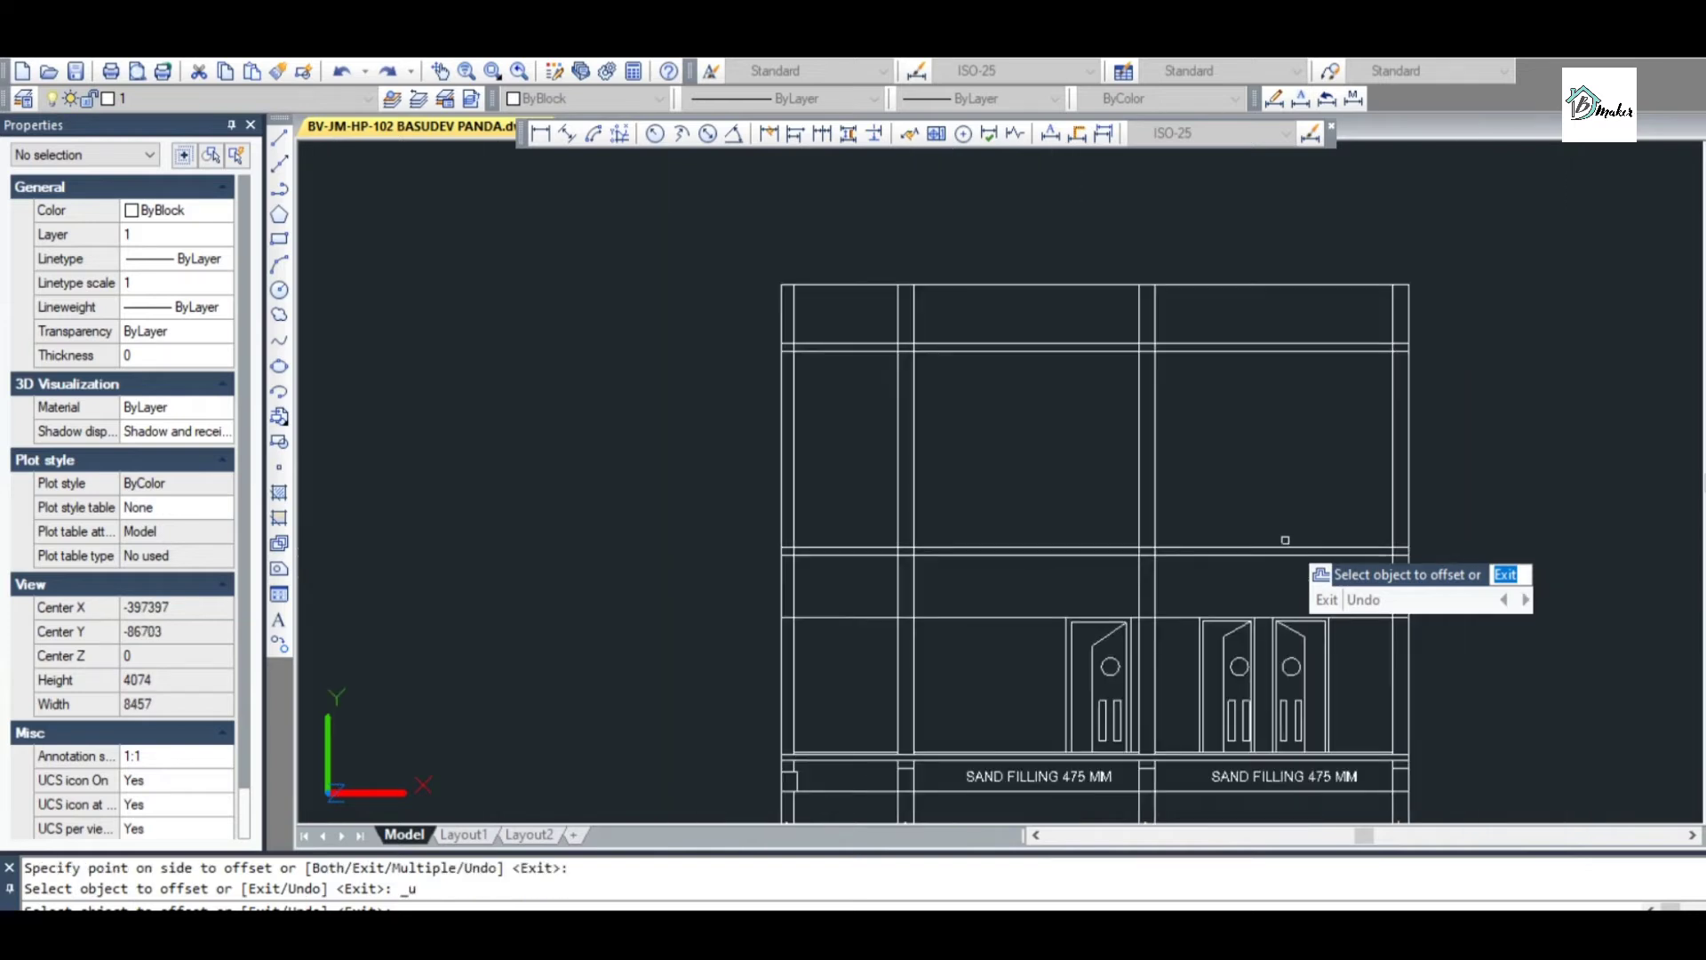
{"action": "key", "text": "Escape"}
{"action": "scroll", "coordinate": [1375, 685], "scroll_direction": "down", "scroll_amount": 1}
{"action": "scroll", "coordinate": [1372, 720], "scroll_direction": "up", "scroll_amount": 1}
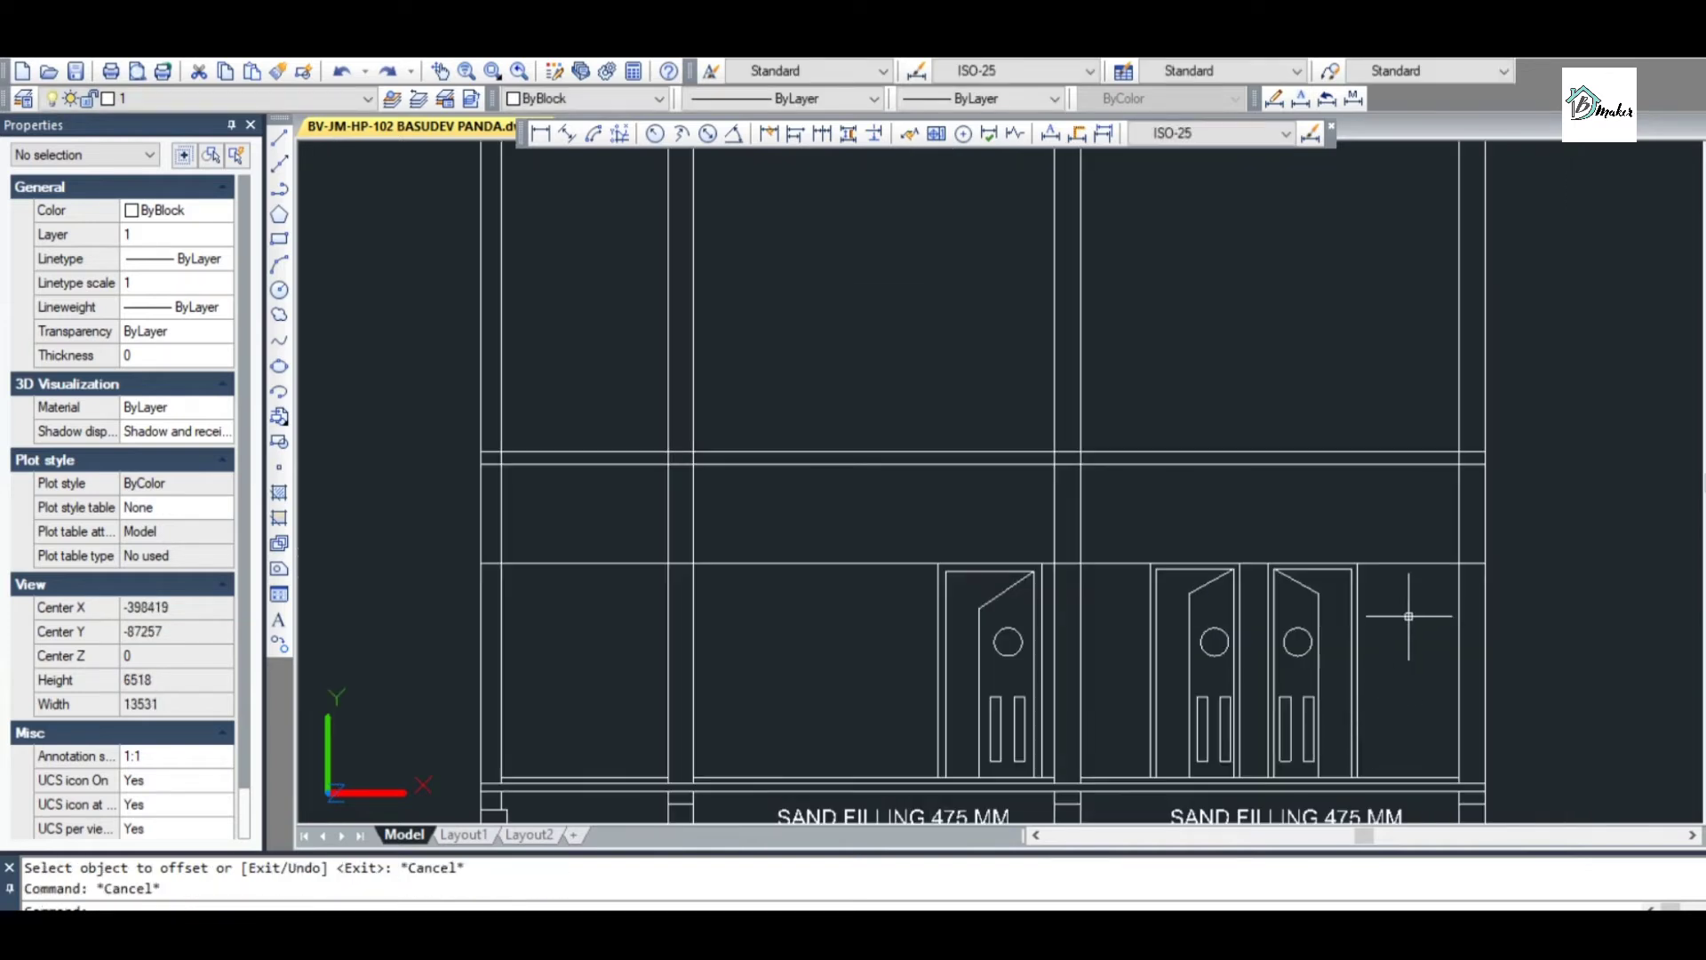
Offset the top line of the first-floor slab upward by 25 in the section
{"action": "key", "text": "Escape"}
{"action": "scroll", "coordinate": [1340, 439], "scroll_direction": "up", "scroll_amount": 2}
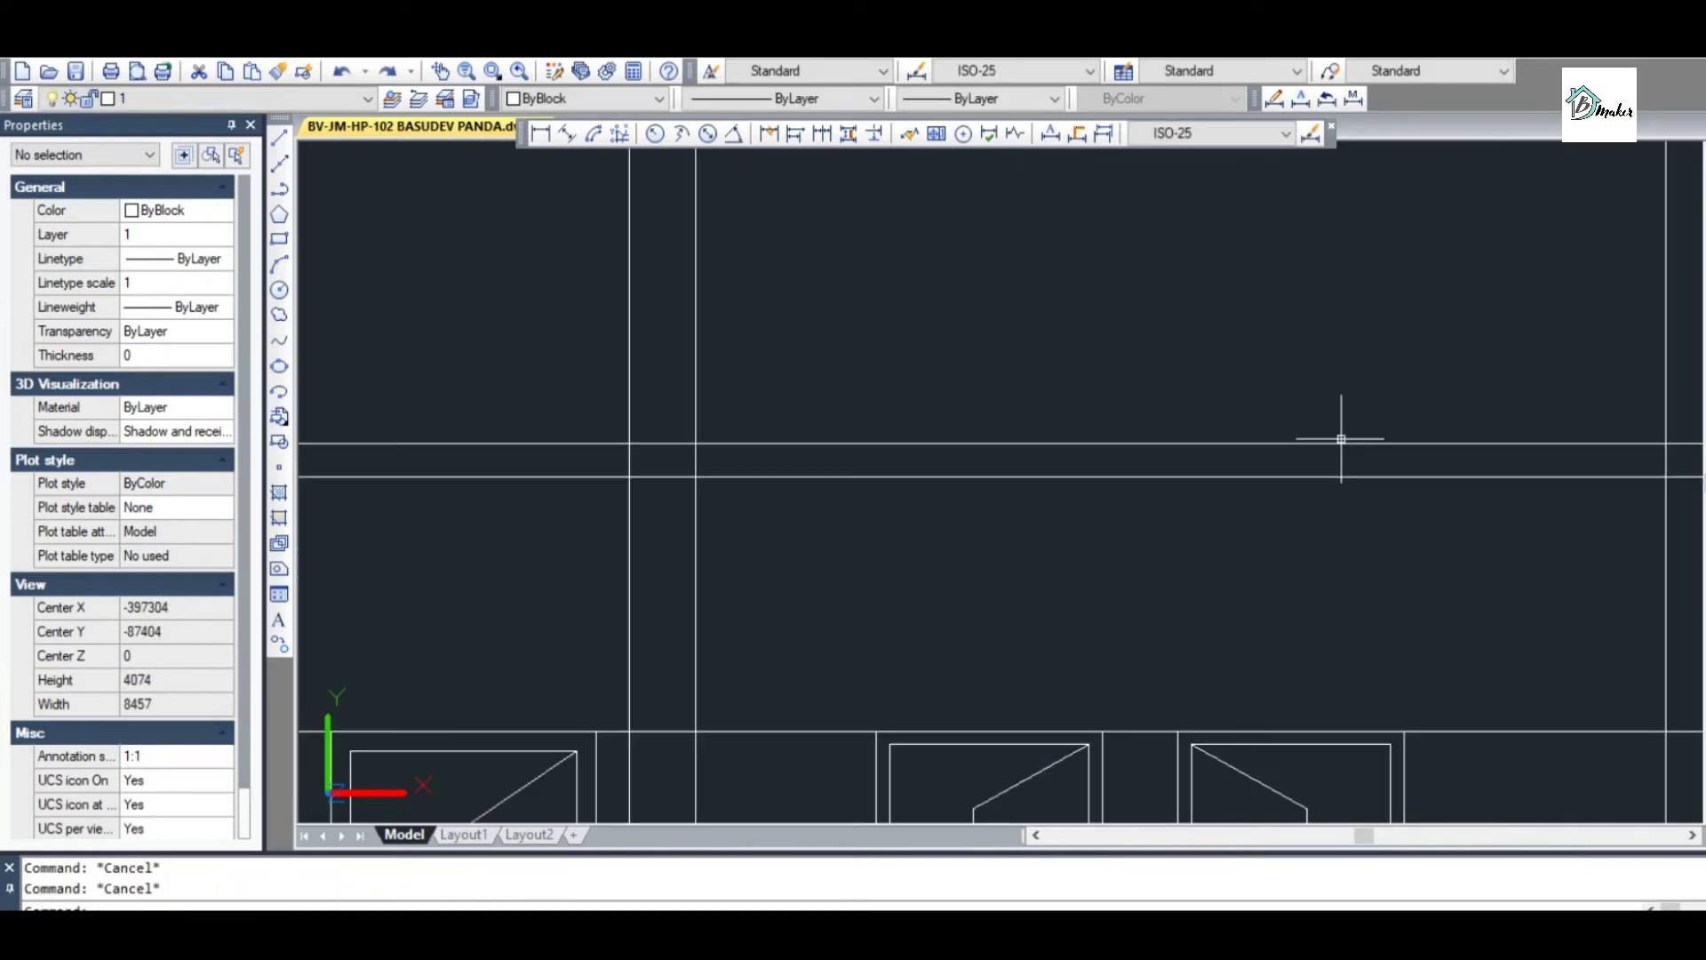
{"action": "type", "text": "o"}
{"action": "key", "text": "Return"}
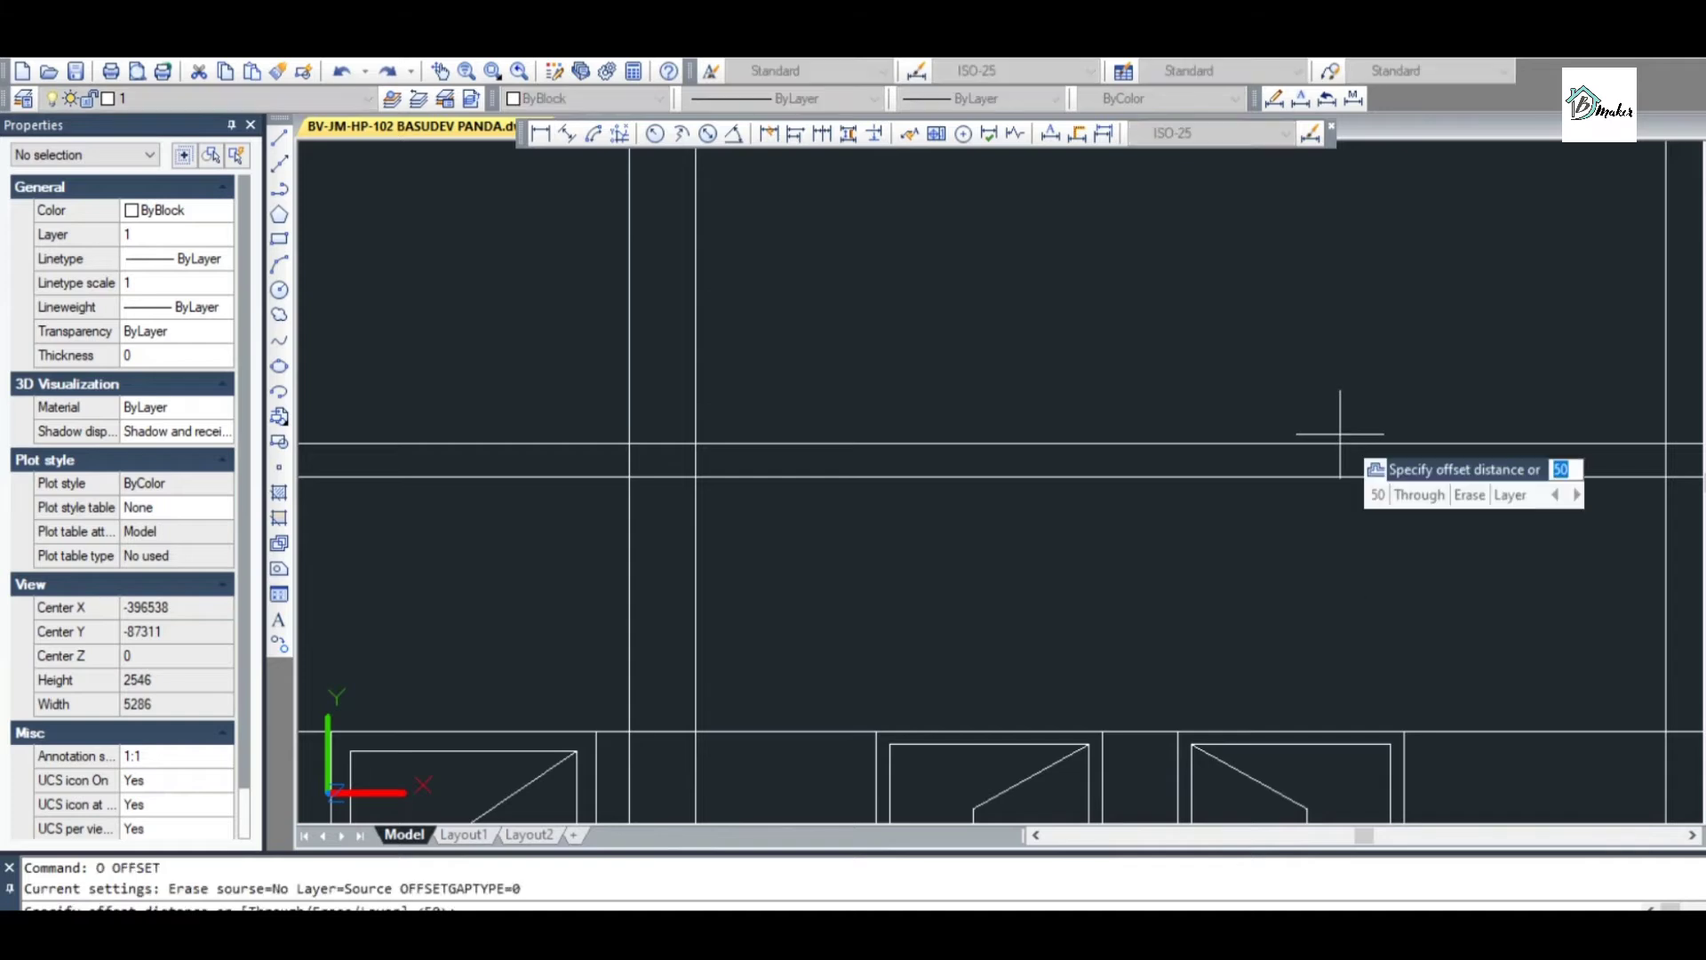
{"action": "type", "text": "25"}
{"action": "key", "text": "Return"}
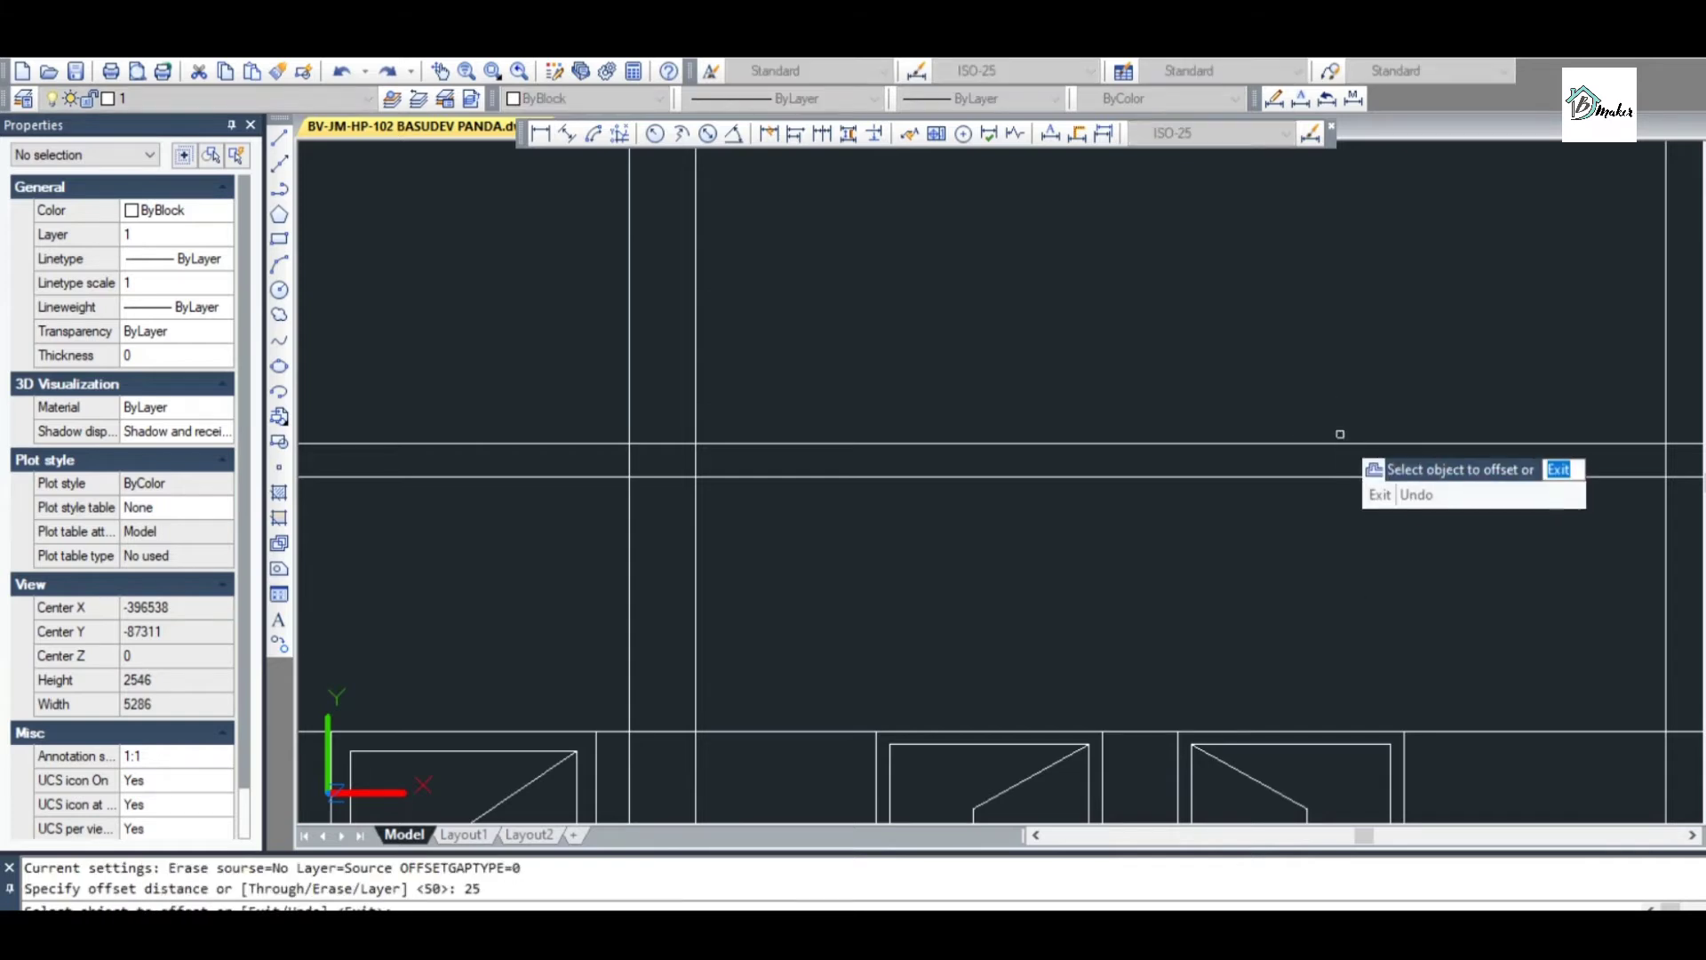
{"action": "left_click", "coordinate": [1341, 442]}
{"action": "left_click", "coordinate": [1348, 370]}
{"action": "scroll", "coordinate": [1348, 456], "scroll_direction": "down", "scroll_amount": 1}
{"action": "key", "text": "Escape"}
{"action": "scroll", "coordinate": [1333, 413], "scroll_direction": "down", "scroll_amount": 1}
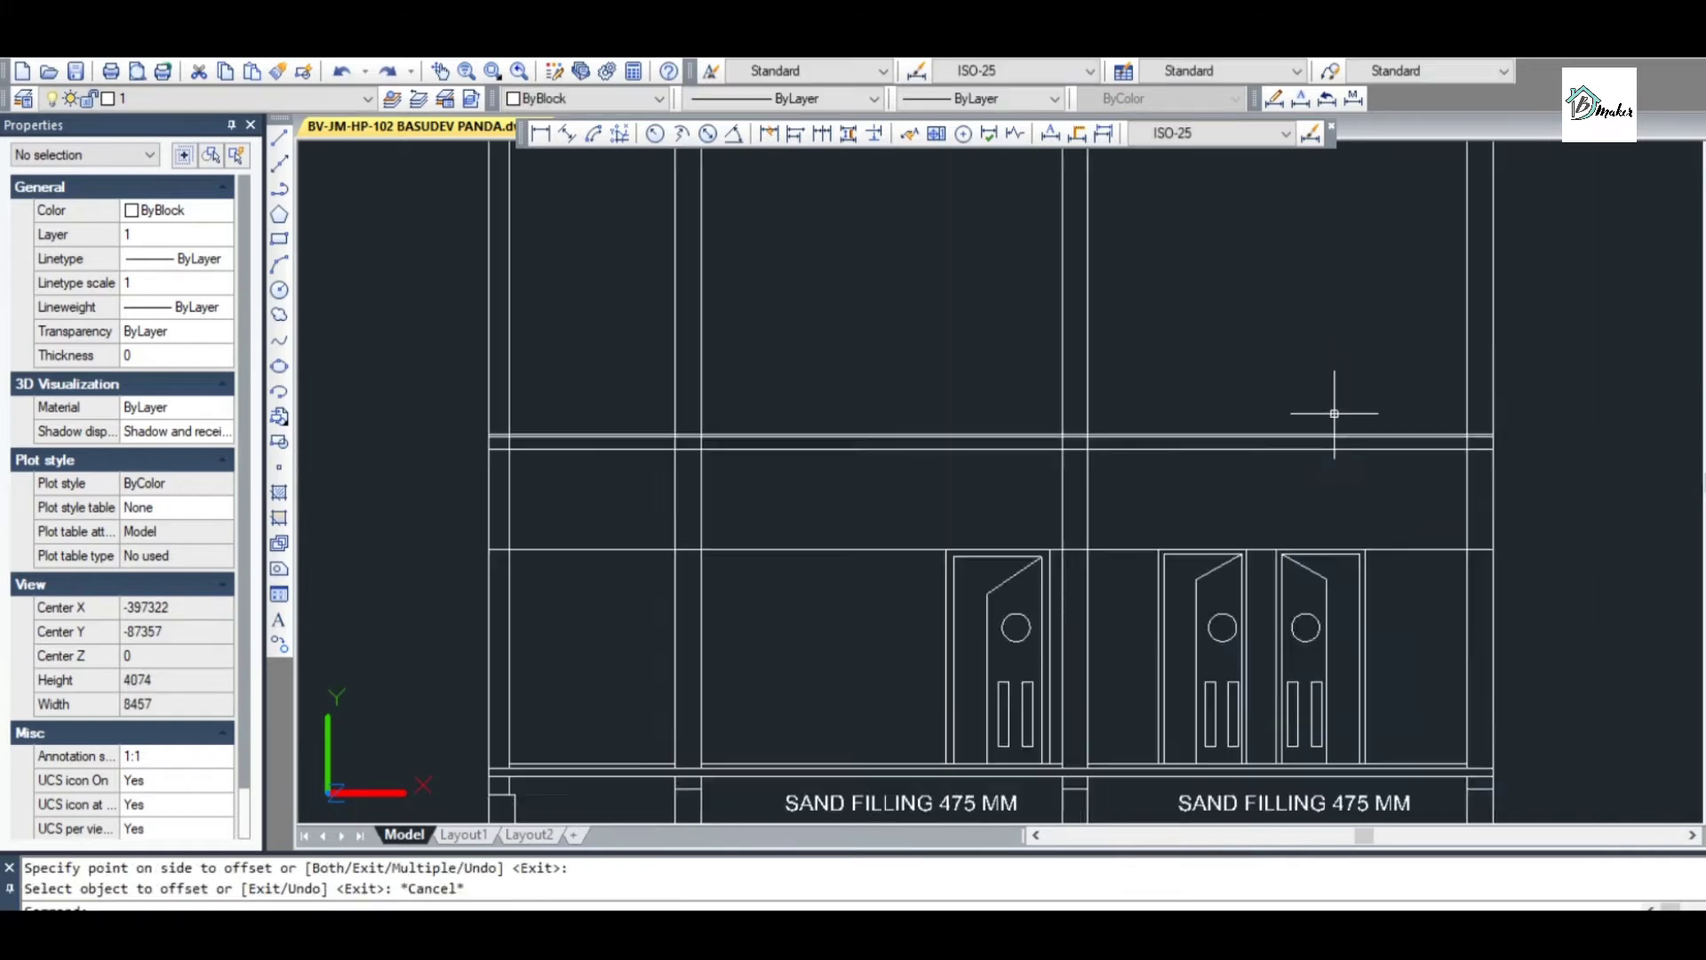
Copy the three ground-floor doors to the upper floor, from the floor line at the outer wall's inner face to the matching upper floor line
{"action": "scroll", "coordinate": [1333, 414], "scroll_direction": "down", "scroll_amount": 1}
{"action": "scroll", "coordinate": [1345, 525], "scroll_direction": "up", "scroll_amount": 1}
{"action": "key", "text": "Escape"}
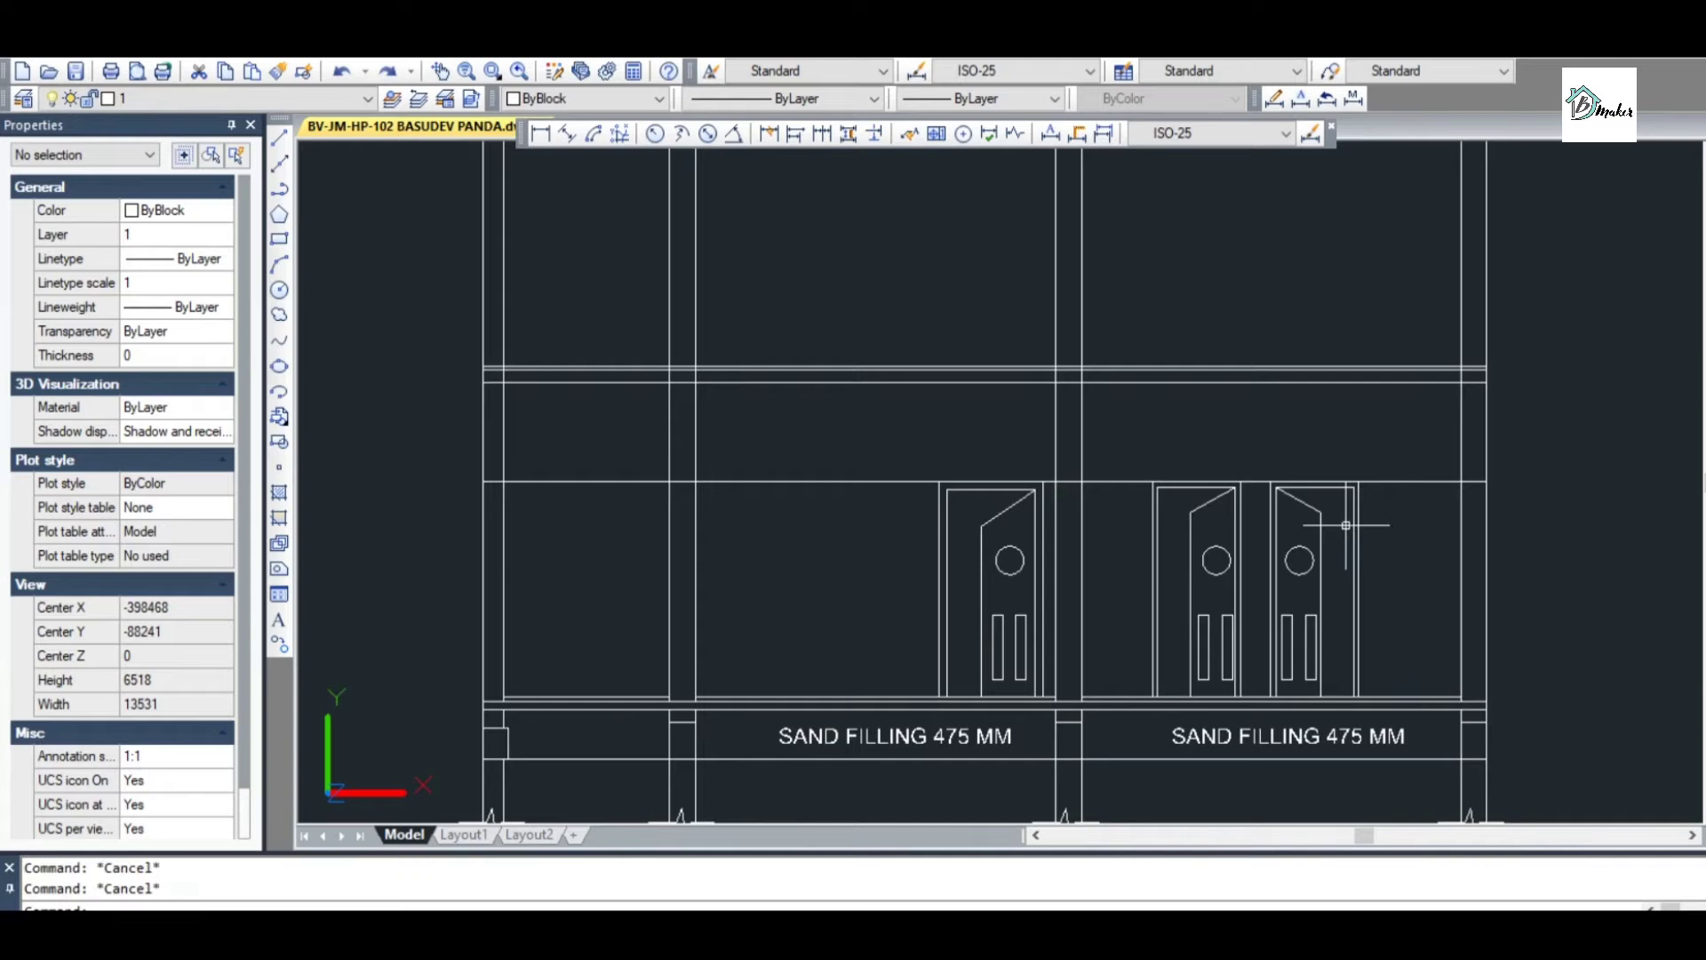
{"action": "type", "text": "co"}
{"action": "key", "text": "Return"}
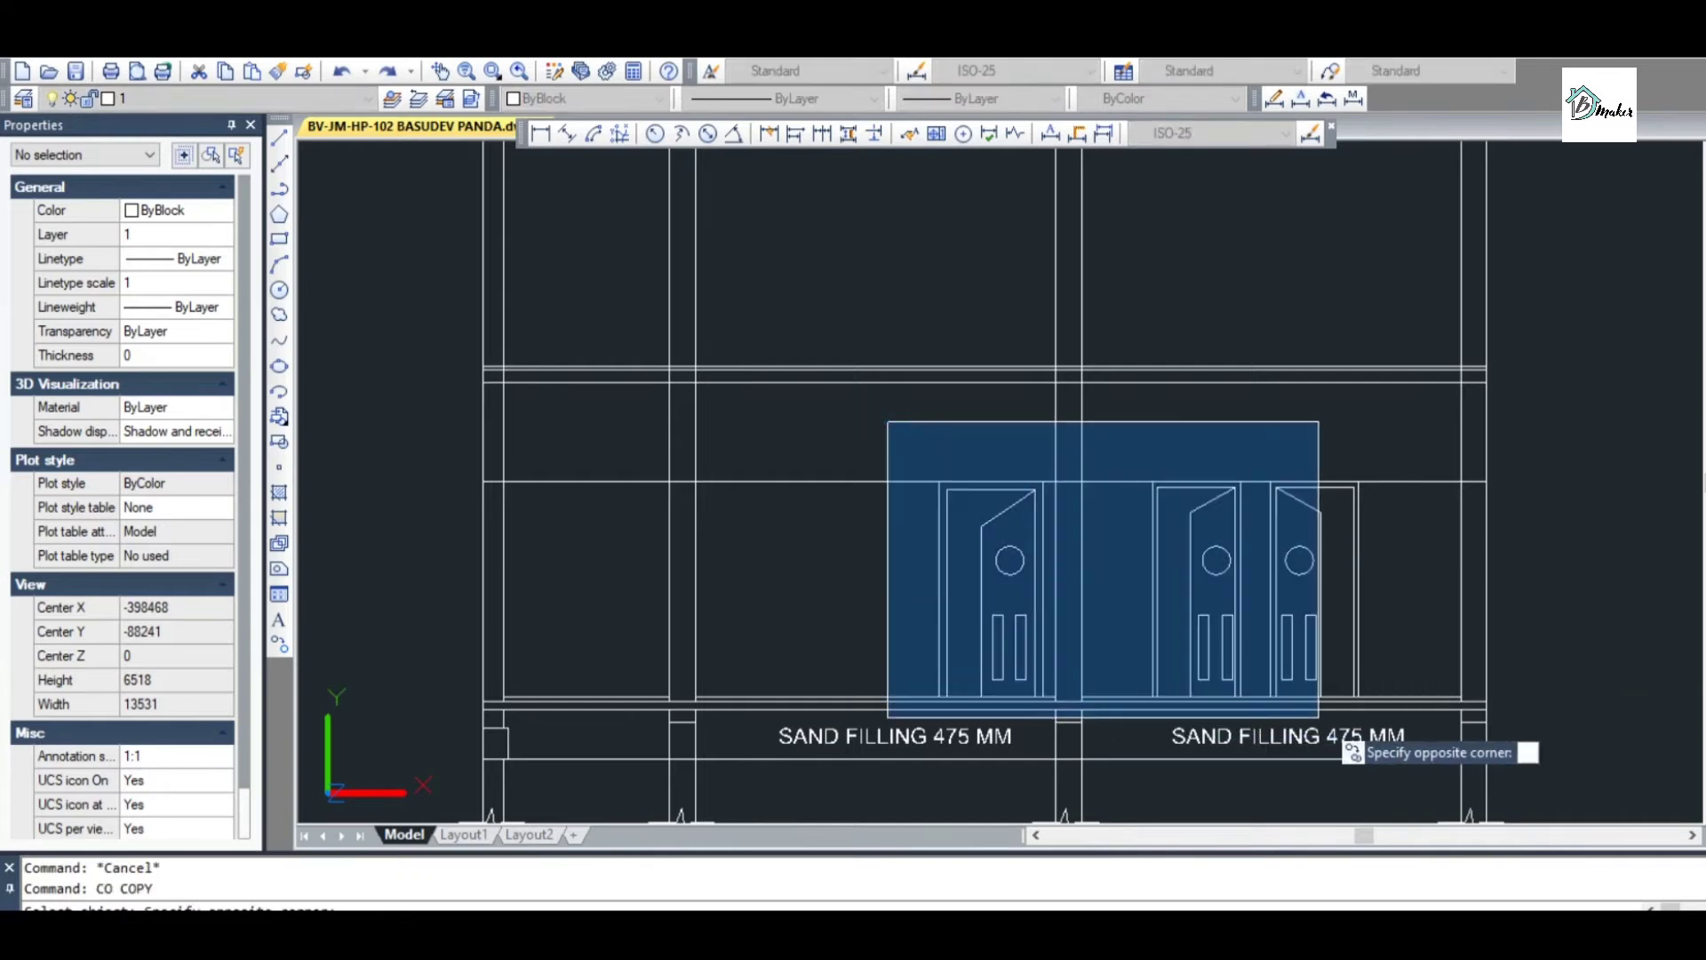
{"action": "left_click", "coordinate": [1382, 711]}
{"action": "scroll", "coordinate": [1372, 617], "scroll_direction": "up", "scroll_amount": 2}
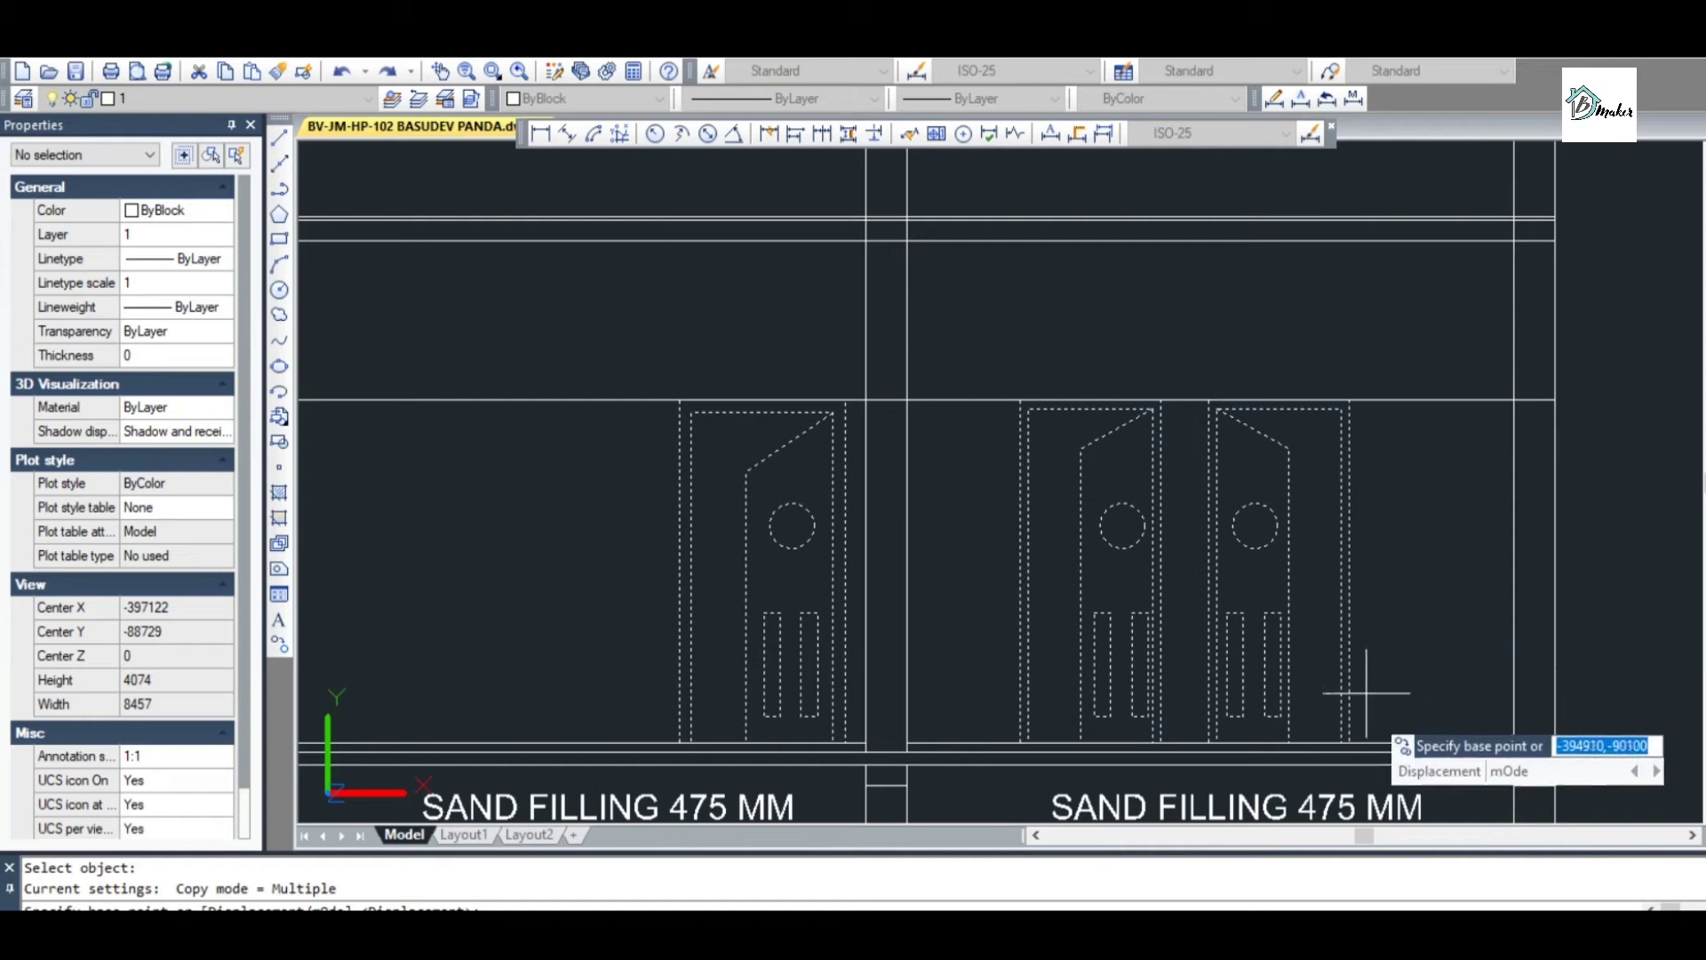
{"action": "scroll", "coordinate": [1511, 735], "scroll_direction": "up", "scroll_amount": 2}
{"action": "left_click", "coordinate": [1512, 744]}
{"action": "scroll", "coordinate": [1488, 528], "scroll_direction": "down", "scroll_amount": 2}
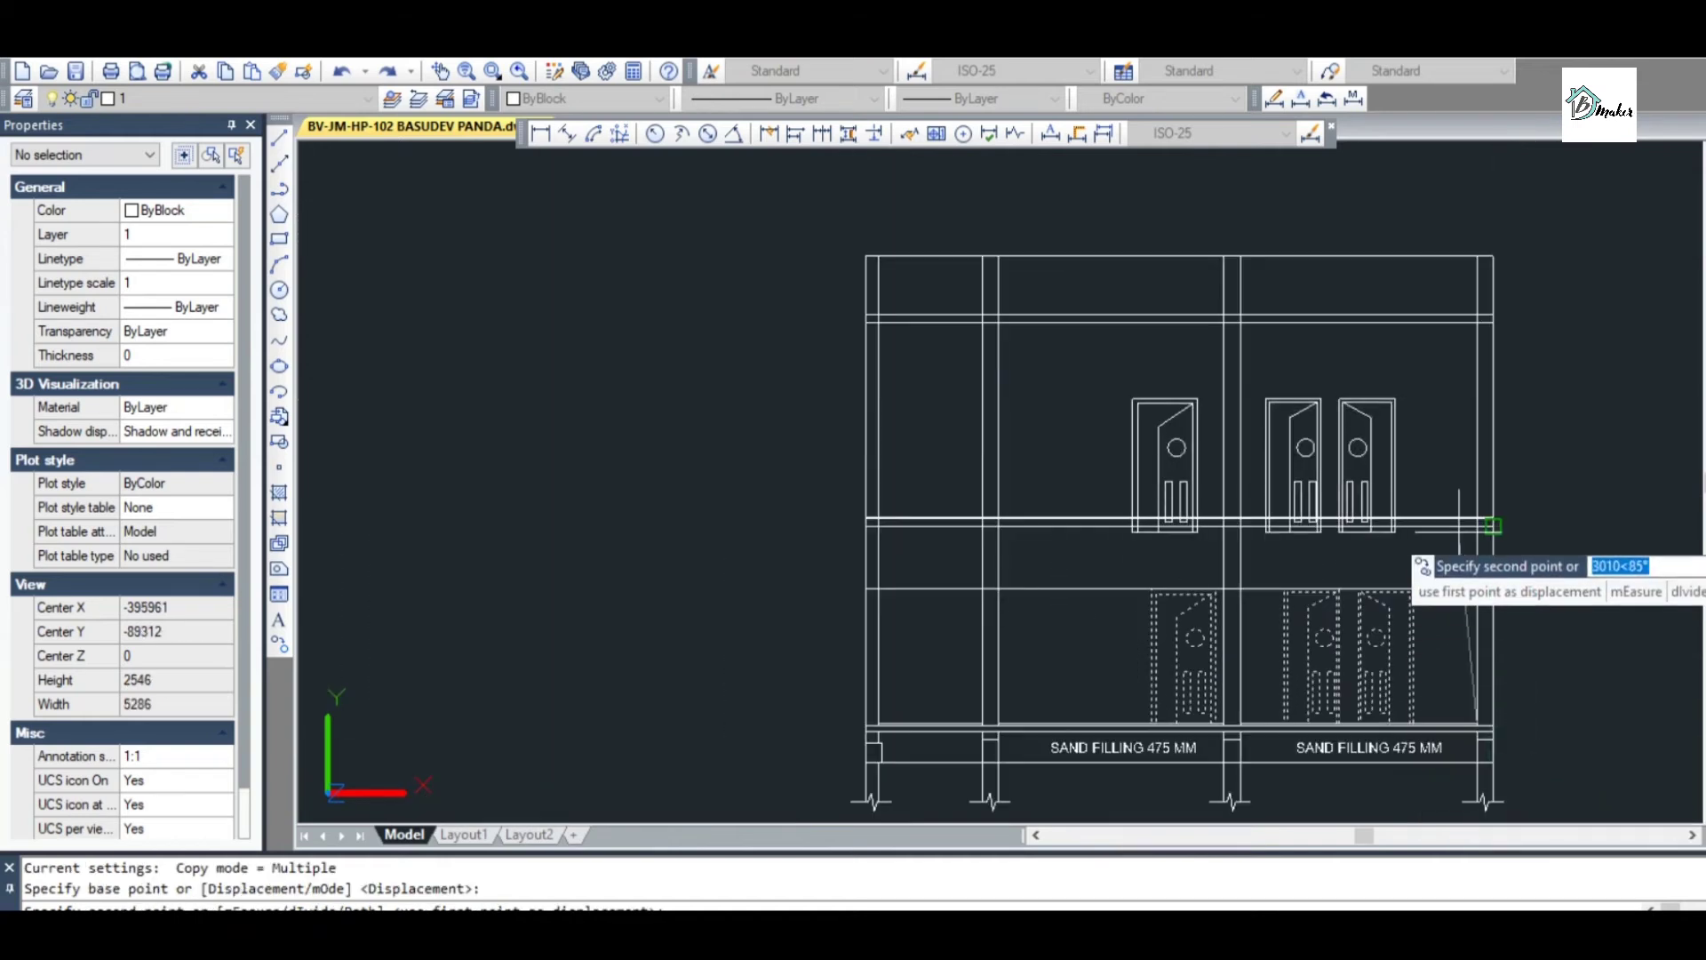
{"action": "scroll", "coordinate": [1502, 507], "scroll_direction": "up", "scroll_amount": 2}
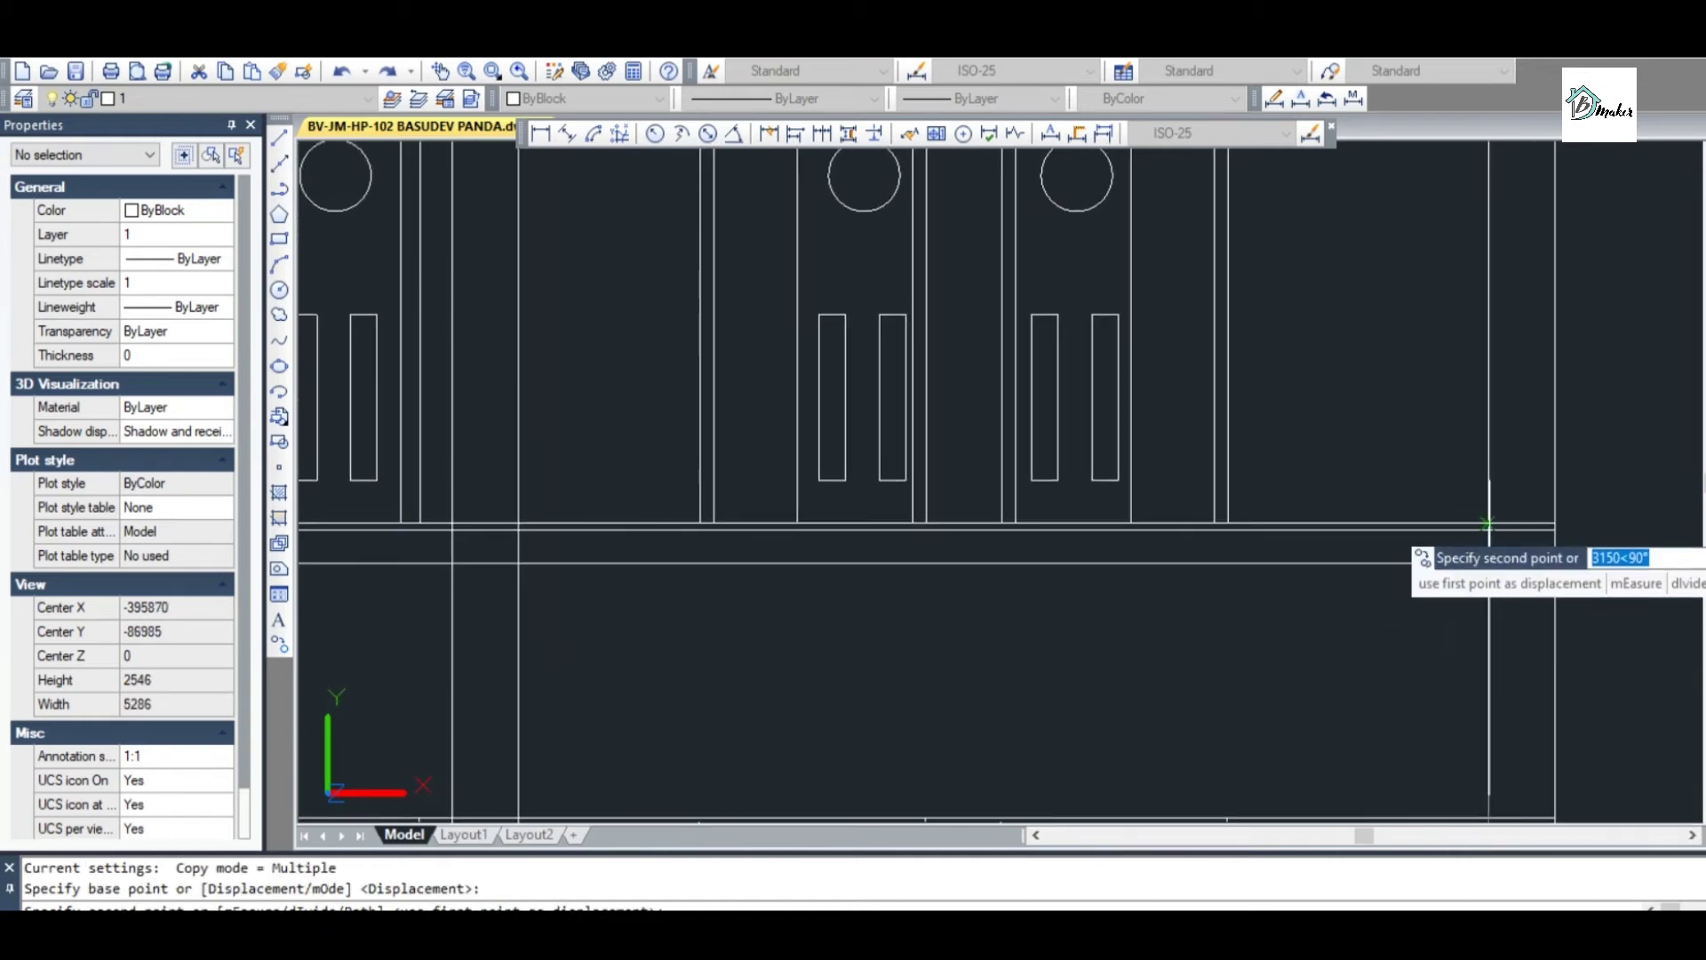
{"action": "scroll", "coordinate": [1488, 524], "scroll_direction": "up", "scroll_amount": 2}
{"action": "left_click", "coordinate": [1486, 522]}
{"action": "scroll", "coordinate": [1486, 523], "scroll_direction": "down", "scroll_amount": 4}
{"action": "key", "text": "Escape"}
{"action": "scroll", "coordinate": [1511, 537], "scroll_direction": "down", "scroll_amount": 3}
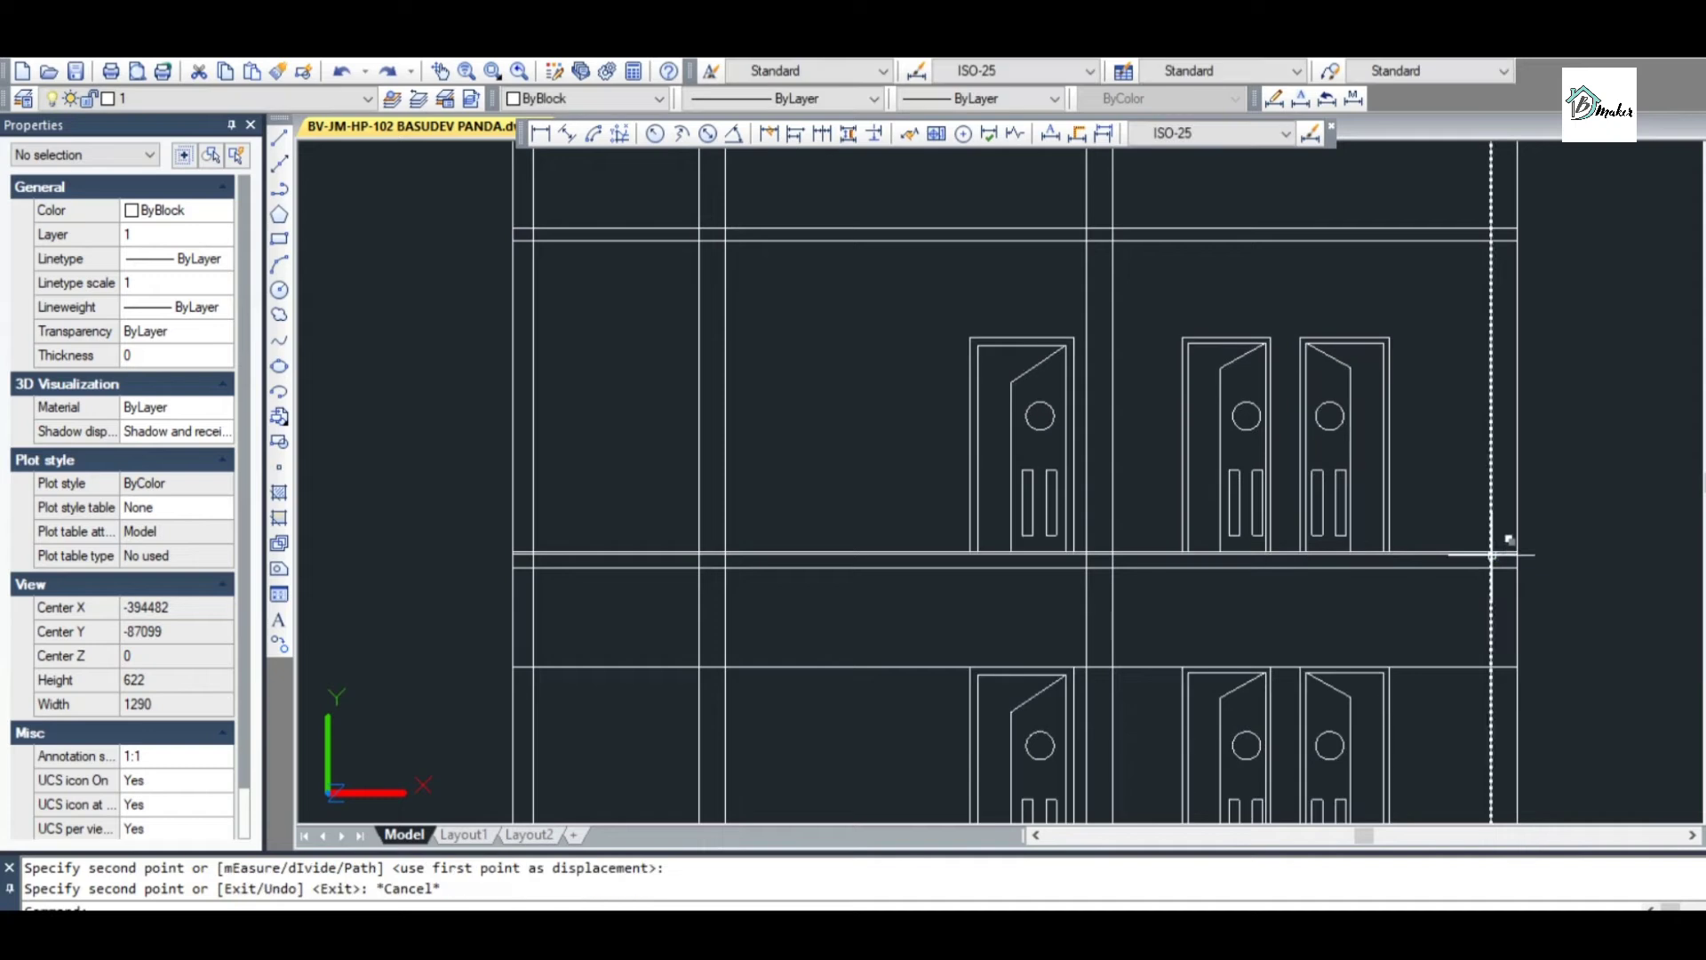
{"action": "scroll", "coordinate": [1182, 392], "scroll_direction": "down", "scroll_amount": 2}
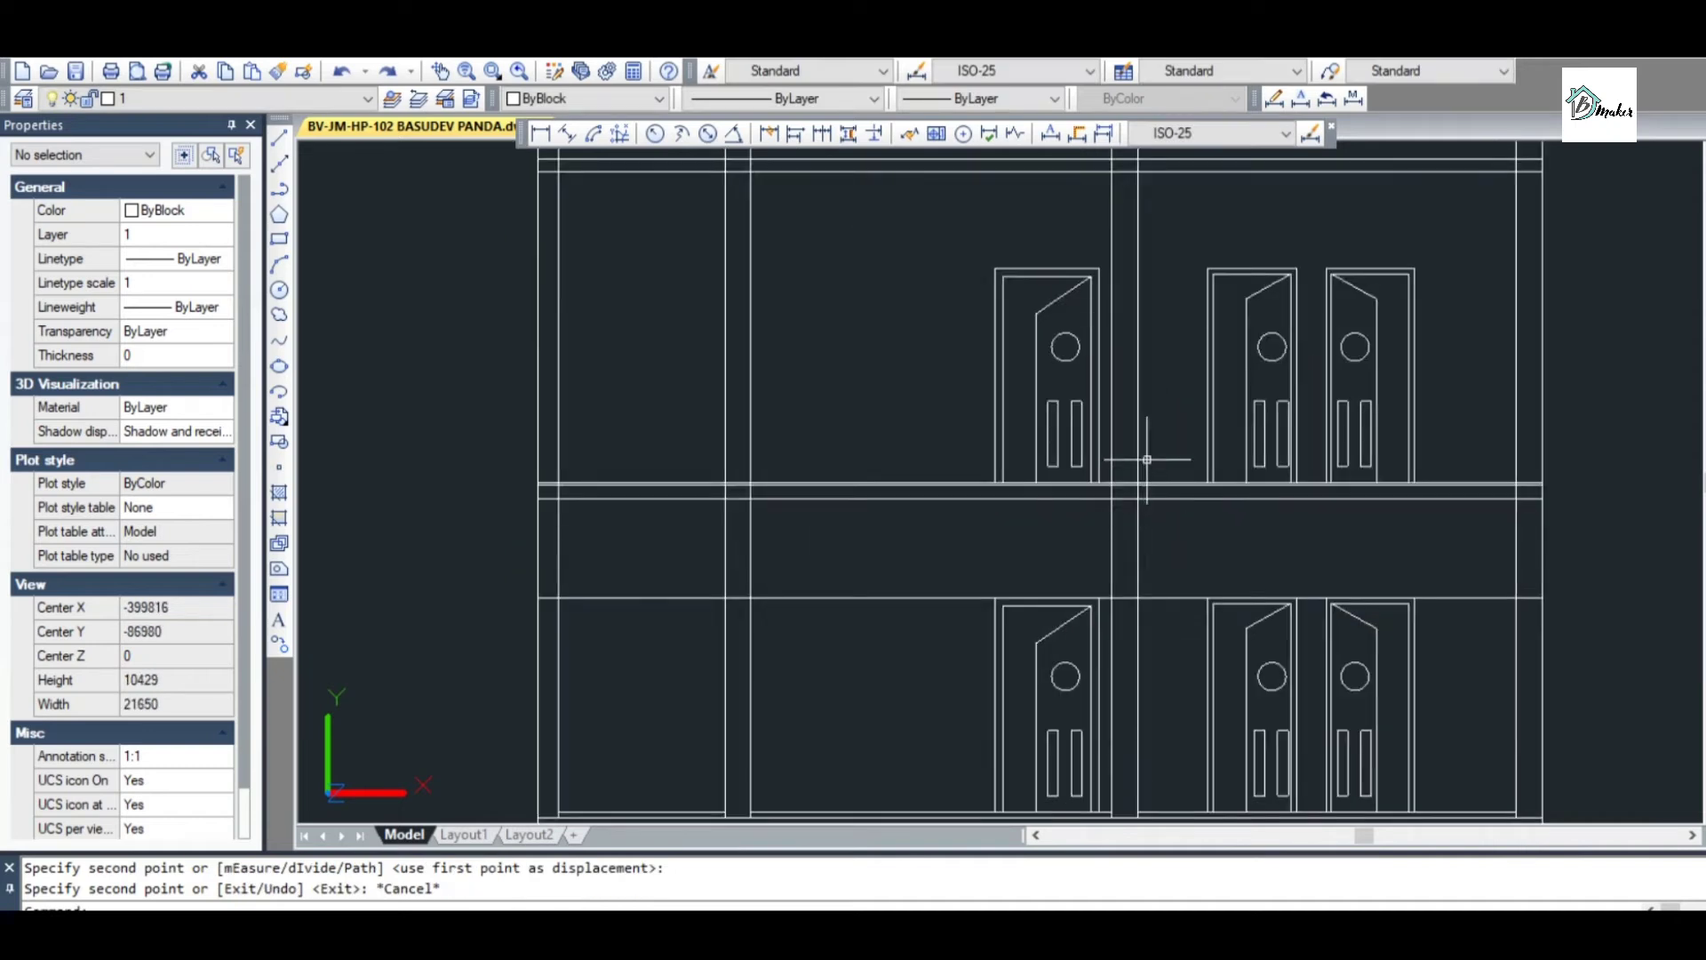
Save the drawing with the upper-floor doors in place
{"action": "scroll", "coordinate": [1147, 459], "scroll_direction": "up", "scroll_amount": 2}
{"action": "key", "text": "ctrl+s"}
{"action": "scroll", "coordinate": [1142, 462], "scroll_direction": "down", "scroll_amount": 5}
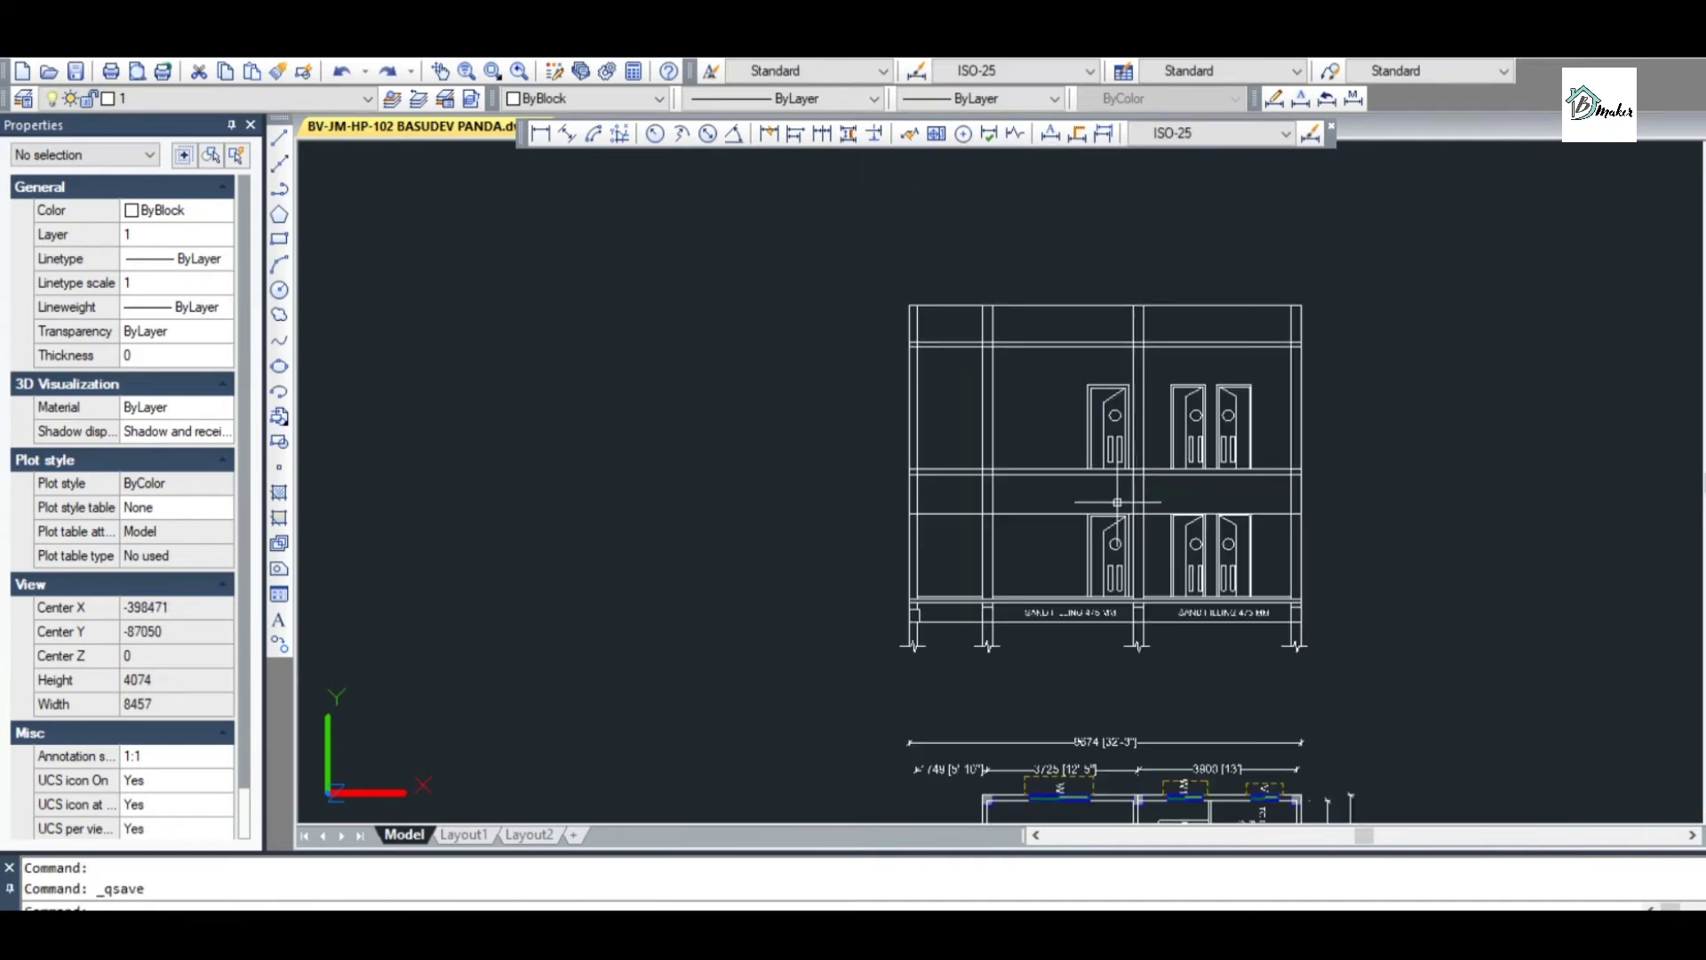
{"action": "scroll", "coordinate": [986, 500], "scroll_direction": "up", "scroll_amount": 3}
{"action": "scroll", "coordinate": [986, 500], "scroll_direction": "down", "scroll_amount": 3}
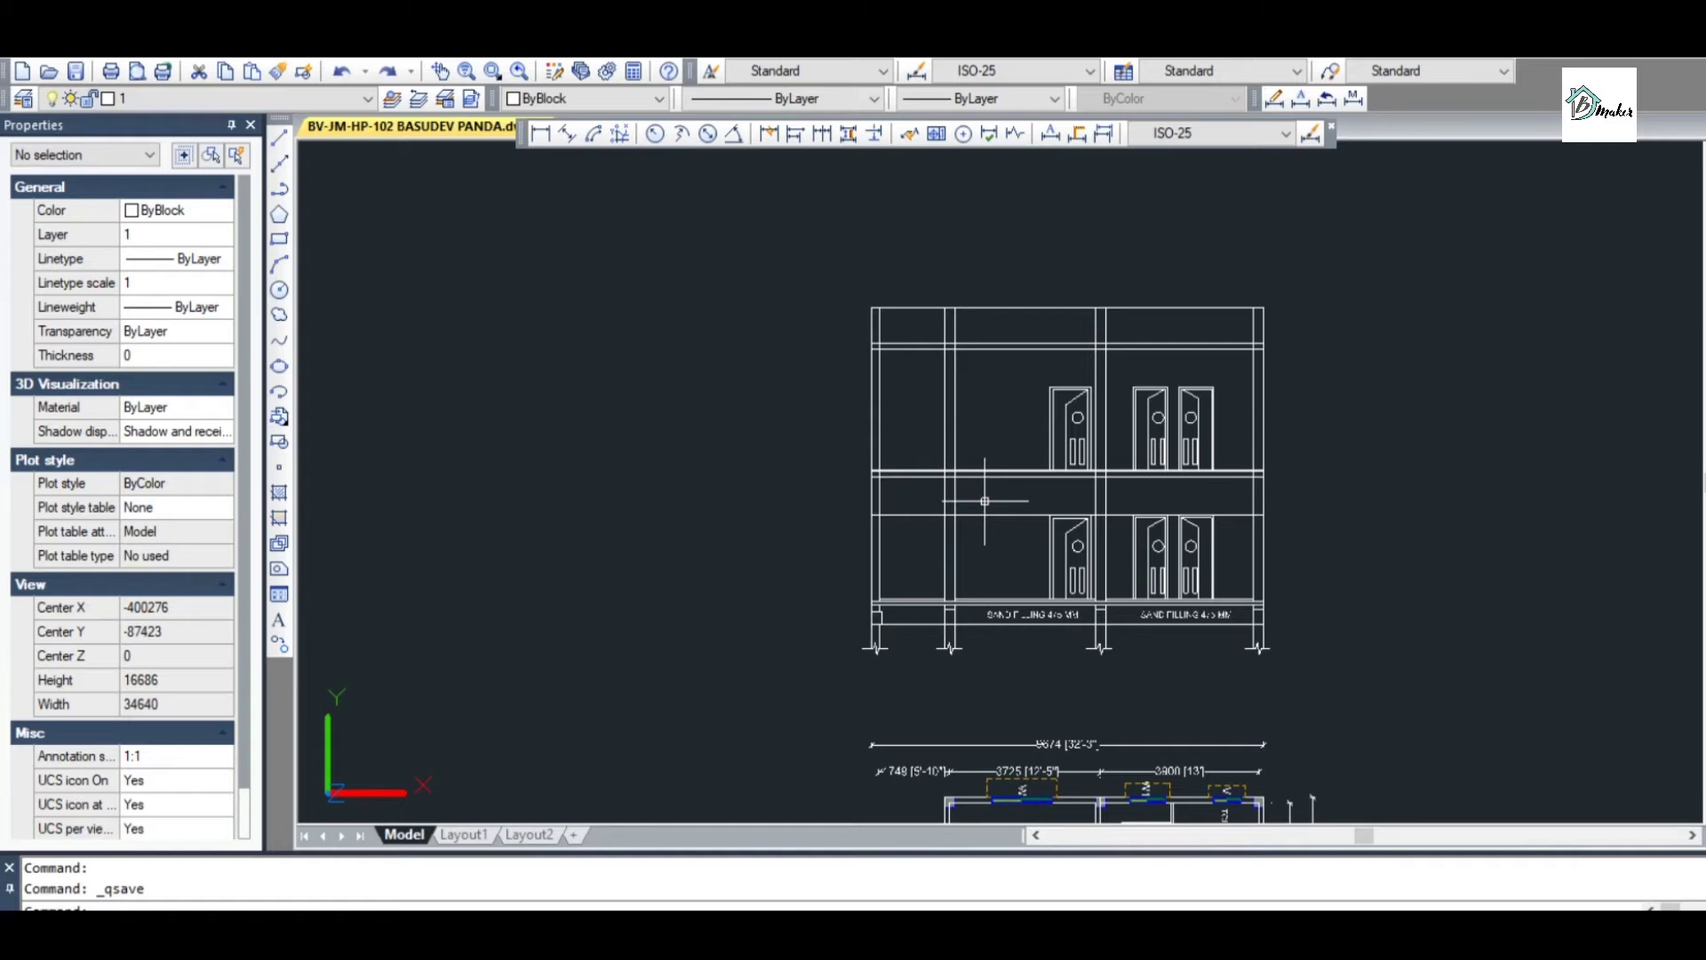
Draw a 150 high lintel polyline across the outer wall beside the double doors, starting at the ground-floor door-head line
{"action": "scroll", "coordinate": [1067, 502], "scroll_direction": "up", "scroll_amount": 2}
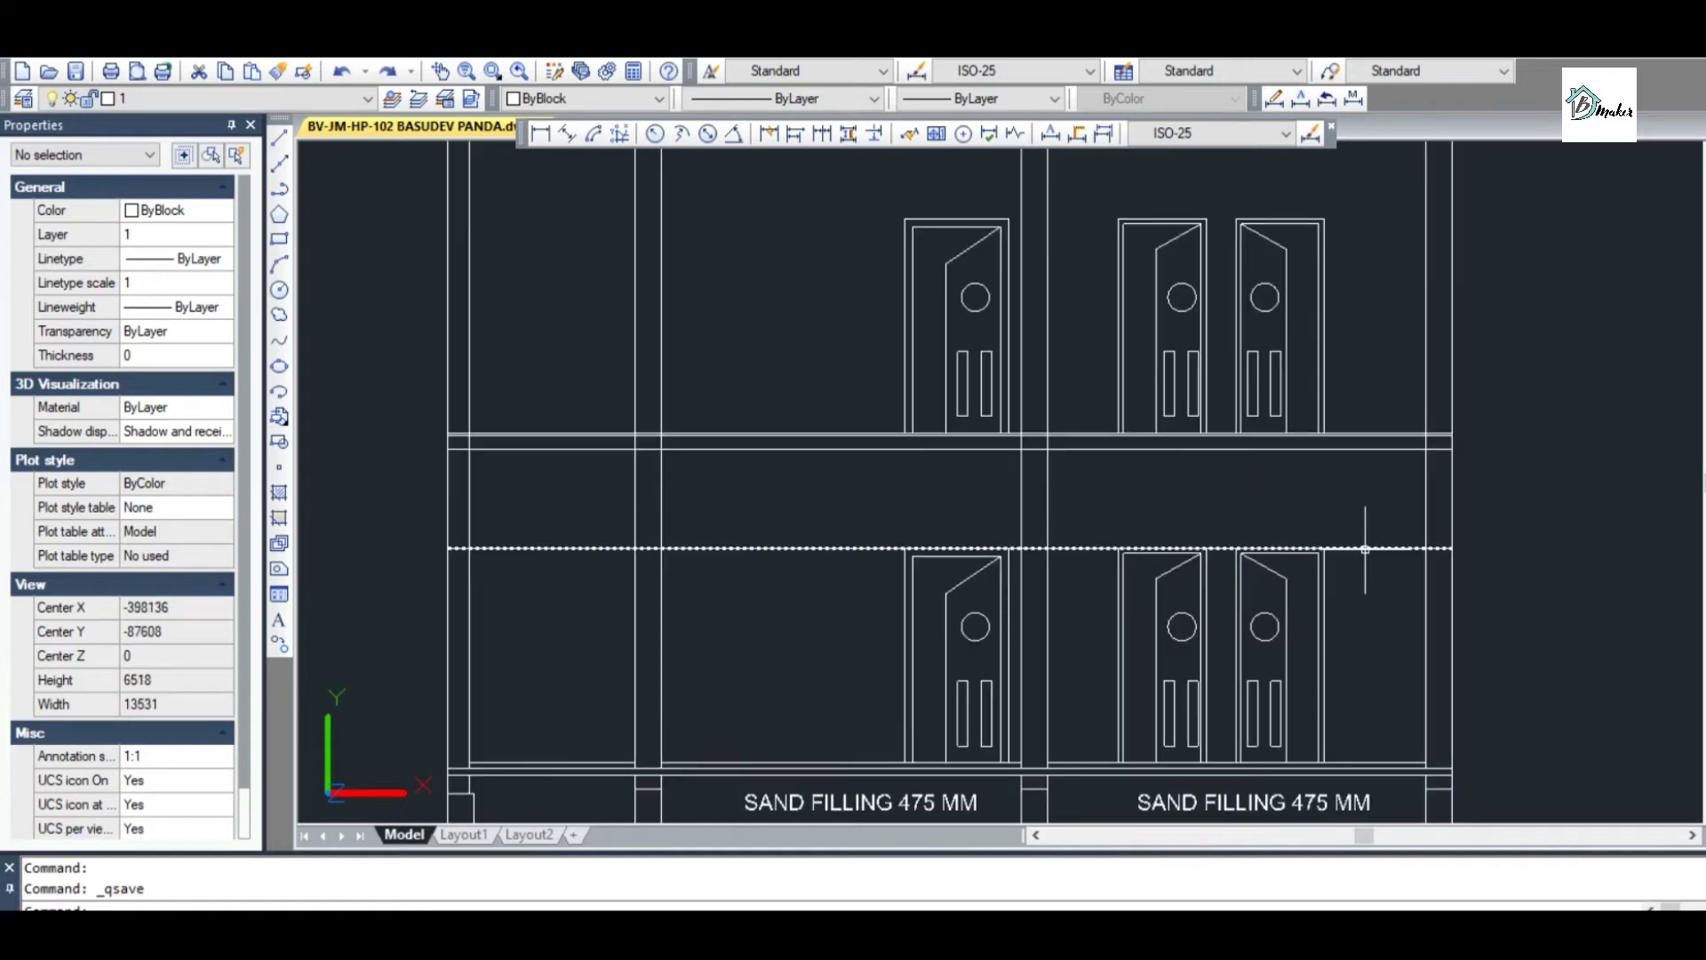
{"action": "scroll", "coordinate": [1448, 549], "scroll_direction": "up", "scroll_amount": 2}
{"action": "key", "text": "Escape"}
{"action": "key", "text": "Escape"}
{"action": "scroll", "coordinate": [1383, 546], "scroll_direction": "down", "scroll_amount": 2}
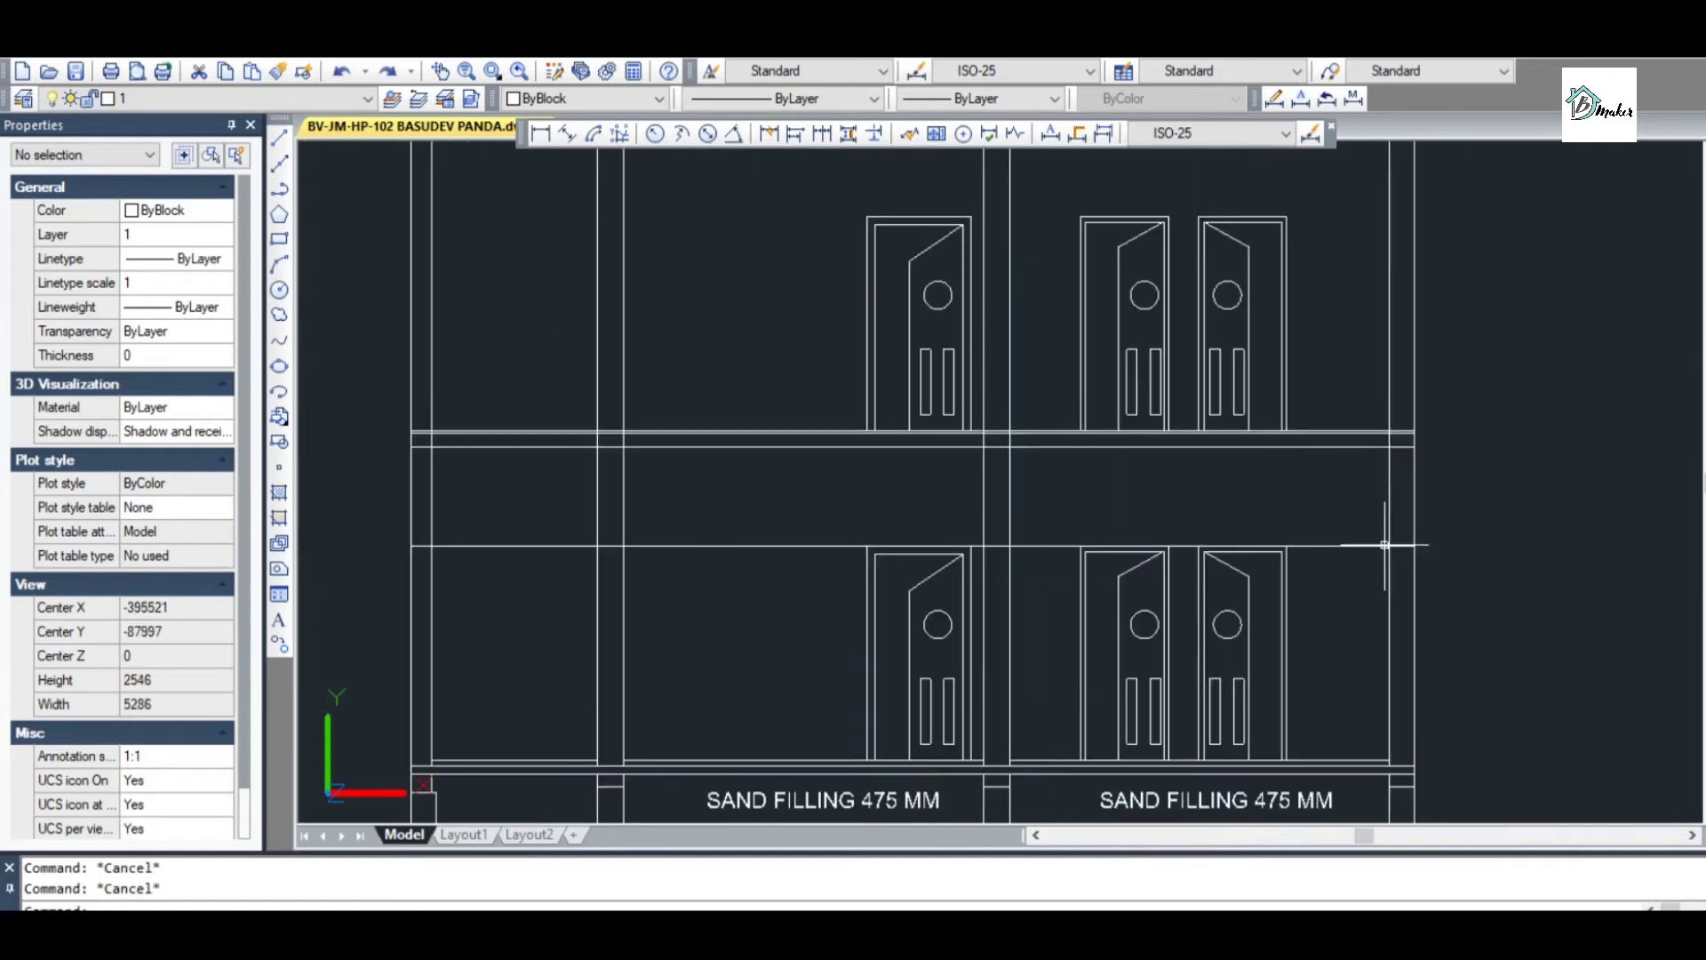
{"action": "type", "text": "pl"}
{"action": "key", "text": "Return"}
{"action": "scroll", "coordinate": [1388, 537], "scroll_direction": "up", "scroll_amount": 3}
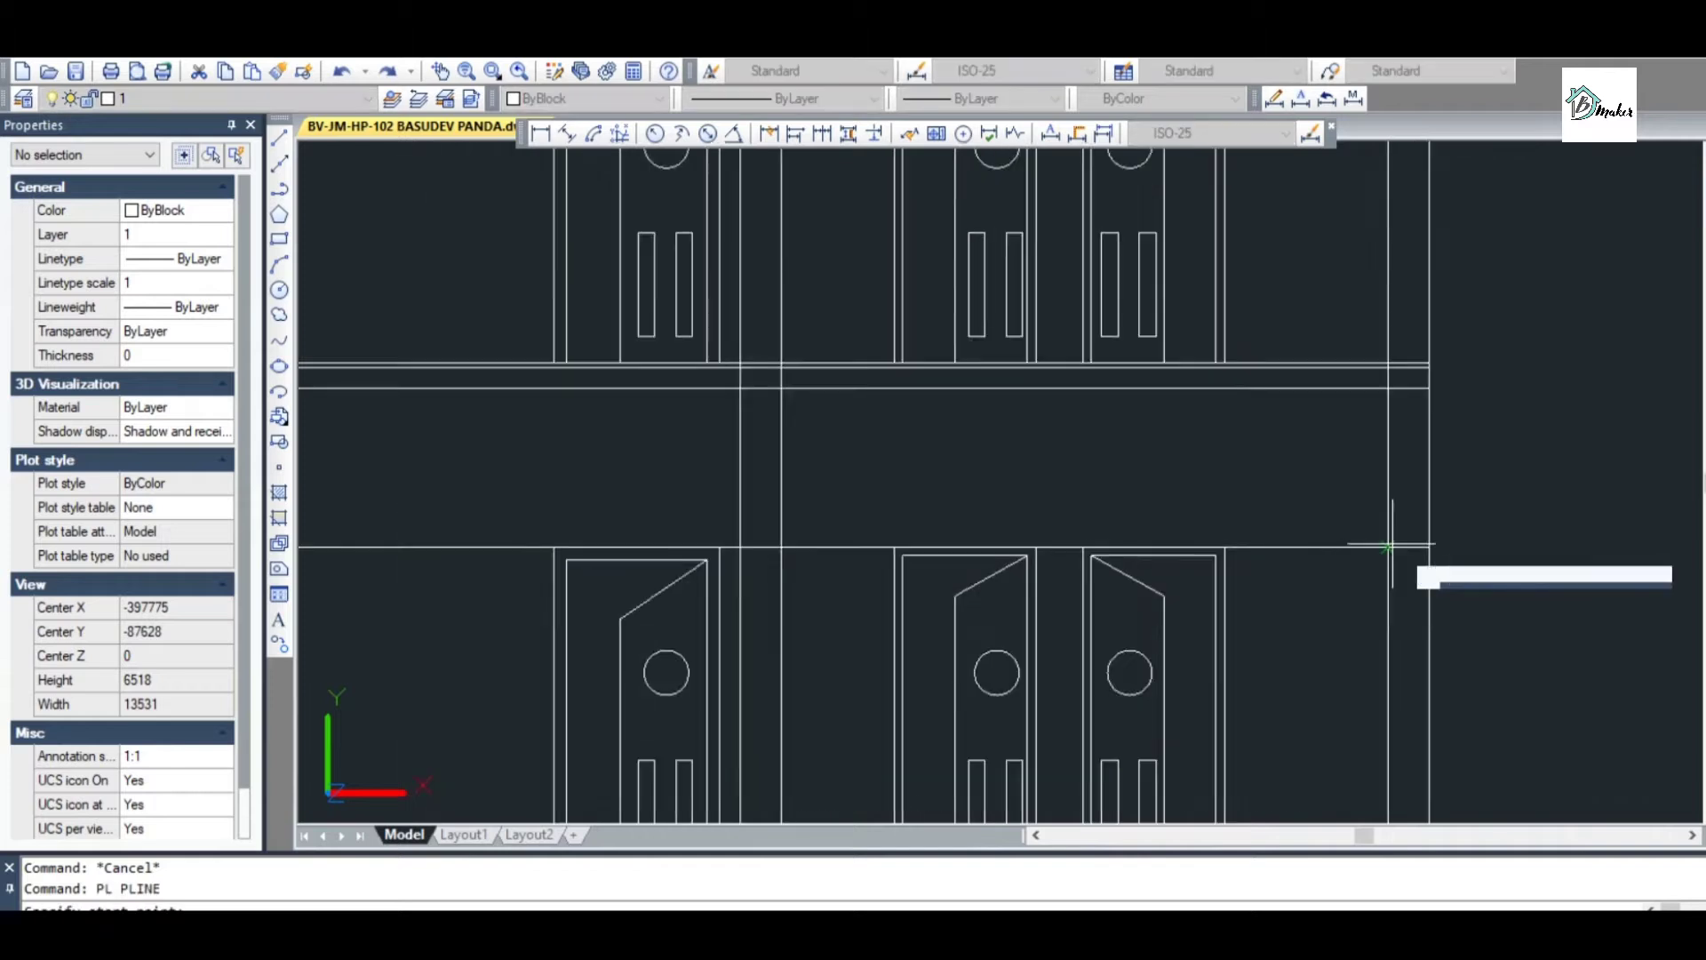
{"action": "left_click", "coordinate": [1448, 549]}
{"action": "scroll", "coordinate": [1446, 548], "scroll_direction": "up", "scroll_amount": 5}
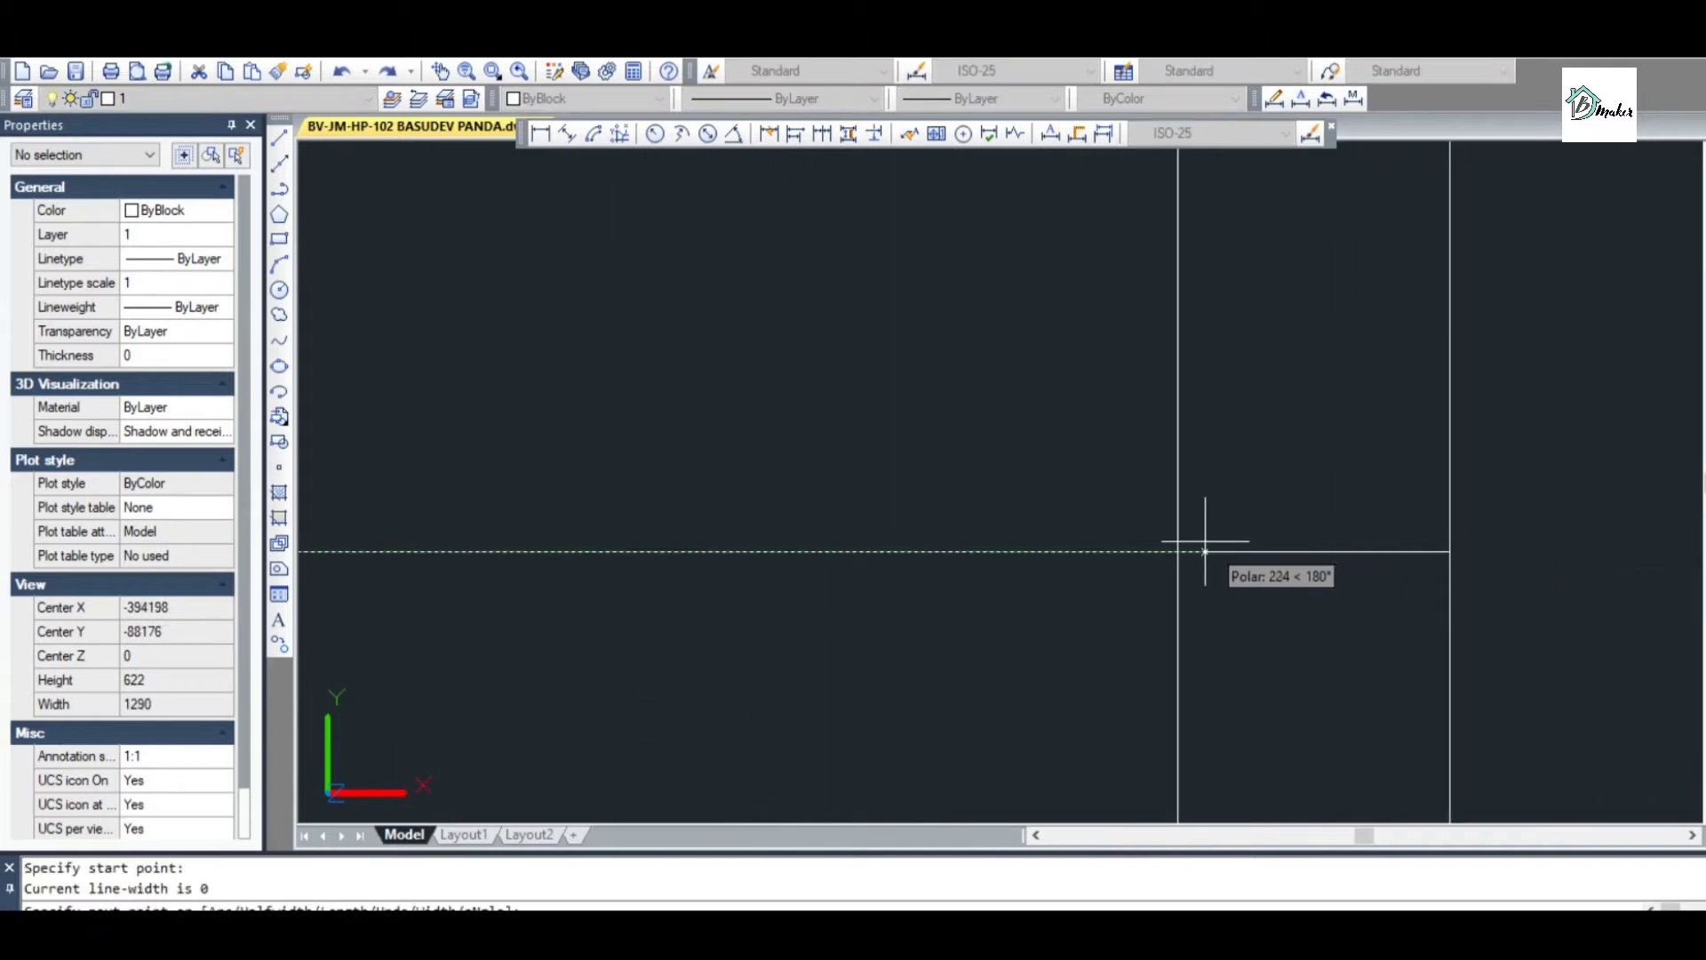
{"action": "left_click", "coordinate": [1177, 551]}
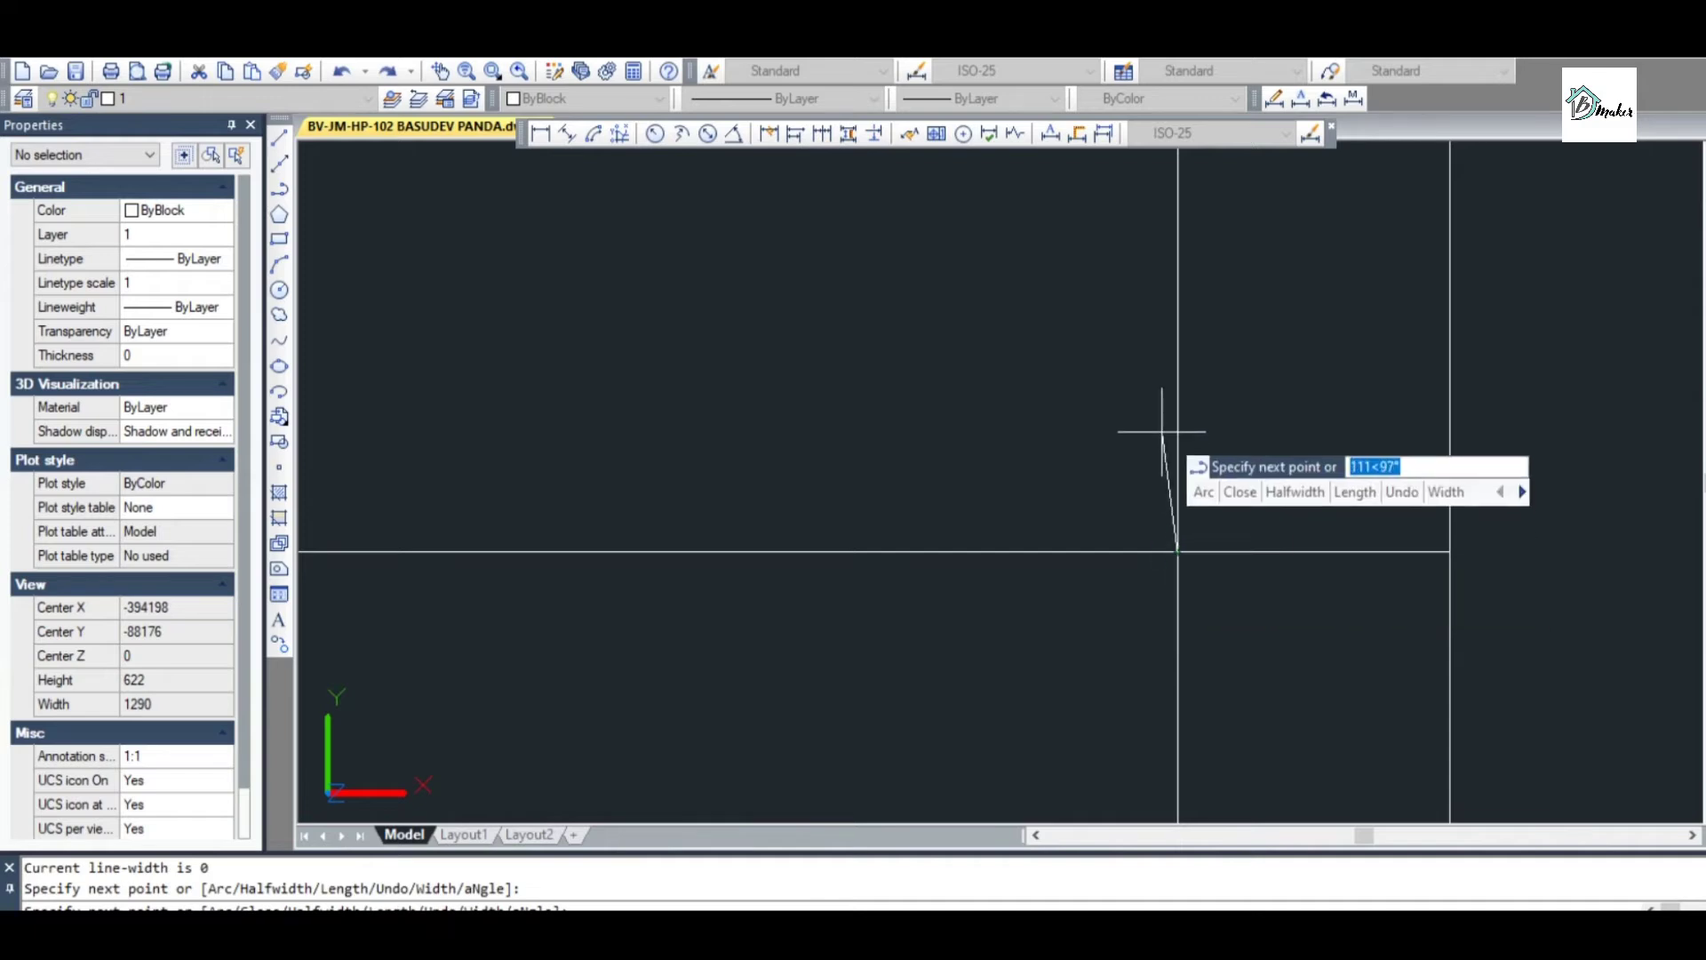
{"action": "type", "text": "1"}
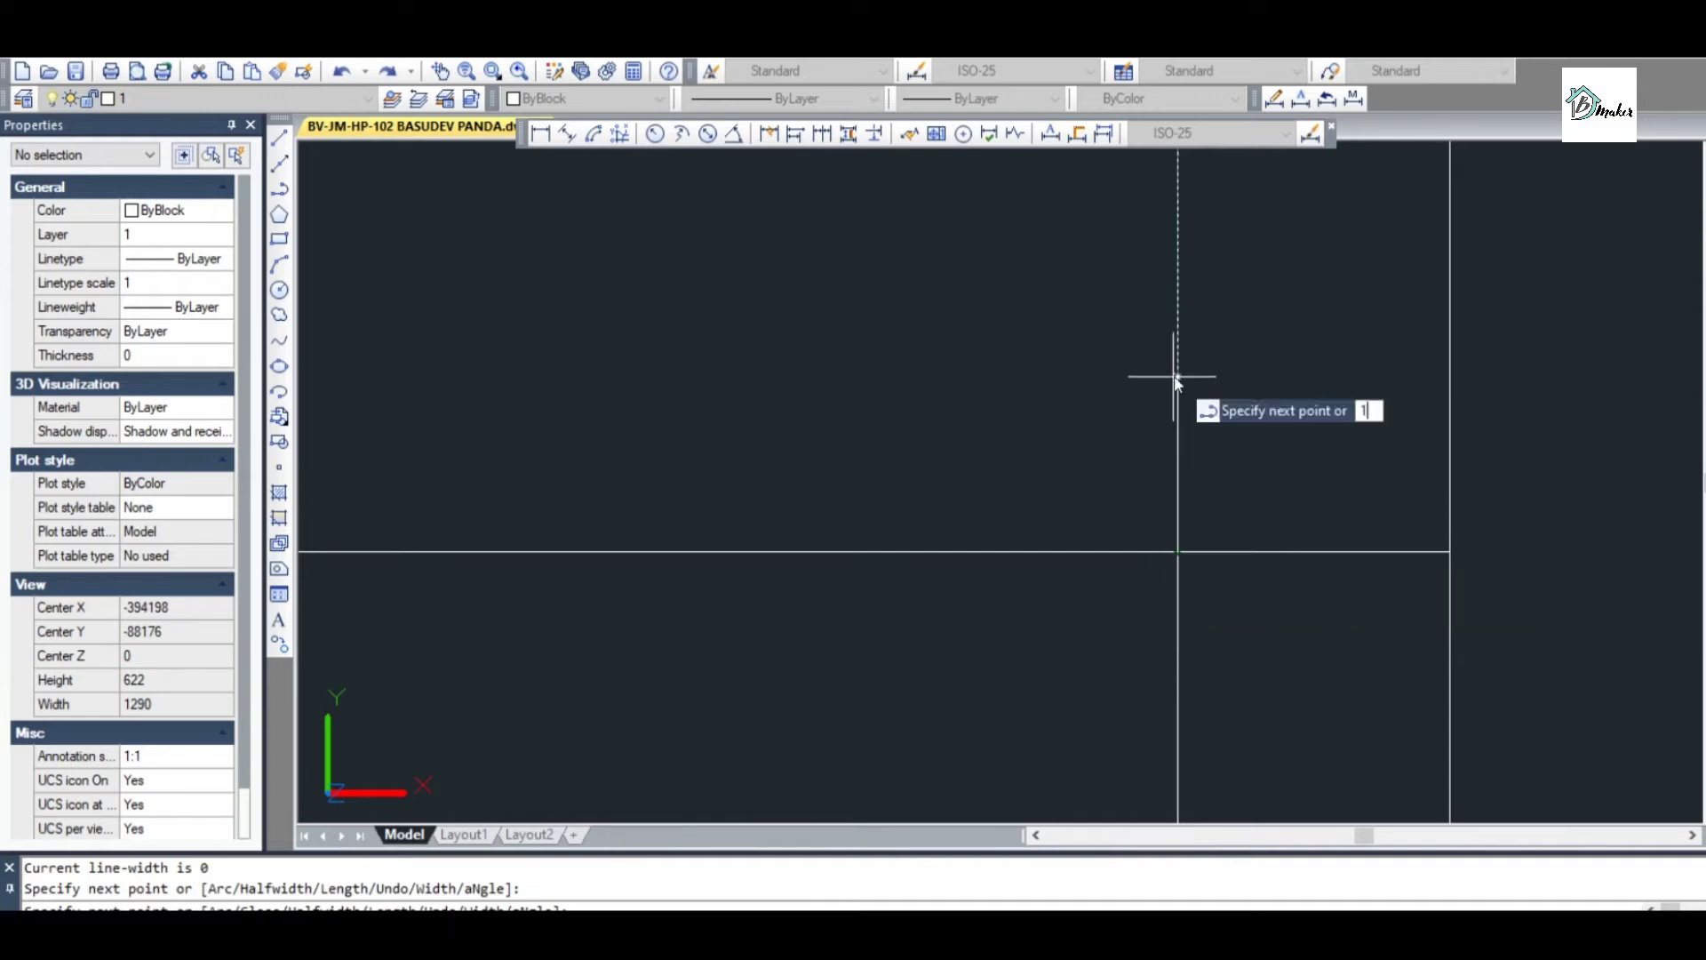
{"action": "type", "text": "50"}
{"action": "key", "text": "Return"}
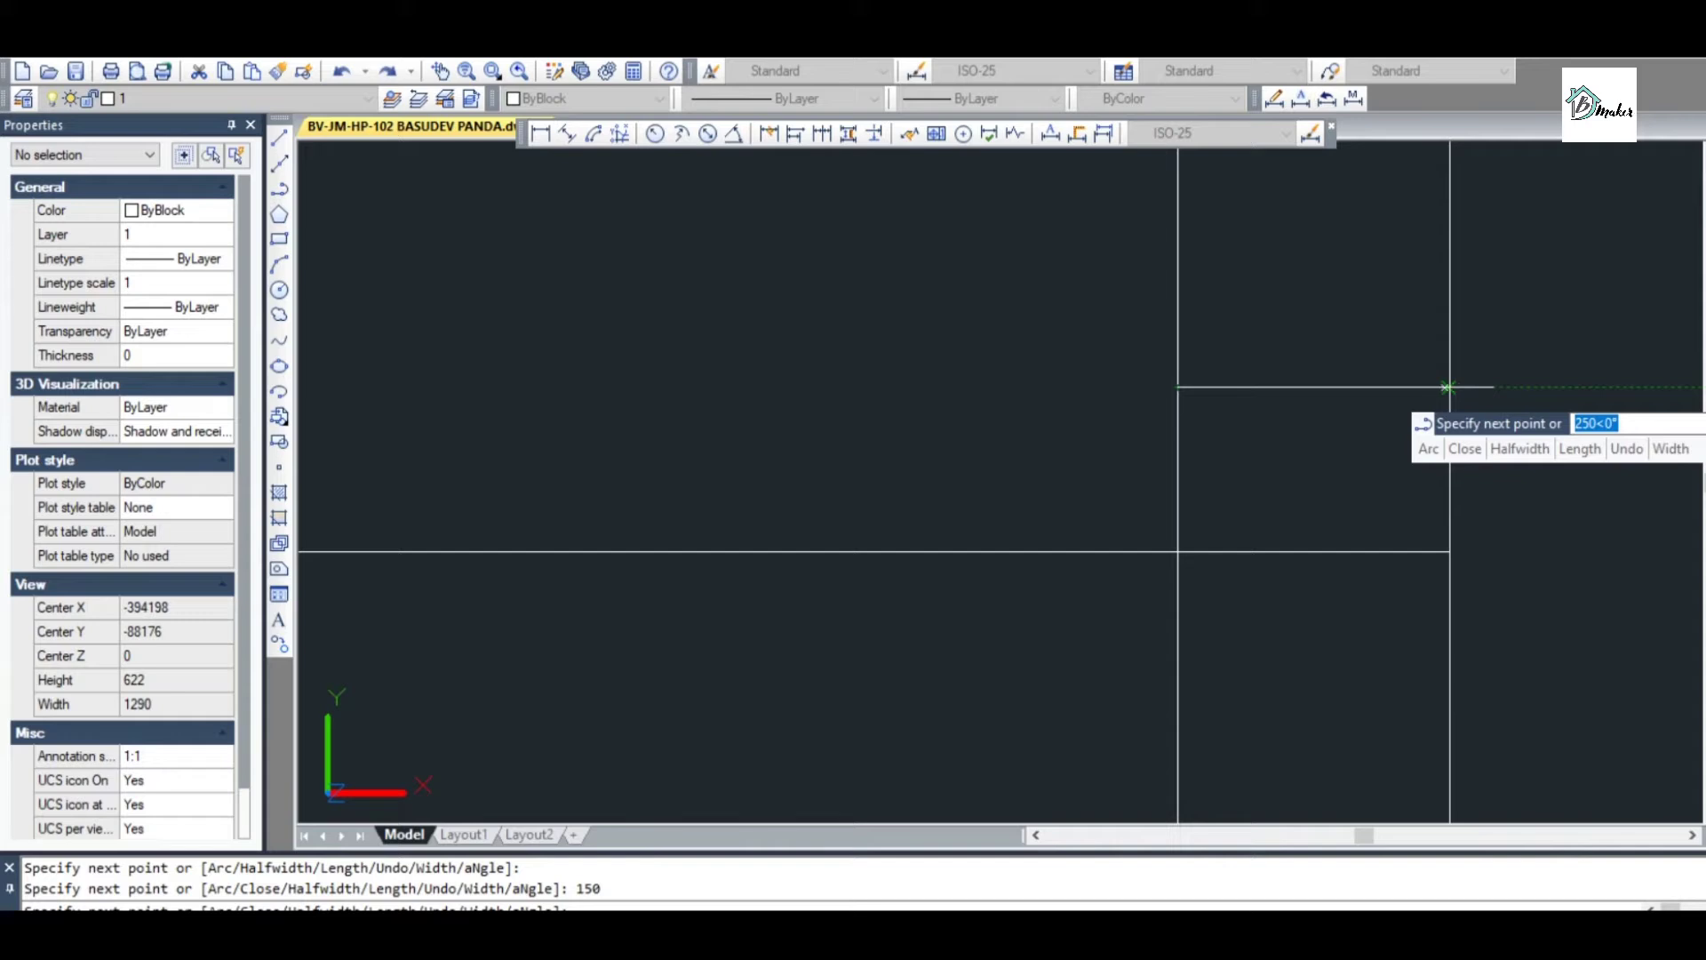
{"action": "key", "text": "Escape"}
{"action": "scroll", "coordinate": [1211, 412], "scroll_direction": "down", "scroll_amount": 10}
{"action": "scroll", "coordinate": [1268, 424], "scroll_direction": "up", "scroll_amount": 5}
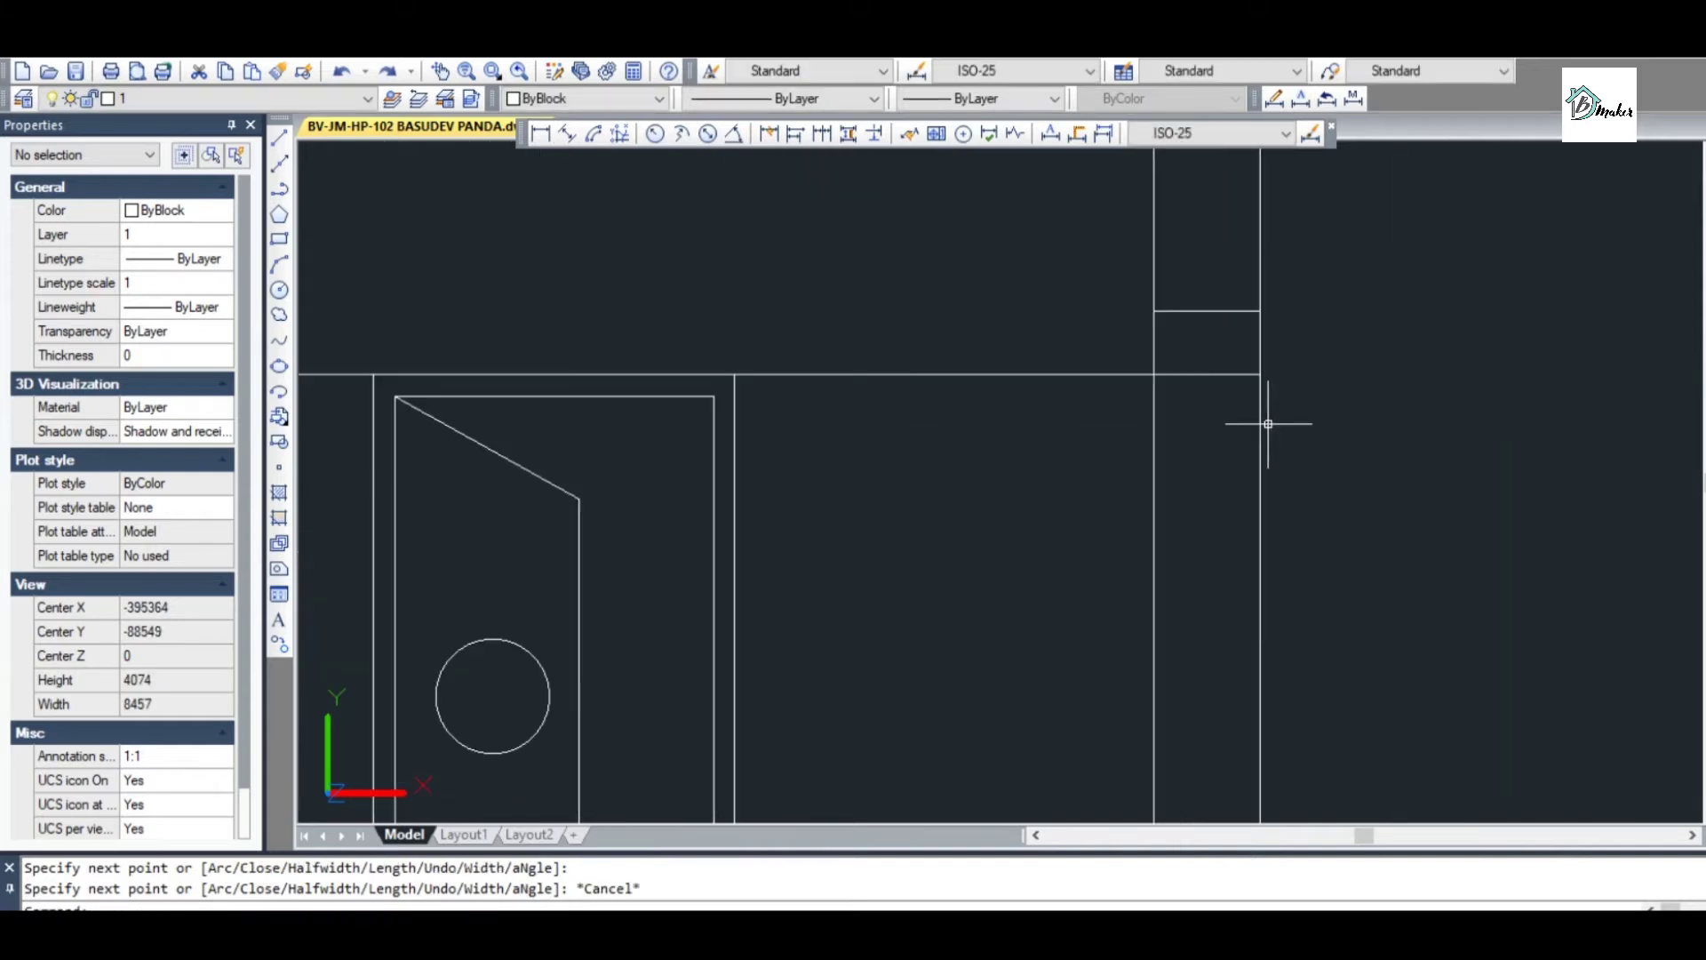
Draw the sunshade's underside from the wall's outer face at the lintel bottom, 450 outward, with a 75 high outer edge
{"action": "key", "text": "Return"}
{"action": "left_click", "coordinate": [1260, 374]}
{"action": "type", "text": "450"}
{"action": "key", "text": "Return"}
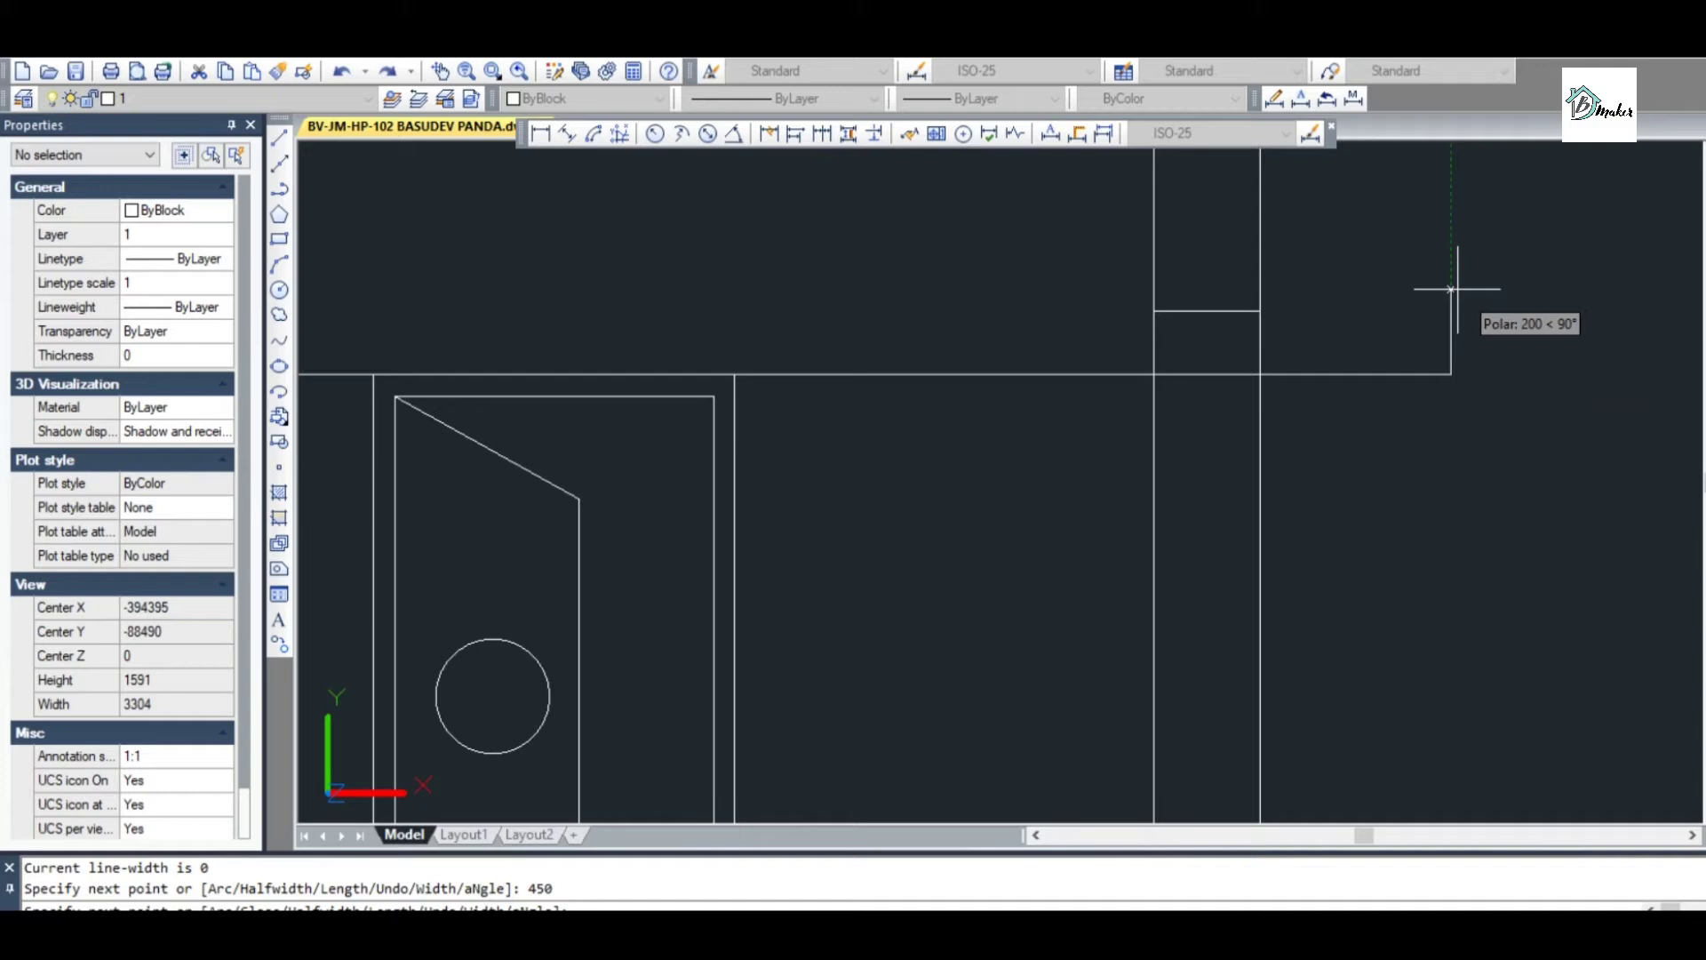
{"action": "type", "text": "75"}
{"action": "key", "text": "Return"}
{"action": "scroll", "coordinate": [1368, 338], "scroll_direction": "up", "scroll_amount": 2}
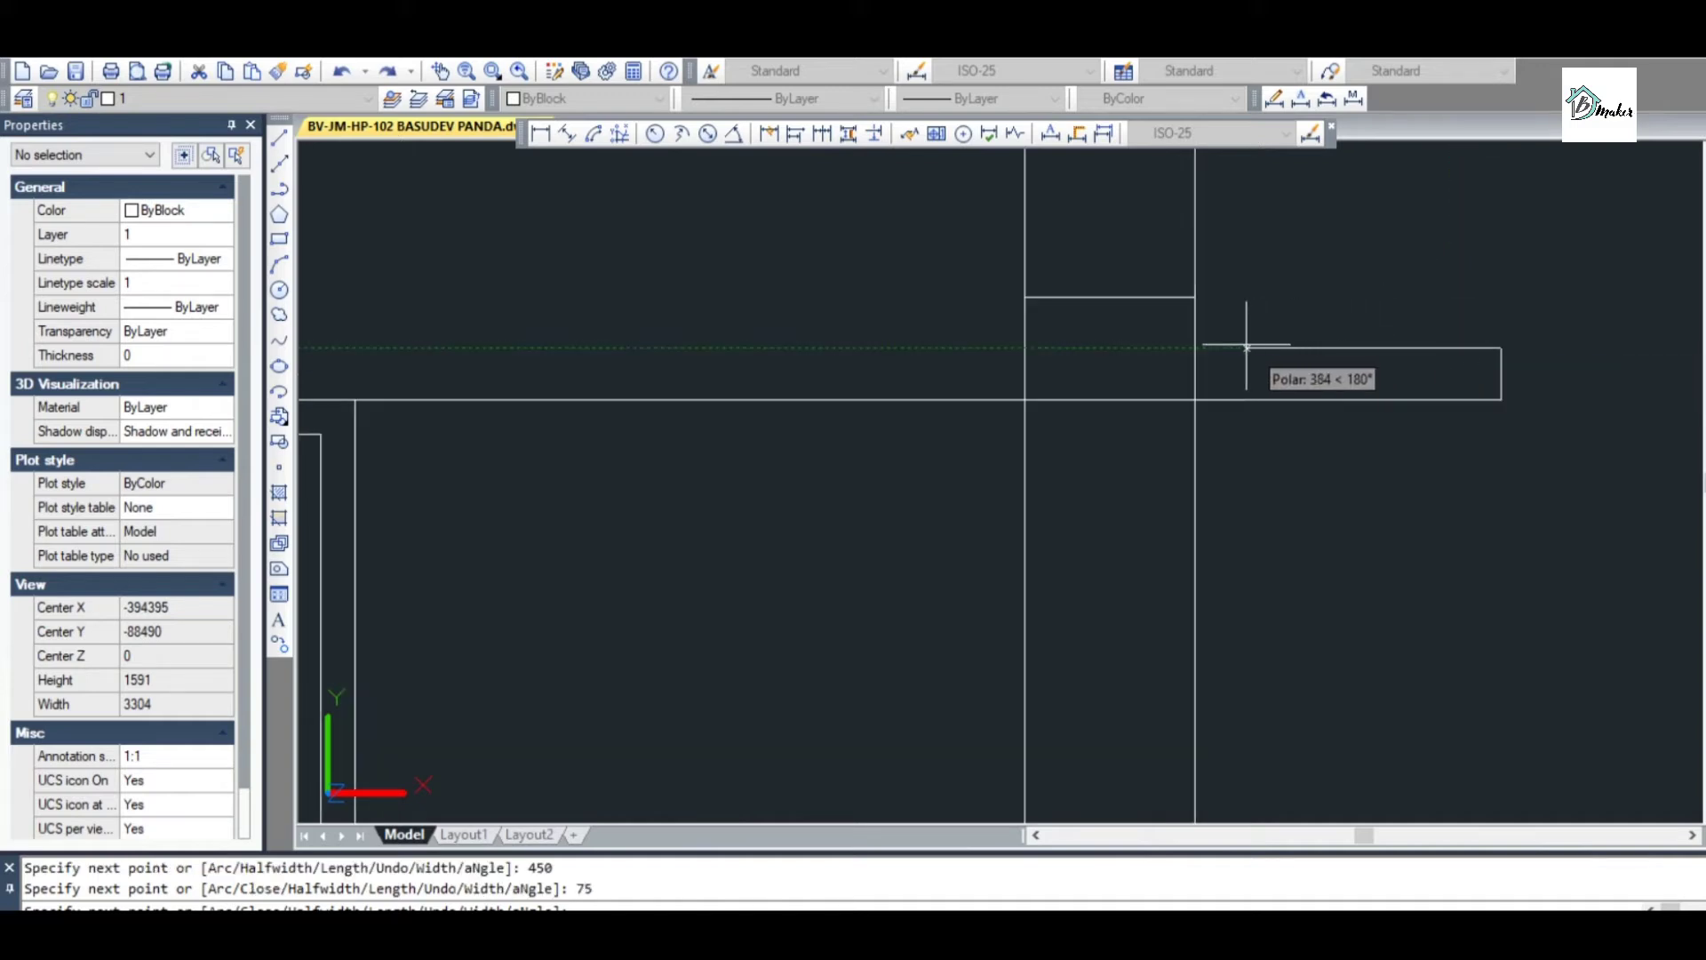
{"action": "key", "text": "Escape"}
Draw the sunshade's sloping top from 50 below the lintel's outer top corner to the top of the outer edge
{"action": "key", "text": "Return"}
{"action": "left_click", "coordinate": [1195, 296]}
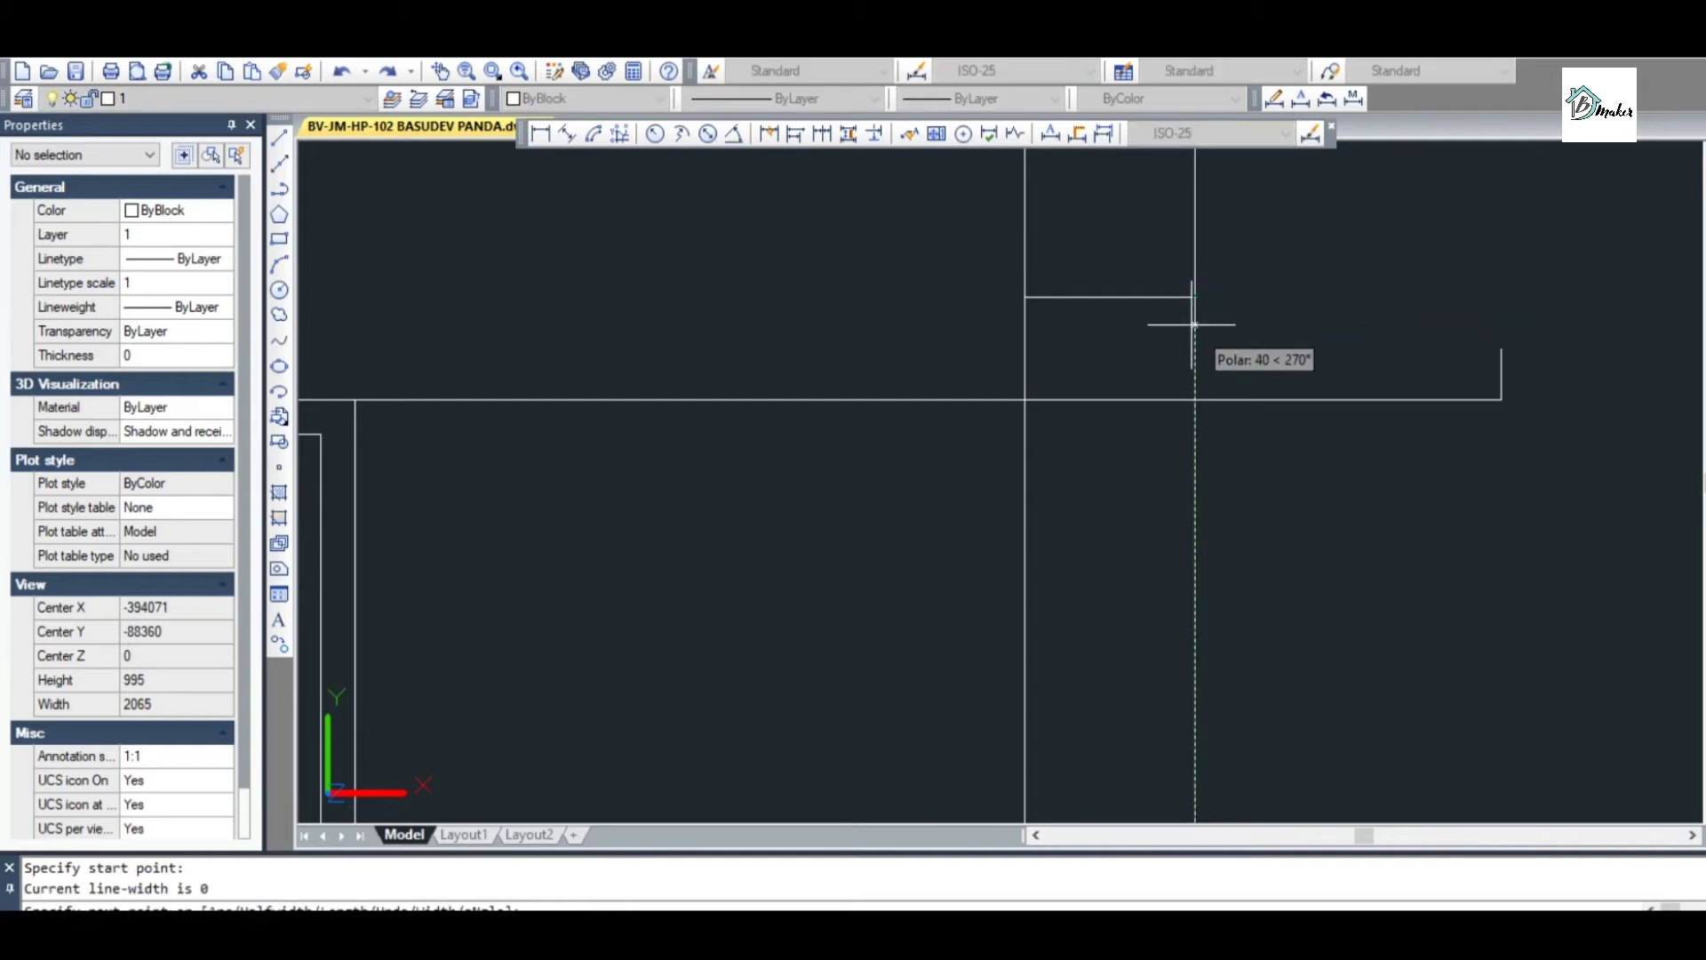
{"action": "scroll", "coordinate": [1191, 329], "scroll_direction": "up", "scroll_amount": 2}
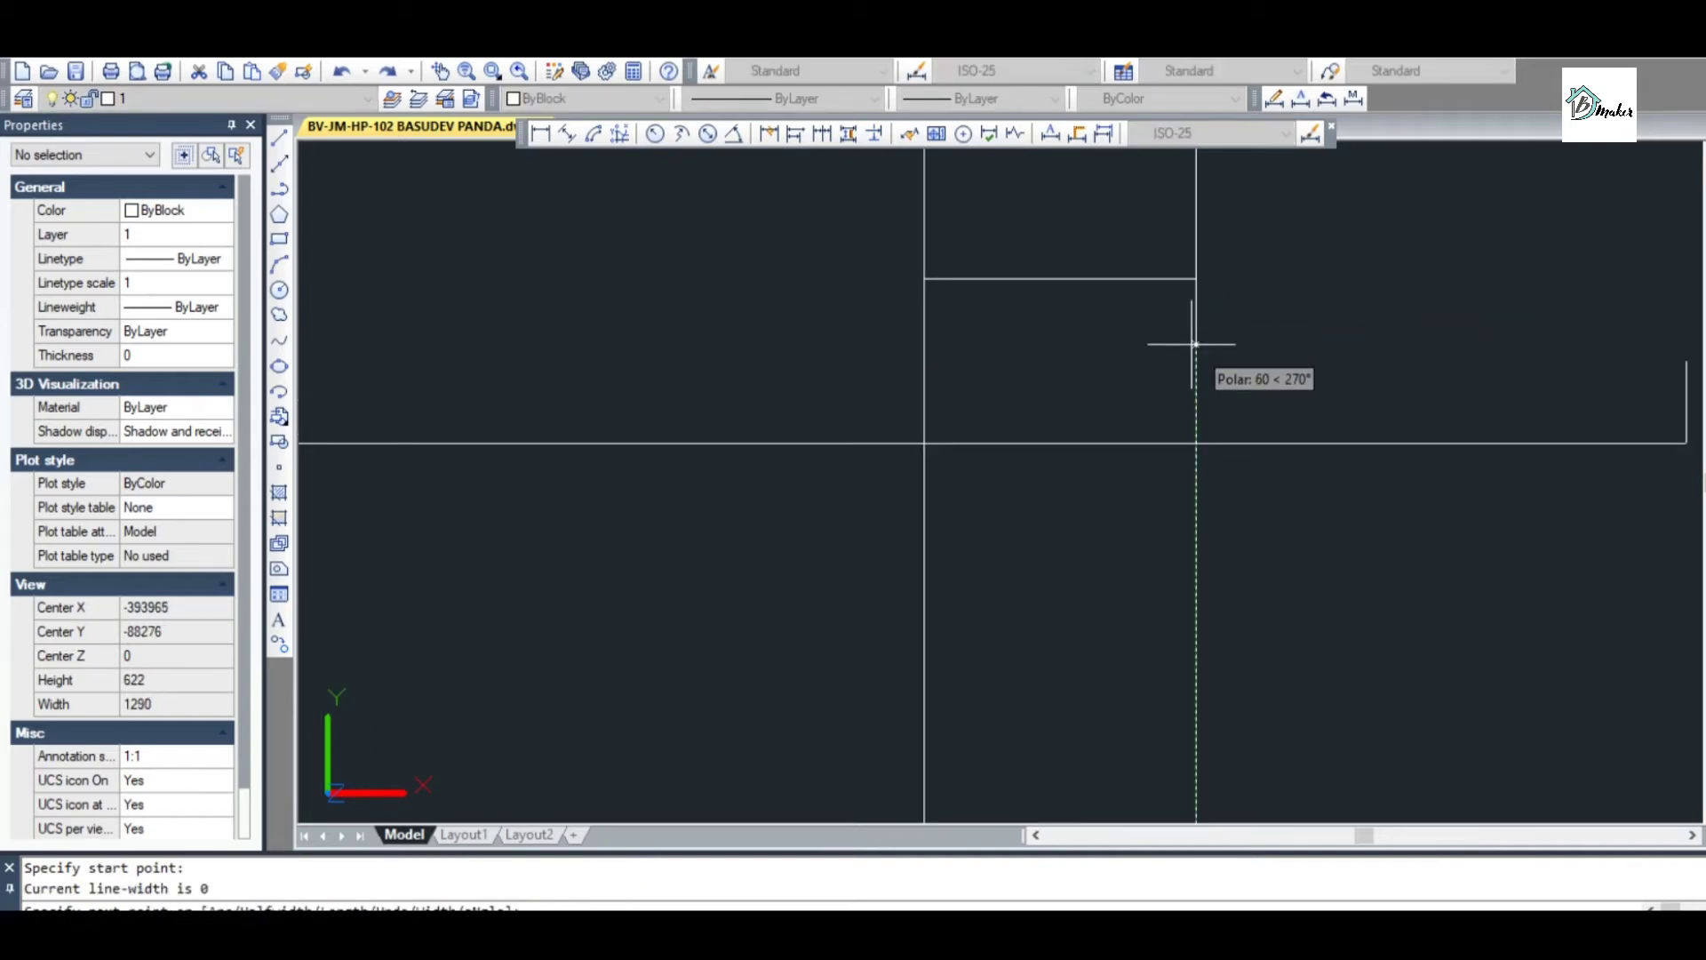
{"action": "type", "text": "50"}
{"action": "key", "text": "Return"}
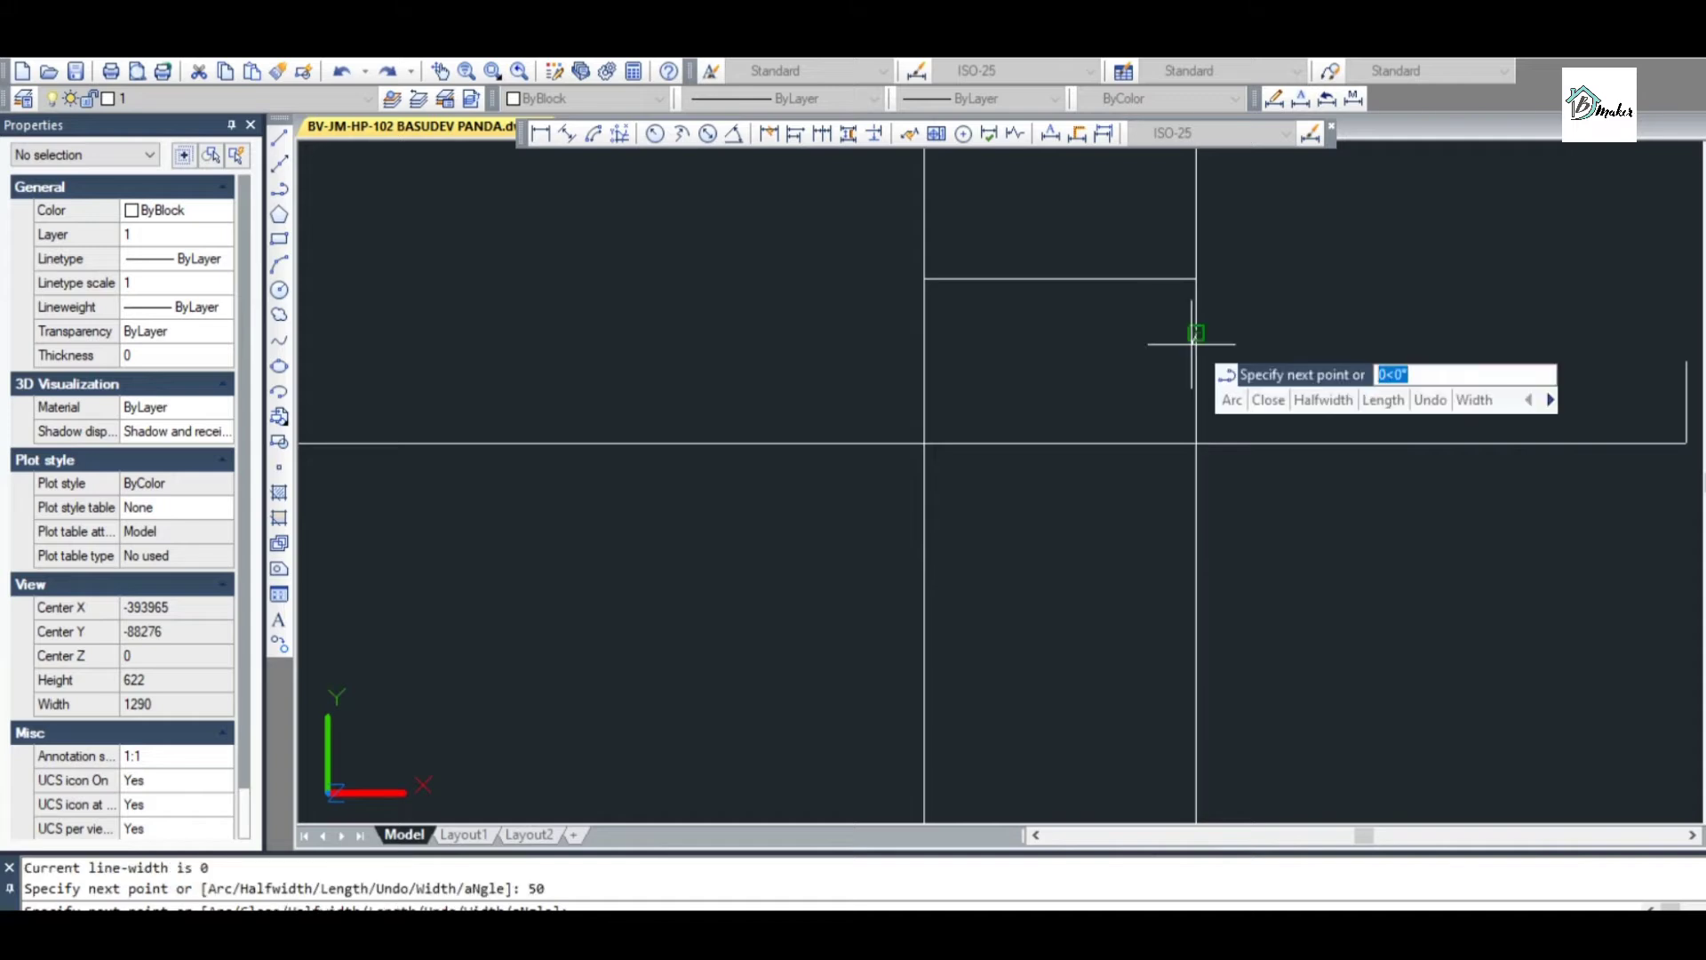
{"action": "scroll", "coordinate": [1484, 387], "scroll_direction": "down", "scroll_amount": 2}
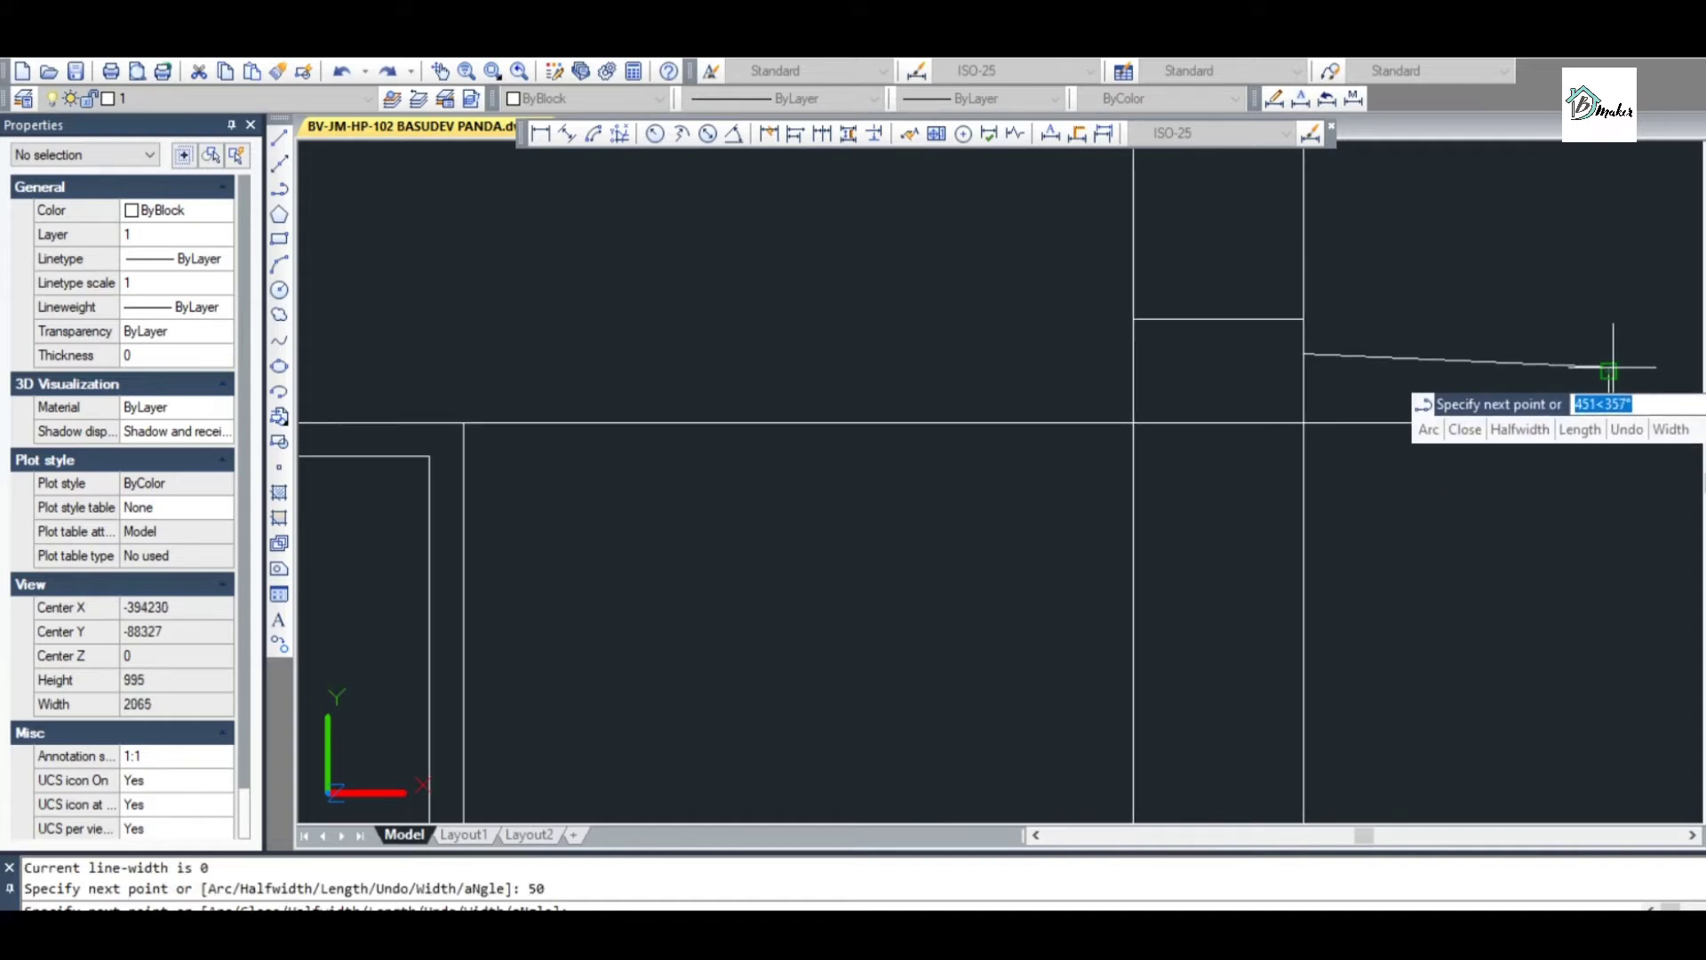
{"action": "key", "text": "Escape"}
{"action": "scroll", "coordinate": [1450, 355], "scroll_direction": "down", "scroll_amount": 2}
{"action": "scroll", "coordinate": [1310, 364], "scroll_direction": "down", "scroll_amount": 3}
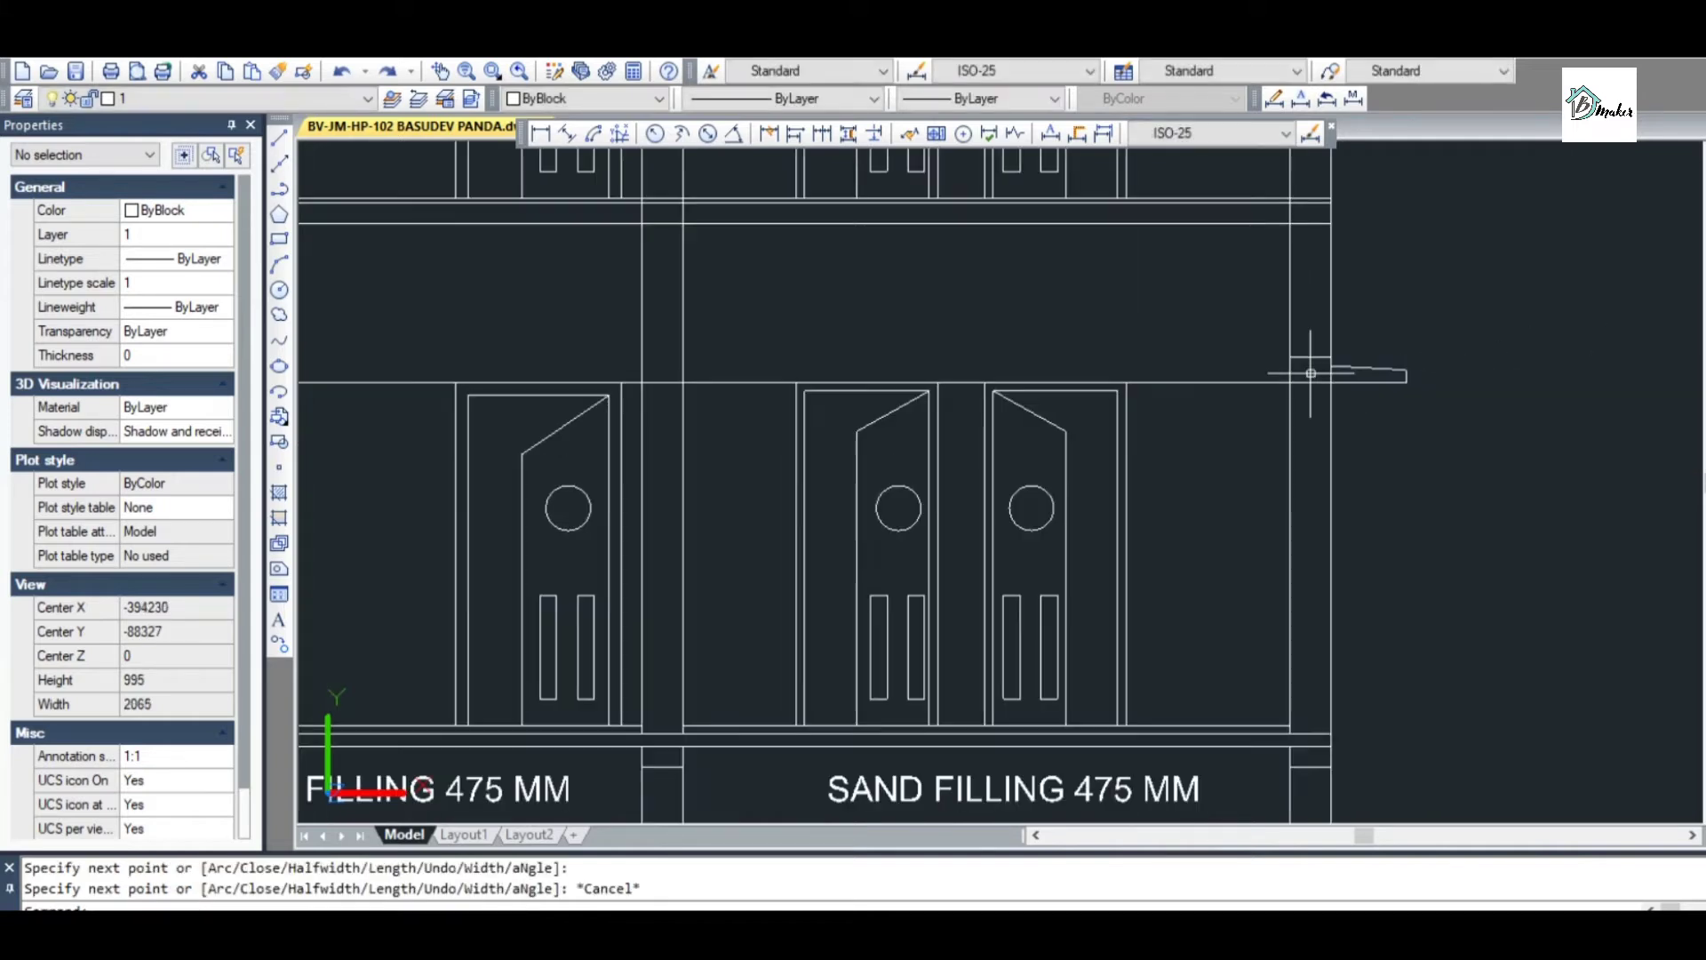
Examine the section together with the floor plans below it
{"action": "scroll", "coordinate": [1314, 373], "scroll_direction": "up", "scroll_amount": 3}
{"action": "key", "text": "Escape"}
{"action": "type", "text": "tr"}
{"action": "key", "text": "Return"}
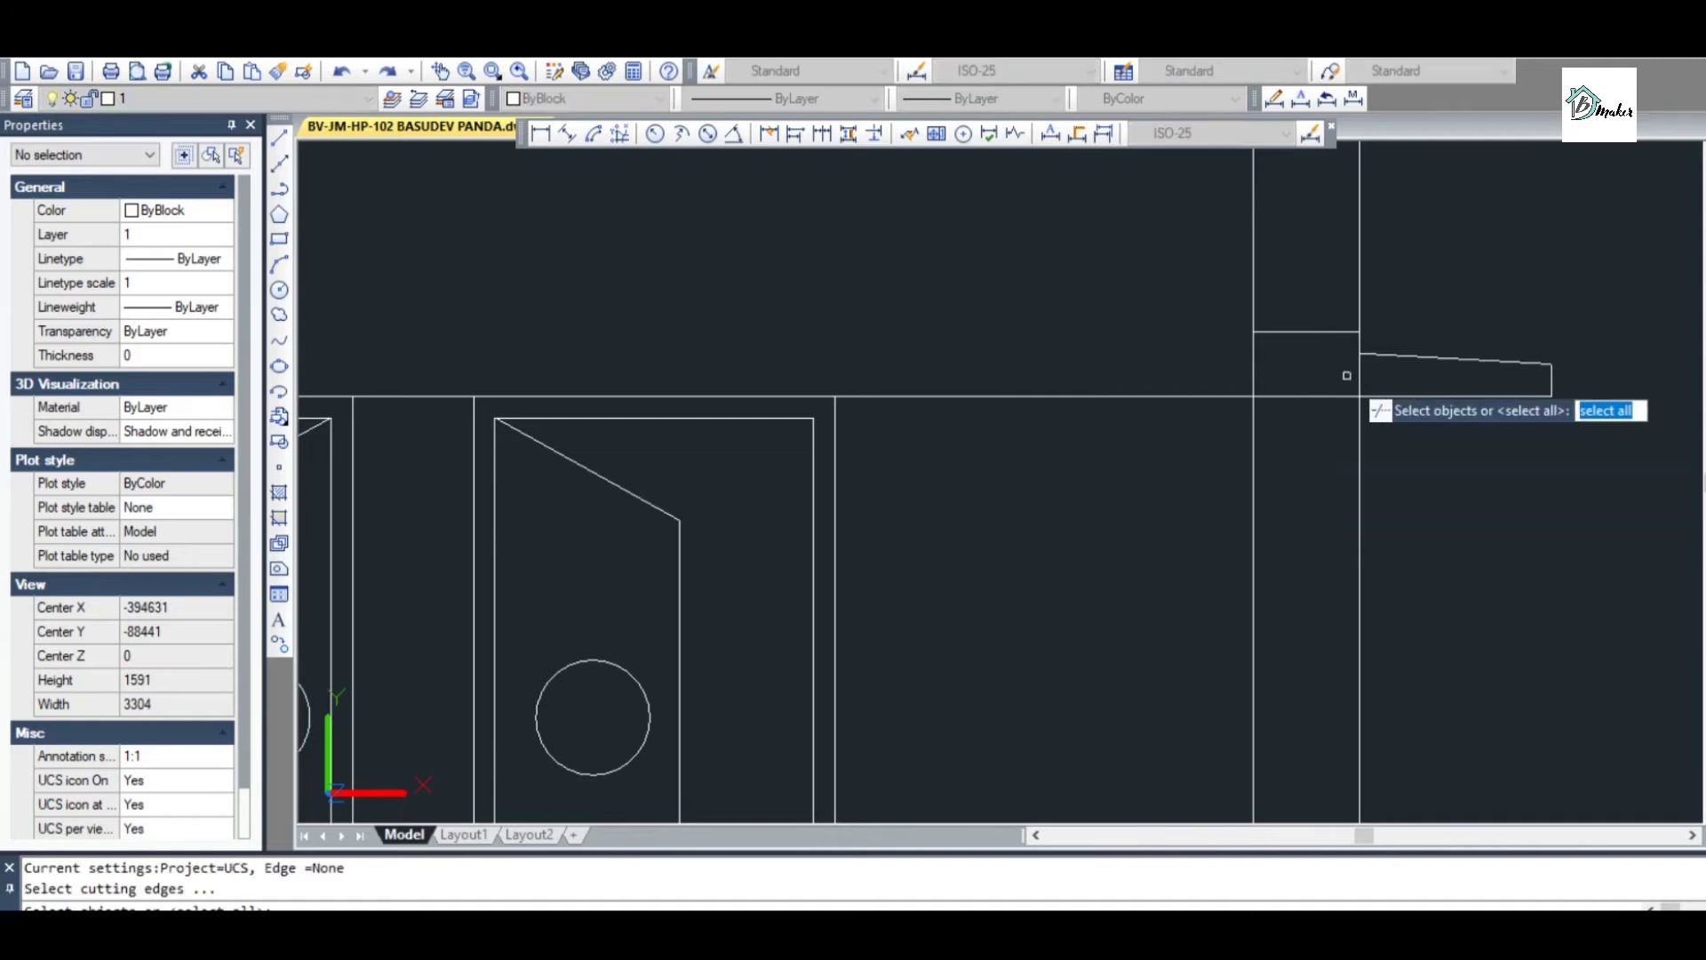
{"action": "scroll", "coordinate": [1227, 346], "scroll_direction": "down", "scroll_amount": 2}
{"action": "scroll", "coordinate": [1227, 345], "scroll_direction": "down", "scroll_amount": 4}
{"action": "scroll", "coordinate": [1157, 511], "scroll_direction": "up", "scroll_amount": 2}
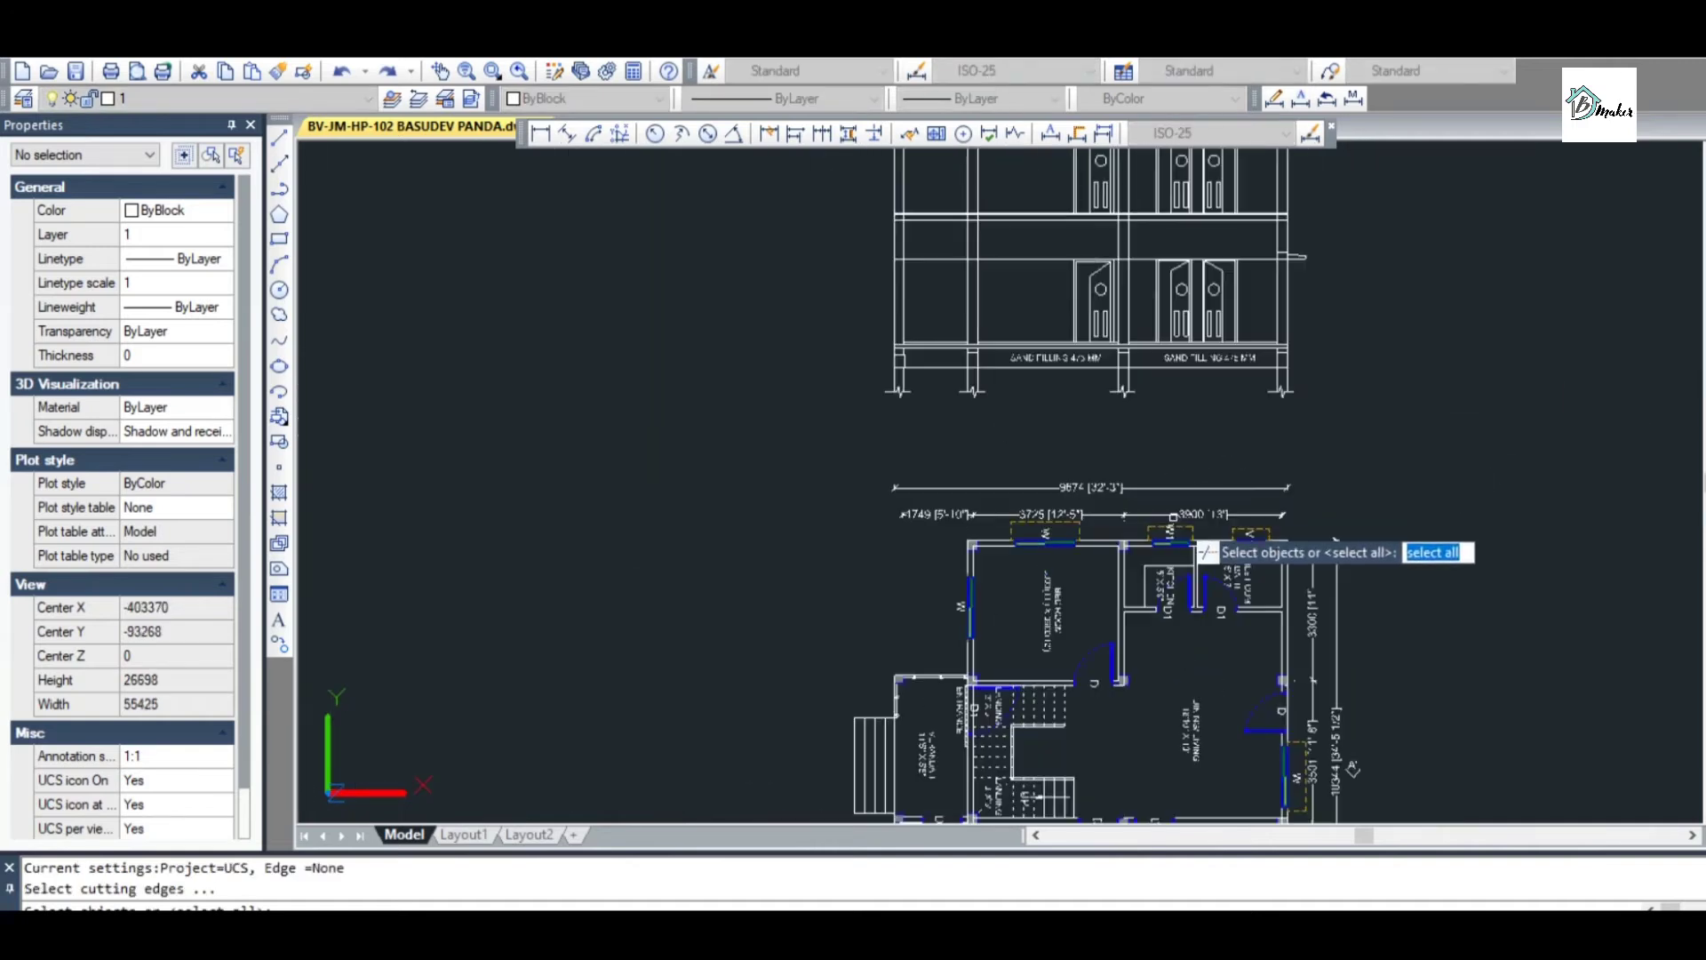
{"action": "scroll", "coordinate": [1305, 751], "scroll_direction": "up", "scroll_amount": 2}
{"action": "scroll", "coordinate": [1279, 622], "scroll_direction": "down", "scroll_amount": 6}
{"action": "scroll", "coordinate": [1300, 658], "scroll_direction": "up", "scroll_amount": 3}
{"action": "scroll", "coordinate": [1126, 448], "scroll_direction": "down", "scroll_amount": 4}
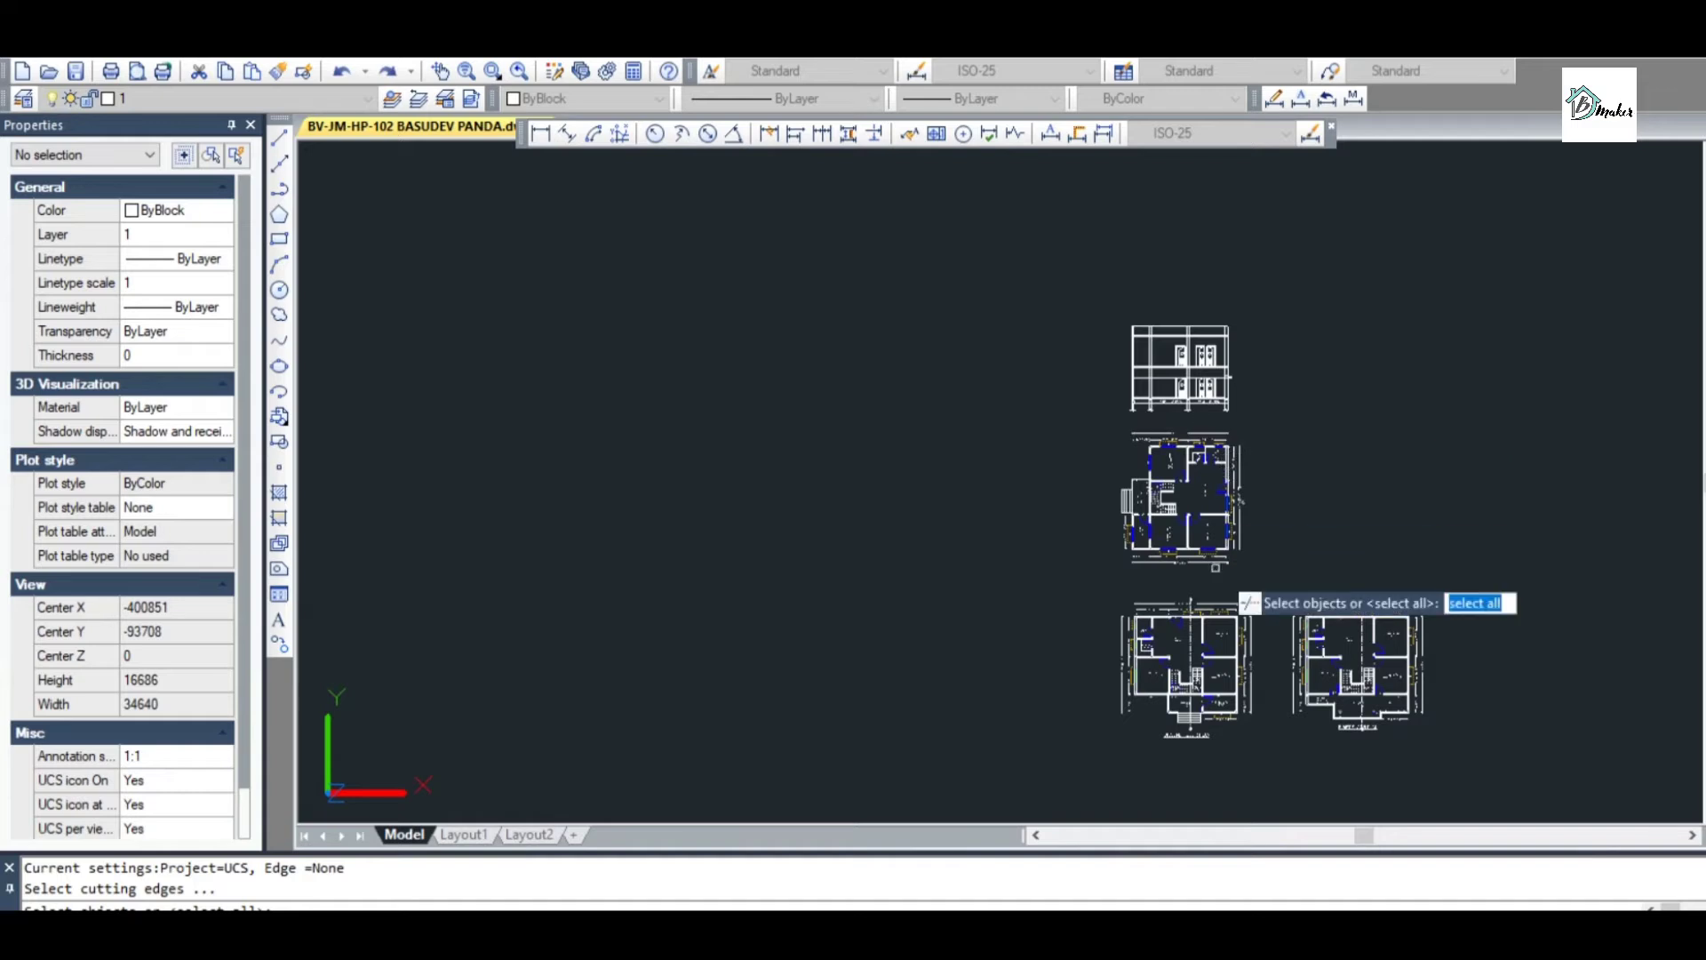
{"action": "scroll", "coordinate": [1245, 635], "scroll_direction": "up", "scroll_amount": 1}
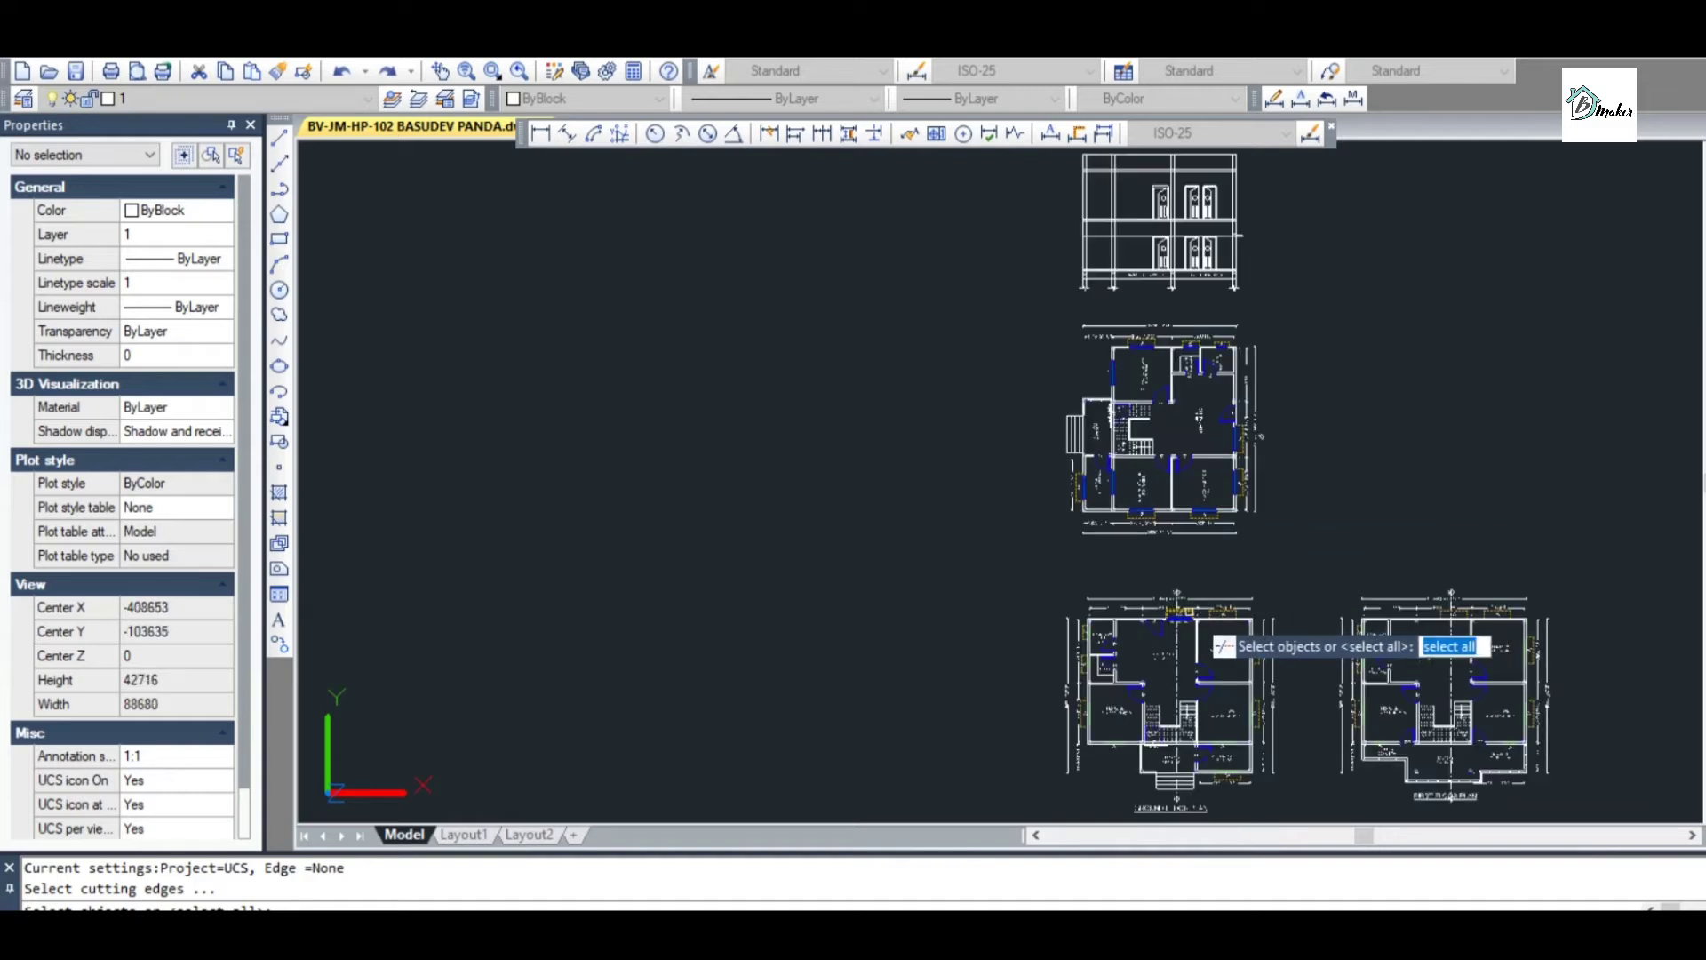
{"action": "scroll", "coordinate": [1222, 648], "scroll_direction": "up", "scroll_amount": 2}
{"action": "scroll", "coordinate": [1200, 670], "scroll_direction": "down", "scroll_amount": 2}
{"action": "scroll", "coordinate": [1164, 641], "scroll_direction": "down", "scroll_amount": 1}
{"action": "scroll", "coordinate": [1212, 479], "scroll_direction": "up", "scroll_amount": 3}
{"action": "scroll", "coordinate": [1262, 533], "scroll_direction": "down", "scroll_amount": 1}
{"action": "scroll", "coordinate": [1248, 479], "scroll_direction": "up", "scroll_amount": 6}
{"action": "key", "text": "Escape"}
Trim the outer wall line between the lintel and the sunshade, using all objects as cutting edges
{"action": "key", "text": "space"}
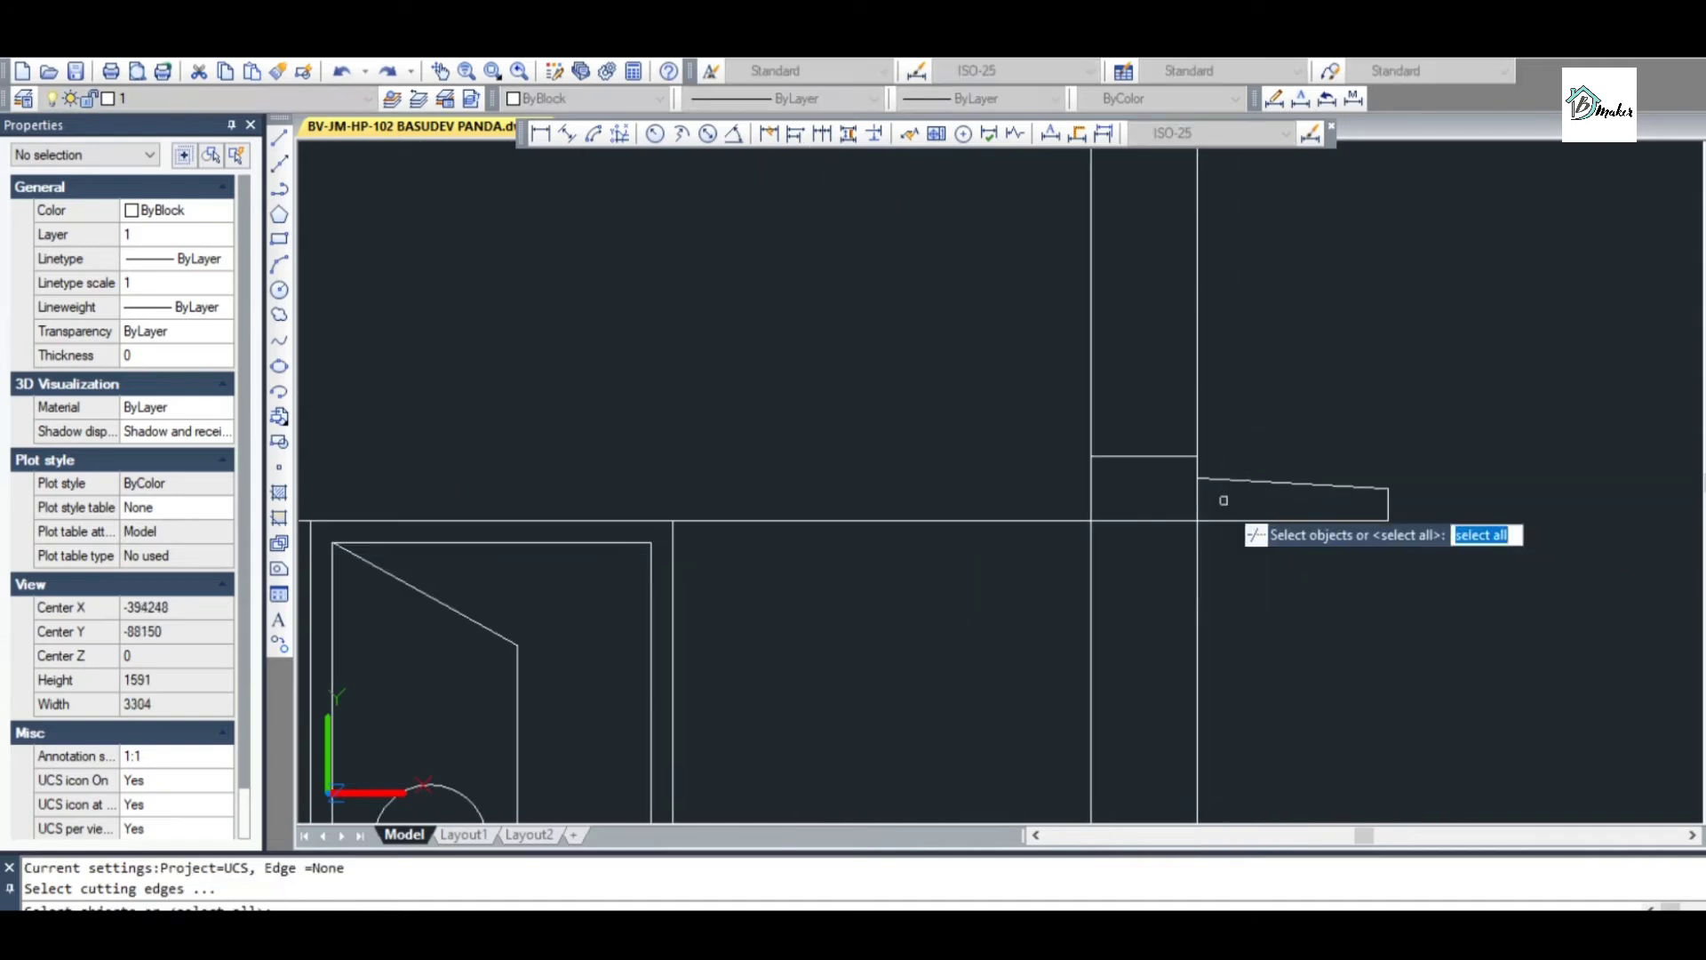
{"action": "key", "text": "Return"}
{"action": "scroll", "coordinate": [1231, 454], "scroll_direction": "down", "scroll_amount": 2}
{"action": "key", "text": "Escape"}
{"action": "scroll", "coordinate": [1307, 449], "scroll_direction": "down", "scroll_amount": 2}
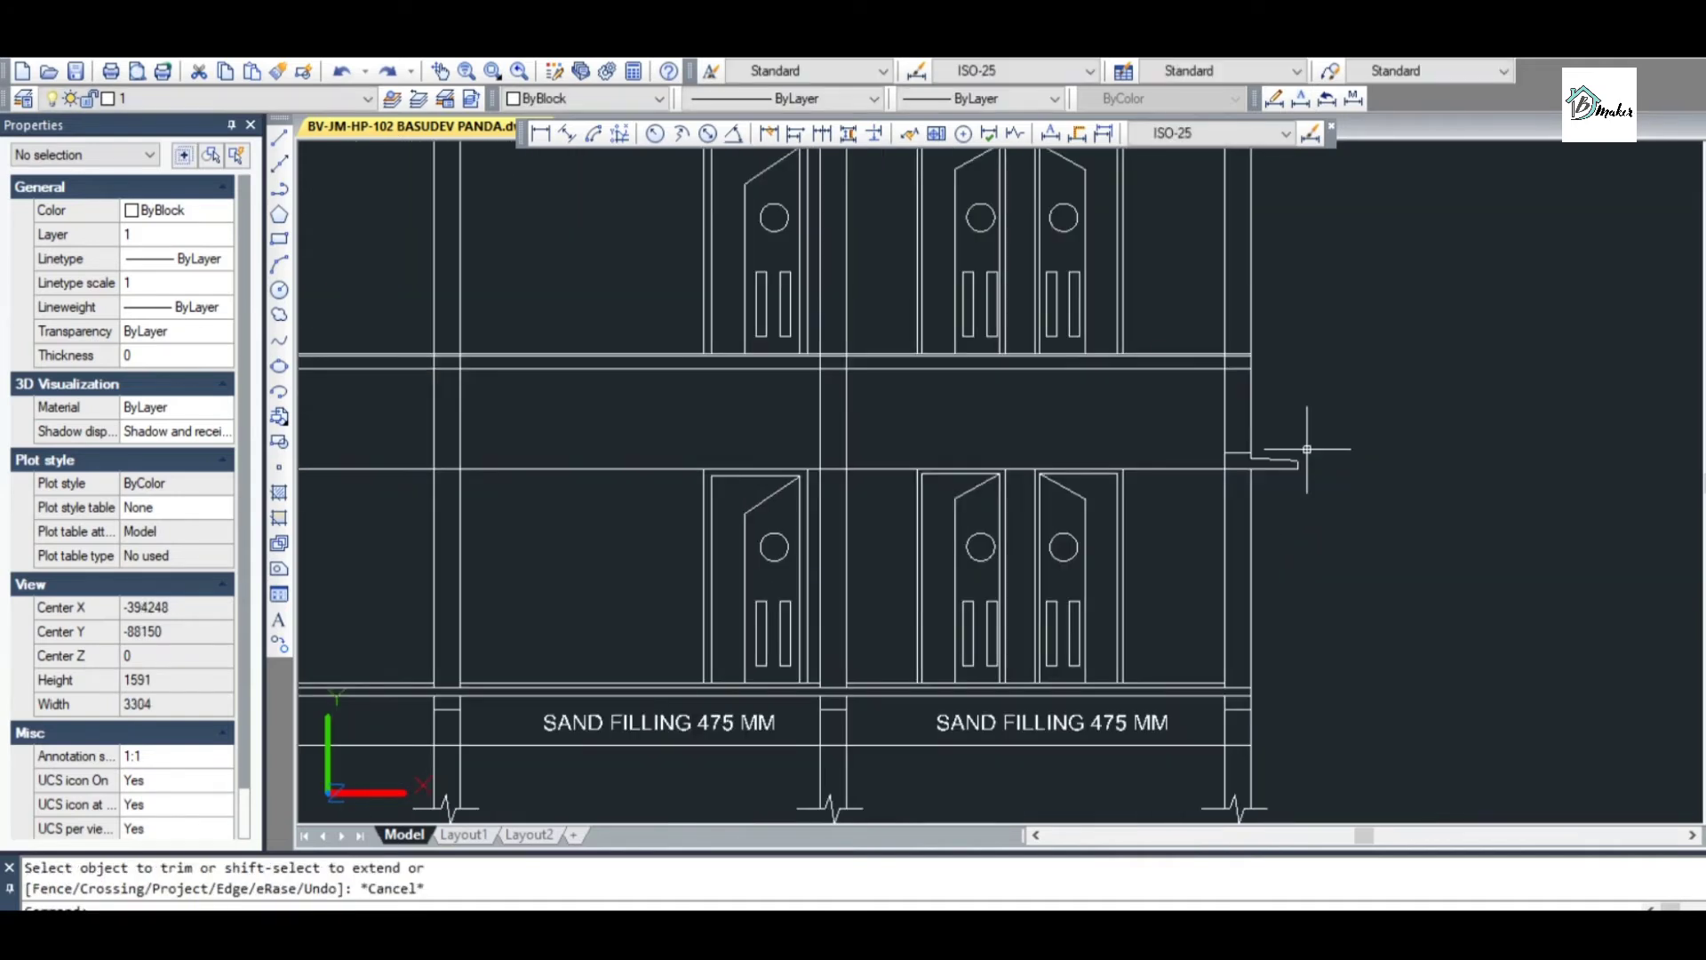
Save the drawing and view the floor plan below the section
{"action": "key", "text": "ctrl+s"}
{"action": "scroll", "coordinate": [1292, 469], "scroll_direction": "down", "scroll_amount": 2}
{"action": "scroll", "coordinate": [1002, 431], "scroll_direction": "up", "scroll_amount": 5}
{"action": "scroll", "coordinate": [1007, 442], "scroll_direction": "down", "scroll_amount": 2}
{"action": "scroll", "coordinate": [1006, 442], "scroll_direction": "down", "scroll_amount": 6}
{"action": "scroll", "coordinate": [1013, 614], "scroll_direction": "up", "scroll_amount": 4}
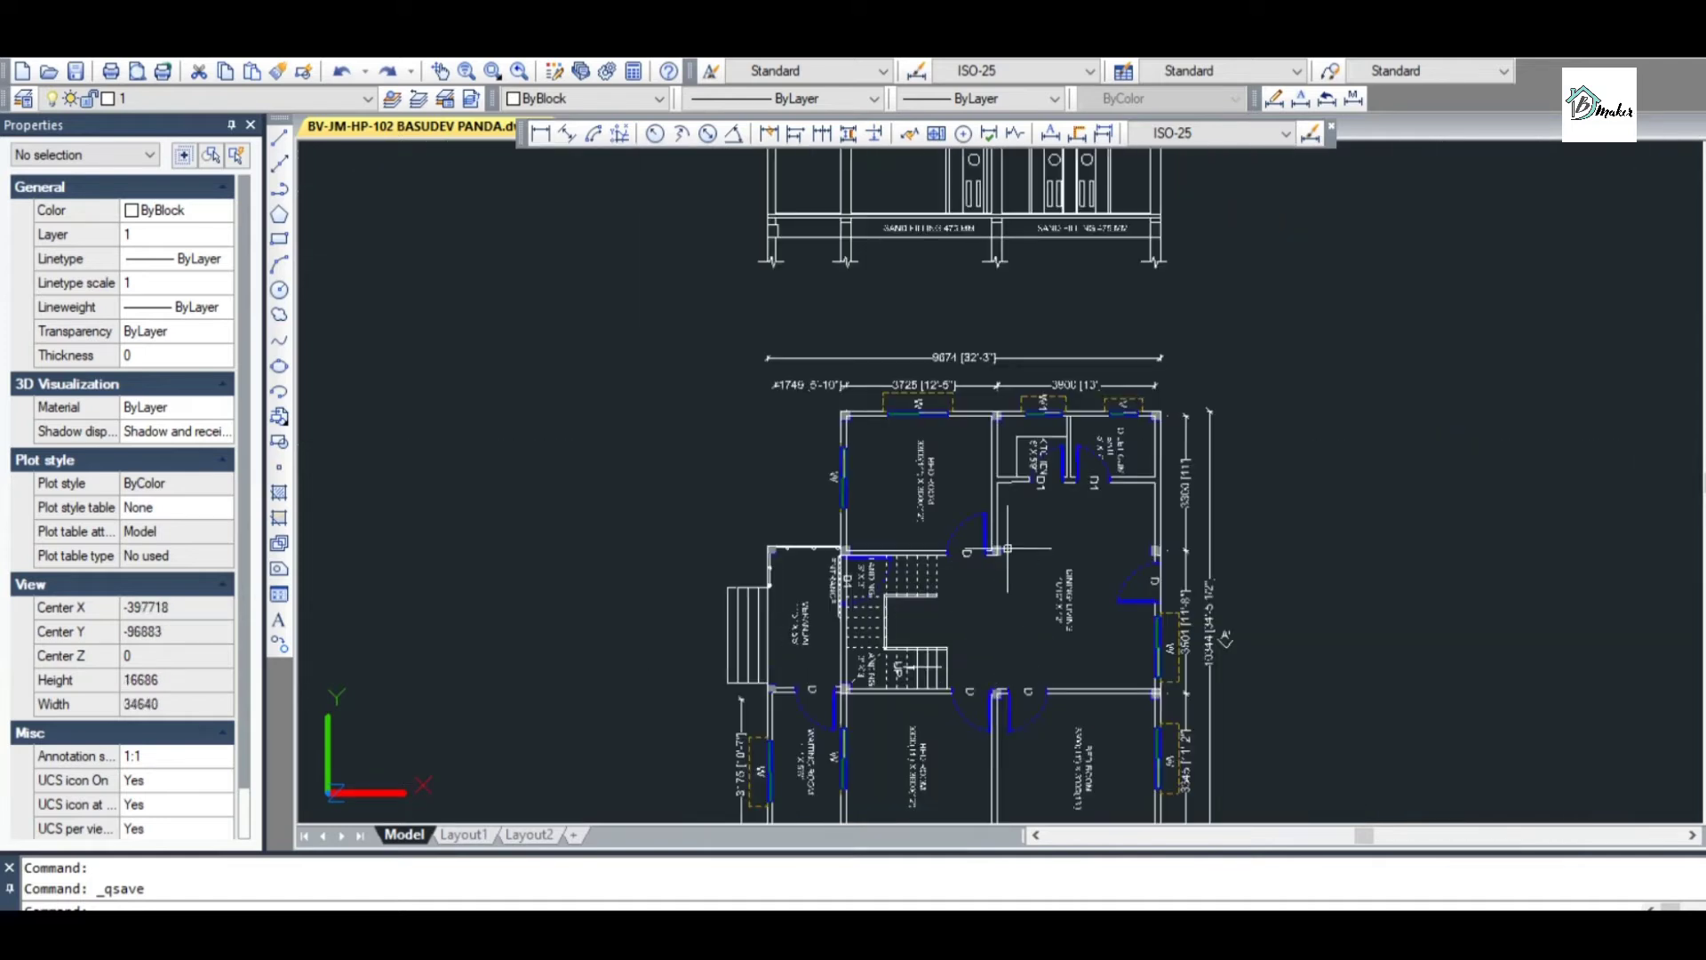
Compare the section's middle wall and doors with the walls and doors in the floor plan below
{"action": "scroll", "coordinate": [1069, 347], "scroll_direction": "up", "scroll_amount": 3}
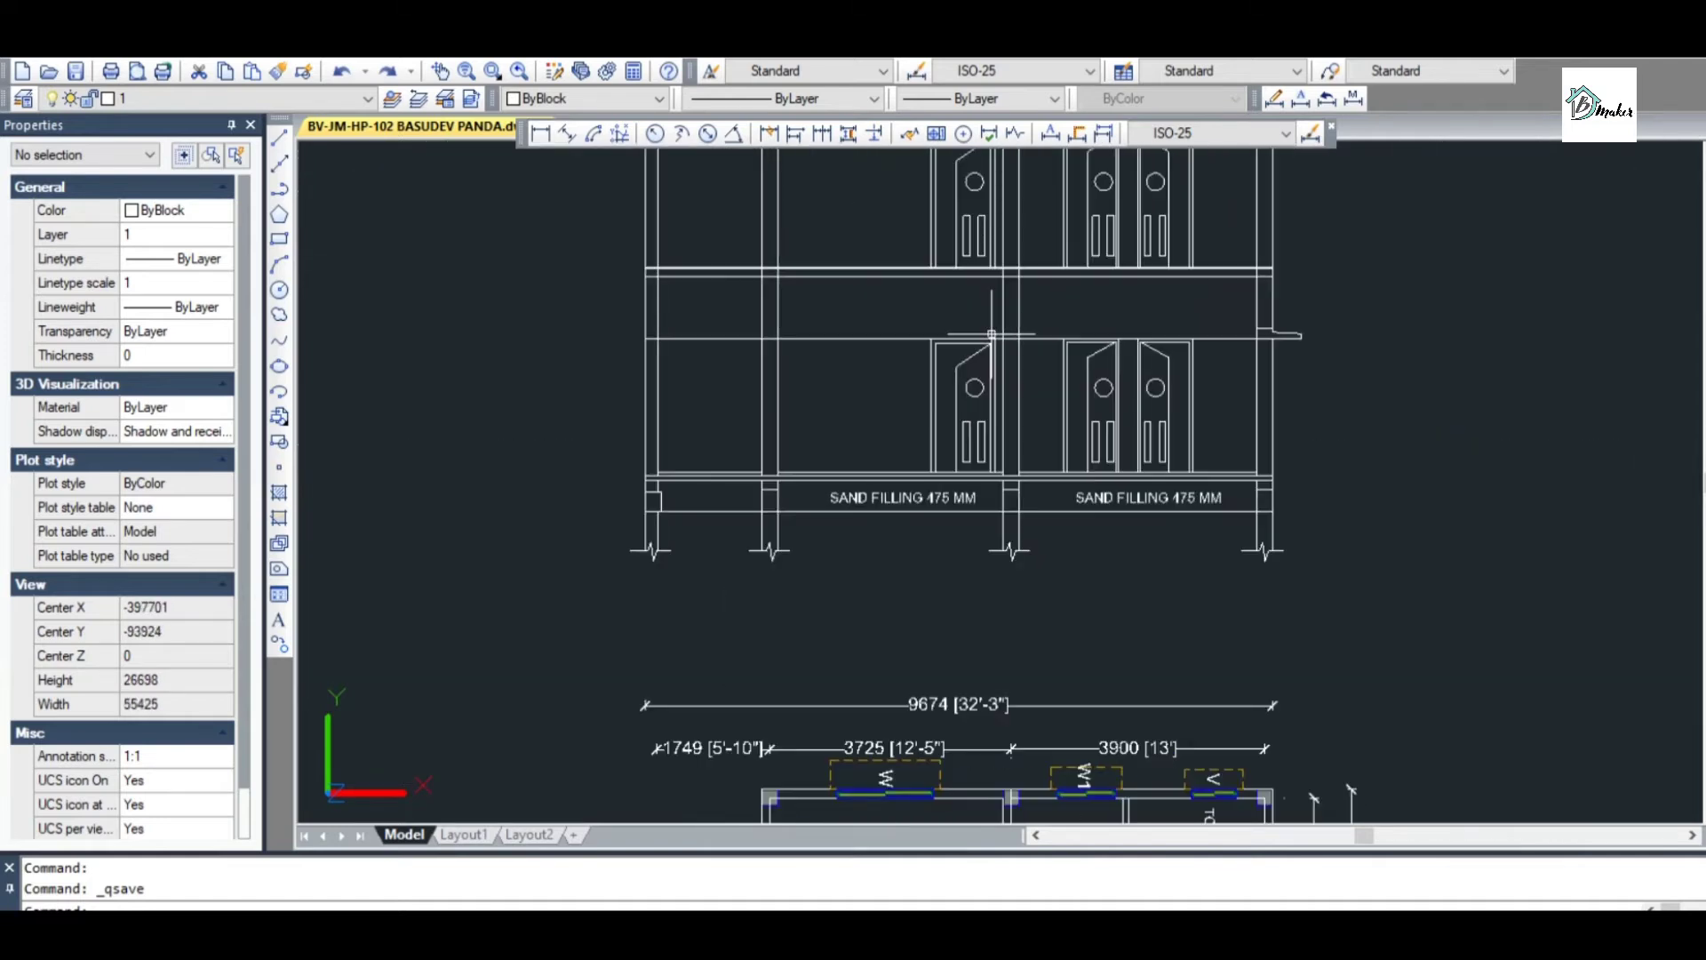
{"action": "scroll", "coordinate": [1068, 347], "scroll_direction": "down", "scroll_amount": 4}
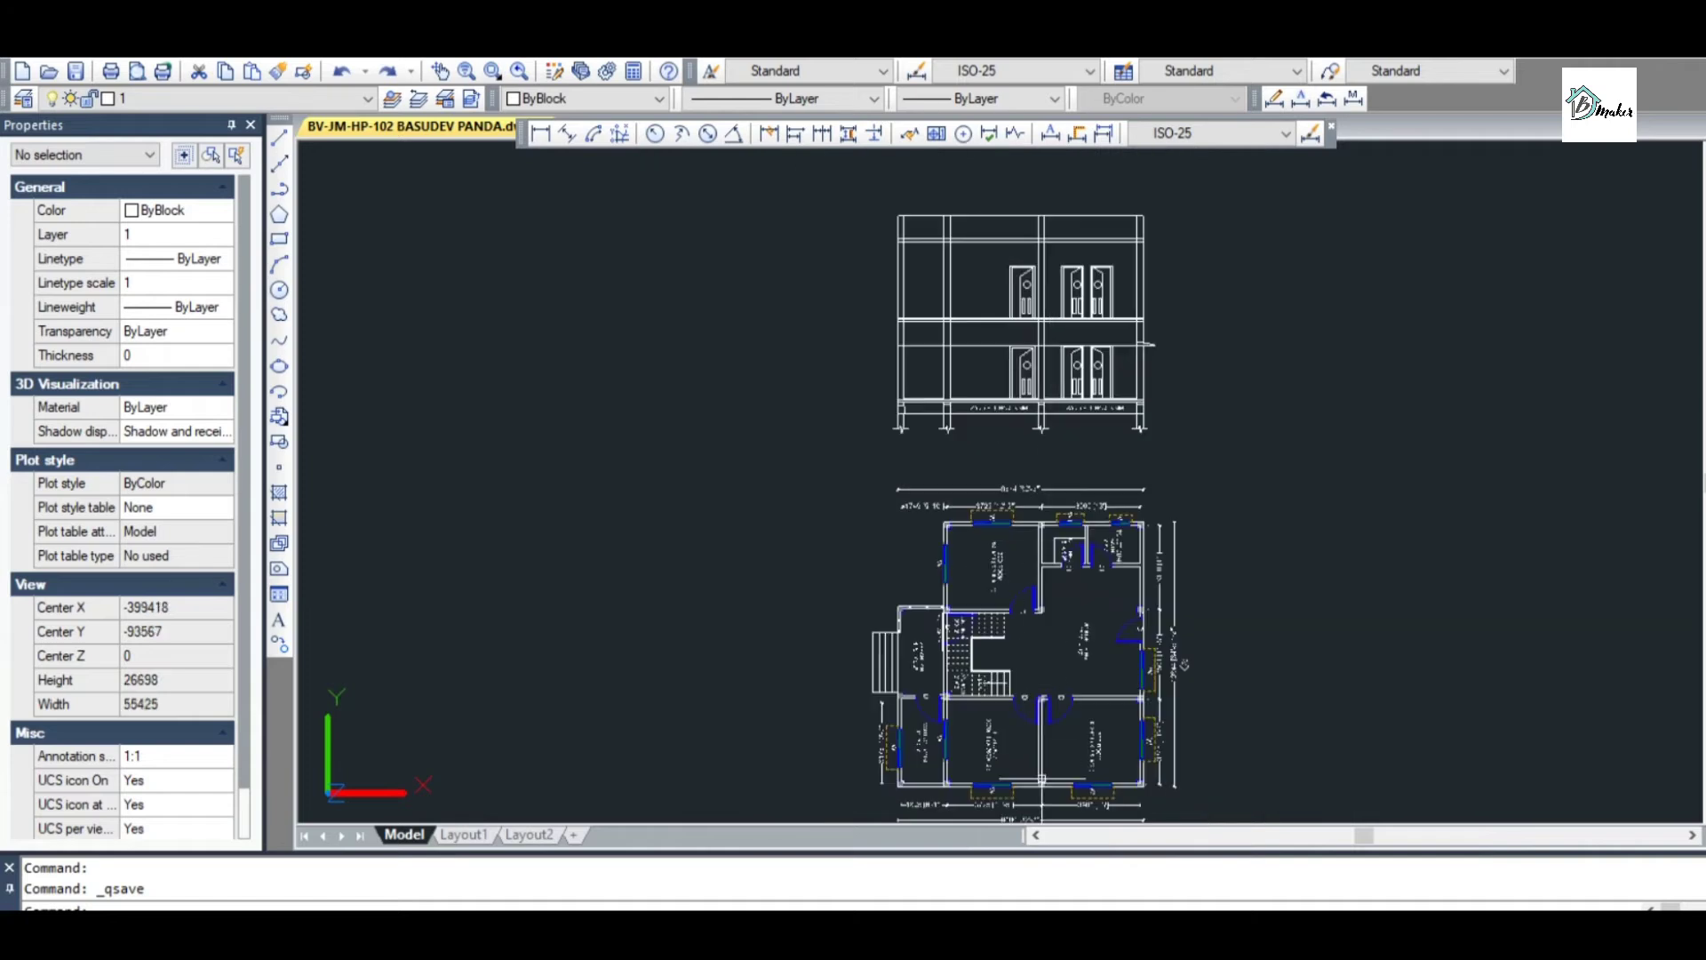
{"action": "scroll", "coordinate": [1042, 613], "scroll_direction": "up", "scroll_amount": 3}
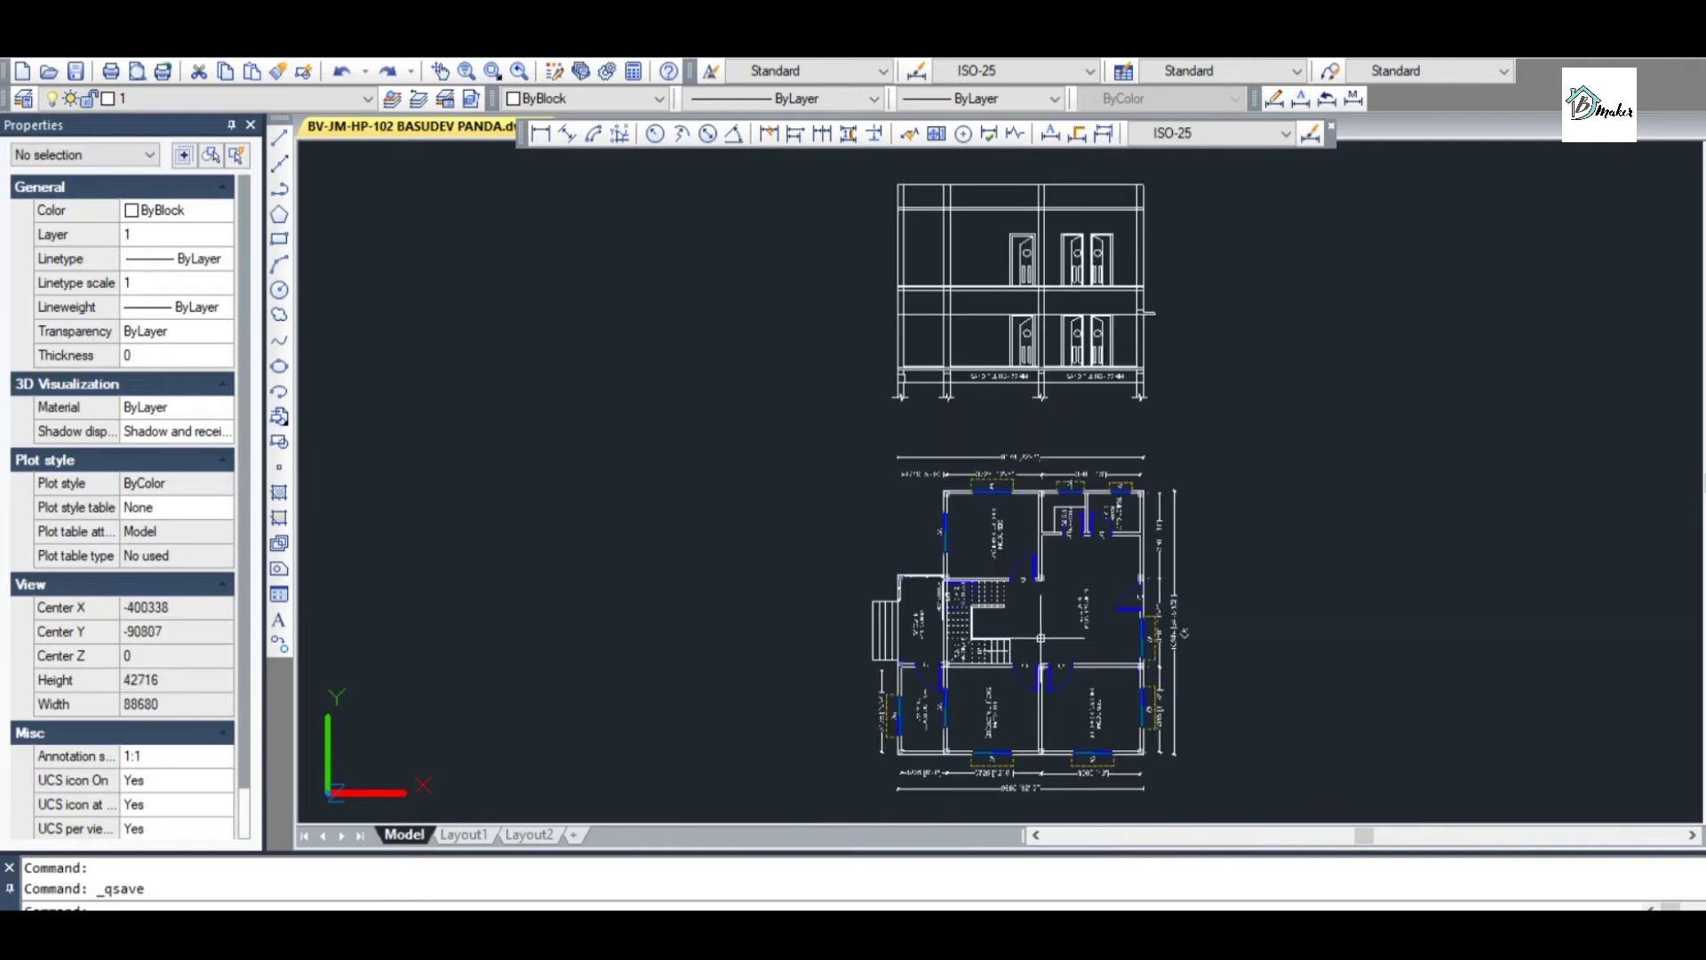
{"action": "scroll", "coordinate": [1042, 546], "scroll_direction": "up", "scroll_amount": 2}
{"action": "scroll", "coordinate": [1042, 546], "scroll_direction": "down", "scroll_amount": 2}
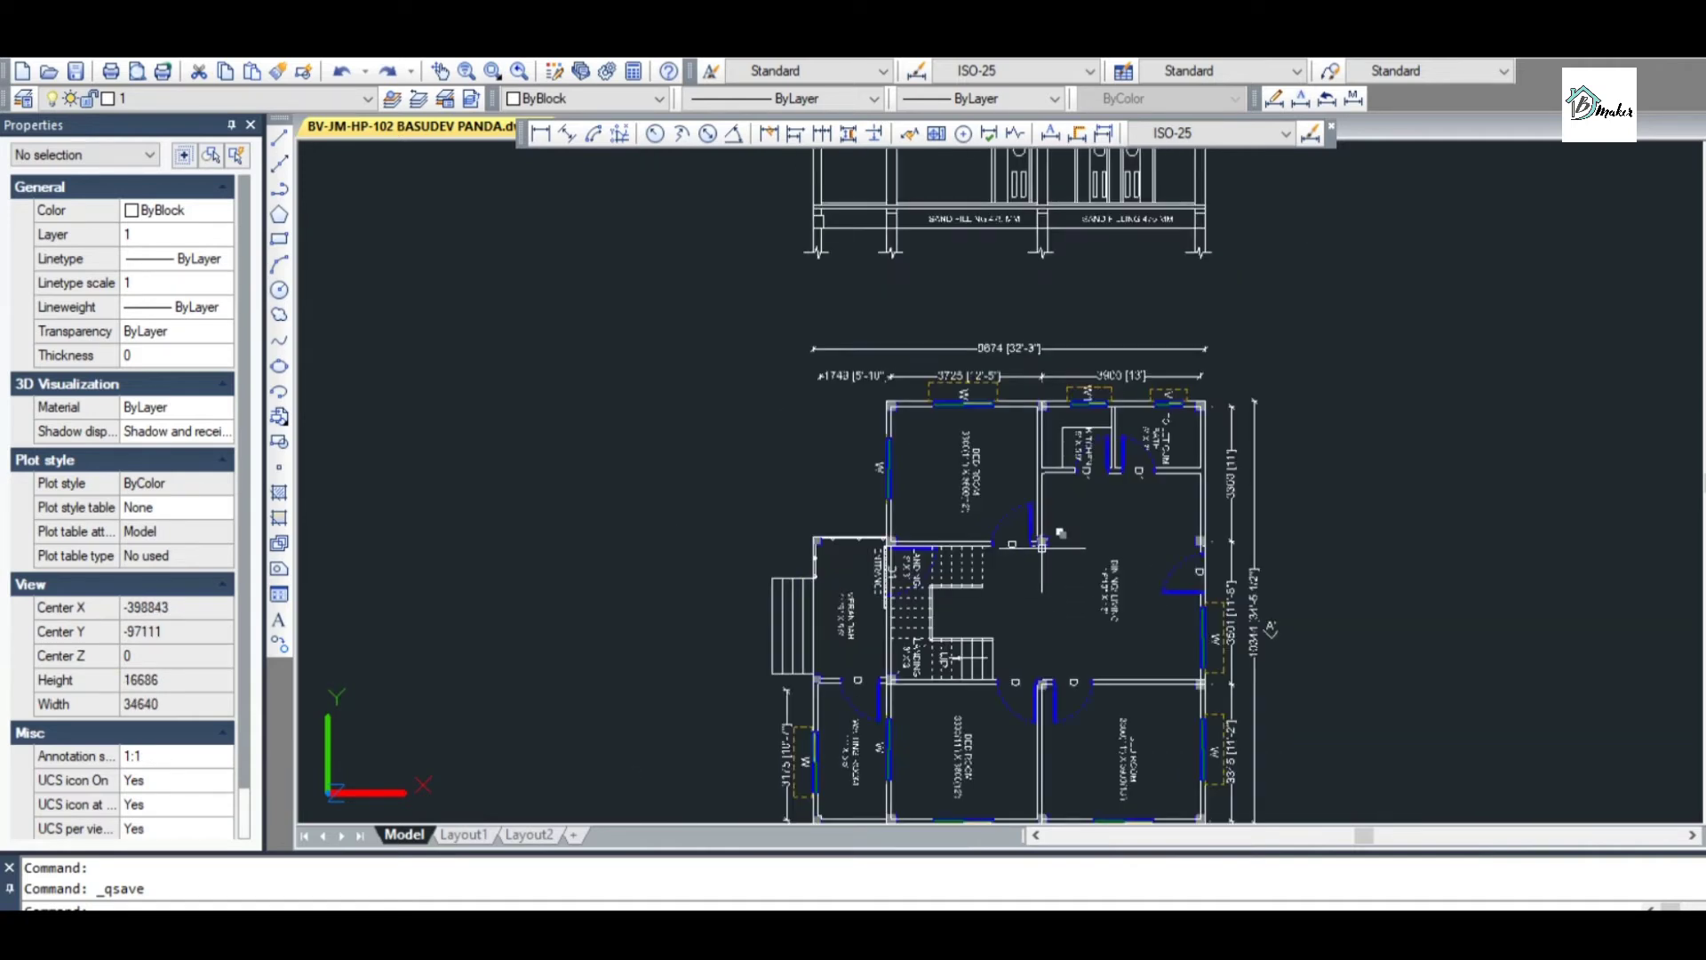
{"action": "scroll", "coordinate": [1013, 227], "scroll_direction": "up", "scroll_amount": 7}
{"action": "left_click", "coordinate": [1024, 230]}
{"action": "scroll", "coordinate": [1059, 283], "scroll_direction": "down", "scroll_amount": 4}
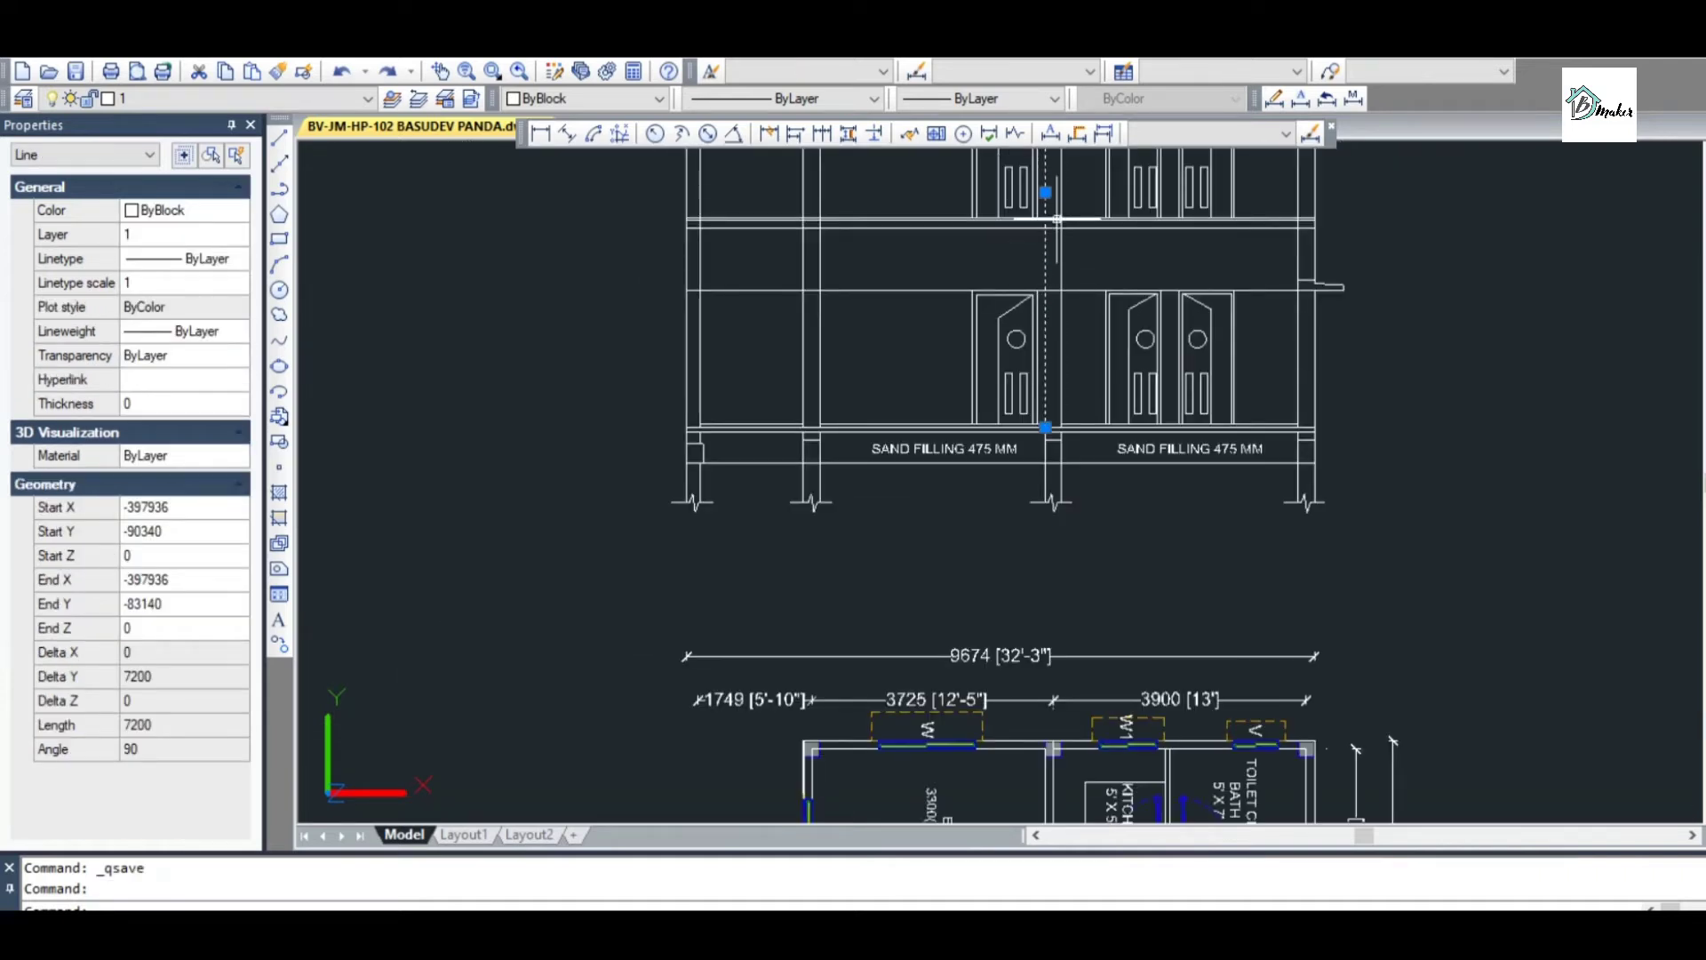
{"action": "scroll", "coordinate": [1056, 211], "scroll_direction": "up", "scroll_amount": 4}
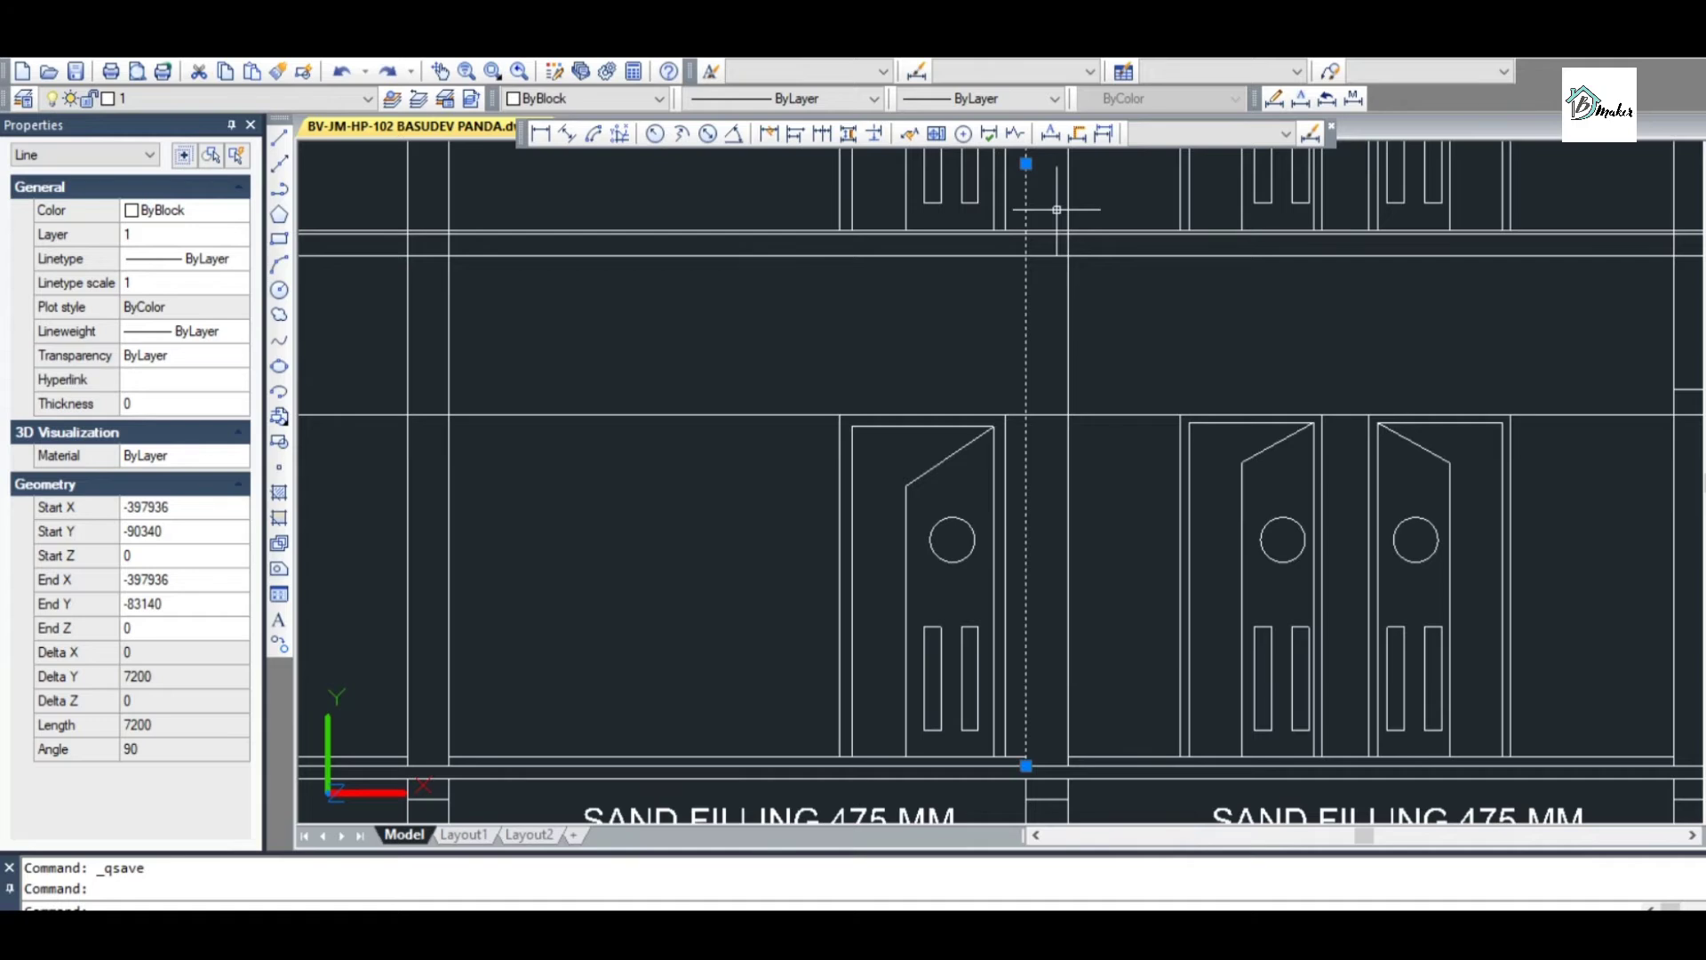
{"action": "key", "text": "Escape"}
{"action": "scroll", "coordinate": [1077, 250], "scroll_direction": "down", "scroll_amount": 6}
{"action": "middle_click_drag", "start_coordinate": [1290, 786], "coordinate": [1288, 693]}
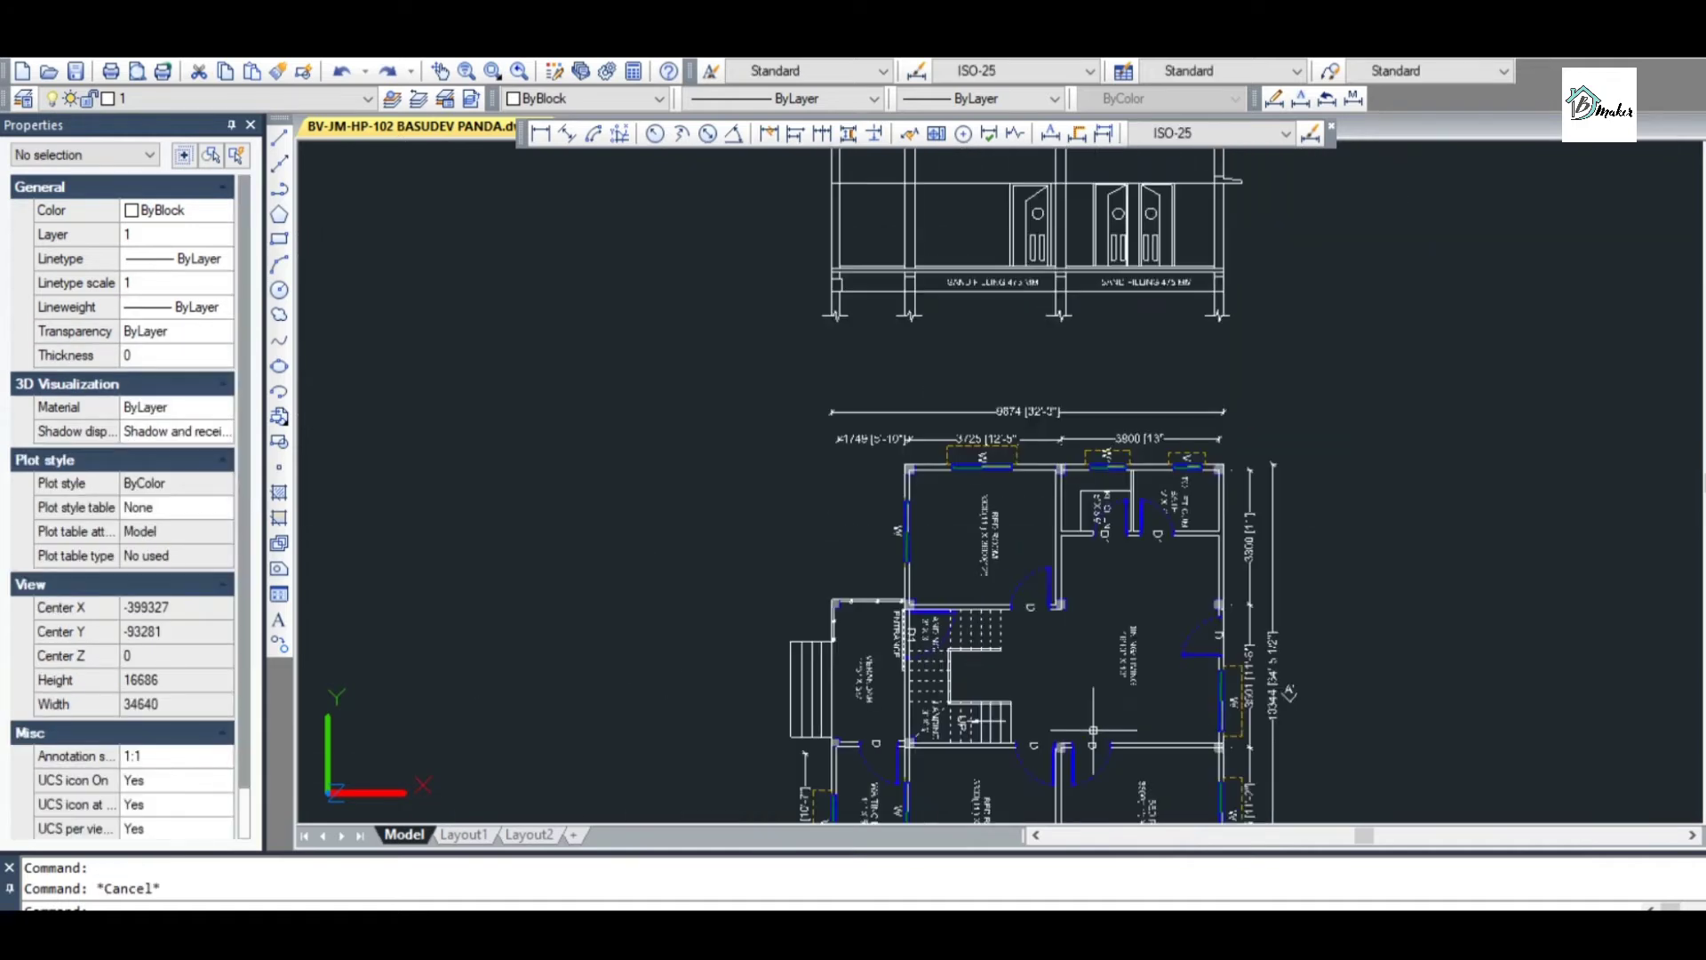
Examine the staircase, entrance and verandah area of the floor plan against the section above it
{"action": "scroll", "coordinate": [1067, 617], "scroll_direction": "down", "scroll_amount": 1}
{"action": "scroll", "coordinate": [1008, 578], "scroll_direction": "up", "scroll_amount": 1}
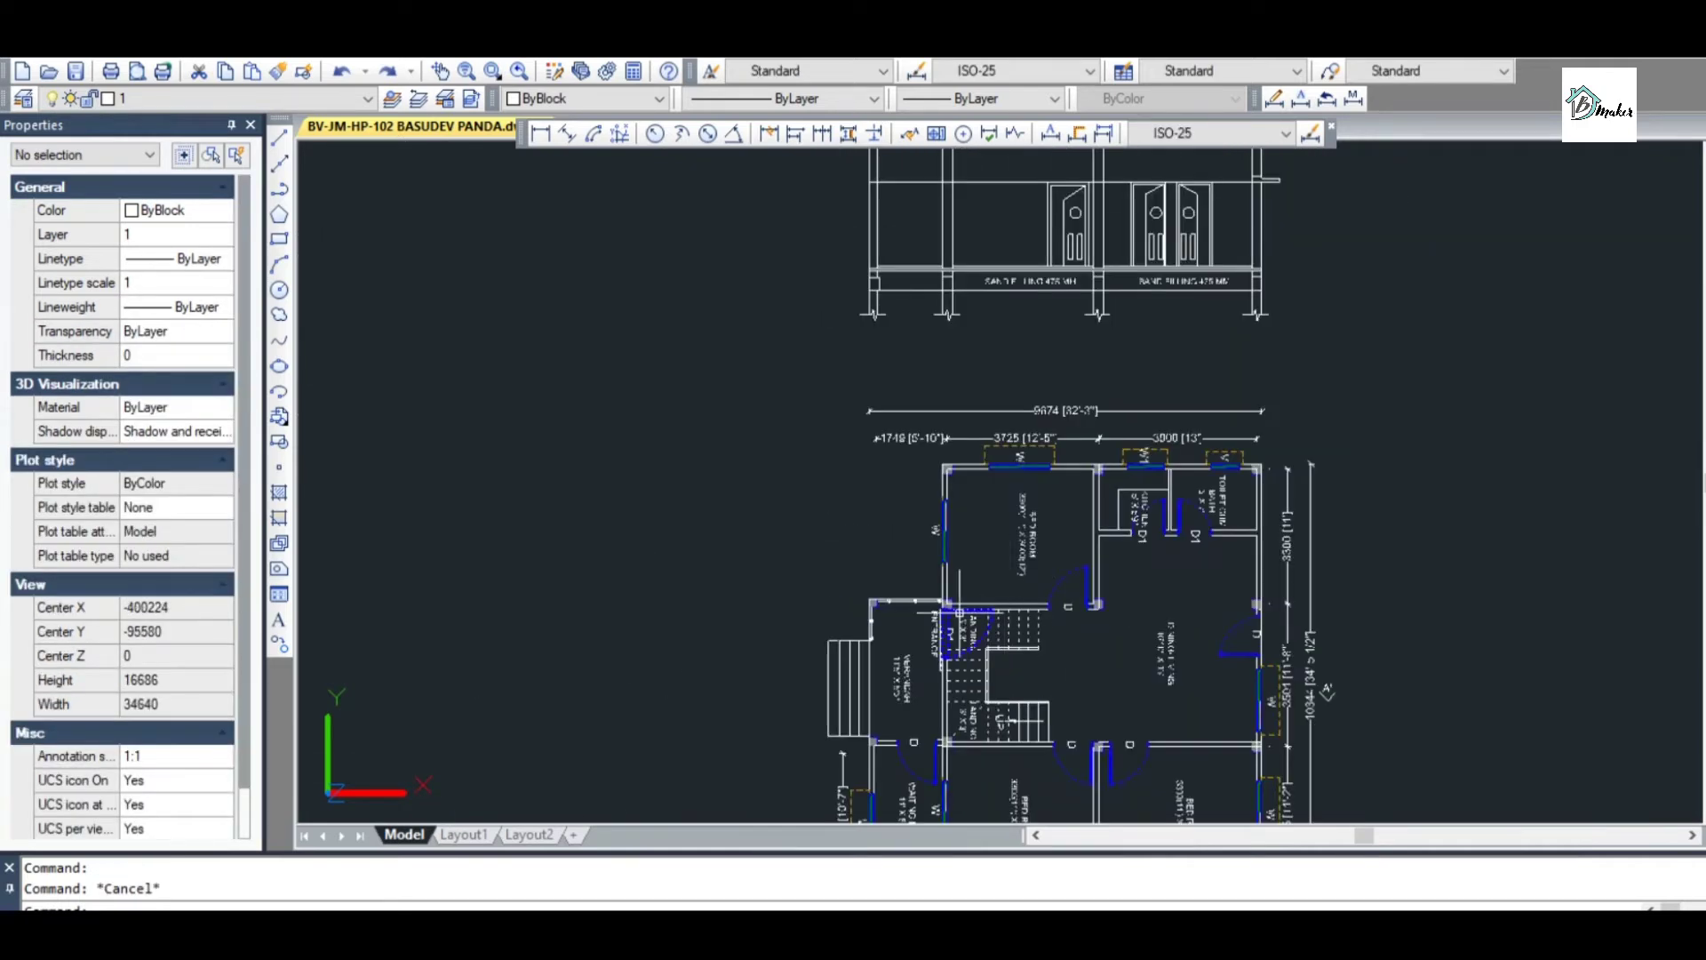
{"action": "scroll", "coordinate": [958, 635], "scroll_direction": "up", "scroll_amount": 2}
{"action": "scroll", "coordinate": [947, 613], "scroll_direction": "down", "scroll_amount": 3}
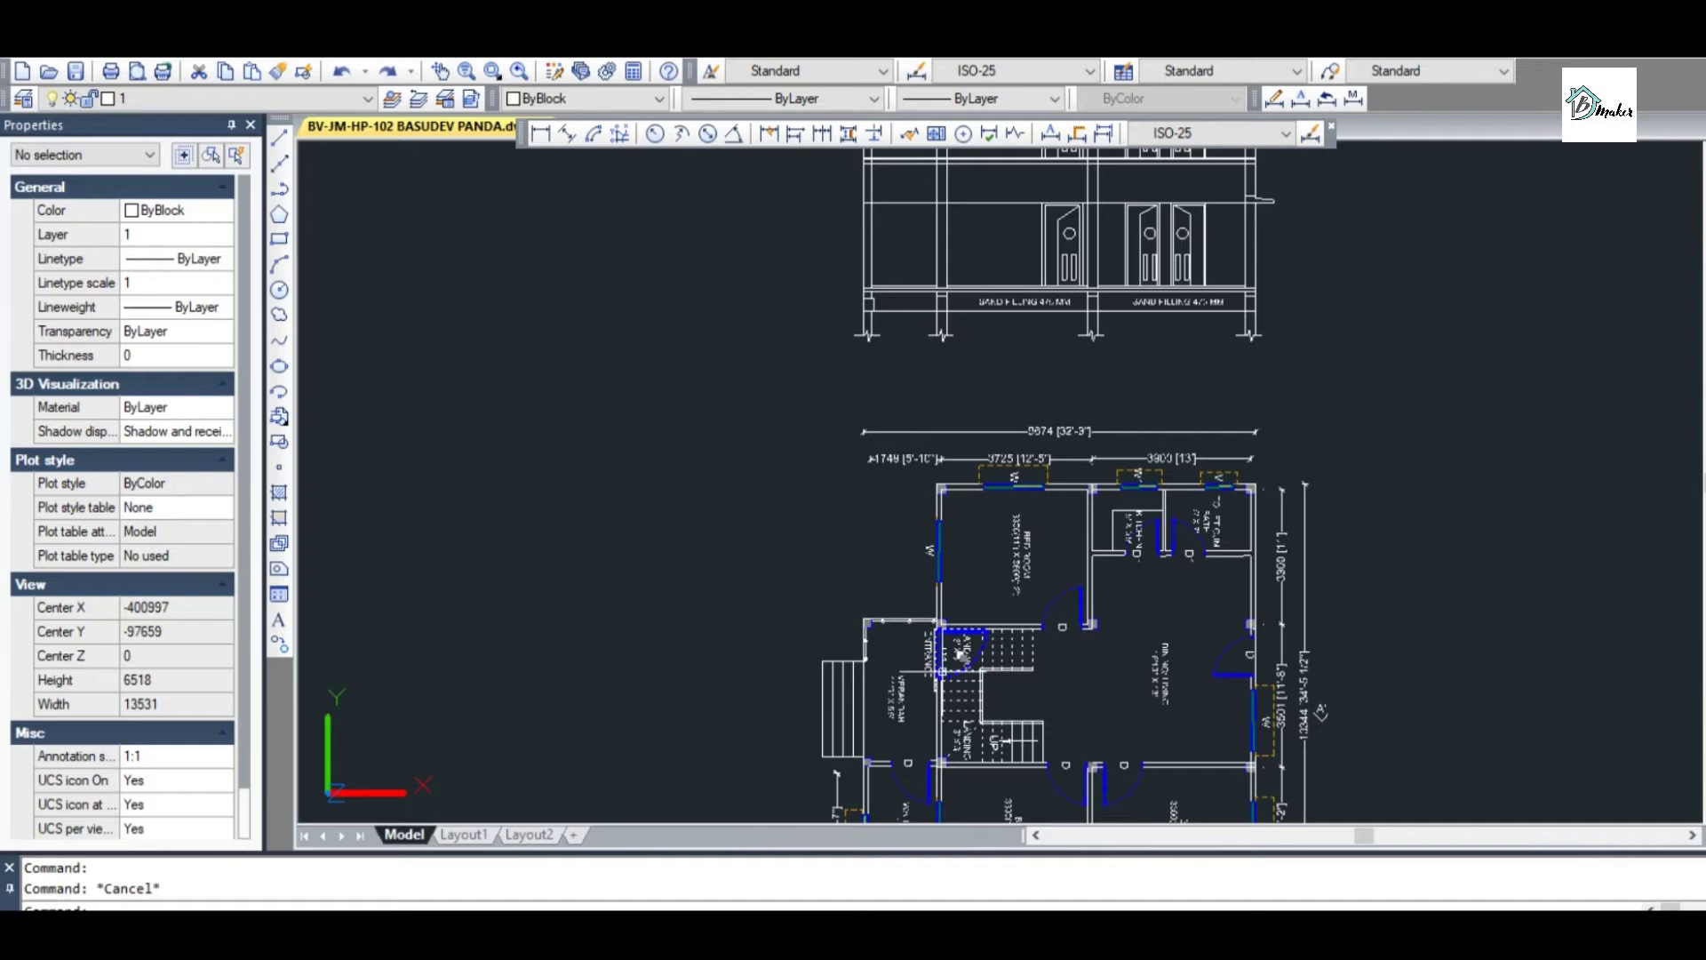
{"action": "scroll", "coordinate": [945, 678], "scroll_direction": "up", "scroll_amount": 4}
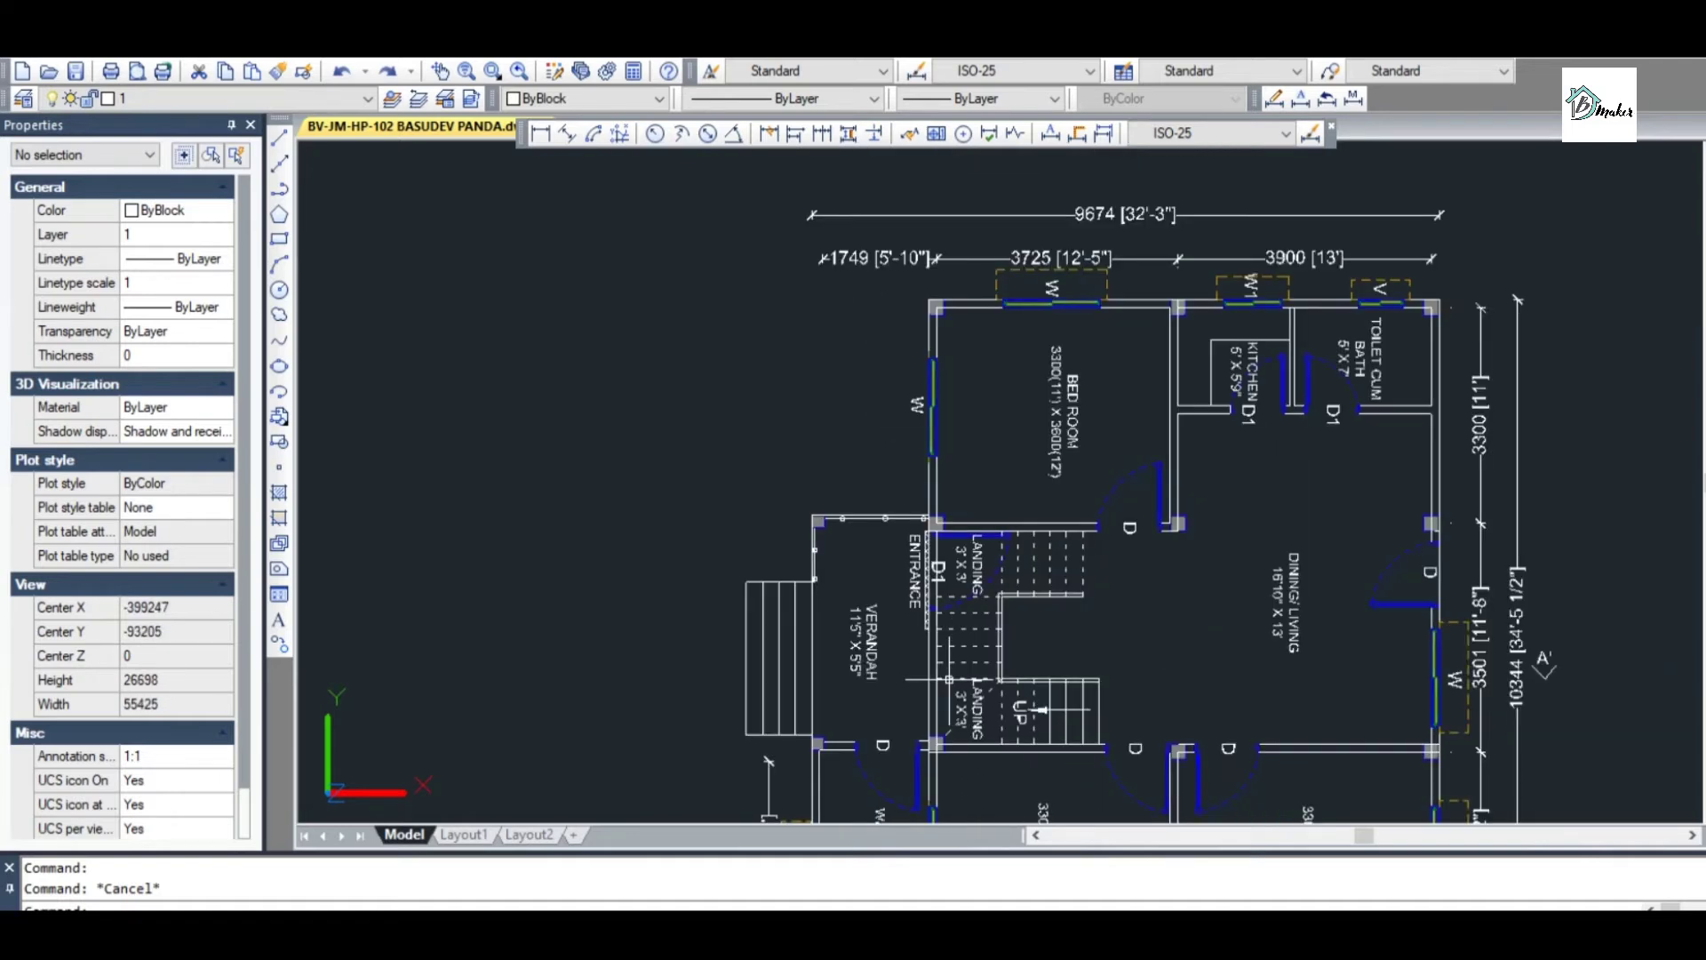
{"action": "scroll", "coordinate": [927, 469], "scroll_direction": "down", "scroll_amount": 2}
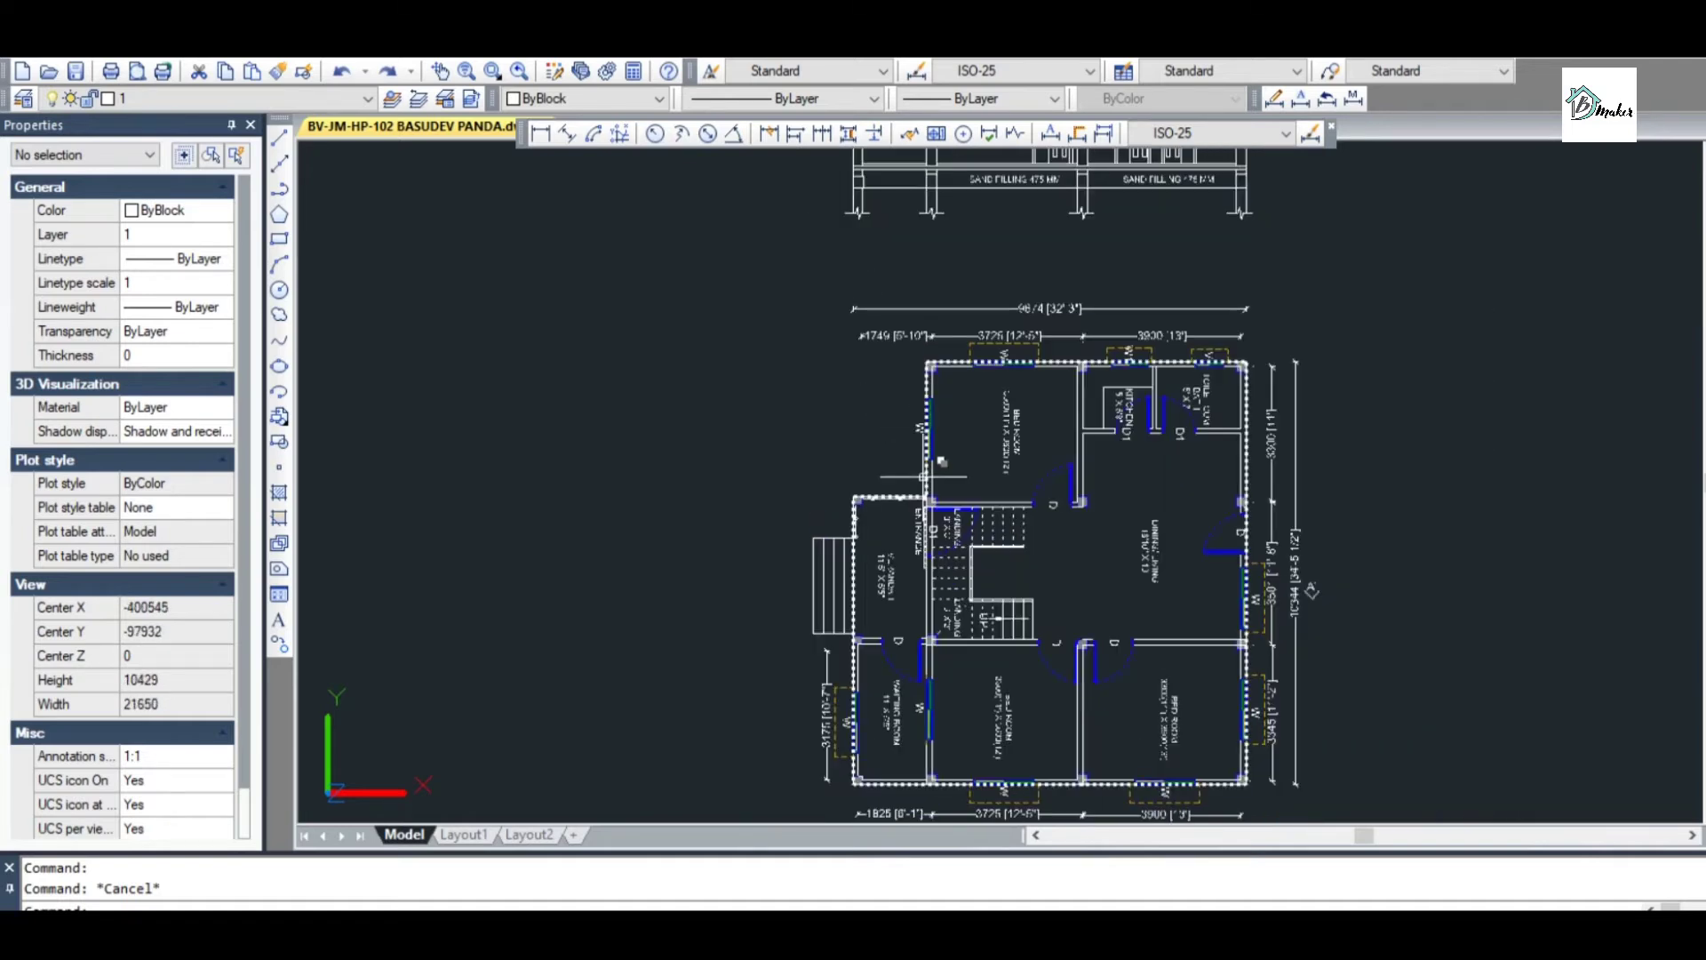
{"action": "scroll", "coordinate": [933, 594], "scroll_direction": "up", "scroll_amount": 1}
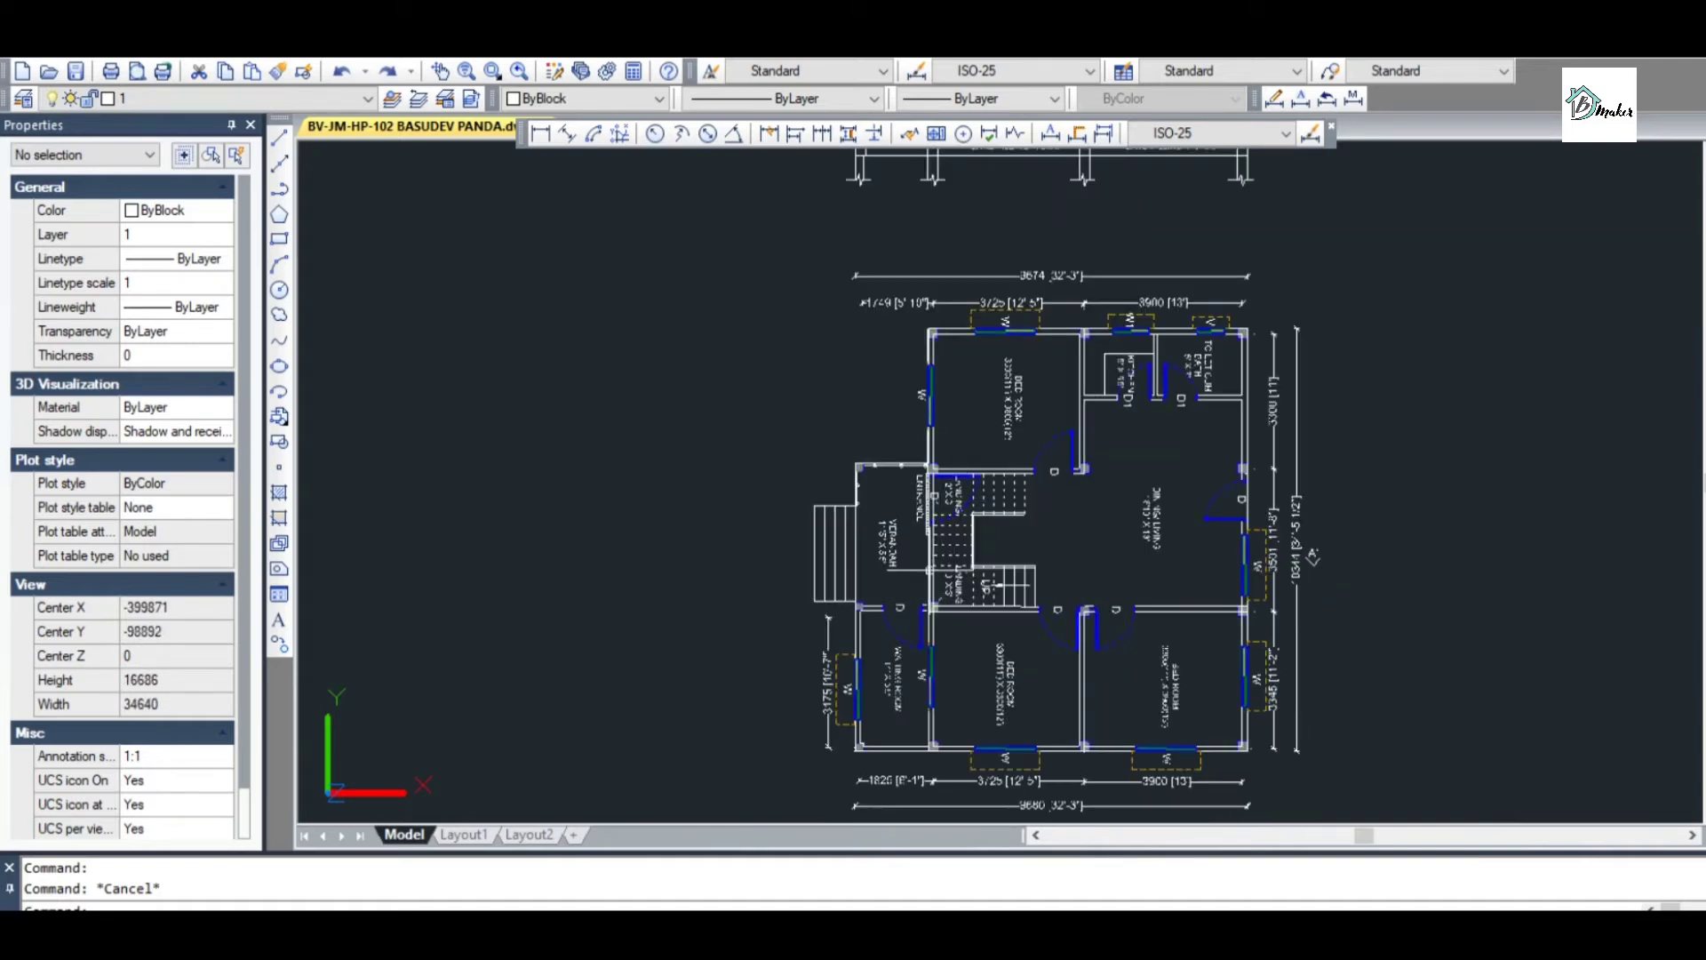
{"action": "scroll", "coordinate": [950, 492], "scroll_direction": "up", "scroll_amount": 2}
{"action": "scroll", "coordinate": [955, 493], "scroll_direction": "down", "scroll_amount": 2}
{"action": "scroll", "coordinate": [967, 498], "scroll_direction": "up", "scroll_amount": 2}
{"action": "scroll", "coordinate": [971, 500], "scroll_direction": "down", "scroll_amount": 2}
{"action": "middle_click_drag", "start_coordinate": [962, 545], "coordinate": [977, 591]}
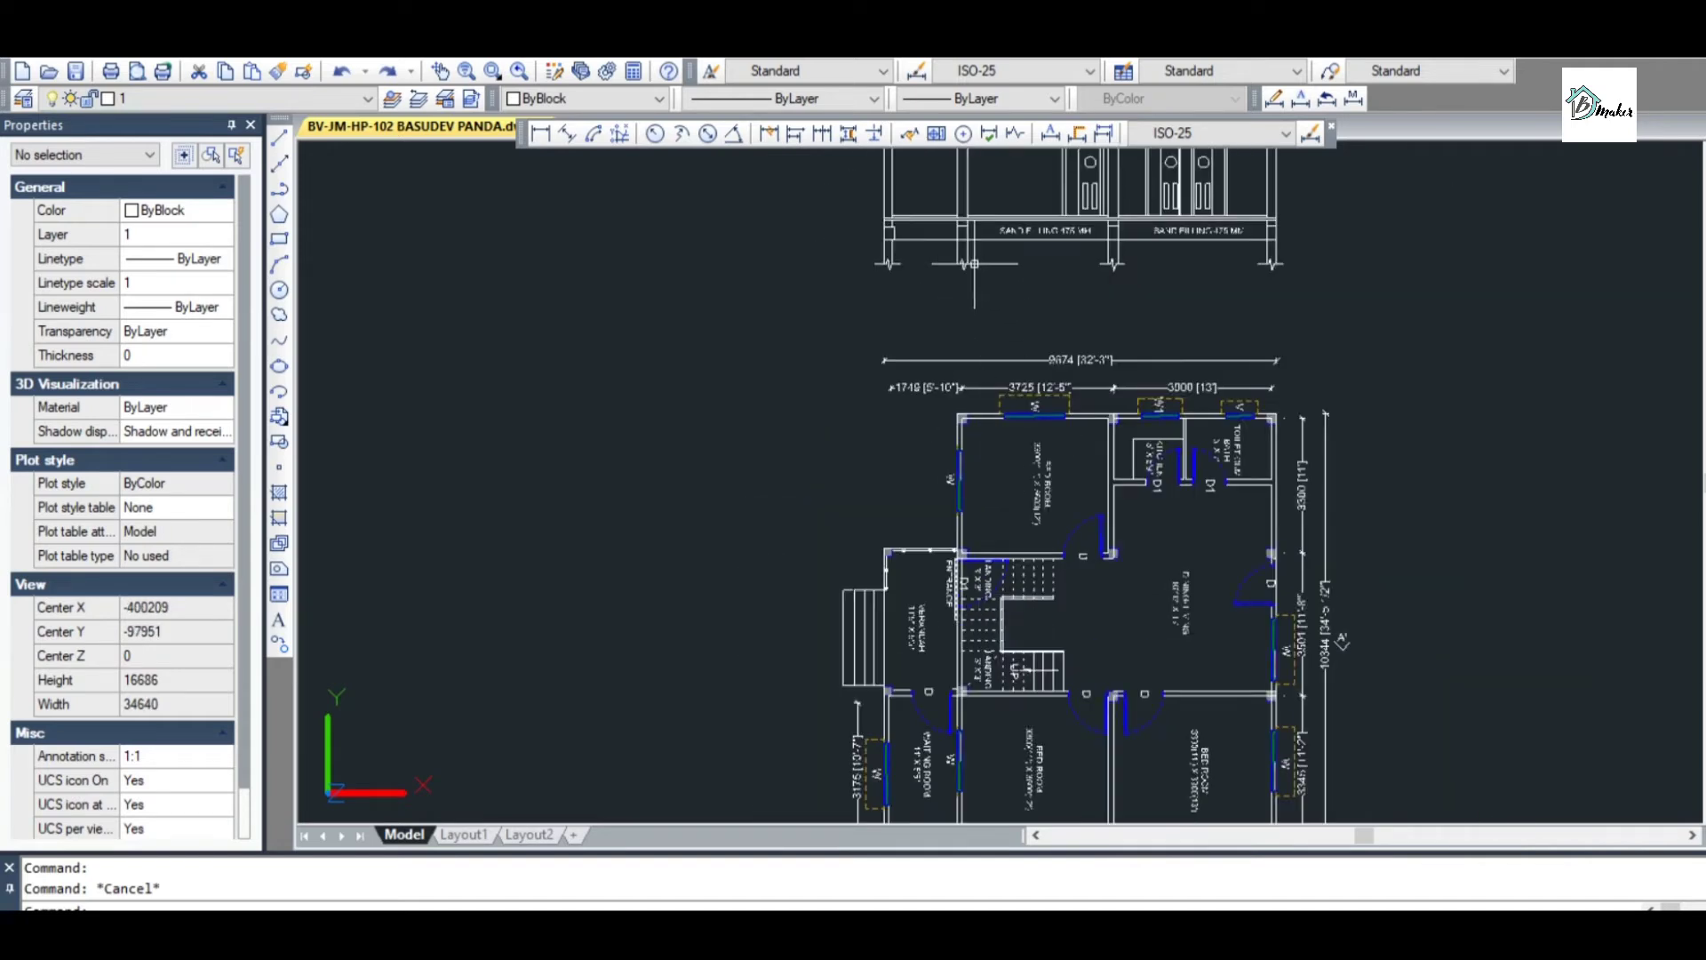
{"action": "scroll", "coordinate": [978, 337], "scroll_direction": "down", "scroll_amount": 2}
{"action": "scroll", "coordinate": [966, 219], "scroll_direction": "up", "scroll_amount": 2}
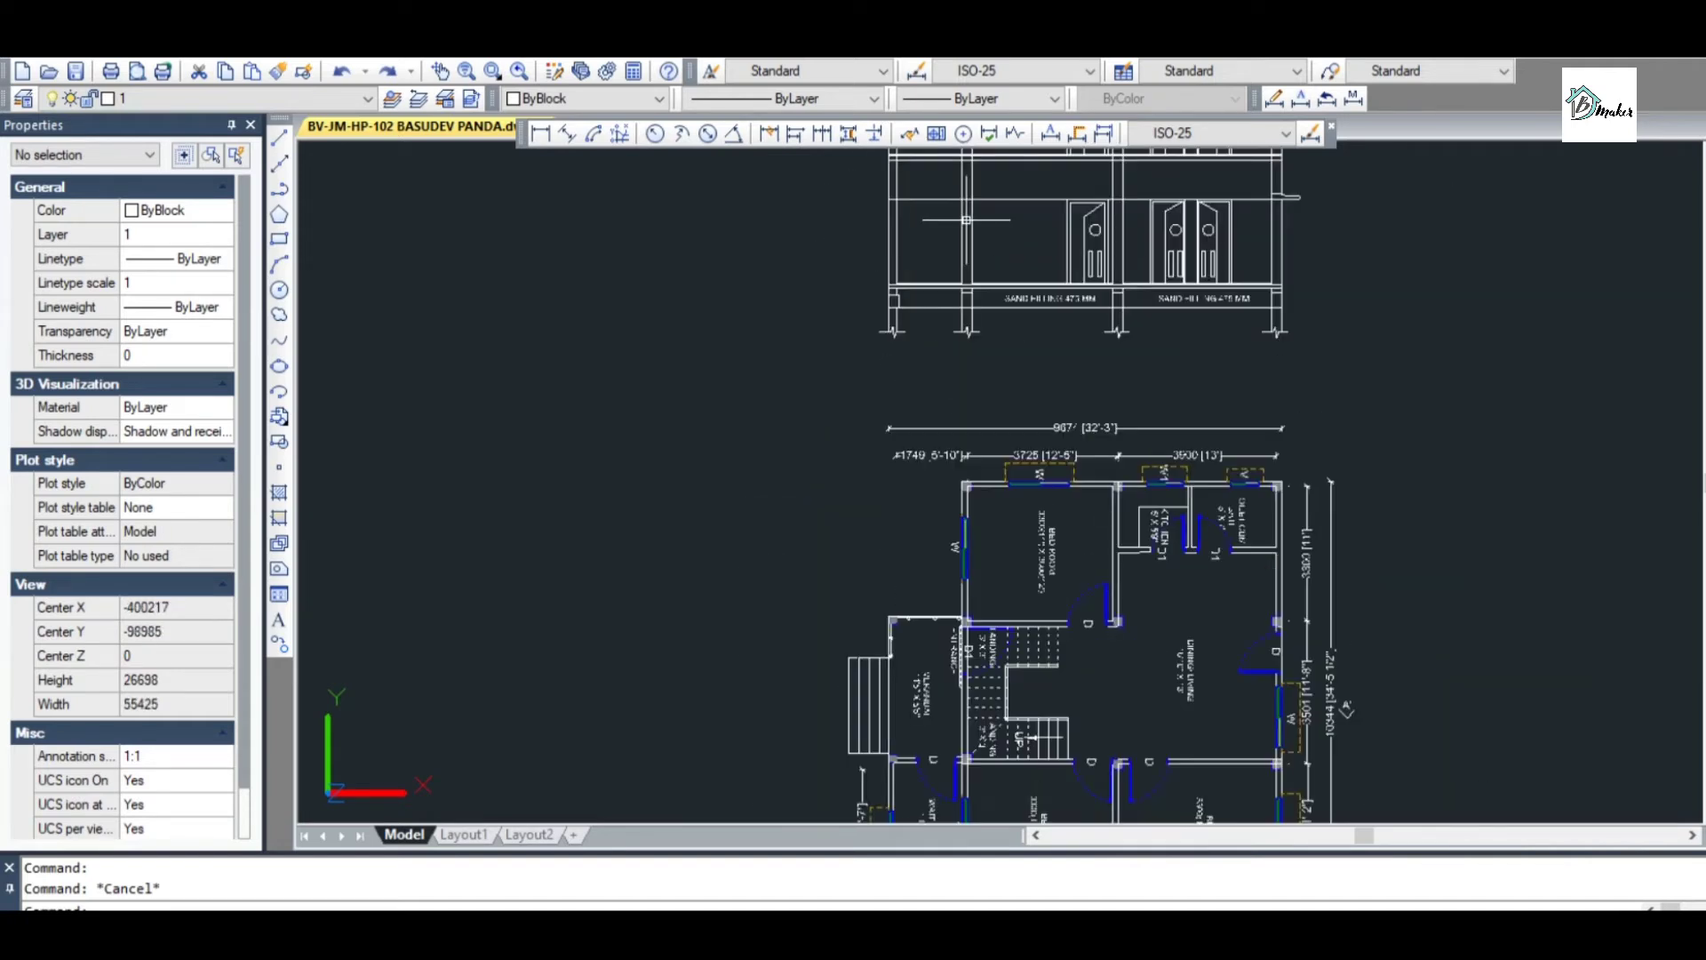
{"action": "scroll", "coordinate": [966, 220], "scroll_direction": "up", "scroll_amount": 2}
{"action": "scroll", "coordinate": [966, 300], "scroll_direction": "down", "scroll_amount": 2}
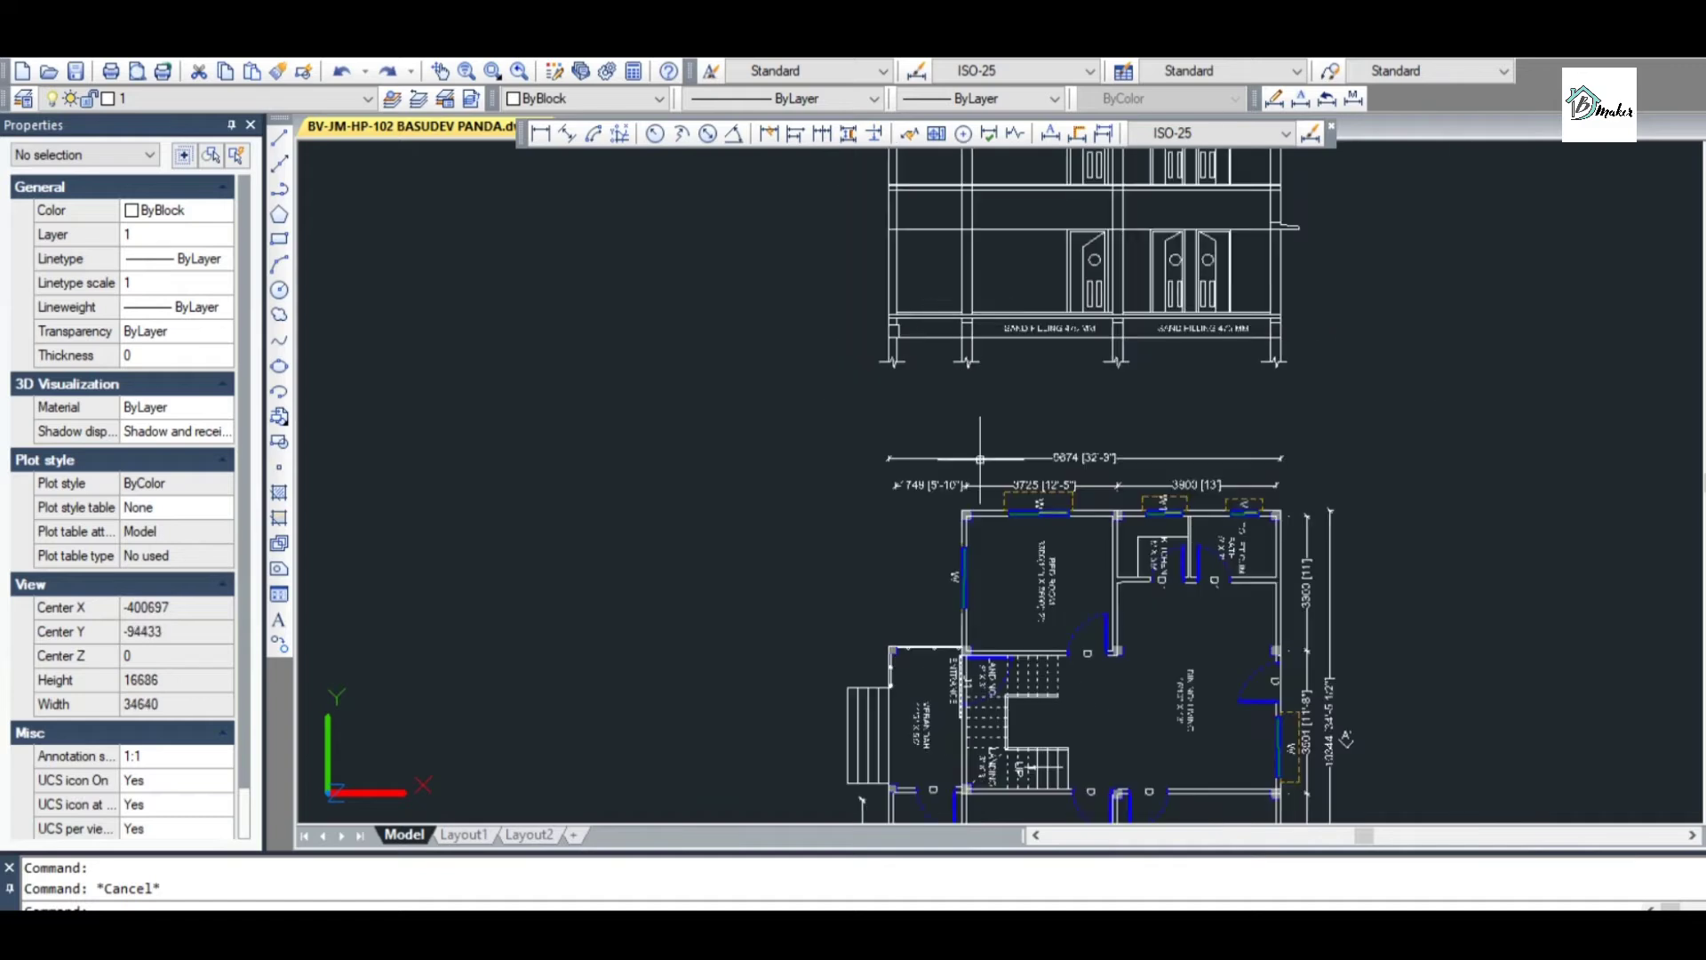
{"action": "scroll", "coordinate": [977, 706], "scroll_direction": "down", "scroll_amount": 1}
{"action": "scroll", "coordinate": [977, 702], "scroll_direction": "up", "scroll_amount": 2}
{"action": "scroll", "coordinate": [980, 675], "scroll_direction": "down", "scroll_amount": 1}
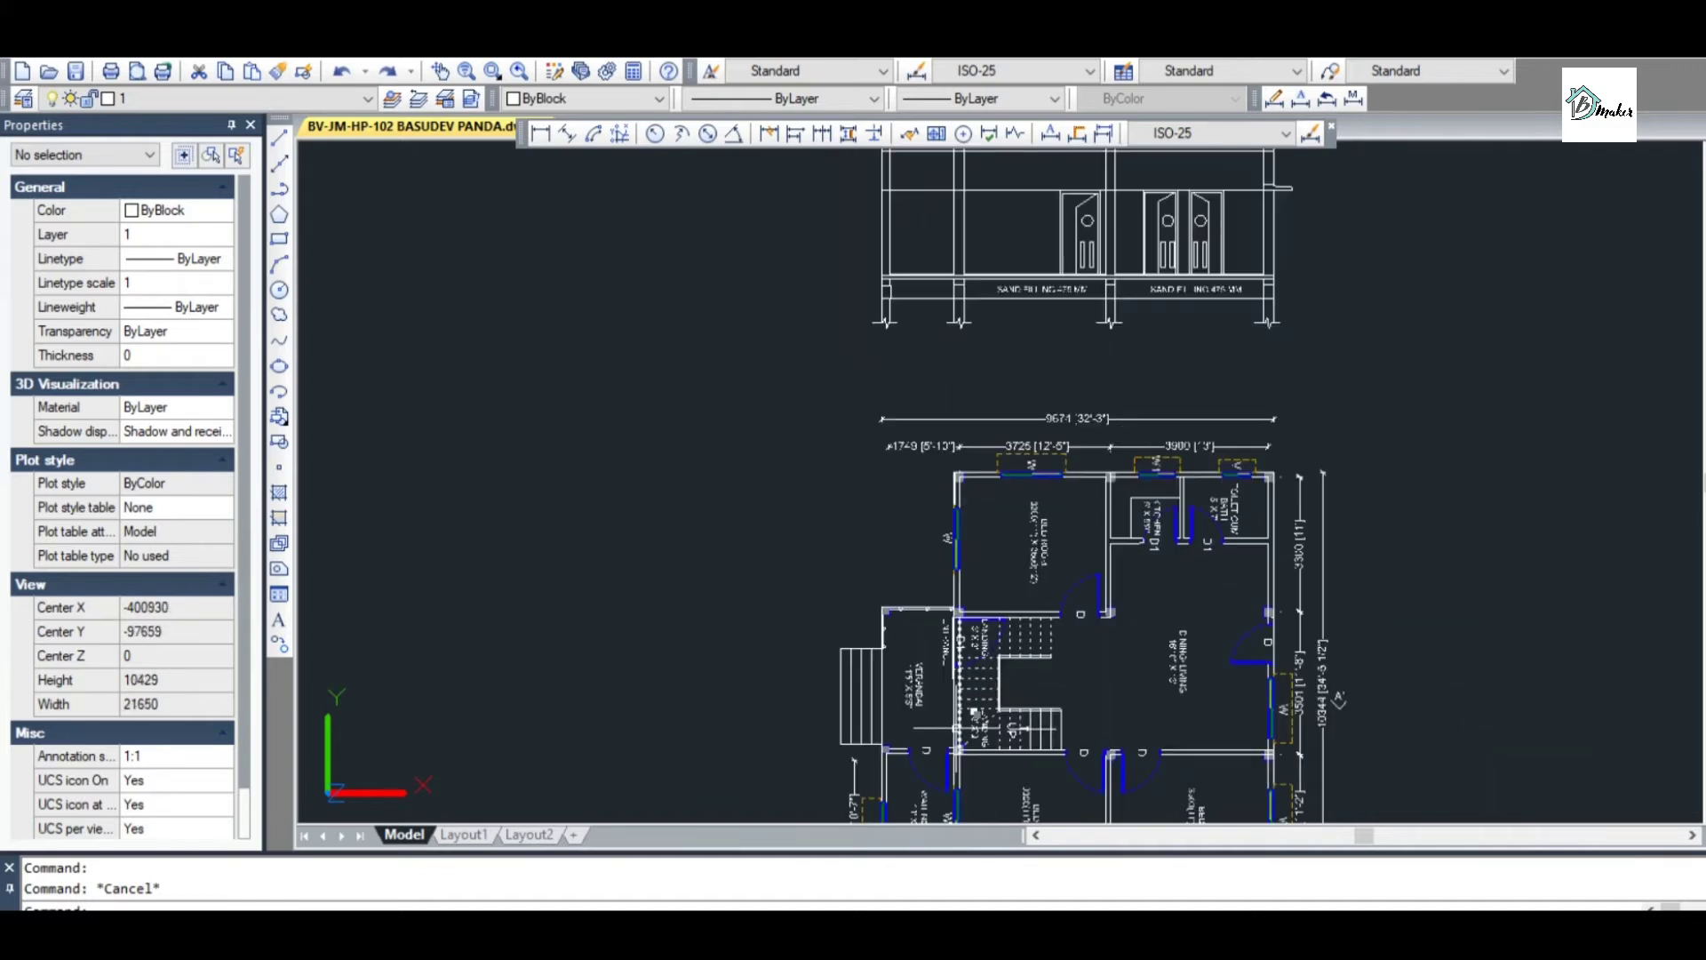
{"action": "scroll", "coordinate": [963, 662], "scroll_direction": "up", "scroll_amount": 2}
{"action": "scroll", "coordinate": [963, 560], "scroll_direction": "down", "scroll_amount": 1}
{"action": "scroll", "coordinate": [973, 684], "scroll_direction": "down", "scroll_amount": 1}
{"action": "scroll", "coordinate": [942, 711], "scroll_direction": "down", "scroll_amount": 1}
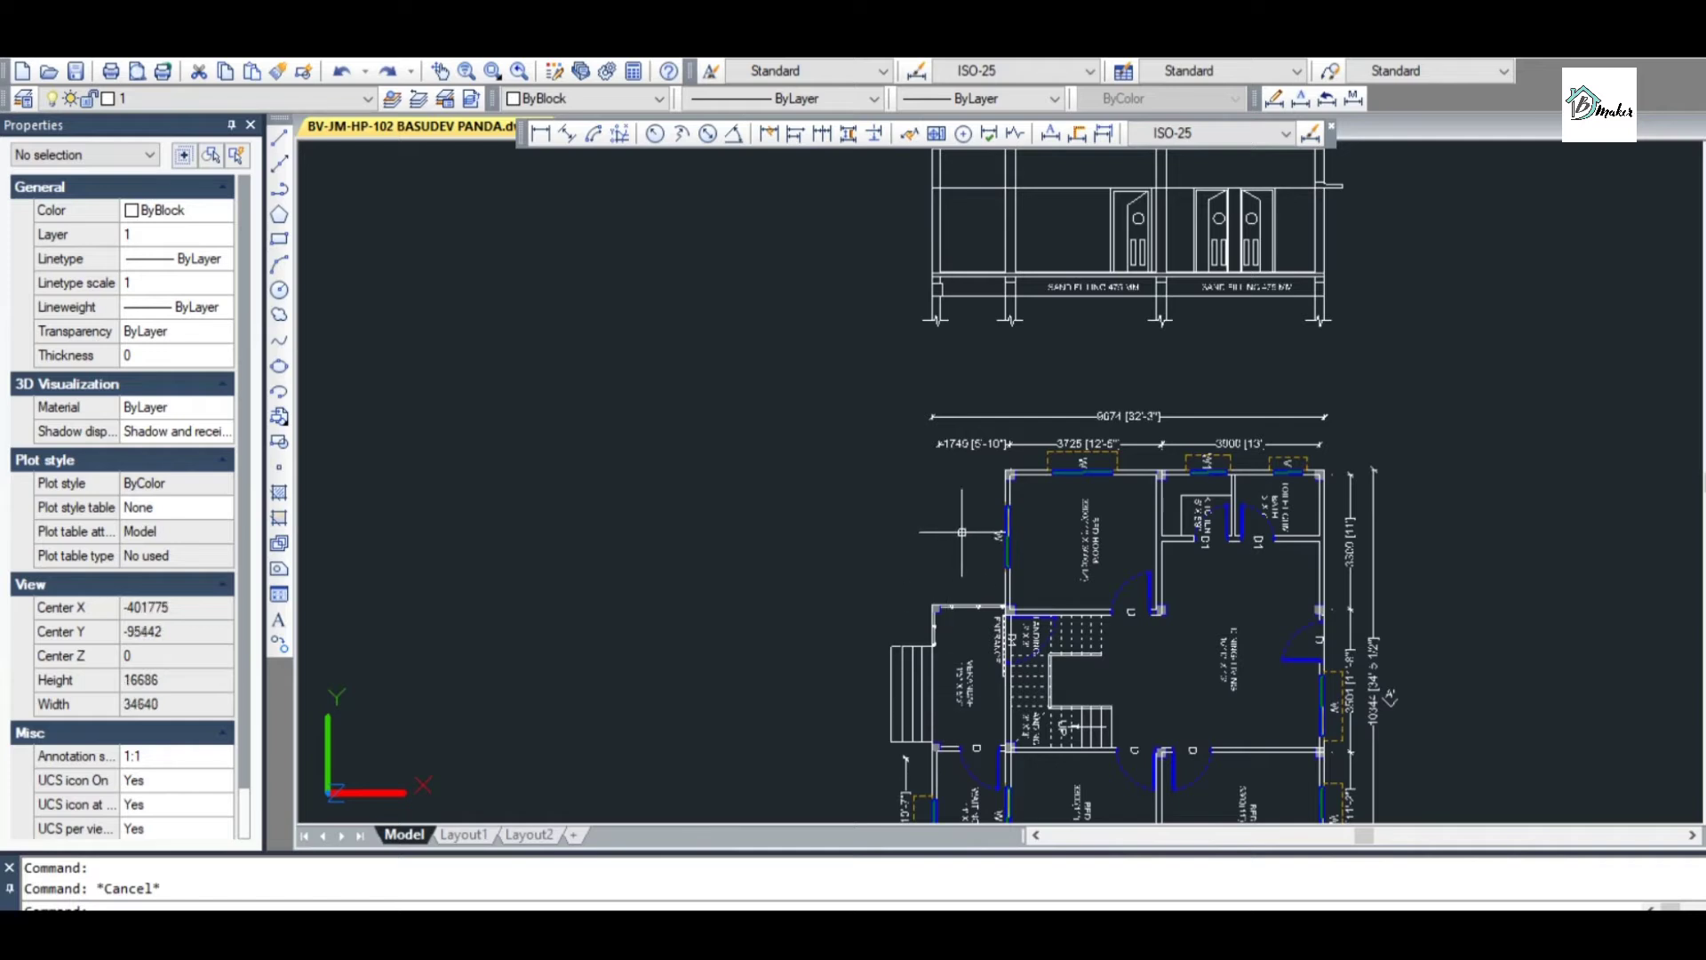
{"action": "scroll", "coordinate": [951, 551], "scroll_direction": "down", "scroll_amount": 1}
{"action": "scroll", "coordinate": [953, 644], "scroll_direction": "up", "scroll_amount": 1}
{"action": "scroll", "coordinate": [956, 658], "scroll_direction": "down", "scroll_amount": 1}
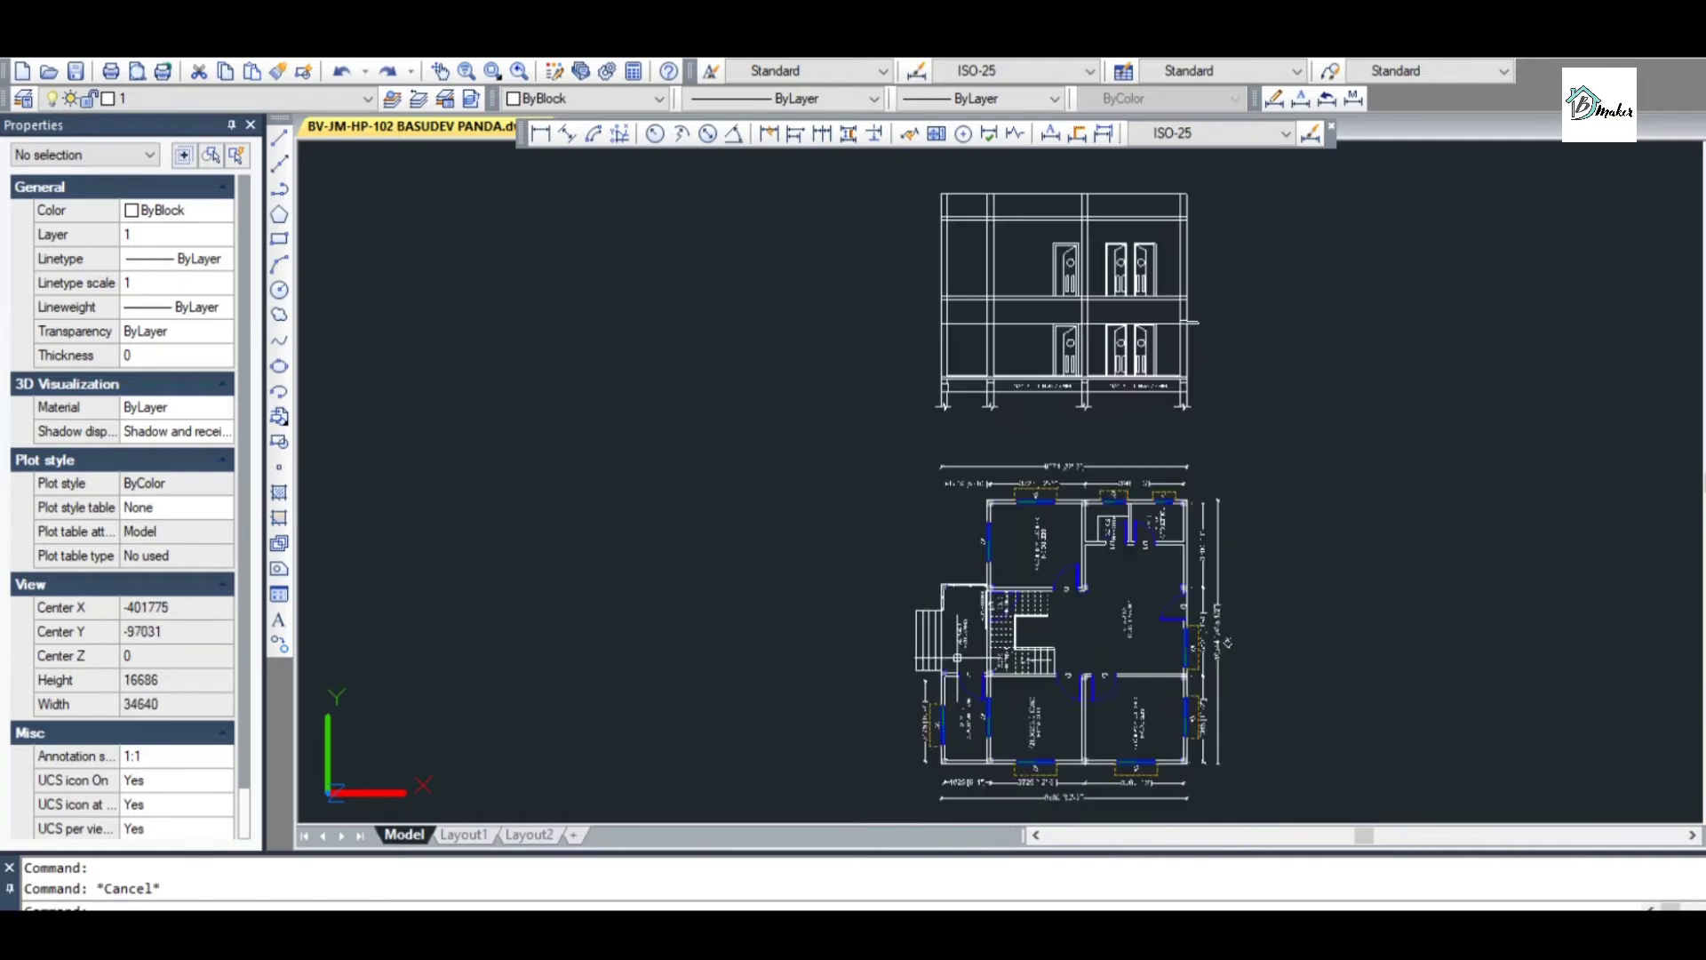
Draw a ground-floor sunshade base polyline at lintel level from the verandah-side wall's inner face, extending 450 outward past its outer face and 75 up
{"action": "scroll", "coordinate": [975, 304], "scroll_direction": "up", "scroll_amount": 3}
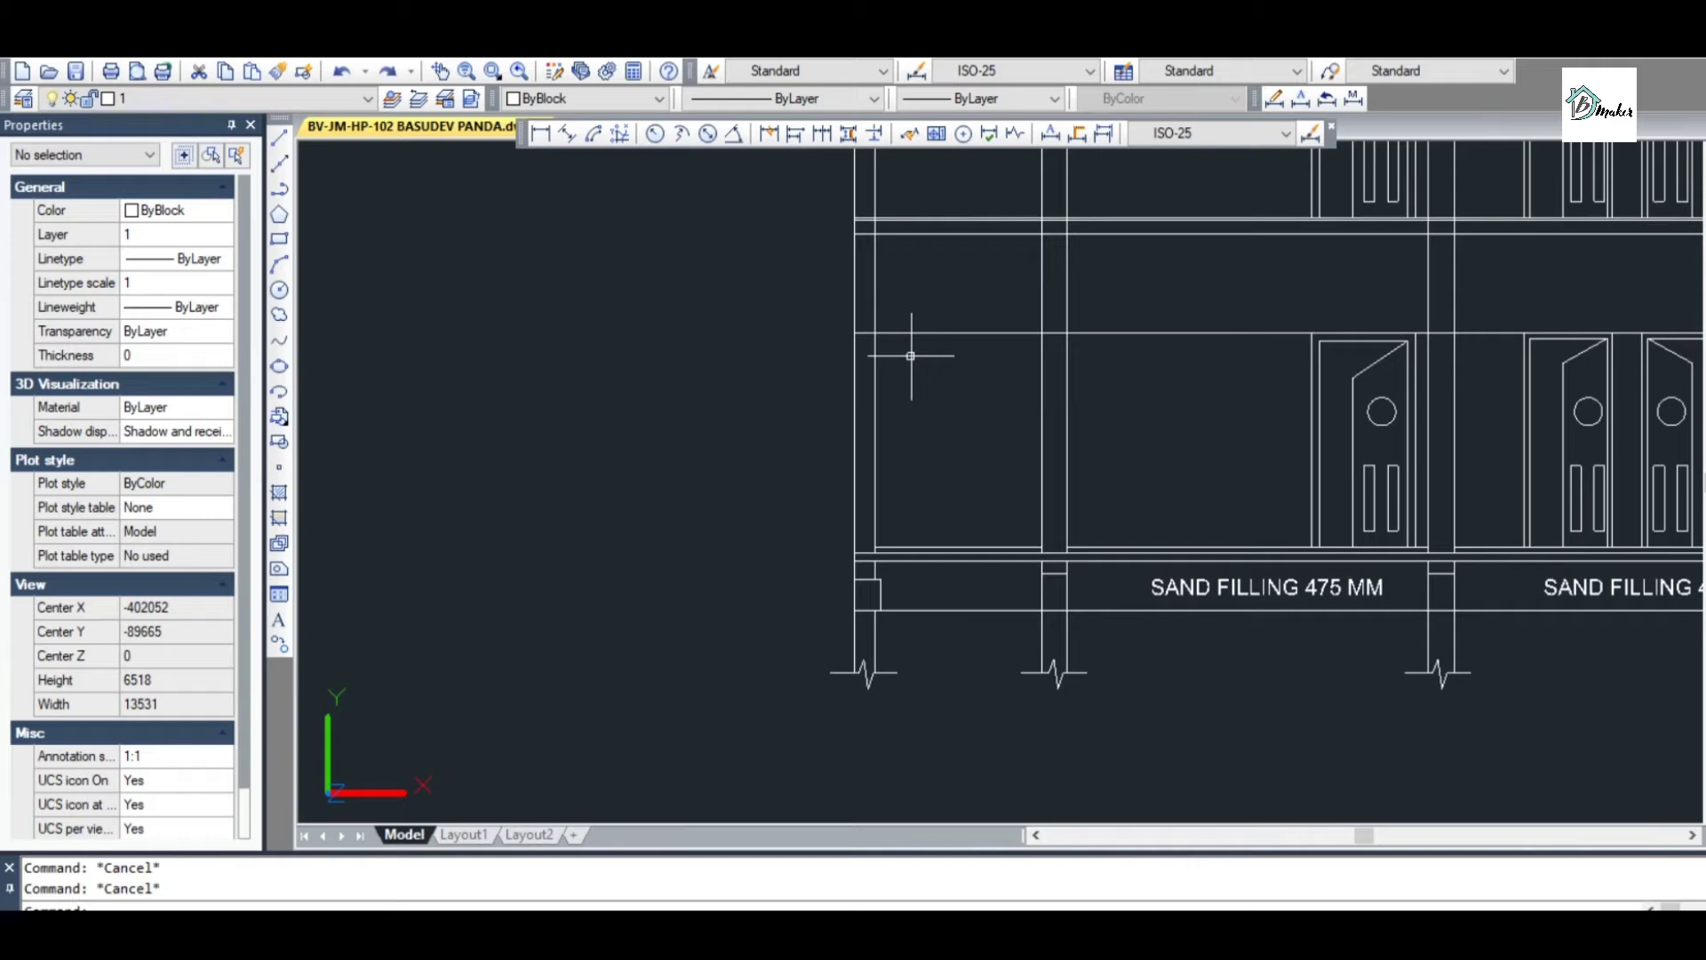
{"action": "type", "text": "pl"}
{"action": "key", "text": "Return"}
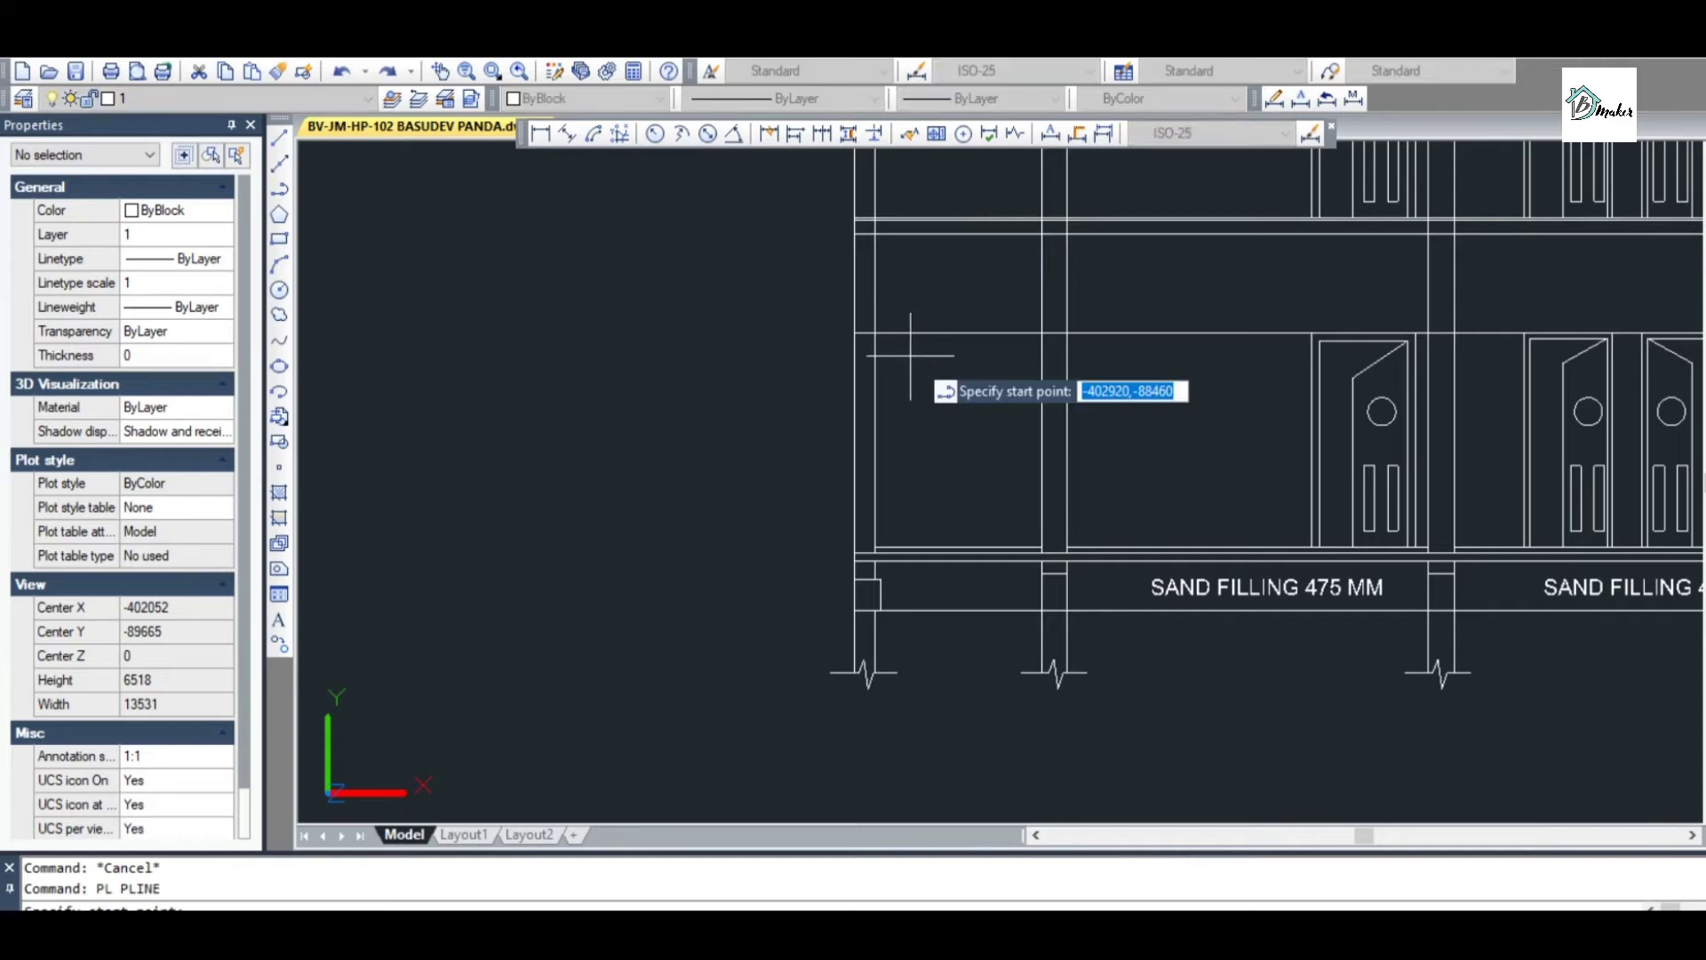
{"action": "scroll", "coordinate": [905, 342], "scroll_direction": "up", "scroll_amount": 2}
{"action": "left_click", "coordinate": [859, 338]}
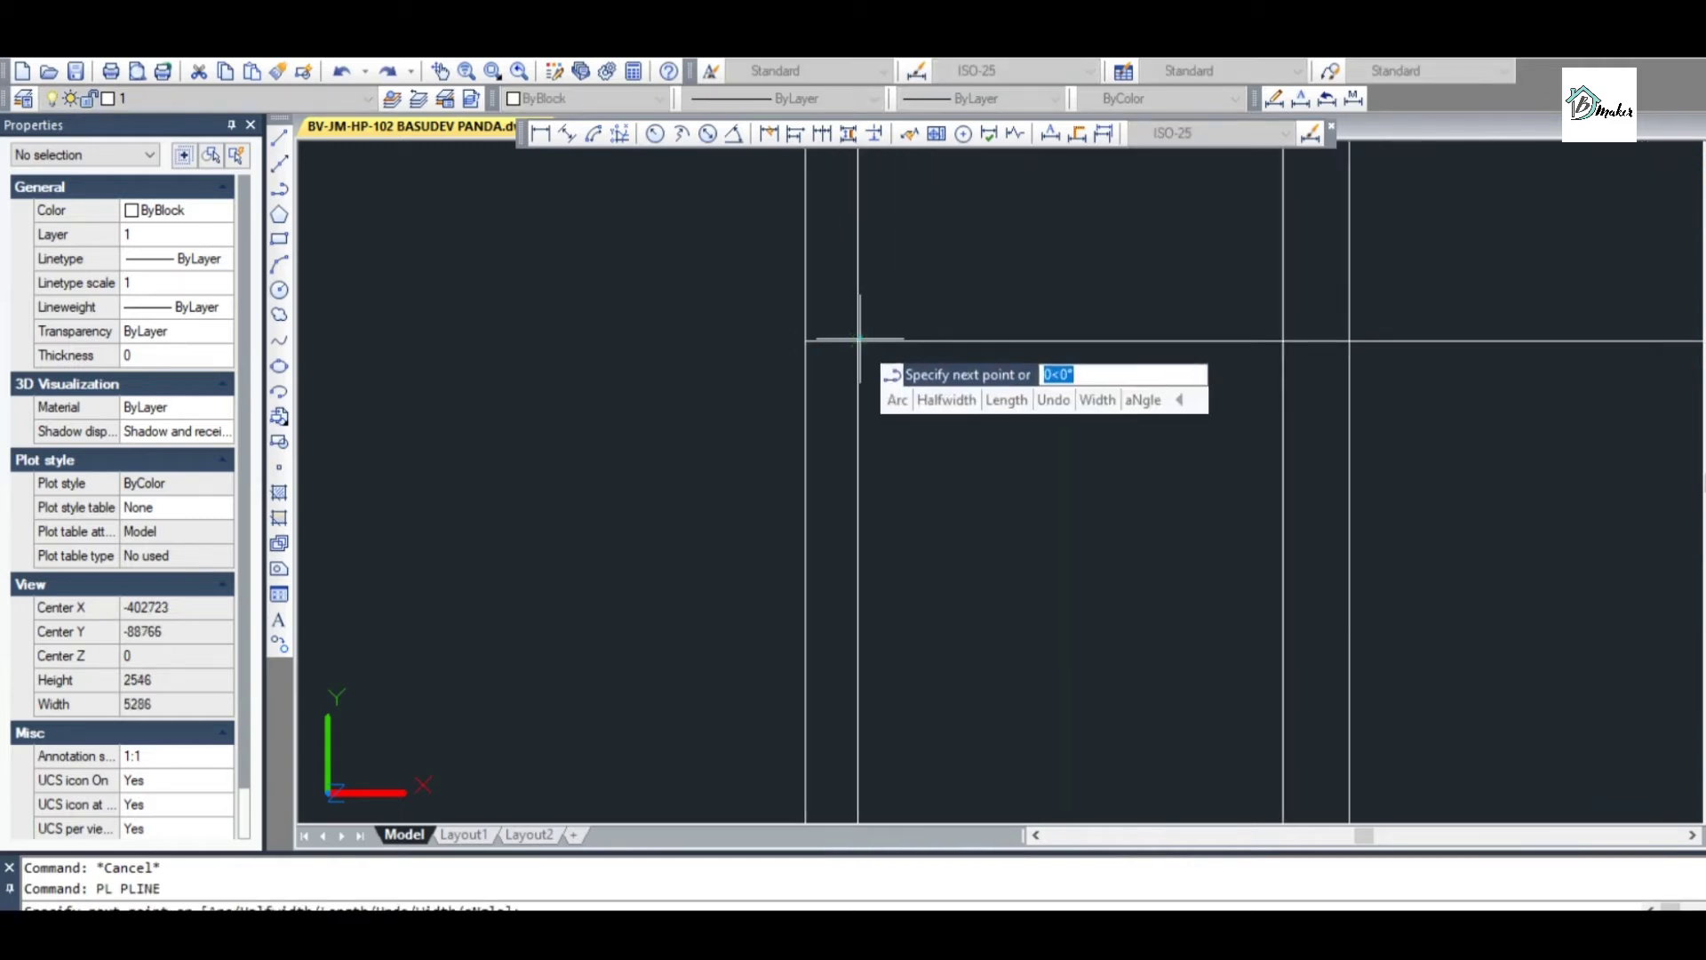
{"action": "left_click", "coordinate": [806, 341]}
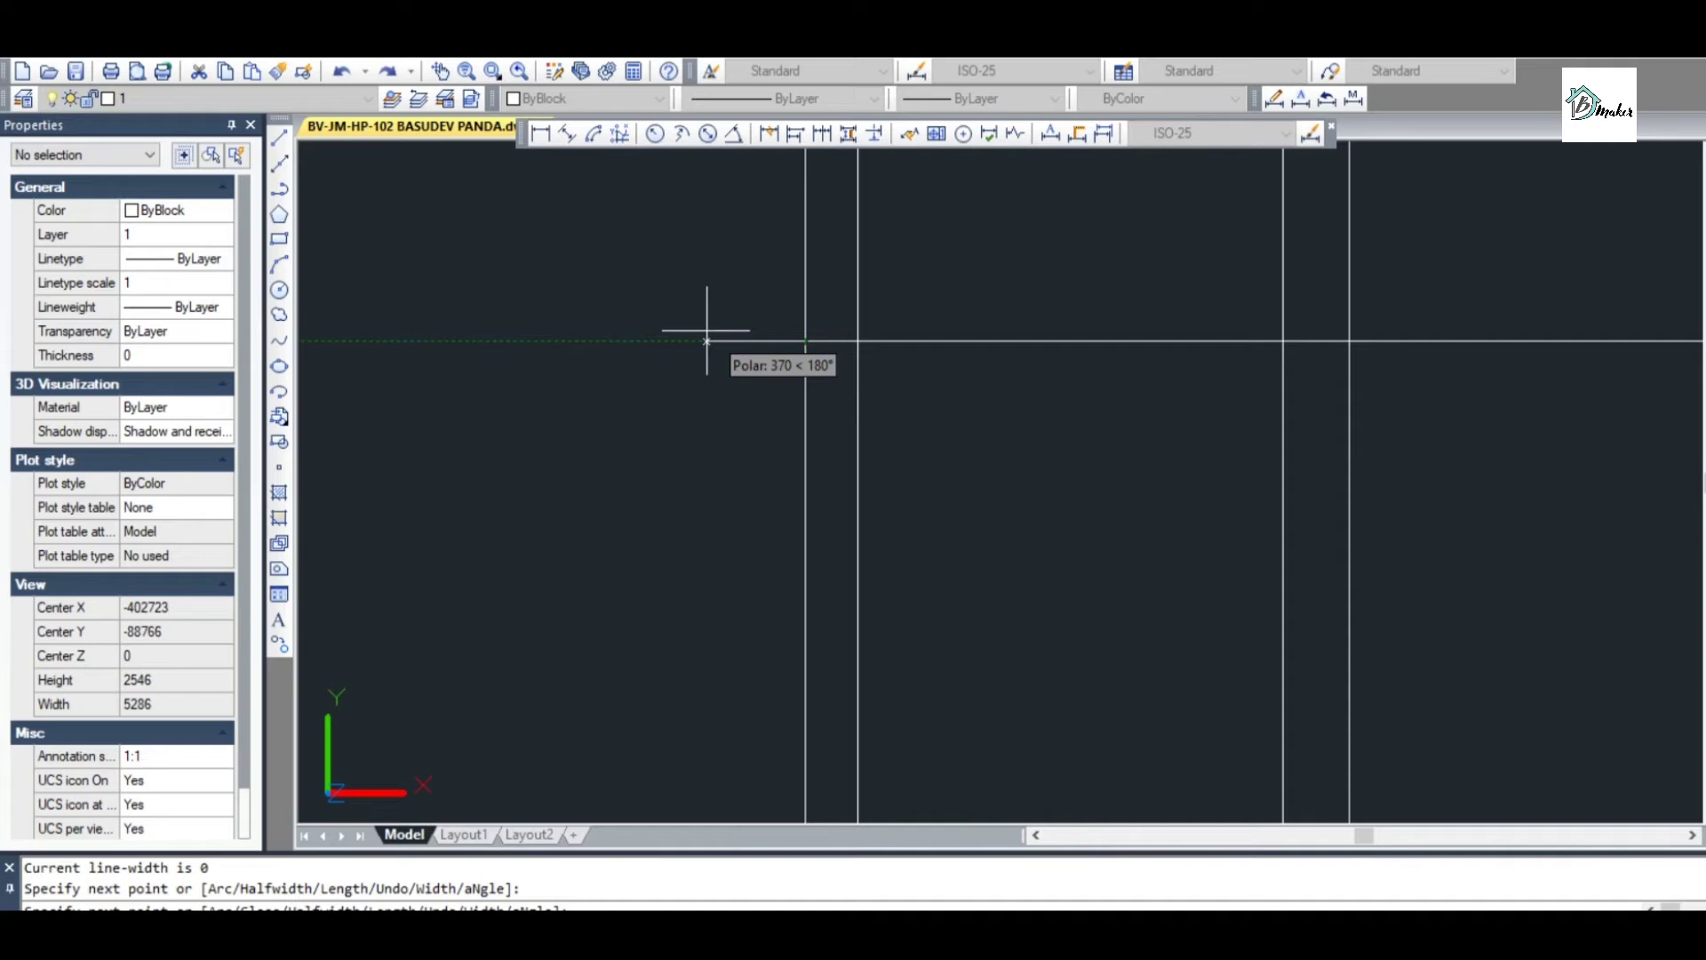
{"action": "type", "text": "450"}
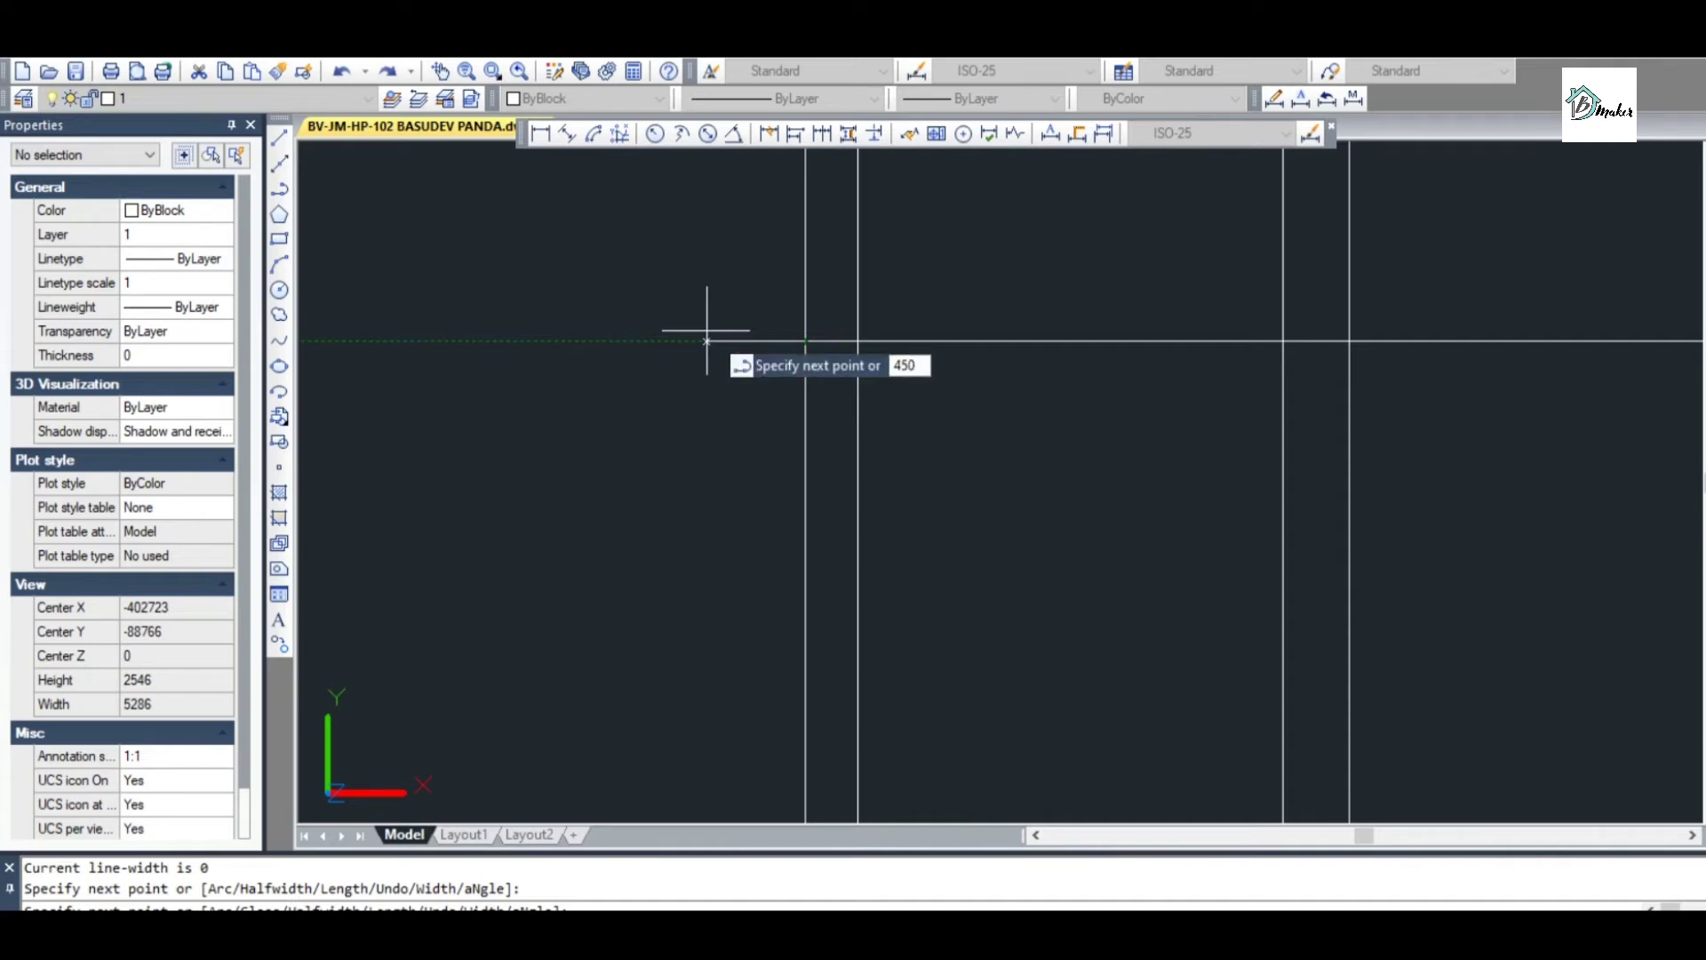
{"action": "key", "text": "Return"}
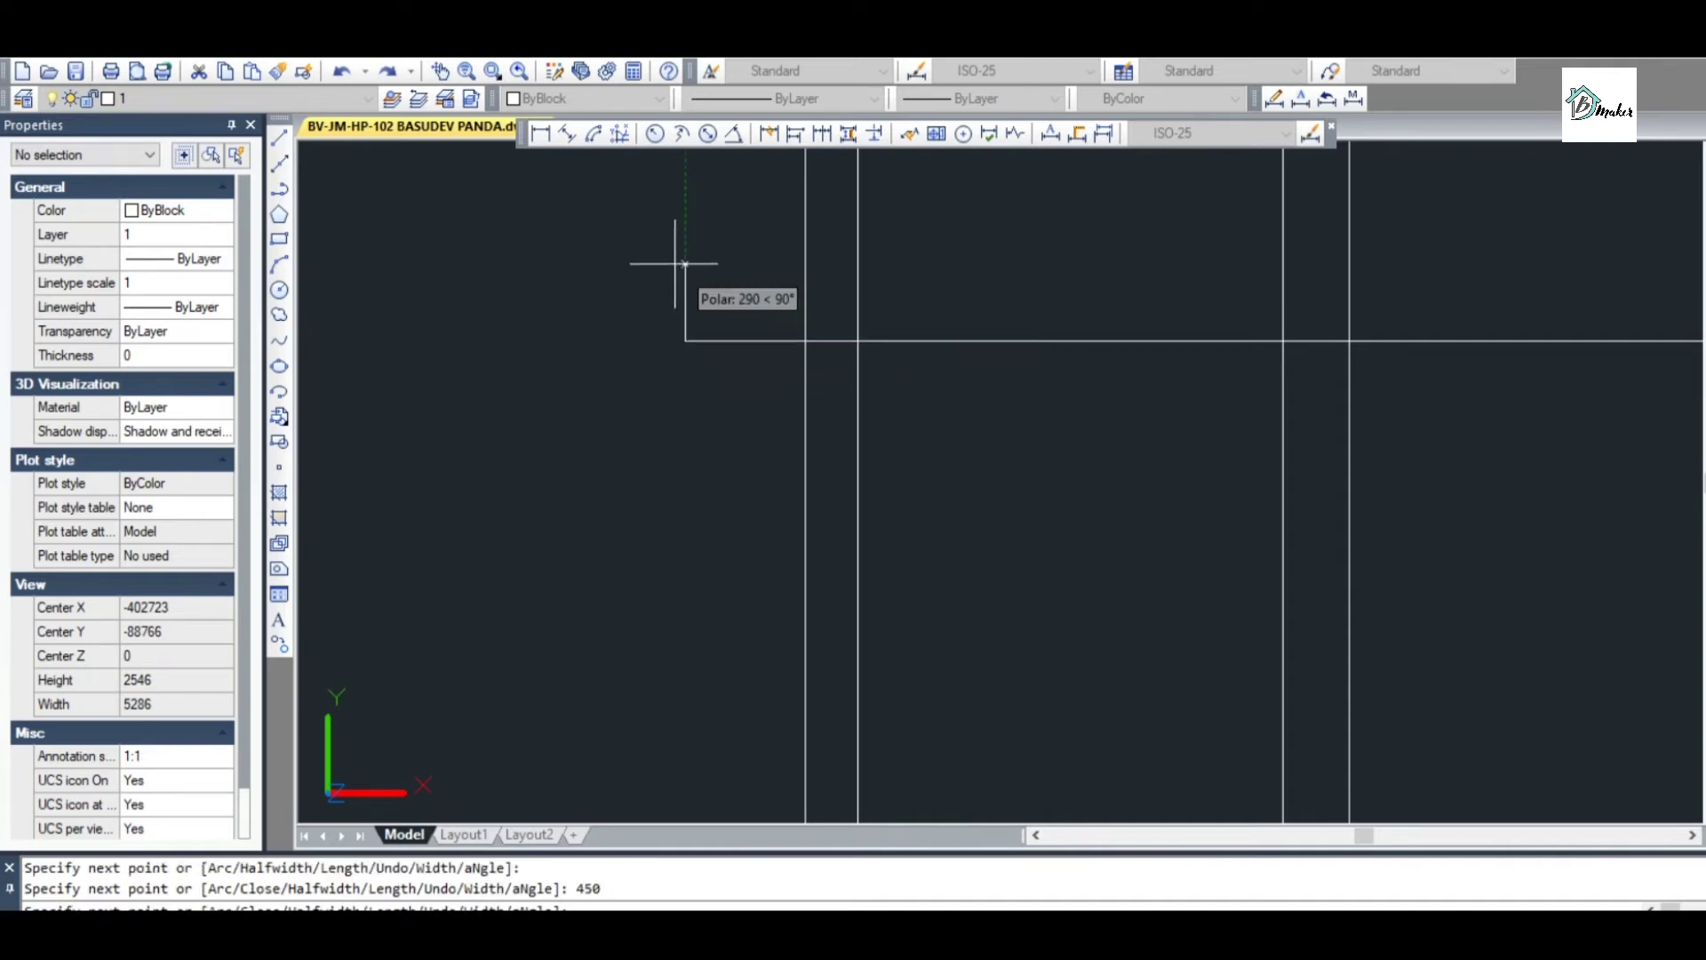
{"action": "type", "text": "75"}
{"action": "key", "text": "Return"}
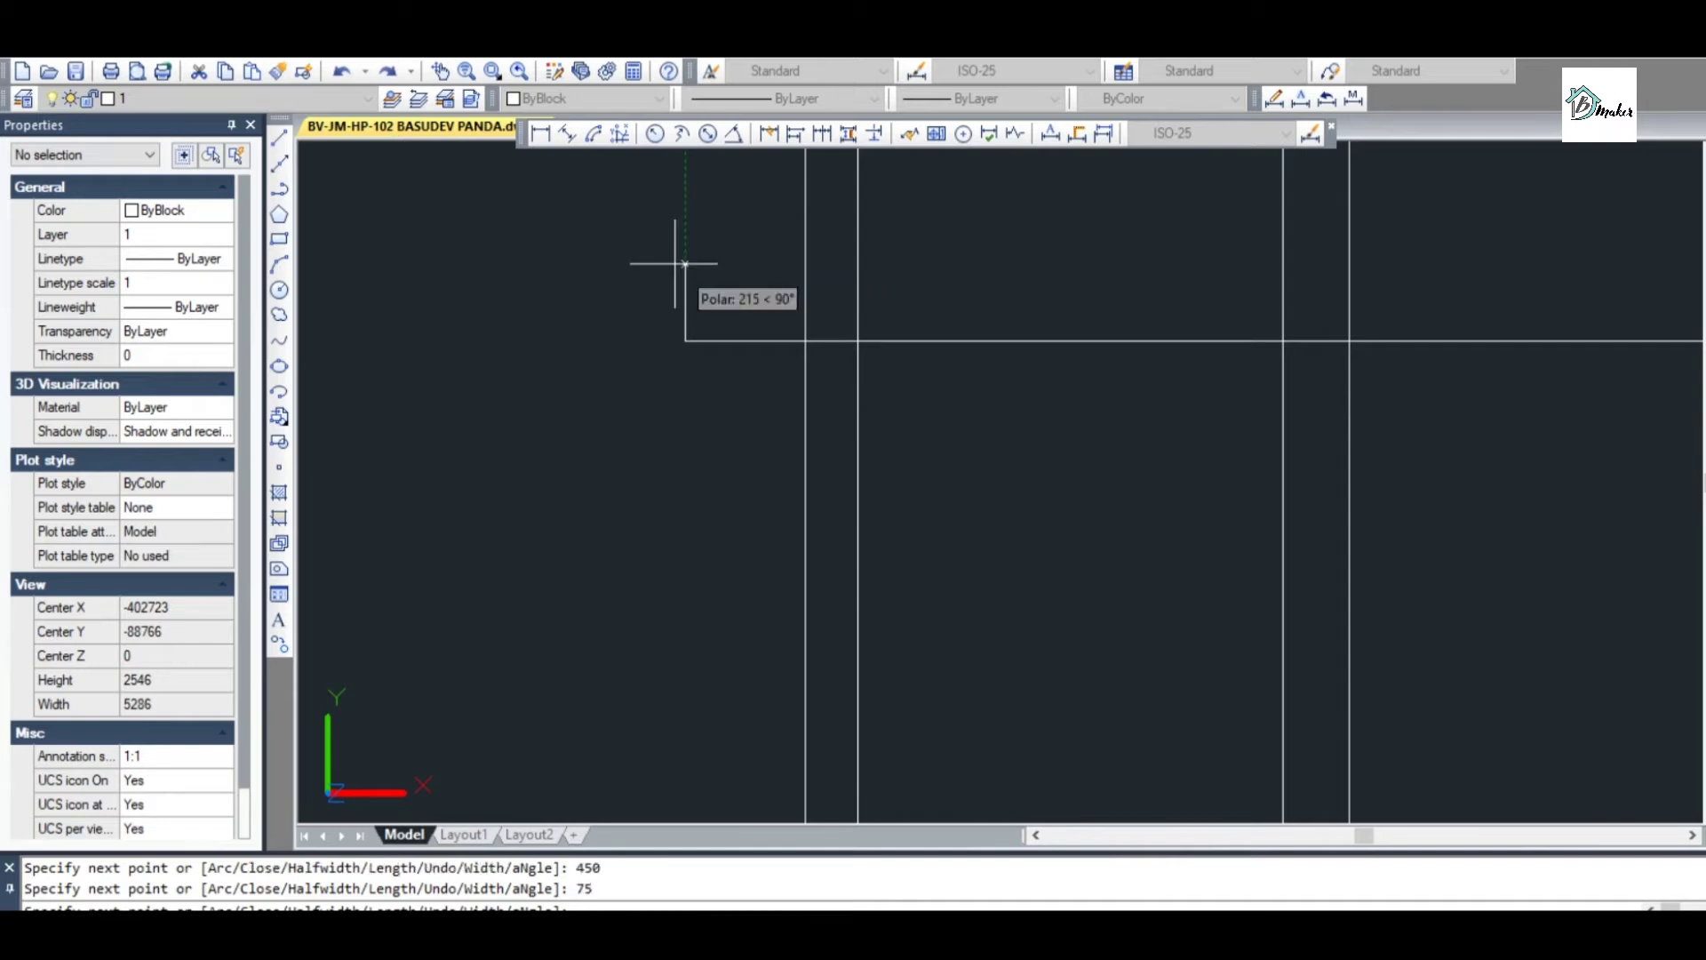
{"action": "scroll", "coordinate": [737, 302], "scroll_direction": "up", "scroll_amount": 2}
{"action": "key", "text": "Escape"}
Draw the lintel 150 high across the wall, continuing 50 down its outer face and sloping to the top of the sunshade's outer edge
{"action": "key", "text": "Return"}
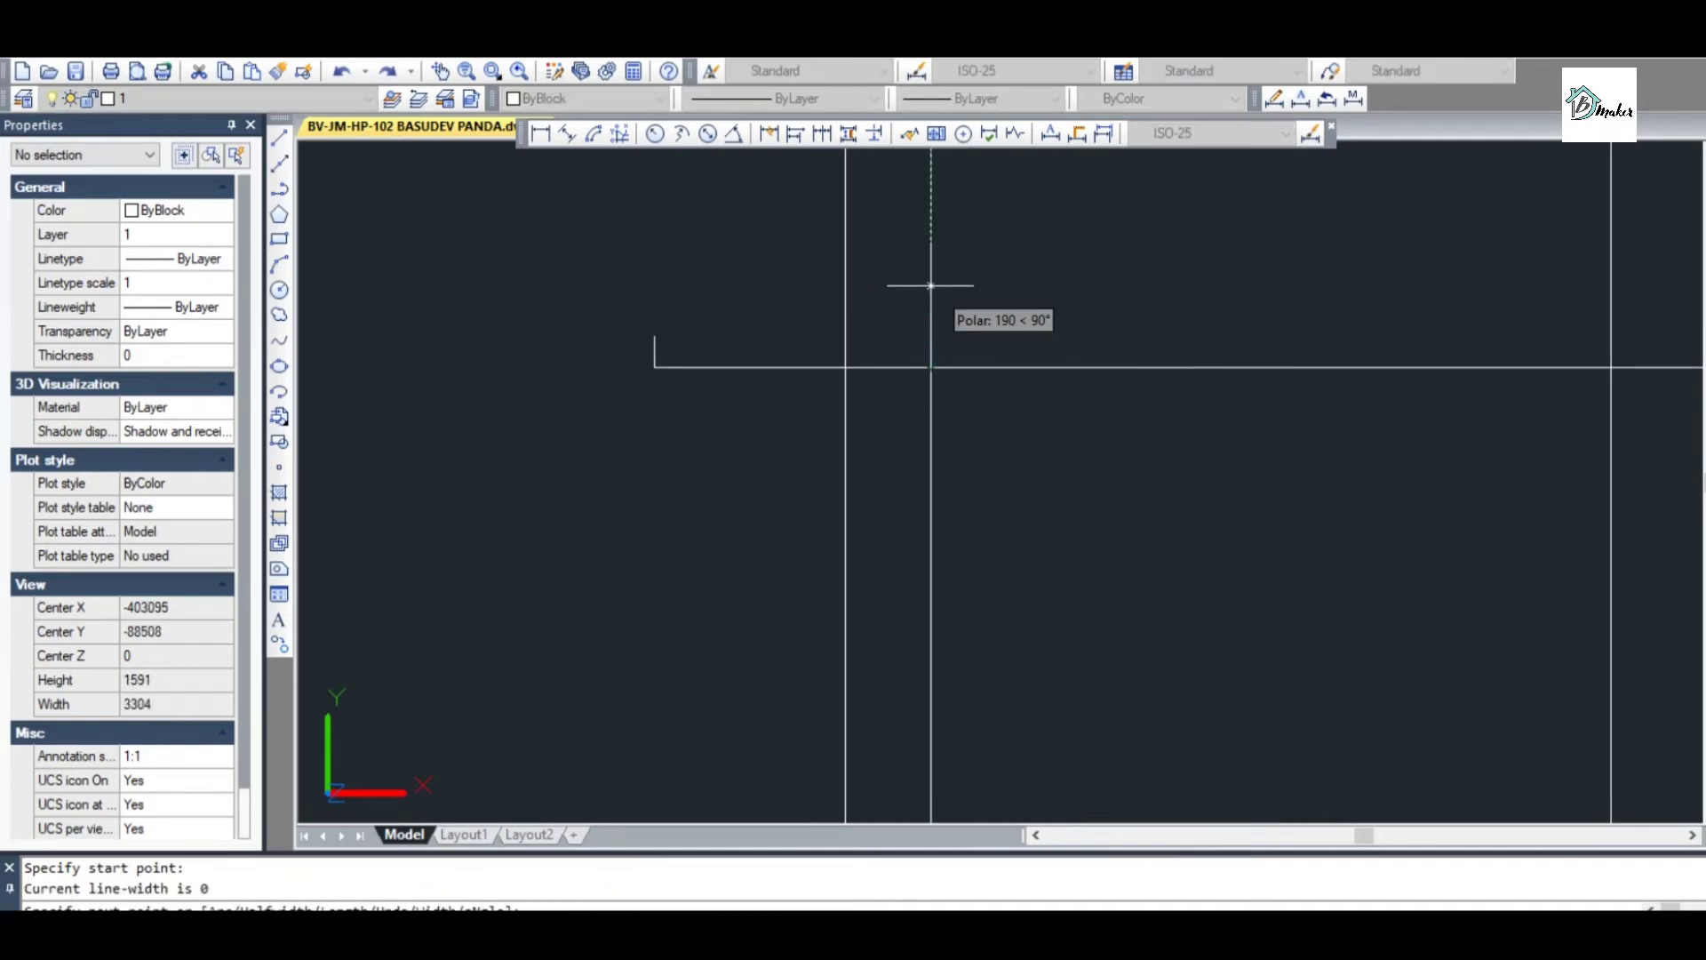
{"action": "type", "text": "15"}
{"action": "key", "text": "Return"}
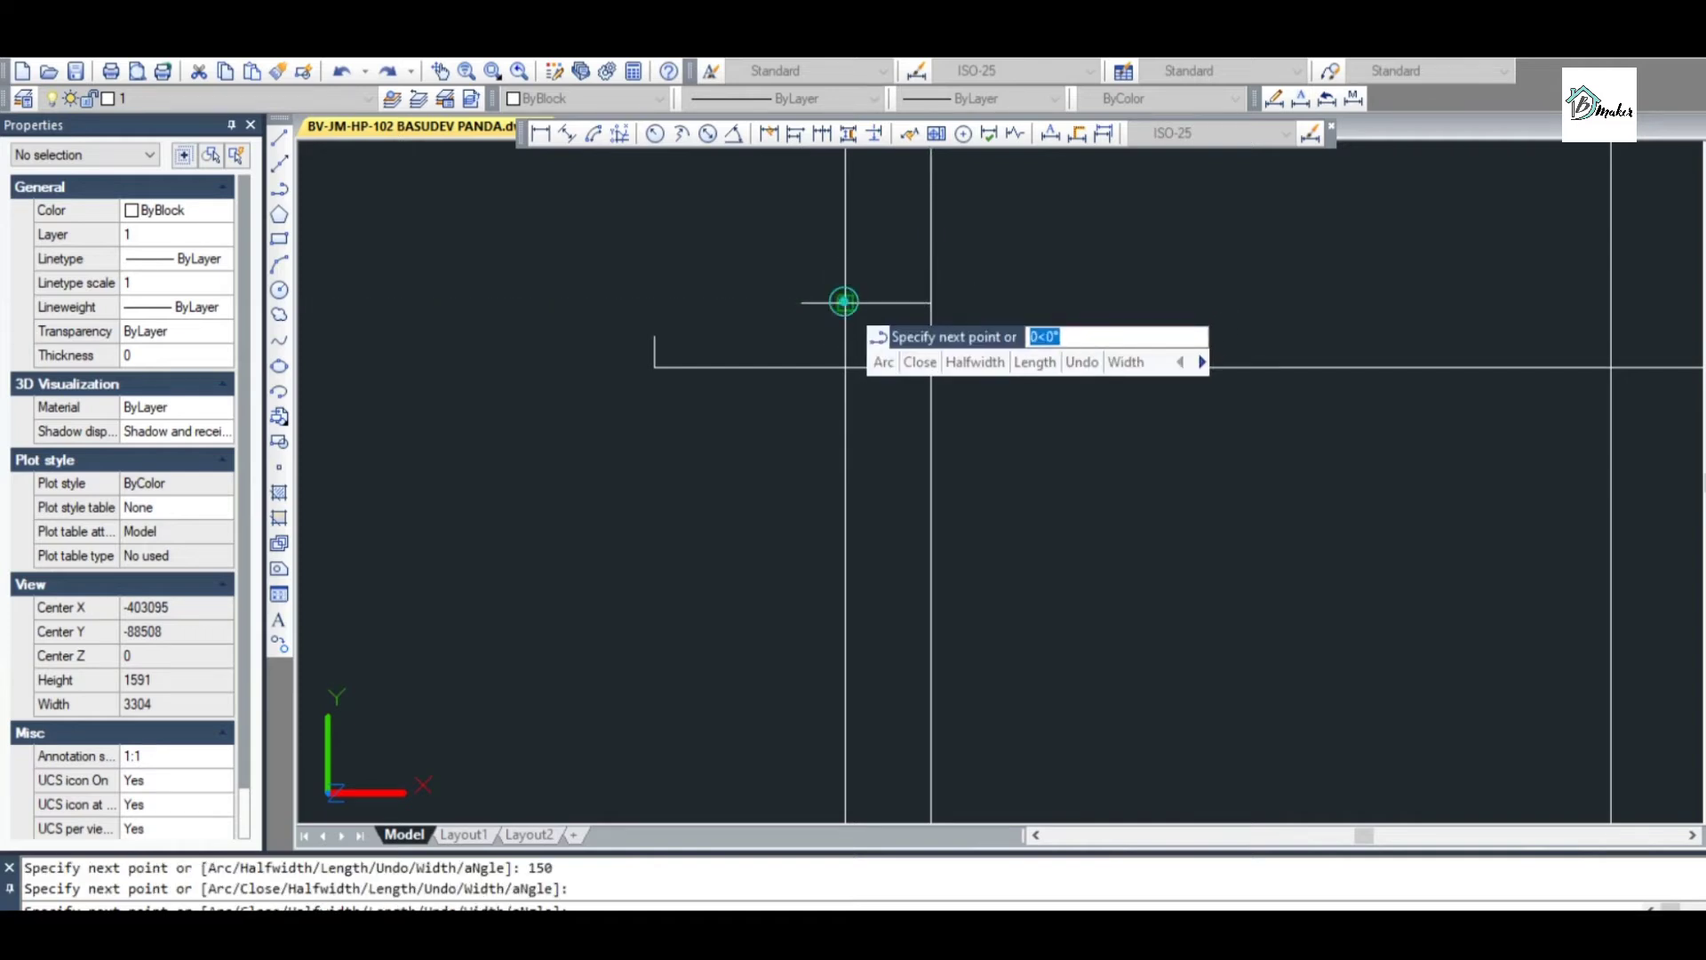
{"action": "left_click", "coordinate": [845, 303]}
{"action": "scroll", "coordinate": [845, 323], "scroll_direction": "up", "scroll_amount": 4}
{"action": "type", "text": "50"}
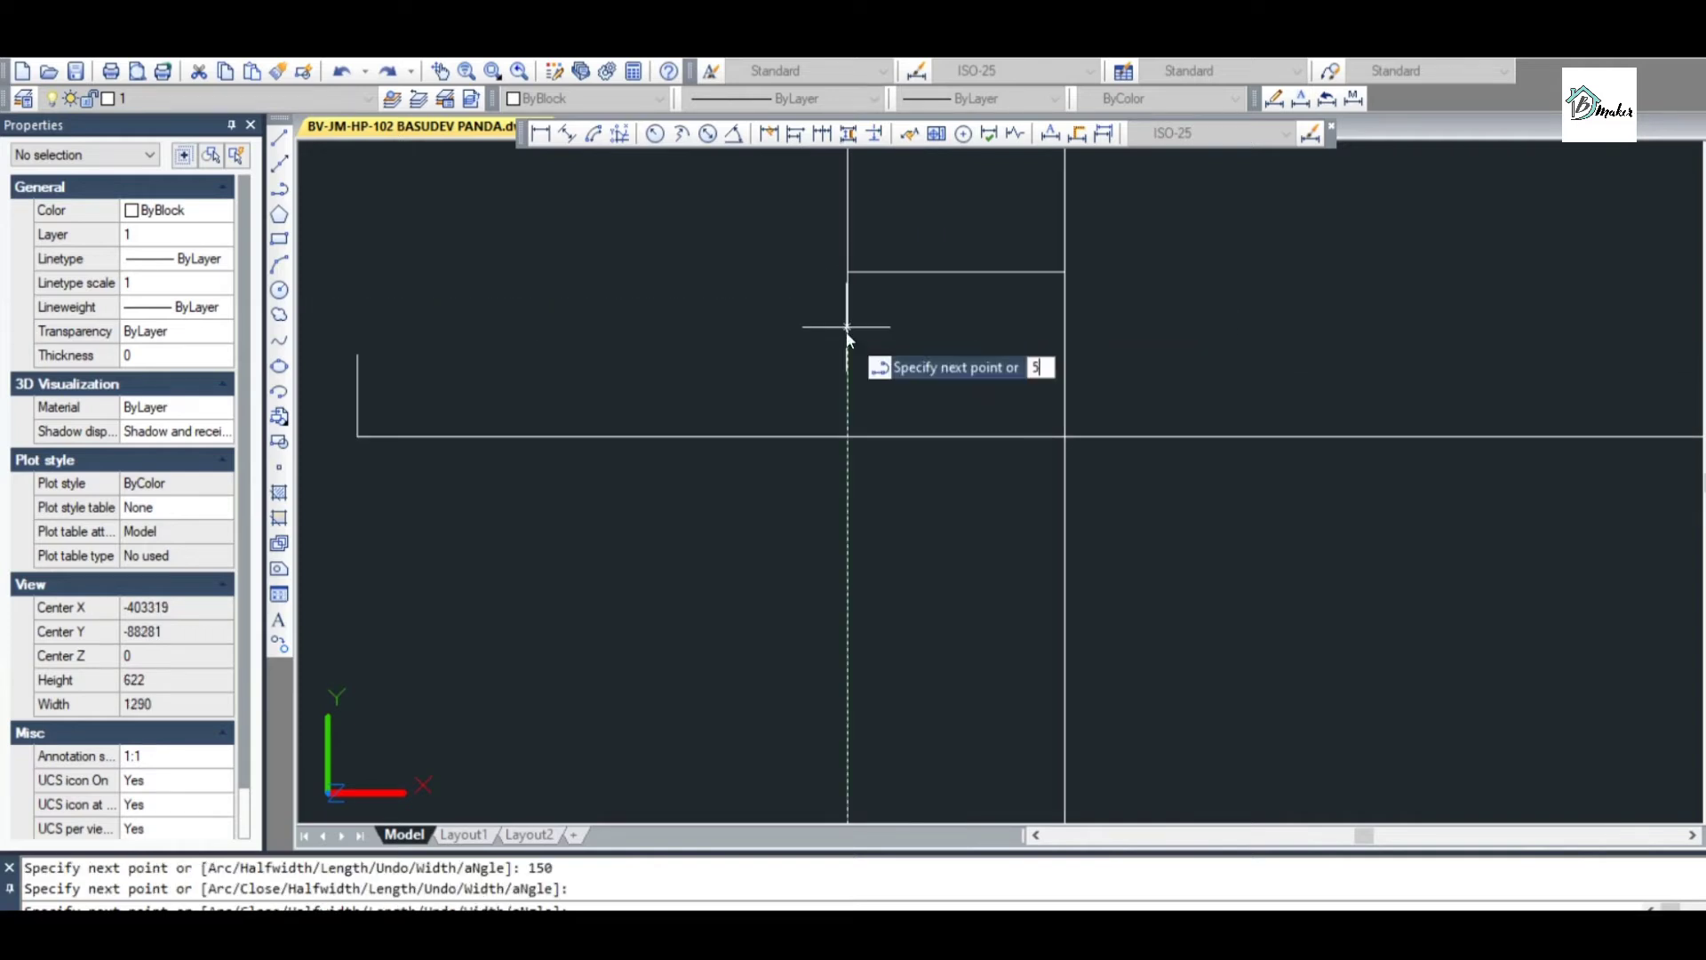
{"action": "key", "text": "Return"}
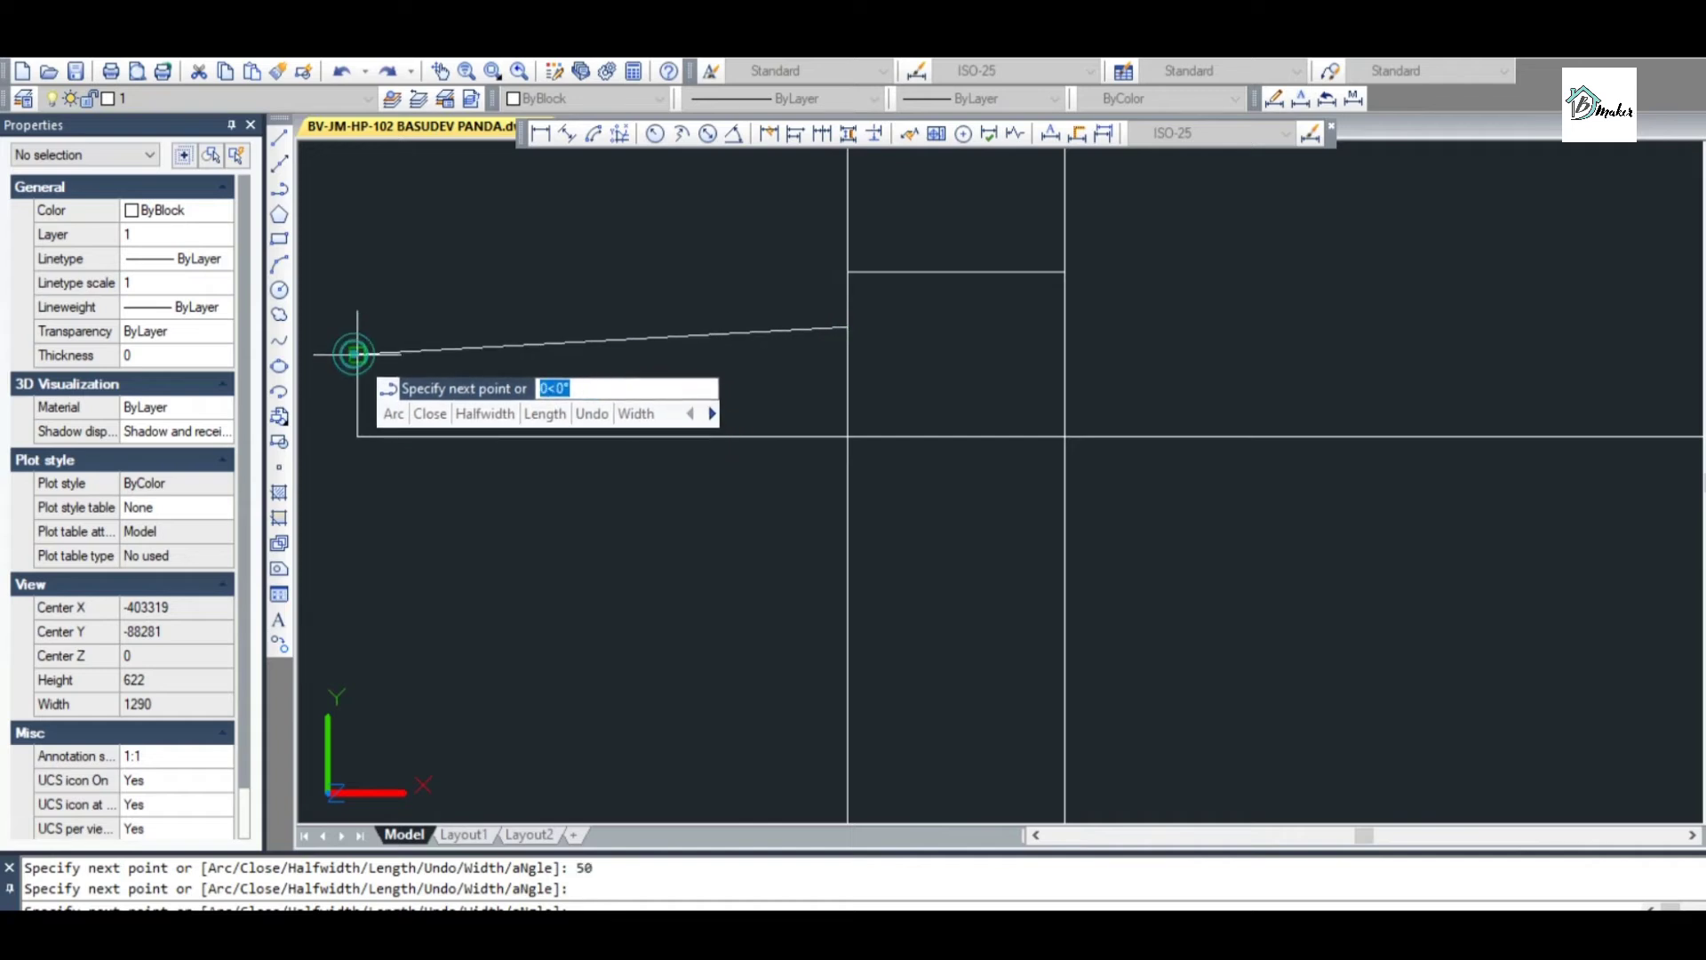
{"action": "key", "text": "Escape"}
Trim the outer wall line between the new lintel and sunshade, using all objects as cutting edges
{"action": "scroll", "coordinate": [899, 432], "scroll_direction": "down", "scroll_amount": 4}
{"action": "type", "text": "tr"}
{"action": "key", "text": "Return"}
{"action": "key", "text": "Return"}
{"action": "scroll", "coordinate": [883, 423], "scroll_direction": "down", "scroll_amount": 5}
{"action": "key", "text": "Escape"}
Delete the horizontal guide line running across the ground floor at the lintel's underside
{"action": "left_click", "coordinate": [992, 442]}
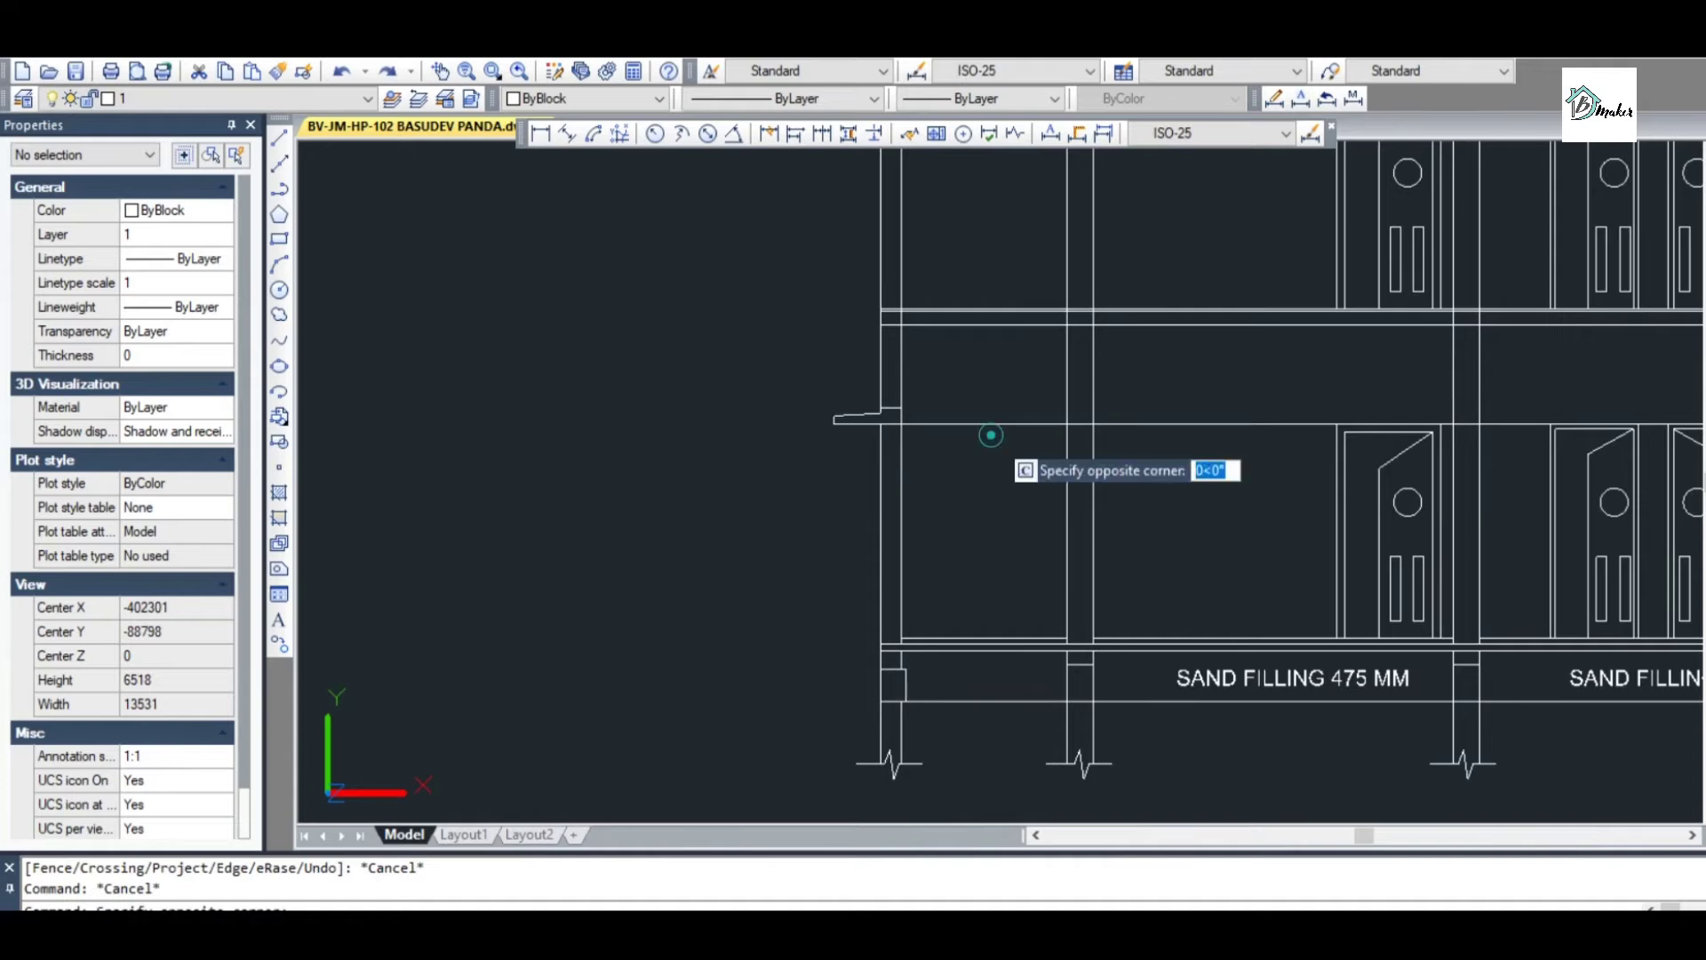
{"action": "left_click", "coordinate": [983, 414]}
{"action": "scroll", "coordinate": [969, 478], "scroll_direction": "down", "scroll_amount": 2}
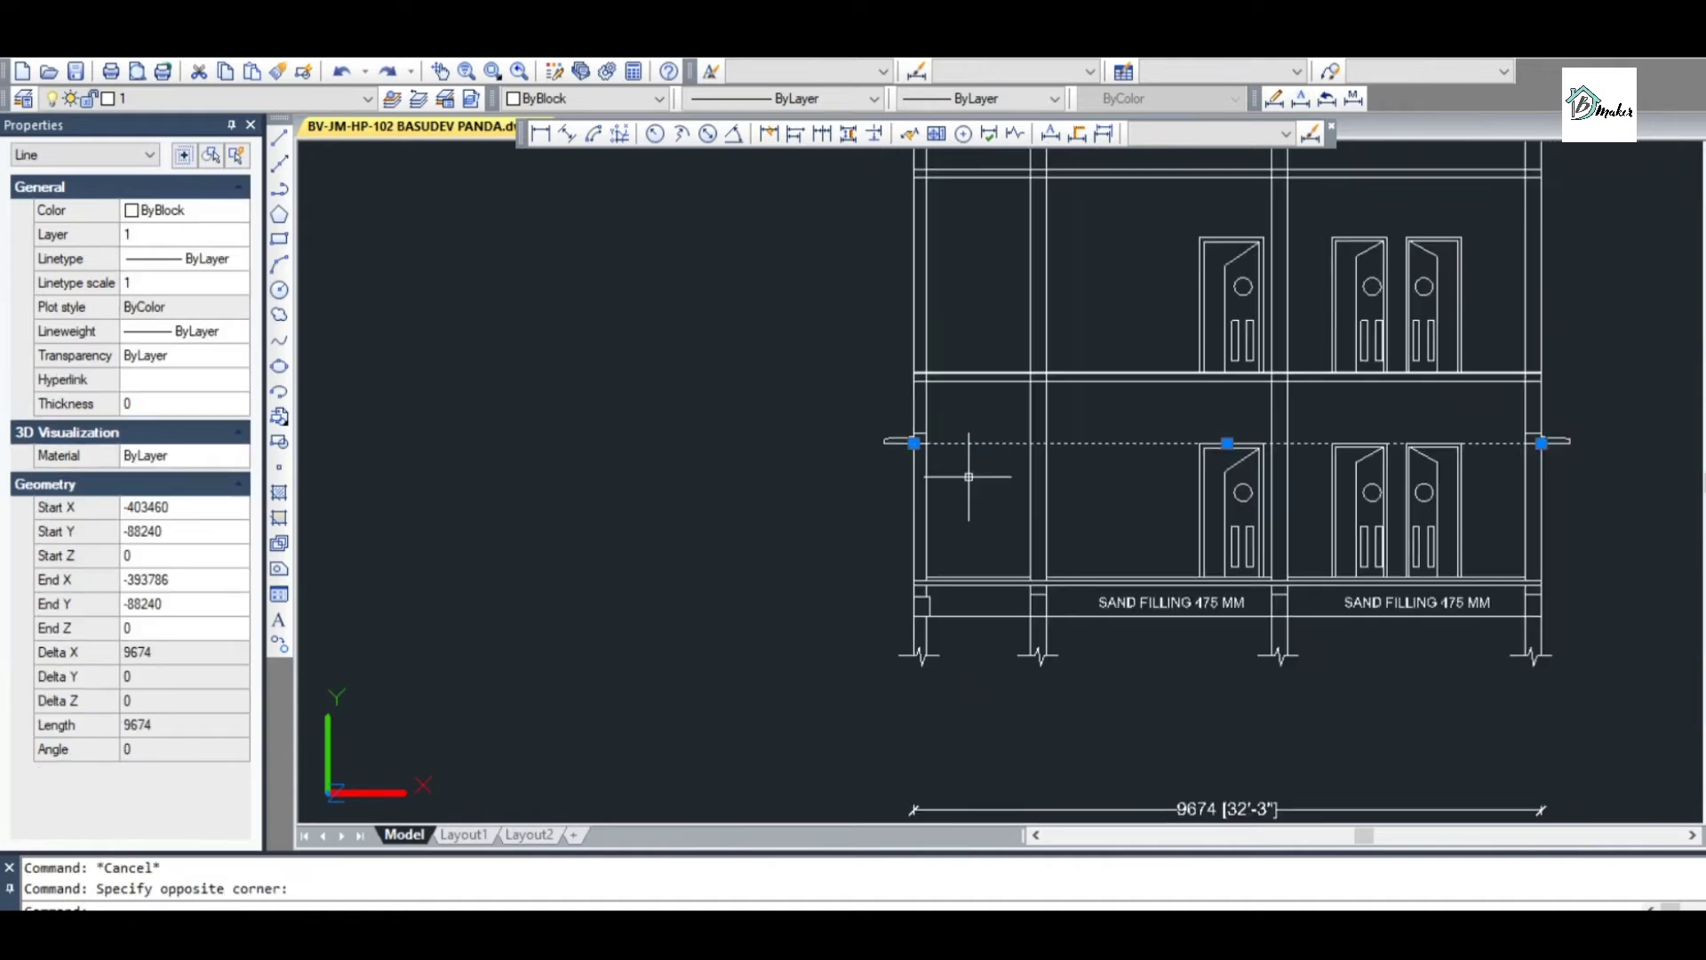
{"action": "key", "text": "Delete"}
{"action": "scroll", "coordinate": [1475, 447], "scroll_direction": "up", "scroll_amount": 2}
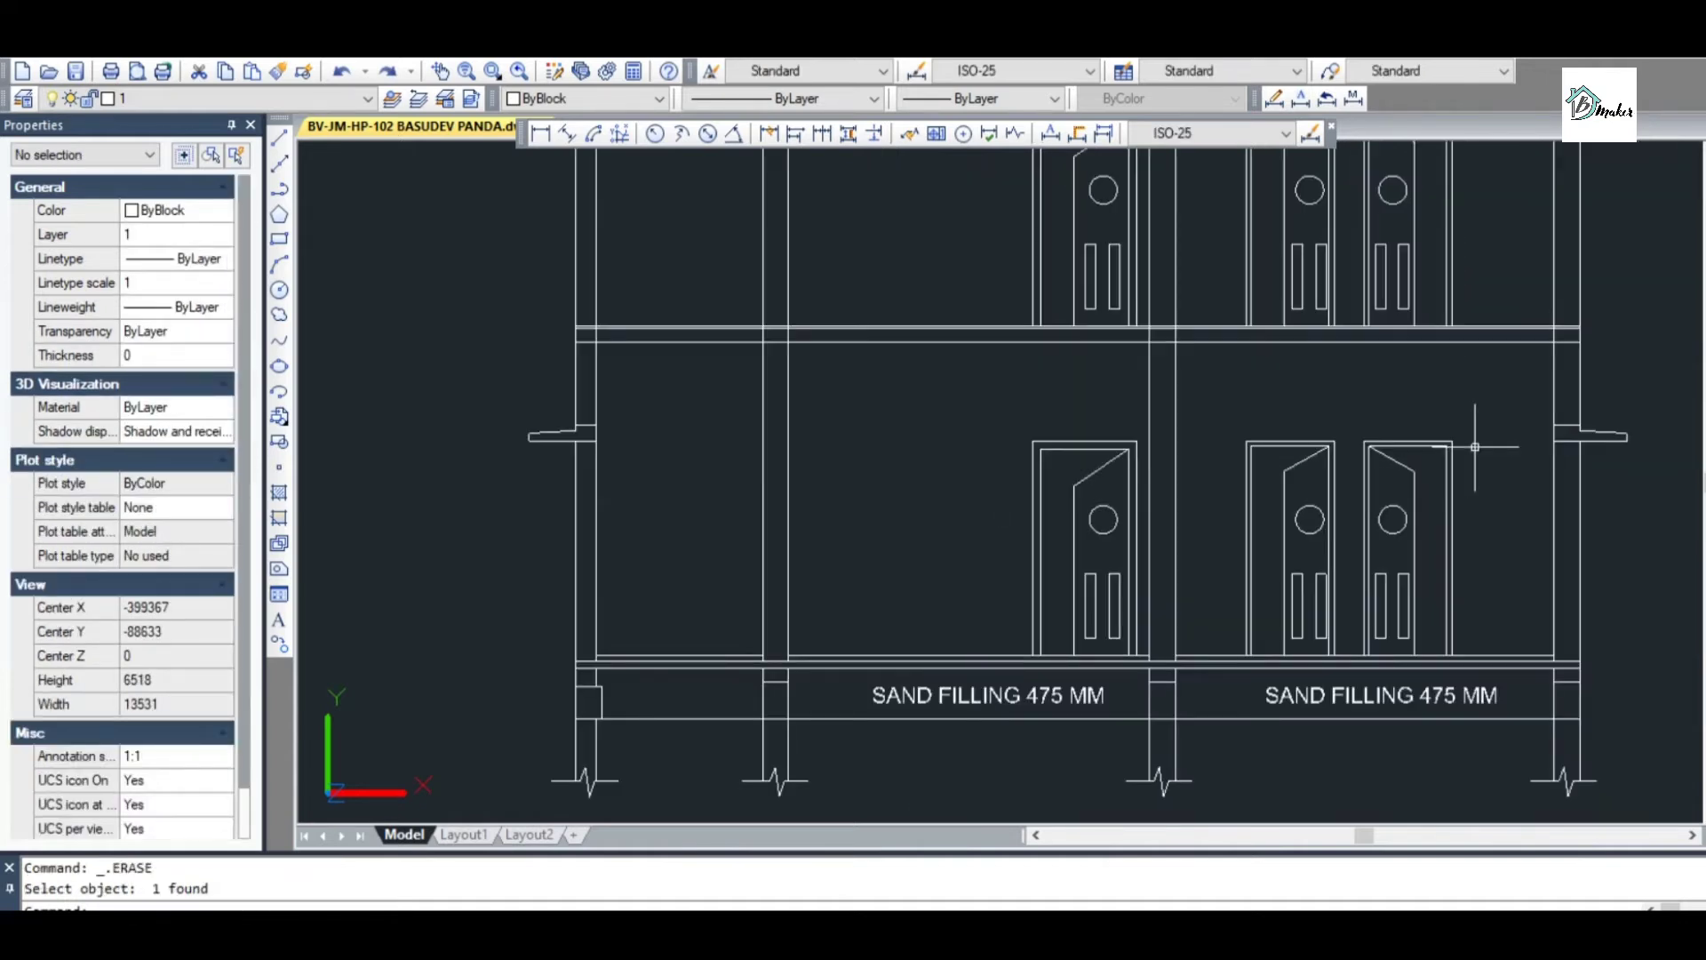
Save the drawing and view the bedroom, kitchen and toilet area of the floor plan
{"action": "key", "text": "ctrl+s"}
{"action": "scroll", "coordinate": [1163, 481], "scroll_direction": "down", "scroll_amount": 1}
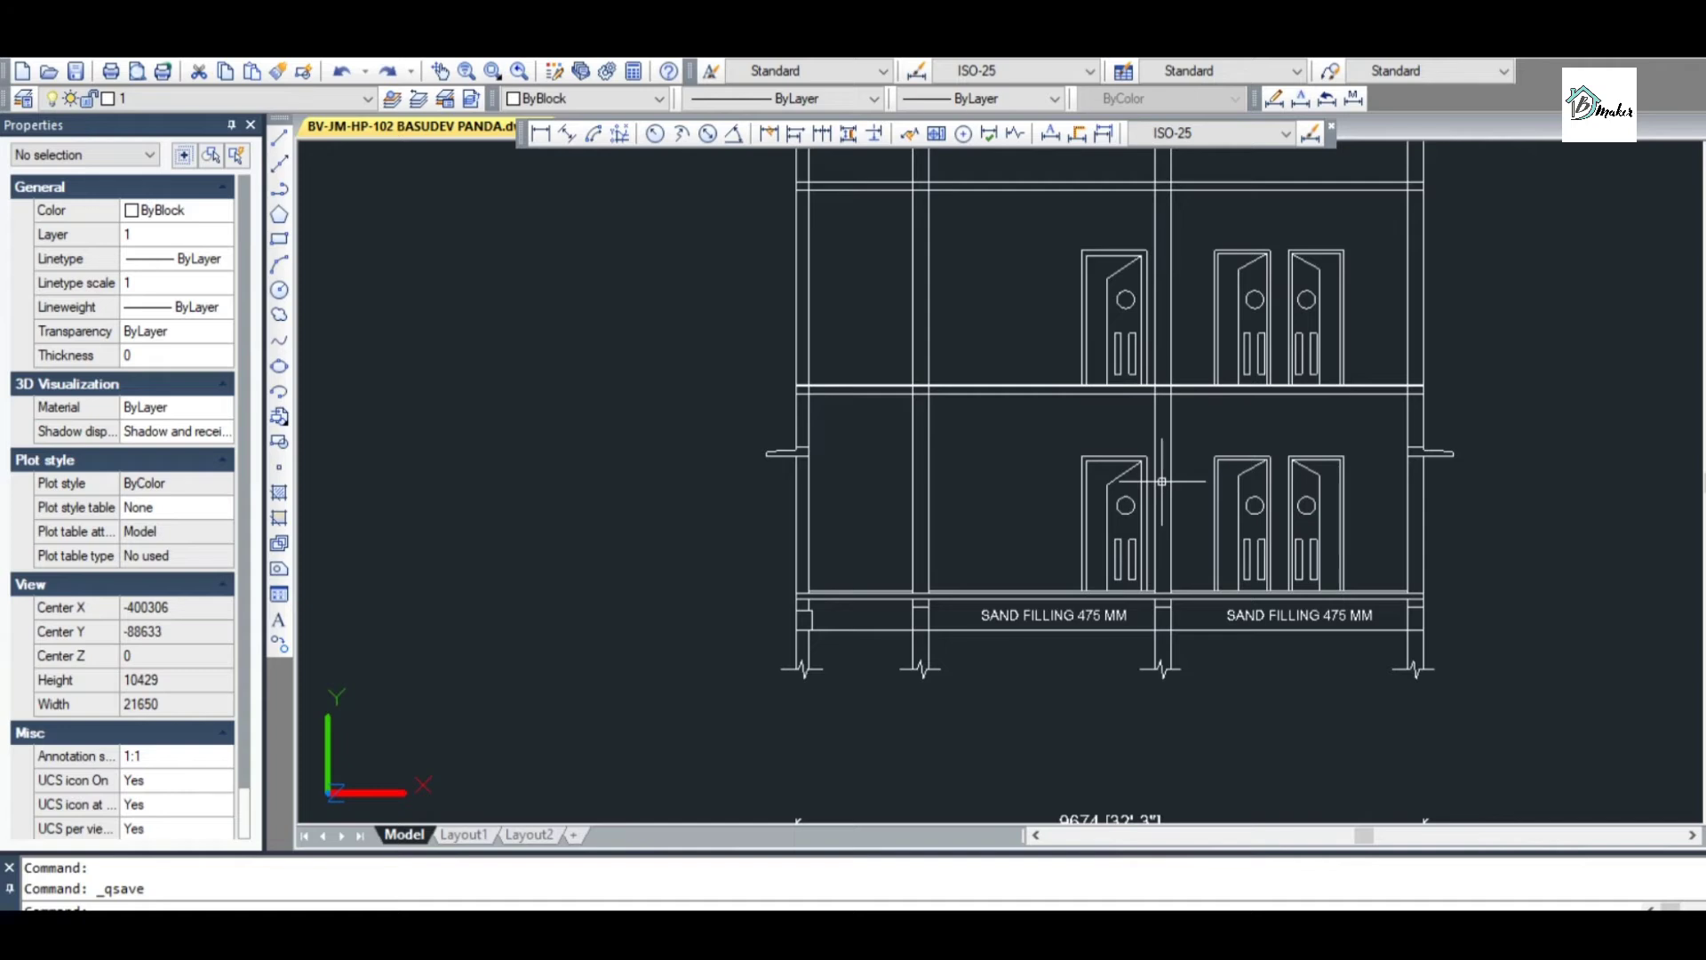
{"action": "scroll", "coordinate": [1163, 480], "scroll_direction": "down", "scroll_amount": 4}
{"action": "scroll", "coordinate": [1159, 682], "scroll_direction": "up", "scroll_amount": 4}
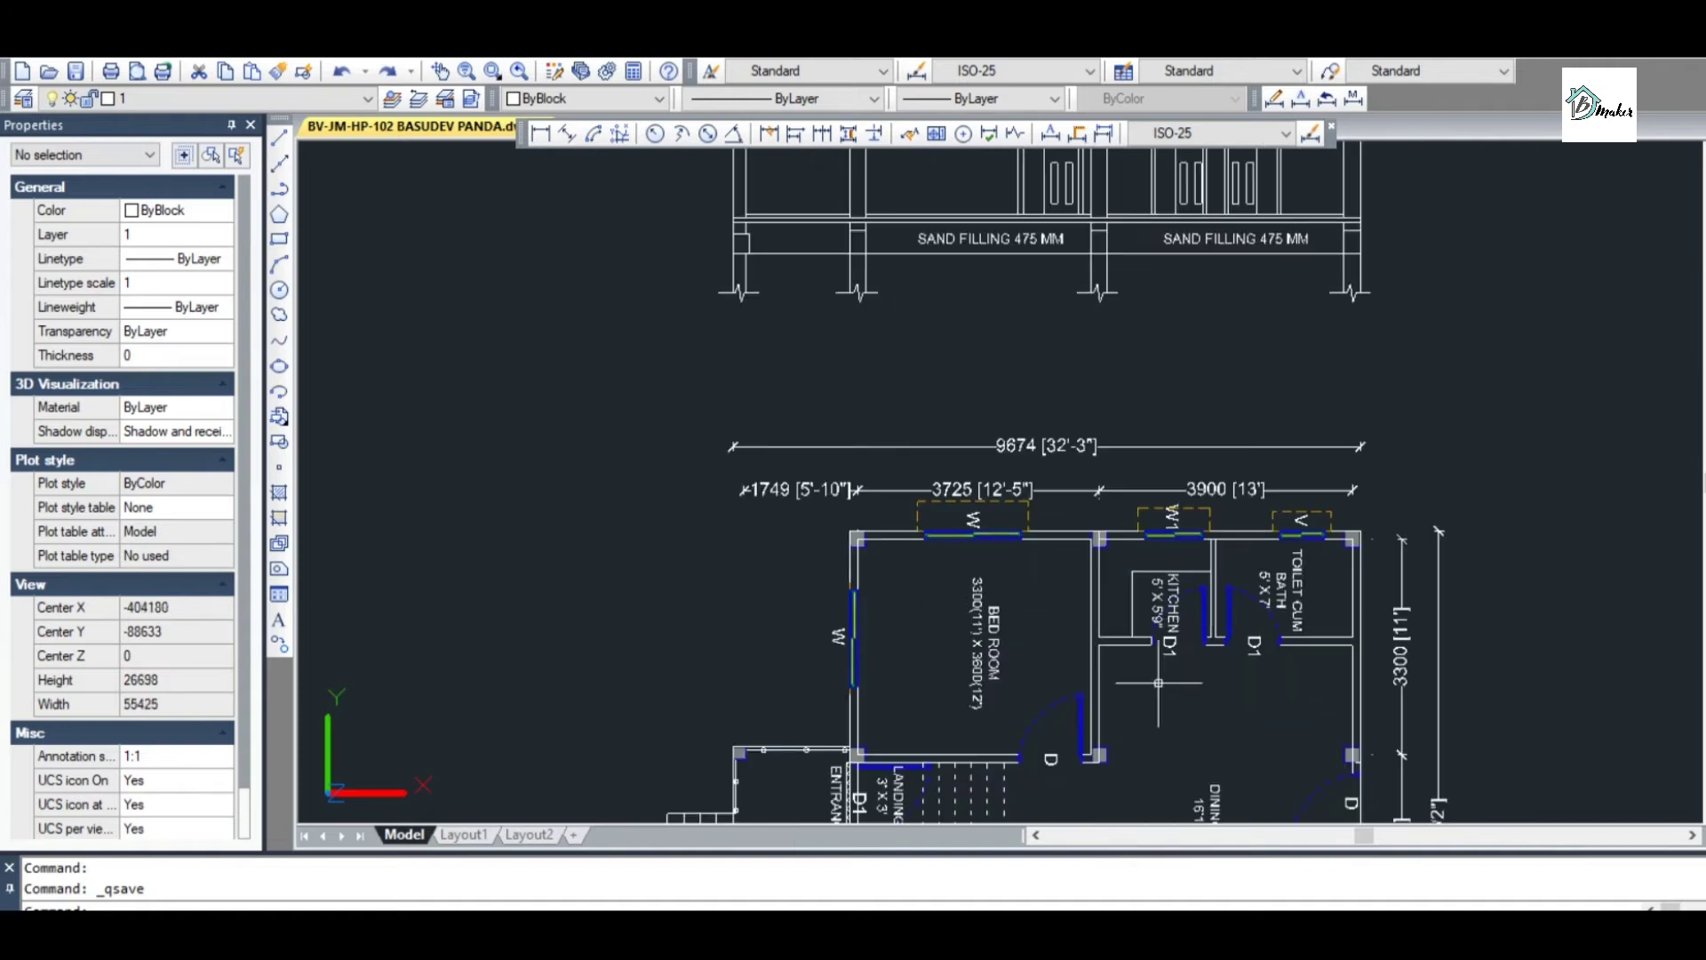
{"action": "scroll", "coordinate": [1111, 765], "scroll_direction": "up", "scroll_amount": 3}
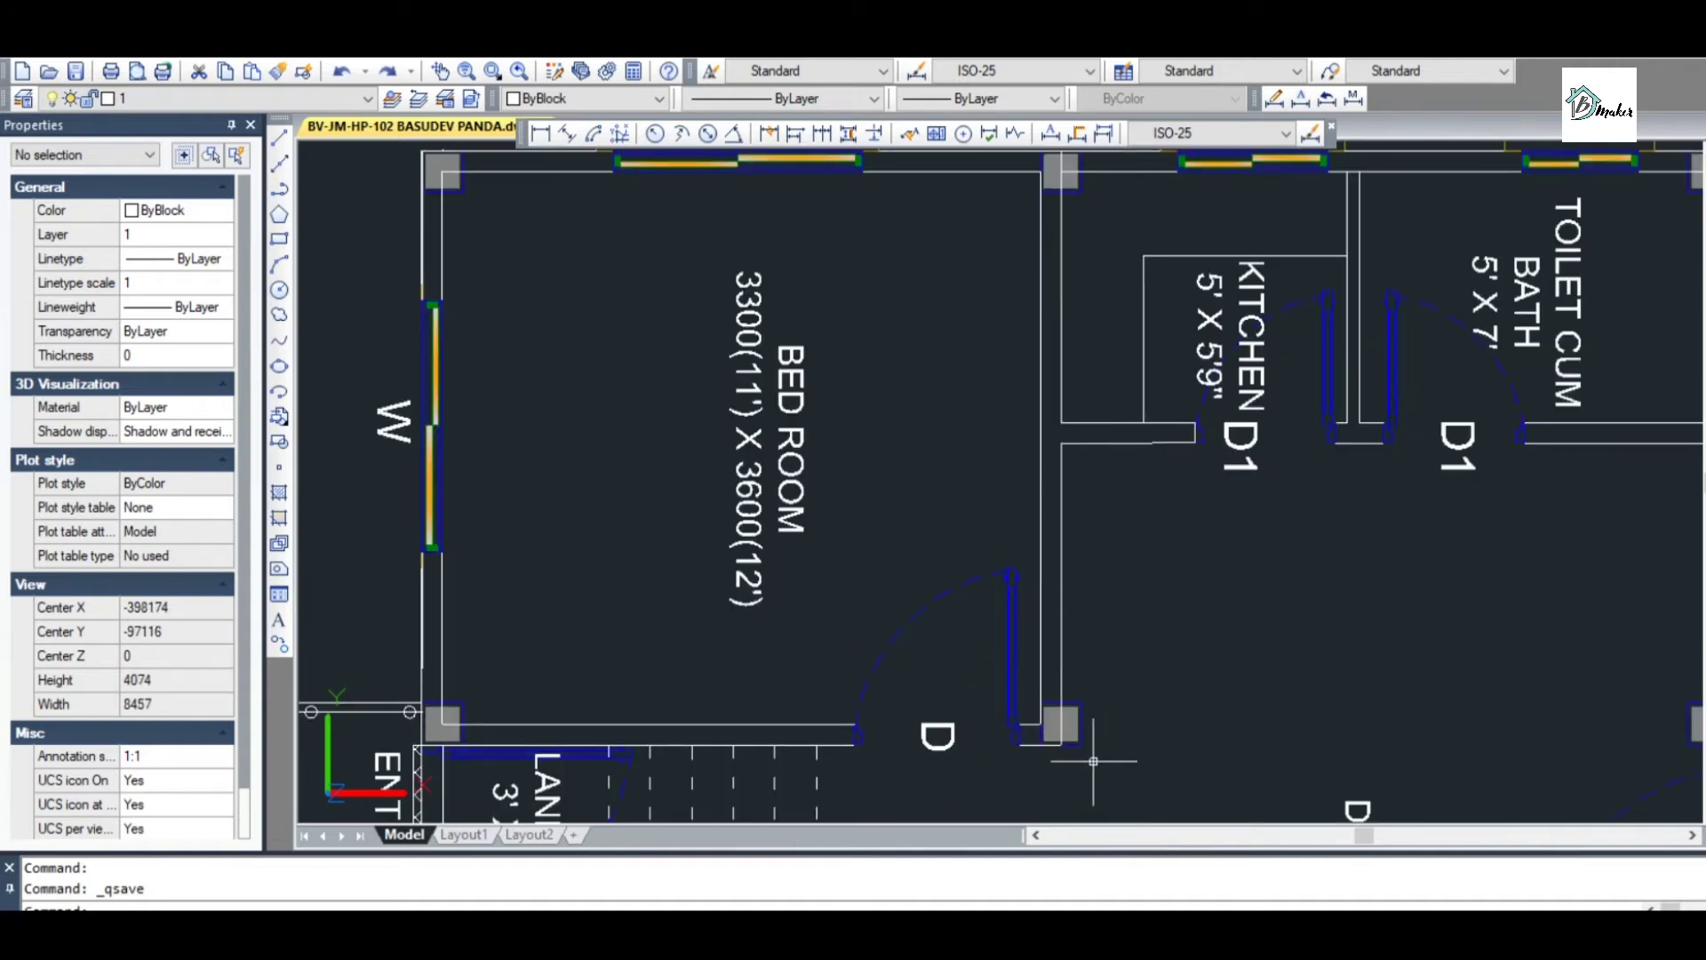
Compare the building section with the rotated floor plan beneath it and the ground and first floor plans
{"action": "scroll", "coordinate": [1093, 760], "scroll_direction": "down", "scroll_amount": 5}
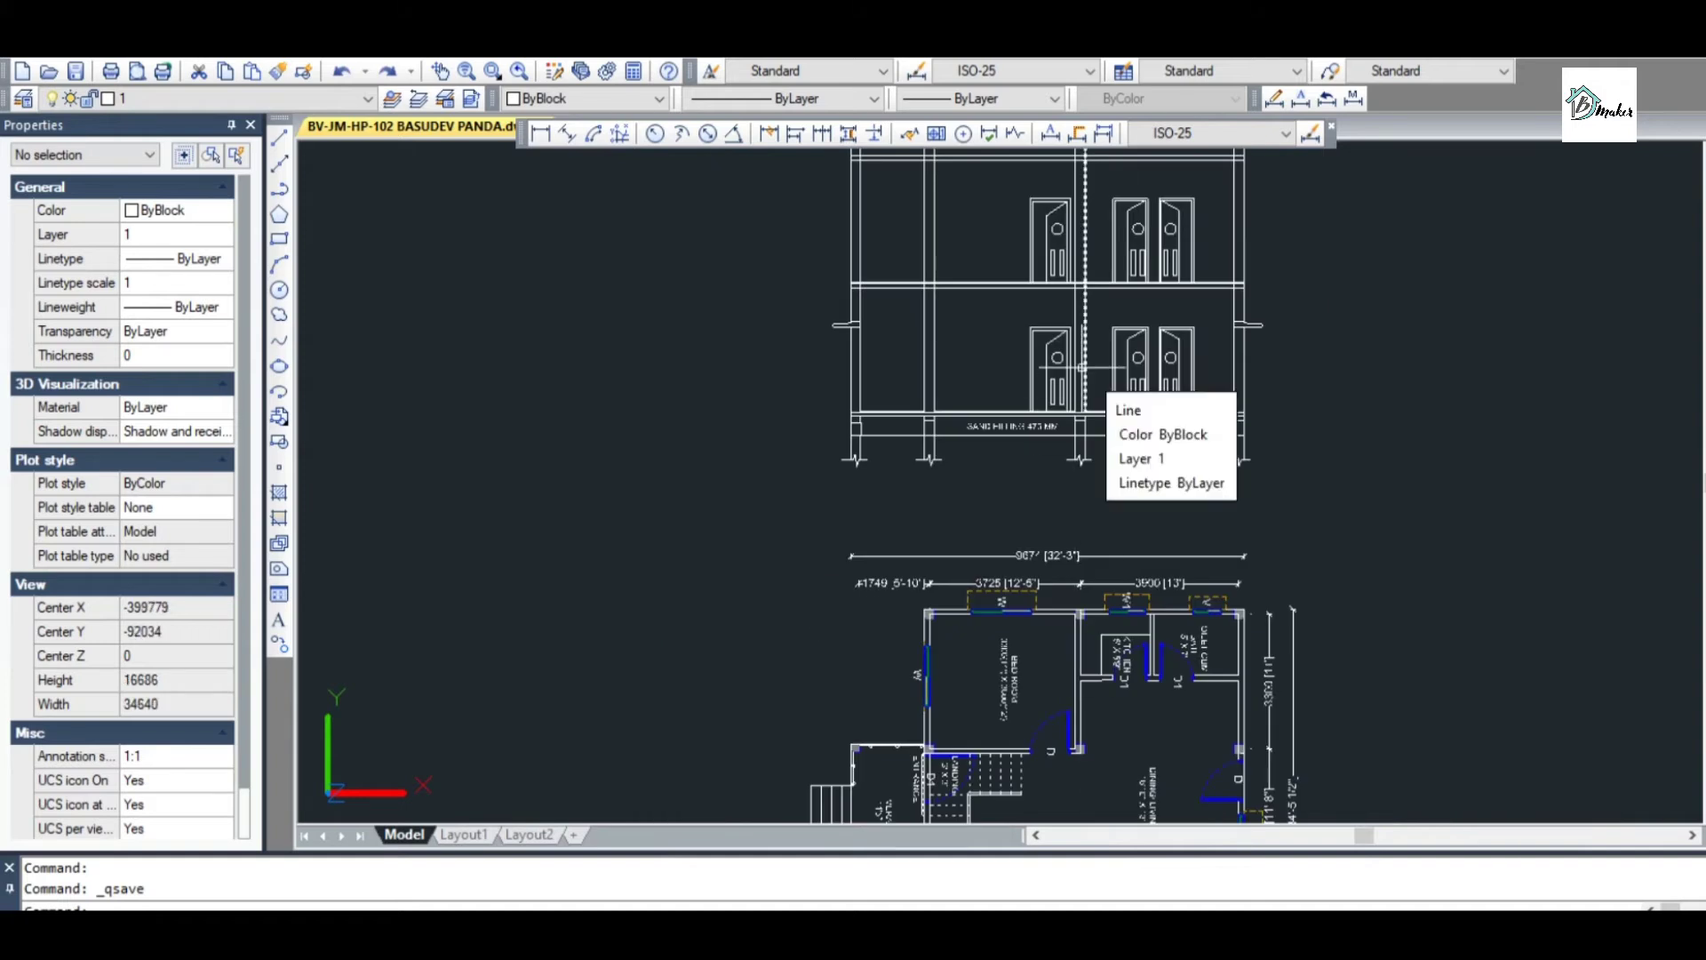
{"action": "scroll", "coordinate": [1071, 359], "scroll_direction": "up", "scroll_amount": 3}
{"action": "scroll", "coordinate": [1064, 354], "scroll_direction": "down", "scroll_amount": 5}
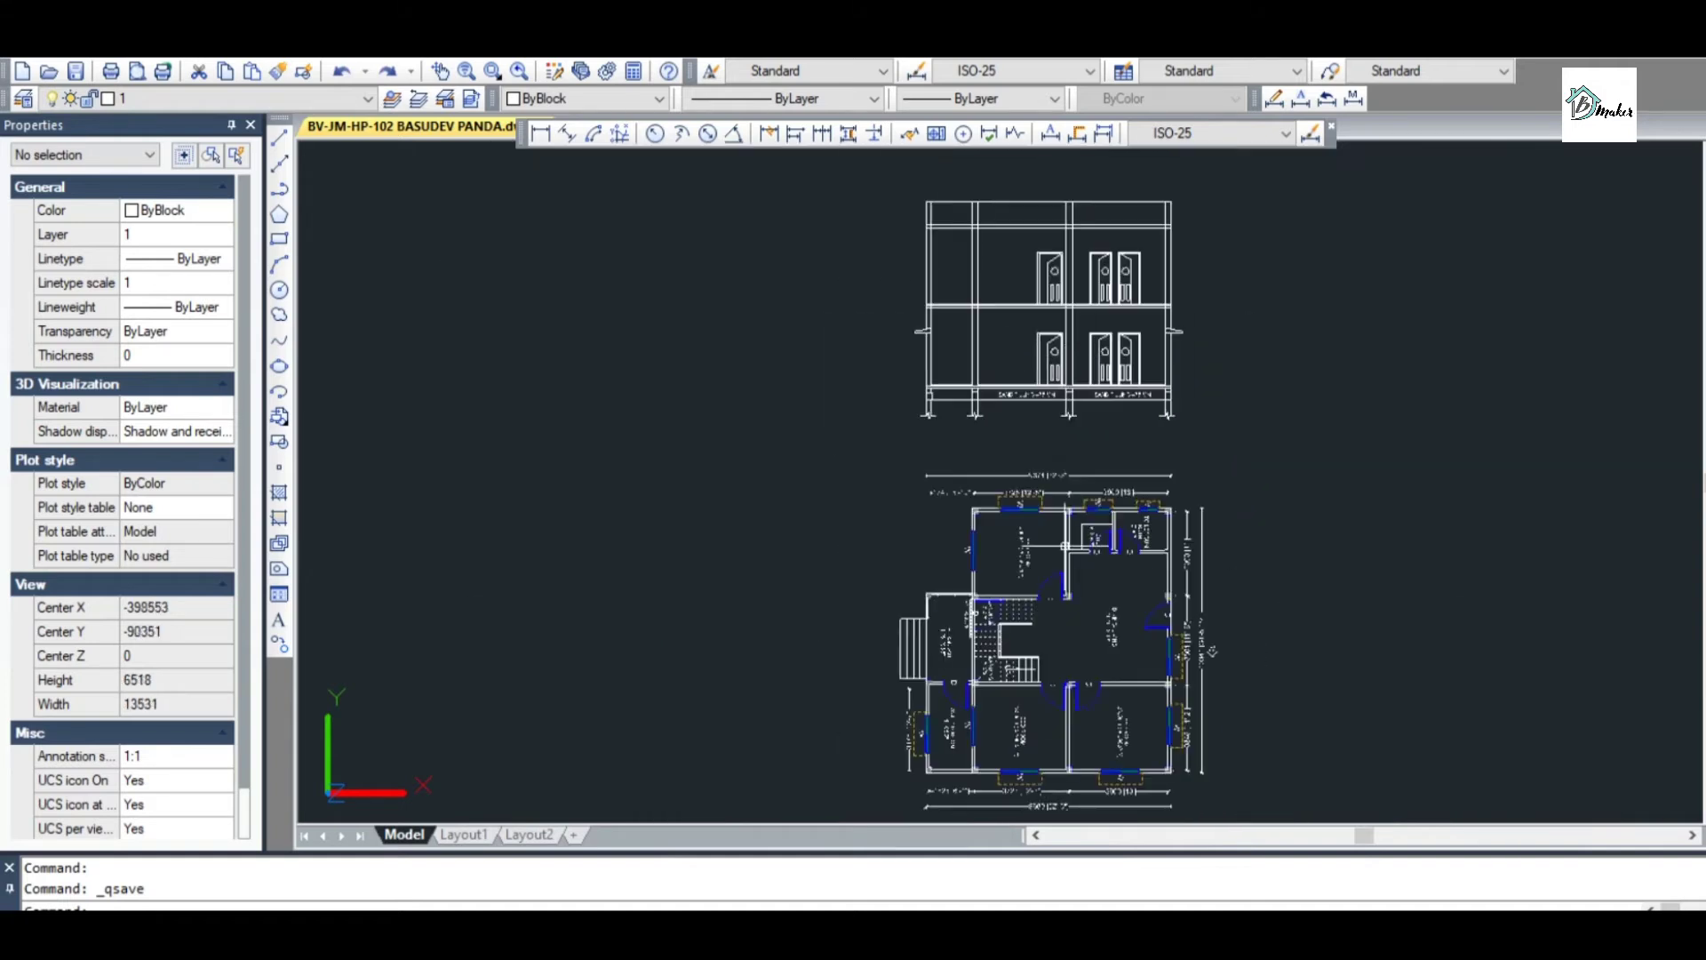
{"action": "scroll", "coordinate": [1062, 573], "scroll_direction": "up", "scroll_amount": 3}
{"action": "scroll", "coordinate": [1063, 570], "scroll_direction": "down", "scroll_amount": 5}
{"action": "scroll", "coordinate": [1033, 641], "scroll_direction": "up", "scroll_amount": 5}
{"action": "scroll", "coordinate": [1033, 642], "scroll_direction": "down", "scroll_amount": 3}
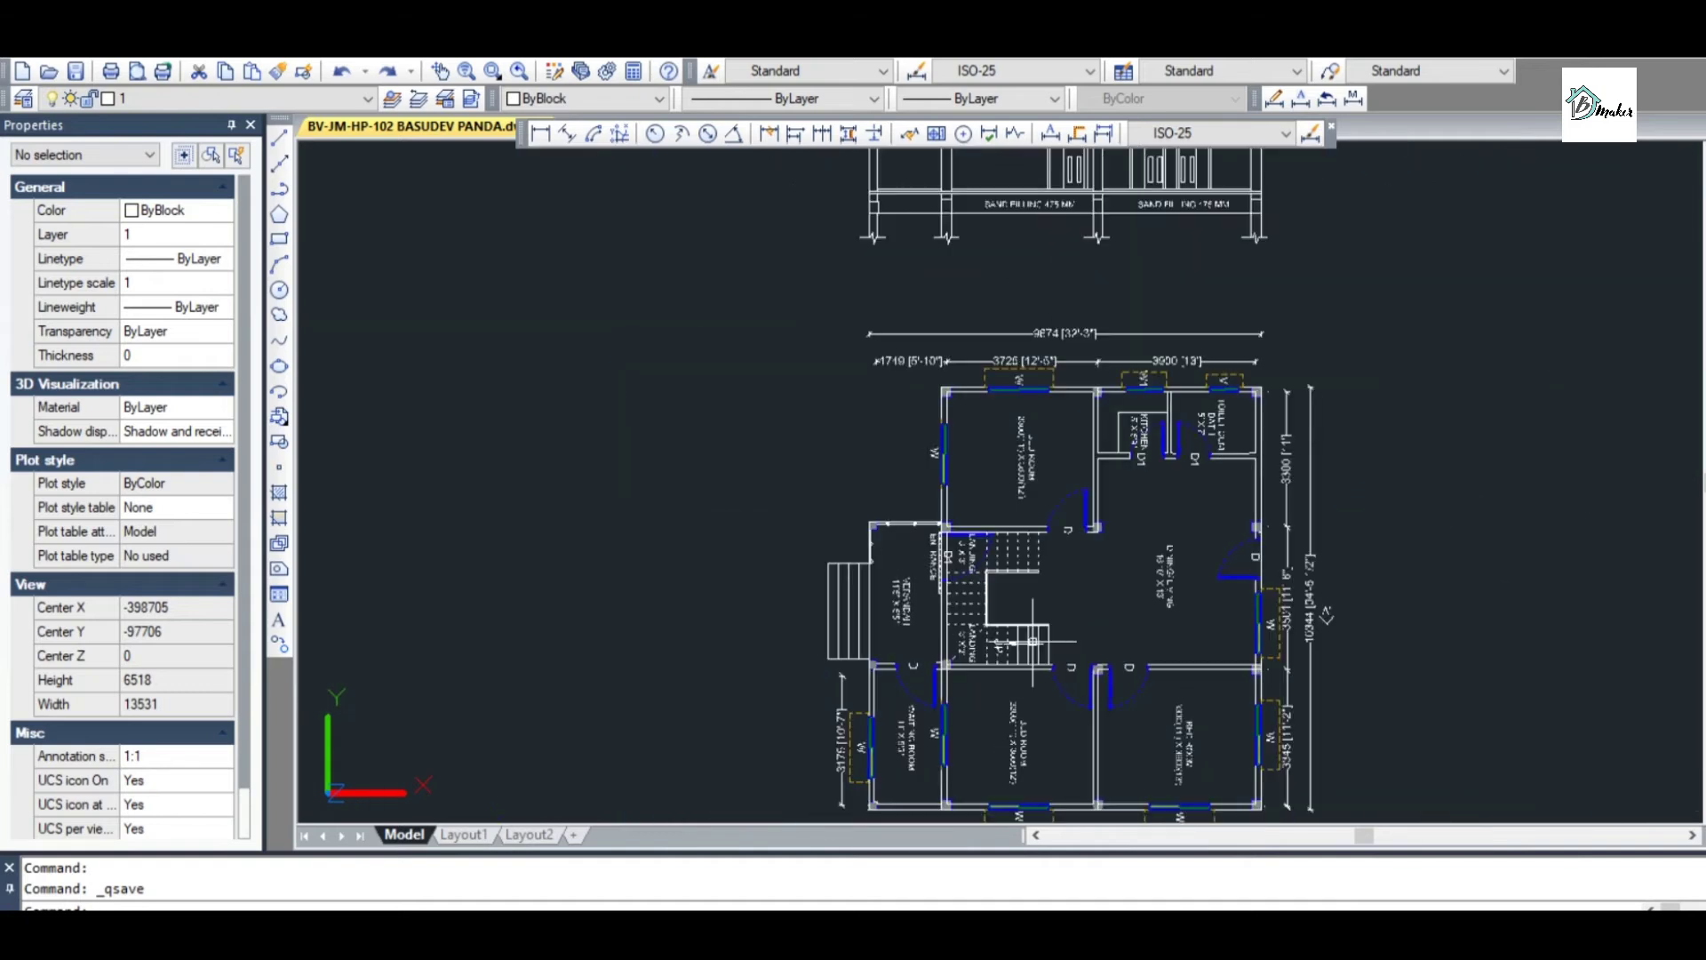
{"action": "scroll", "coordinate": [1031, 640], "scroll_direction": "down", "scroll_amount": 2}
{"action": "scroll", "coordinate": [1039, 622], "scroll_direction": "up", "scroll_amount": 4}
{"action": "scroll", "coordinate": [1056, 605], "scroll_direction": "down", "scroll_amount": 4}
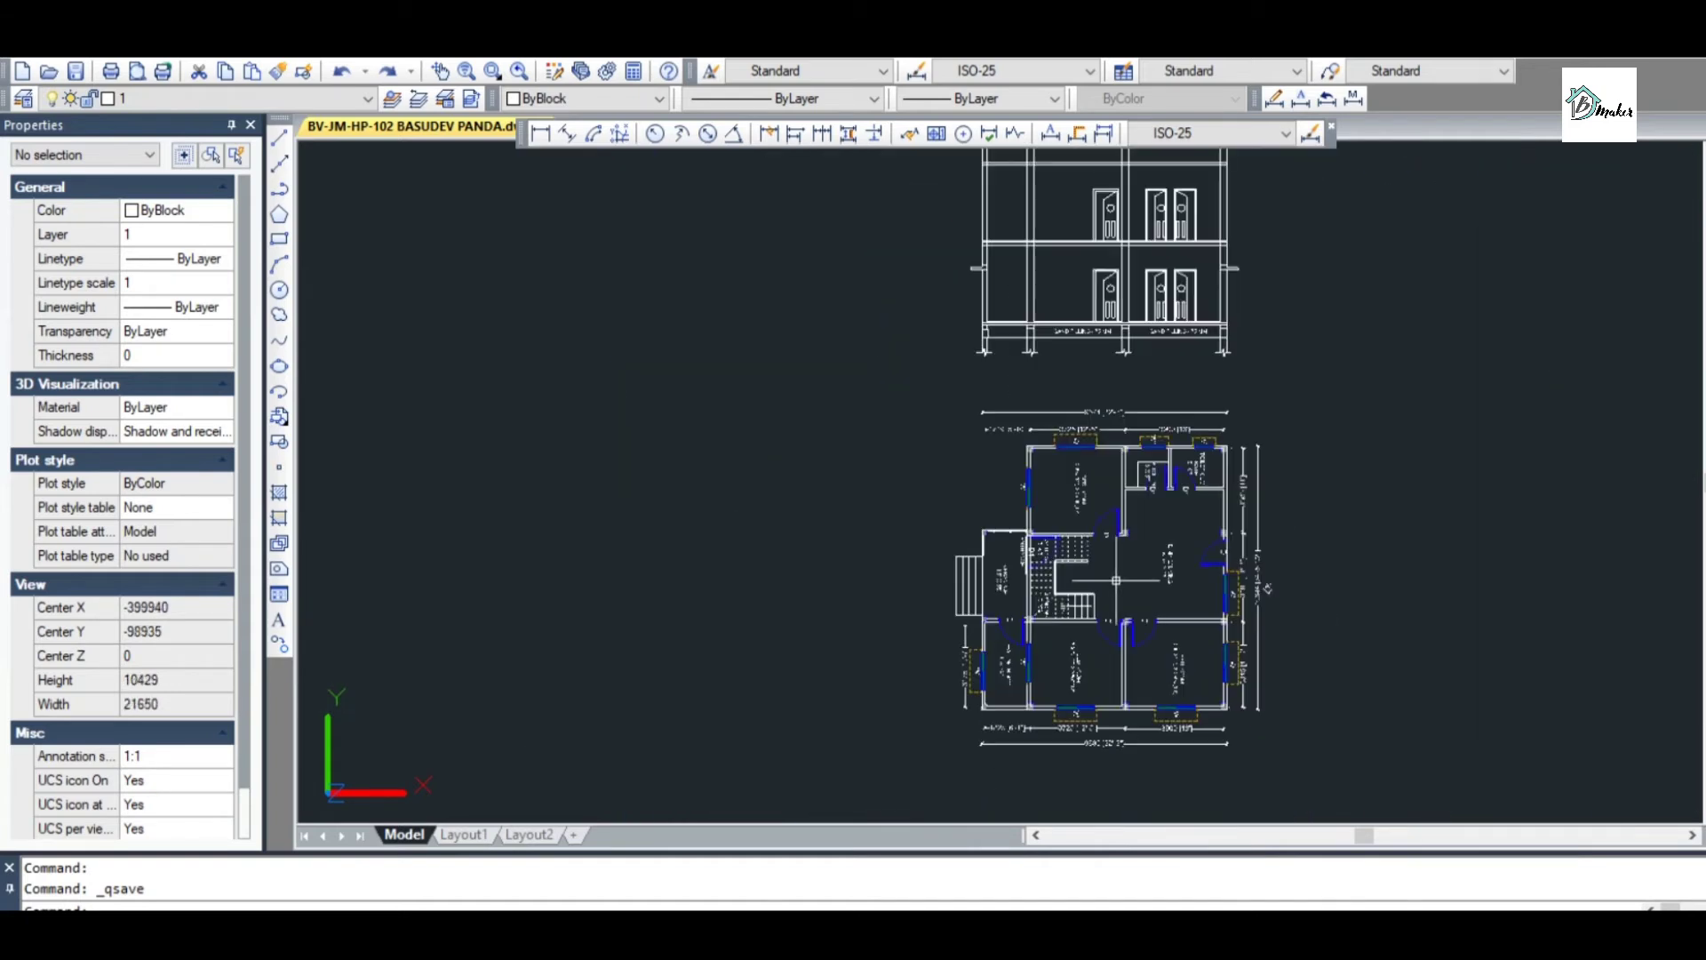
{"action": "scroll", "coordinate": [1235, 610], "scroll_direction": "down", "scroll_amount": 4}
{"action": "scroll", "coordinate": [1205, 813], "scroll_direction": "up", "scroll_amount": 3}
{"action": "scroll", "coordinate": [1205, 813], "scroll_direction": "down", "scroll_amount": 3}
{"action": "scroll", "coordinate": [1204, 813], "scroll_direction": "up", "scroll_amount": 4}
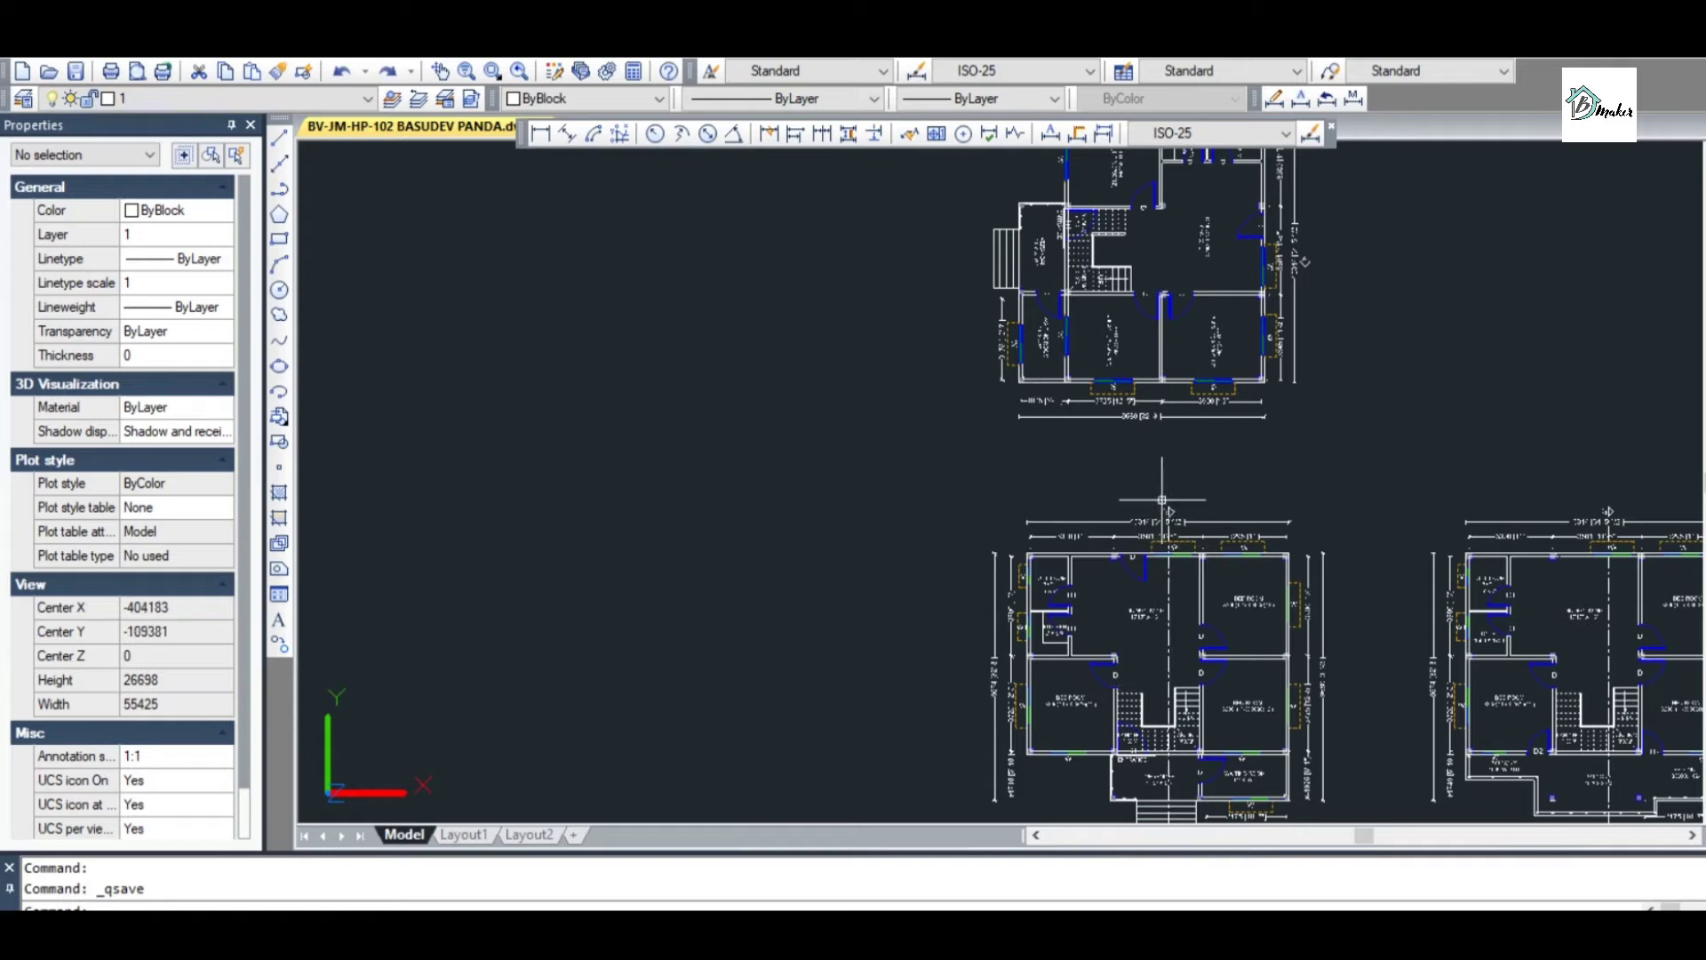
Draw the section line across the rotated floor plan, from the A' marker through the dining area and stairs past the verandah steps
{"action": "key", "text": "Escape"}
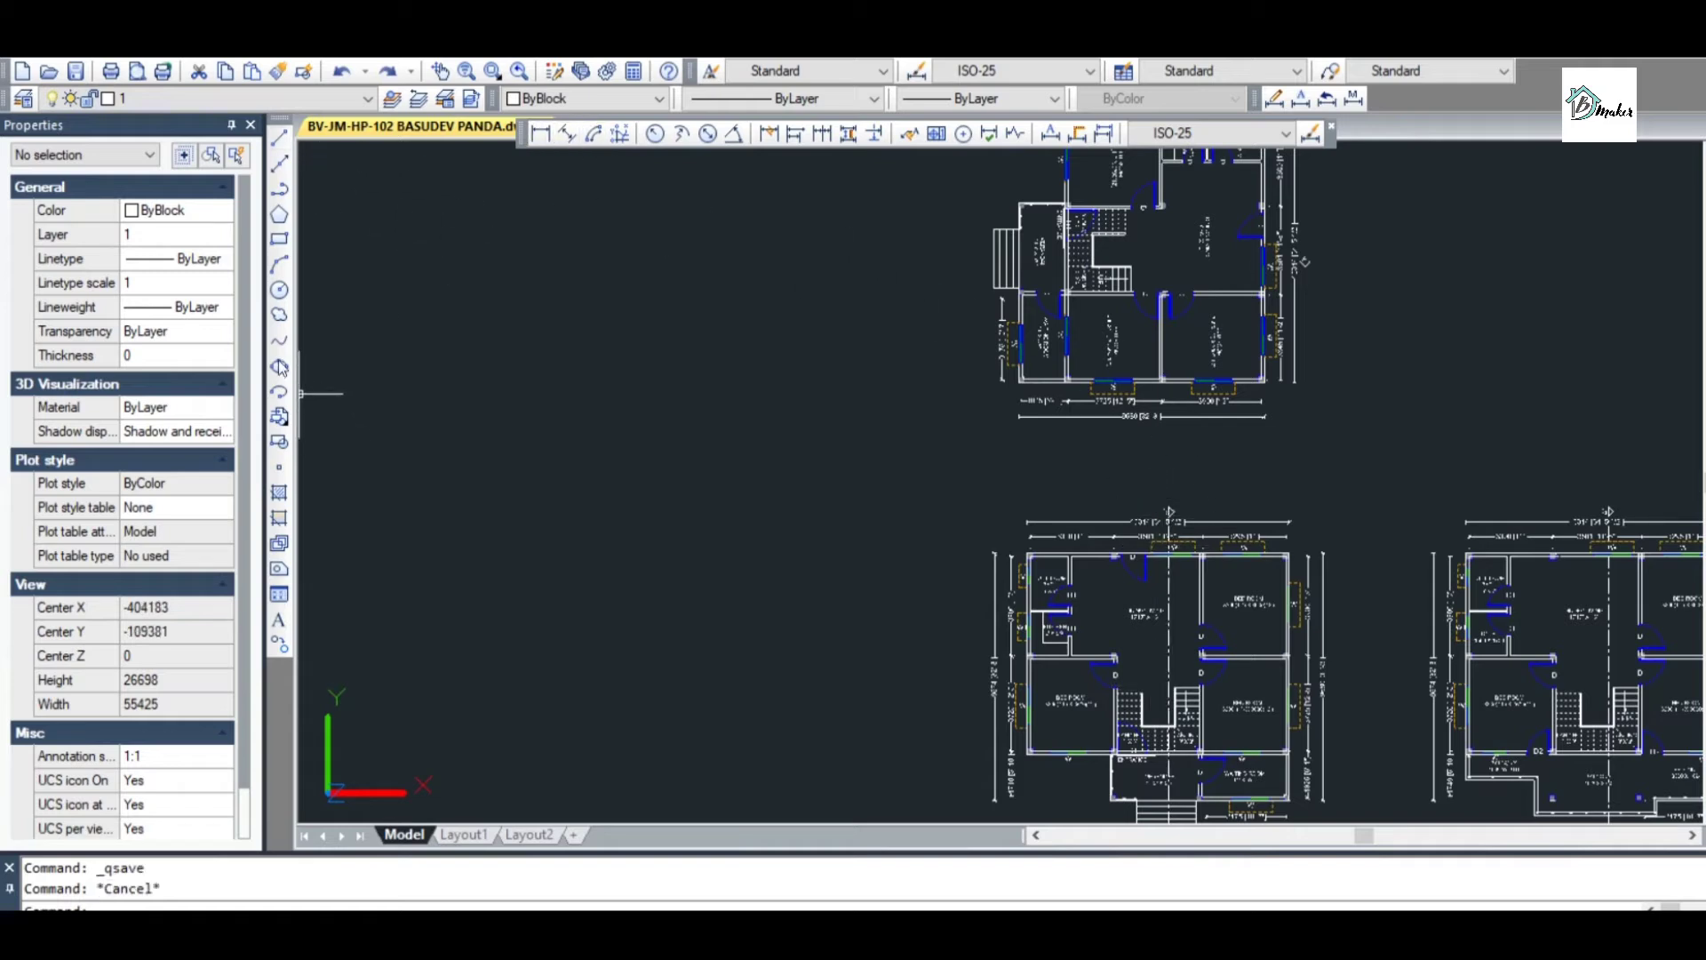
{"action": "left_click", "coordinate": [278, 141]}
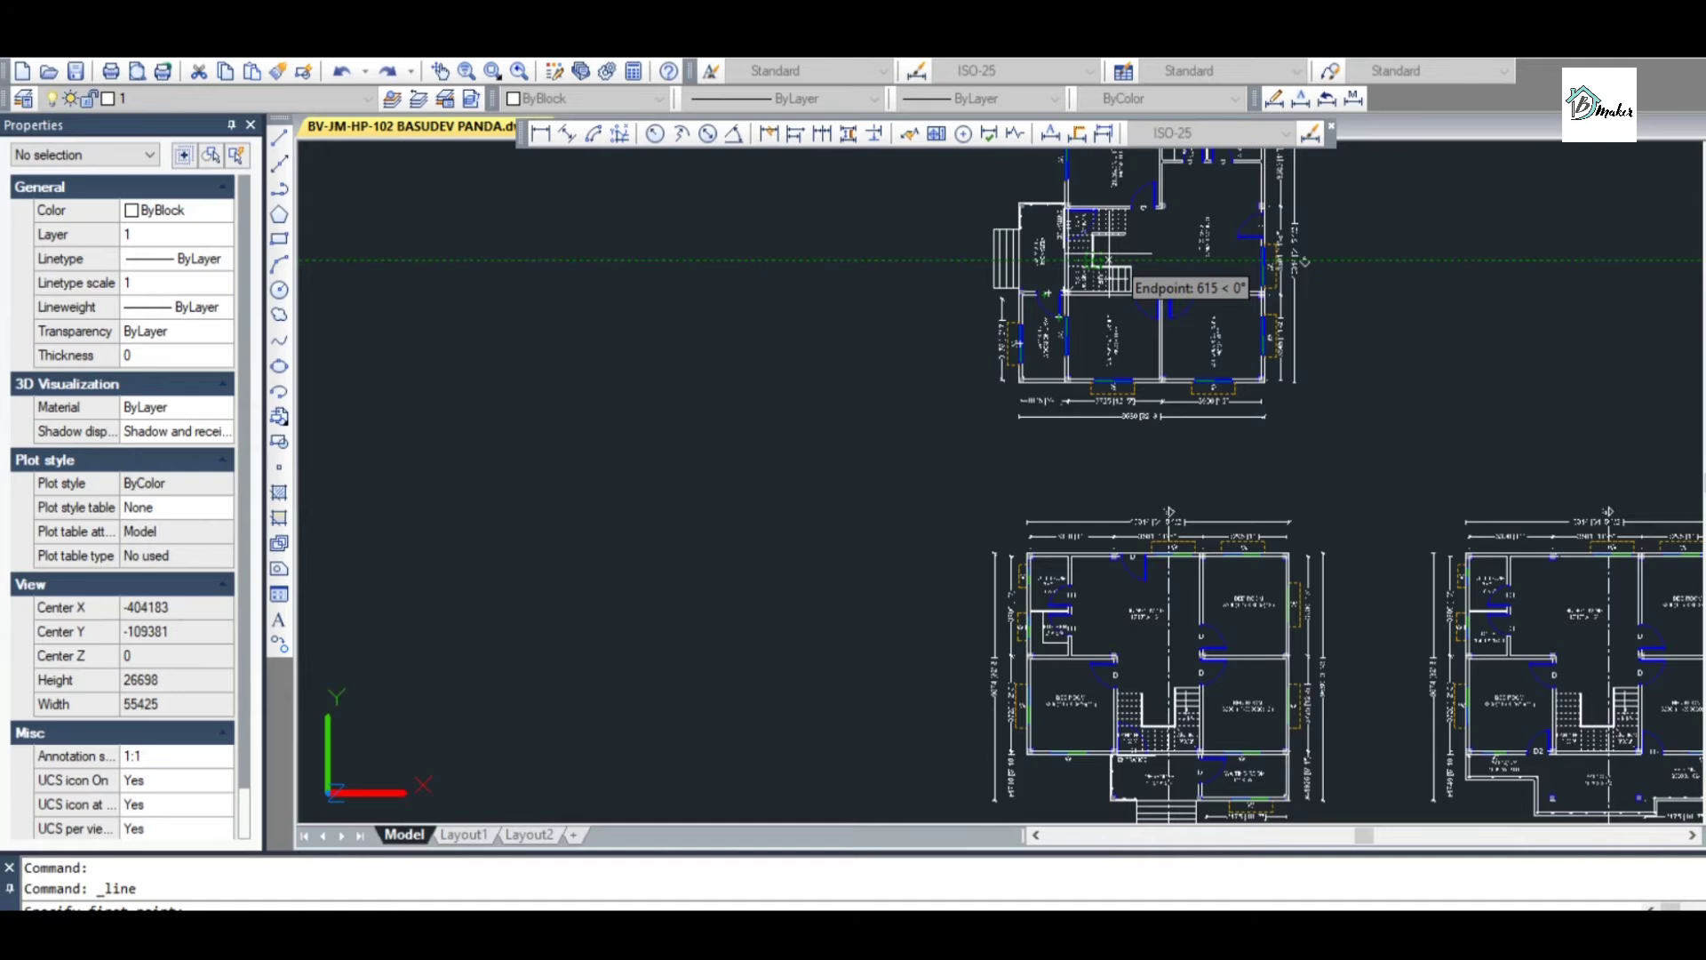
{"action": "scroll", "coordinate": [1304, 262], "scroll_direction": "up", "scroll_amount": 5}
{"action": "scroll", "coordinate": [1508, 320], "scroll_direction": "down", "scroll_amount": 2}
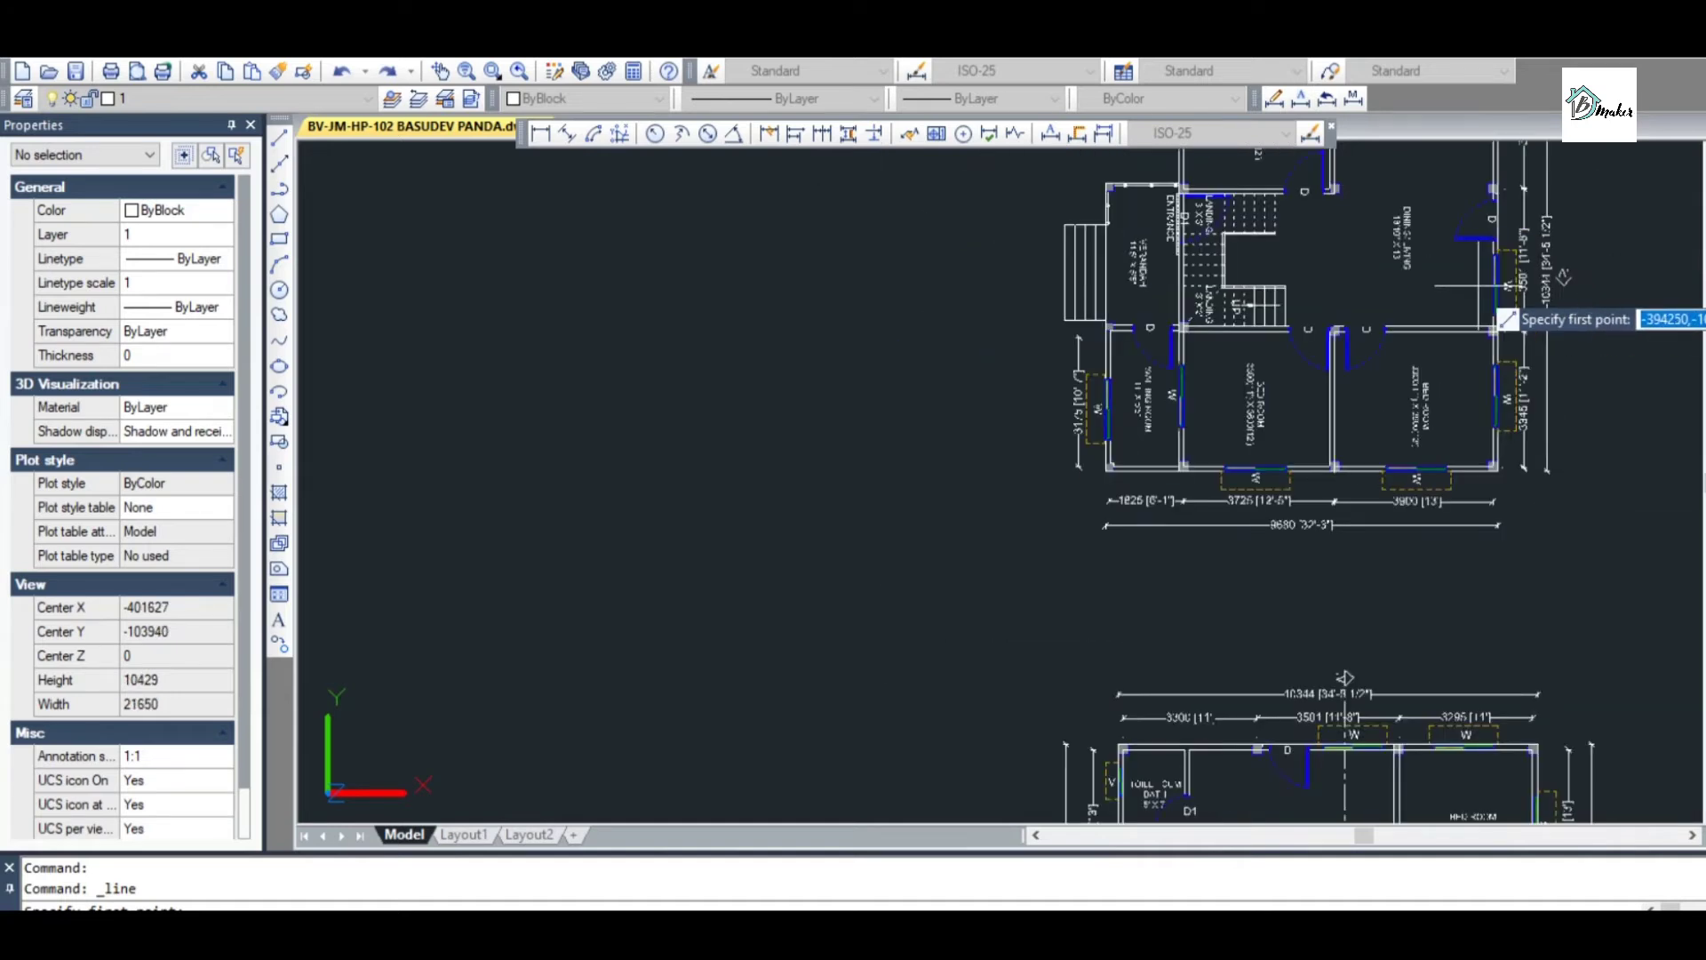
{"action": "scroll", "coordinate": [1507, 320], "scroll_direction": "up", "scroll_amount": 4}
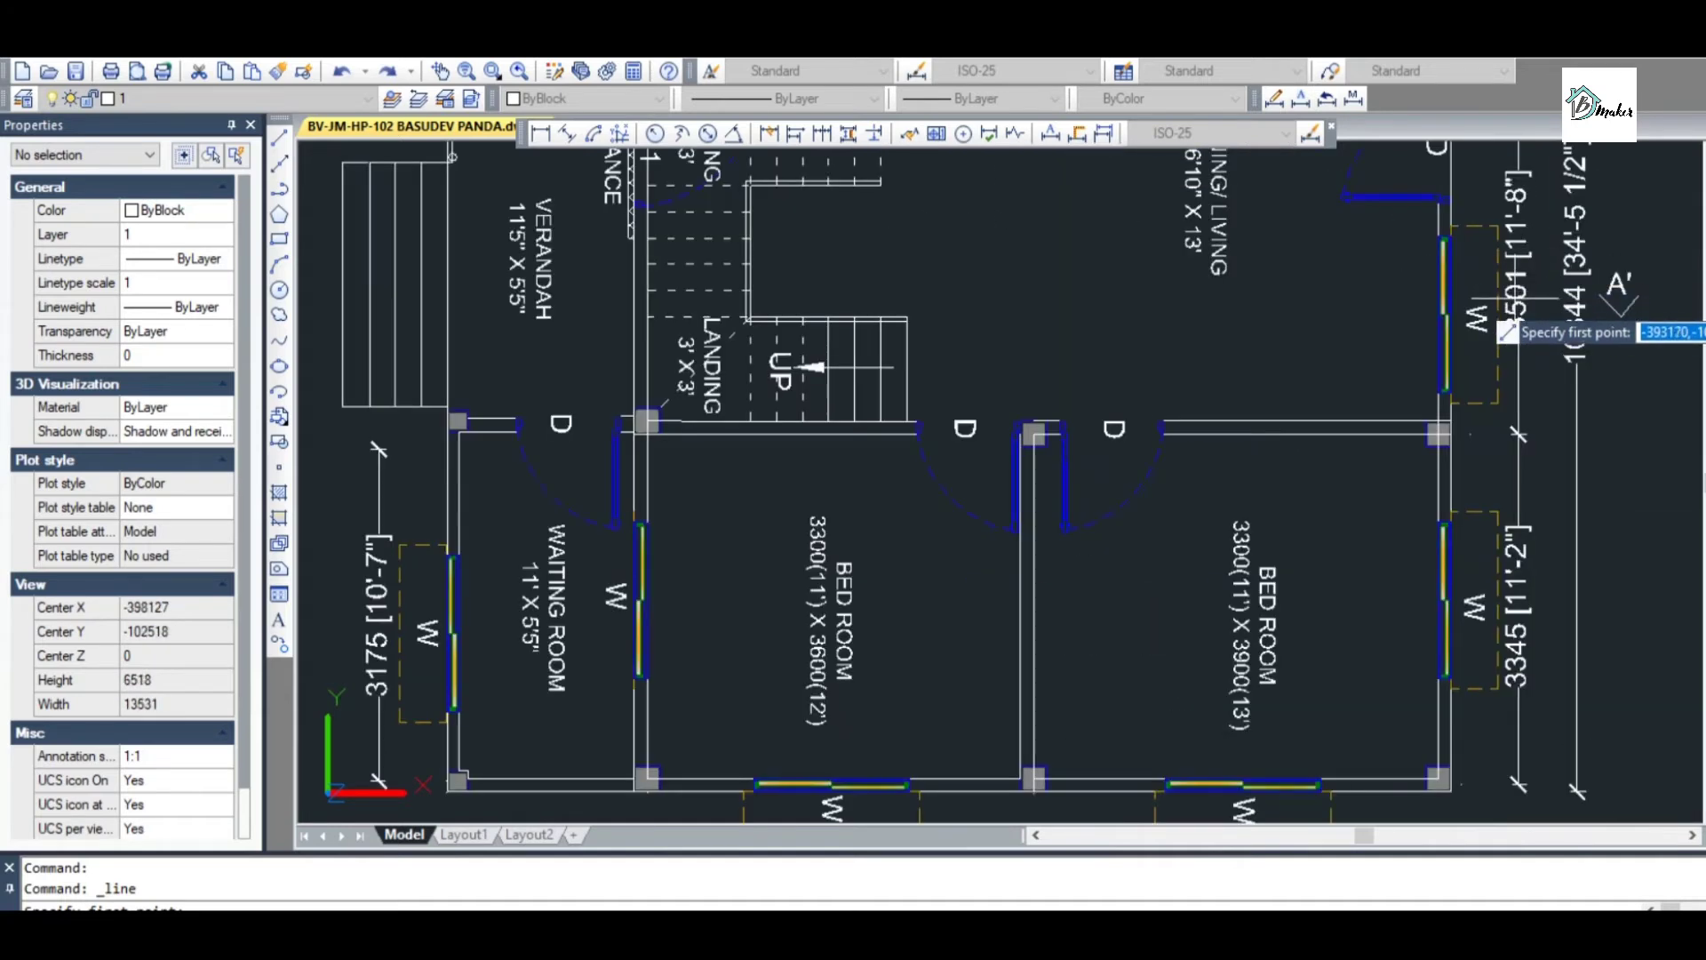
{"action": "scroll", "coordinate": [1124, 276], "scroll_direction": "down", "scroll_amount": 4}
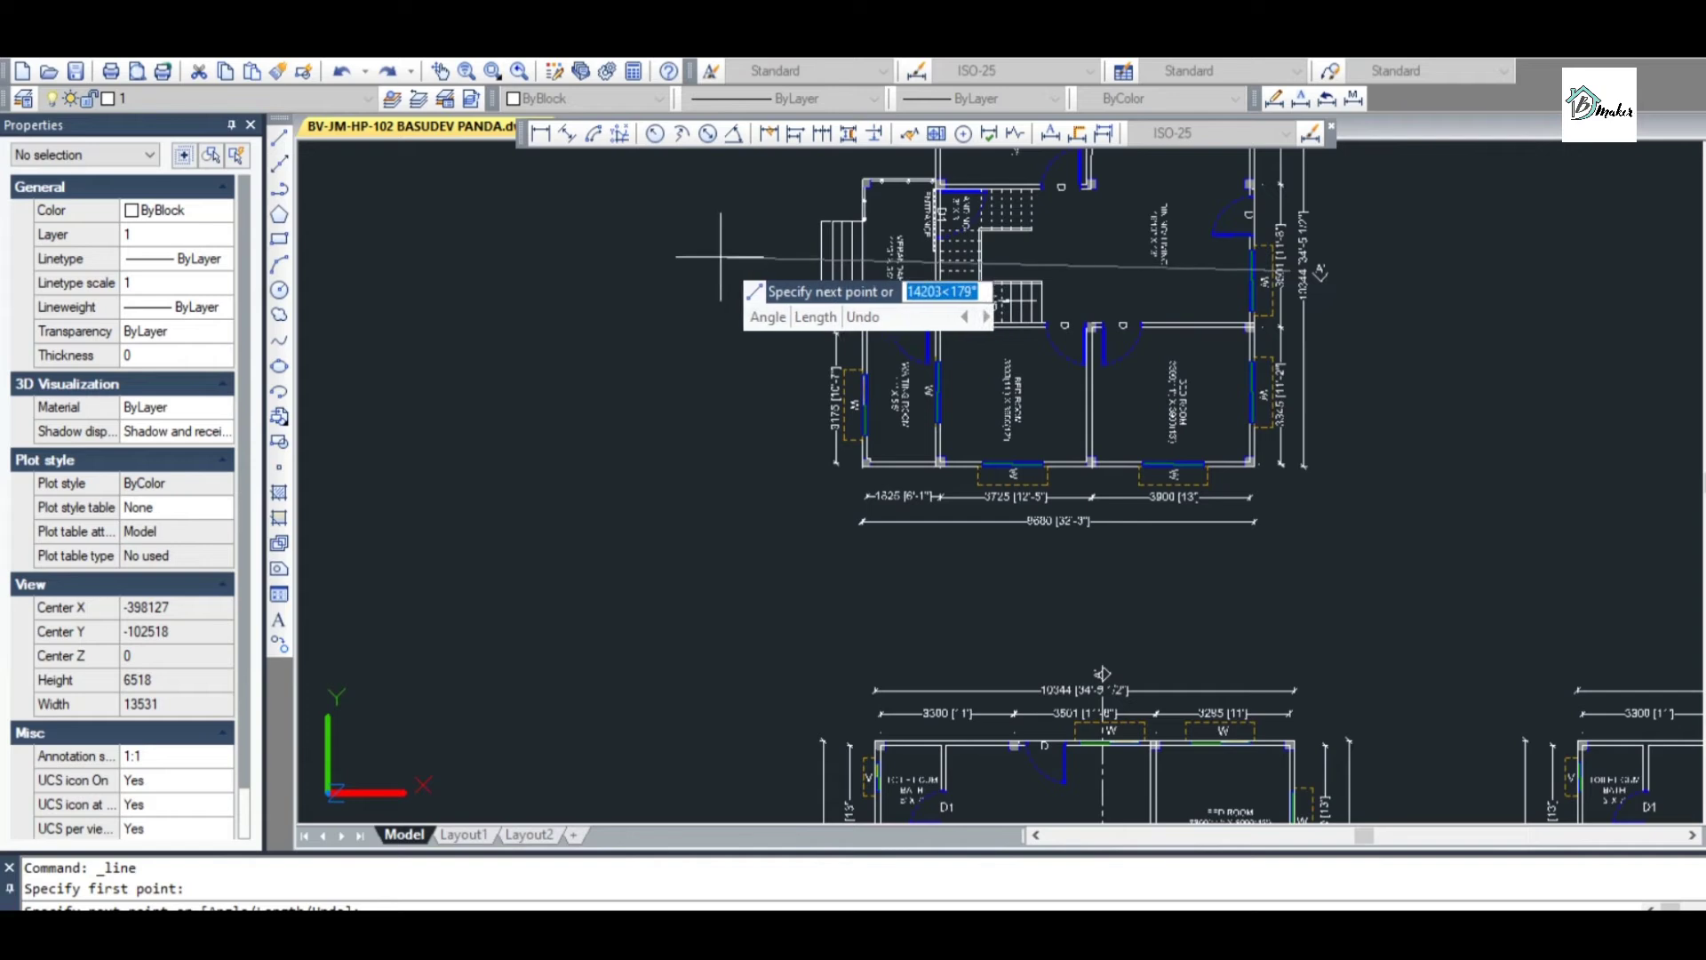
{"action": "key", "text": "Escape"}
{"action": "scroll", "coordinate": [1066, 276], "scroll_direction": "up", "scroll_amount": 4}
{"action": "scroll", "coordinate": [1067, 275], "scroll_direction": "down", "scroll_amount": 4}
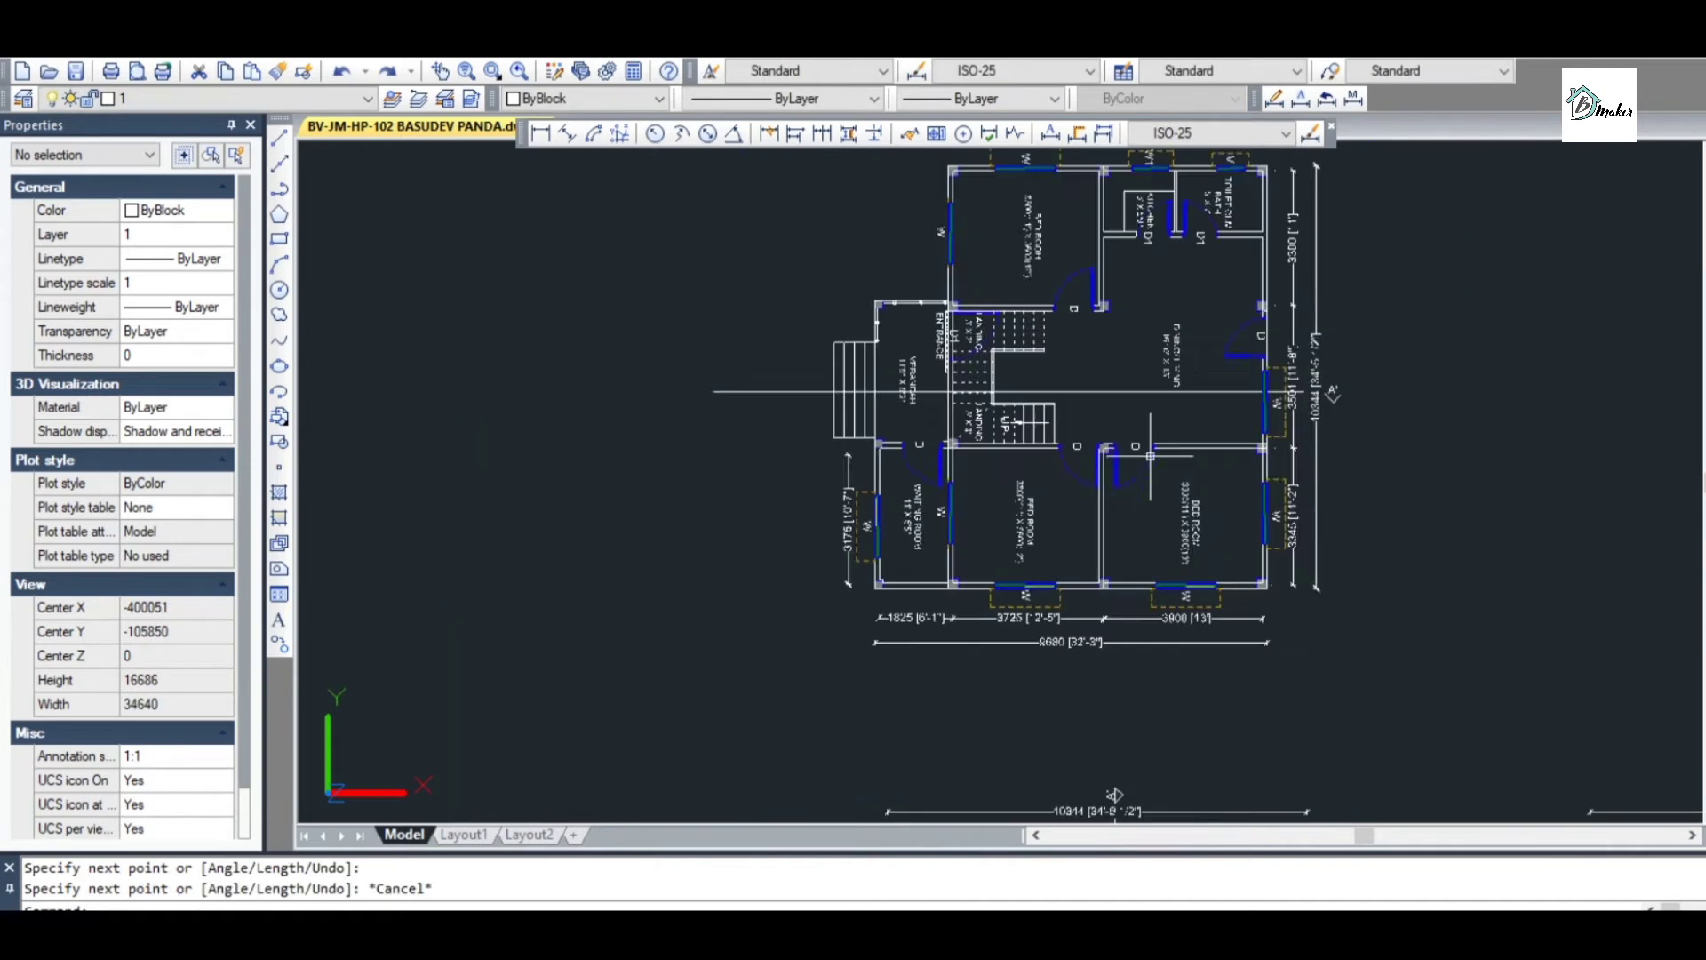
Move the section line slightly towards the lower landing, off the dashed tread line it overlaps
{"action": "scroll", "coordinate": [997, 414], "scroll_direction": "up", "scroll_amount": 4}
{"action": "scroll", "coordinate": [1079, 415], "scroll_direction": "down", "scroll_amount": 4}
{"action": "scroll", "coordinate": [1253, 213], "scroll_direction": "up", "scroll_amount": 4}
{"action": "scroll", "coordinate": [1216, 727], "scroll_direction": "up", "scroll_amount": 2}
{"action": "scroll", "coordinate": [1181, 533], "scroll_direction": "down", "scroll_amount": 6}
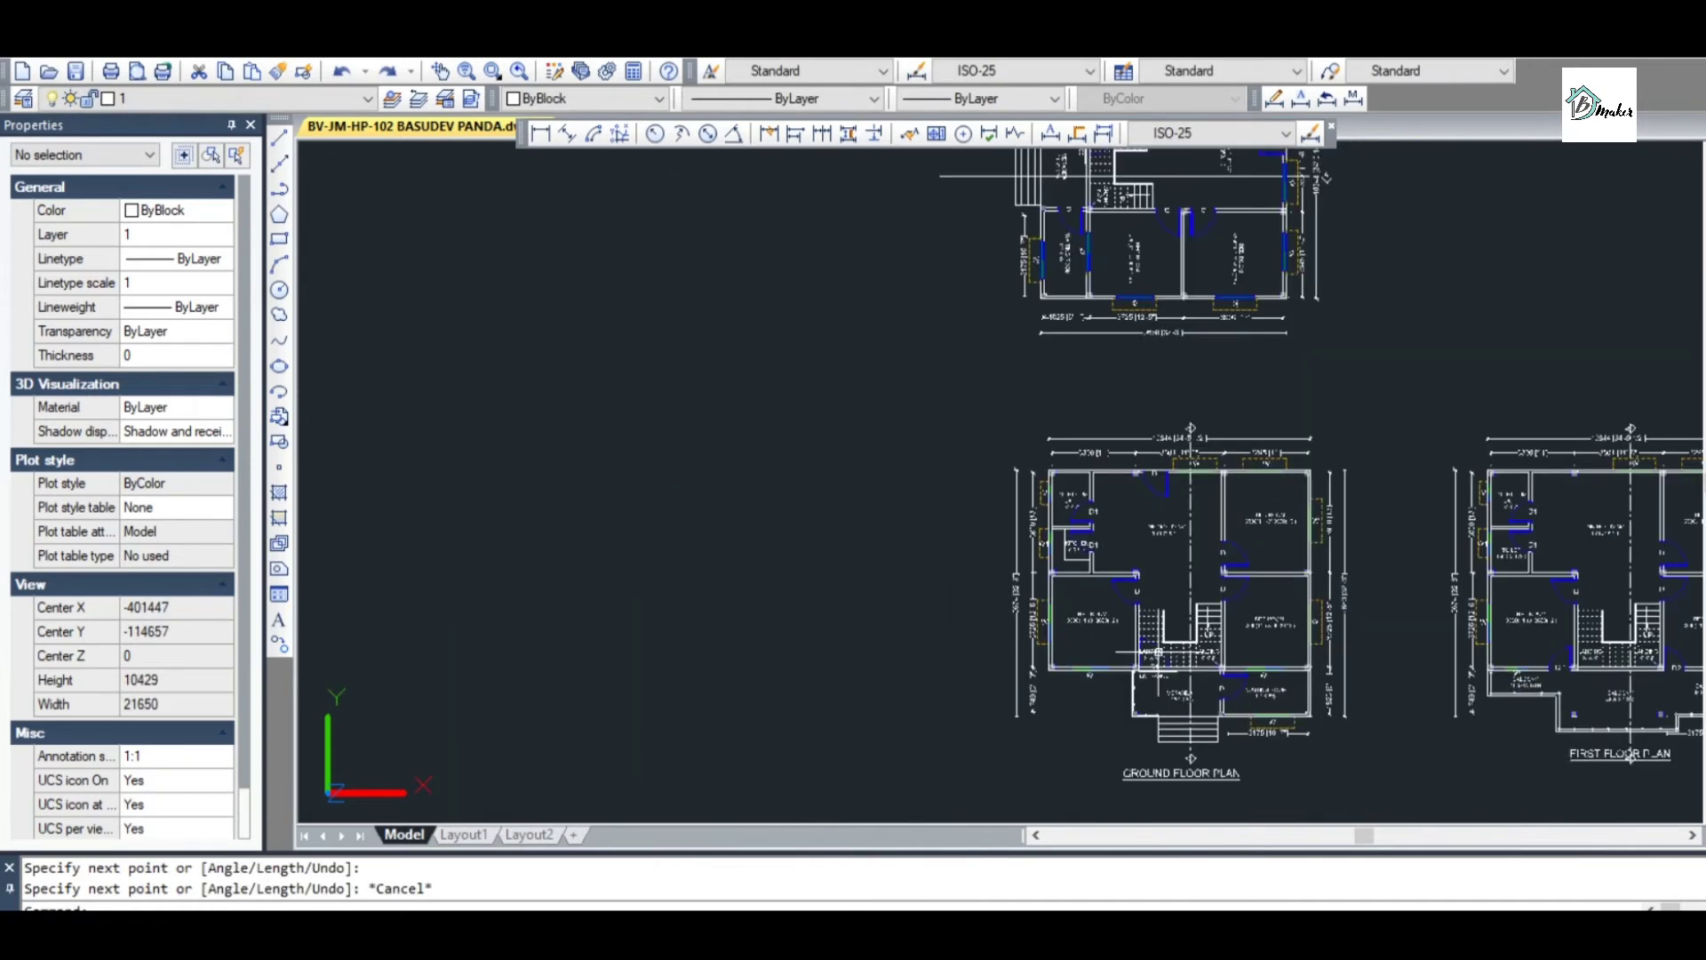
{"action": "scroll", "coordinate": [1143, 331], "scroll_direction": "up", "scroll_amount": 3}
{"action": "scroll", "coordinate": [1144, 330], "scroll_direction": "up", "scroll_amount": 4}
{"action": "scroll", "coordinate": [1043, 229], "scroll_direction": "up", "scroll_amount": 4}
{"action": "key", "text": "Escape"}
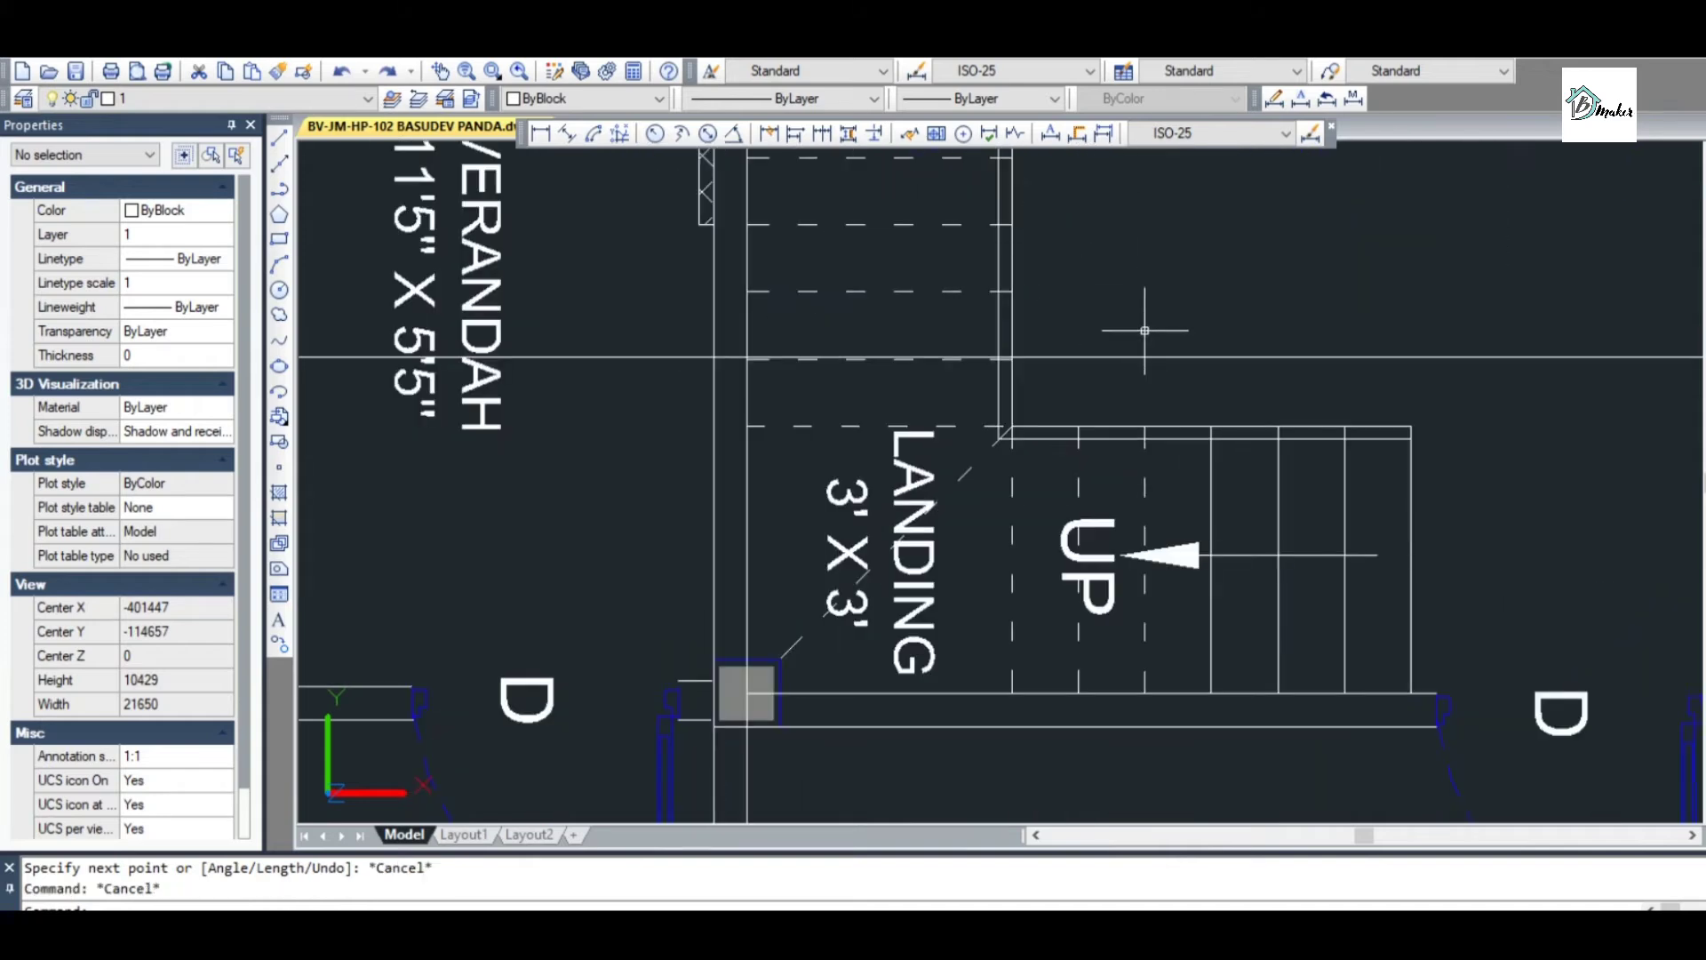
{"action": "left_click", "coordinate": [1158, 376]}
{"action": "left_click", "coordinate": [1140, 331]}
{"action": "type", "text": "m"}
{"action": "key", "text": "space"}
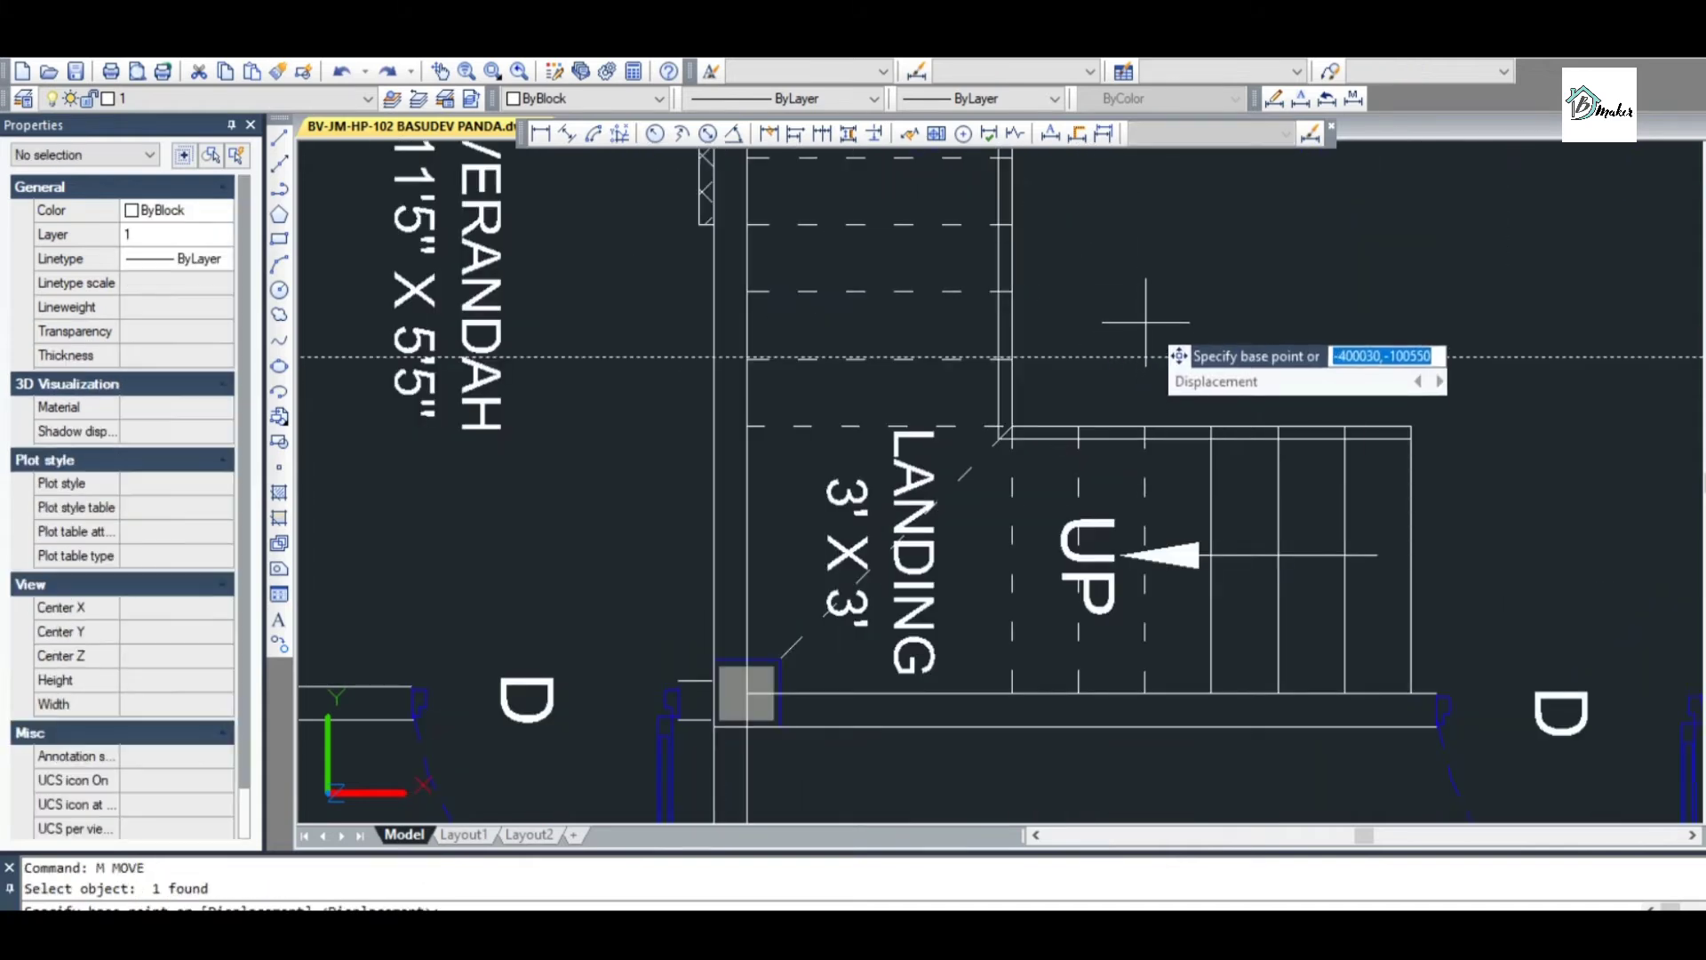
{"action": "left_click", "coordinate": [1144, 321]}
{"action": "left_click", "coordinate": [1145, 335]}
{"action": "key", "text": "Escape"}
Check the staircase along the section line in the plan and start a polyline on the section's ground floor
{"action": "scroll", "coordinate": [1140, 391], "scroll_direction": "down", "scroll_amount": 5}
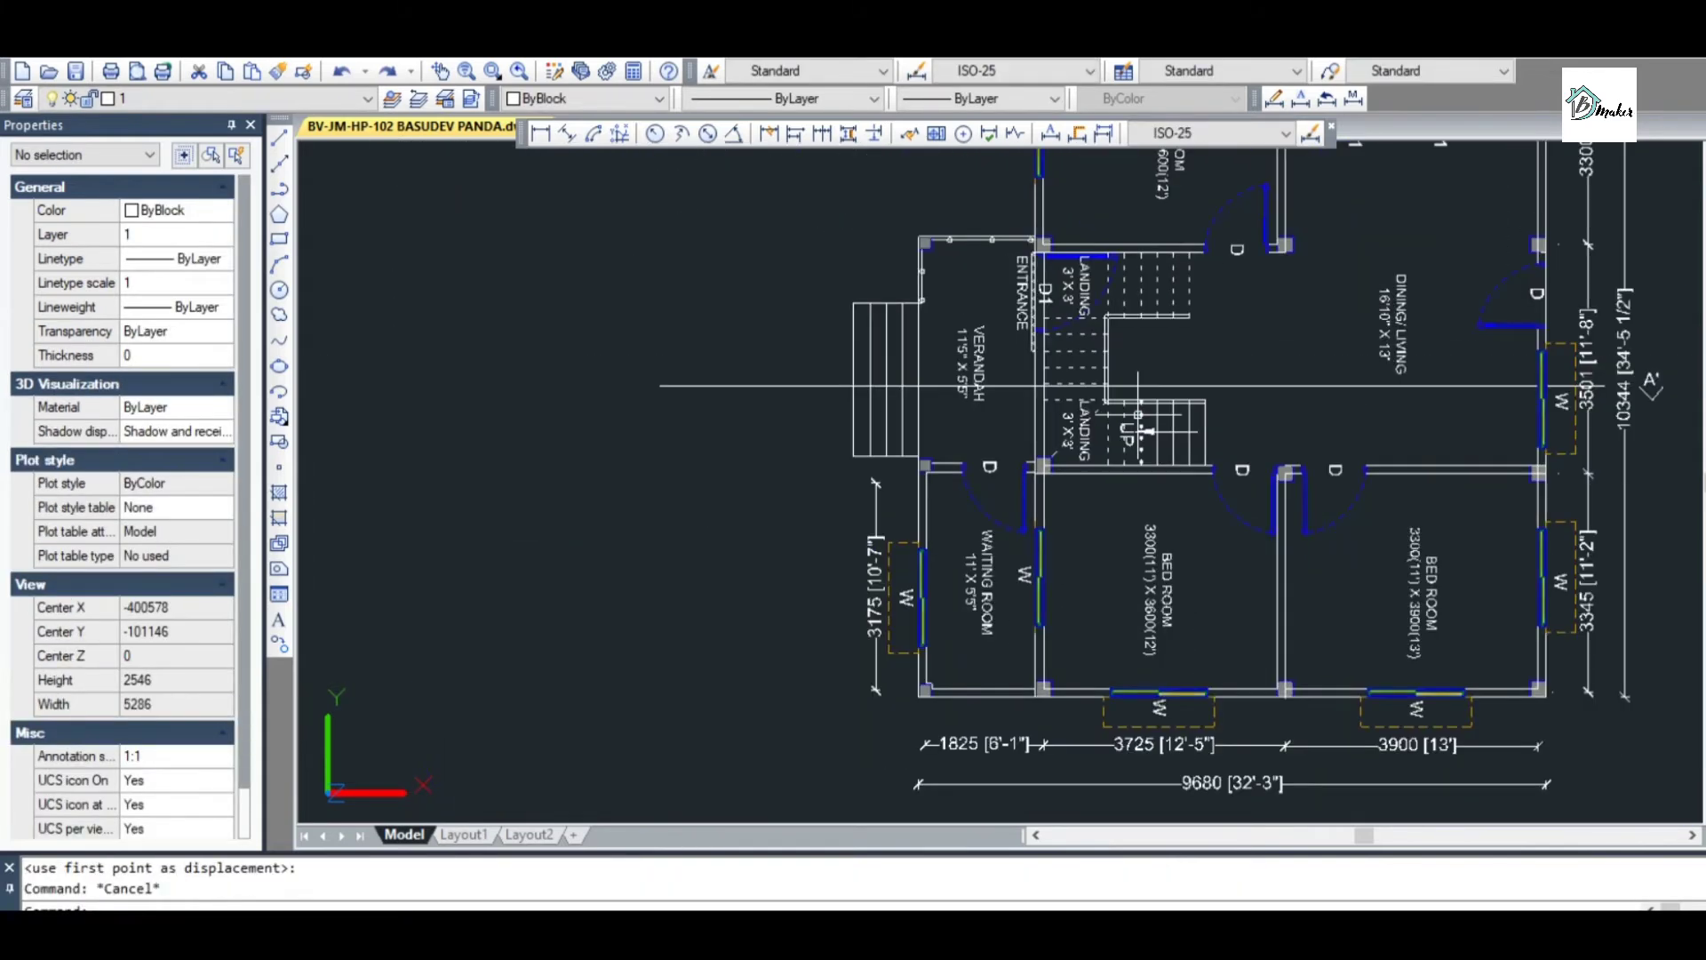
{"action": "scroll", "coordinate": [1210, 437], "scroll_direction": "up", "scroll_amount": 3}
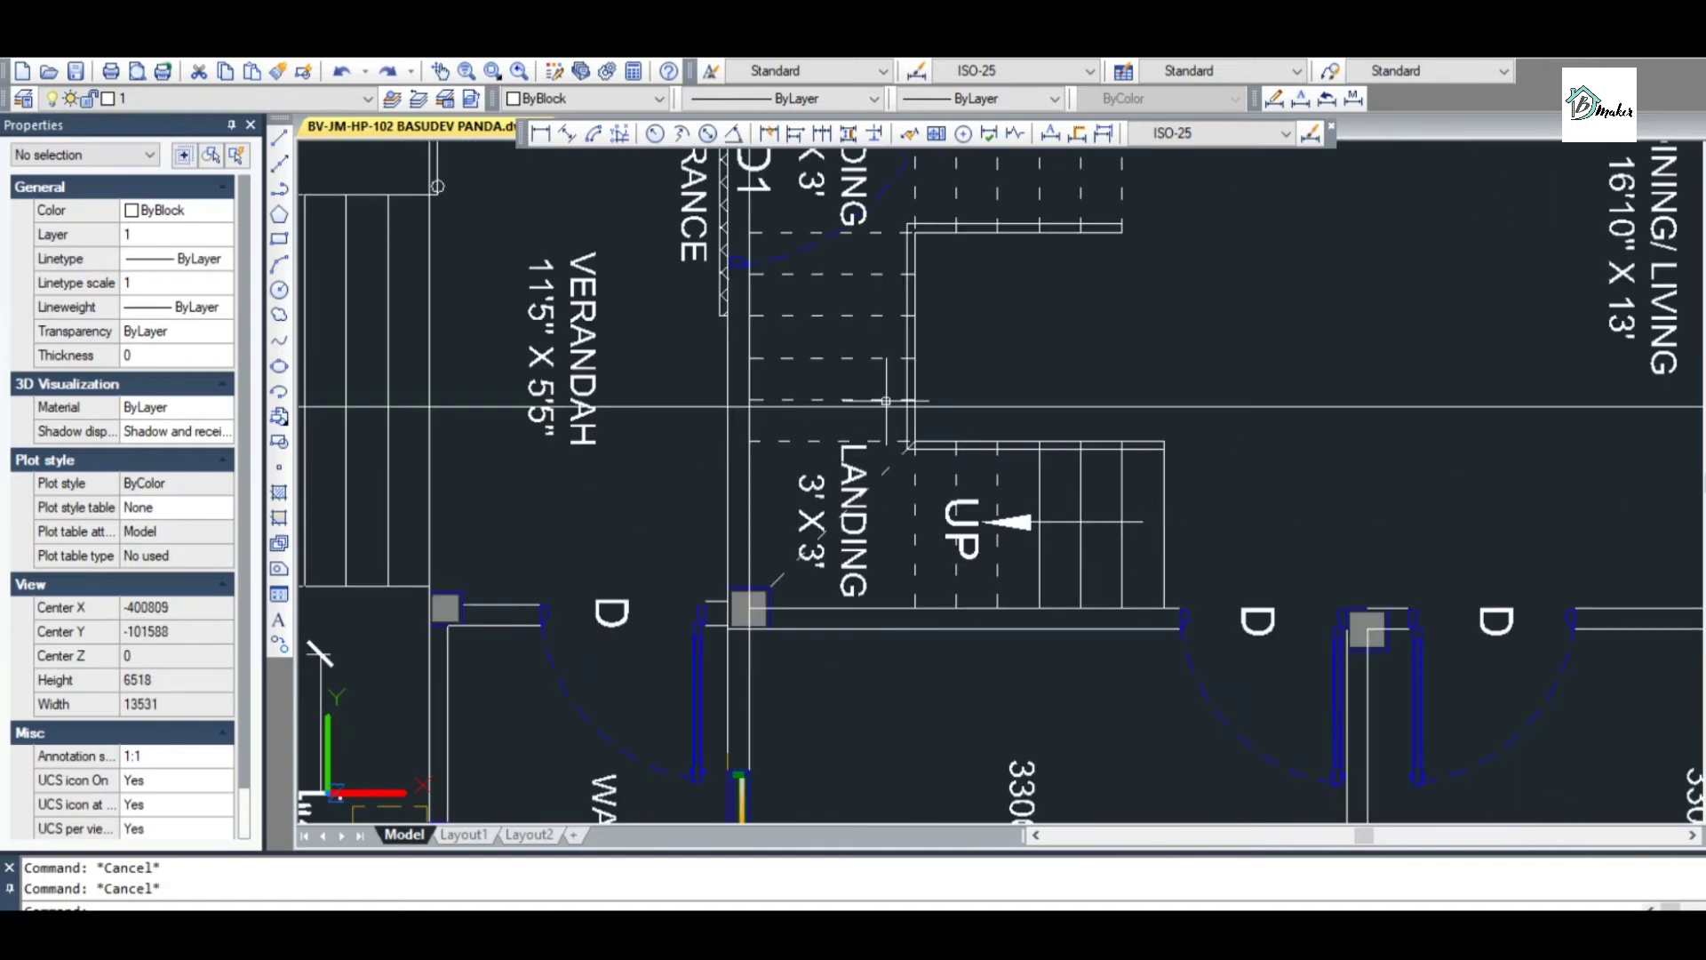
{"action": "scroll", "coordinate": [987, 241], "scroll_direction": "down", "scroll_amount": 5}
{"action": "scroll", "coordinate": [1009, 336], "scroll_direction": "up", "scroll_amount": 4}
{"action": "scroll", "coordinate": [1008, 336], "scroll_direction": "down", "scroll_amount": 5}
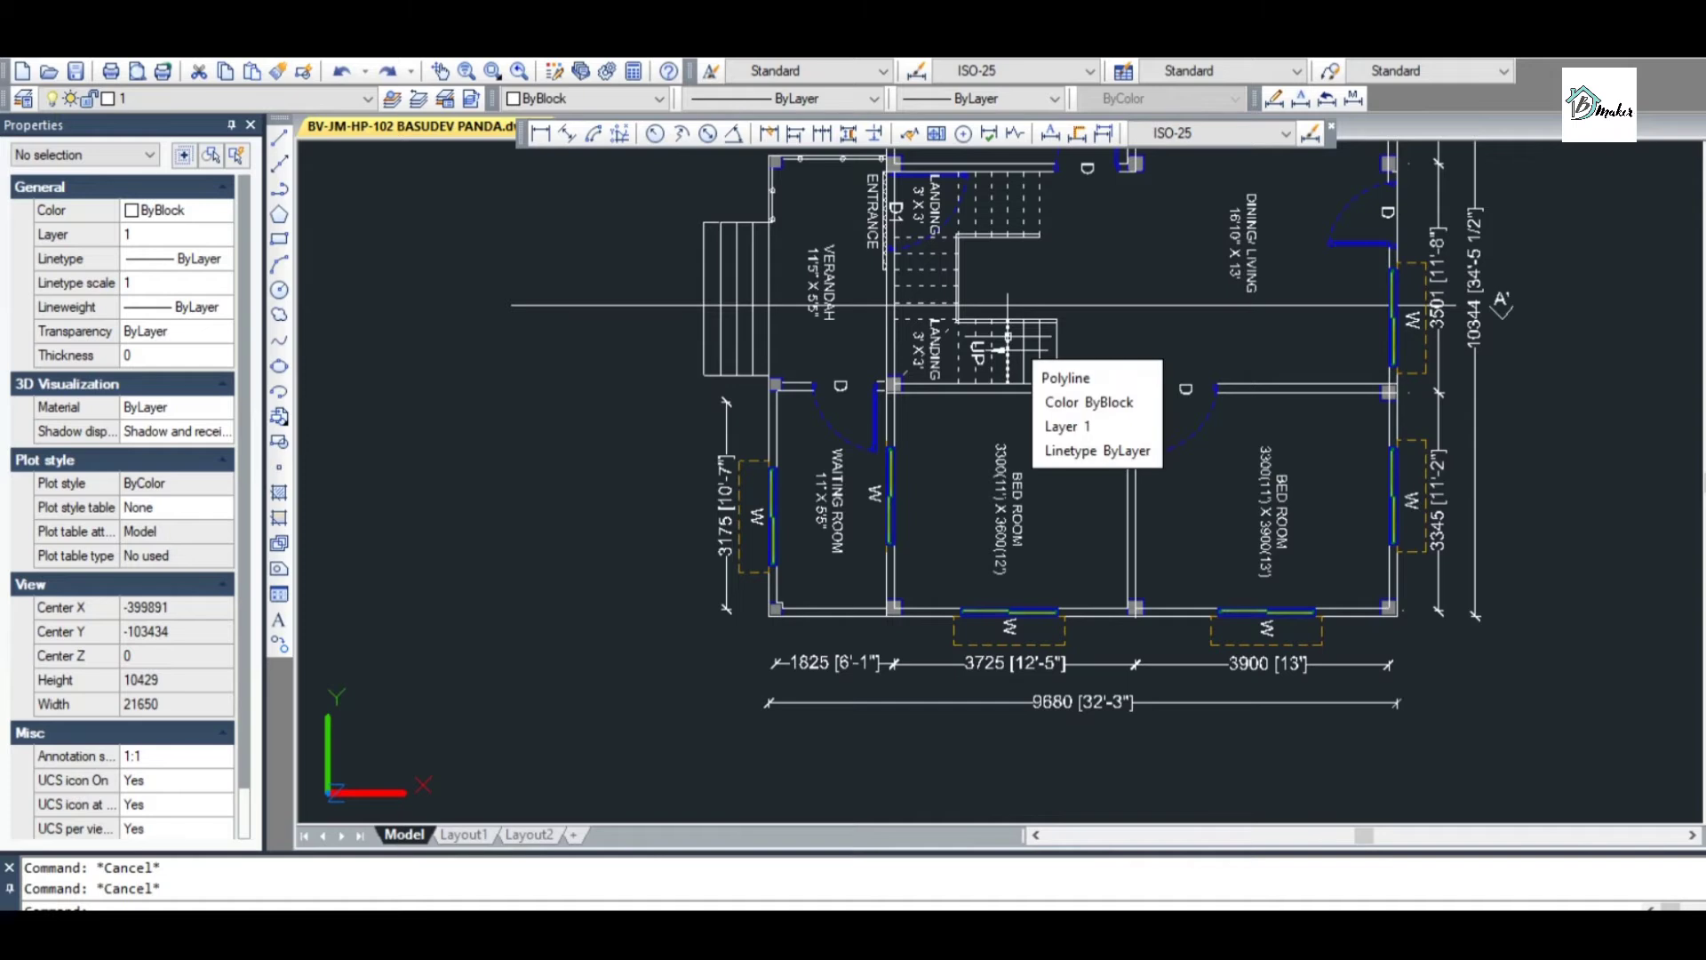
{"action": "scroll", "coordinate": [1008, 336], "scroll_direction": "down", "scroll_amount": 4}
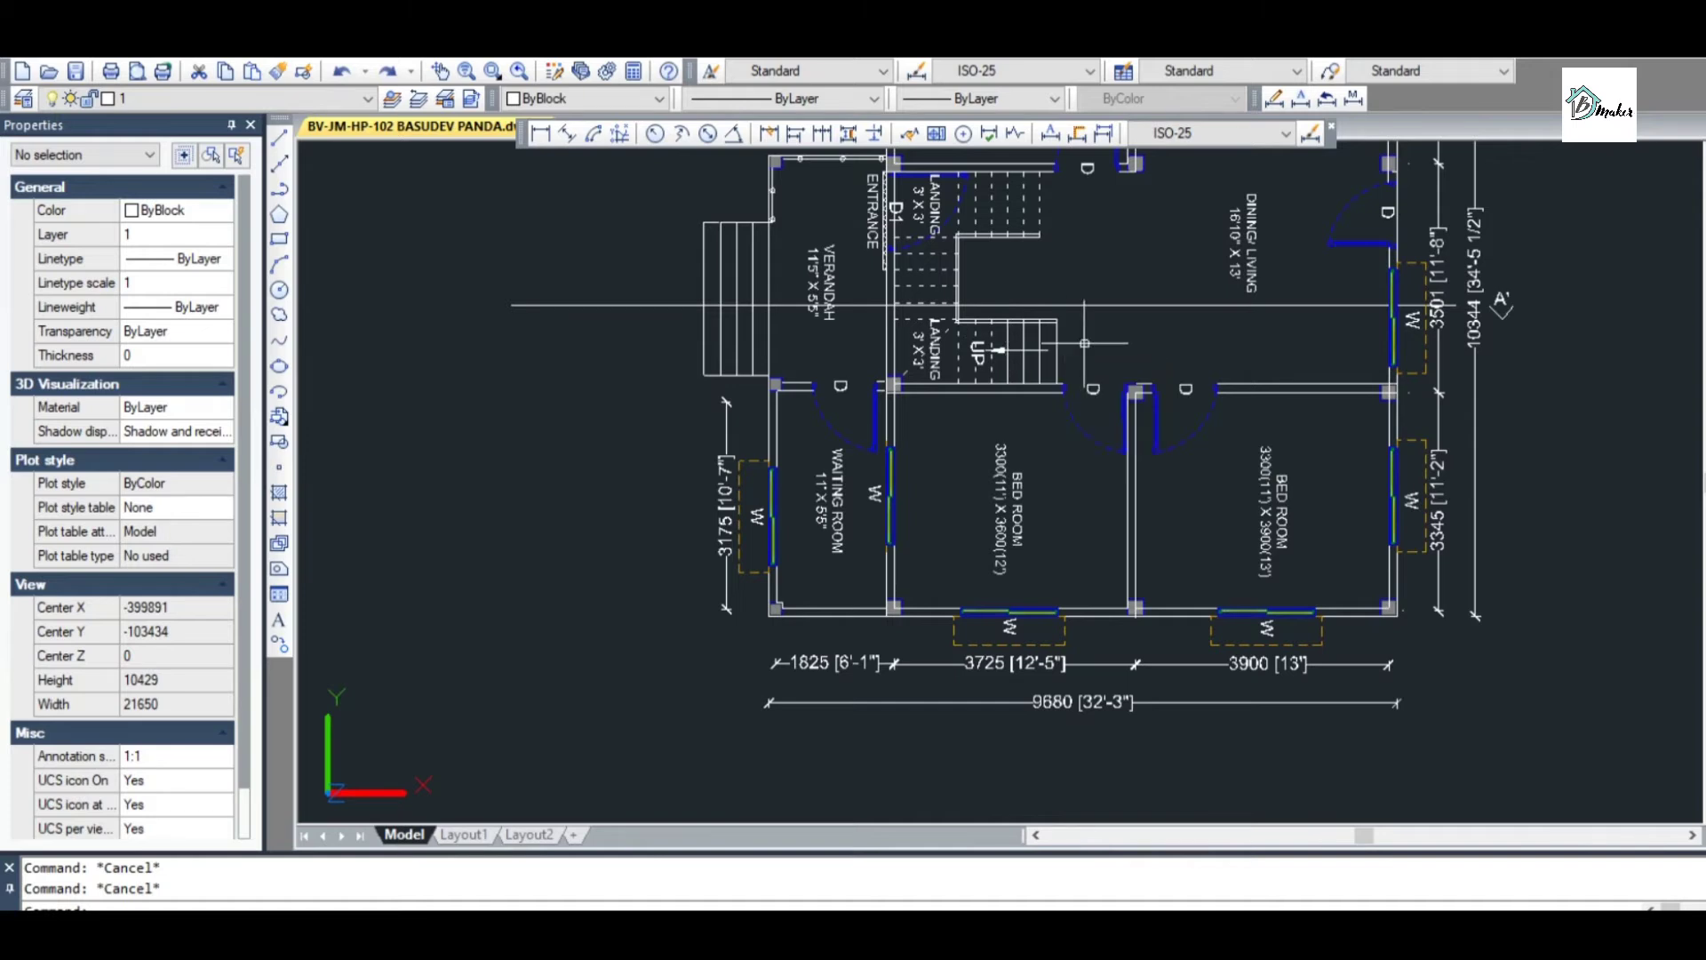
{"action": "scroll", "coordinate": [1035, 316], "scroll_direction": "up", "scroll_amount": 7}
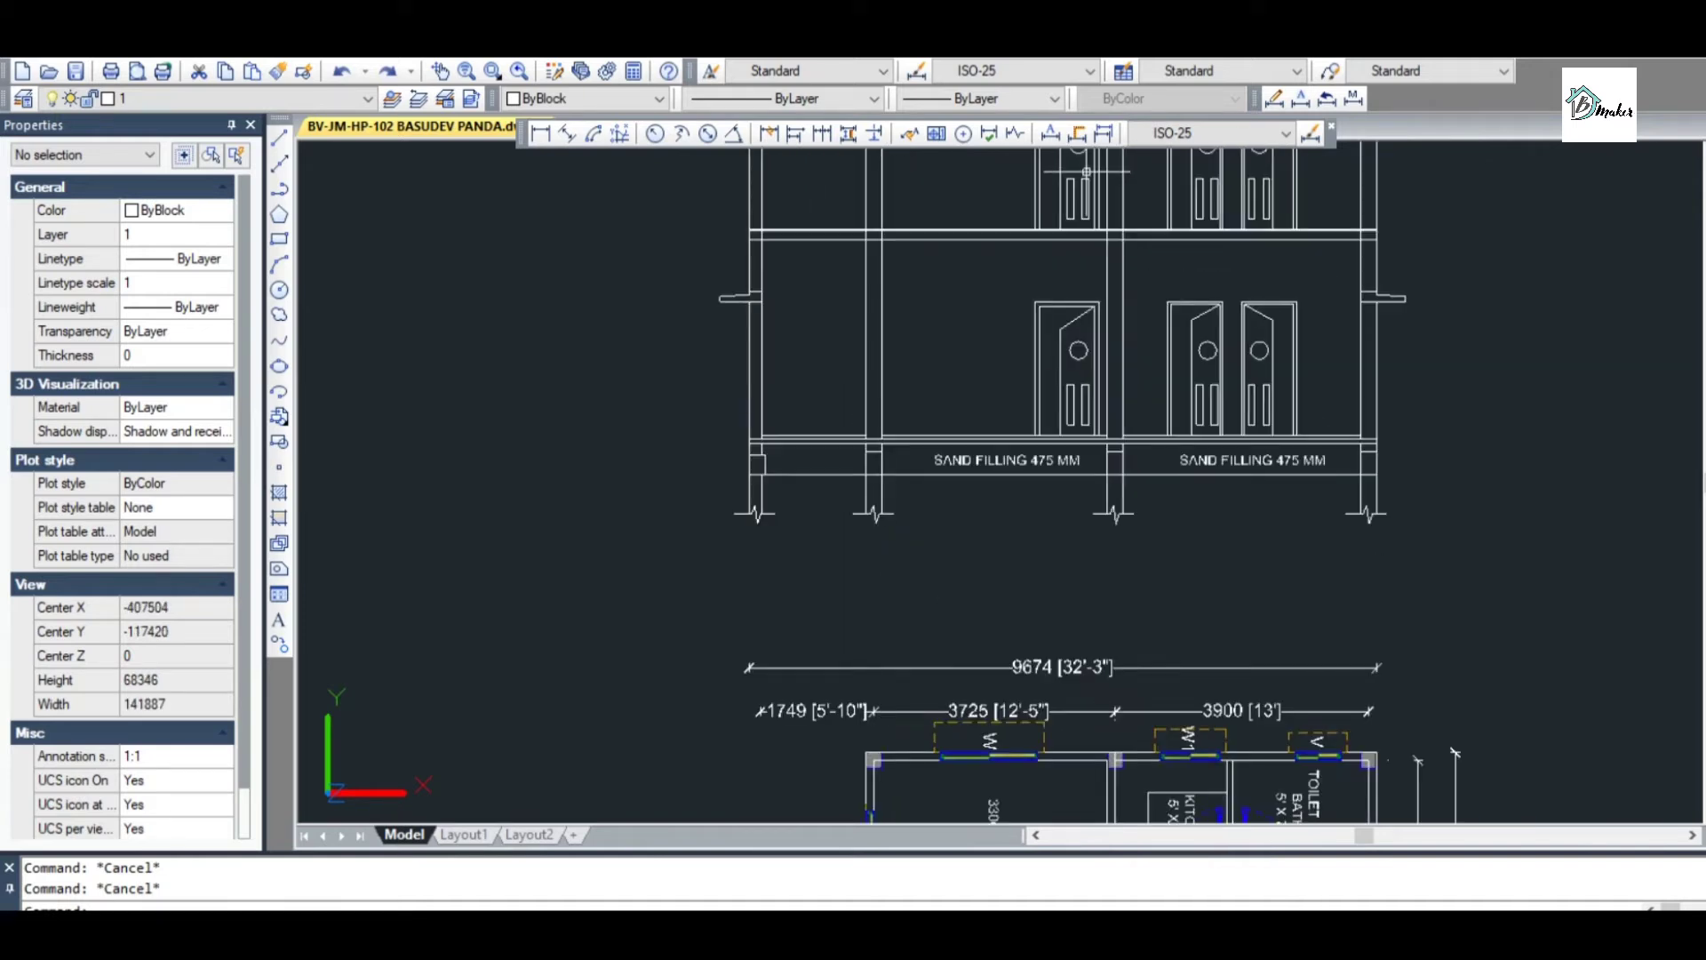
{"action": "scroll", "coordinate": [1024, 224], "scroll_direction": "down", "scroll_amount": 1}
{"action": "type", "text": "pl"}
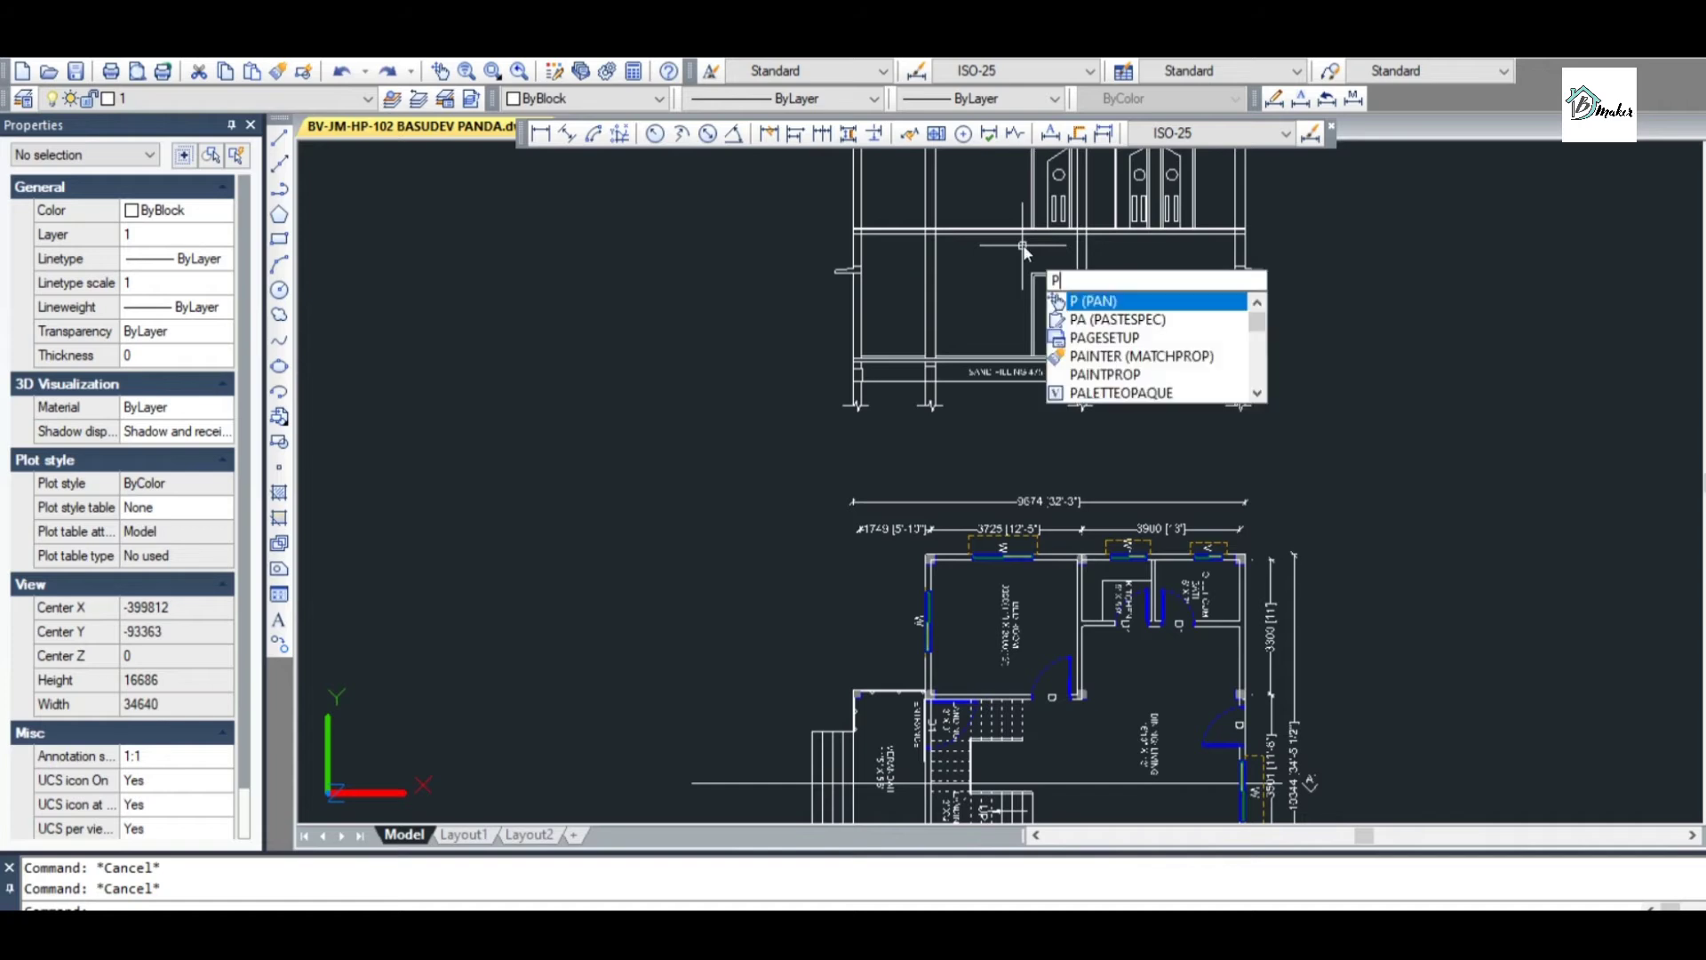
{"action": "key", "text": "Return"}
Examine the staircase's flights, landings and first steps in the rotated floor plan against the section
{"action": "scroll", "coordinate": [1022, 245], "scroll_direction": "down", "scroll_amount": 2}
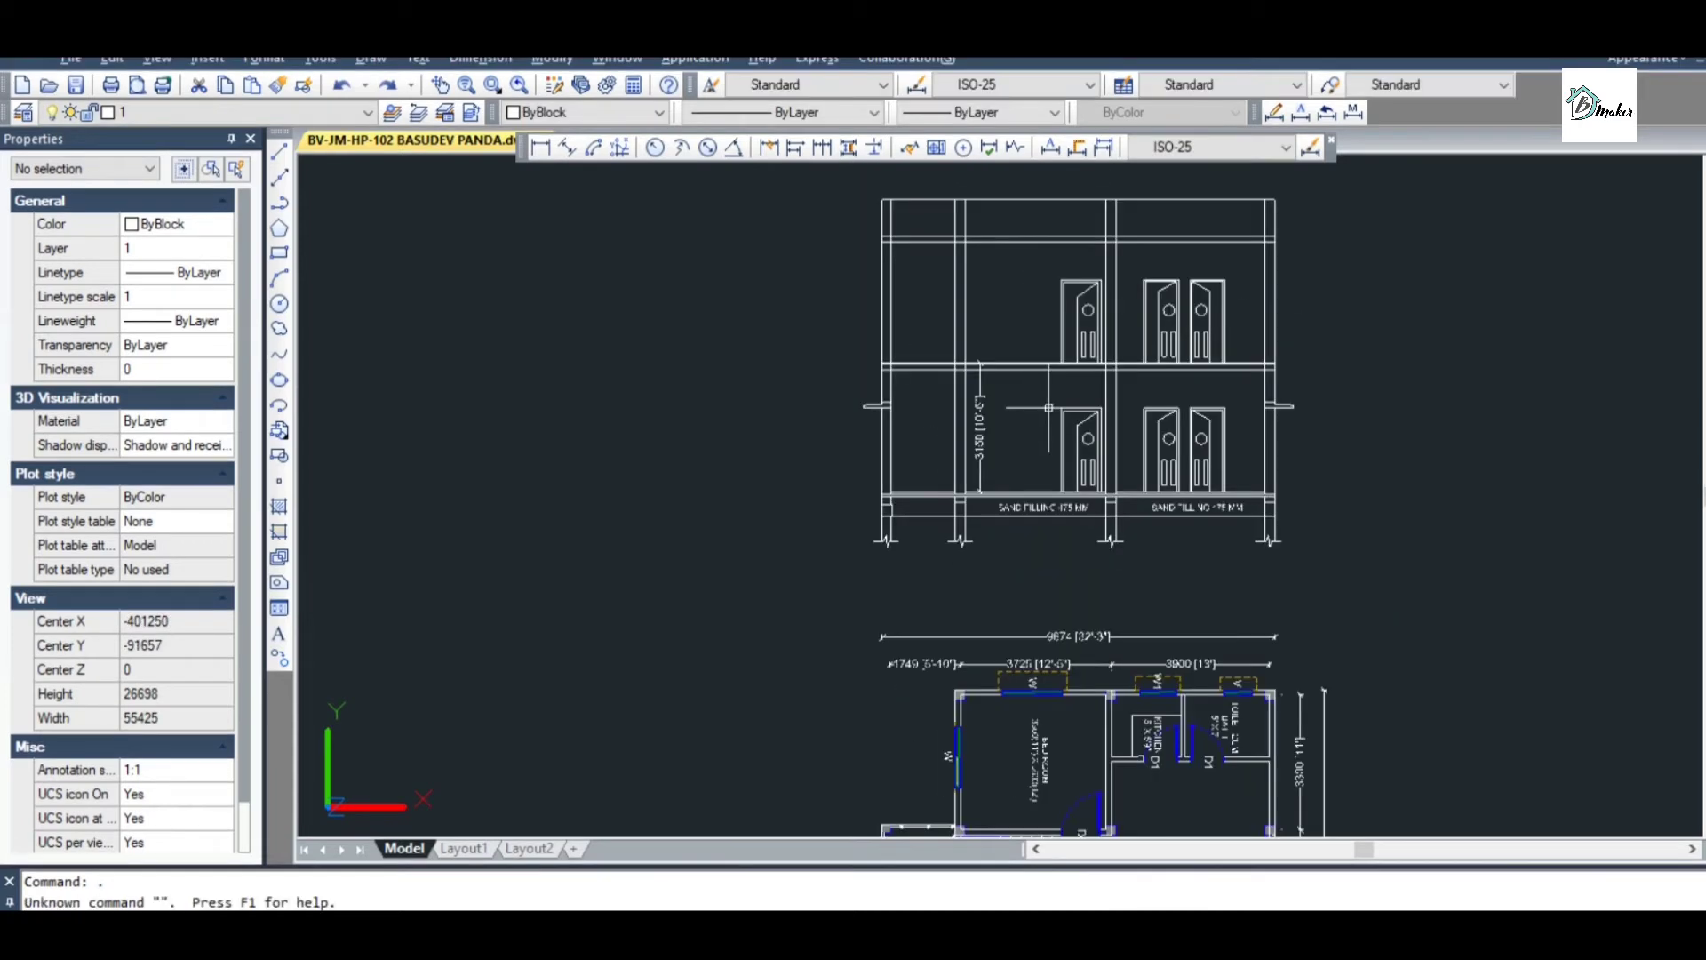
{"action": "scroll", "coordinate": [1049, 408], "scroll_direction": "up", "scroll_amount": 1}
{"action": "scroll", "coordinate": [1048, 408], "scroll_direction": "down", "scroll_amount": 2}
{"action": "scroll", "coordinate": [1054, 671], "scroll_direction": "up", "scroll_amount": 1}
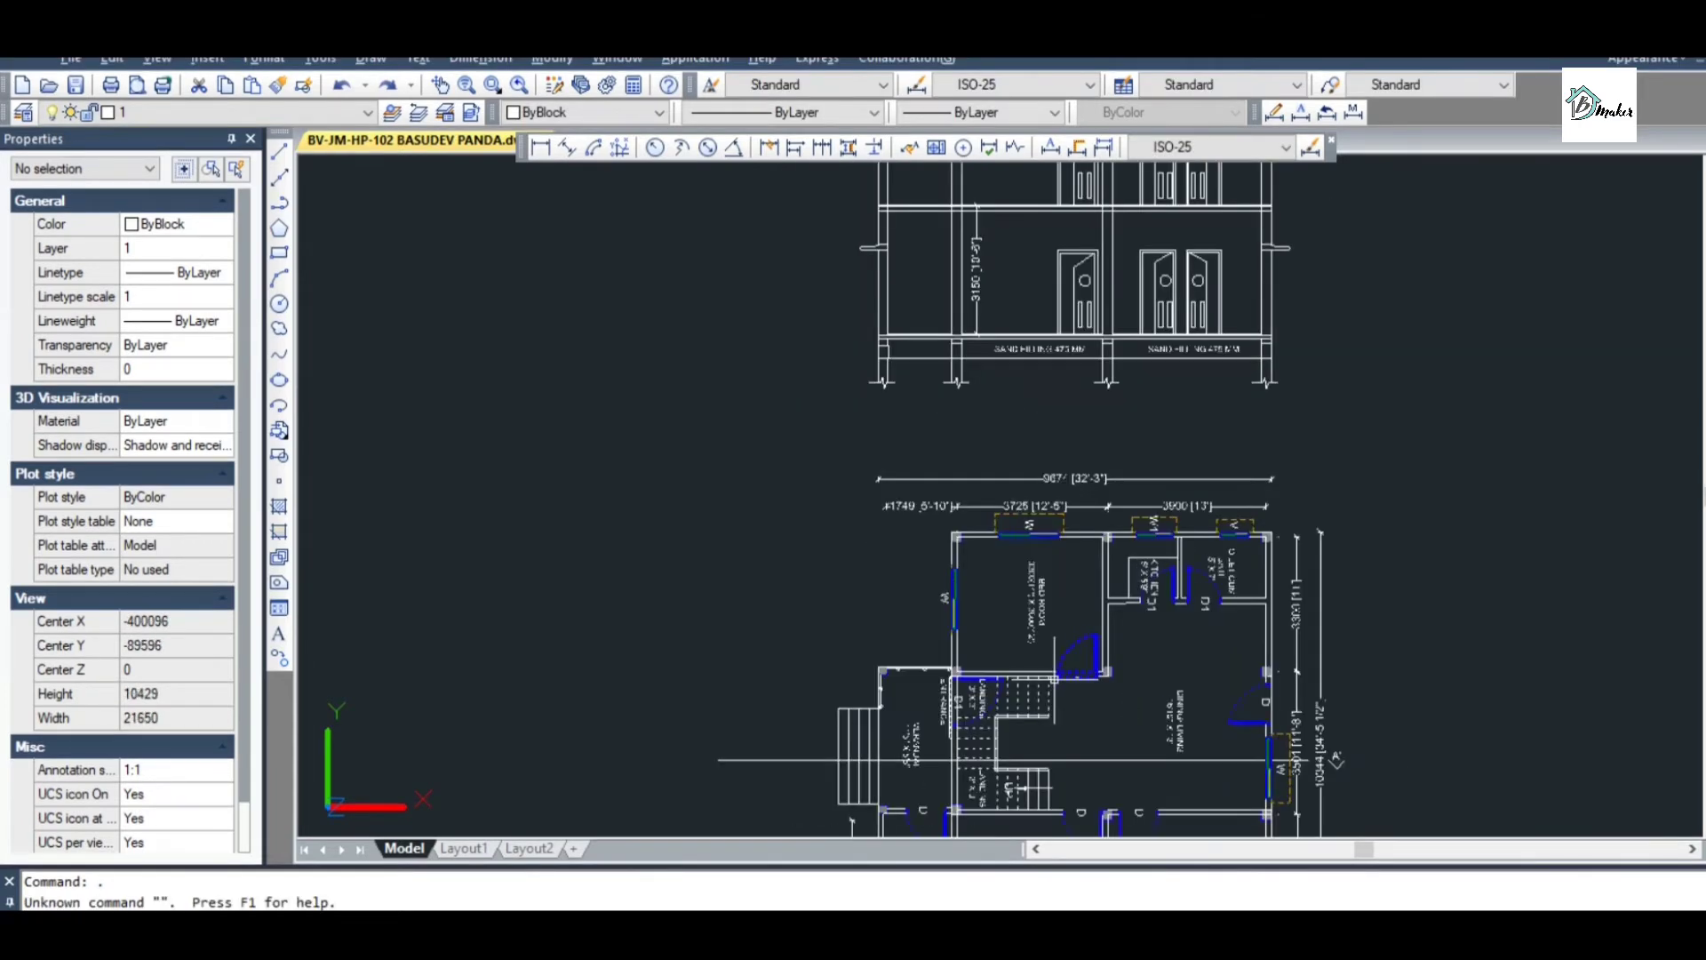
{"action": "scroll", "coordinate": [1056, 478], "scroll_direction": "up", "scroll_amount": 1}
{"action": "scroll", "coordinate": [1054, 466], "scroll_direction": "down", "scroll_amount": 1}
{"action": "scroll", "coordinate": [1051, 455], "scroll_direction": "up", "scroll_amount": 1}
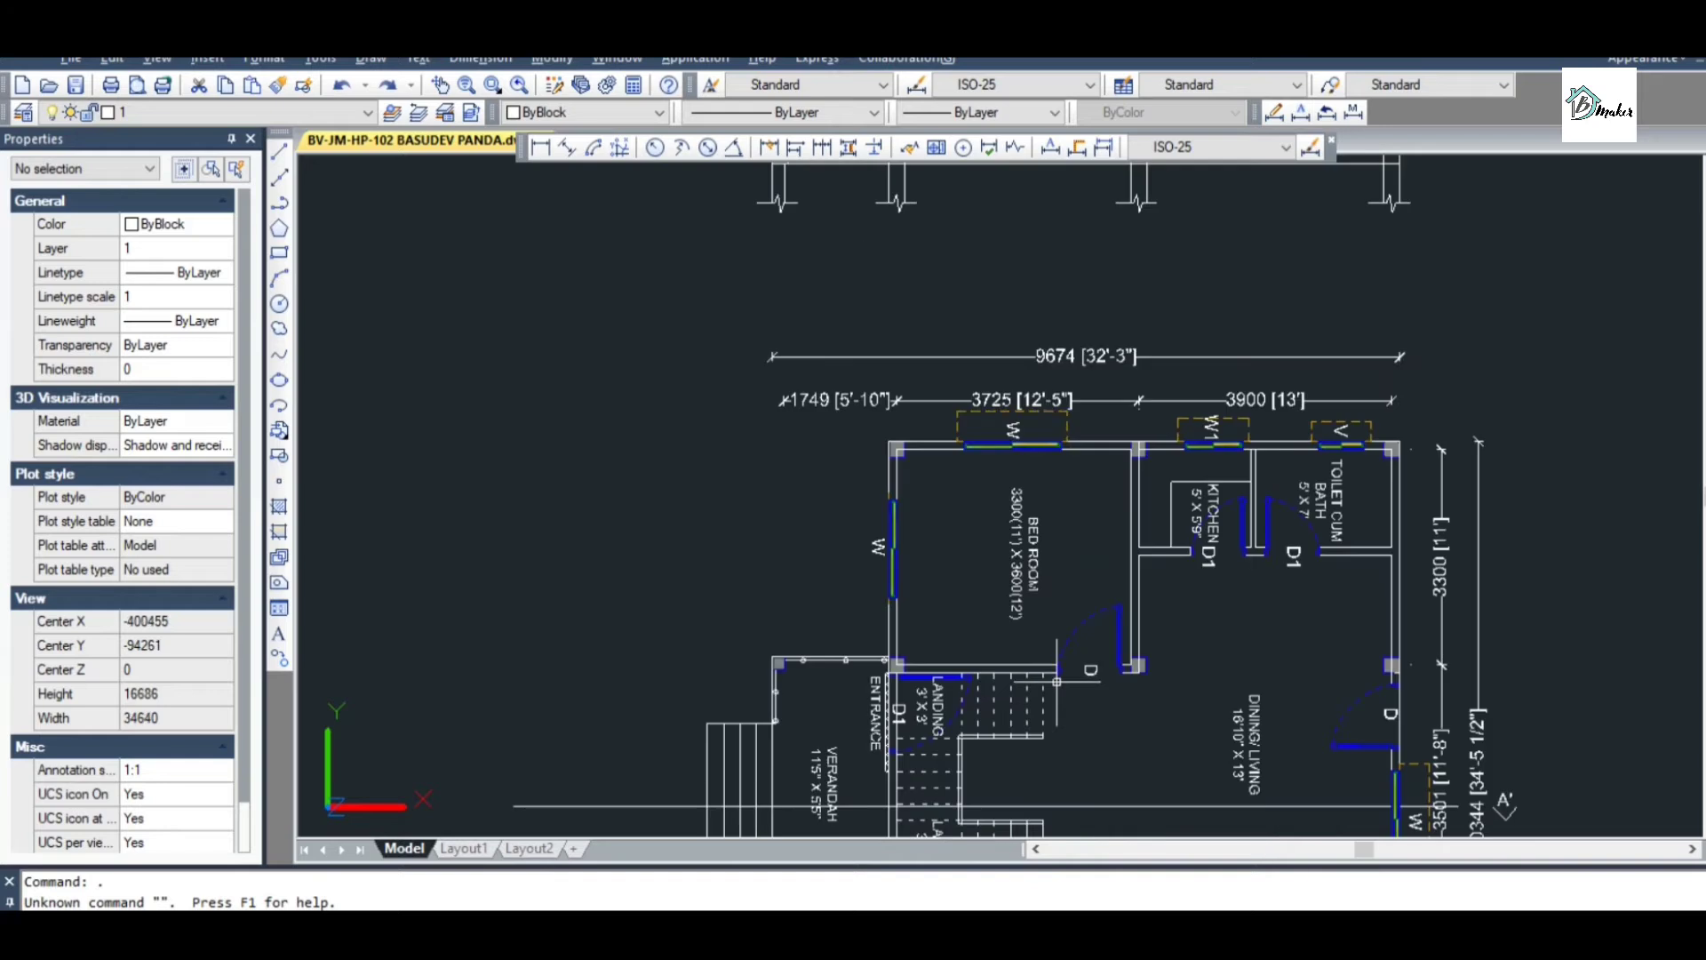
{"action": "scroll", "coordinate": [1047, 442], "scroll_direction": "down", "scroll_amount": 1}
{"action": "scroll", "coordinate": [1026, 747], "scroll_direction": "up", "scroll_amount": 3}
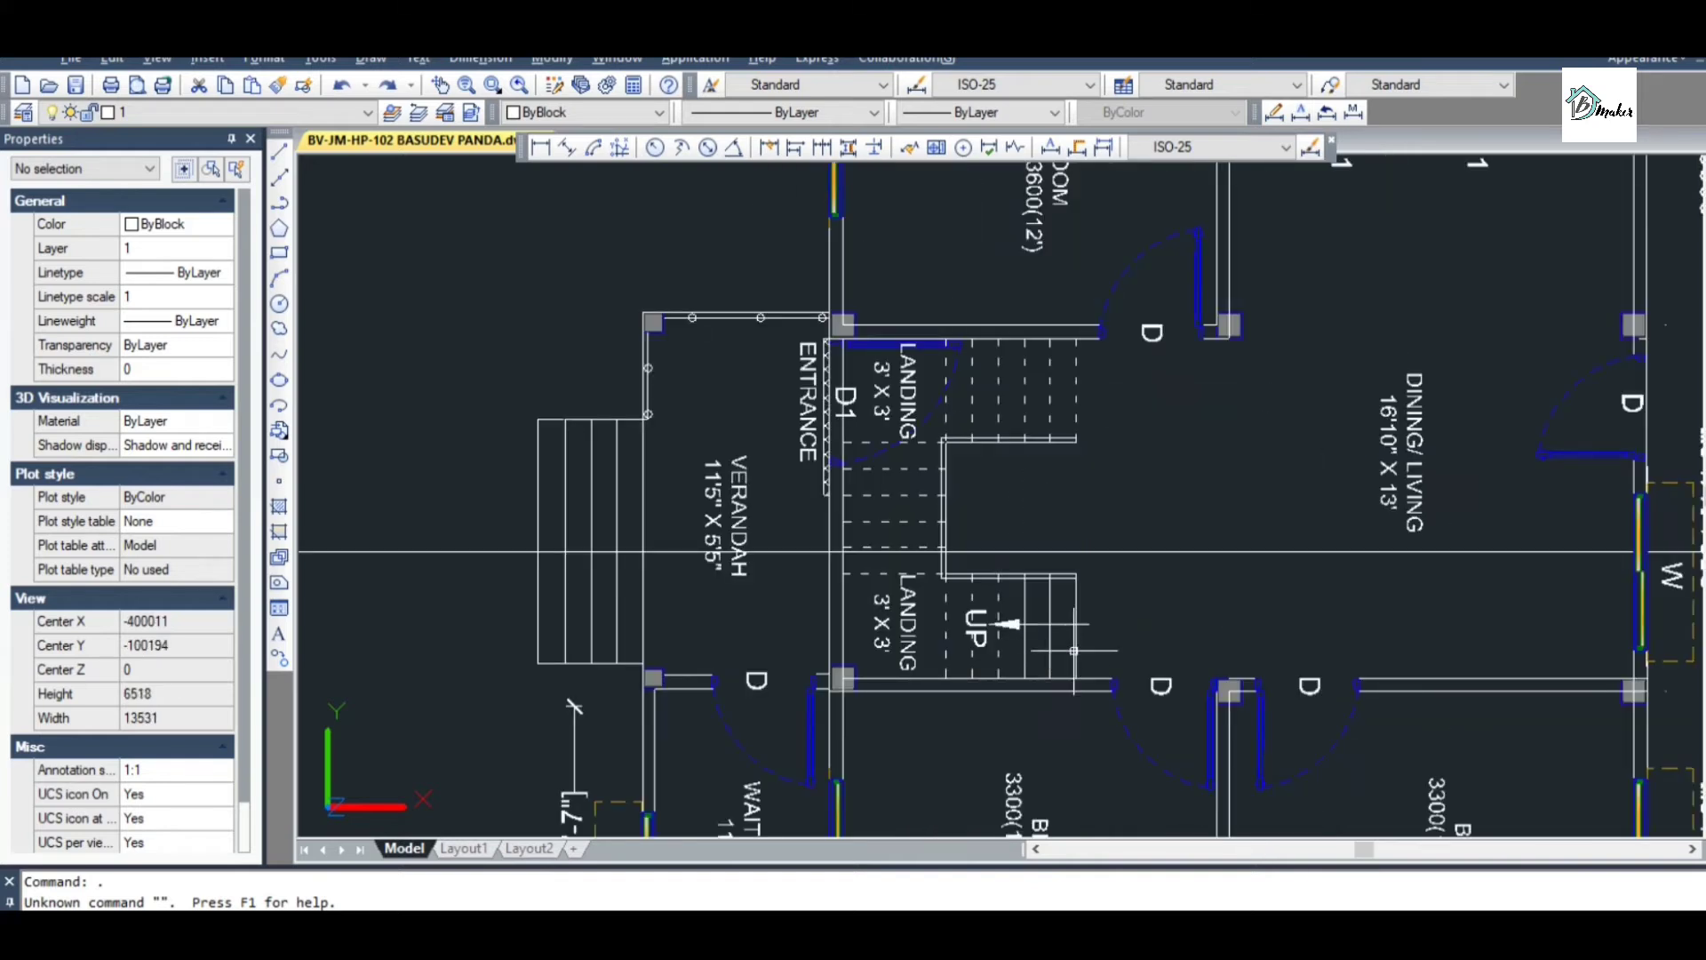
{"action": "scroll", "coordinate": [1074, 600], "scroll_direction": "up", "scroll_amount": 1}
{"action": "scroll", "coordinate": [984, 579], "scroll_direction": "down", "scroll_amount": 1}
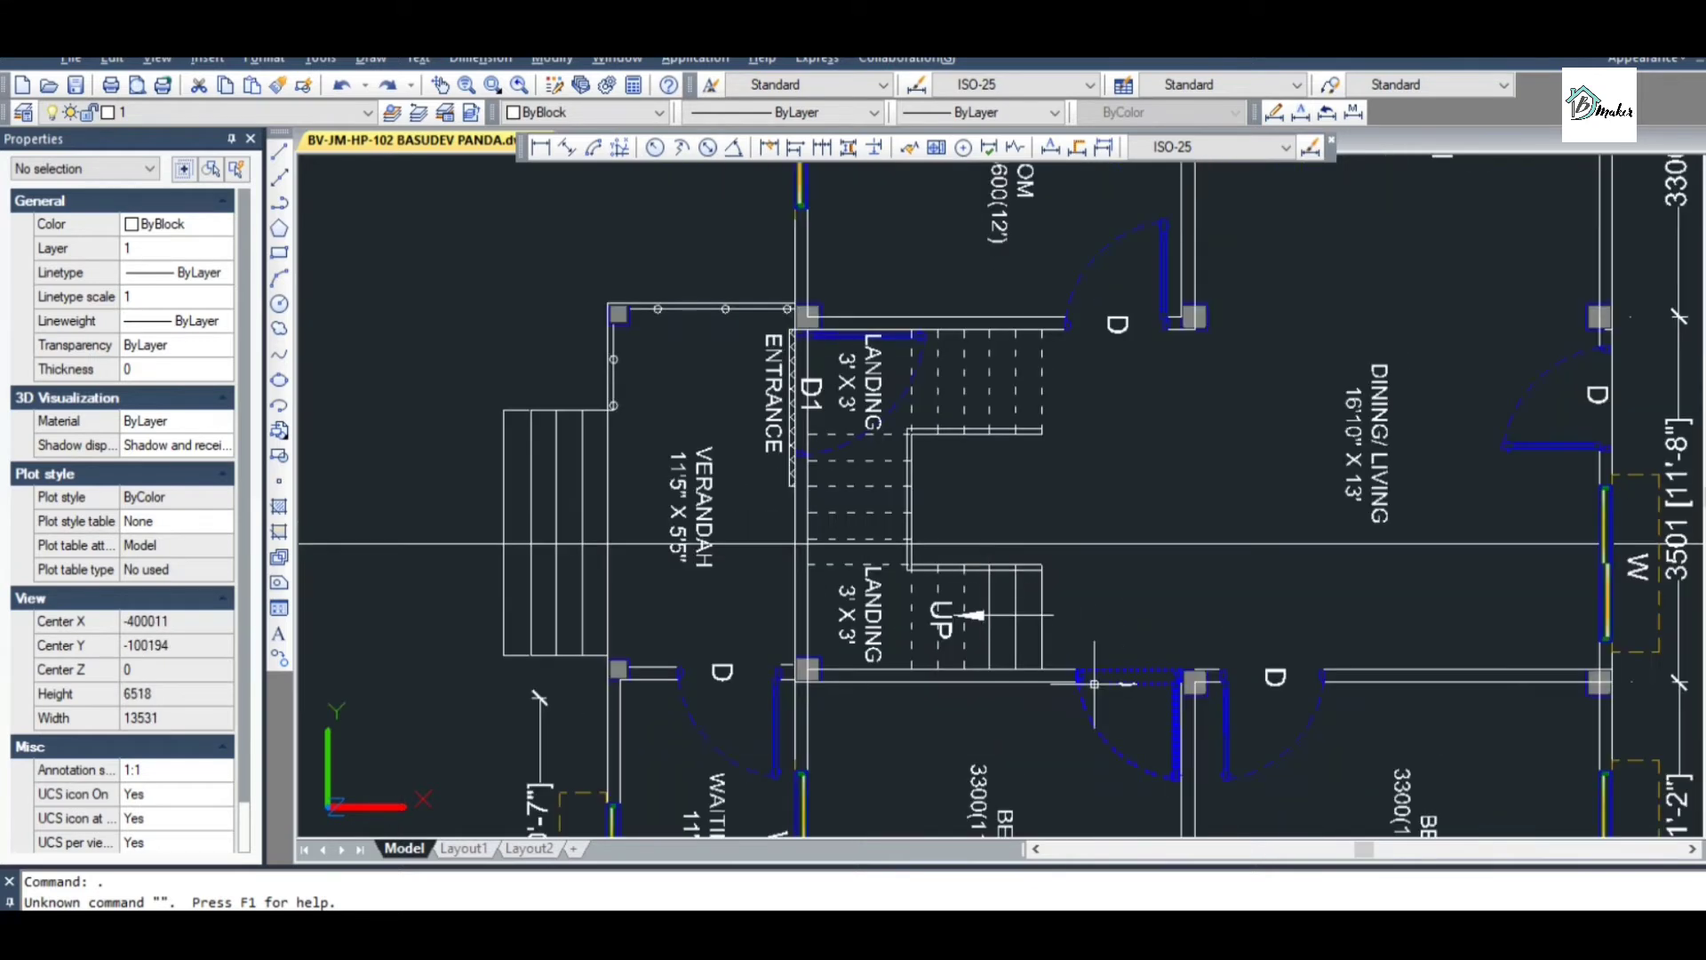
{"action": "scroll", "coordinate": [1094, 684], "scroll_direction": "up", "scroll_amount": 2}
{"action": "scroll", "coordinate": [1037, 665], "scroll_direction": "down", "scroll_amount": 2}
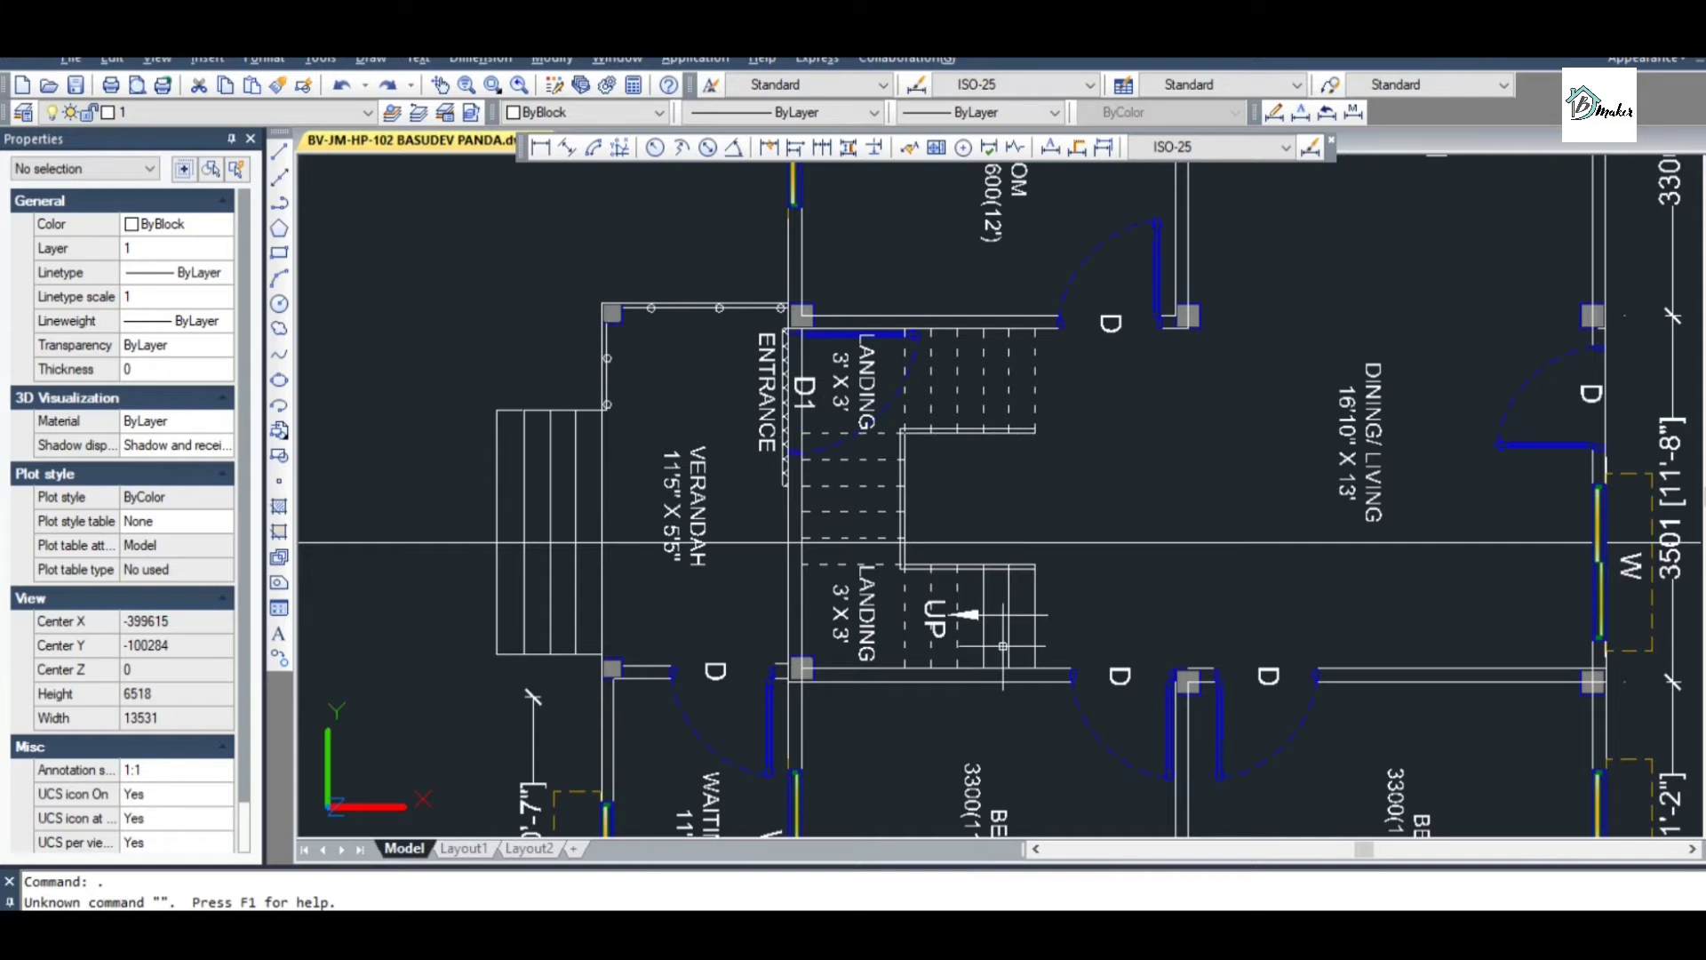
Draw a vertical guide line from the first riser of the stair in the plan up through the section
{"action": "left_click", "coordinate": [1066, 511]}
{"action": "key", "text": "Escape"}
{"action": "type", "text": "L"}
{"action": "key", "text": "Return"}
{"action": "left_click", "coordinate": [1036, 665]}
{"action": "scroll", "coordinate": [1035, 665], "scroll_direction": "down", "scroll_amount": 10}
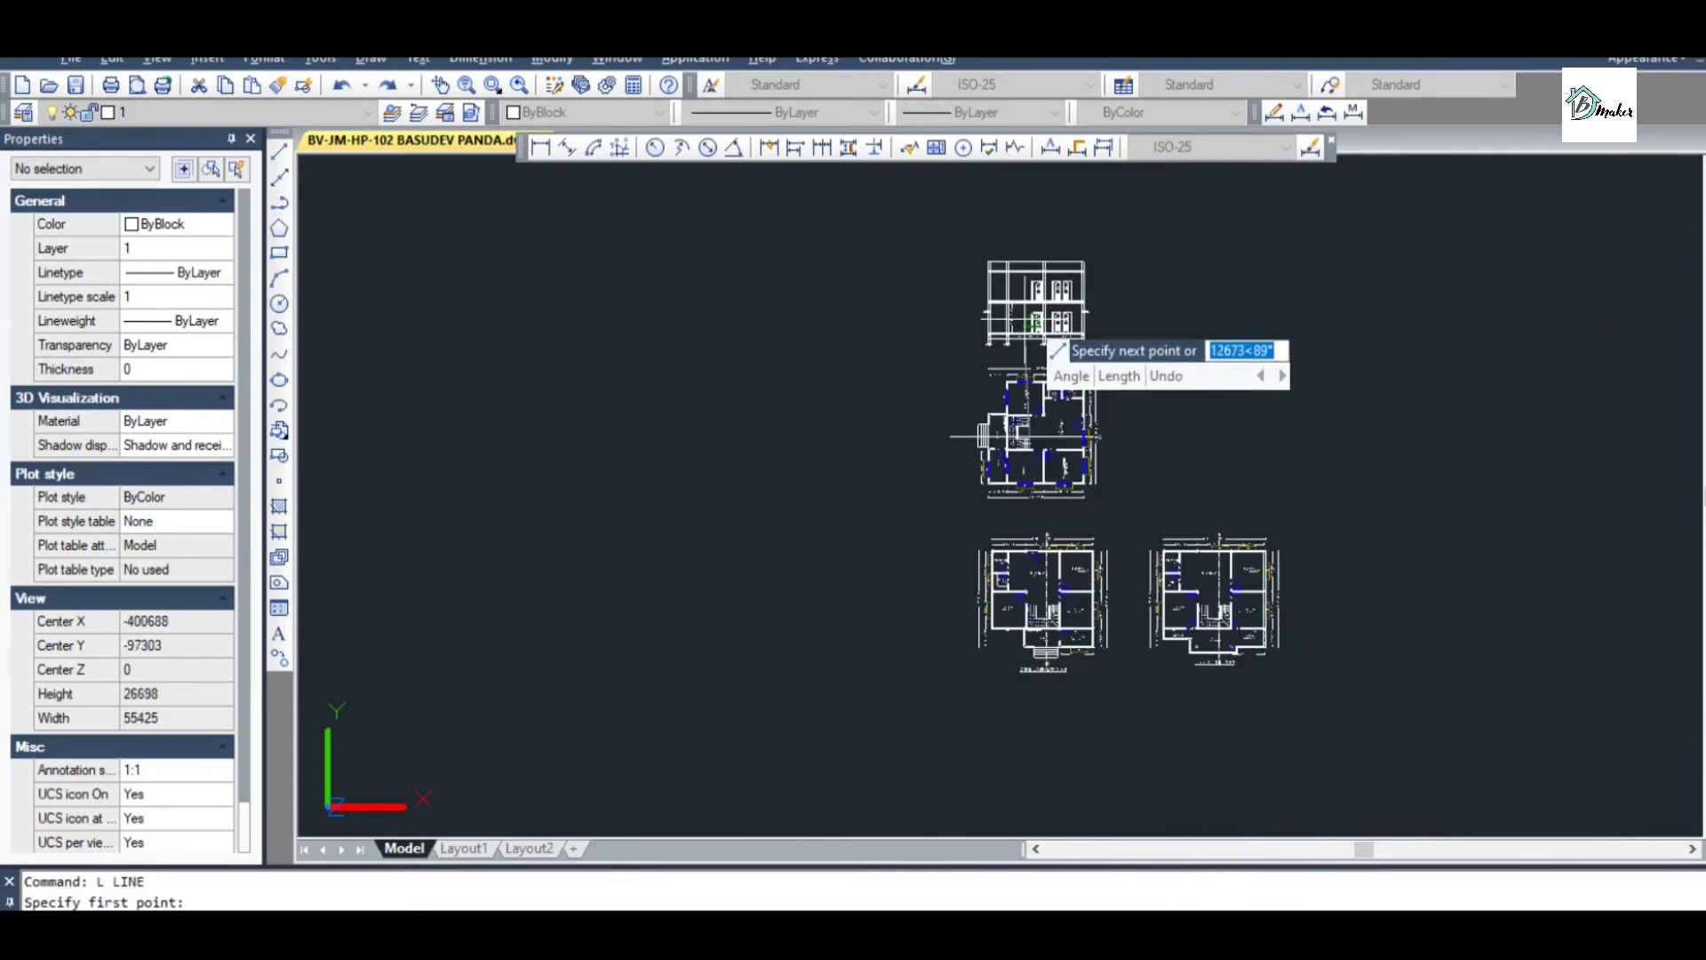
{"action": "key", "text": "Escape"}
{"action": "scroll", "coordinate": [1021, 329], "scroll_direction": "up", "scroll_amount": 10}
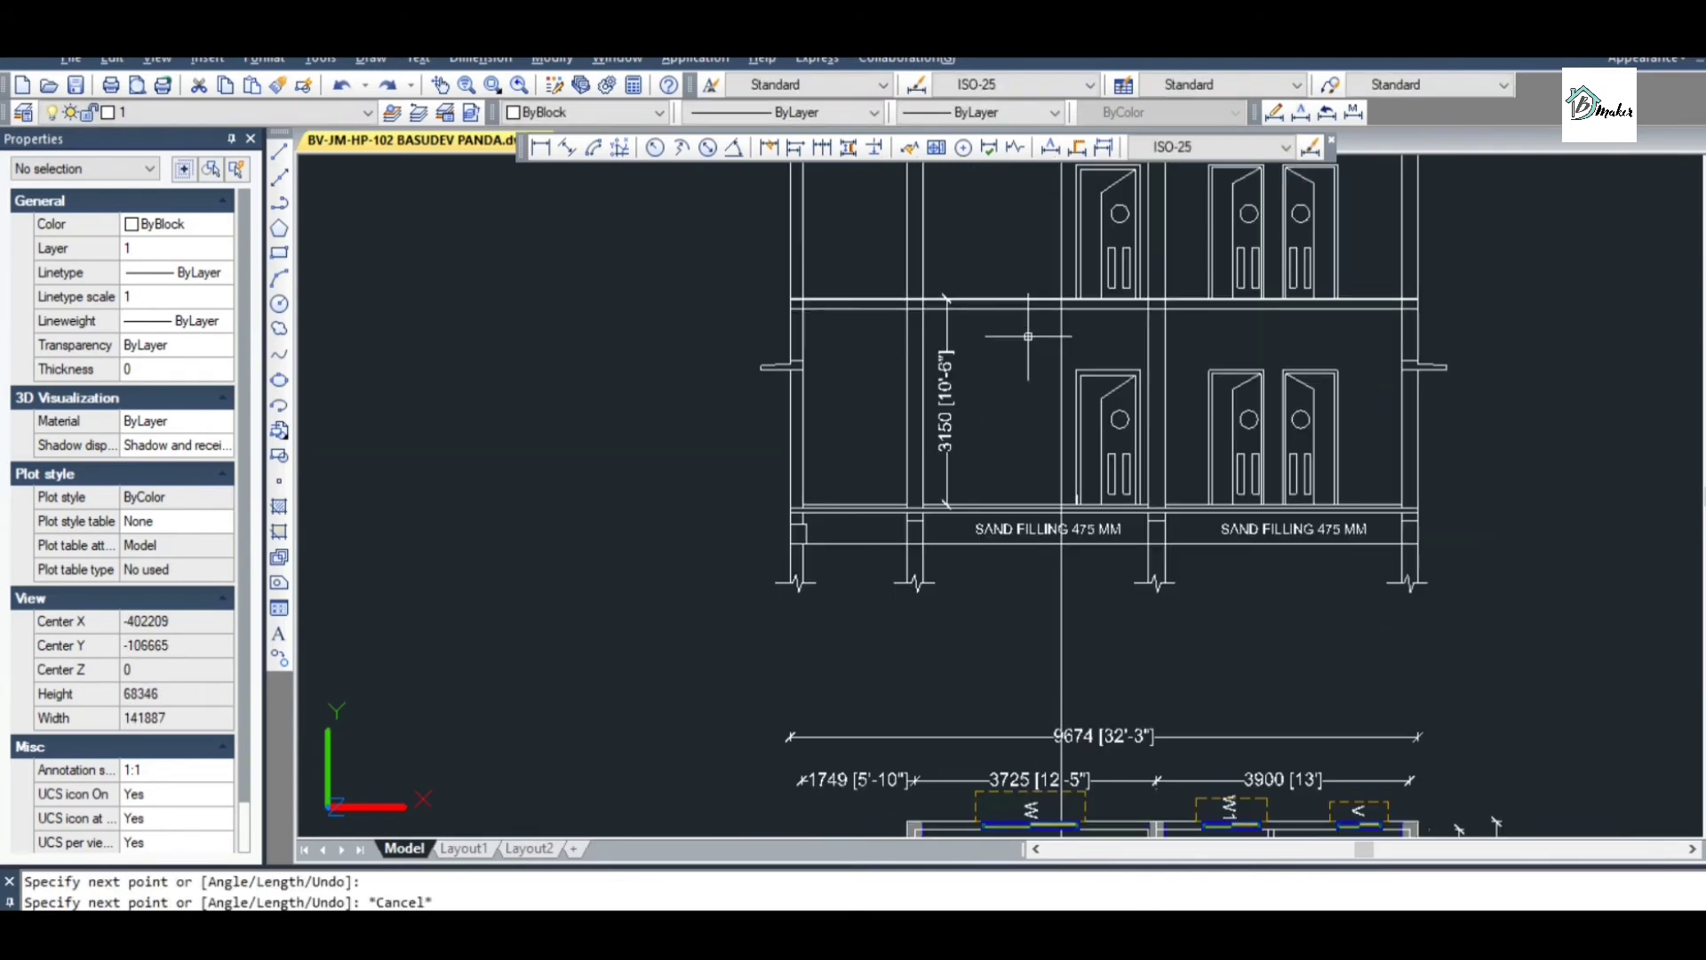
Check the vertical guide line against the first steps of the stair in the plan and its position in the section
{"action": "scroll", "coordinate": [1047, 498], "scroll_direction": "down", "scroll_amount": 5}
{"action": "scroll", "coordinate": [1053, 809], "scroll_direction": "up", "scroll_amount": 5}
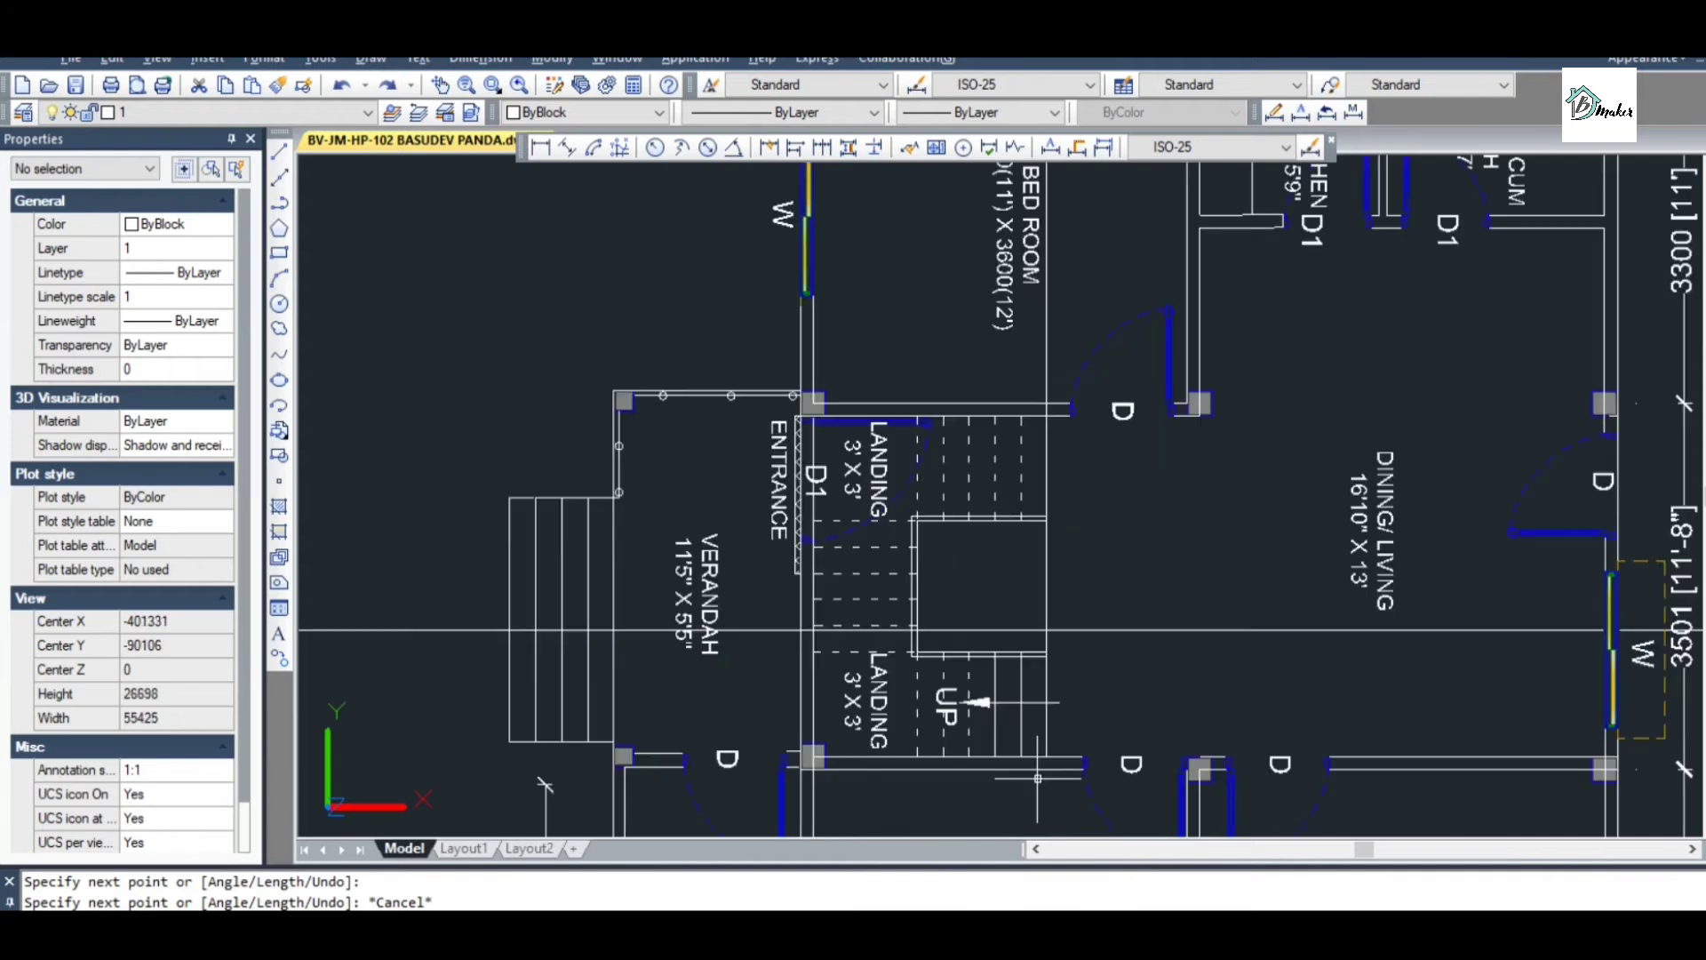
{"action": "scroll", "coordinate": [1075, 684], "scroll_direction": "up", "scroll_amount": 1}
{"action": "scroll", "coordinate": [1104, 662], "scroll_direction": "down", "scroll_amount": 1}
{"action": "scroll", "coordinate": [1102, 679], "scroll_direction": "up", "scroll_amount": 1}
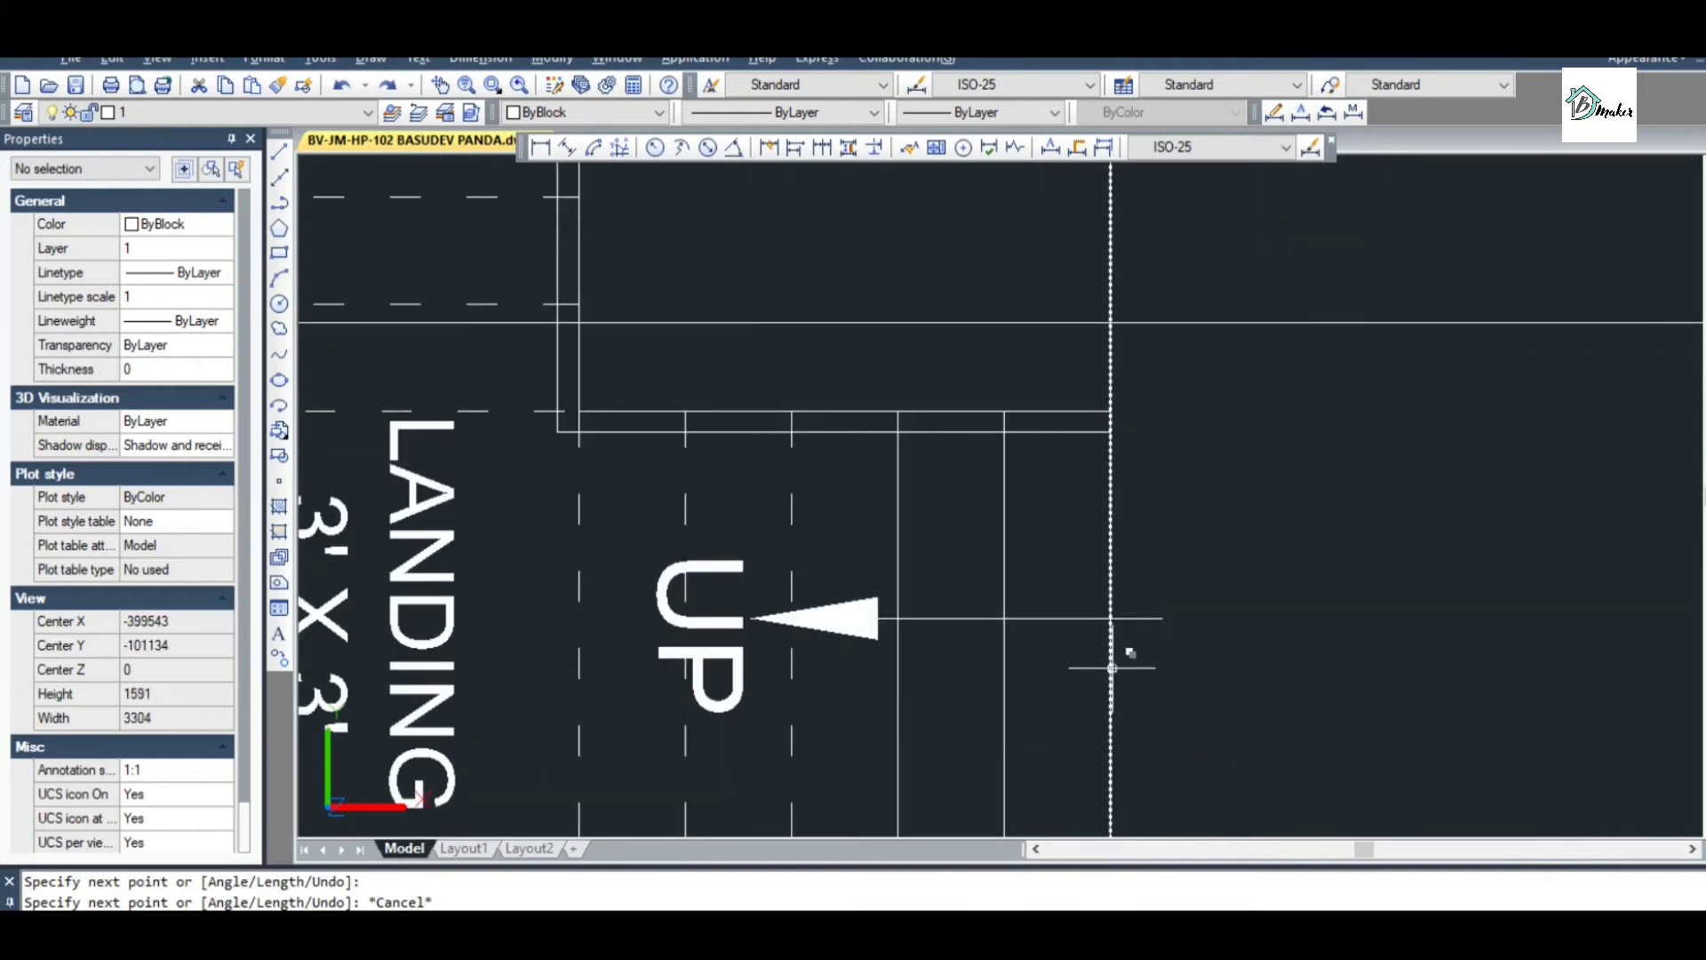
{"action": "scroll", "coordinate": [1111, 662], "scroll_direction": "down", "scroll_amount": 2}
{"action": "scroll", "coordinate": [1112, 665], "scroll_direction": "up", "scroll_amount": 2}
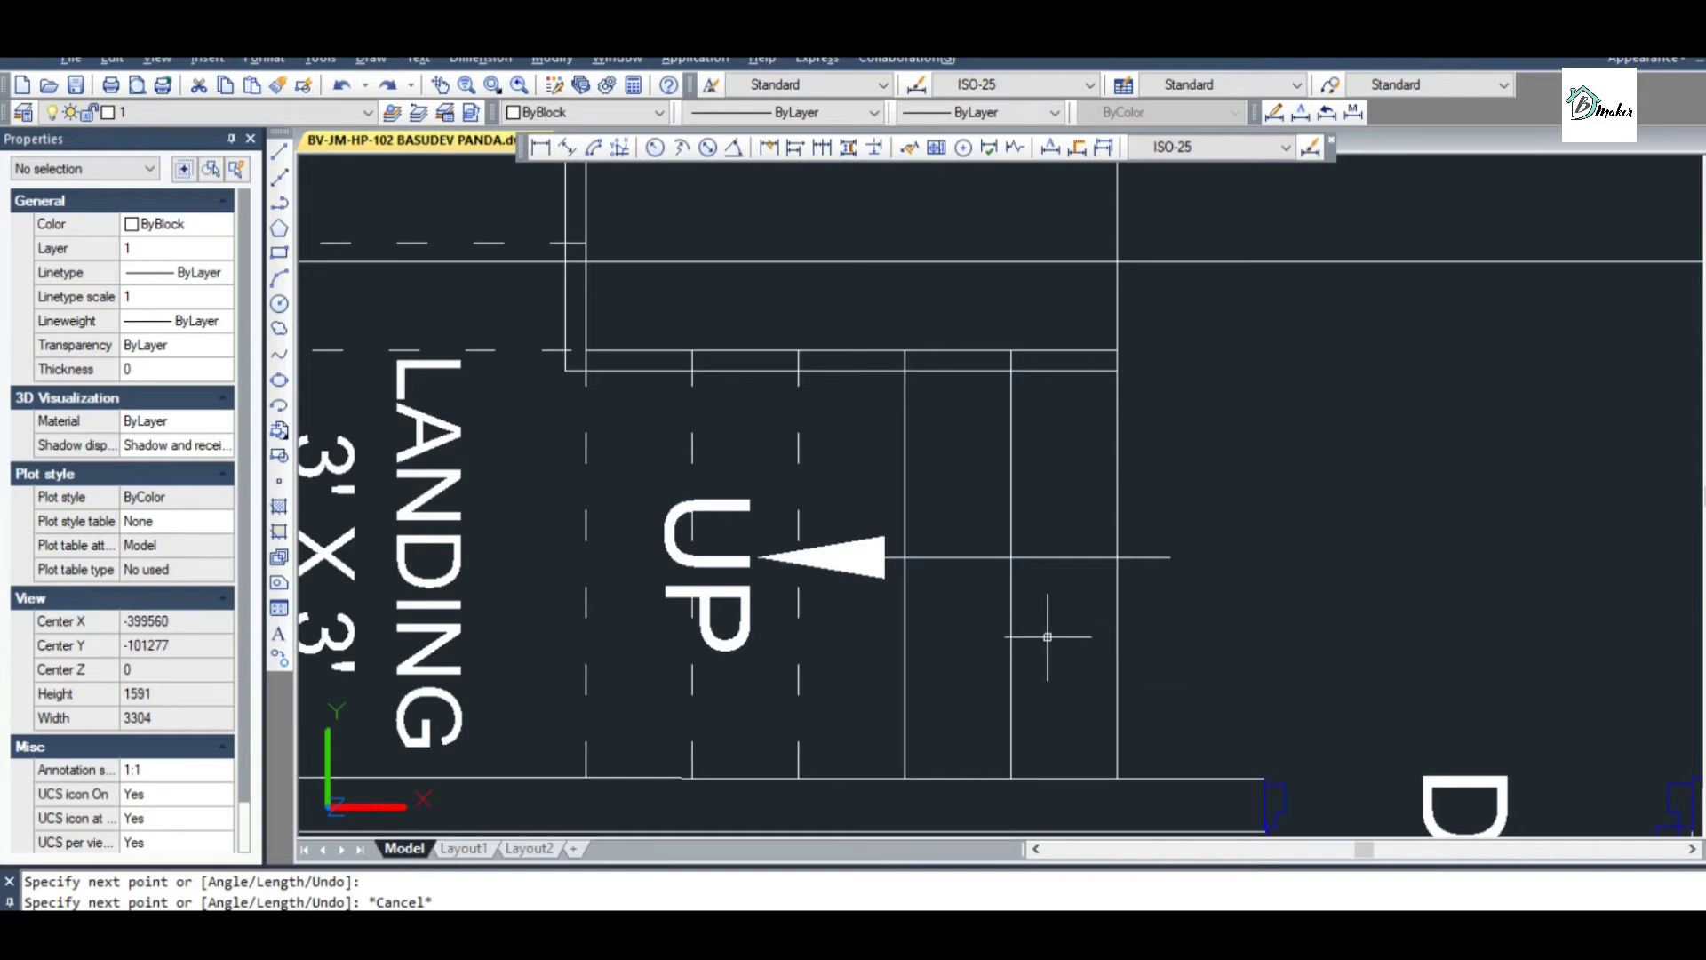
{"action": "scroll", "coordinate": [1096, 637], "scroll_direction": "down", "scroll_amount": 4}
{"action": "scroll", "coordinate": [1084, 577], "scroll_direction": "up", "scroll_amount": 4}
{"action": "scroll", "coordinate": [1082, 575], "scroll_direction": "down", "scroll_amount": 5}
{"action": "scroll", "coordinate": [1101, 447], "scroll_direction": "up", "scroll_amount": 4}
Draw a polyline of two steps with 175 risers and 250 treads from the guide line at the section's ground floor level
{"action": "key", "text": "Escape"}
{"action": "type", "text": "PL"}
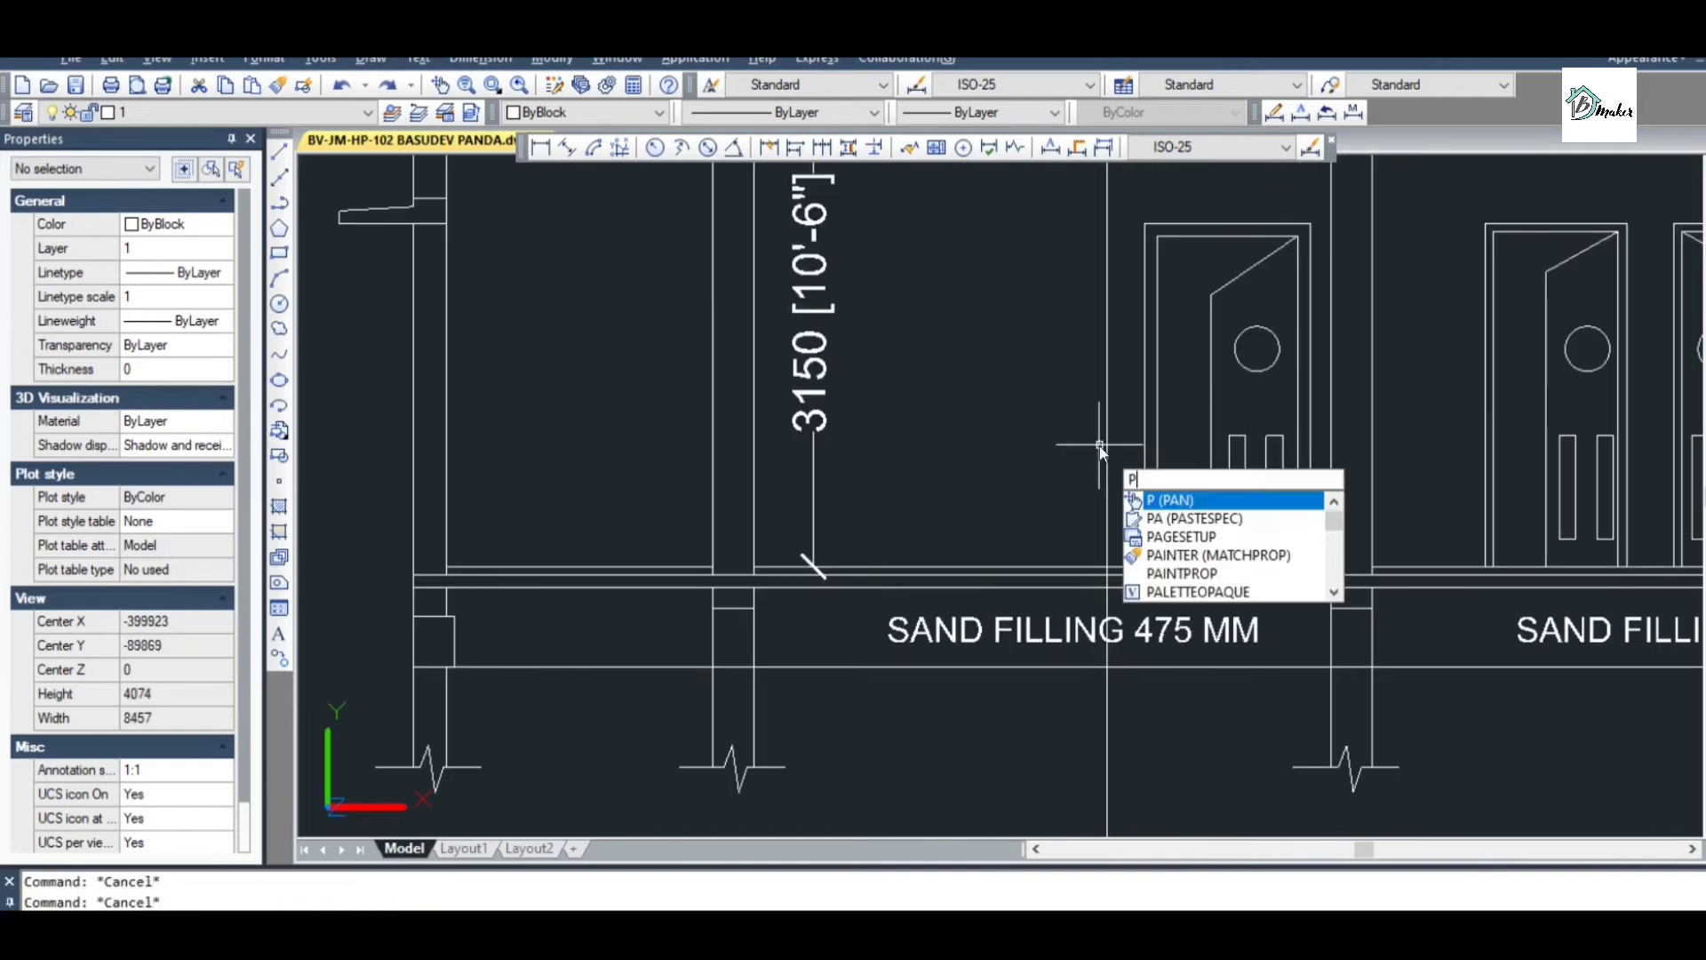
{"action": "key", "text": "Return"}
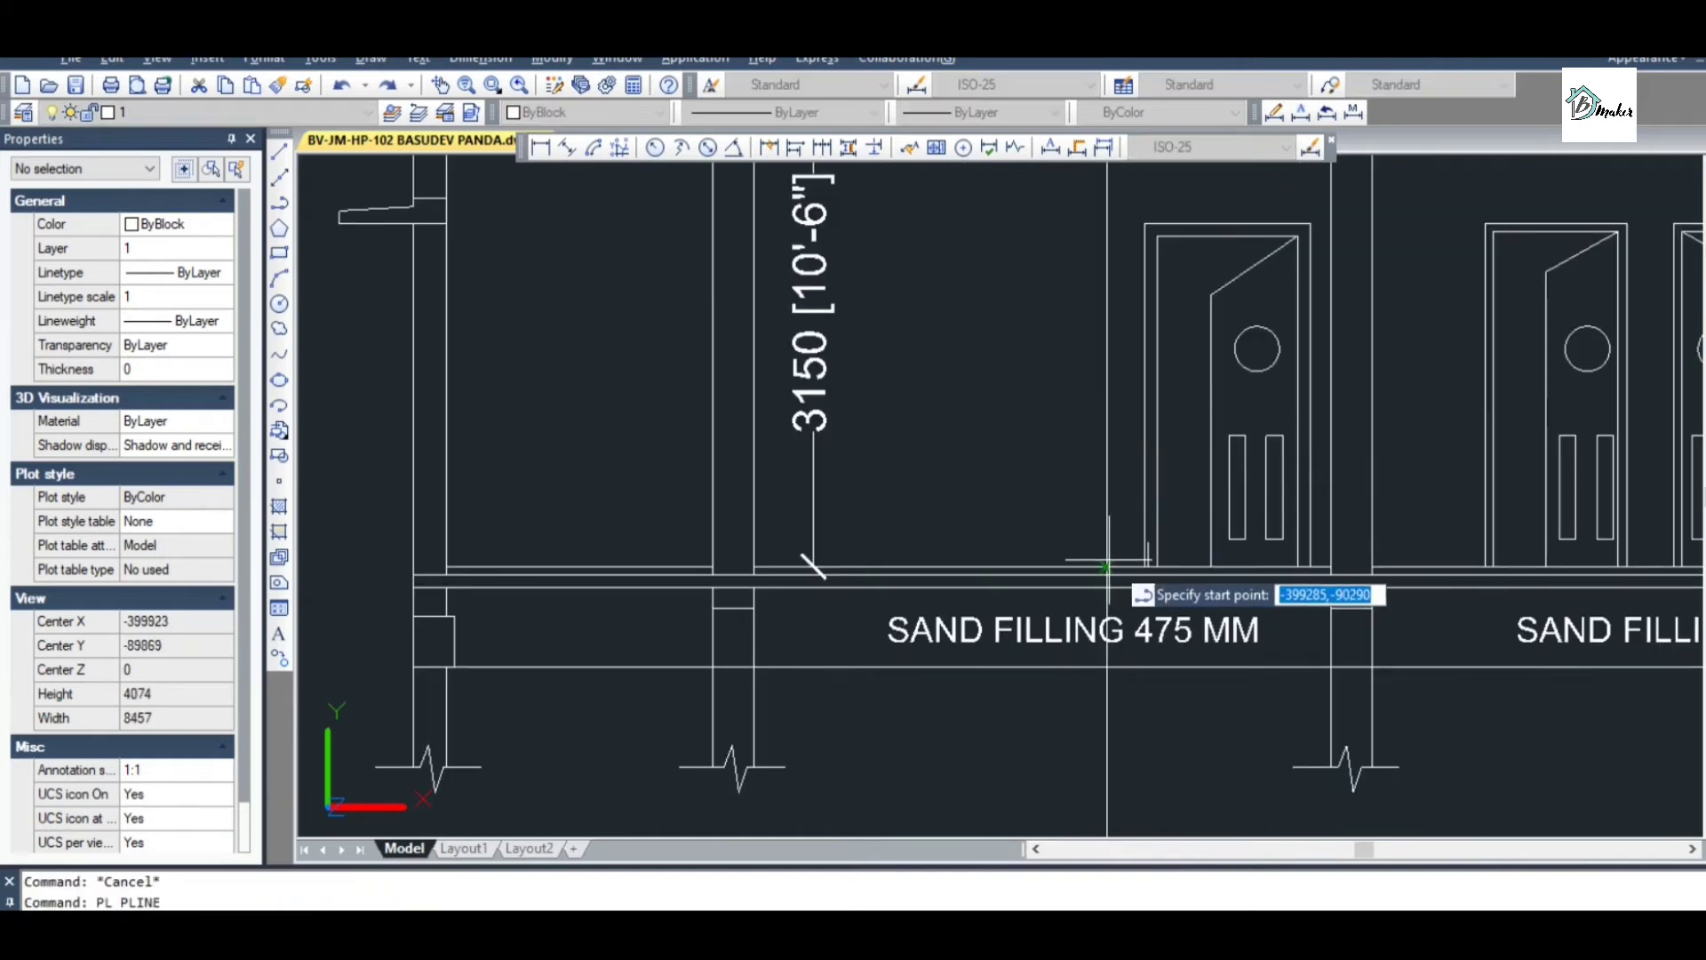
{"action": "scroll", "coordinate": [1099, 576], "scroll_direction": "up", "scroll_amount": 3}
{"action": "left_click", "coordinate": [1100, 575]}
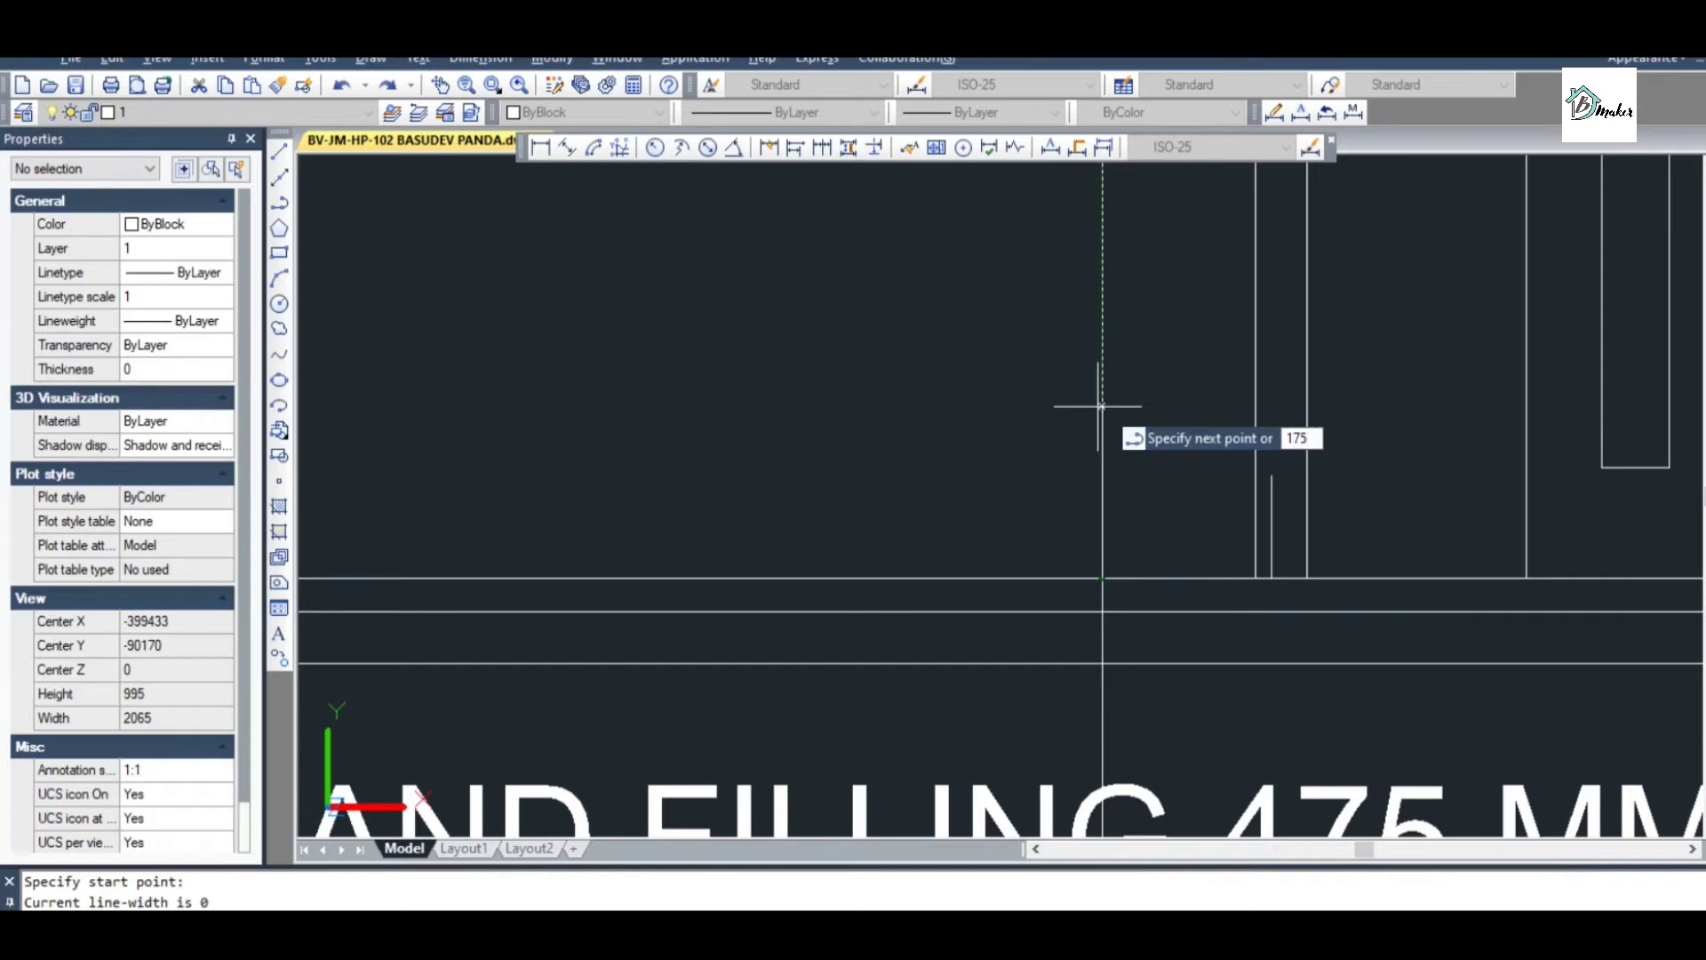
{"action": "type", "text": "175"}
{"action": "key", "text": "Return"}
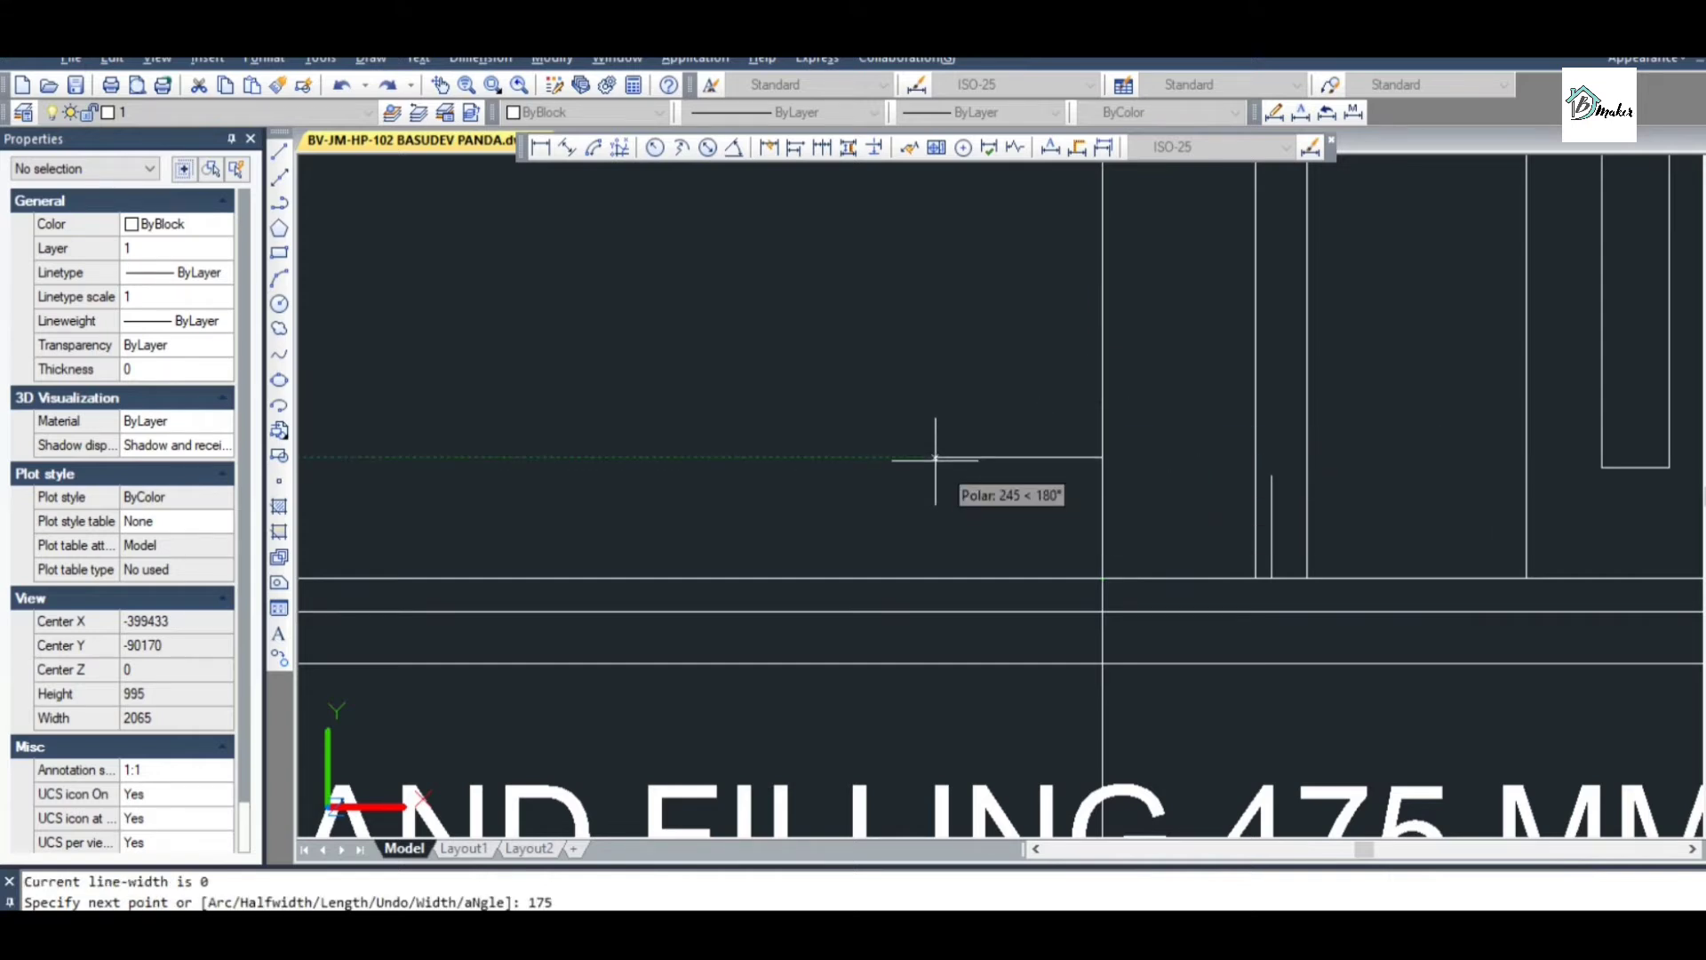
{"action": "type", "text": "250"}
{"action": "key", "text": "Return"}
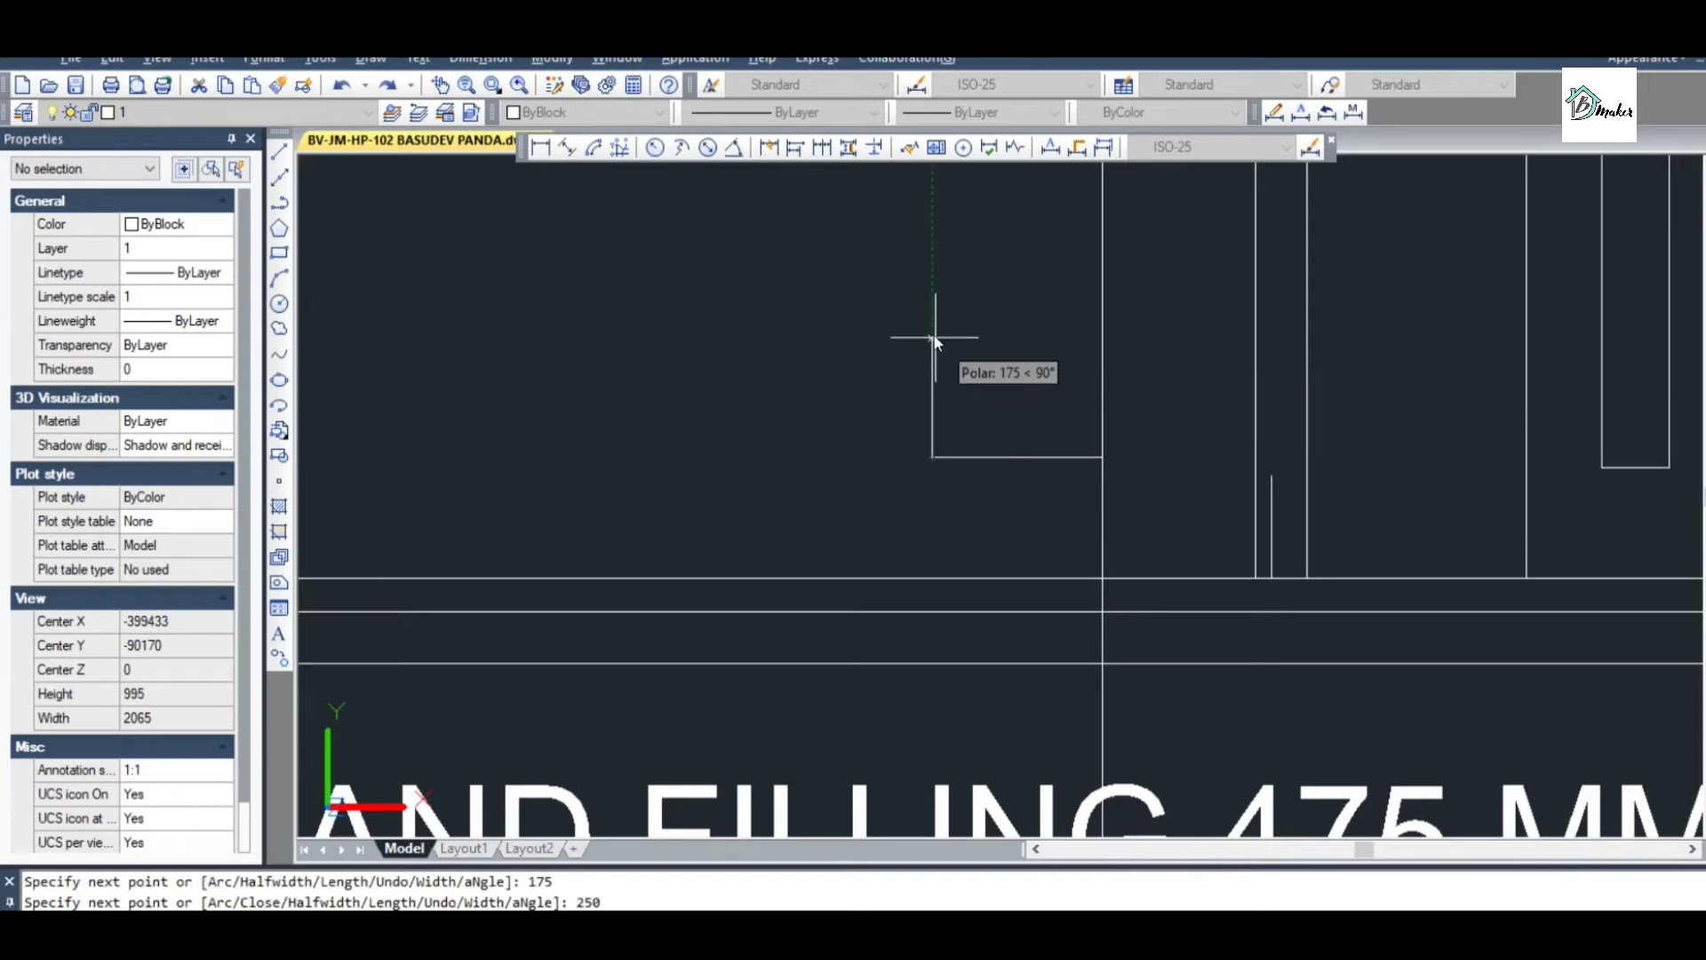
{"action": "type", "text": "175"}
{"action": "key", "text": "Return"}
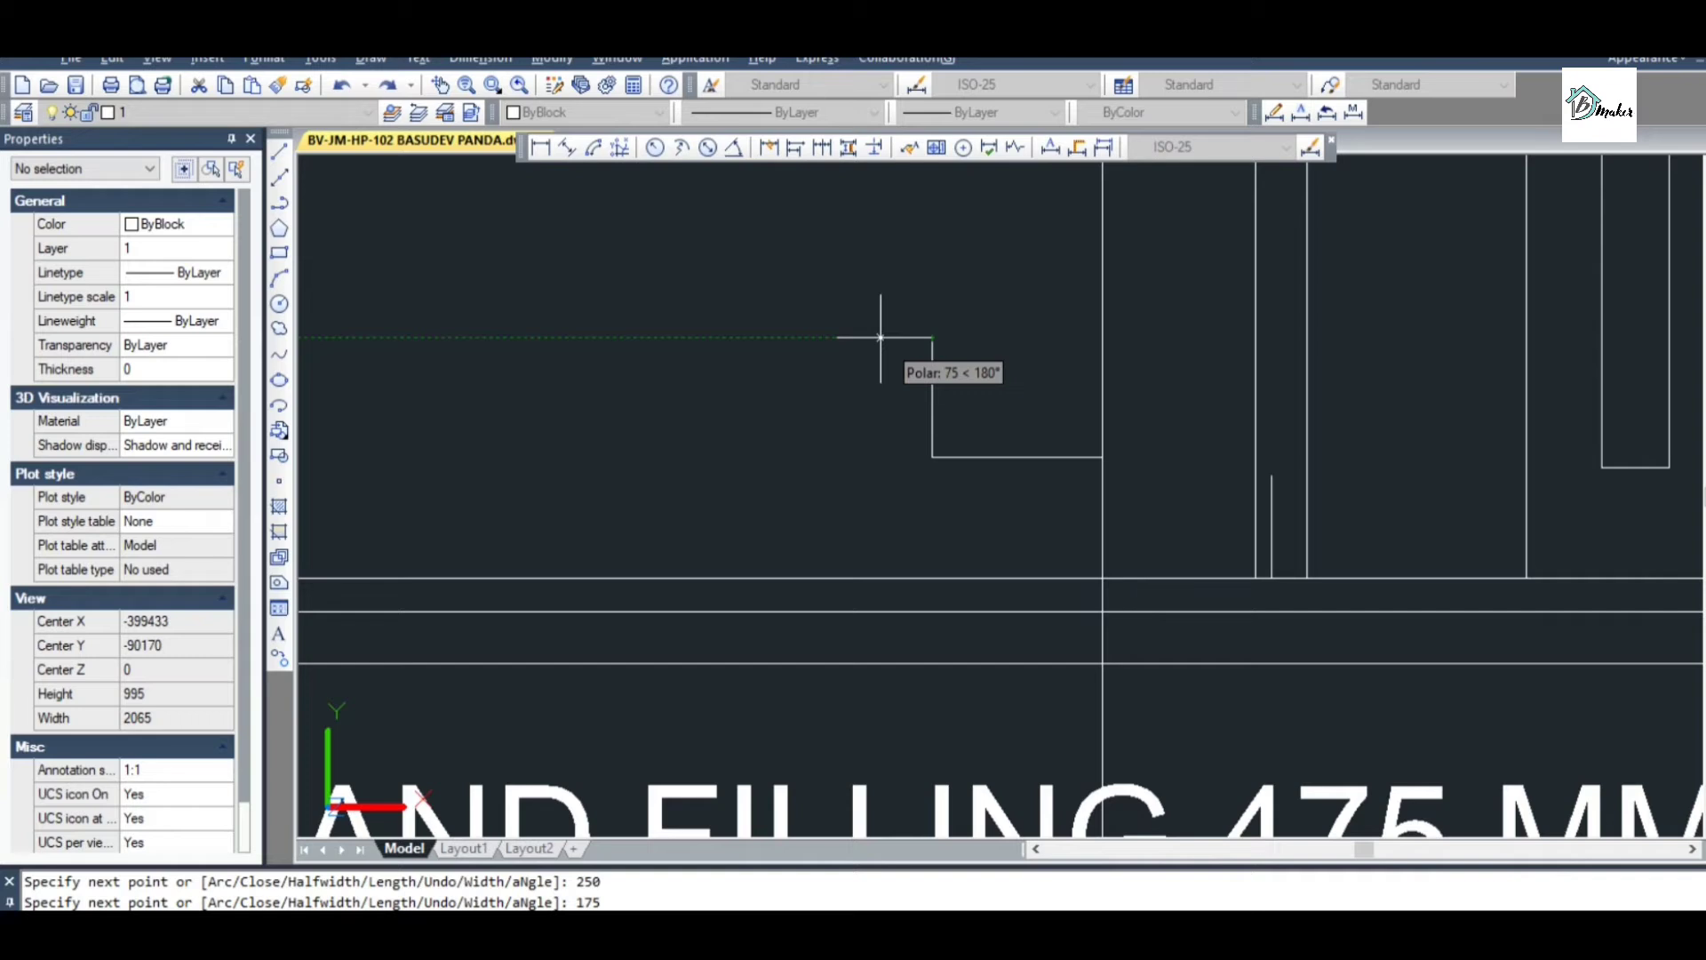
{"action": "type", "text": "250"}
{"action": "key", "text": "Return"}
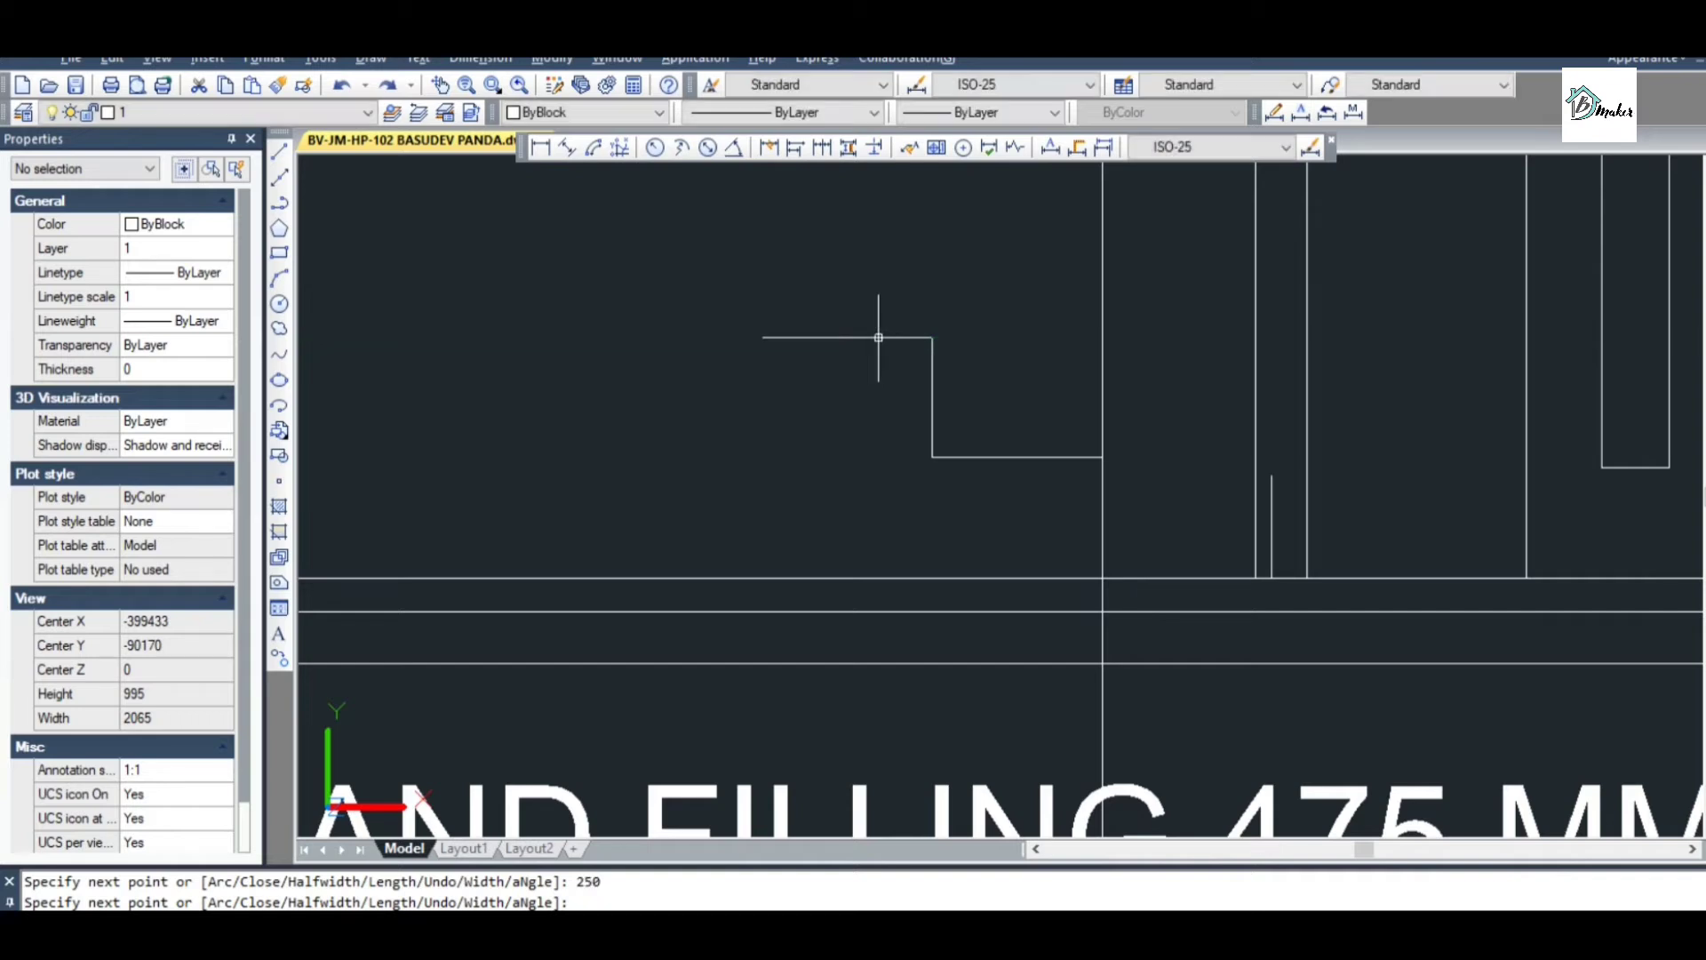
Copy the two-step polyline twice, end to end, to continue the stair flight upward
{"action": "type", "text": "co"}
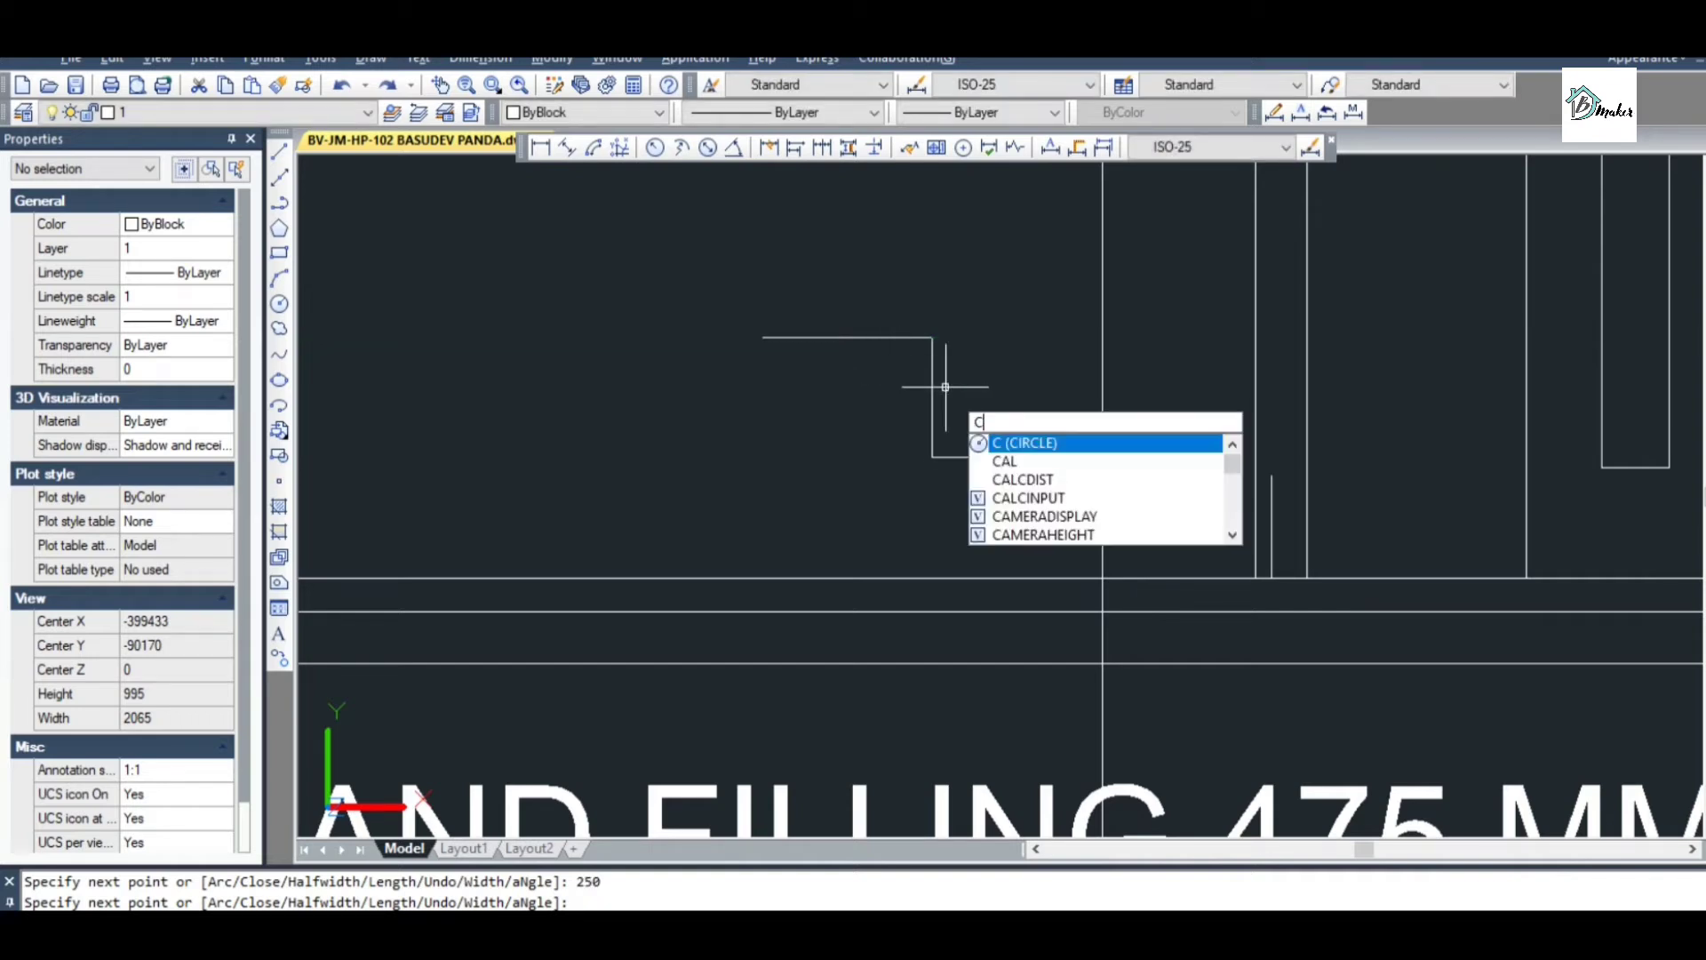
{"action": "key", "text": "Return"}
{"action": "left_click", "coordinate": [929, 389]}
{"action": "left_click", "coordinate": [1058, 530]}
{"action": "key", "text": "Return"}
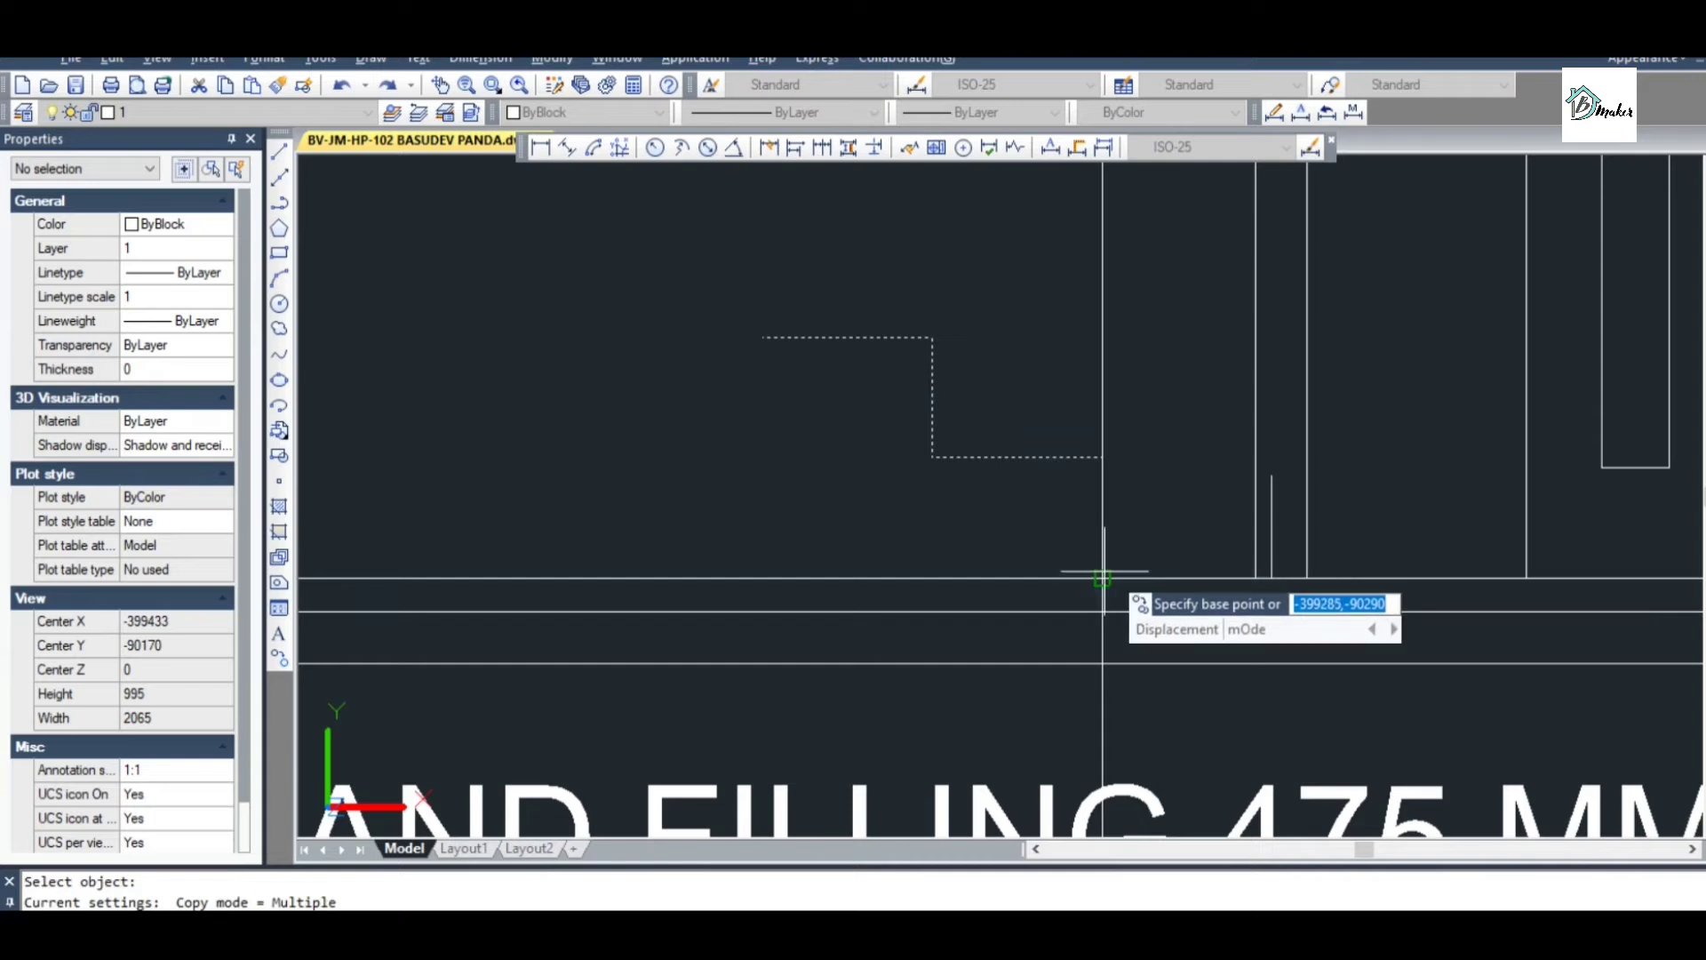
{"action": "left_click", "coordinate": [1102, 579]}
{"action": "left_click", "coordinate": [760, 340]}
{"action": "scroll", "coordinate": [755, 336], "scroll_direction": "down", "scroll_amount": 4}
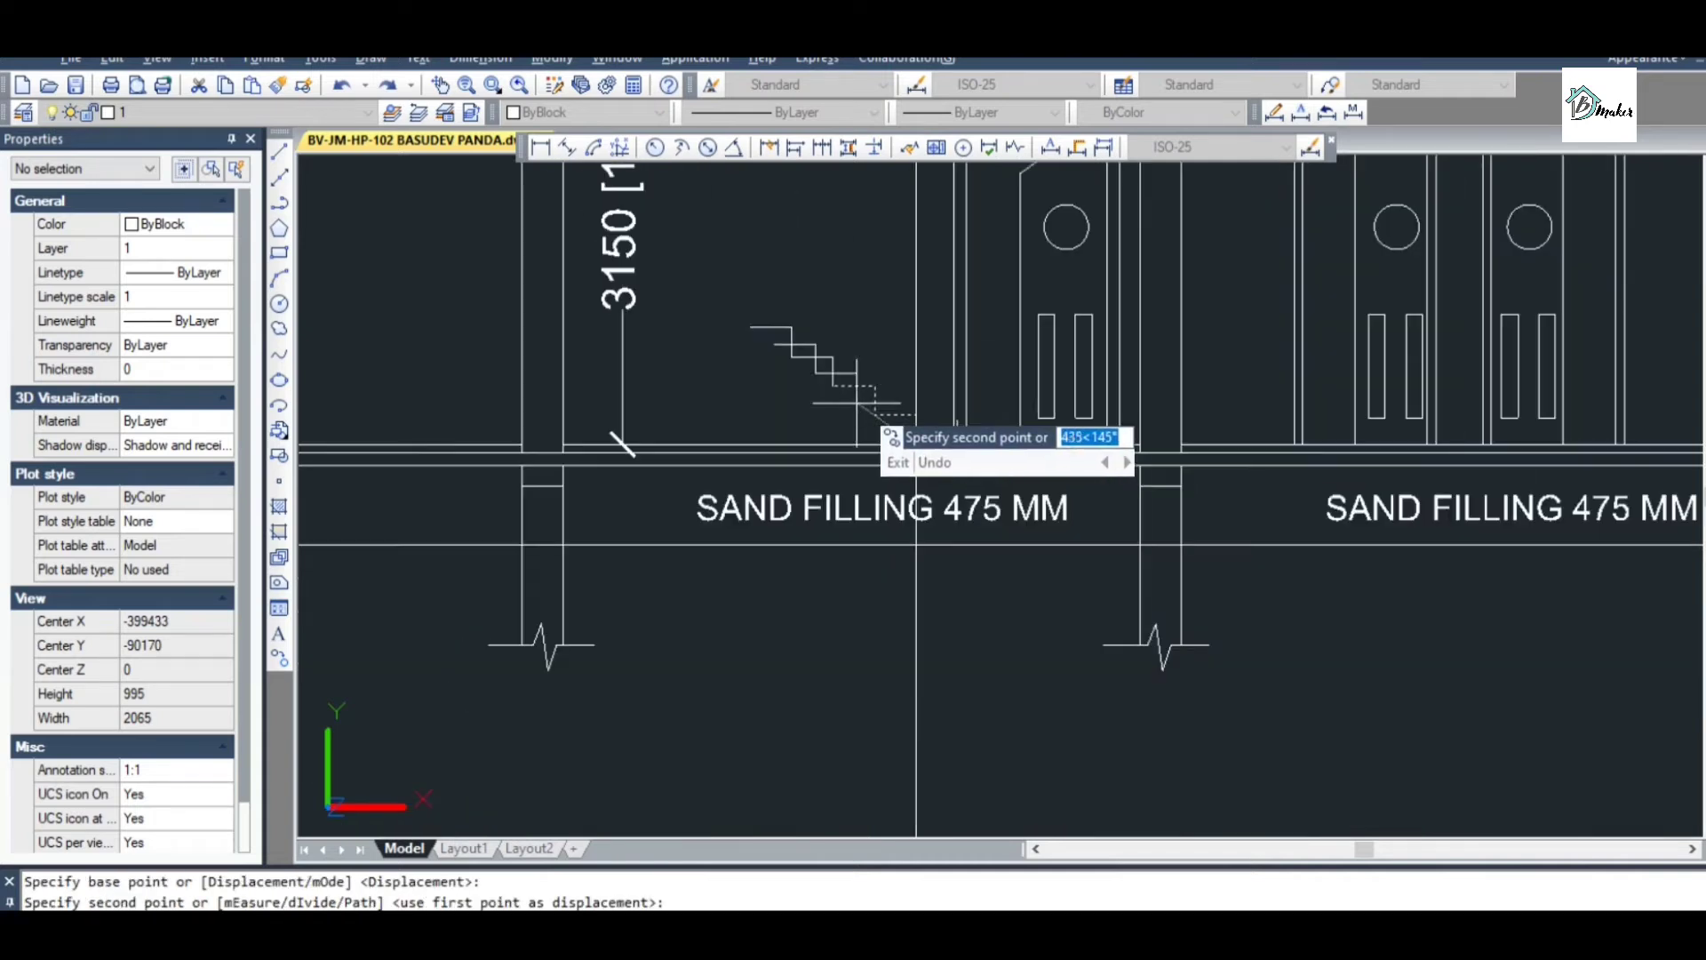
{"action": "left_click", "coordinate": [748, 329]}
{"action": "scroll", "coordinate": [869, 376], "scroll_direction": "down", "scroll_amount": 2}
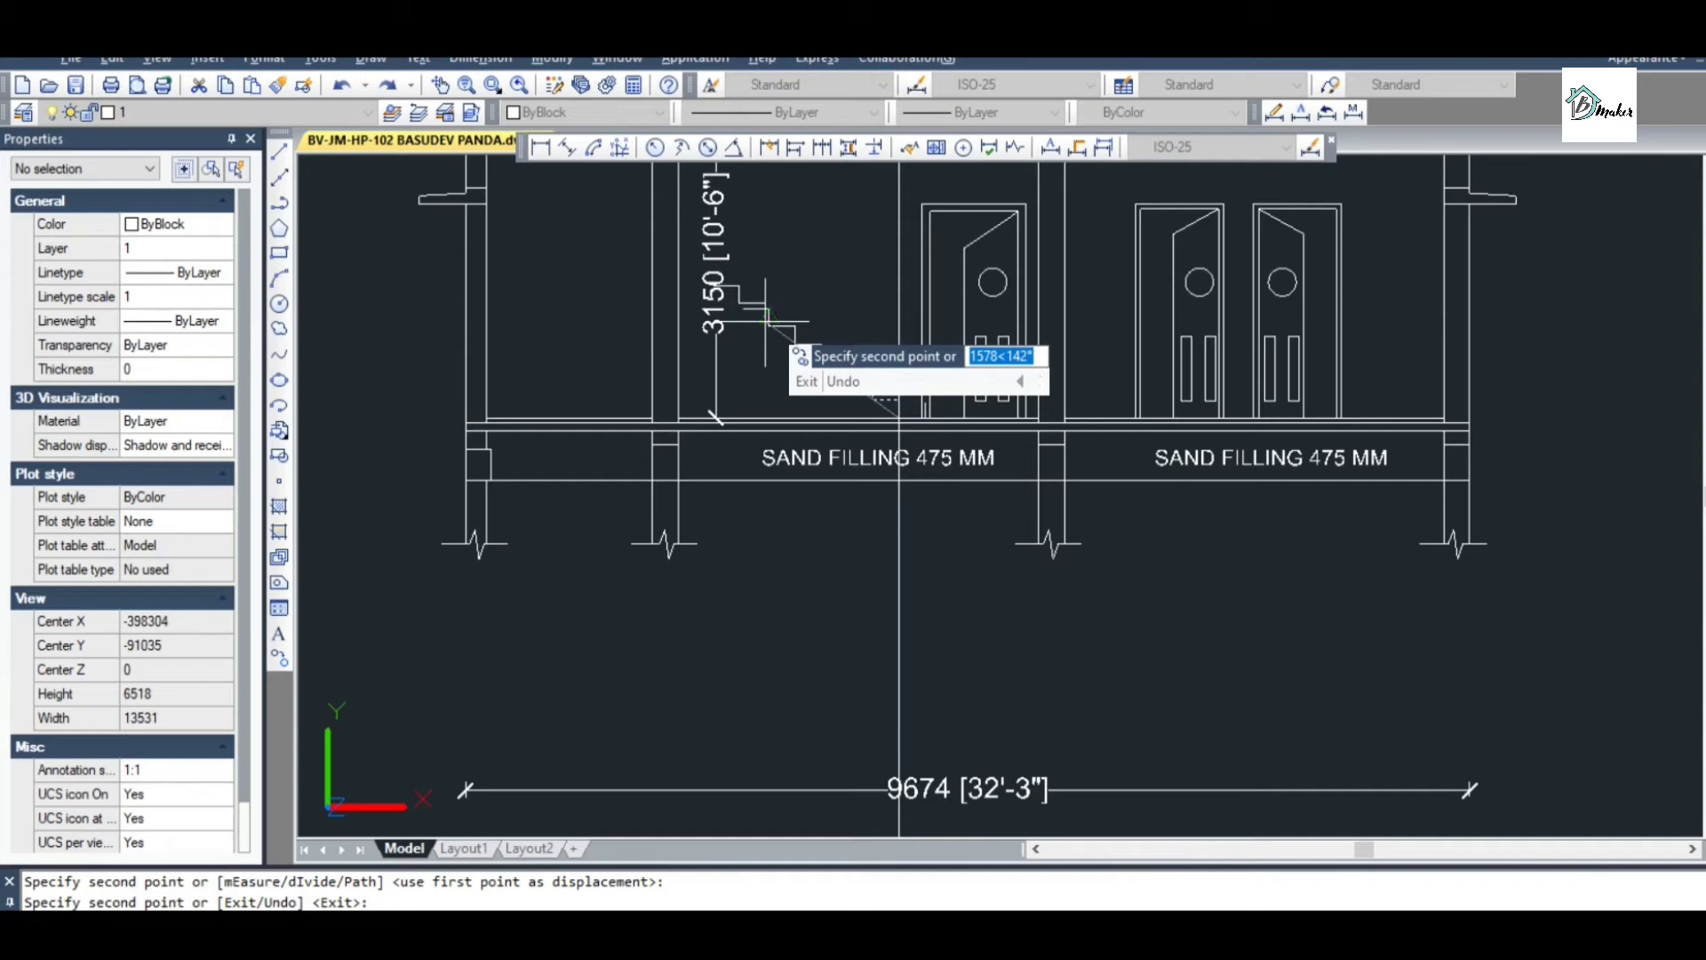
{"action": "key", "text": "Escape"}
Delete the vertical 3150 [10'-6"] dimension beside the stair flight in the section
{"action": "left_click", "coordinate": [725, 279]}
{"action": "scroll", "coordinate": [725, 279], "scroll_direction": "down", "scroll_amount": 1}
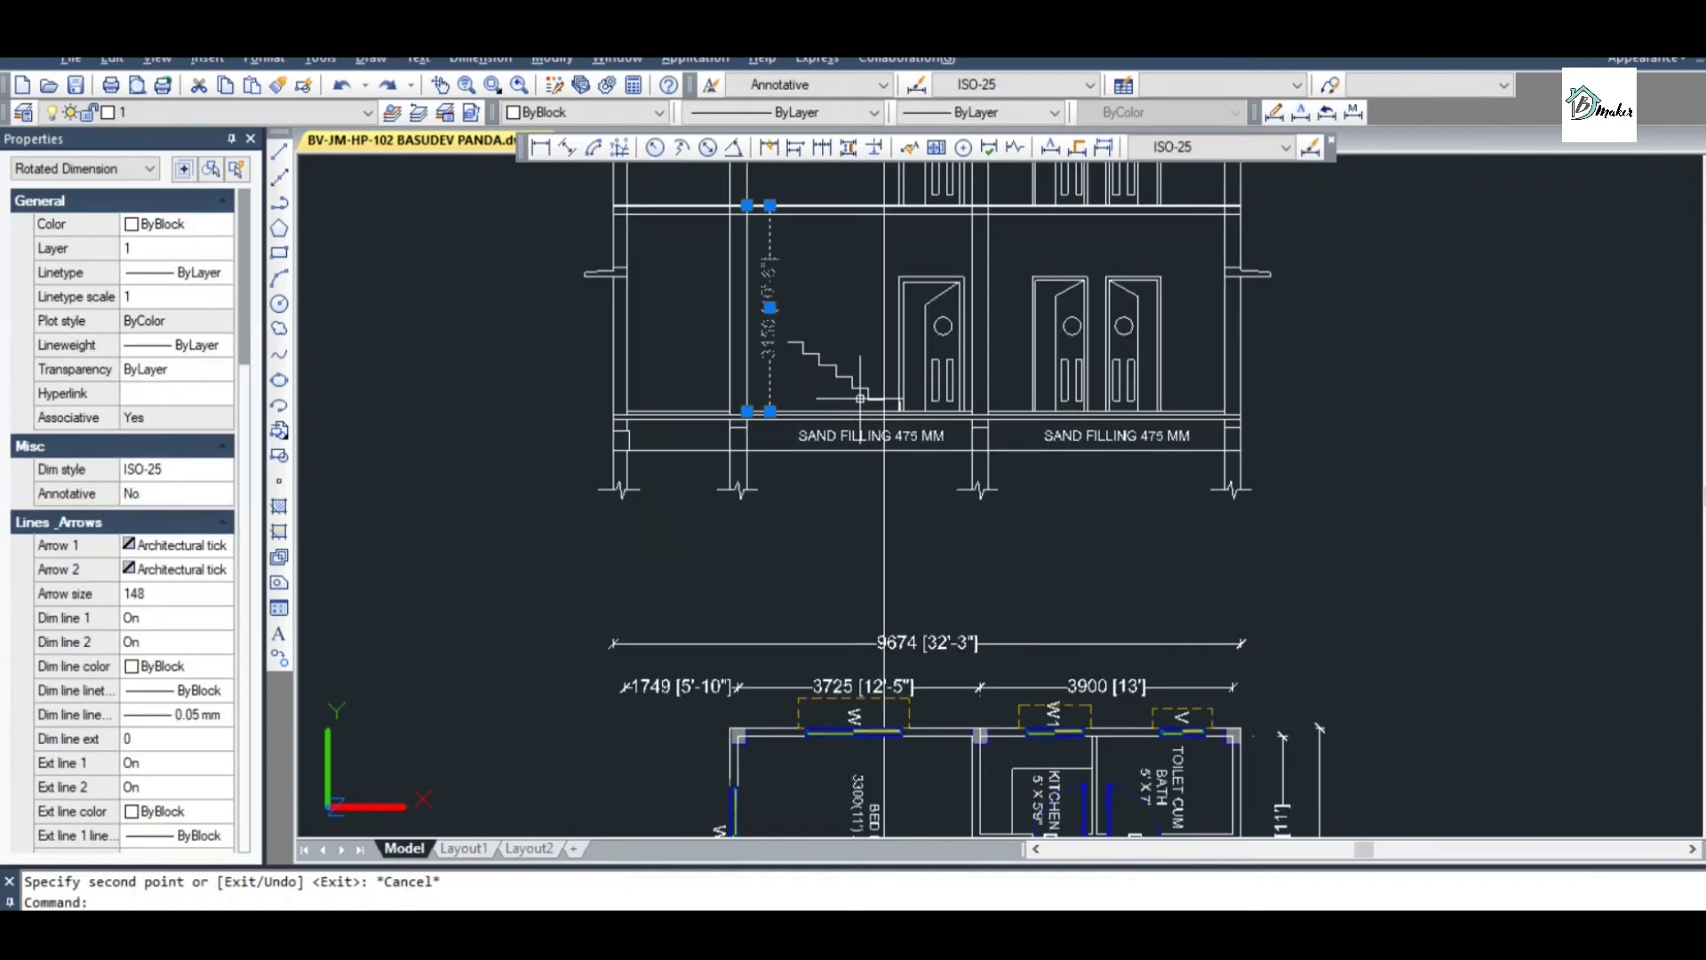
{"action": "scroll", "coordinate": [758, 284], "scroll_direction": "up", "scroll_amount": 3}
{"action": "key", "text": "Delete"}
Compare the stair flight in the section with the first flight and landing in the floor plan
{"action": "scroll", "coordinate": [838, 362], "scroll_direction": "down", "scroll_amount": 2}
{"action": "scroll", "coordinate": [840, 362], "scroll_direction": "up", "scroll_amount": 2}
{"action": "scroll", "coordinate": [838, 363], "scroll_direction": "down", "scroll_amount": 2}
{"action": "scroll", "coordinate": [834, 365], "scroll_direction": "up", "scroll_amount": 2}
{"action": "scroll", "coordinate": [886, 396], "scroll_direction": "down", "scroll_amount": 2}
{"action": "scroll", "coordinate": [892, 774], "scroll_direction": "up", "scroll_amount": 1}
{"action": "scroll", "coordinate": [892, 774], "scroll_direction": "up", "scroll_amount": 1}
{"action": "scroll", "coordinate": [911, 528], "scroll_direction": "down", "scroll_amount": 2}
{"action": "scroll", "coordinate": [880, 734], "scroll_direction": "up", "scroll_amount": 2}
{"action": "scroll", "coordinate": [884, 500], "scroll_direction": "down", "scroll_amount": 1}
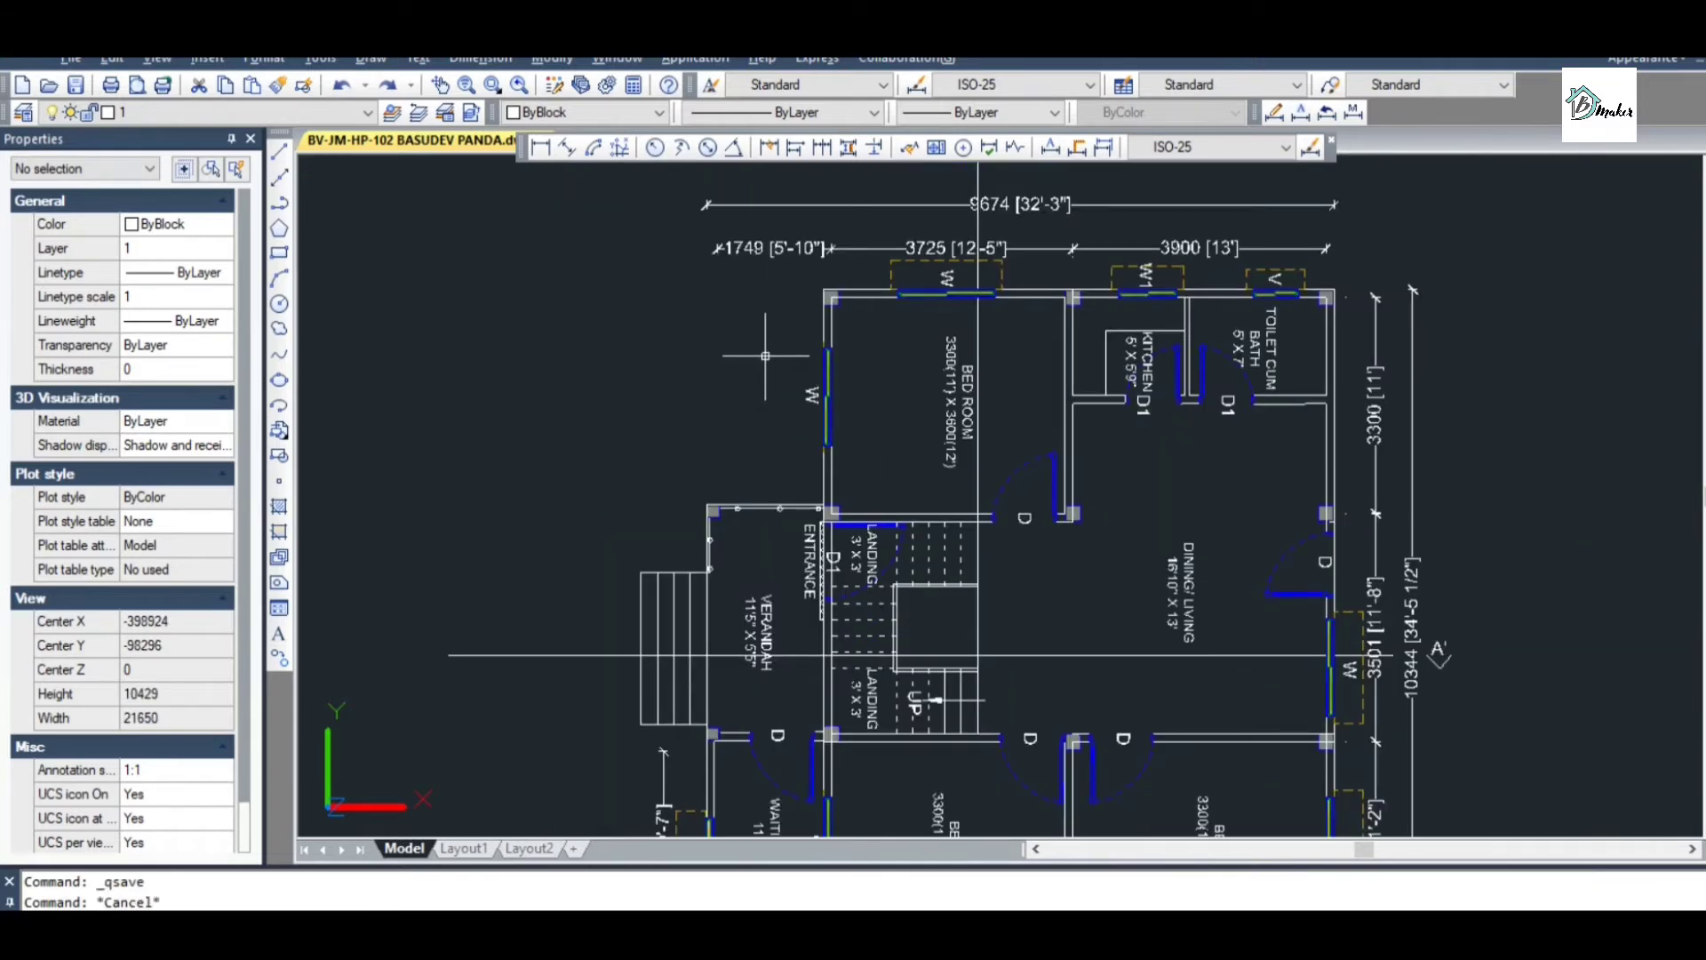
Draw a vertical guide polyline from the inner corner of the lower landing in the plan up through the section
{"action": "type", "text": "L"}
{"action": "key", "text": "Return"}
{"action": "scroll", "coordinate": [896, 706], "scroll_direction": "up", "scroll_amount": 2}
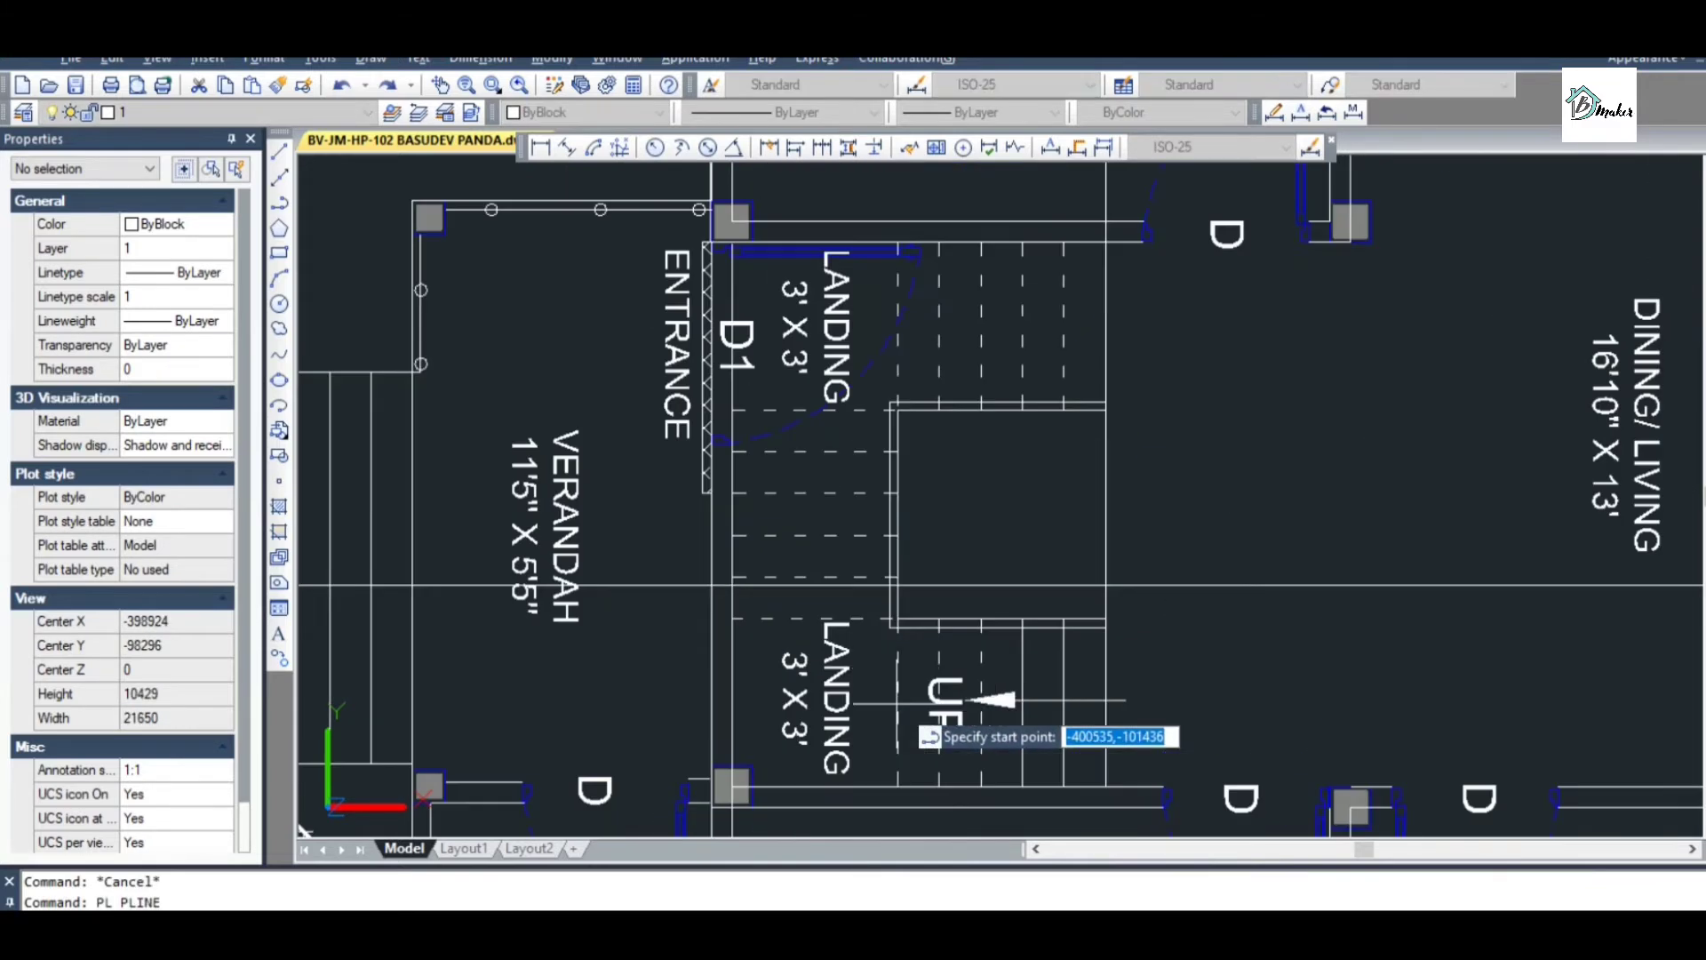
{"action": "left_click", "coordinate": [895, 610]}
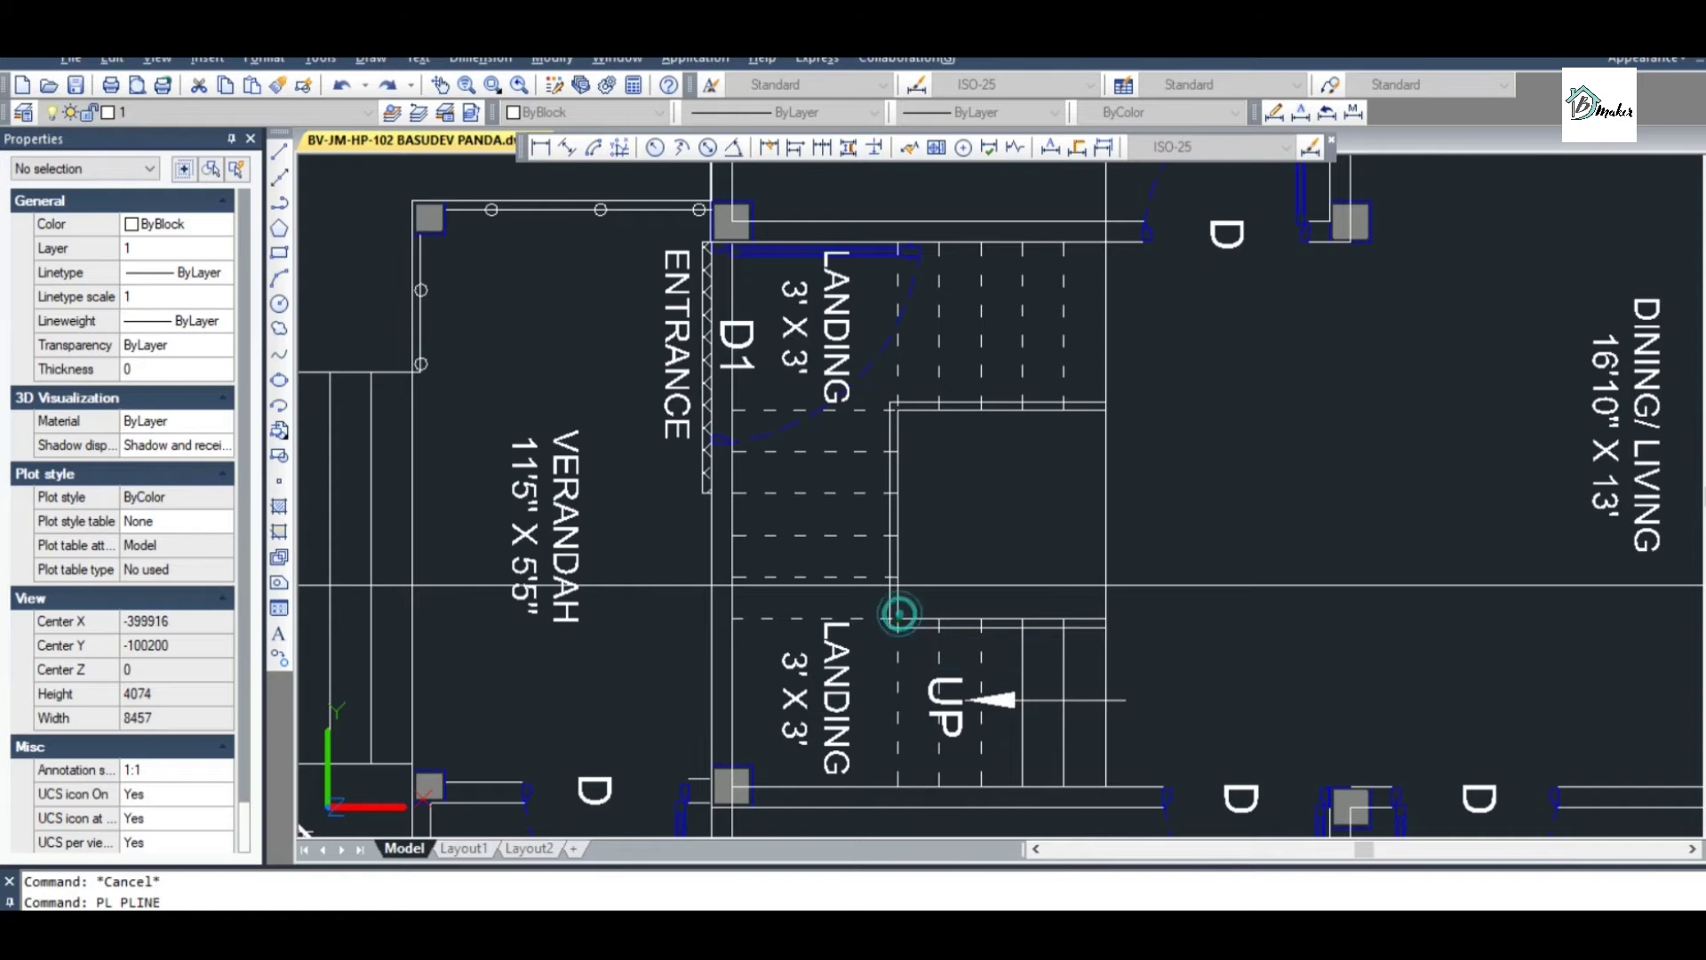
{"action": "scroll", "coordinate": [895, 610], "scroll_direction": "down", "scroll_amount": 5}
{"action": "scroll", "coordinate": [911, 383], "scroll_direction": "up", "scroll_amount": 2}
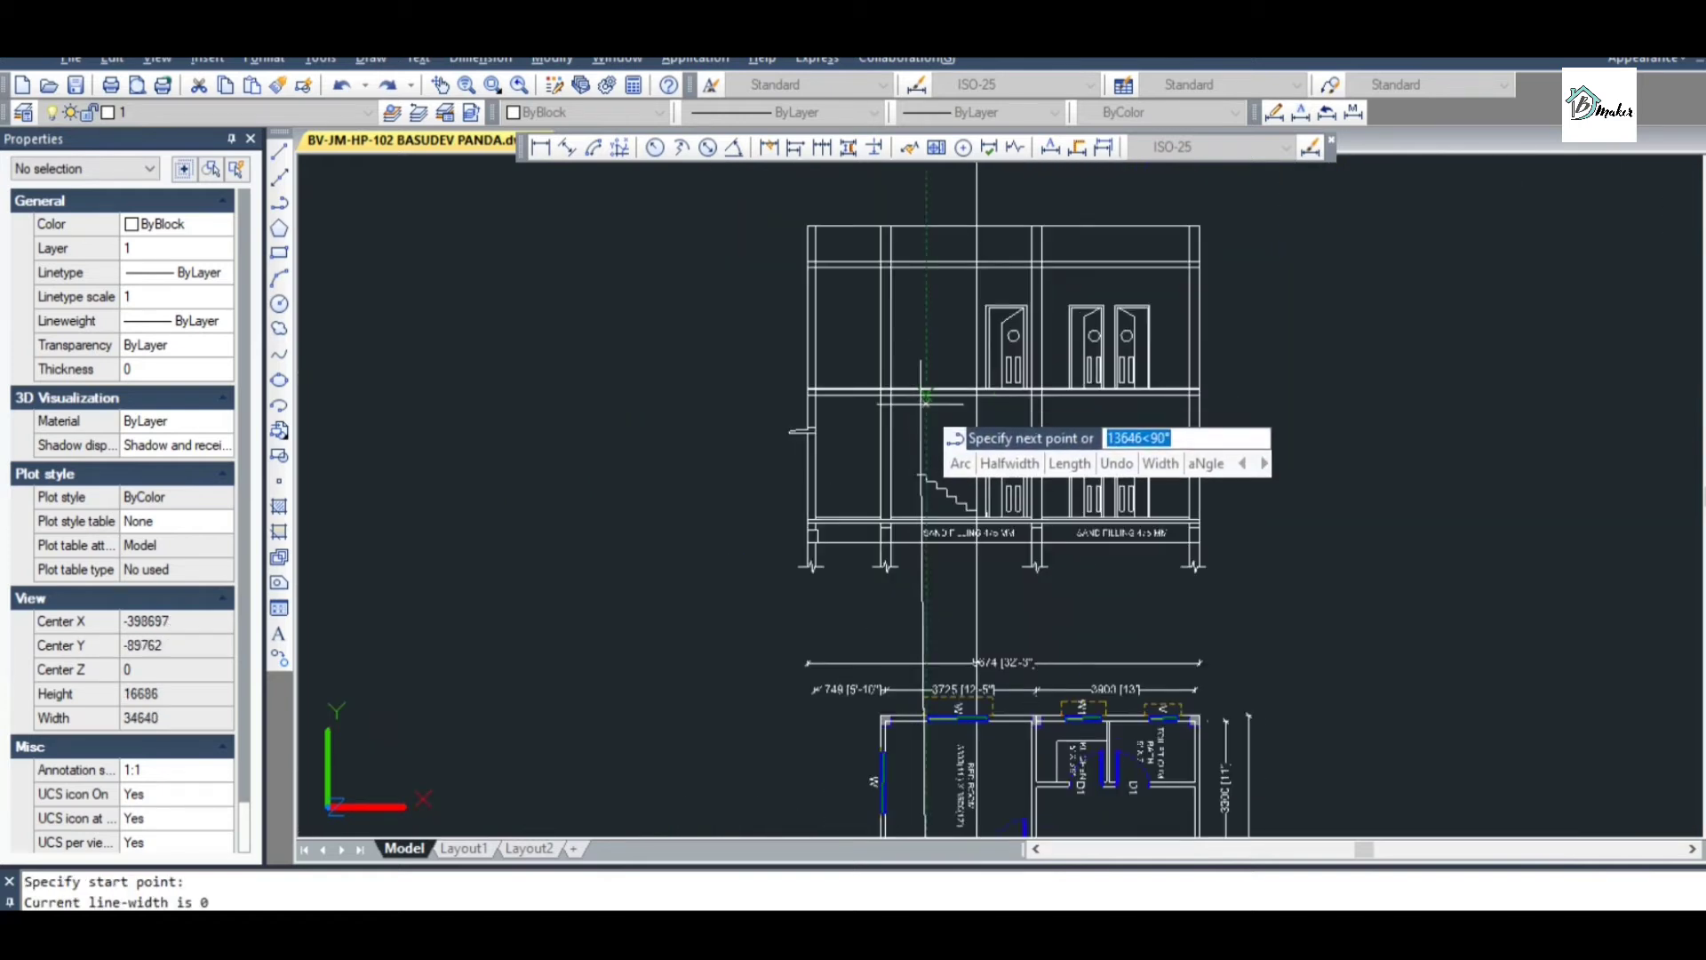
{"action": "left_click", "coordinate": [925, 200]}
{"action": "key", "text": "Escape"}
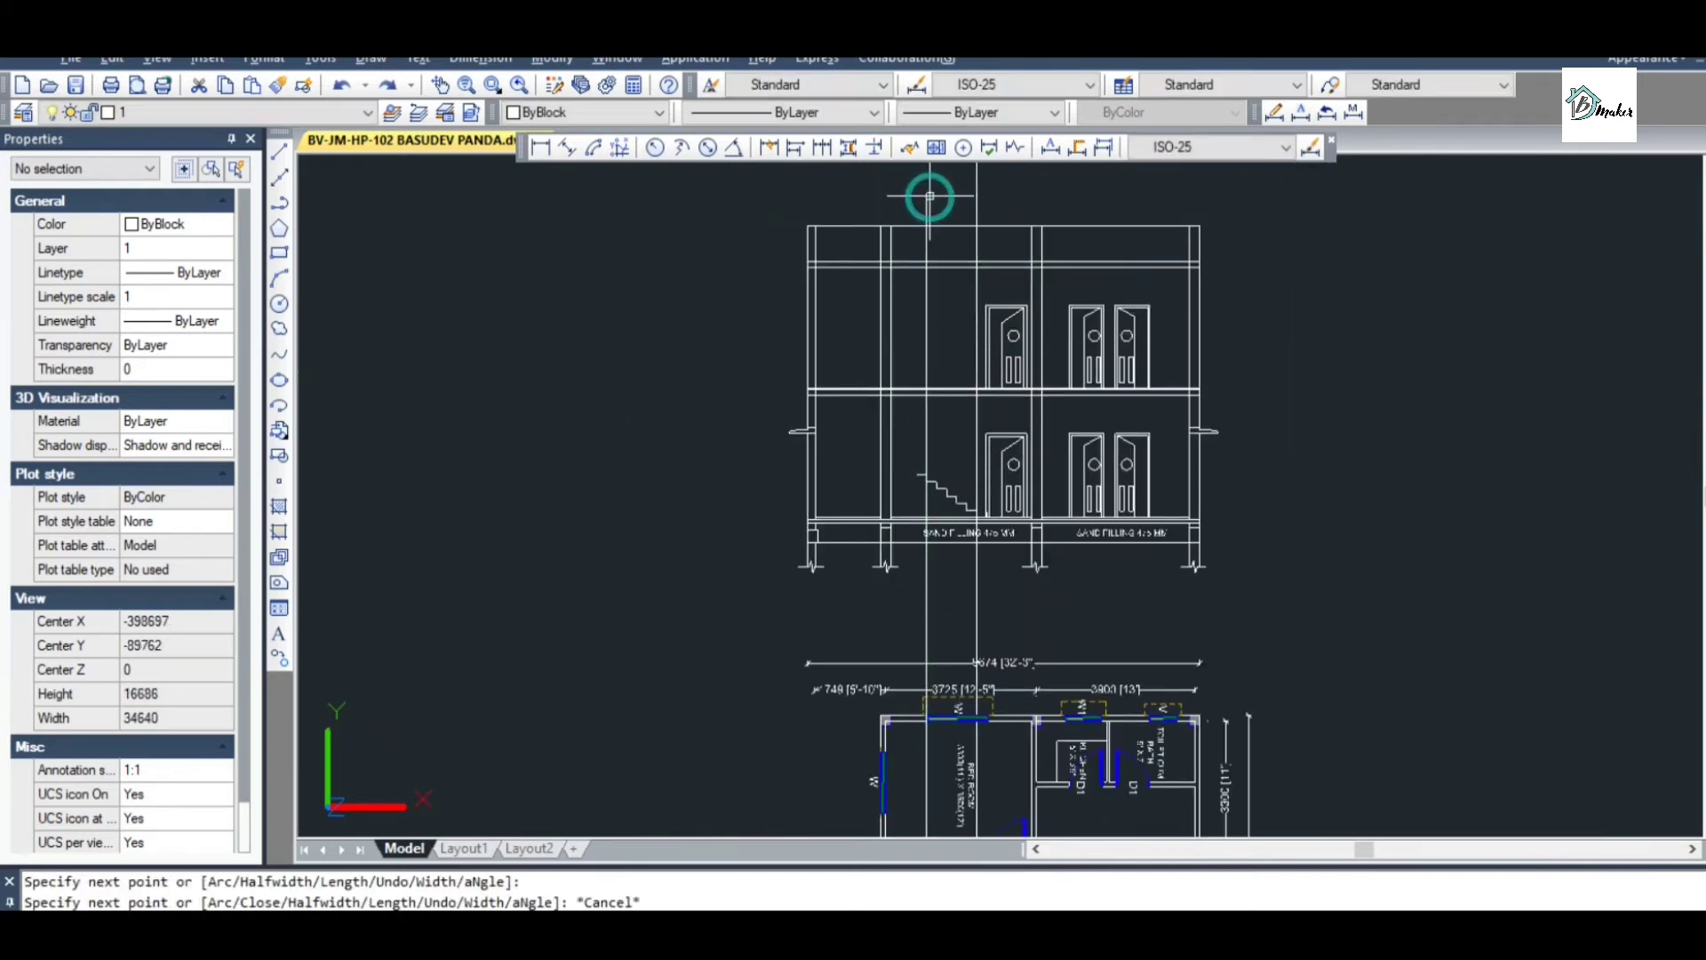
Stretch the top tread of the stair flight to the far face of the adjoining wall to form the landing
{"action": "scroll", "coordinate": [927, 461], "scroll_direction": "up", "scroll_amount": 2}
{"action": "scroll", "coordinate": [926, 461], "scroll_direction": "up", "scroll_amount": 2}
{"action": "key", "text": "Escape"}
{"action": "left_click", "coordinate": [1031, 503]}
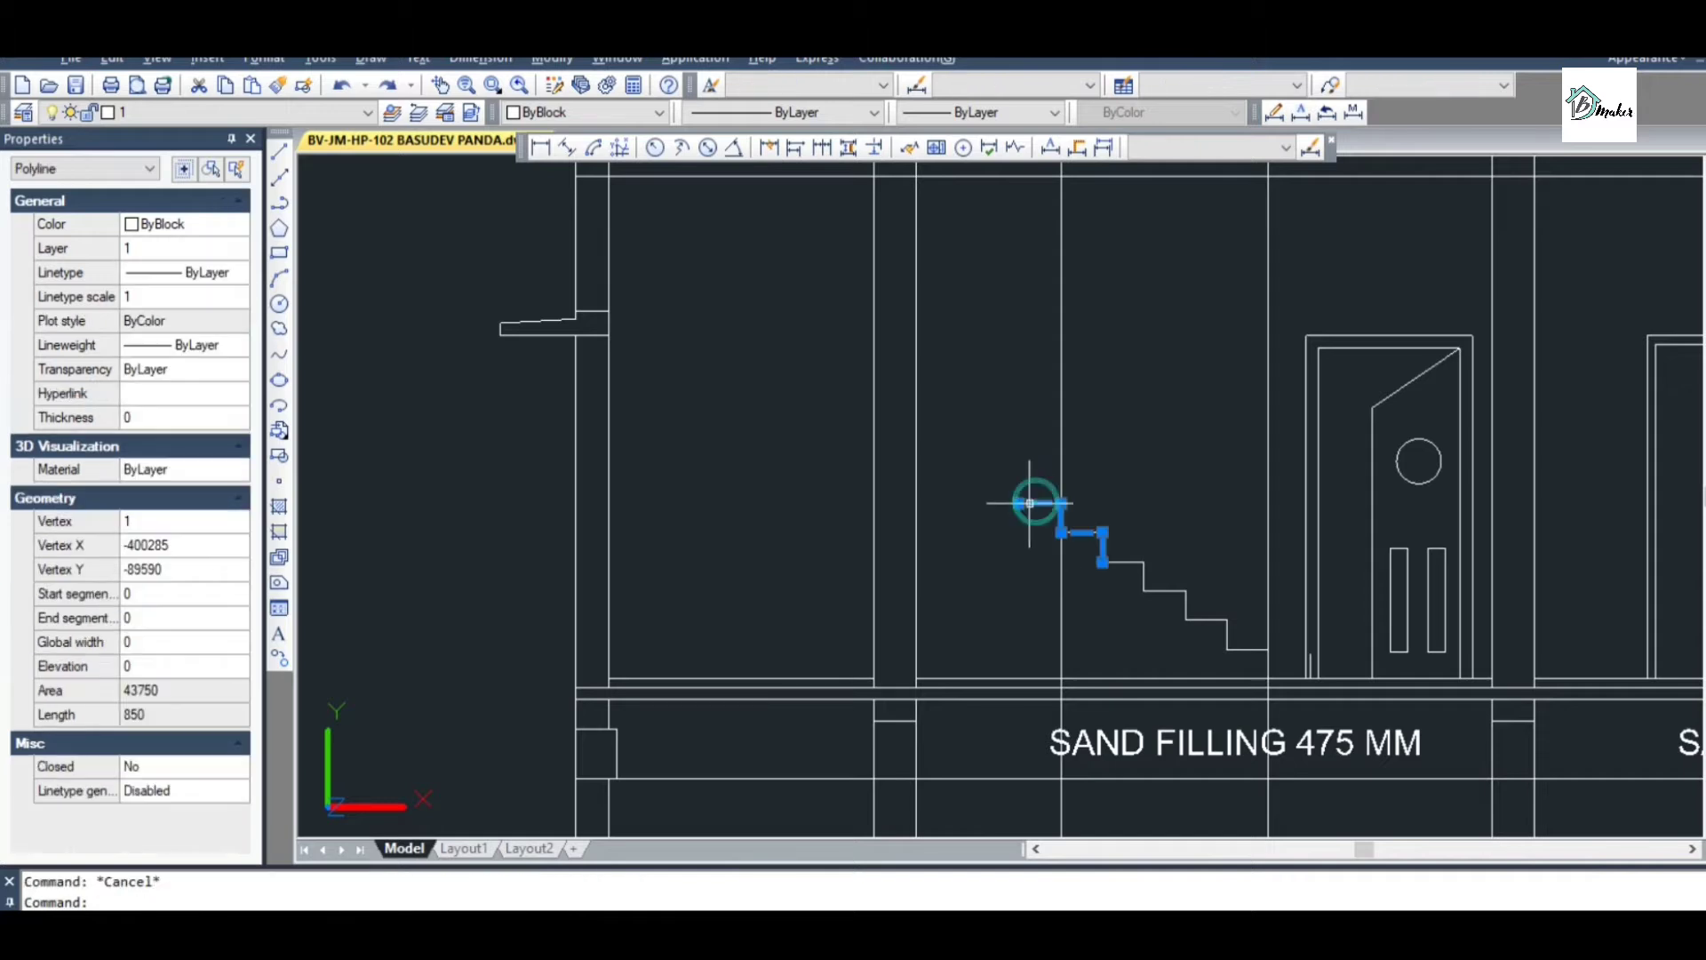
{"action": "left_click", "coordinate": [1020, 504]}
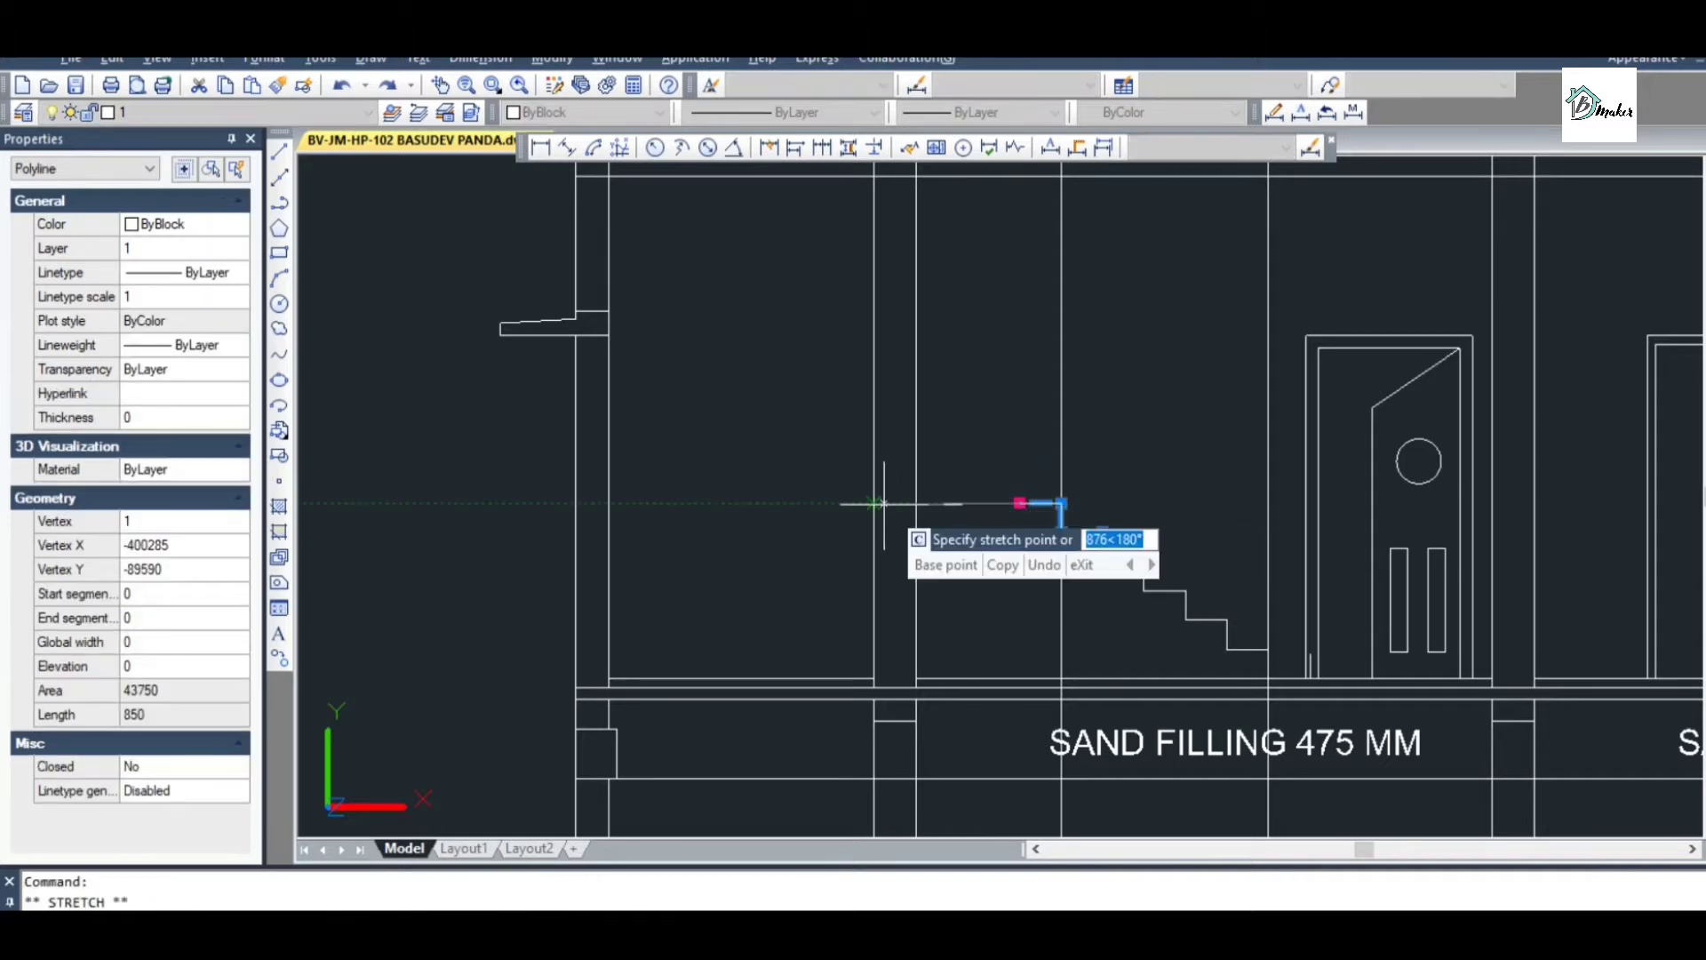
{"action": "key", "text": "Escape"}
{"action": "key", "text": "Escape"}
{"action": "scroll", "coordinate": [961, 477], "scroll_direction": "down", "scroll_amount": 2}
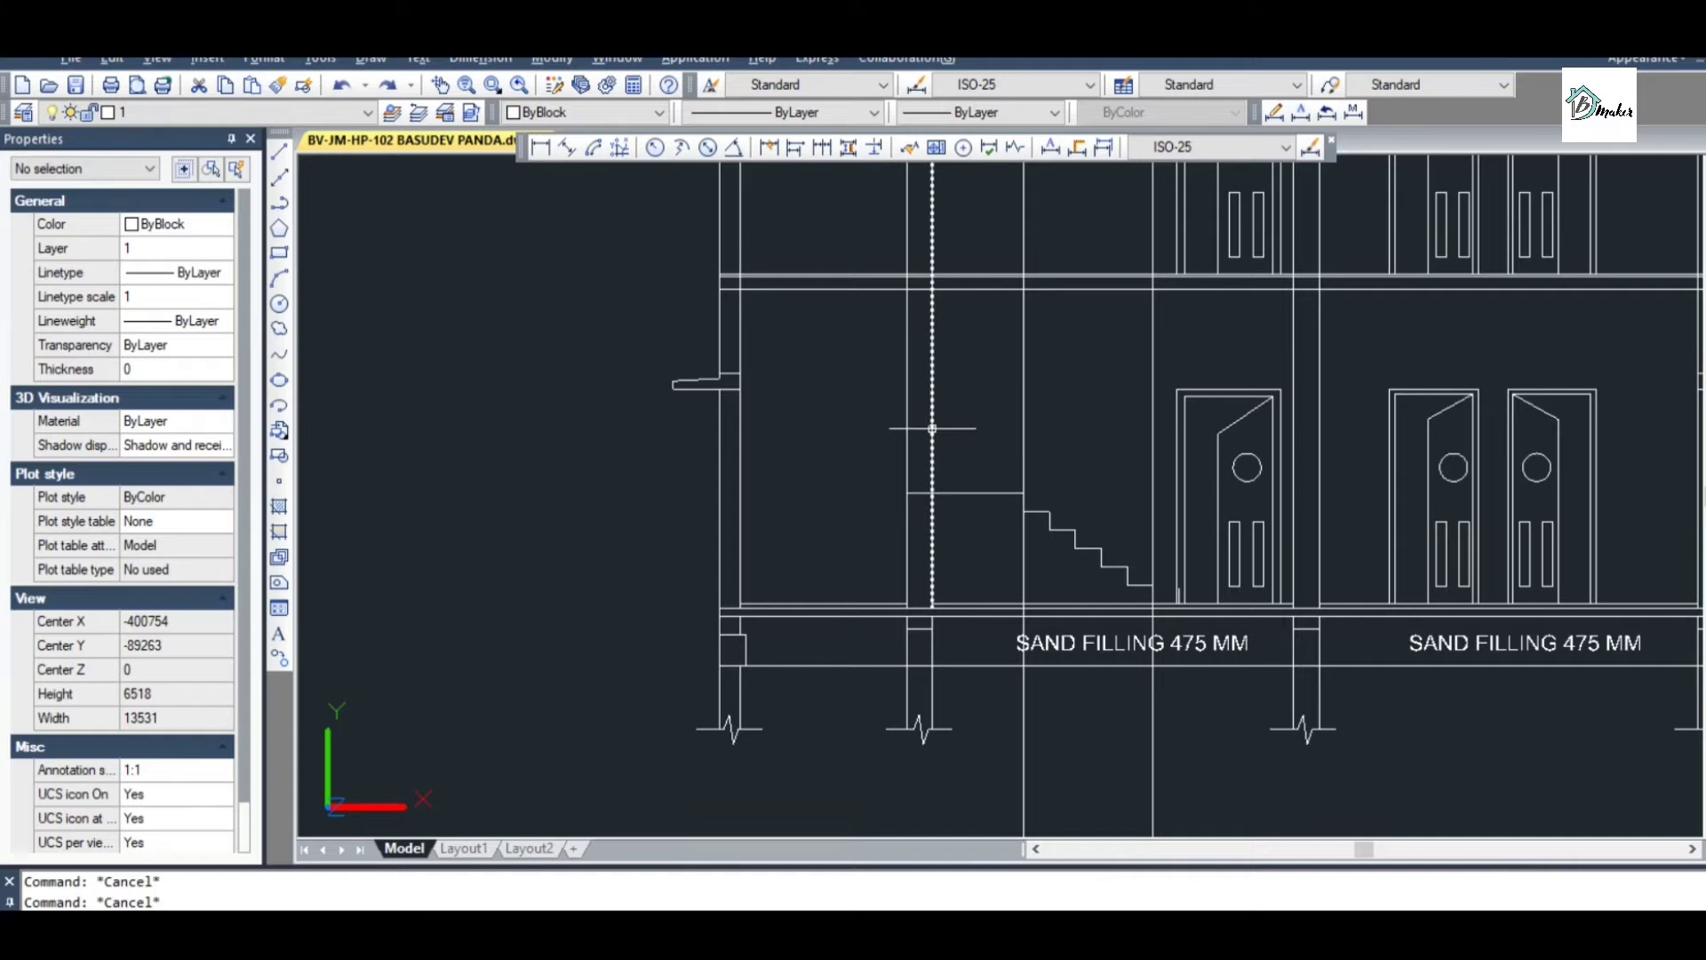
Offset the stair-side face of the wall beside the landing by 125 into the wall
{"action": "scroll", "coordinate": [932, 428], "scroll_direction": "up", "scroll_amount": 3}
{"action": "type", "text": "o"}
{"action": "key", "text": "Return"}
{"action": "type", "text": "12"}
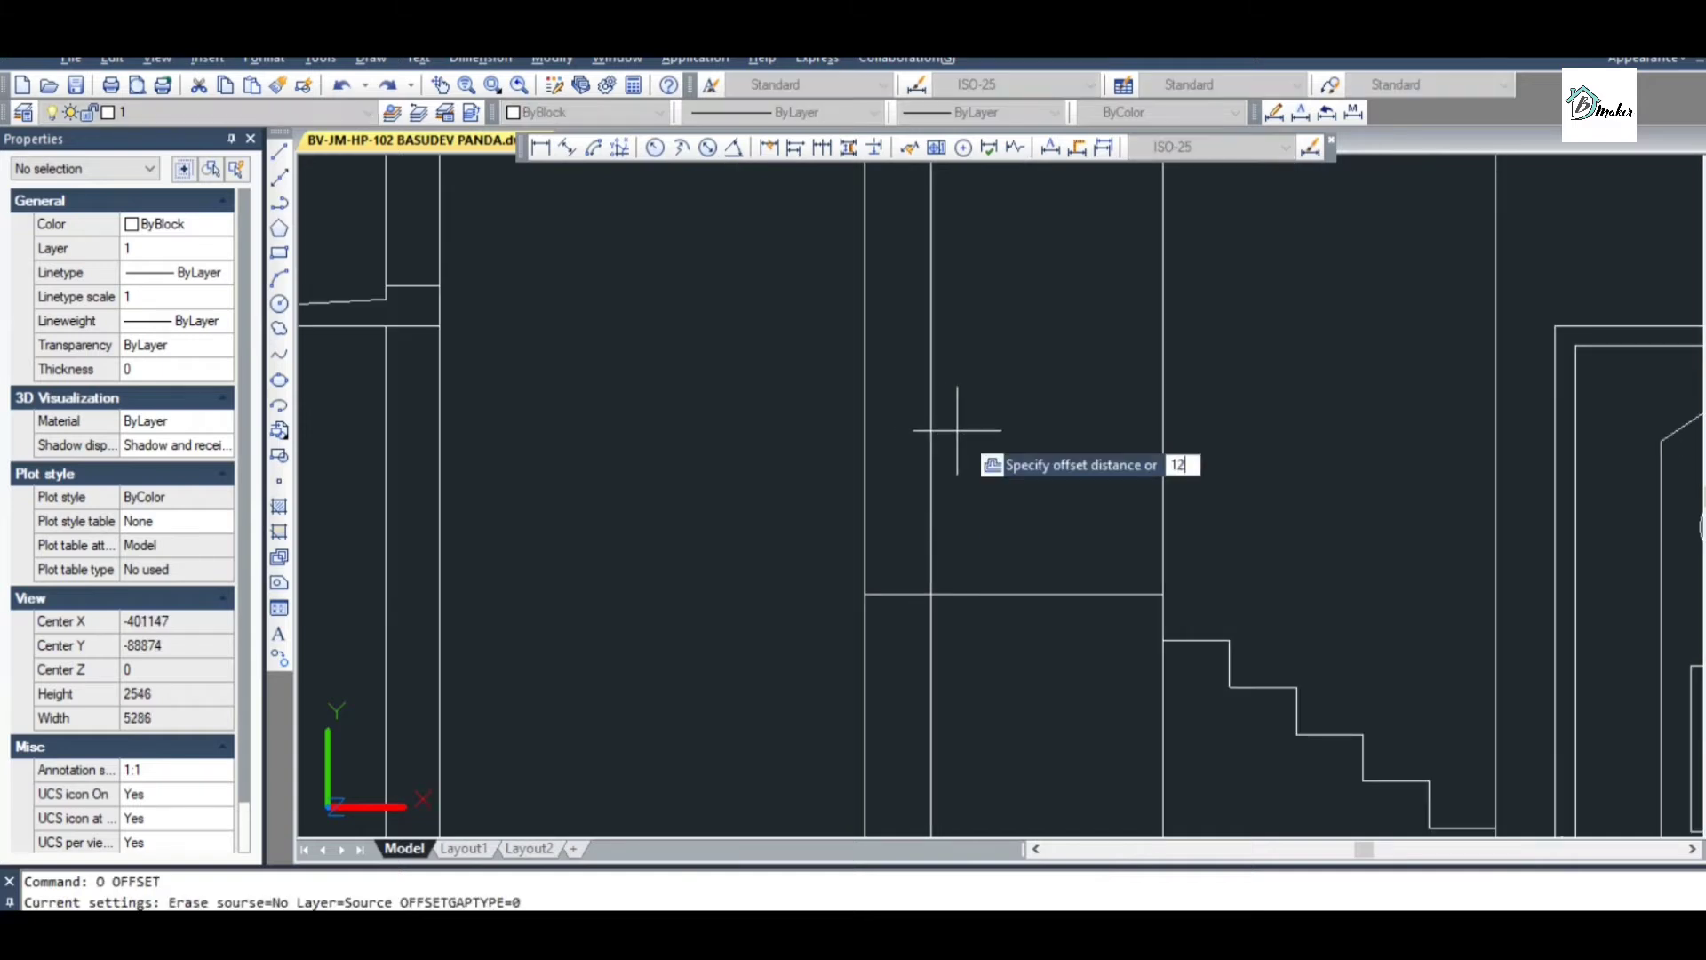
{"action": "type", "text": "5"}
{"action": "key", "text": "Return"}
{"action": "left_click", "coordinate": [931, 382]}
{"action": "left_click", "coordinate": [911, 387]}
{"action": "key", "text": "Escape"}
Examine the landings and the wall beside the stair in the floor plan against the landing in the section
{"action": "scroll", "coordinate": [953, 435], "scroll_direction": "down", "scroll_amount": 4}
{"action": "scroll", "coordinate": [964, 354], "scroll_direction": "down", "scroll_amount": 5}
{"action": "scroll", "coordinate": [981, 684], "scroll_direction": "up", "scroll_amount": 6}
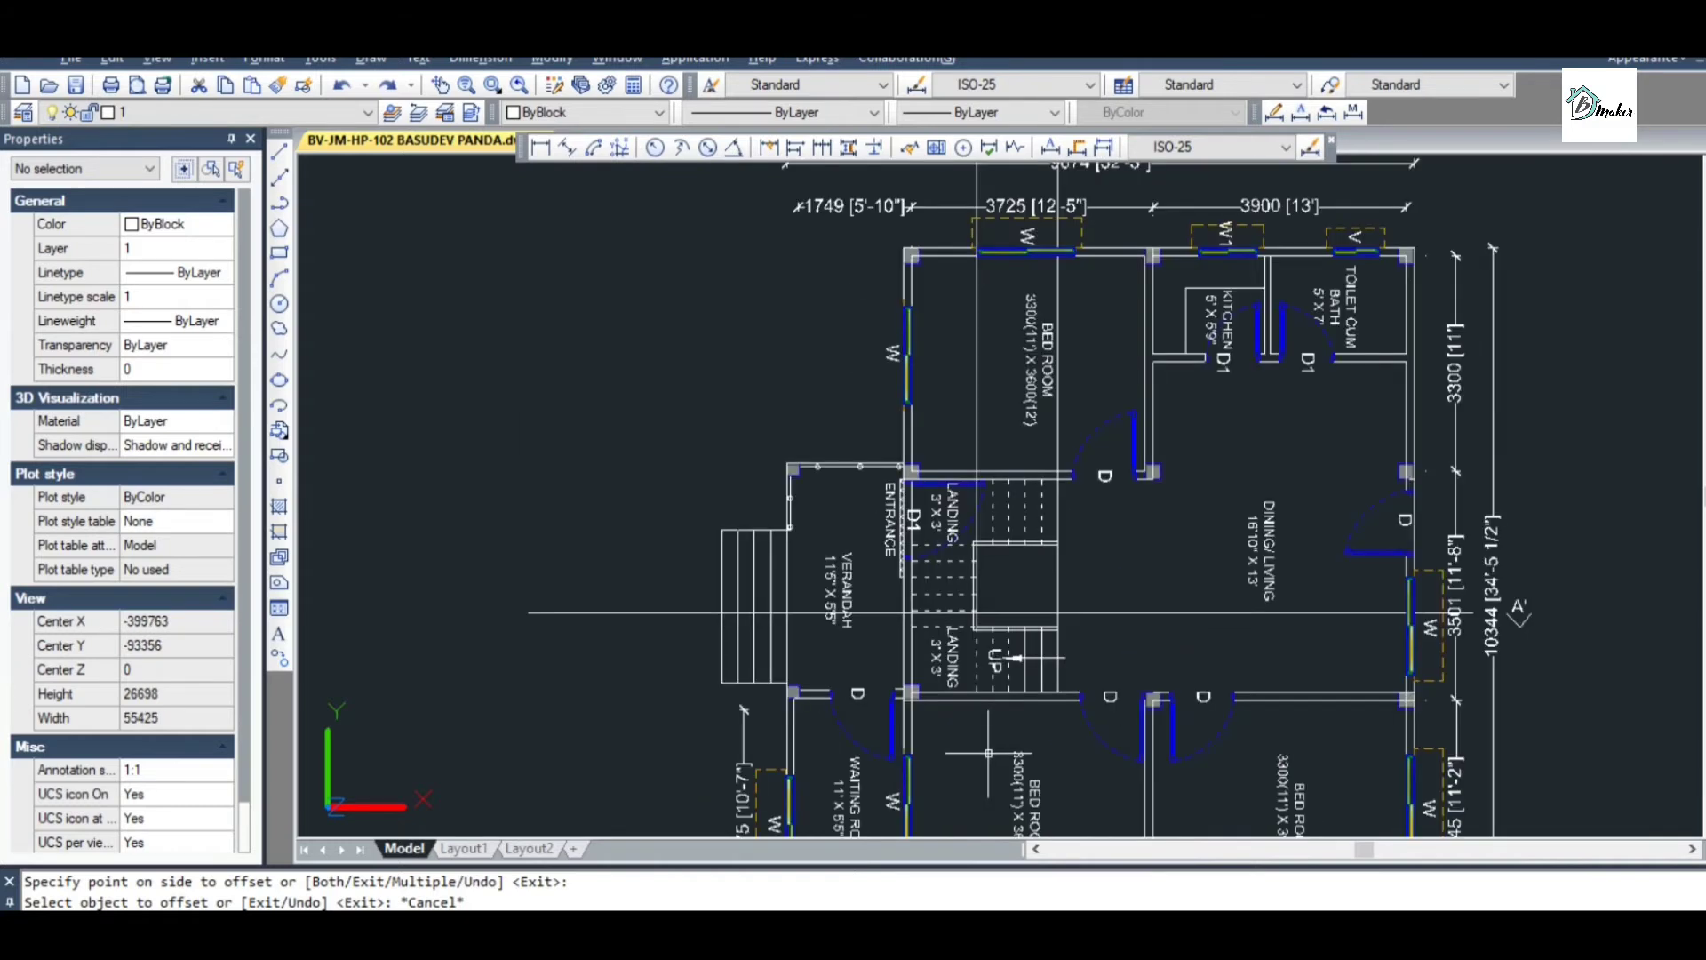
{"action": "scroll", "coordinate": [941, 626], "scroll_direction": "down", "scroll_amount": 3}
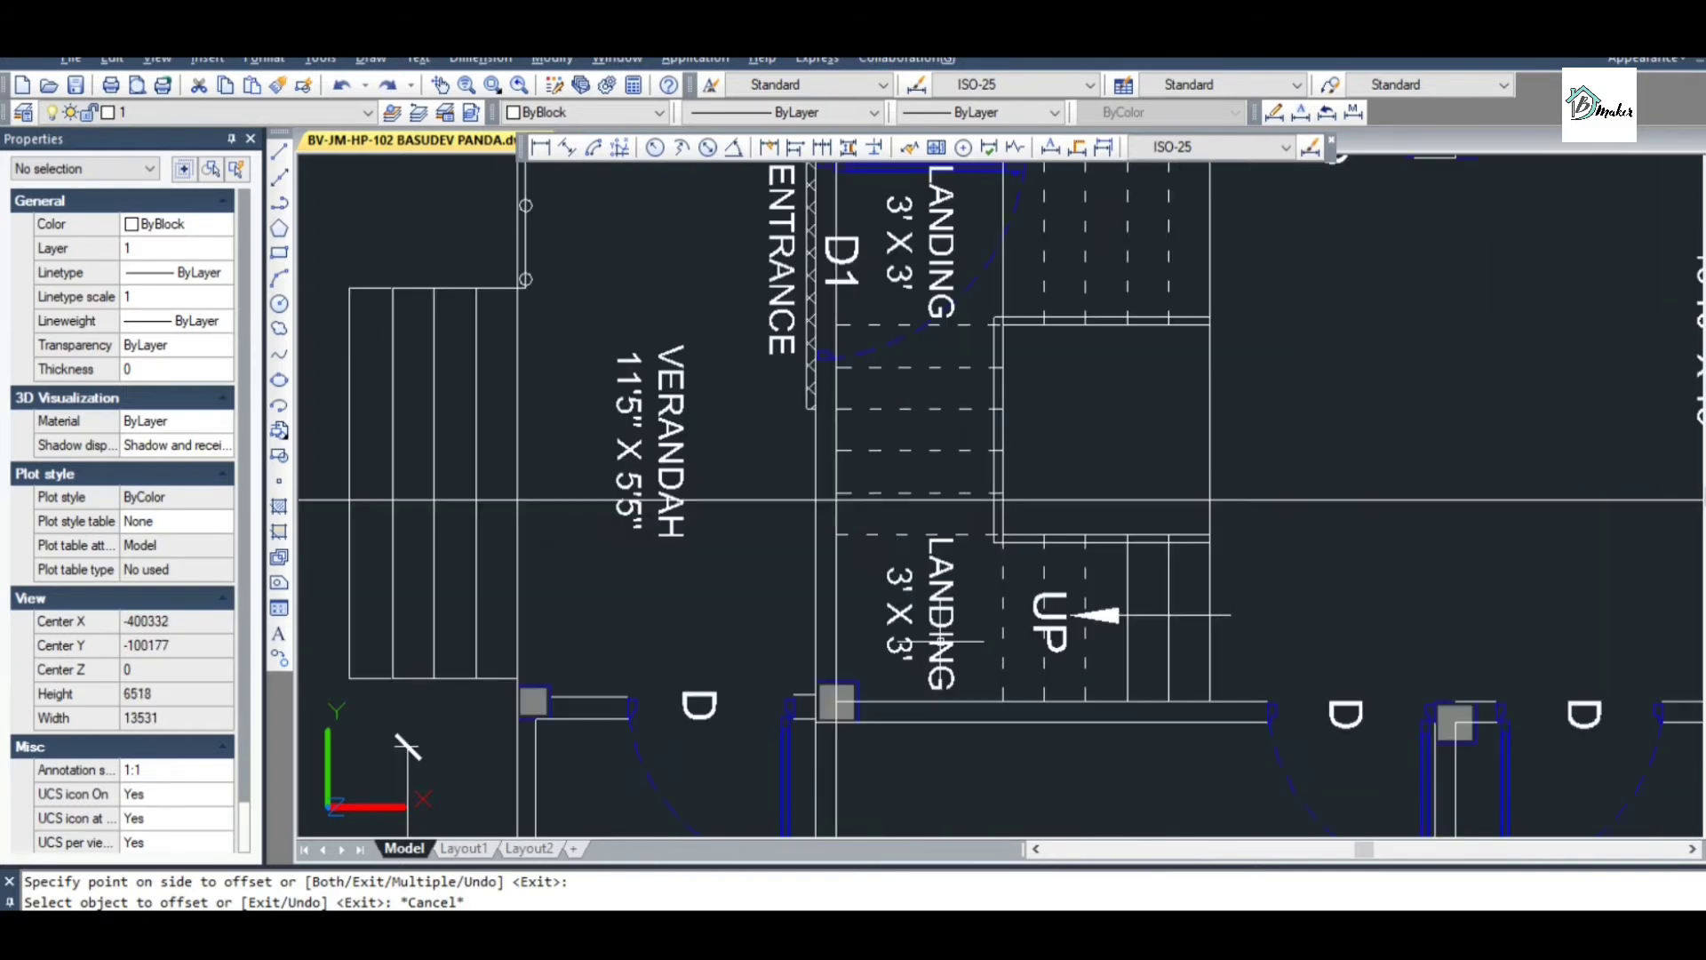
{"action": "middle_click_drag", "start_coordinate": [984, 318], "coordinate": [986, 401]}
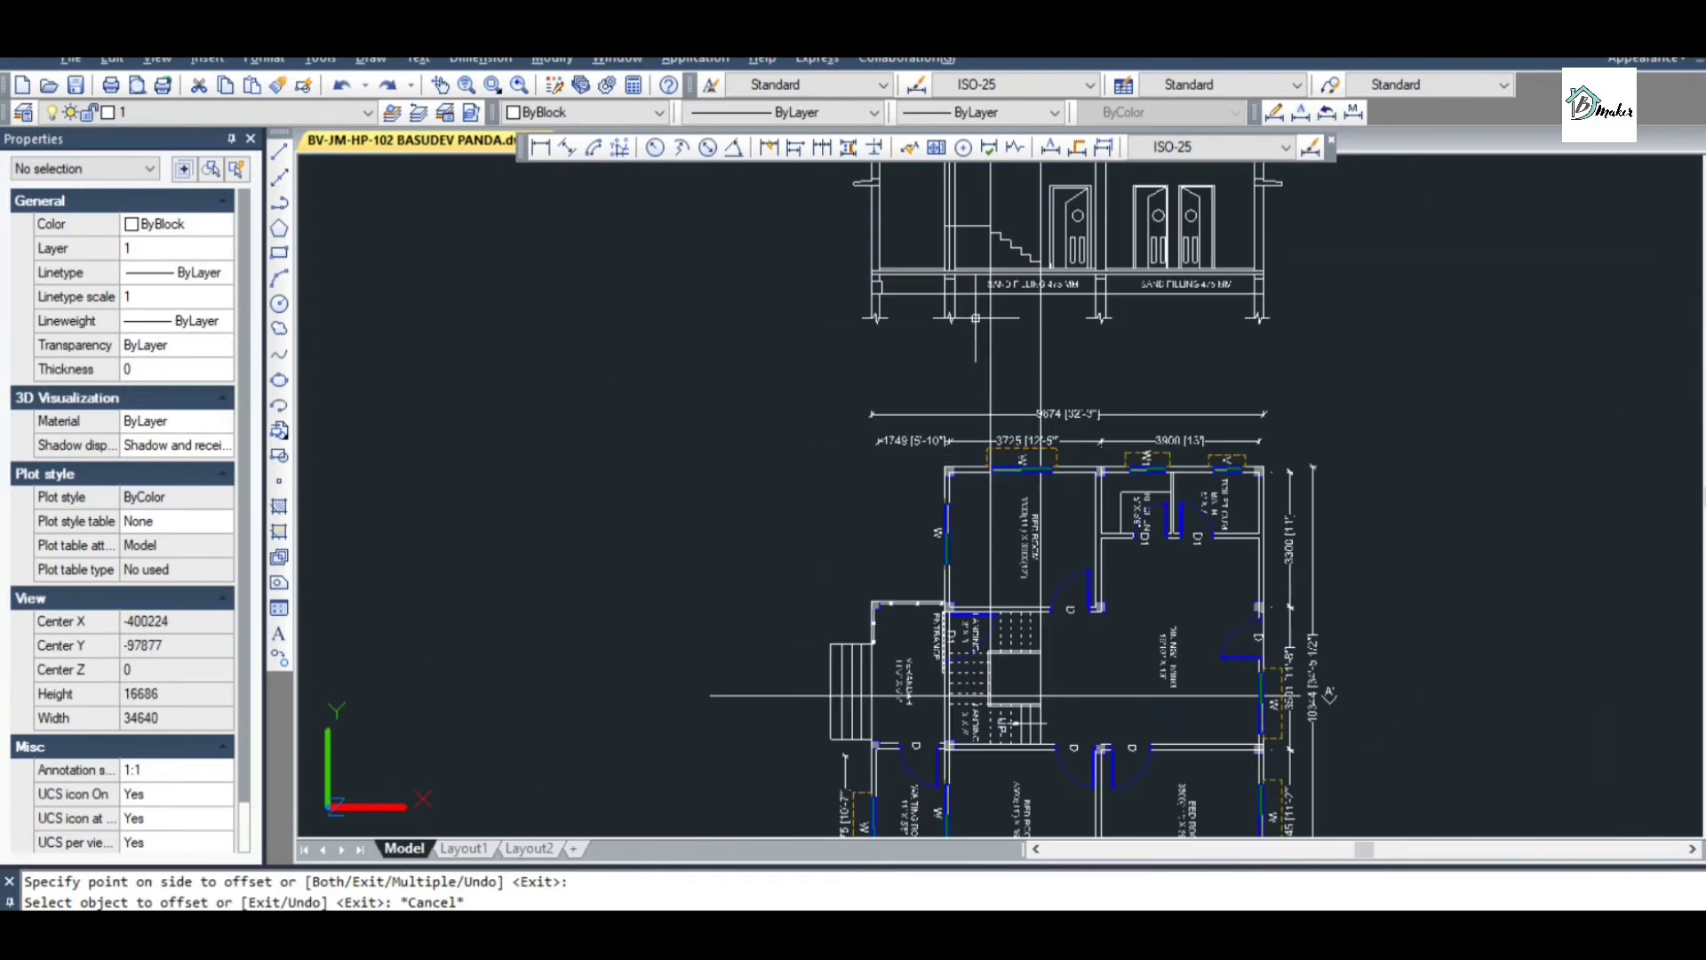
{"action": "scroll", "coordinate": [976, 317], "scroll_direction": "up", "scroll_amount": 3}
{"action": "scroll", "coordinate": [986, 275], "scroll_direction": "down", "scroll_amount": 6}
{"action": "scroll", "coordinate": [986, 272], "scroll_direction": "up", "scroll_amount": 6}
{"action": "scroll", "coordinate": [986, 272], "scroll_direction": "up", "scroll_amount": 5}
{"action": "key", "text": "Escape"}
{"action": "scroll", "coordinate": [983, 439], "scroll_direction": "down", "scroll_amount": 2}
{"action": "scroll", "coordinate": [962, 367], "scroll_direction": "up", "scroll_amount": 3}
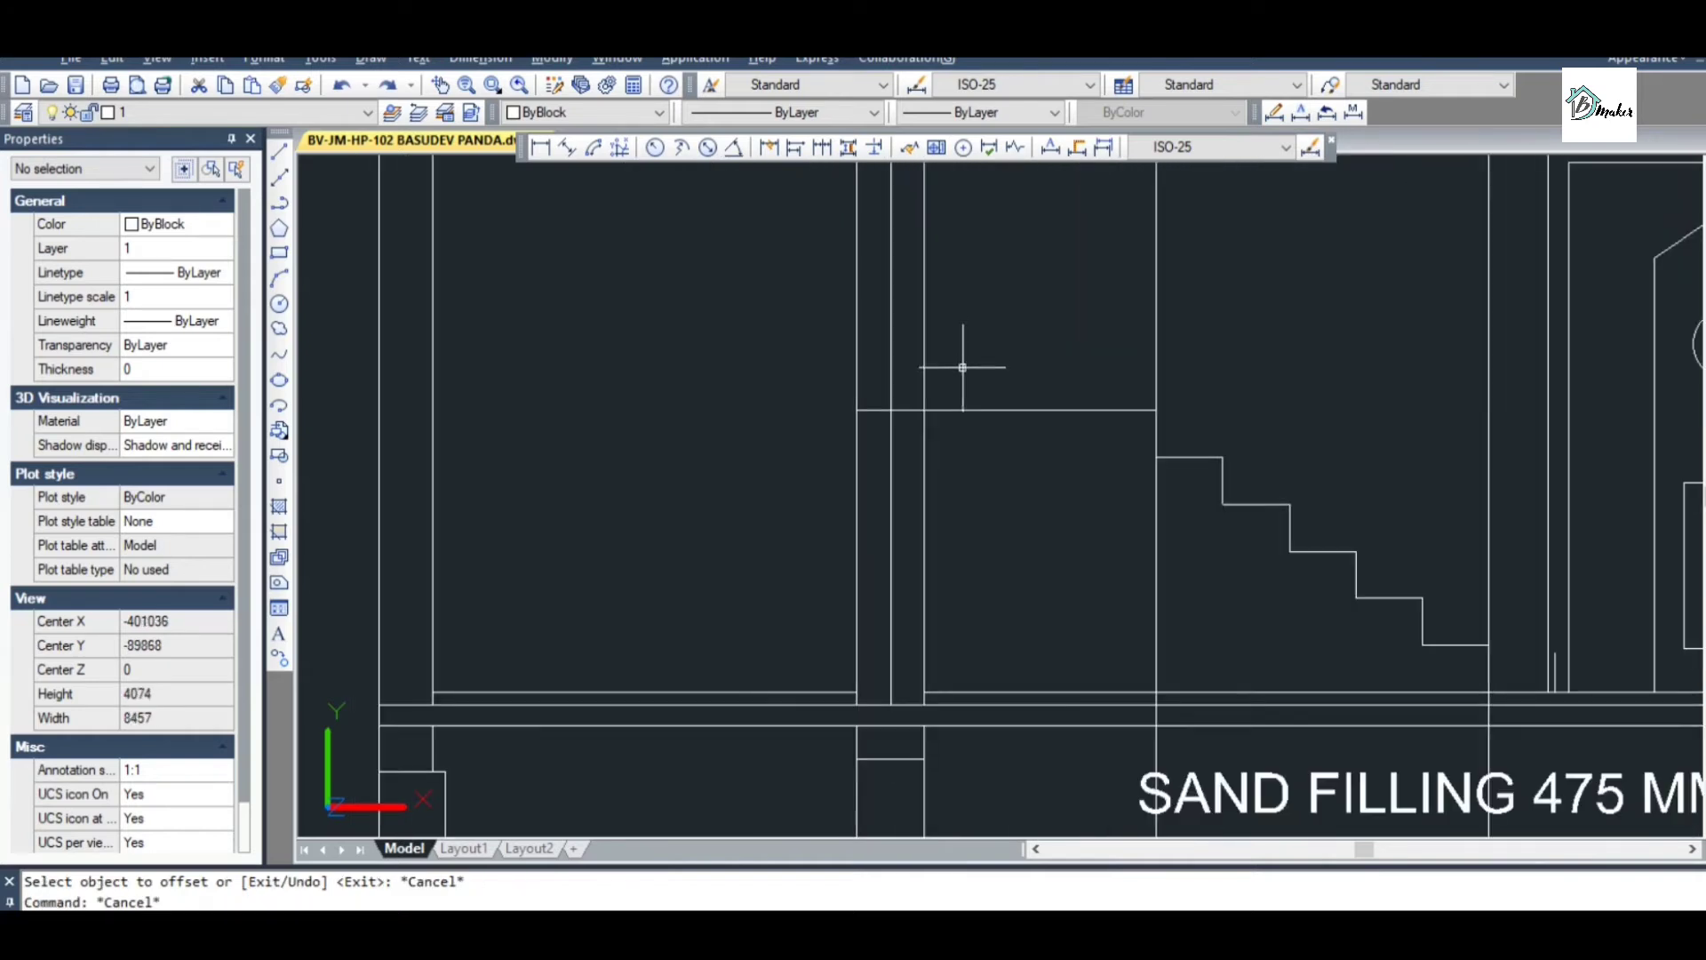
Stretch the landing's end point to the 125 offset line inside the wall
{"action": "left_click", "coordinate": [956, 410]}
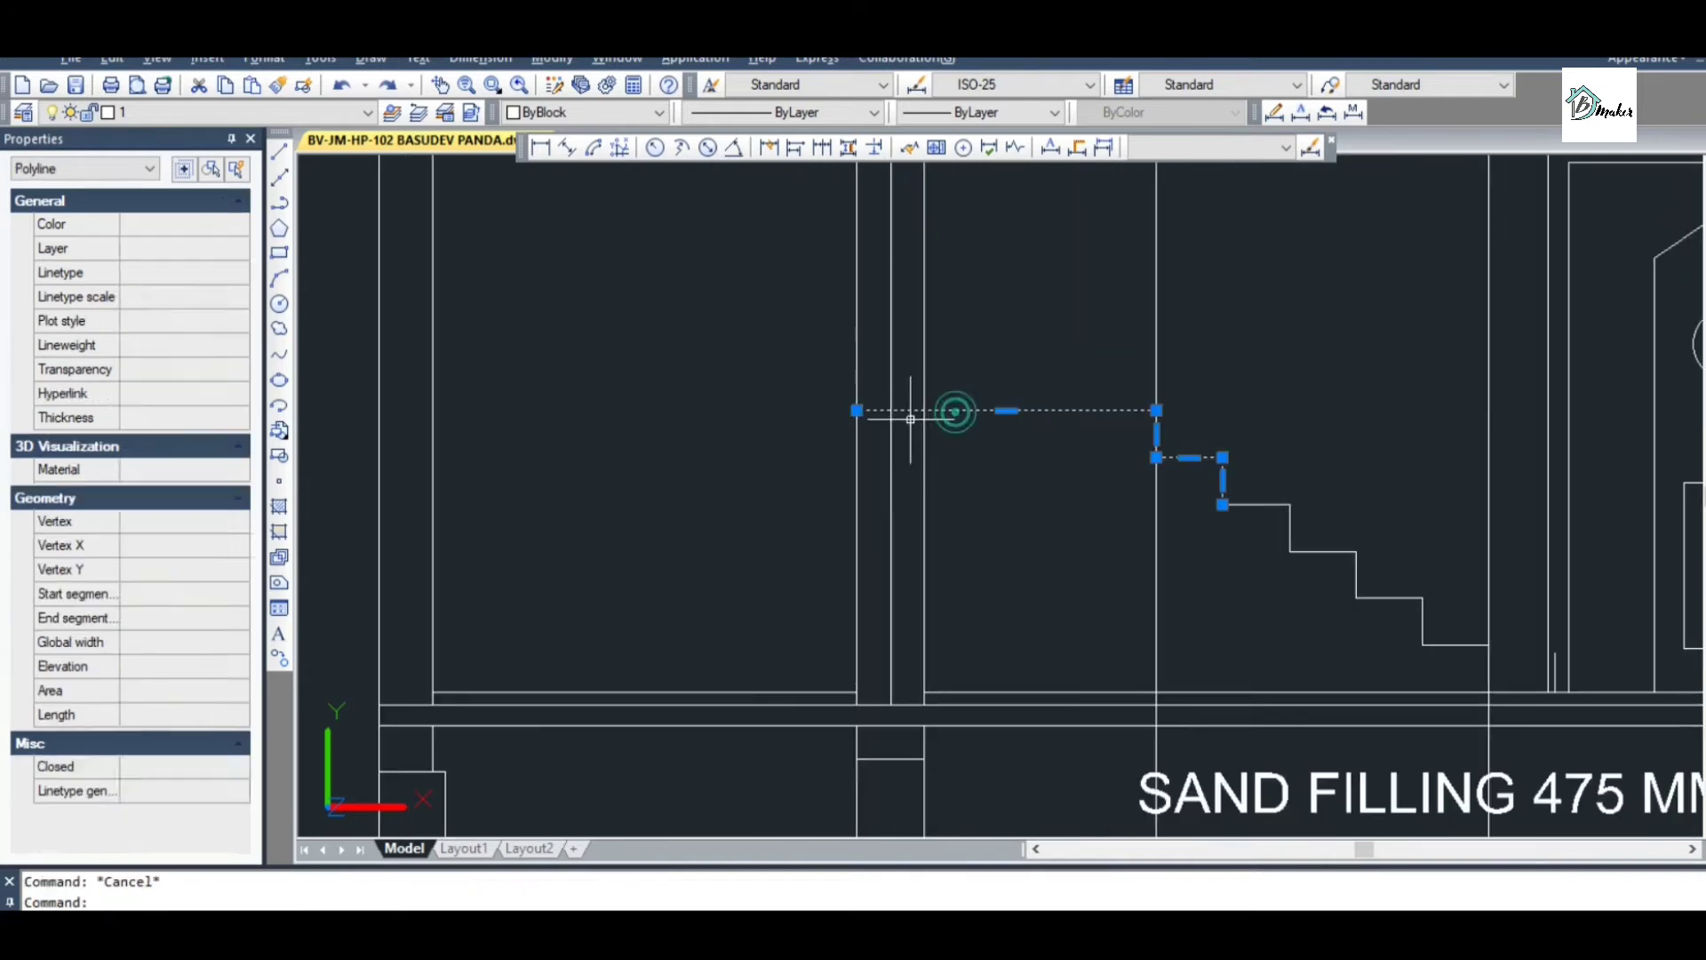
{"action": "left_click", "coordinate": [857, 410]}
{"action": "left_click", "coordinate": [891, 410]}
{"action": "key", "text": "Escape"}
Check the middle flight between the two landings in the floor plan against the section's stair
{"action": "middle_click_drag", "start_coordinate": [926, 496], "coordinate": [948, 562]}
{"action": "scroll", "coordinate": [948, 562], "scroll_direction": "down", "scroll_amount": 1}
{"action": "scroll", "coordinate": [974, 416], "scroll_direction": "up", "scroll_amount": 1}
{"action": "type", "text": "p"}
{"action": "key", "text": "Escape"}
{"action": "scroll", "coordinate": [1007, 378], "scroll_direction": "down", "scroll_amount": 6}
{"action": "scroll", "coordinate": [1085, 723], "scroll_direction": "up", "scroll_amount": 1}
{"action": "scroll", "coordinate": [1057, 613], "scroll_direction": "up", "scroll_amount": 2}
{"action": "scroll", "coordinate": [839, 315], "scroll_direction": "up", "scroll_amount": 2}
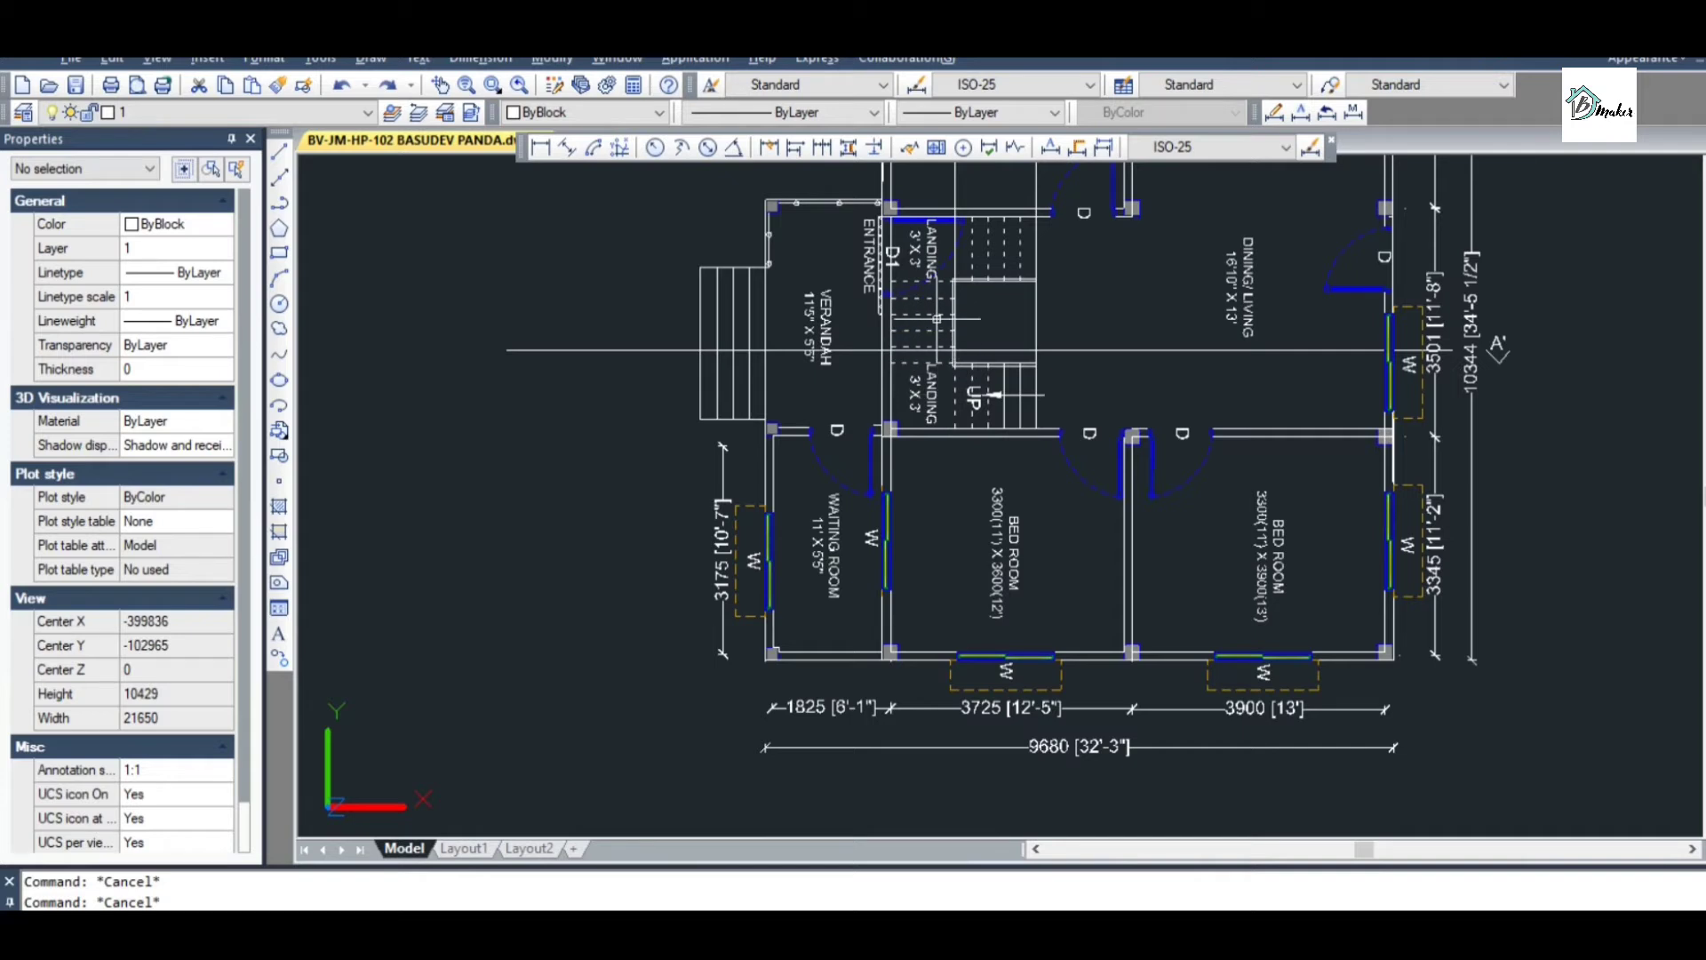
{"action": "scroll", "coordinate": [1002, 338], "scroll_direction": "down", "scroll_amount": 2}
{"action": "scroll", "coordinate": [1002, 320], "scroll_direction": "up", "scroll_amount": 3}
{"action": "scroll", "coordinate": [982, 436], "scroll_direction": "down", "scroll_amount": 7}
{"action": "scroll", "coordinate": [982, 434], "scroll_direction": "down", "scroll_amount": 1}
{"action": "scroll", "coordinate": [995, 373], "scroll_direction": "up", "scroll_amount": 5}
{"action": "scroll", "coordinate": [968, 400], "scroll_direction": "down", "scroll_amount": 2}
{"action": "scroll", "coordinate": [962, 381], "scroll_direction": "up", "scroll_amount": 4}
{"action": "scroll", "coordinate": [962, 381], "scroll_direction": "up", "scroll_amount": 7}
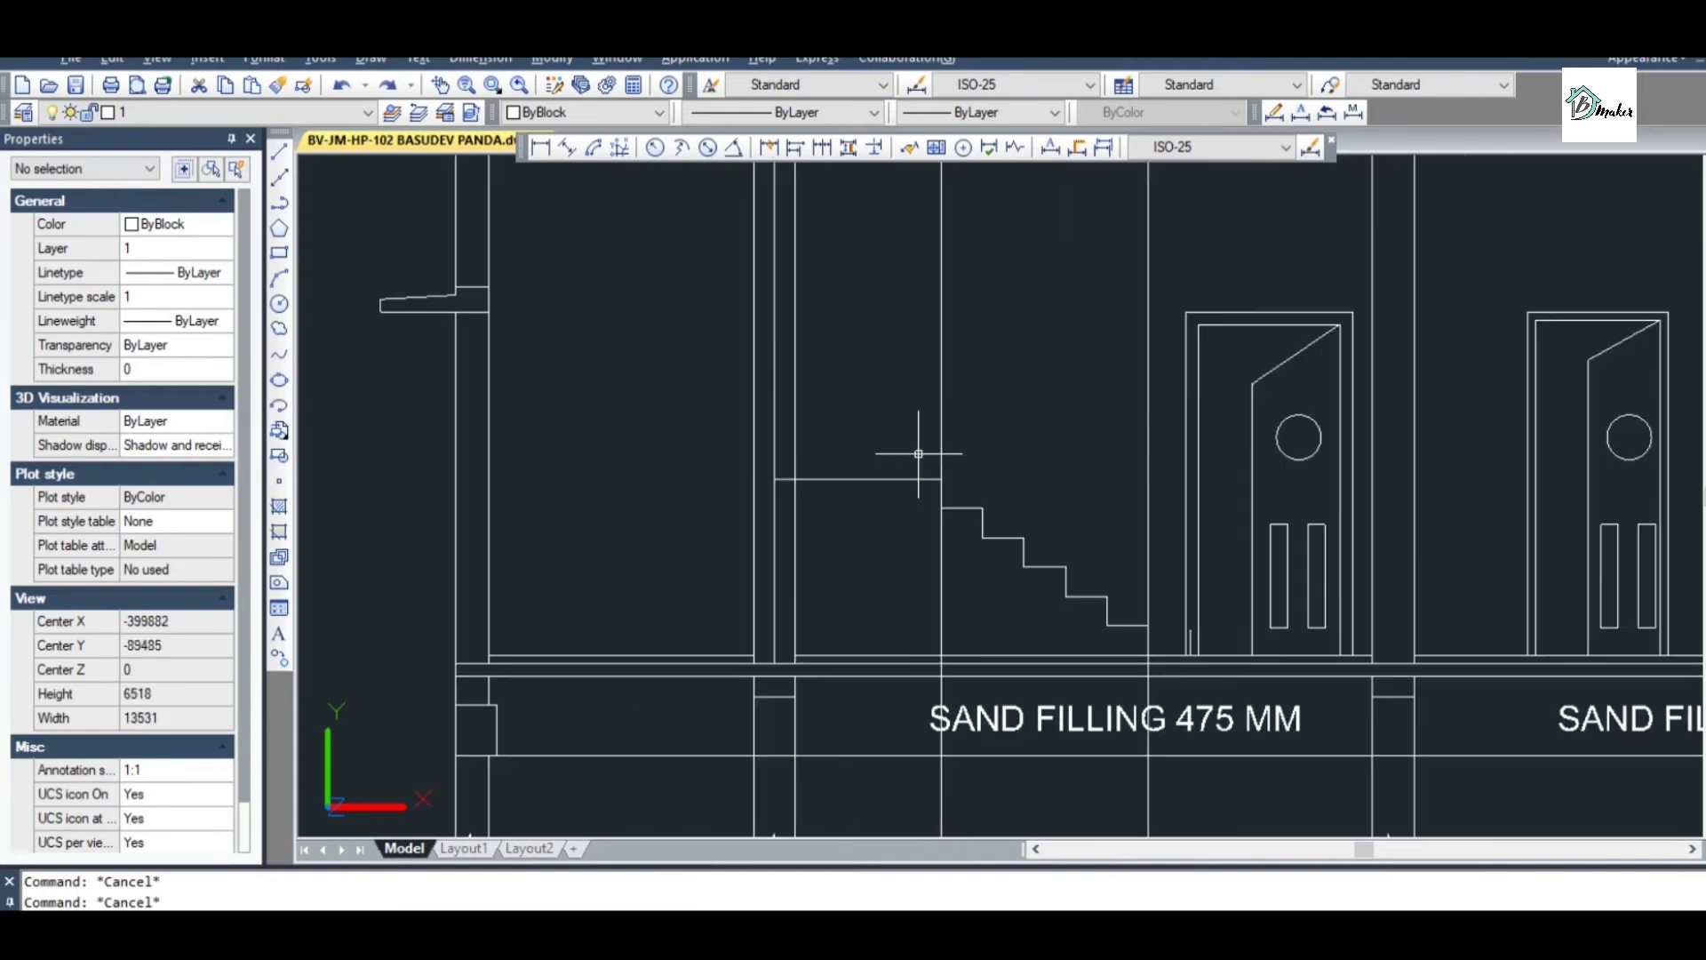
Draw a polyline along the landing from the guide line to the offset line inside the wall
{"action": "type", "text": "pl"}
{"action": "key", "text": "Return"}
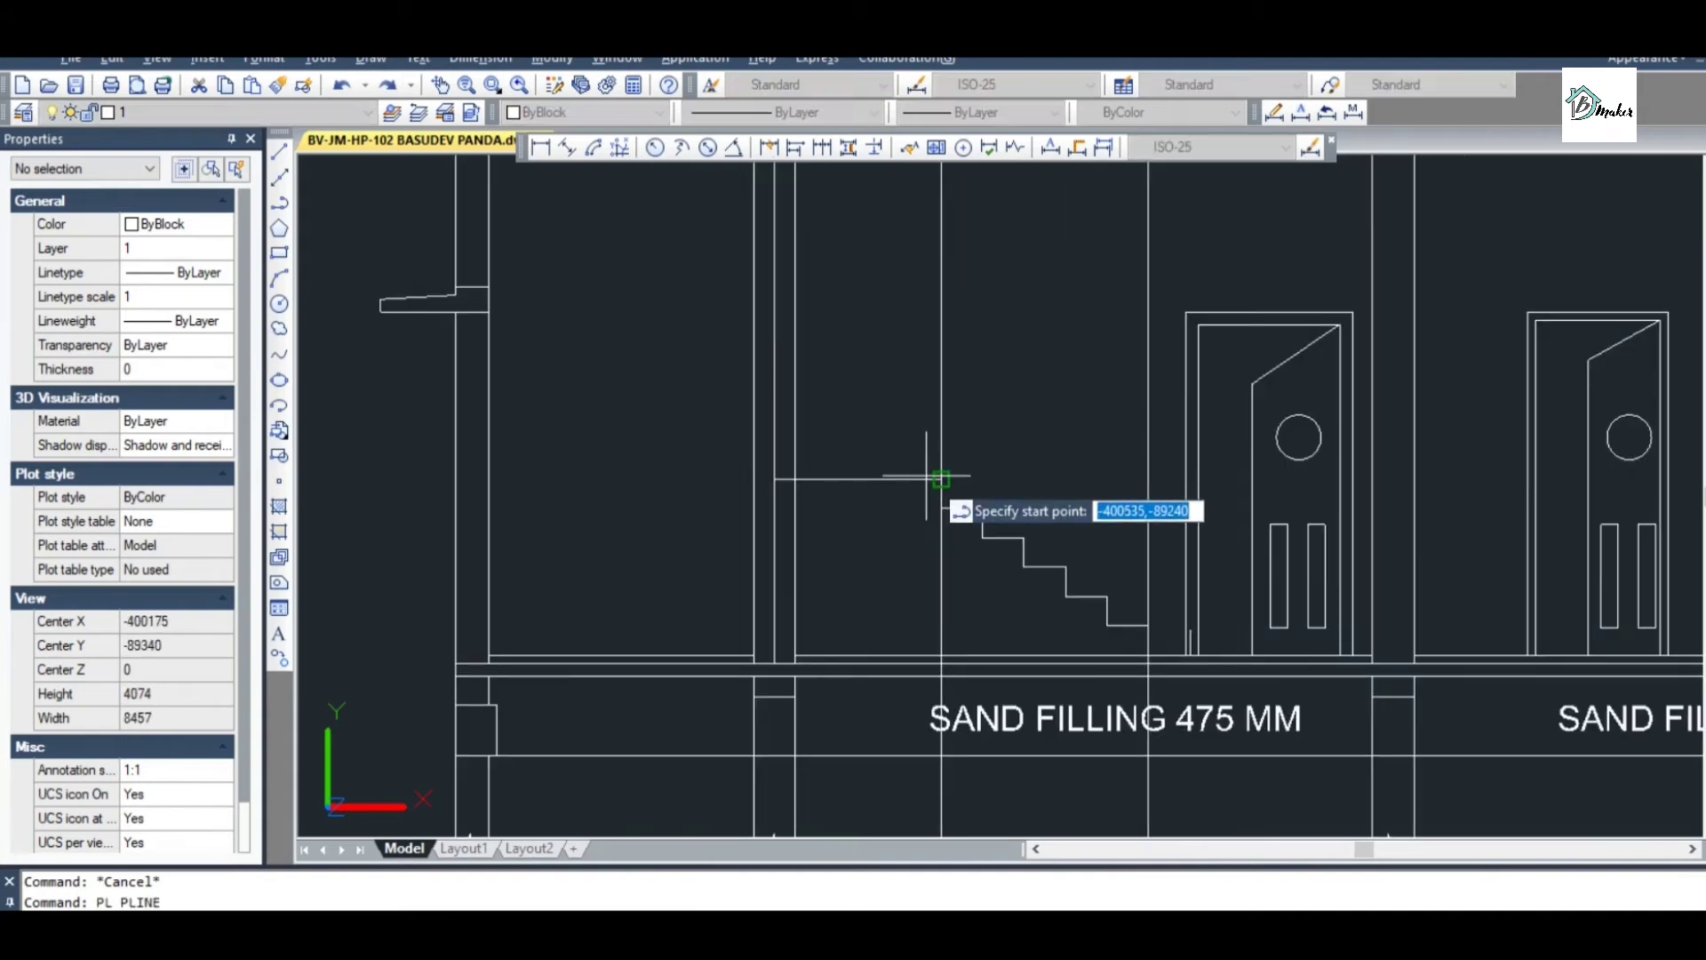
{"action": "left_click", "coordinate": [941, 480]}
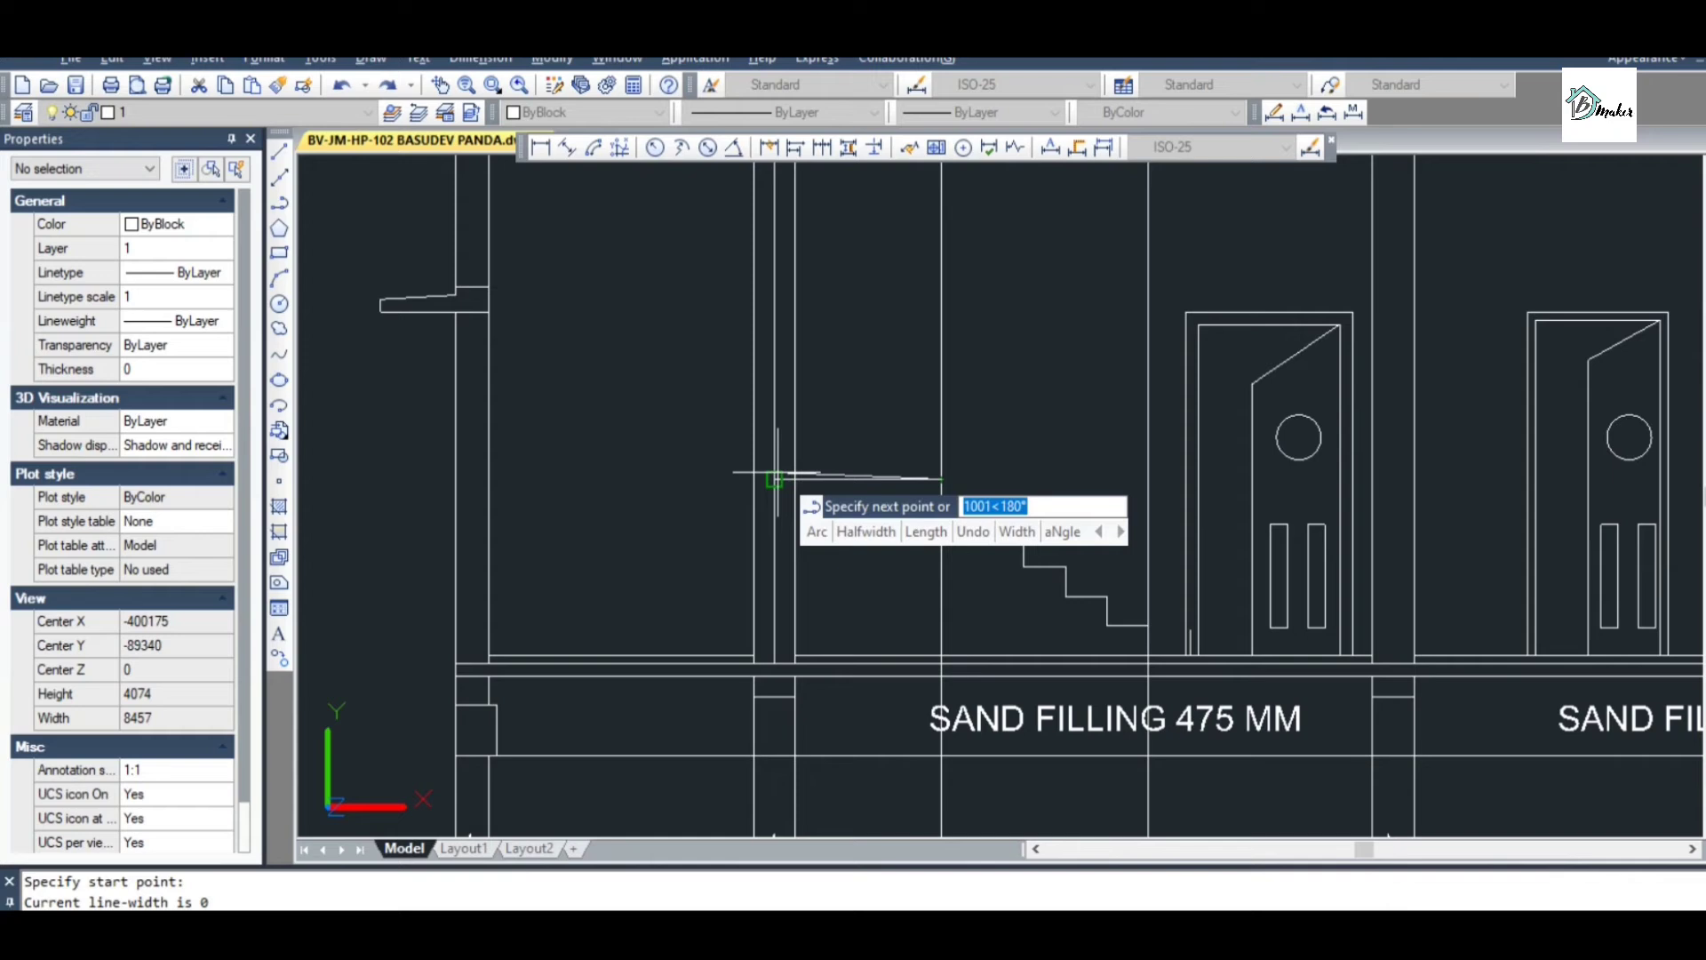
{"action": "left_click", "coordinate": [772, 479]}
{"action": "key", "text": "Escape"}
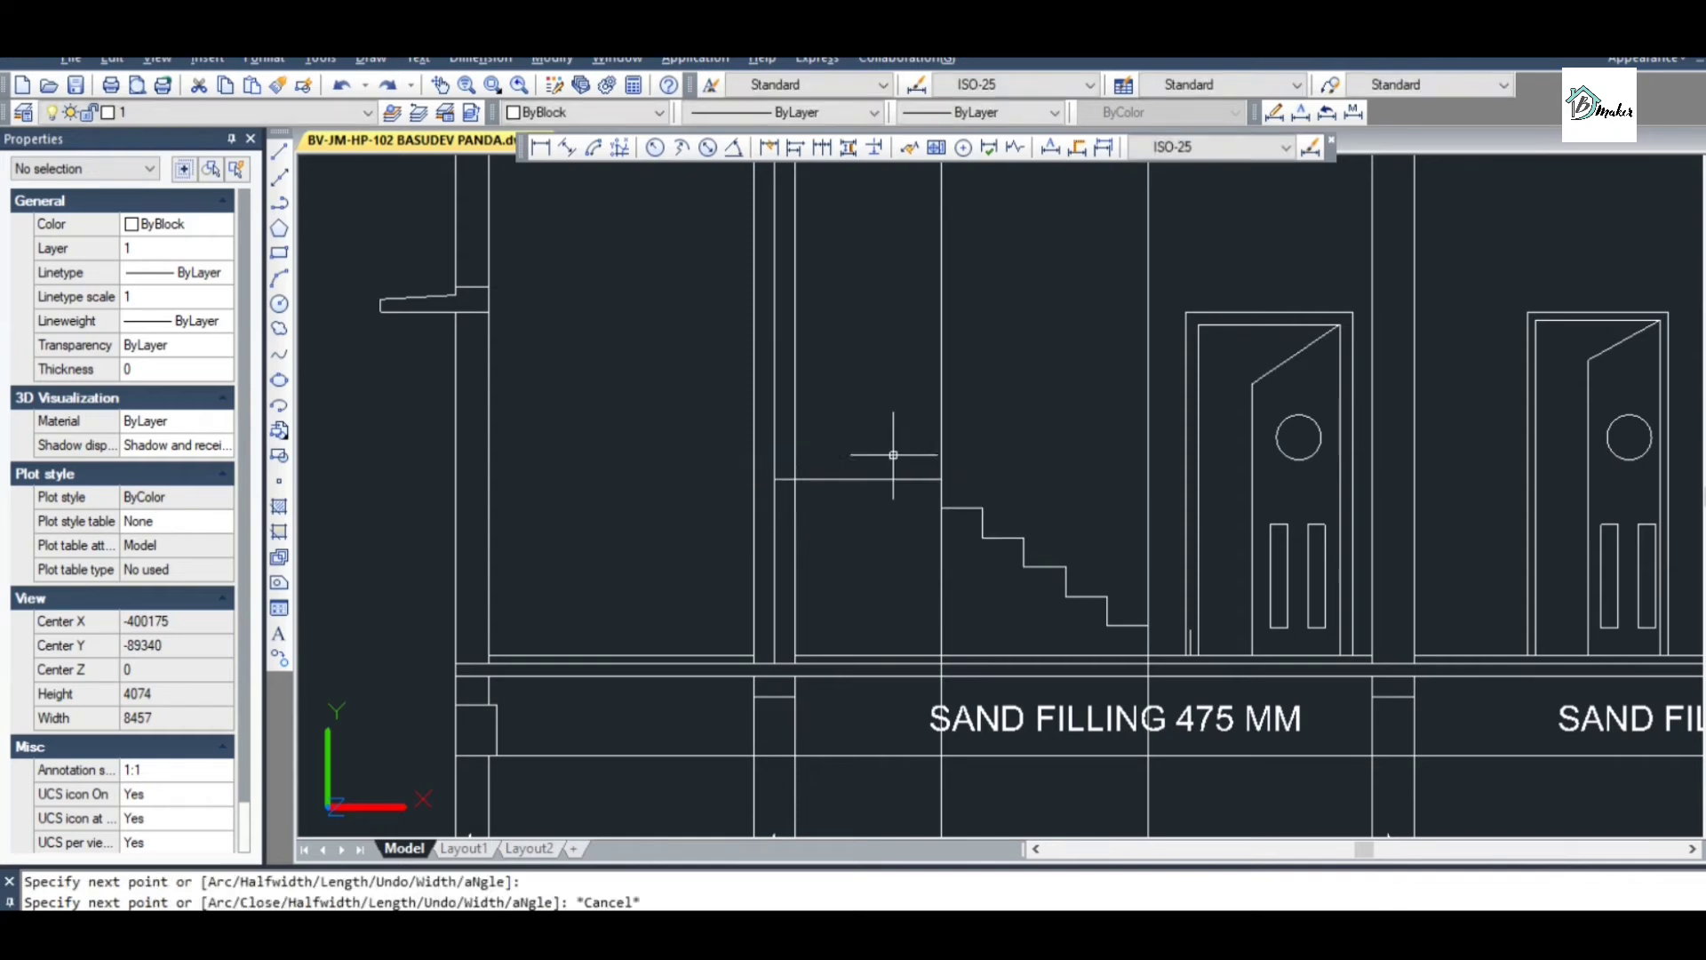
Offset the landing line upward three times at 175 spacing to form the first risers of the middle flight
{"action": "type", "text": "o"}
{"action": "key", "text": "Return"}
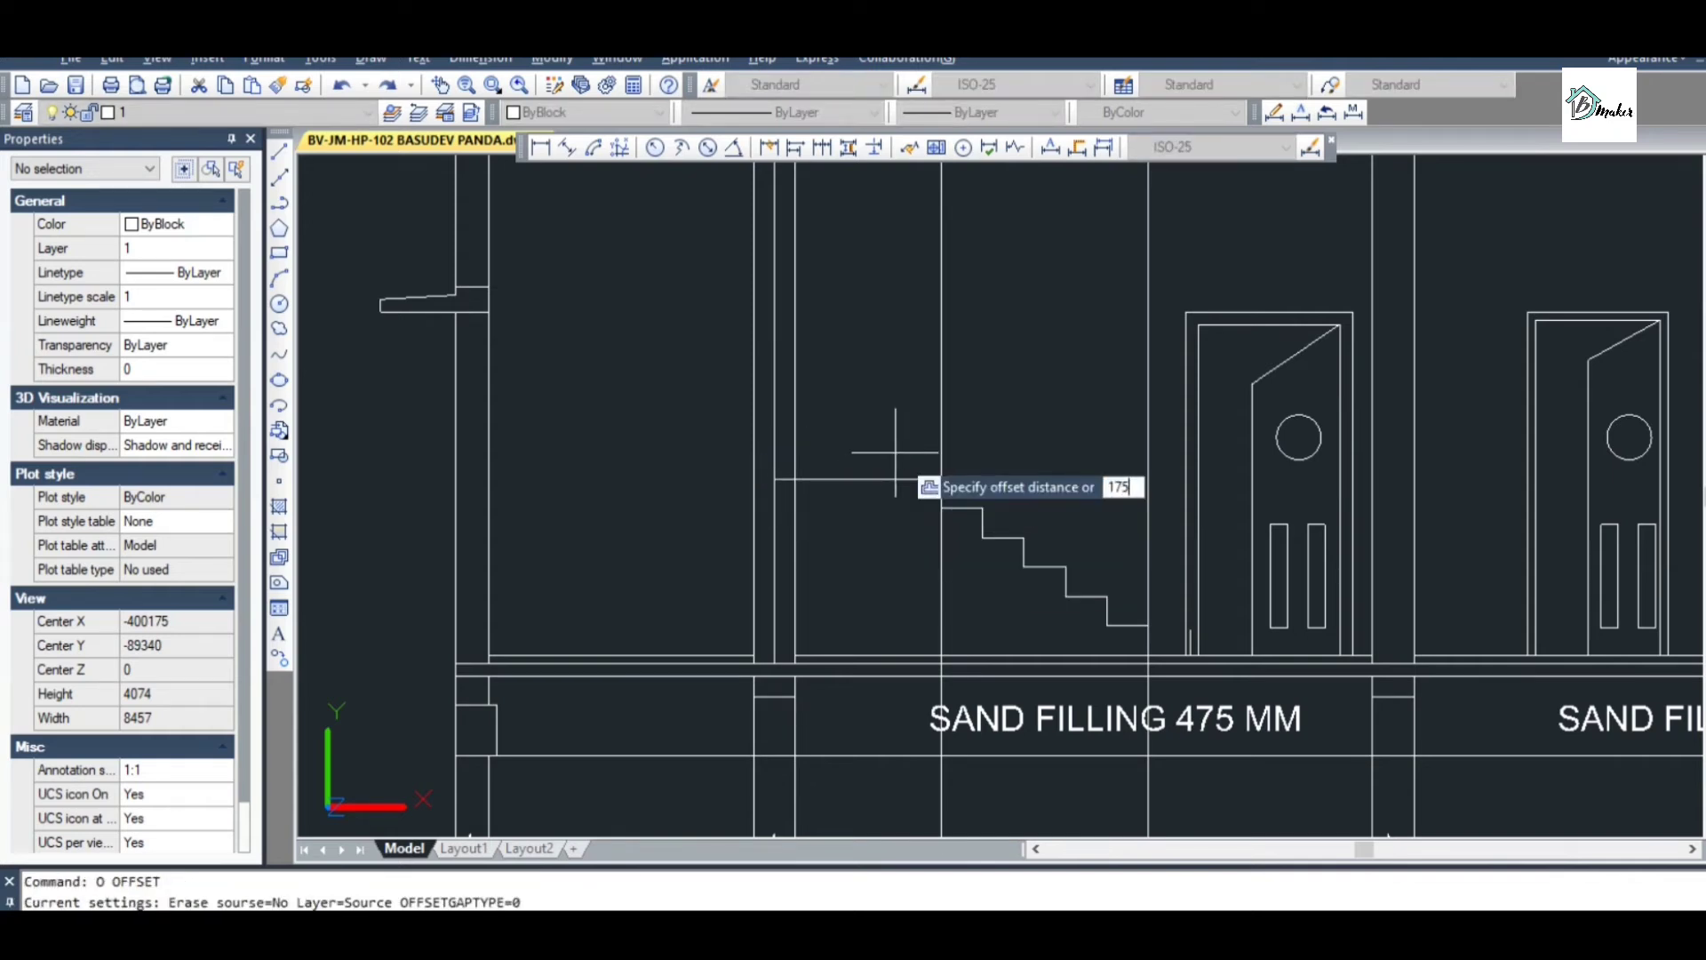
{"action": "key", "text": "Return"}
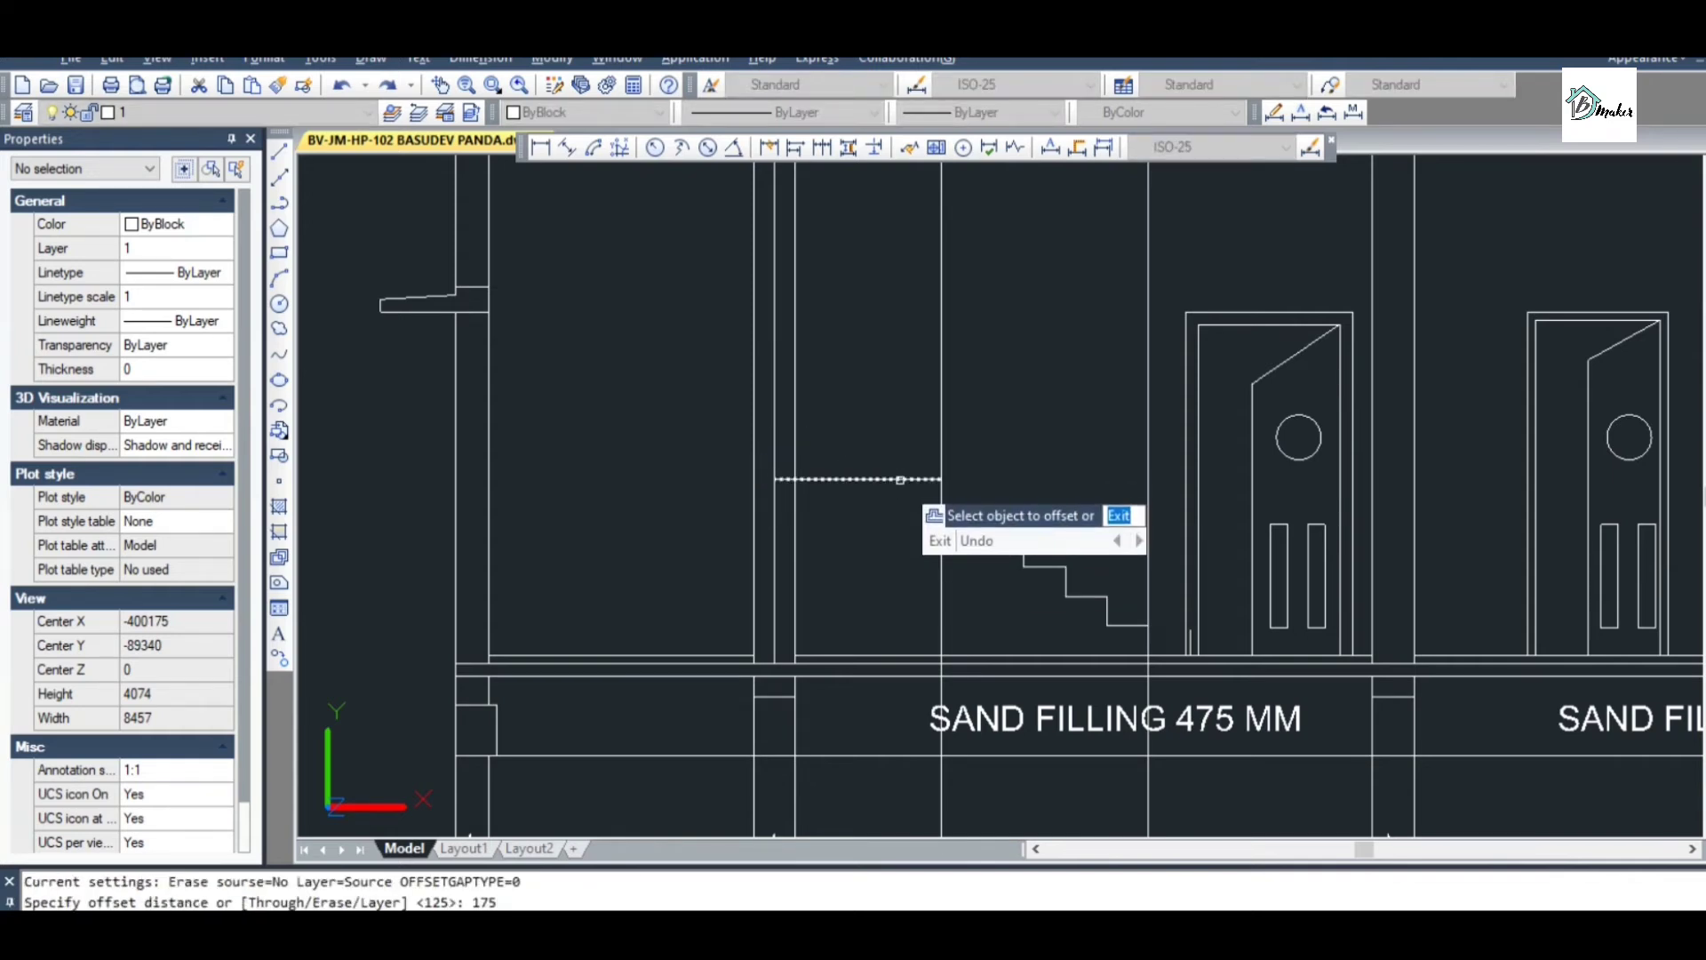
{"action": "left_click", "coordinate": [900, 480]}
{"action": "left_click", "coordinate": [901, 386]}
{"action": "left_click", "coordinate": [897, 452]}
{"action": "left_click", "coordinate": [893, 373]}
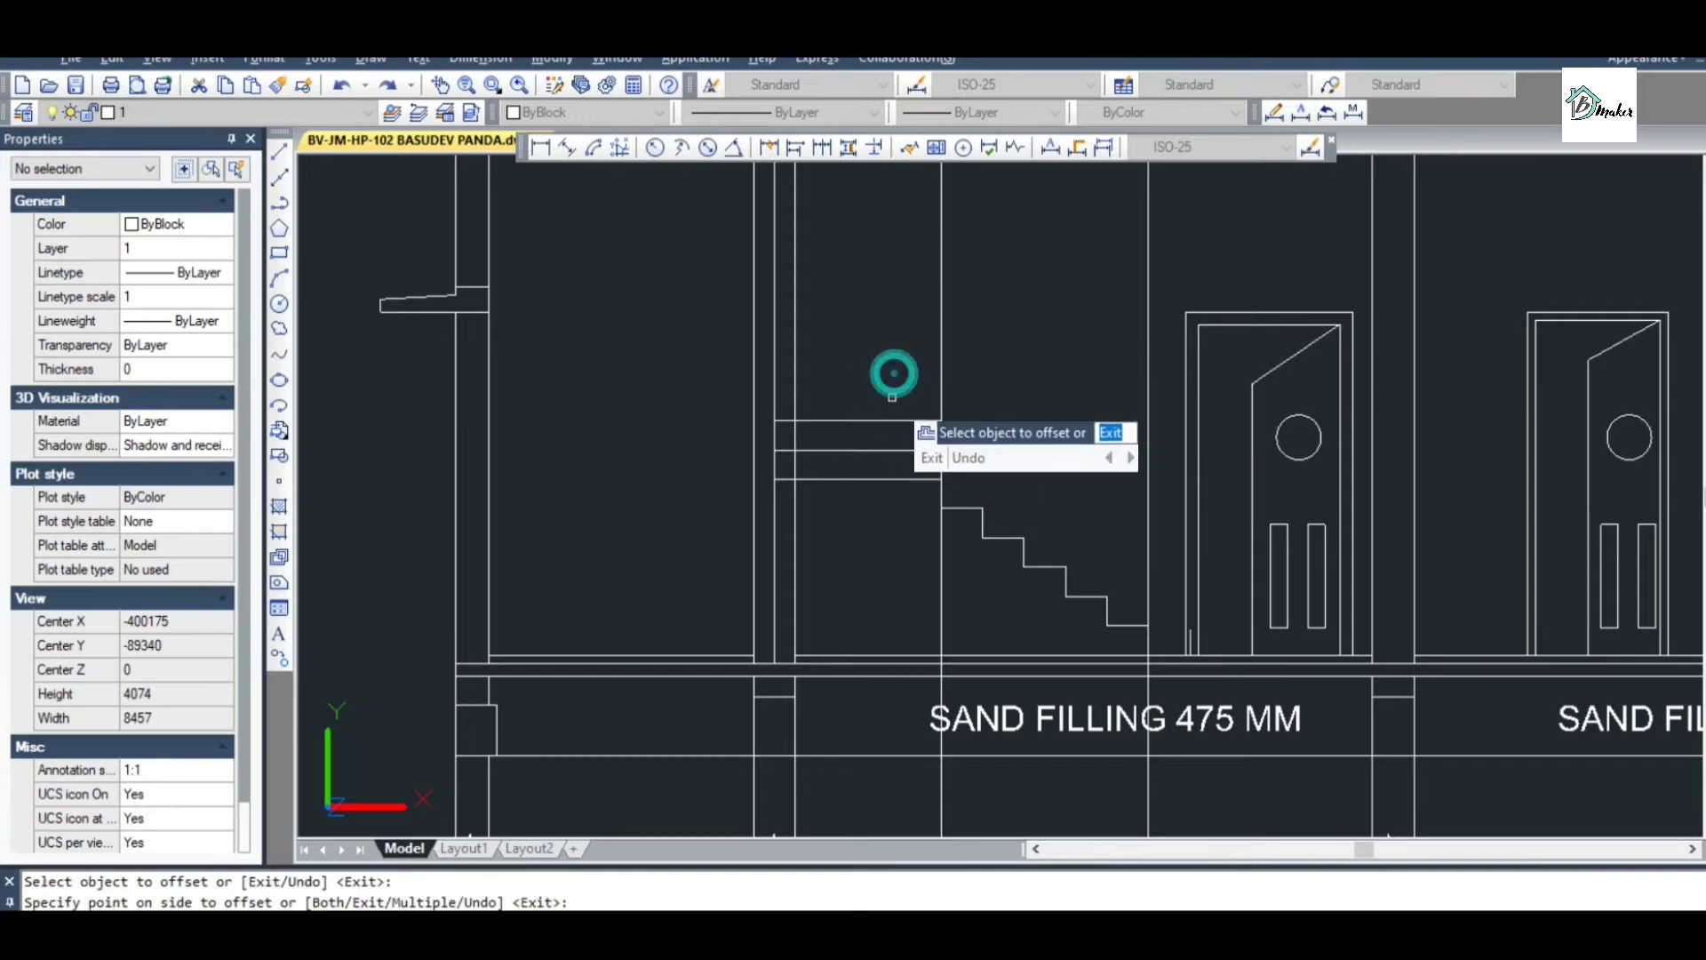
{"action": "left_click", "coordinate": [892, 420]}
{"action": "left_click", "coordinate": [893, 390]}
Check the middle flight in the floor plan and offset three more riser lines upward at the same 175 spacing
{"action": "scroll", "coordinate": [898, 319], "scroll_direction": "down", "scroll_amount": 4}
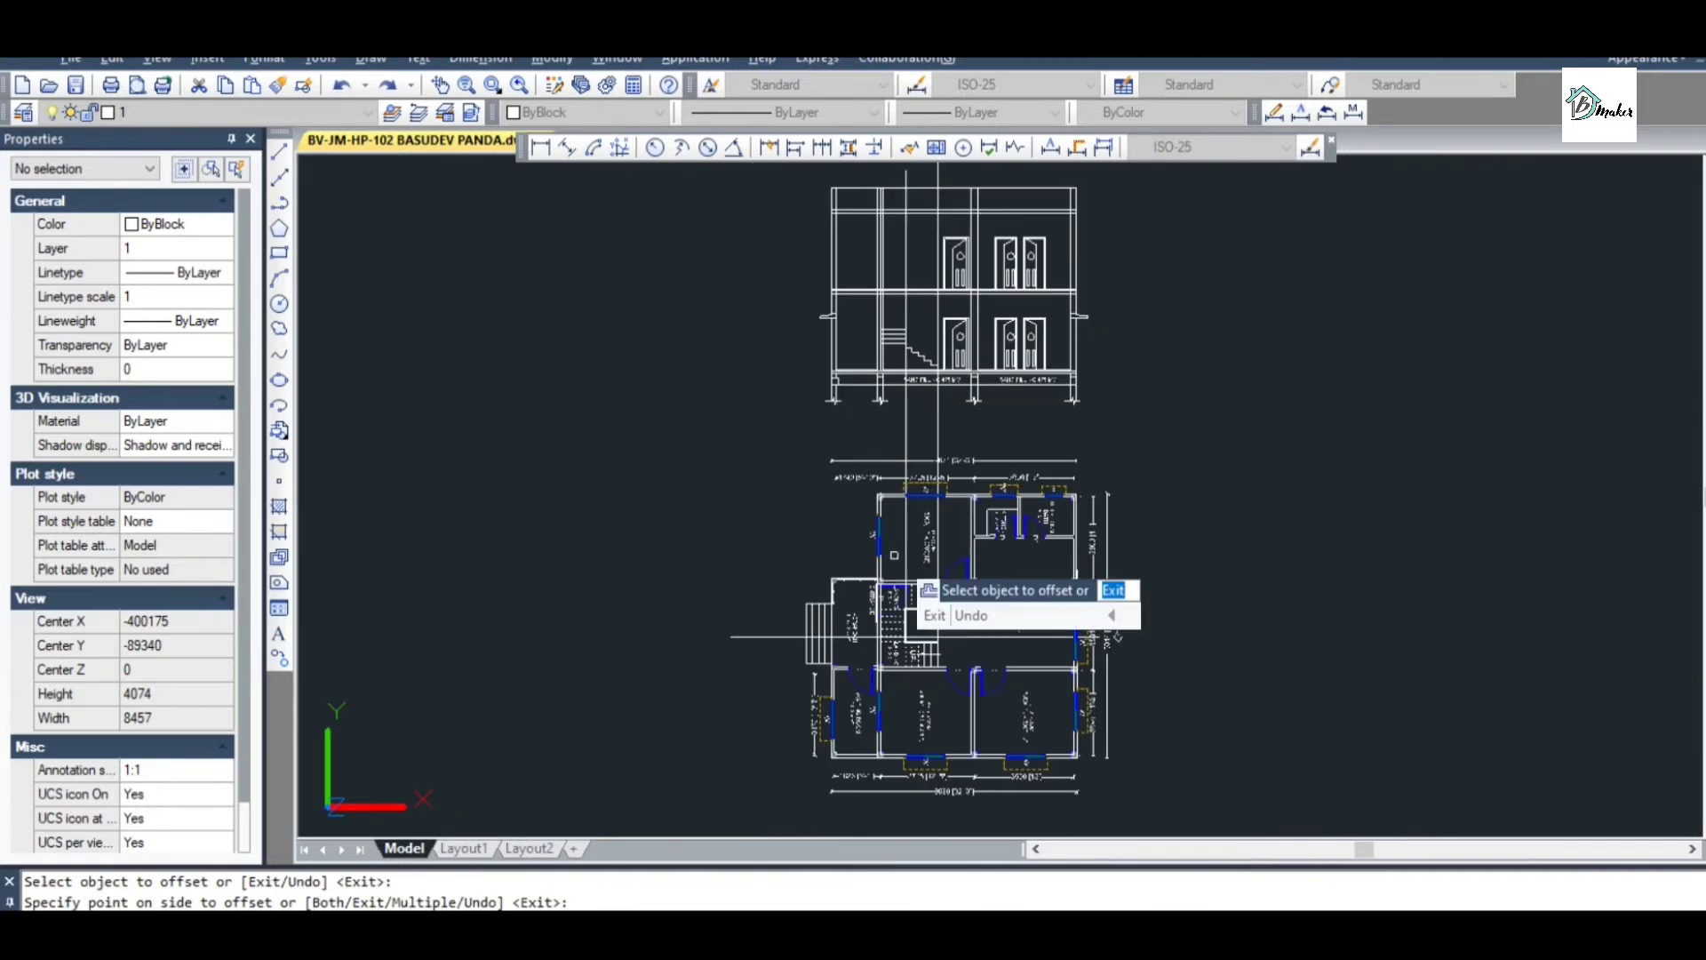
{"action": "scroll", "coordinate": [894, 556], "scroll_direction": "up", "scroll_amount": 5}
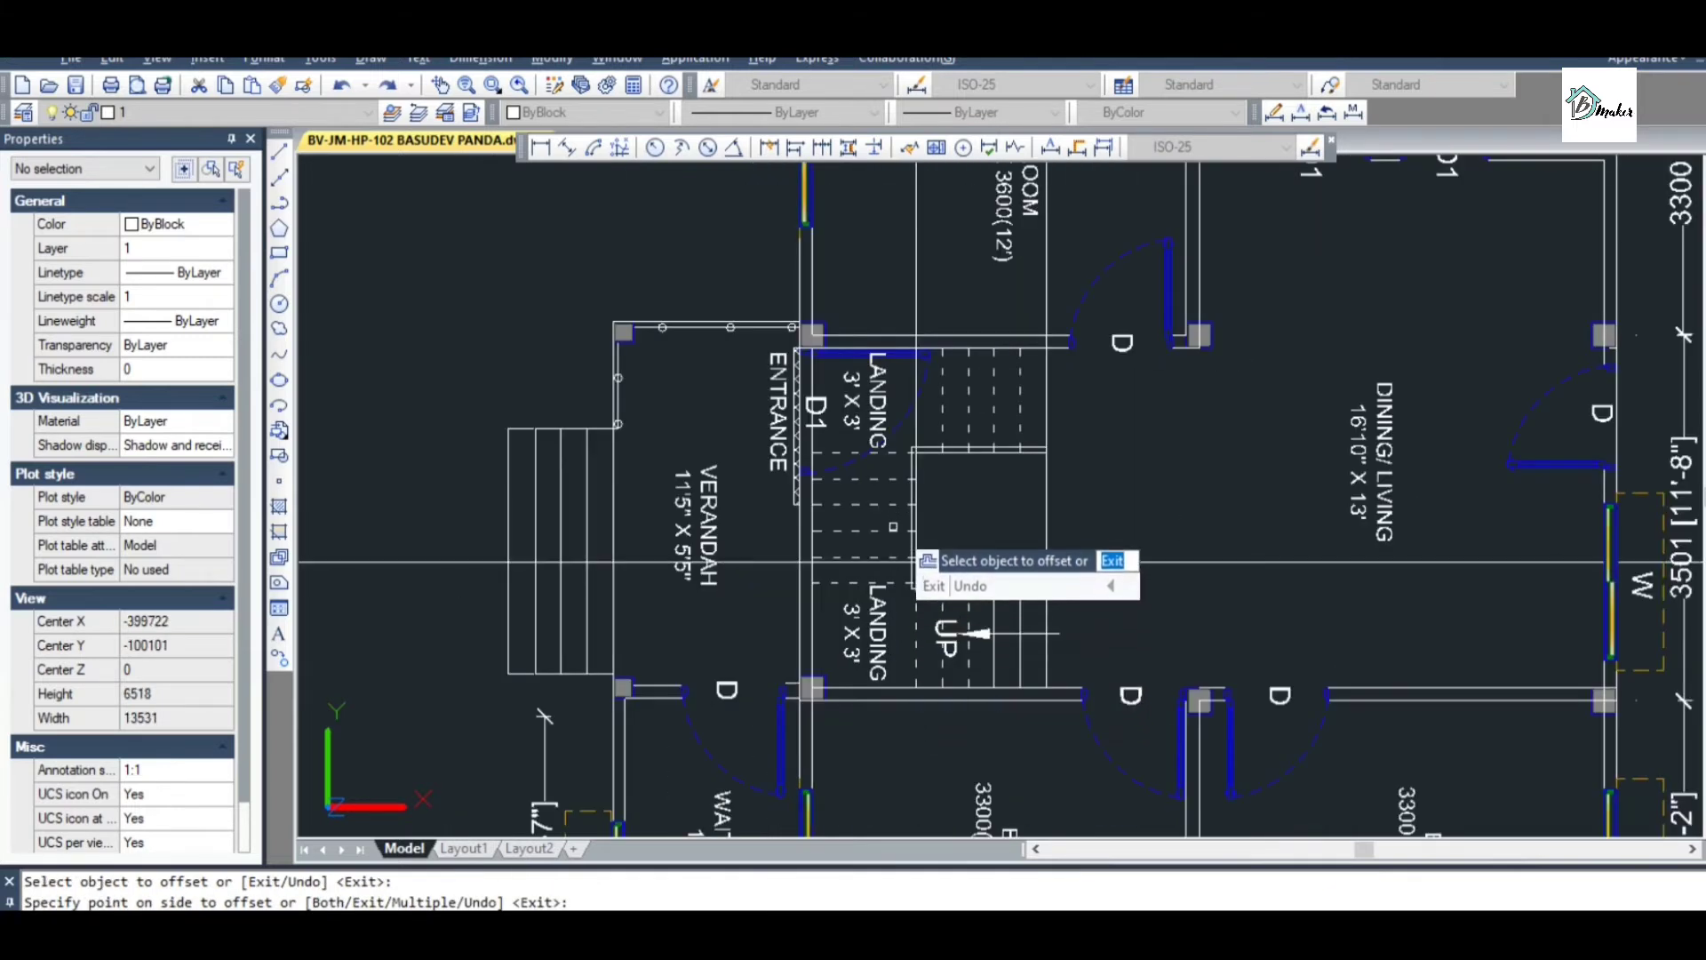
{"action": "scroll", "coordinate": [924, 618], "scroll_direction": "down", "scroll_amount": 5}
{"action": "scroll", "coordinate": [910, 440], "scroll_direction": "up", "scroll_amount": 5}
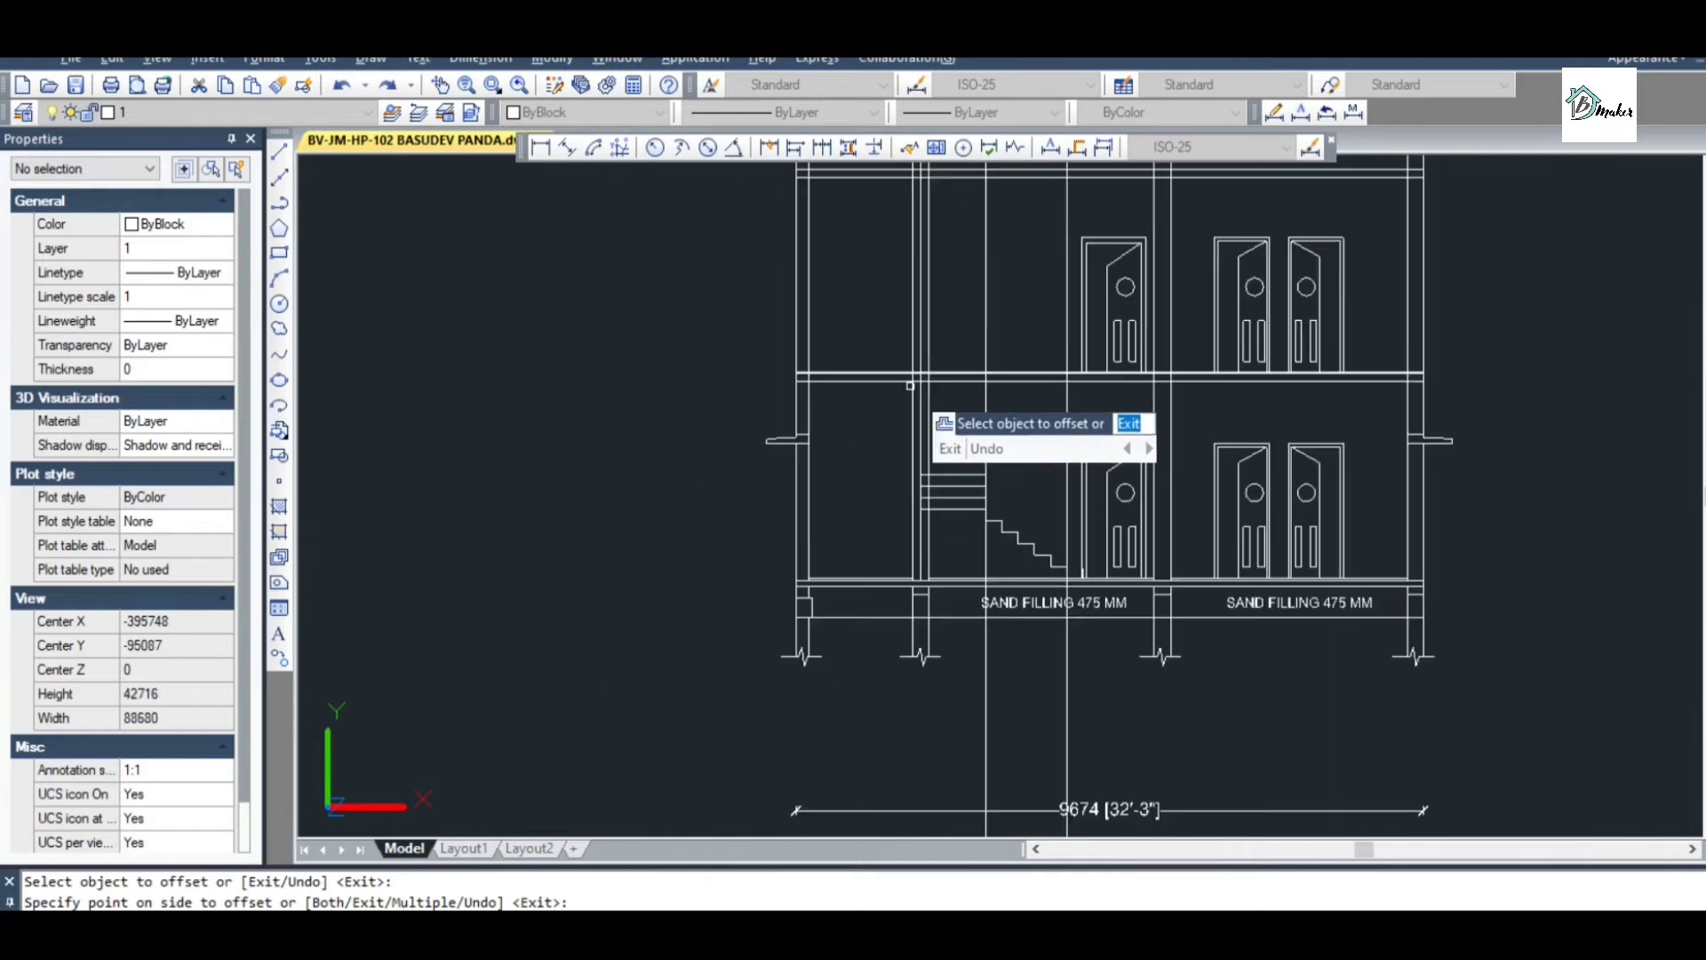
{"action": "left_click", "coordinate": [973, 478]}
{"action": "left_click", "coordinate": [978, 426]}
{"action": "left_click", "coordinate": [977, 449]}
{"action": "left_click", "coordinate": [977, 404]}
{"action": "left_click", "coordinate": [977, 419]}
{"action": "left_click", "coordinate": [977, 391]}
{"action": "scroll", "coordinate": [977, 400], "scroll_direction": "up", "scroll_amount": 2}
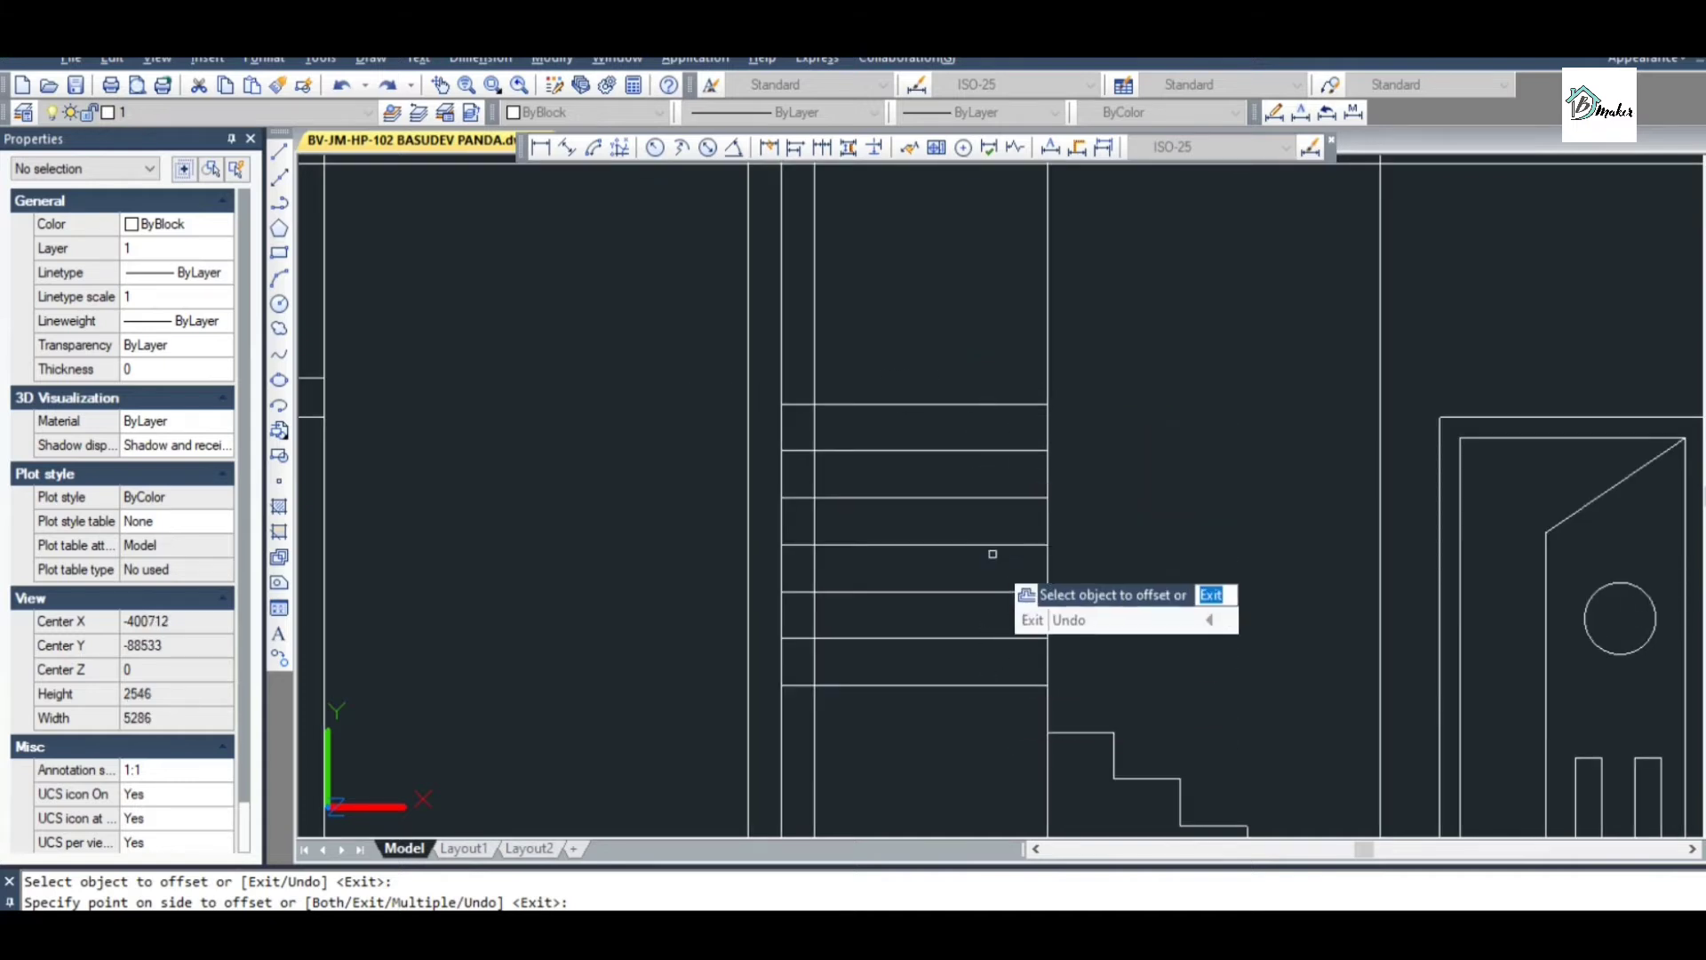
{"action": "scroll", "coordinate": [1014, 500], "scroll_direction": "down", "scroll_amount": 3}
{"action": "key", "text": "Escape"}
Mirror the two-step polyline of the lower flight about a vertical line through its lower end, keeping the original
{"action": "scroll", "coordinate": [1015, 496], "scroll_direction": "down", "scroll_amount": 3}
{"action": "scroll", "coordinate": [1011, 515], "scroll_direction": "up", "scroll_amount": 5}
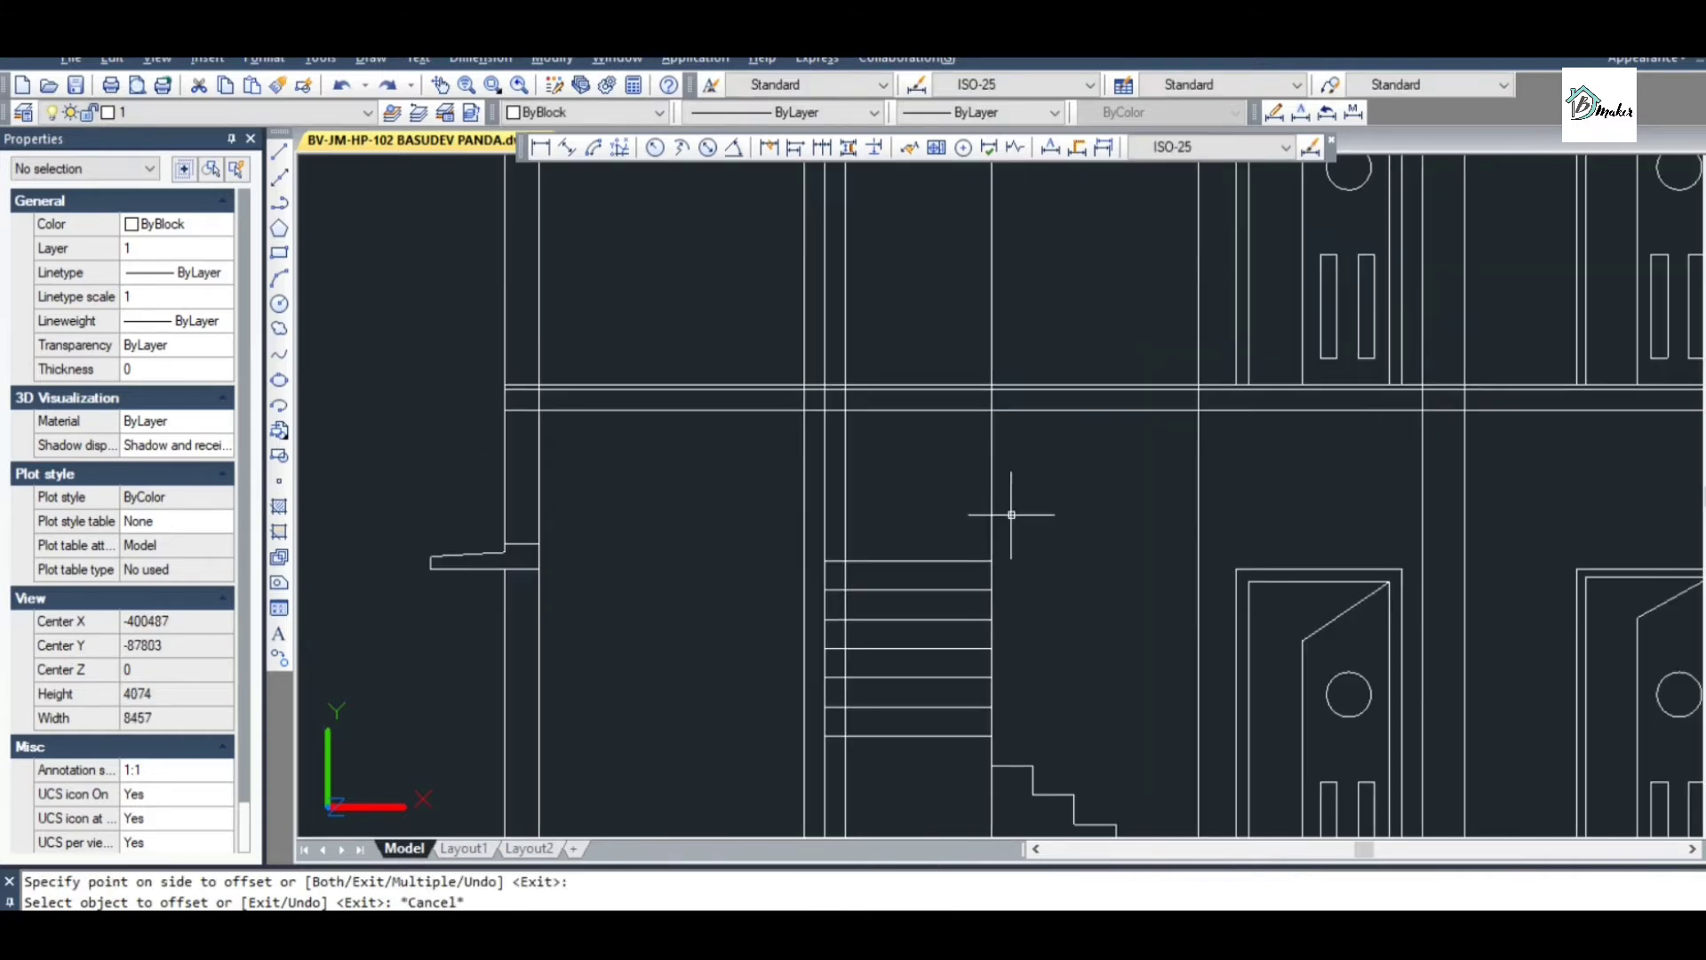
{"action": "scroll", "coordinate": [1028, 483], "scroll_direction": "down", "scroll_amount": 2}
{"action": "scroll", "coordinate": [1033, 677], "scroll_direction": "up", "scroll_amount": 2}
{"action": "key", "text": "Escape"}
{"action": "left_click", "coordinate": [1105, 760]}
{"action": "left_click", "coordinate": [1060, 622]}
{"action": "scroll", "coordinate": [1122, 704], "scroll_direction": "up", "scroll_amount": 2}
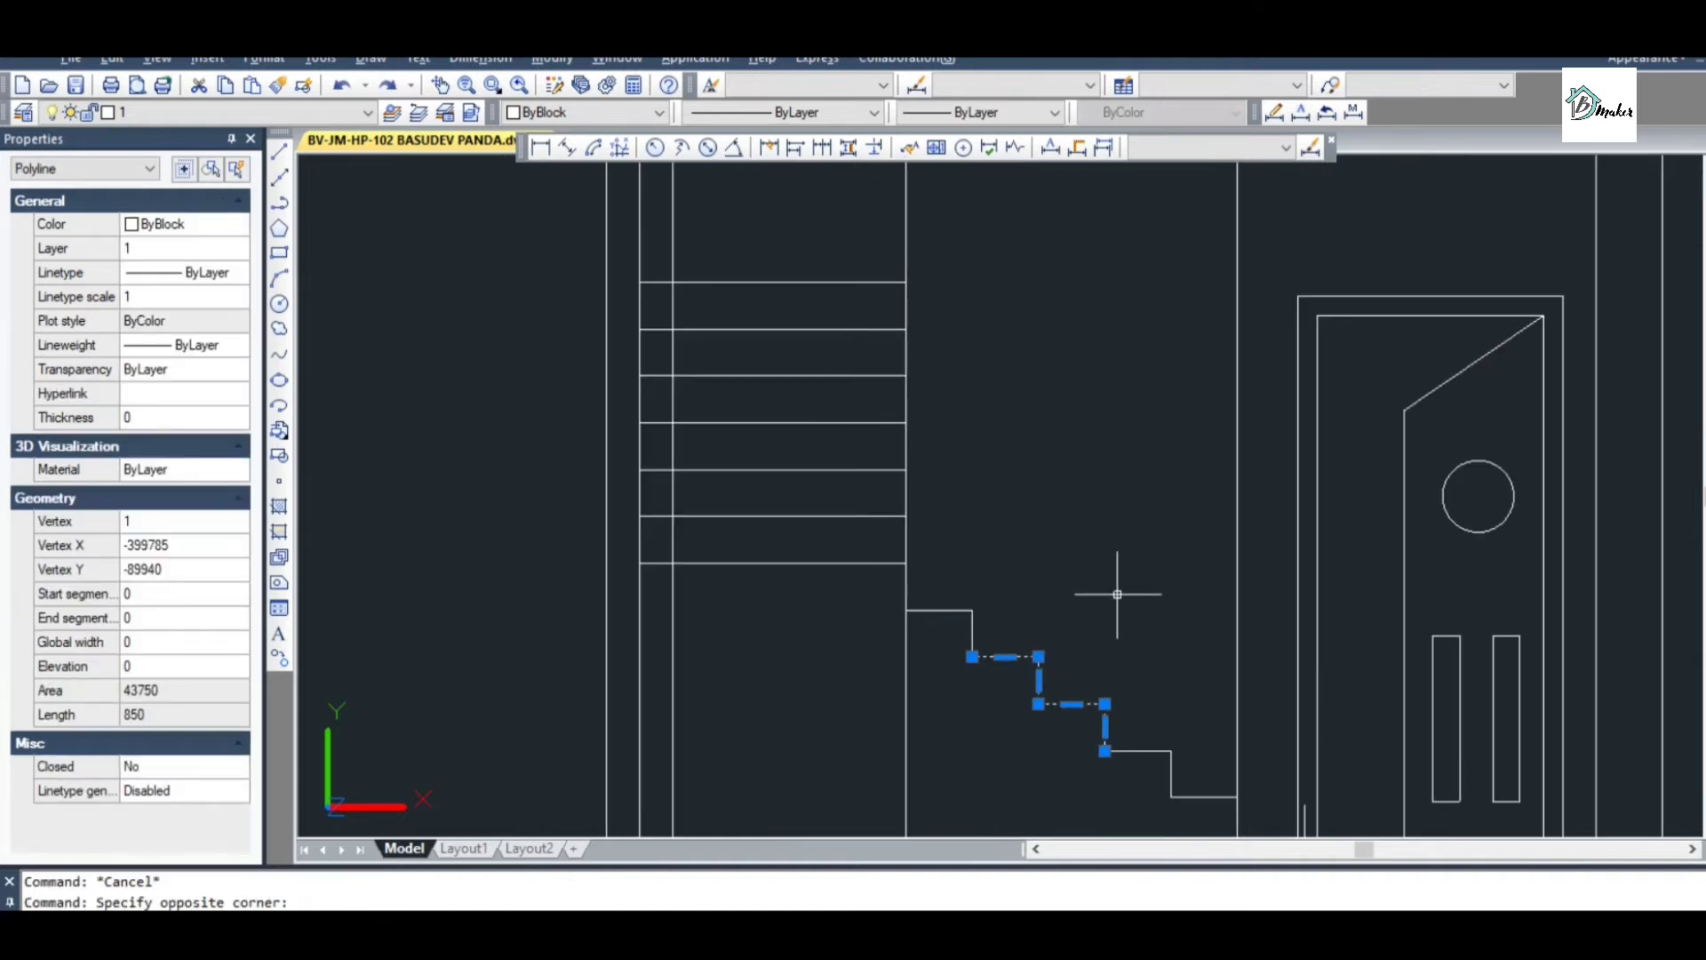
{"action": "type", "text": "mi"}
{"action": "key", "text": "Return"}
{"action": "left_click", "coordinate": [1105, 751]}
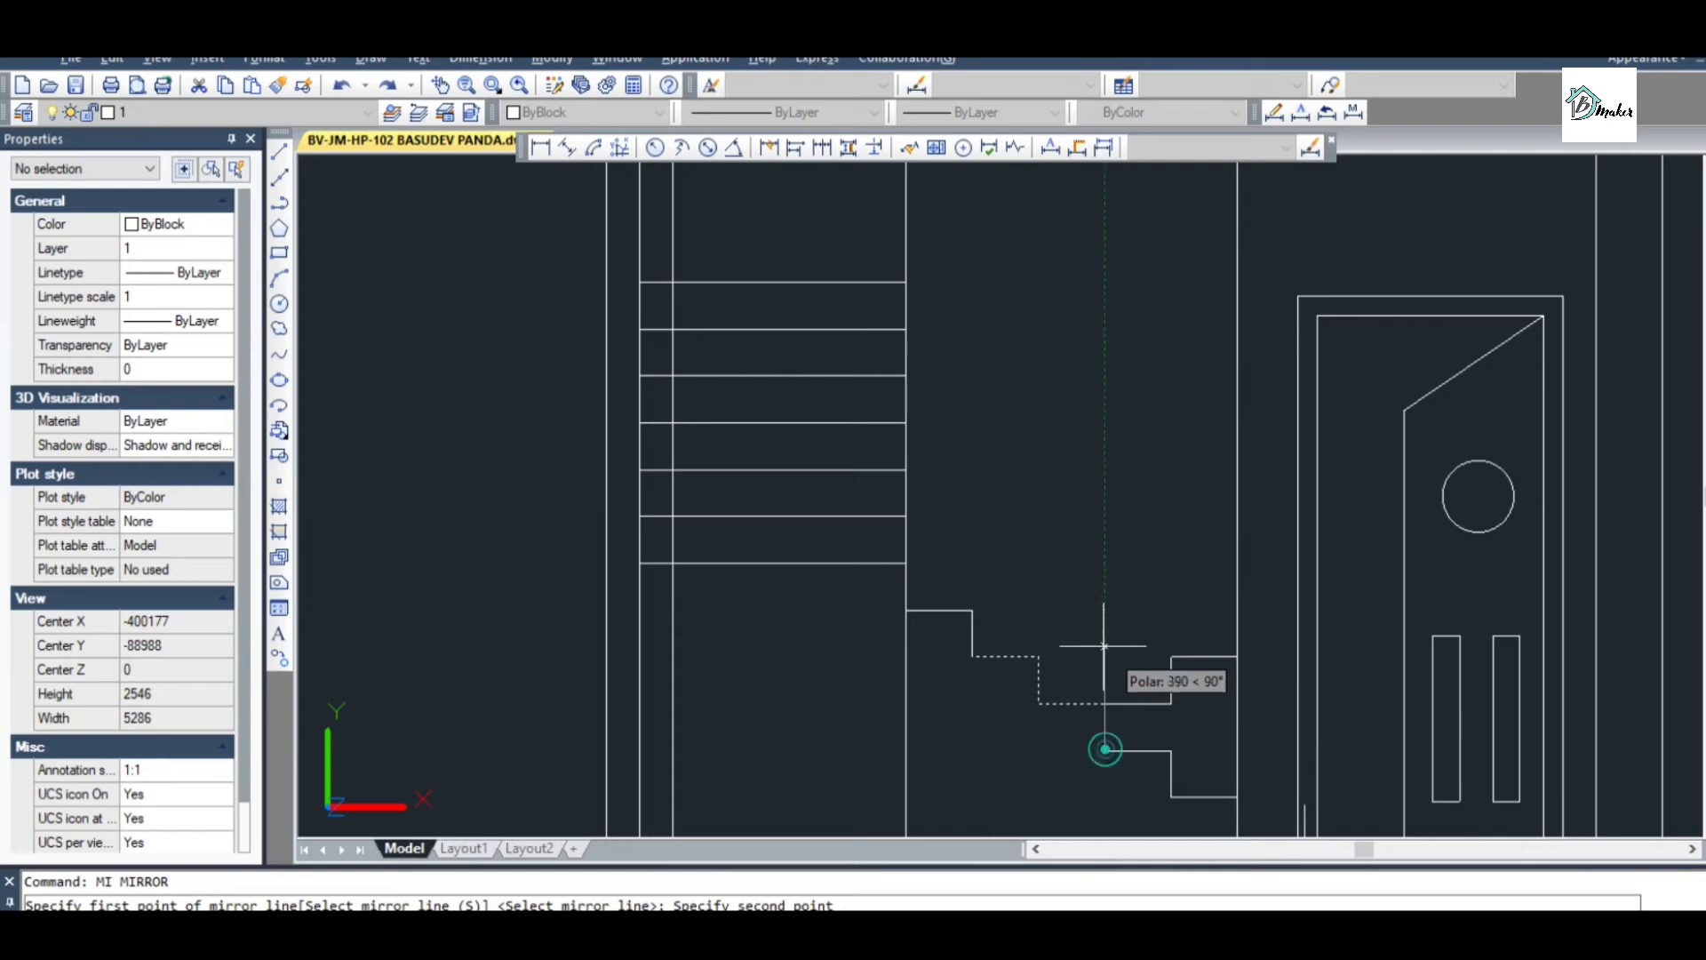
{"action": "left_click", "coordinate": [1102, 642]}
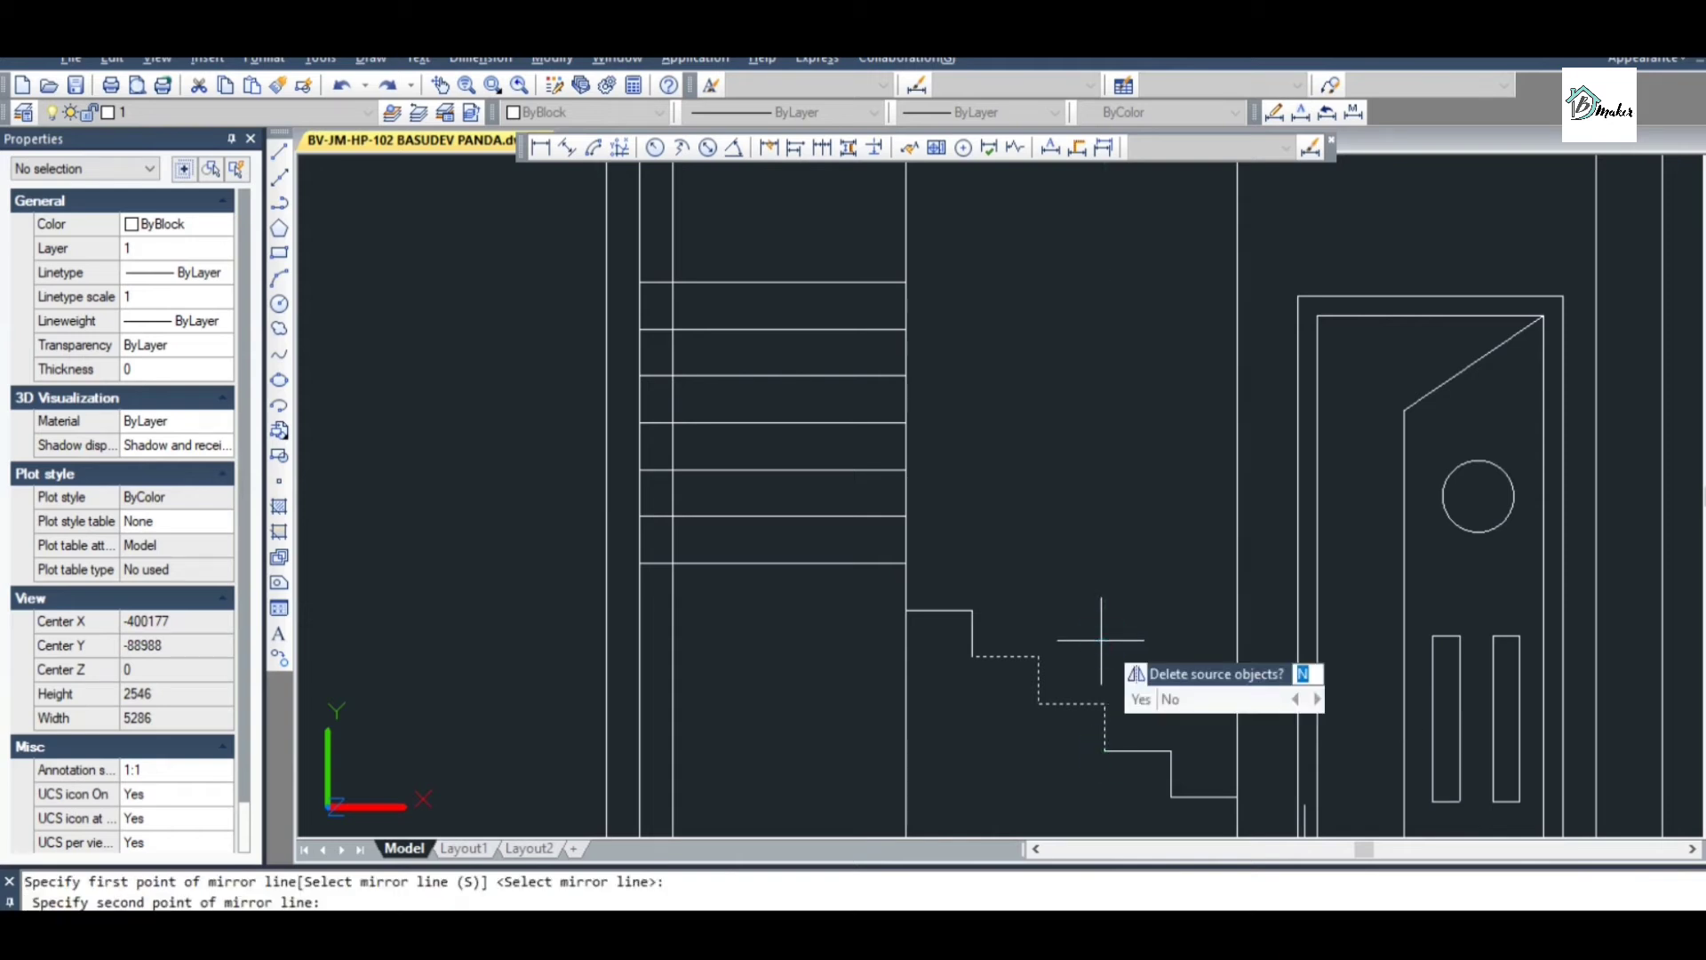
{"action": "type", "text": "N"}
{"action": "key", "text": "Return"}
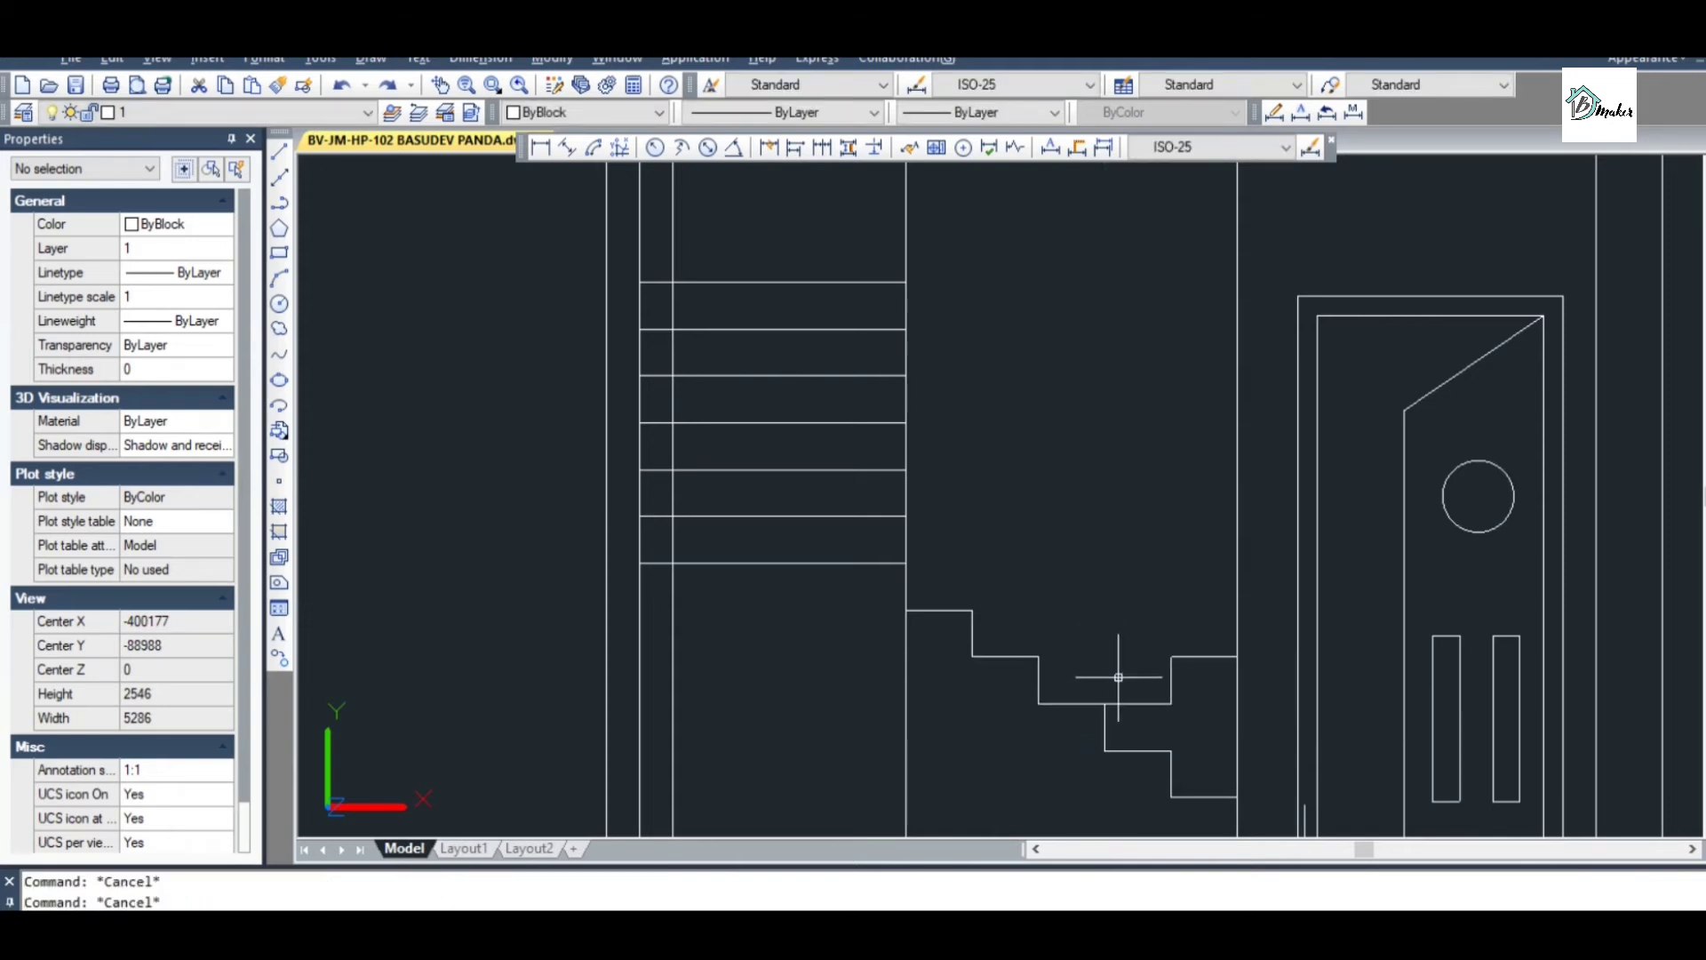
Move the mirrored two-step polyline from its lower end to the stair-side end of the topmost riser line
{"action": "type", "text": "m"}
{"action": "key", "text": "Return"}
{"action": "left_click", "coordinate": [1156, 717]}
{"action": "left_click", "coordinate": [1143, 675]}
{"action": "key", "text": "Return"}
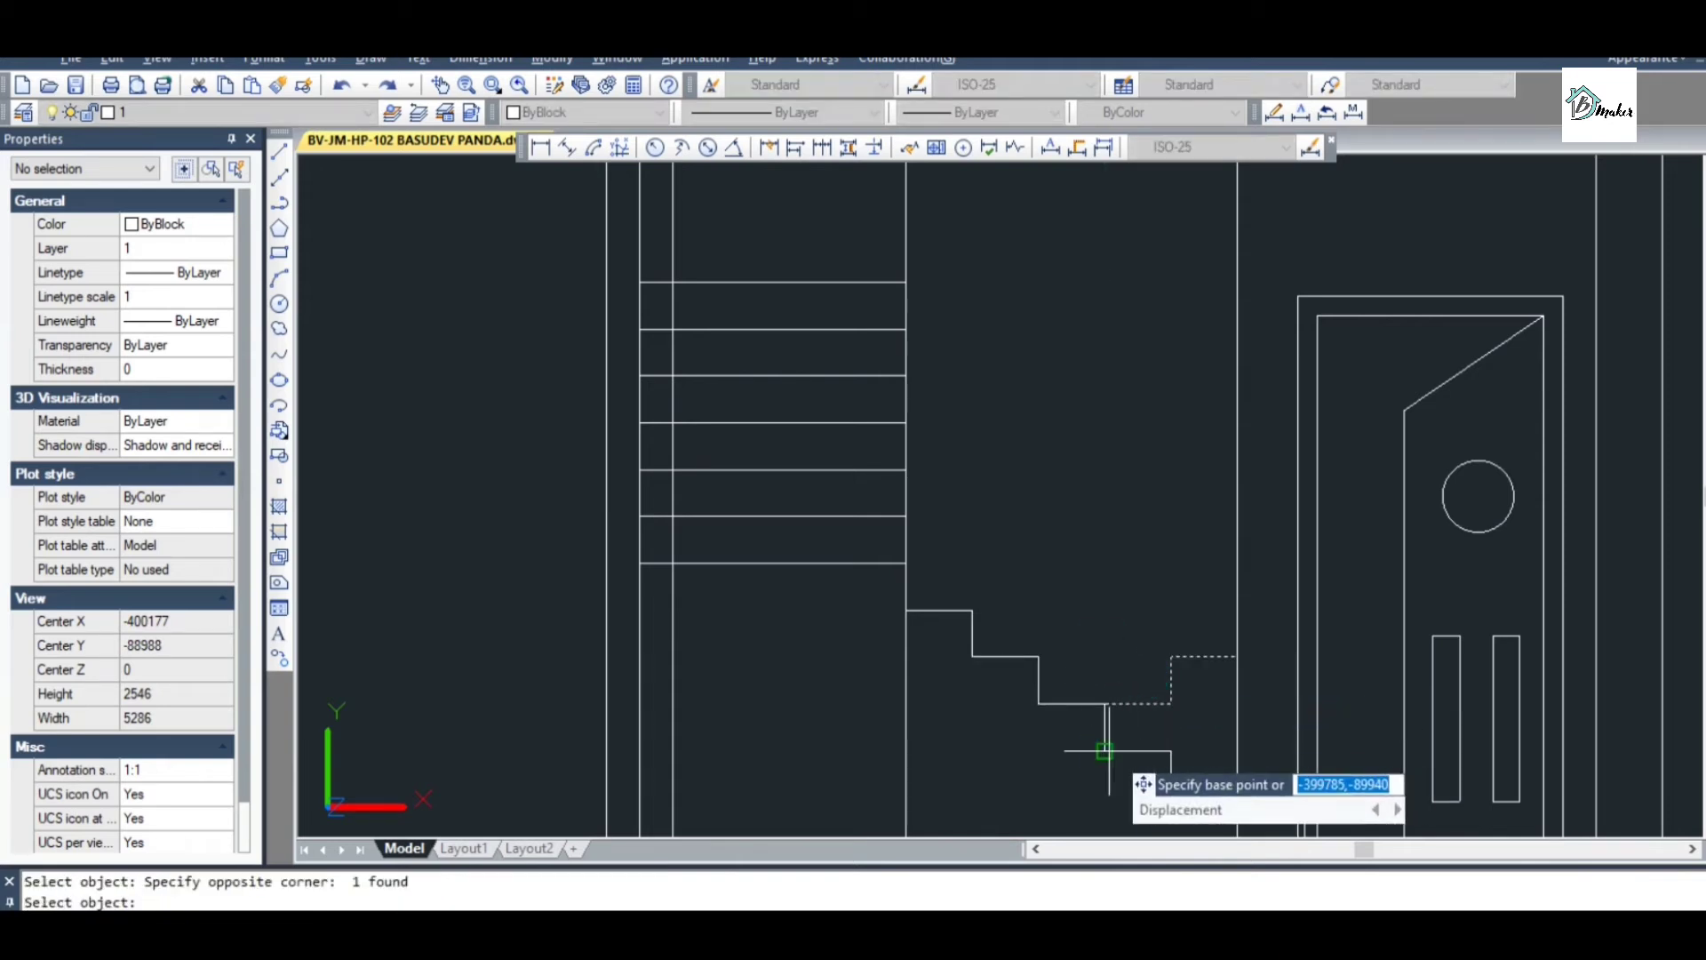
{"action": "left_click", "coordinate": [1104, 750]}
{"action": "scroll", "coordinate": [1123, 640], "scroll_direction": "down", "scroll_amount": 2}
{"action": "scroll", "coordinate": [1030, 549], "scroll_direction": "up", "scroll_amount": 4}
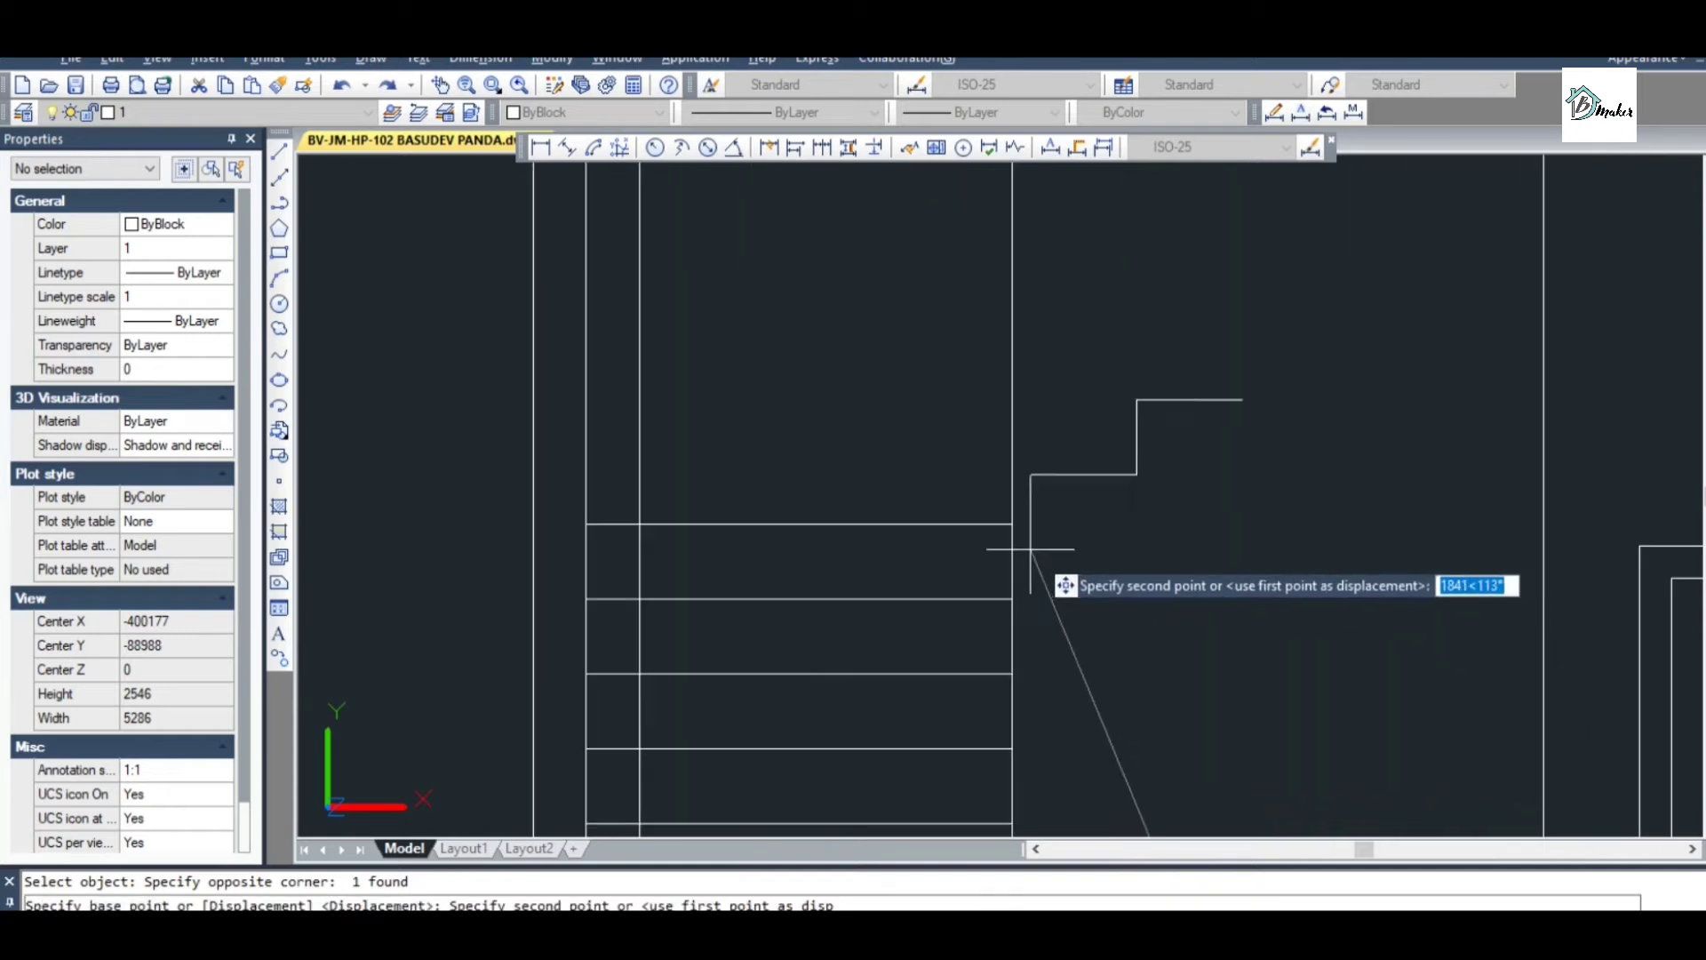
{"action": "left_click", "coordinate": [1012, 524]}
{"action": "left_click", "coordinate": [1094, 453]}
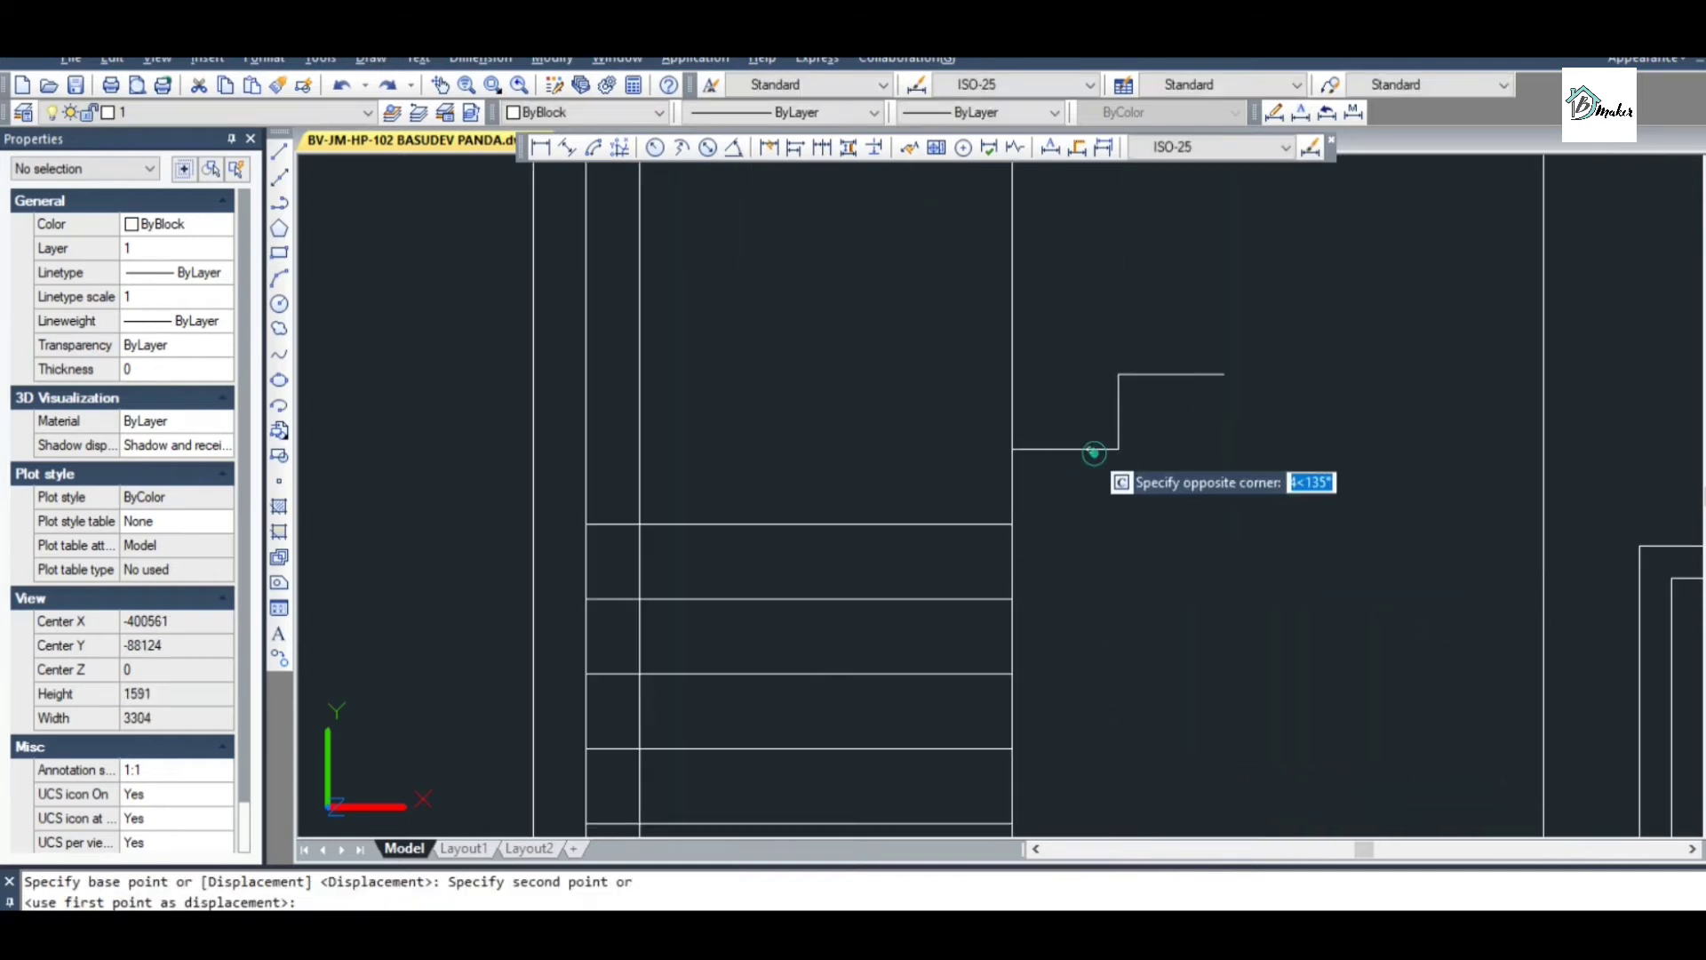
{"action": "left_click", "coordinate": [1067, 430]}
{"action": "key", "text": "Escape"}
Copy the two-step polyline twice, end to end, to continue the upper flight up to the first-floor slab
{"action": "type", "text": "co"}
{"action": "key", "text": "Return"}
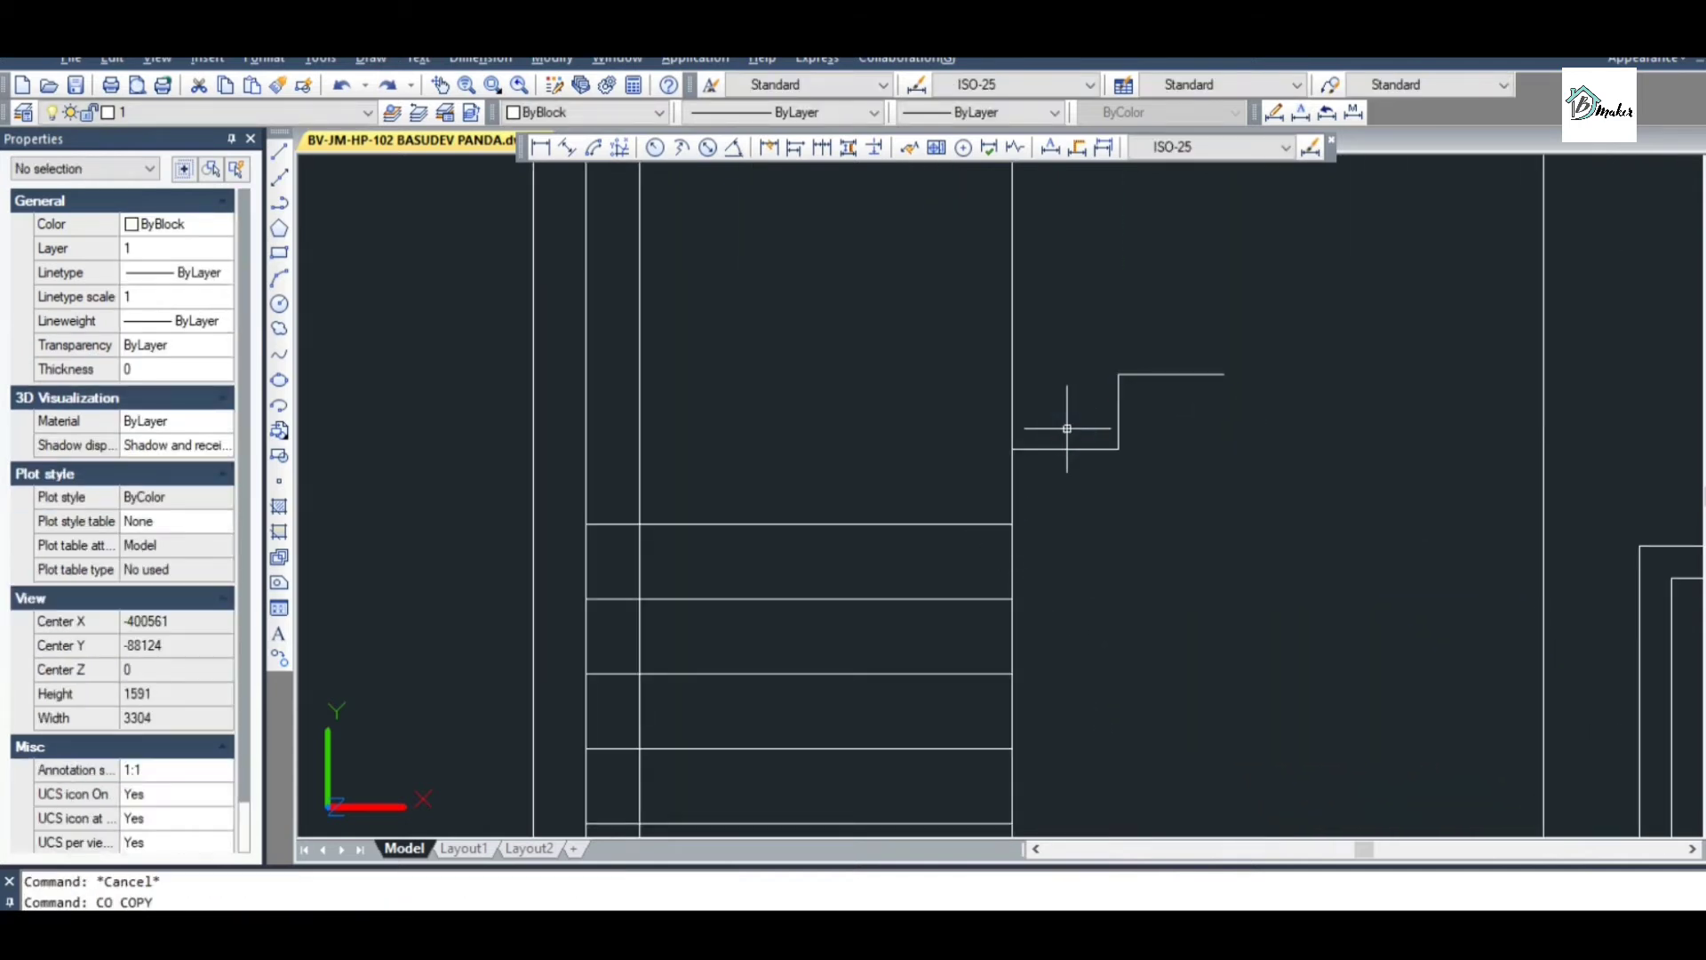
{"action": "left_click", "coordinate": [1089, 488]}
{"action": "left_click", "coordinate": [1036, 384]}
{"action": "key", "text": "Return"}
{"action": "left_click", "coordinate": [1012, 524]}
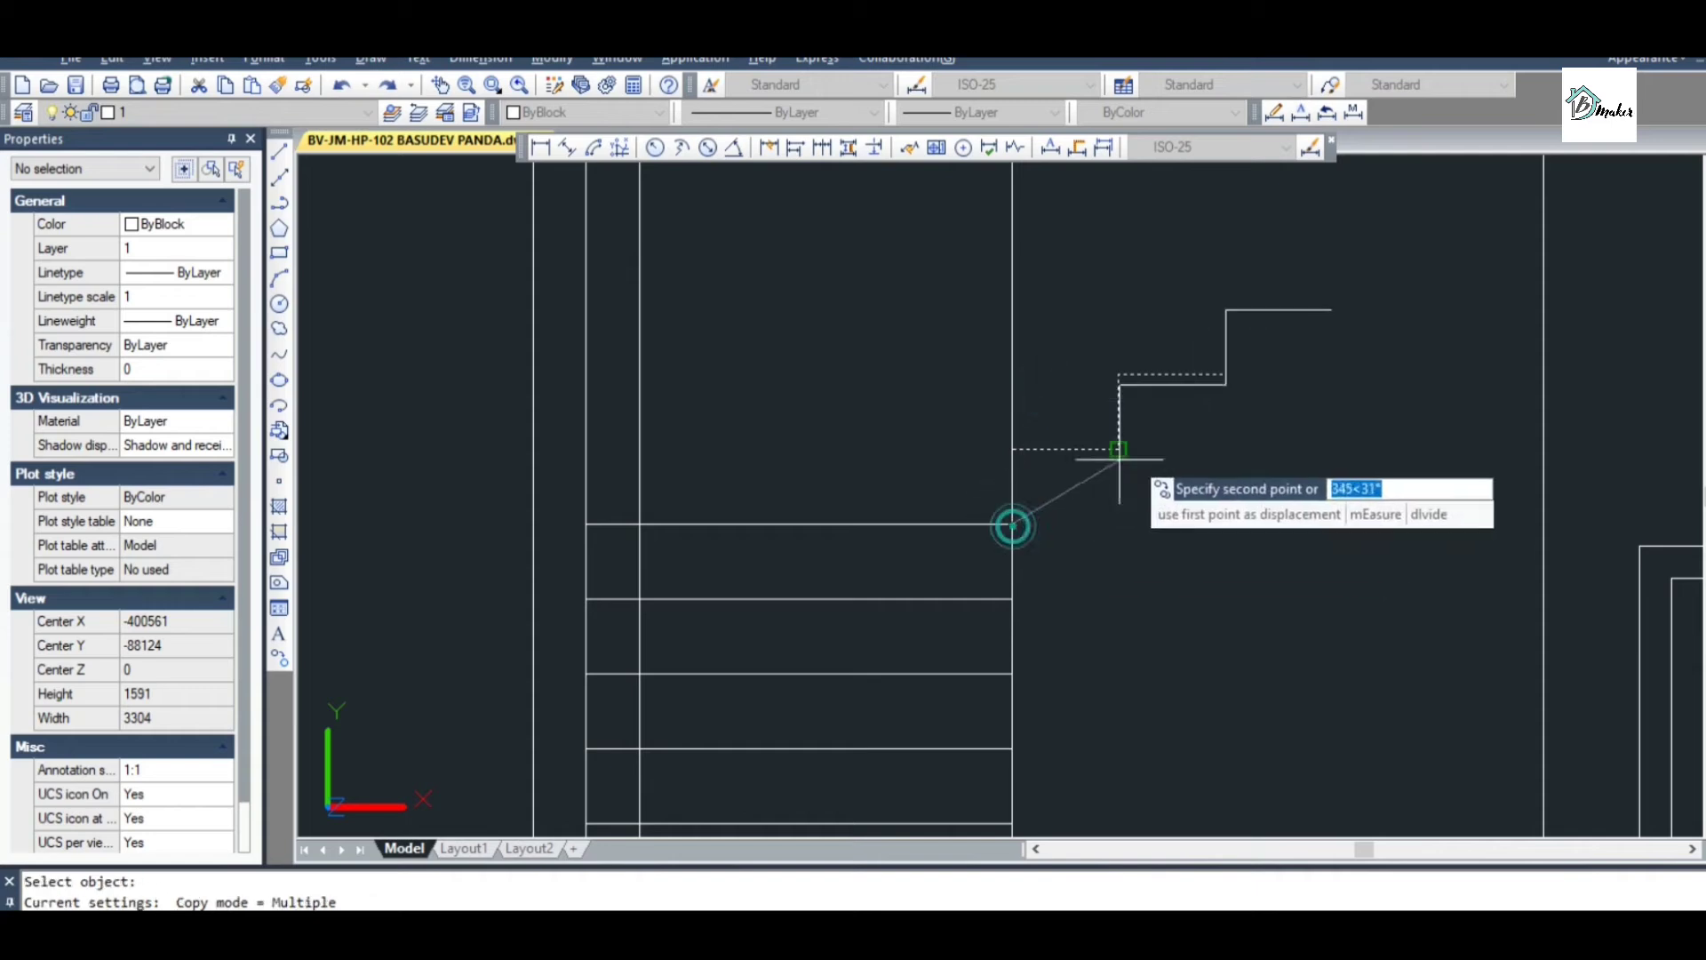
{"action": "left_click", "coordinate": [1222, 371]}
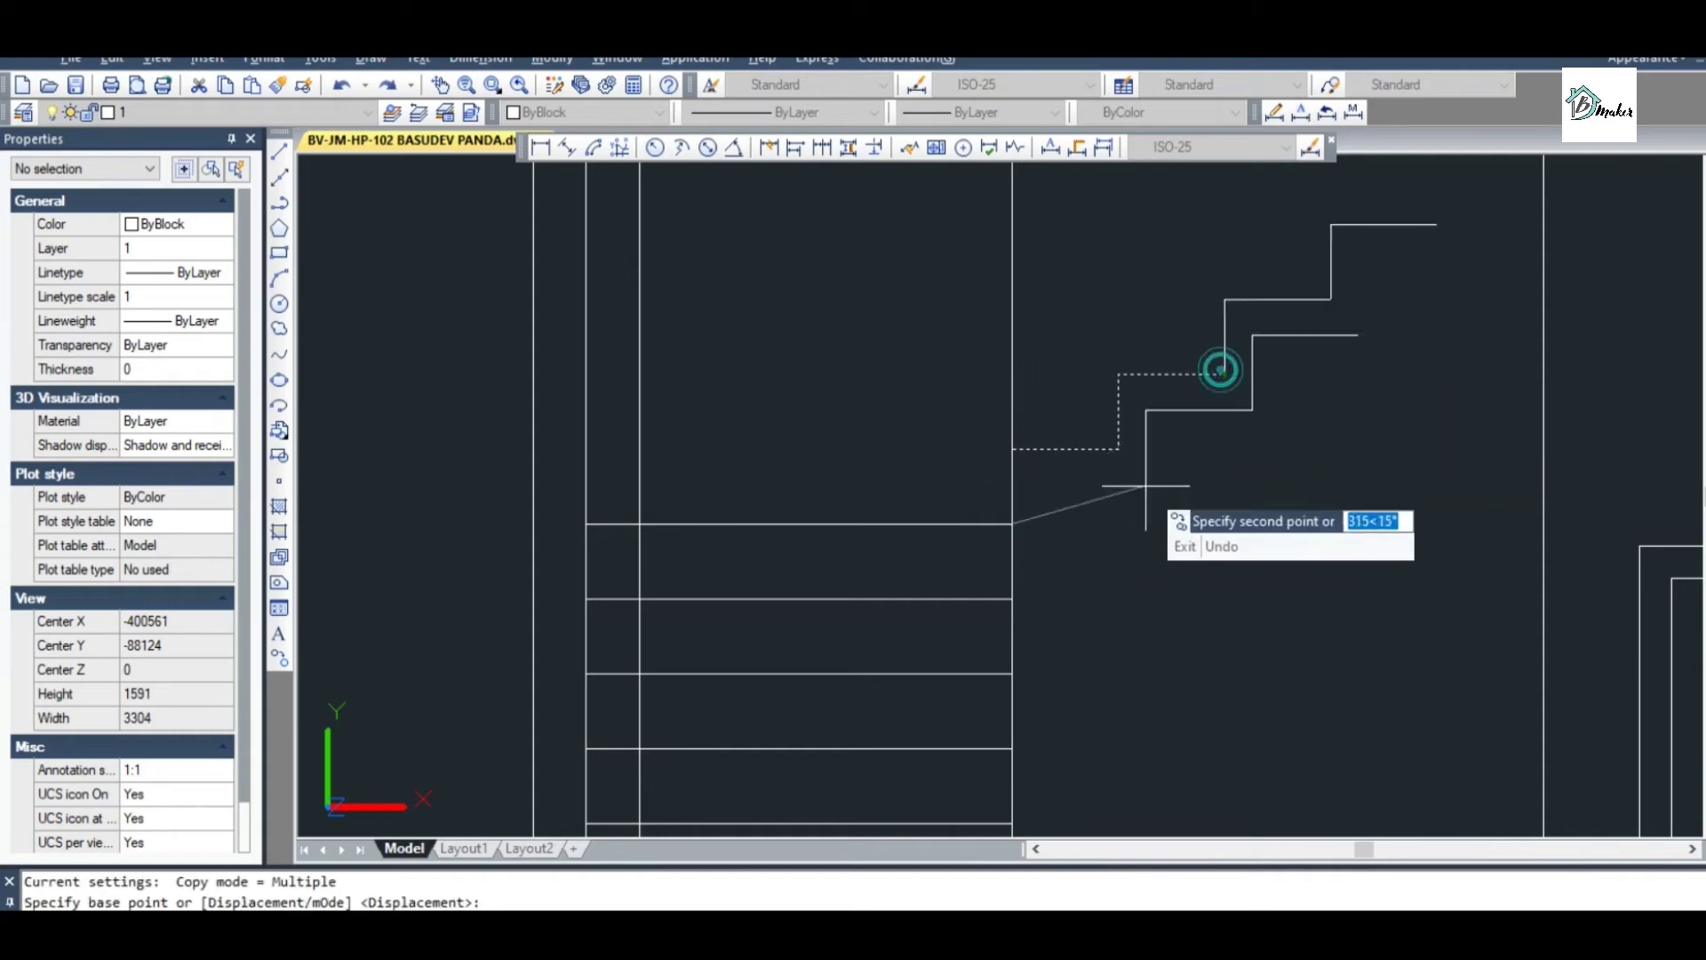
{"action": "scroll", "coordinate": [1147, 486], "scroll_direction": "down", "scroll_amount": 5}
{"action": "scroll", "coordinate": [1232, 381], "scroll_direction": "up", "scroll_amount": 5}
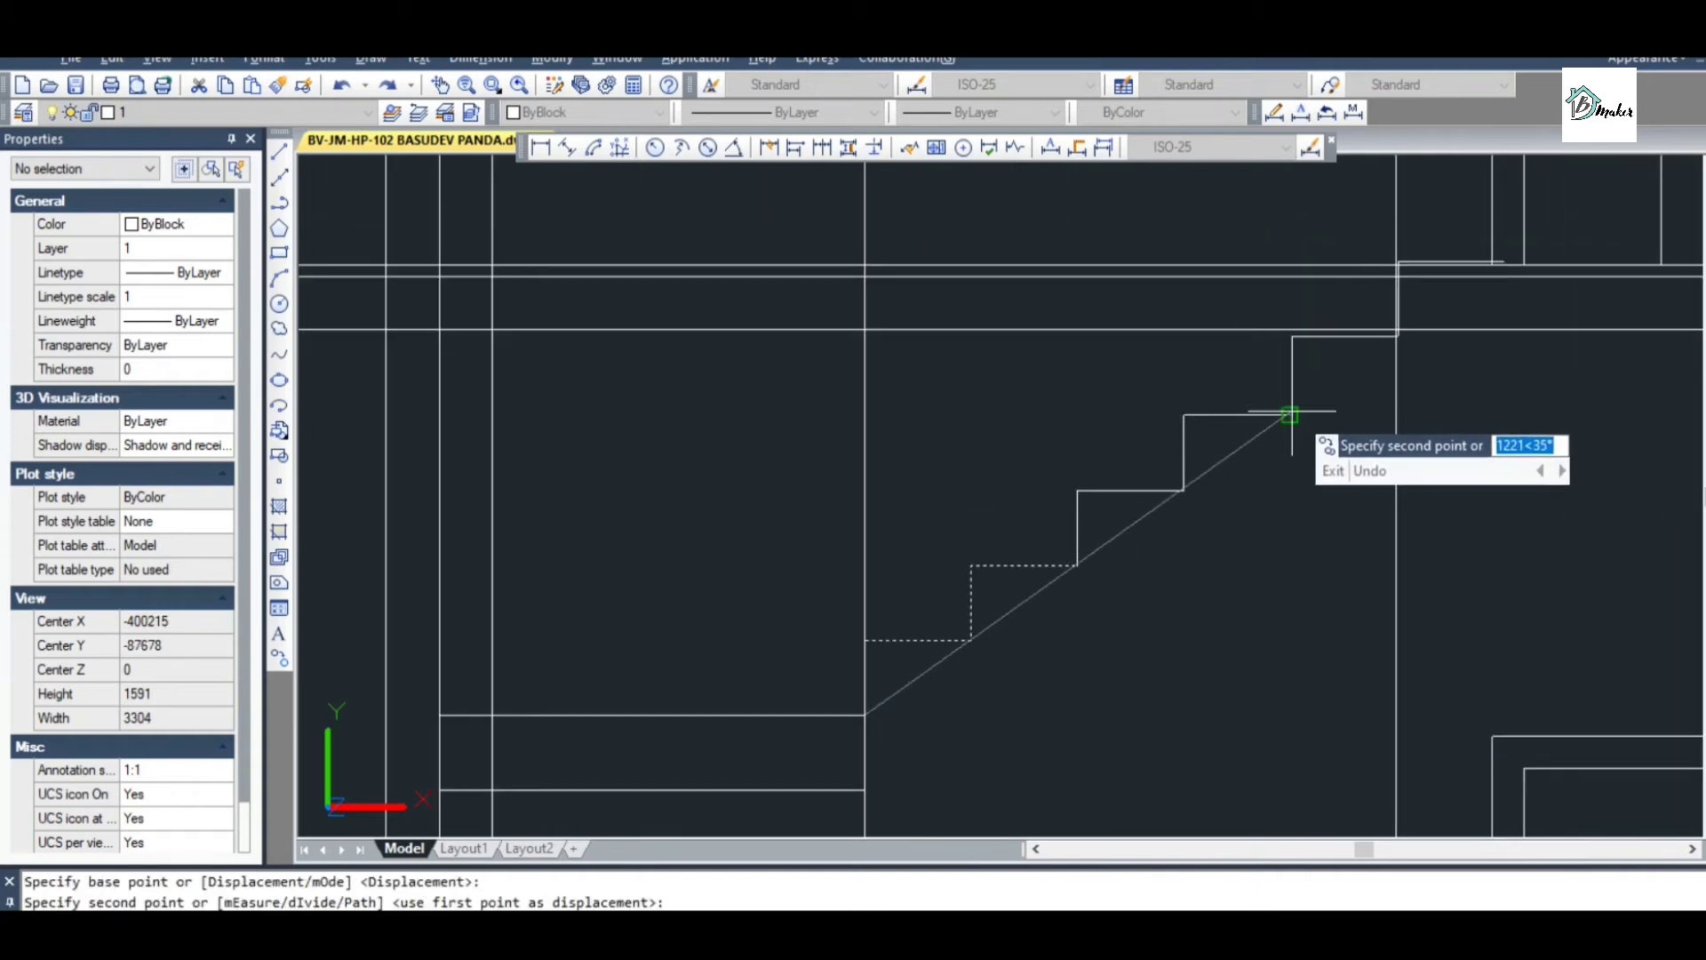
{"action": "left_click", "coordinate": [1288, 409]}
{"action": "scroll", "coordinate": [1288, 454], "scroll_direction": "down", "scroll_amount": 2}
{"action": "key", "text": "Escape"}
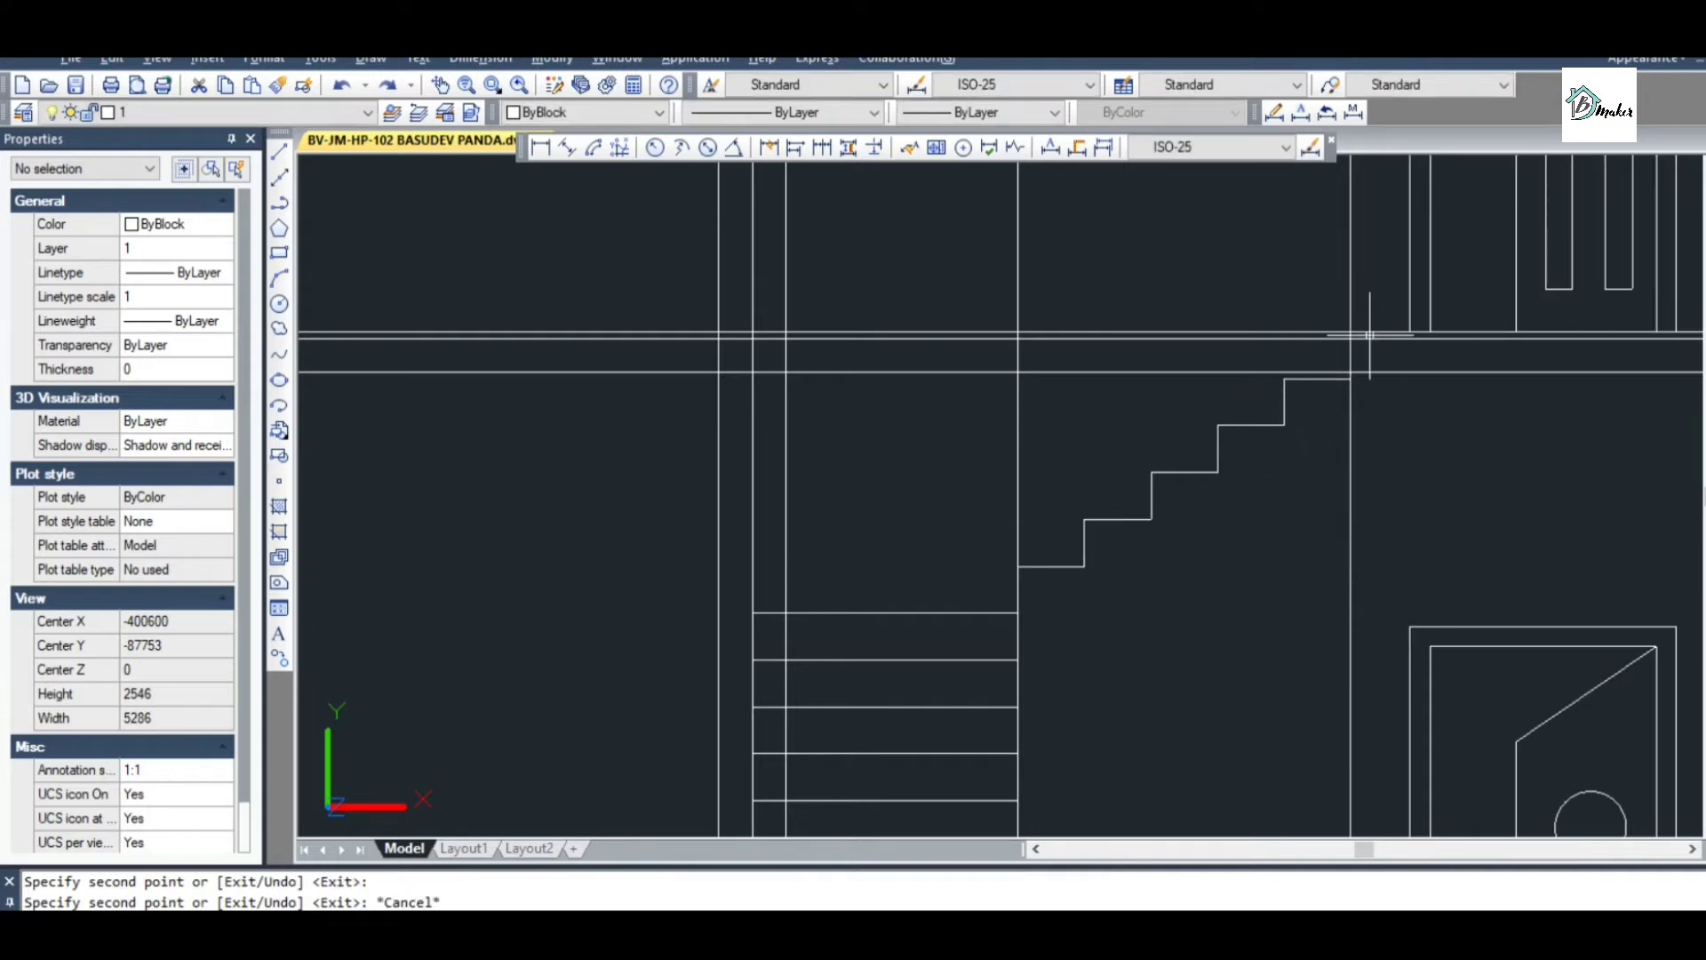
Delete the two vertical guide lines running through both ends of the stair flights
{"action": "scroll", "coordinate": [1291, 348], "scroll_direction": "down", "scroll_amount": 2}
{"action": "middle_click_drag", "start_coordinate": [1208, 506], "coordinate": [1154, 421]}
{"action": "scroll", "coordinate": [1154, 420], "scroll_direction": "down", "scroll_amount": 2}
{"action": "key", "text": "Escape"}
{"action": "left_click", "coordinate": [1121, 363]}
{"action": "left_click", "coordinate": [1087, 361]}
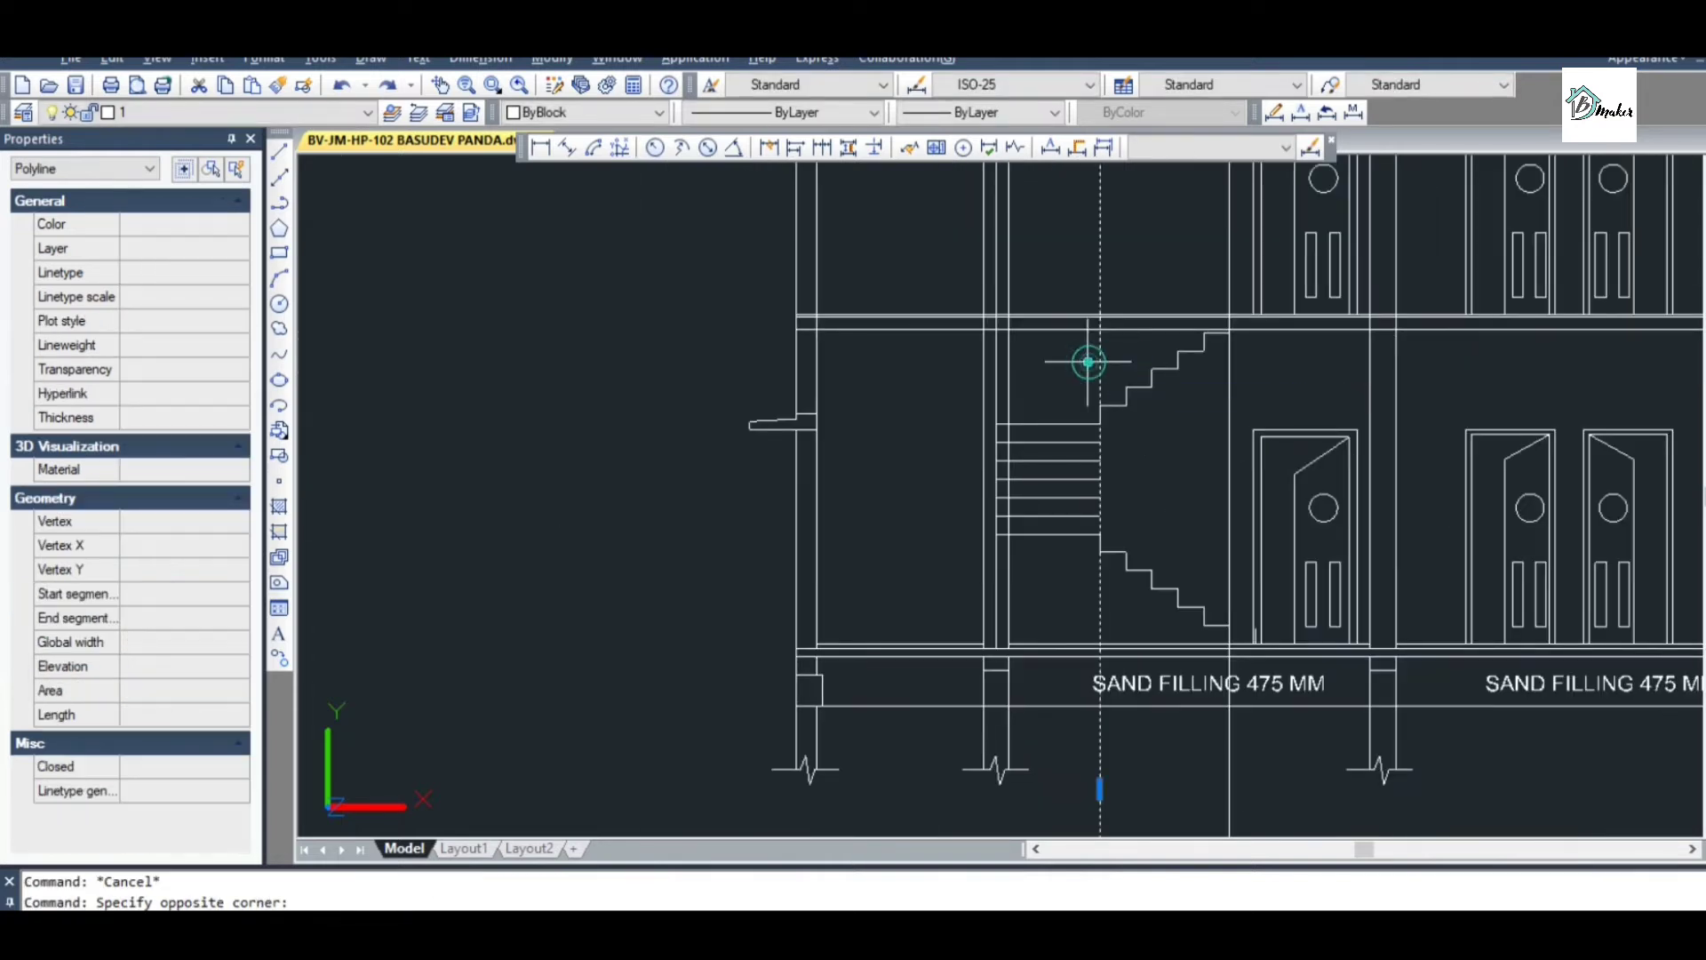
{"action": "left_click", "coordinate": [1238, 449]}
{"action": "left_click", "coordinate": [1180, 428]}
{"action": "key", "text": "Delete"}
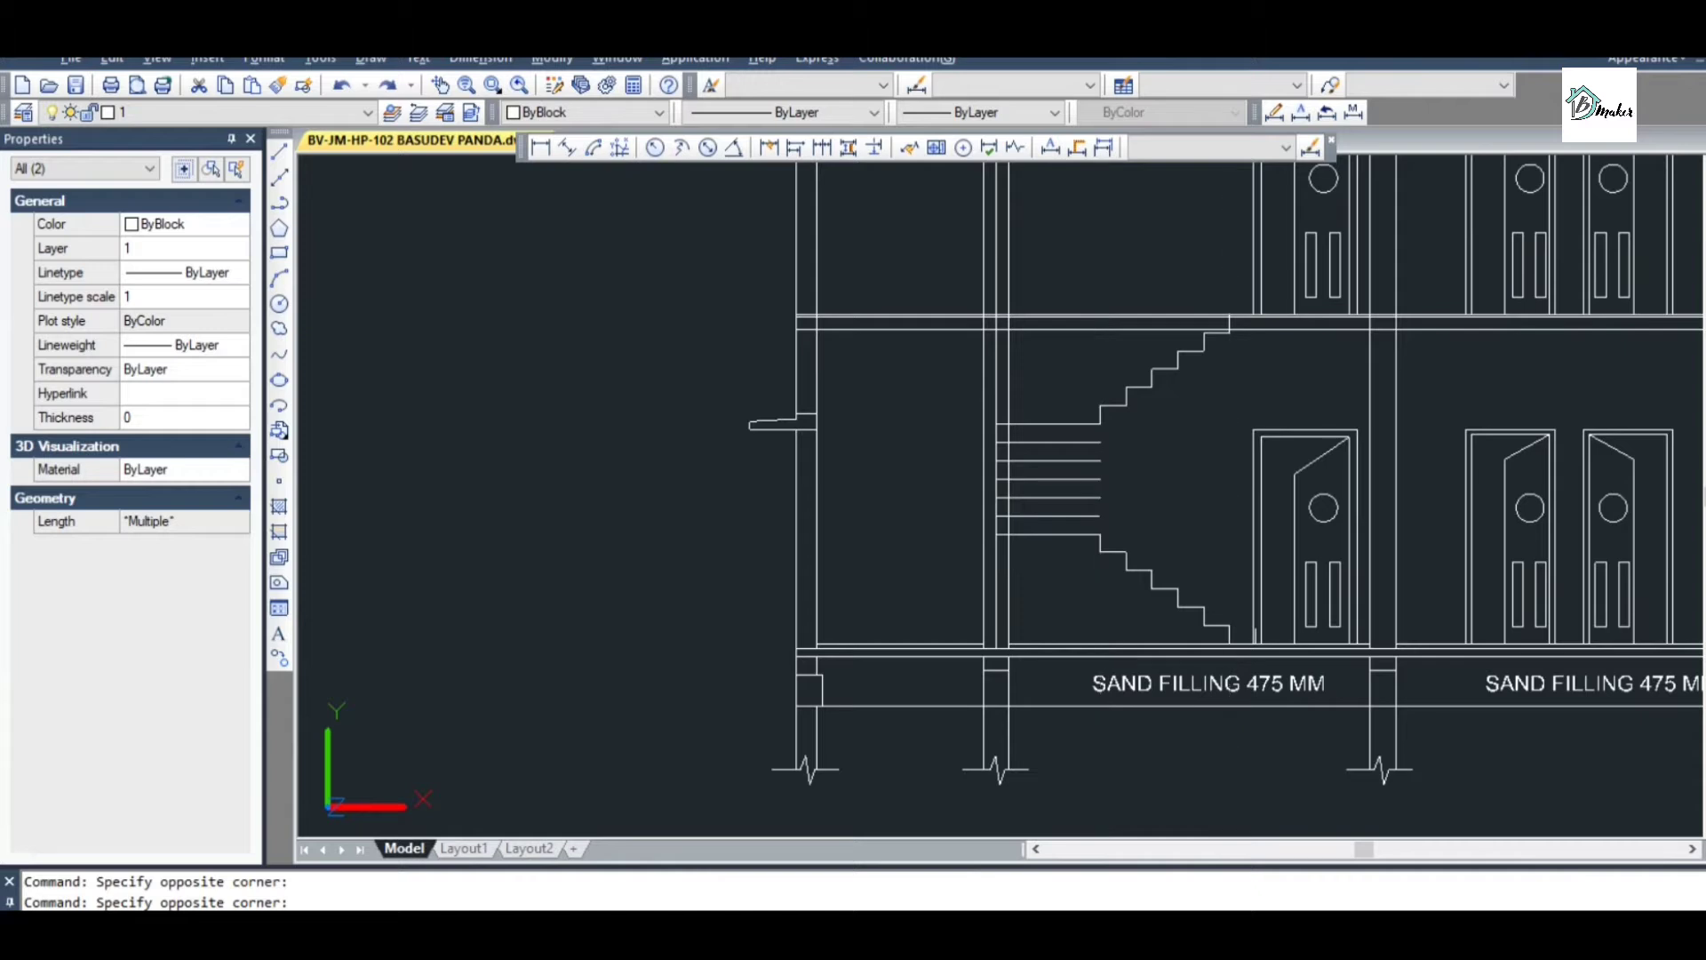
Draw a vertical polyline closing the stair-side ends of the middle flight, from its lowest to its topmost line
{"action": "scroll", "coordinate": [1172, 433], "scroll_direction": "up", "scroll_amount": 2}
{"action": "type", "text": "pl"}
{"action": "key", "text": "Return"}
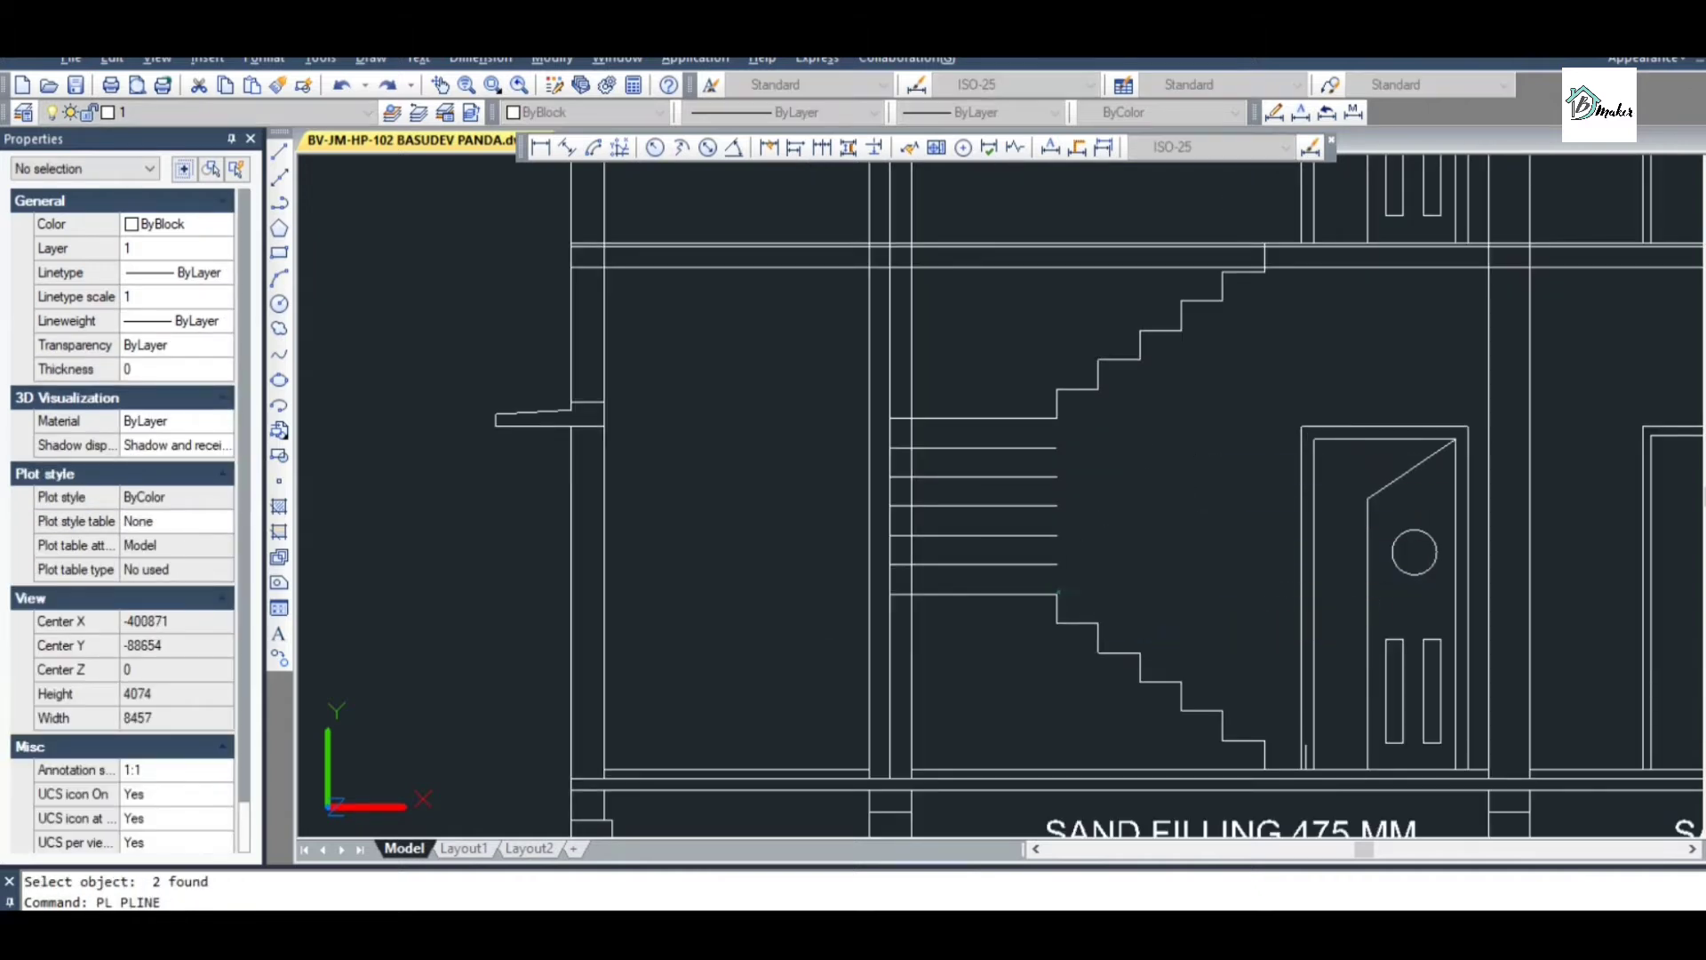
{"action": "left_click", "coordinate": [1057, 593]}
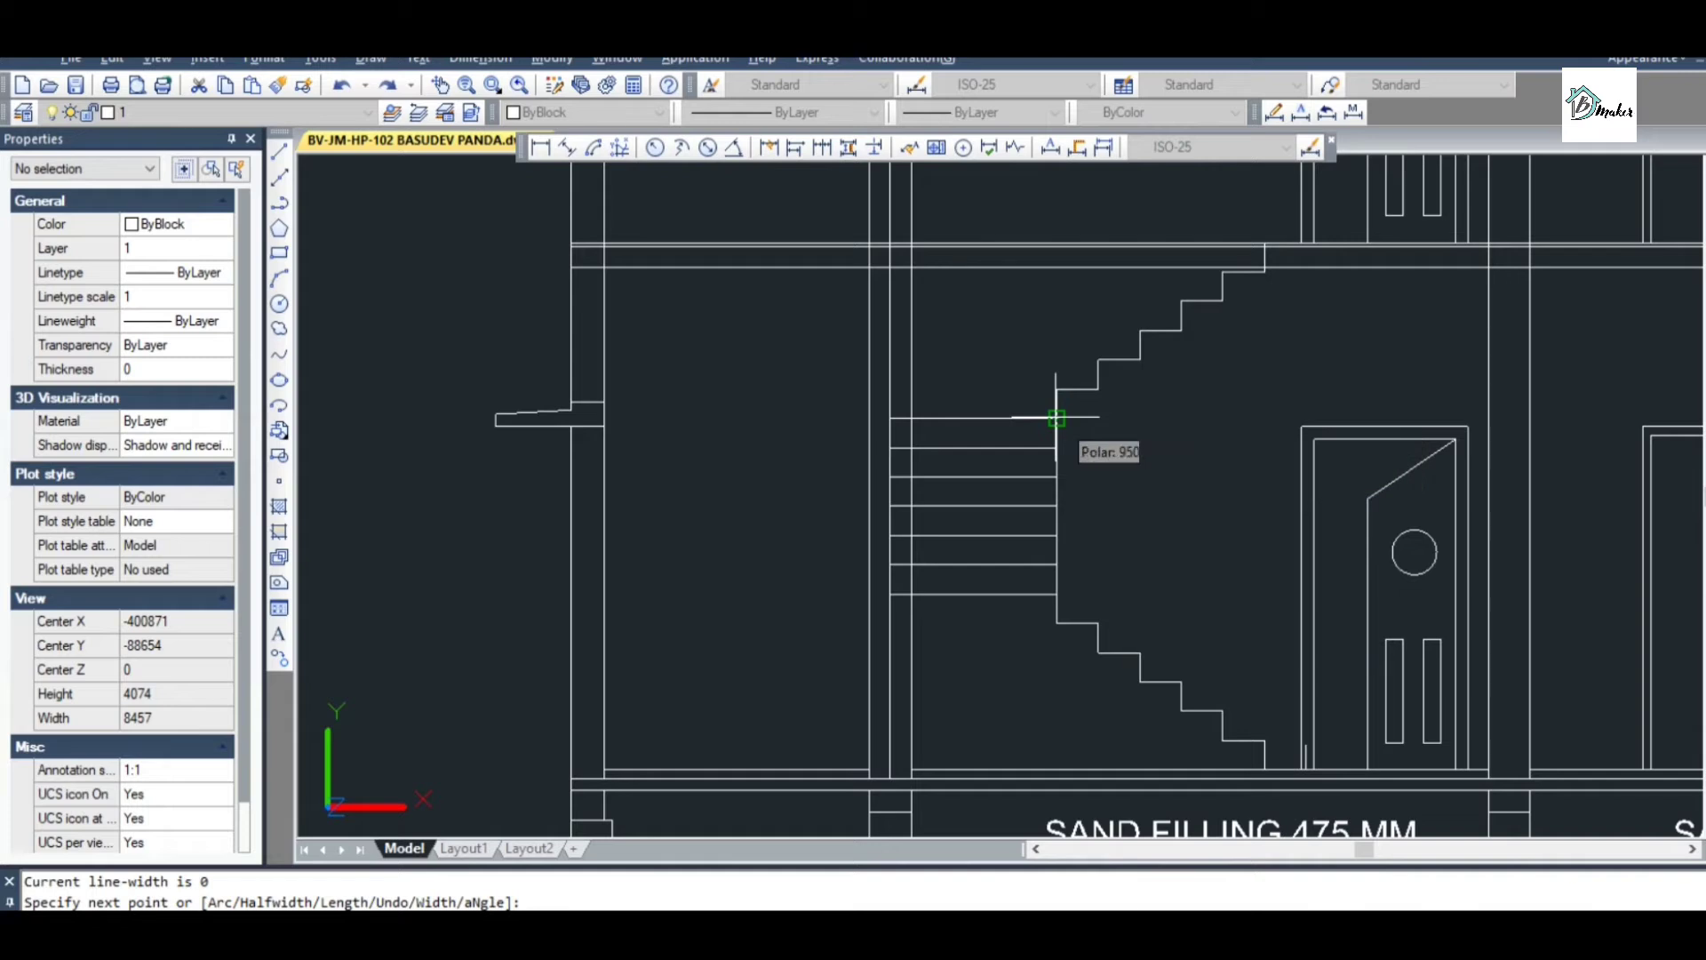
{"action": "left_click", "coordinate": [1056, 418]}
{"action": "key", "text": "Escape"}
Examine the upper flight's steps and their junction with the topmost line of the middle flight
{"action": "scroll", "coordinate": [1076, 386], "scroll_direction": "up", "scroll_amount": 2}
{"action": "scroll", "coordinate": [1064, 403], "scroll_direction": "down", "scroll_amount": 1}
{"action": "scroll", "coordinate": [1051, 621], "scroll_direction": "down", "scroll_amount": 1}
{"action": "scroll", "coordinate": [1053, 684], "scroll_direction": "up", "scroll_amount": 1}
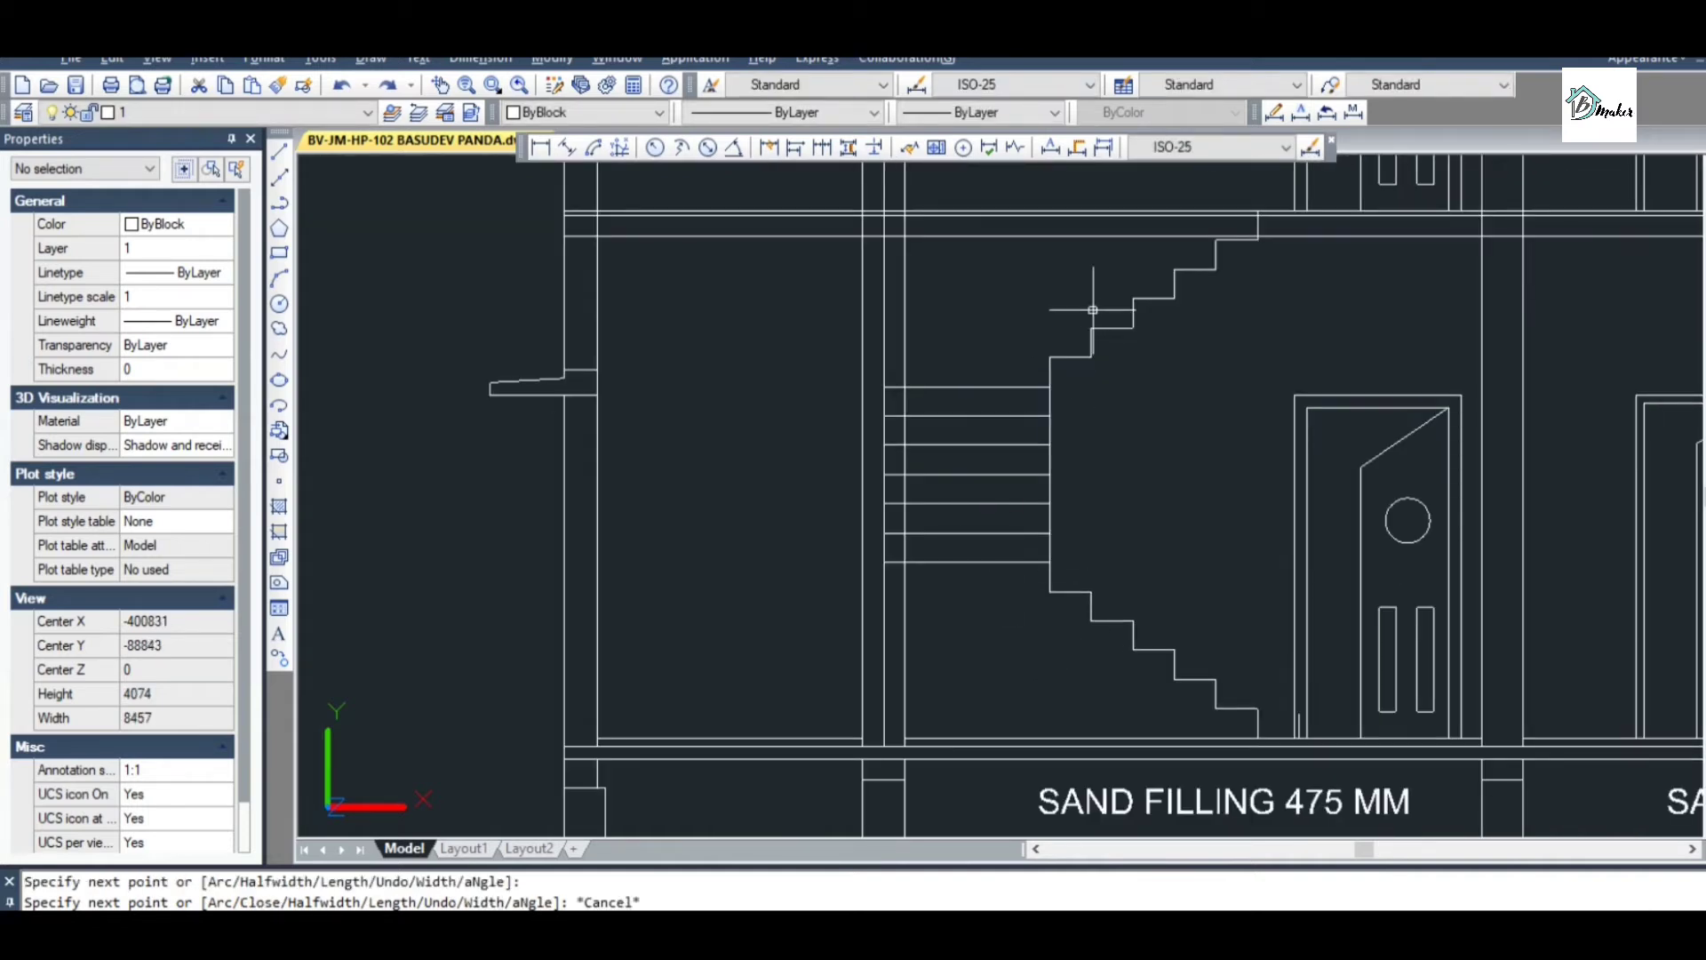
{"action": "scroll", "coordinate": [1092, 310], "scroll_direction": "up", "scroll_amount": 2}
{"action": "scroll", "coordinate": [1105, 358], "scroll_direction": "up", "scroll_amount": 2}
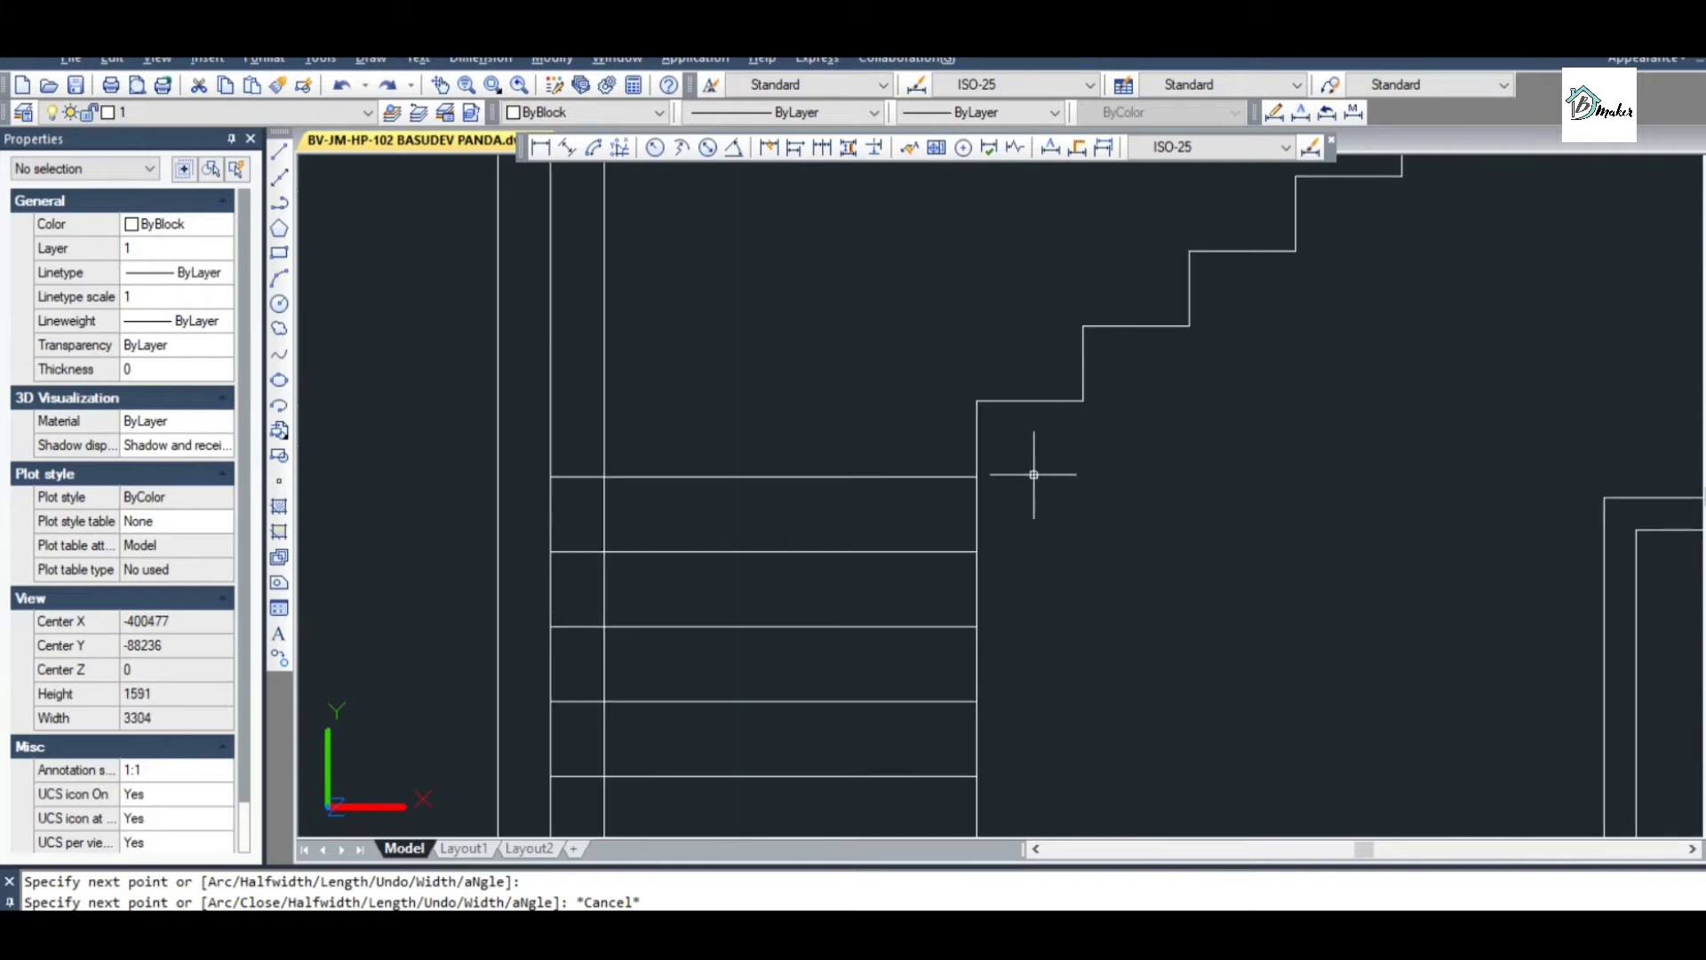
{"action": "scroll", "coordinate": [1033, 474], "scroll_direction": "down", "scroll_amount": 2}
{"action": "scroll", "coordinate": [1033, 475], "scroll_direction": "up", "scroll_amount": 2}
{"action": "key", "text": "Escape"}
{"action": "key", "text": "Escape"}
{"action": "scroll", "coordinate": [1033, 481], "scroll_direction": "down", "scroll_amount": 1}
Draw a sloping polyline under the upper flight from the middle flight's top corner to the last tread's outer end
{"action": "type", "text": "pl"}
{"action": "key", "text": "Return"}
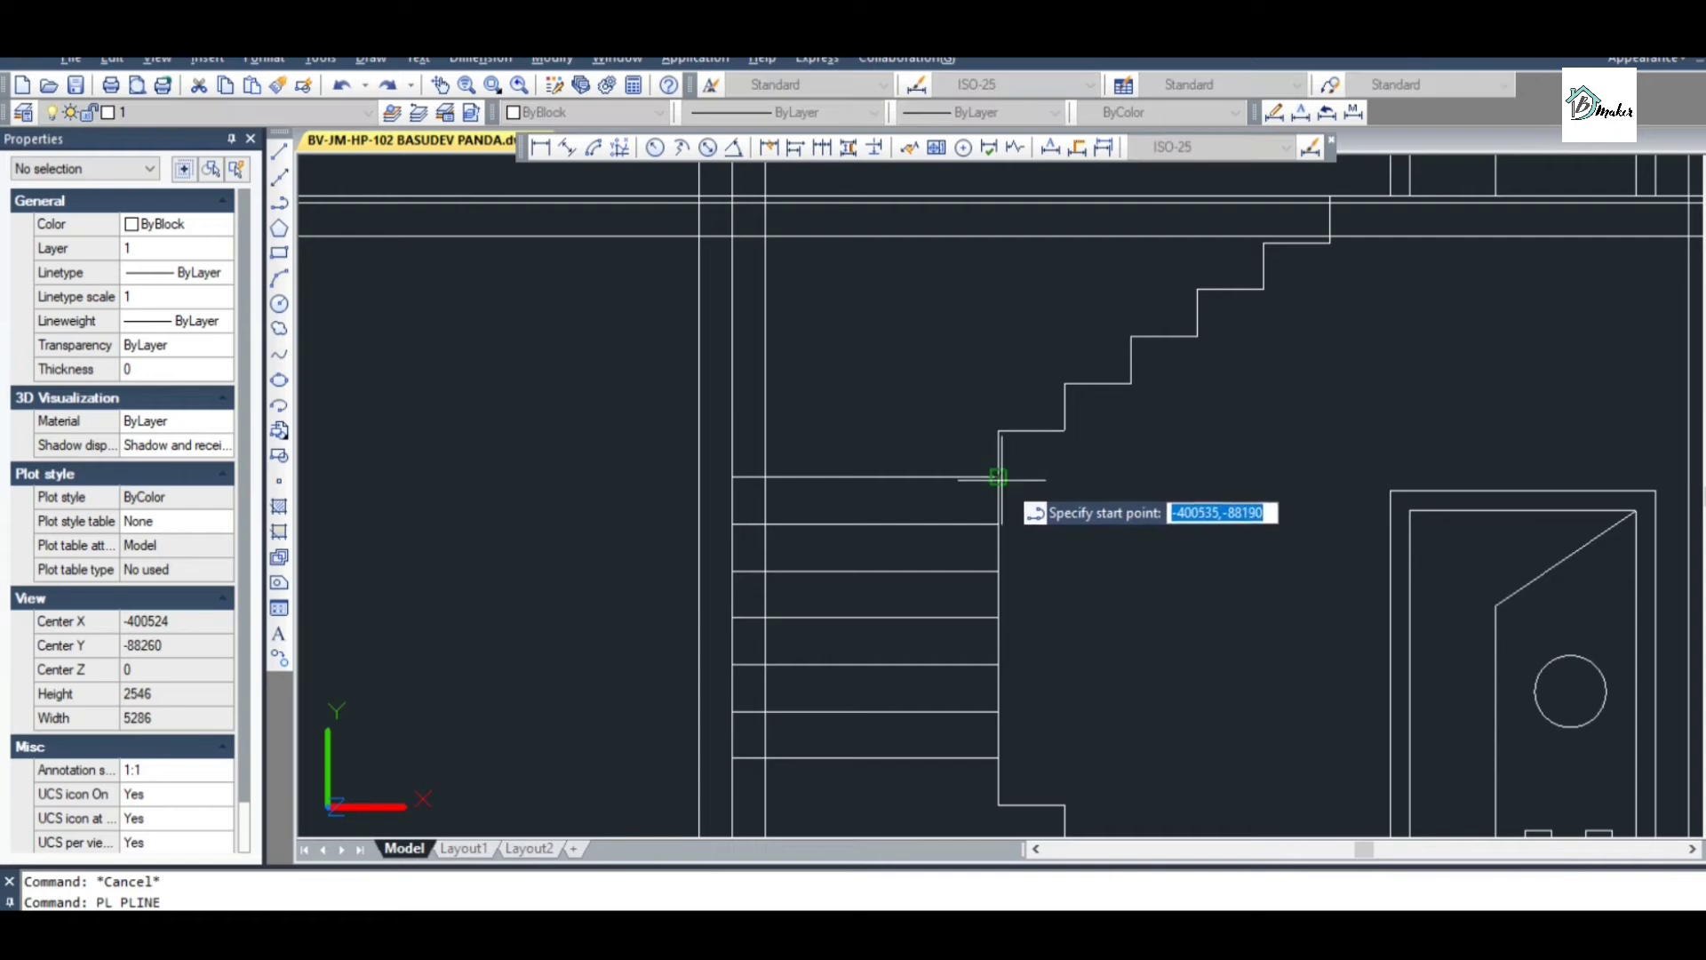
{"action": "left_click", "coordinate": [998, 478]}
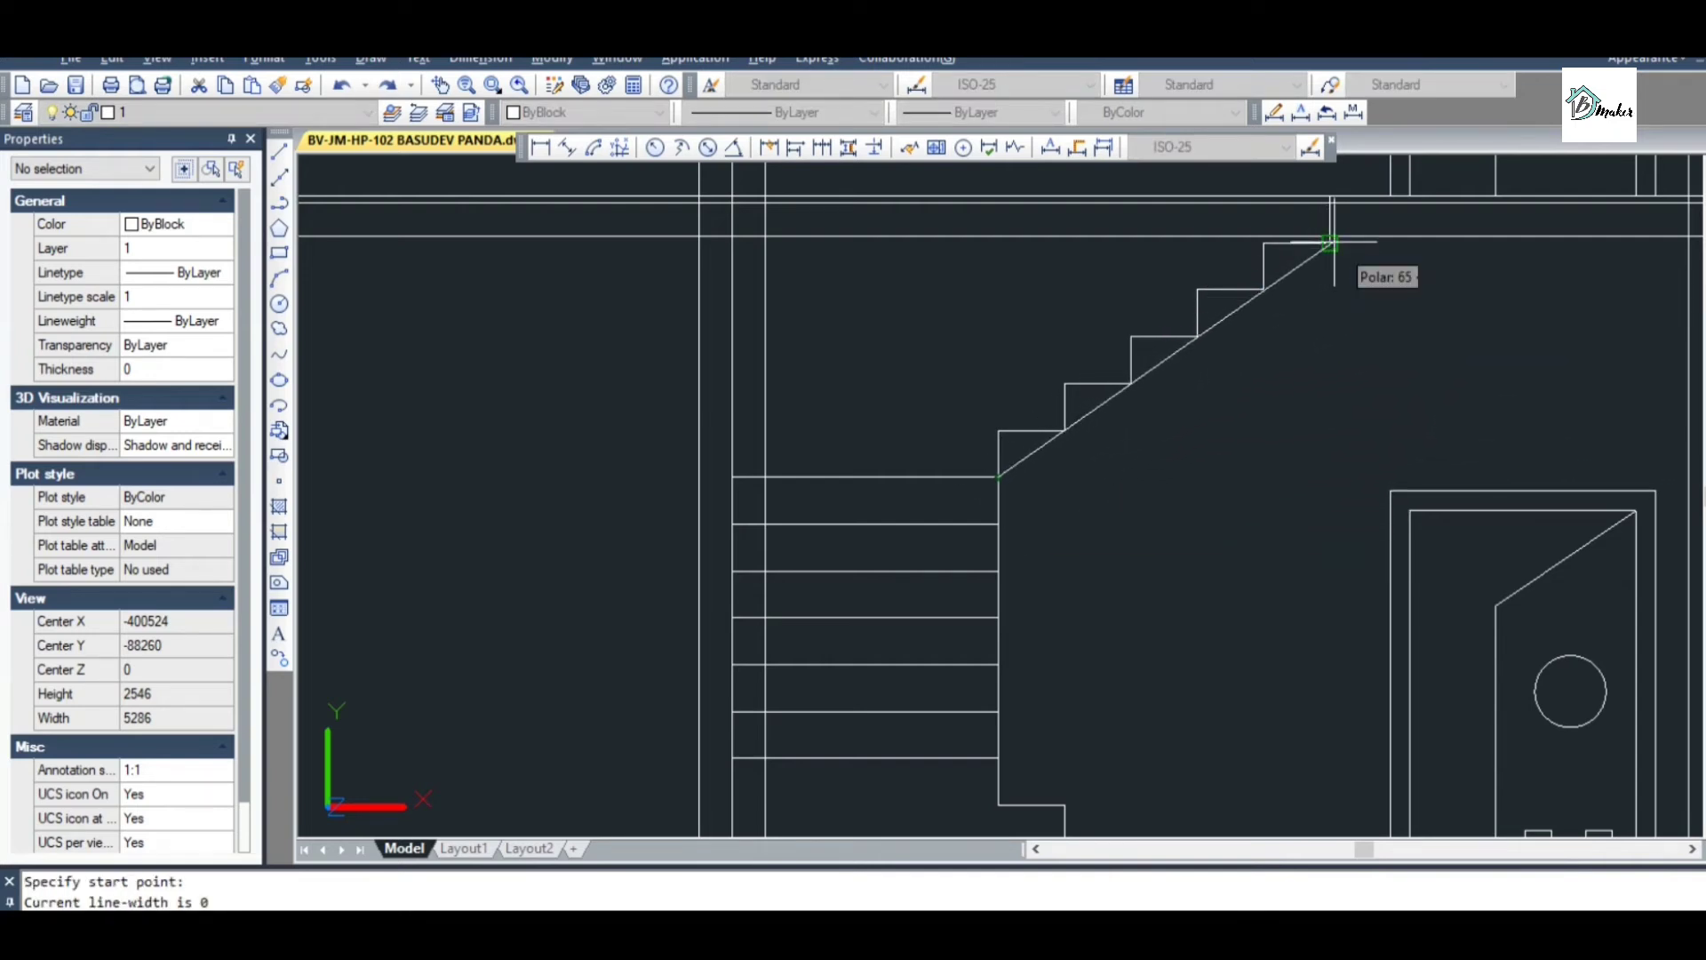
{"action": "scroll", "coordinate": [1340, 242], "scroll_direction": "up", "scroll_amount": 2}
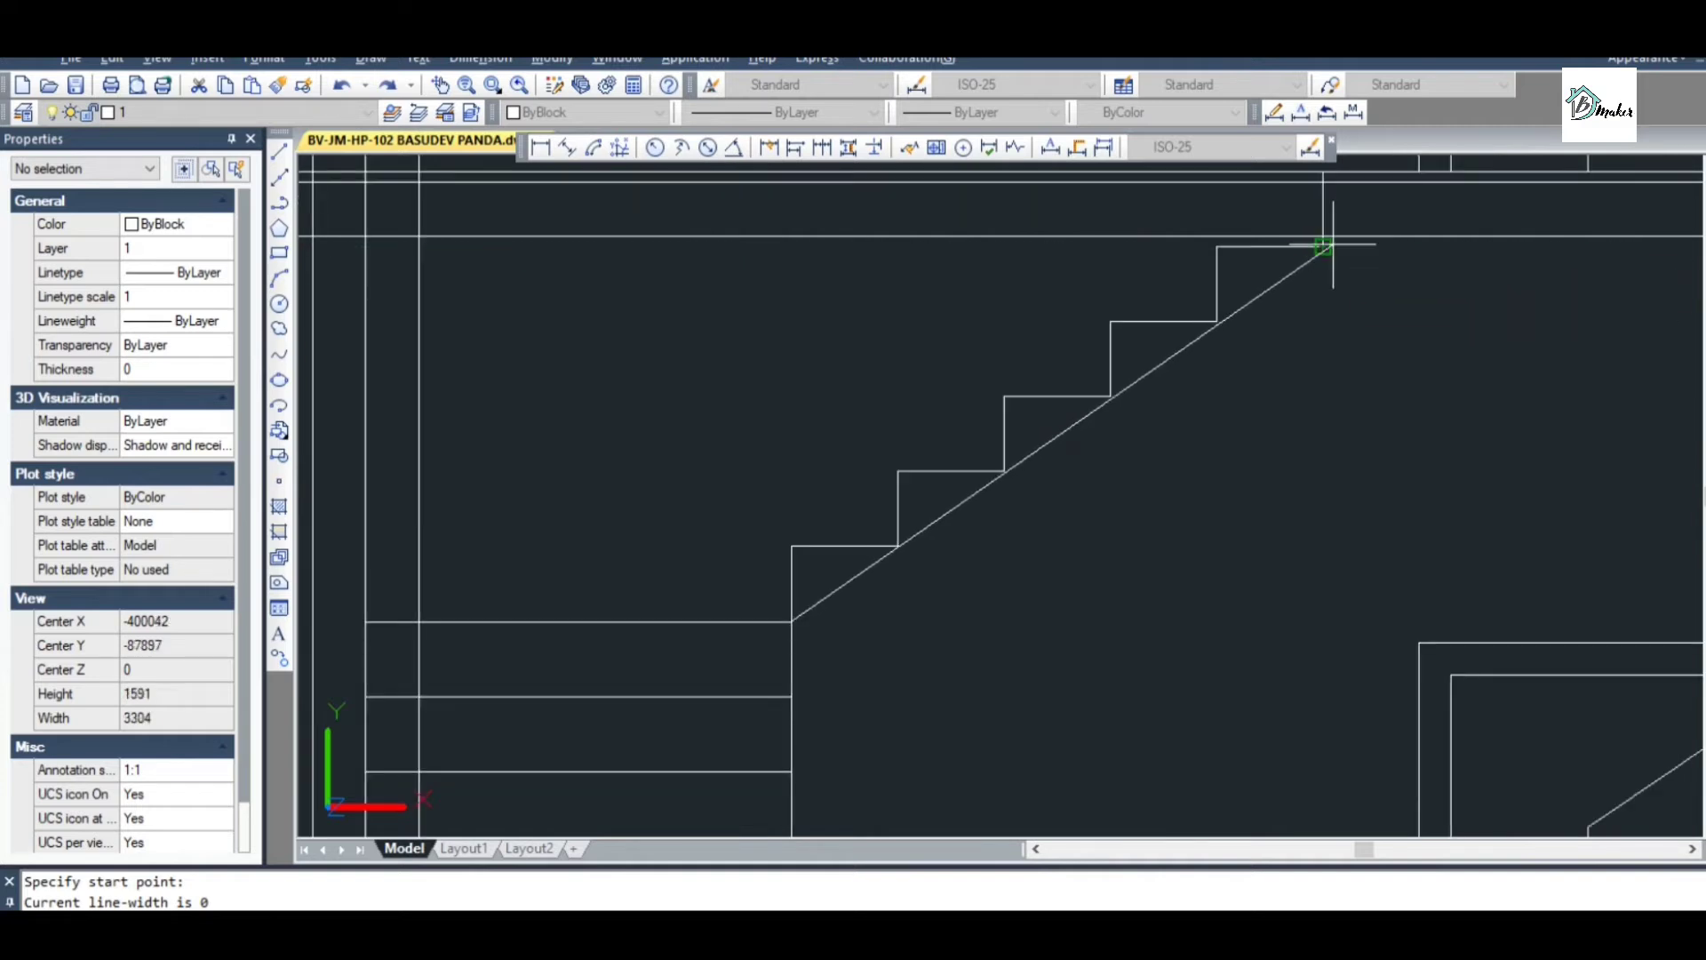
{"action": "scroll", "coordinate": [1322, 247], "scroll_direction": "down", "scroll_amount": 2}
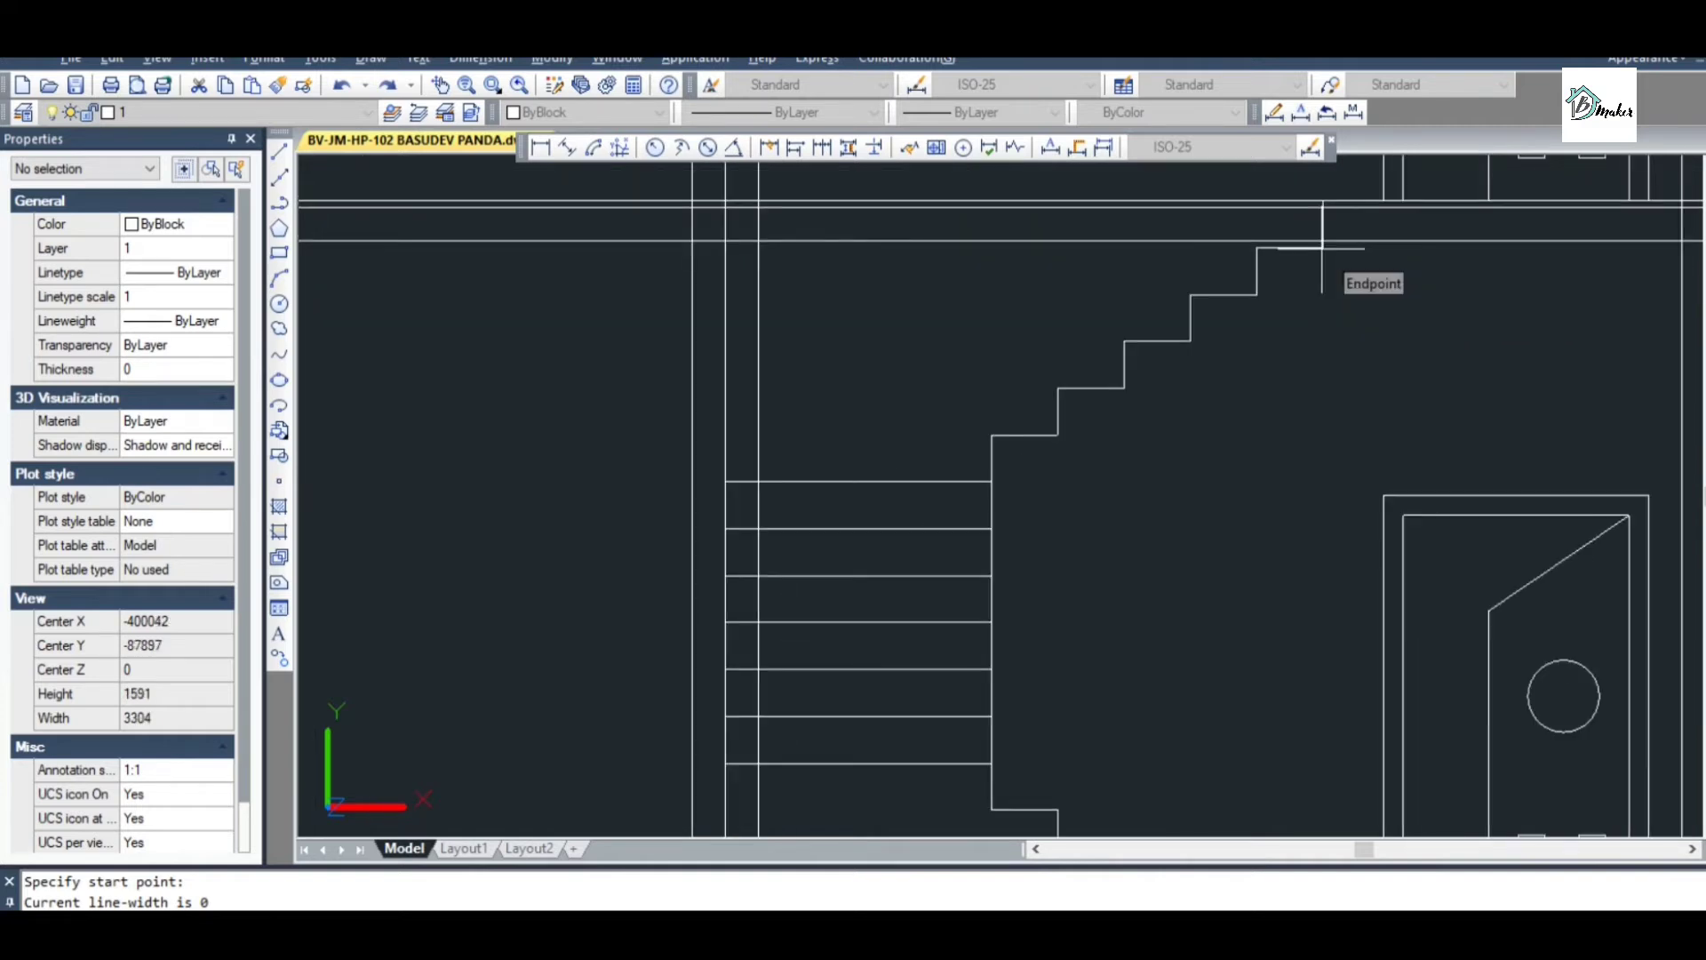
{"action": "scroll", "coordinate": [1322, 254], "scroll_direction": "up", "scroll_amount": 3}
{"action": "scroll", "coordinate": [1329, 247], "scroll_direction": "down", "scroll_amount": 2}
{"action": "scroll", "coordinate": [1321, 251], "scroll_direction": "up", "scroll_amount": 2}
{"action": "scroll", "coordinate": [1319, 267], "scroll_direction": "down", "scroll_amount": 4}
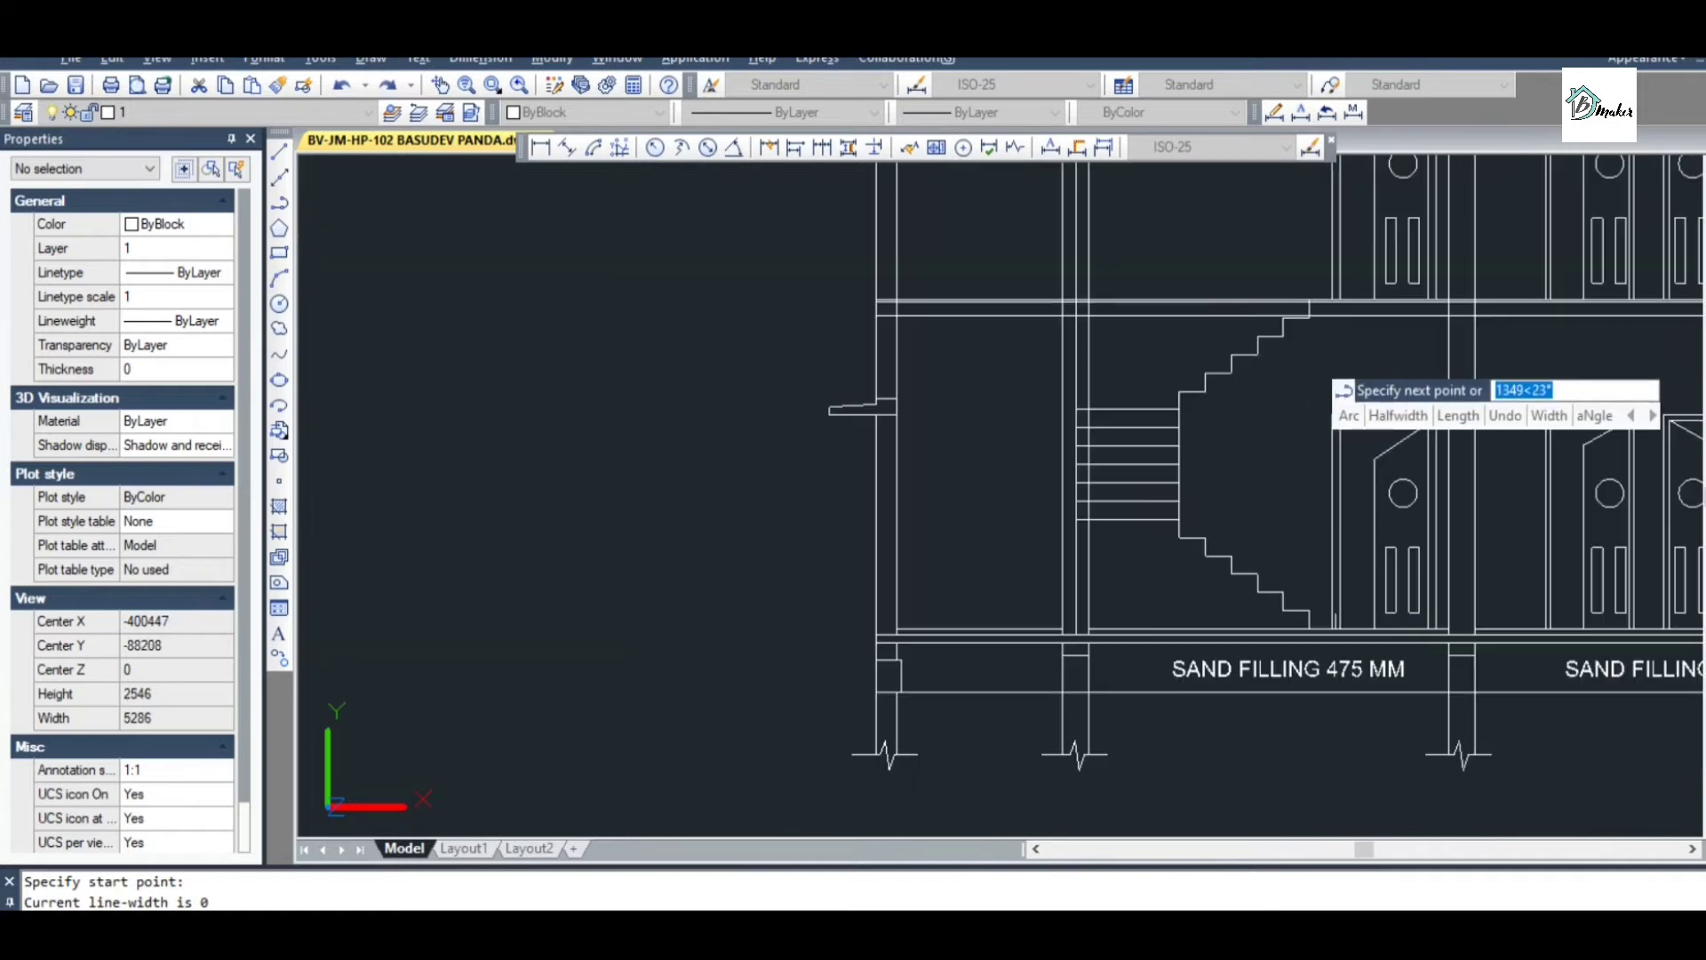
{"action": "scroll", "coordinate": [1318, 320], "scroll_direction": "up", "scroll_amount": 2}
{"action": "scroll", "coordinate": [1319, 327], "scroll_direction": "up", "scroll_amount": 6}
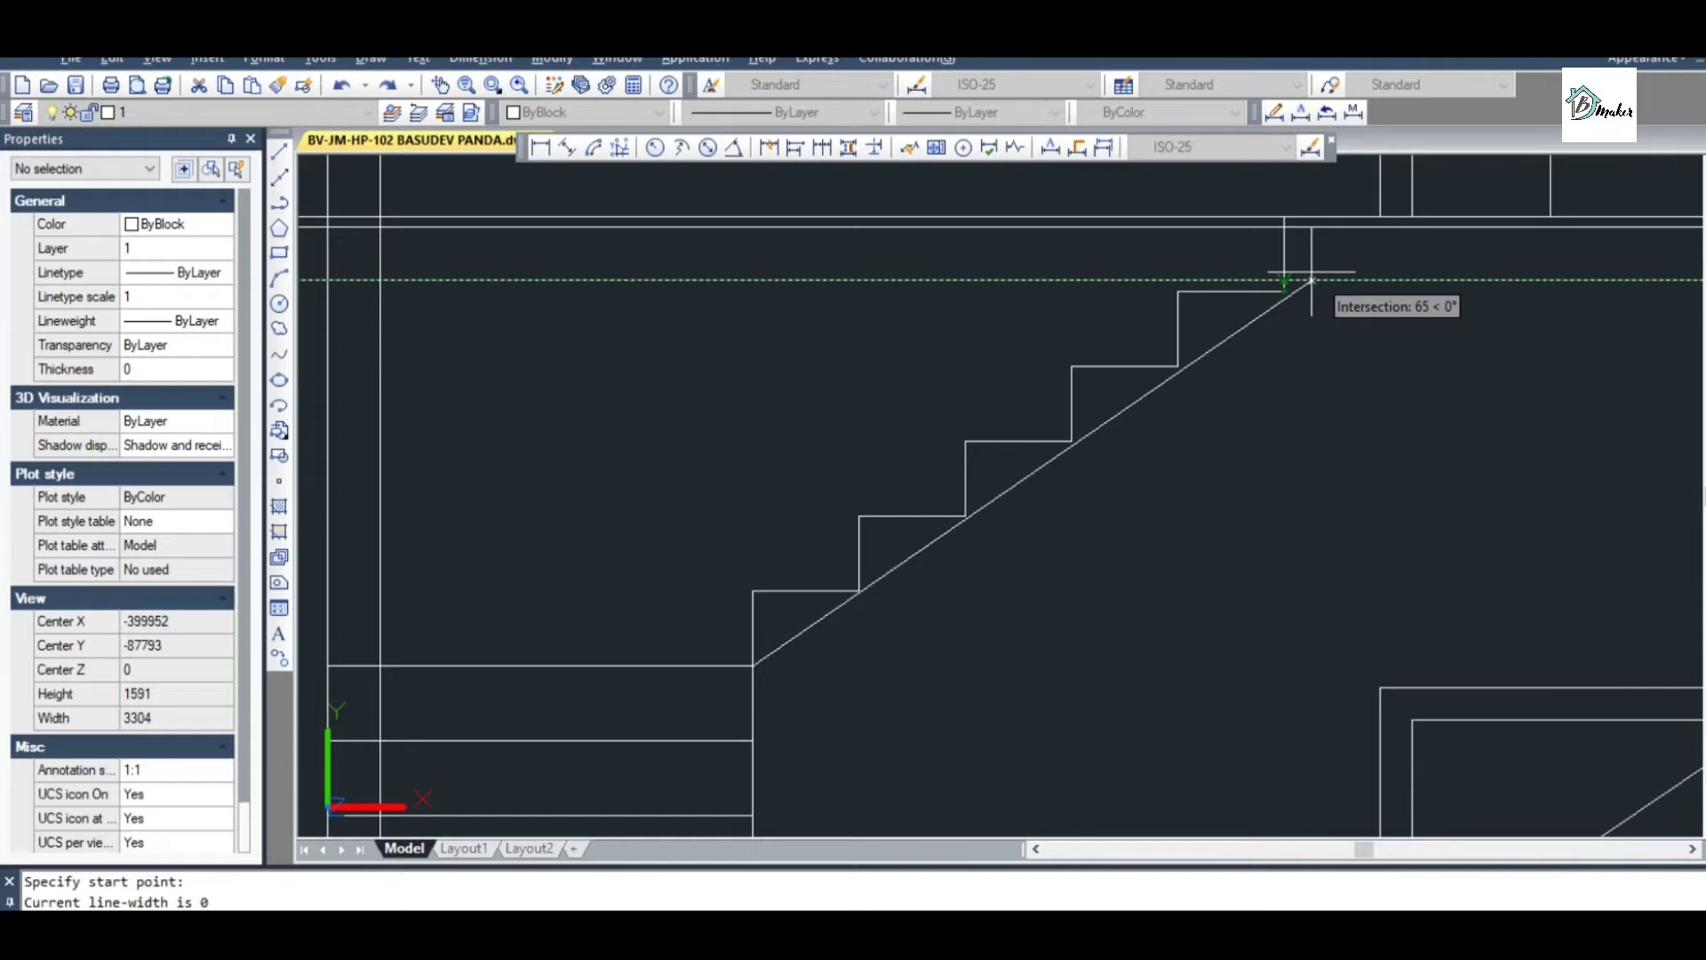
{"action": "scroll", "coordinate": [1311, 272], "scroll_direction": "up", "scroll_amount": 2}
{"action": "left_click", "coordinate": [1249, 315]}
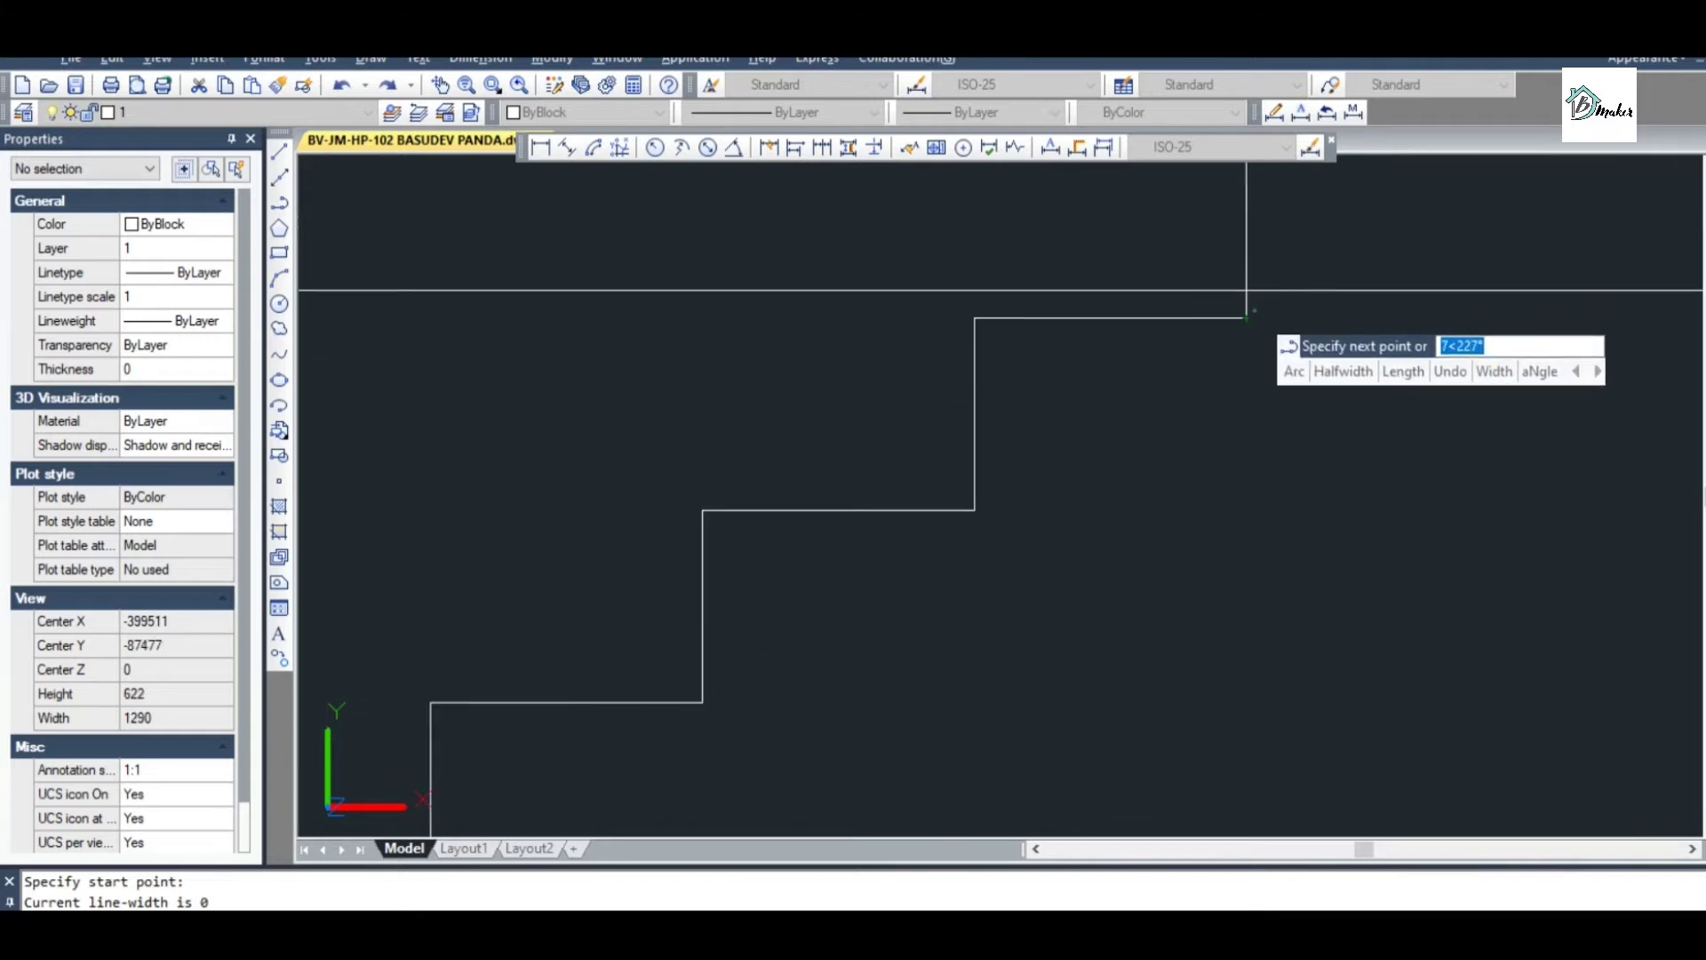
{"action": "key", "text": "Escape"}
{"action": "scroll", "coordinate": [1124, 443], "scroll_direction": "down", "scroll_amount": 4}
{"action": "scroll", "coordinate": [1100, 453], "scroll_direction": "up", "scroll_amount": 2}
{"action": "key", "text": "Escape"}
{"action": "key", "text": "Escape"}
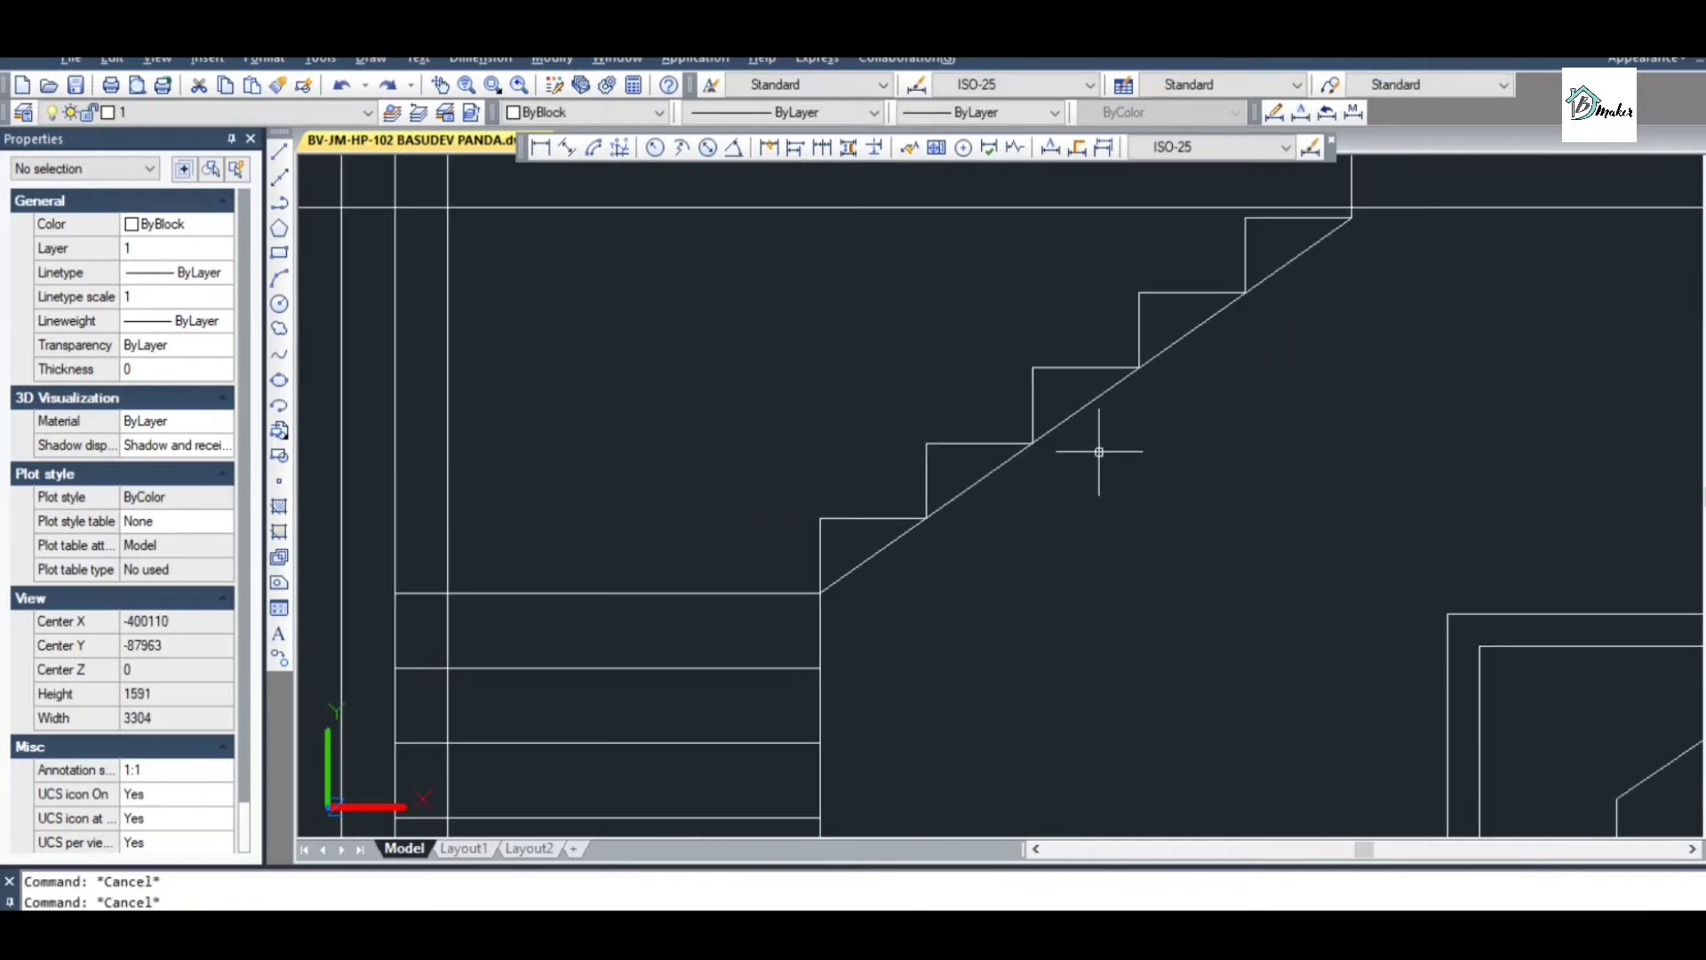
Offset the sloping line under the upper flight 100 mm downward to form the waist slab's underside
{"action": "type", "text": "o"}
{"action": "key", "text": "Return"}
{"action": "type", "text": "100"}
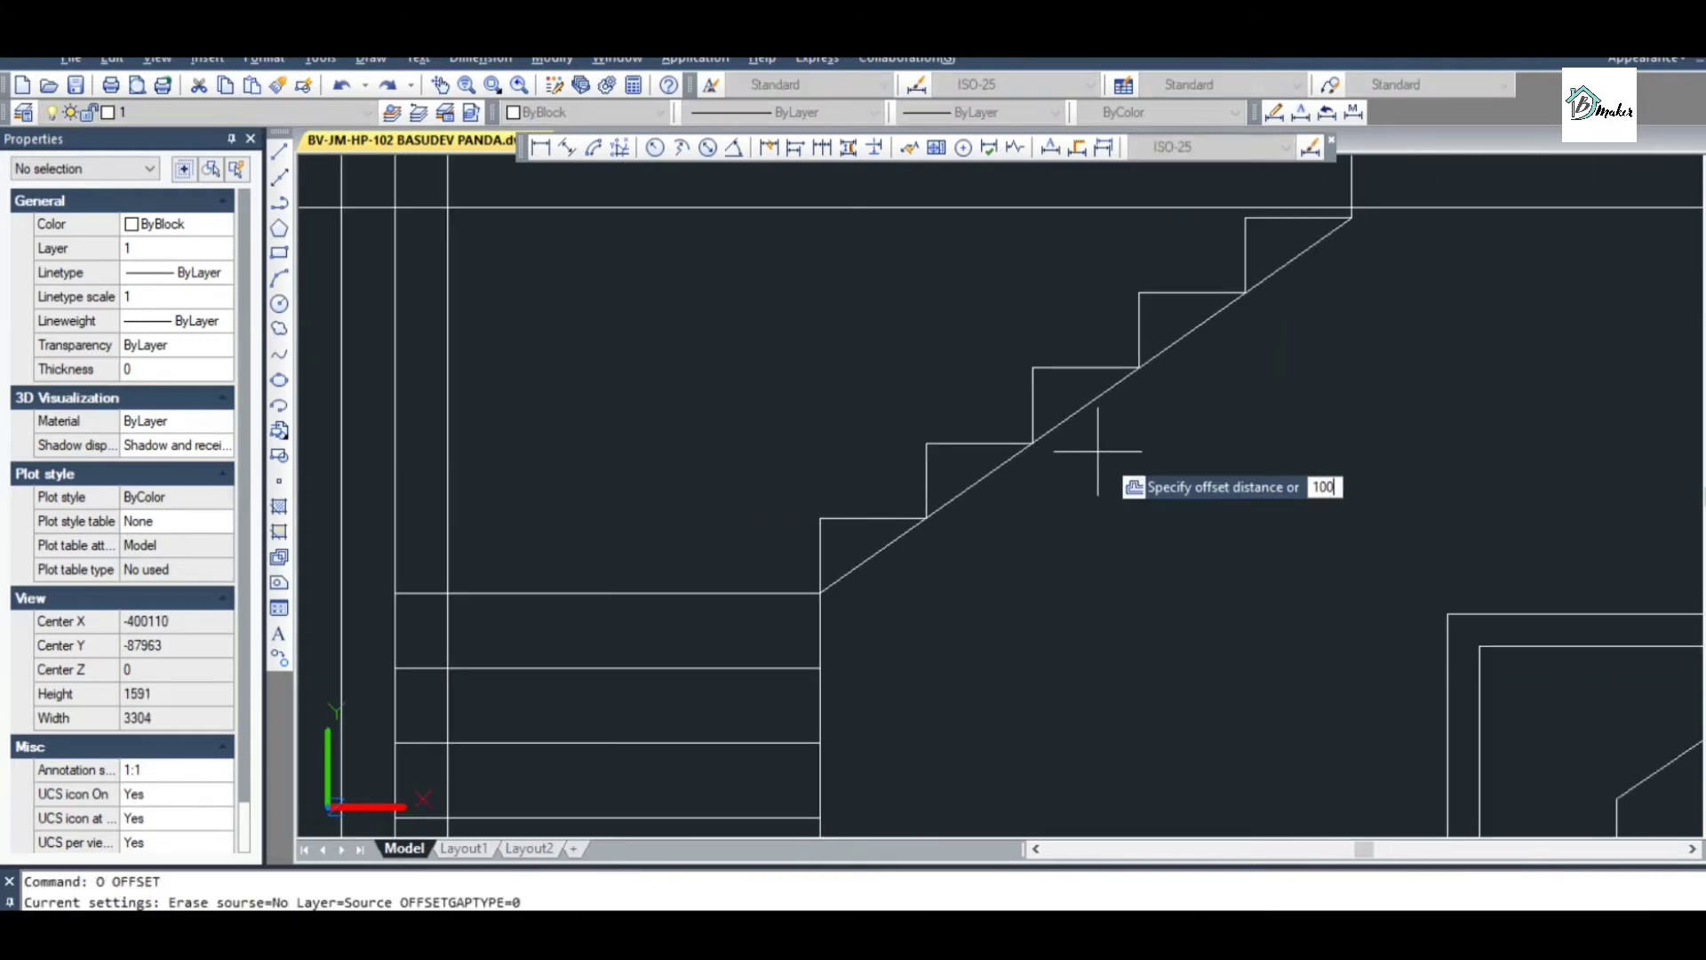
{"action": "key", "text": "Return"}
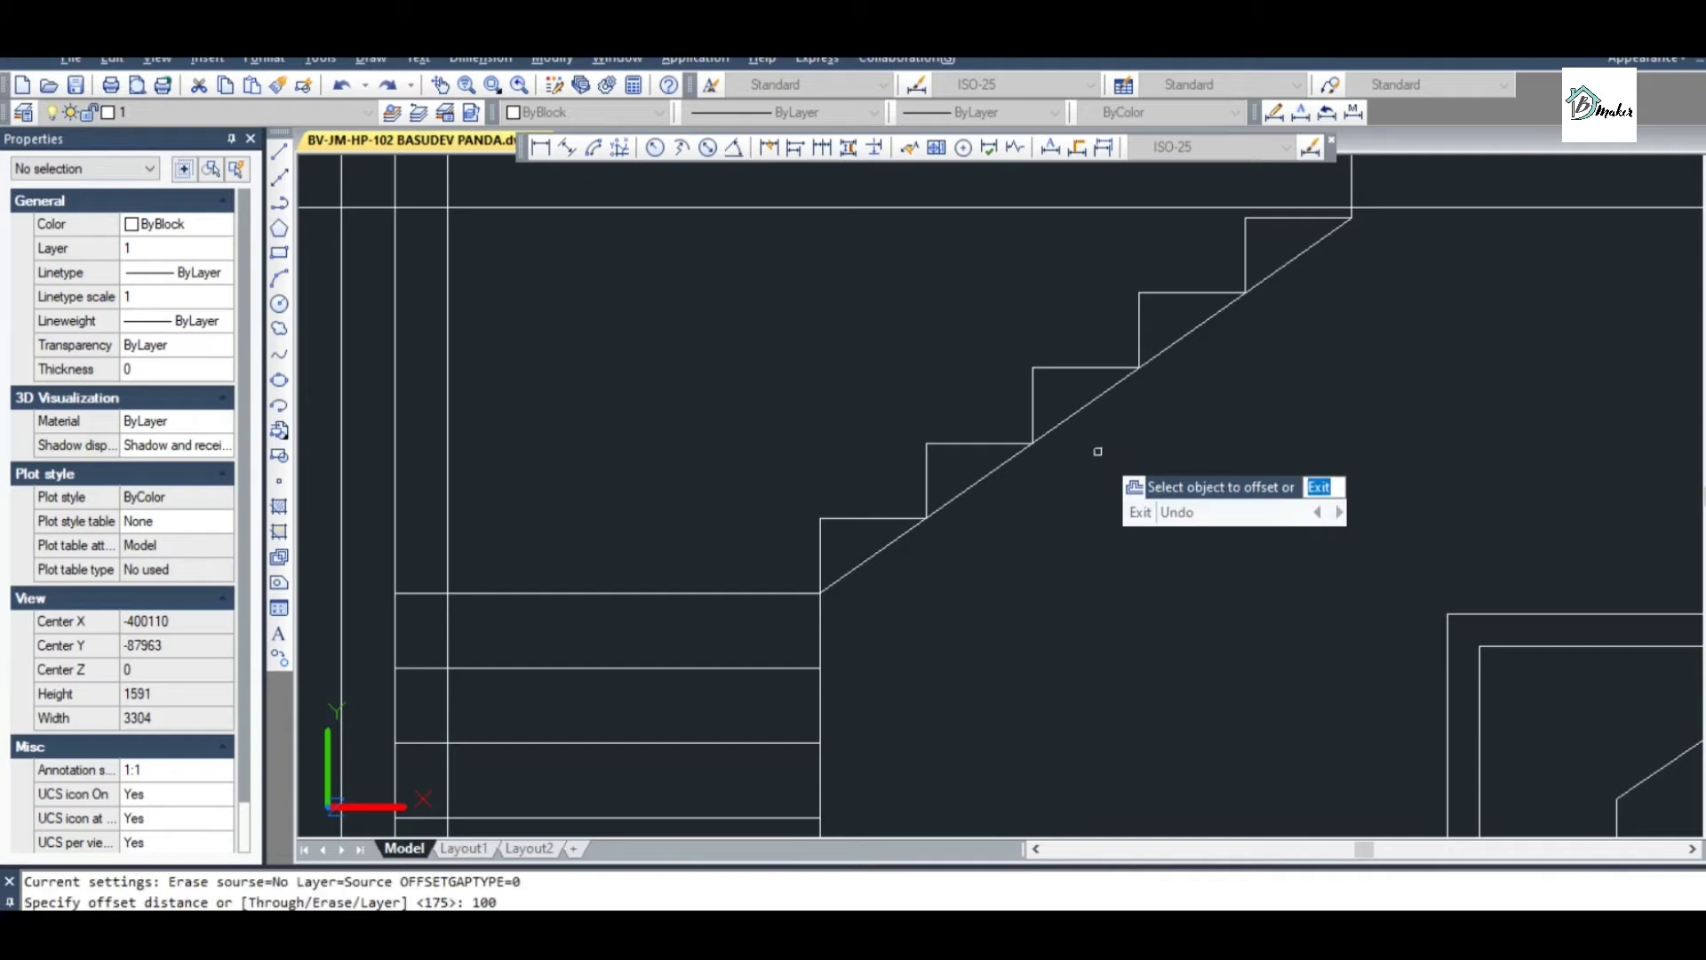
{"action": "left_click", "coordinate": [1098, 399]}
{"action": "left_click", "coordinate": [1121, 446]}
{"action": "scroll", "coordinate": [1105, 488], "scroll_direction": "down", "scroll_amount": 3}
{"action": "scroll", "coordinate": [1028, 495], "scroll_direction": "up", "scroll_amount": 3}
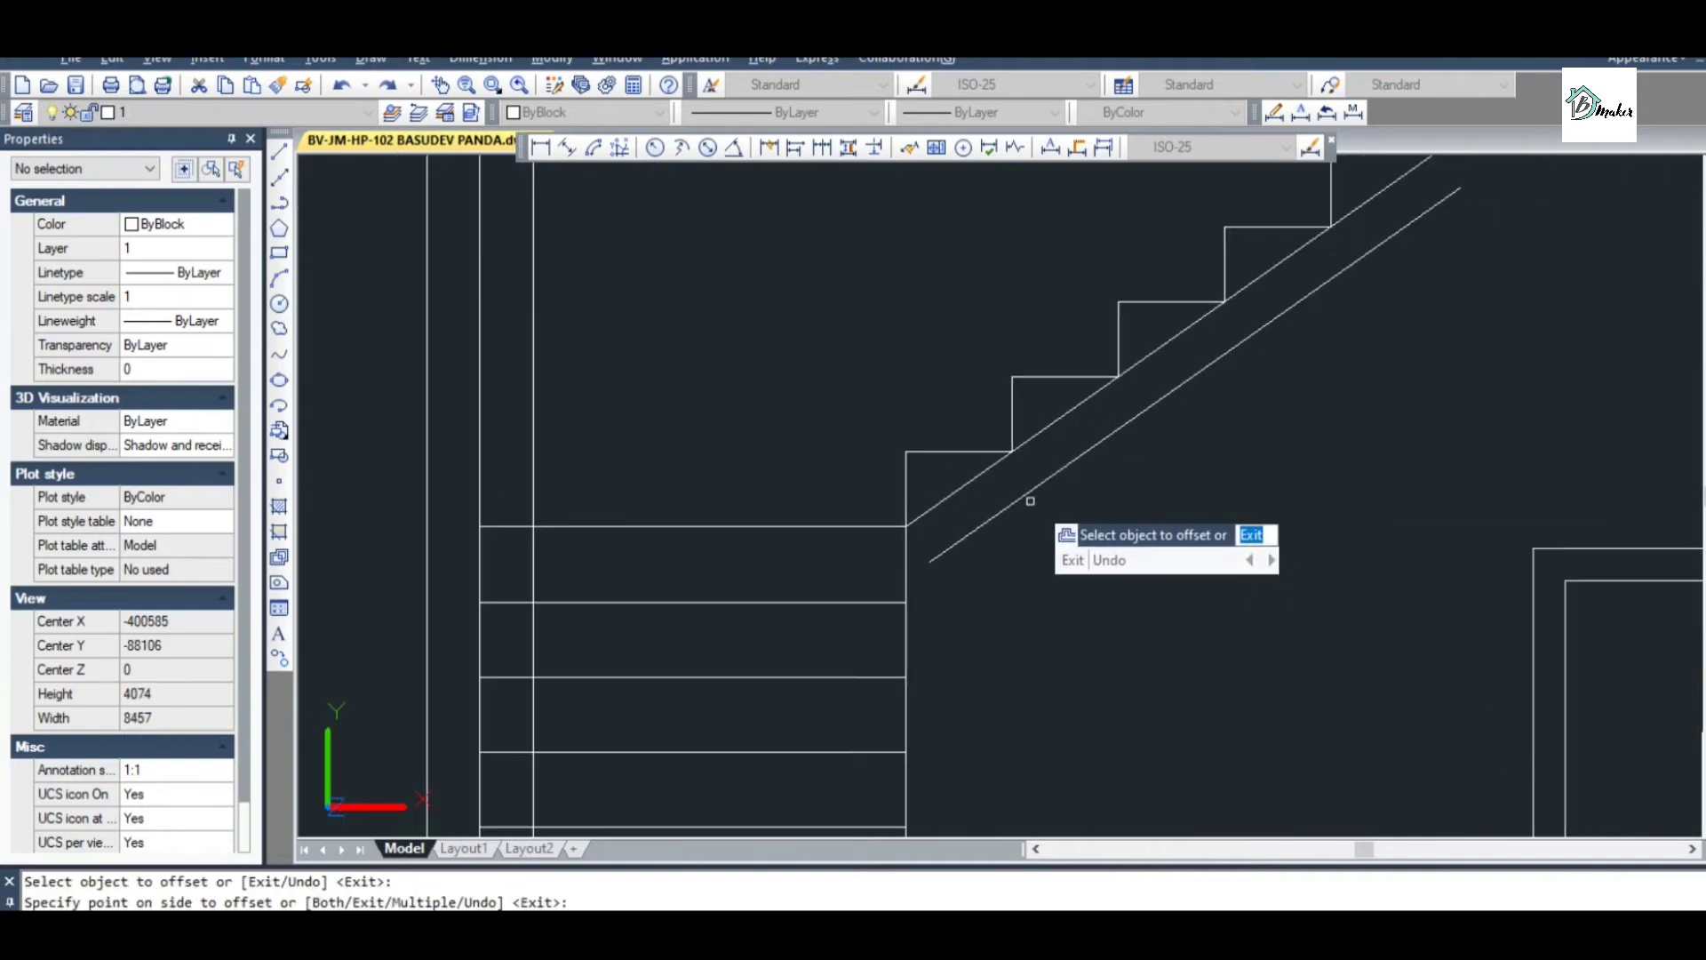
{"action": "key", "text": "Escape"}
{"action": "key", "text": "Escape"}
Extend the lower end of the upper flight's offset waist line to the vertical line closing the middle flight
{"action": "scroll", "coordinate": [933, 555], "scroll_direction": "up", "scroll_amount": 8}
{"action": "key", "text": "Escape"}
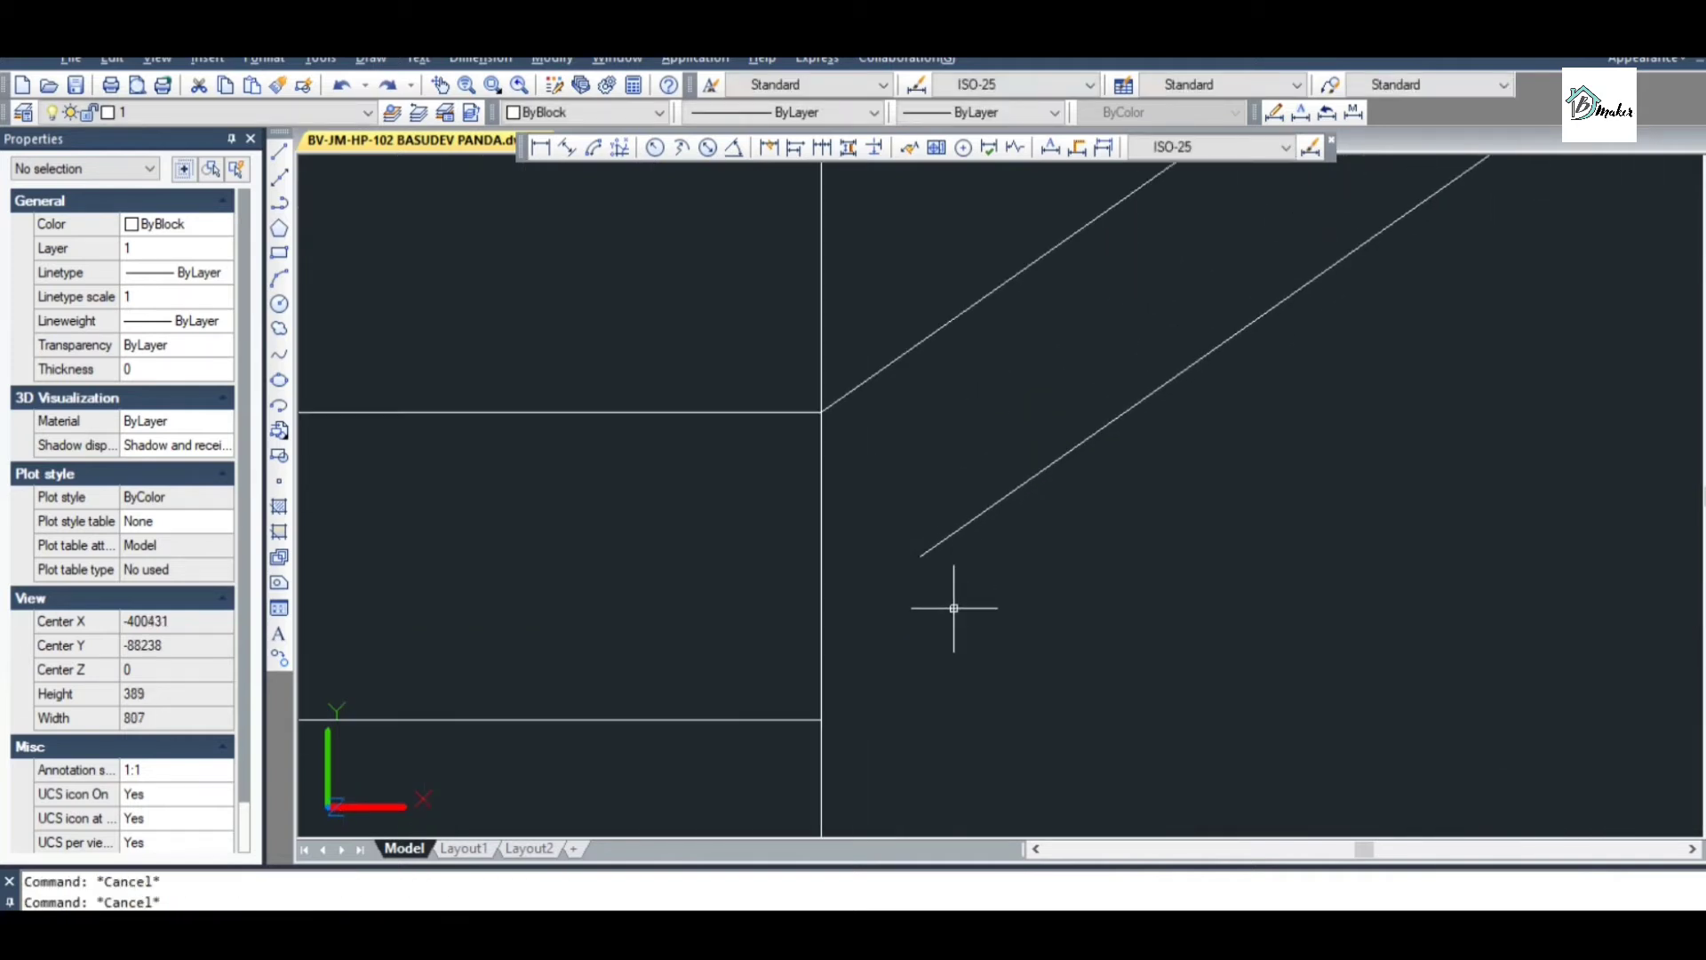
{"action": "type", "text": "EXTEND"}
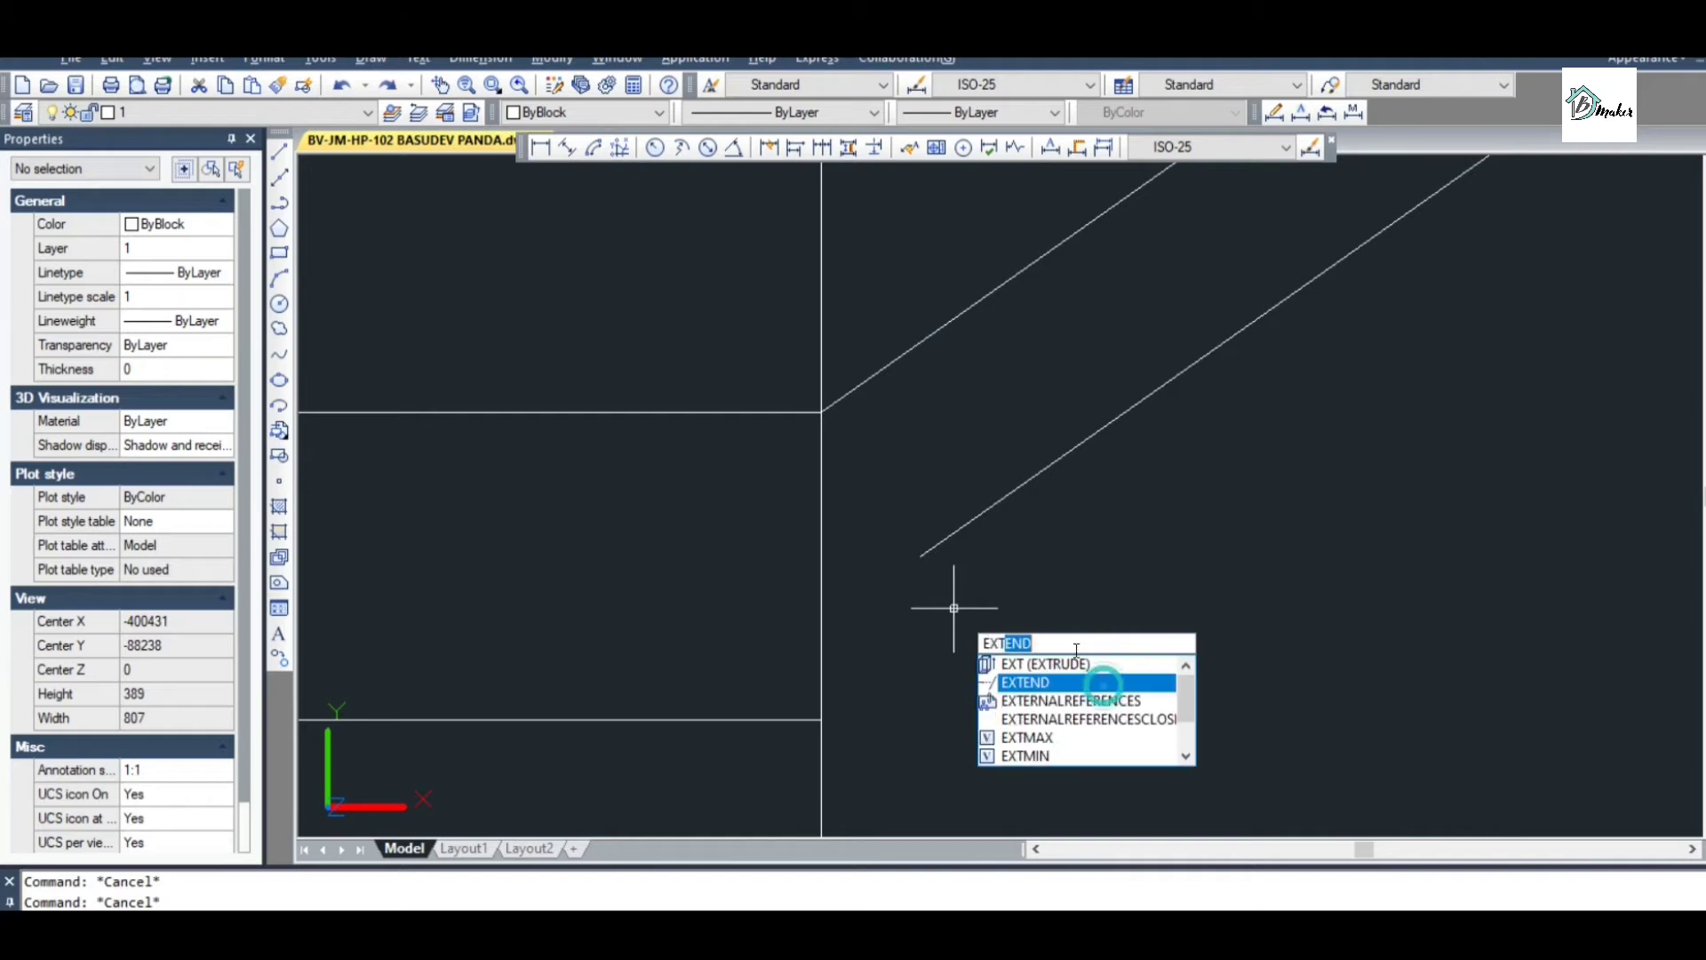
{"action": "key", "text": "Down"}
{"action": "key", "text": "Return"}
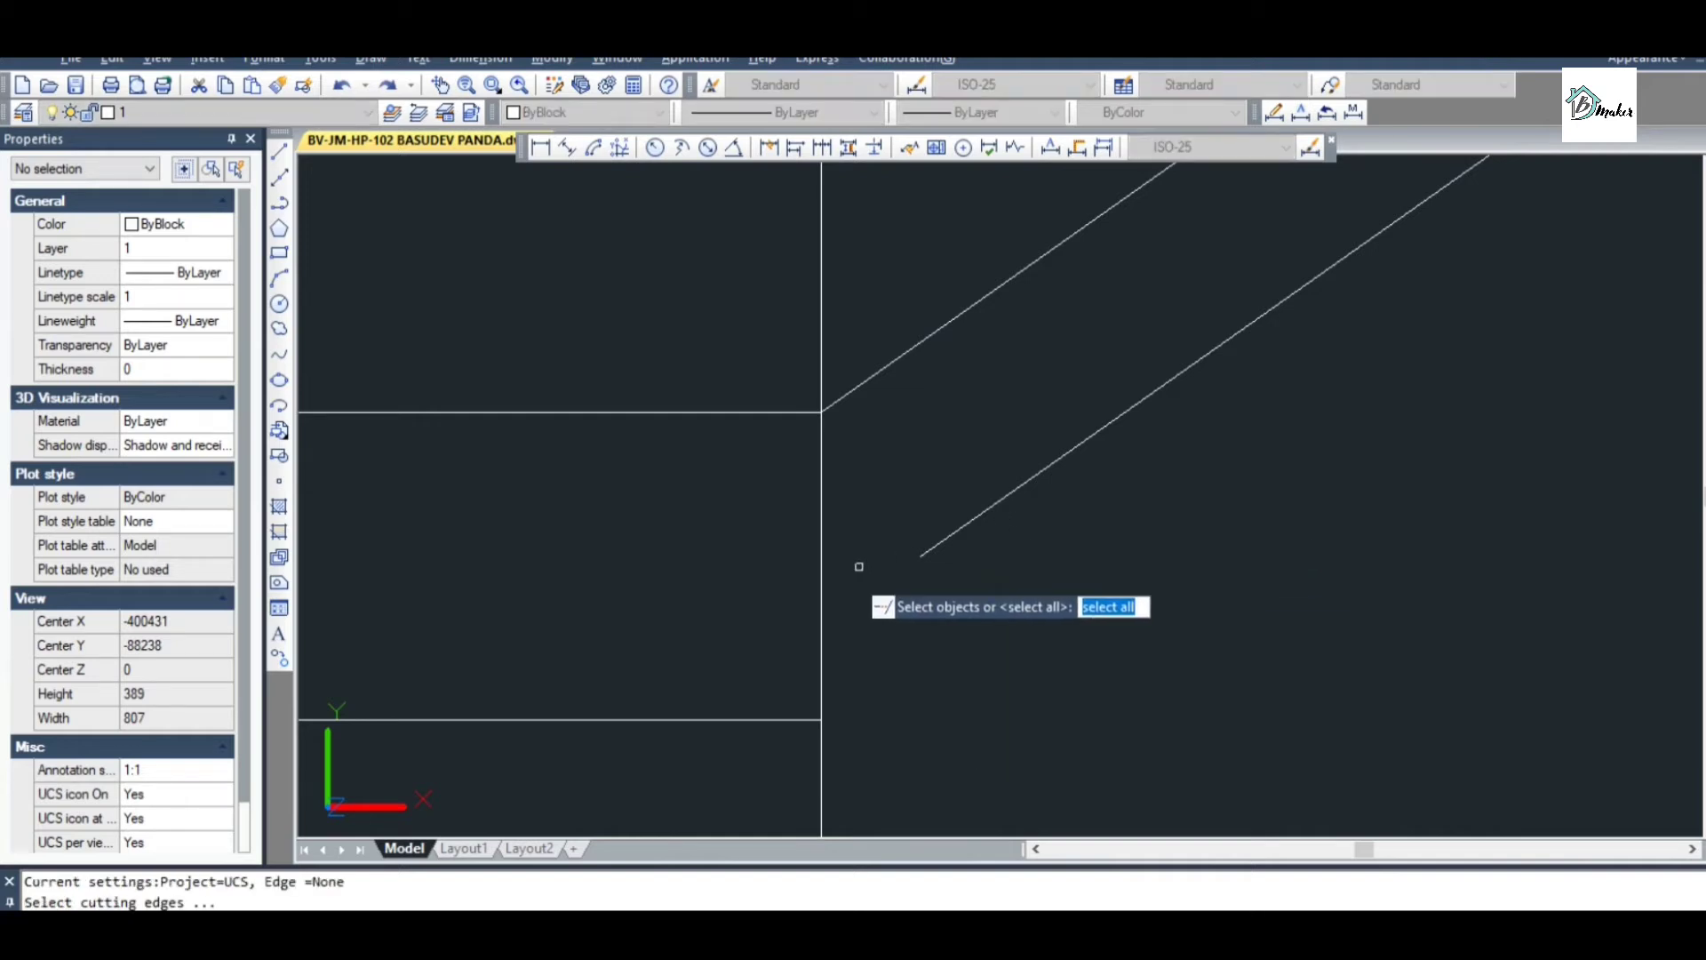
{"action": "key", "text": "Return"}
{"action": "left_click", "coordinate": [924, 552]}
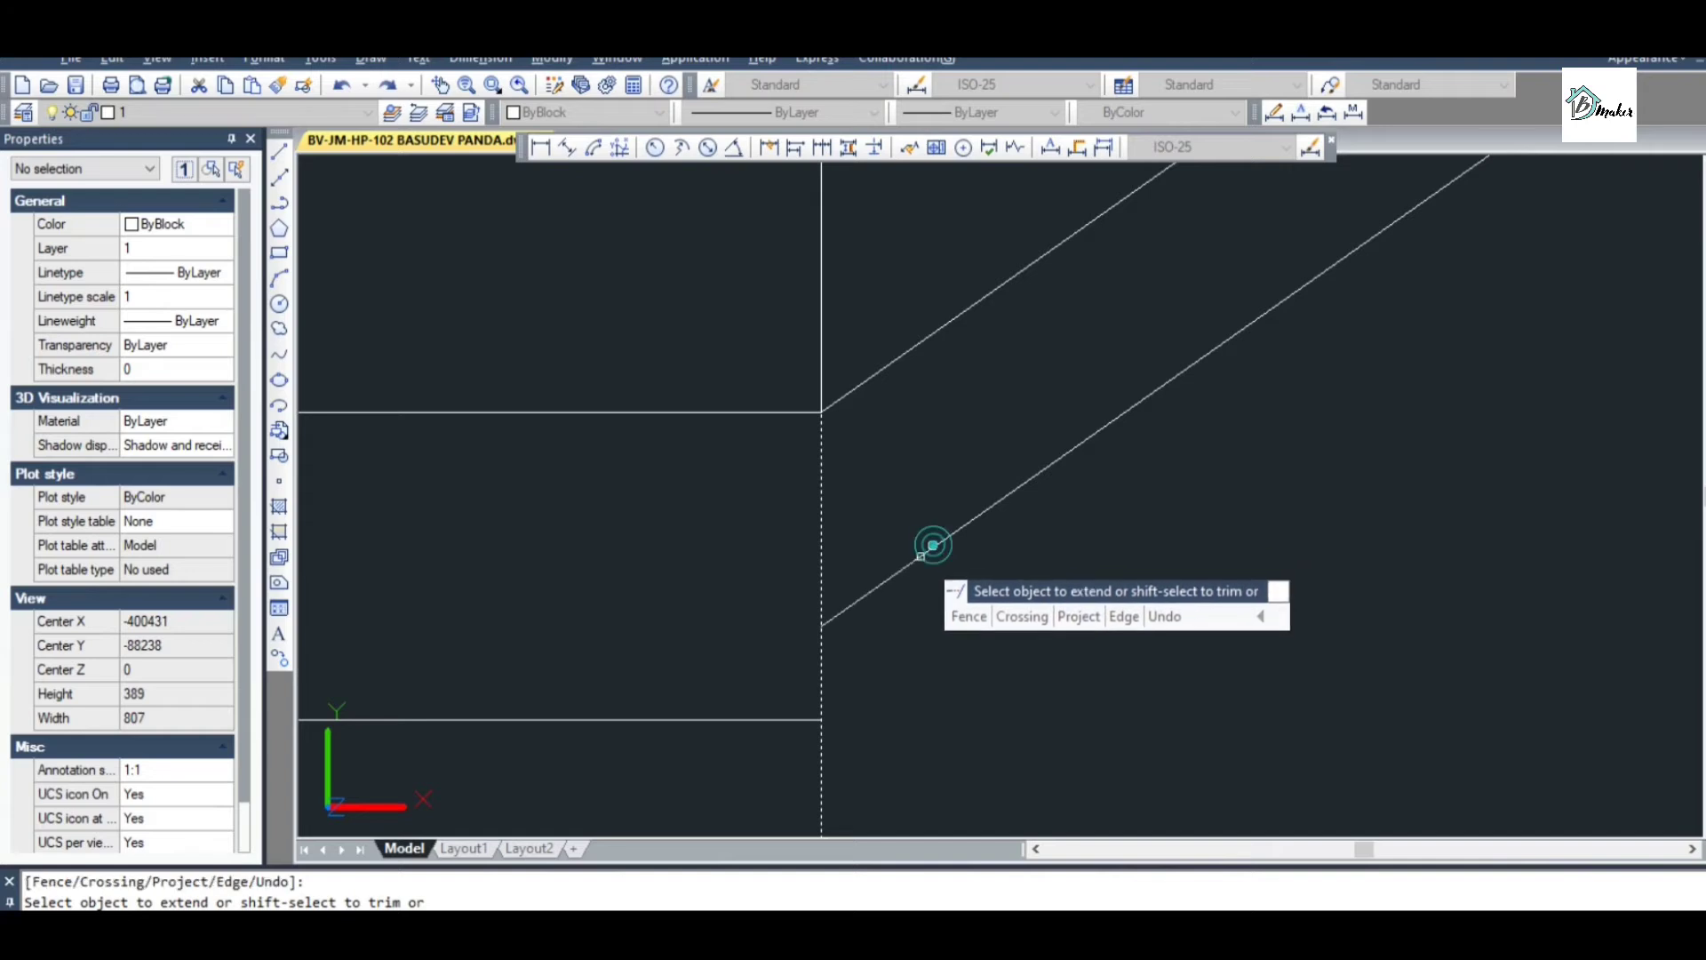
{"action": "scroll", "coordinate": [872, 650], "scroll_direction": "down", "scroll_amount": 5}
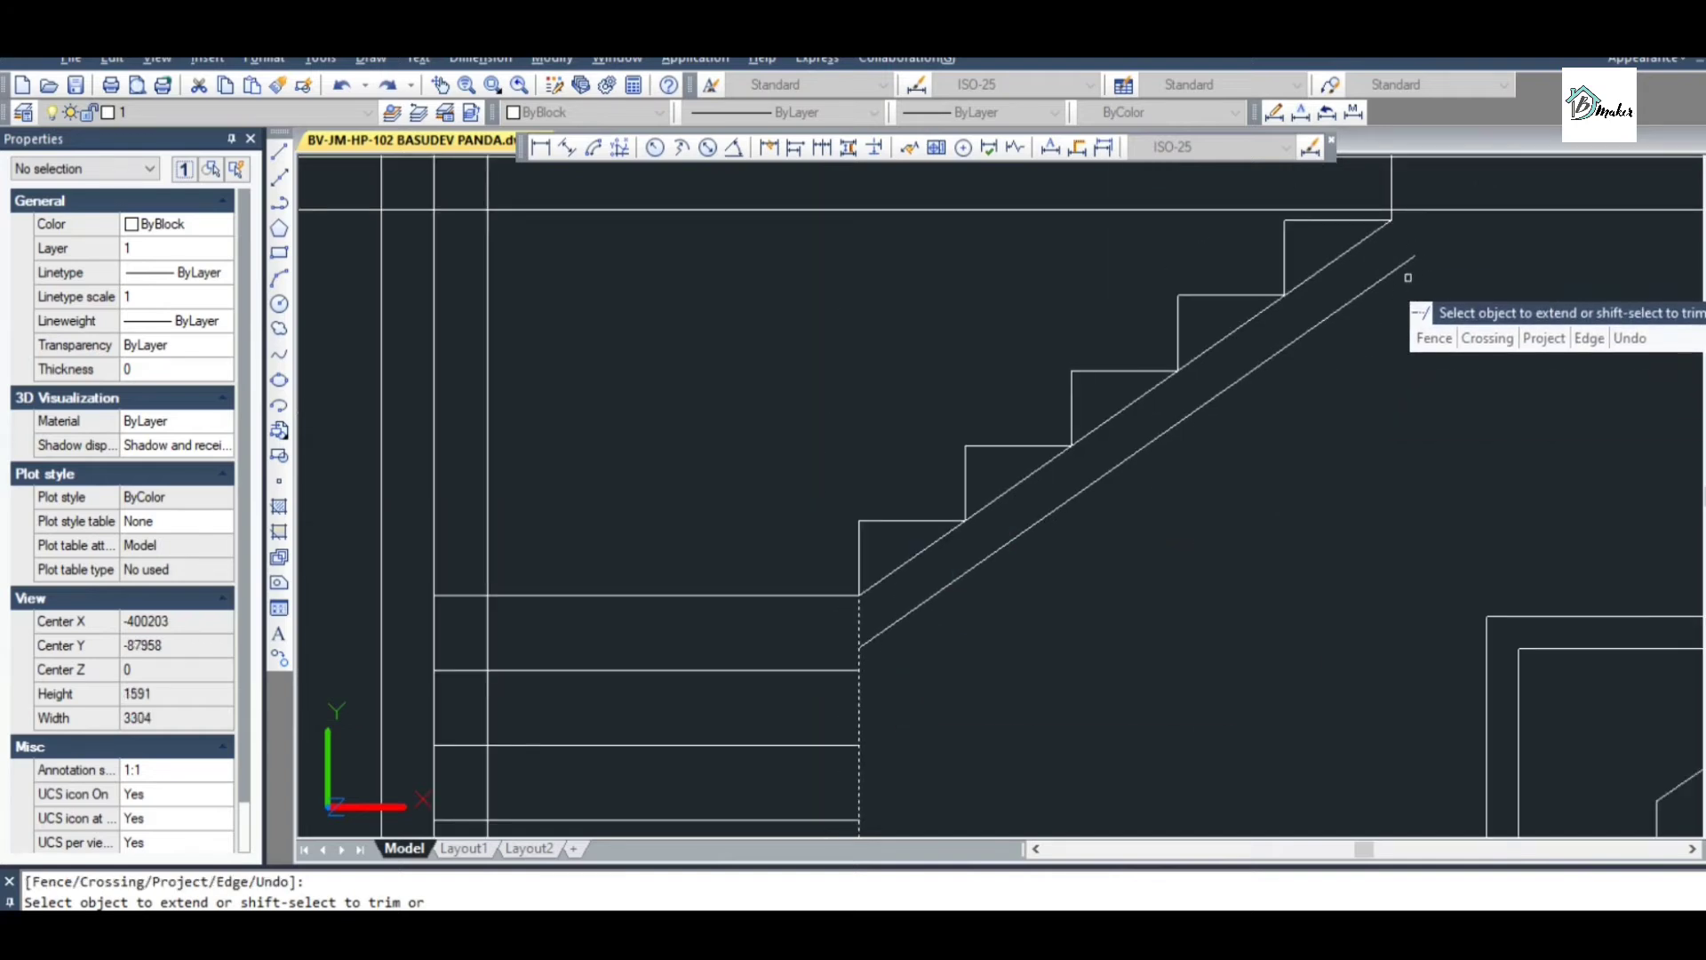
{"action": "key", "text": "Escape"}
Extend the upper end of the upper flight's waist line to the underside of the first-floor slab
{"action": "key", "text": "space"}
{"action": "left_click", "coordinate": [1441, 209]}
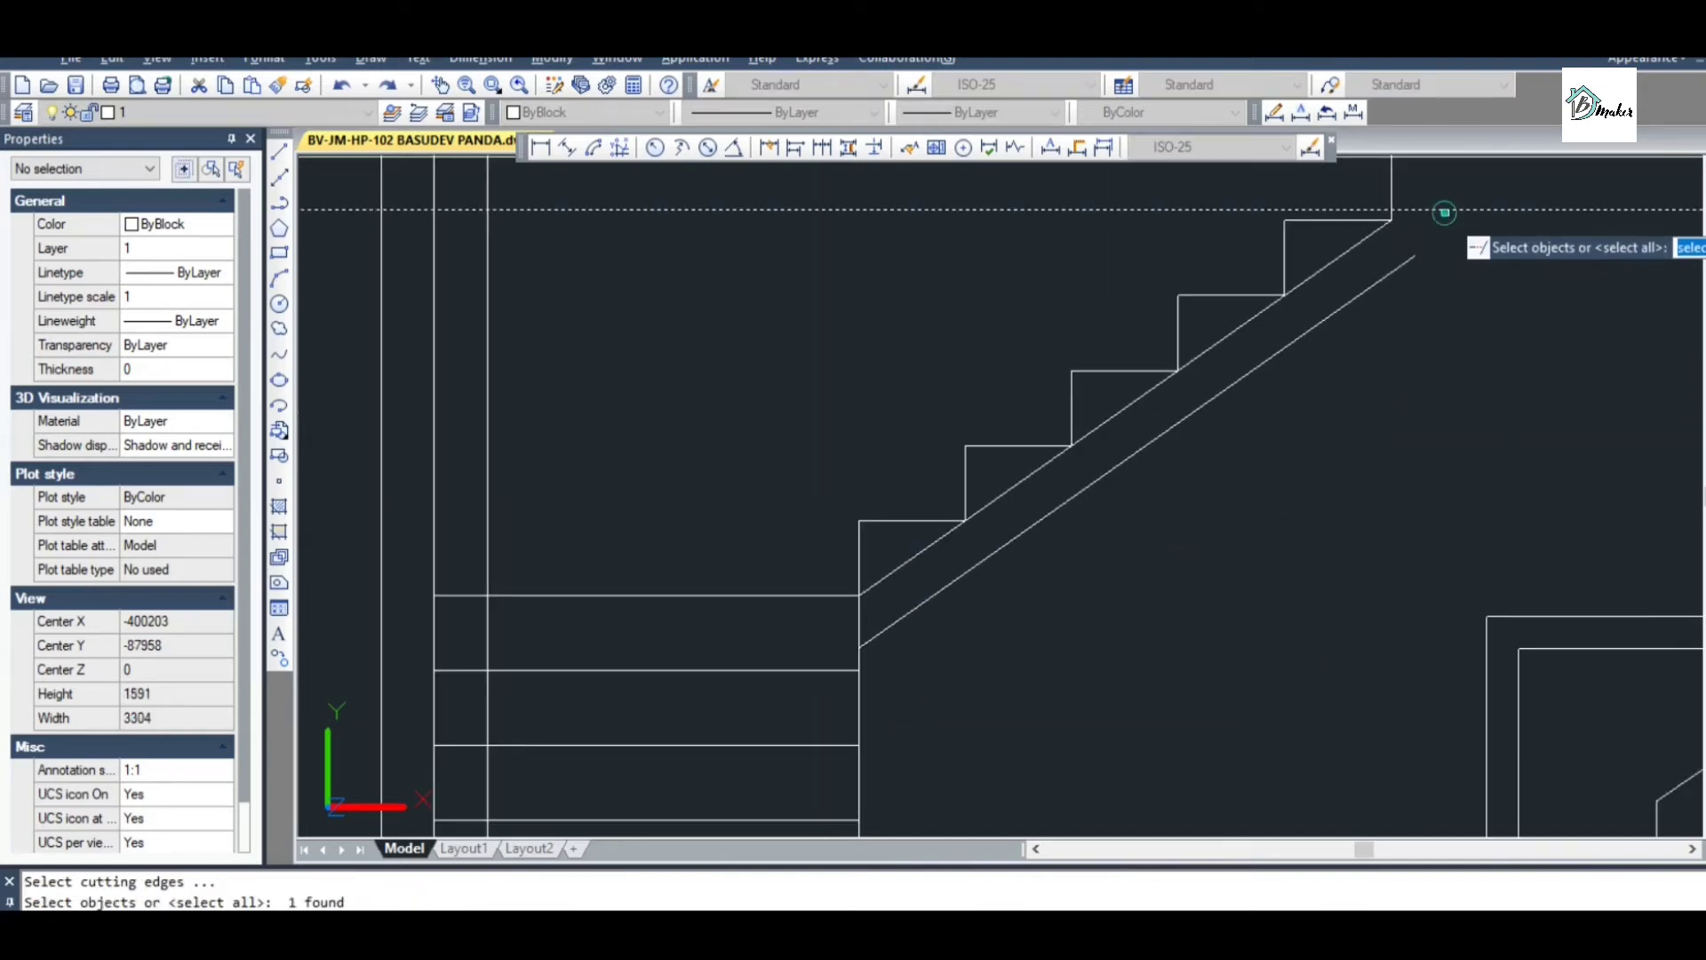
{"action": "key", "text": "Return"}
{"action": "left_click", "coordinate": [1395, 268]}
{"action": "key", "text": "Escape"}
Delete the original sloping line touching the inner corners of the upper flight's steps
{"action": "scroll", "coordinate": [1370, 300], "scroll_direction": "down", "scroll_amount": 4}
{"action": "scroll", "coordinate": [1369, 274], "scroll_direction": "up", "scroll_amount": 4}
{"action": "left_click", "coordinate": [1370, 273]}
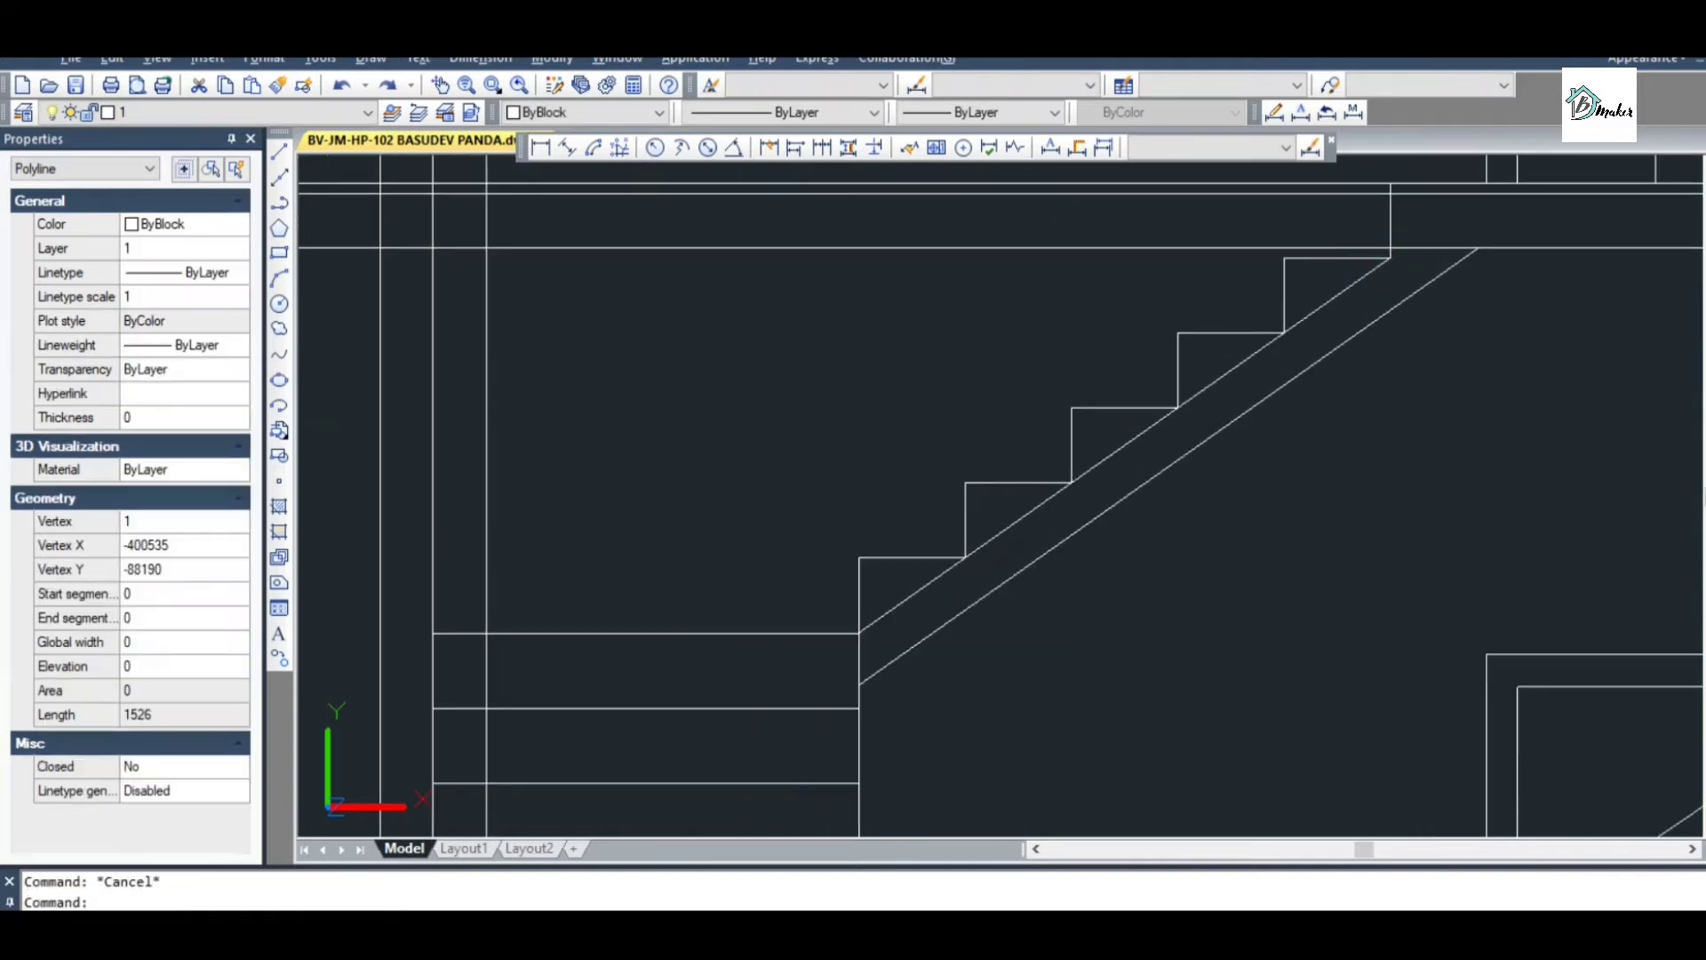
{"action": "key", "text": "Delete"}
{"action": "scroll", "coordinate": [1129, 517], "scroll_direction": "down", "scroll_amount": 3}
{"action": "scroll", "coordinate": [1129, 518], "scroll_direction": "up", "scroll_amount": 3}
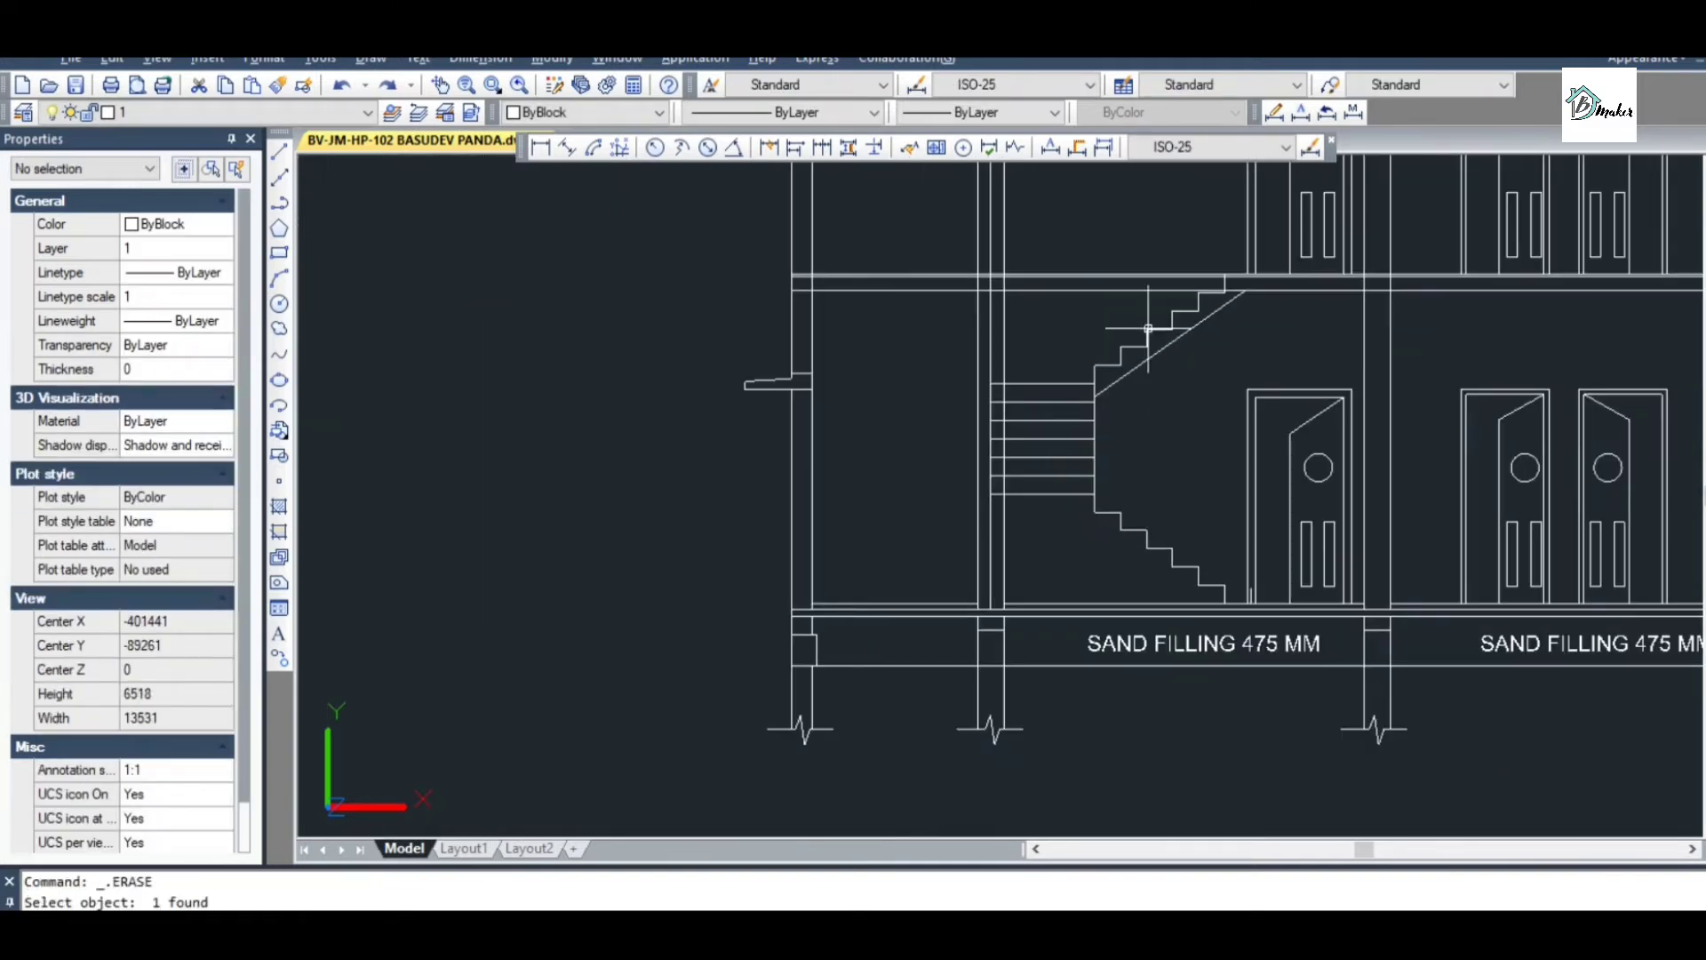
Draw a sloping polyline under the lower flight from its topmost step corner to the foot of the first riser
{"action": "scroll", "coordinate": [1131, 564], "scroll_direction": "up", "scroll_amount": 4}
{"action": "key", "text": "Escape"}
{"action": "key", "text": "Escape"}
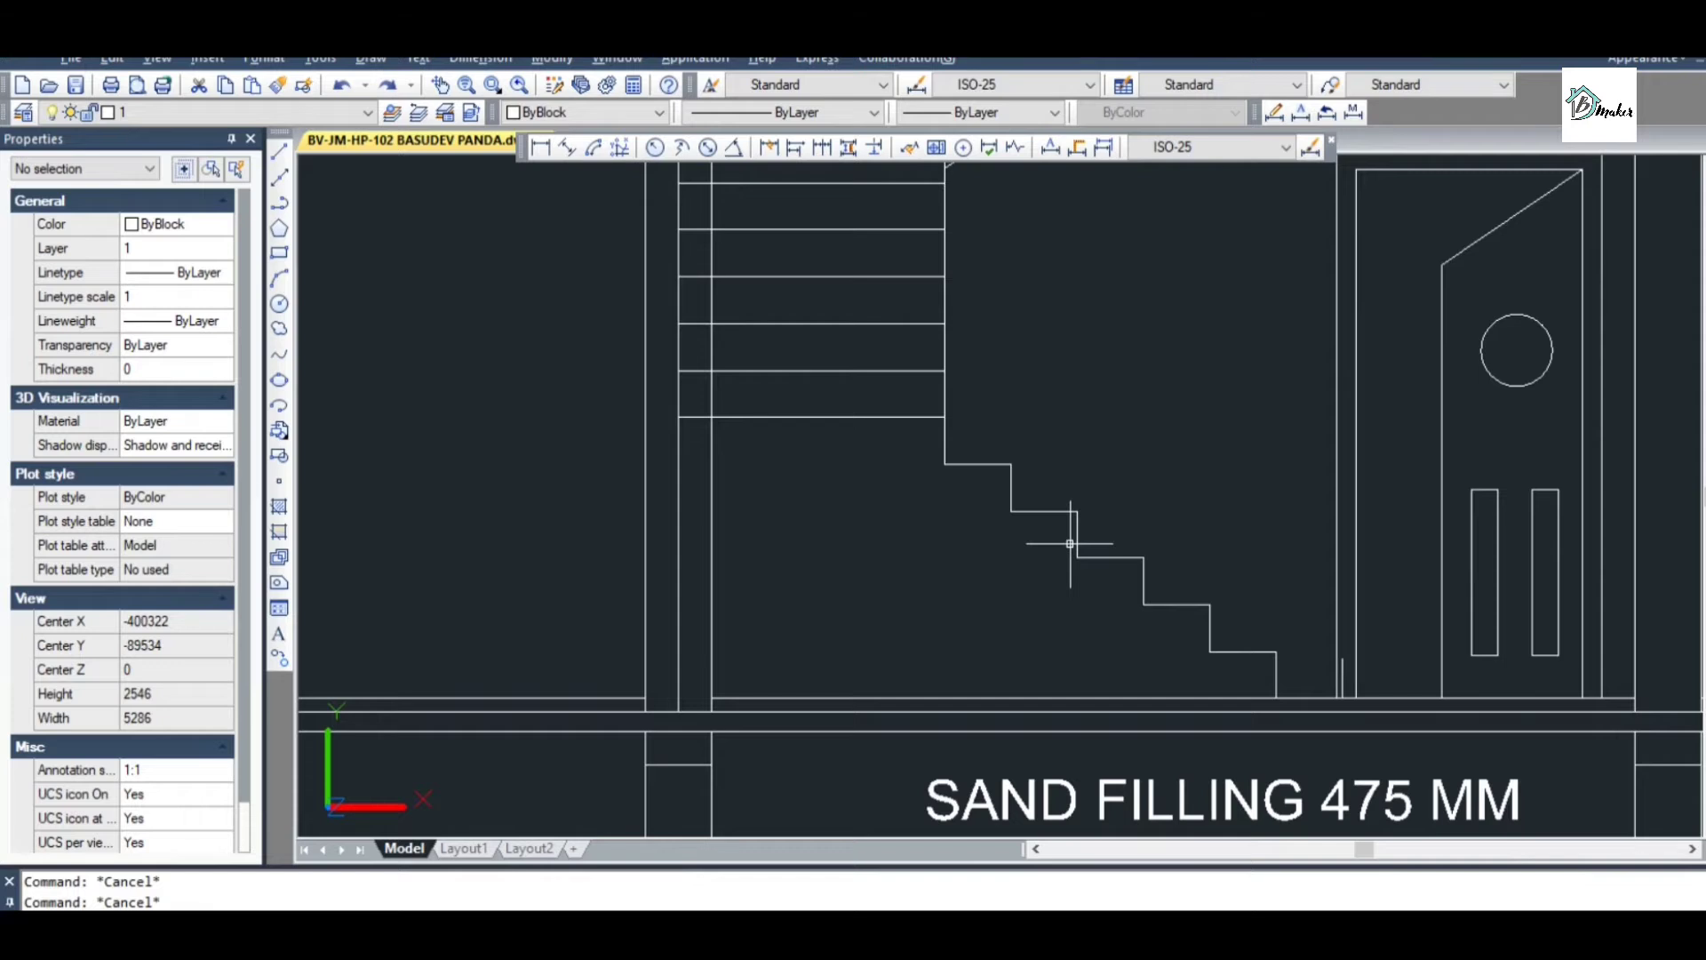
{"action": "type", "text": "pl"}
{"action": "key", "text": "Return"}
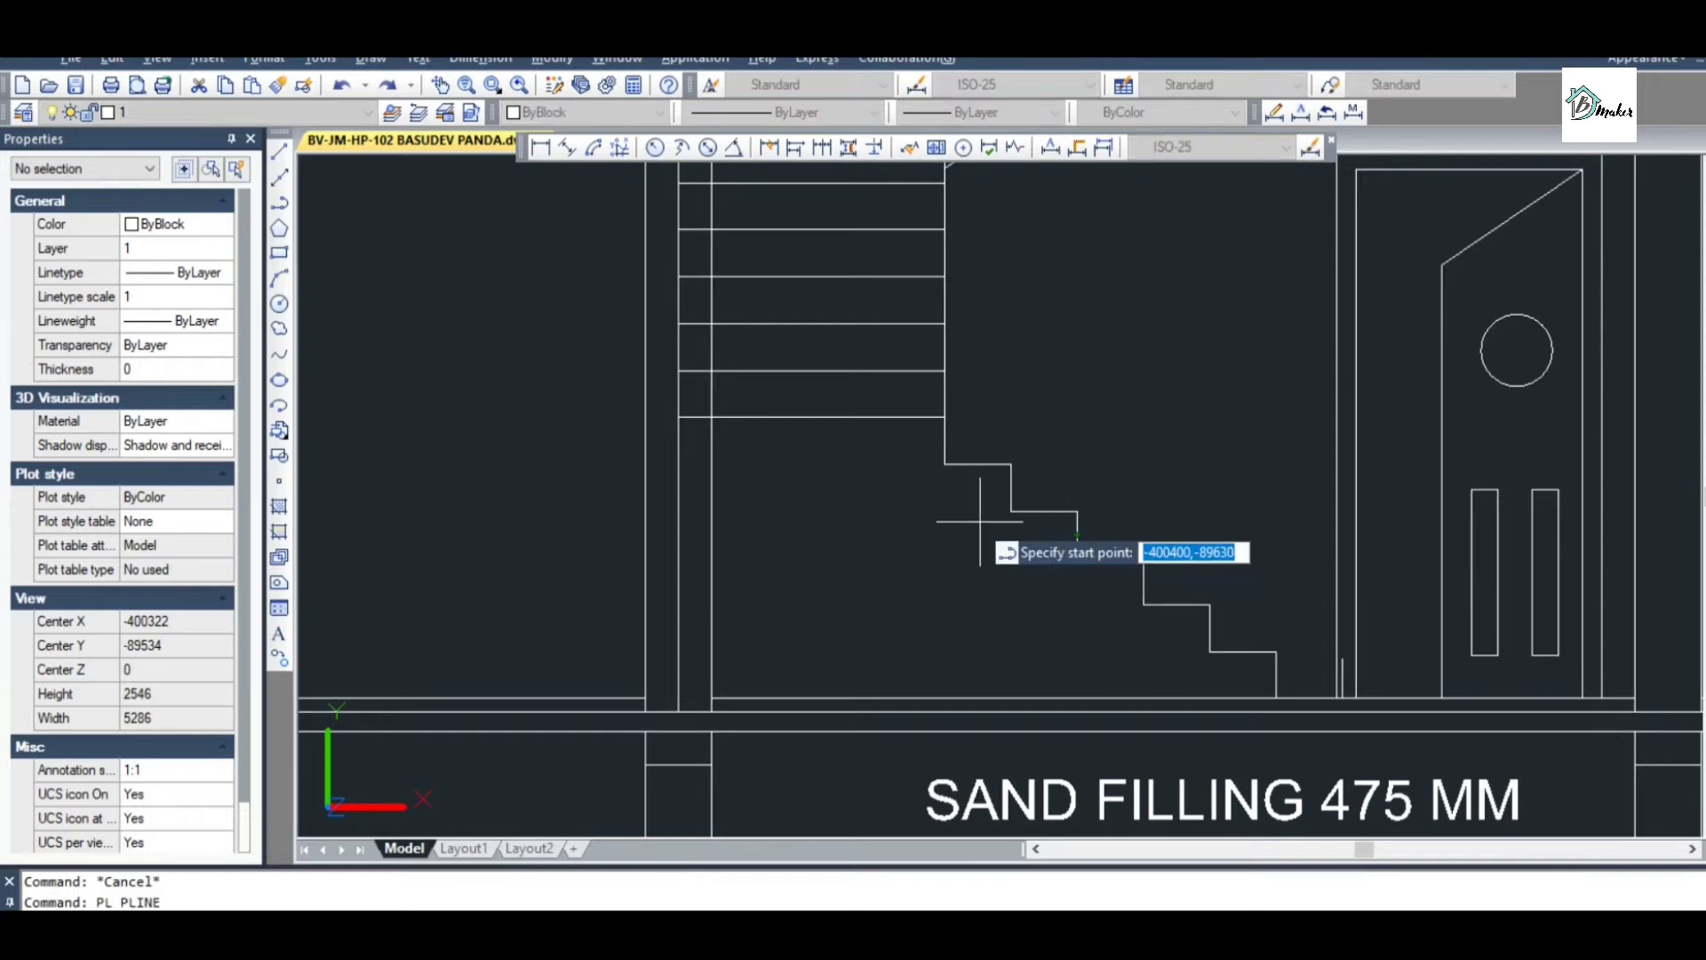
{"action": "left_click", "coordinate": [943, 464]}
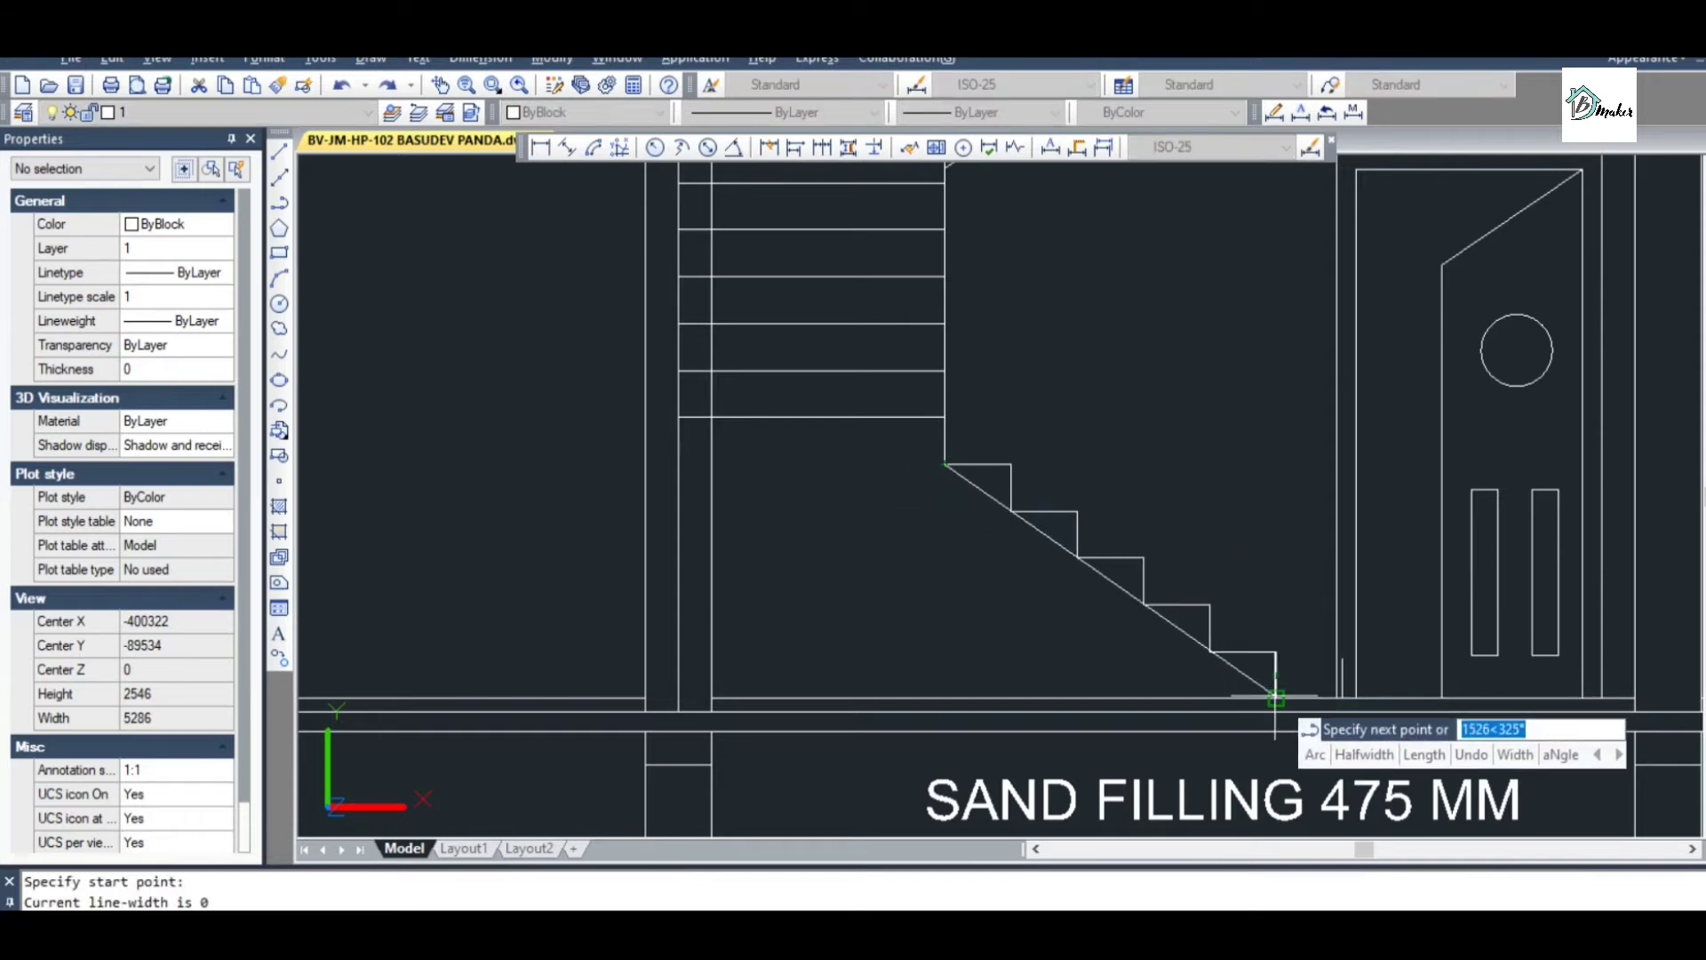
{"action": "key", "text": "Escape"}
Offset the lower flight's sloping line 100 mm downward for the waist slab's underside
{"action": "scroll", "coordinate": [1063, 613], "scroll_direction": "up", "scroll_amount": 2}
{"action": "key", "text": "Escape"}
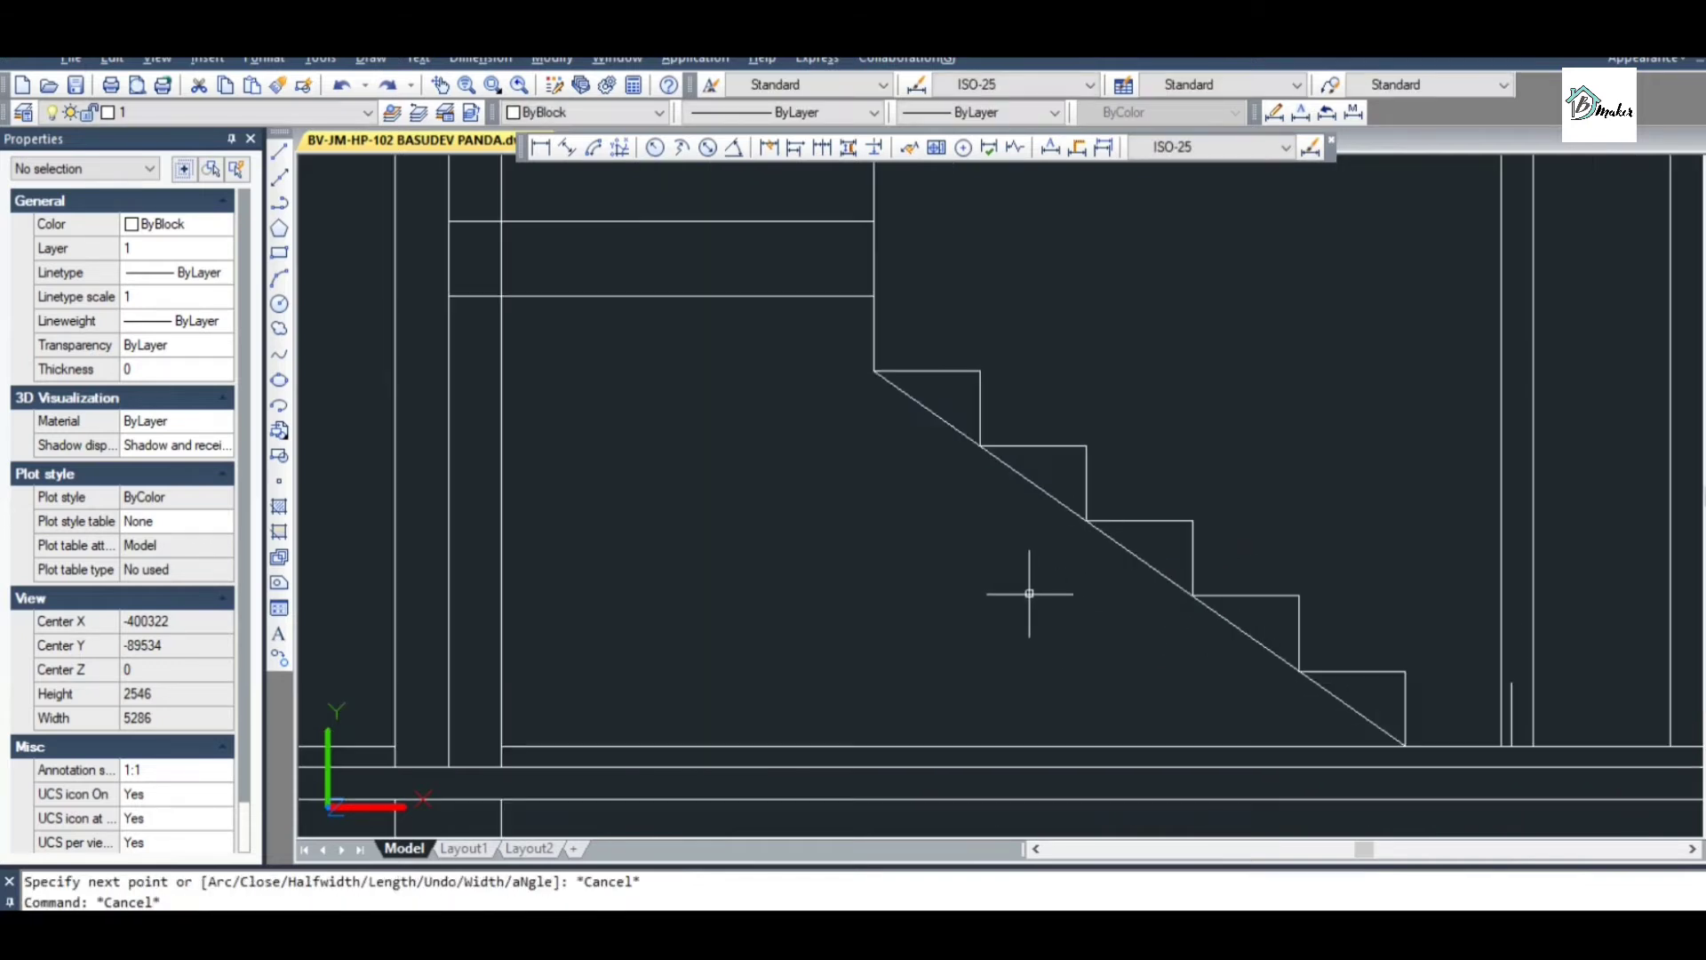
{"action": "type", "text": "o"}
{"action": "key", "text": "Return"}
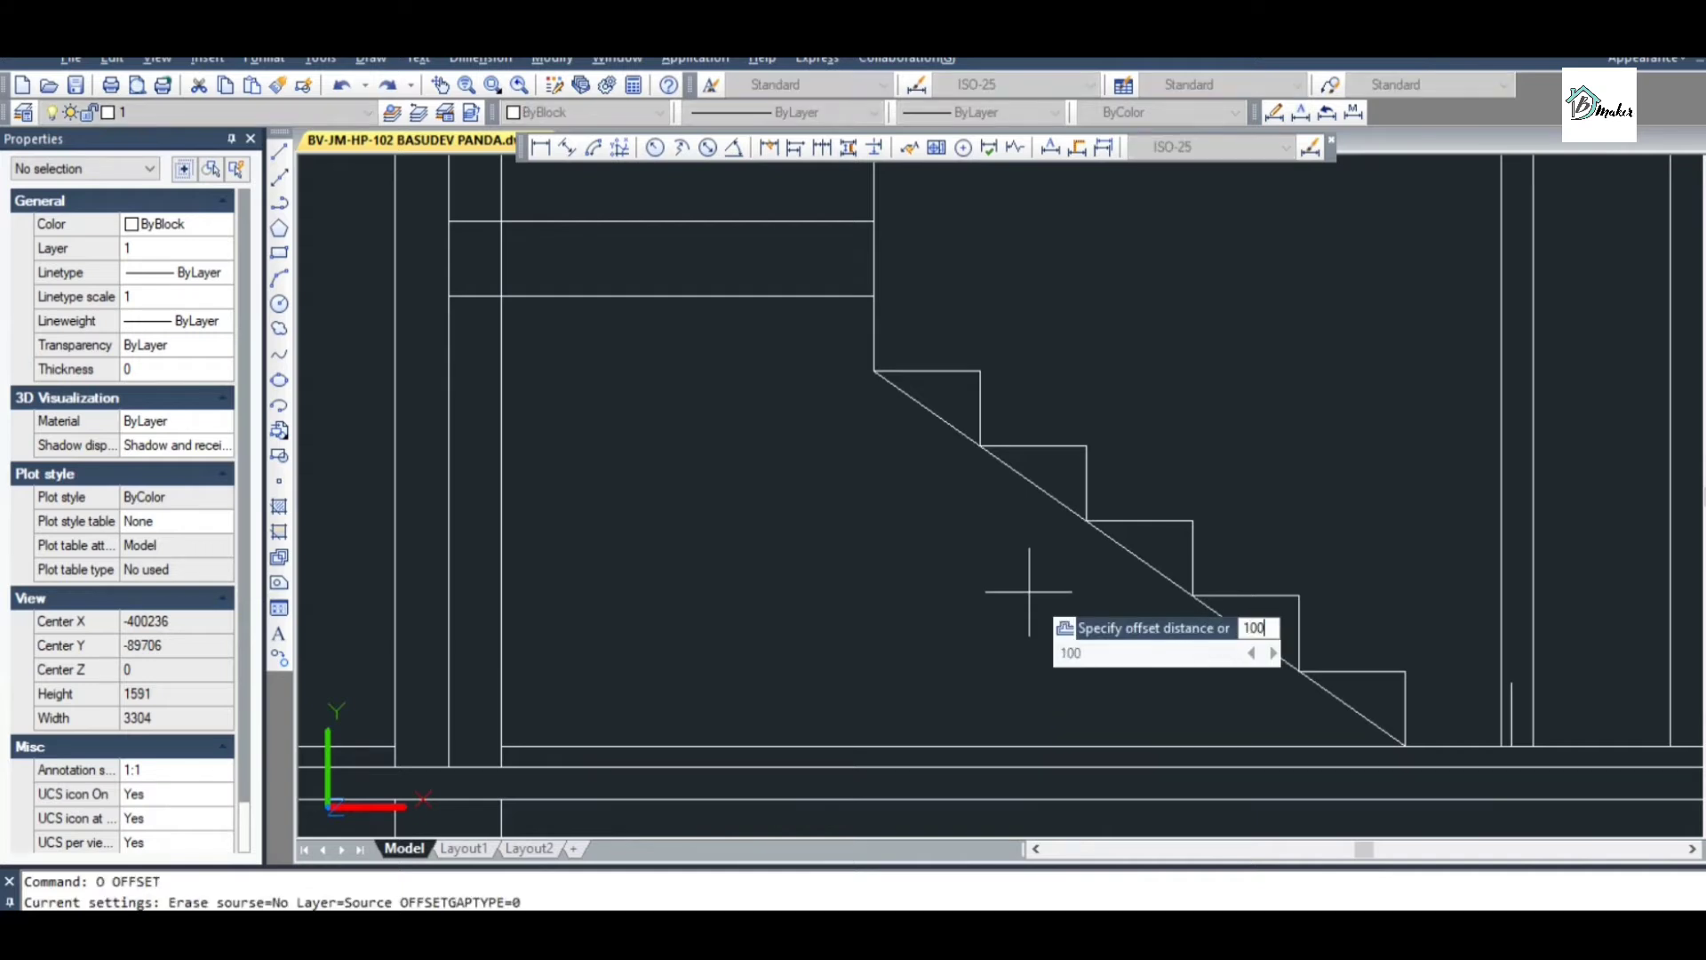
{"action": "key", "text": "Return"}
{"action": "left_click", "coordinate": [1045, 494]}
{"action": "left_click", "coordinate": [1020, 545]}
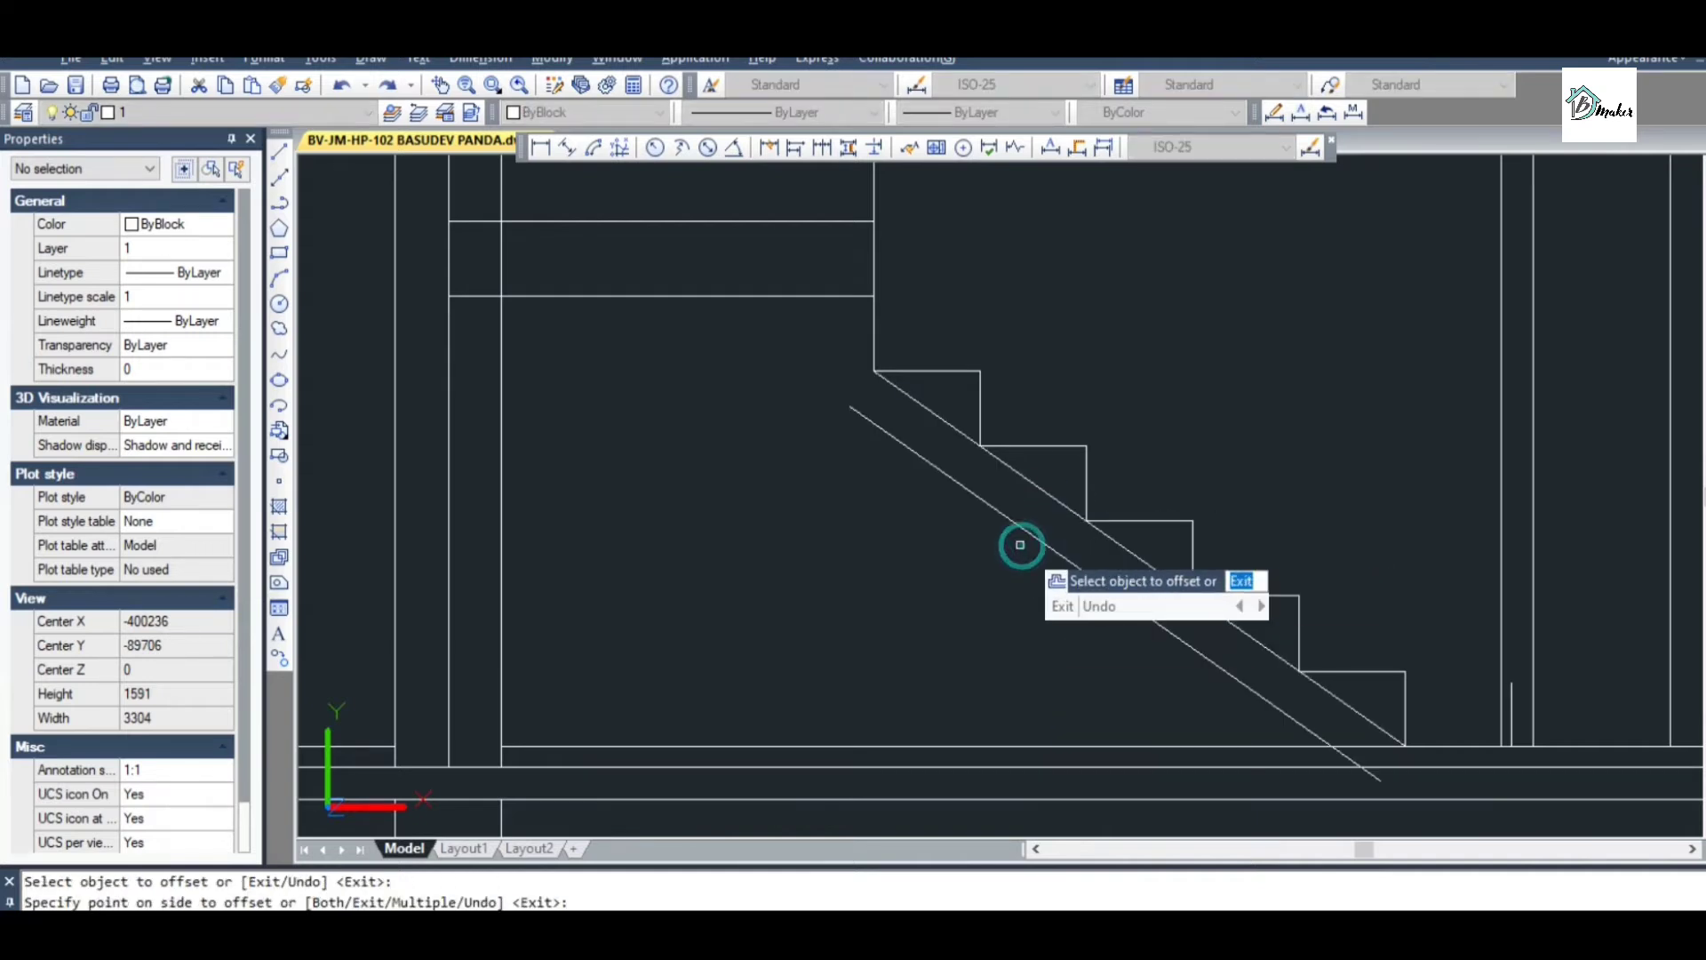
{"action": "key", "text": "Escape"}
{"action": "scroll", "coordinate": [1020, 545], "scroll_direction": "down", "scroll_amount": 3}
{"action": "scroll", "coordinate": [854, 448], "scroll_direction": "up", "scroll_amount": 2}
{"action": "scroll", "coordinate": [861, 464], "scroll_direction": "up", "scroll_amount": 2}
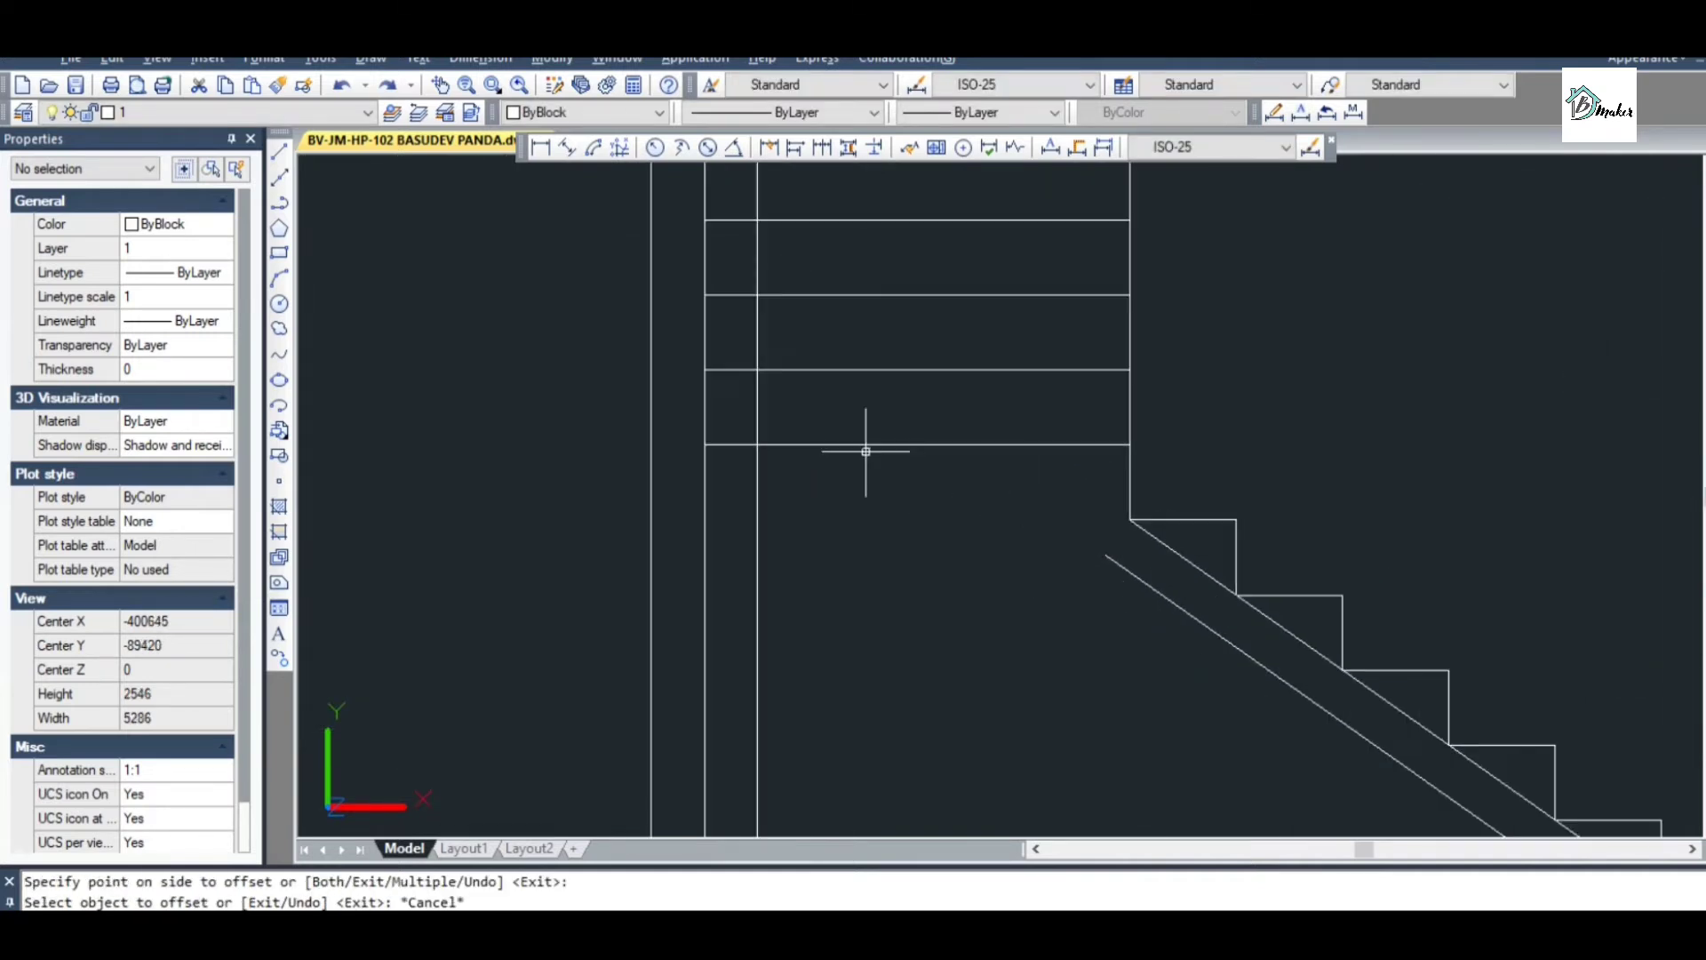
{"action": "key", "text": "Escape"}
{"action": "type", "text": "o"}
{"action": "key", "text": "Return"}
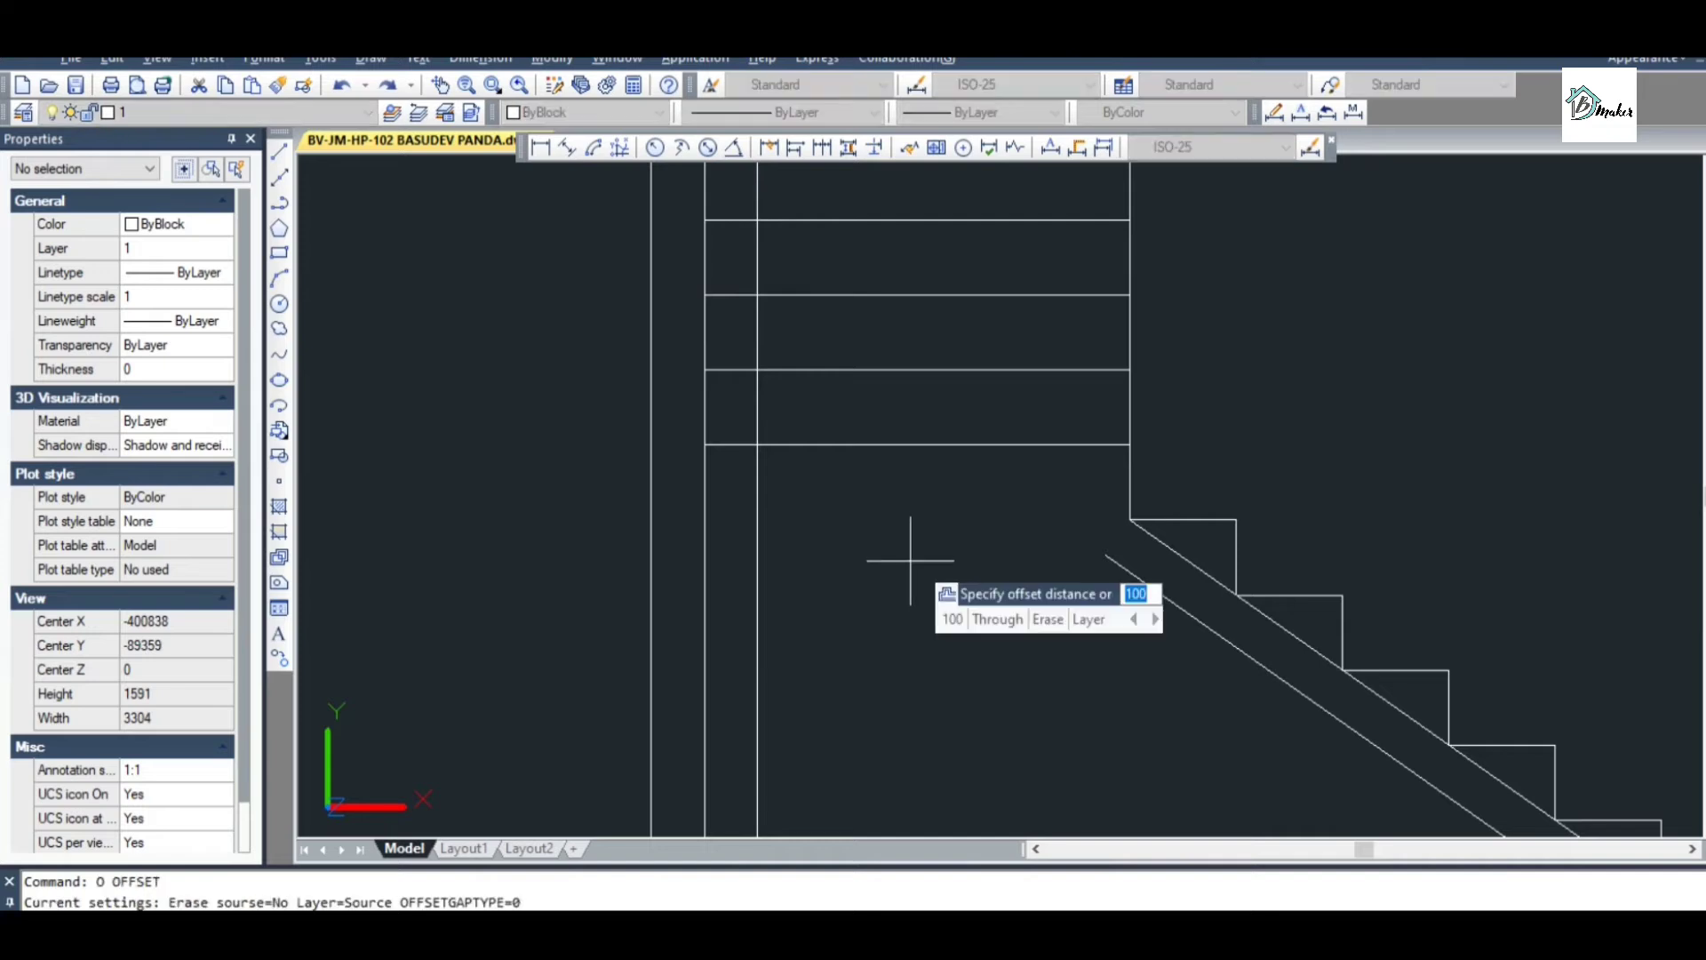
{"action": "type", "text": "10"}
{"action": "key", "text": "Return"}
{"action": "key", "text": "Escape"}
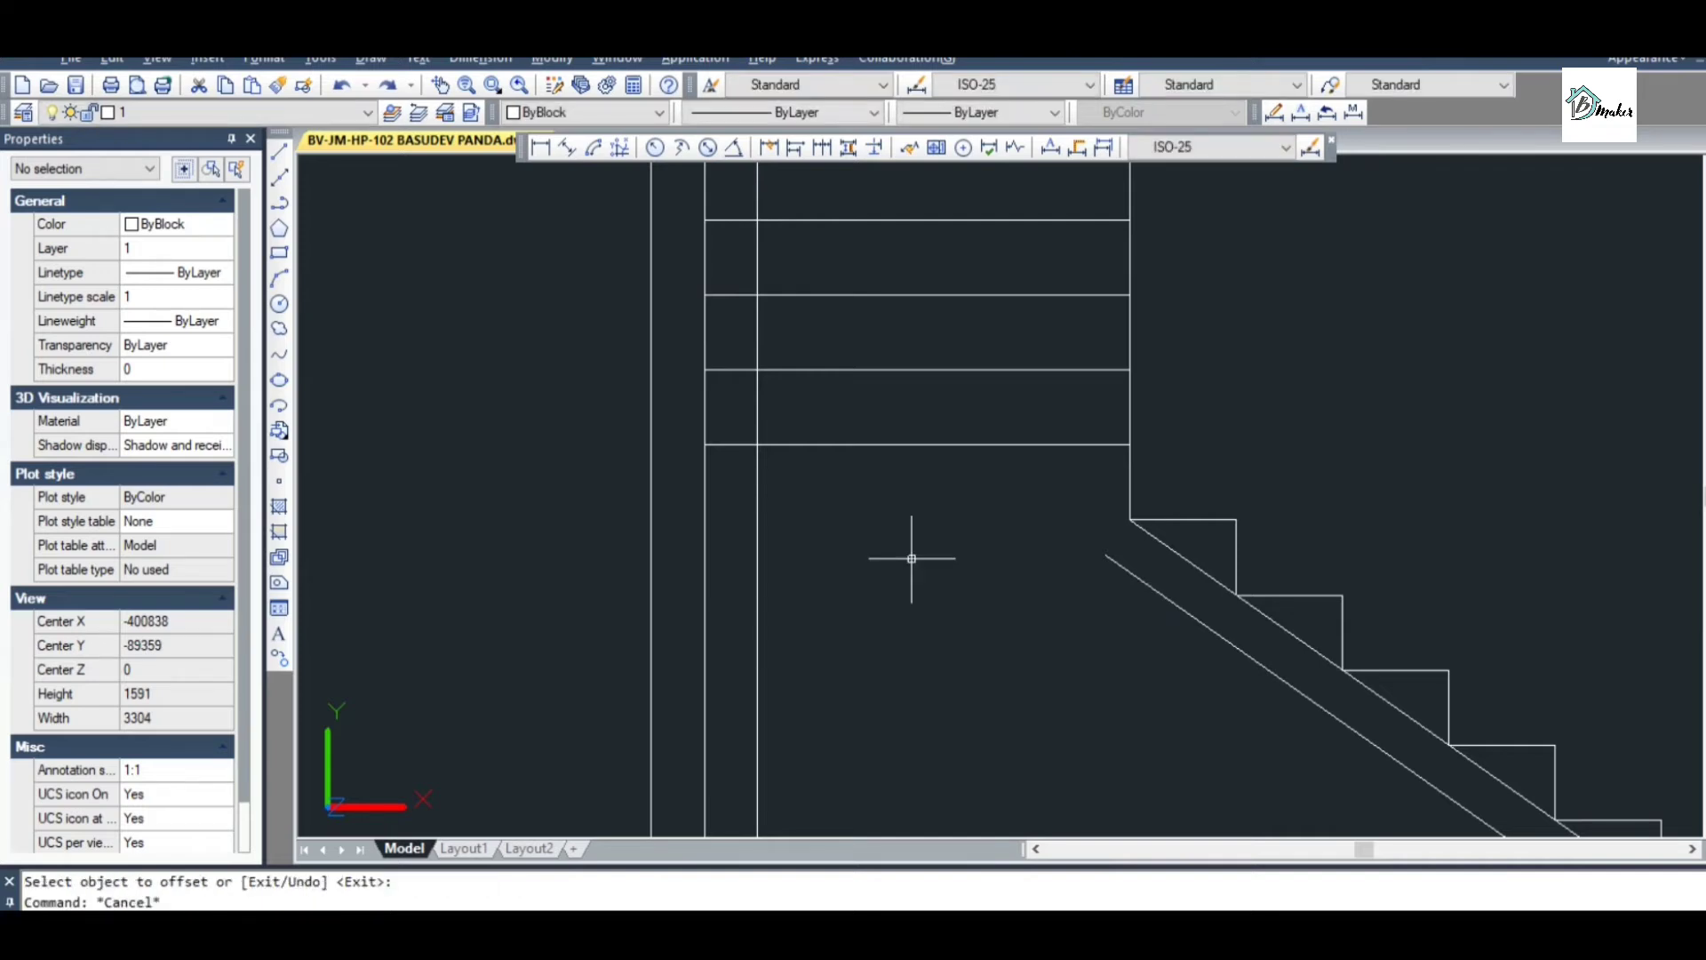
Offset the lowest line of the middle flight 100 mm downward
{"action": "type", "text": "o"}
{"action": "key", "text": "Return"}
{"action": "type", "text": "100"}
{"action": "key", "text": "Return"}
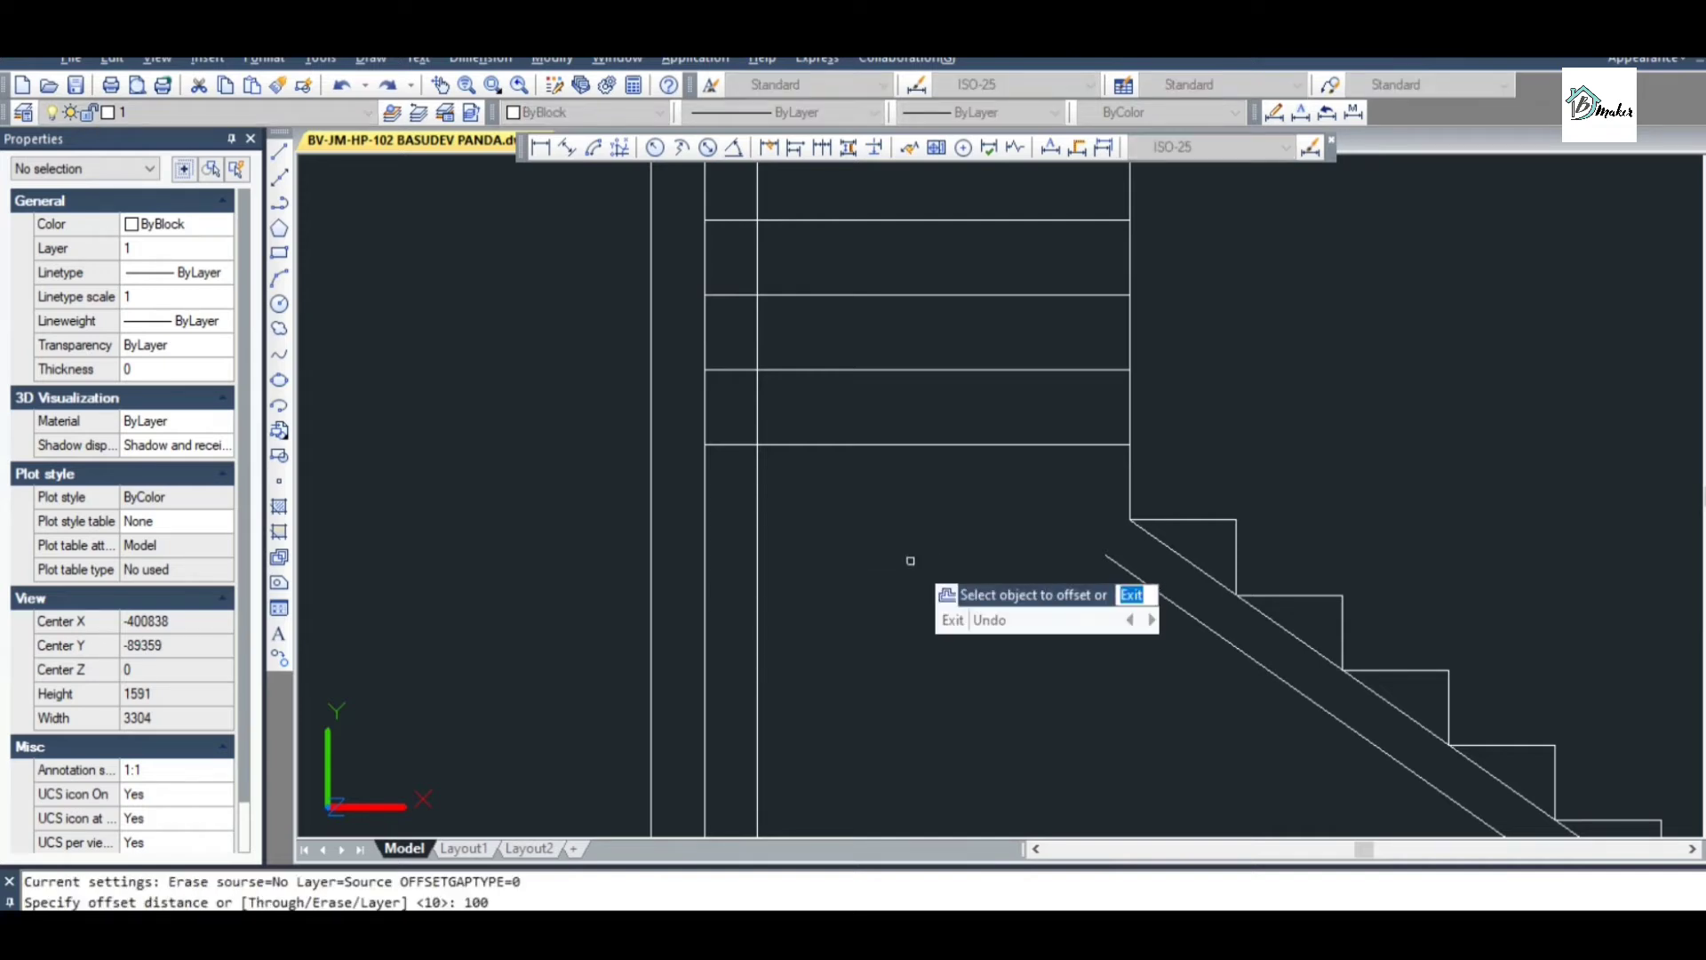
{"action": "left_click", "coordinate": [885, 445]}
{"action": "left_click", "coordinate": [894, 511]}
{"action": "key", "text": "Escape"}
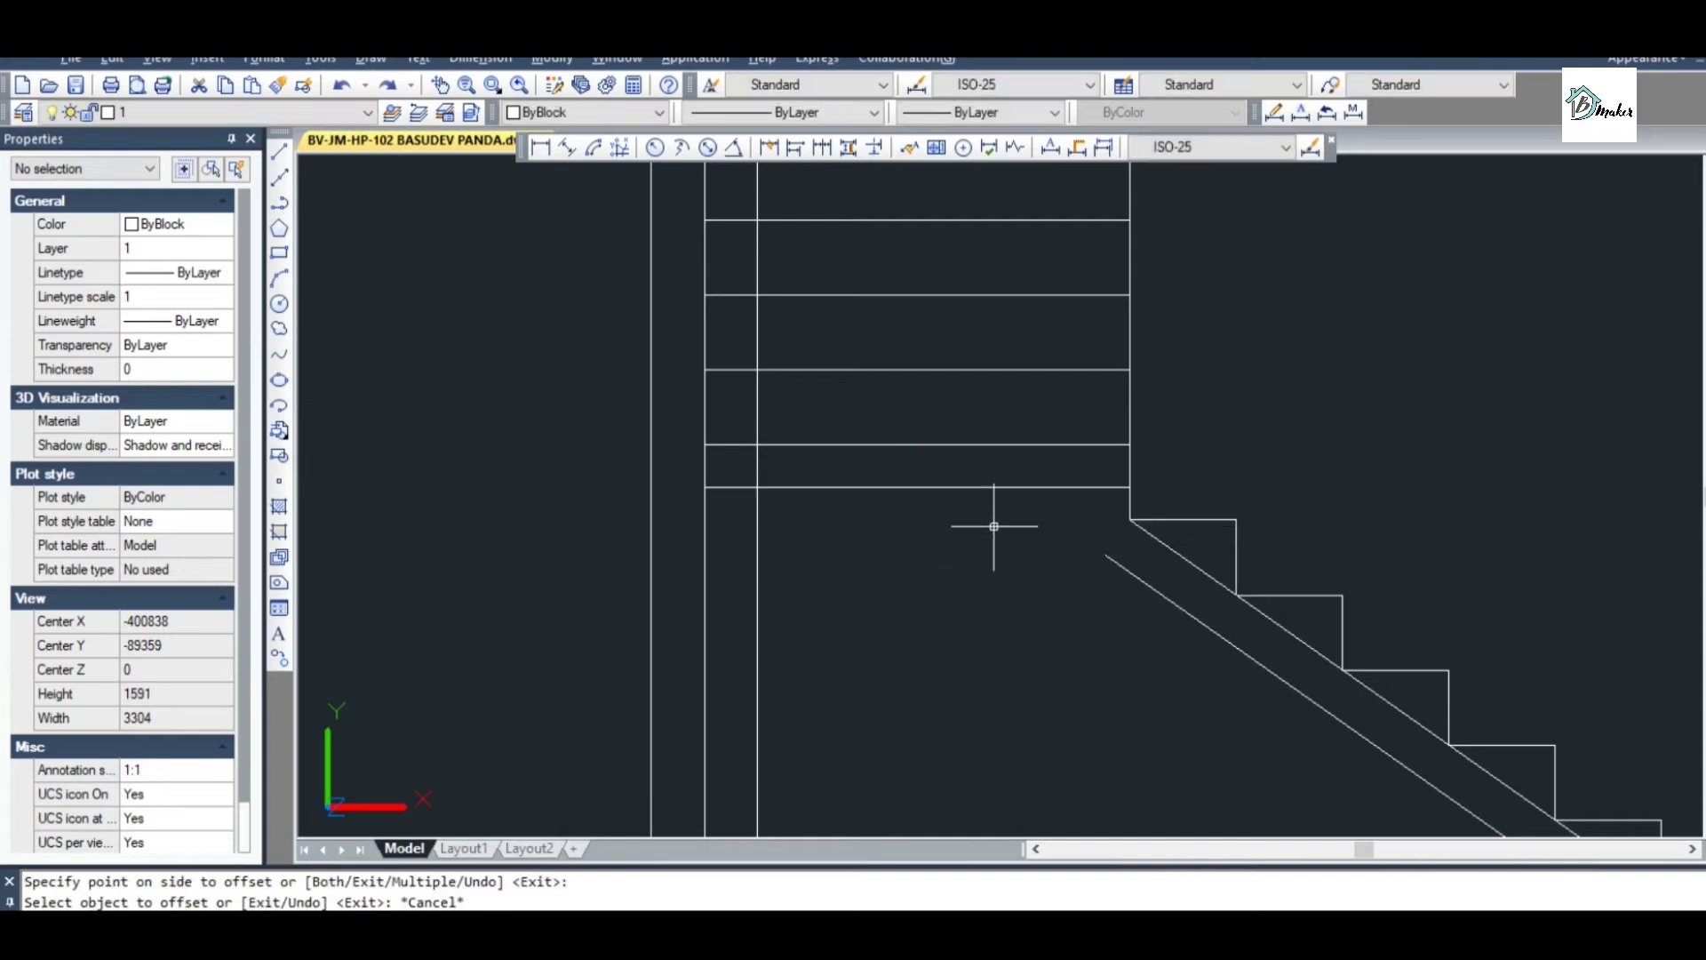
Extend the upper end of the lower flight's waist line to the offset line below the middle flight
{"action": "key", "text": "Escape"}
{"action": "type", "text": "EXTE"}
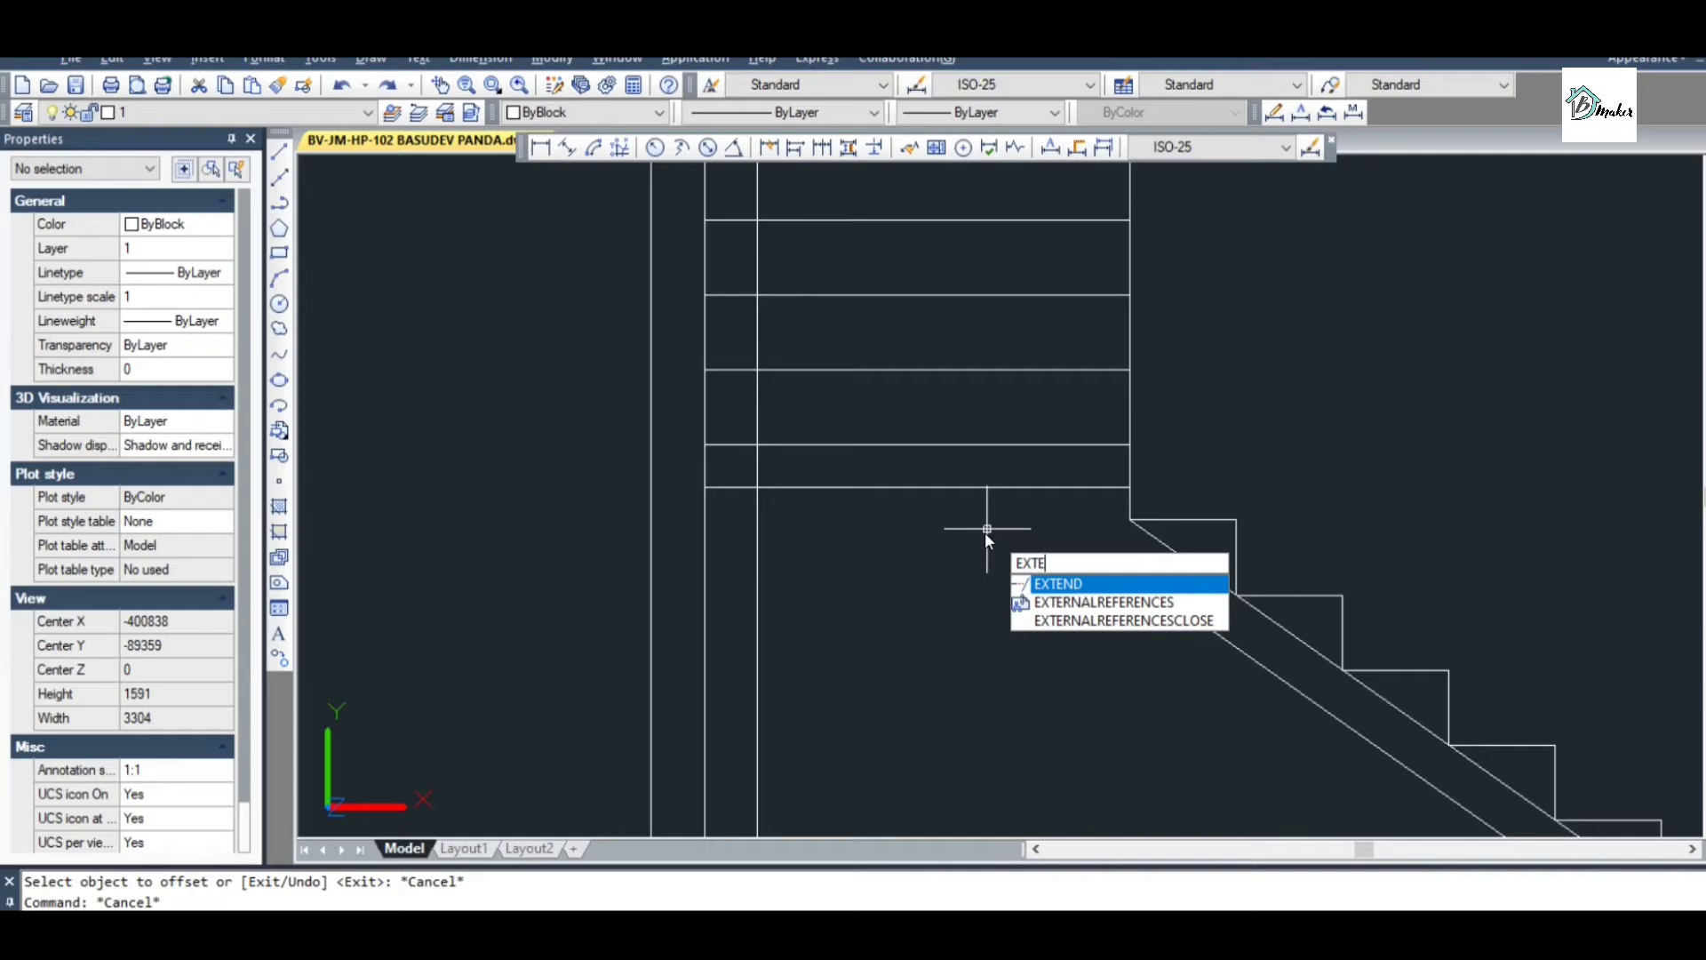
{"action": "key", "text": "Return"}
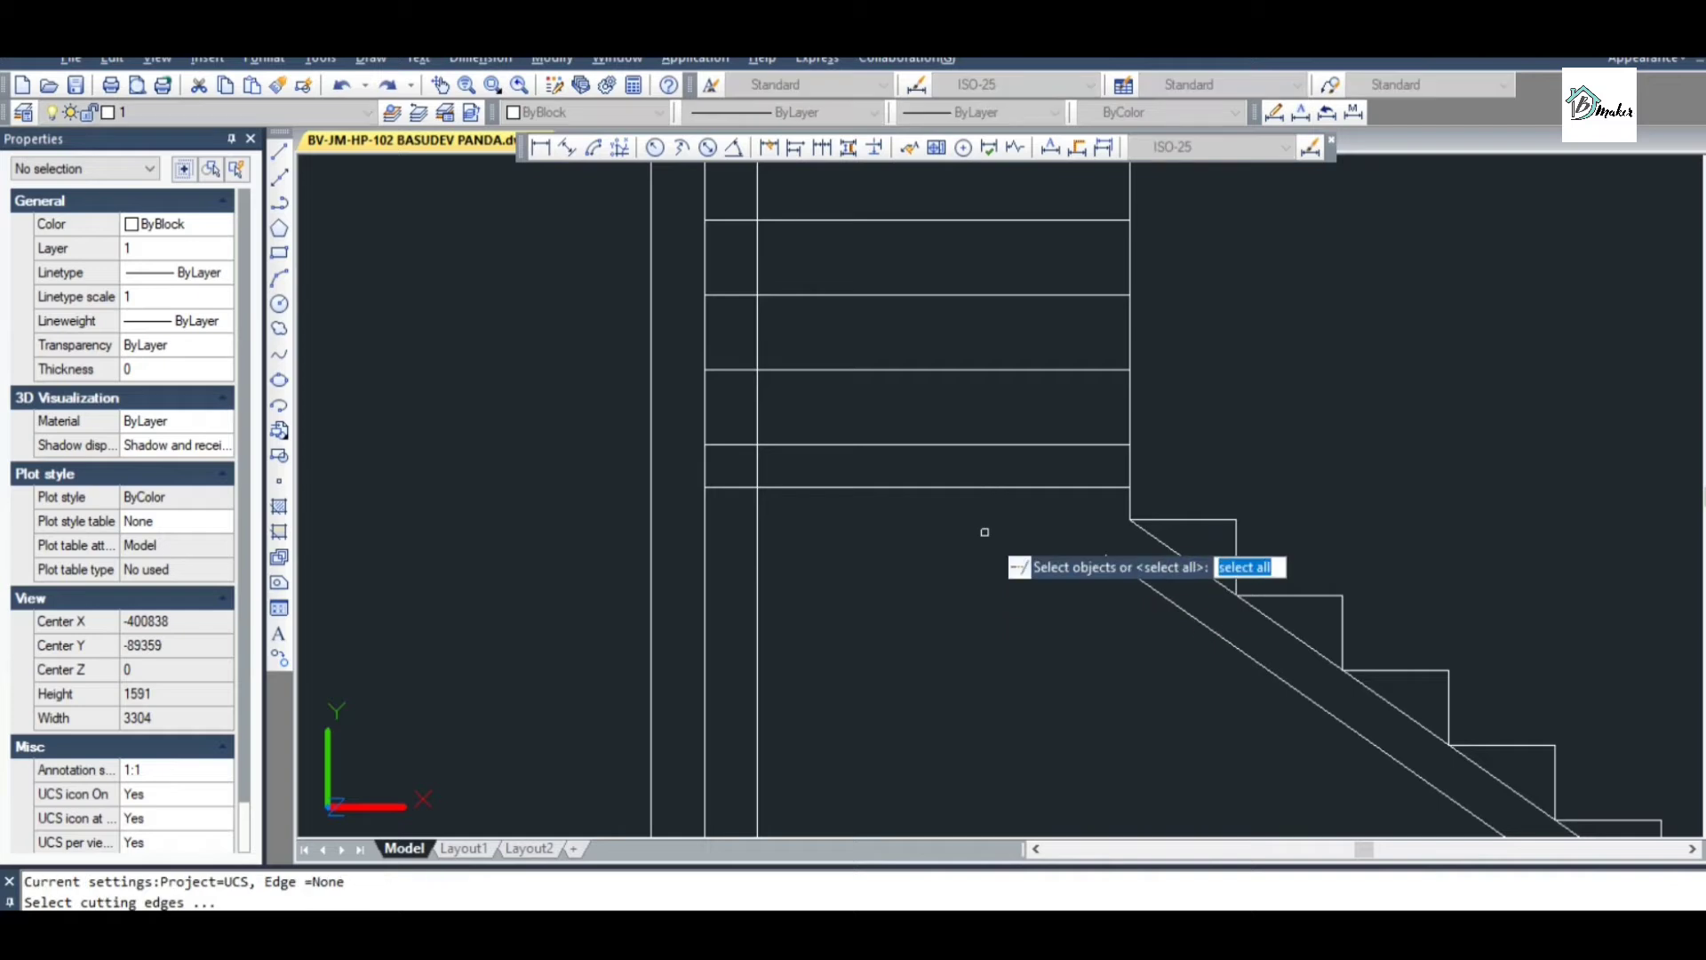
{"action": "left_click", "coordinate": [978, 487]}
{"action": "key", "text": "Return"}
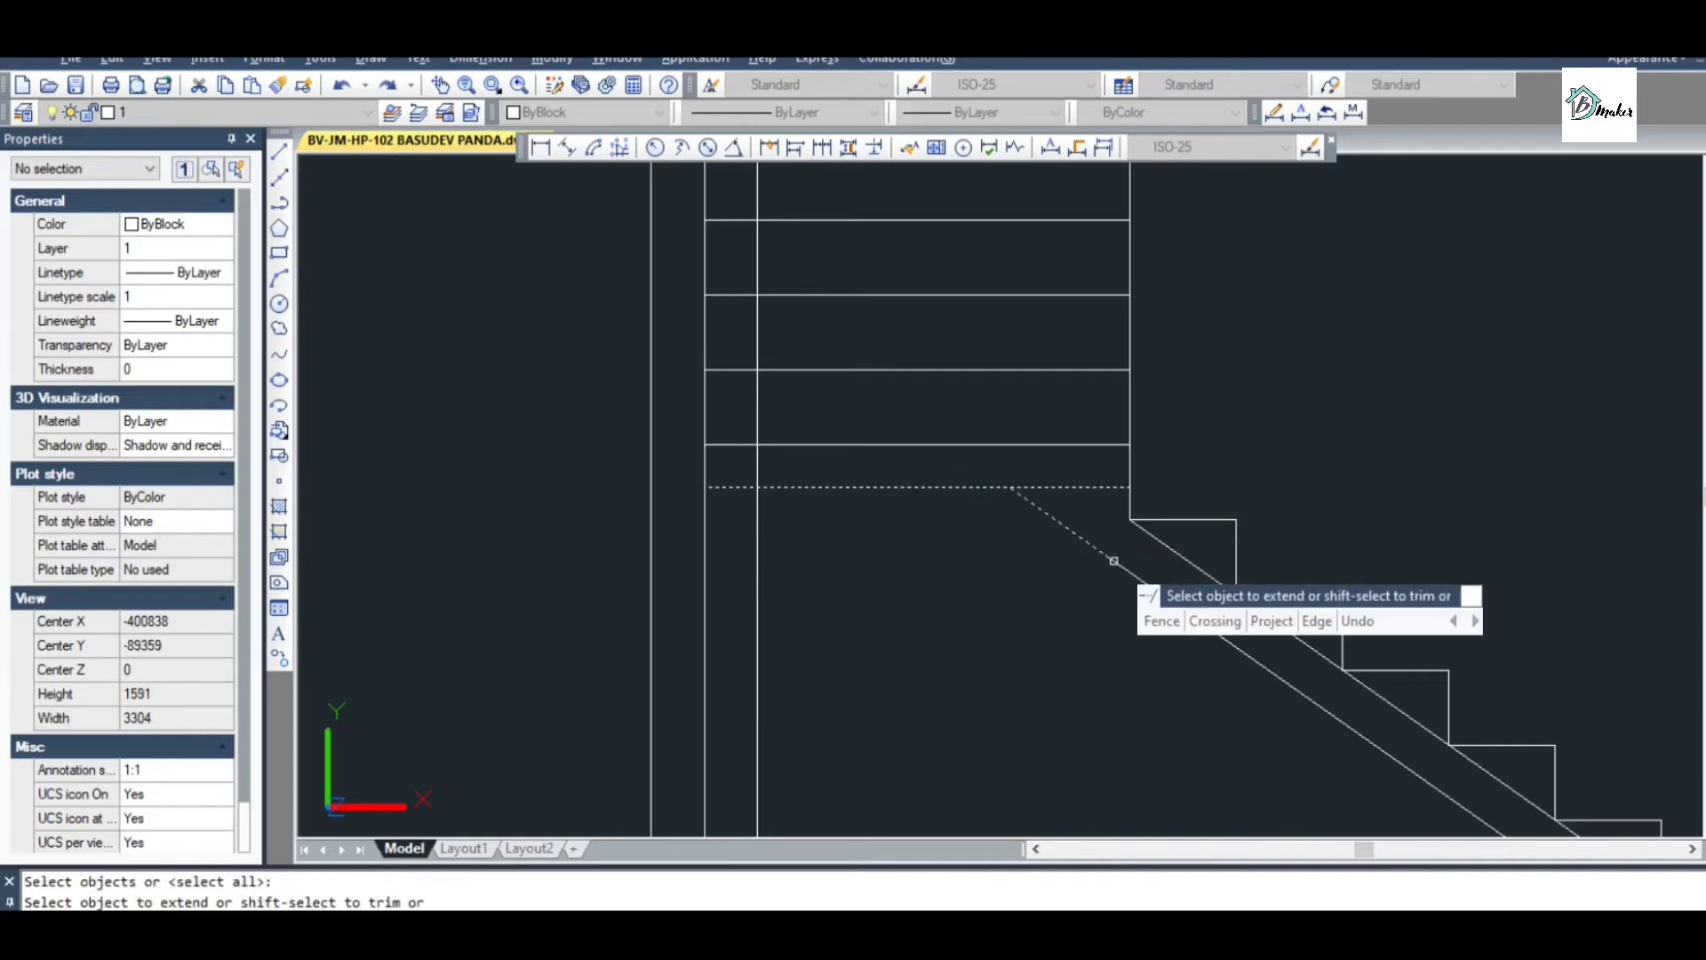
{"action": "scroll", "coordinate": [1031, 551], "scroll_direction": "down", "scroll_amount": 5}
{"action": "key", "text": "Escape"}
Trim the lower end of the lower flight's waist line at the ground-floor line
{"action": "scroll", "coordinate": [1272, 682], "scroll_direction": "up", "scroll_amount": 7}
{"action": "key", "text": "Escape"}
{"action": "type", "text": "TR"}
{"action": "key", "text": "Return"}
{"action": "key", "text": "Return"}
{"action": "scroll", "coordinate": [1131, 654], "scroll_direction": "down", "scroll_amount": 4}
{"action": "key", "text": "Escape"}
{"action": "scroll", "coordinate": [1038, 543], "scroll_direction": "up", "scroll_amount": 2}
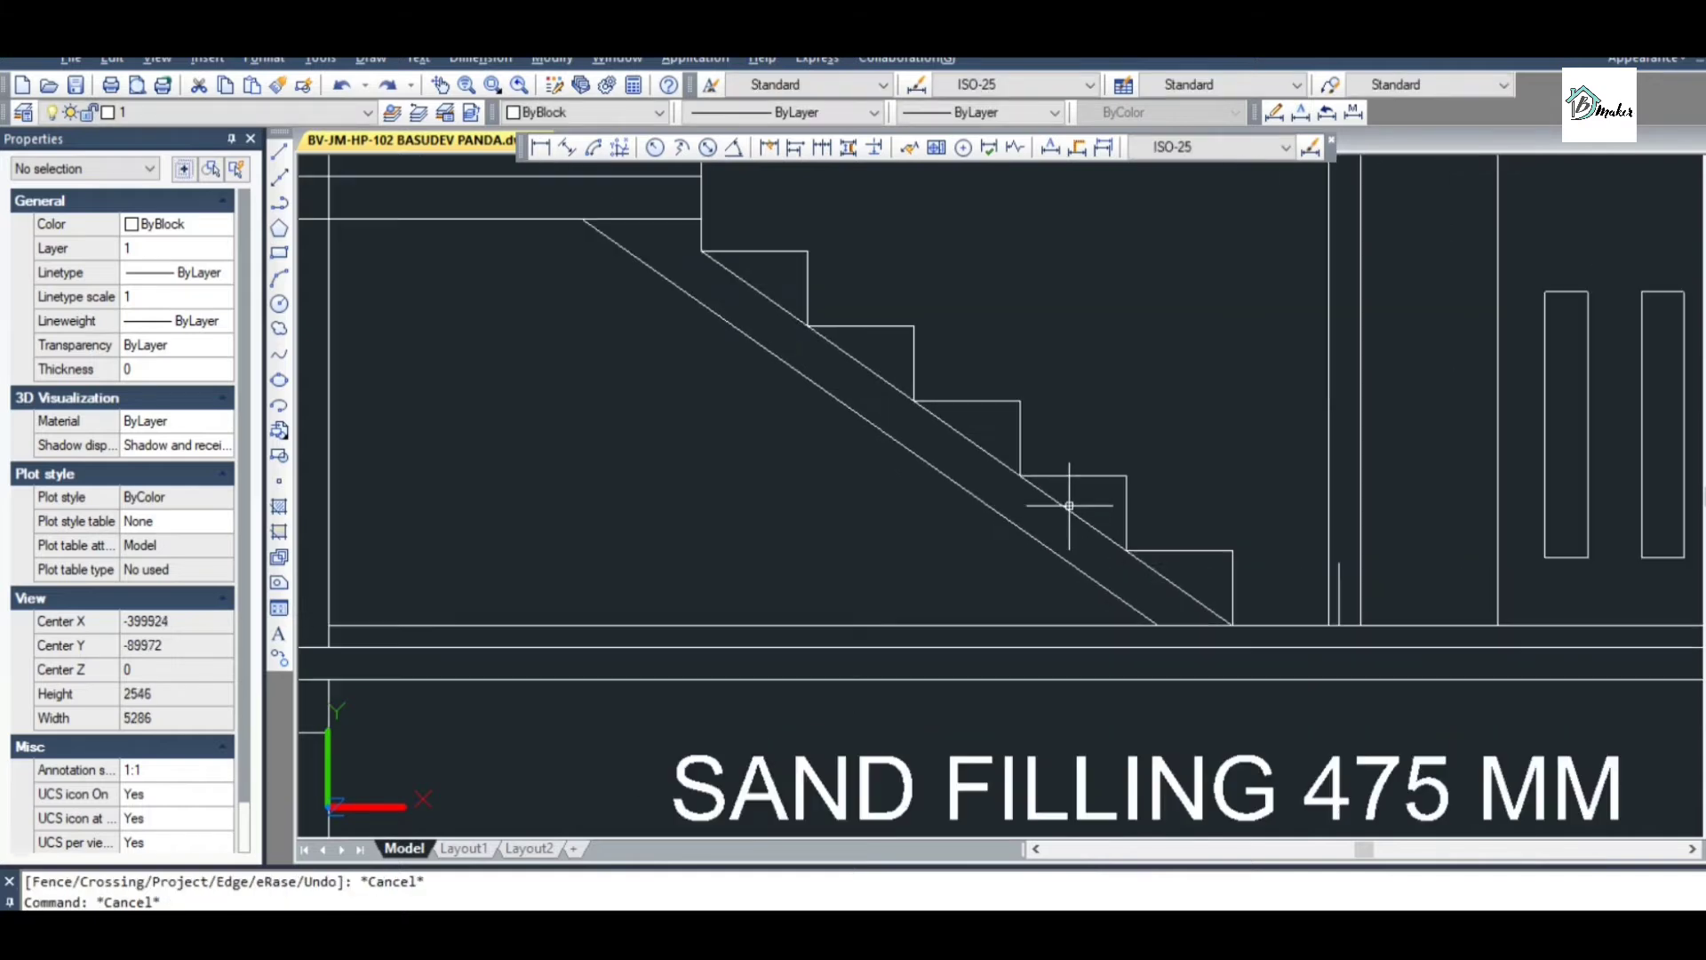
Delete the original sloping line touching the inner corners of the lower flight's steps
{"action": "left_click", "coordinate": [1060, 509]}
{"action": "key", "text": "Delete"}
{"action": "scroll", "coordinate": [1060, 508], "scroll_direction": "down", "scroll_amount": 2}
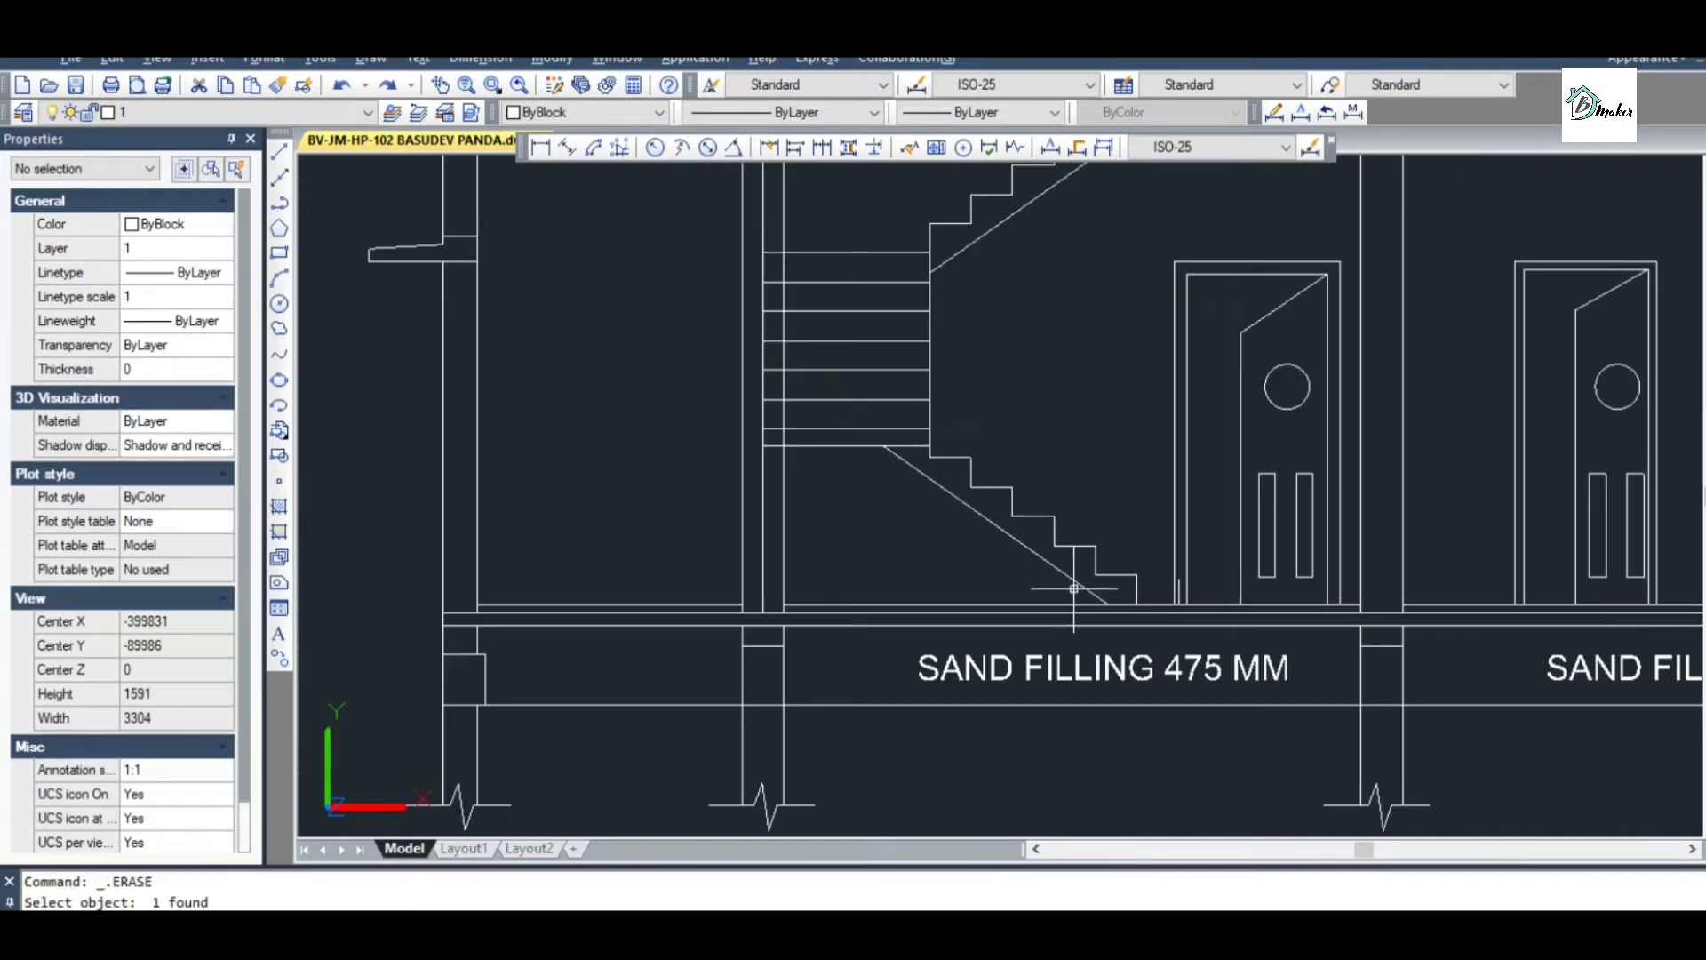
{"action": "scroll", "coordinate": [895, 430], "scroll_direction": "up", "scroll_amount": 2}
{"action": "scroll", "coordinate": [989, 449], "scroll_direction": "down", "scroll_amount": 1}
{"action": "scroll", "coordinate": [1017, 471], "scroll_direction": "up", "scroll_amount": 2}
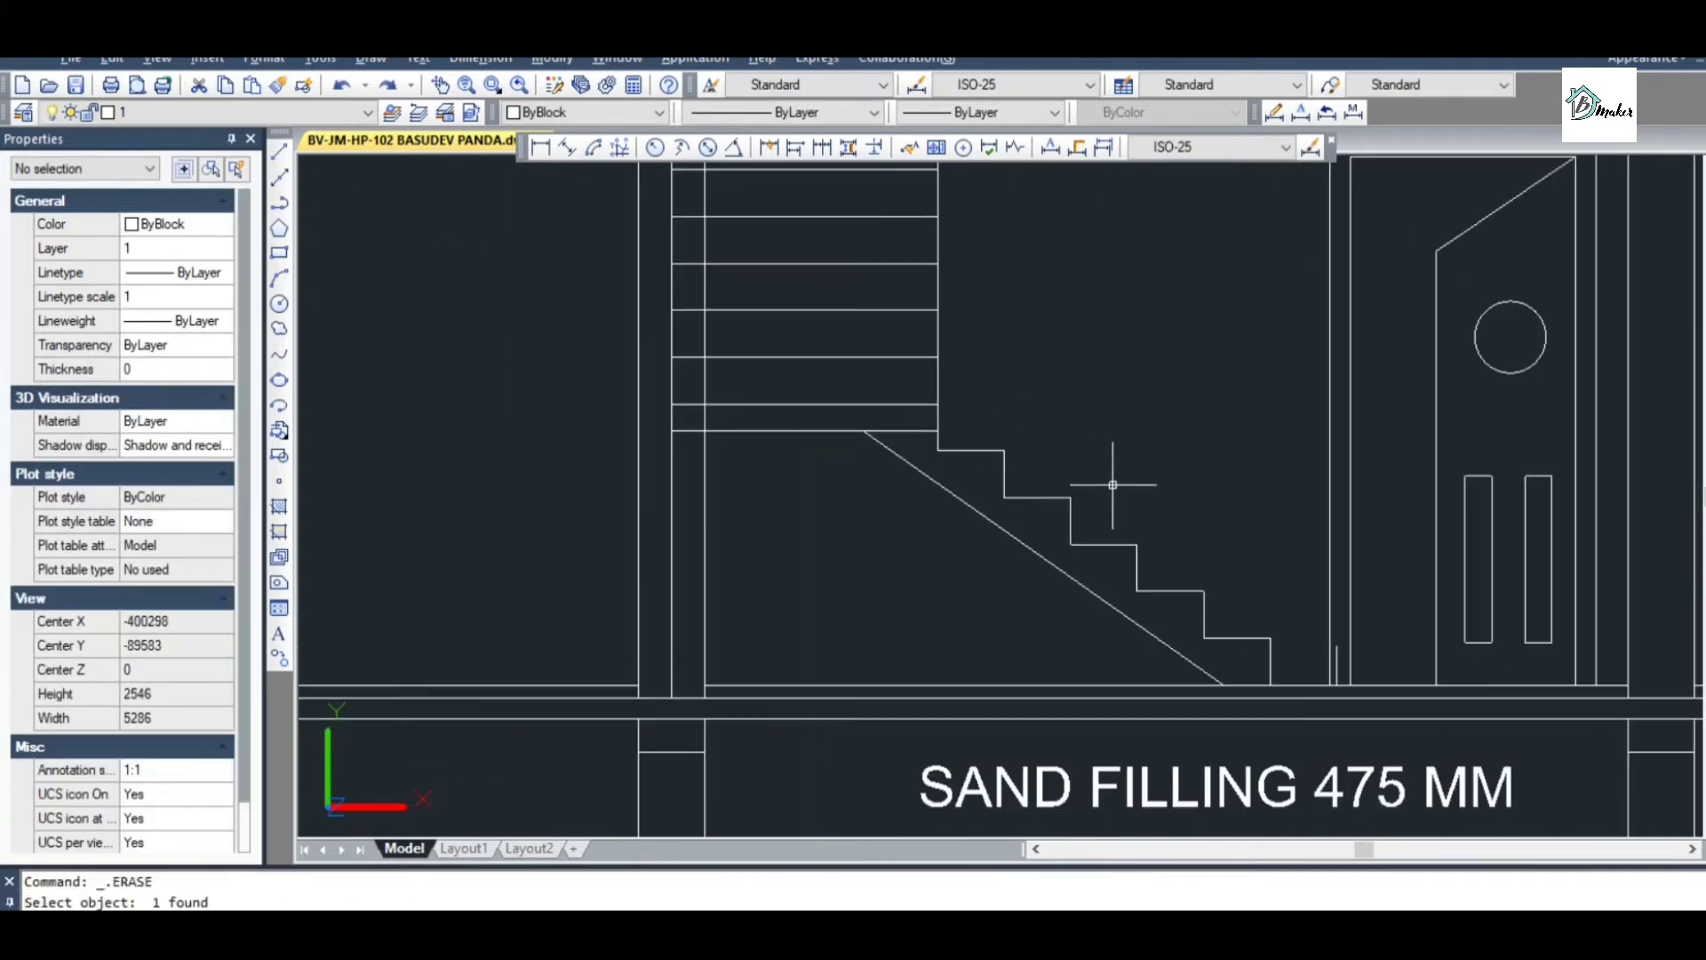
Assign the ACAD_ISO03W100 linetype to the lower flight's upper steps, its waist line and the offset line below the middle flight
{"action": "key", "text": "Escape"}
{"action": "left_click", "coordinate": [1141, 514]}
{"action": "left_click", "coordinate": [998, 537]}
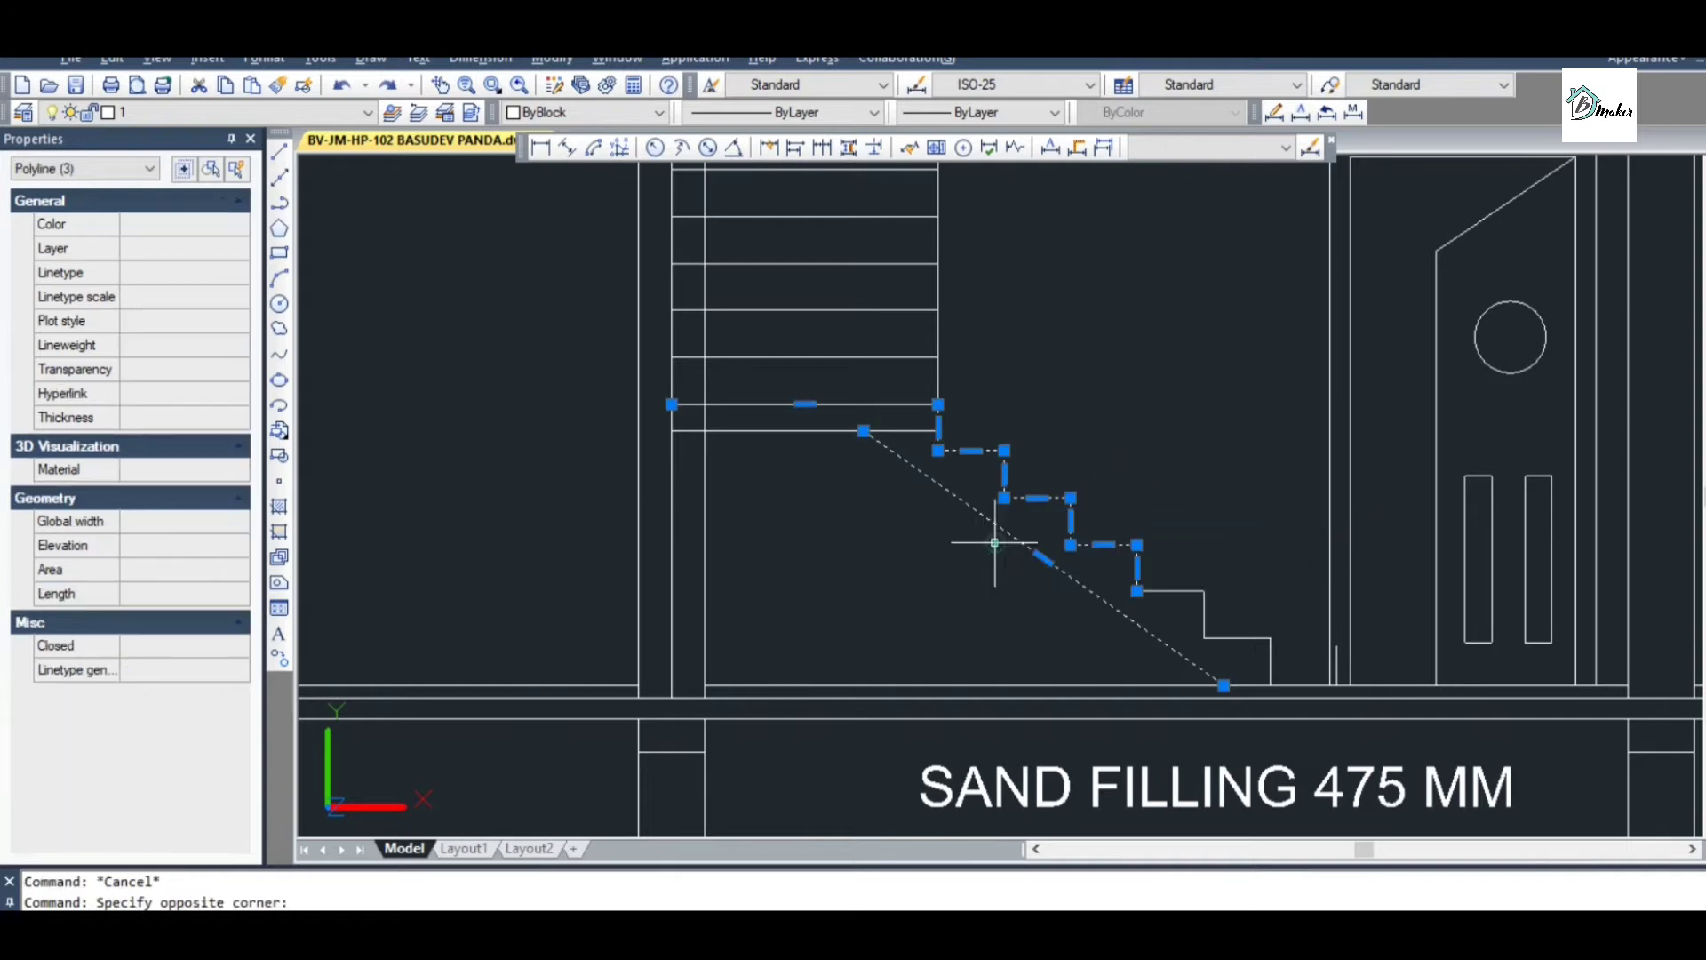
{"action": "left_click", "coordinate": [827, 455]}
{"action": "left_click", "coordinate": [811, 423]}
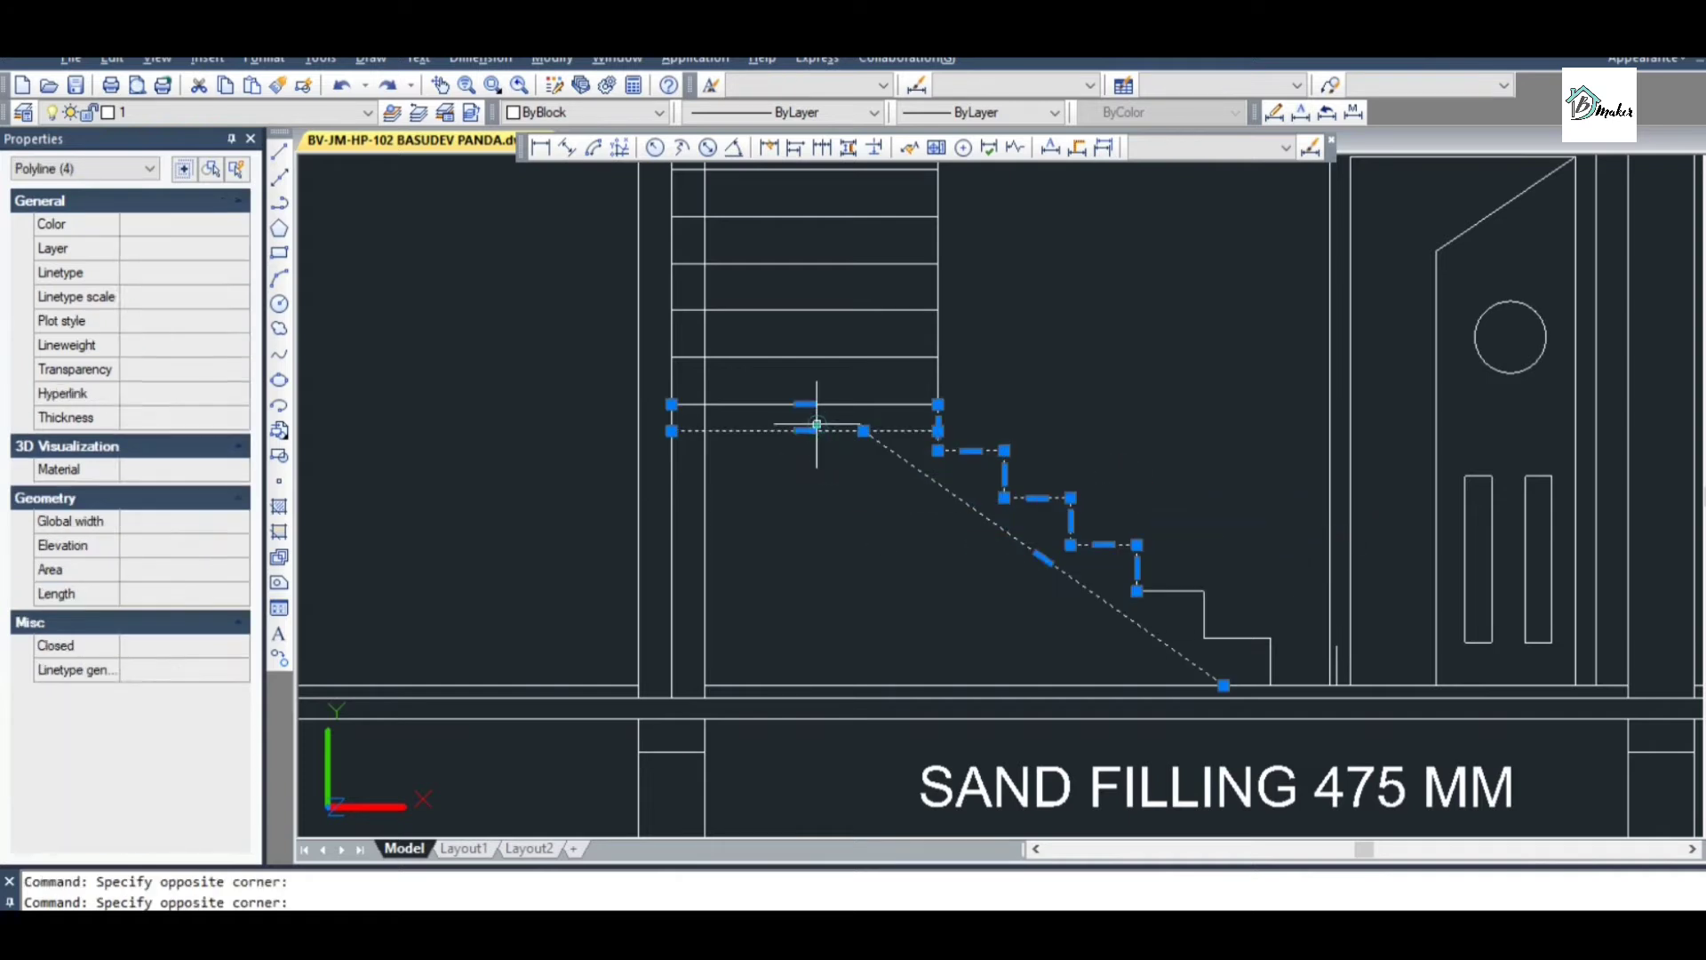
{"action": "left_click", "coordinate": [825, 112]}
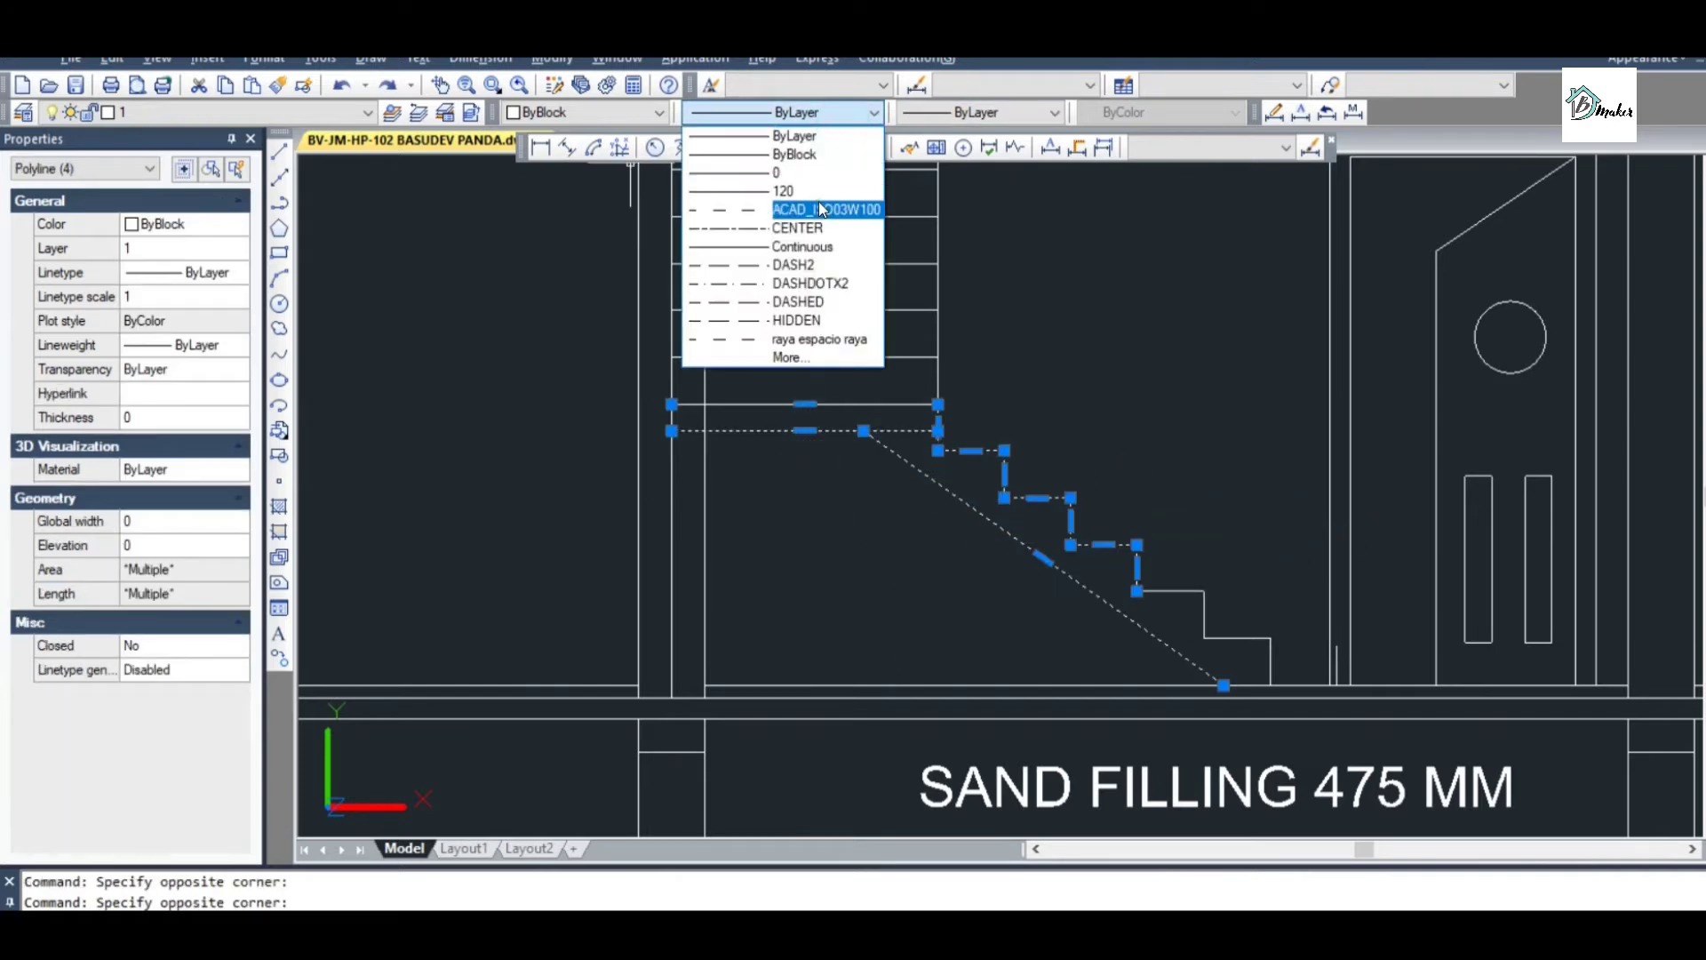
{"action": "left_click", "coordinate": [822, 210]}
Raise the linetype scale of the four dashed polylines, trying 10 and finally a smaller value for shorter dashes
{"action": "left_click", "coordinate": [154, 291]}
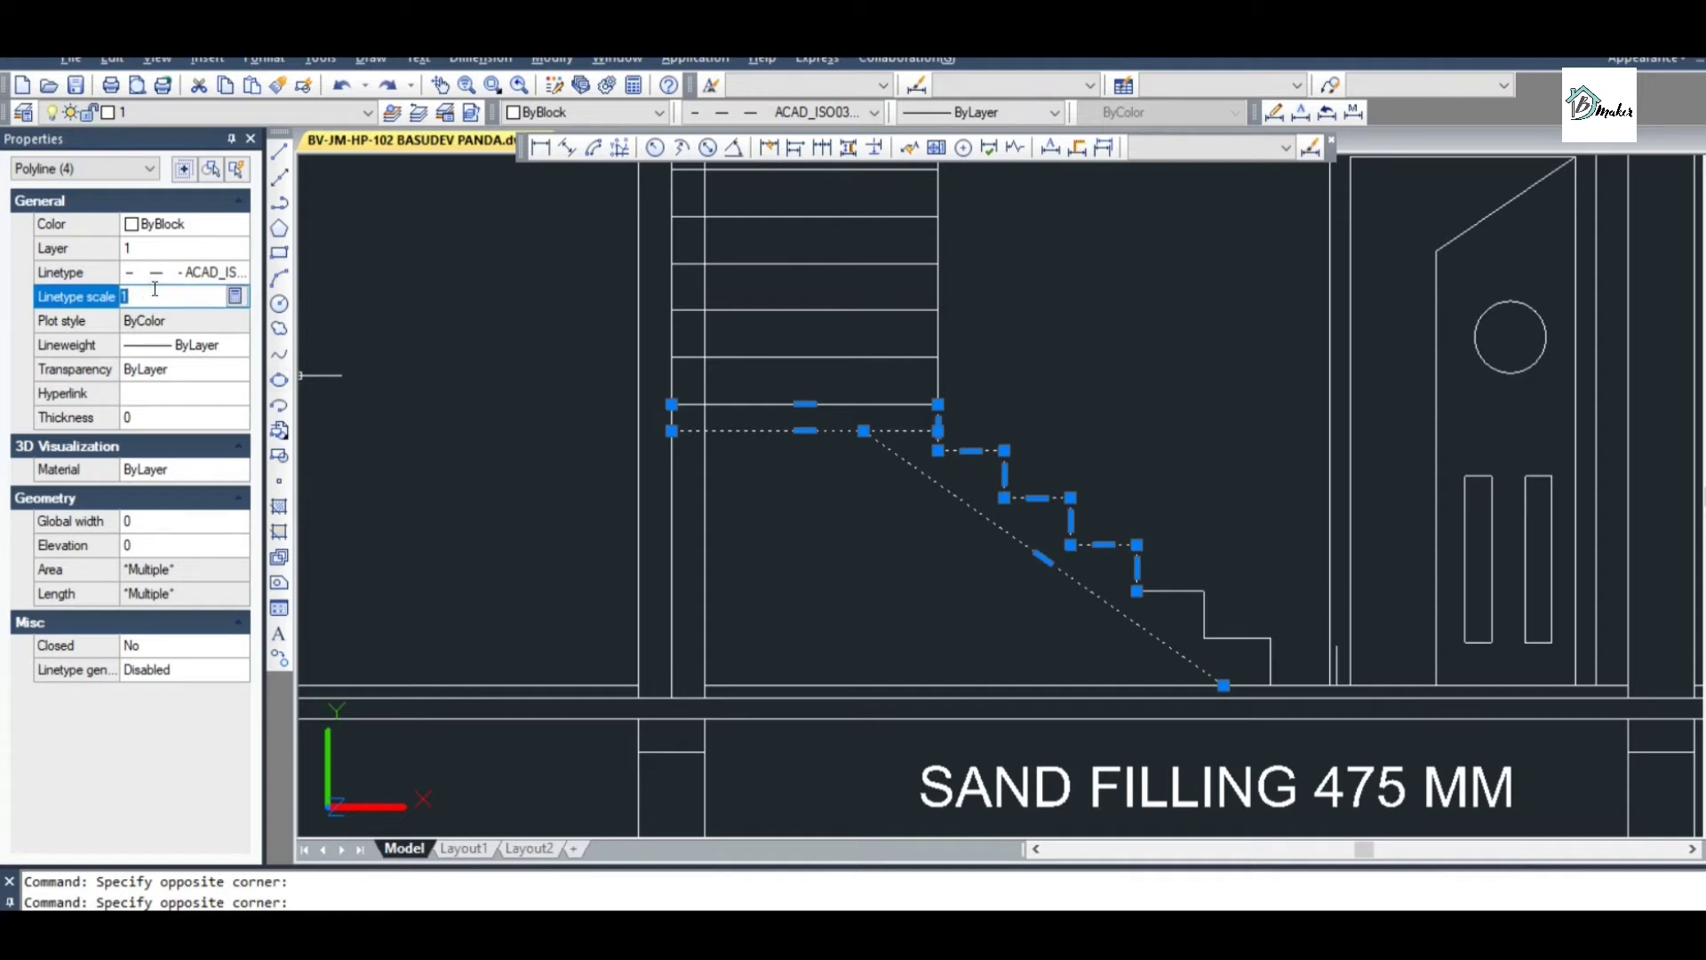
{"action": "type", "text": "10"}
{"action": "key", "text": "Return"}
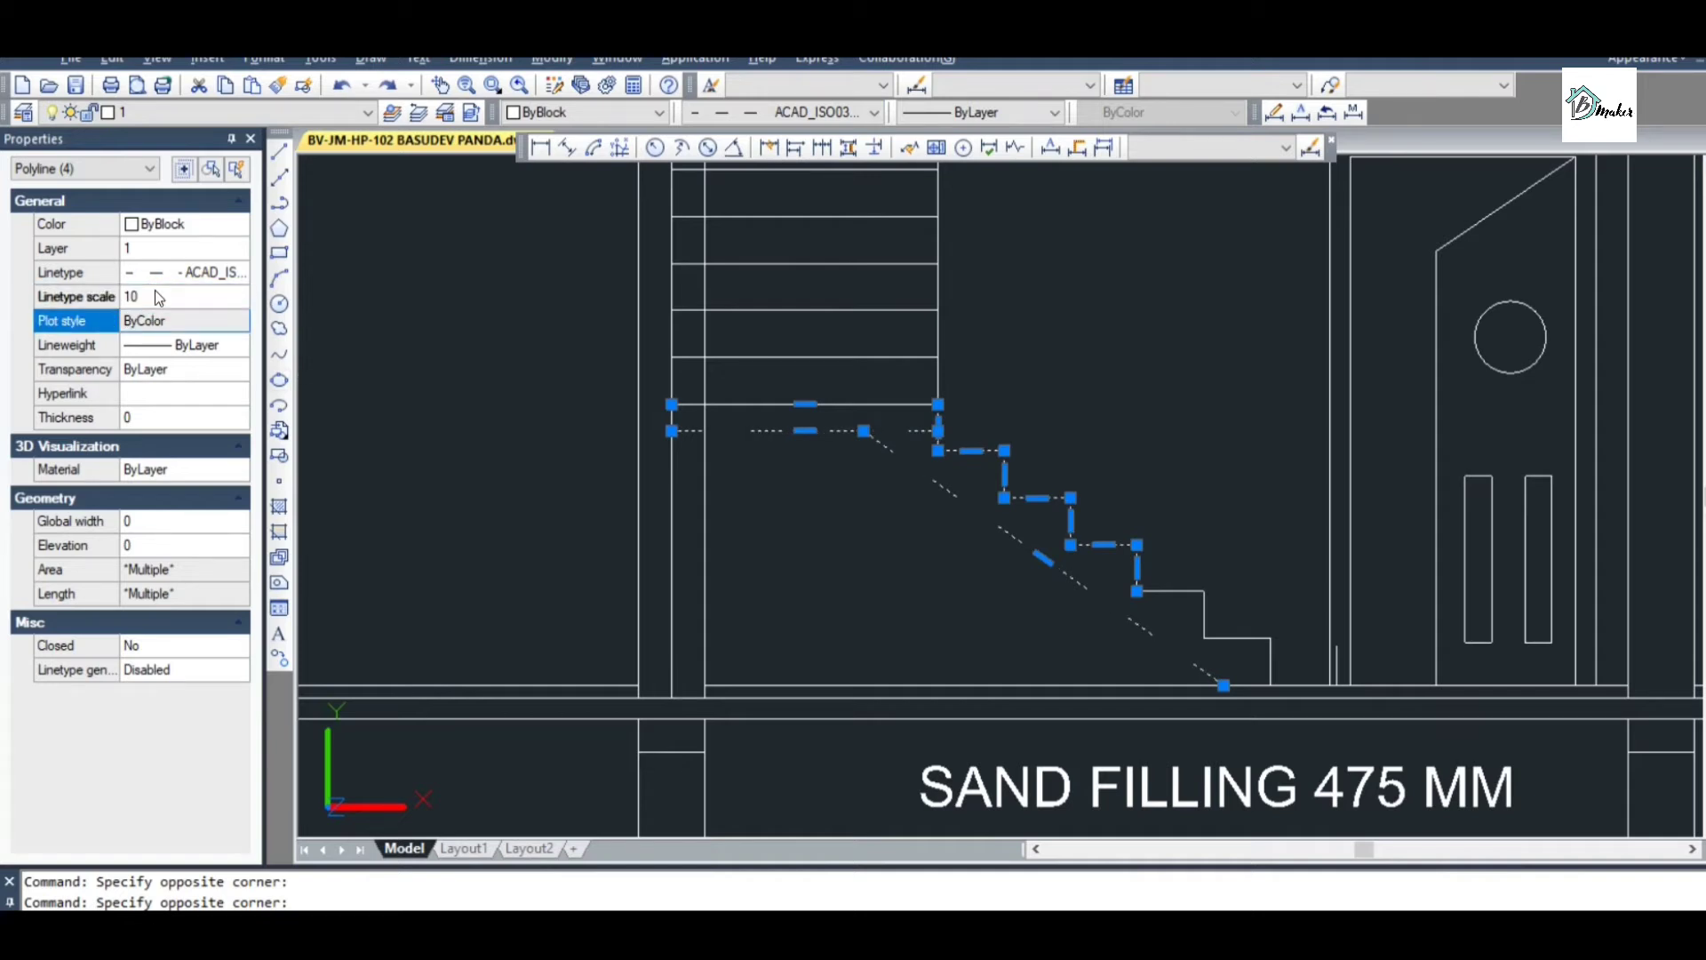
{"action": "left_click", "coordinate": [155, 293]}
{"action": "key", "text": "Return"}
{"action": "key", "text": "Escape"}
Join the lower flight's stepped polylines, including the solid bottom steps, into a single dashed polyline
{"action": "middle_click_drag", "start_coordinate": [1192, 618], "coordinate": [1152, 565]}
{"action": "scroll", "coordinate": [1152, 565], "scroll_direction": "up", "scroll_amount": 2}
{"action": "left_click", "coordinate": [1159, 574]}
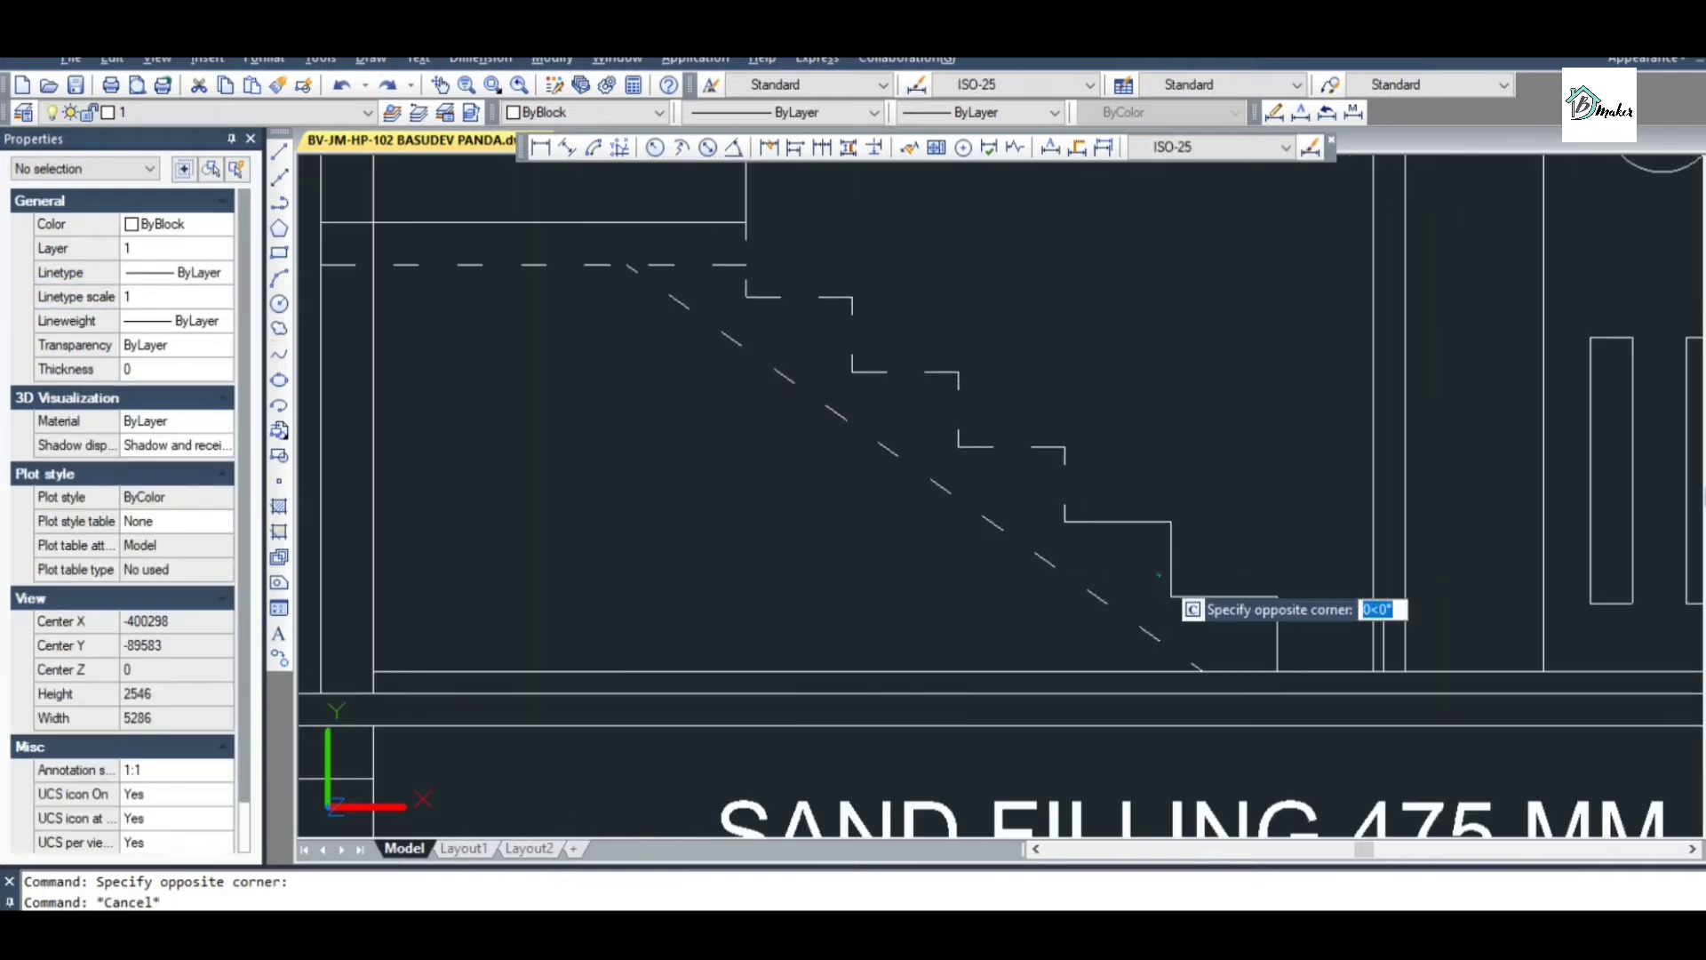
{"action": "left_click", "coordinate": [1125, 476]}
{"action": "key", "text": "Escape"}
{"action": "left_click", "coordinate": [1085, 454]}
{"action": "left_click", "coordinate": [1060, 488]}
{"action": "left_click", "coordinate": [747, 258]}
{"action": "left_click", "coordinate": [1222, 643]}
{"action": "left_click", "coordinate": [1162, 530]}
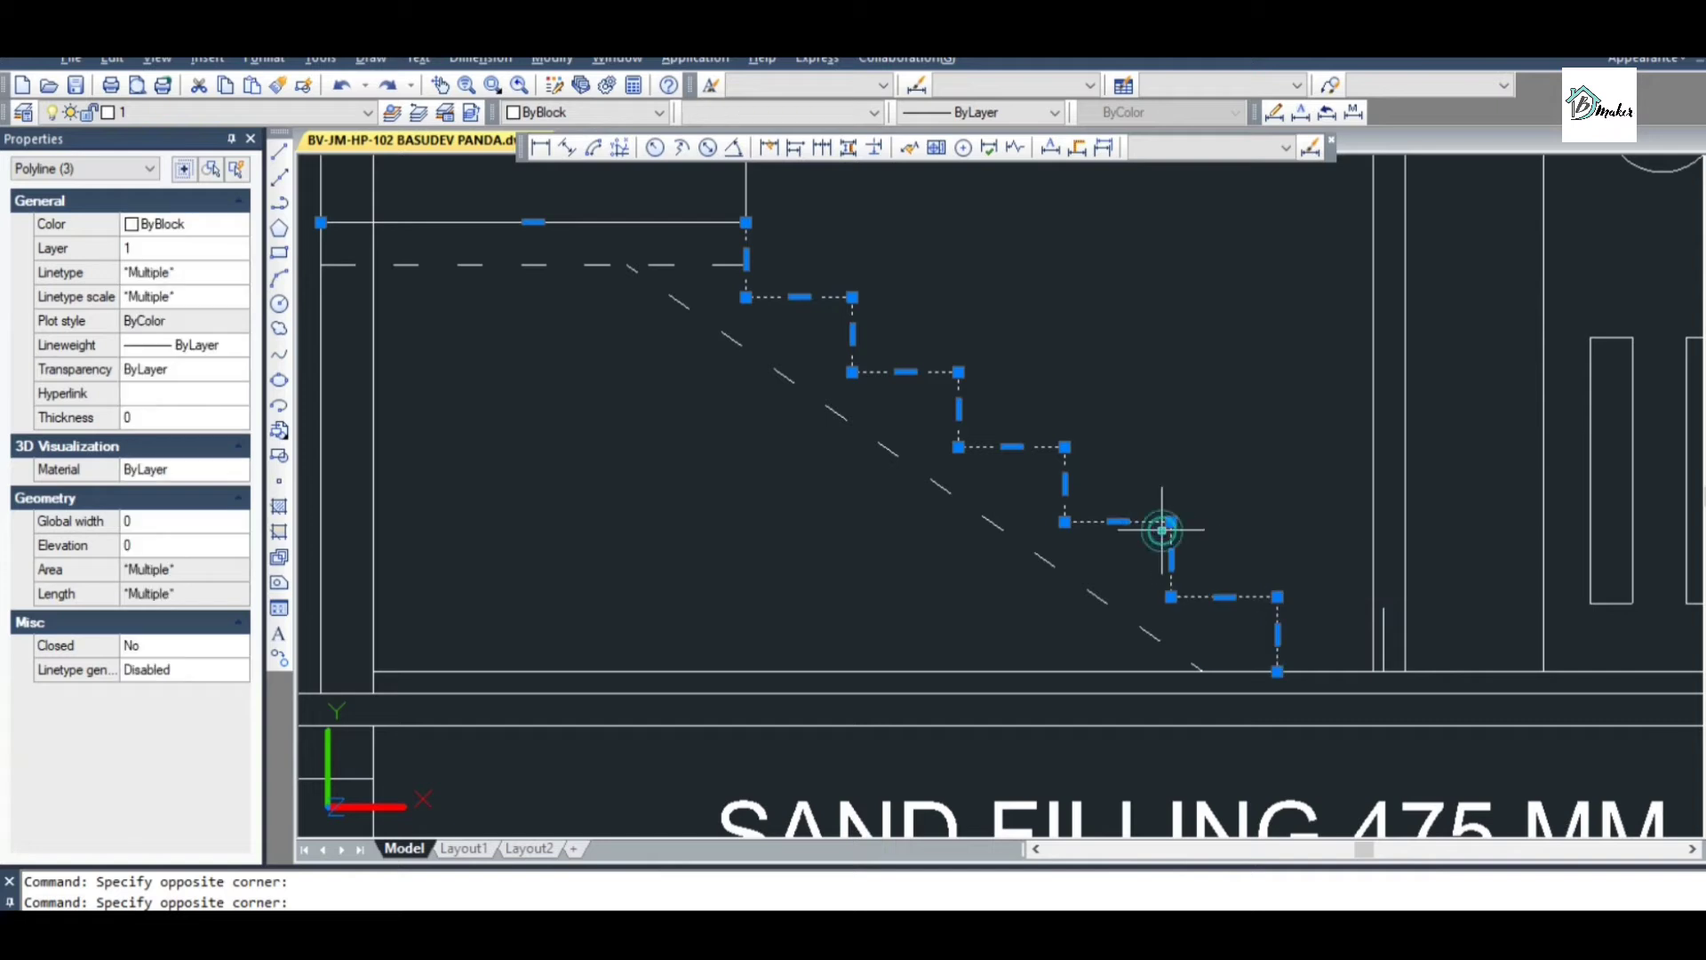
{"action": "type", "text": "j"}
{"action": "key", "text": "Return"}
{"action": "scroll", "coordinate": [1161, 525], "scroll_direction": "down", "scroll_amount": 3}
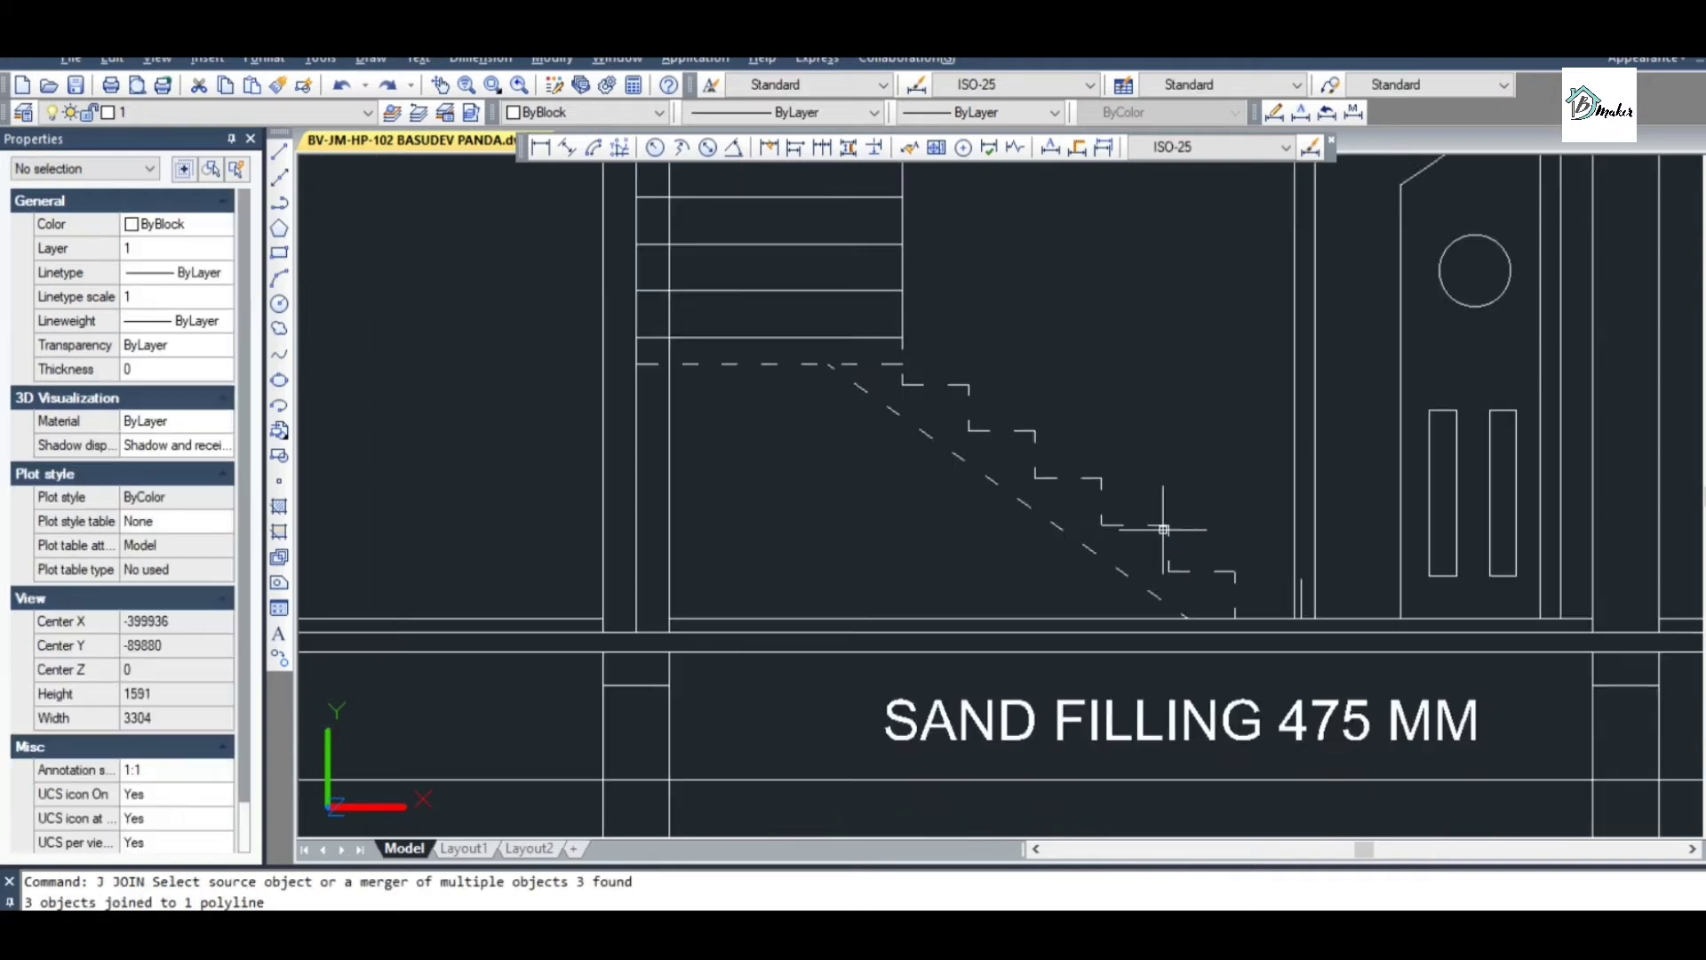
Set the linetype scale of the lower flight's joined steps and sloping waist line to 2
{"action": "scroll", "coordinate": [1110, 467], "scroll_direction": "up", "scroll_amount": 2}
{"action": "key", "text": "Escape"}
{"action": "left_click", "coordinate": [1133, 498]}
{"action": "left_click", "coordinate": [1044, 538]}
{"action": "left_click", "coordinate": [1049, 557]}
{"action": "key", "text": "Escape"}
{"action": "key", "text": "Escape"}
{"action": "left_click", "coordinate": [1073, 474]}
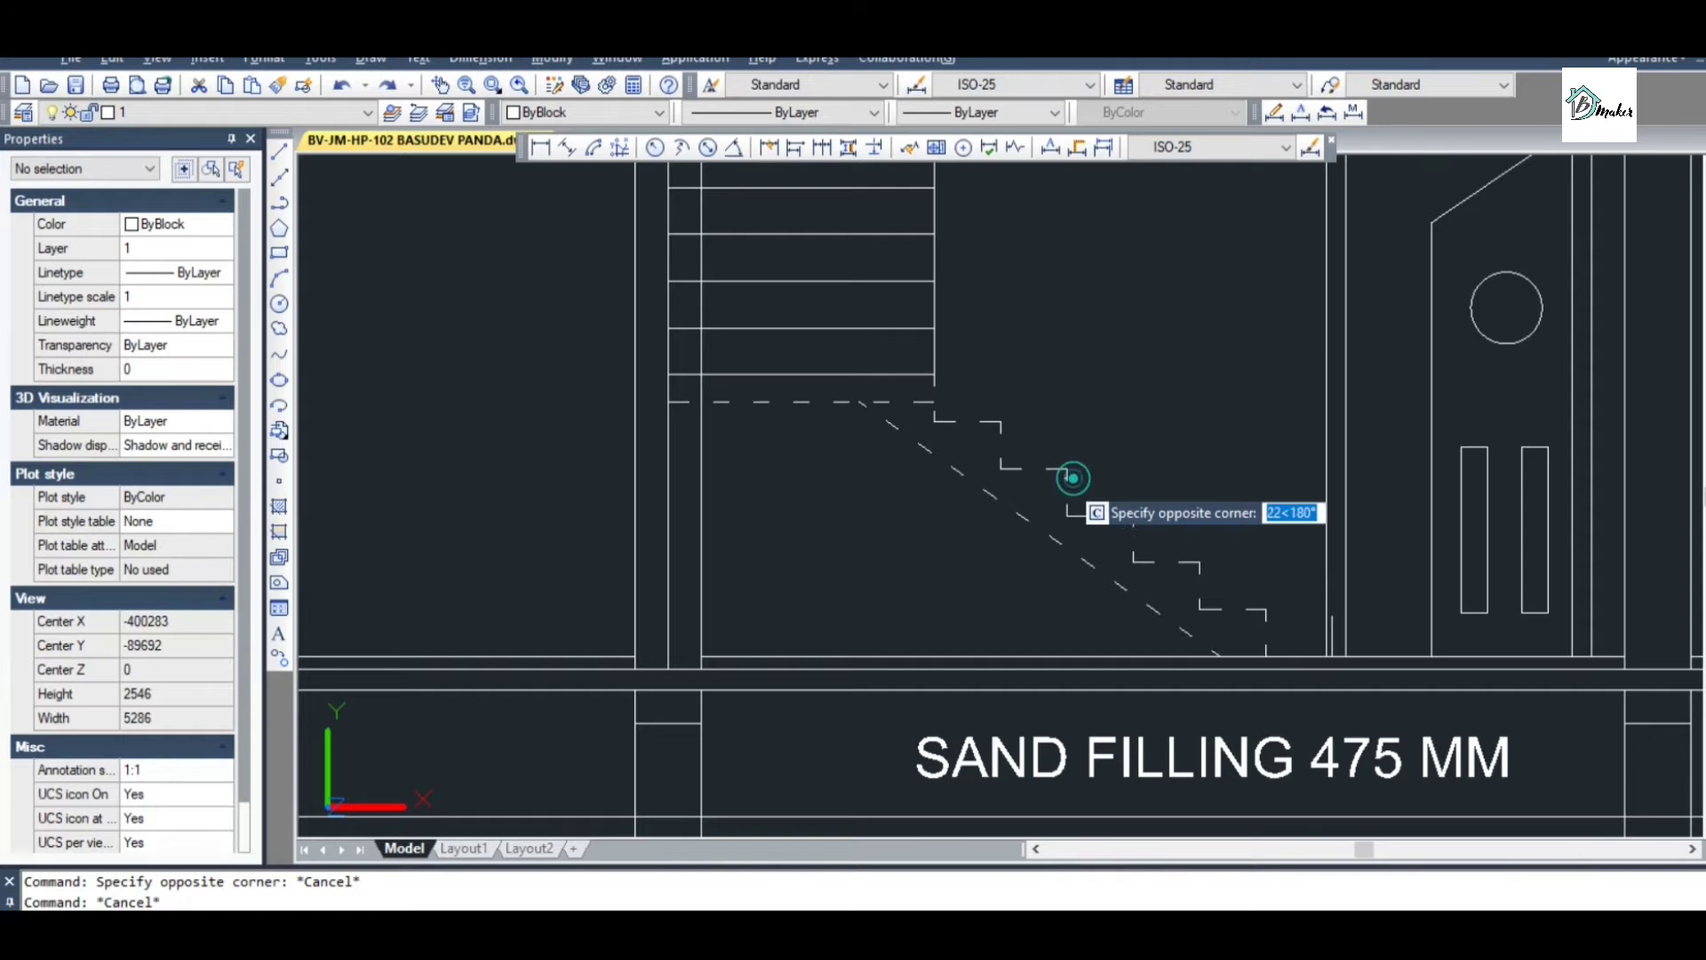
{"action": "left_click", "coordinate": [1036, 460]}
{"action": "left_click", "coordinate": [990, 485]}
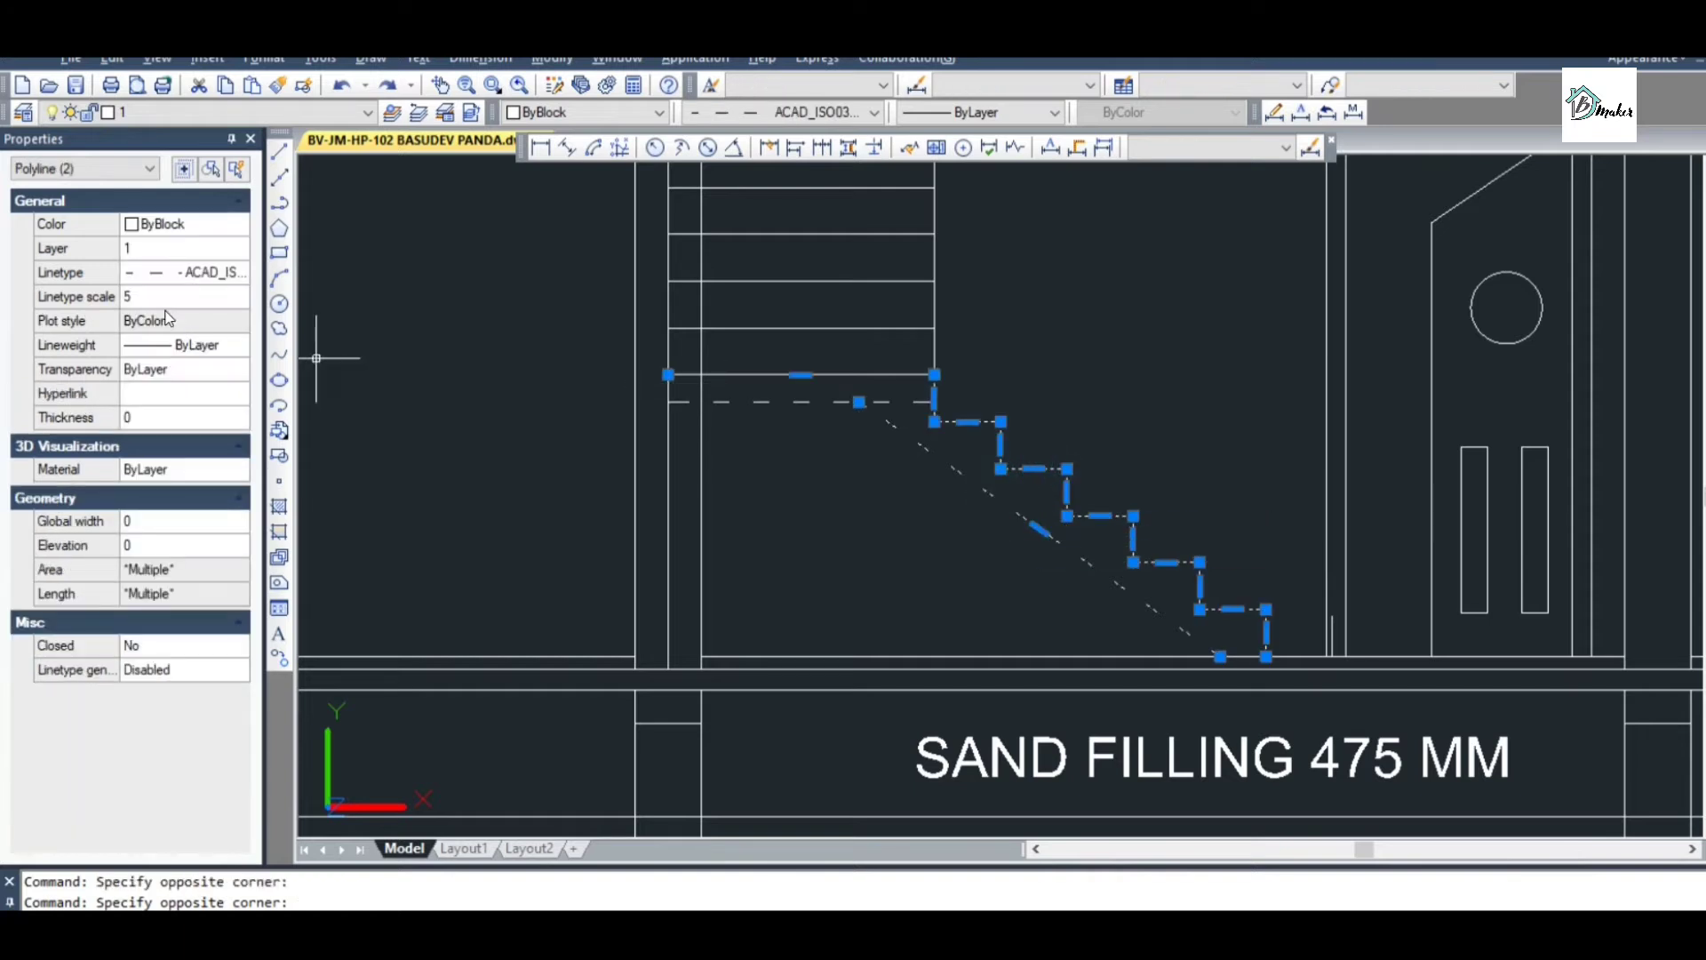
{"action": "left_click", "coordinate": [159, 296]}
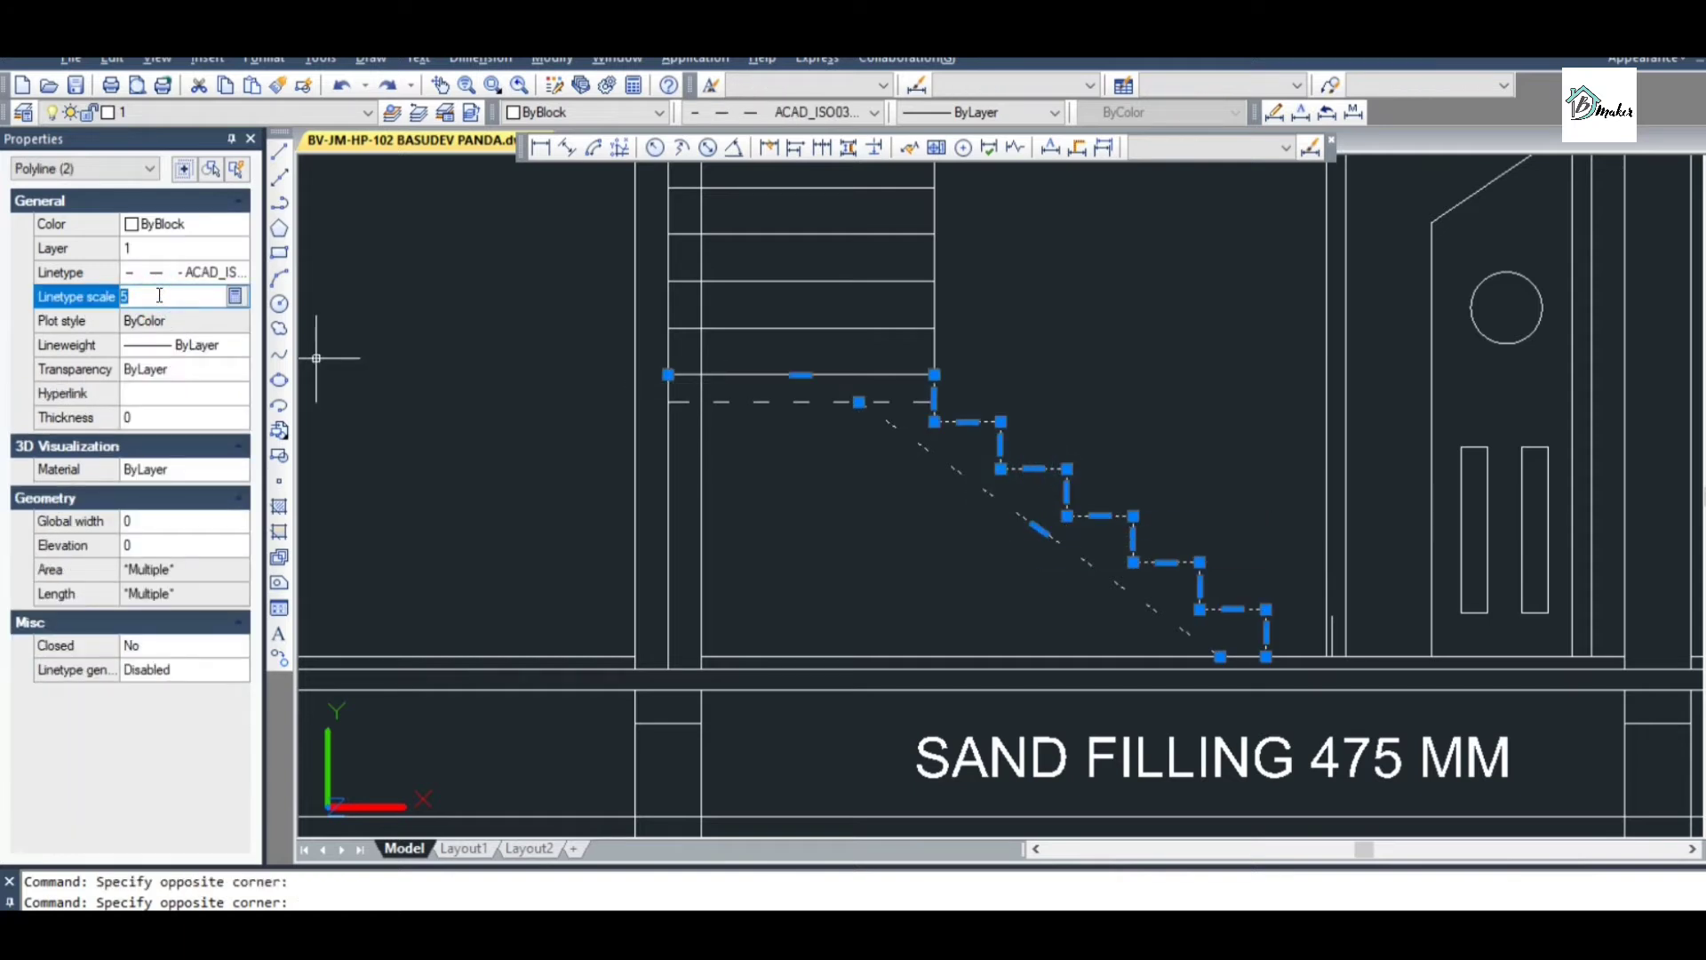
{"action": "type", "text": "2"}
{"action": "key", "text": "Return"}
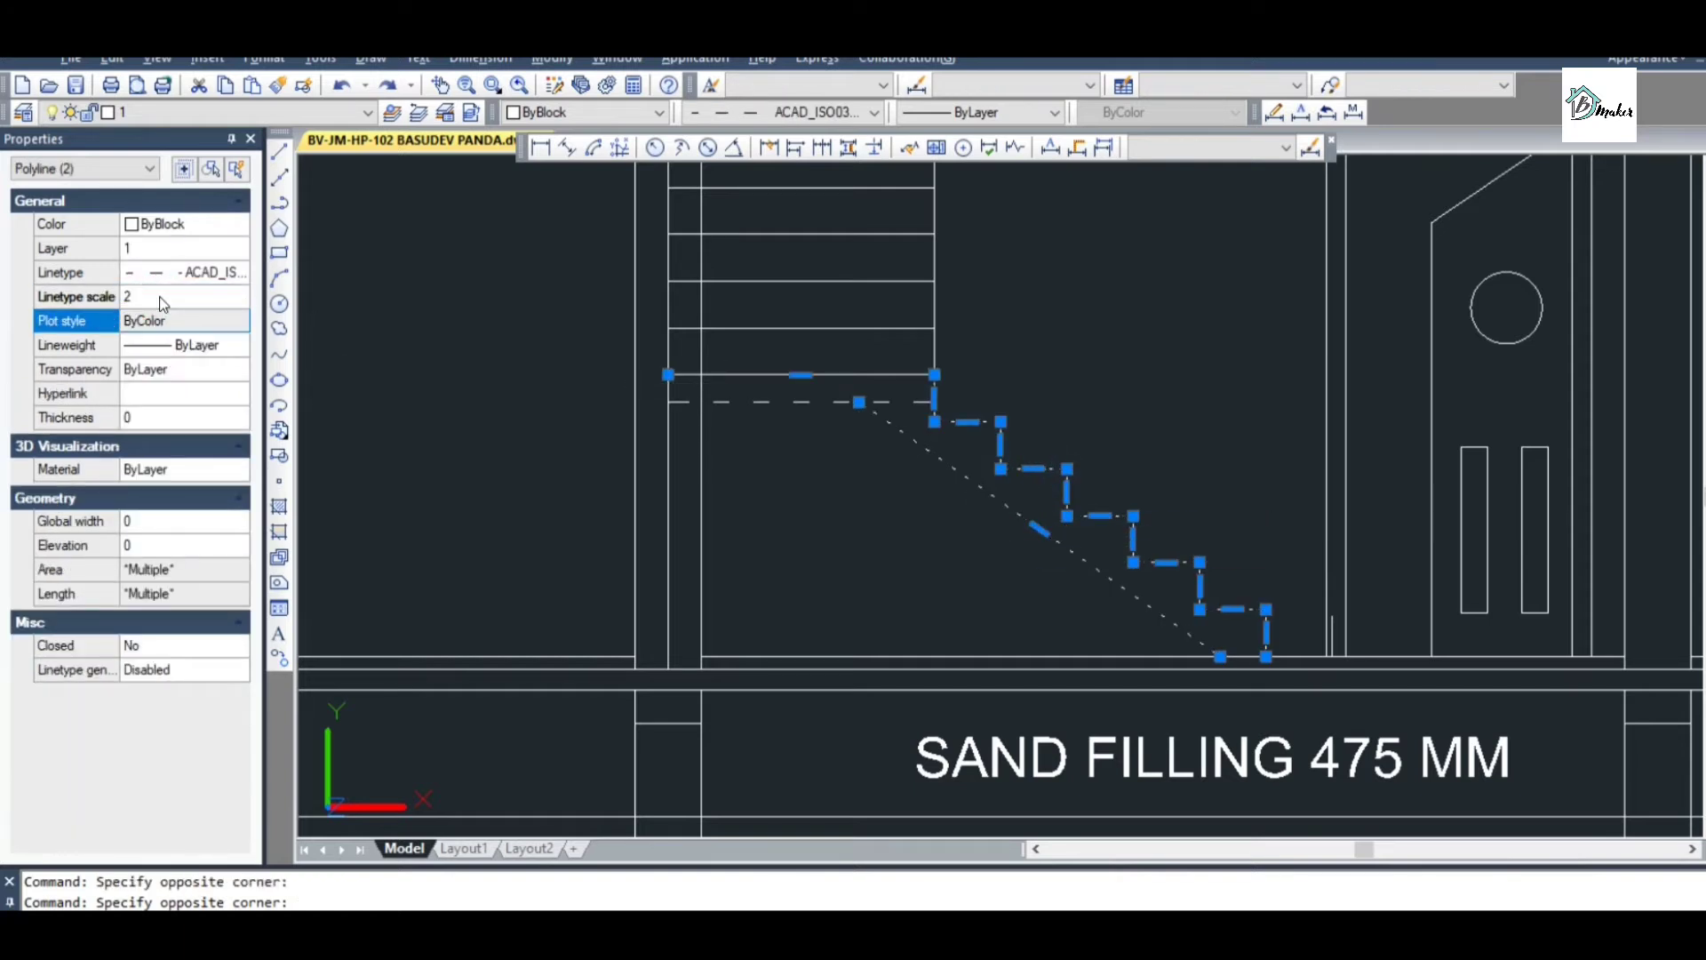
{"action": "key", "text": "Escape"}
{"action": "scroll", "coordinate": [1155, 551], "scroll_direction": "down", "scroll_amount": 5}
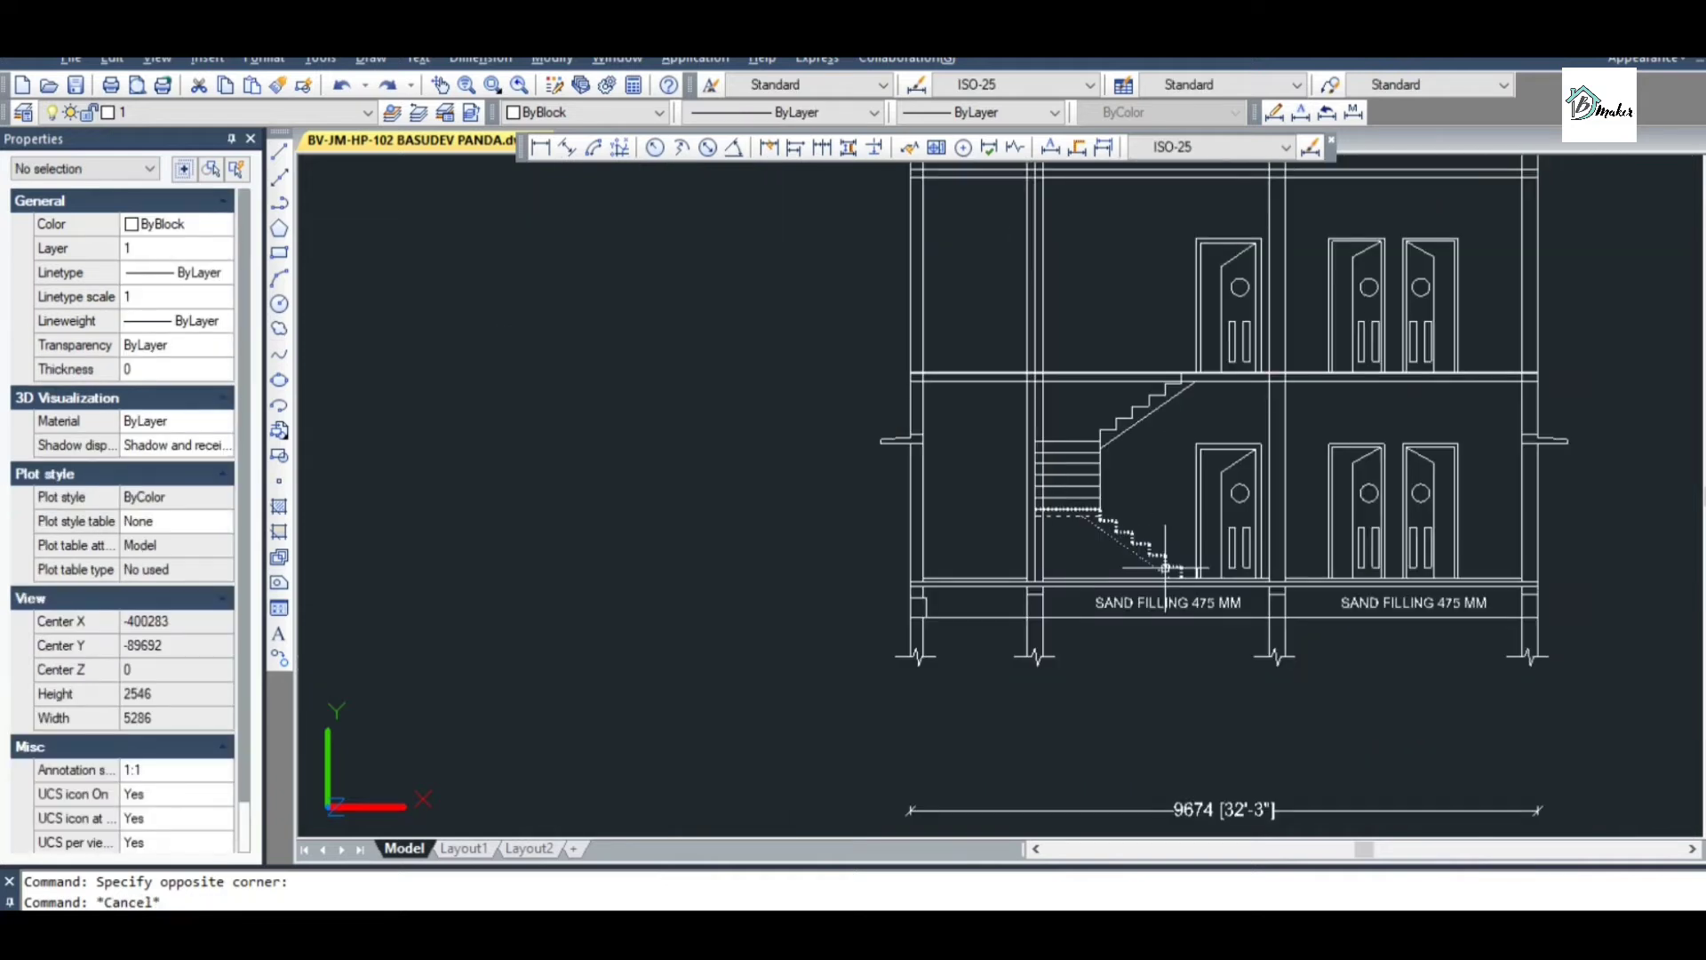
Change the linetype scale of the lower flight's steps and waist line, trying 4 and finally 3
{"action": "scroll", "coordinate": [1164, 569], "scroll_direction": "up", "scroll_amount": 5}
{"action": "left_click", "coordinate": [1096, 601]}
{"action": "left_click", "coordinate": [743, 400]}
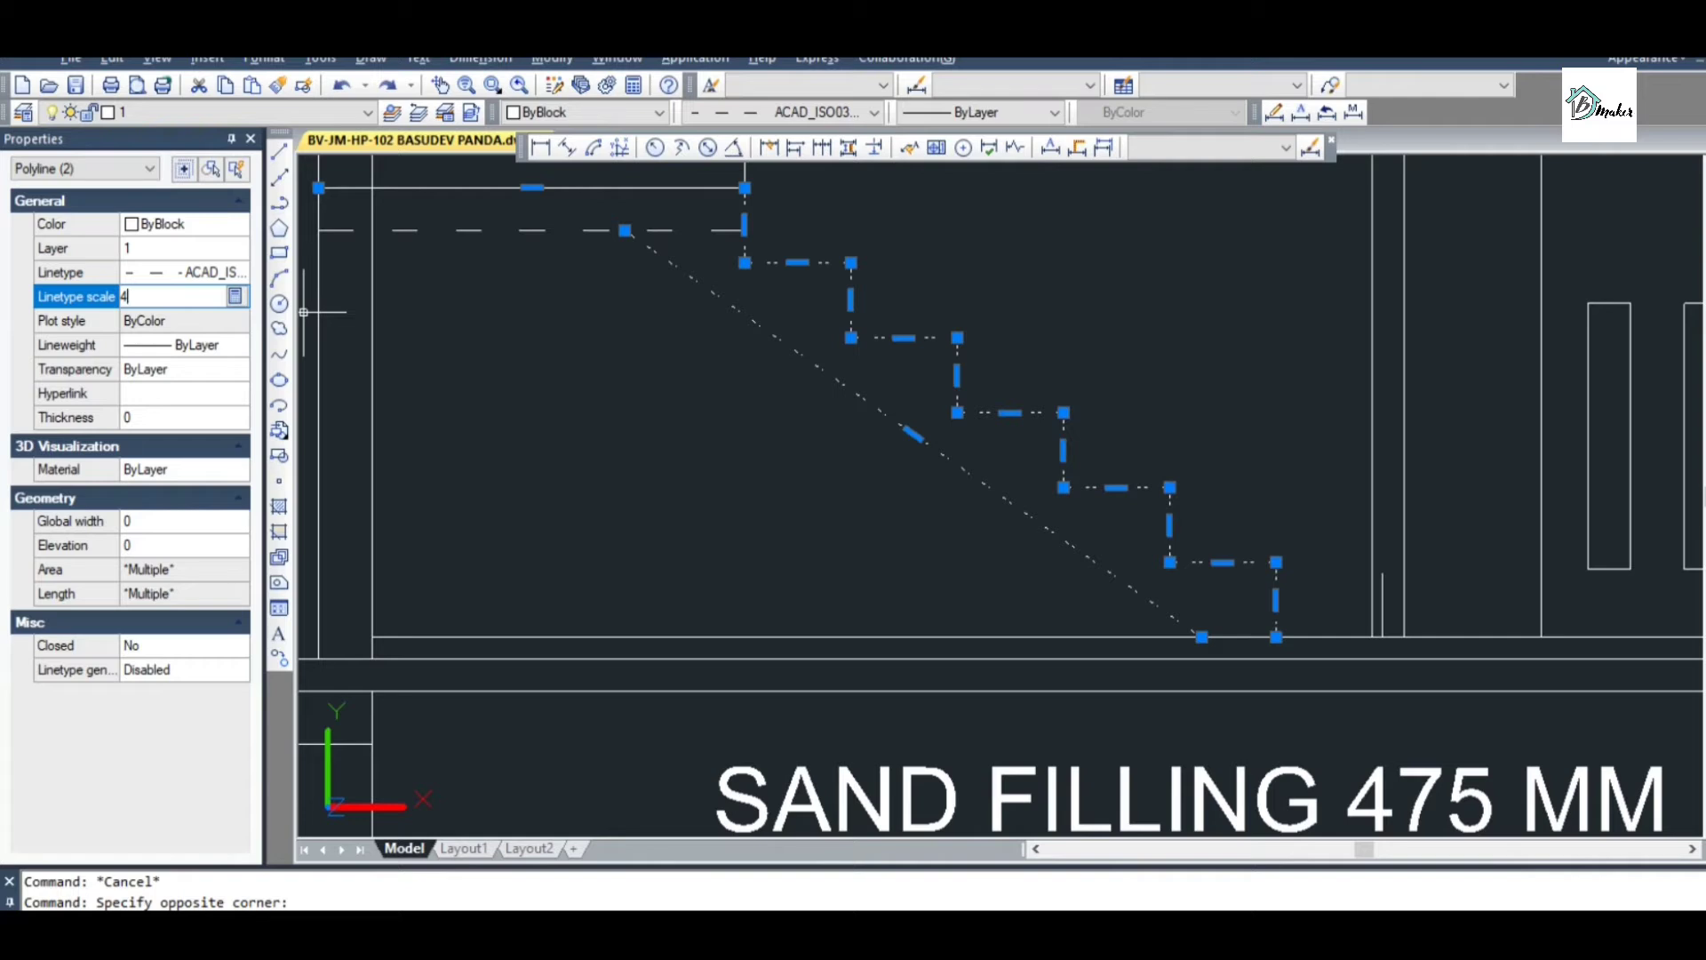
{"action": "left_click", "coordinate": [206, 312]}
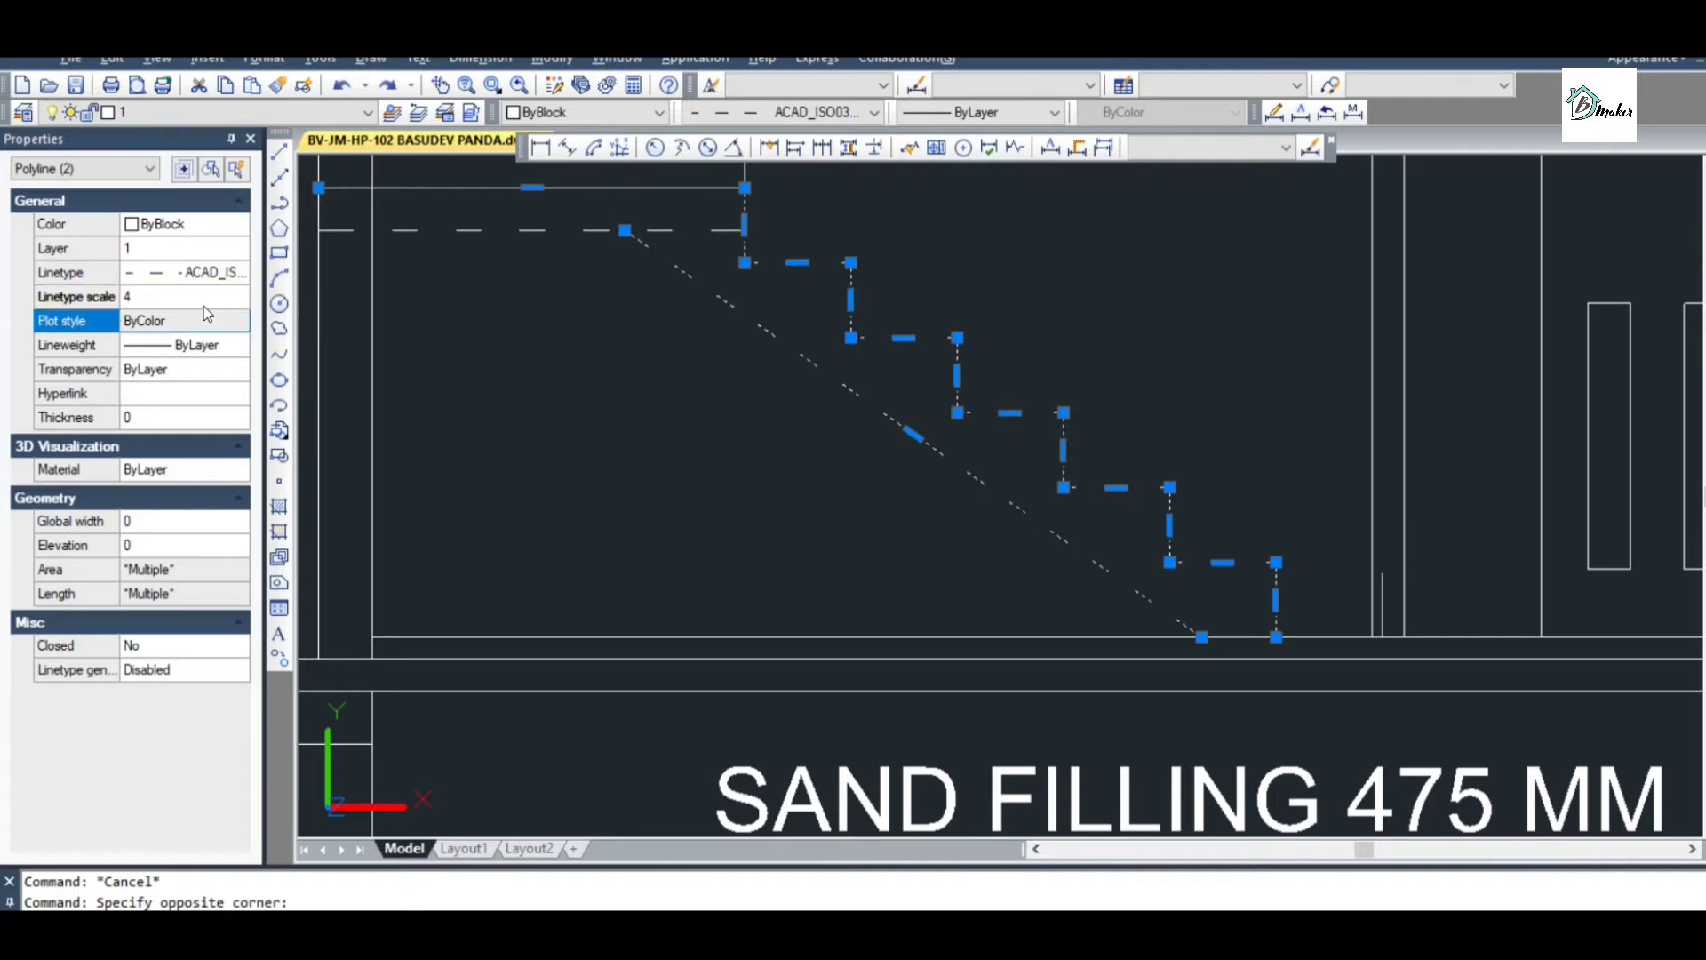
{"action": "left_click", "coordinate": [126, 296]}
{"action": "type", "text": "3"}
{"action": "key", "text": "Return"}
{"action": "key", "text": "Escape"}
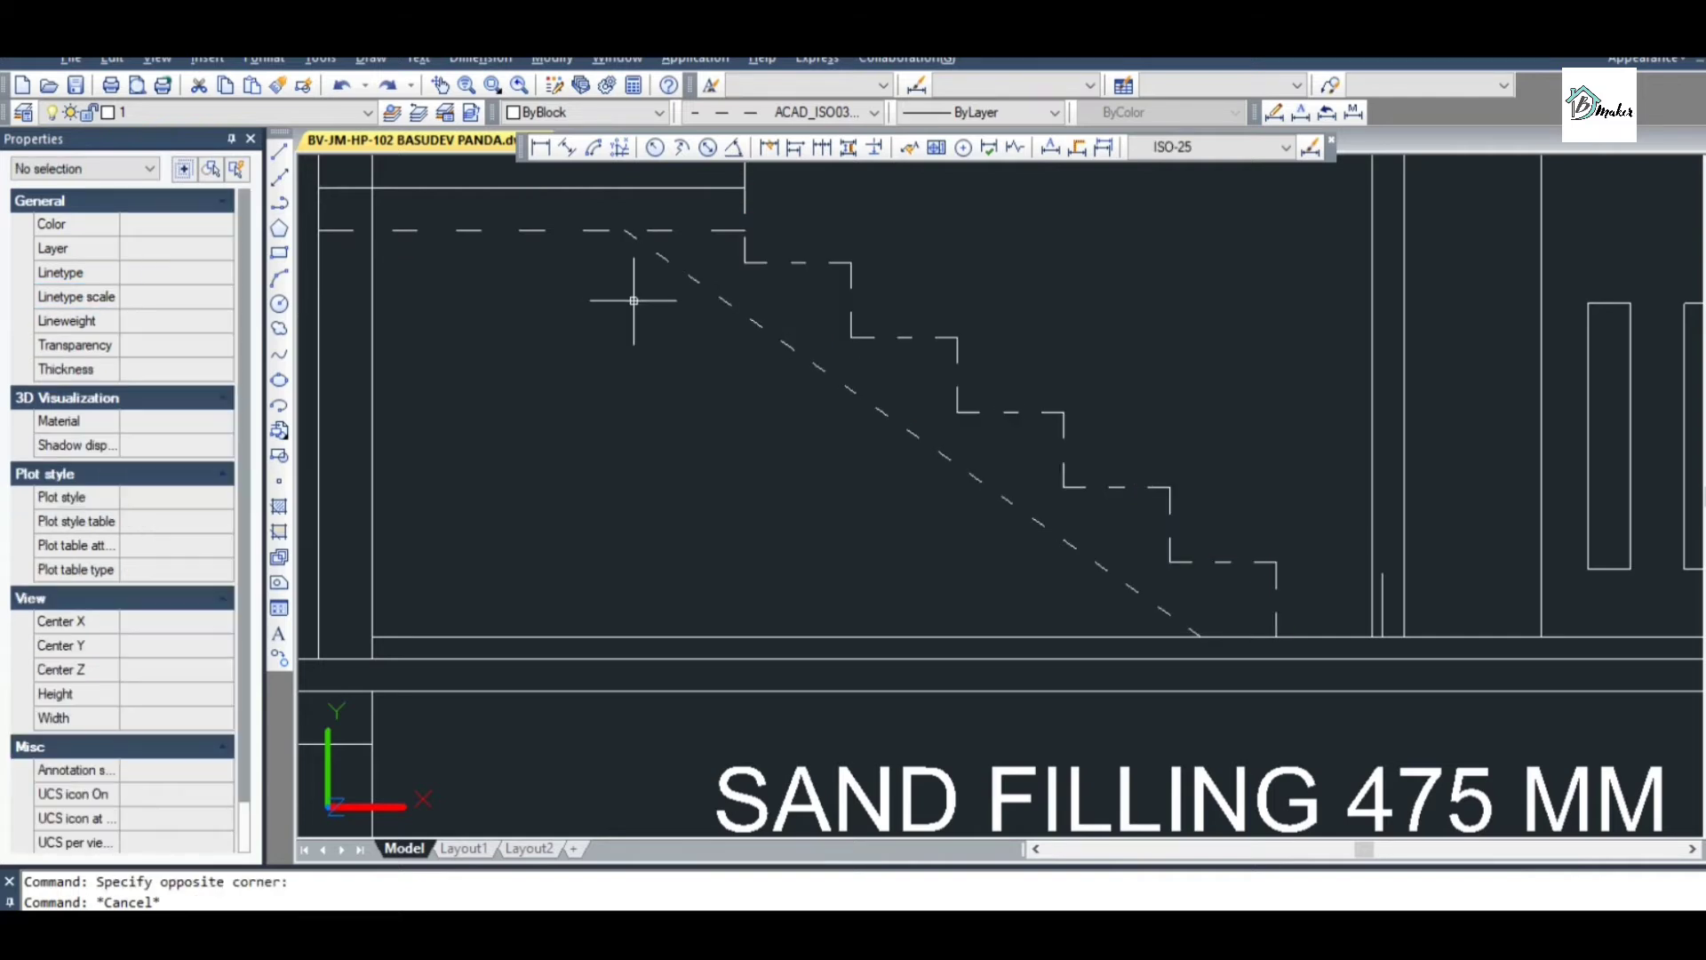
Examine the staircase flights and how the upper flight meets the first-floor slab in the section
{"action": "scroll", "coordinate": [1029, 491], "scroll_direction": "down", "scroll_amount": 3}
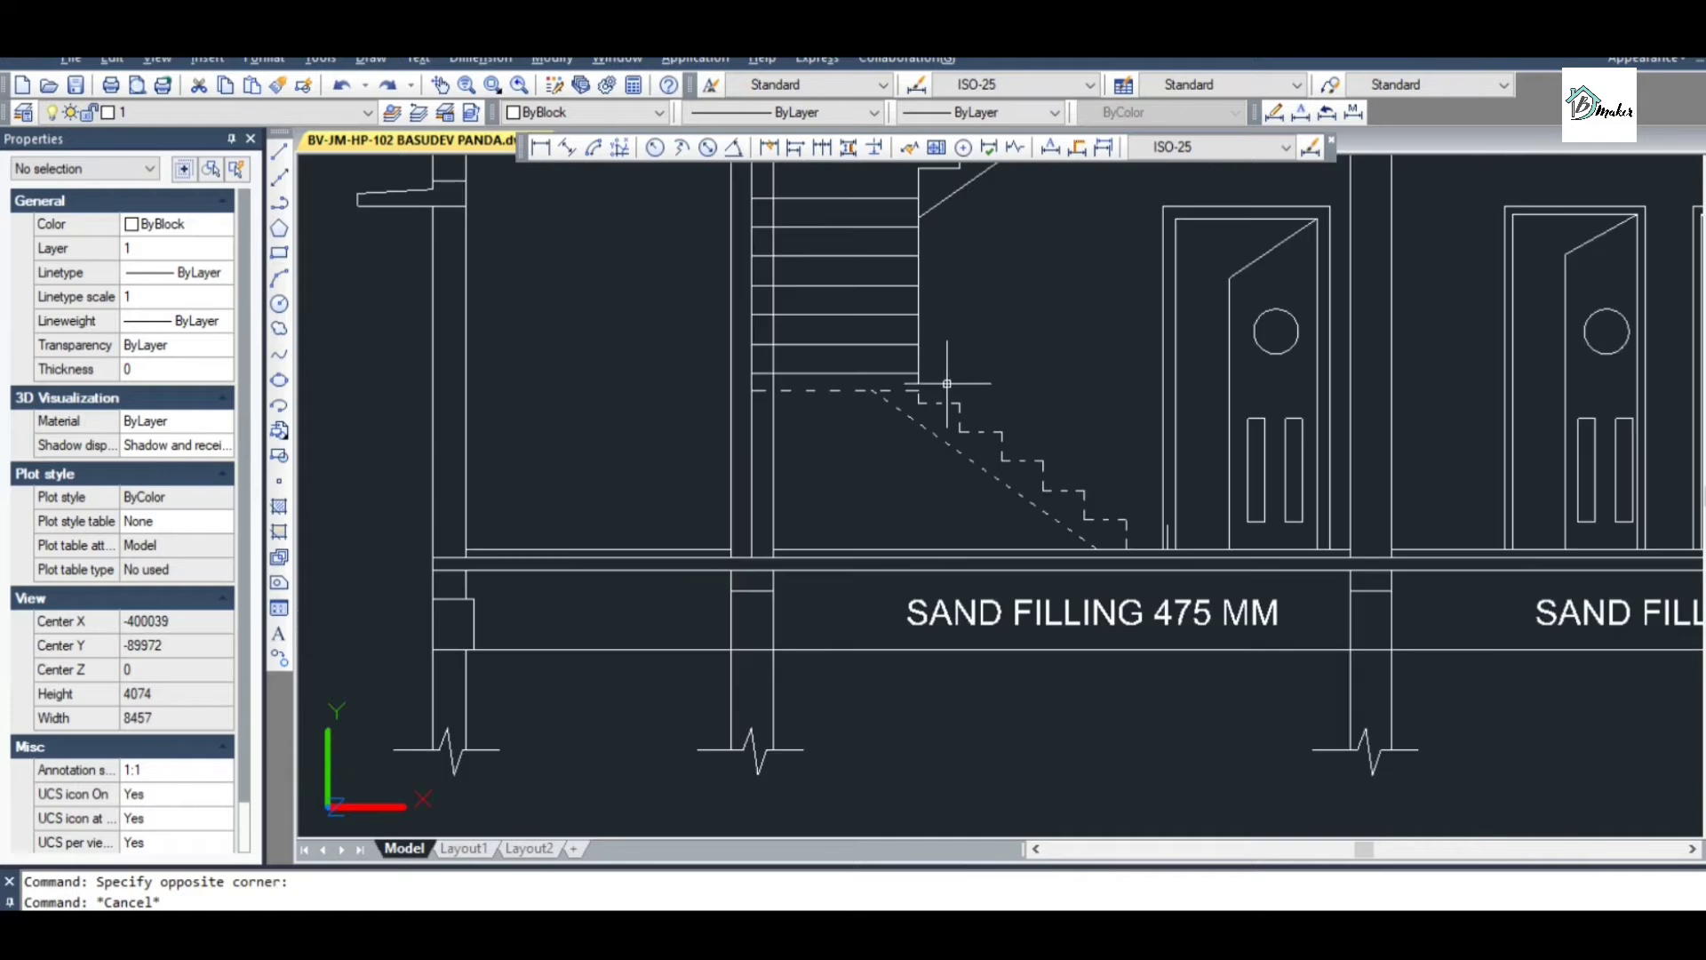
{"action": "scroll", "coordinate": [948, 383], "scroll_direction": "down", "scroll_amount": 2}
{"action": "scroll", "coordinate": [839, 267], "scroll_direction": "up", "scroll_amount": 2}
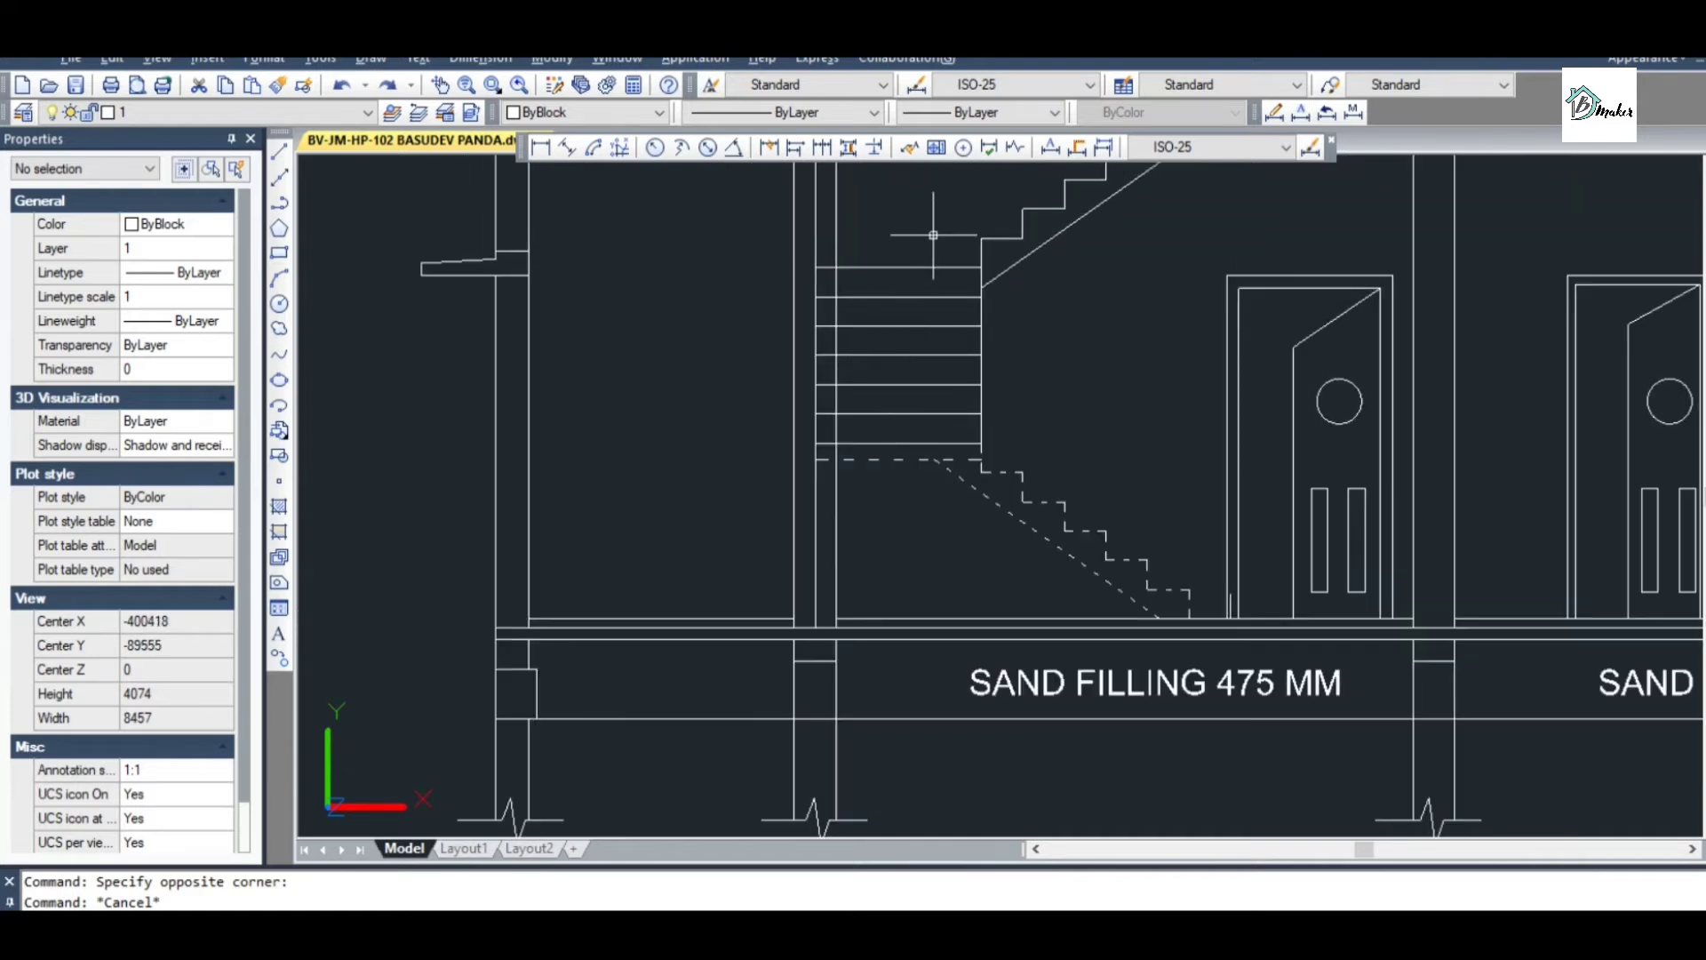
{"action": "scroll", "coordinate": [933, 235], "scroll_direction": "up", "scroll_amount": 2}
{"action": "scroll", "coordinate": [990, 450], "scroll_direction": "down", "scroll_amount": 3}
{"action": "scroll", "coordinate": [998, 453], "scroll_direction": "up", "scroll_amount": 4}
{"action": "scroll", "coordinate": [1005, 527], "scroll_direction": "down", "scroll_amount": 1}
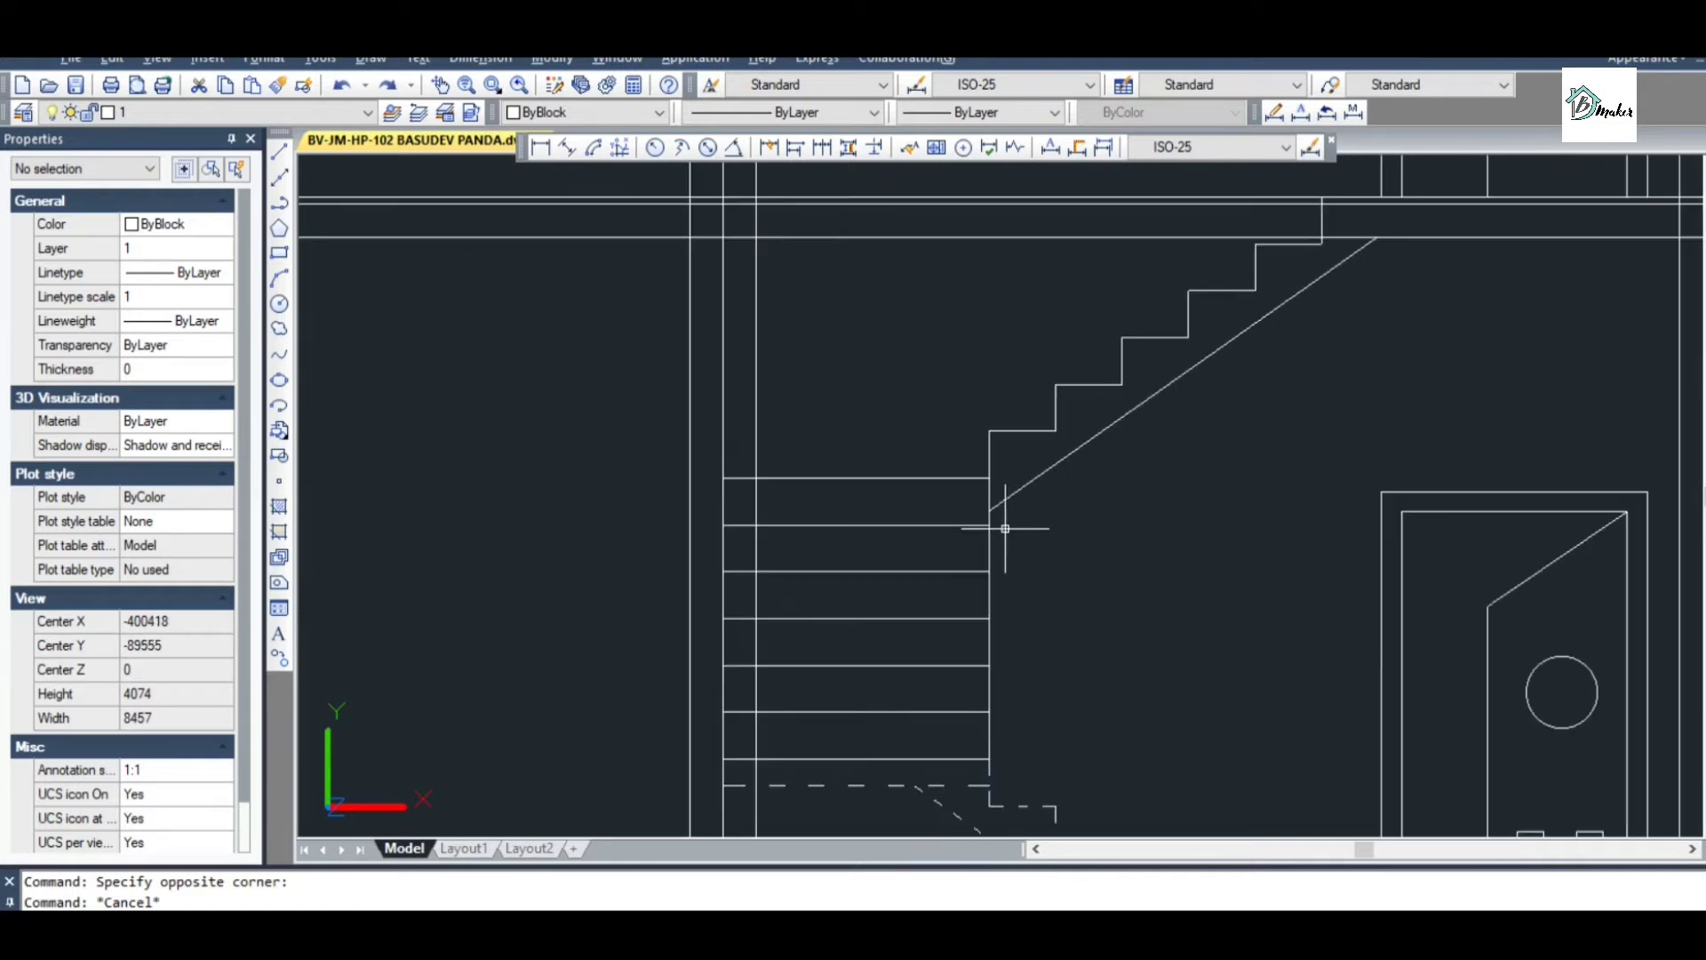
{"action": "scroll", "coordinate": [1105, 399], "scroll_direction": "down", "scroll_amount": 2}
{"action": "scroll", "coordinate": [1100, 309], "scroll_direction": "up", "scroll_amount": 2}
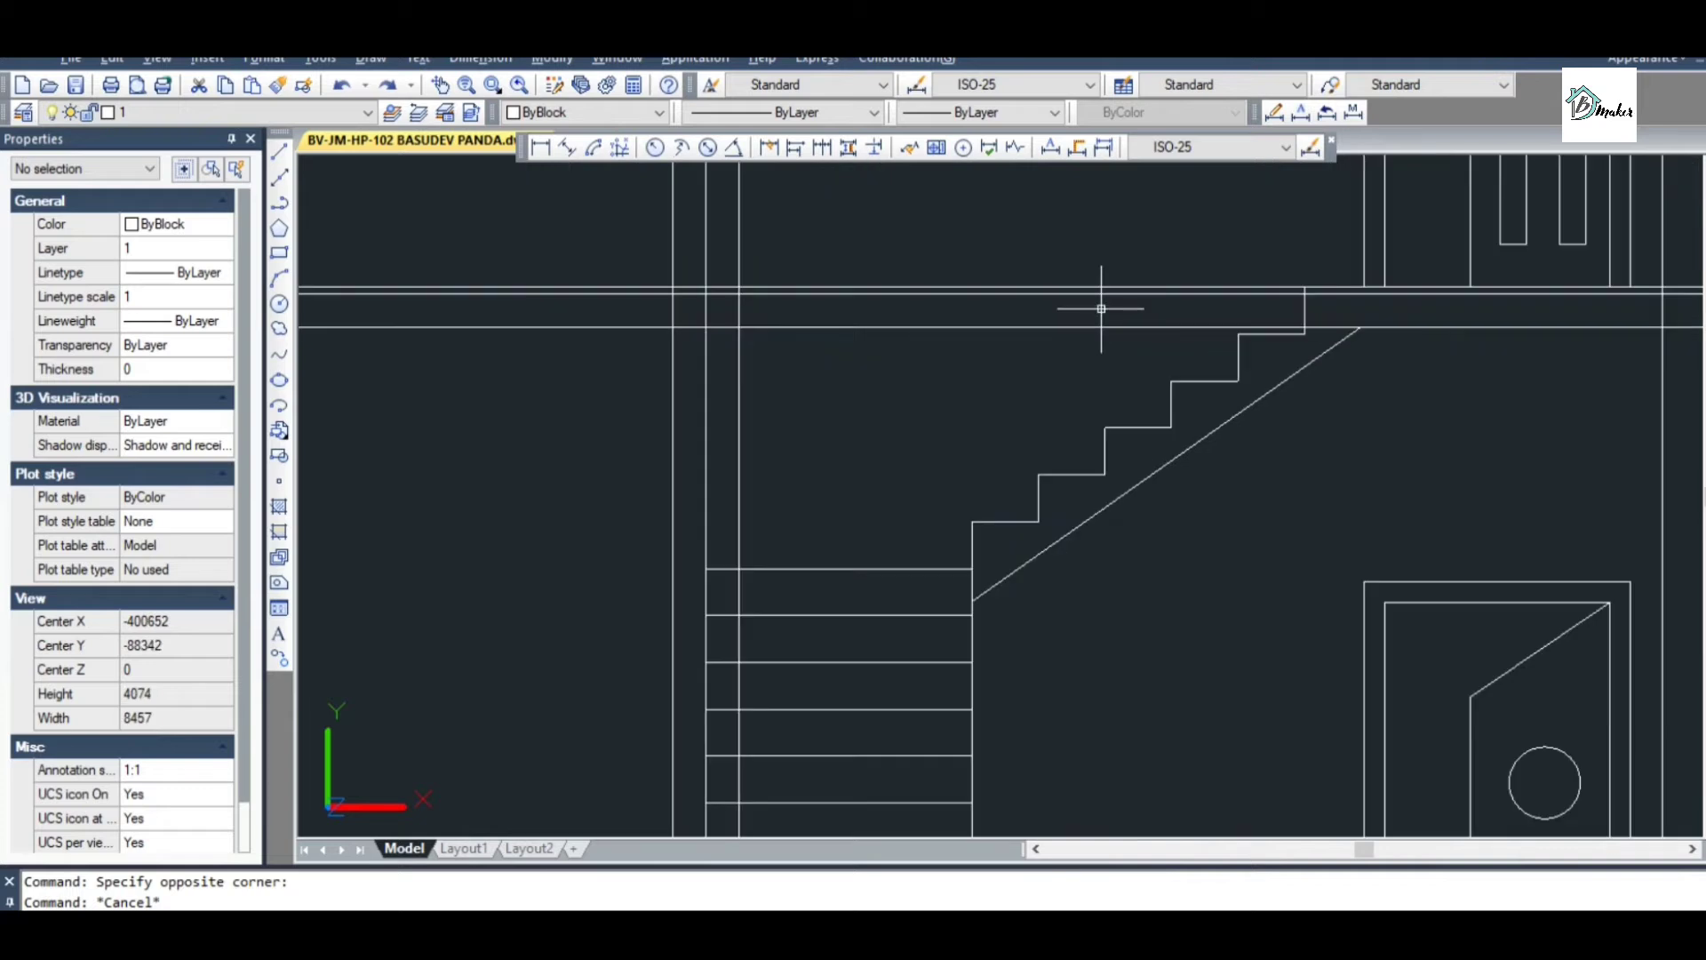
{"action": "scroll", "coordinate": [1131, 488], "scroll_direction": "down", "scroll_amount": 3}
{"action": "scroll", "coordinate": [856, 457], "scroll_direction": "up", "scroll_amount": 4}
Save the section drawing
{"action": "key", "text": "ctrl+s"}
{"action": "scroll", "coordinate": [1078, 381], "scroll_direction": "down", "scroll_amount": 2}
{"action": "scroll", "coordinate": [1021, 430], "scroll_direction": "up", "scroll_amount": 3}
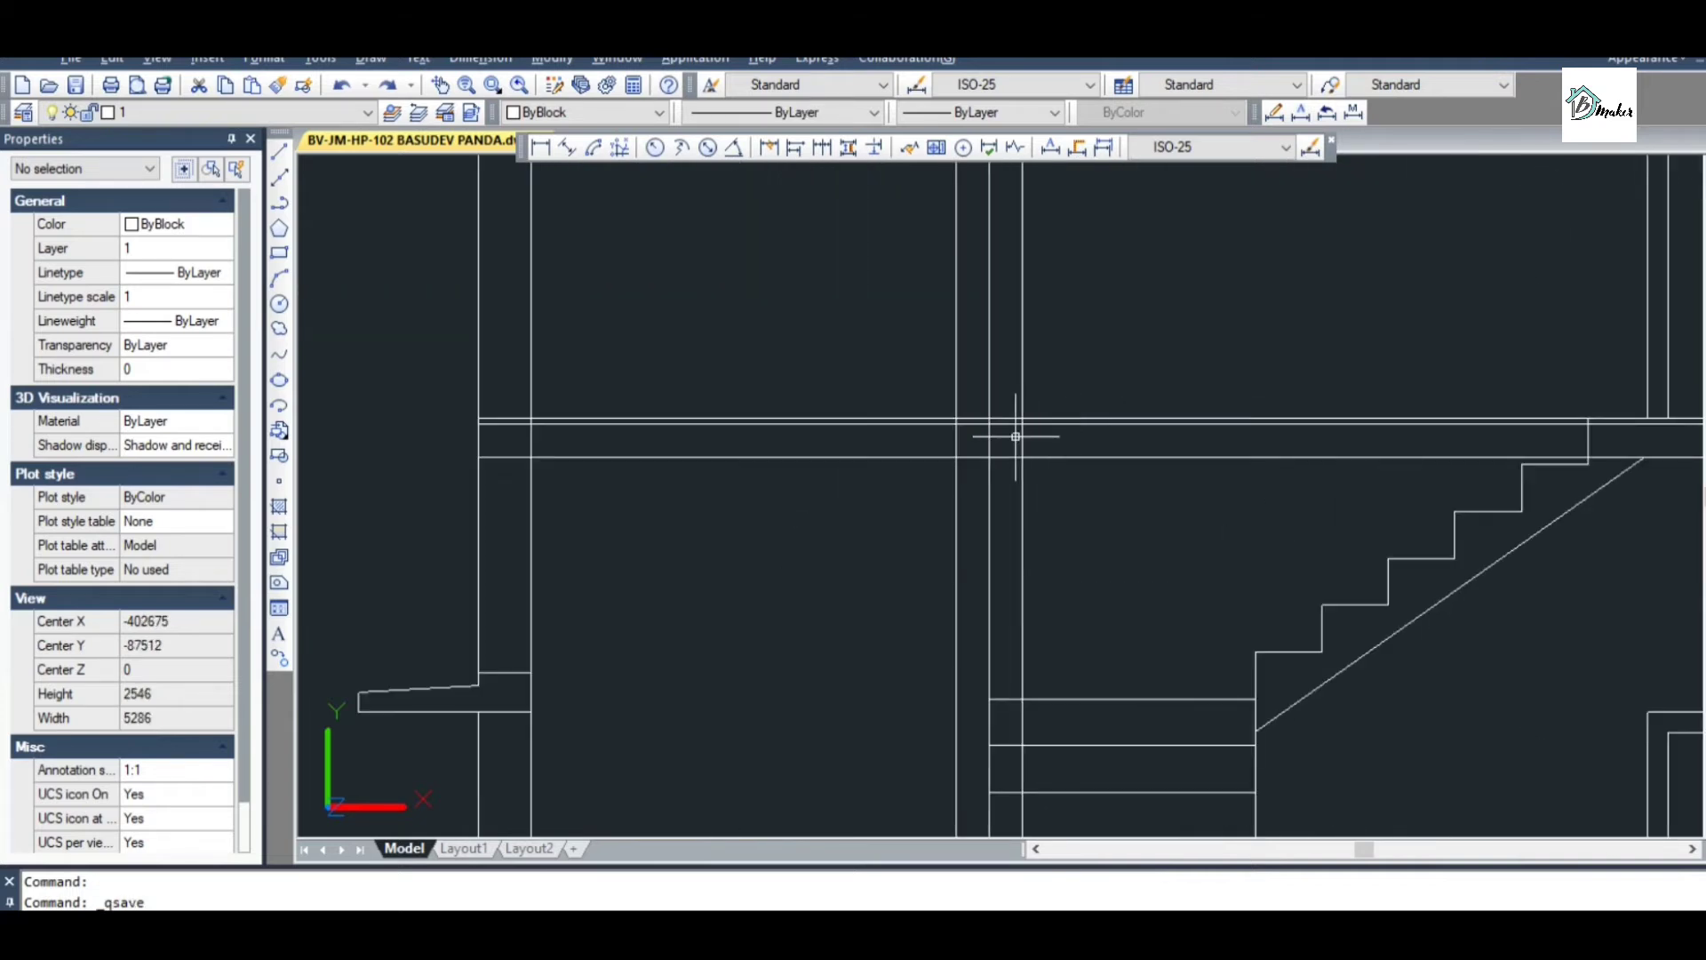
{"action": "scroll", "coordinate": [864, 436], "scroll_direction": "down", "scroll_amount": 2}
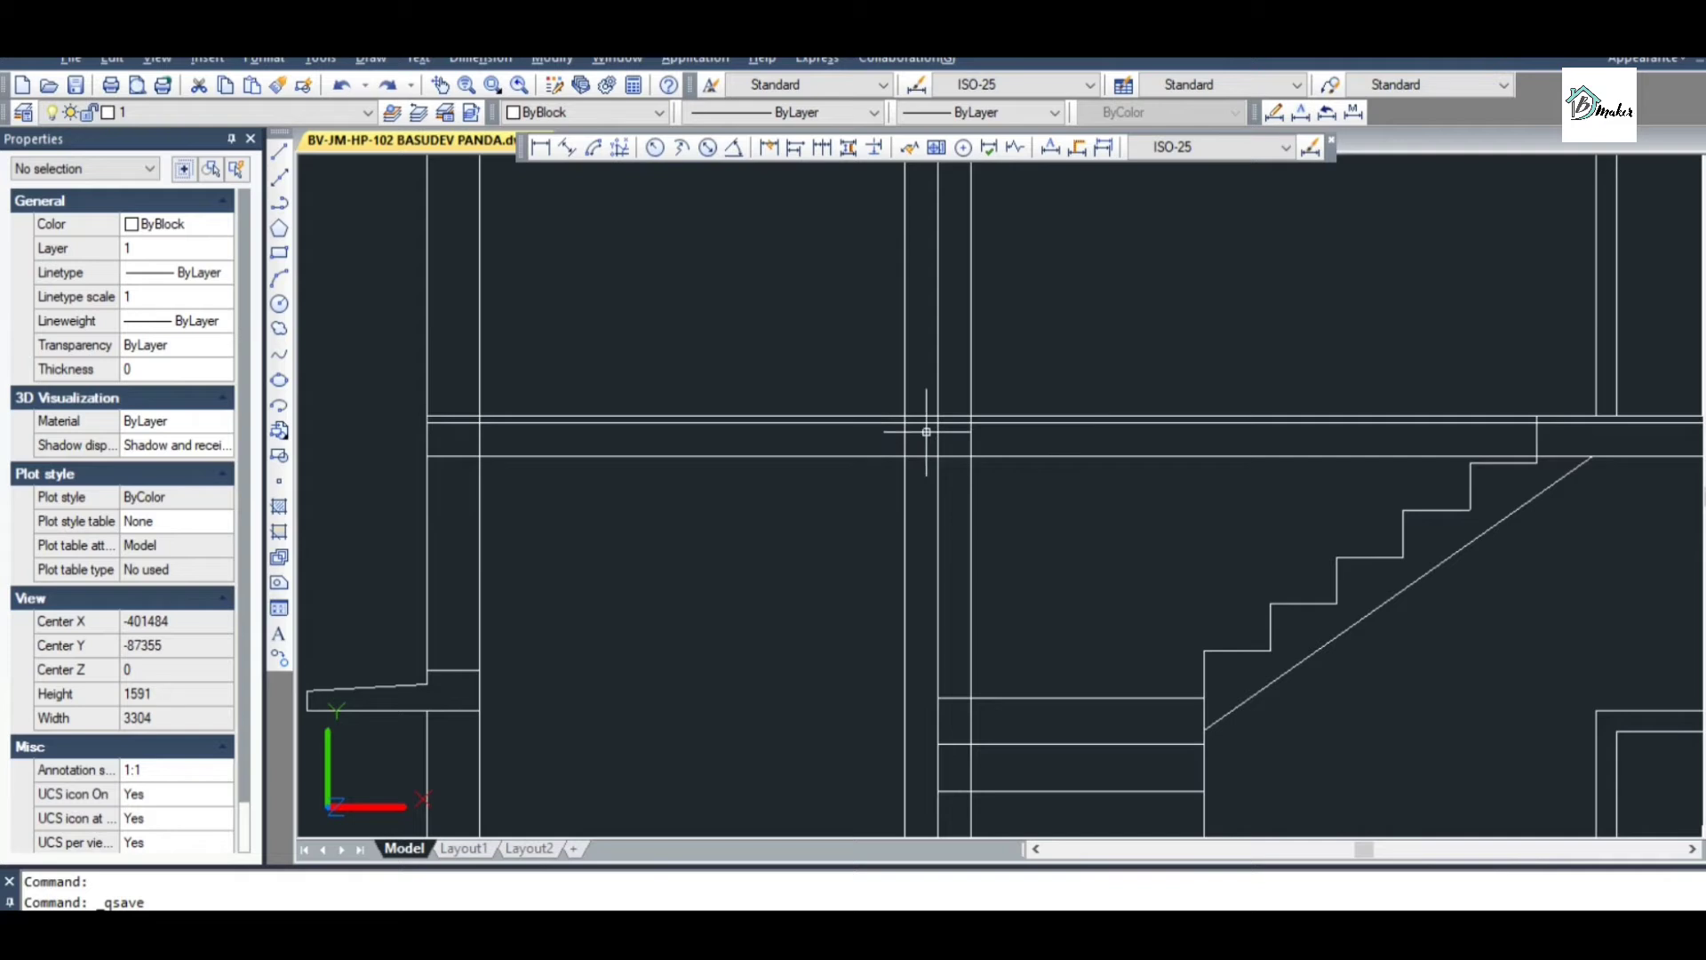
{"action": "scroll", "coordinate": [868, 467], "scroll_direction": "up", "scroll_amount": 2}
{"action": "key", "text": "Escape"}
{"action": "key", "text": "Escape"}
{"action": "type", "text": "P"}
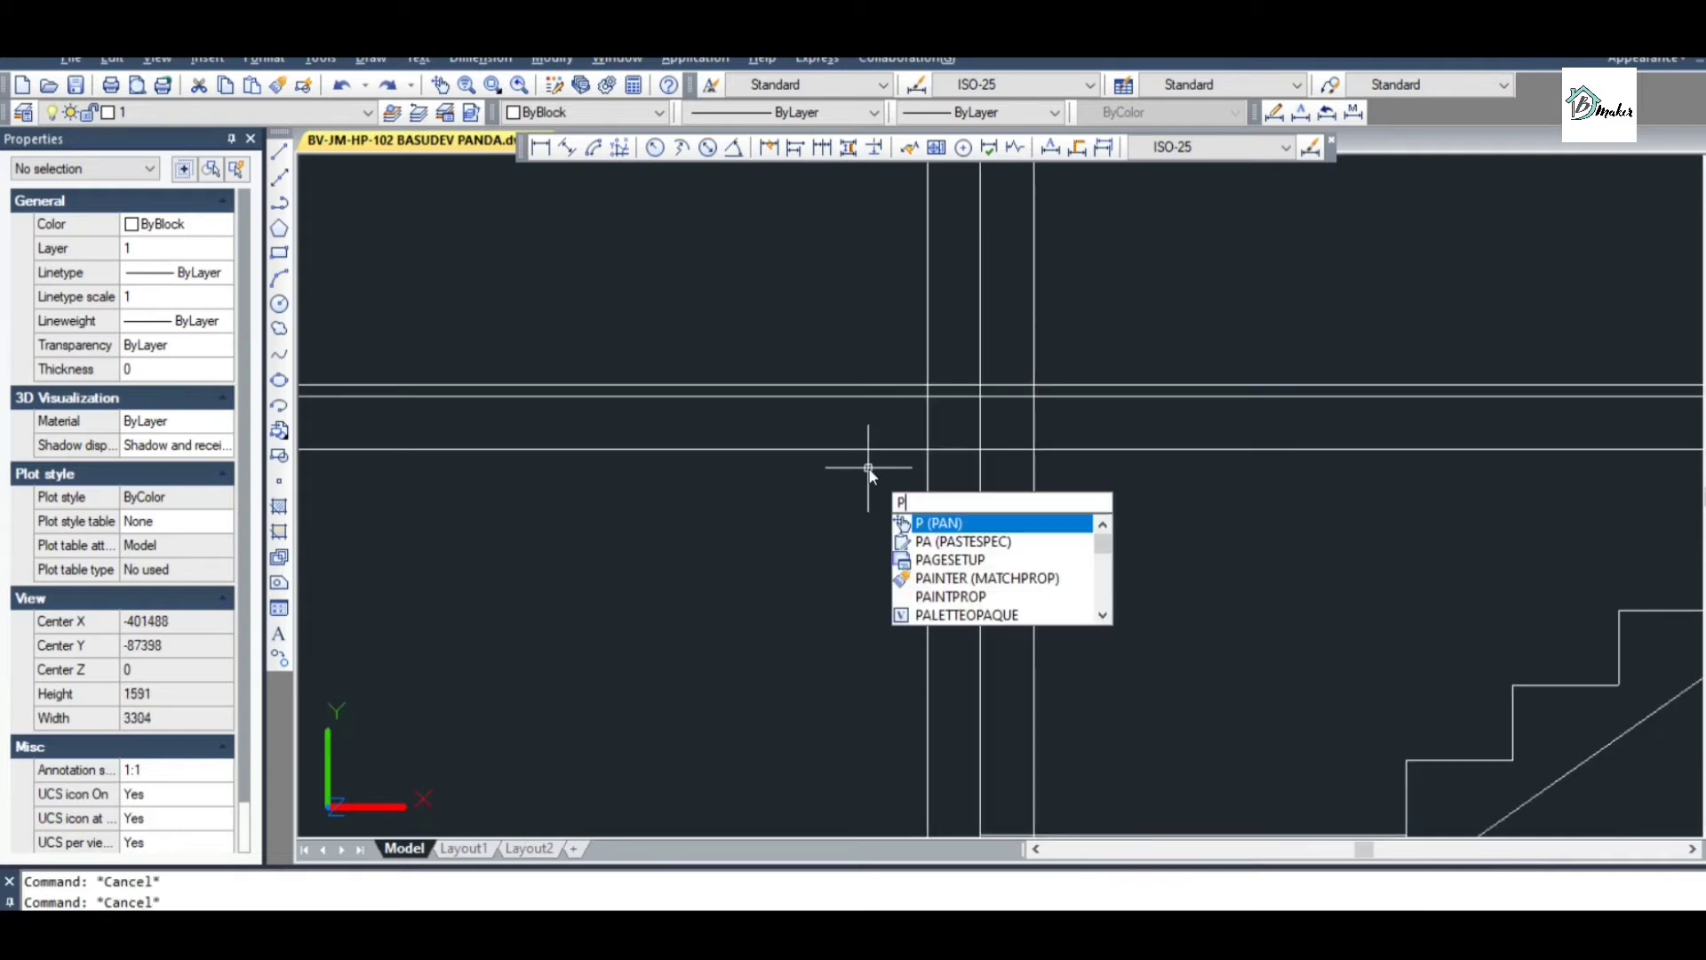
{"action": "key", "text": "Return"}
{"action": "key", "text": "Escape"}
Draw a beam outline 250 mm wide and 200 mm deep below the first-floor slab at the wall beside the staircase
{"action": "type", "text": "PL"}
{"action": "key", "text": "Return"}
{"action": "left_click", "coordinate": [928, 451]}
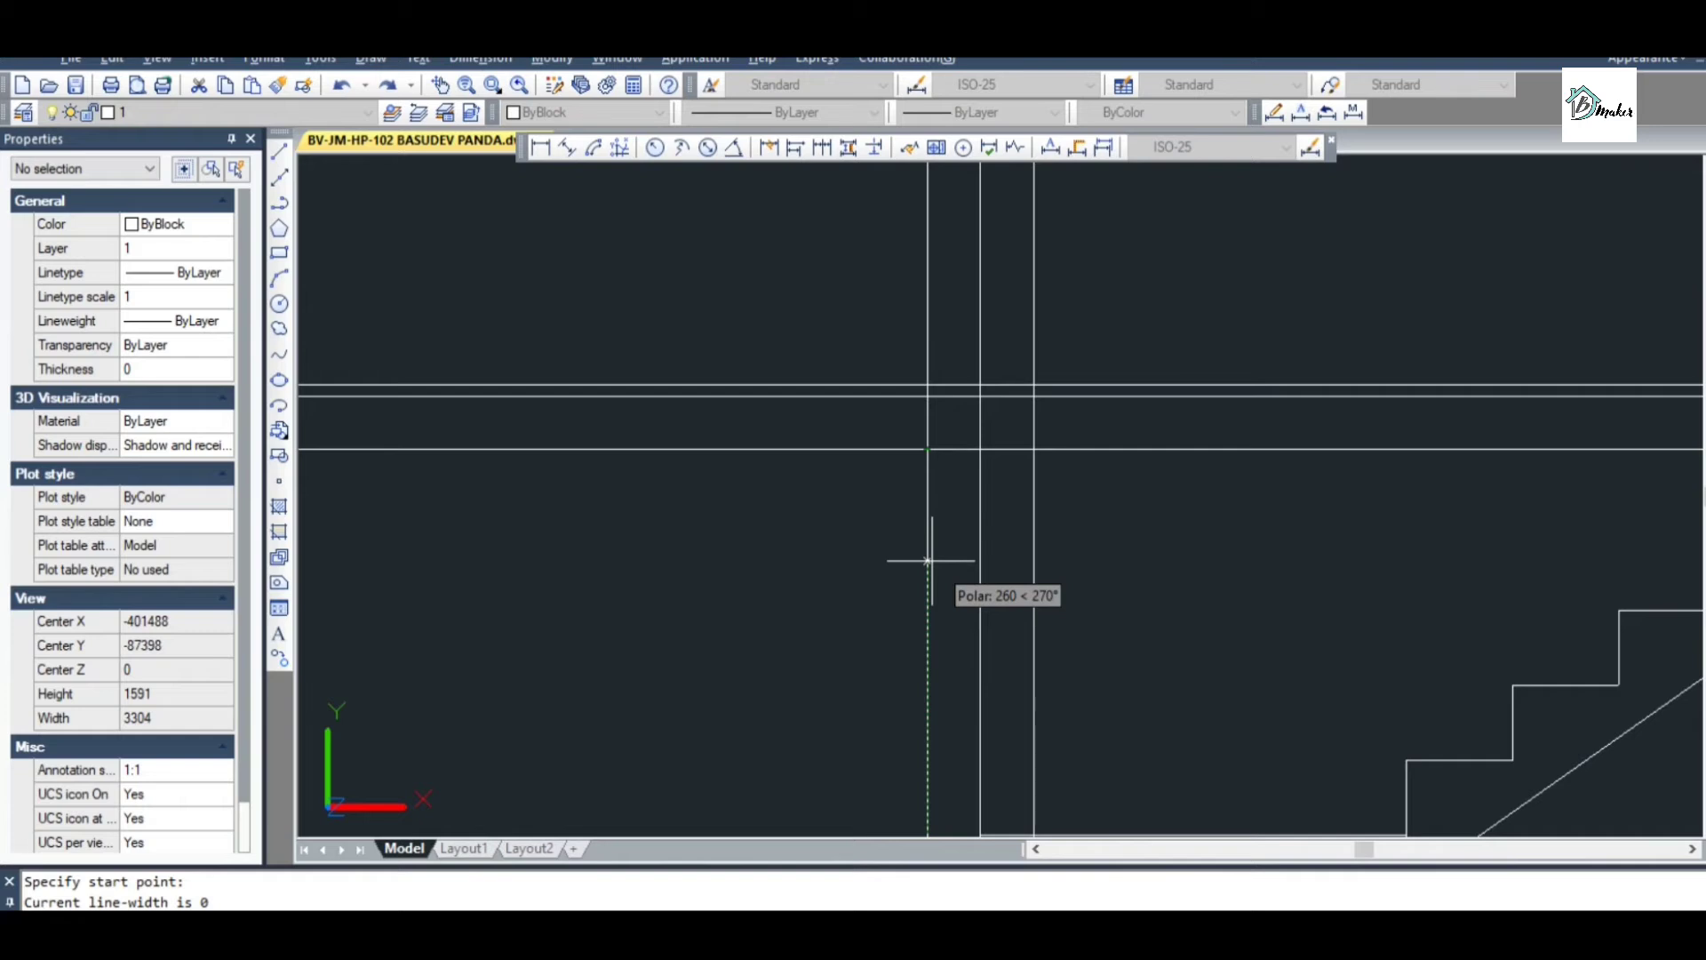
{"action": "type", "text": "200"}
{"action": "key", "text": "Return"}
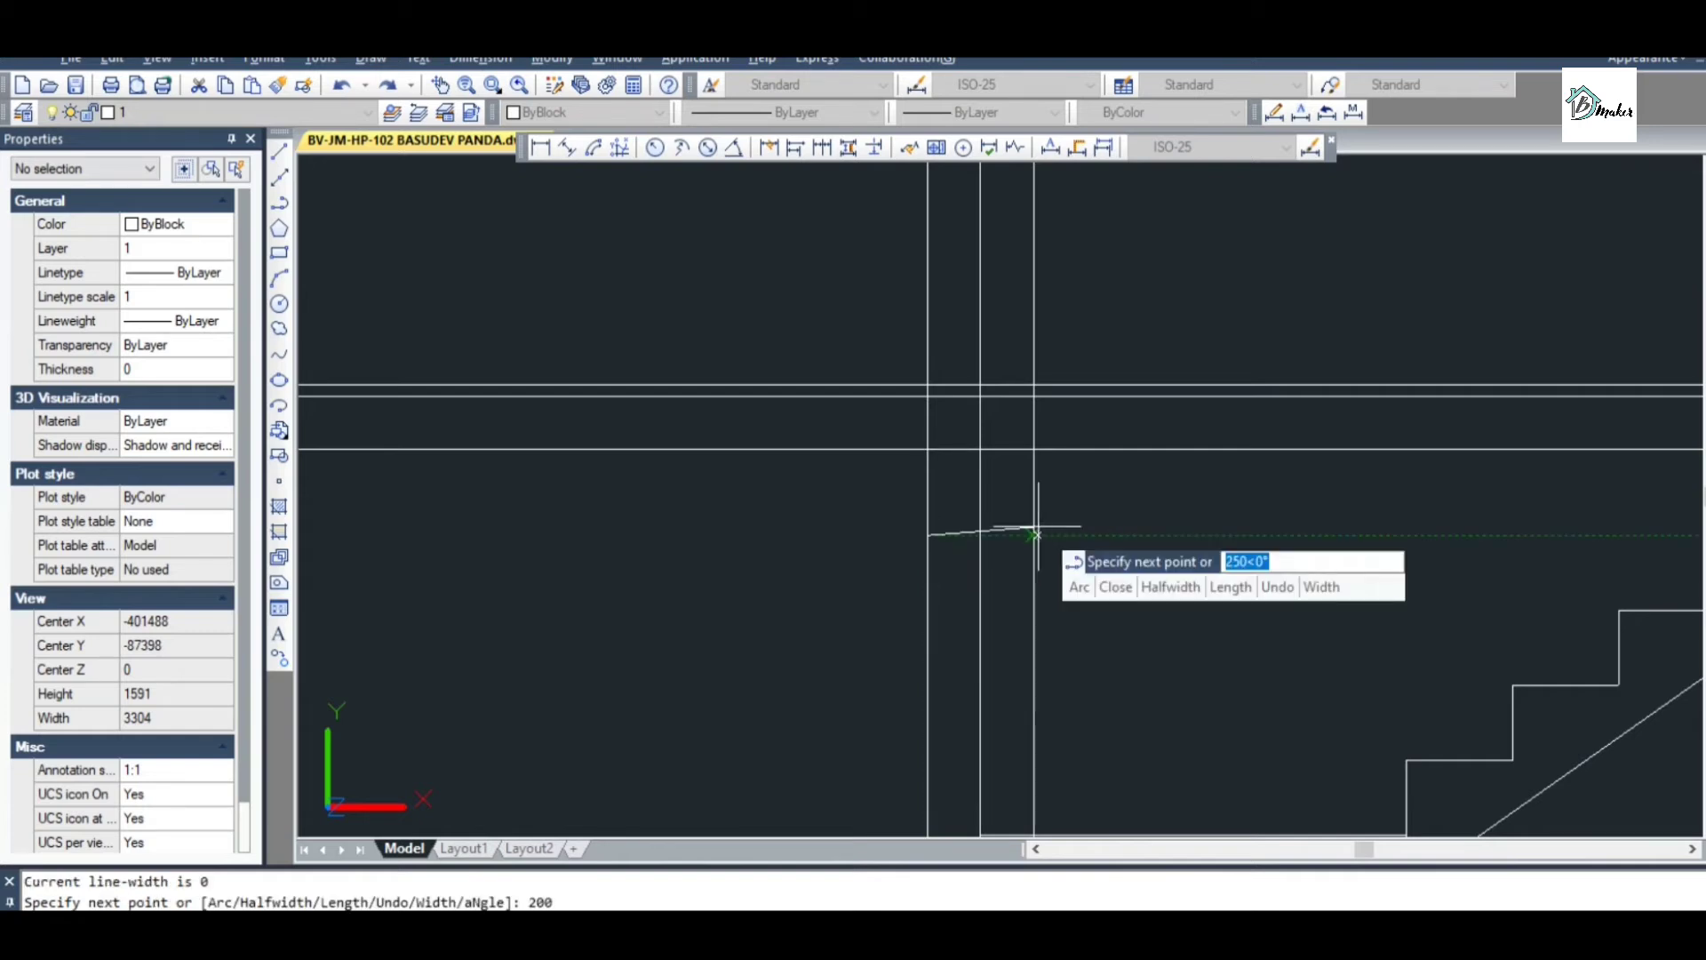
{"action": "type", "text": "25"}
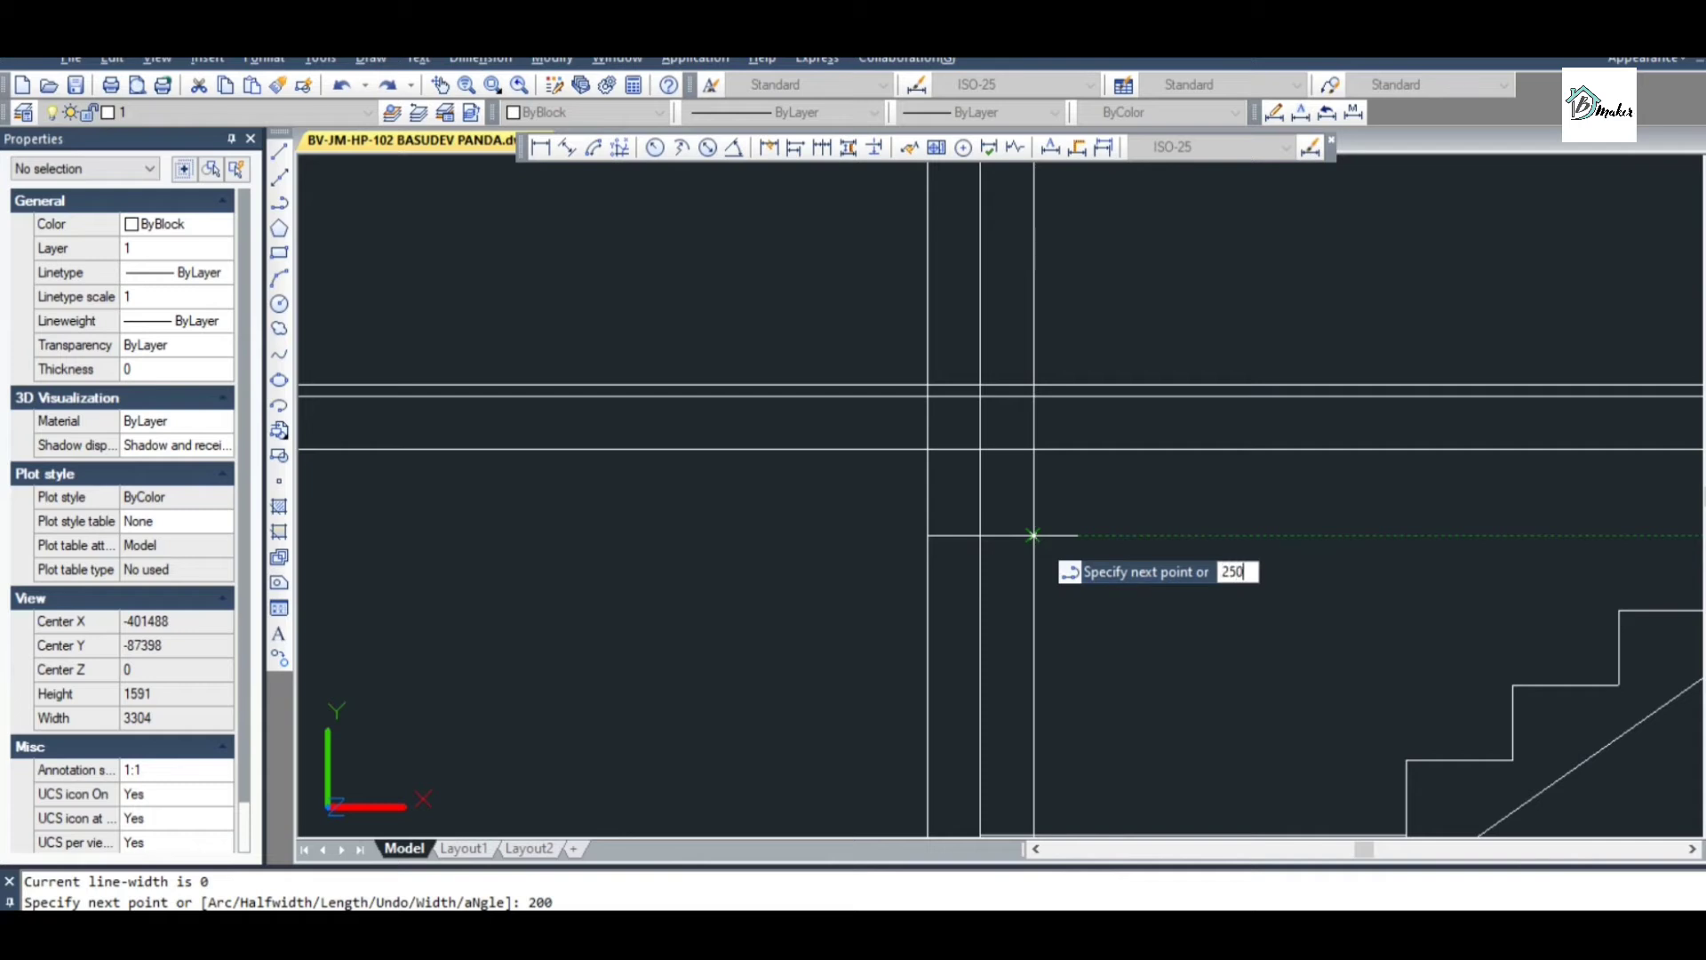
{"action": "key", "text": "Return"}
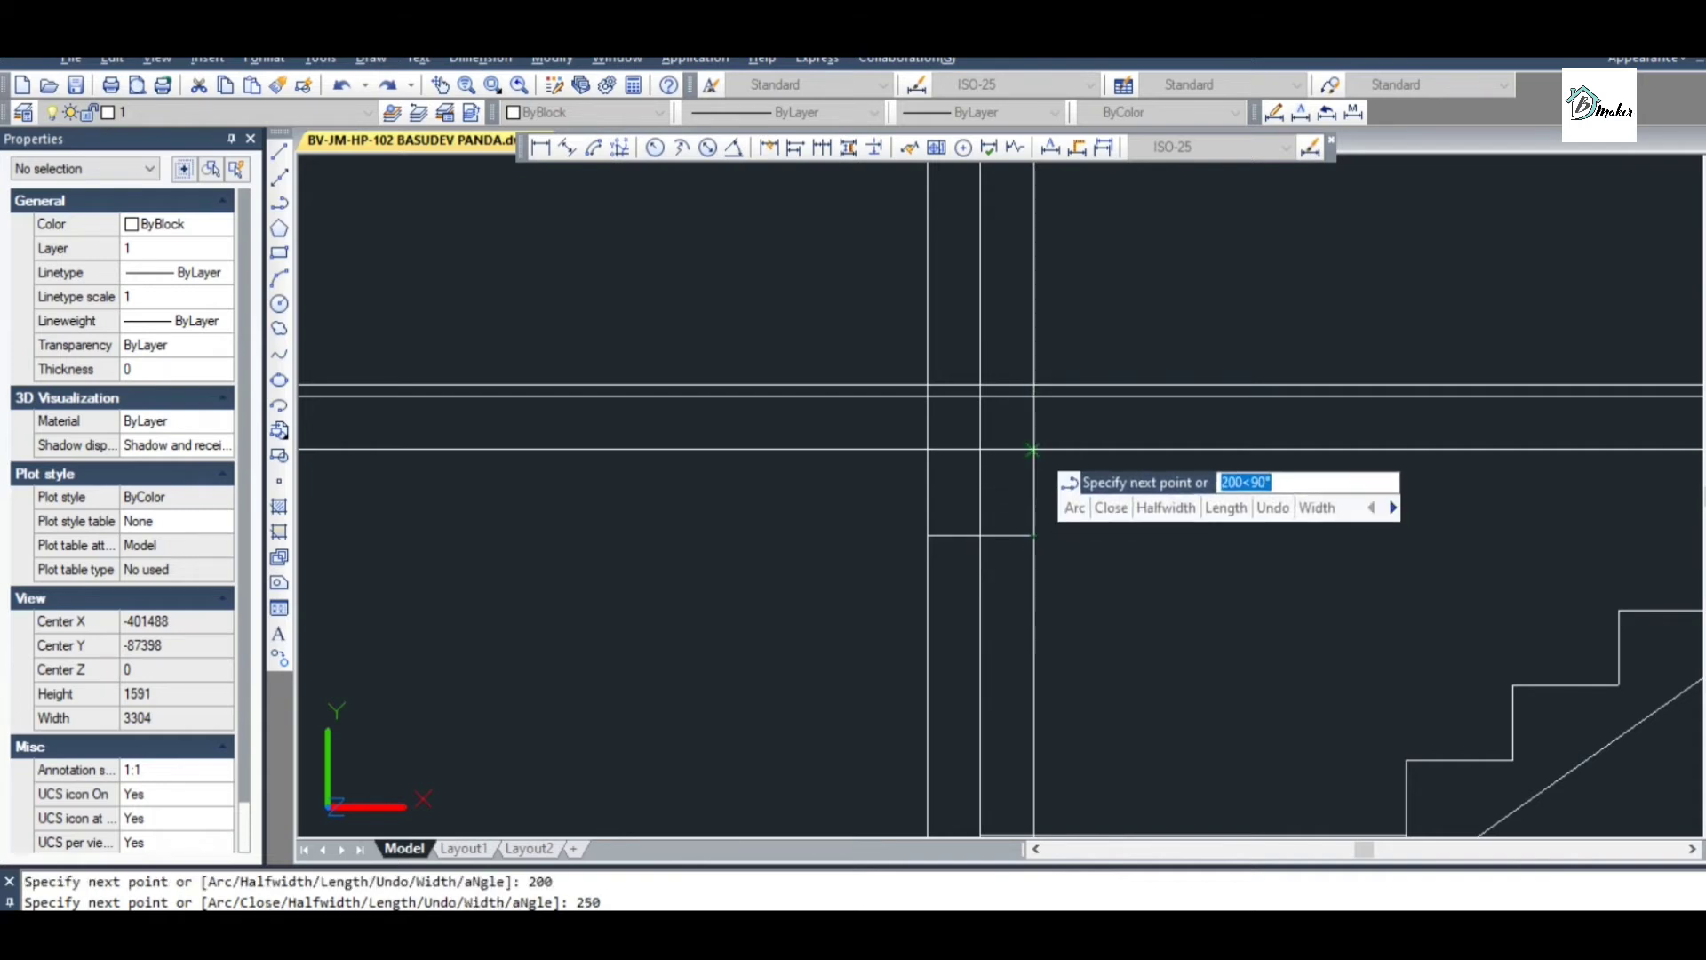
{"action": "key", "text": "Escape"}
Copy the beam outline by its upper right corner to the middle wall and the right outer wall under the first-floor slab
{"action": "left_click", "coordinate": [1017, 541]}
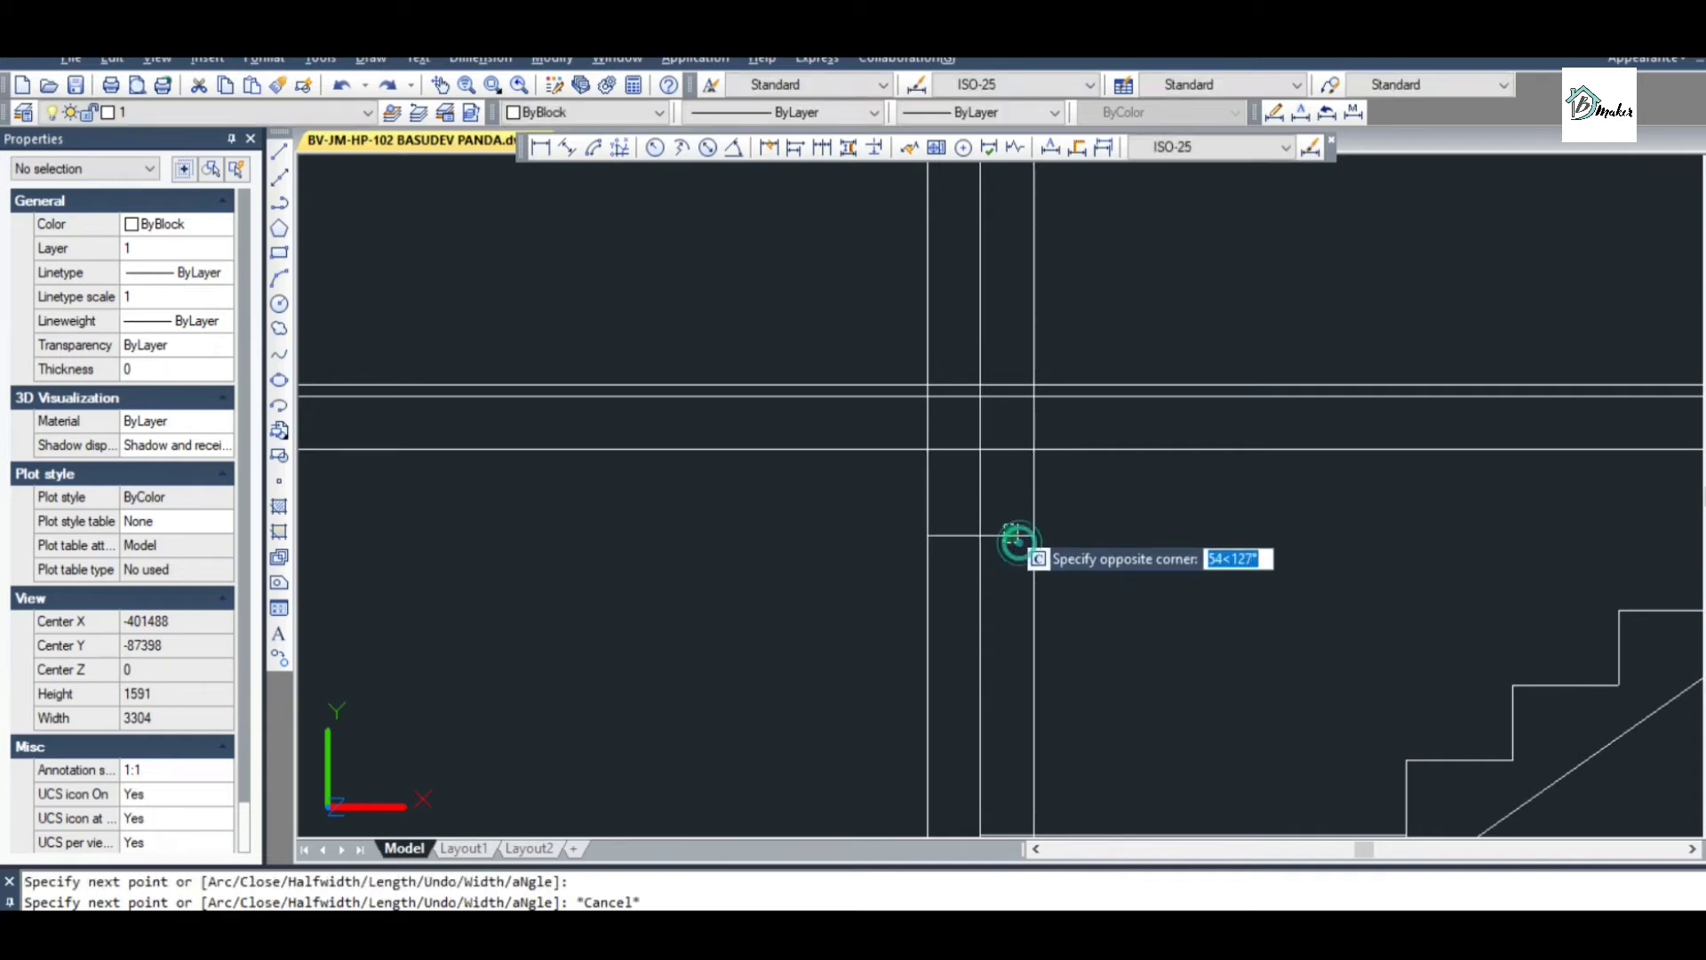
{"action": "left_click", "coordinate": [1004, 526]}
{"action": "type", "text": "O"}
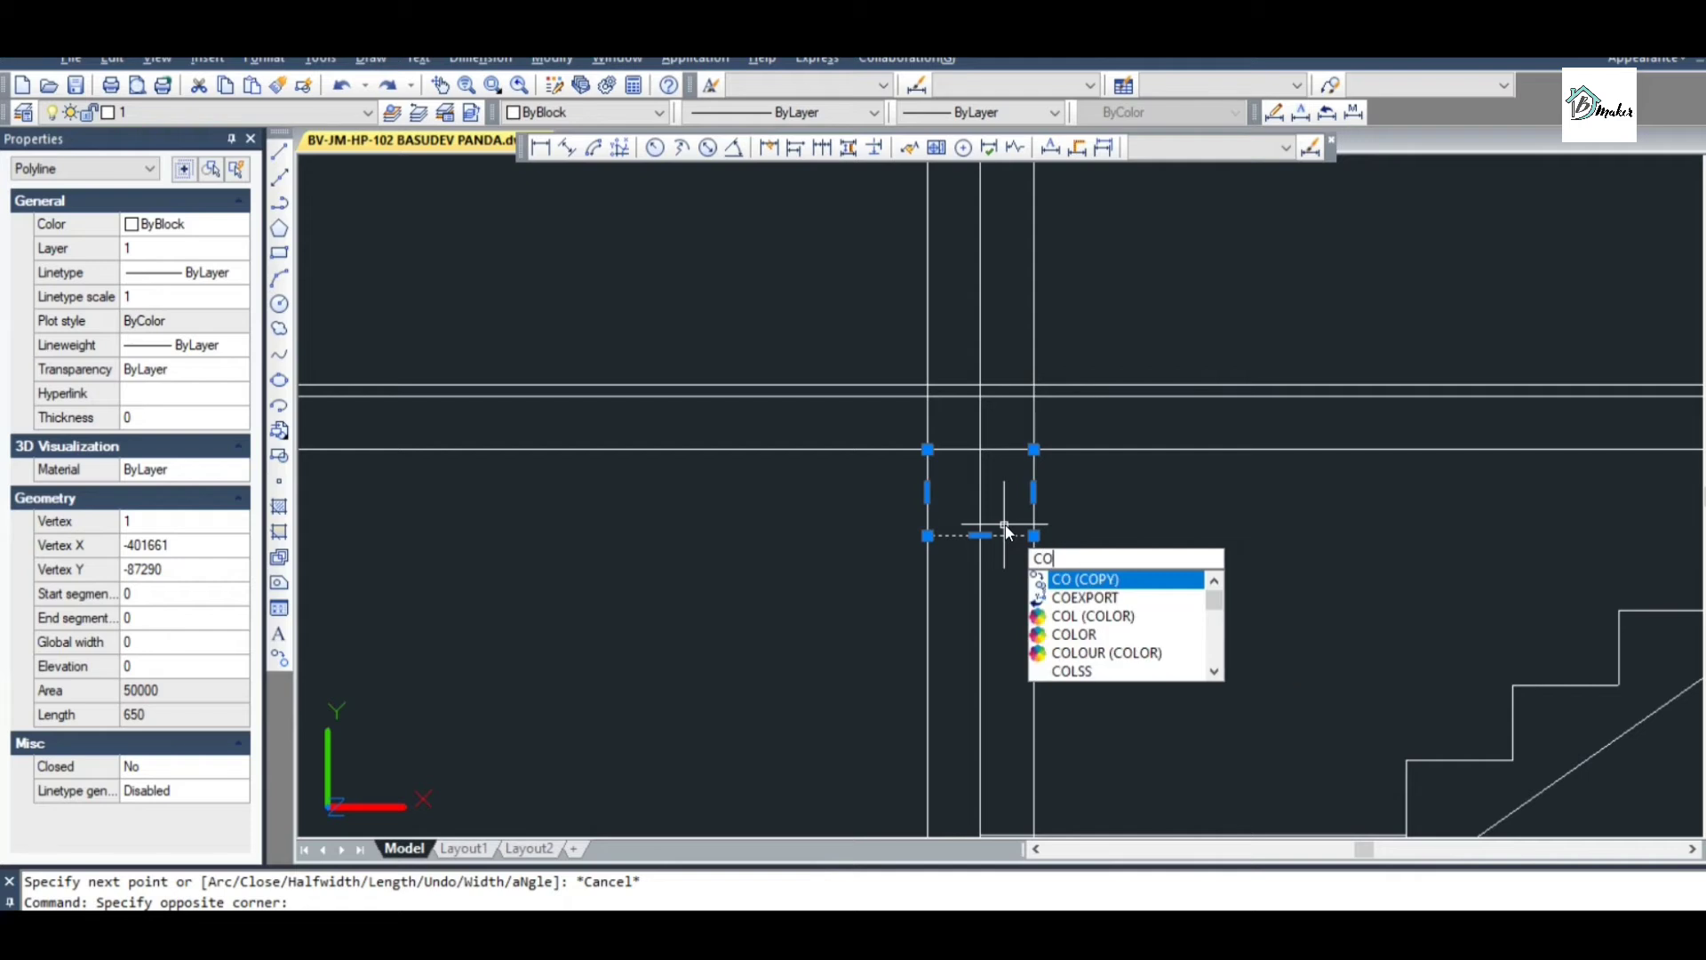
{"action": "key", "text": "Return"}
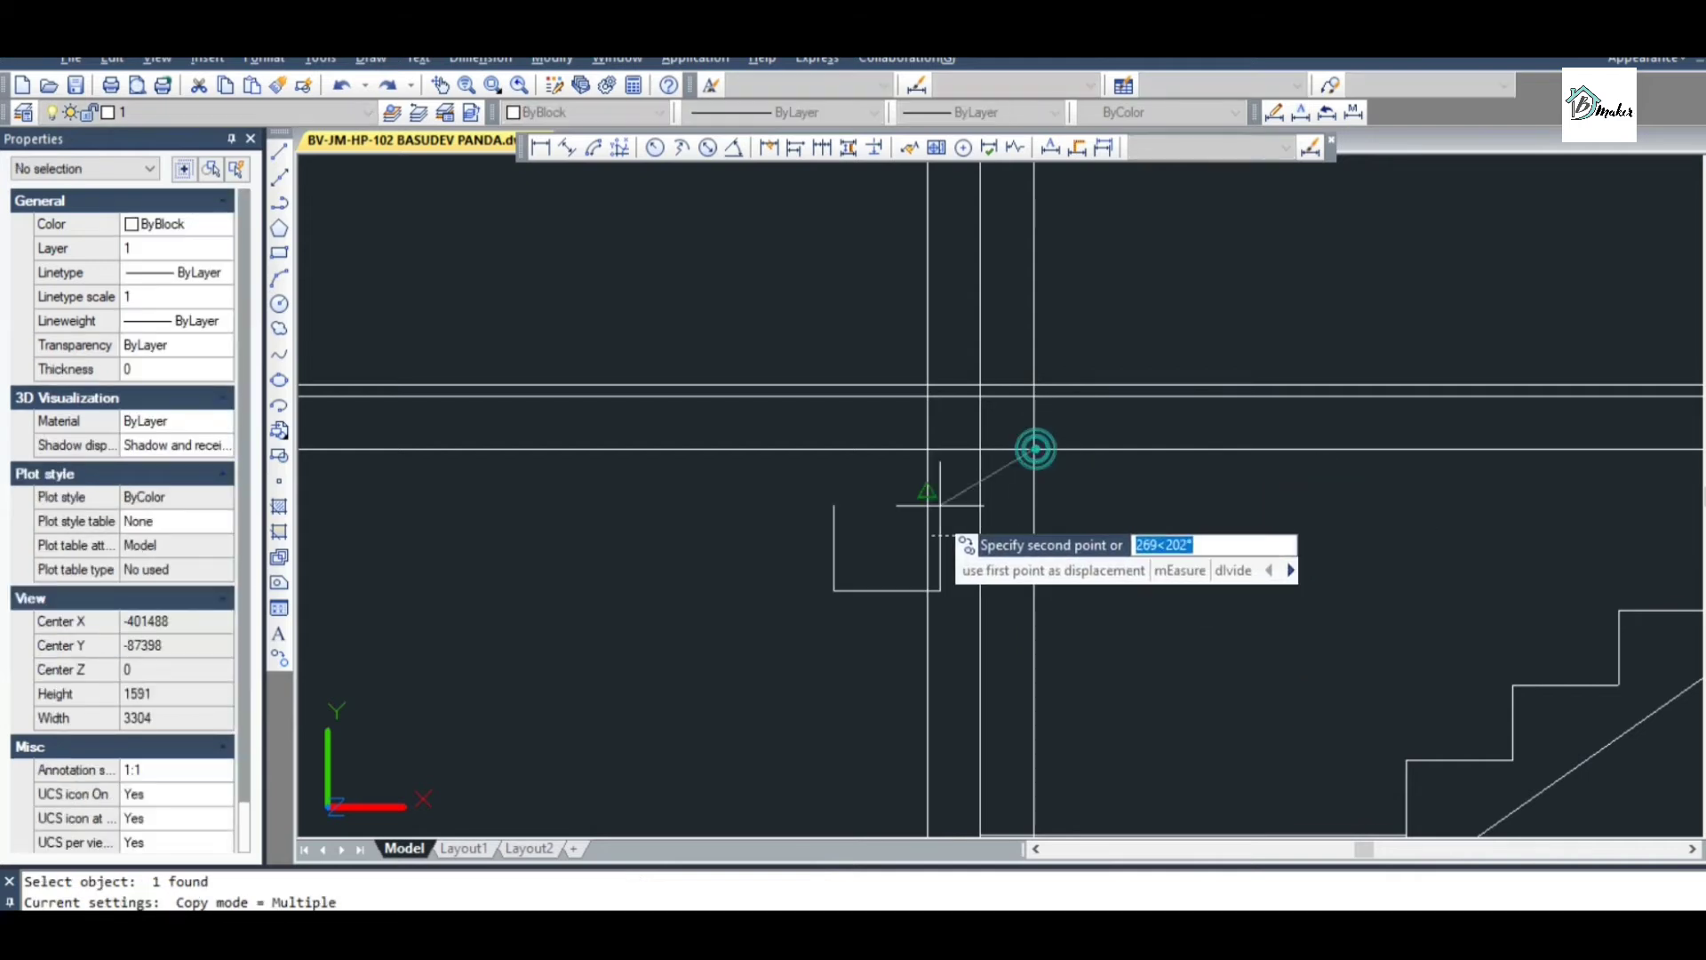
{"action": "scroll", "coordinate": [1035, 448], "scroll_direction": "down", "scroll_amount": 3}
{"action": "scroll", "coordinate": [1244, 513], "scroll_direction": "up", "scroll_amount": 2}
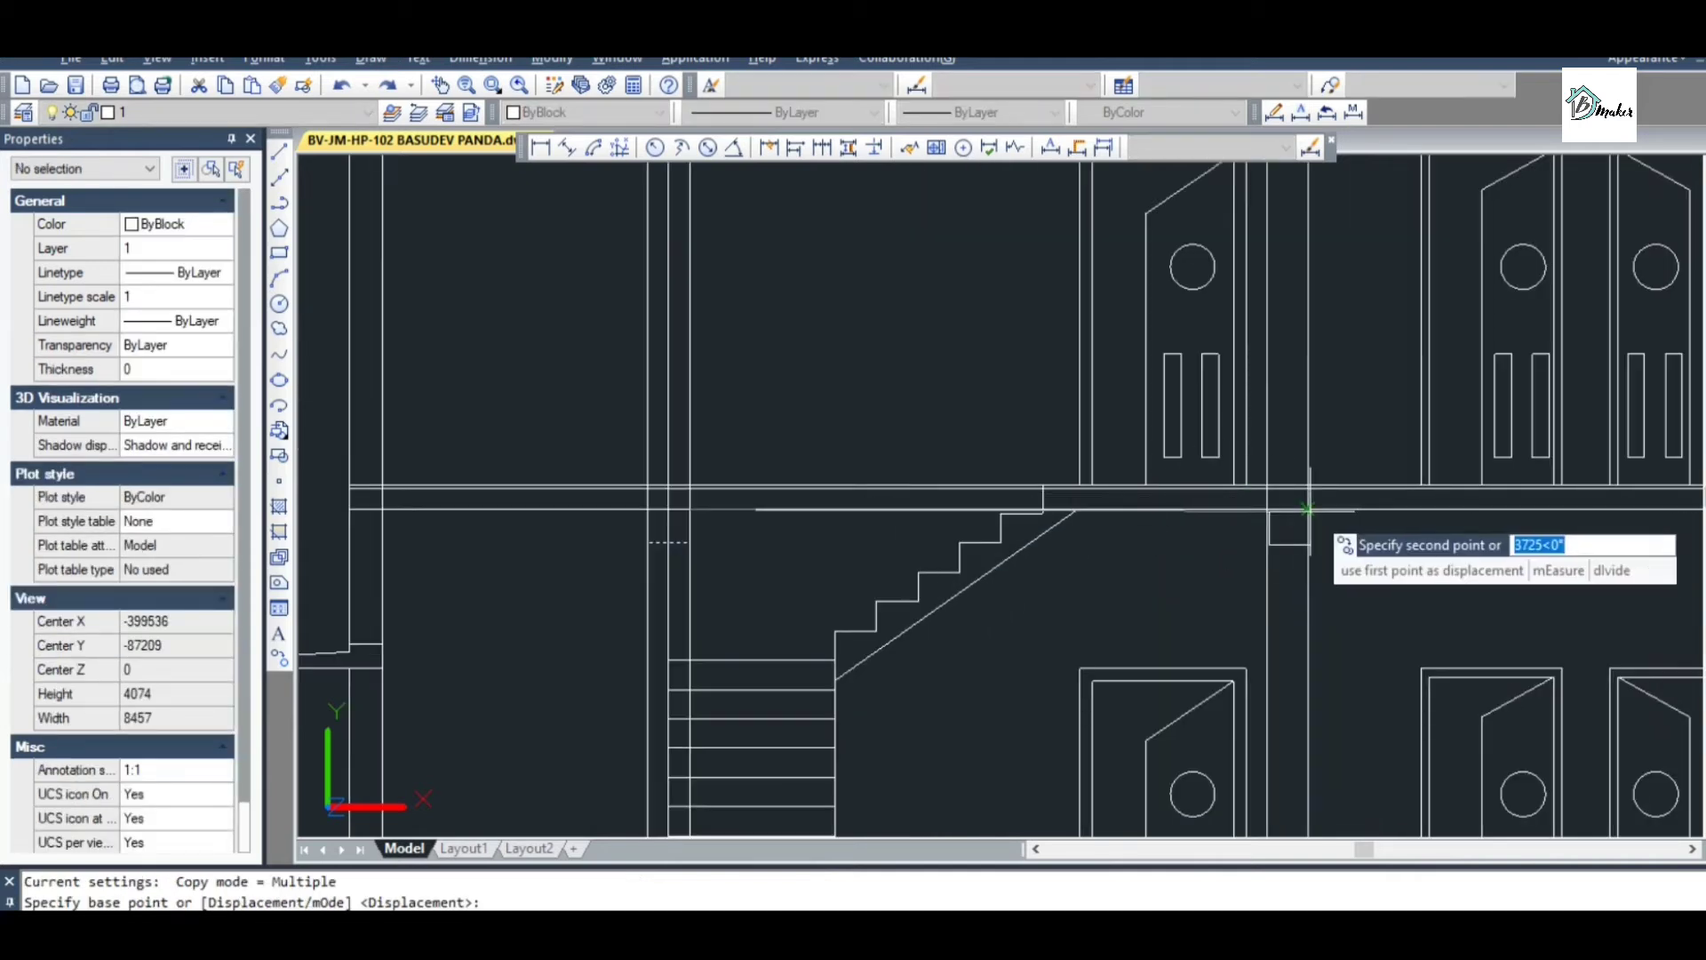
{"action": "scroll", "coordinate": [1306, 508], "scroll_direction": "up", "scroll_amount": 4}
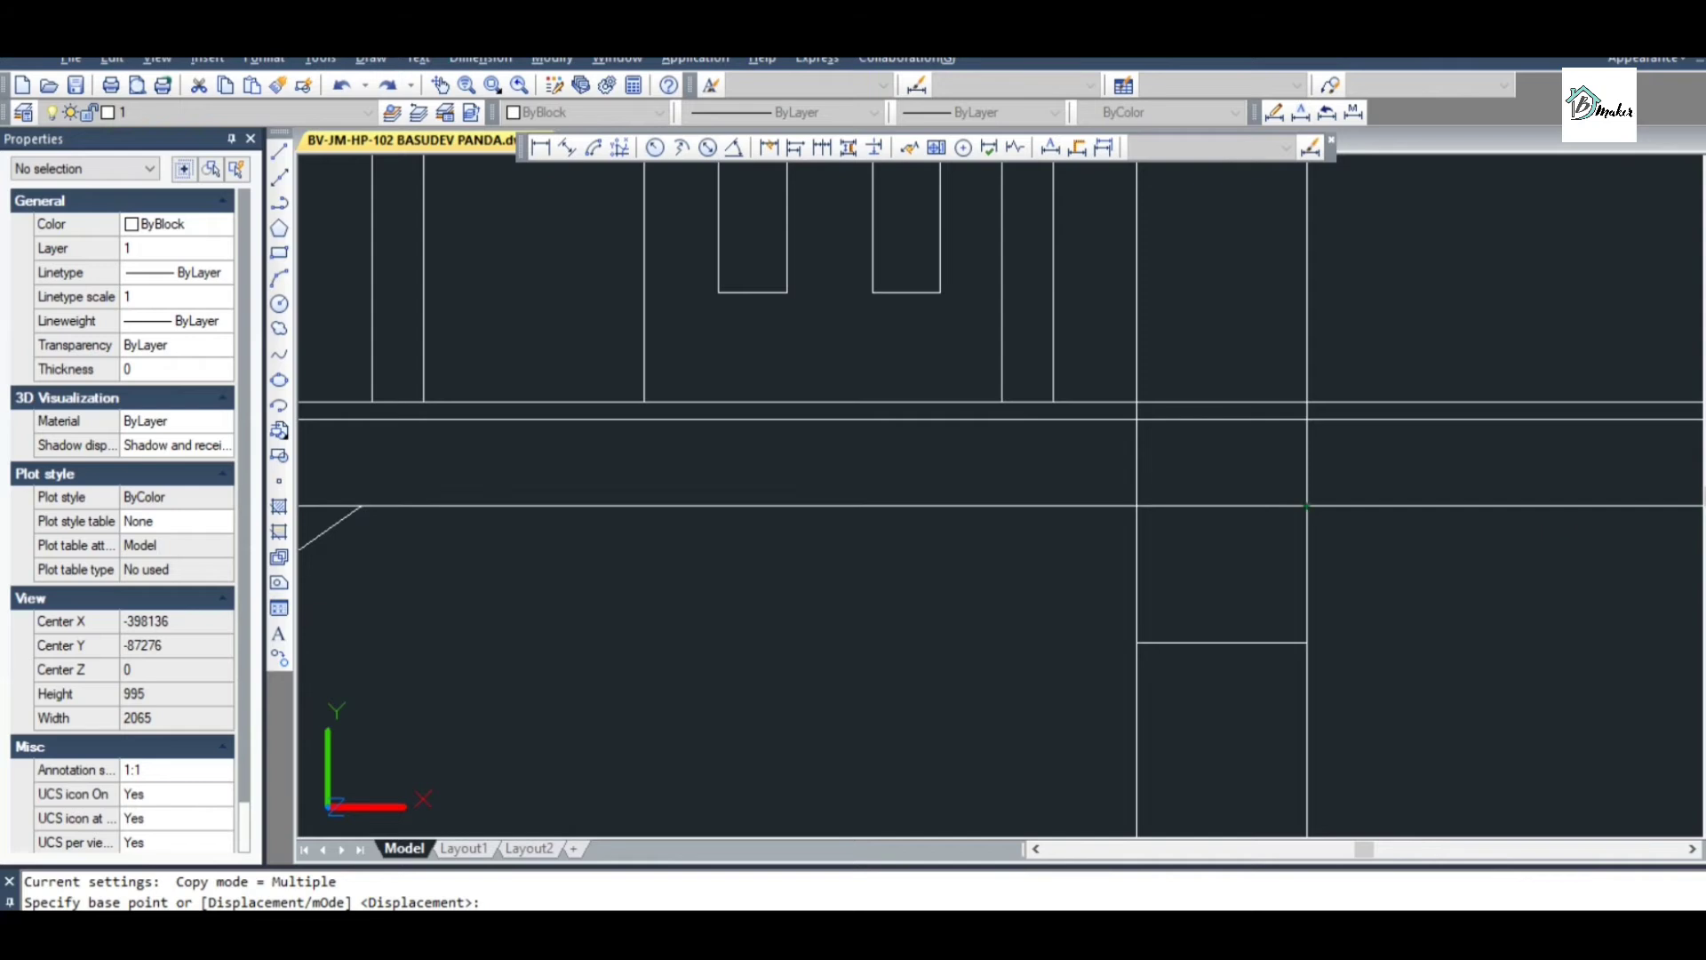
{"action": "scroll", "coordinate": [869, 511], "scroll_direction": "down", "scroll_amount": 4}
{"action": "scroll", "coordinate": [1615, 516], "scroll_direction": "up", "scroll_amount": 2}
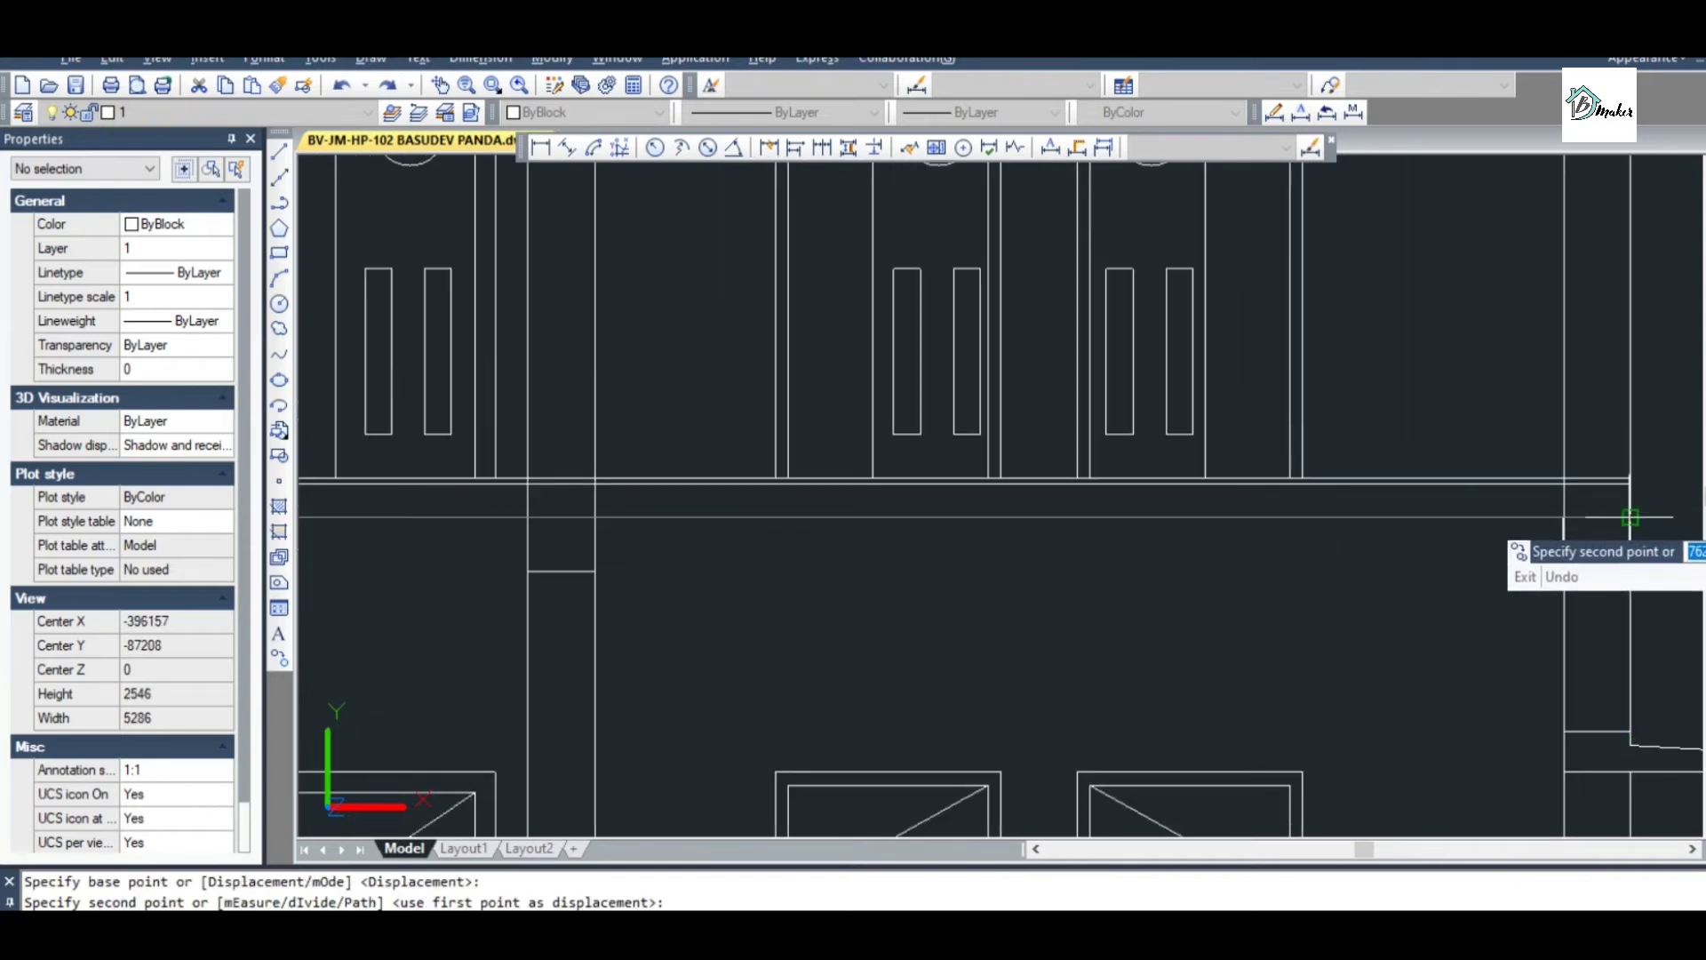
{"action": "left_click", "coordinate": [1616, 516]}
{"action": "key", "text": "Escape"}
{"action": "scroll", "coordinate": [1585, 545], "scroll_direction": "down", "scroll_amount": 2}
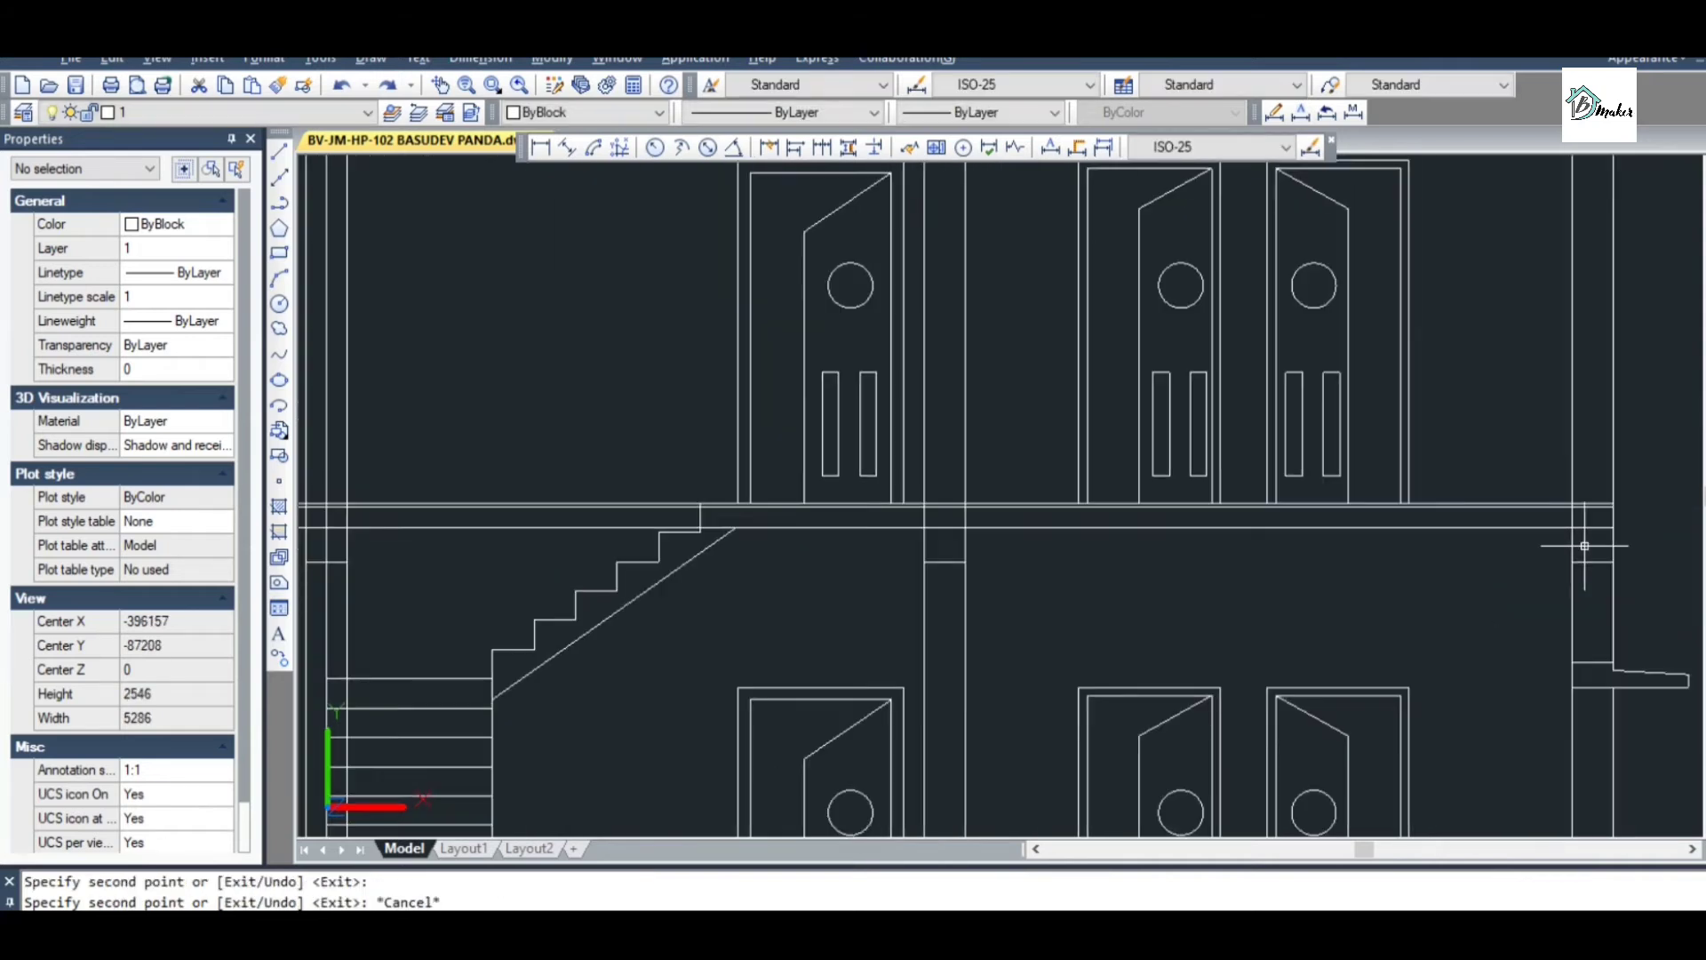
{"action": "left_click", "coordinate": [1468, 530]}
{"action": "key", "text": "Escape"}
Trim the slab underside and wall lines crossing the first-floor slab above the beams at the middle wall and the right outer wall
{"action": "scroll", "coordinate": [875, 531], "scroll_direction": "up", "scroll_amount": 3}
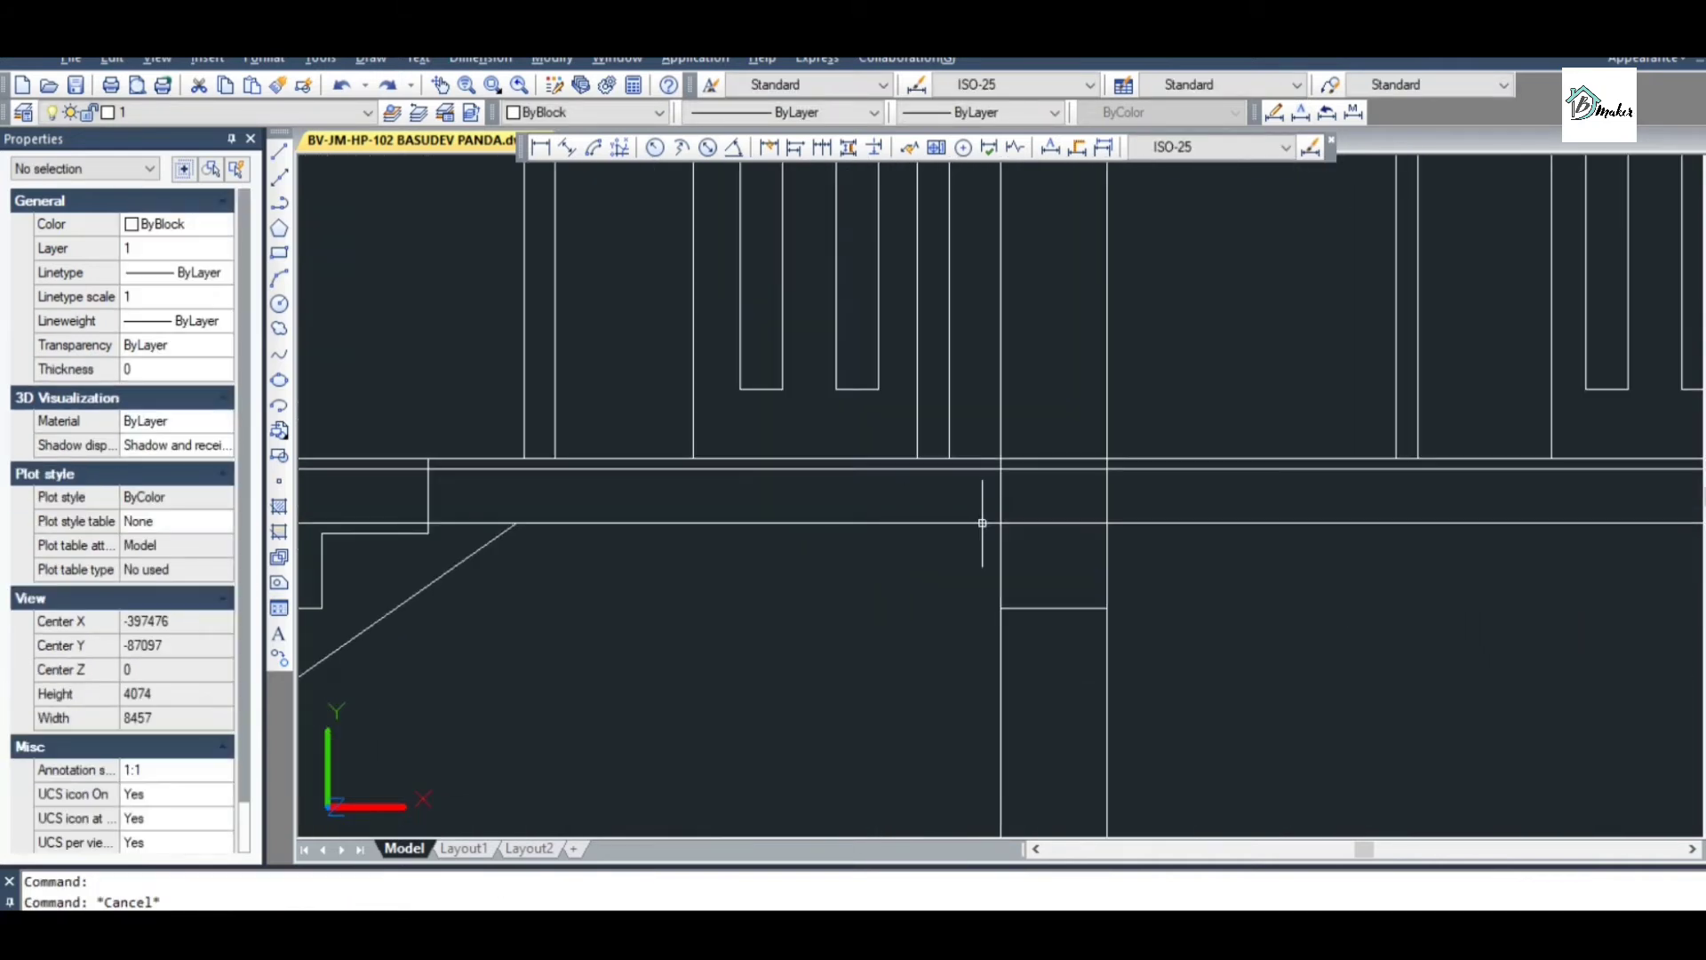
{"action": "type", "text": "tr"}
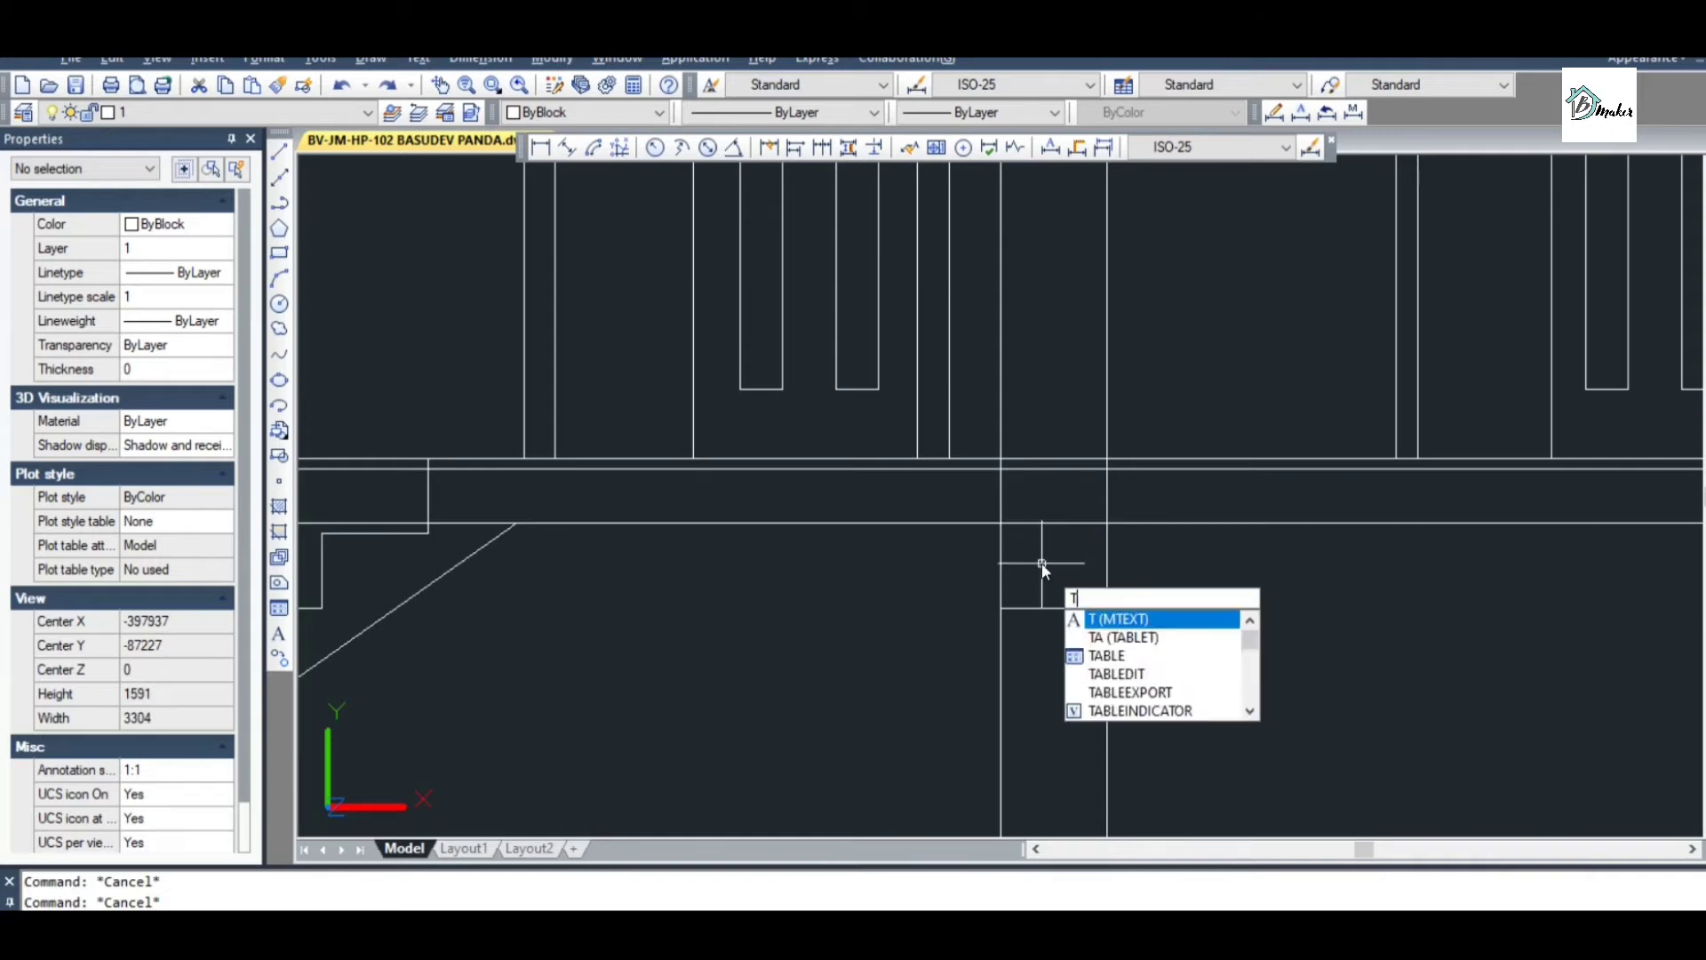
{"action": "key", "text": "Return"}
{"action": "key", "text": "Return"}
{"action": "left_click", "coordinate": [1032, 504]}
{"action": "left_click", "coordinate": [1051, 531]}
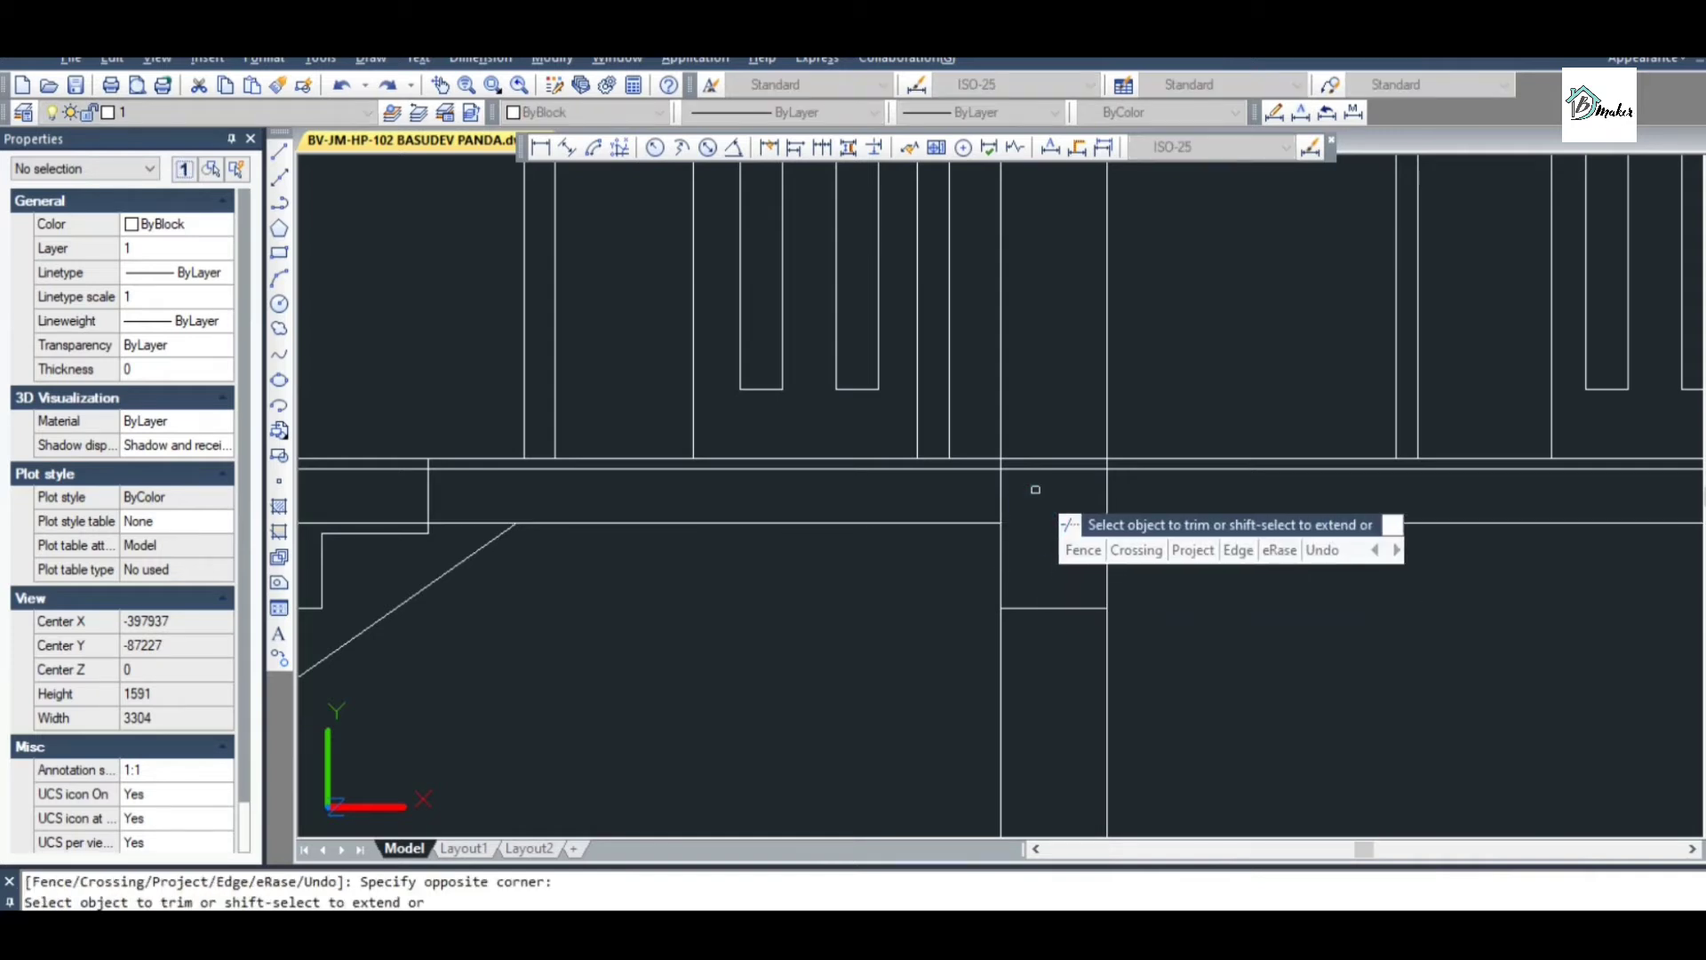
{"action": "scroll", "coordinate": [908, 530], "scroll_direction": "down", "scroll_amount": 2}
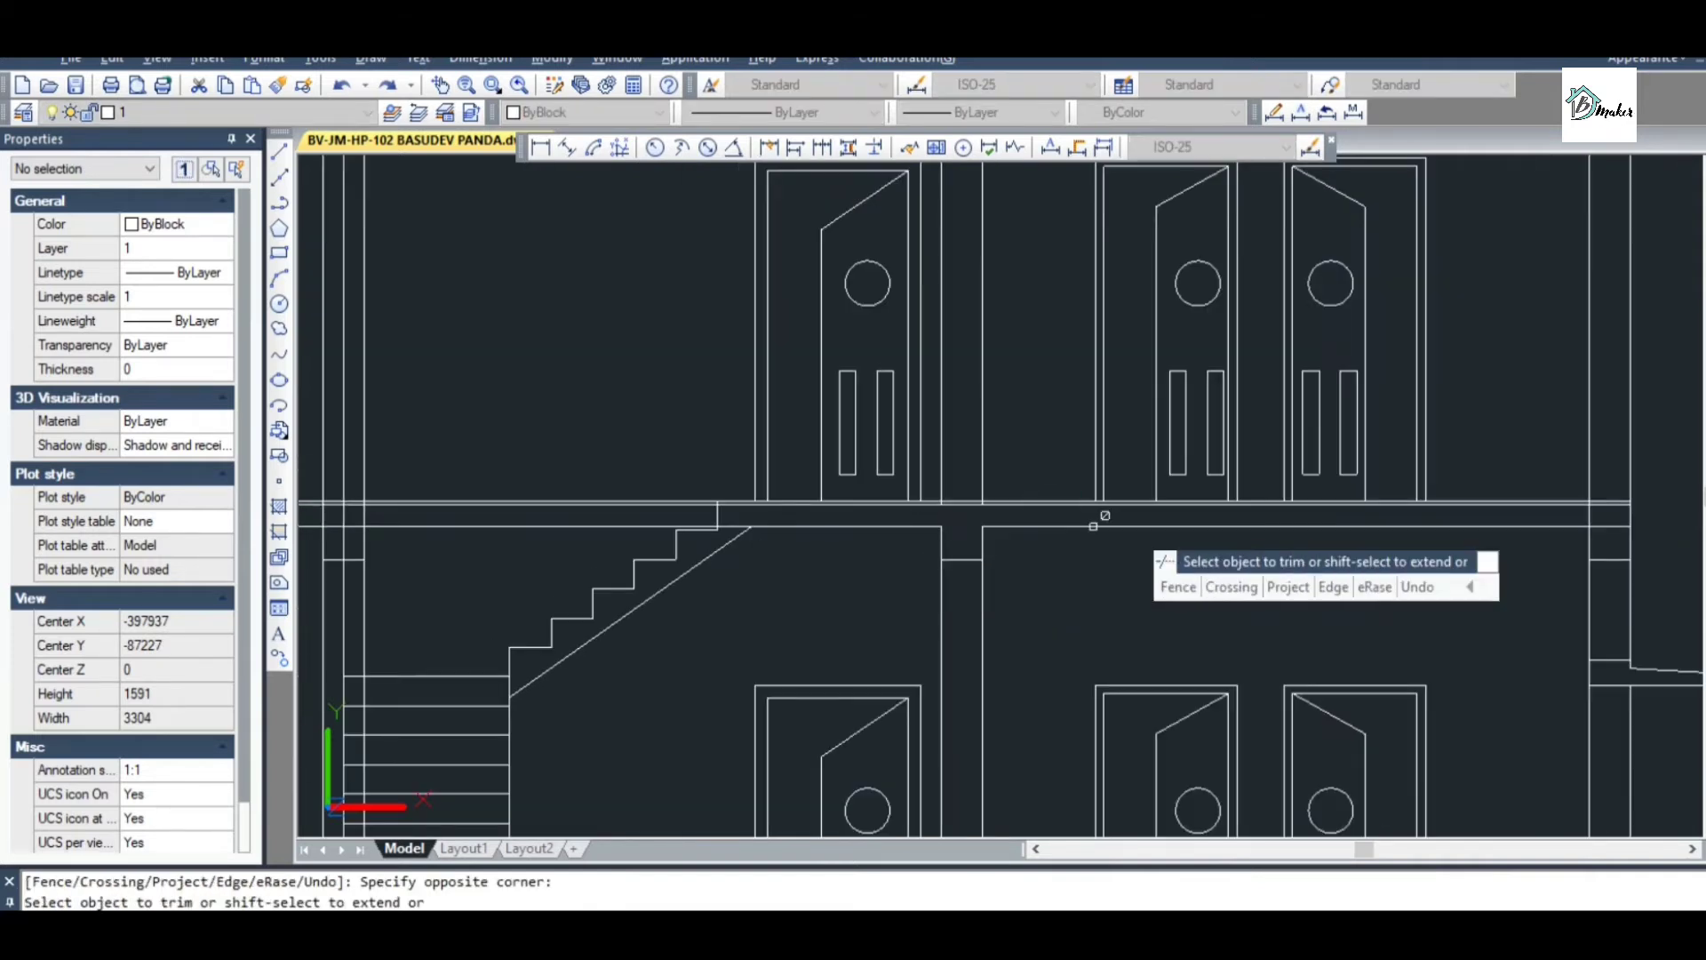
{"action": "scroll", "coordinate": [1565, 530], "scroll_direction": "up", "scroll_amount": 2}
{"action": "left_click", "coordinate": [1645, 534]}
{"action": "scroll", "coordinate": [1596, 531], "scroll_direction": "down", "scroll_amount": 2}
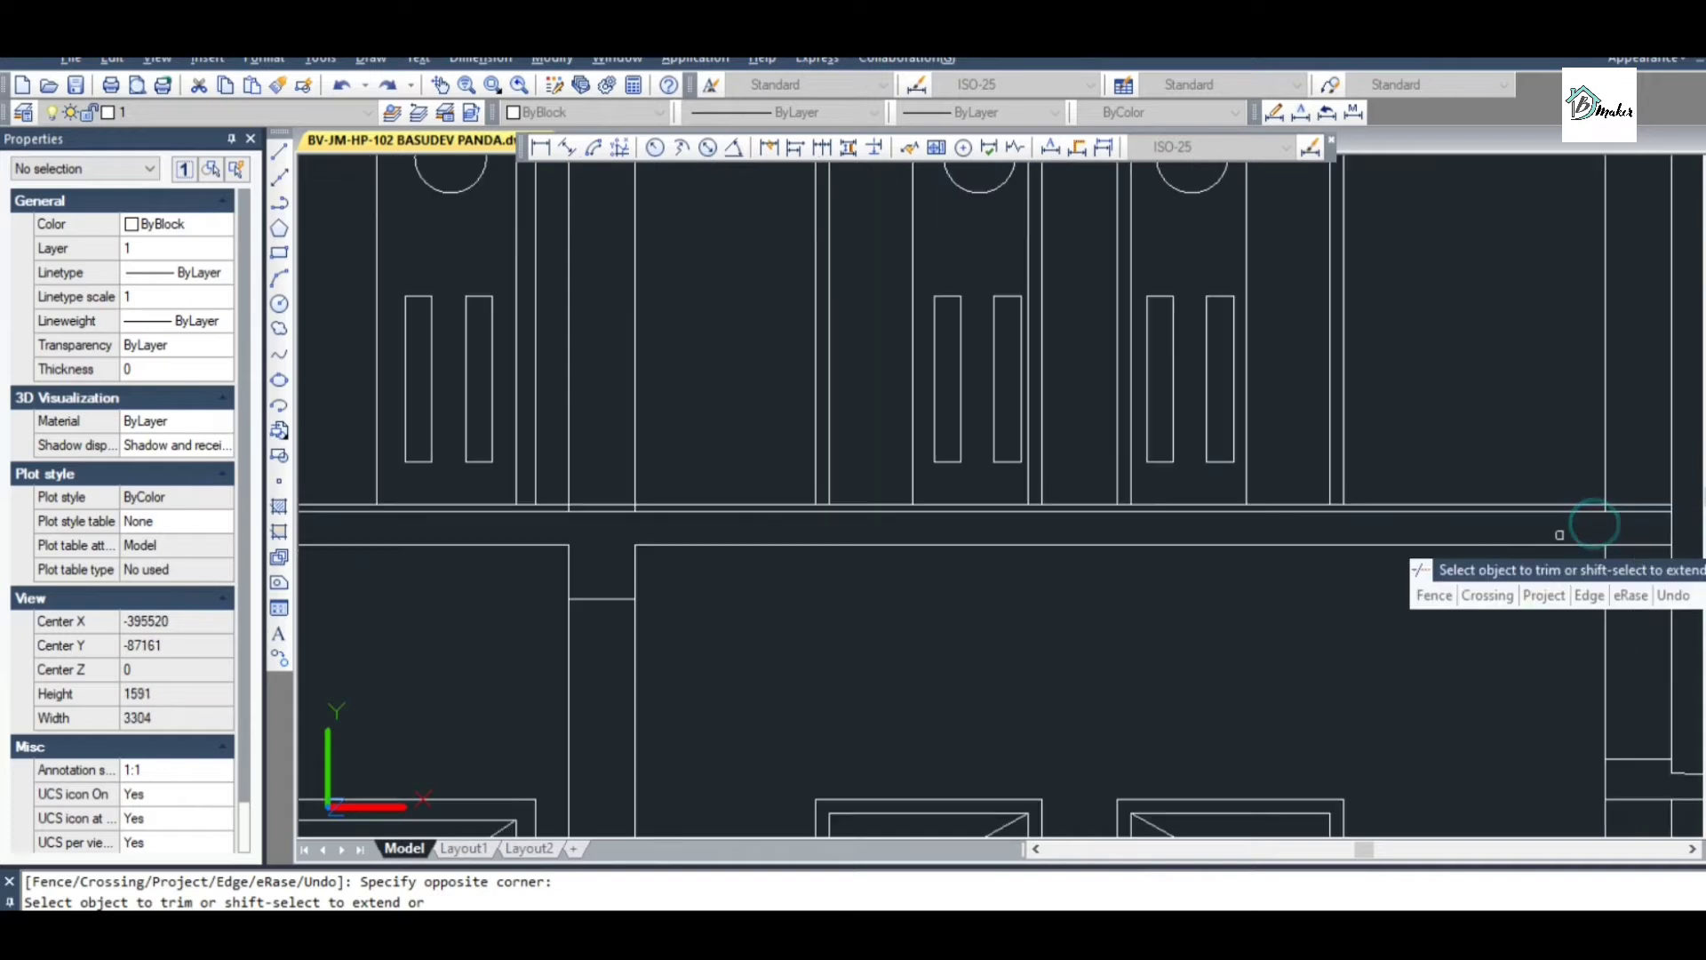
{"action": "scroll", "coordinate": [1600, 533], "scroll_direction": "up", "scroll_amount": 2}
{"action": "left_click", "coordinate": [1620, 532]}
{"action": "scroll", "coordinate": [1620, 531], "scroll_direction": "down", "scroll_amount": 4}
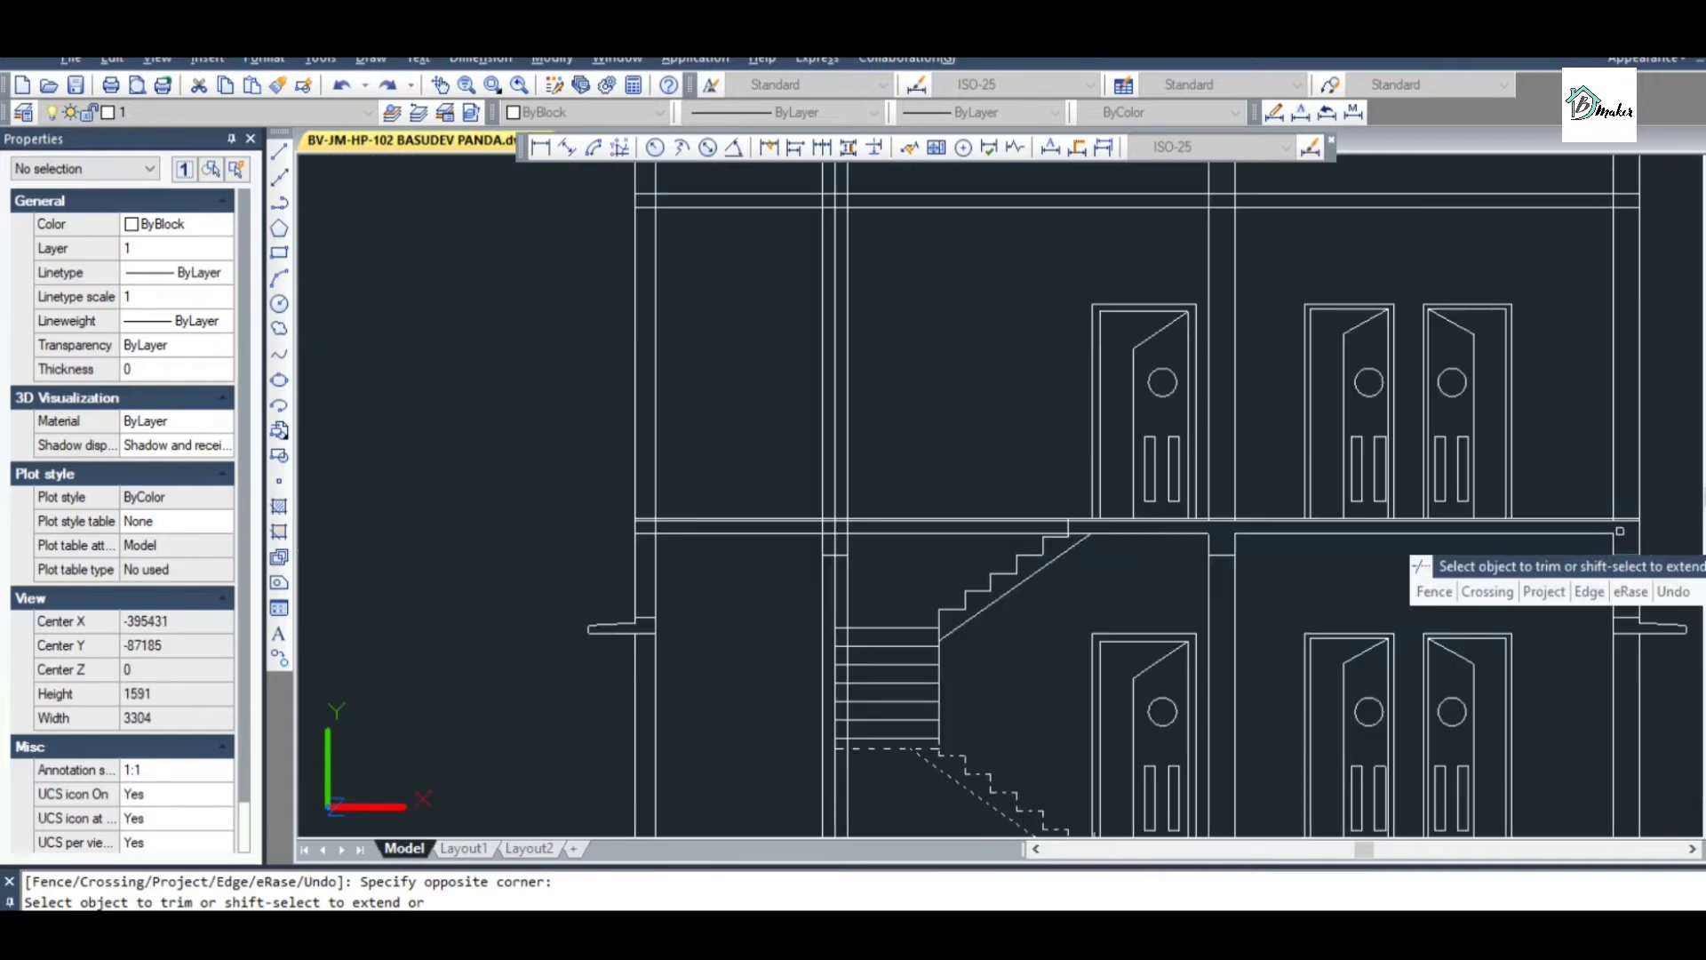
Trim the slab underside and wall lines crossing the first-floor slab above the beam at the wall beside the staircase
{"action": "scroll", "coordinate": [925, 524], "scroll_direction": "up", "scroll_amount": 3}
{"action": "scroll", "coordinate": [693, 548], "scroll_direction": "up", "scroll_amount": 3}
{"action": "left_click", "coordinate": [760, 579]}
{"action": "left_click", "coordinate": [705, 526]}
{"action": "left_click", "coordinate": [851, 517]}
{"action": "left_click", "coordinate": [643, 507]}
{"action": "scroll", "coordinate": [977, 508], "scroll_direction": "down", "scroll_amount": 4}
{"action": "key", "text": "Escape"}
{"action": "scroll", "coordinate": [970, 516], "scroll_direction": "down", "scroll_amount": 3}
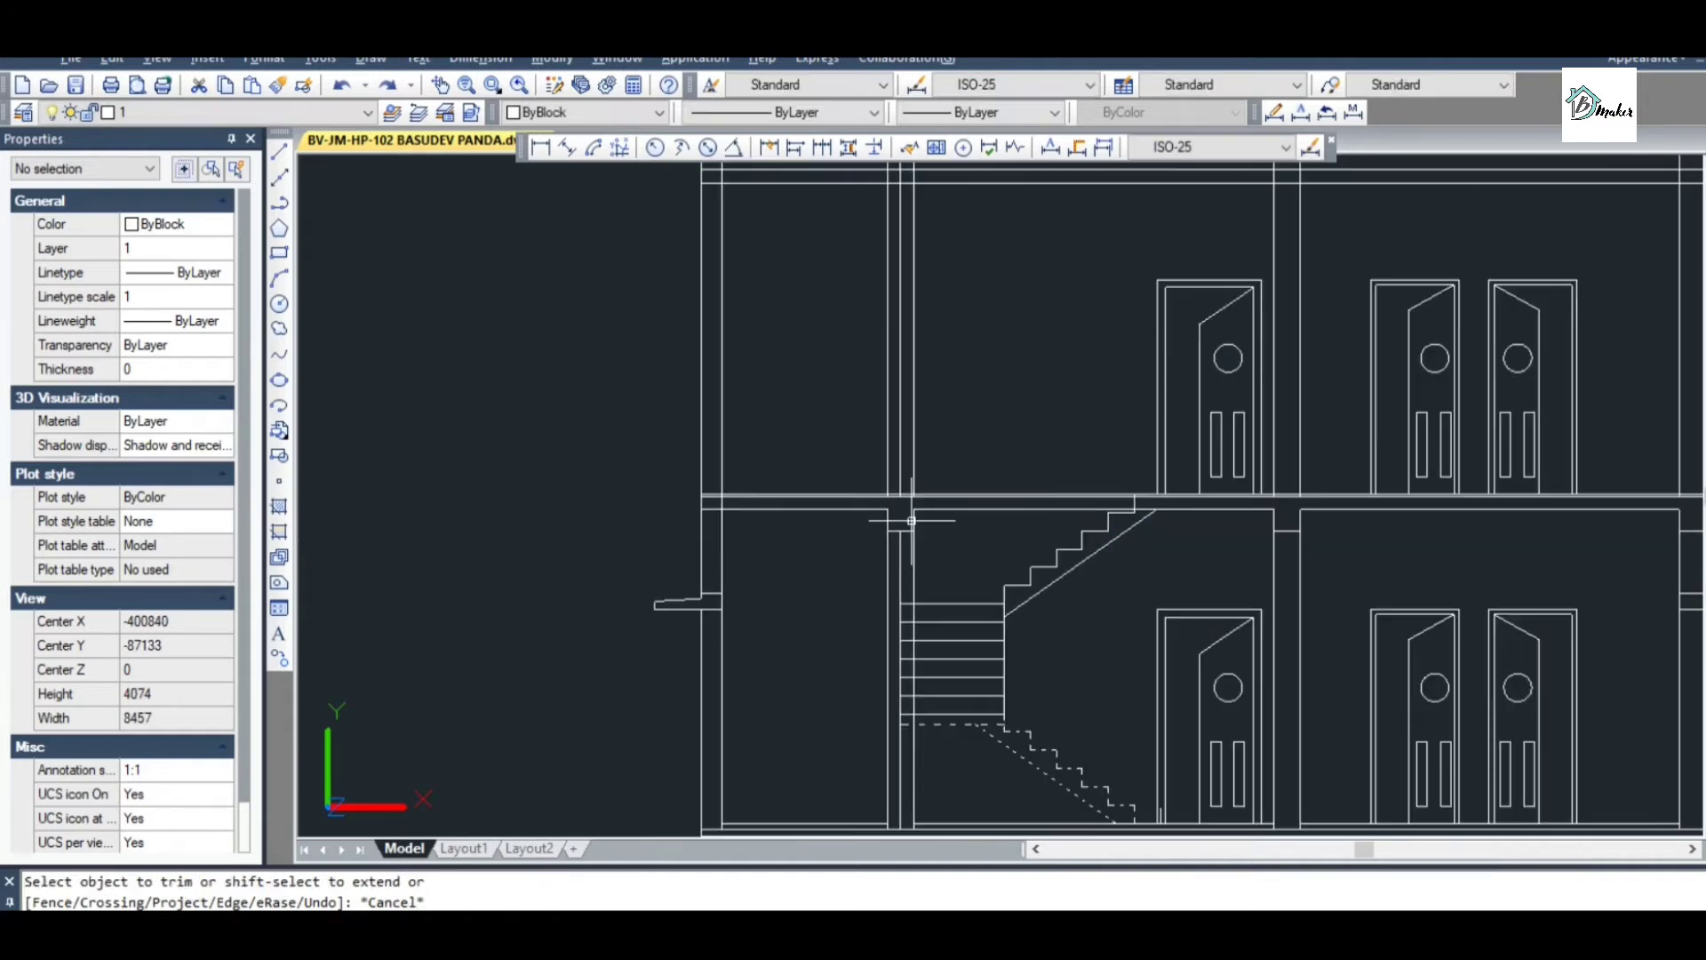
Erase the ground-floor wall line running down from the beam's stair-side corner, and save the drawing
{"action": "scroll", "coordinate": [915, 533], "scroll_direction": "up", "scroll_amount": 3}
{"action": "key", "text": "Escape"}
{"action": "left_click", "coordinate": [911, 558]}
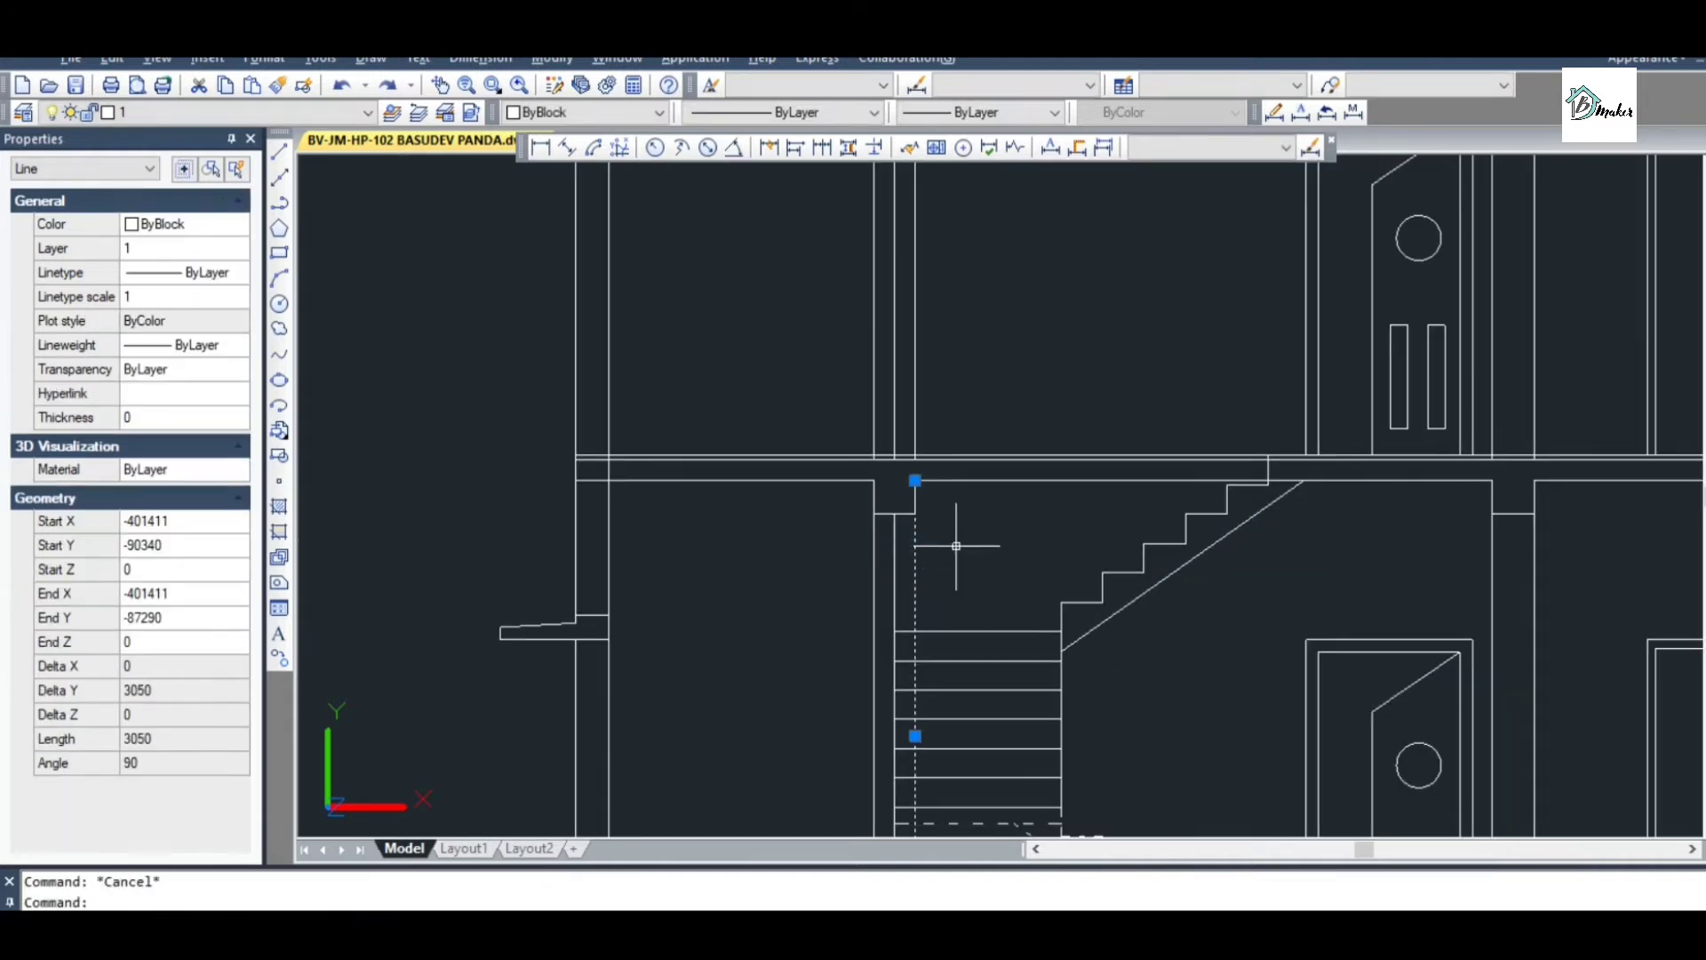
{"action": "key", "text": "Delete"}
{"action": "scroll", "coordinate": [964, 545], "scroll_direction": "down", "scroll_amount": 4}
{"action": "scroll", "coordinate": [899, 549], "scroll_direction": "up", "scroll_amount": 2}
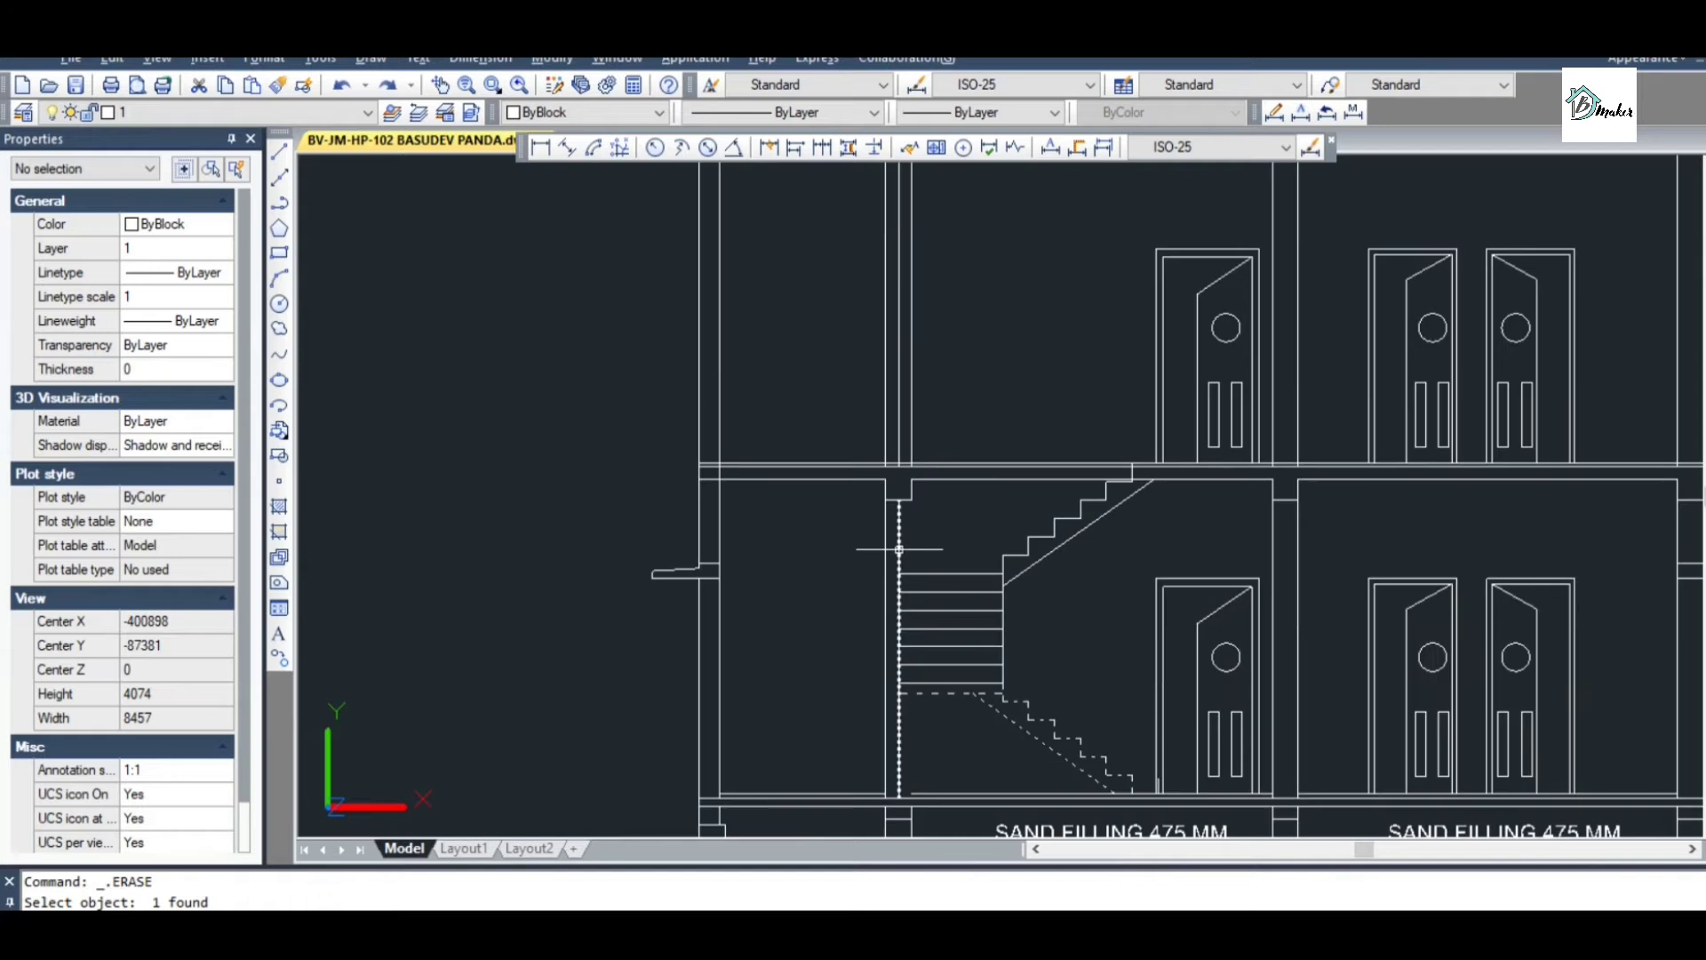
{"action": "key", "text": "ctrl+s"}
Check the section cut on the floor plan and erase the middle wall's stair-side line on the ground floor
{"action": "scroll", "coordinate": [899, 550], "scroll_direction": "down", "scroll_amount": 5}
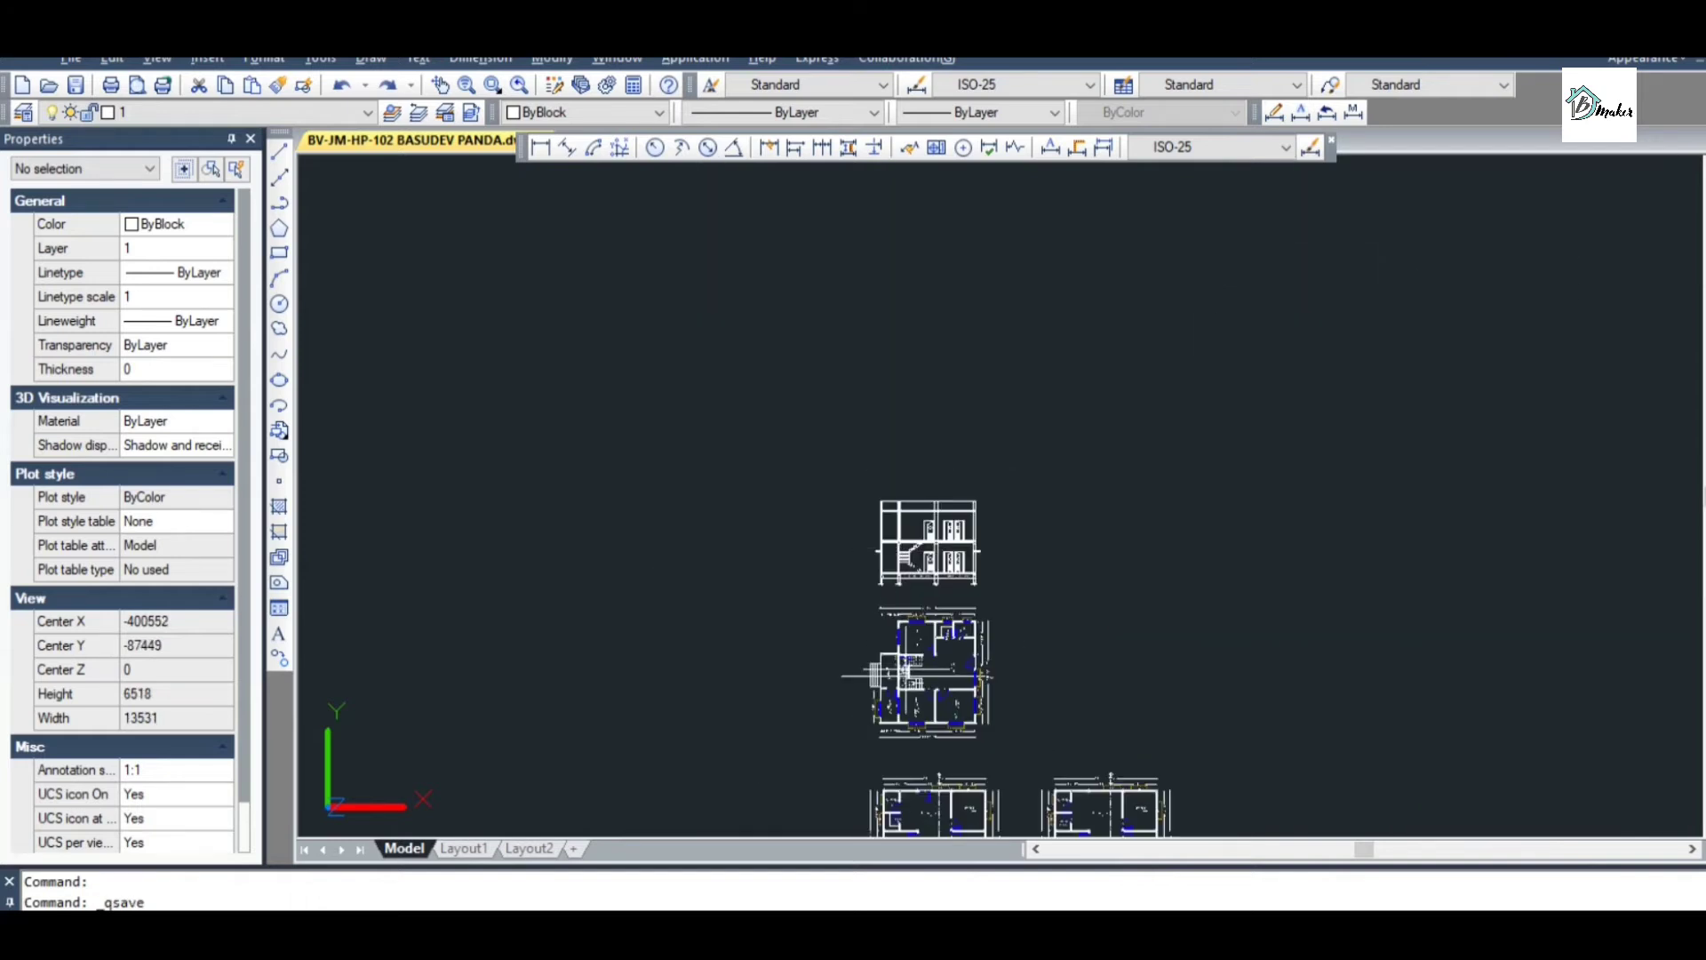
{"action": "scroll", "coordinate": [906, 664], "scroll_direction": "up", "scroll_amount": 3}
{"action": "scroll", "coordinate": [911, 643], "scroll_direction": "up", "scroll_amount": 2}
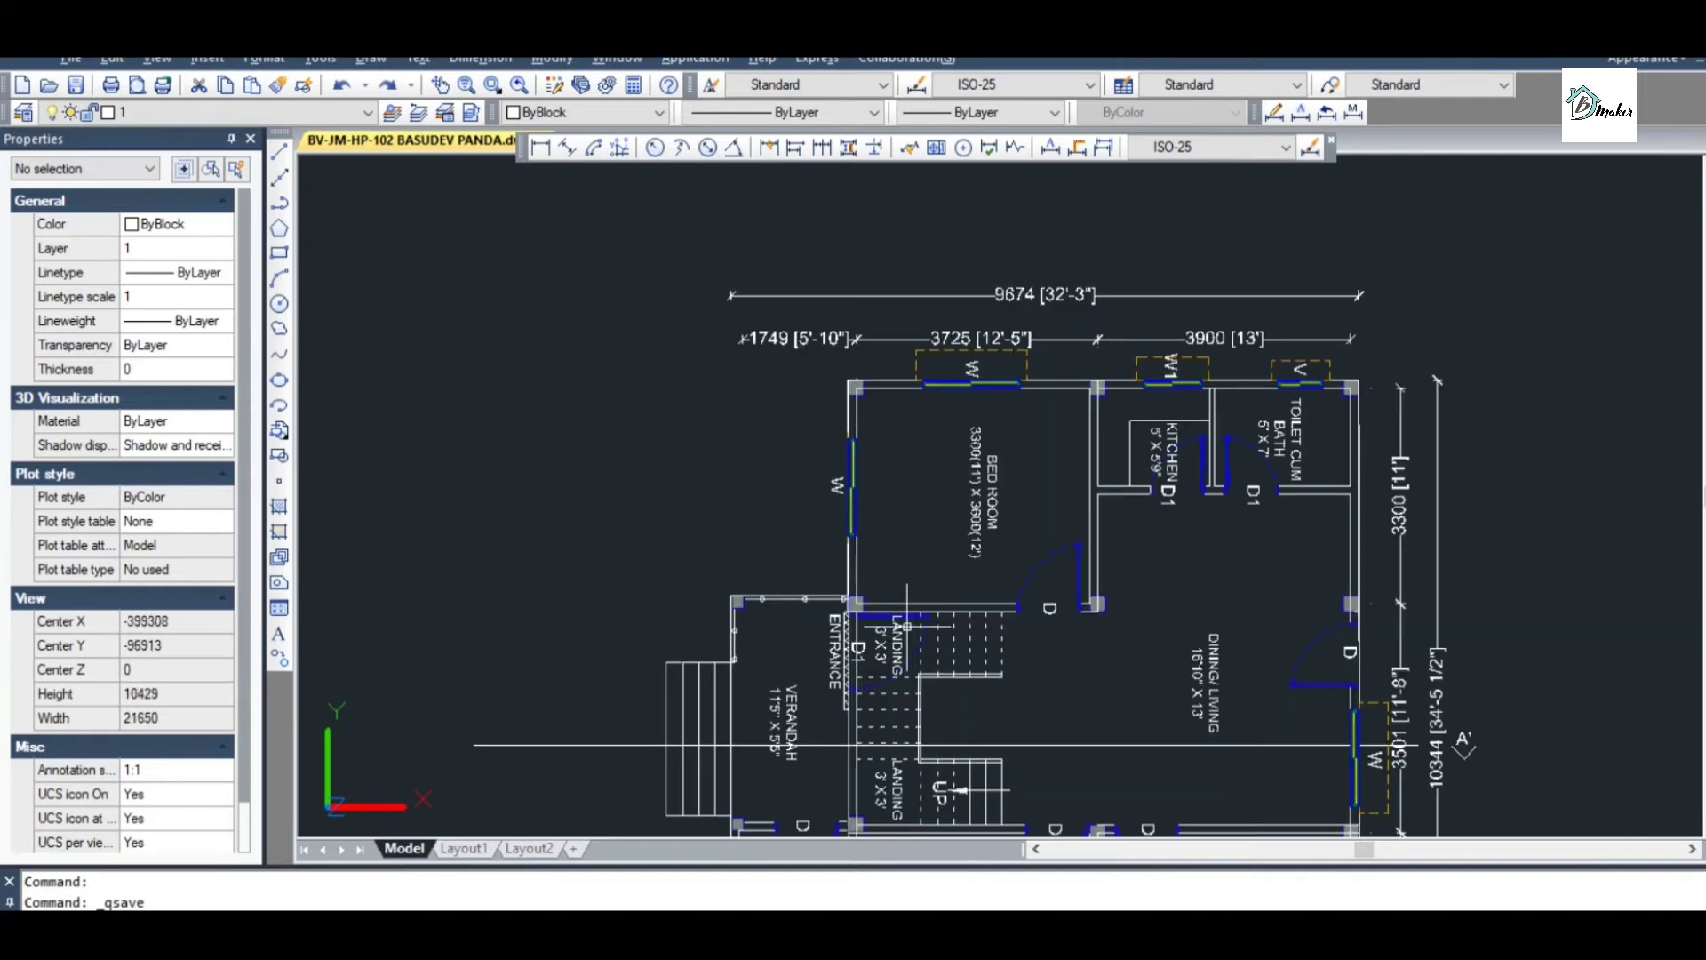
{"action": "scroll", "coordinate": [907, 625], "scroll_direction": "down", "scroll_amount": 3}
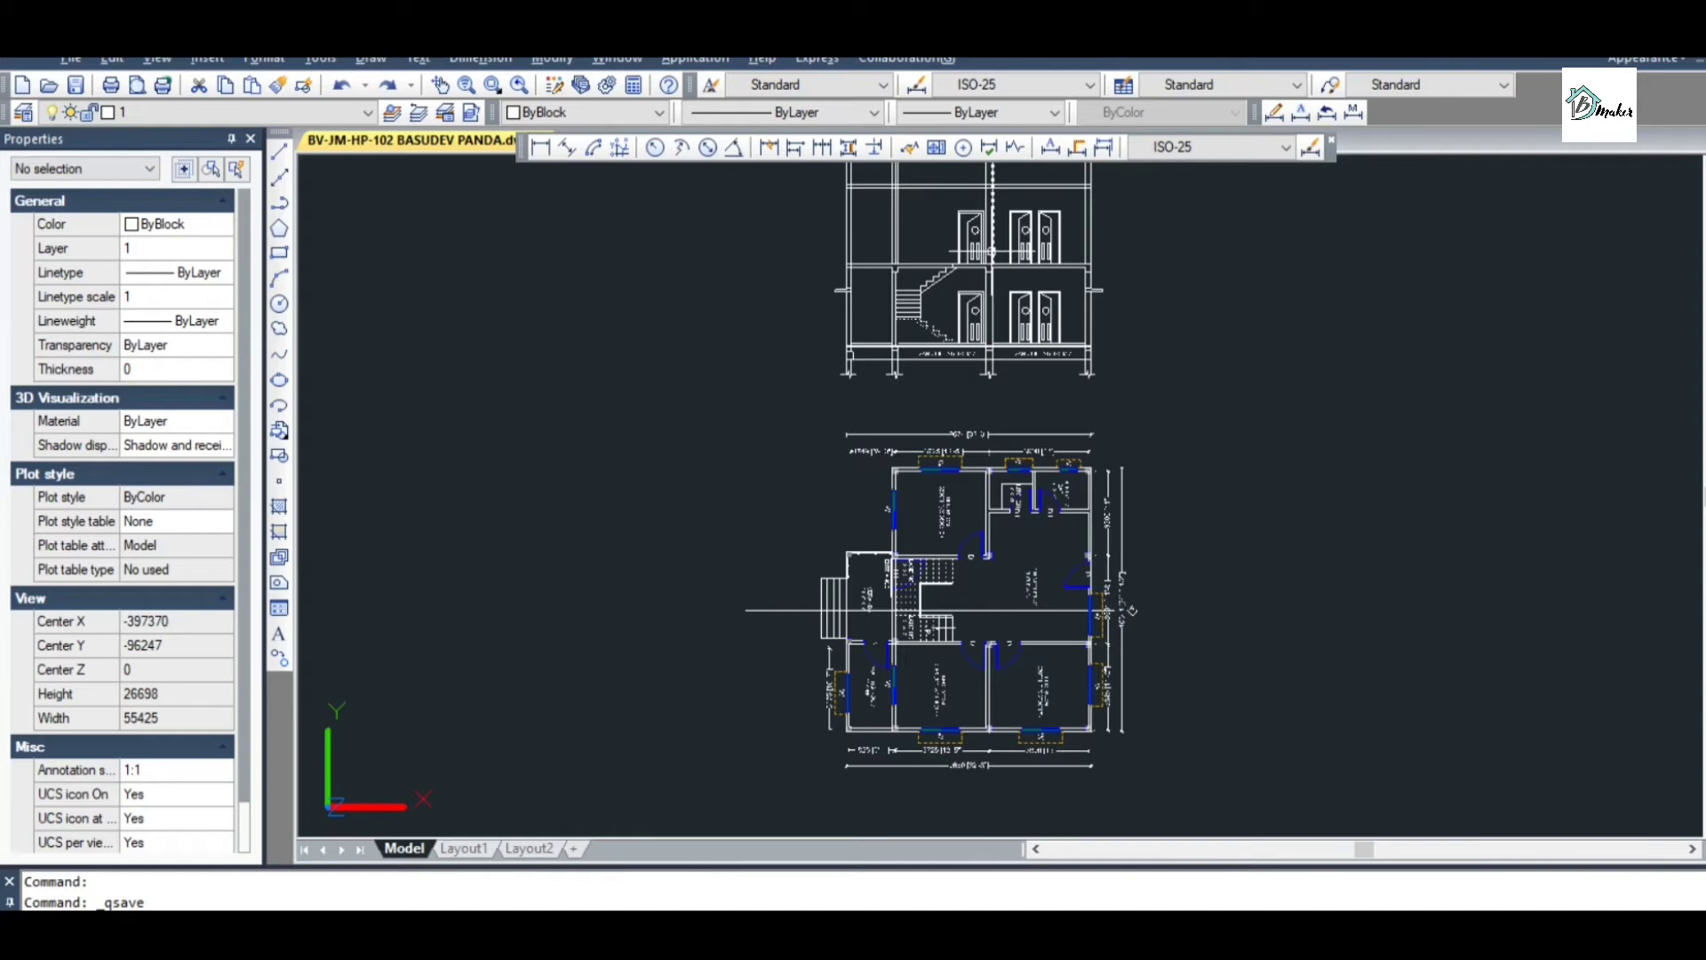
{"action": "scroll", "coordinate": [983, 492], "scroll_direction": "up", "scroll_amount": 3}
{"action": "scroll", "coordinate": [998, 741], "scroll_direction": "up", "scroll_amount": 1}
{"action": "scroll", "coordinate": [998, 741], "scroll_direction": "down", "scroll_amount": 1}
{"action": "scroll", "coordinate": [982, 291], "scroll_direction": "up", "scroll_amount": 3}
{"action": "left_click", "coordinate": [964, 349]}
{"action": "left_click", "coordinate": [970, 352]}
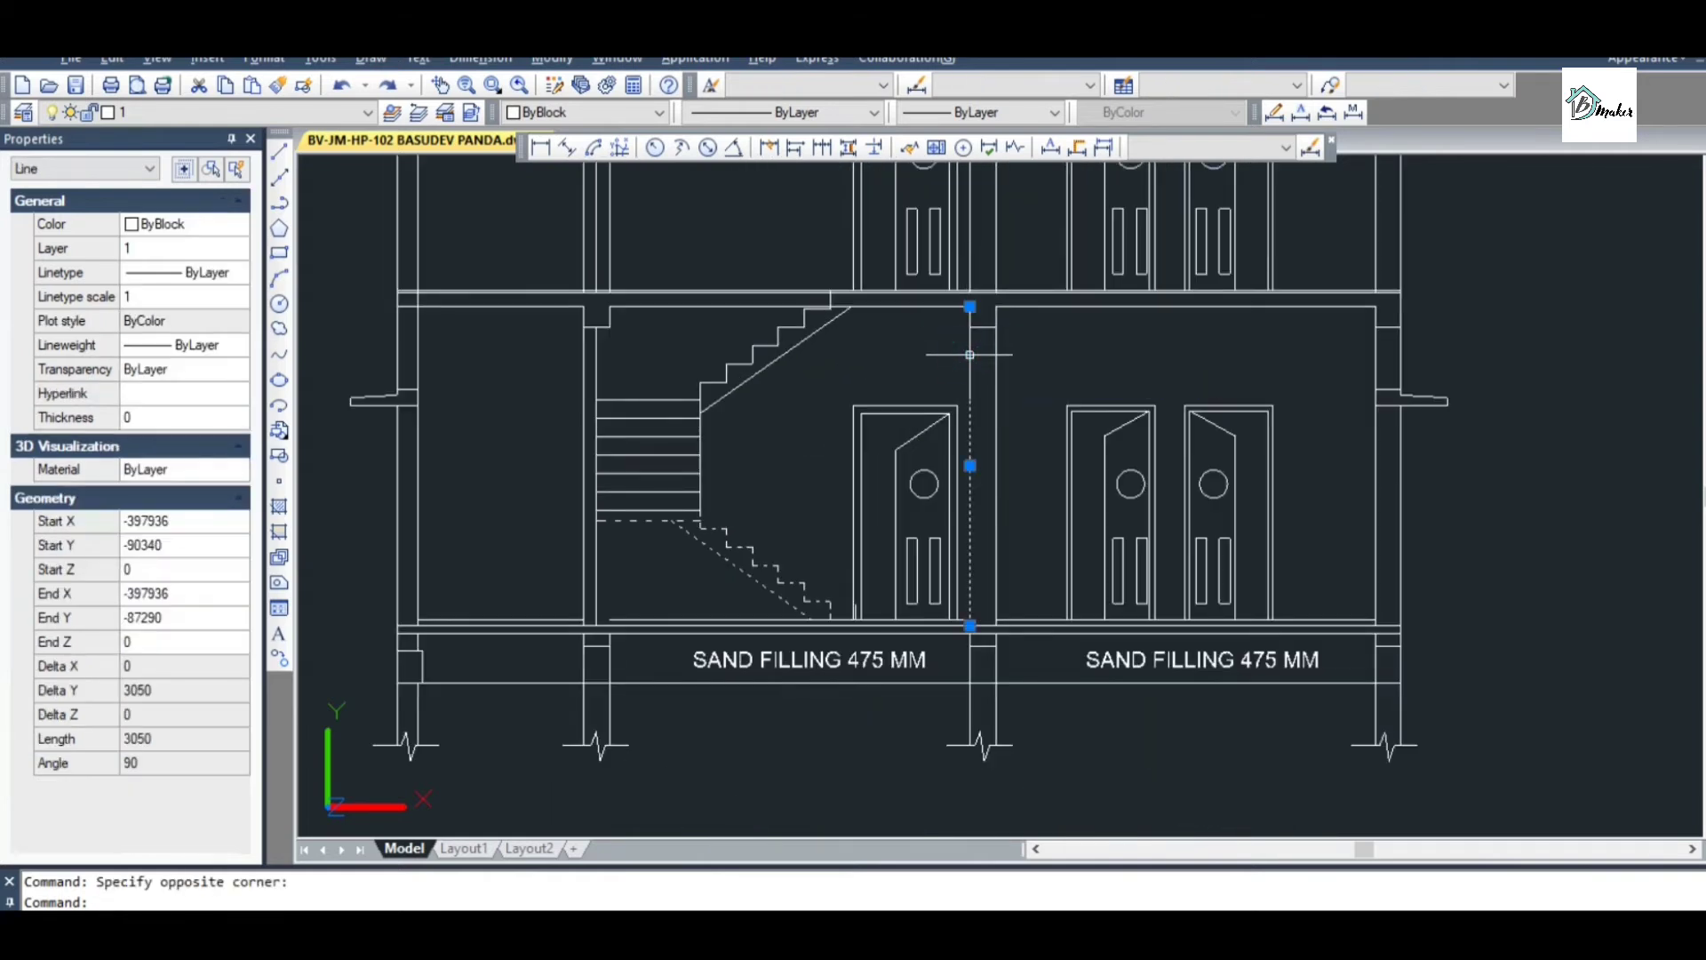
{"action": "key", "text": "Delete"}
{"action": "scroll", "coordinate": [970, 356], "scroll_direction": "down", "scroll_amount": 1}
{"action": "scroll", "coordinate": [968, 382], "scroll_direction": "up", "scroll_amount": 2}
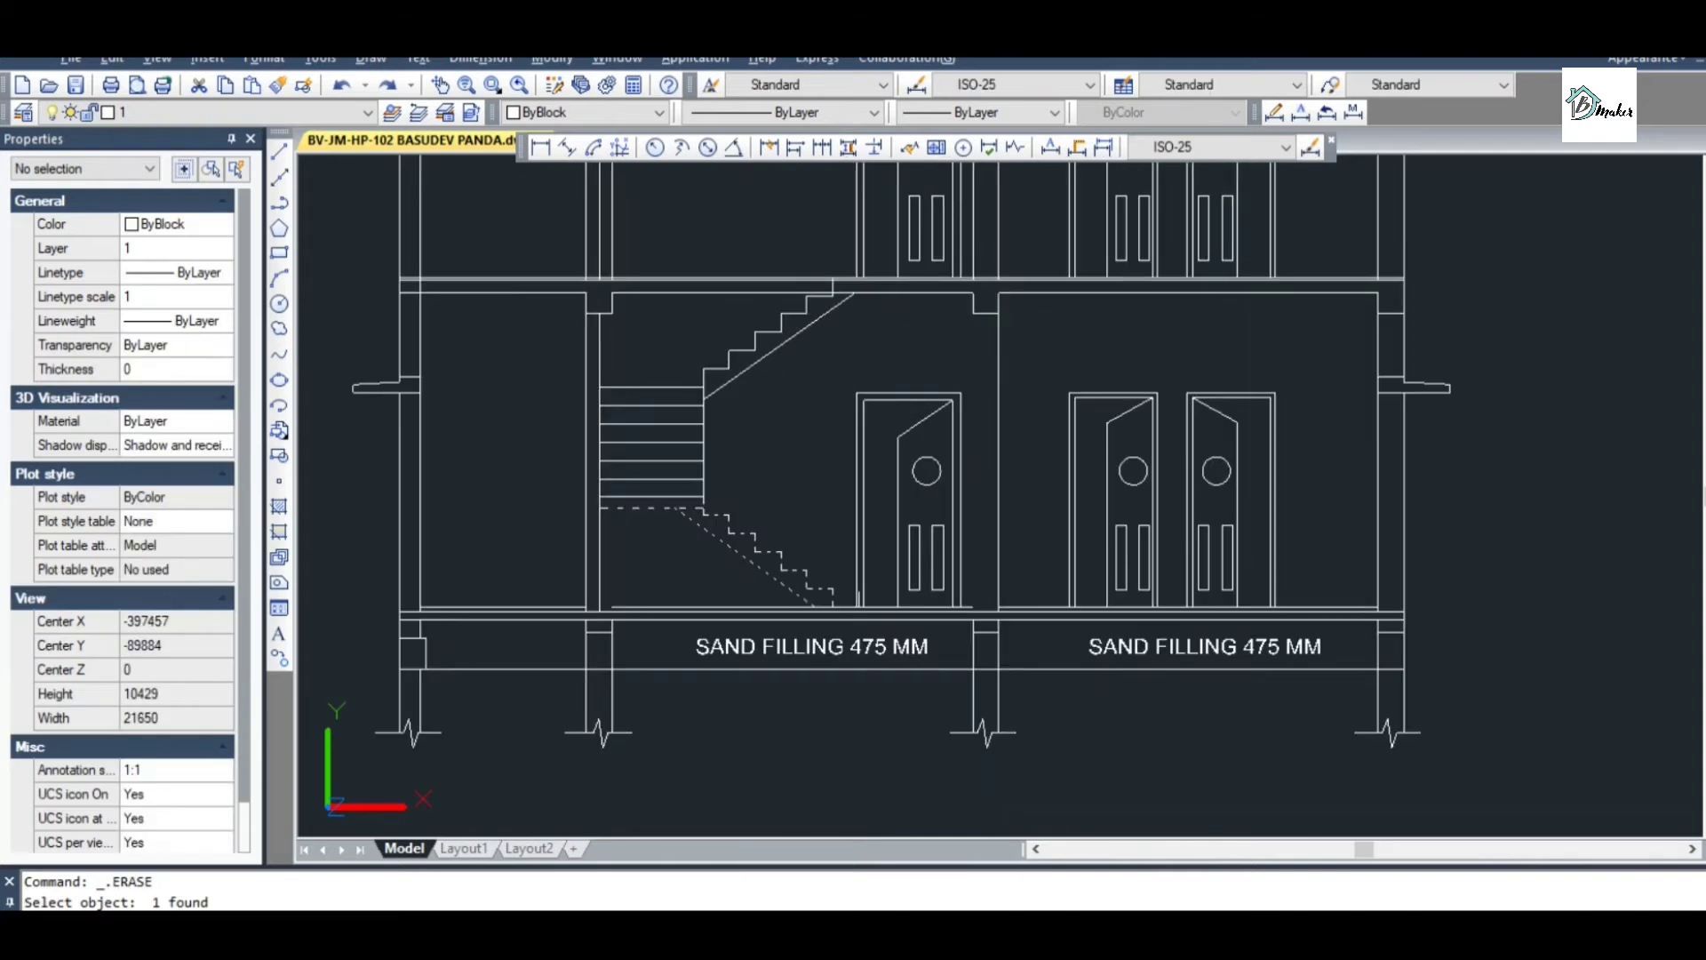
Compare the beam outline beside the staircase in the section with the walls and stairs in the floor plan
{"action": "scroll", "coordinate": [1014, 405], "scroll_direction": "down", "scroll_amount": 2}
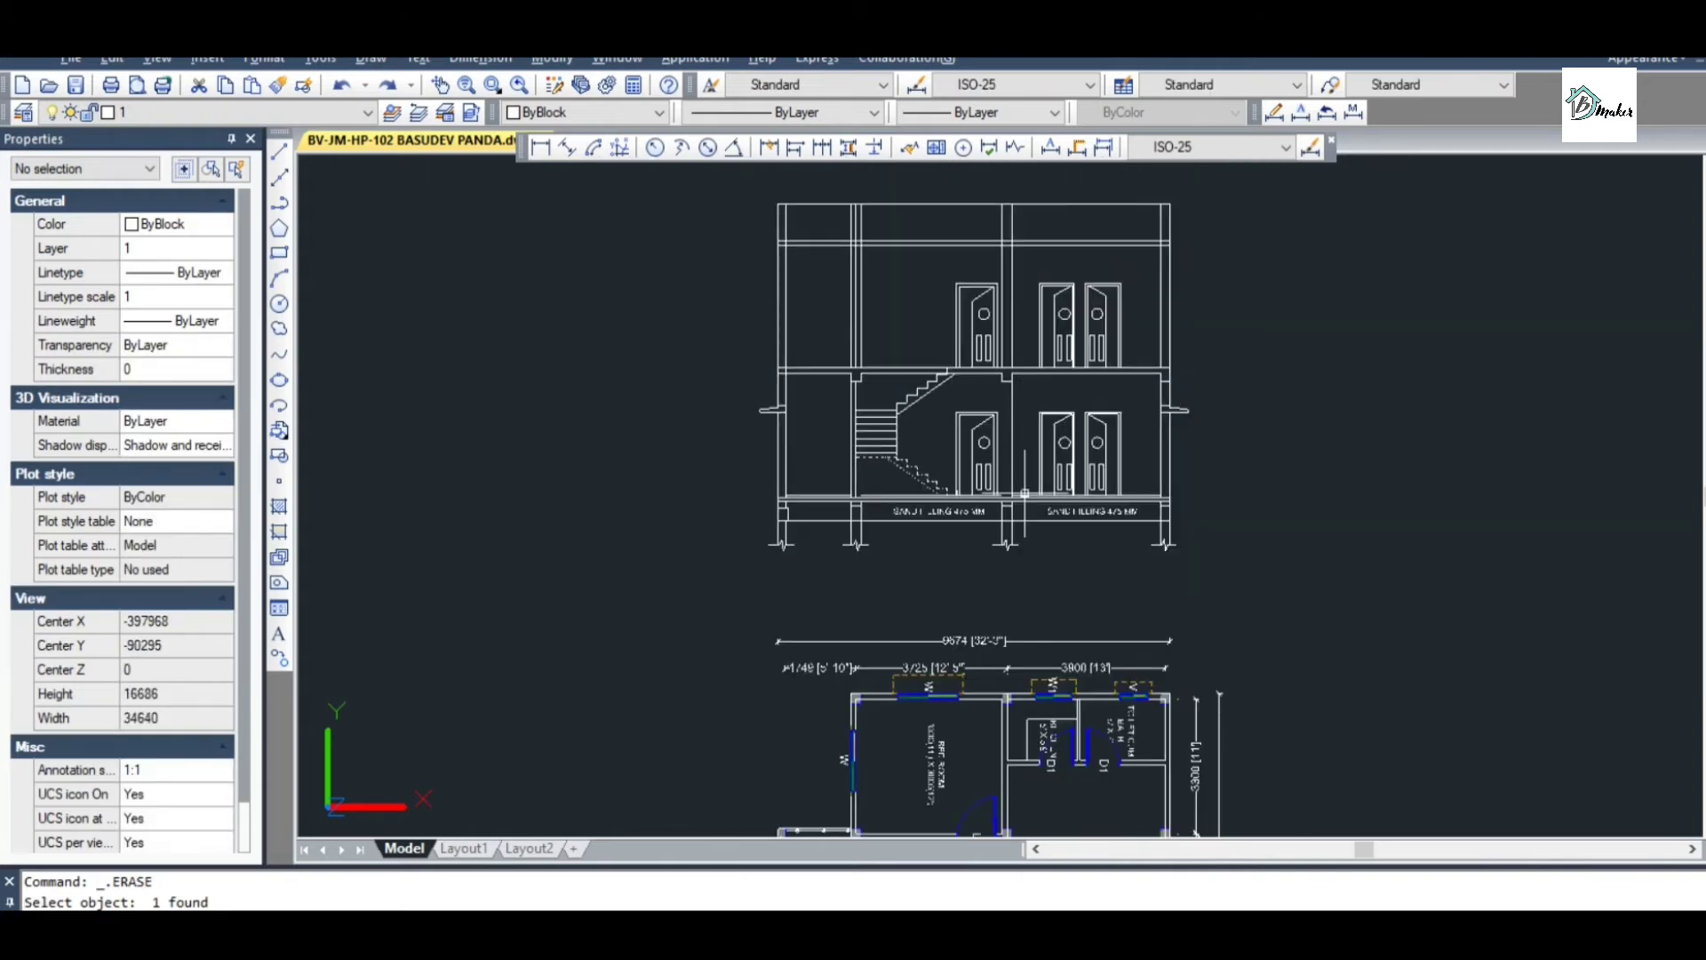
{"action": "scroll", "coordinate": [1031, 444], "scroll_direction": "up", "scroll_amount": 2}
{"action": "scroll", "coordinate": [1013, 293], "scroll_direction": "down", "scroll_amount": 2}
{"action": "scroll", "coordinate": [1009, 258], "scroll_direction": "up", "scroll_amount": 2}
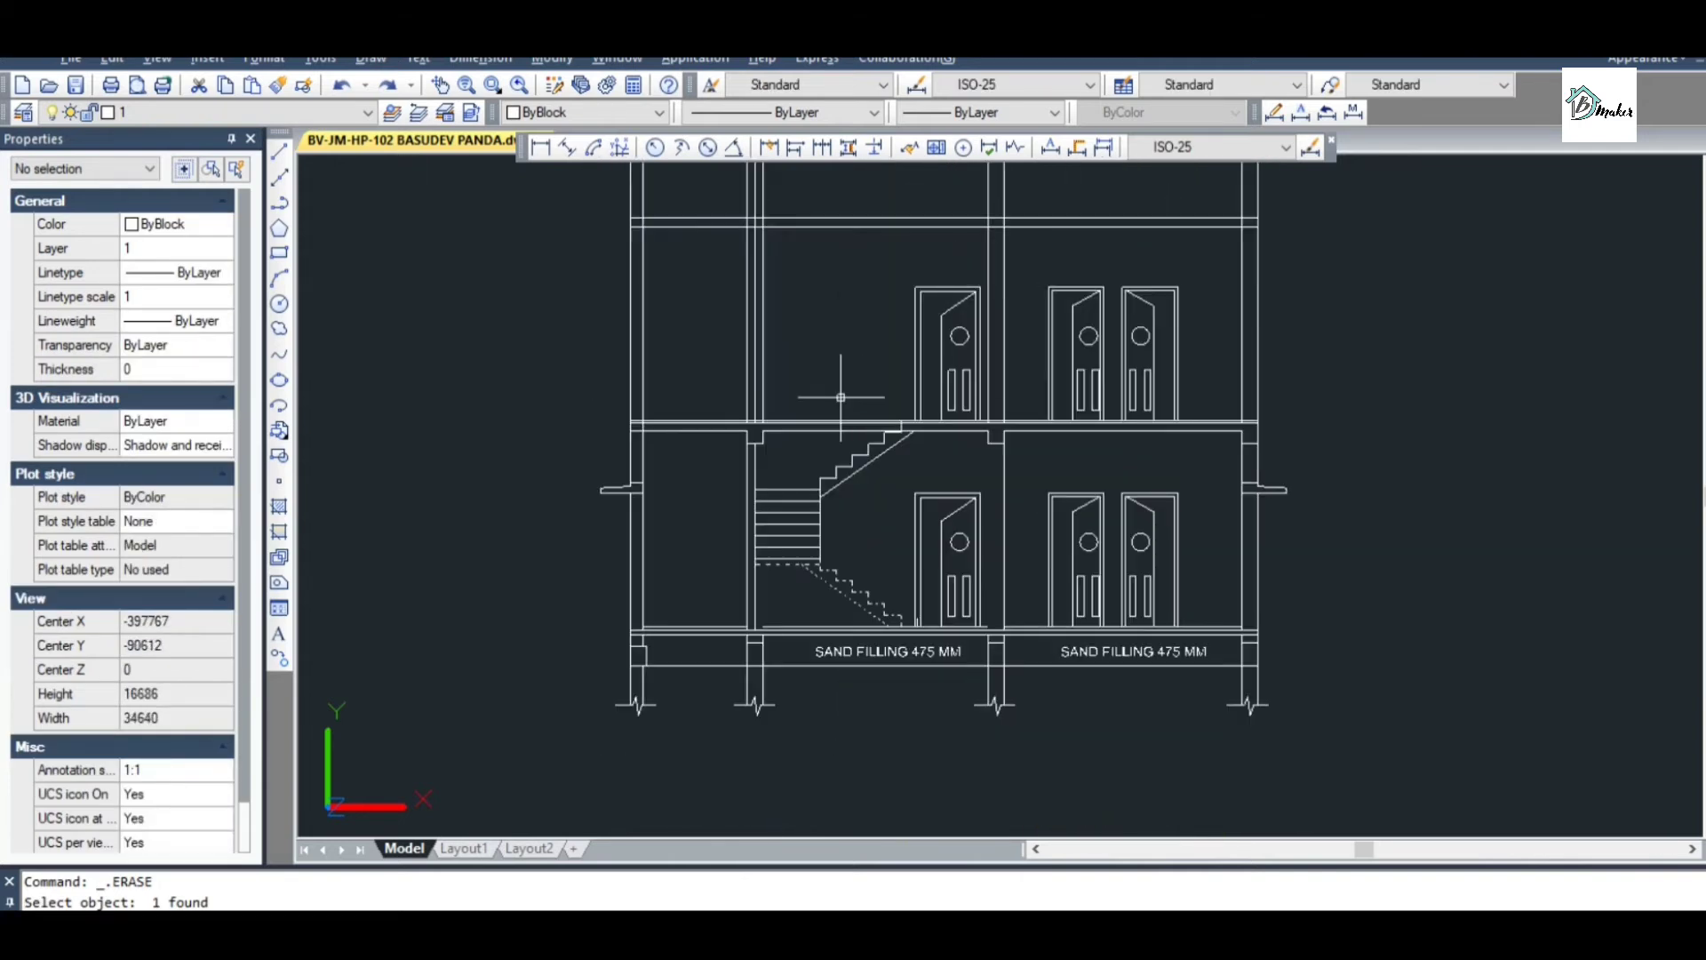
{"action": "scroll", "coordinate": [782, 404], "scroll_direction": "up", "scroll_amount": 2}
{"action": "left_click", "coordinate": [771, 464]}
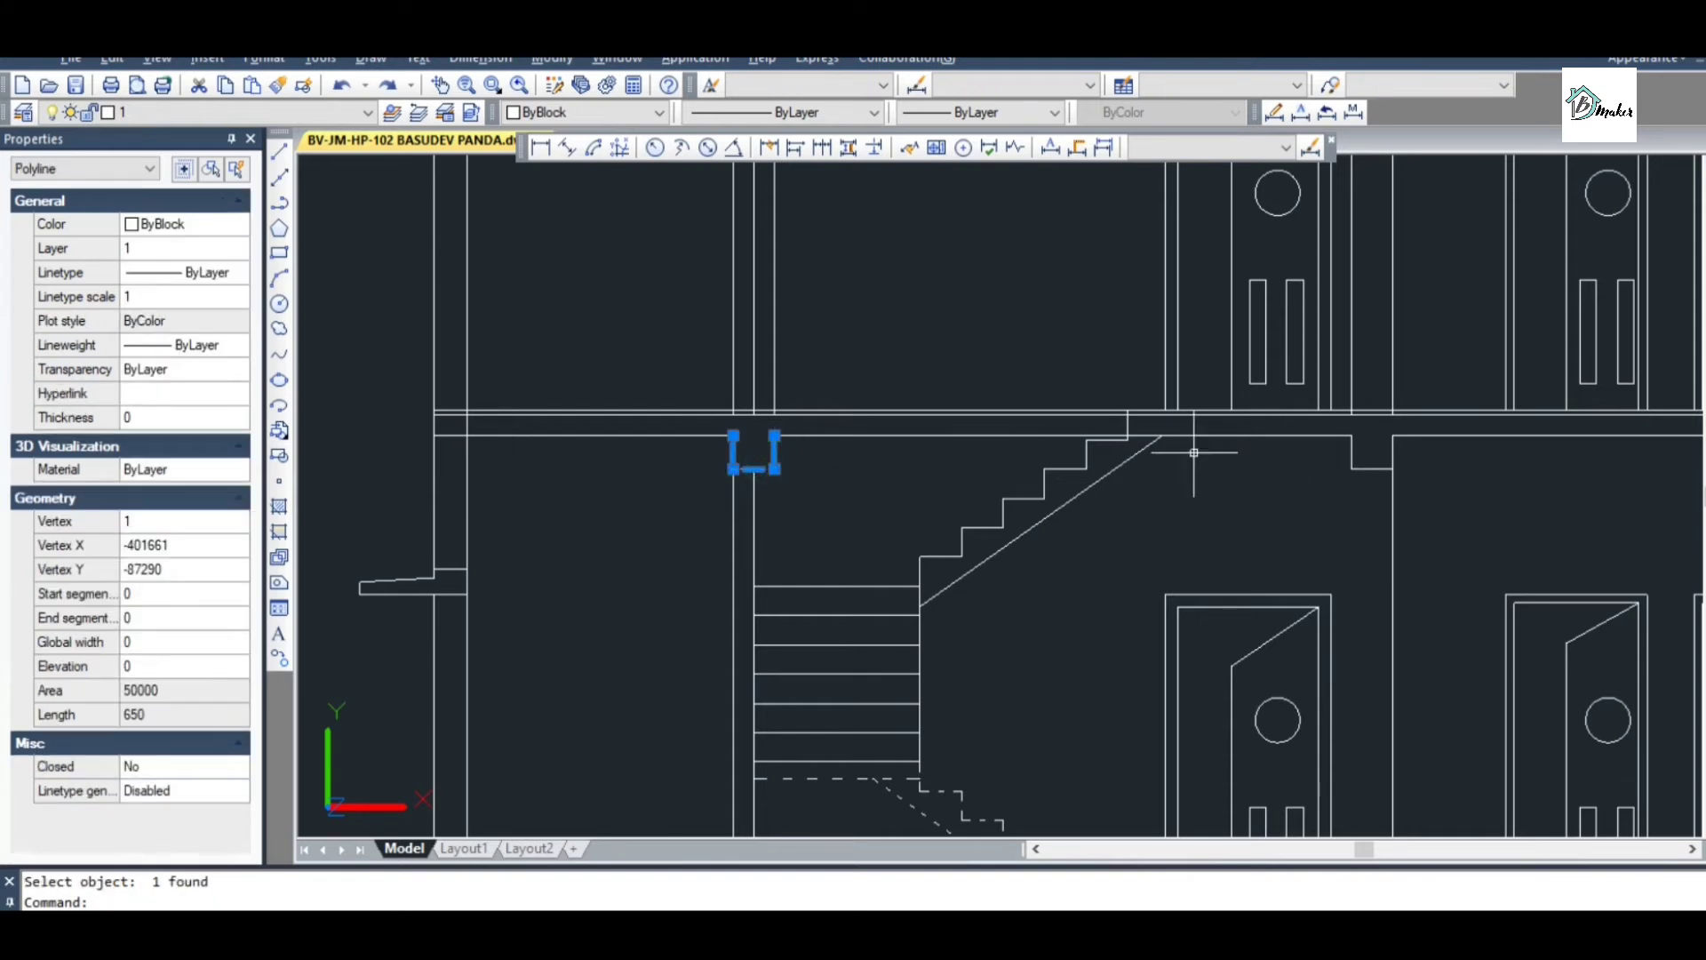
{"action": "scroll", "coordinate": [950, 423], "scroll_direction": "down", "scroll_amount": 3}
{"action": "scroll", "coordinate": [951, 692], "scroll_direction": "down", "scroll_amount": 1}
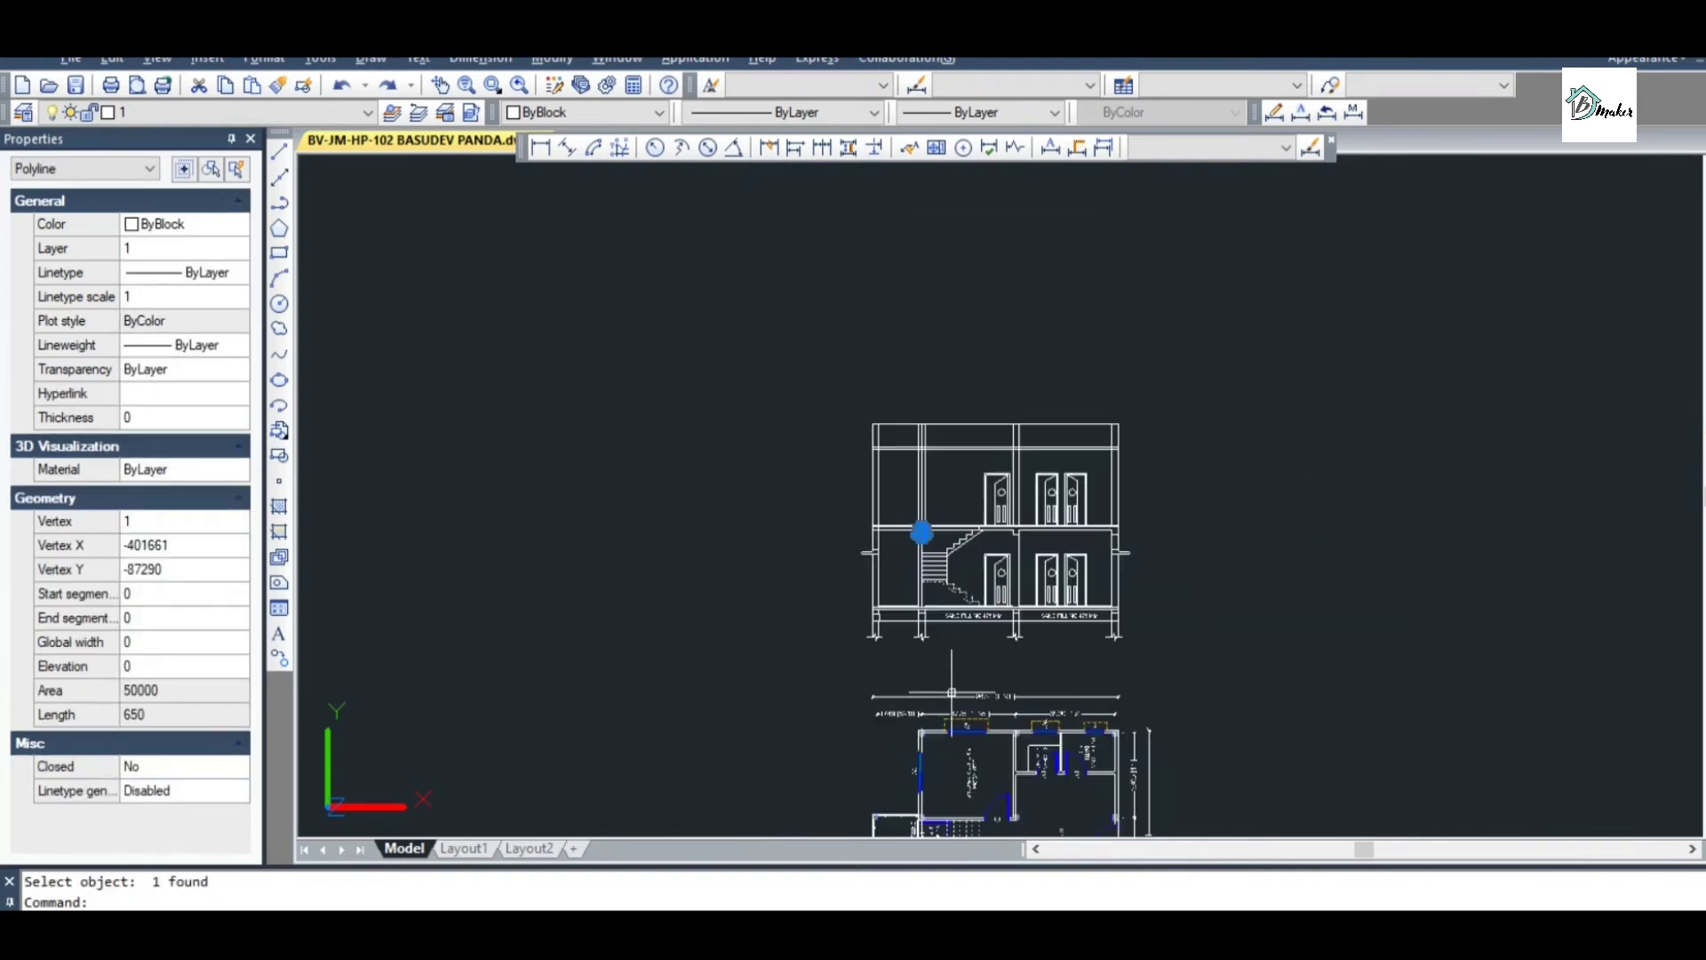
{"action": "scroll", "coordinate": [961, 830], "scroll_direction": "up", "scroll_amount": 7}
{"action": "scroll", "coordinate": [955, 743], "scroll_direction": "down", "scroll_amount": 7}
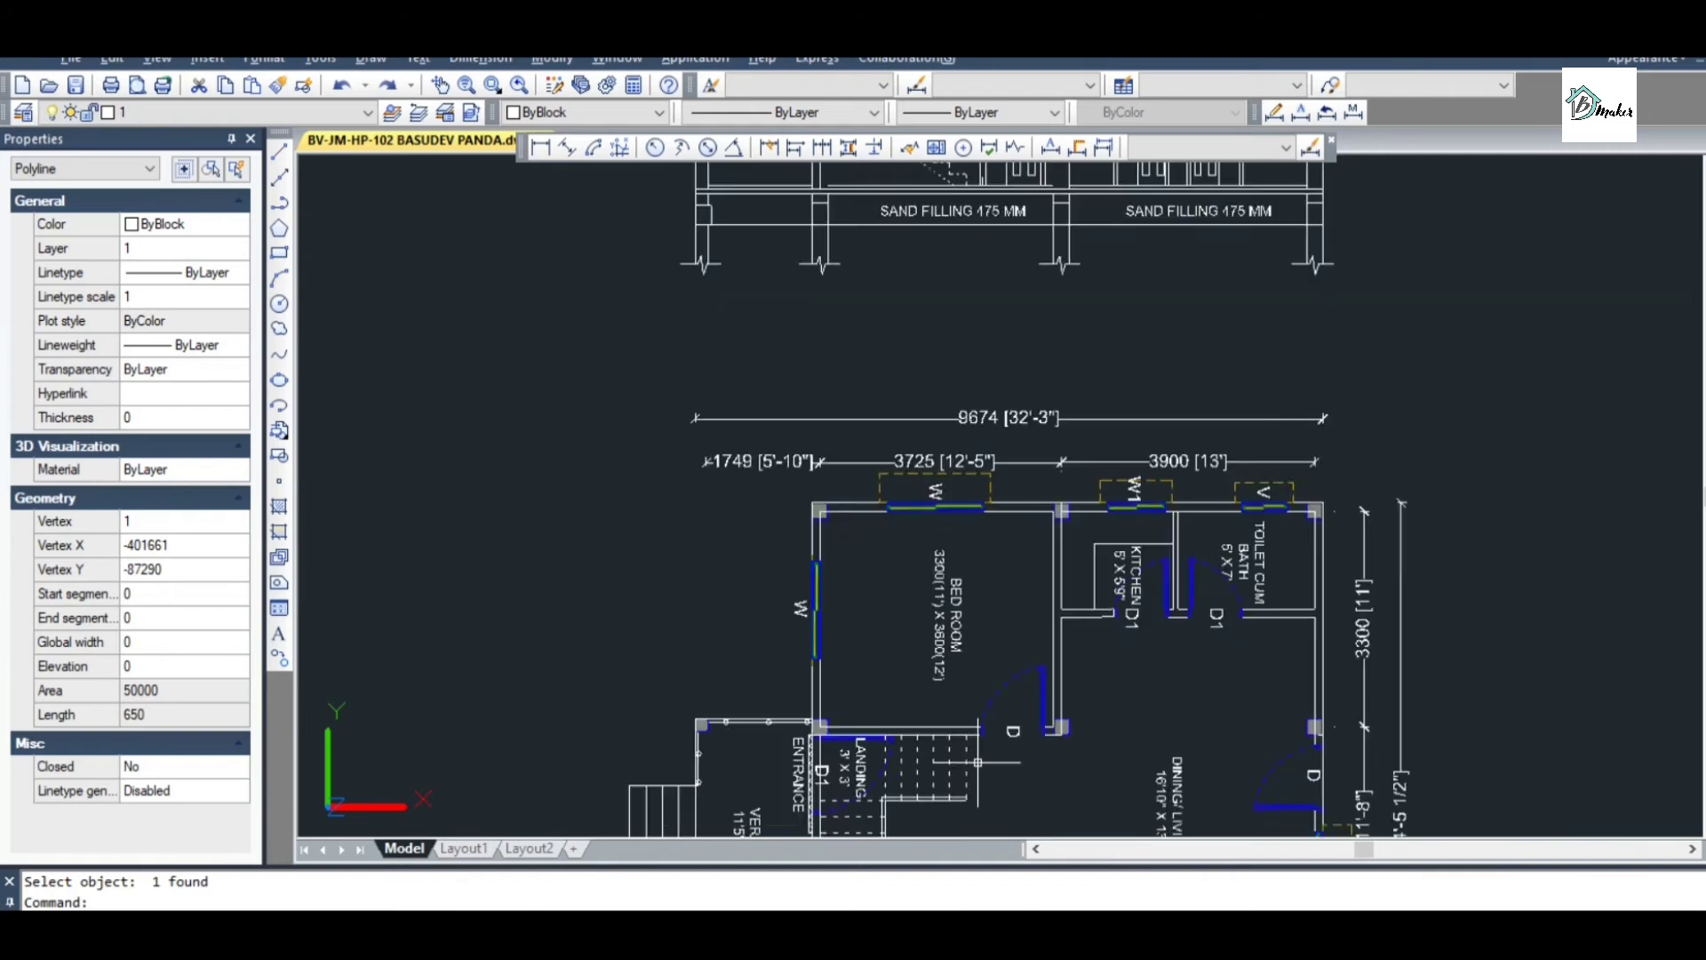
{"action": "scroll", "coordinate": [977, 463], "scroll_direction": "up", "scroll_amount": 6}
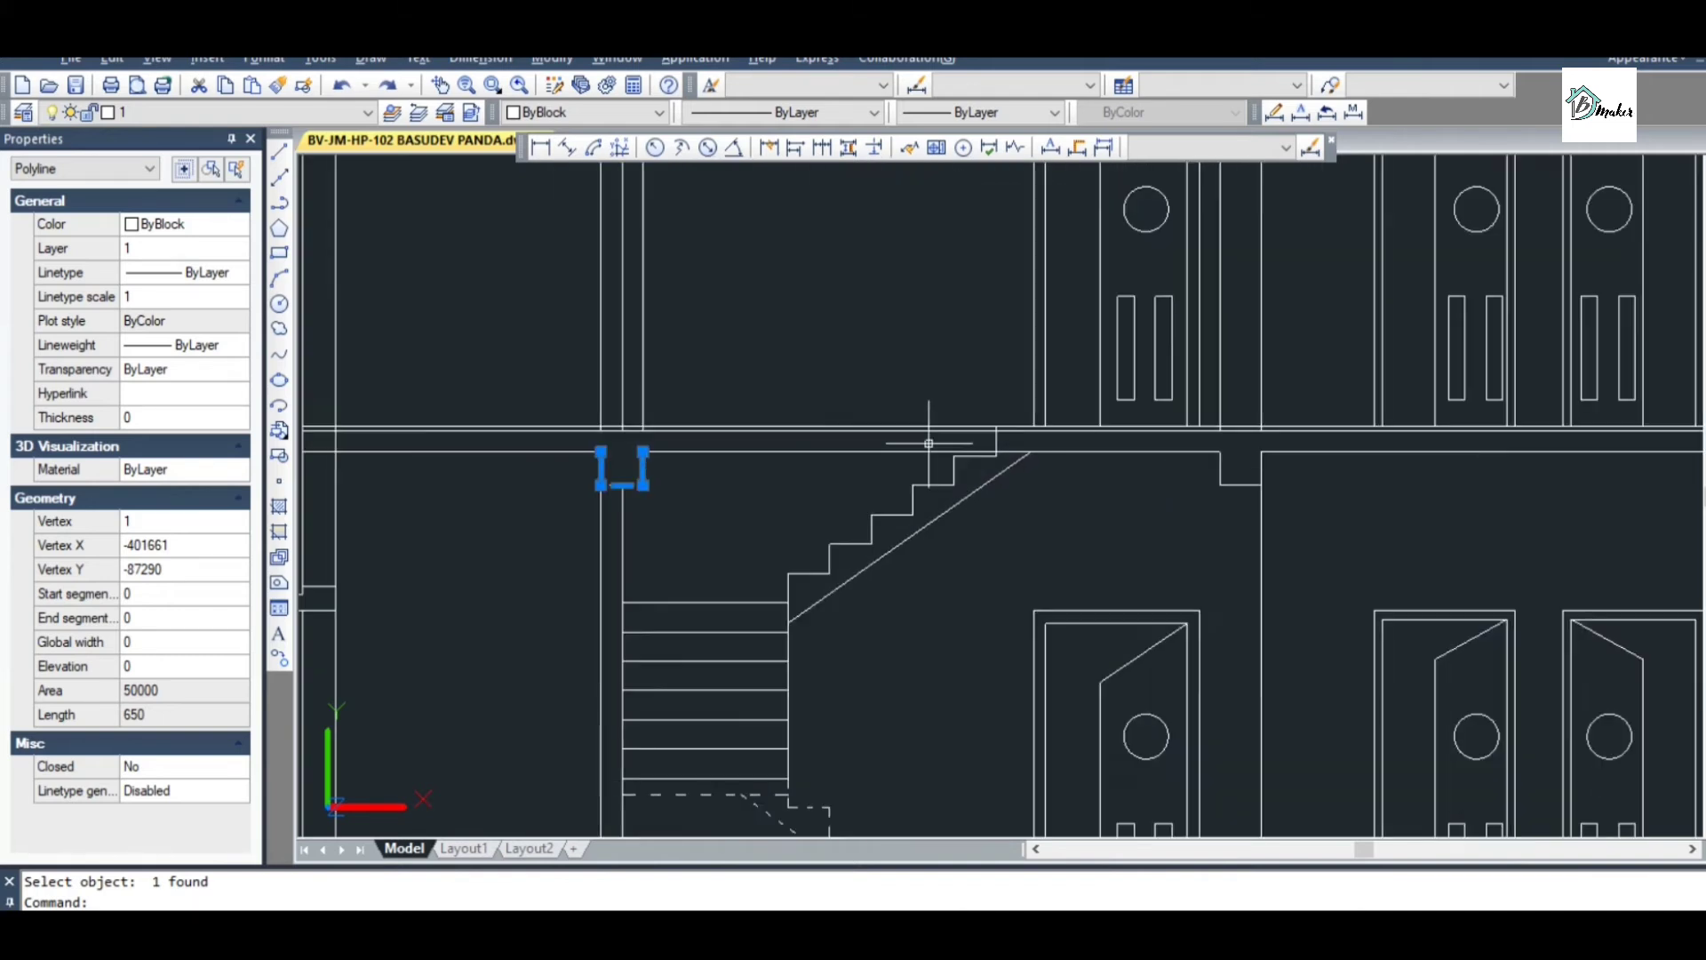
{"action": "key", "text": "Escape"}
{"action": "scroll", "coordinate": [924, 448], "scroll_direction": "down", "scroll_amount": 2}
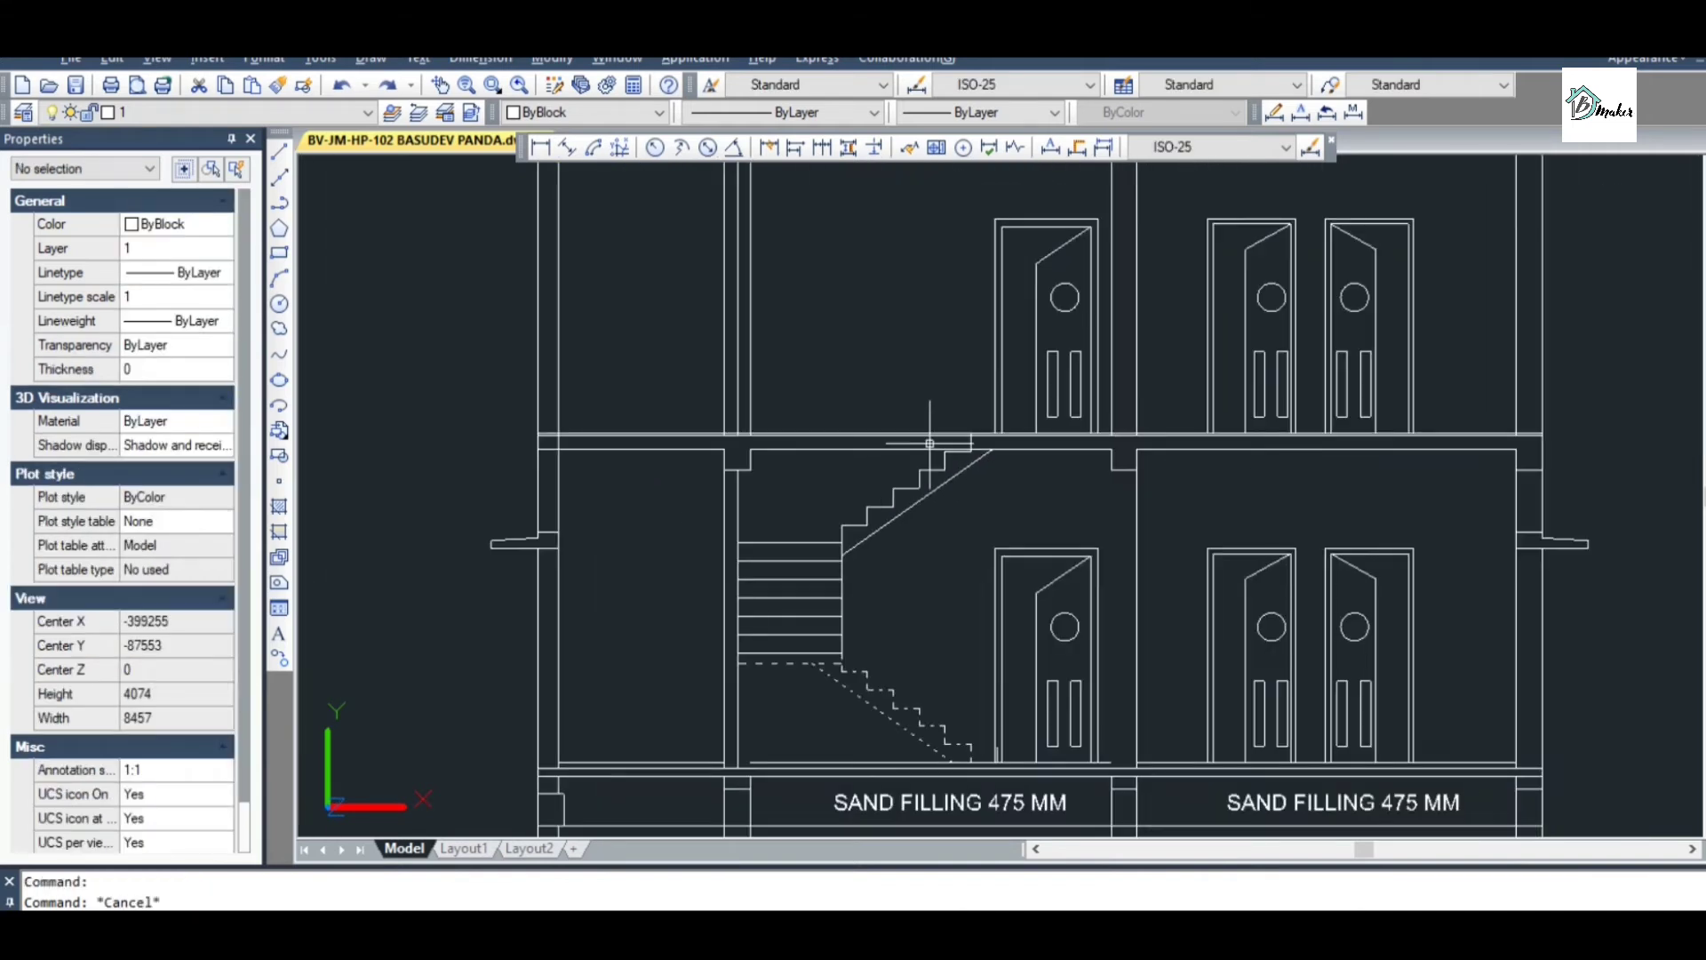
Stretch the stair-side end of the slab underside line to the upper end of the sloping stair soffit
{"action": "scroll", "coordinate": [915, 449], "scroll_direction": "up", "scroll_amount": 4}
{"action": "left_click", "coordinate": [913, 454]}
{"action": "left_click", "coordinate": [472, 456]}
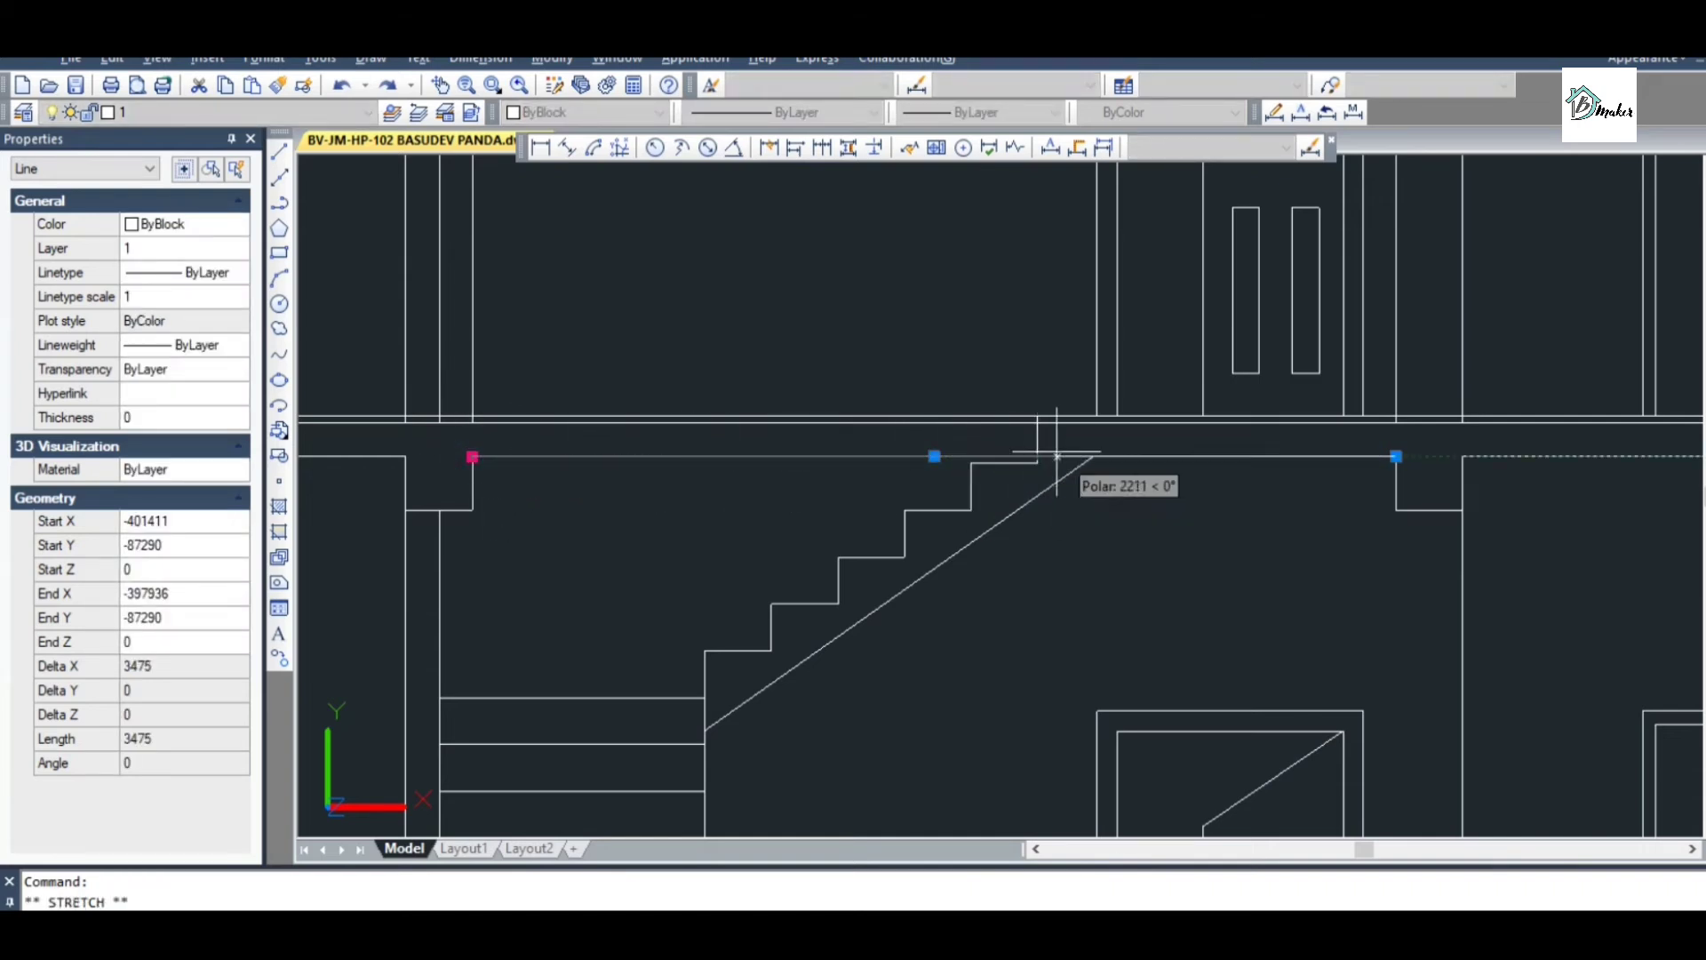
{"action": "left_click", "coordinate": [1092, 456]}
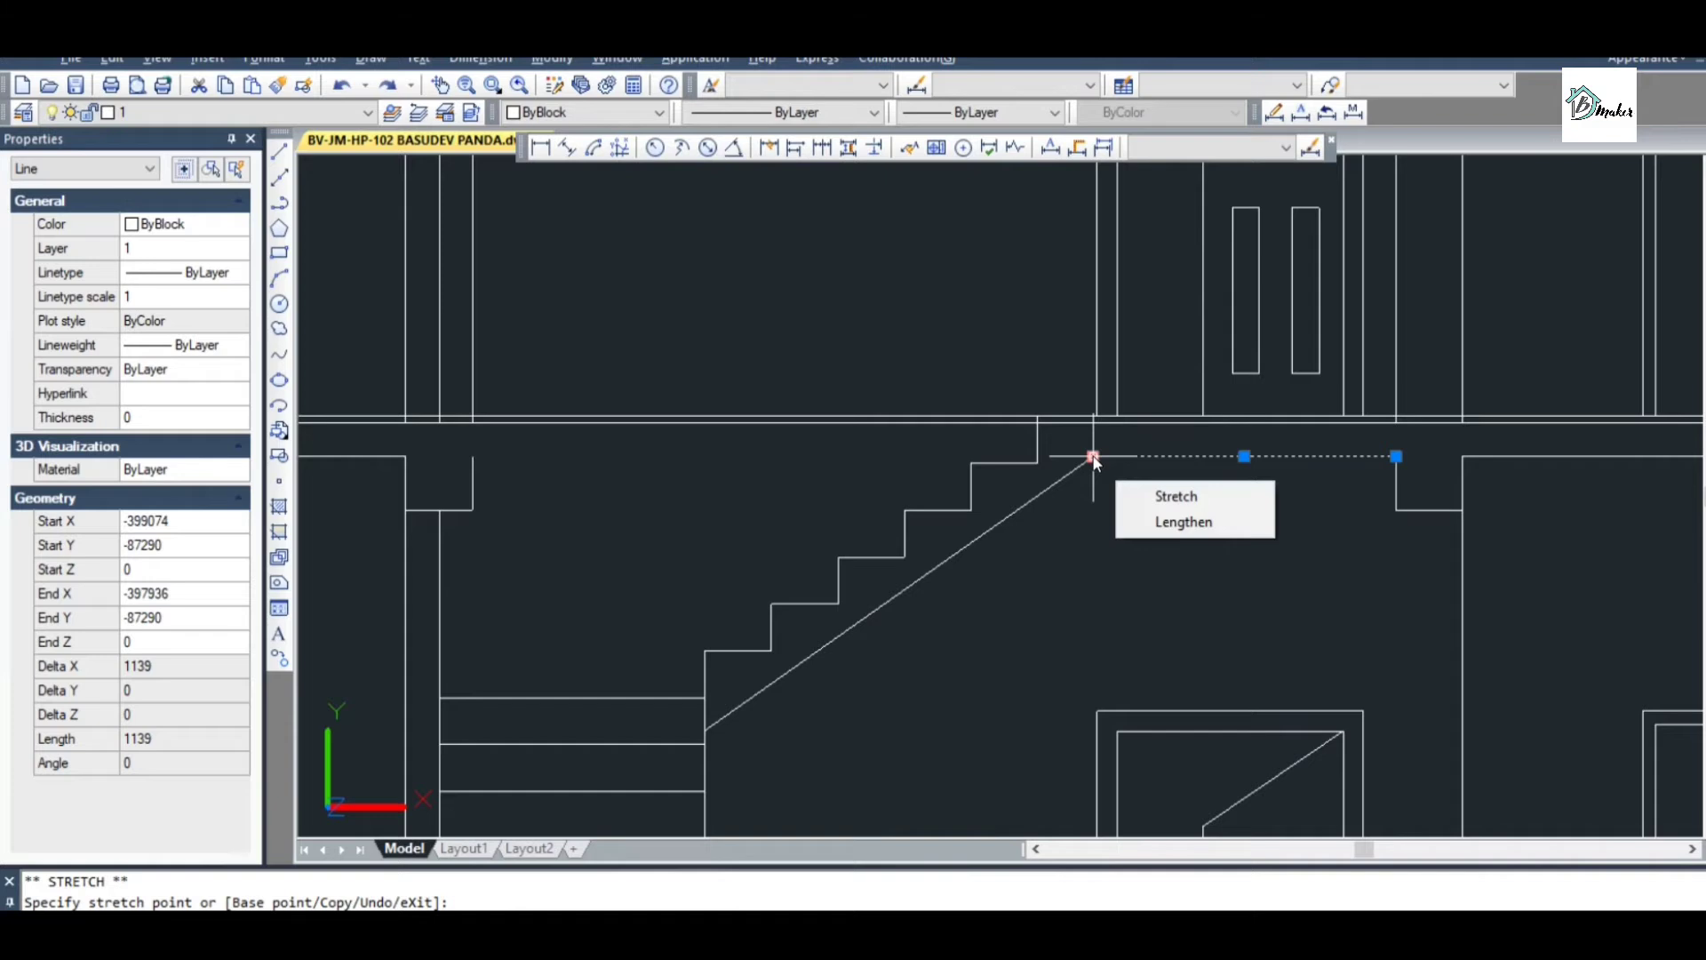
Check the stairwell on the floor plan and stretch the slab underside line's stair-side end to the flight's top riser
{"action": "scroll", "coordinate": [1108, 443], "scroll_direction": "down", "scroll_amount": 6}
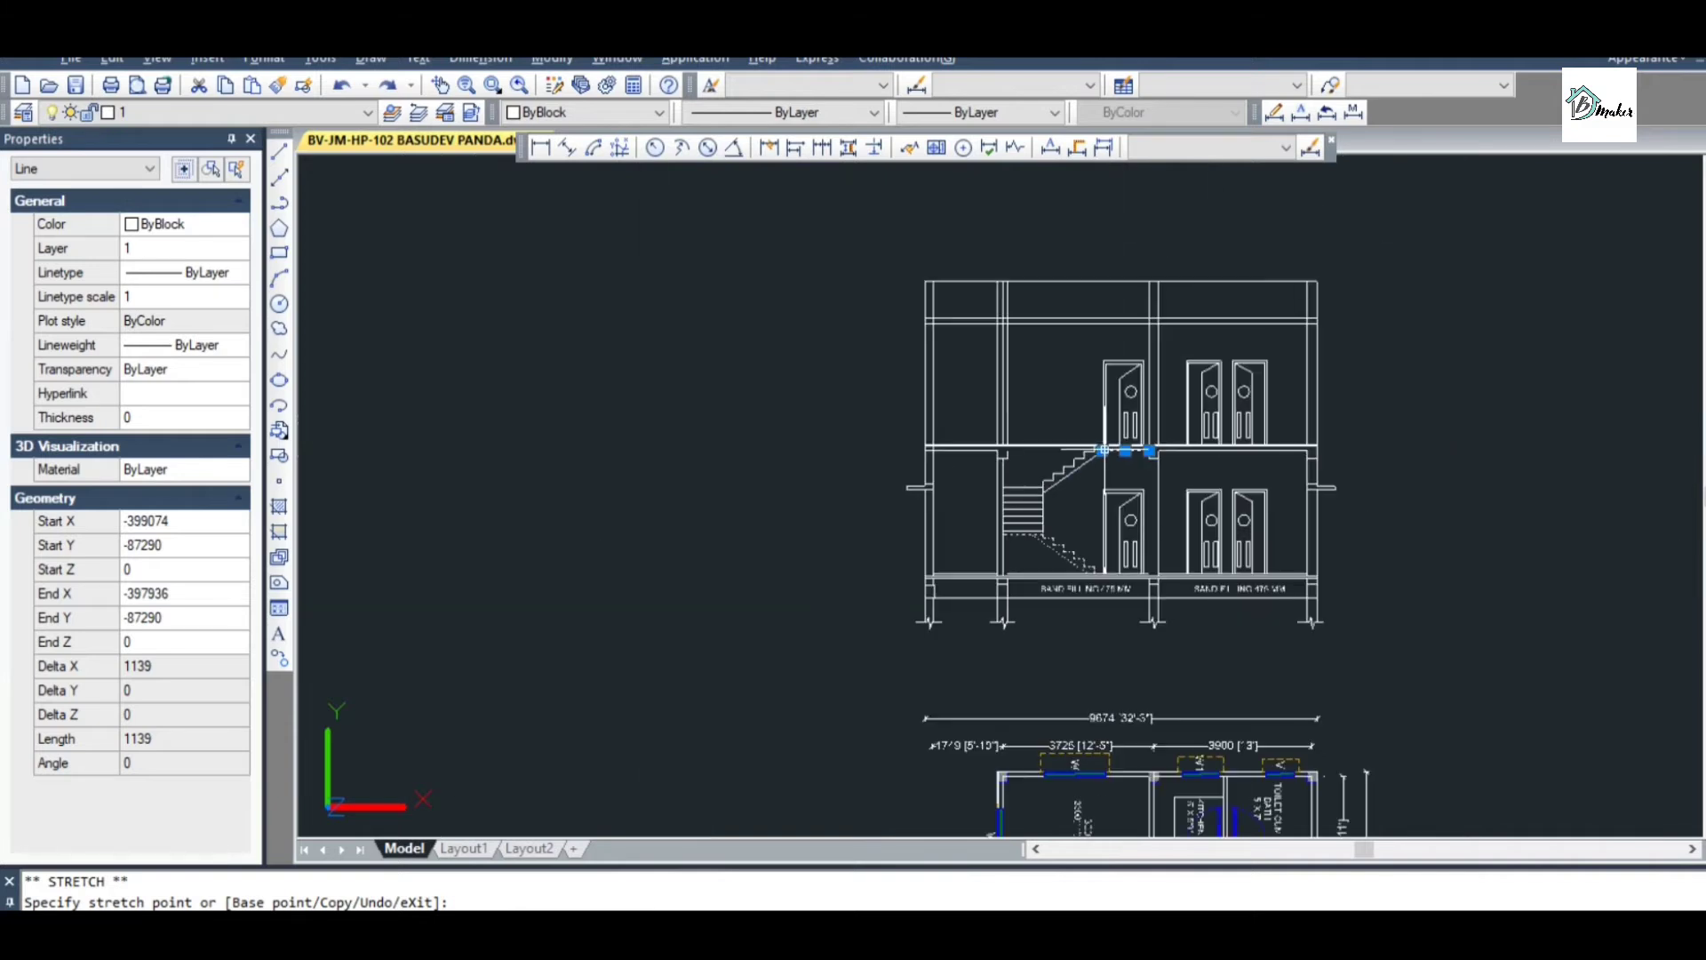
{"action": "scroll", "coordinate": [1104, 747], "scroll_direction": "up", "scroll_amount": 2}
{"action": "scroll", "coordinate": [1098, 688], "scroll_direction": "up", "scroll_amount": 4}
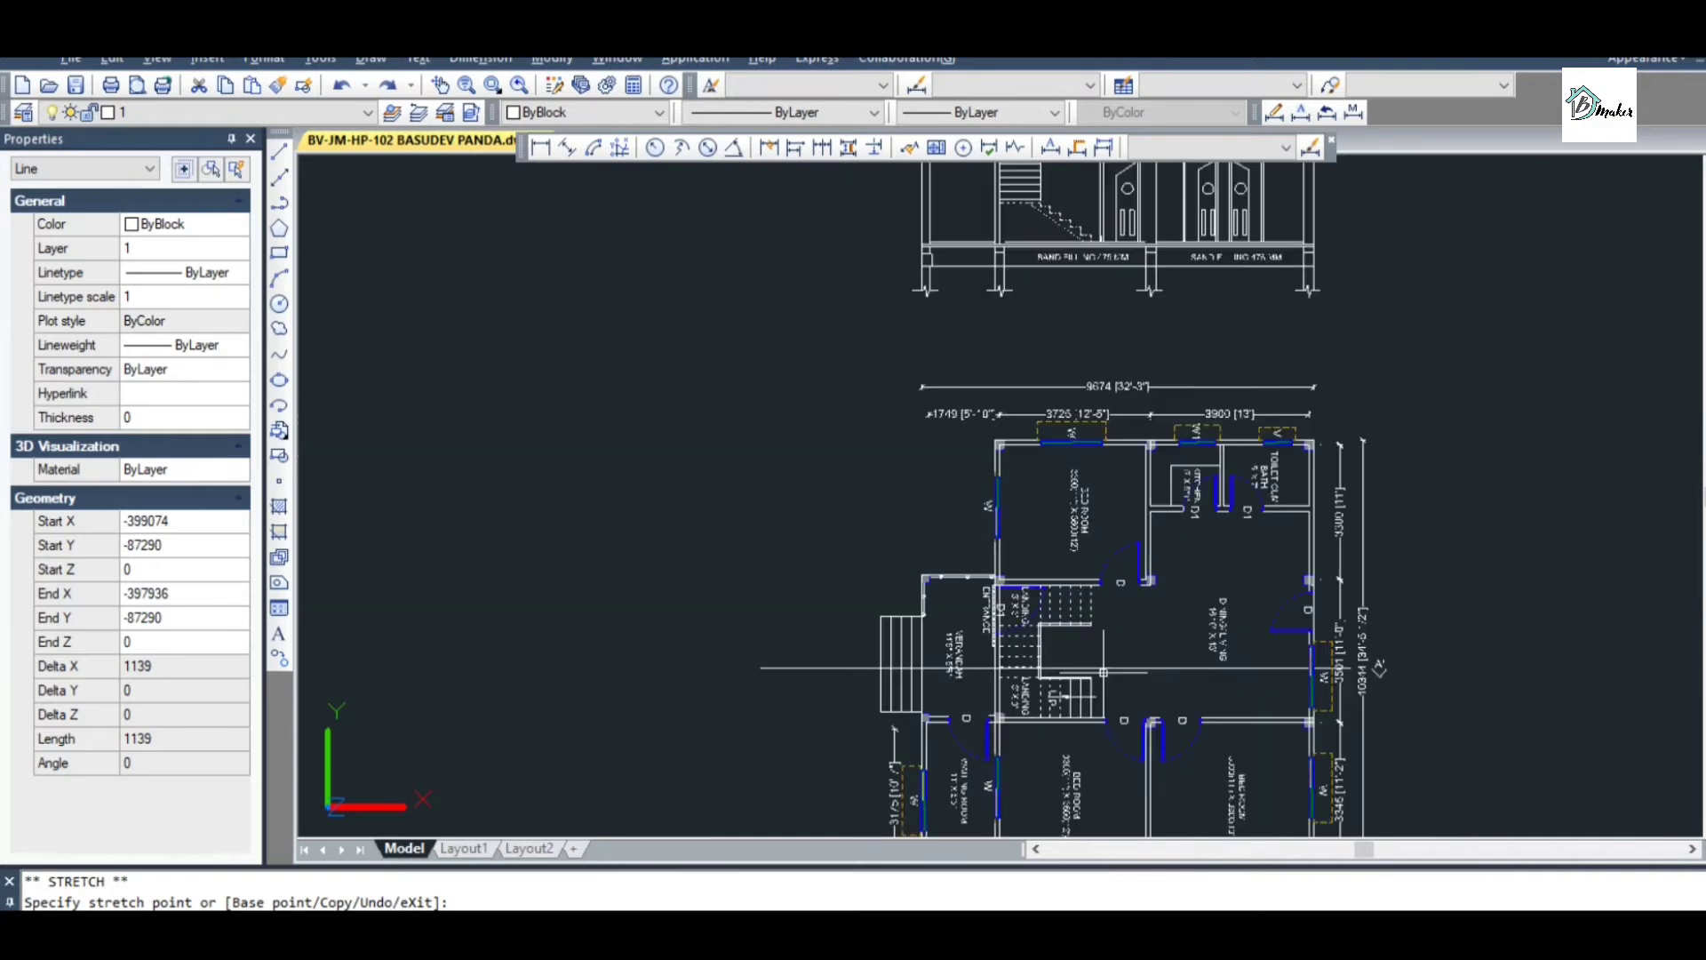
{"action": "scroll", "coordinate": [1085, 736], "scroll_direction": "down", "scroll_amount": 5}
{"action": "scroll", "coordinate": [1085, 445], "scroll_direction": "up", "scroll_amount": 1}
{"action": "scroll", "coordinate": [1086, 400], "scroll_direction": "down", "scroll_amount": 1}
{"action": "scroll", "coordinate": [1086, 353], "scroll_direction": "up", "scroll_amount": 6}
{"action": "scroll", "coordinate": [1084, 391], "scroll_direction": "up", "scroll_amount": 3}
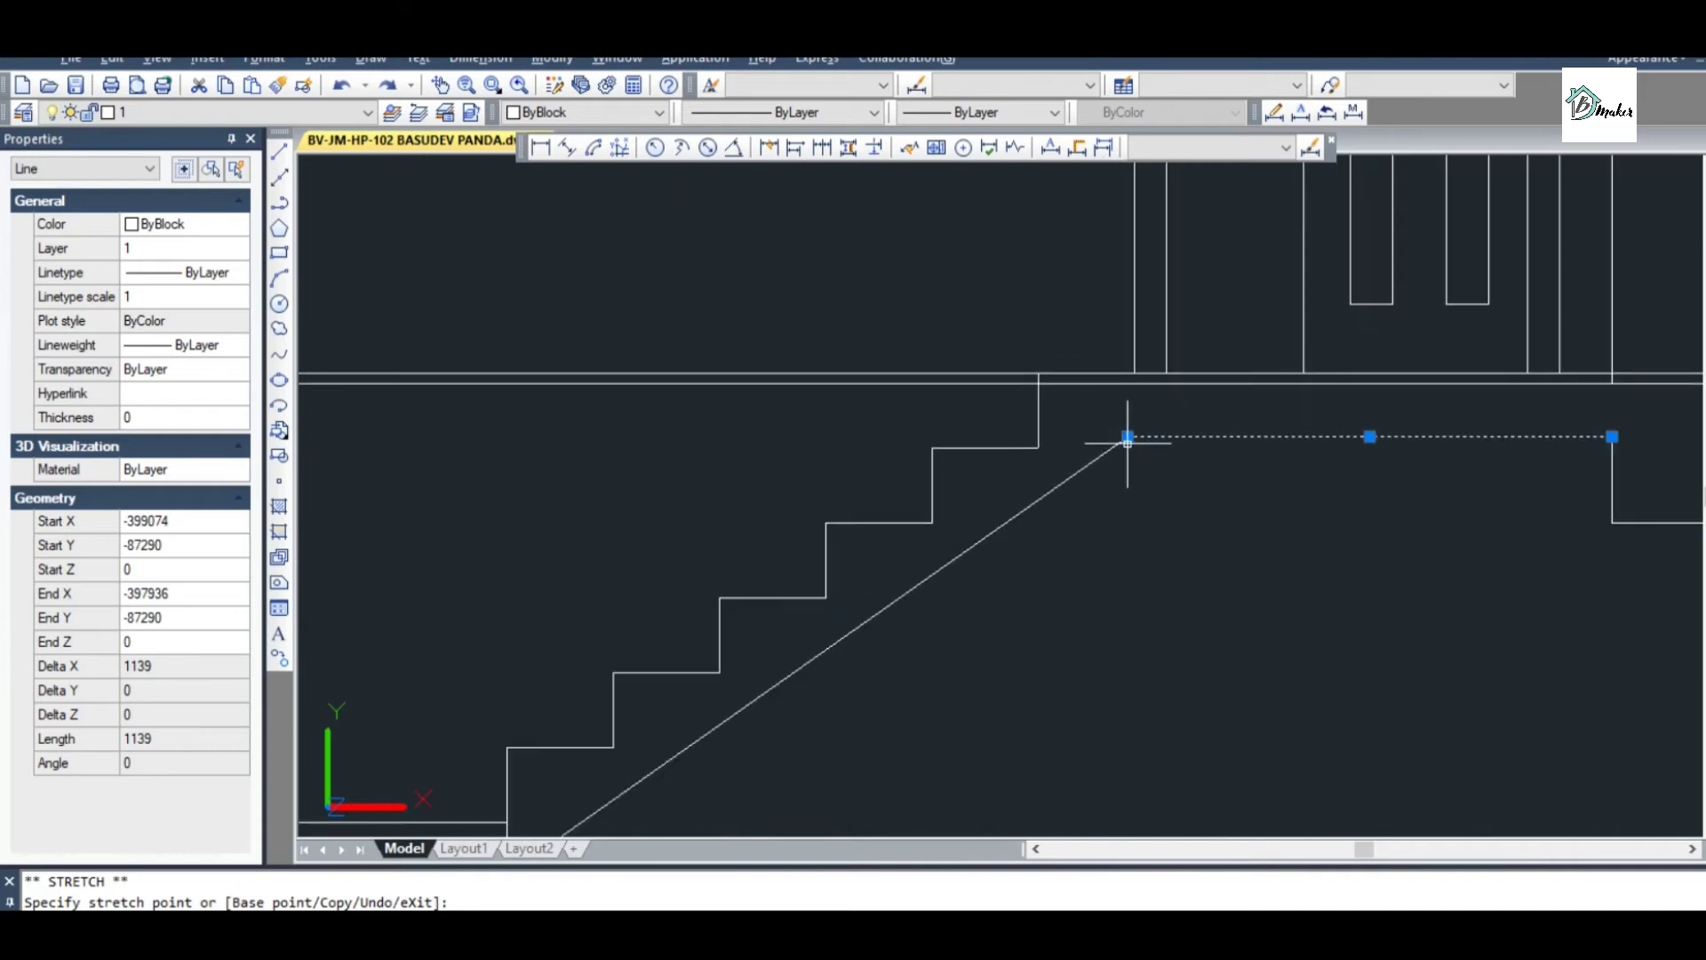
{"action": "scroll", "coordinate": [1038, 442], "scroll_direction": "up", "scroll_amount": 6}
{"action": "left_click", "coordinate": [1038, 440]}
{"action": "scroll", "coordinate": [1123, 472], "scroll_direction": "down", "scroll_amount": 6}
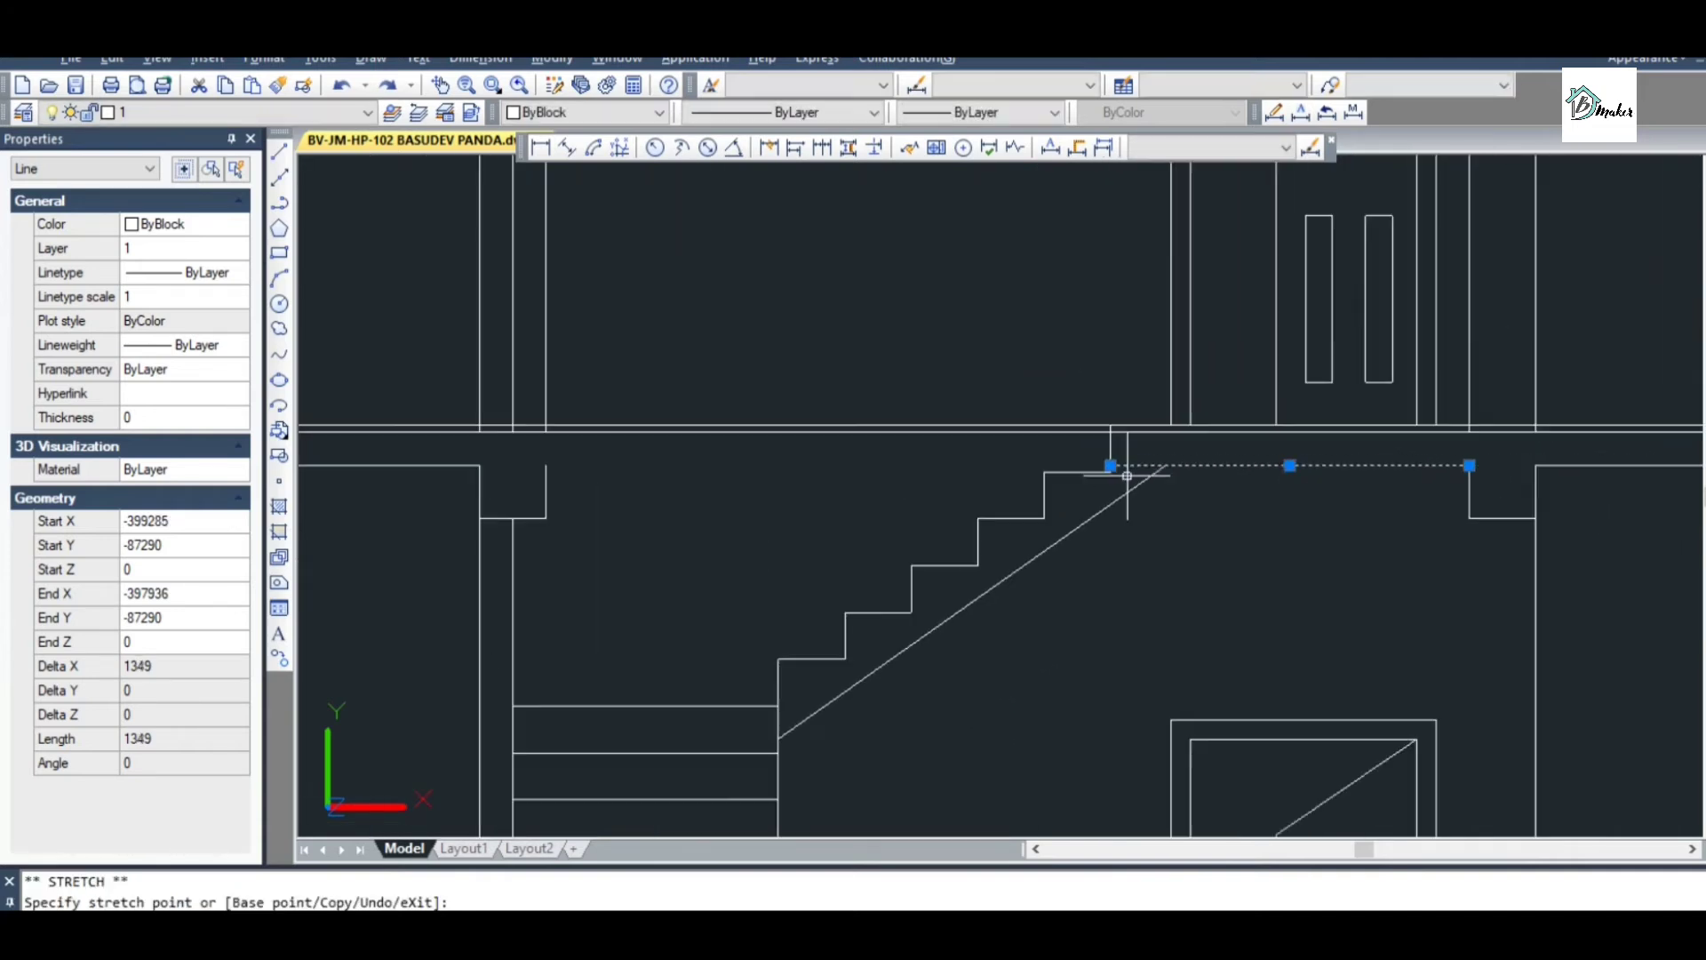
{"action": "key", "text": "Escape"}
Examine how the top riser of the upper flight meets the first-floor slab lines
{"action": "scroll", "coordinate": [1046, 414], "scroll_direction": "up", "scroll_amount": 6}
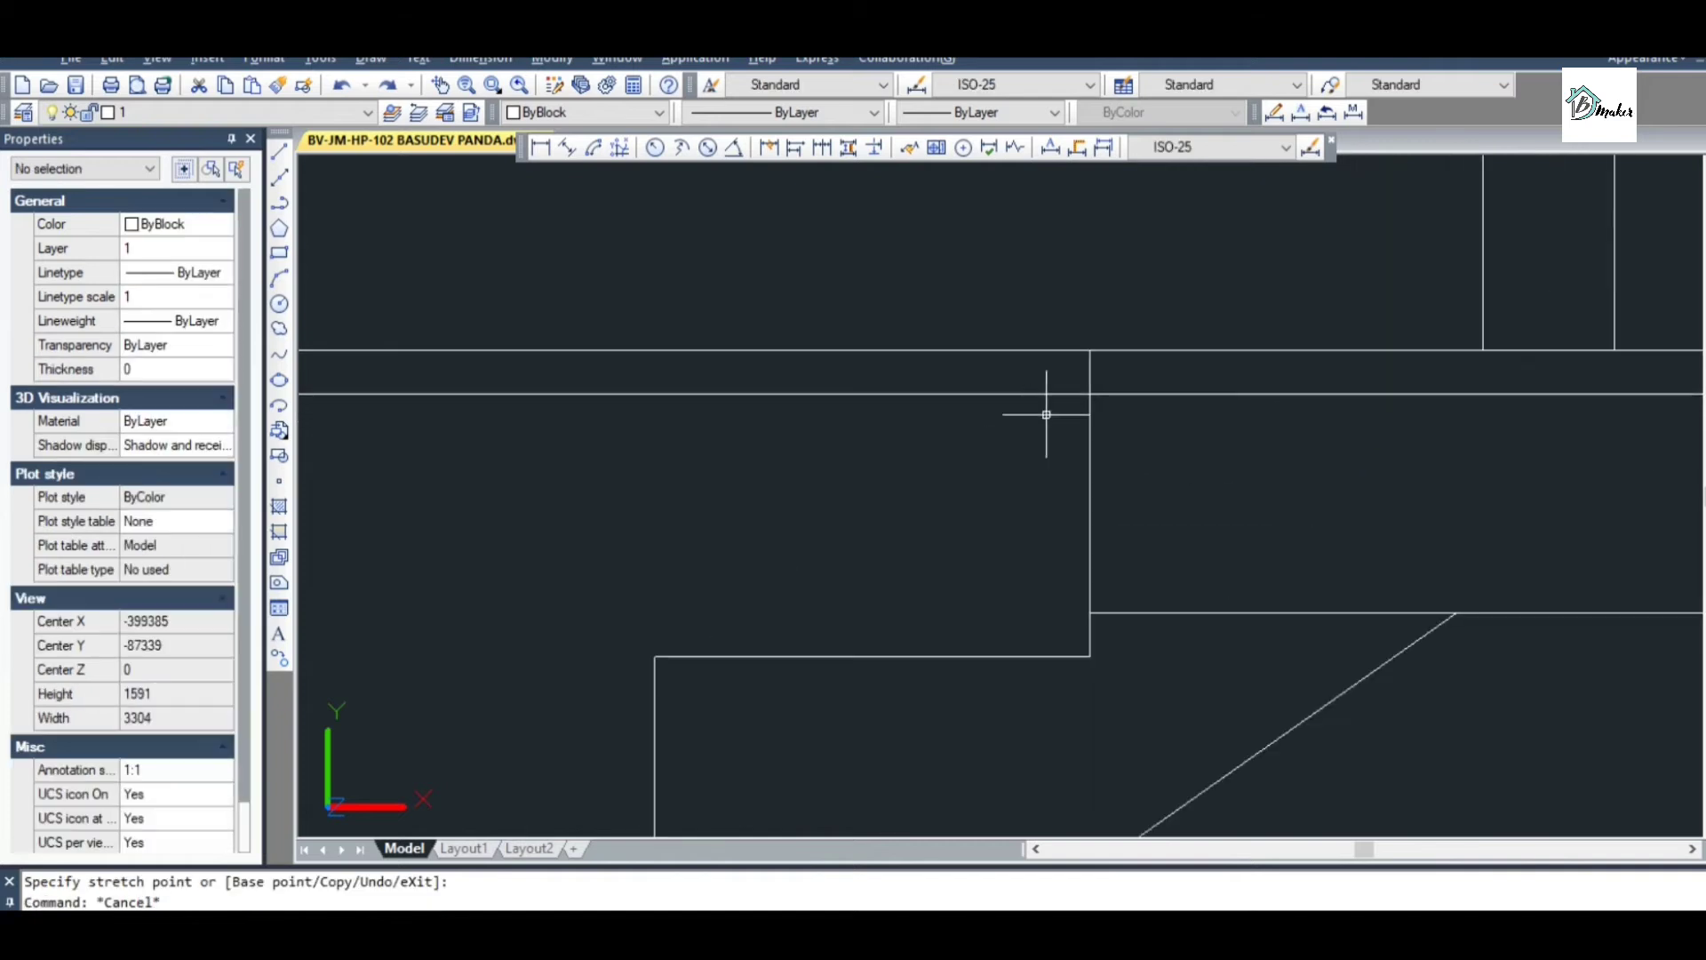
{"action": "scroll", "coordinate": [1098, 371], "scroll_direction": "down", "scroll_amount": 4}
{"action": "key", "text": "Escape"}
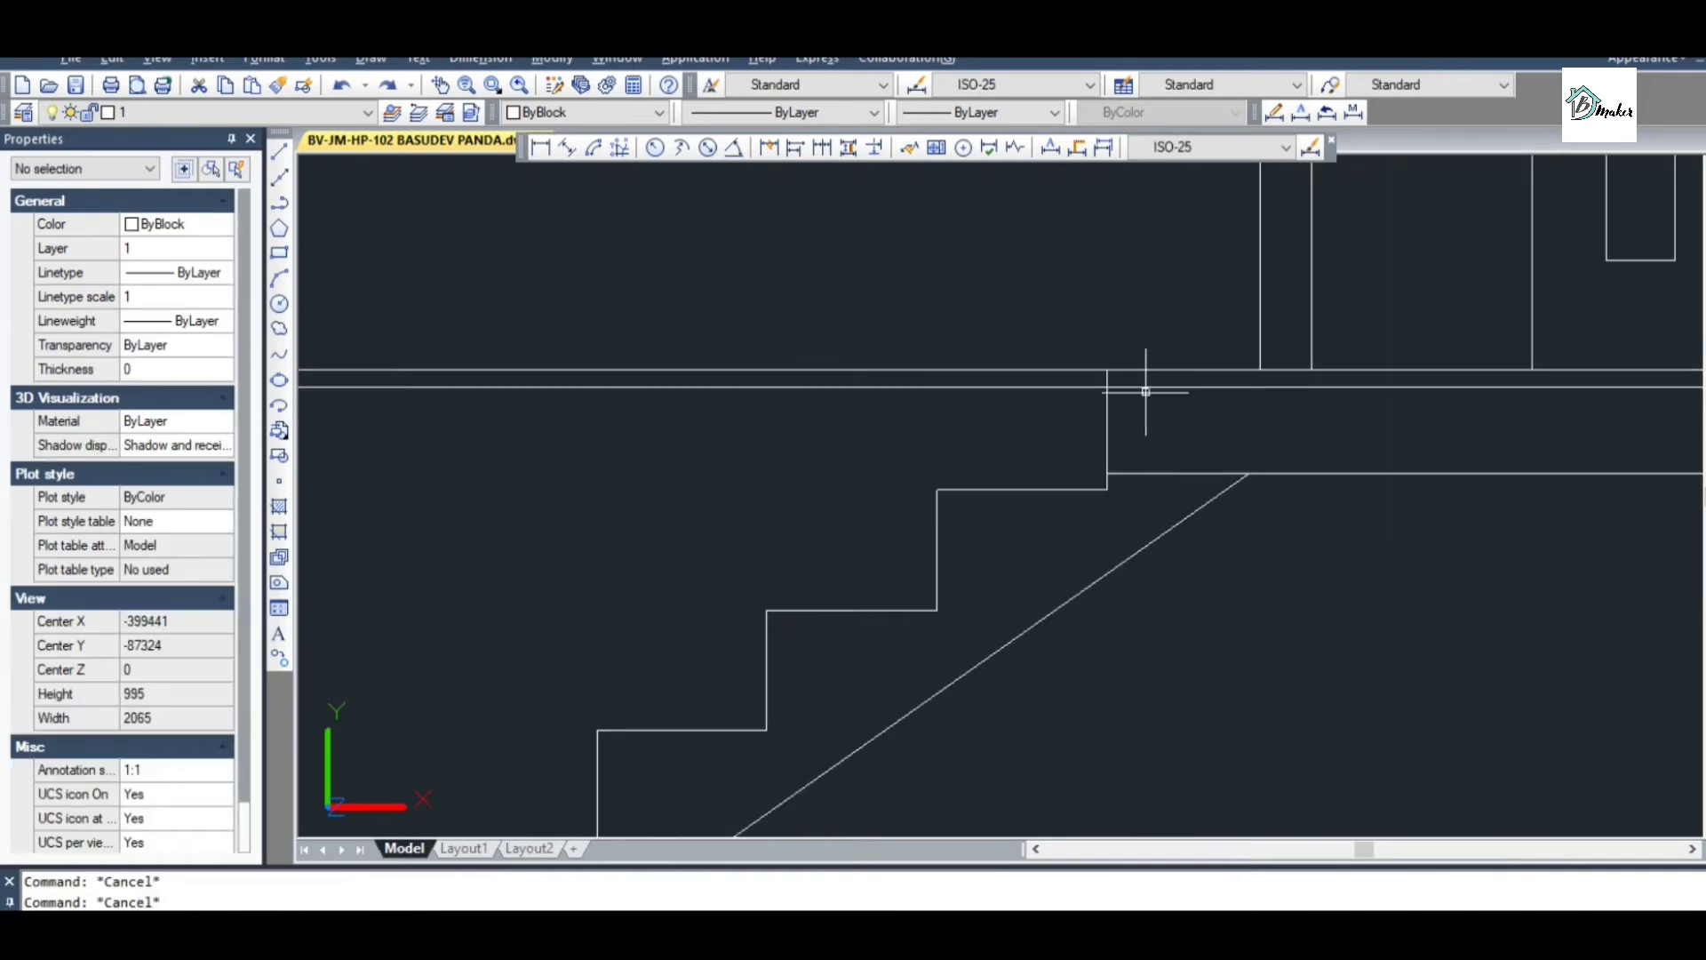
{"action": "scroll", "coordinate": [1124, 384], "scroll_direction": "down", "scroll_amount": 4}
{"action": "scroll", "coordinate": [1066, 392], "scroll_direction": "up", "scroll_amount": 3}
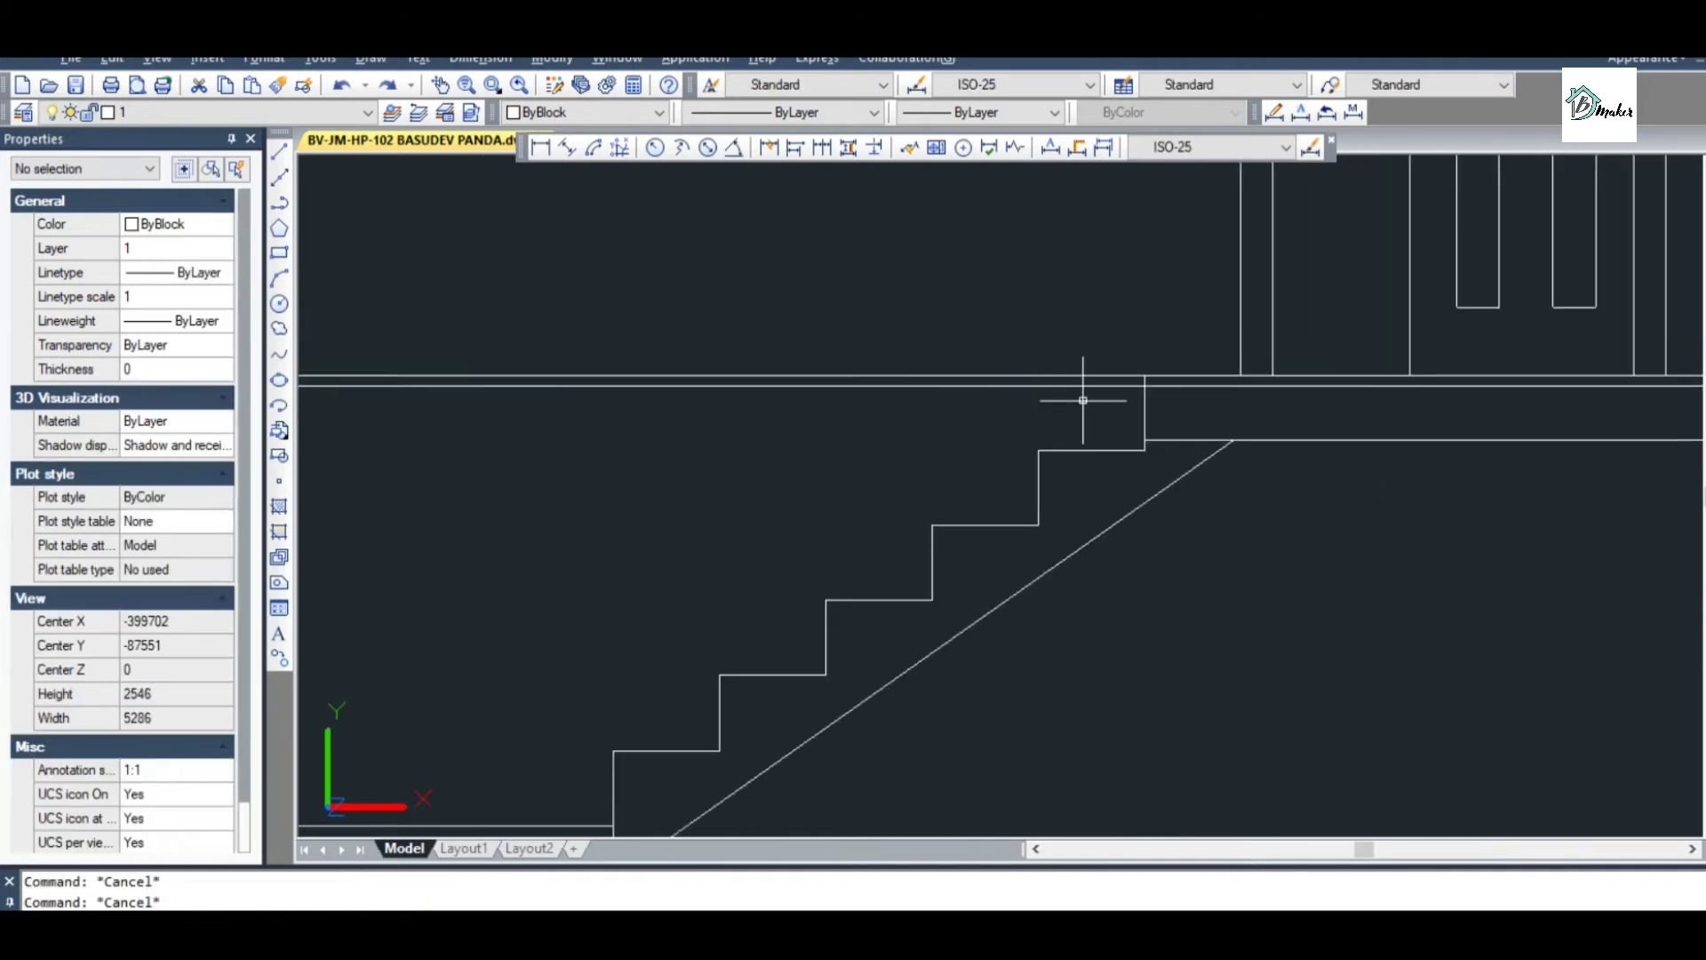
{"action": "scroll", "coordinate": [1111, 400], "scroll_direction": "down", "scroll_amount": 3}
{"action": "scroll", "coordinate": [1324, 400], "scroll_direction": "up", "scroll_amount": 2}
{"action": "scroll", "coordinate": [1458, 392], "scroll_direction": "down", "scroll_amount": 2}
{"action": "scroll", "coordinate": [1356, 392], "scroll_direction": "up", "scroll_amount": 2}
{"action": "scroll", "coordinate": [977, 364], "scroll_direction": "up", "scroll_amount": 2}
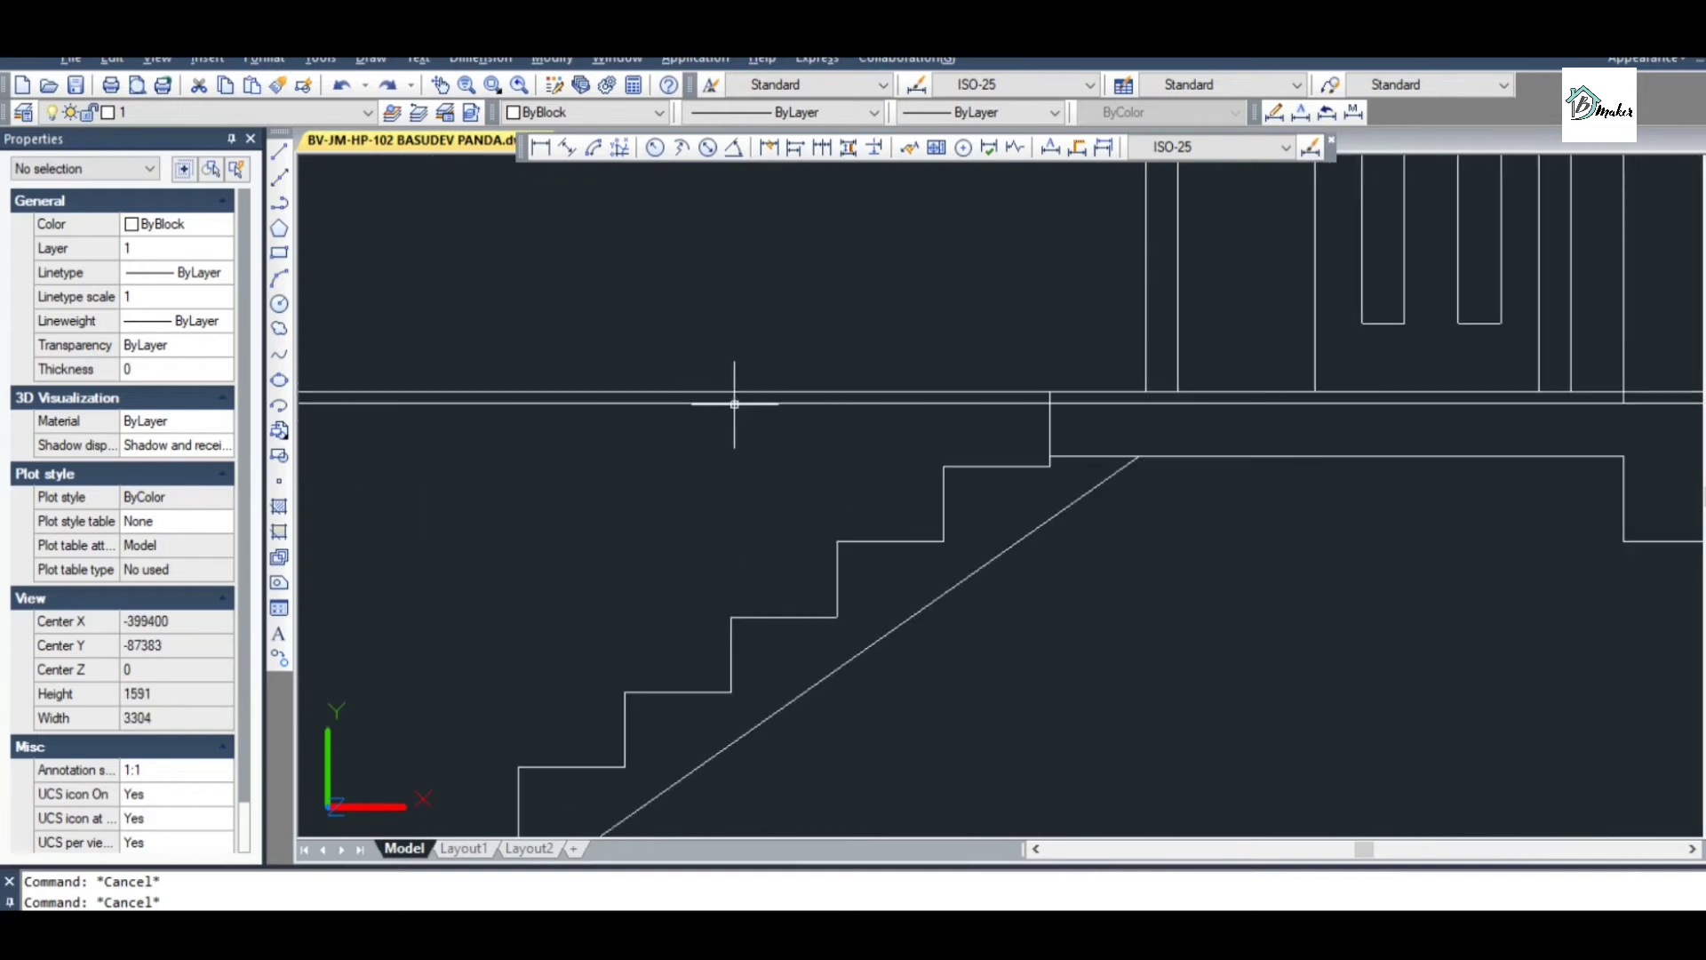
Trim both upper first-floor slab lines between the staircase wall and the top riser to open the stairwell
{"action": "scroll", "coordinate": [892, 412], "scroll_direction": "down", "scroll_amount": 2}
{"action": "type", "text": "tr"}
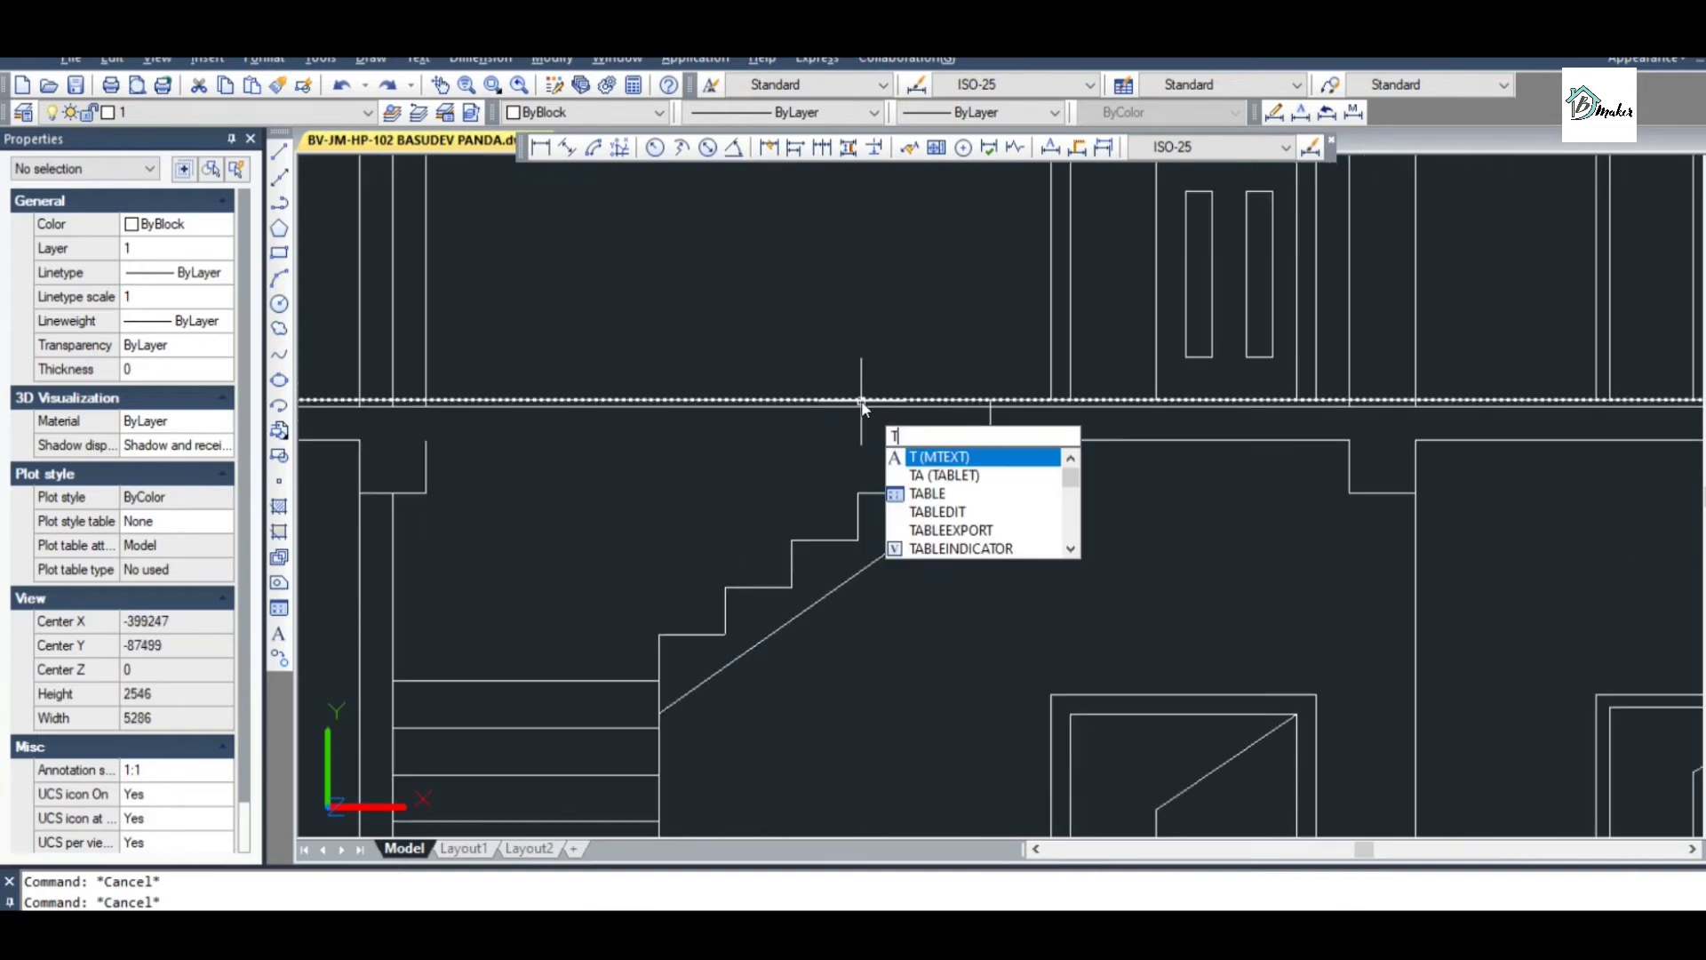
{"action": "key", "text": "Return"}
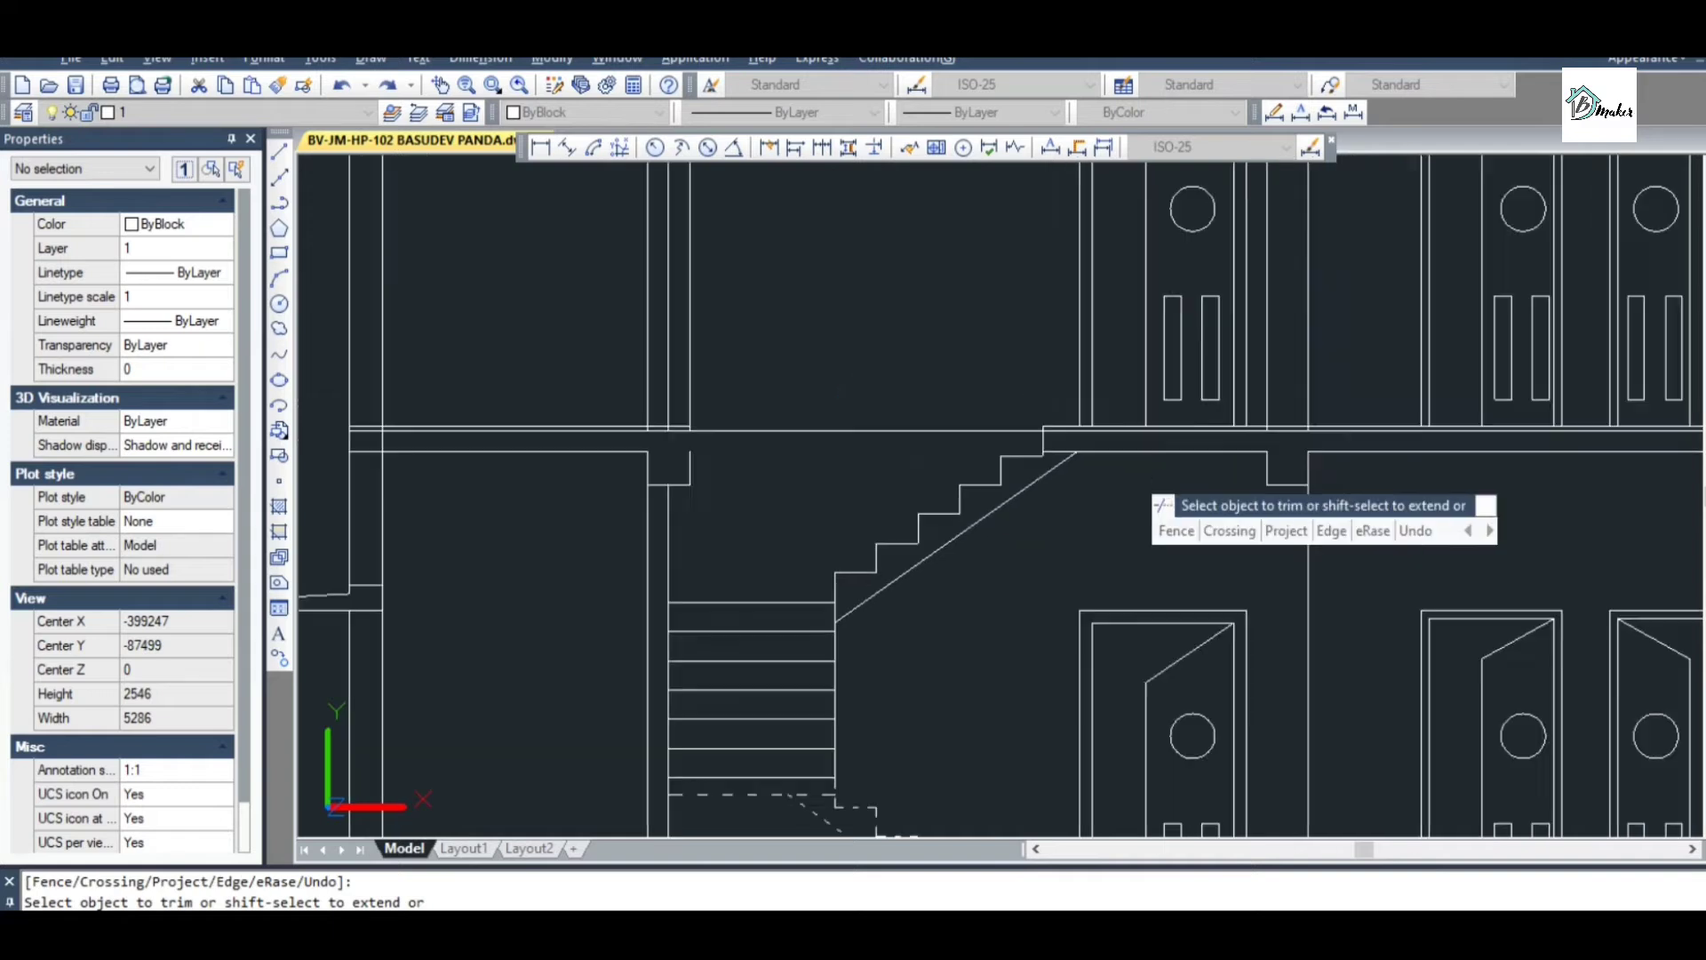
{"action": "scroll", "coordinate": [913, 455], "scroll_direction": "down", "scroll_amount": 4}
{"action": "scroll", "coordinate": [913, 455], "scroll_direction": "up", "scroll_amount": 2}
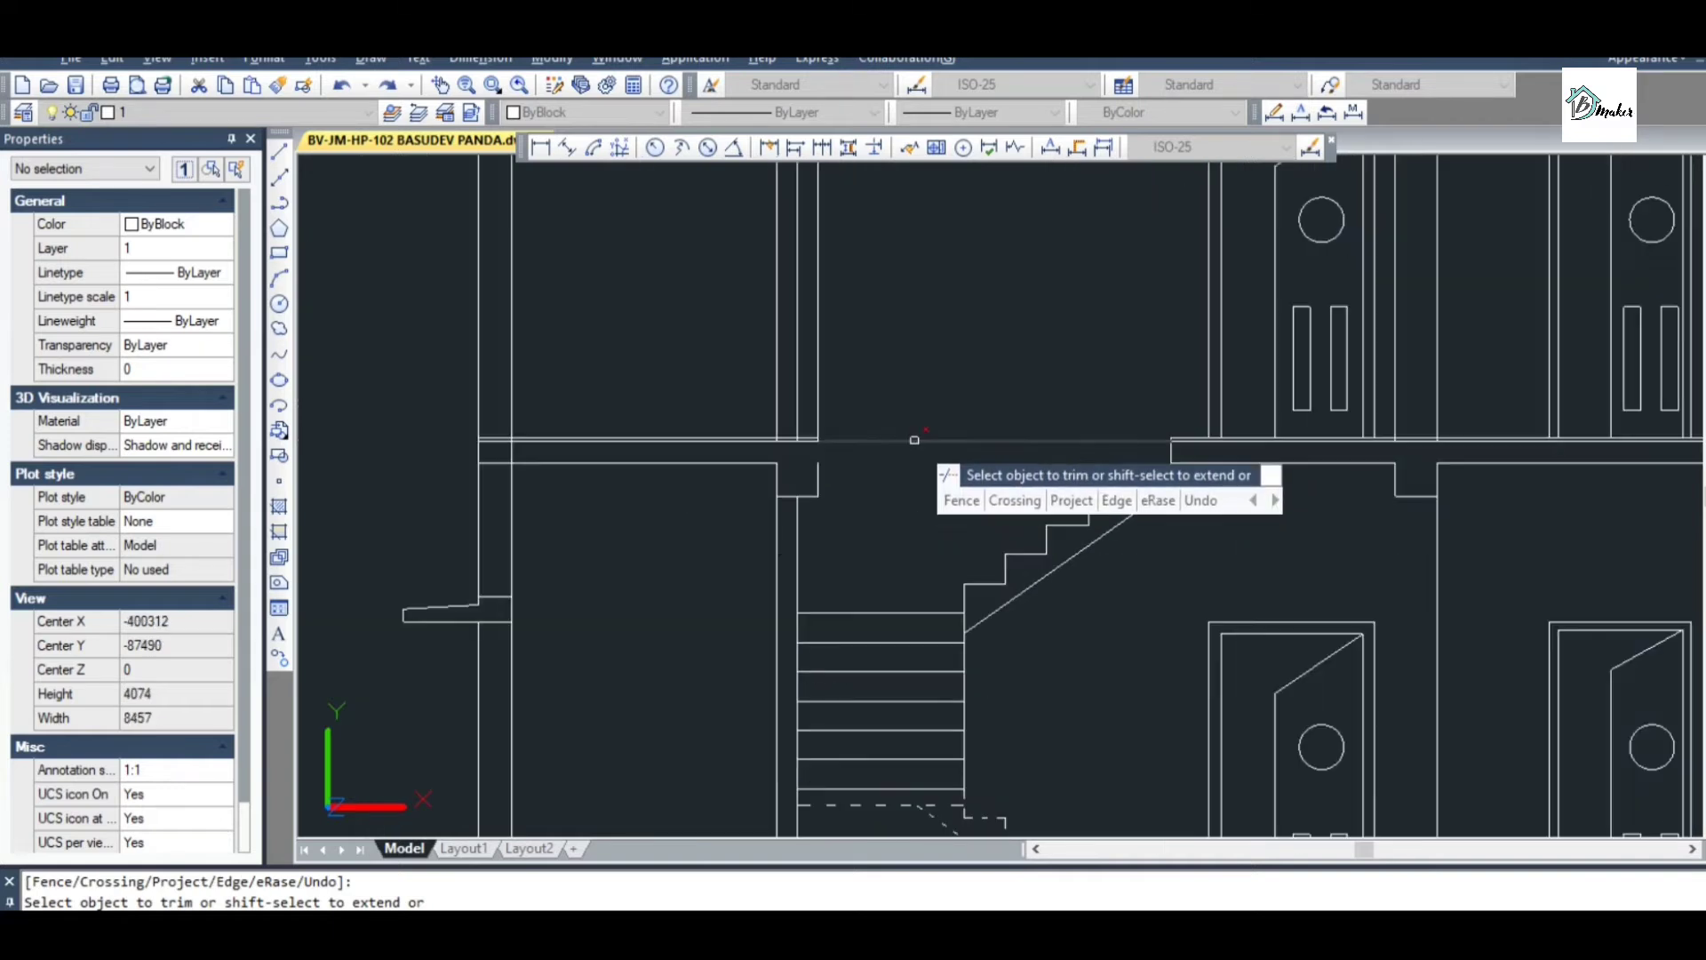
{"action": "left_click", "coordinate": [916, 438]}
{"action": "scroll", "coordinate": [917, 438], "scroll_direction": "down", "scroll_amount": 4}
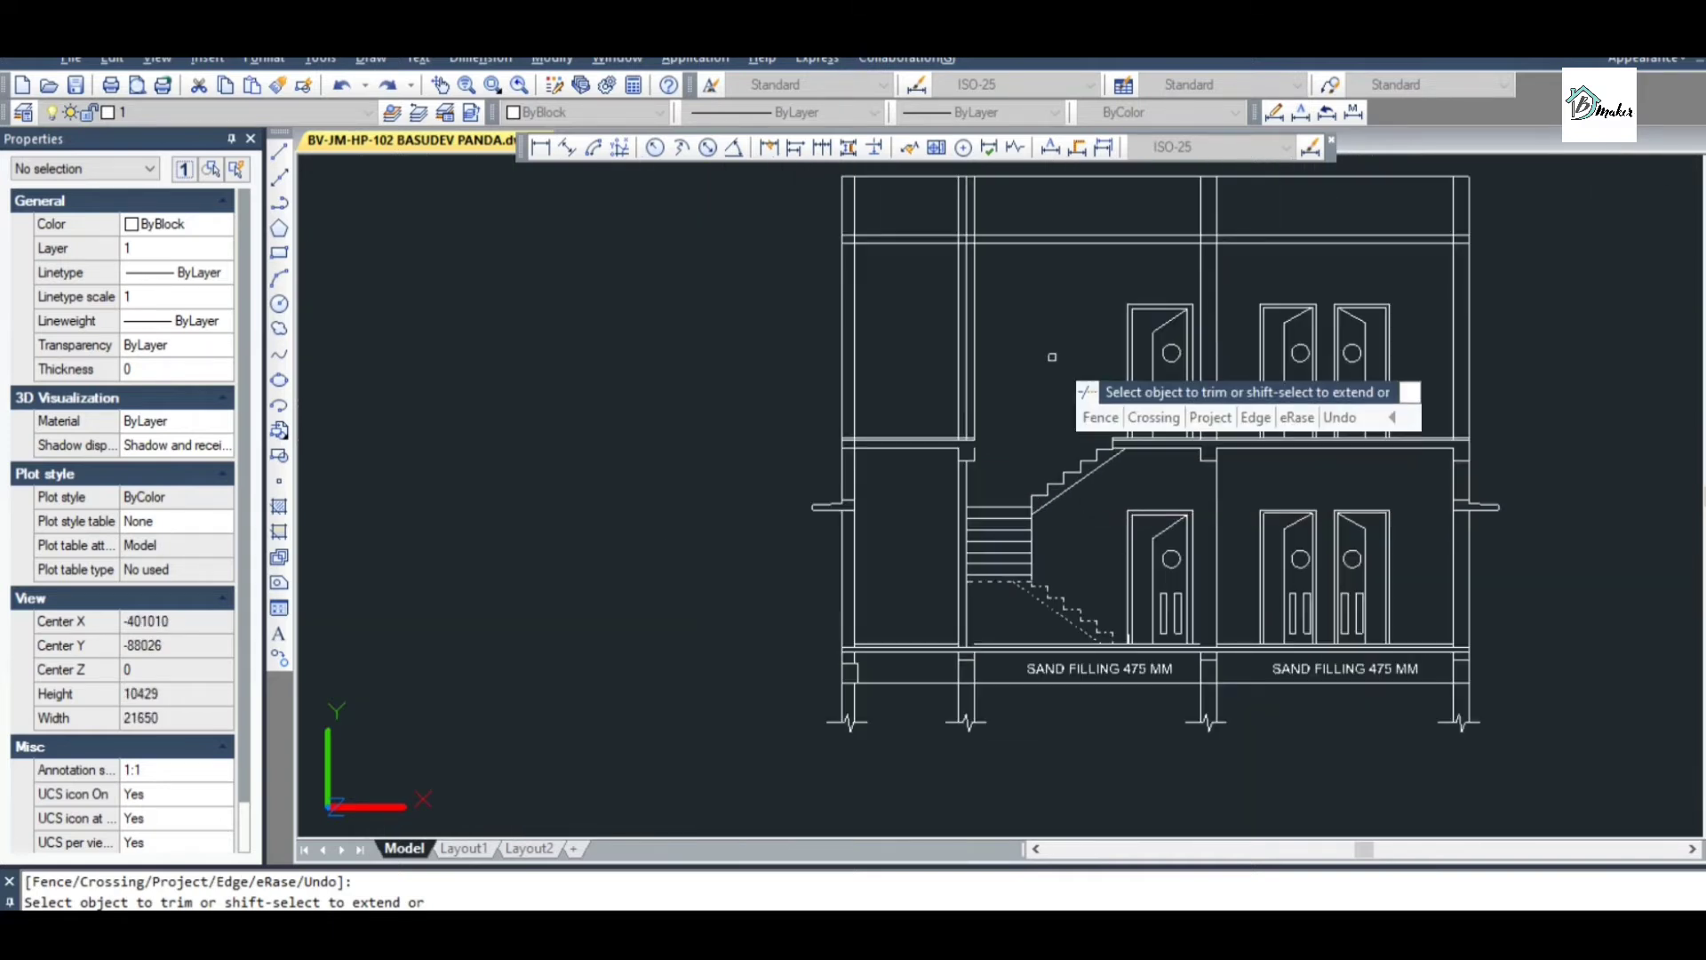
Undo the last slab-line trim over the stairwell and redo it
{"action": "scroll", "coordinate": [1049, 409], "scroll_direction": "up", "scroll_amount": 2}
{"action": "scroll", "coordinate": [1039, 448], "scroll_direction": "up", "scroll_amount": 2}
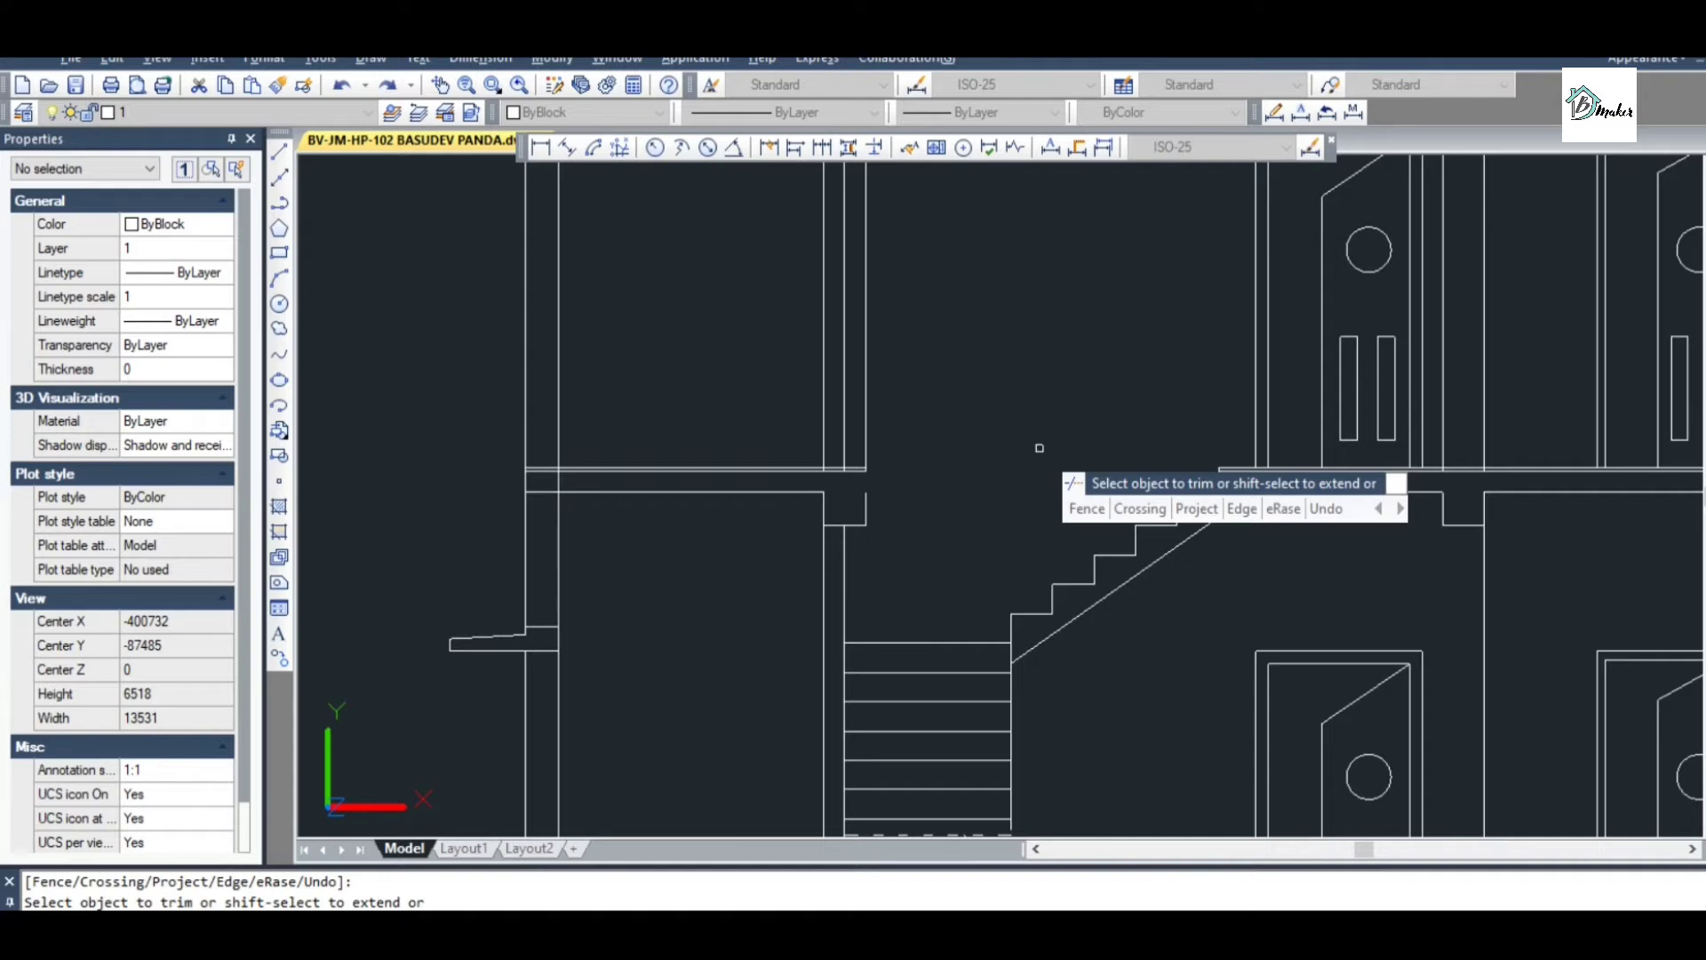
{"action": "key", "text": "ctrl+z"}
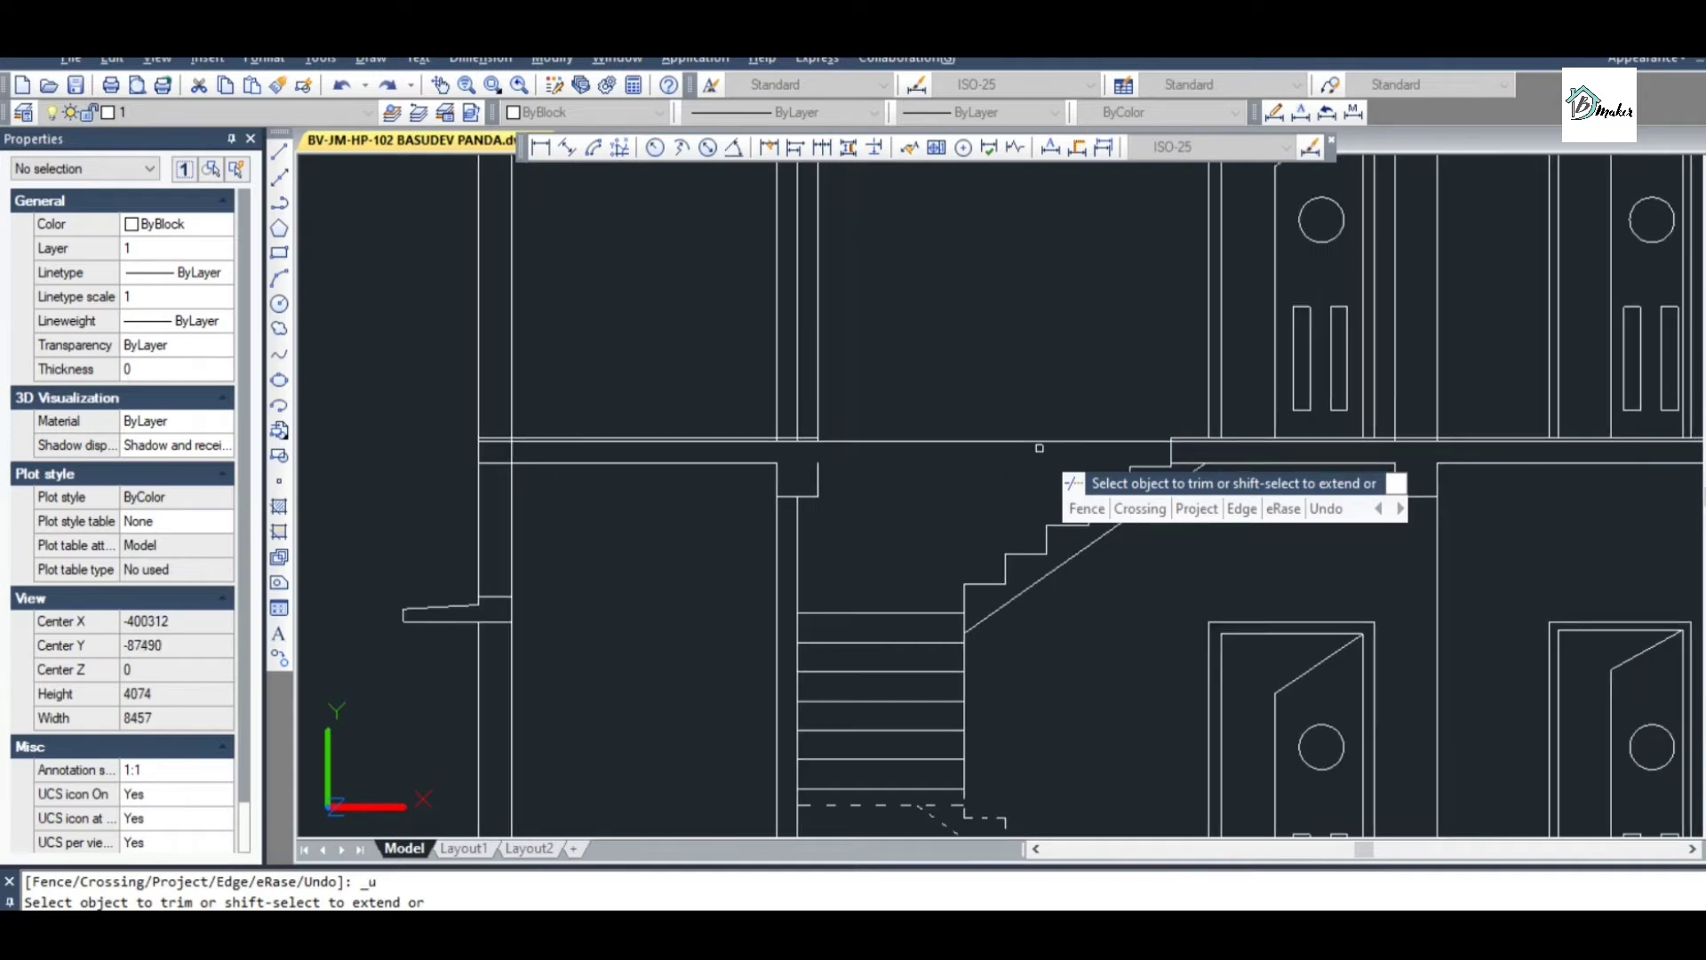
{"action": "key", "text": "Escape"}
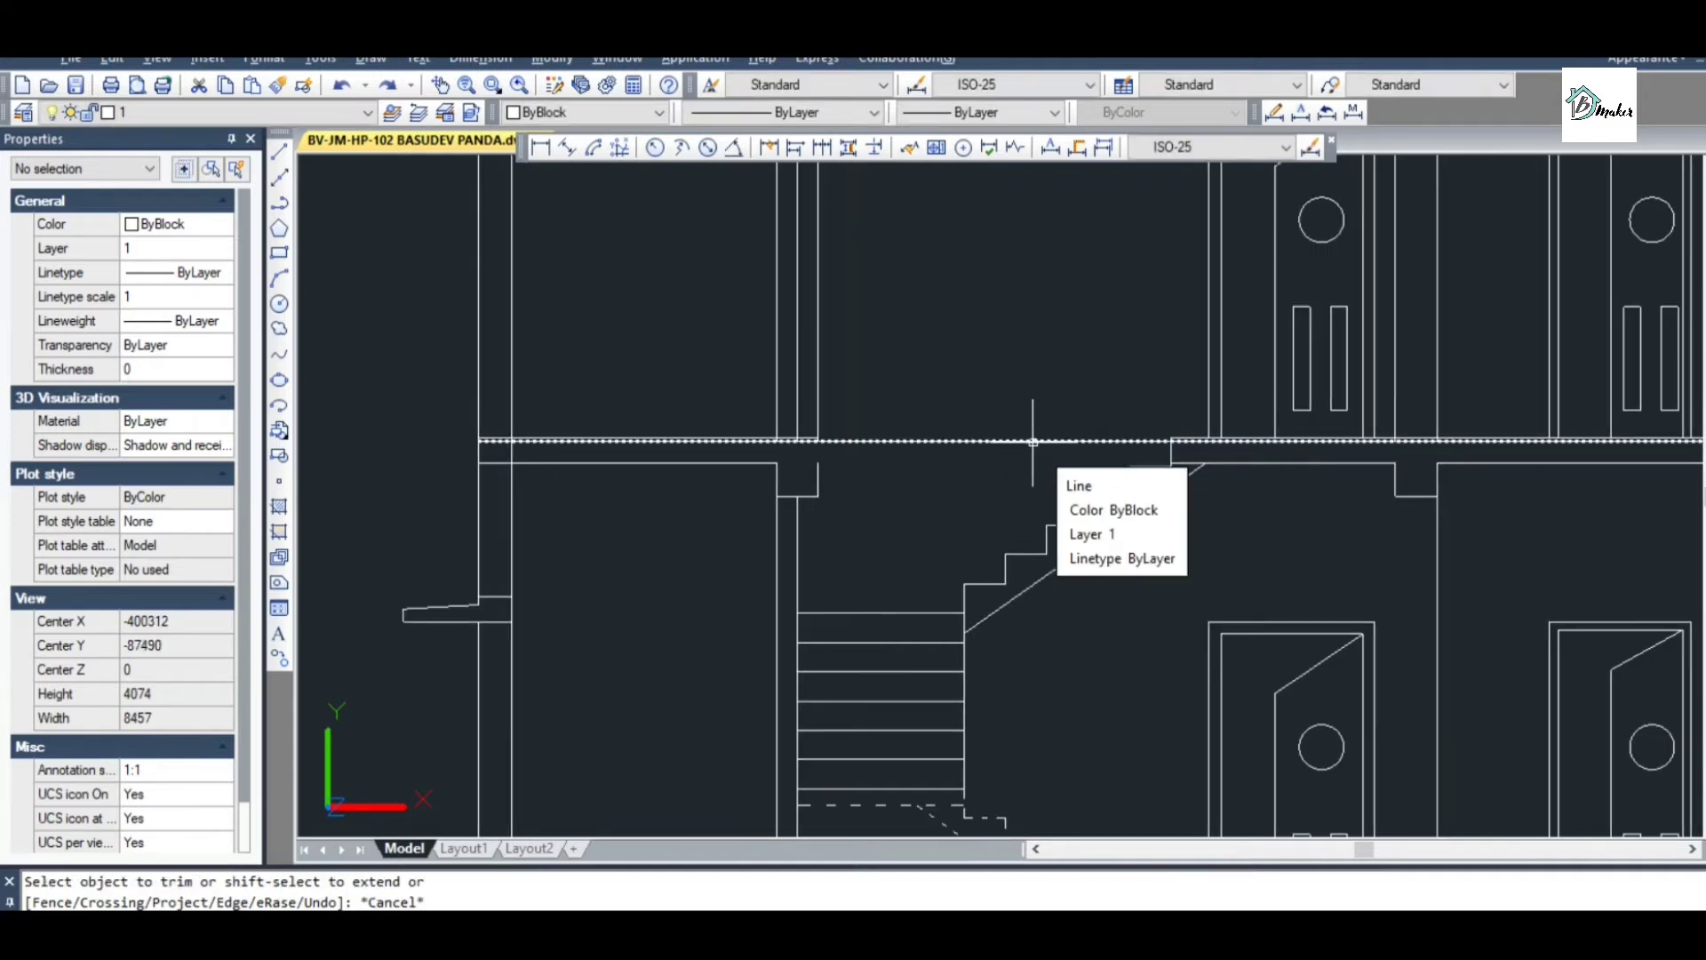
{"action": "key", "text": "ctrl+y"}
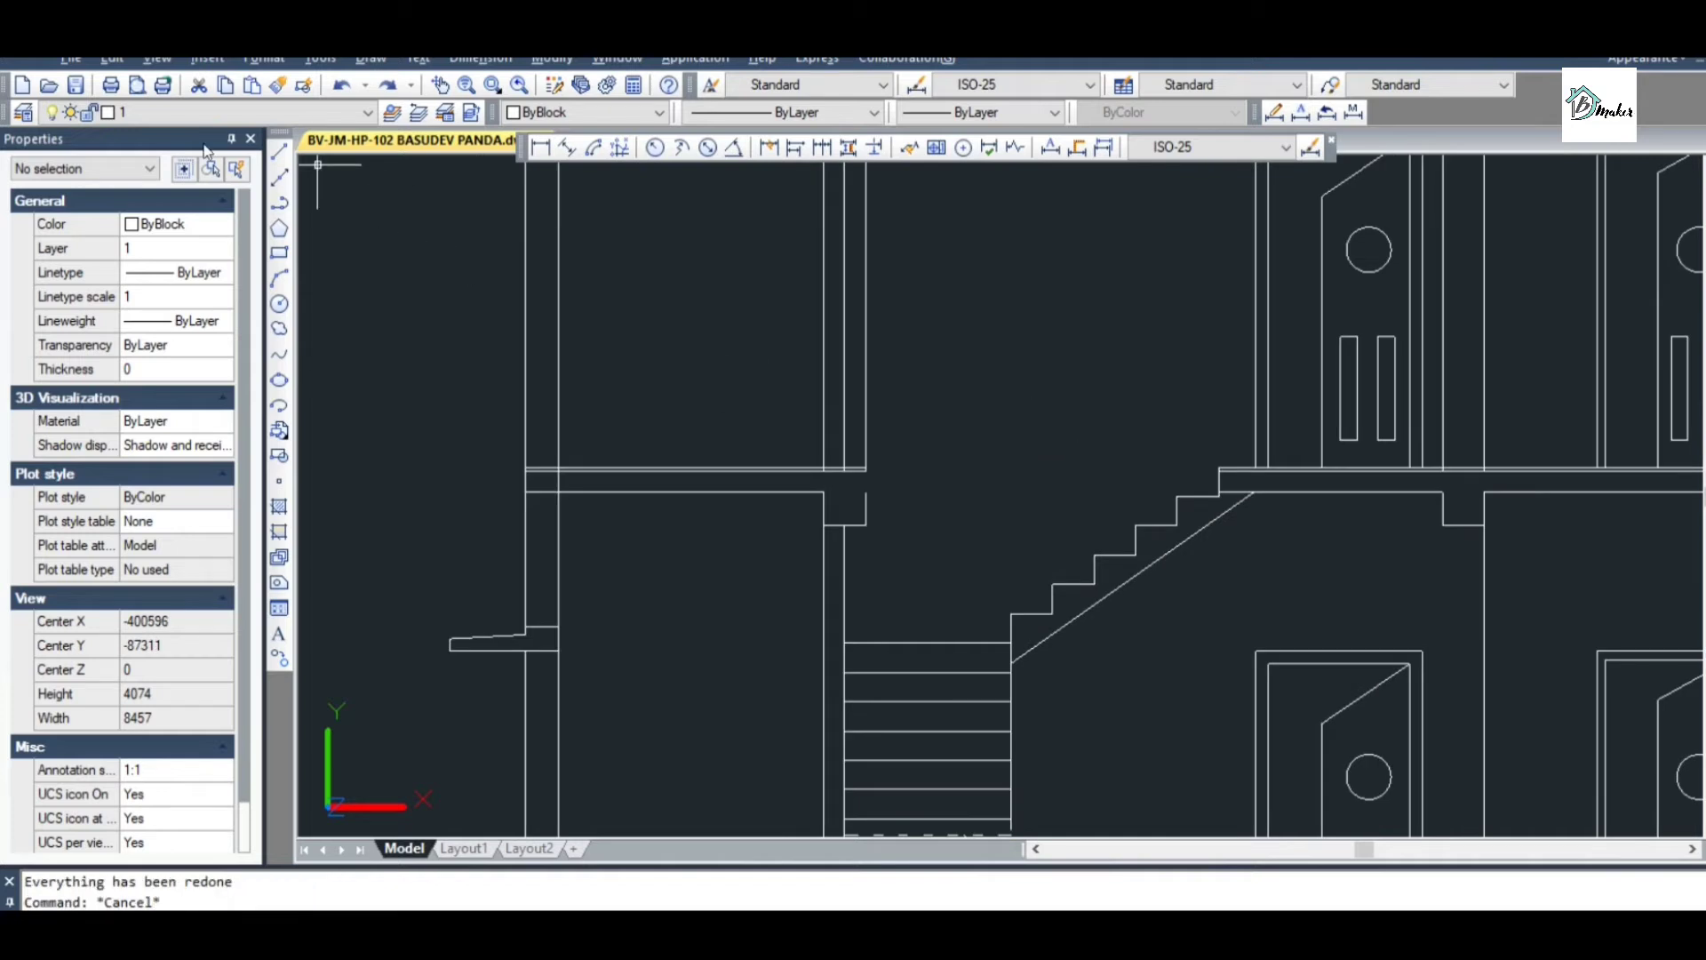
Draw a horizontal polyline about 2141 mm long across the stairwell opening, from the staircase wall's slab corner to just past the top riser
{"action": "left_click", "coordinate": [279, 203]}
{"action": "scroll", "coordinate": [800, 448], "scroll_direction": "up", "scroll_amount": 4}
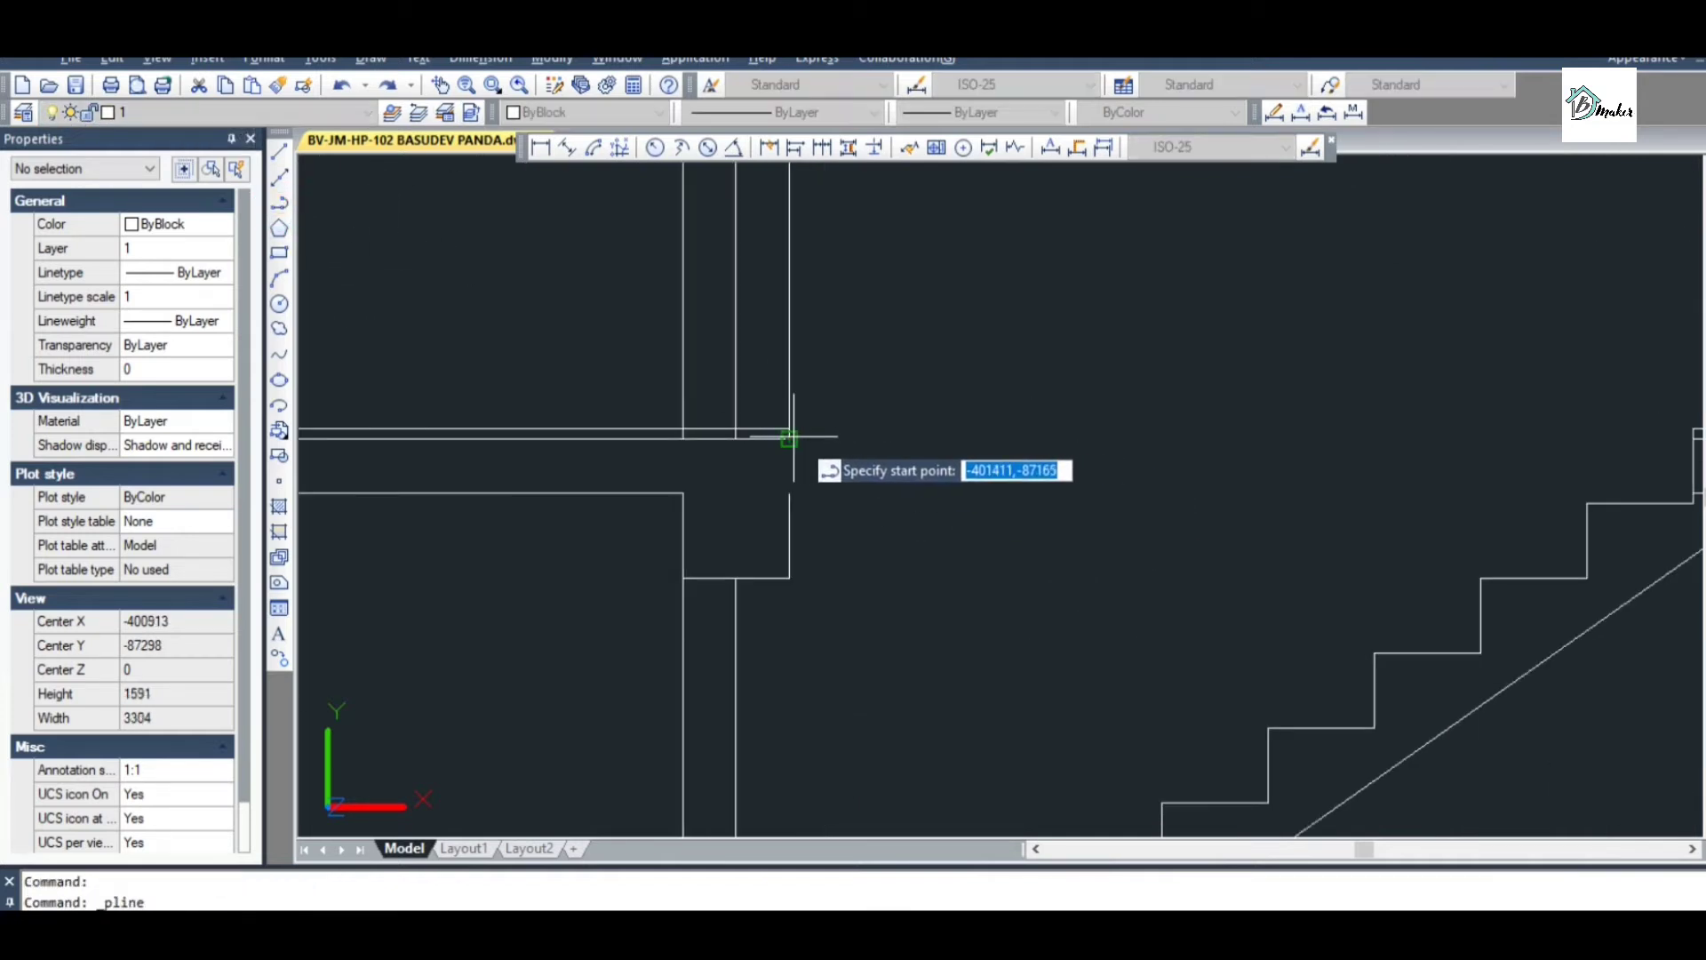
{"action": "left_click", "coordinate": [789, 437]}
{"action": "scroll", "coordinate": [799, 444], "scroll_direction": "down", "scroll_amount": 2}
{"action": "scroll", "coordinate": [1315, 457], "scroll_direction": "up", "scroll_amount": 2}
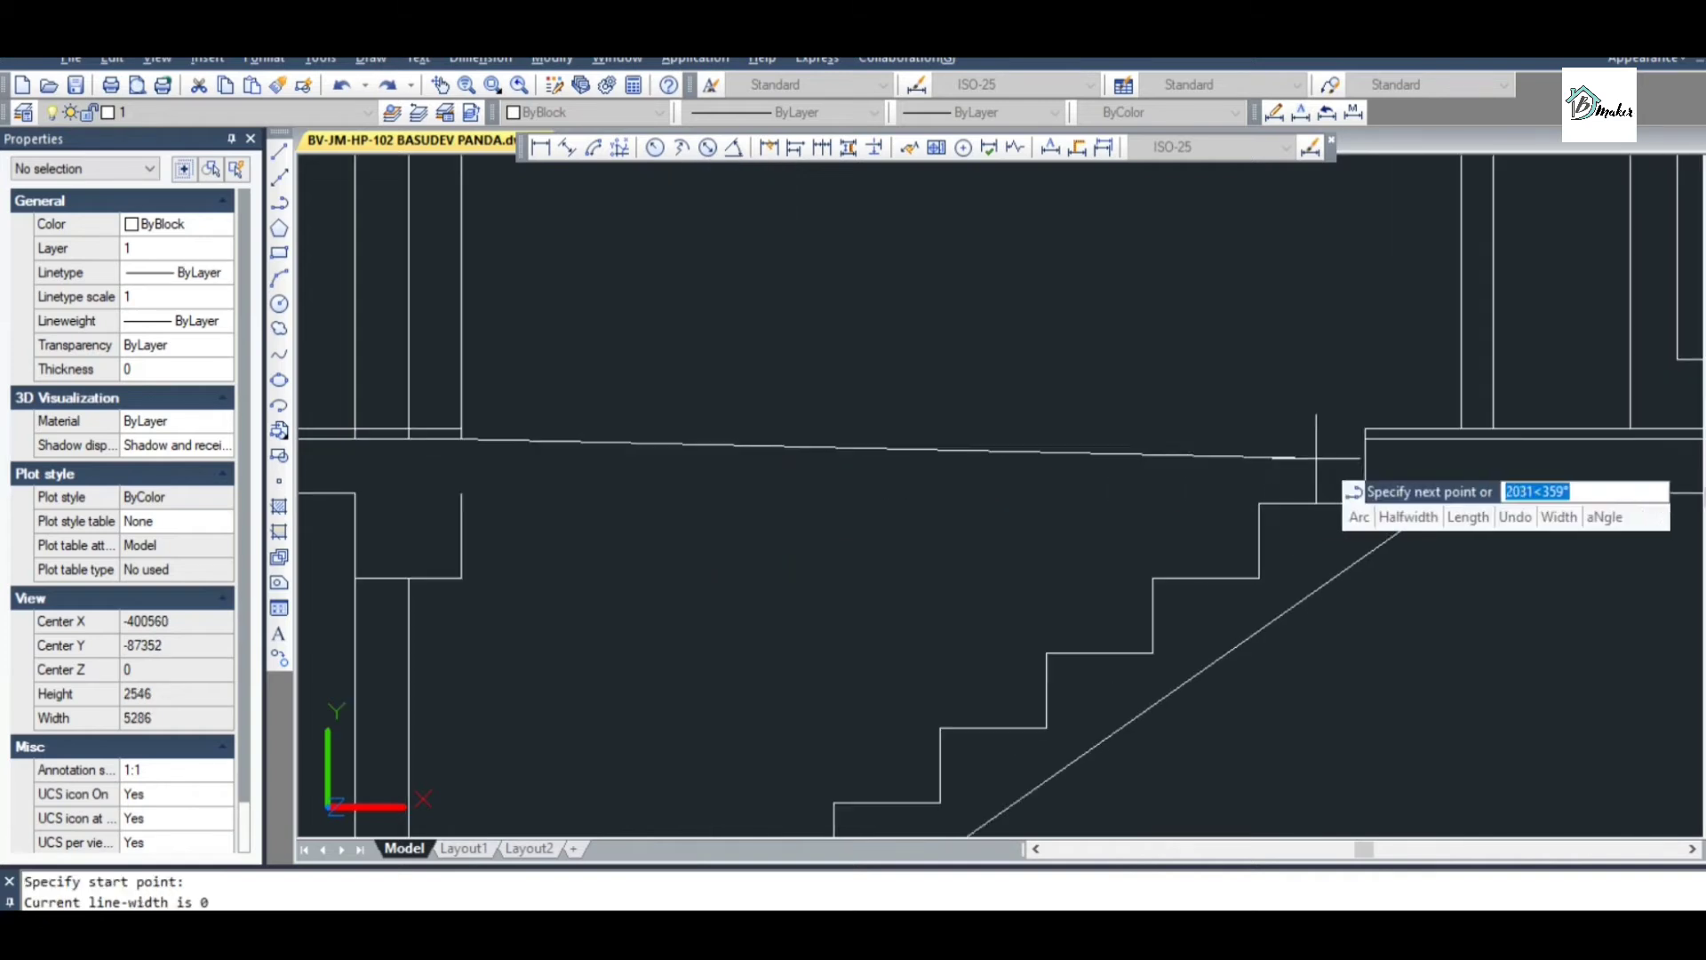
{"action": "scroll", "coordinate": [1371, 439], "scroll_direction": "up", "scroll_amount": 4}
{"action": "left_click", "coordinate": [1374, 463]}
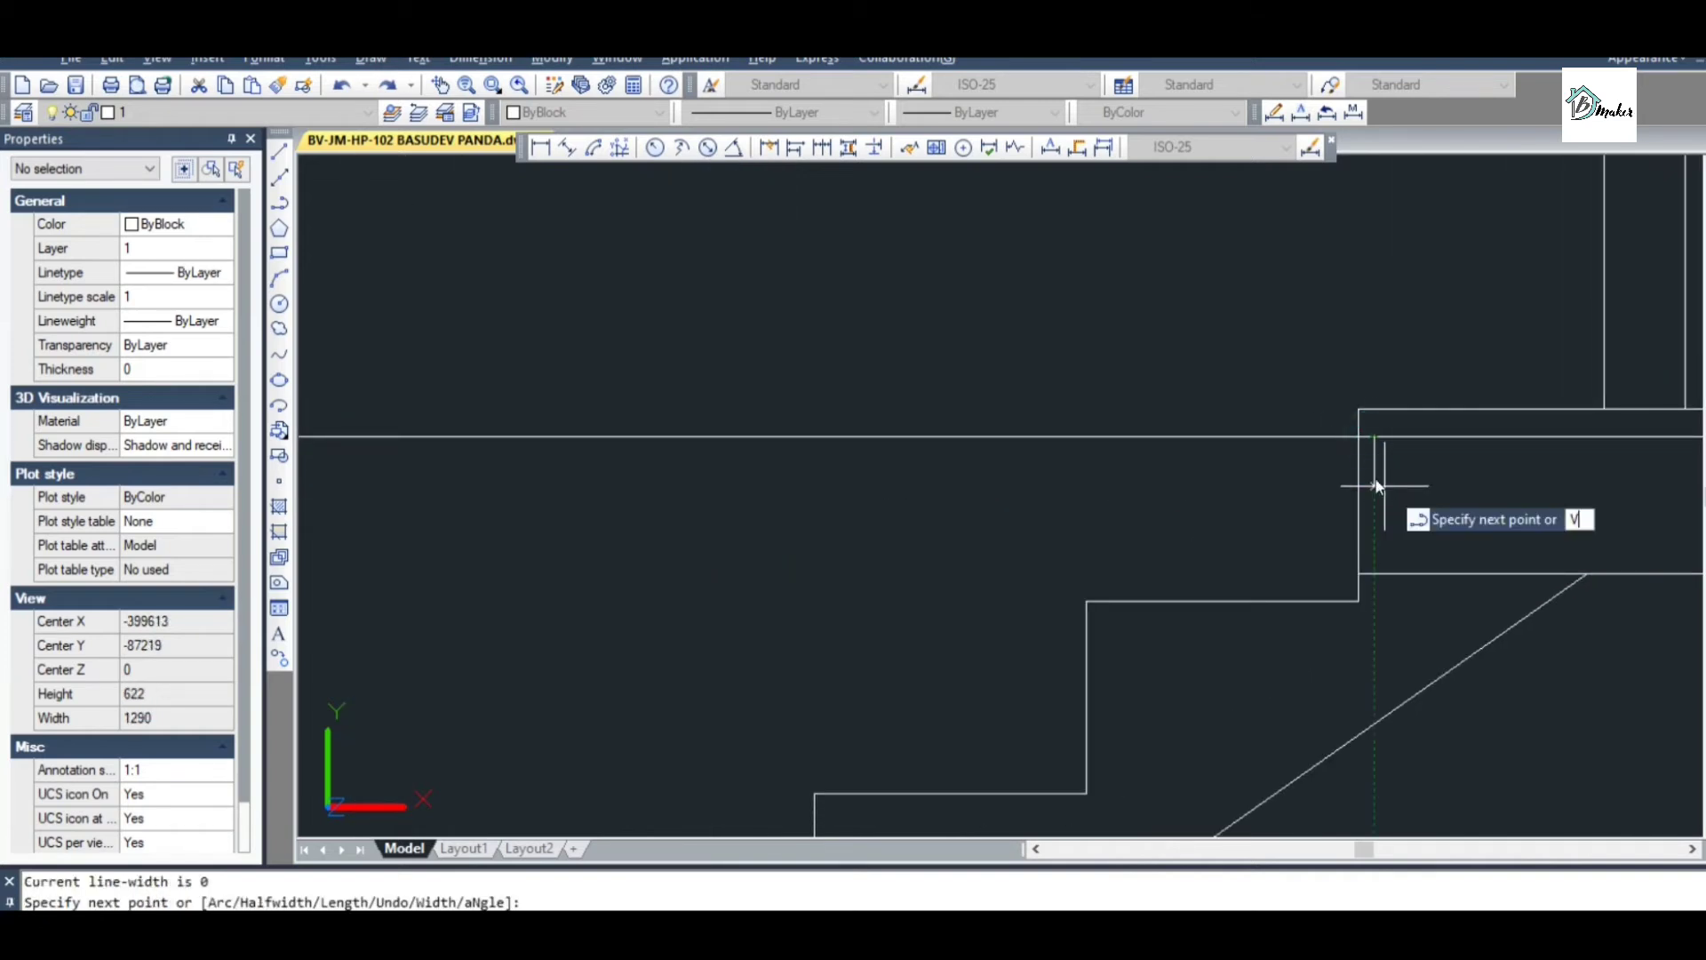
{"action": "key", "text": "Escape"}
Give the stairwell opening line the ACAD_ISO03W100 linetype with a linetype scale of 4
{"action": "left_click", "coordinate": [1315, 457]}
{"action": "left_click", "coordinate": [1270, 393]}
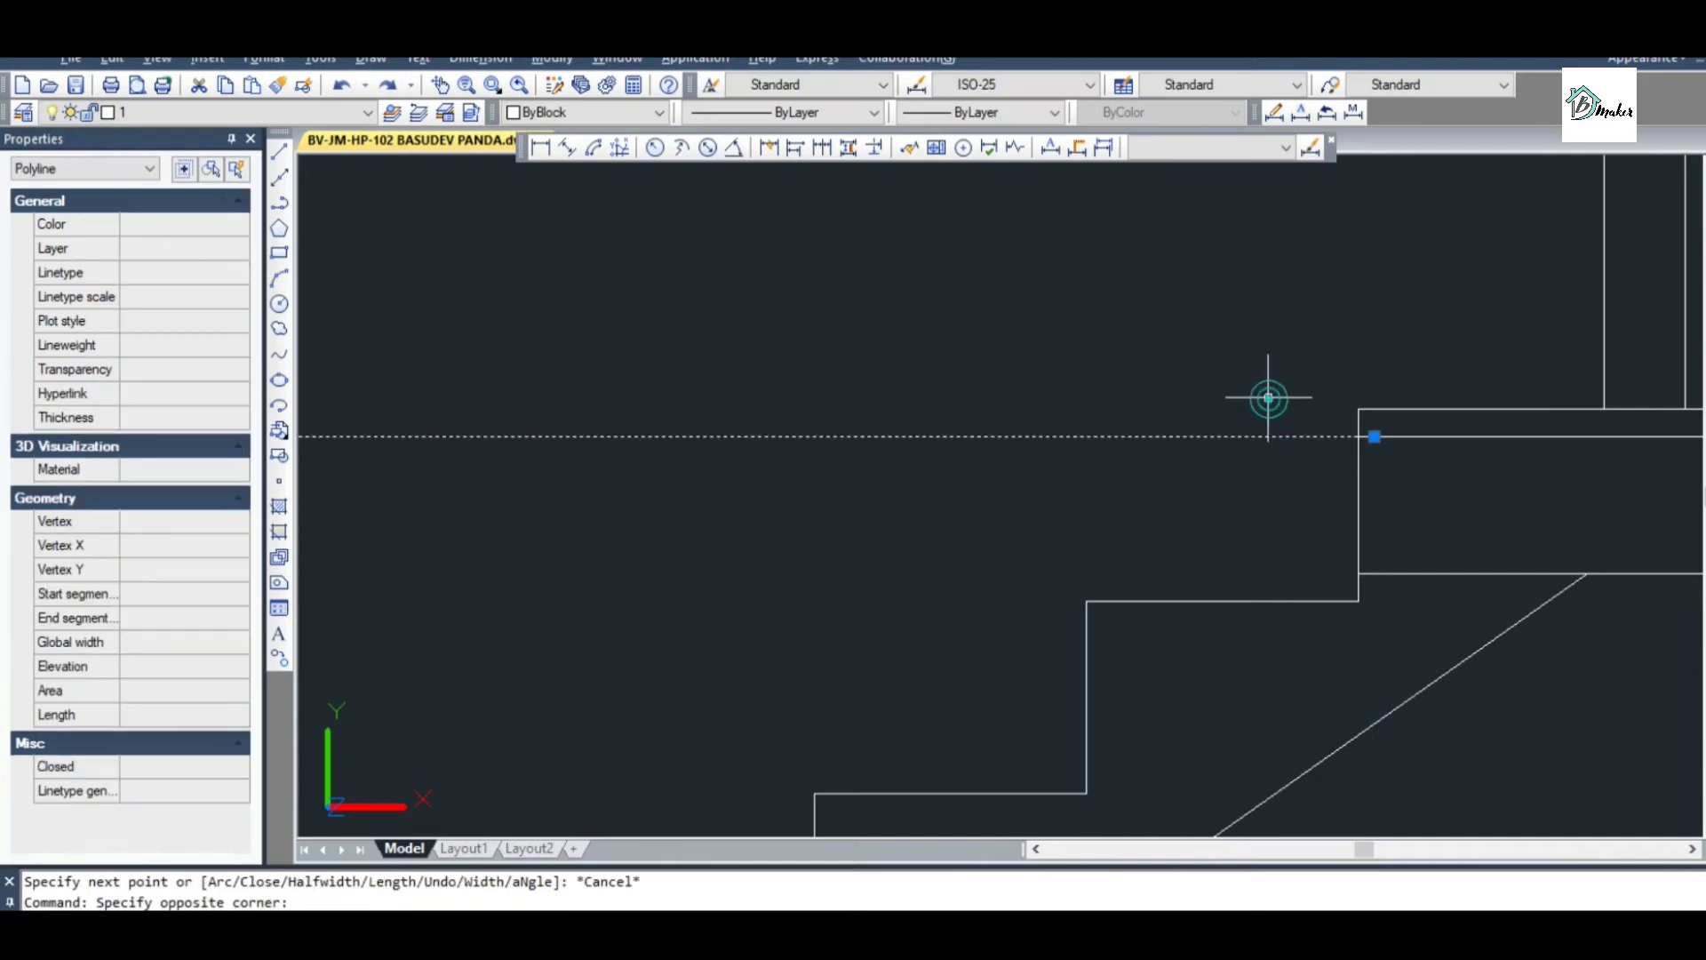
{"action": "left_click", "coordinate": [818, 119]}
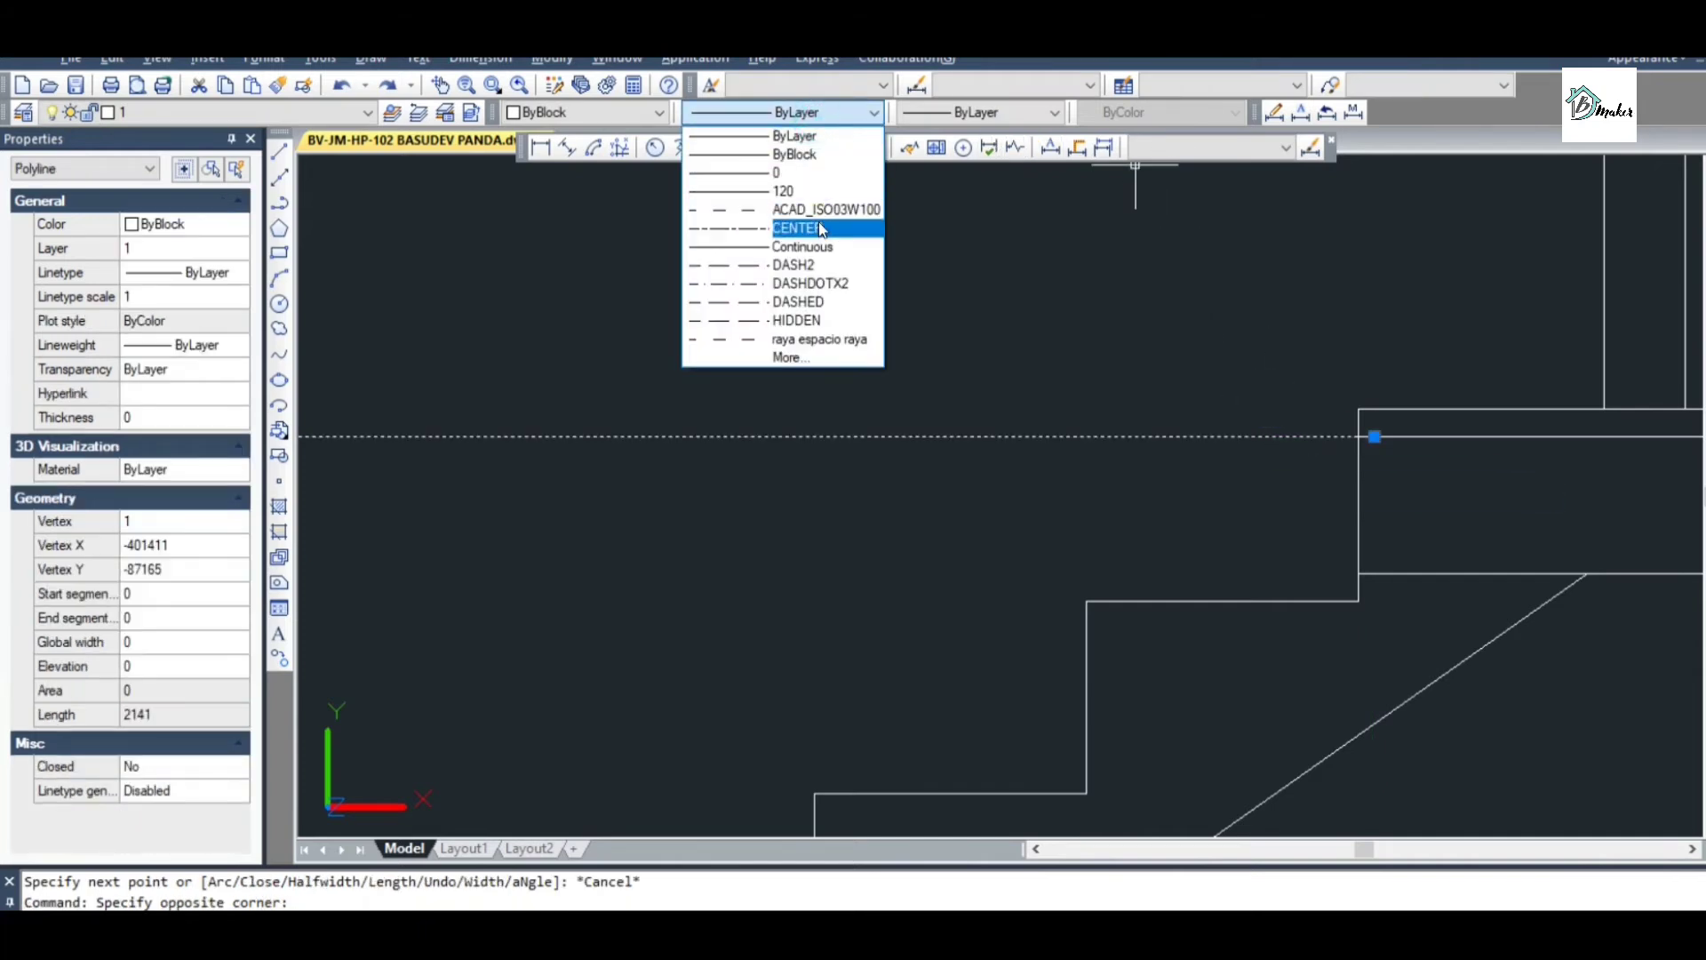
{"action": "left_click", "coordinate": [874, 223]}
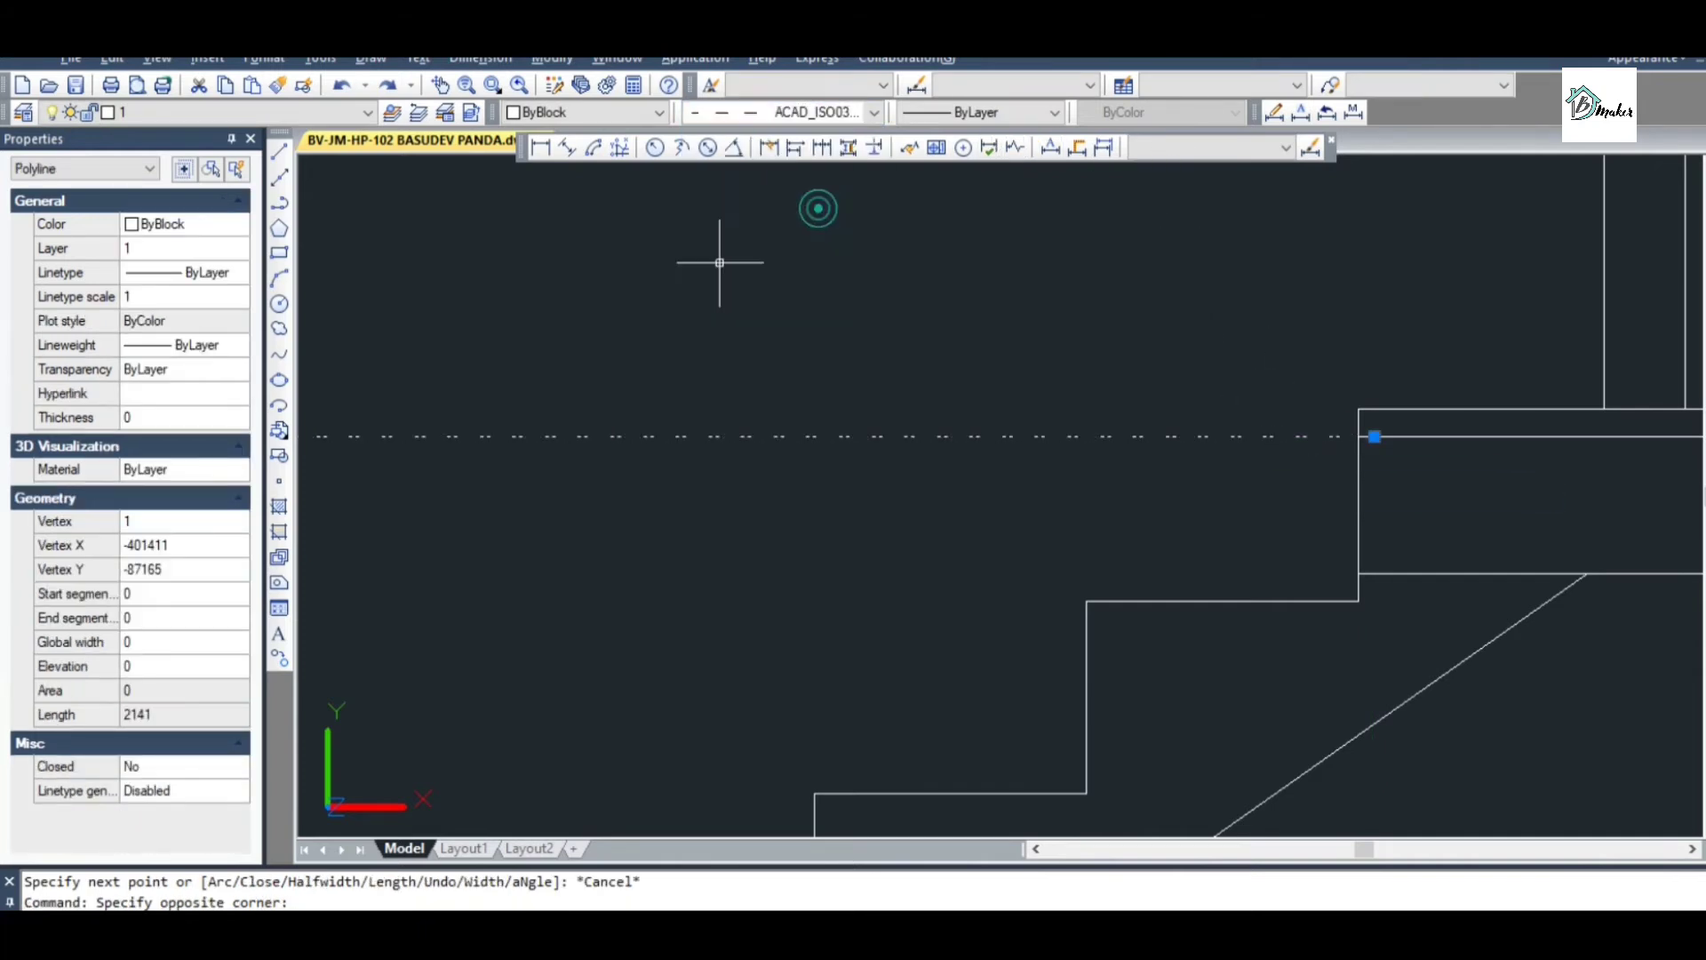
{"action": "left_click", "coordinate": [205, 315]}
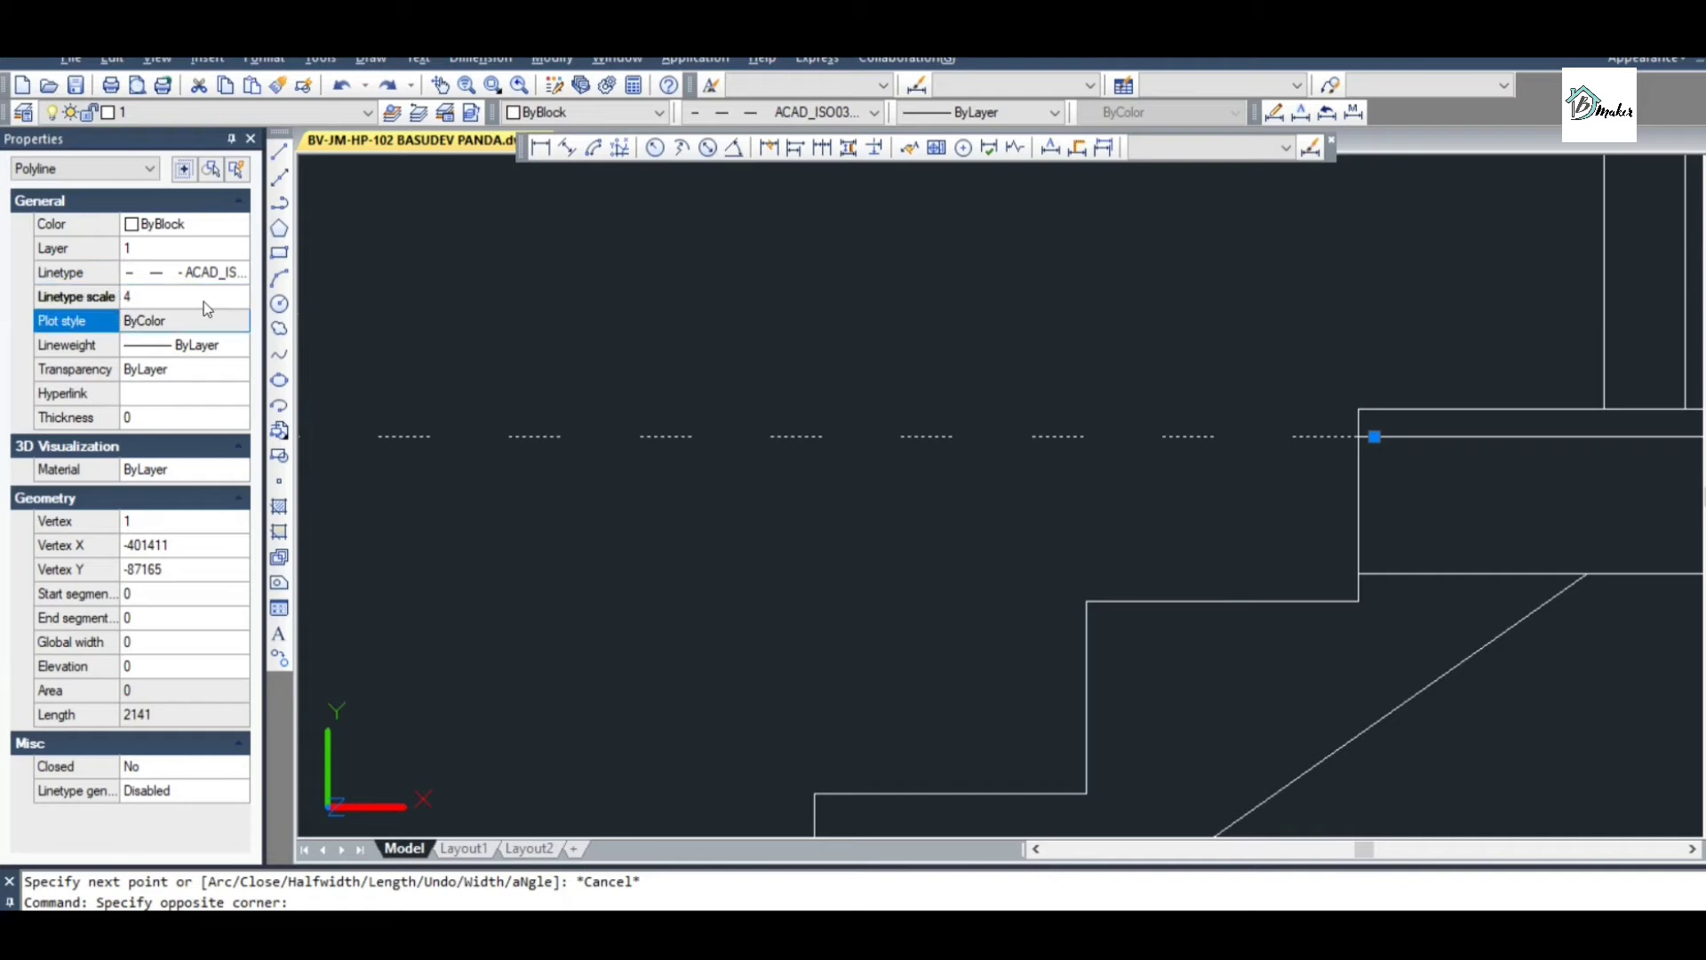
{"action": "scroll", "coordinate": [992, 450], "scroll_direction": "down", "scroll_amount": 5}
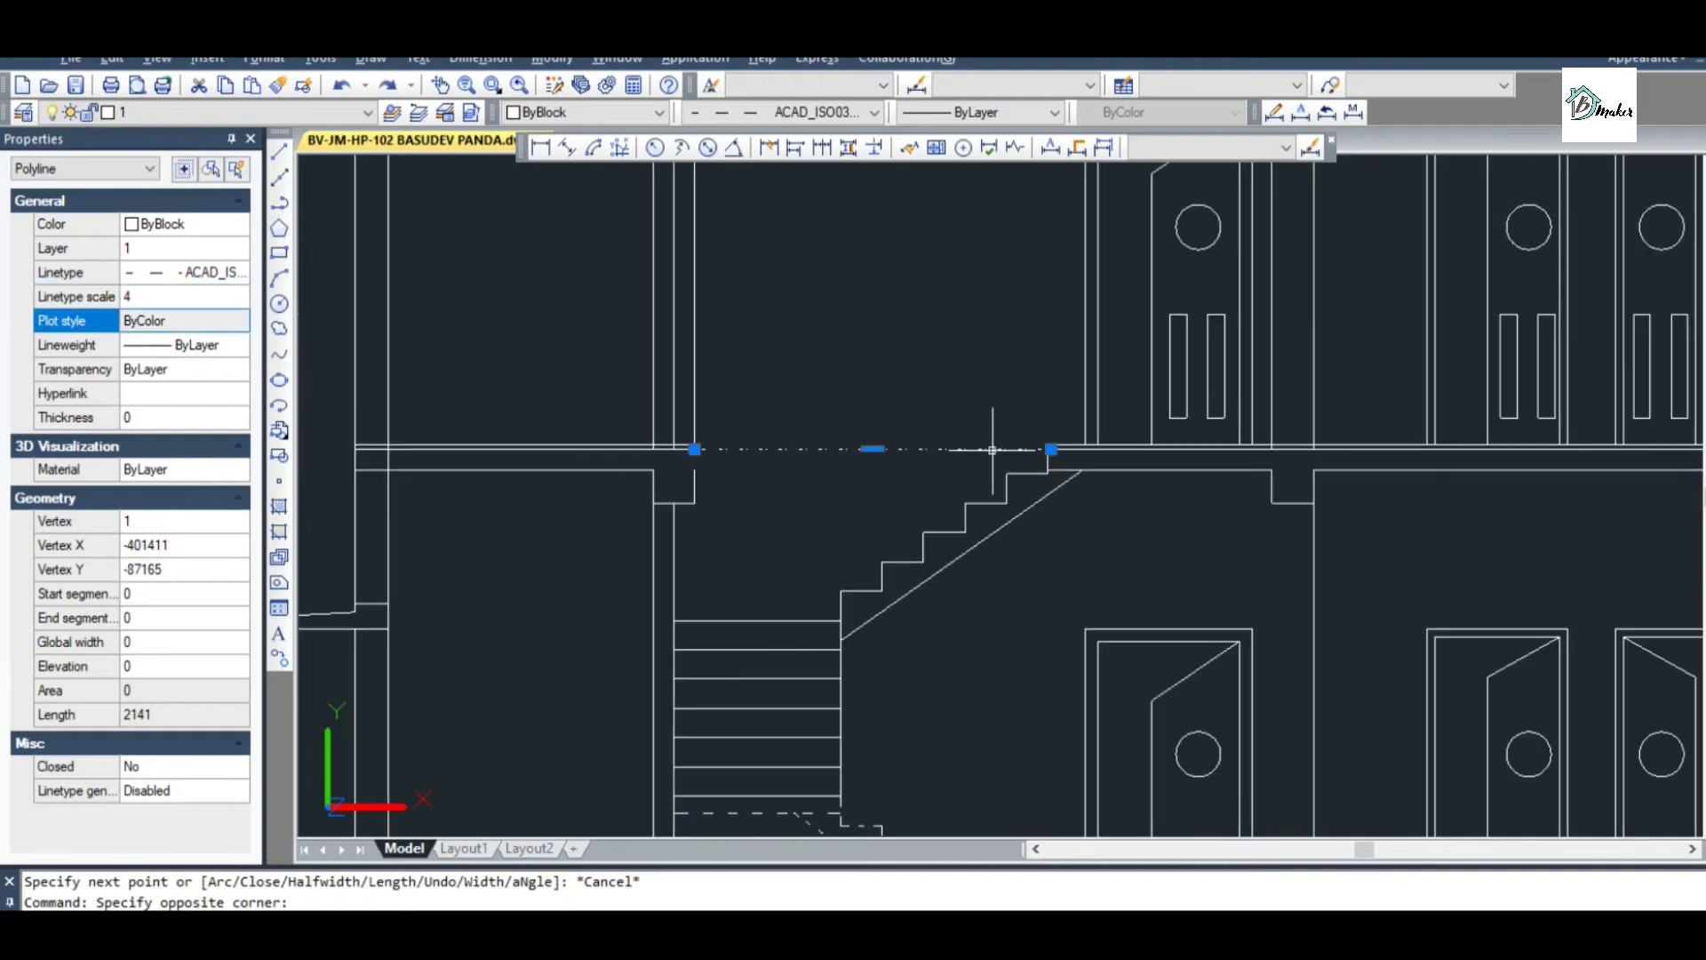
{"action": "key", "text": "Escape"}
Stretch the stair-side end of the first-floor finish line back to the room-side face of the staircase wall
{"action": "scroll", "coordinate": [628, 430], "scroll_direction": "up", "scroll_amount": 3}
{"action": "scroll", "coordinate": [861, 484], "scroll_direction": "up", "scroll_amount": 2}
{"action": "left_click", "coordinate": [788, 472]}
{"action": "left_click", "coordinate": [1000, 472]}
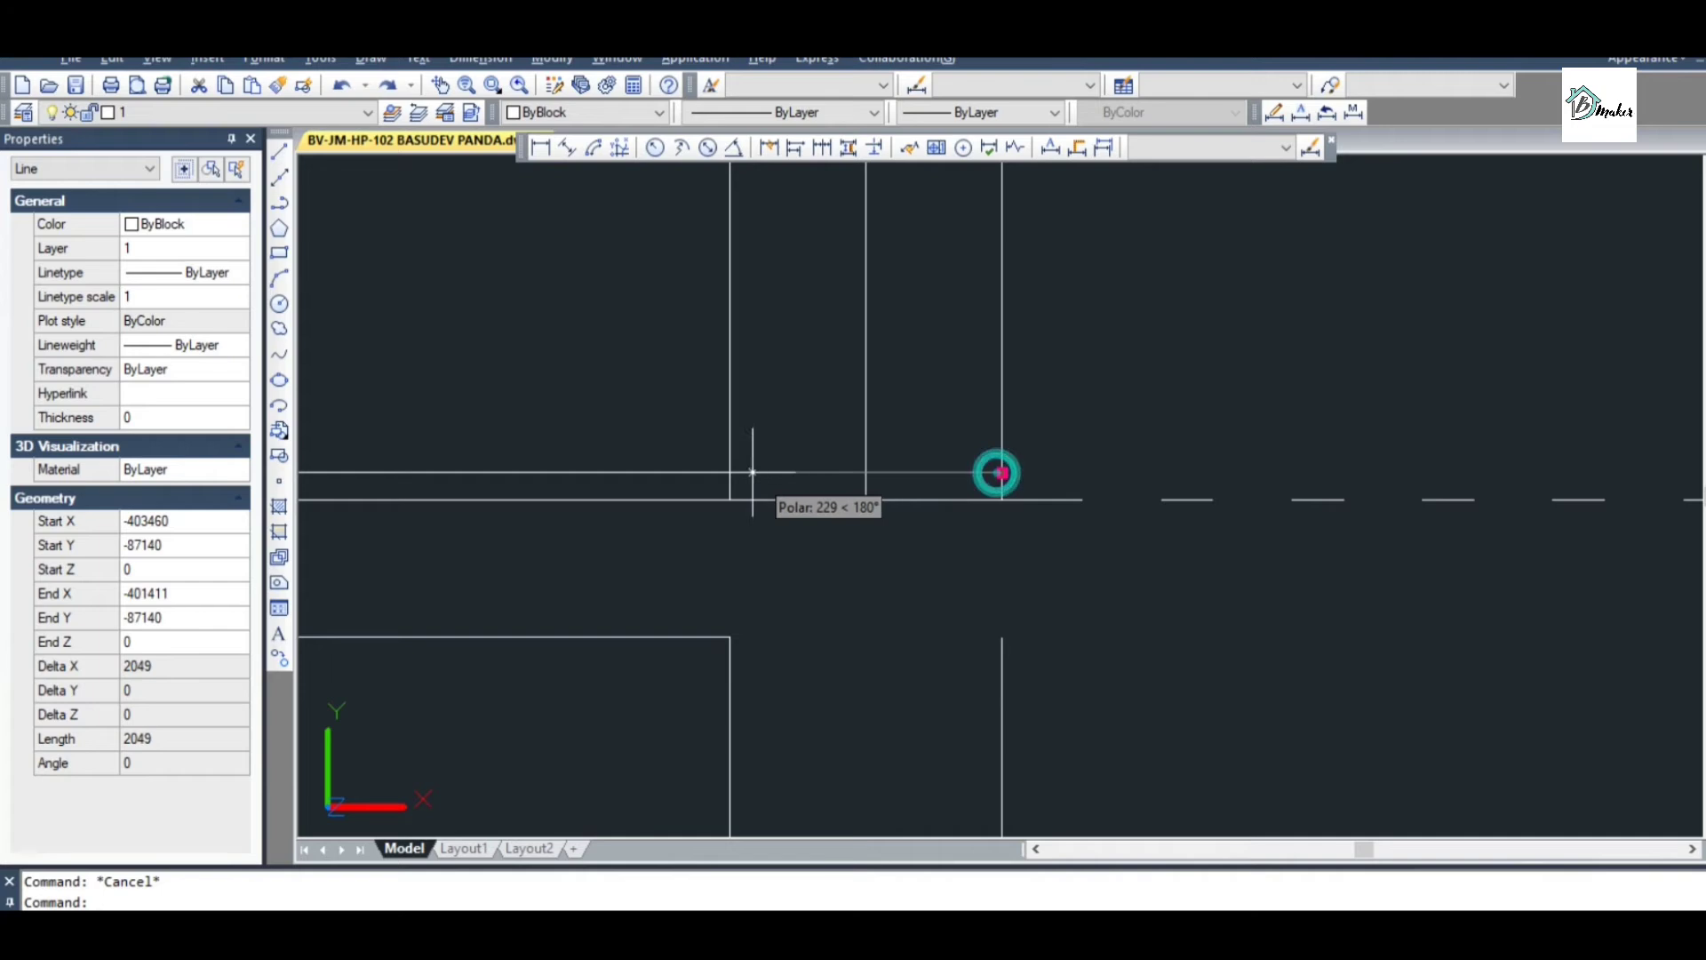
{"action": "key", "text": "Escape"}
{"action": "scroll", "coordinate": [1020, 475], "scroll_direction": "up", "scroll_amount": 2}
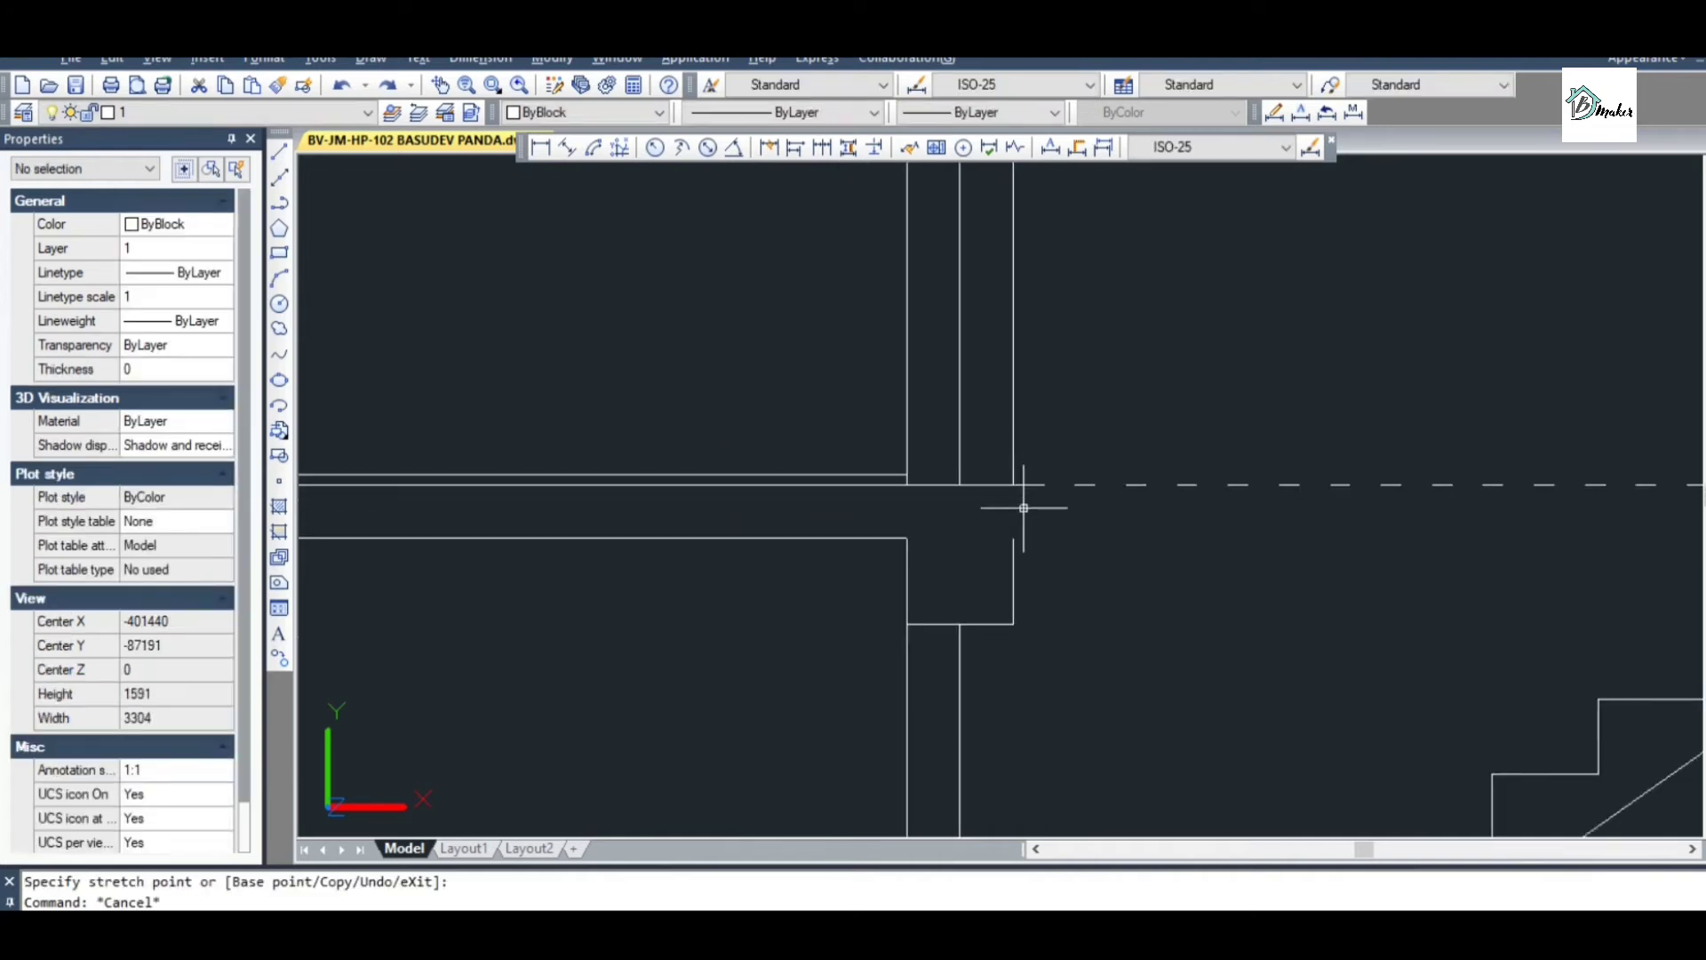
Draw a 125 mm vertical polyline closing the slab's edge above the stair-side face of the staircase wall beam
{"action": "key", "text": "Escape"}
{"action": "type", "text": "pl"}
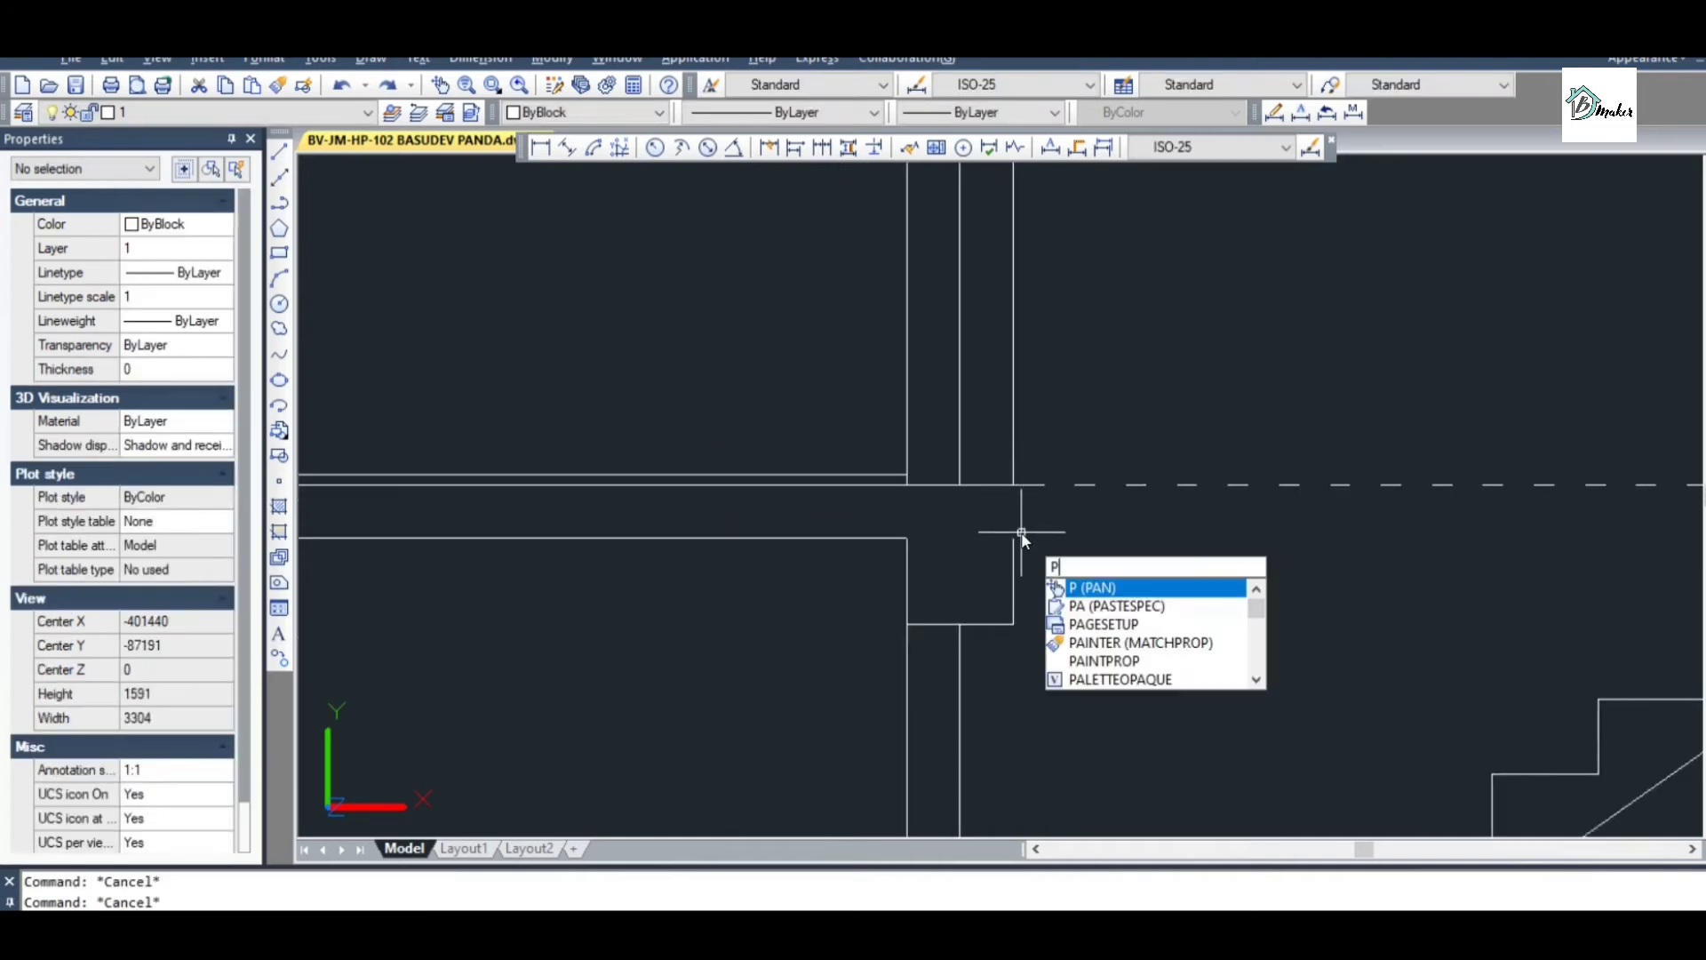
{"action": "key", "text": "Return"}
{"action": "left_click", "coordinate": [1013, 485]}
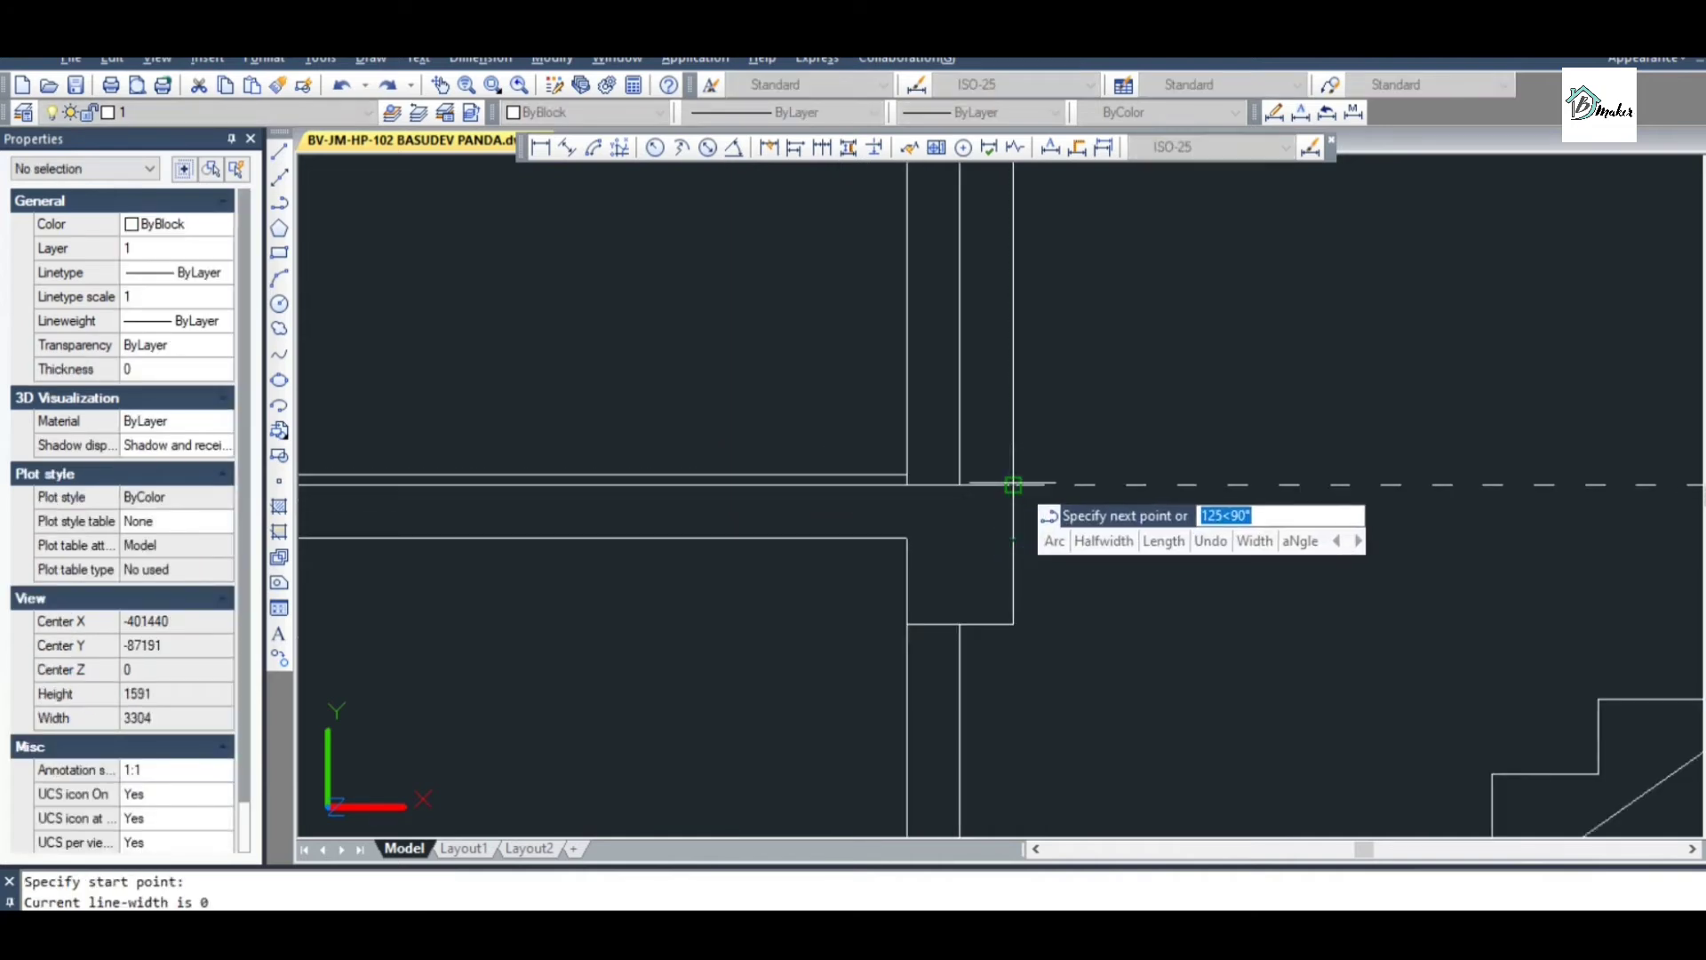
{"action": "left_click", "coordinate": [1010, 484]}
Draw the outer wall beam under the first-floor slab, 150 mm deep and projecting 50 mm past the wall's inner face
{"action": "scroll", "coordinate": [1031, 529], "scroll_direction": "down", "scroll_amount": 3}
{"action": "scroll", "coordinate": [1023, 550], "scroll_direction": "down", "scroll_amount": 2}
{"action": "scroll", "coordinate": [748, 539], "scroll_direction": "up", "scroll_amount": 5}
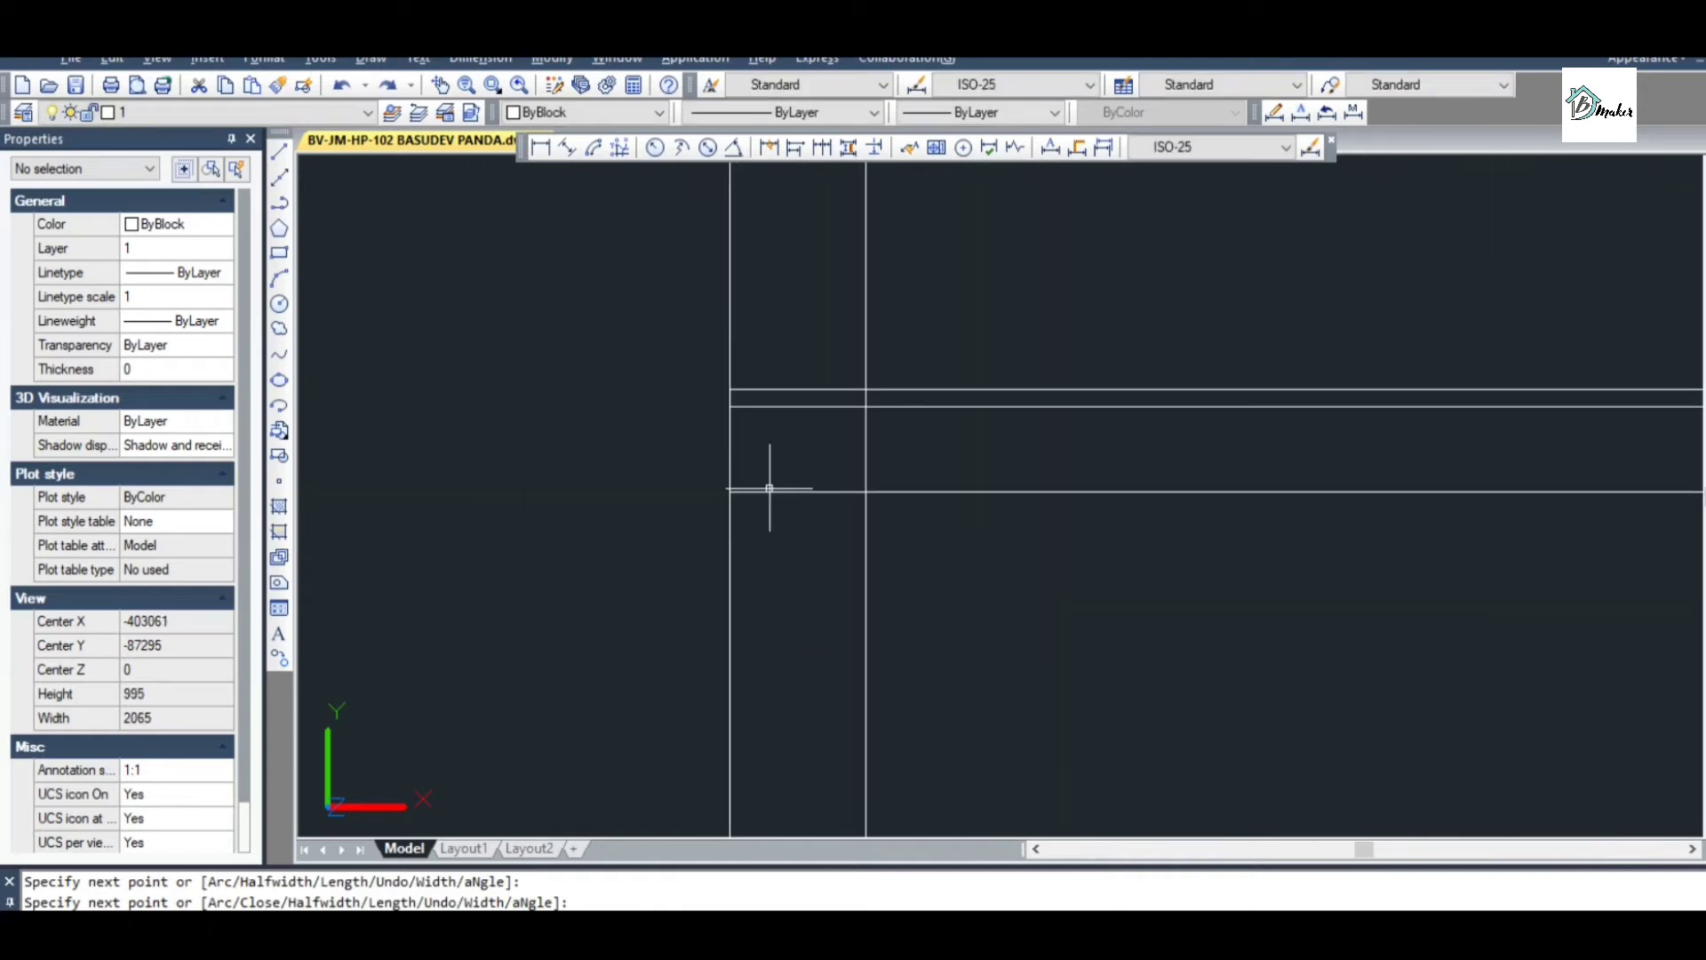
{"action": "type", "text": "O"}
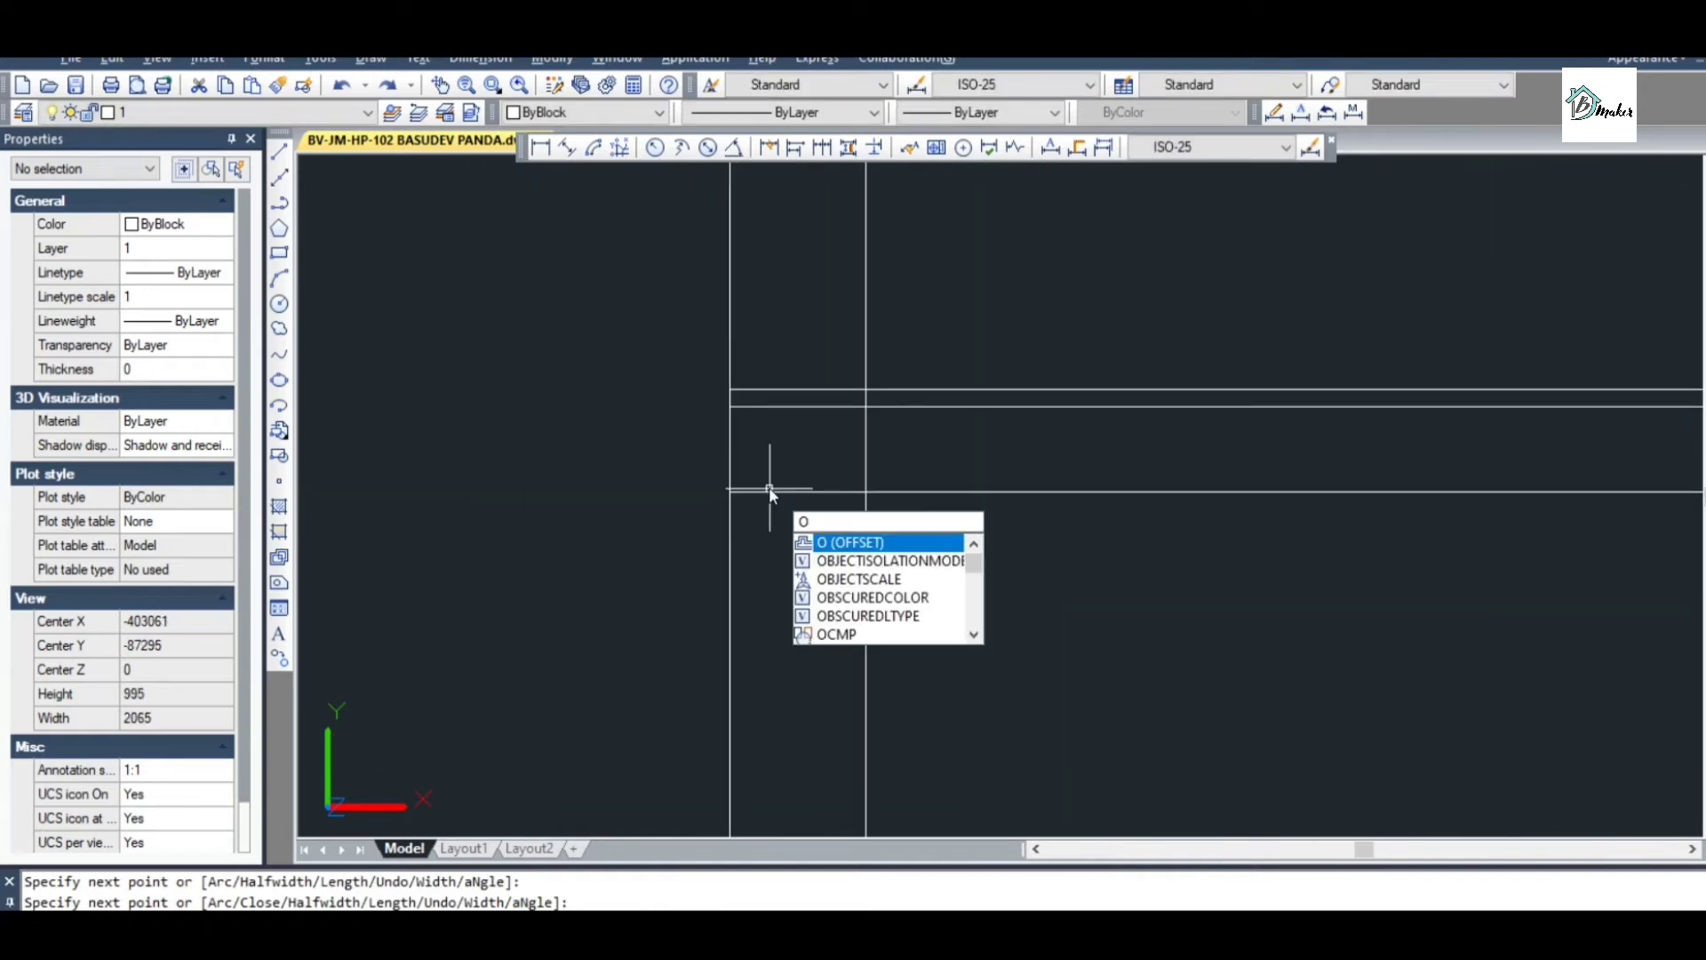
{"action": "key", "text": "Return"}
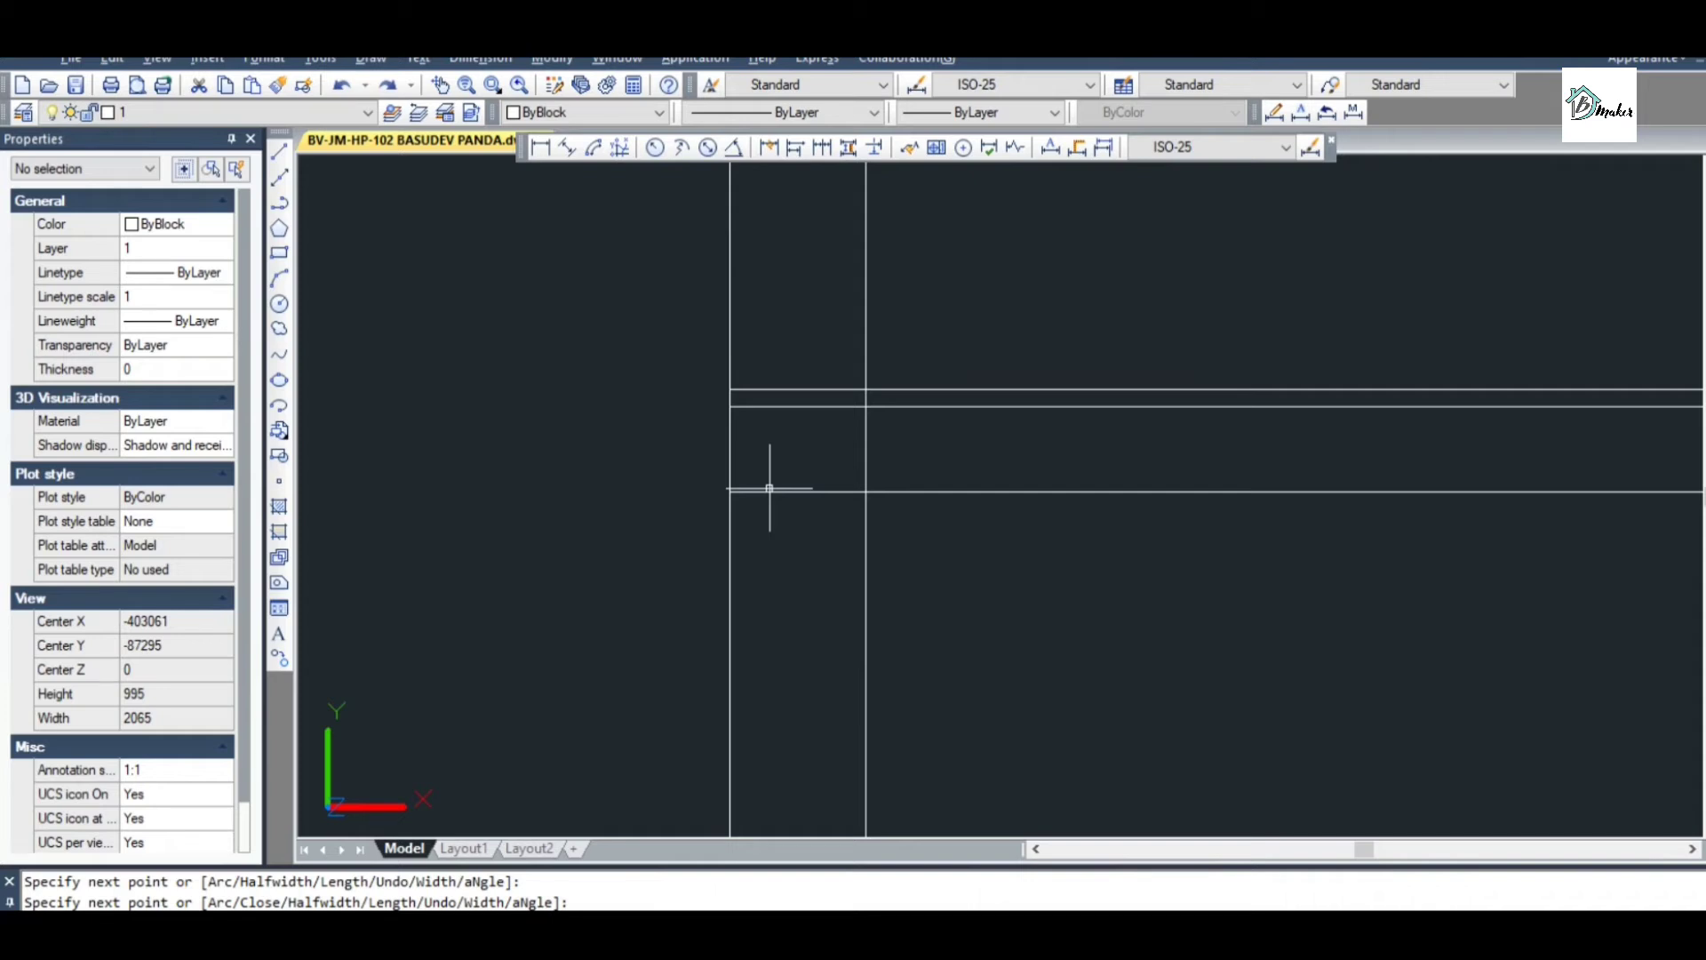
{"action": "type", "text": "PL"}
{"action": "key", "text": "Return"}
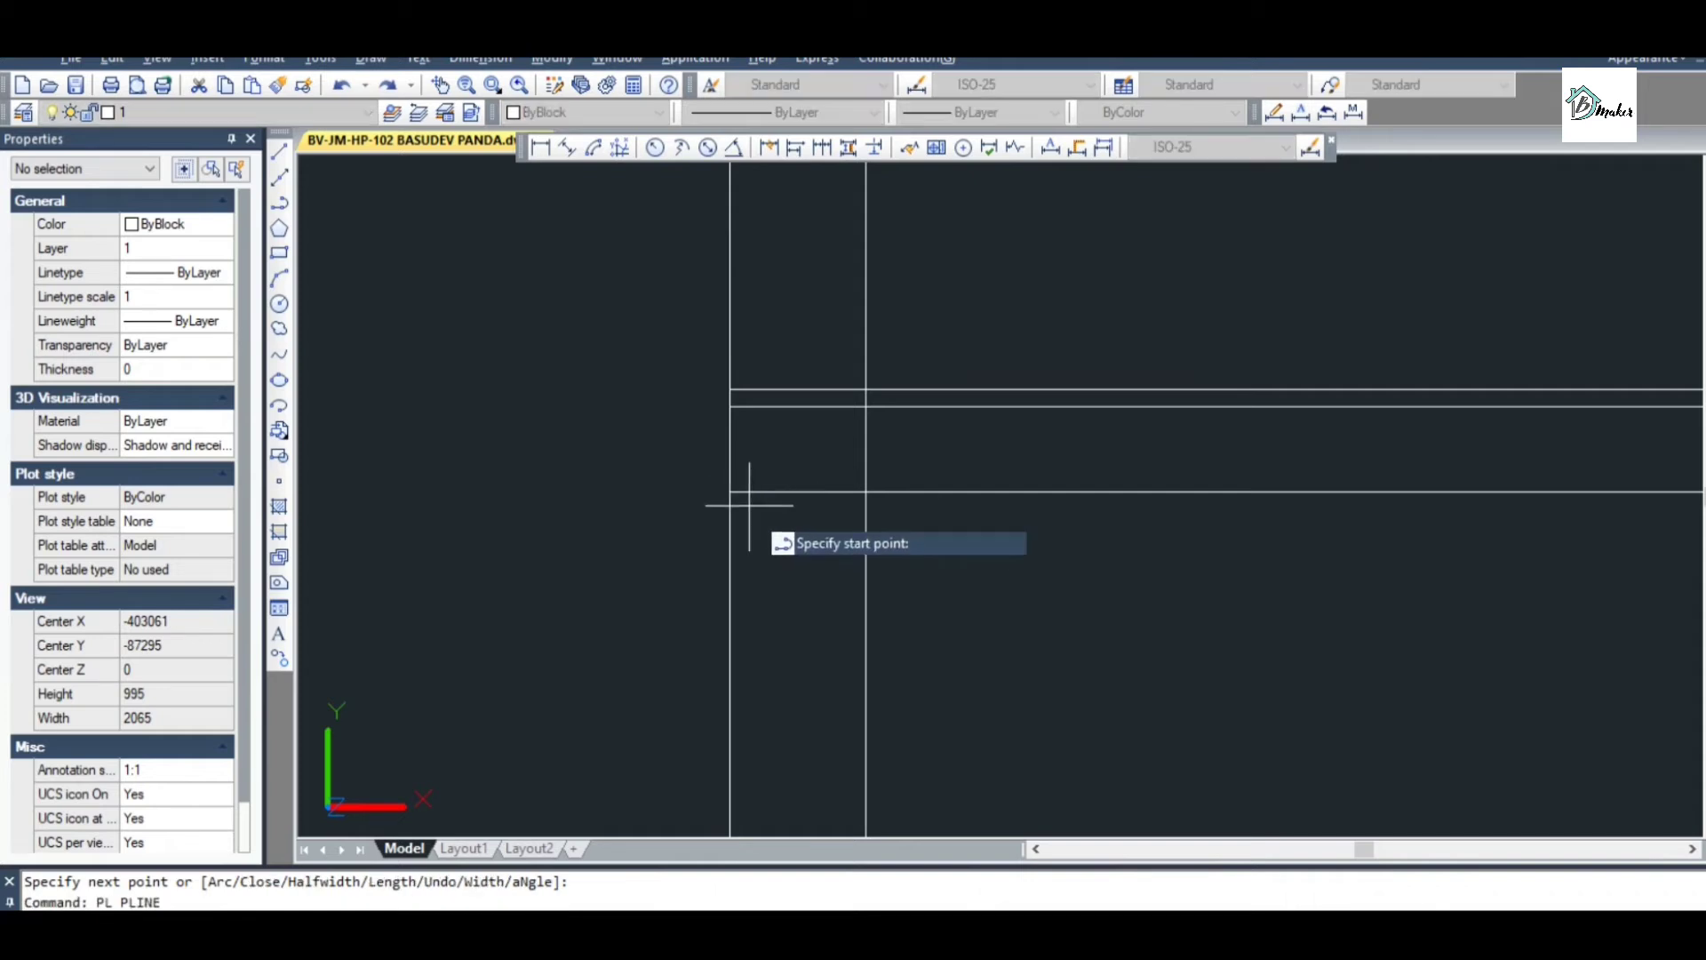
{"action": "left_click", "coordinate": [729, 491]}
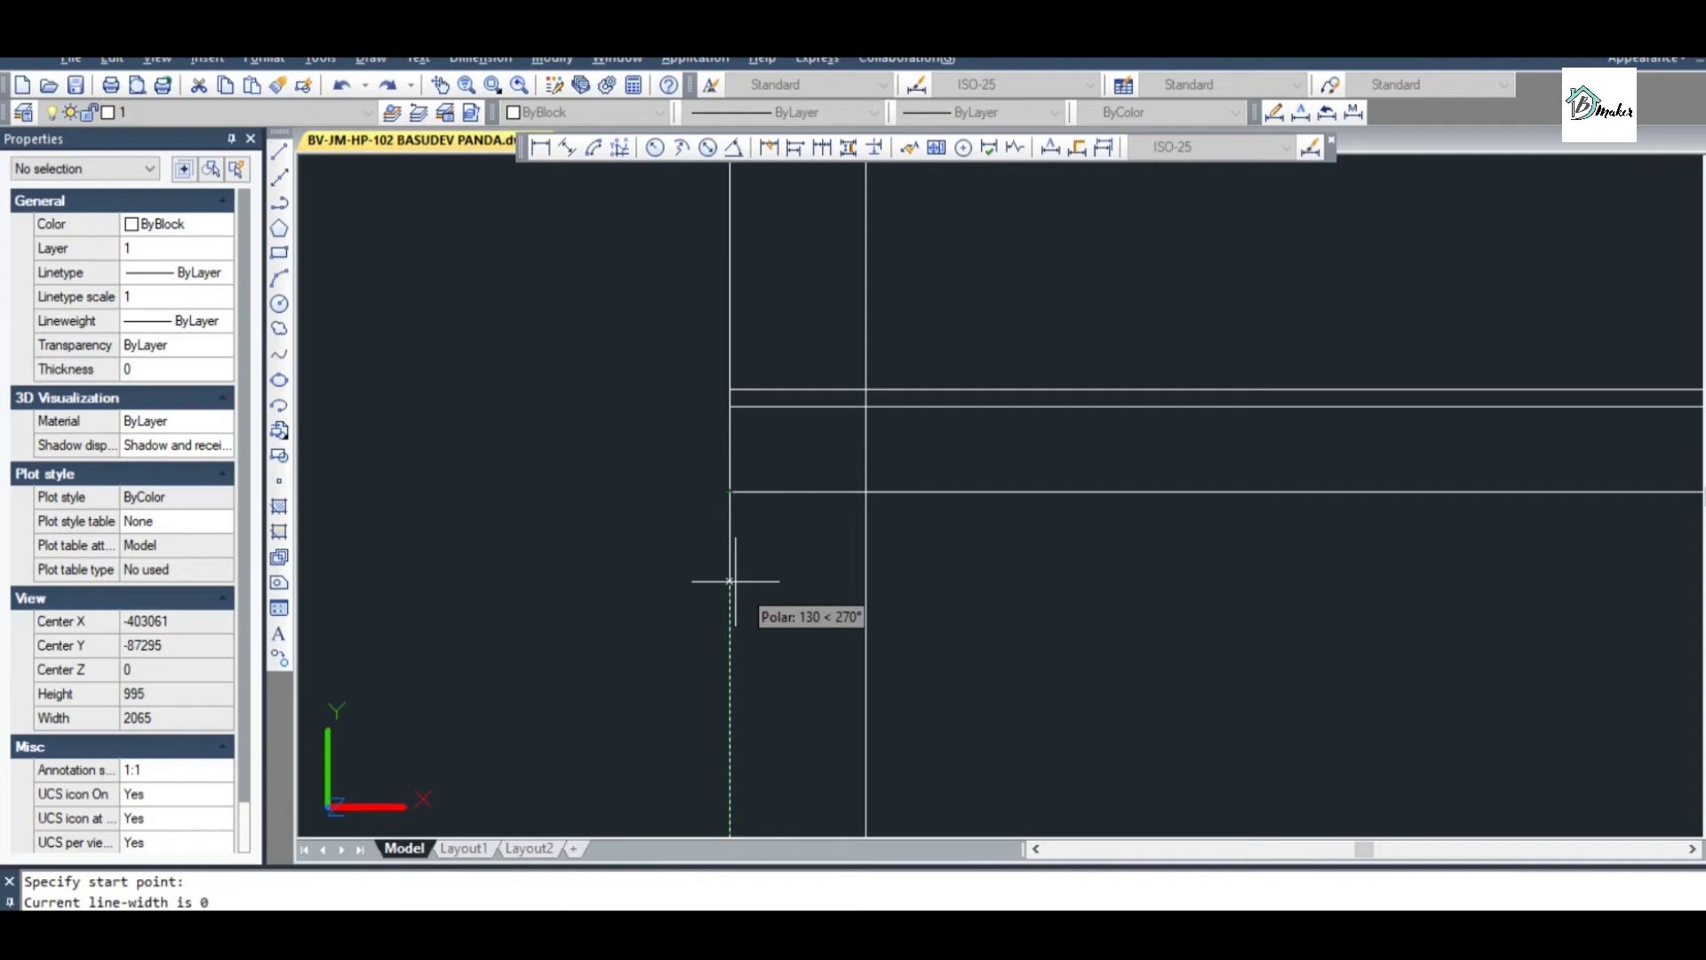
{"action": "type", "text": "150"}
{"action": "key", "text": "Return"}
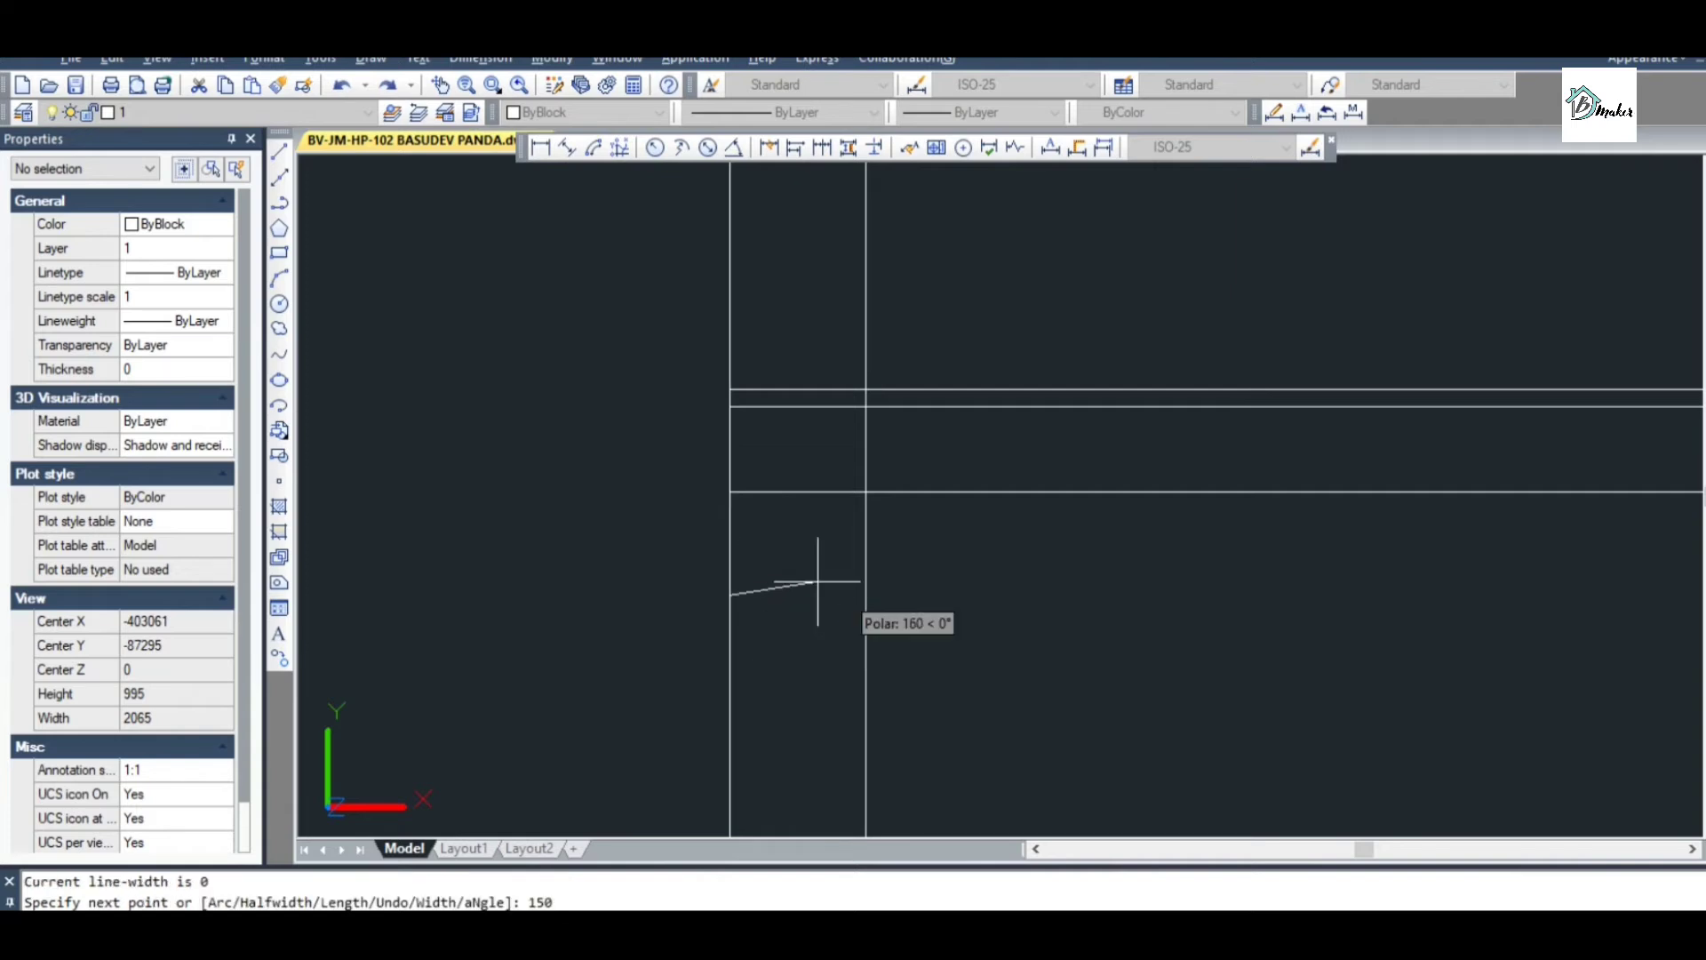
{"action": "left_click", "coordinate": [864, 595]}
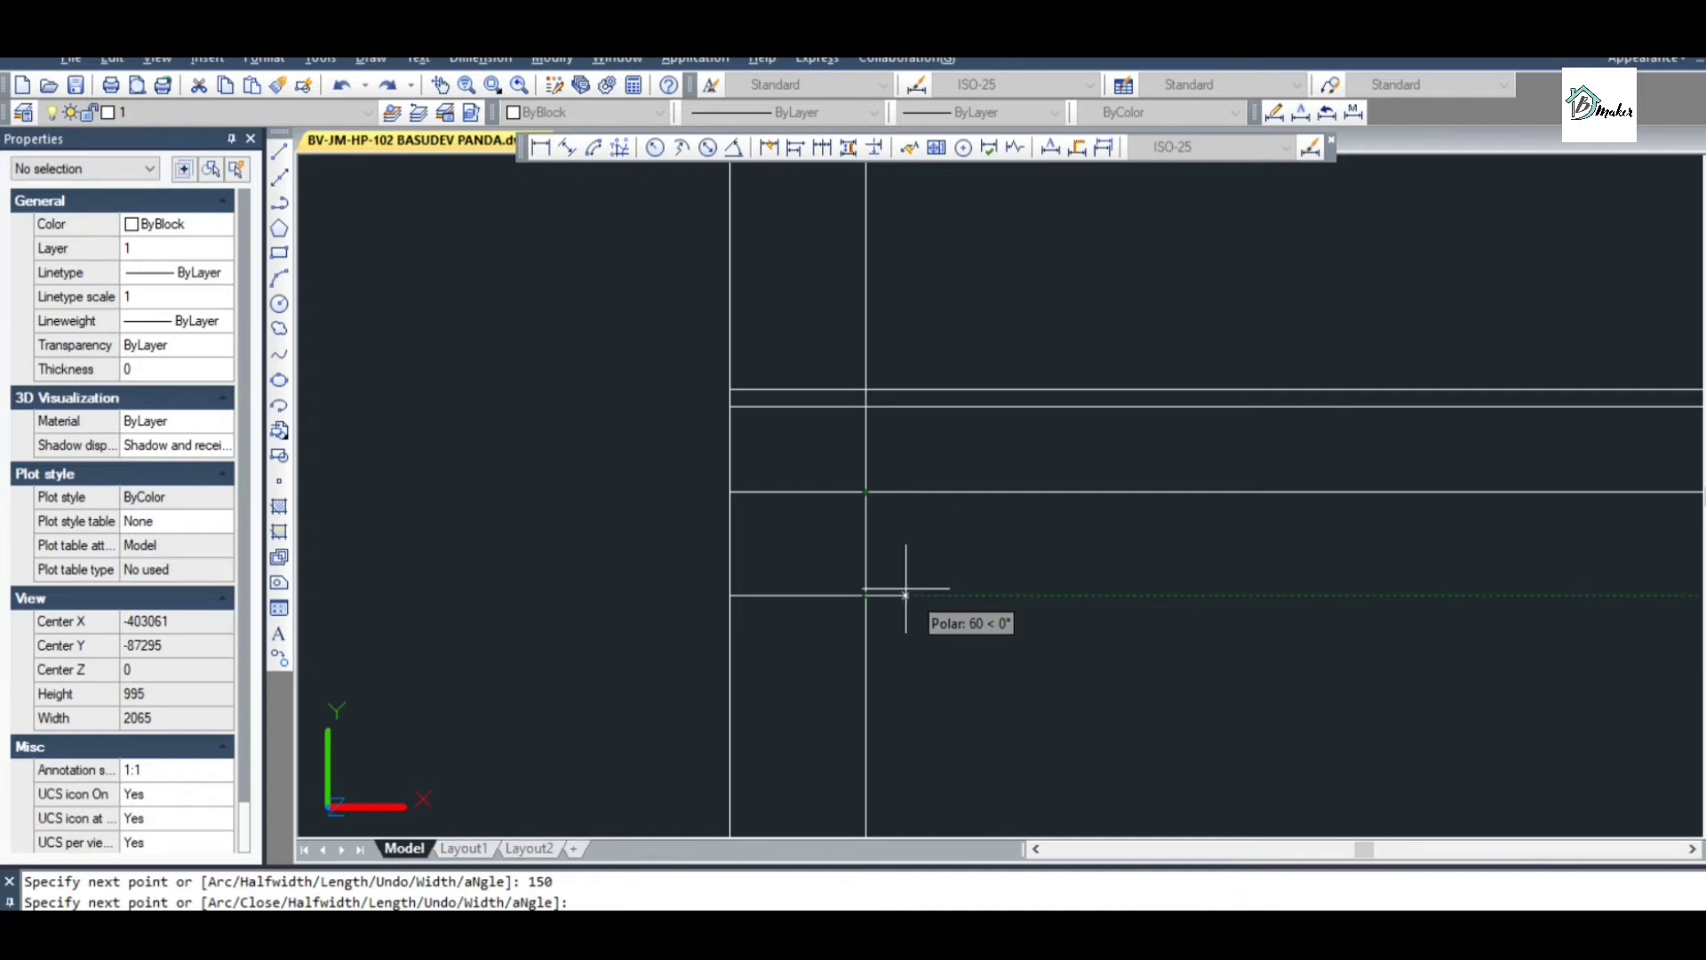
{"action": "type", "text": "50"}
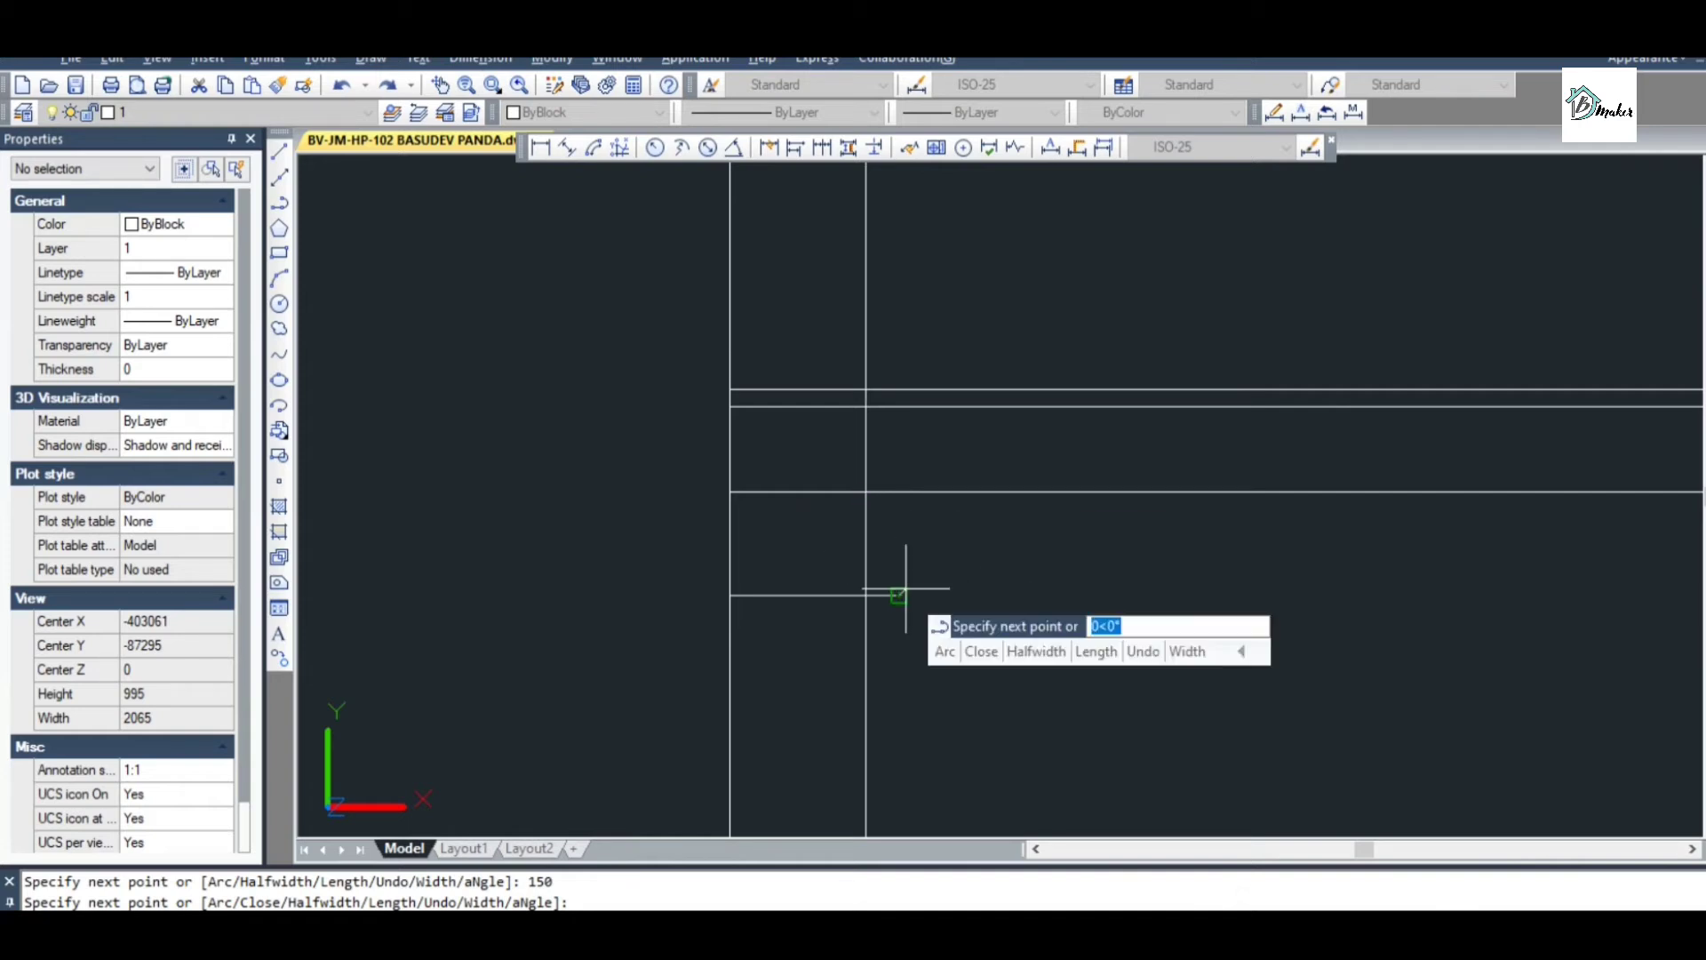
{"action": "key", "text": "Return"}
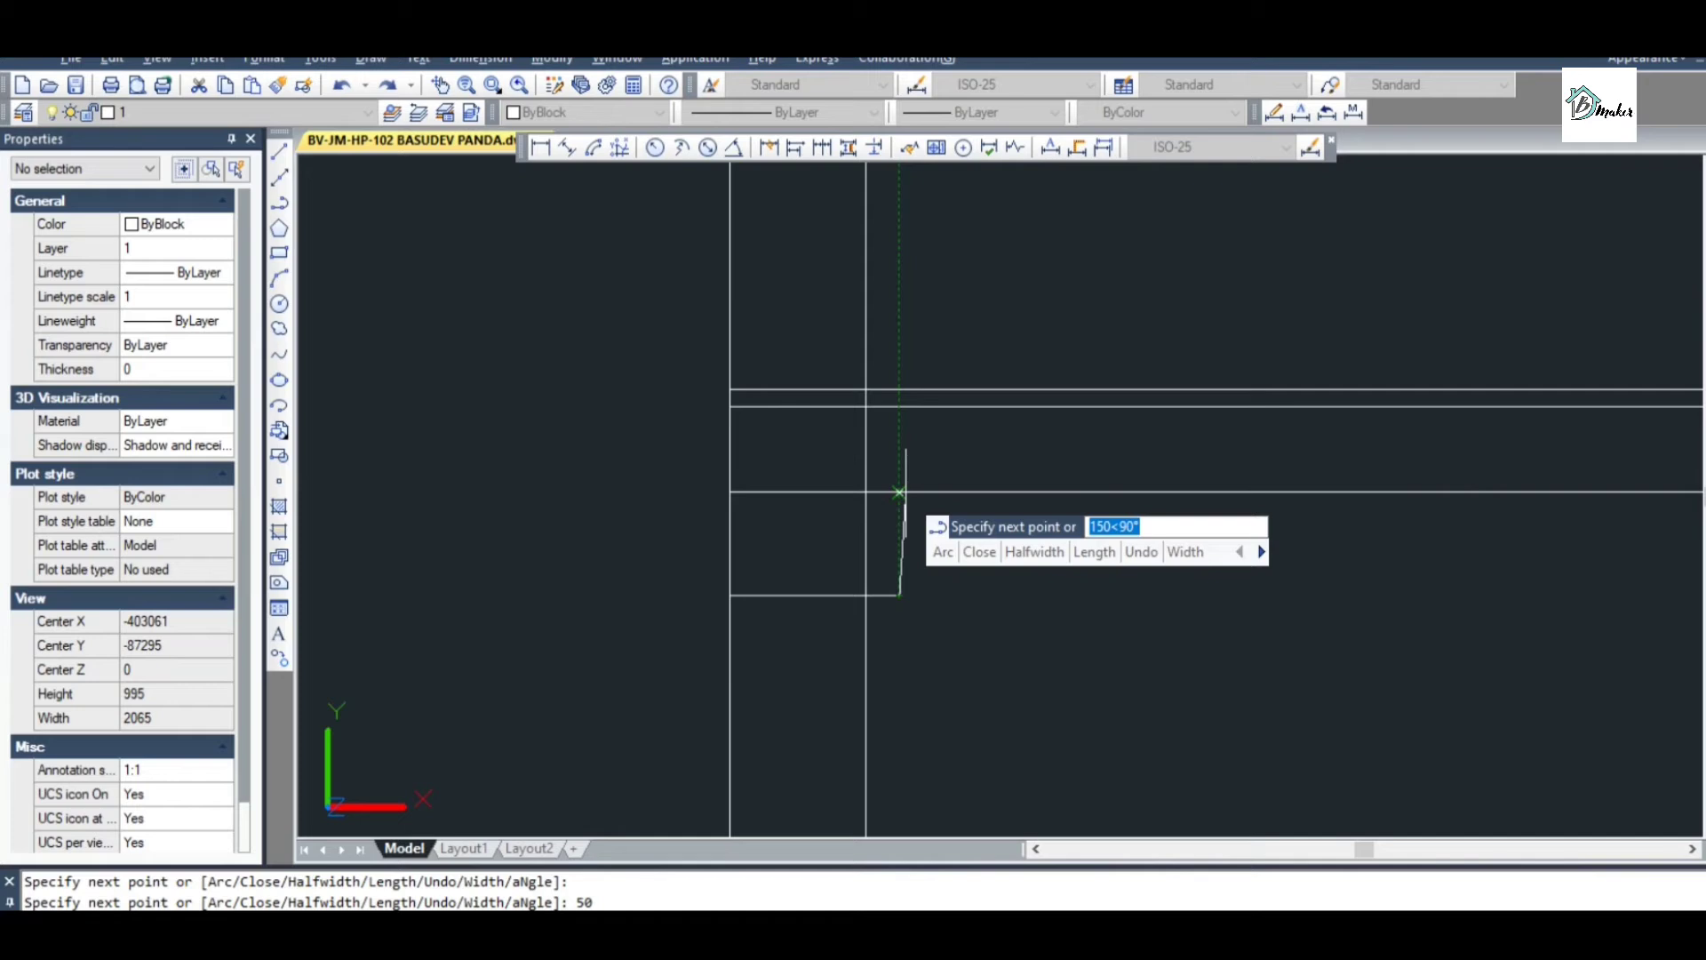
{"action": "left_click", "coordinate": [899, 492]}
{"action": "key", "text": "Return"}
Trim the wall and slab underside lines inside the new outer wall beam and save the drawing
{"action": "type", "text": "tr"}
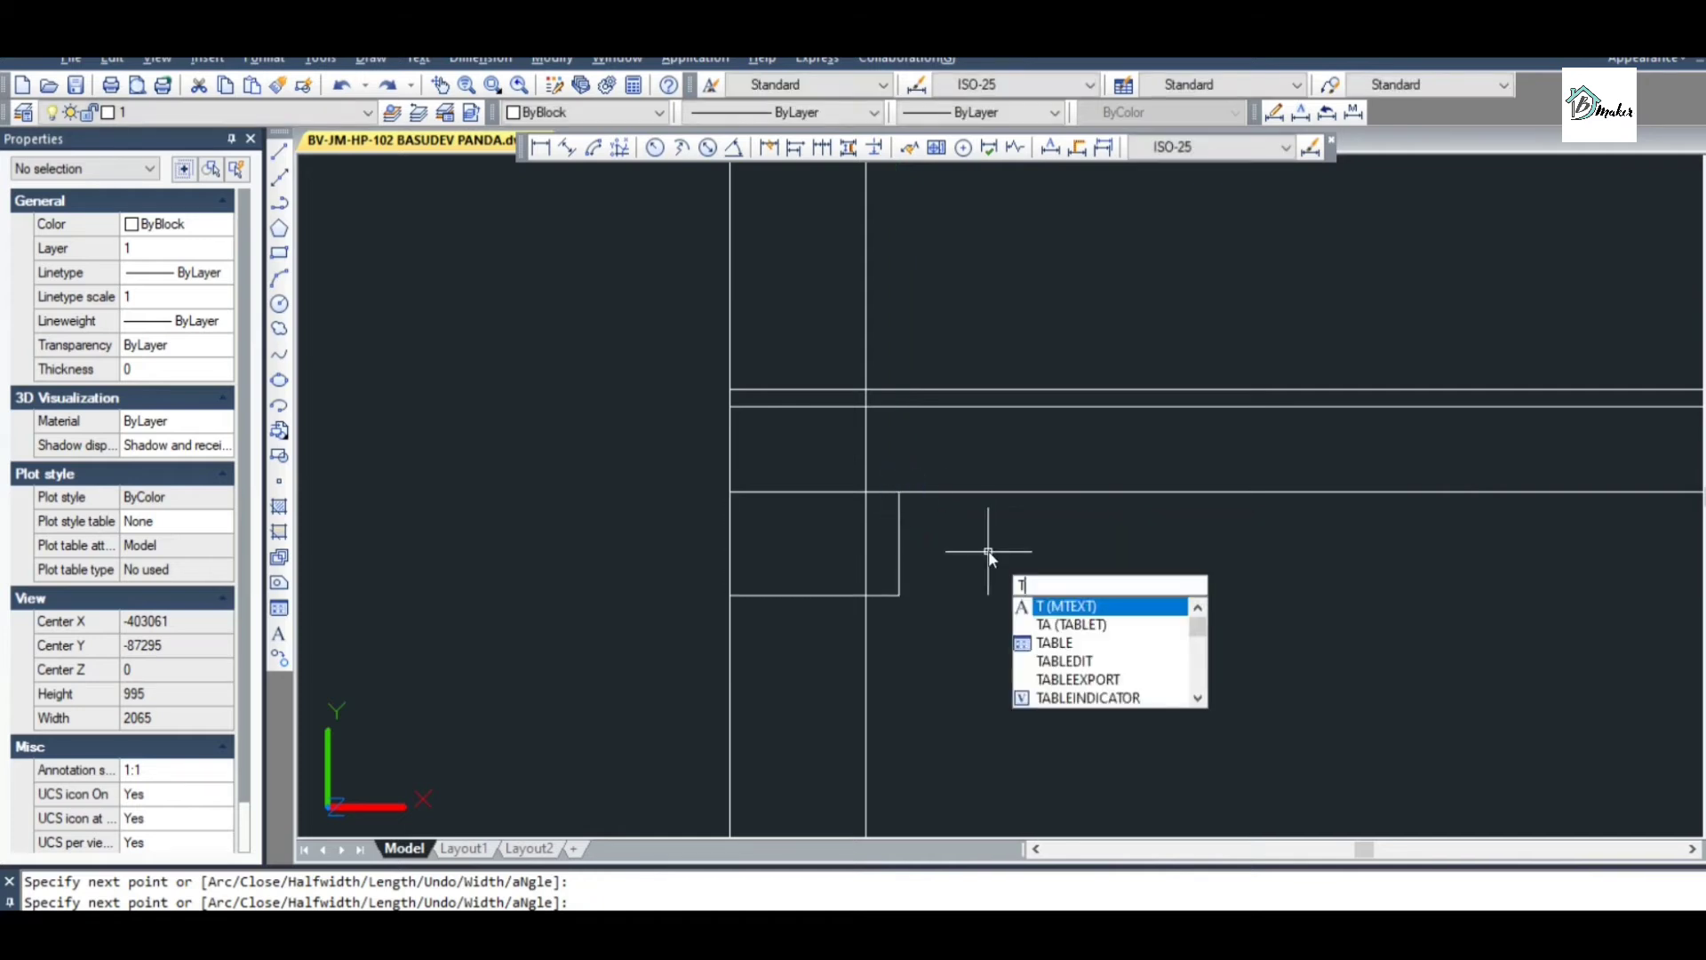
{"action": "key", "text": "Return"}
{"action": "left_click", "coordinate": [885, 536]}
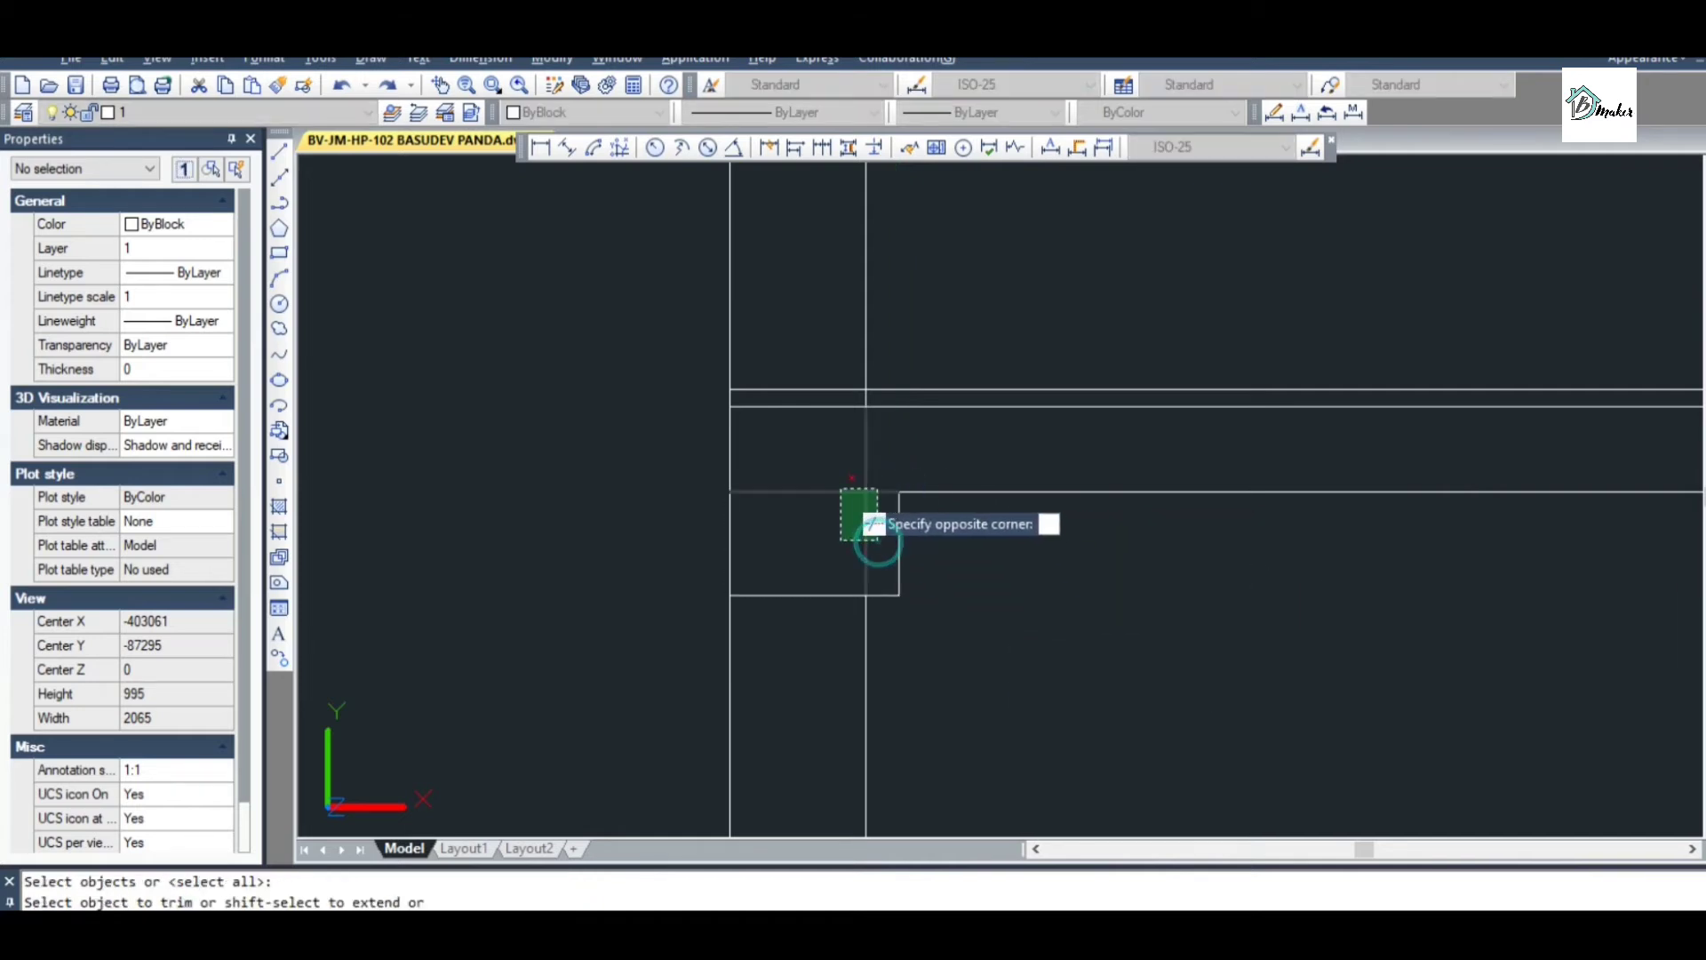
{"action": "left_click", "coordinate": [838, 488]}
{"action": "scroll", "coordinate": [984, 513], "scroll_direction": "down", "scroll_amount": 4}
{"action": "key", "text": "Escape"}
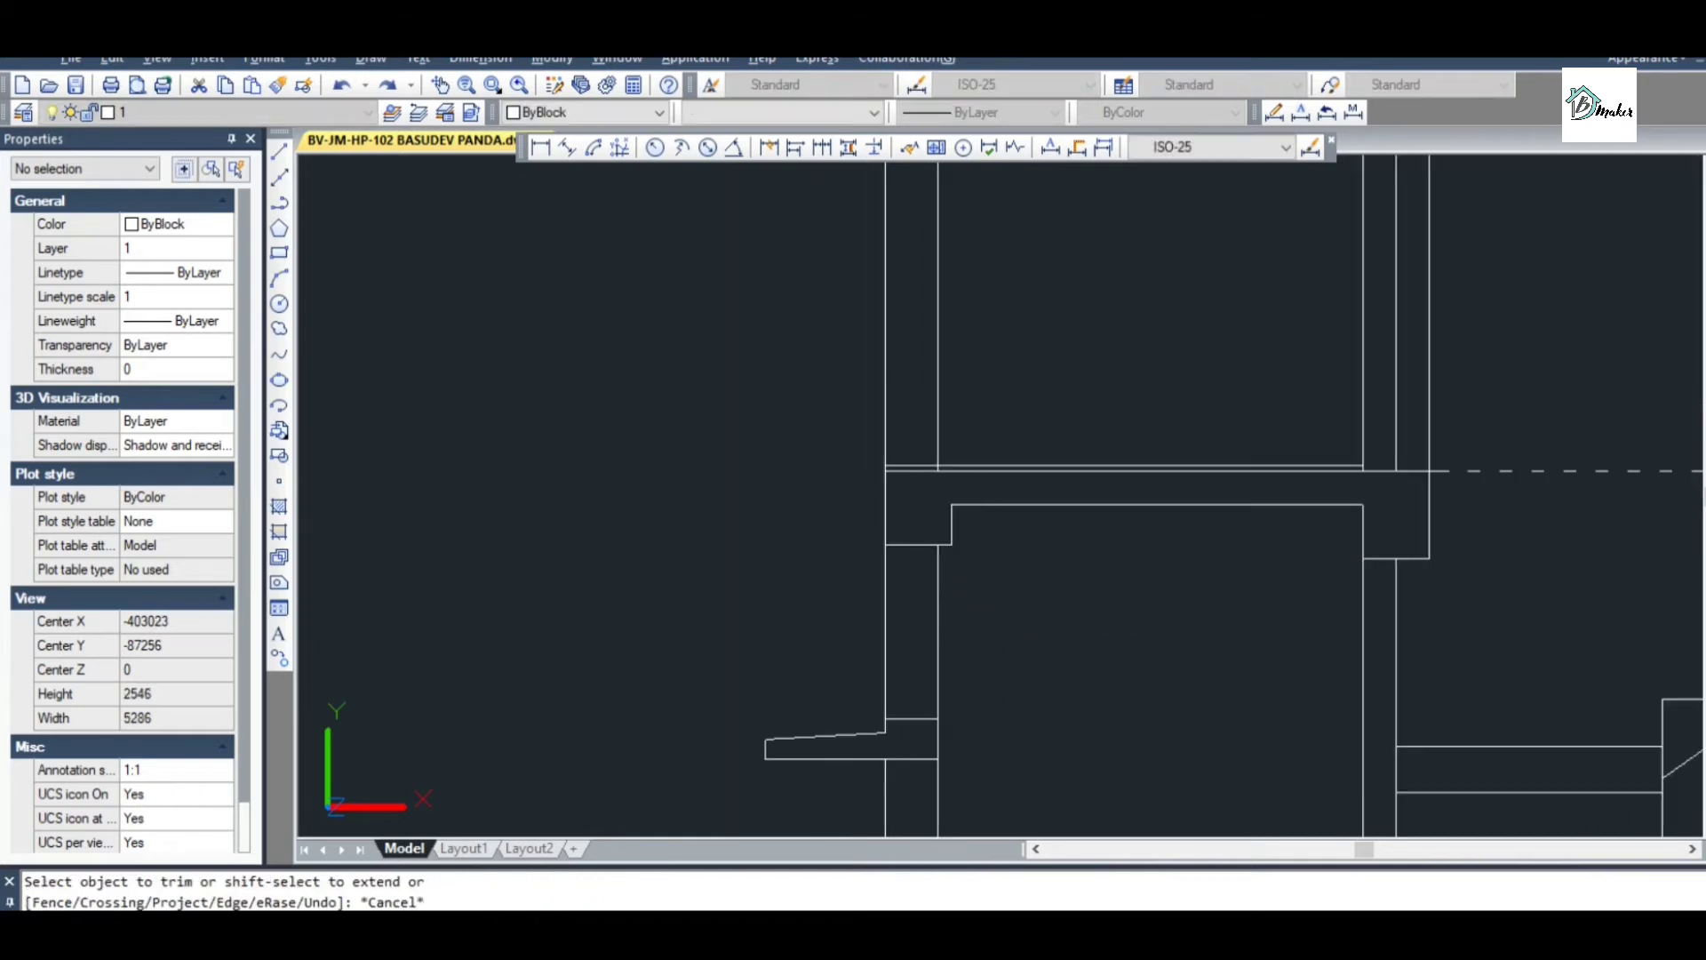
{"action": "key", "text": "ctrl+s"}
Stretch the outer end of the first-floor finish line 200 mm to the inner face of the outer wall
{"action": "scroll", "coordinate": [959, 471], "scroll_direction": "up", "scroll_amount": 4}
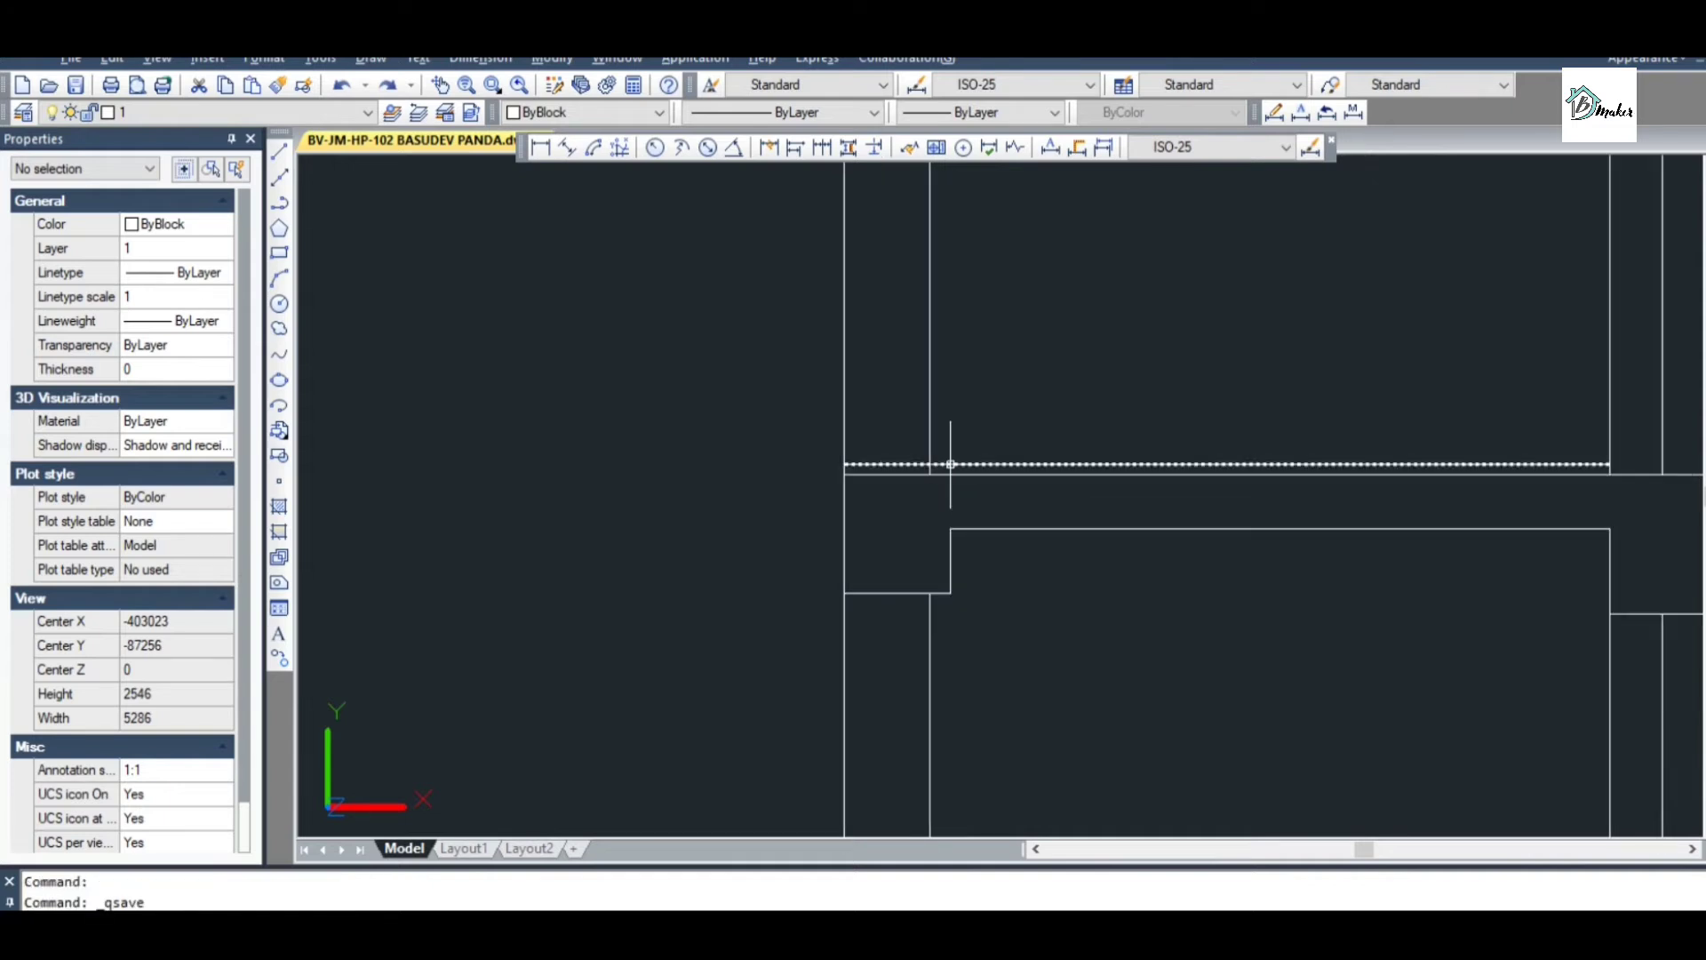
{"action": "scroll", "coordinate": [877, 462], "scroll_direction": "up", "scroll_amount": 2}
{"action": "left_click", "coordinate": [877, 462]}
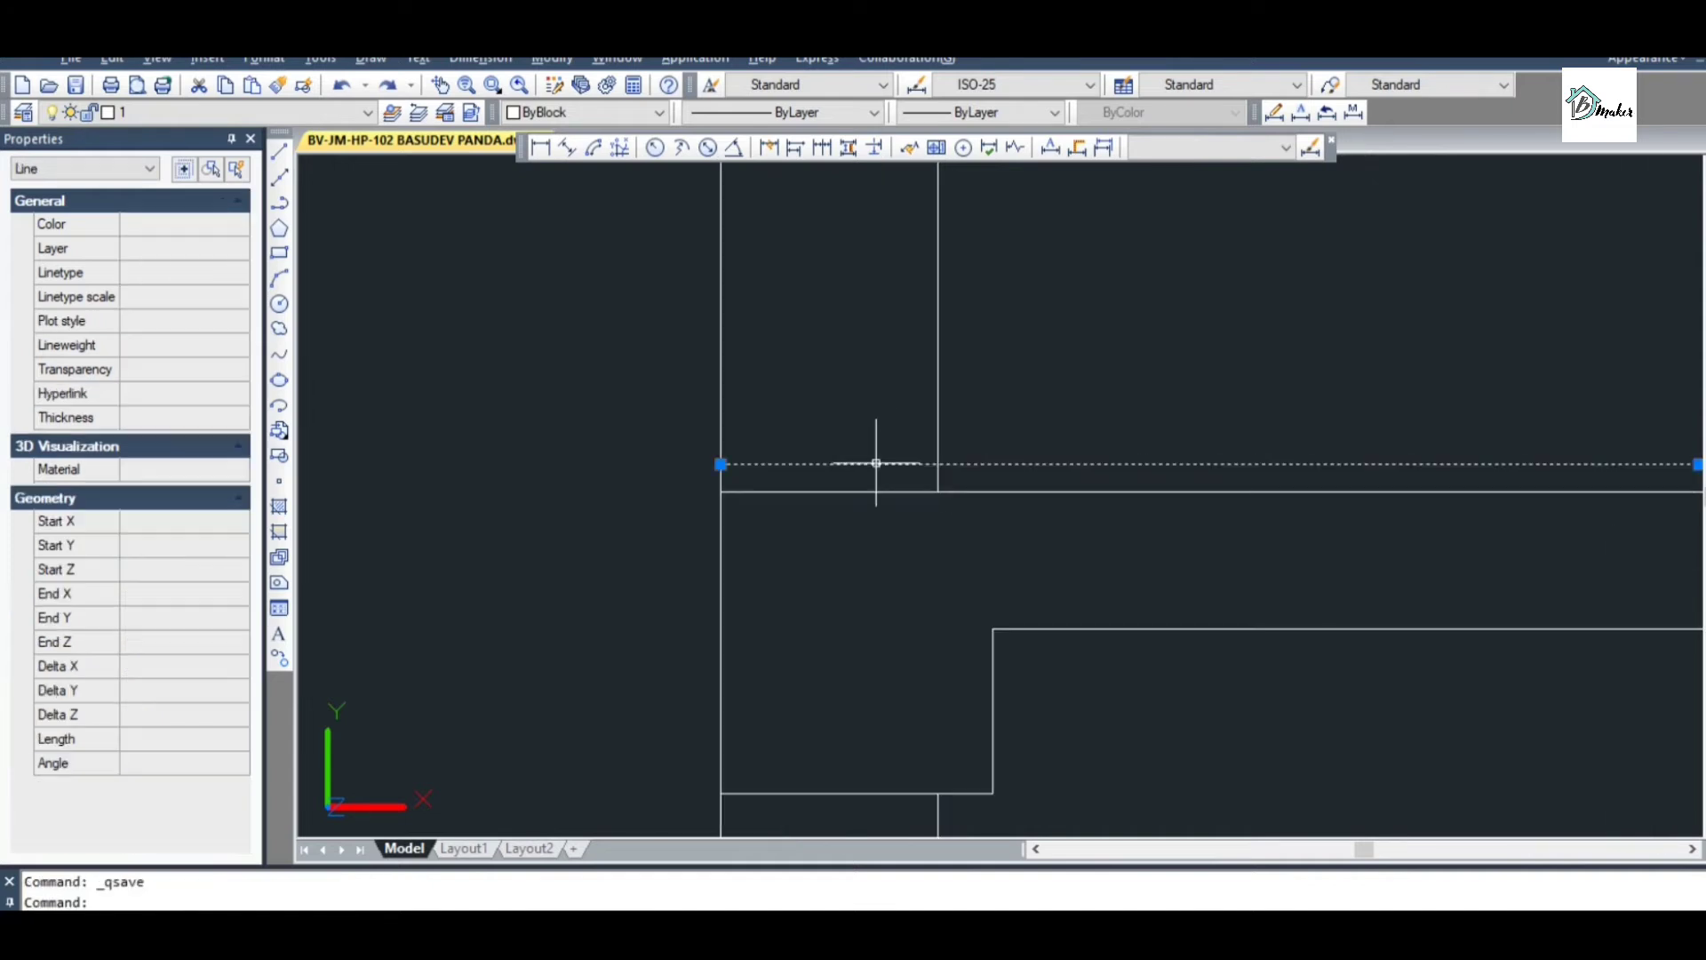
{"action": "left_click", "coordinate": [720, 464]}
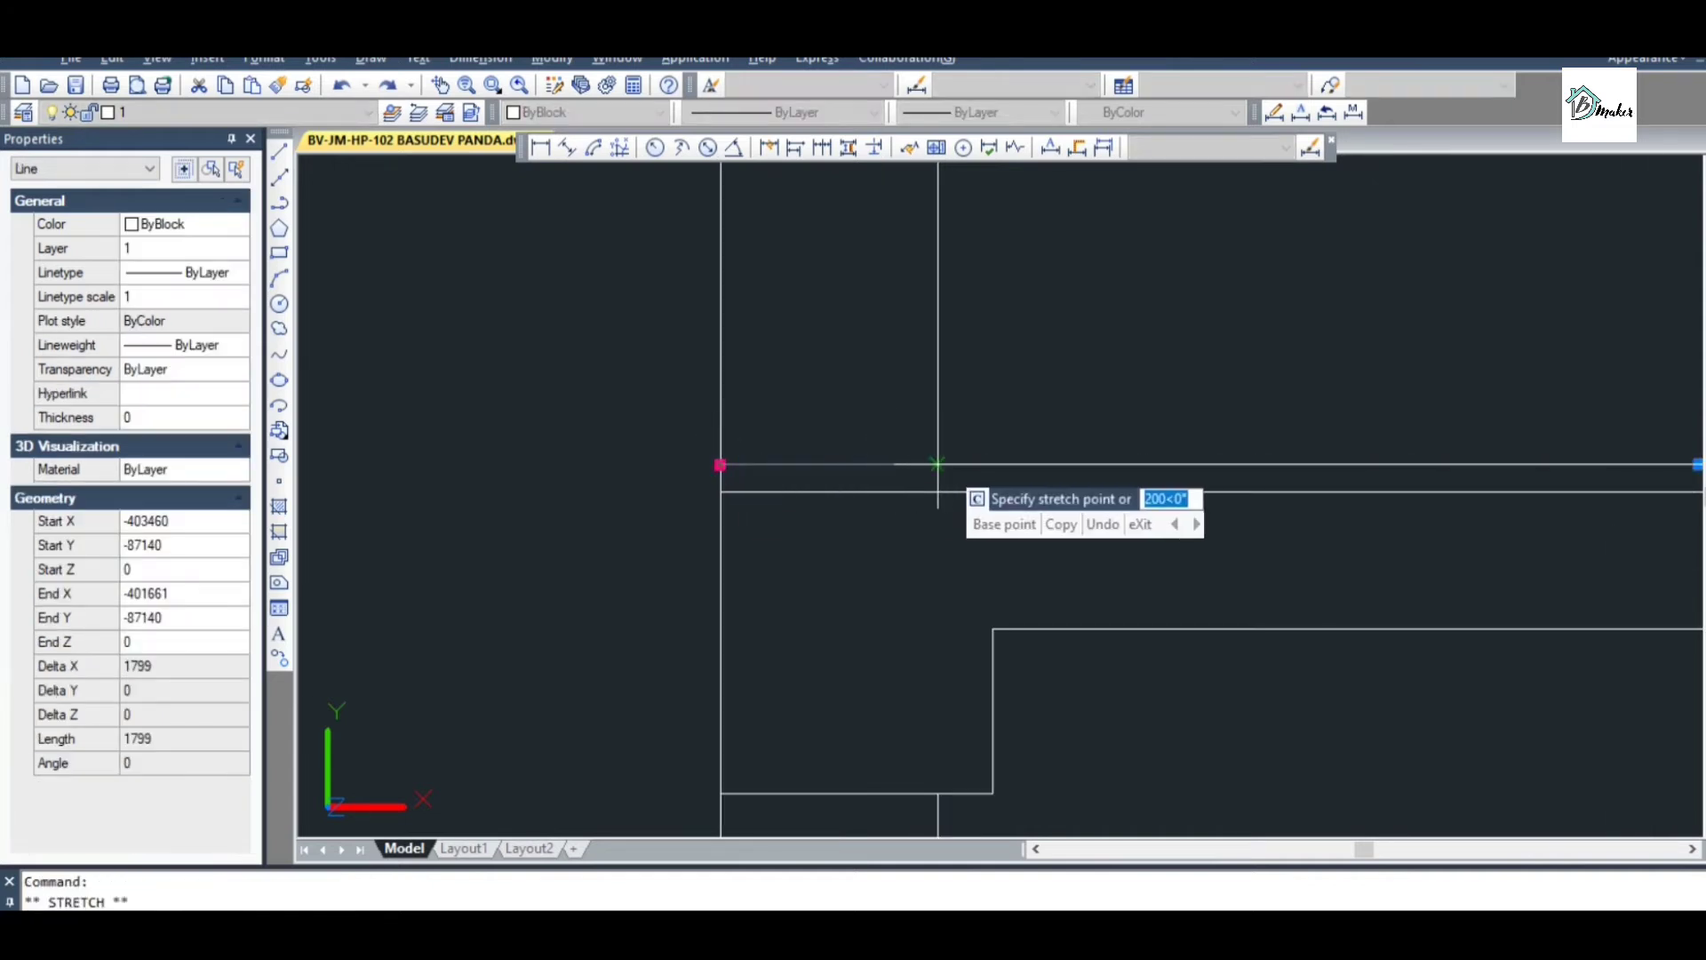
{"action": "left_click", "coordinate": [937, 464]}
{"action": "scroll", "coordinate": [938, 464], "scroll_direction": "down", "scroll_amount": 10}
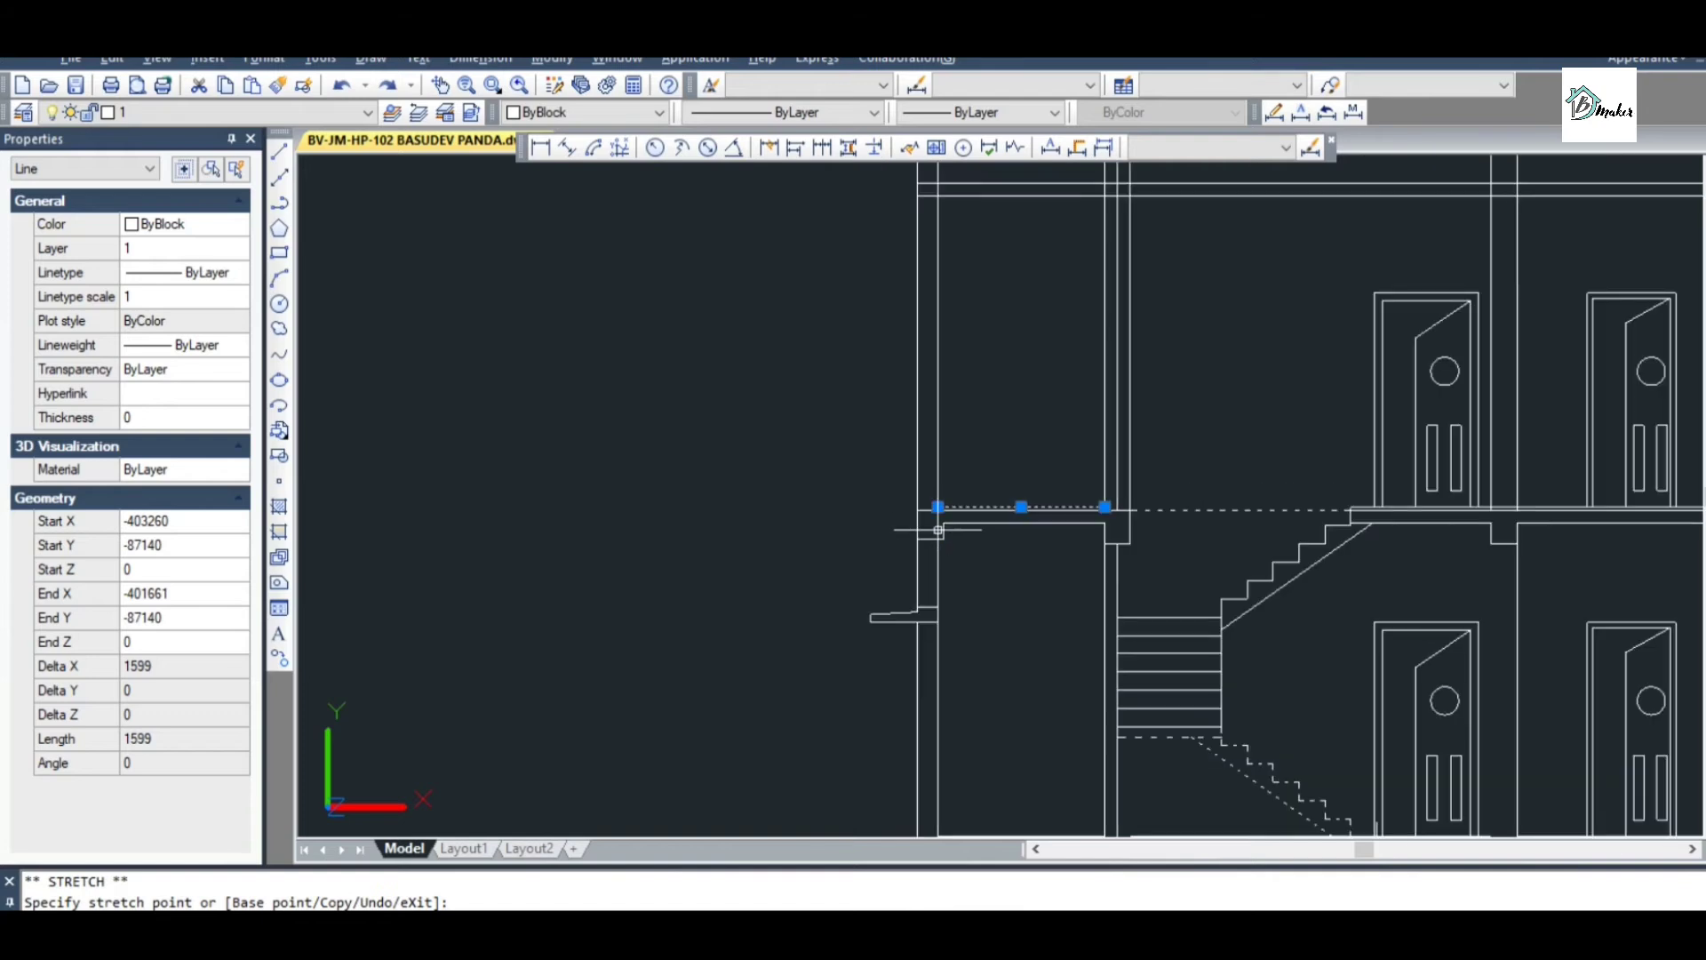
{"action": "key", "text": "Escape"}
Trim the first-floor finish line between the two faces of the middle wall beside the upper-floor door
{"action": "scroll", "coordinate": [938, 530], "scroll_direction": "down", "scroll_amount": 4}
{"action": "scroll", "coordinate": [1012, 438], "scroll_direction": "up", "scroll_amount": 8}
{"action": "scroll", "coordinate": [1012, 438], "scroll_direction": "down", "scroll_amount": 5}
{"action": "scroll", "coordinate": [1224, 493], "scroll_direction": "up", "scroll_amount": 9}
{"action": "scroll", "coordinate": [1093, 553], "scroll_direction": "up", "scroll_amount": 6}
{"action": "left_click", "coordinate": [1093, 555]}
{"action": "type", "text": "TR"}
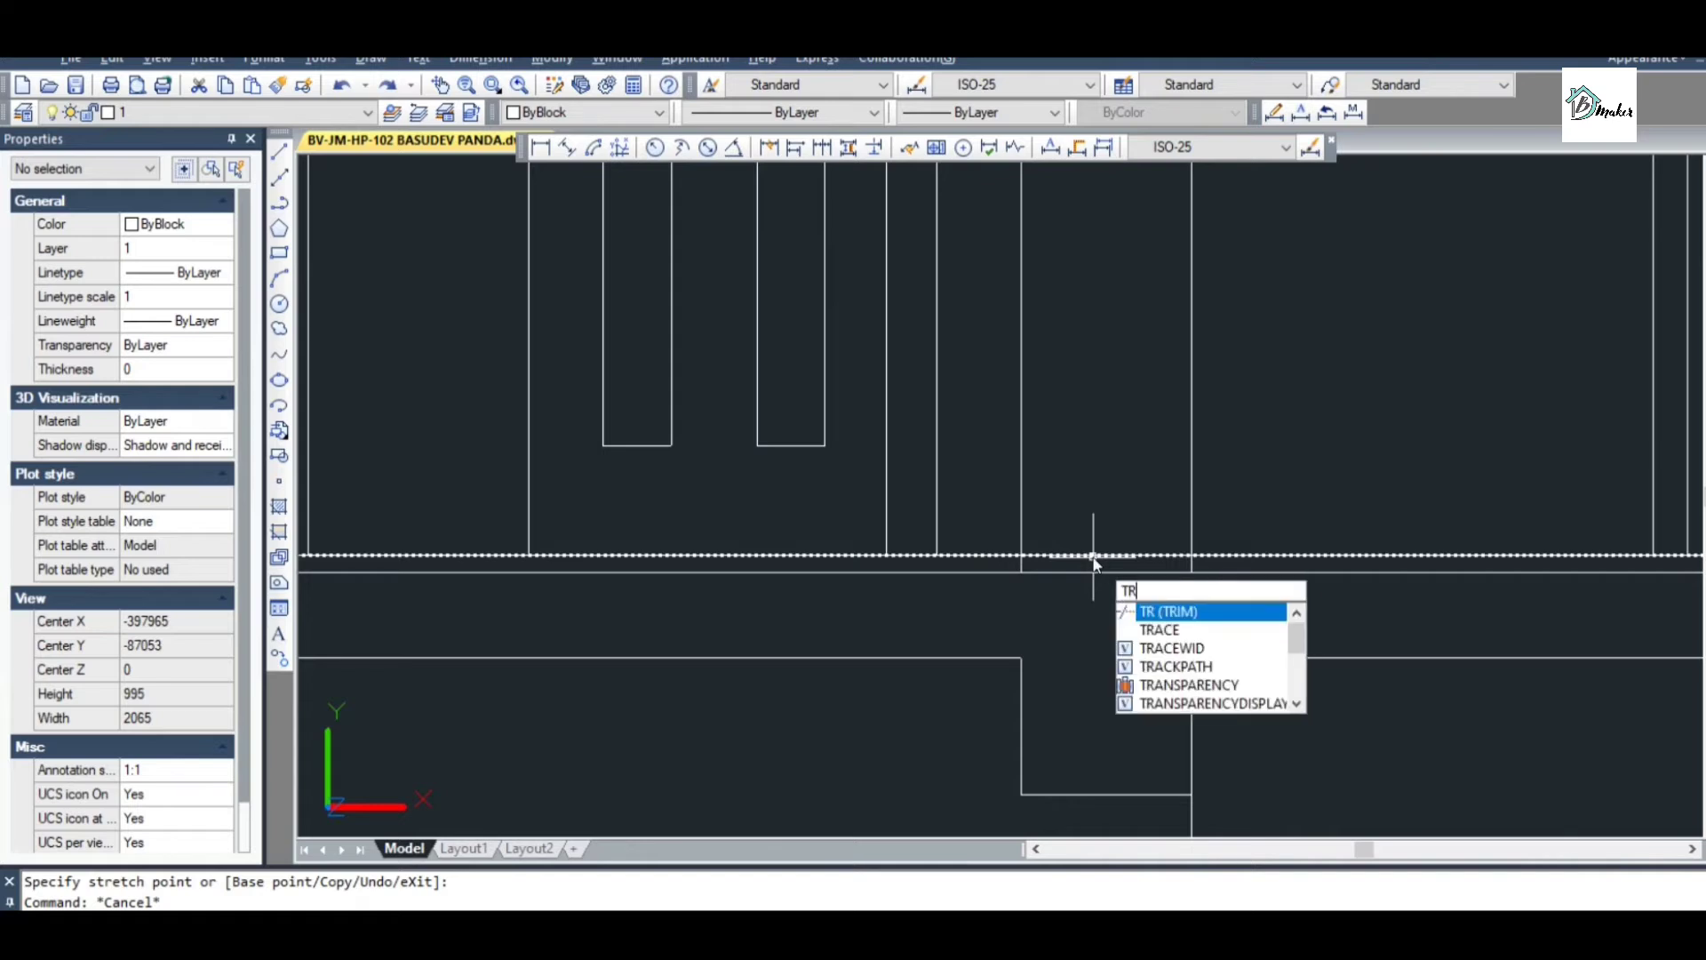
{"action": "key", "text": "Return"}
{"action": "scroll", "coordinate": [1093, 556], "scroll_direction": "down", "scroll_amount": 3}
{"action": "scroll", "coordinate": [1079, 496], "scroll_direction": "up", "scroll_amount": 2}
{"action": "scroll", "coordinate": [1098, 684], "scroll_direction": "down", "scroll_amount": 10}
{"action": "scroll", "coordinate": [1079, 649], "scroll_direction": "up", "scroll_amount": 5}
{"action": "scroll", "coordinate": [1111, 702], "scroll_direction": "down", "scroll_amount": 5}
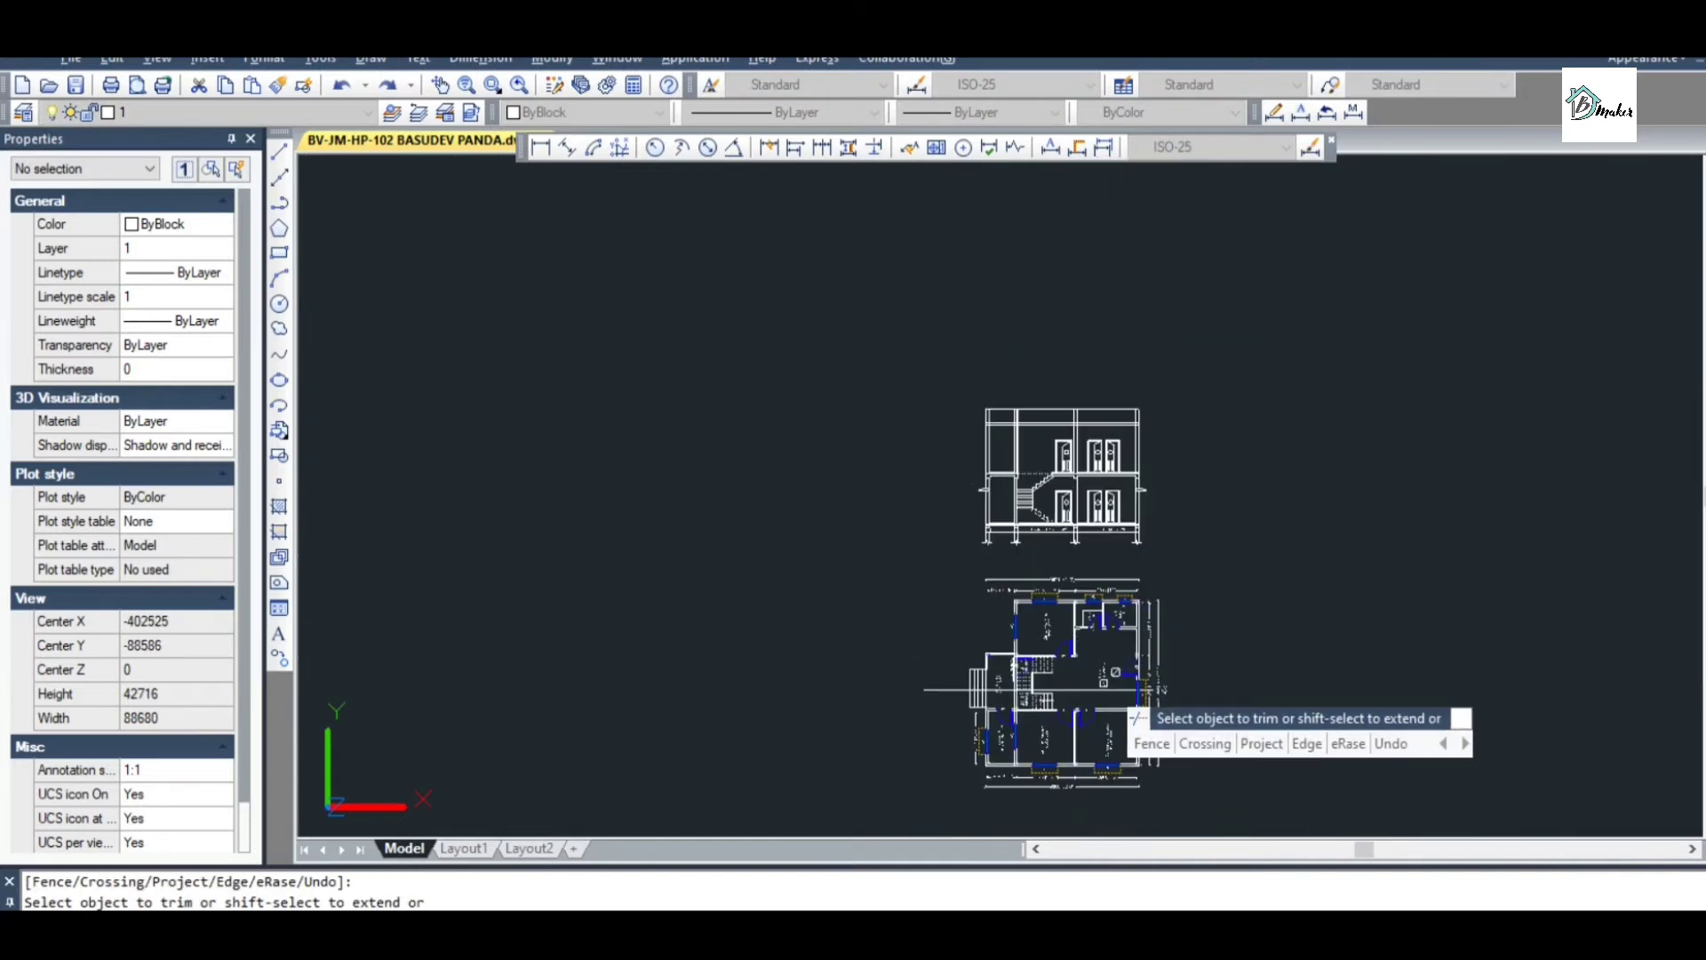
{"action": "scroll", "coordinate": [1145, 690], "scroll_direction": "down", "scroll_amount": 3}
{"action": "key", "text": "Escape"}
{"action": "scroll", "coordinate": [1042, 620], "scroll_direction": "up", "scroll_amount": 10}
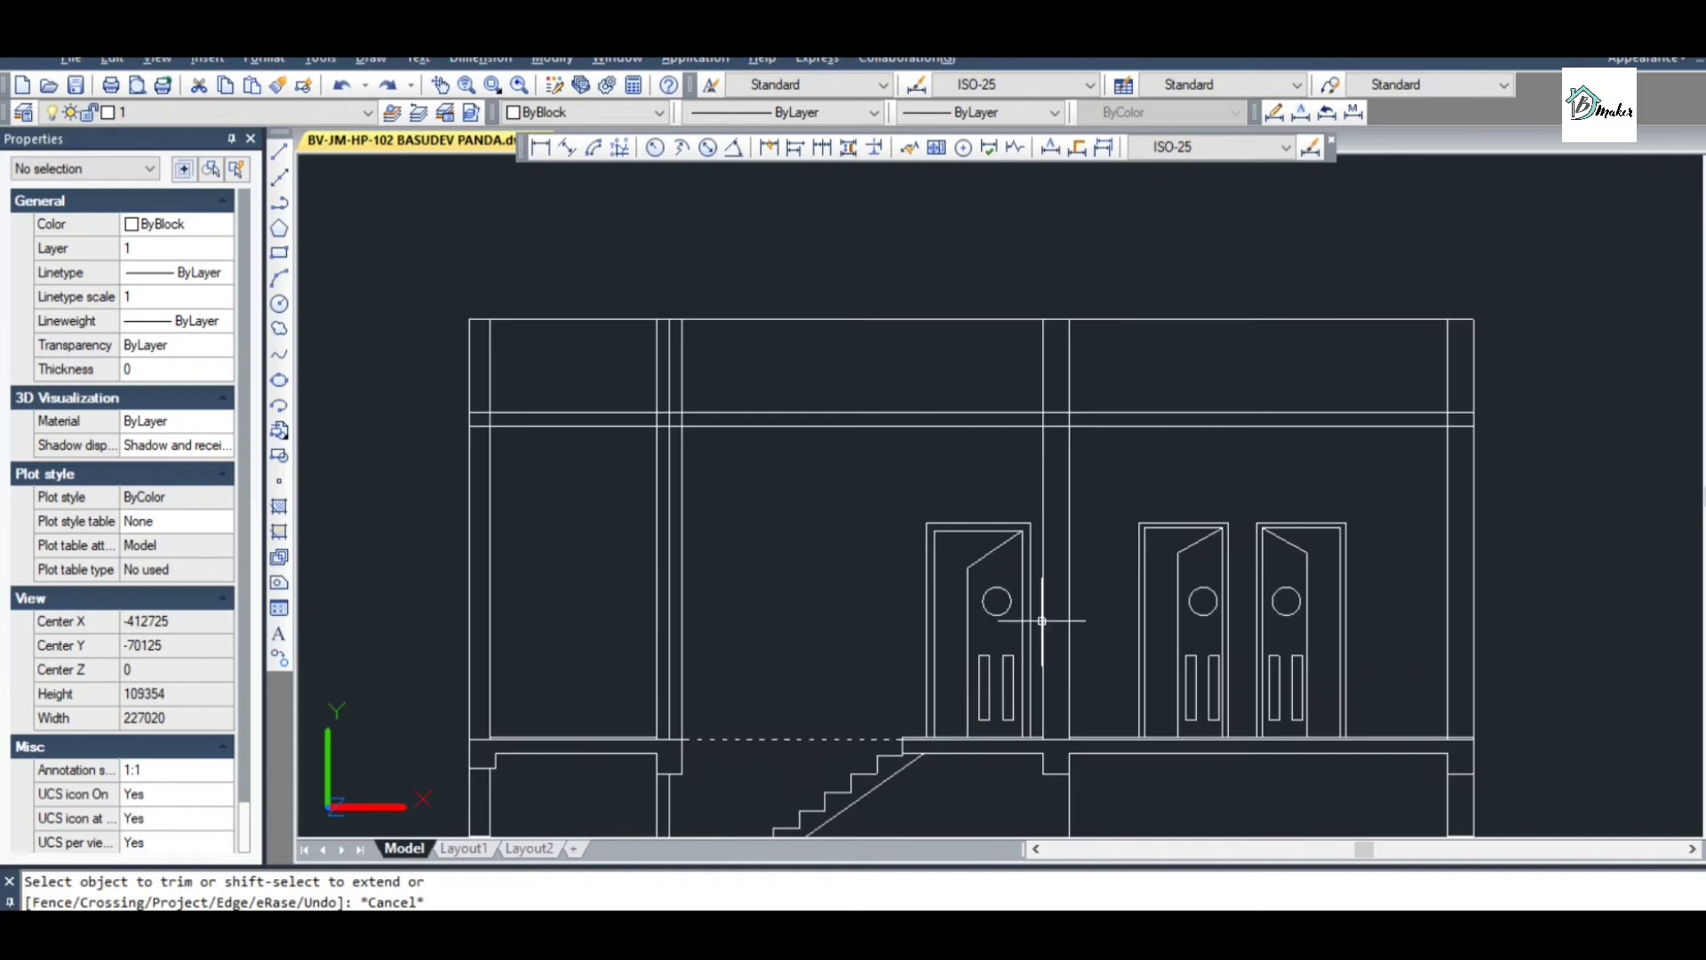
Trim the stair-side face line of the middle wall below the roof slab, beside the upper-floor door
{"action": "scroll", "coordinate": [1042, 620], "scroll_direction": "up", "scroll_amount": 2}
{"action": "left_click", "coordinate": [1042, 620]}
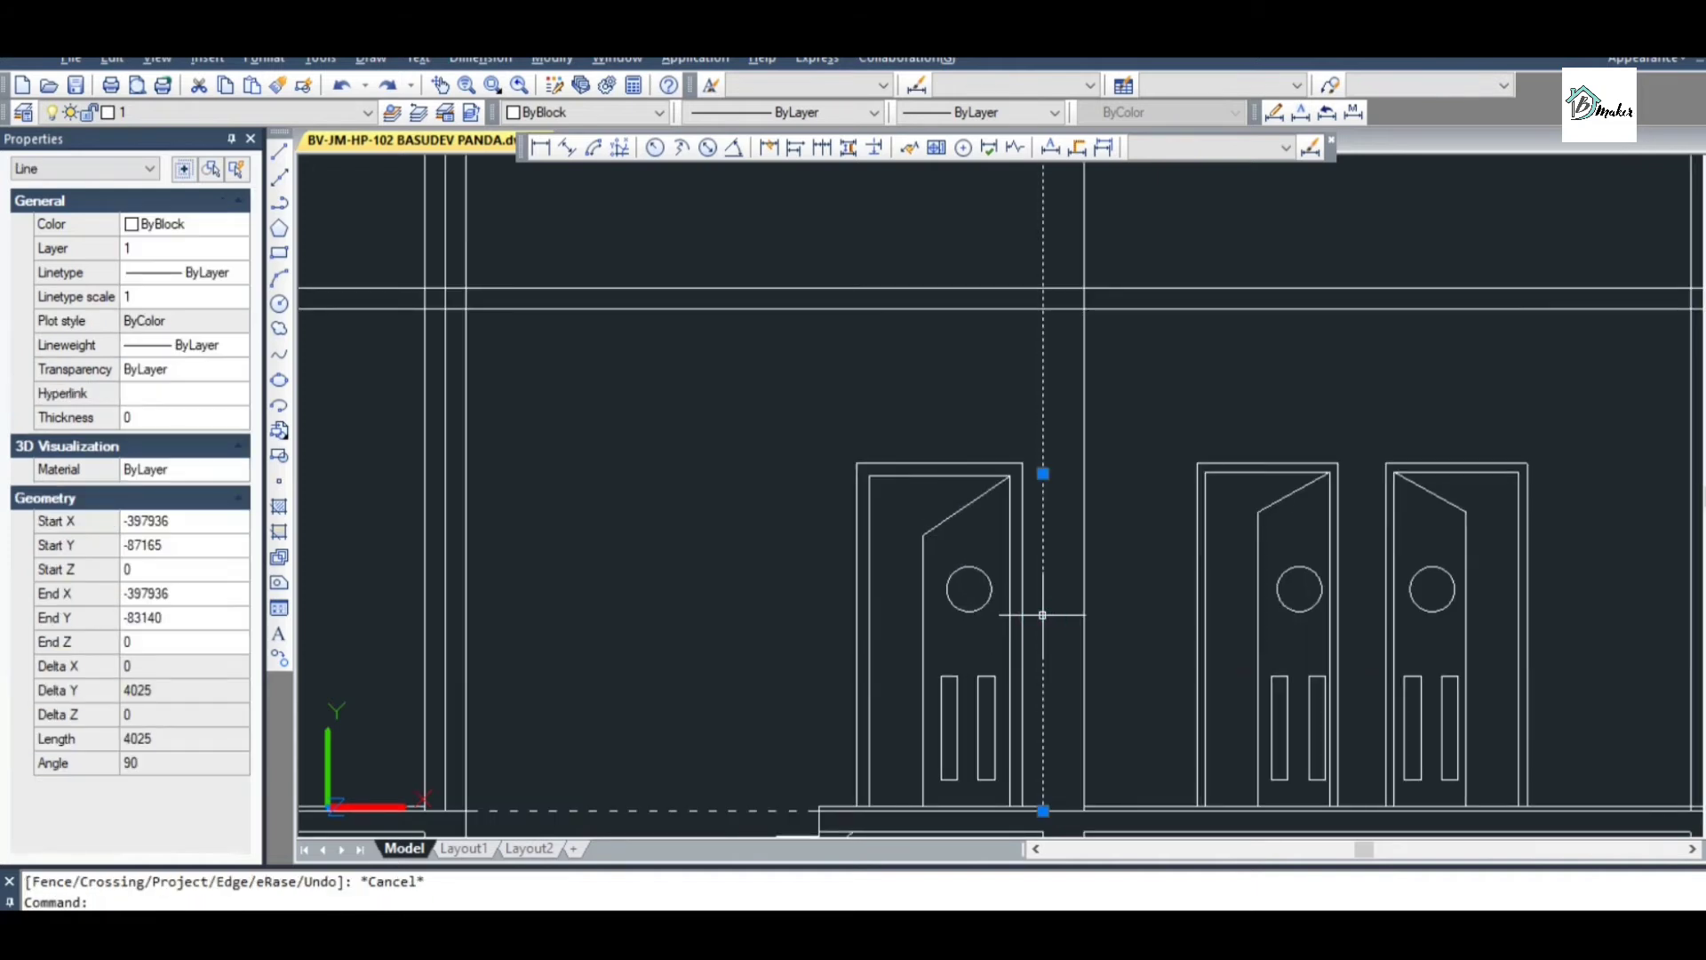
{"action": "scroll", "coordinate": [1042, 614], "scroll_direction": "down", "scroll_amount": 4}
{"action": "key", "text": "Escape"}
{"action": "key", "text": "Escape"}
{"action": "scroll", "coordinate": [1052, 538], "scroll_direction": "up", "scroll_amount": 2}
{"action": "type", "text": "tr"}
{"action": "key", "text": "Return"}
{"action": "key", "text": "Return"}
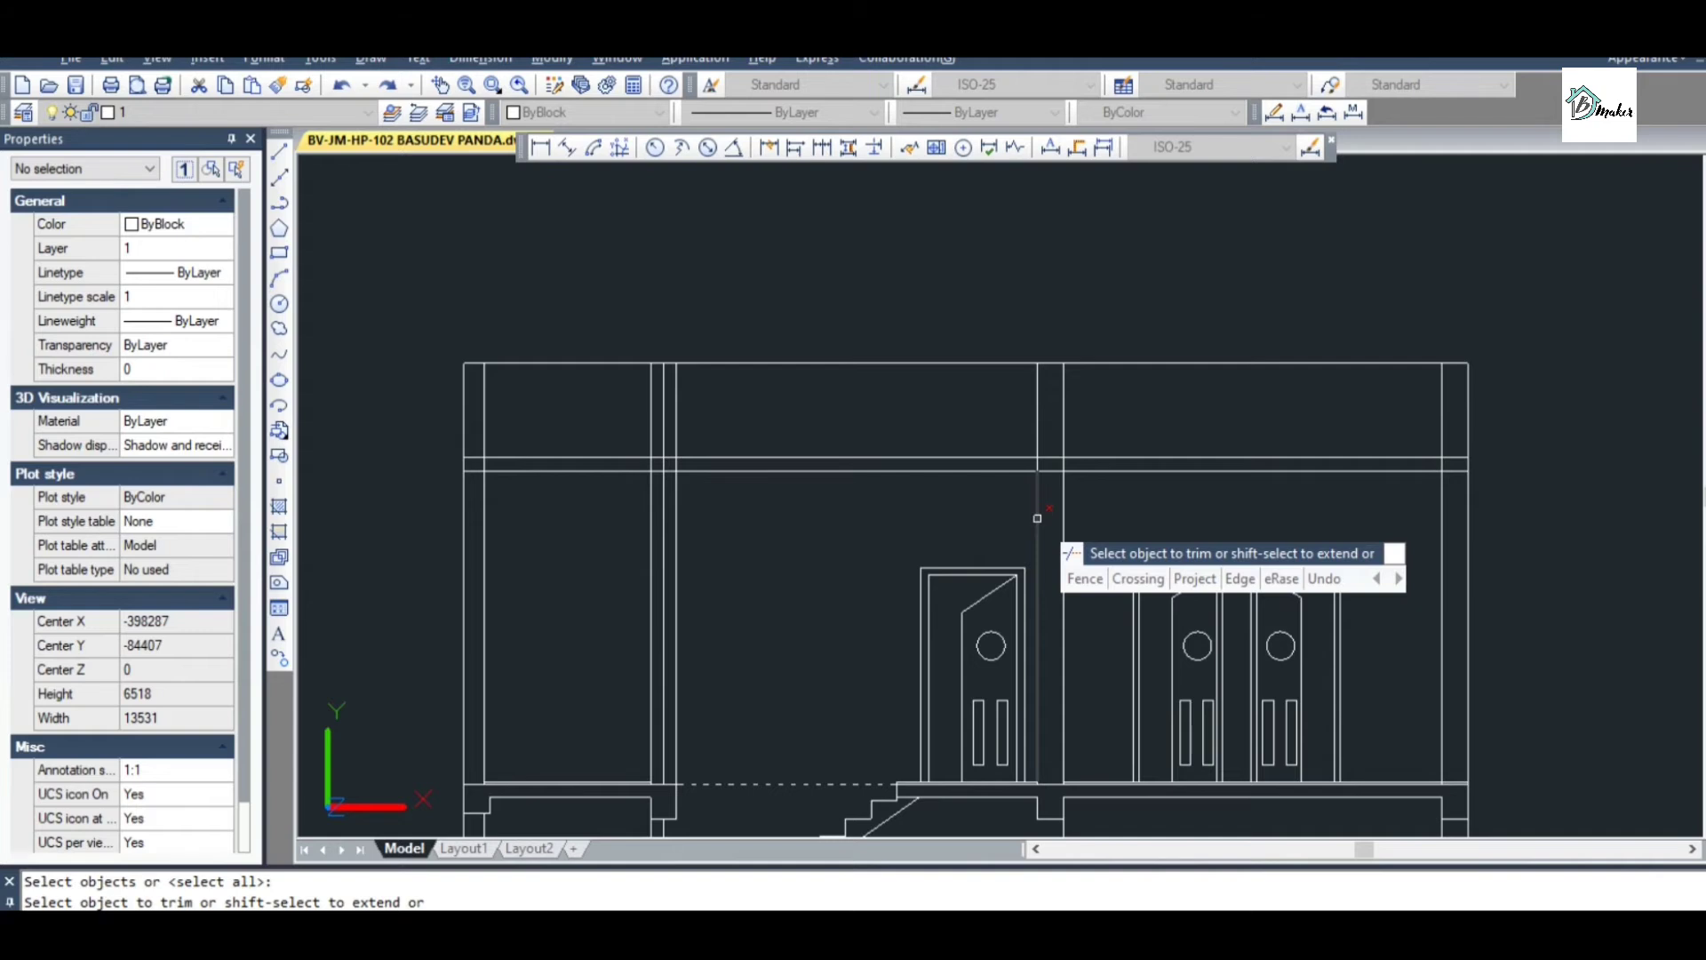
{"action": "scroll", "coordinate": [872, 589], "scroll_direction": "up", "scroll_amount": 4}
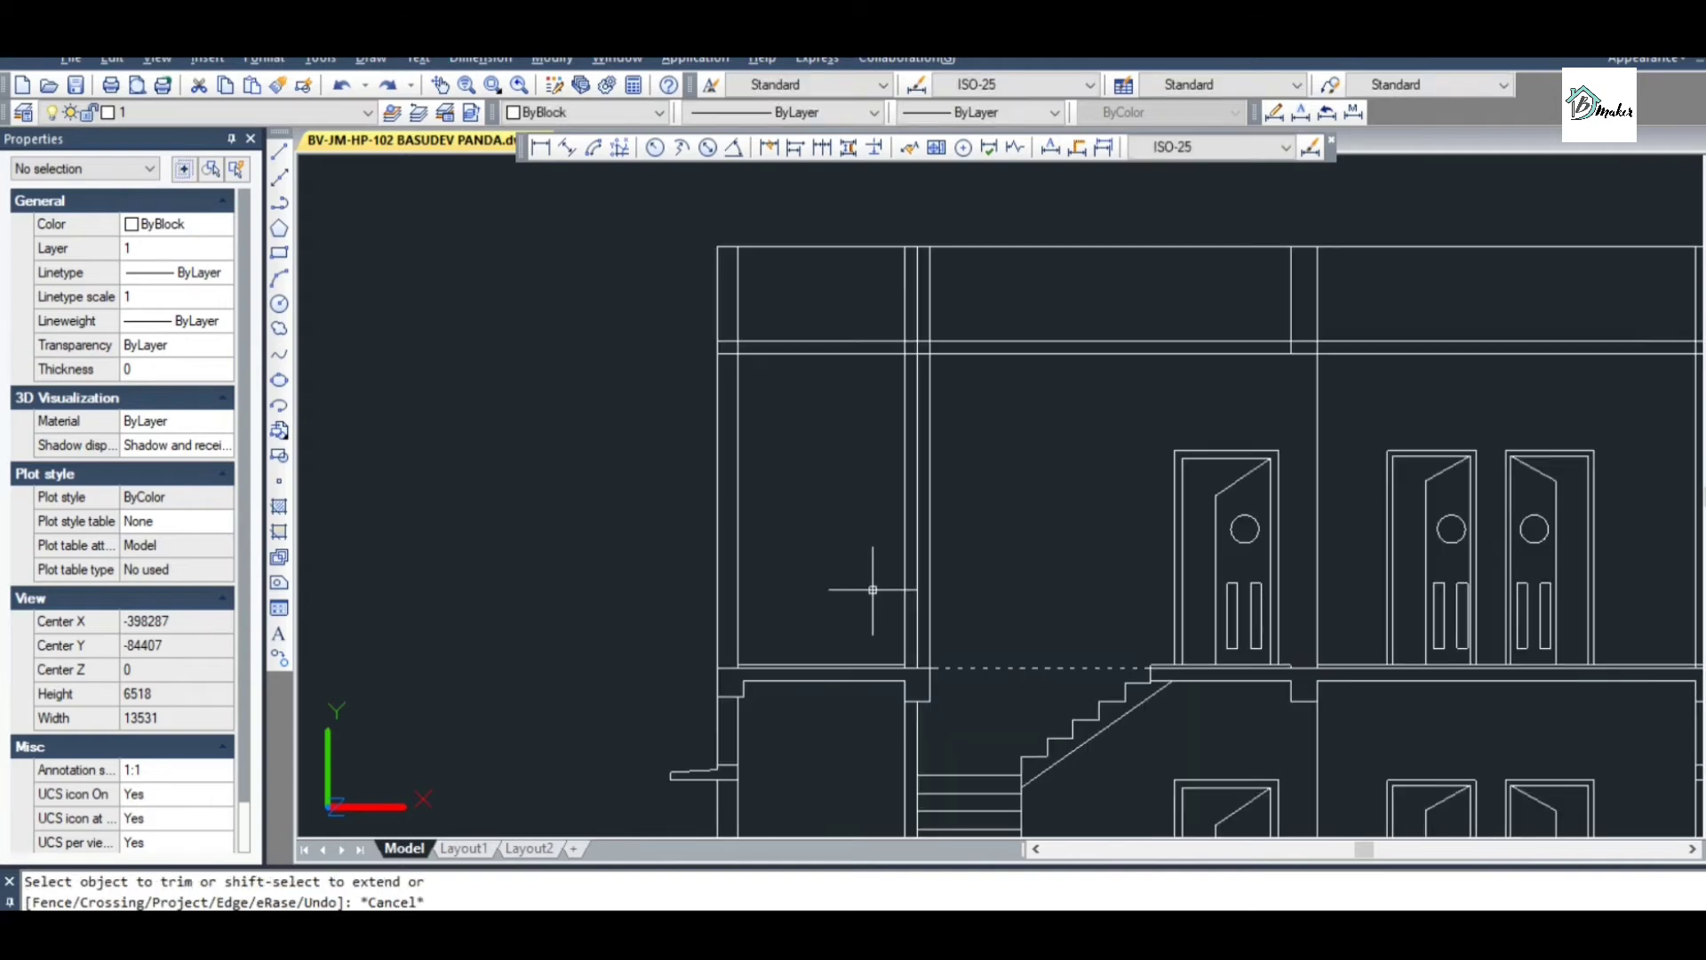
Try erasing the extra vertical line on the stair side of the upper stairwell wall, and undo the deletion
{"action": "left_click", "coordinate": [929, 611]}
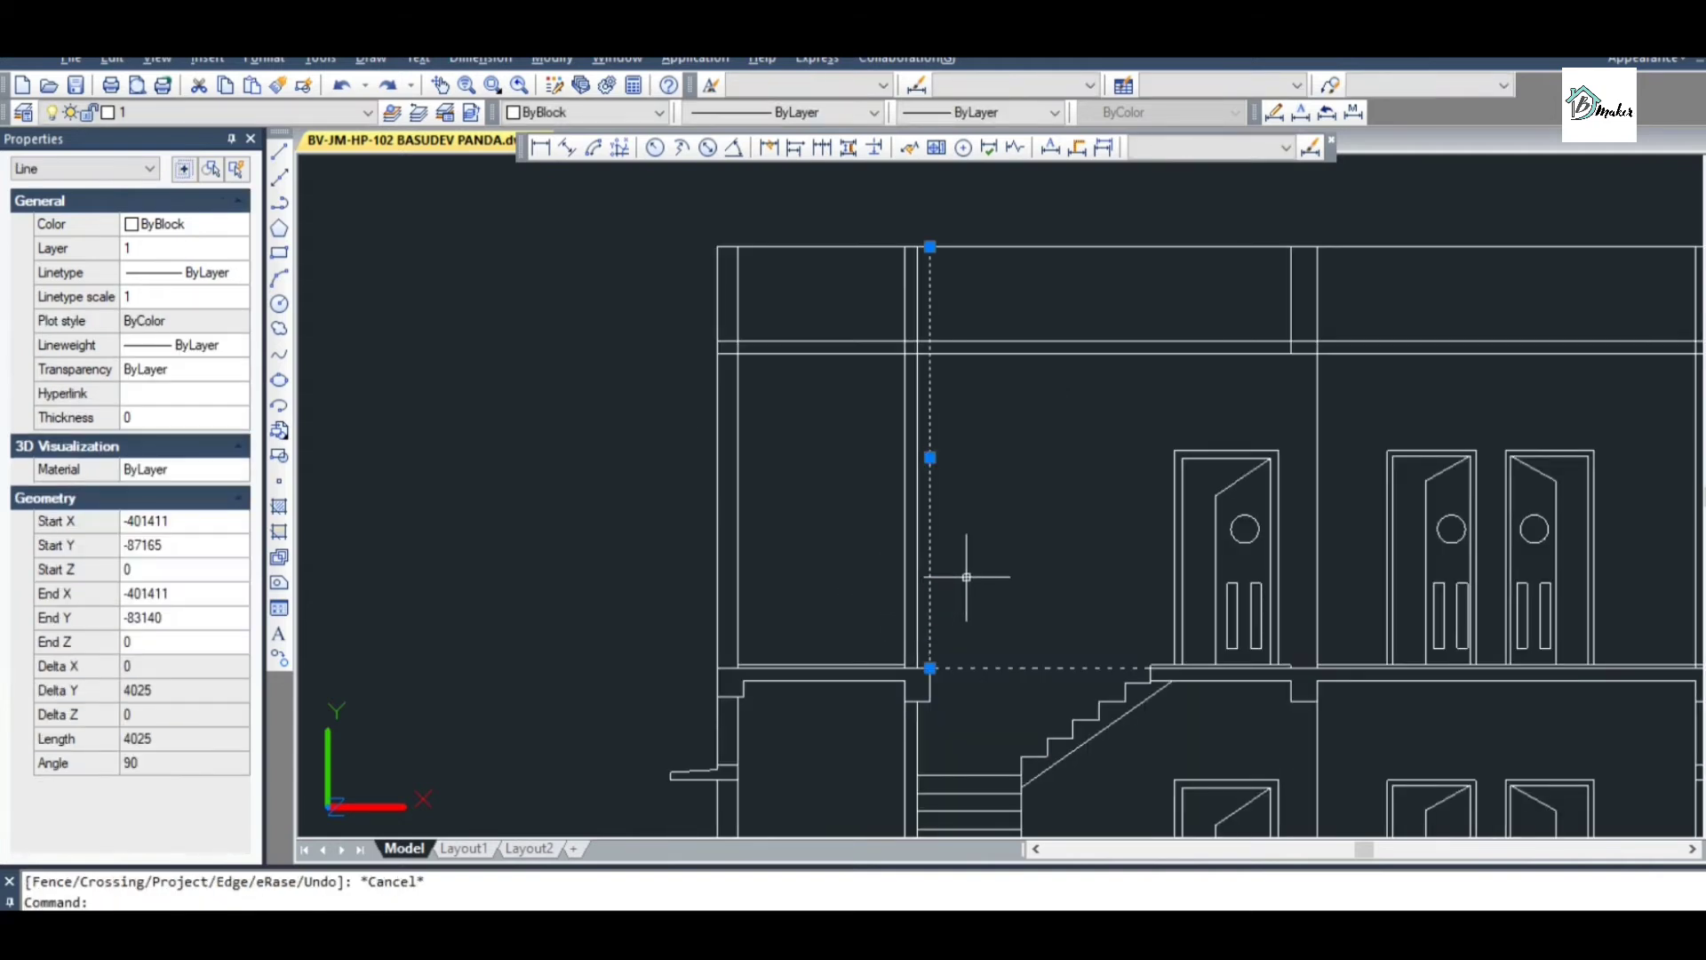
{"action": "key", "text": "Delete"}
{"action": "scroll", "coordinate": [928, 434], "scroll_direction": "down", "scroll_amount": 4}
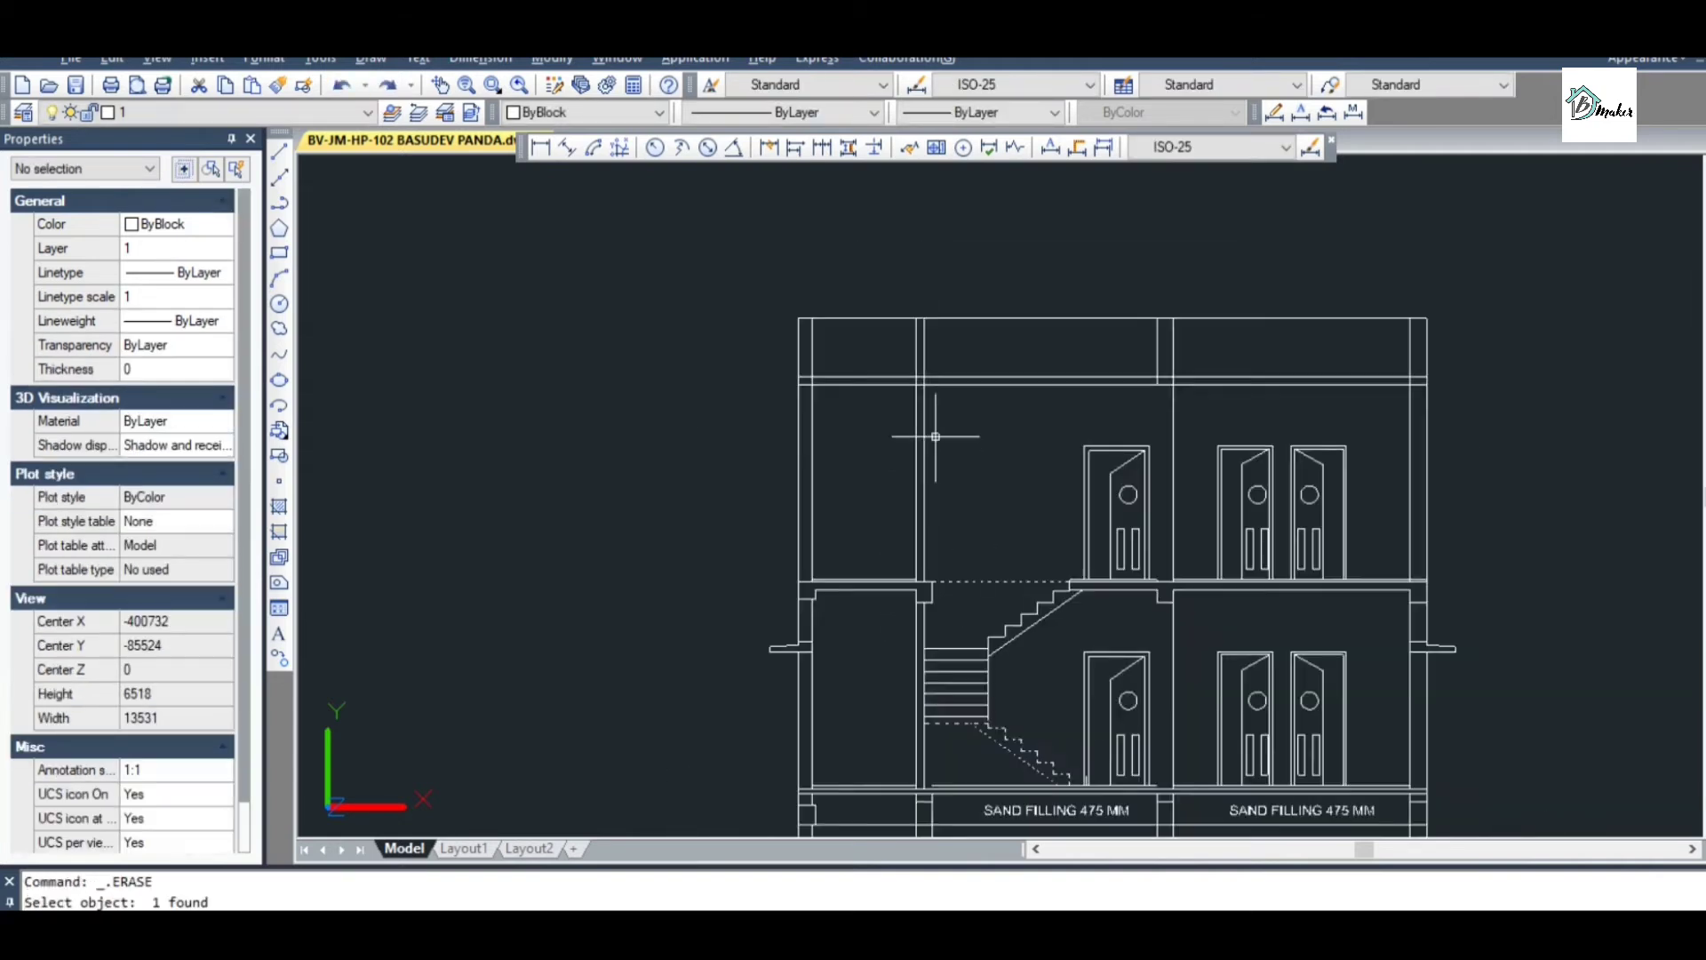
{"action": "scroll", "coordinate": [948, 414], "scroll_direction": "up", "scroll_amount": 4}
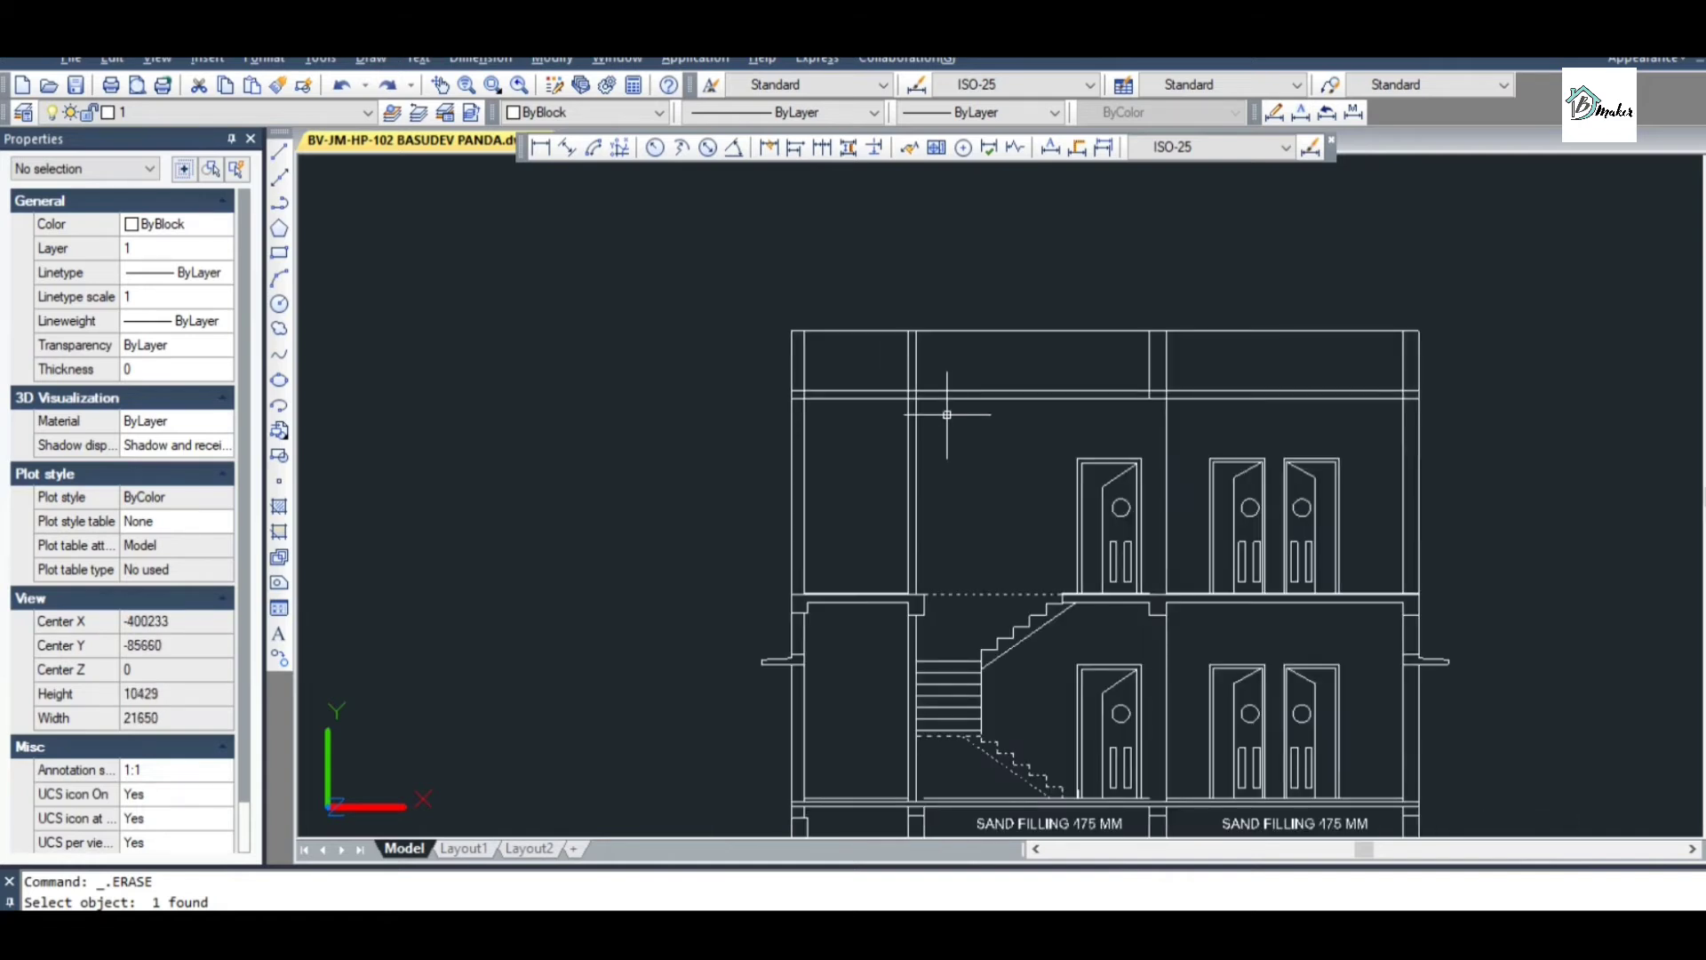
{"action": "key", "text": "ctrl+z"}
{"action": "key", "text": "ctrl+z"}
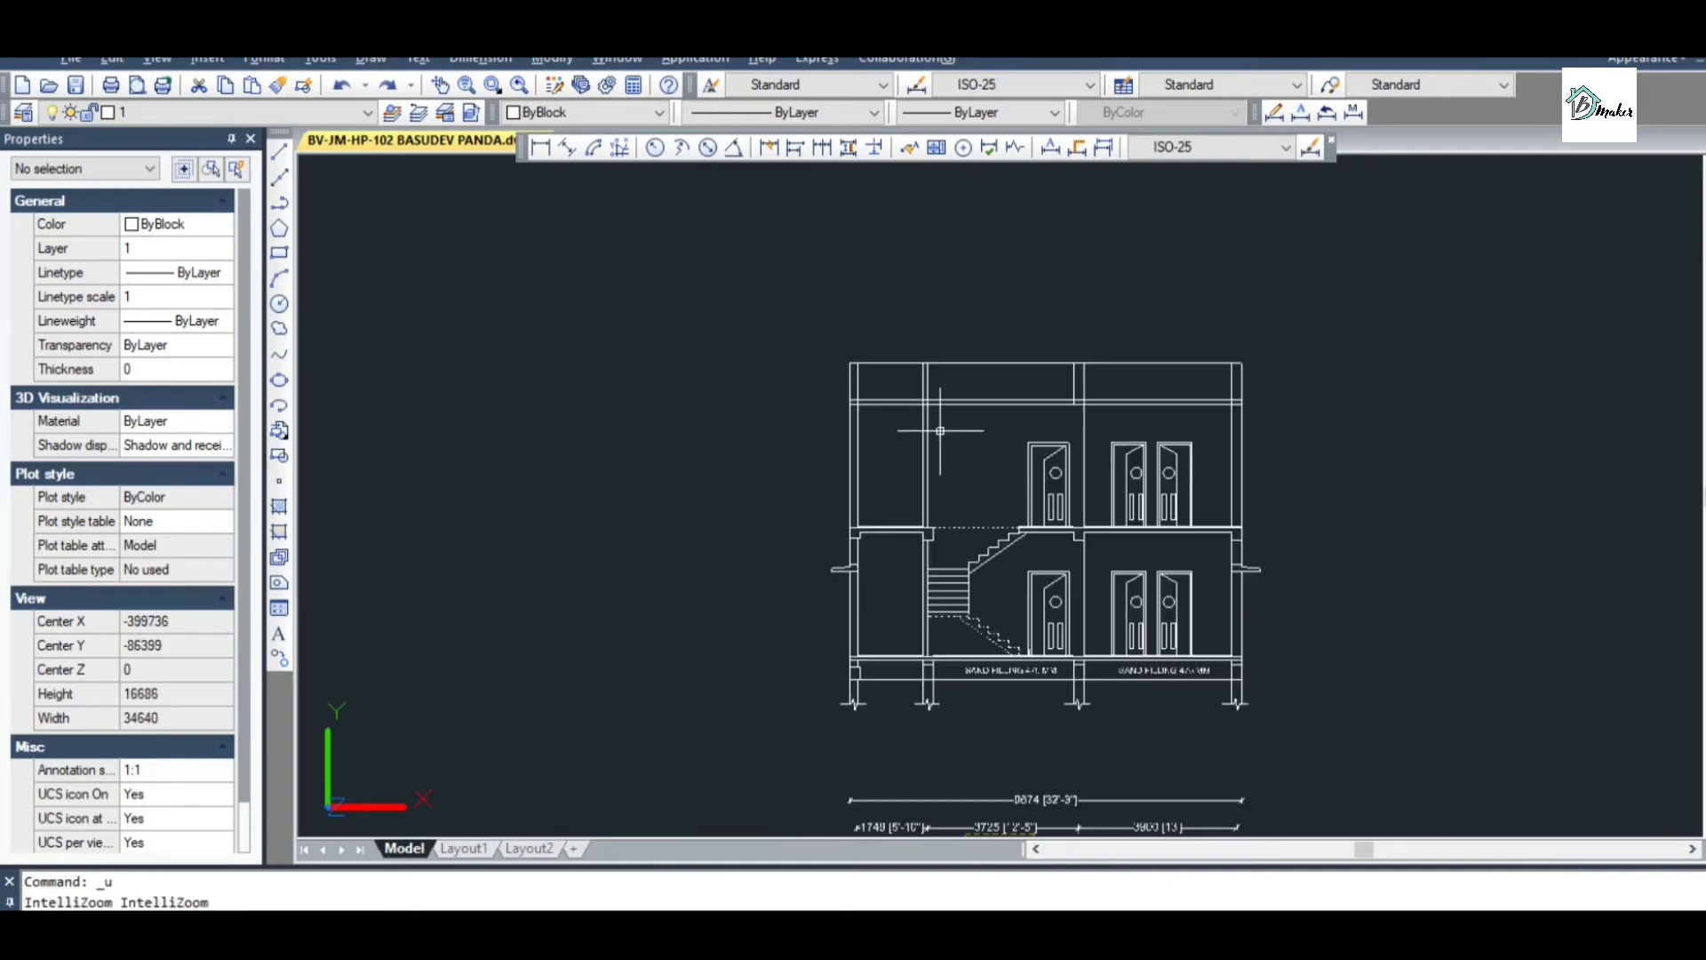
{"action": "scroll", "coordinate": [940, 431], "scroll_direction": "down", "scroll_amount": 4}
{"action": "scroll", "coordinate": [944, 418], "scroll_direction": "up", "scroll_amount": 4}
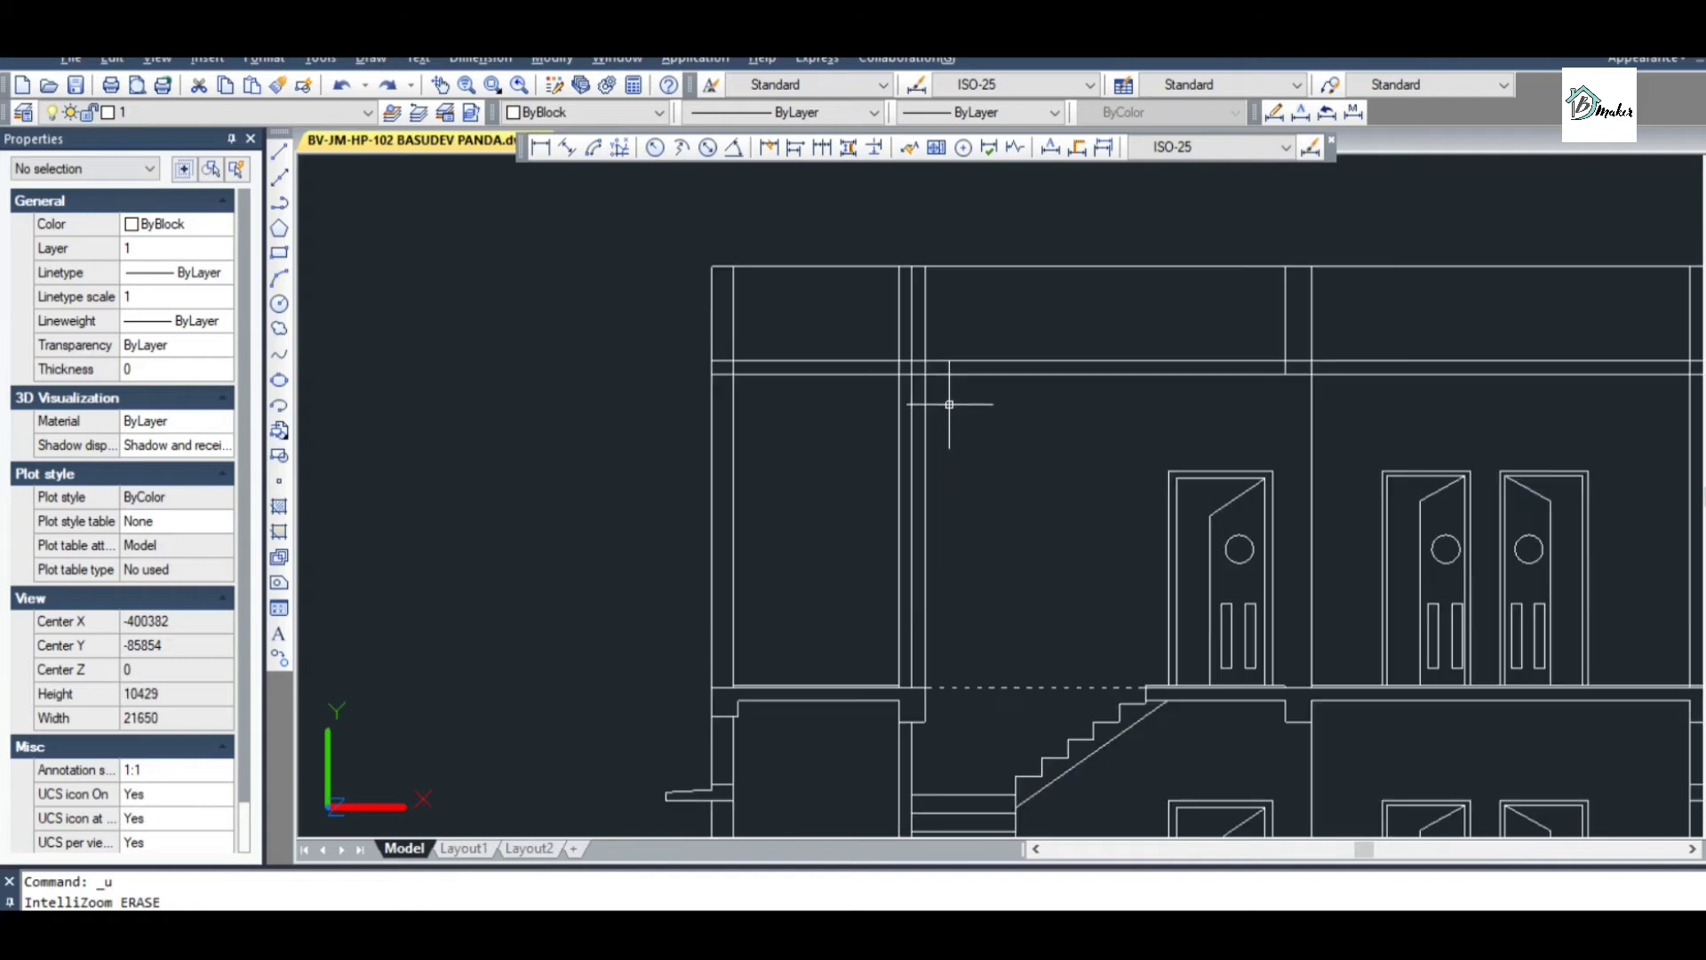
Copy the three first-floor slab beams and the complete staircase up to the roof slab, aligning the stairwell beam edge with the slab's top line
{"action": "left_click", "coordinate": [924, 720]}
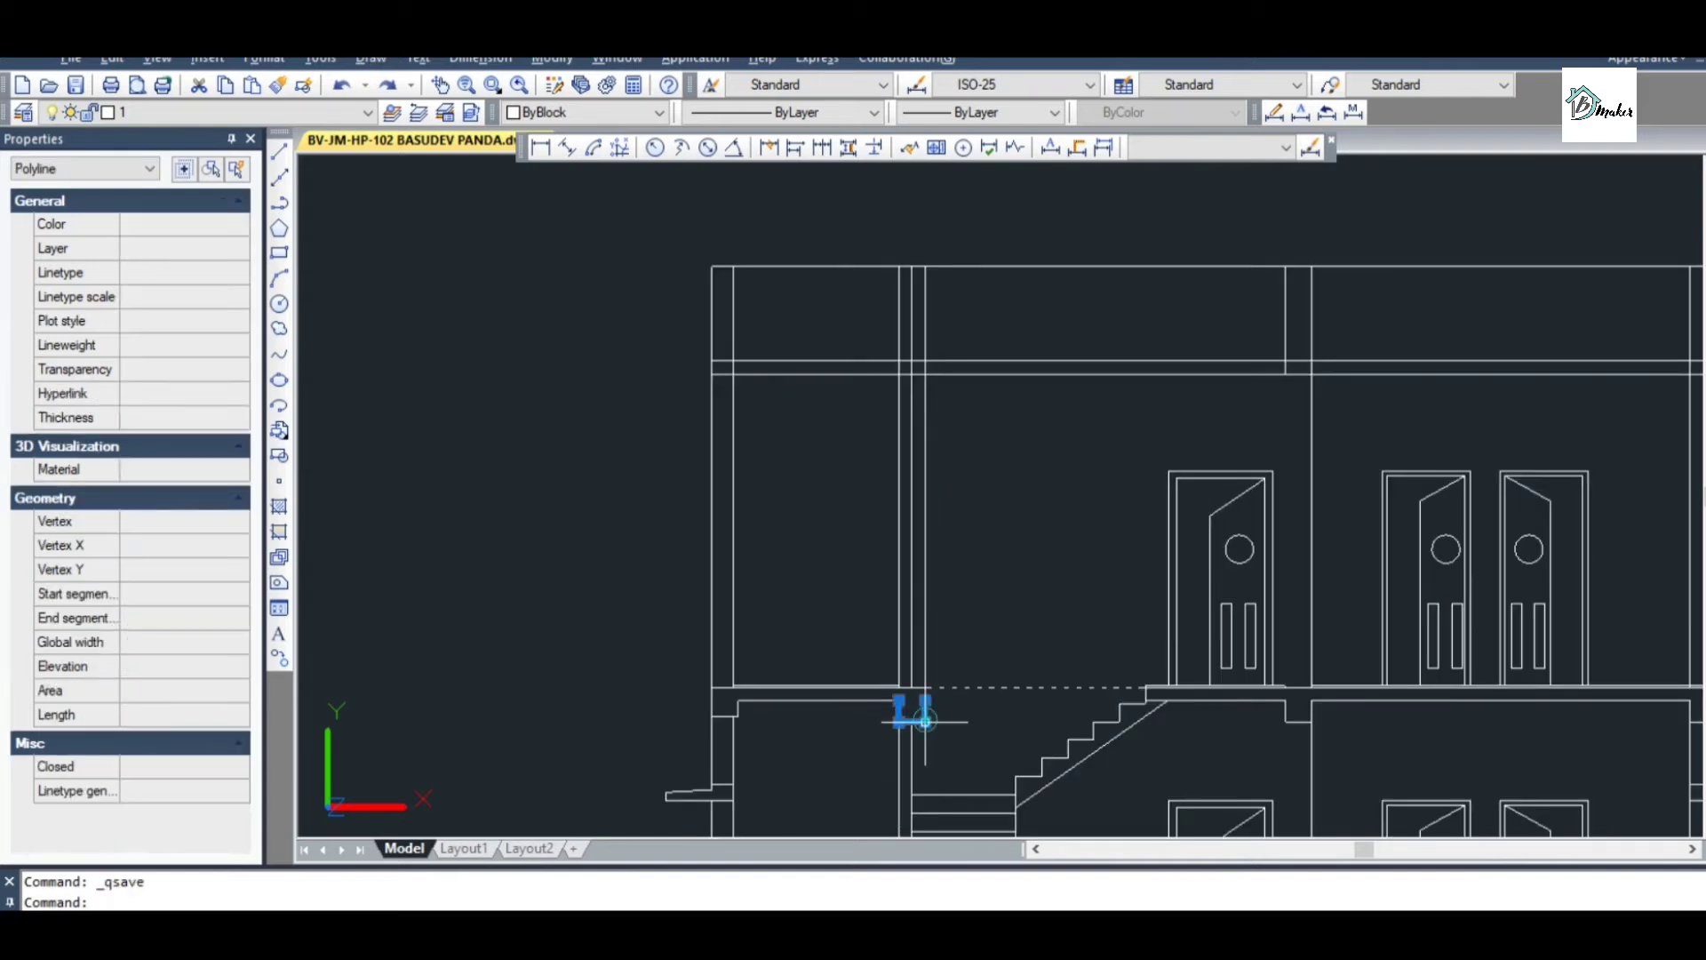
{"action": "scroll", "coordinate": [1280, 722], "scroll_direction": "up", "scroll_amount": 4}
{"action": "left_click", "coordinate": [1324, 718]}
{"action": "scroll", "coordinate": [1323, 718], "scroll_direction": "down", "scroll_amount": 6}
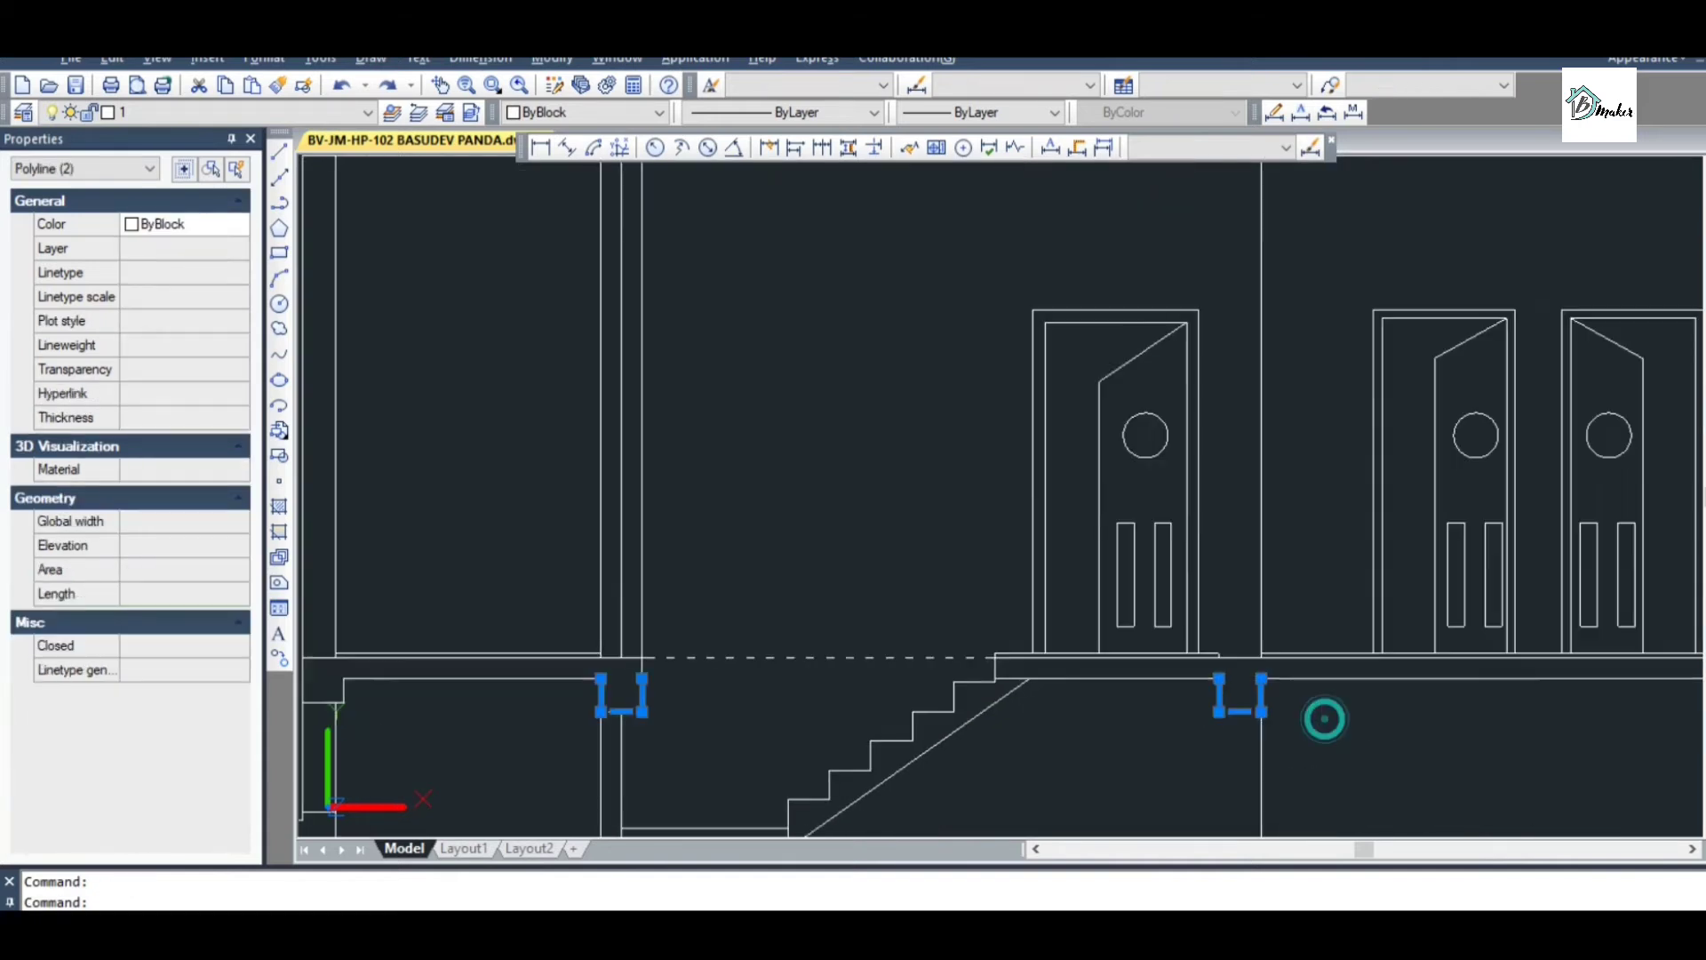
{"action": "scroll", "coordinate": [1341, 708], "scroll_direction": "up", "scroll_amount": 5}
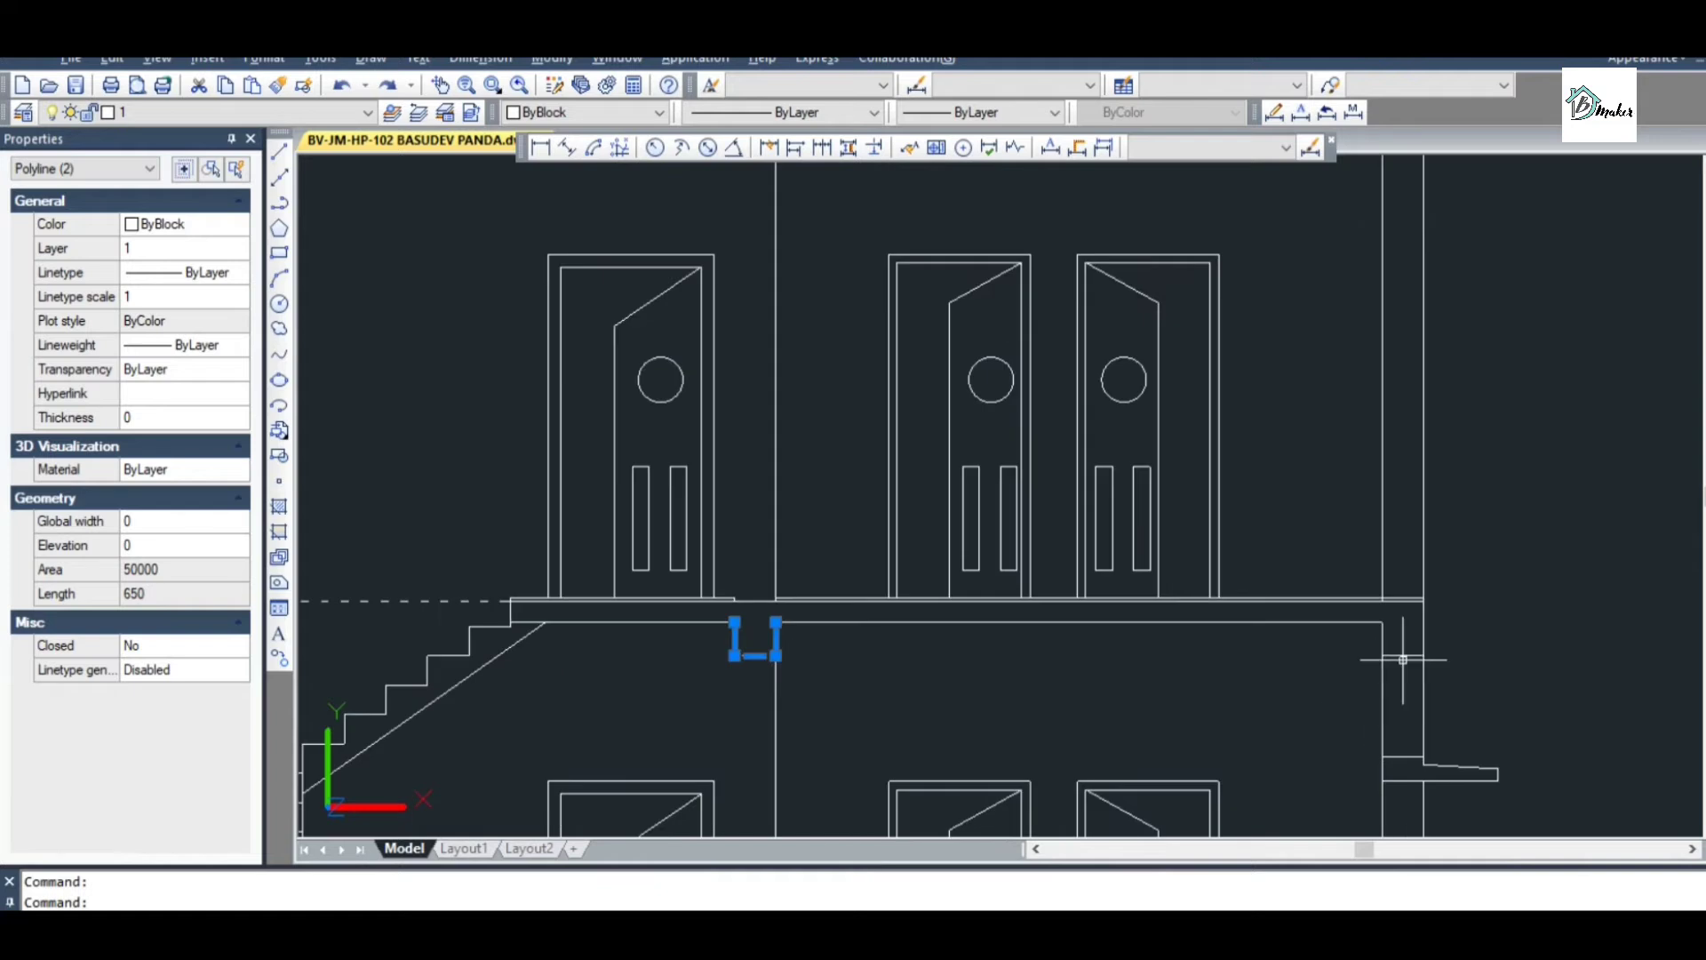
{"action": "left_click", "coordinate": [1402, 658]}
{"action": "scroll", "coordinate": [1402, 658], "scroll_direction": "down", "scroll_amount": 5}
{"action": "scroll", "coordinate": [944, 640], "scroll_direction": "up", "scroll_amount": 6}
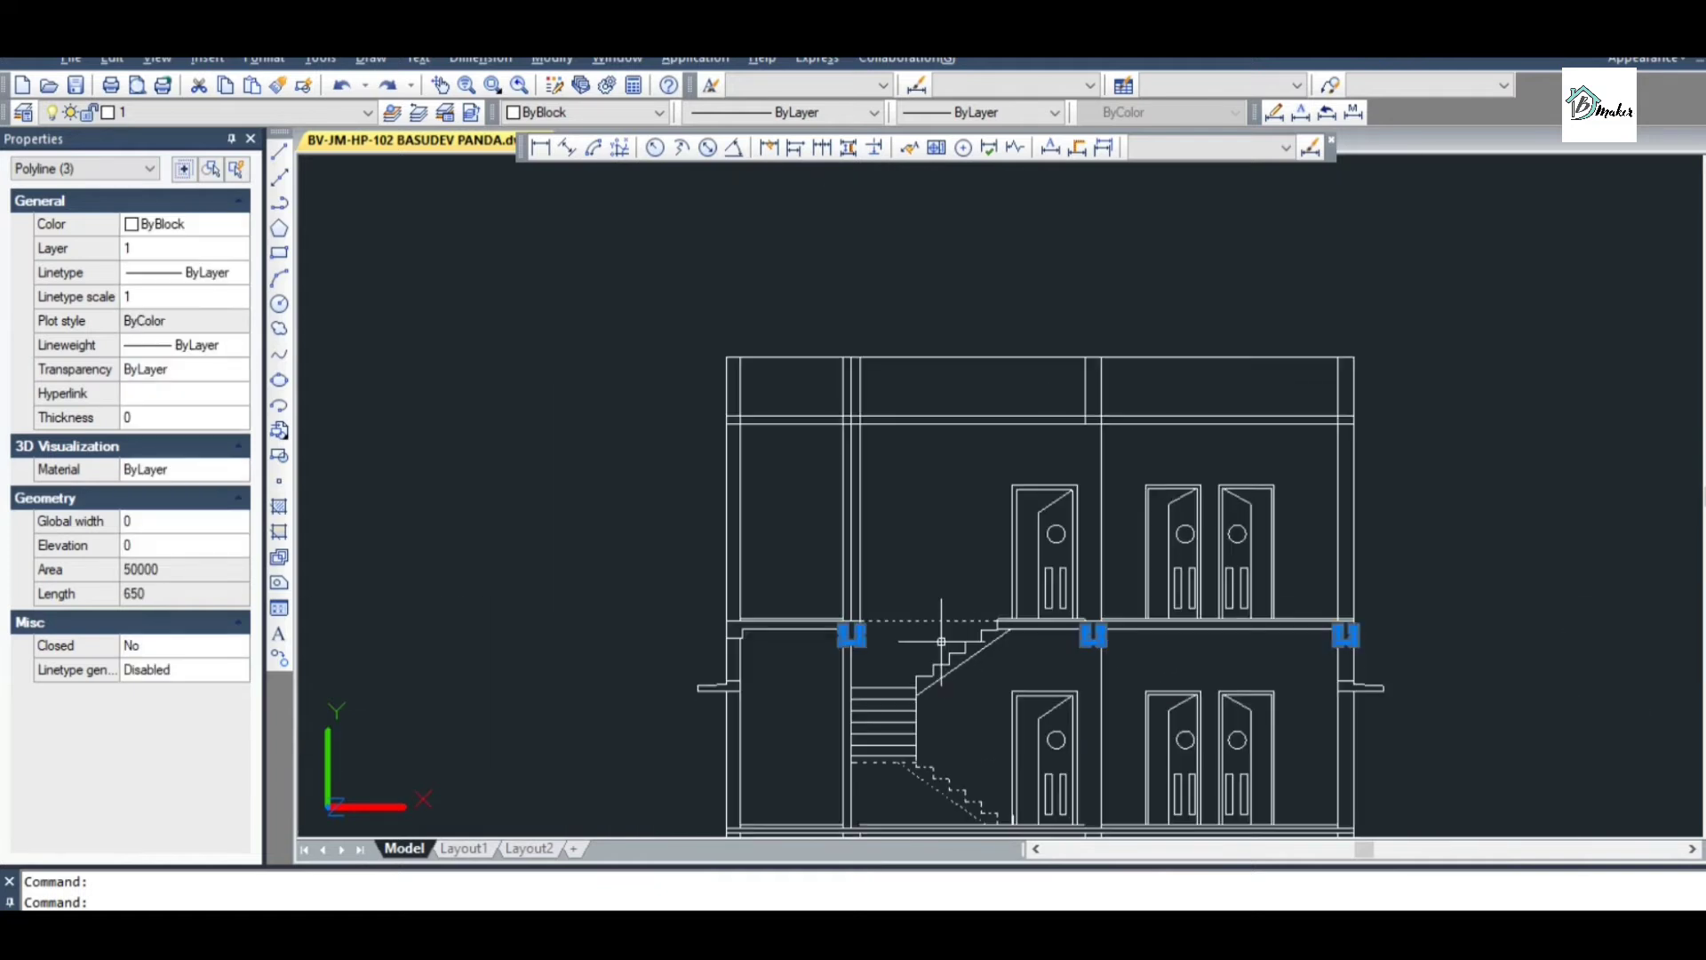
{"action": "left_click", "coordinate": [936, 824]}
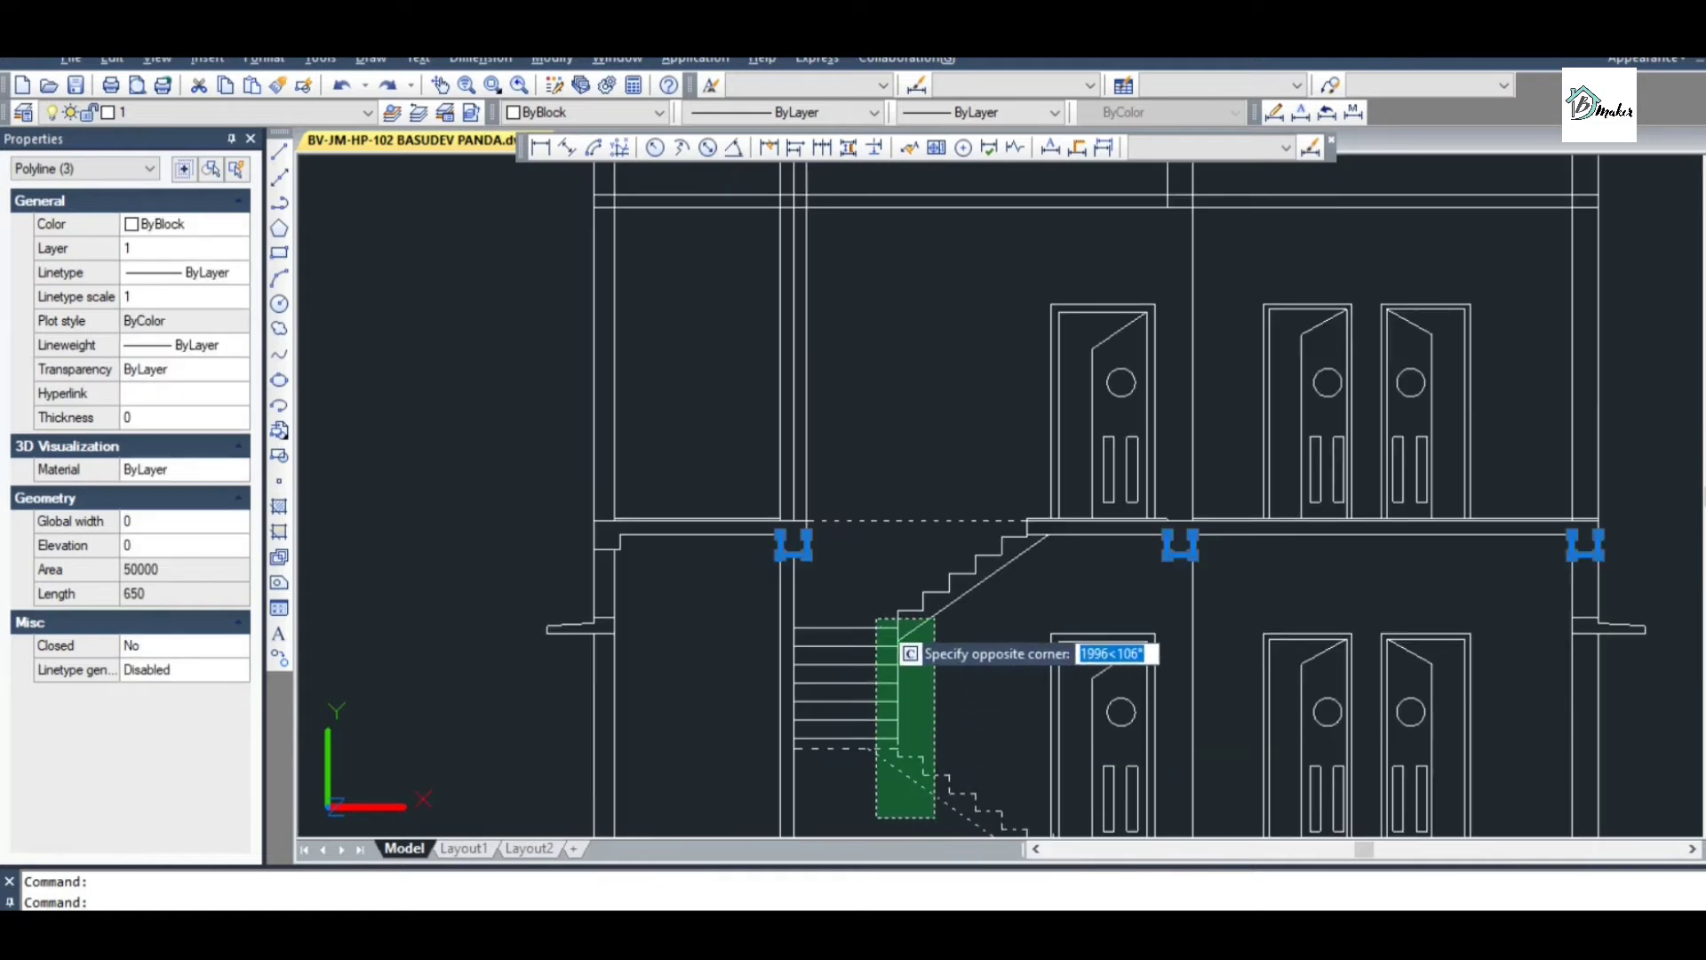
{"action": "left_click", "coordinate": [867, 600]}
{"action": "left_click", "coordinate": [995, 603]}
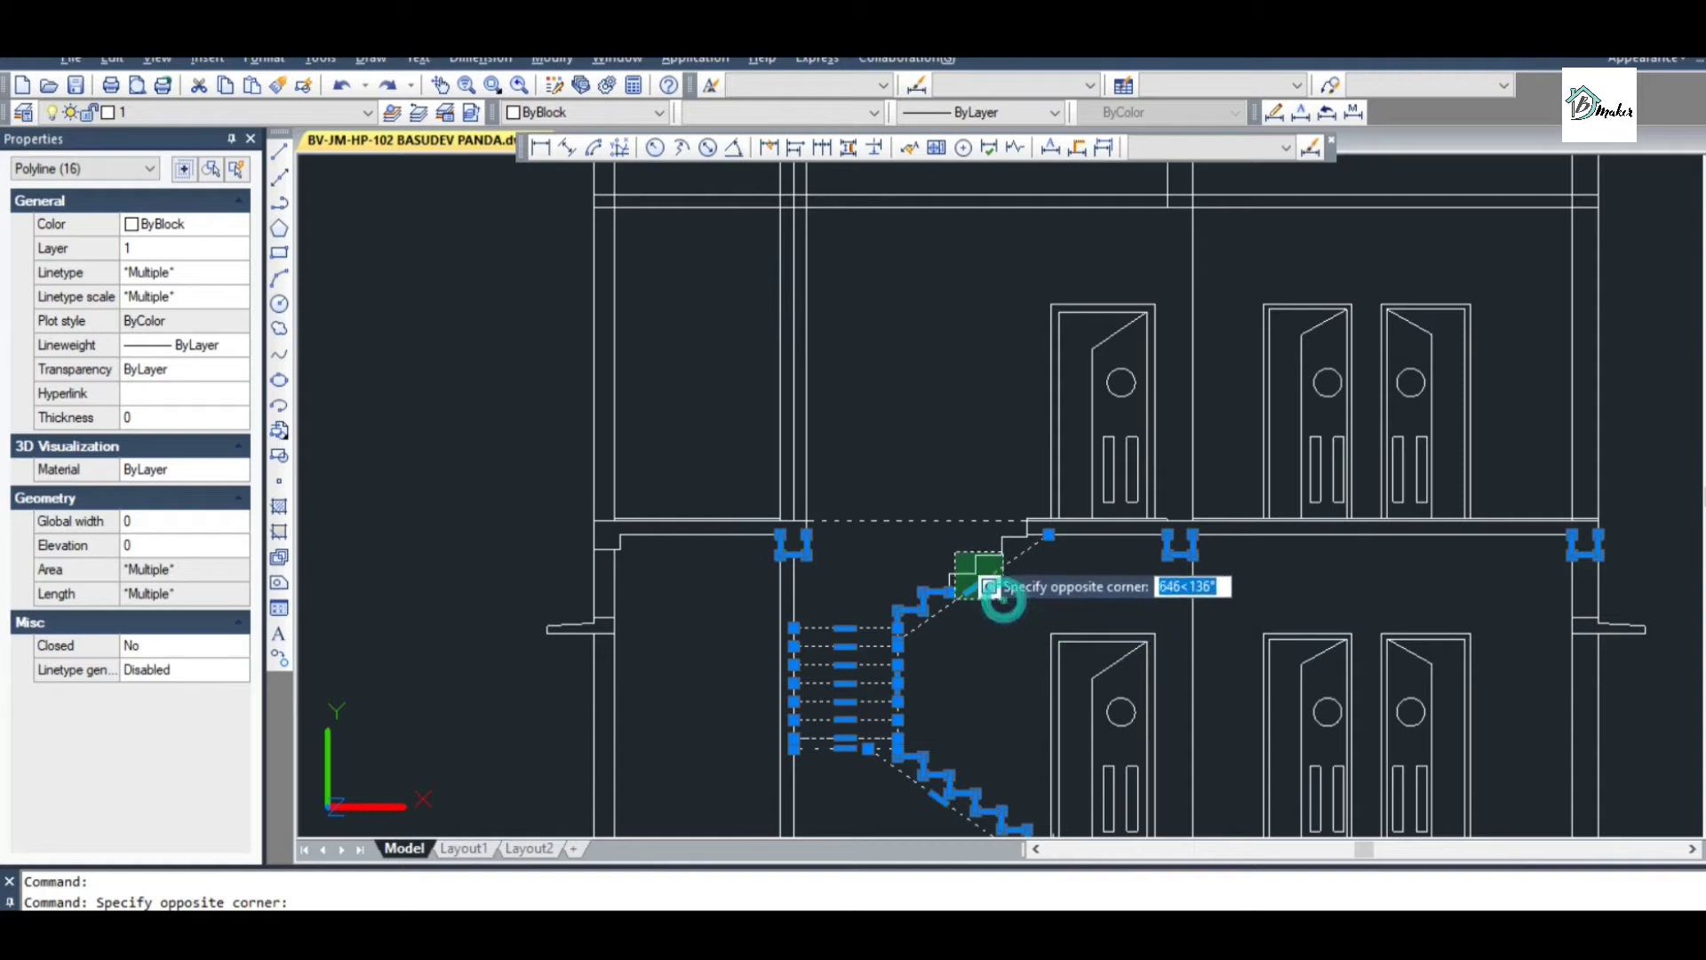
{"action": "left_click", "coordinate": [948, 547]}
{"action": "type", "text": "C"}
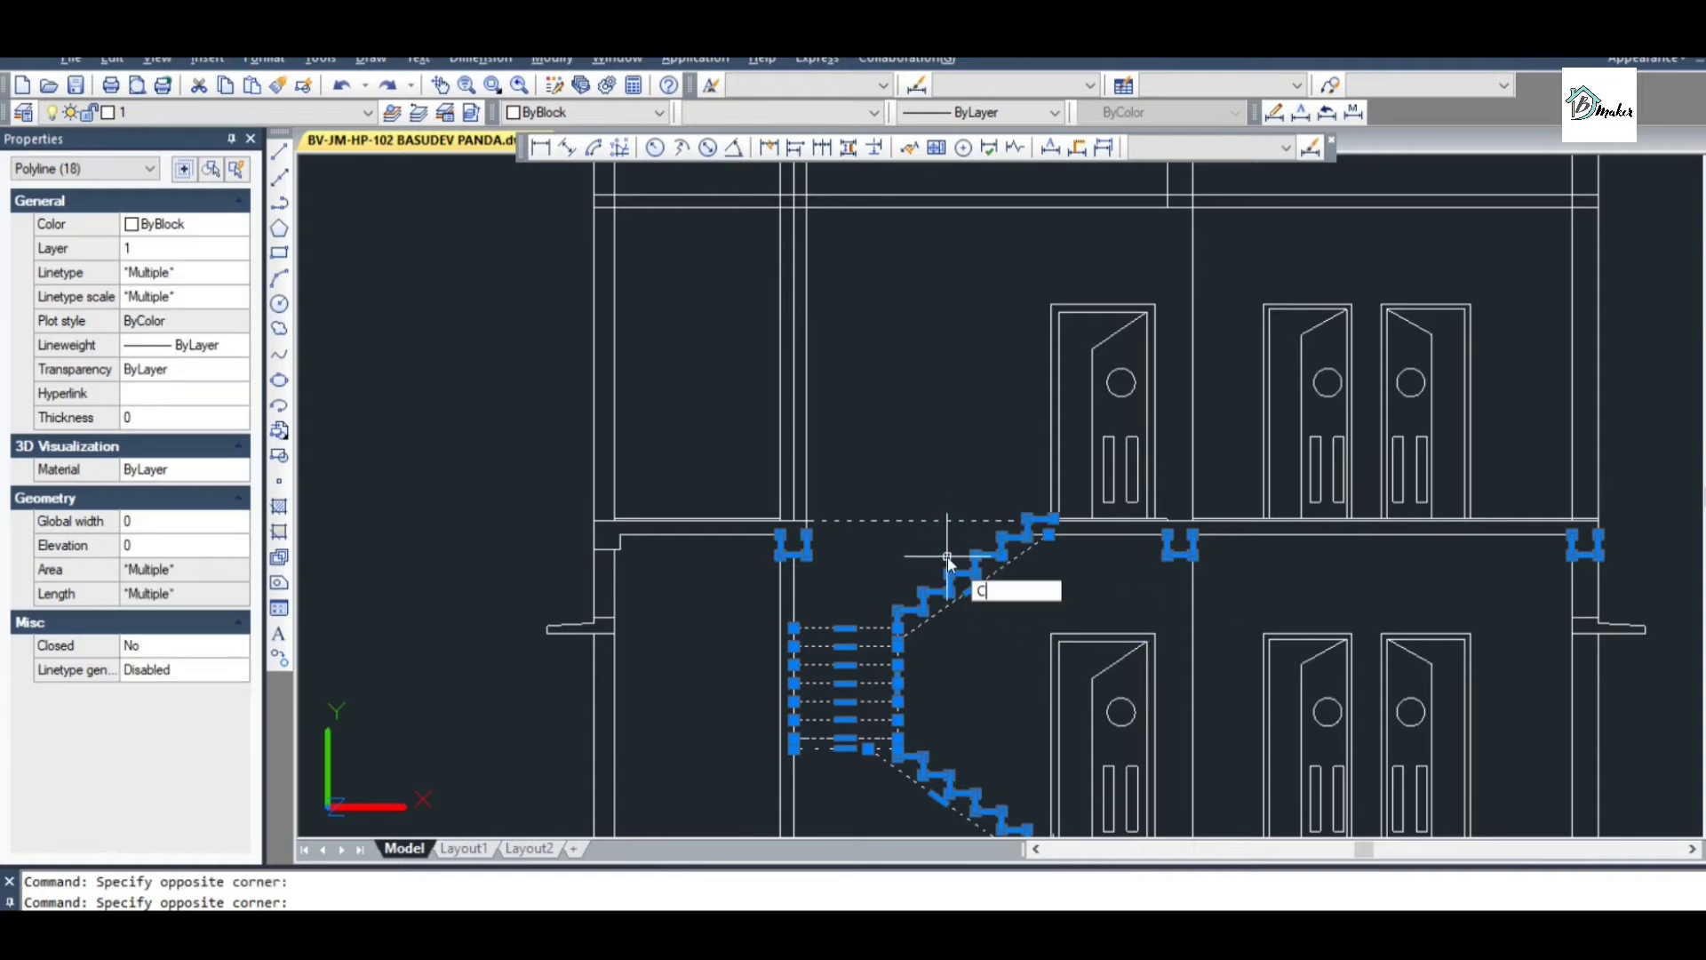
{"action": "type", "text": "O"}
{"action": "key", "text": "Return"}
{"action": "scroll", "coordinate": [933, 569], "scroll_direction": "down", "scroll_amount": 3}
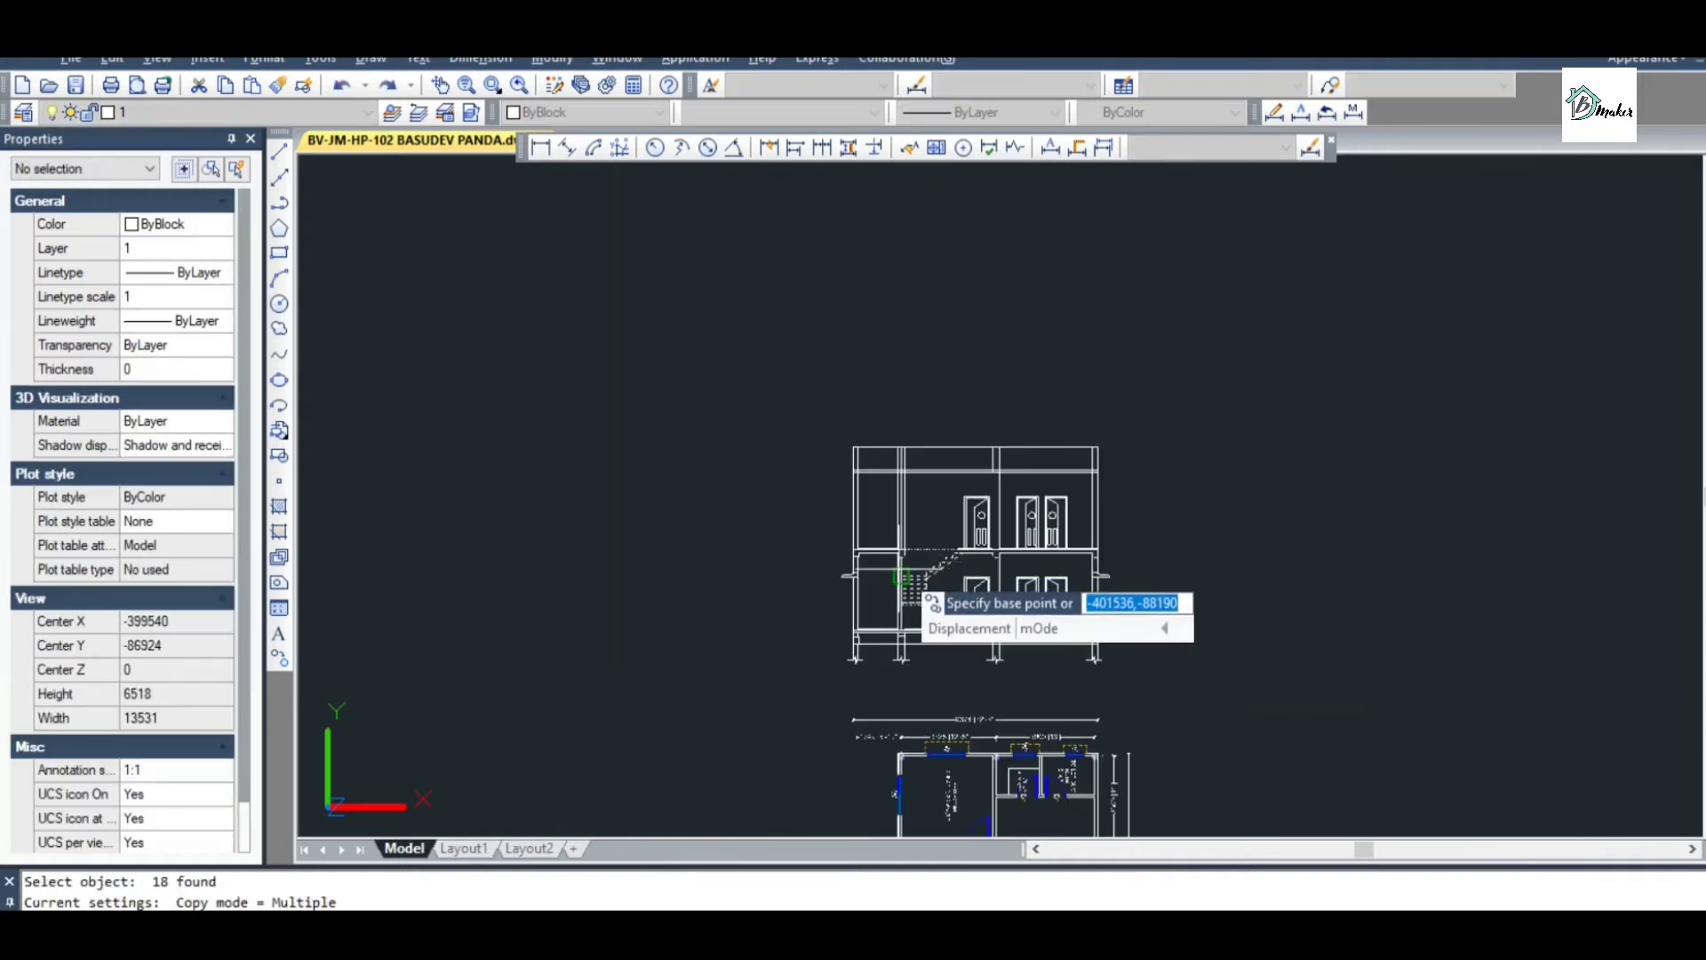
{"action": "scroll", "coordinate": [919, 579], "scroll_direction": "up", "scroll_amount": 3}
{"action": "scroll", "coordinate": [924, 622], "scroll_direction": "up", "scroll_amount": 3}
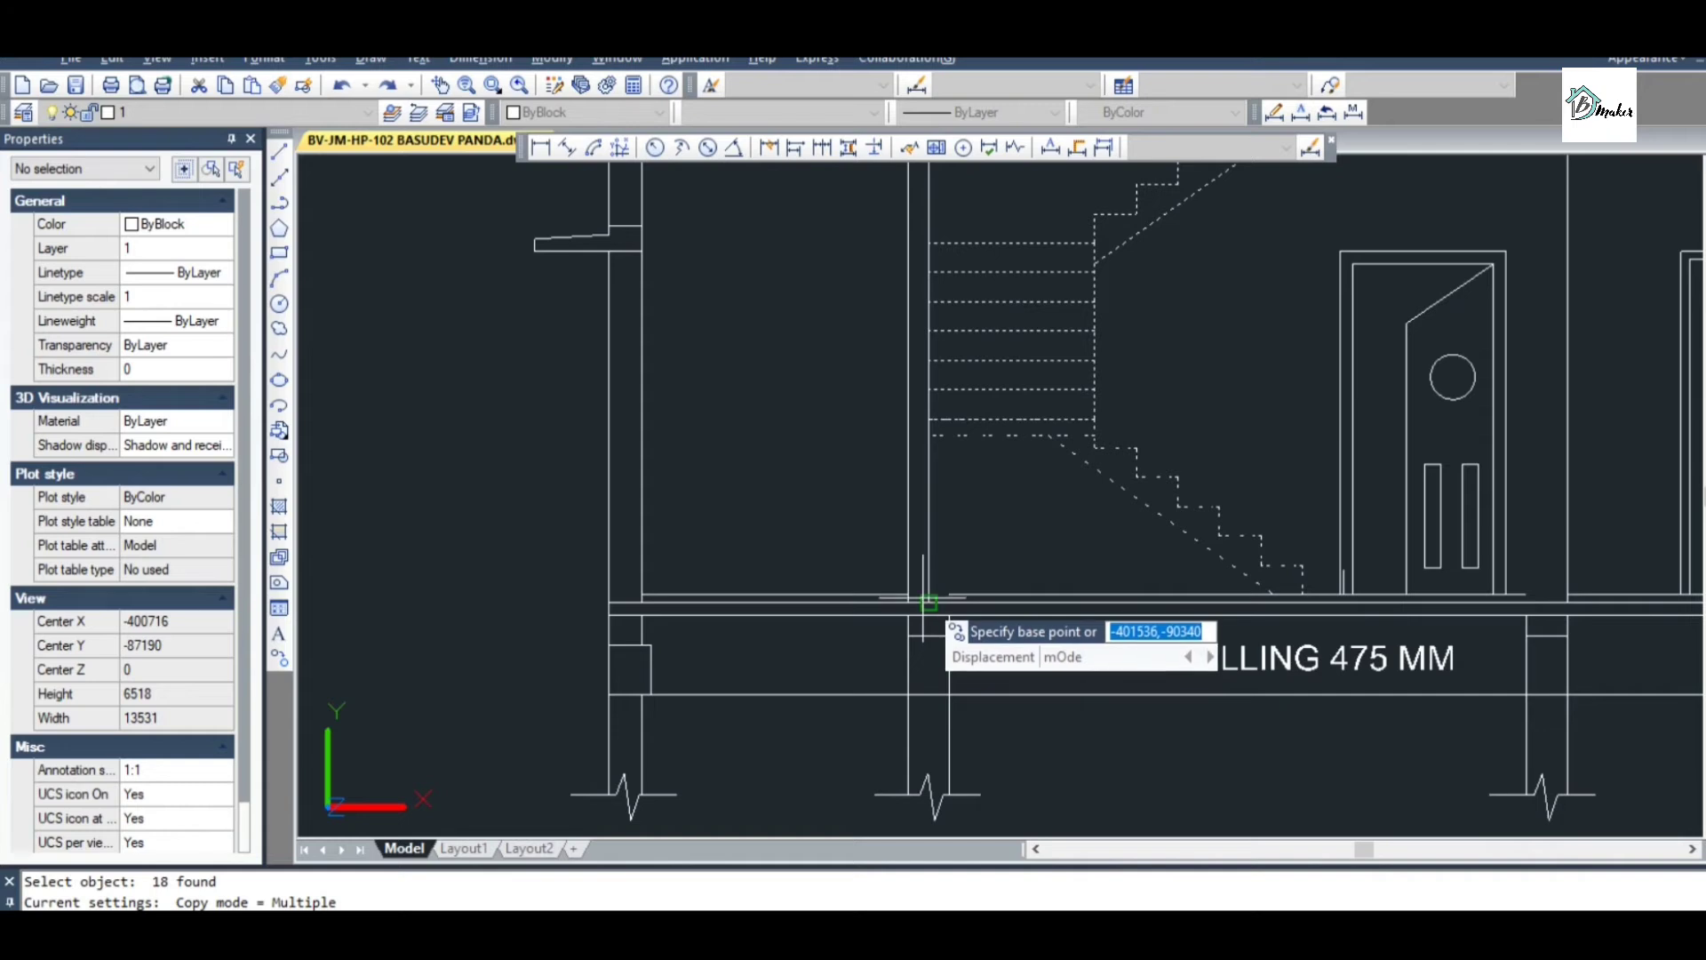
{"action": "scroll", "coordinate": [925, 589], "scroll_direction": "down", "scroll_amount": 4}
{"action": "scroll", "coordinate": [933, 387], "scroll_direction": "up", "scroll_amount": 3}
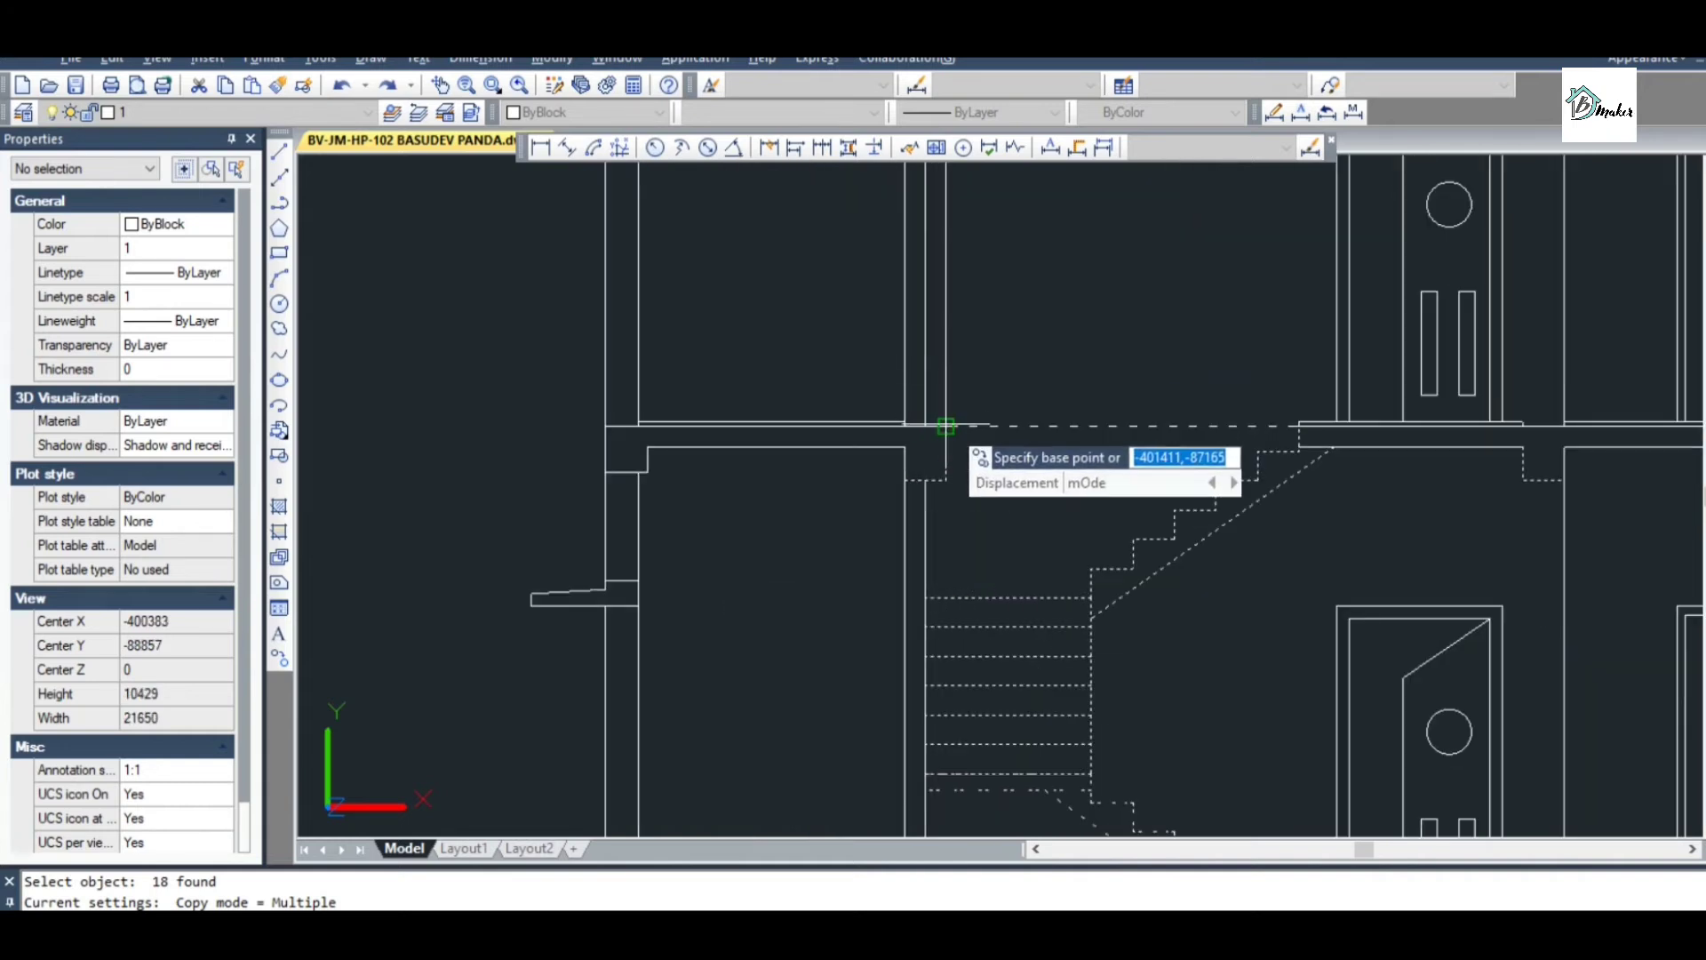
{"action": "scroll", "coordinate": [942, 426], "scroll_direction": "down", "scroll_amount": 4}
{"action": "scroll", "coordinate": [928, 417], "scroll_direction": "up", "scroll_amount": 4}
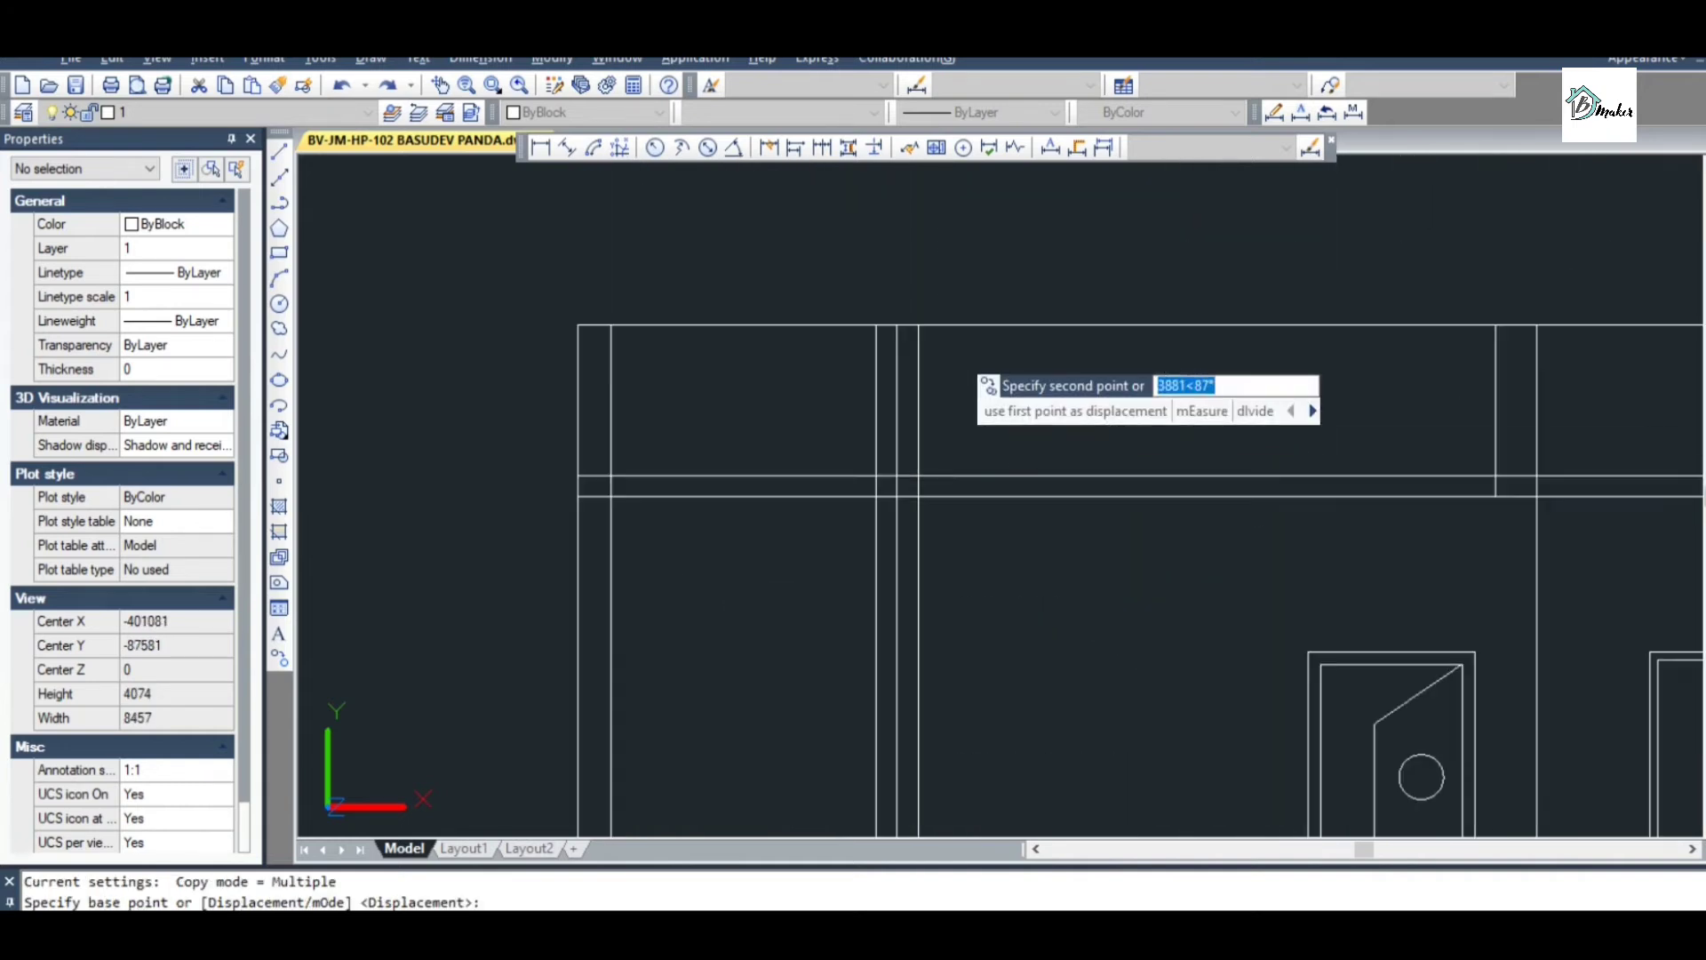
{"action": "left_click", "coordinate": [918, 463]}
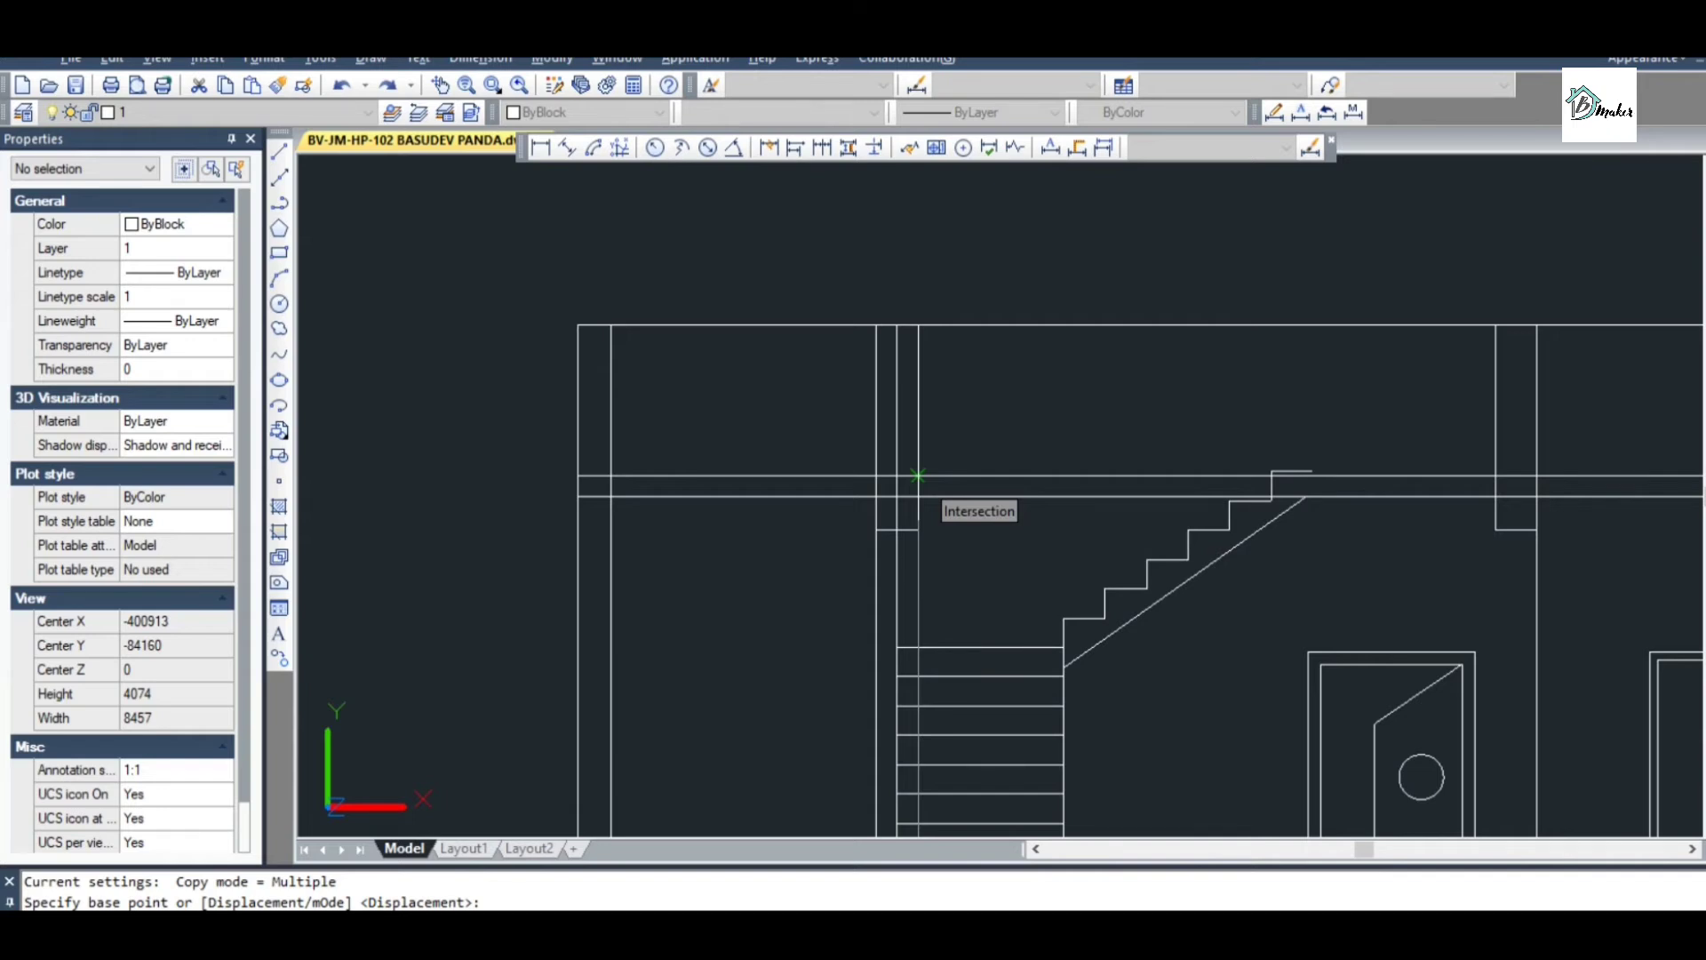
{"action": "left_click", "coordinate": [918, 476]}
{"action": "scroll", "coordinate": [915, 436], "scroll_direction": "down", "scroll_amount": 2}
{"action": "key", "text": "Escape"}
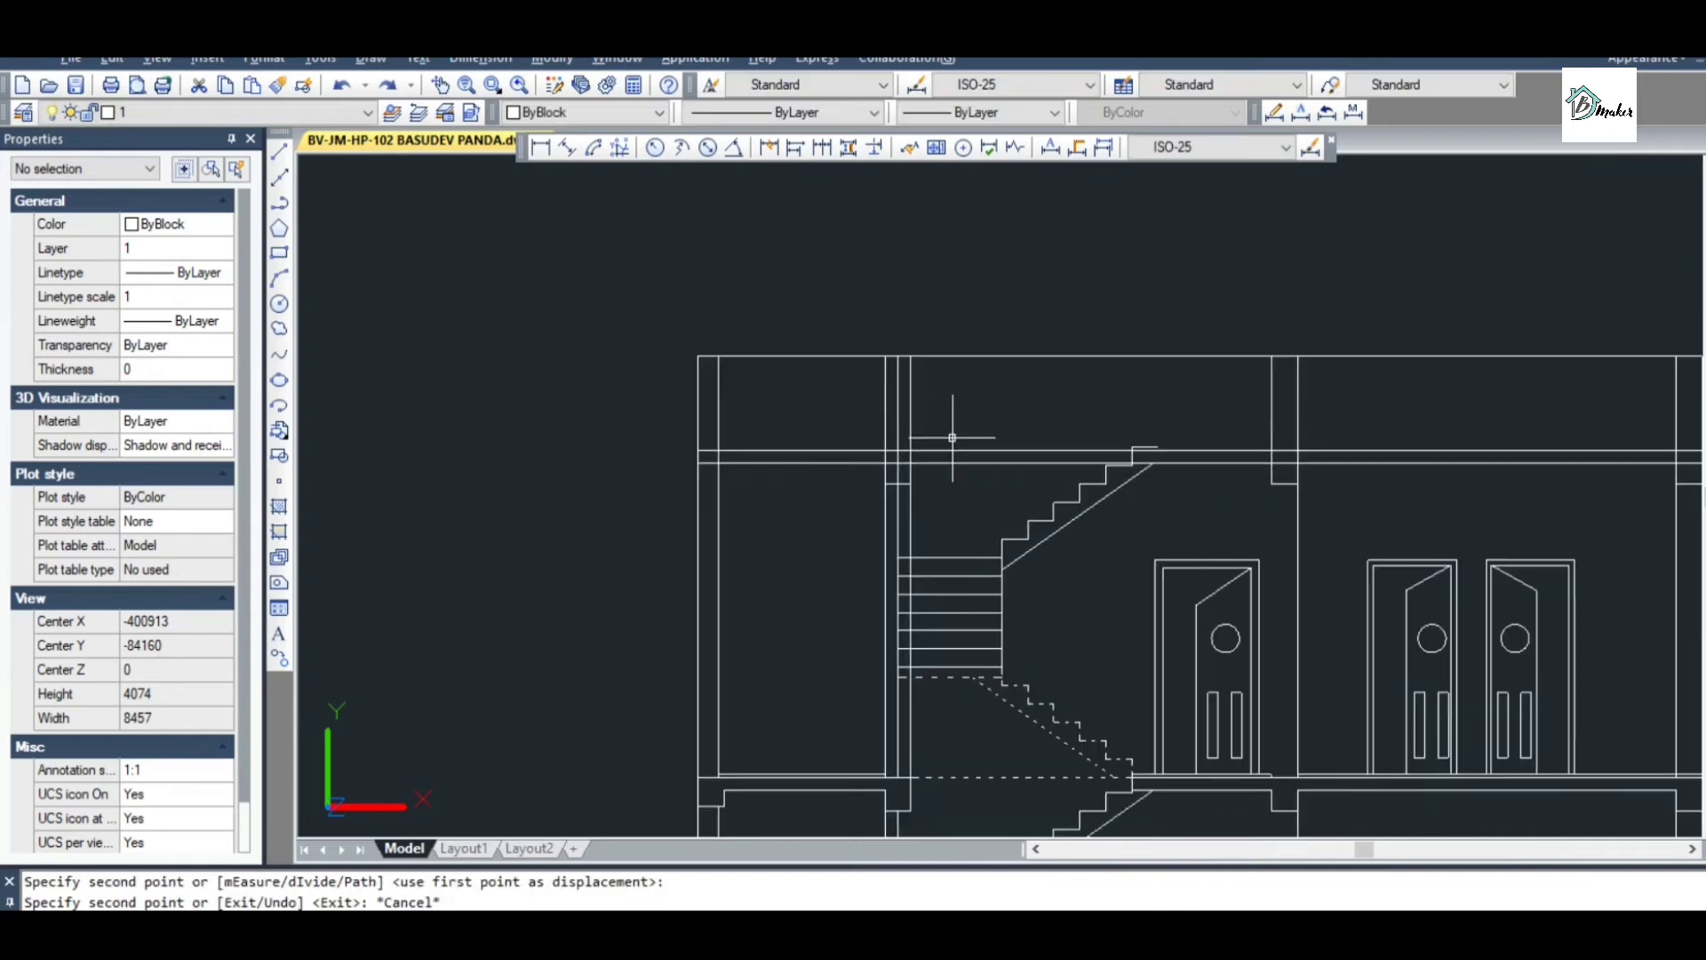
Erase the extra full-height vertical line crossing the upper stair flight beside the stairwell wall
{"action": "scroll", "coordinate": [951, 437], "scroll_direction": "down", "scroll_amount": 4}
{"action": "scroll", "coordinate": [985, 544], "scroll_direction": "up", "scroll_amount": 4}
{"action": "scroll", "coordinate": [821, 528], "scroll_direction": "down", "scroll_amount": 3}
{"action": "scroll", "coordinate": [819, 528], "scroll_direction": "up", "scroll_amount": 3}
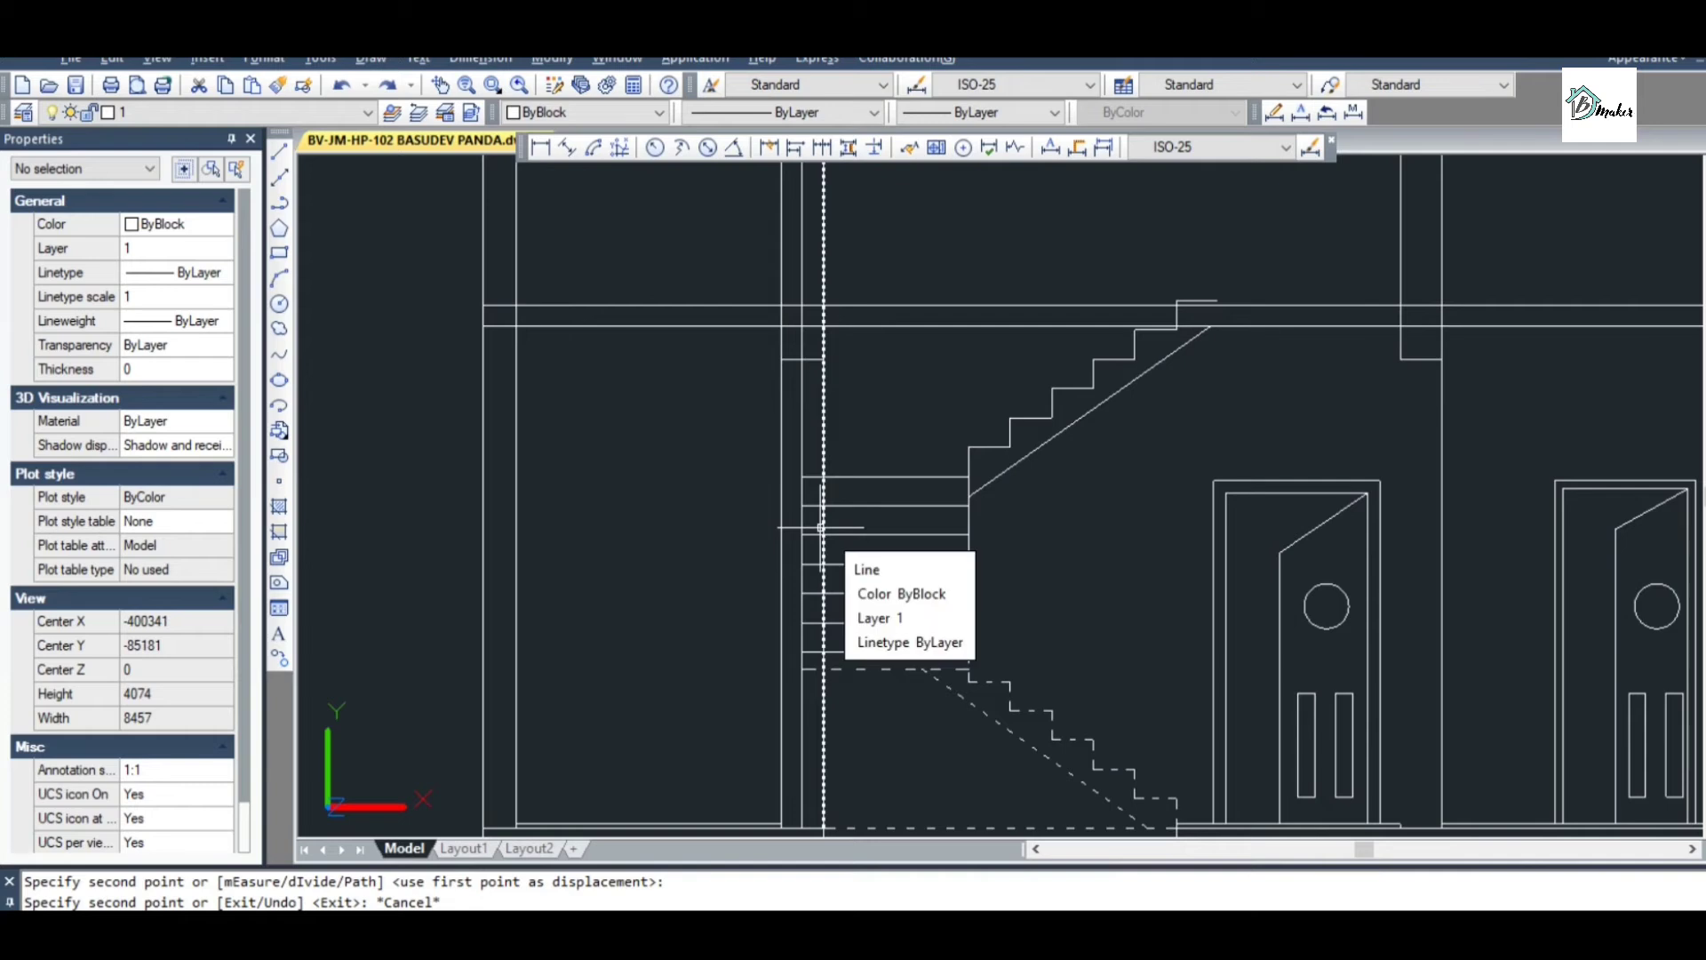
{"action": "key", "text": "Escape"}
{"action": "scroll", "coordinate": [821, 527], "scroll_direction": "down", "scroll_amount": 2}
{"action": "left_click", "coordinate": [825, 458]}
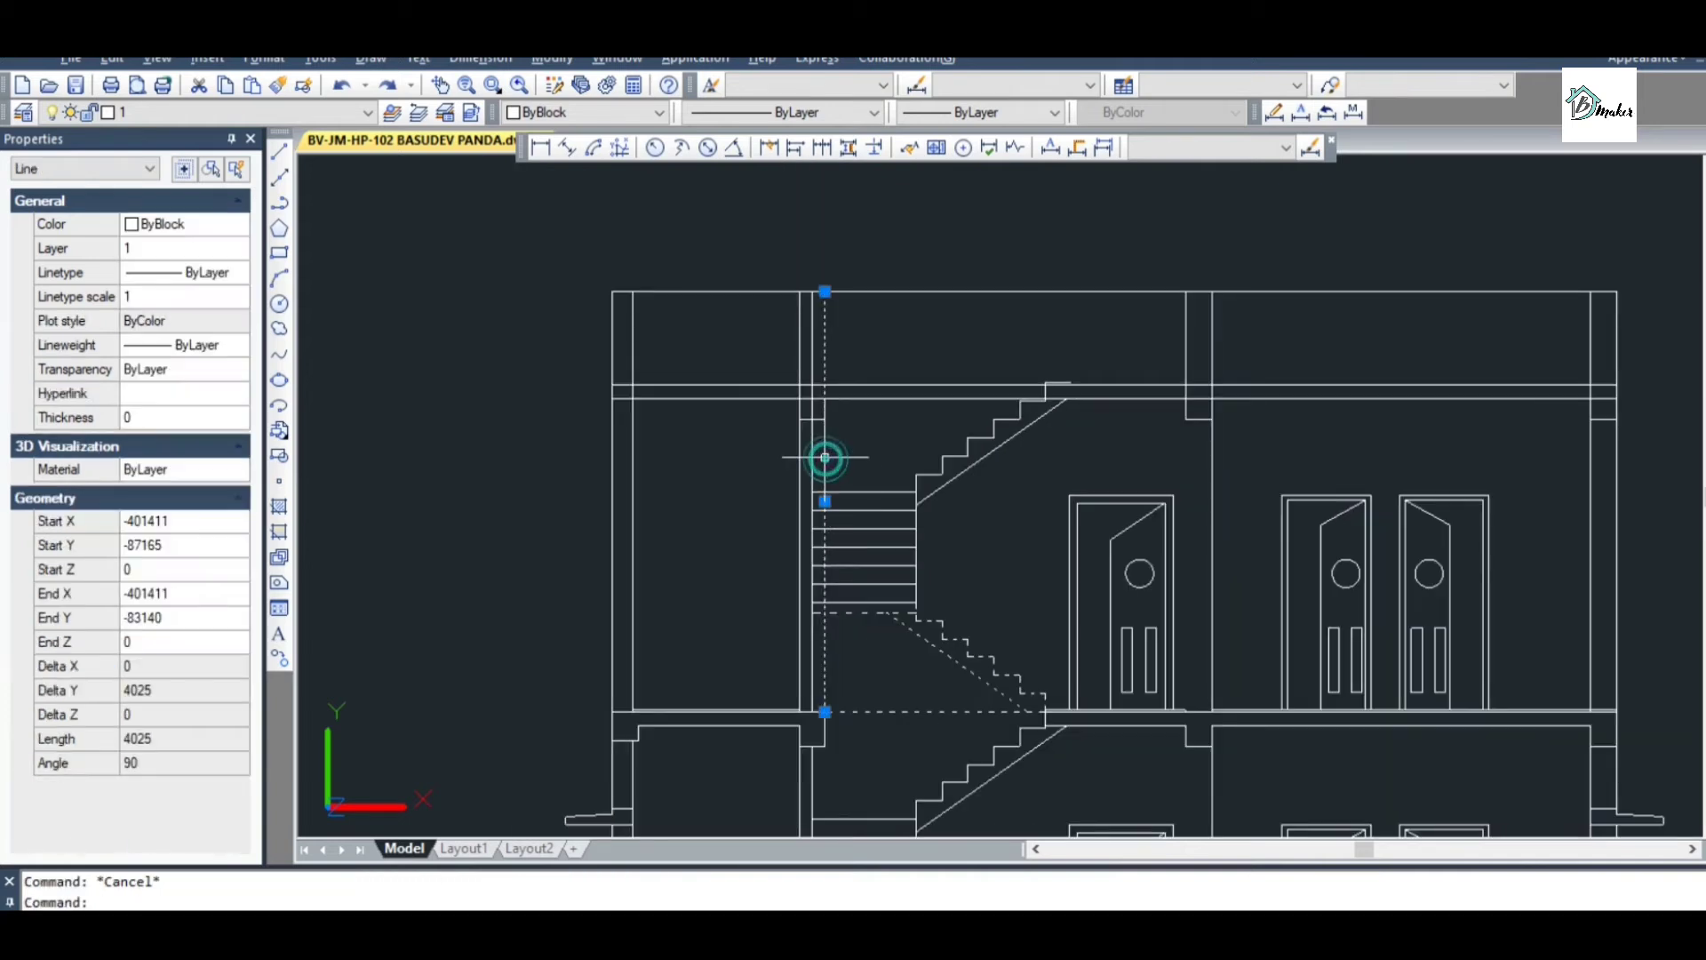
{"action": "key", "text": "Delete"}
Trim the wall face and slab underside lines inside the copied stairwell beam and within the roof slab thickness
{"action": "scroll", "coordinate": [891, 462], "scroll_direction": "up", "scroll_amount": 3}
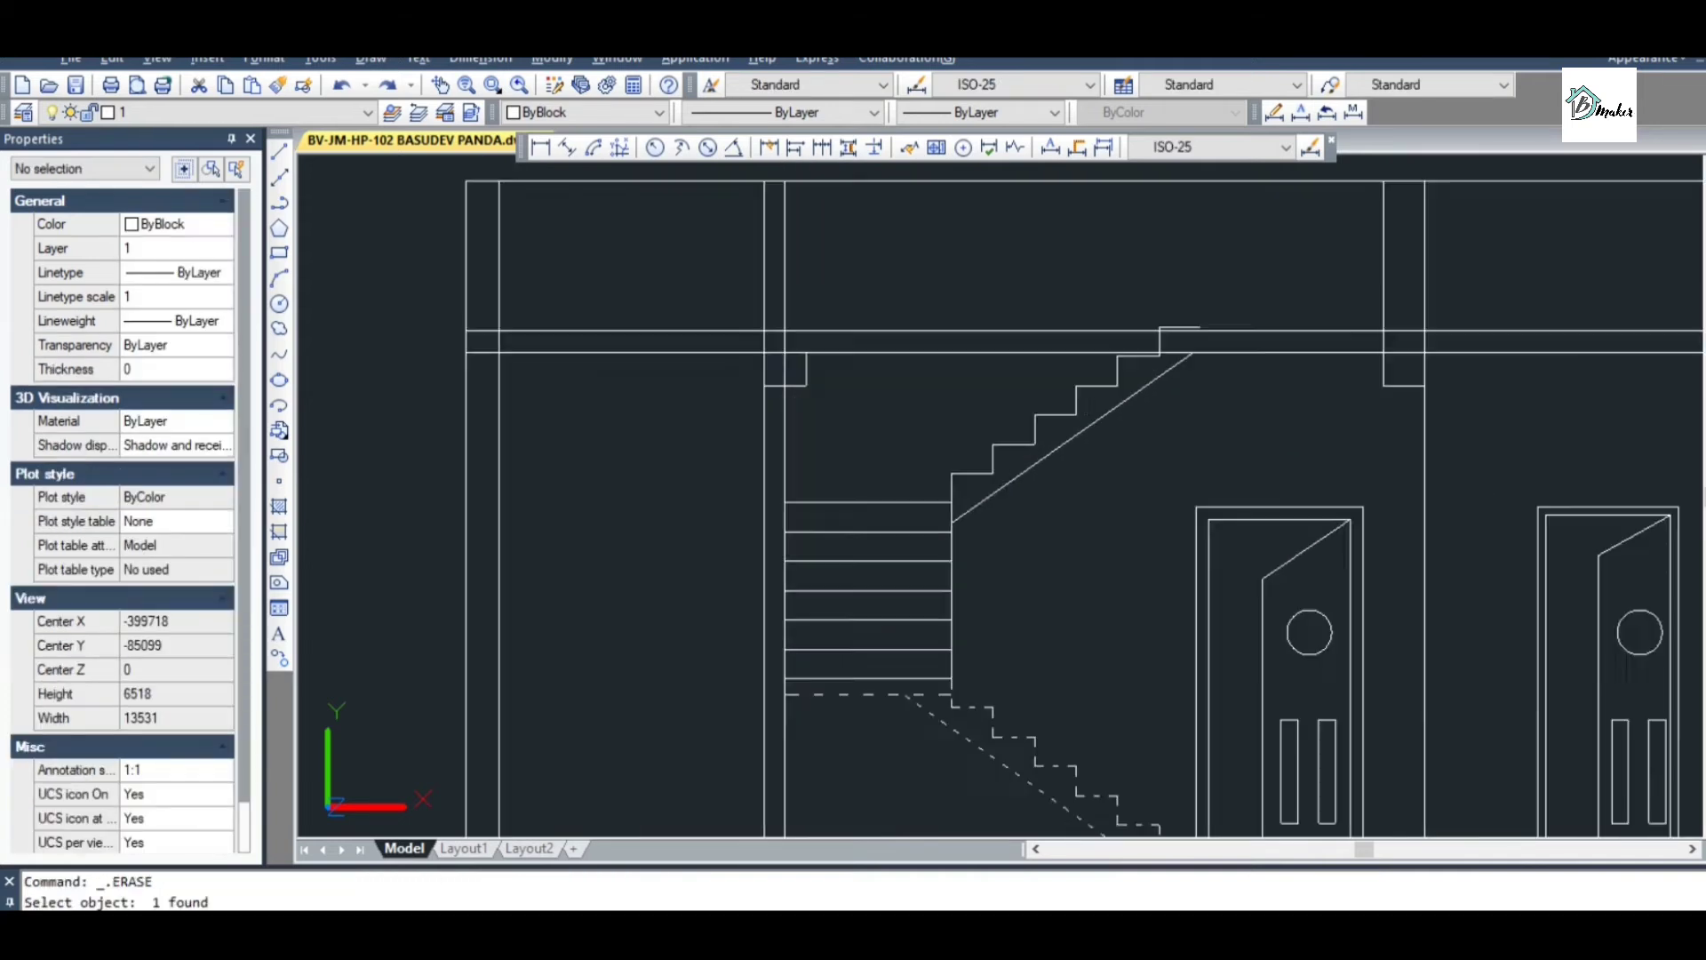
{"action": "scroll", "coordinate": [835, 493], "scroll_direction": "down", "scroll_amount": 5}
{"action": "scroll", "coordinate": [816, 471], "scroll_direction": "up", "scroll_amount": 5}
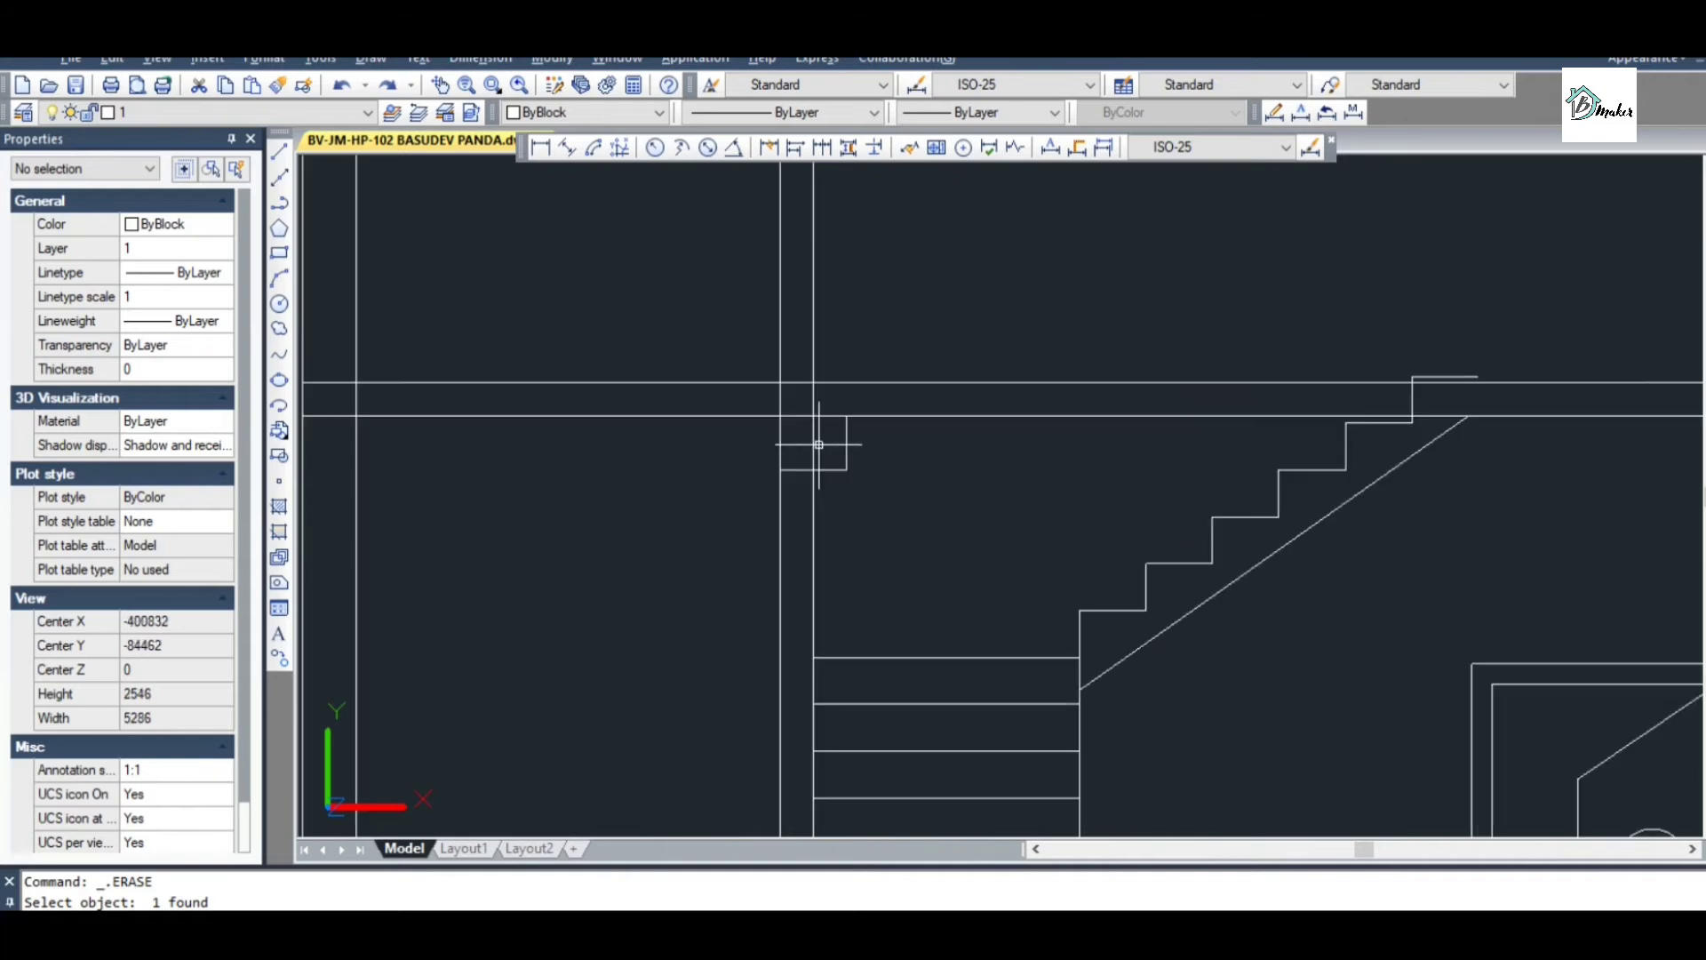
{"action": "type", "text": "tr"}
{"action": "key", "text": "Return"}
{"action": "key", "text": "Return"}
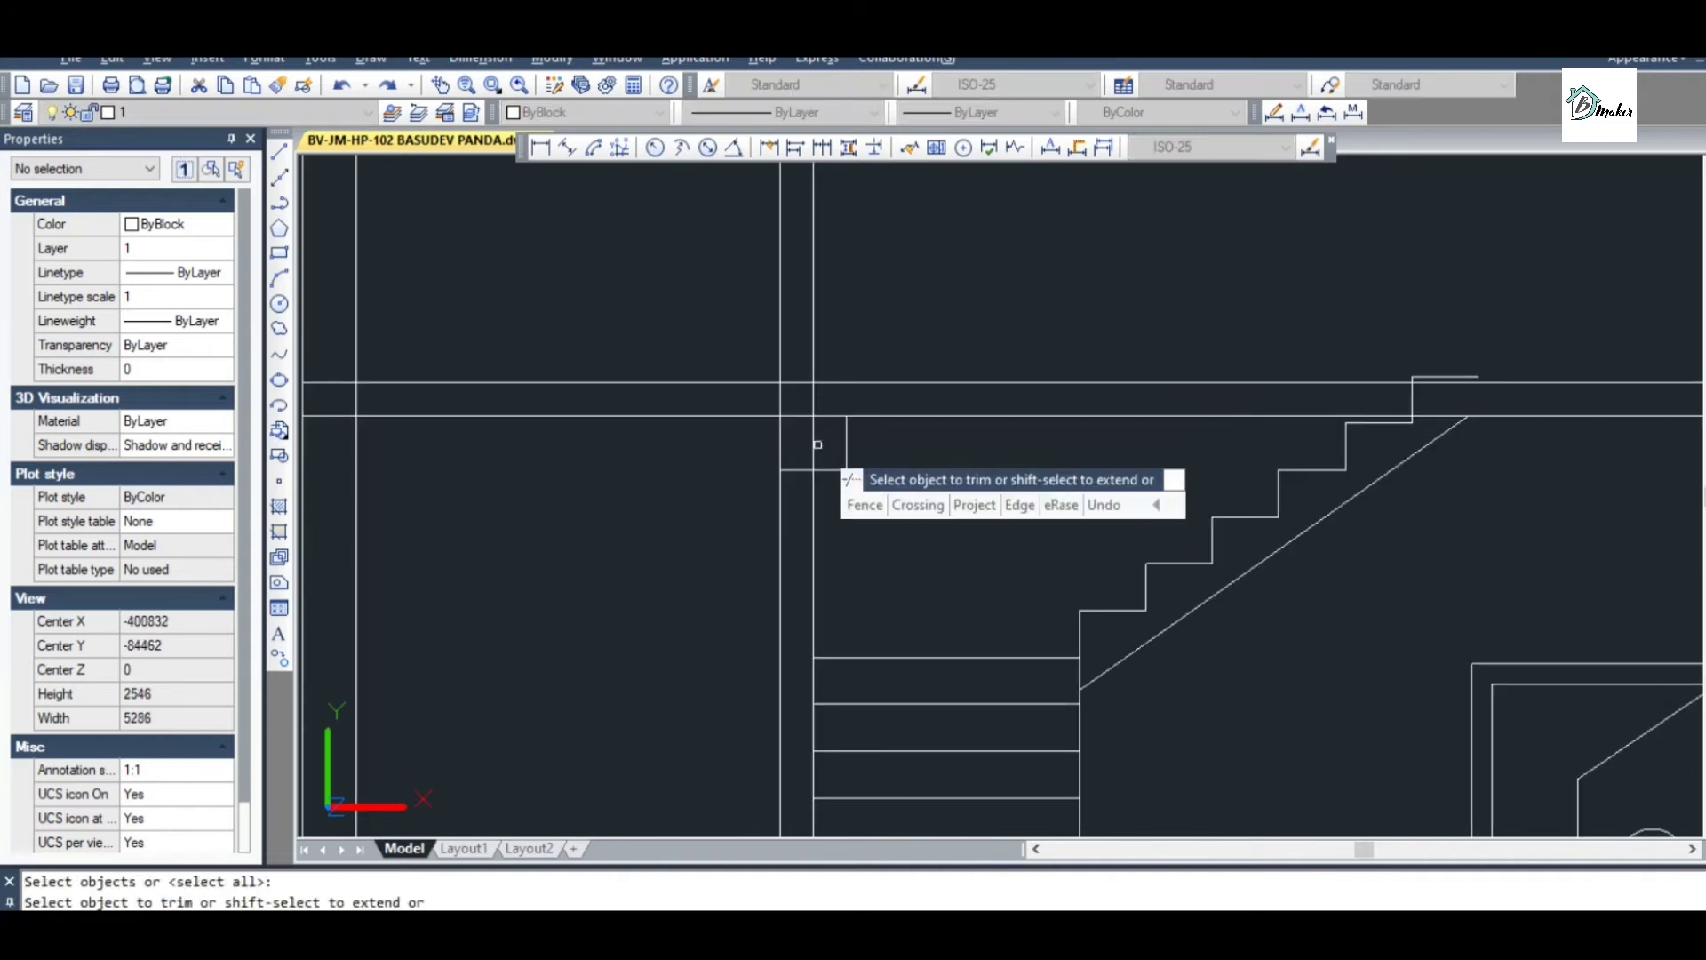
{"action": "left_click", "coordinate": [822, 440]}
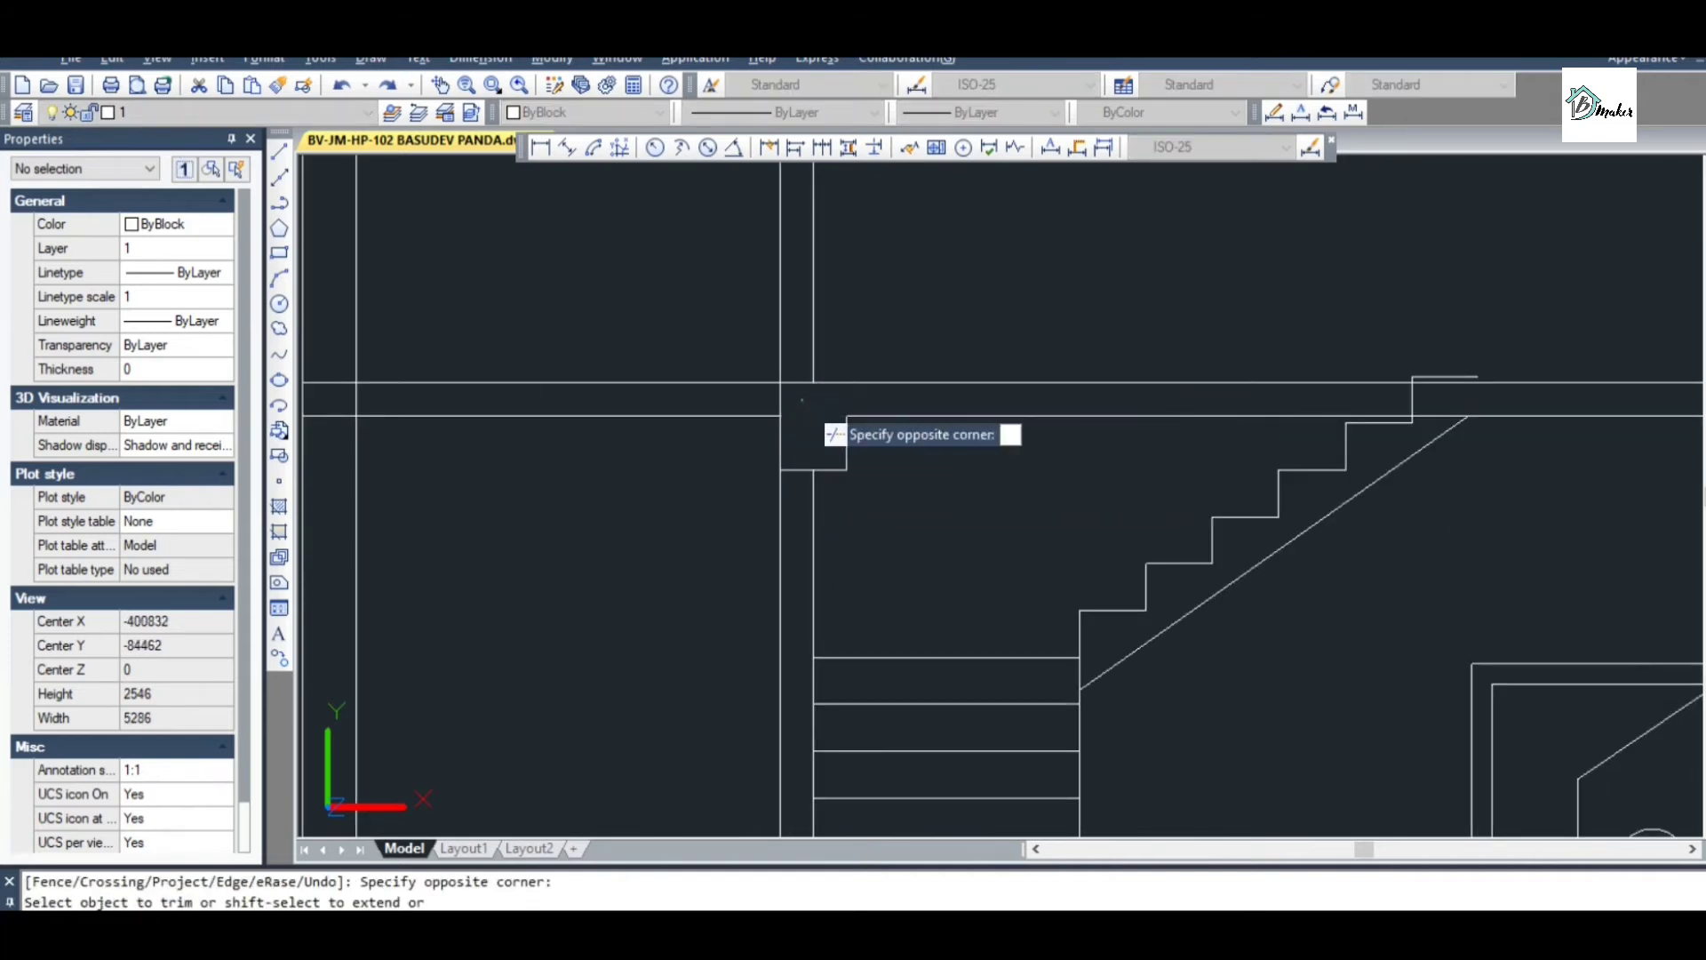
{"action": "left_click", "coordinate": [773, 404]}
Trim the roof slab's underside and top lines across the stairwell opening, between the stairwell wall and the top stair riser
{"action": "scroll", "coordinate": [932, 424], "scroll_direction": "down", "scroll_amount": 1}
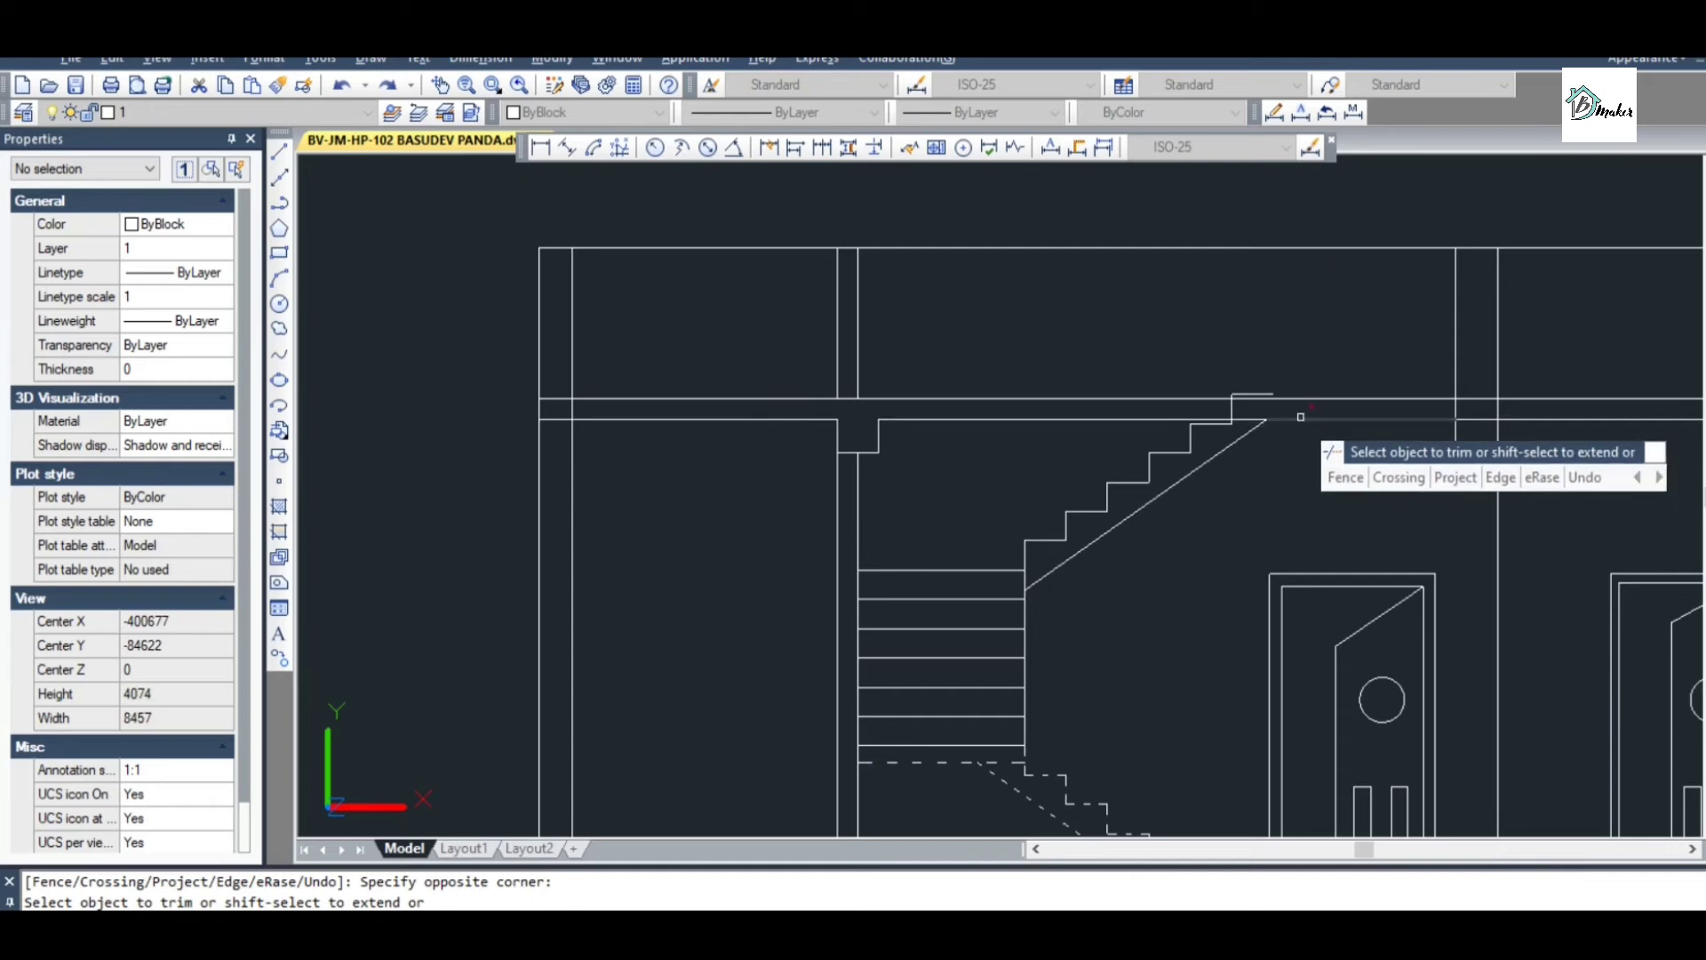
{"action": "scroll", "coordinate": [1234, 396], "scroll_direction": "up", "scroll_amount": 2}
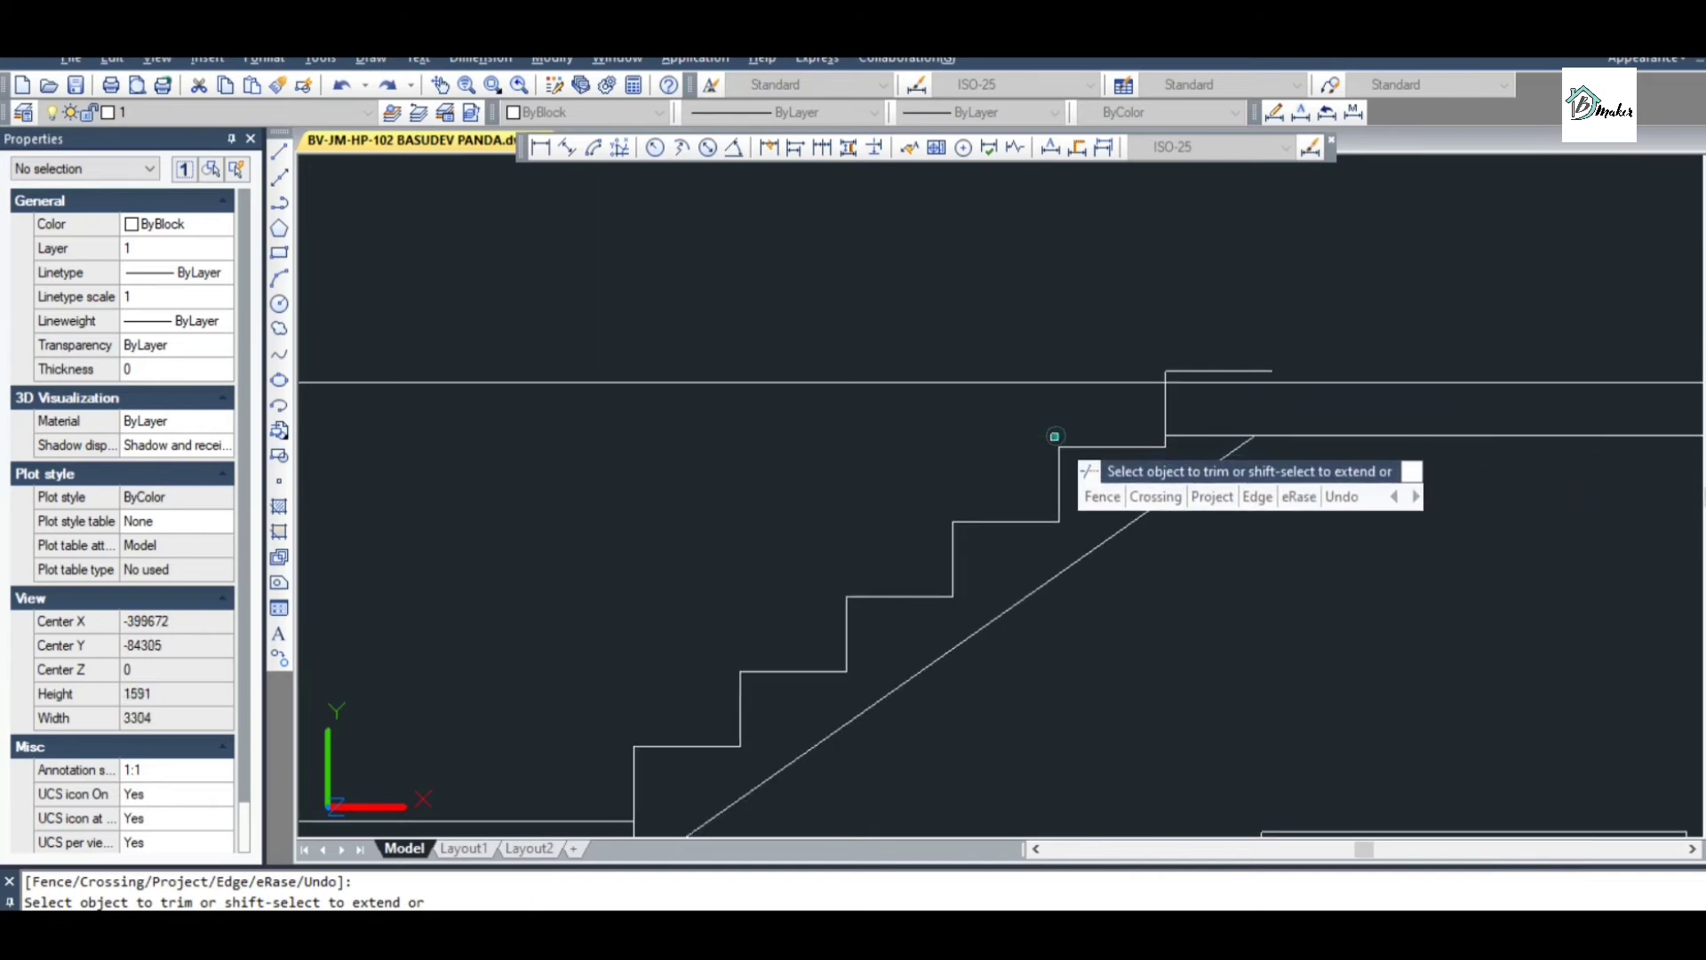
{"action": "scroll", "coordinate": [1053, 430], "scroll_direction": "down", "scroll_amount": 4}
{"action": "scroll", "coordinate": [1023, 409], "scroll_direction": "down", "scroll_amount": 2}
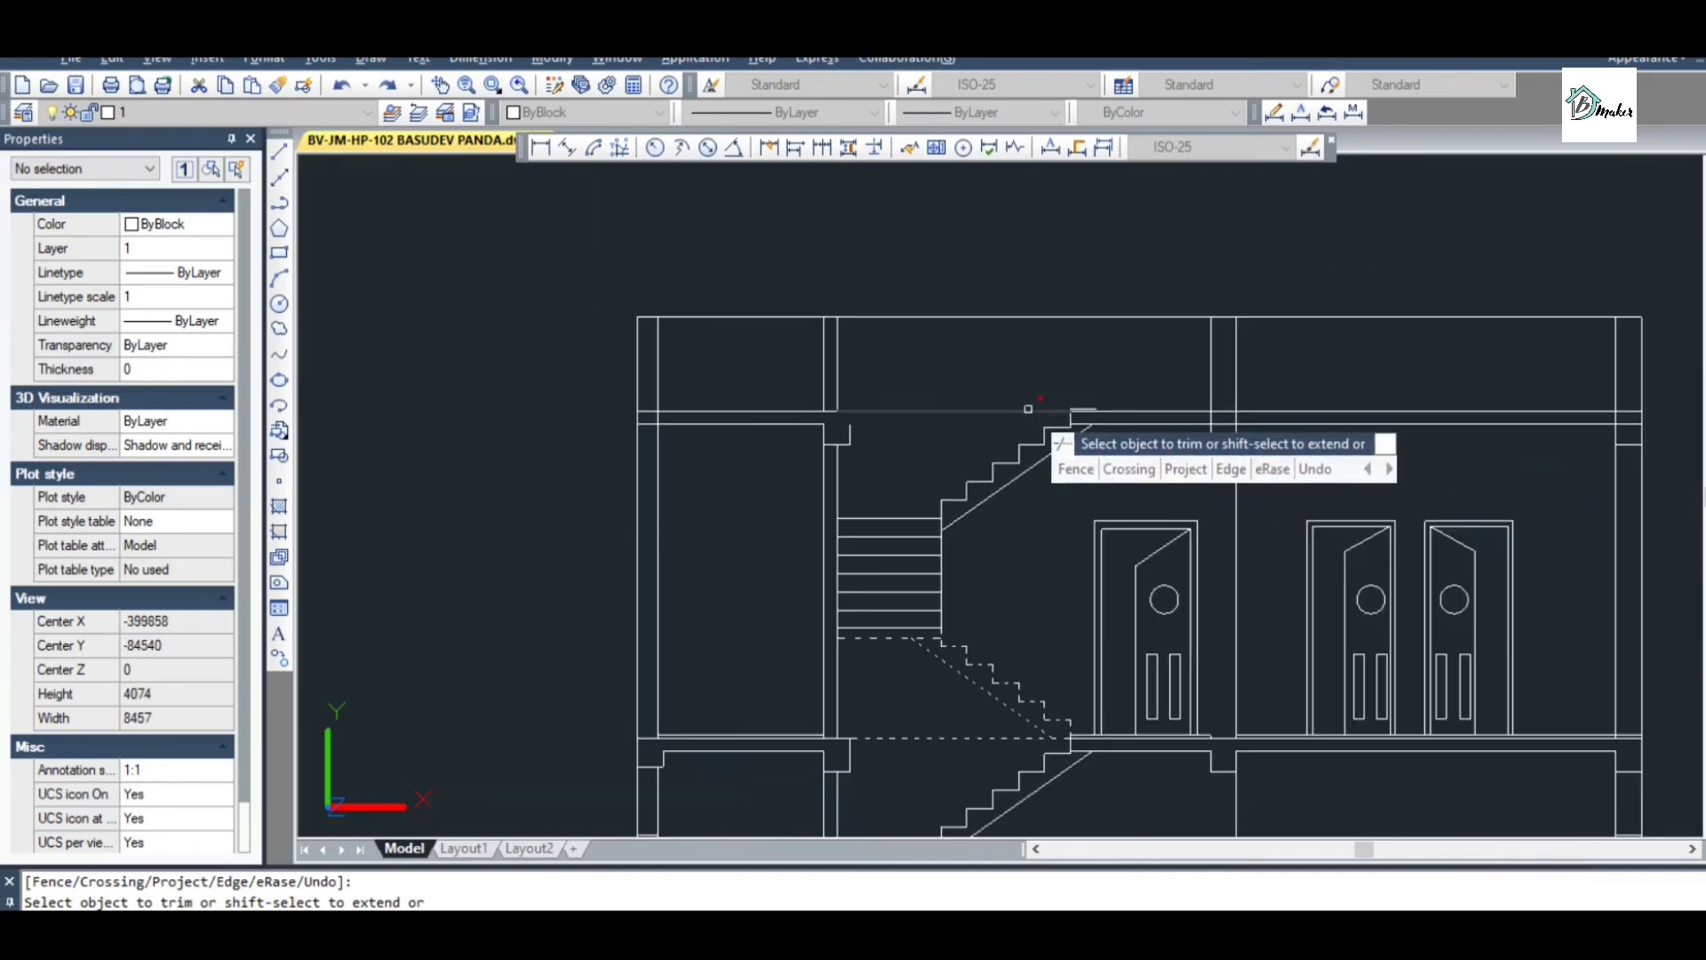
{"action": "key", "text": "Escape"}
{"action": "scroll", "coordinate": [858, 409], "scroll_direction": "up", "scroll_amount": 2}
{"action": "key", "text": "Escape"}
Draw a line along the roof slab's top level across the stairwell, from above the stairwell beam's edge to the top riser
{"action": "type", "text": "l"}
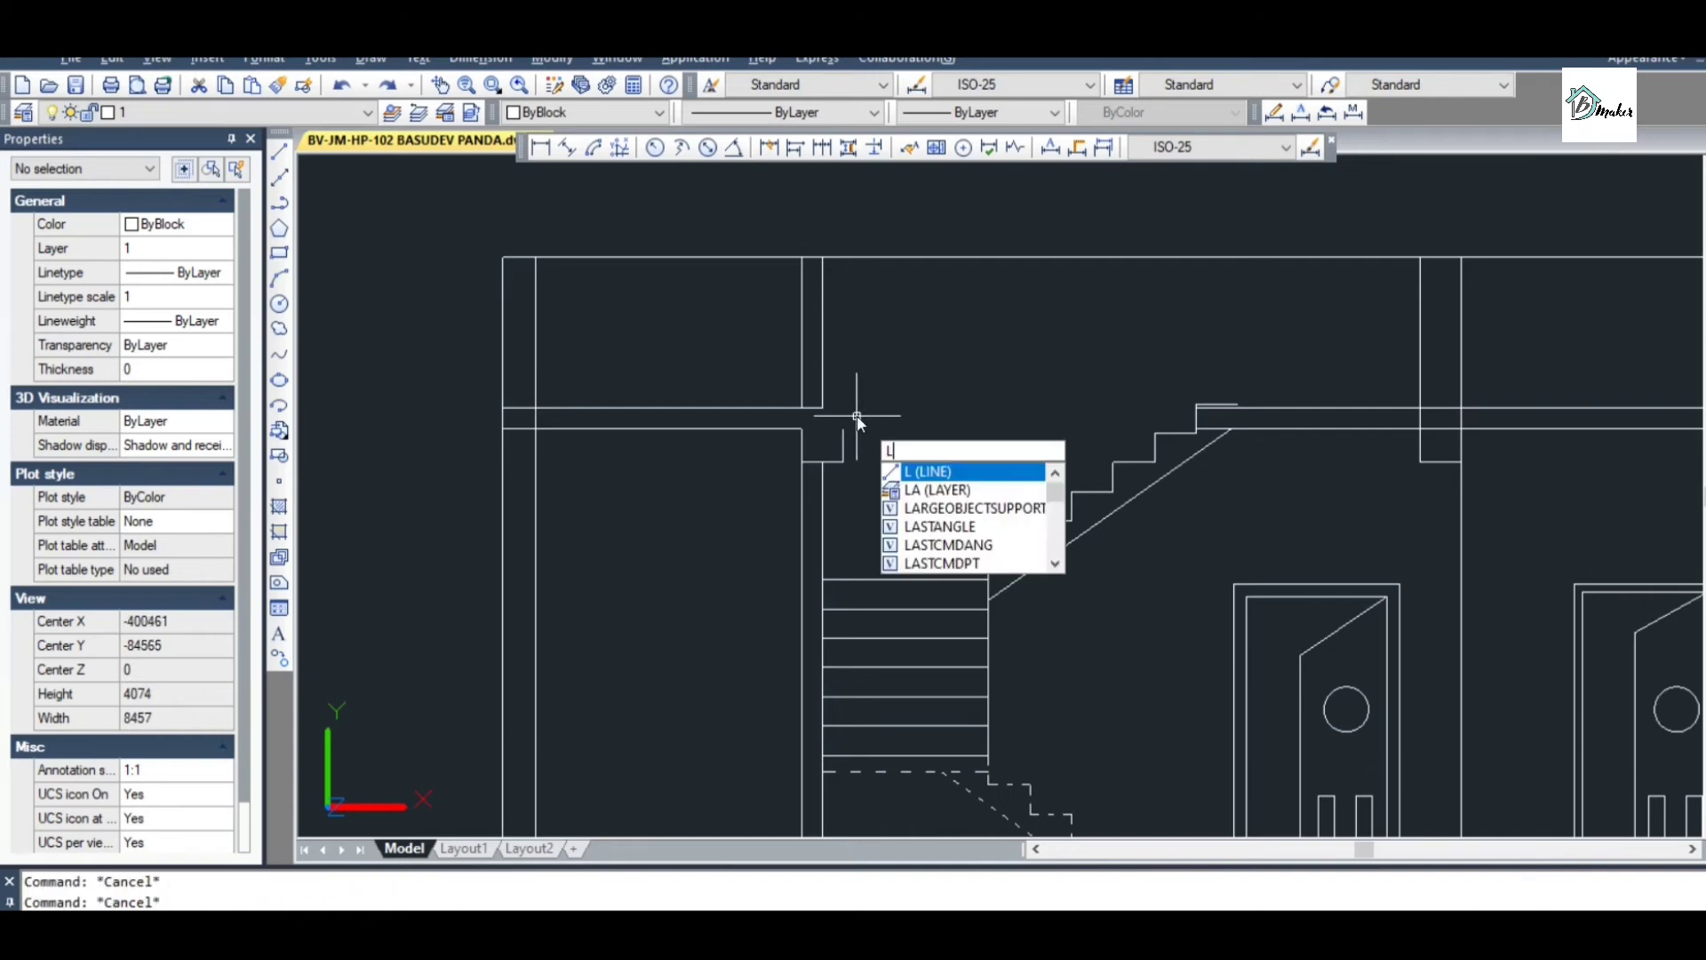
{"action": "key", "text": "Return"}
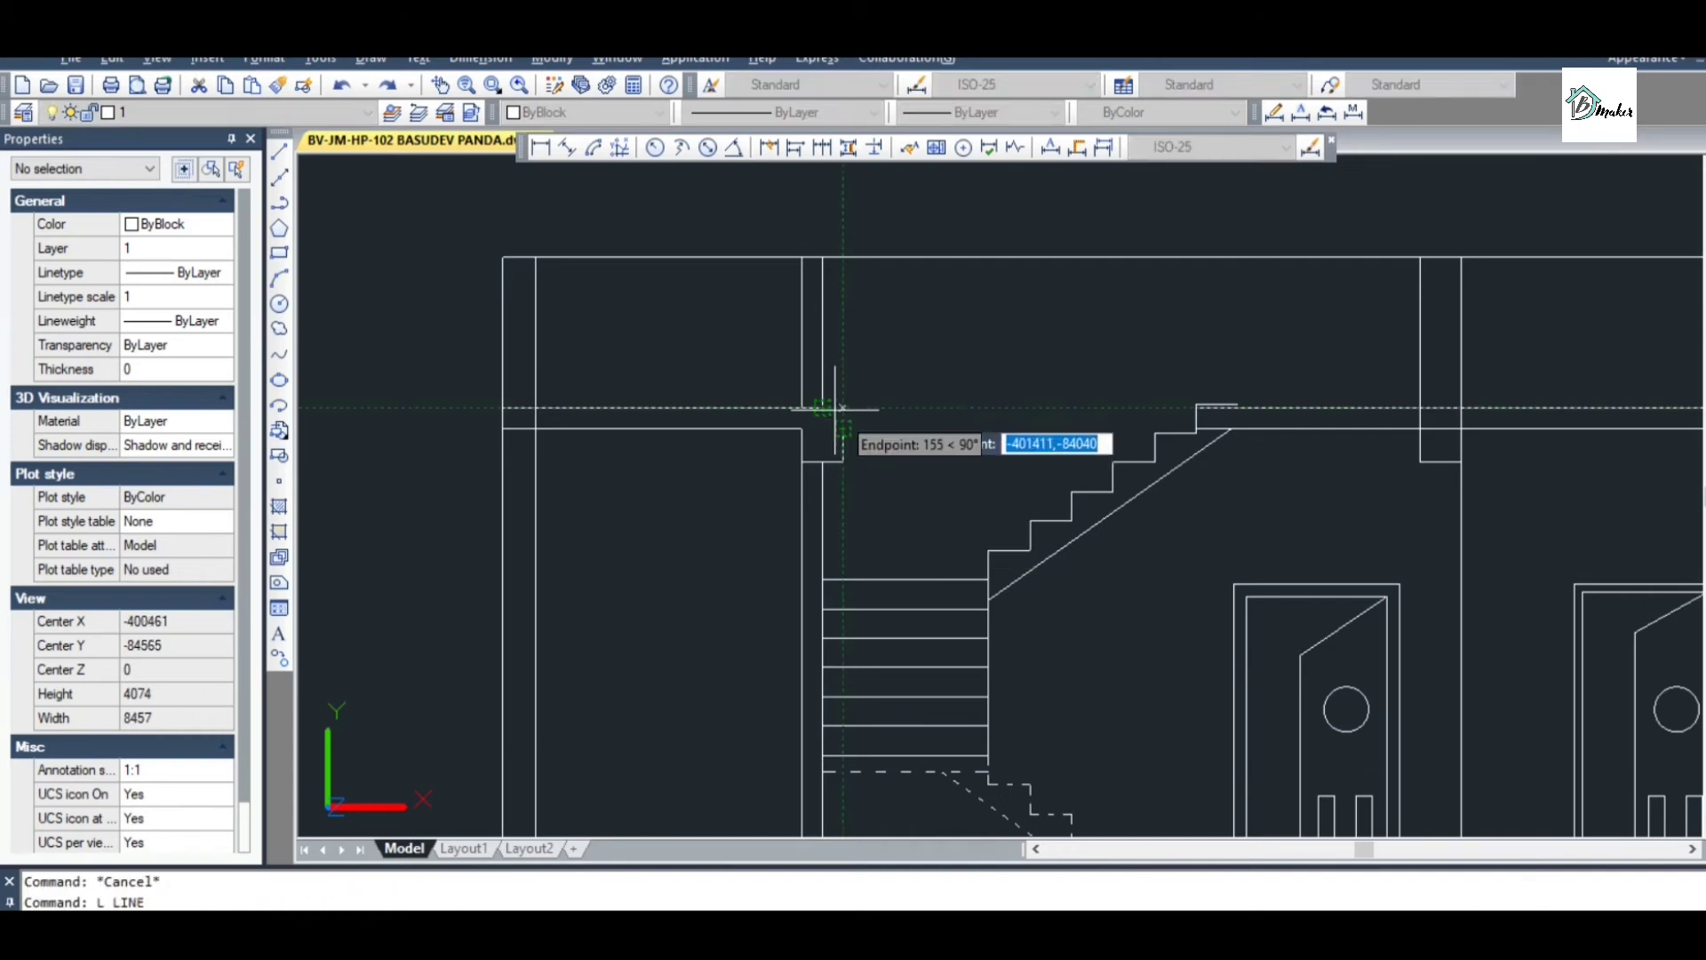
{"action": "left_click", "coordinate": [843, 407]}
{"action": "scroll", "coordinate": [1215, 409], "scroll_direction": "up", "scroll_amount": 6}
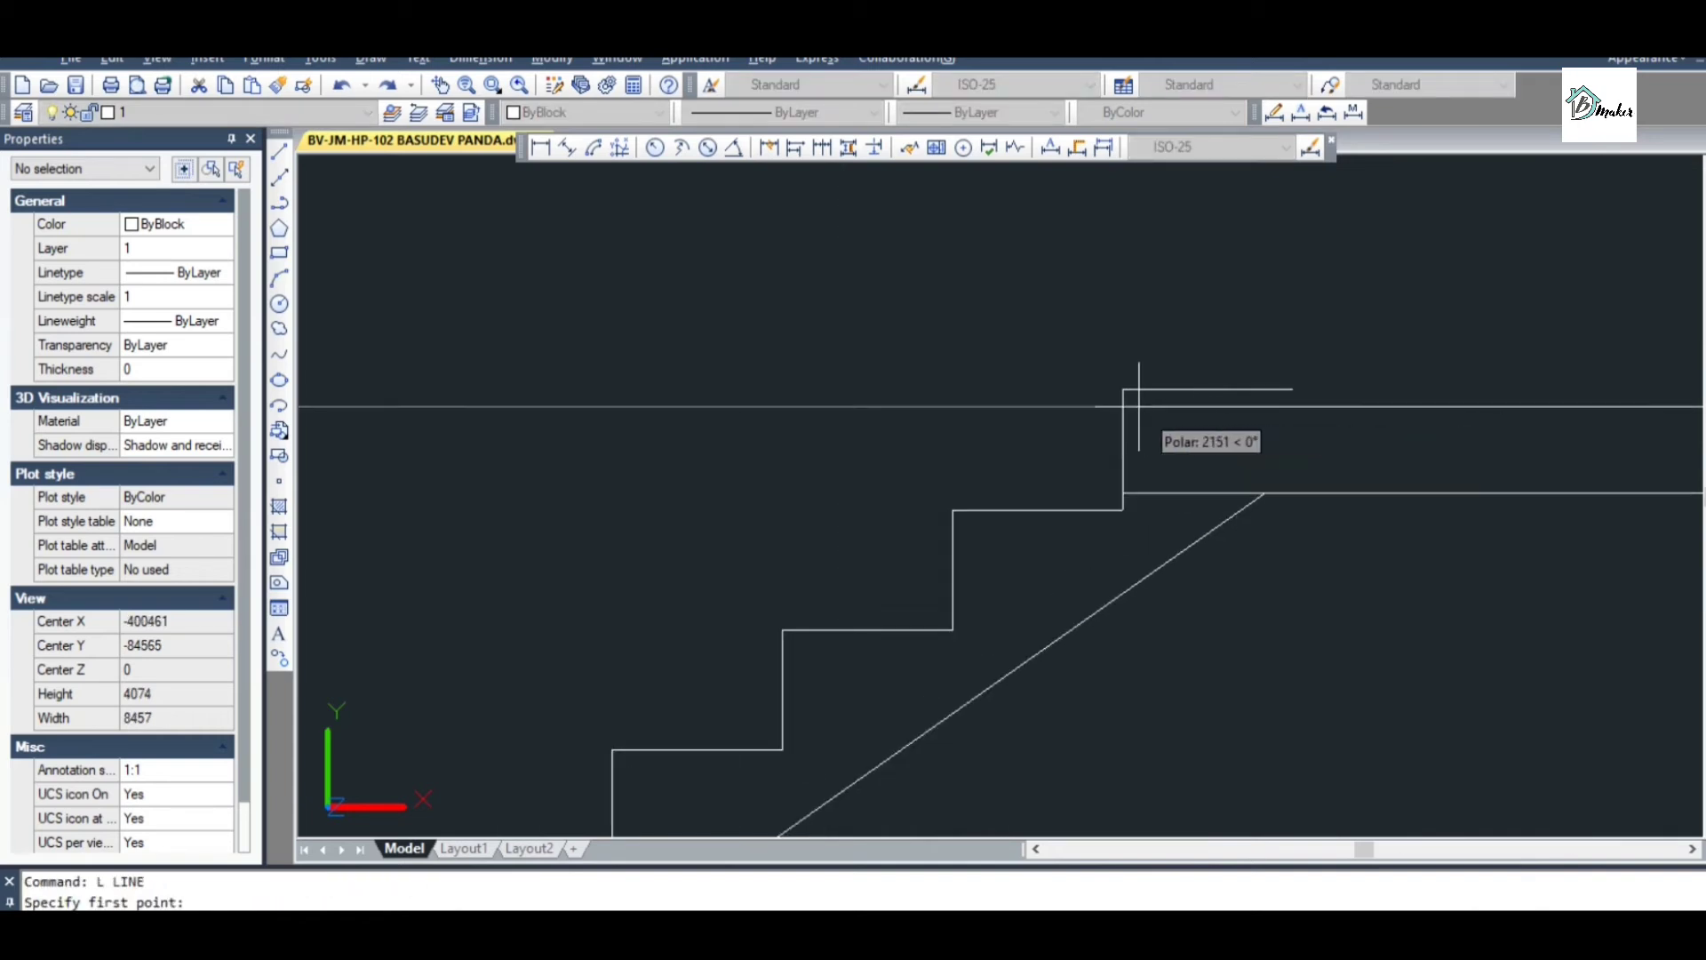
{"action": "key", "text": "Escape"}
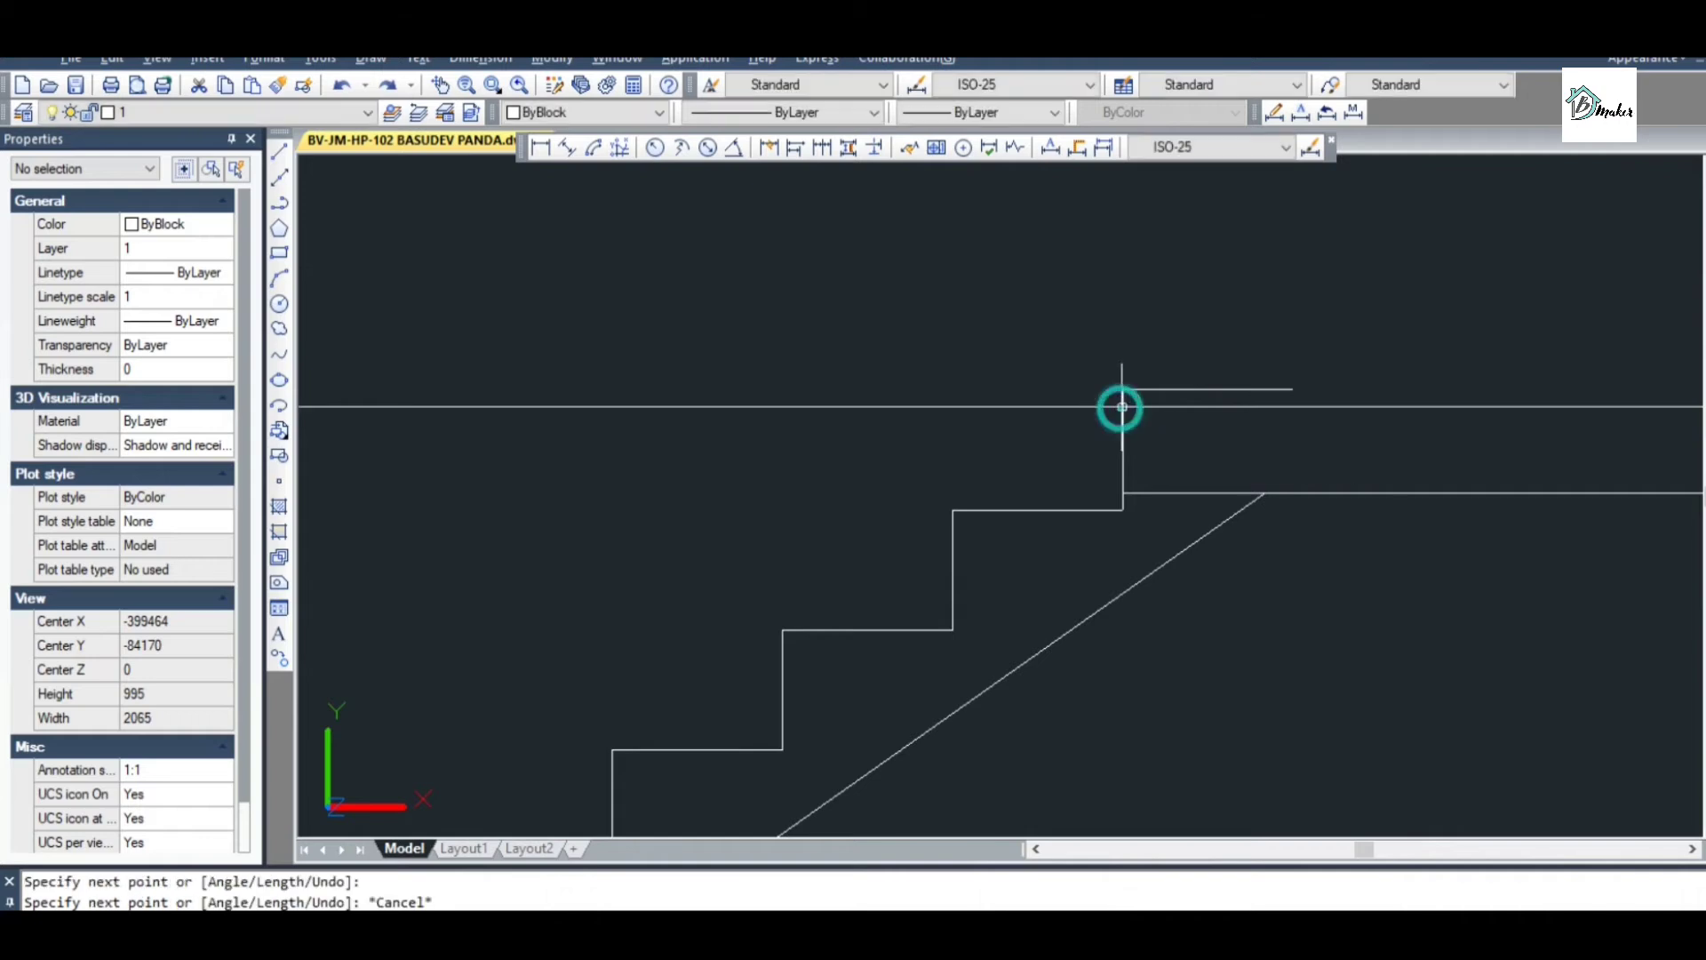
{"action": "left_click", "coordinate": [1184, 388]}
{"action": "scroll", "coordinate": [1186, 382], "scroll_direction": "down", "scroll_amount": 5}
{"action": "scroll", "coordinate": [1338, 395], "scroll_direction": "up", "scroll_amount": 3}
{"action": "scroll", "coordinate": [1182, 410], "scroll_direction": "down", "scroll_amount": 4}
{"action": "scroll", "coordinate": [1190, 405], "scroll_direction": "up", "scroll_amount": 4}
{"action": "key", "text": "Escape"}
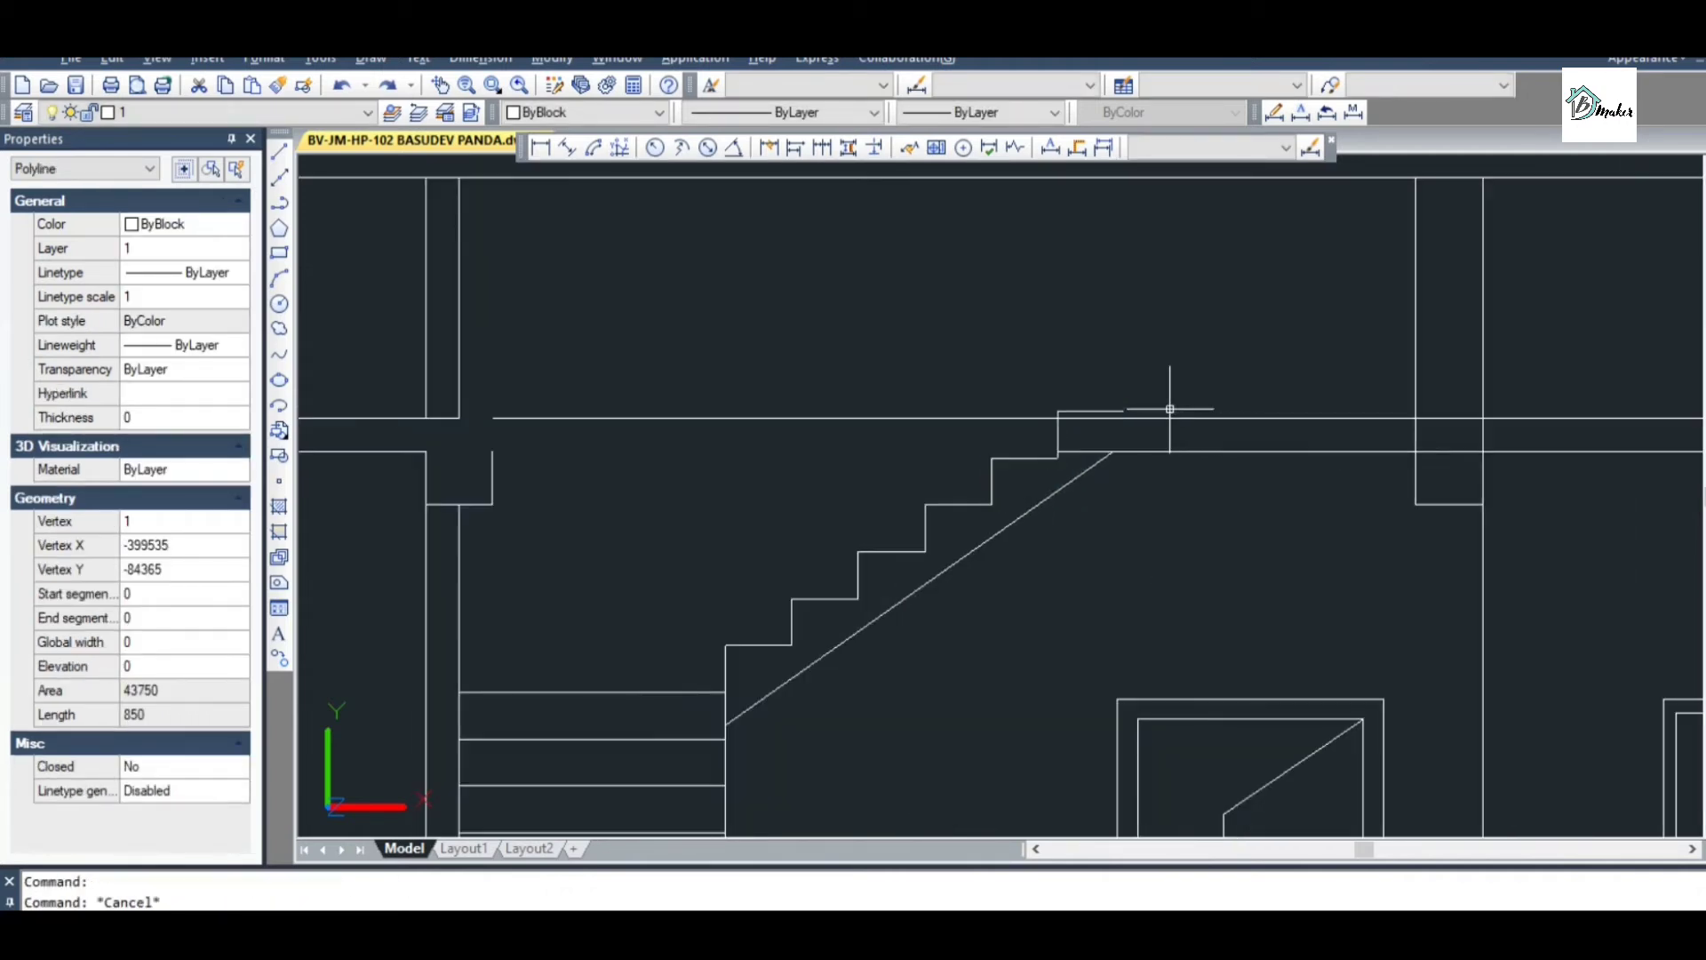
Draw a horizontal floor finish line above the roof slab, from the end of the top stair tread to the near face of the middle wall
{"action": "scroll", "coordinate": [1155, 410], "scroll_direction": "up", "scroll_amount": 2}
{"action": "type", "text": "l"}
{"action": "key", "text": "Return"}
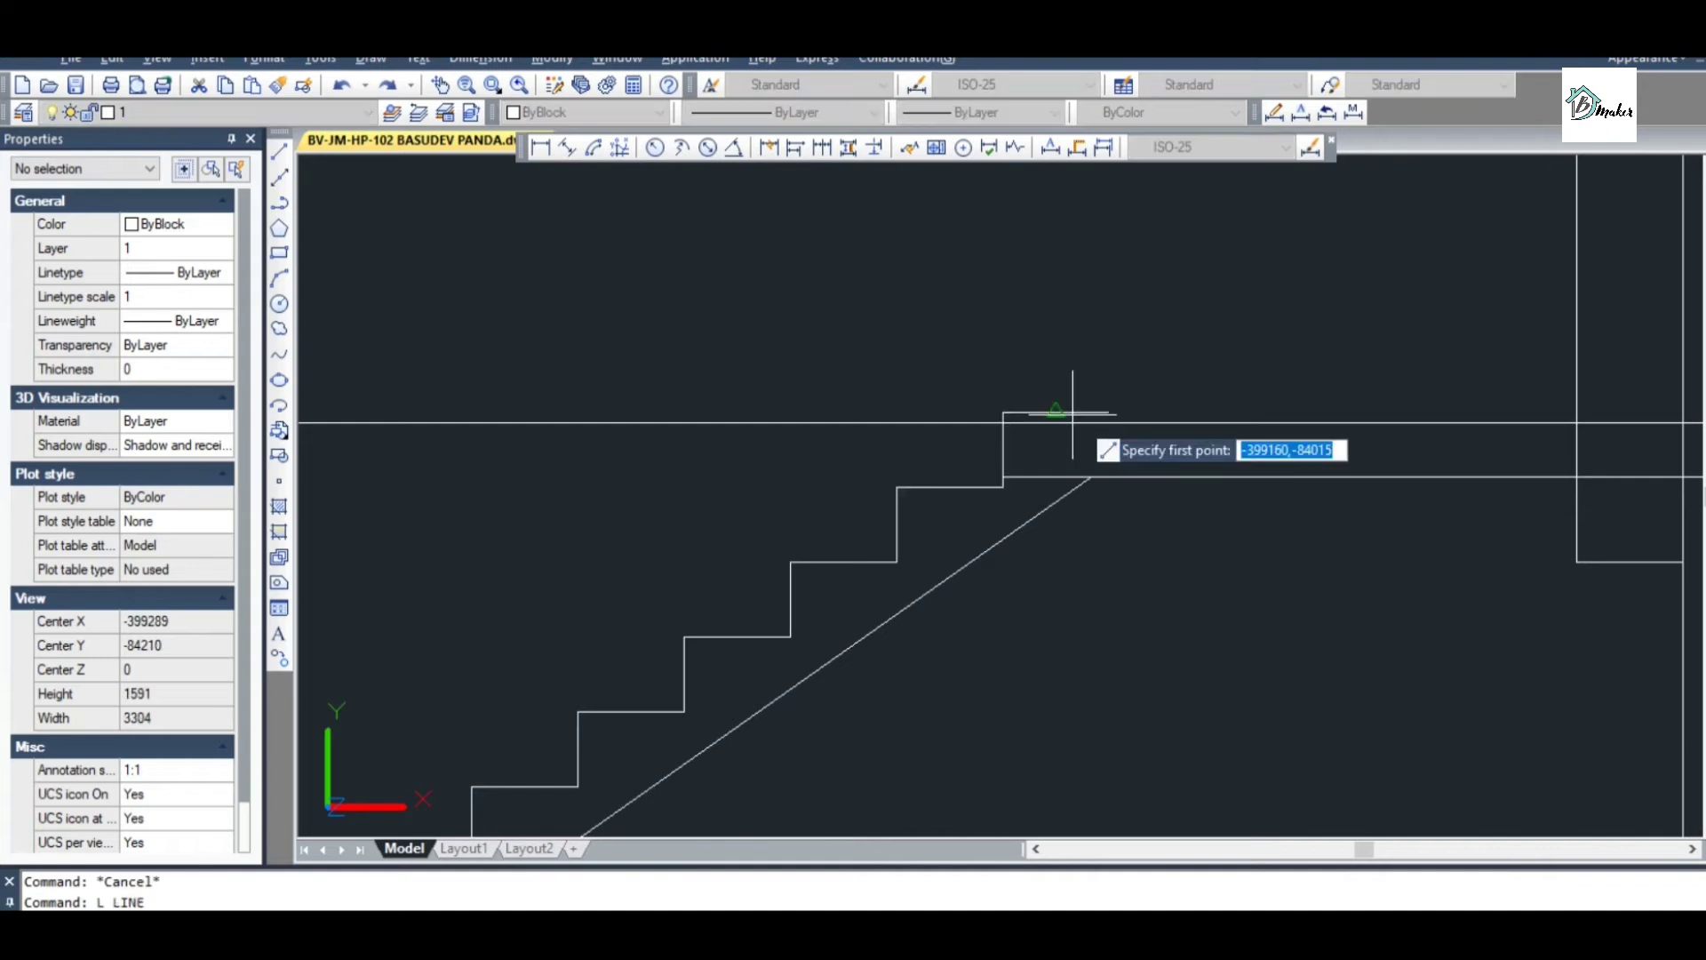
{"action": "left_click", "coordinate": [1109, 412]}
{"action": "scroll", "coordinate": [1153, 425], "scroll_direction": "down", "scroll_amount": 4}
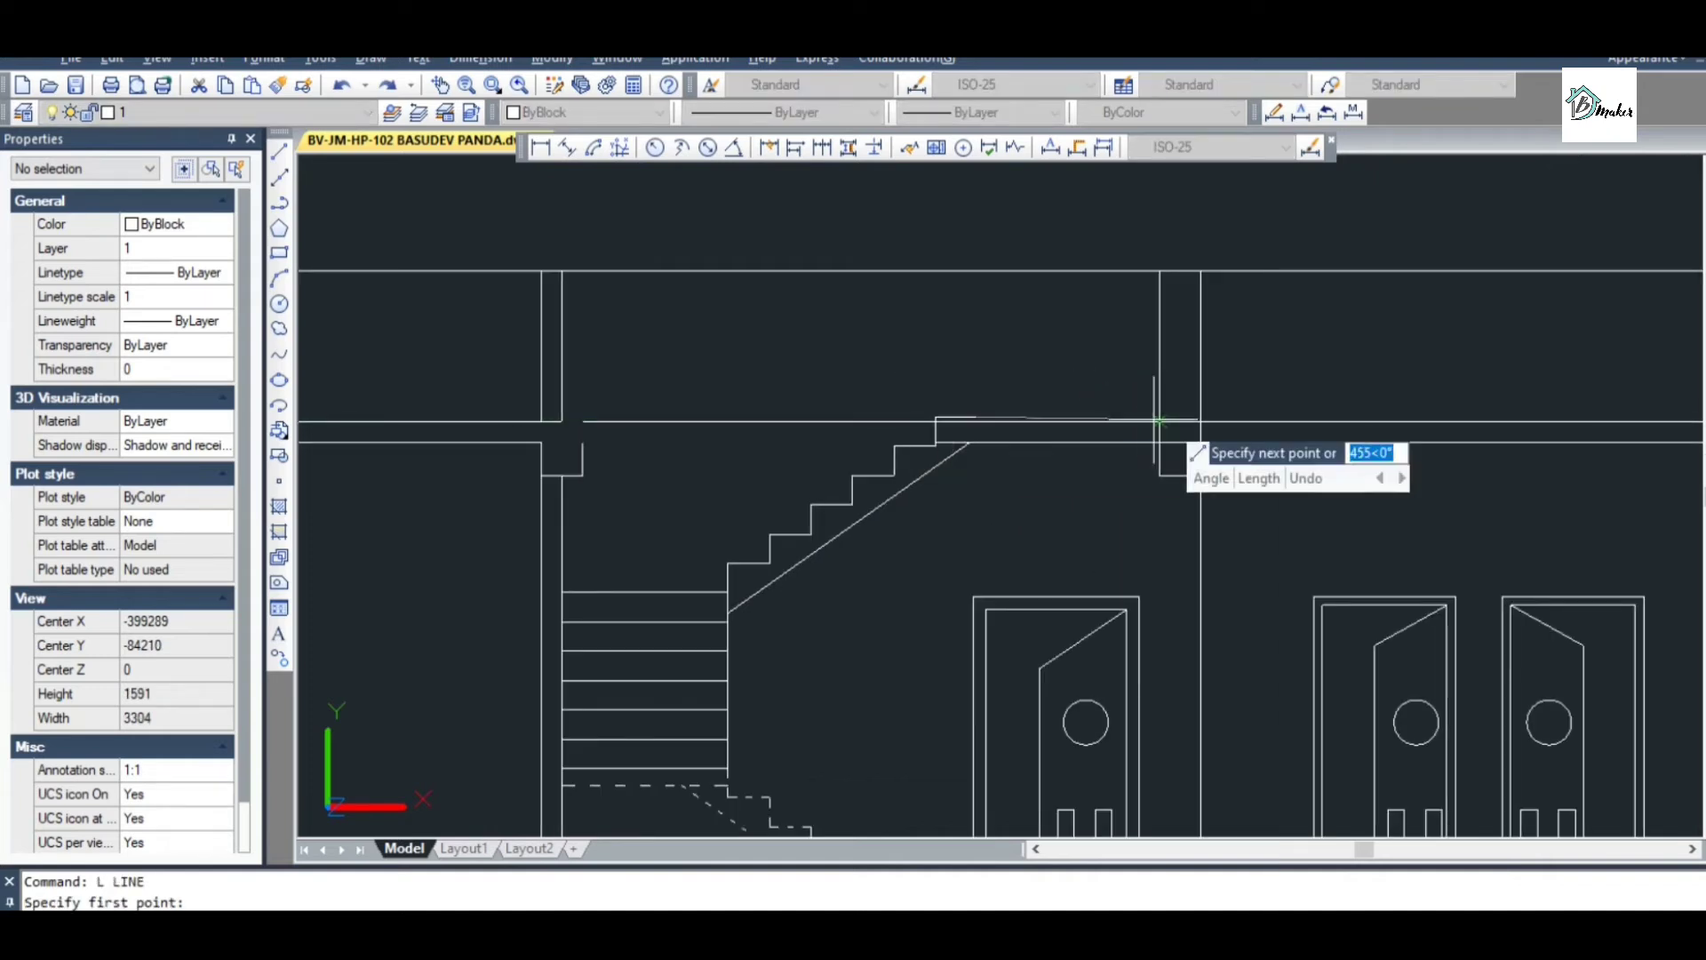
{"action": "scroll", "coordinate": [1153, 427], "scroll_direction": "up", "scroll_amount": 4}
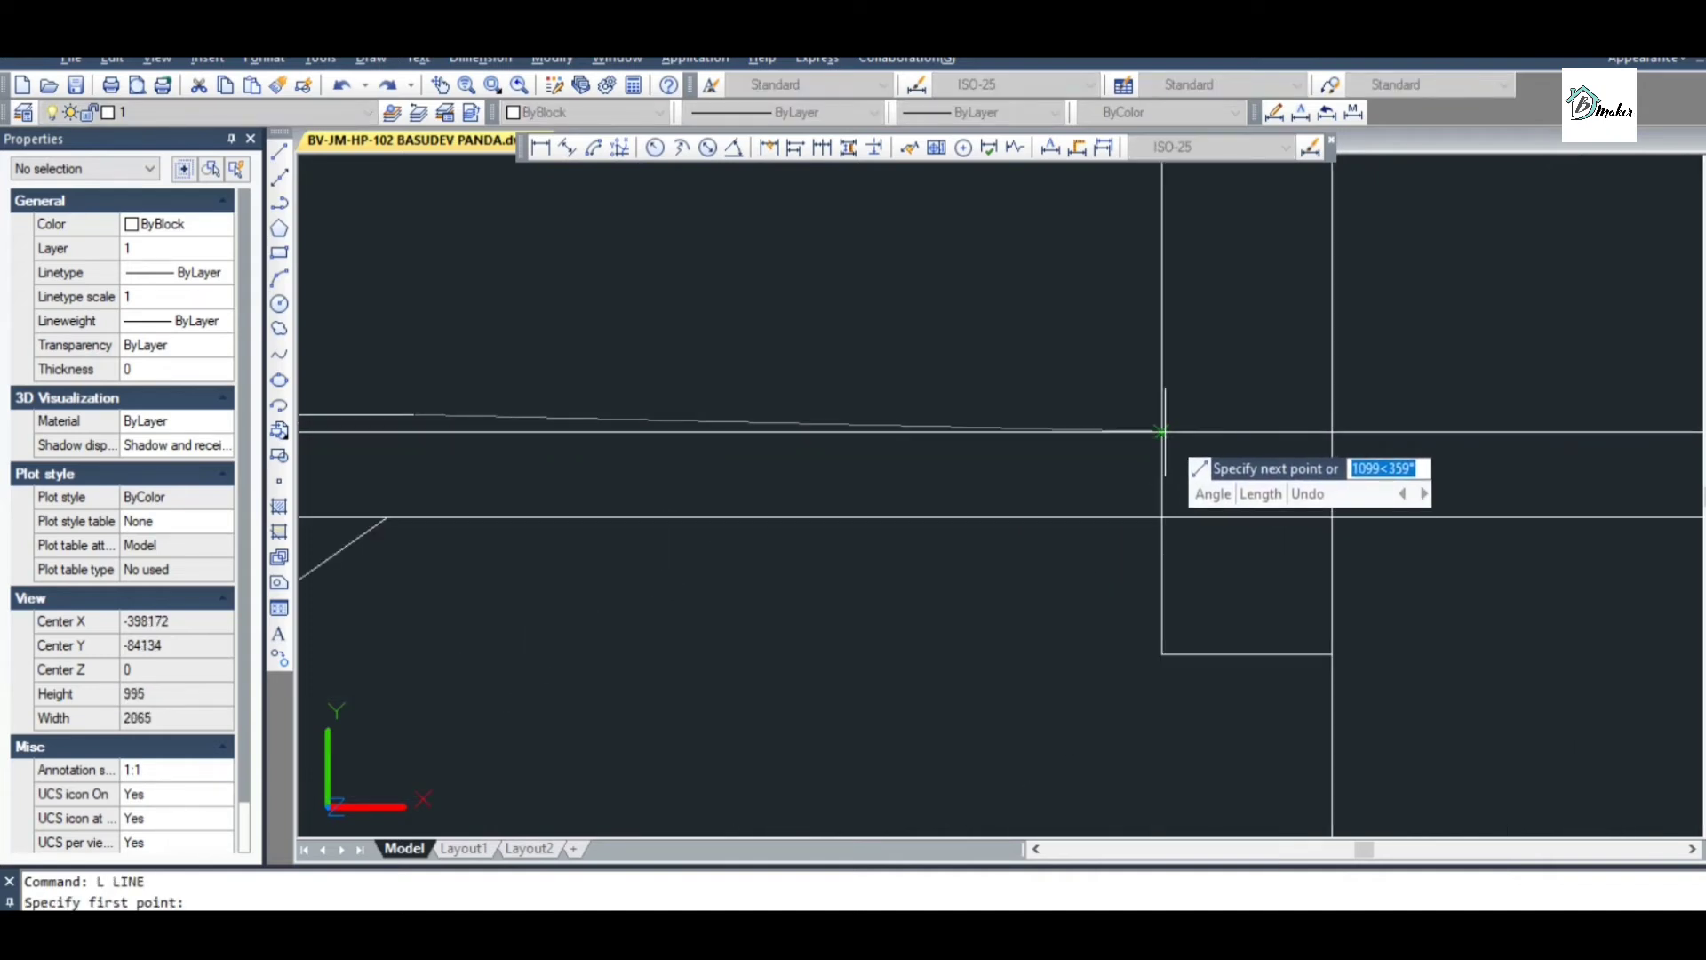
{"action": "key", "text": "Escape"}
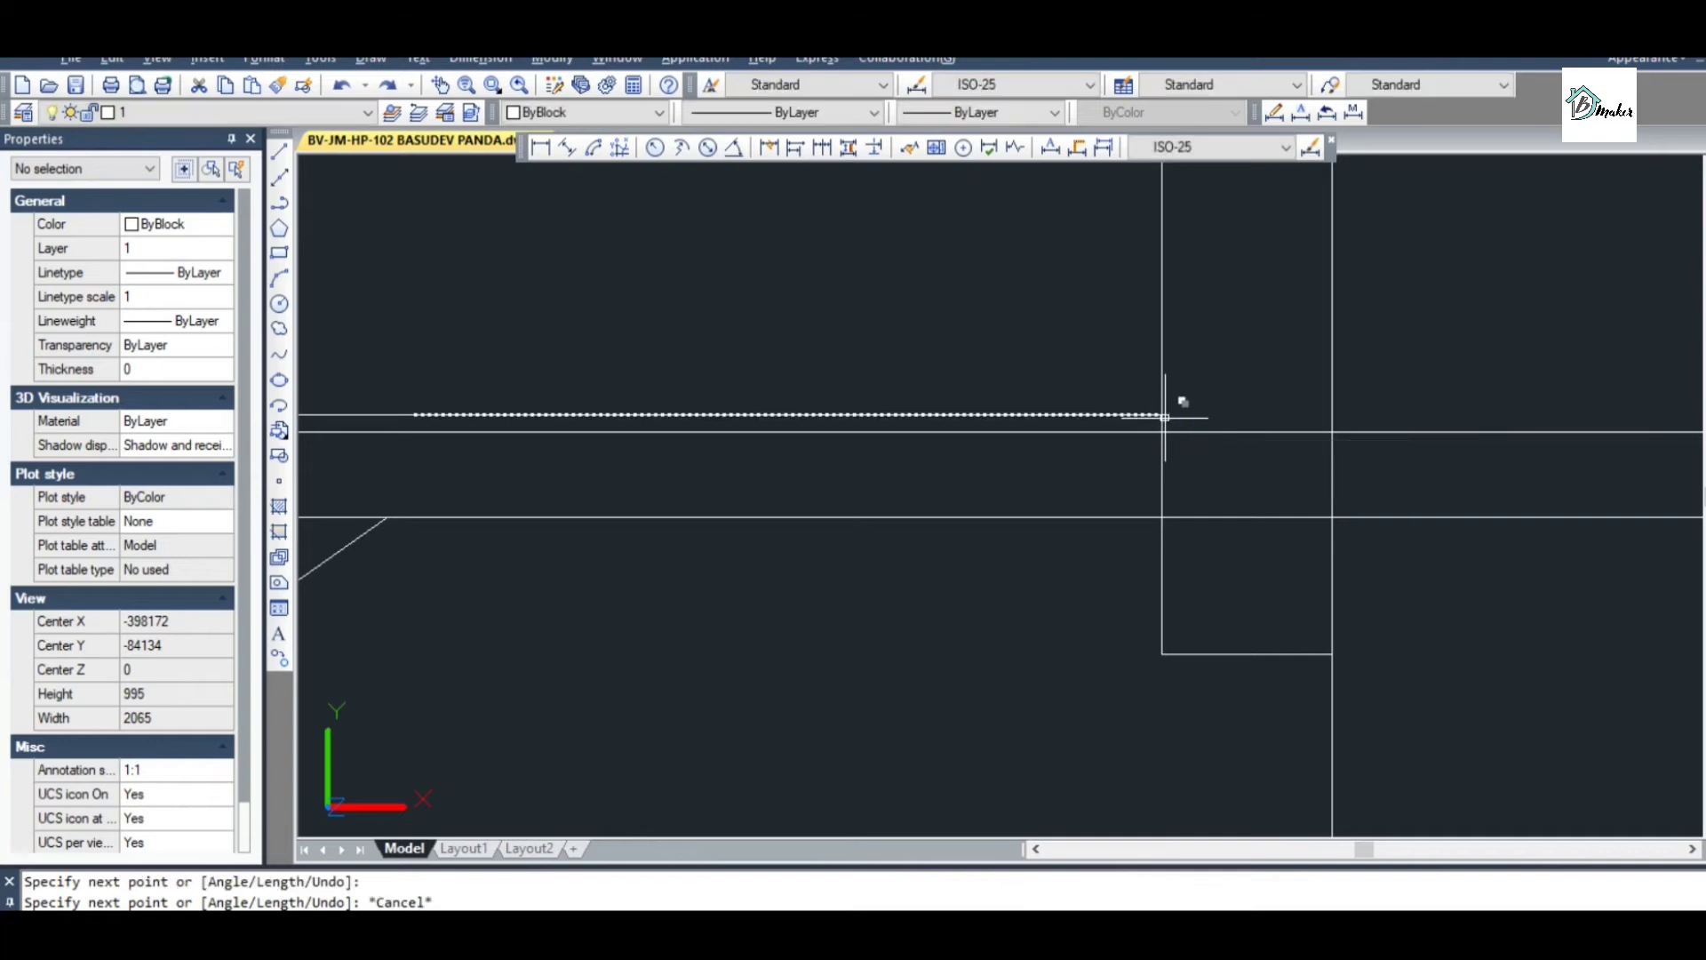
Draw the floor finish line at the same level above the roof slab, between the middle wall and the right end wall
{"action": "scroll", "coordinate": [1022, 429], "scroll_direction": "down", "scroll_amount": 4}
{"action": "key", "text": "Return"}
{"action": "scroll", "coordinate": [1104, 427], "scroll_direction": "up", "scroll_amount": 4}
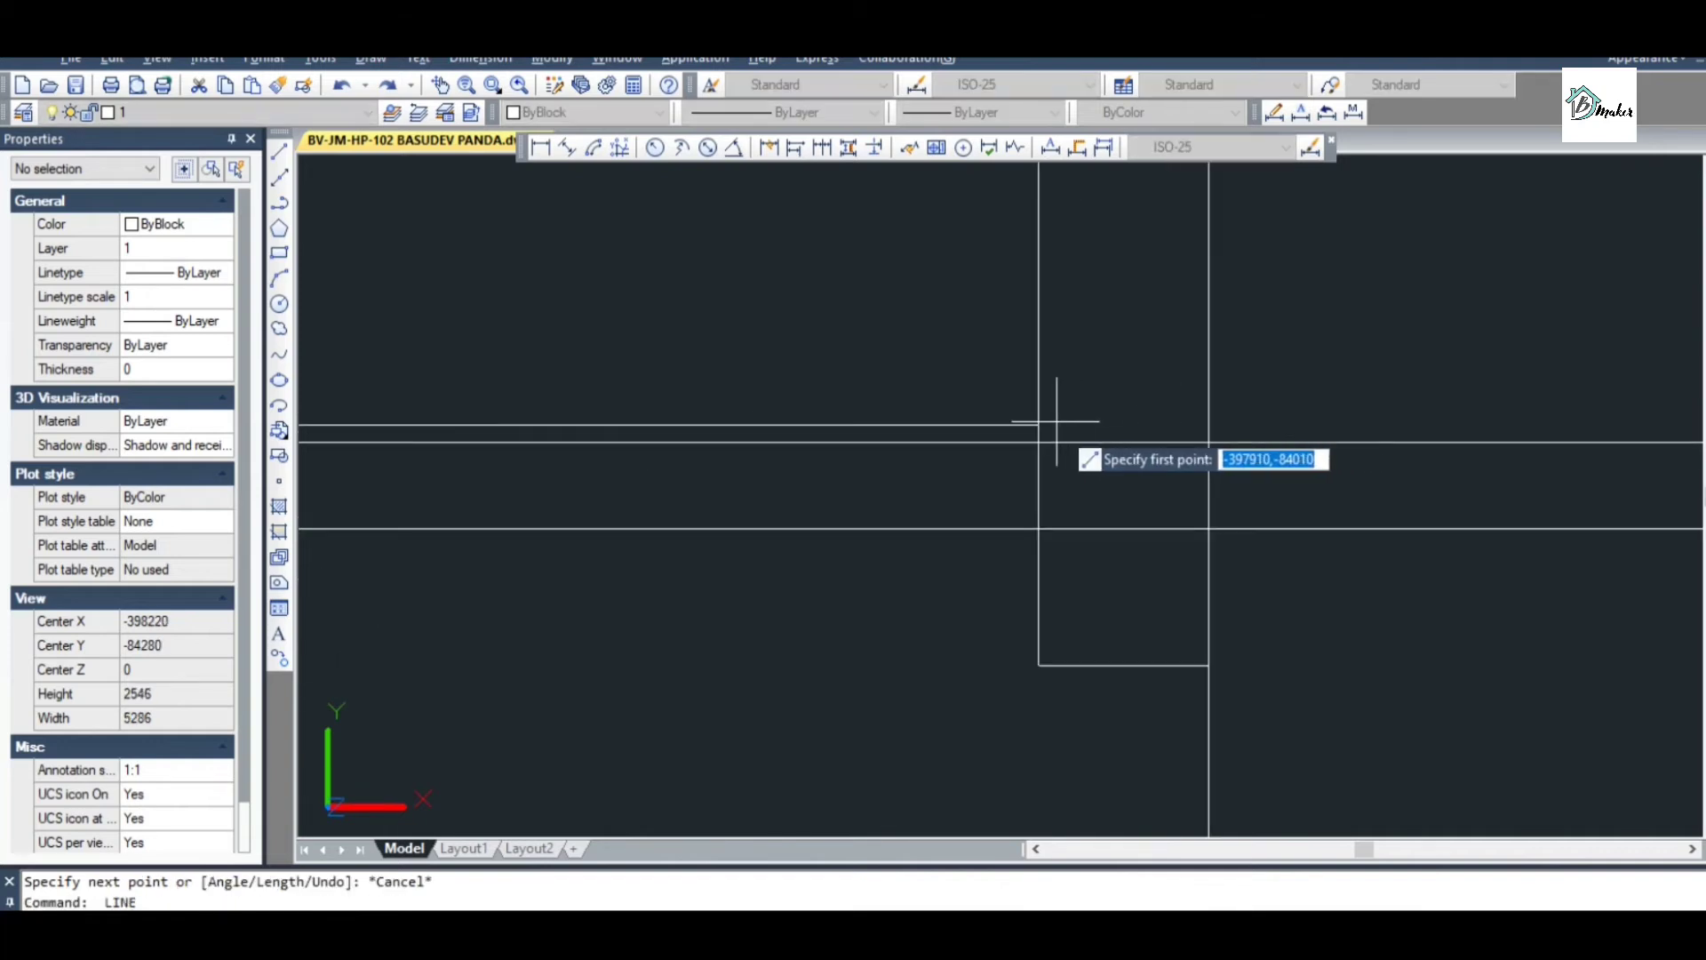
{"action": "scroll", "coordinate": [1504, 408], "scroll_direction": "down", "scroll_amount": 5}
{"action": "scroll", "coordinate": [1511, 410], "scroll_direction": "up", "scroll_amount": 5}
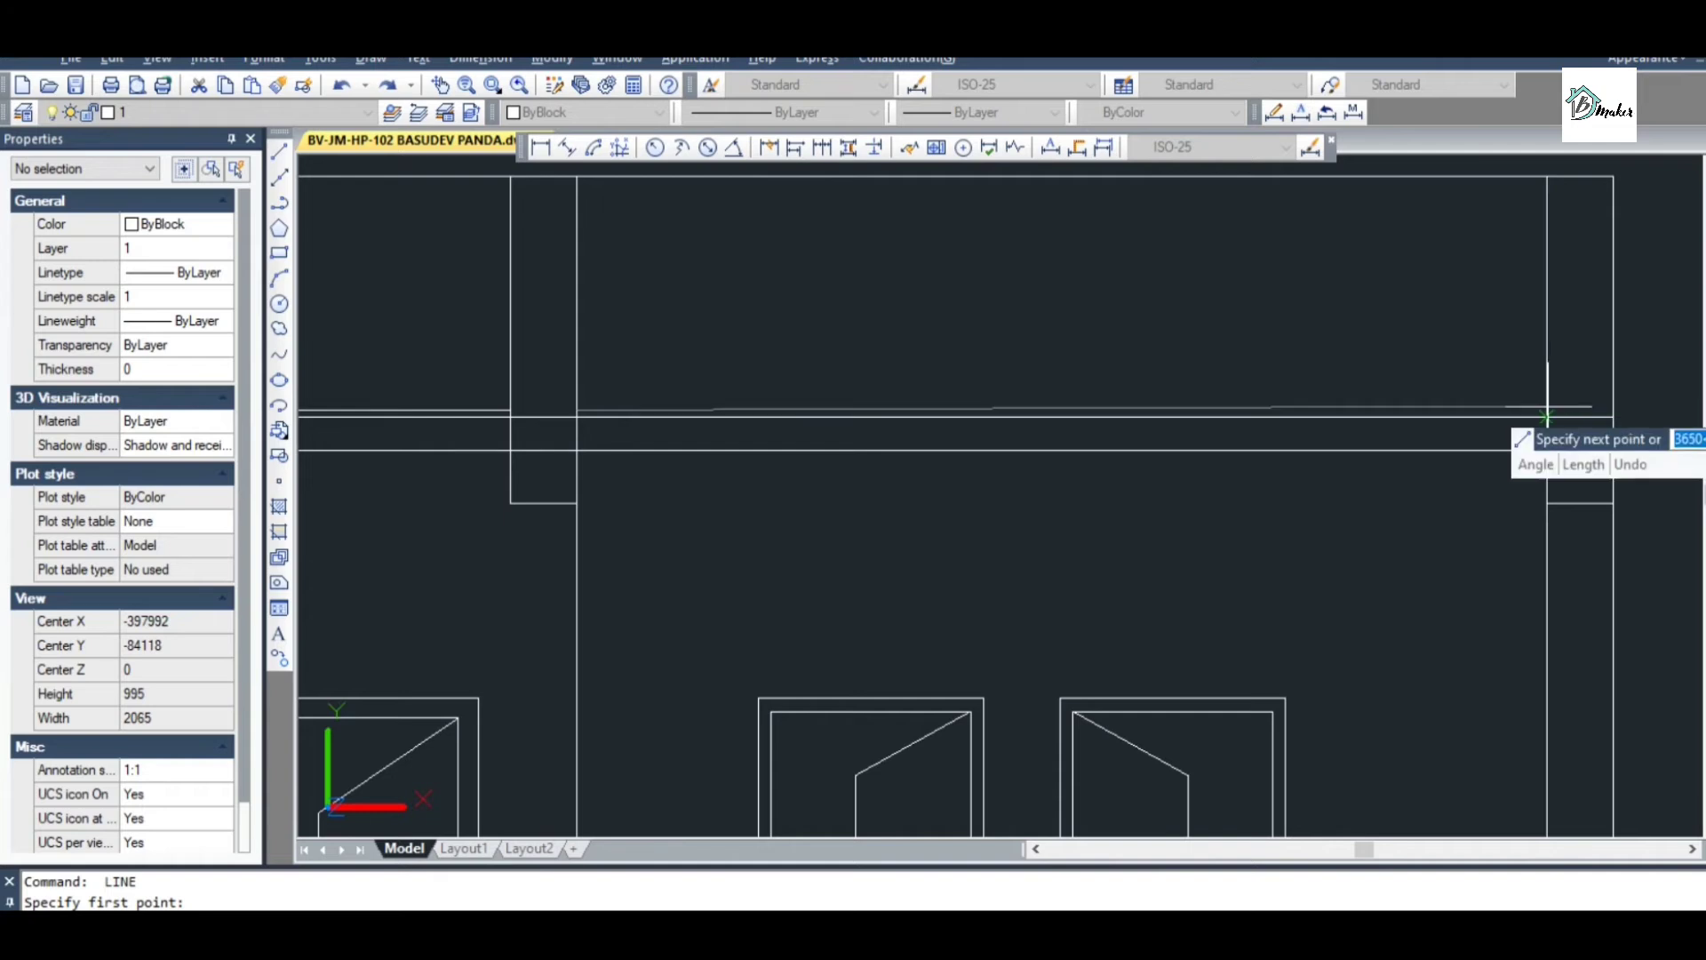
{"action": "scroll", "coordinate": [1544, 411], "scroll_direction": "up", "scroll_amount": 2}
{"action": "left_click", "coordinate": [1546, 412]}
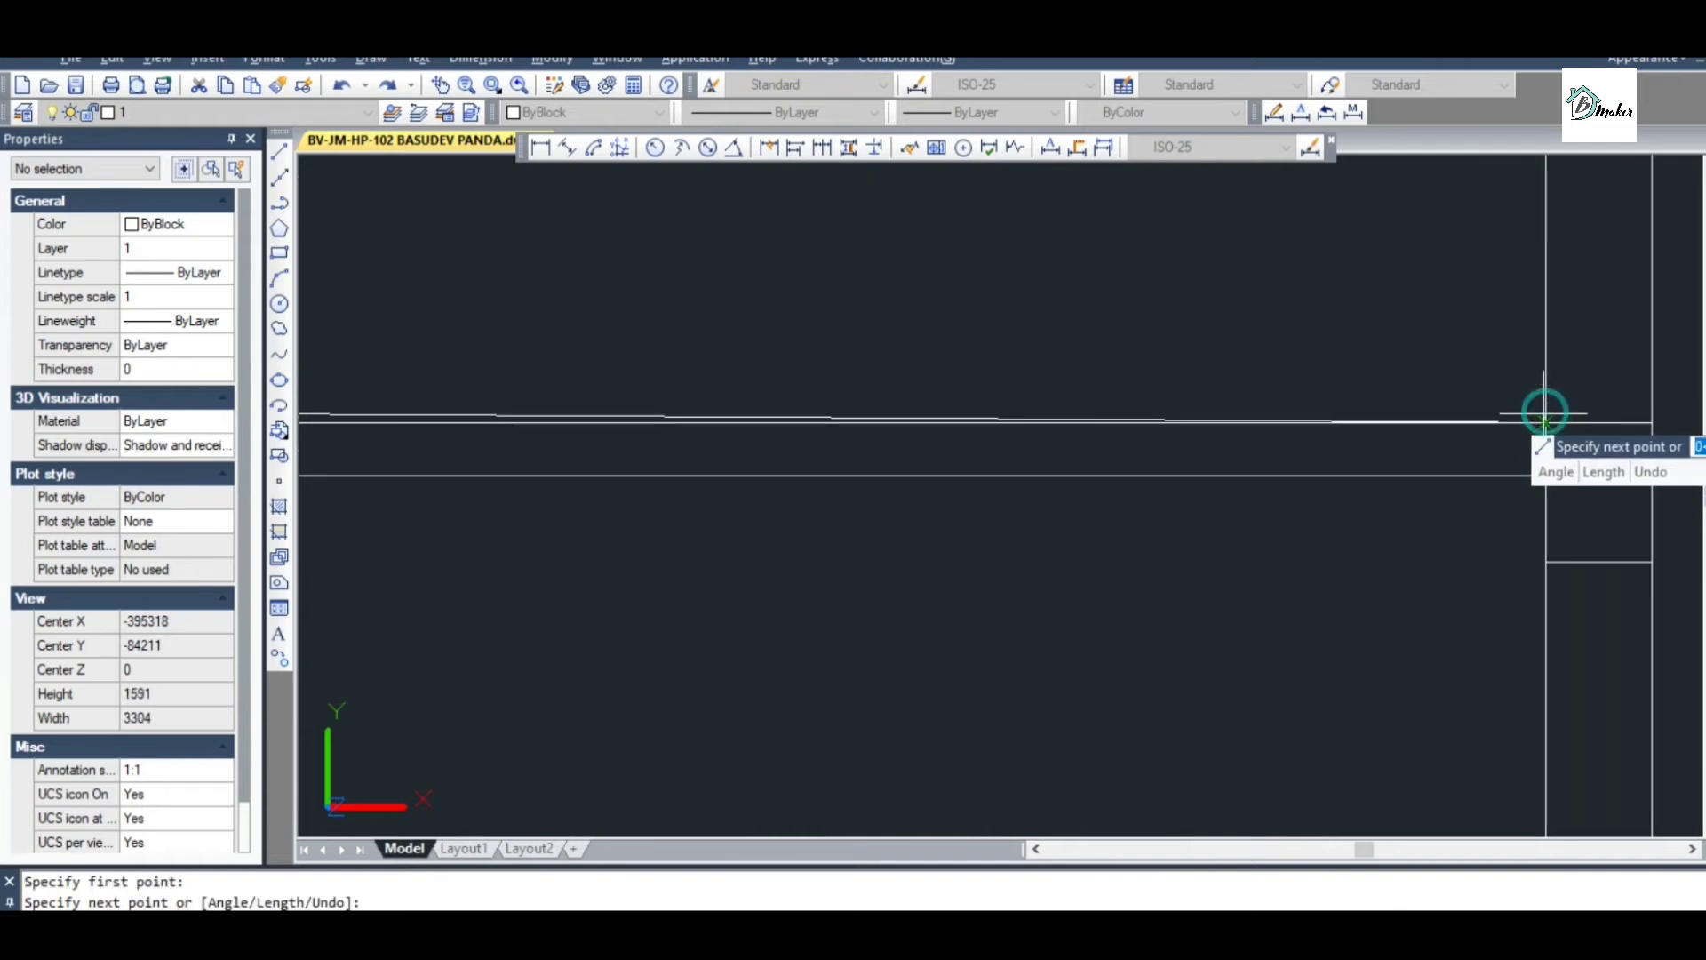
{"action": "left_click", "coordinate": [1543, 413]}
{"action": "key", "text": "ctrl+z"}
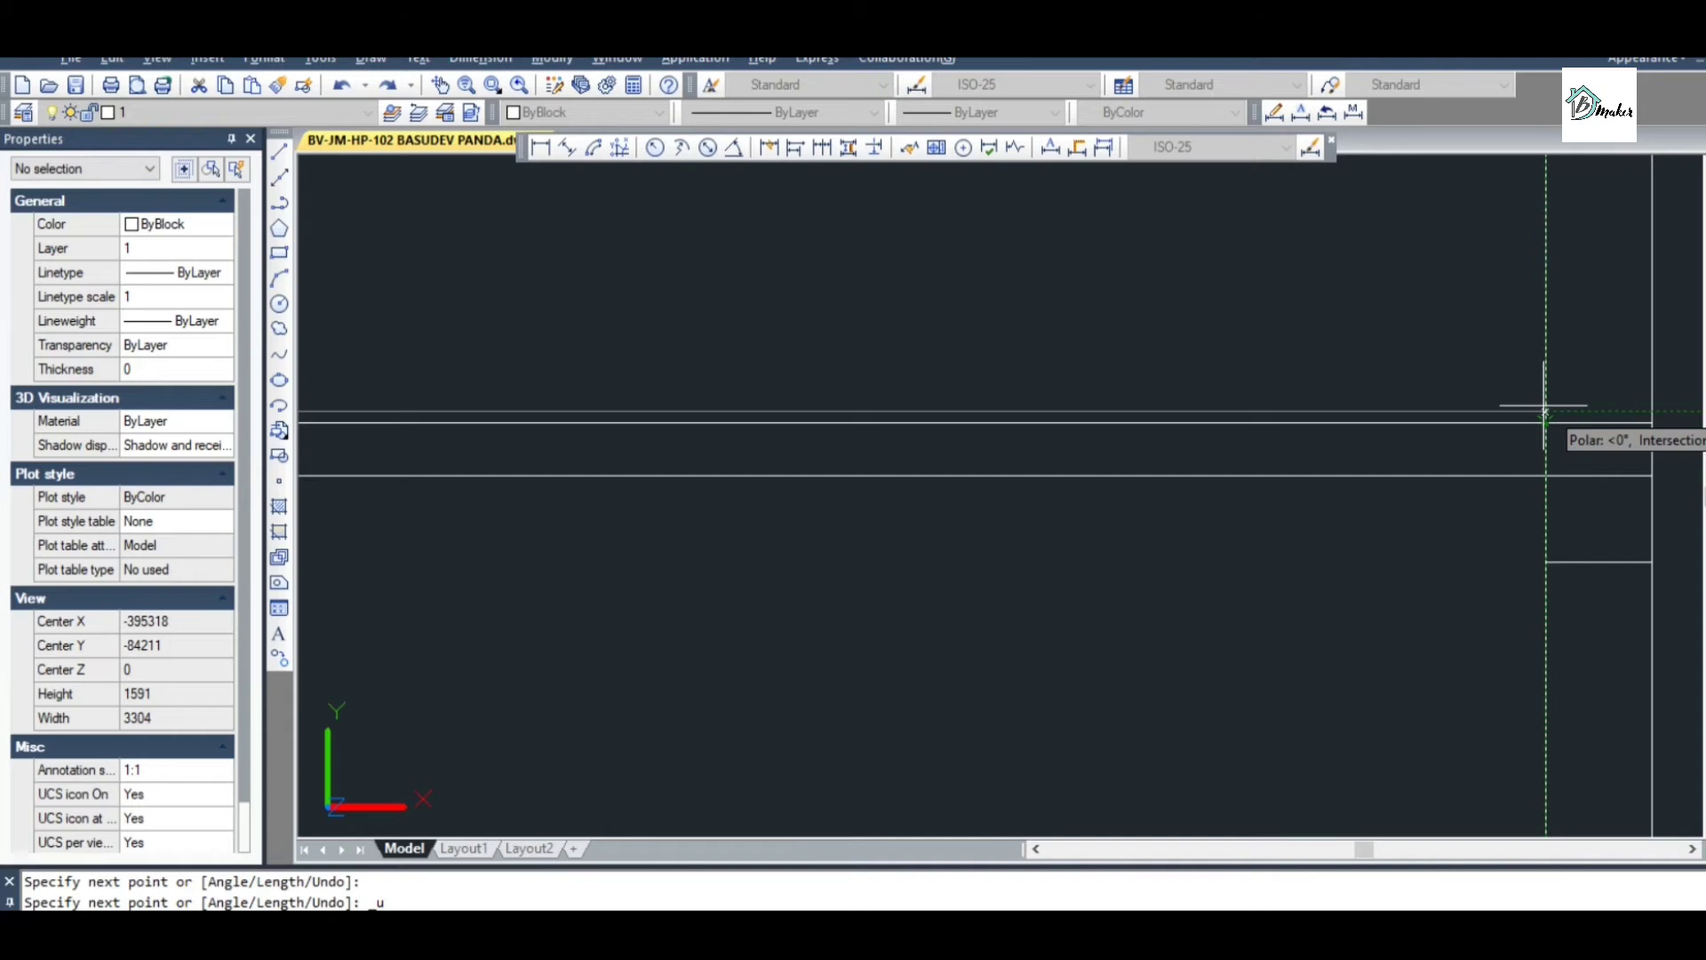
{"action": "scroll", "coordinate": [1502, 397], "scroll_direction": "down", "scroll_amount": 6}
{"action": "scroll", "coordinate": [1532, 428], "scroll_direction": "up", "scroll_amount": 4}
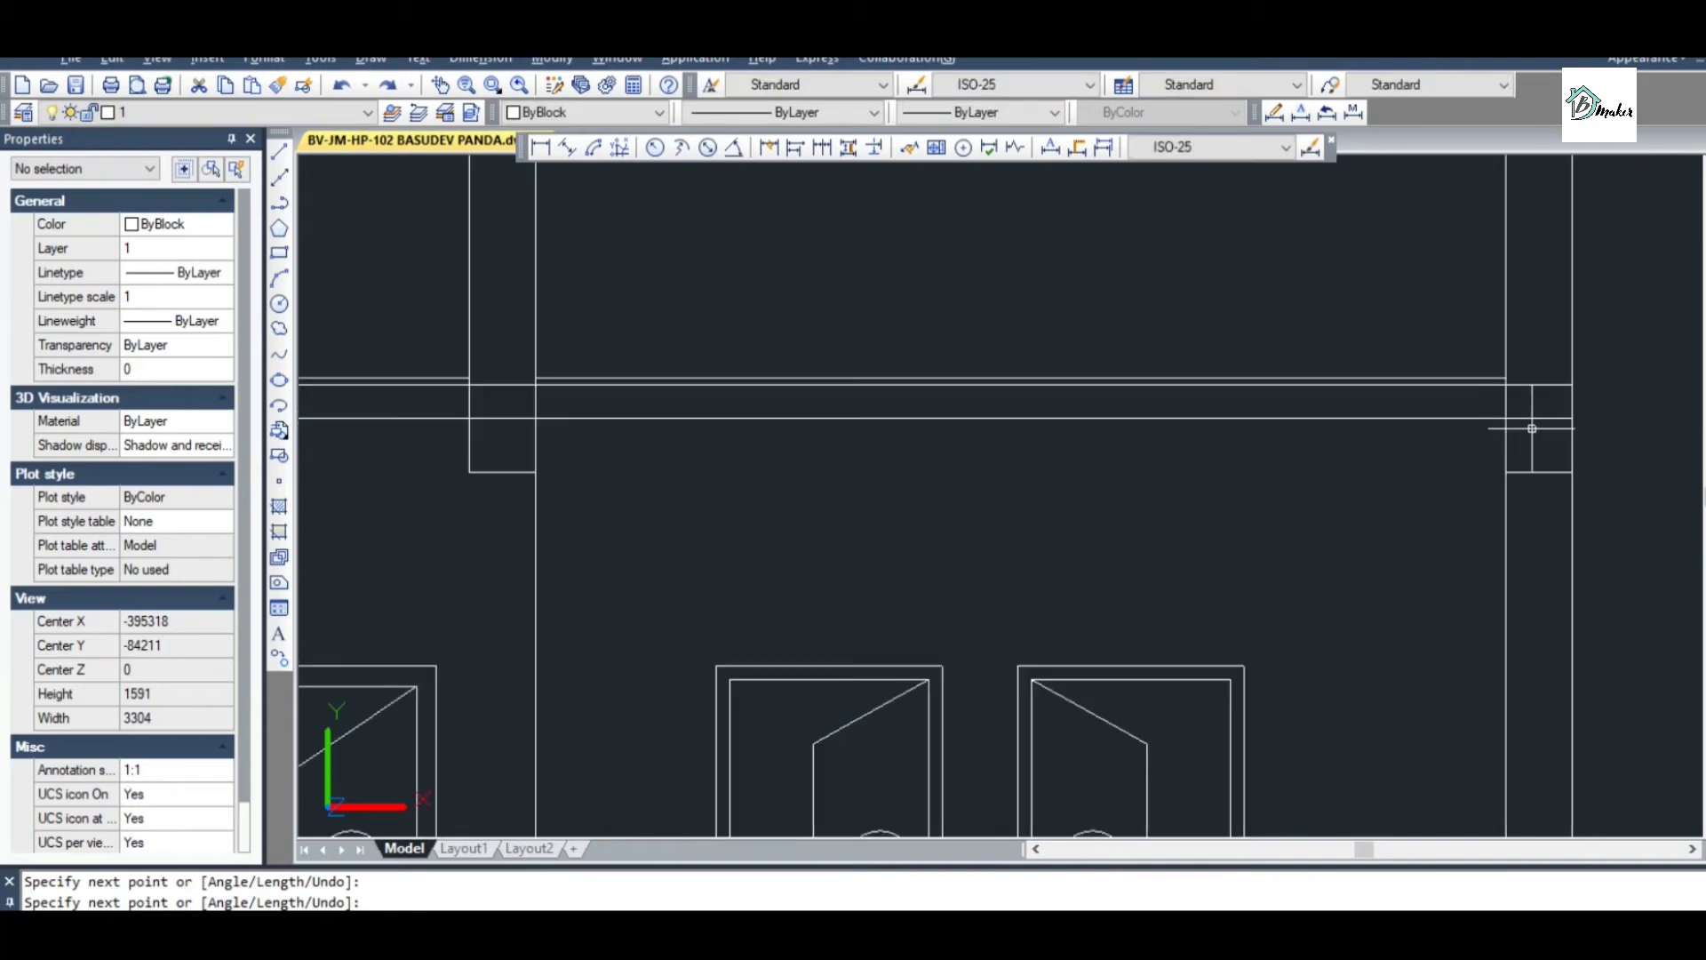
{"action": "key", "text": "Escape"}
Trim the inner face line of the right end wall within the roof slab thickness
{"action": "type", "text": "tr"}
{"action": "key", "text": "Return"}
{"action": "key", "text": "Return"}
{"action": "left_click", "coordinate": [1516, 404]}
{"action": "left_click", "coordinate": [1477, 406]}
Trim the slab underside line inside the middle wall's roof beam and the wall's right face line within the slab thickness
{"action": "scroll", "coordinate": [1555, 405], "scroll_direction": "down", "scroll_amount": 4}
{"action": "scroll", "coordinate": [1084, 402], "scroll_direction": "up", "scroll_amount": 6}
{"action": "left_click", "coordinate": [1329, 445]}
{"action": "left_click", "coordinate": [1321, 425]}
{"action": "left_click", "coordinate": [1340, 413]}
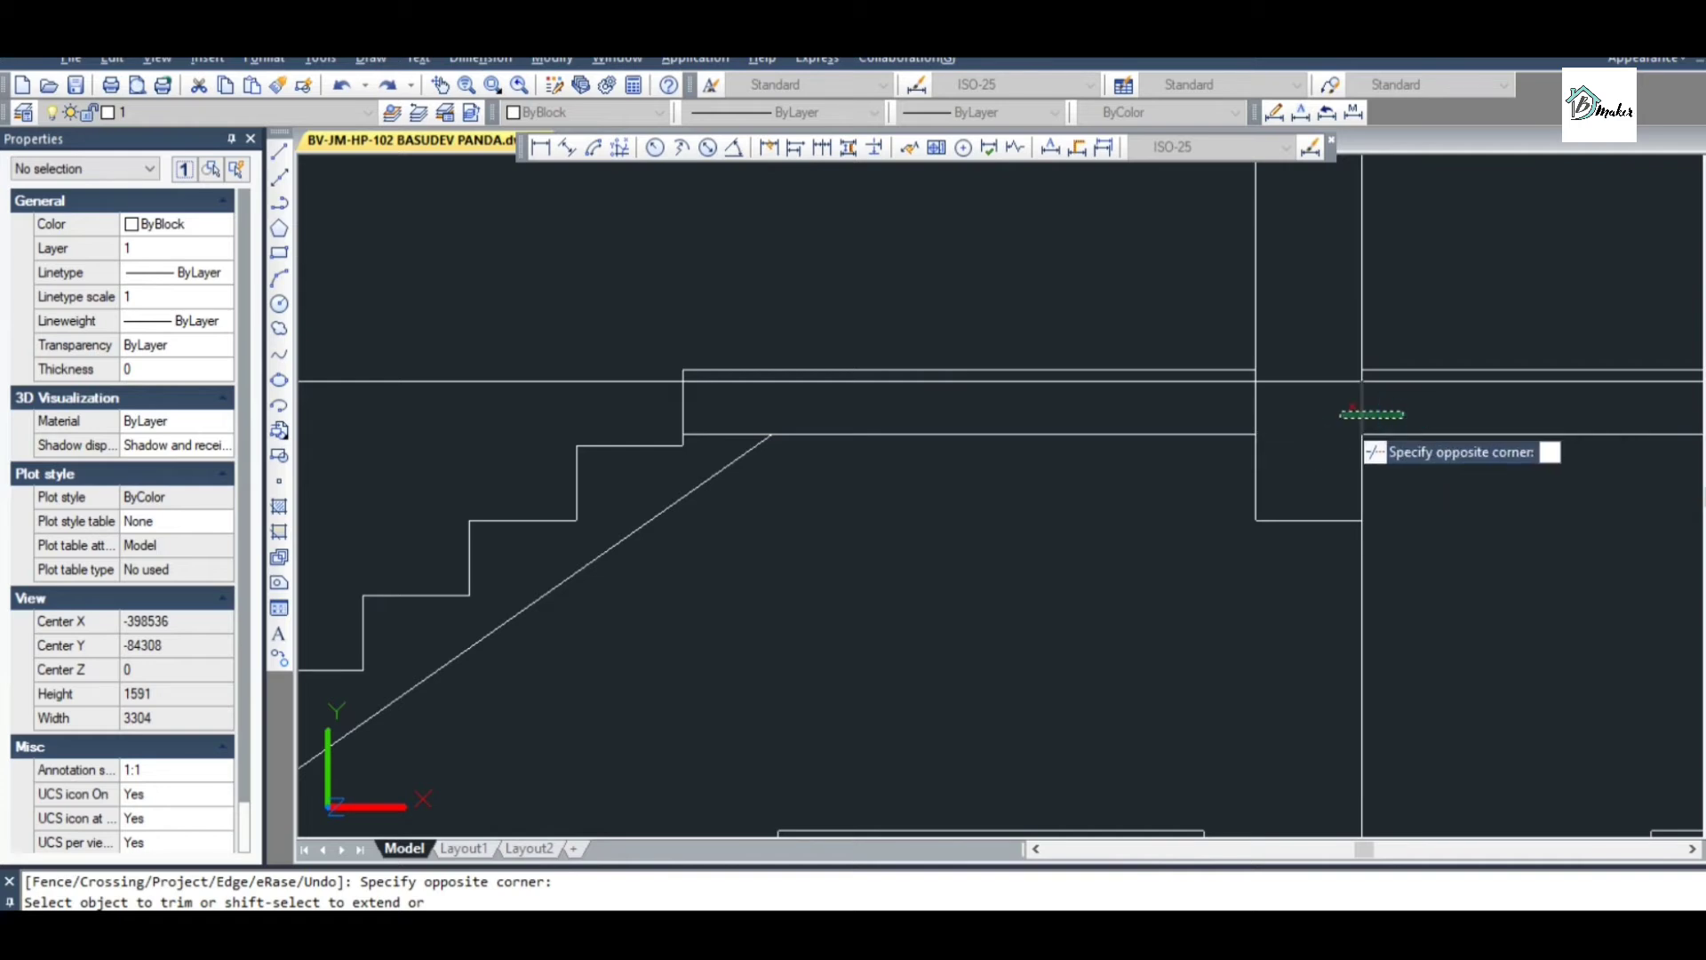
{"action": "left_click", "coordinate": [1348, 413]}
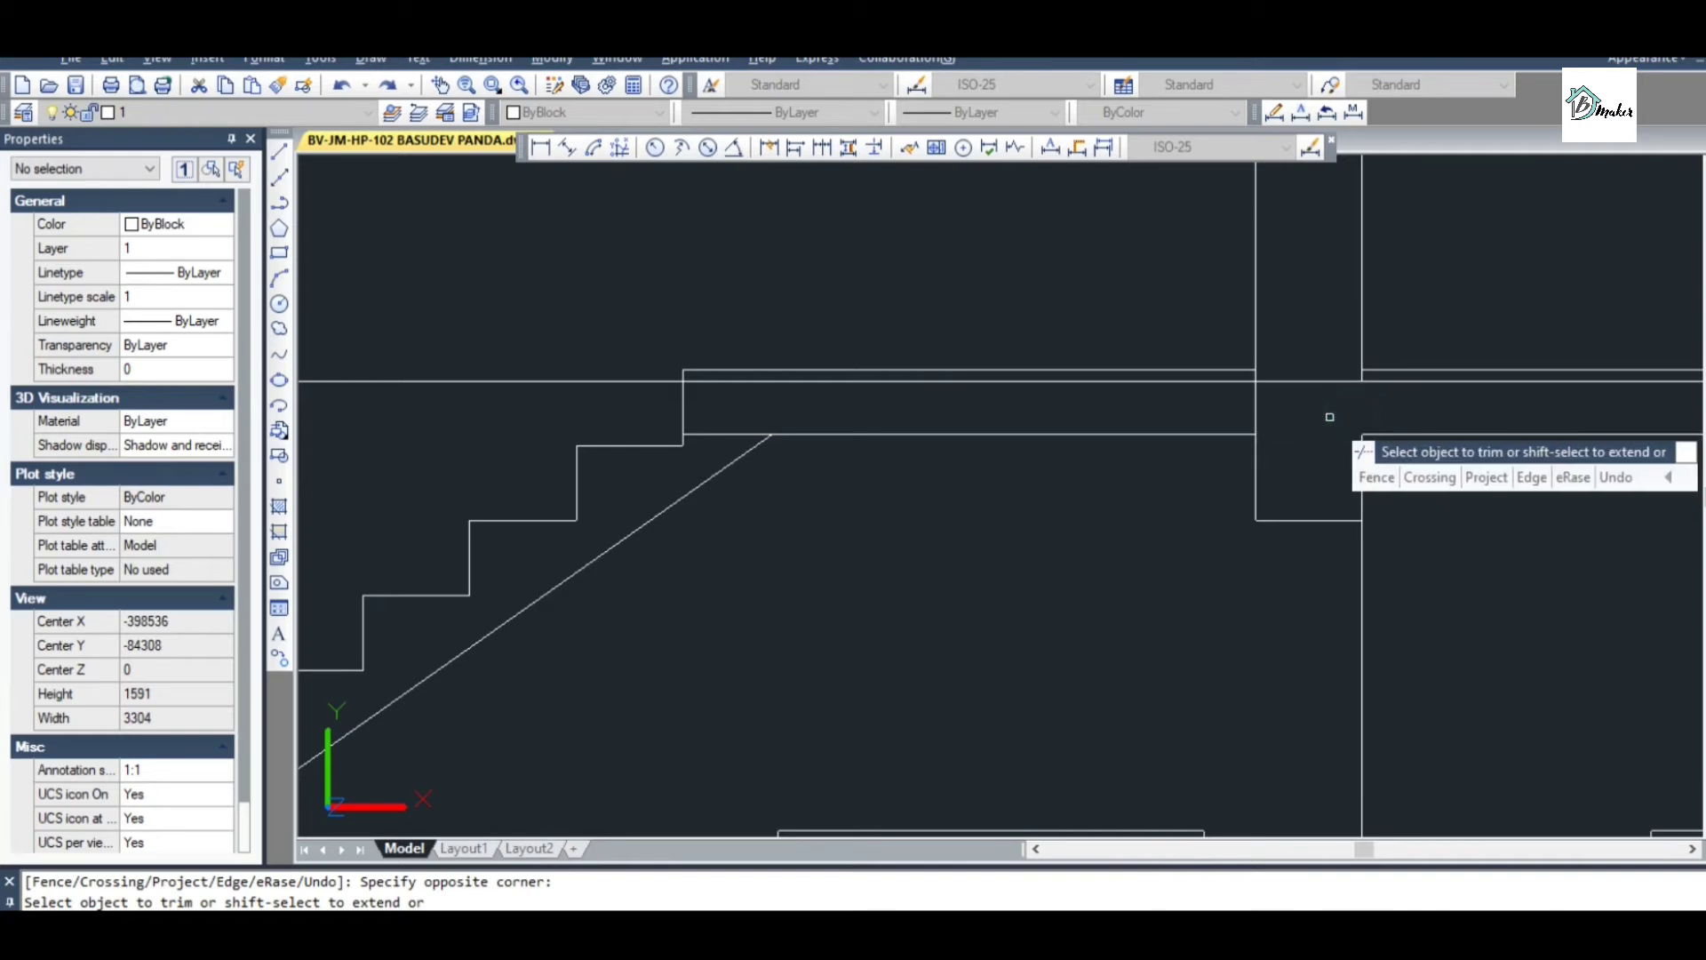
Trim the stair-side face line of the middle roof beam within the slab thickness
{"action": "scroll", "coordinate": [1325, 419], "scroll_direction": "down", "scroll_amount": 2}
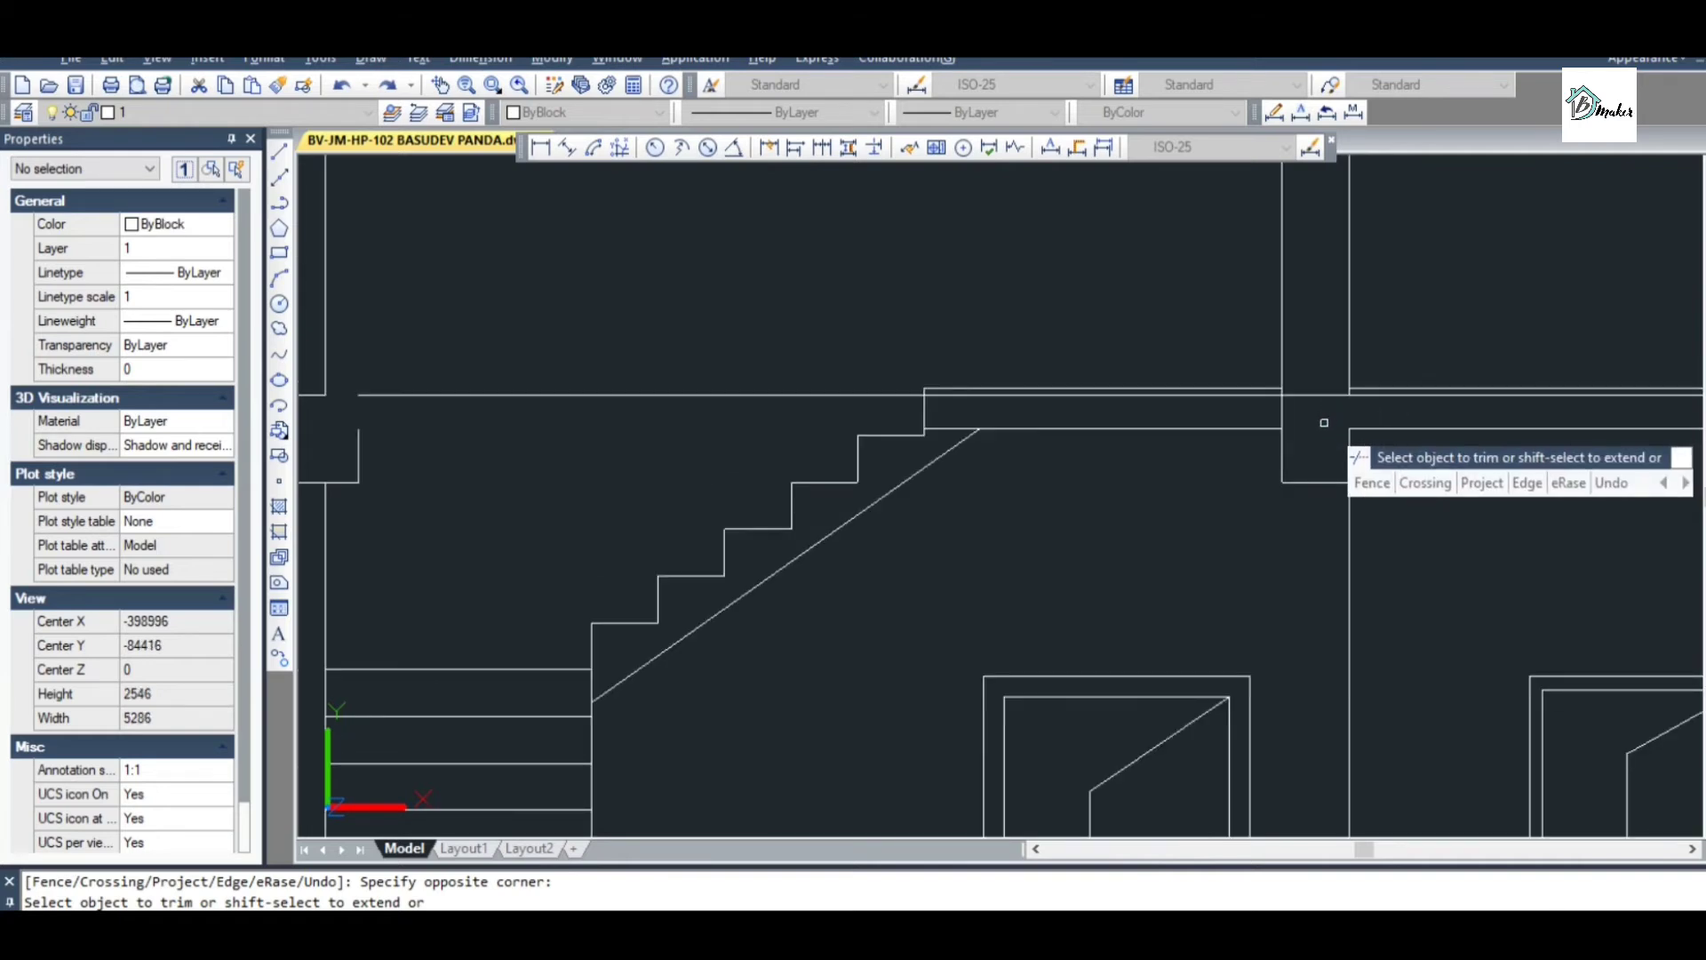
{"action": "scroll", "coordinate": [1324, 423], "scroll_direction": "down", "scroll_amount": 4}
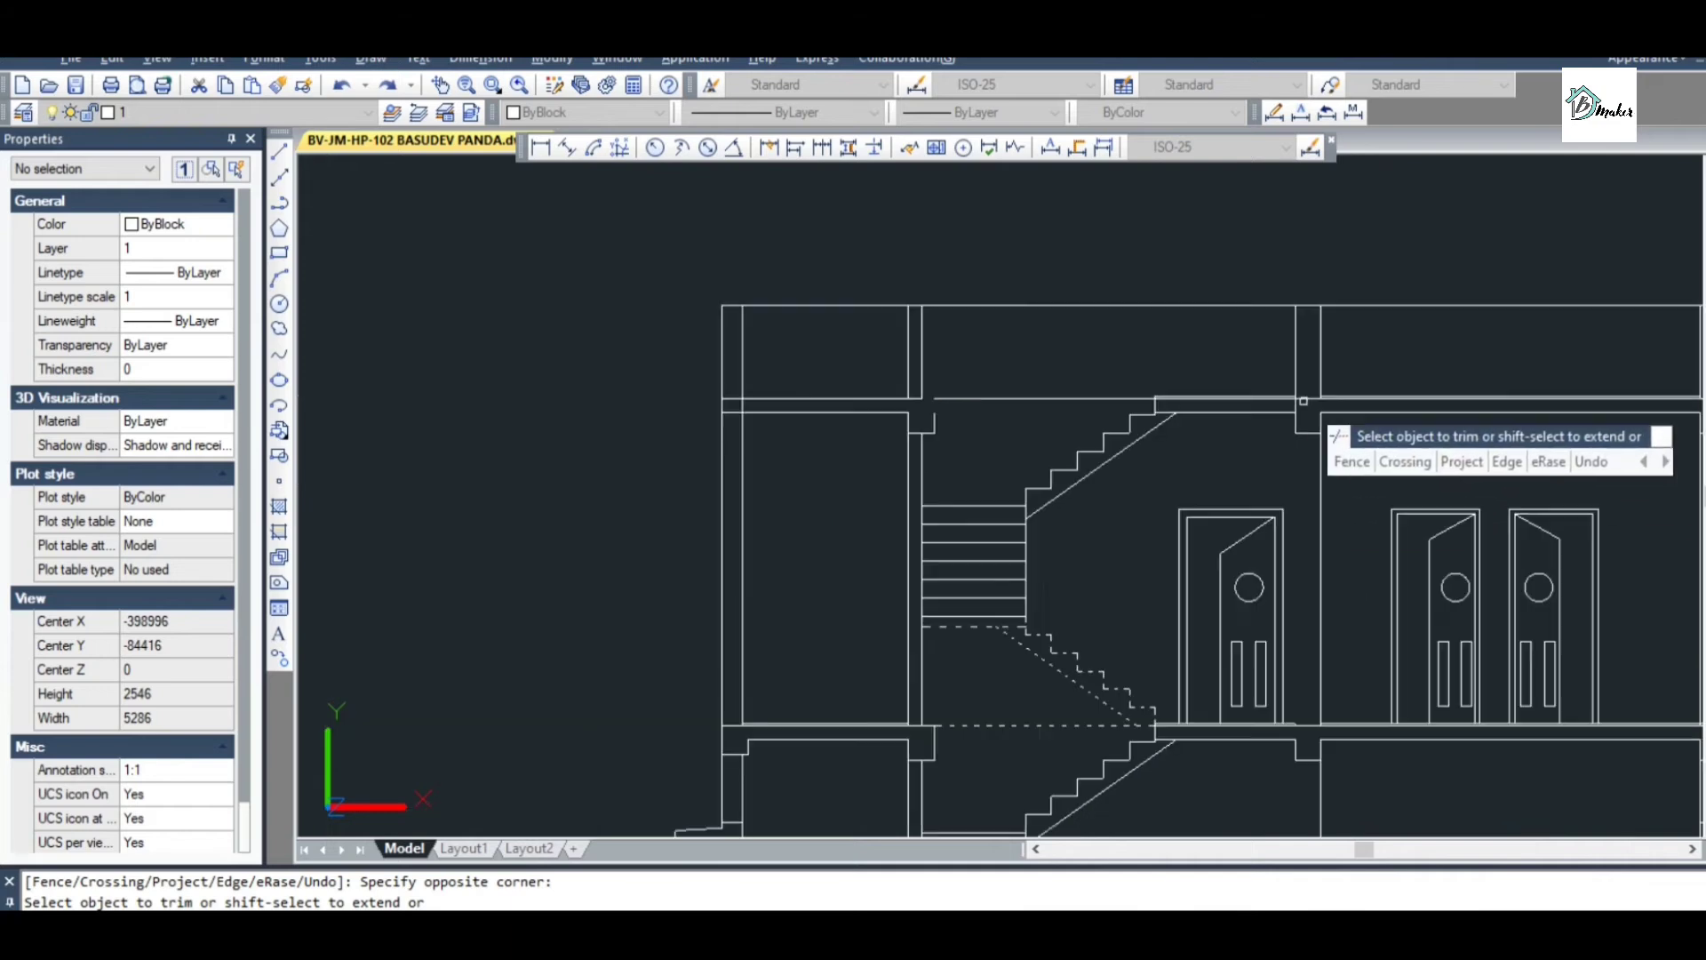
{"action": "scroll", "coordinate": [1304, 401], "scroll_direction": "up", "scroll_amount": 5}
{"action": "left_click", "coordinate": [1284, 408]}
{"action": "left_click", "coordinate": [1267, 407]}
{"action": "scroll", "coordinate": [1267, 409], "scroll_direction": "down", "scroll_amount": 3}
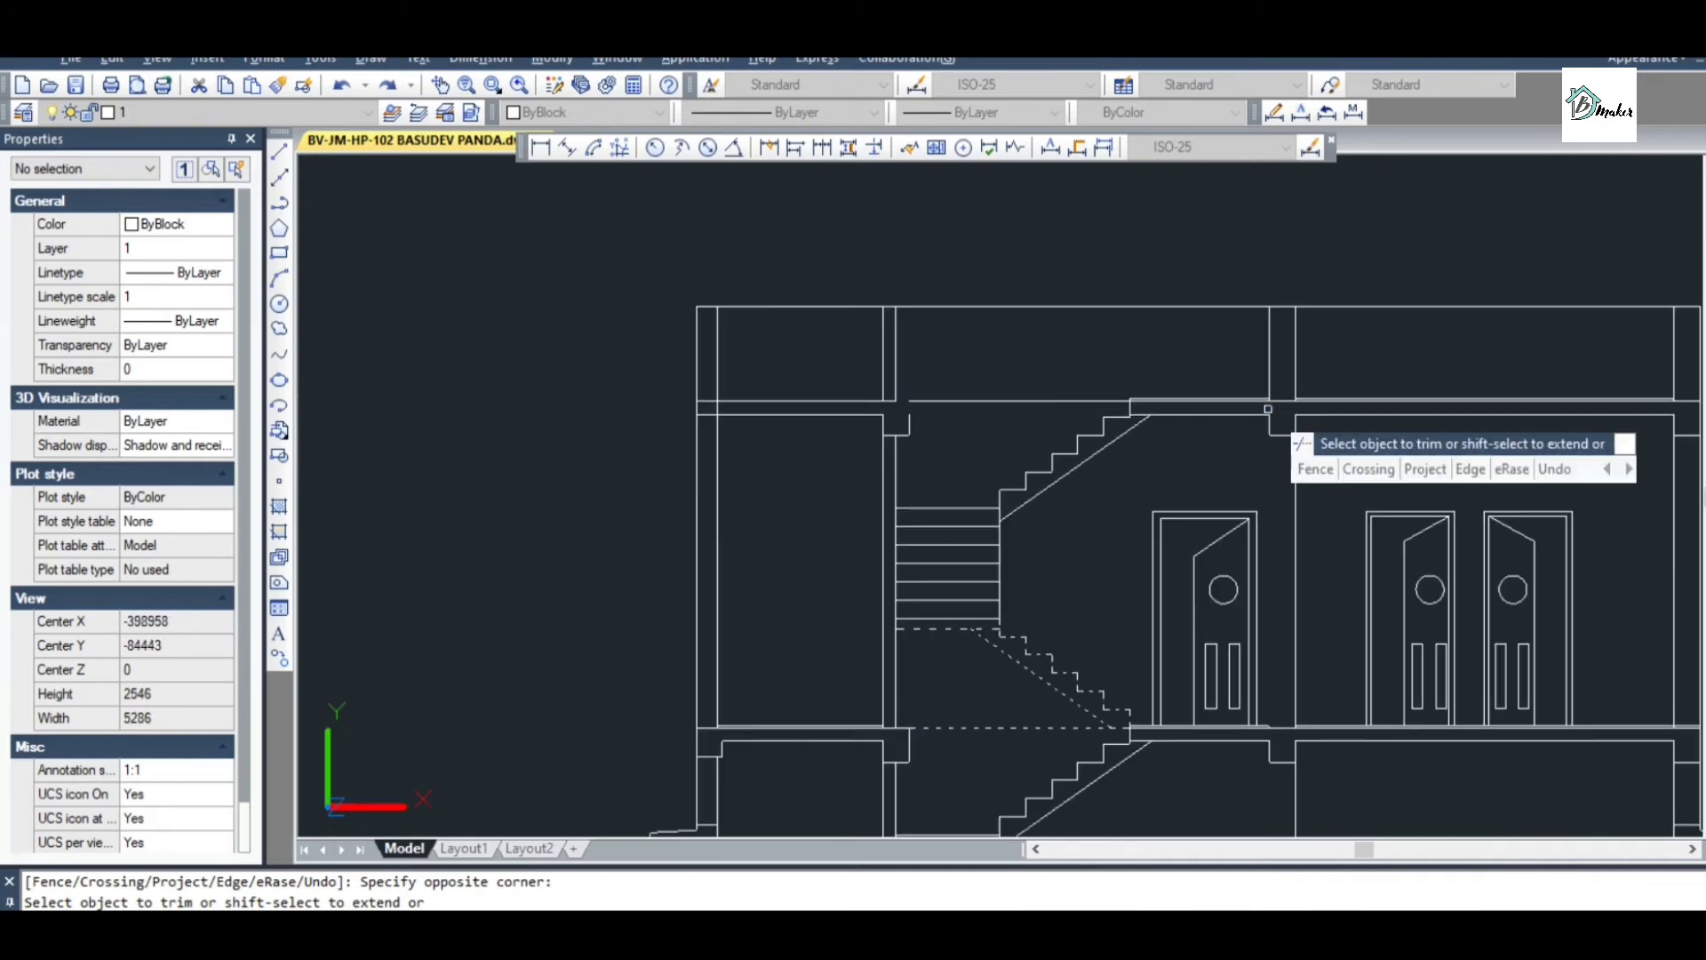
Save the drawing and end the running Trim command
{"action": "scroll", "coordinate": [1267, 408], "scroll_direction": "up", "scroll_amount": 2}
{"action": "key", "text": "ctrl+s"}
{"action": "key", "text": "Escape"}
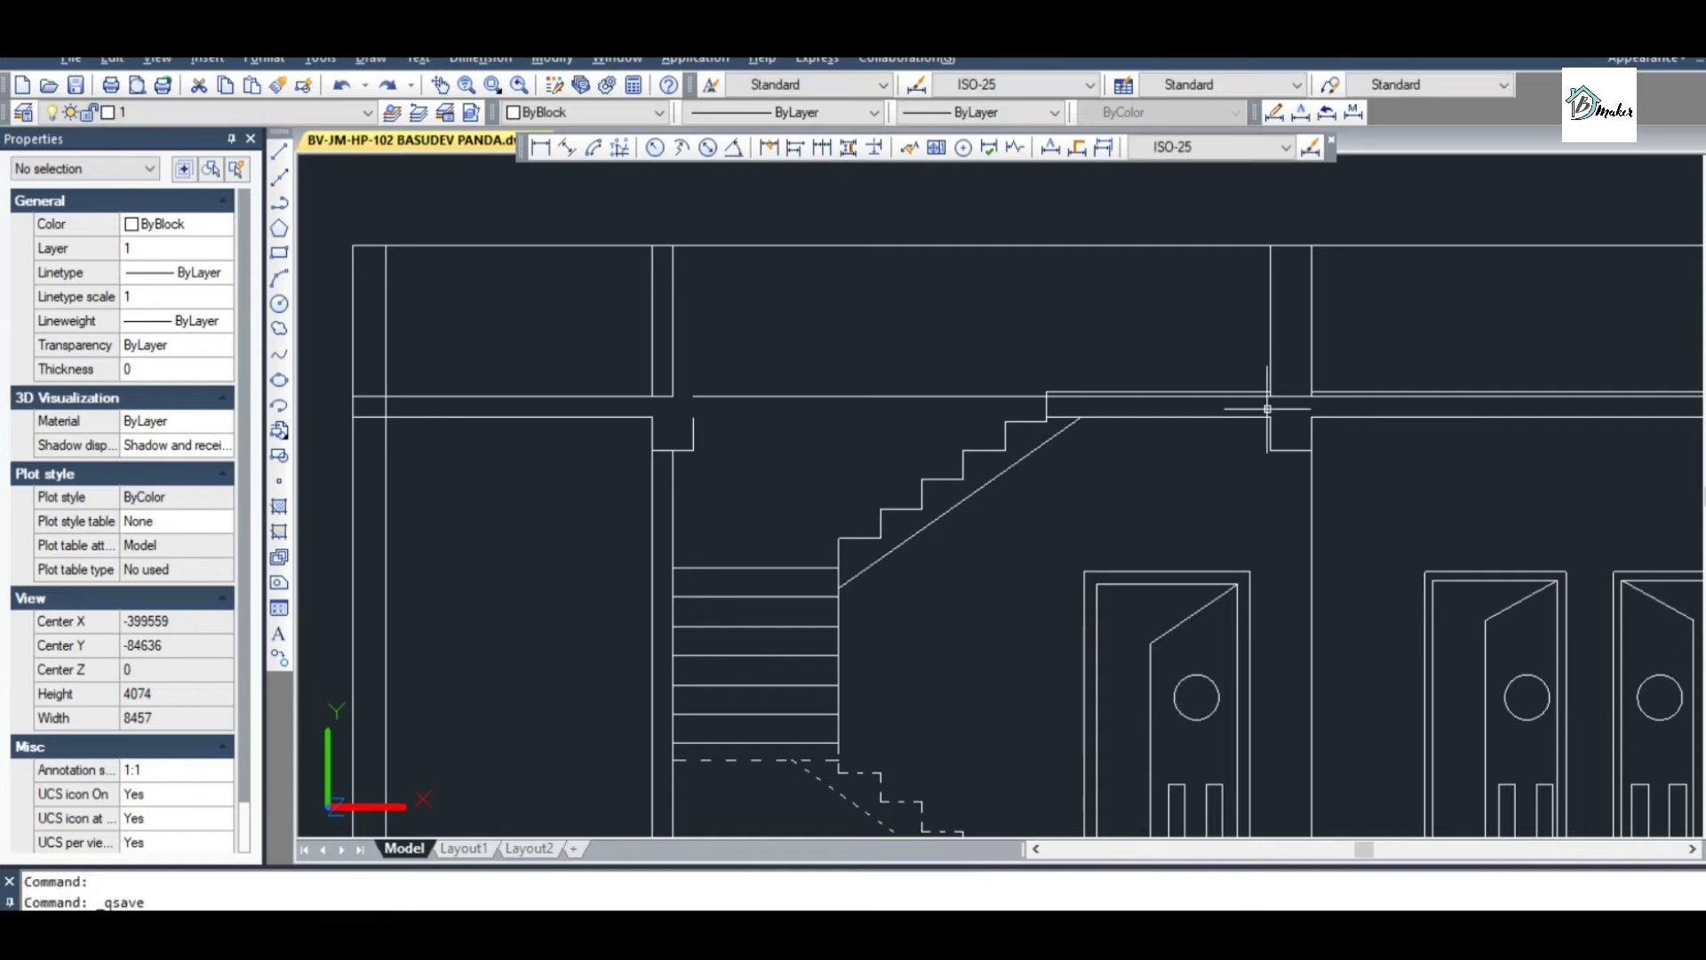
Stretch the open right end of the roof beam outline beside the stair up 125 mm to the slab's top line
{"action": "scroll", "coordinate": [994, 395], "scroll_direction": "down", "scroll_amount": 3}
{"action": "scroll", "coordinate": [897, 408], "scroll_direction": "up", "scroll_amount": 7}
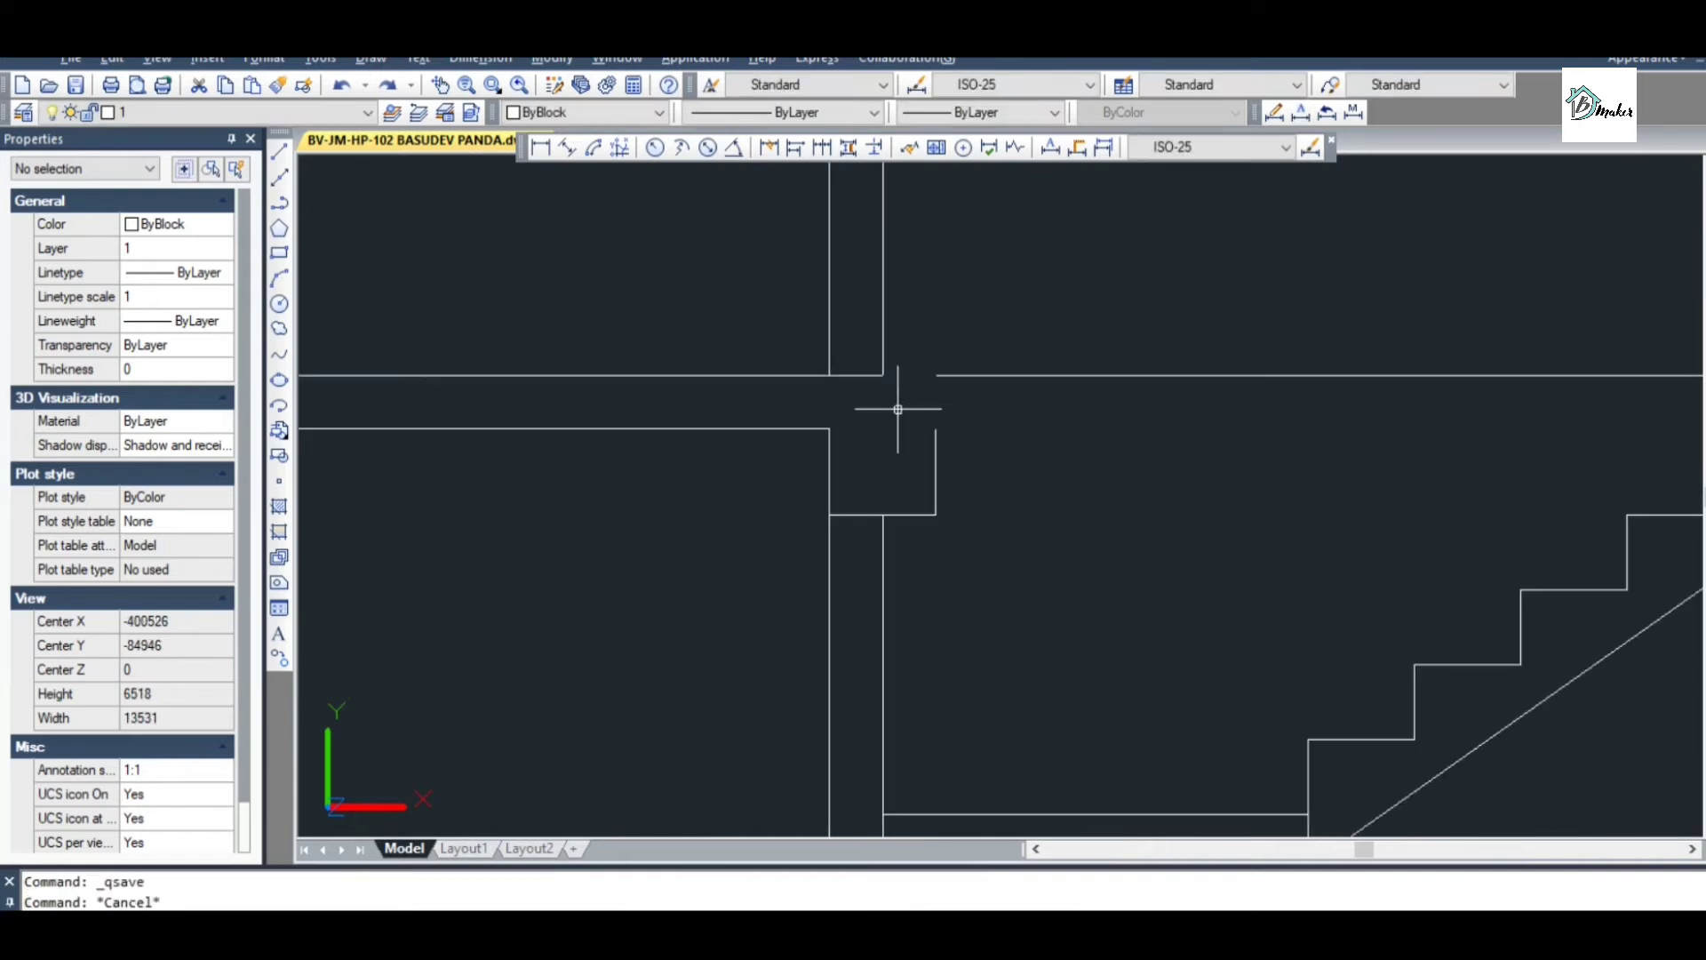
{"action": "left_click", "coordinate": [933, 445]}
{"action": "left_click", "coordinate": [936, 429]}
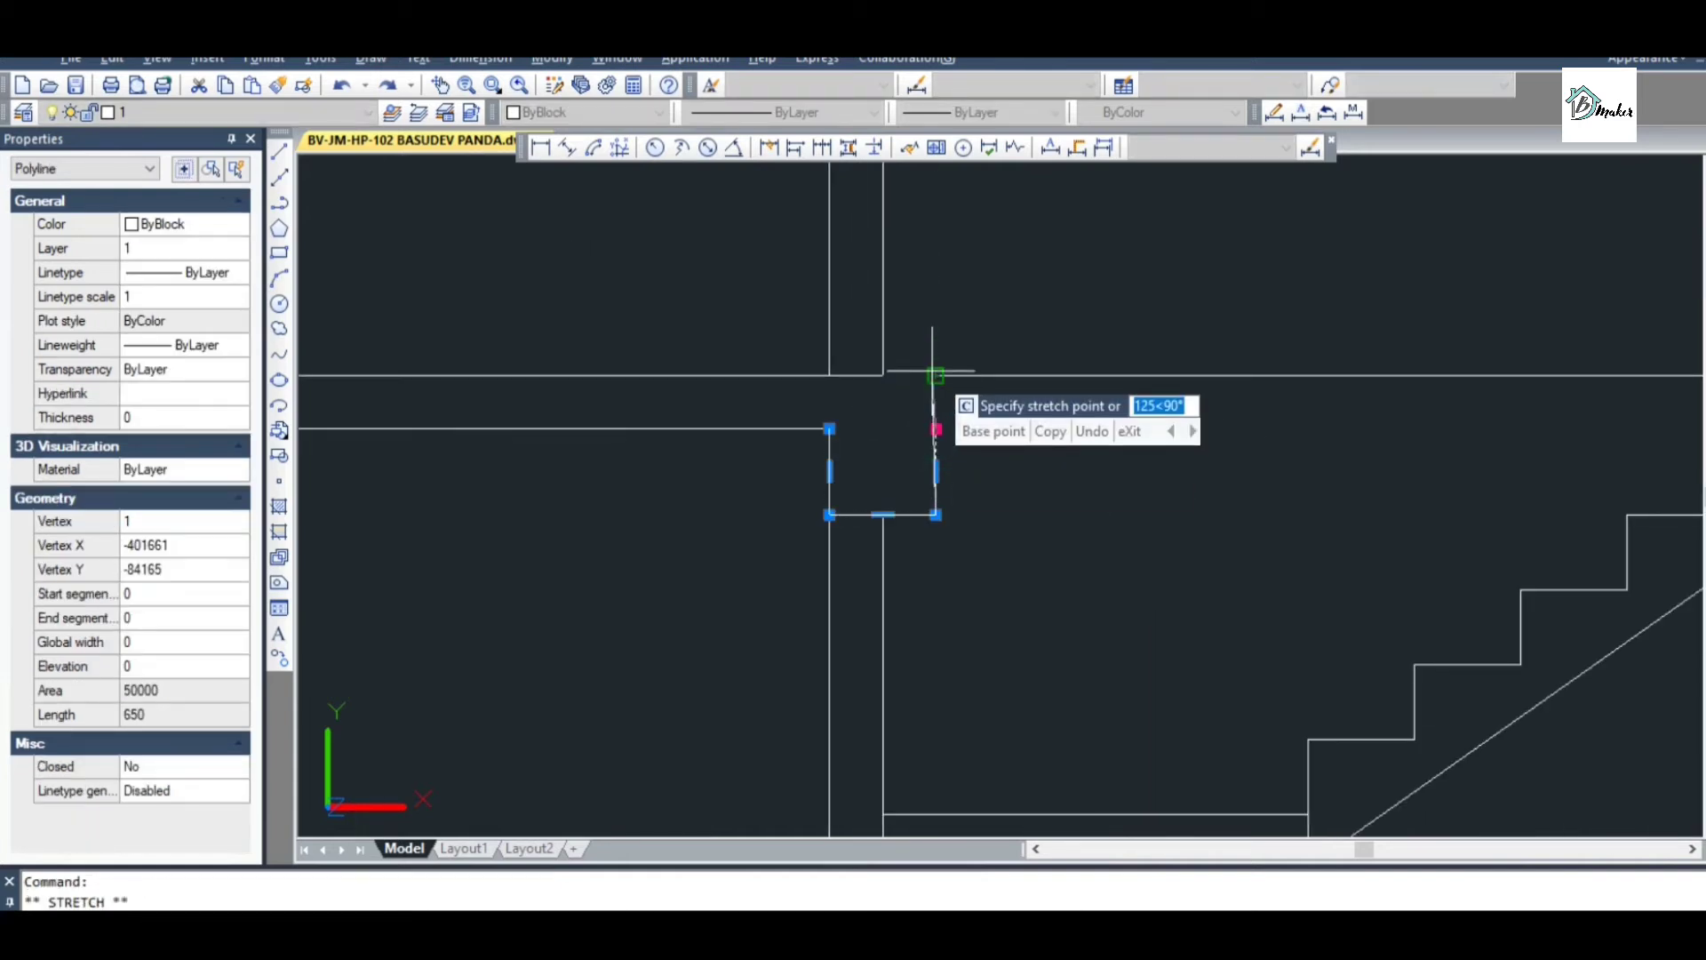
{"action": "left_click", "coordinate": [935, 371]}
{"action": "scroll", "coordinate": [1013, 350], "scroll_direction": "down", "scroll_amount": 5}
{"action": "scroll", "coordinate": [1024, 339], "scroll_direction": "up", "scroll_amount": 3}
{"action": "scroll", "coordinate": [1021, 354], "scroll_direction": "down", "scroll_amount": 2}
{"action": "key", "text": "Escape"}
Stretch the right end of the left roof slab's top line to the beam outline's upper corner
{"action": "scroll", "coordinate": [1021, 360], "scroll_direction": "up", "scroll_amount": 3}
{"action": "scroll", "coordinate": [933, 319], "scroll_direction": "up", "scroll_amount": 3}
{"action": "left_click", "coordinate": [933, 320]}
{"action": "left_click", "coordinate": [947, 319]}
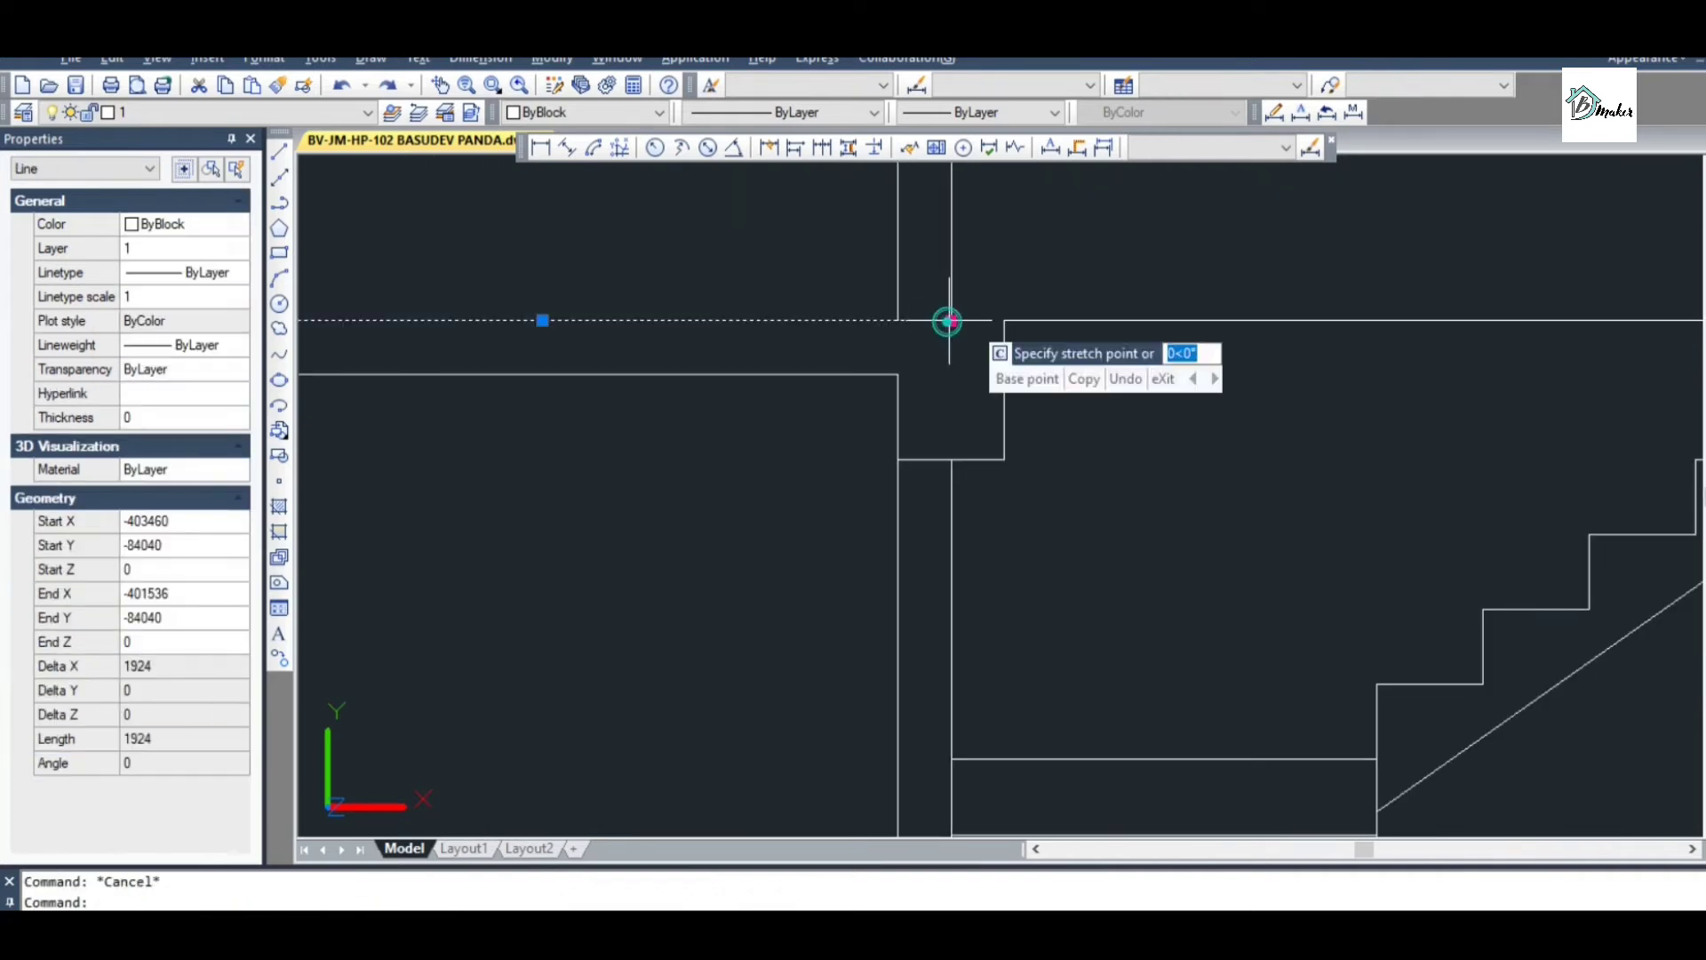
{"action": "key", "text": "Escape"}
{"action": "scroll", "coordinate": [1009, 335], "scroll_direction": "down", "scroll_amount": 4}
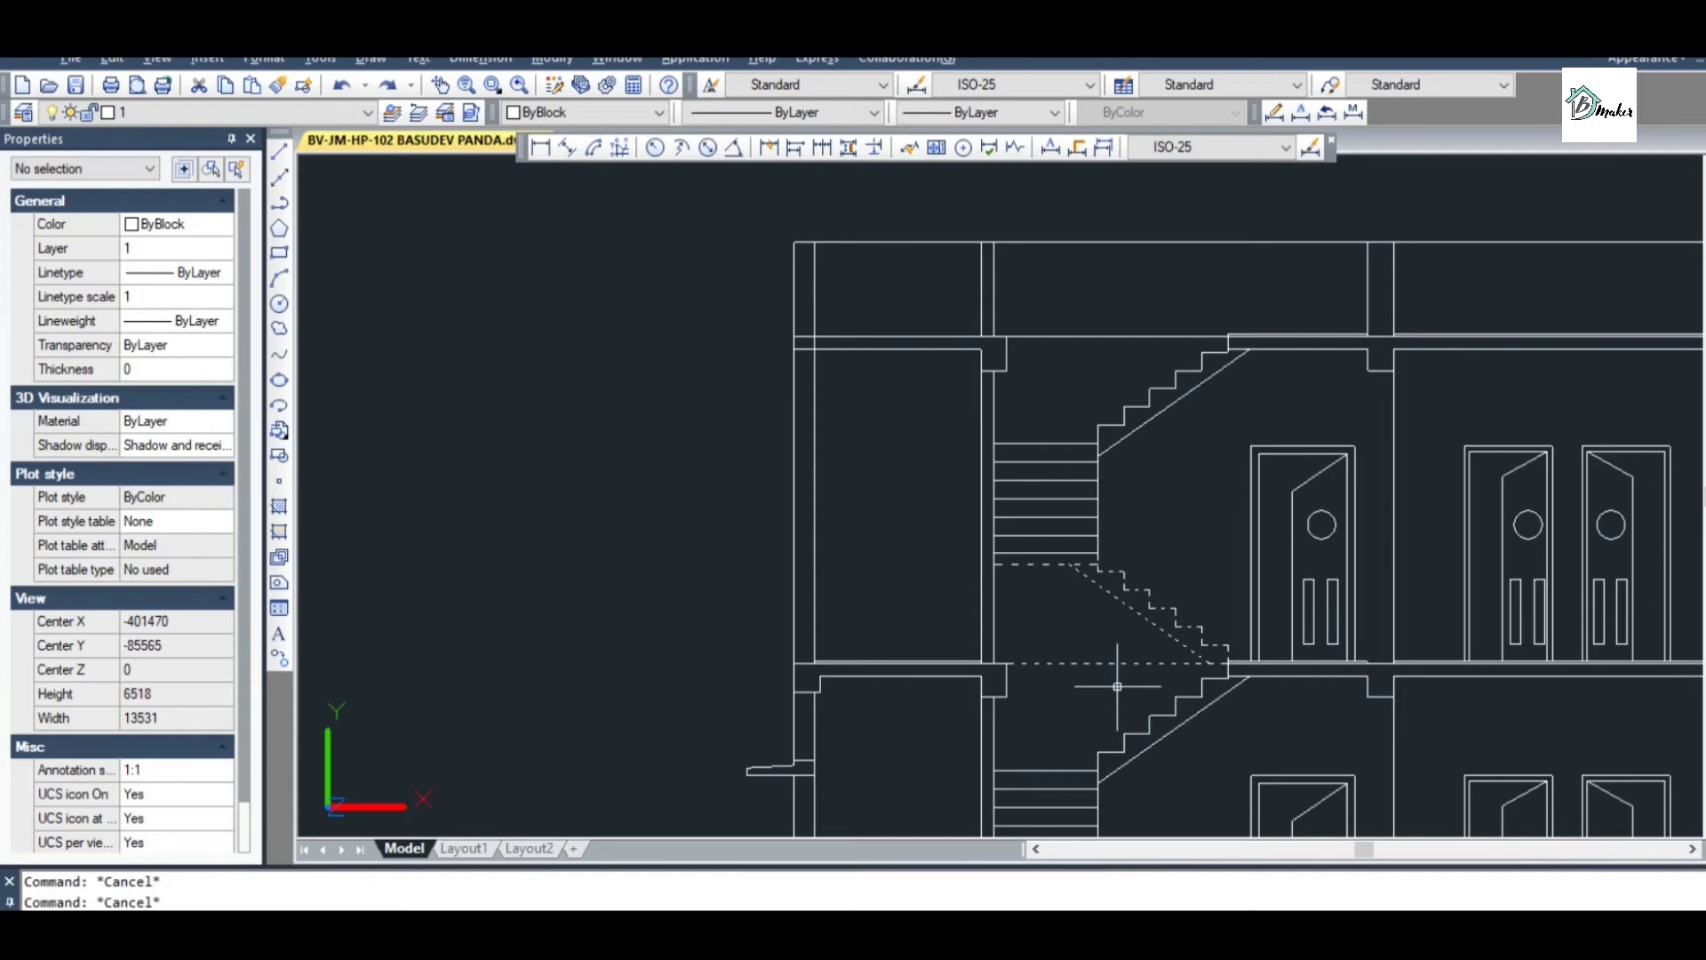
Match the properties of the dashed first-floor line above the stair onto the roof-level line above the upper stair
{"action": "type", "text": "MATC"}
{"action": "key", "text": "Return"}
{"action": "left_click", "coordinate": [1142, 664]}
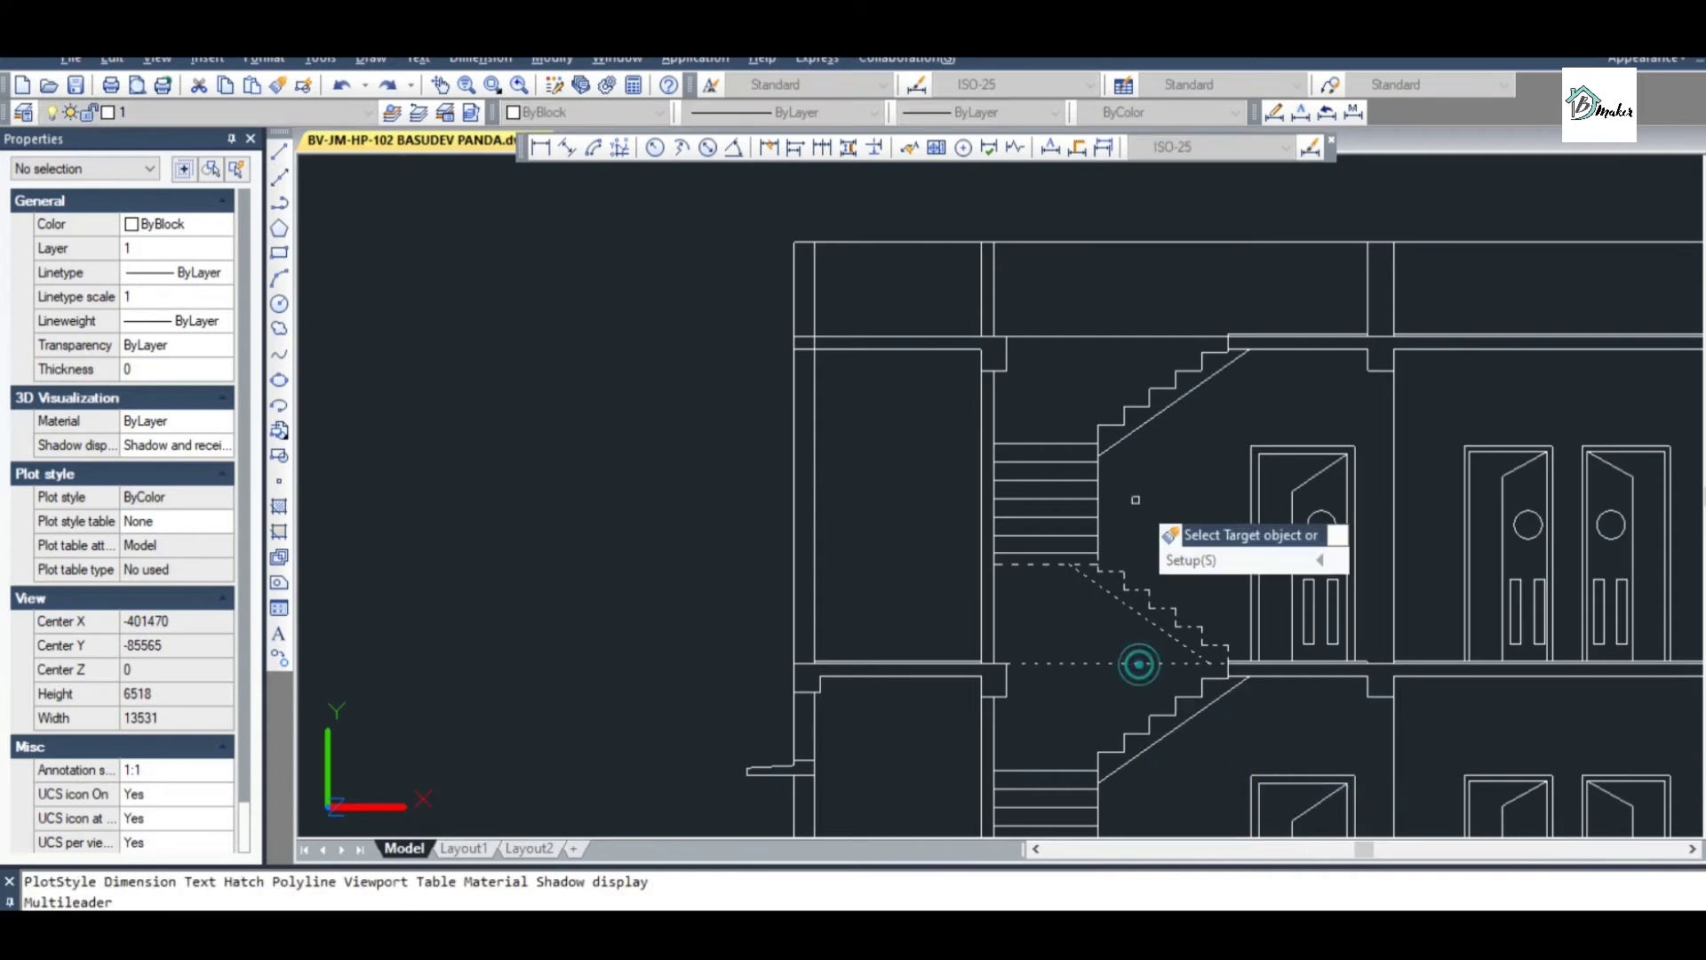
{"action": "left_click", "coordinate": [1131, 336]}
{"action": "scroll", "coordinate": [1114, 365], "scroll_direction": "down", "scroll_amount": 4}
{"action": "scroll", "coordinate": [1116, 370], "scroll_direction": "up", "scroll_amount": 2}
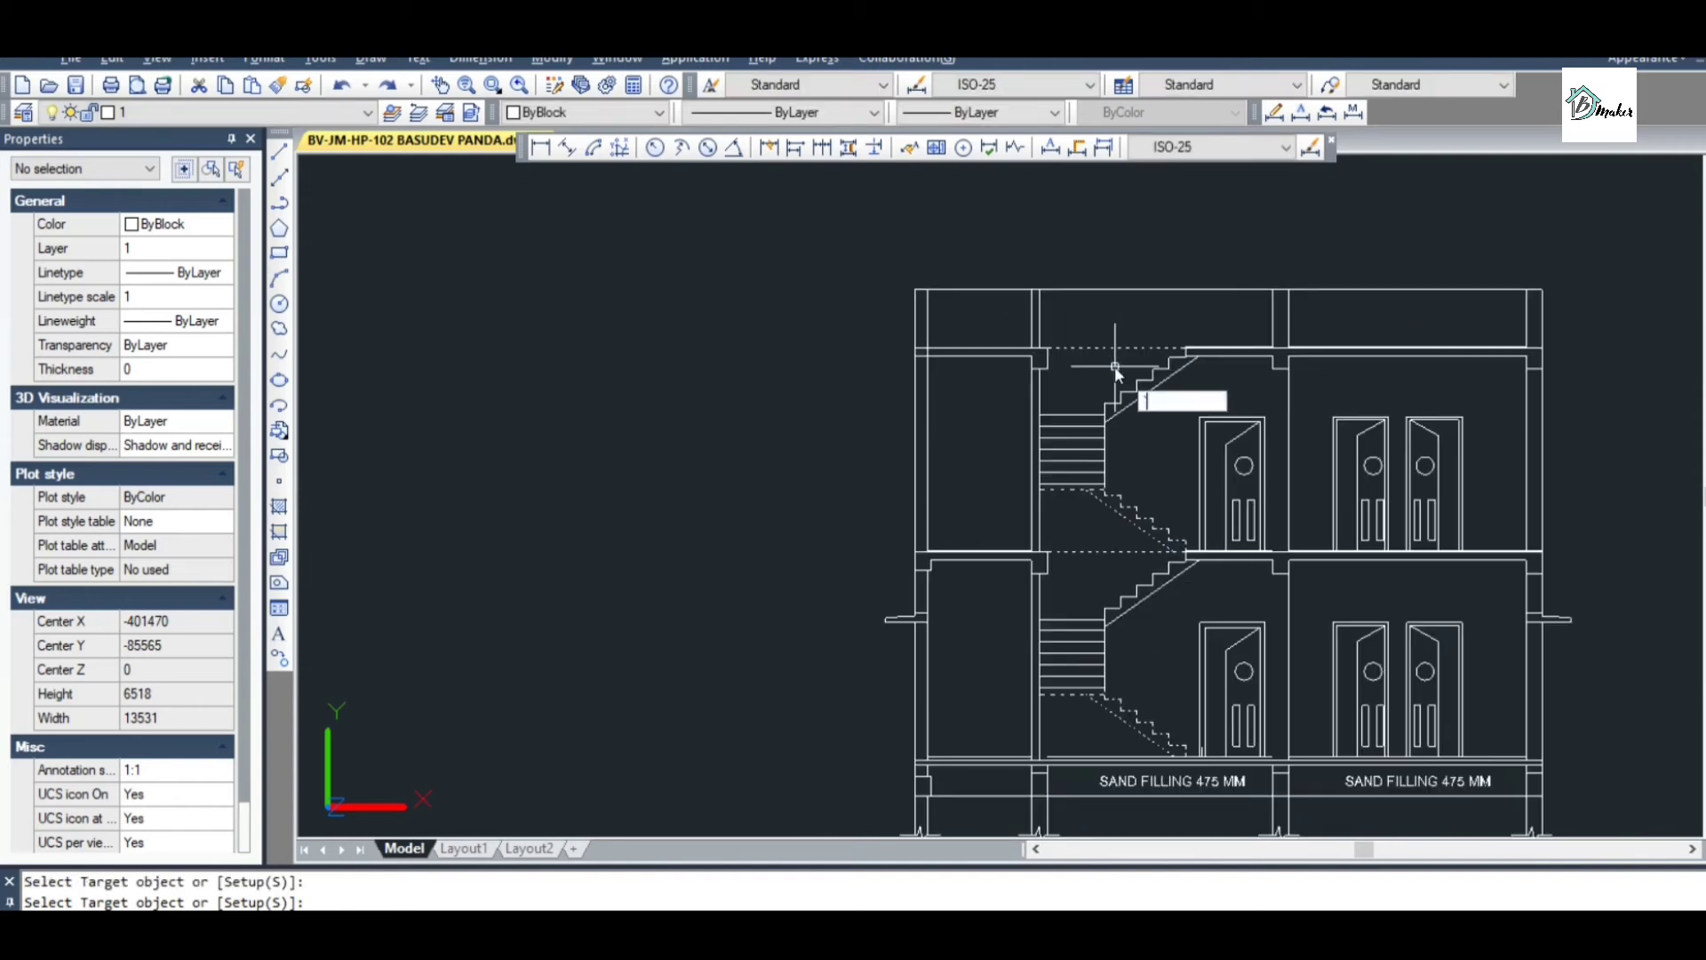
{"action": "key", "text": "Escape"}
Copy the left outer wall's first-floor beam outline 3125 mm straight up to the underside of the roof slab
{"action": "scroll", "coordinate": [1013, 551], "scroll_direction": "up", "scroll_amount": 3}
{"action": "type", "text": "co"}
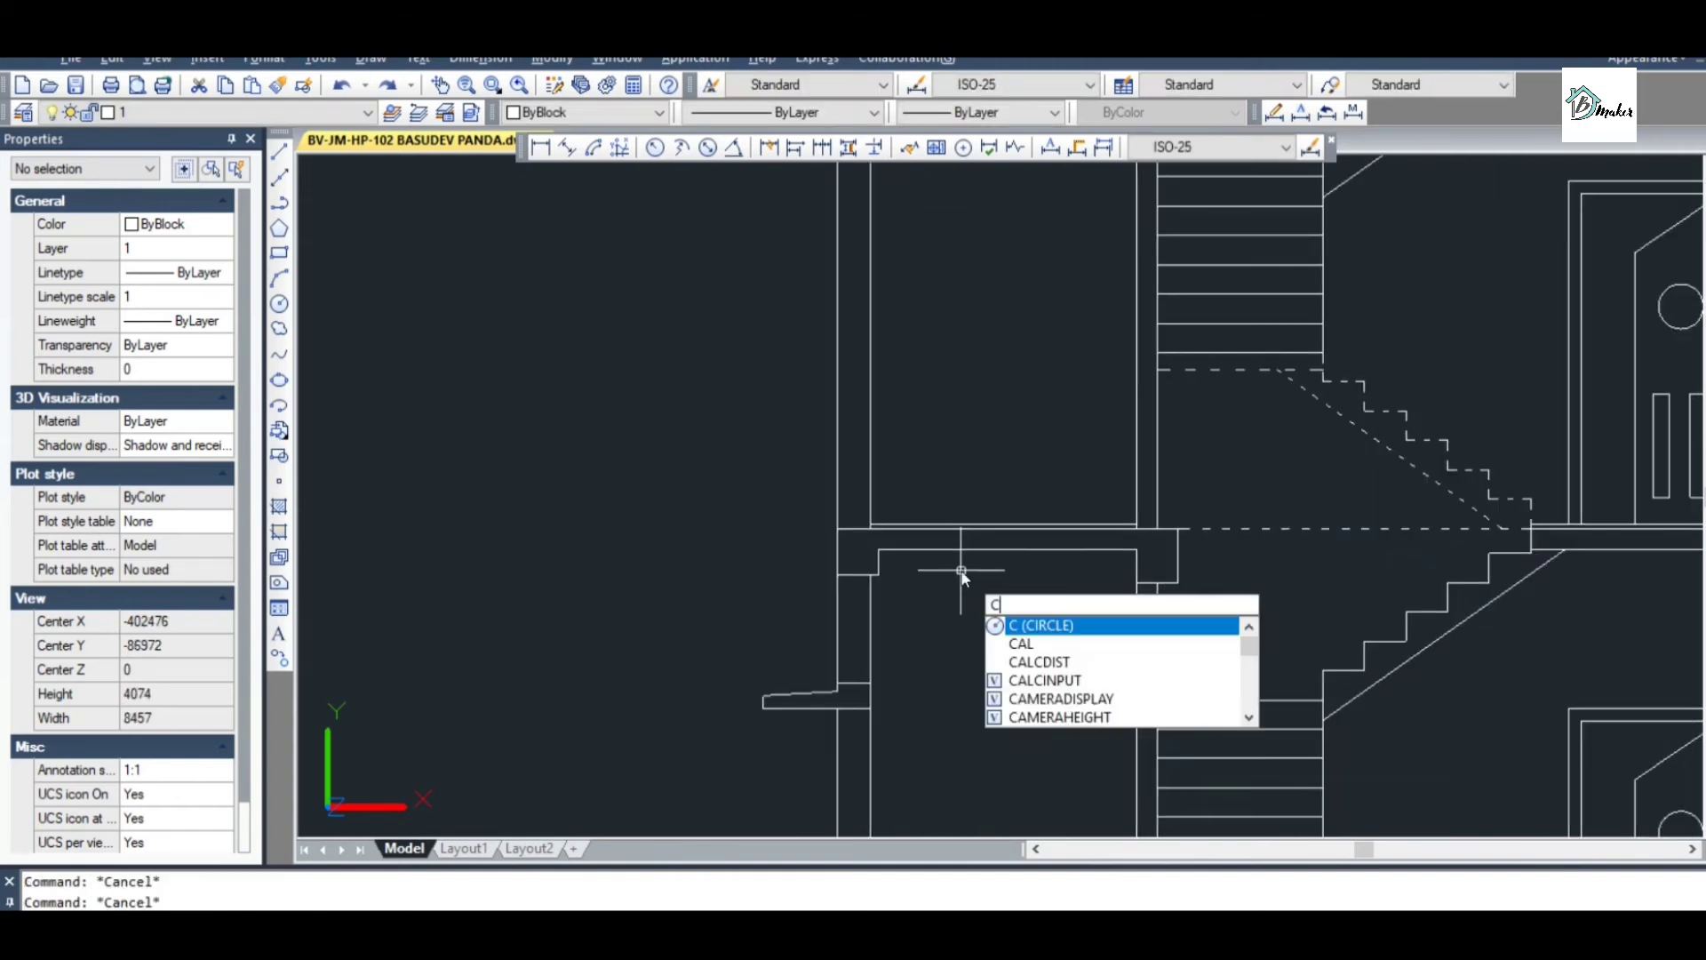
{"action": "key", "text": "Return"}
{"action": "key", "text": "Return"}
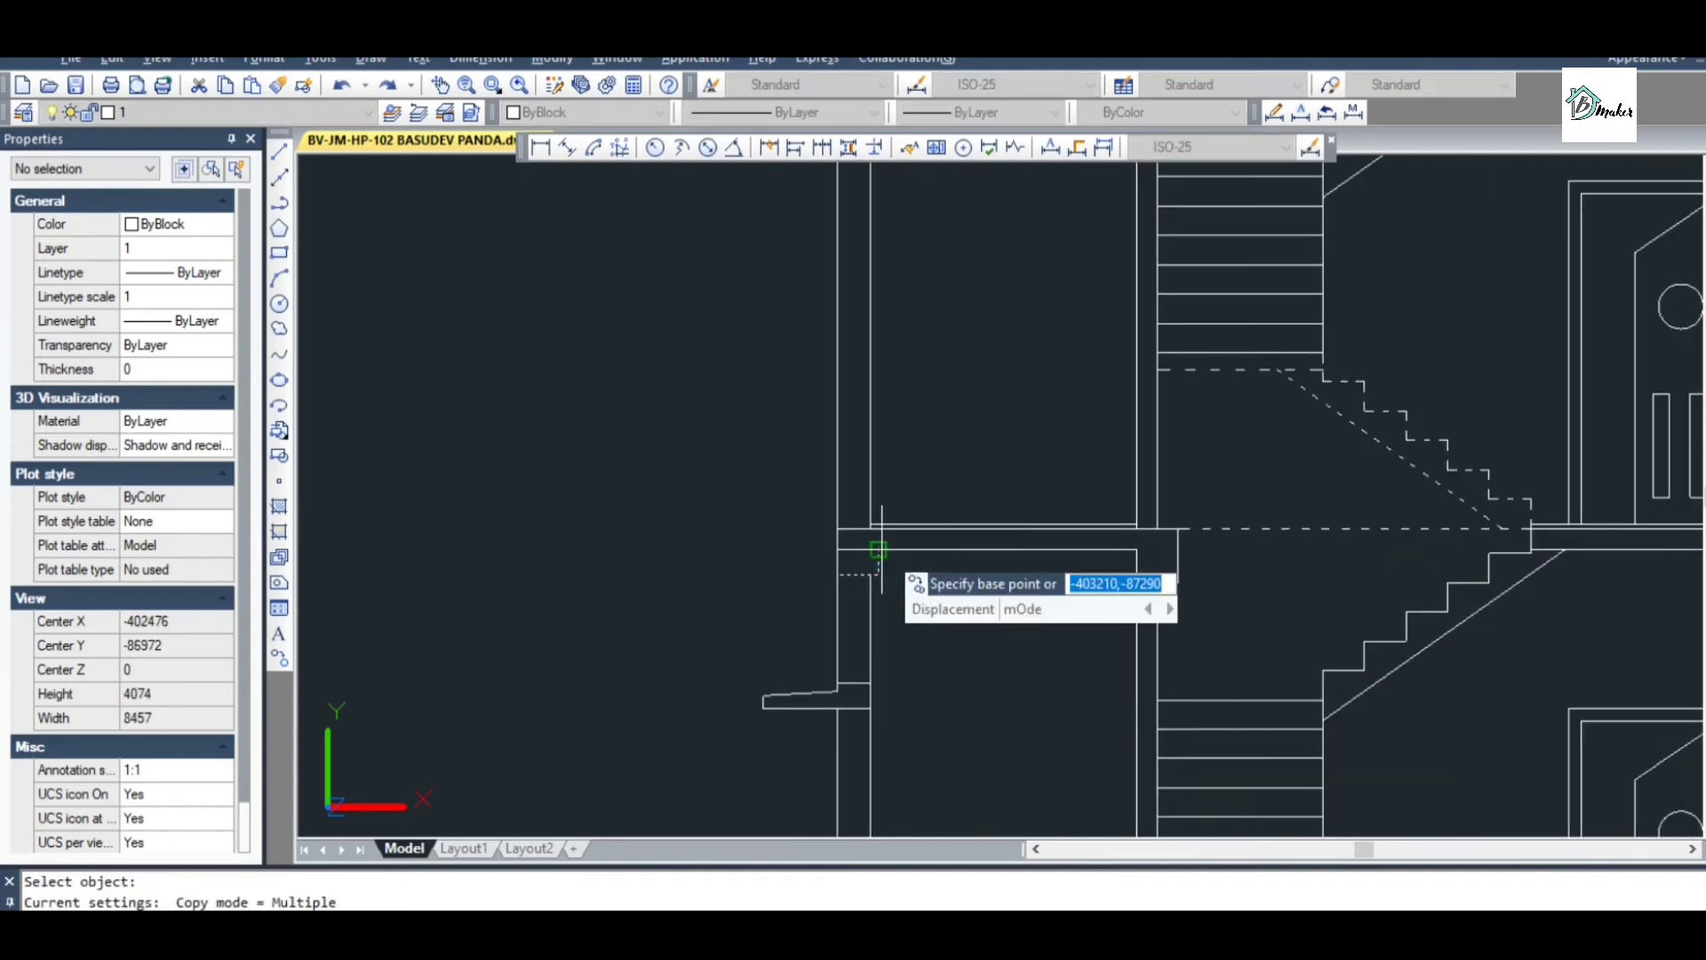
{"action": "left_click", "coordinate": [878, 551]}
{"action": "scroll", "coordinate": [924, 516], "scroll_direction": "down", "scroll_amount": 5}
{"action": "scroll", "coordinate": [889, 426], "scroll_direction": "up", "scroll_amount": 7}
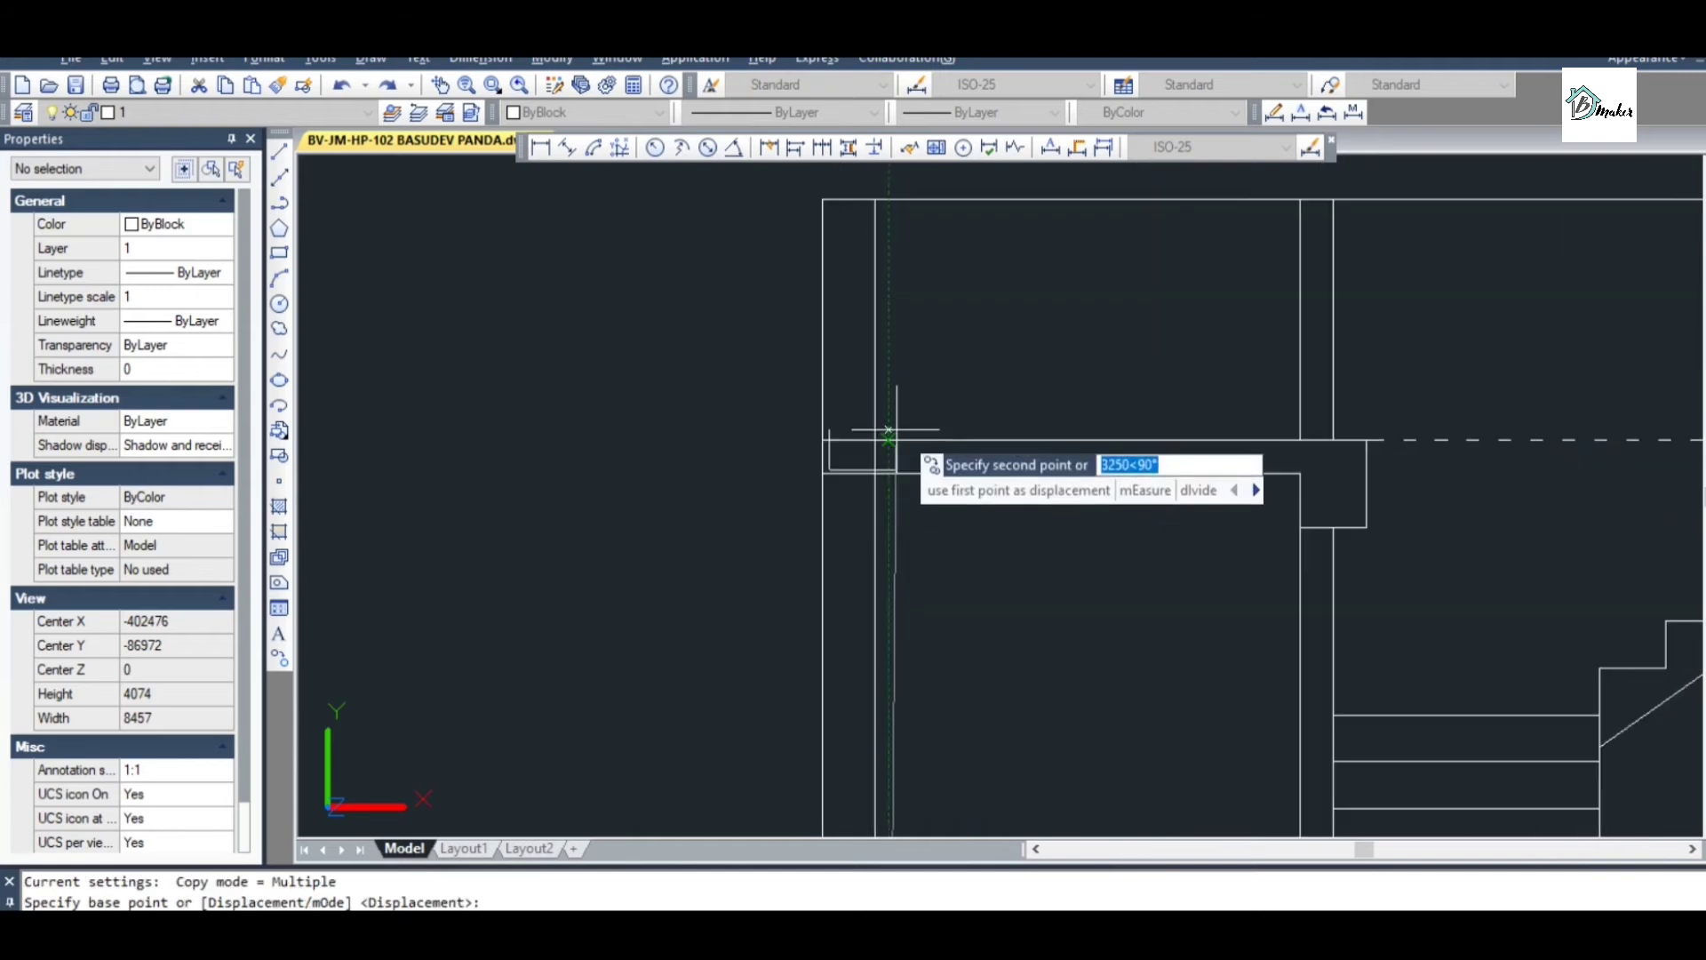
{"action": "left_click", "coordinate": [888, 473]}
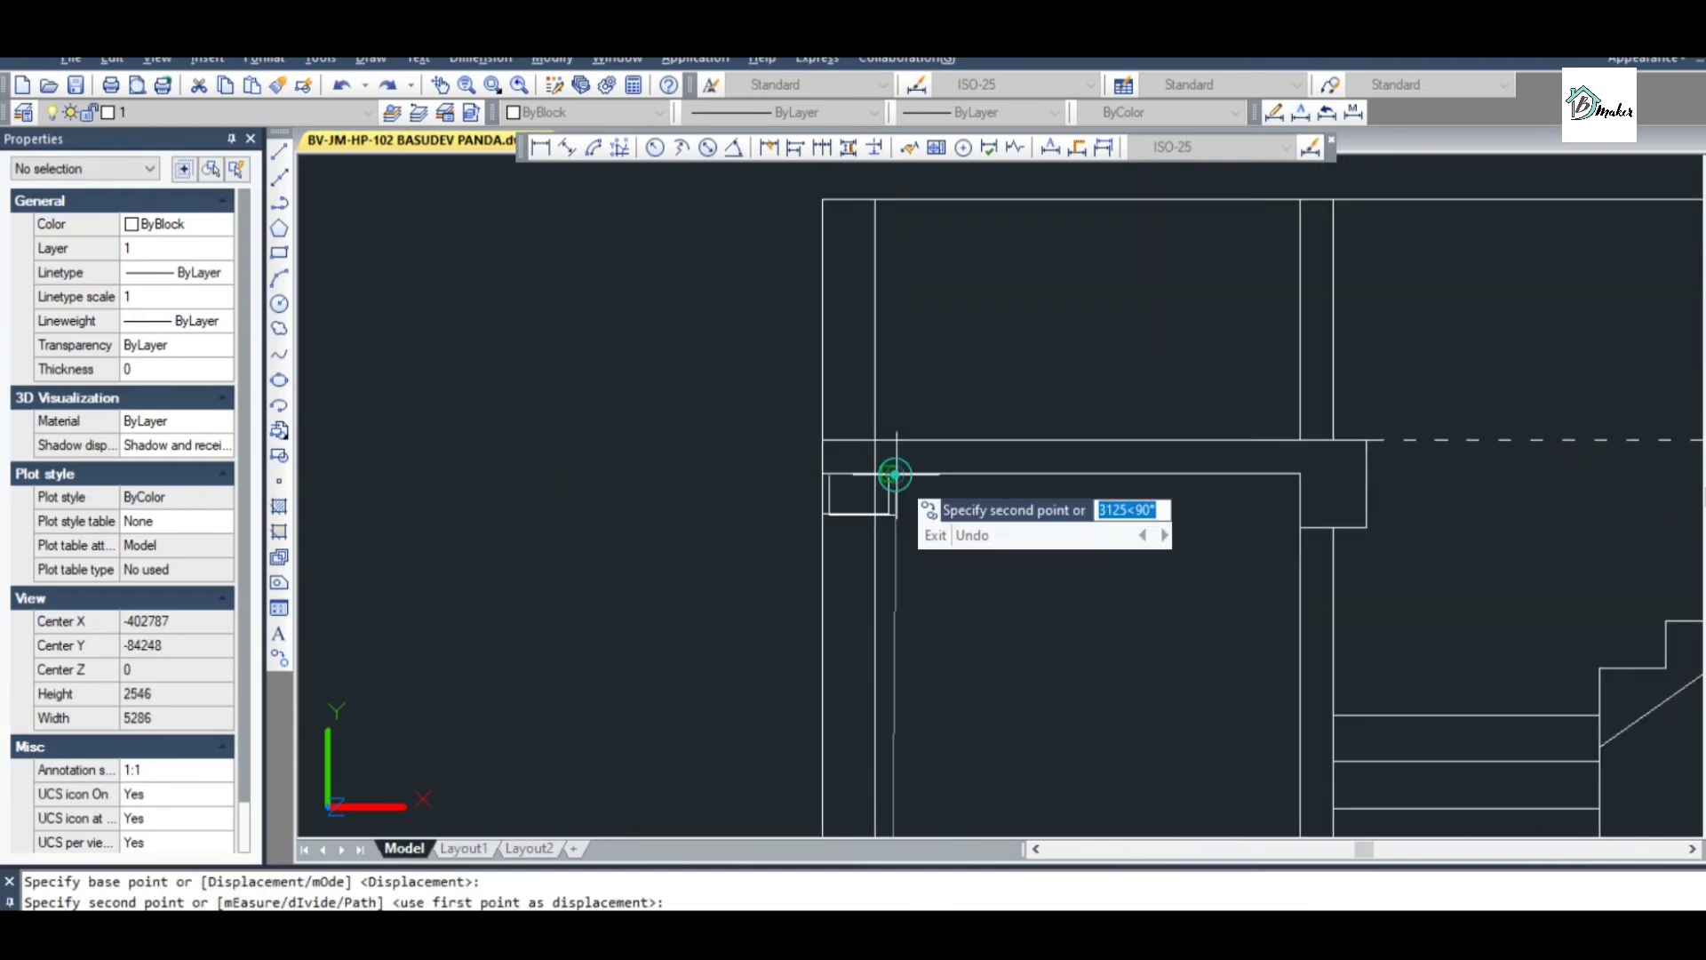
{"action": "key", "text": "Escape"}
{"action": "key", "text": "Escape"}
{"action": "key", "text": "Escape"}
Trim the wall line crossing the copied roof beam at the left outer wall and save the drawing
{"action": "type", "text": "tr"}
{"action": "key", "text": "Return"}
{"action": "key", "text": "Return"}
{"action": "left_click", "coordinate": [888, 491]}
{"action": "left_click", "coordinate": [871, 478]}
{"action": "scroll", "coordinate": [879, 453], "scroll_direction": "down", "scroll_amount": 5}
{"action": "key", "text": "Escape"}
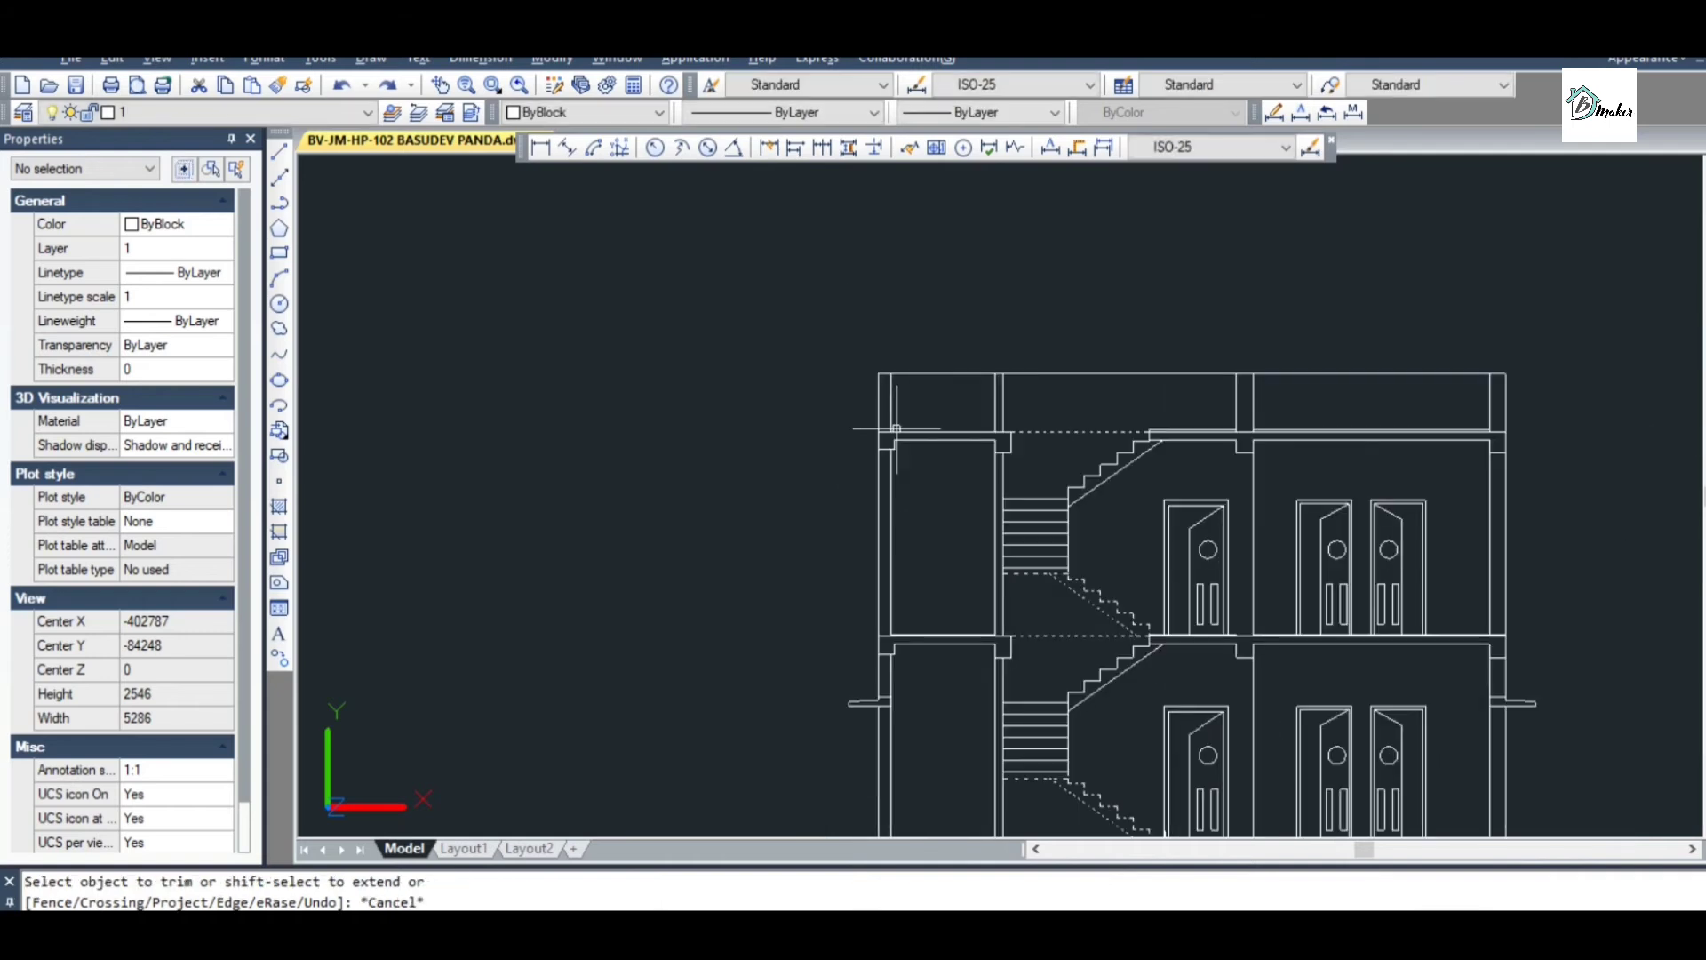
{"action": "scroll", "coordinate": [917, 427], "scroll_direction": "down", "scroll_amount": 4}
{"action": "key", "text": "ctrl+s"}
Compare the section's left outer wall and sunshade with the section line, entrance and walls on the floor plan
{"action": "scroll", "coordinate": [917, 428], "scroll_direction": "up", "scroll_amount": 3}
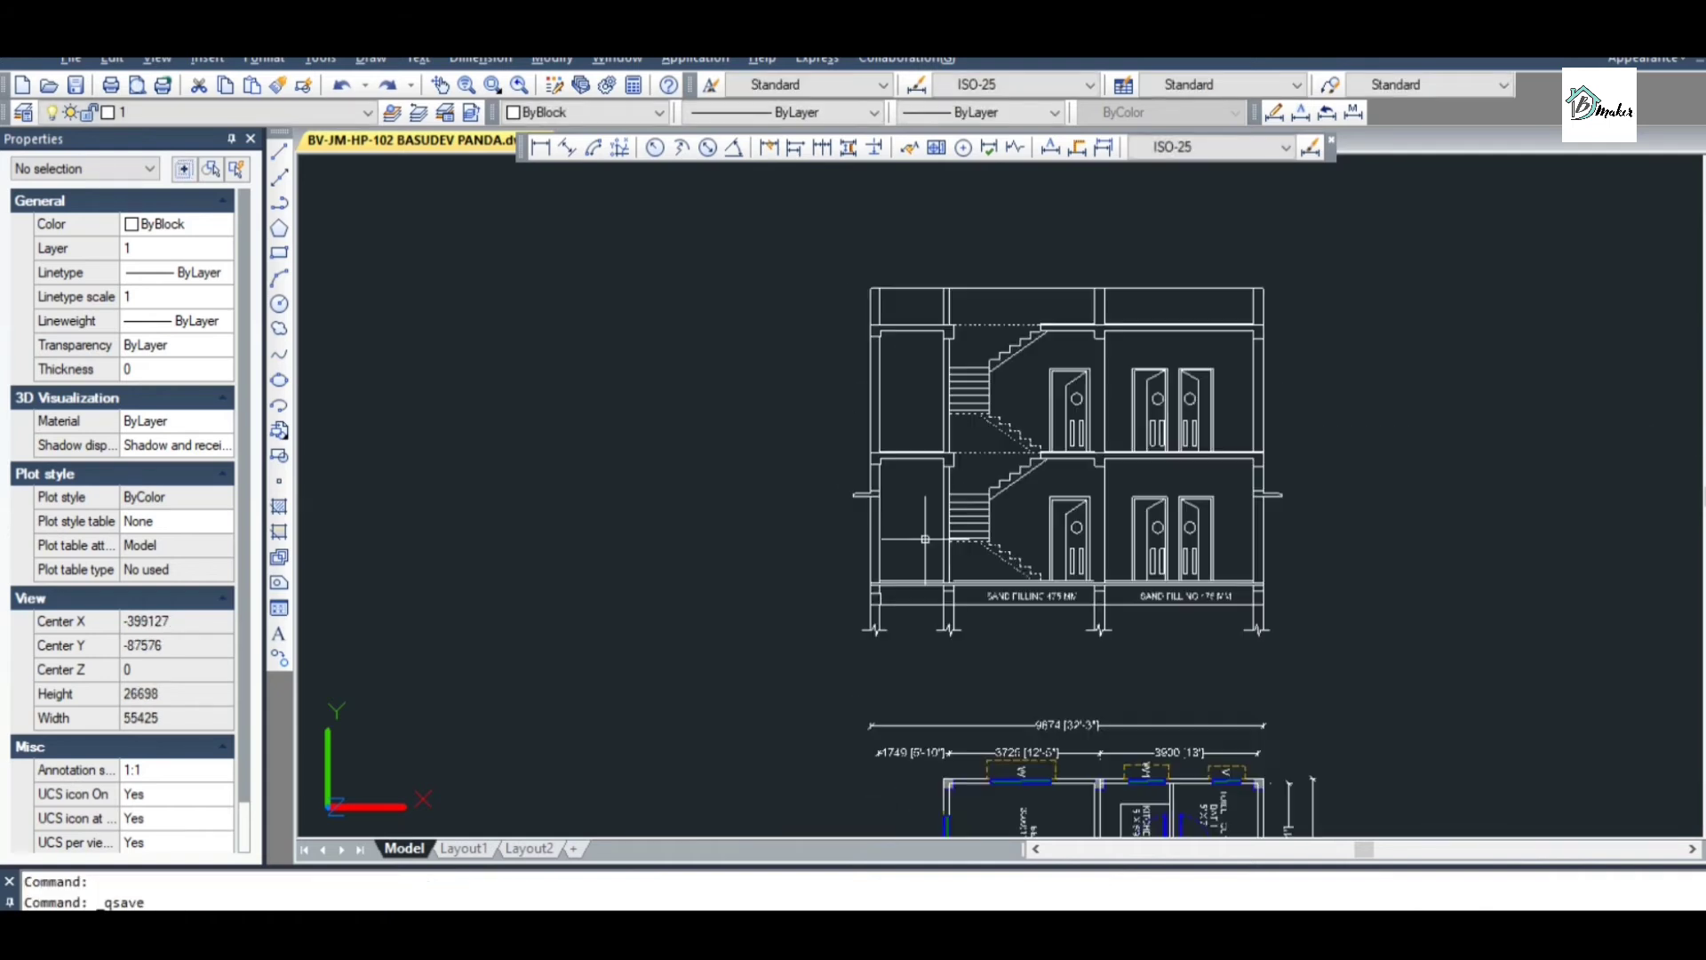
{"action": "scroll", "coordinate": [917, 427], "scroll_direction": "down", "scroll_amount": 3}
{"action": "scroll", "coordinate": [917, 427], "scroll_direction": "down", "scroll_amount": 2}
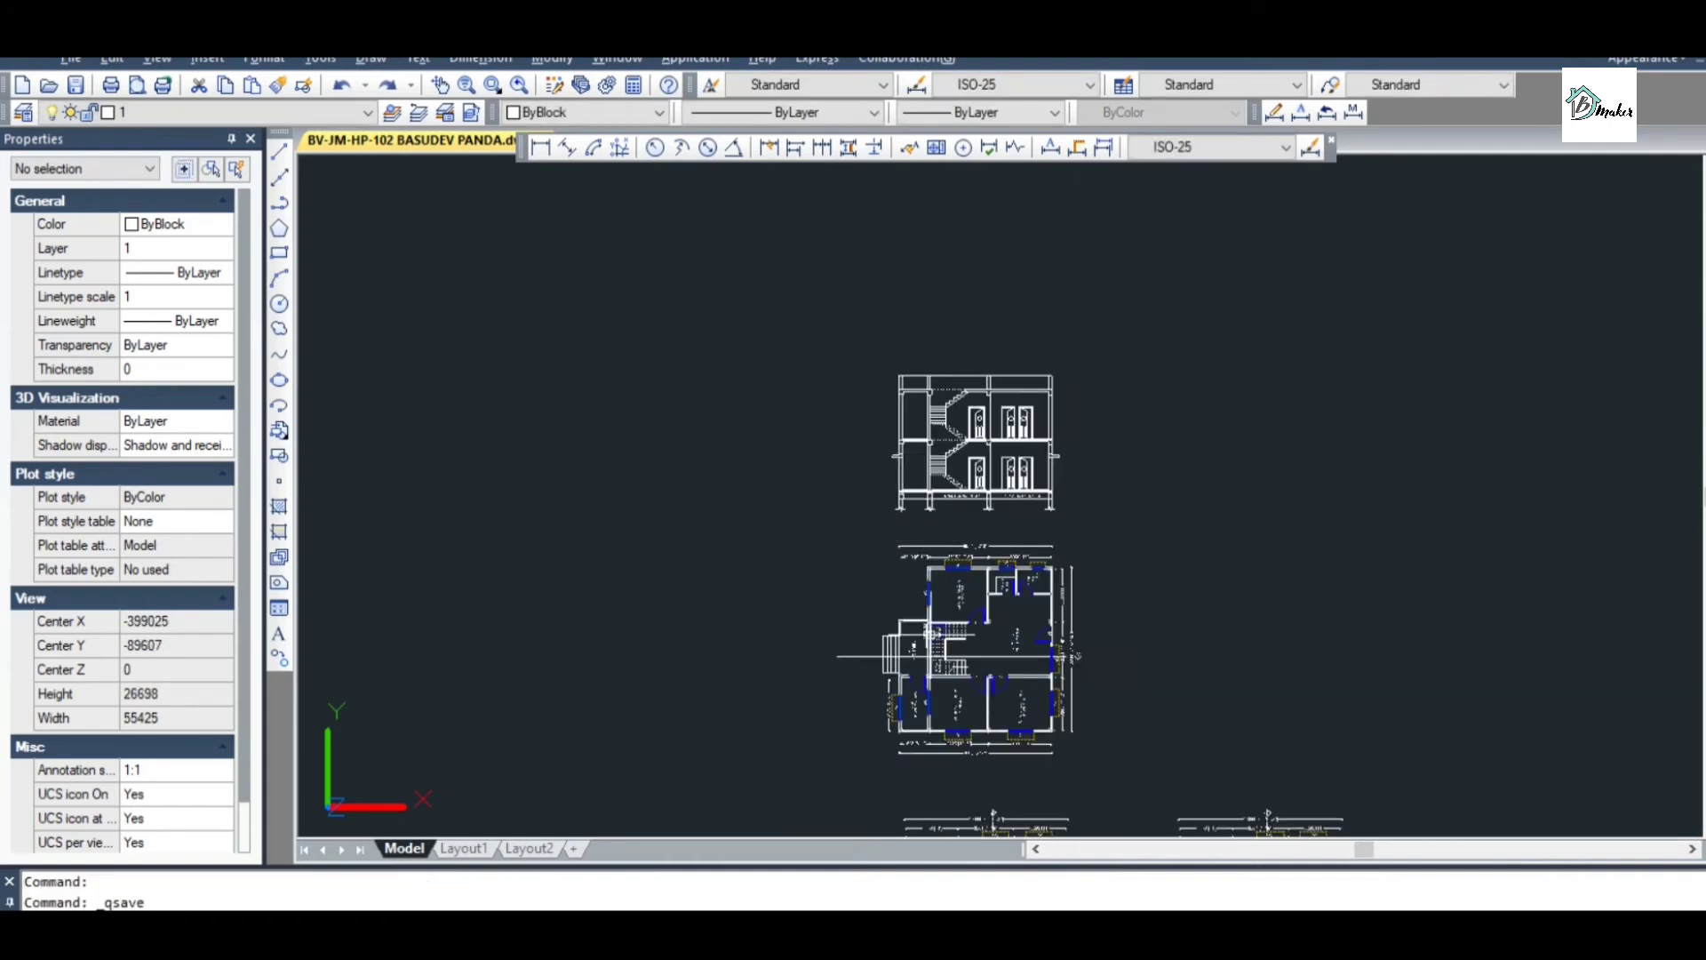
{"action": "scroll", "coordinate": [932, 633], "scroll_direction": "up", "scroll_amount": 4}
{"action": "scroll", "coordinate": [950, 585], "scroll_direction": "down", "scroll_amount": 2}
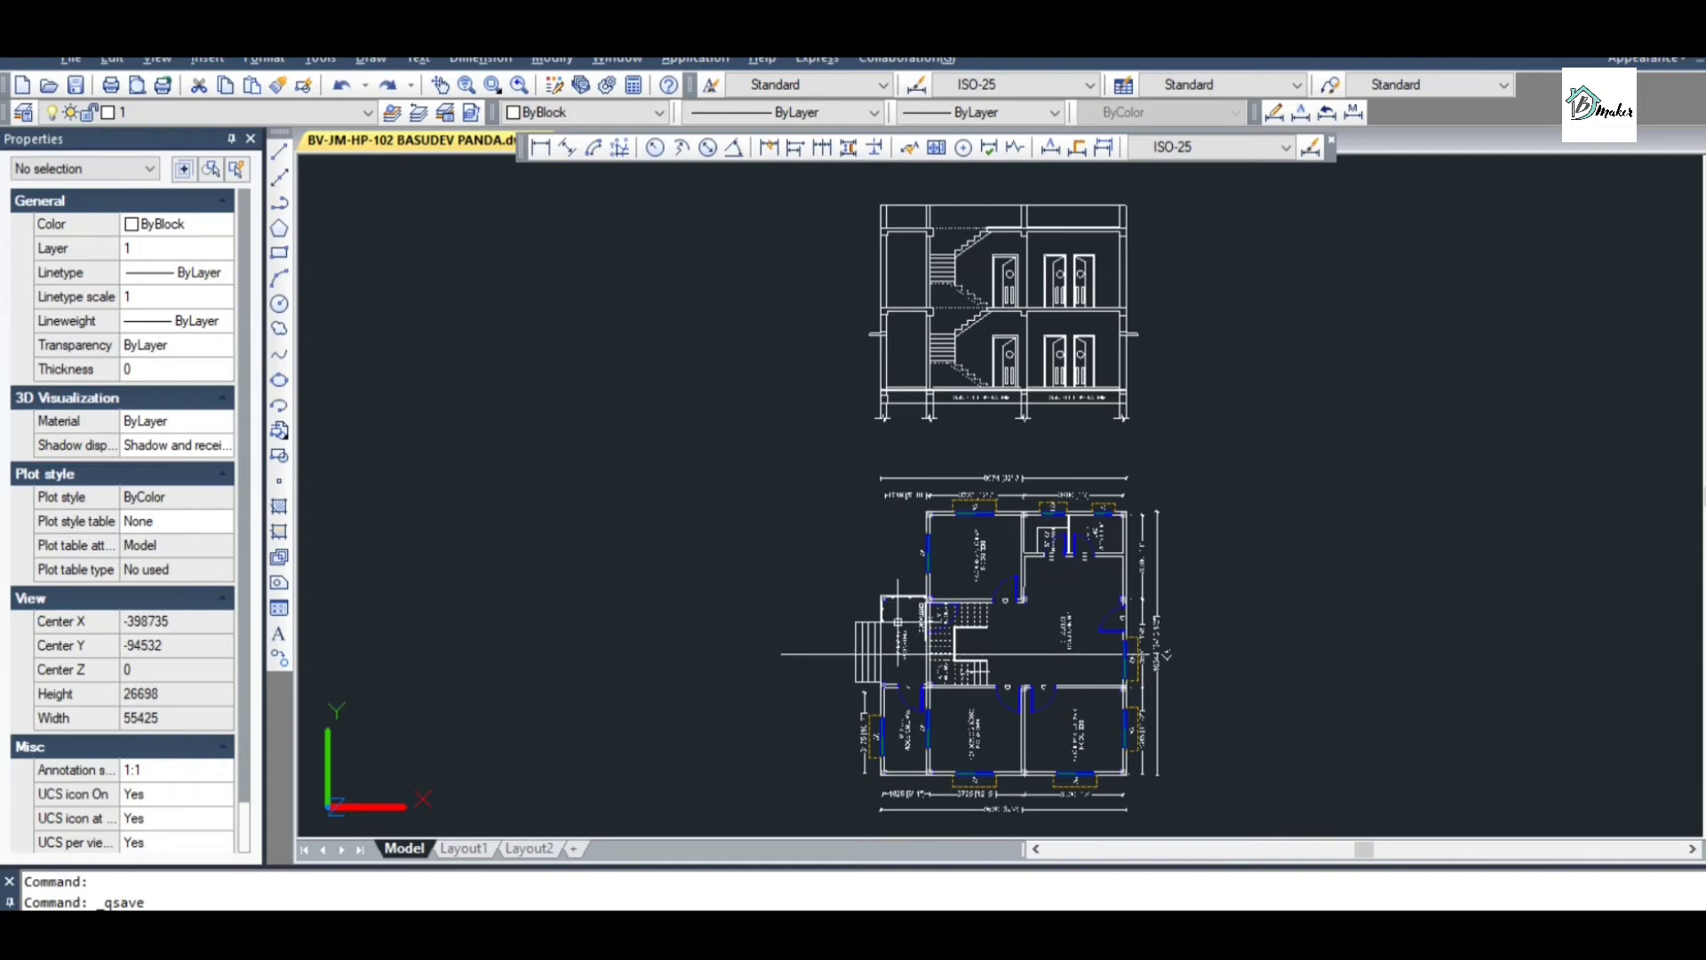
{"action": "scroll", "coordinate": [898, 605], "scroll_direction": "up", "scroll_amount": 3}
{"action": "scroll", "coordinate": [897, 533], "scroll_direction": "down", "scroll_amount": 3}
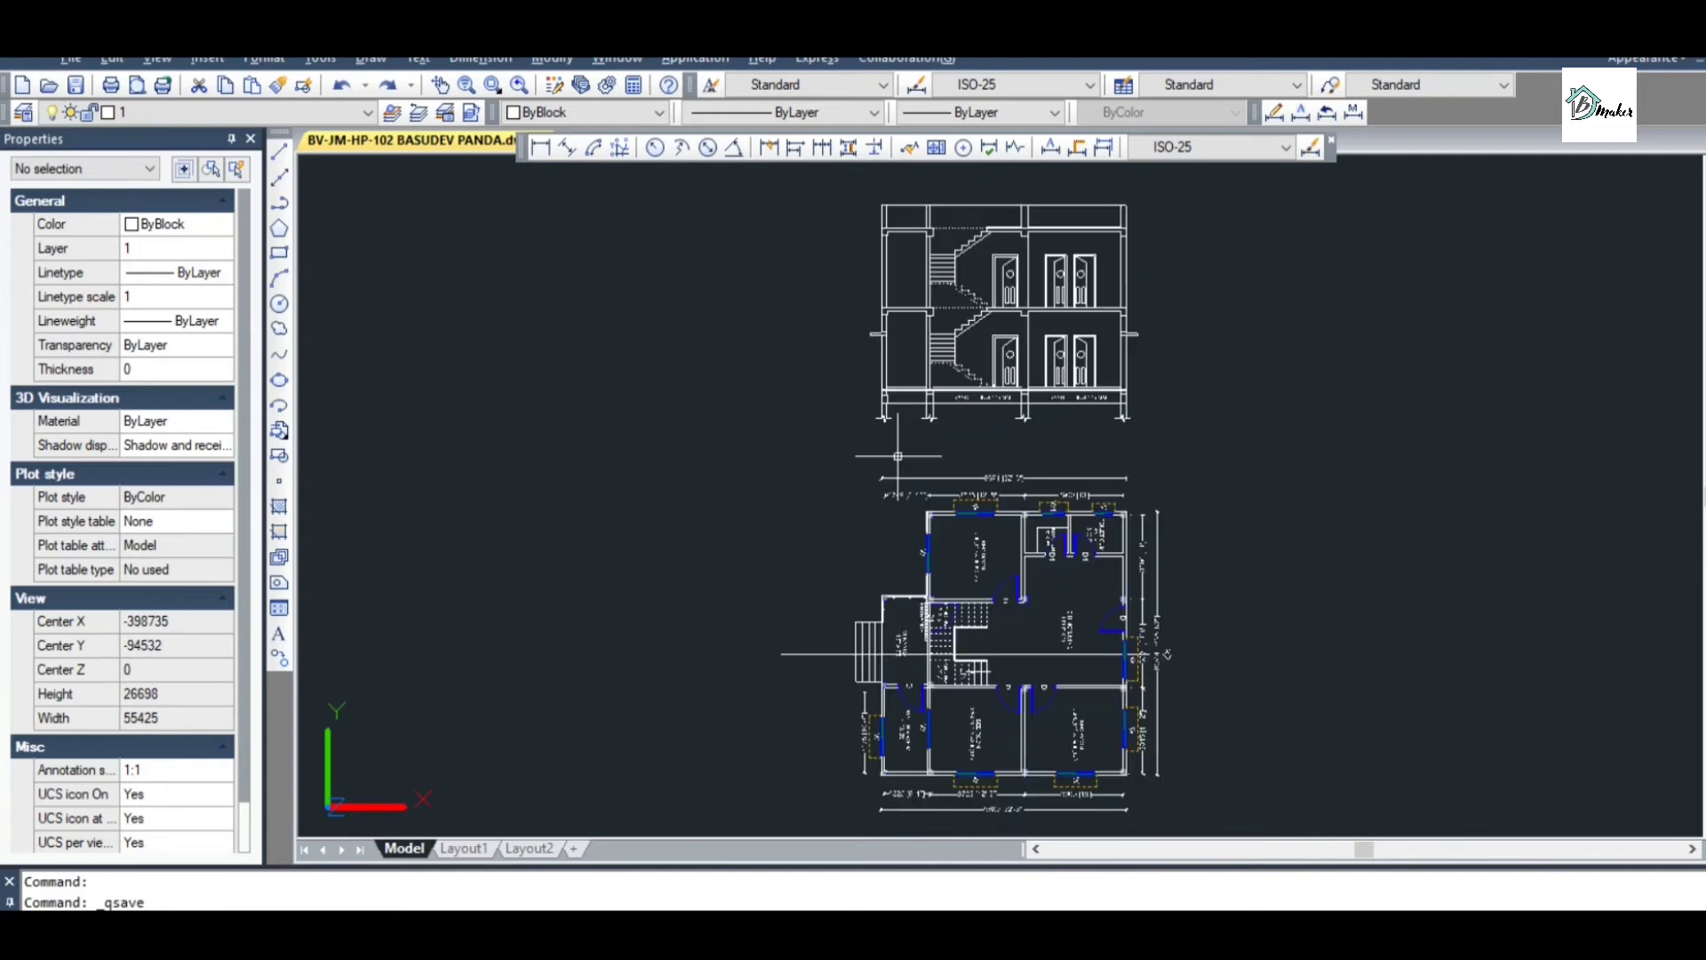
{"action": "scroll", "coordinate": [884, 248], "scroll_direction": "up", "scroll_amount": 3}
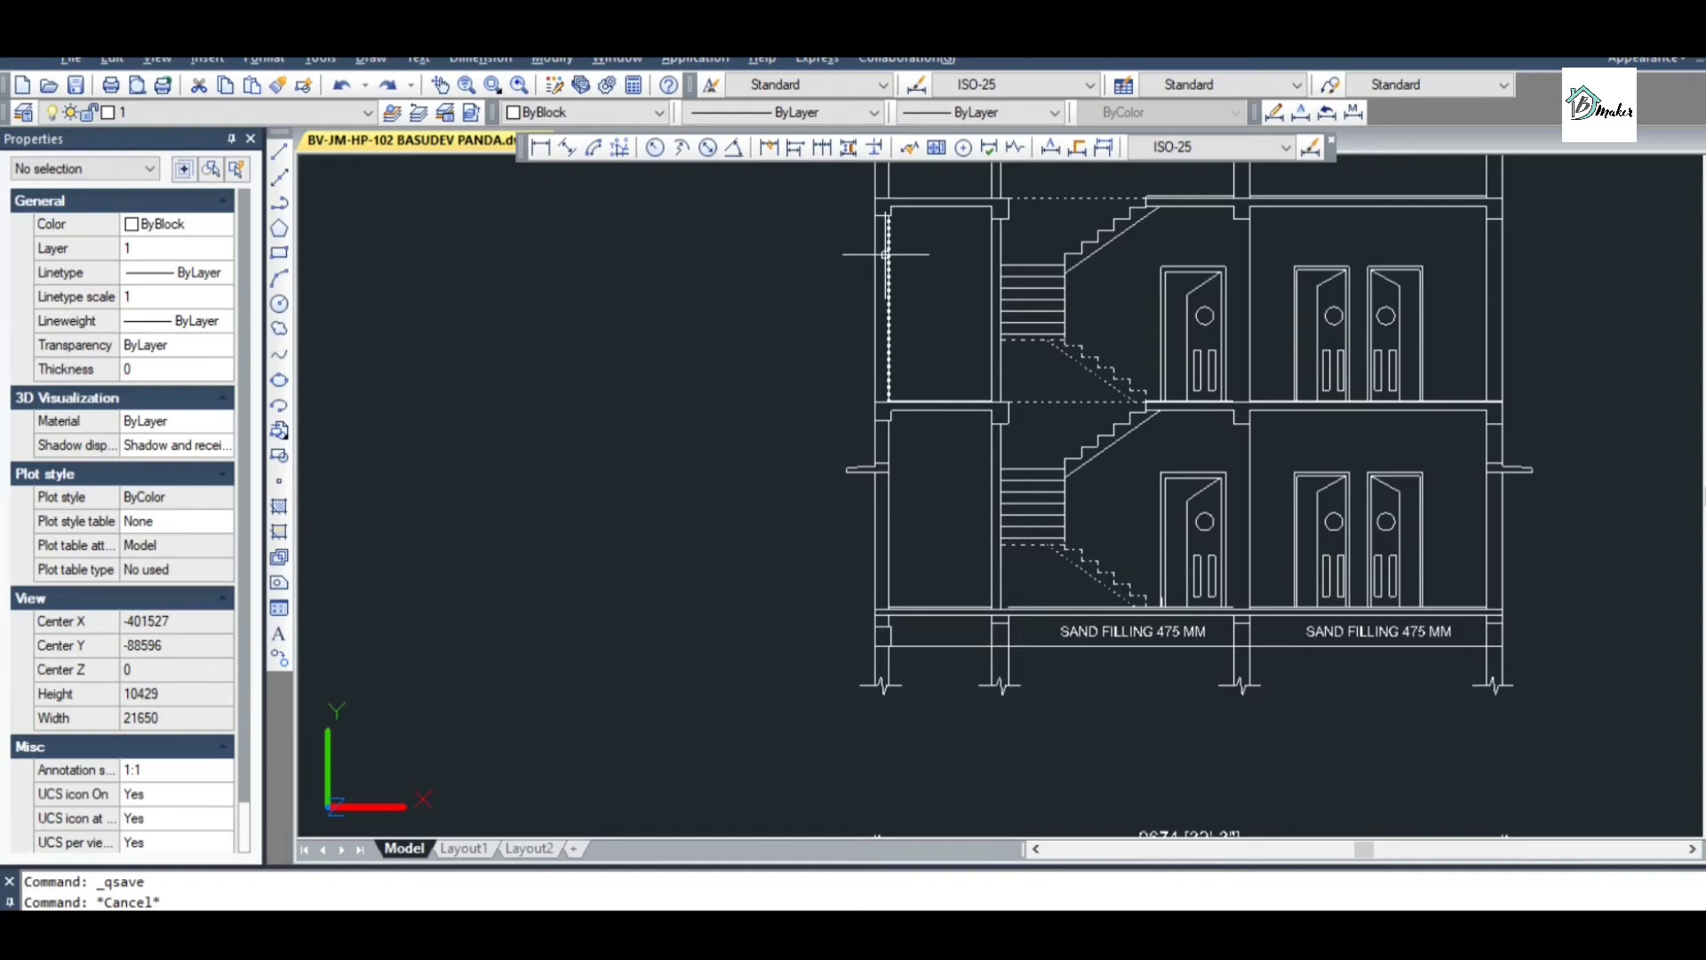
{"action": "scroll", "coordinate": [886, 258], "scroll_direction": "down", "scroll_amount": 4}
{"action": "scroll", "coordinate": [888, 302], "scroll_direction": "up", "scroll_amount": 4}
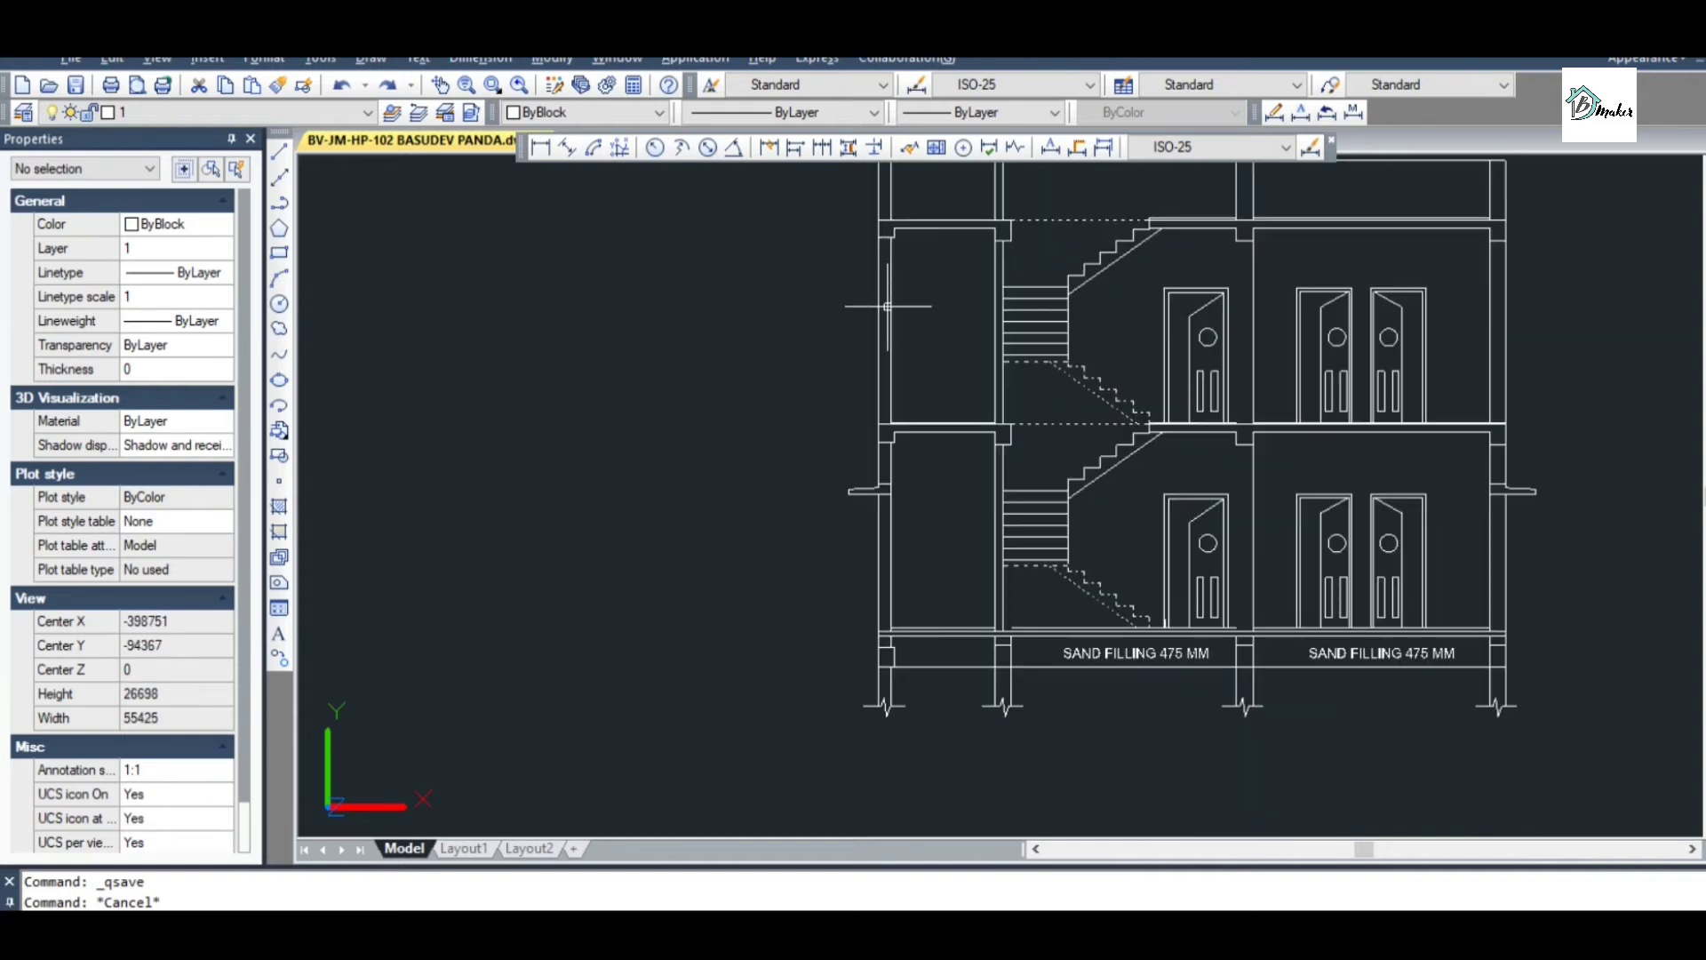
{"action": "scroll", "coordinate": [888, 326], "scroll_direction": "up", "scroll_amount": 4}
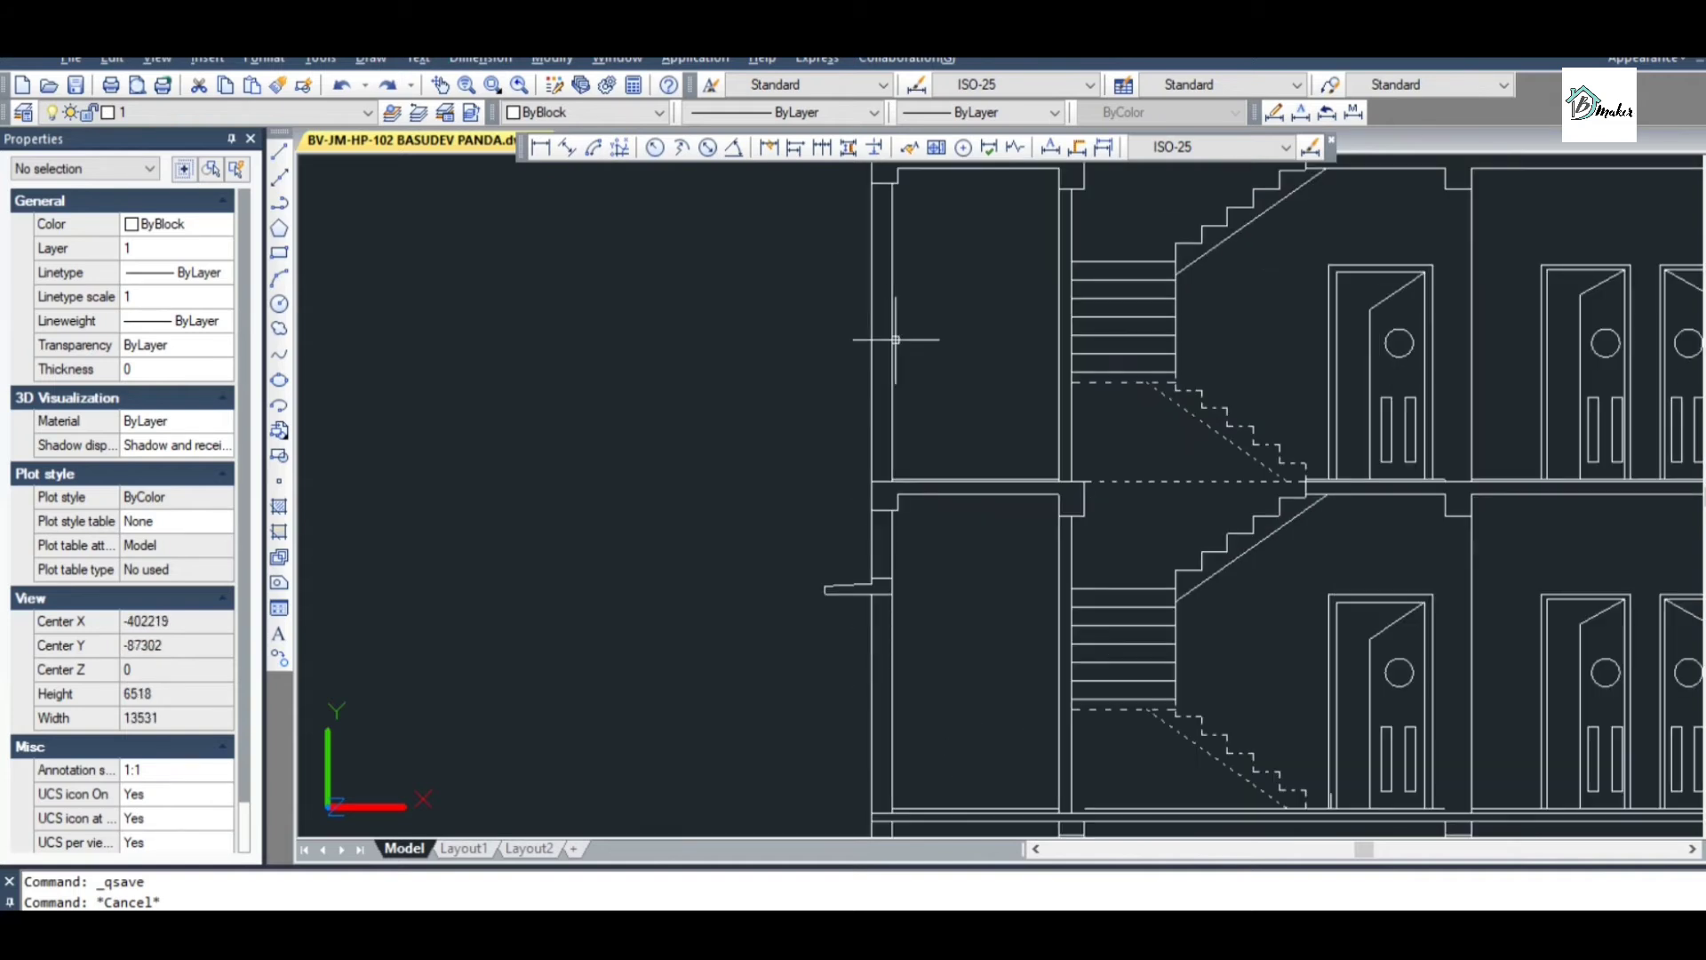
{"action": "scroll", "coordinate": [896, 342], "scroll_direction": "down", "scroll_amount": 3}
{"action": "scroll", "coordinate": [903, 369], "scroll_direction": "up", "scroll_amount": 4}
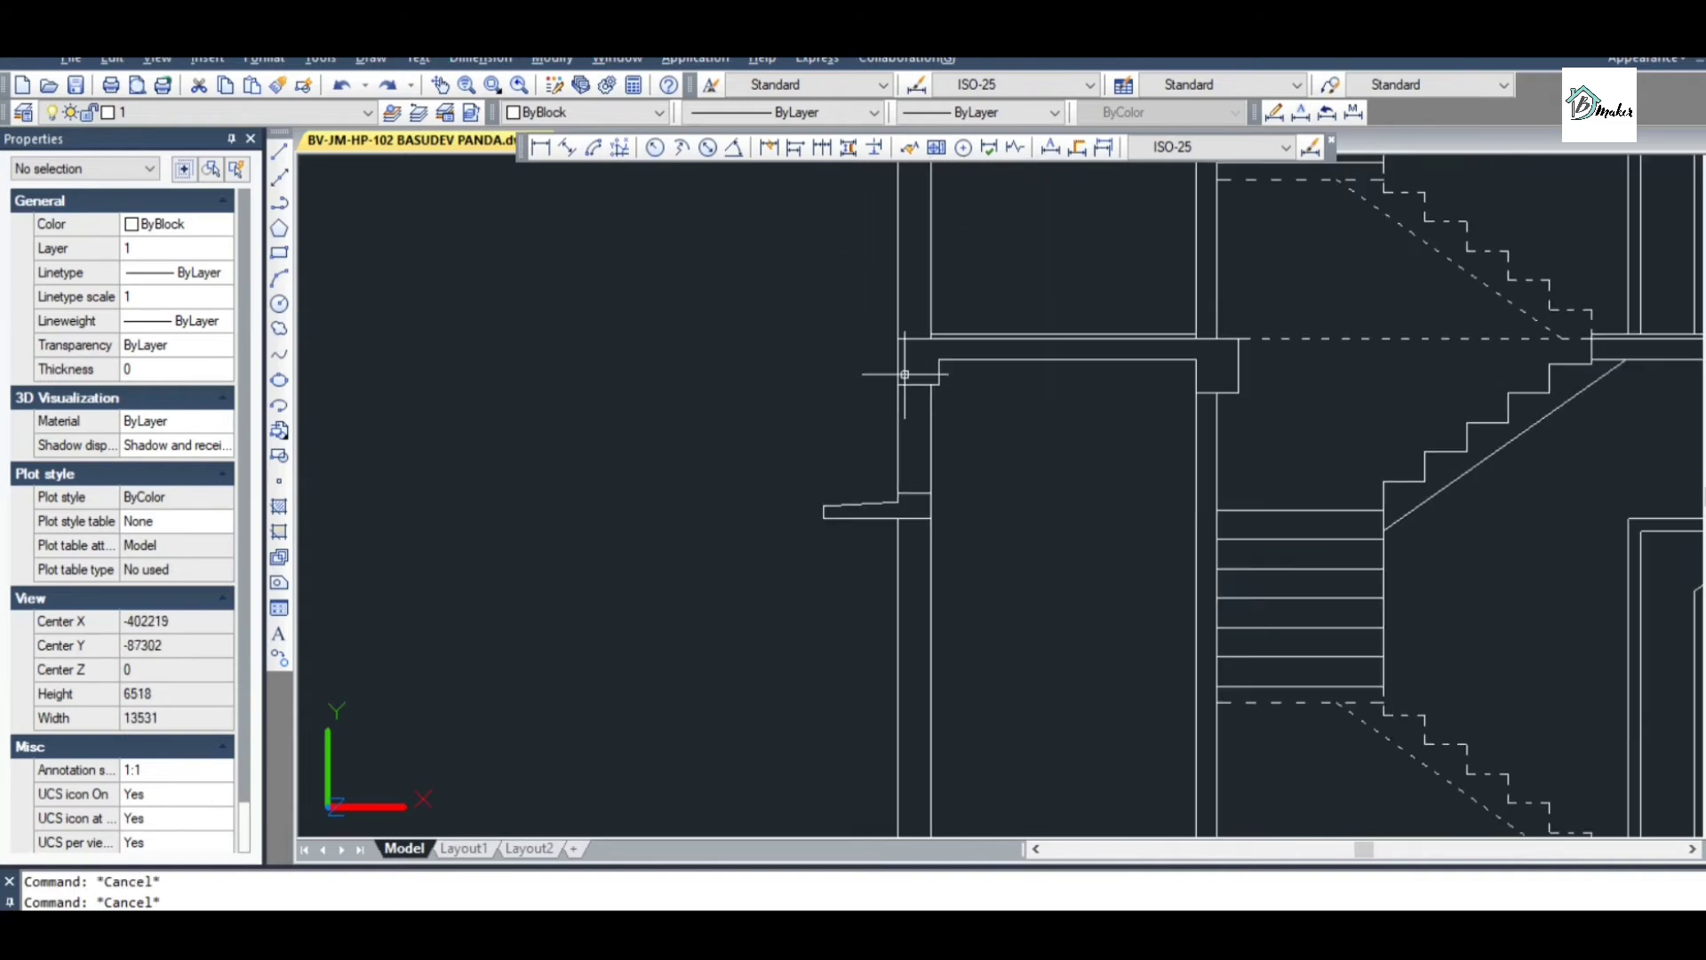
{"action": "scroll", "coordinate": [944, 401], "scroll_direction": "down", "scroll_amount": 2}
{"action": "scroll", "coordinate": [1099, 404], "scroll_direction": "up", "scroll_amount": 2}
{"action": "scroll", "coordinate": [1099, 404], "scroll_direction": "down", "scroll_amount": 1}
{"action": "left_click", "coordinate": [1165, 410]}
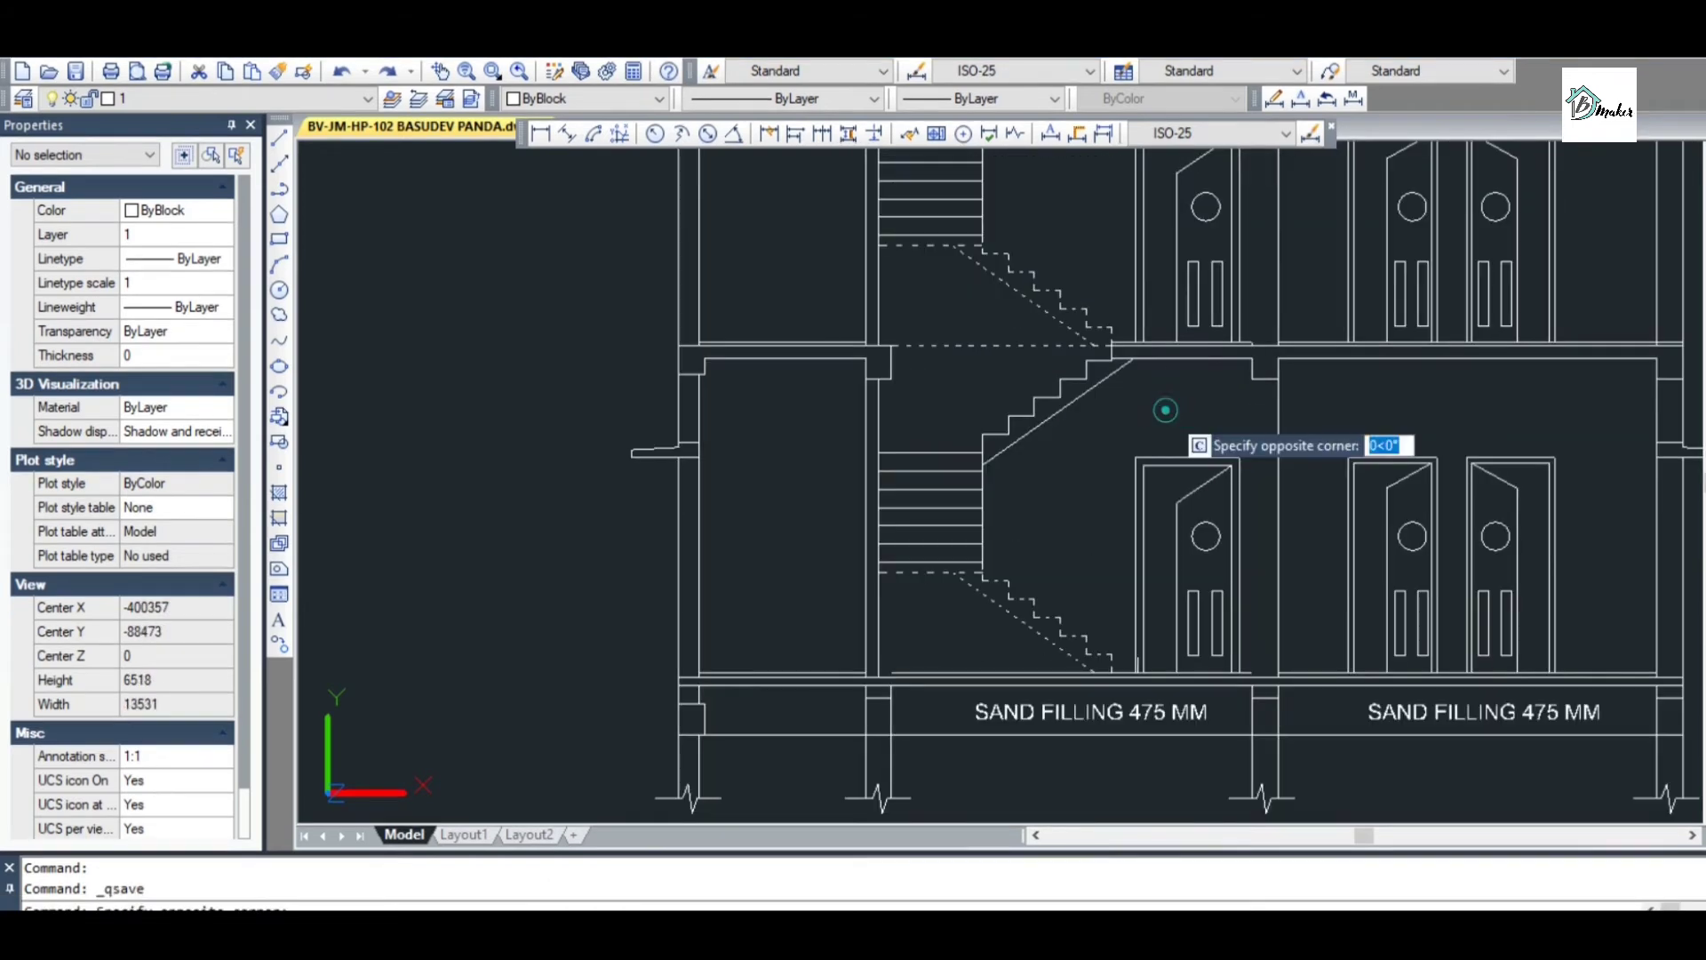
{"action": "left_click", "coordinate": [1164, 404]}
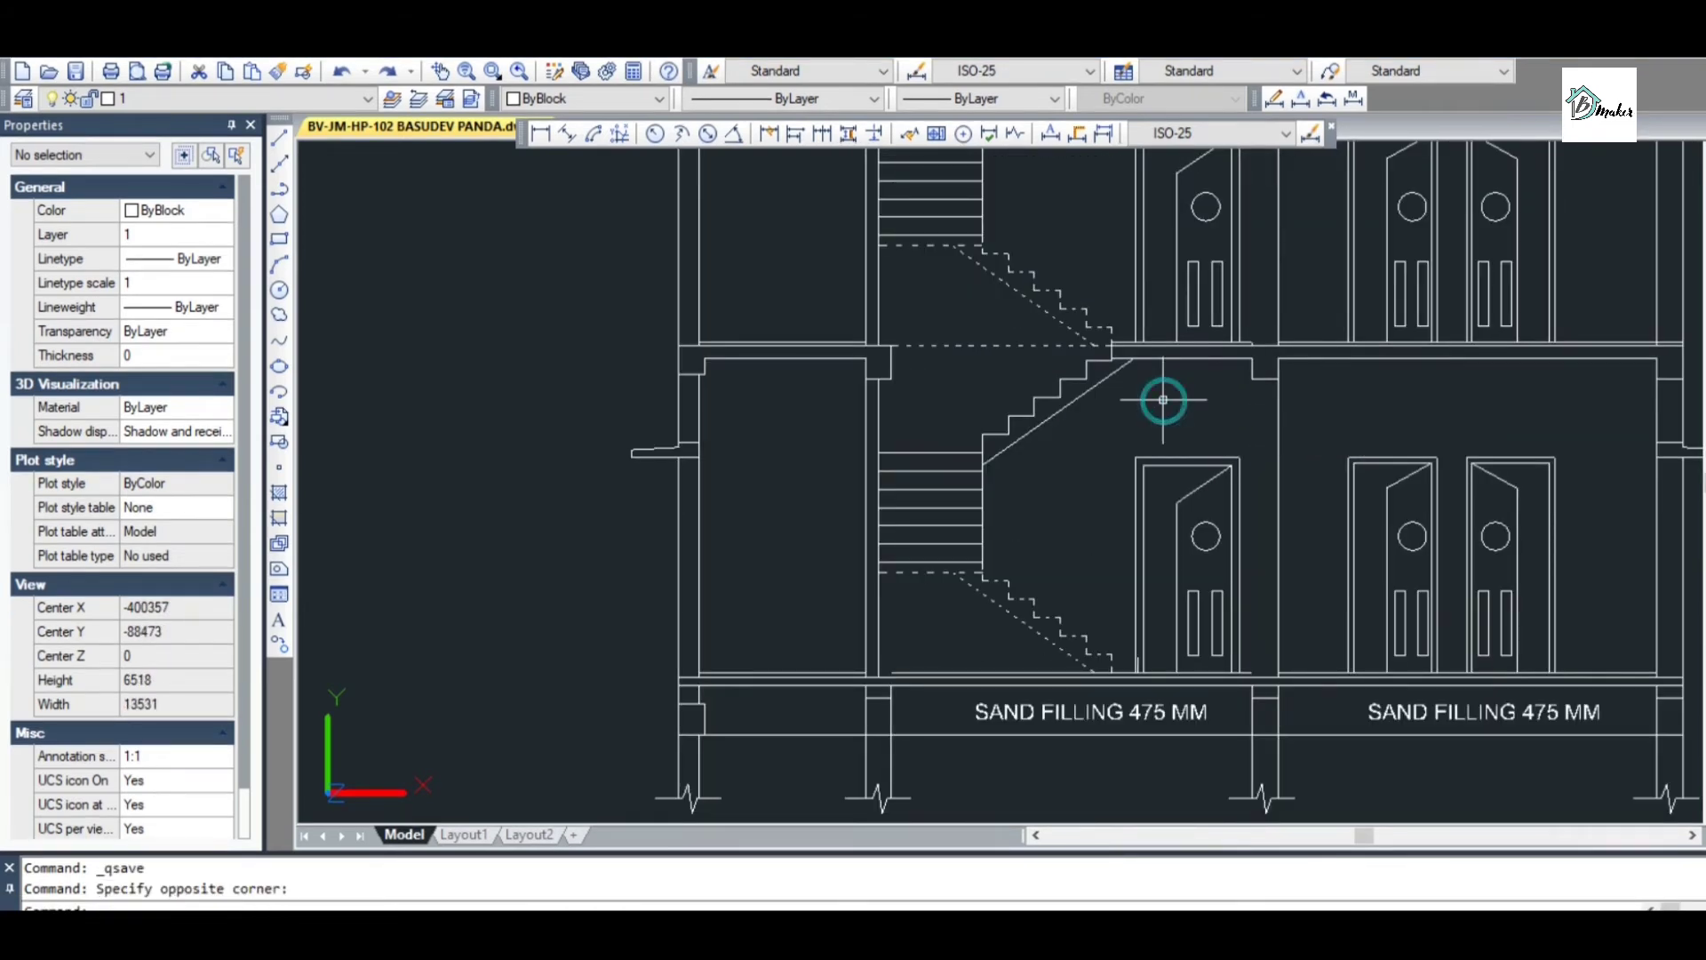
{"action": "scroll", "coordinate": [1168, 400], "scroll_direction": "down", "scroll_amount": 4}
{"action": "scroll", "coordinate": [1185, 388], "scroll_direction": "up", "scroll_amount": 2}
{"action": "scroll", "coordinate": [1184, 388], "scroll_direction": "up", "scroll_amount": 1}
{"action": "scroll", "coordinate": [1118, 388], "scroll_direction": "down", "scroll_amount": 4}
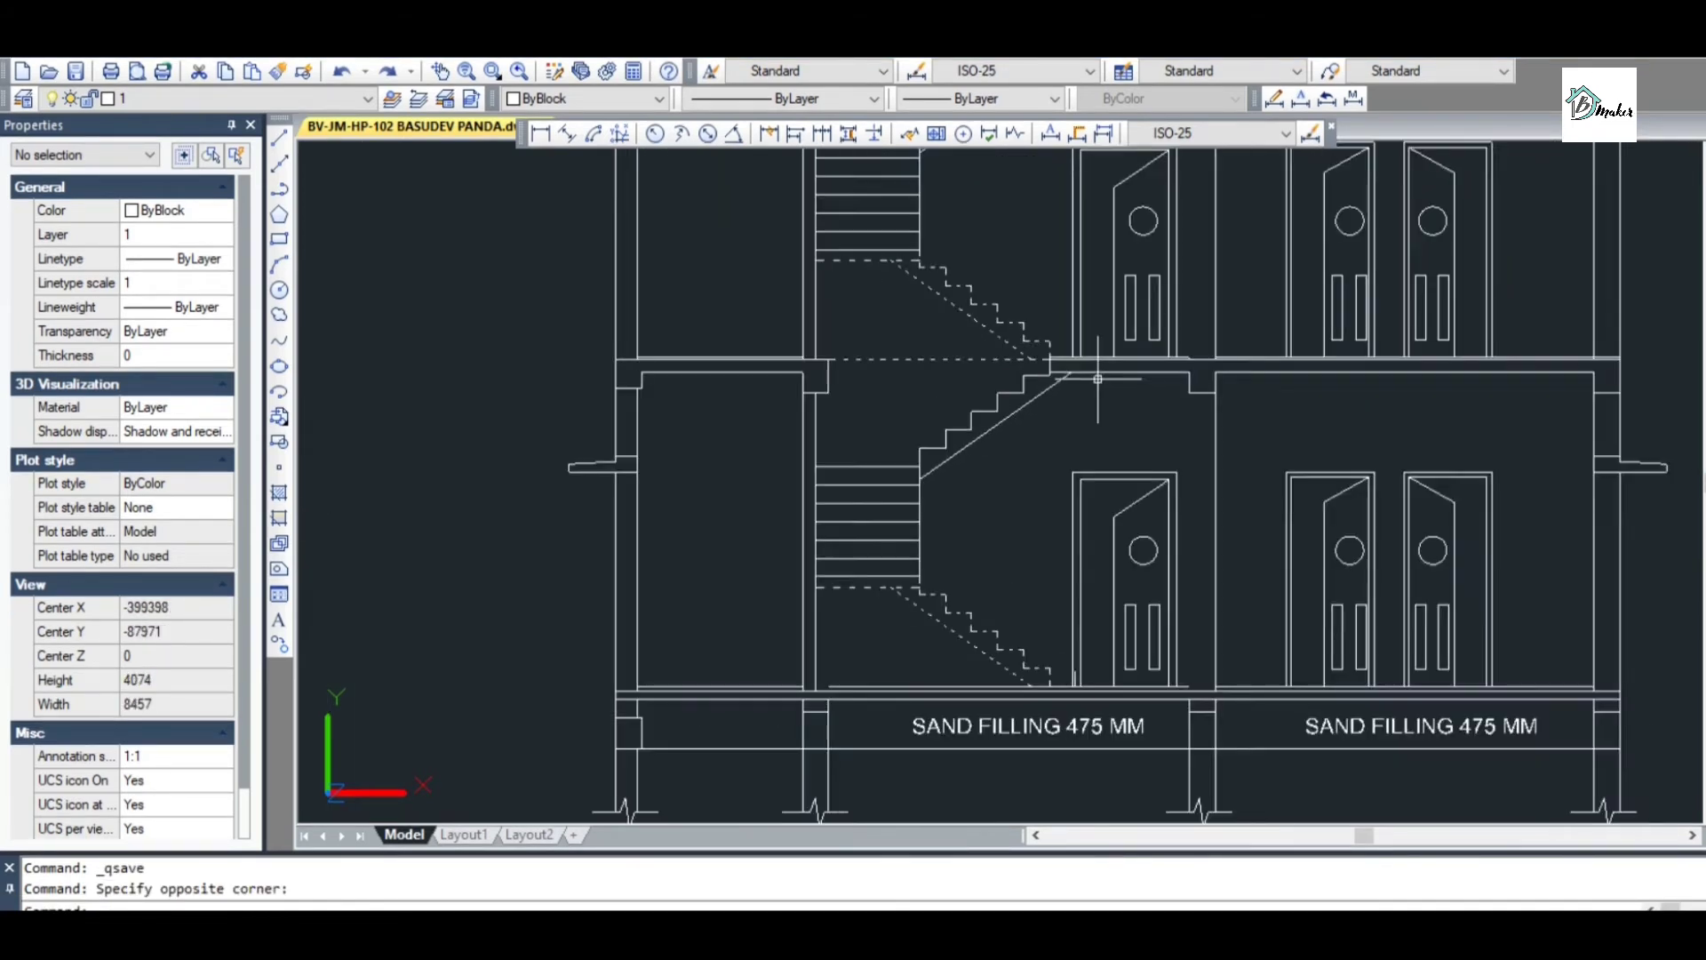
{"action": "scroll", "coordinate": [1272, 724], "scroll_direction": "up", "scroll_amount": 5}
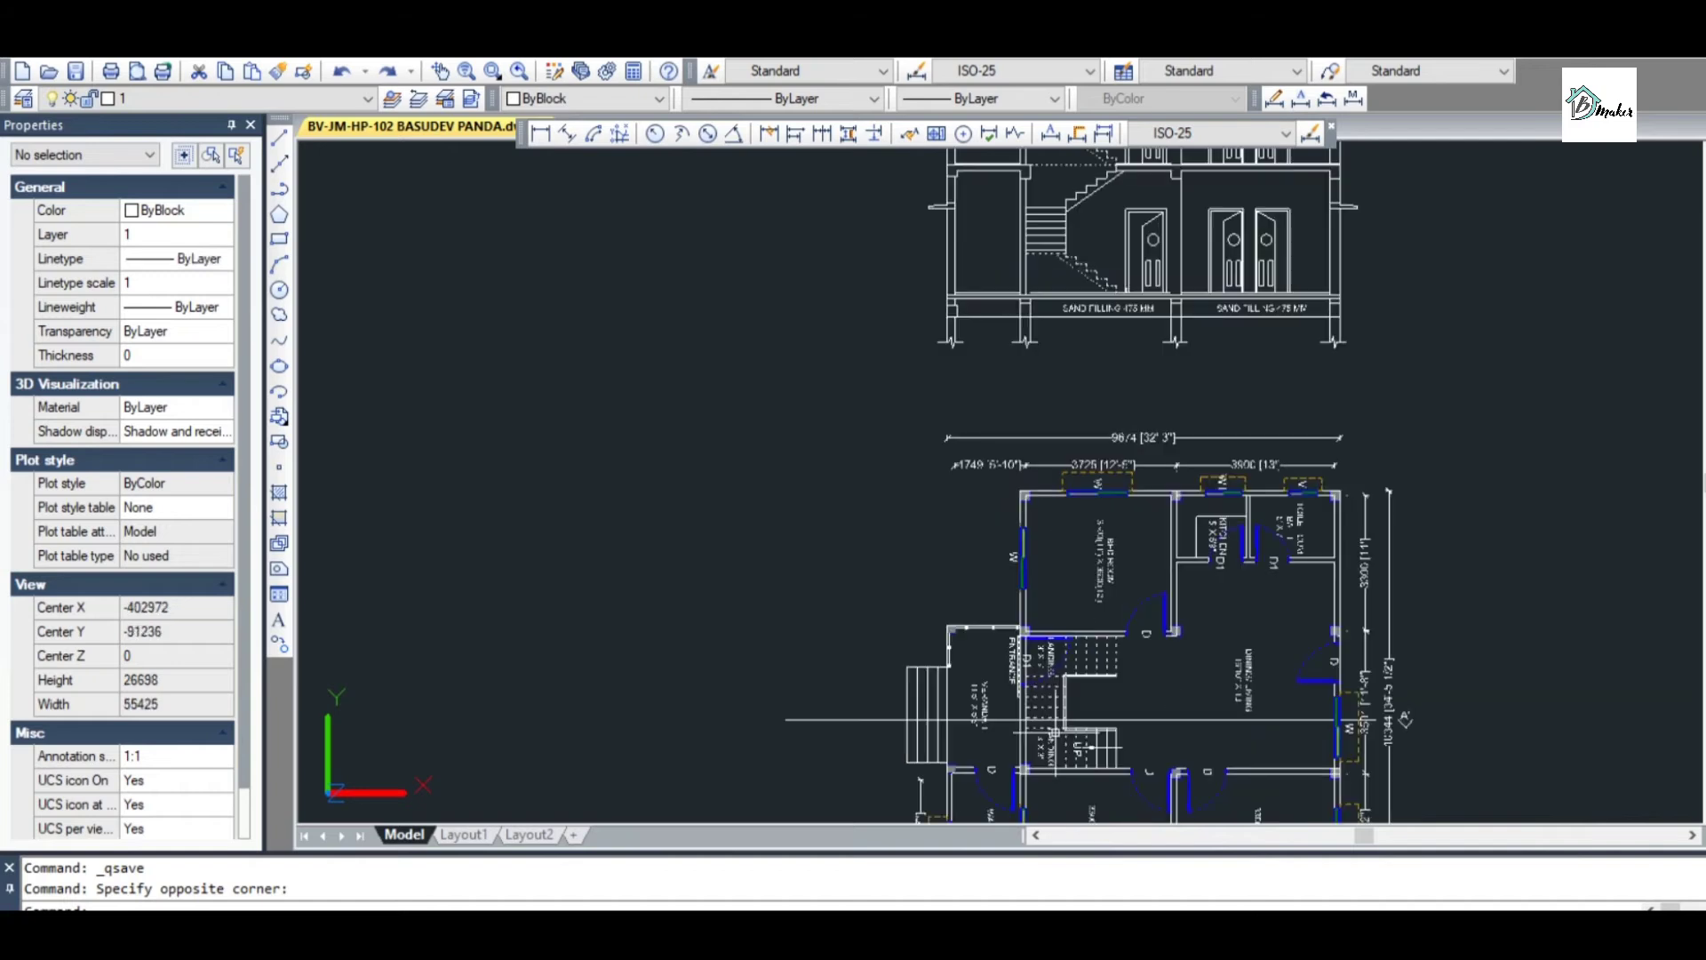
{"action": "scroll", "coordinate": [1405, 718], "scroll_direction": "down", "scroll_amount": 3}
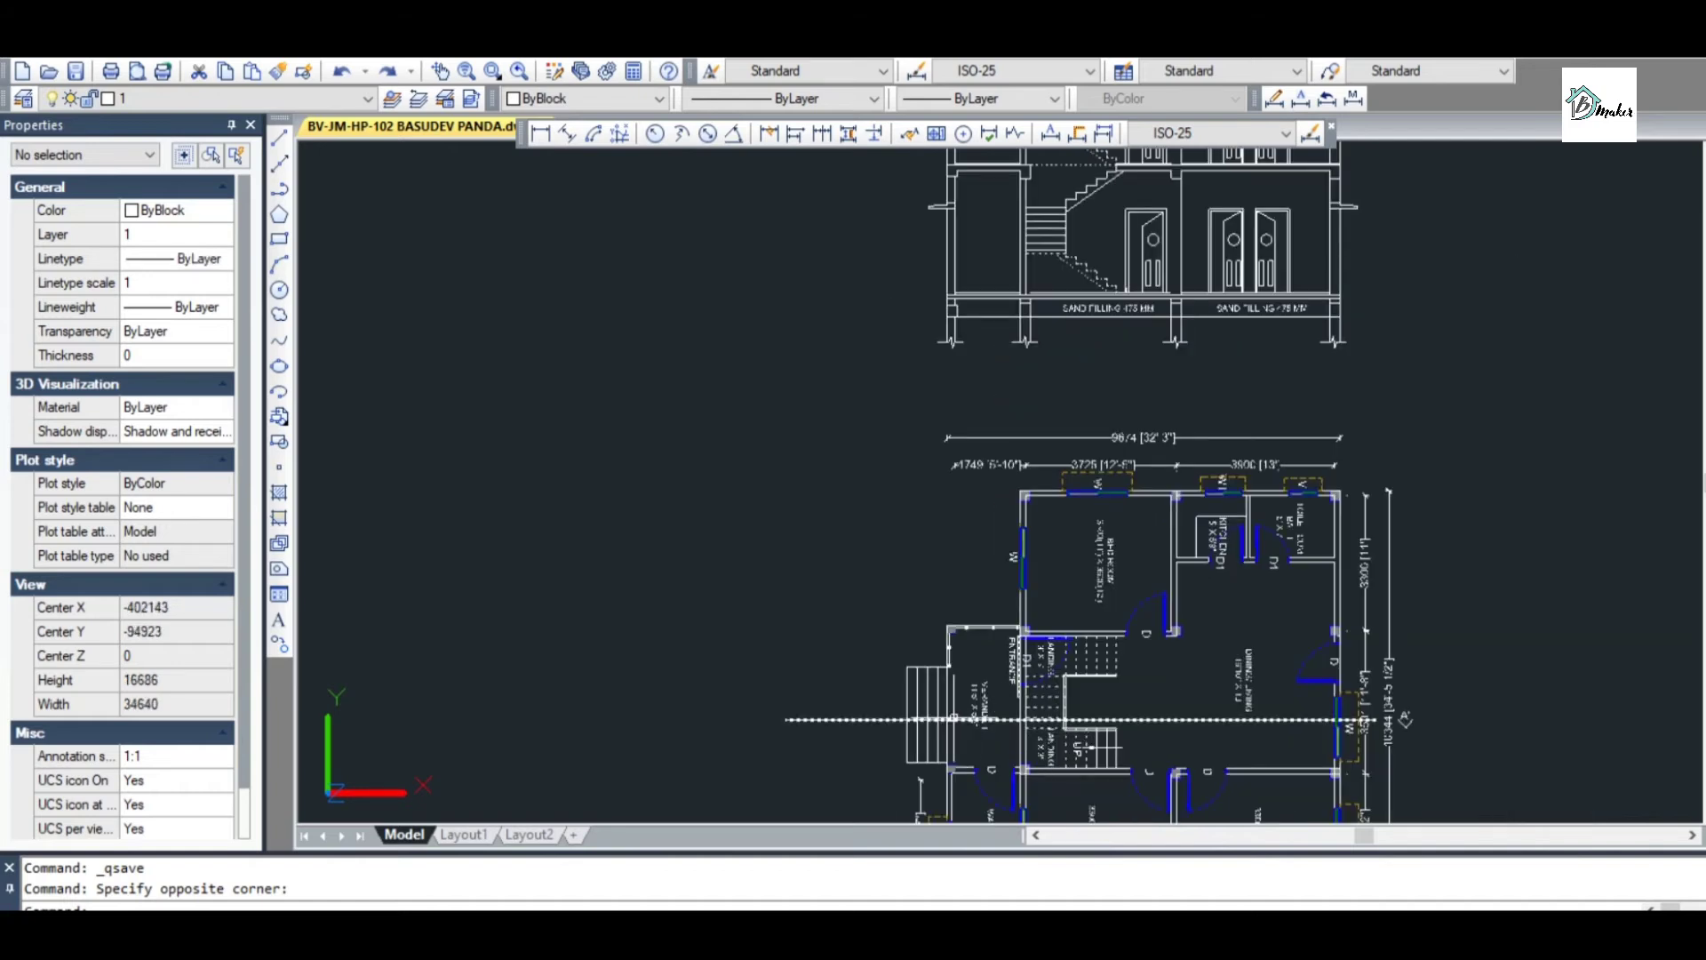
{"action": "scroll", "coordinate": [1030, 720], "scroll_direction": "down", "scroll_amount": 2}
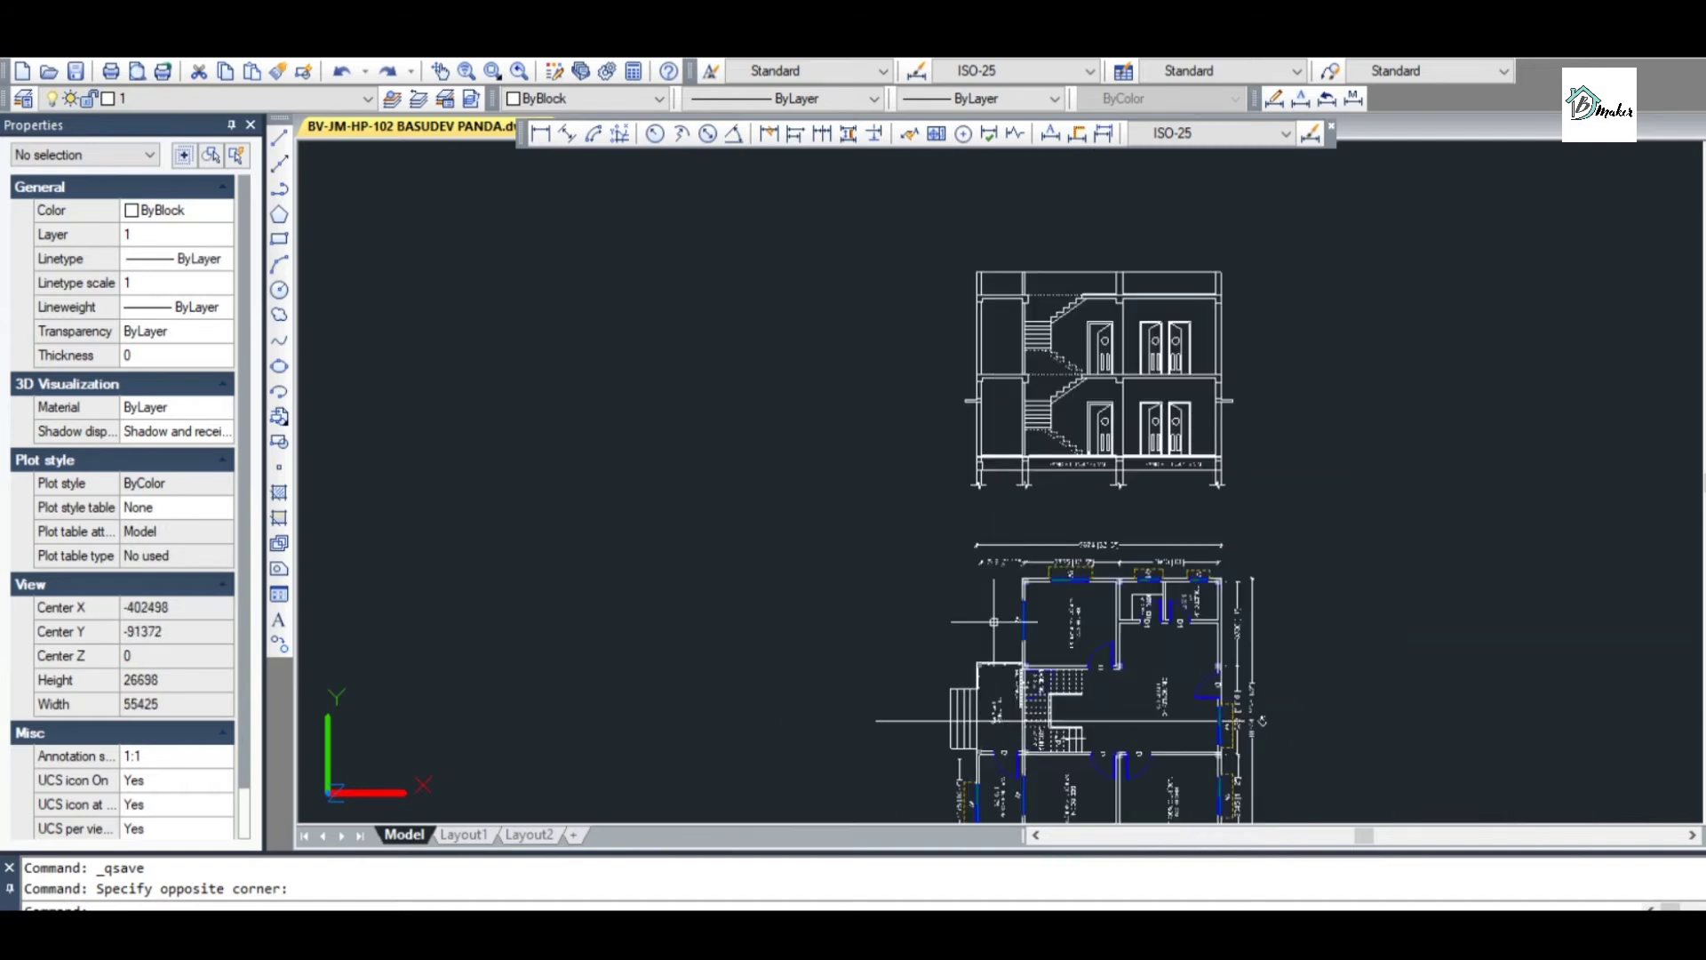
{"action": "scroll", "coordinate": [989, 400], "scroll_direction": "up", "scroll_amount": 1}
{"action": "scroll", "coordinate": [986, 404], "scroll_direction": "down", "scroll_amount": 1}
{"action": "scroll", "coordinate": [977, 429], "scroll_direction": "up", "scroll_amount": 3}
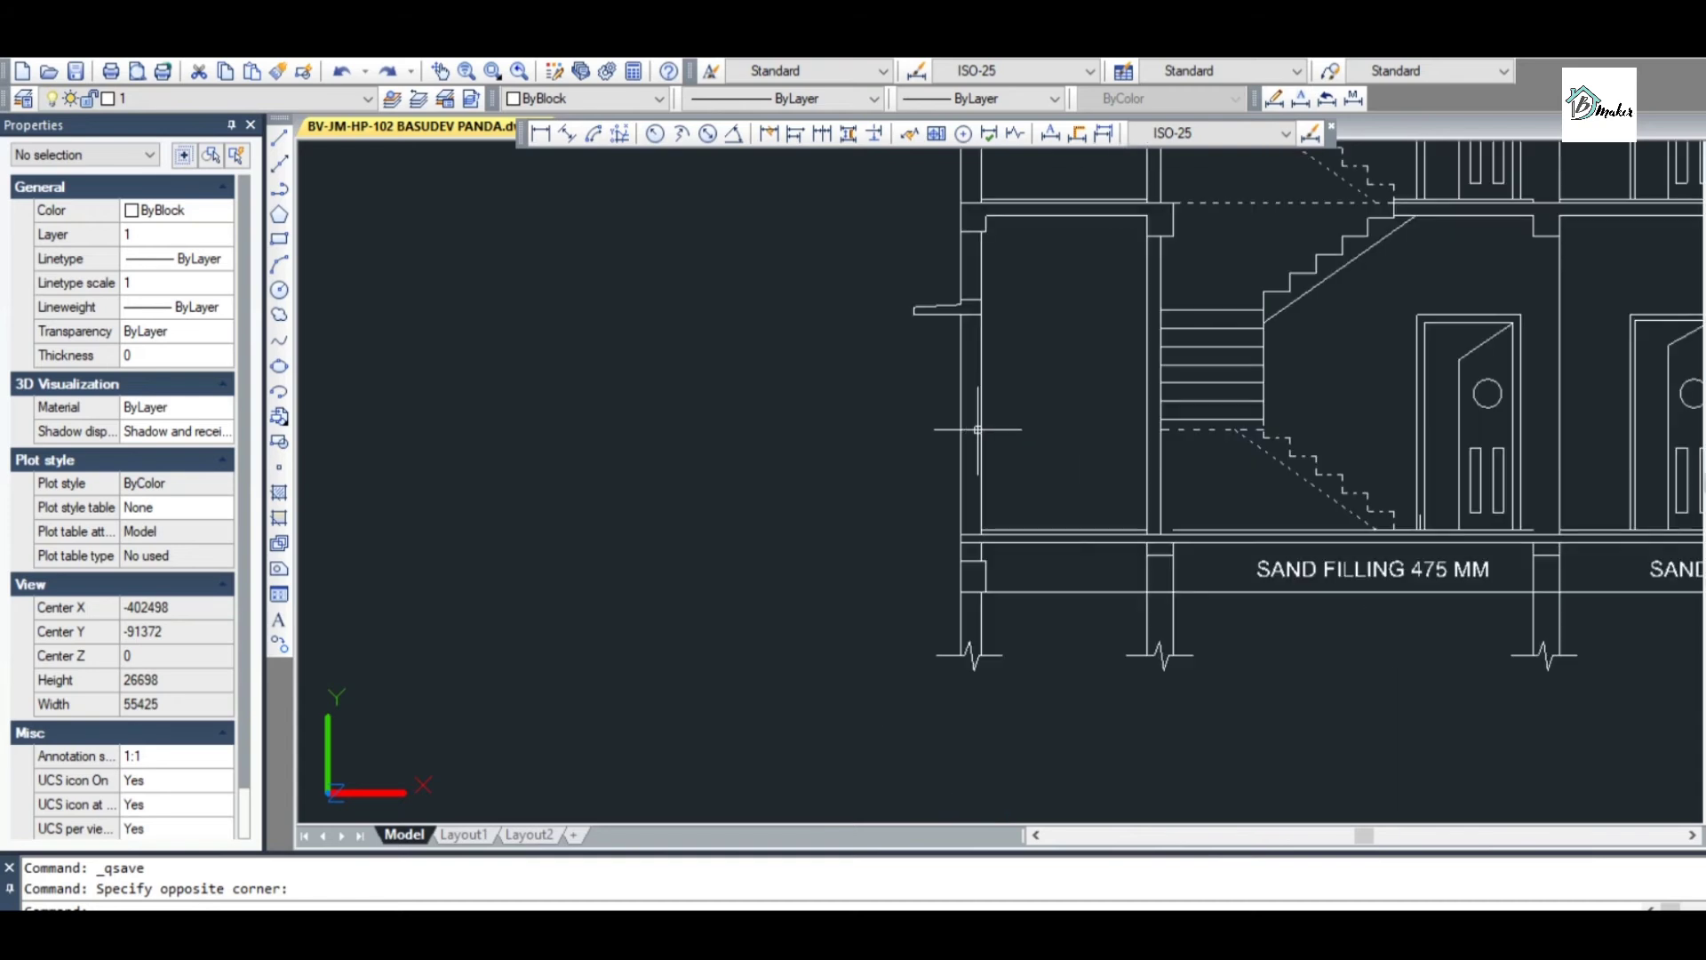
Trim the ground-floor left outer wall's inner line between the sunshade and the floor
{"action": "left_click", "coordinate": [981, 348]}
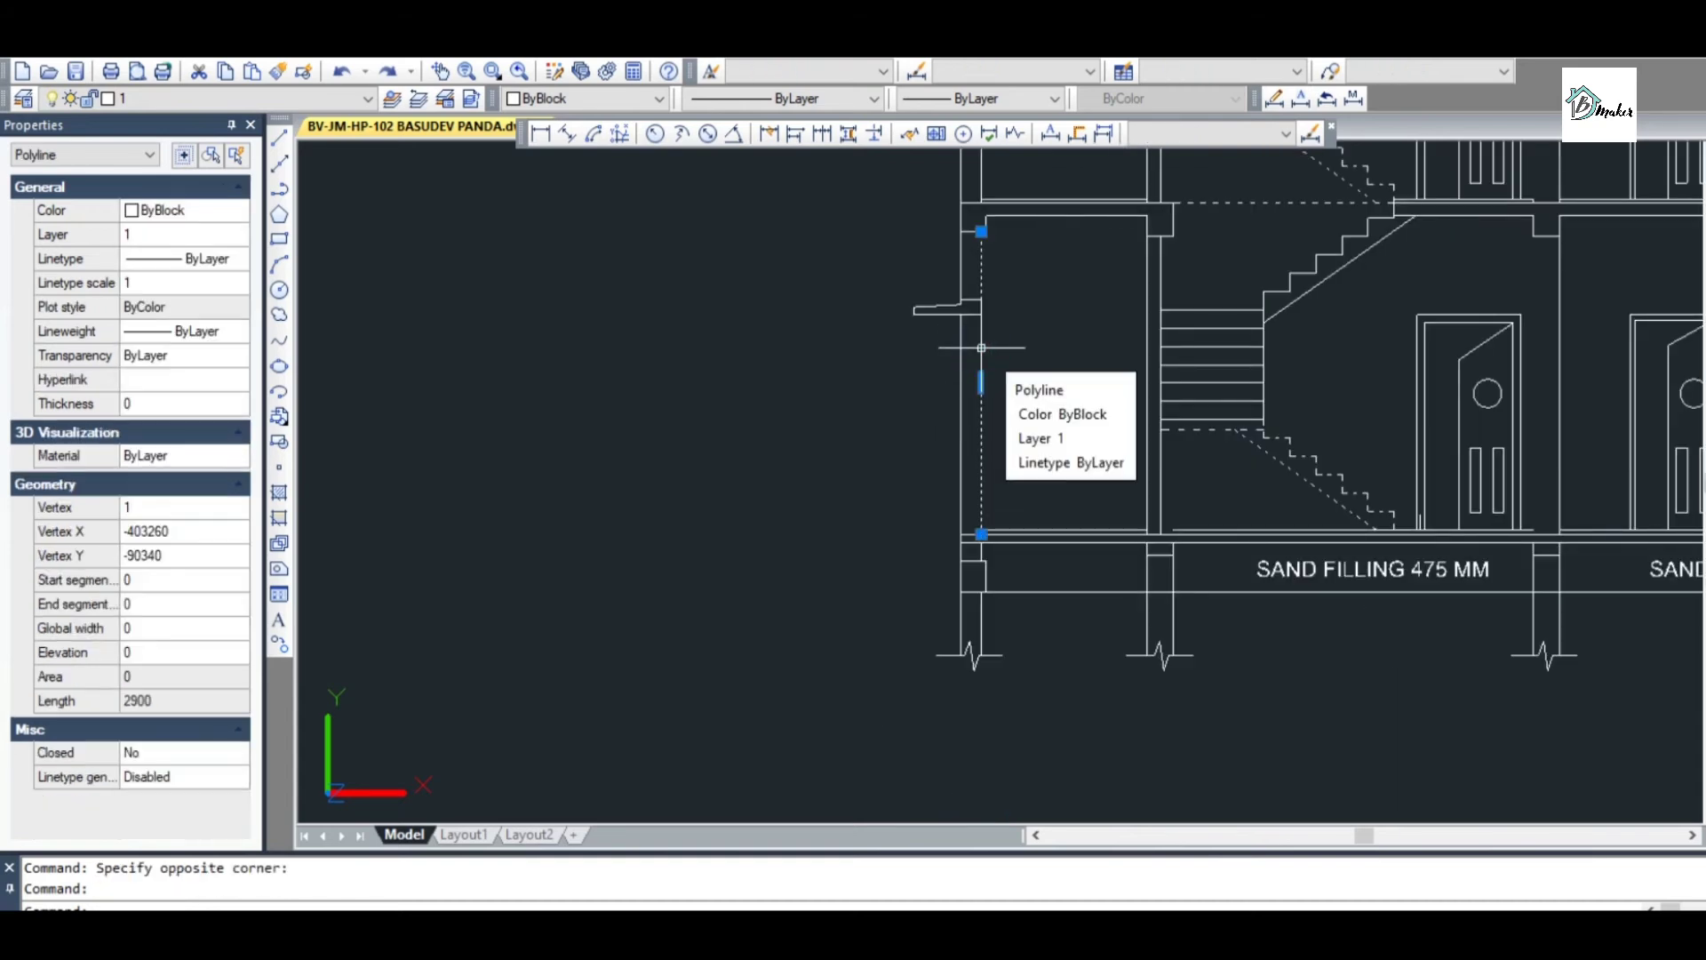
{"action": "key", "text": "Escape"}
{"action": "type", "text": "TR"}
{"action": "key", "text": "Return"}
{"action": "key", "text": "Return"}
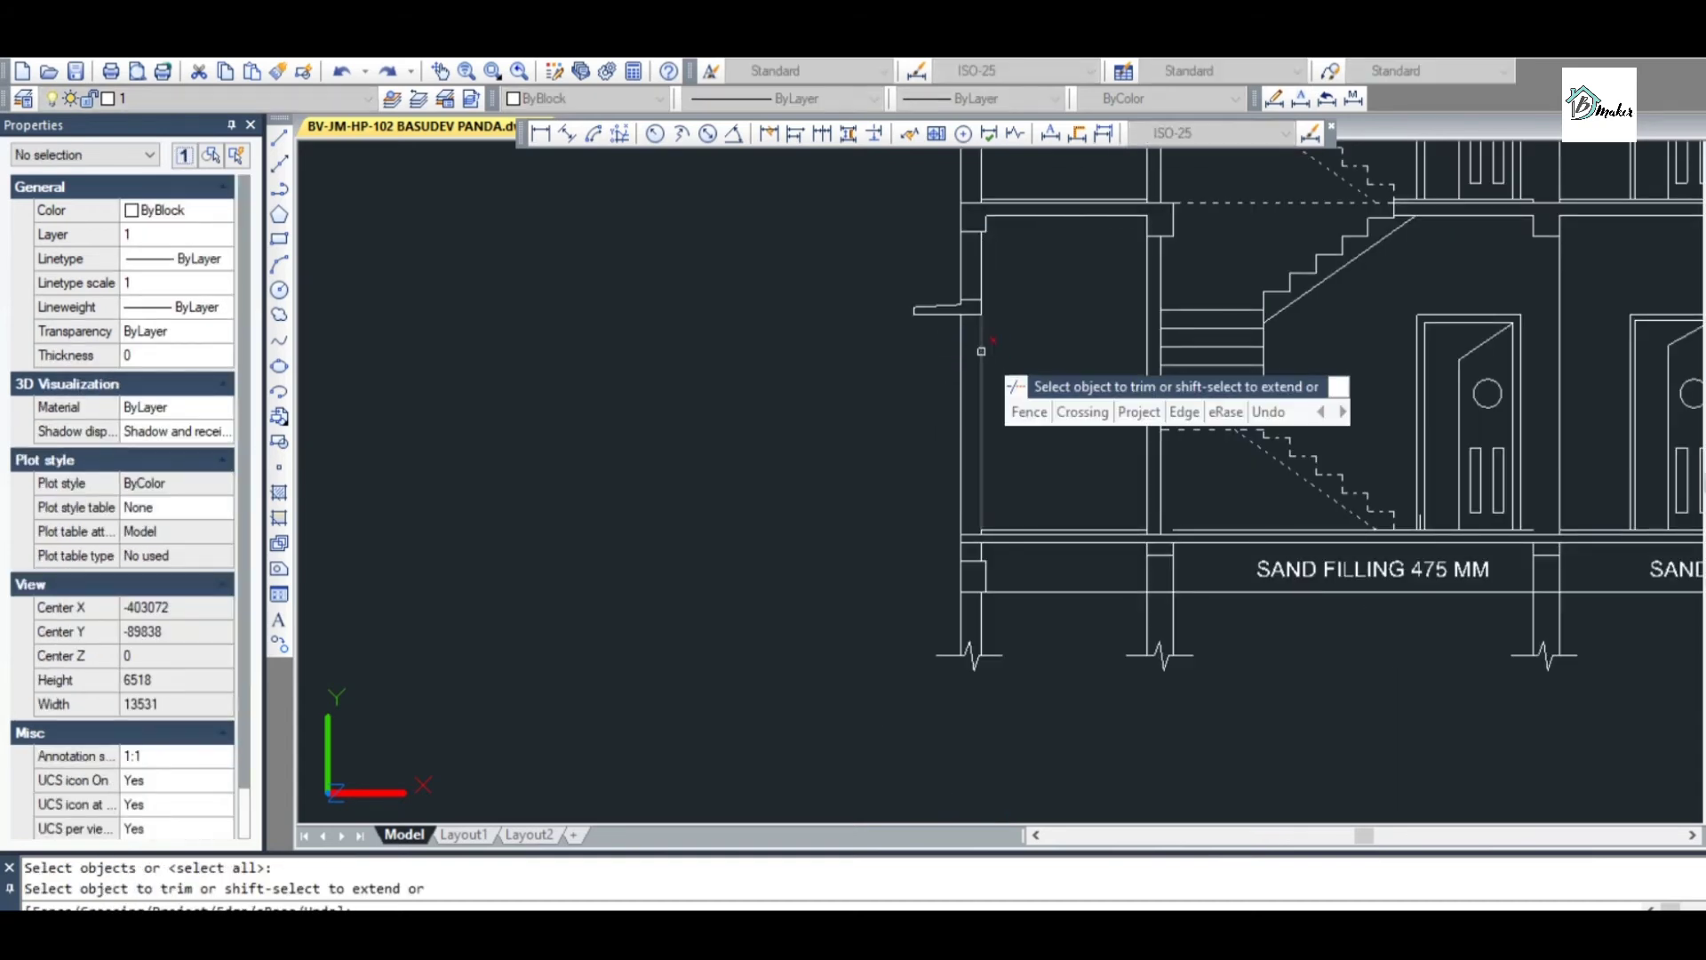
{"action": "key", "text": "Escape"}
Check the ground-floor left outer wall below the sunshade against the floor plan
{"action": "scroll", "coordinate": [977, 328], "scroll_direction": "up", "scroll_amount": 3}
{"action": "scroll", "coordinate": [977, 328], "scroll_direction": "down", "scroll_amount": 4}
{"action": "scroll", "coordinate": [970, 413], "scroll_direction": "up", "scroll_amount": 4}
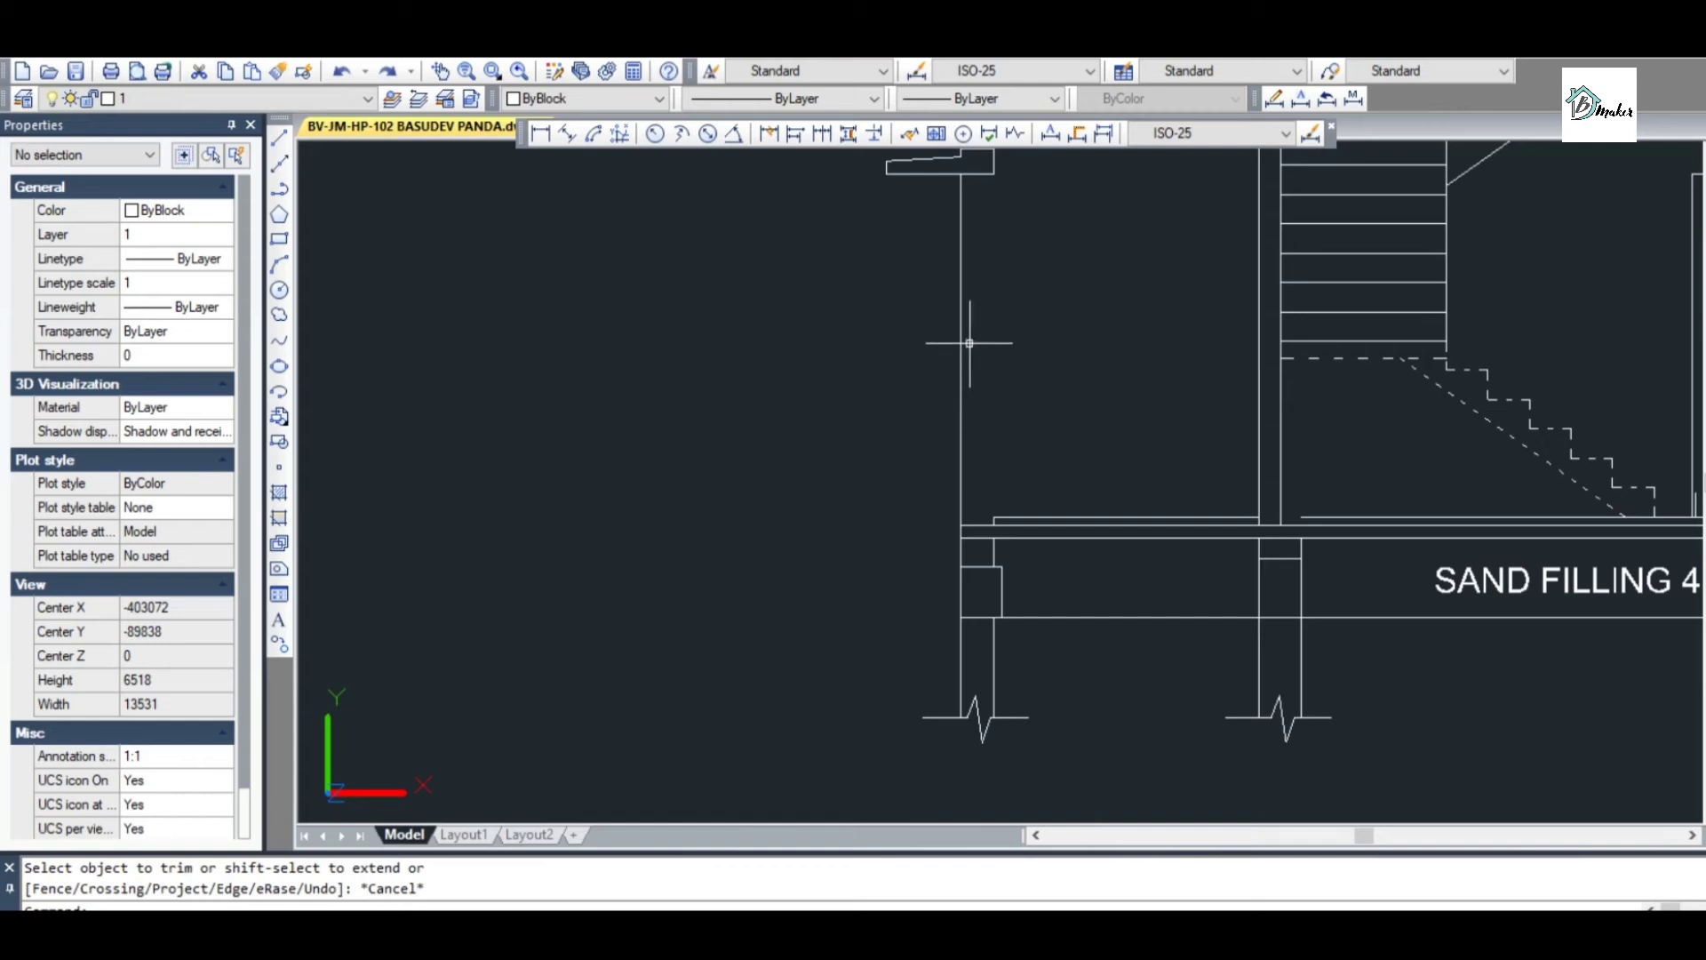
{"action": "scroll", "coordinate": [966, 317], "scroll_direction": "down", "scroll_amount": 4}
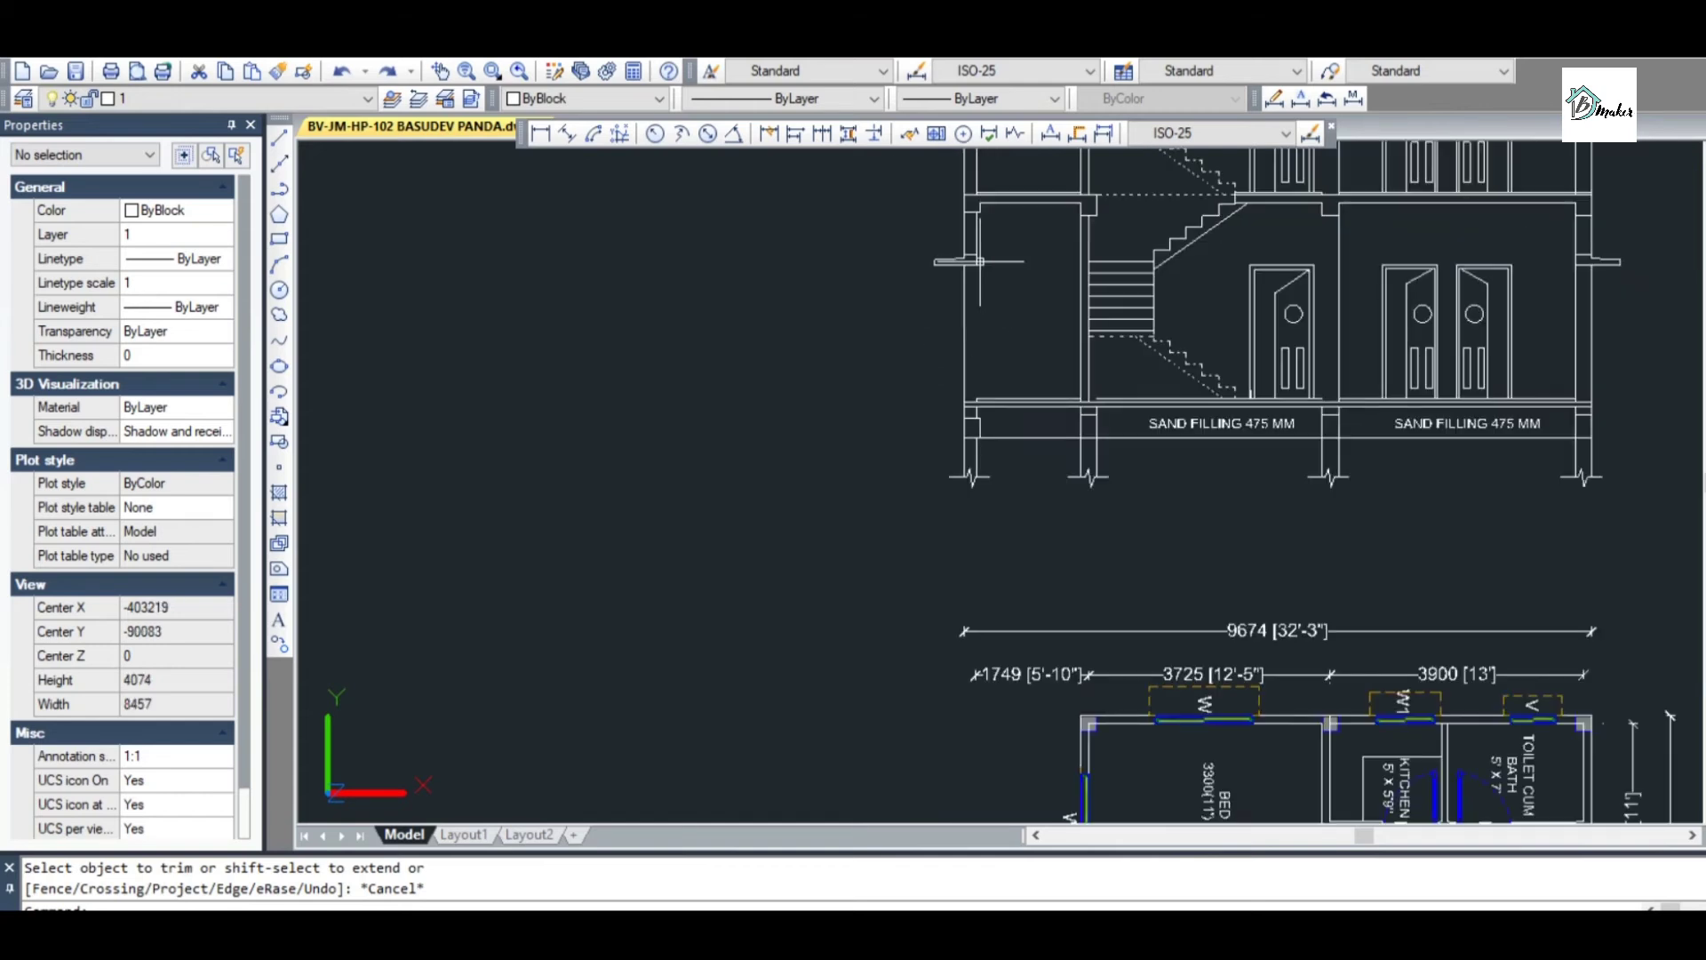
{"action": "scroll", "coordinate": [981, 261], "scroll_direction": "up", "scroll_amount": 4}
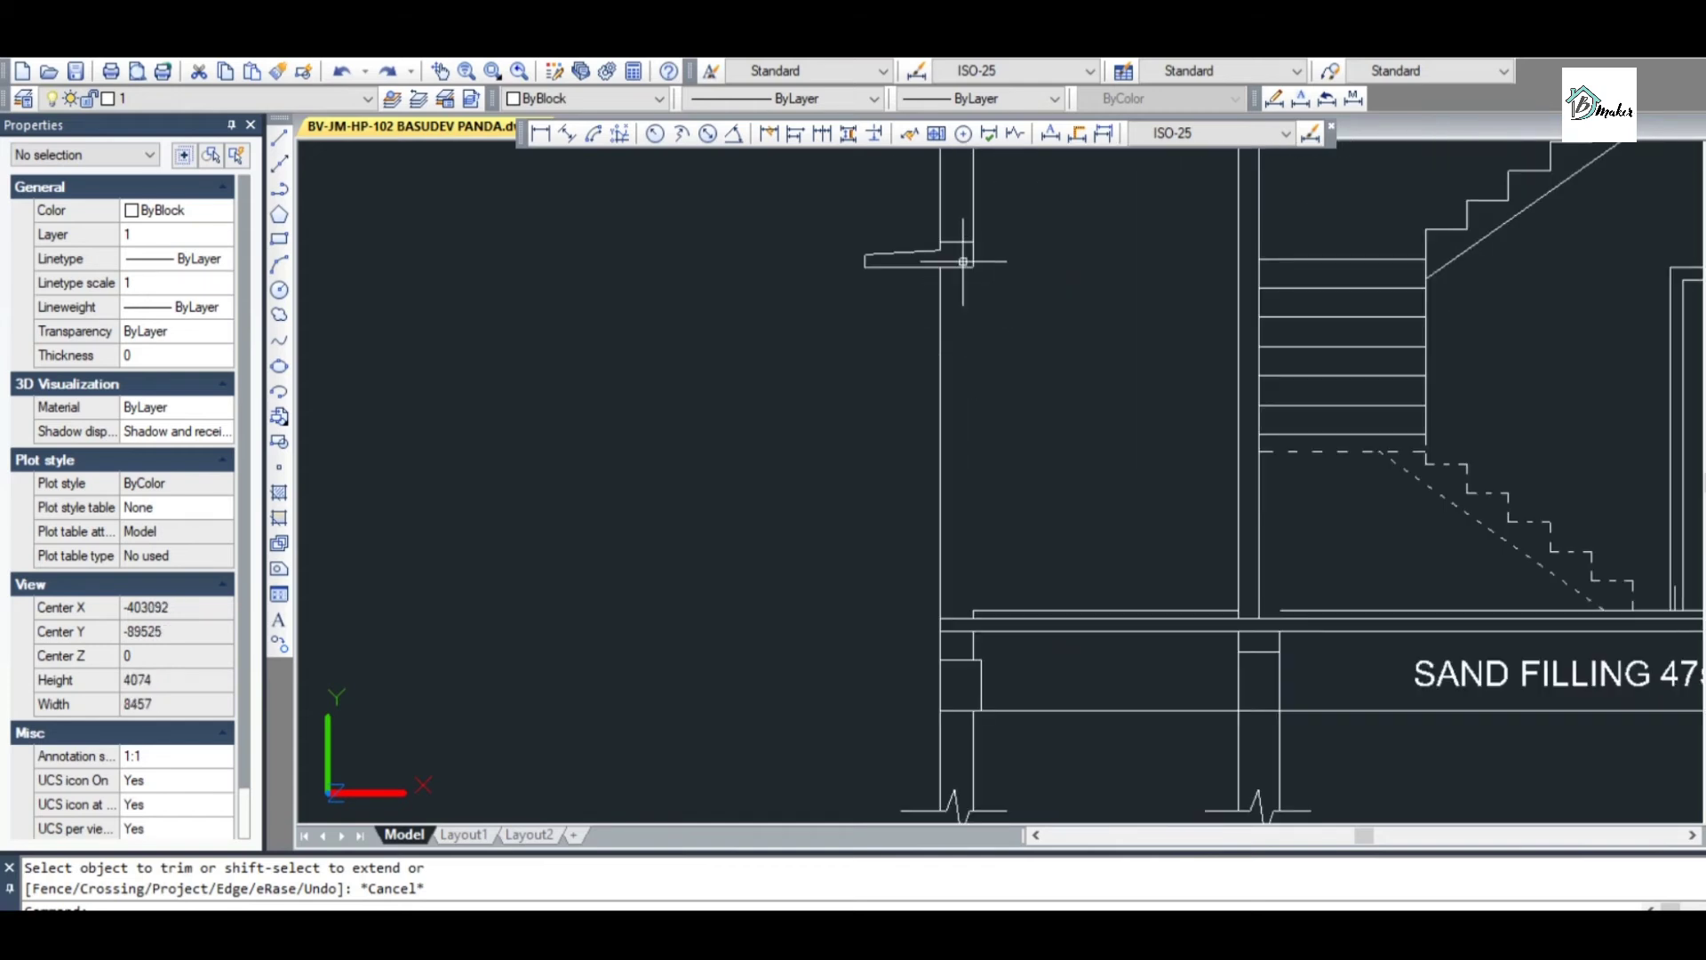
{"action": "scroll", "coordinate": [959, 231], "scroll_direction": "down", "scroll_amount": 2}
{"action": "scroll", "coordinate": [957, 268], "scroll_direction": "up", "scroll_amount": 2}
{"action": "scroll", "coordinate": [955, 283], "scroll_direction": "down", "scroll_amount": 2}
{"action": "scroll", "coordinate": [956, 327], "scroll_direction": "up", "scroll_amount": 2}
{"action": "scroll", "coordinate": [962, 389], "scroll_direction": "down", "scroll_amount": 2}
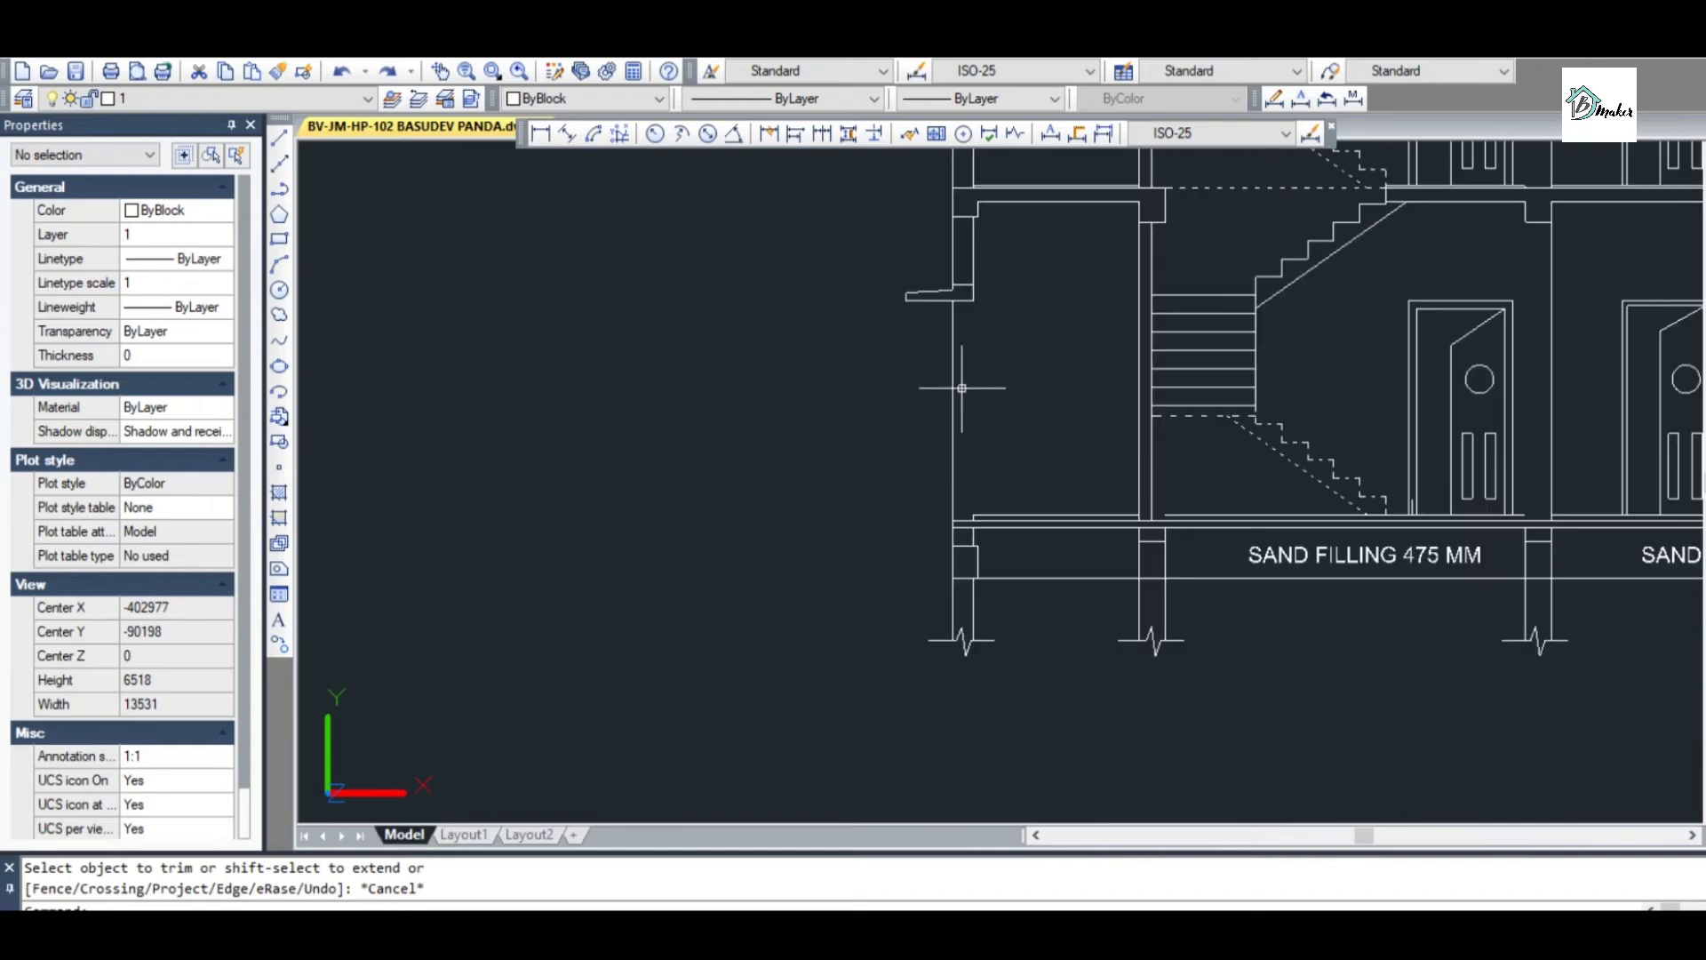
Undo the trim of the ground-floor left outer wall's inner line
{"action": "key", "text": "ctrl+z"}
{"action": "key", "text": "ctrl+z"}
{"action": "key", "text": "ctrl+z"}
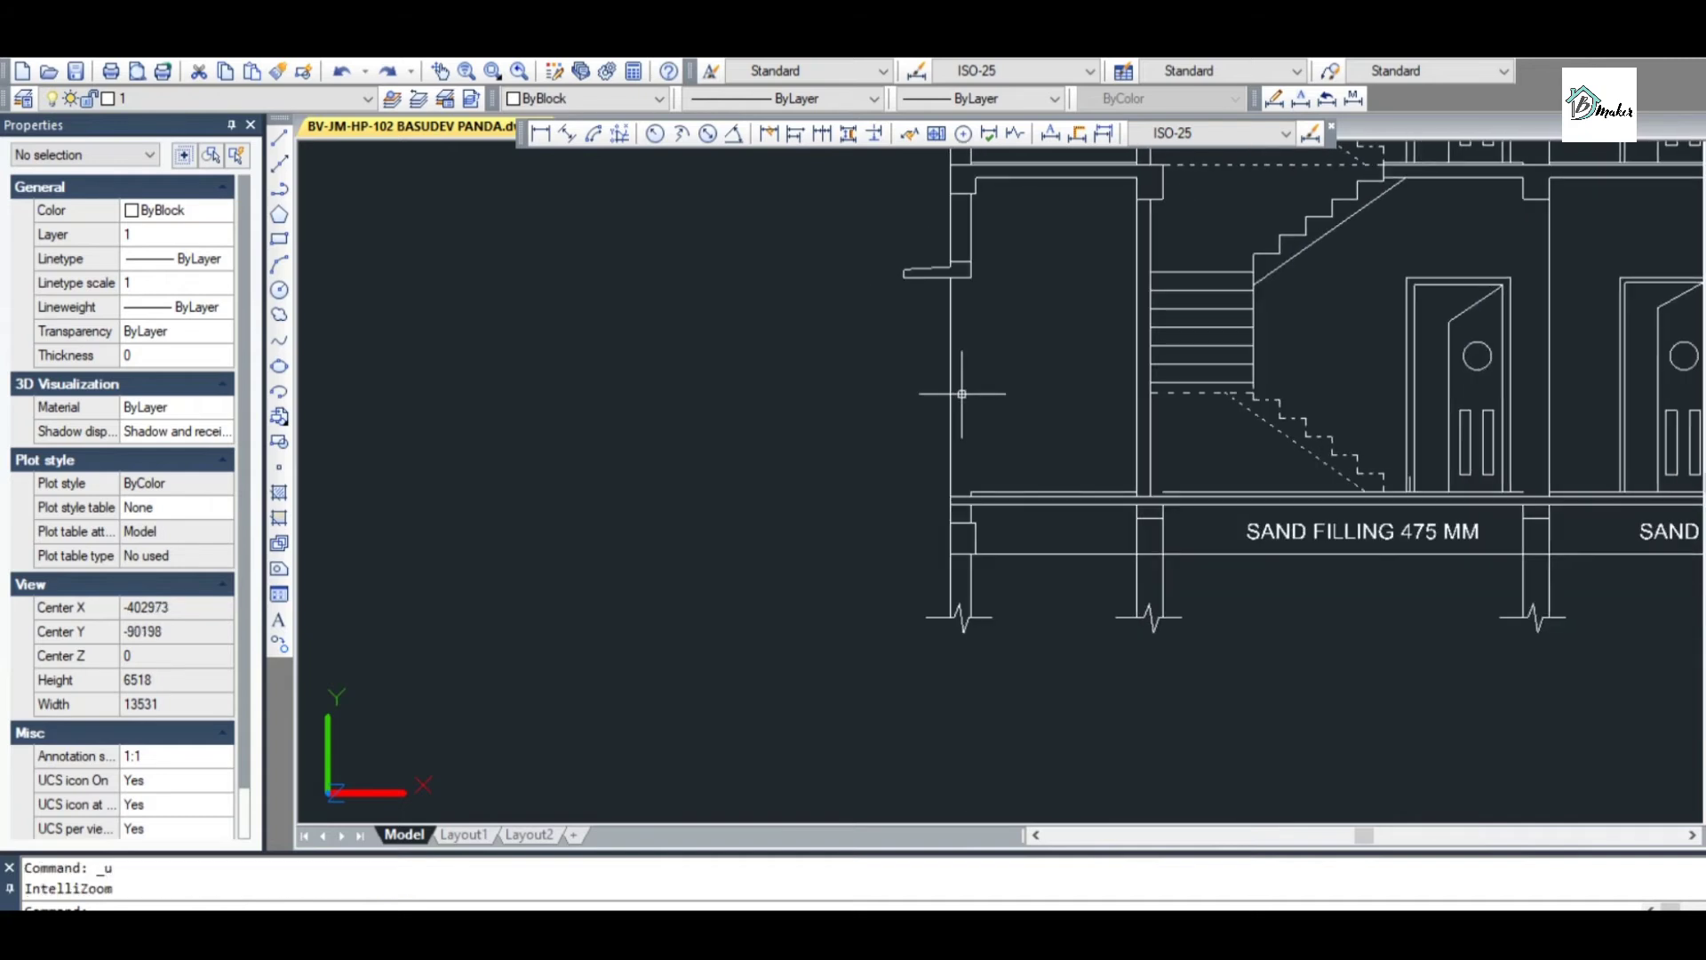
{"action": "scroll", "coordinate": [962, 394], "scroll_direction": "up", "scroll_amount": 4}
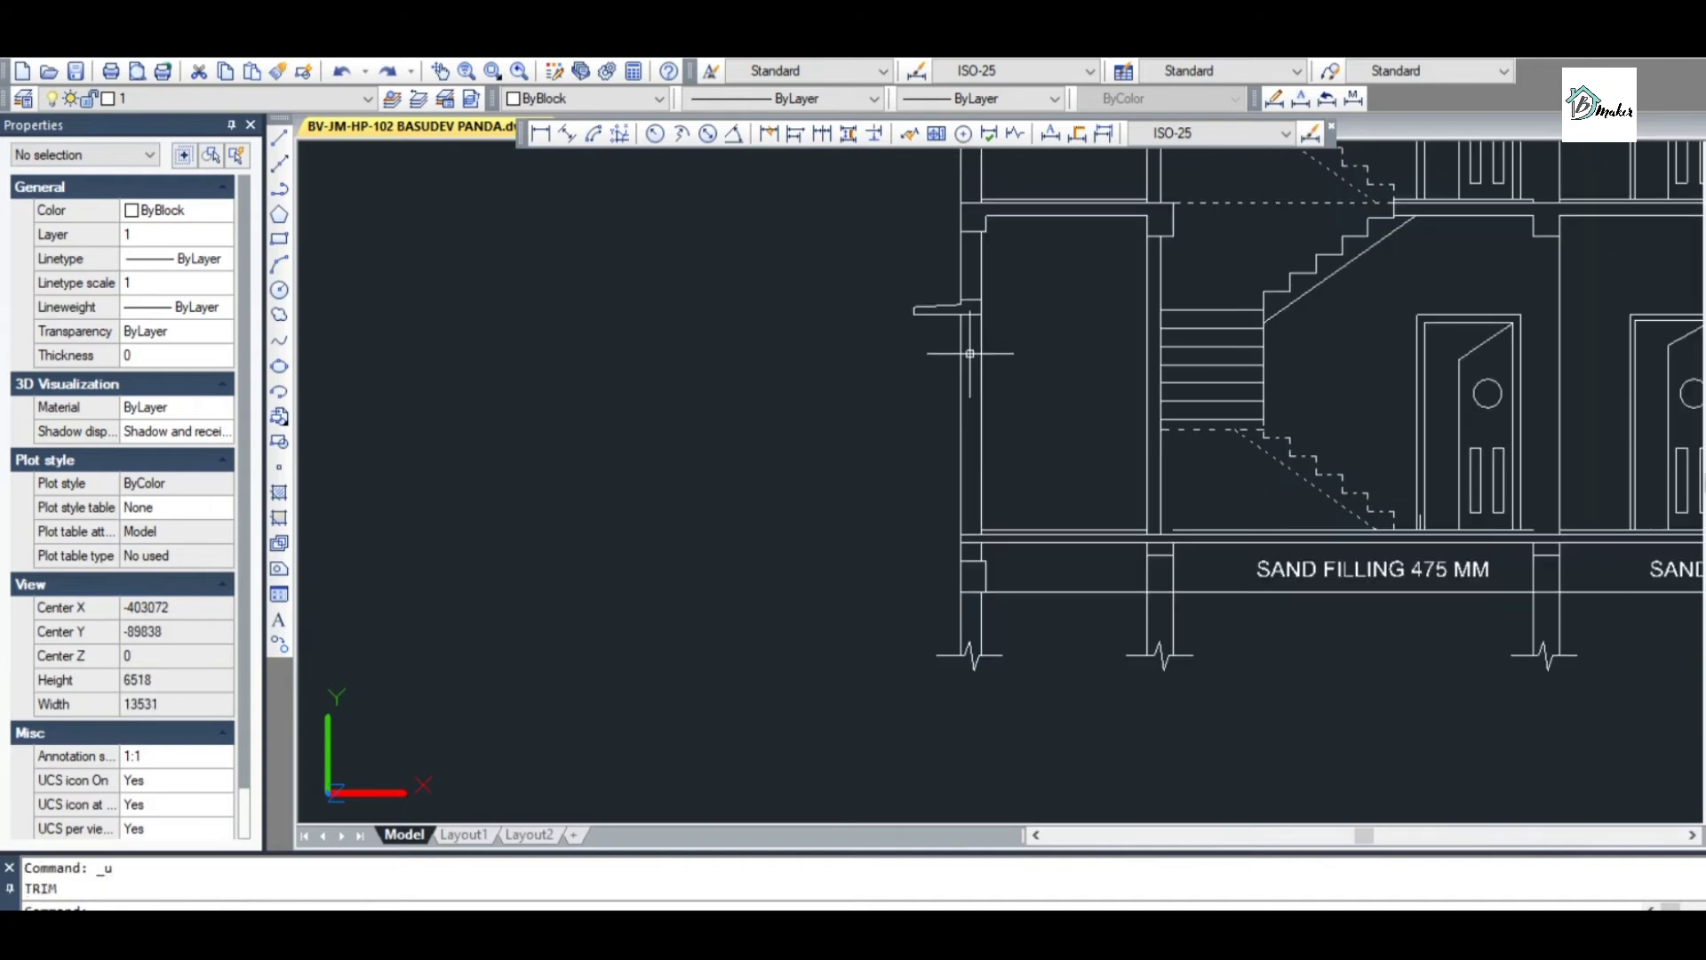
{"action": "scroll", "coordinate": [996, 358], "scroll_direction": "up", "scroll_amount": 2}
{"action": "scroll", "coordinate": [1009, 361], "scroll_direction": "down", "scroll_amount": 2}
{"action": "scroll", "coordinate": [1028, 418], "scroll_direction": "up", "scroll_amount": 2}
{"action": "scroll", "coordinate": [1047, 450], "scroll_direction": "down", "scroll_amount": 2}
Offset the finished floor line upward by 900 in the ground-floor left bay to form the railing's top line
{"action": "scroll", "coordinate": [1097, 496], "scroll_direction": "up", "scroll_amount": 2}
{"action": "key", "text": "Escape"}
{"action": "key", "text": "Escape"}
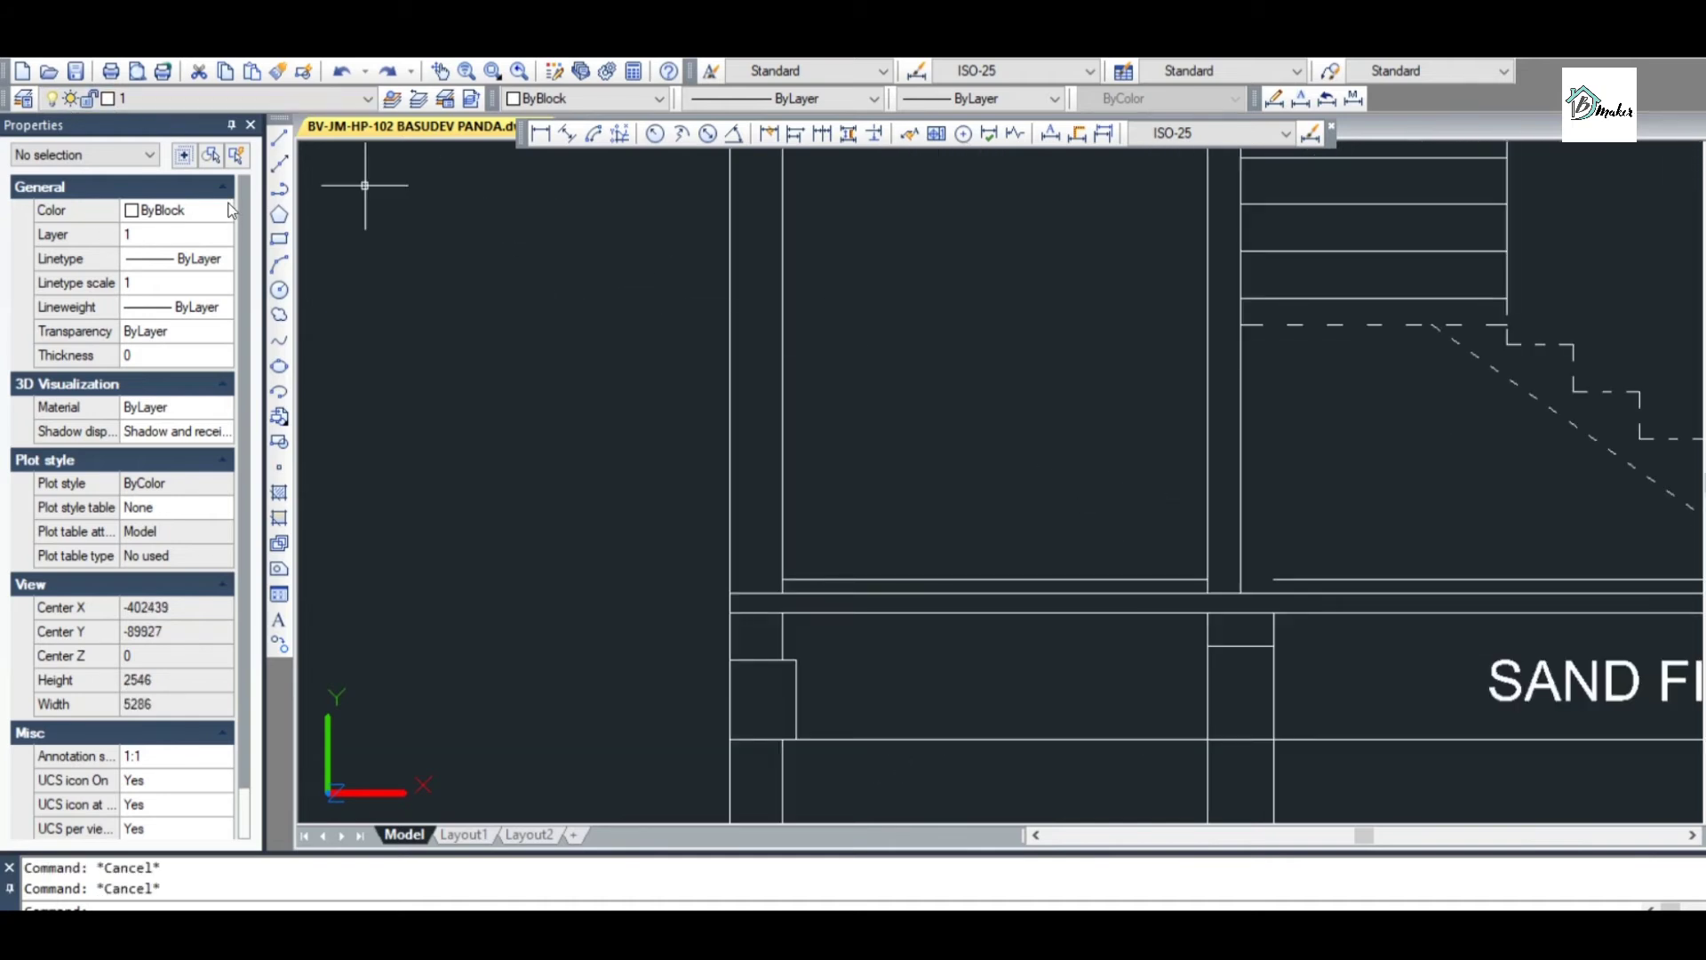
{"action": "left_click", "coordinate": [280, 140]}
{"action": "key", "text": "Escape"}
{"action": "key", "text": "Escape"}
{"action": "key", "text": "Escape"}
{"action": "type", "text": "O"}
{"action": "key", "text": "Return"}
{"action": "type", "text": "900"}
{"action": "key", "text": "Return"}
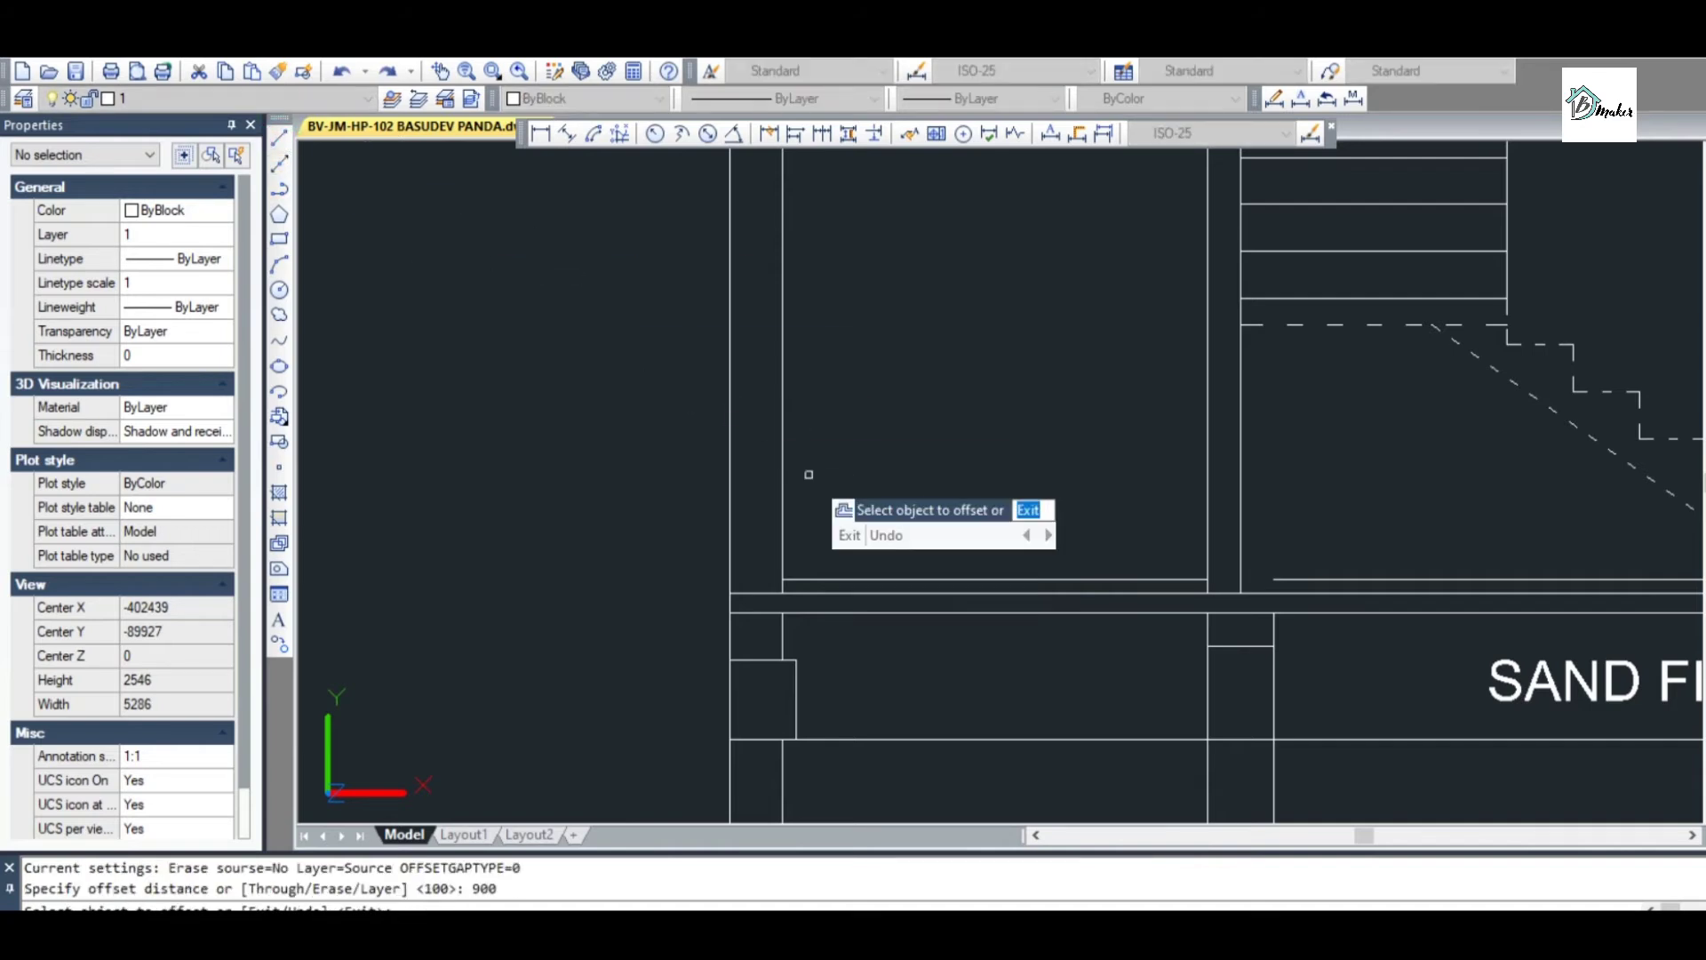
{"action": "left_click", "coordinate": [933, 579]}
{"action": "left_click", "coordinate": [932, 414]}
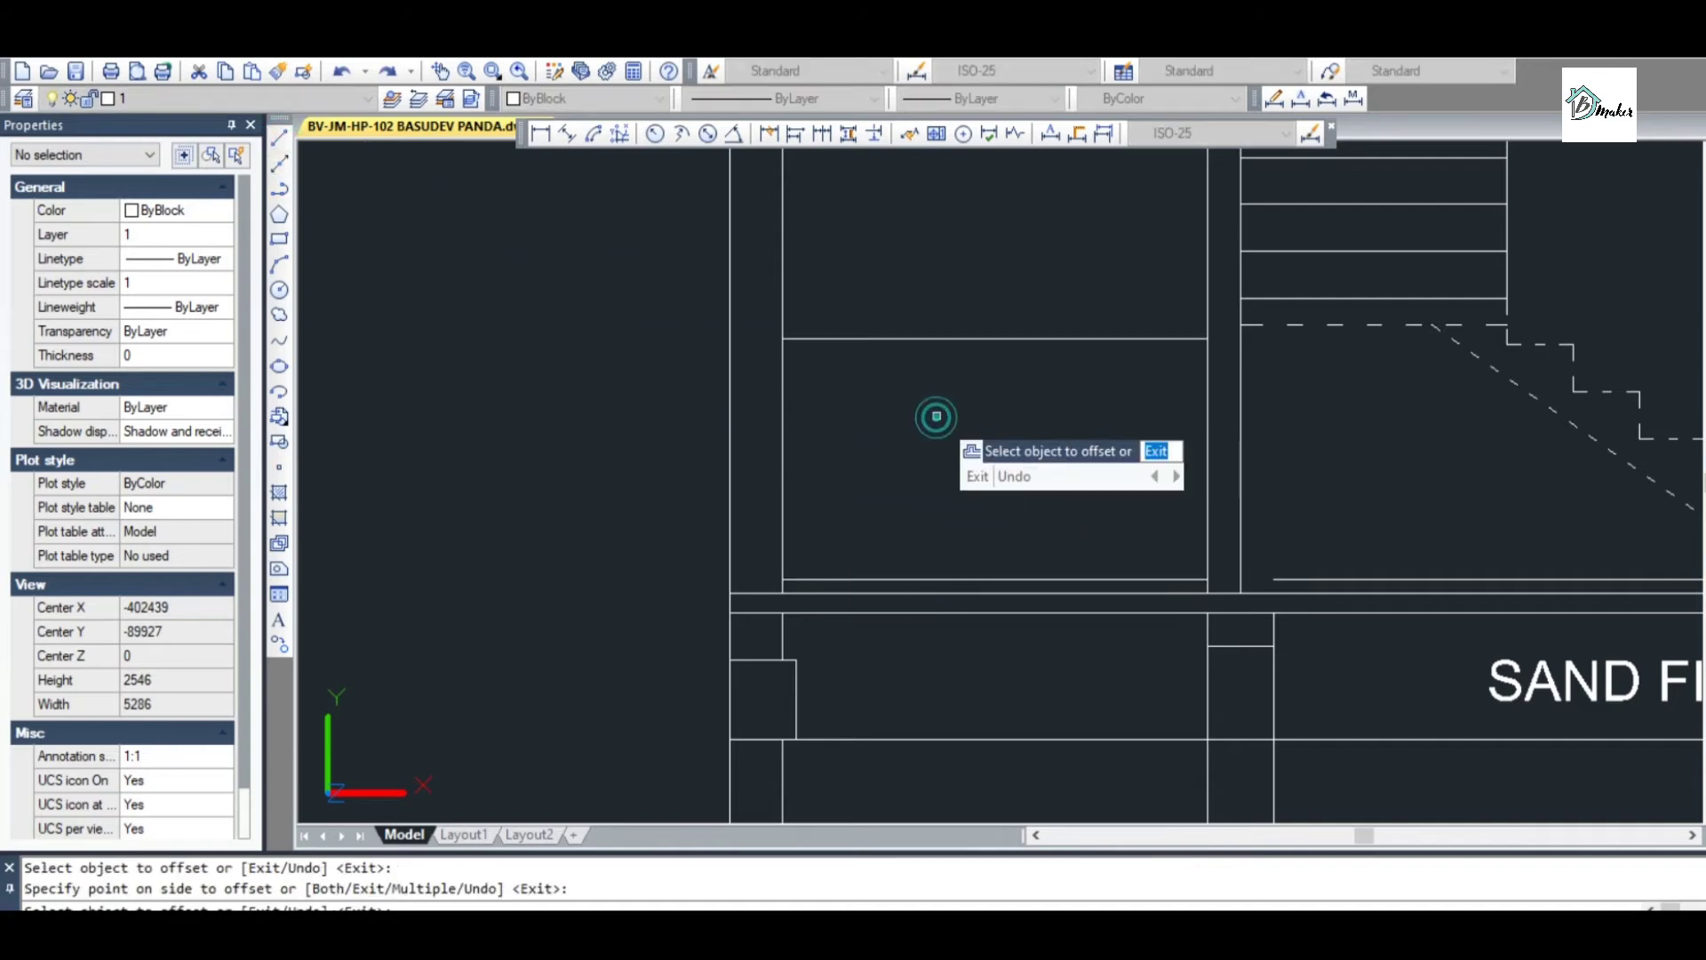
{"action": "key", "text": "Escape"}
{"action": "key", "text": "Escape"}
{"action": "key", "text": "Escape"}
Draw a vertical polyline from the railing's top line down to the floor line near the left outer wall
{"action": "type", "text": "pl"}
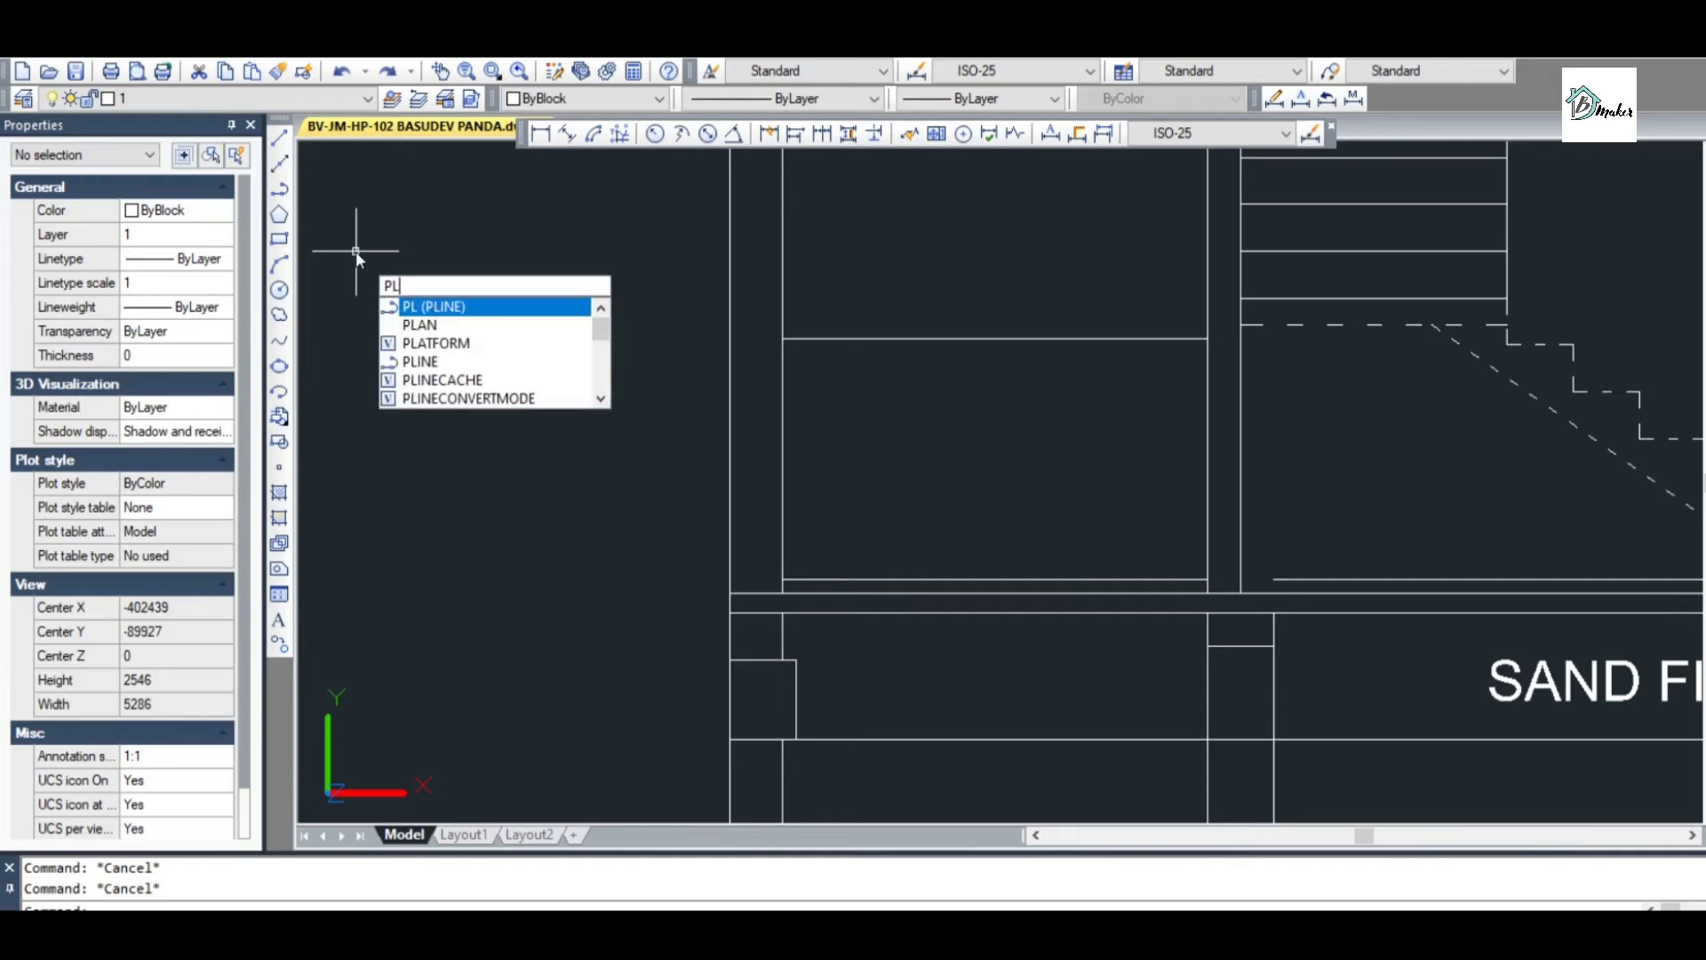
{"action": "key", "text": "Return"}
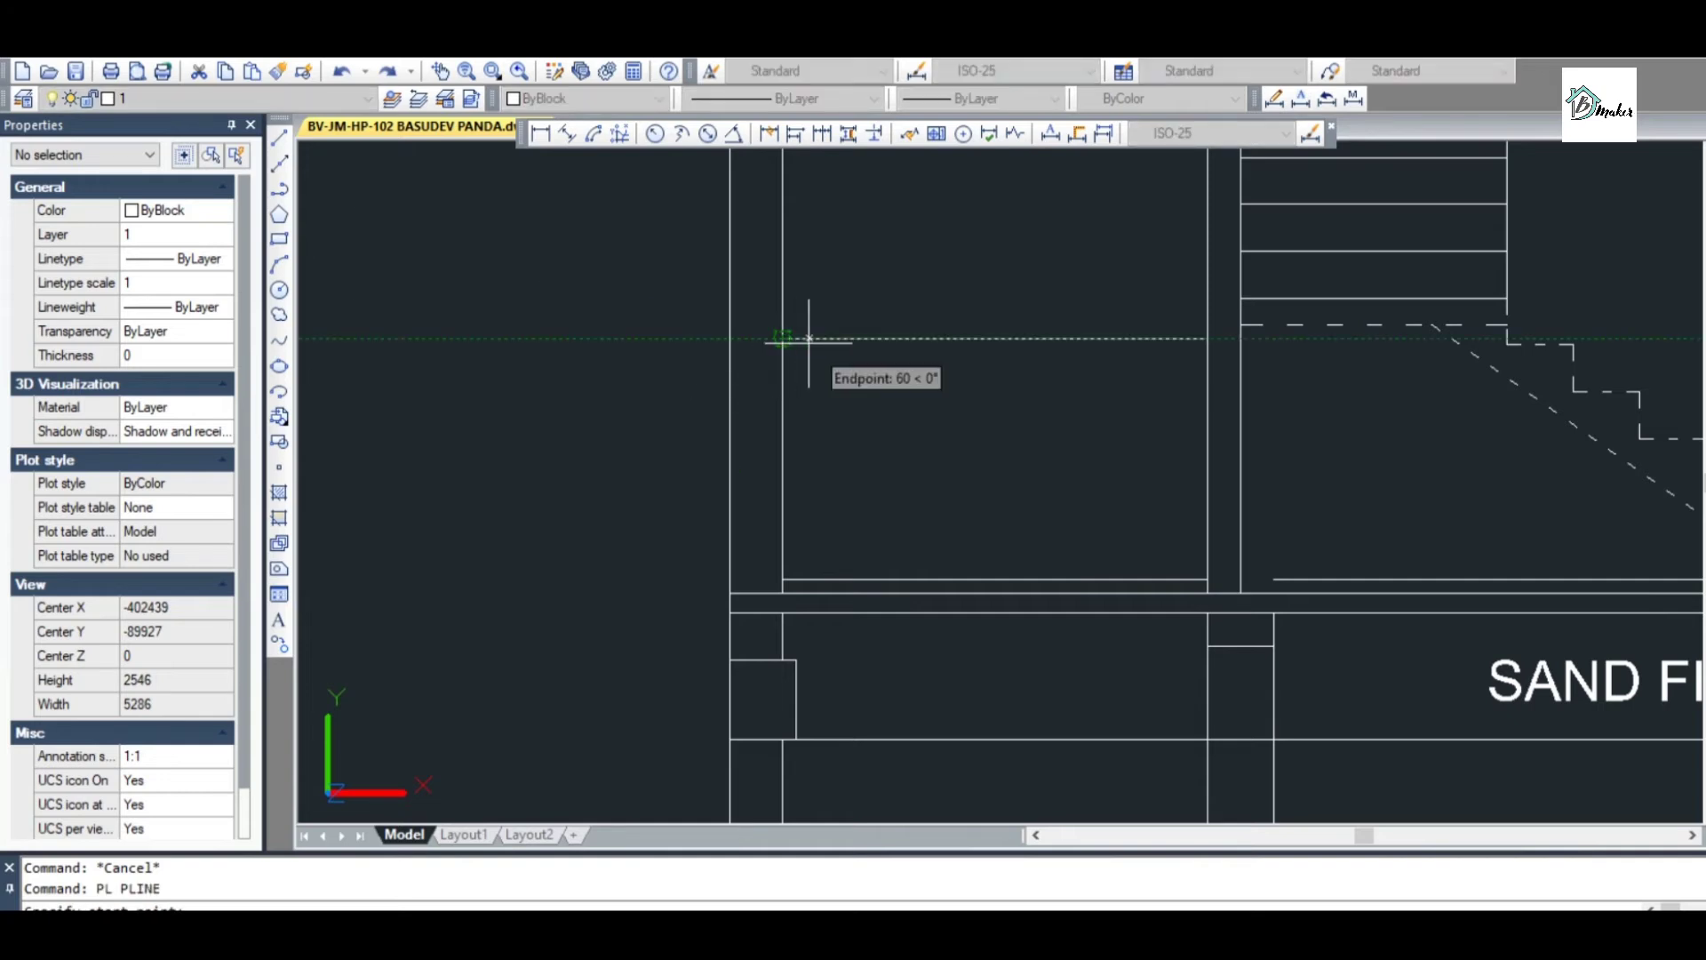
{"action": "left_click", "coordinate": [838, 338]}
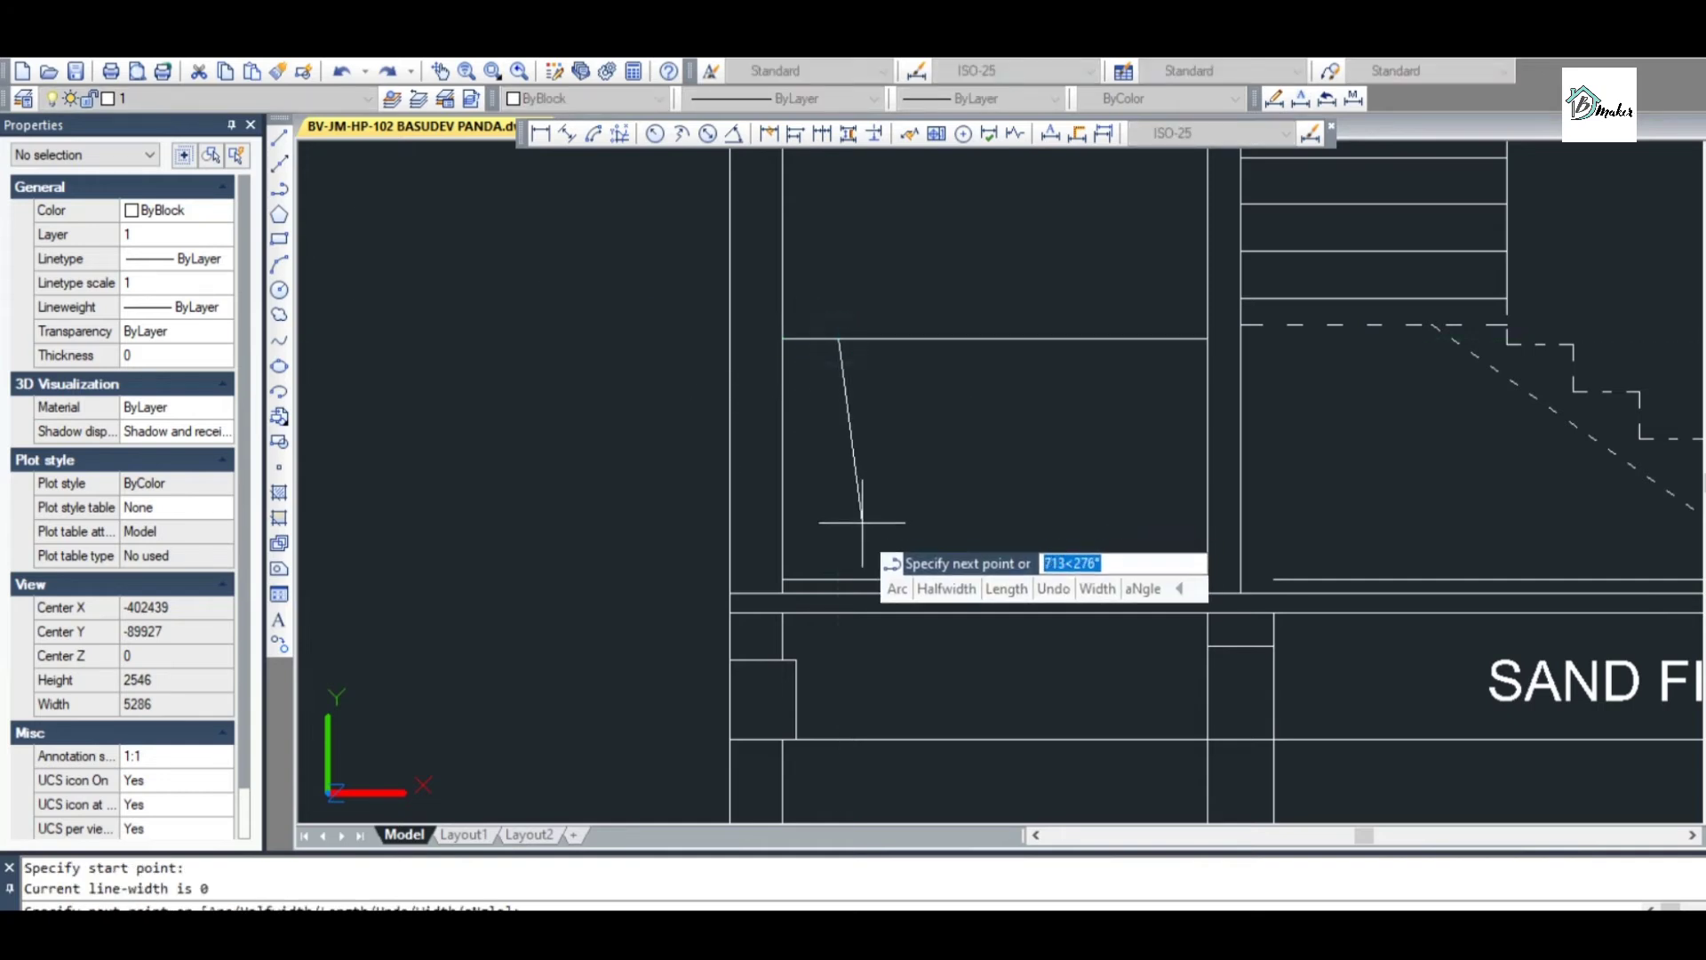
{"action": "left_click", "coordinate": [837, 580]}
{"action": "key", "text": "Escape"}
{"action": "key", "text": "Escape"}
{"action": "type", "text": "c"}
{"action": "key", "text": "BackSpace"}
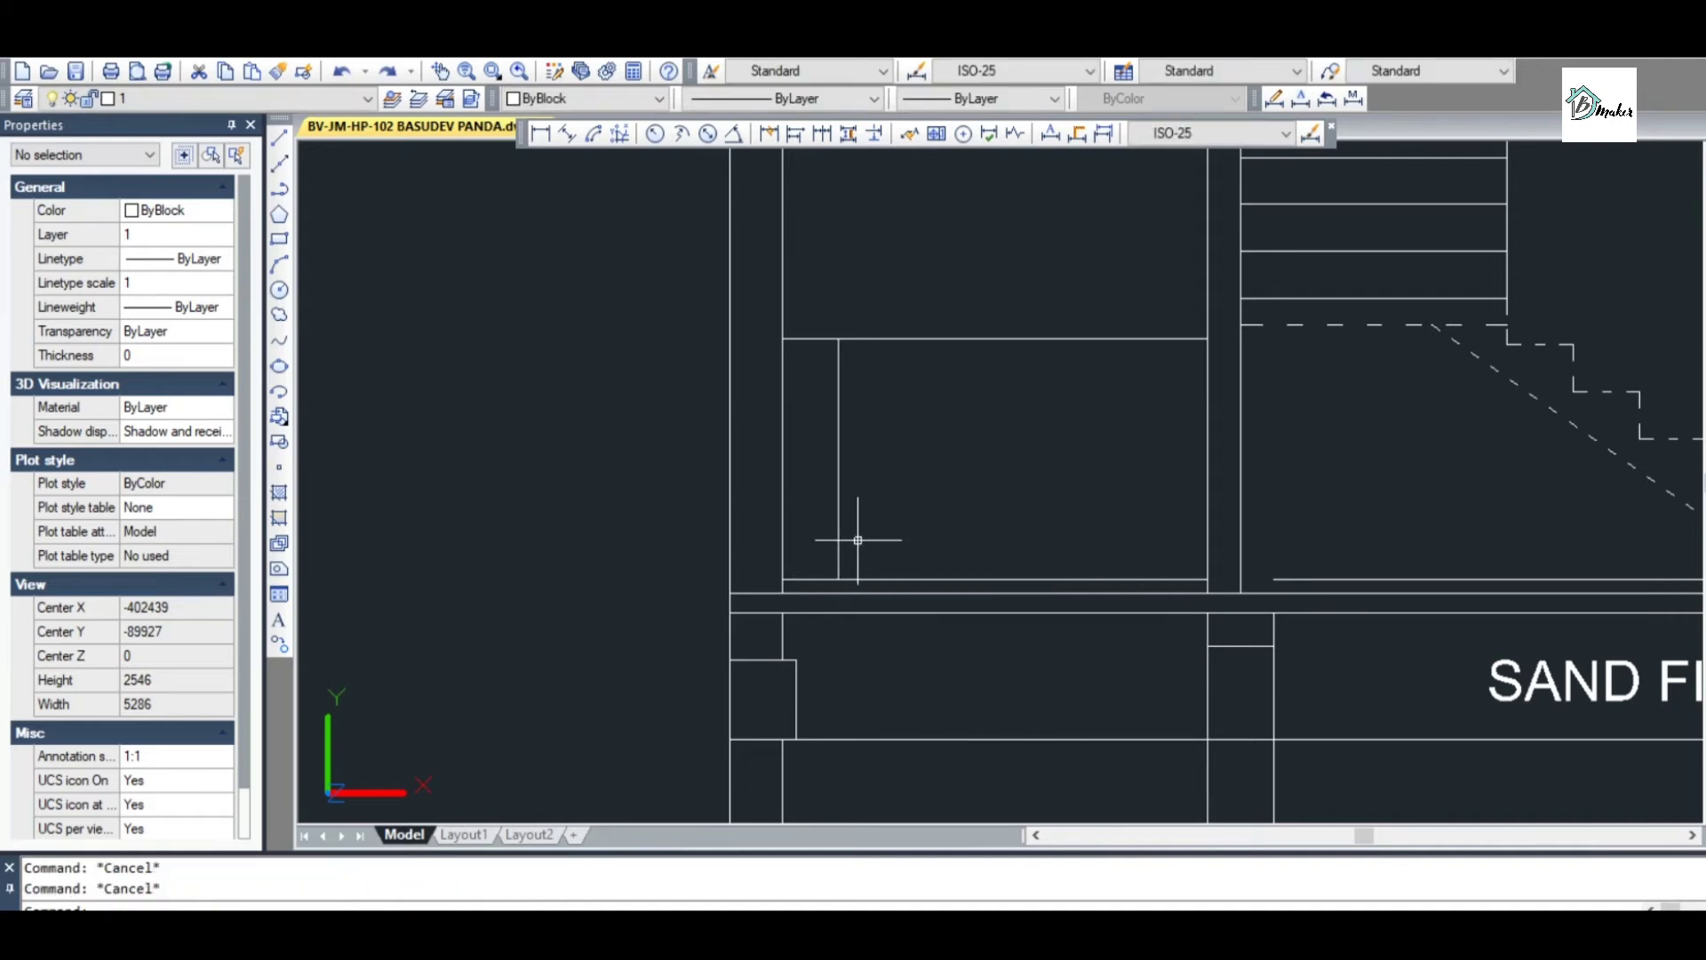
Offset the vertical railing line 300 to the right four times in succession across the left bay
{"action": "type", "text": "o"}
{"action": "key", "text": "Return"}
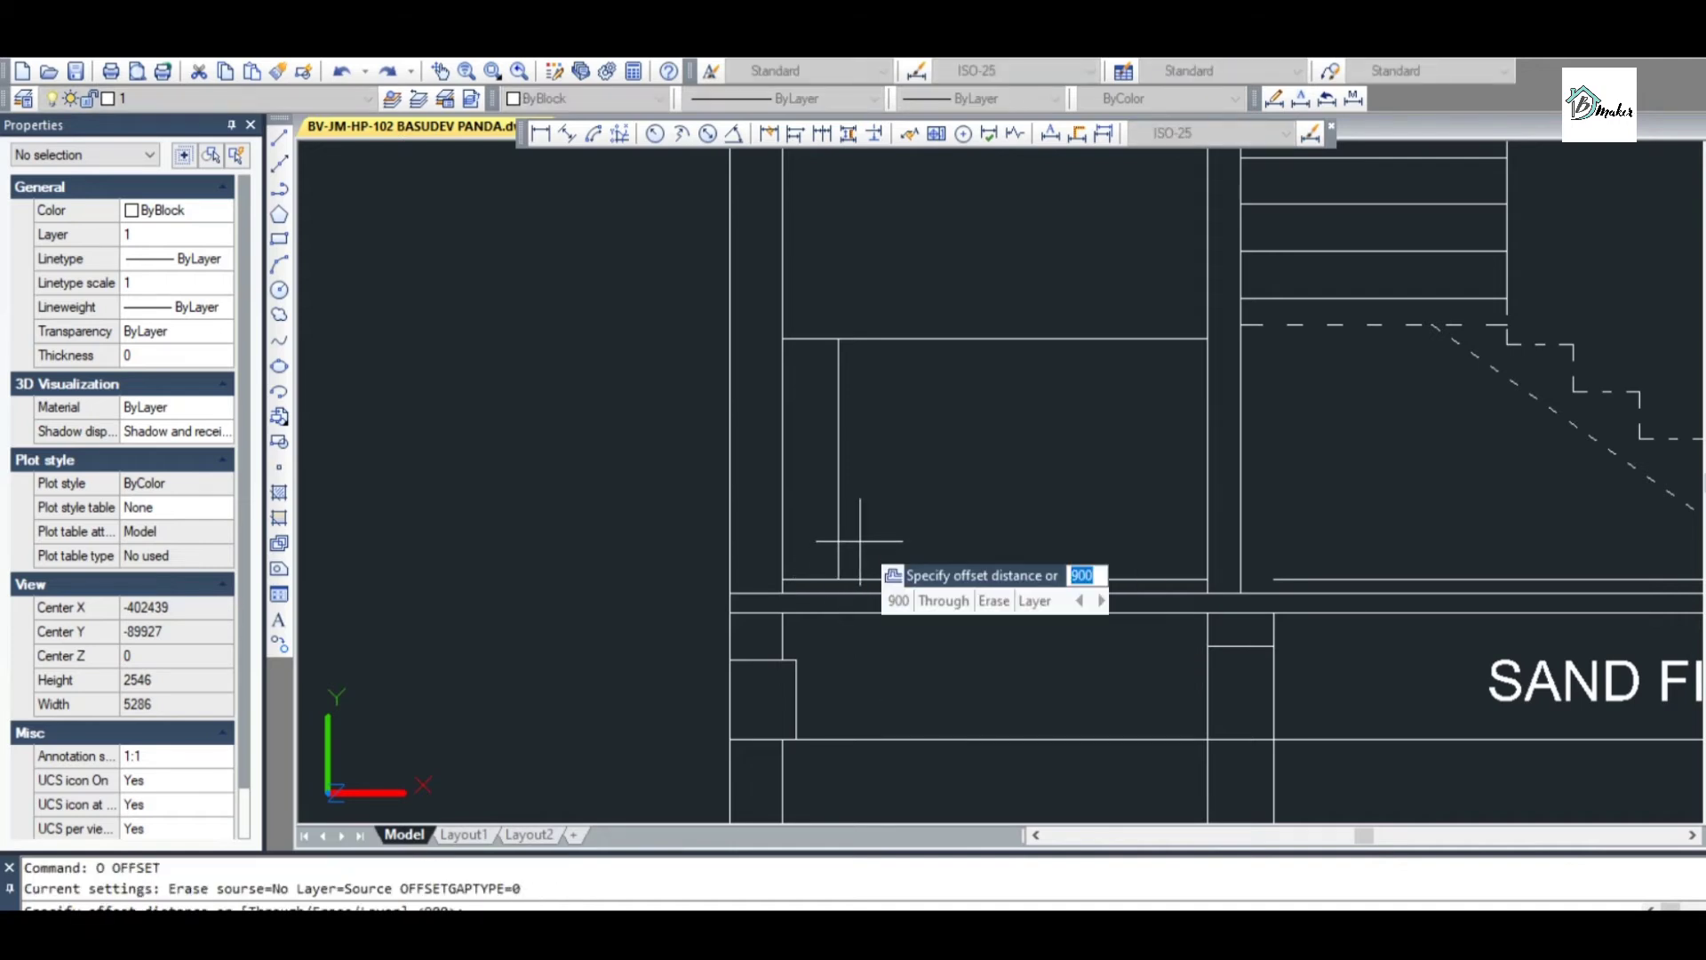
{"action": "type", "text": "300"}
{"action": "key", "text": "Return"}
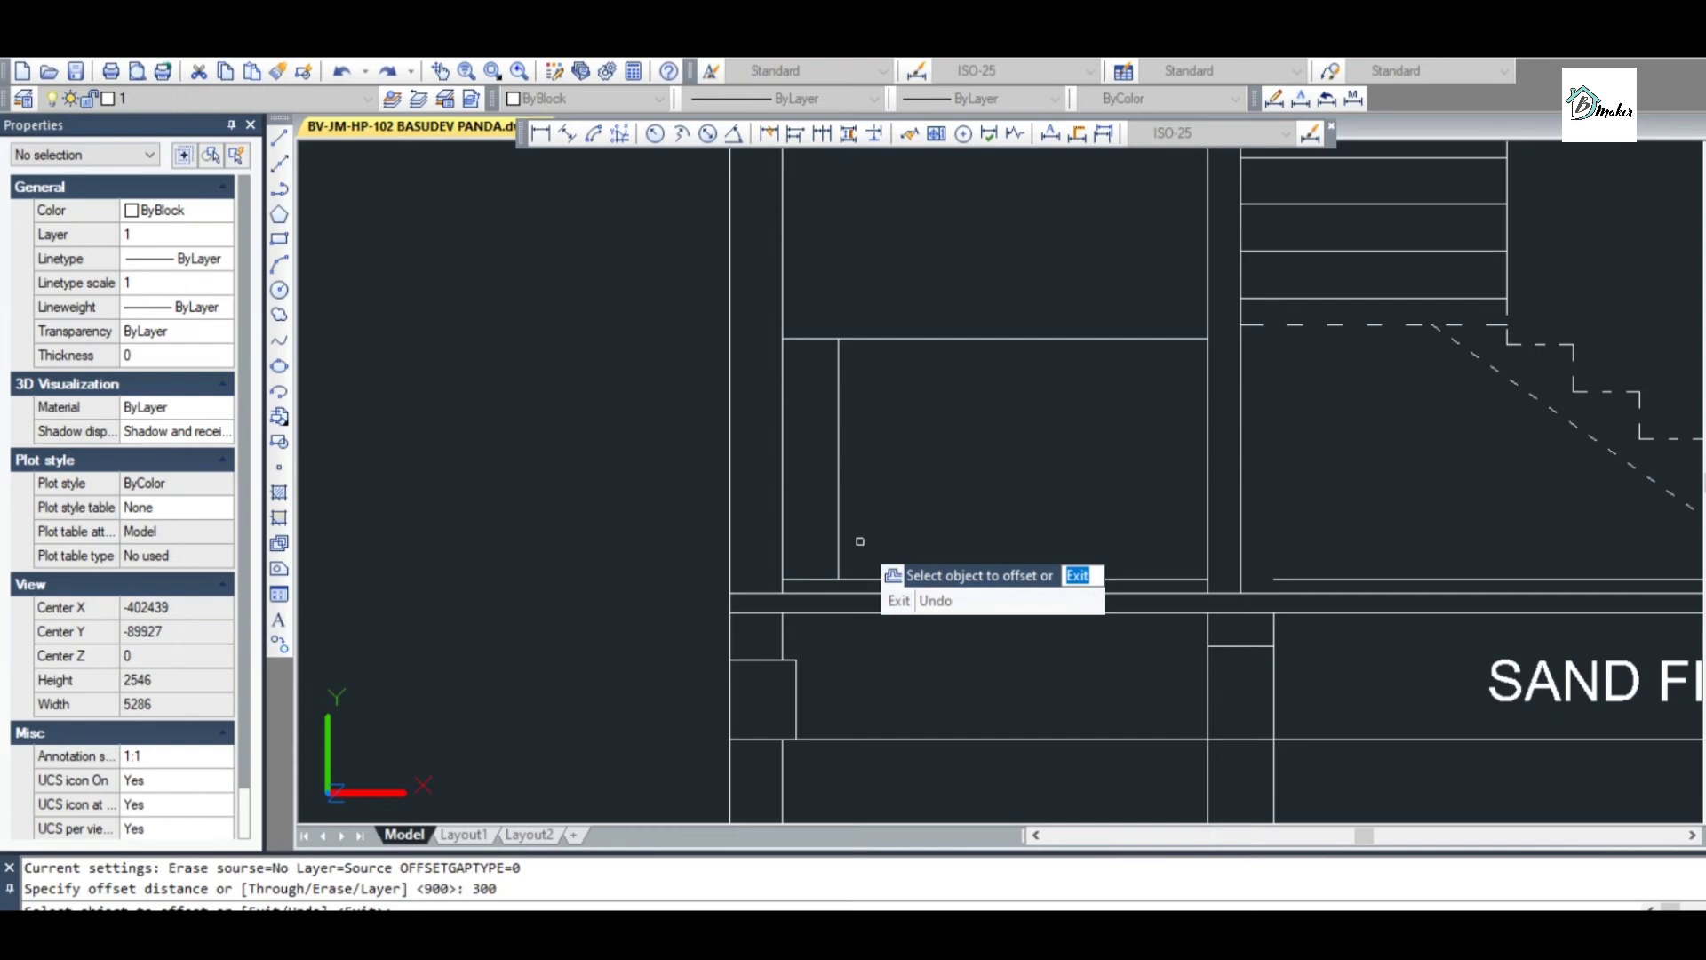
{"action": "left_click", "coordinate": [838, 515]}
{"action": "left_click", "coordinate": [887, 485]}
{"action": "left_click", "coordinate": [918, 495]}
{"action": "left_click", "coordinate": [1004, 475]}
{"action": "left_click", "coordinate": [999, 475]}
{"action": "left_click", "coordinate": [1104, 460]}
{"action": "left_click", "coordinate": [1077, 458]}
{"action": "left_click", "coordinate": [1120, 463]}
{"action": "key", "text": "Escape"}
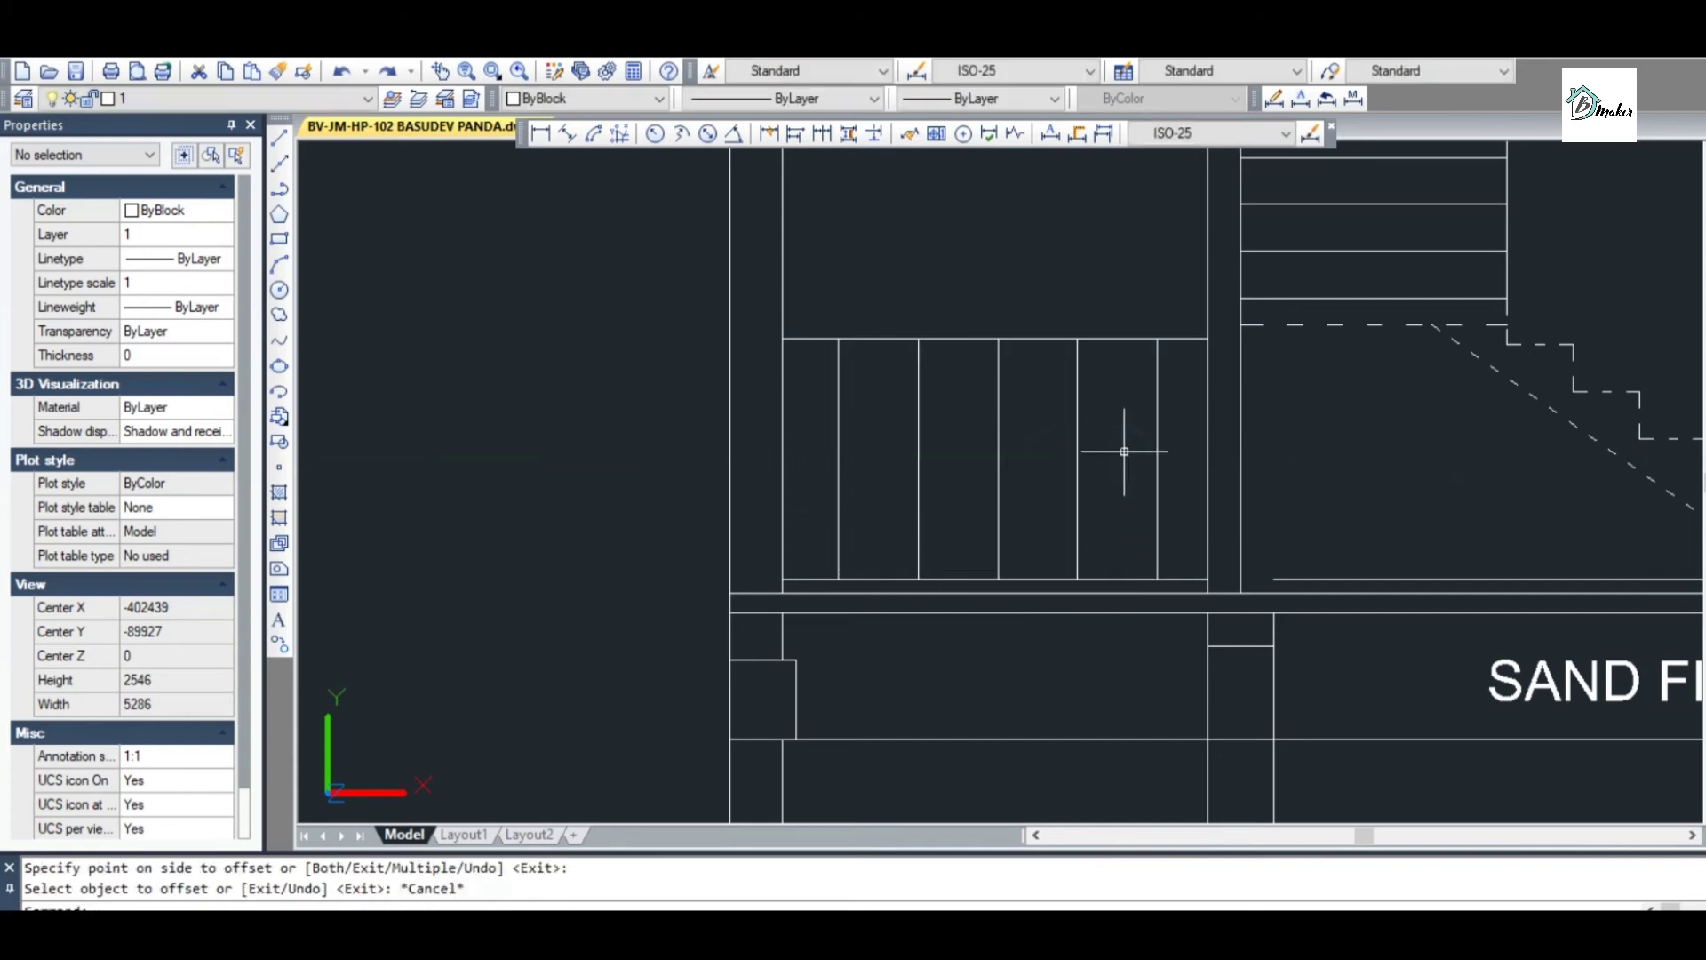
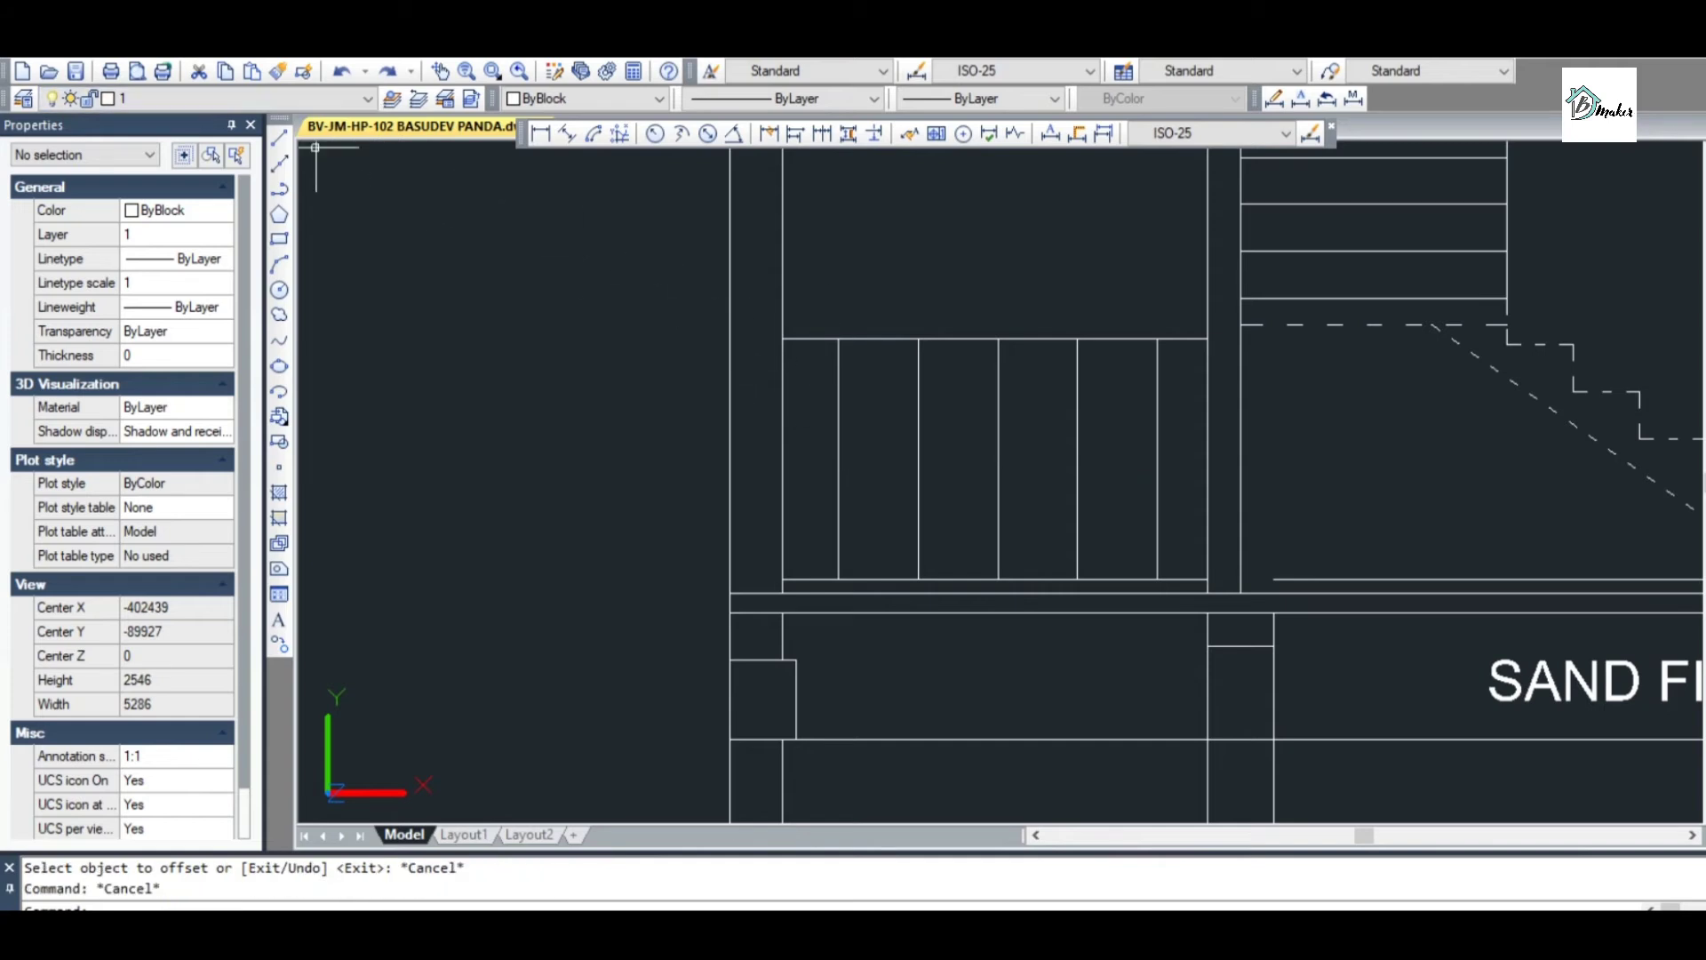
Draw a small decorative circle centred on the midpoint of the first vertical railing line
{"action": "left_click", "coordinate": [278, 289]}
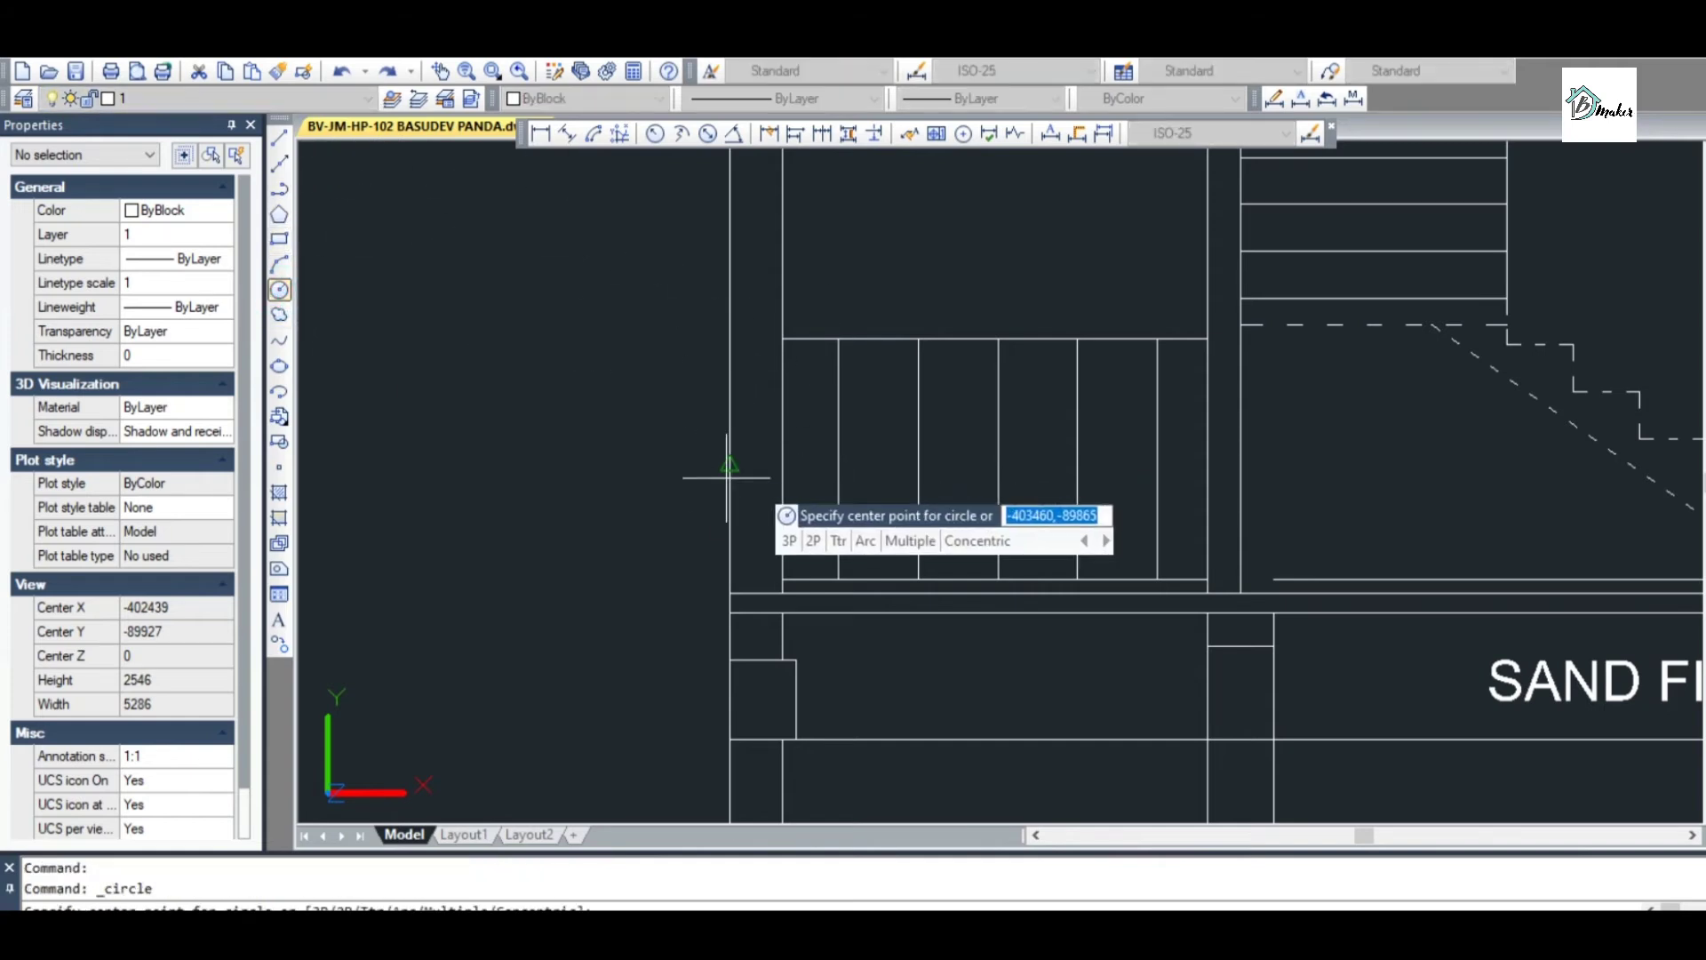
{"action": "left_click", "coordinate": [837, 457]}
{"action": "left_click", "coordinate": [828, 436]}
{"action": "key", "text": "Escape"}
{"action": "key", "text": "Escape"}
Copy the circle from its centre to the midpoints of the other four vertical railing lines and save the drawing
{"action": "type", "text": "O"}
{"action": "key", "text": "Return"}
{"action": "left_click", "coordinate": [842, 435]}
{"action": "key", "text": "Return"}
{"action": "left_click", "coordinate": [837, 458]}
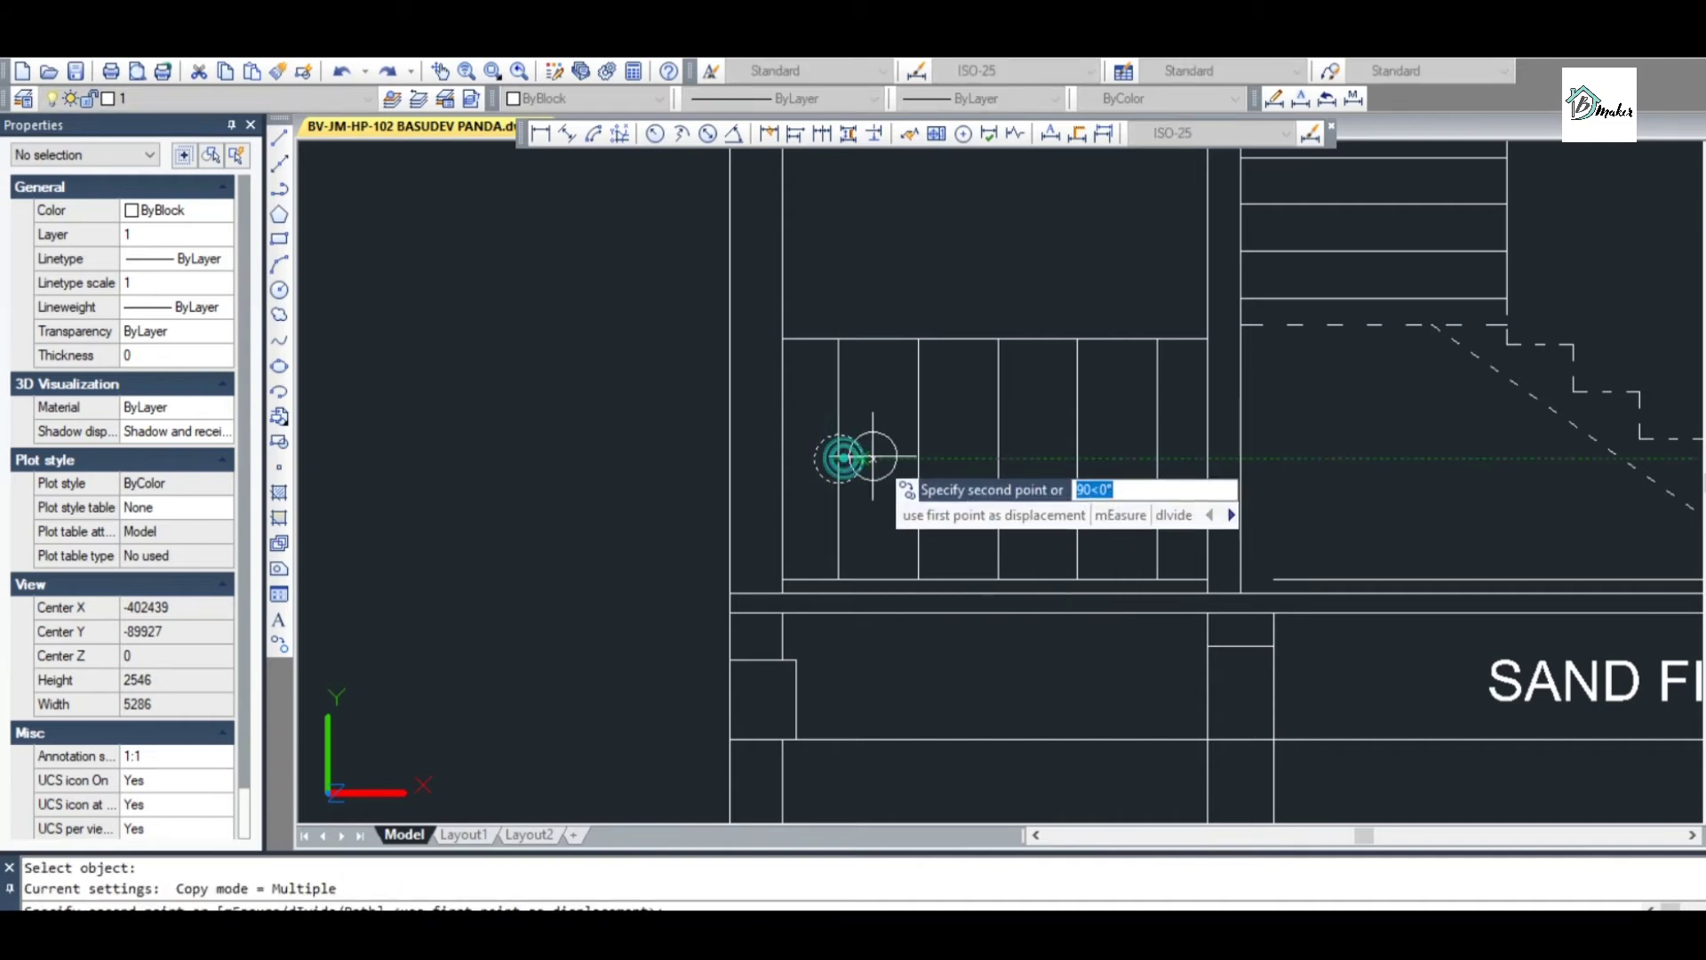
{"action": "left_click", "coordinate": [918, 458]}
{"action": "left_click", "coordinate": [998, 458]}
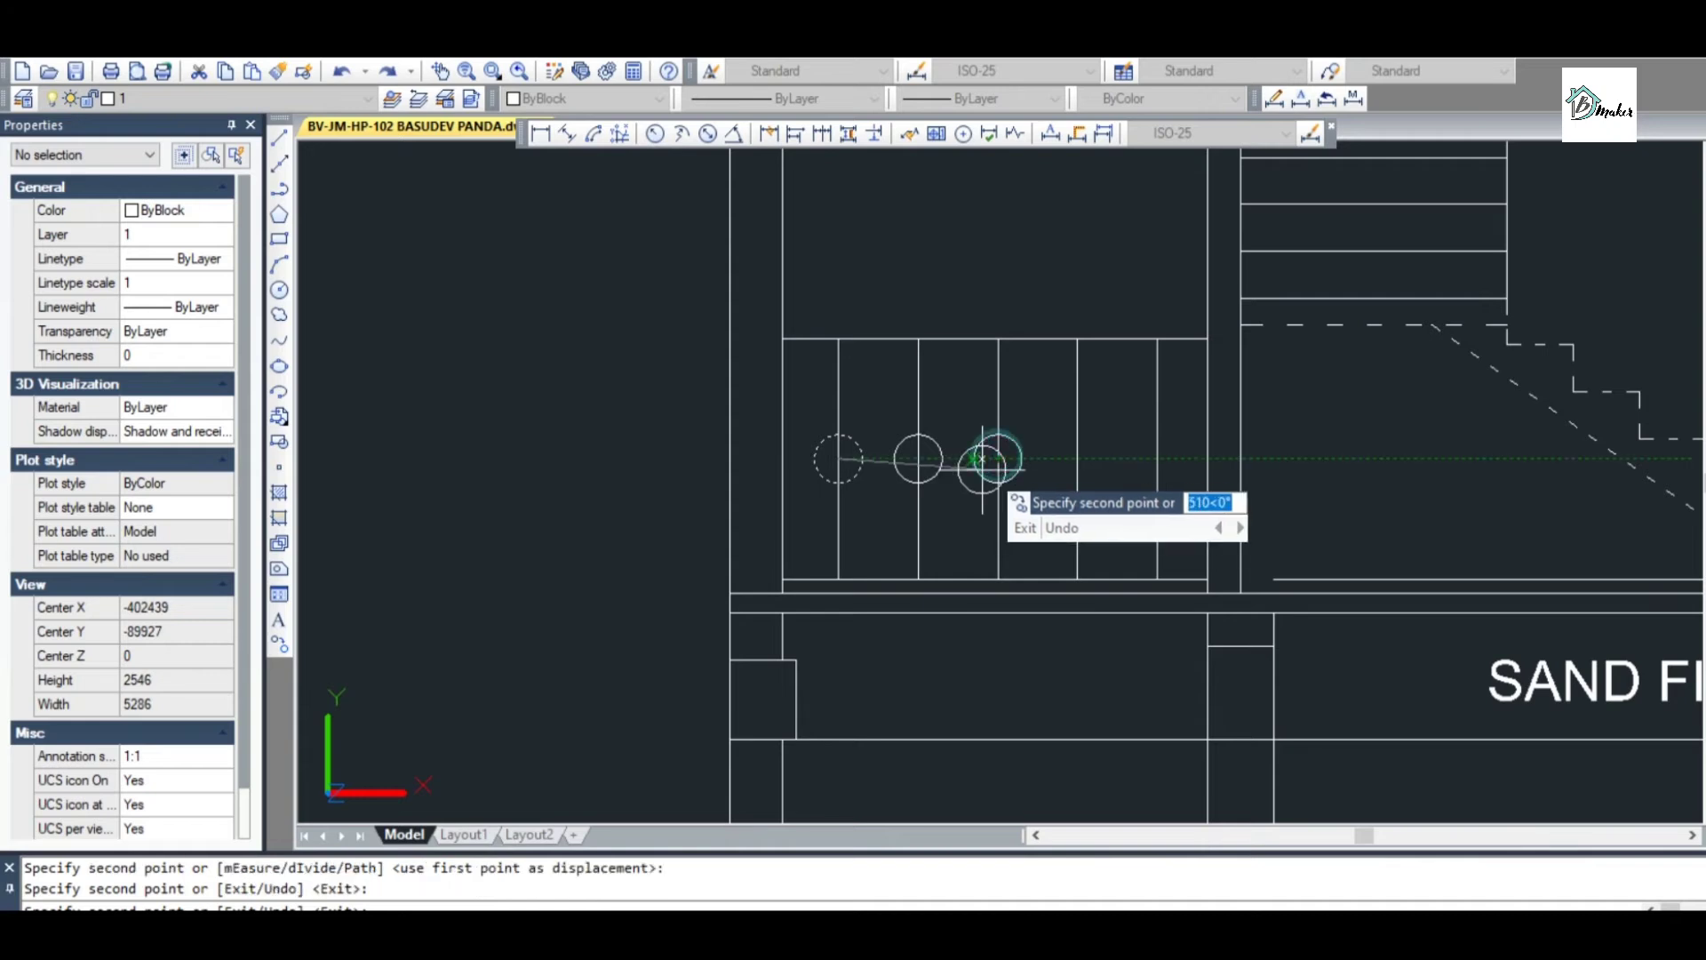
{"action": "left_click", "coordinate": [1078, 458]}
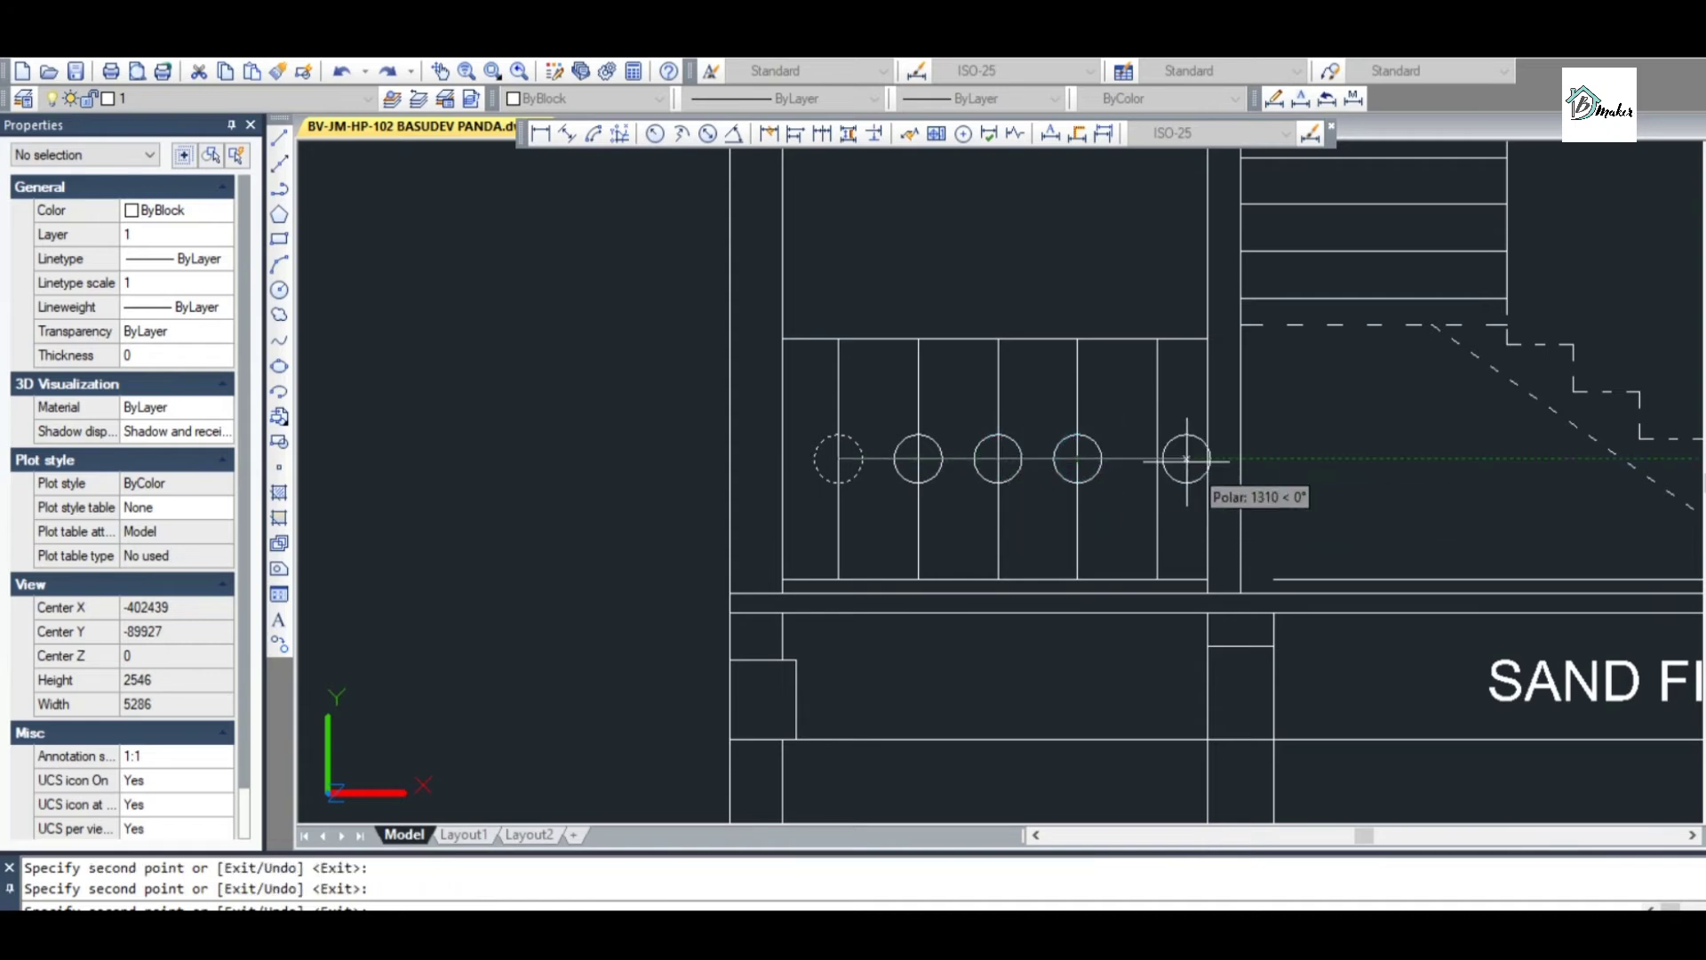
{"action": "key", "text": "Escape"}
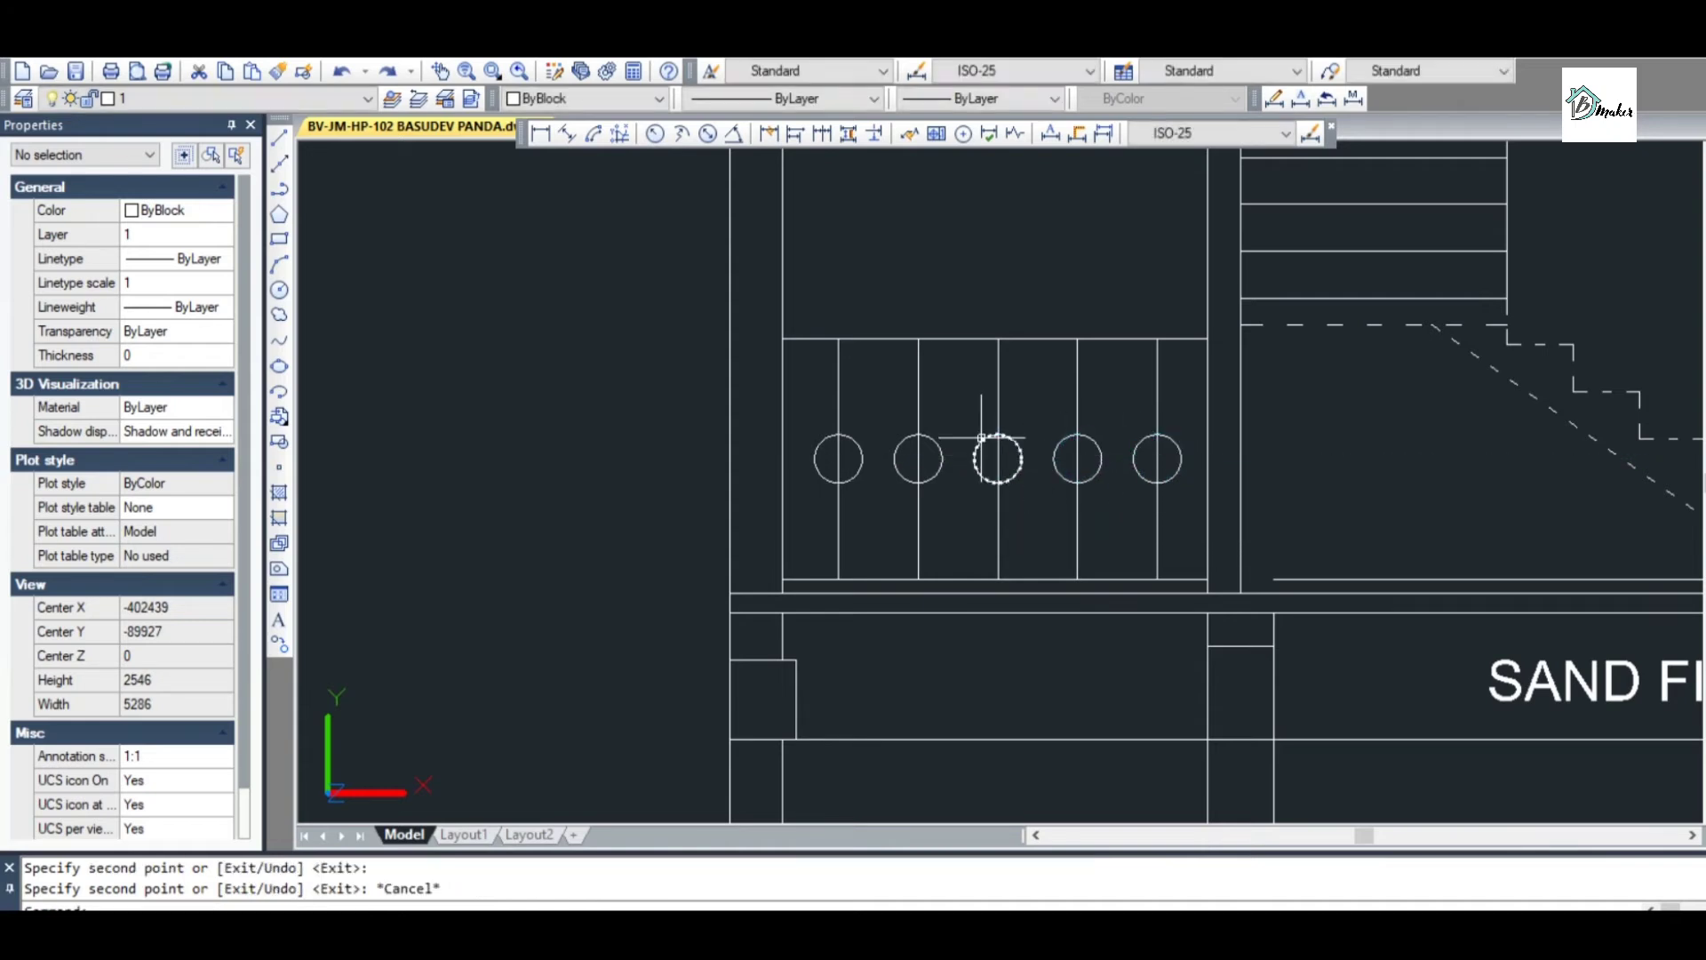
{"action": "scroll", "coordinate": [997, 458], "scroll_direction": "down", "scroll_amount": 4}
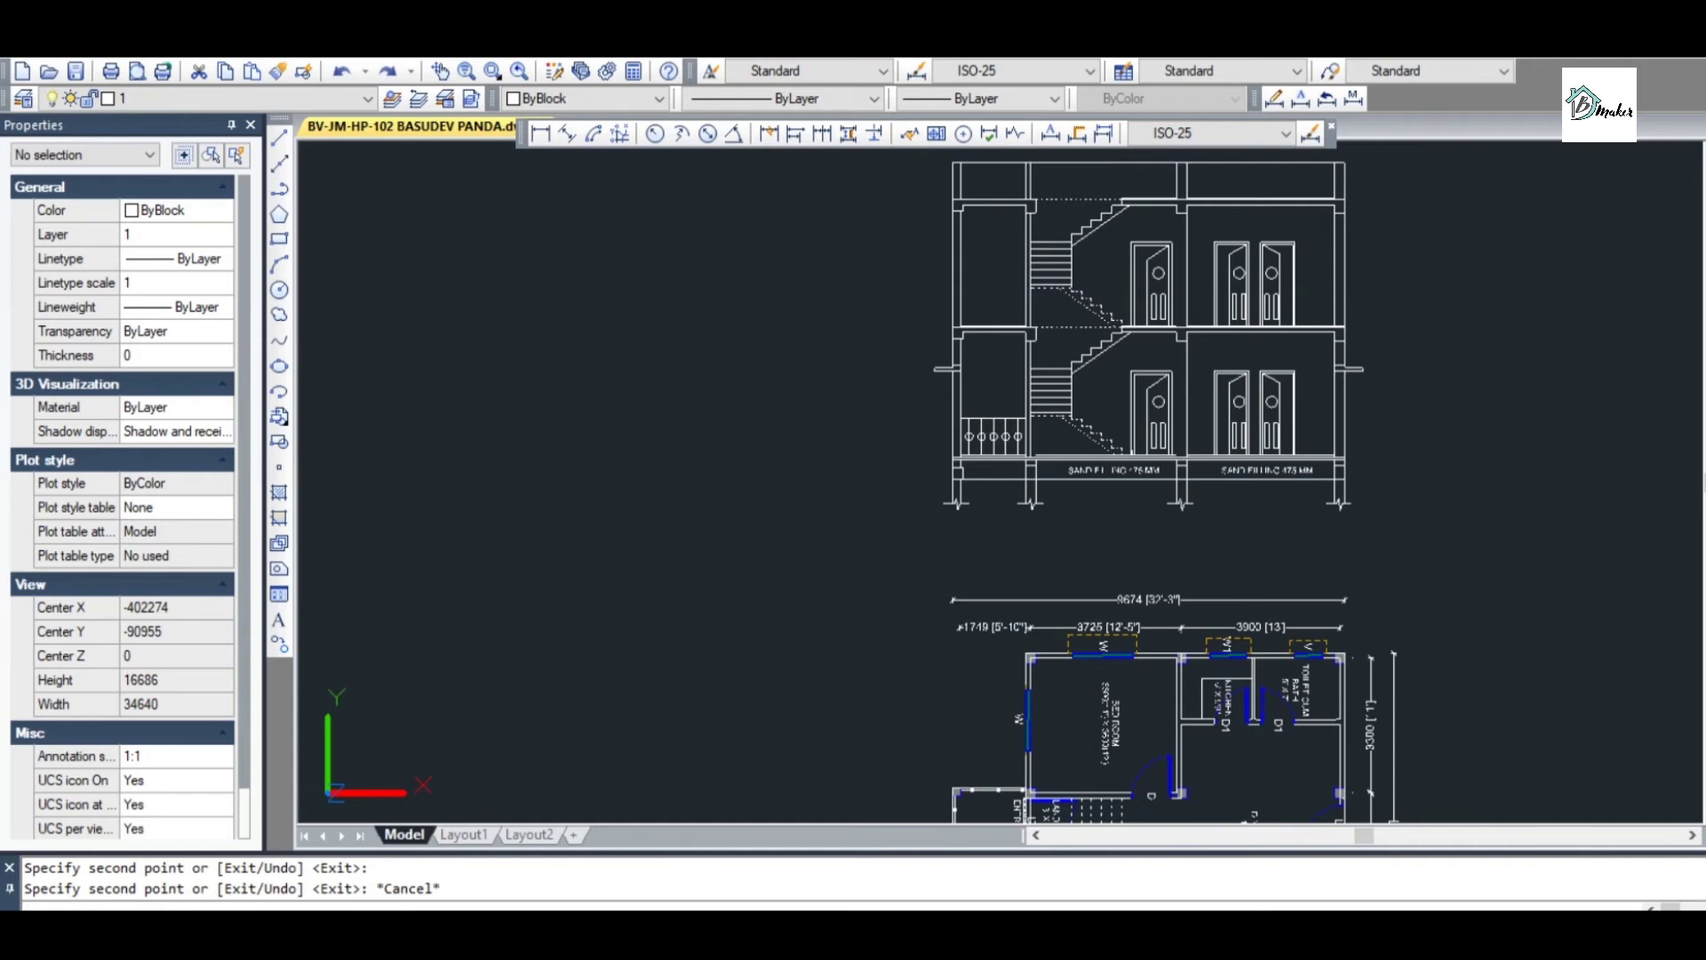
{"action": "key", "text": "ctrl+s"}
{"action": "scroll", "coordinate": [949, 453], "scroll_direction": "up", "scroll_amount": 6}
{"action": "key", "text": "Escape"}
{"action": "scroll", "coordinate": [947, 449], "scroll_direction": "up", "scroll_amount": 2}
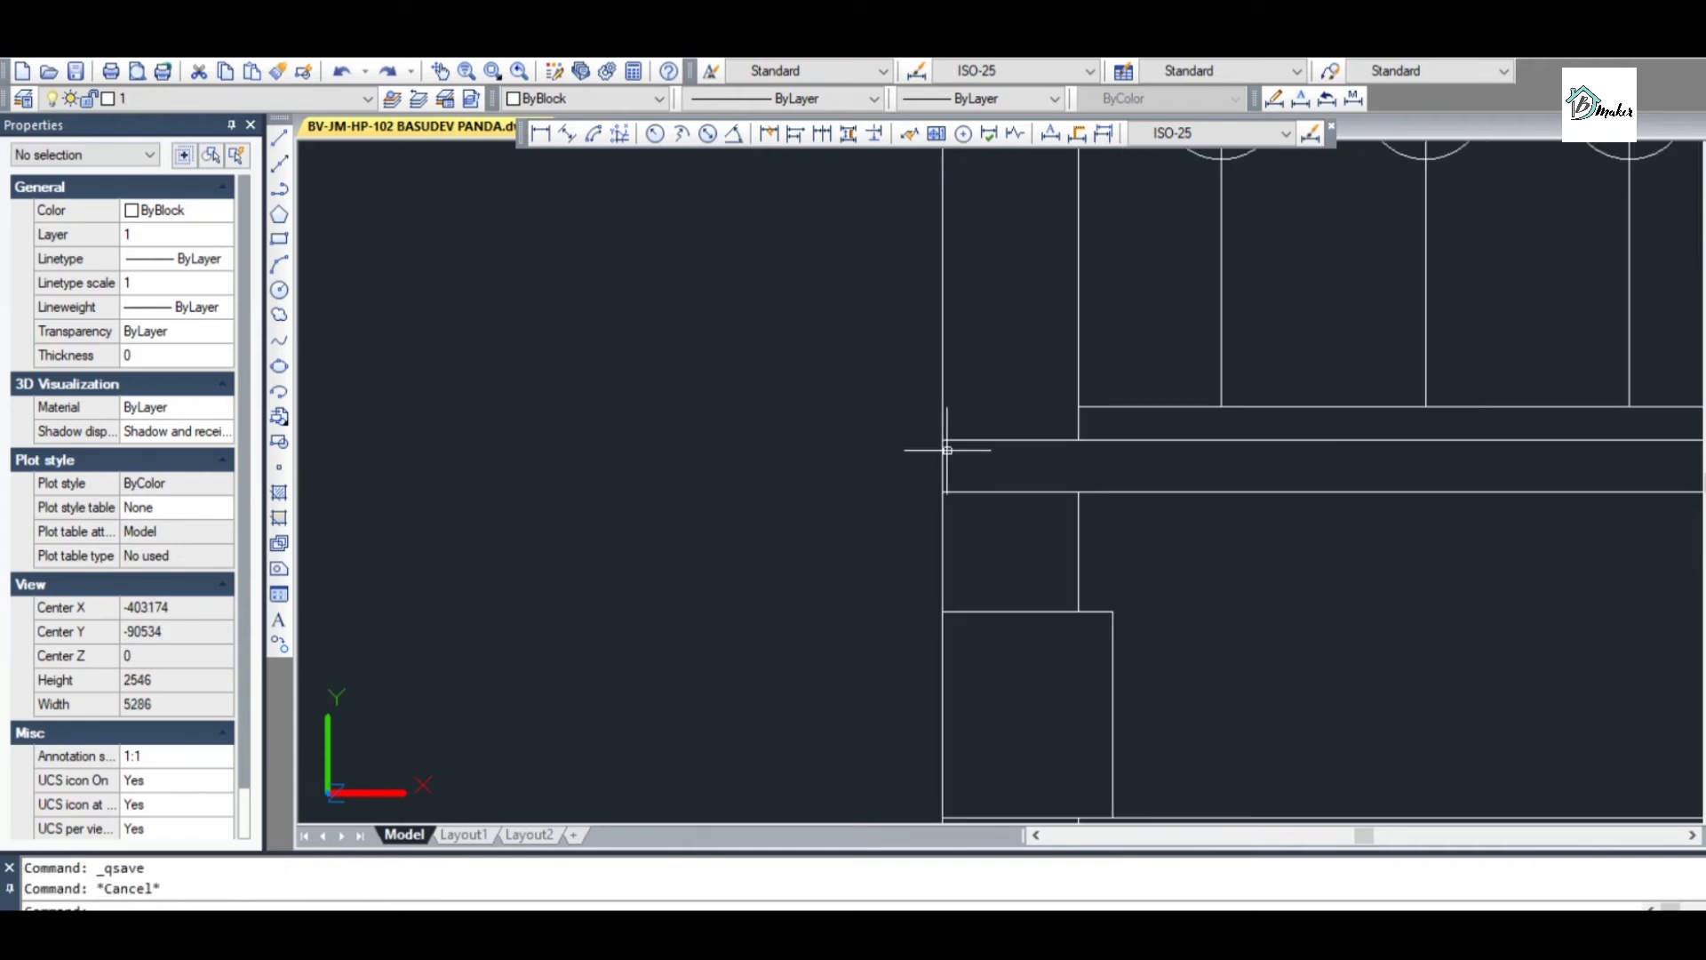
{"action": "type", "text": "pl"}
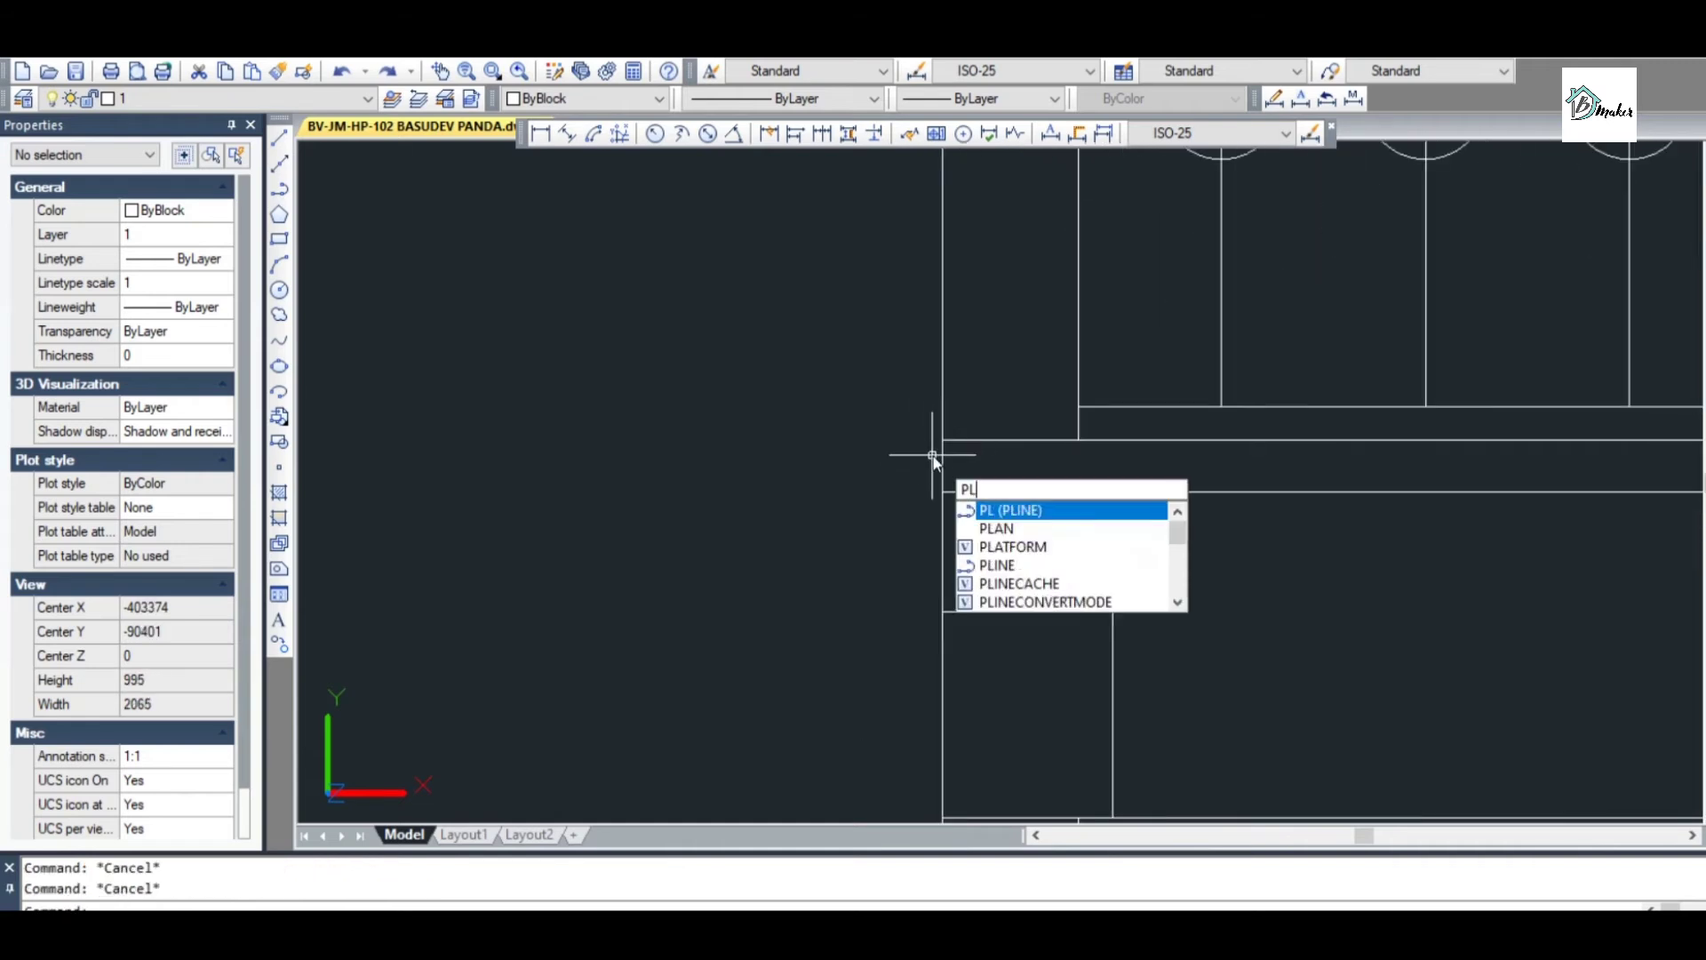
{"action": "key", "text": "Return"}
{"action": "key", "text": "Escape"}
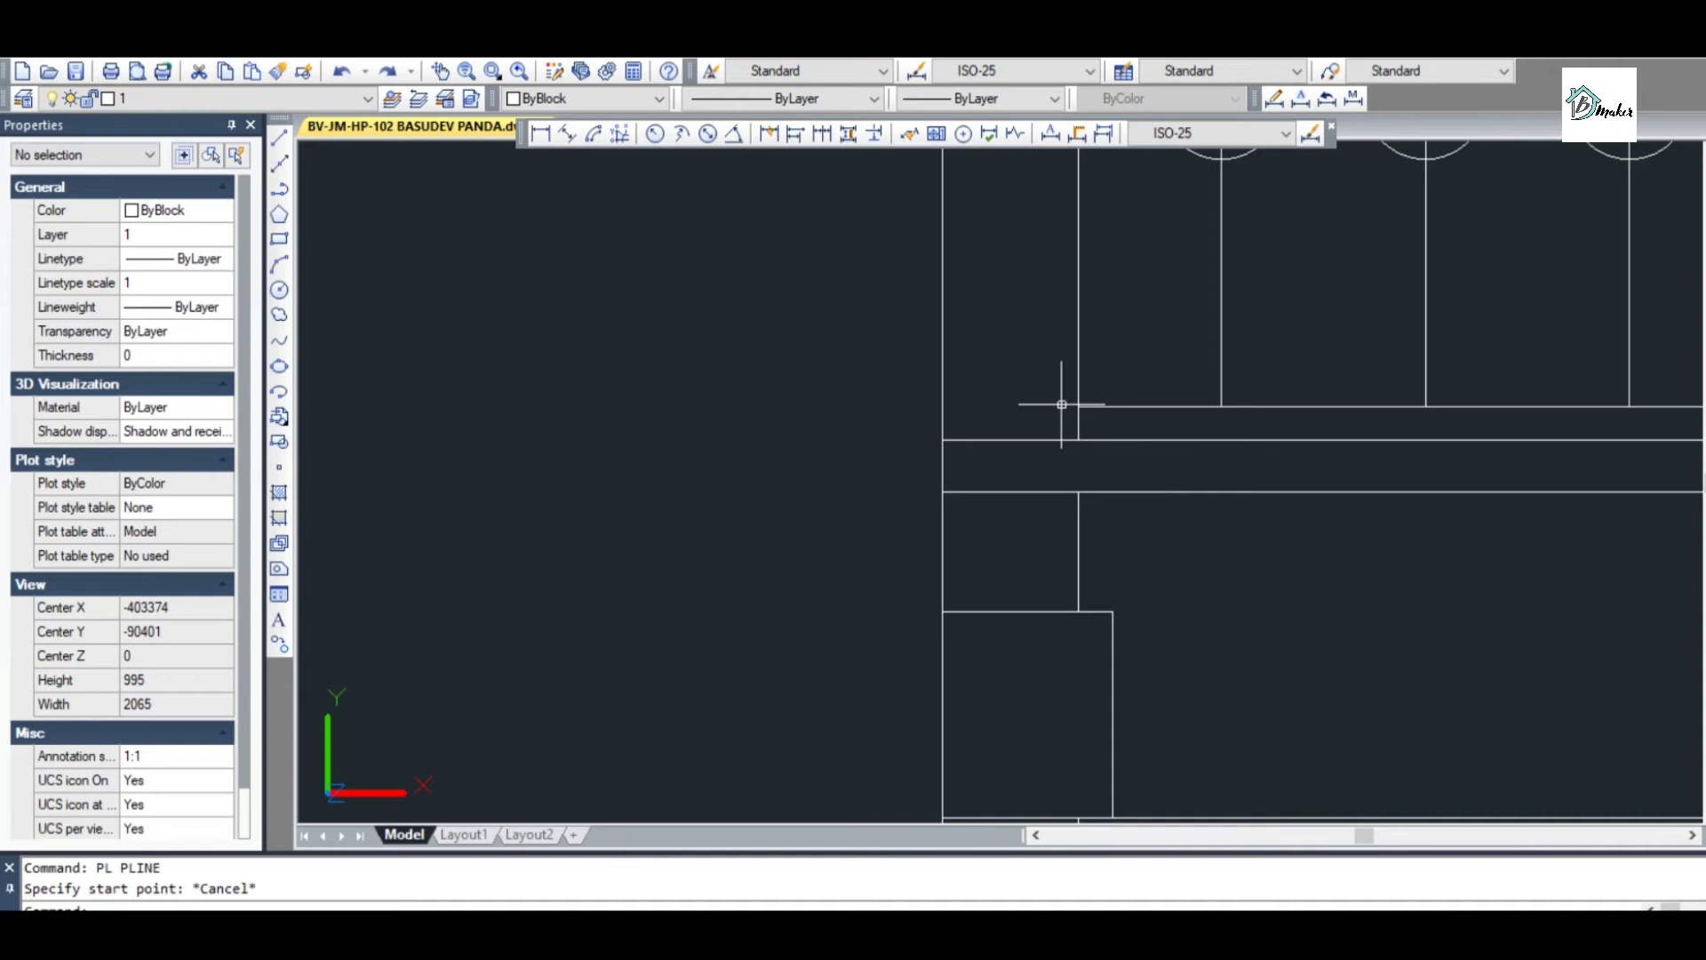
{"action": "key", "text": "Escape"}
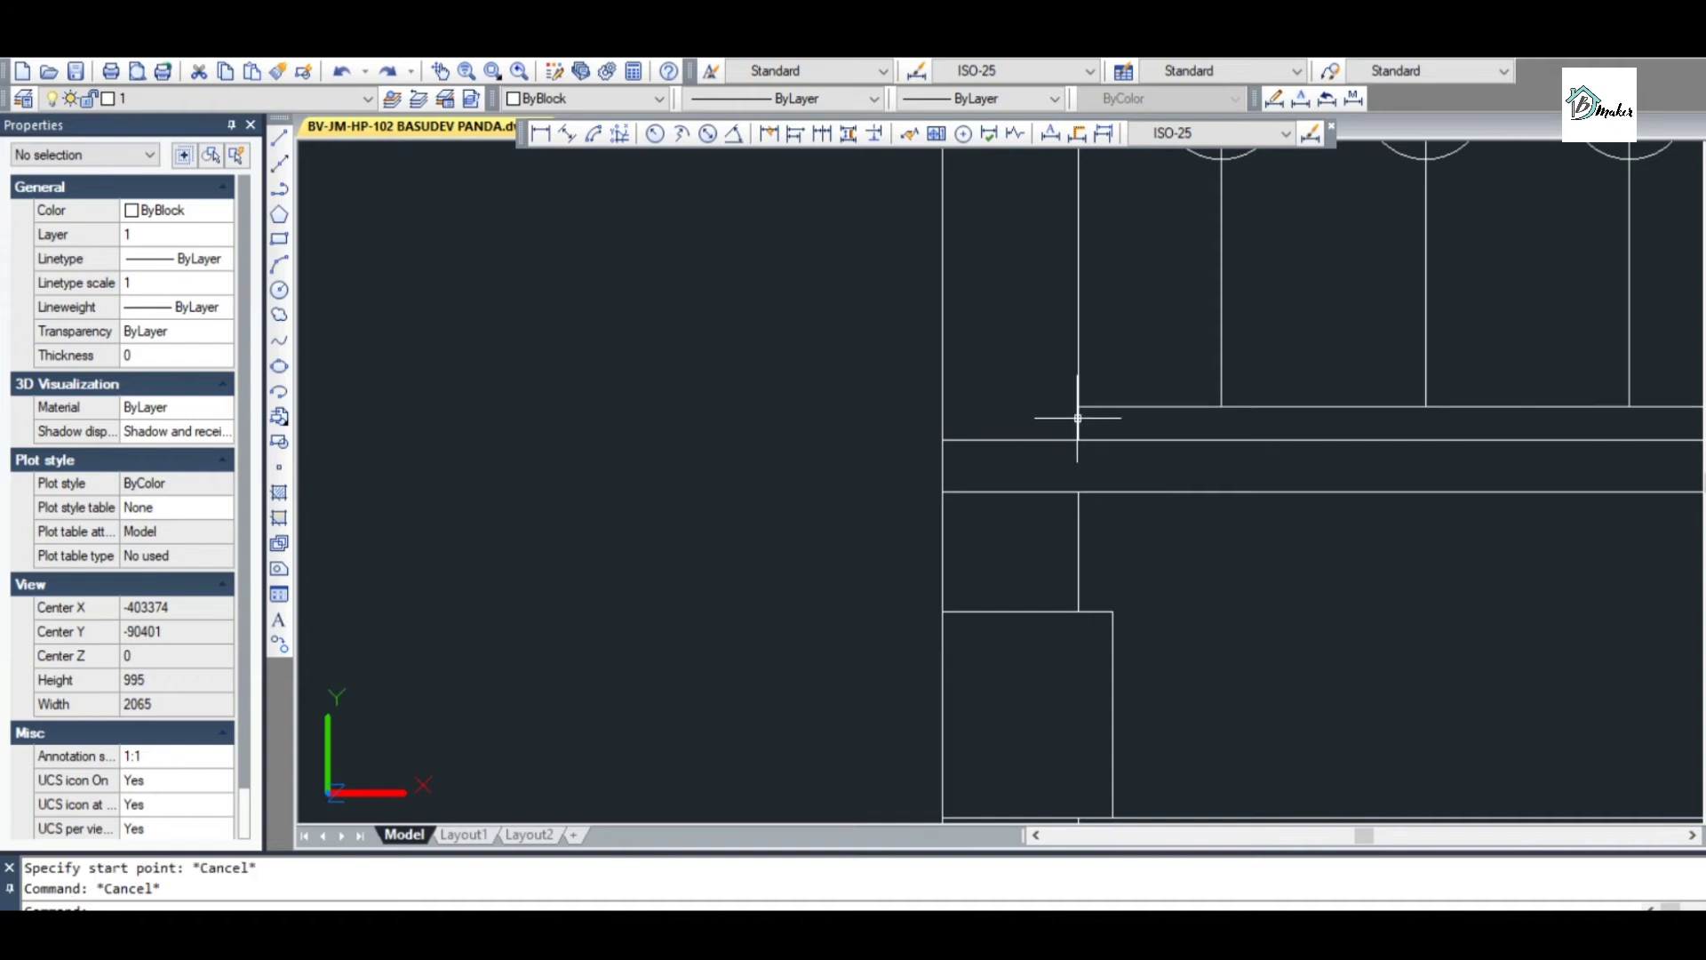
{"action": "key", "text": "Escape"}
Shorten the left wall's inner line to the finished floor line and extend that floor line to the wall's outer face
{"action": "left_click", "coordinate": [1078, 418]}
{"action": "left_click", "coordinate": [1078, 440]}
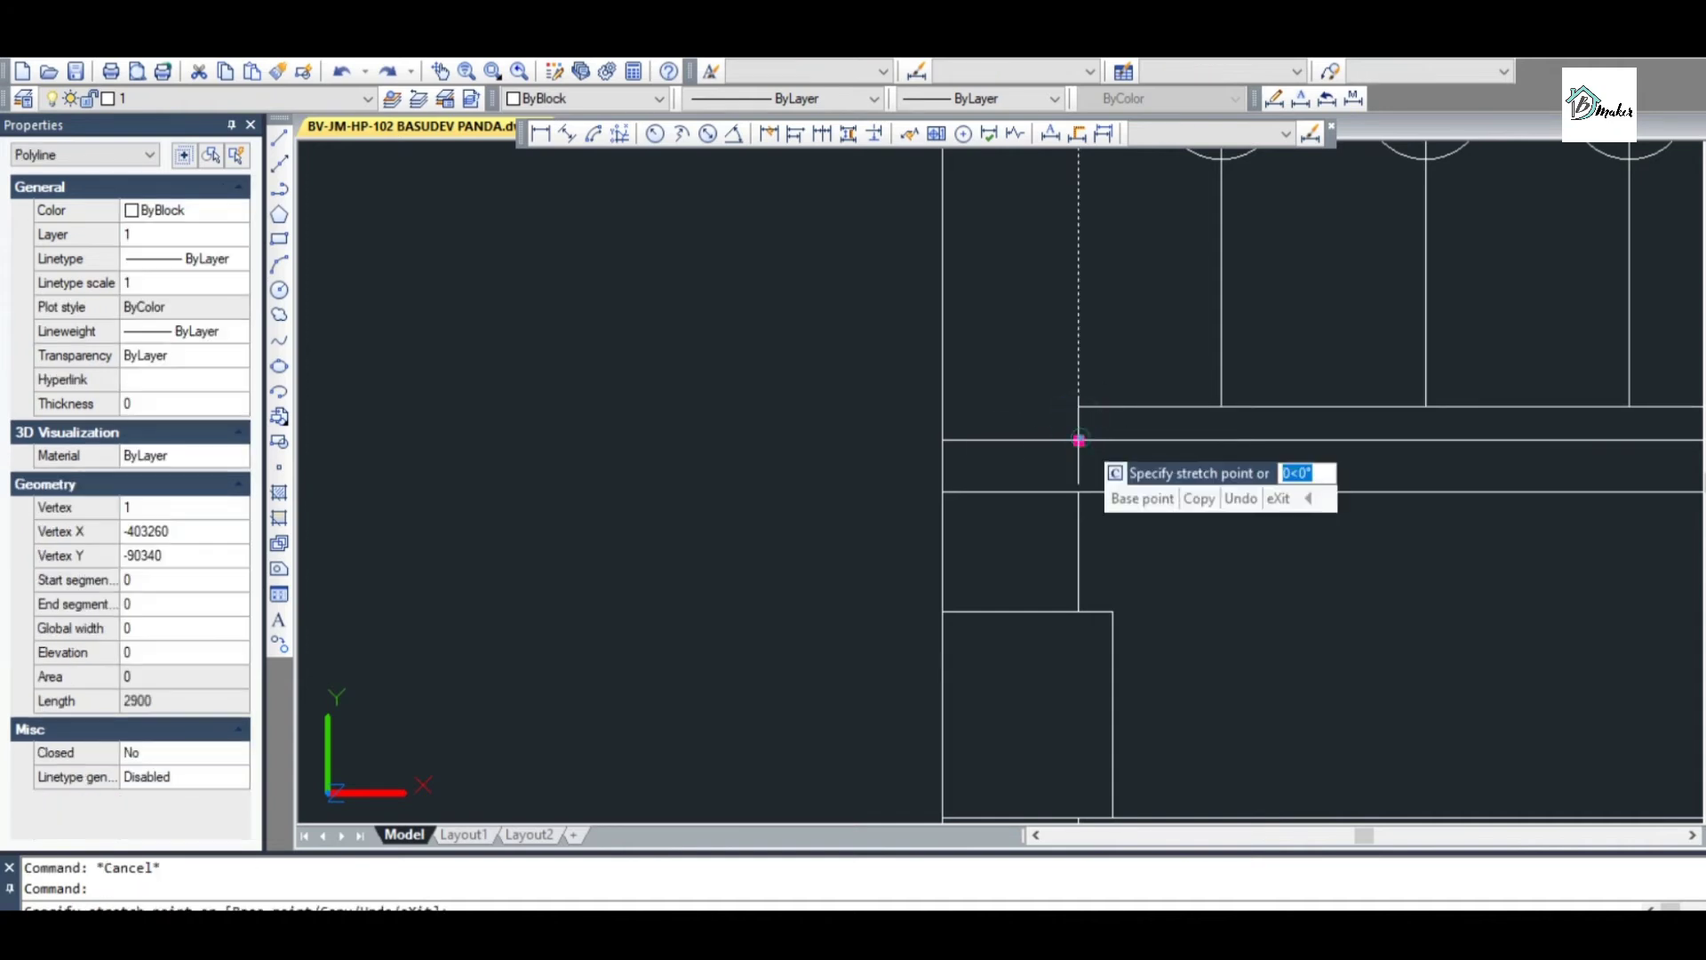
{"action": "left_click", "coordinate": [1079, 406]}
{"action": "key", "text": "Escape"}
{"action": "left_click", "coordinate": [1090, 401]}
{"action": "left_click", "coordinate": [1085, 403]}
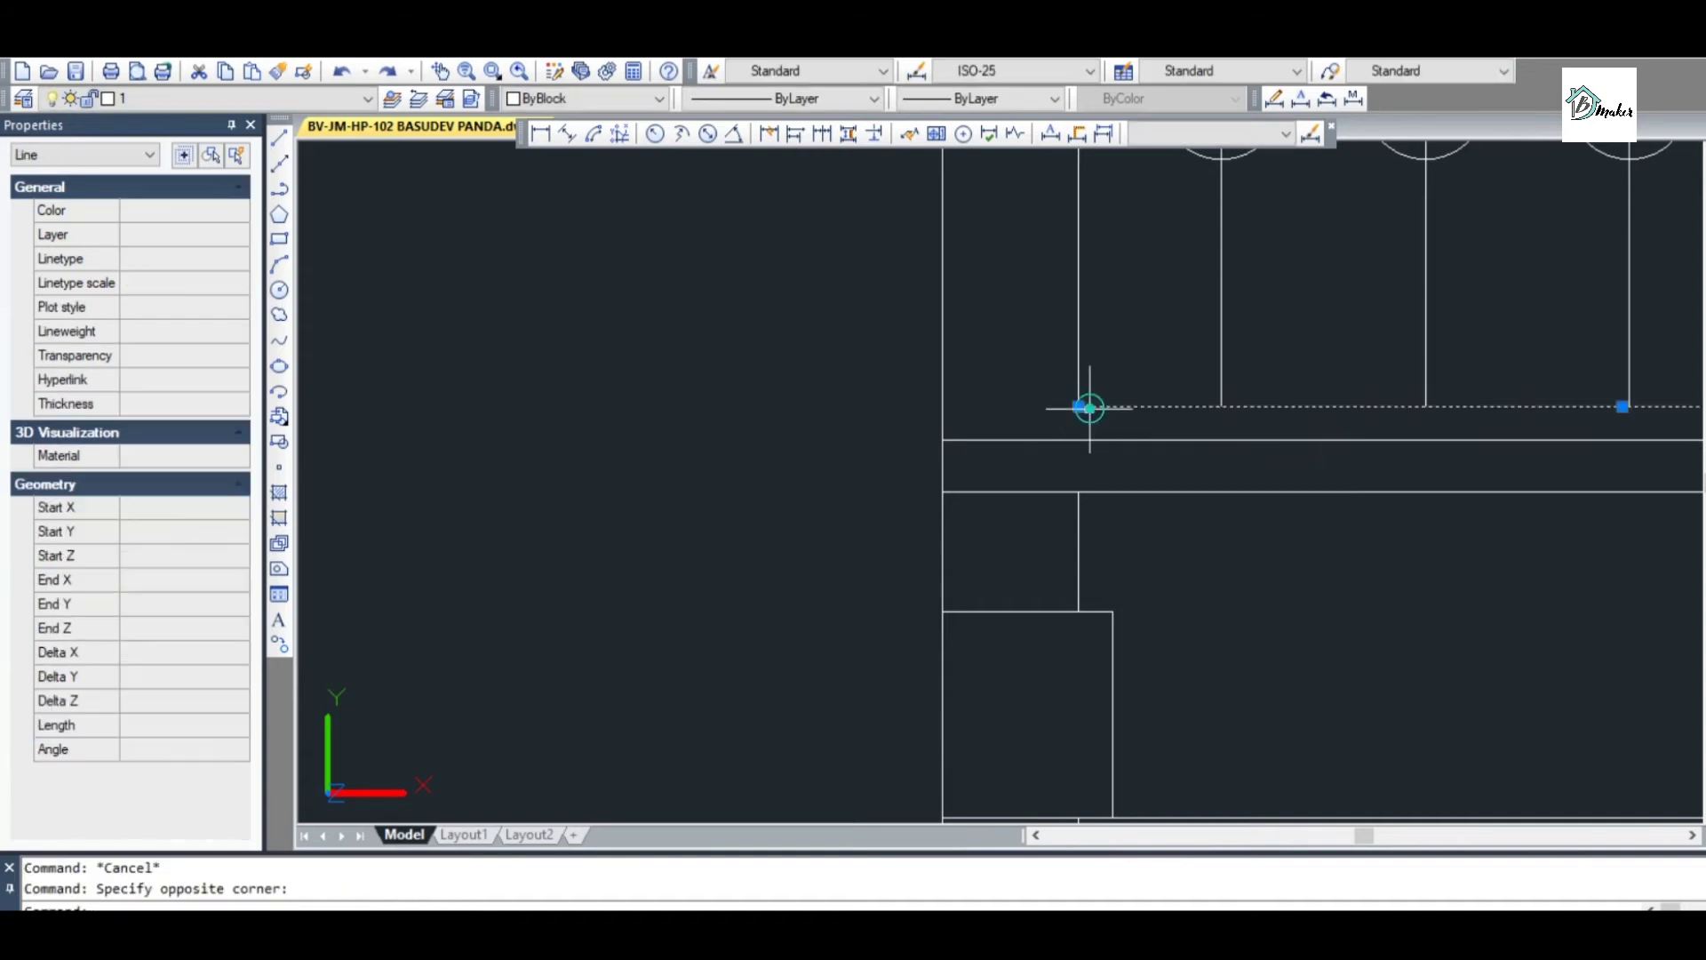
{"action": "left_click", "coordinate": [1080, 405]}
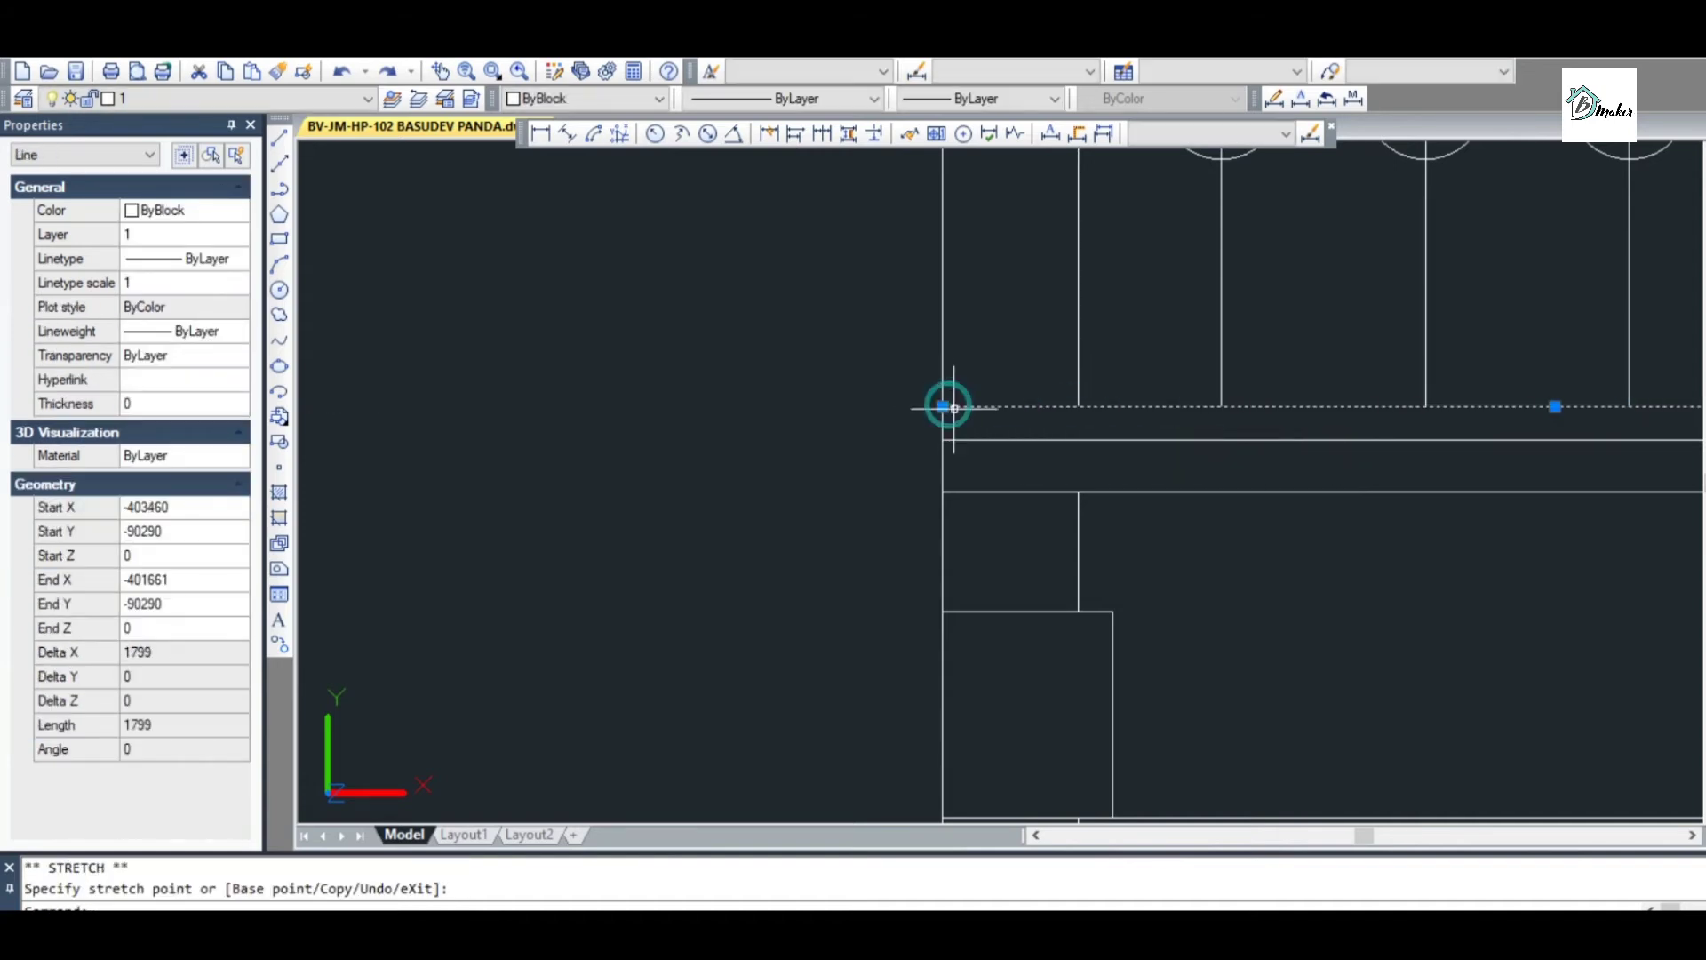
{"action": "key", "text": "Escape"}
Start a polyline for the entrance steps where the floor line meets the outer wall face, going 150 down and 300 outward to the left
{"action": "scroll", "coordinate": [1020, 418], "scroll_direction": "down", "scroll_amount": 3}
{"action": "scroll", "coordinate": [1013, 411], "scroll_direction": "up", "scroll_amount": 3}
{"action": "key", "text": "Escape"}
{"action": "type", "text": "pl"}
{"action": "key", "text": "Return"}
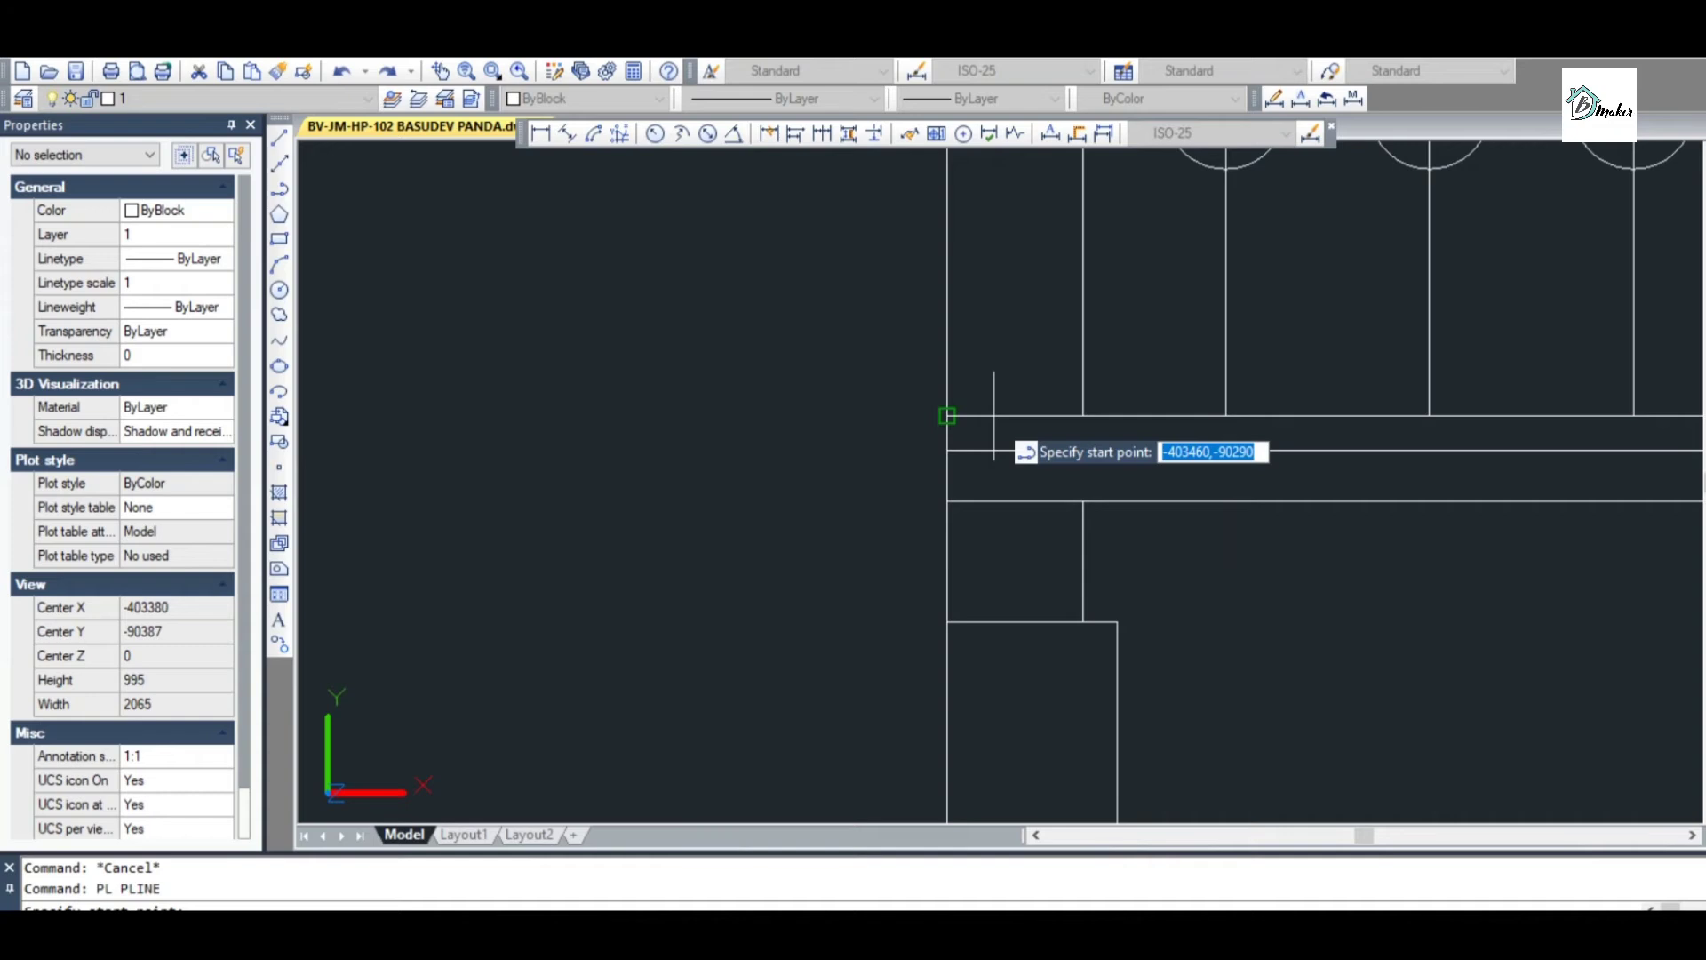
{"action": "left_click", "coordinate": [947, 415]}
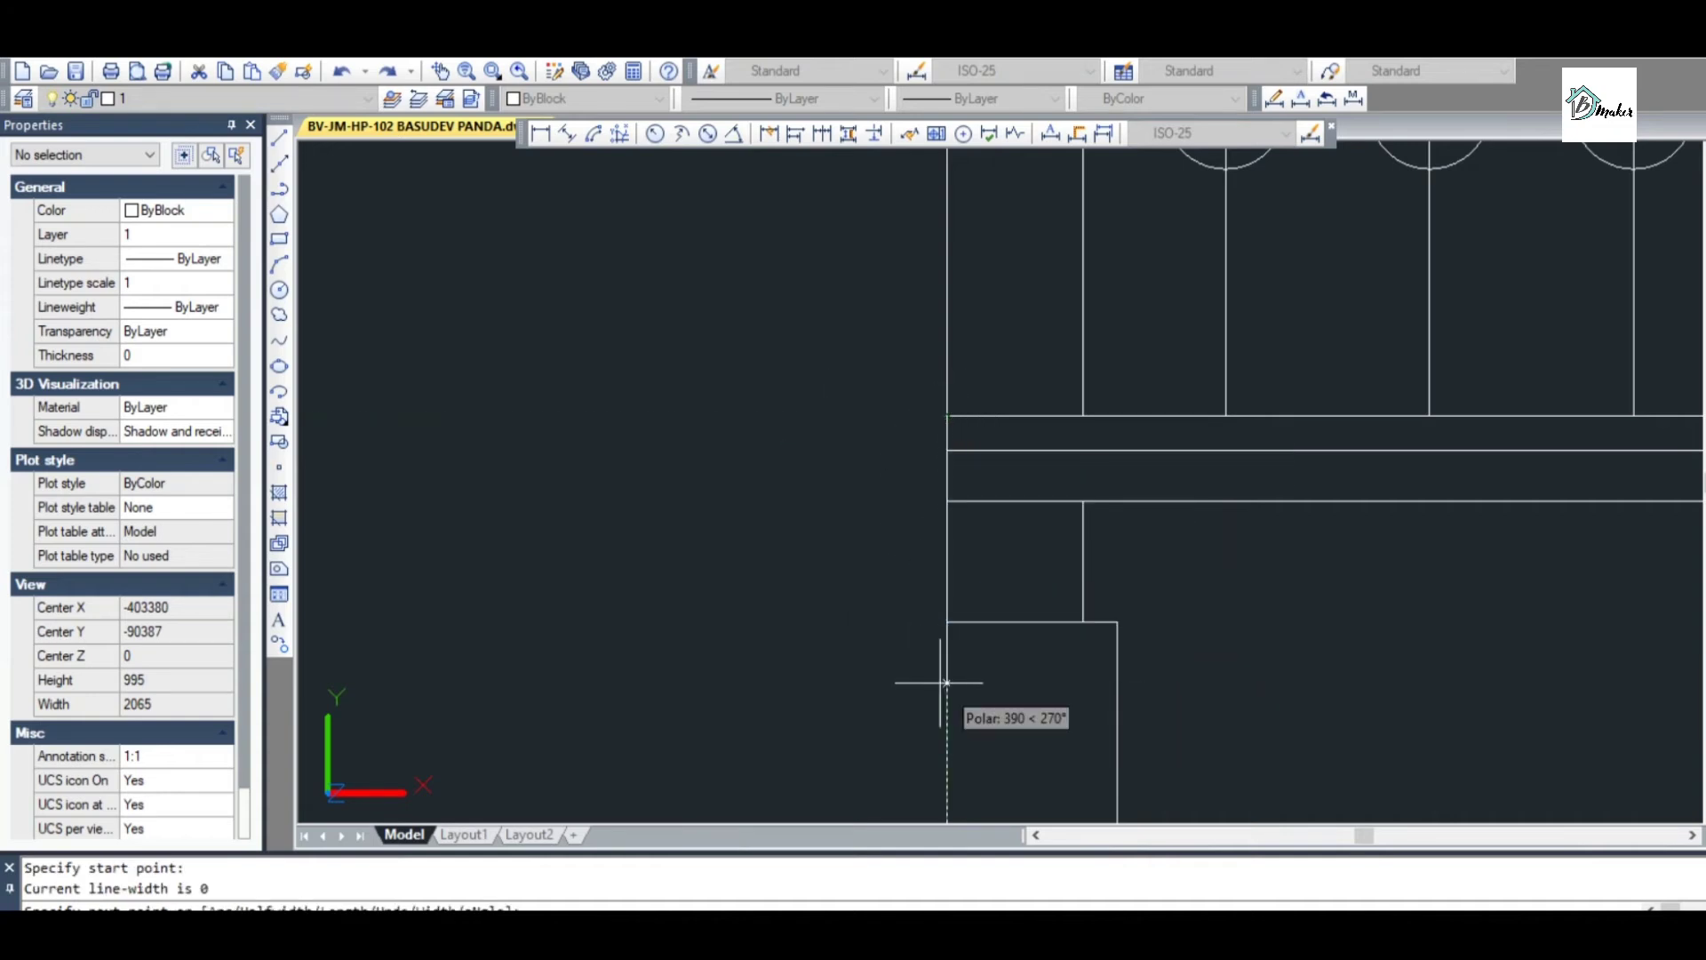
{"action": "type", "text": "1"}
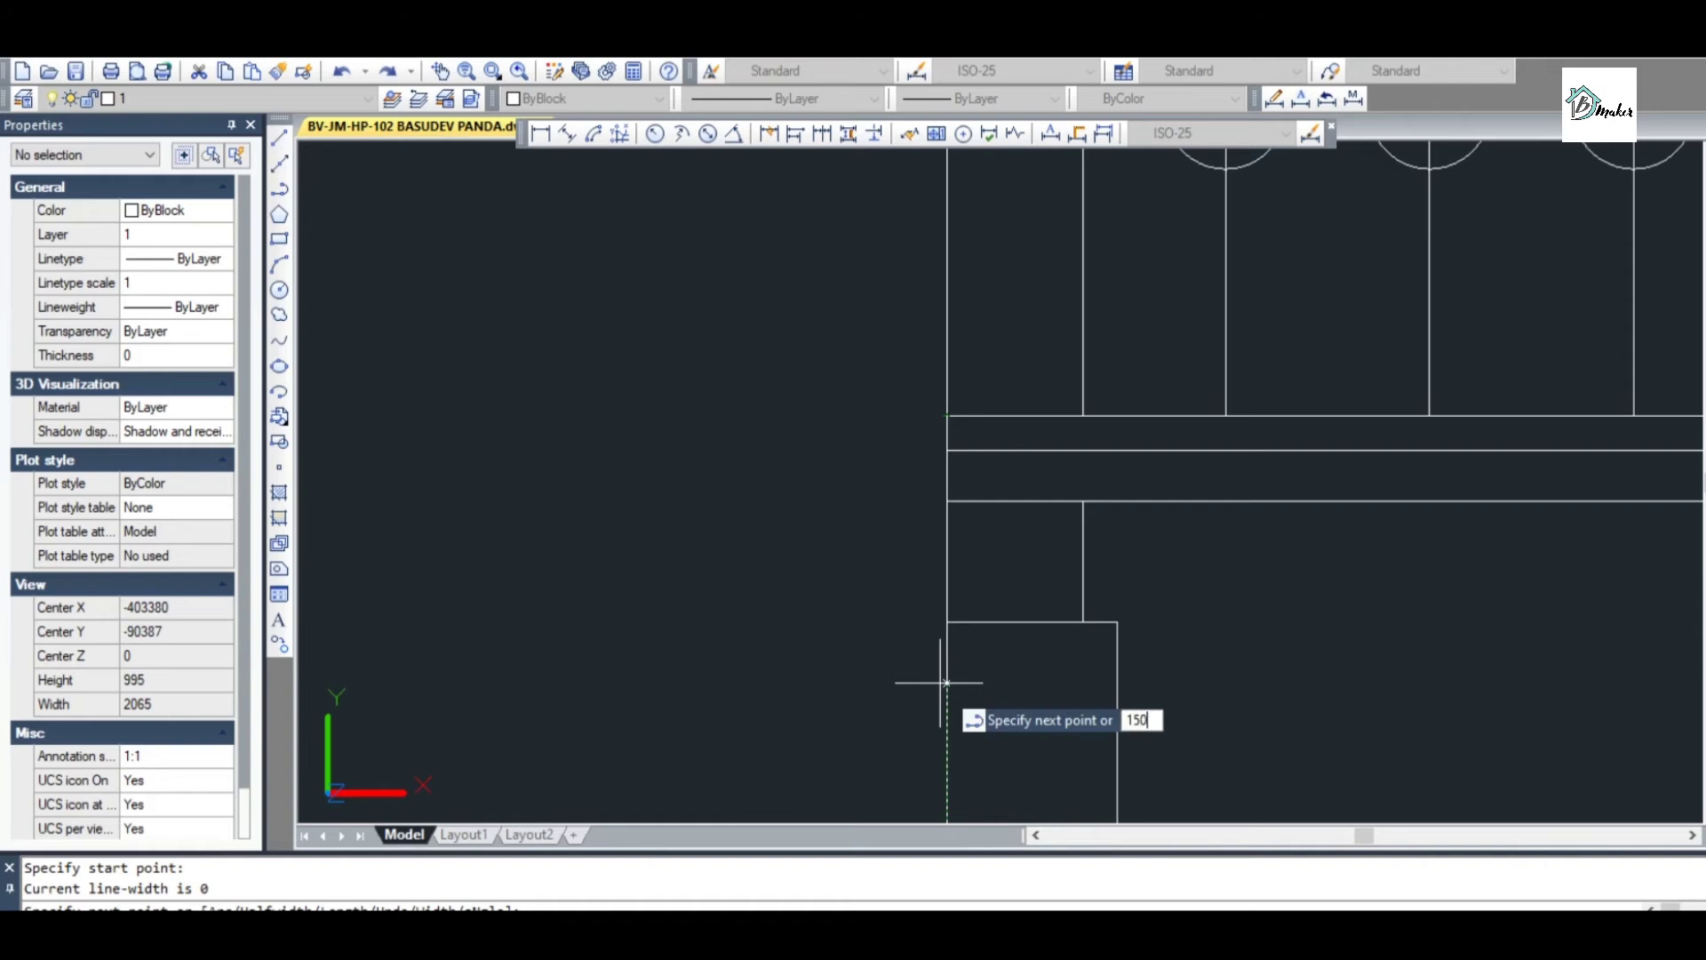
{"action": "type", "text": "50"}
{"action": "key", "text": "Return"}
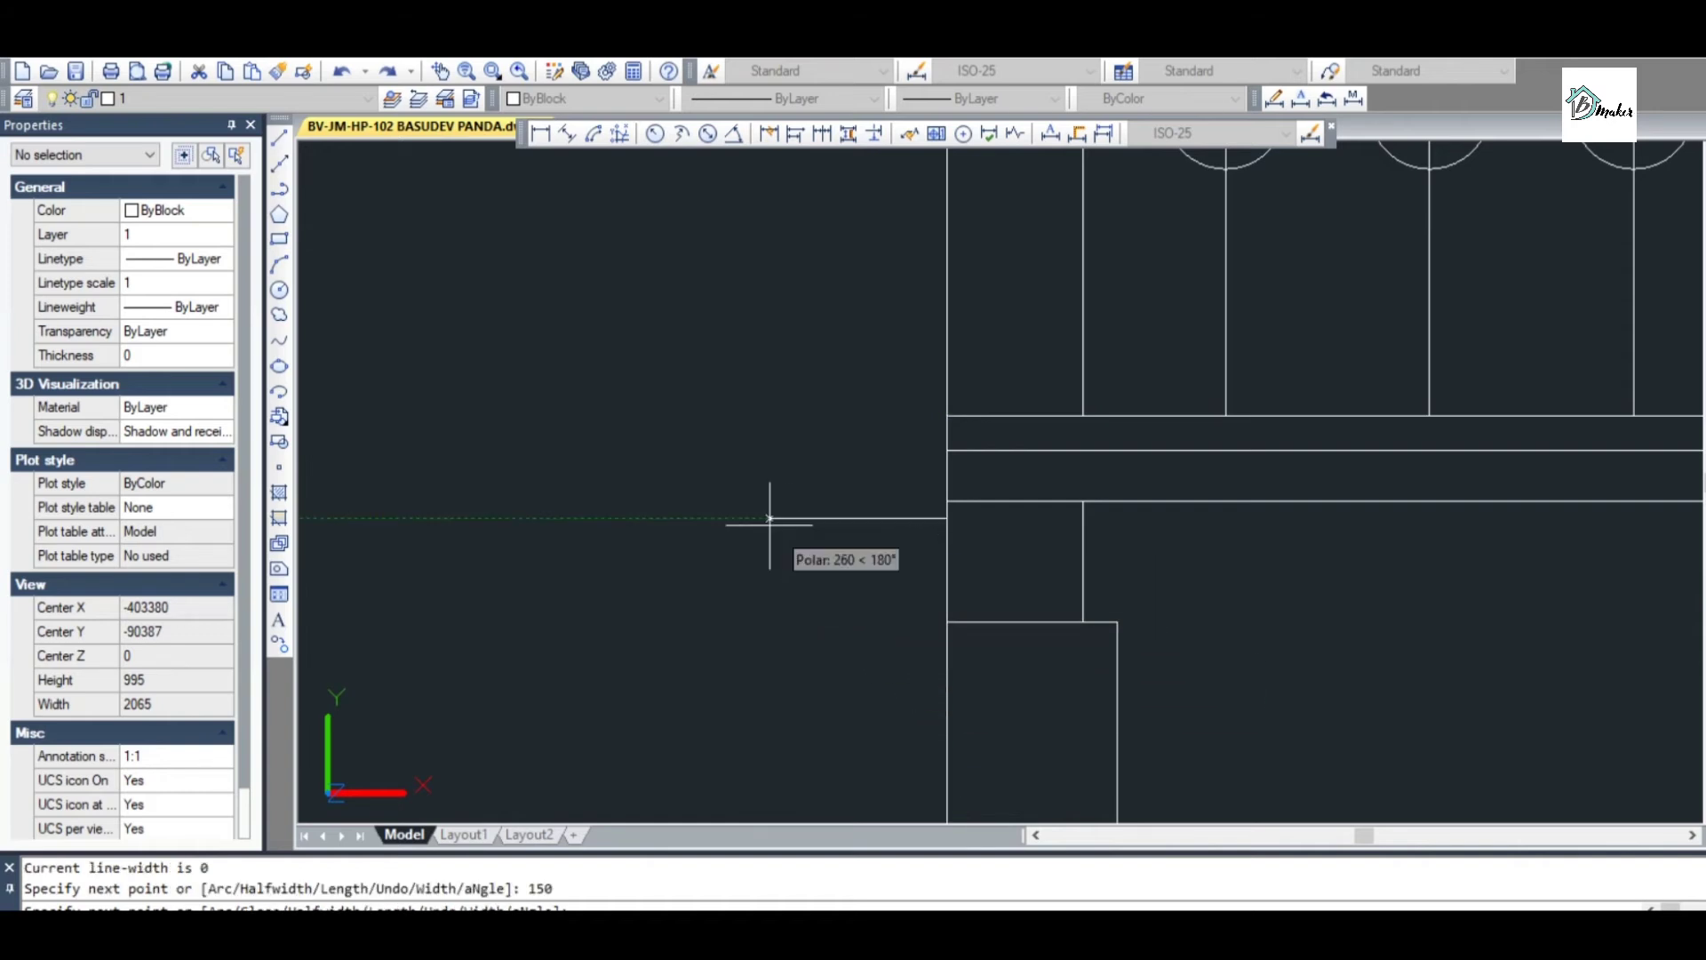
{"action": "type", "text": "30"}
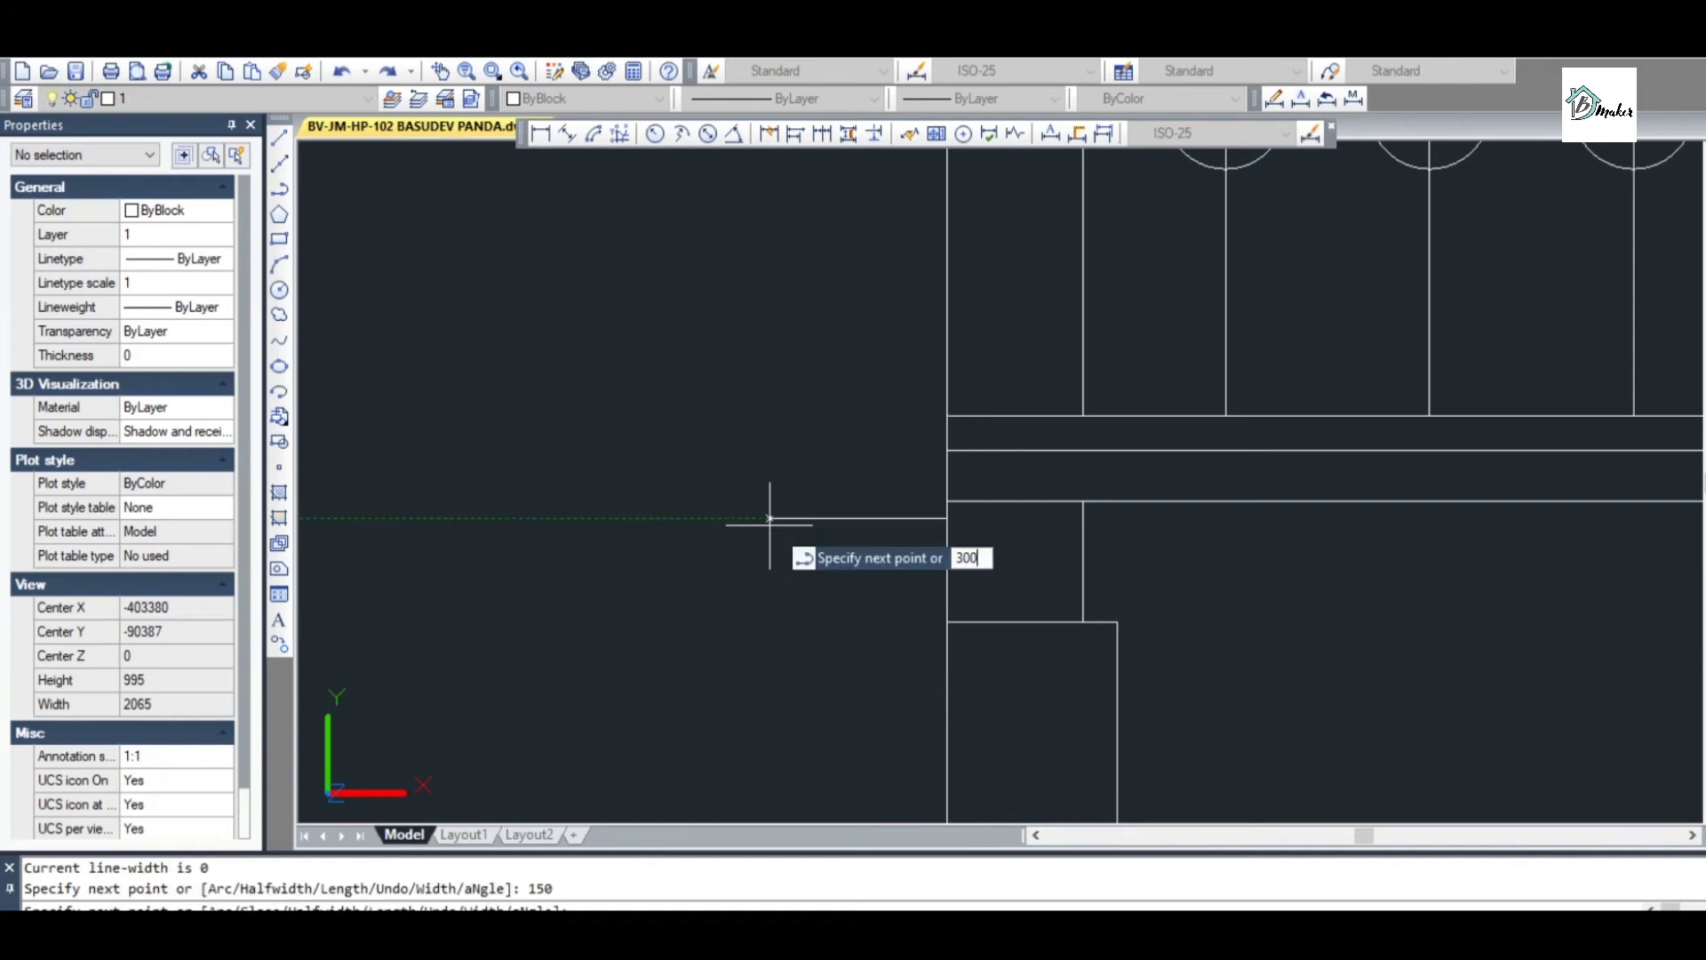
{"action": "type", "text": "0"}
{"action": "key", "text": "Return"}
Continue the entrance-step polyline with two more steps, each going 150 down and 300 outward to the left
{"action": "type", "text": "1"}
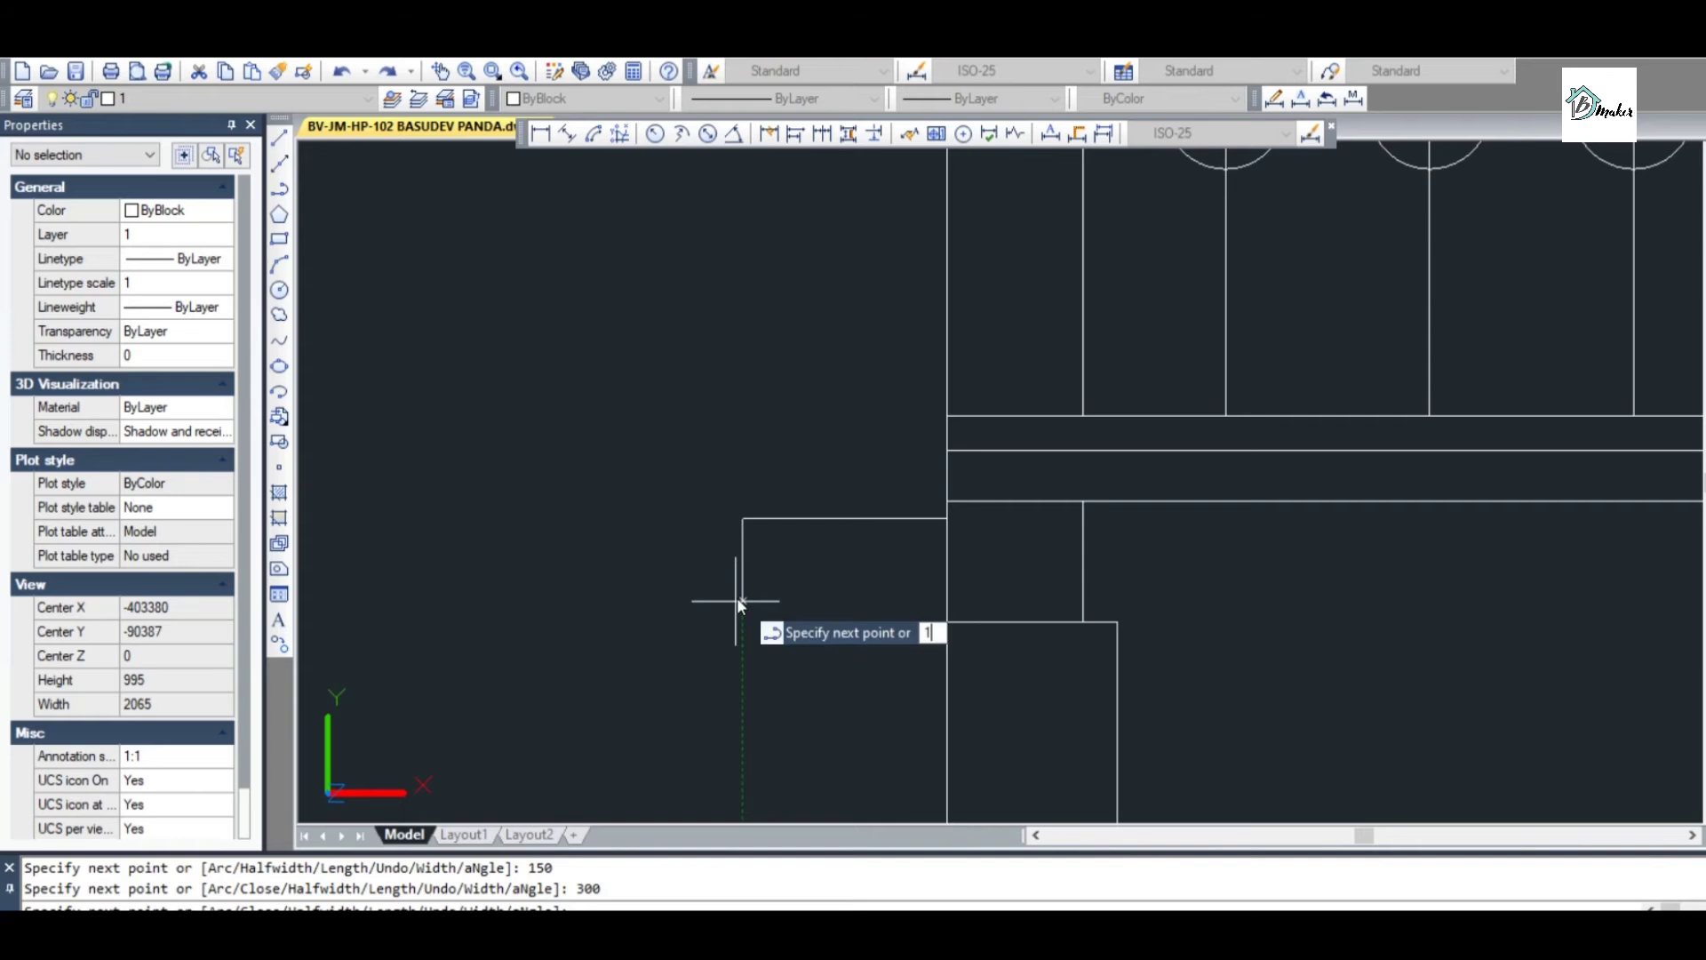
{"action": "type", "text": "50"}
{"action": "key", "text": "Return"}
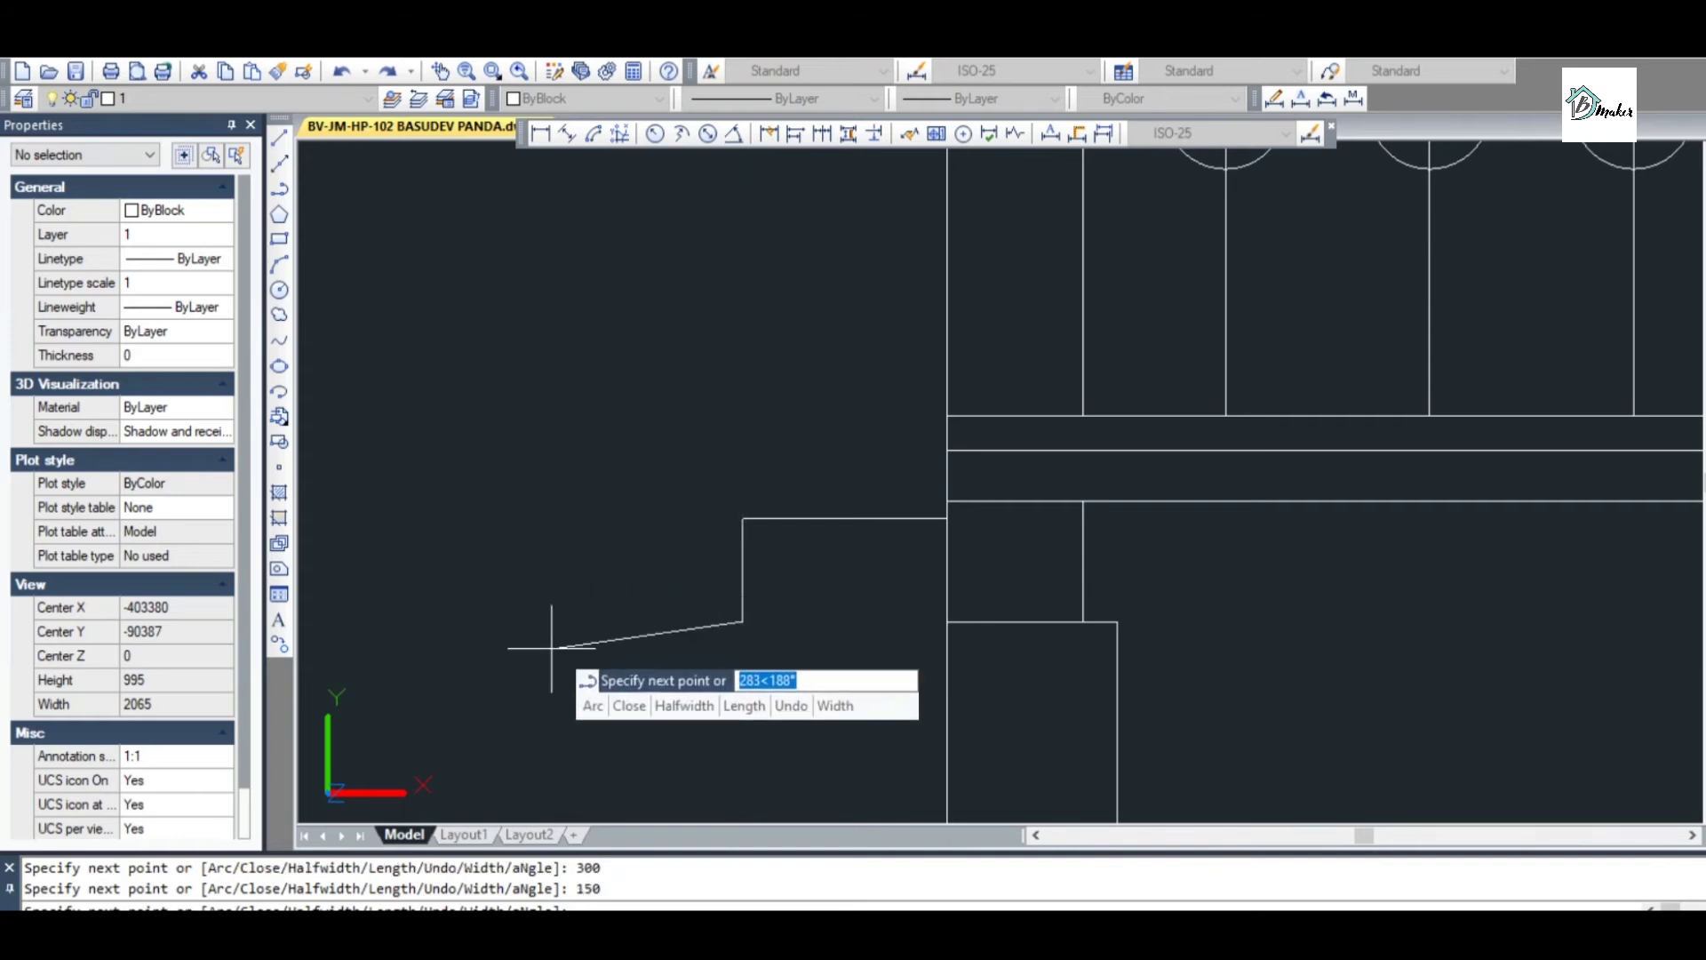
{"action": "type", "text": "300"}
{"action": "key", "text": "Return"}
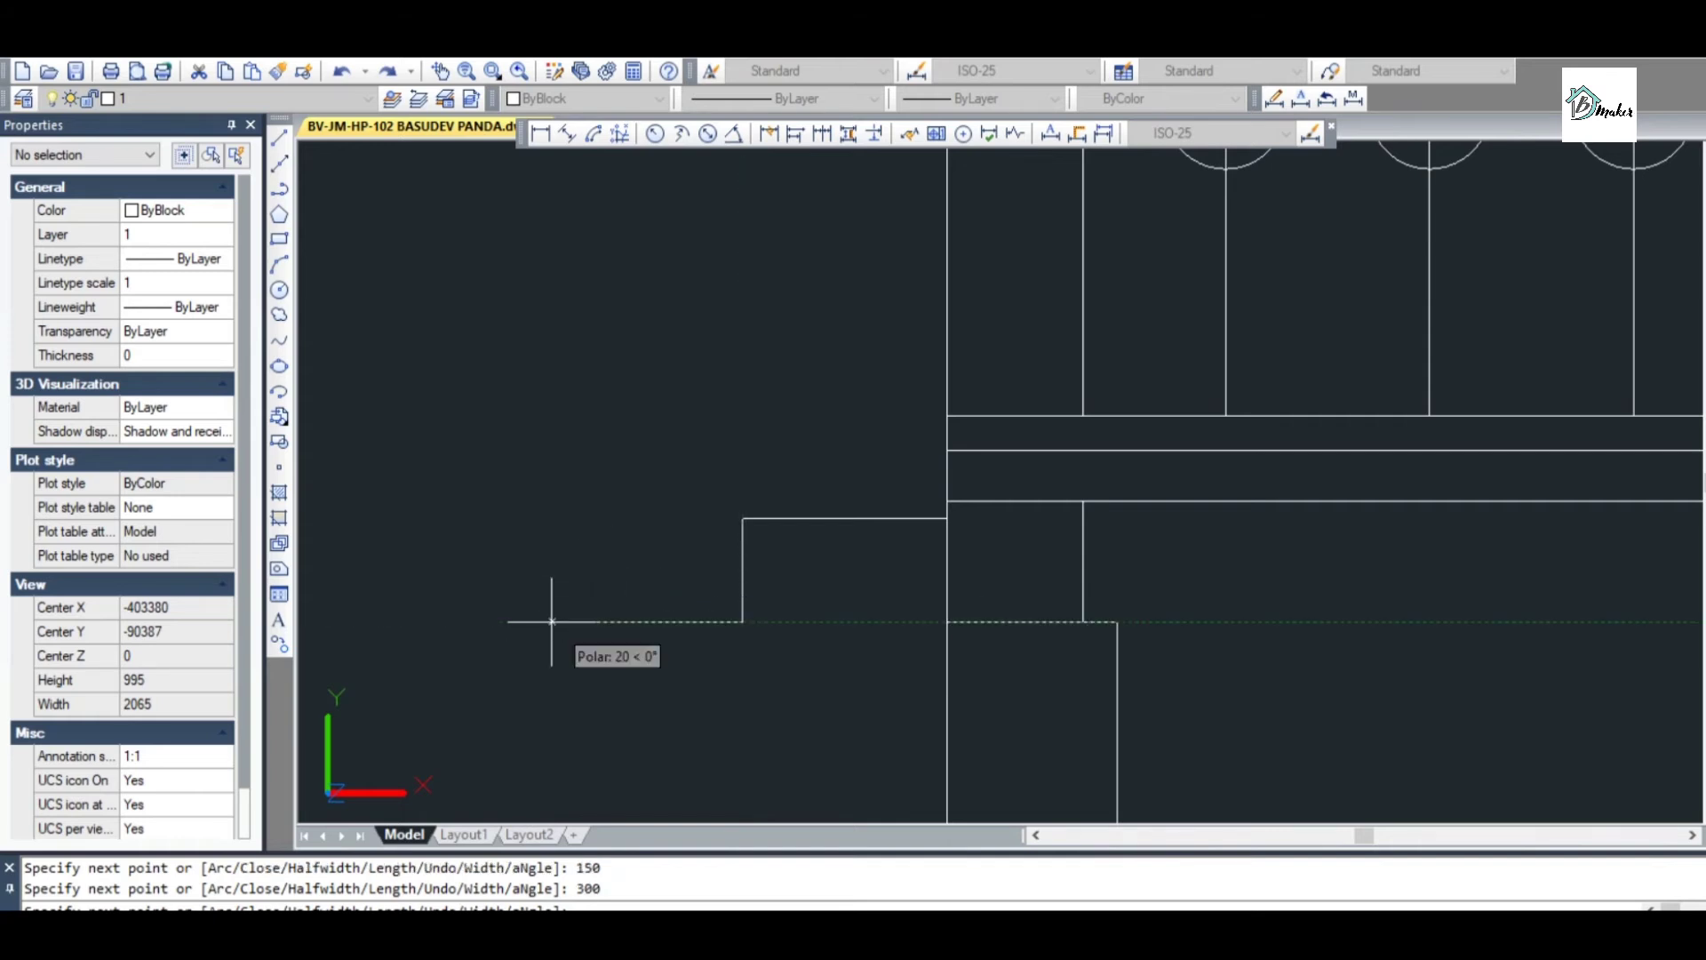
{"action": "scroll", "coordinate": [563, 627], "scroll_direction": "down", "scroll_amount": 4}
{"action": "type", "text": "150"}
{"action": "key", "text": "Return"}
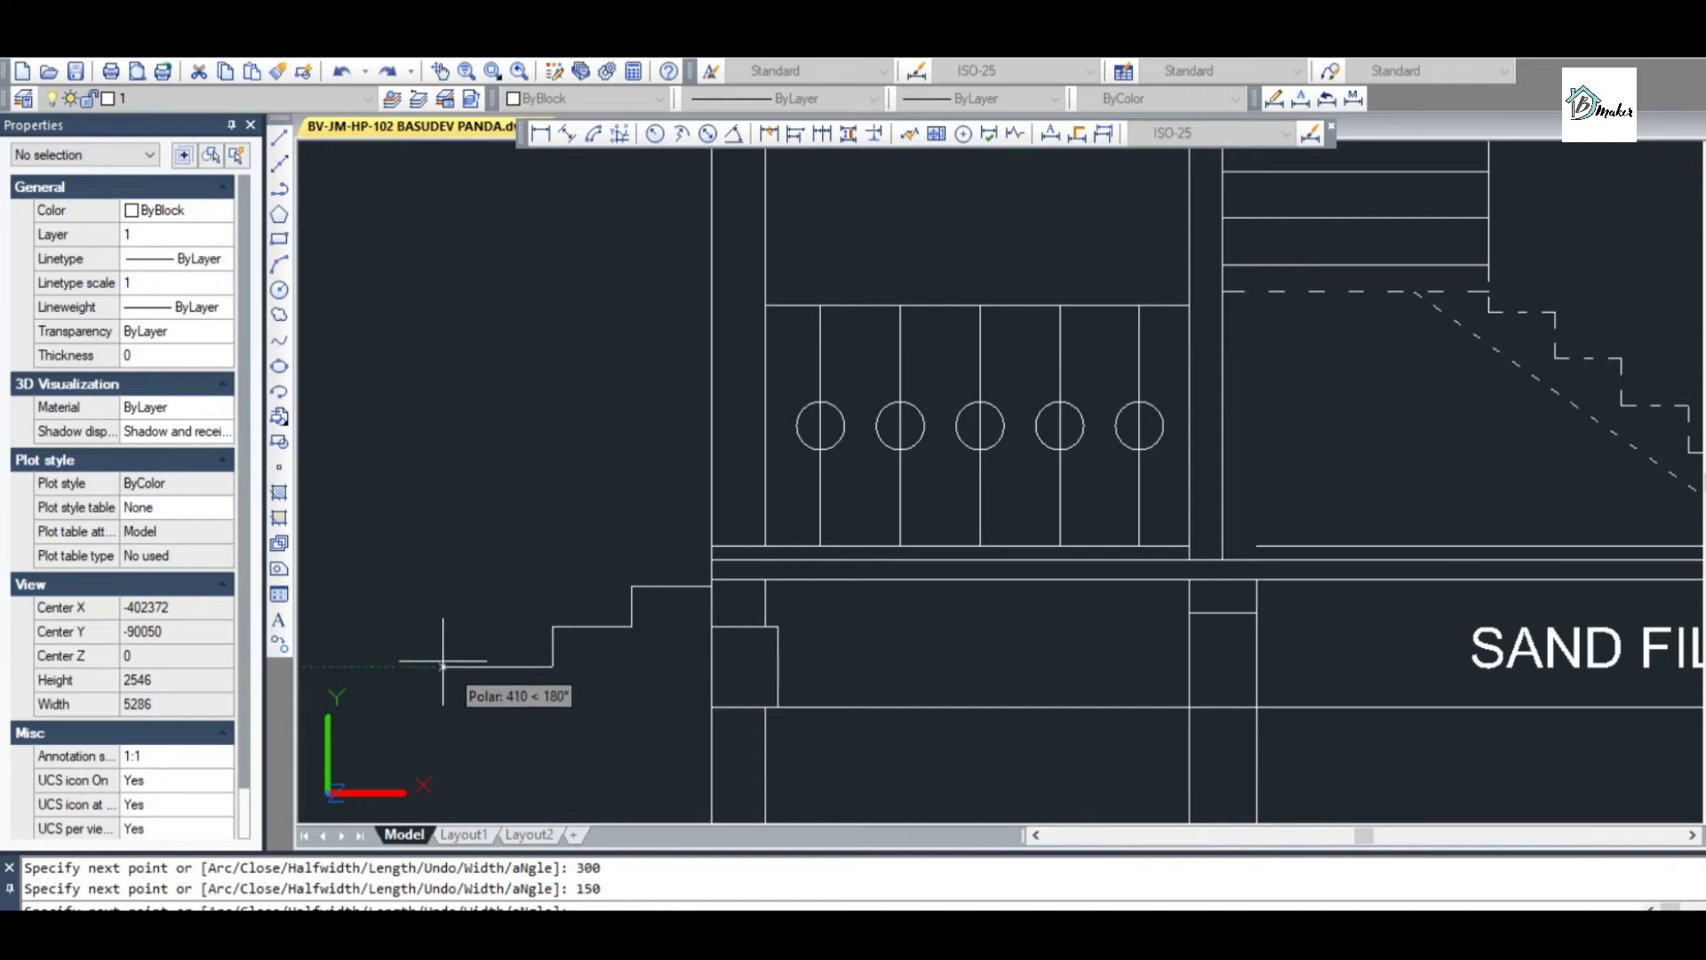
{"action": "type", "text": "300"}
{"action": "key", "text": "Return"}
Finish the entrance steps with a 150 drop and a base line back to the outer wall face, and save the drawing
{"action": "scroll", "coordinate": [444, 666], "scroll_direction": "down", "scroll_amount": 3}
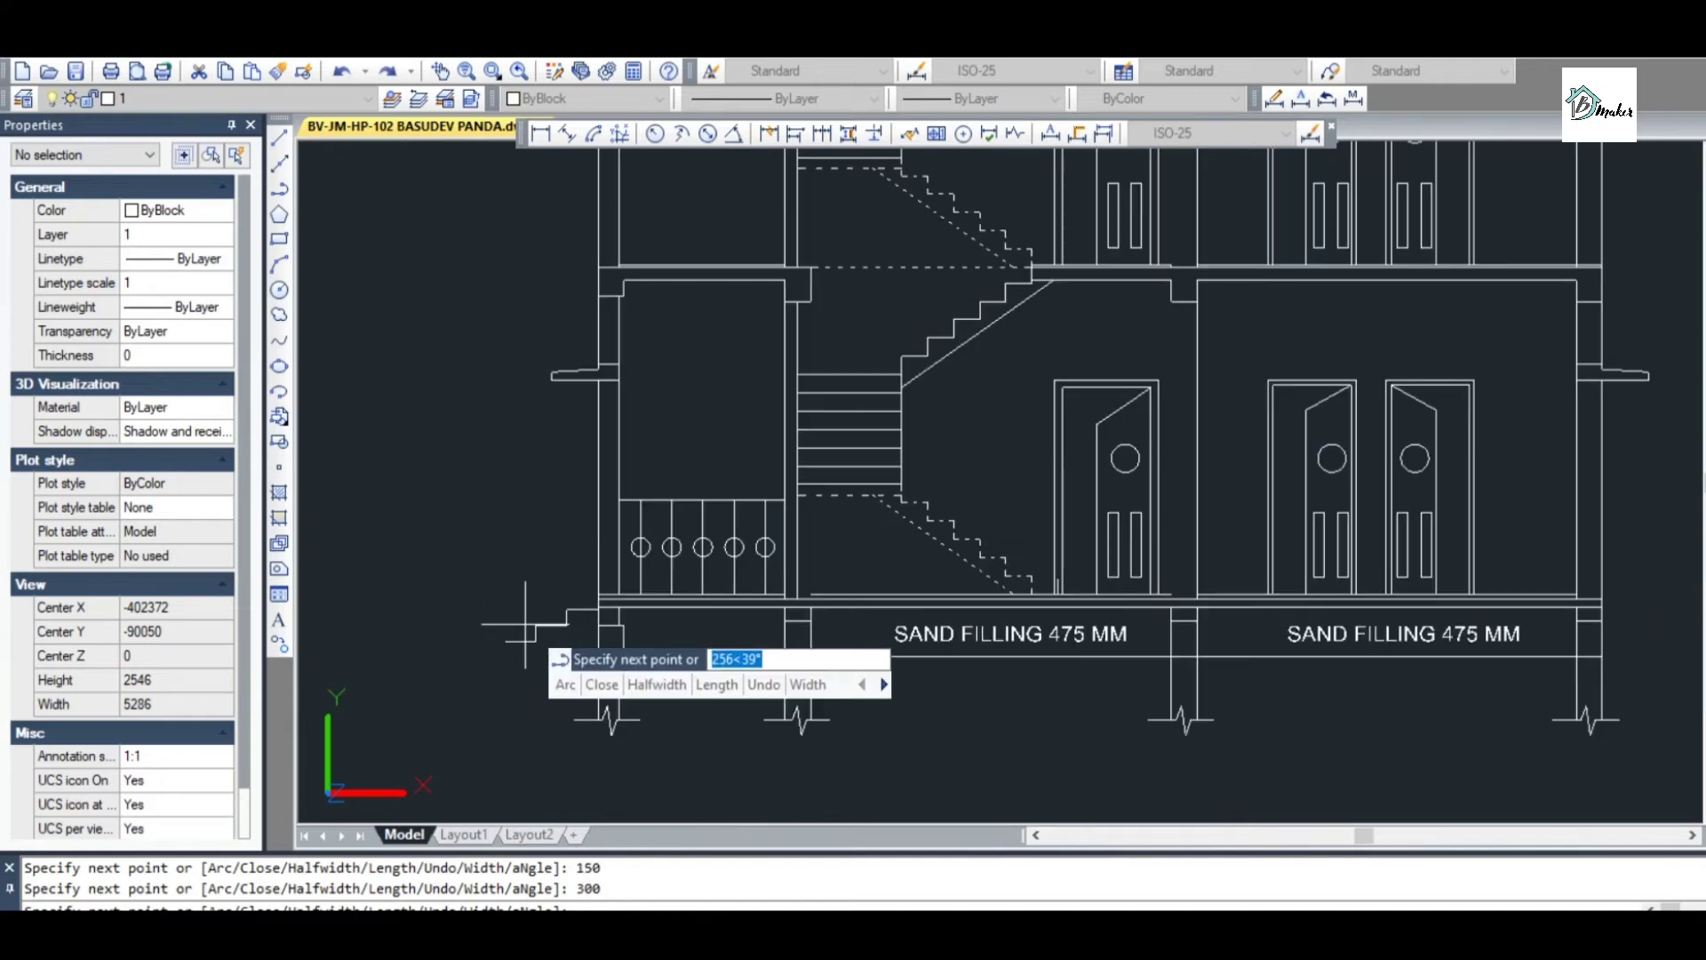
{"action": "scroll", "coordinate": [479, 679], "scroll_direction": "up", "scroll_amount": 3}
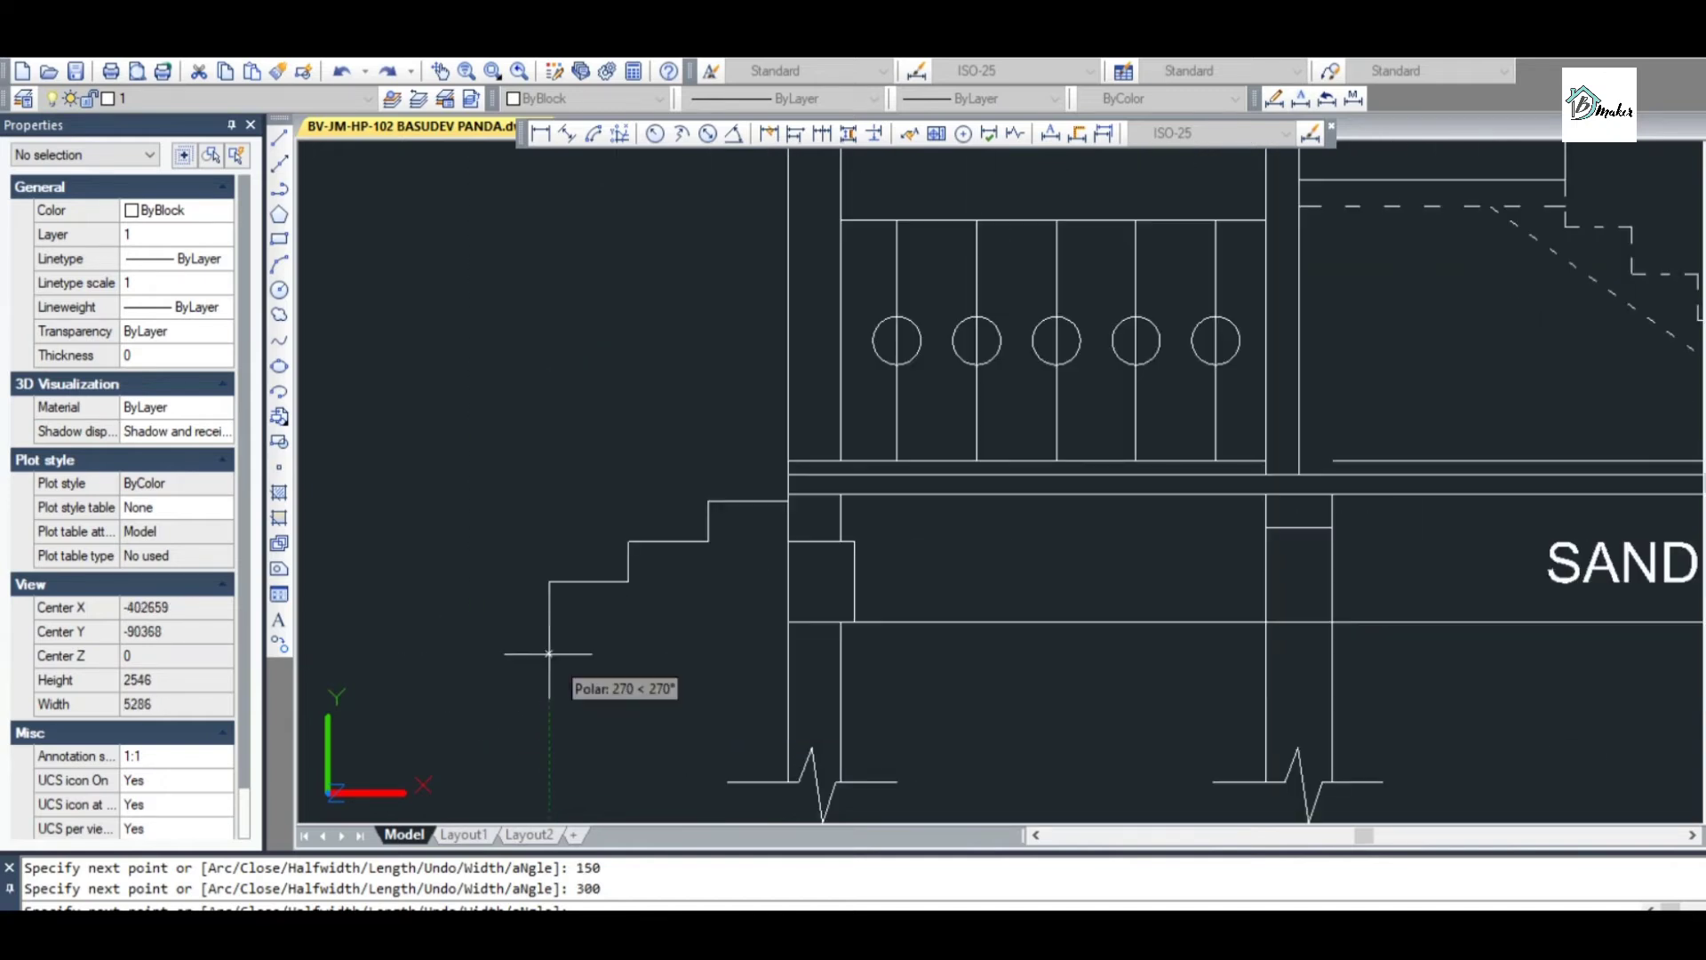
{"action": "type", "text": "150"}
{"action": "key", "text": "Return"}
{"action": "left_click", "coordinate": [788, 621]}
{"action": "key", "text": "Escape"}
{"action": "scroll", "coordinate": [719, 613], "scroll_direction": "down", "scroll_amount": 4}
{"action": "scroll", "coordinate": [689, 582], "scroll_direction": "up", "scroll_amount": 4}
{"action": "scroll", "coordinate": [689, 582], "scroll_direction": "down", "scroll_amount": 4}
{"action": "scroll", "coordinate": [693, 582], "scroll_direction": "up", "scroll_amount": 2}
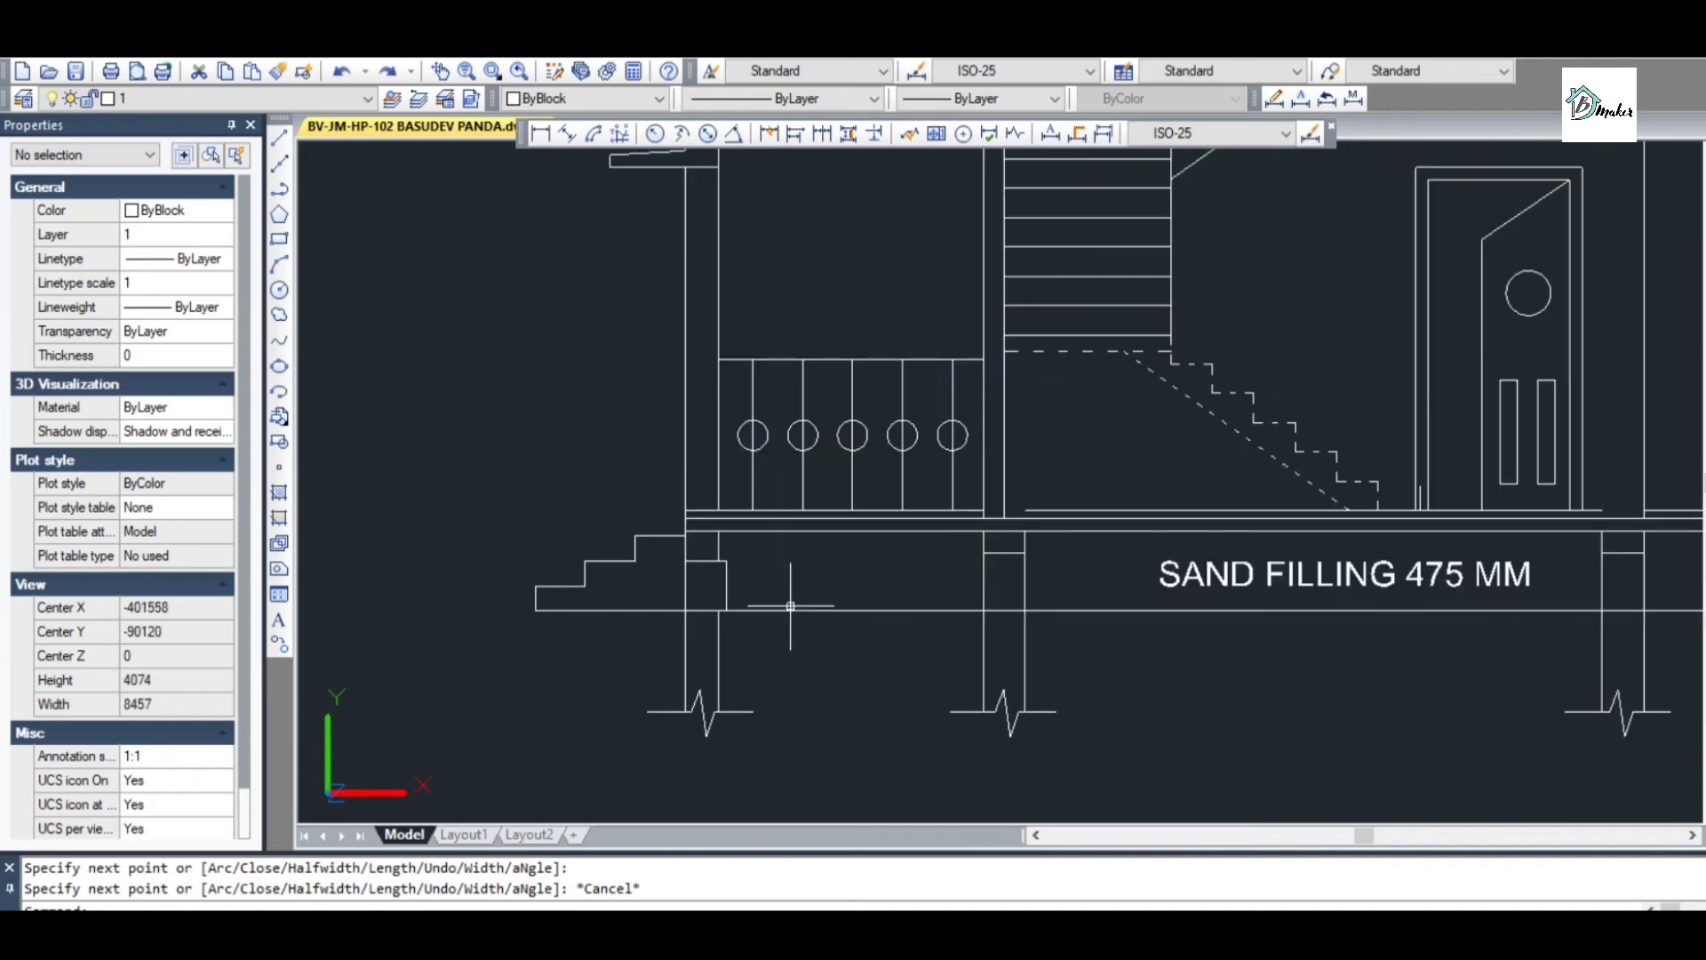
{"action": "key", "text": "ctrl+s"}
{"action": "scroll", "coordinate": [739, 649], "scroll_direction": "down", "scroll_amount": 2}
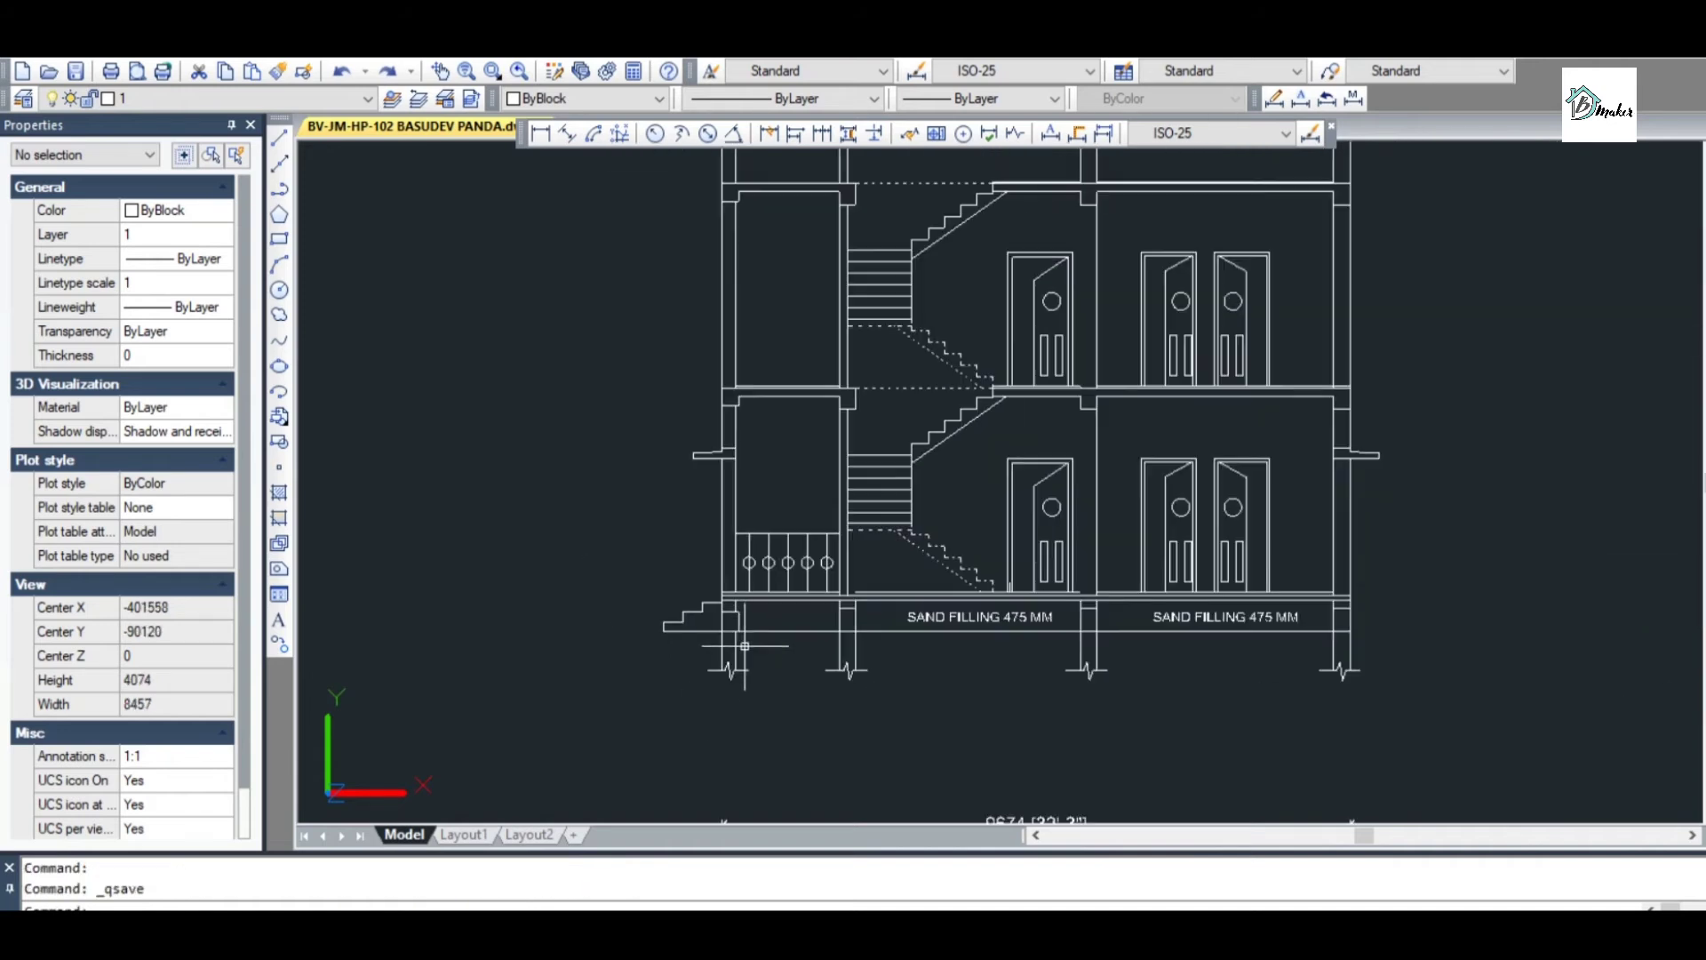
Start a hatch for the sand filling and choose the predefined CONC pattern
{"action": "scroll", "coordinate": [808, 506], "scroll_direction": "up", "scroll_amount": 2}
{"action": "scroll", "coordinate": [823, 716], "scroll_direction": "down", "scroll_amount": 2}
{"action": "scroll", "coordinate": [823, 715], "scroll_direction": "up", "scroll_amount": 4}
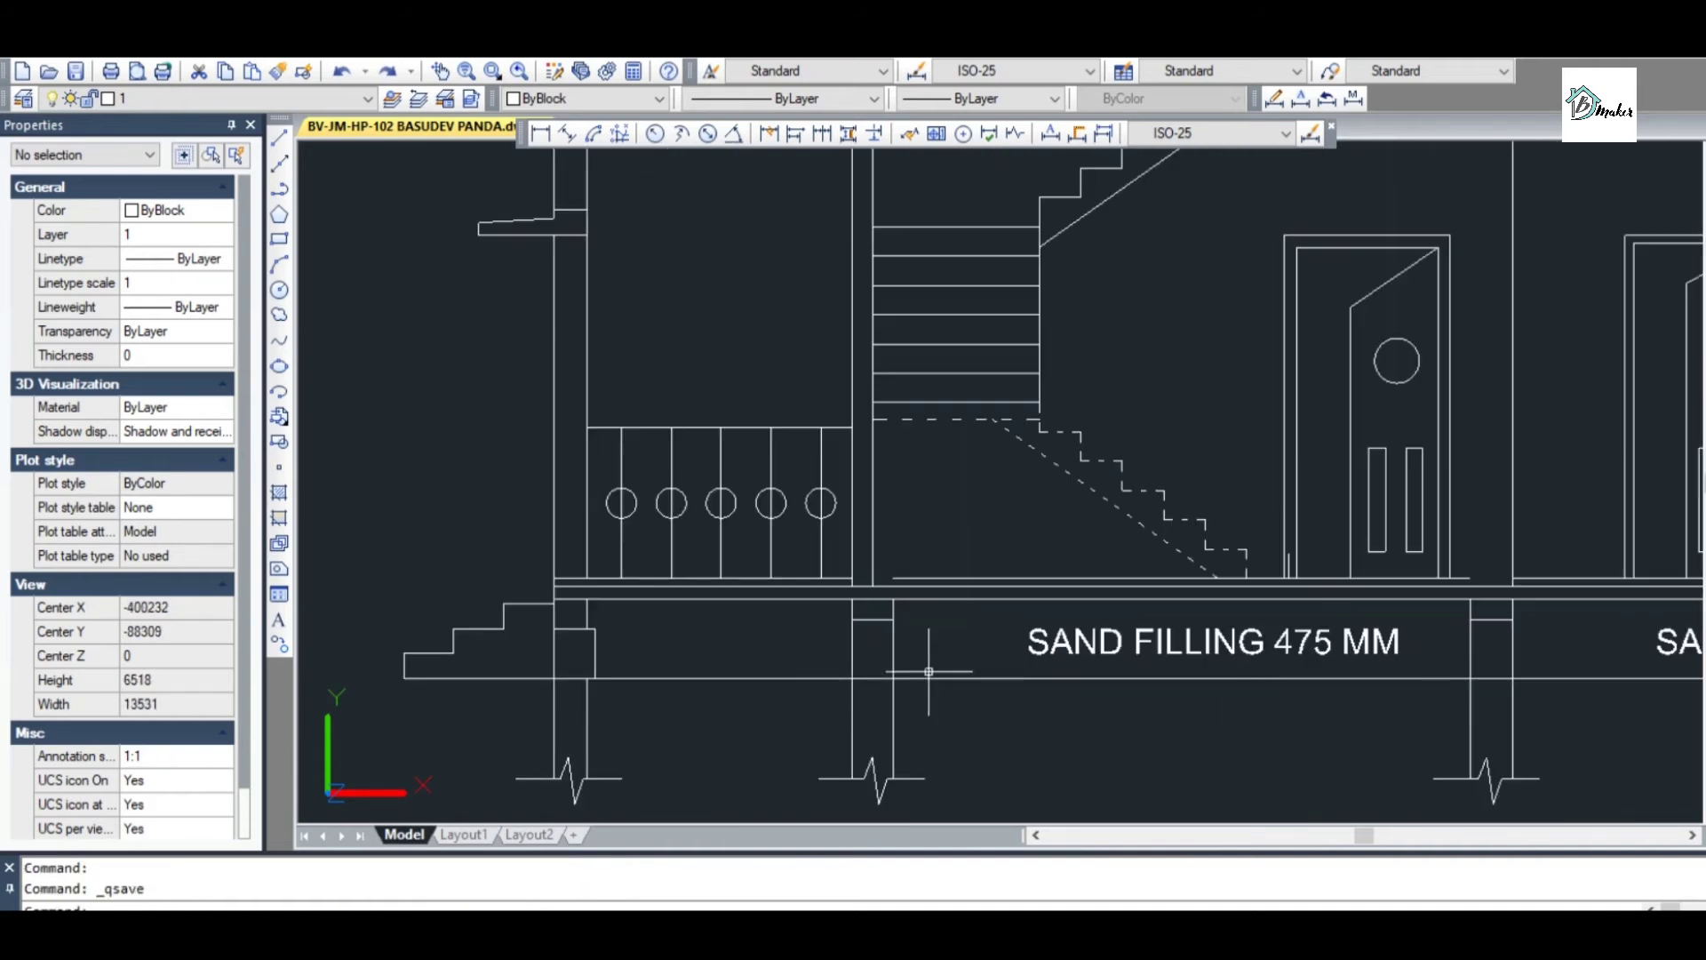
{"action": "left_click", "coordinate": [279, 493]}
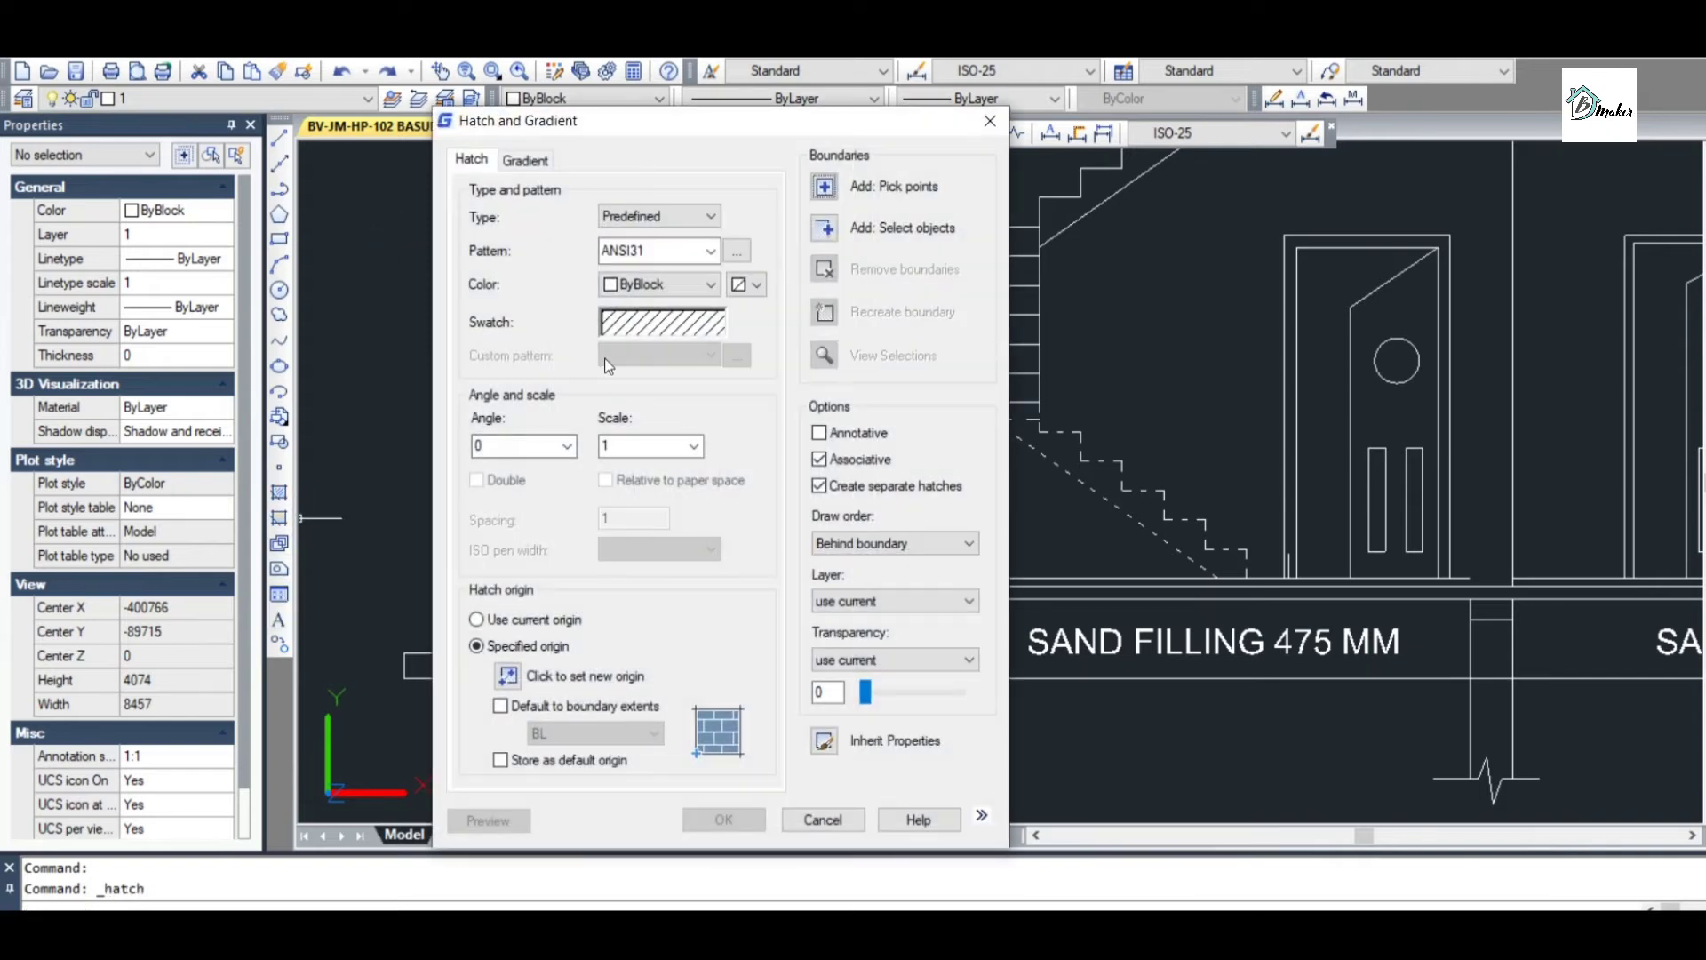
{"action": "left_click", "coordinate": [711, 327]}
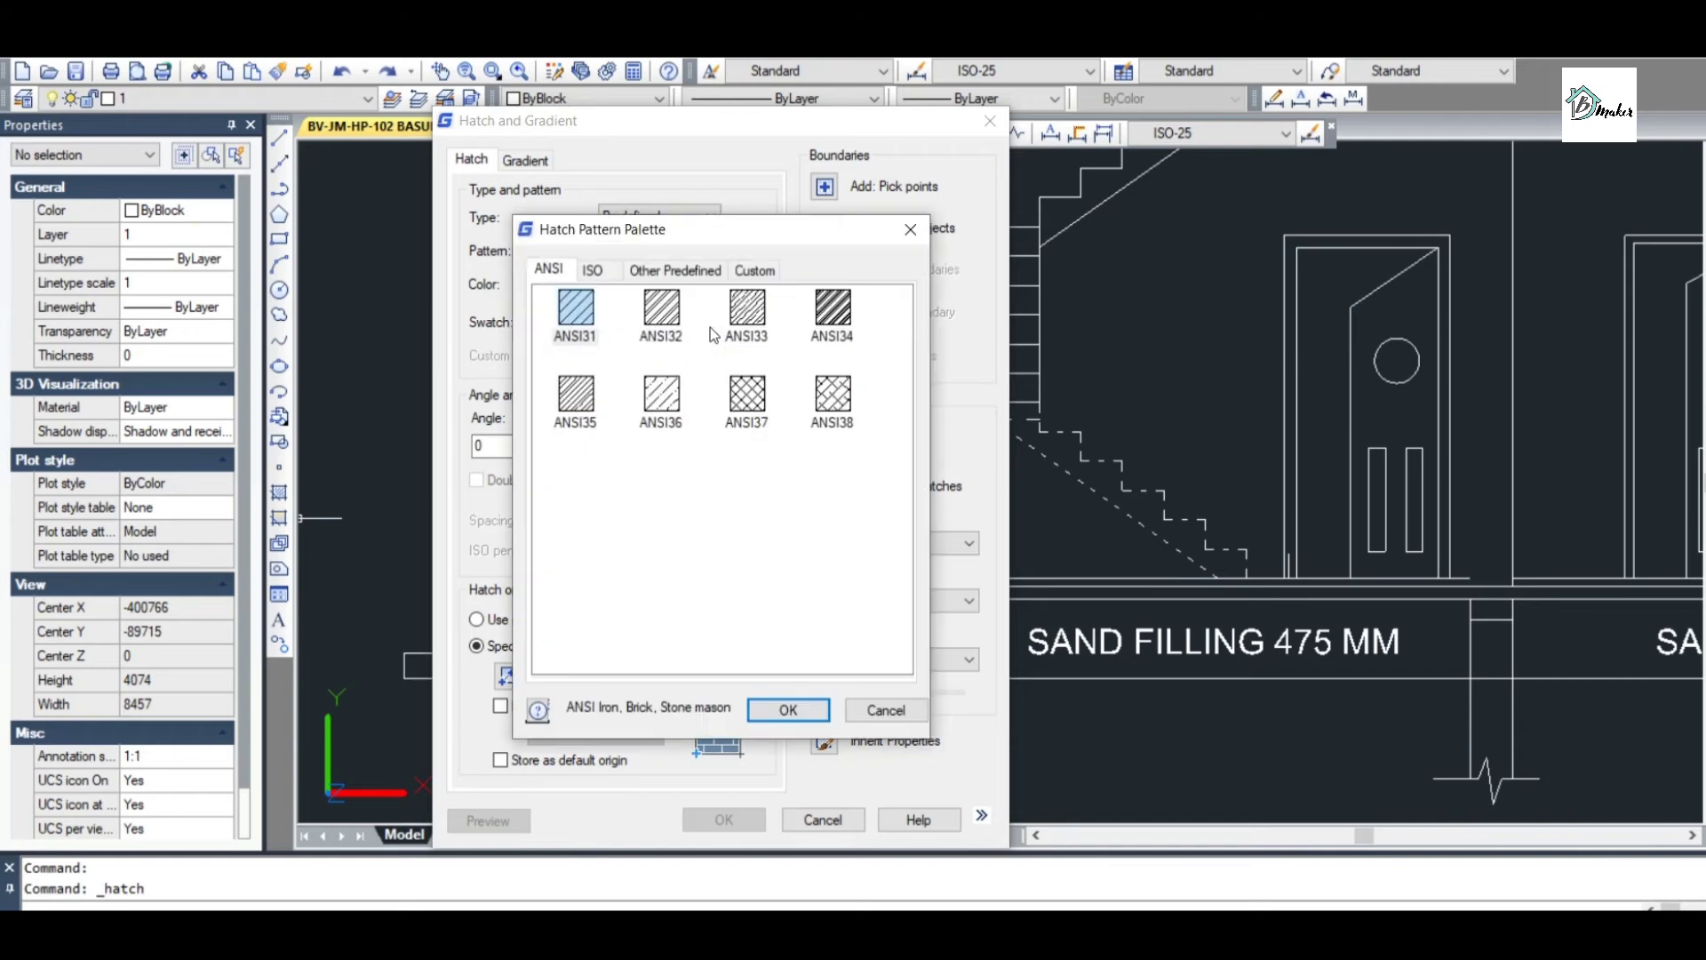
{"action": "left_click", "coordinate": [751, 276]}
{"action": "left_click", "coordinate": [698, 271]}
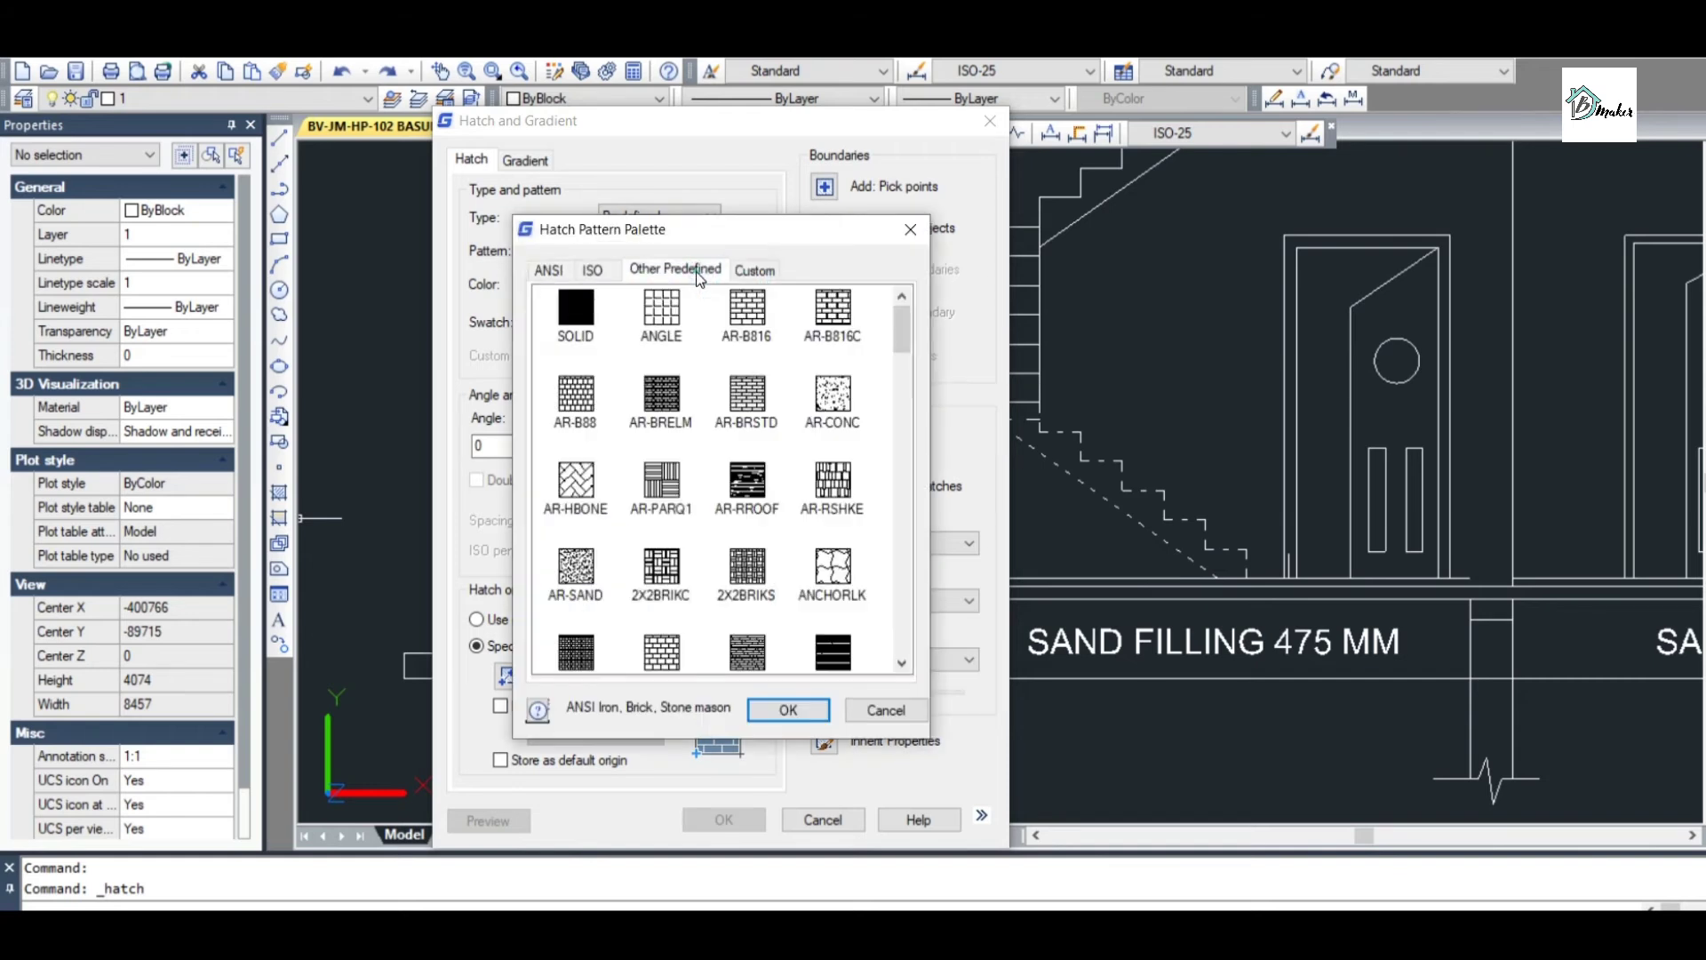
{"action": "scroll", "coordinate": [706, 507], "scroll_direction": "down", "scroll_amount": 5}
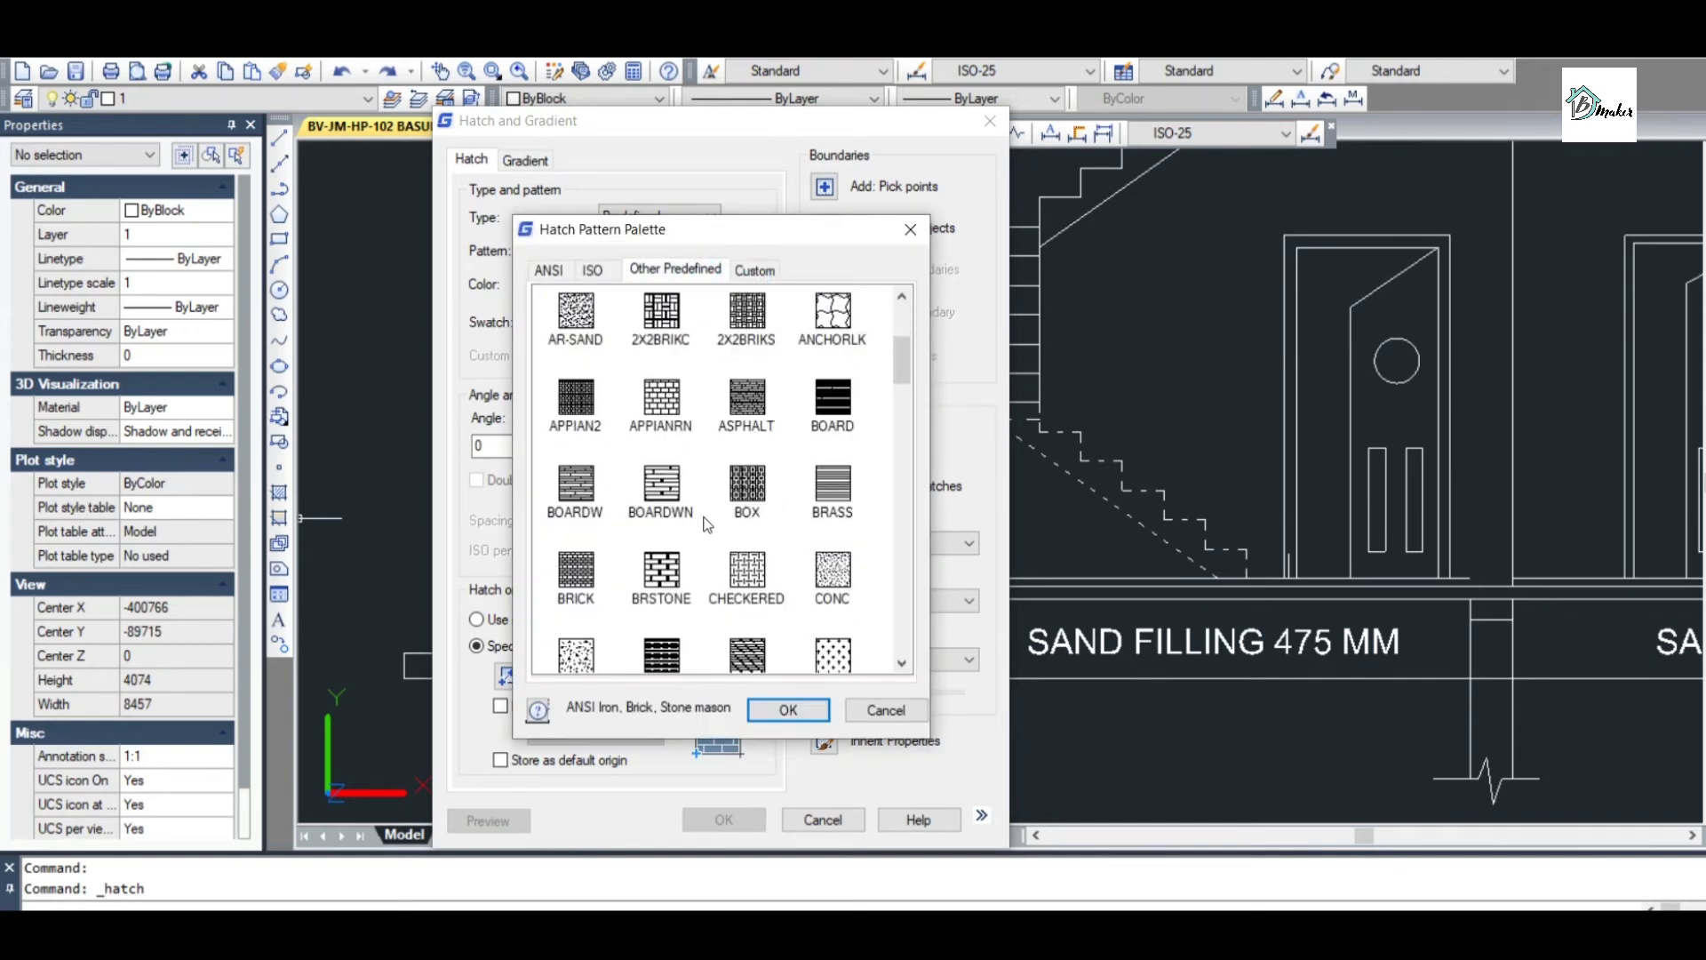
{"action": "scroll", "coordinate": [687, 565], "scroll_direction": "down", "scroll_amount": 3}
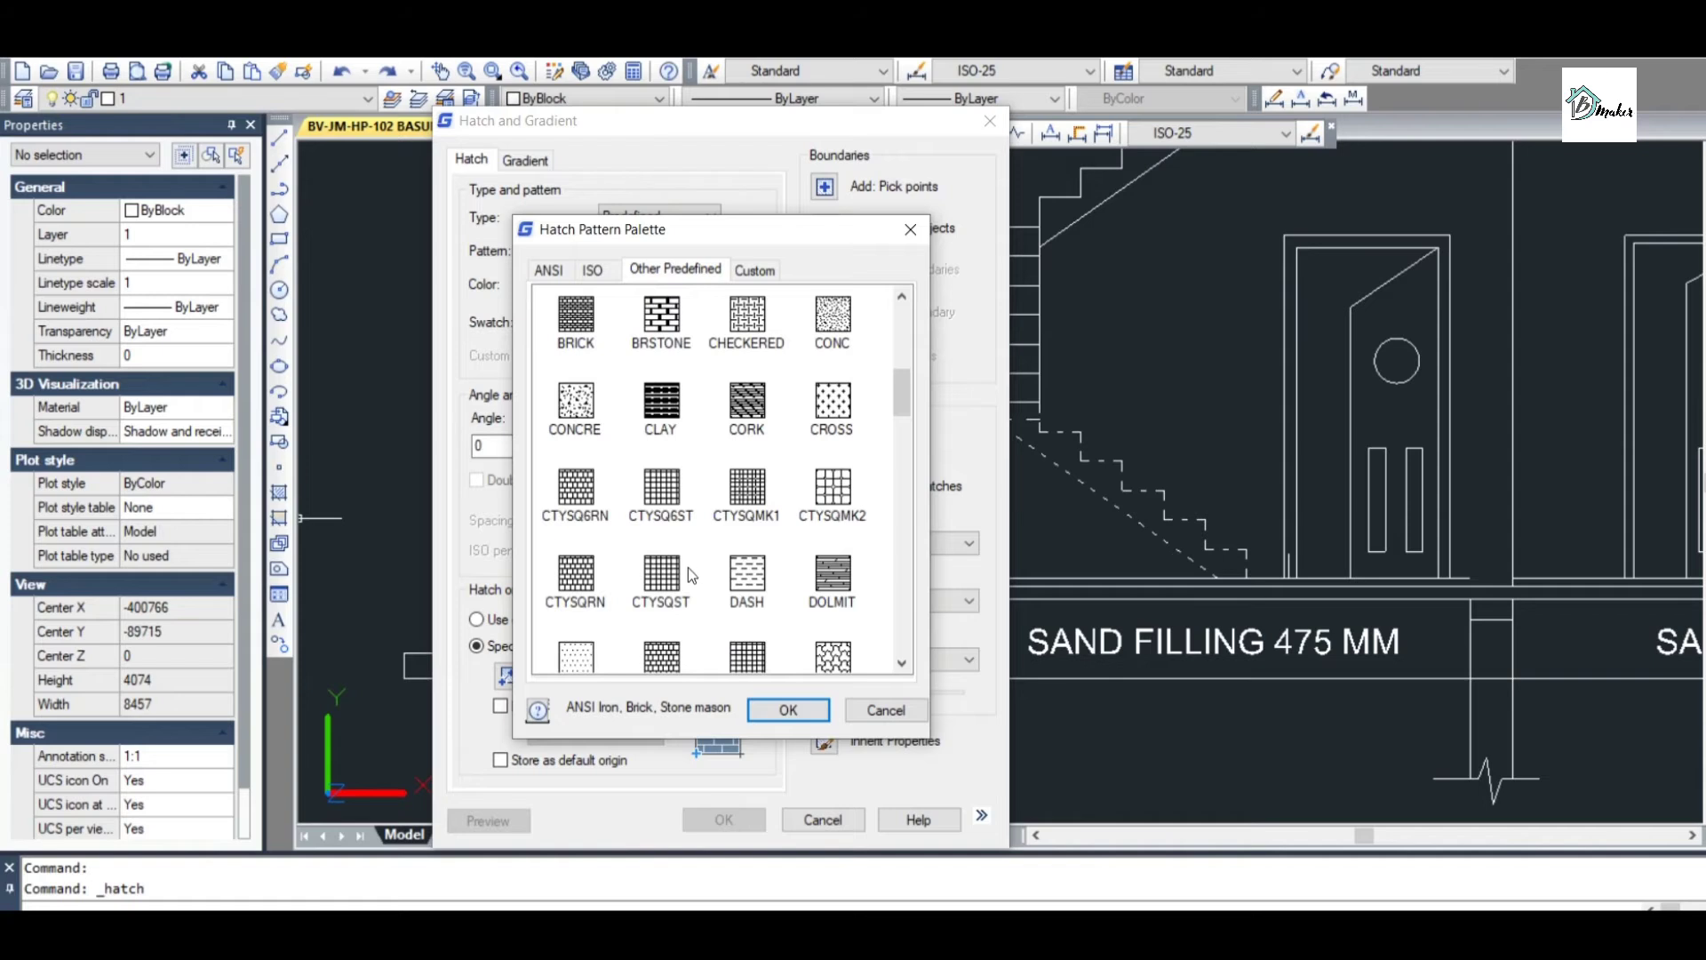
{"action": "scroll", "coordinate": [822, 487], "scroll_direction": "up", "scroll_amount": 1}
{"action": "scroll", "coordinate": [819, 479], "scroll_direction": "up", "scroll_amount": 2}
{"action": "scroll", "coordinate": [804, 531], "scroll_direction": "up", "scroll_amount": 1}
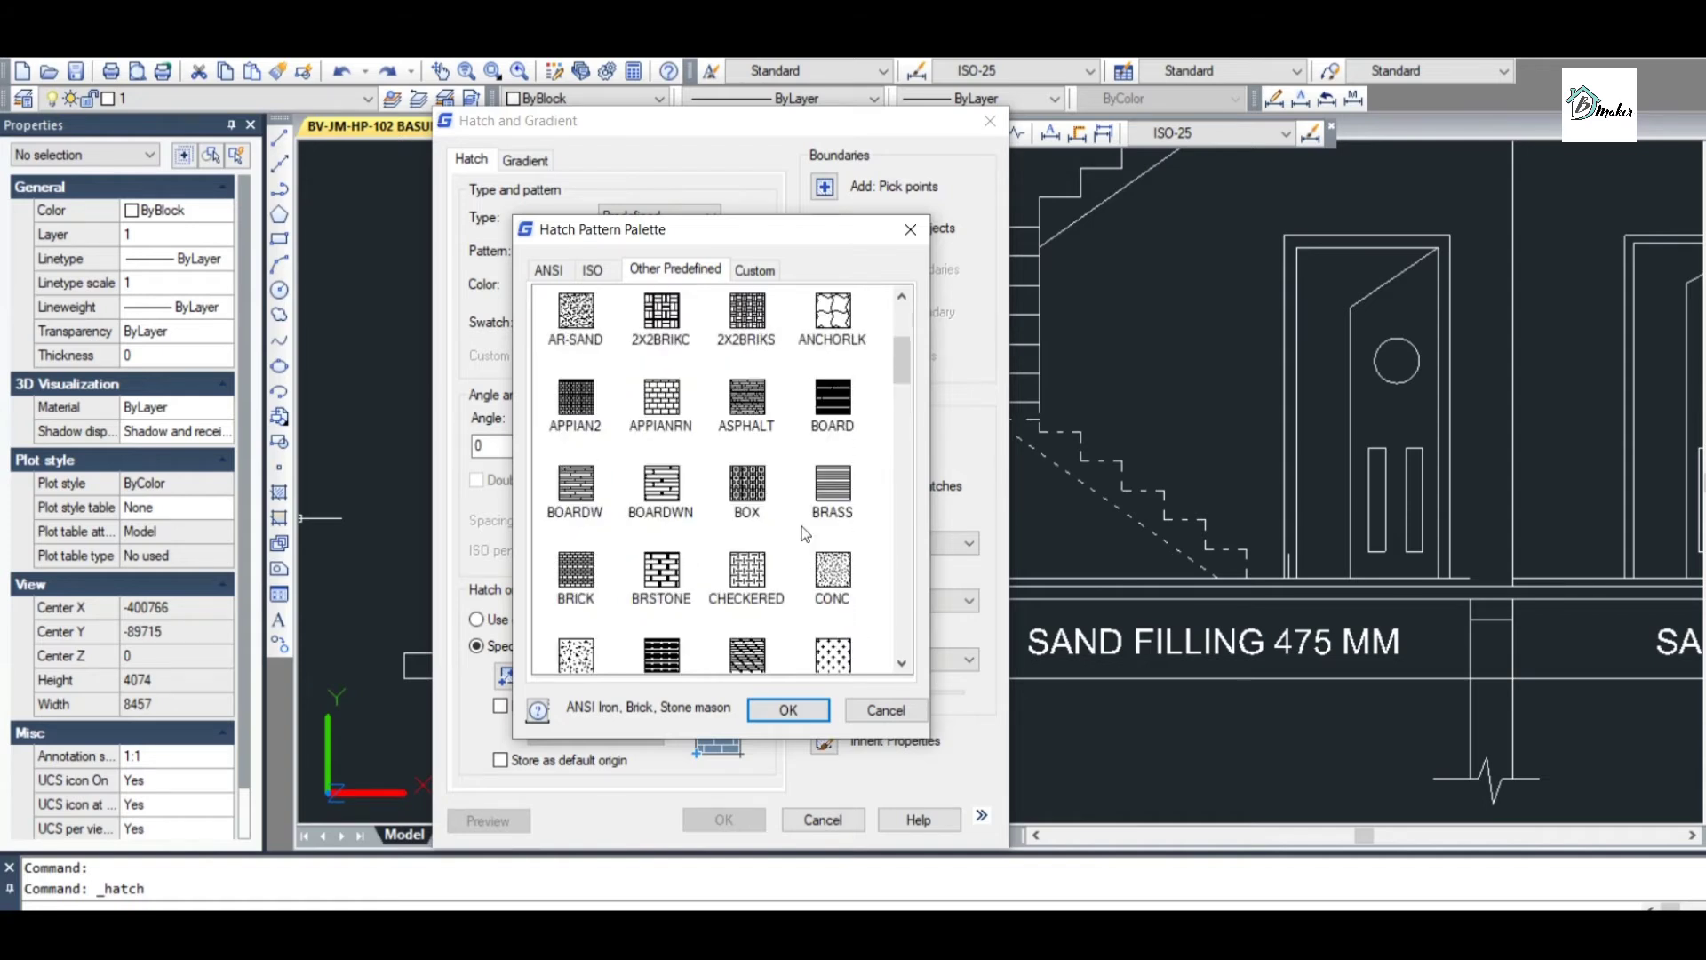
{"action": "scroll", "coordinate": [805, 533], "scroll_direction": "down", "scroll_amount": 6}
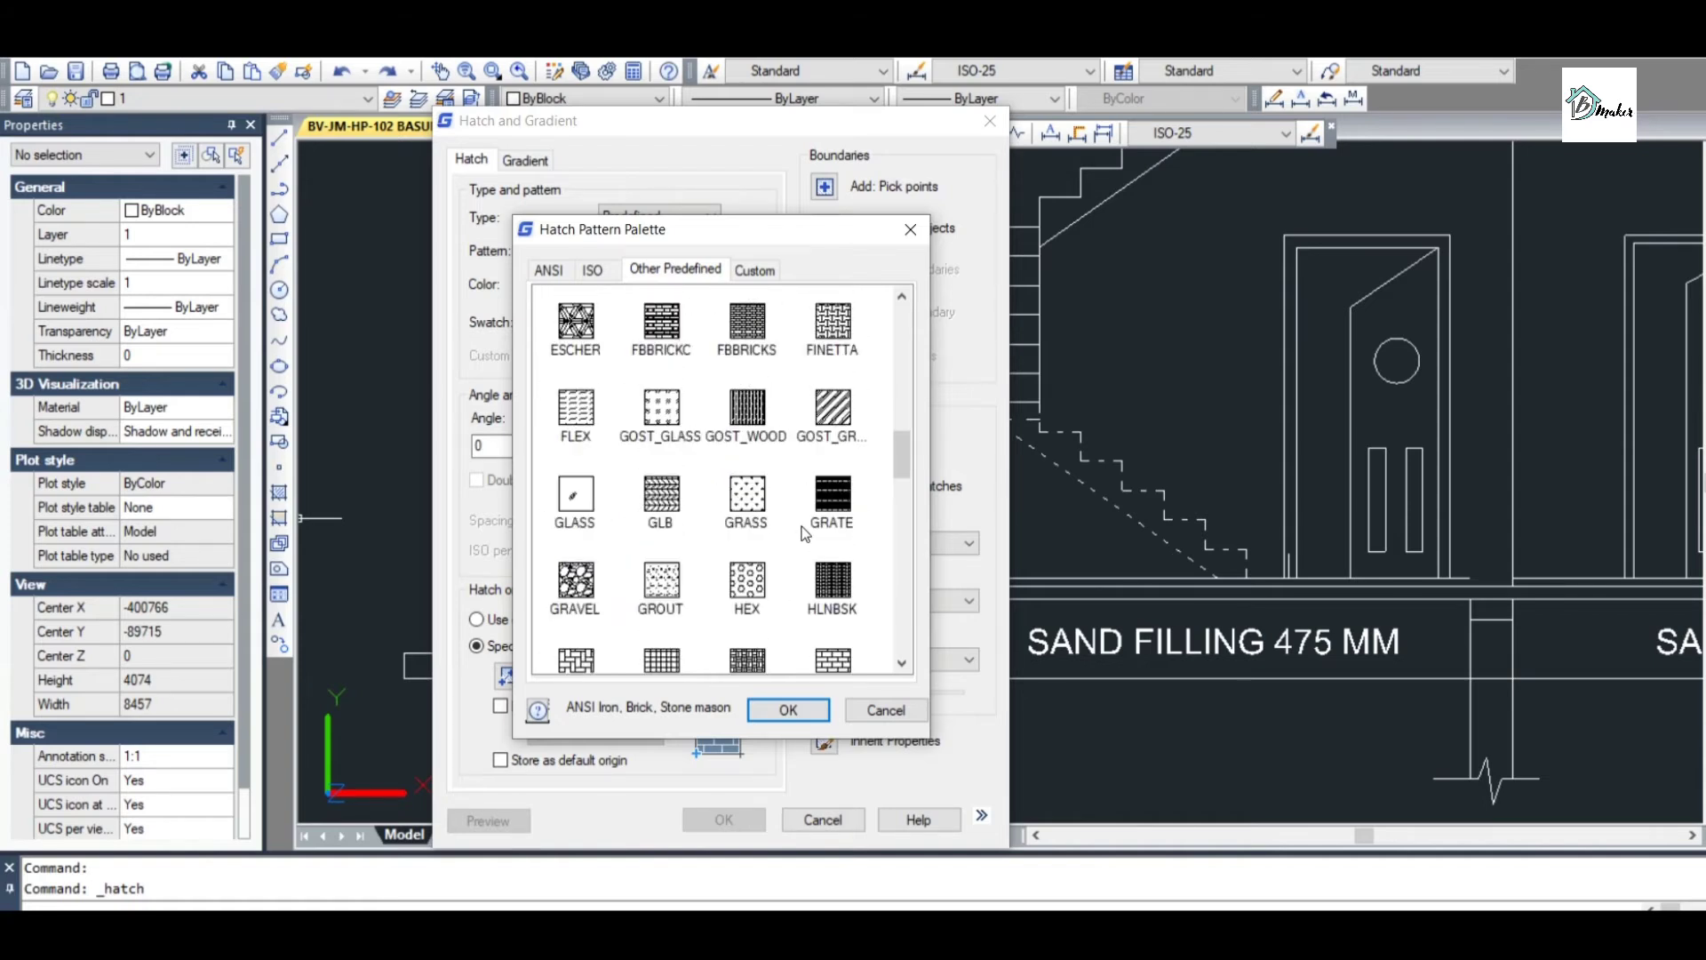
{"action": "scroll", "coordinate": [805, 533], "scroll_direction": "up", "scroll_amount": 3}
{"action": "scroll", "coordinate": [693, 518], "scroll_direction": "up", "scroll_amount": 3}
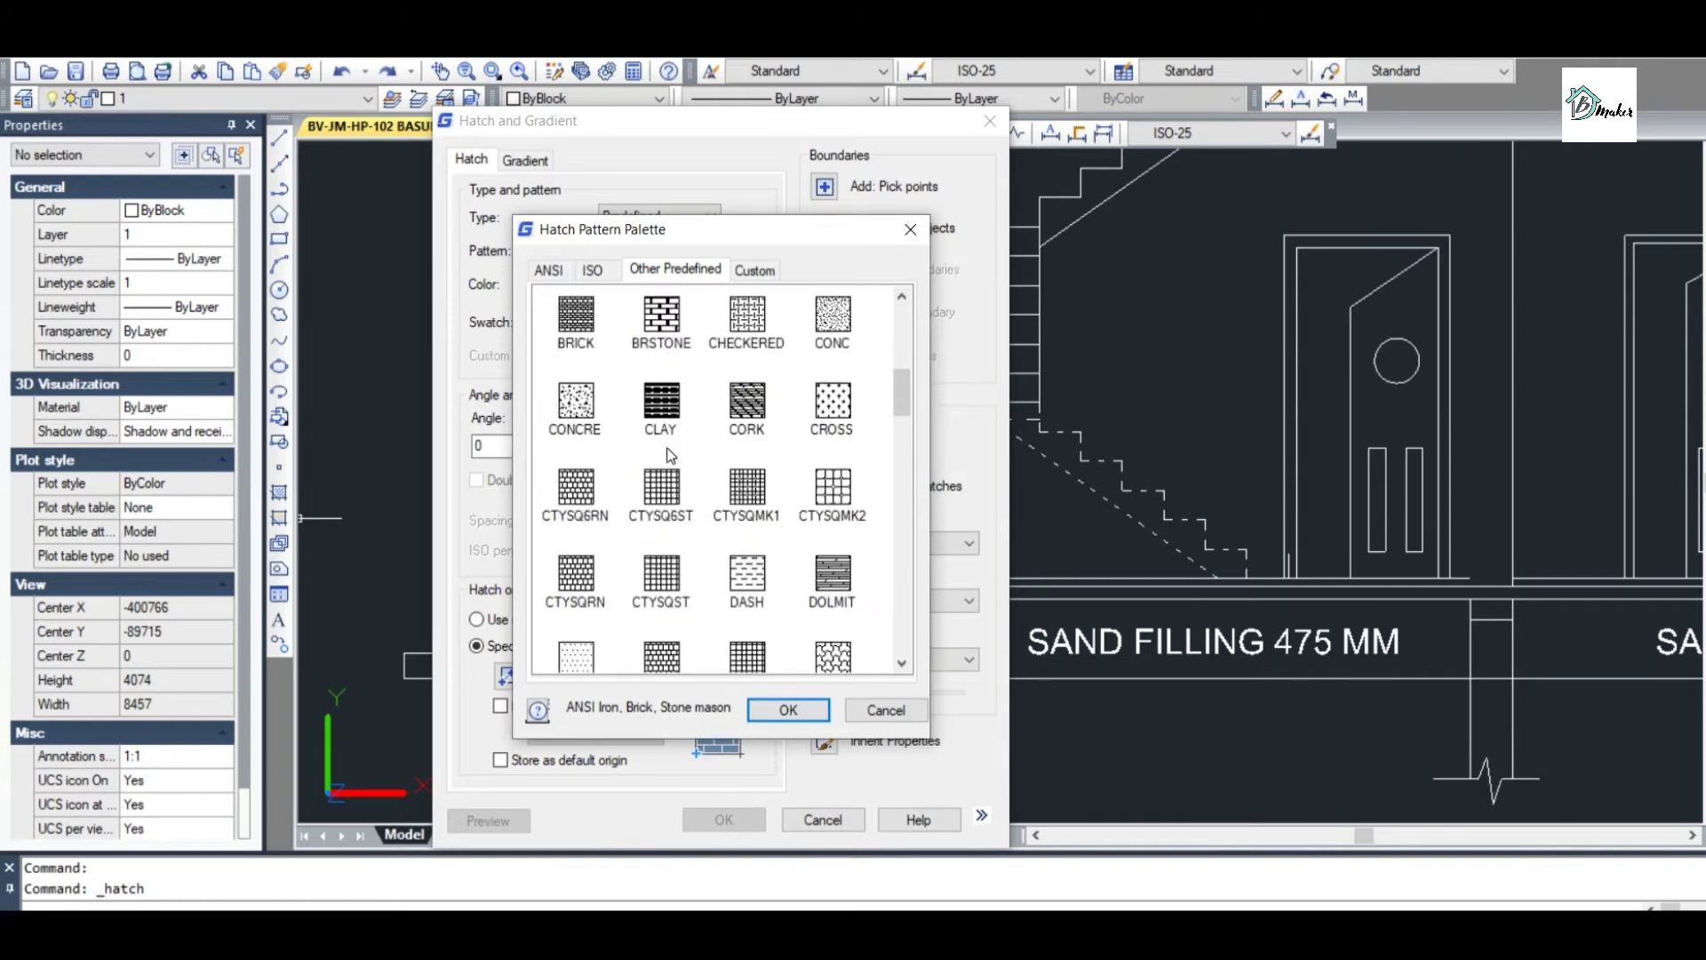
{"action": "scroll", "coordinate": [670, 455], "scroll_direction": "up", "scroll_amount": 3}
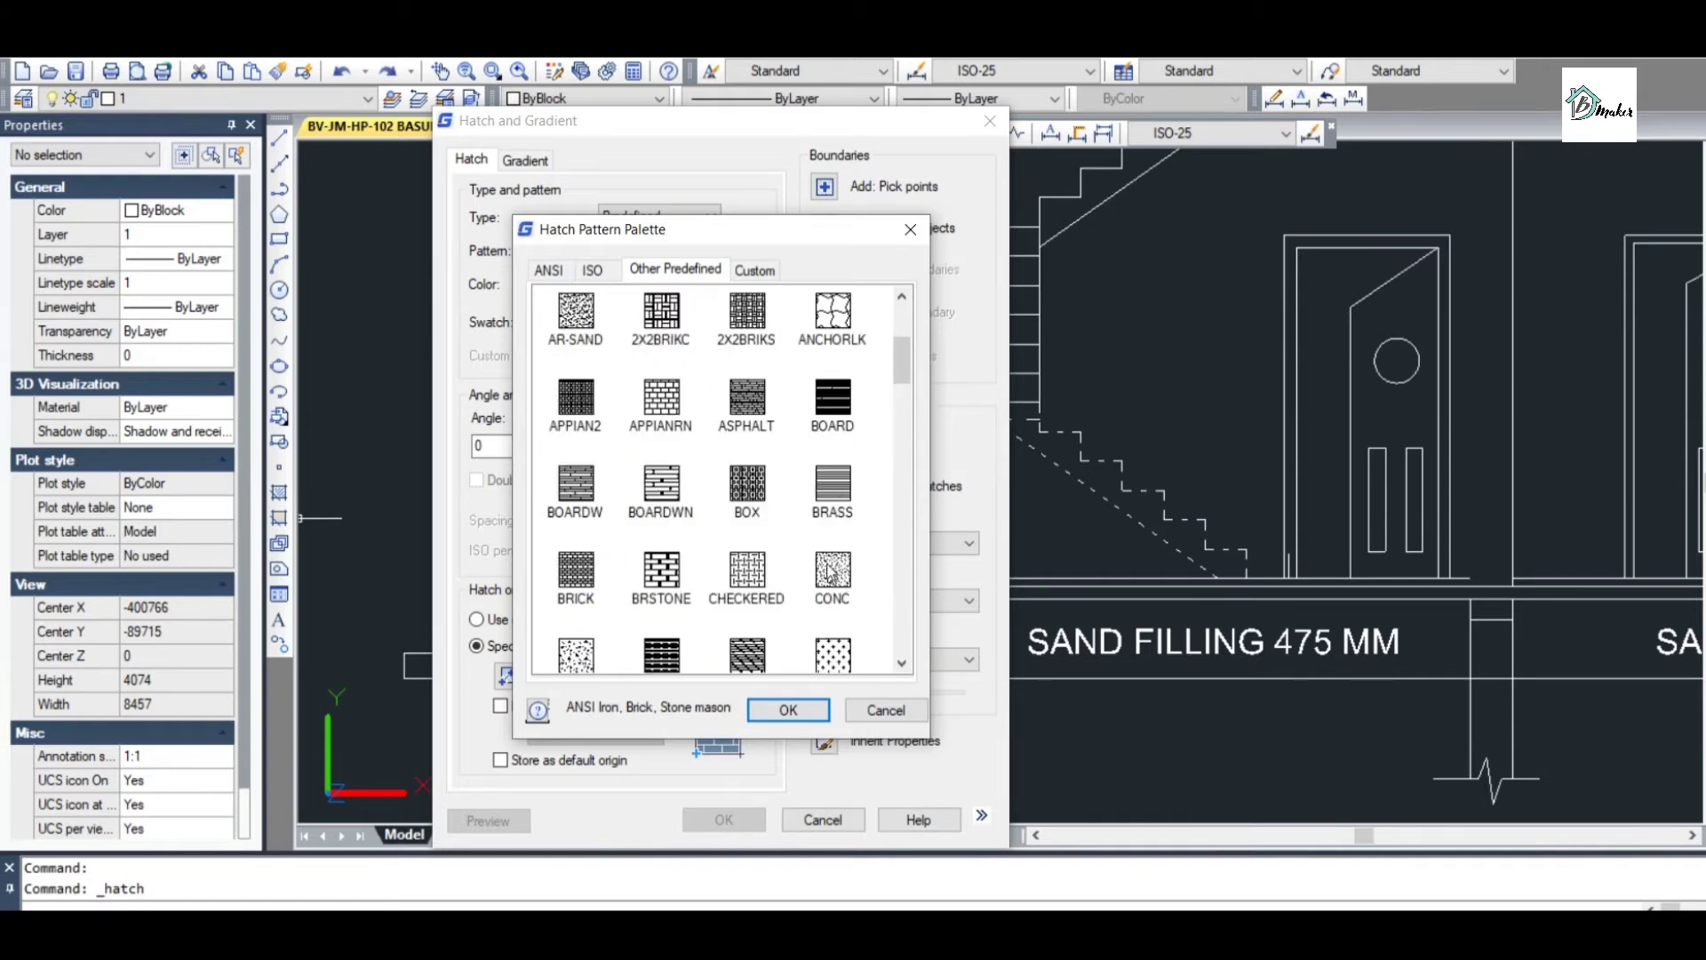
{"action": "scroll", "coordinate": [828, 572], "scroll_direction": "down", "scroll_amount": 4}
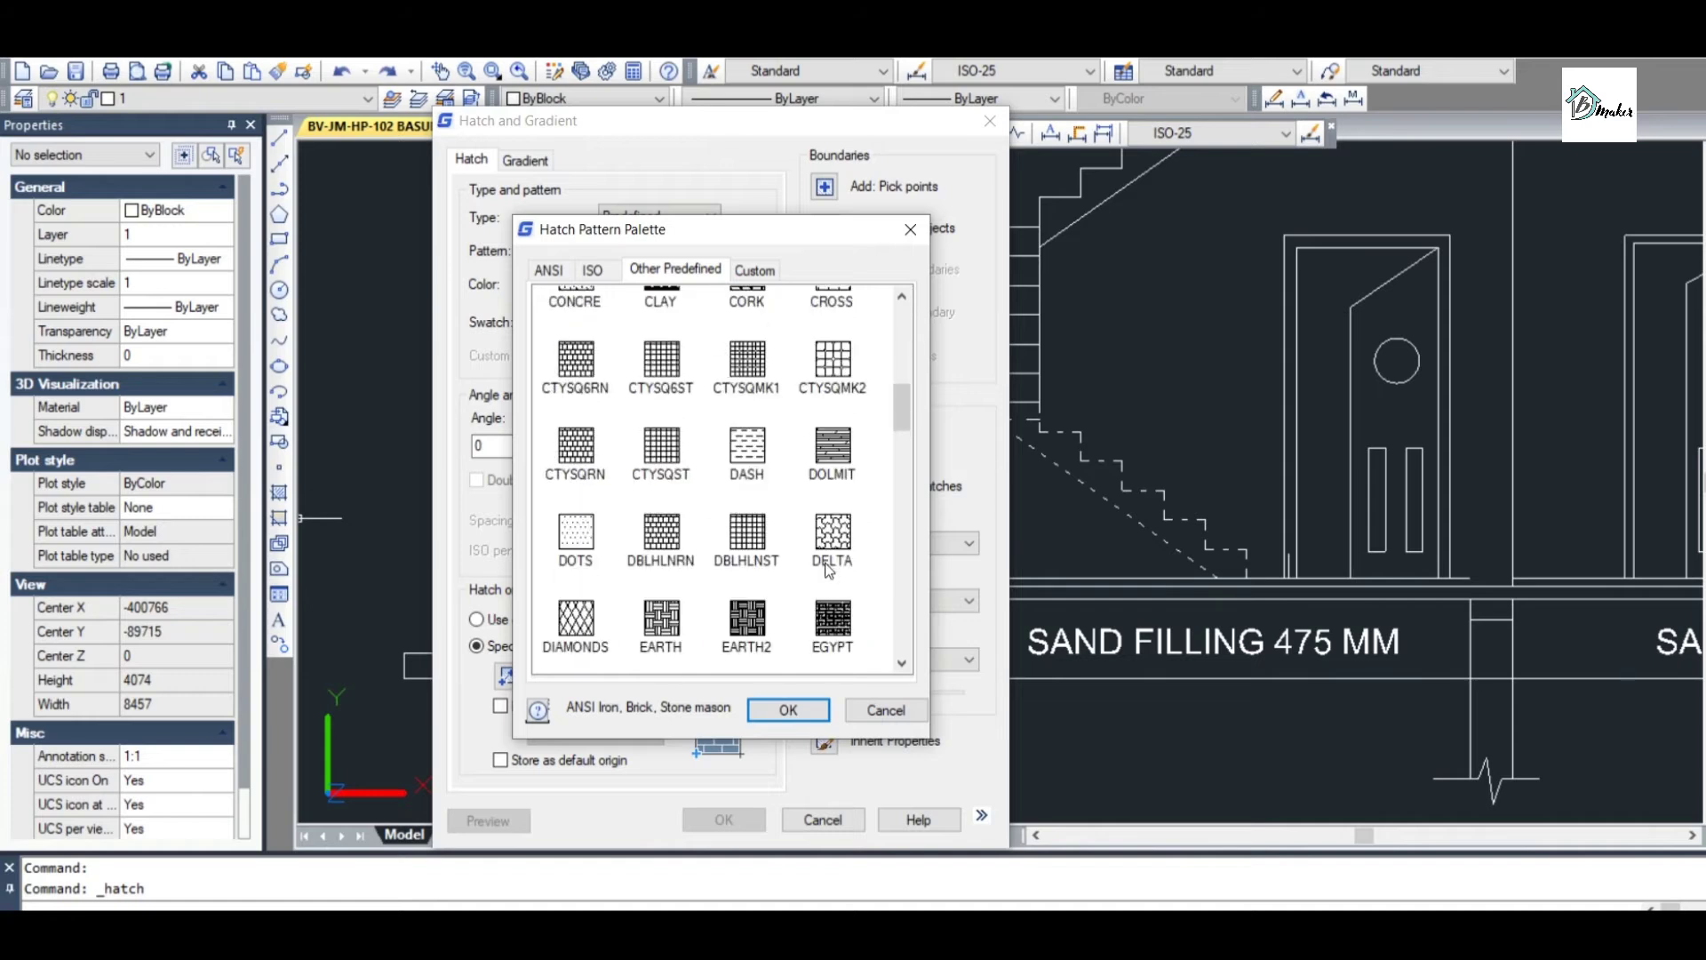
{"action": "scroll", "coordinate": [828, 571], "scroll_direction": "down", "scroll_amount": 3}
{"action": "scroll", "coordinate": [745, 560], "scroll_direction": "down", "scroll_amount": 6}
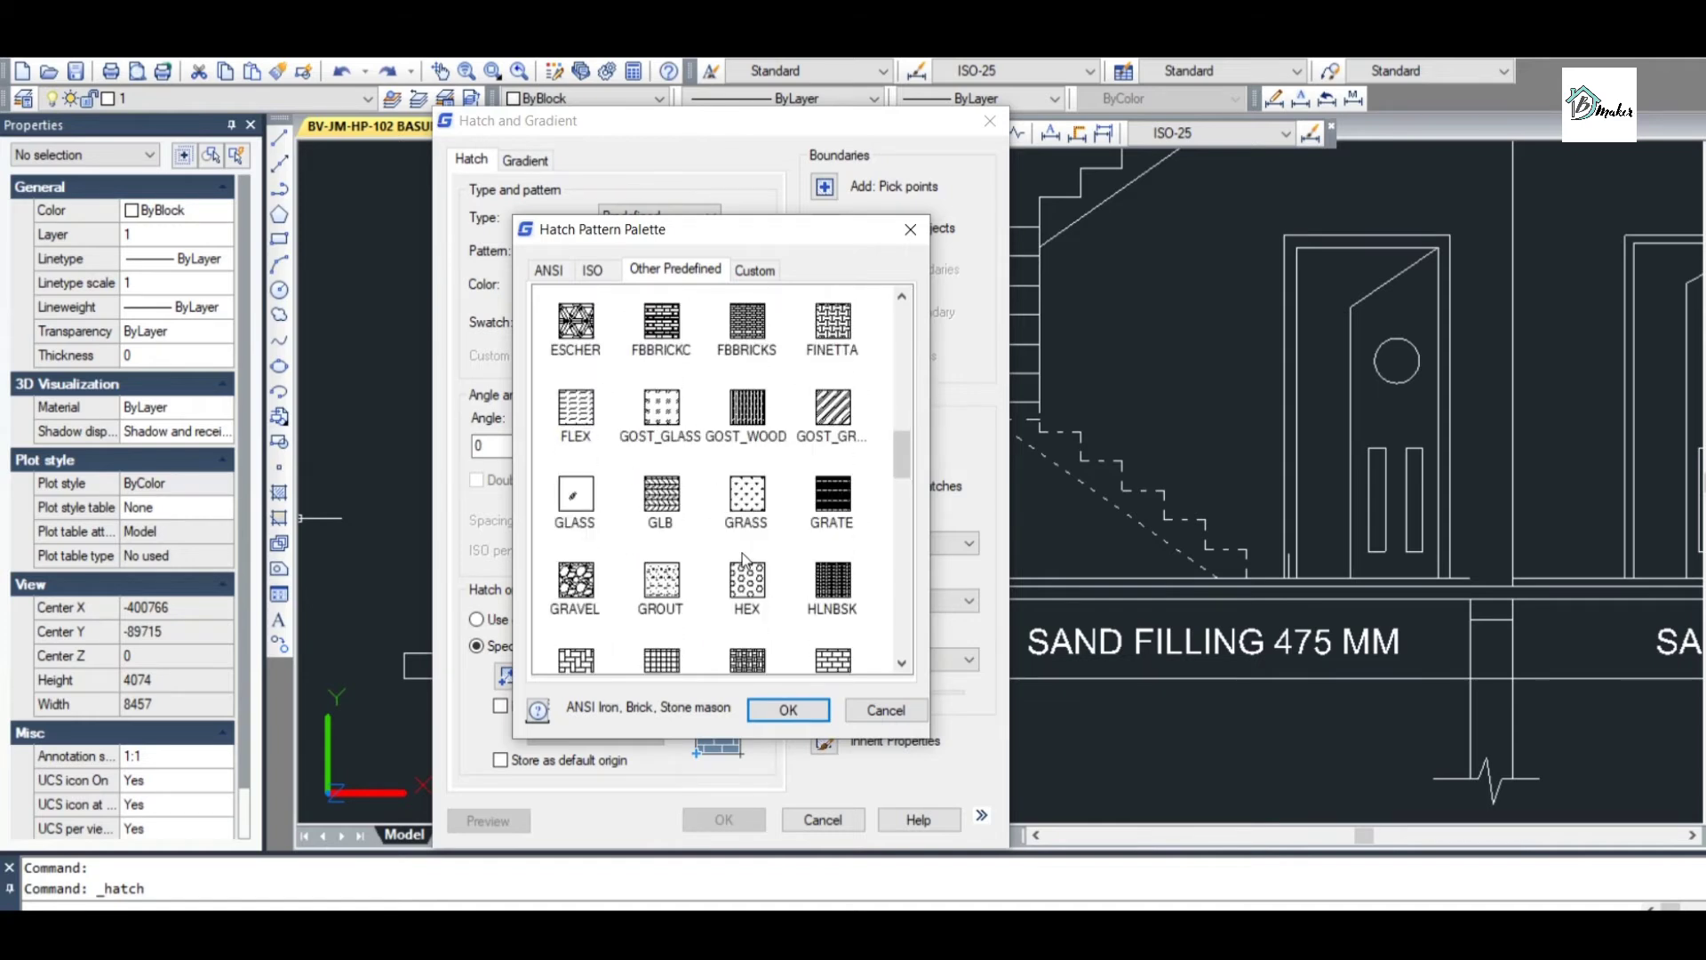
{"action": "scroll", "coordinate": [738, 558], "scroll_direction": "down", "scroll_amount": 2}
{"action": "scroll", "coordinate": [737, 558], "scroll_direction": "up", "scroll_amount": 2}
{"action": "scroll", "coordinate": [737, 558], "scroll_direction": "down", "scroll_amount": 4}
{"action": "scroll", "coordinate": [737, 558], "scroll_direction": "up", "scroll_amount": 6}
{"action": "scroll", "coordinate": [734, 557], "scroll_direction": "up", "scroll_amount": 9}
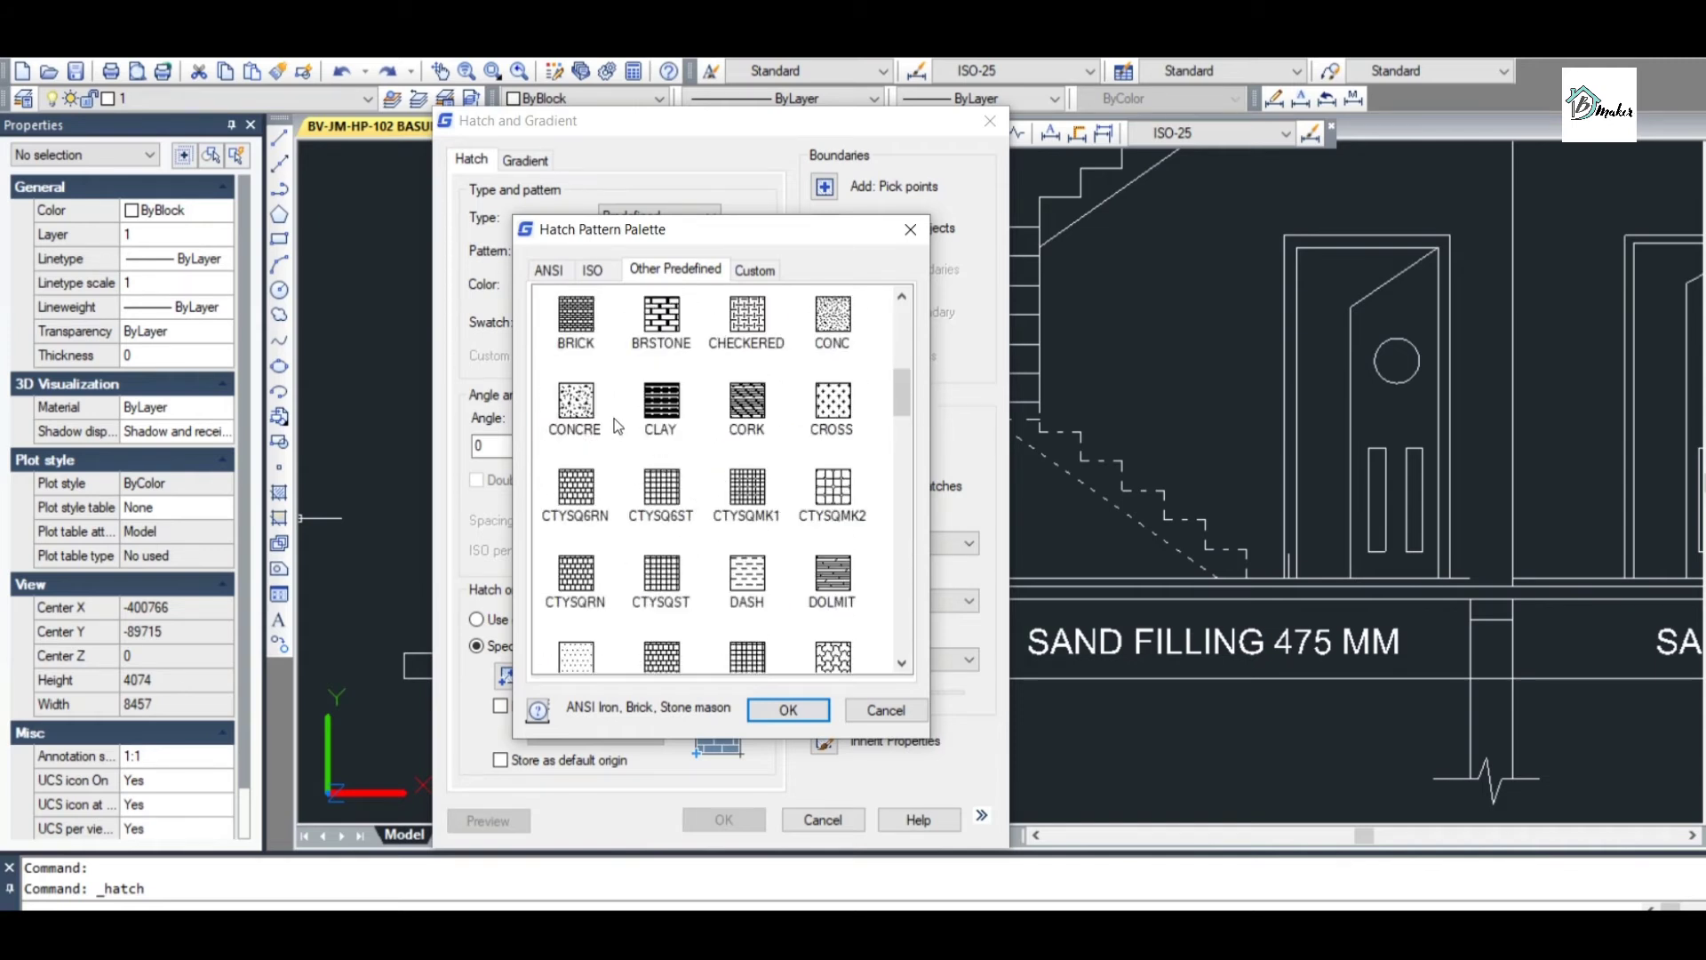
{"action": "left_click", "coordinate": [843, 340]}
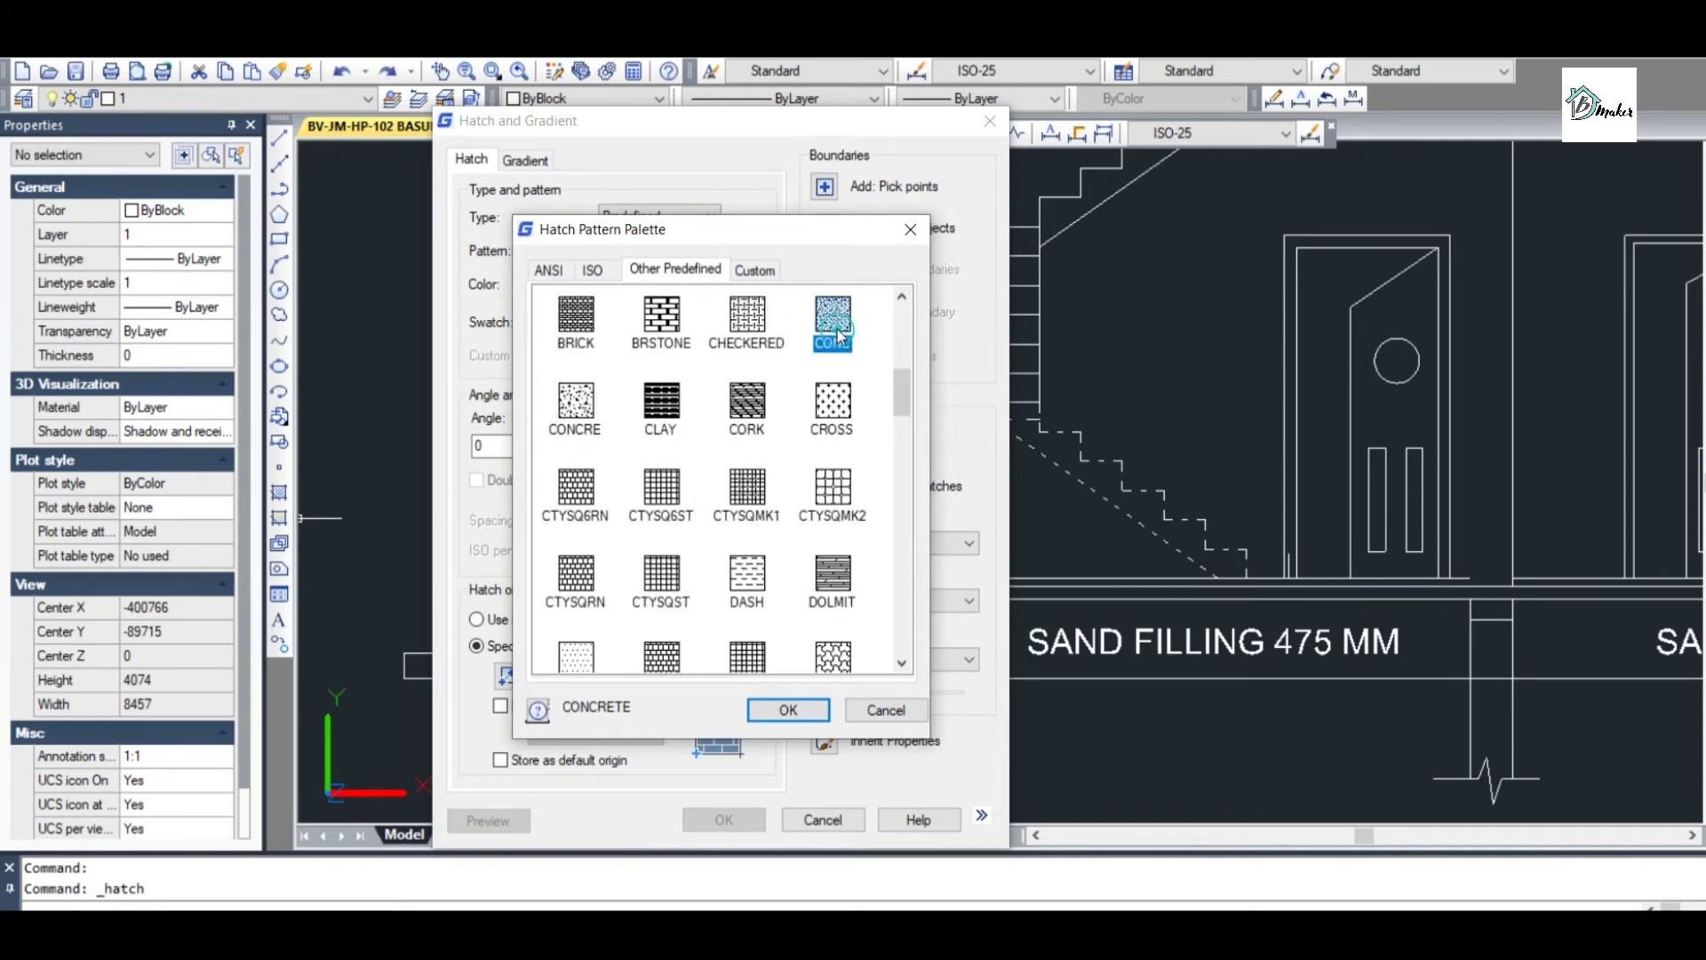
{"action": "left_click", "coordinate": [787, 710]}
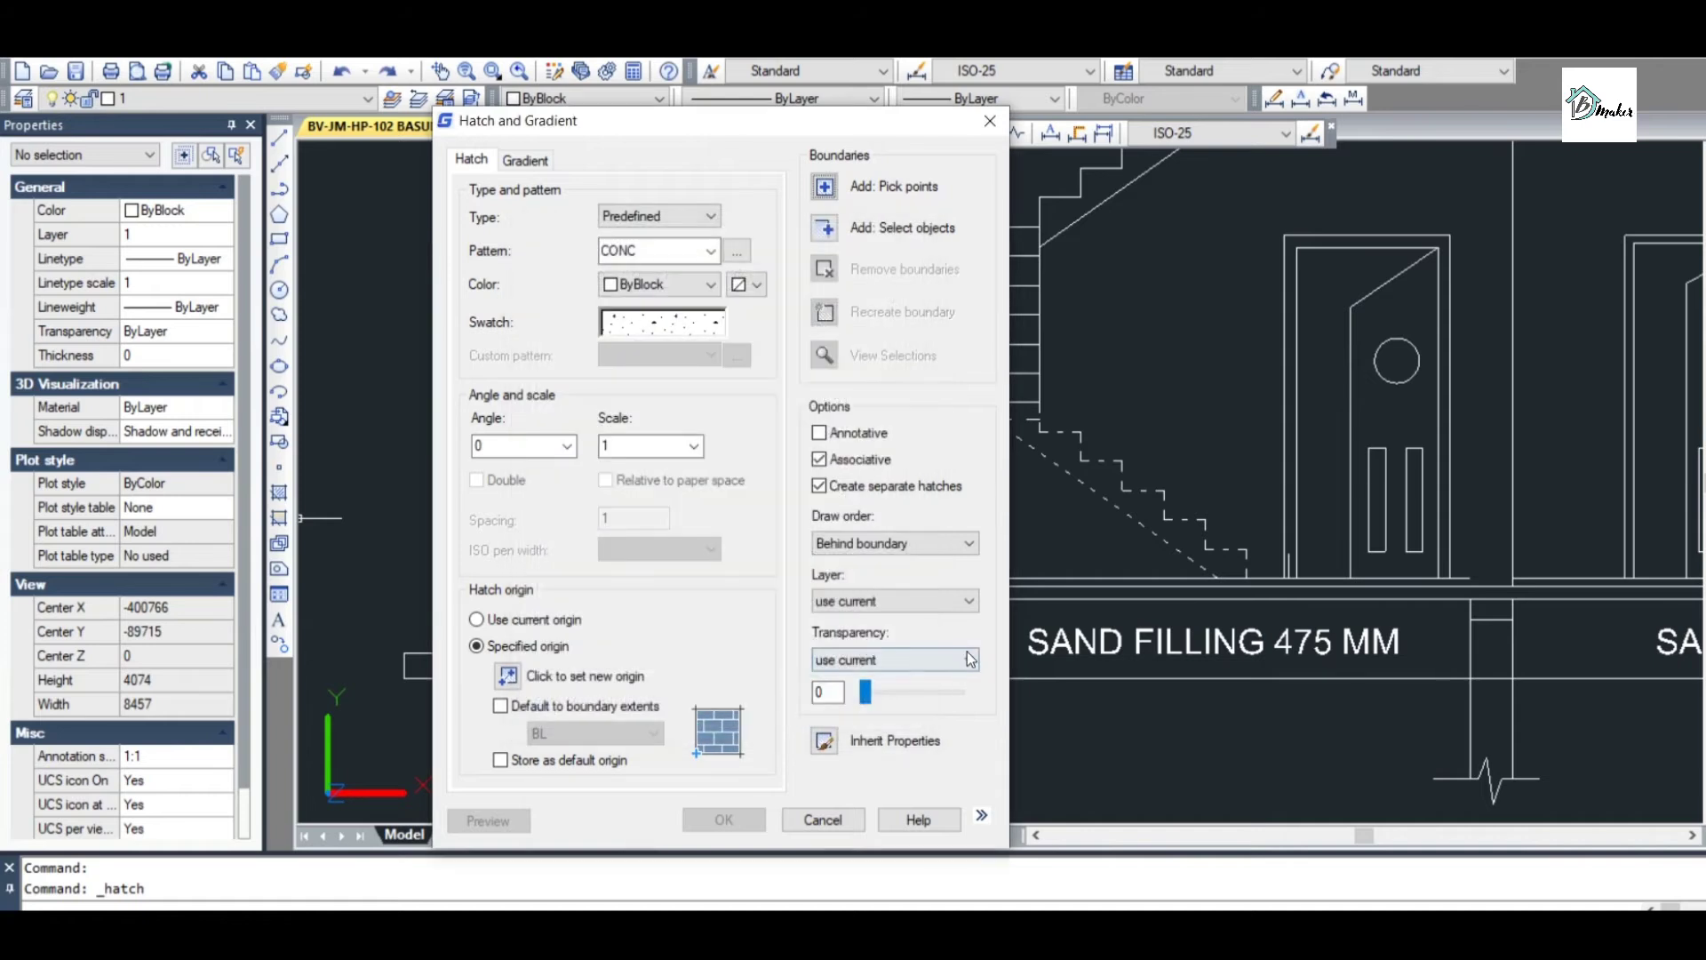
Pick the sand-filling area below the staircase as the hatch boundary
{"action": "left_click", "coordinate": [823, 190]}
{"action": "scroll", "coordinate": [944, 660], "scroll_direction": "up", "scroll_amount": 2}
{"action": "left_click", "coordinate": [945, 664]}
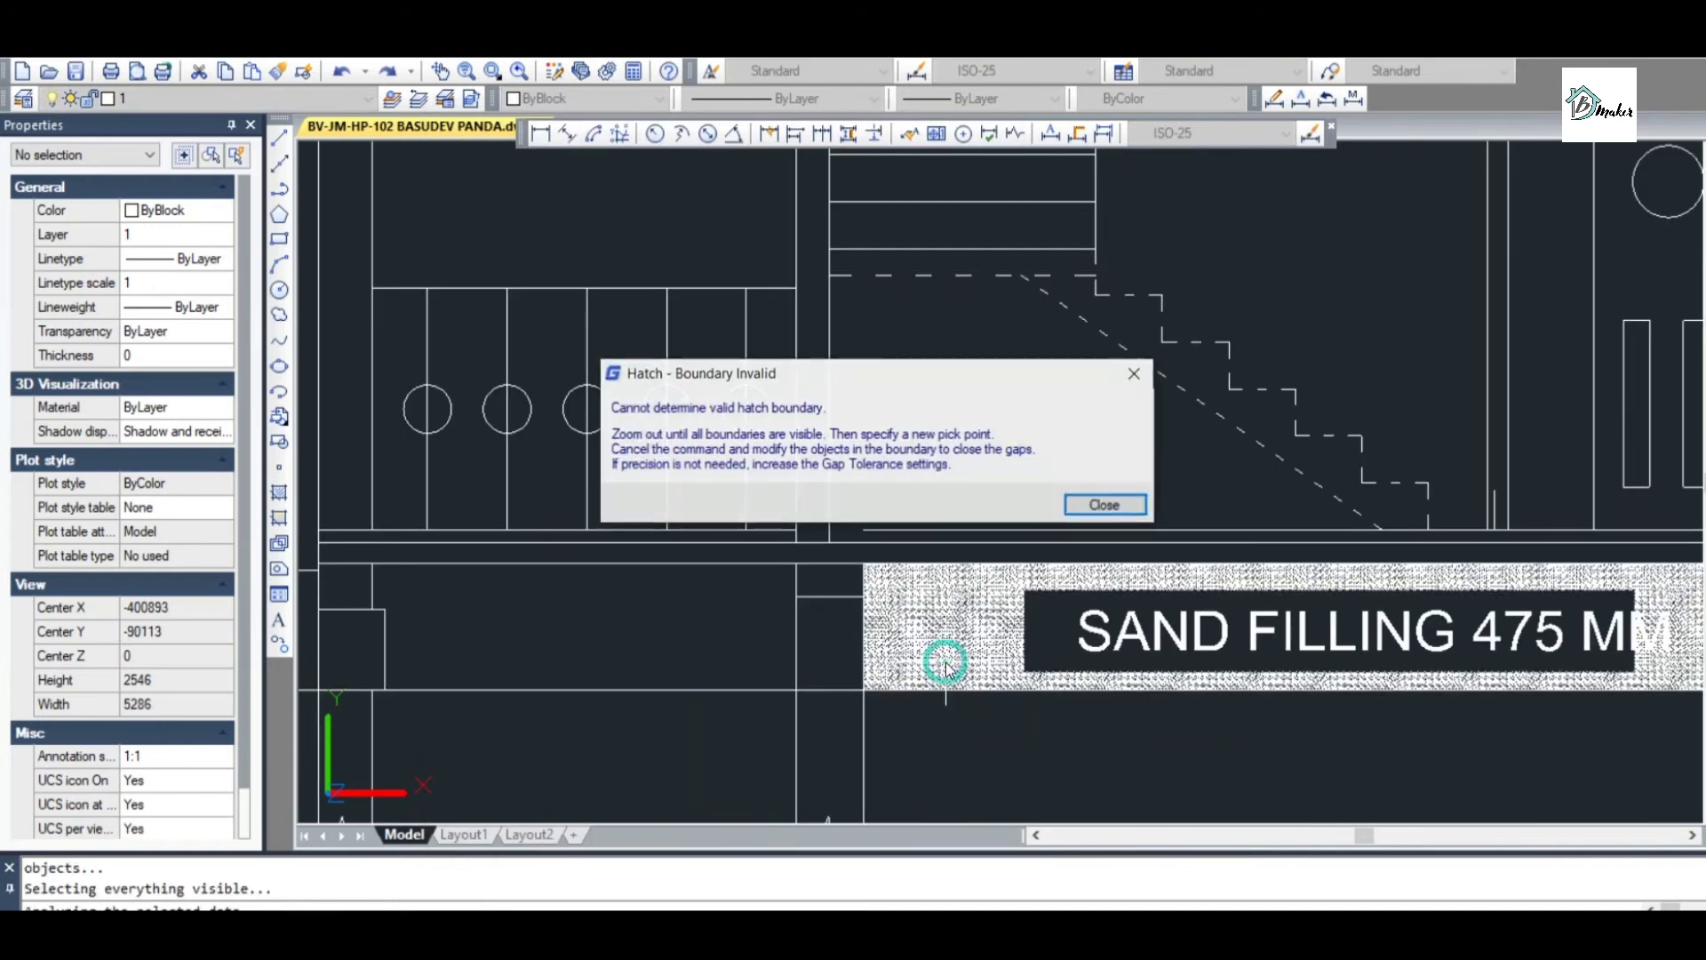
{"action": "left_click", "coordinate": [1105, 505]}
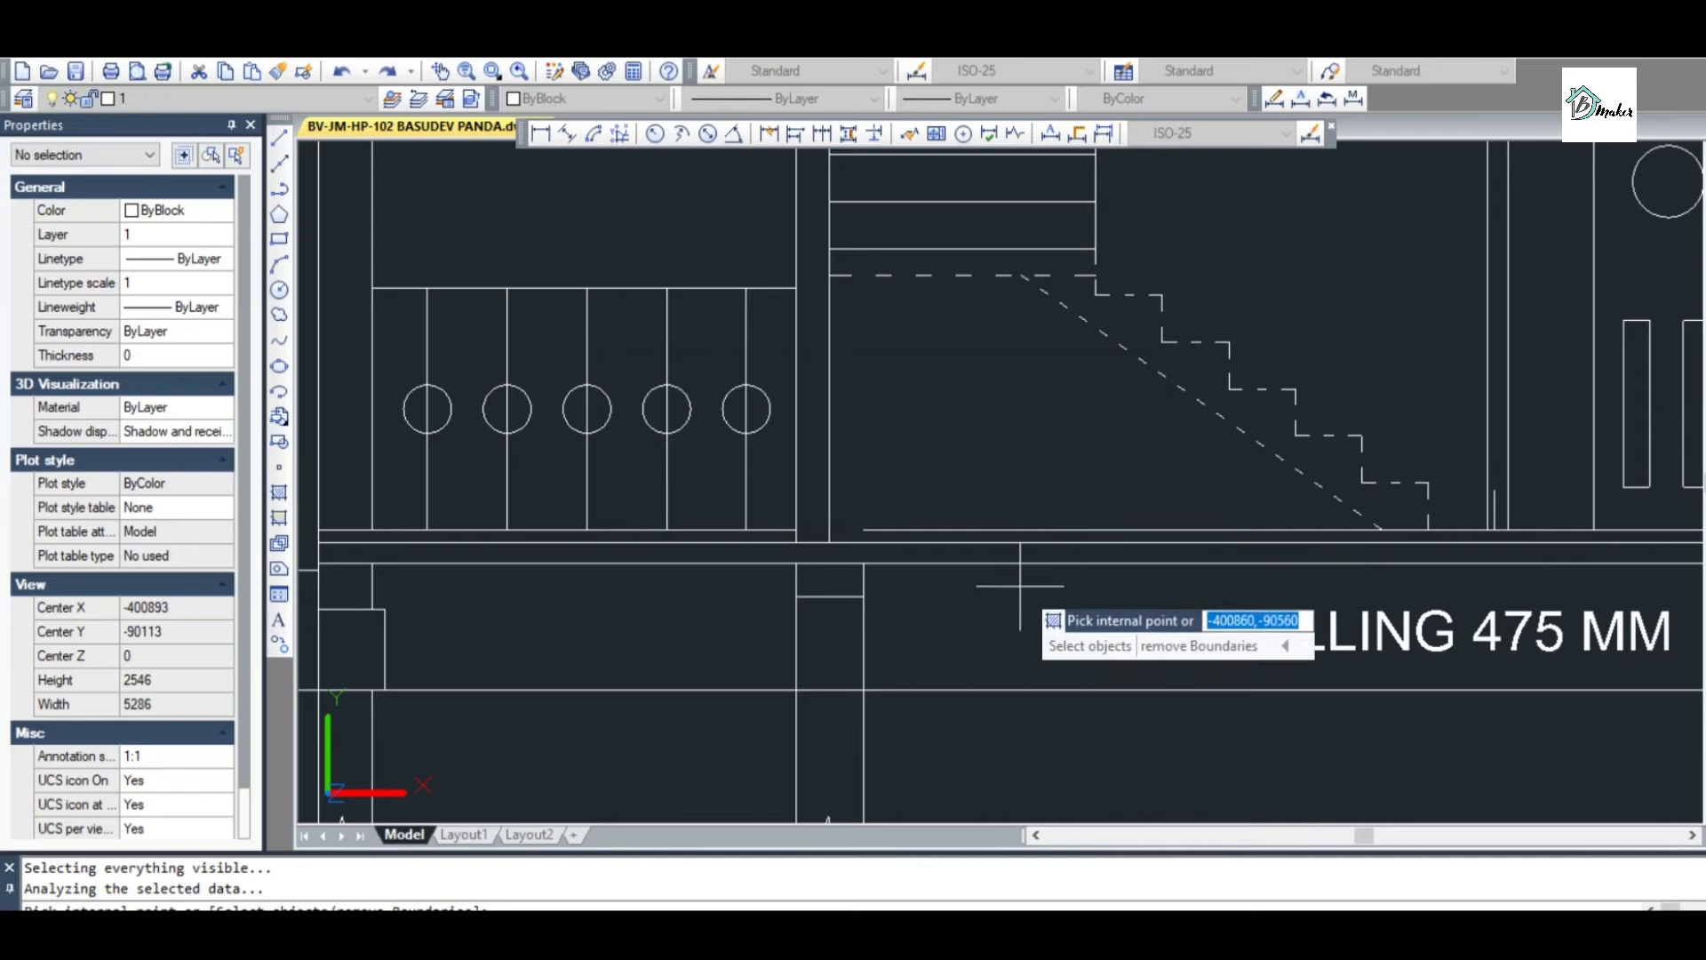
{"action": "scroll", "coordinate": [1017, 620], "scroll_direction": "up", "scroll_amount": 3}
{"action": "scroll", "coordinate": [1021, 590], "scroll_direction": "down", "scroll_amount": 4}
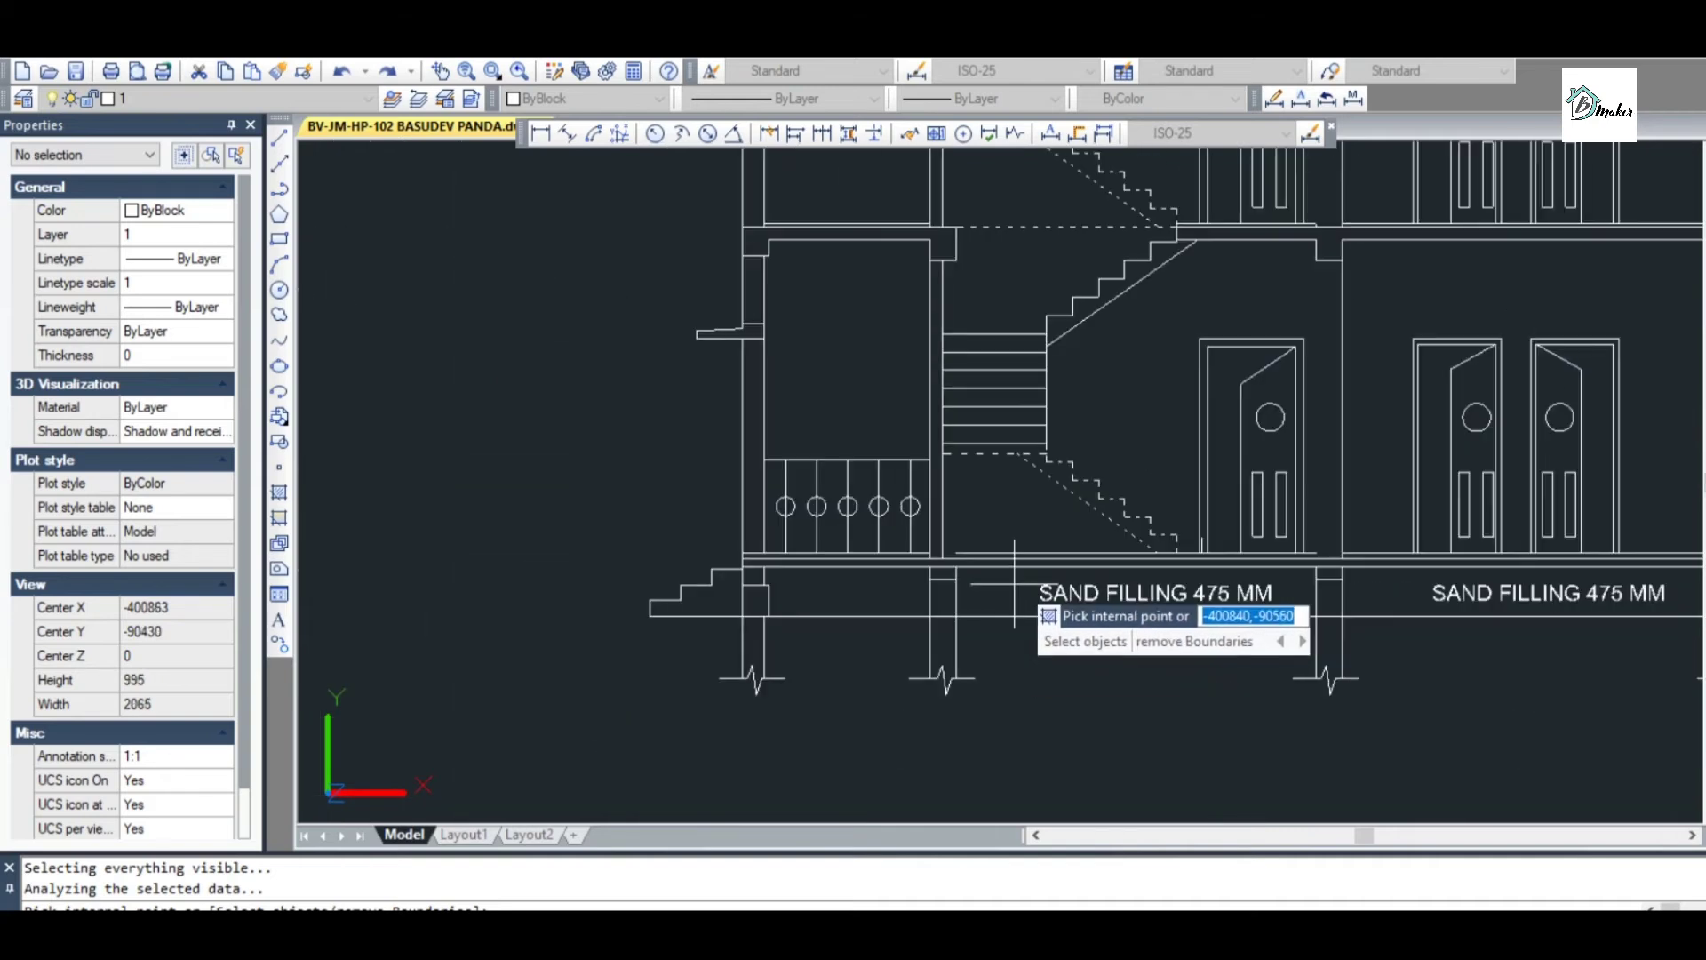
{"action": "left_click", "coordinate": [1027, 582]}
{"action": "key", "text": "Return"}
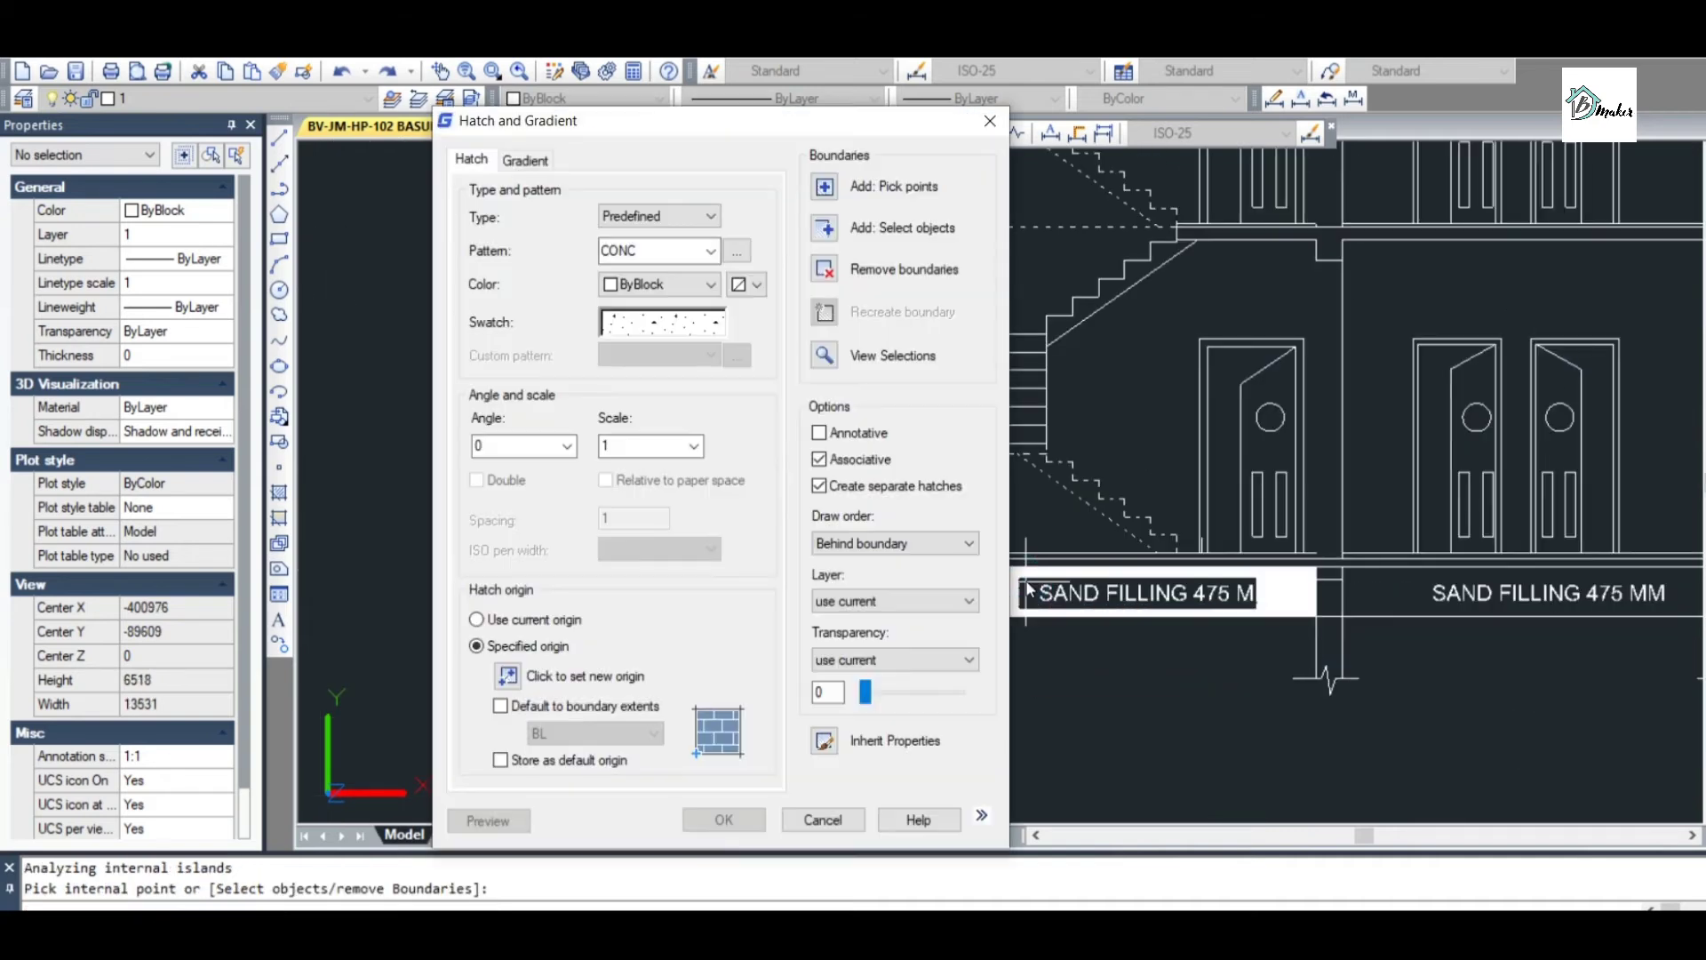
Set the hatch scale to 30 and apply the hatch to the sand-filling area
{"action": "double_click", "coordinate": [640, 436]}
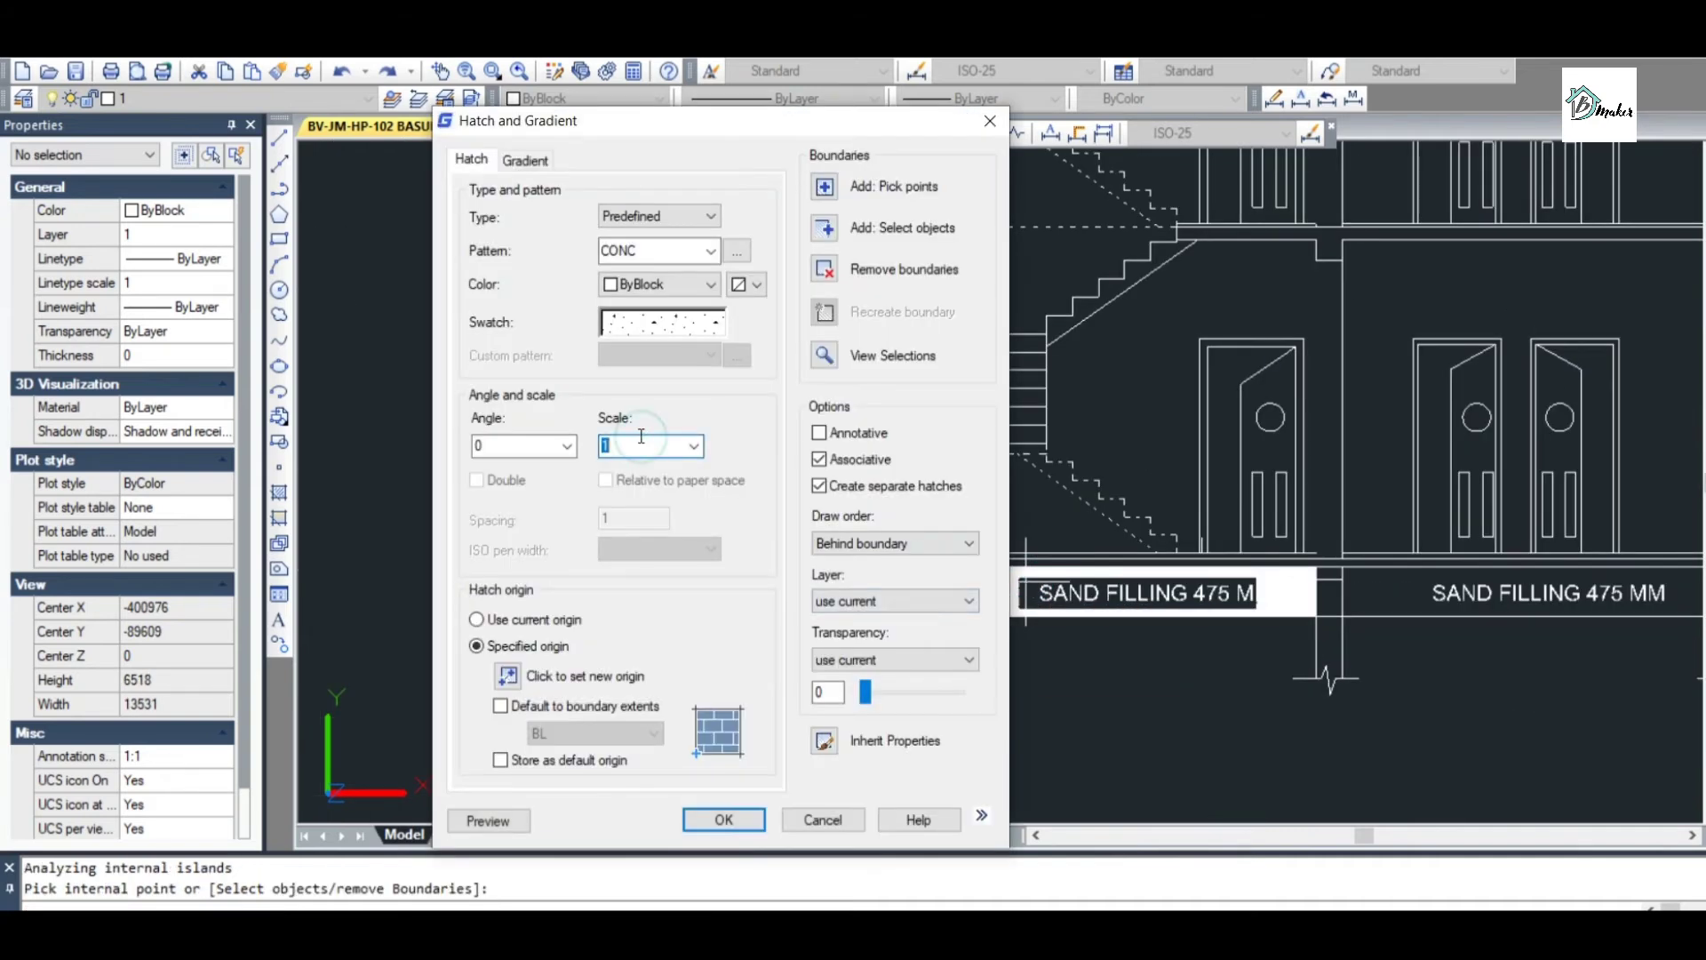
{"action": "type", "text": "3"}
{"action": "key", "text": "Return"}
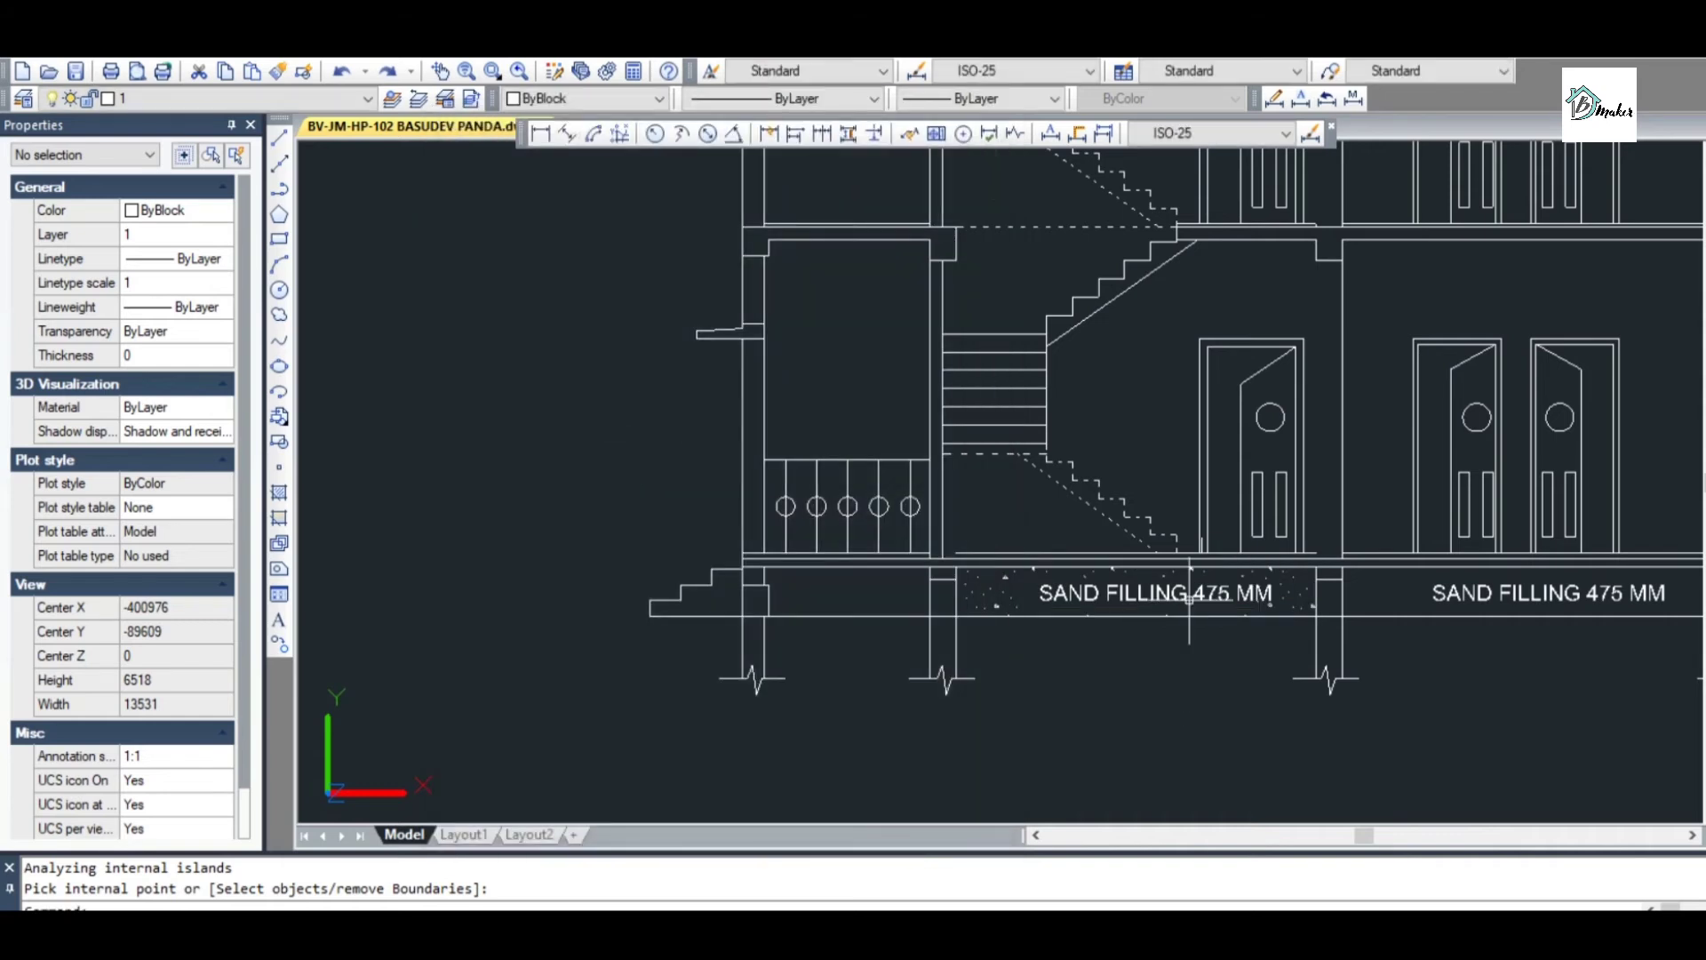
{"action": "scroll", "coordinate": [1189, 597], "scroll_direction": "up", "scroll_amount": 4}
{"action": "scroll", "coordinate": [977, 569], "scroll_direction": "down", "scroll_amount": 2}
{"action": "key", "text": "Escape"}
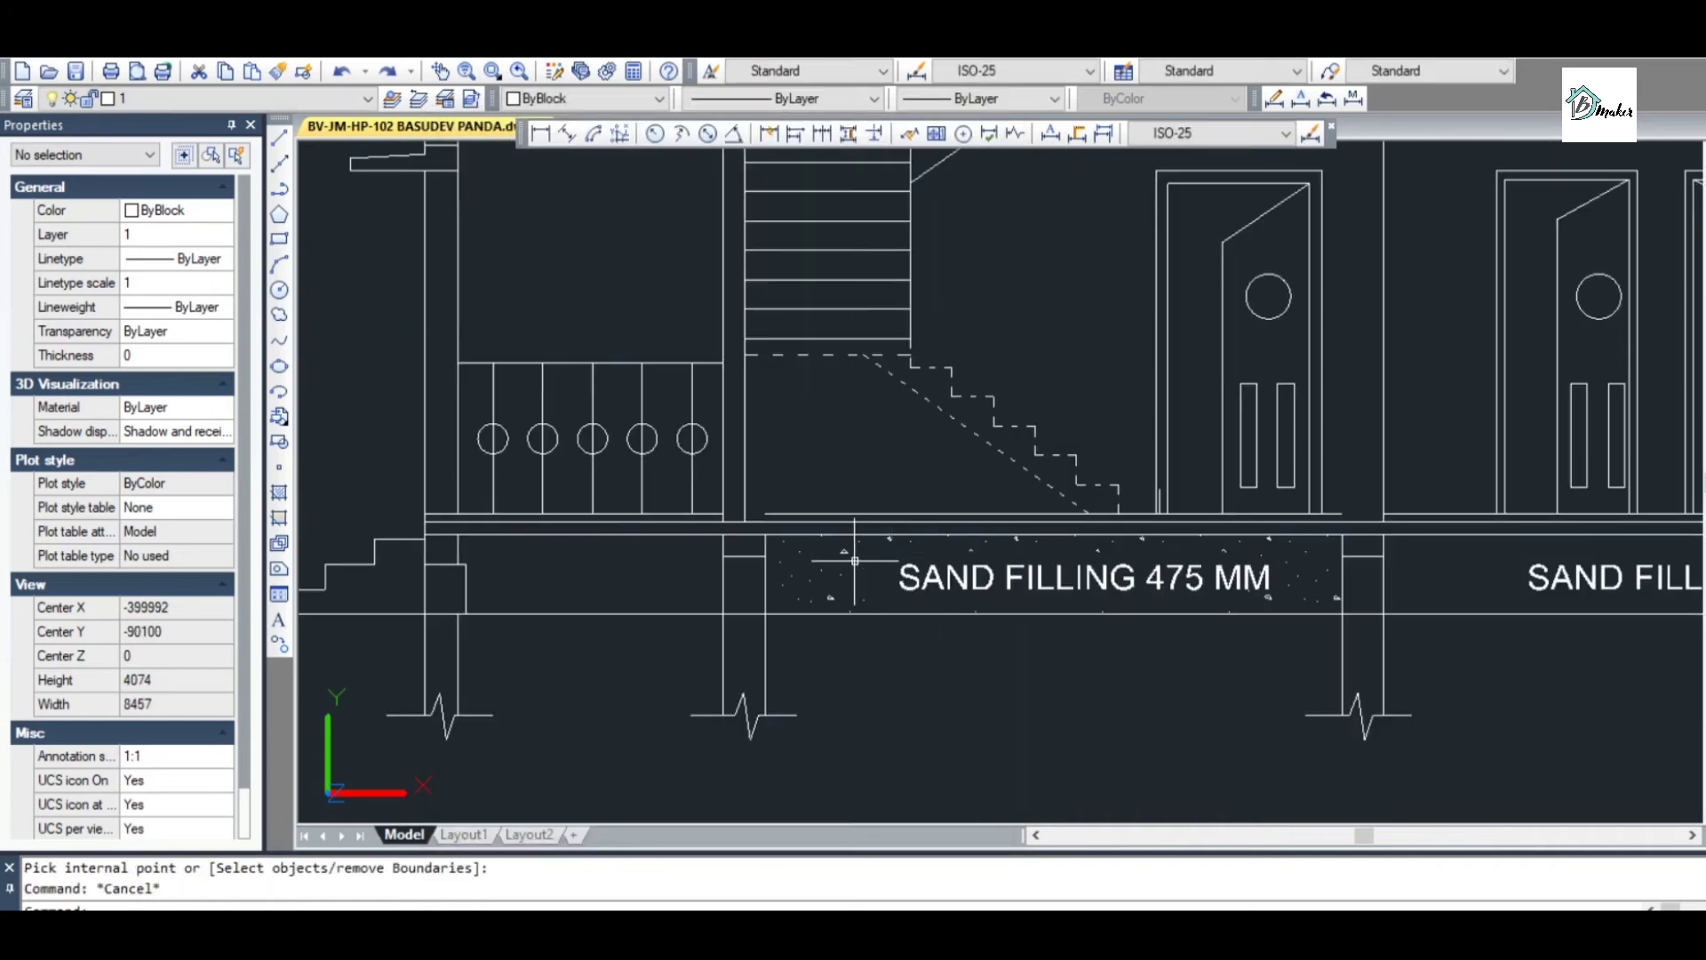
Edit the hatch in the sand-filling area below the staircase to use the predefined AR-SAND pattern
{"action": "left_click", "coordinate": [847, 557]}
{"action": "left_click", "coordinate": [837, 552]}
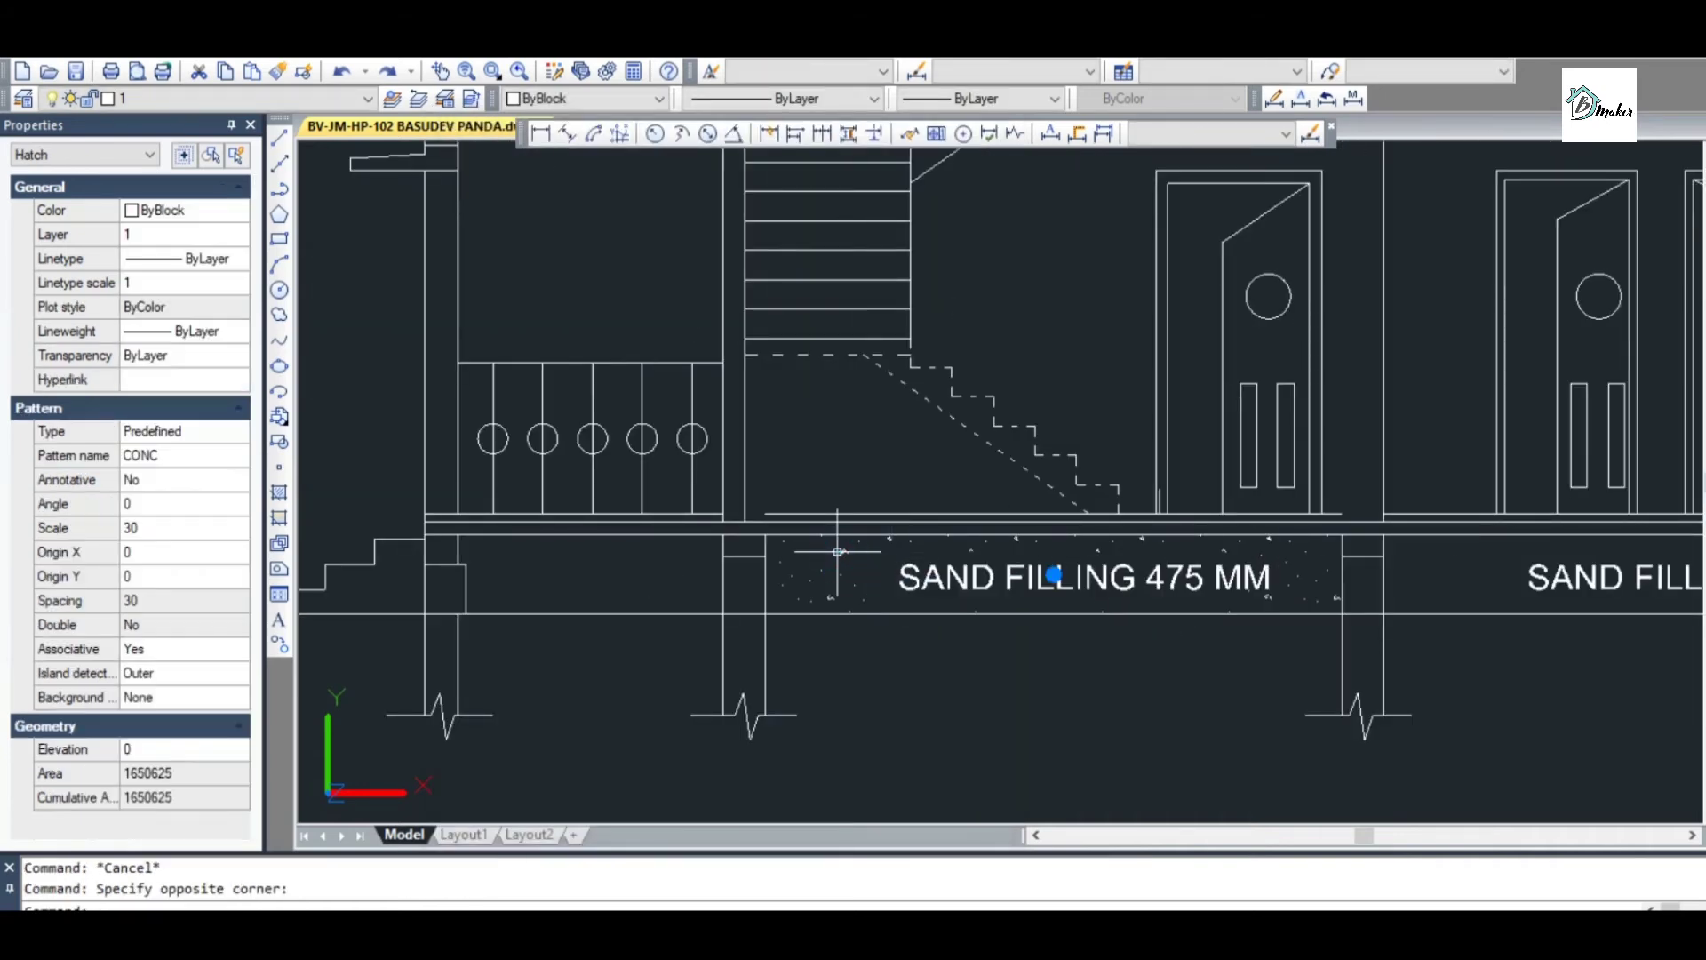
{"action": "key", "text": "Escape"}
{"action": "key", "text": "Escape"}
{"action": "type", "text": "he"}
{"action": "key", "text": "Return"}
{"action": "left_click", "coordinate": [837, 552]}
{"action": "left_click", "coordinate": [838, 552]}
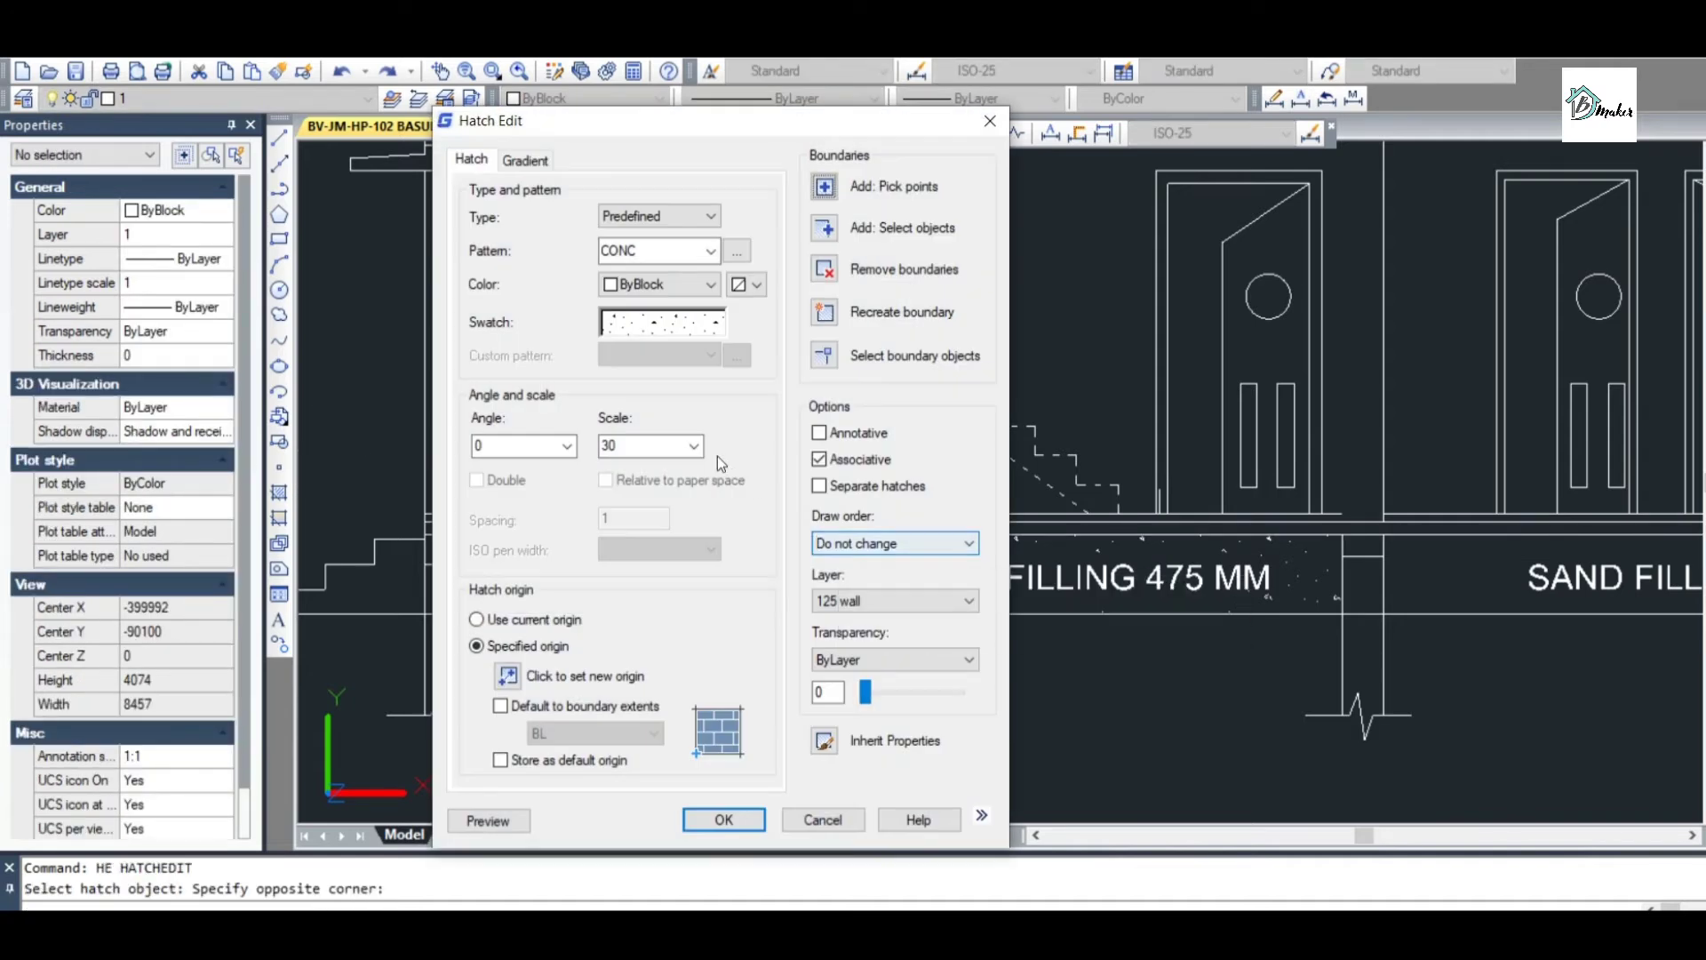
{"action": "left_click", "coordinate": [694, 329]}
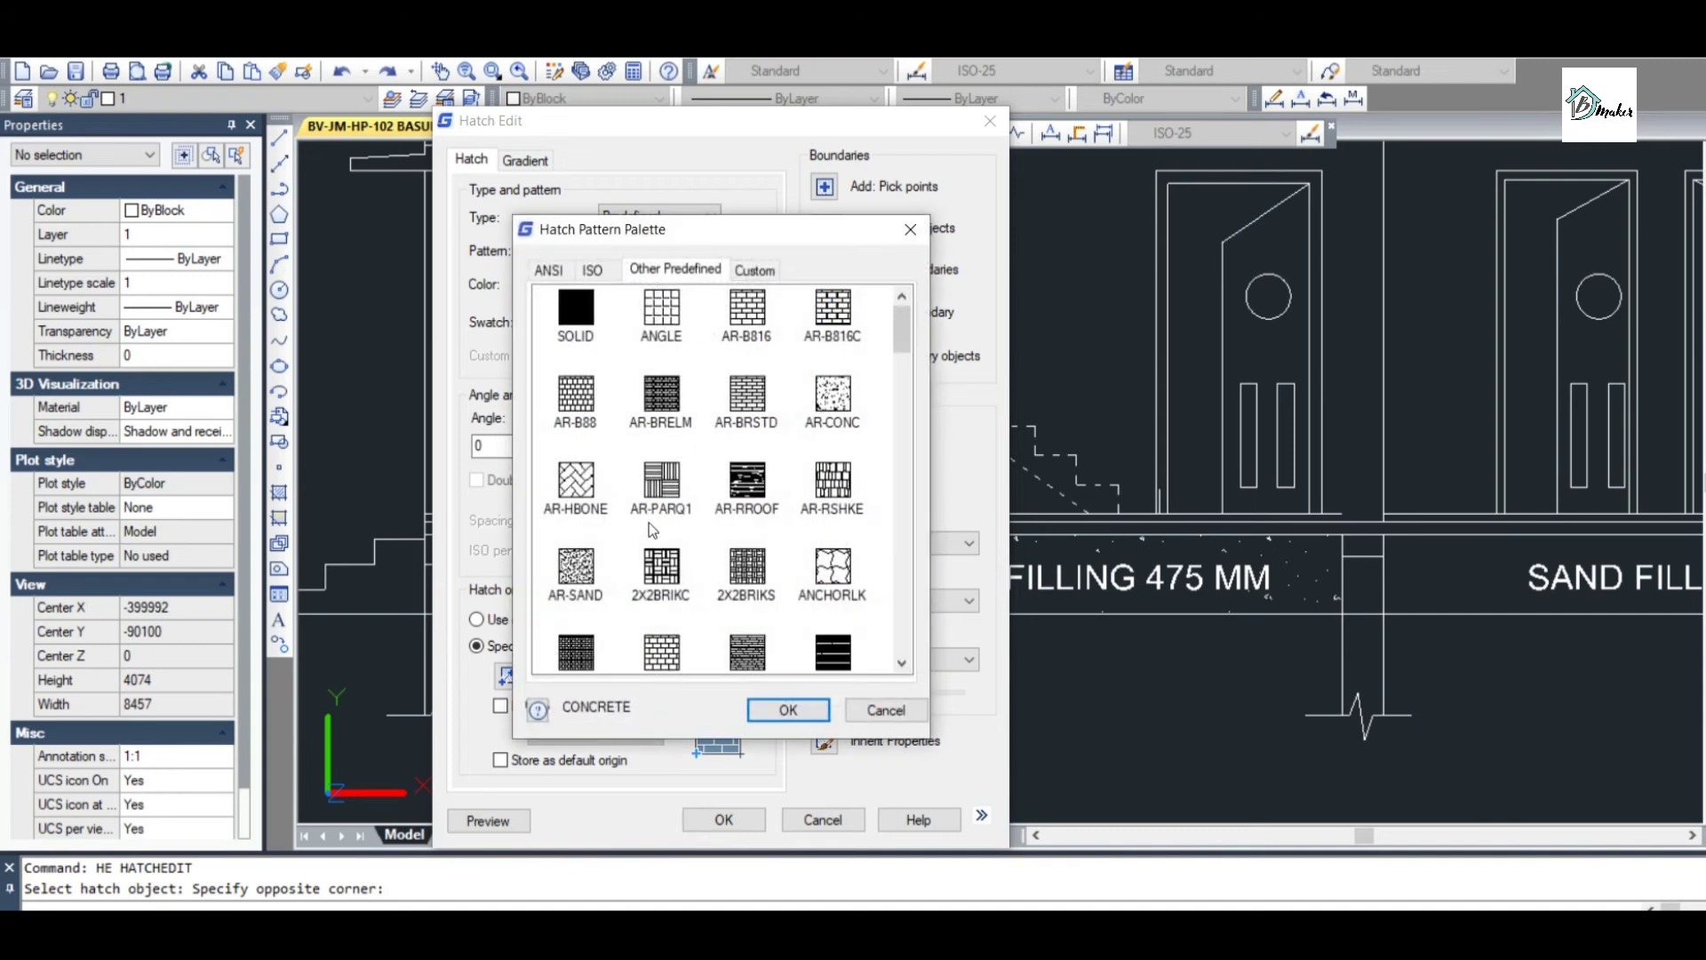
{"action": "left_click", "coordinate": [581, 563]}
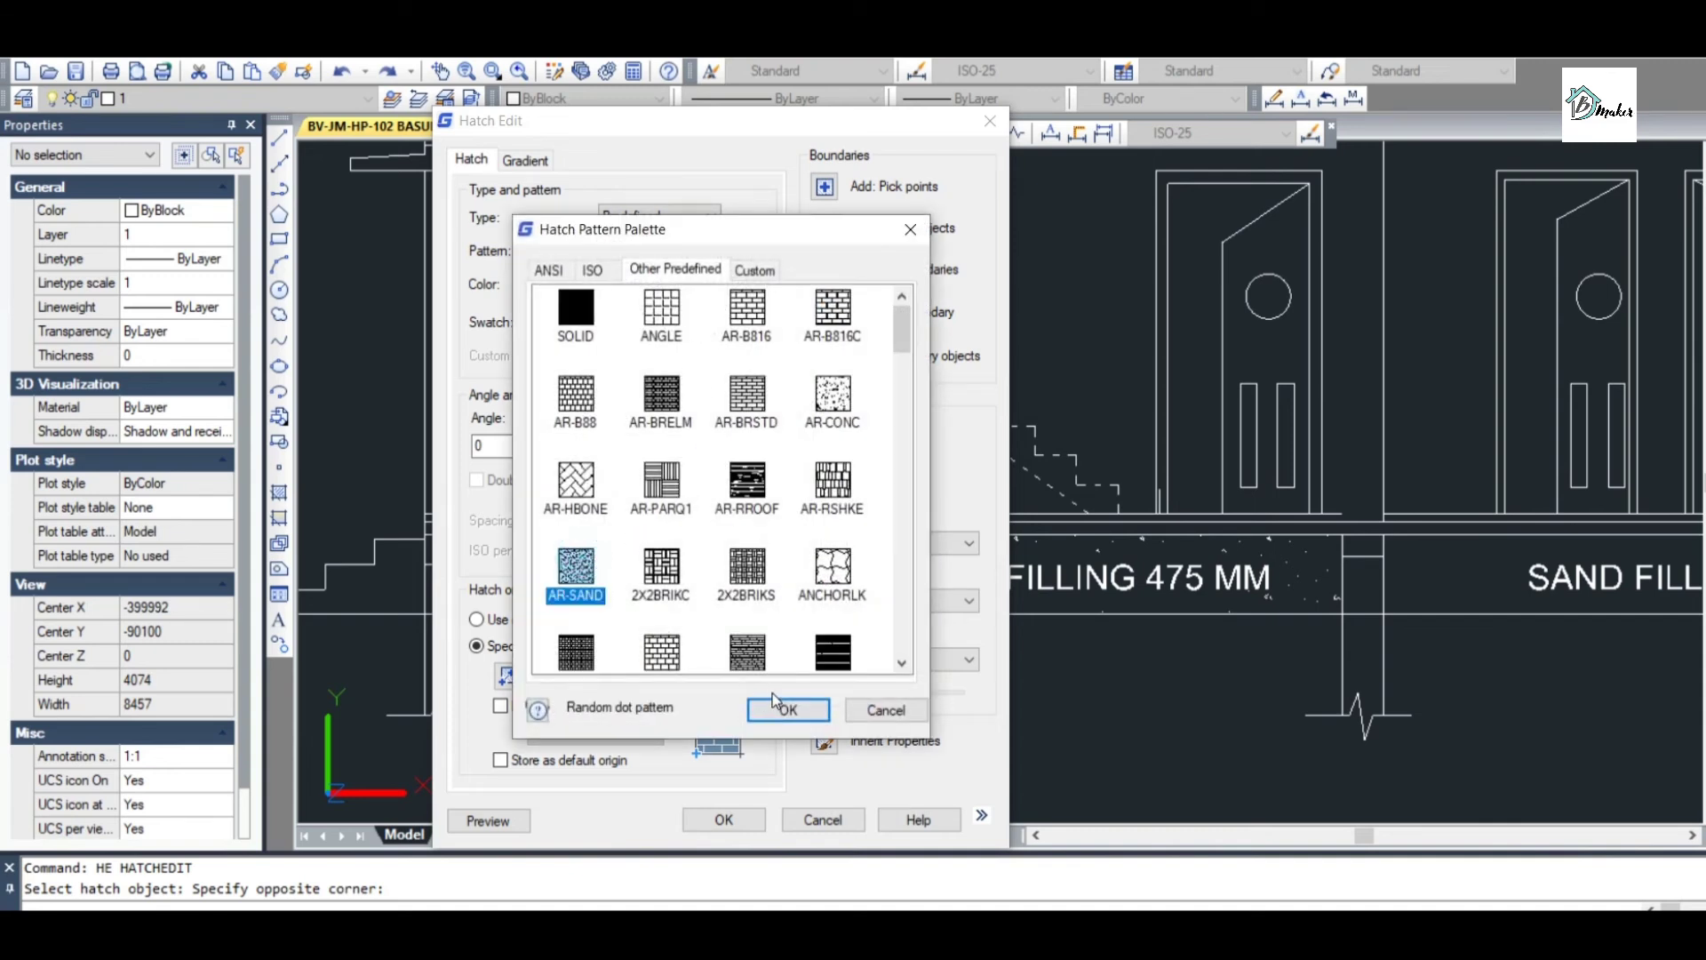
{"action": "left_click", "coordinate": [787, 711]}
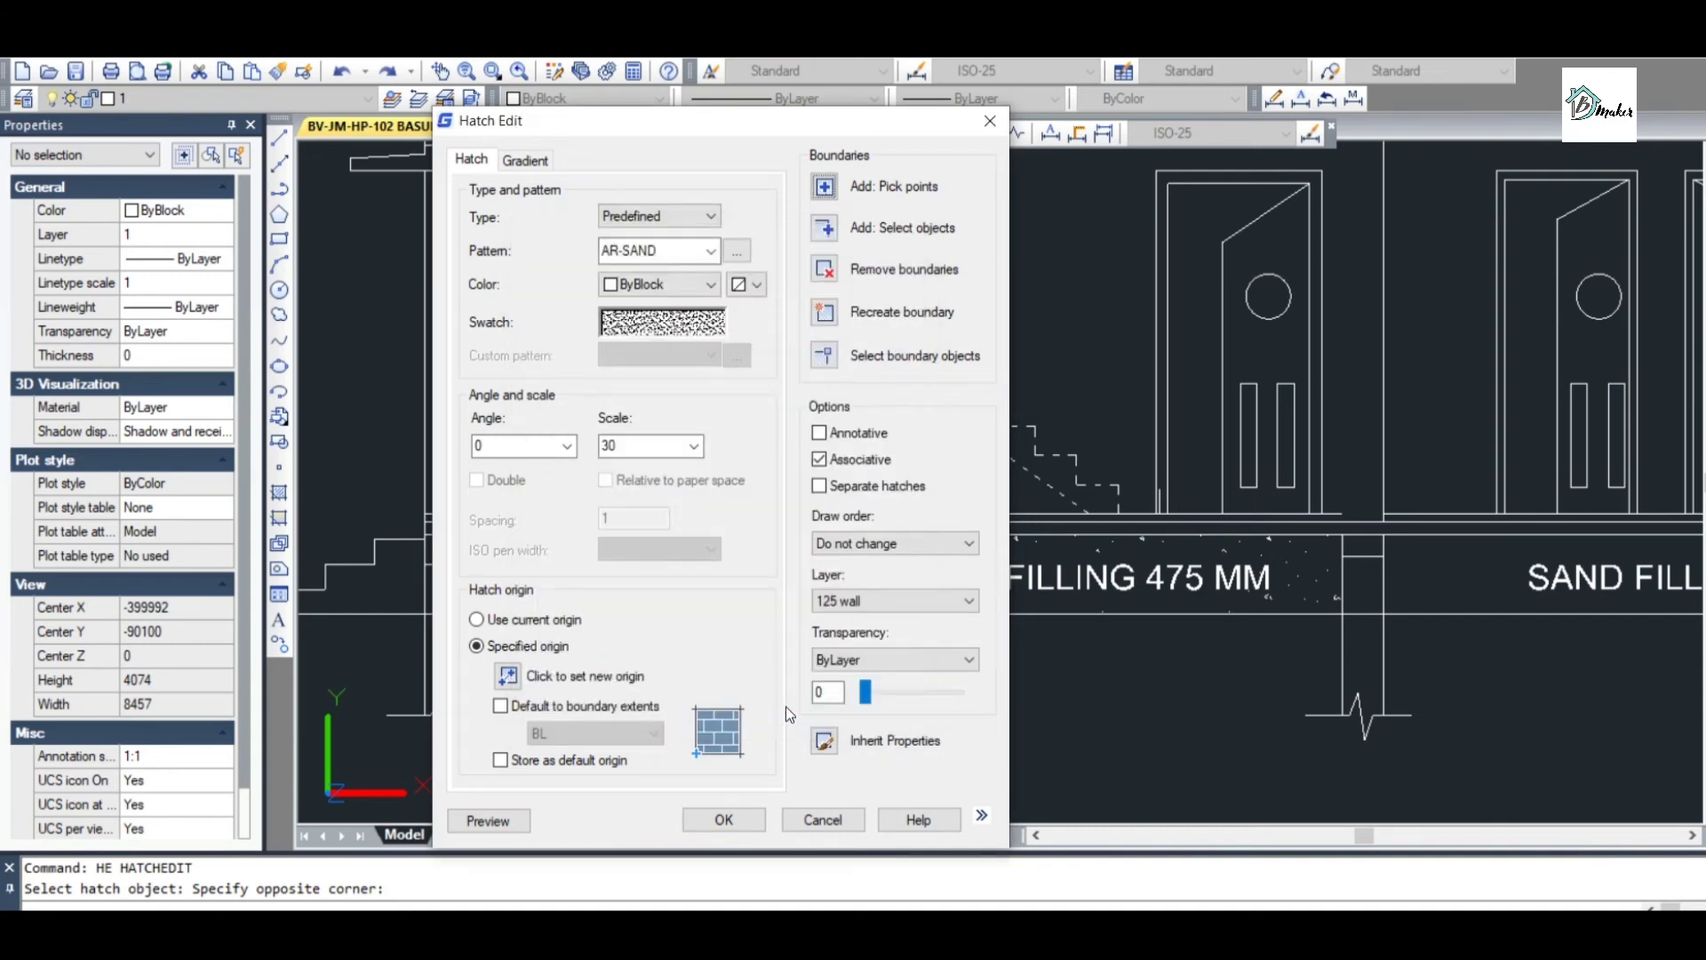
{"action": "left_click", "coordinate": [719, 817]}
{"action": "key", "text": "Escape"}
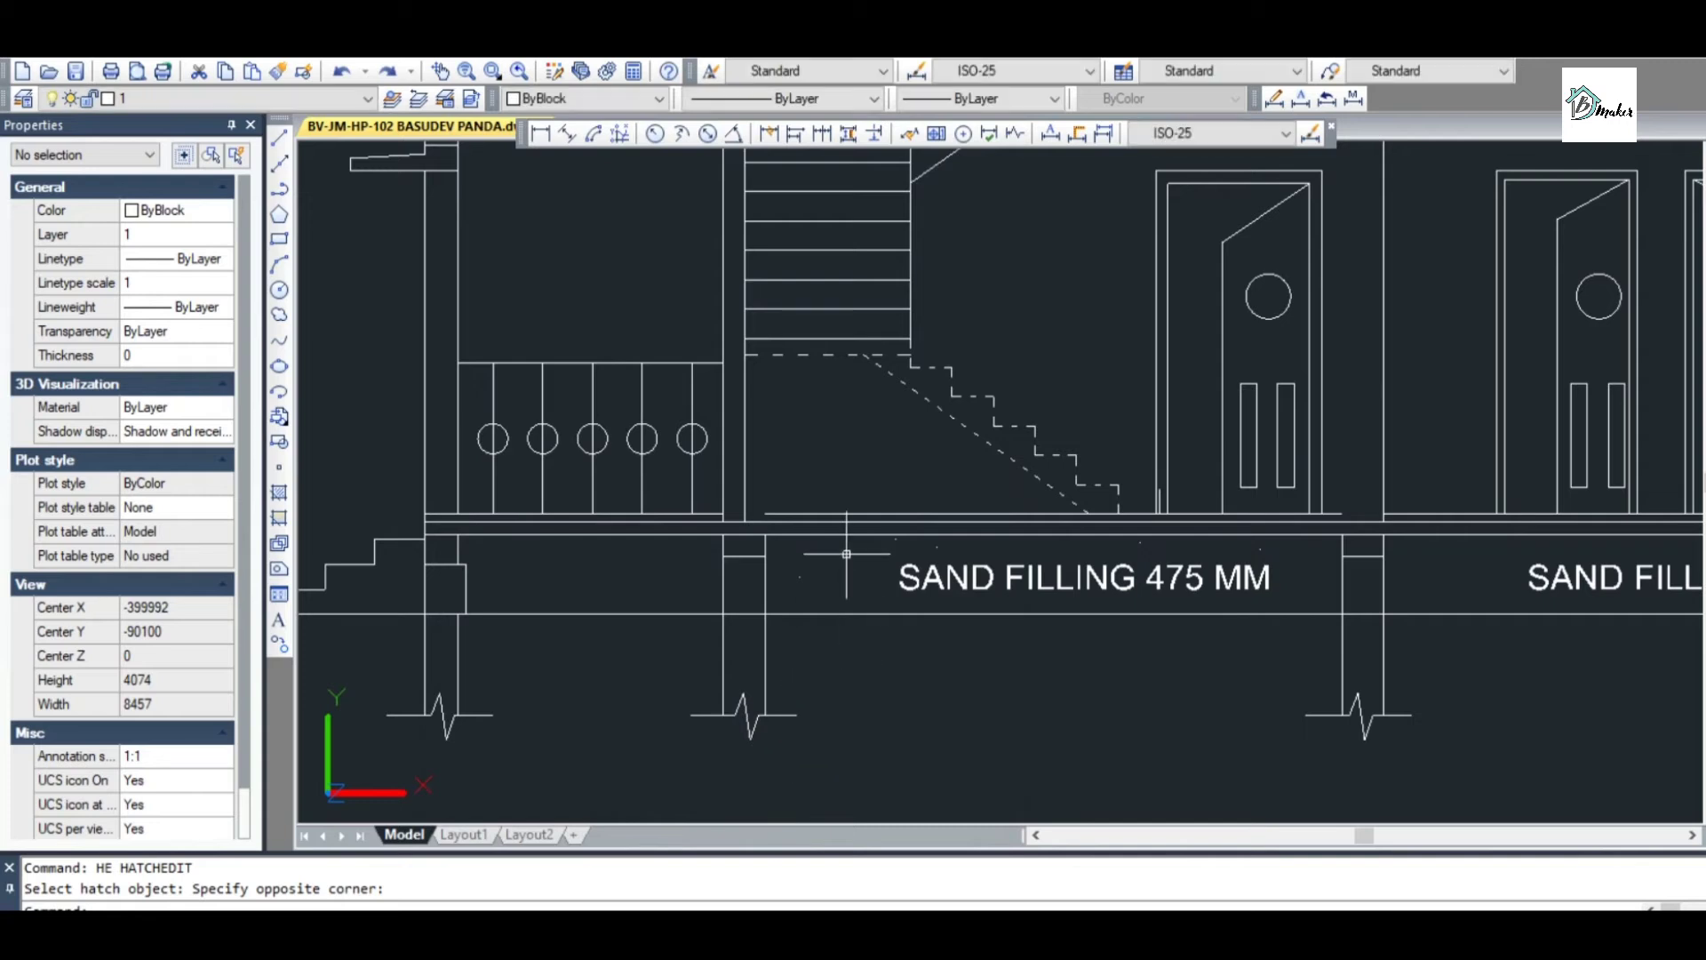
Try scales of 10 and 2 on the AR-SAND hatch below the staircase and settle on a scale of 6
{"action": "left_click", "coordinate": [828, 574]}
{"action": "left_click", "coordinate": [788, 564]}
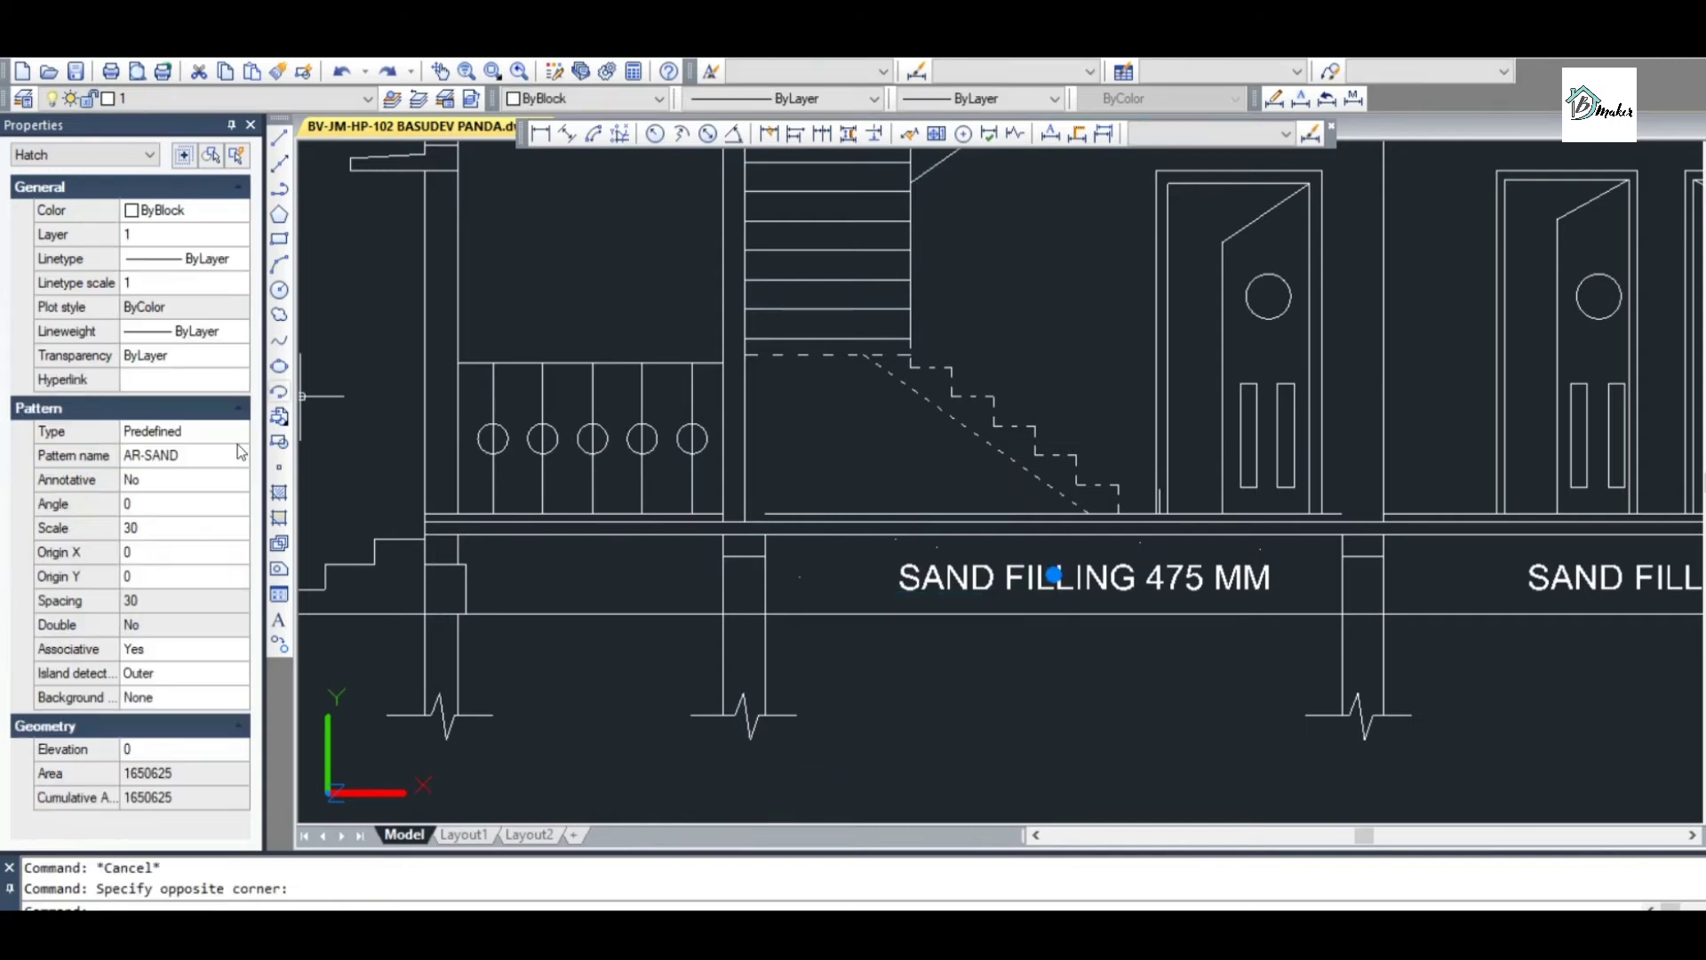
{"action": "left_click", "coordinate": [147, 526]}
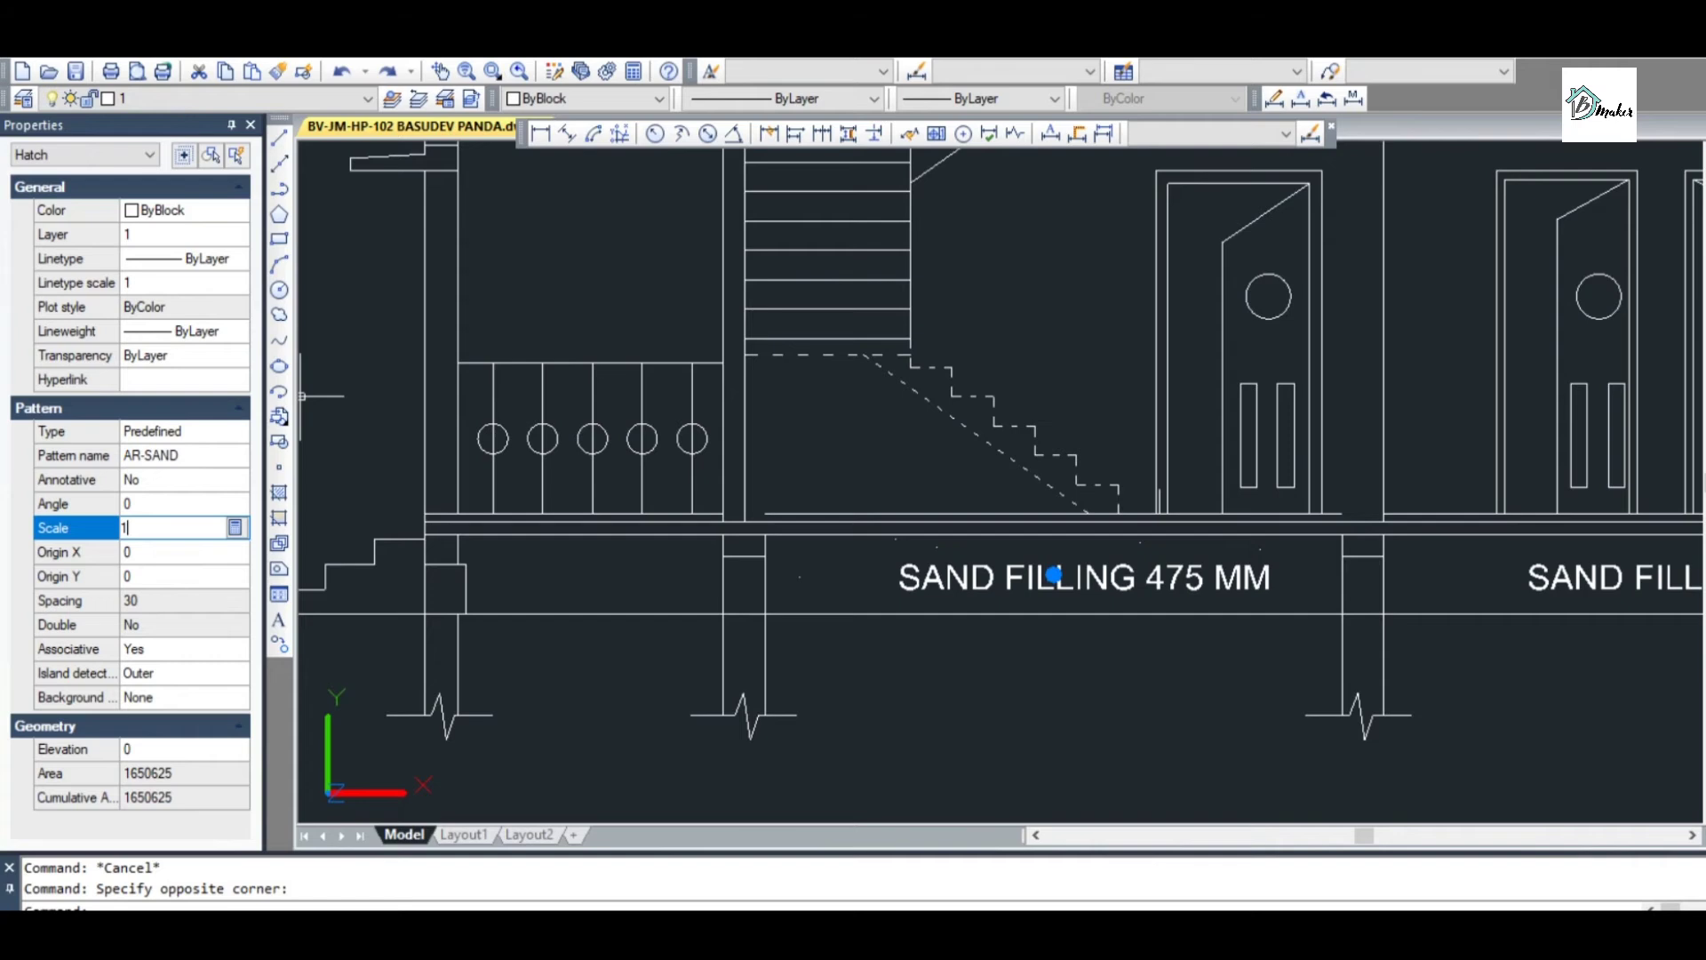
{"action": "key", "text": "Tab"}
{"action": "left_click", "coordinate": [146, 526]}
{"action": "type", "text": "10"}
{"action": "key", "text": "Tab"}
{"action": "left_click", "coordinate": [146, 526]}
{"action": "type", "text": "2"}
{"action": "key", "text": "Tab"}
{"action": "scroll", "coordinate": [723, 473], "scroll_direction": "down", "scroll_amount": 5}
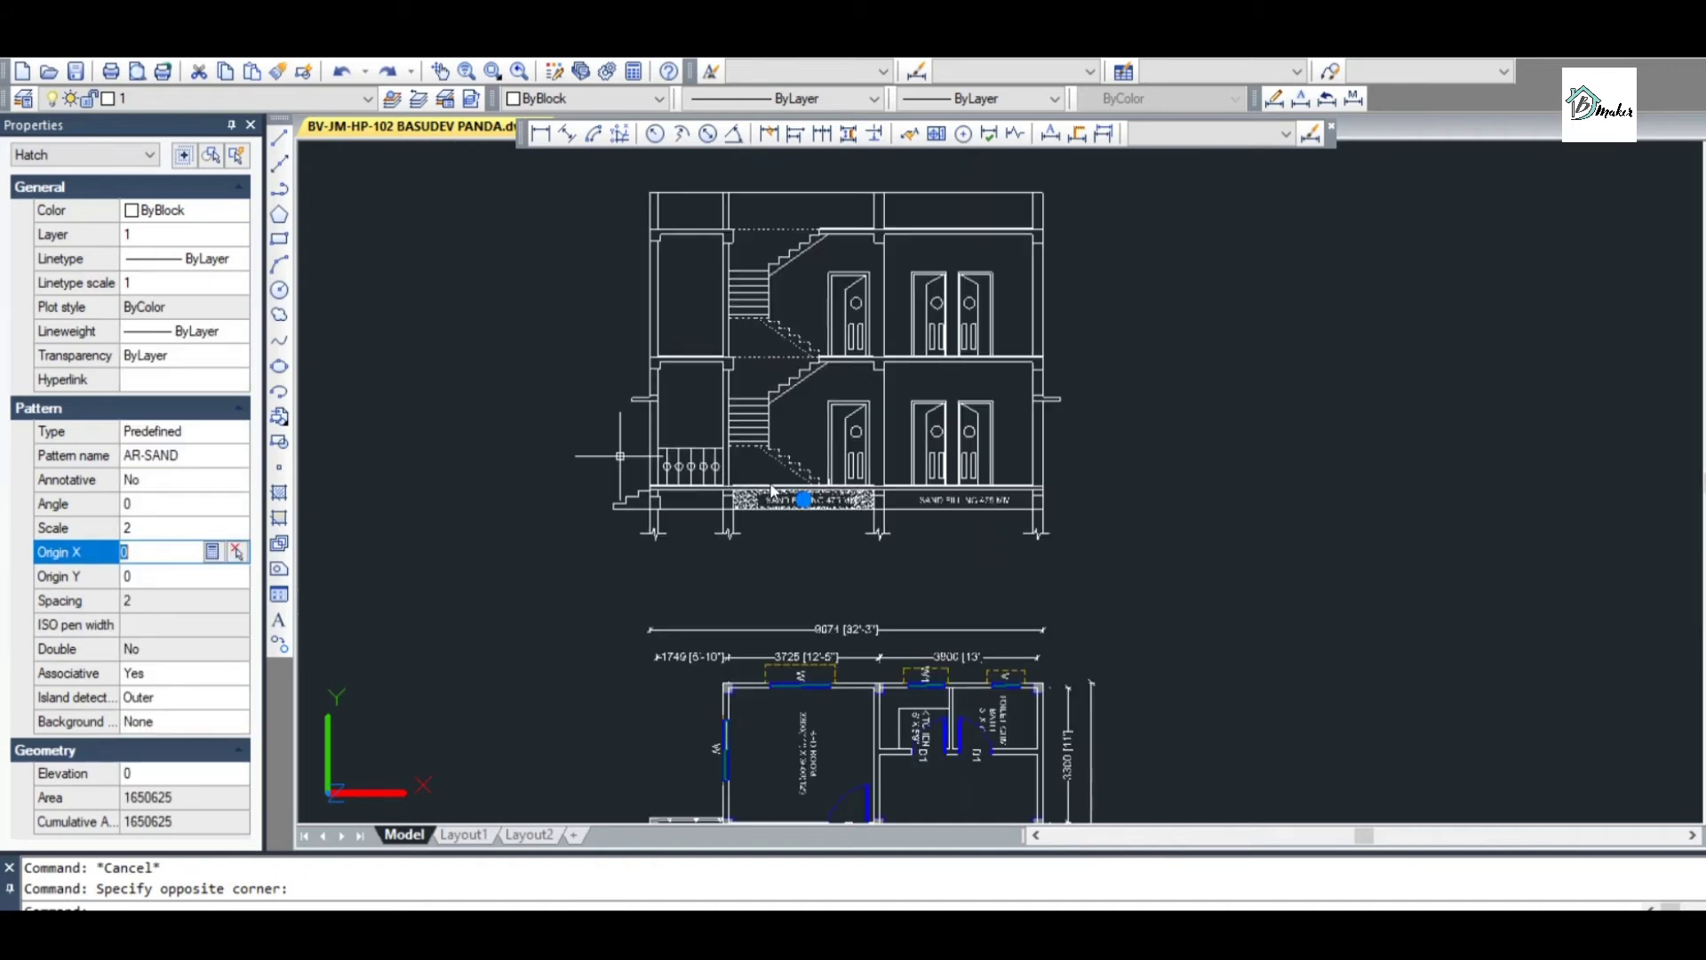
{"action": "scroll", "coordinate": [771, 489], "scroll_direction": "up", "scroll_amount": 8}
{"action": "left_click", "coordinate": [174, 524]}
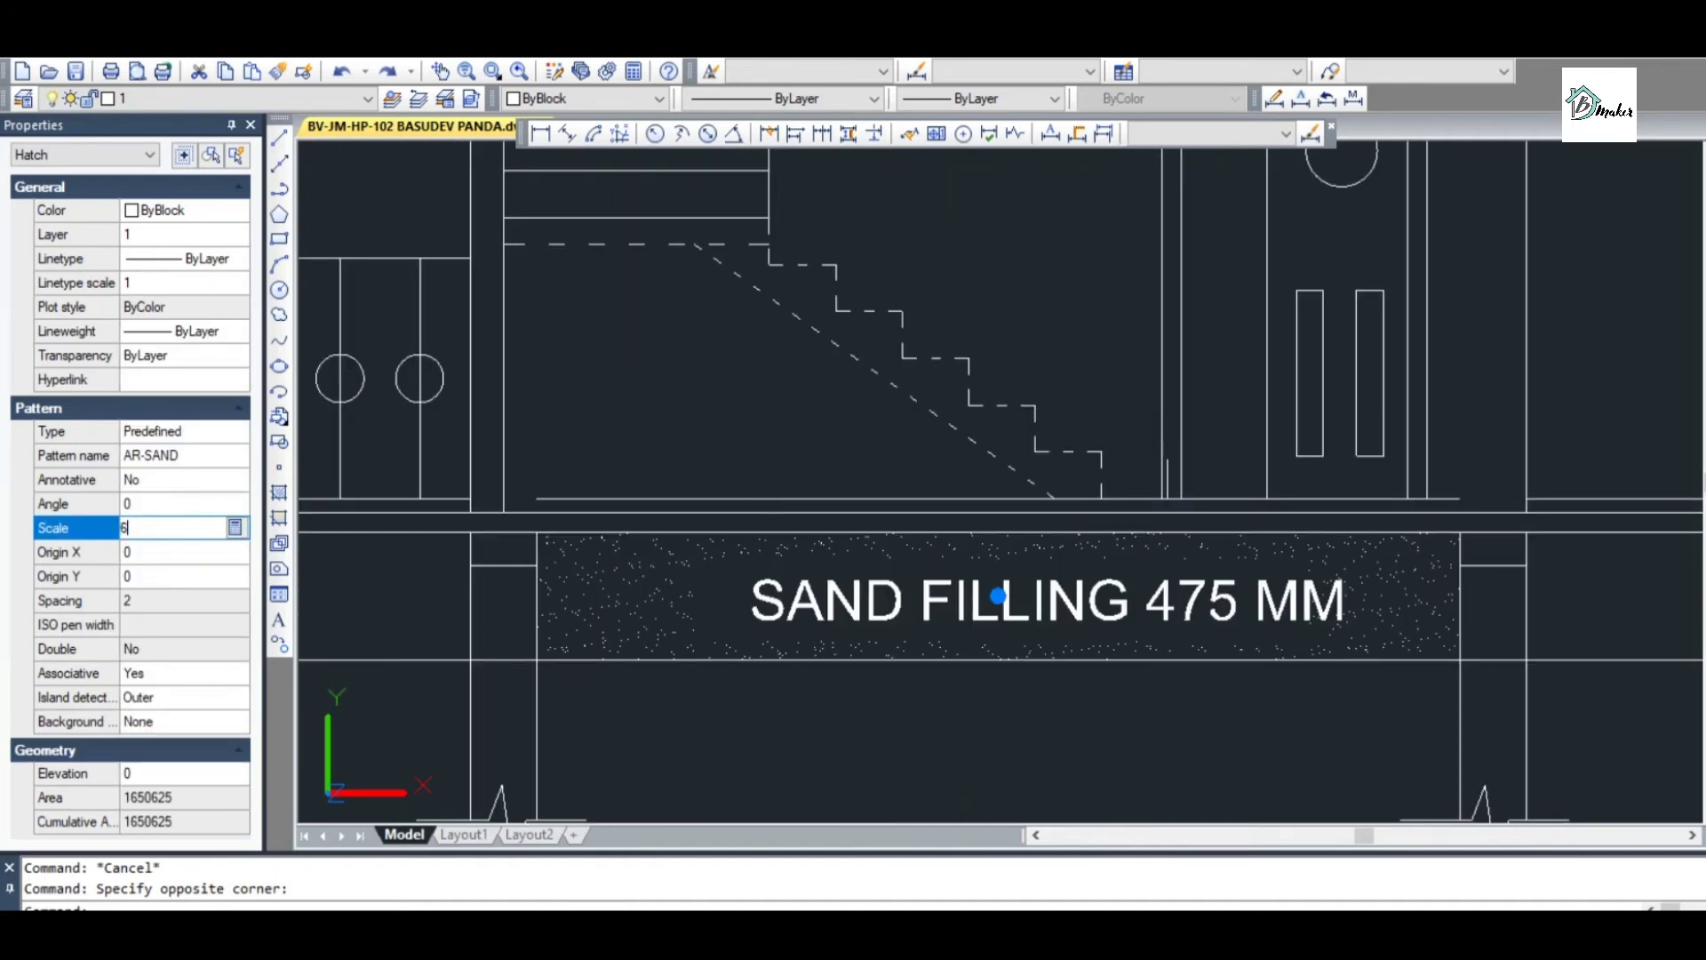
{"action": "key", "text": "Tab"}
Edit the sand hatch to add the second labelled sand-filling area, below the pair of doors, and apply it
{"action": "left_click", "coordinate": [730, 451]}
{"action": "left_click", "coordinate": [724, 446]}
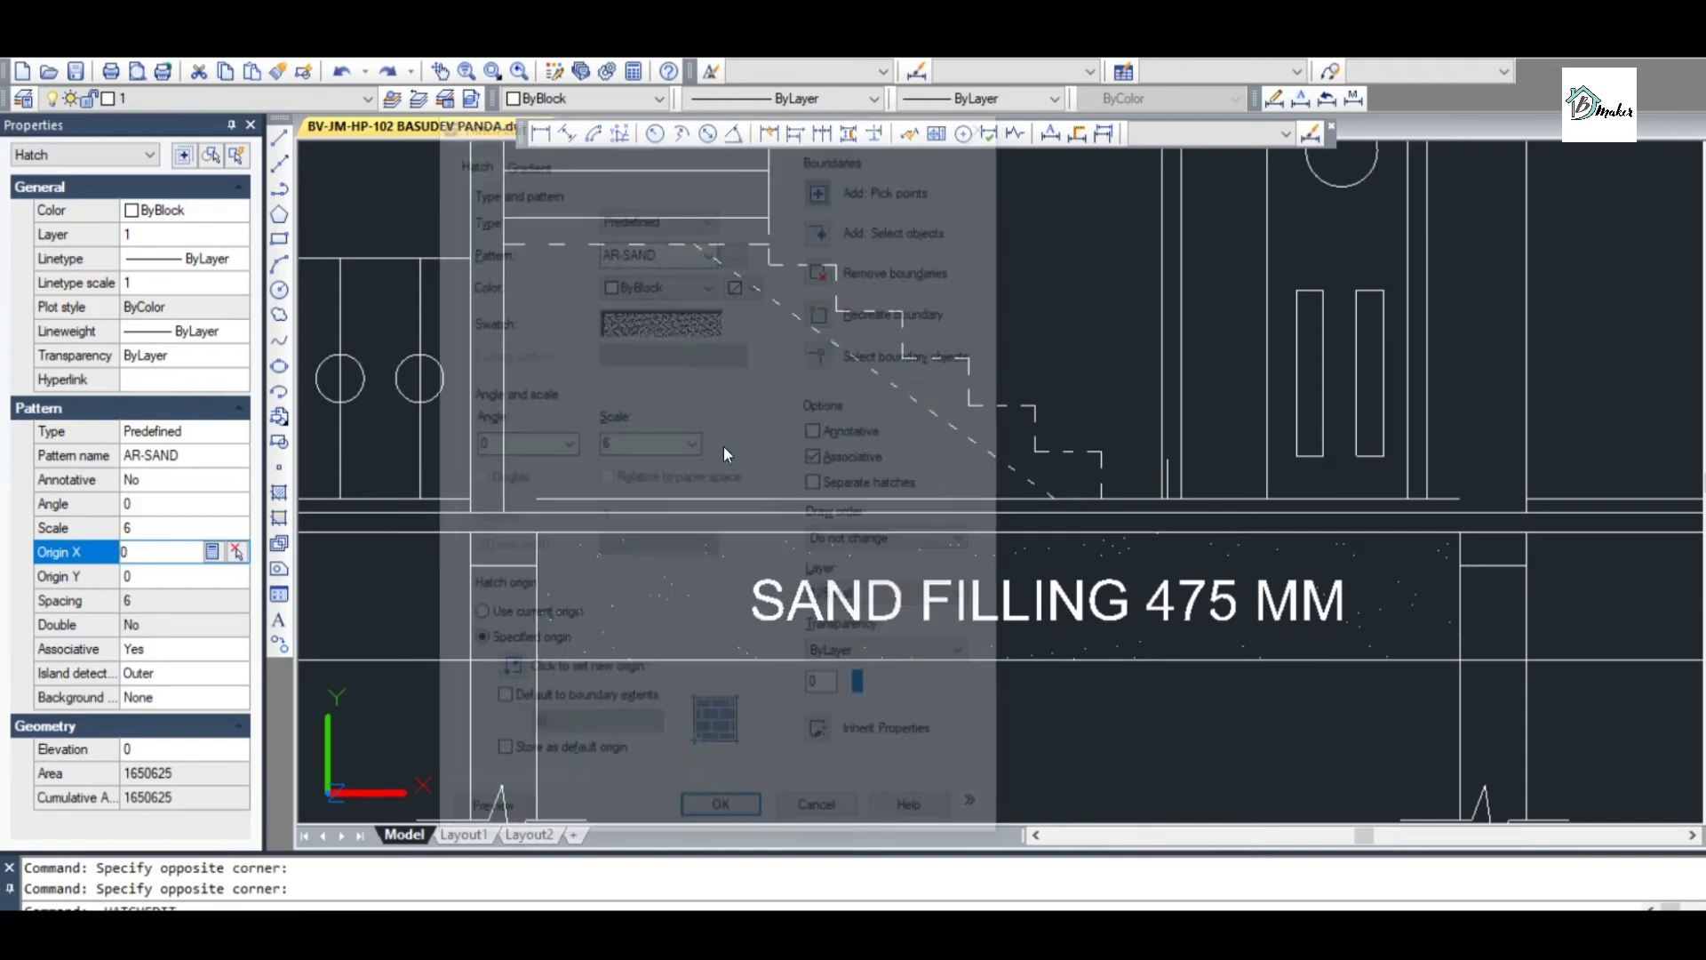
{"action": "scroll", "coordinate": [751, 258], "scroll_direction": "down", "scroll_amount": 5}
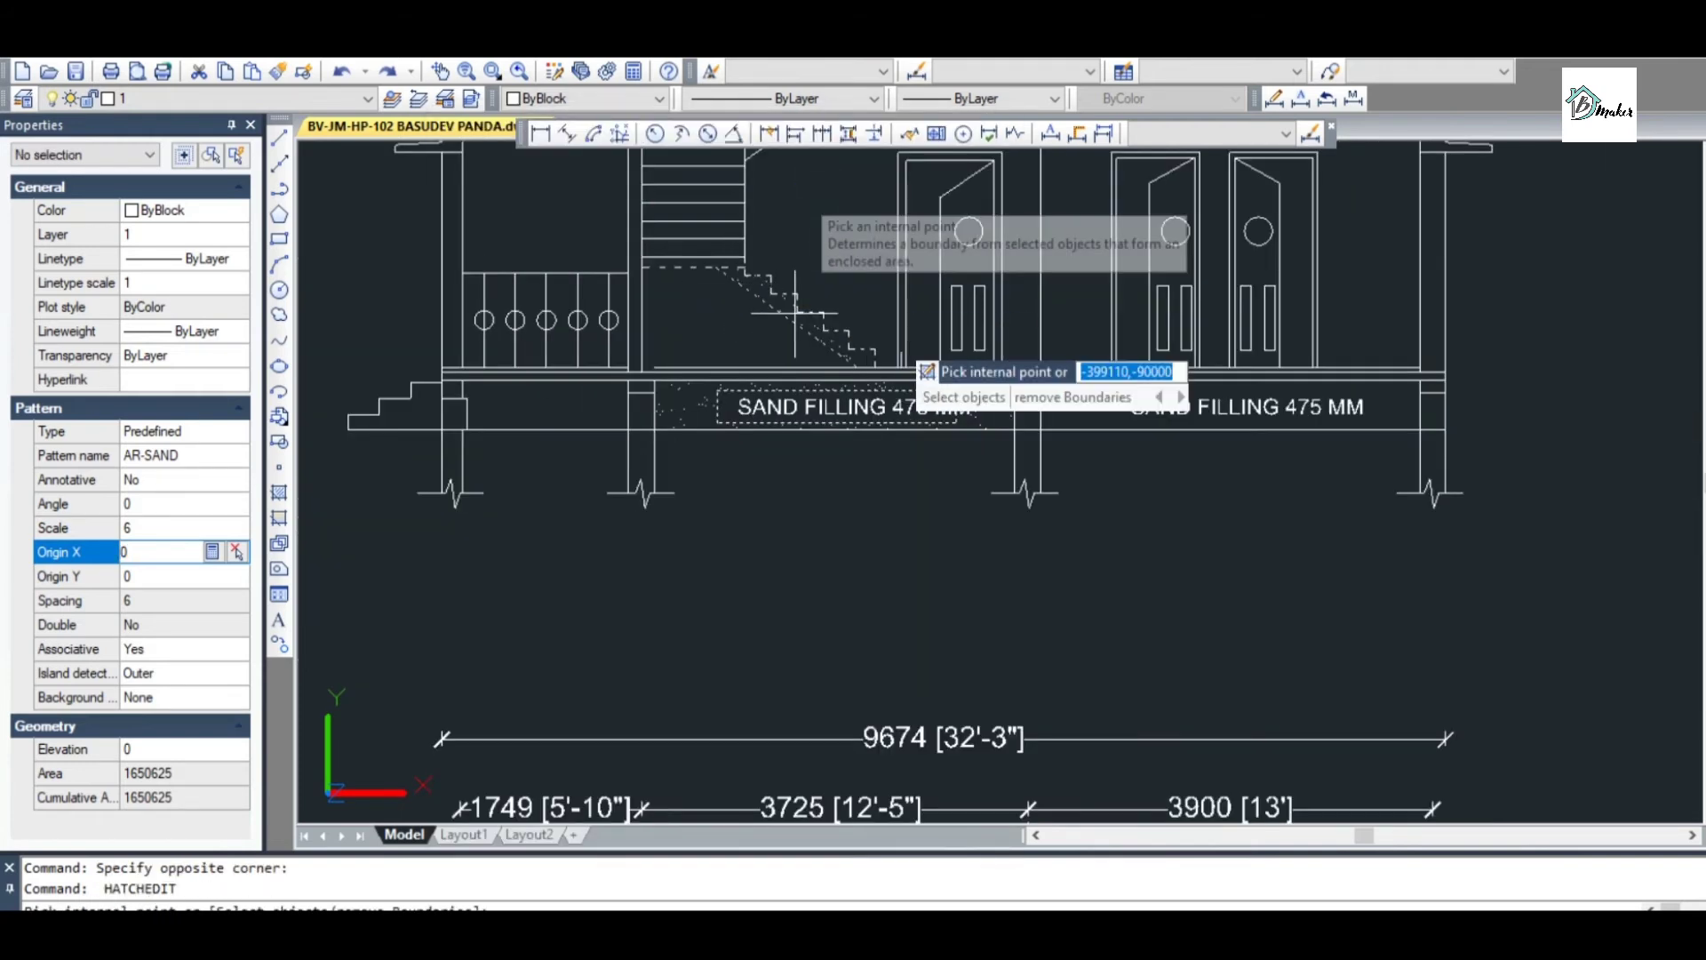
{"action": "left_click", "coordinate": [1118, 392]}
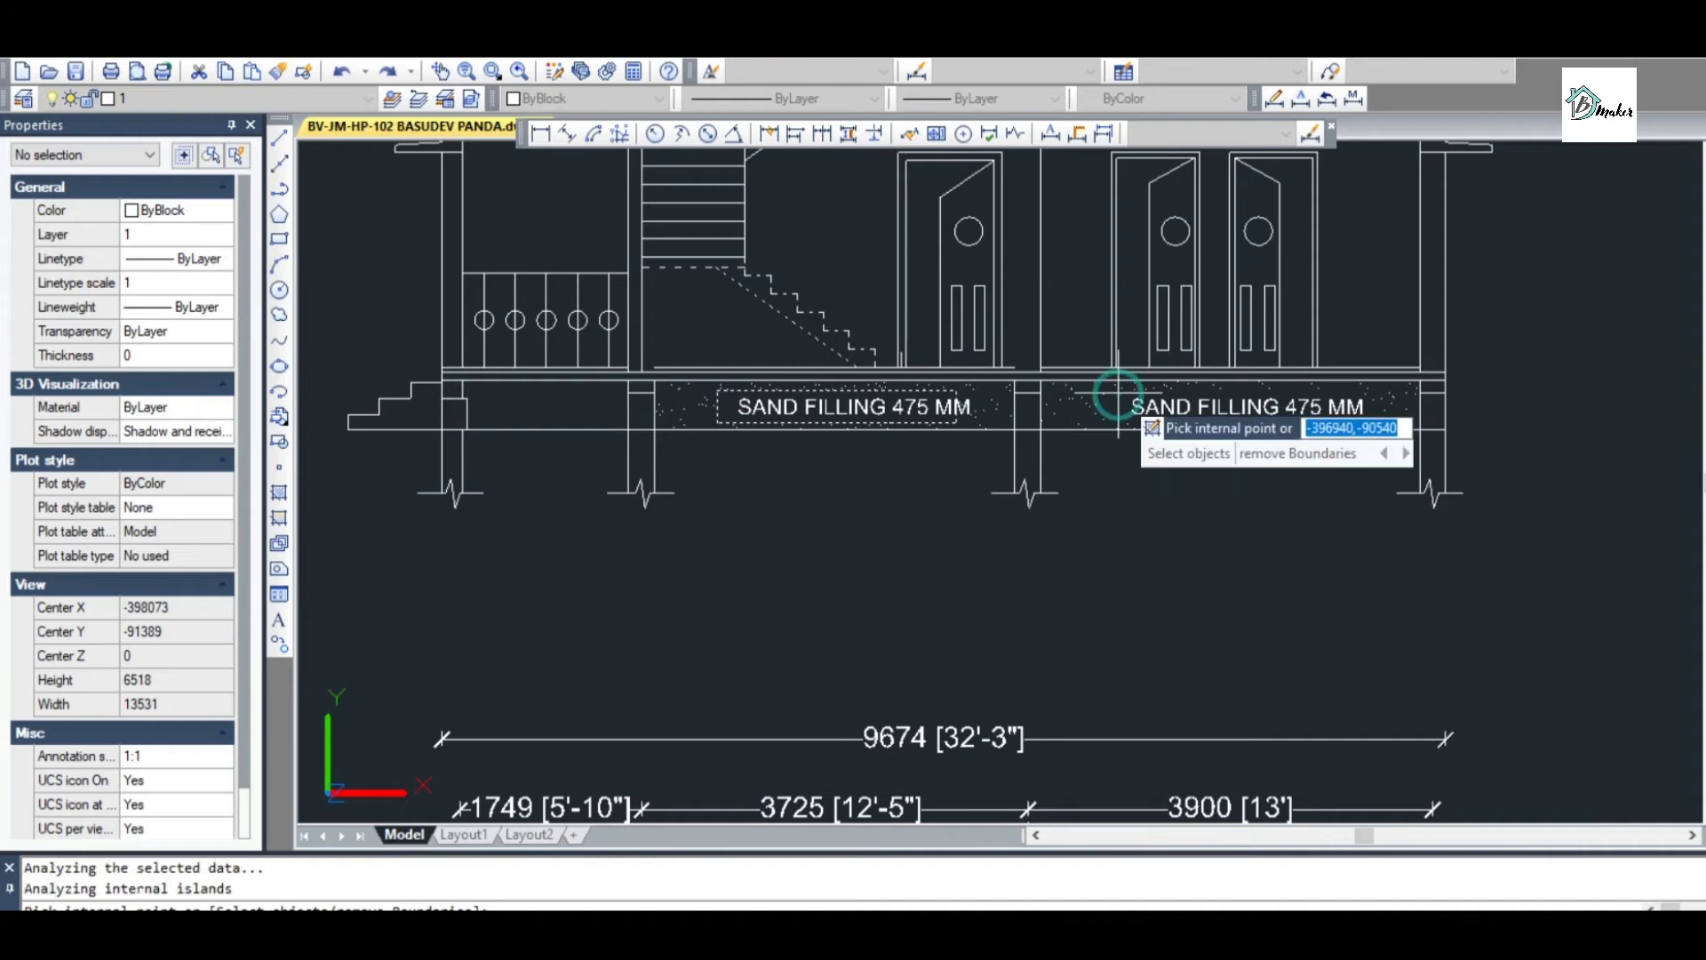
{"action": "key", "text": "Return"}
{"action": "left_click", "coordinate": [723, 821]}
Extend the sand hatch to the unlabelled plinth area below the railing and save the drawing
{"action": "key", "text": "Return"}
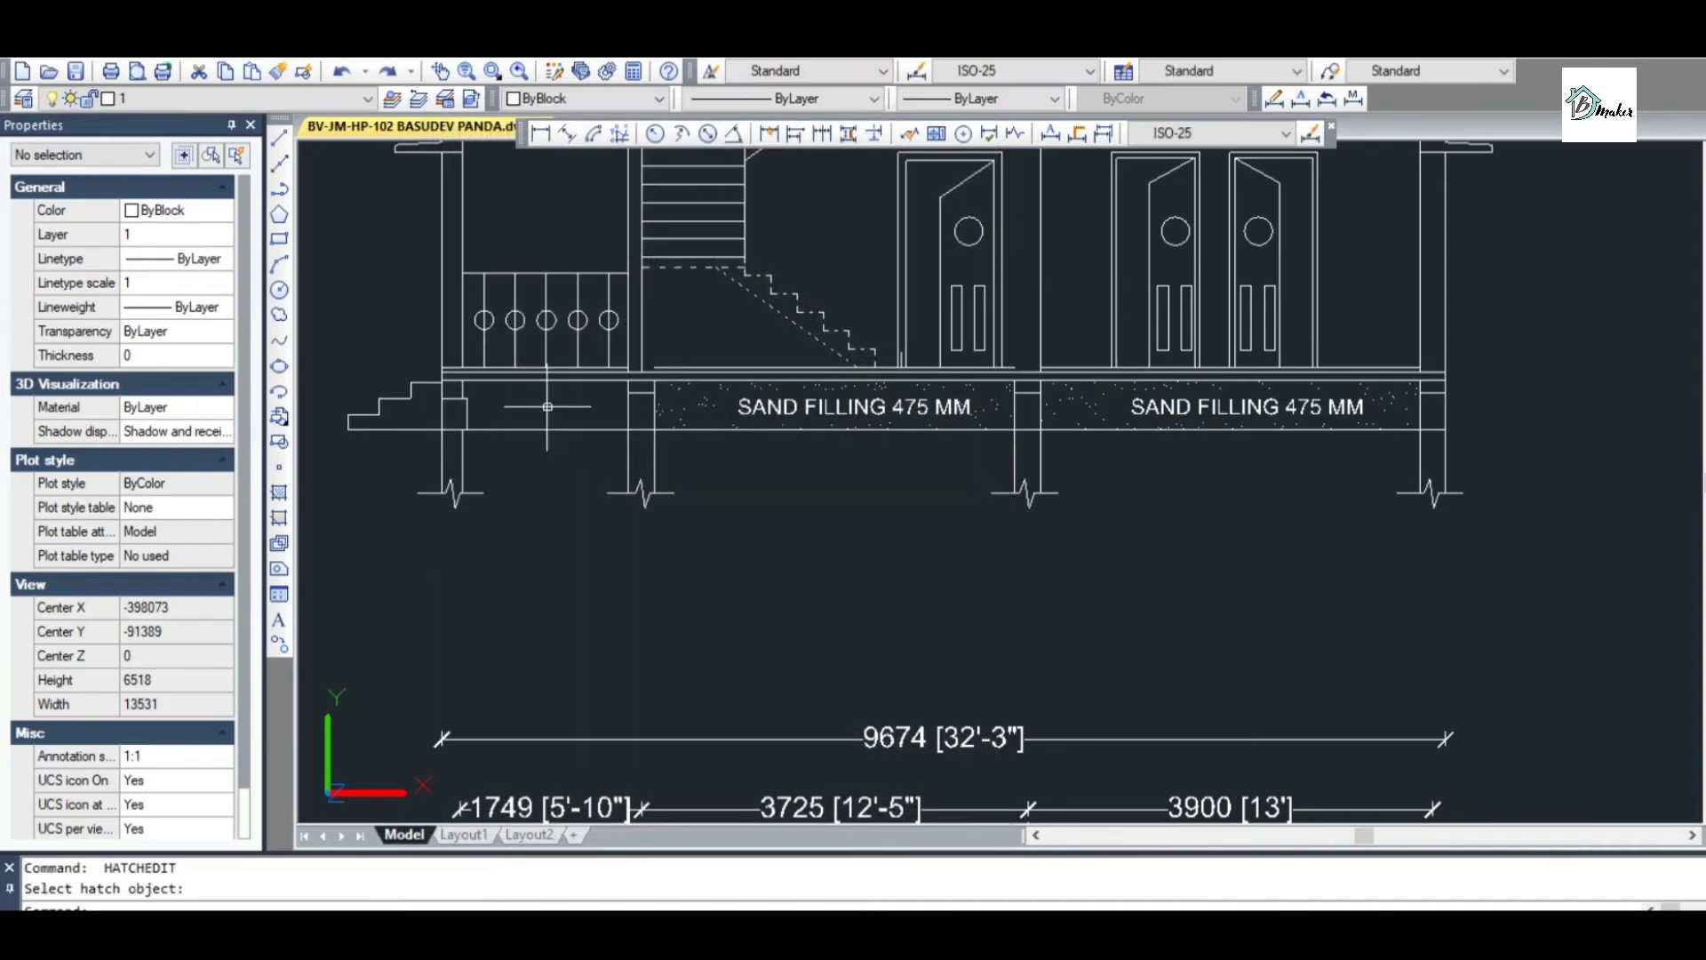
{"action": "key", "text": "Escape"}
{"action": "key", "text": "Return"}
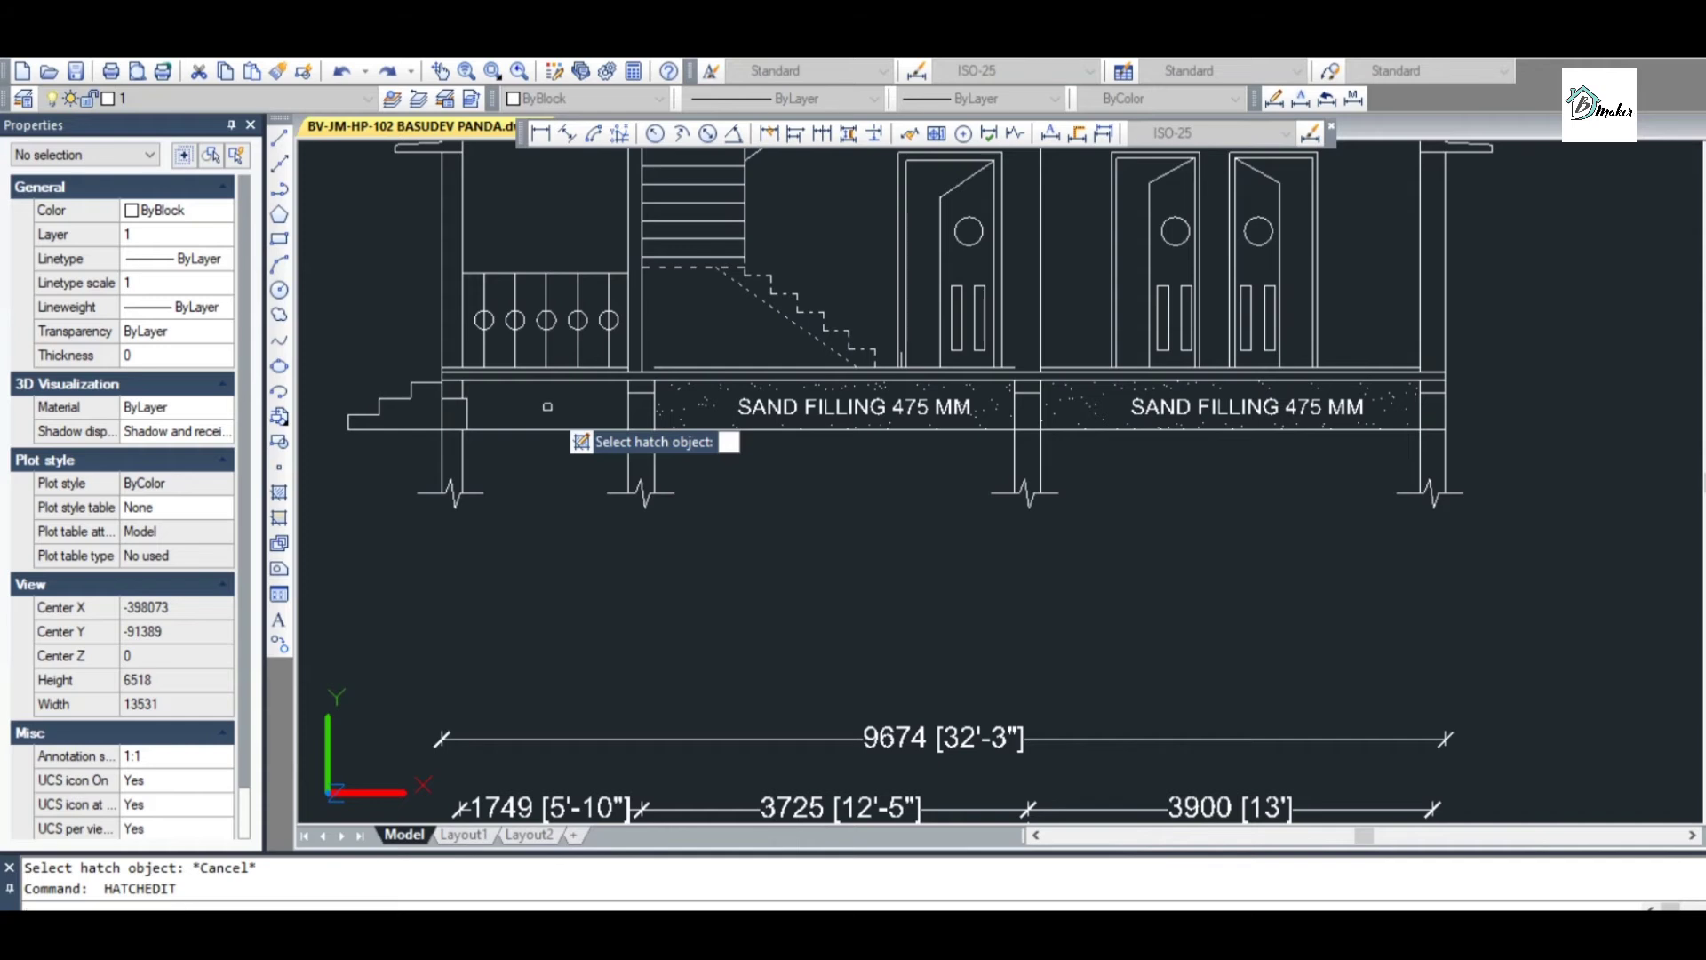
{"action": "key", "text": "Return"}
{"action": "type", "text": "he"}
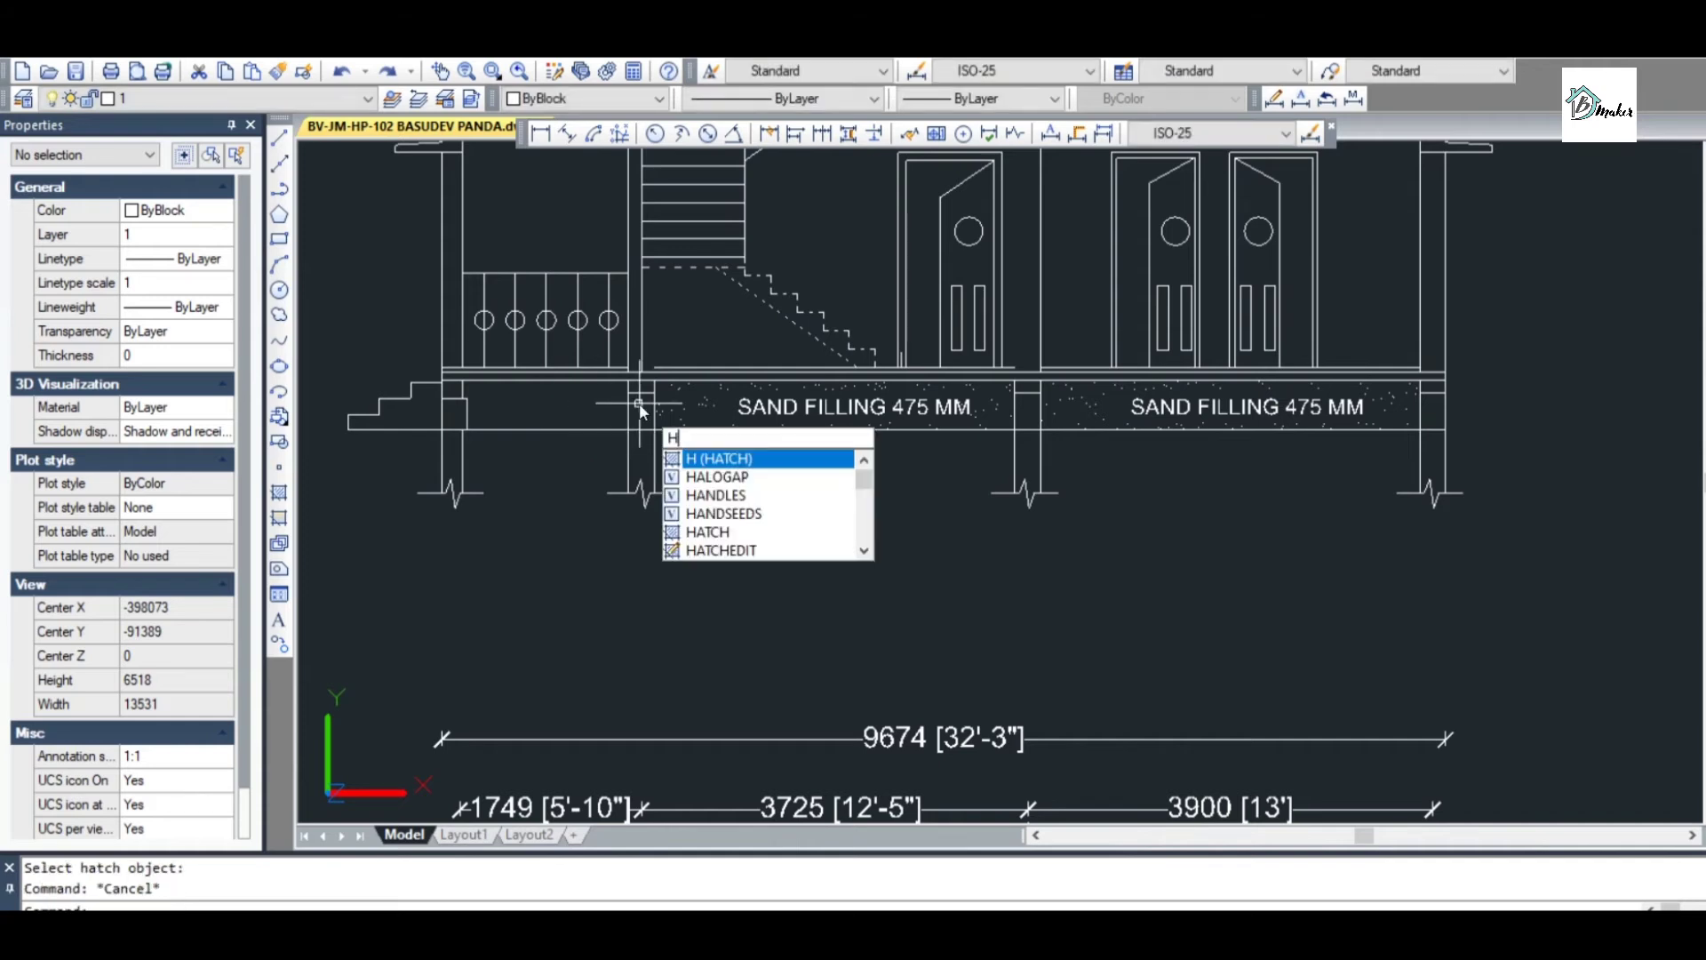
{"action": "key", "text": "Return"}
{"action": "left_click", "coordinate": [688, 411]}
{"action": "left_click", "coordinate": [824, 190]}
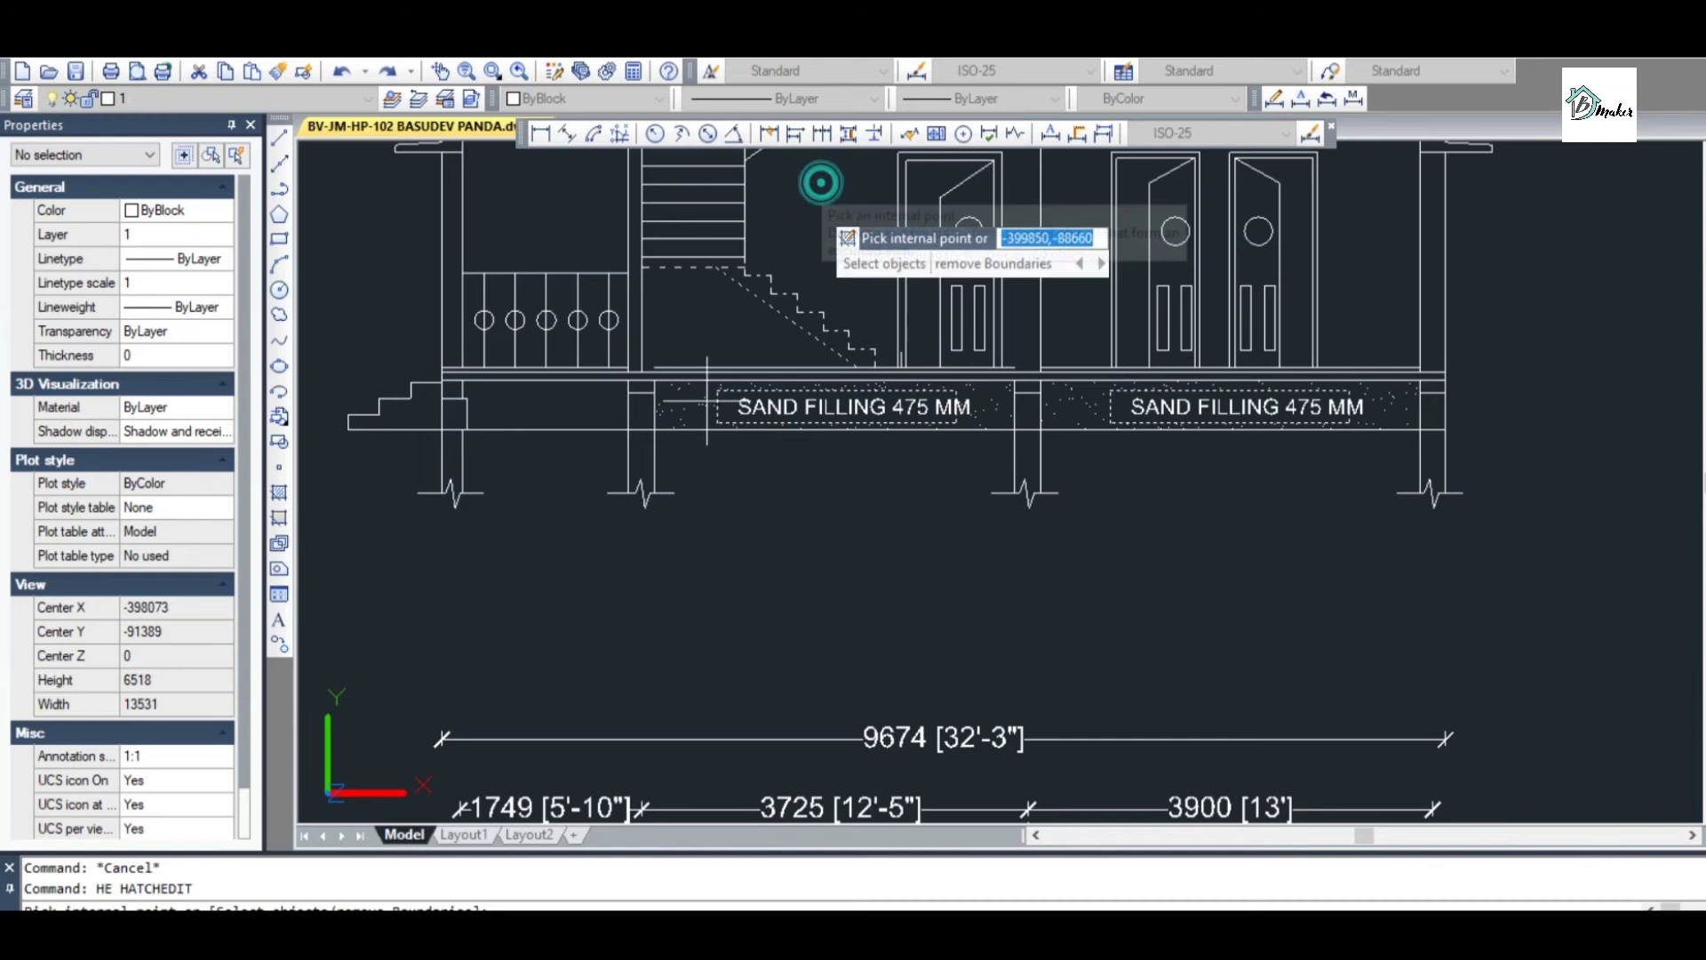
{"action": "left_click", "coordinate": [563, 391]}
{"action": "key", "text": "Return"}
{"action": "key", "text": "Return"}
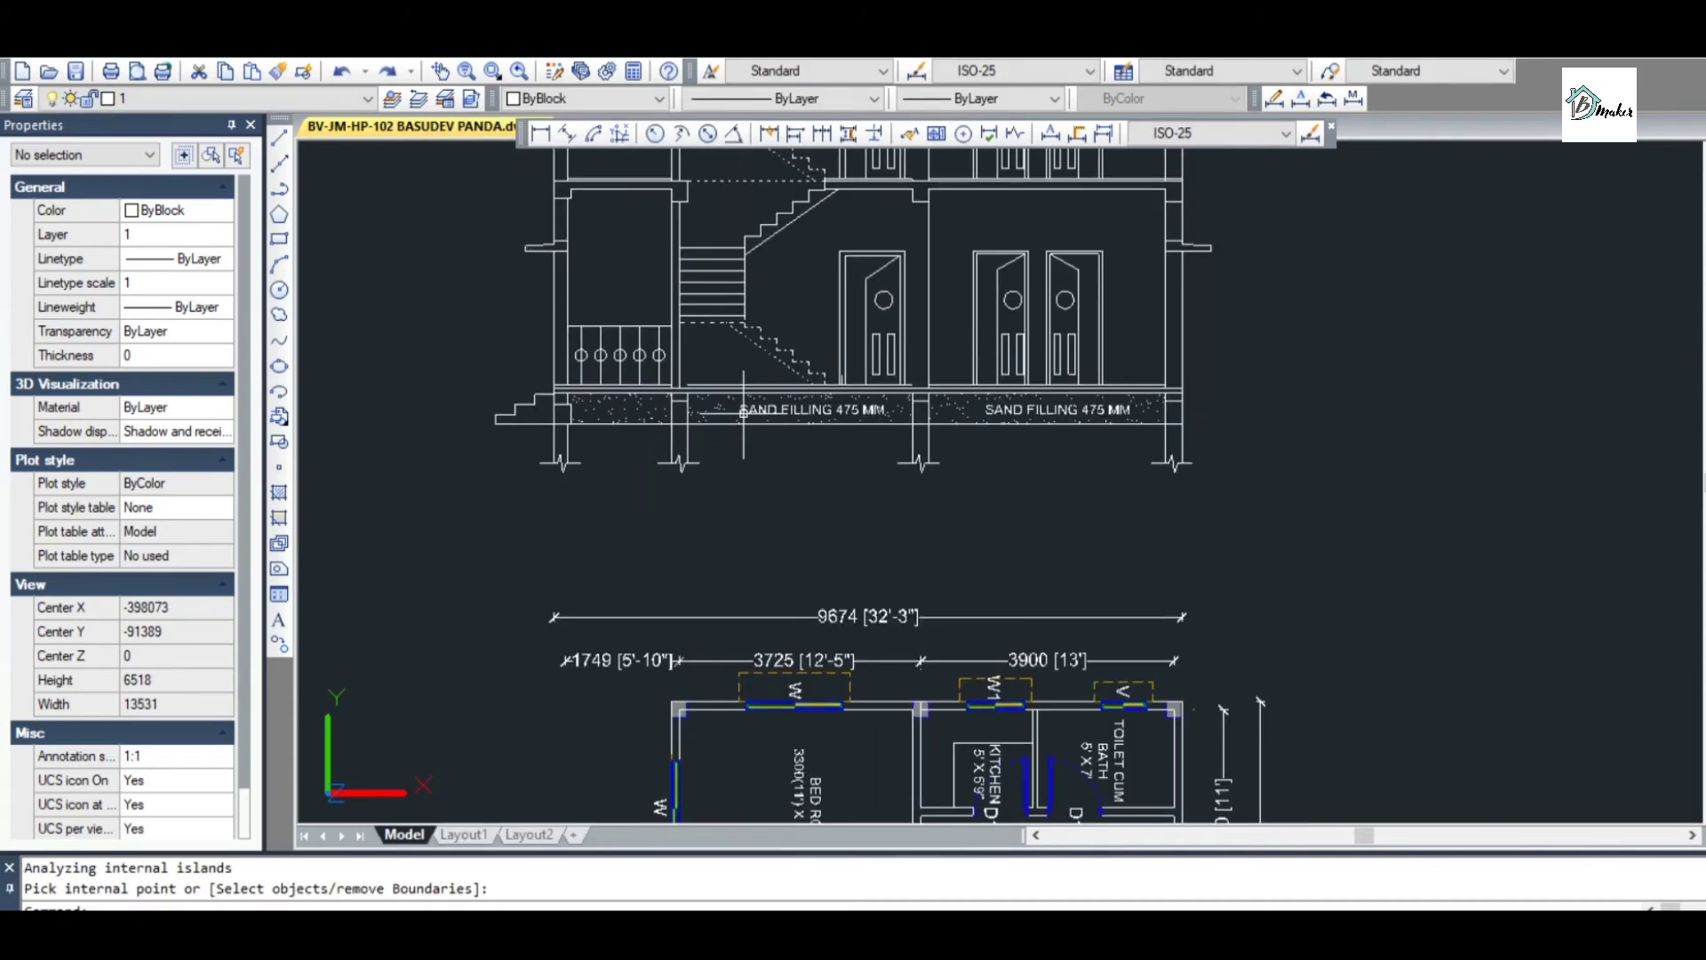
{"action": "key", "text": "ctrl+s"}
Hatch the small rectangle at the outer wall beside the entrance steps with the AR-CONC pattern at scale 30
{"action": "scroll", "coordinate": [689, 423], "scroll_direction": "up", "scroll_amount": 4}
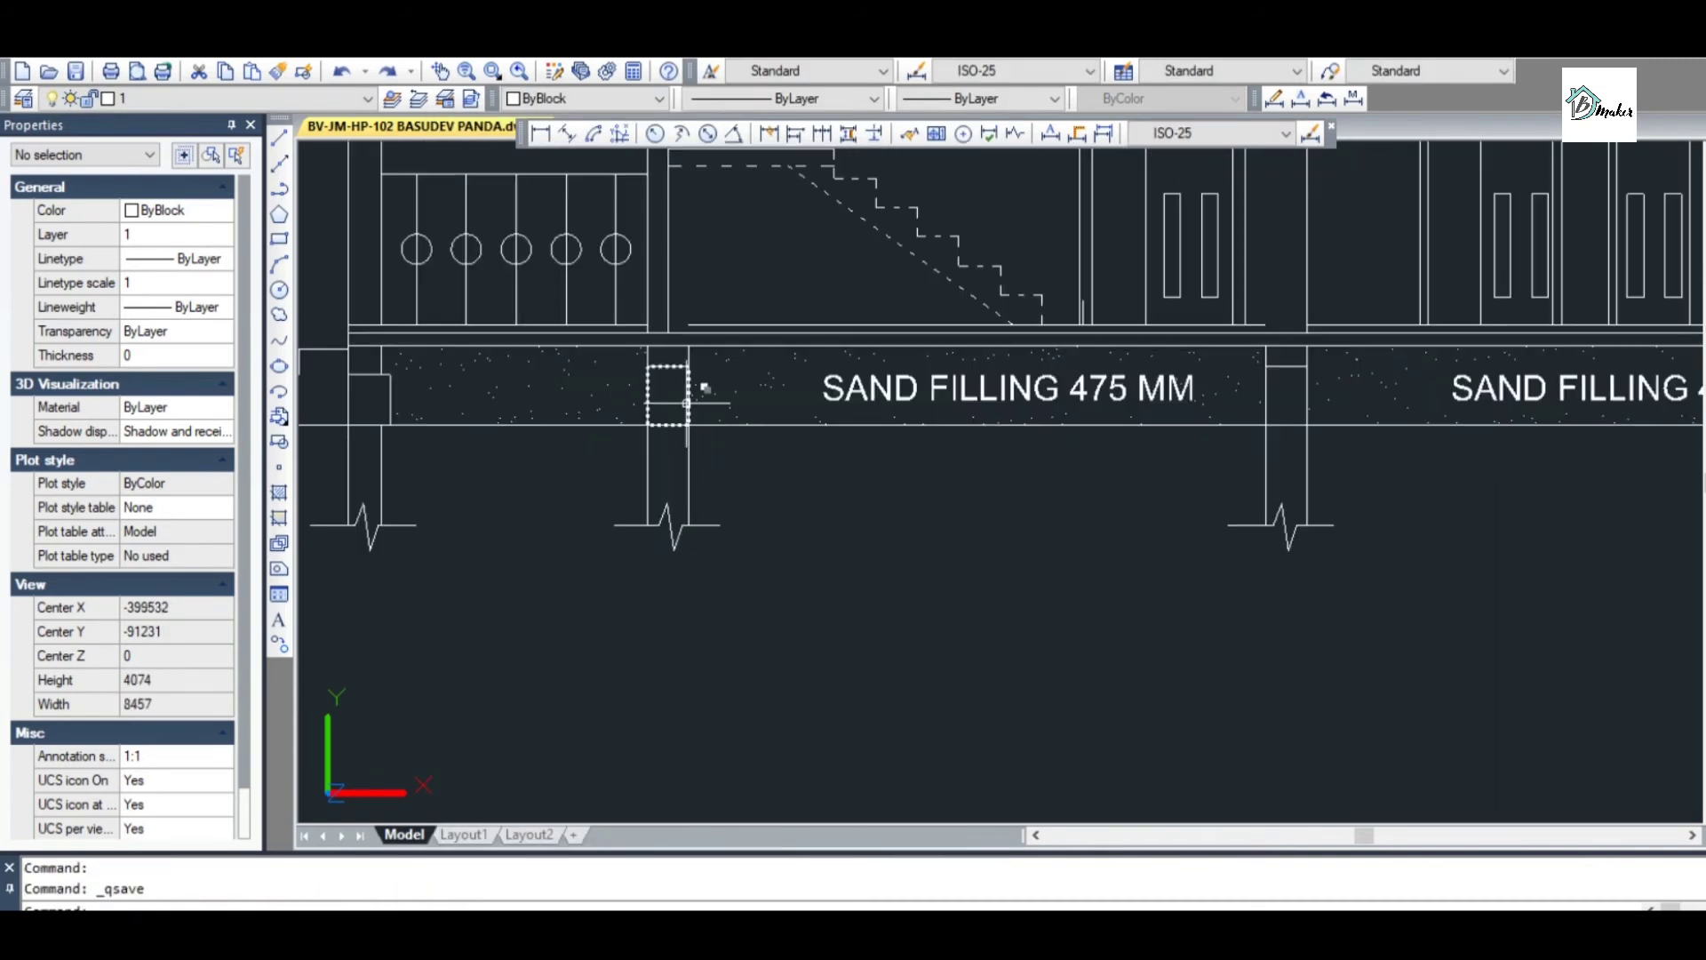
{"action": "scroll", "coordinate": [675, 397], "scroll_direction": "down", "scroll_amount": 2}
{"action": "scroll", "coordinate": [491, 401], "scroll_direction": "up", "scroll_amount": 2}
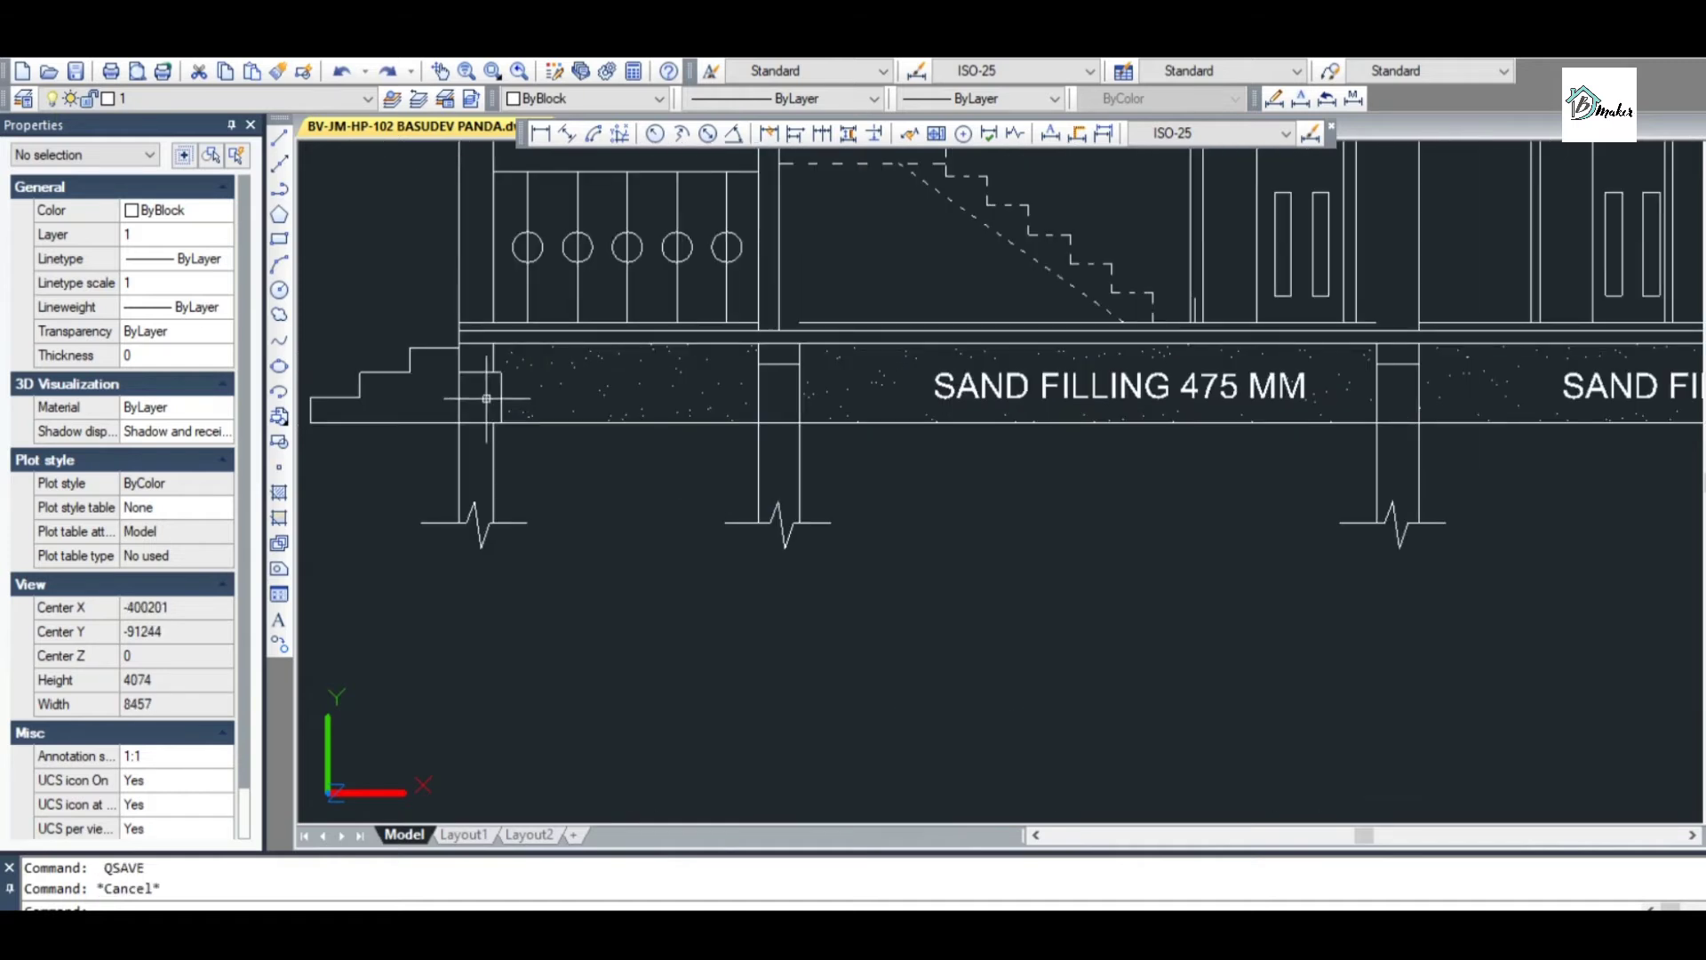
{"action": "left_click", "coordinate": [279, 494]}
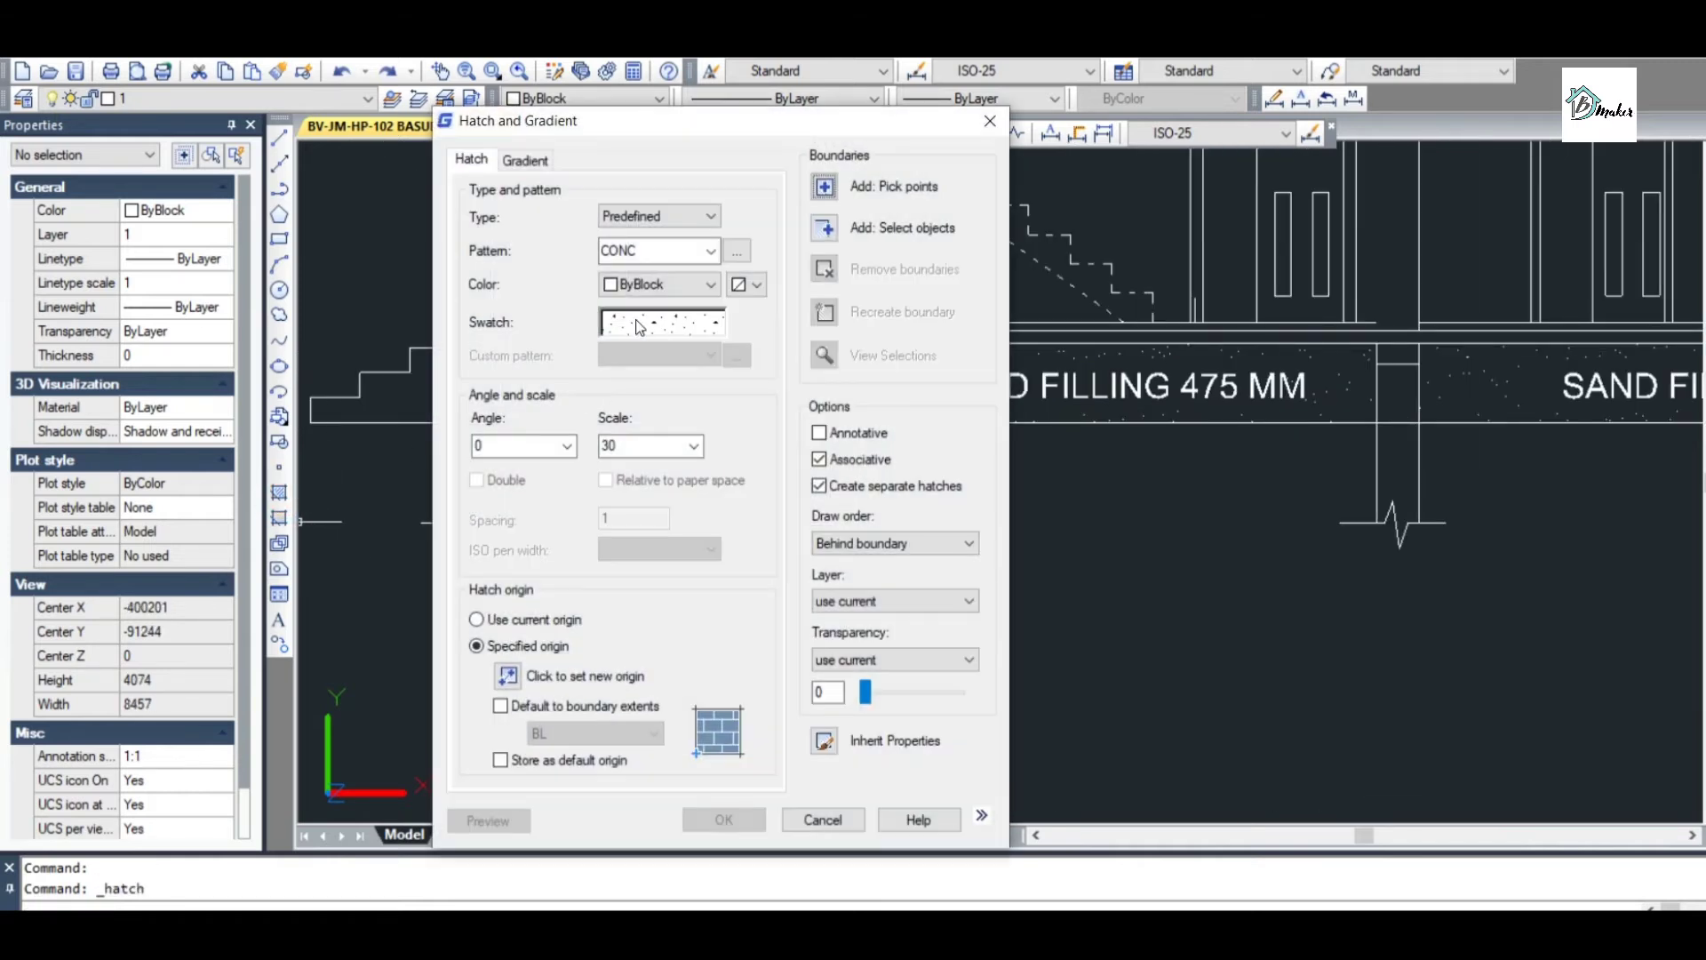
{"action": "left_click", "coordinate": [640, 327]}
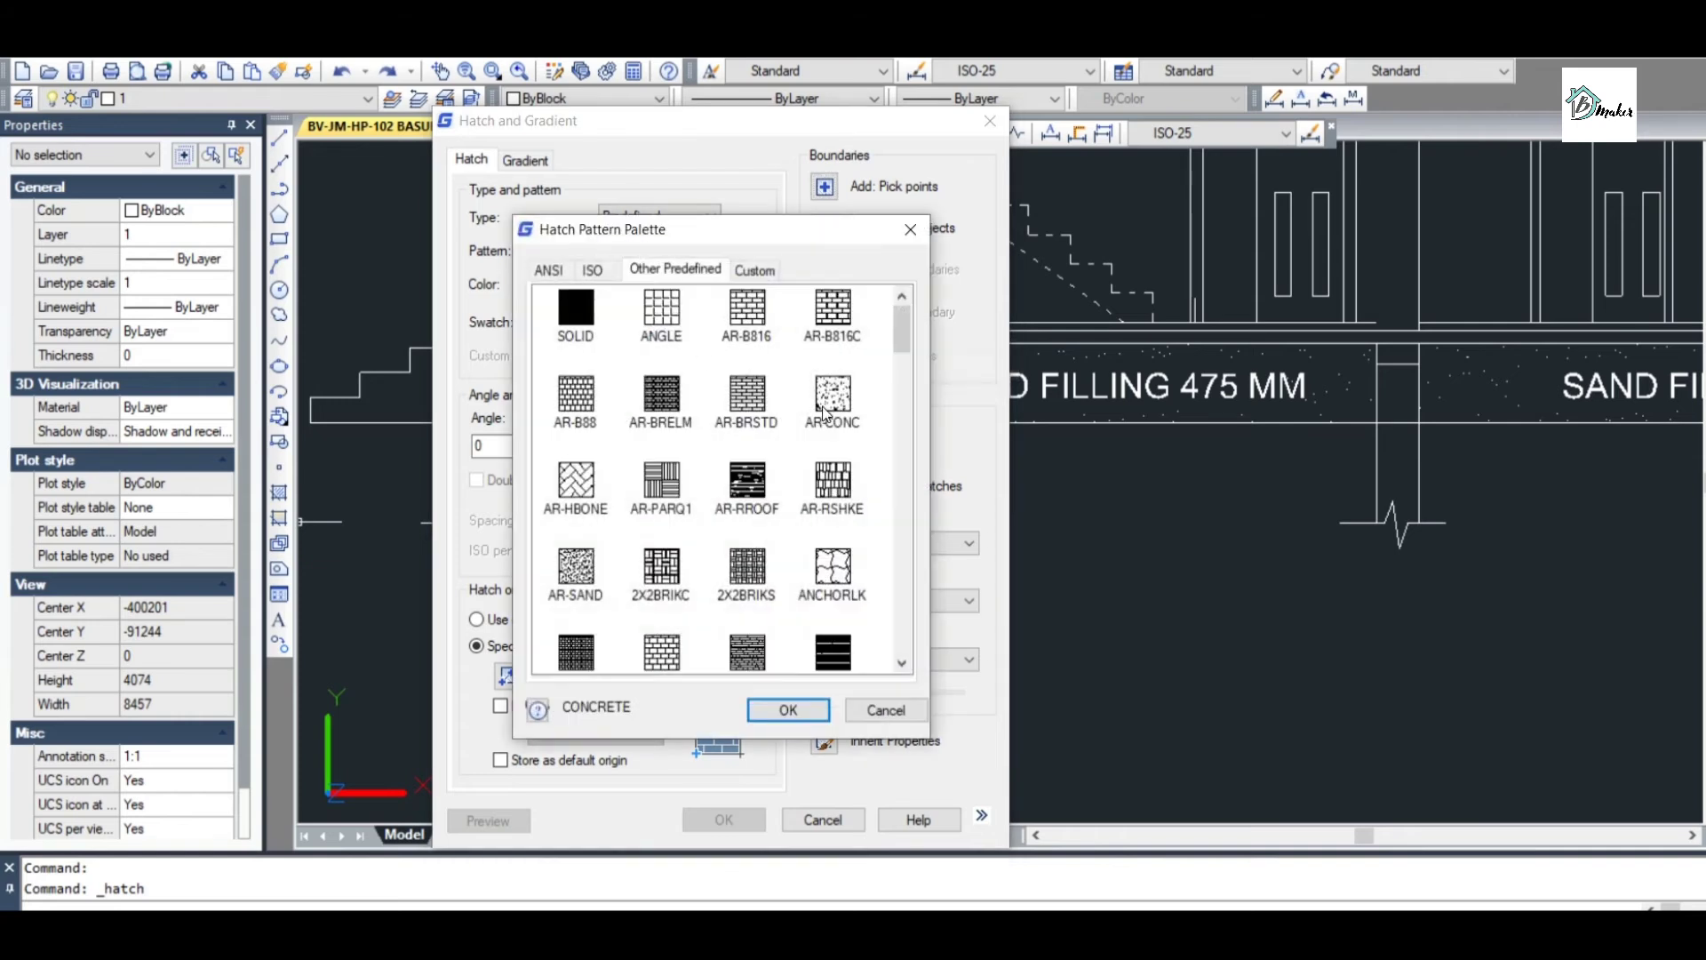
{"action": "left_click", "coordinate": [776, 718]}
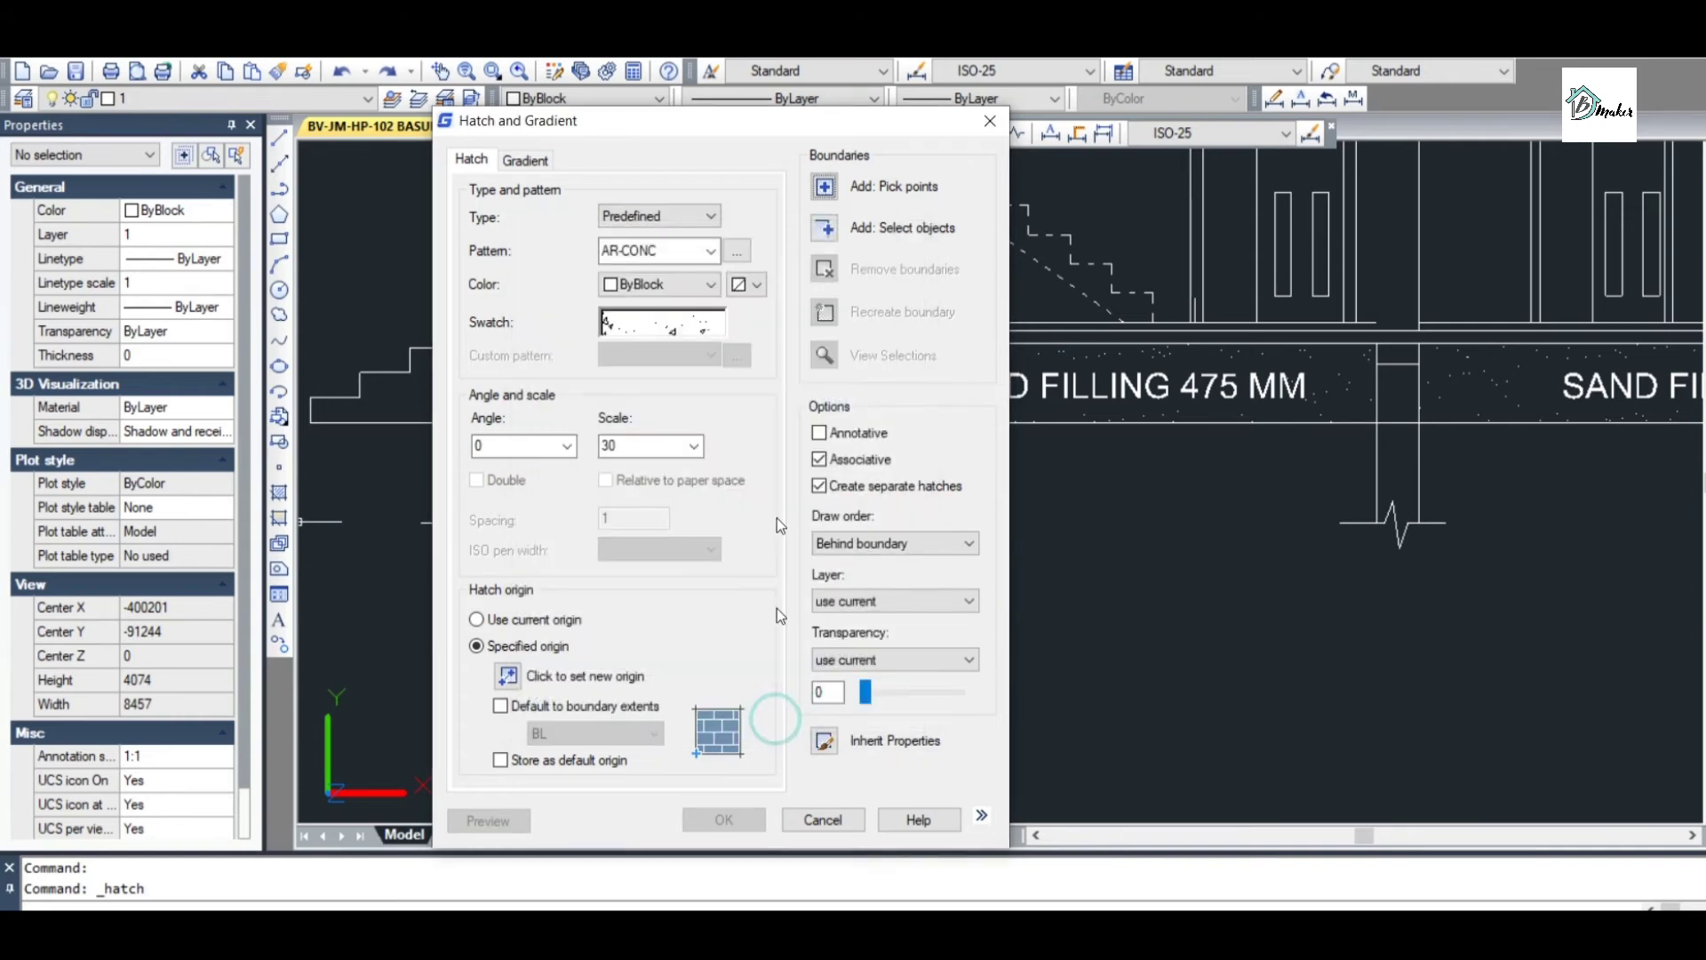
{"action": "left_click", "coordinate": [825, 187]}
{"action": "left_click", "coordinate": [480, 396]}
{"action": "key", "text": "Return"}
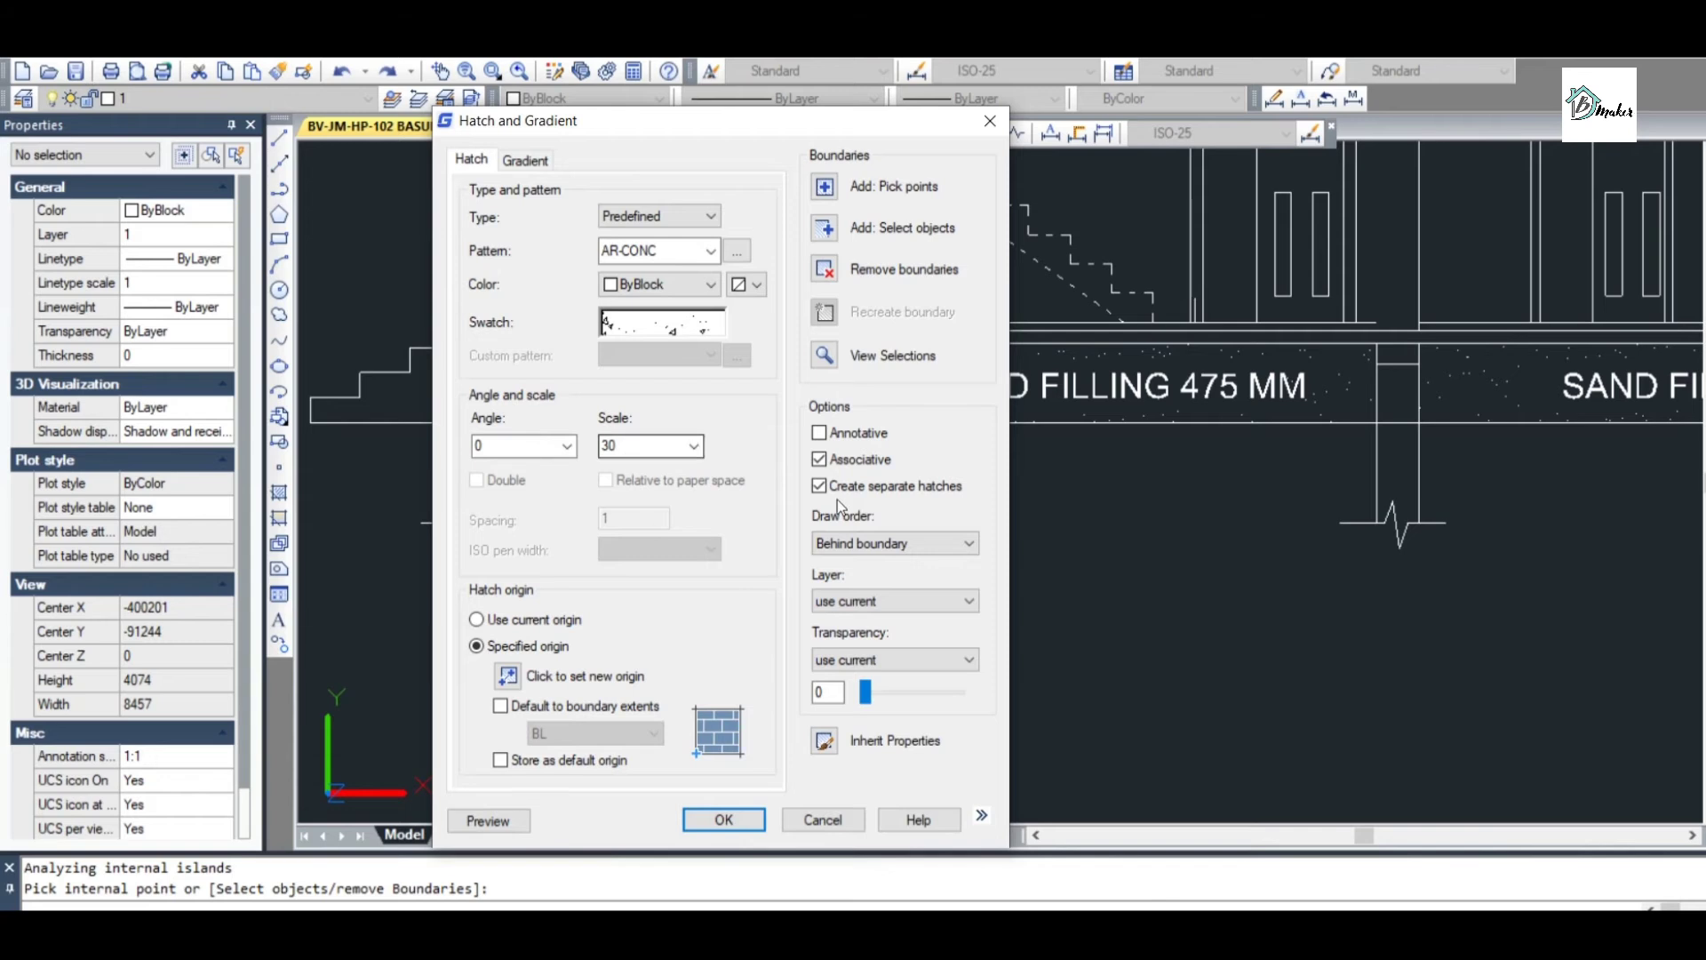
{"action": "left_click", "coordinate": [724, 819]}
{"action": "scroll", "coordinate": [487, 377], "scroll_direction": "up", "scroll_amount": 5}
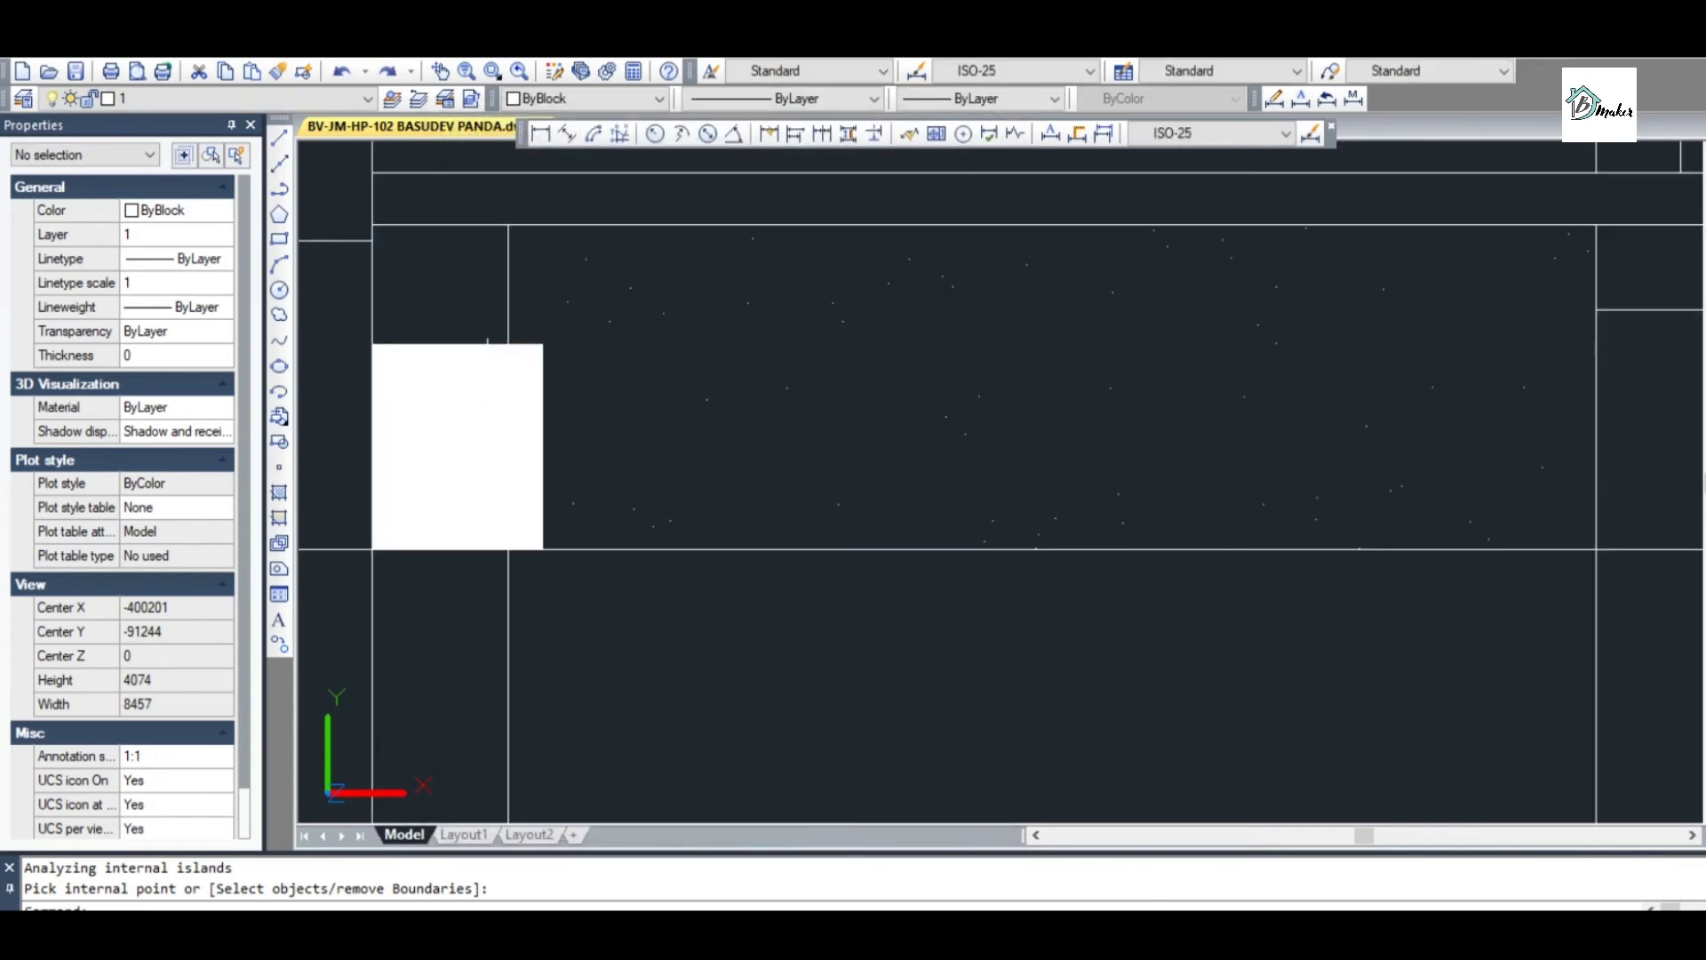
Edit the AR-CONC hatch in the outer wall's rectangle to a scale of 40
{"action": "key", "text": "Escape"}
{"action": "type", "text": "he"}
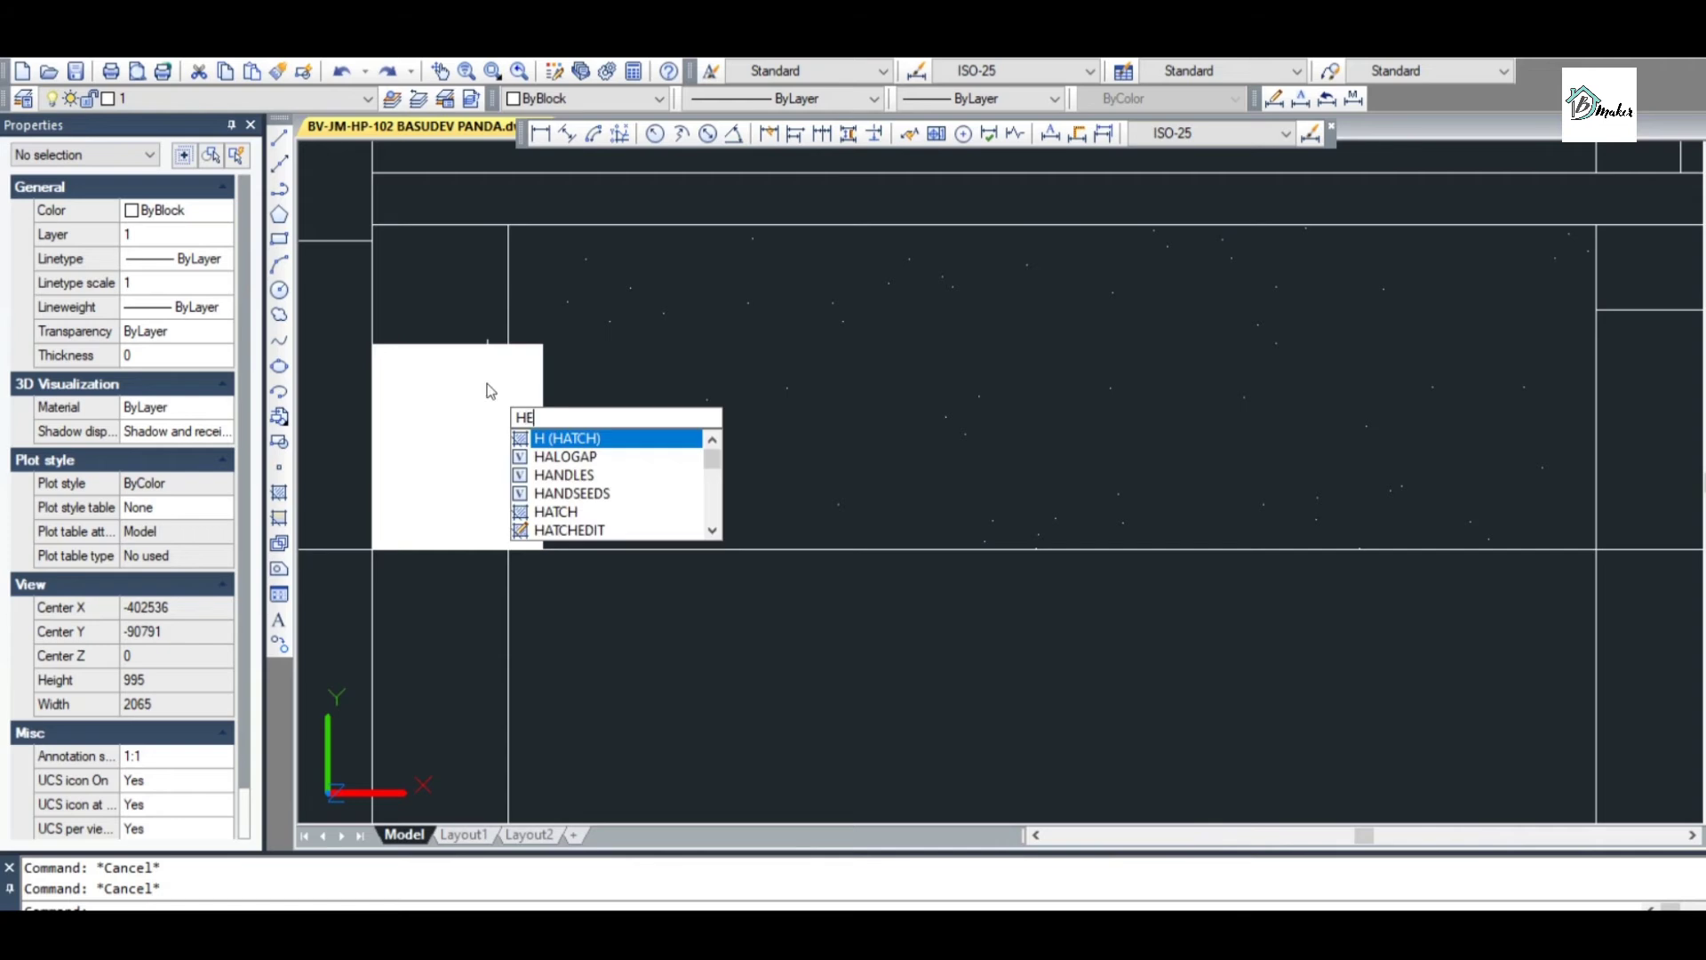
{"action": "key", "text": "Return"}
{"action": "left_click", "coordinate": [487, 382]}
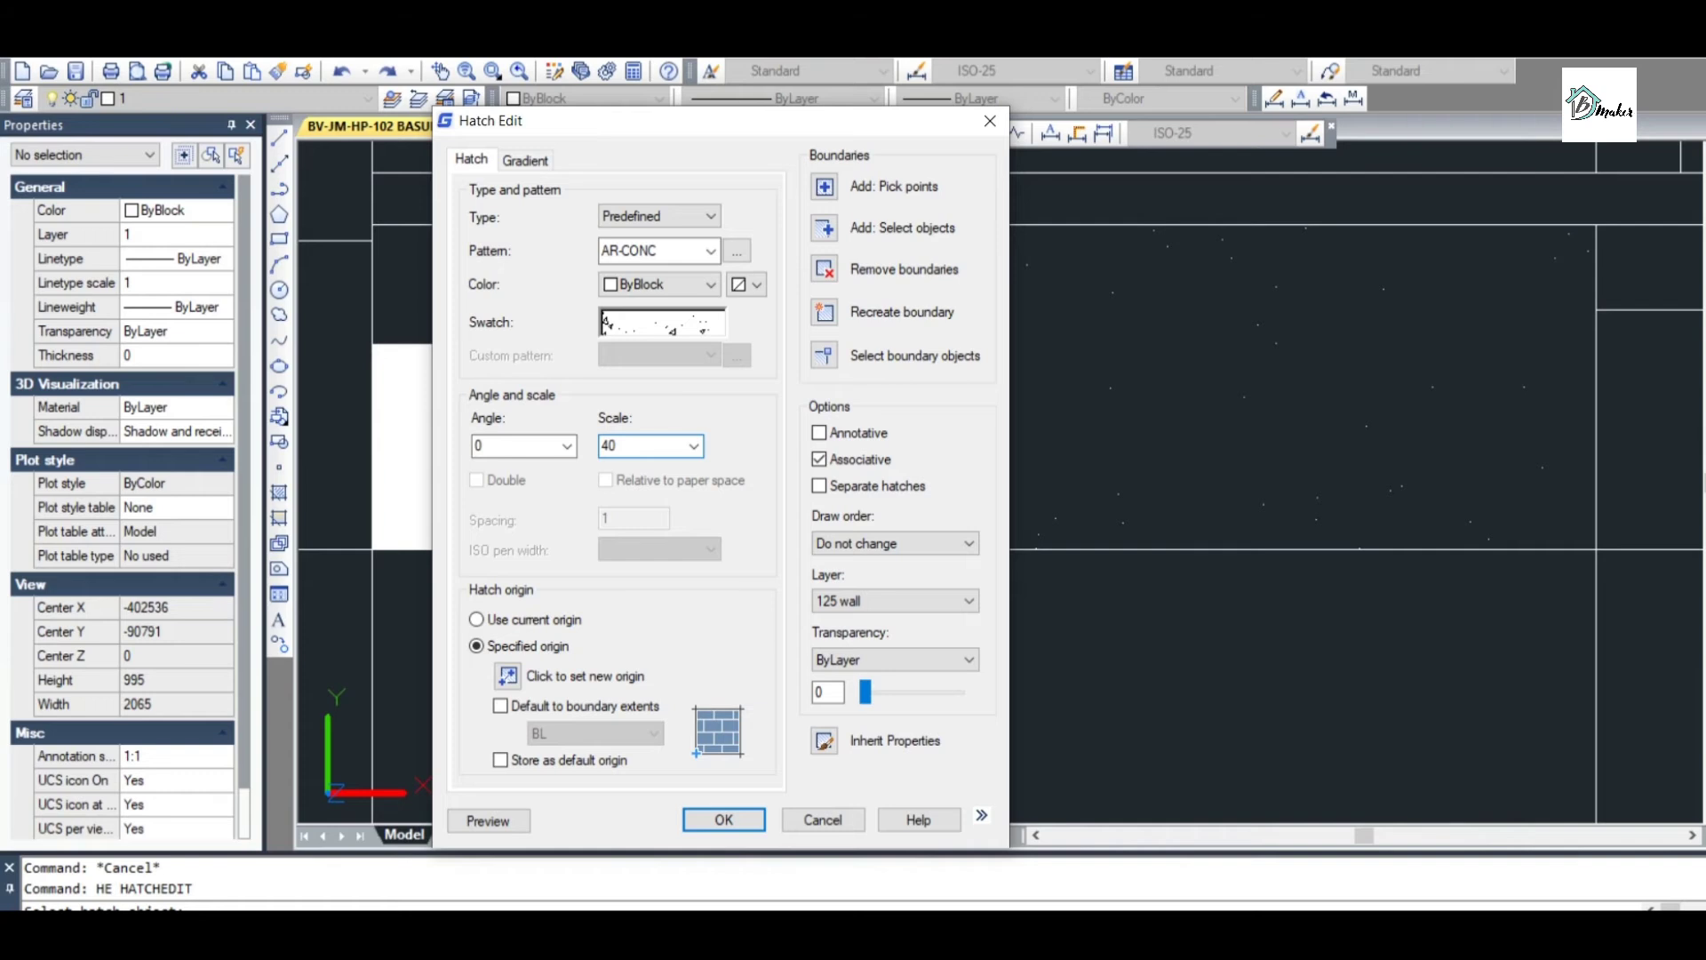
{"action": "left_click", "coordinate": [722, 819]}
{"action": "key", "text": "Escape"}
Set the scale of the AR-CONC hatch in the outer wall's rectangle to 100 and deselect it
{"action": "left_click", "coordinate": [499, 437]}
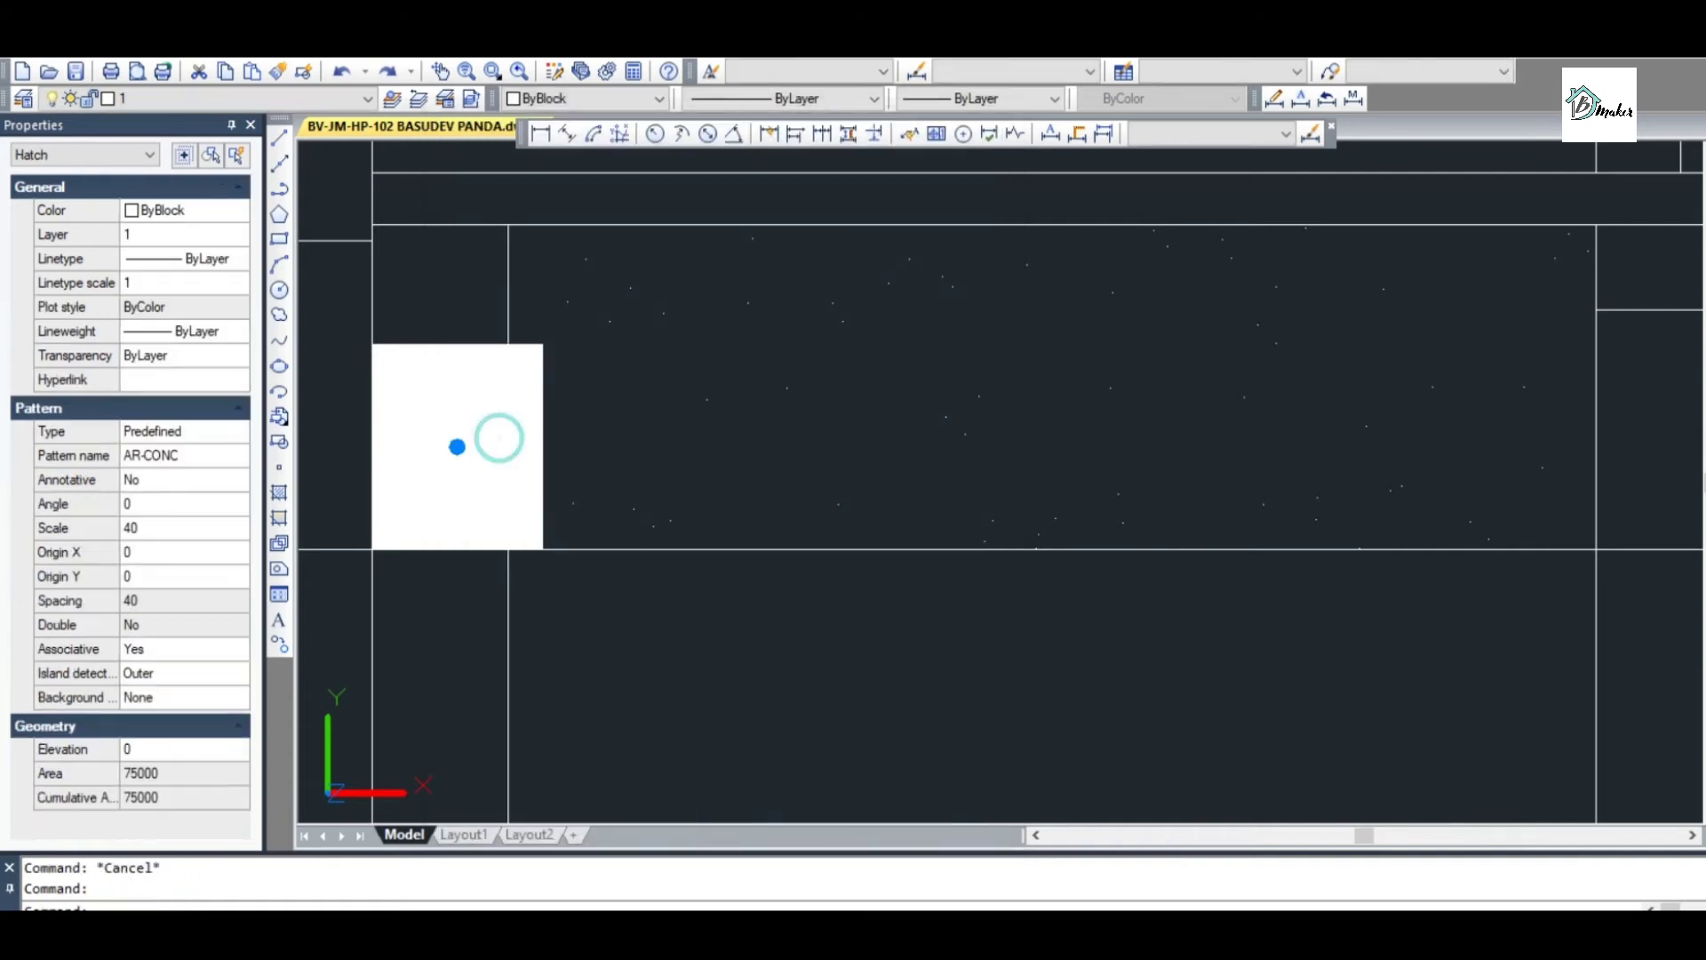
{"action": "left_click", "coordinate": [183, 533]}
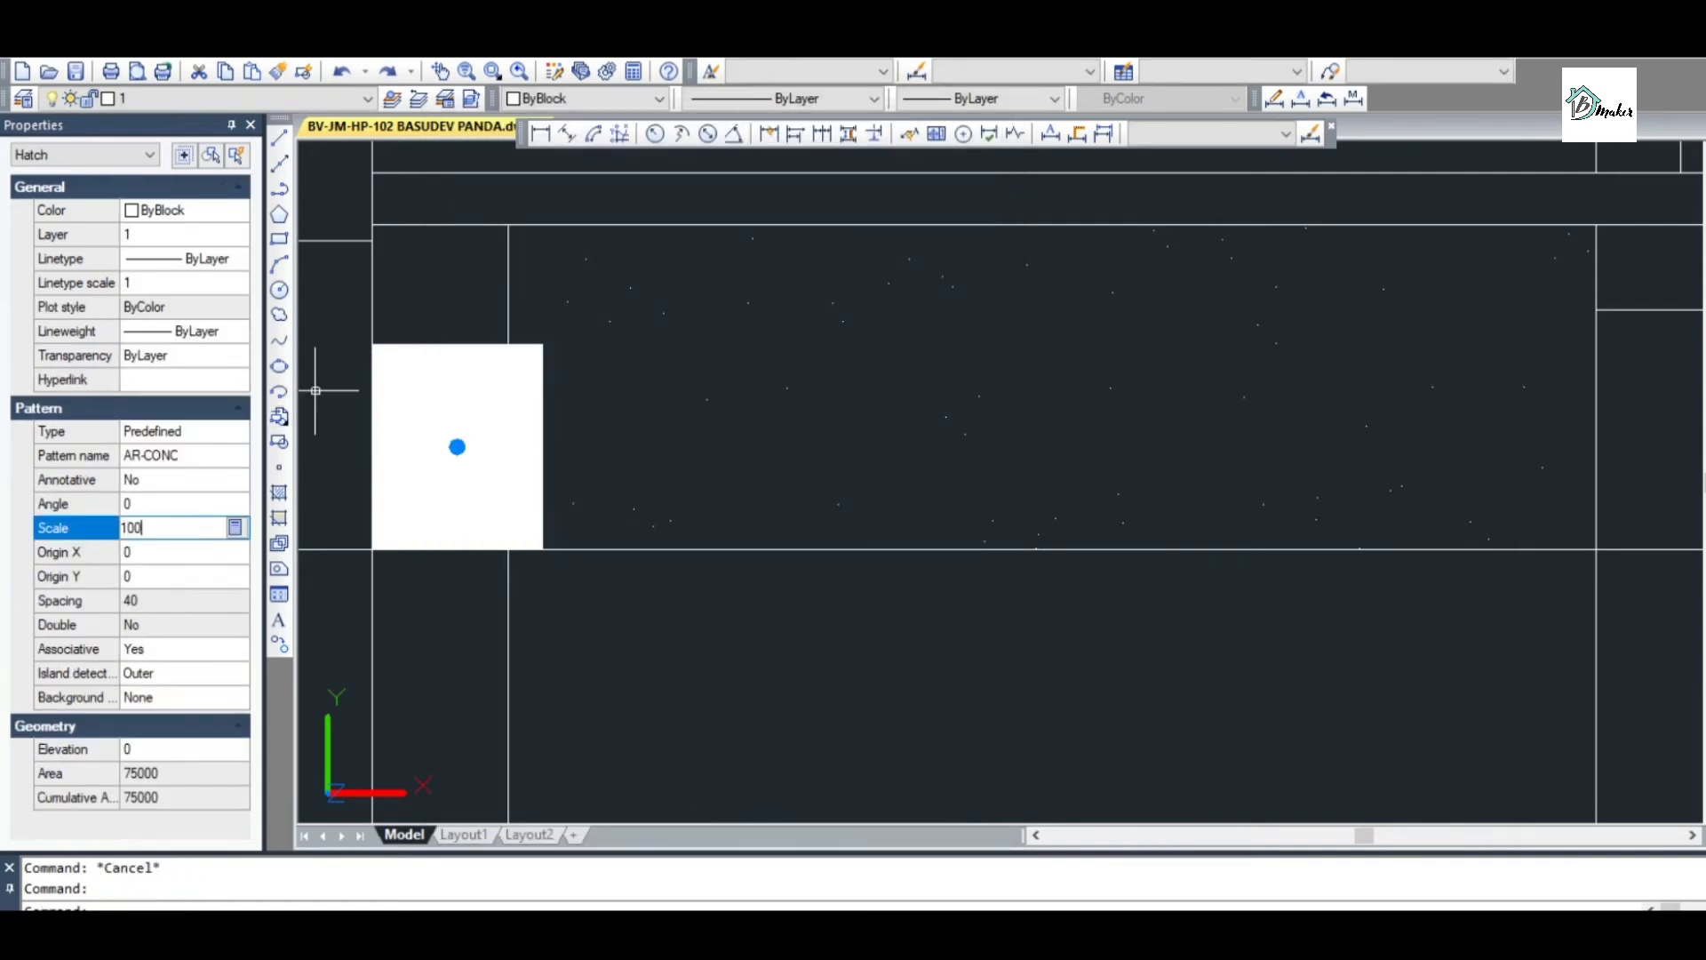
{"action": "type", "text": "100"}
{"action": "left_click", "coordinate": [185, 546]}
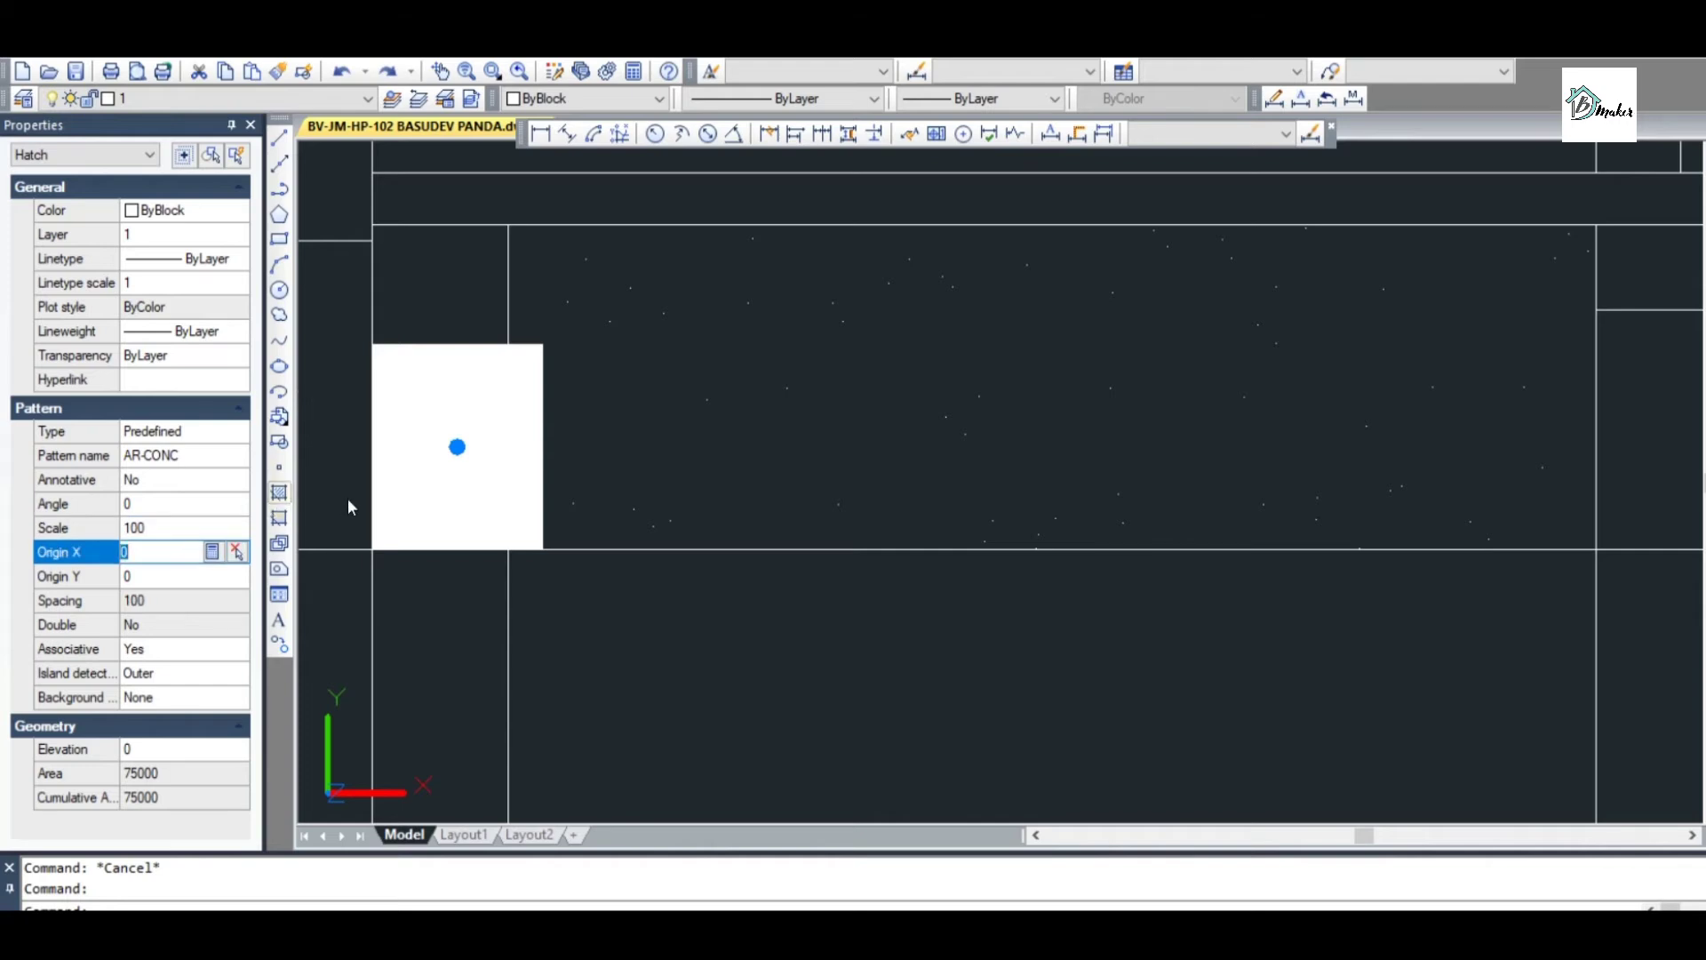
{"action": "key", "text": "Escape"}
{"action": "scroll", "coordinate": [451, 441], "scroll_direction": "down", "scroll_amount": 3}
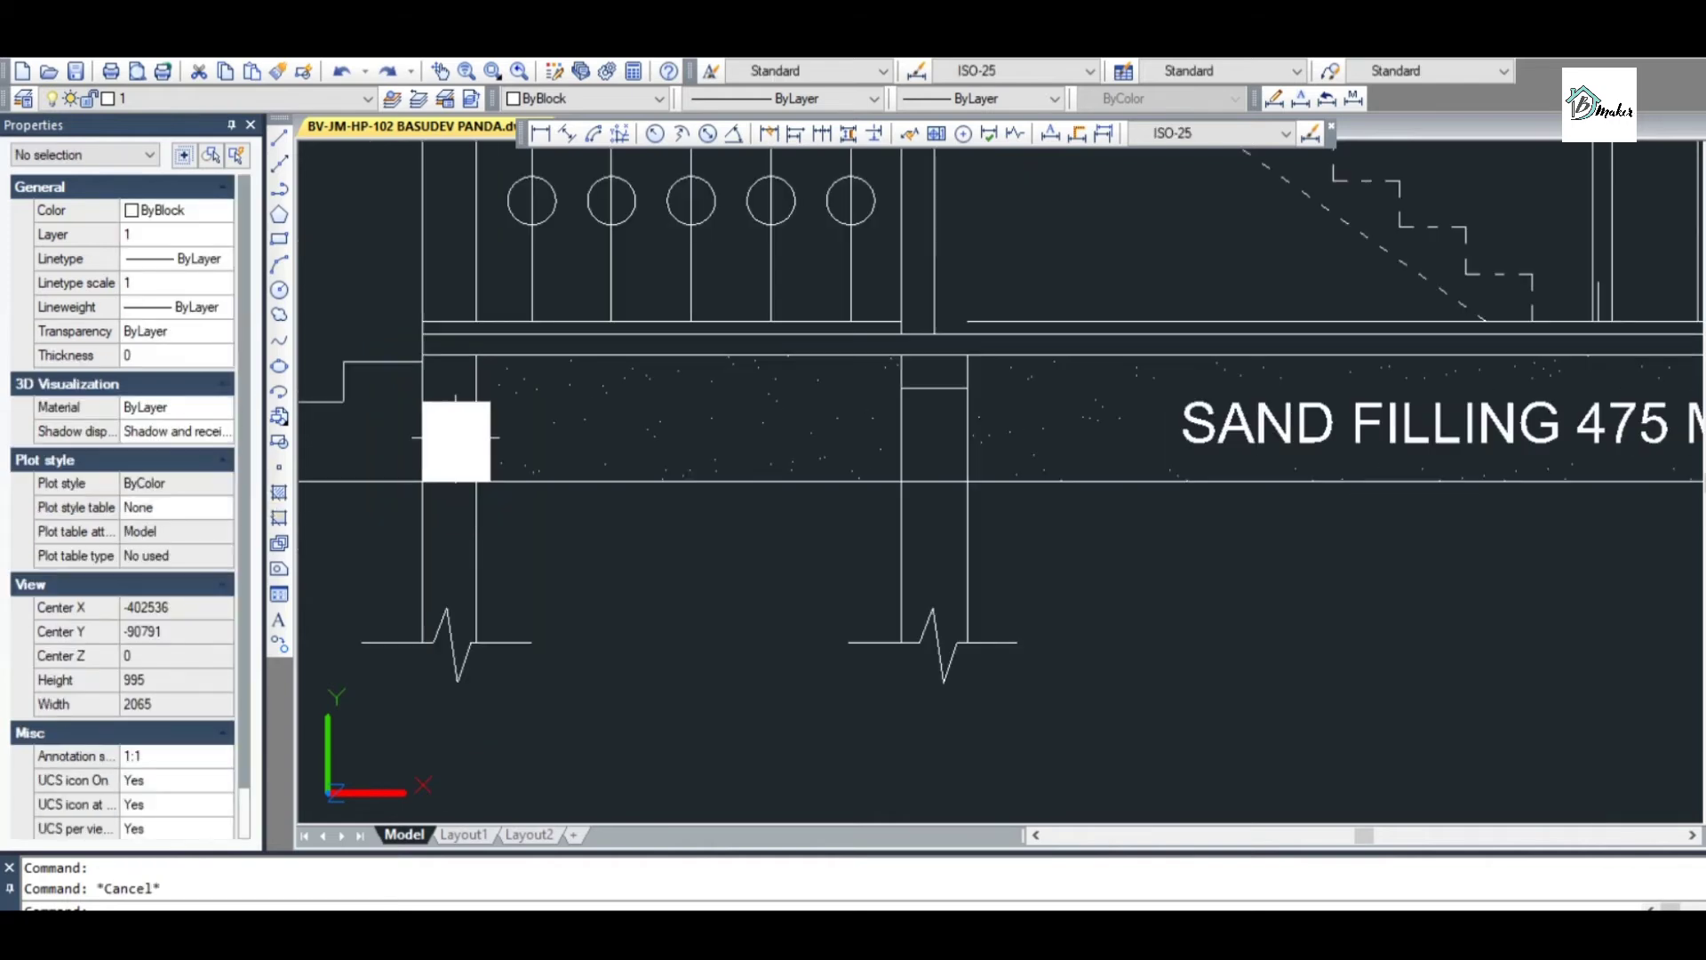
Delete the AR-CONC hatch from the outer wall's plinth rectangle beside the entrance steps
{"action": "scroll", "coordinate": [454, 438], "scroll_direction": "up", "scroll_amount": 5}
{"action": "key", "text": "Delete"}
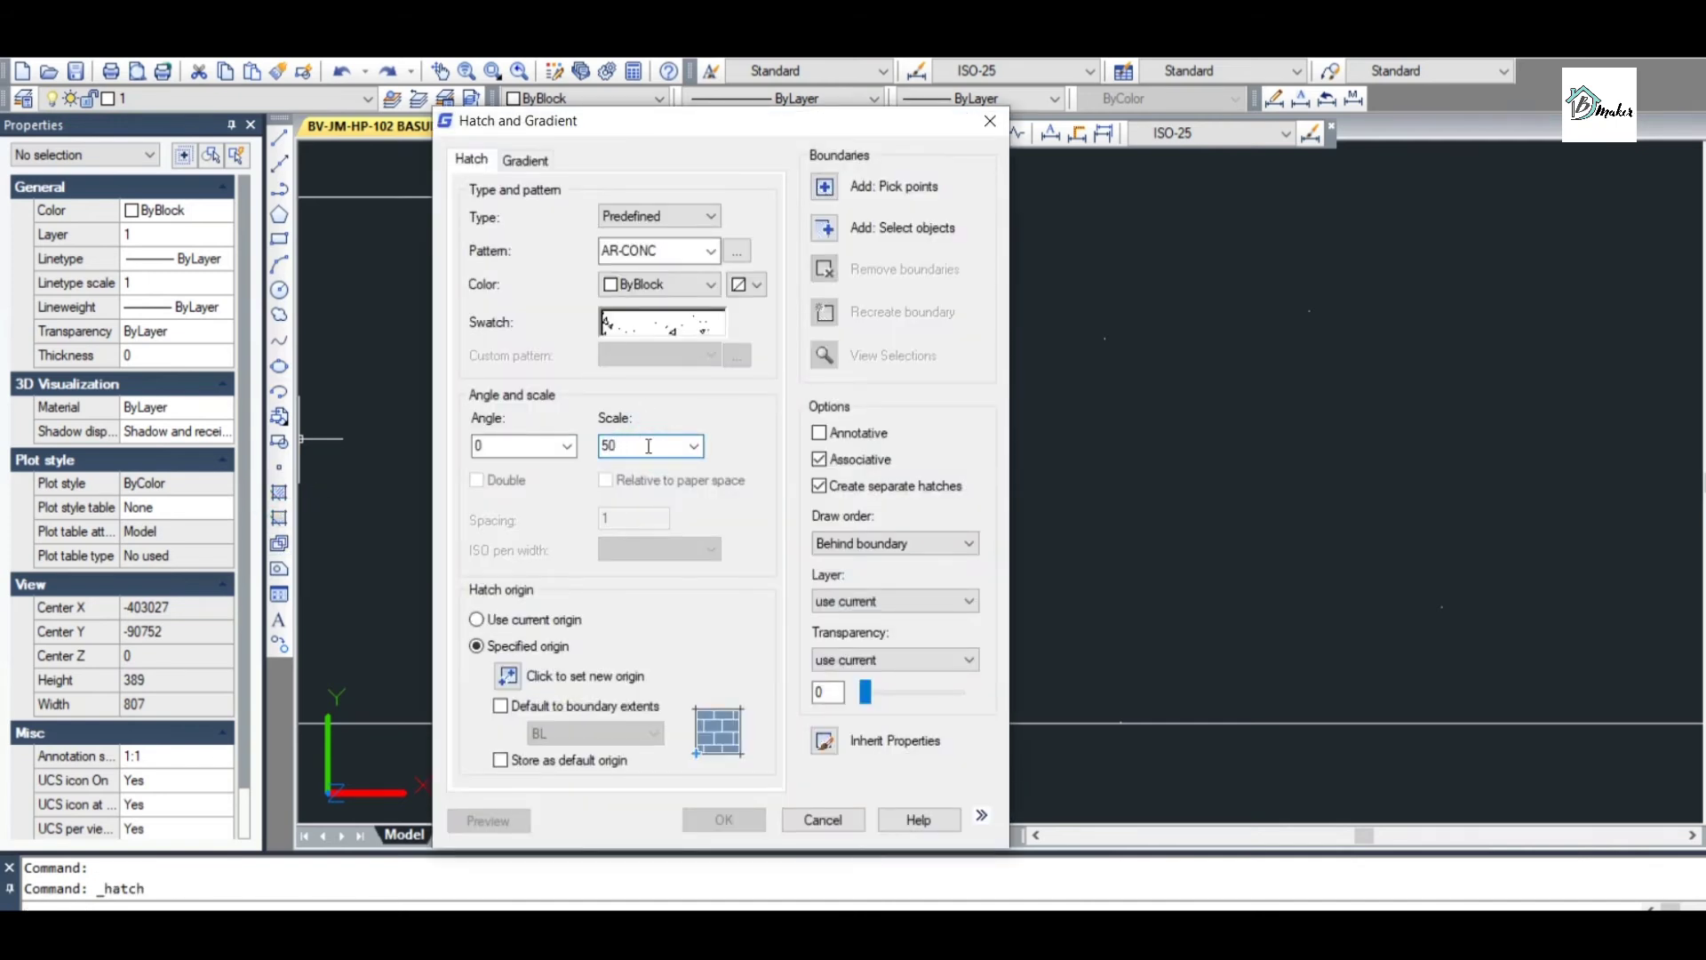
Hatch the first-floor slab and its end beams above the railing bay with the AR-CONC pattern at scale 2
{"action": "left_click", "coordinate": [825, 186]}
{"action": "scroll", "coordinate": [731, 346], "scroll_direction": "down", "scroll_amount": 3}
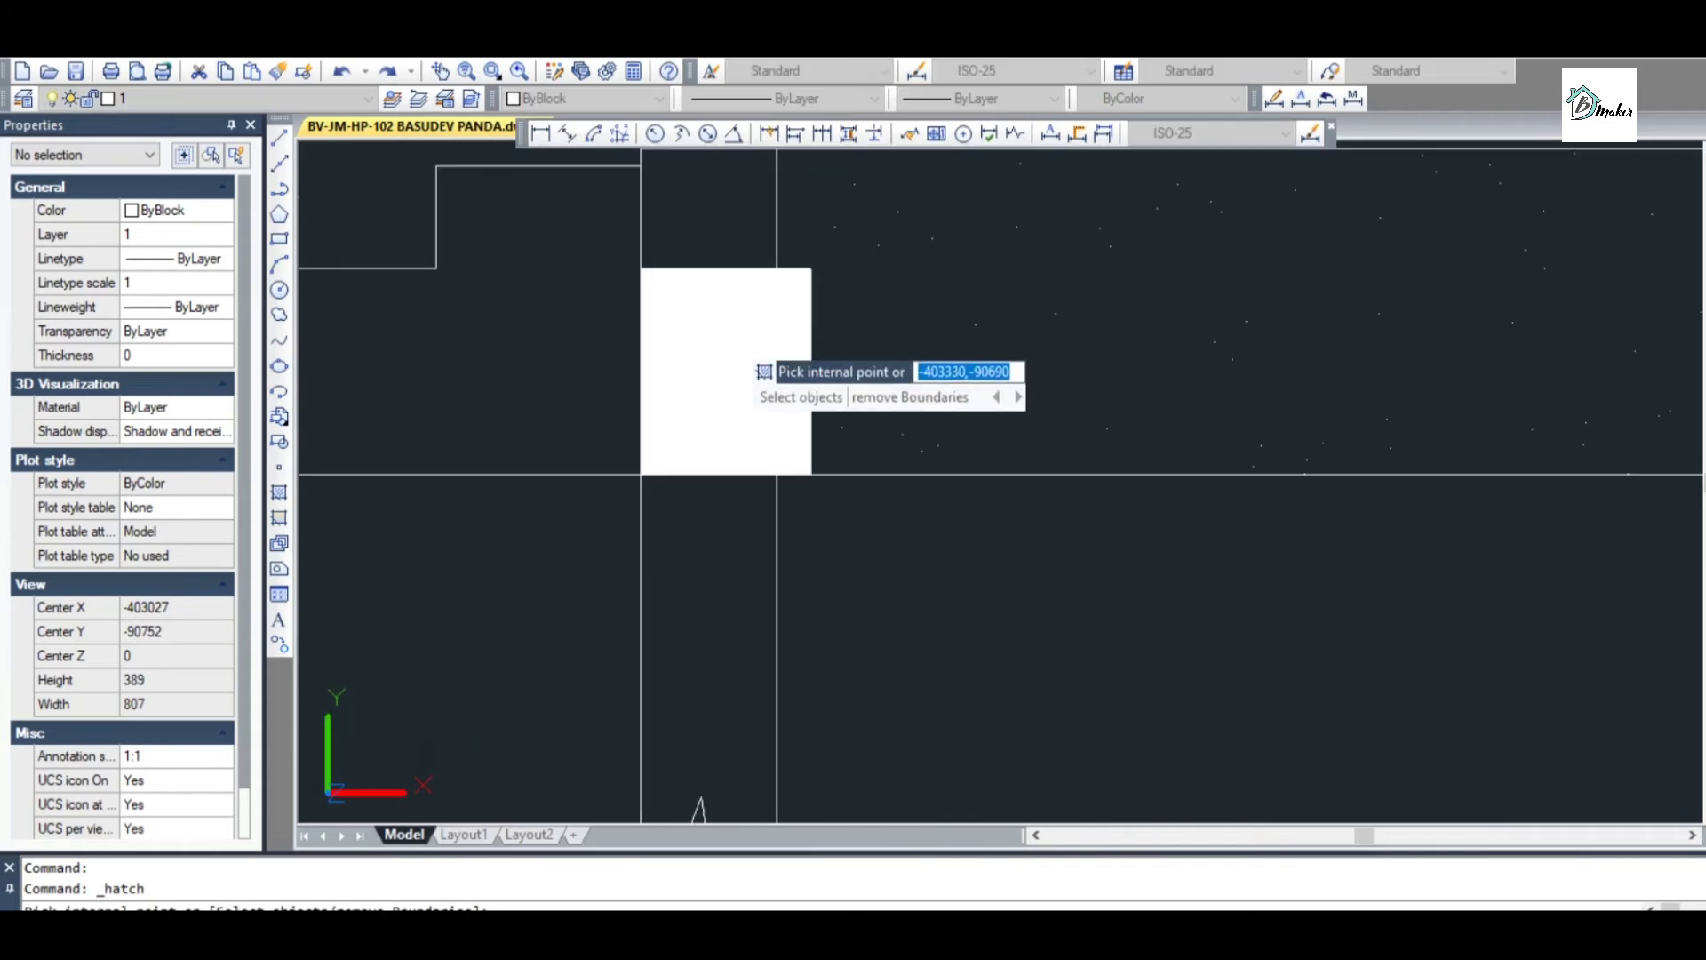
{"action": "scroll", "coordinate": [730, 342], "scroll_direction": "down", "scroll_amount": 3}
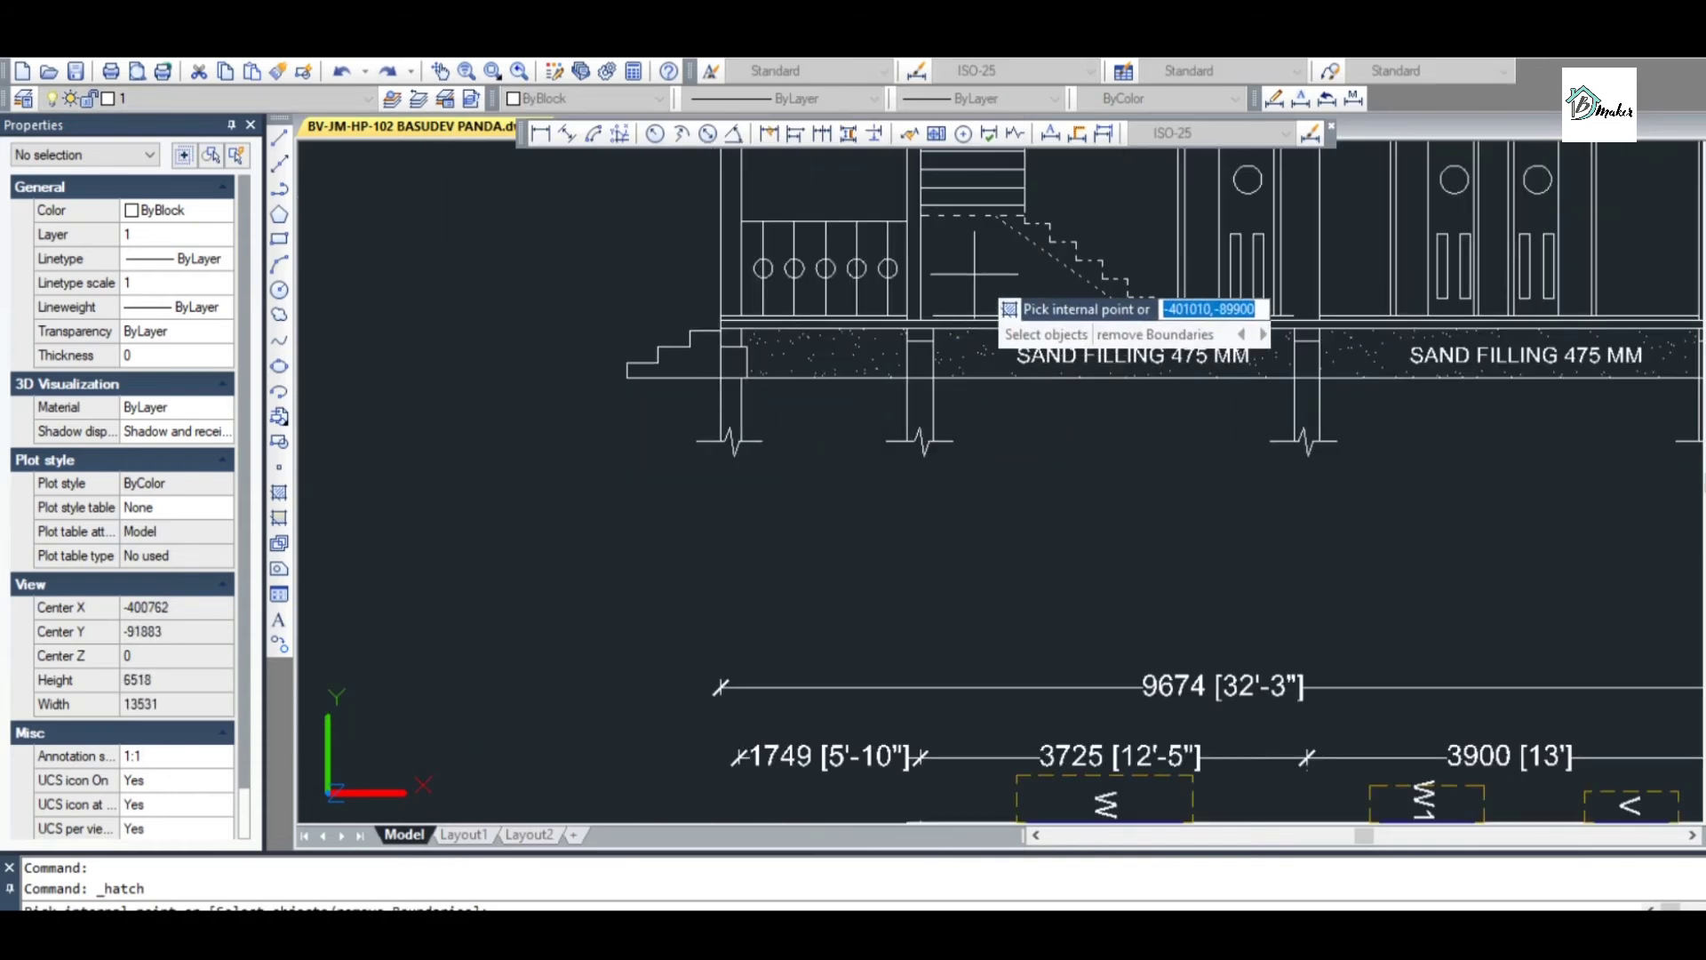
{"action": "scroll", "coordinate": [977, 268], "scroll_direction": "up", "scroll_amount": 2}
{"action": "scroll", "coordinate": [978, 268], "scroll_direction": "down", "scroll_amount": 2}
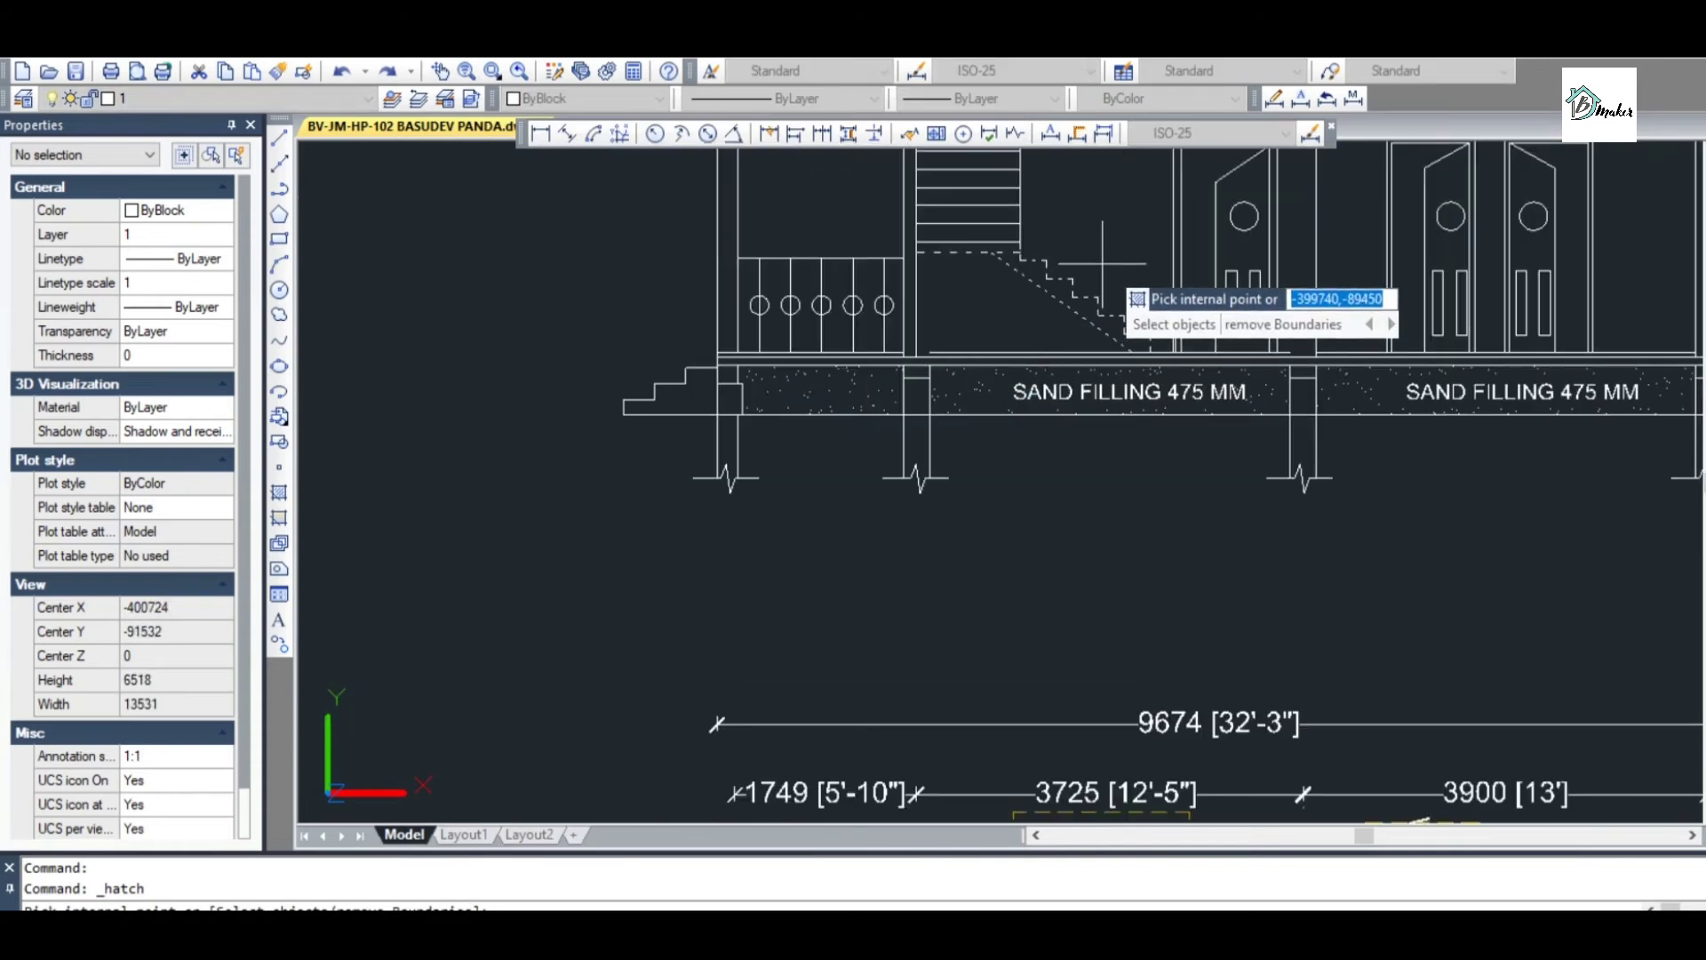
{"action": "scroll", "coordinate": [1106, 262], "scroll_direction": "down", "scroll_amount": 2}
{"action": "scroll", "coordinate": [1109, 238], "scroll_direction": "down", "scroll_amount": 4}
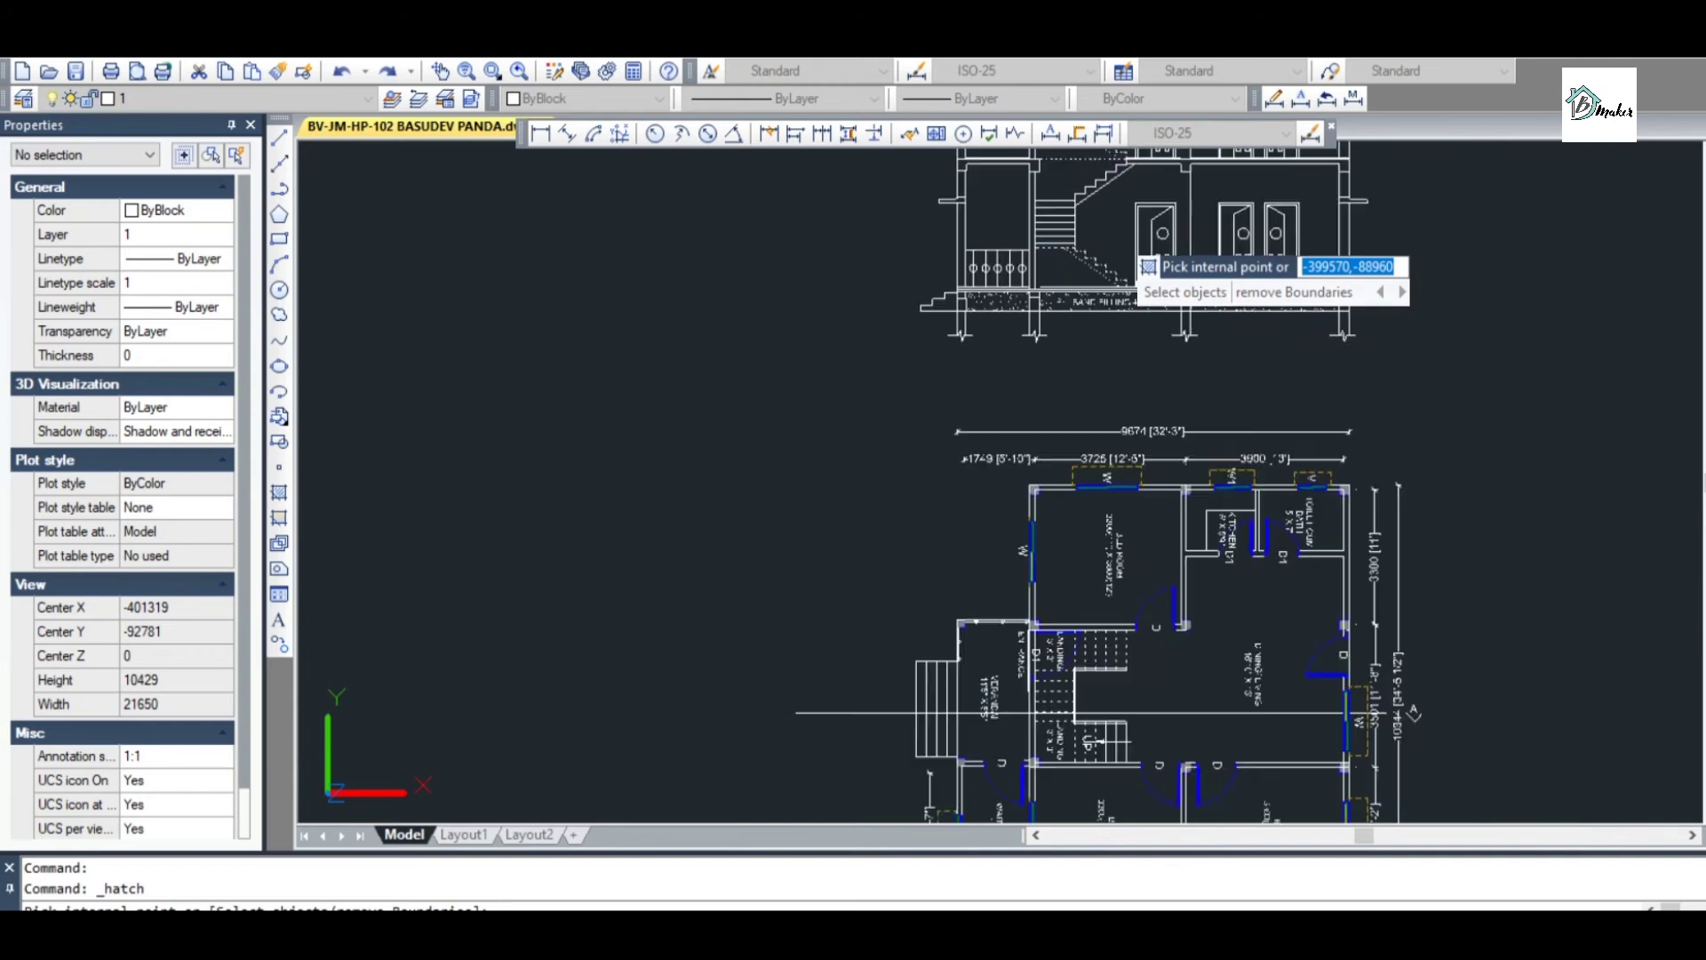
{"action": "scroll", "coordinate": [1204, 202], "scroll_direction": "up", "scroll_amount": 4}
{"action": "scroll", "coordinate": [1066, 249], "scroll_direction": "up", "scroll_amount": 10}
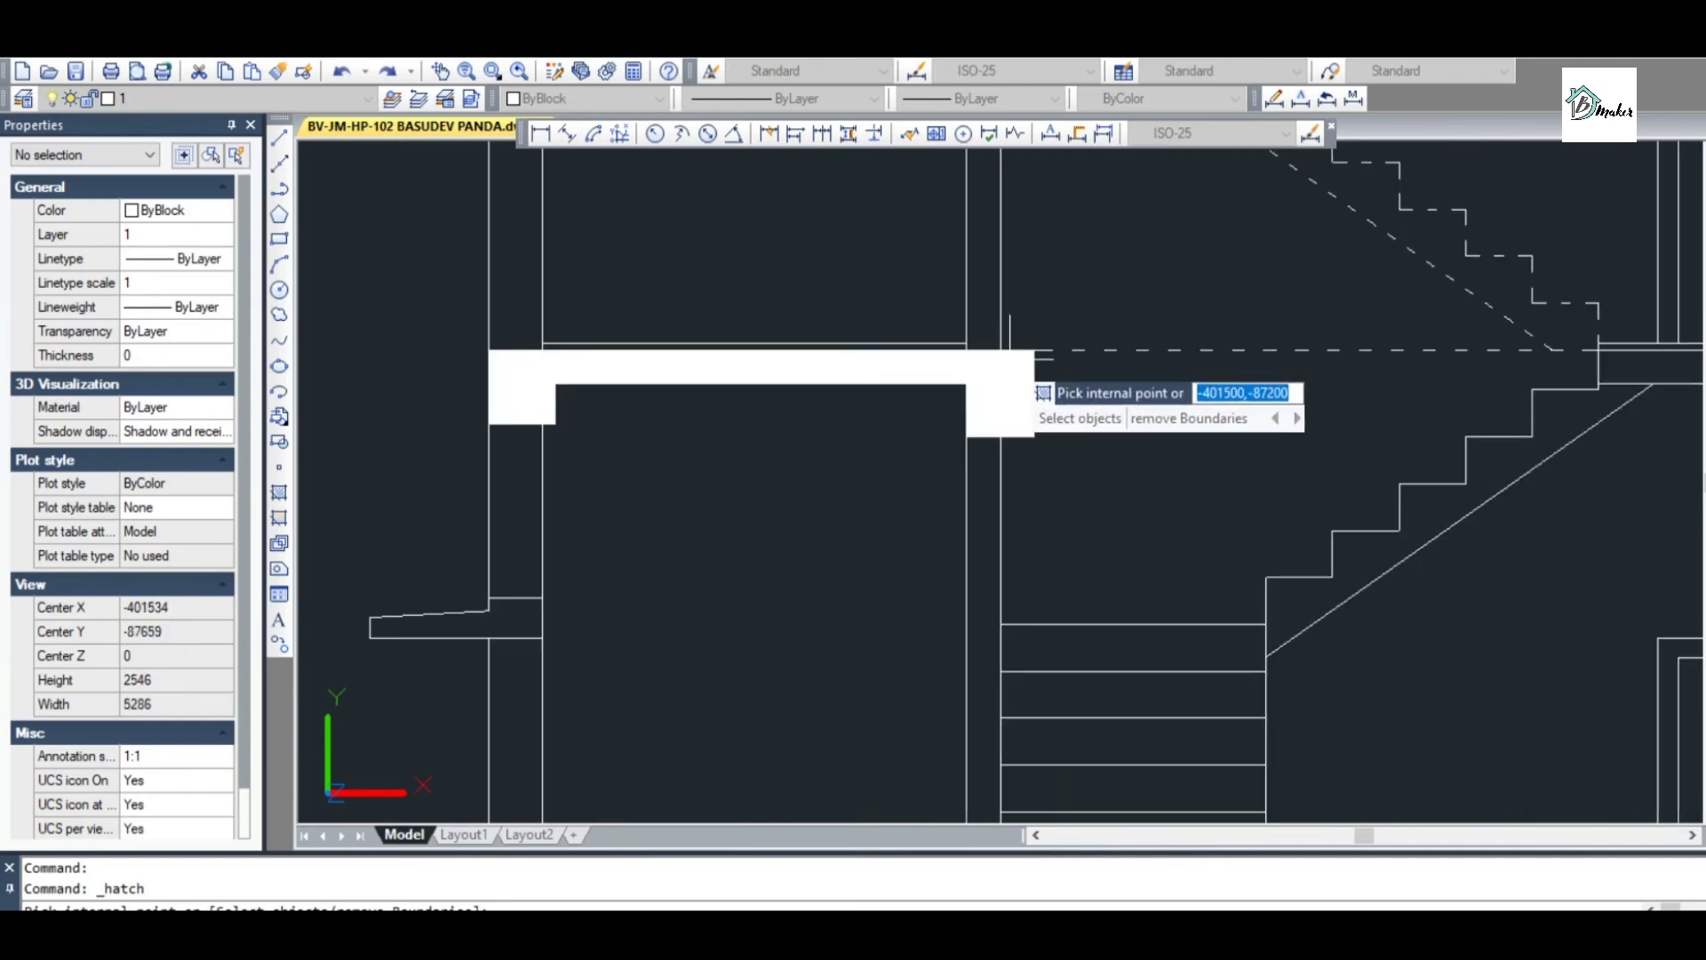
{"action": "left_click", "coordinate": [1009, 356]}
{"action": "key", "text": "Return"}
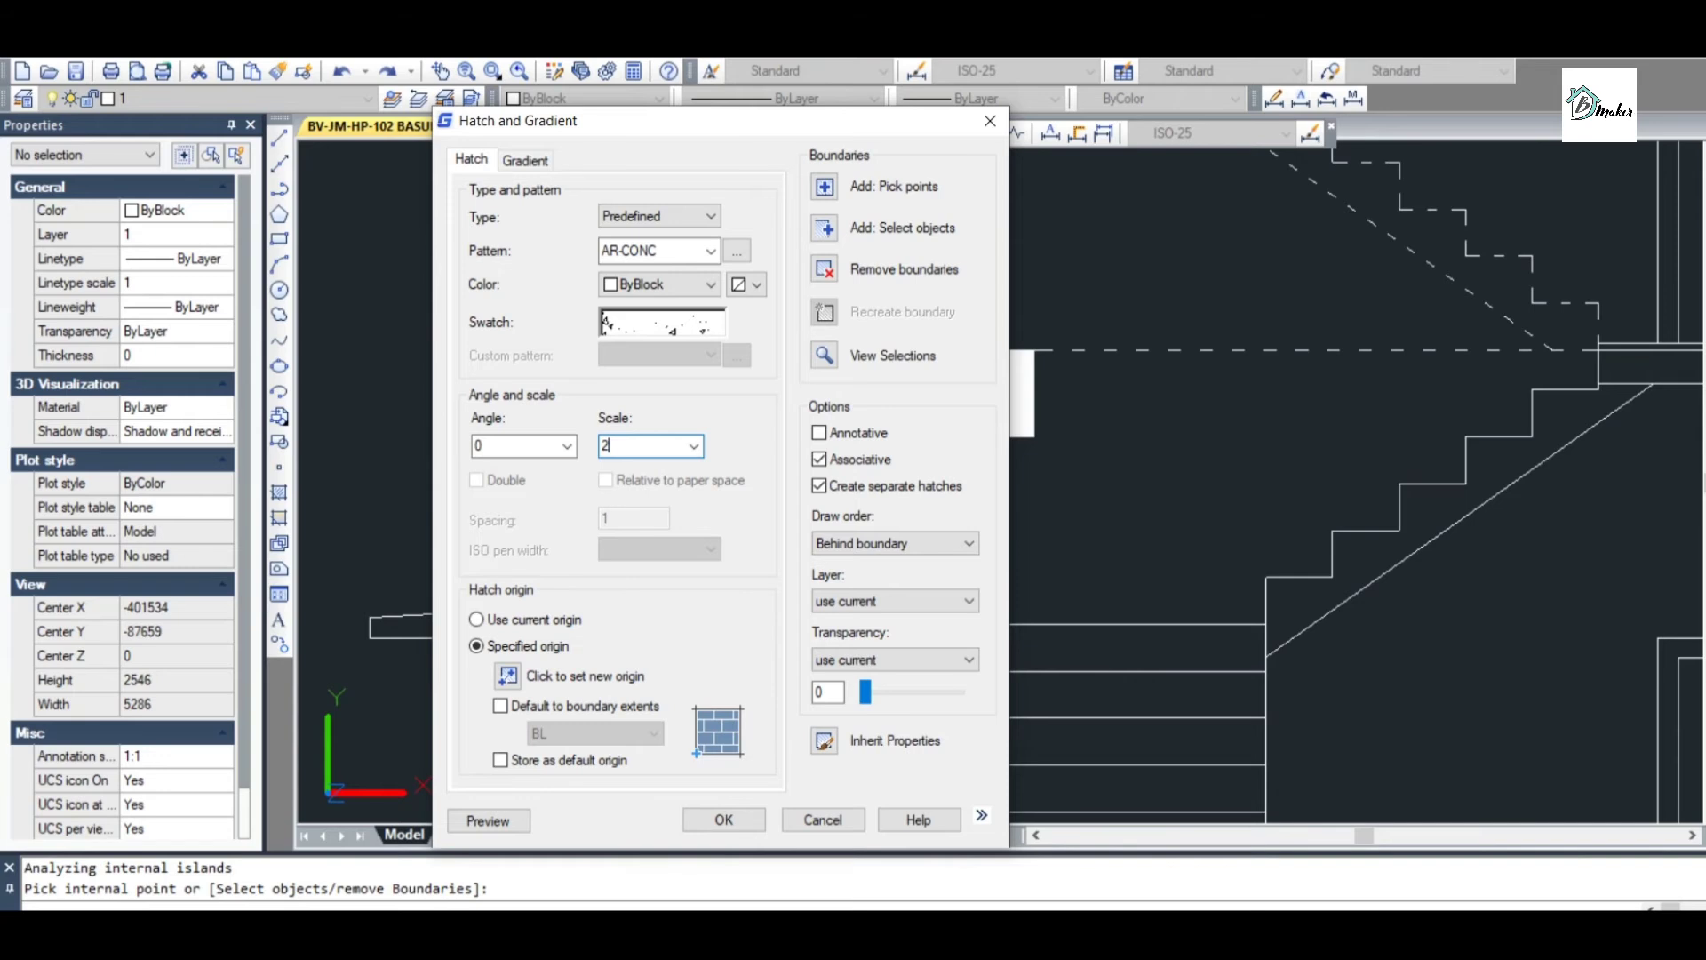
{"action": "key", "text": "Return"}
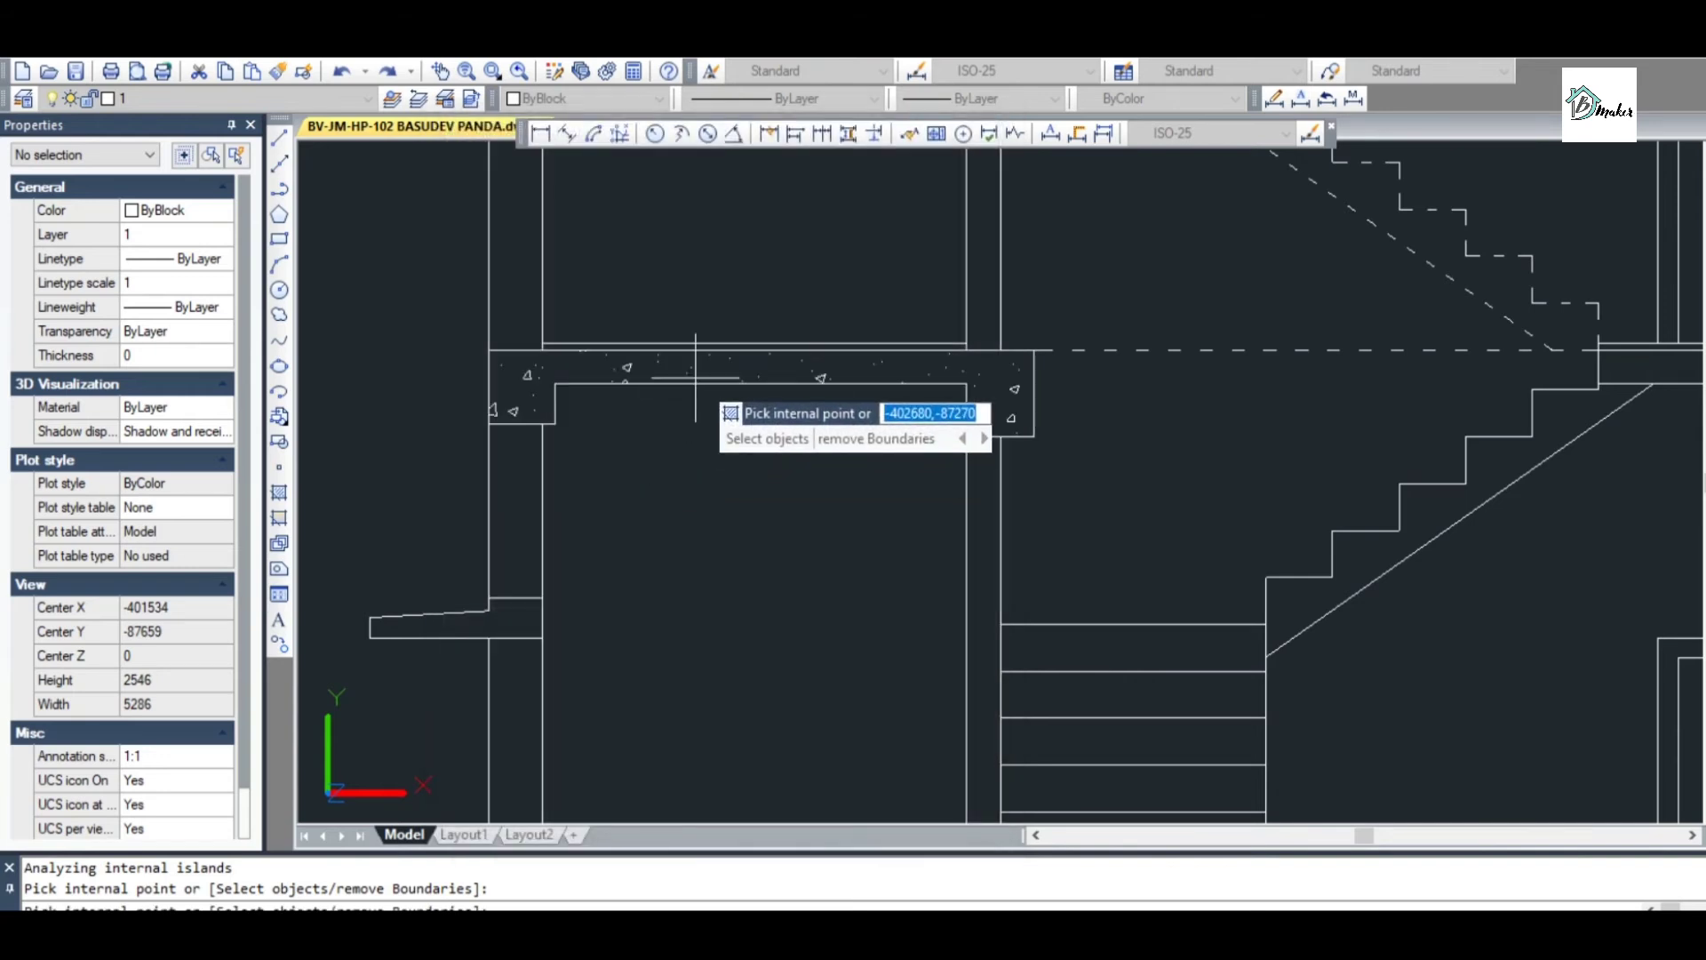
{"action": "left_click", "coordinate": [735, 360]}
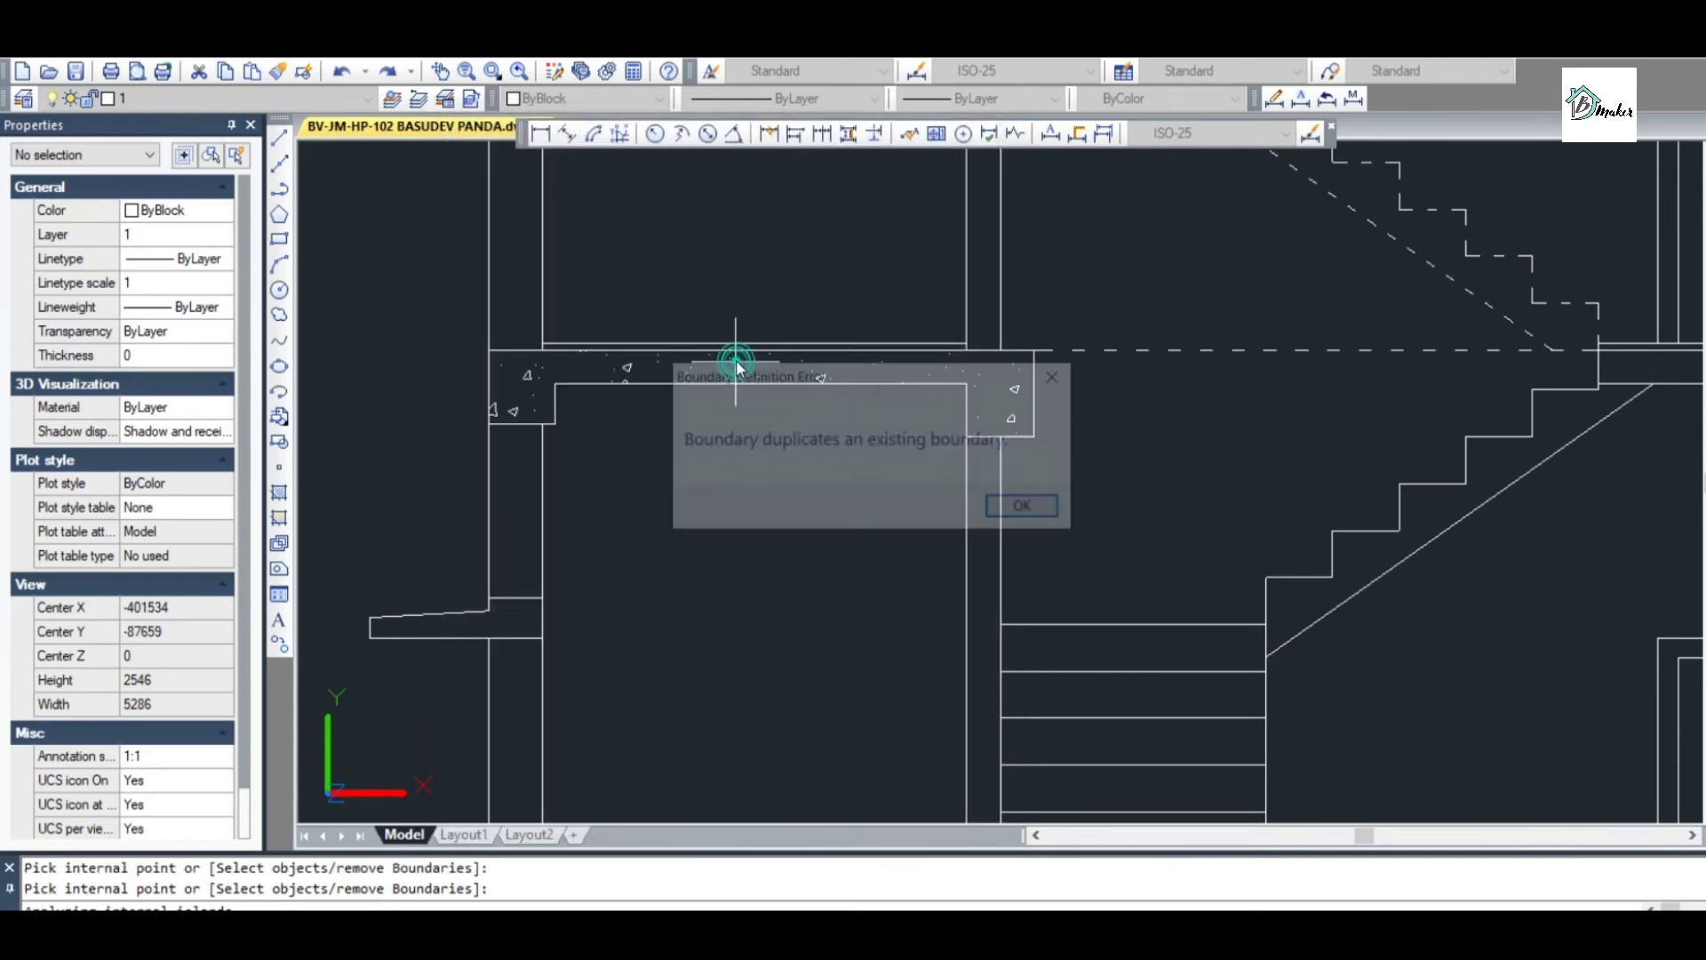
{"action": "left_click", "coordinate": [1025, 521]}
{"action": "left_click", "coordinate": [925, 367]}
{"action": "key", "text": "Return"}
{"action": "key", "text": "Return"}
{"action": "key", "text": "Return"}
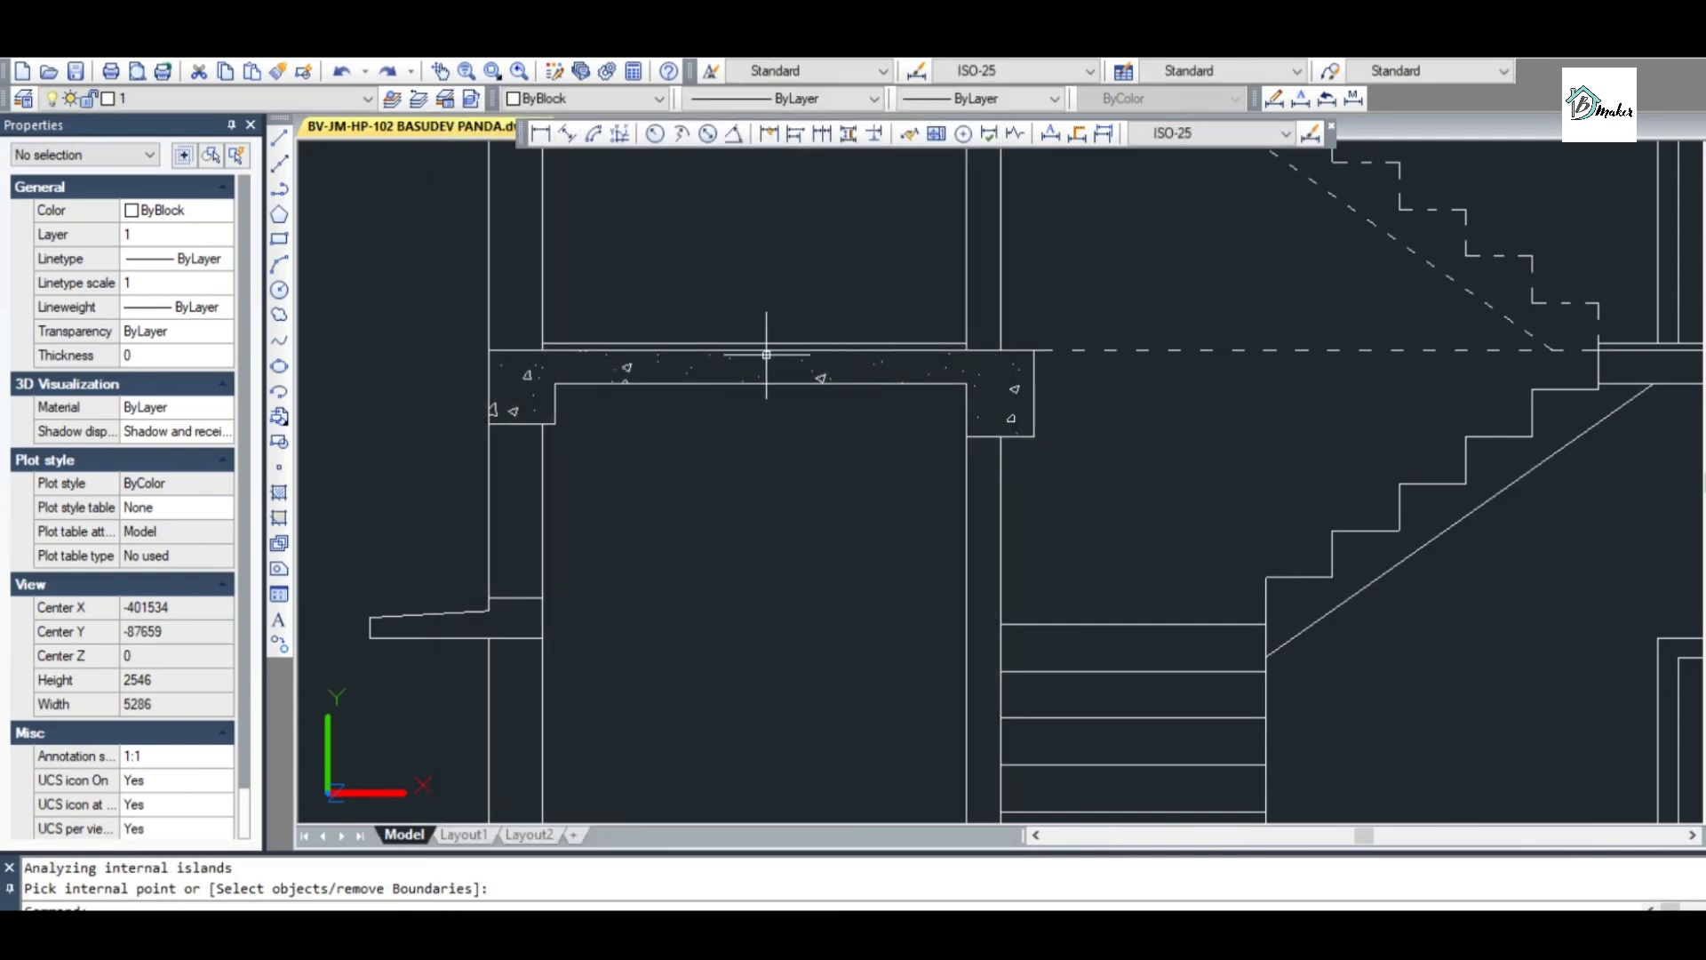
Hatch the first-floor slab and beams between the staircase and the far outer wall with AR-CONC at scale 2
{"action": "scroll", "coordinate": [766, 354], "scroll_direction": "down", "scroll_amount": 4}
{"action": "key", "text": "Return"}
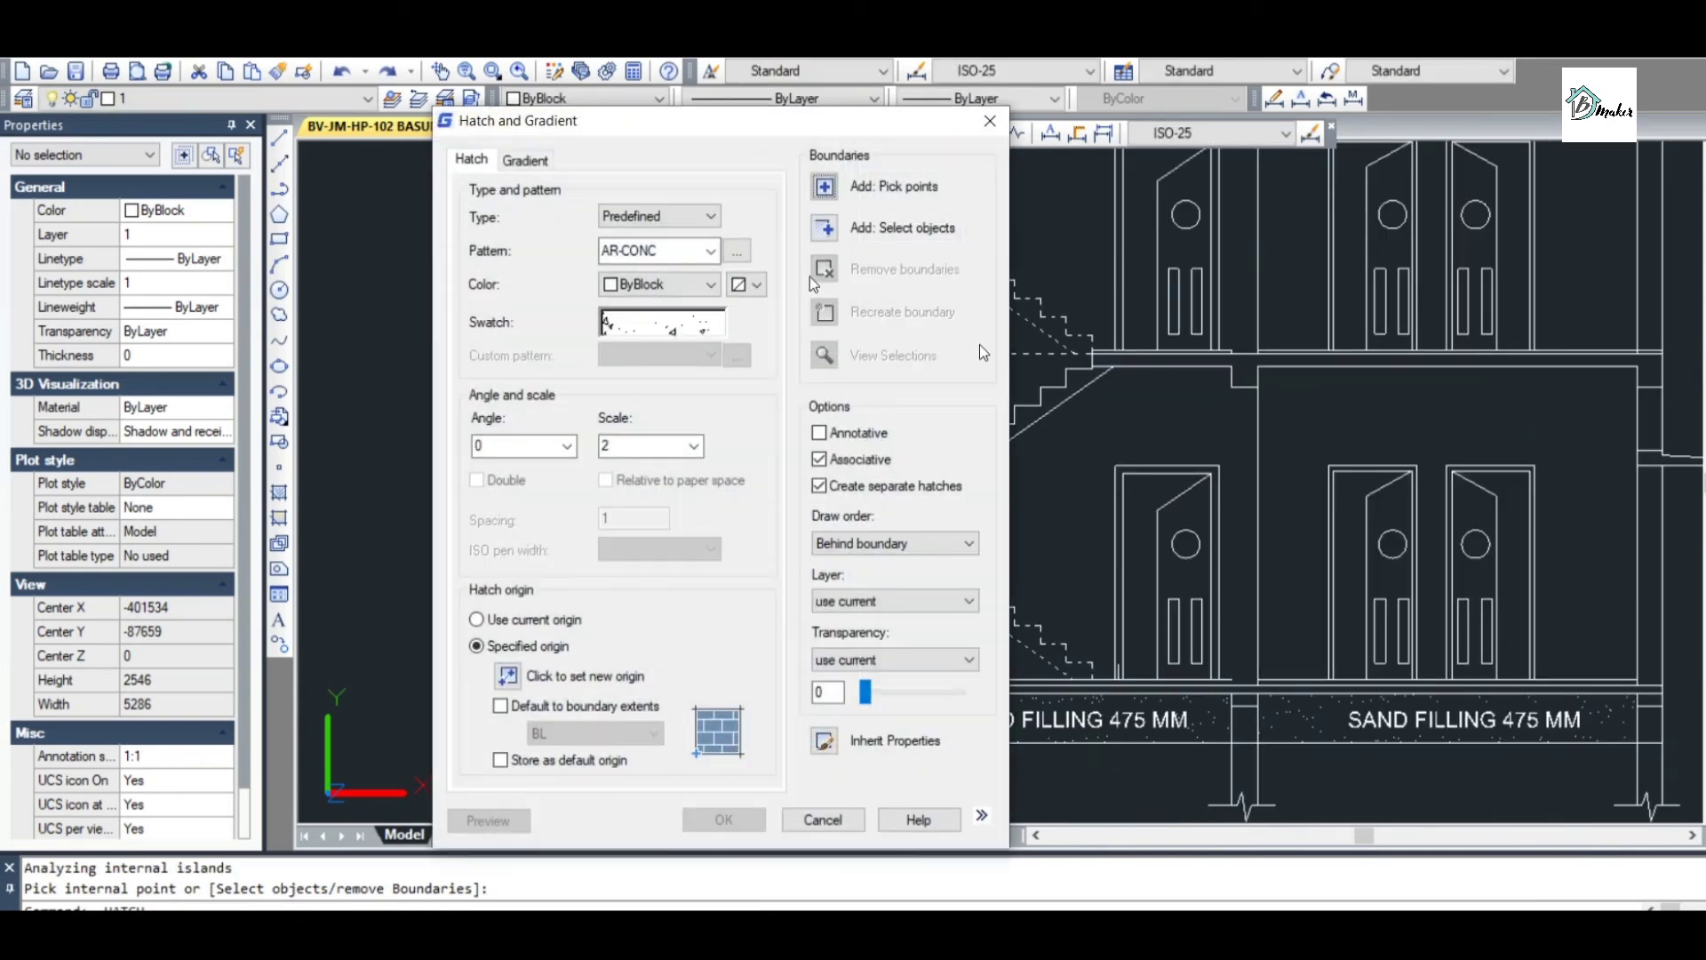
{"action": "left_click", "coordinate": [815, 188]}
{"action": "scroll", "coordinate": [1268, 380], "scroll_direction": "up", "scroll_amount": 3}
{"action": "left_click", "coordinate": [1247, 364]}
{"action": "key", "text": "Return"}
{"action": "left_click", "coordinate": [1244, 366]}
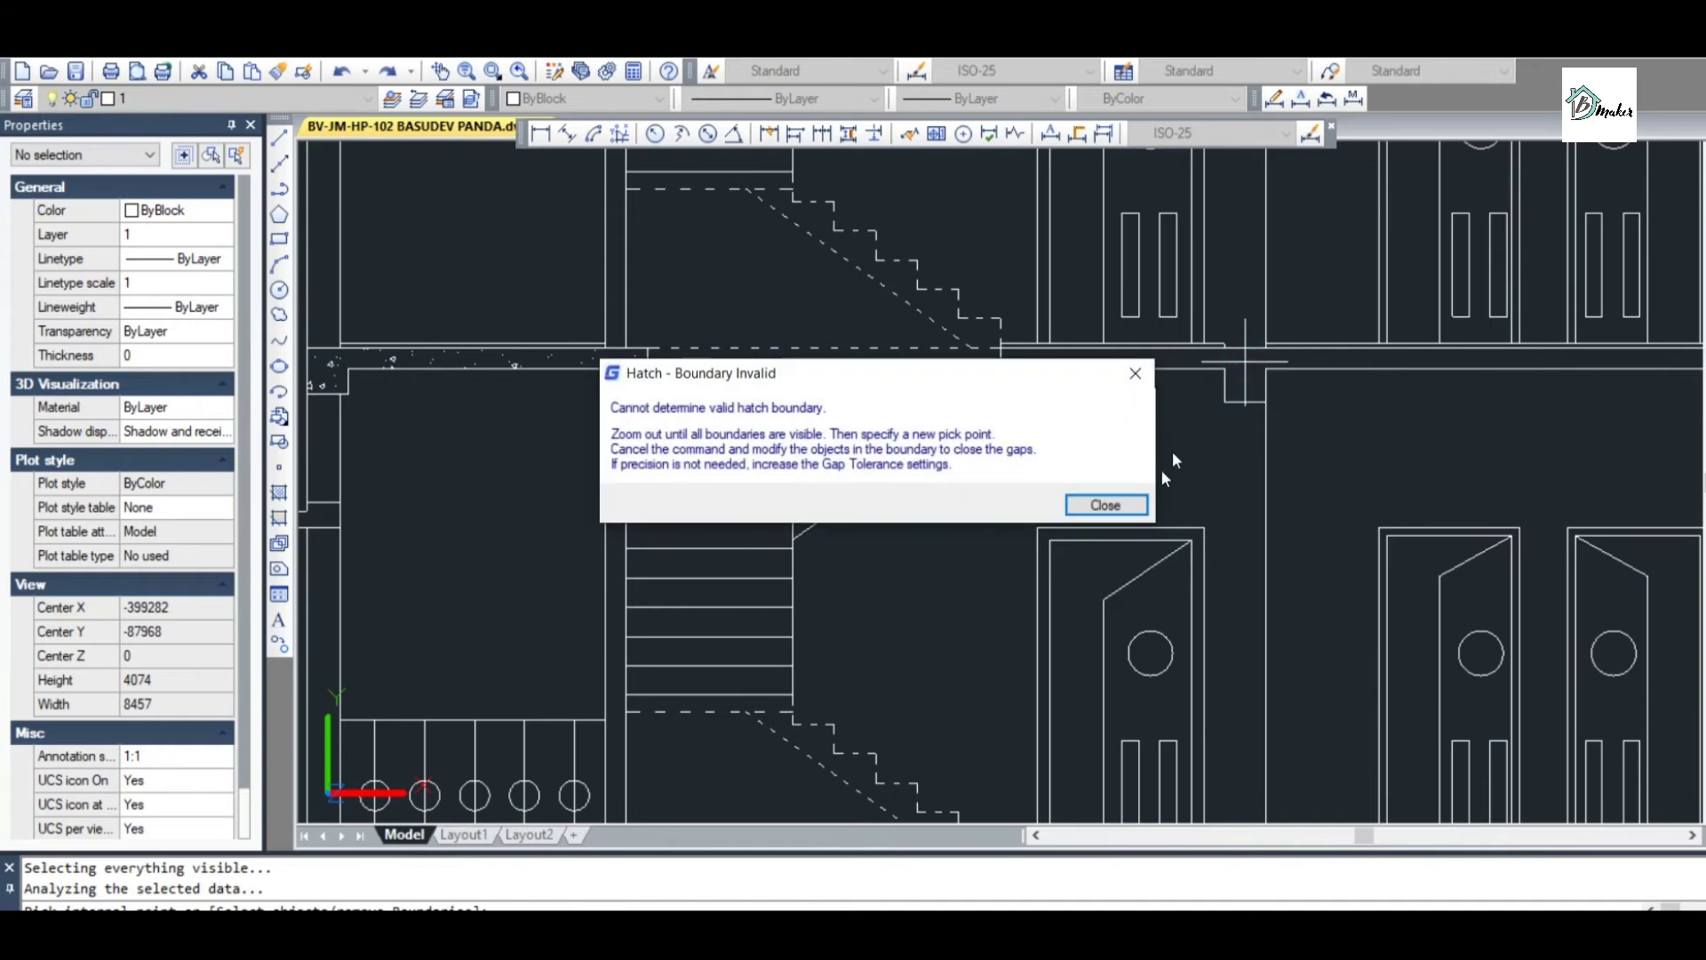
{"action": "left_click", "coordinate": [1132, 508]}
{"action": "scroll", "coordinate": [1244, 362], "scroll_direction": "down", "scroll_amount": 4}
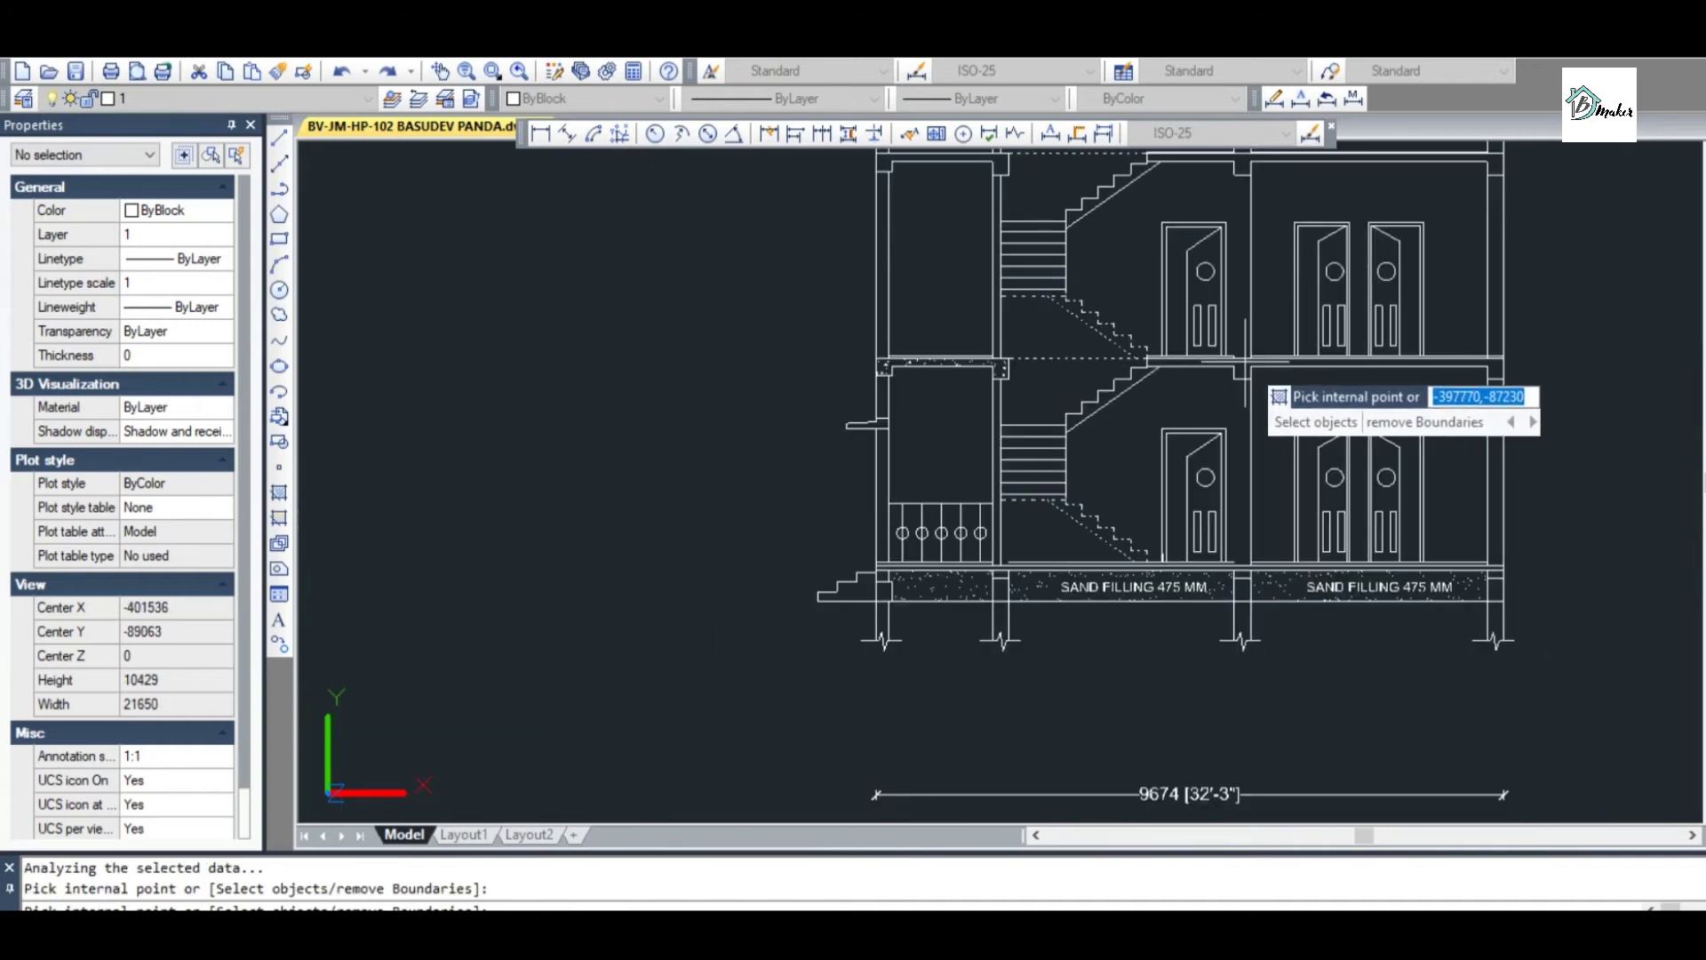
{"action": "scroll", "coordinate": [1245, 361], "scroll_direction": "up", "scroll_amount": 2}
{"action": "left_click", "coordinate": [1246, 364]}
{"action": "key", "text": "Return"}
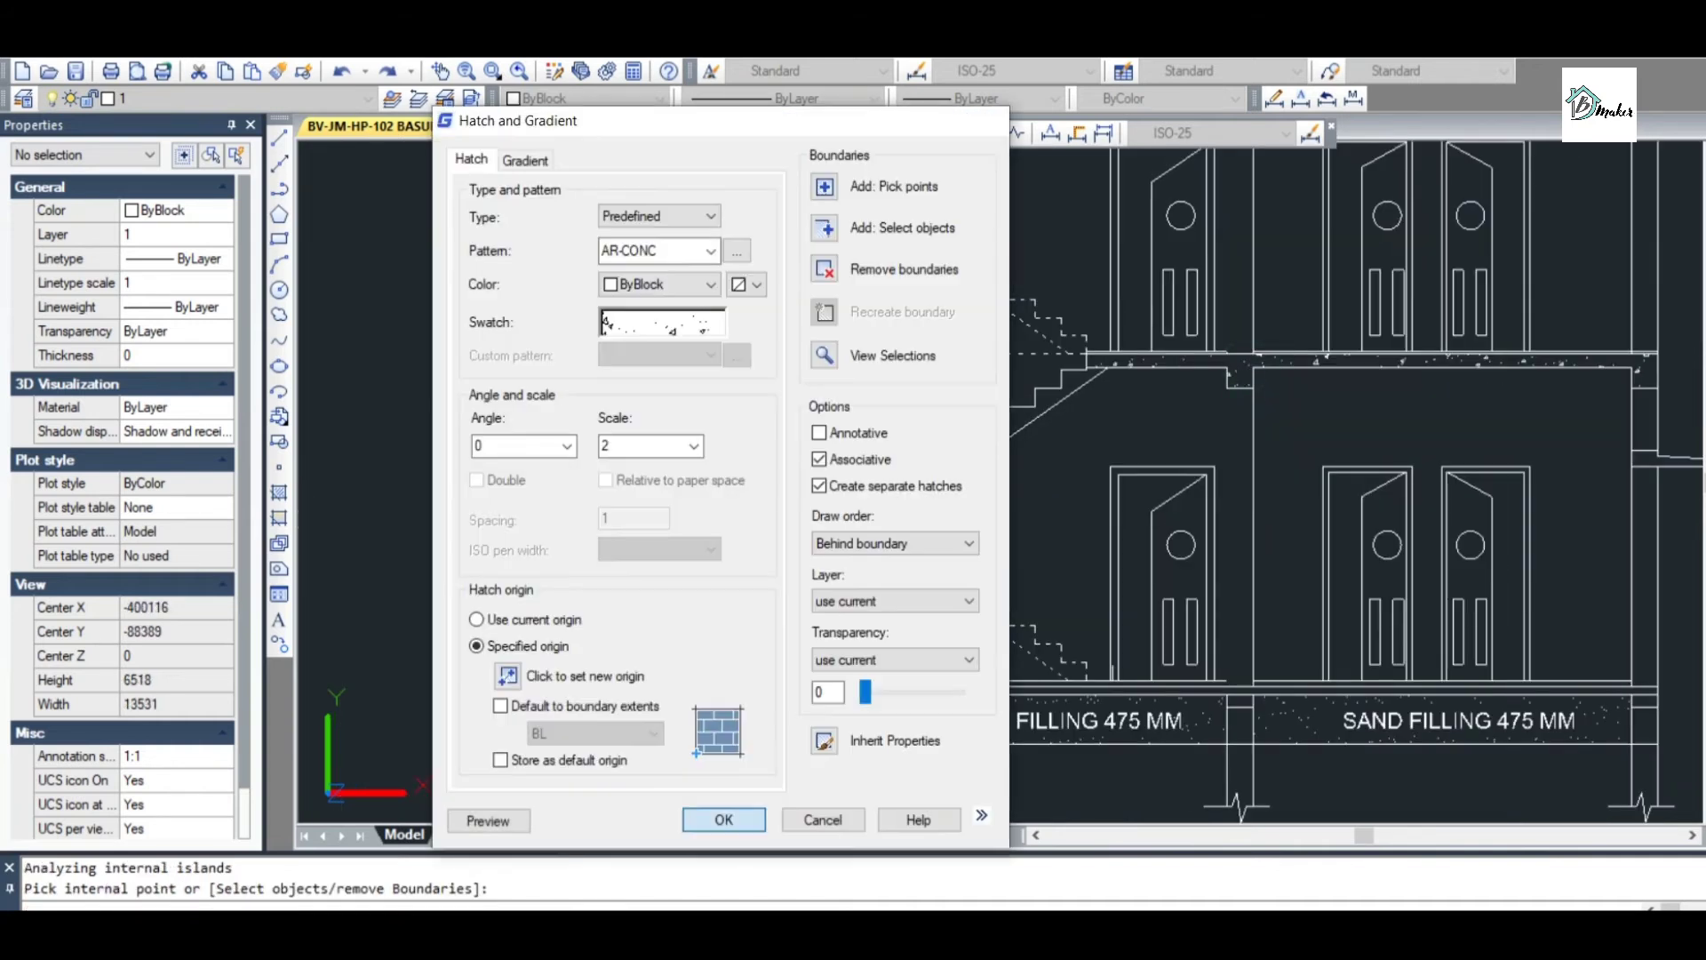
{"action": "key", "text": "Return"}
Hatch the plinth rectangle in the wall between the two labelled sand fillings with AR-CONC at scale 2
{"action": "key", "text": "Return"}
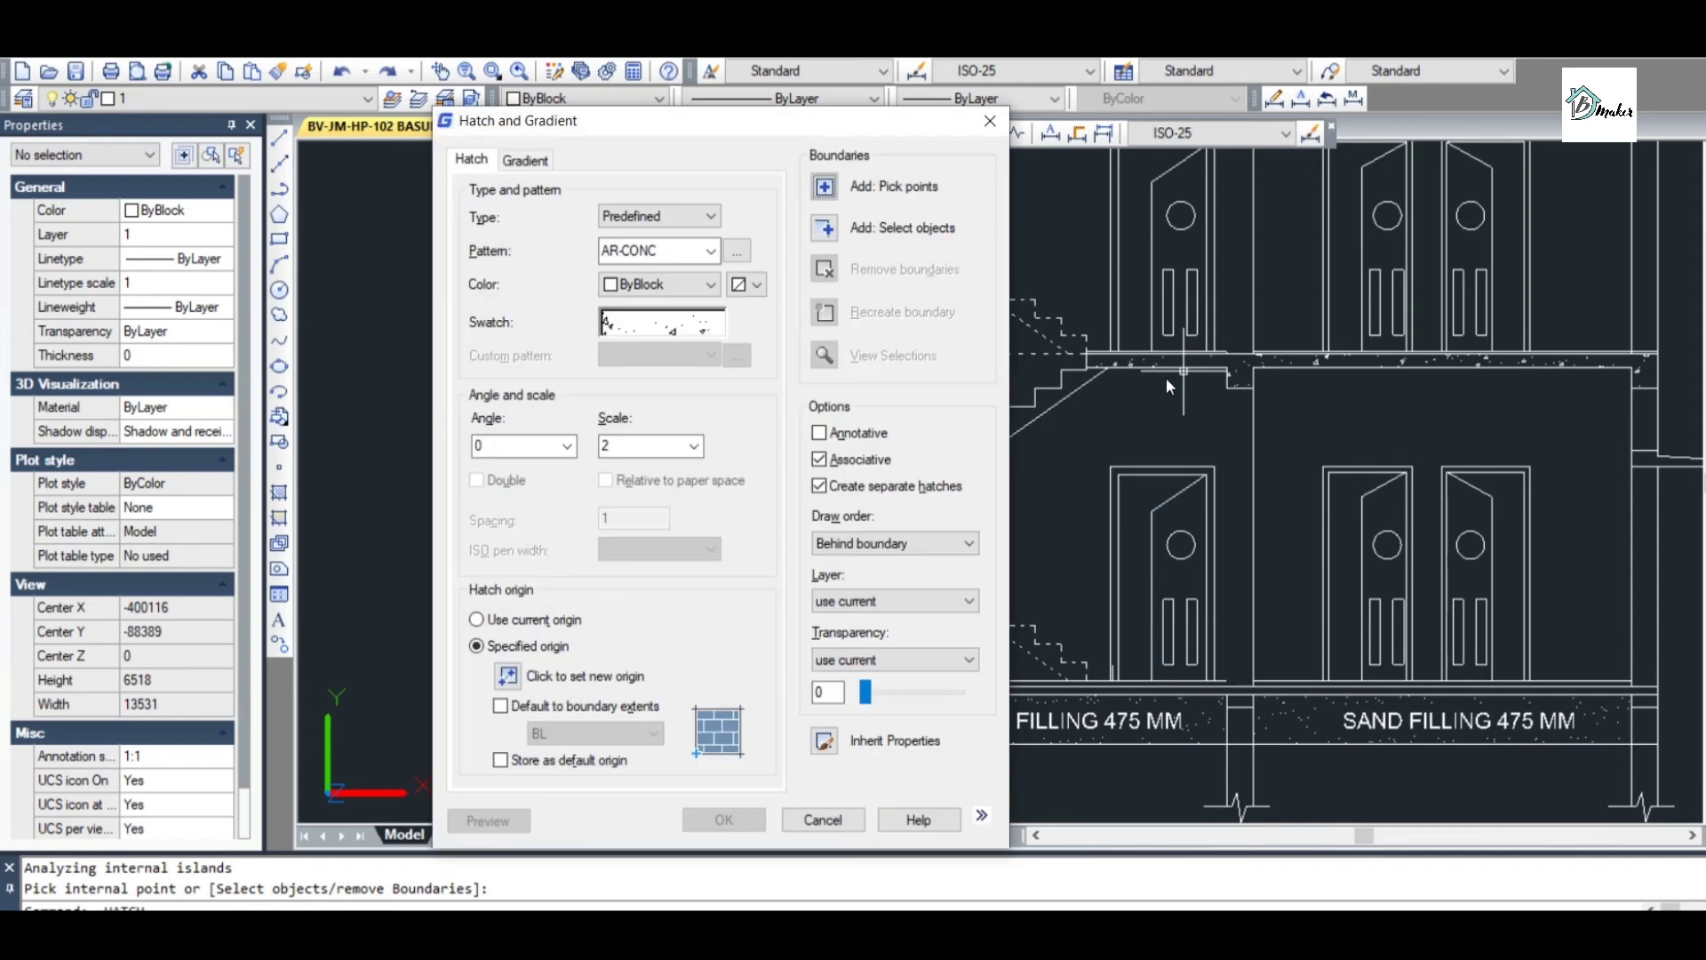
{"action": "key", "text": "space"}
{"action": "scroll", "coordinate": [1235, 722], "scroll_direction": "up", "scroll_amount": 1}
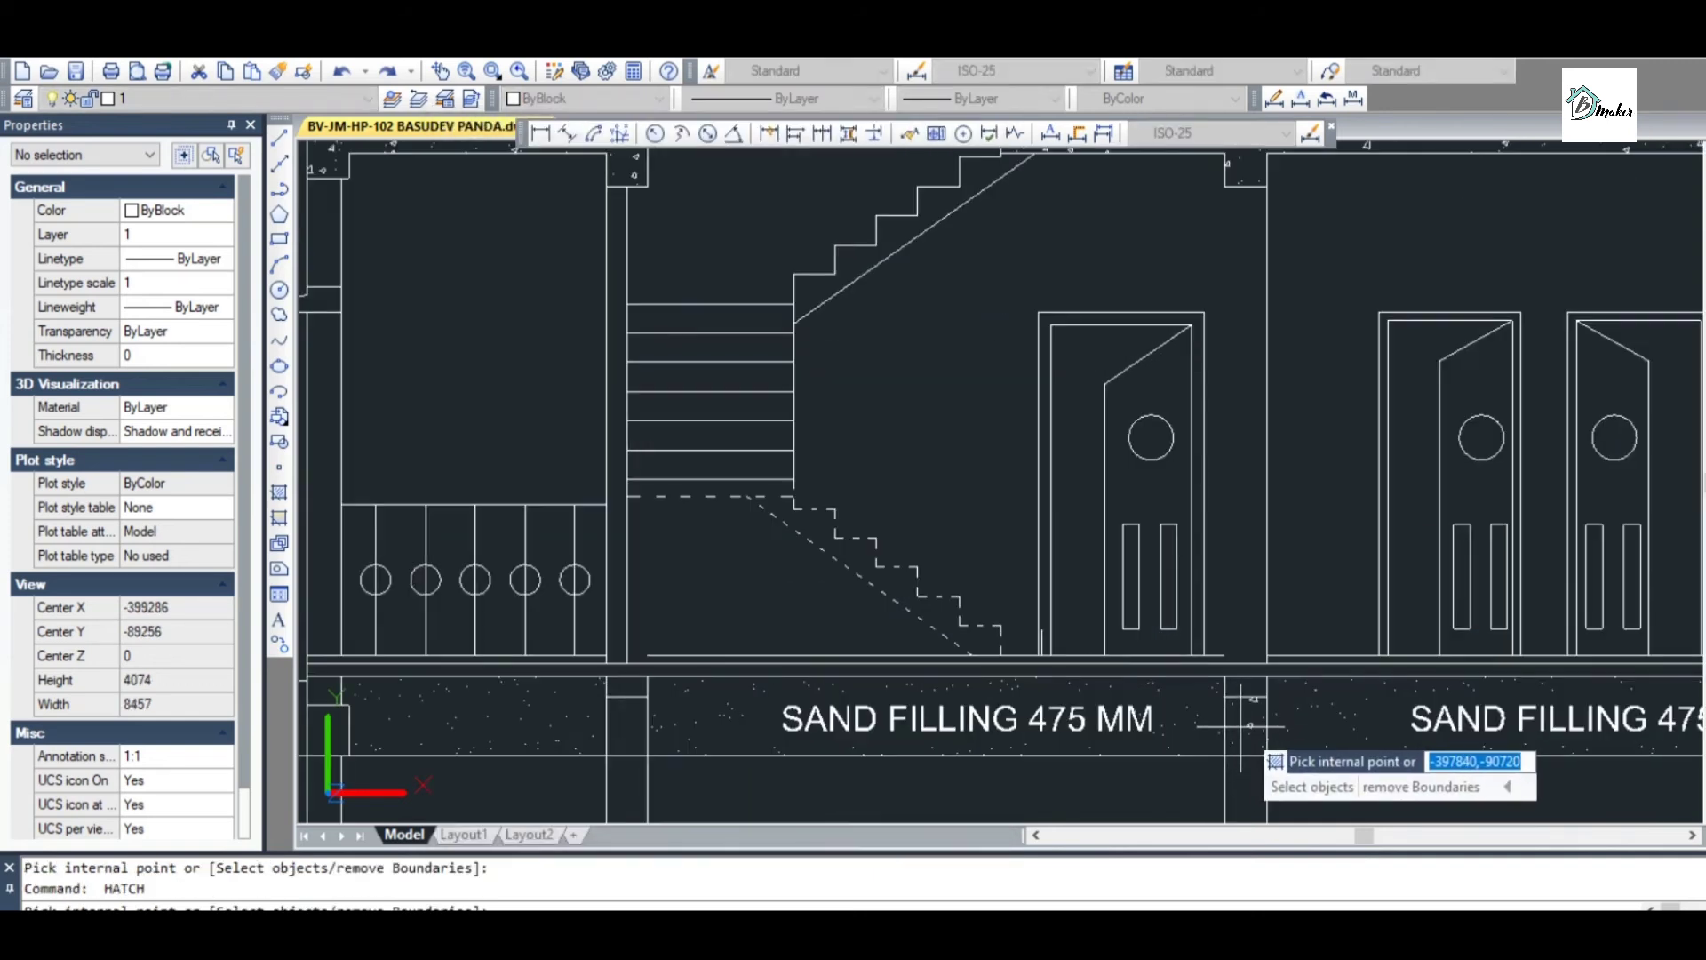
{"action": "left_click", "coordinate": [1240, 726]}
{"action": "key", "text": "Return"}
{"action": "key", "text": "space"}
Apply the AR-CONC hatch at scale 2 to the plinth rectangles beside the staircase and at the entrance-side outer wall
{"action": "scroll", "coordinate": [1110, 586], "scroll_direction": "down", "scroll_amount": 4}
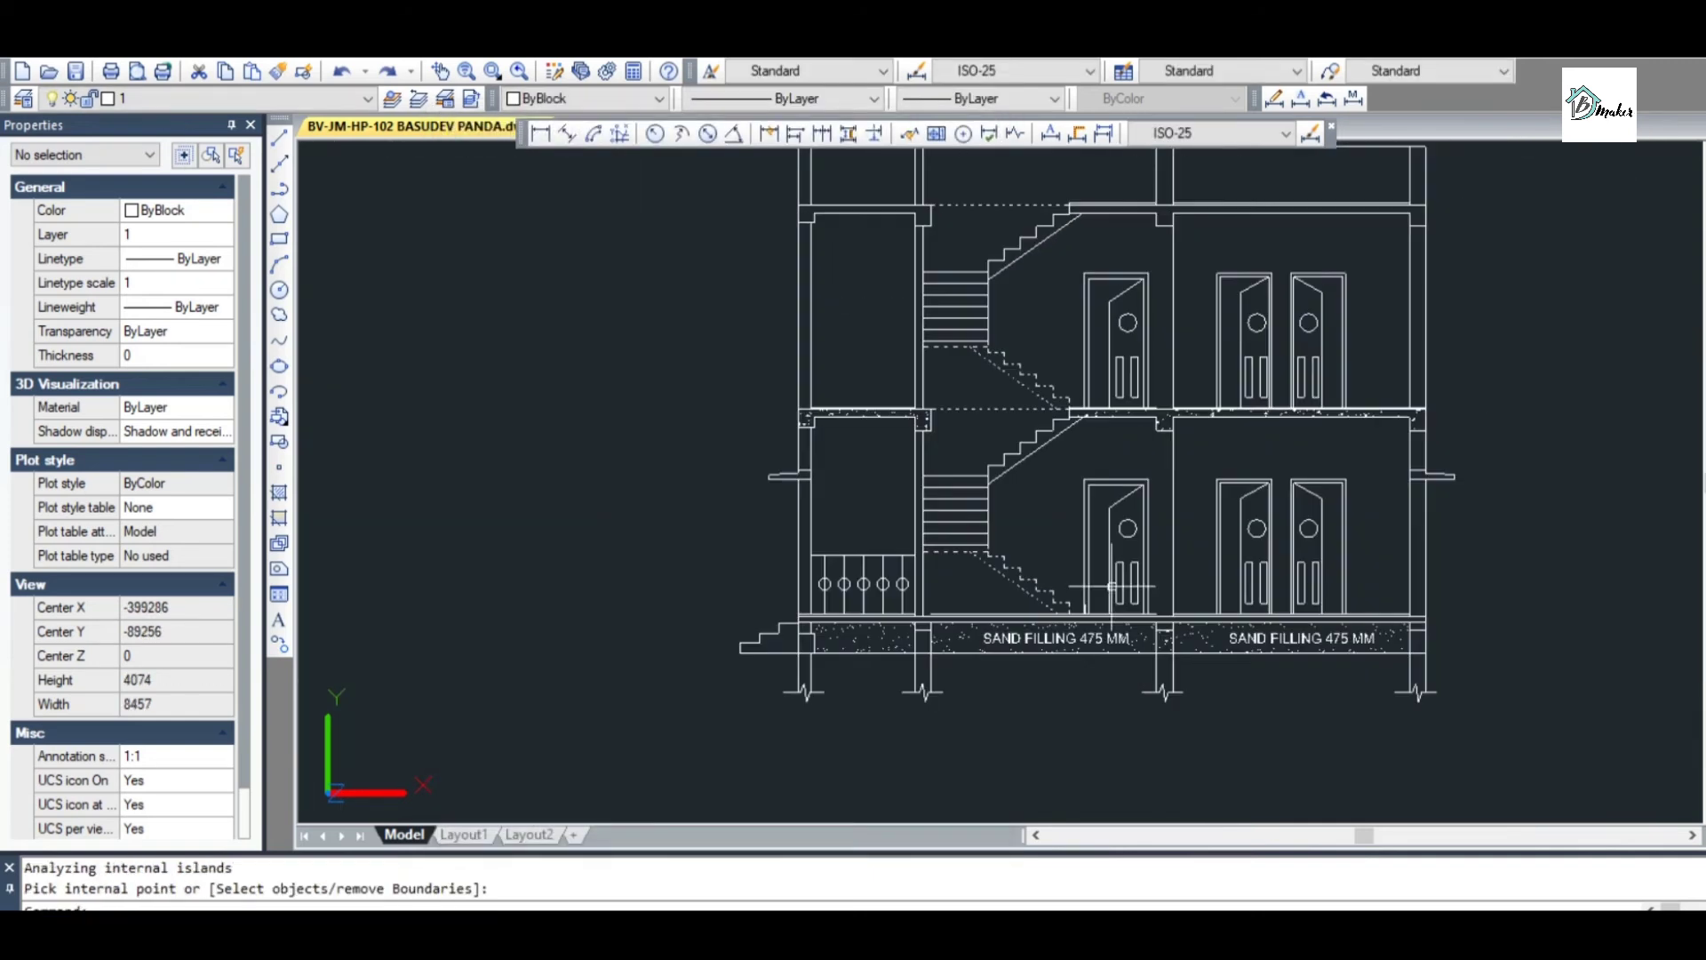
{"action": "scroll", "coordinate": [944, 641], "scroll_direction": "up", "scroll_amount": 3}
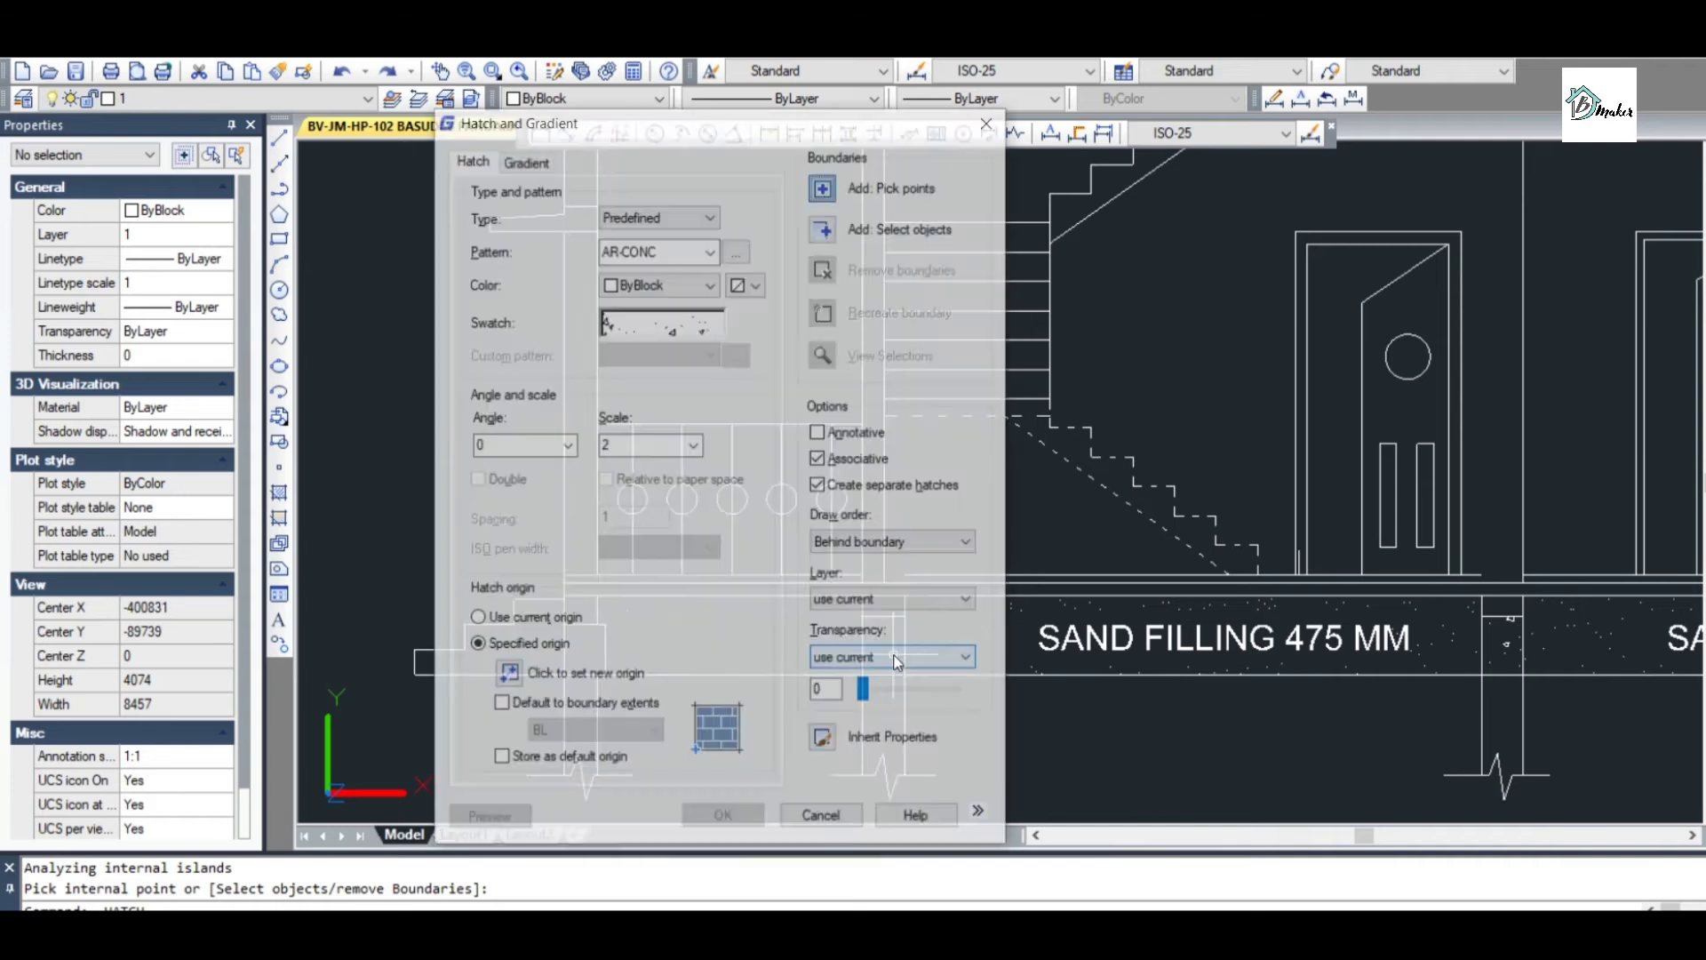
{"action": "key", "text": "space"}
{"action": "left_click", "coordinate": [893, 654]}
{"action": "key", "text": "Return"}
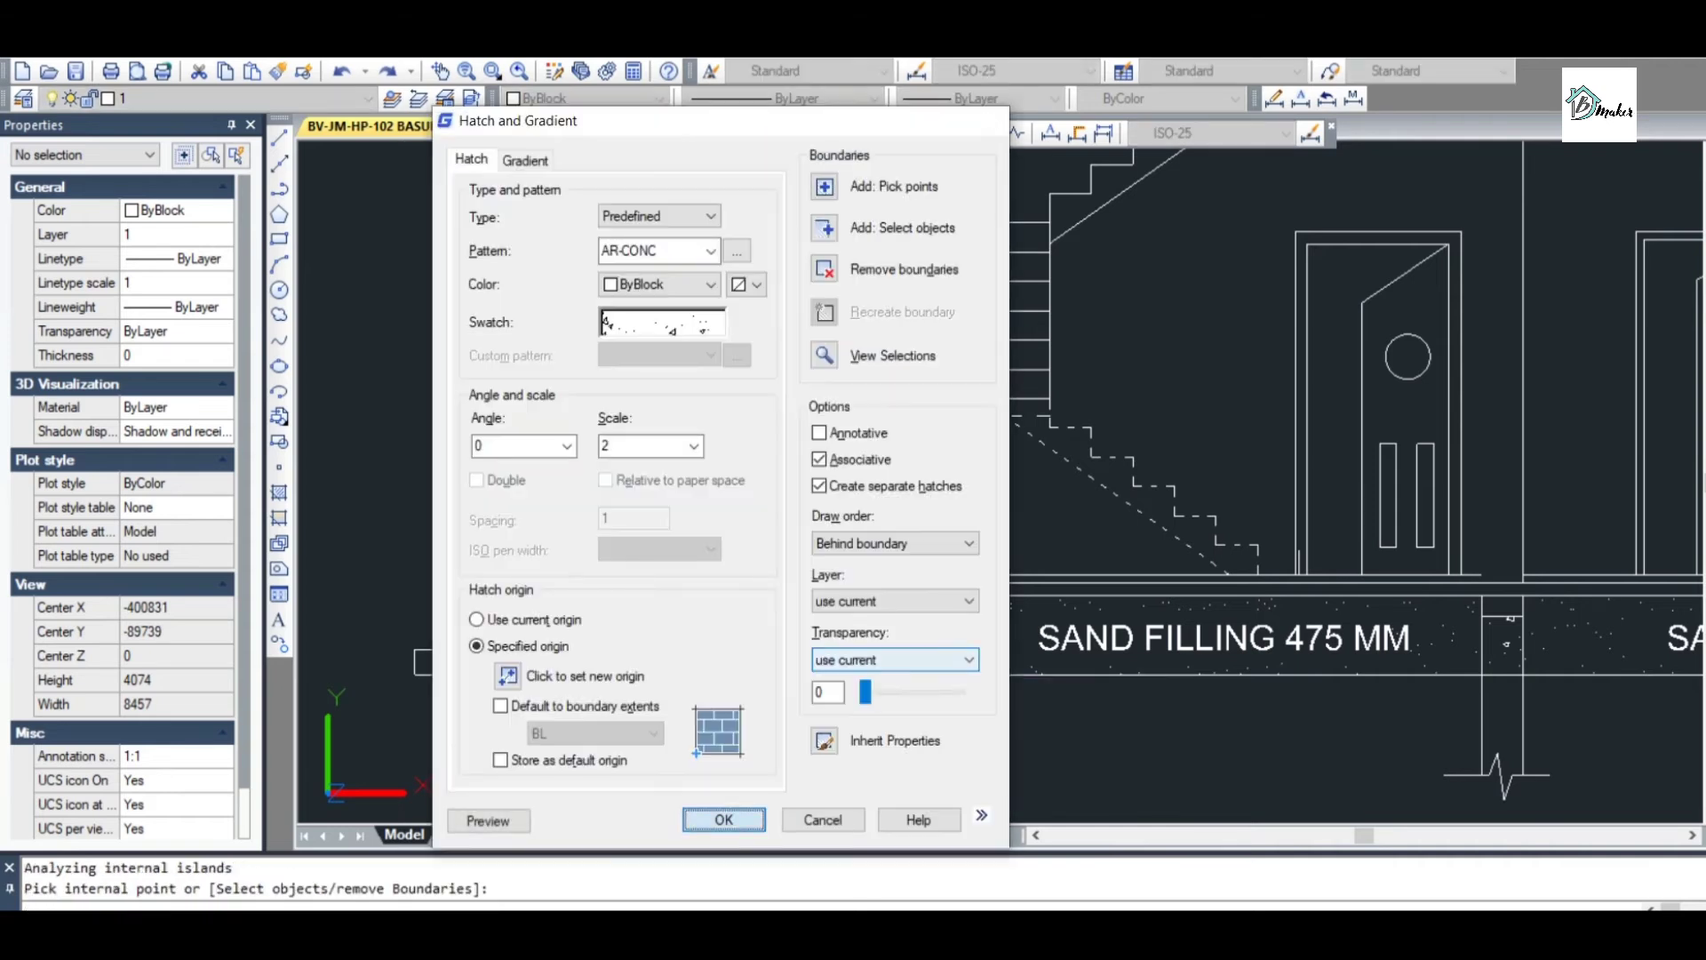
{"action": "key", "text": "Return"}
{"action": "key", "text": "space"}
{"action": "left_click", "coordinate": [581, 644]}
{"action": "key", "text": "Return"}
{"action": "key", "text": "Return"}
Apply the AR-CONC hatch at scale 2 to the plinth rectangle in the outer wall opposite the entrance
{"action": "scroll", "coordinate": [584, 627], "scroll_direction": "down", "scroll_amount": 4}
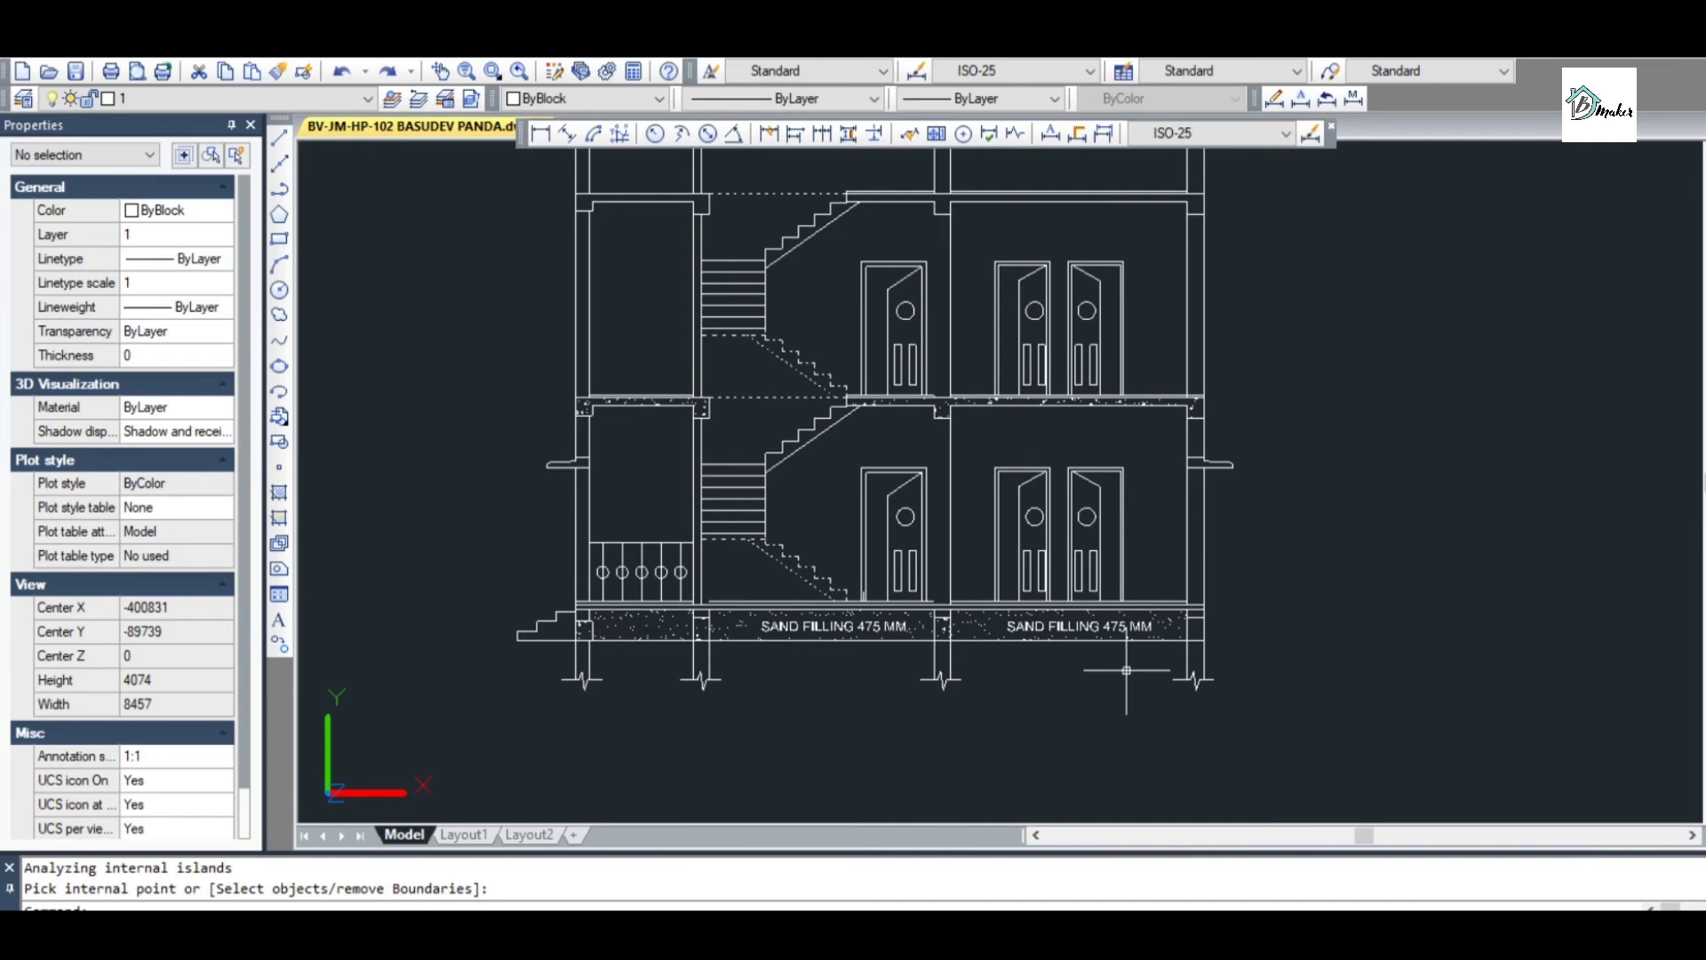
{"action": "scroll", "coordinate": [1200, 641], "scroll_direction": "up", "scroll_amount": 6}
{"action": "key", "text": "space"}
{"action": "left_click", "coordinate": [1194, 595]}
{"action": "key", "text": "Return"}
{"action": "key", "text": "Return"}
Hatch the ground-floor sunshade and lintel on the outer wall opposite the entrance with AR-CONC at scale 2
{"action": "scroll", "coordinate": [1183, 658], "scroll_direction": "down", "scroll_amount": 2}
{"action": "scroll", "coordinate": [1183, 411], "scroll_direction": "up", "scroll_amount": 3}
{"action": "key", "text": "space"}
{"action": "left_click", "coordinate": [1155, 393]}
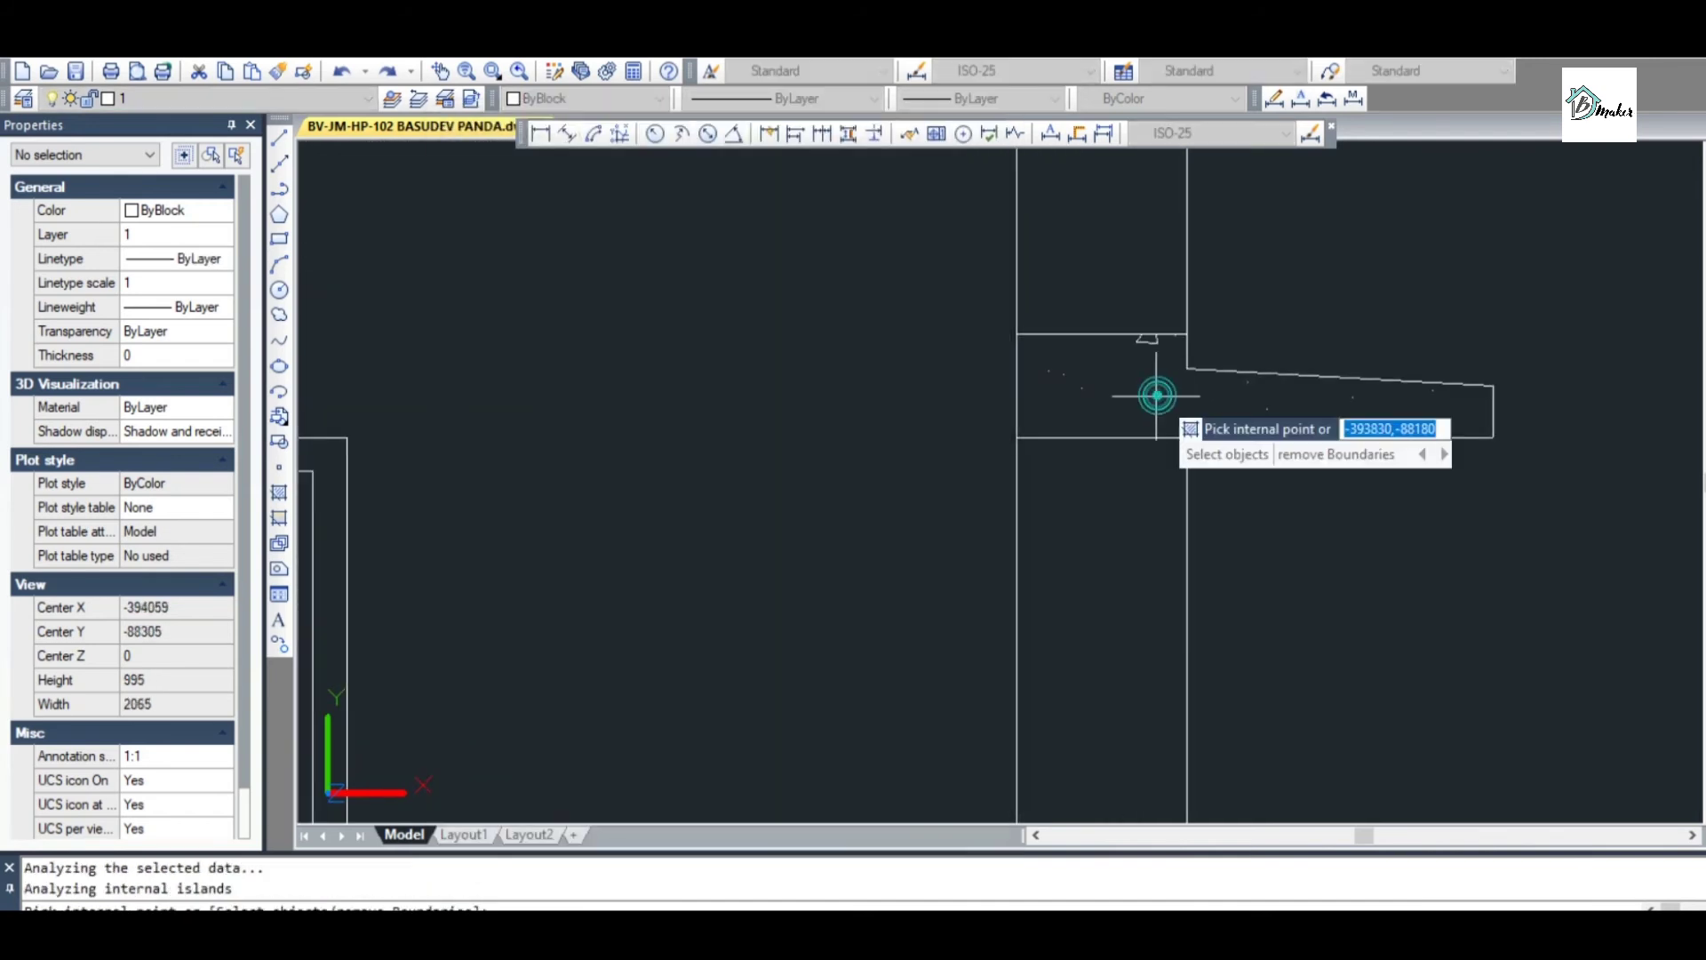
{"action": "key", "text": "Return"}
{"action": "key", "text": "Return"}
Hatch the entrance-side sunshade and lintel above the railing bay with AR-CONC at scale 2
{"action": "scroll", "coordinate": [1200, 434], "scroll_direction": "down", "scroll_amount": 4}
{"action": "scroll", "coordinate": [712, 415], "scroll_direction": "down", "scroll_amount": 1}
{"action": "scroll", "coordinate": [363, 424], "scroll_direction": "up", "scroll_amount": 4}
{"action": "scroll", "coordinate": [434, 428], "scroll_direction": "down", "scroll_amount": 2}
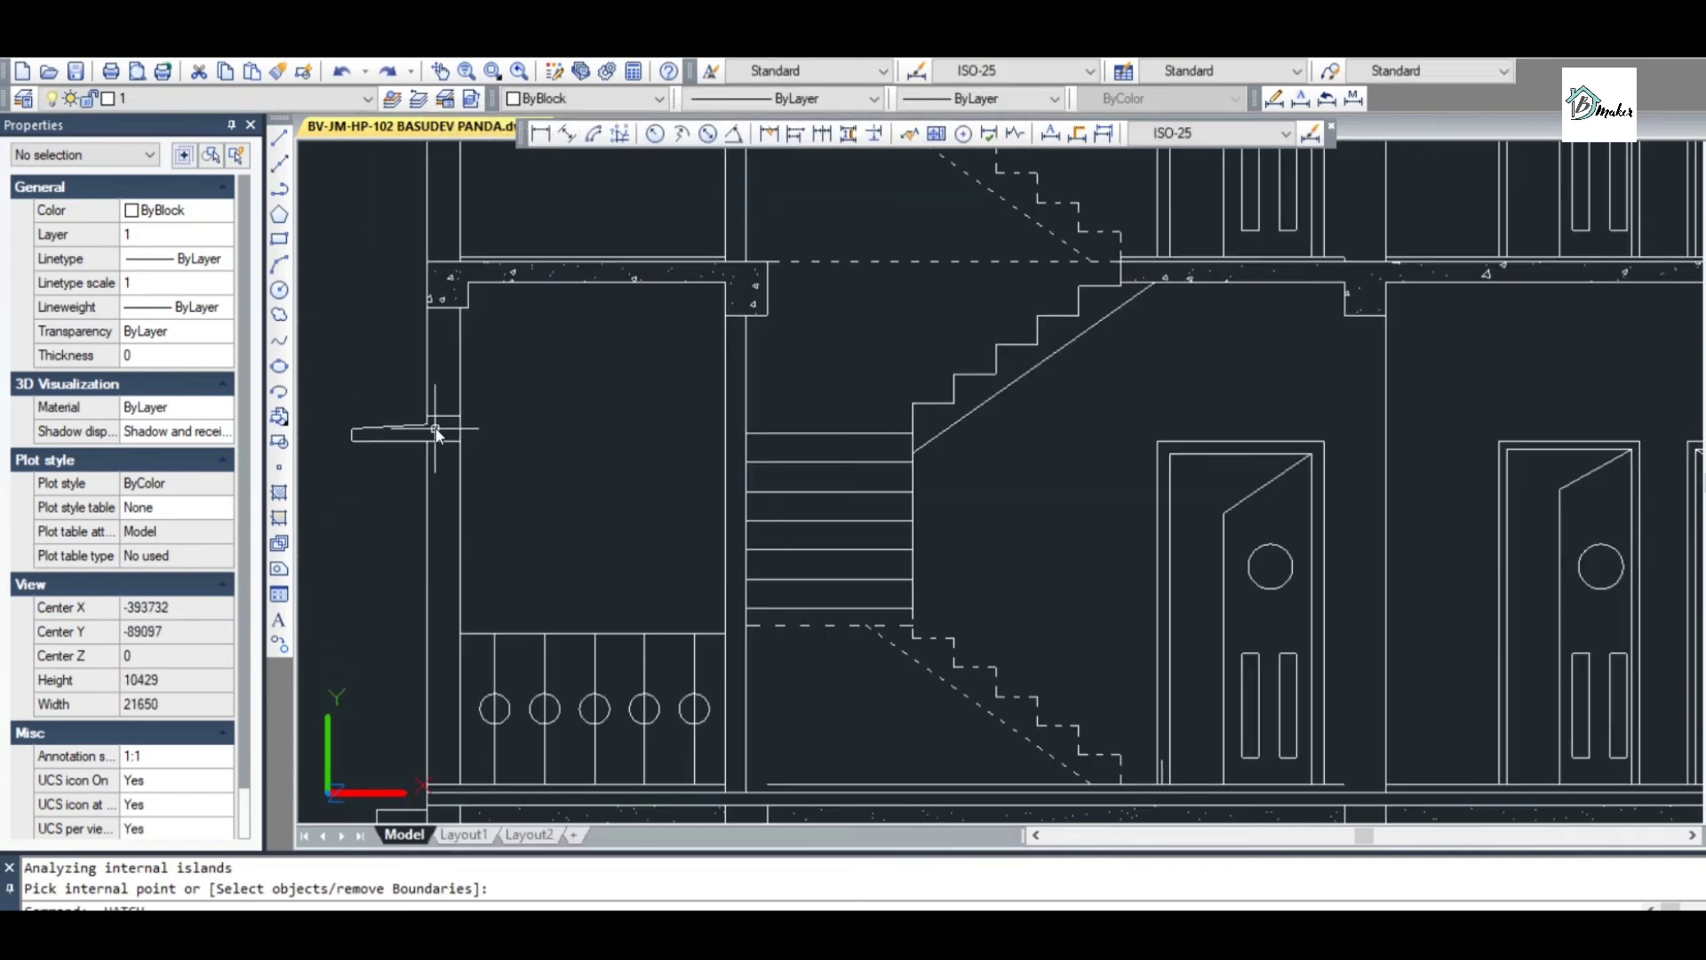
{"action": "key", "text": "k"}
{"action": "left_click", "coordinate": [434, 429]}
{"action": "key", "text": "Return"}
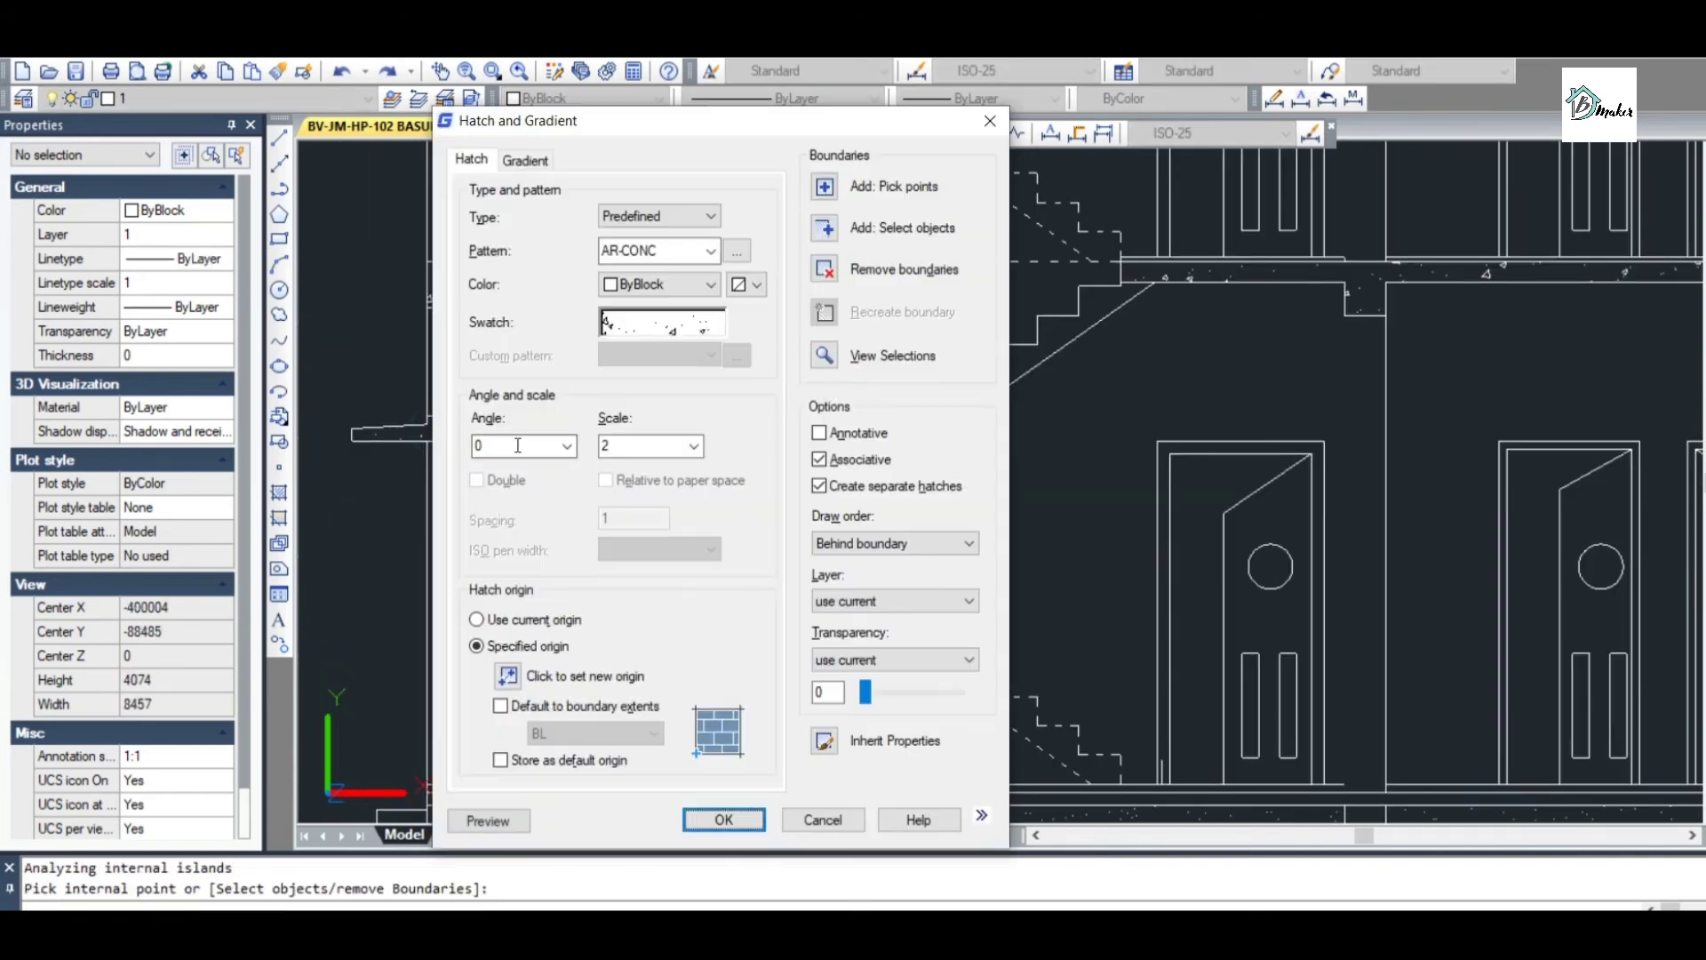
{"action": "left_click", "coordinate": [723, 819]}
Hatch the upper-storey roof slab and end beams above the railing bay with AR-CONC at scale 2
{"action": "scroll", "coordinate": [587, 400], "scroll_direction": "down", "scroll_amount": 2}
{"action": "scroll", "coordinate": [552, 267], "scroll_direction": "up", "scroll_amount": 5}
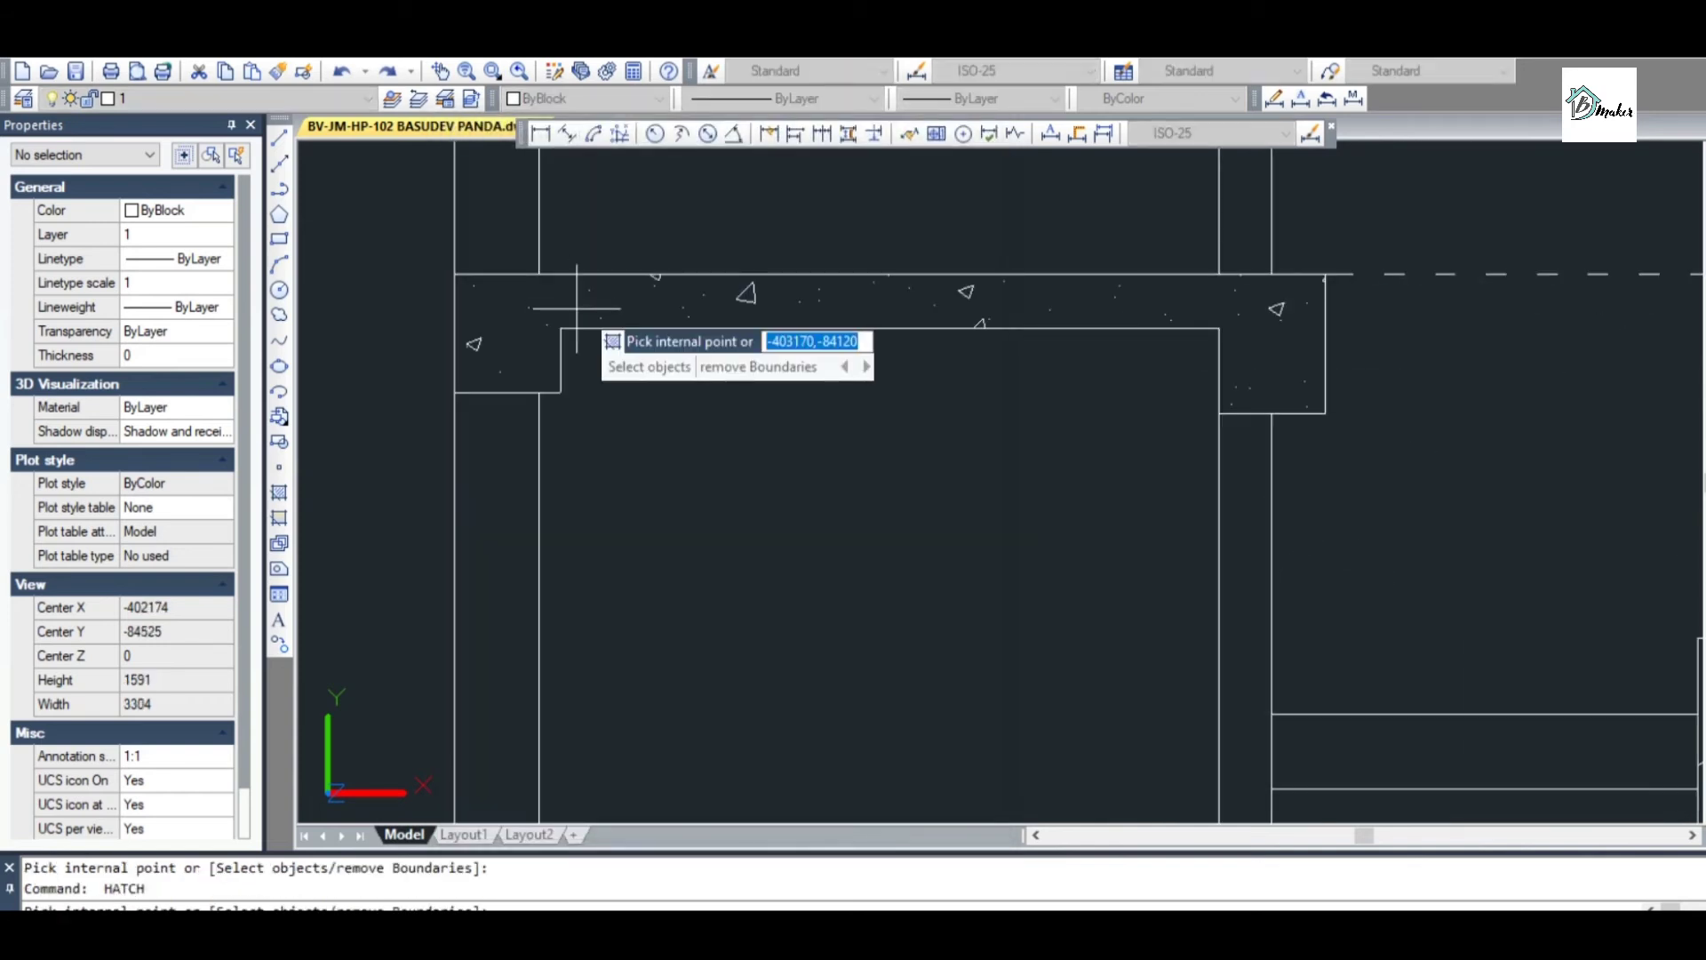
{"action": "left_click", "coordinate": [572, 298]}
{"action": "key", "text": "Return"}
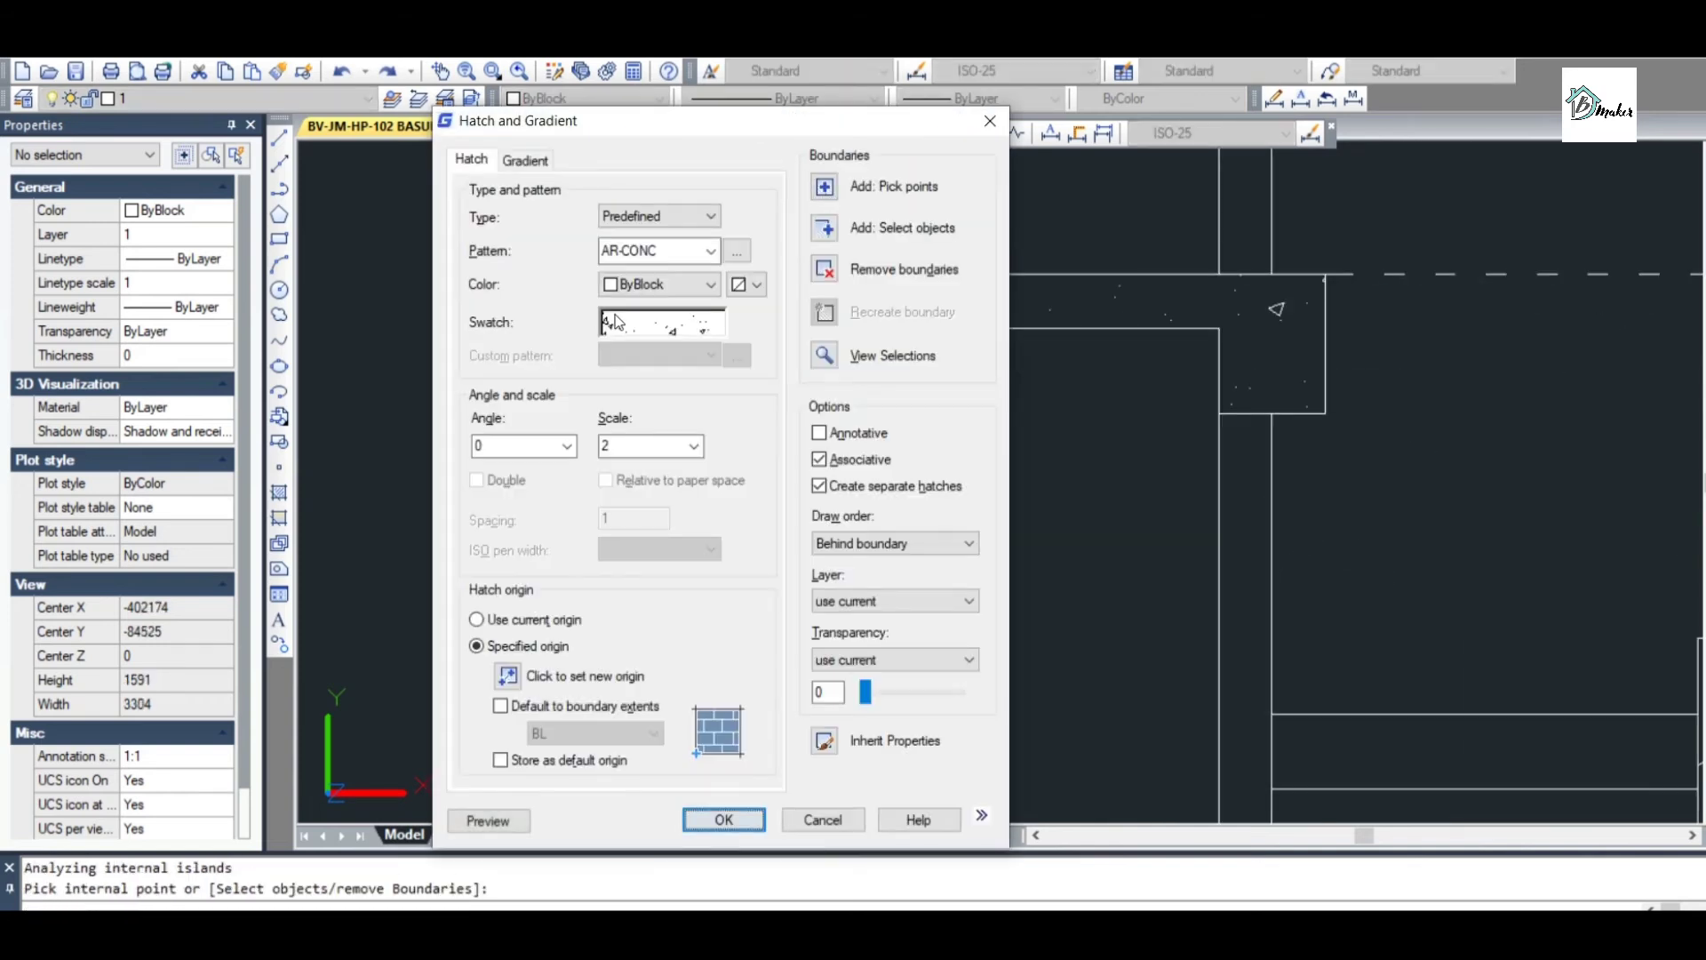
{"action": "key", "text": "Return"}
{"action": "scroll", "coordinate": [750, 353], "scroll_direction": "down", "scroll_amount": 3}
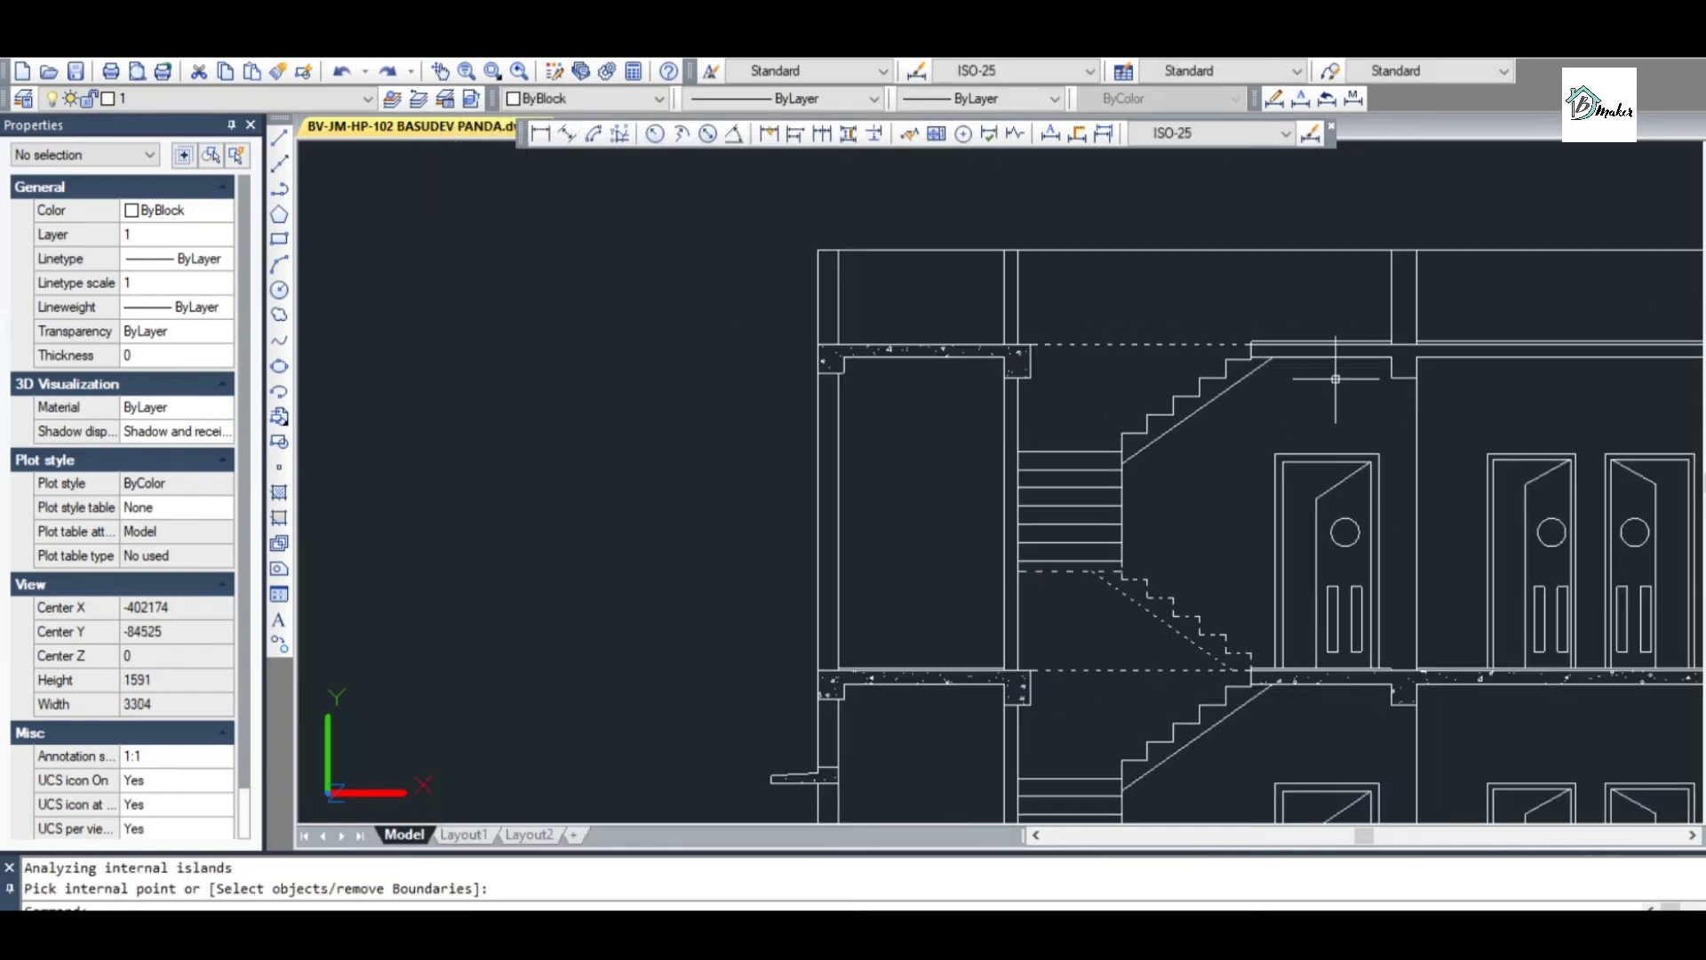
{"action": "scroll", "coordinate": [1337, 364], "scroll_direction": "up", "scroll_amount": 3}
{"action": "key", "text": "Return"}
{"action": "left_click", "coordinate": [826, 182]}
{"action": "left_click", "coordinate": [1343, 302]}
{"action": "key", "text": "Escape"}
{"action": "key", "text": "Escape"}
{"action": "key", "text": "Escape"}
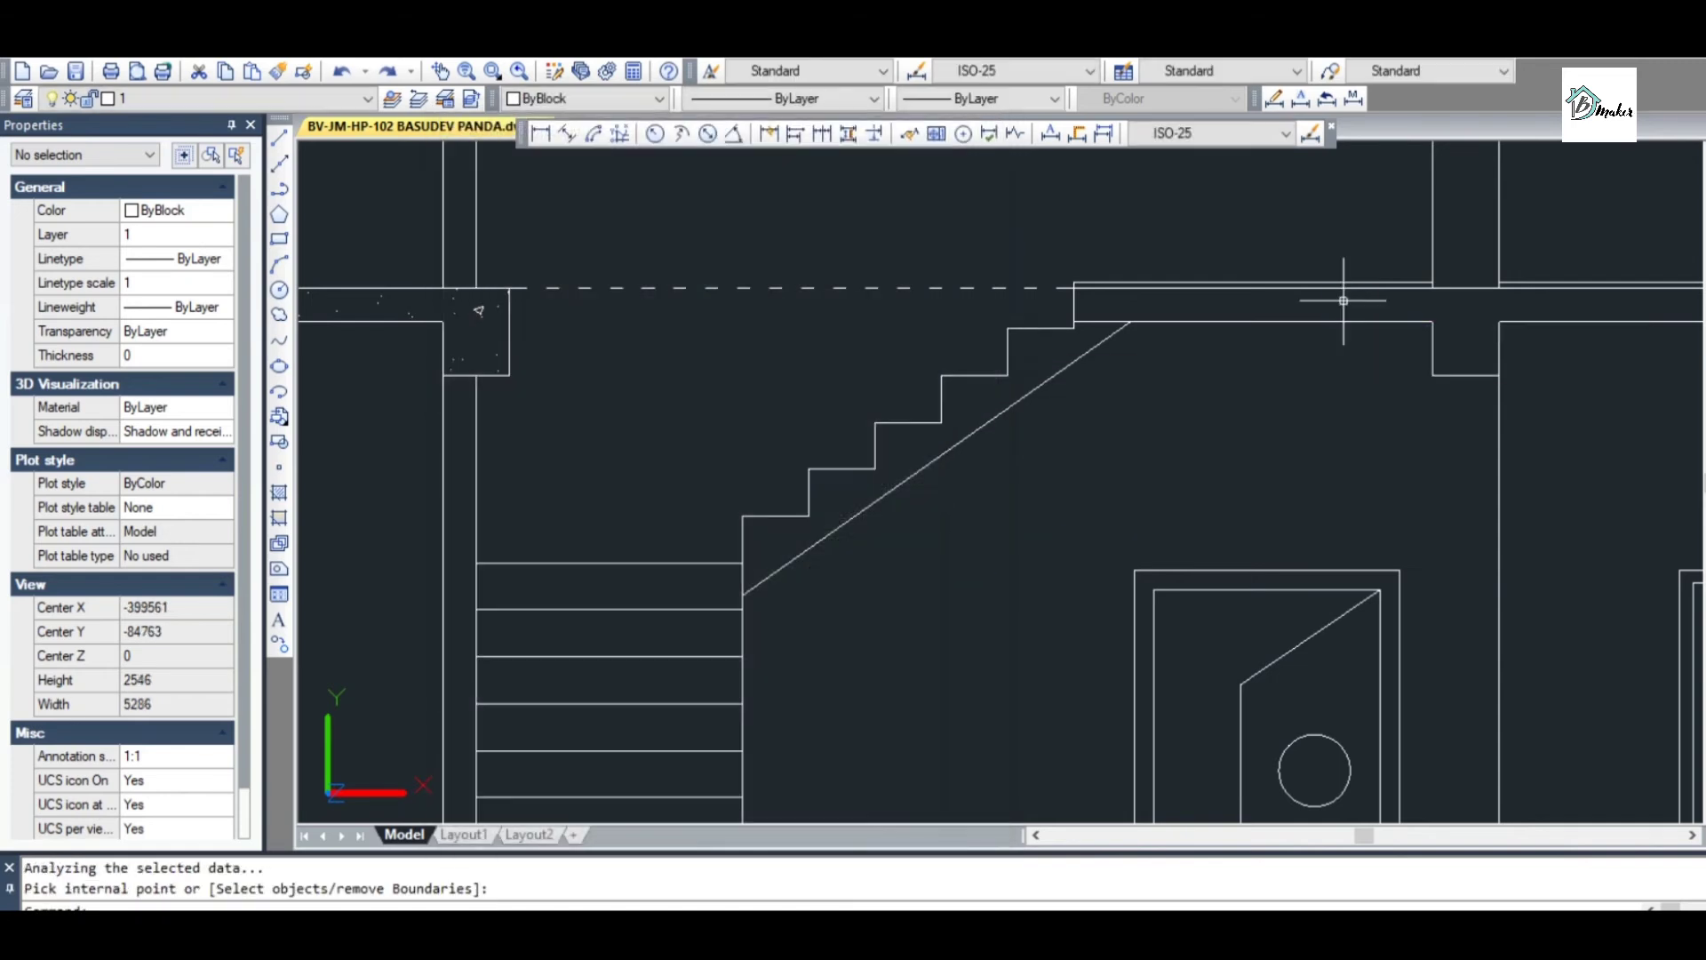
Hatch the upper-storey roof slab and beams between the staircase and the far outer wall with AR-CONC at scale 2
{"action": "scroll", "coordinate": [1343, 302], "scroll_direction": "down", "scroll_amount": 5}
{"action": "scroll", "coordinate": [1386, 297], "scroll_direction": "up", "scroll_amount": 5}
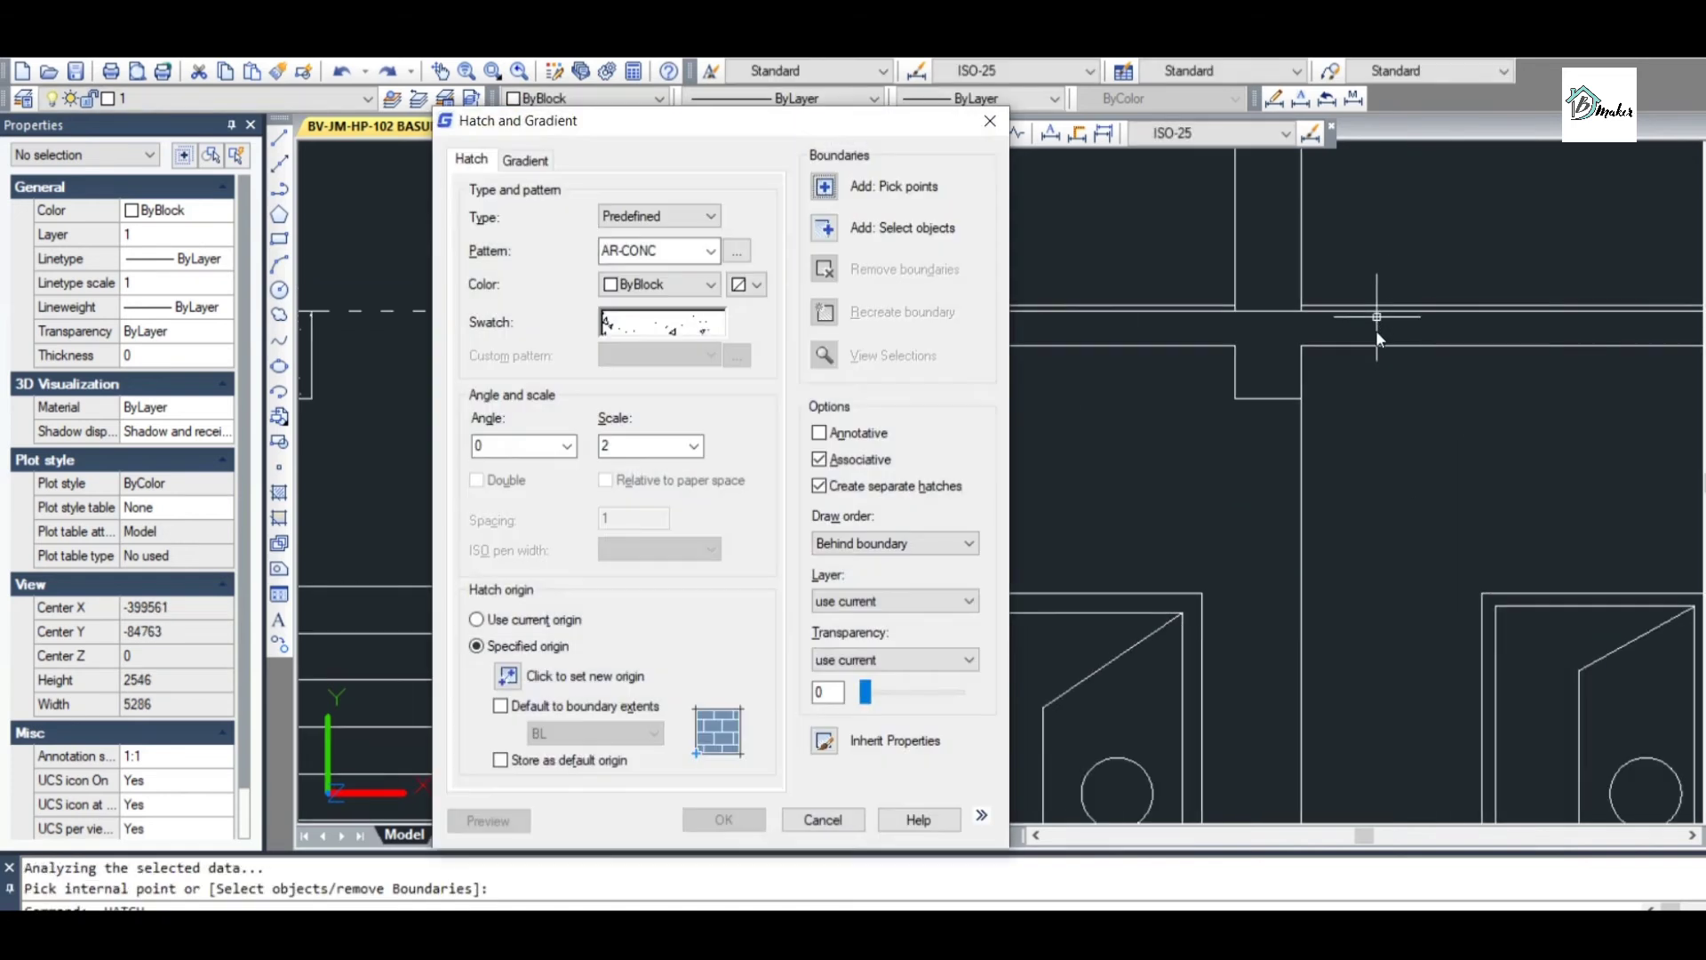
{"action": "left_click", "coordinate": [1376, 329]}
{"action": "key", "text": "Return"}
{"action": "scroll", "coordinate": [1391, 328], "scroll_direction": "down", "scroll_amount": 4}
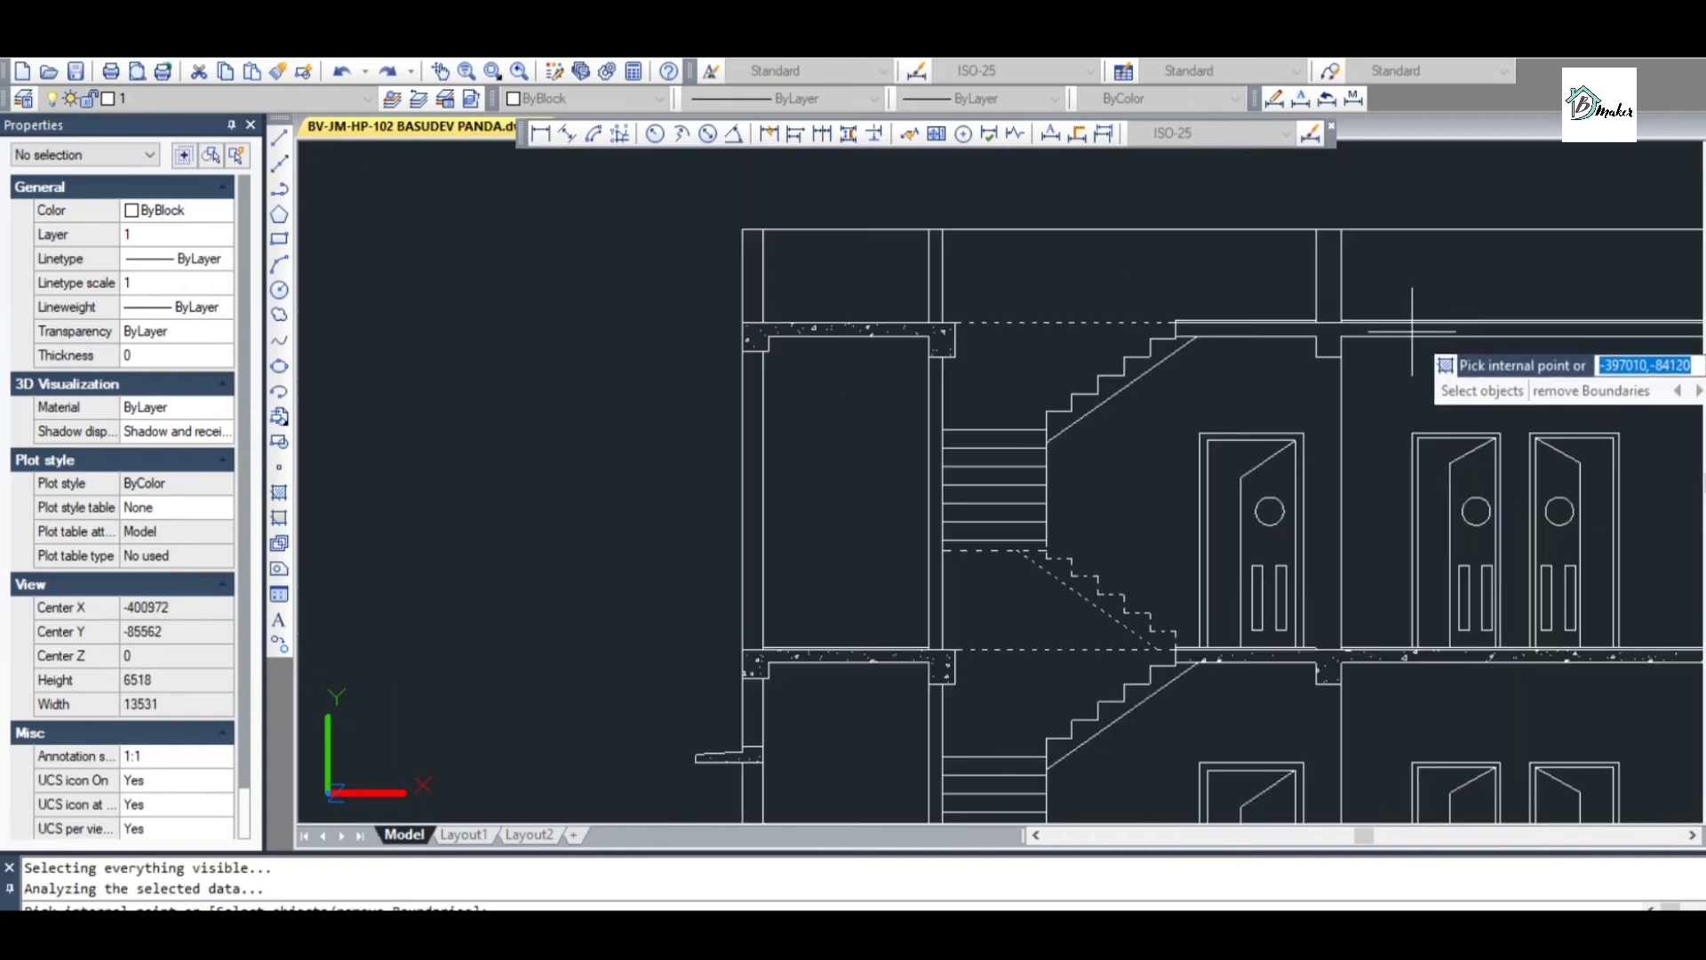
{"action": "scroll", "coordinate": [1408, 329], "scroll_direction": "down", "scroll_amount": 2}
{"action": "scroll", "coordinate": [1413, 331], "scroll_direction": "up", "scroll_amount": 4}
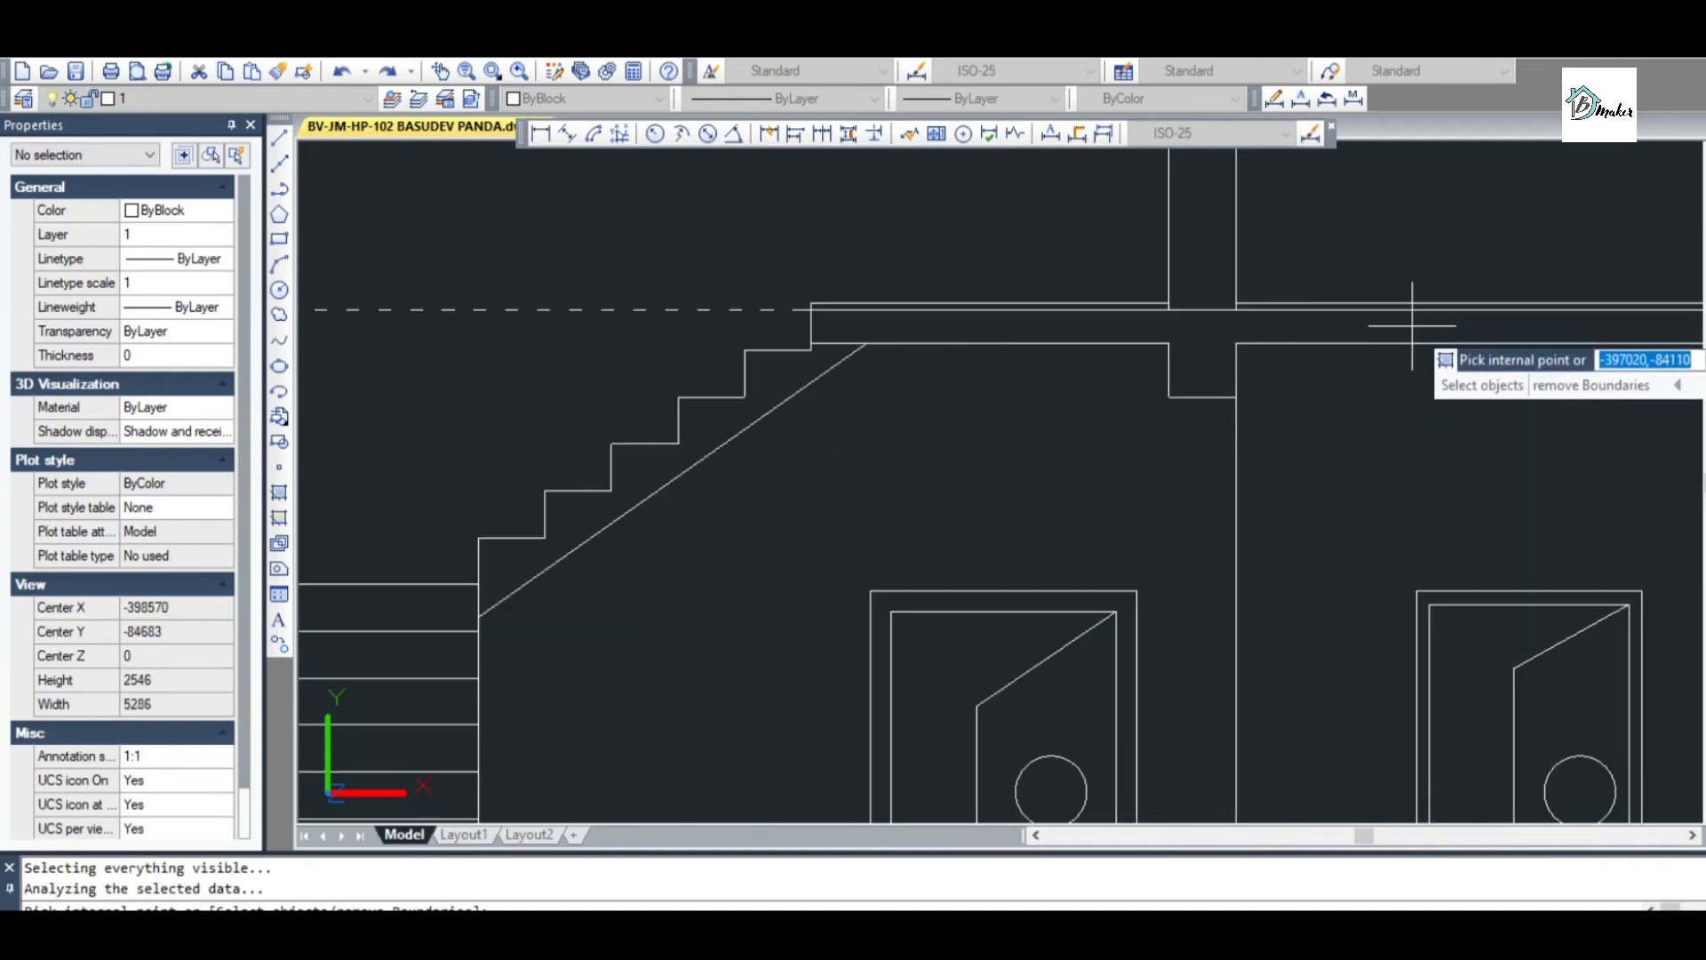
{"action": "scroll", "coordinate": [1326, 325], "scroll_direction": "down", "scroll_amount": 2}
{"action": "scroll", "coordinate": [1328, 326], "scroll_direction": "down", "scroll_amount": 2}
{"action": "scroll", "coordinate": [1328, 325], "scroll_direction": "up", "scroll_amount": 2}
{"action": "key", "text": "Return"}
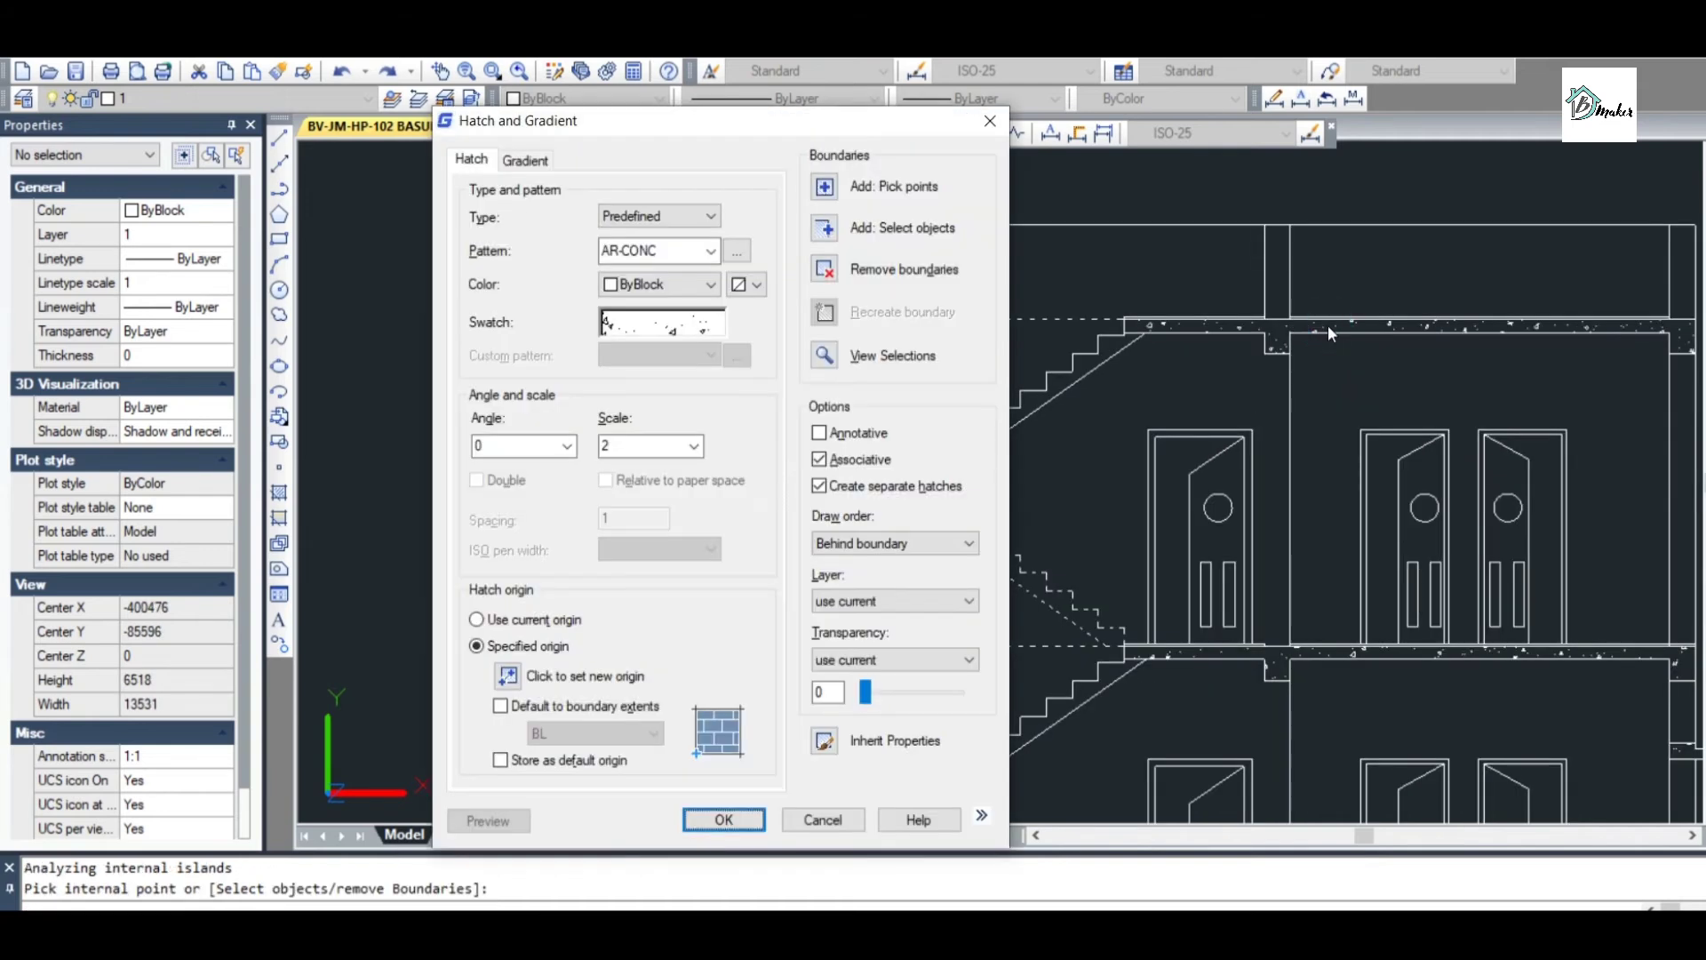
{"action": "key", "text": "Return"}
{"action": "scroll", "coordinate": [1243, 346], "scroll_direction": "down", "scroll_amount": 2}
{"action": "scroll", "coordinate": [1510, 475], "scroll_direction": "up", "scroll_amount": 2}
{"action": "key", "text": "Escape"}
{"action": "key", "text": "Escape"}
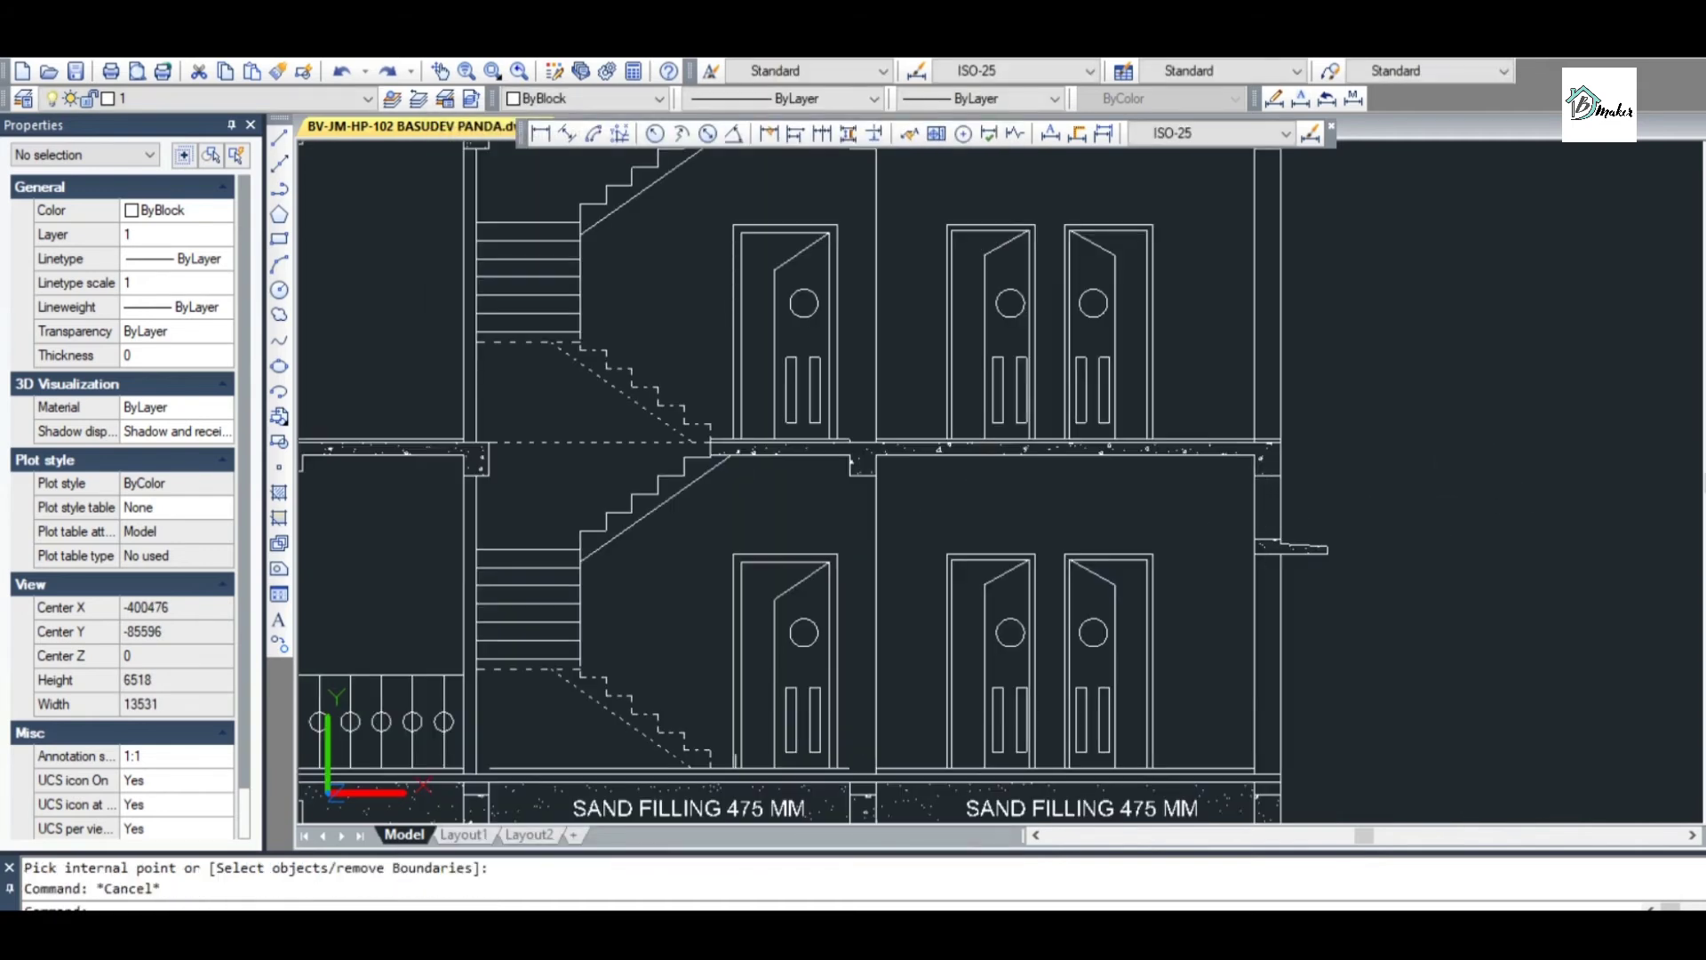
Copy the hatched sunshade on the outer wall opposite the entrance from the ground-floor level to the first-floor level
{"action": "type", "text": "co"}
{"action": "key", "text": "Return"}
{"action": "left_click", "coordinate": [1181, 533]}
{"action": "left_click", "coordinate": [1416, 578]}
{"action": "key", "text": "Return"}
{"action": "scroll", "coordinate": [1279, 786], "scroll_direction": "up", "scroll_amount": 2}
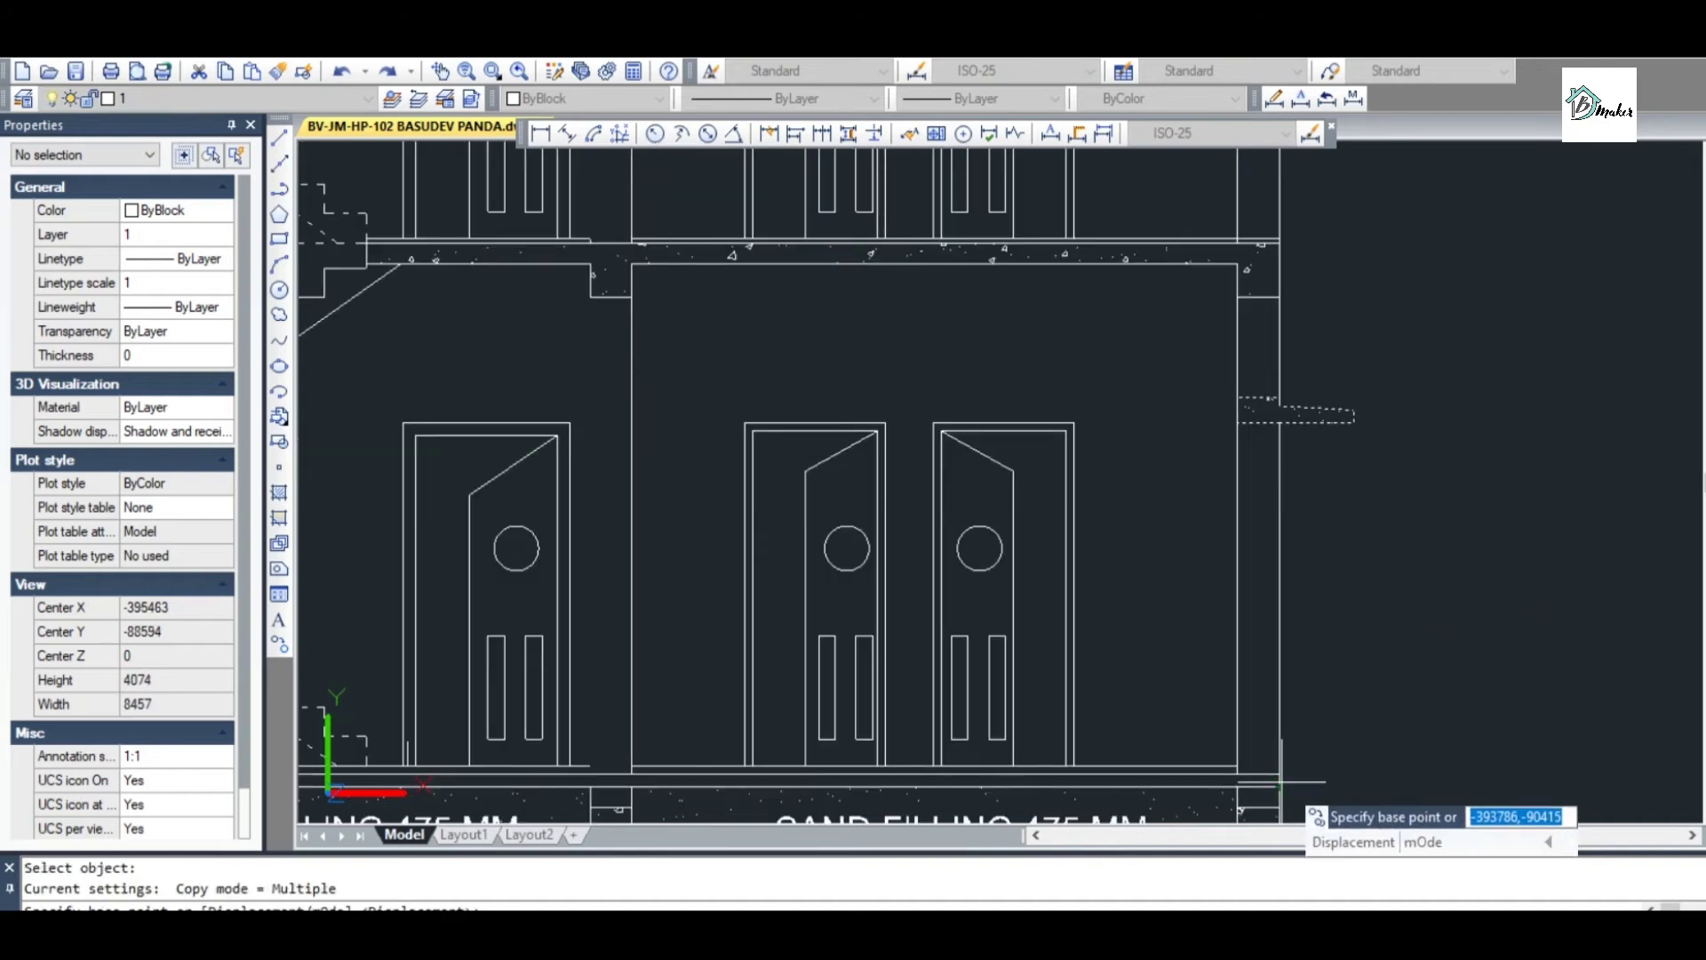
{"action": "left_click", "coordinate": [1280, 787]}
{"action": "scroll", "coordinate": [1281, 728], "scroll_direction": "down", "scroll_amount": 2}
{"action": "scroll", "coordinate": [1290, 485], "scroll_direction": "up", "scroll_amount": 3}
{"action": "scroll", "coordinate": [1290, 485], "scroll_direction": "up", "scroll_amount": 2}
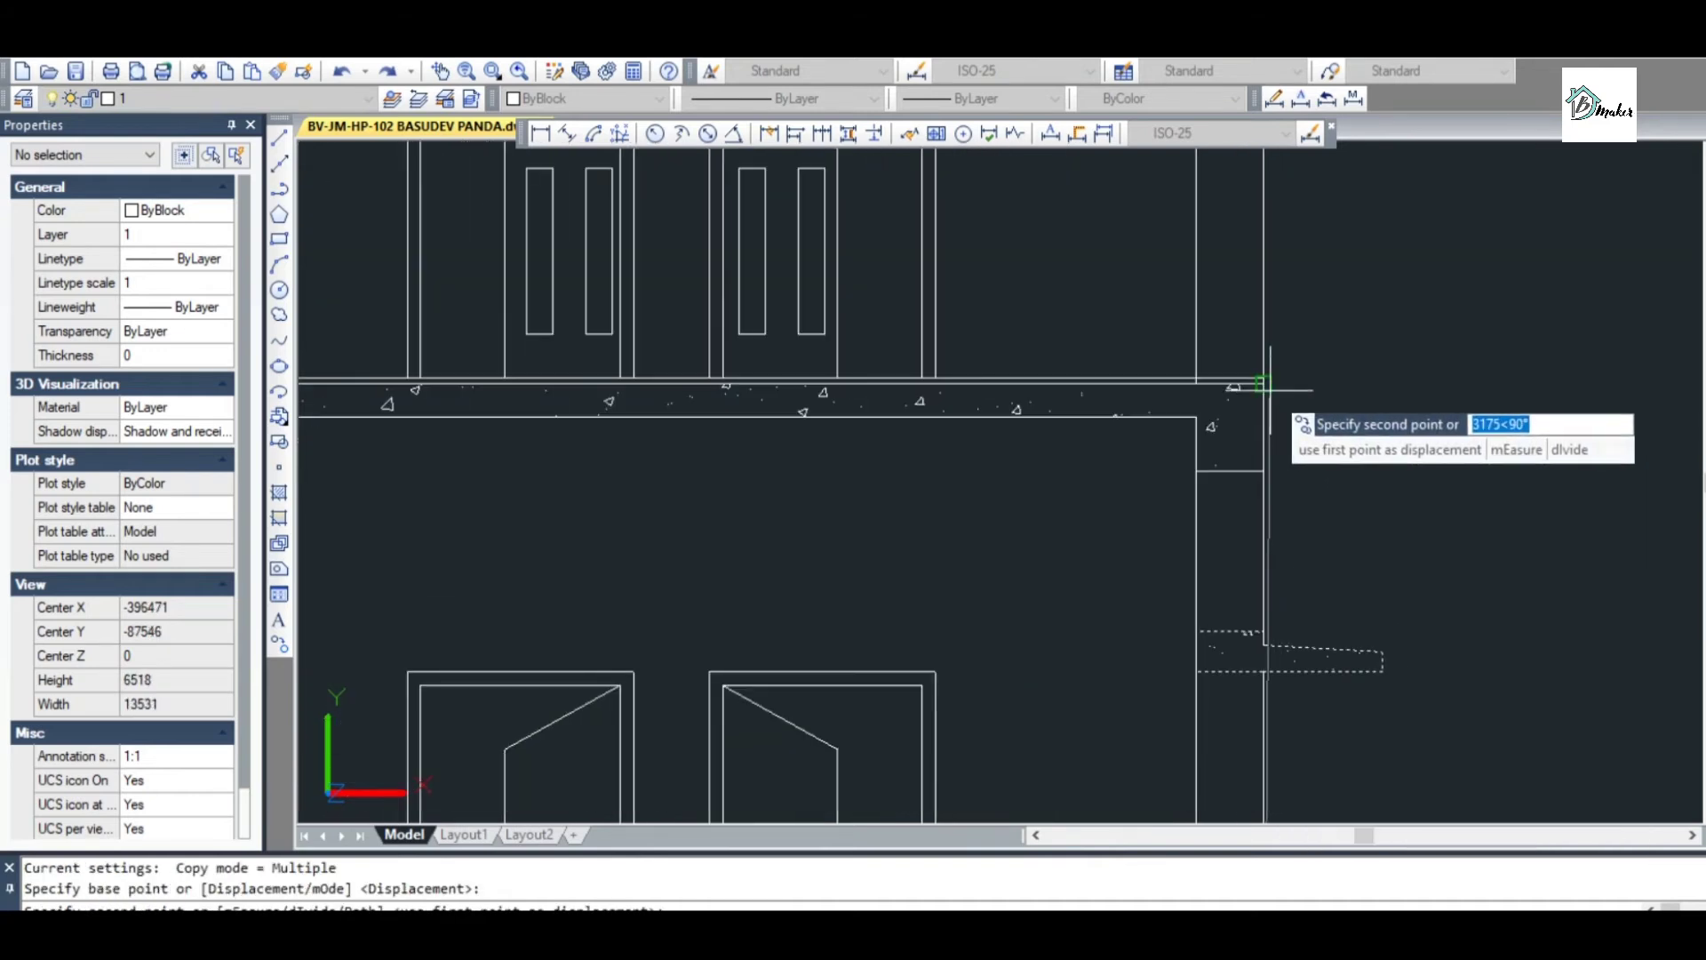
{"action": "left_click", "coordinate": [1263, 382]}
{"action": "scroll", "coordinate": [1270, 535], "scroll_direction": "down", "scroll_amount": 3}
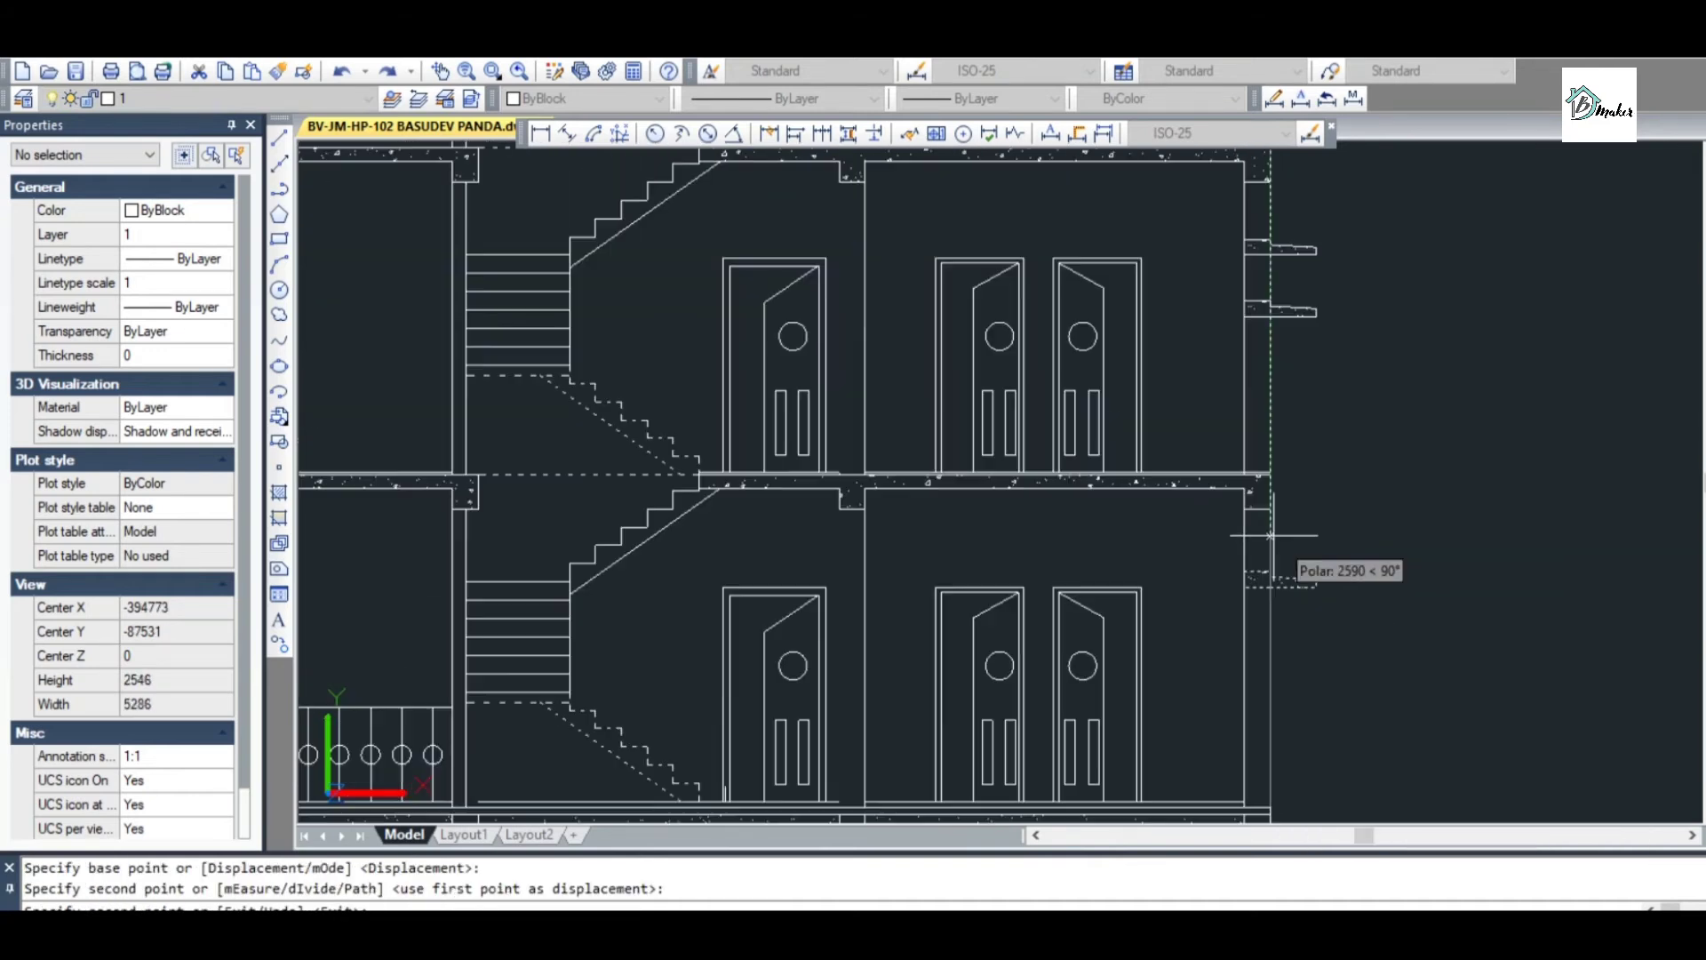
End the sunshade copying and save the section drawing
{"action": "key", "text": "Escape"}
{"action": "scroll", "coordinate": [1285, 373], "scroll_direction": "down", "scroll_amount": 2}
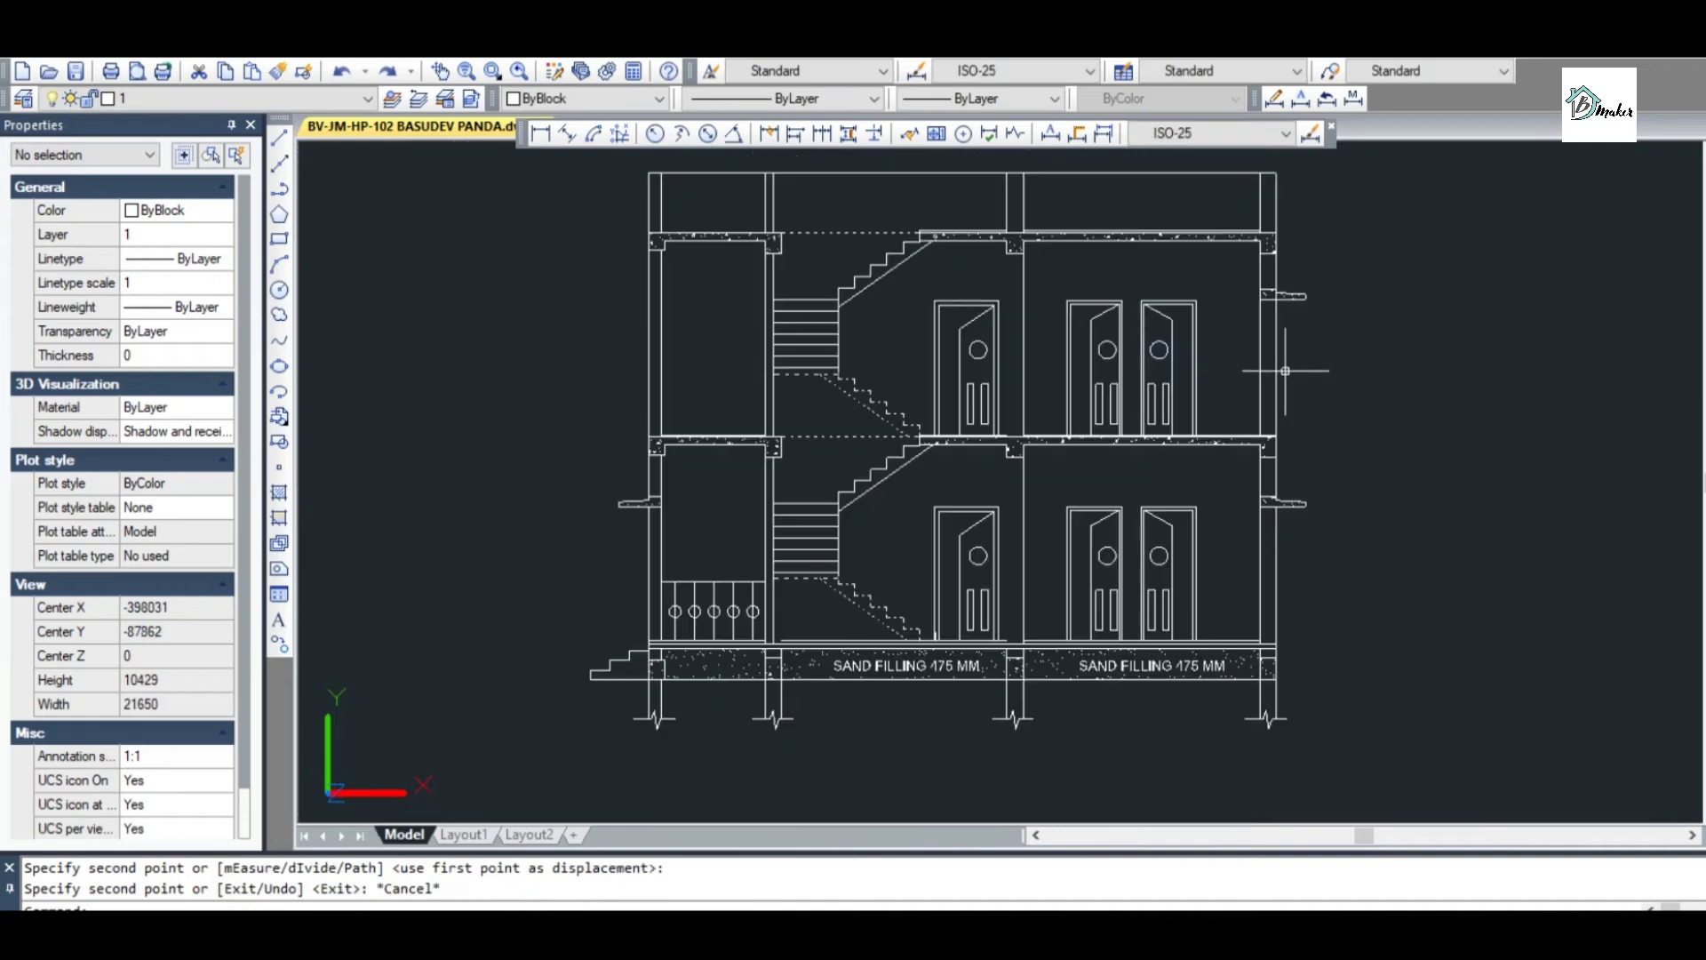
{"action": "scroll", "coordinate": [1285, 370], "scroll_direction": "down", "scroll_amount": 4}
{"action": "scroll", "coordinate": [1126, 410], "scroll_direction": "up", "scroll_amount": 4}
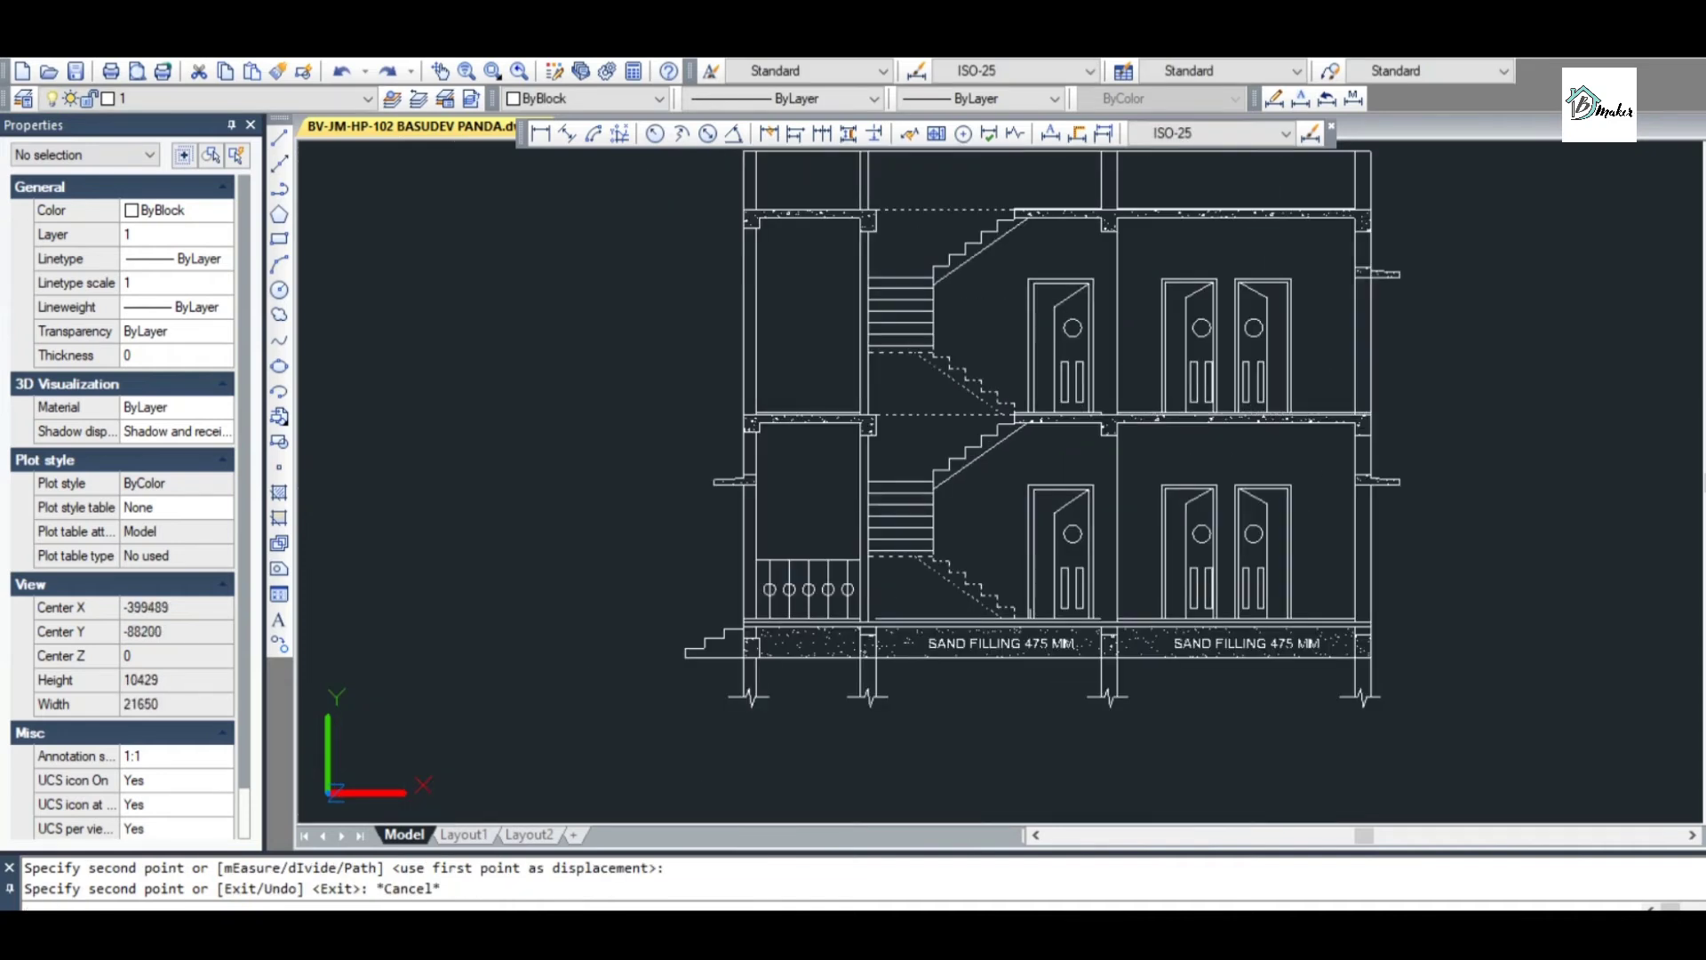
{"action": "key", "text": "ctrl+s"}
Compare the ground-floor and first-floor bays of the section for elements still missing beside the staircase
{"action": "scroll", "coordinate": [920, 498], "scroll_direction": "up", "scroll_amount": 4}
{"action": "scroll", "coordinate": [941, 416], "scroll_direction": "down", "scroll_amount": 4}
{"action": "scroll", "coordinate": [959, 374], "scroll_direction": "up", "scroll_amount": 4}
{"action": "scroll", "coordinate": [1035, 327], "scroll_direction": "down", "scroll_amount": 1}
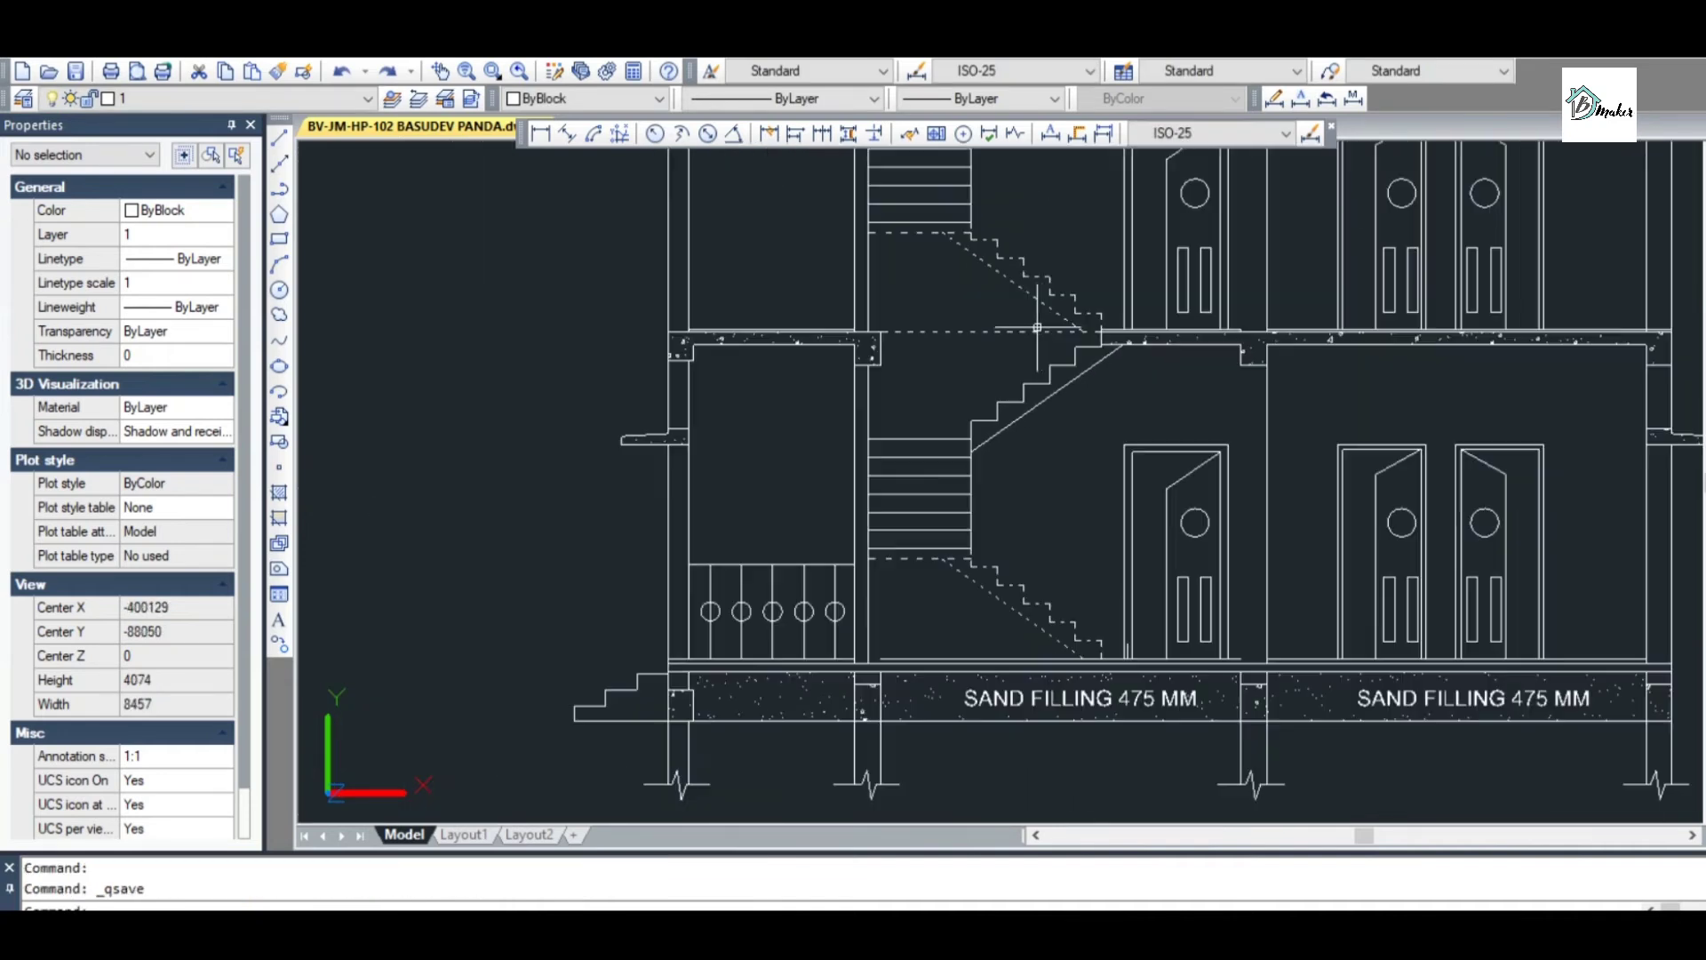
{"action": "scroll", "coordinate": [1042, 358], "scroll_direction": "down", "scroll_amount": 3}
{"action": "scroll", "coordinate": [1048, 364], "scroll_direction": "up", "scroll_amount": 4}
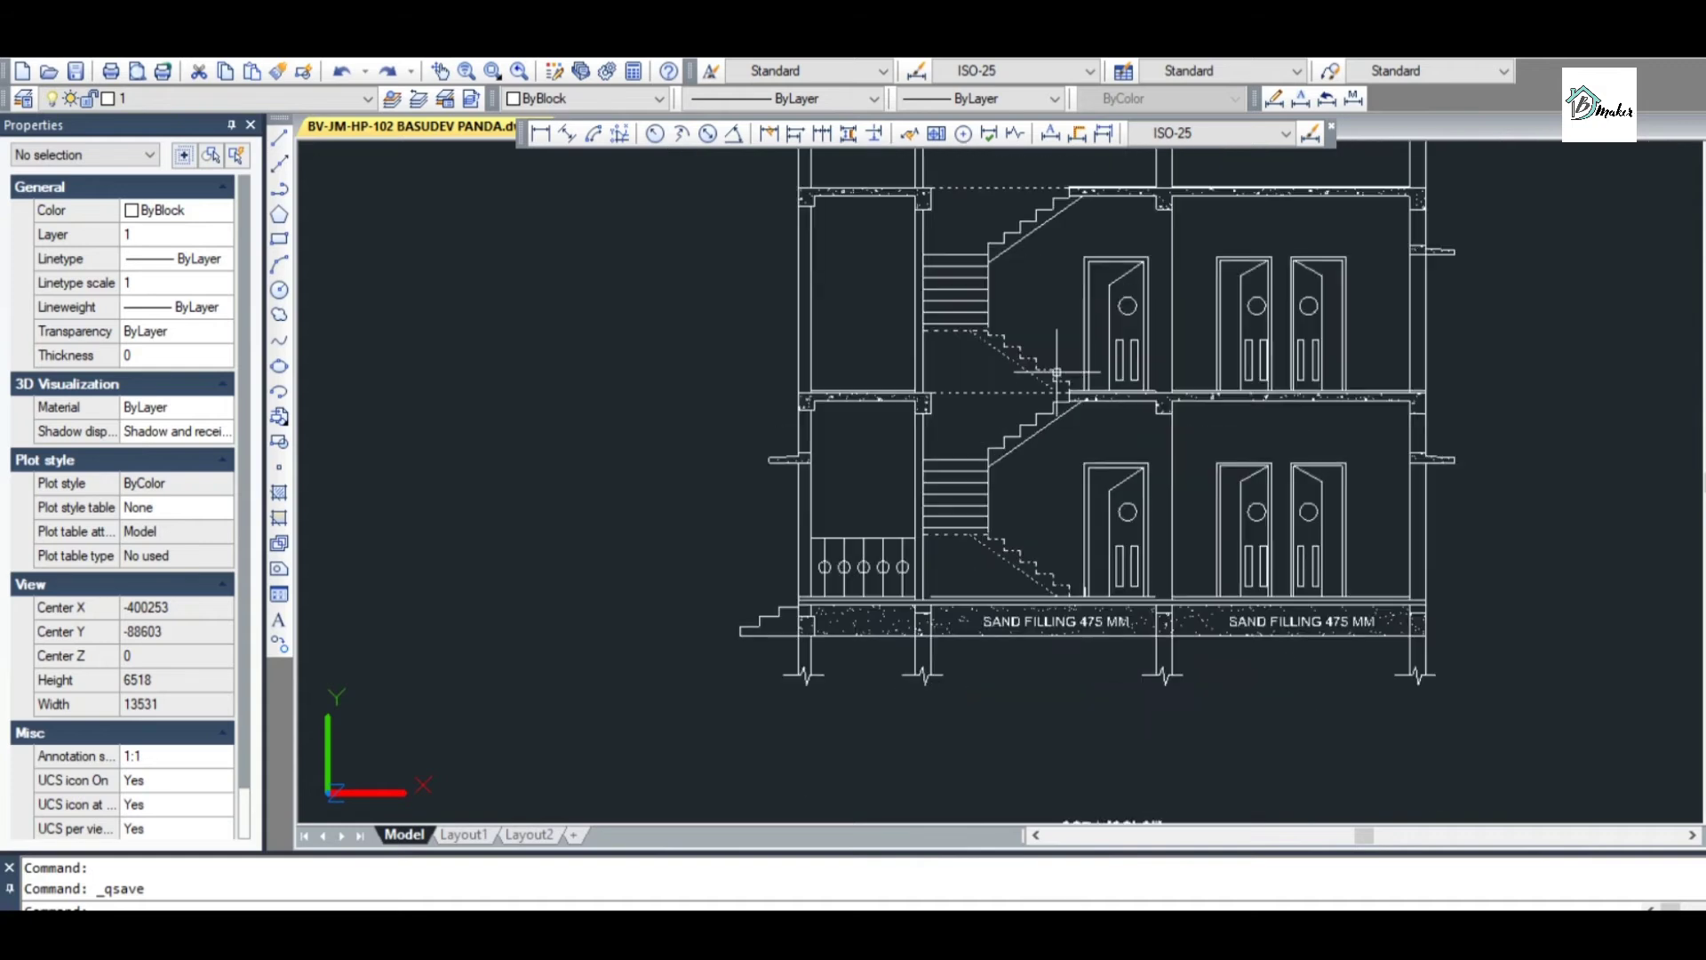
{"action": "scroll", "coordinate": [1057, 373], "scroll_direction": "down", "scroll_amount": 3}
{"action": "scroll", "coordinate": [1057, 374], "scroll_direction": "down", "scroll_amount": 2}
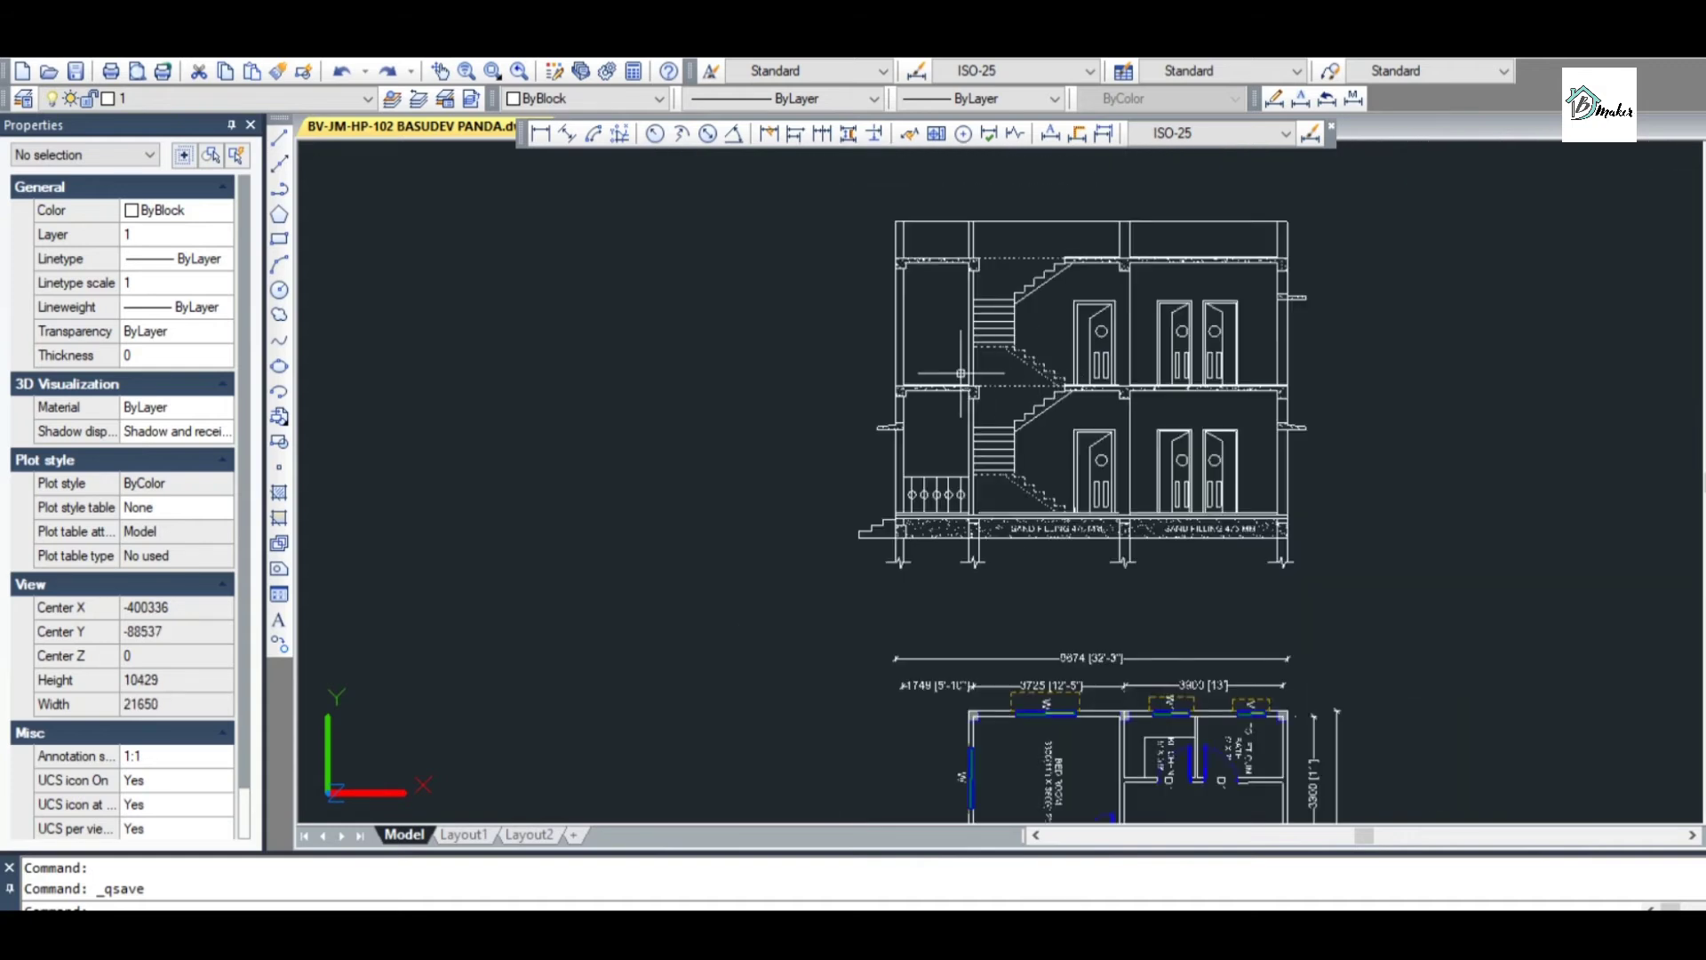
Copy the ground-floor railing with its five circled balusters 3150 straight up onto the first-floor slab of the entrance bay
{"action": "scroll", "coordinate": [960, 373], "scroll_direction": "up", "scroll_amount": 2}
{"action": "left_click", "coordinate": [789, 614]}
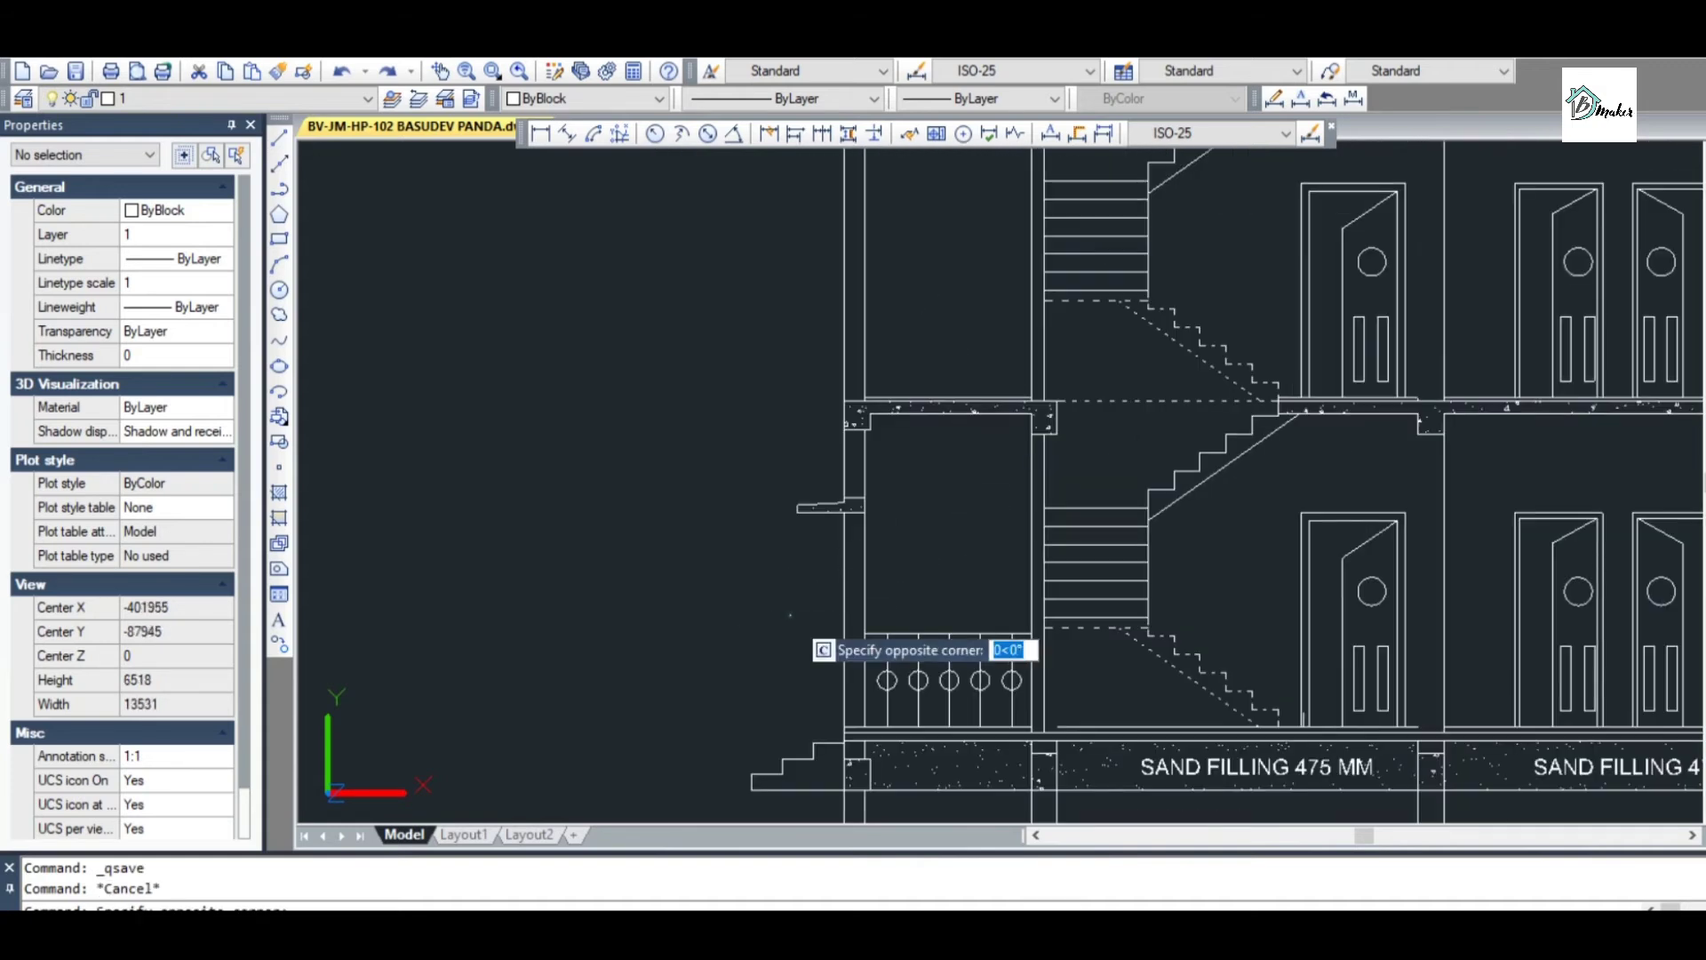
{"action": "left_click", "coordinate": [1067, 723]}
{"action": "scroll", "coordinate": [940, 683], "scroll_direction": "up", "scroll_amount": 2}
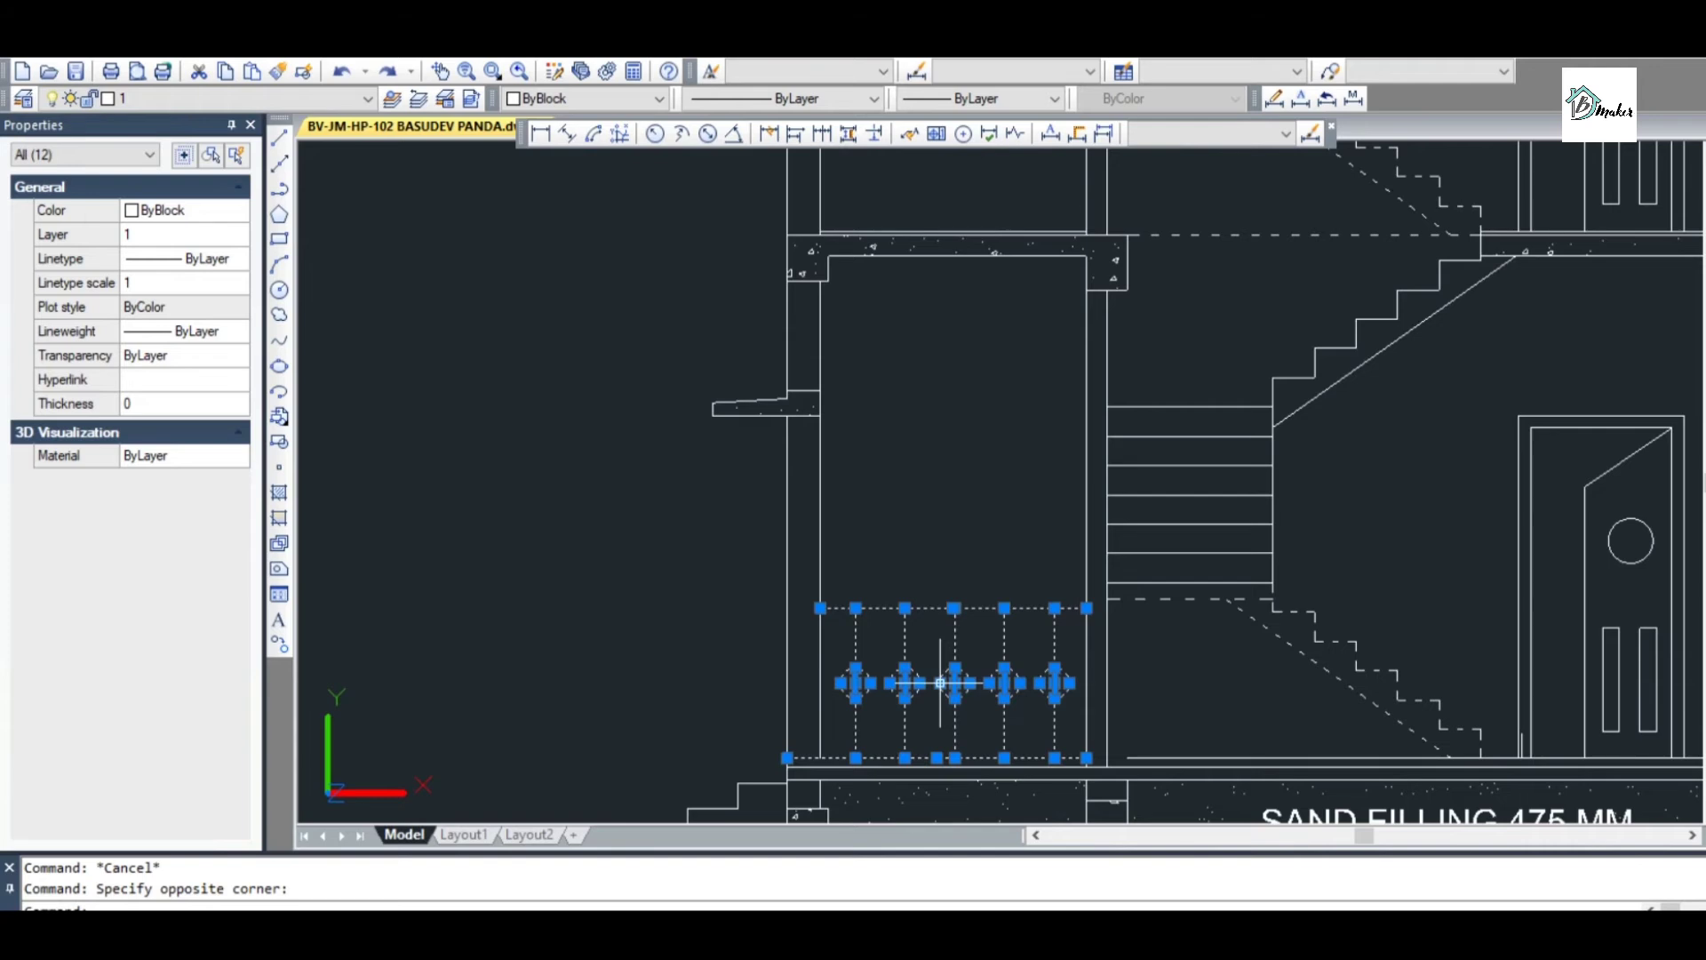
{"action": "type", "text": "co"}
{"action": "key", "text": "Return"}
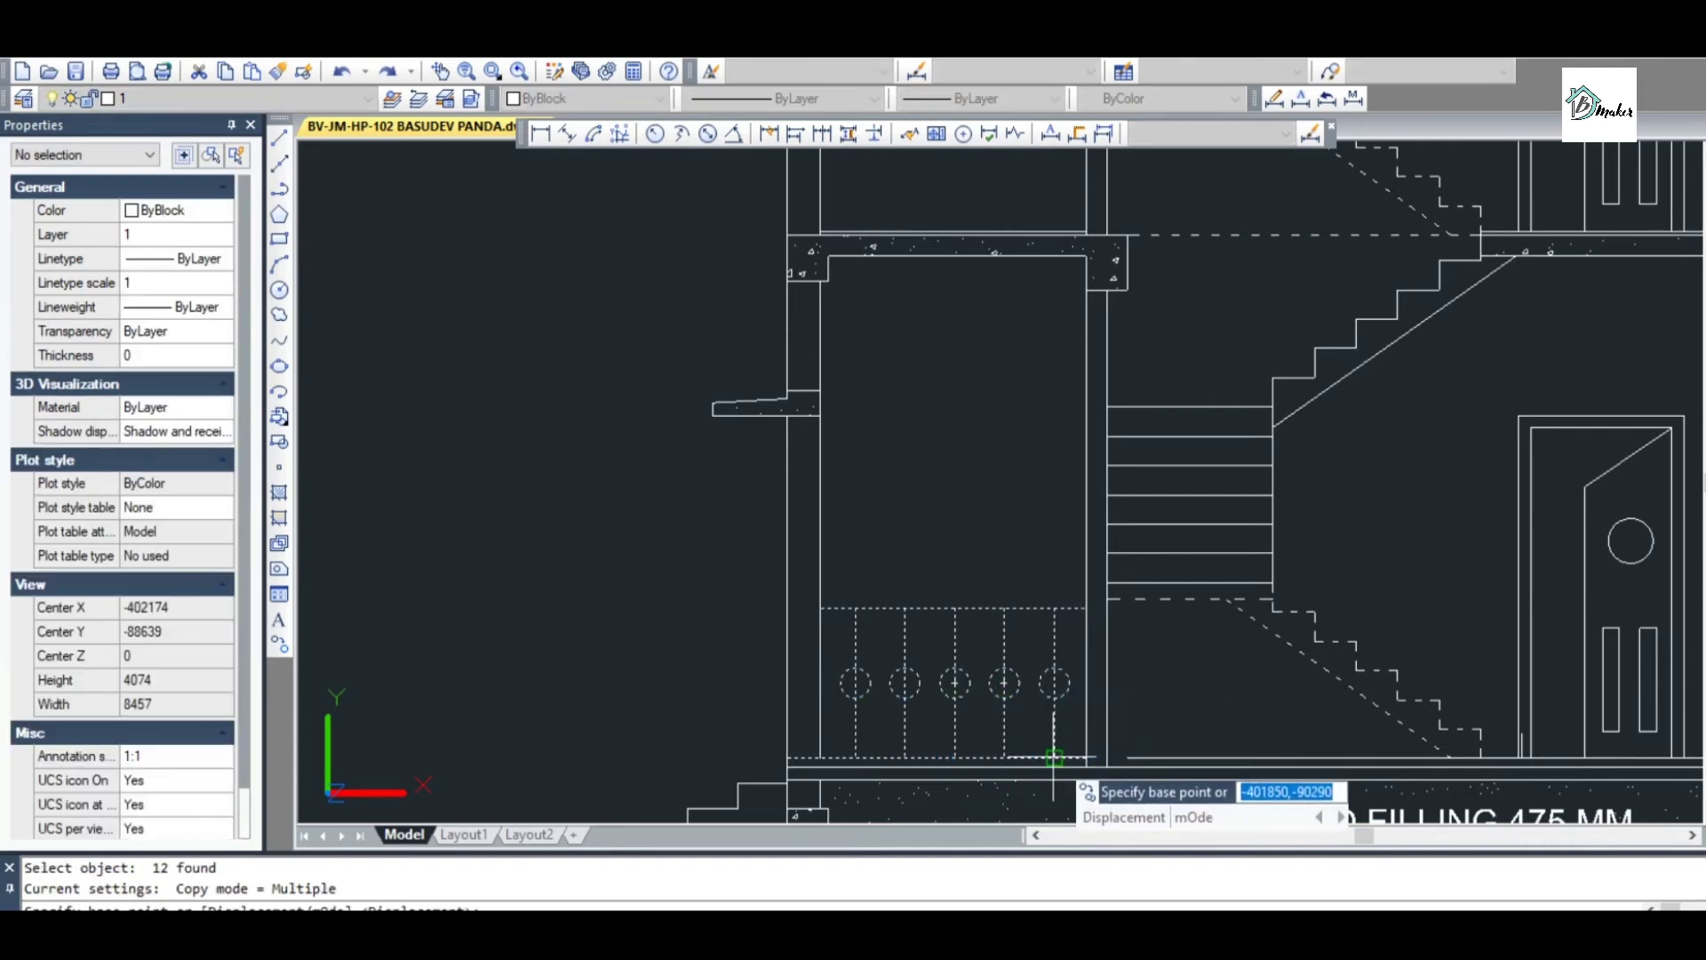
{"action": "left_click", "coordinate": [1086, 754]}
{"action": "scroll", "coordinate": [1093, 347], "scroll_direction": "down", "scroll_amount": 2}
{"action": "scroll", "coordinate": [1101, 309], "scroll_direction": "up", "scroll_amount": 3}
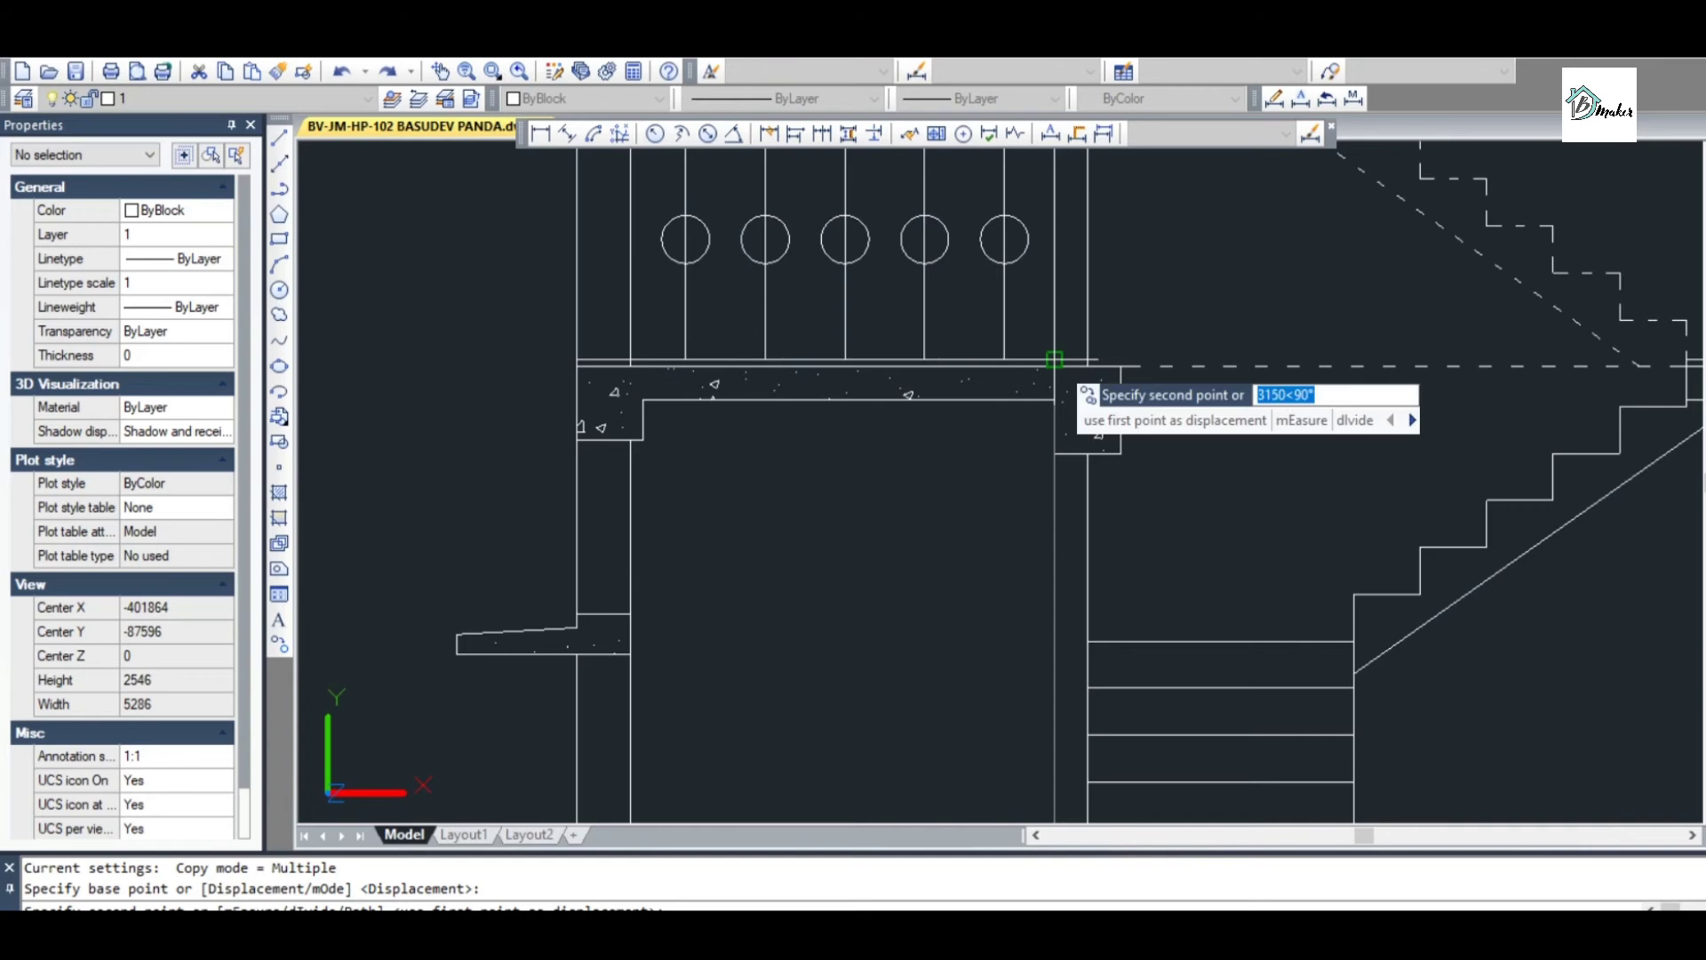
{"action": "left_click", "coordinate": [1055, 360]}
{"action": "scroll", "coordinate": [1053, 373], "scroll_direction": "down", "scroll_amount": 4}
{"action": "key", "text": "Escape"}
Copy the hatched entrance-side sunshade and lintel 3150 straight up from the ground floor to the first floor
{"action": "scroll", "coordinate": [961, 273], "scroll_direction": "down", "scroll_amount": 2}
{"action": "scroll", "coordinate": [961, 273], "scroll_direction": "up", "scroll_amount": 2}
{"action": "left_click", "coordinate": [873, 369]}
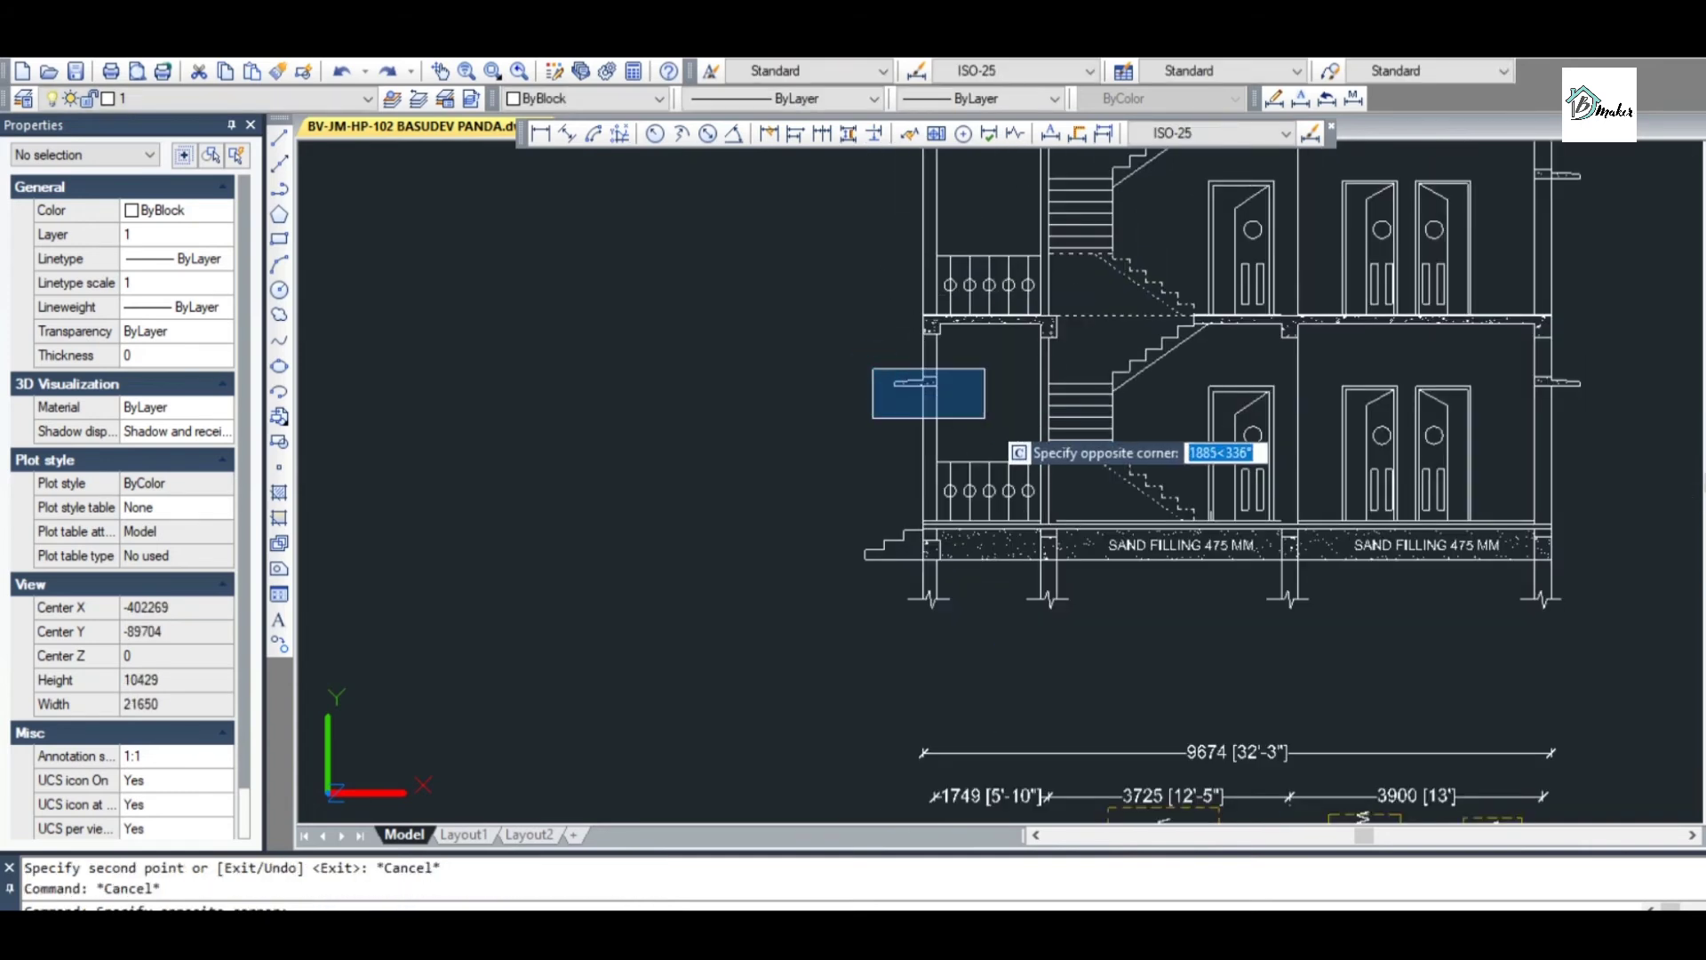
{"action": "left_click", "coordinate": [984, 418]}
{"action": "scroll", "coordinate": [947, 369], "scroll_direction": "up", "scroll_amount": 3}
{"action": "type", "text": "co"}
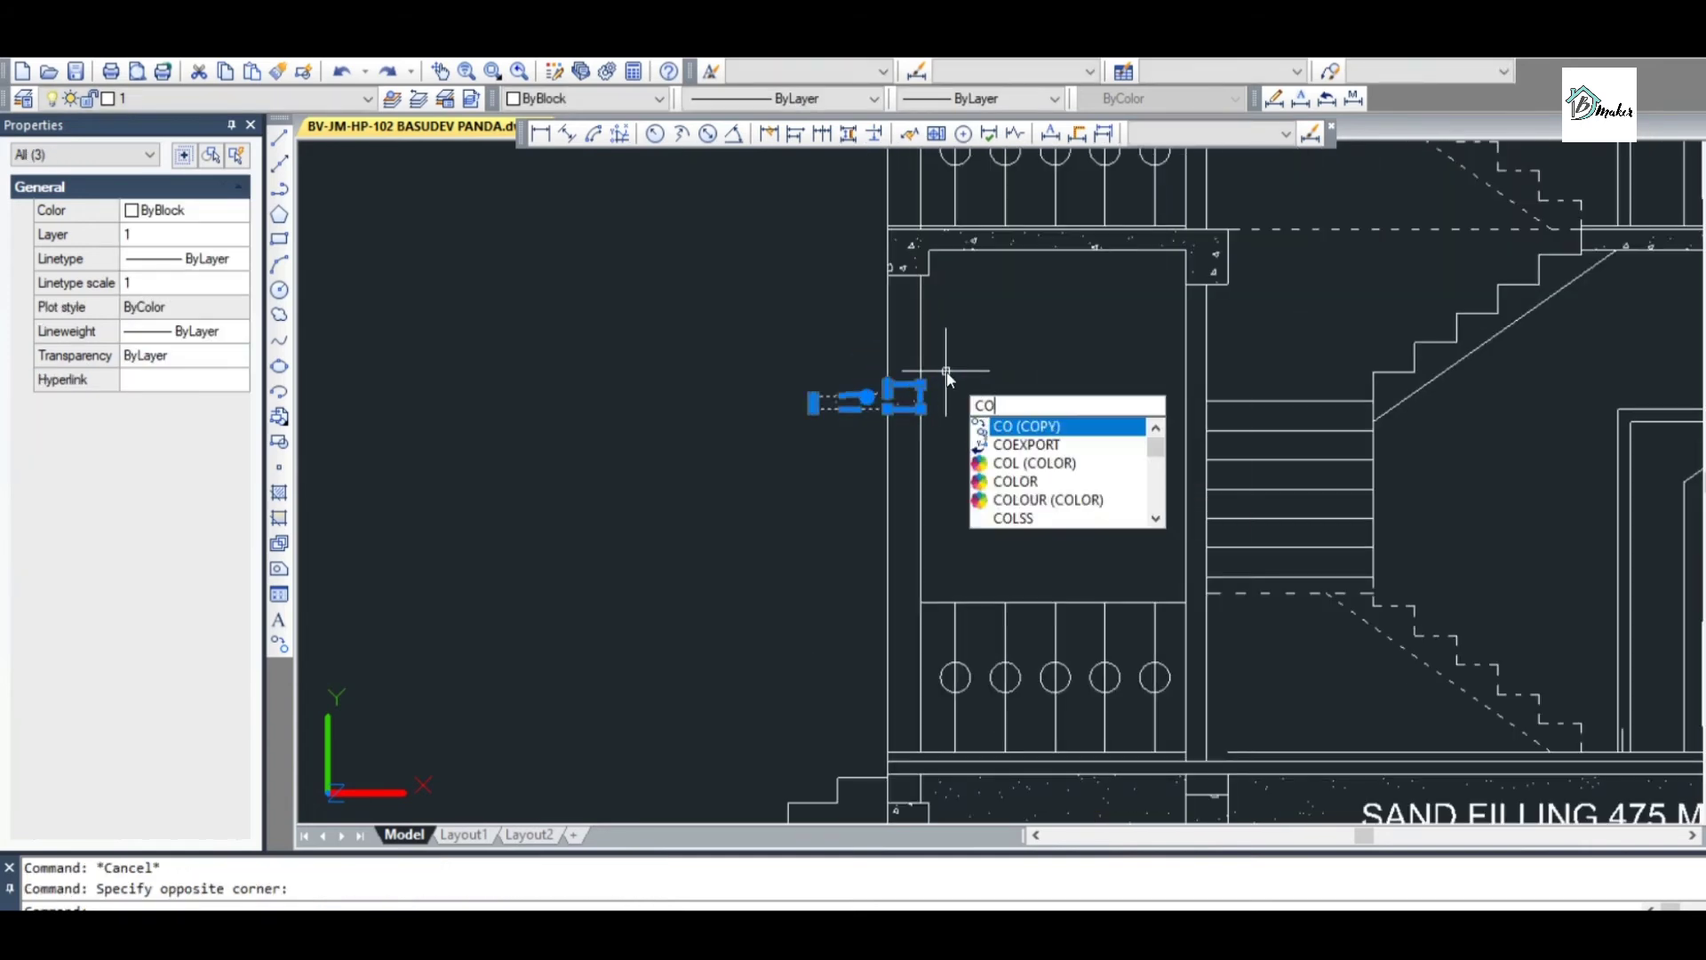
{"action": "key", "text": "Return"}
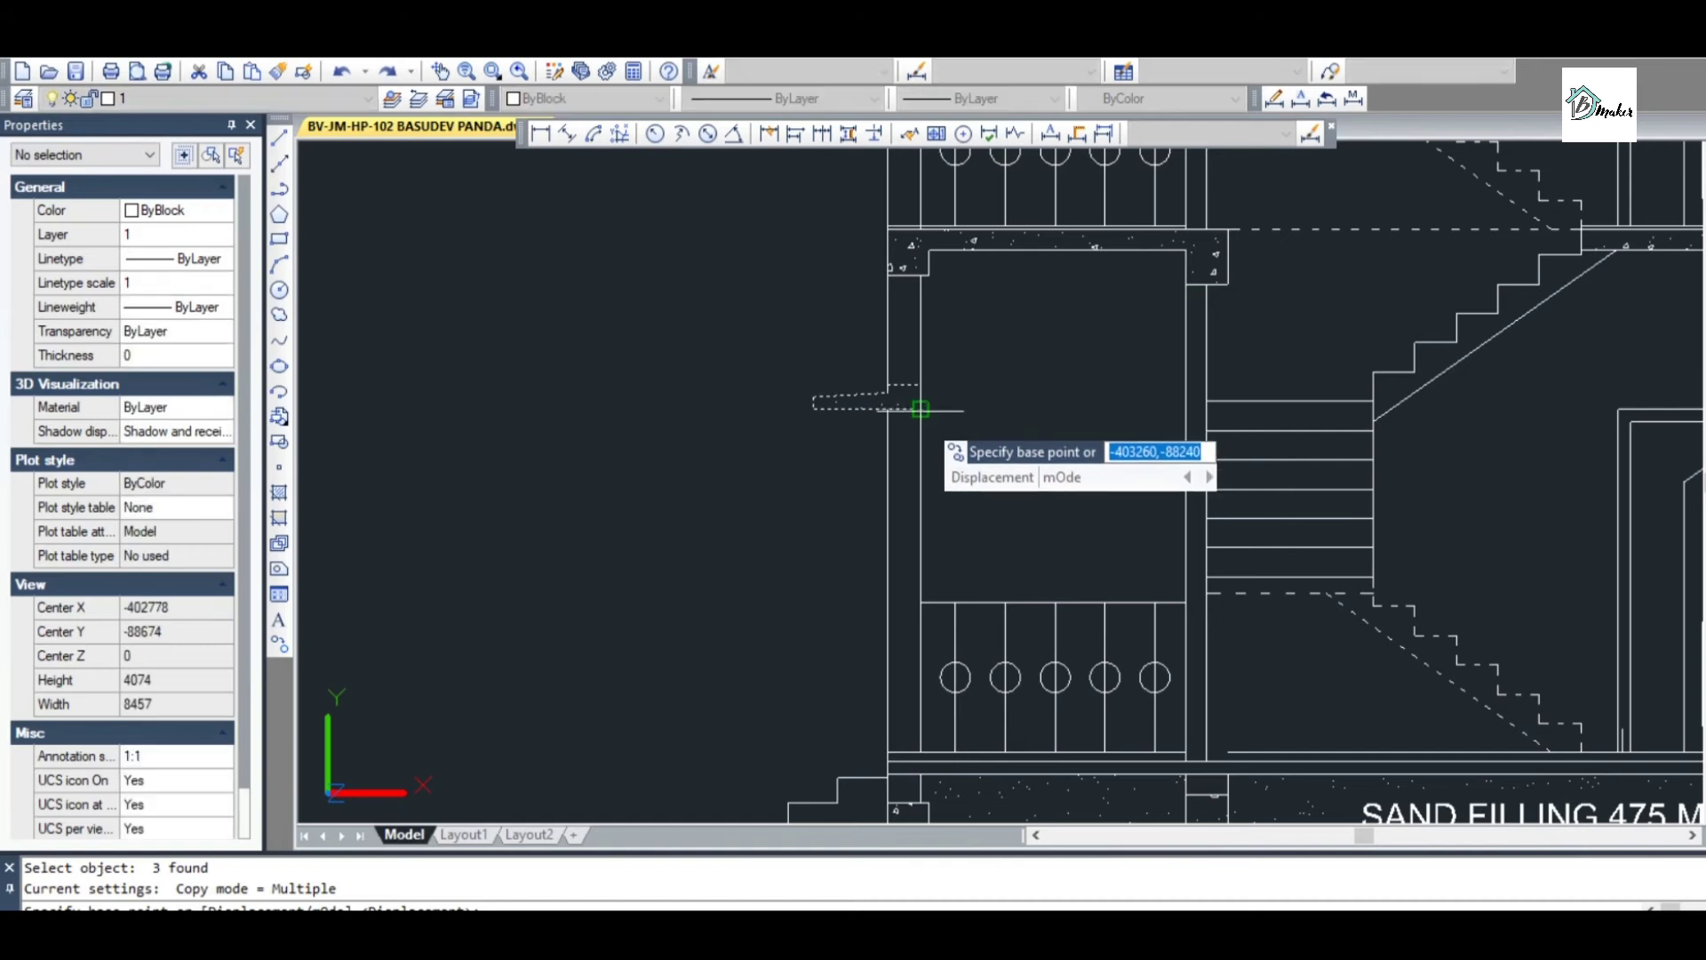
{"action": "left_click", "coordinate": [921, 750]}
{"action": "scroll", "coordinate": [920, 751], "scroll_direction": "down", "scroll_amount": 4}
{"action": "scroll", "coordinate": [913, 704], "scroll_direction": "up", "scroll_amount": 5}
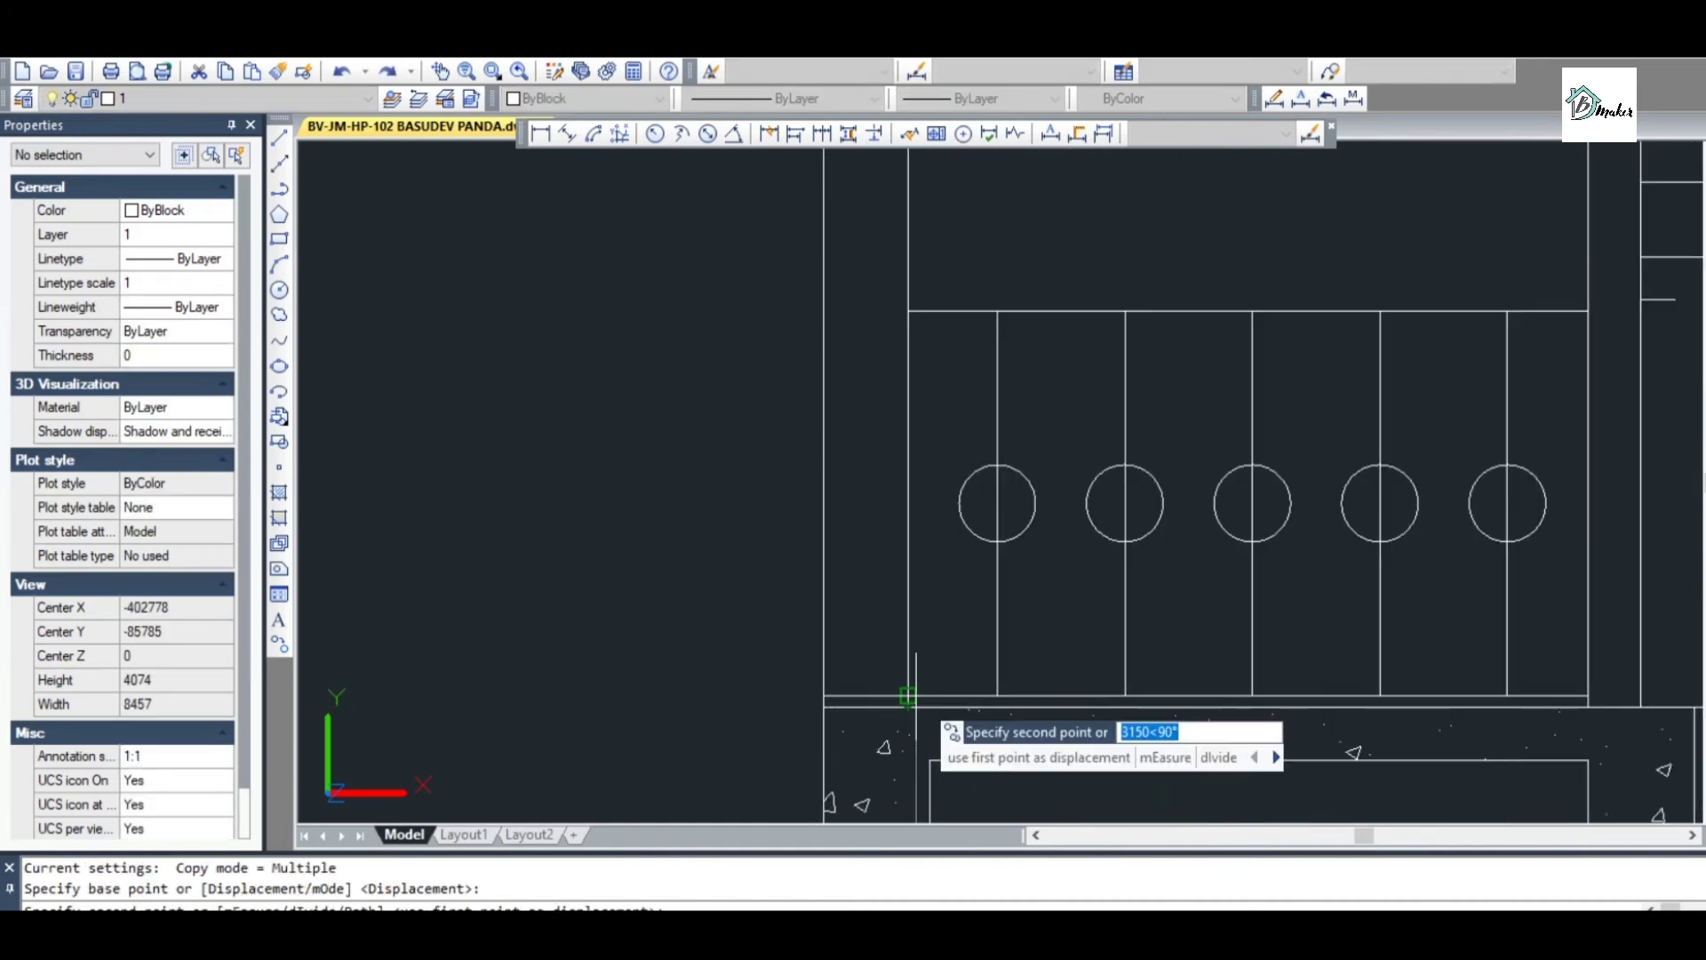
{"action": "left_click", "coordinate": [908, 705]}
{"action": "scroll", "coordinate": [908, 706], "scroll_direction": "down", "scroll_amount": 2}
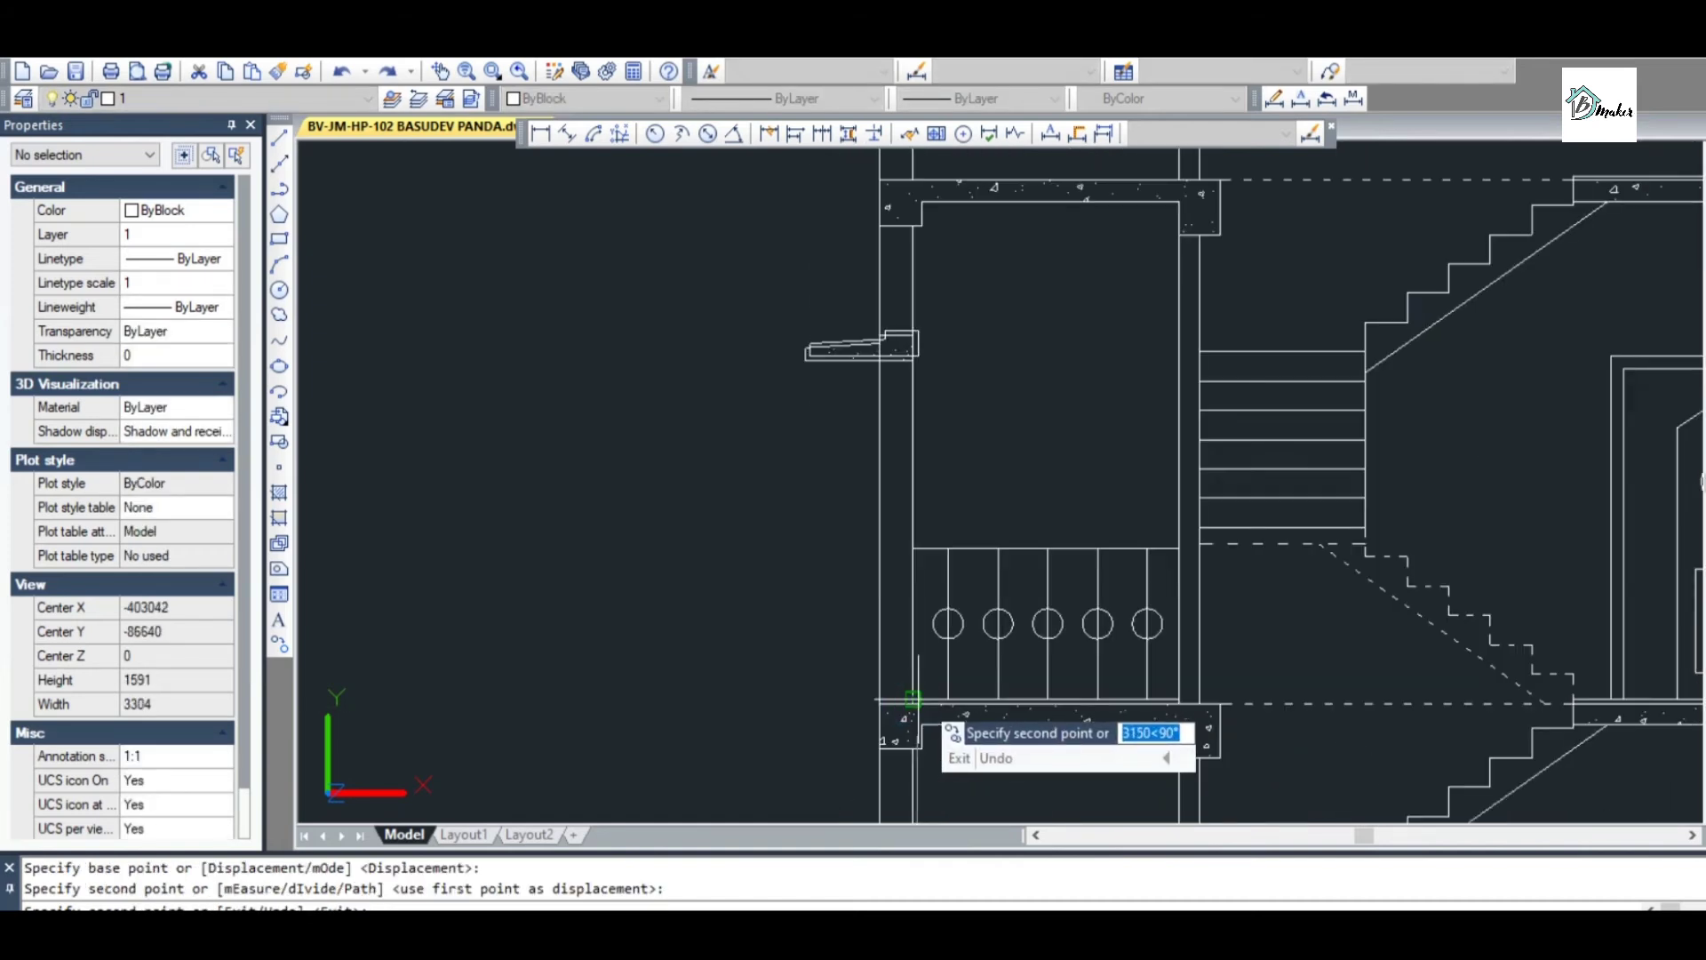
{"action": "key", "text": "Escape"}
{"action": "scroll", "coordinate": [906, 331], "scroll_direction": "down", "scroll_amount": 1}
{"action": "scroll", "coordinate": [883, 334], "scroll_direction": "up", "scroll_amount": 3}
{"action": "key", "text": "Escape"}
{"action": "key", "text": "Escape"}
{"action": "type", "text": "TR"}
{"action": "key", "text": "Return"}
{"action": "key", "text": "Return"}
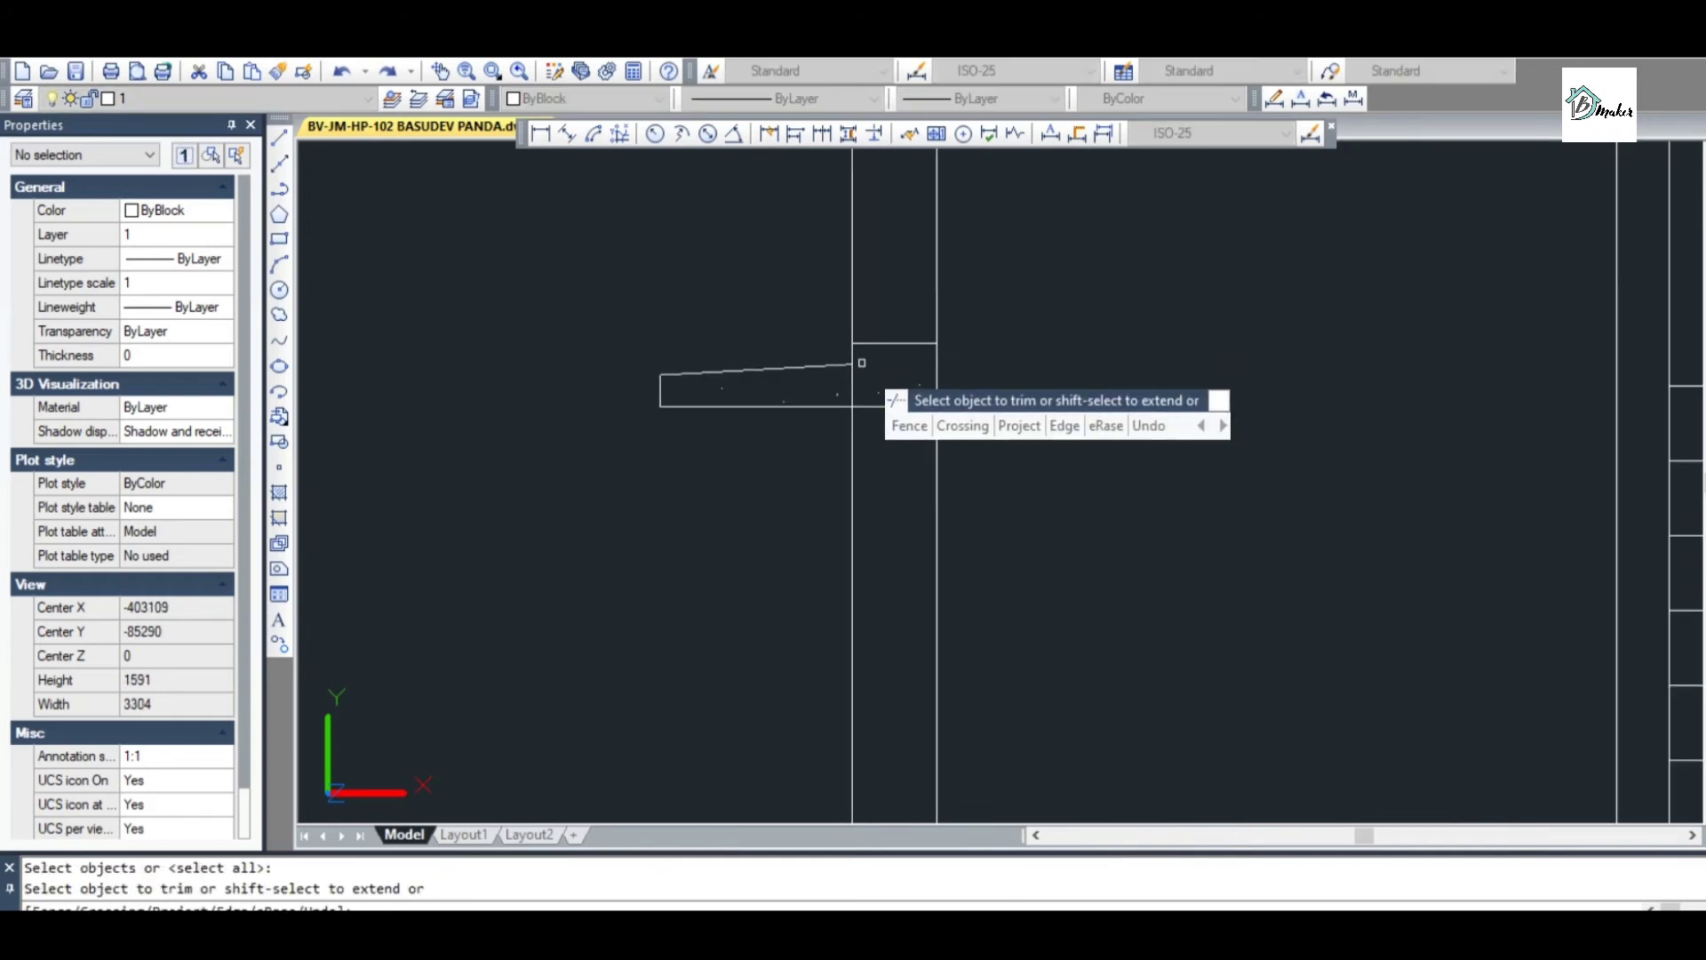
{"action": "key", "text": "Escape"}
Save the drawing with the copied first-floor railing and entrance-side sunshade
{"action": "scroll", "coordinate": [869, 335], "scroll_direction": "down", "scroll_amount": 5}
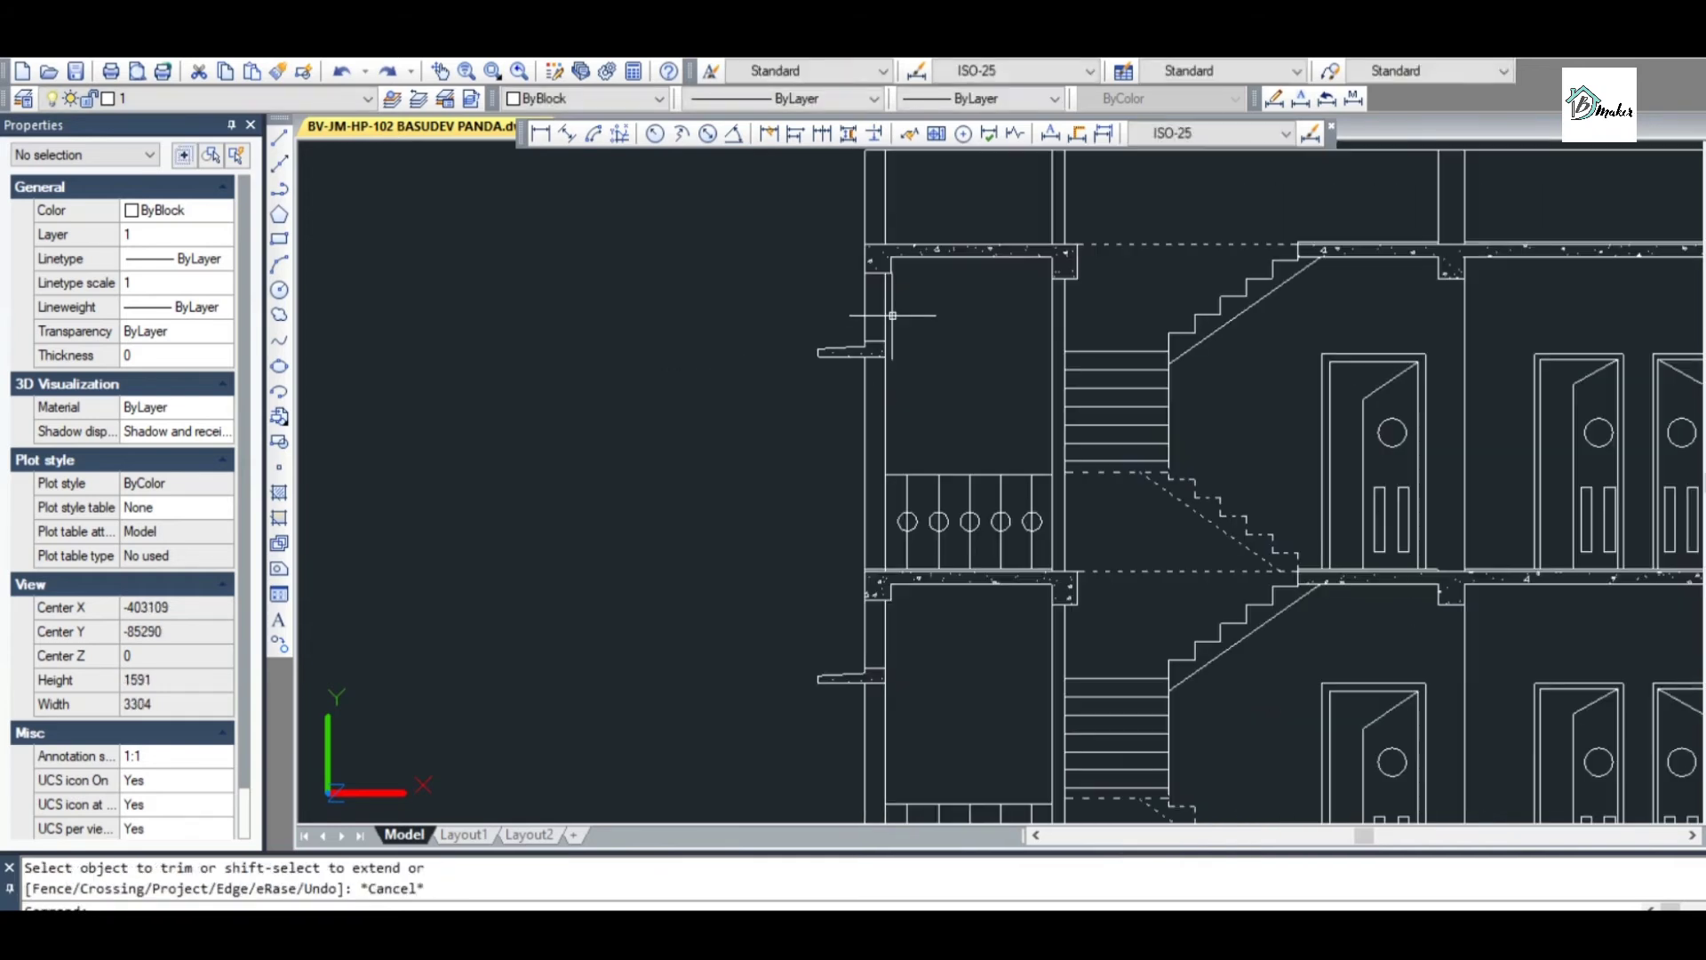
{"action": "key", "text": "ctrl+s"}
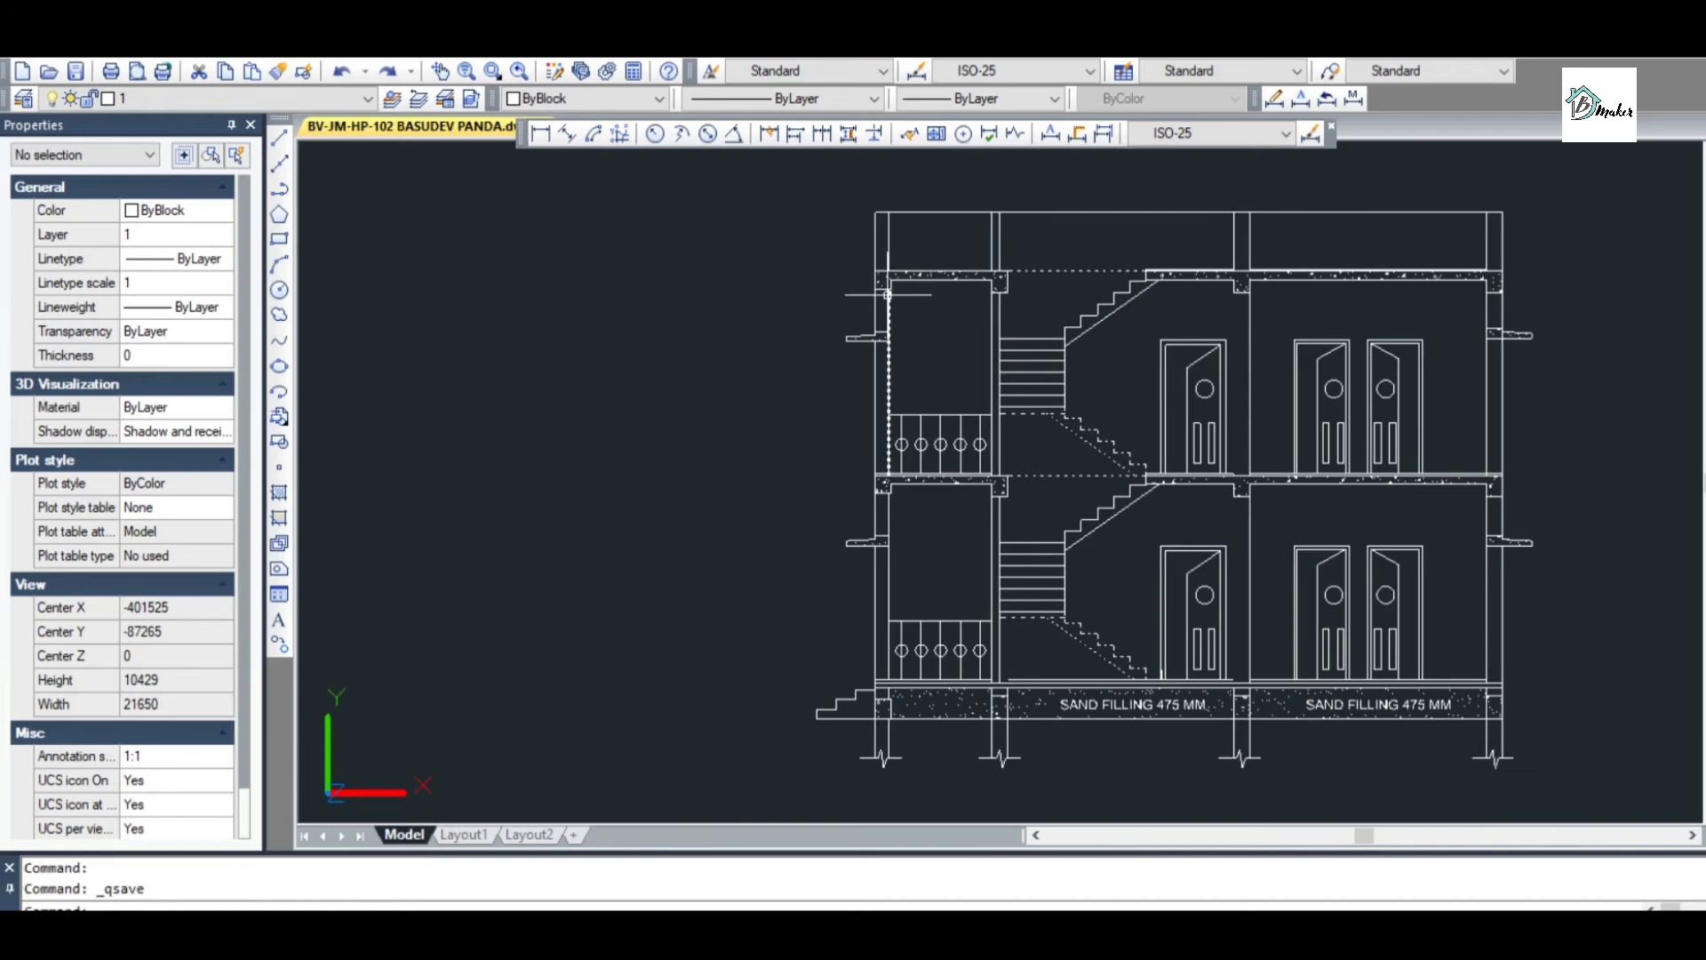
Examine both storeys of the section, especially the railing bays, slab edges, sunshades and staircase flights
{"action": "scroll", "coordinate": [889, 524], "scroll_direction": "up", "scroll_amount": 2}
{"action": "scroll", "coordinate": [867, 450], "scroll_direction": "up", "scroll_amount": 4}
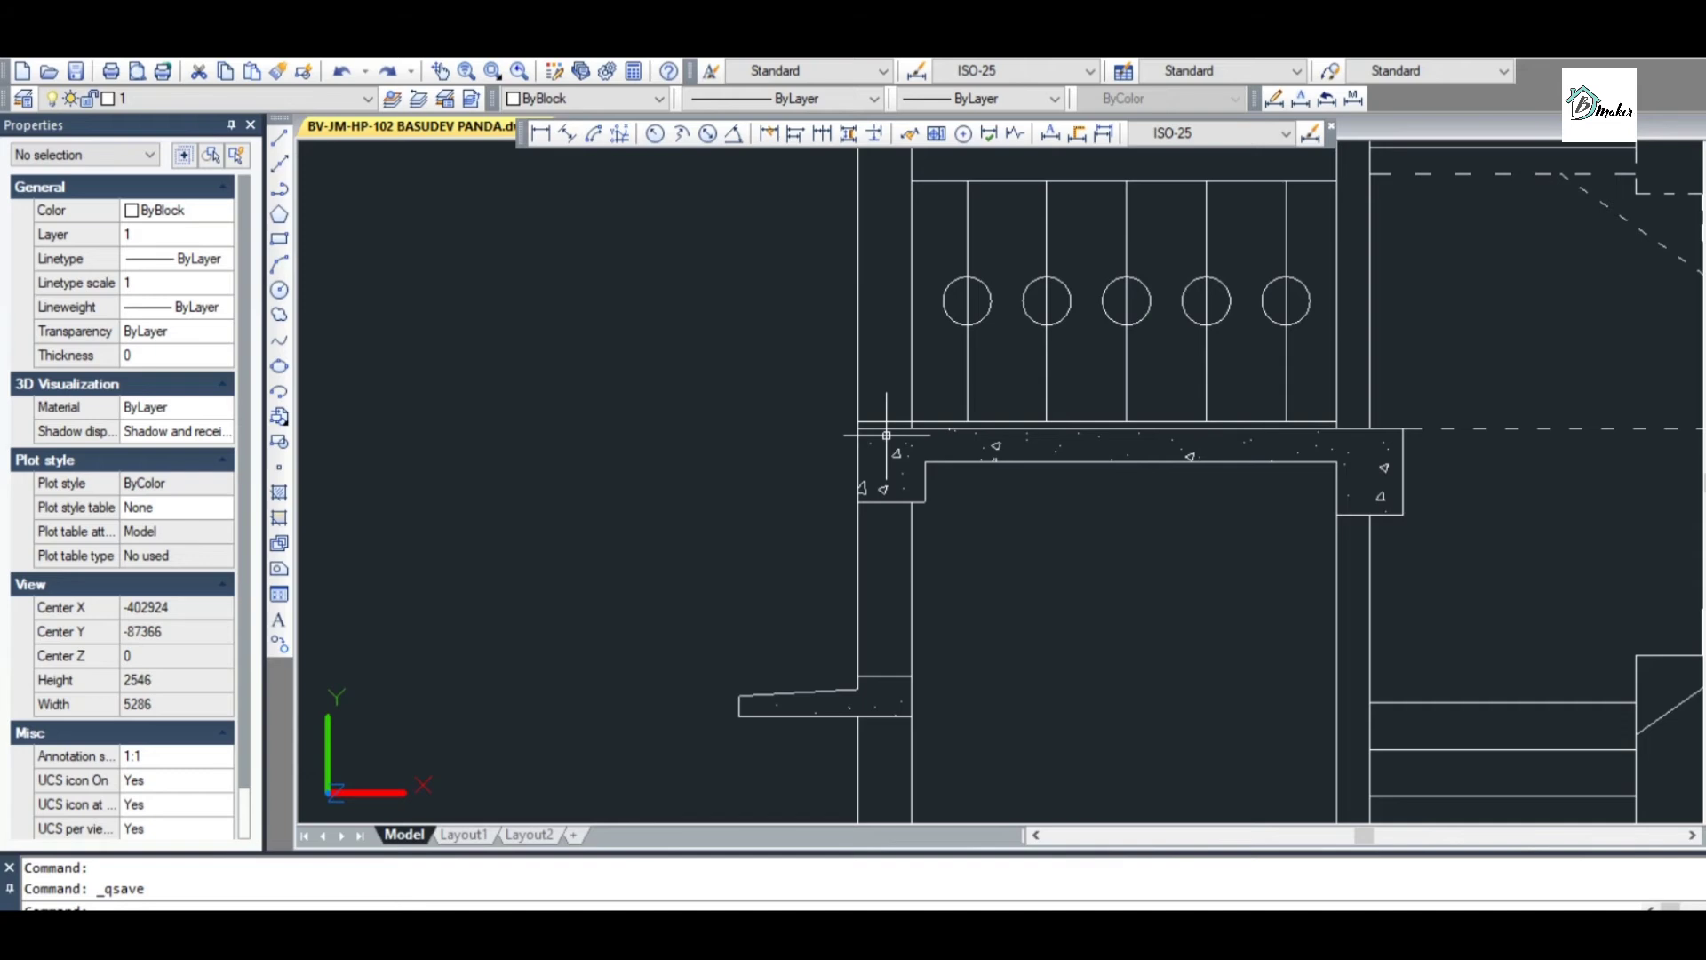
{"action": "scroll", "coordinate": [886, 436], "scroll_direction": "down", "scroll_amount": 4}
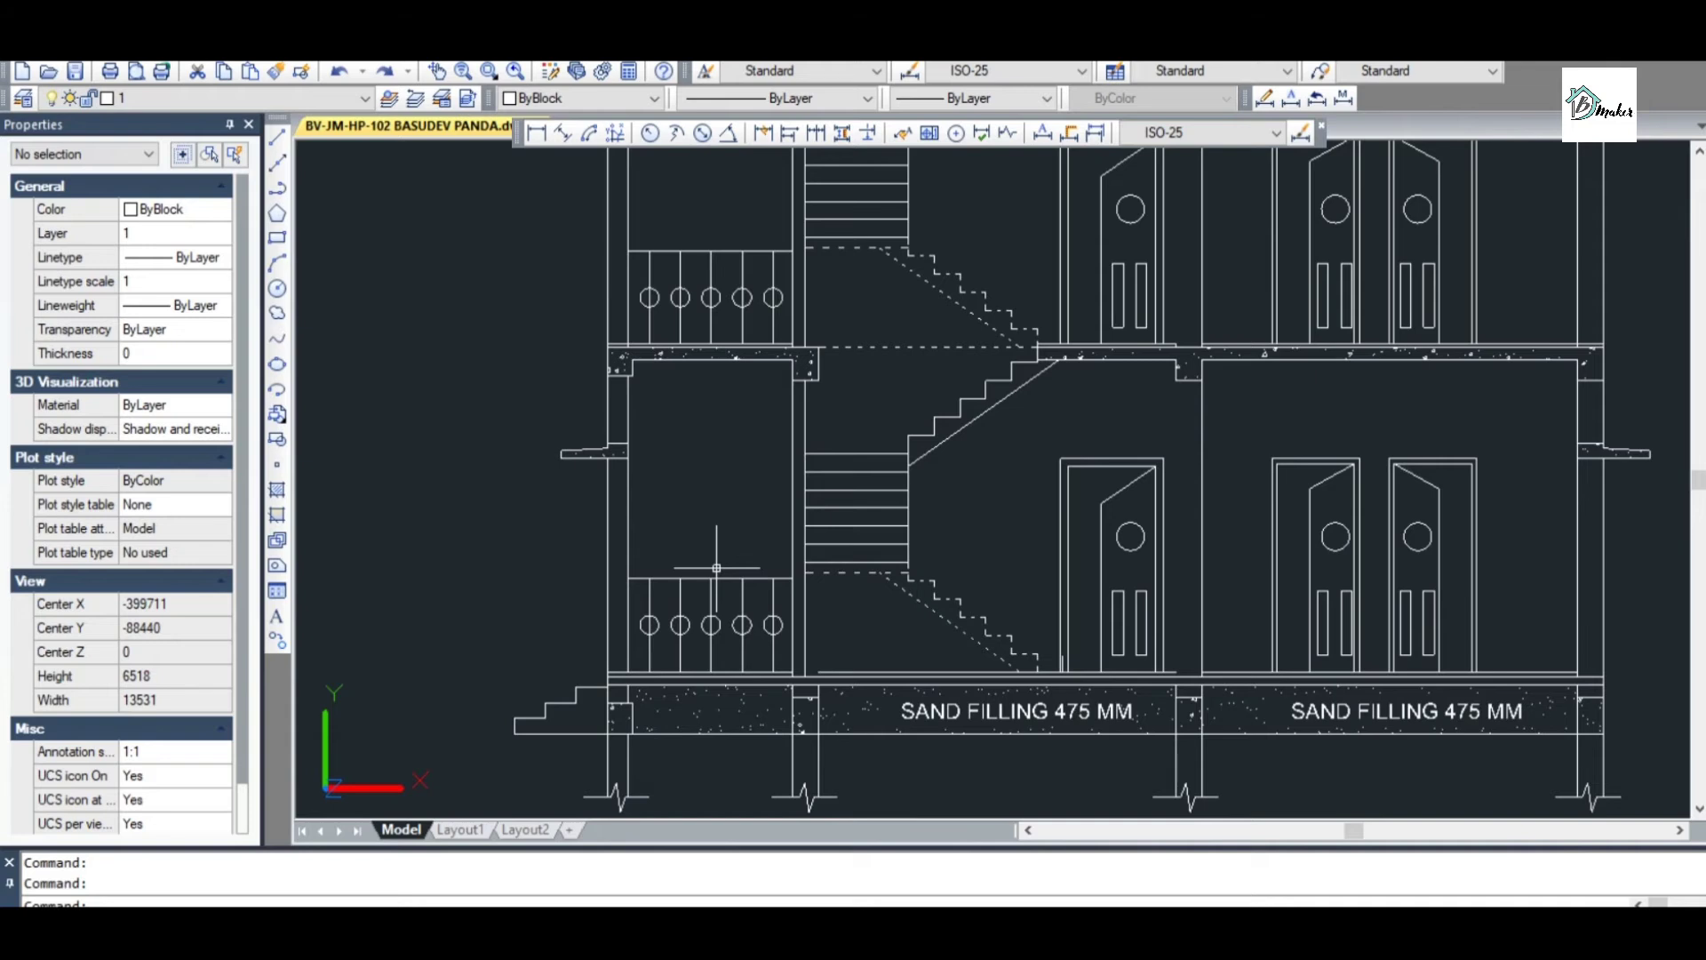
{"action": "scroll", "coordinate": [716, 567], "scroll_direction": "down", "scroll_amount": 2}
{"action": "scroll", "coordinate": [657, 577], "scroll_direction": "up", "scroll_amount": 2}
{"action": "scroll", "coordinate": [852, 658], "scroll_direction": "down", "scroll_amount": 2}
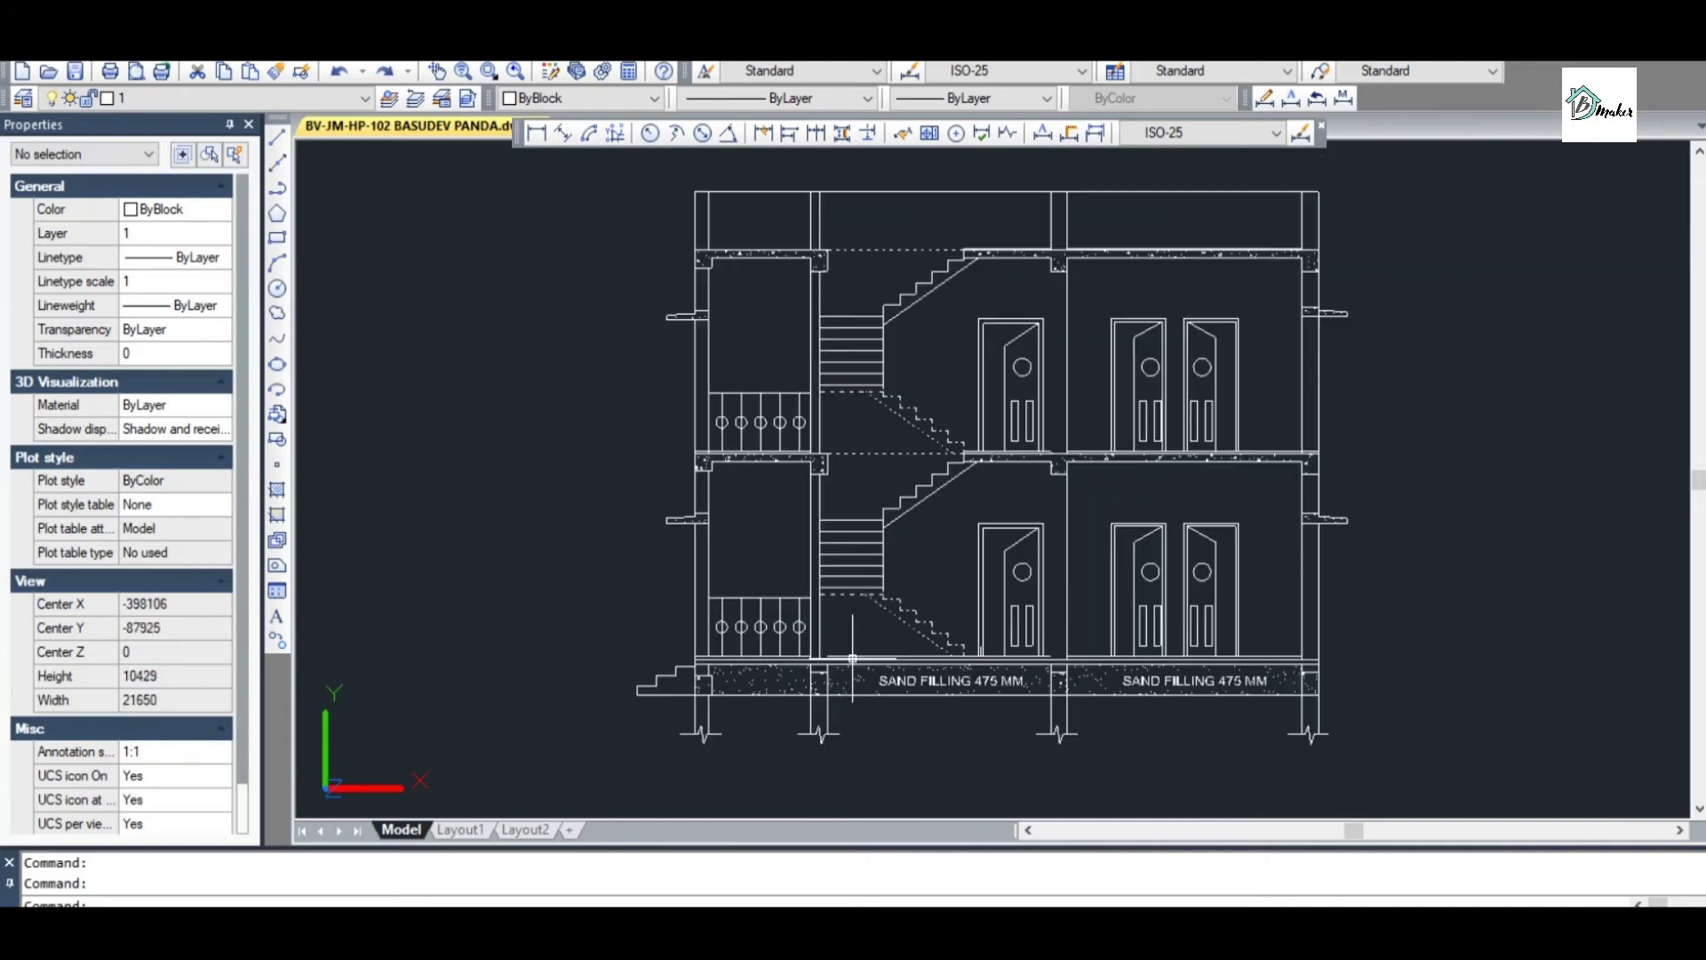
{"action": "scroll", "coordinate": [867, 556], "scroll_direction": "up", "scroll_amount": 2}
{"action": "scroll", "coordinate": [894, 639], "scroll_direction": "down", "scroll_amount": 2}
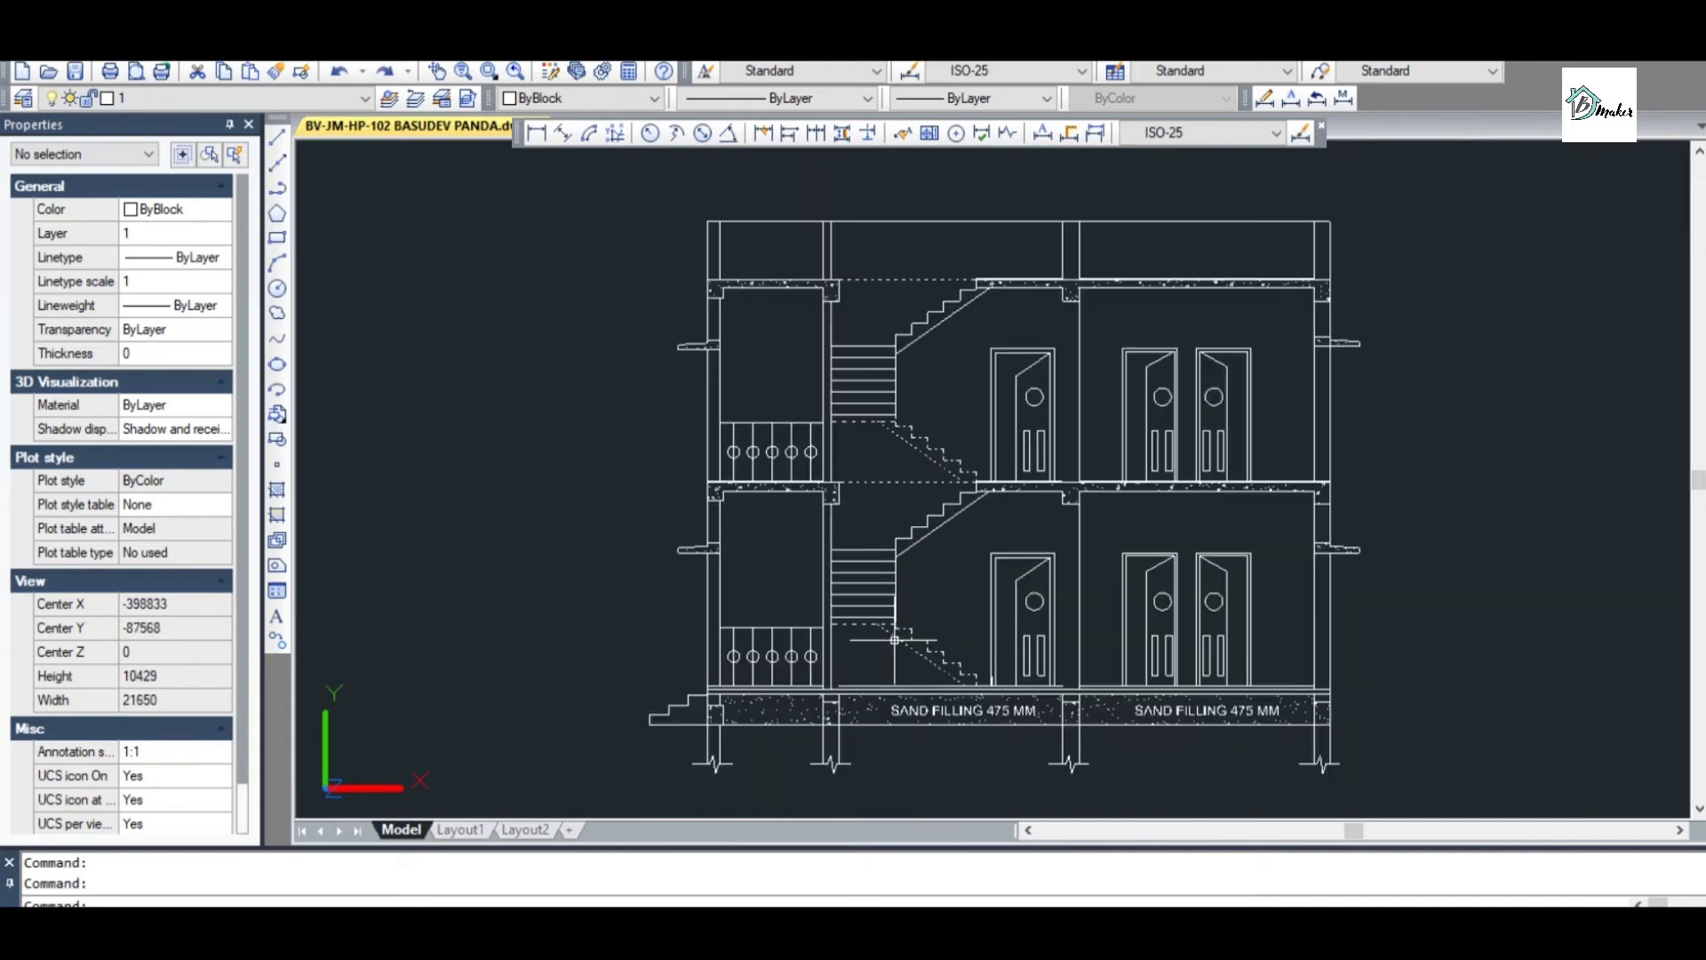
{"action": "scroll", "coordinate": [880, 219], "scroll_direction": "up", "scroll_amount": 3}
{"action": "scroll", "coordinate": [884, 214], "scroll_direction": "down", "scroll_amount": 2}
{"action": "scroll", "coordinate": [595, 431], "scroll_direction": "up", "scroll_amount": 3}
{"action": "scroll", "coordinate": [660, 385], "scroll_direction": "down", "scroll_amount": 3}
{"action": "scroll", "coordinate": [708, 675], "scroll_direction": "up", "scroll_amount": 3}
{"action": "scroll", "coordinate": [772, 626], "scroll_direction": "down", "scroll_amount": 2}
{"action": "scroll", "coordinate": [748, 710], "scroll_direction": "up", "scroll_amount": 2}
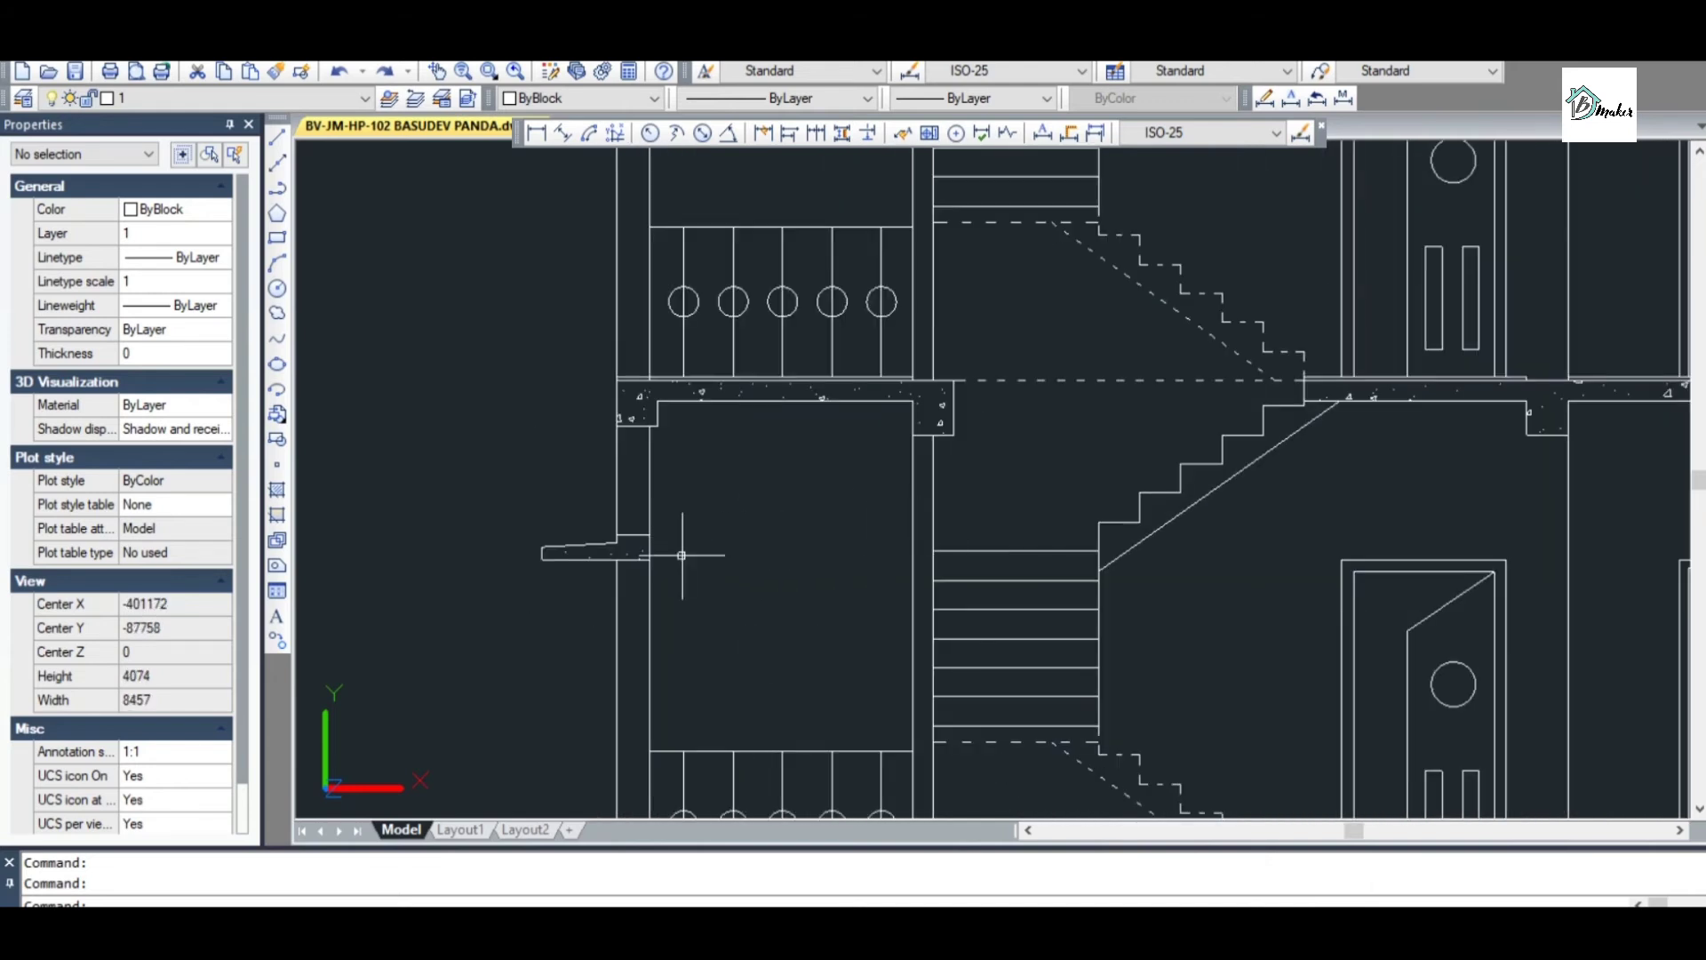
Draw a horizontal polyline from the ground-floor entrance sunshade's inner lower corner across the bay to the wall beside the staircase
{"action": "scroll", "coordinate": [682, 555], "scroll_direction": "up", "scroll_amount": 2}
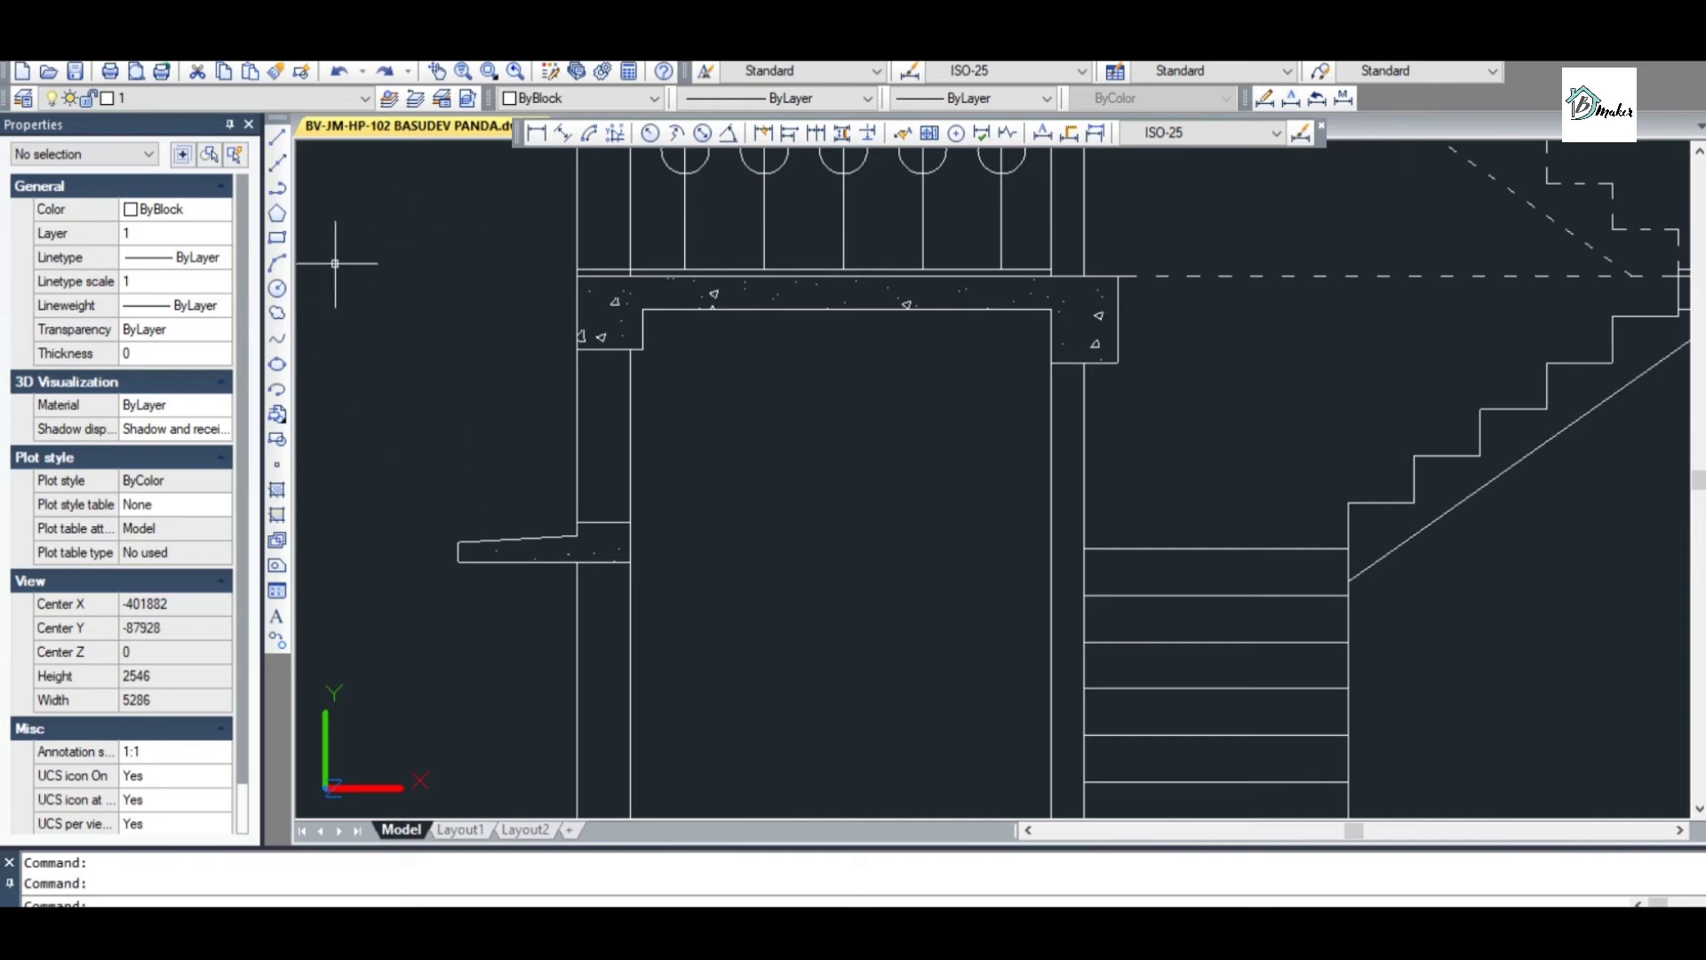
{"action": "left_click", "coordinate": [278, 188]}
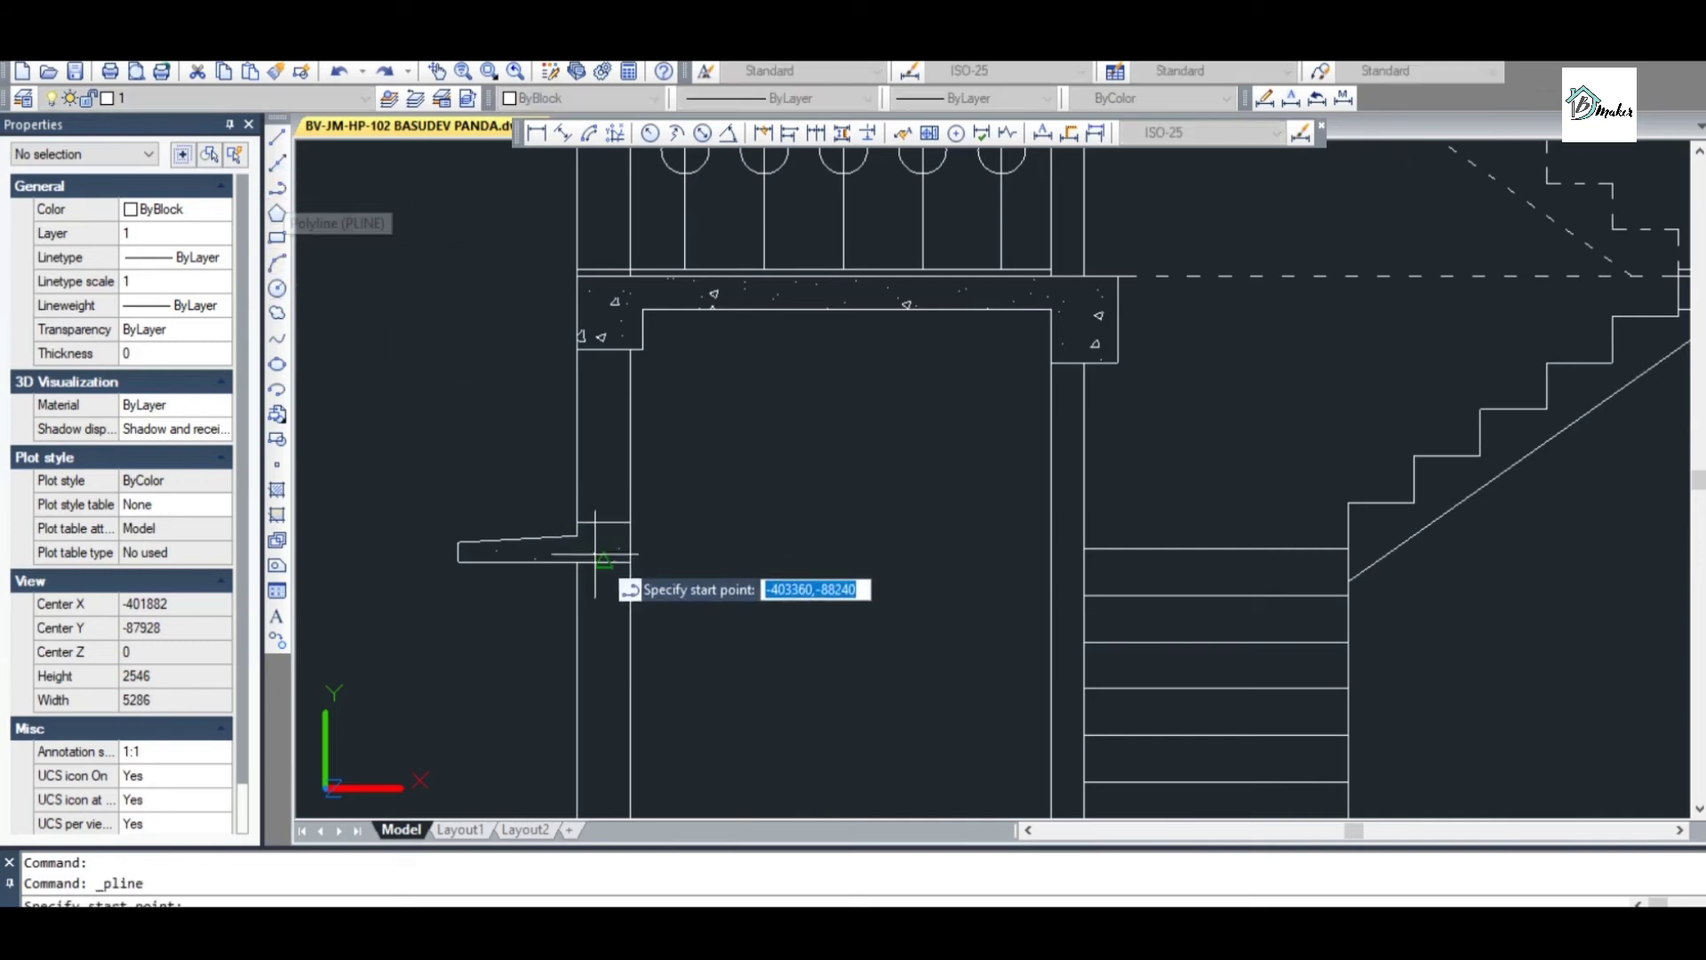
{"action": "left_click", "coordinate": [628, 560]}
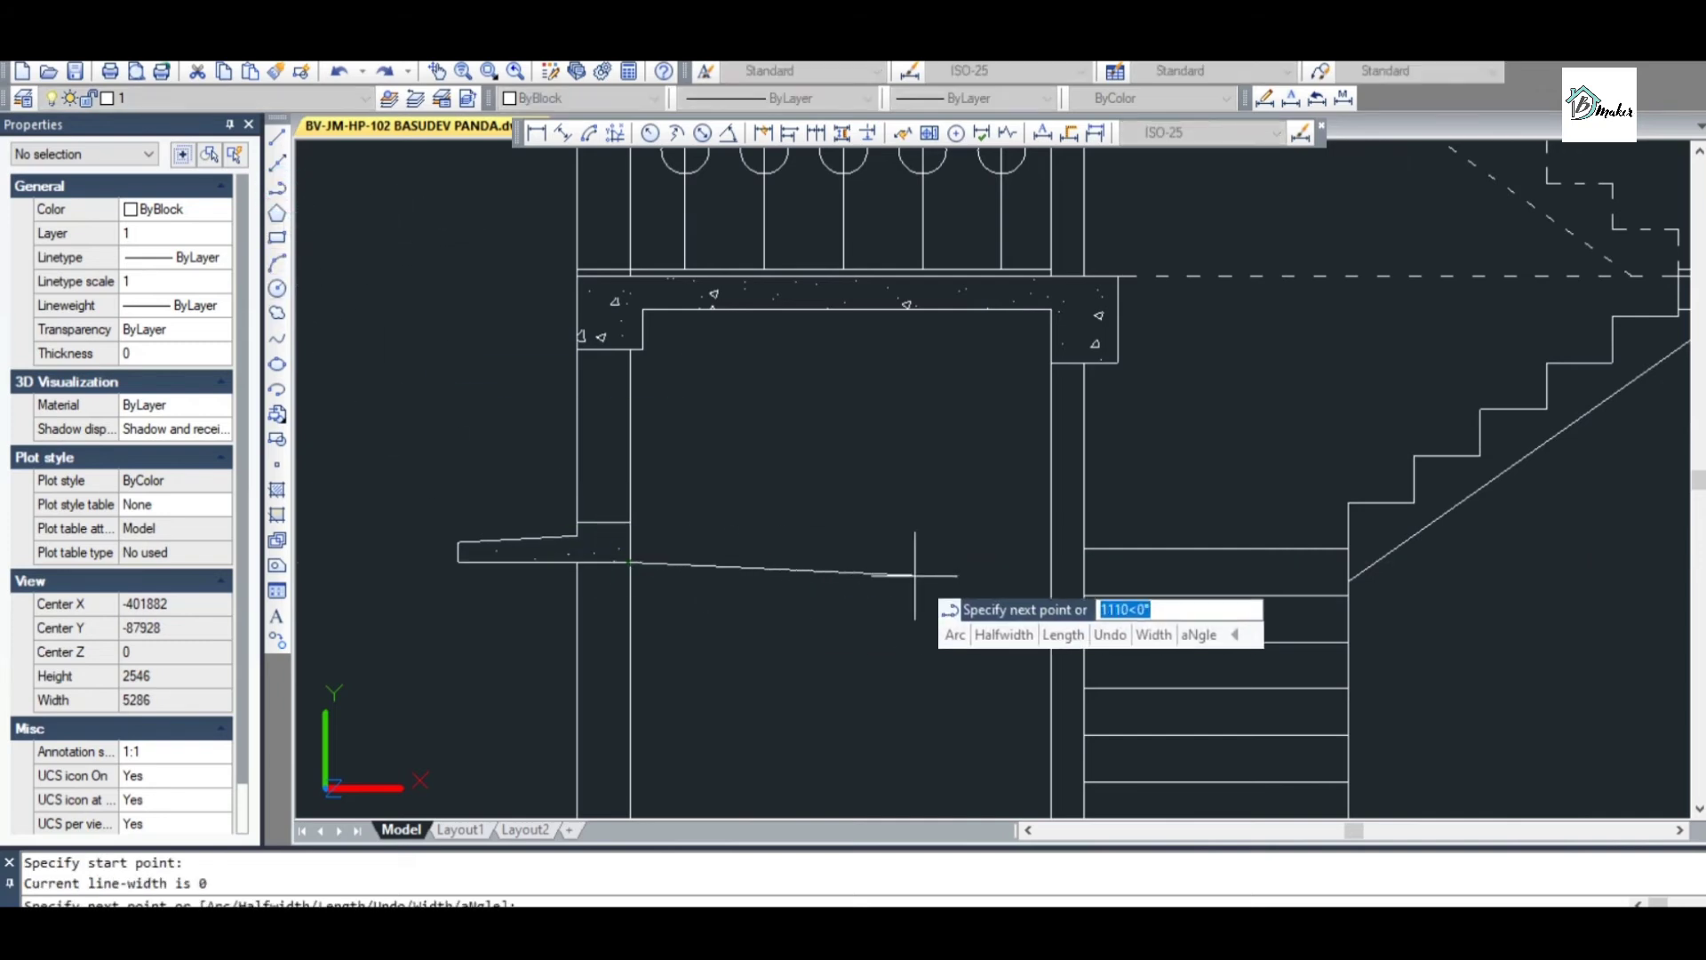
{"action": "left_click", "coordinate": [1050, 562]}
{"action": "key", "text": "Return"}
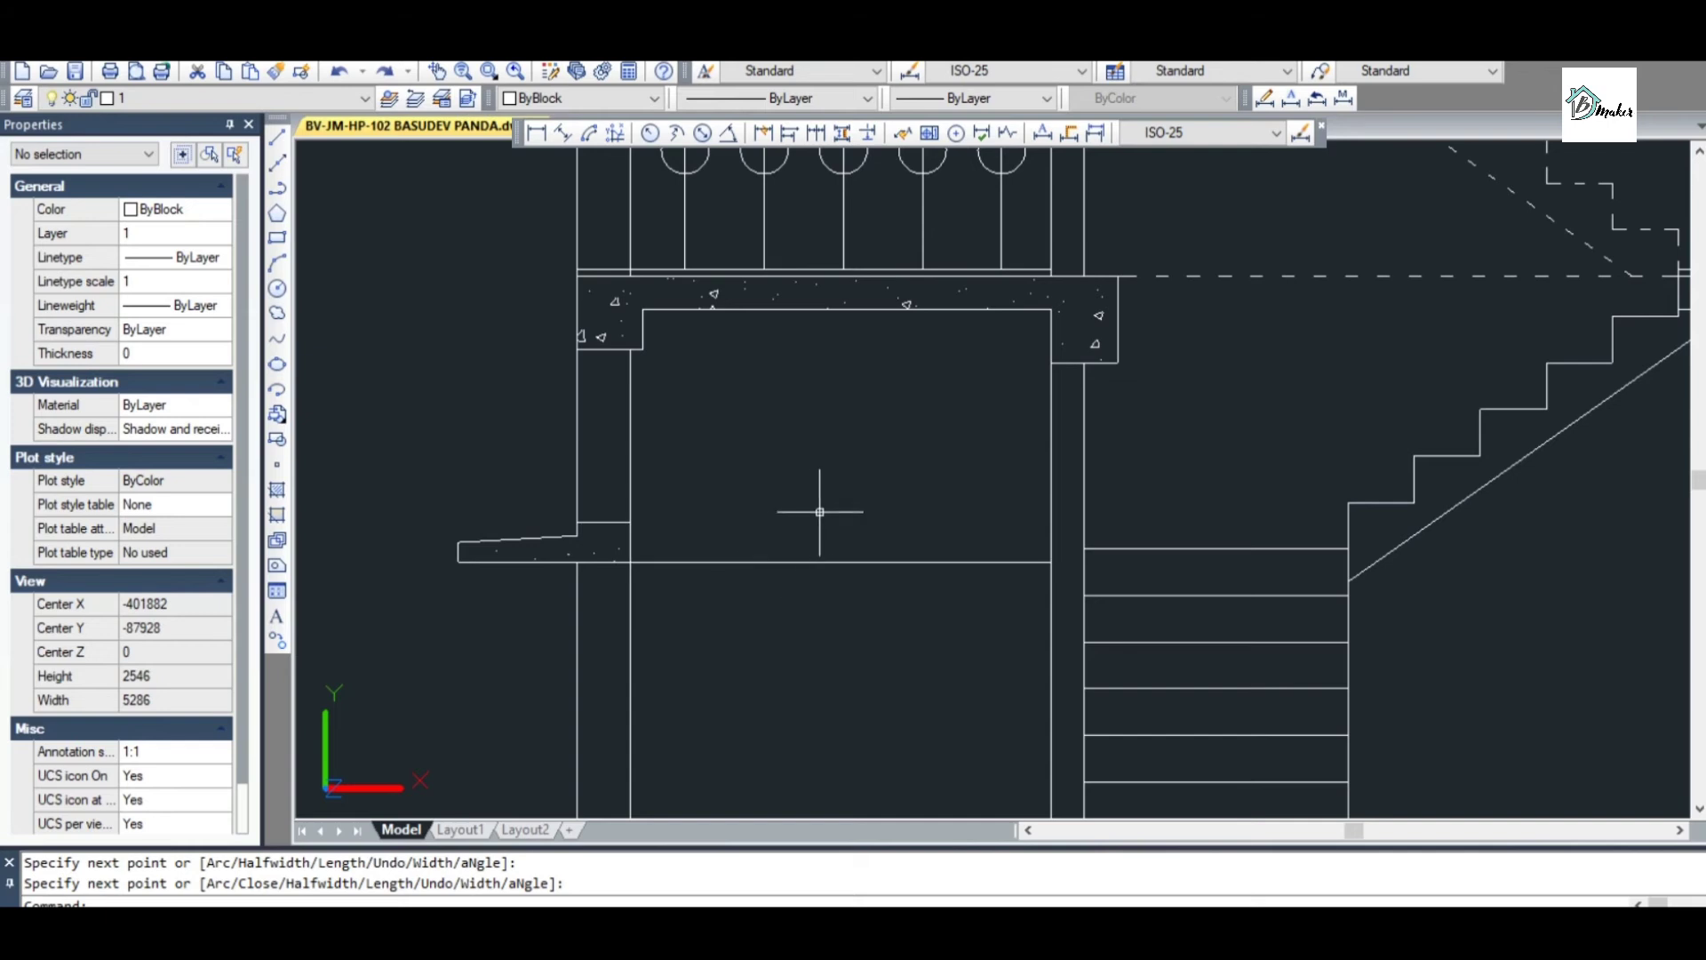
{"action": "left_click", "coordinate": [278, 288]}
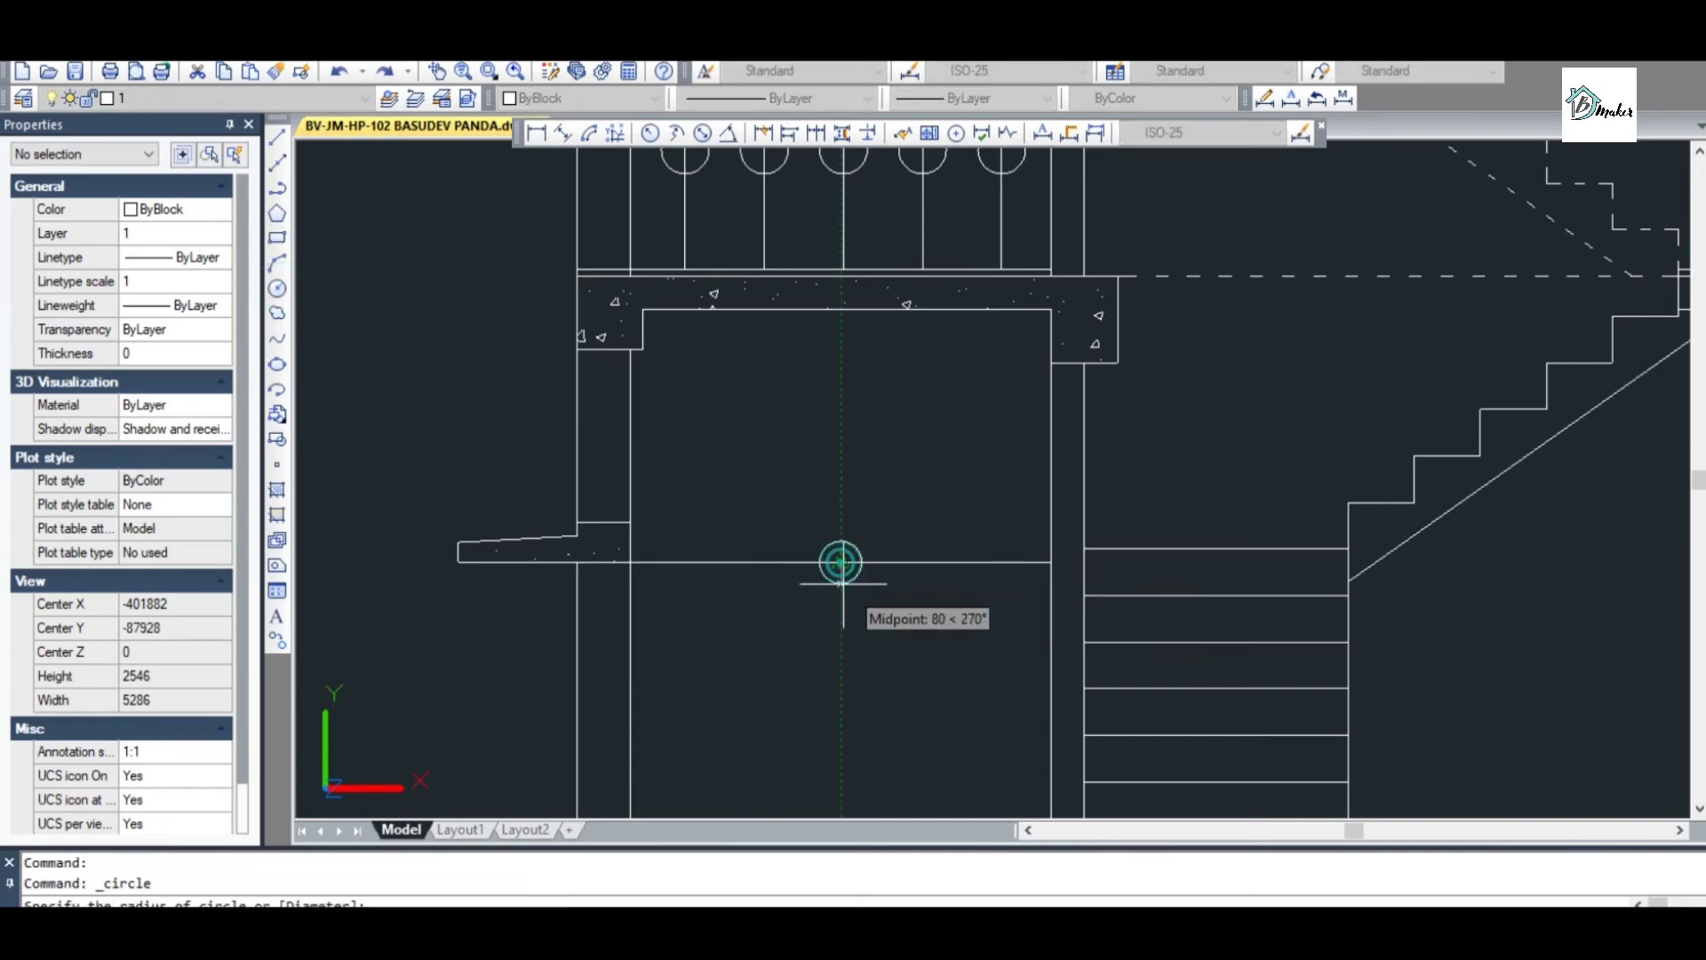
{"action": "left_click", "coordinate": [840, 561]}
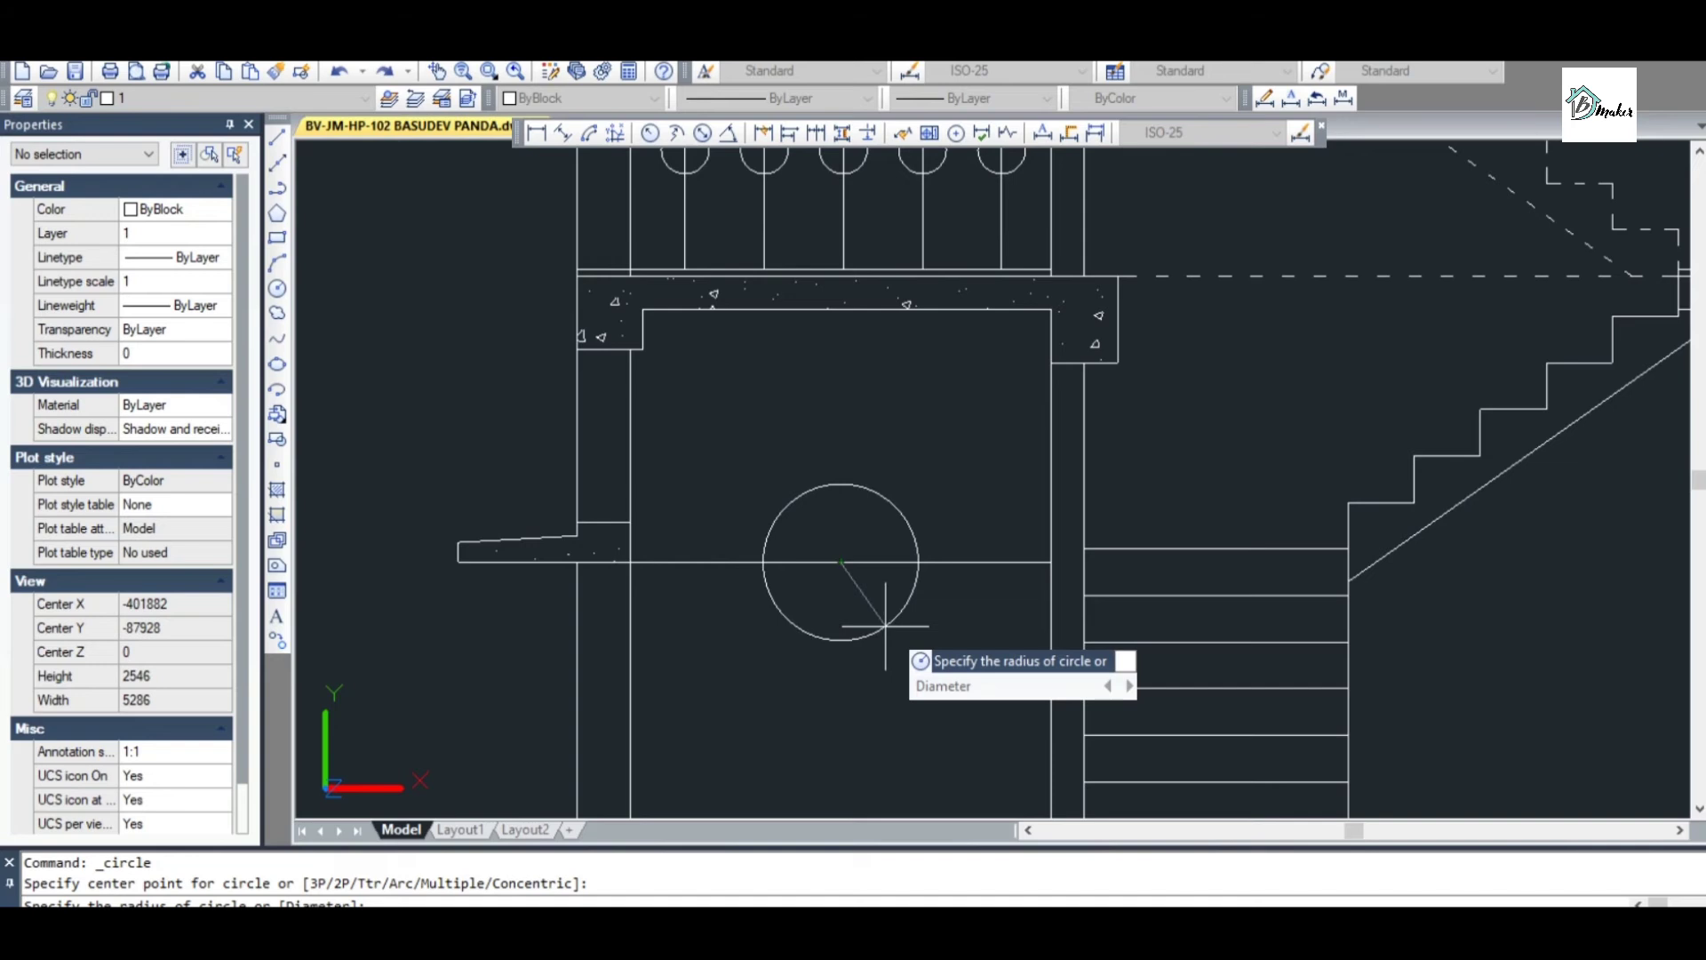
{"action": "key", "text": "Escape"}
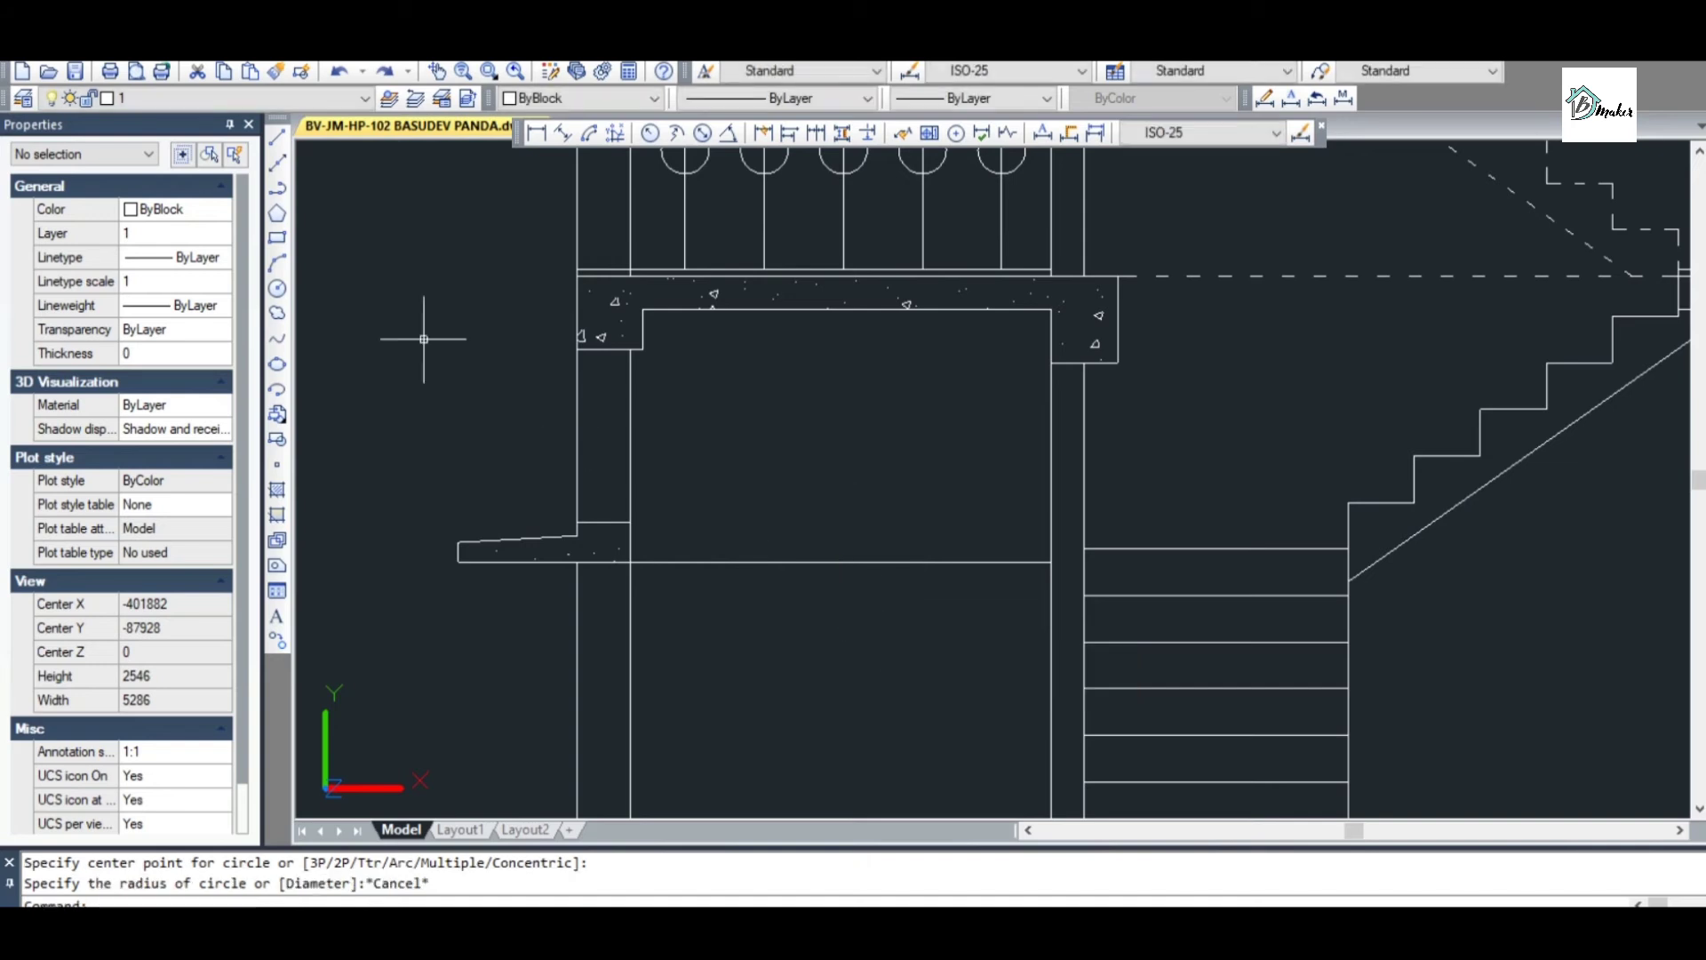
{"action": "left_click", "coordinate": [278, 265]}
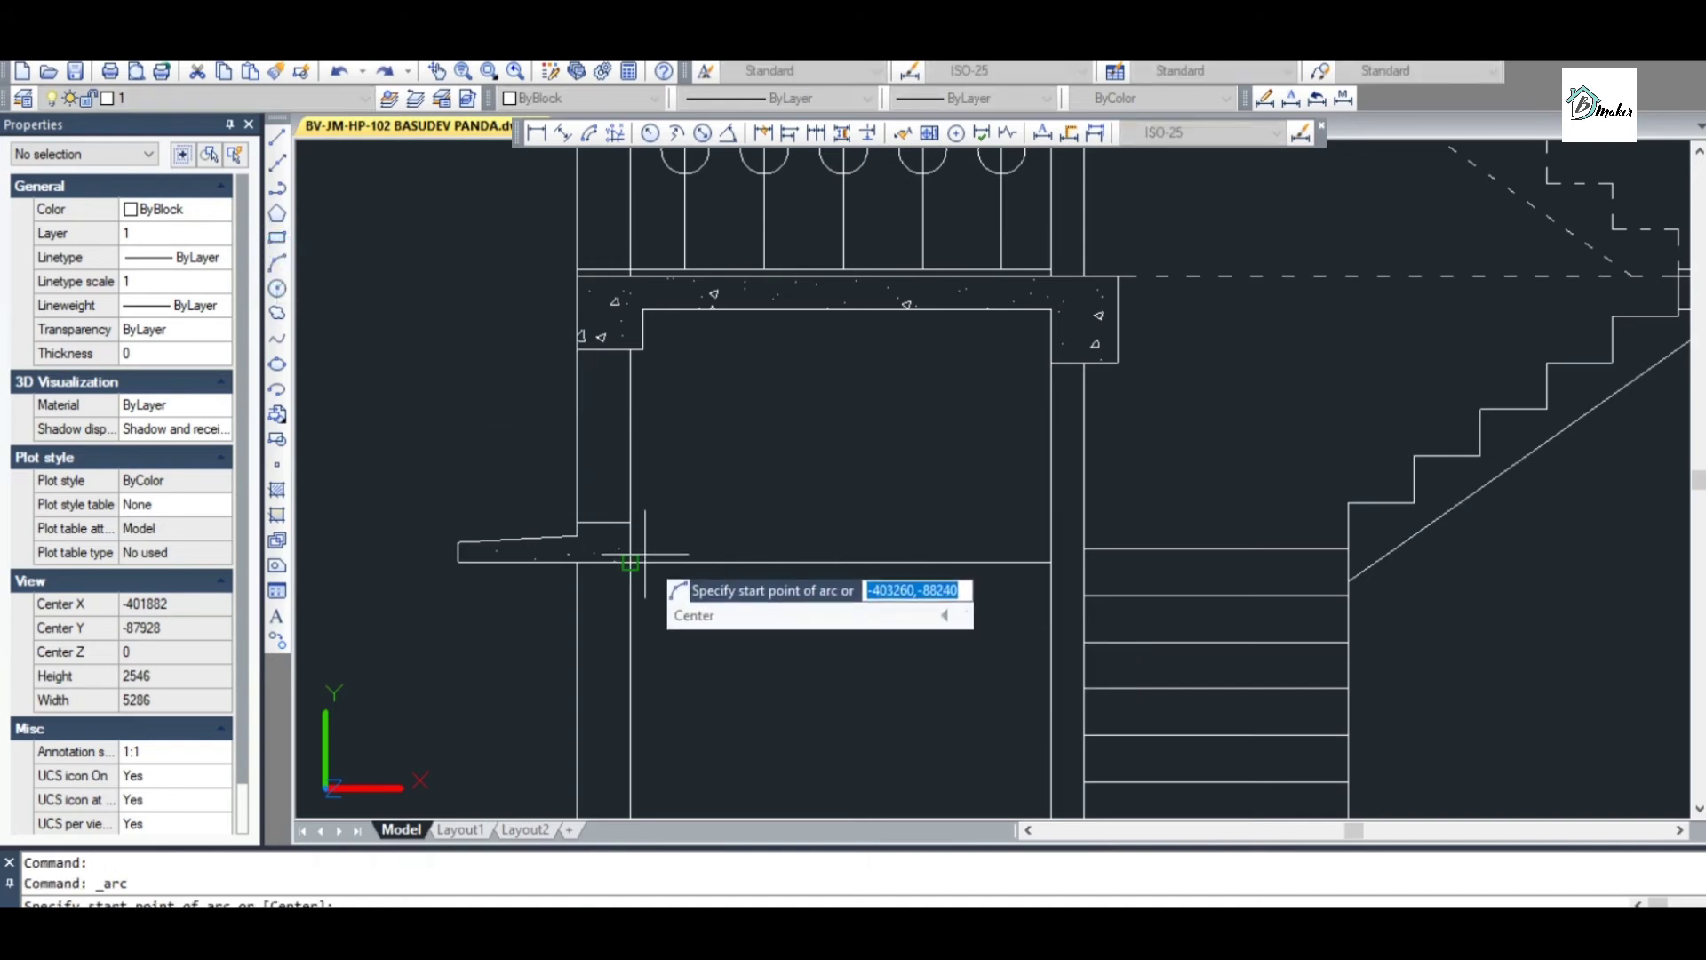
{"action": "key", "text": "Escape"}
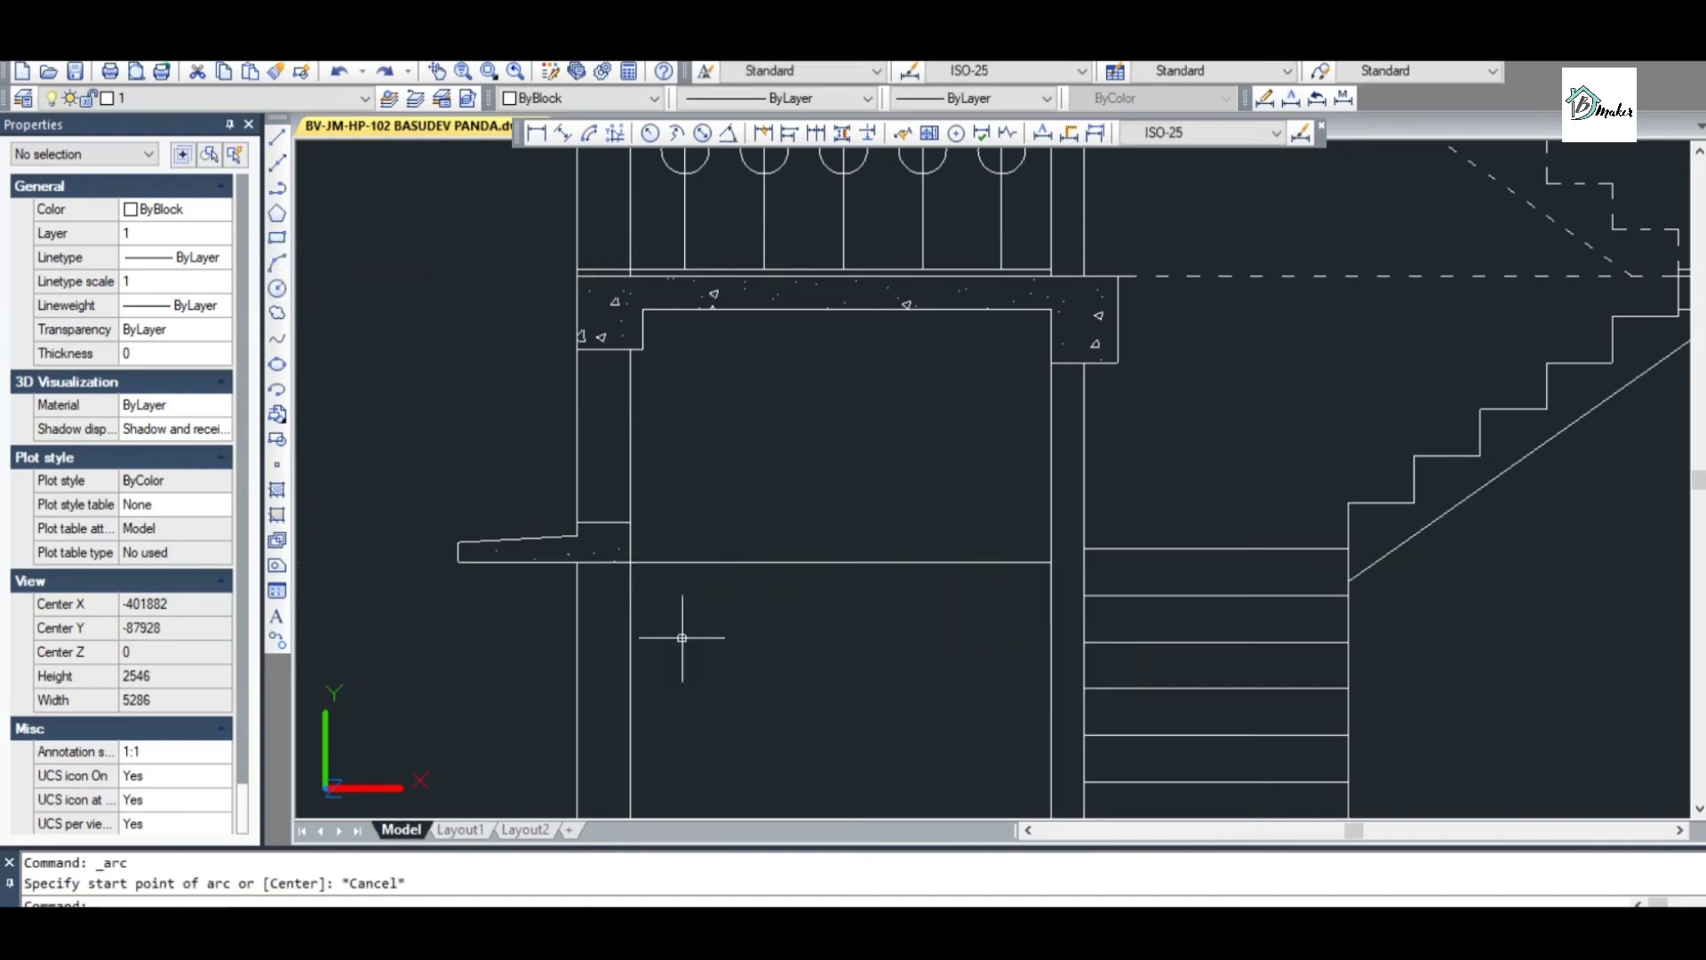
Switch to Calculator, work out a subtraction from 1600, enter 700 divided by 35, and return to the drawing
{"action": "key", "text": "alt+Tab"}
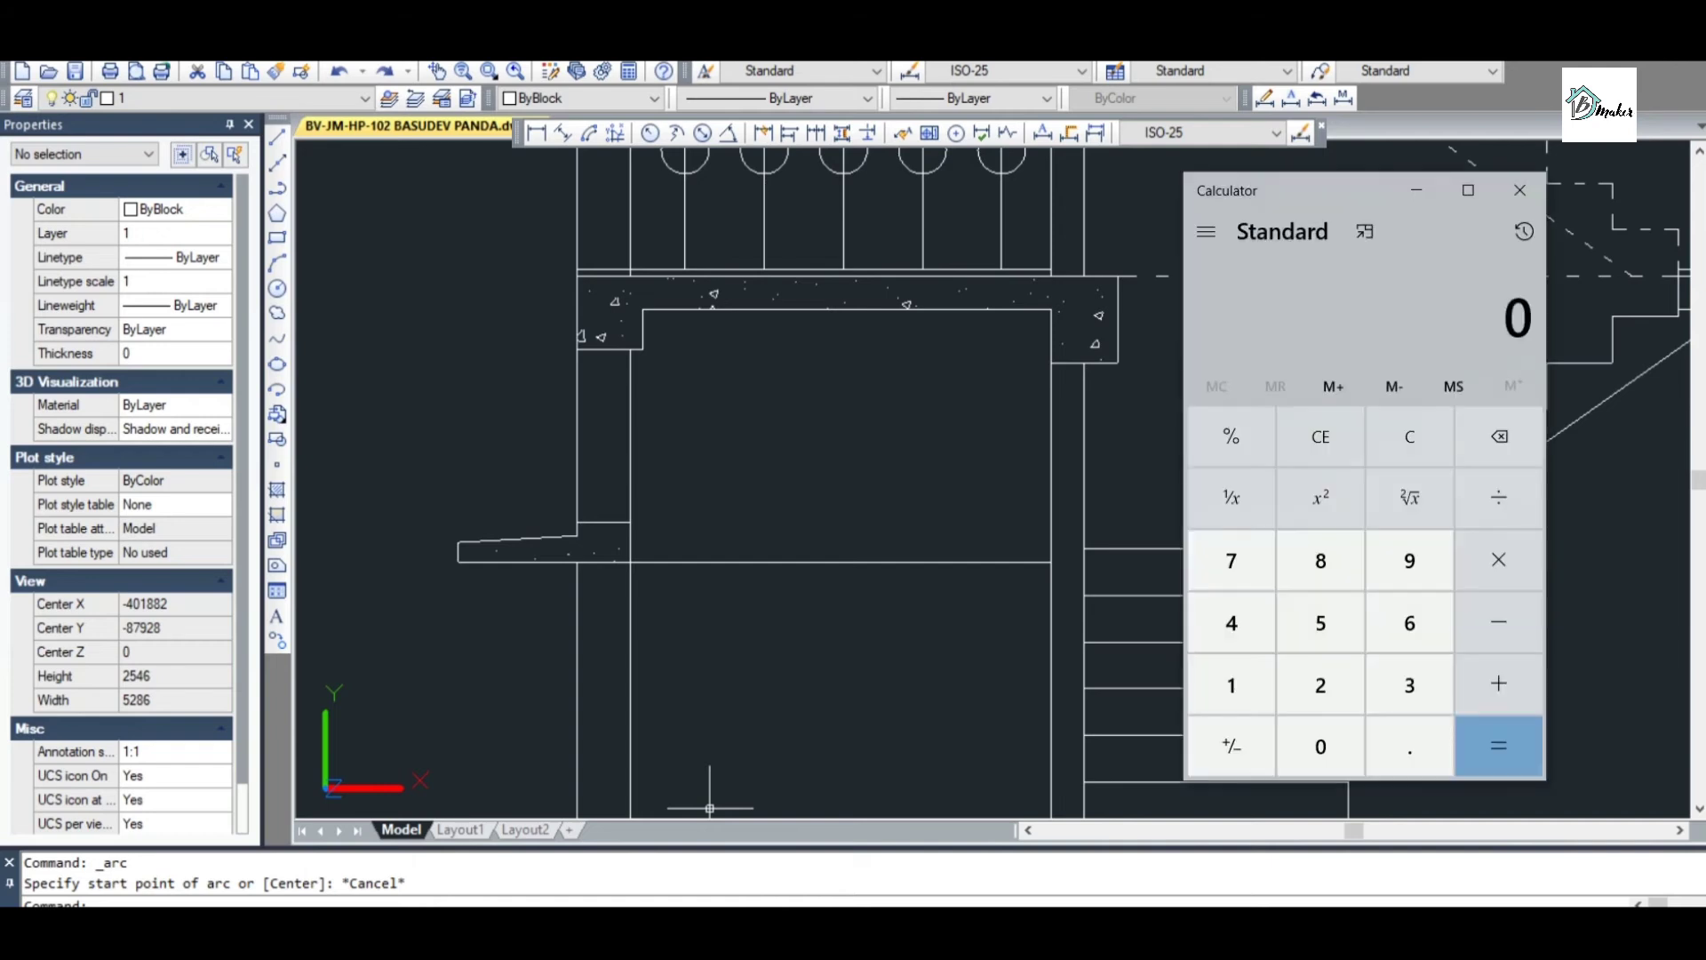
{"action": "type", "text": "00"}
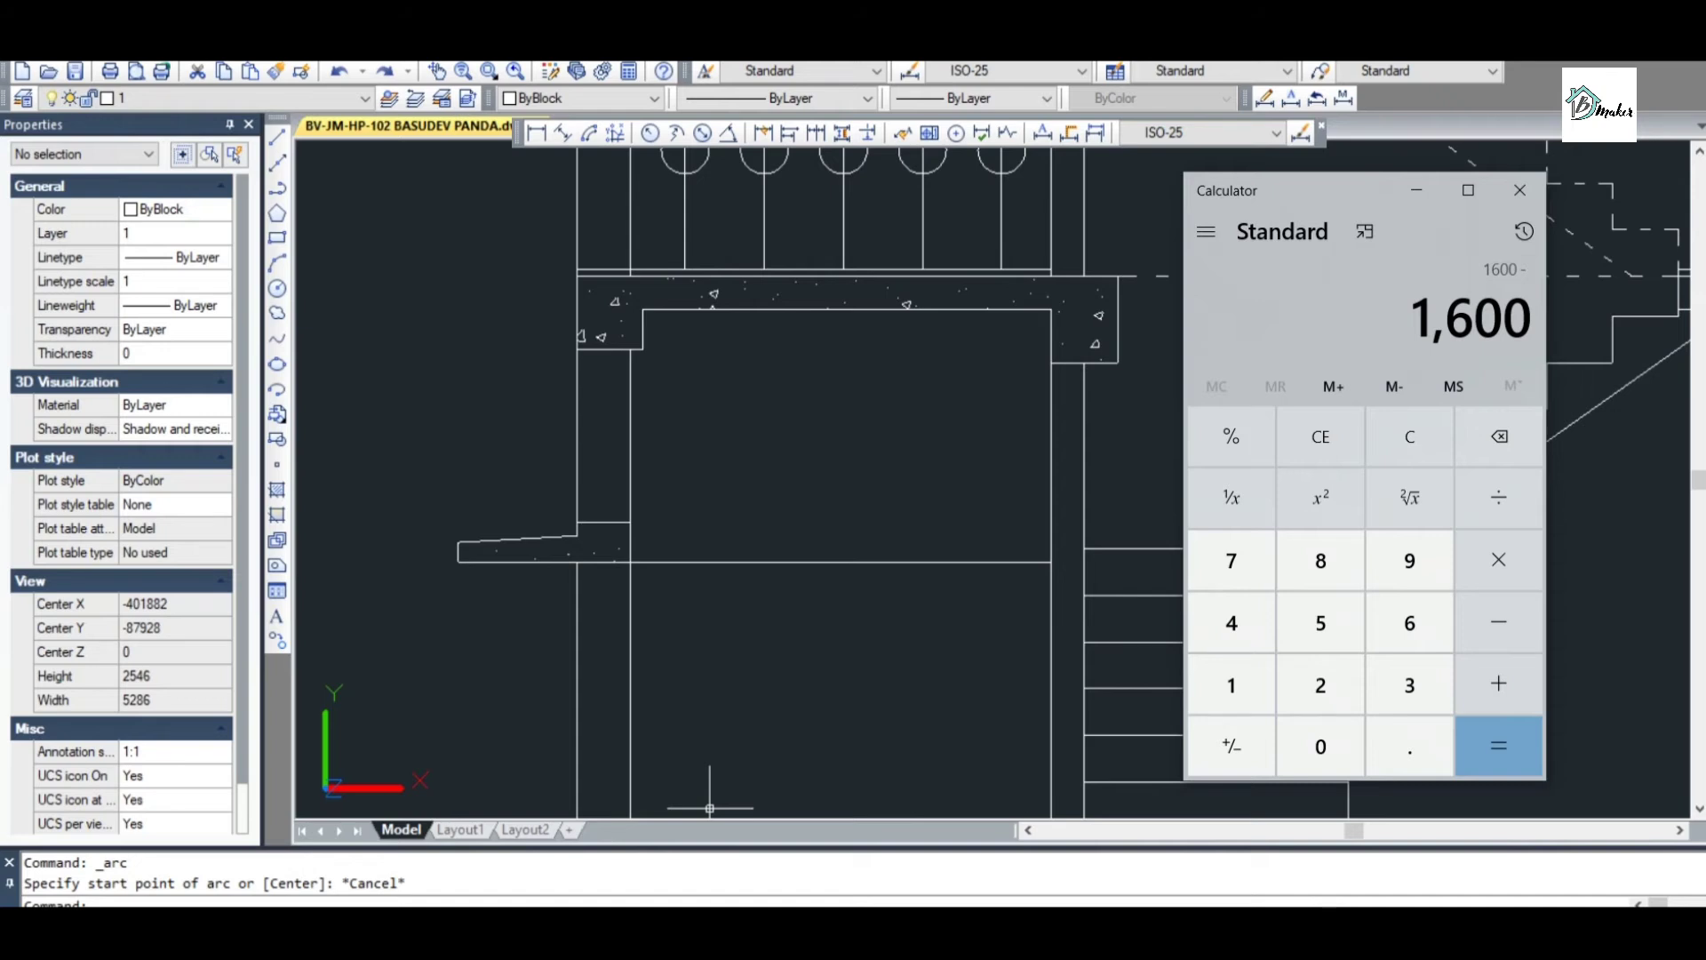
{"action": "type", "text": "9"}
{"action": "key", "text": "Return"}
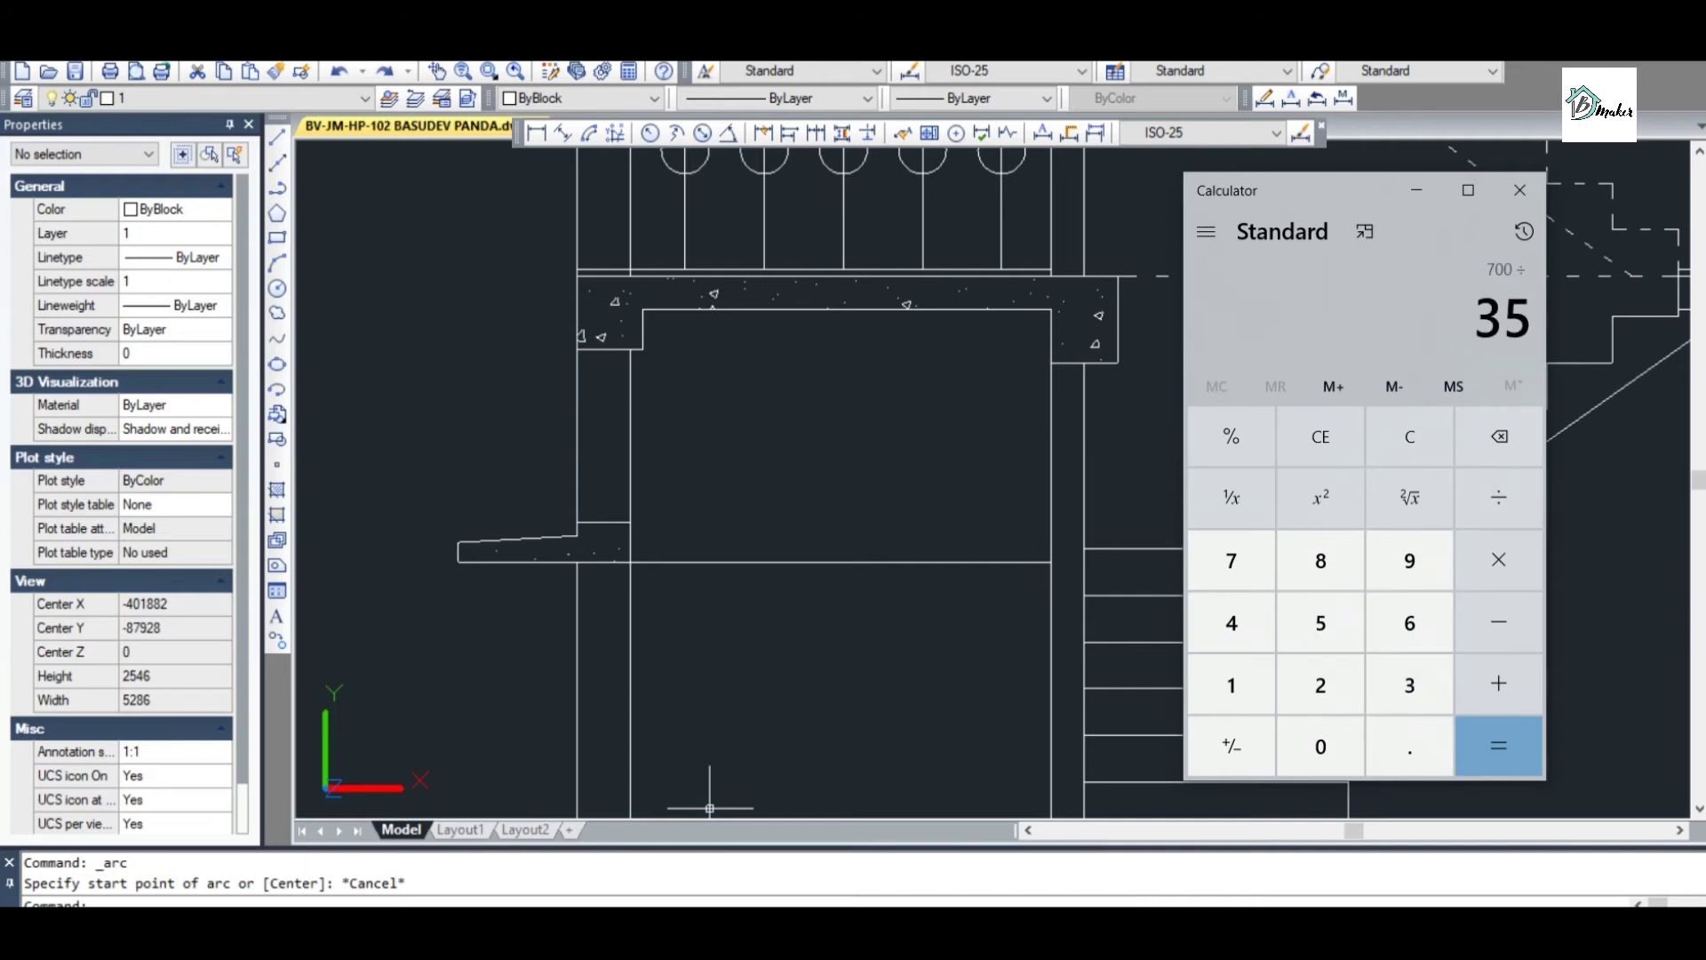
{"action": "left_click", "coordinate": [304, 857]}
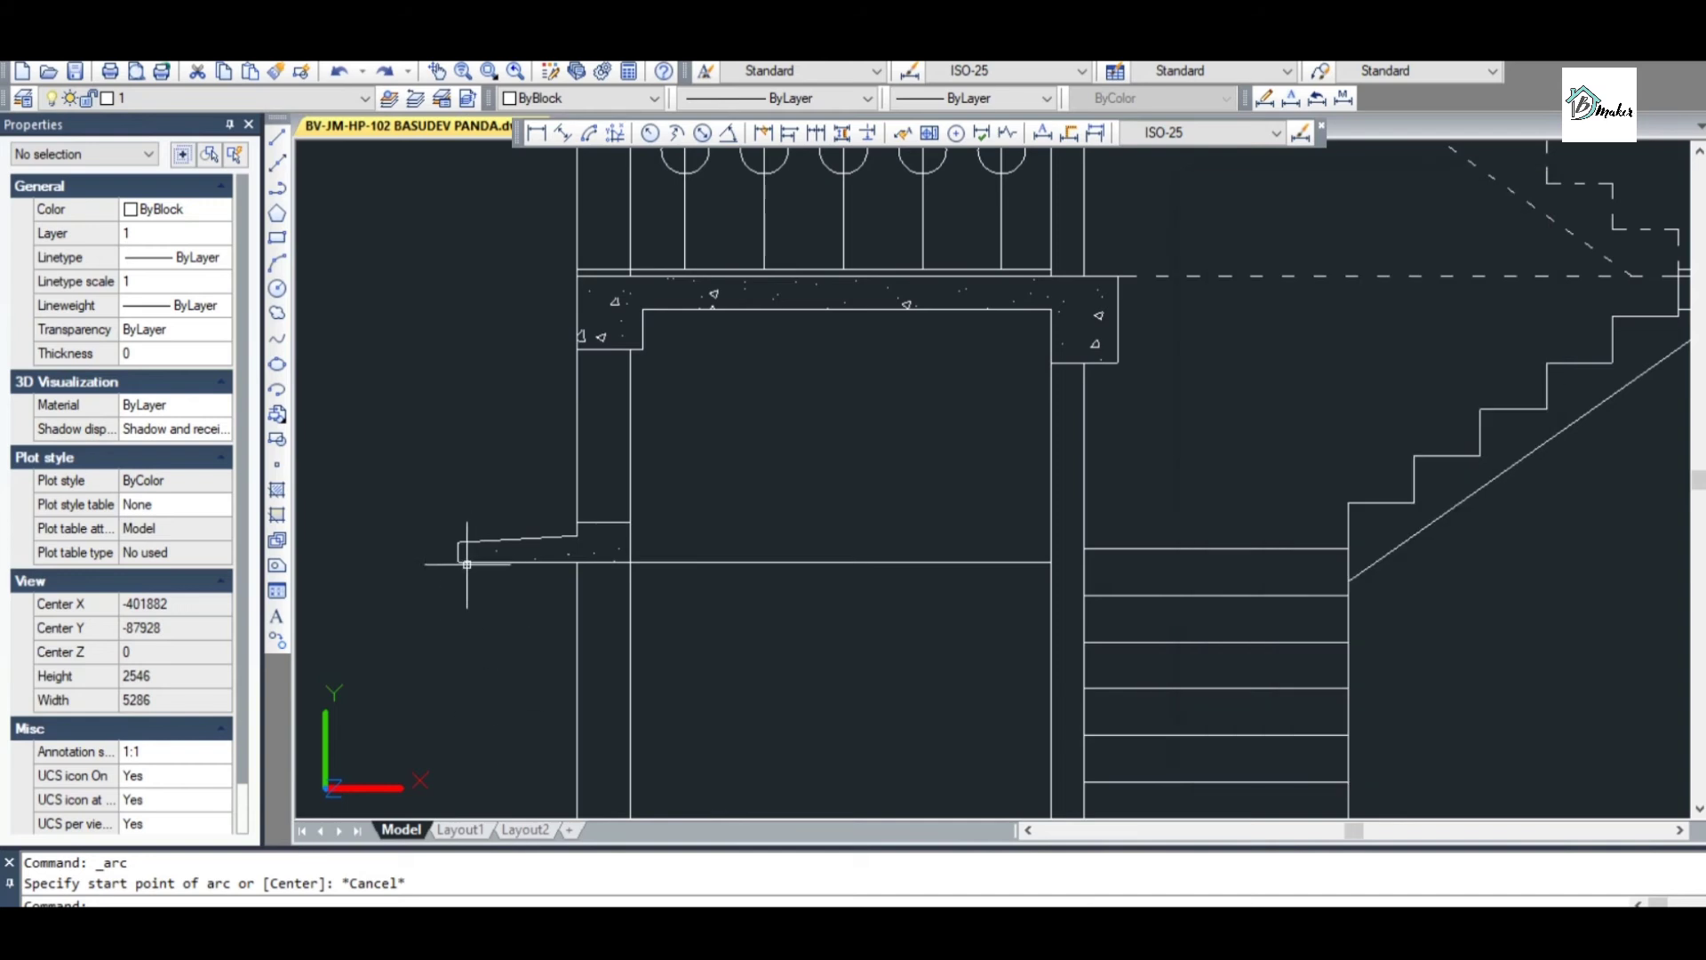
Draw a 350 line from the ground-floor entrance sunshade's inner lower corner along the horizontal line across the bay
{"action": "left_click", "coordinate": [276, 140]}
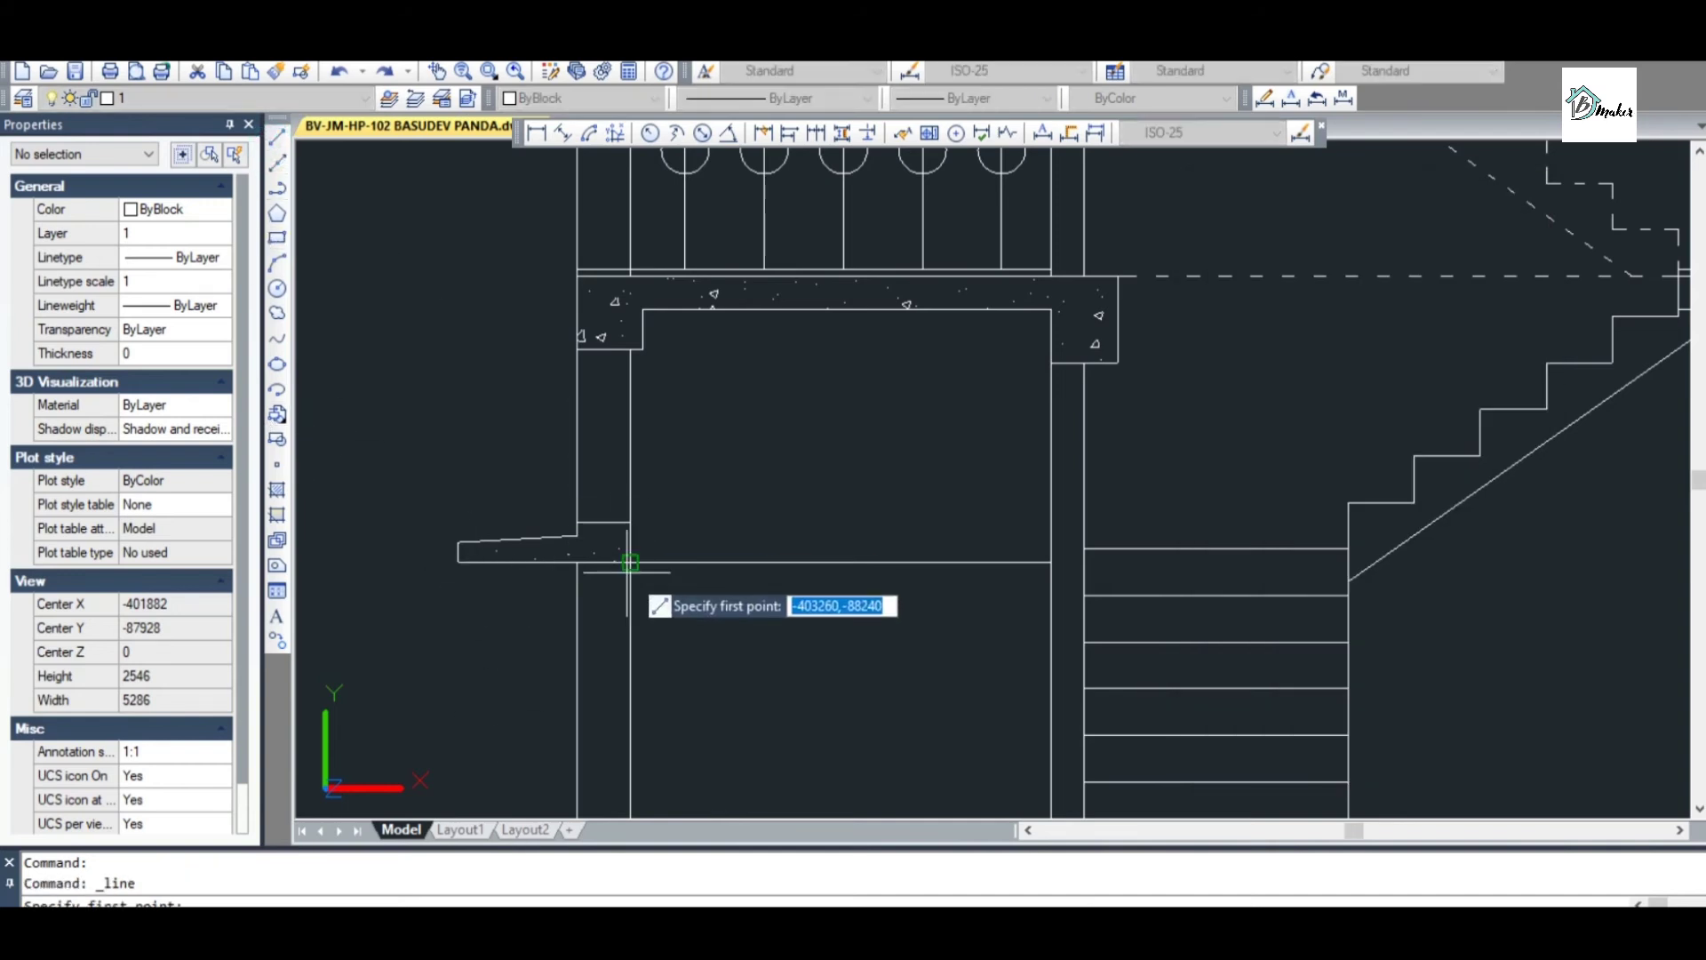
{"action": "left_click", "coordinate": [630, 561]}
{"action": "type", "text": "3"}
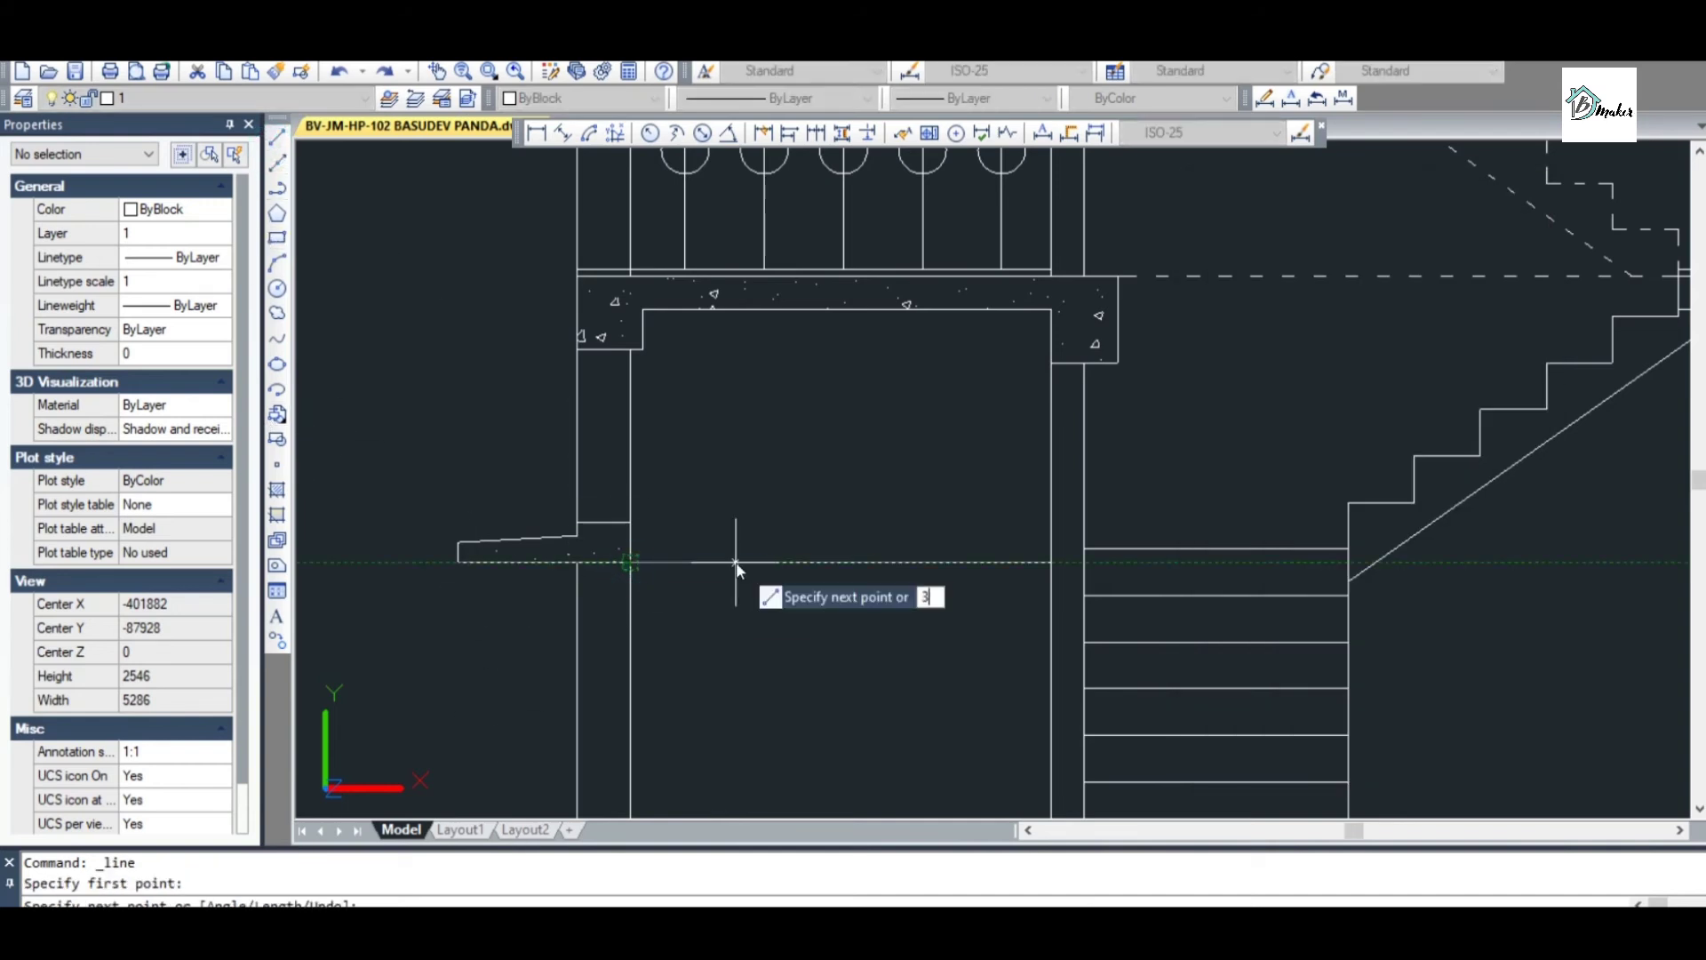
{"action": "type", "text": "50"}
{"action": "key", "text": "Return"}
{"action": "key", "text": "Return"}
{"action": "key", "text": "Return"}
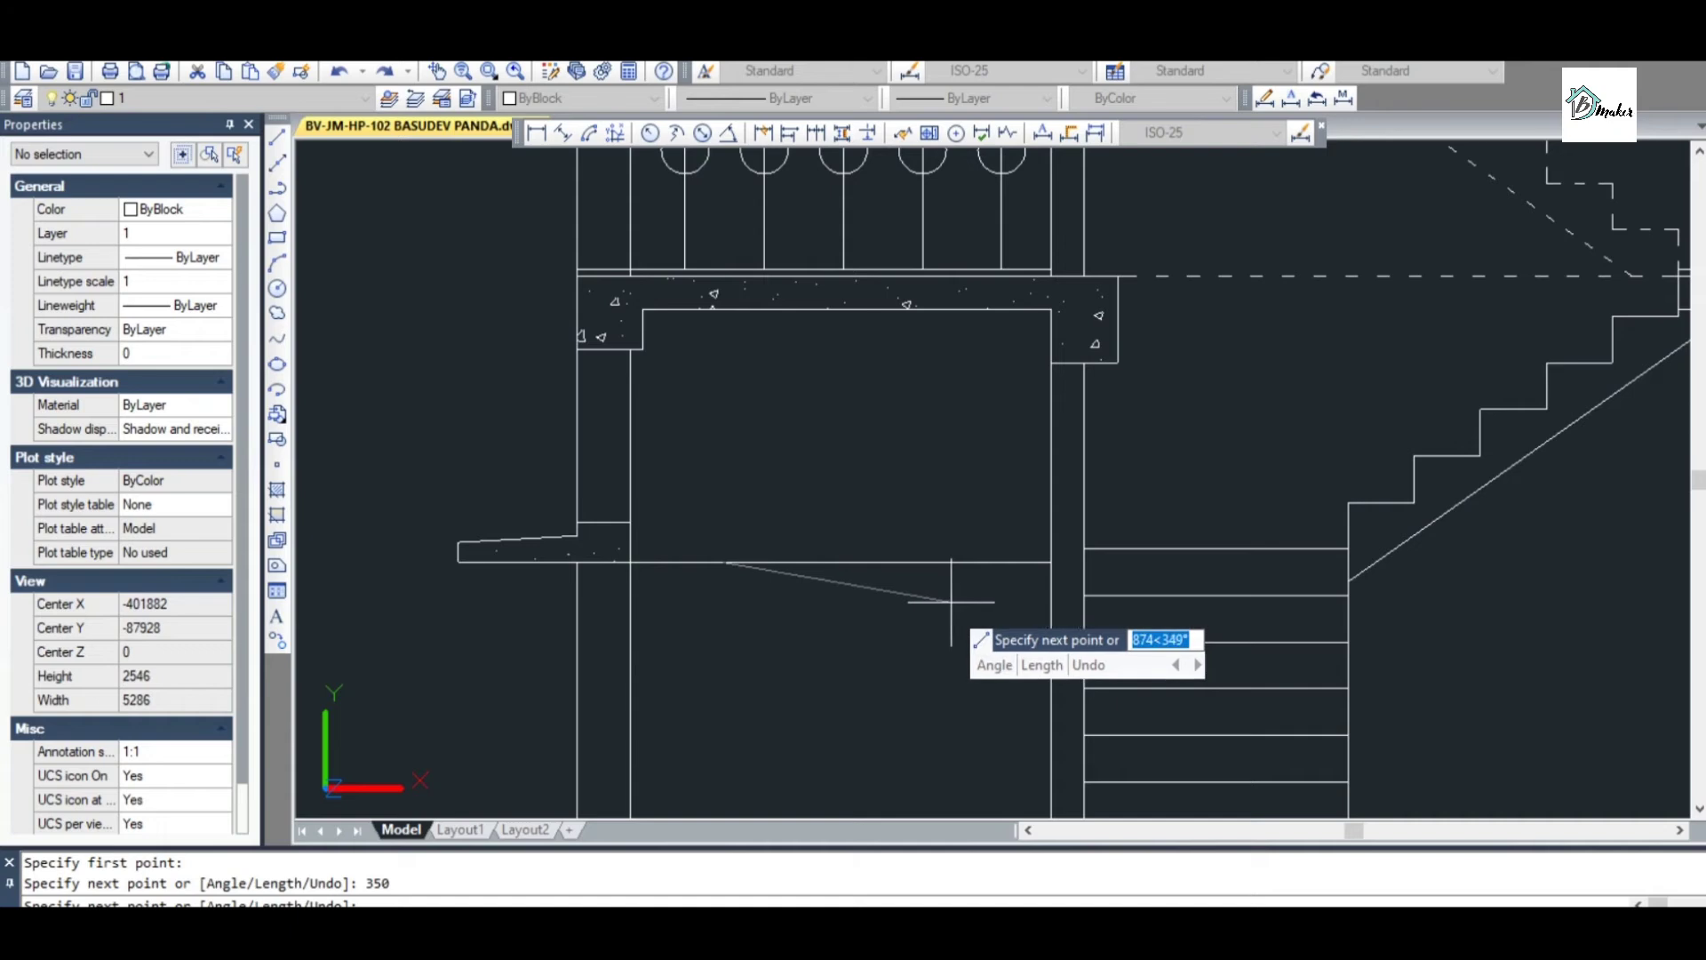
Draw a second 350 line from the horizontal line's end at the staircase-side wall back into the bay
{"action": "left_click", "coordinate": [1048, 563]}
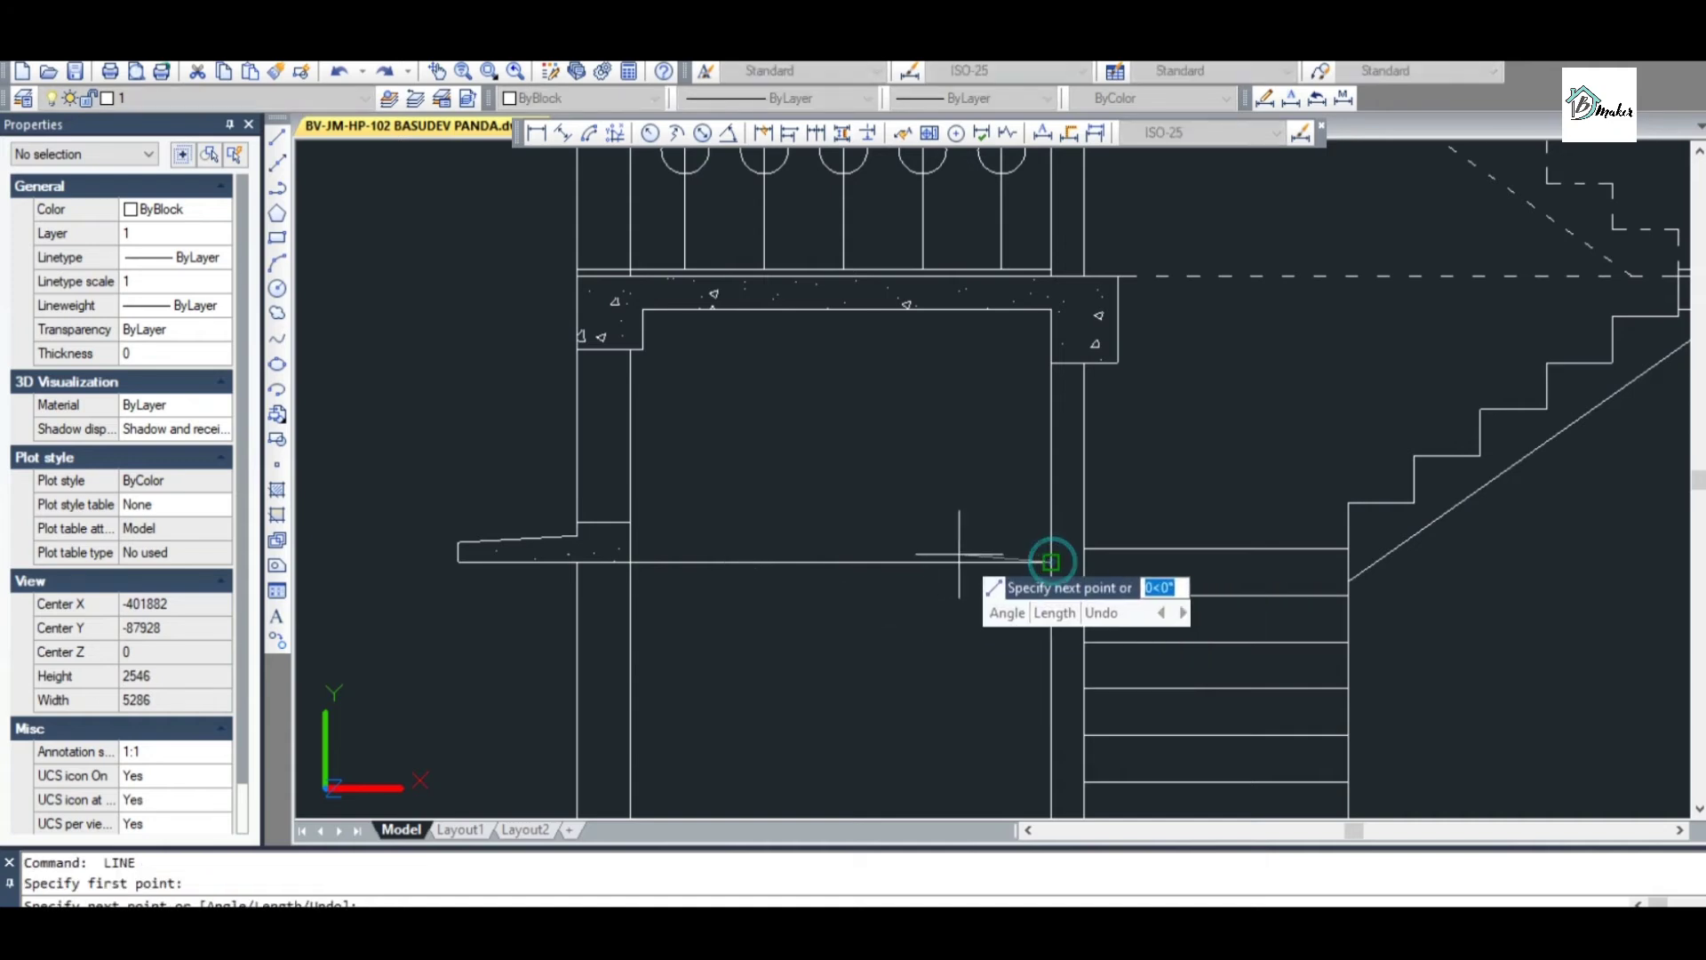
{"action": "type", "text": "35"}
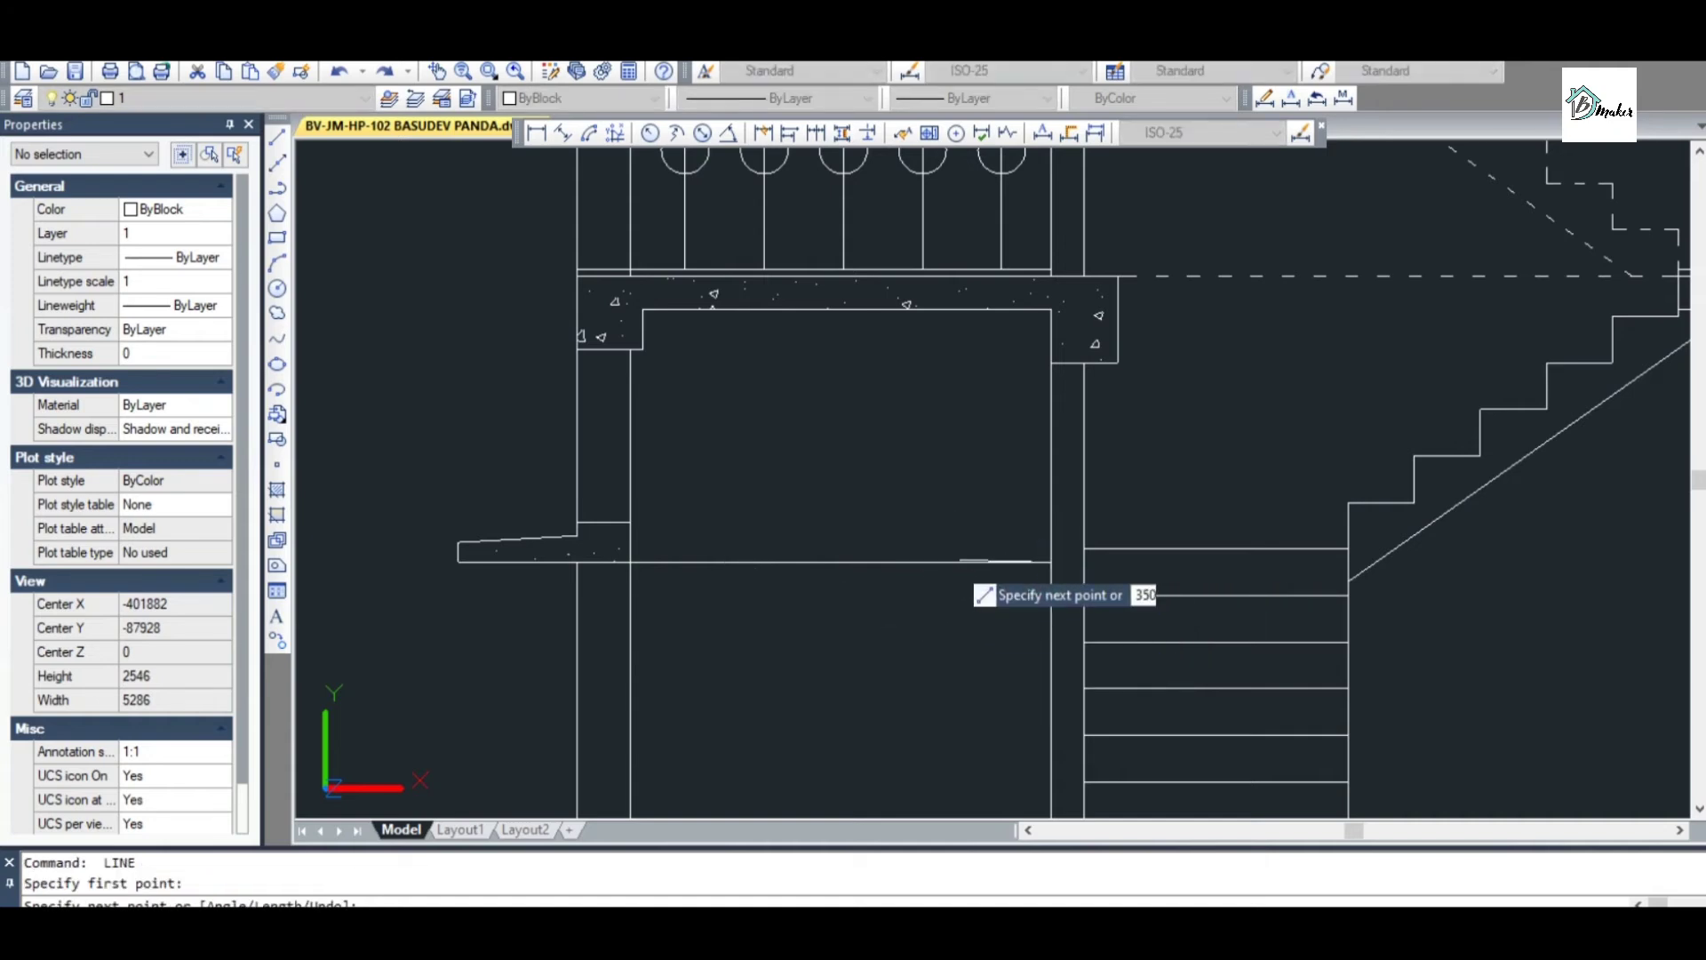
{"action": "type", "text": "0"}
{"action": "key", "text": "Return"}
{"action": "key", "text": "Escape"}
Stretch the slightly tilted 350 line's free end down onto the horizontal bay line so it lies level
{"action": "scroll", "coordinate": [940, 568], "scroll_direction": "up", "scroll_amount": 3}
{"action": "scroll", "coordinate": [979, 538], "scroll_direction": "up", "scroll_amount": 4}
{"action": "left_click", "coordinate": [1023, 536]}
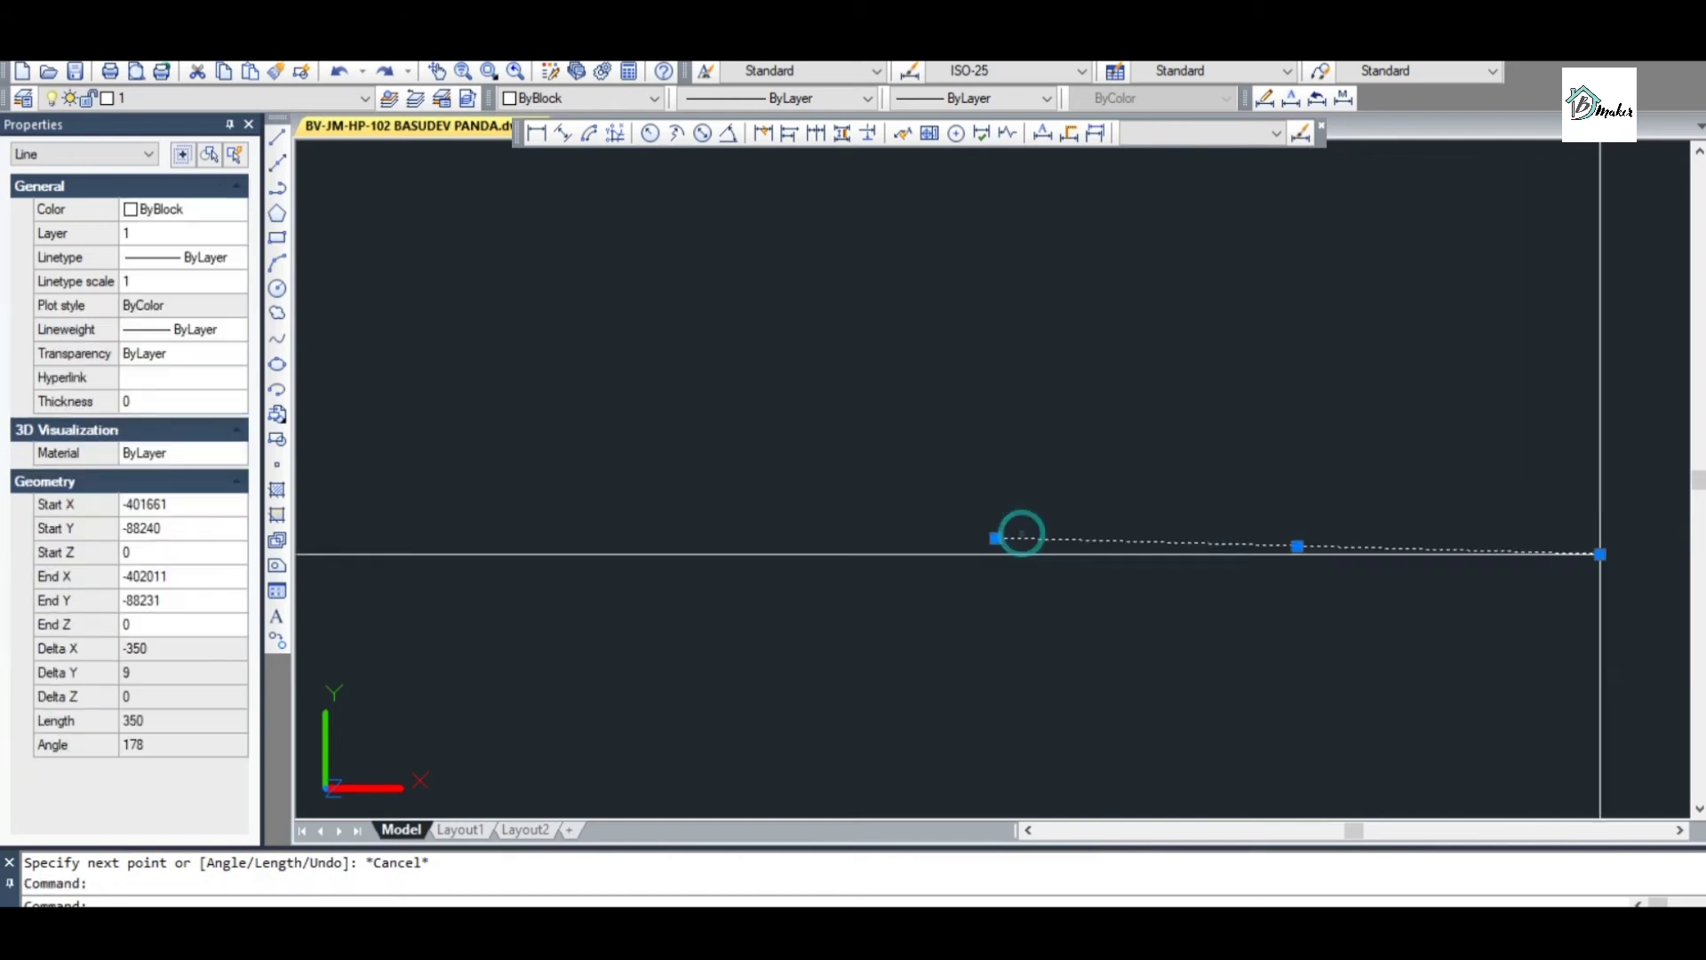
{"action": "scroll", "coordinate": [985, 537], "scroll_direction": "up", "scroll_amount": 3}
{"action": "left_click", "coordinate": [962, 536]}
{"action": "left_click", "coordinate": [961, 575]}
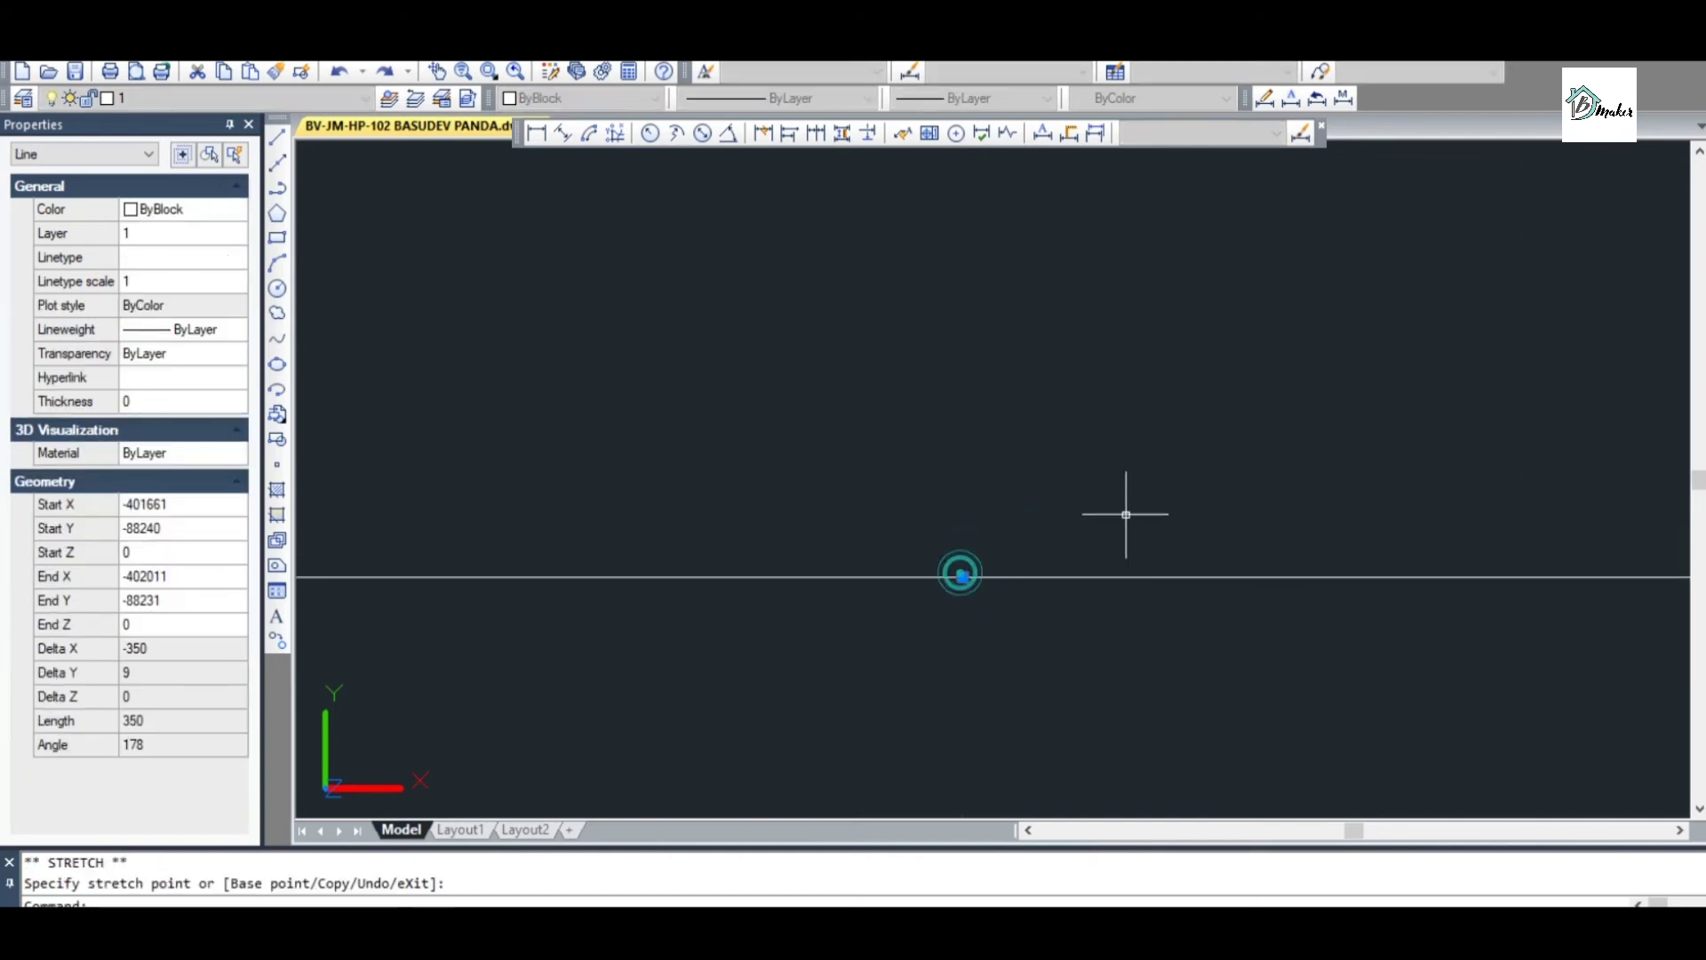
{"action": "scroll", "coordinate": [1191, 573], "scroll_direction": "down", "scroll_amount": 7}
{"action": "scroll", "coordinate": [1122, 600], "scroll_direction": "up", "scroll_amount": 2}
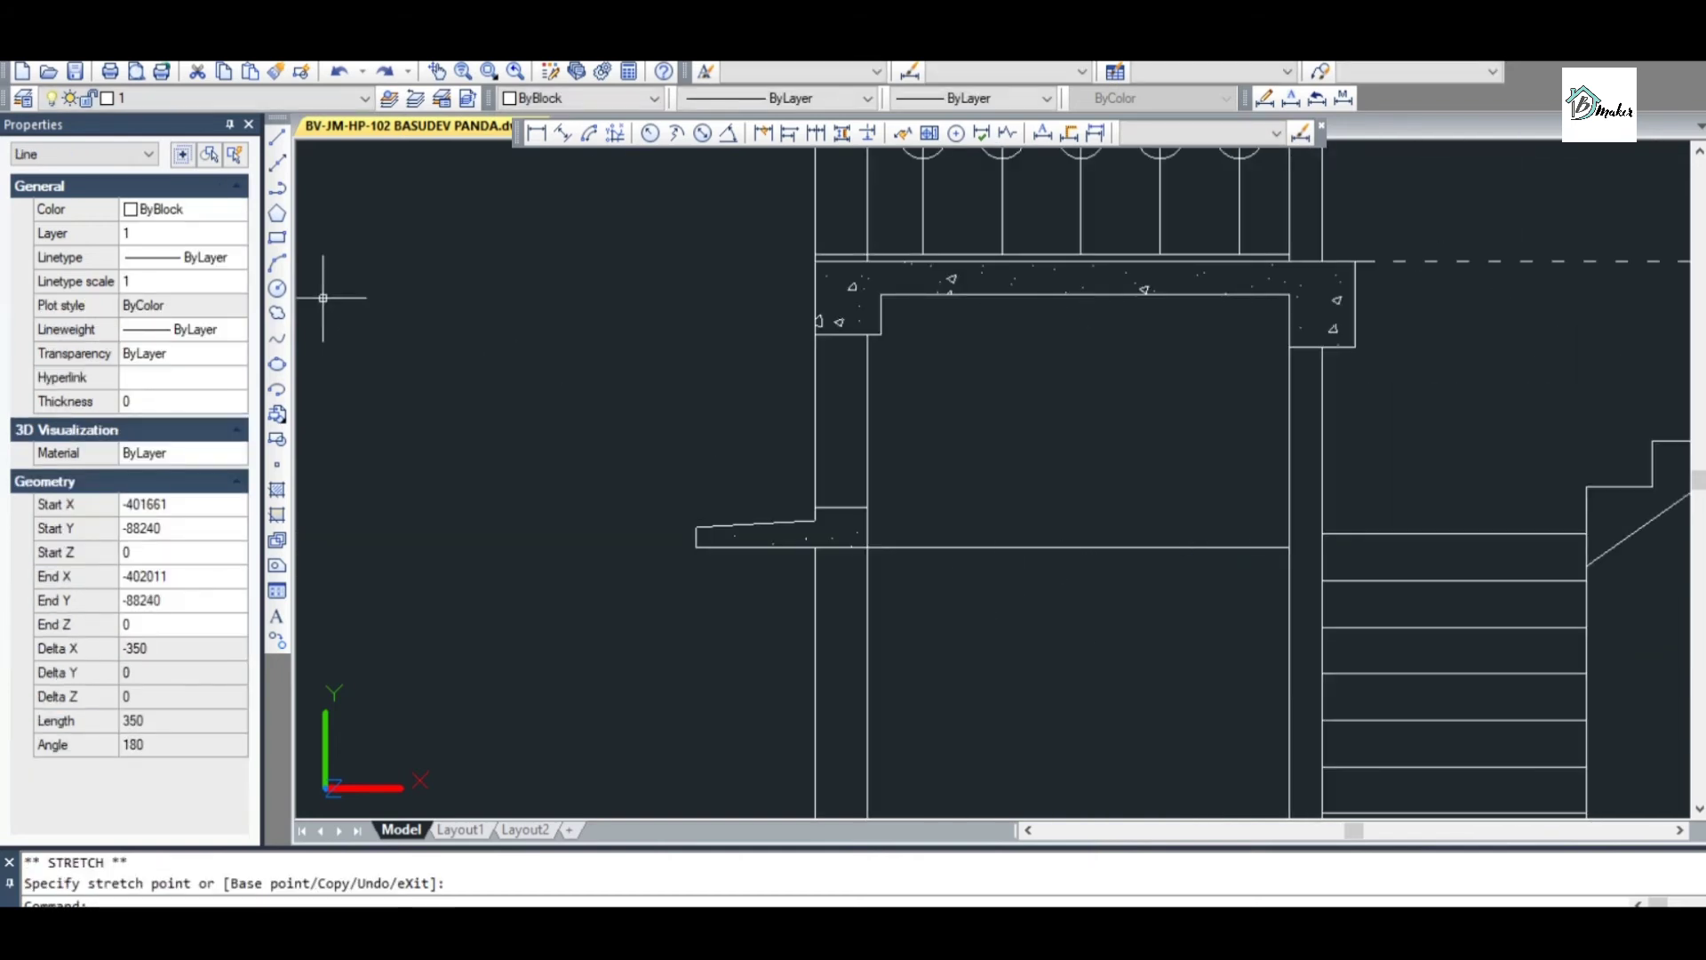
{"action": "key", "text": "Escape"}
Draw a three-point arc bulging upward between the inner ends of the two 350 lines in the entrance bay
{"action": "left_click", "coordinate": [277, 263]}
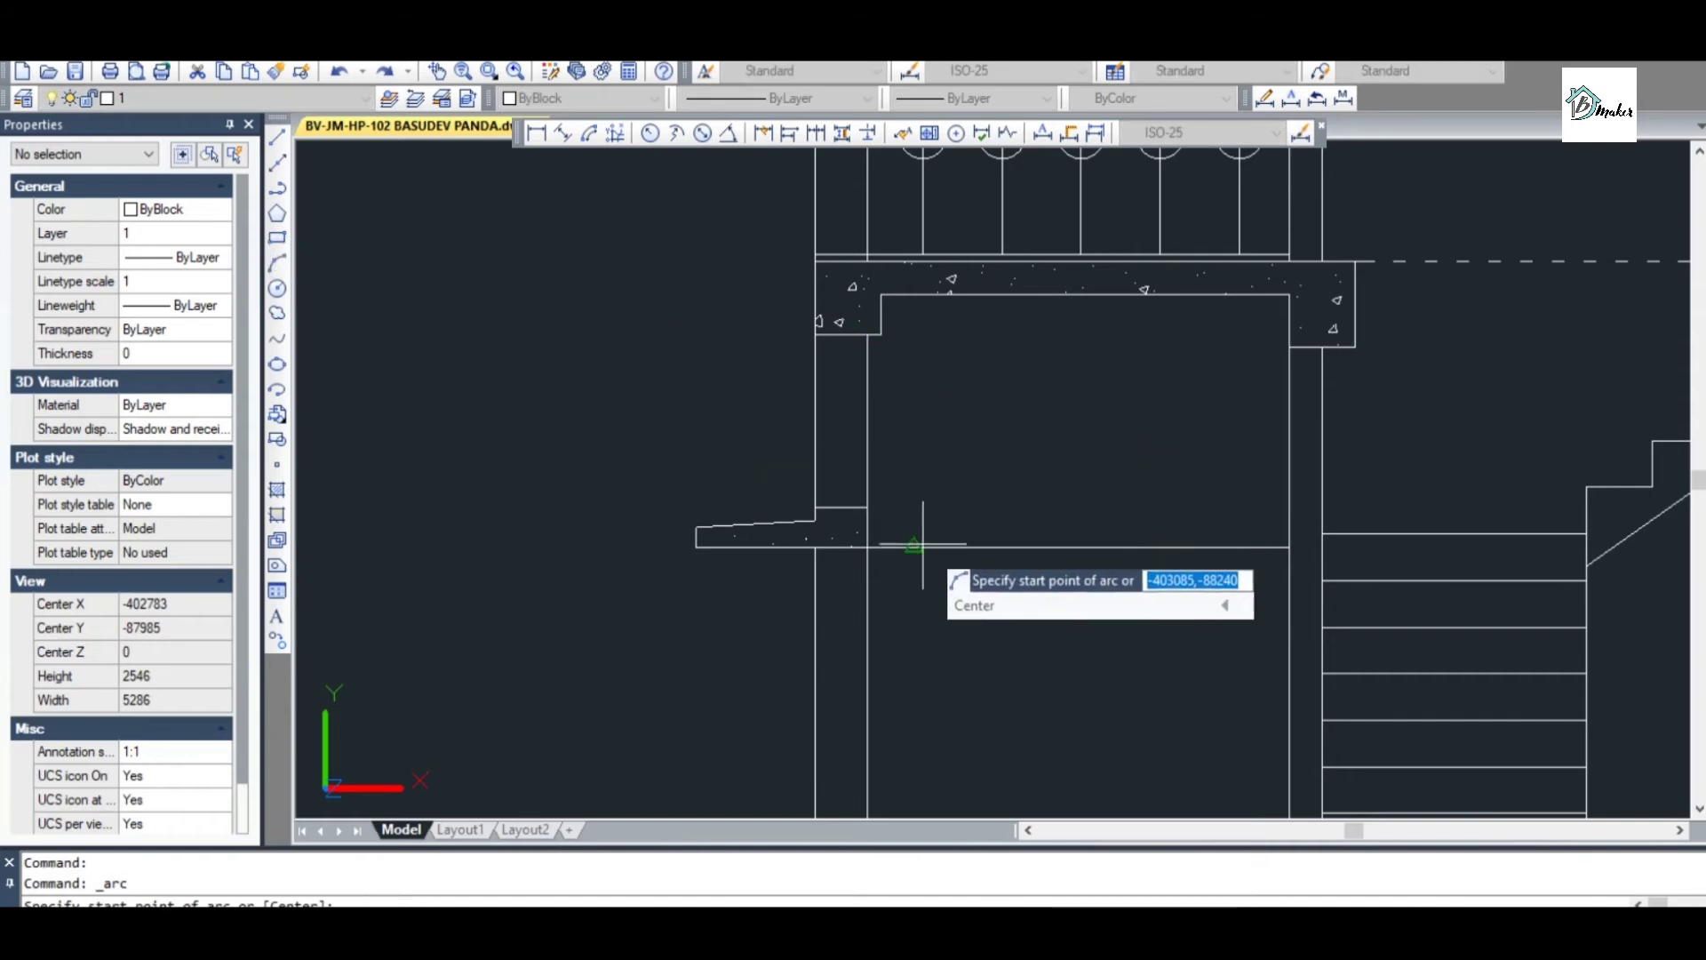
{"action": "left_click", "coordinate": [959, 545]}
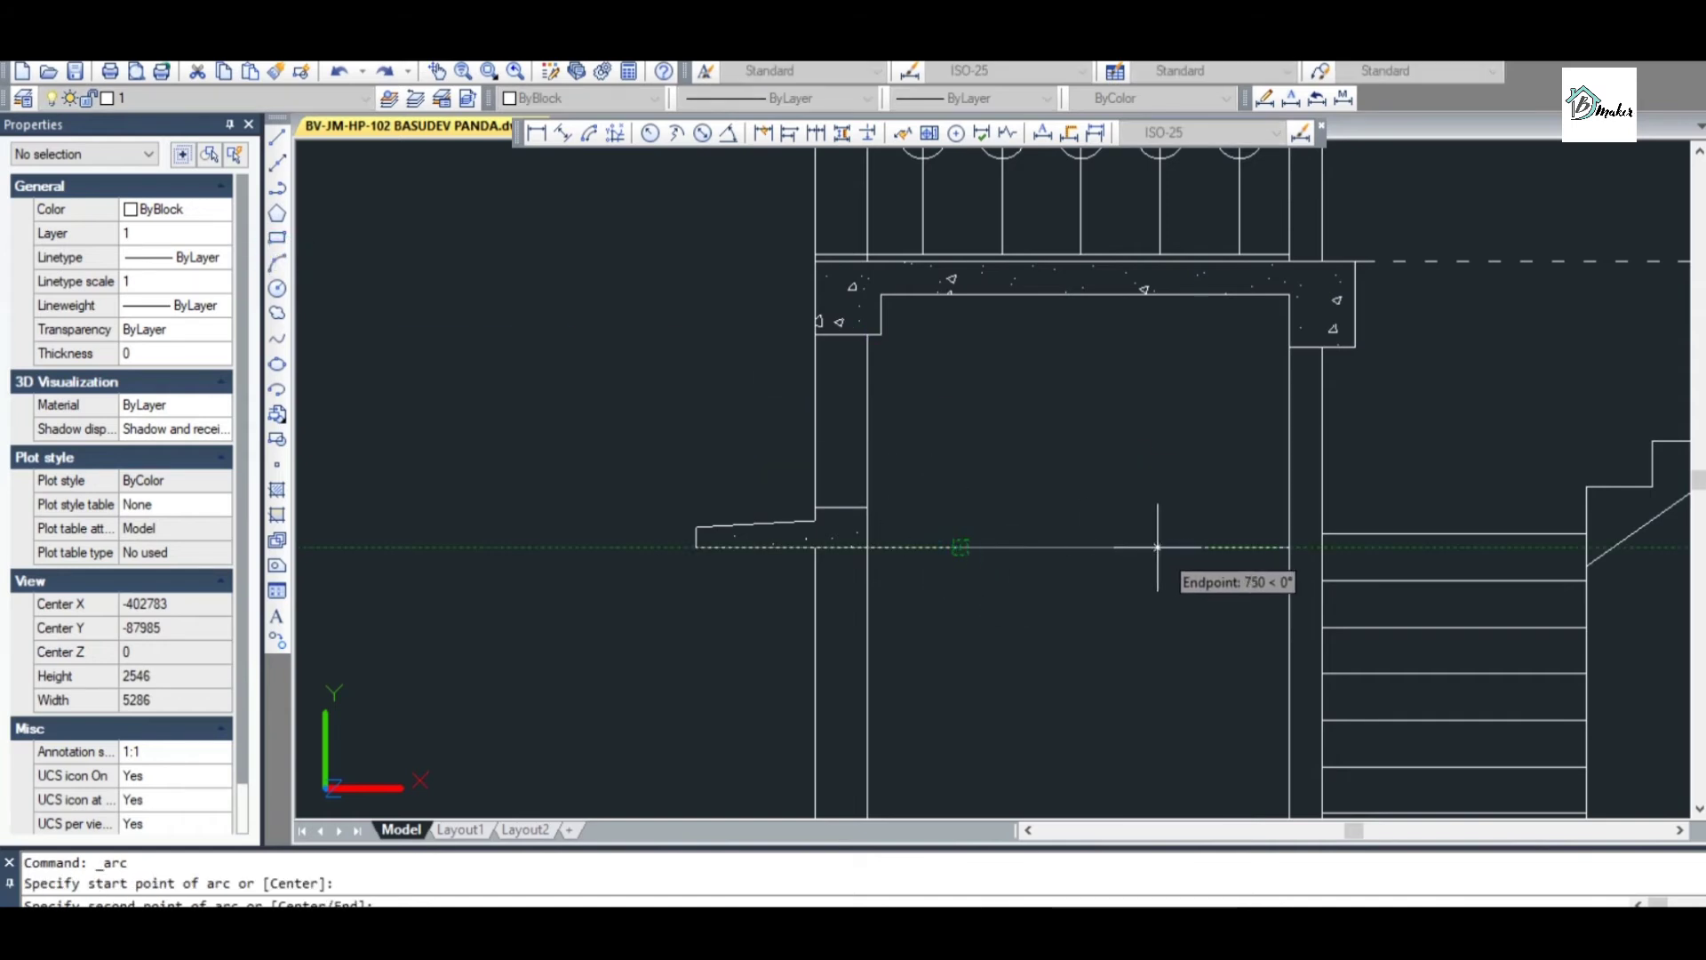
{"action": "left_click", "coordinate": [1198, 546]}
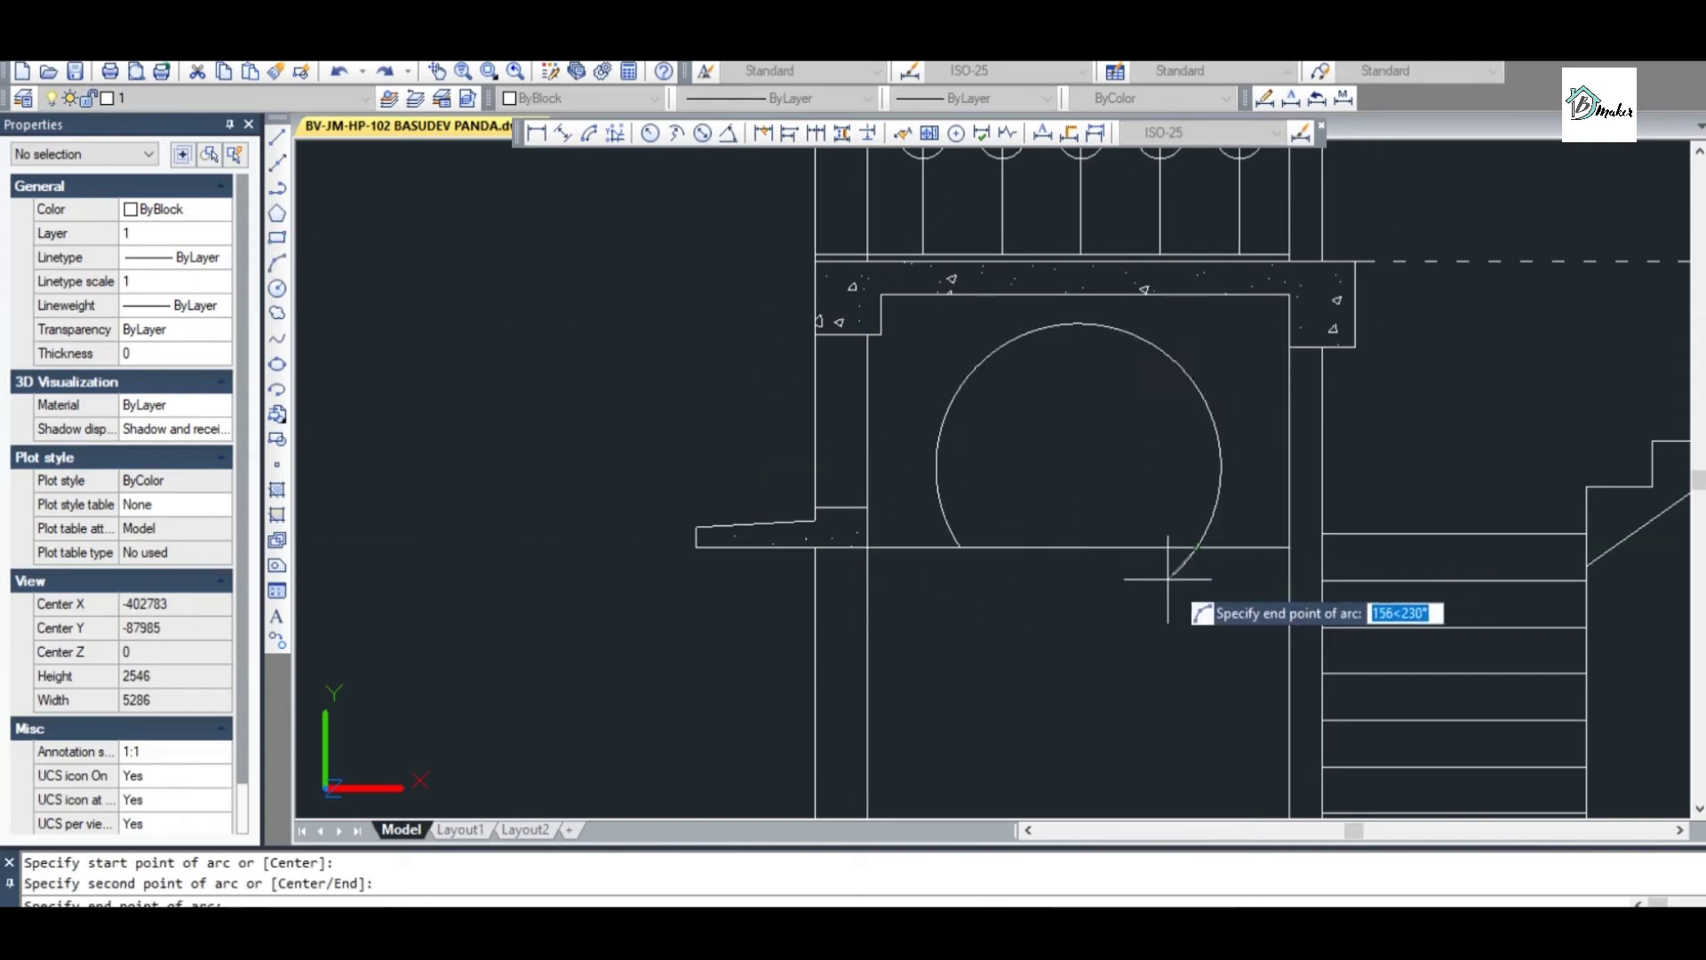
{"action": "left_click", "coordinate": [1221, 578]}
{"action": "key", "text": "Escape"}
{"action": "key", "text": "Escape"}
Trim the arc's excess below the horizontal line and the line segment under the arch, and save the drawing
{"action": "type", "text": "tr"}
{"action": "key", "text": "Return"}
{"action": "left_click", "coordinate": [1220, 578]}
{"action": "left_click", "coordinate": [1116, 546]}
{"action": "scroll", "coordinate": [1063, 533], "scroll_direction": "down", "scroll_amount": 1}
{"action": "scroll", "coordinate": [1093, 524], "scroll_direction": "down", "scroll_amount": 2}
{"action": "scroll", "coordinate": [1115, 533], "scroll_direction": "up", "scroll_amount": 1}
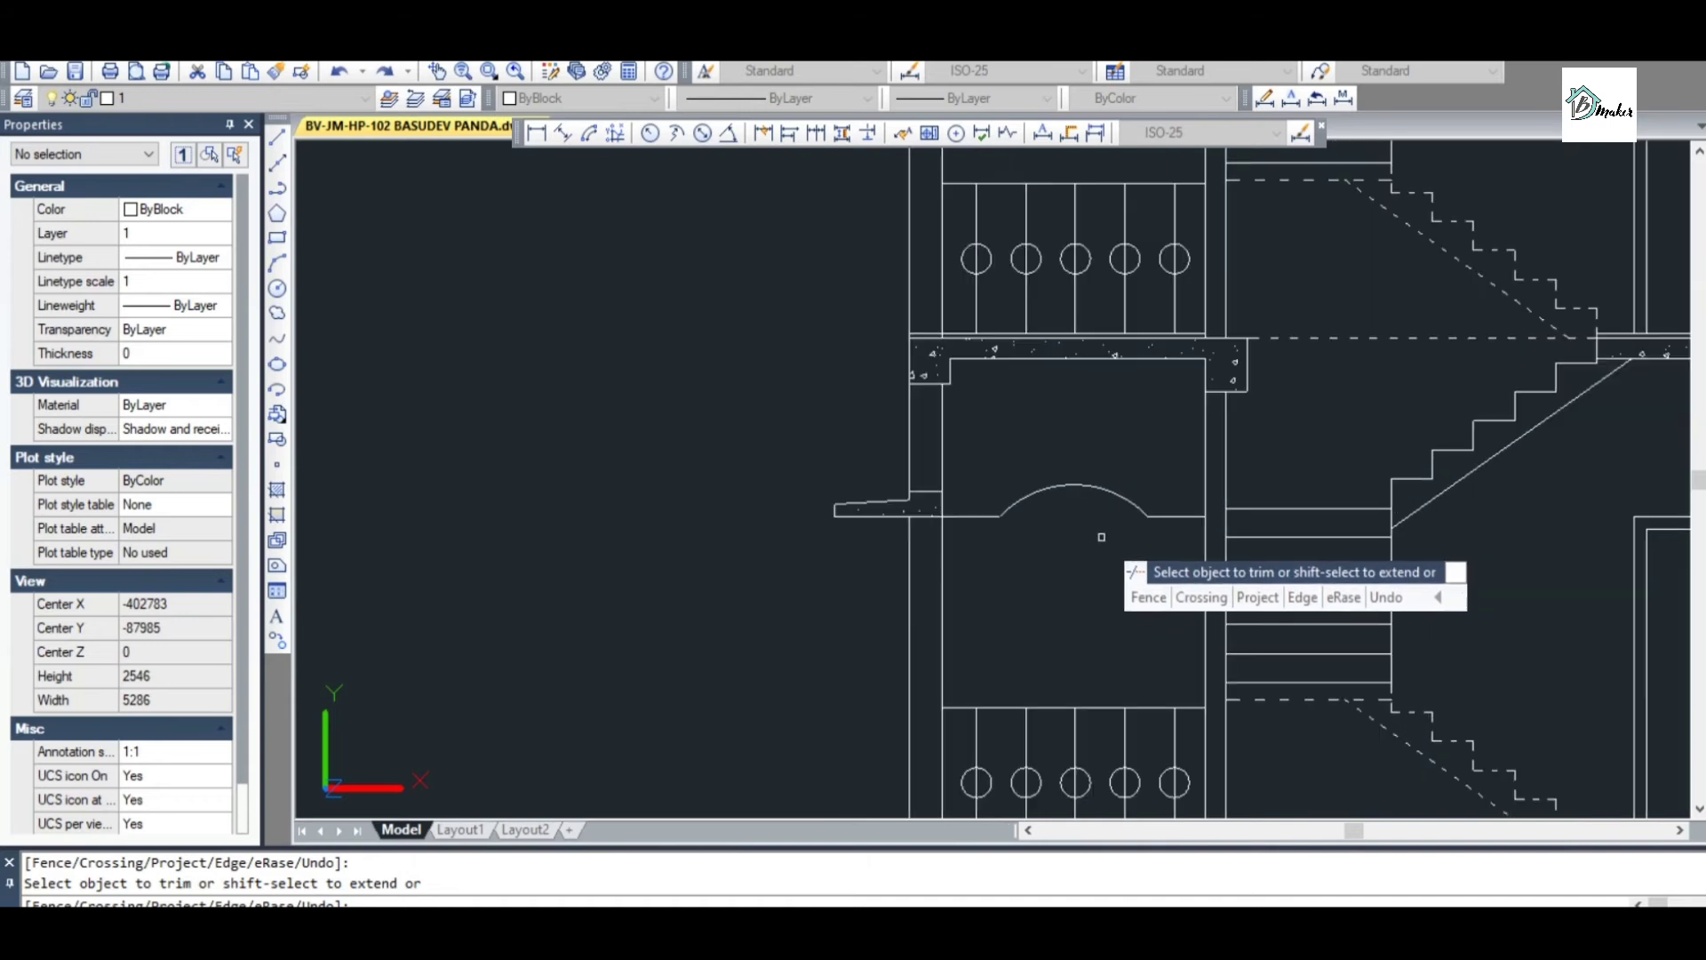
{"action": "key", "text": "Escape"}
{"action": "key", "text": "ctrl+s"}
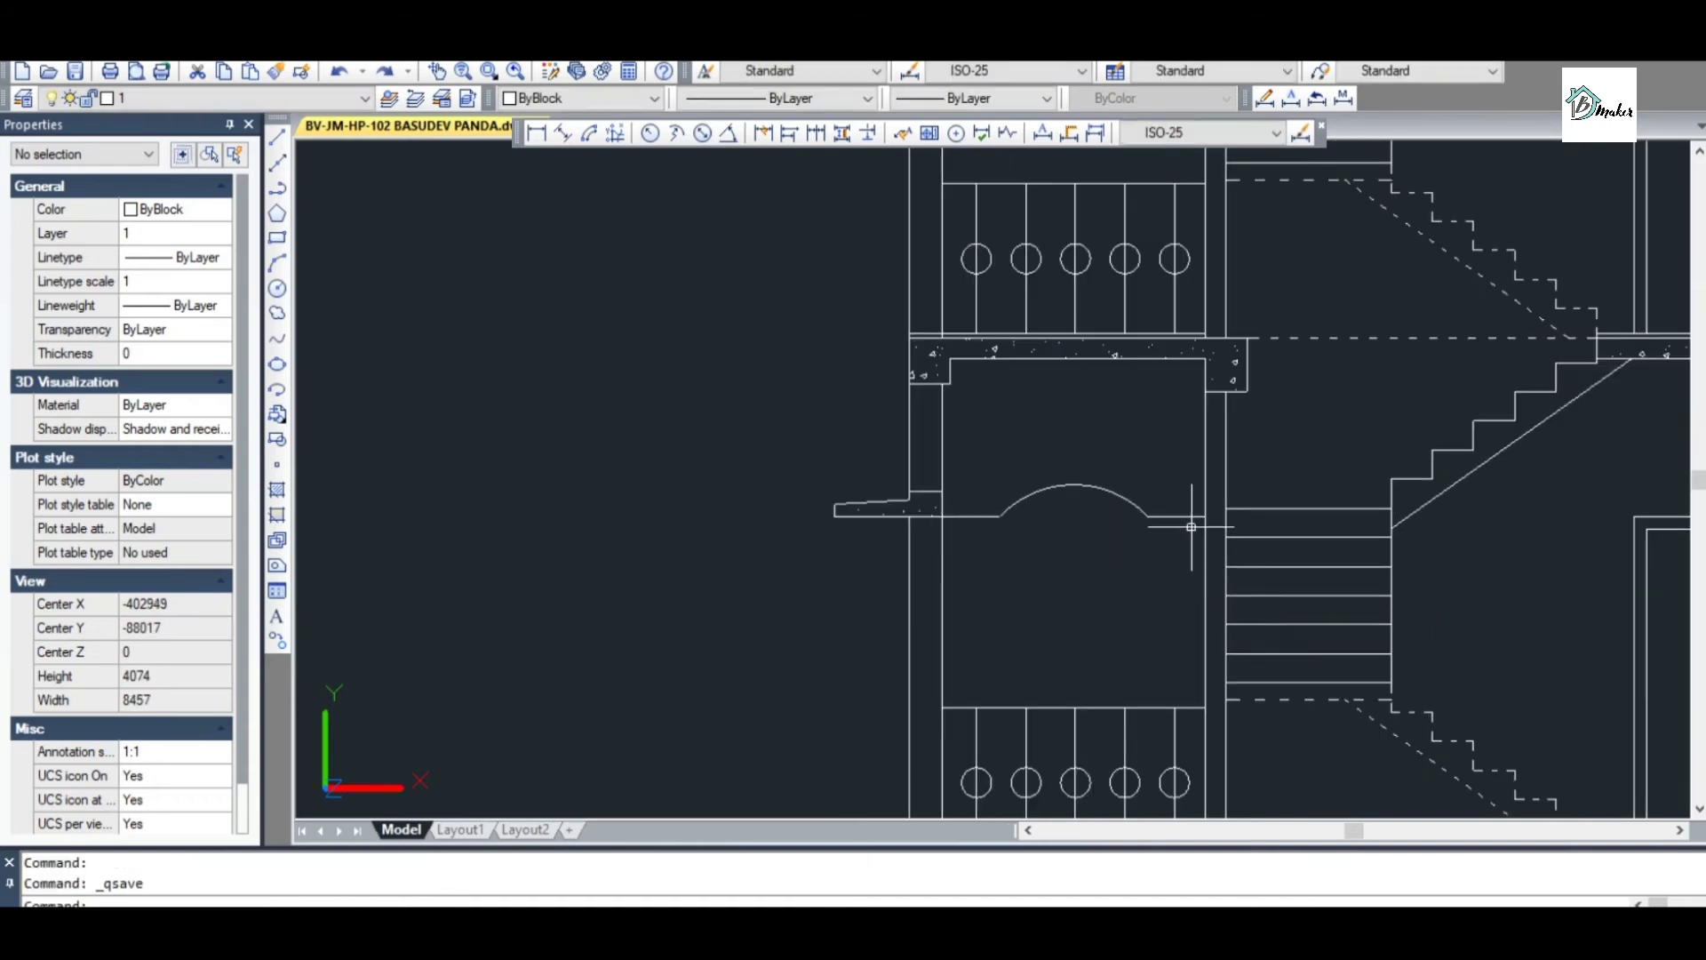
Join the arc and the straight segments on both sides of it into one polyline
{"action": "scroll", "coordinate": [1142, 534], "scroll_direction": "up", "scroll_amount": 2}
{"action": "left_click", "coordinate": [1165, 530]}
{"action": "left_click", "coordinate": [886, 442]}
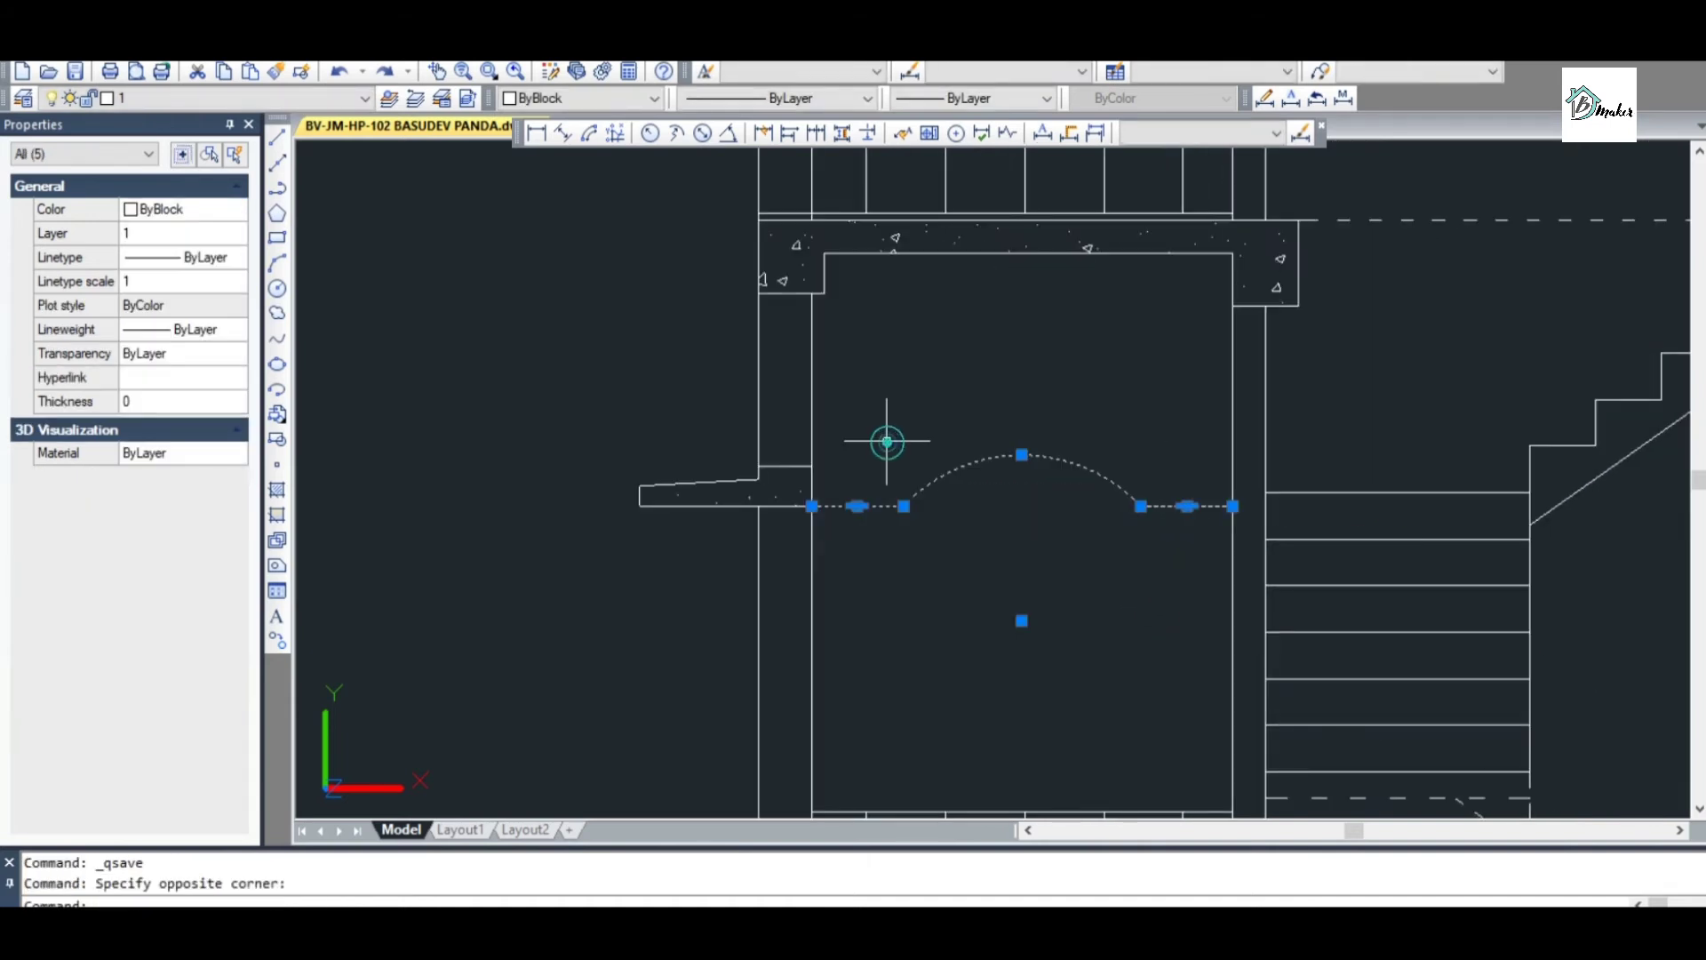
{"action": "type", "text": "j"}
{"action": "key", "text": "Return"}
{"action": "scroll", "coordinate": [885, 446], "scroll_direction": "down", "scroll_amount": 3}
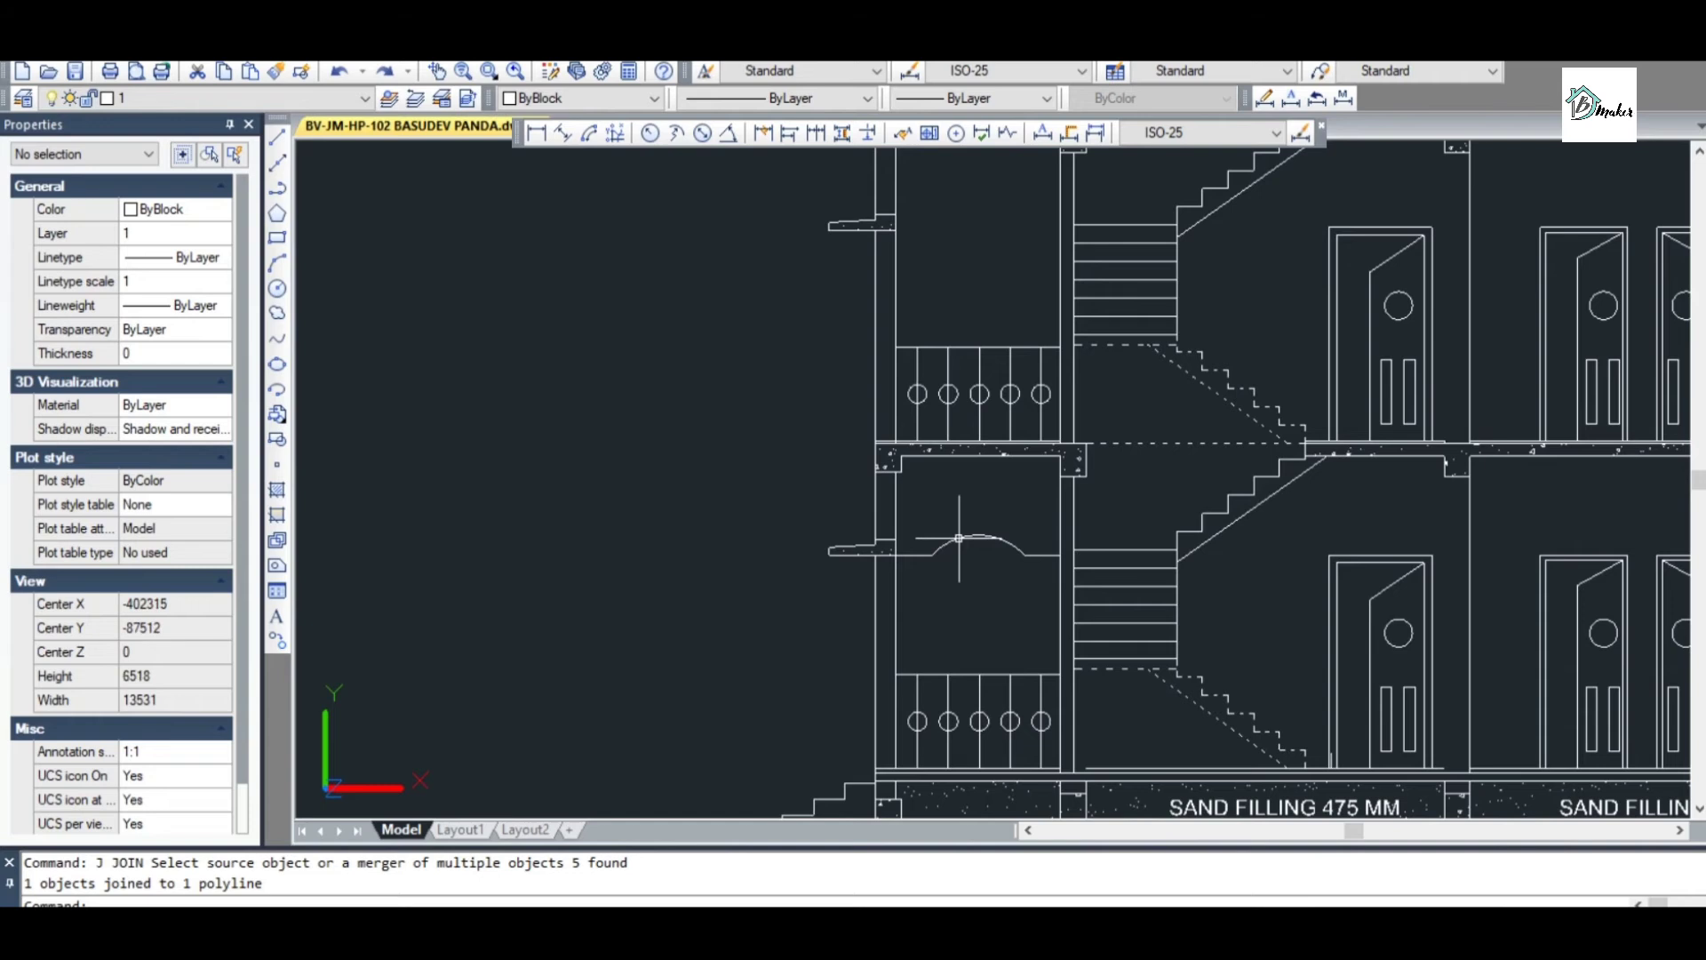
{"action": "scroll", "coordinate": [958, 536], "scroll_direction": "down", "scroll_amount": 2}
{"action": "scroll", "coordinate": [960, 496], "scroll_direction": "down", "scroll_amount": 1}
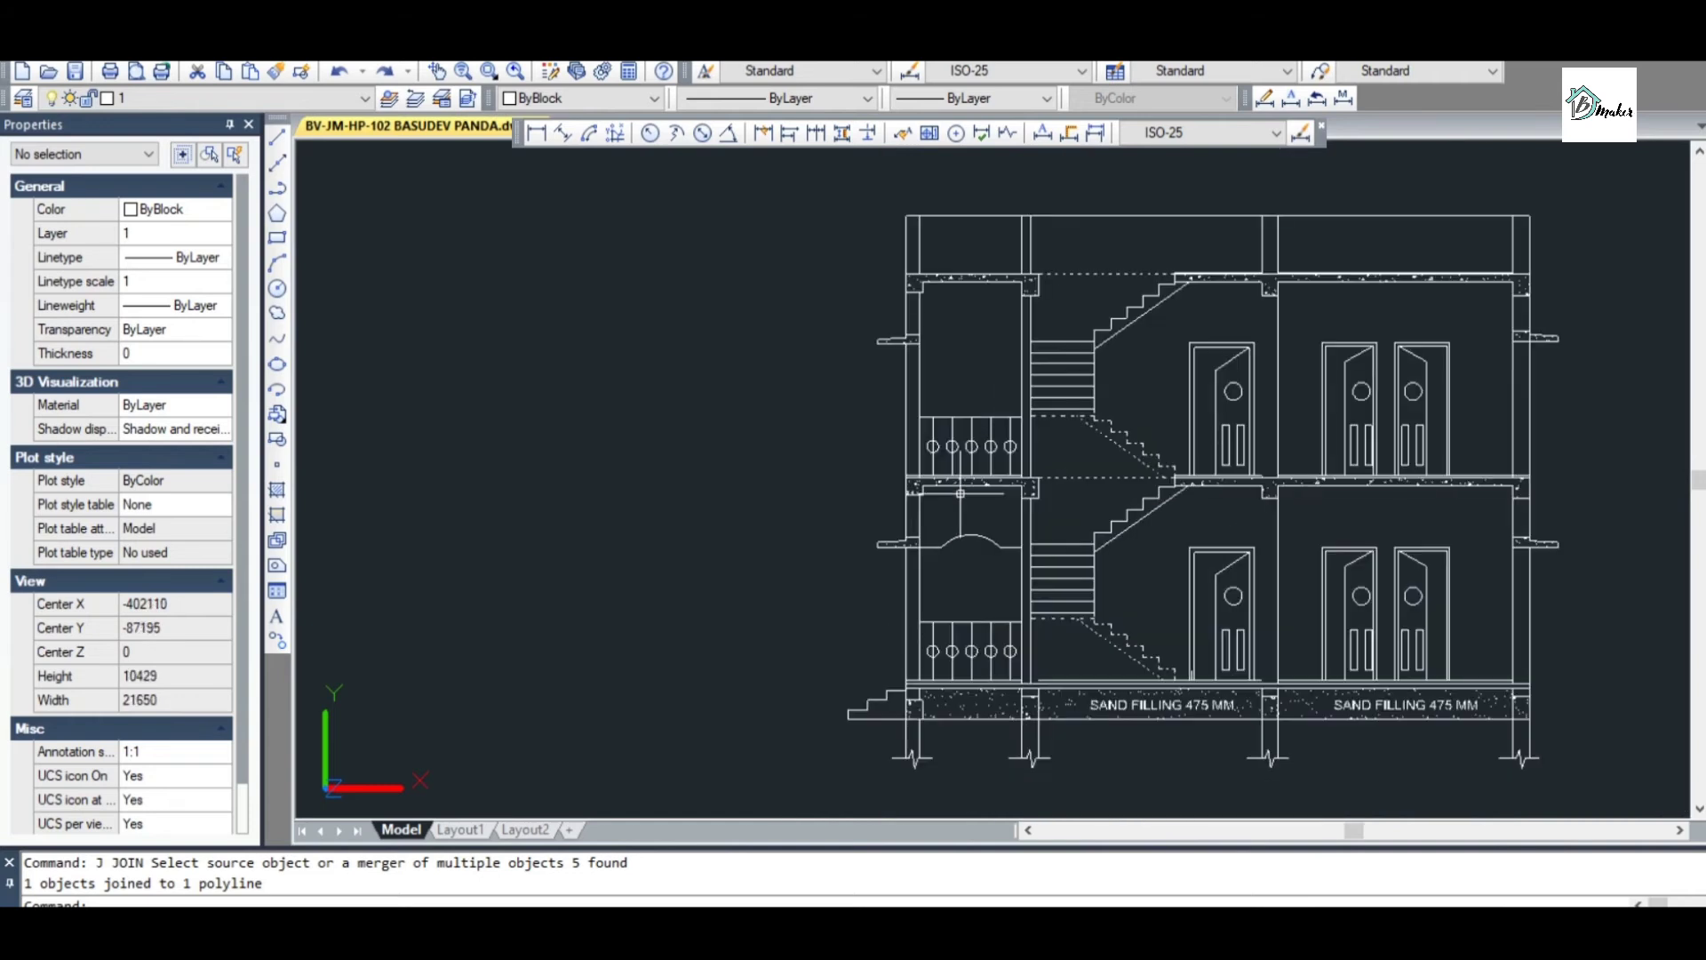
{"action": "scroll", "coordinate": [959, 496], "scroll_direction": "up", "scroll_amount": 1}
{"action": "key", "text": "Escape"}
{"action": "type", "text": "co"}
{"action": "key", "text": "Return"}
{"action": "left_click", "coordinate": [994, 517]}
{"action": "left_click", "coordinate": [946, 565]}
{"action": "key", "text": "Escape"}
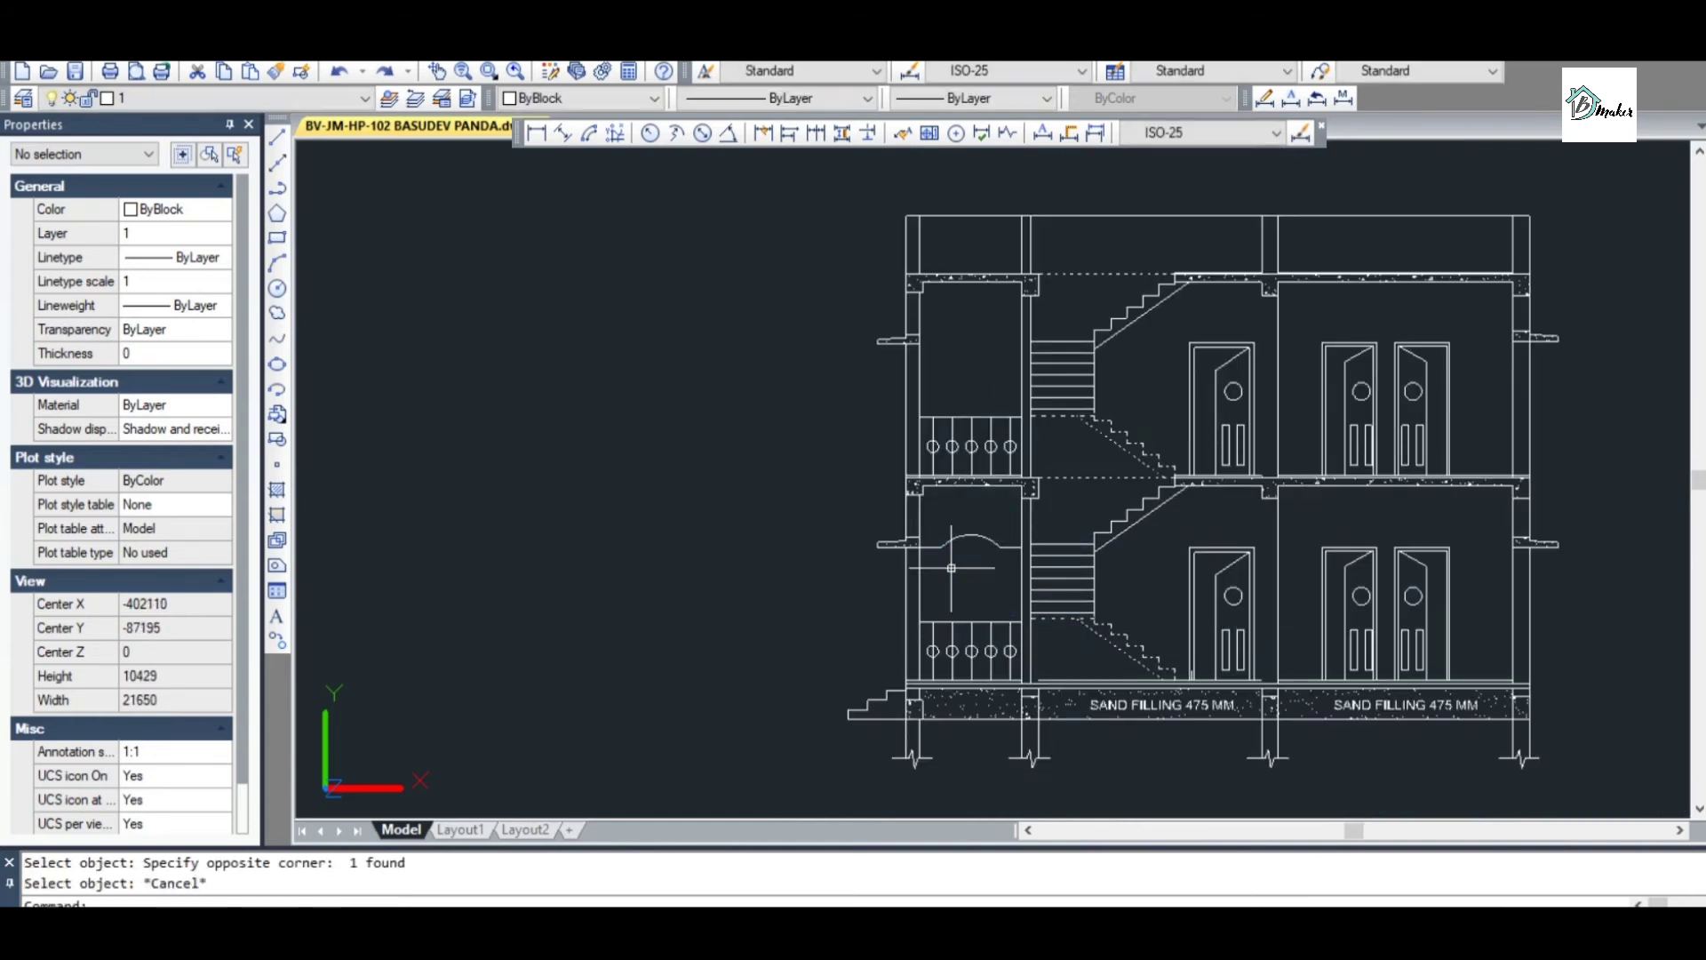
Examine the section's entrance bay on both storeys, comparing the upper-floor sunshade and opening with the arched ground-floor opening
{"action": "scroll", "coordinate": [959, 334], "scroll_direction": "up", "scroll_amount": 2}
{"action": "middle_click_drag", "start_coordinate": [959, 335], "coordinate": [922, 362]}
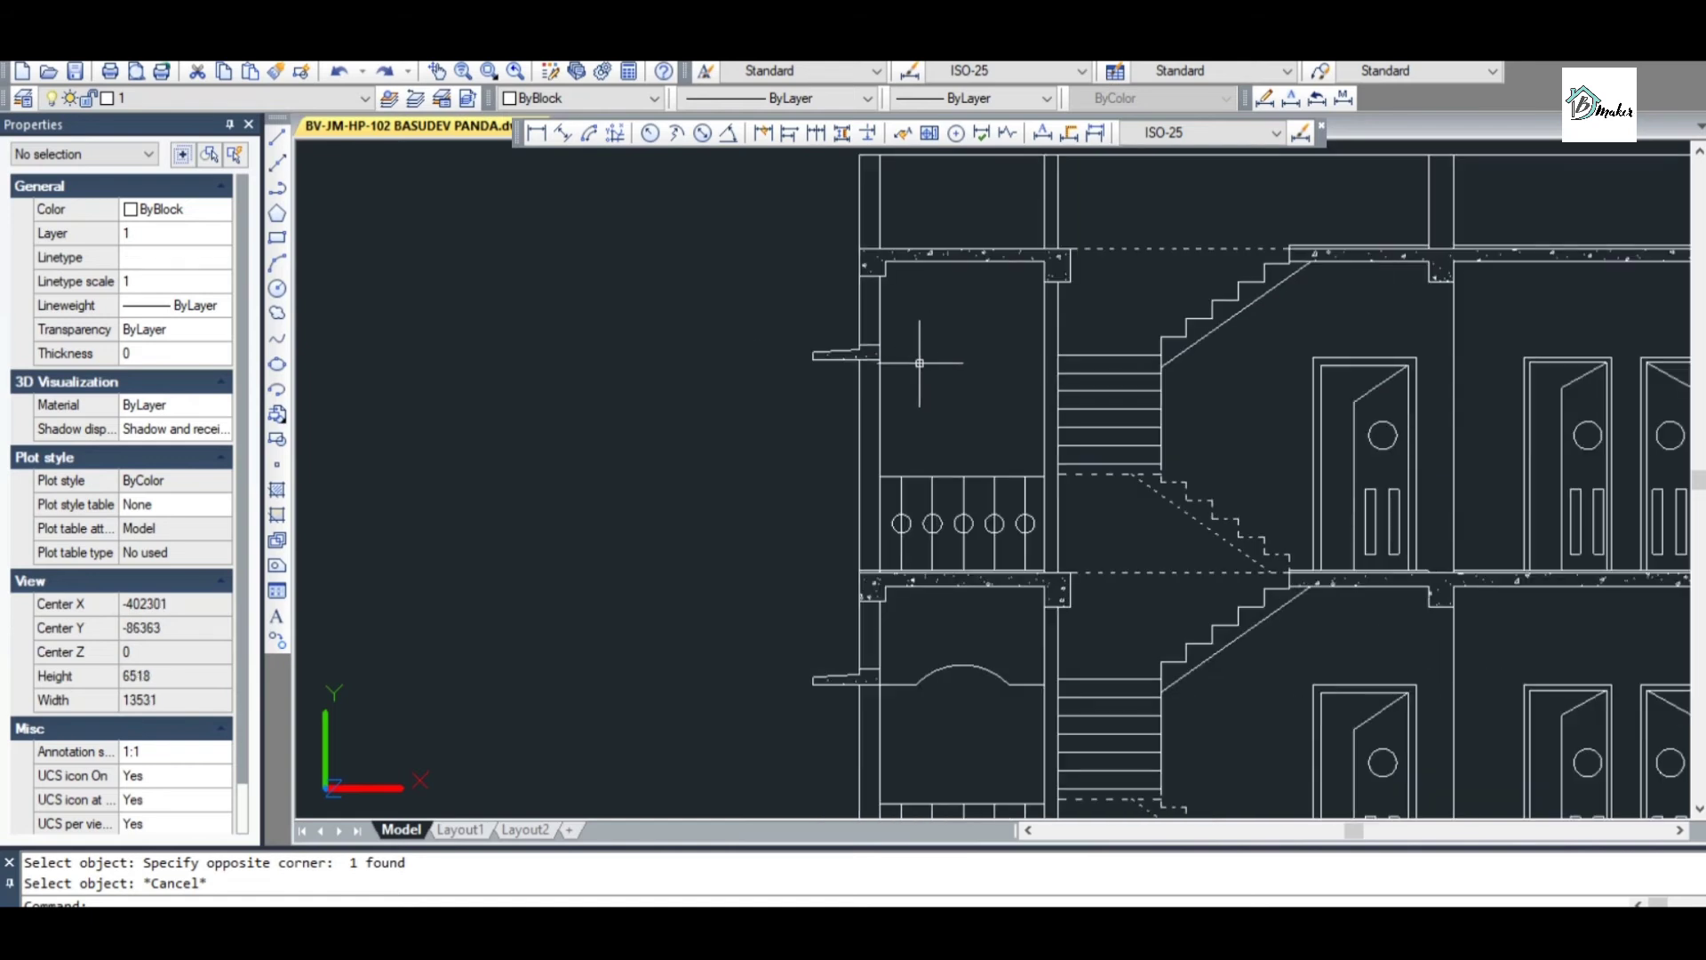
{"action": "scroll", "coordinate": [919, 362], "scroll_direction": "down", "scroll_amount": 4}
{"action": "scroll", "coordinate": [914, 361], "scroll_direction": "up", "scroll_amount": 2}
{"action": "scroll", "coordinate": [843, 352], "scroll_direction": "up", "scroll_amount": 2}
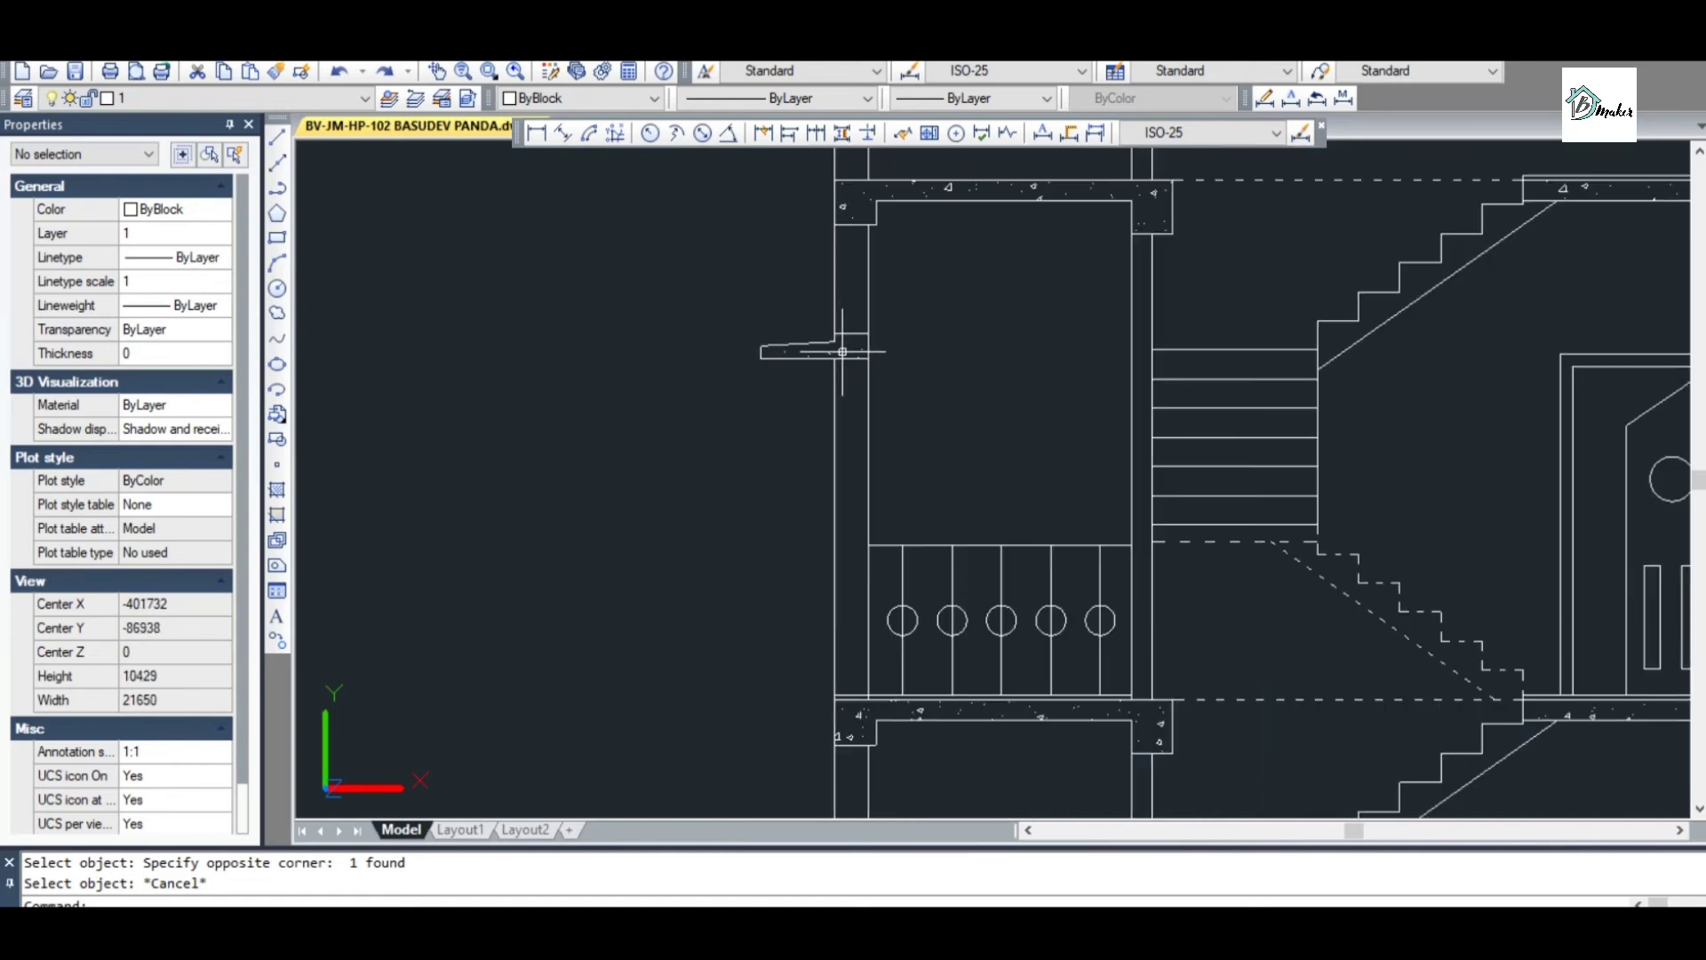
{"action": "scroll", "coordinate": [841, 351], "scroll_direction": "up", "scroll_amount": 1}
{"action": "scroll", "coordinate": [839, 349], "scroll_direction": "down", "scroll_amount": 3}
{"action": "scroll", "coordinate": [852, 329], "scroll_direction": "up", "scroll_amount": 2}
{"action": "scroll", "coordinate": [851, 329], "scroll_direction": "down", "scroll_amount": 2}
{"action": "scroll", "coordinate": [883, 381], "scroll_direction": "up", "scroll_amount": 3}
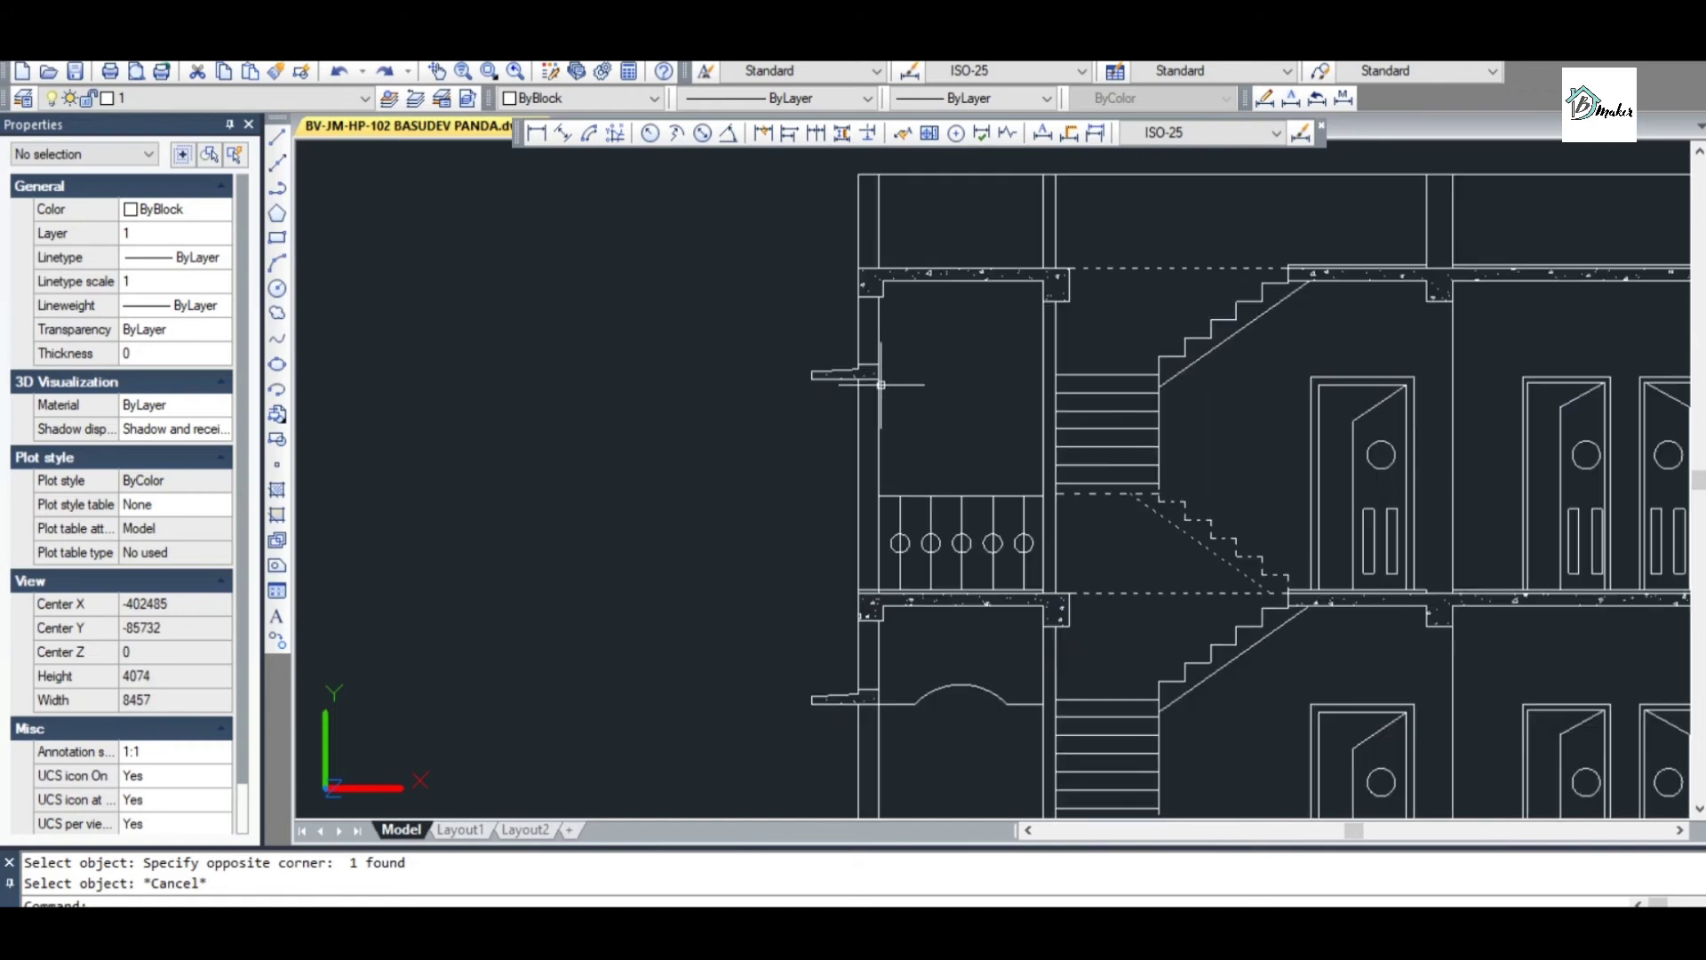
{"action": "scroll", "coordinate": [880, 384], "scroll_direction": "down", "scroll_amount": 4}
{"action": "scroll", "coordinate": [914, 411], "scroll_direction": "up", "scroll_amount": 2}
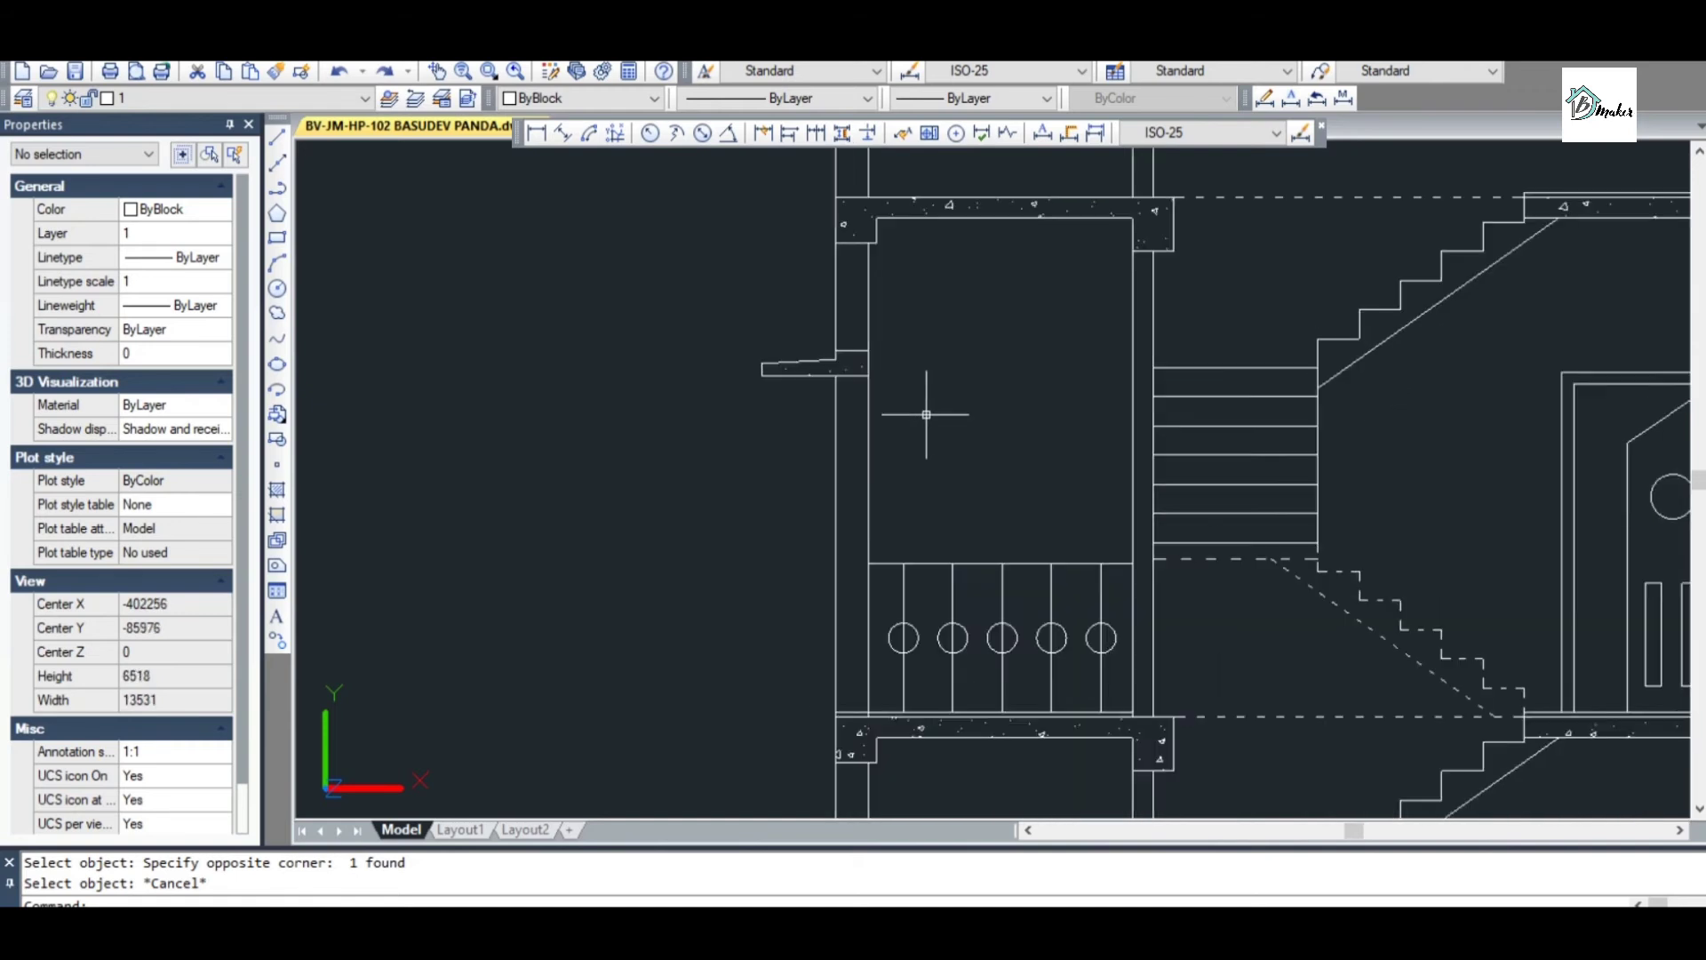
{"action": "scroll", "coordinate": [913, 408], "scroll_direction": "down", "scroll_amount": 4}
{"action": "scroll", "coordinate": [885, 573], "scroll_direction": "up", "scroll_amount": 2}
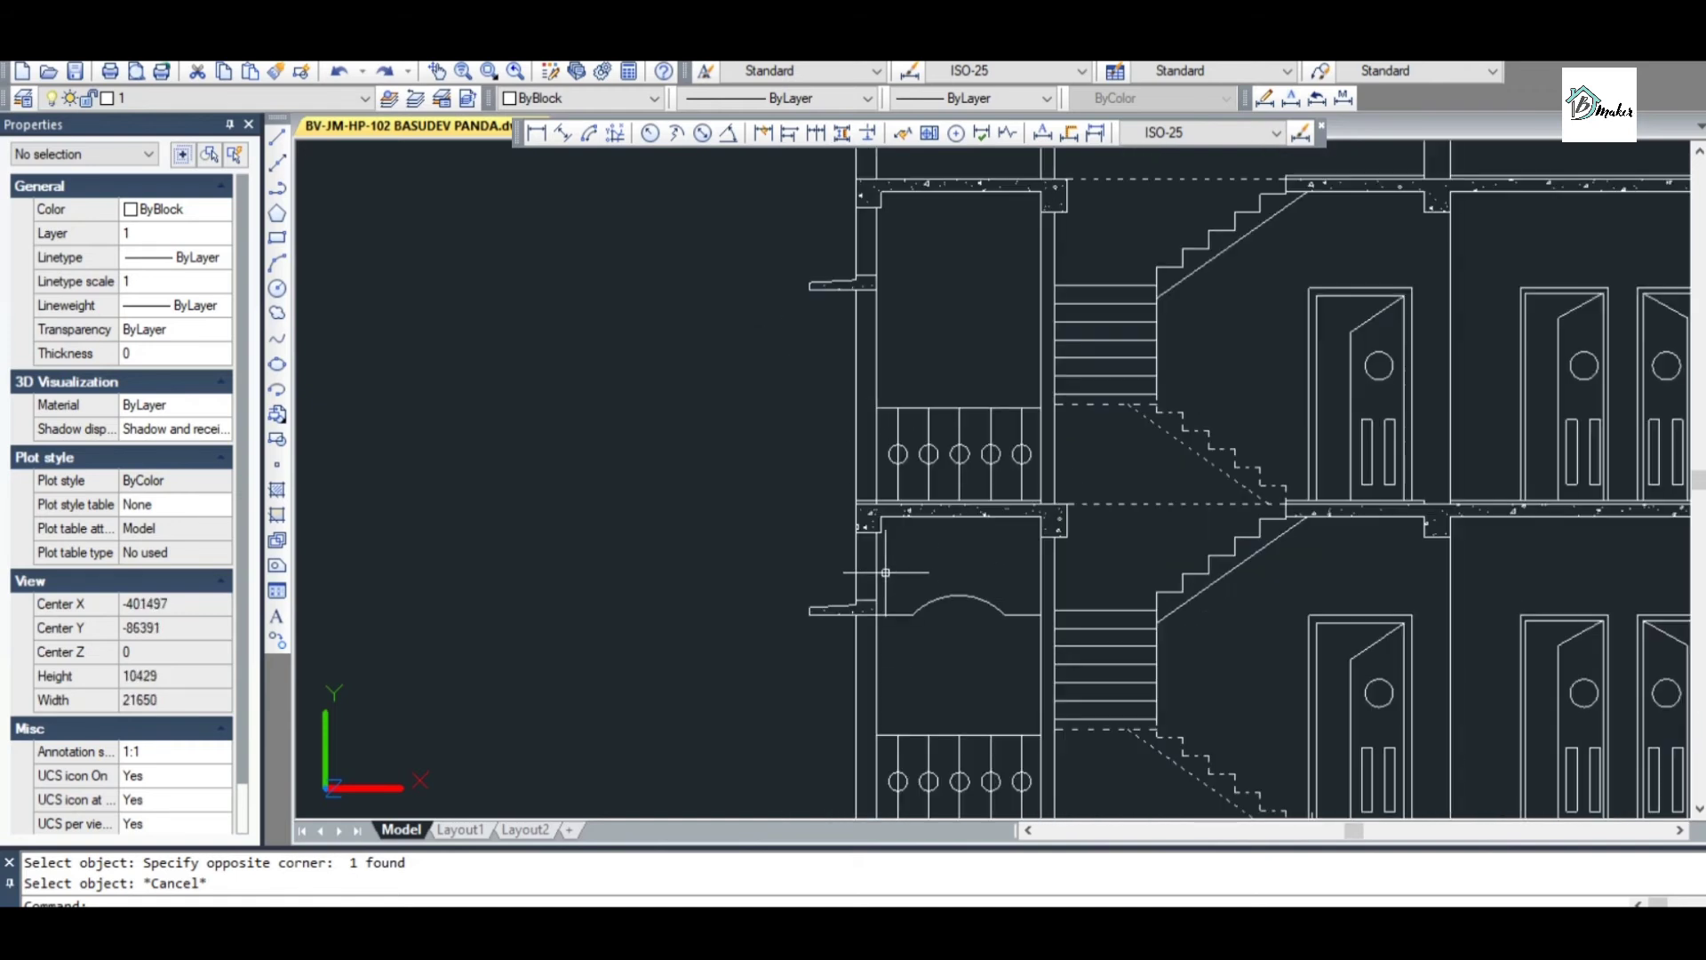
Examine the ground and first floor plans, especially the first-floor balcony projecting in front of the entrance, against the section
{"action": "scroll", "coordinate": [895, 538], "scroll_direction": "down", "scroll_amount": 4}
{"action": "scroll", "coordinate": [902, 761], "scroll_direction": "up", "scroll_amount": 2}
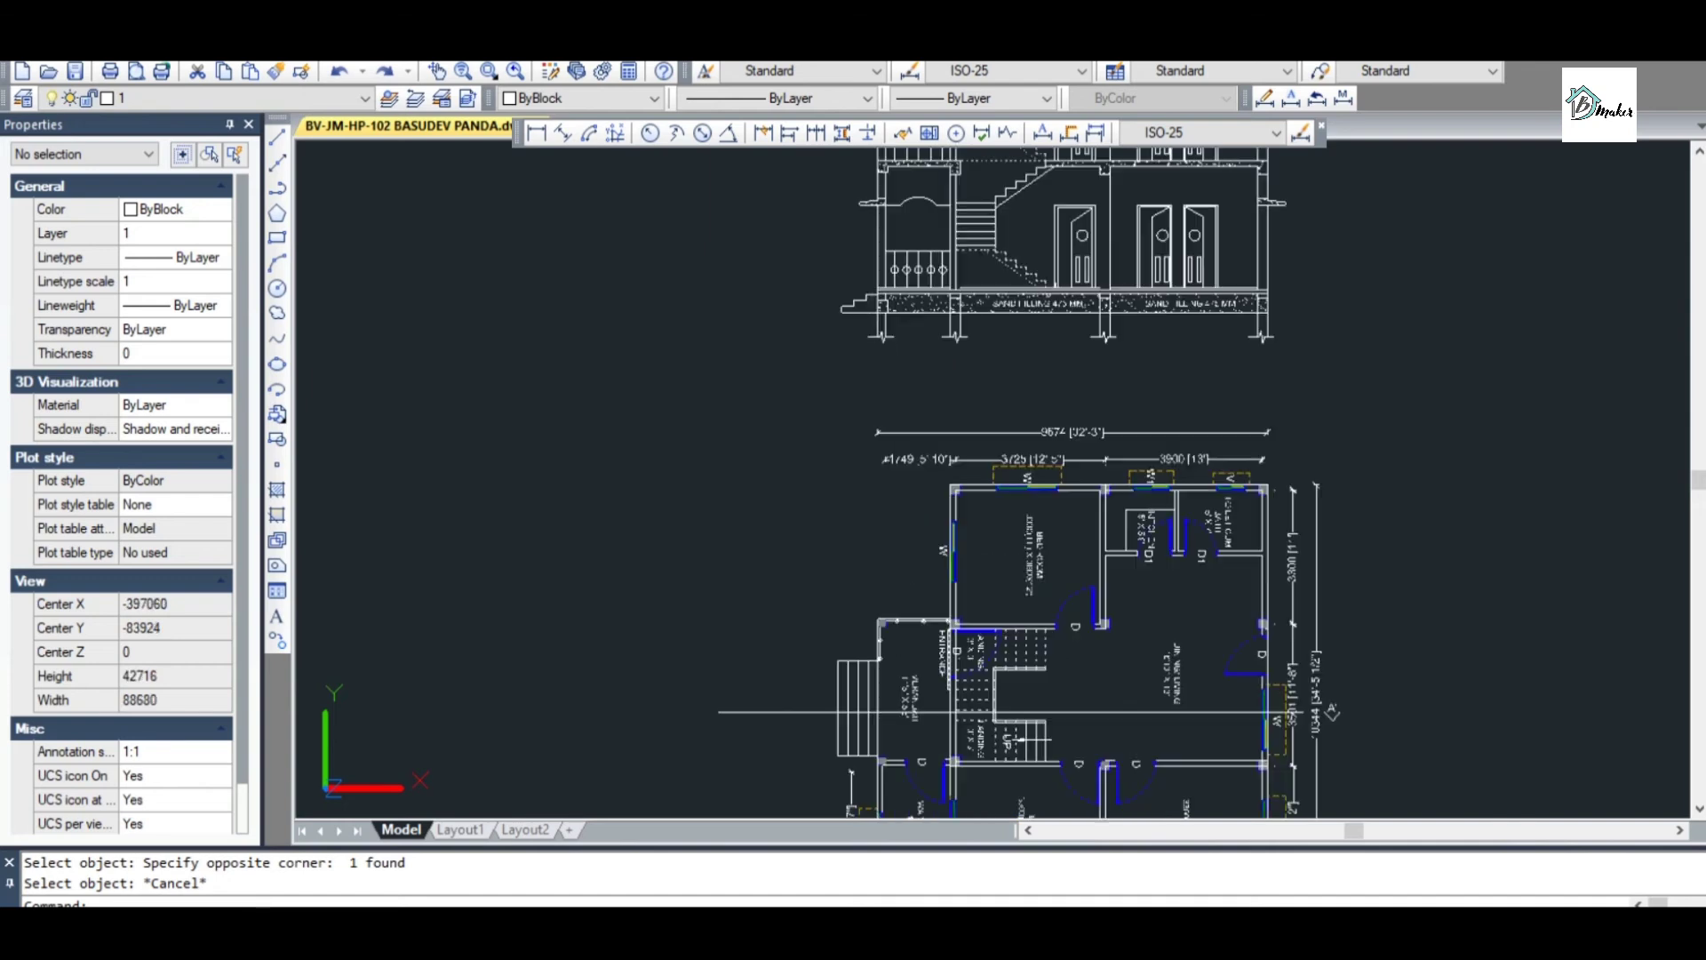
{"action": "scroll", "coordinate": [881, 488], "scroll_direction": "down", "scroll_amount": 1}
{"action": "scroll", "coordinate": [880, 684], "scroll_direction": "up", "scroll_amount": 2}
{"action": "scroll", "coordinate": [1022, 577], "scroll_direction": "down", "scroll_amount": 4}
{"action": "scroll", "coordinate": [1127, 614], "scroll_direction": "up", "scroll_amount": 2}
{"action": "scroll", "coordinate": [1127, 614], "scroll_direction": "up", "scroll_amount": 4}
{"action": "scroll", "coordinate": [1050, 684], "scroll_direction": "down", "scroll_amount": 1}
{"action": "scroll", "coordinate": [1049, 685], "scroll_direction": "down", "scroll_amount": 3}
{"action": "scroll", "coordinate": [1155, 675], "scroll_direction": "up", "scroll_amount": 3}
{"action": "scroll", "coordinate": [1186, 672], "scroll_direction": "down", "scroll_amount": 2}
{"action": "scroll", "coordinate": [1186, 673], "scroll_direction": "down", "scroll_amount": 2}
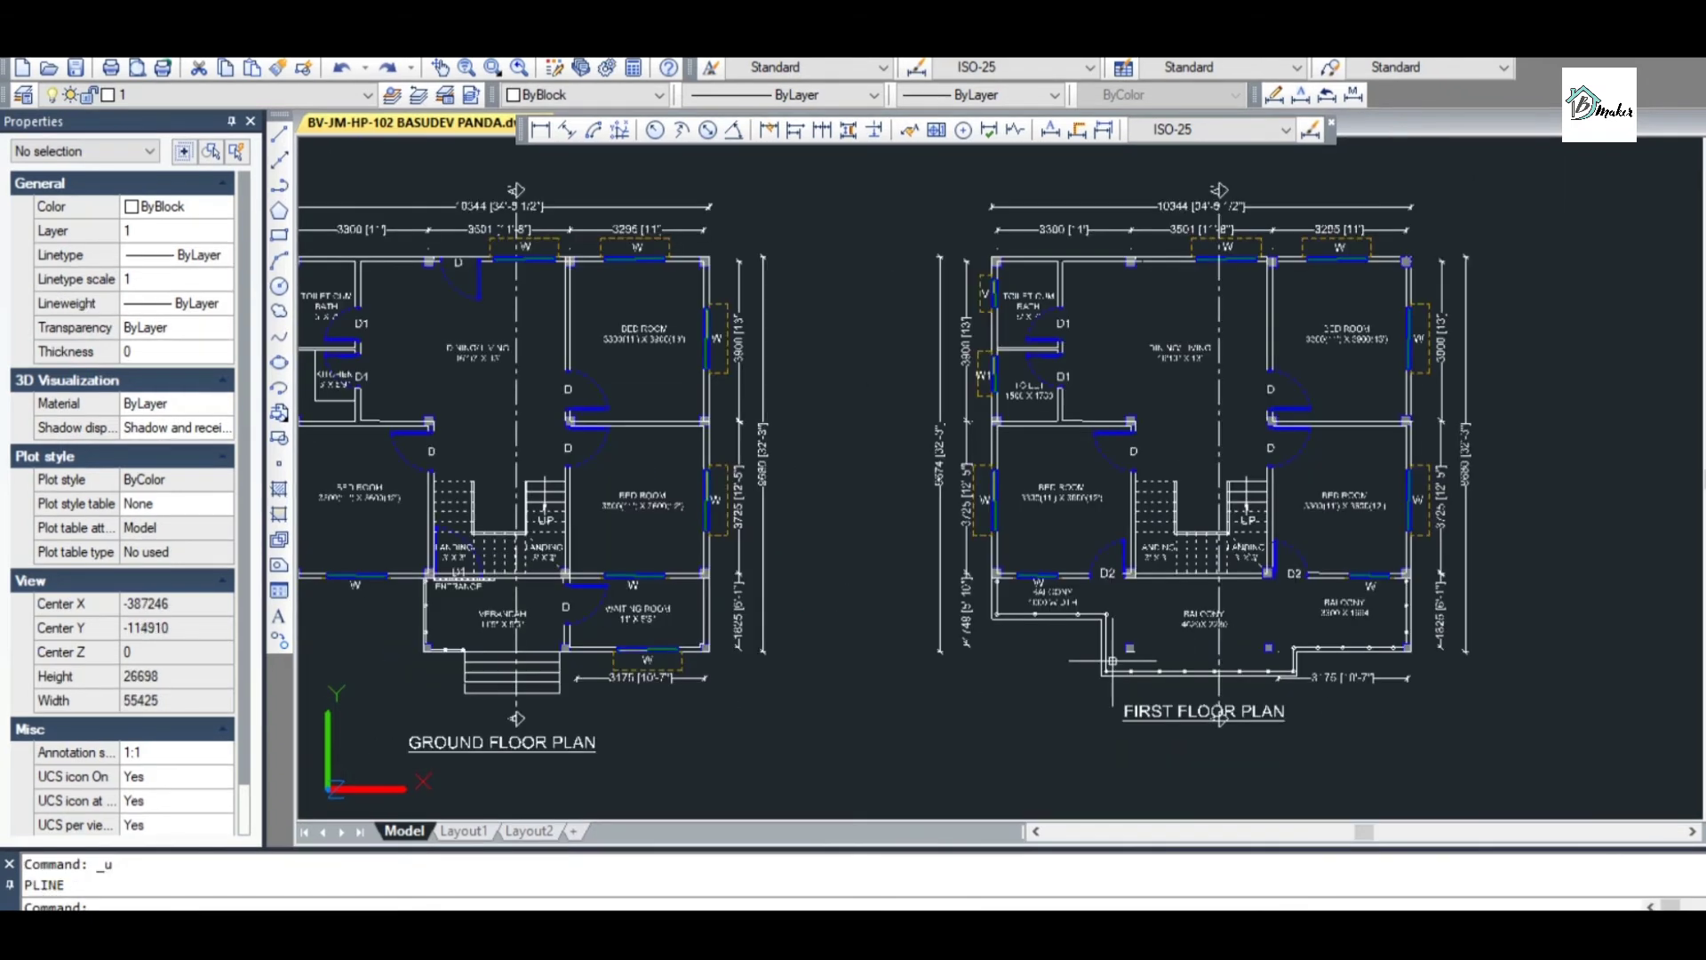
{"action": "scroll", "coordinate": [1112, 658], "scroll_direction": "up", "scroll_amount": 2}
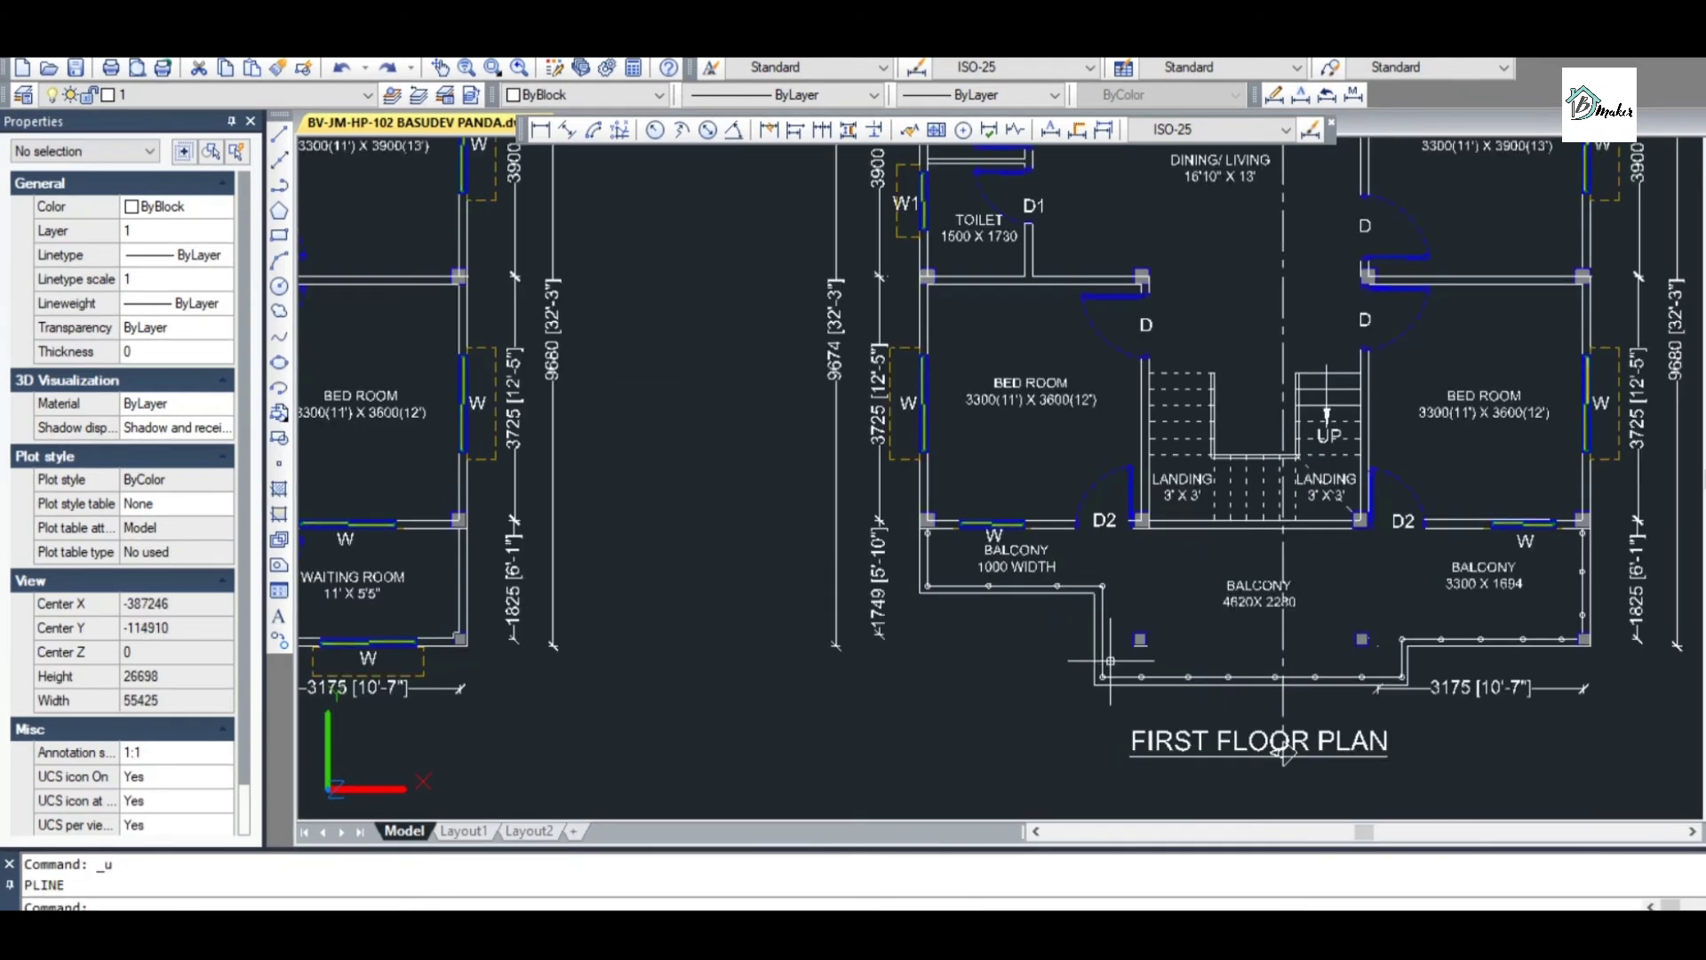
{"action": "scroll", "coordinate": [1151, 646], "scroll_direction": "down", "scroll_amount": 2}
{"action": "scroll", "coordinate": [1235, 711], "scroll_direction": "up", "scroll_amount": 3}
{"action": "scroll", "coordinate": [1226, 702], "scroll_direction": "down", "scroll_amount": 6}
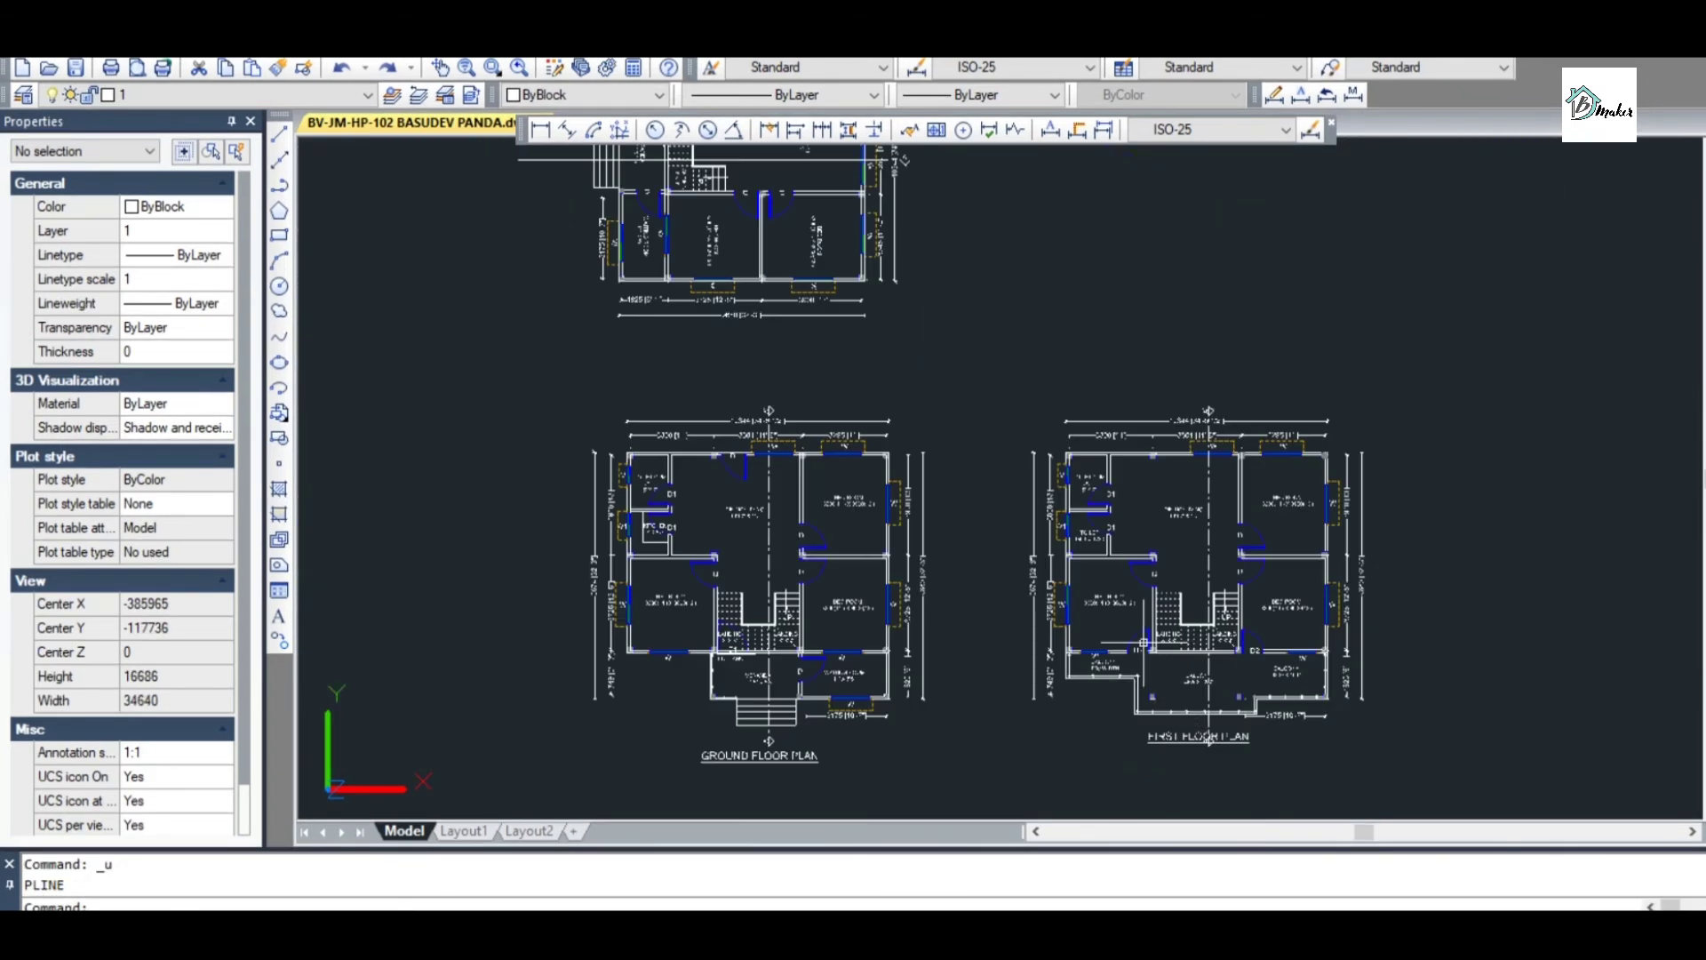
{"action": "scroll", "coordinate": [1219, 631], "scroll_direction": "up", "scroll_amount": 2}
{"action": "scroll", "coordinate": [938, 359], "scroll_direction": "up", "scroll_amount": 8}
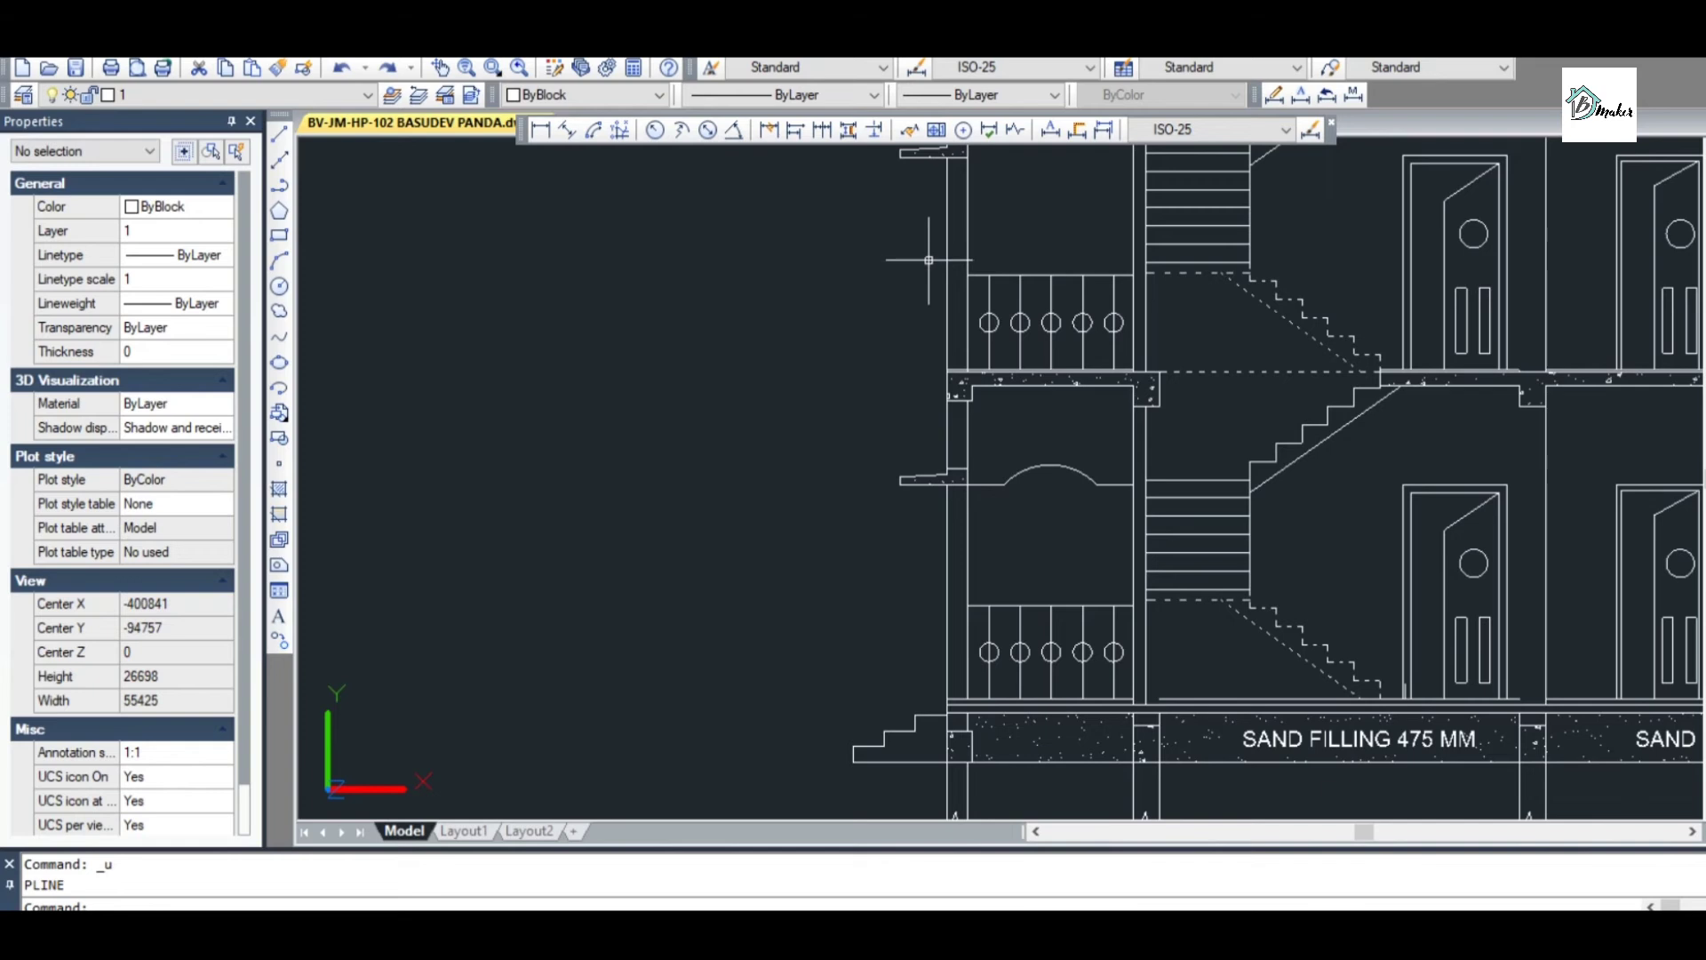
Draw a polyline outlining a balcony slab projecting 600 outward and 125 thick from the first-floor slab's entrance-side edge
{"action": "key", "text": "Escape"}
{"action": "key", "text": "Return"}
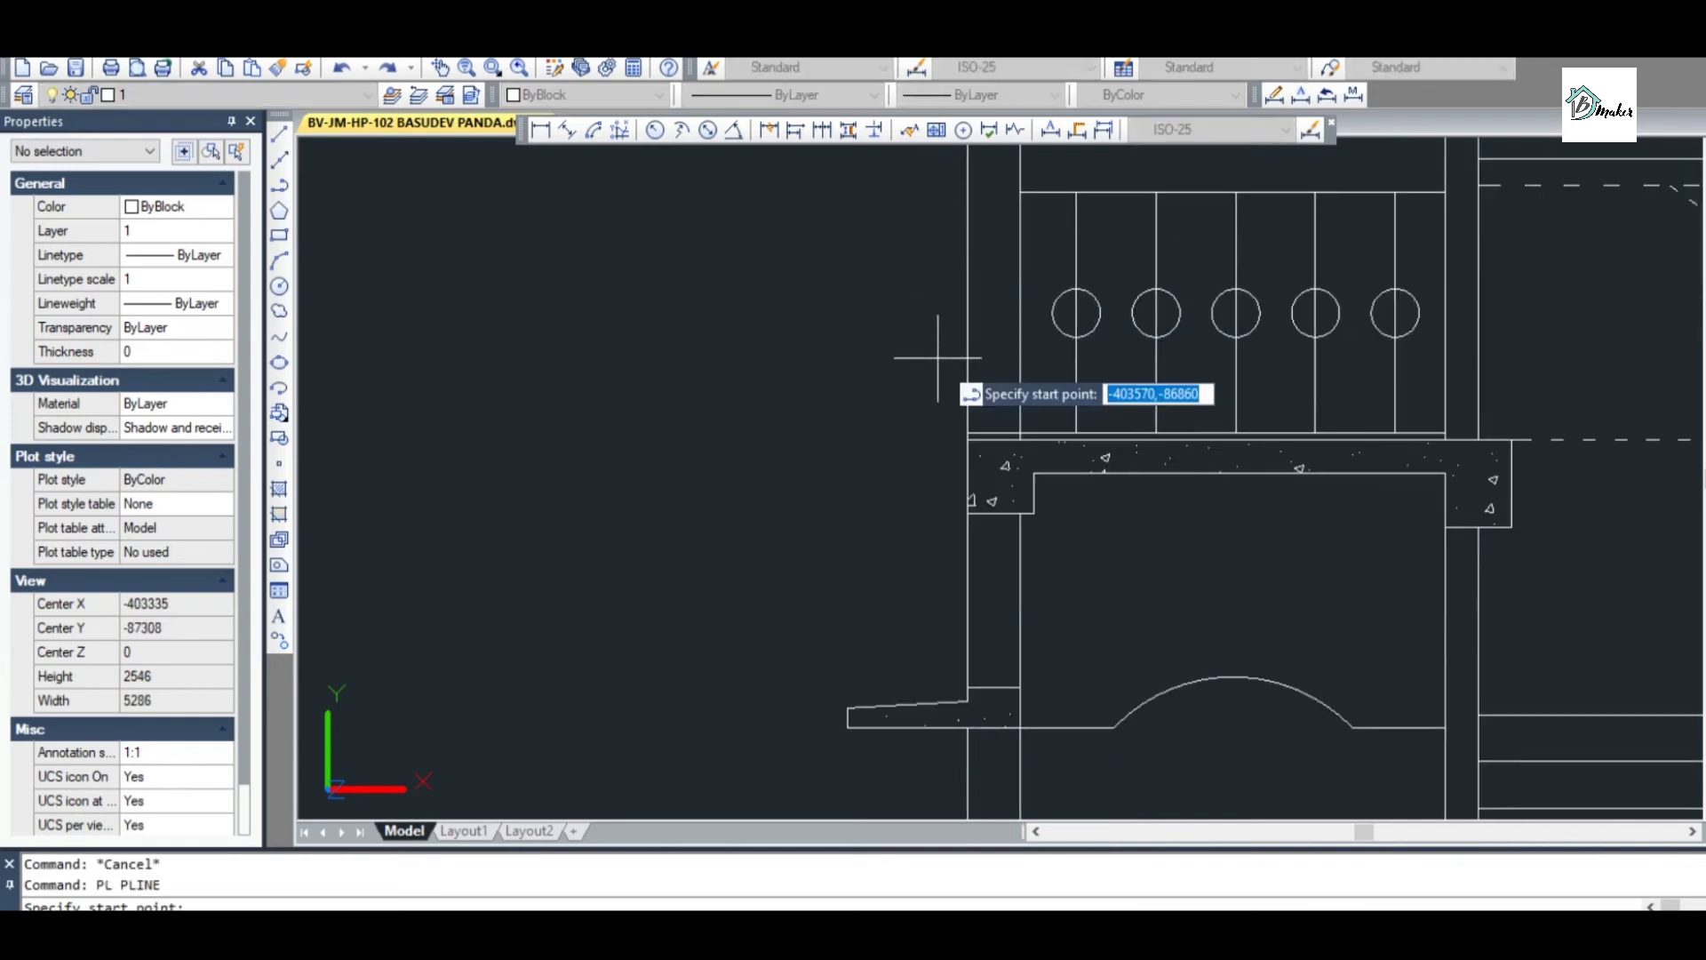
{"action": "scroll", "coordinate": [933, 427], "scroll_direction": "up", "scroll_amount": 2}
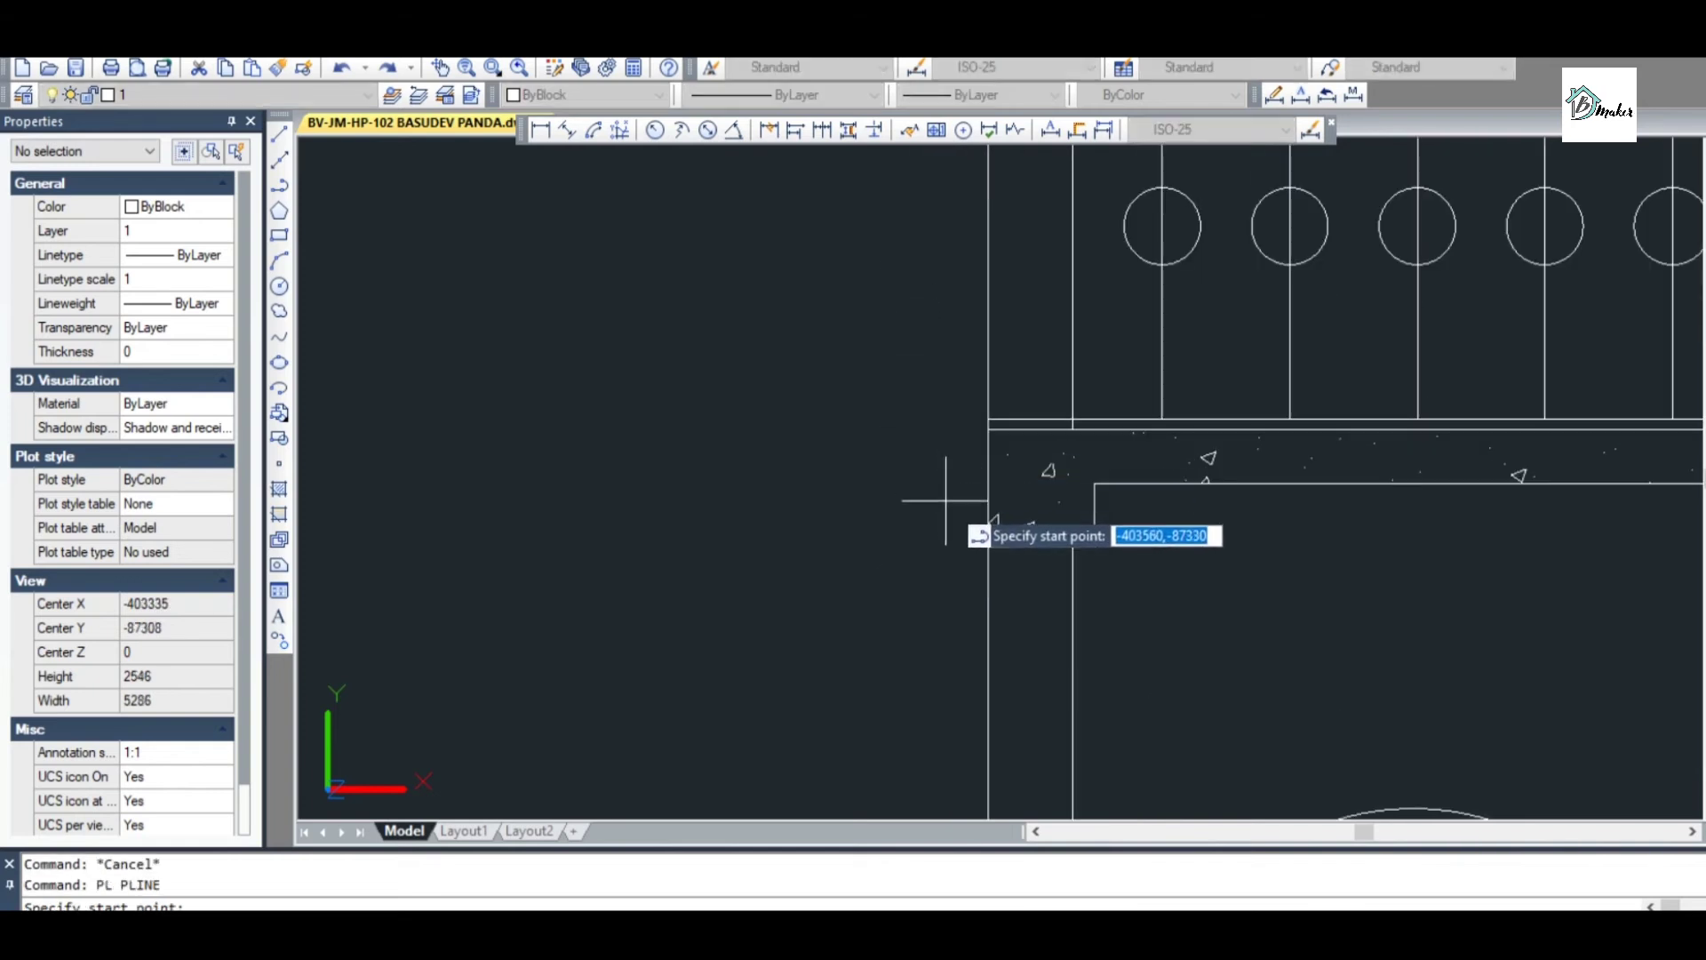
{"action": "left_click", "coordinate": [988, 483]}
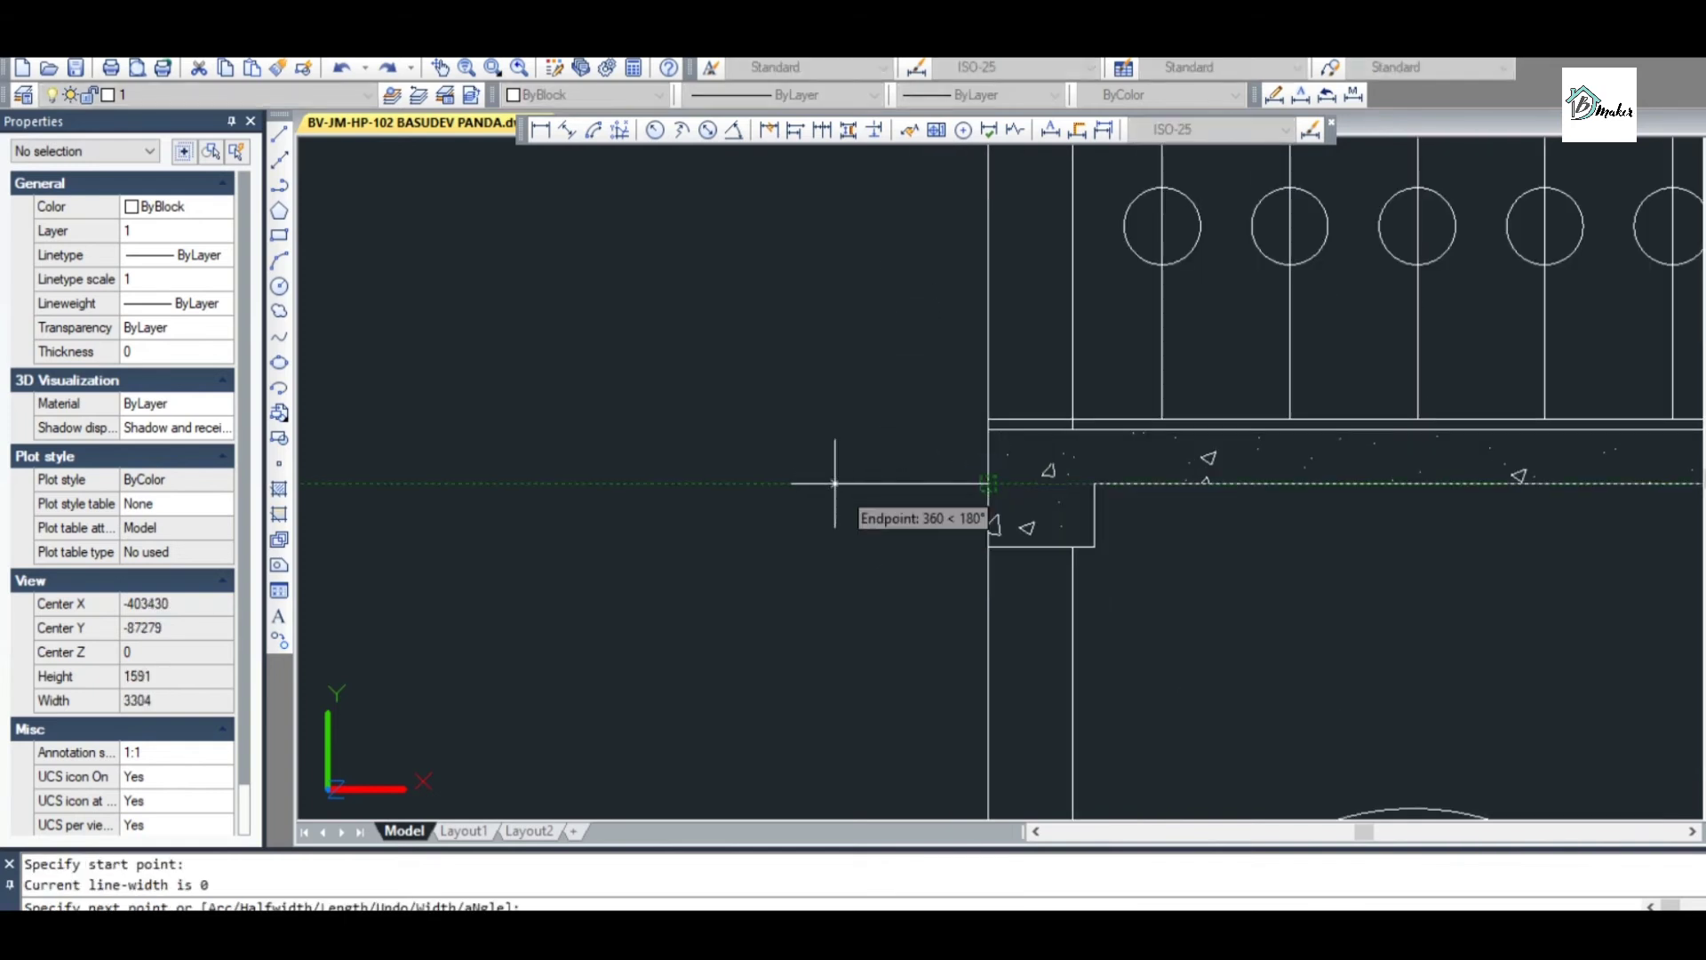
{"action": "type", "text": "6"}
{"action": "key", "text": "Return"}
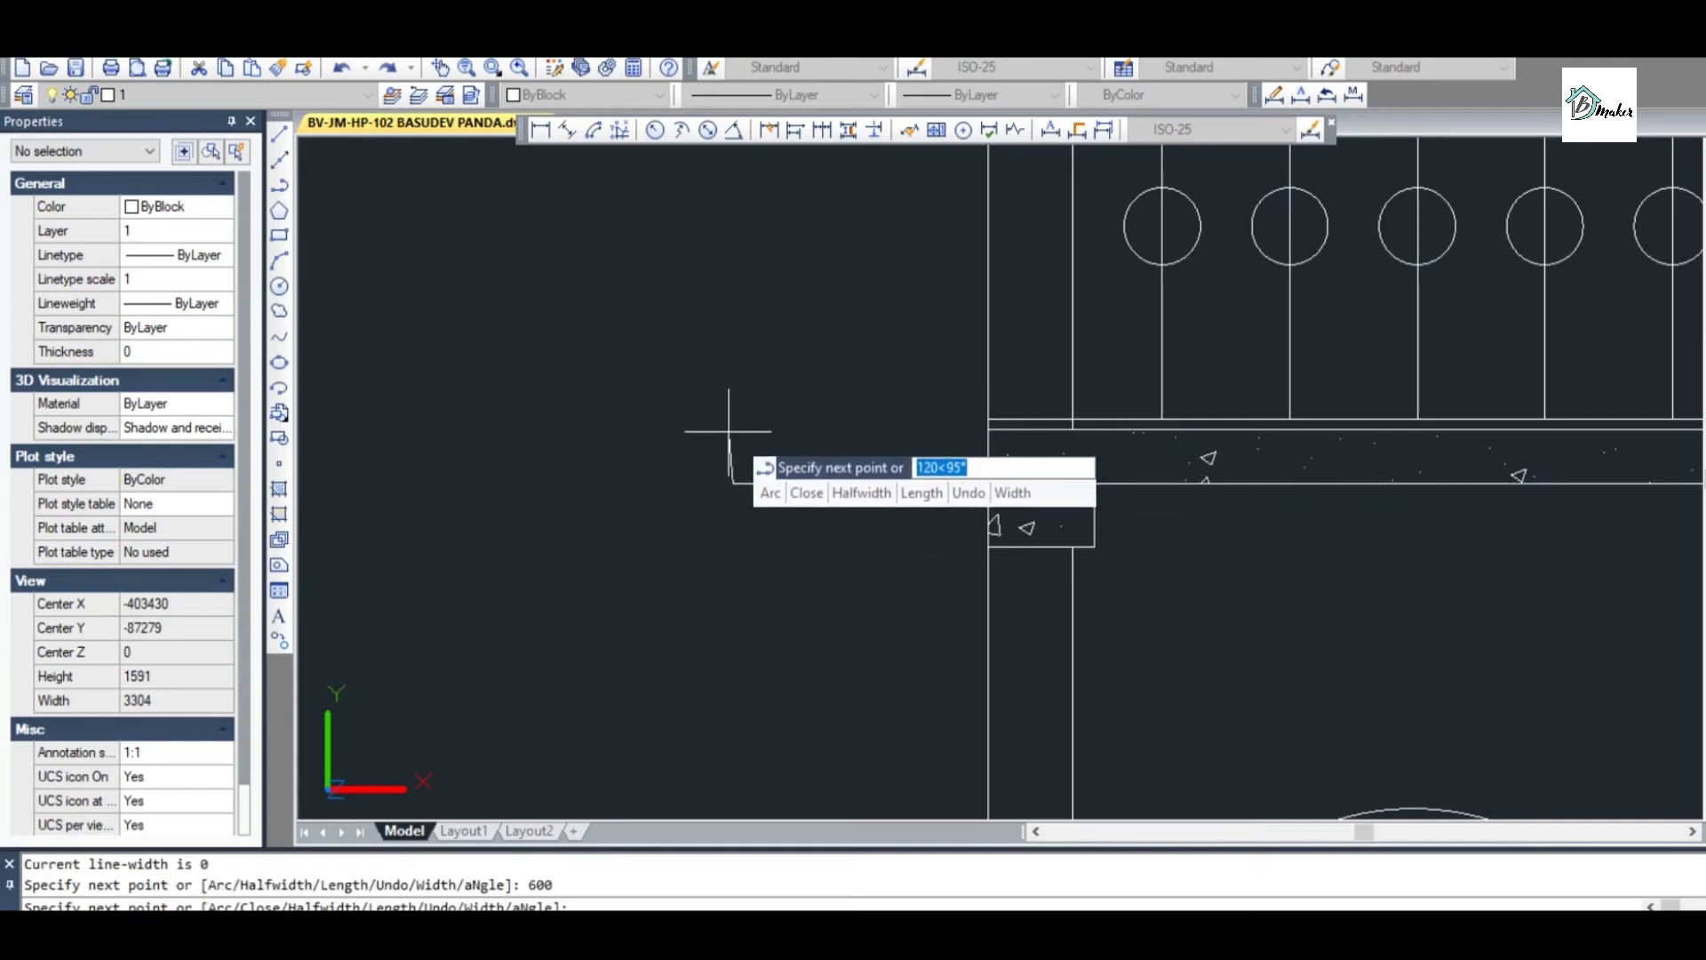
{"action": "type", "text": "125"}
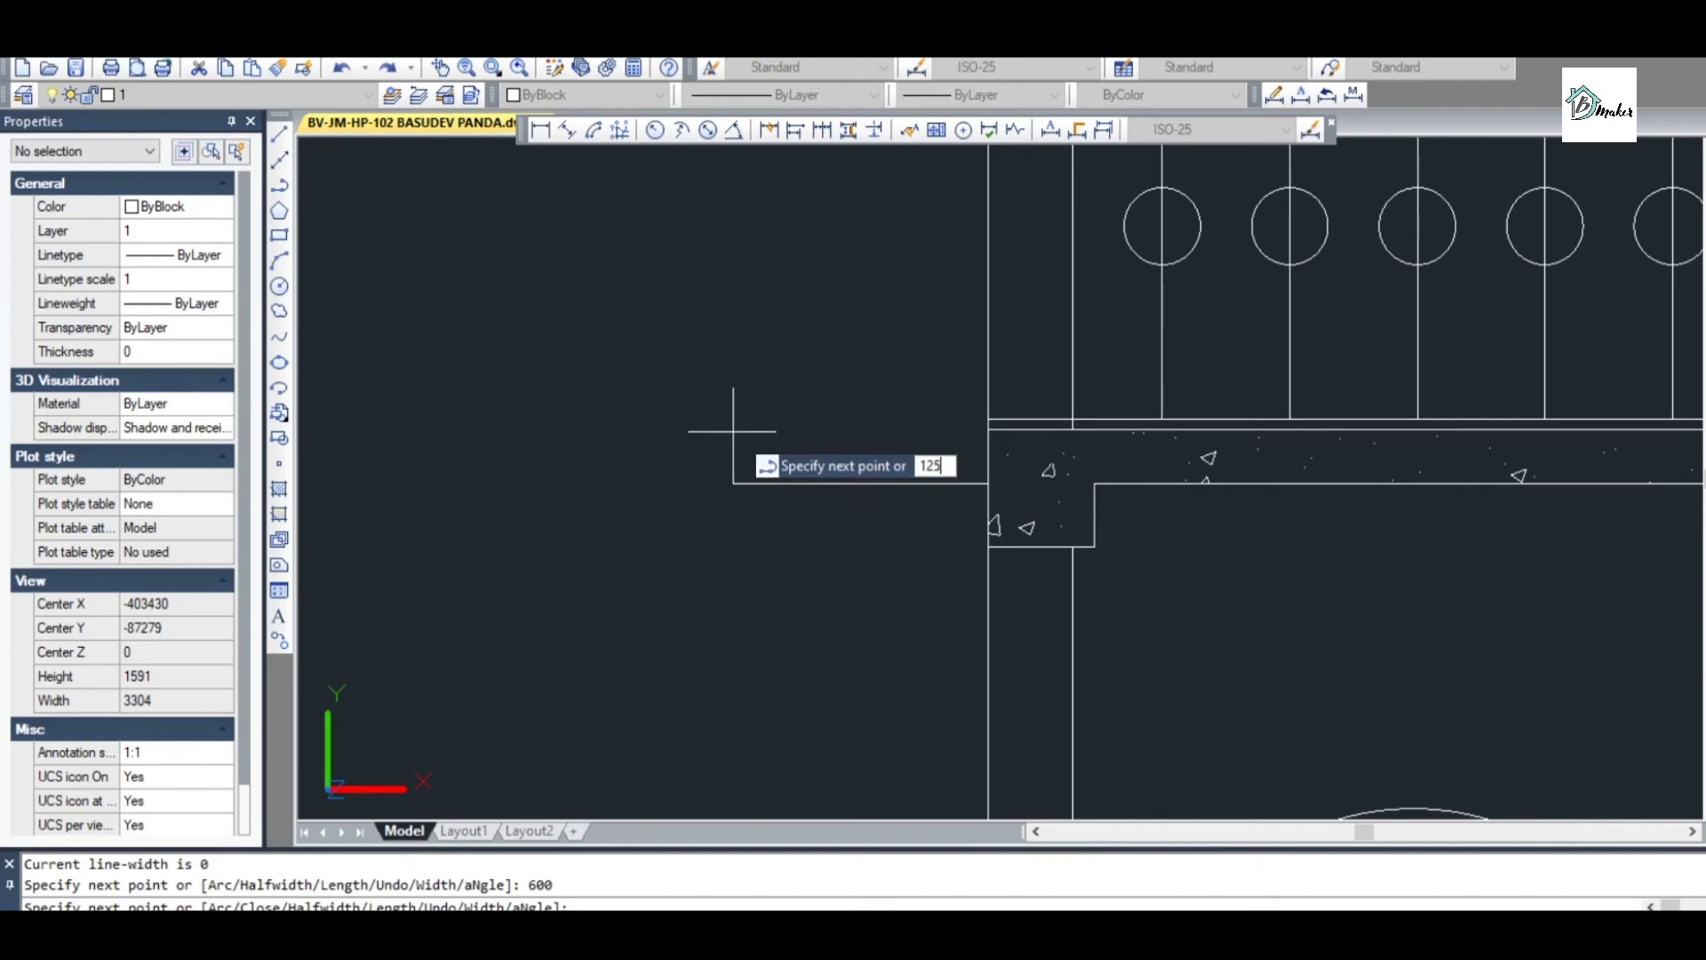
{"action": "key", "text": "Return"}
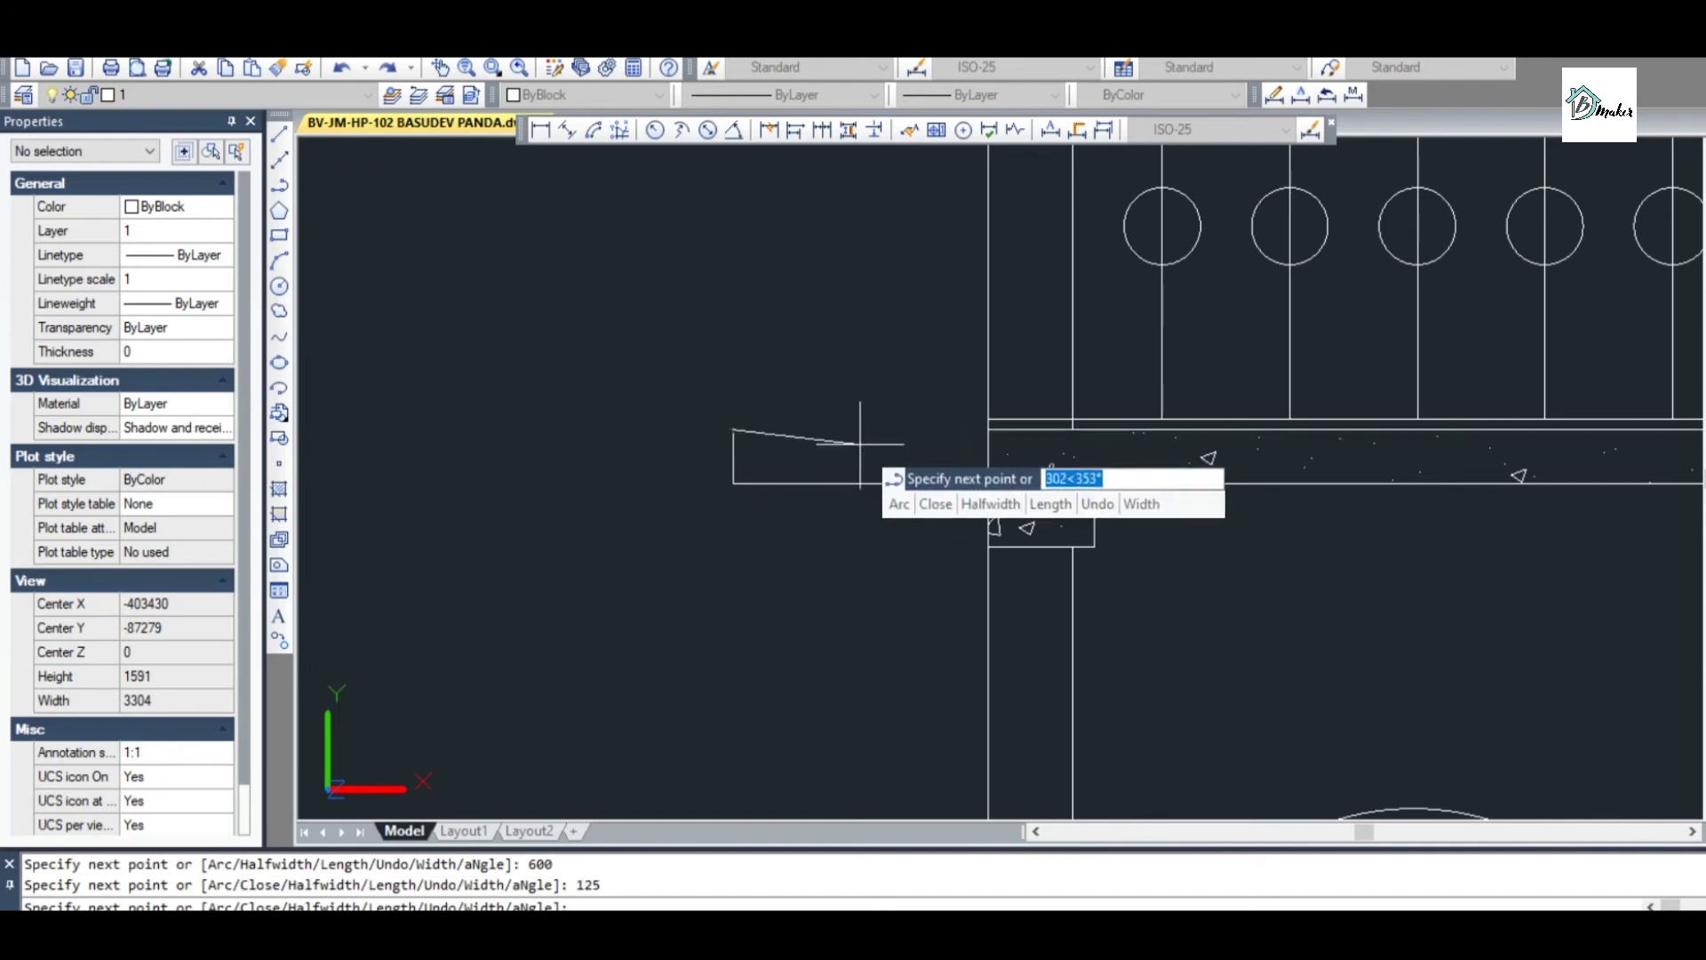
{"action": "left_click", "coordinate": [988, 429]}
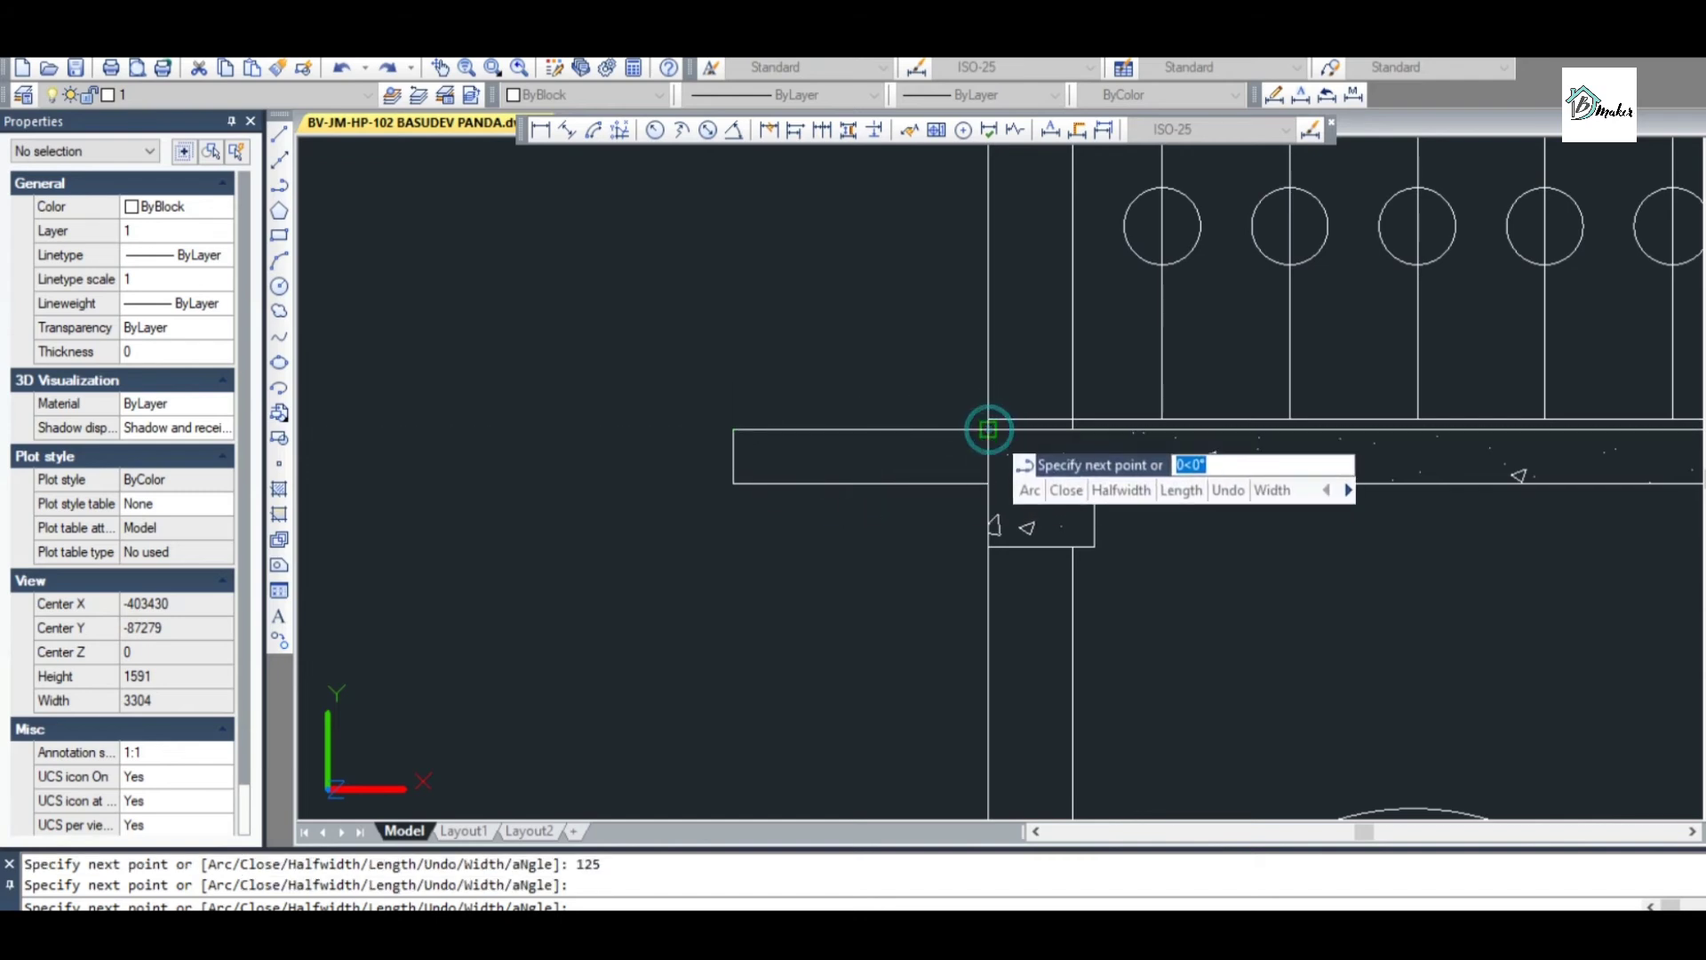
{"action": "key", "text": "Escape"}
Trim the vertical edge line between the new balcony projection and the hatched first-floor slab
{"action": "scroll", "coordinate": [1040, 465], "scroll_direction": "up", "scroll_amount": 2}
{"action": "scroll", "coordinate": [968, 476], "scroll_direction": "down", "scroll_amount": 2}
{"action": "key", "text": "Escape"}
{"action": "key", "text": "Escape"}
{"action": "type", "text": "tr"}
{"action": "key", "text": "Return"}
{"action": "left_click", "coordinate": [946, 464]}
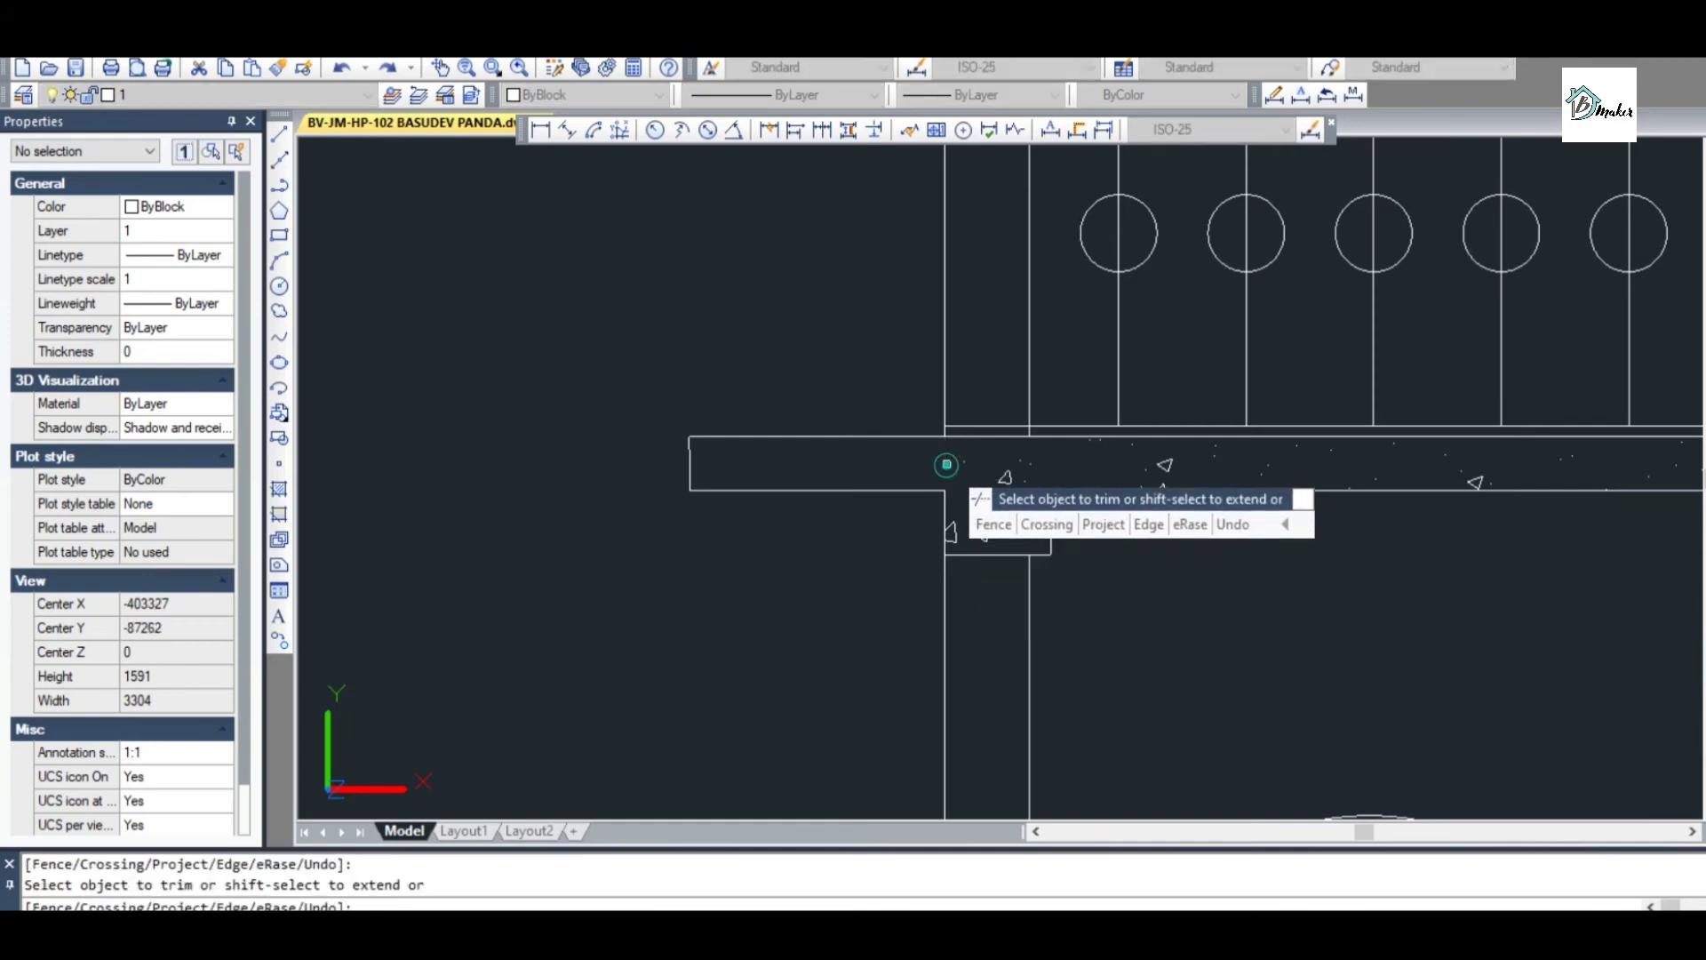
Stretch the first-floor finish line outward so it reaches the outer end of the balcony slab projection
{"action": "key", "text": "Escape"}
{"action": "scroll", "coordinate": [966, 467], "scroll_direction": "down", "scroll_amount": 2}
{"action": "scroll", "coordinate": [945, 465], "scroll_direction": "up", "scroll_amount": 2}
{"action": "key", "text": "Escape"}
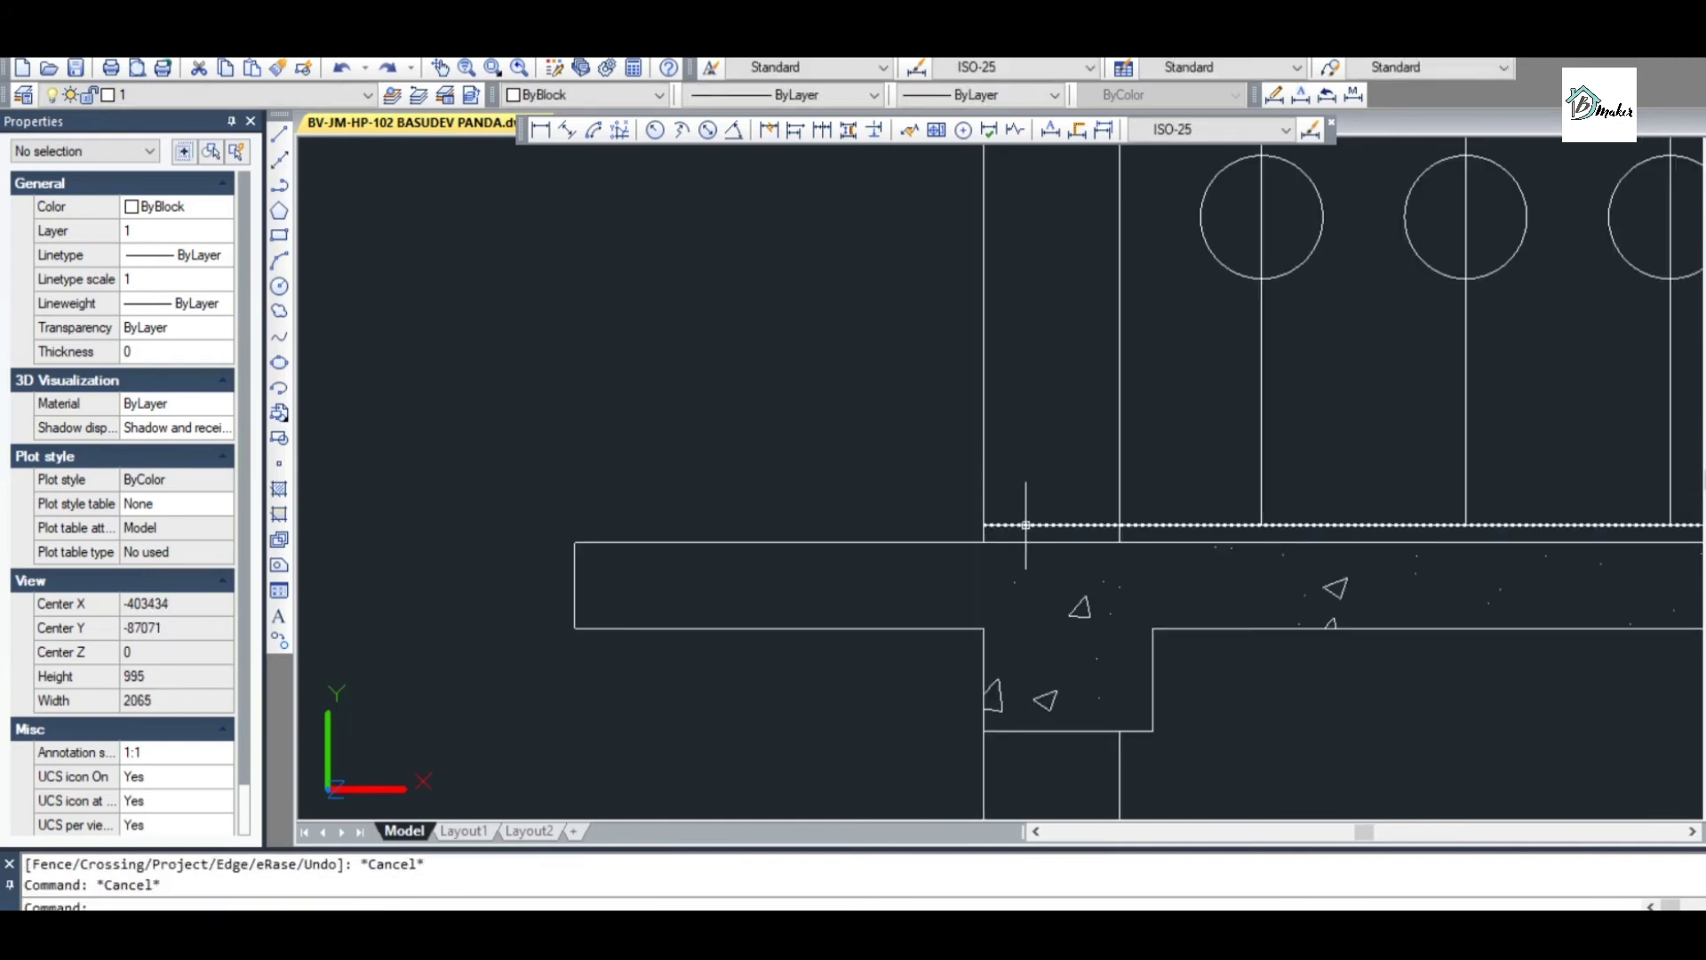
{"action": "scroll", "coordinate": [959, 480], "scroll_direction": "up", "scroll_amount": 1}
{"action": "left_click", "coordinate": [993, 524]}
{"action": "left_click", "coordinate": [984, 525]}
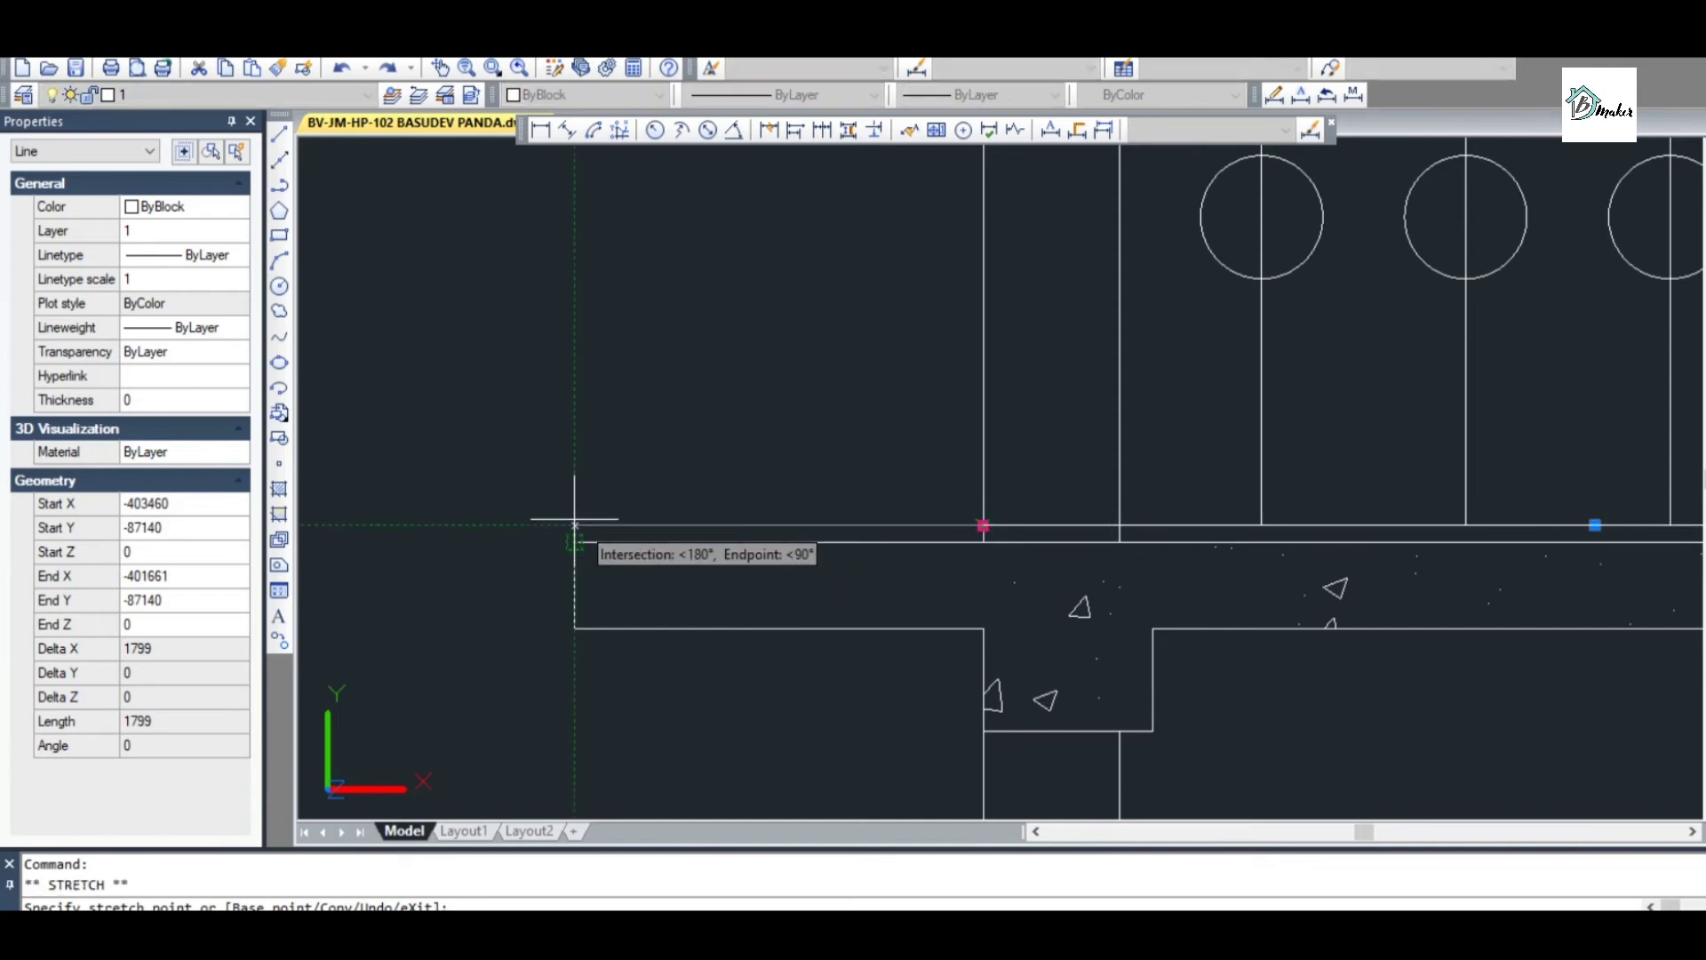
{"action": "left_click", "coordinate": [573, 520]}
{"action": "key", "text": "Escape"}
Draw a 25-high polyline closing the gap between slab top and floor-finish line at the balcony's outer end
{"action": "scroll", "coordinate": [685, 522], "scroll_direction": "down", "scroll_amount": 2}
{"action": "scroll", "coordinate": [628, 522], "scroll_direction": "up", "scroll_amount": 3}
{"action": "type", "text": "pl"}
{"action": "key", "text": "Return"}
{"action": "left_click", "coordinate": [618, 560]}
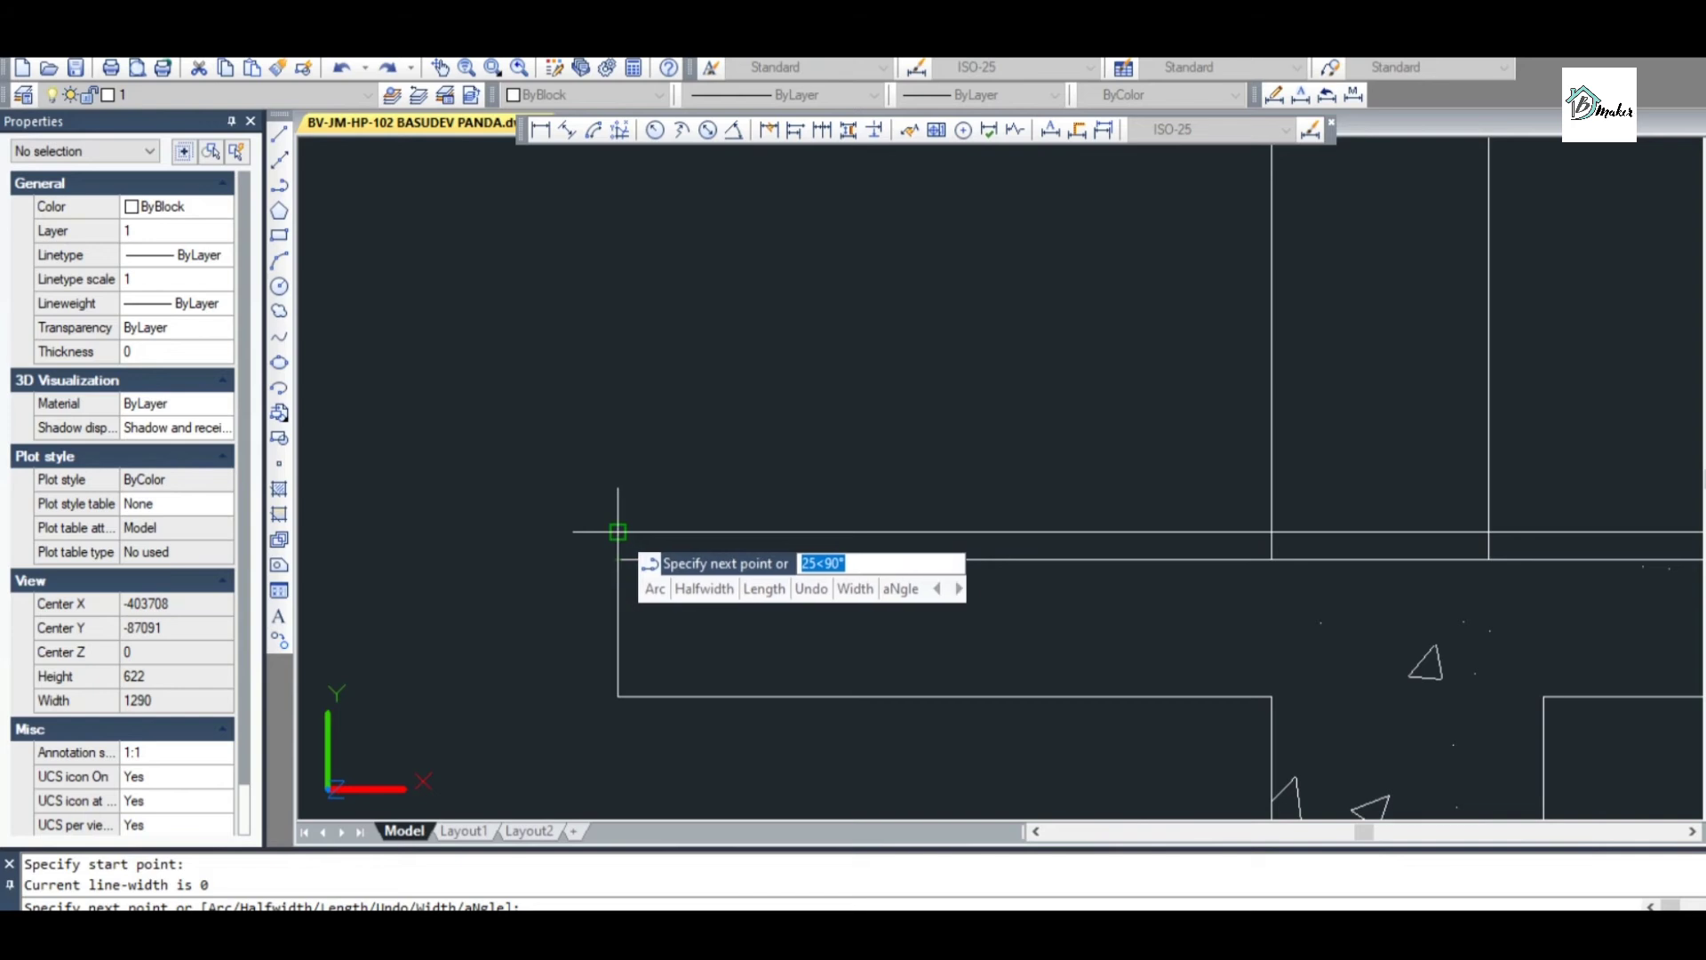
{"action": "left_click", "coordinate": [618, 531]}
{"action": "key", "text": "Escape"}
Delete the upper-floor sunshade and its lintel from the entrance-side wall
{"action": "scroll", "coordinate": [1020, 507], "scroll_direction": "down", "scroll_amount": 6}
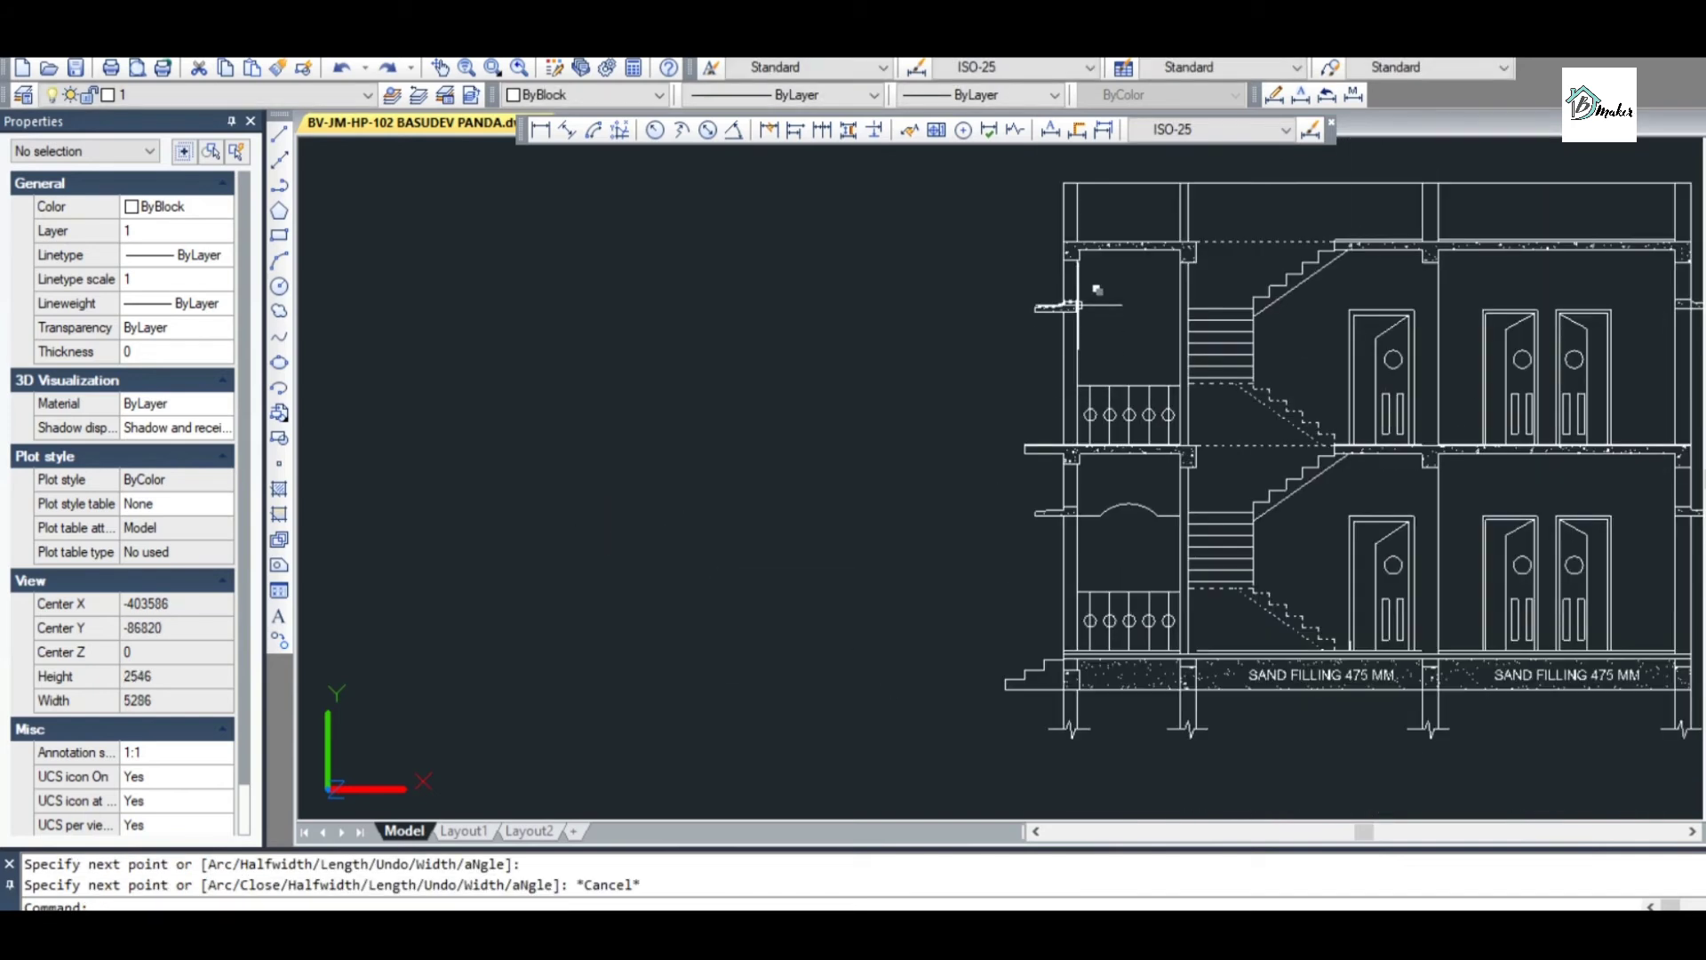
{"action": "scroll", "coordinate": [1098, 290], "scroll_direction": "up", "scroll_amount": 4}
{"action": "left_click", "coordinate": [934, 259]}
{"action": "left_click", "coordinate": [1084, 349]}
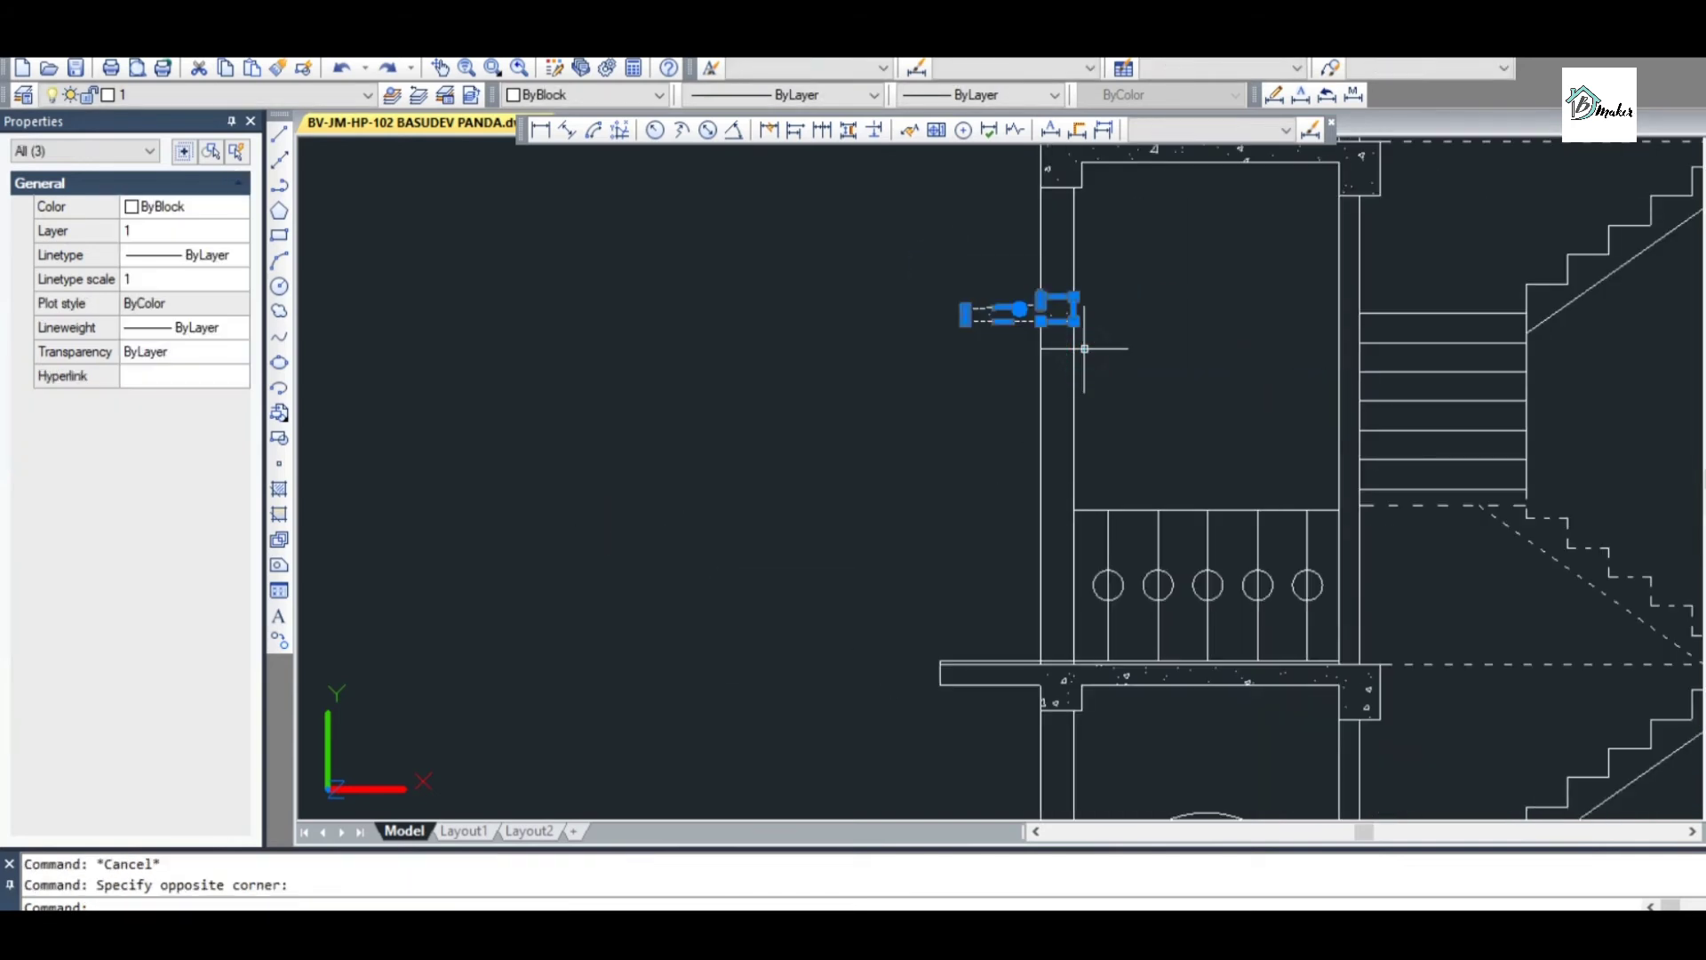
{"action": "key", "text": "Delete"}
Stretch the lower outer wall line of the upper floor upward to close the gap at the sunshade location
{"action": "left_click", "coordinate": [1107, 336]}
{"action": "left_click", "coordinate": [1058, 351]}
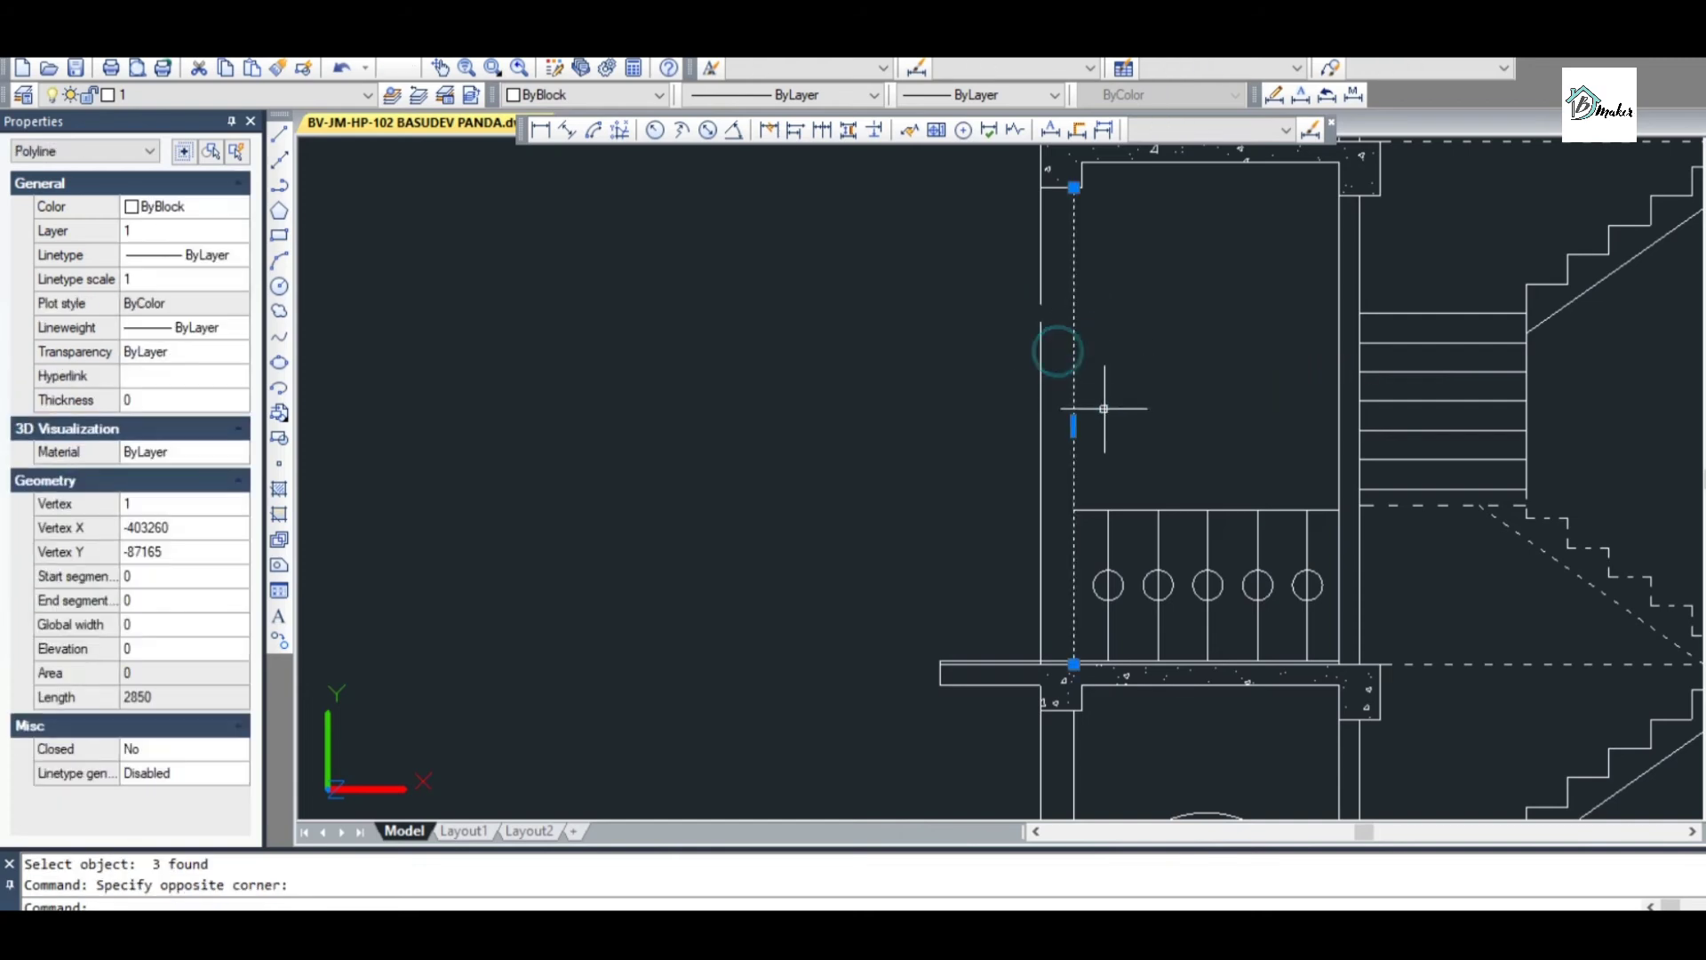
{"action": "left_click", "coordinate": [1038, 438]}
{"action": "key", "text": "Escape"}
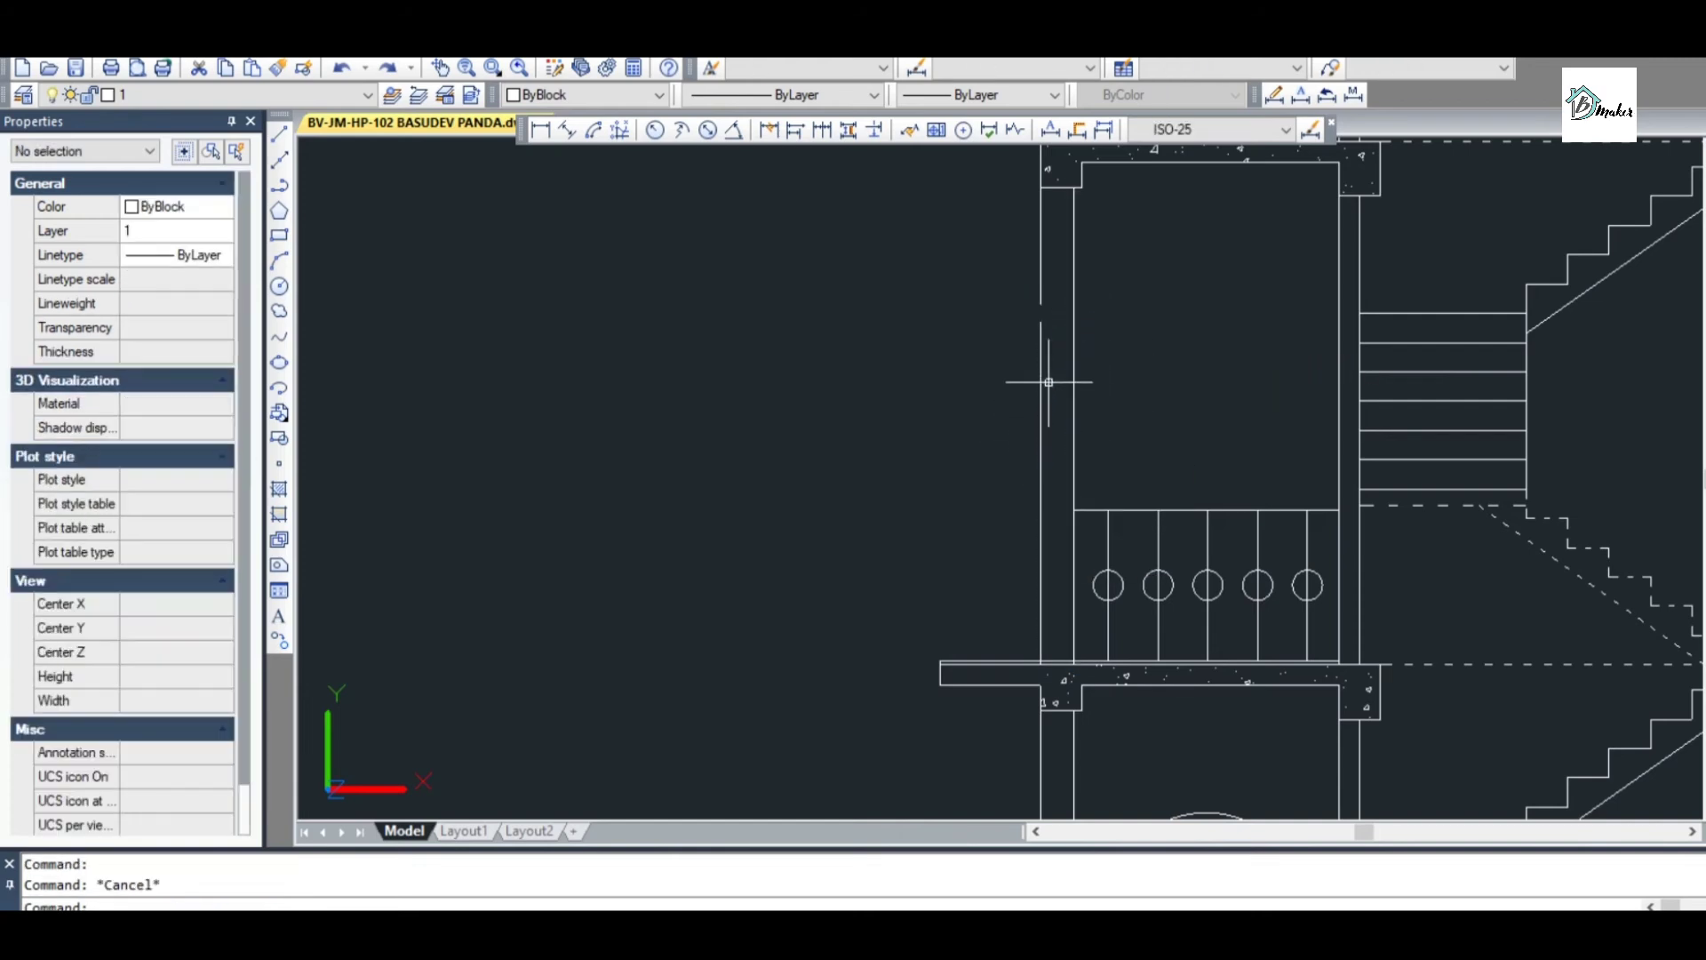
{"action": "left_click", "coordinate": [1038, 356]}
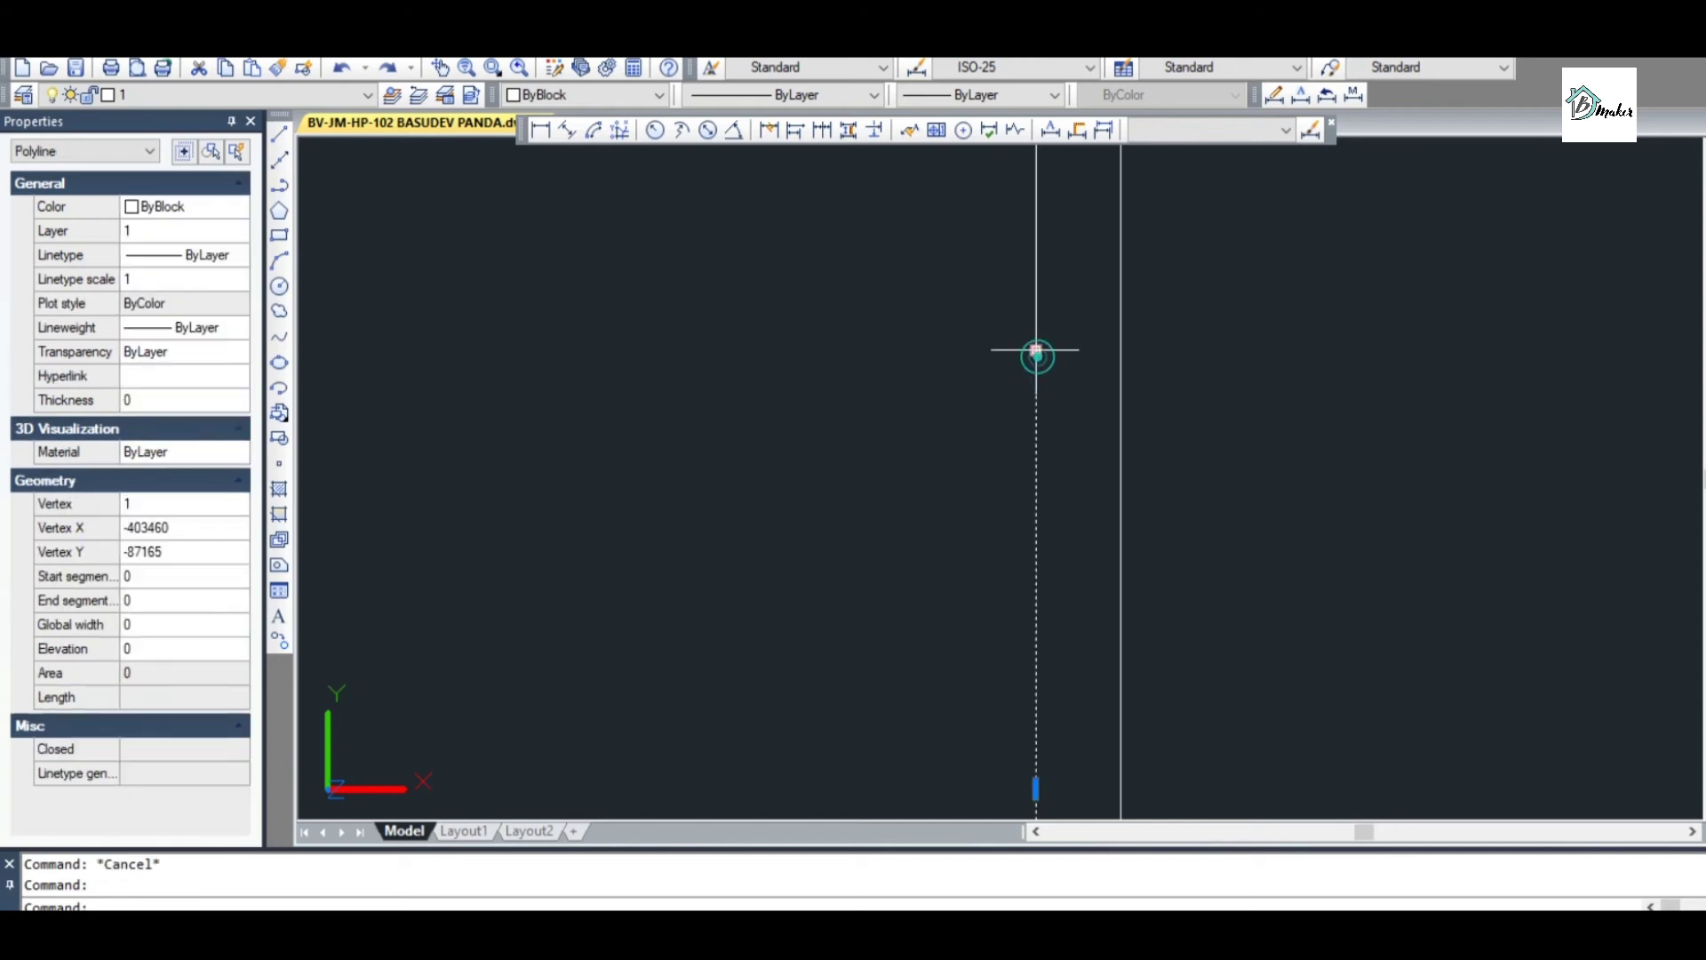
{"action": "left_click", "coordinate": [1036, 356]}
{"action": "left_click", "coordinate": [1036, 309]}
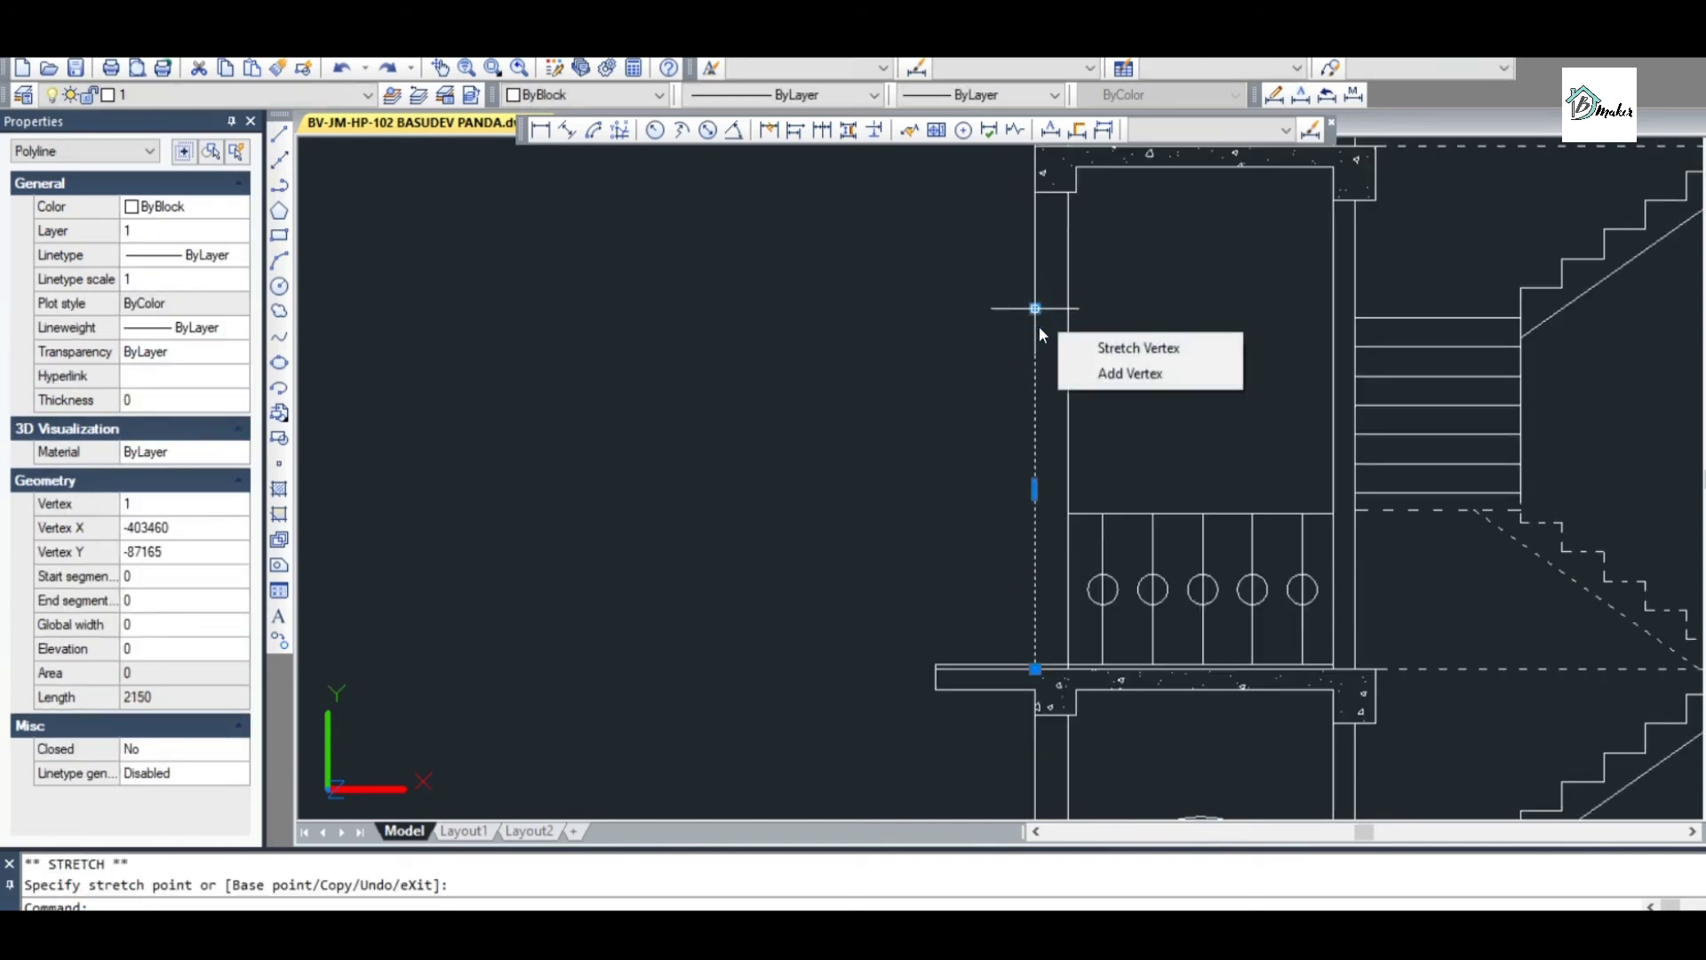
{"action": "key", "text": "Escape"}
{"action": "key", "text": "Escape"}
Copy the first-floor railing's first baluster with its circle onto the balcony projection, just inside its outer end
{"action": "type", "text": "co"}
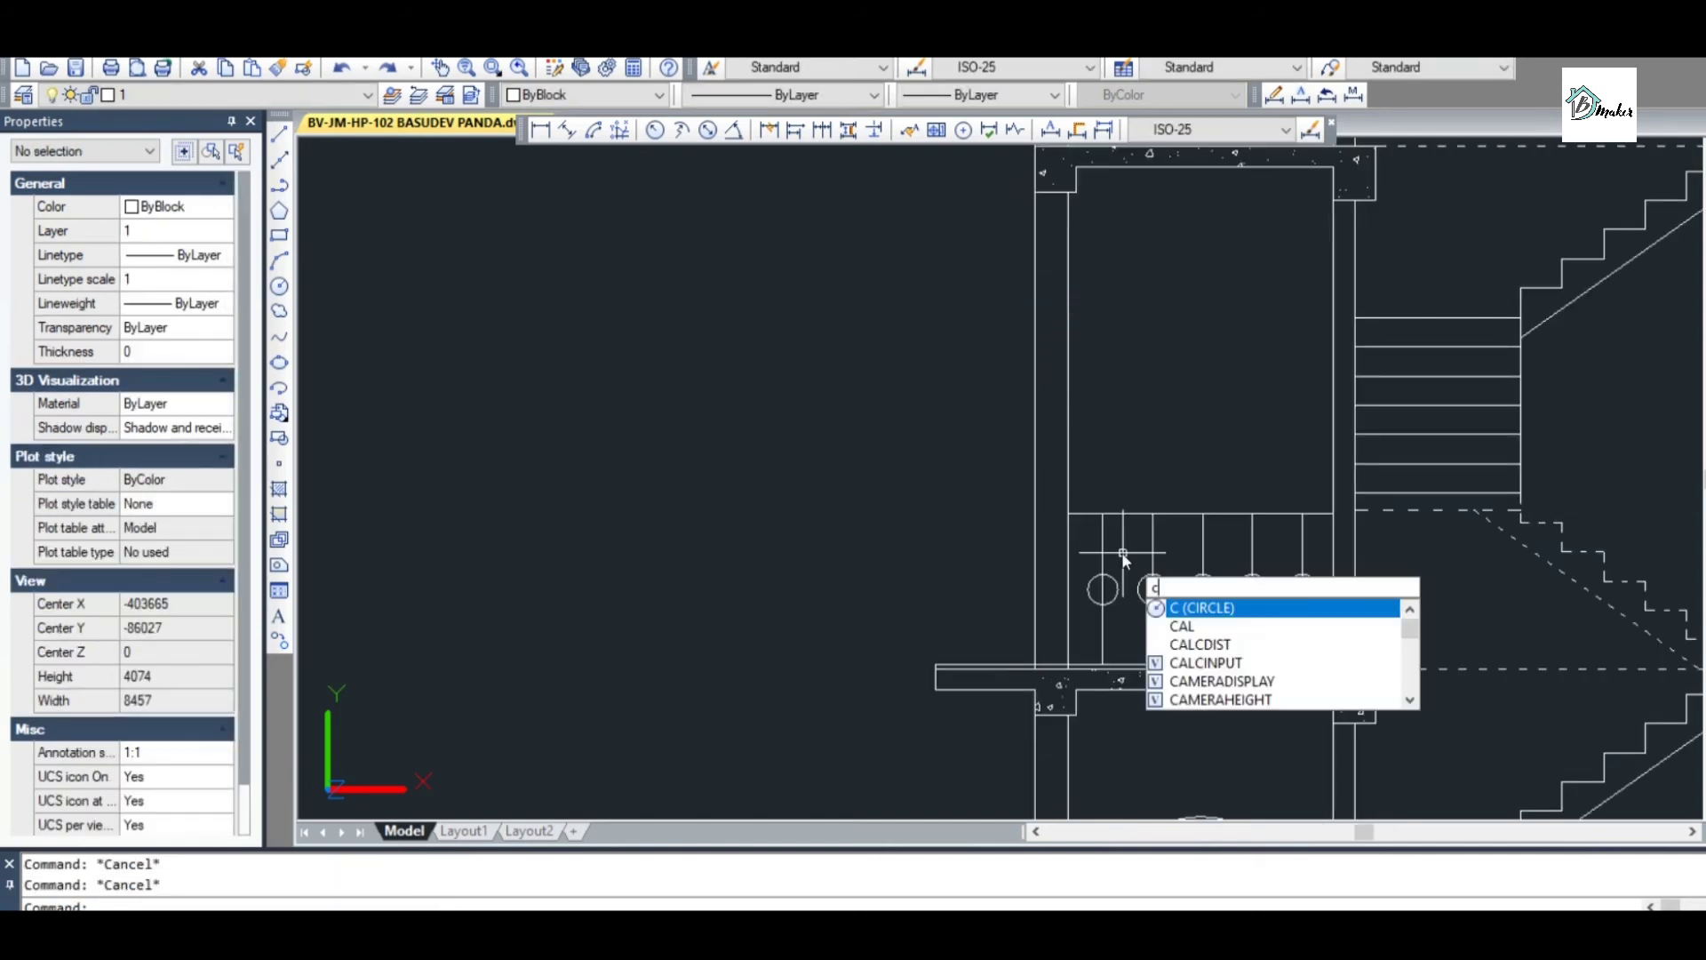
{"action": "key", "text": "Return"}
{"action": "scroll", "coordinate": [1122, 565], "scroll_direction": "up", "scroll_amount": 2}
{"action": "left_click", "coordinate": [1136, 648]}
{"action": "left_click", "coordinate": [1084, 579]}
{"action": "key", "text": "Return"}
{"action": "left_click", "coordinate": [1094, 716]}
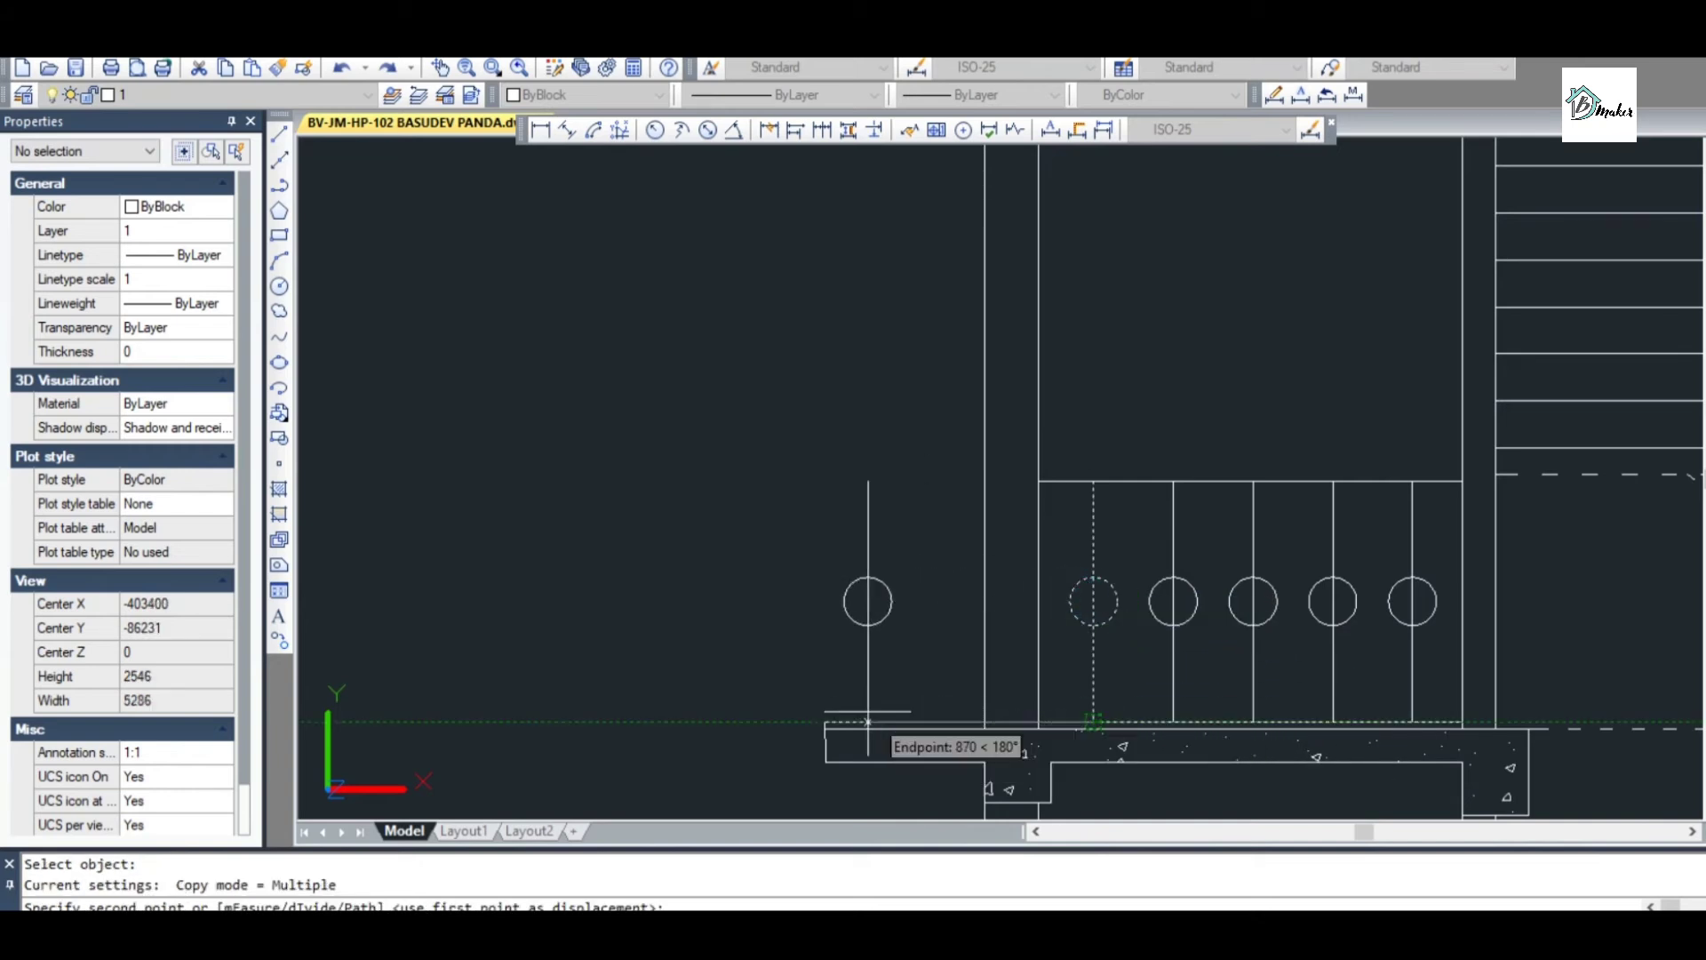
{"action": "scroll", "coordinate": [848, 716], "scroll_direction": "up", "scroll_amount": 2}
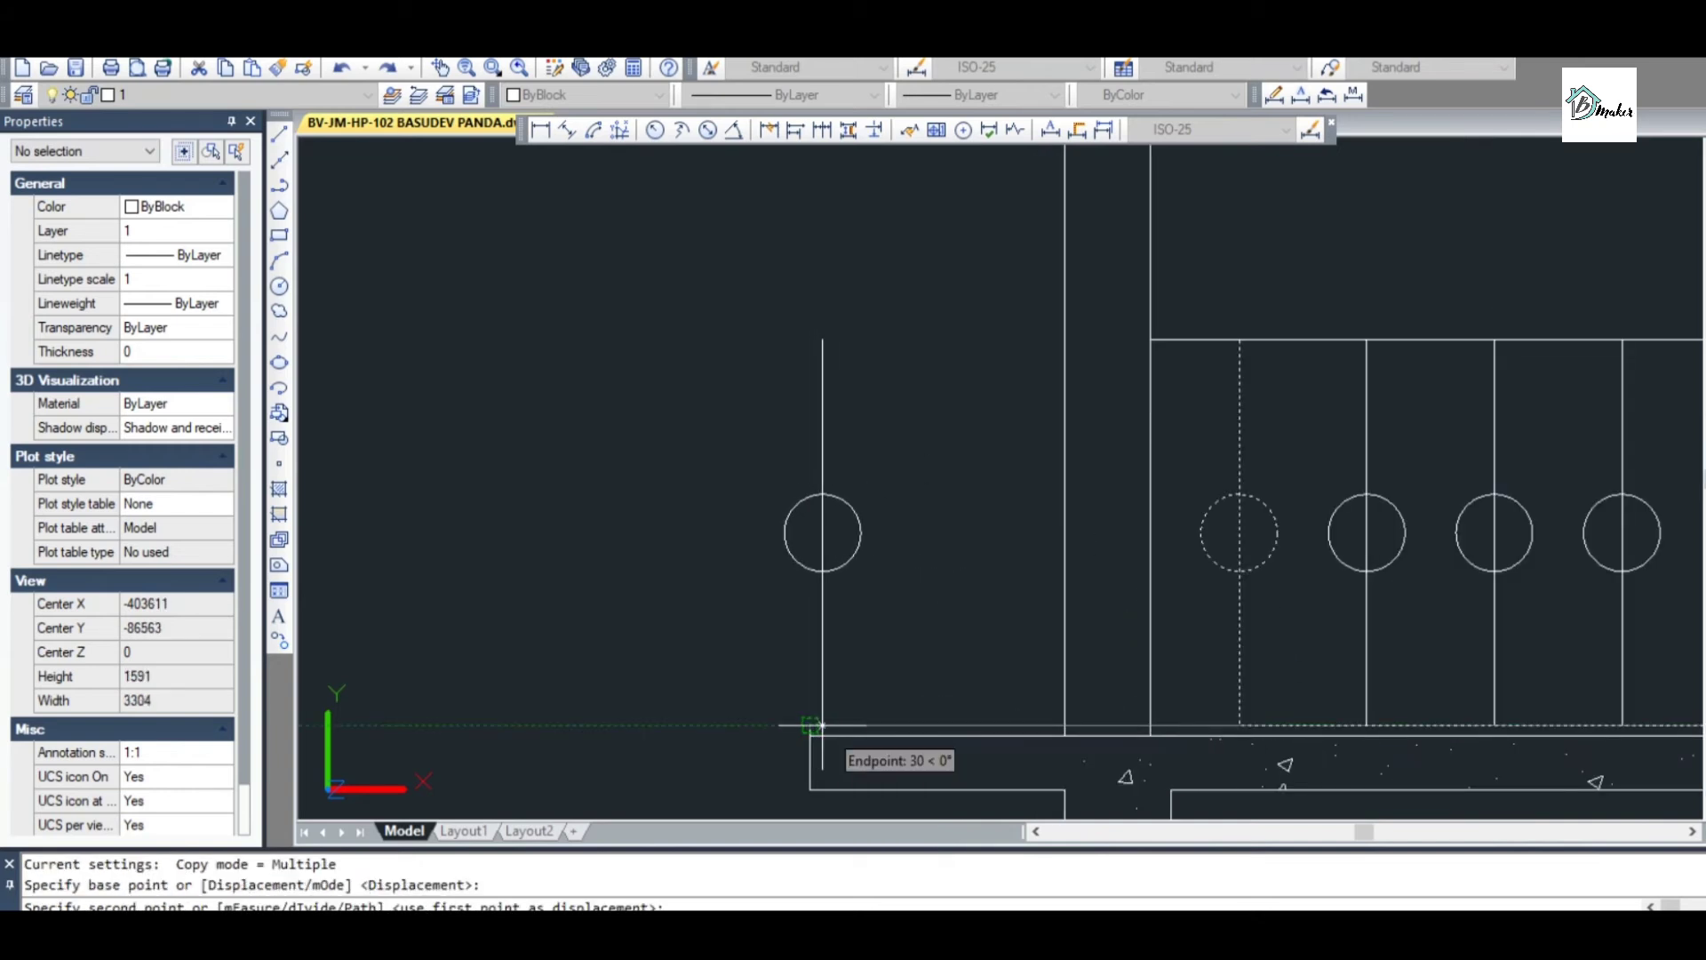
{"action": "left_click", "coordinate": [828, 725]}
{"action": "scroll", "coordinate": [1016, 749], "scroll_direction": "down", "scroll_amount": 2}
{"action": "key", "text": "Escape"}
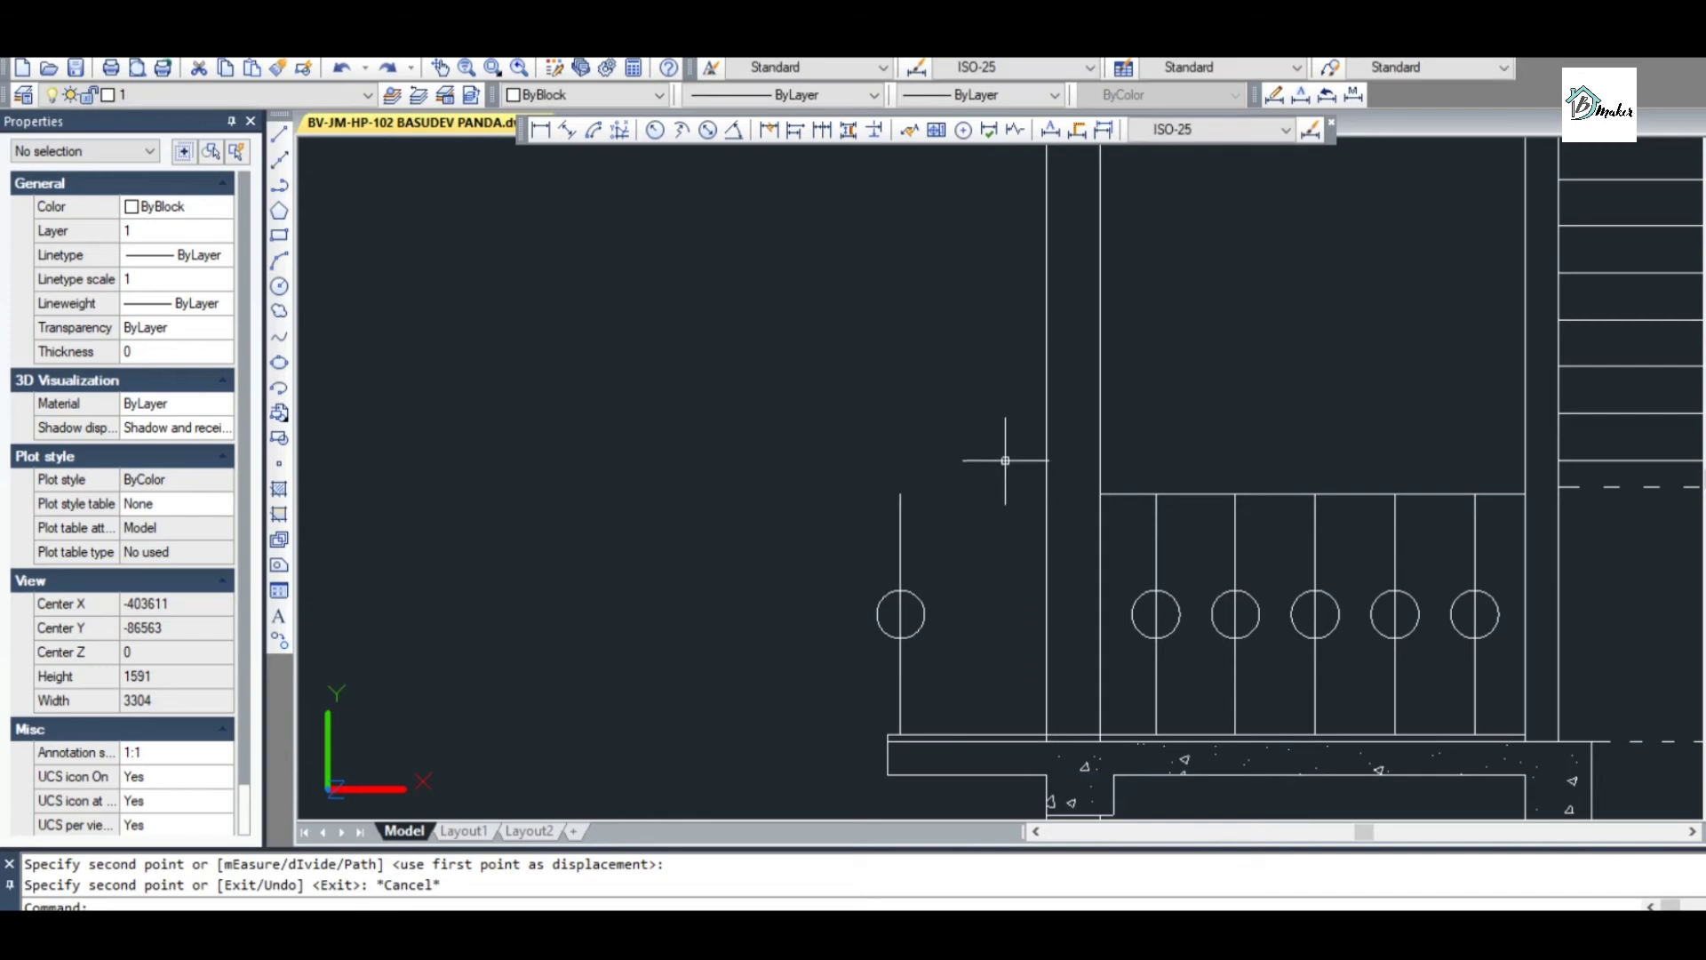
Examine the railing and columns of the entrance balcony on the first floor plan against the section
{"action": "scroll", "coordinate": [984, 540], "scroll_direction": "down", "scroll_amount": 2}
{"action": "scroll", "coordinate": [982, 661], "scroll_direction": "up", "scroll_amount": 1}
{"action": "scroll", "coordinate": [1001, 385], "scroll_direction": "down", "scroll_amount": 3}
{"action": "scroll", "coordinate": [1002, 386], "scroll_direction": "down", "scroll_amount": 4}
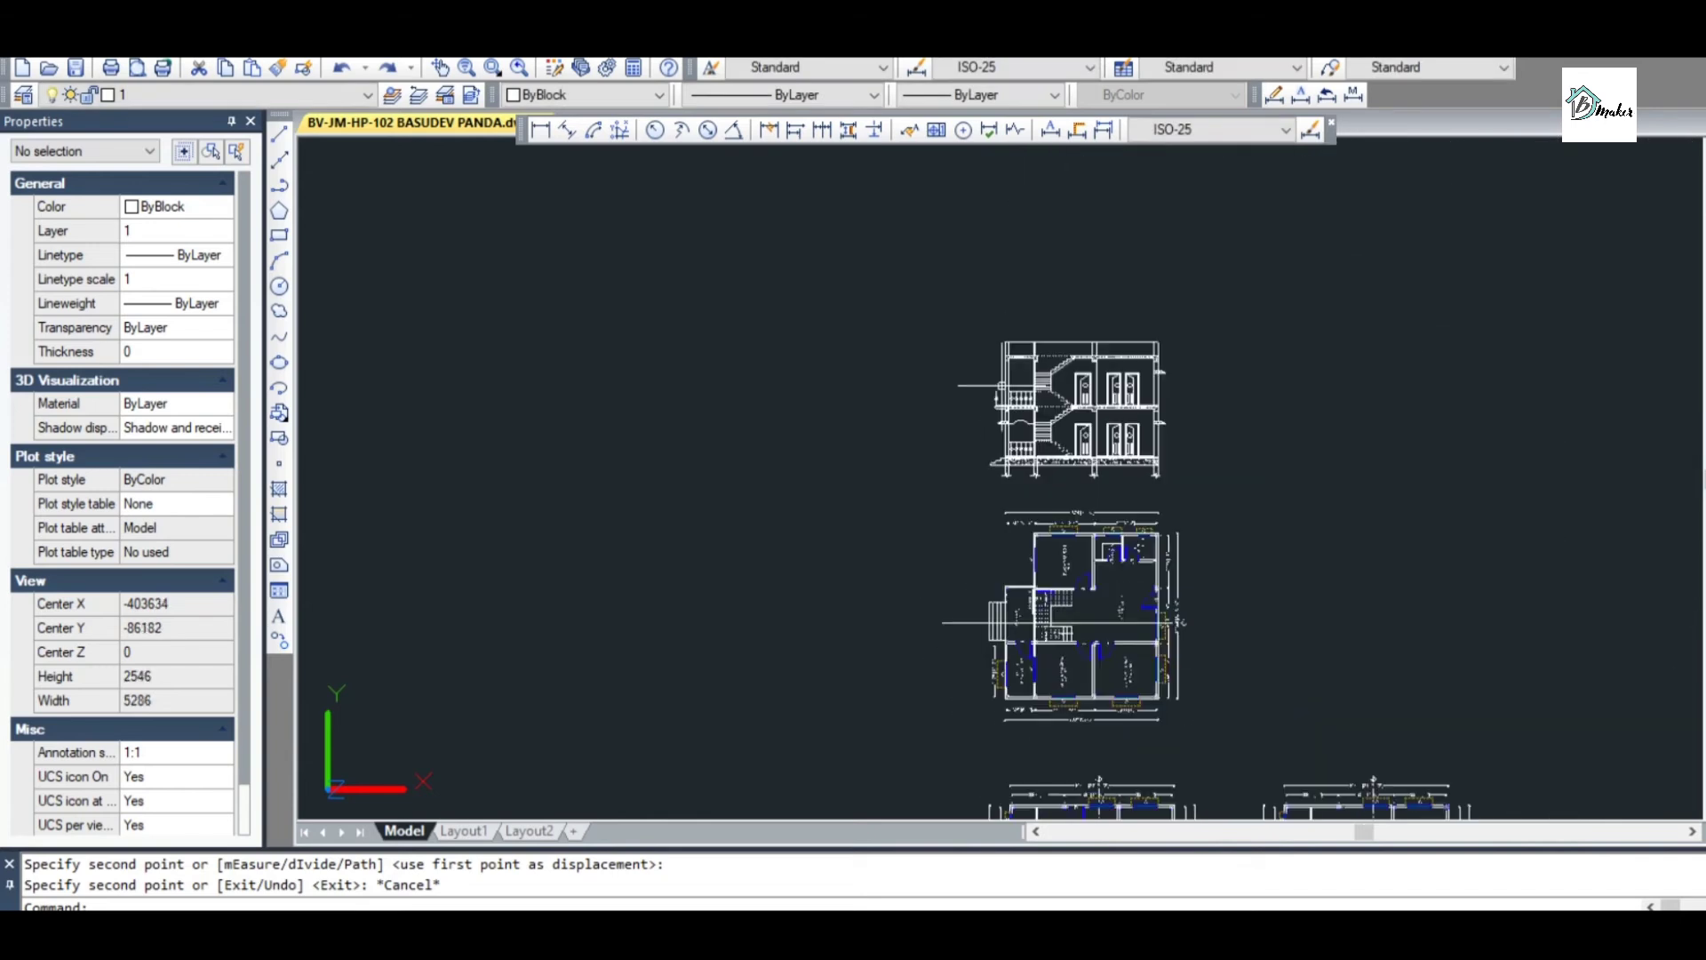
{"action": "scroll", "coordinate": [1106, 708], "scroll_direction": "down", "scroll_amount": 3}
{"action": "scroll", "coordinate": [1216, 667], "scroll_direction": "up", "scroll_amount": 8}
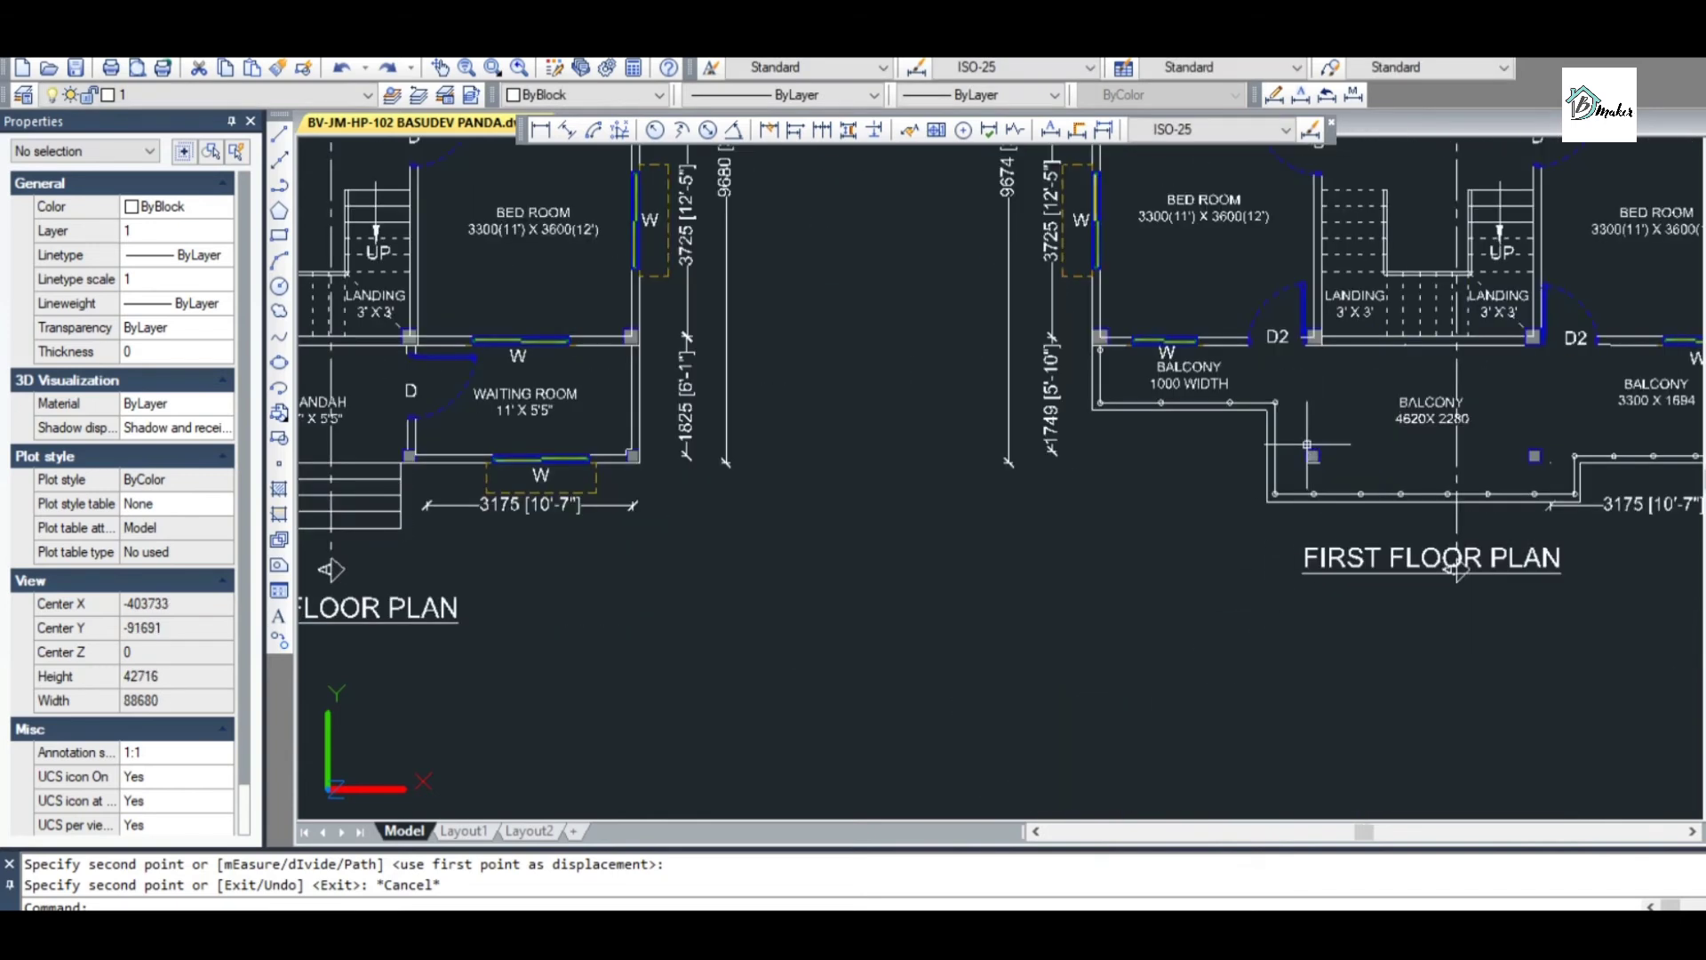
{"action": "scroll", "coordinate": [1151, 619], "scroll_direction": "down", "scroll_amount": 8}
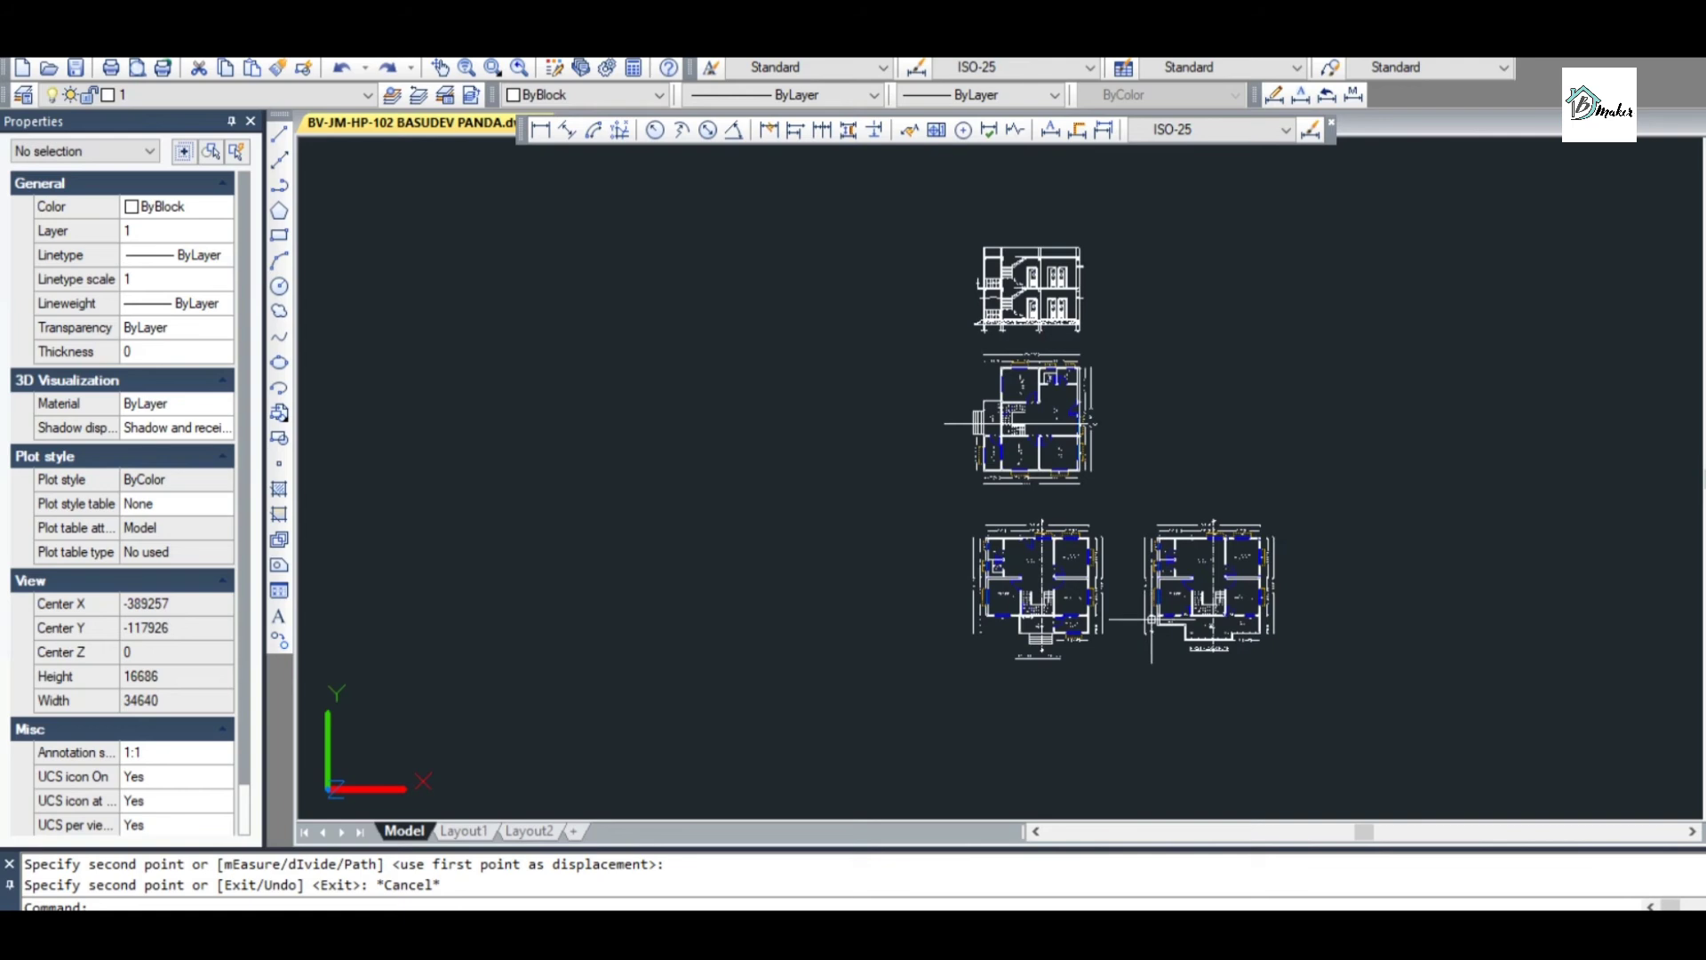
{"action": "scroll", "coordinate": [1004, 277], "scroll_direction": "up", "scroll_amount": 9}
{"action": "scroll", "coordinate": [734, 258], "scroll_direction": "up", "scroll_amount": 10}
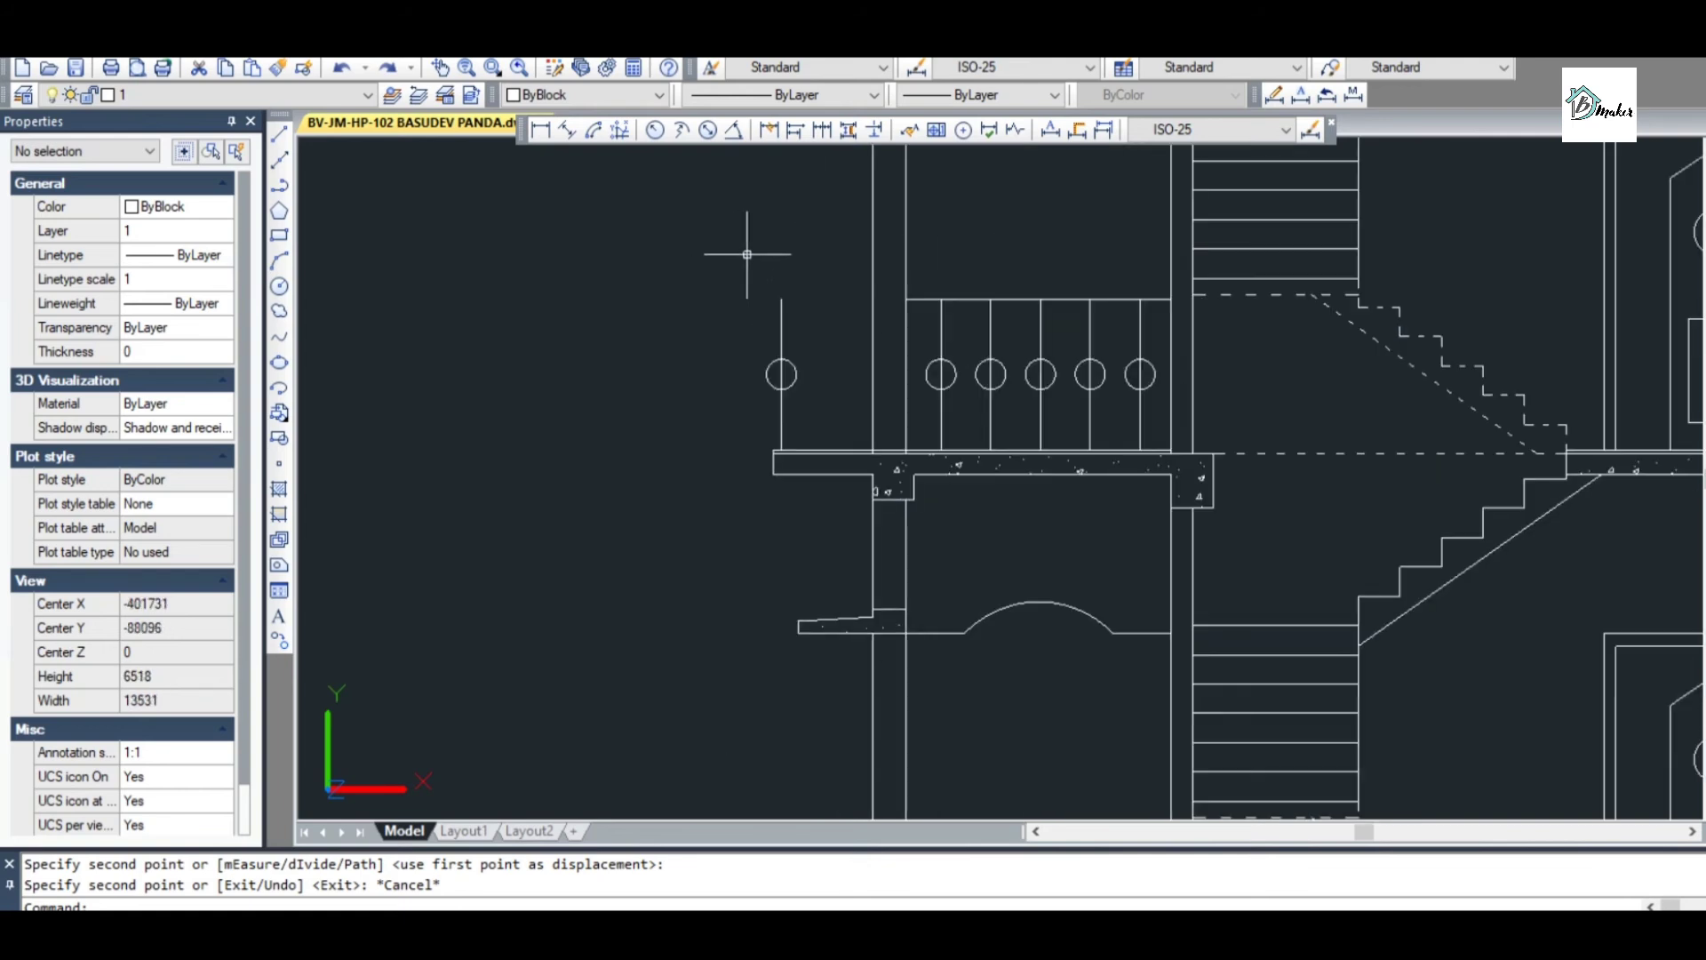
Draw a 550-long horizontal handrail line from the top of the outer baluster to the outer wall line
{"action": "key", "text": "Escape"}
{"action": "type", "text": "L"}
{"action": "key", "text": "Return"}
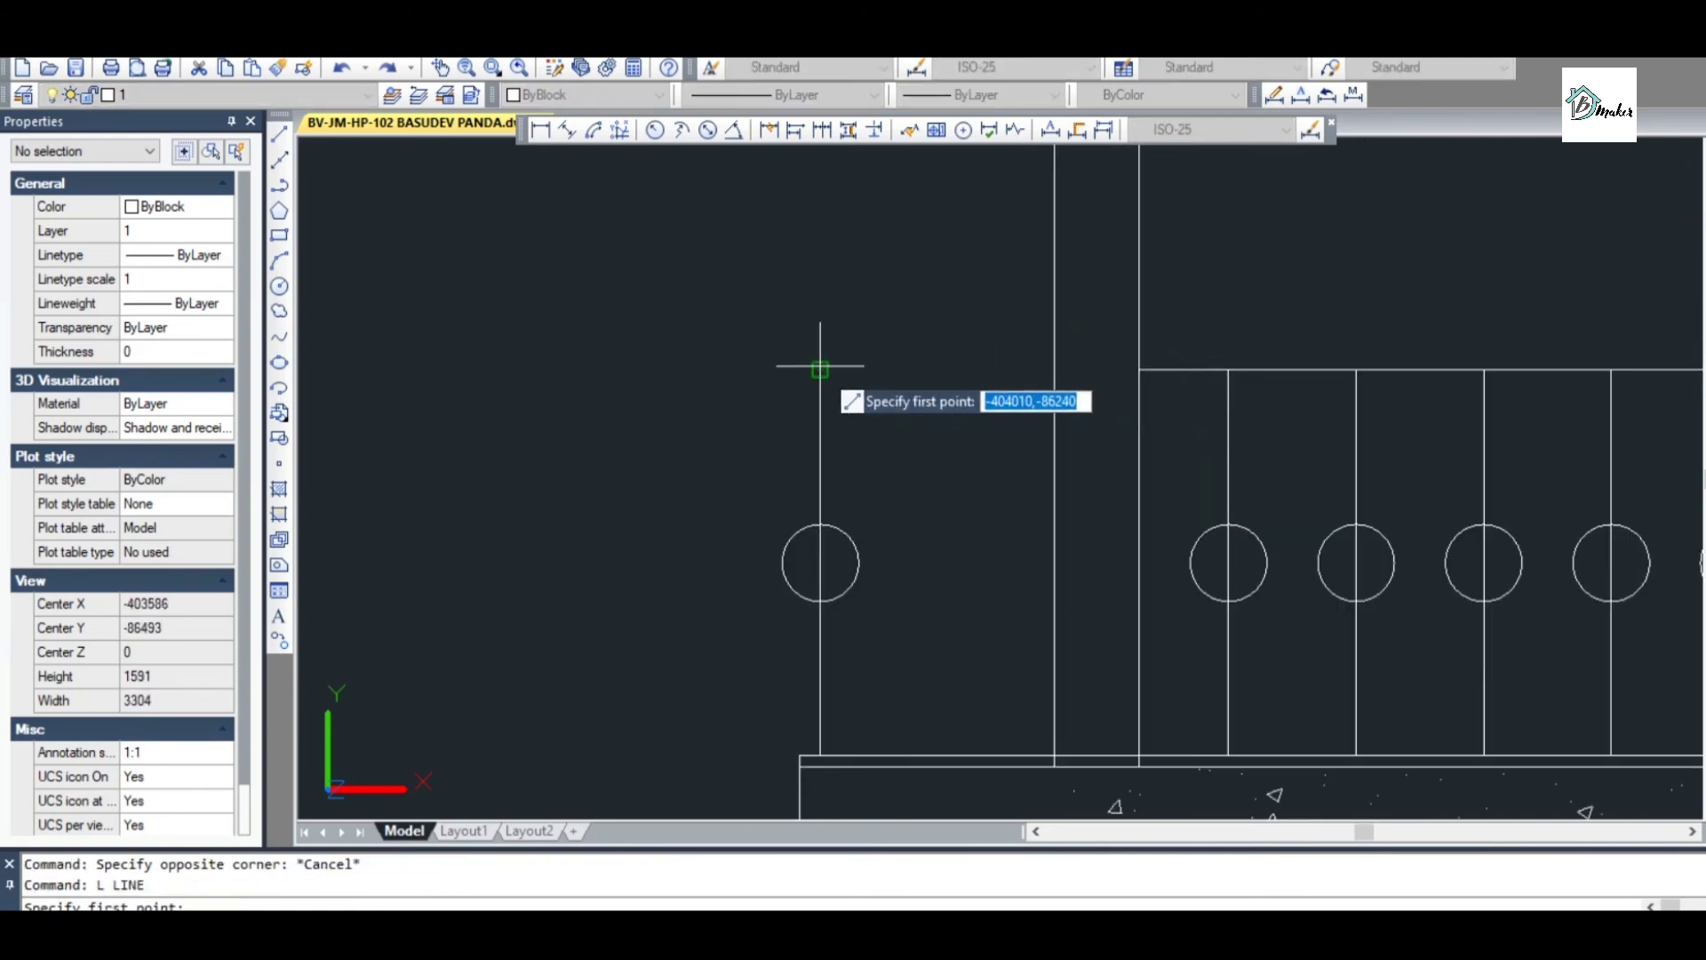
{"action": "left_click", "coordinate": [820, 369]}
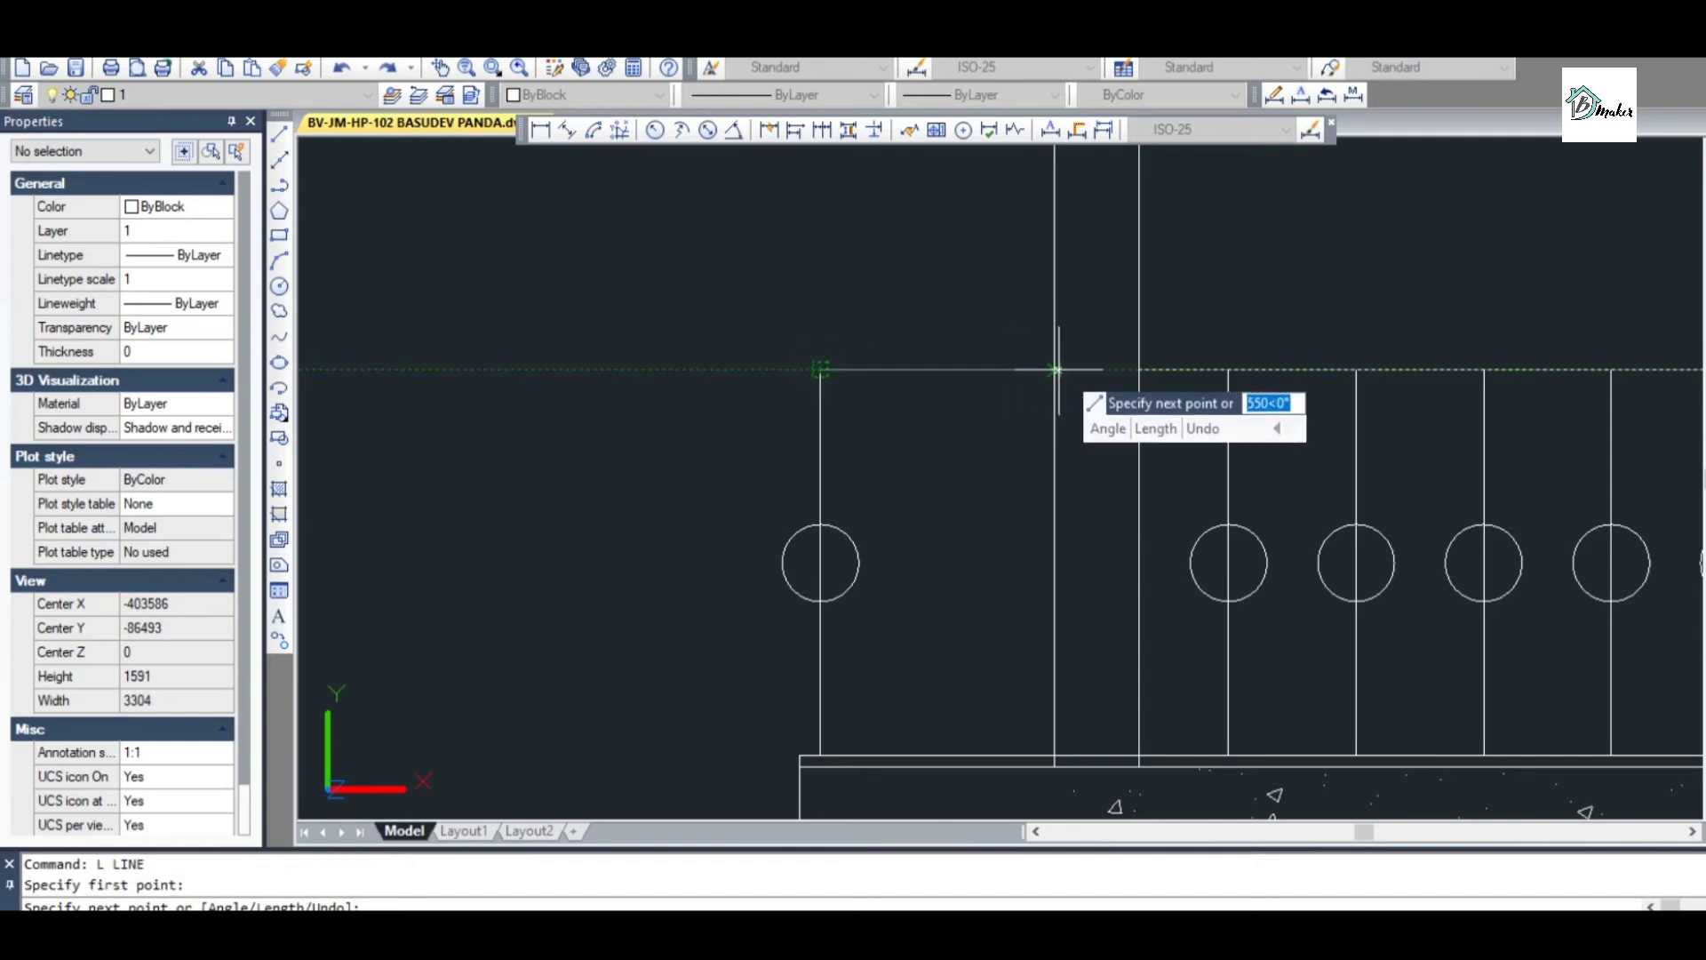
{"action": "key", "text": "Escape"}
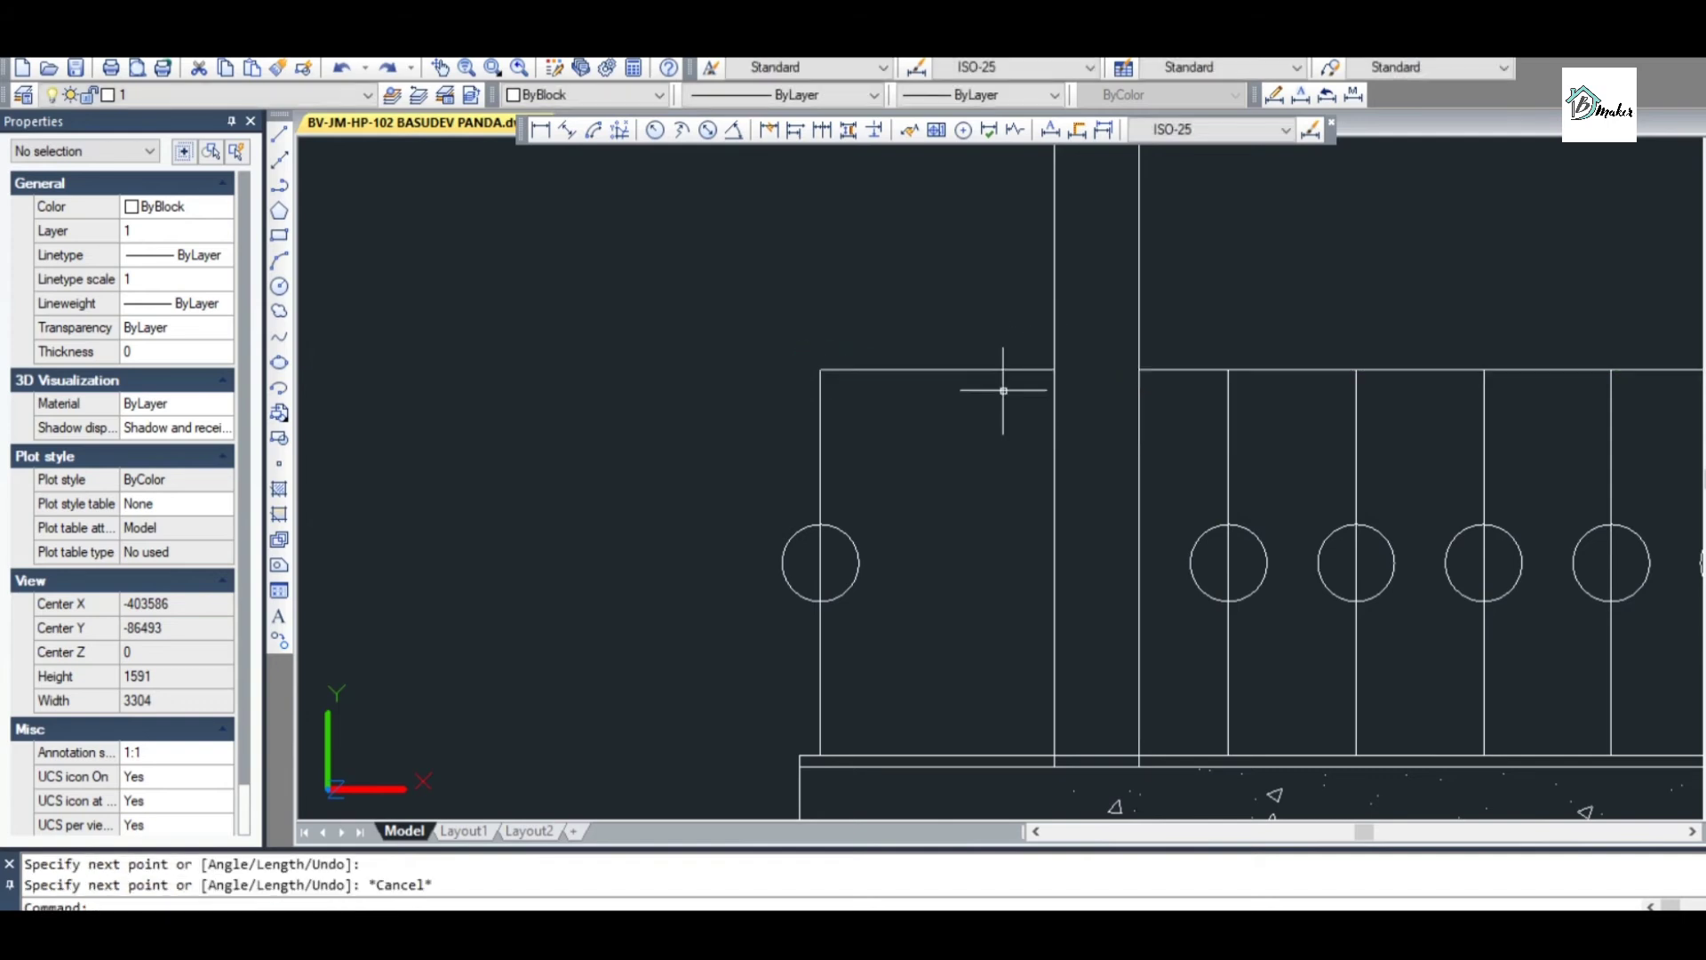
Copy the outer balcony baluster with its circle 420 horizontally toward the wall
{"action": "scroll", "coordinate": [972, 491], "scroll_direction": "down", "scroll_amount": 6}
{"action": "scroll", "coordinate": [971, 504], "scroll_direction": "up", "scroll_amount": 2}
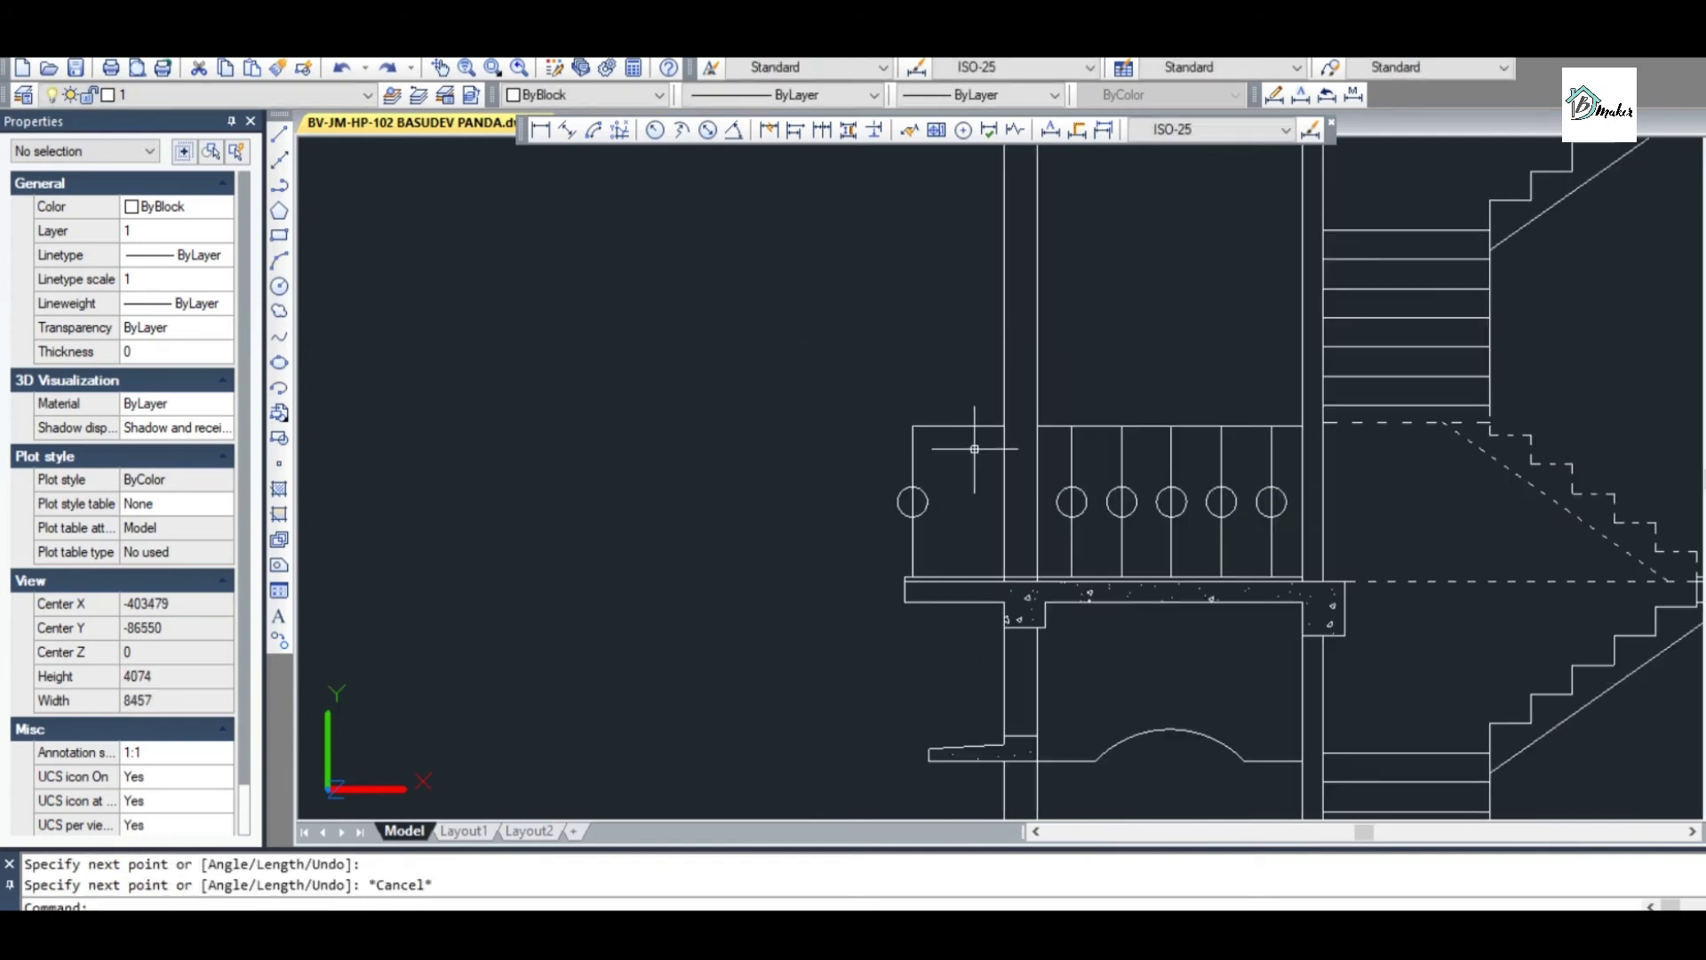
{"action": "scroll", "coordinate": [975, 449], "scroll_direction": "up", "scroll_amount": 2}
{"action": "type", "text": "co"}
{"action": "key", "text": "Return"}
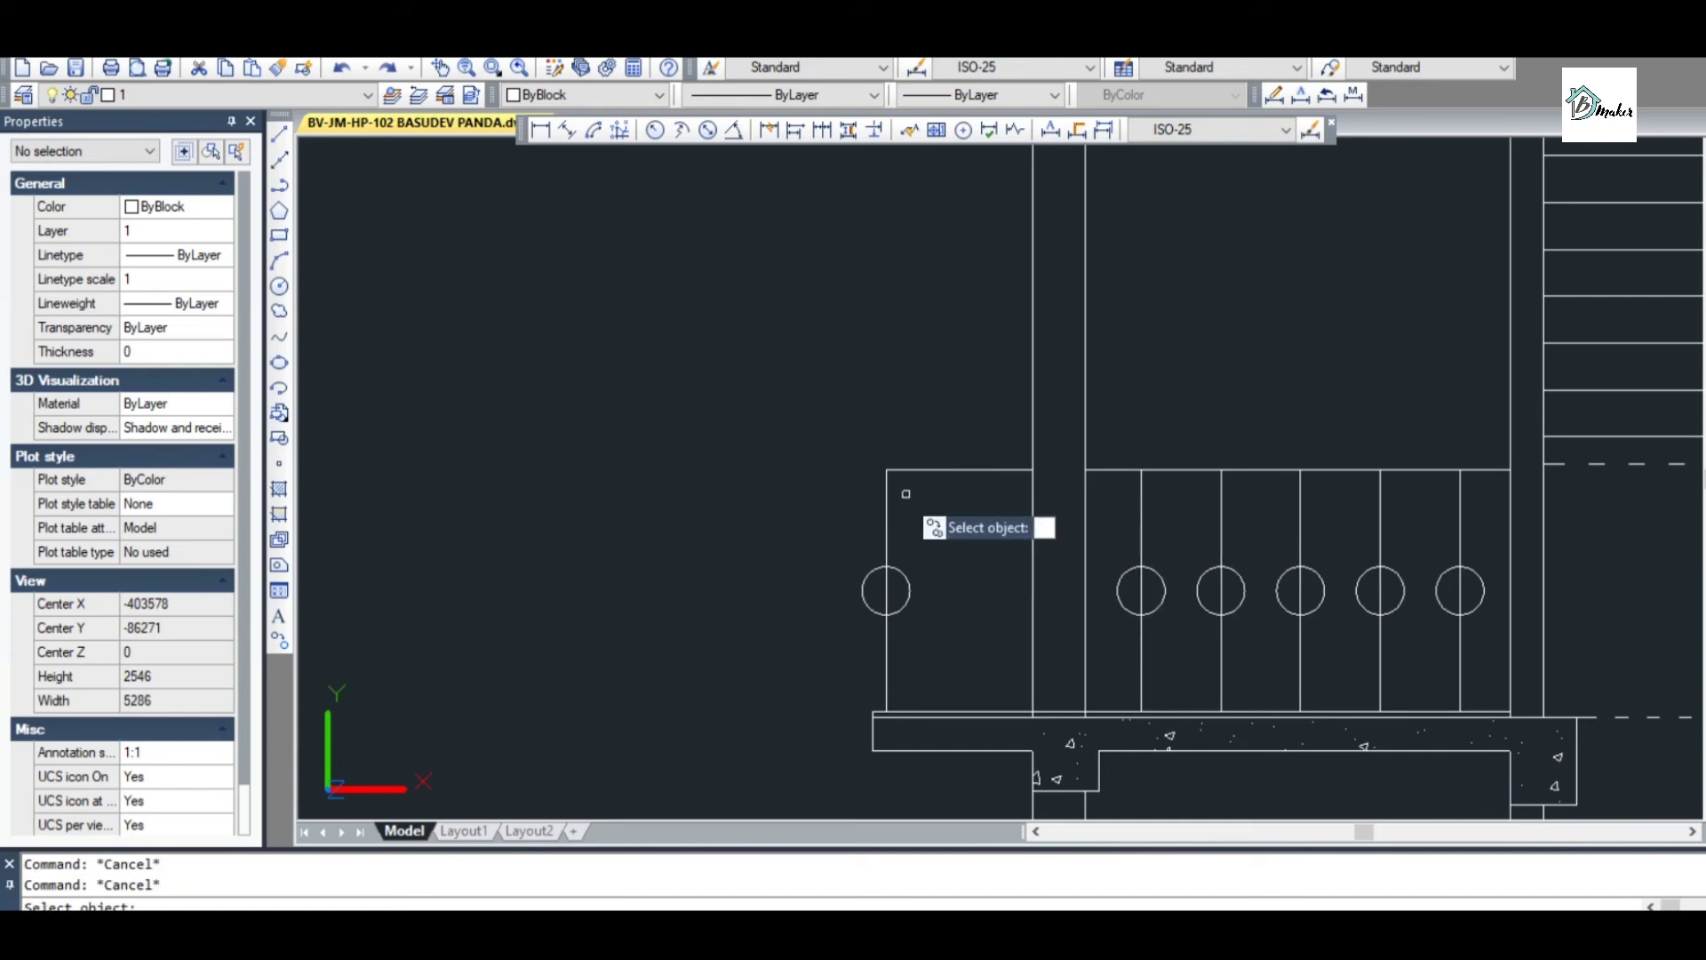
{"action": "left_click", "coordinate": [818, 437]}
{"action": "left_click", "coordinate": [937, 733]}
{"action": "key", "text": "Return"}
{"action": "left_click", "coordinate": [926, 659]}
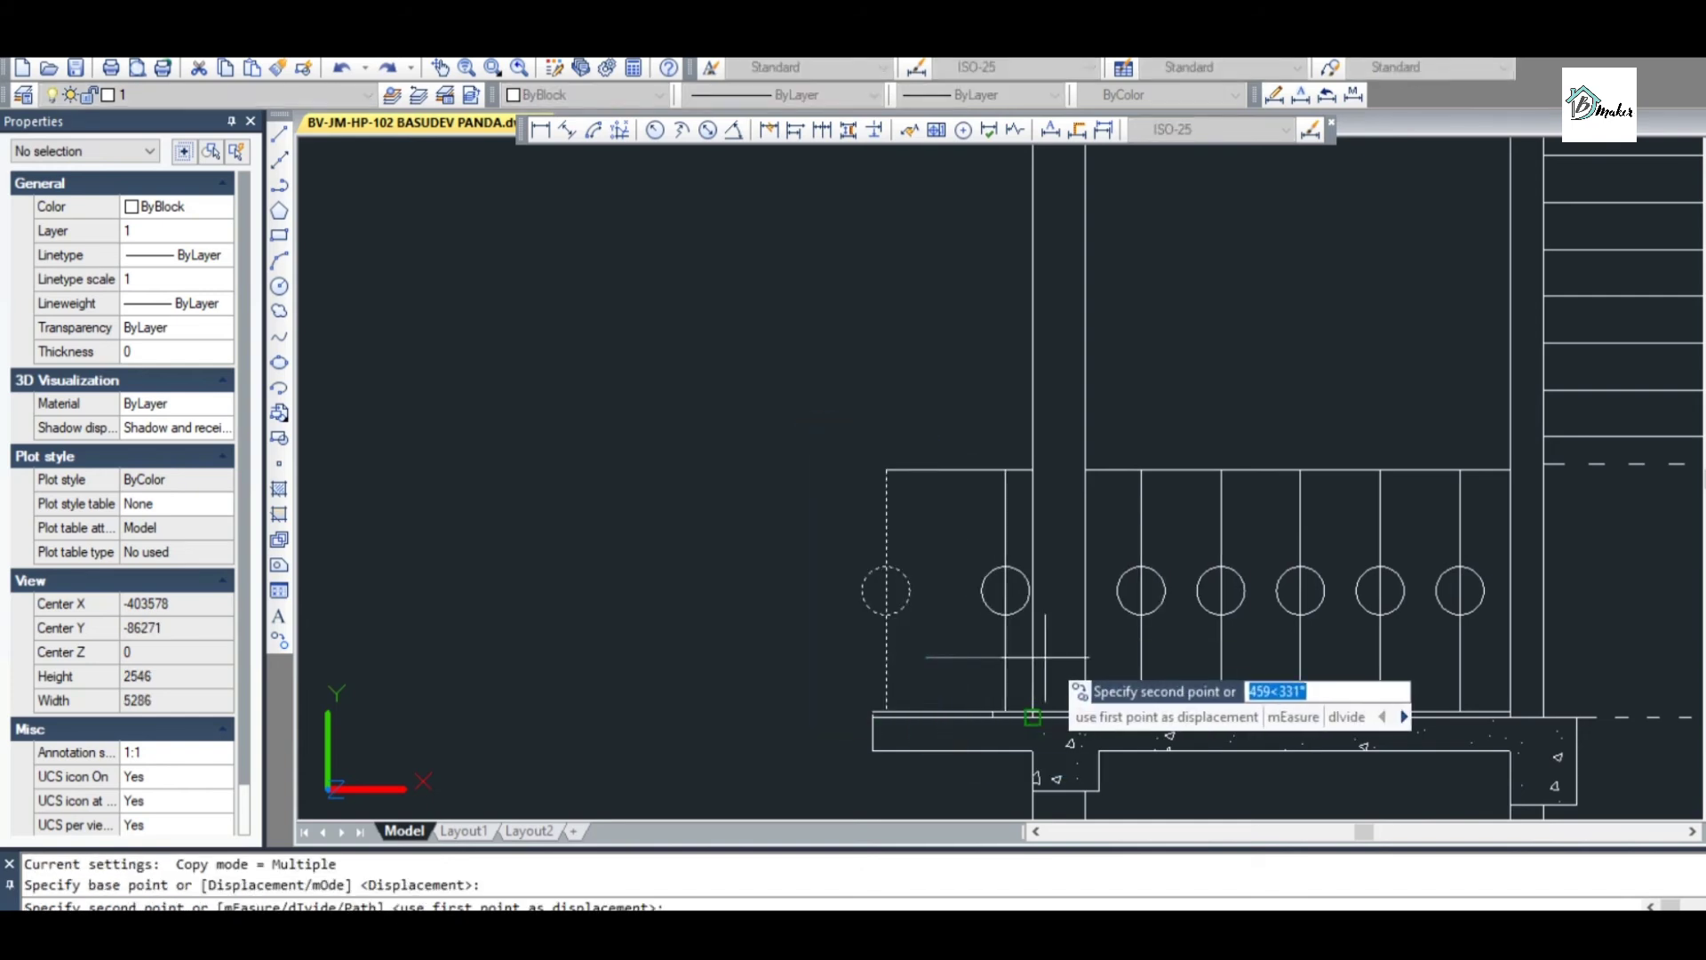
{"action": "scroll", "coordinate": [1034, 658], "scroll_direction": "up", "scroll_amount": 2}
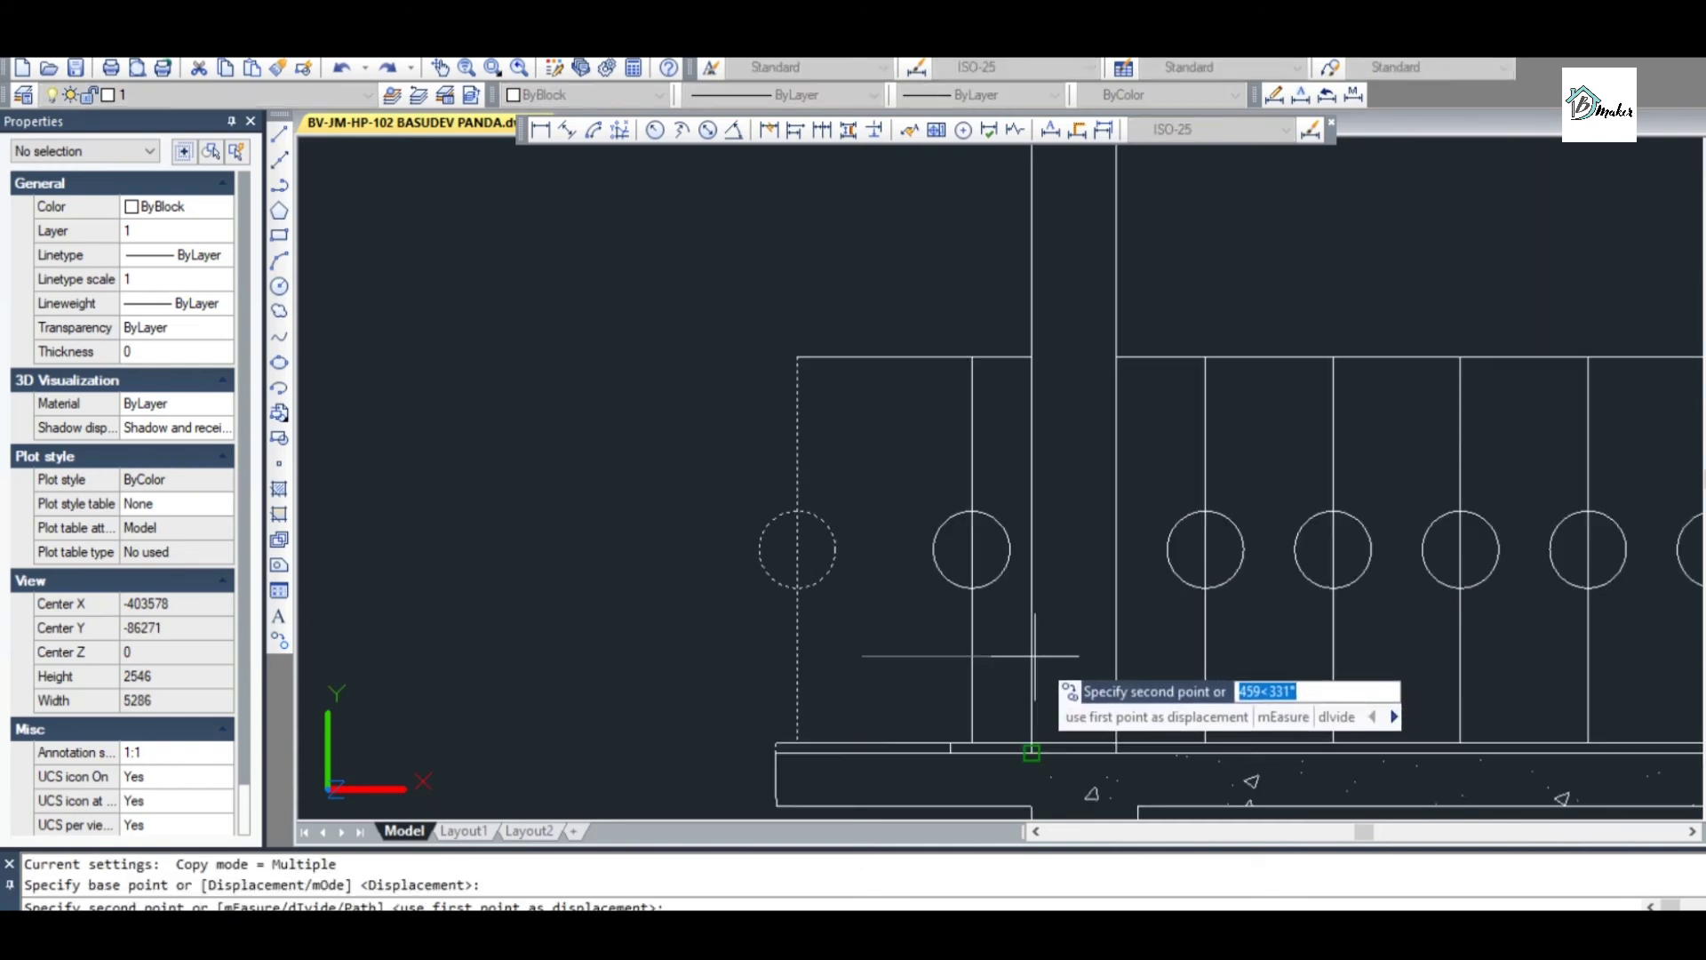
{"action": "left_click", "coordinate": [1032, 752]}
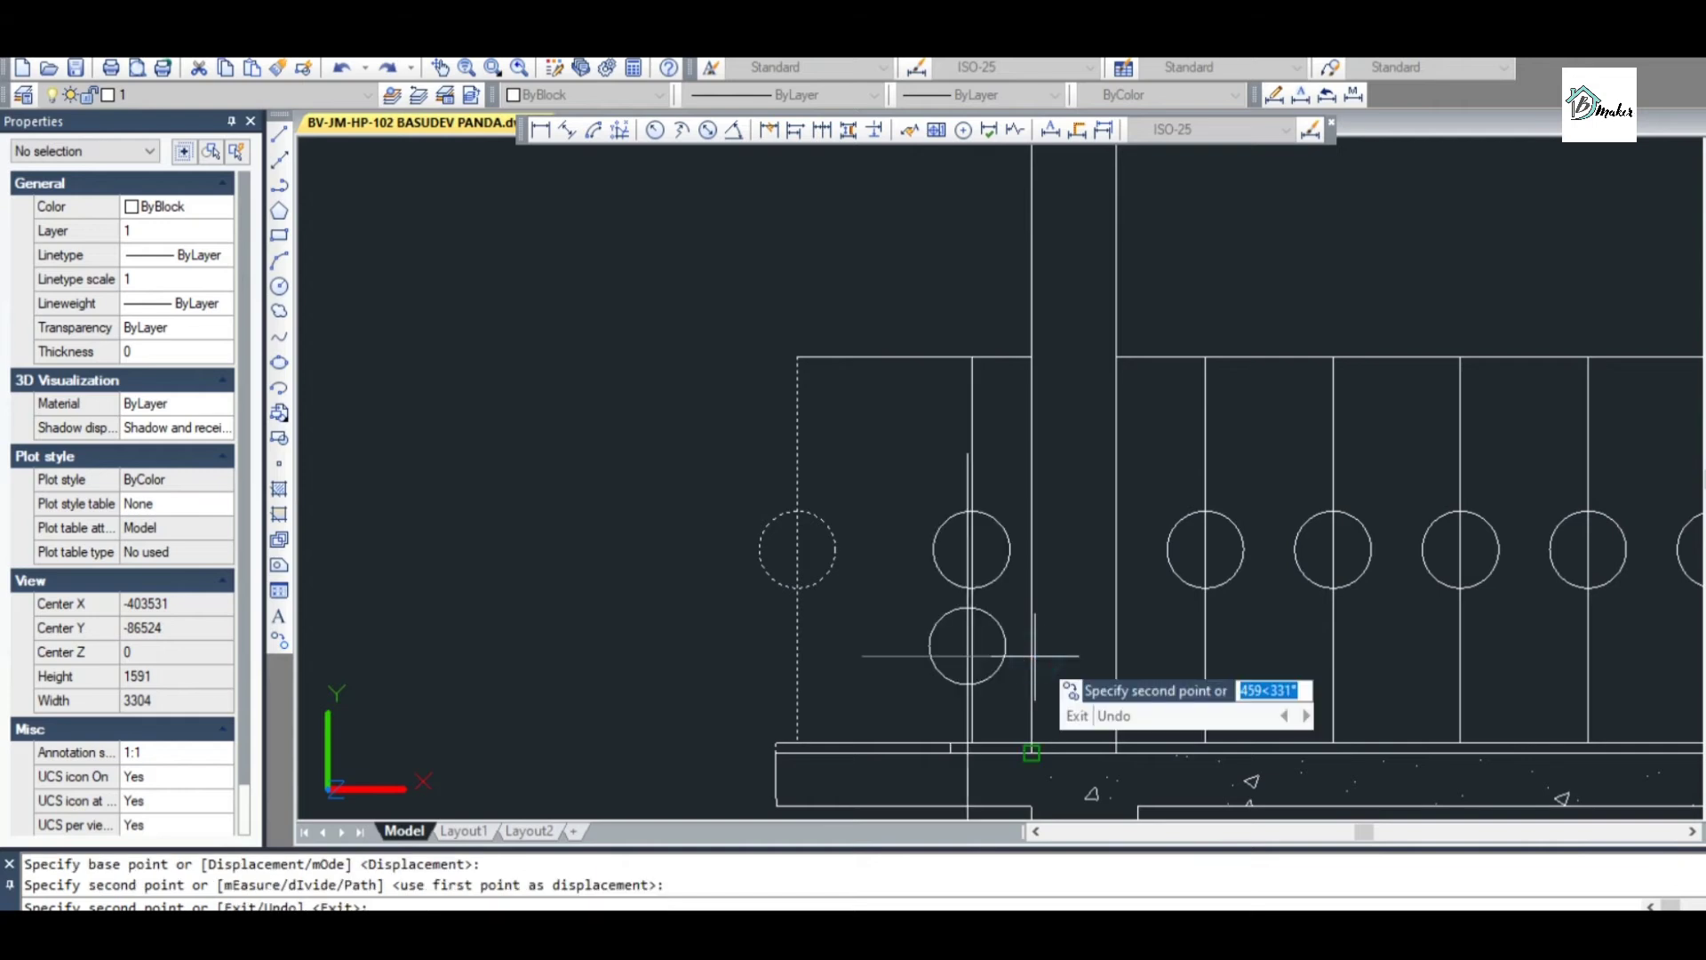
{"action": "key", "text": "ctrl+z"}
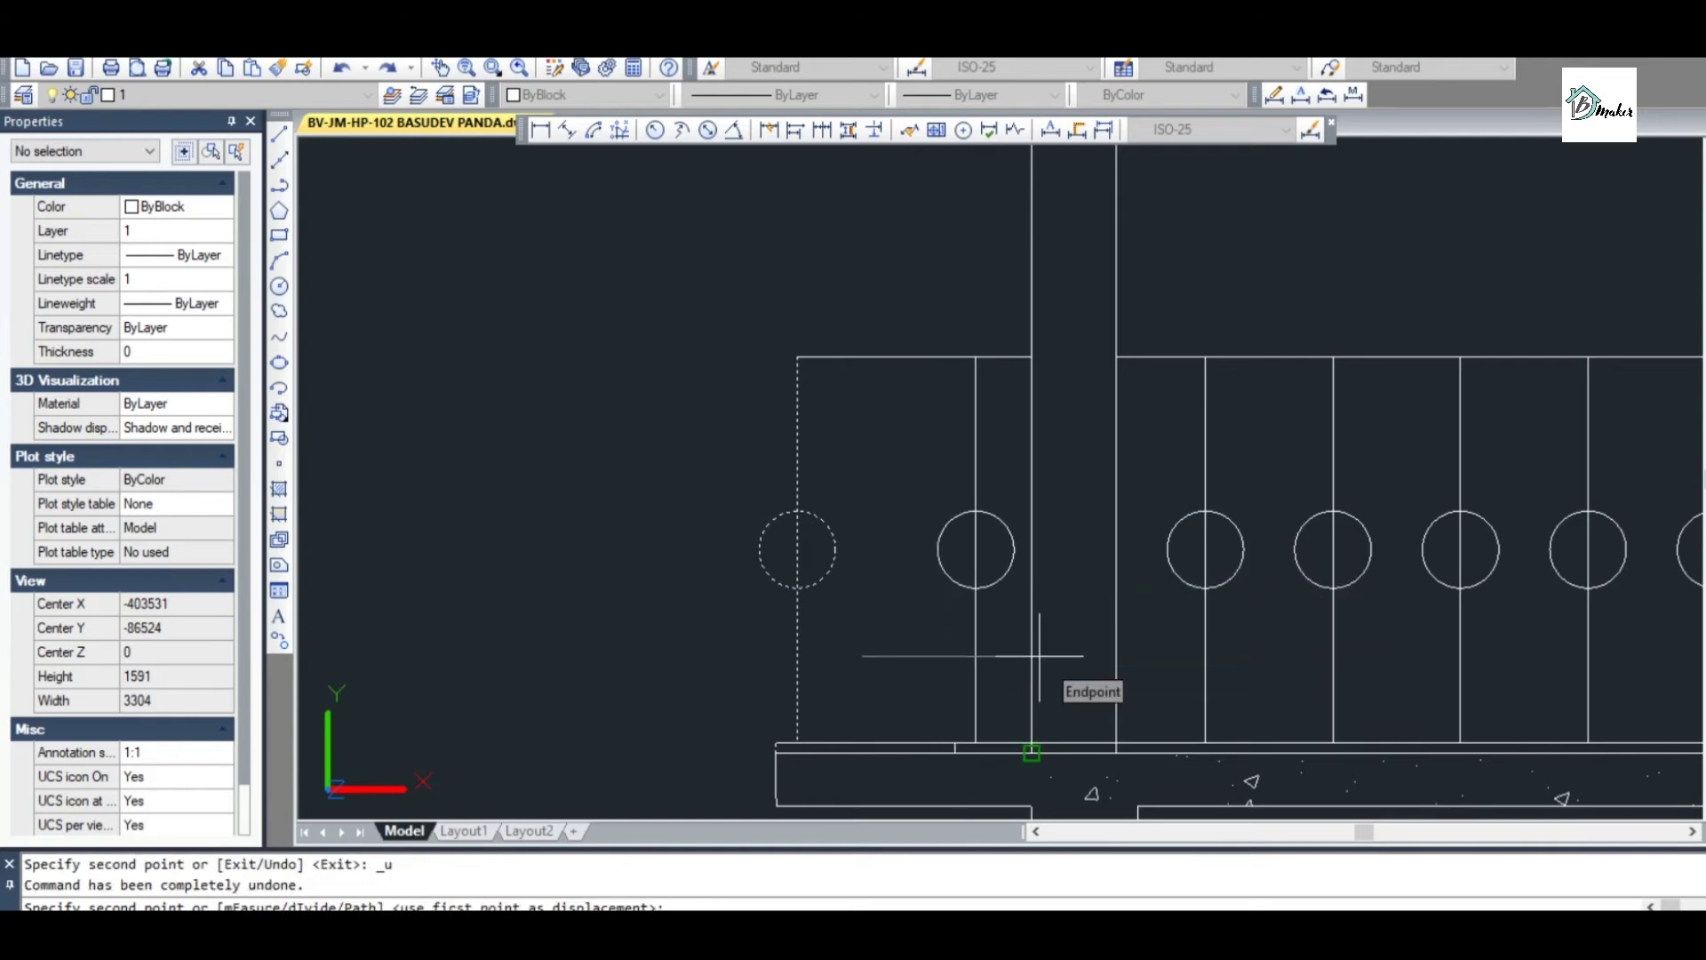
{"action": "scroll", "coordinate": [1038, 656], "scroll_direction": "up", "scroll_amount": 4}
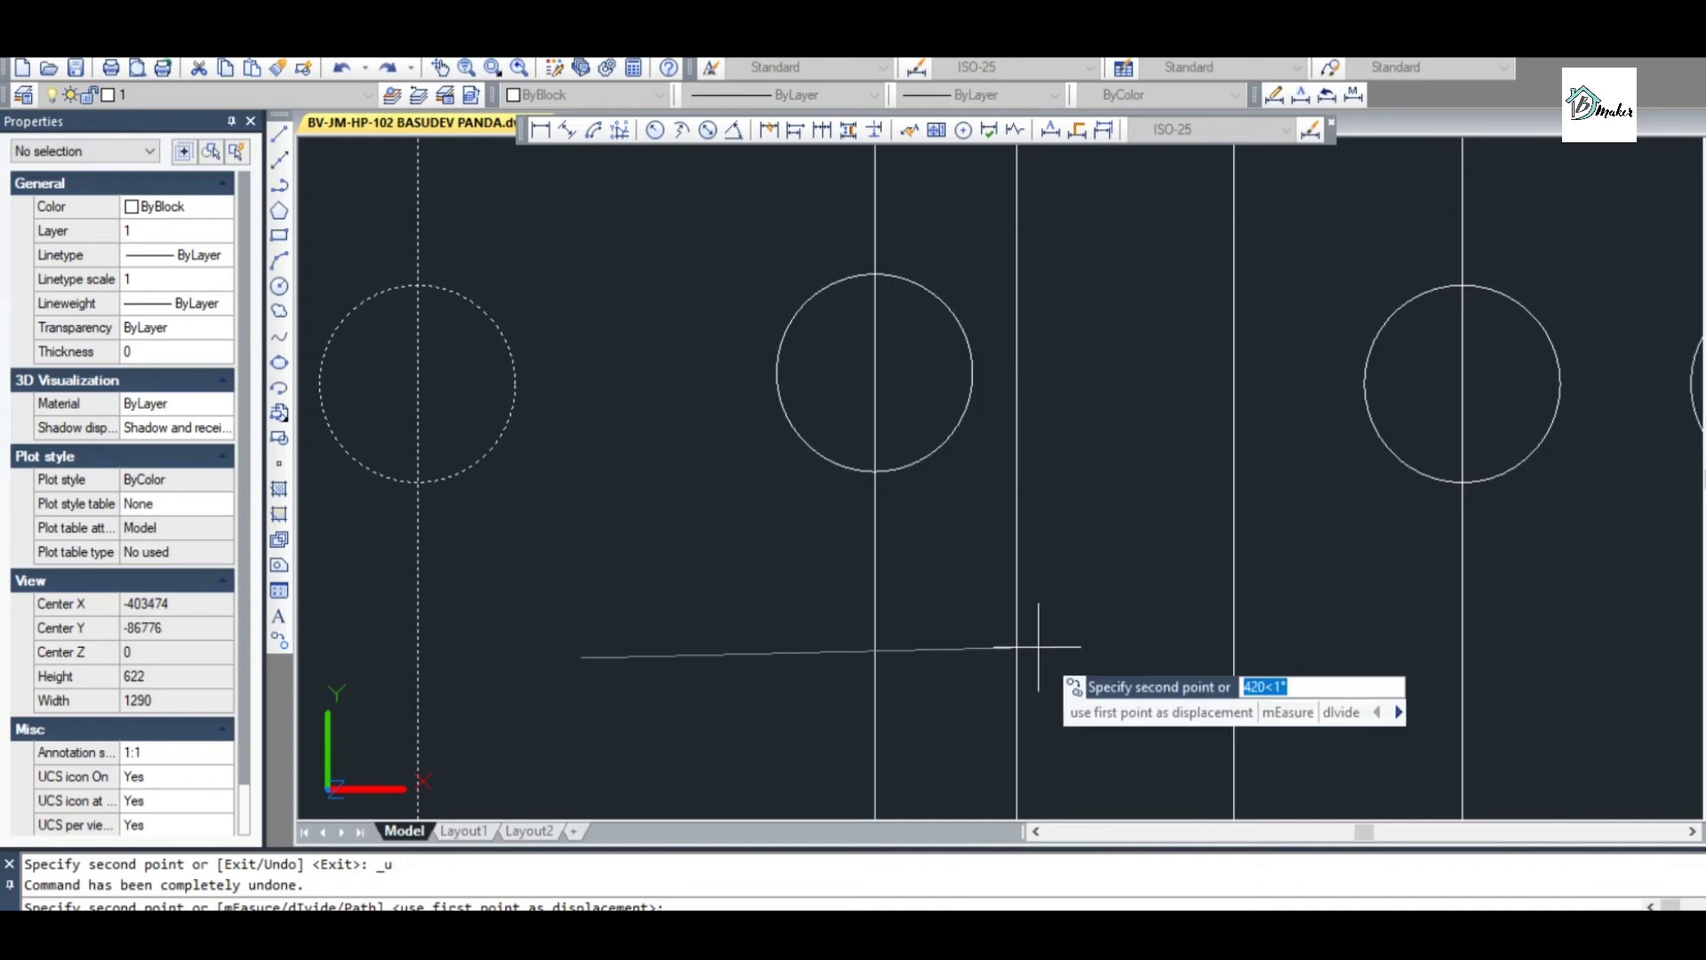
{"action": "left_click", "coordinate": [1038, 656]}
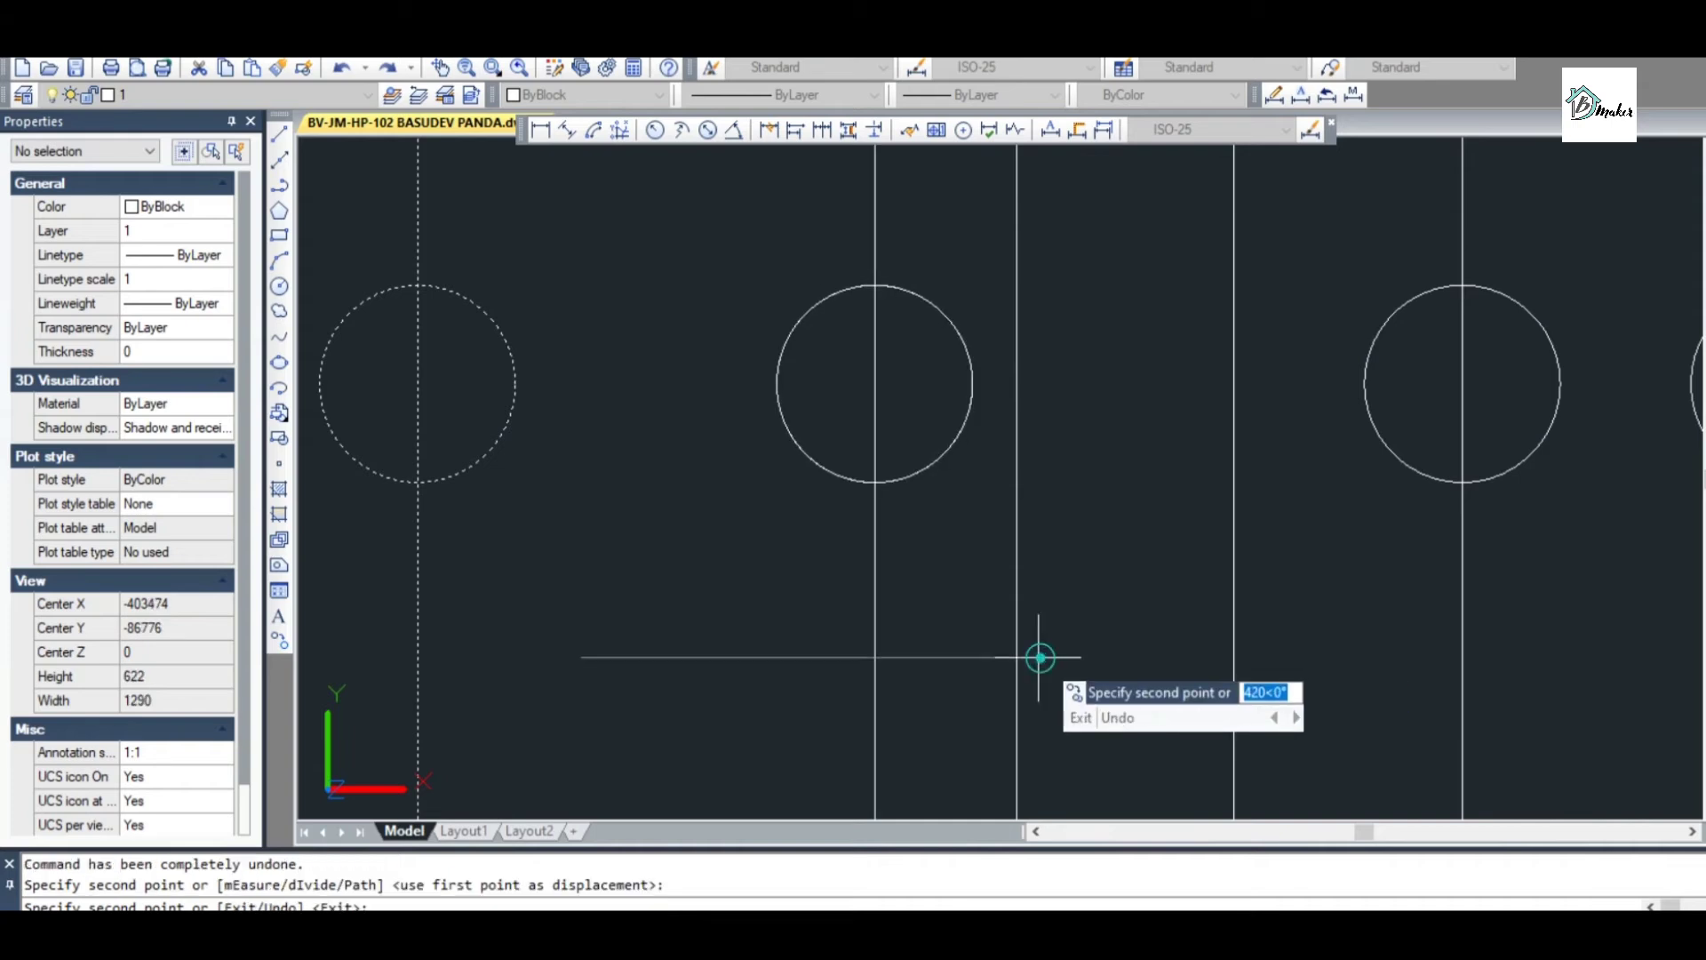
{"action": "scroll", "coordinate": [1031, 675], "scroll_direction": "down", "scroll_amount": 6}
{"action": "key", "text": "Escape"}
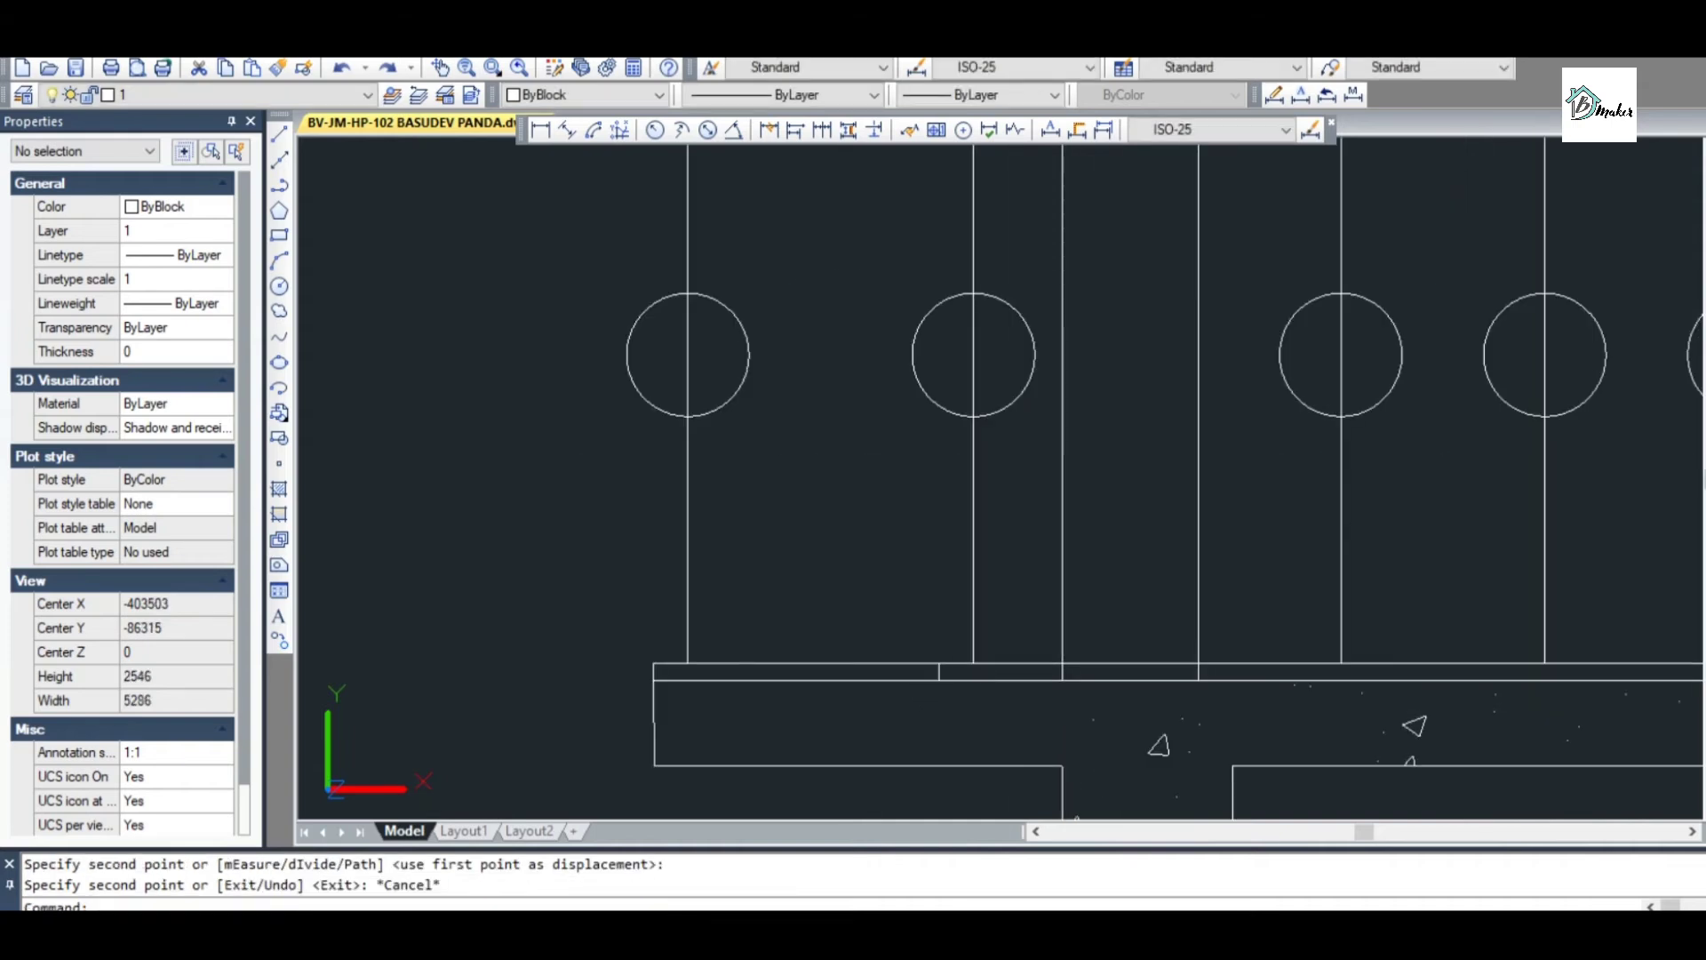
Delete the stray 25-long vertical line copied into the balcony's floor finish
{"action": "left_click", "coordinate": [929, 672]}
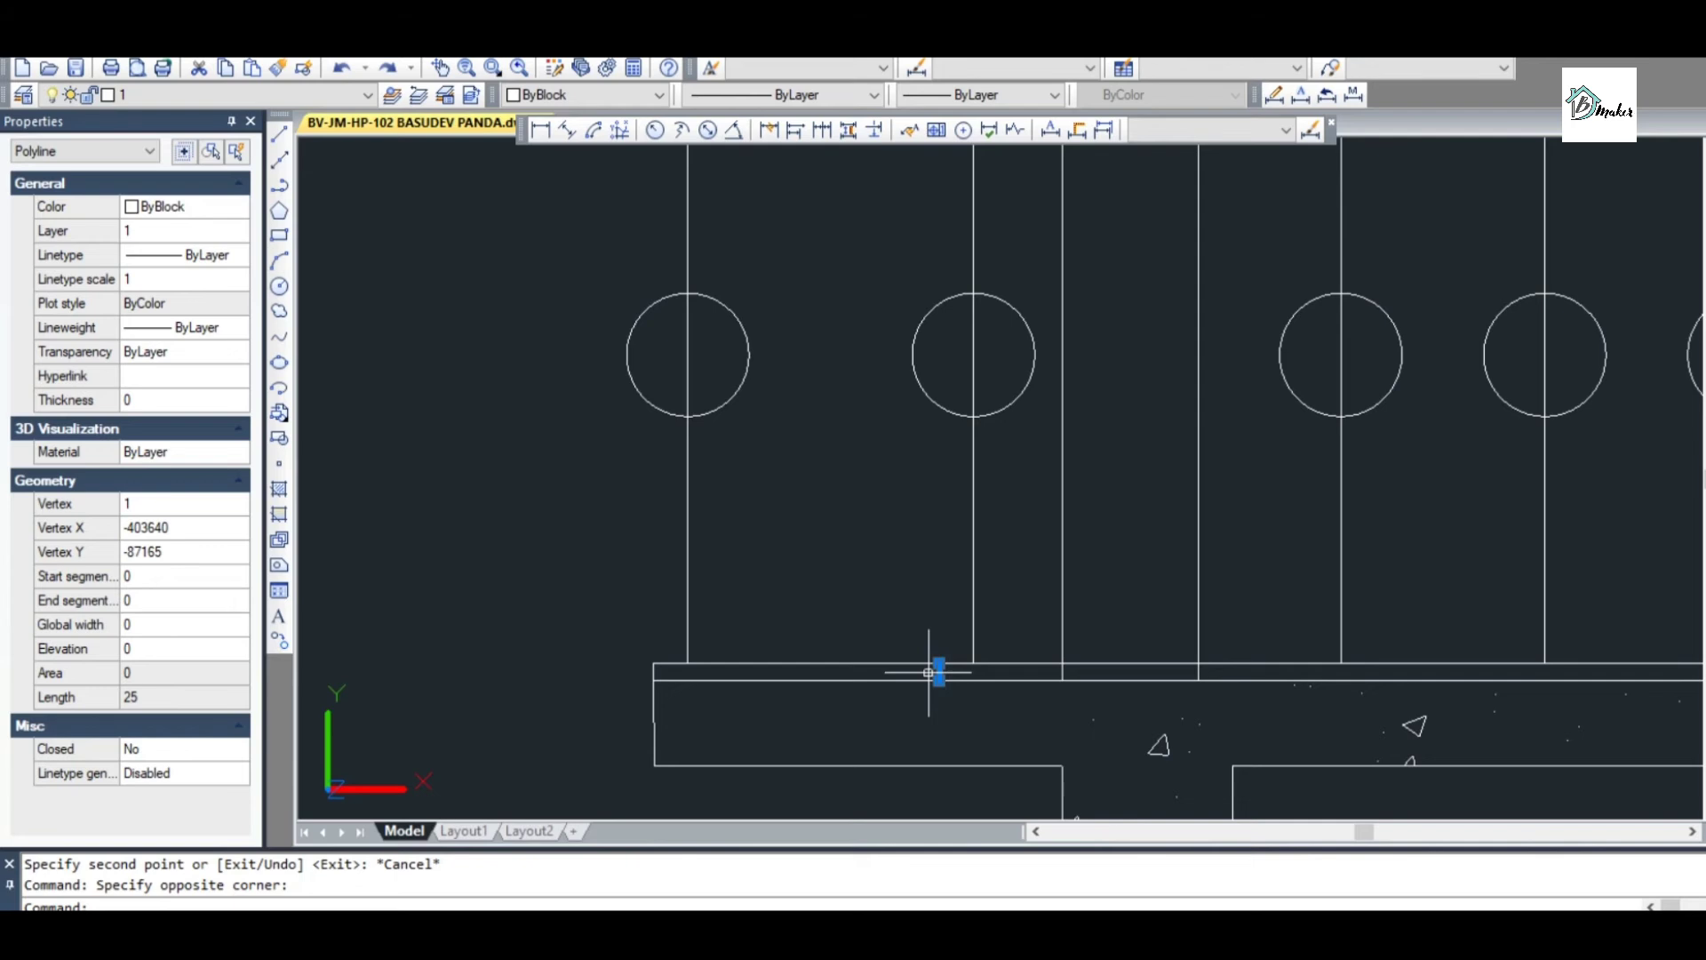
{"action": "scroll", "coordinate": [1084, 701], "scroll_direction": "up", "scroll_amount": 4}
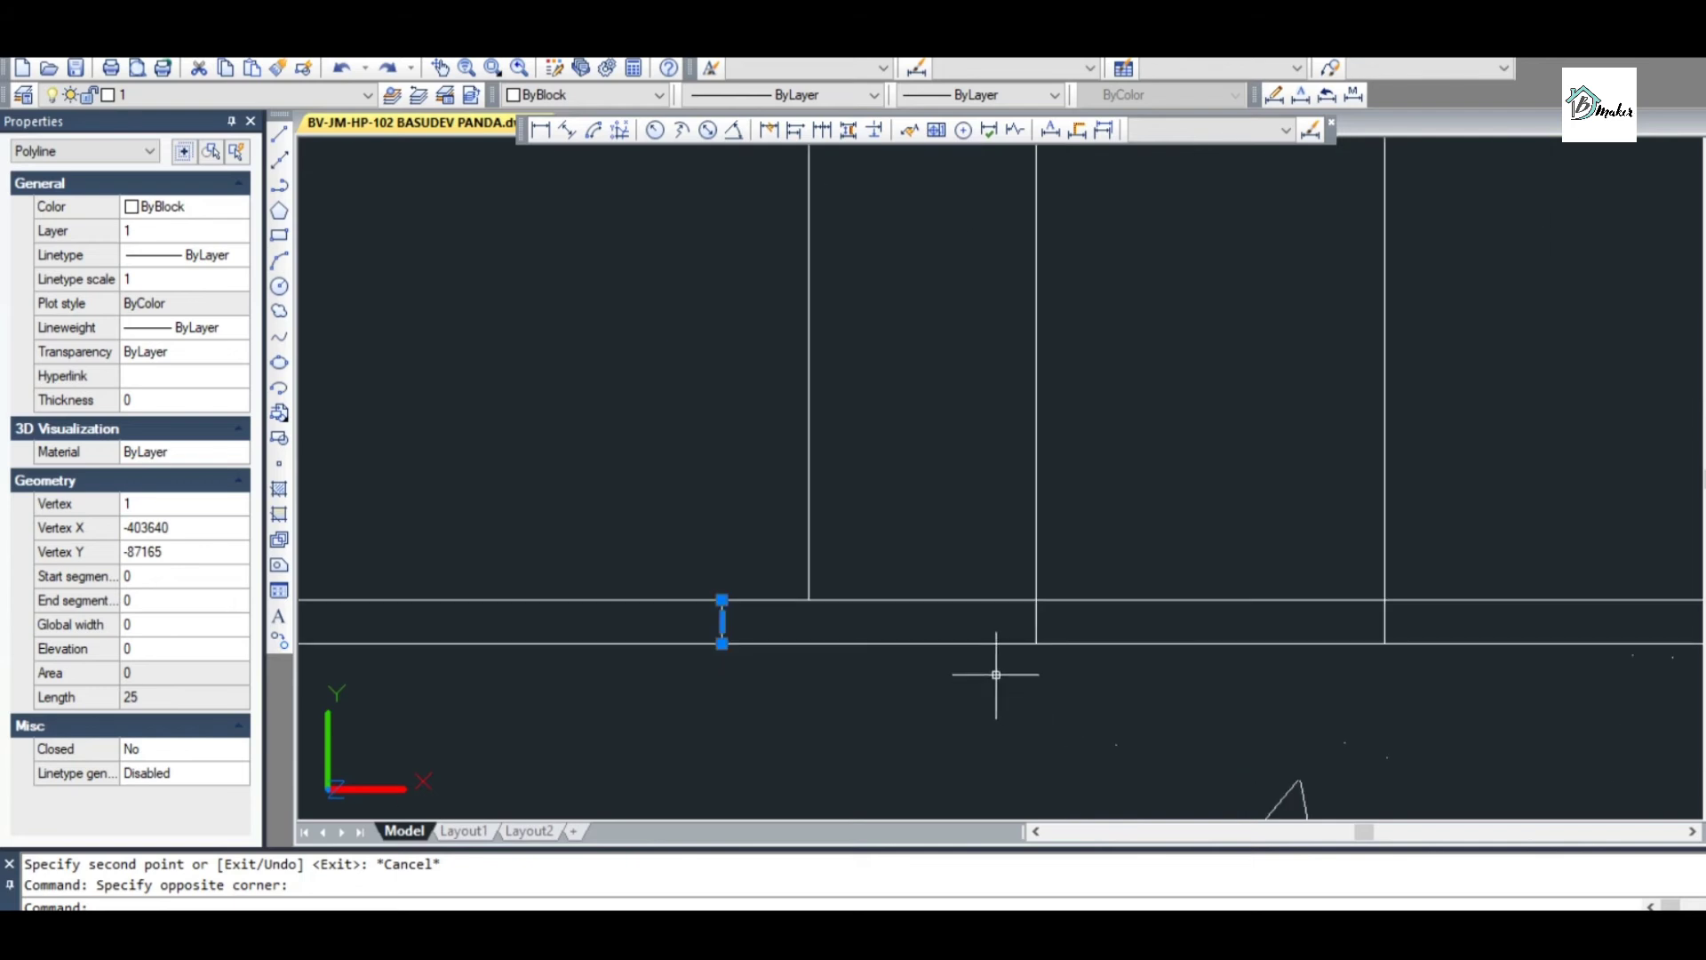
{"action": "key", "text": "Delete"}
Stretch the lower ends of the two upper-floor wall lines up to the top of the floor finish
{"action": "left_click", "coordinate": [1037, 632]}
{"action": "left_click", "coordinate": [1037, 634]}
{"action": "scroll", "coordinate": [1066, 677], "scroll_direction": "down", "scroll_amount": 5}
{"action": "scroll", "coordinate": [1115, 666], "scroll_direction": "up", "scroll_amount": 4}
{"action": "key", "text": "Escape"}
{"action": "left_click", "coordinate": [1186, 662]}
{"action": "key", "text": "Escape"}
{"action": "left_click", "coordinate": [1187, 664]}
{"action": "left_click", "coordinate": [1188, 666]}
{"action": "key", "text": "Escape"}
{"action": "scroll", "coordinate": [1149, 726], "scroll_direction": "down", "scroll_amount": 2}
{"action": "scroll", "coordinate": [1149, 726], "scroll_direction": "down", "scroll_amount": 6}
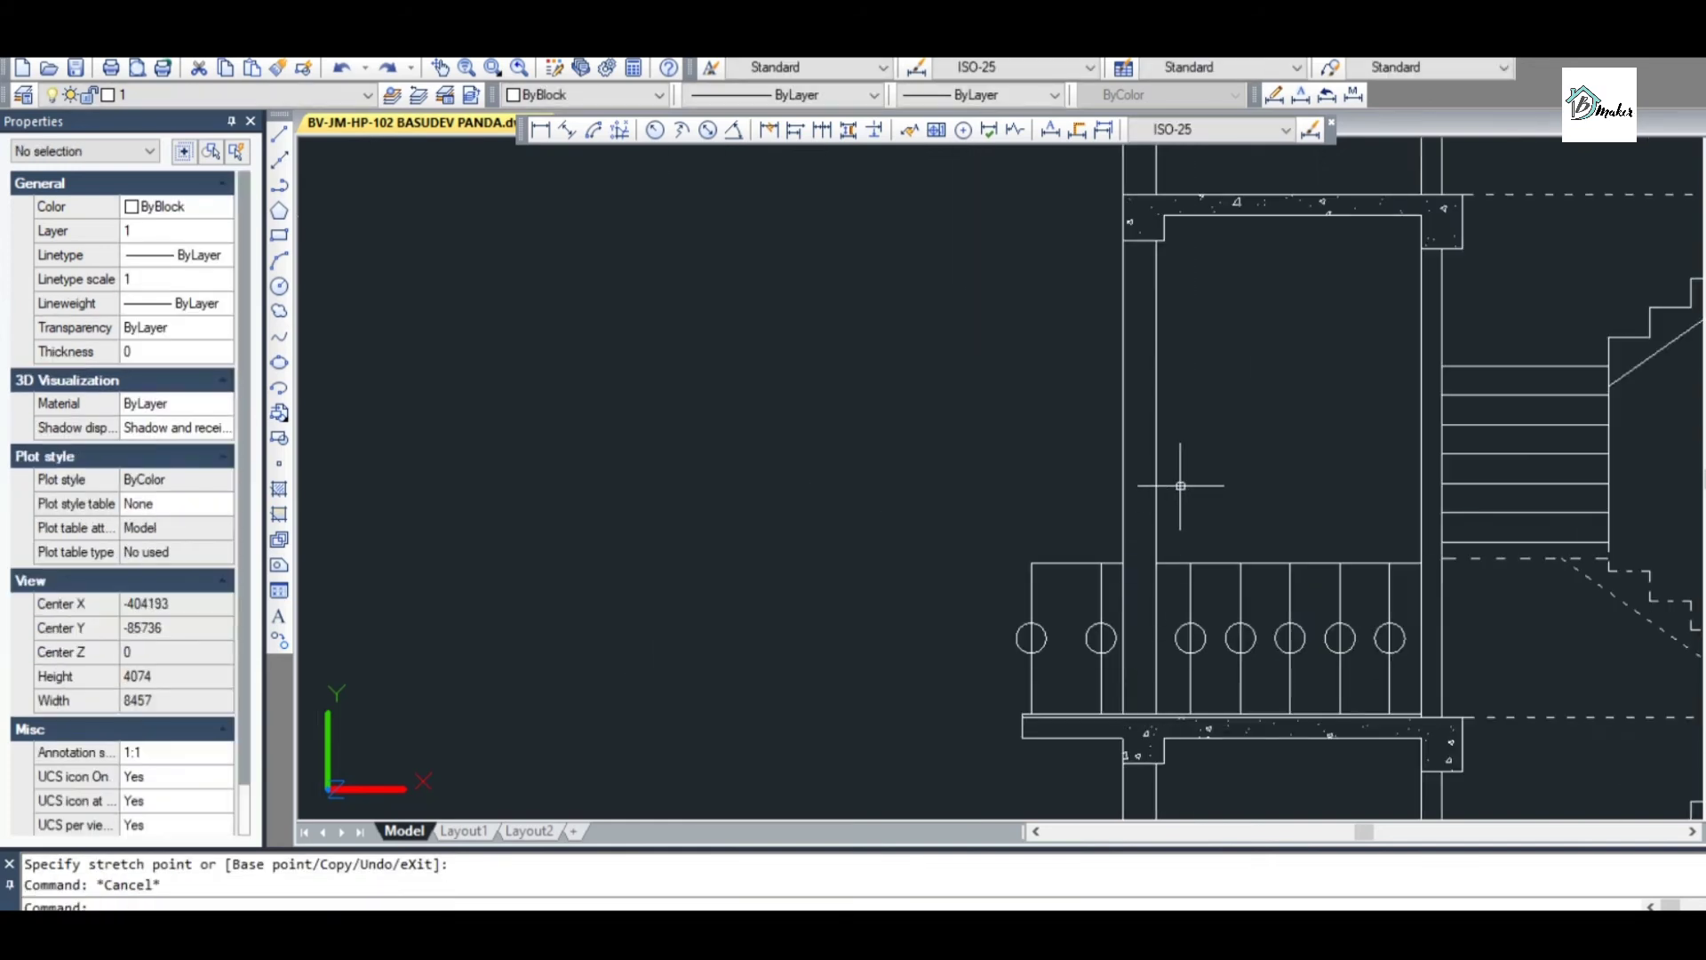
Copy the first-floor balcony slab projection outline up to the roof slab, aligned with the outer wall face and slab underside
{"action": "scroll", "coordinate": [1180, 485], "scroll_direction": "down", "scroll_amount": 2}
{"action": "scroll", "coordinate": [1197, 324], "scroll_direction": "up", "scroll_amount": 2}
{"action": "scroll", "coordinate": [1155, 311], "scroll_direction": "down", "scroll_amount": 2}
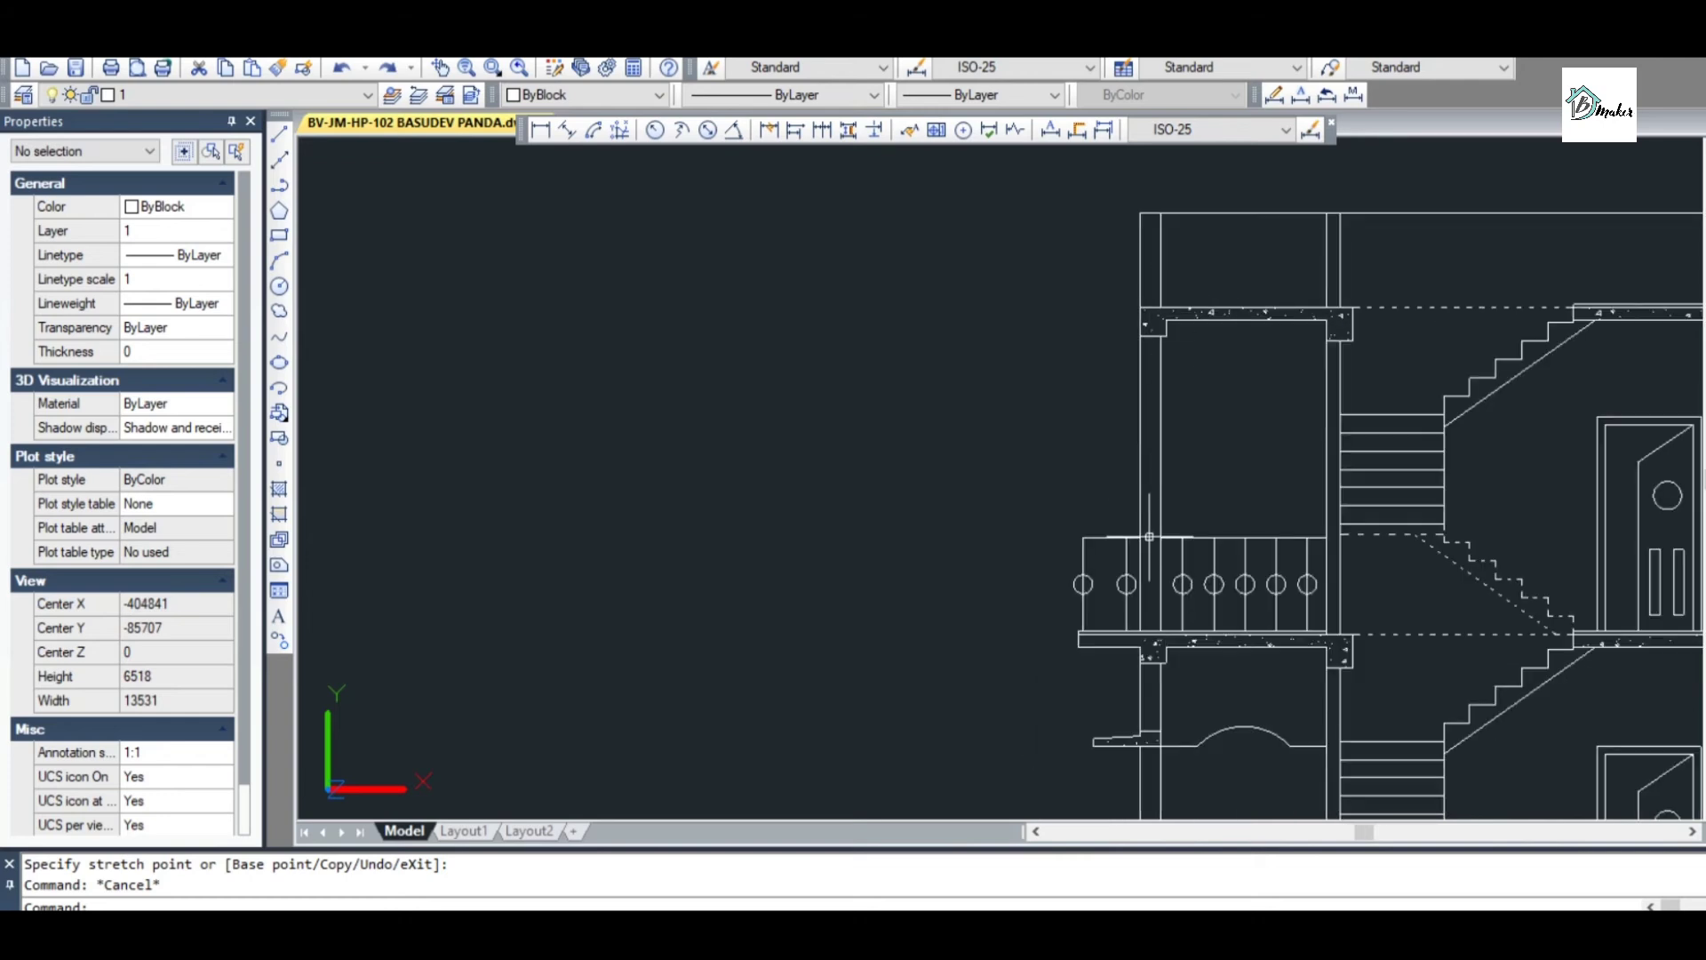
{"action": "scroll", "coordinate": [1133, 658], "scroll_direction": "up", "scroll_amount": 4}
{"action": "left_click", "coordinate": [1142, 702]}
{"action": "left_click", "coordinate": [978, 664]}
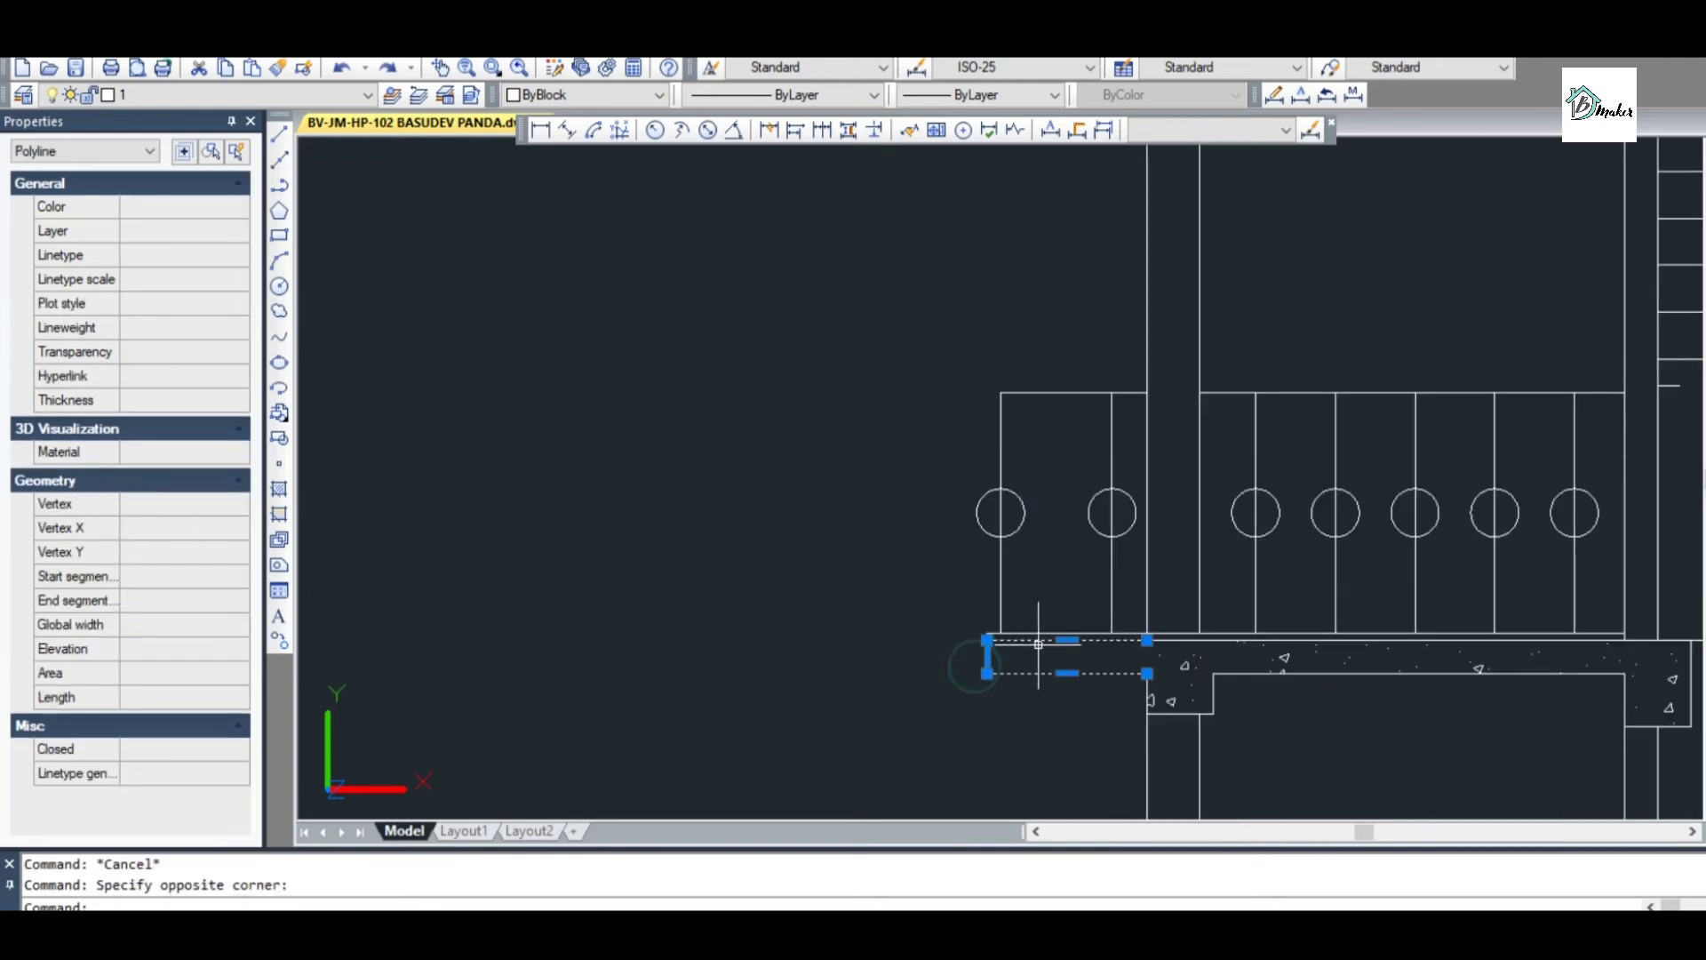
{"action": "scroll", "coordinate": [1151, 682], "scroll_direction": "up", "scroll_amount": 2}
{"action": "key", "text": "Return"}
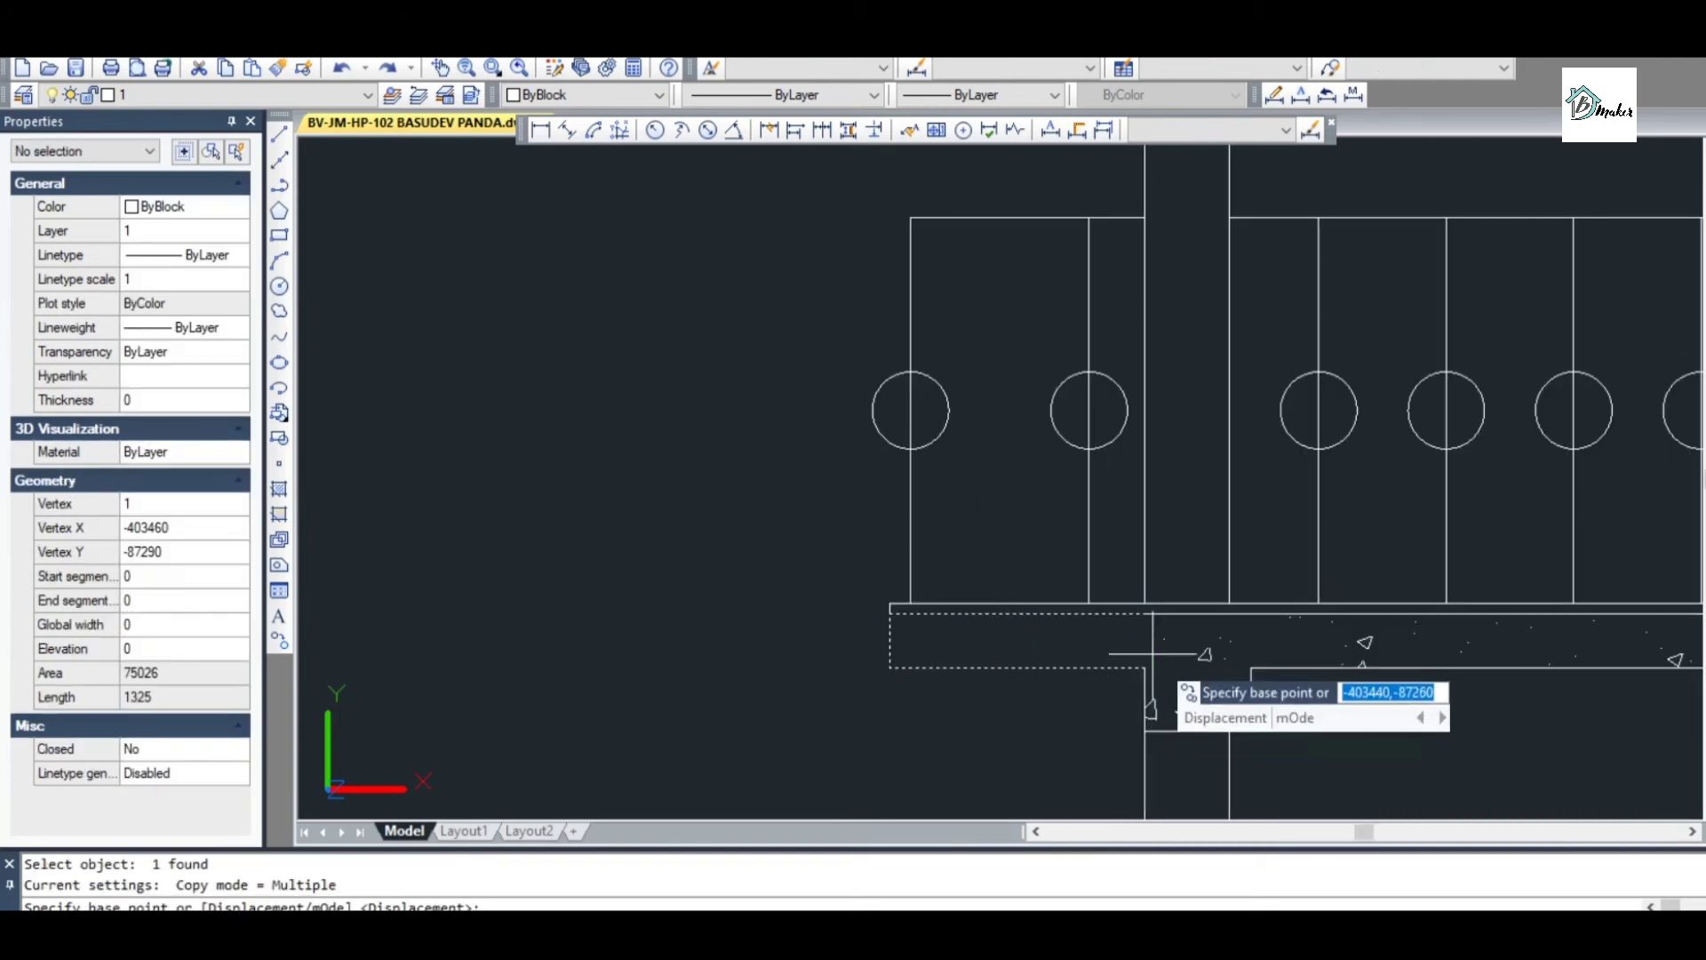
{"action": "left_click", "coordinate": [1144, 668]}
{"action": "scroll", "coordinate": [1122, 718], "scroll_direction": "down", "scroll_amount": 3}
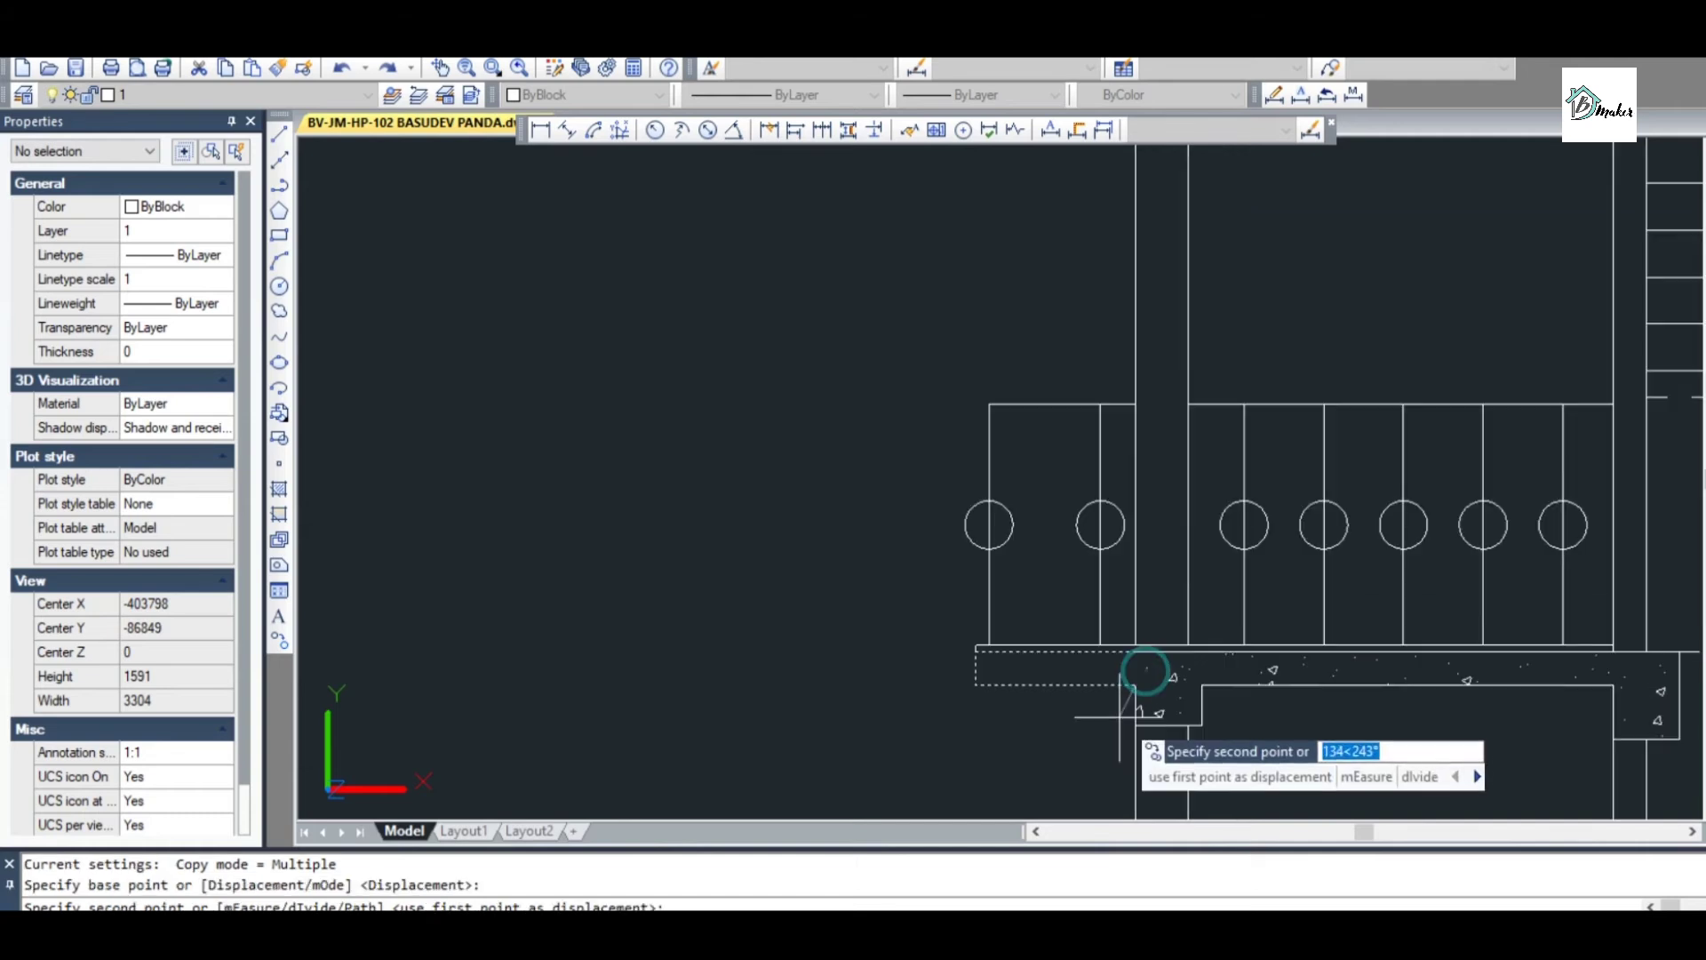
{"action": "scroll", "coordinate": [1118, 353], "scroll_direction": "up", "scroll_amount": 4}
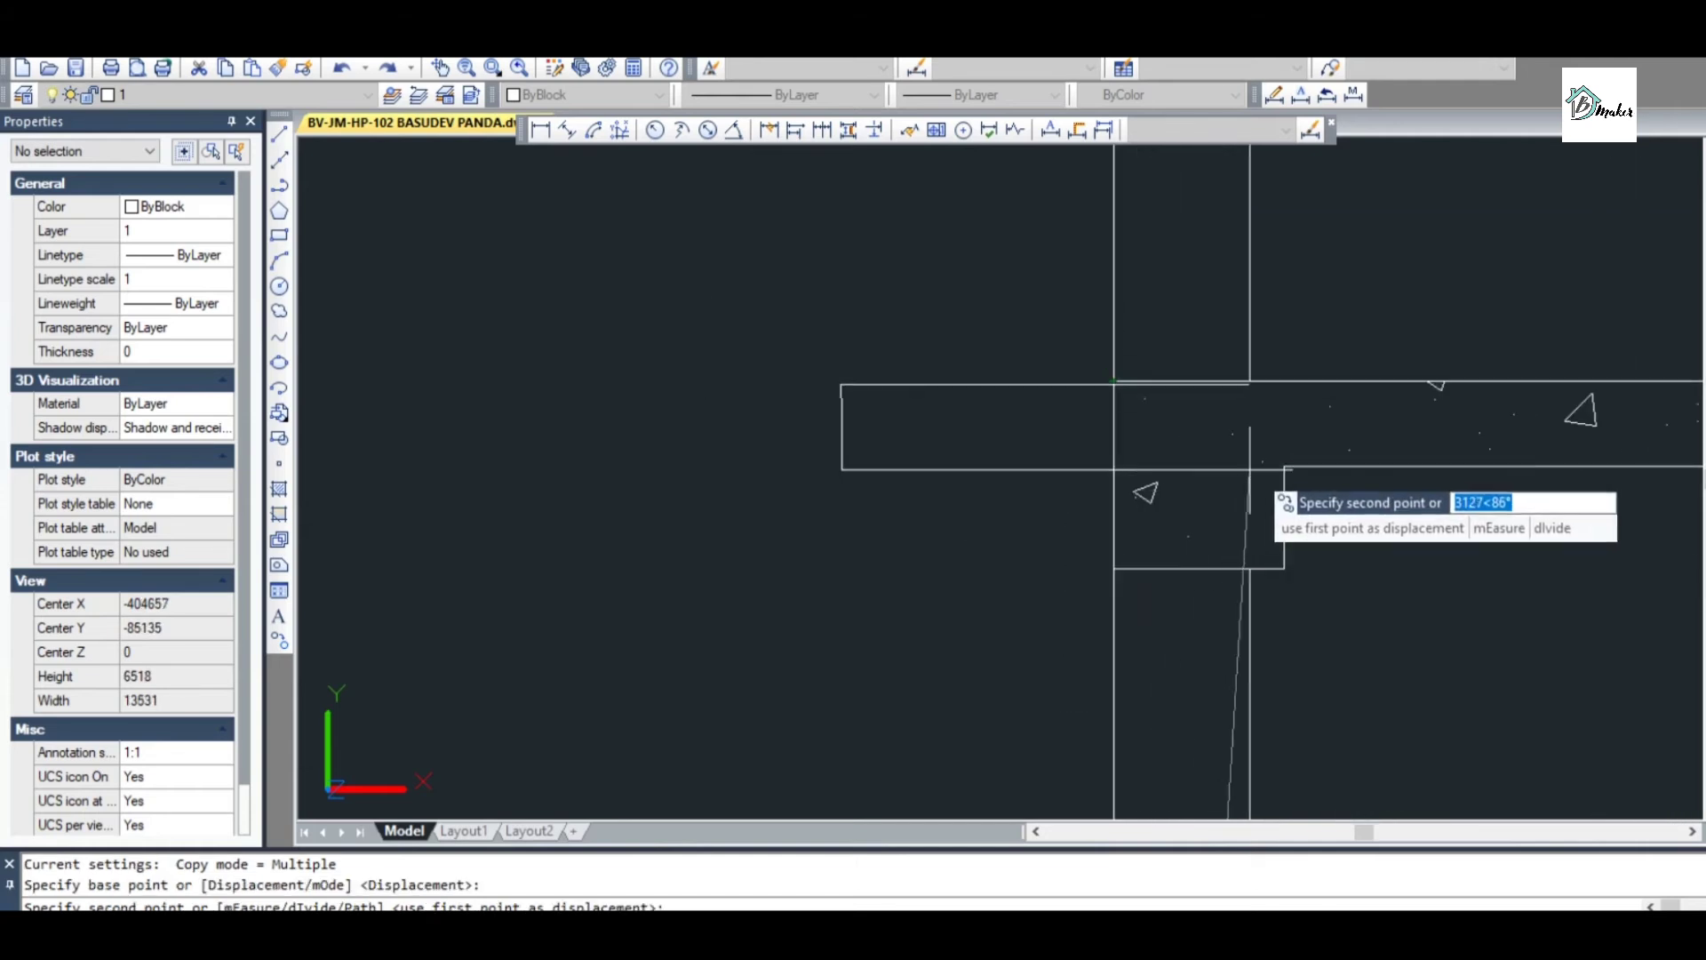
{"action": "left_click", "coordinate": [1113, 467]}
{"action": "key", "text": "Escape"}
{"action": "type", "text": "tr"}
{"action": "key", "text": "Return"}
{"action": "key", "text": "Return"}
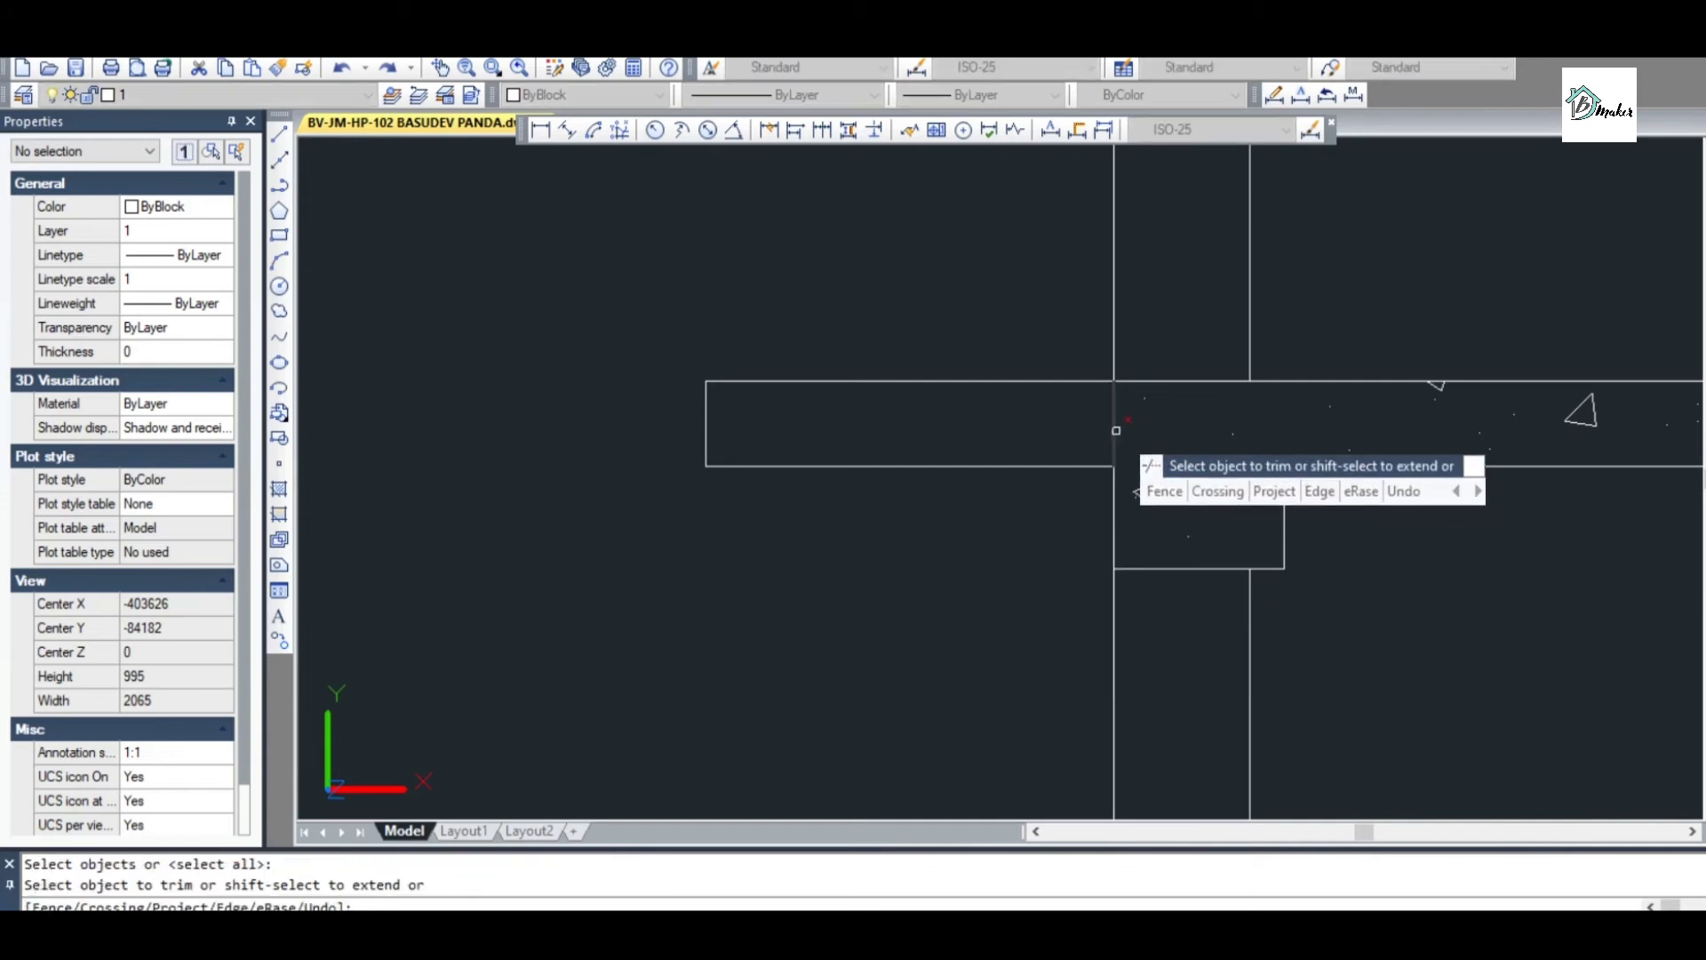
{"action": "scroll", "coordinate": [1111, 435], "scroll_direction": "down", "scroll_amount": 5}
{"action": "key", "text": "Escape"}
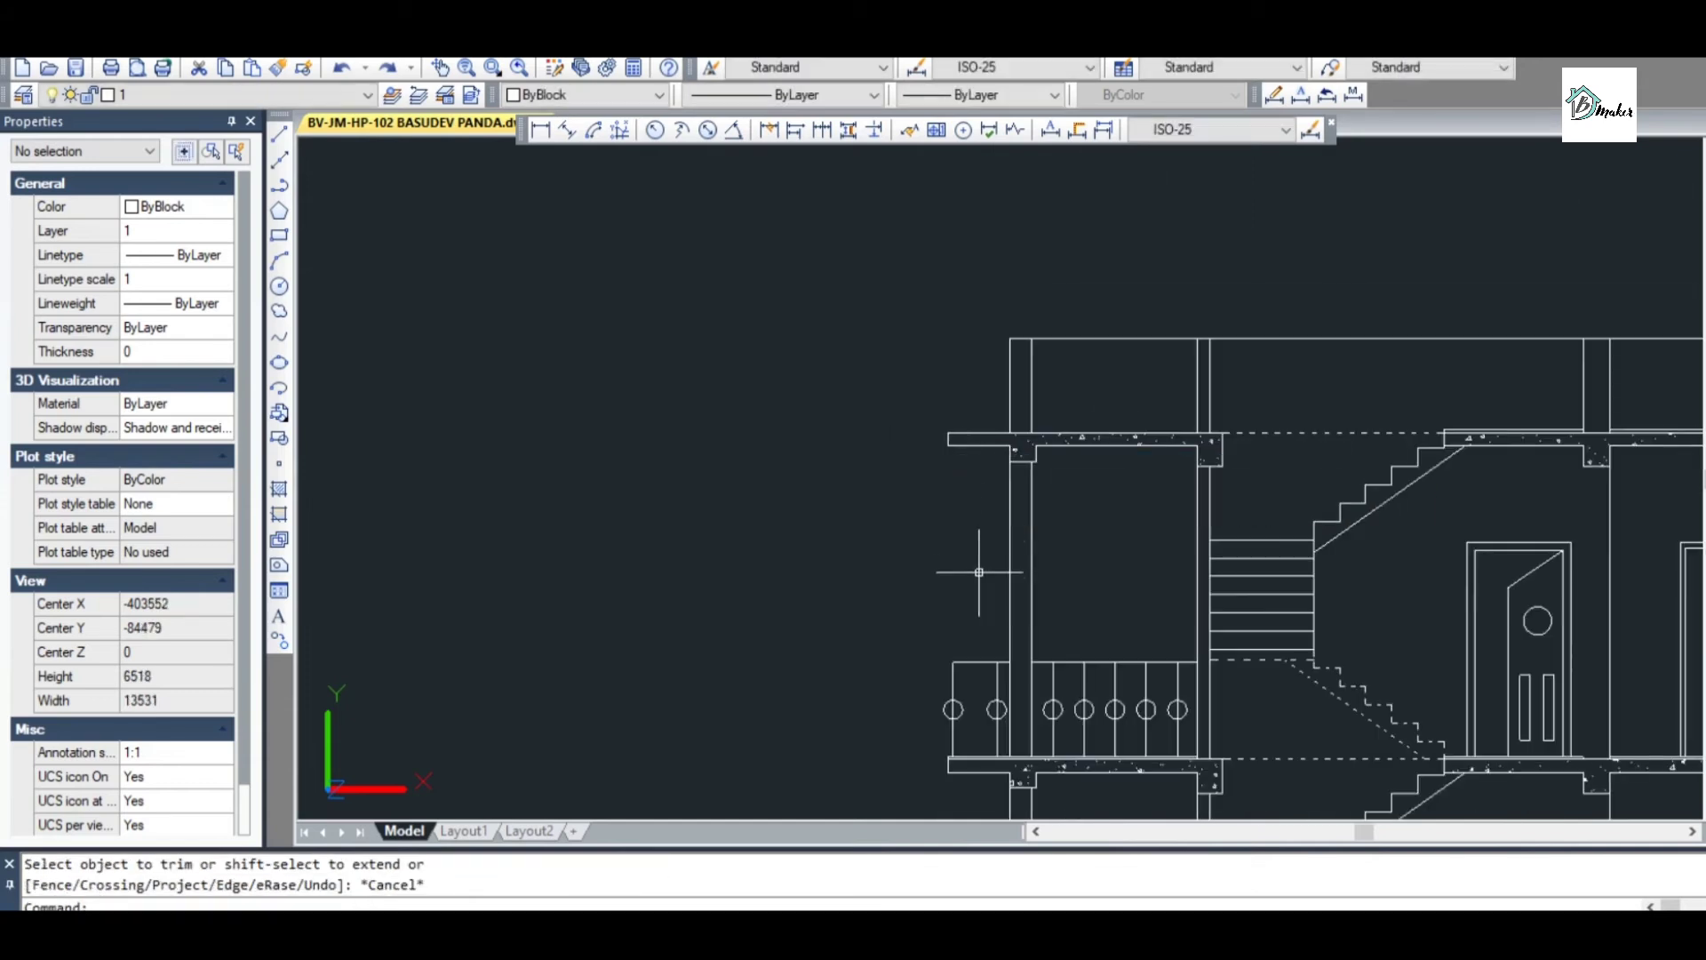
Draw a polyline from the roof beam's lower outer corner to about 95 below the slab projection's tip, closing up to its underside
{"action": "scroll", "coordinate": [975, 429], "scroll_direction": "up", "scroll_amount": 2}
{"action": "key", "text": "Escape"}
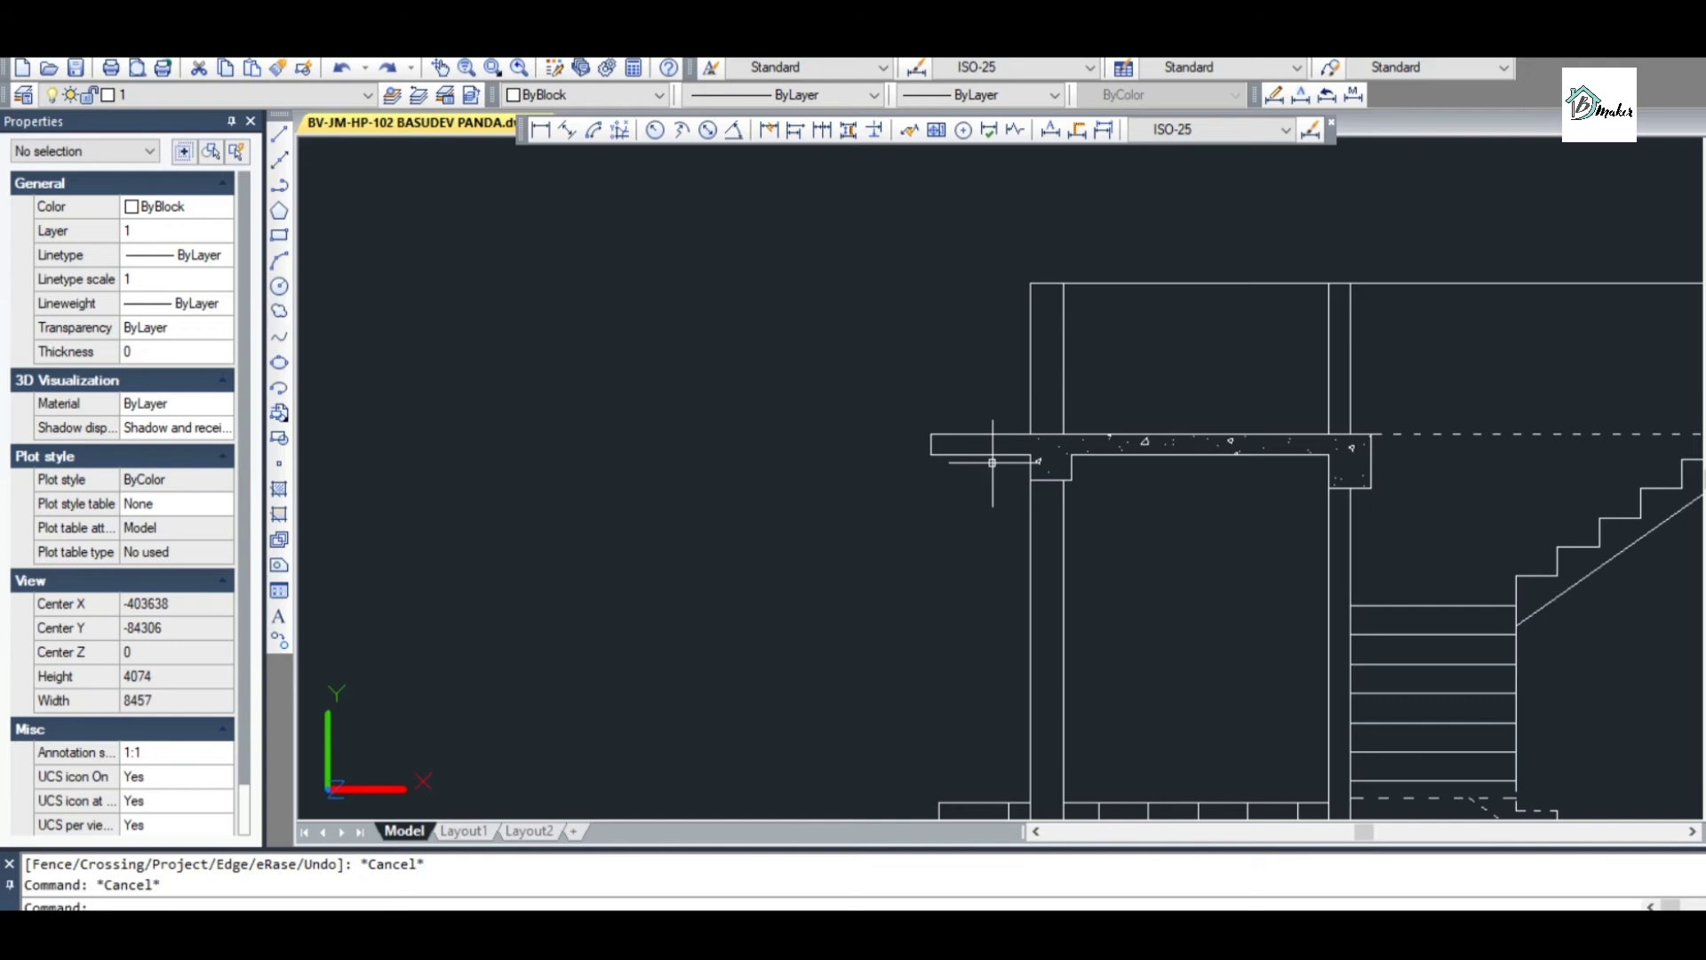
{"action": "type", "text": "pl"}
{"action": "key", "text": "Return"}
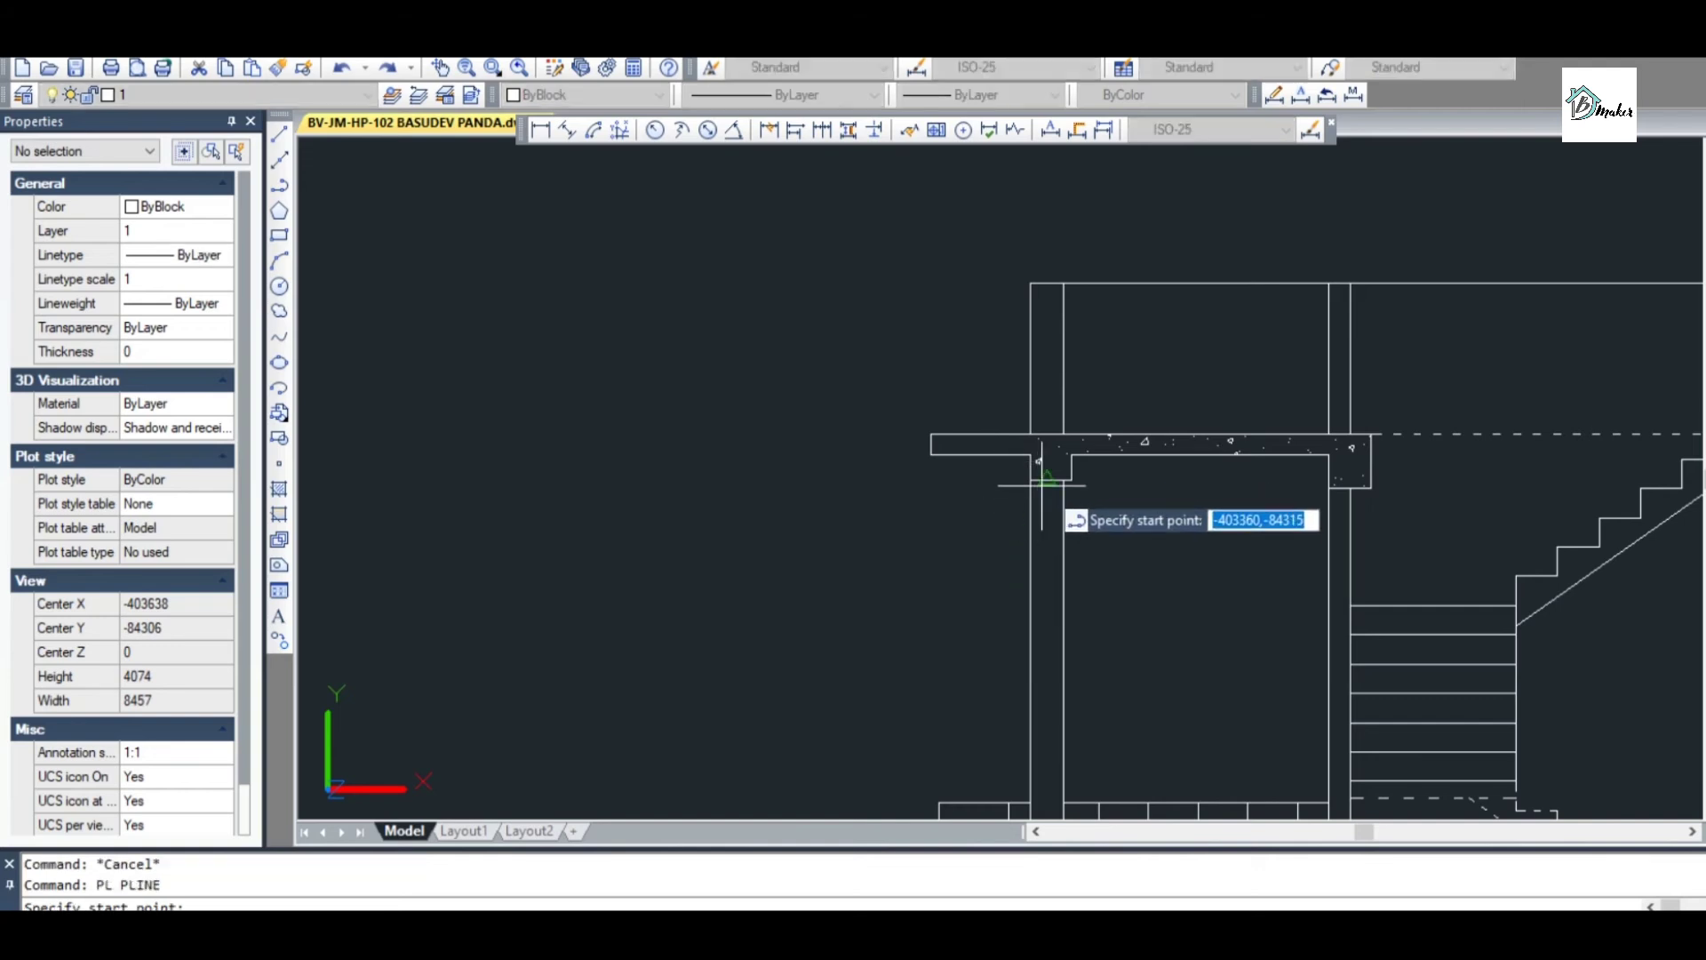
{"action": "left_click", "coordinate": [1031, 480]}
{"action": "scroll", "coordinate": [991, 476], "scroll_direction": "up", "scroll_amount": 4}
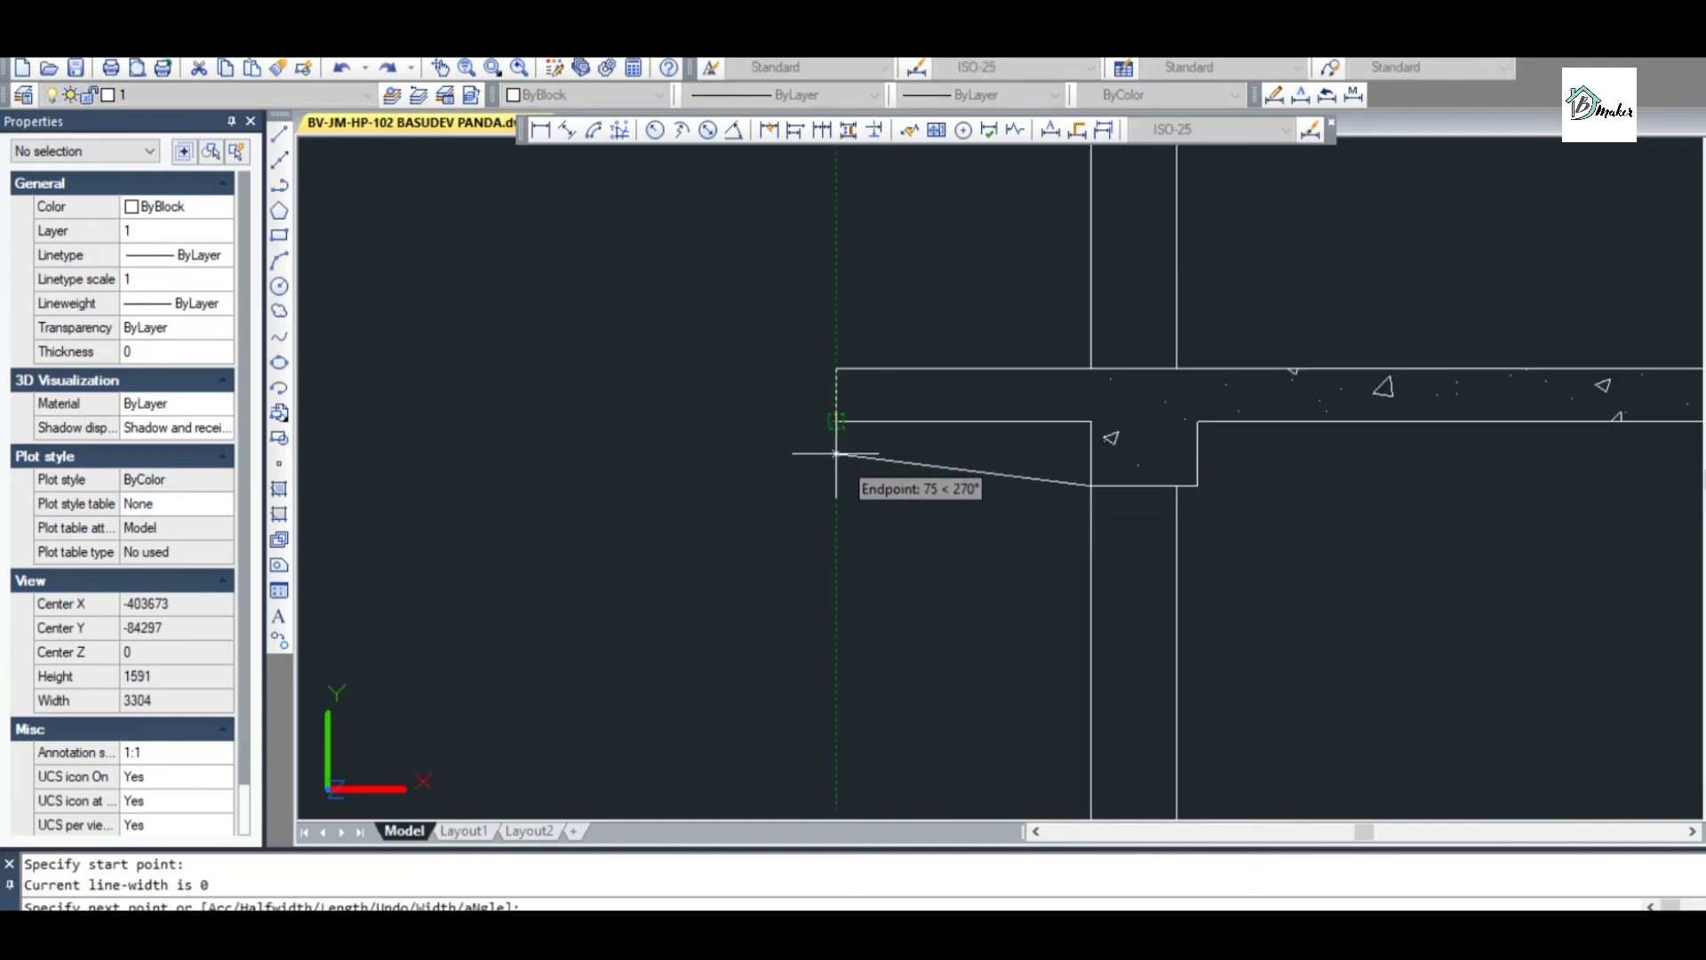
{"action": "left_click", "coordinate": [836, 463]}
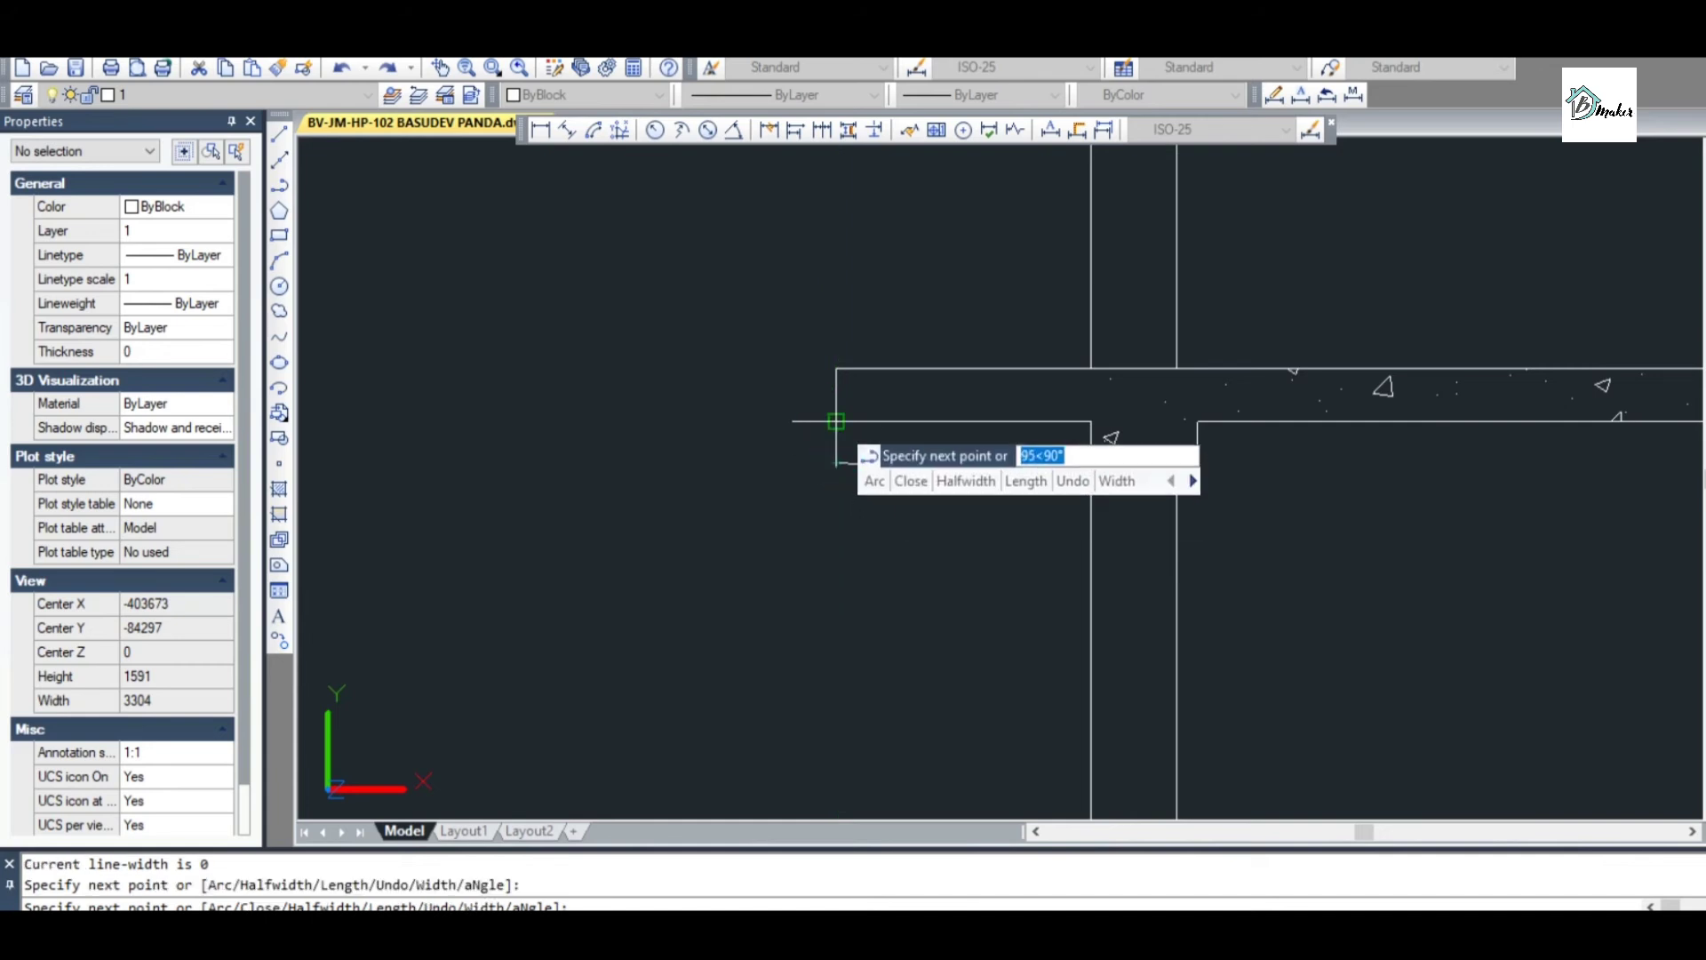
{"action": "left_click", "coordinate": [836, 421]}
{"action": "key", "text": "Escape"}
Copy the sloped underside outline from the roof projection to the lower outer beam corner of the first-floor balcony slab
{"action": "middle_click_drag", "start_coordinate": [898, 460], "coordinate": [893, 397]}
{"action": "type", "text": "co"}
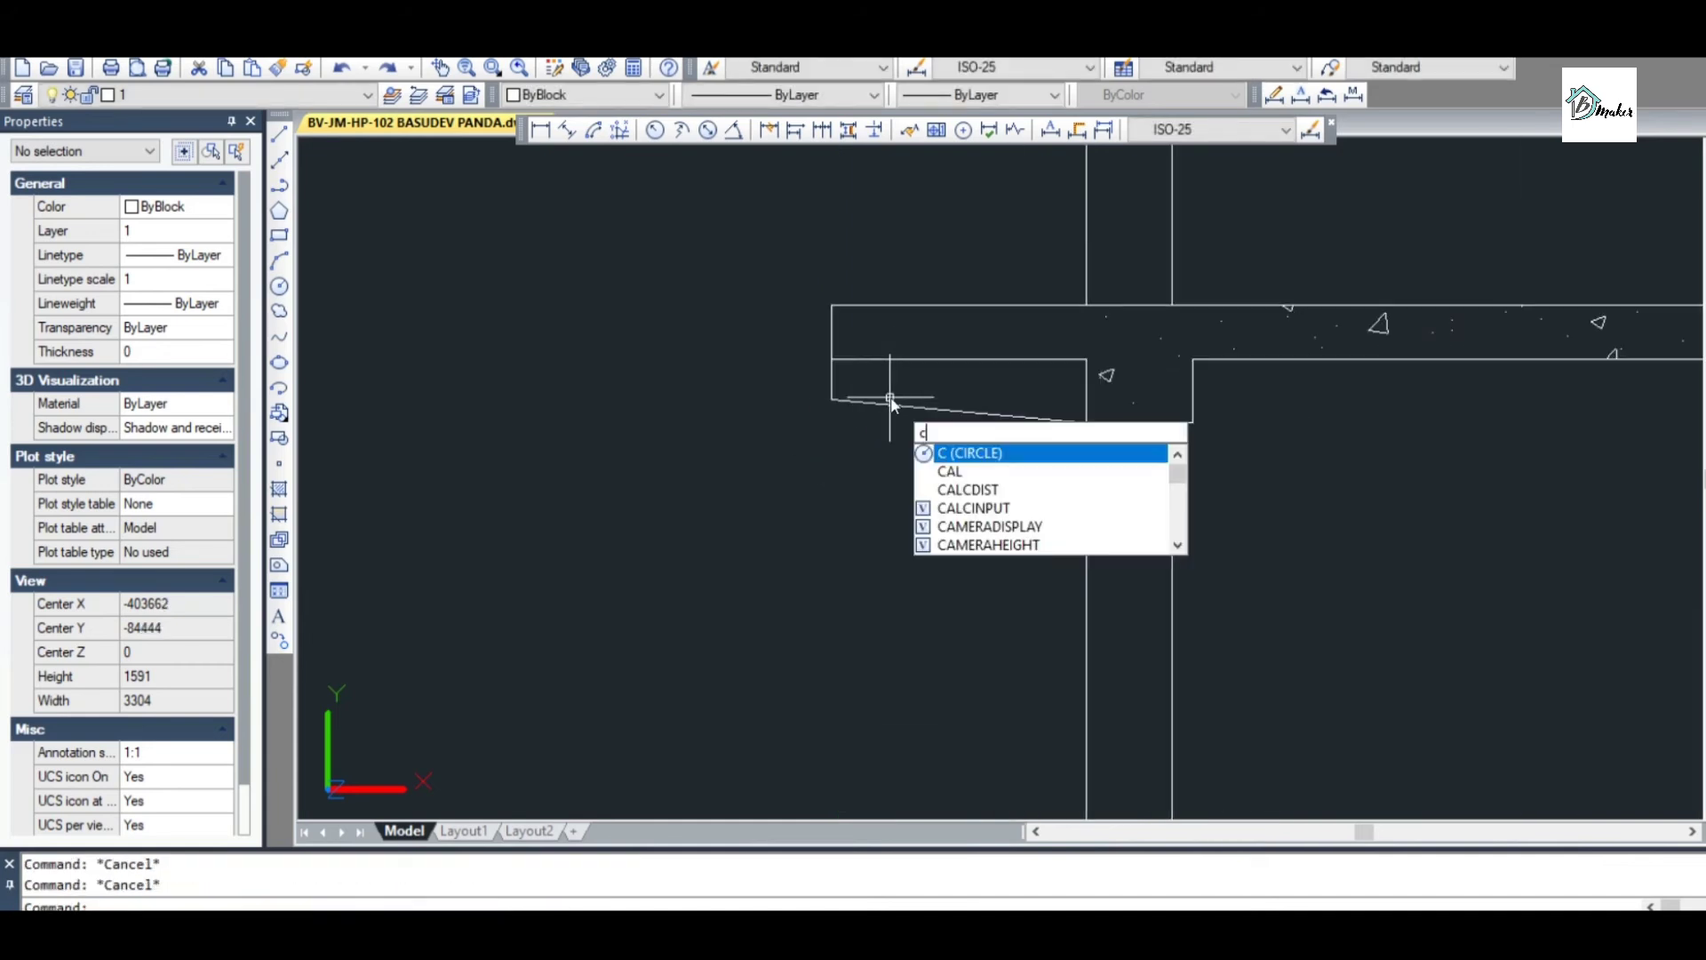
{"action": "key", "text": "Return"}
{"action": "left_click", "coordinate": [1111, 448]}
{"action": "left_click", "coordinate": [893, 405]}
{"action": "key", "text": "Return"}
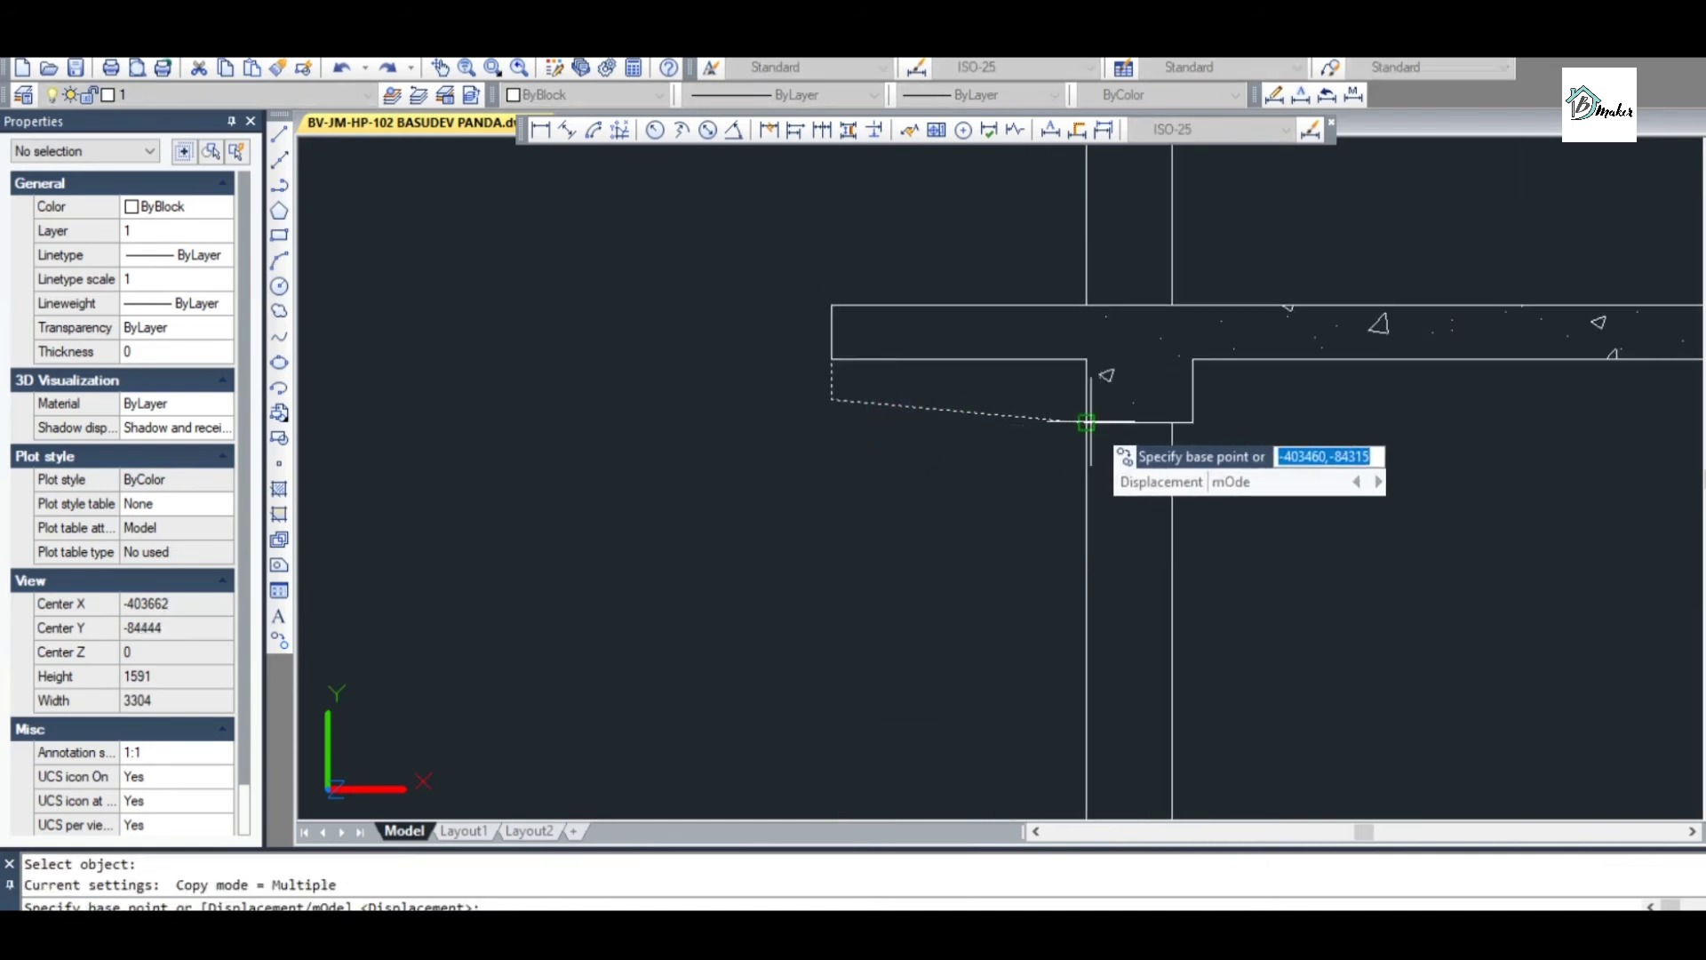
{"action": "left_click", "coordinate": [1070, 424]}
{"action": "scroll", "coordinate": [1075, 417], "scroll_direction": "down", "scroll_amount": 3}
{"action": "scroll", "coordinate": [1069, 613], "scroll_direction": "up", "scroll_amount": 1}
{"action": "scroll", "coordinate": [1069, 619], "scroll_direction": "up", "scroll_amount": 2}
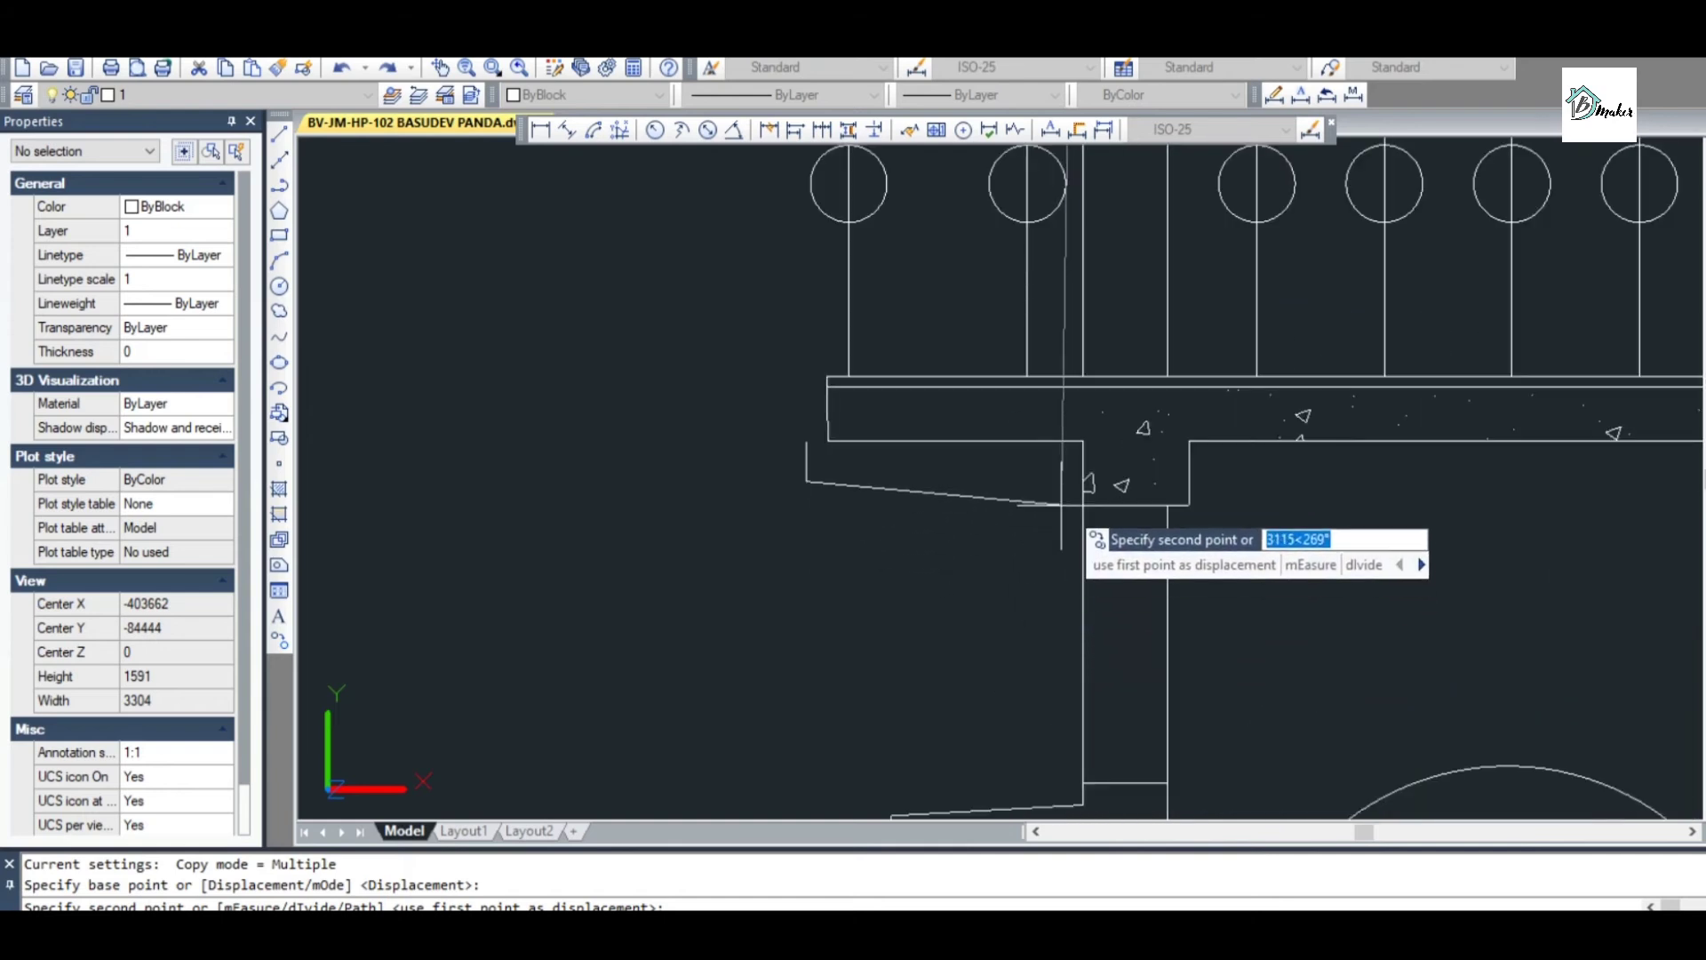
{"action": "left_click", "coordinate": [1083, 506]}
{"action": "key", "text": "Escape"}
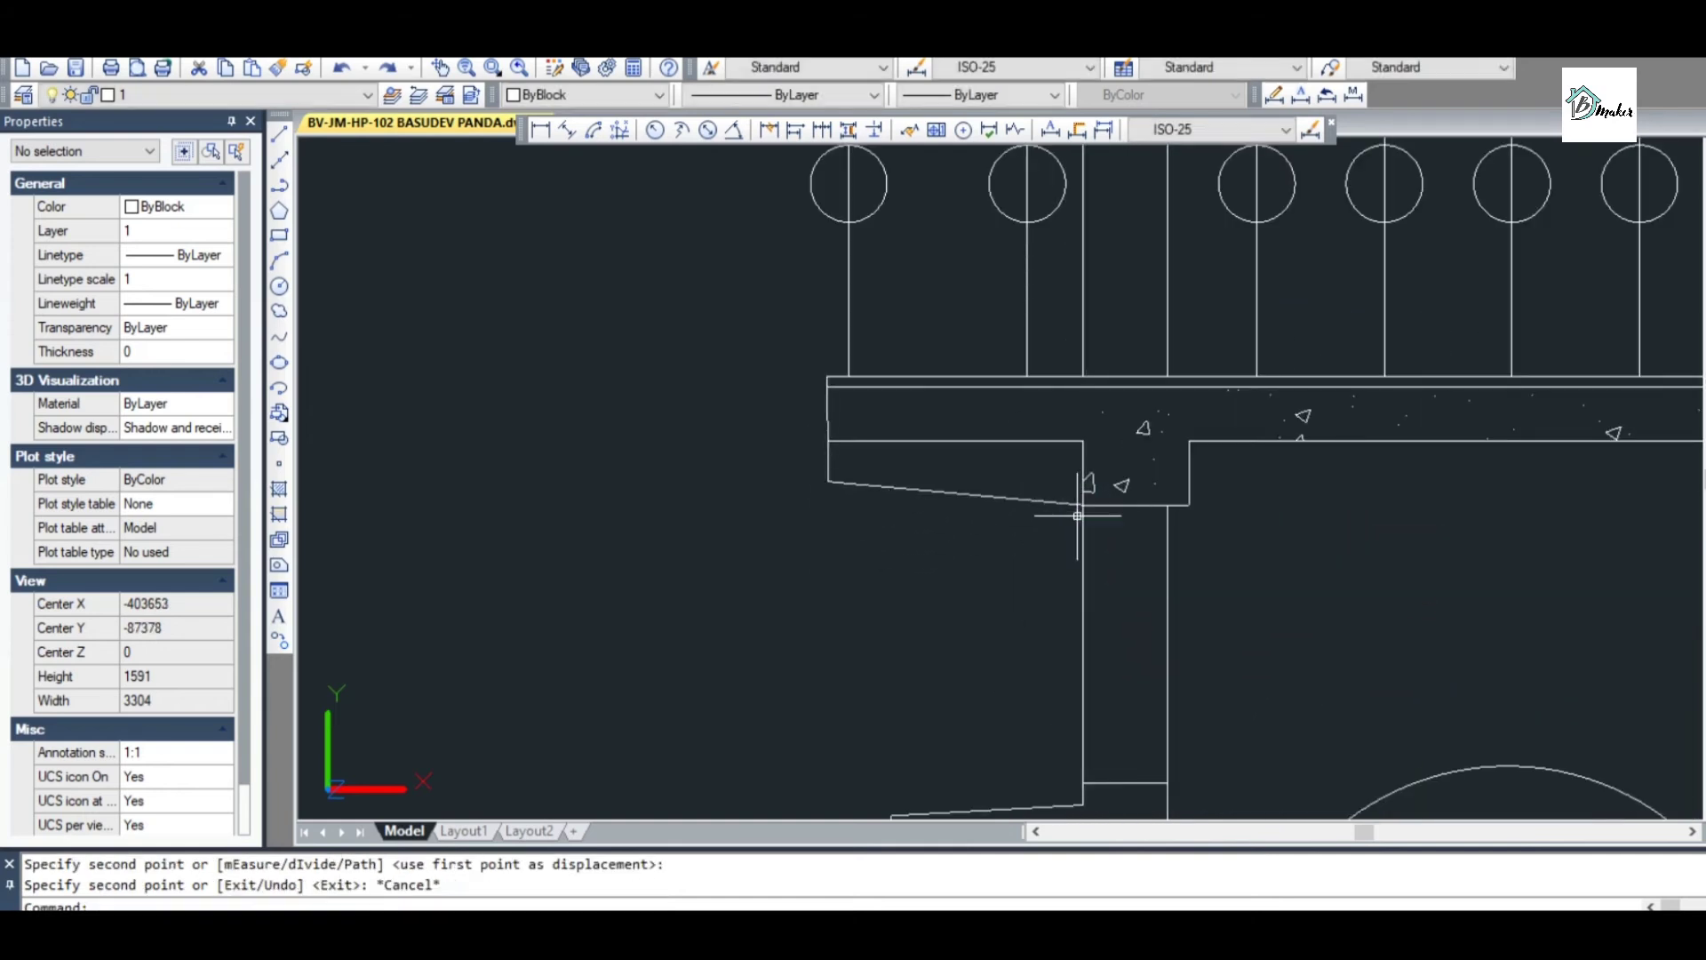
Examine the completed balcony projections across the whole section and compare the section with the floor plan below
{"action": "scroll", "coordinate": [967, 561], "scroll_direction": "down", "scroll_amount": 4}
{"action": "scroll", "coordinate": [959, 500], "scroll_direction": "up", "scroll_amount": 6}
{"action": "scroll", "coordinate": [947, 511], "scroll_direction": "down", "scroll_amount": 5}
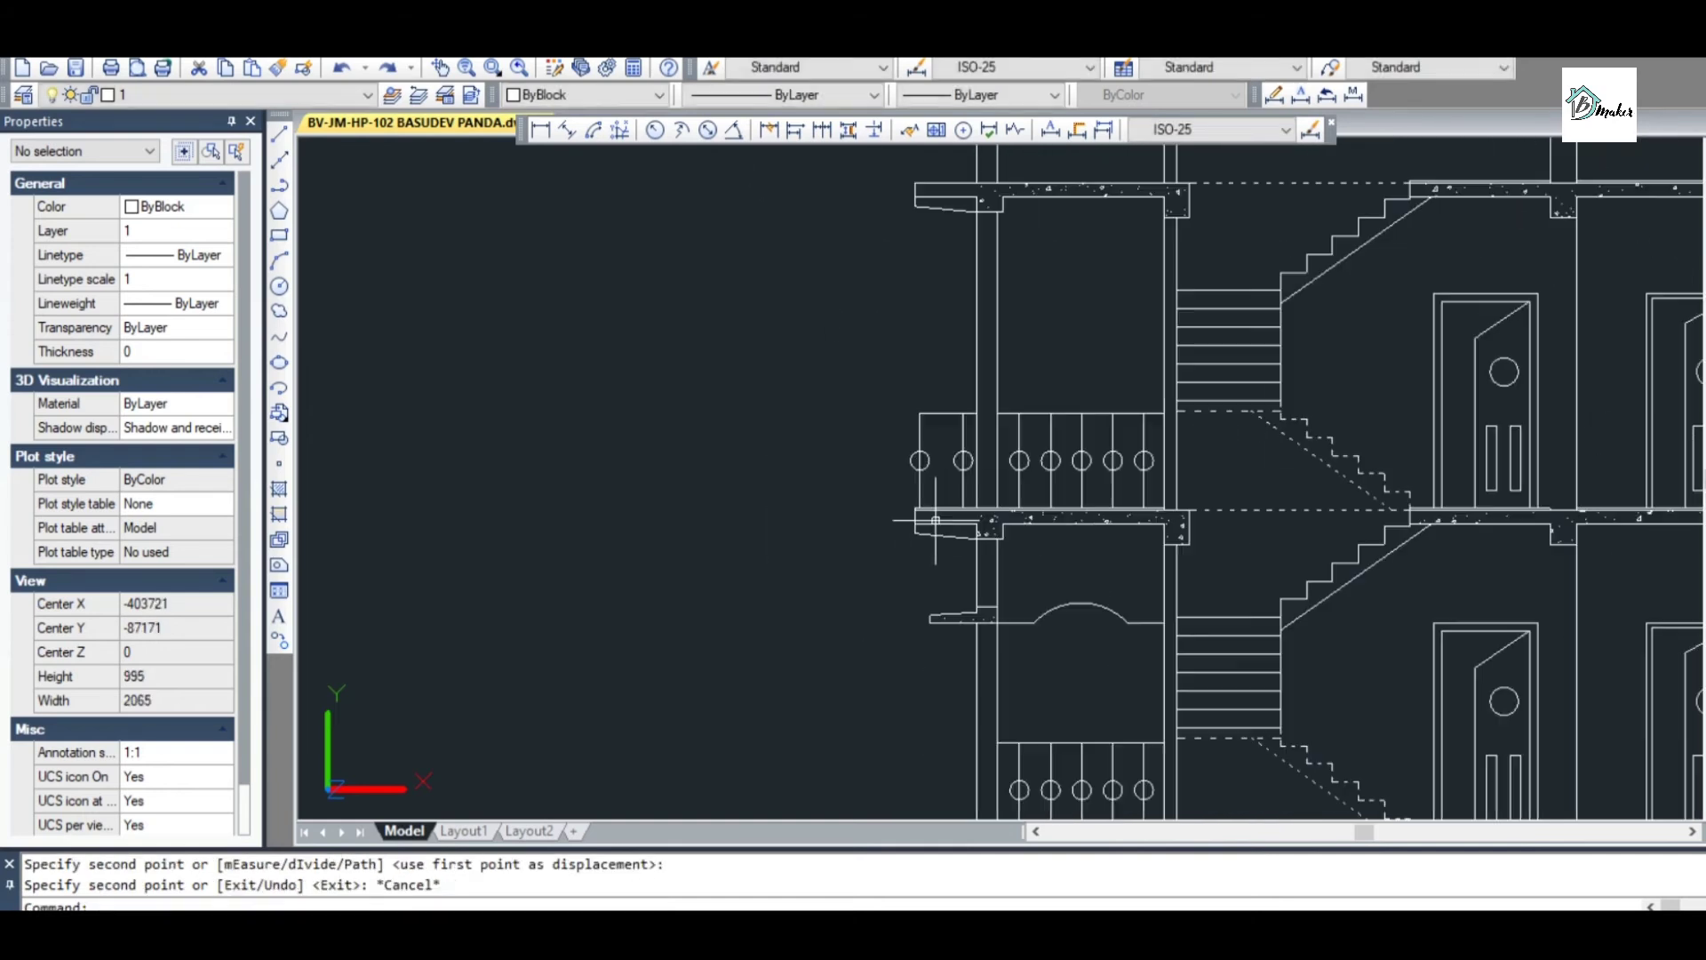
{"action": "scroll", "coordinate": [1048, 512], "scroll_direction": "down", "scroll_amount": 2}
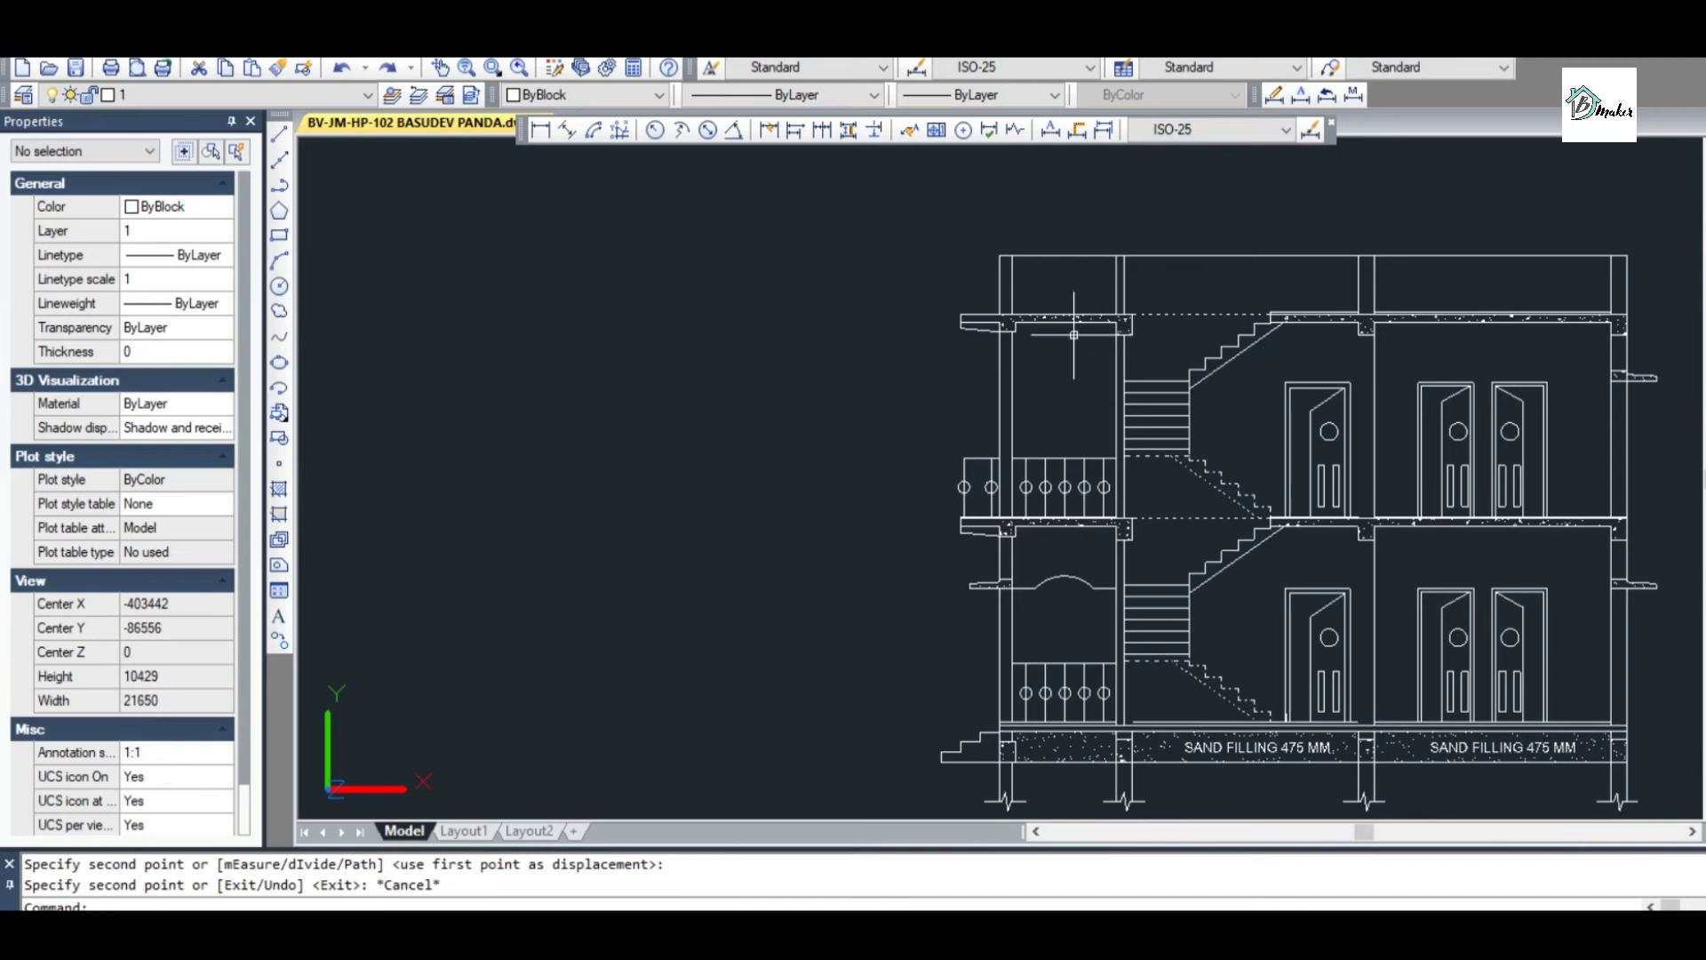
{"action": "scroll", "coordinate": [1036, 310], "scroll_direction": "up", "scroll_amount": 3}
{"action": "scroll", "coordinate": [1040, 294], "scroll_direction": "down", "scroll_amount": 5}
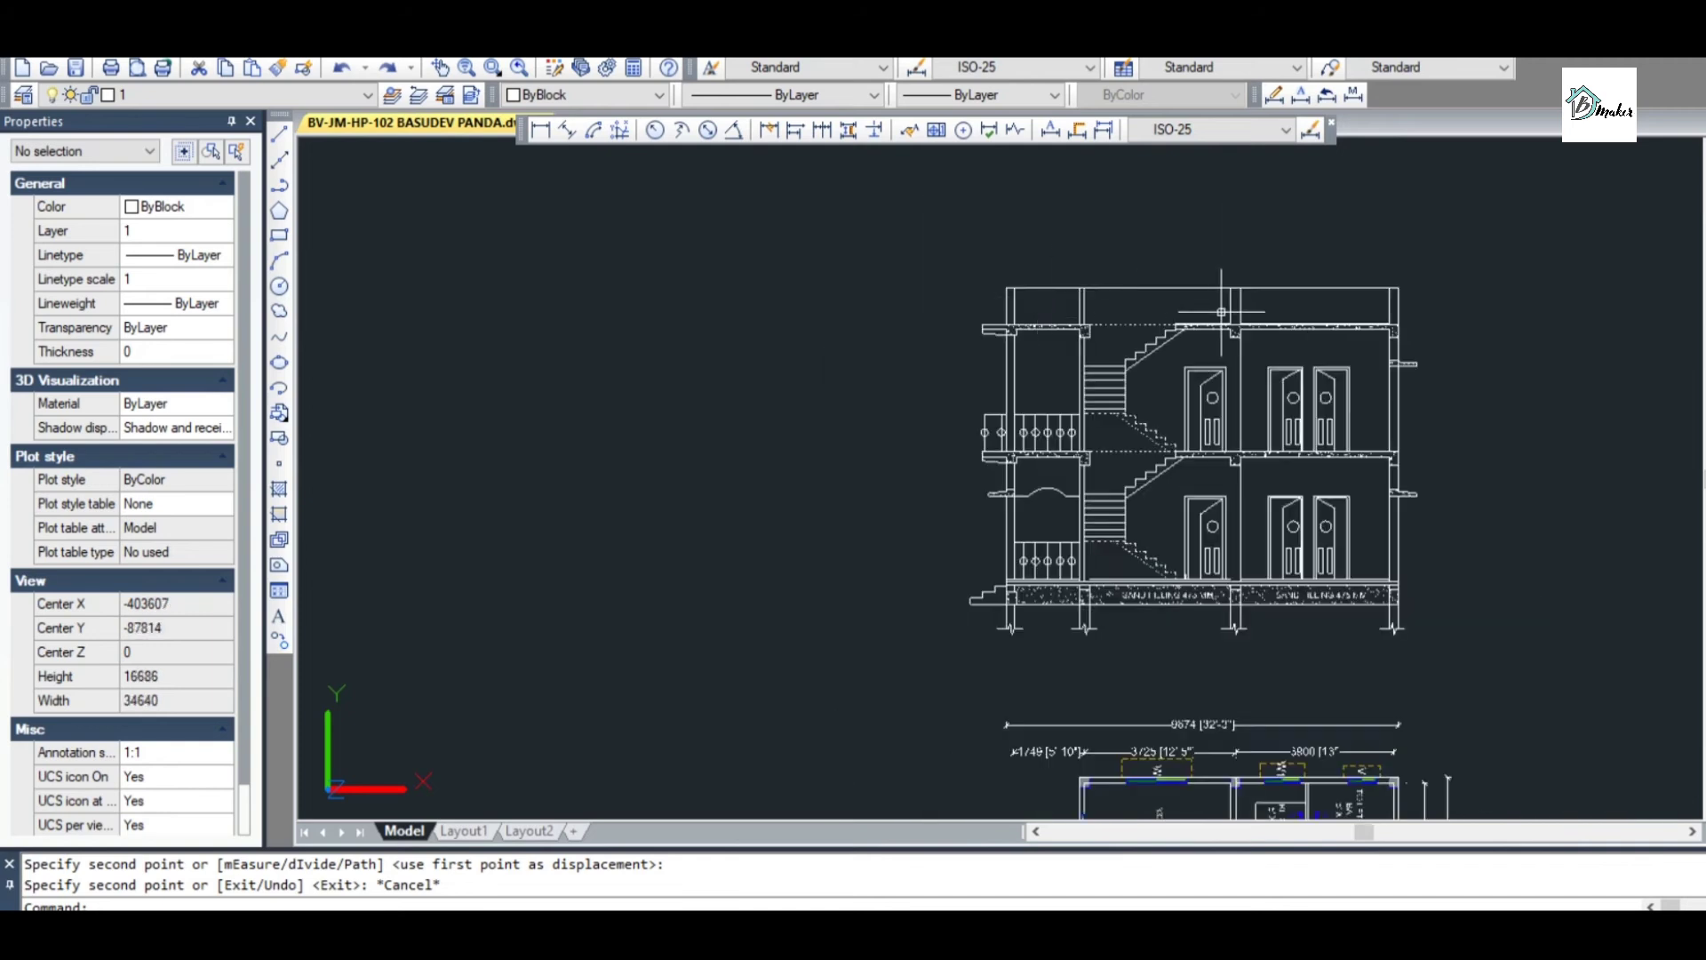
{"action": "scroll", "coordinate": [1221, 312], "scroll_direction": "up", "scroll_amount": 4}
{"action": "key", "text": "Escape"}
{"action": "scroll", "coordinate": [1024, 392], "scroll_direction": "down", "scroll_amount": 6}
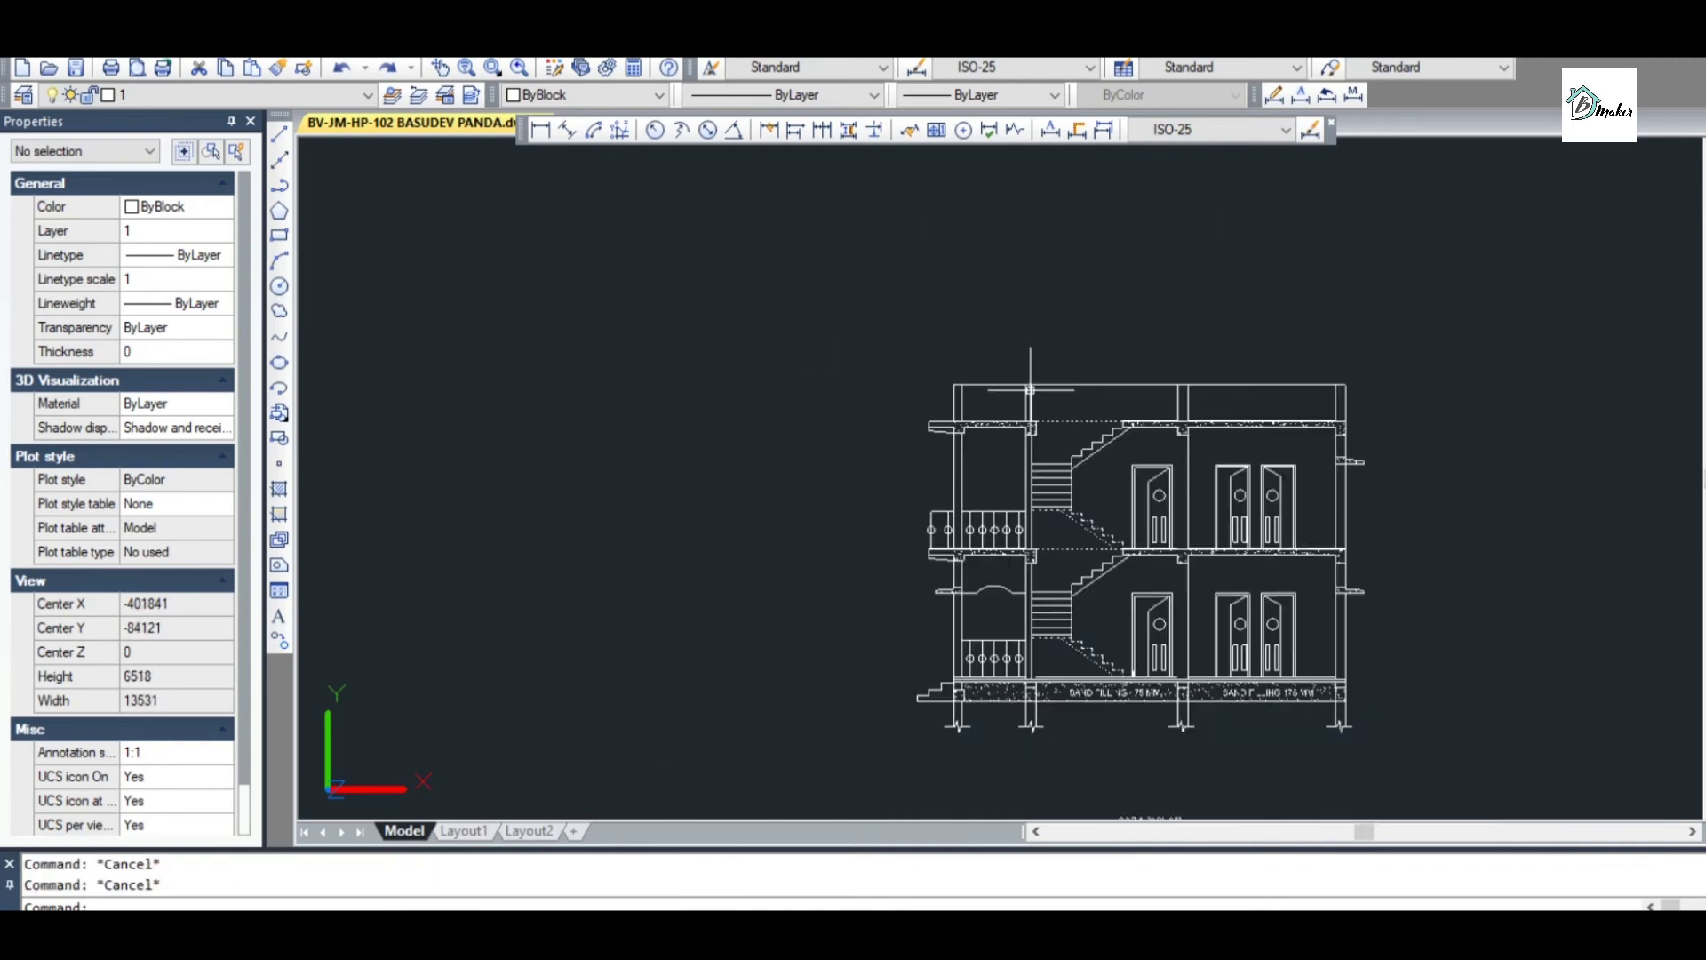
{"action": "scroll", "coordinate": [1043, 611], "scroll_direction": "up", "scroll_amount": 2}
{"action": "scroll", "coordinate": [1050, 577], "scroll_direction": "up", "scroll_amount": 2}
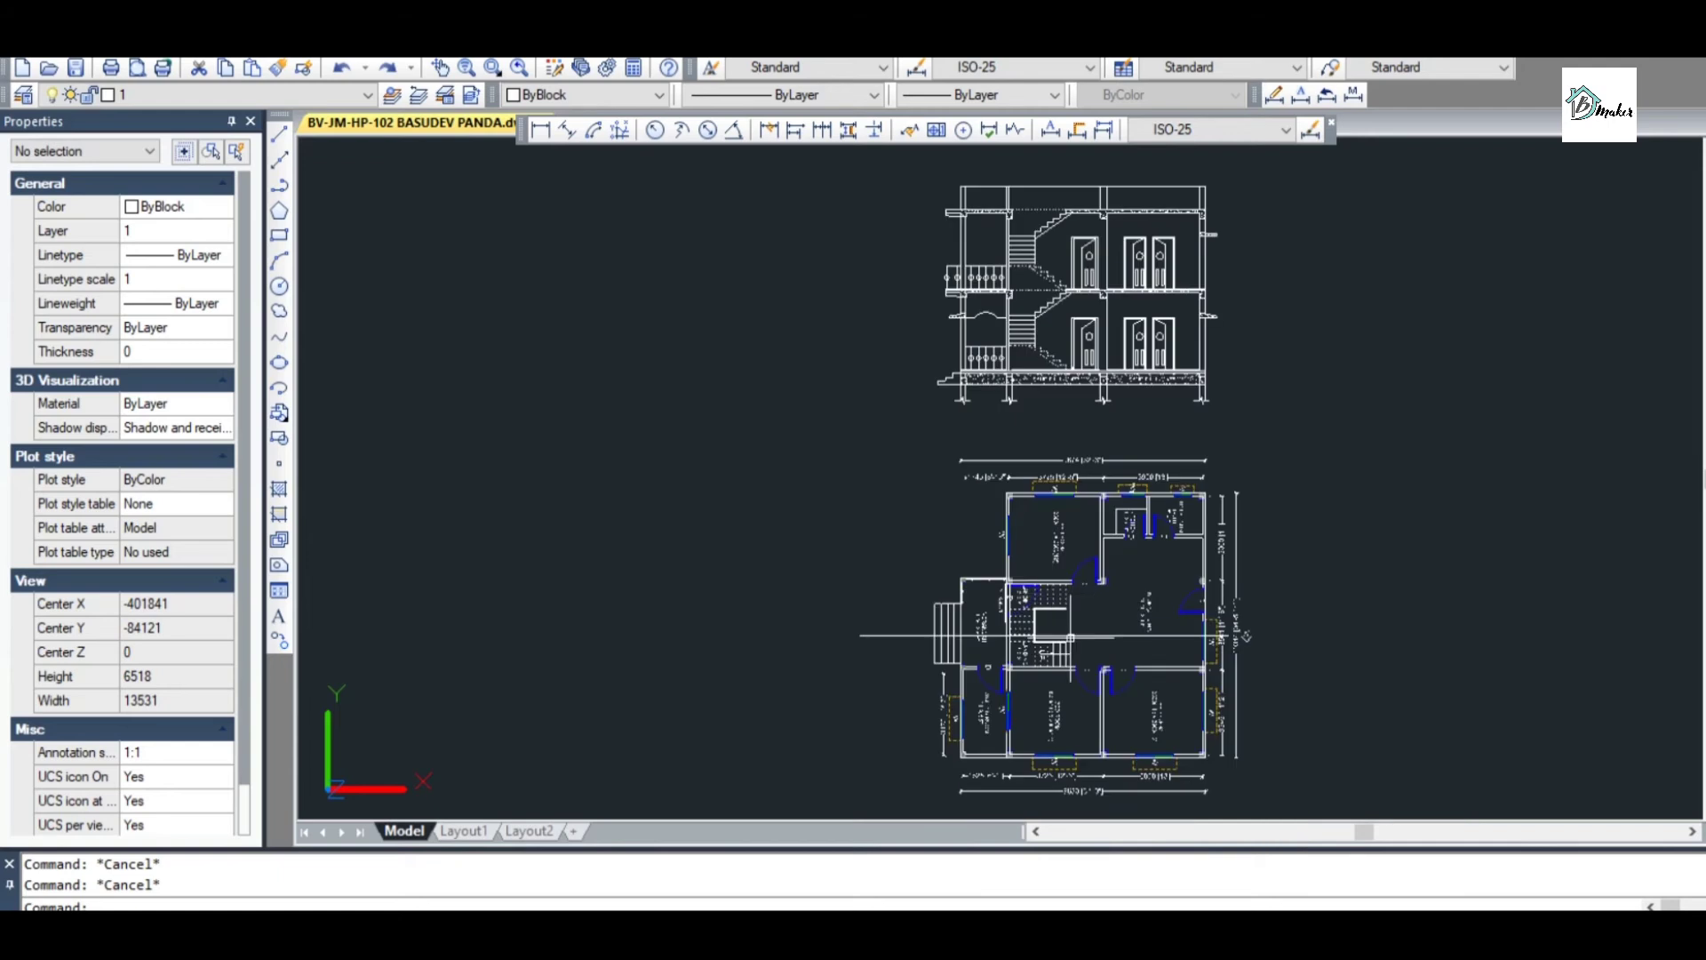
{"action": "scroll", "coordinate": [1099, 617], "scroll_direction": "up", "scroll_amount": 2}
{"action": "scroll", "coordinate": [1058, 498], "scroll_direction": "down", "scroll_amount": 4}
Delete the two vertical parapet wall lines above the roof slab between the balcony bay and the staircase
{"action": "scroll", "coordinate": [1113, 354], "scroll_direction": "up", "scroll_amount": 5}
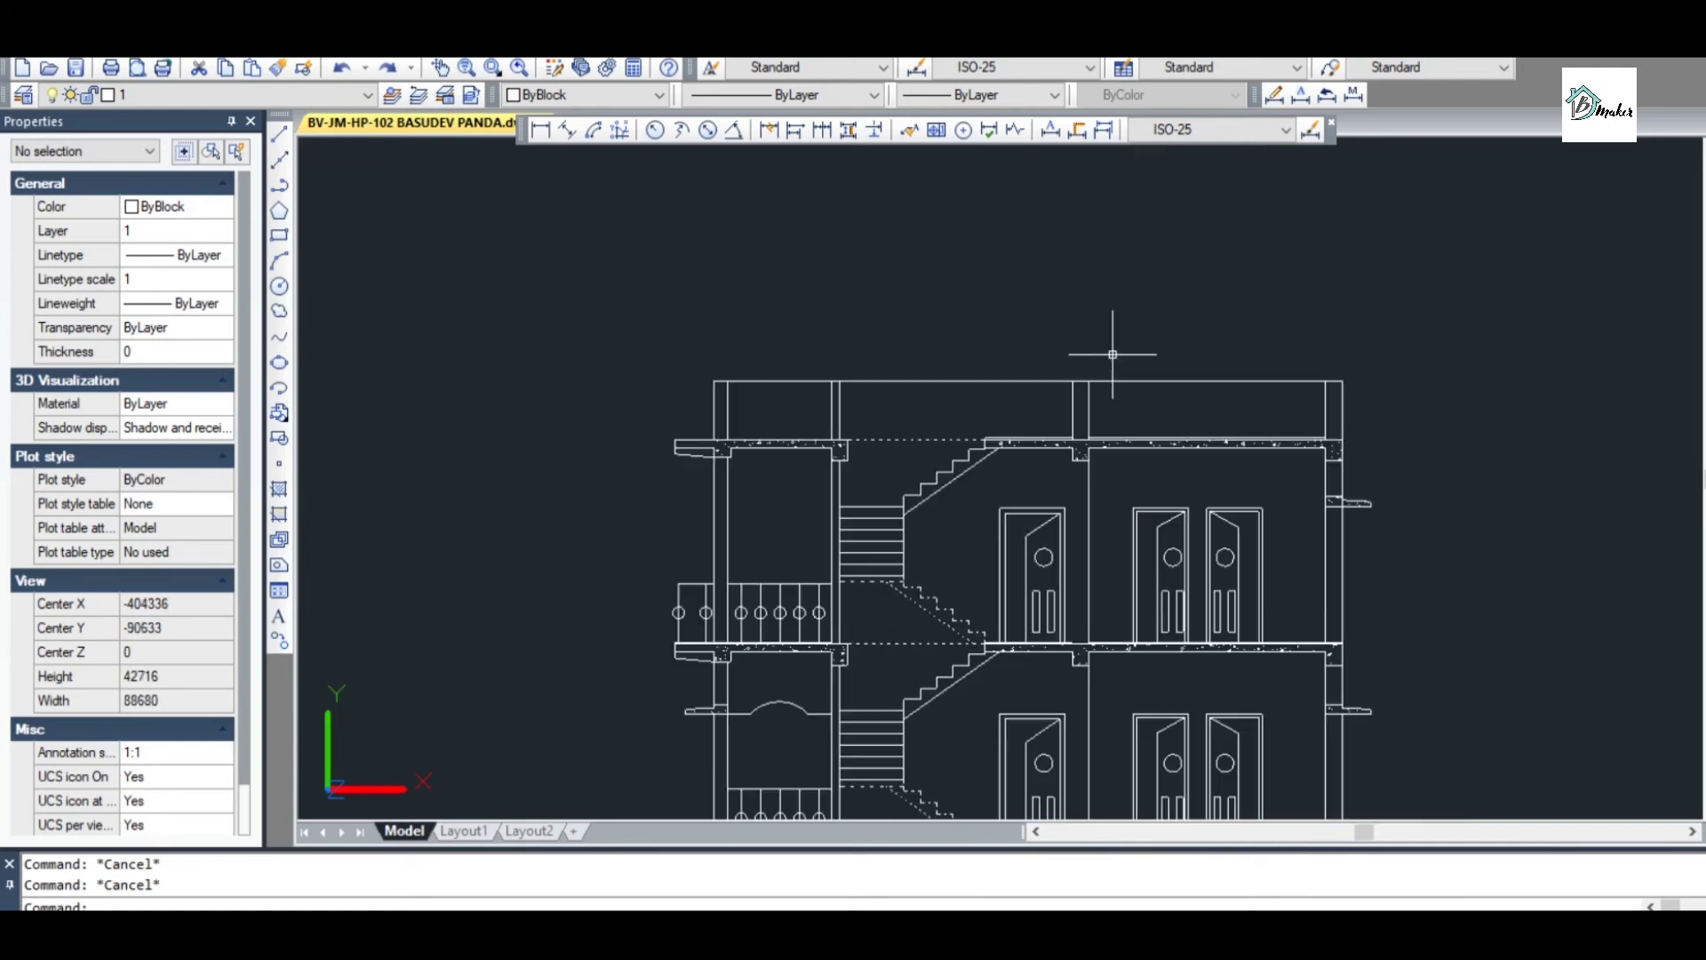
{"action": "scroll", "coordinate": [937, 378], "scroll_direction": "up", "scroll_amount": 2}
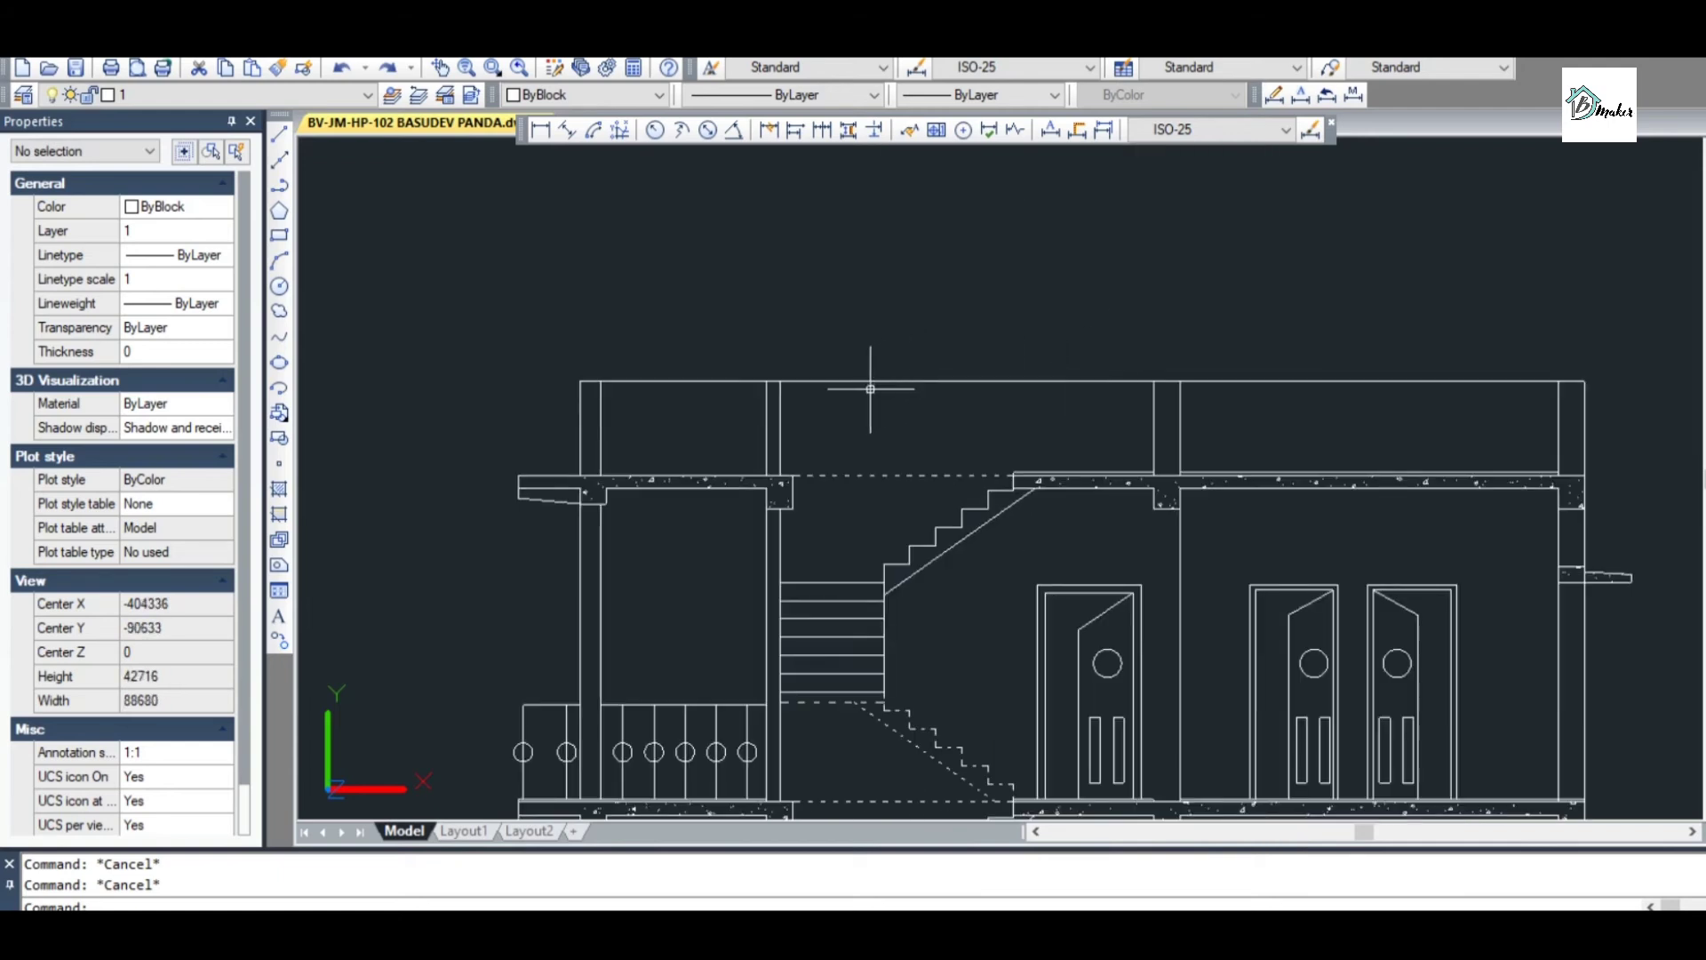
{"action": "left_click", "coordinate": [767, 414]}
{"action": "key", "text": "Escape"}
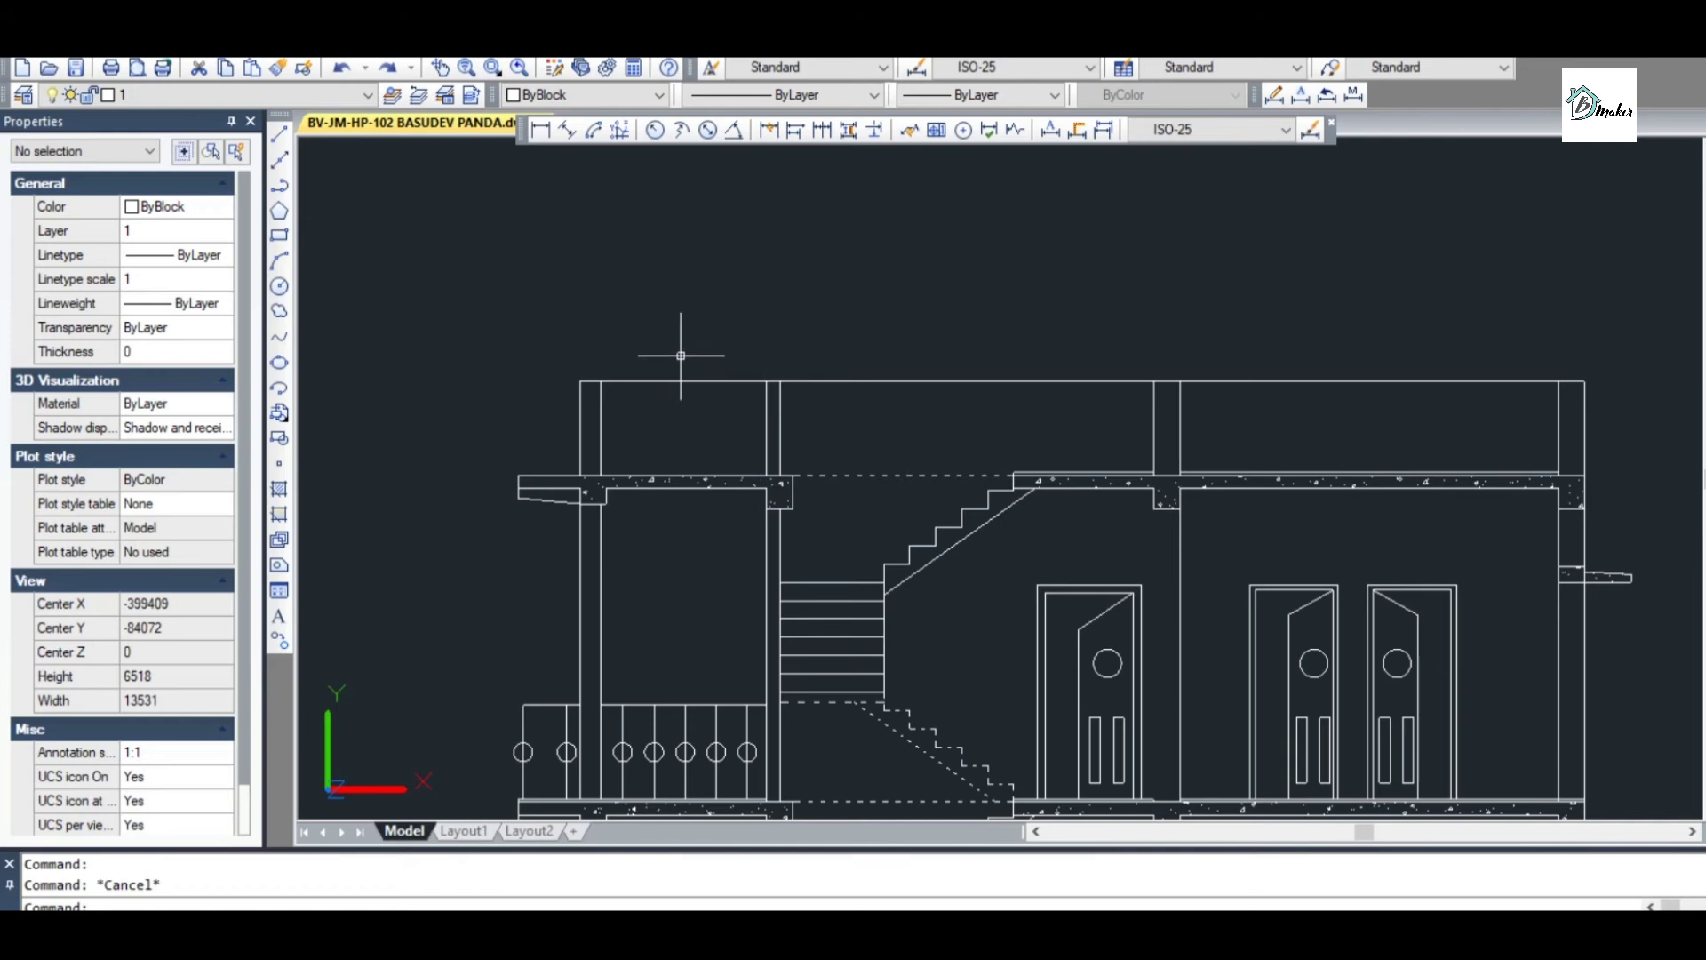
{"action": "left_click", "coordinate": [757, 405]}
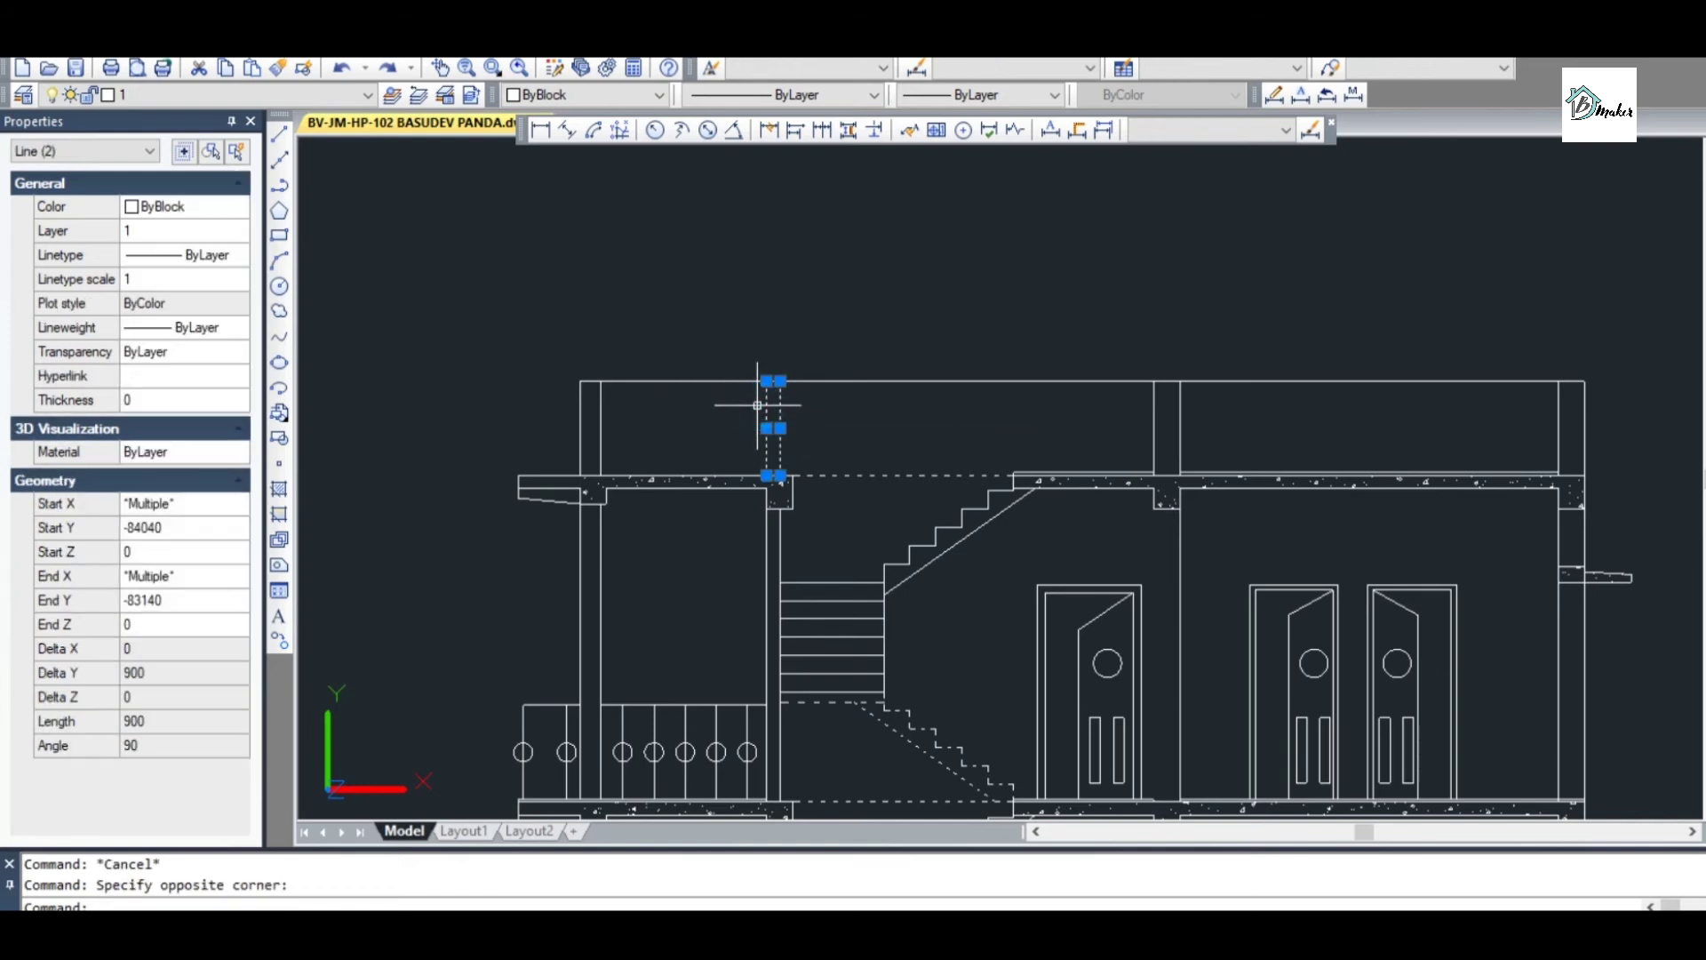
{"action": "key", "text": "Delete"}
Draw a 2100-high vertical polyline up from the roof slab top at the balcony-side face of the staircase wall
{"action": "type", "text": "pl"}
{"action": "key", "text": "Return"}
{"action": "scroll", "coordinate": [764, 427], "scroll_direction": "up", "scroll_amount": 3}
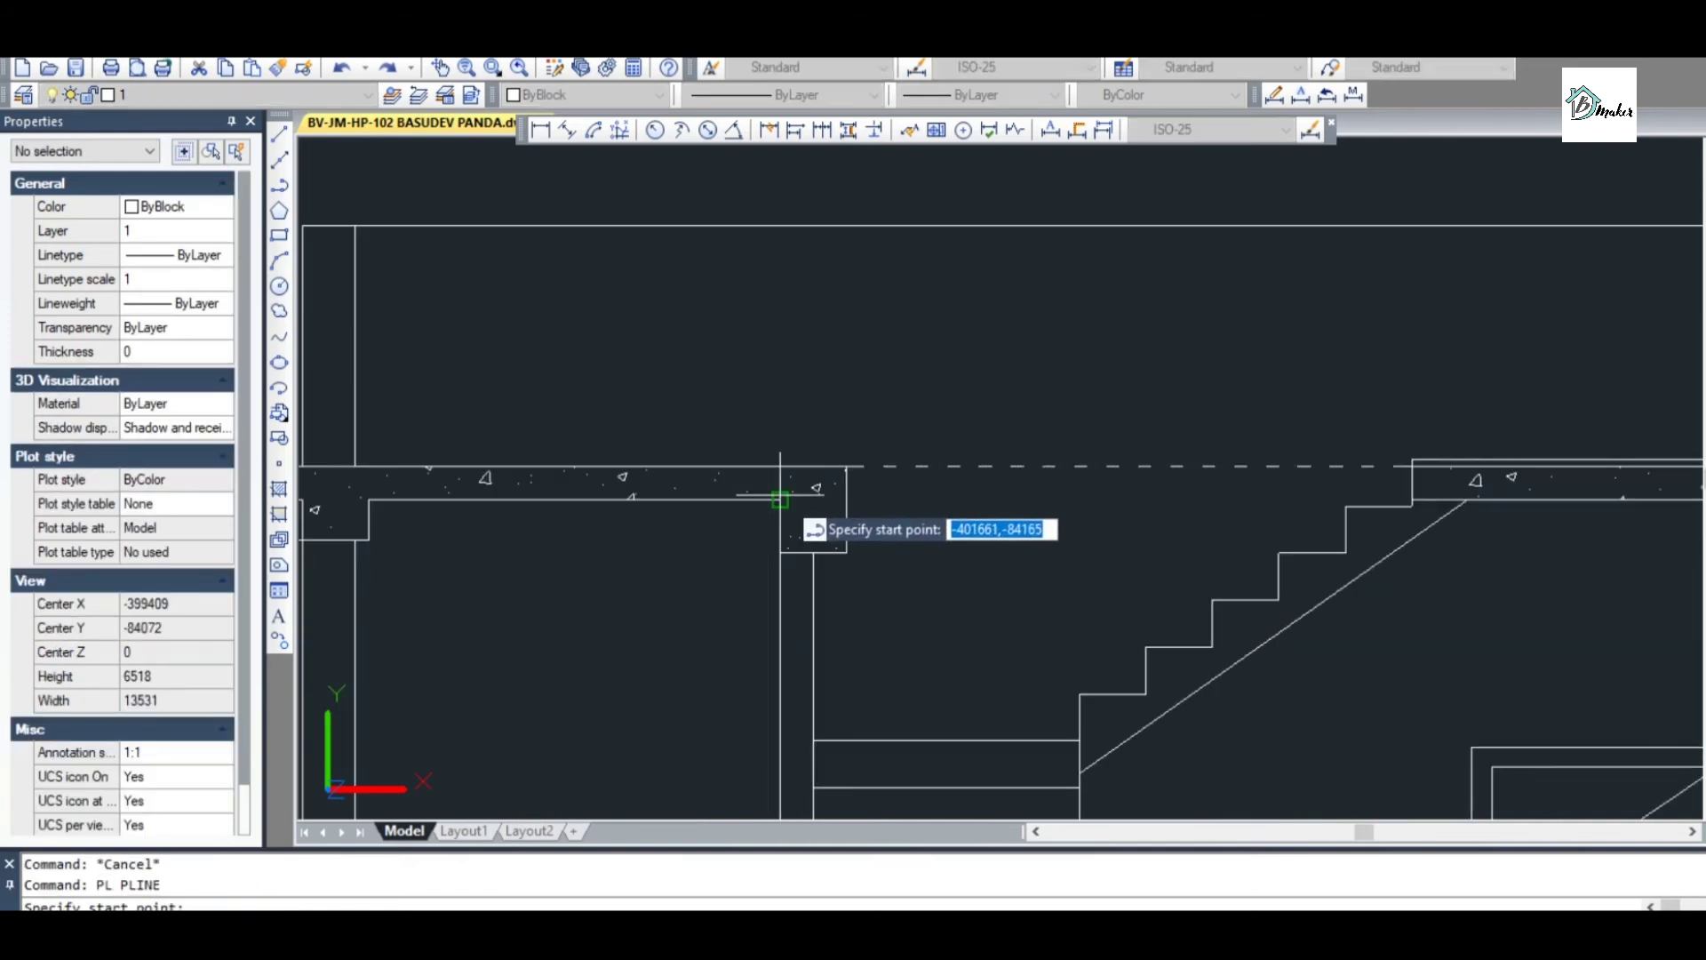
{"action": "left_click", "coordinate": [781, 465]}
{"action": "scroll", "coordinate": [791, 426], "scroll_direction": "down", "scroll_amount": 4}
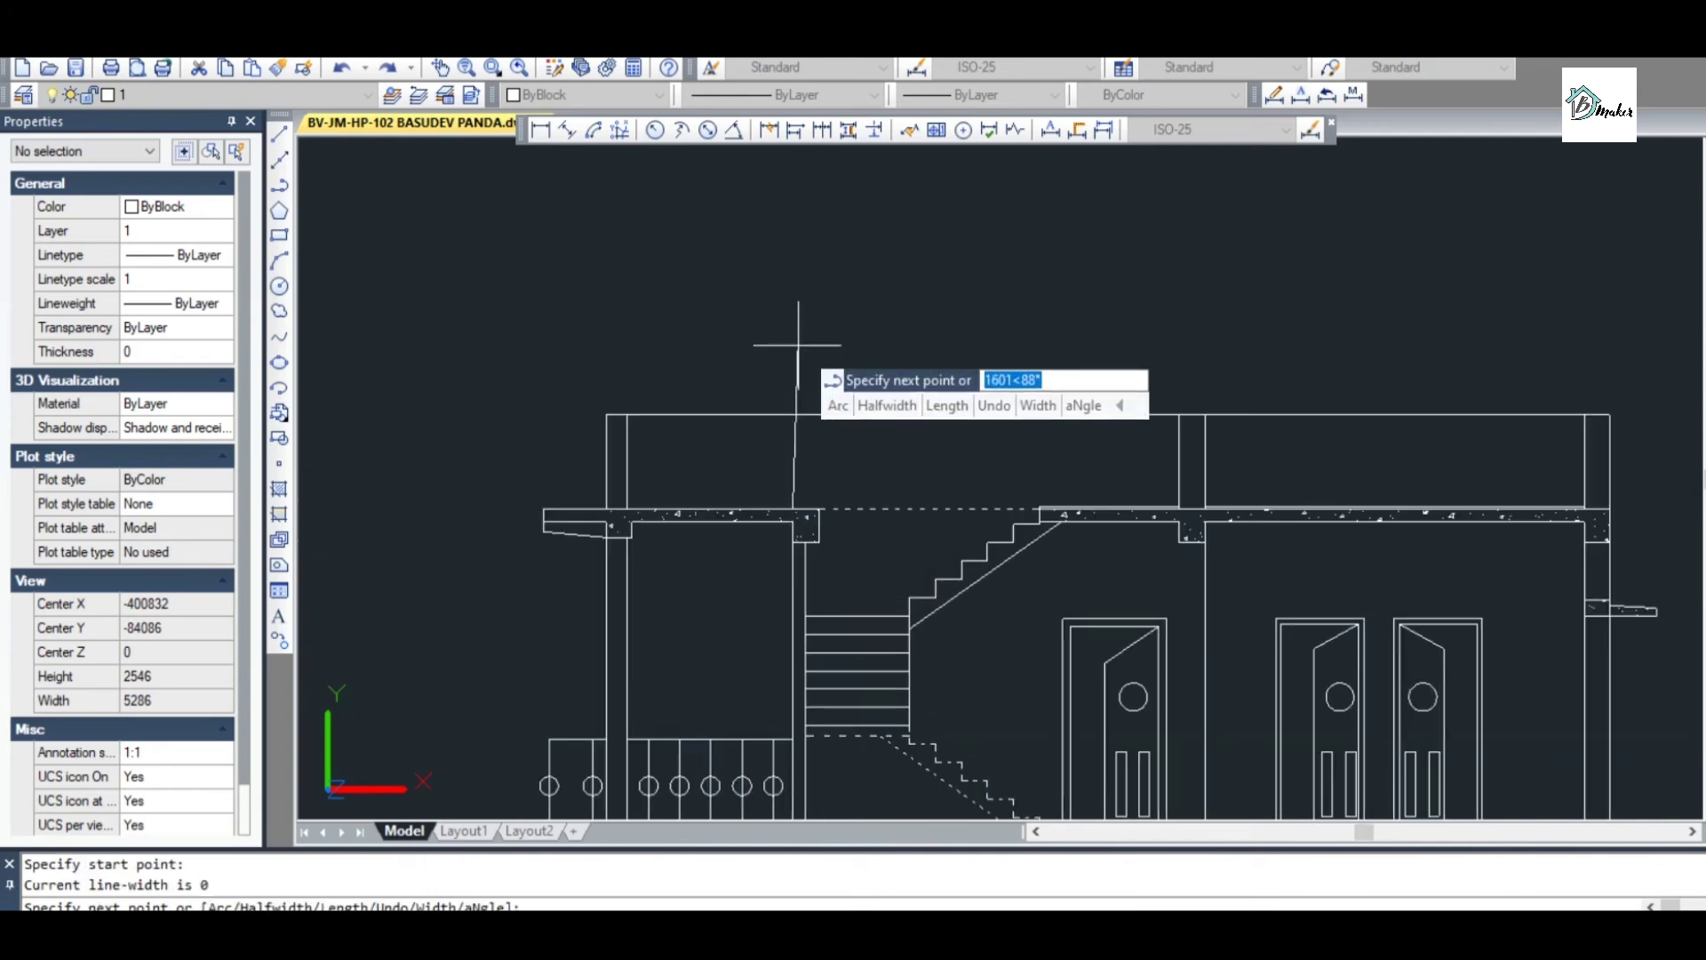
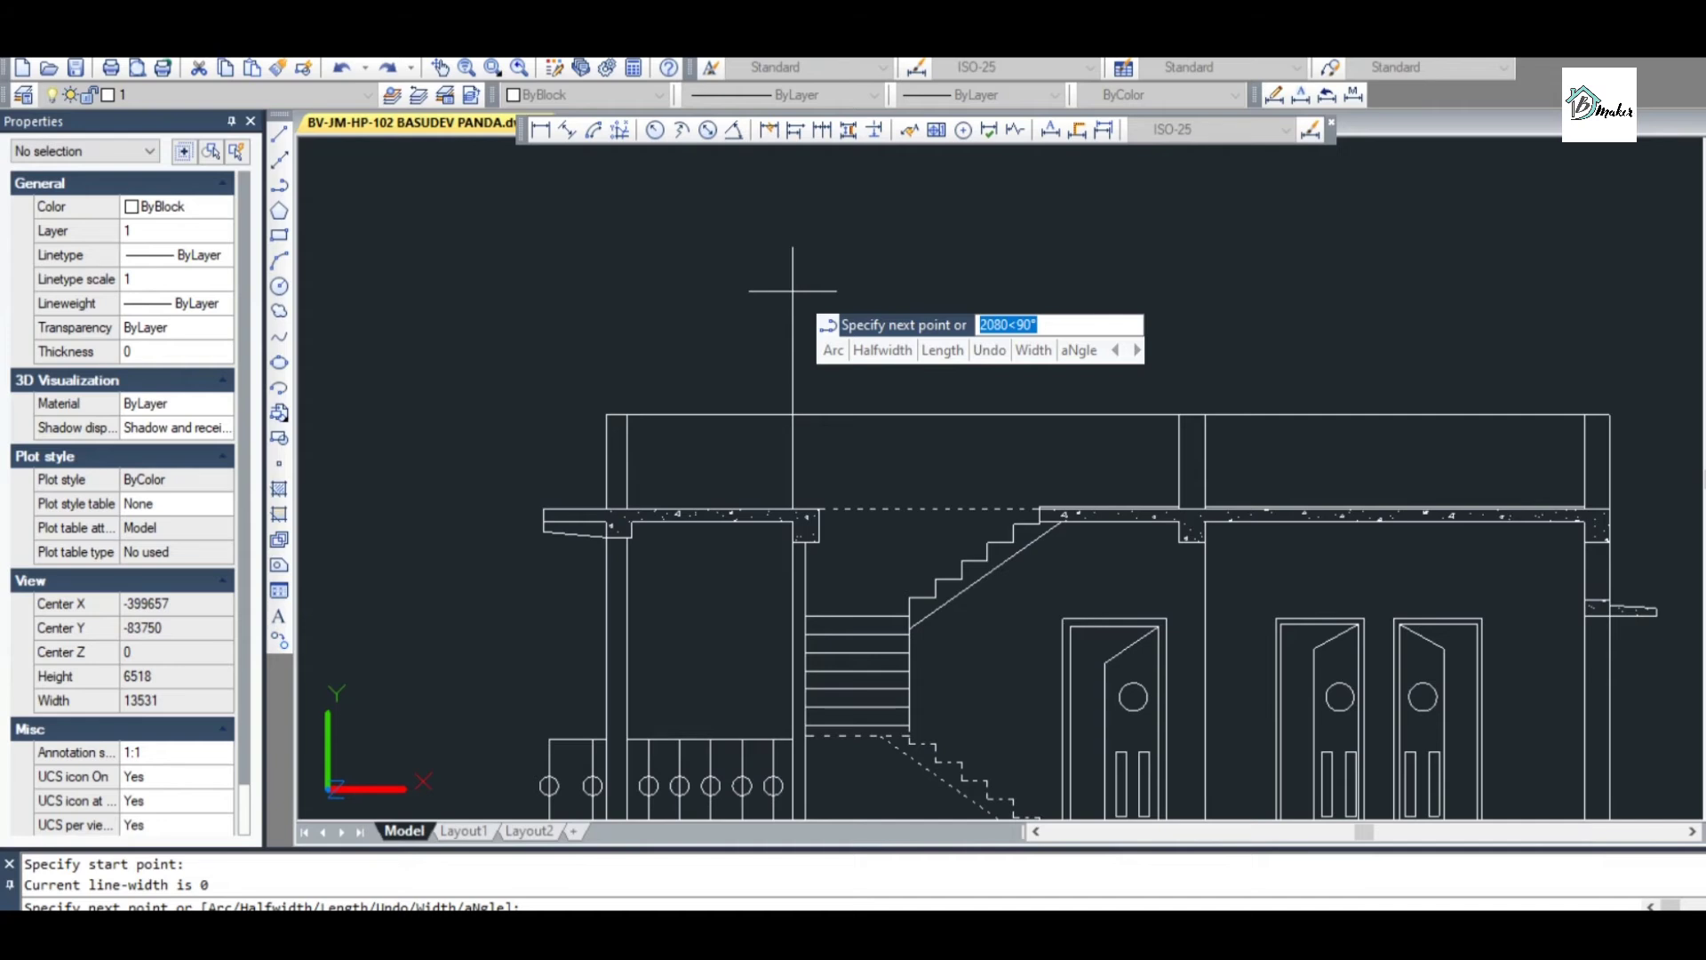
{"action": "type", "text": "2100"}
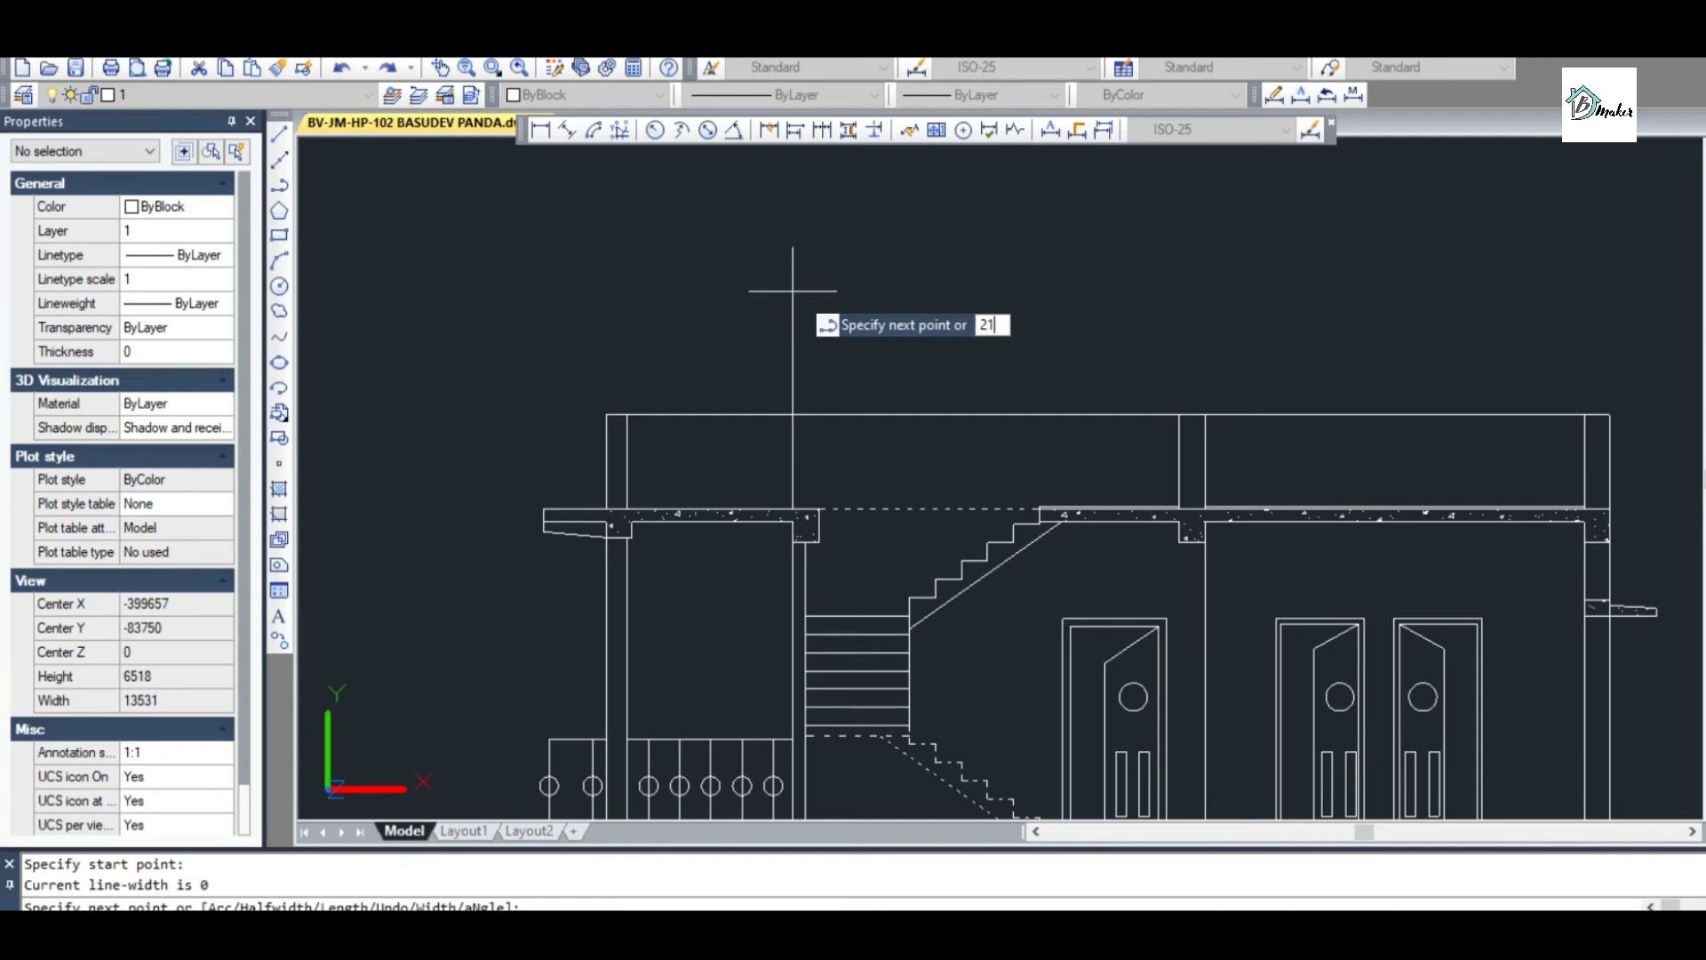
{"action": "key", "text": "Return"}
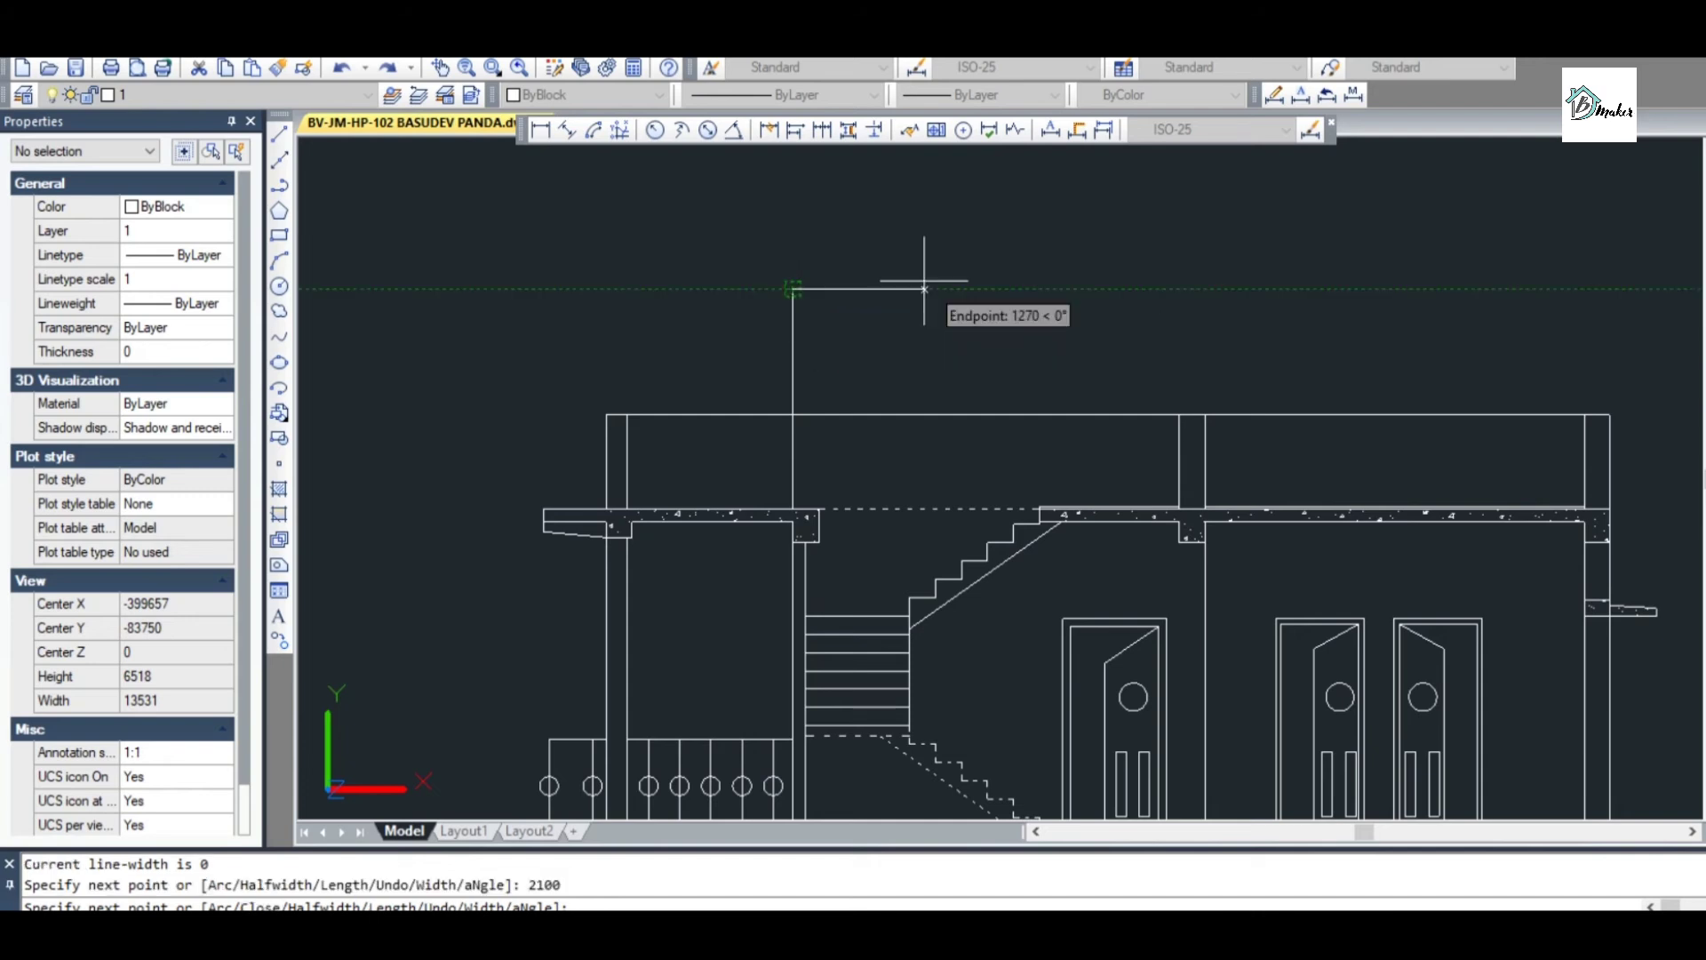
{"action": "key", "text": "Escape"}
Draw a second 2100-high vertical polyline from the roof slab top at the far face of the wall beyond the staircase
{"action": "key", "text": "Return"}
{"action": "scroll", "coordinate": [1211, 504], "scroll_direction": "up", "scroll_amount": 4}
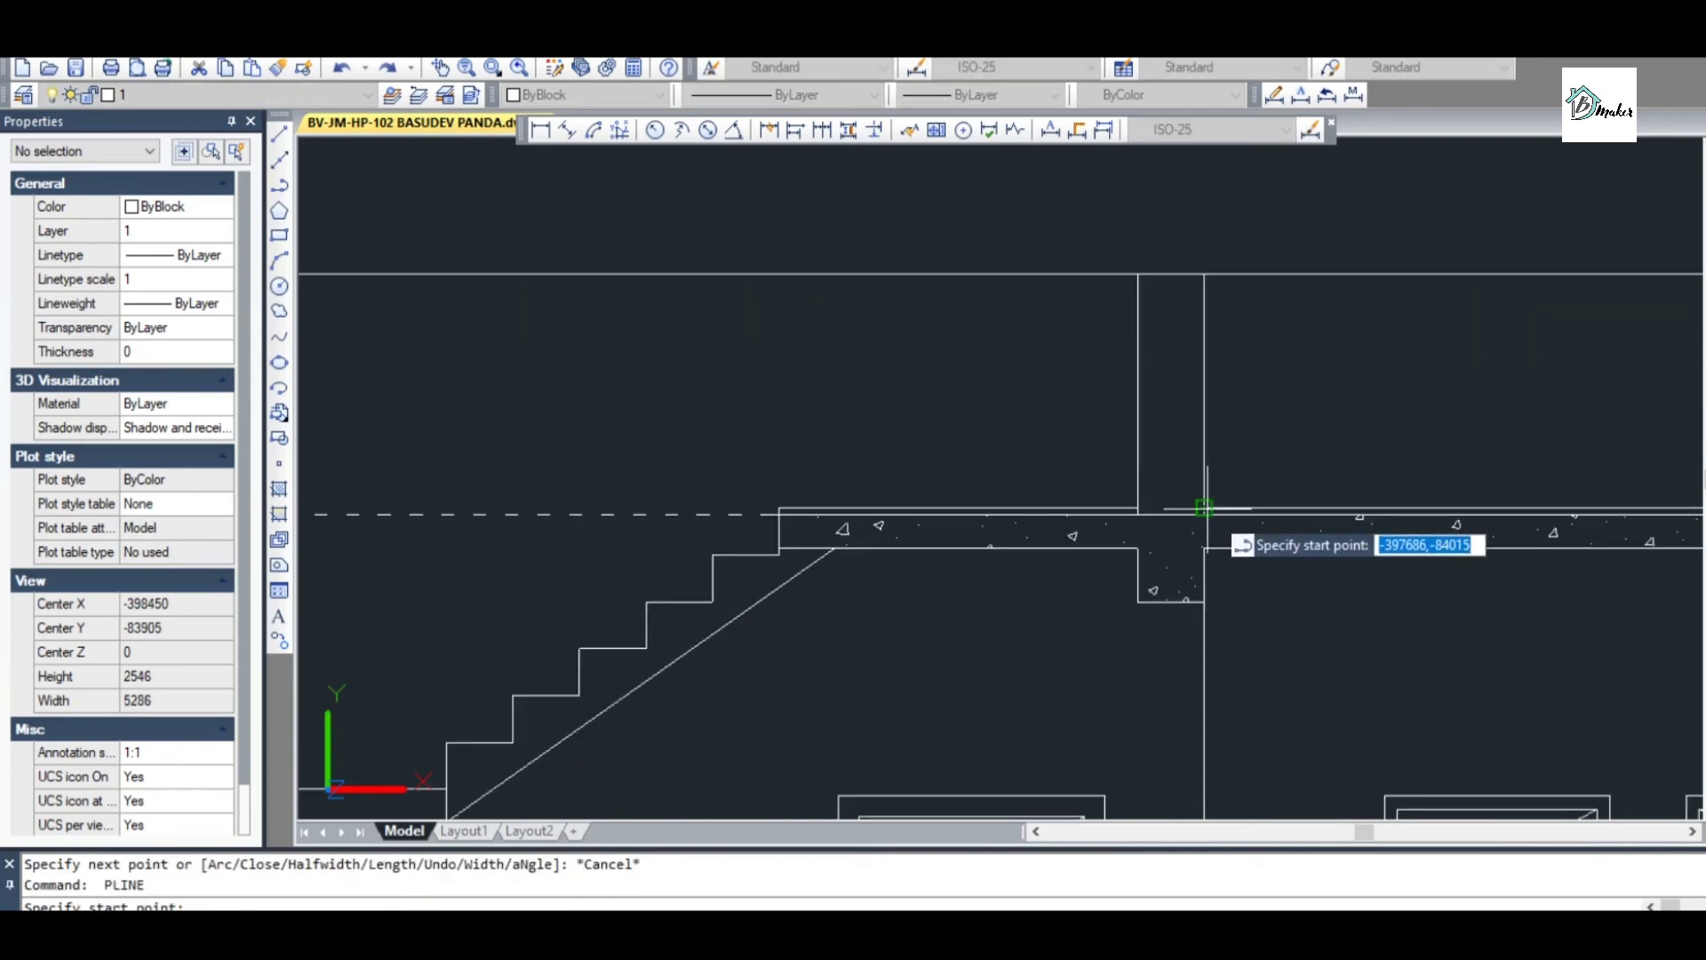
{"action": "left_click", "coordinate": [1204, 514]}
{"action": "scroll", "coordinate": [1203, 228], "scroll_direction": "down", "scroll_amount": 4}
{"action": "type", "text": "2100"}
{"action": "key", "text": "Return"}
{"action": "scroll", "coordinate": [1101, 241], "scroll_direction": "down", "scroll_amount": 3}
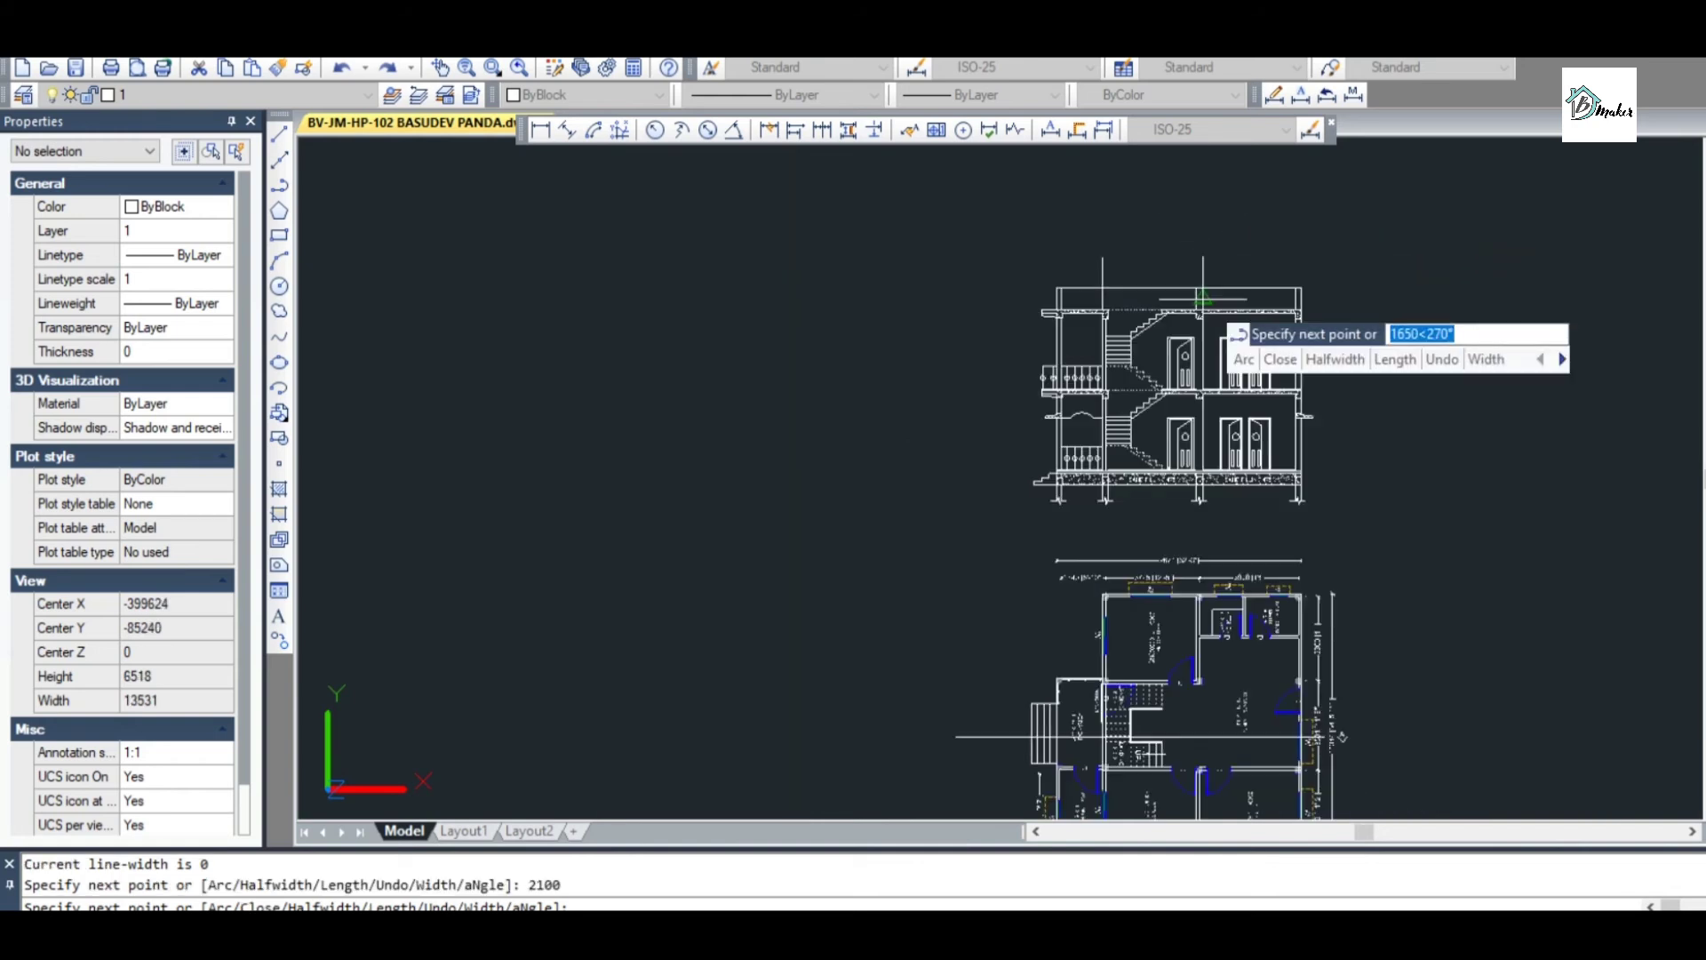
{"action": "scroll", "coordinate": [1097, 267], "scroll_direction": "up", "scroll_amount": 4}
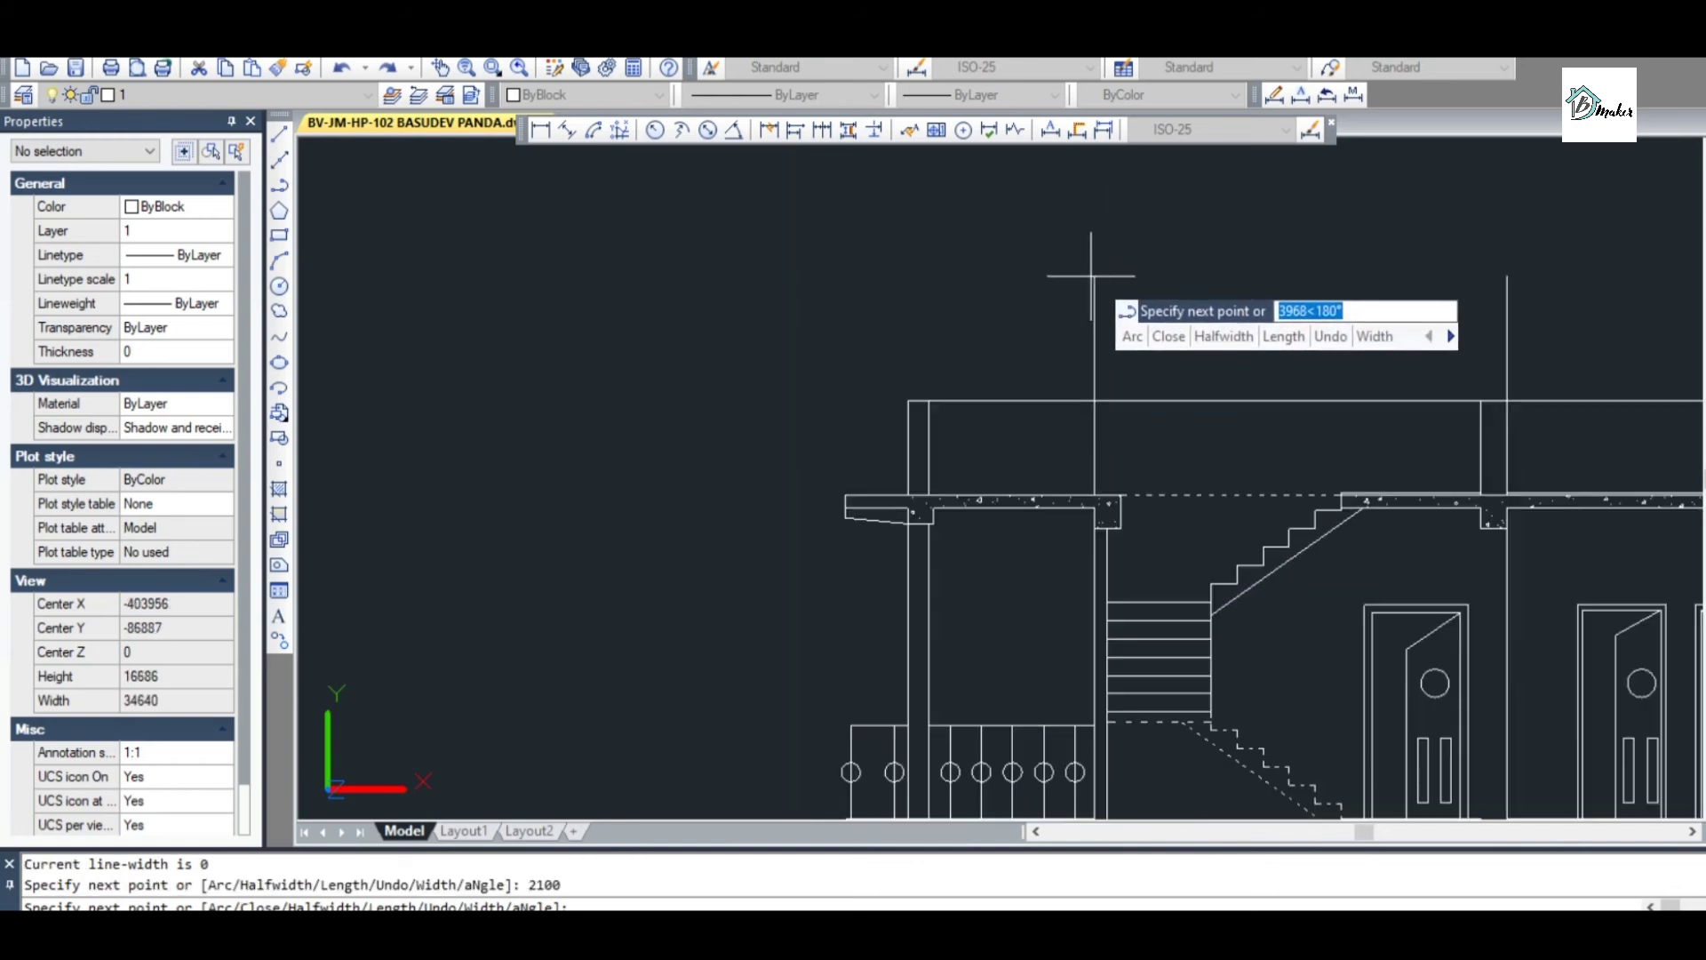
{"action": "key", "text": "Escape"}
Draw the headroom slab's underside as a polyline joining the two wall tops and extending 300 beyond the far wall
{"action": "key", "text": "Return"}
{"action": "left_click", "coordinate": [1095, 276]}
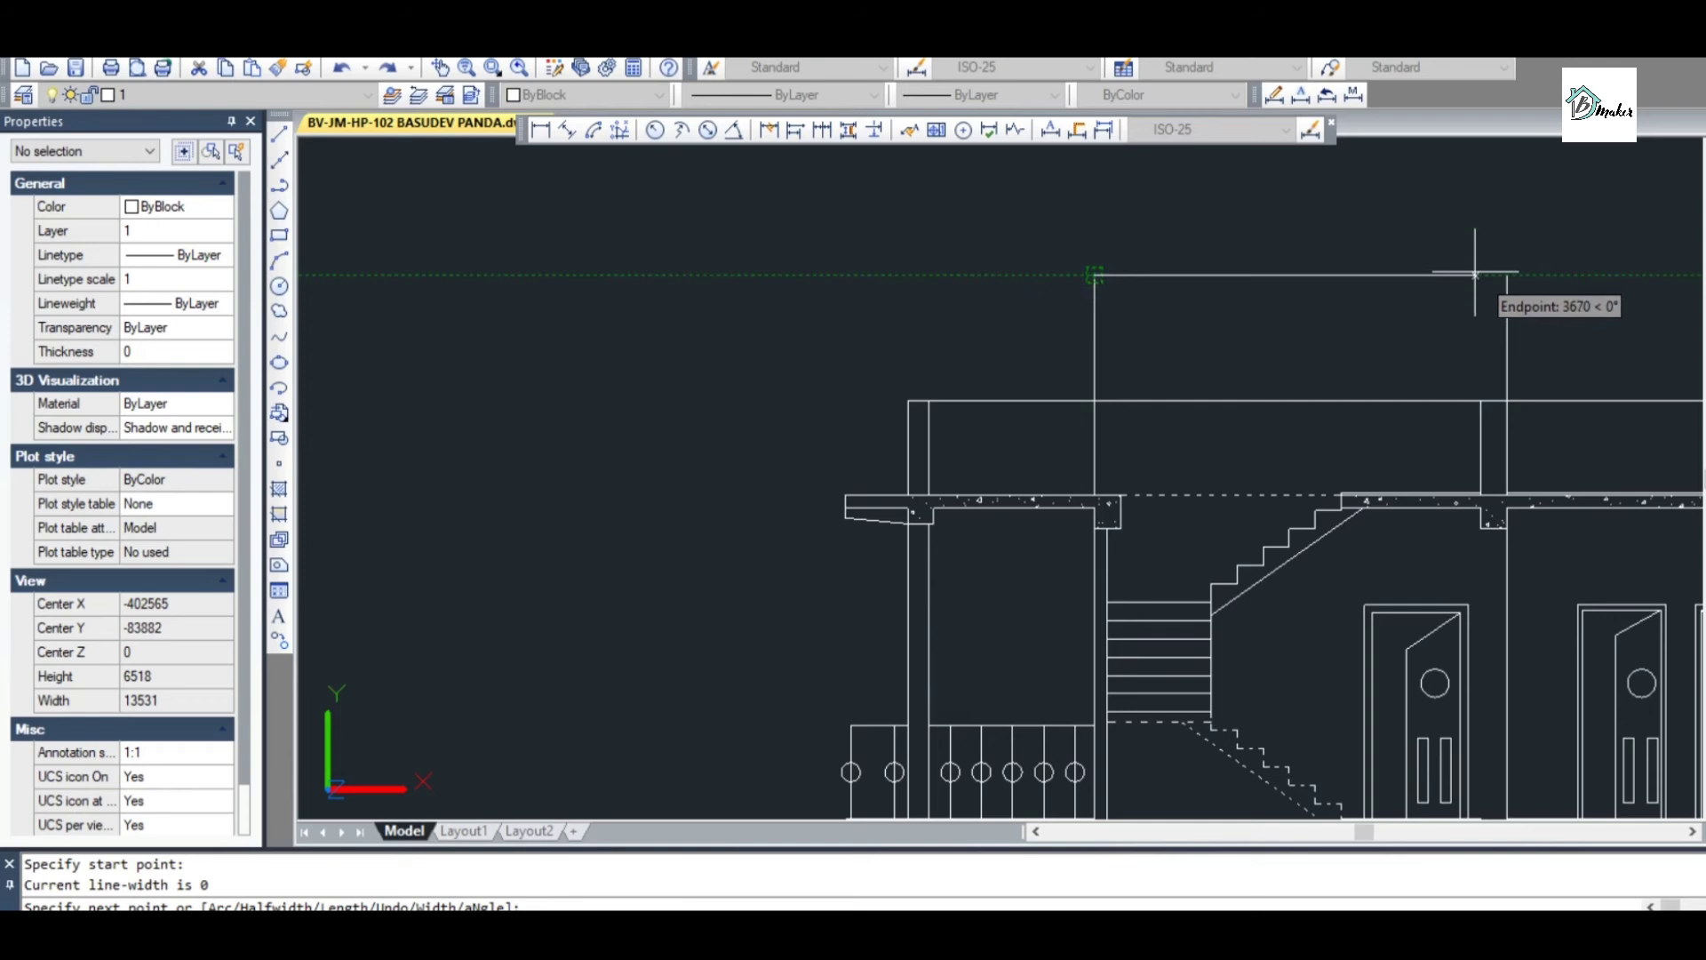
{"action": "left_click", "coordinate": [1508, 275]}
{"action": "scroll", "coordinate": [1421, 303], "scroll_direction": "down", "scroll_amount": 2}
{"action": "scroll", "coordinate": [1511, 285], "scroll_direction": "up", "scroll_amount": 4}
{"action": "type", "text": "300"}
{"action": "key", "text": "Return"}
{"action": "scroll", "coordinate": [1530, 302], "scroll_direction": "down", "scroll_amount": 2}
{"action": "scroll", "coordinate": [1577, 223], "scroll_direction": "up", "scroll_amount": 2}
{"action": "scroll", "coordinate": [1377, 454], "scroll_direction": "down", "scroll_amount": 2}
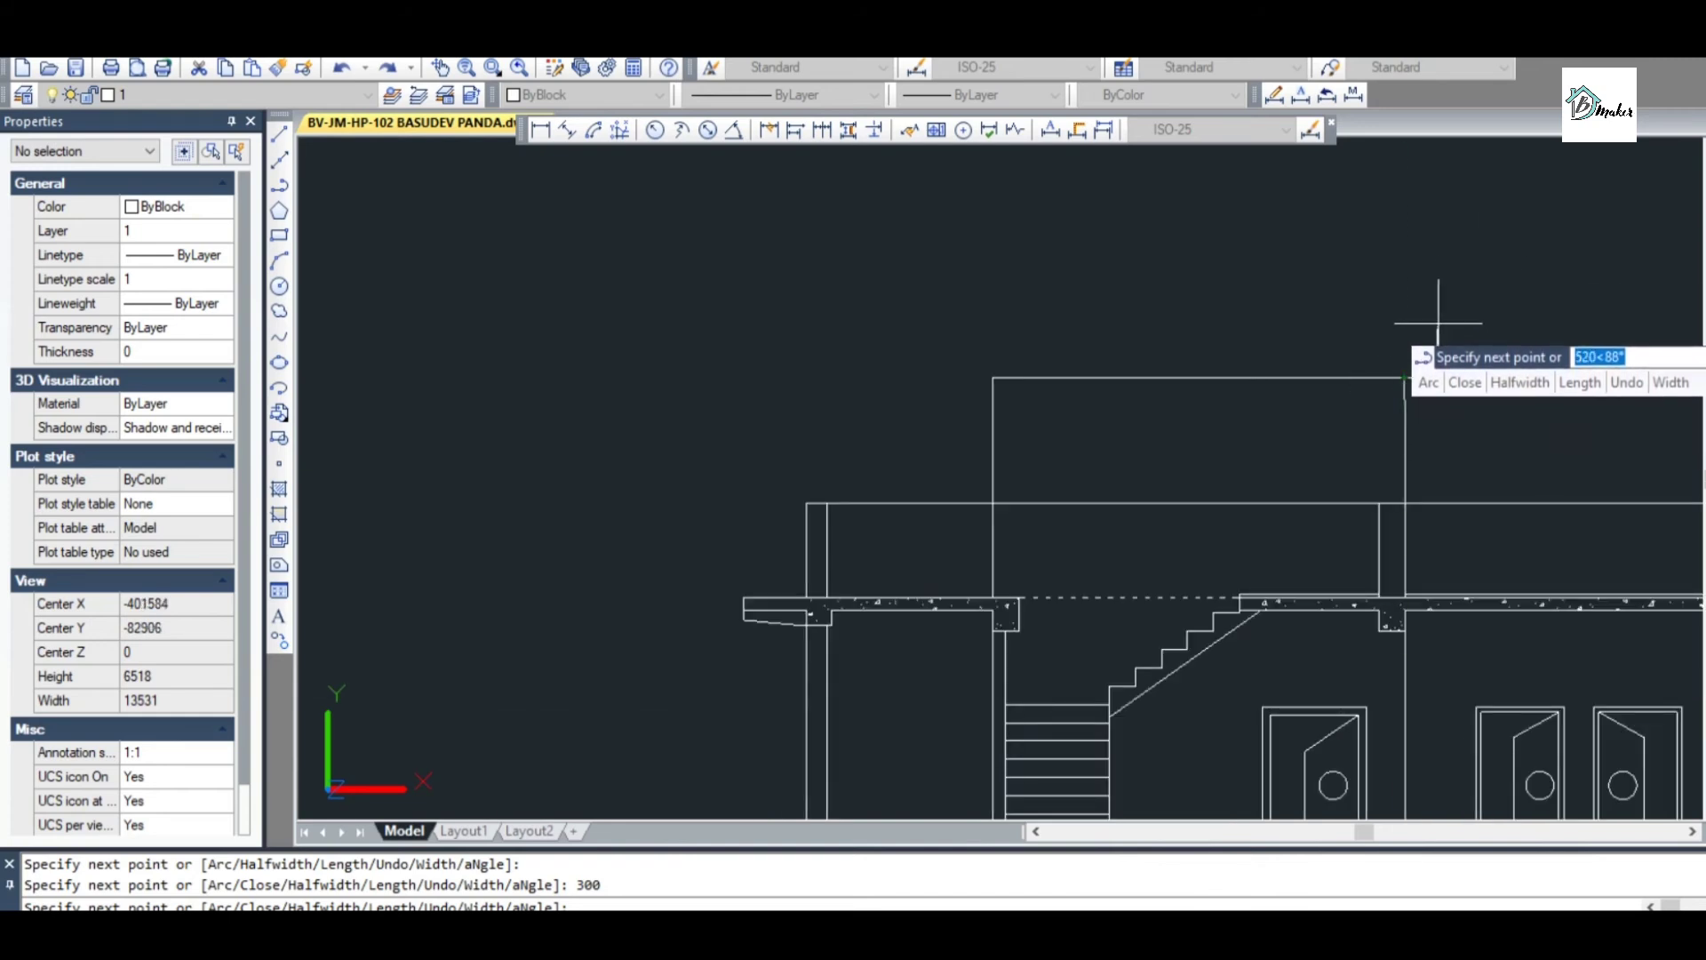
{"action": "scroll", "coordinate": [1438, 322], "scroll_direction": "up", "scroll_amount": 4}
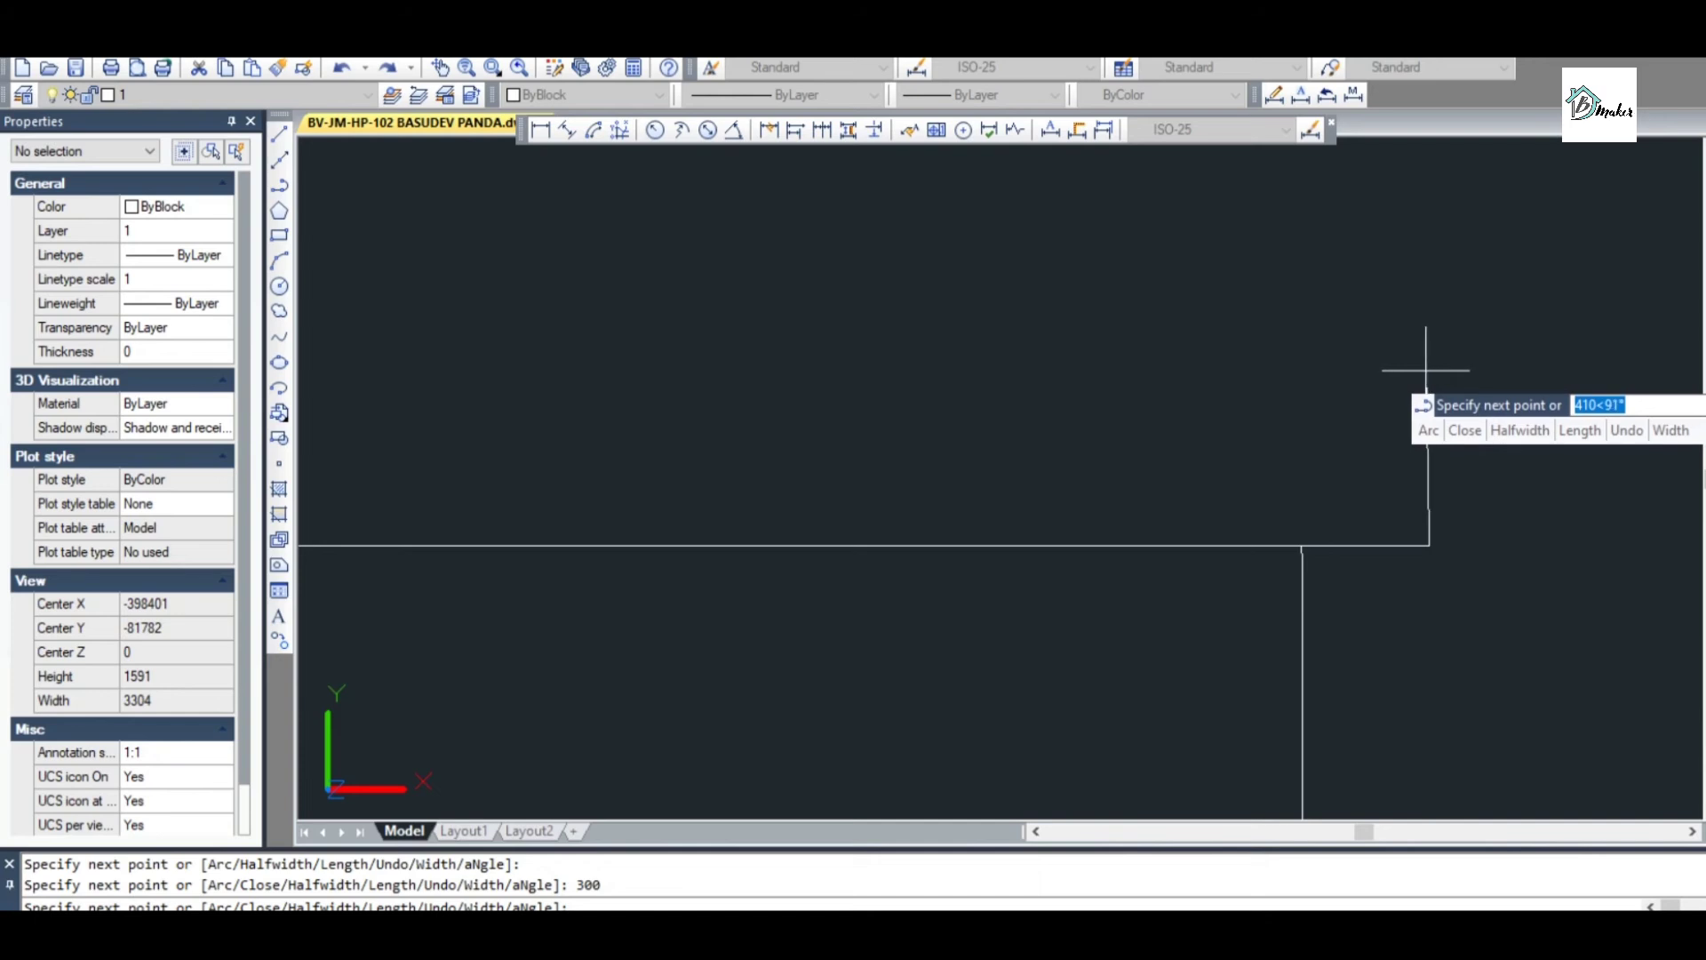
Give the headroom slab polyline a 100-high far end, then draw its top edge back and close it past the balcony-side wall
{"action": "scroll", "coordinate": [1422, 373], "scroll_direction": "down", "scroll_amount": 3}
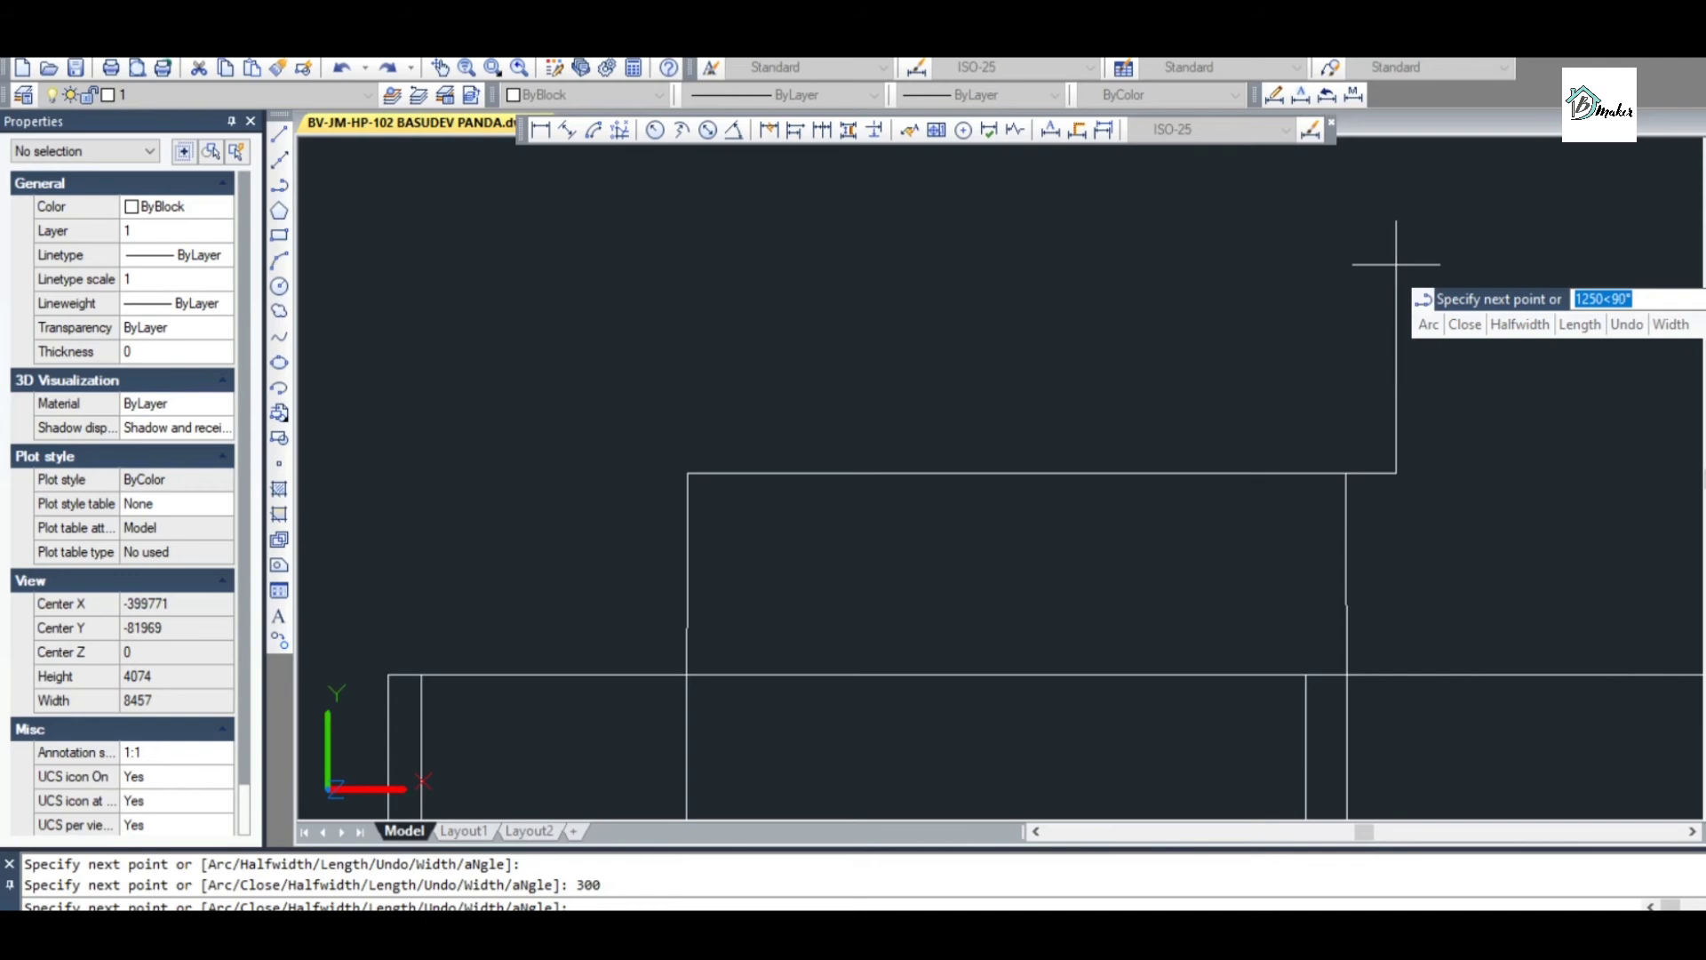
{"action": "type", "text": "100"}
{"action": "key", "text": "Return"}
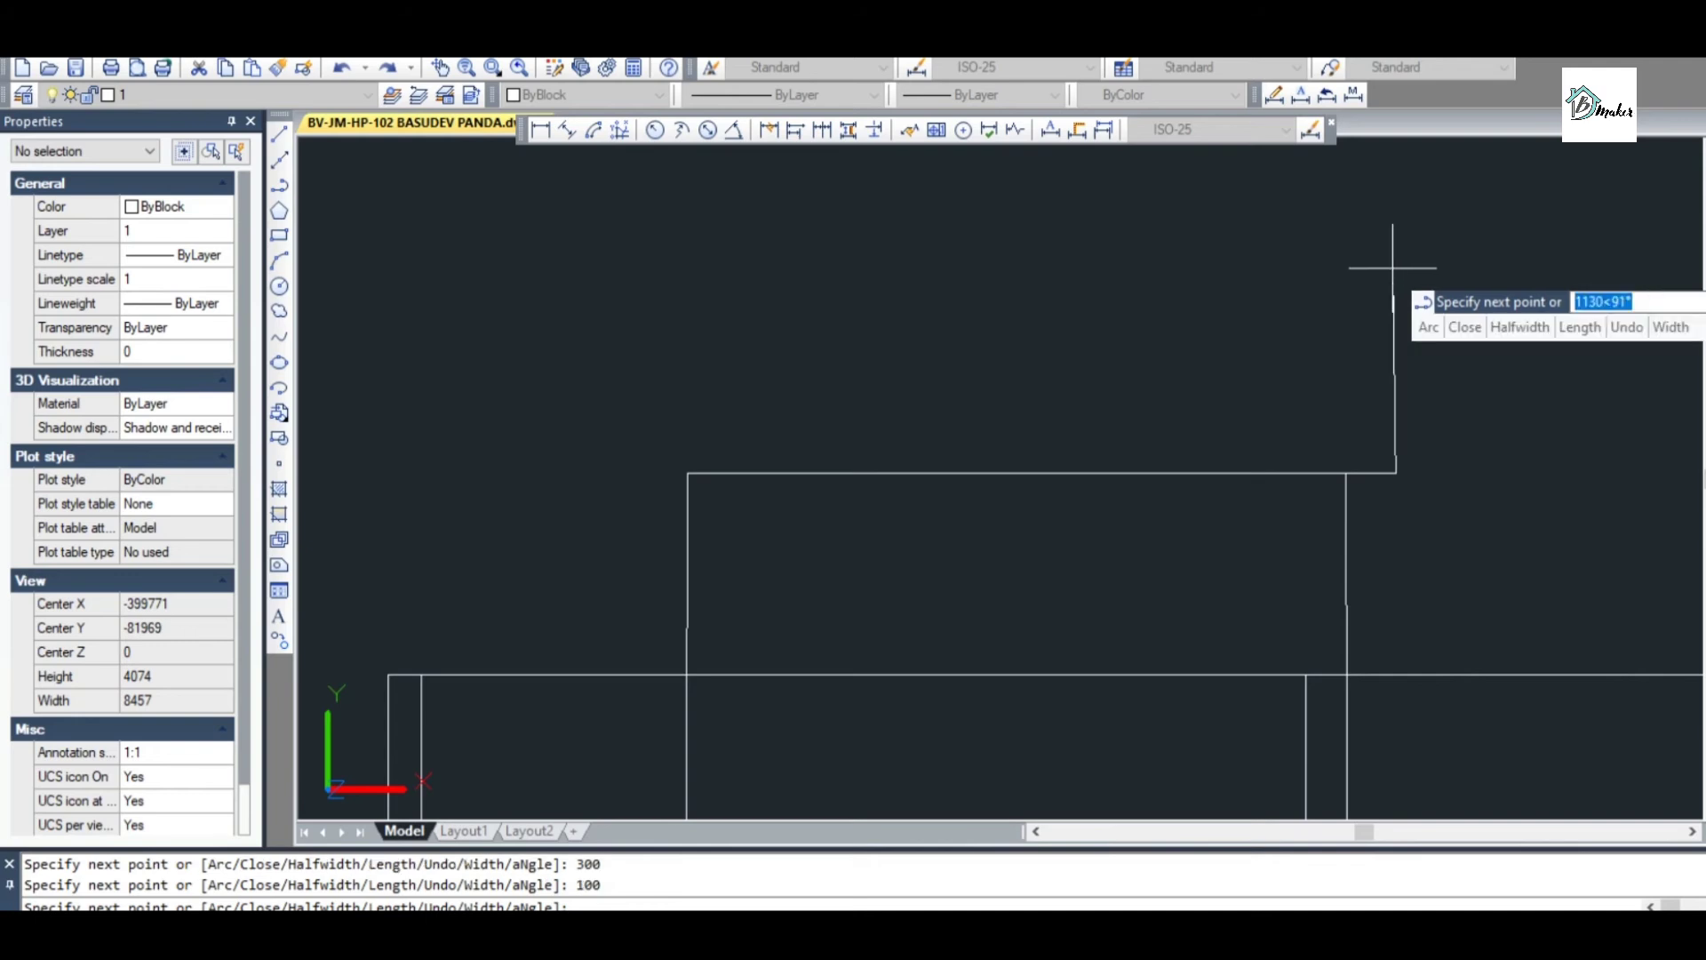
{"action": "scroll", "coordinate": [711, 453], "scroll_direction": "up", "scroll_amount": 2}
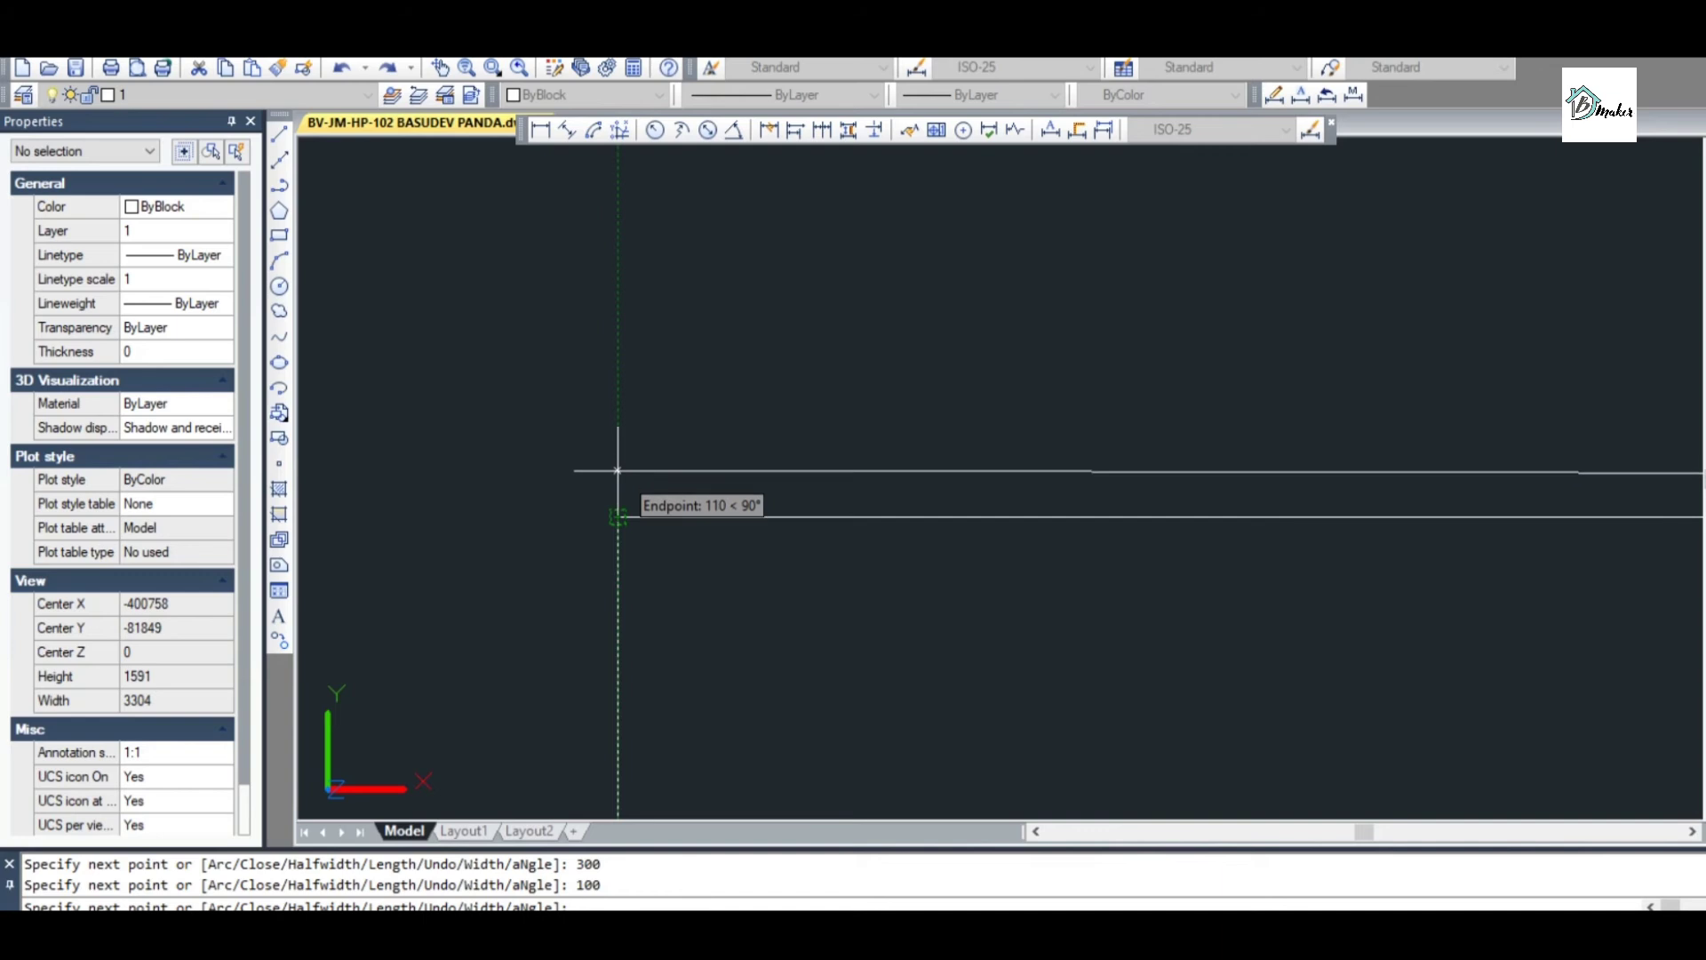
{"action": "left_click", "coordinate": [618, 470]}
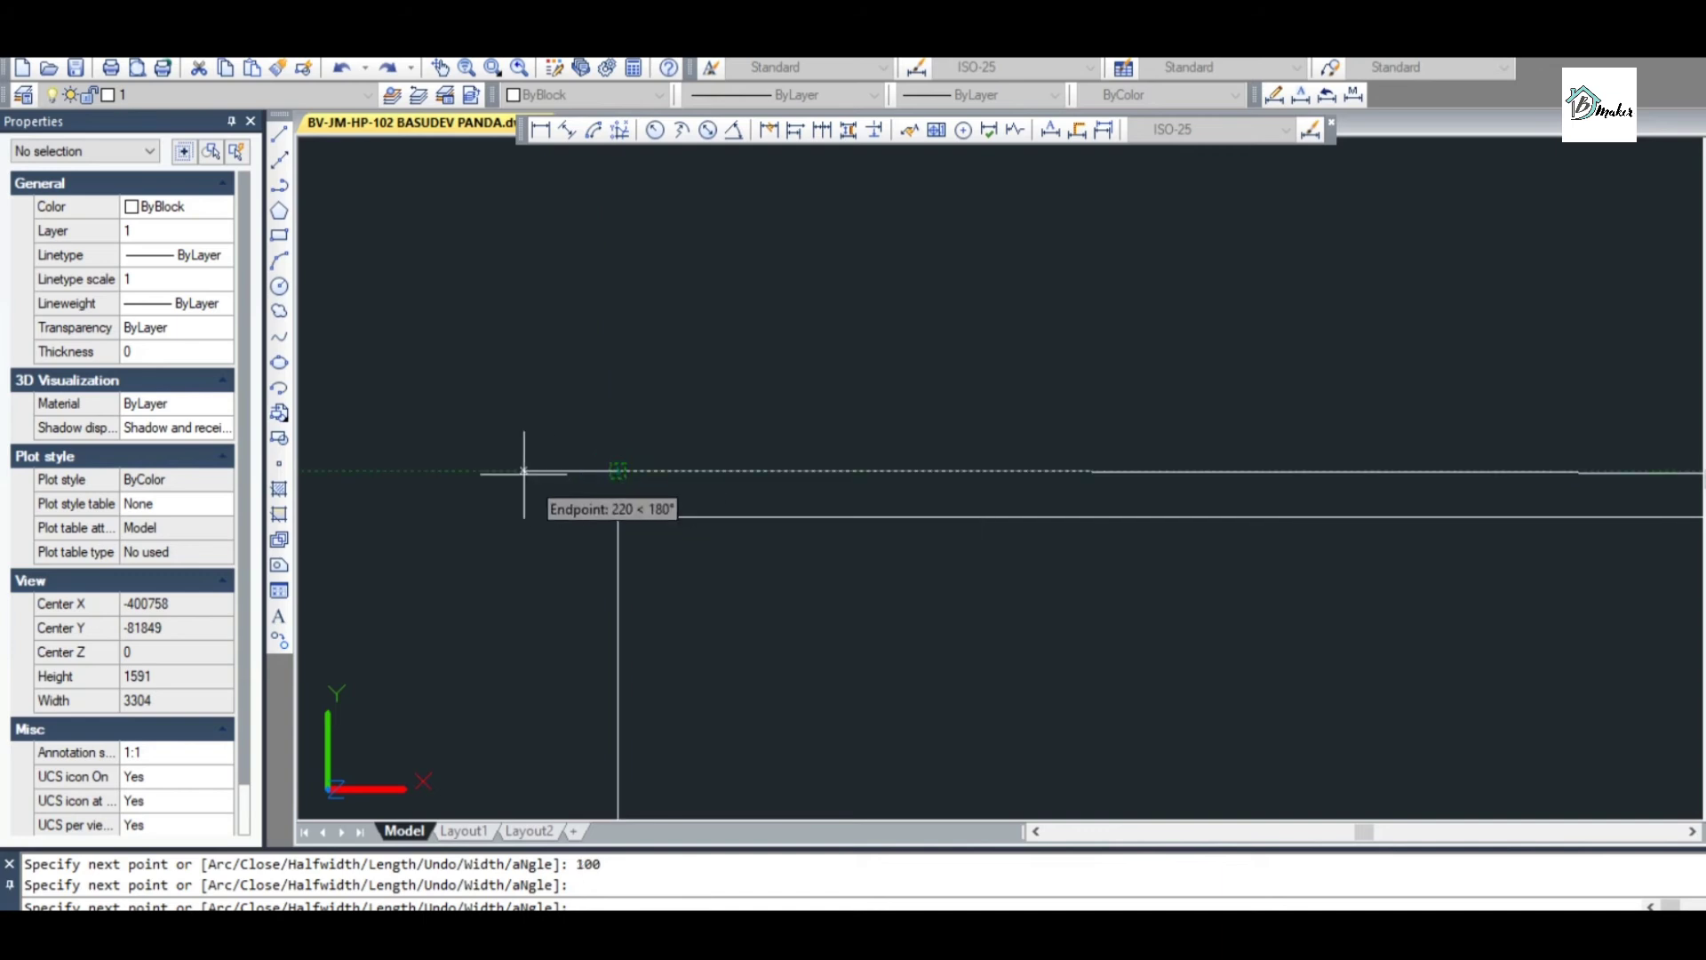
{"action": "key", "text": "Return"}
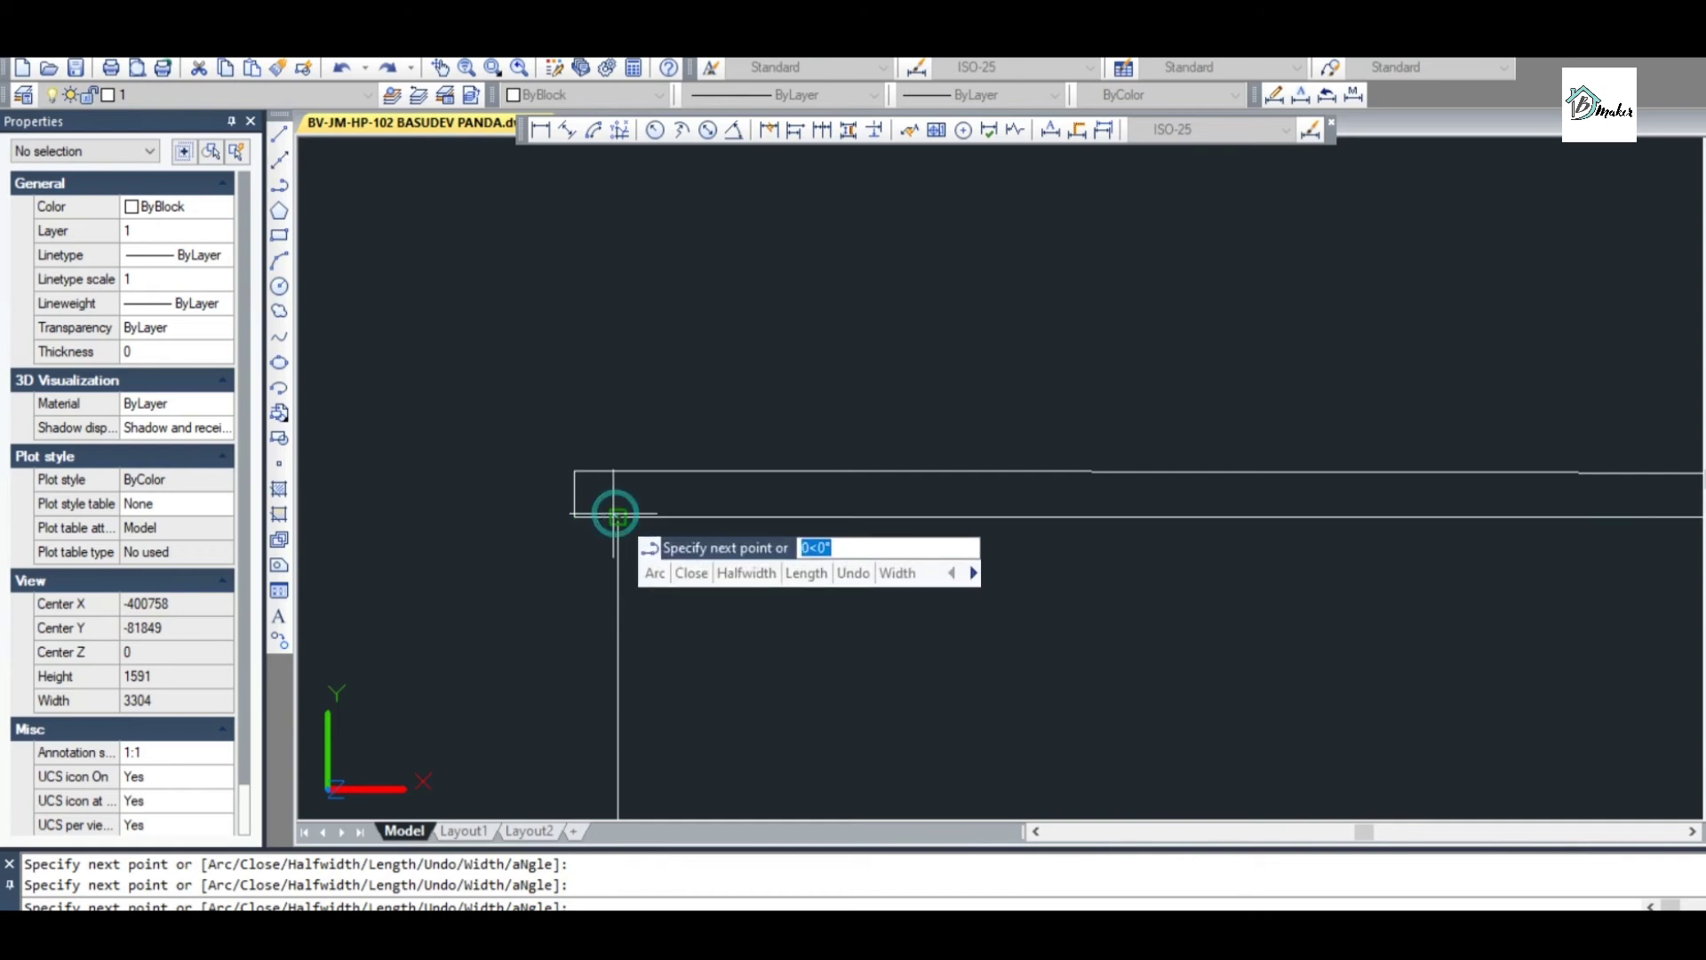
{"action": "key", "text": "Escape"}
Offset both headroom wall lines 125 inward to give the walls their thickness
{"action": "scroll", "coordinate": [642, 436], "scroll_direction": "down", "scroll_amount": 3}
{"action": "scroll", "coordinate": [666, 400], "scroll_direction": "down", "scroll_amount": 5}
{"action": "scroll", "coordinate": [690, 374], "scroll_direction": "up", "scroll_amount": 5}
{"action": "scroll", "coordinate": [752, 439], "scroll_direction": "down", "scroll_amount": 5}
{"action": "scroll", "coordinate": [889, 427], "scroll_direction": "up", "scroll_amount": 2}
{"action": "scroll", "coordinate": [944, 403], "scroll_direction": "down", "scroll_amount": 2}
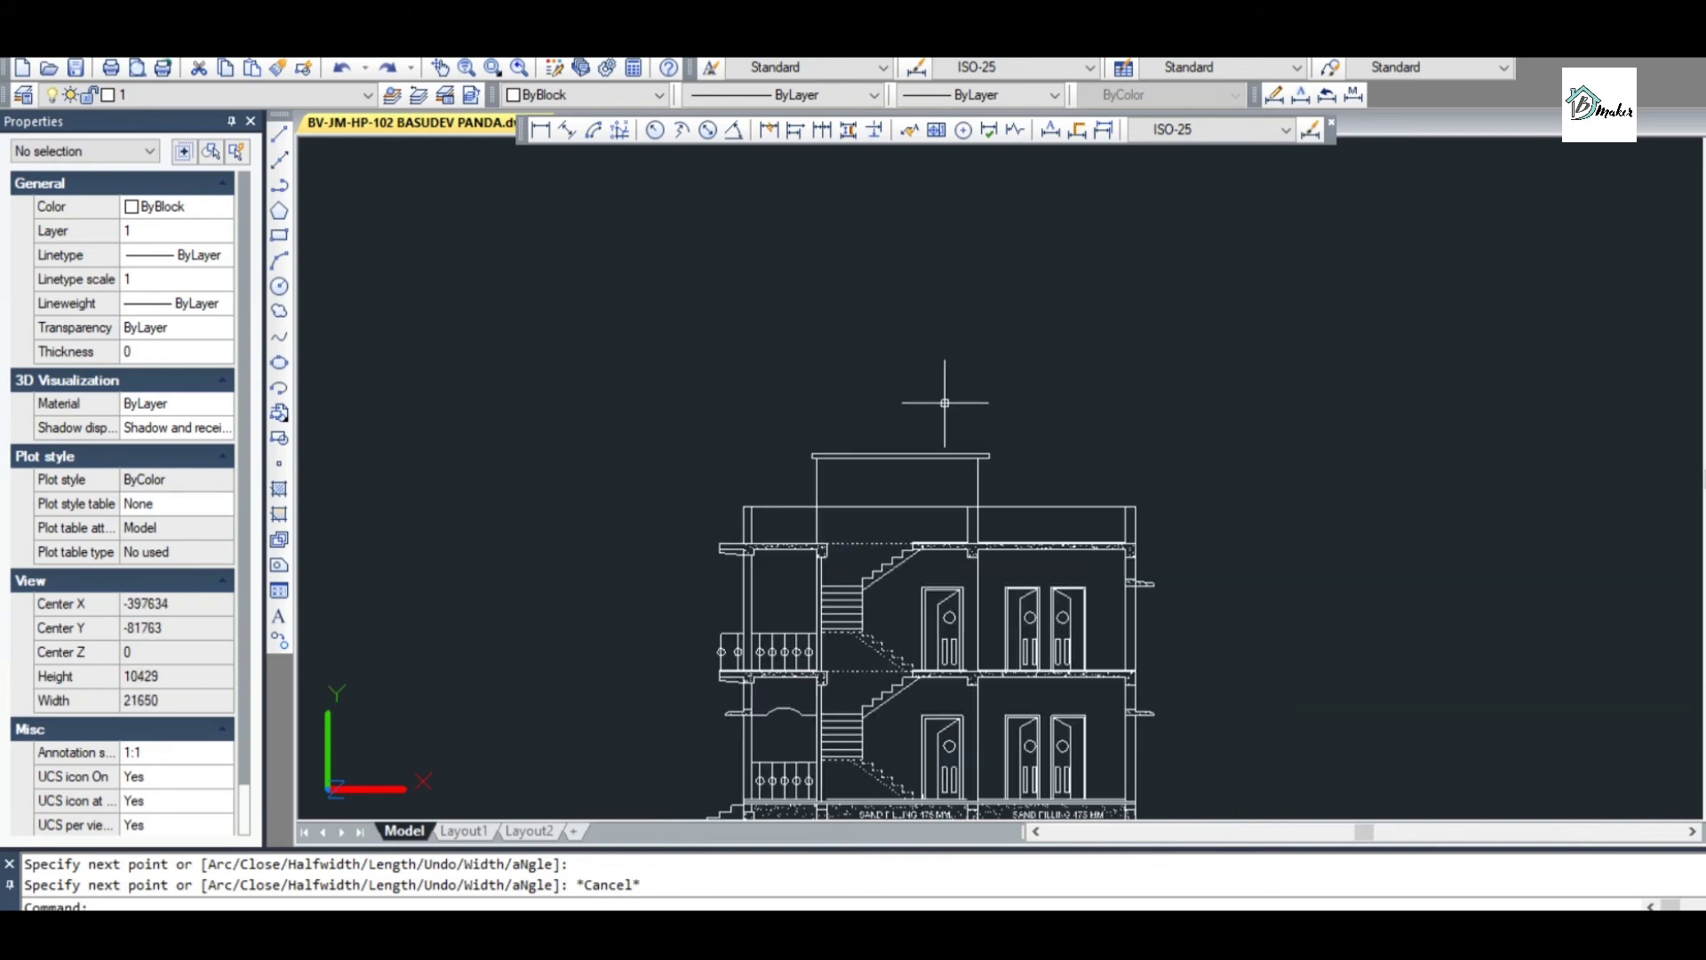
{"action": "scroll", "coordinate": [934, 514], "scroll_direction": "up", "scroll_amount": 5}
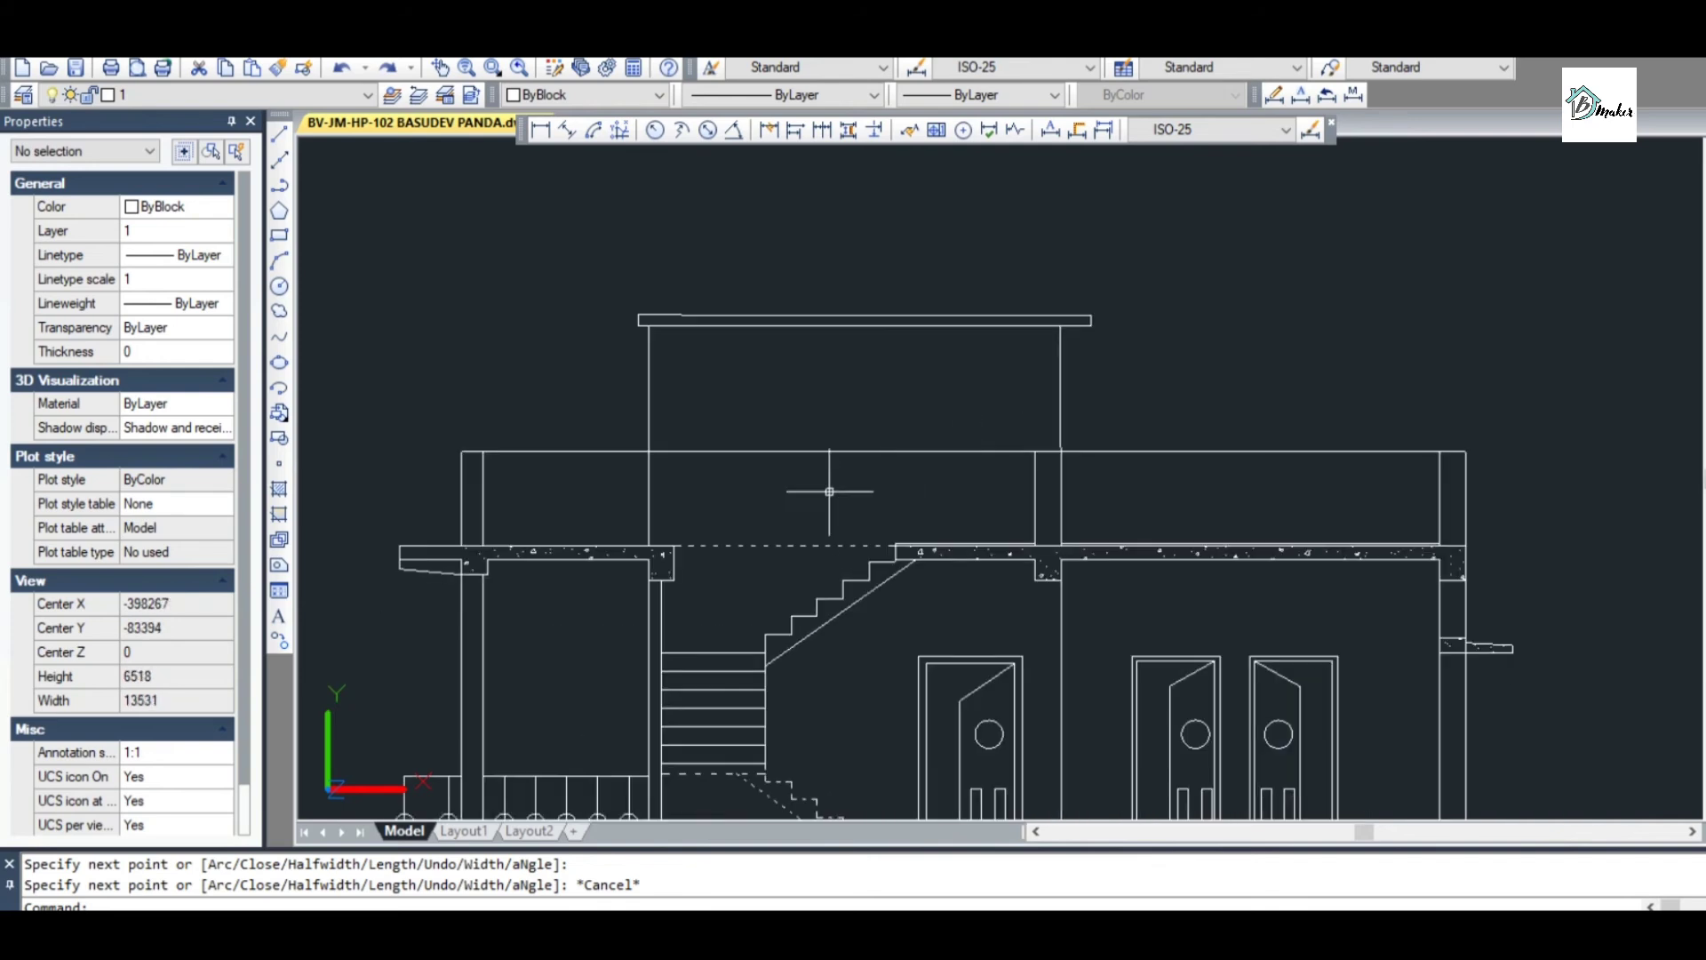
{"action": "scroll", "coordinate": [718, 491], "scroll_direction": "up", "scroll_amount": 2}
{"action": "key", "text": "Escape"}
{"action": "type", "text": "o"}
{"action": "key", "text": "Return"}
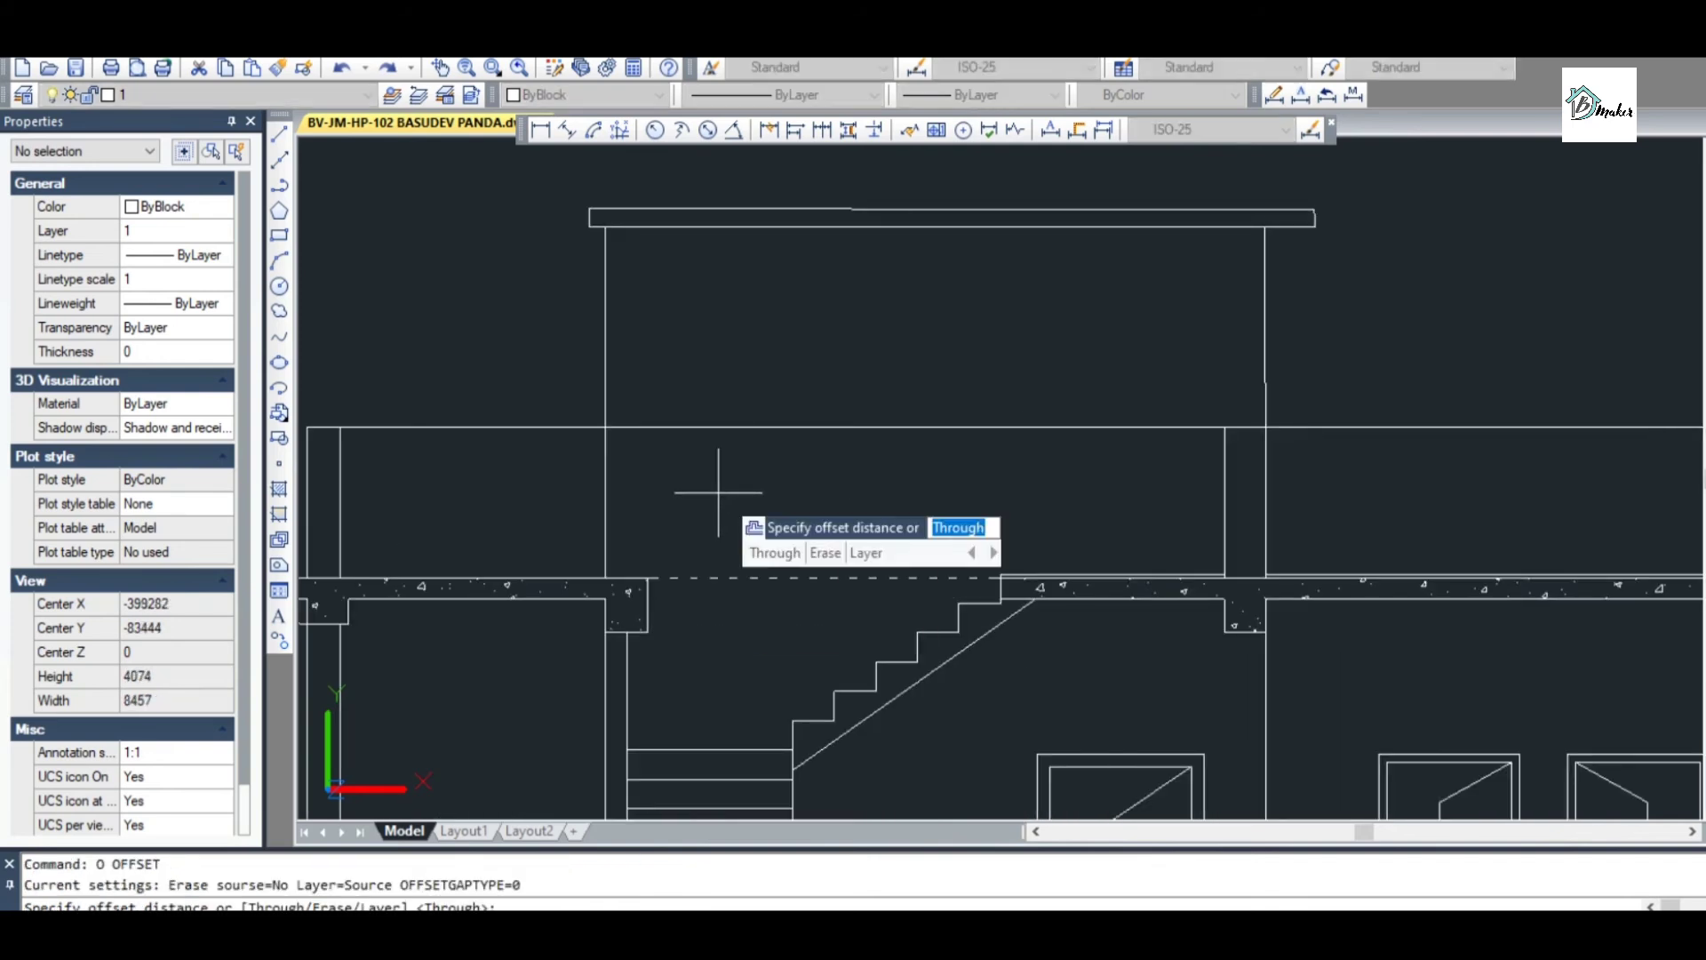
{"action": "type", "text": "125"}
{"action": "key", "text": "Return"}
{"action": "left_click", "coordinate": [607, 473]}
{"action": "left_click", "coordinate": [626, 471]}
{"action": "left_click", "coordinate": [1266, 503]}
{"action": "left_click", "coordinate": [1259, 503]}
{"action": "left_click", "coordinate": [1263, 497]}
{"action": "left_click", "coordinate": [1245, 498]}
{"action": "key", "text": "Escape"}
Delete the stray offset line outside the far headroom wall and the old parapet line on the wall's inner side
{"action": "left_click", "coordinate": [1287, 525]}
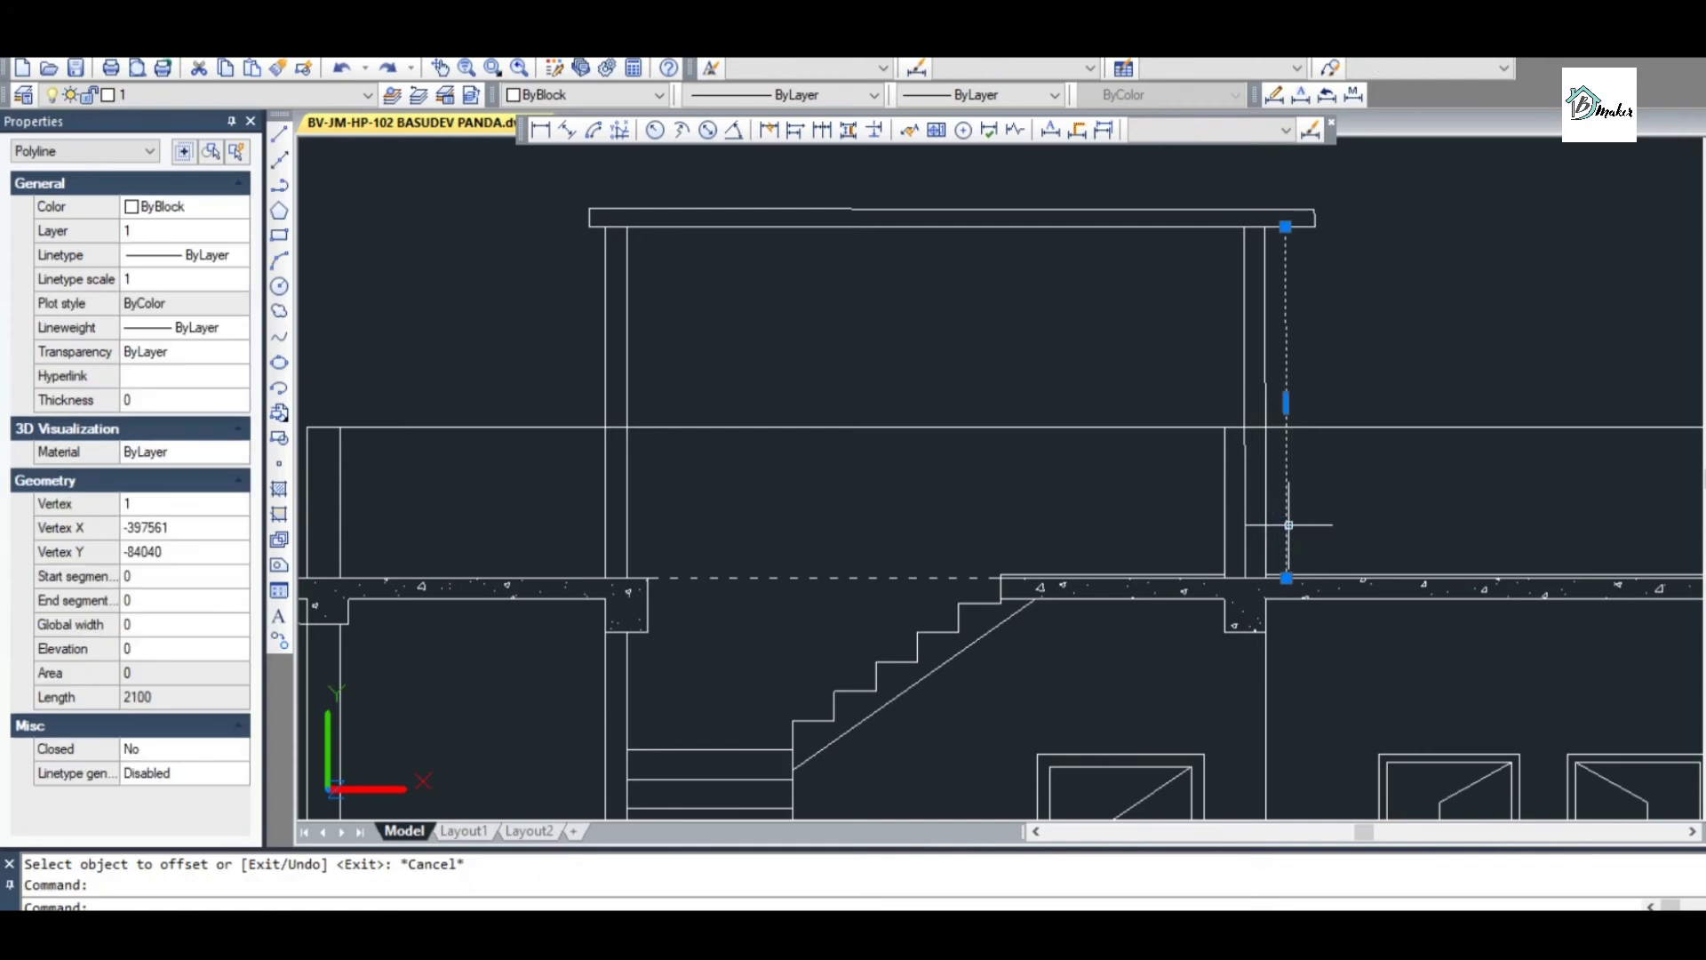
{"action": "key", "text": "Delete"}
{"action": "left_click", "coordinate": [1227, 499]}
{"action": "left_click", "coordinate": [1211, 492]}
{"action": "key", "text": "Delete"}
Trim the parapet top line between and across the two headroom walls
{"action": "type", "text": "tr"}
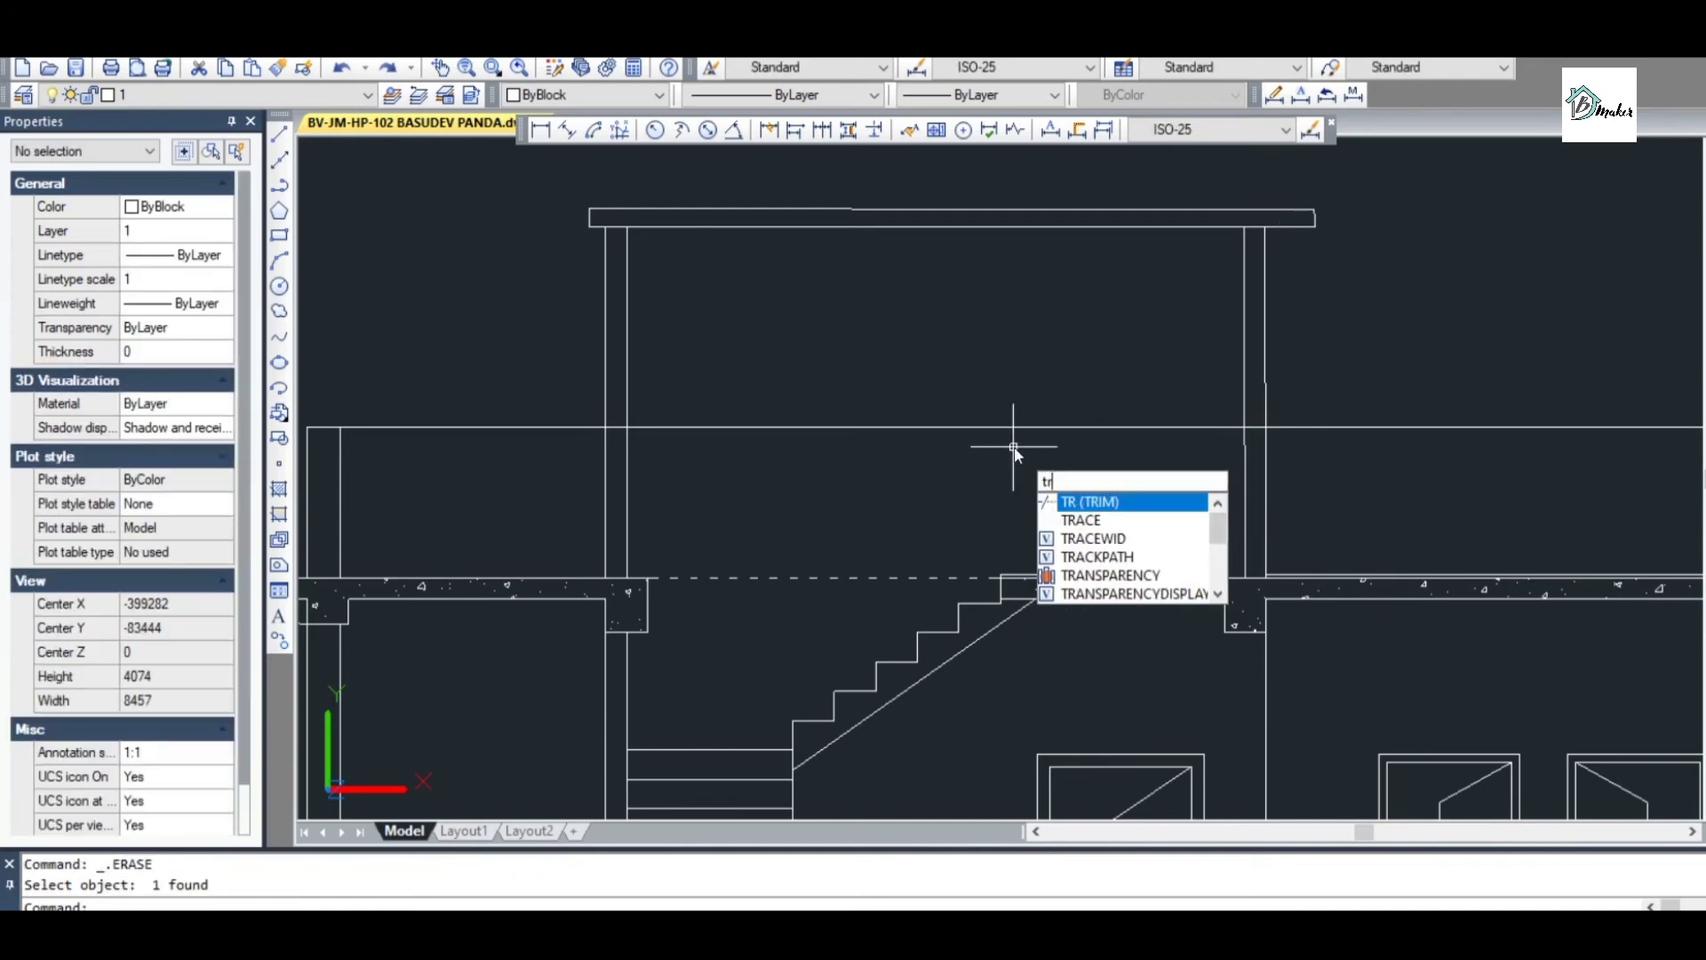
{"action": "key", "text": "Return"}
{"action": "left_click", "coordinate": [1013, 453]}
{"action": "left_click", "coordinate": [989, 404]}
{"action": "scroll", "coordinate": [1297, 436], "scroll_direction": "up", "scroll_amount": 4}
{"action": "left_click", "coordinate": [1183, 411]}
{"action": "left_click", "coordinate": [1184, 425]}
{"action": "scroll", "coordinate": [1295, 449], "scroll_direction": "down", "scroll_amount": 4}
{"action": "scroll", "coordinate": [681, 450], "scroll_direction": "up", "scroll_amount": 4}
{"action": "left_click", "coordinate": [533, 415]}
{"action": "scroll", "coordinate": [817, 466], "scroll_direction": "down", "scroll_amount": 8}
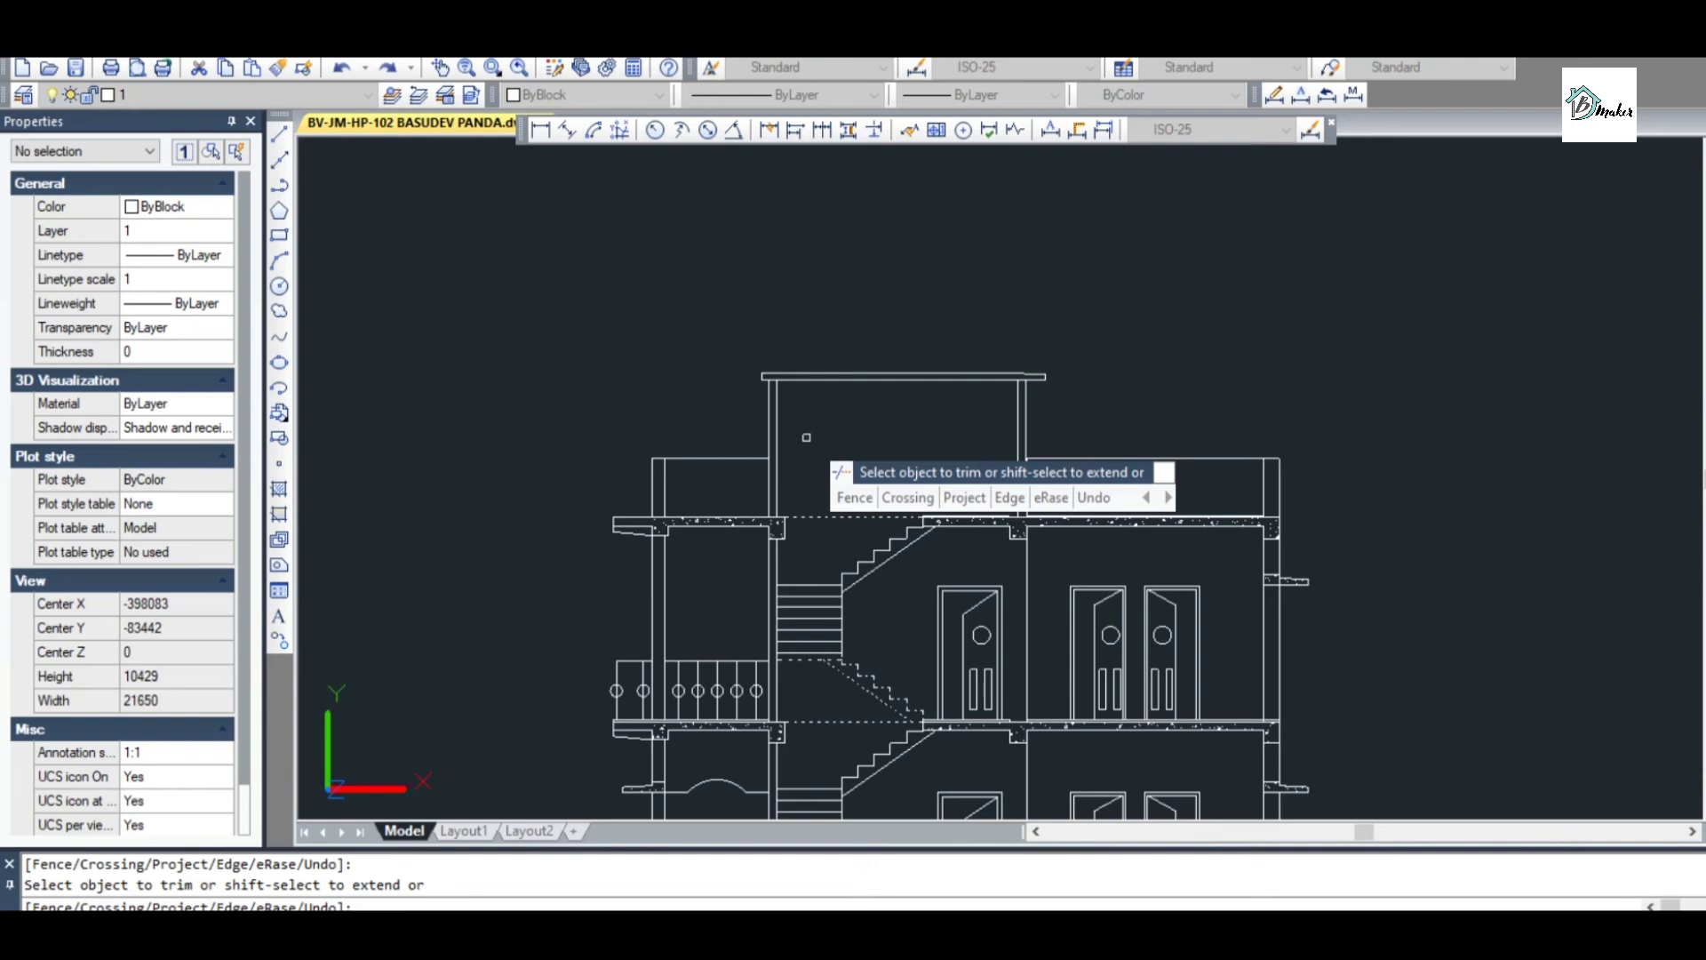
{"action": "key", "text": "Escape"}
Offset the inner parapet line at the balcony end of the roof 125 outward
{"action": "scroll", "coordinate": [674, 511], "scroll_direction": "up", "scroll_amount": 4}
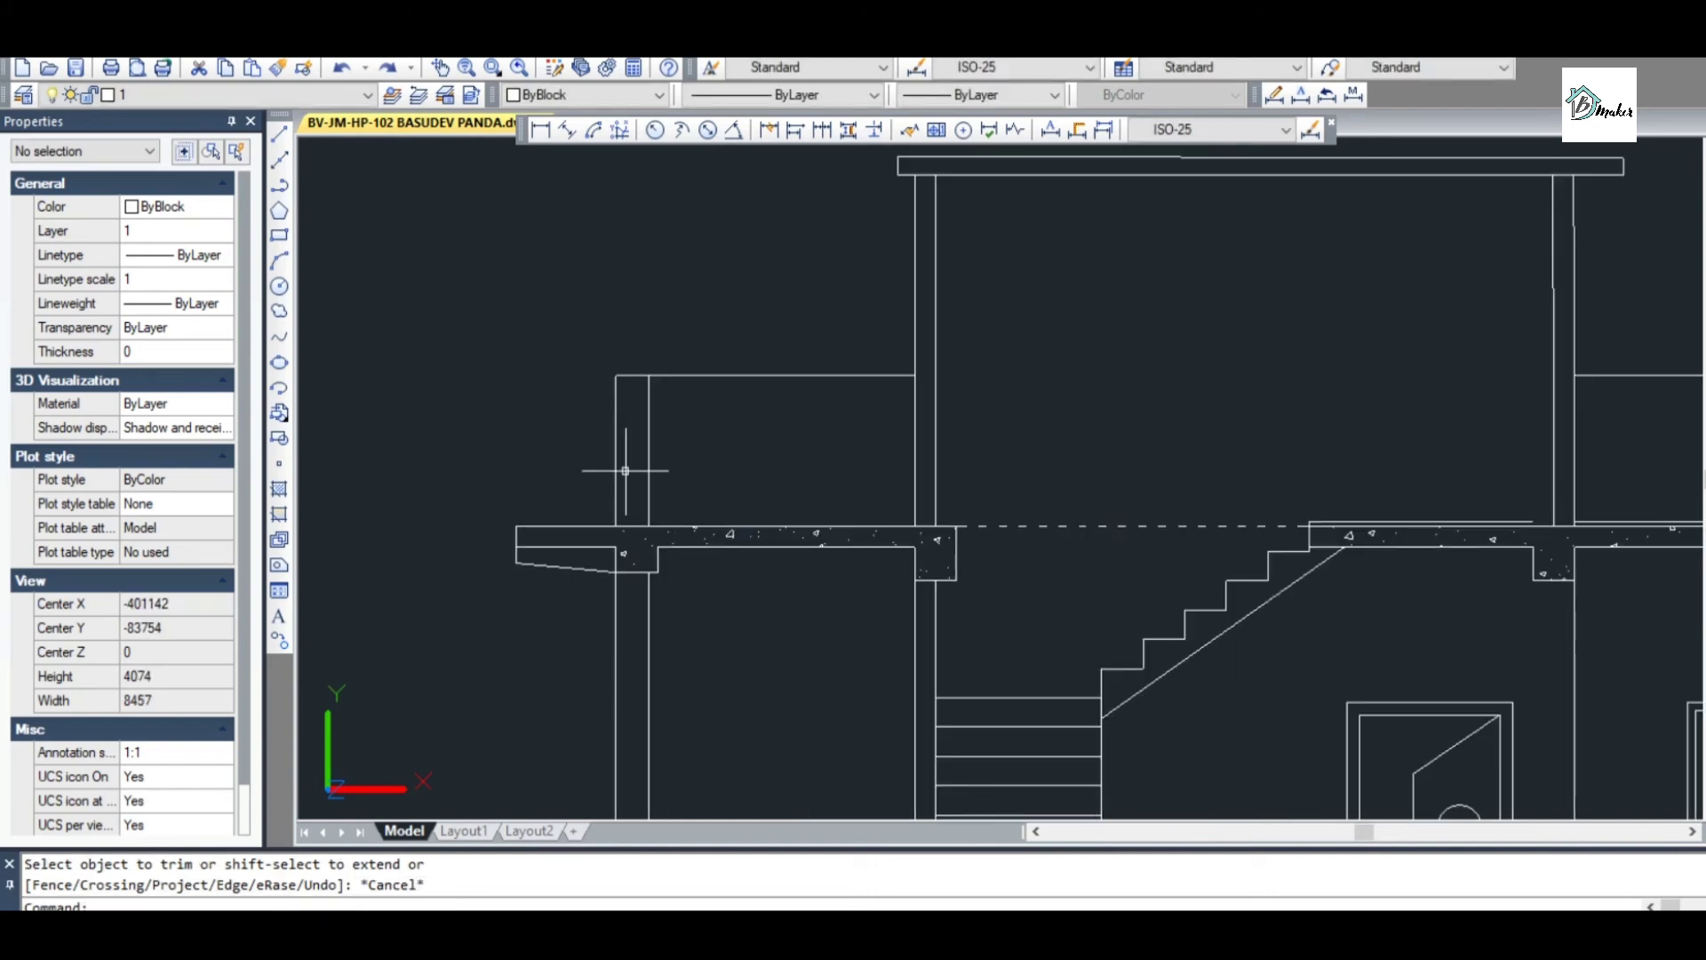
{"action": "scroll", "coordinate": [626, 471], "scroll_direction": "up", "scroll_amount": 2}
{"action": "type", "text": "o"}
{"action": "key", "text": "Return"}
{"action": "key", "text": "Return"}
{"action": "left_click", "coordinate": [663, 458]}
{"action": "left_click", "coordinate": [628, 449]}
{"action": "scroll", "coordinate": [676, 427], "scroll_direction": "down", "scroll_amount": 4}
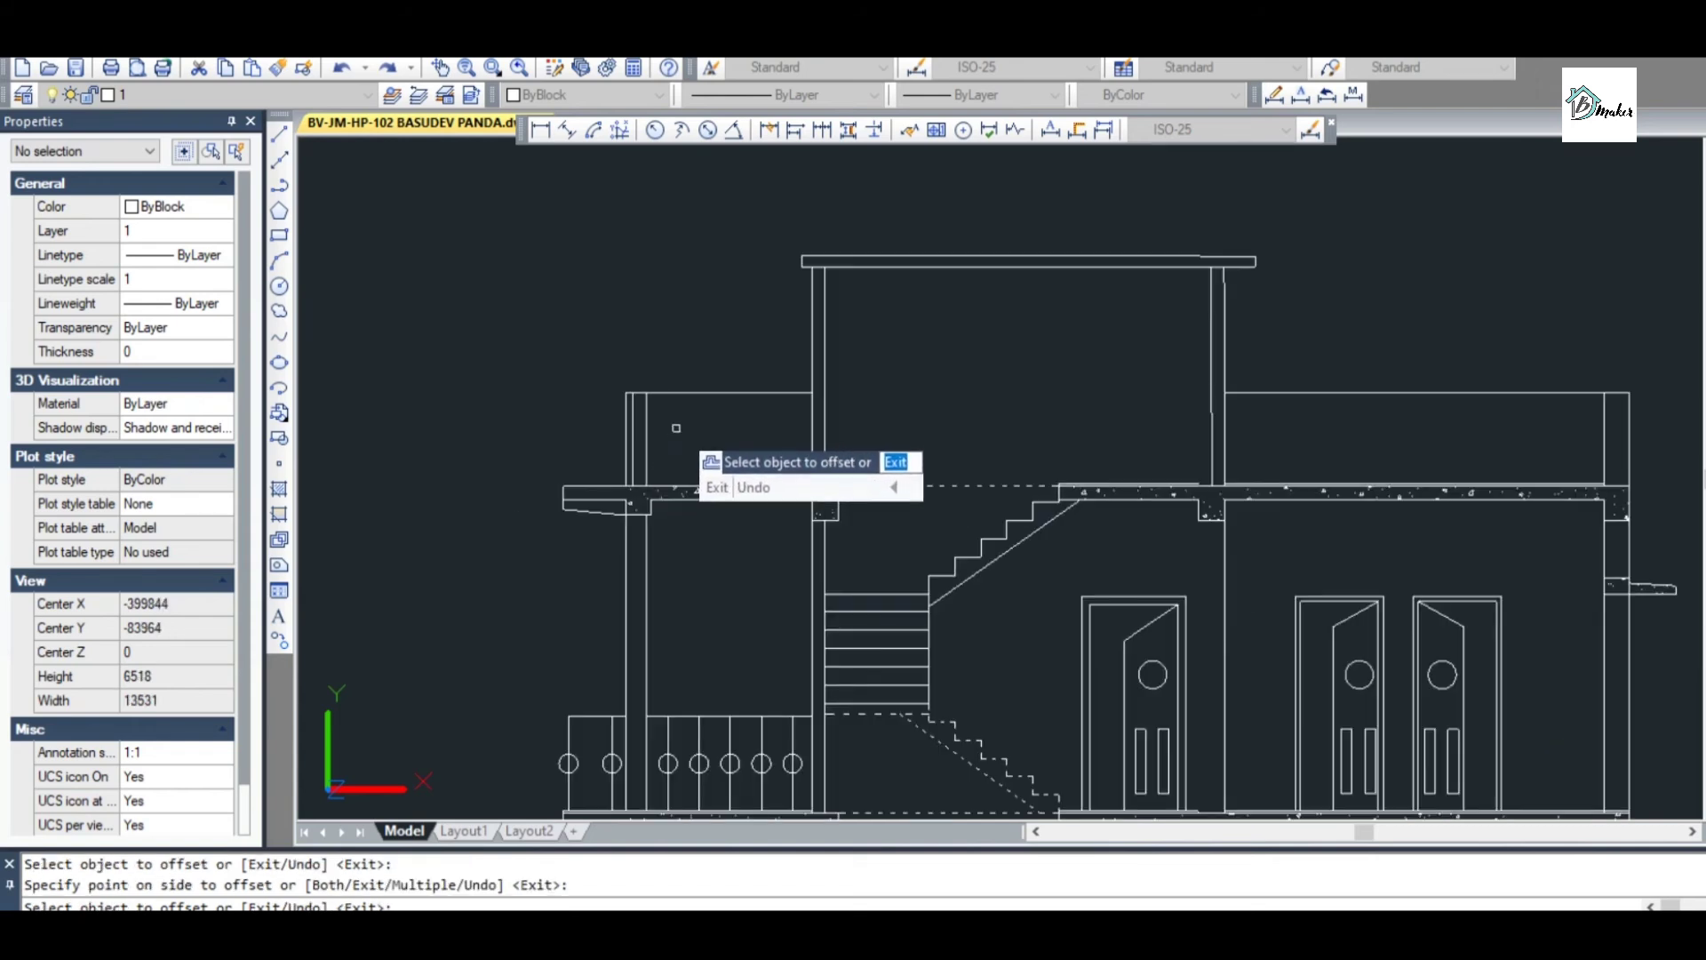
Offset the inner parapet line at the far end of the roof 125 outward and save the drawing
{"action": "scroll", "coordinate": [710, 431], "scroll_direction": "down", "scroll_amount": 3}
{"action": "scroll", "coordinate": [1057, 415], "scroll_direction": "up", "scroll_amount": 3}
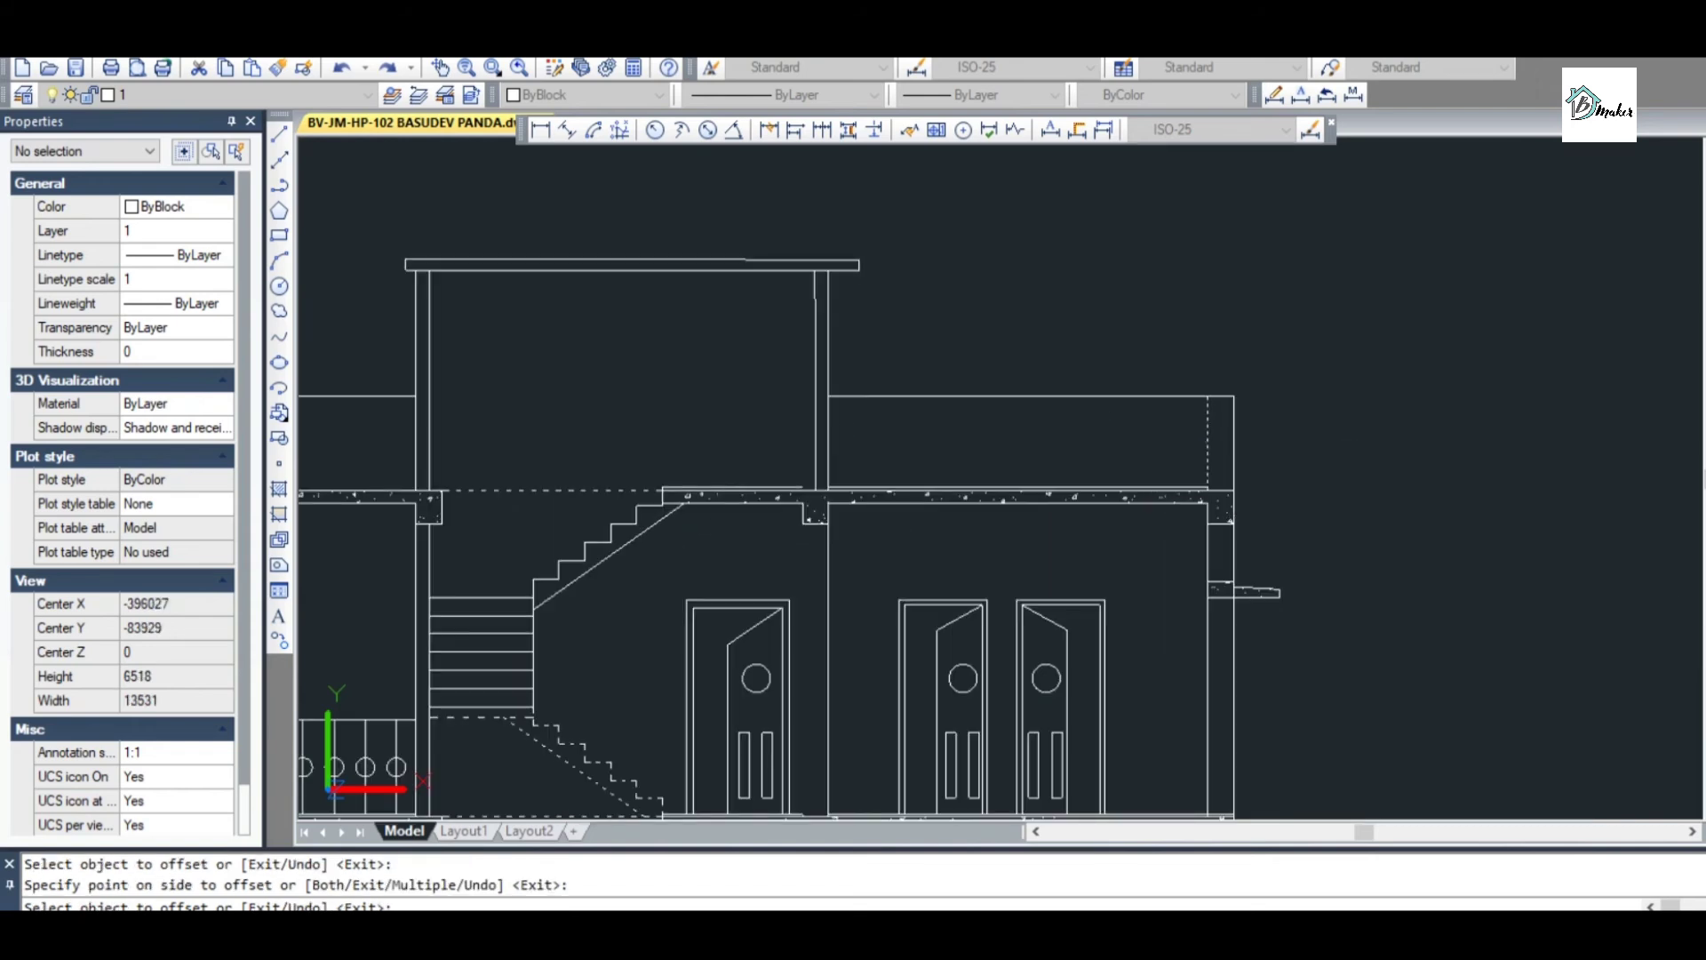
{"action": "key", "text": "Escape"}
{"action": "scroll", "coordinate": [1213, 436], "scroll_direction": "up", "scroll_amount": 2}
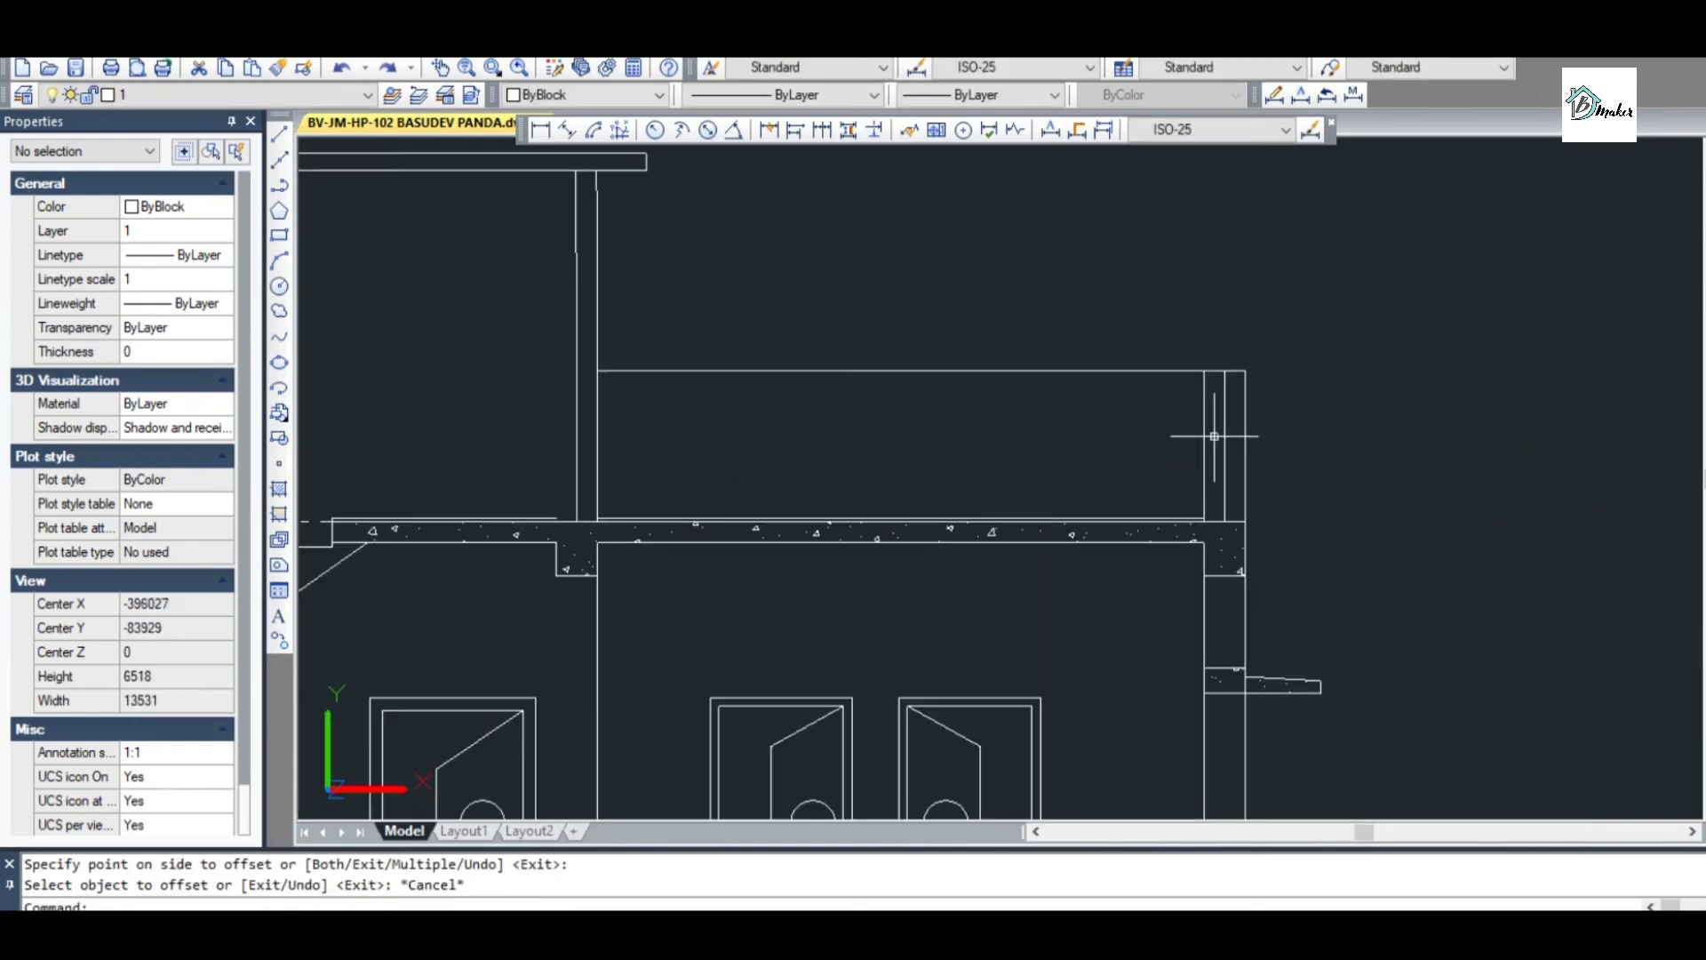
{"action": "key", "text": "ctrl+s"}
{"action": "scroll", "coordinate": [1213, 436], "scroll_direction": "down", "scroll_amount": 6}
{"action": "scroll", "coordinate": [1204, 449], "scroll_direction": "up", "scroll_amount": 8}
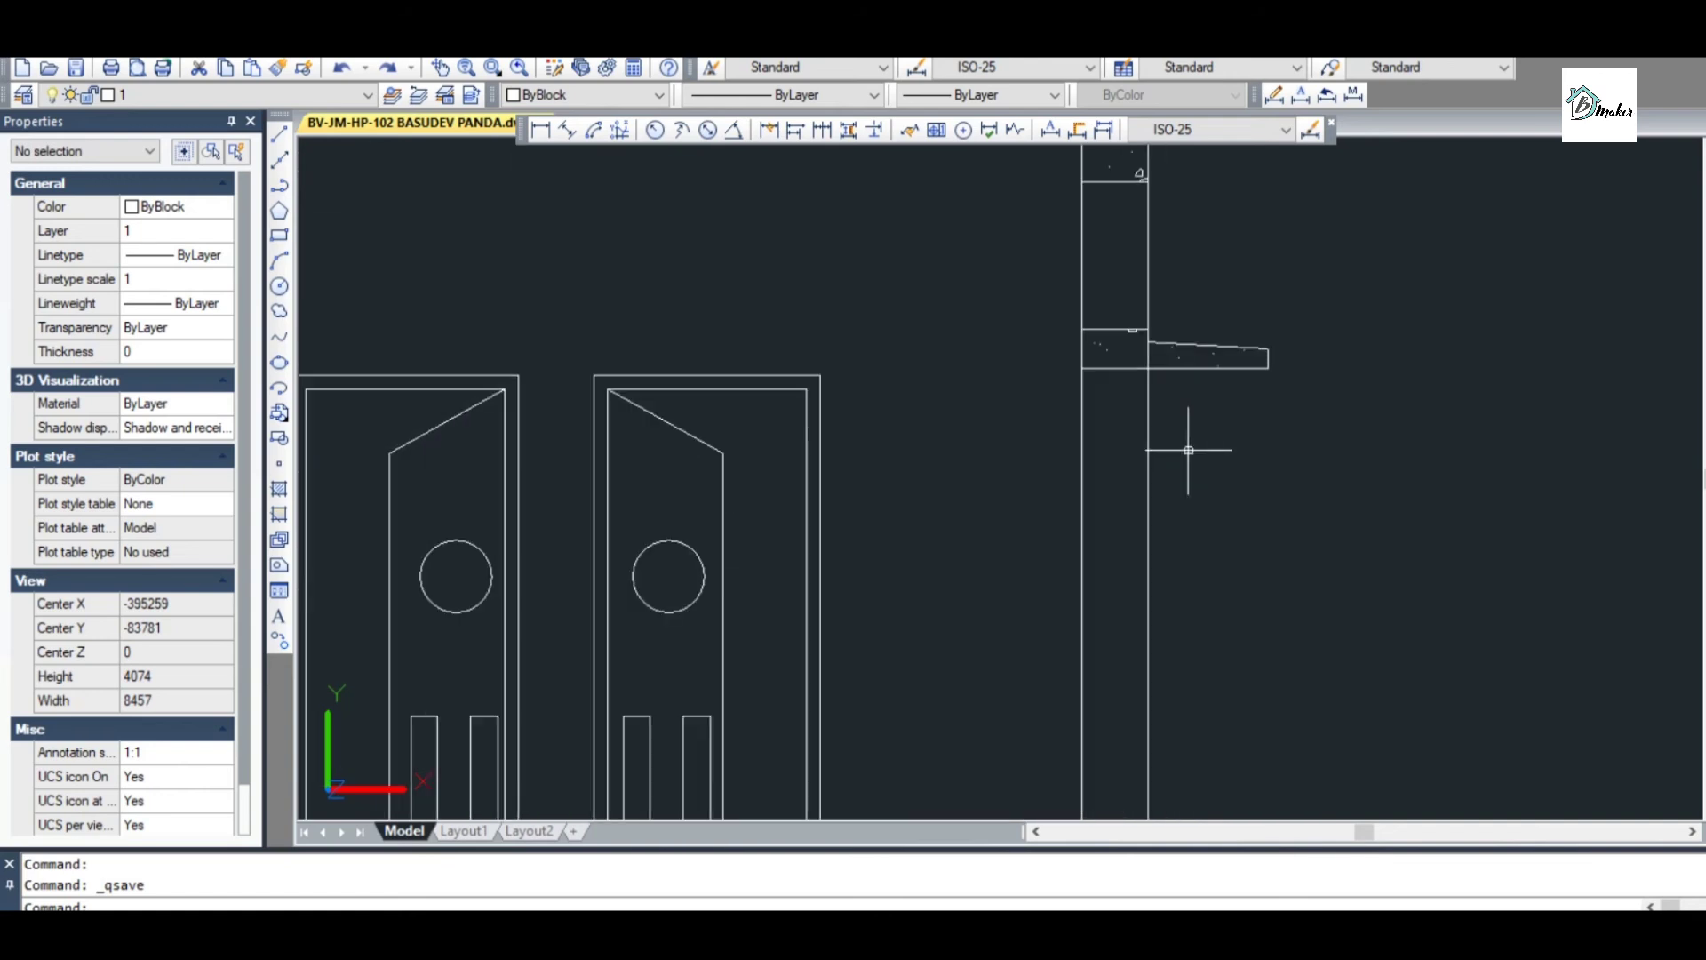
{"action": "type", "text": "tr"}
{"action": "key", "text": "Return"}
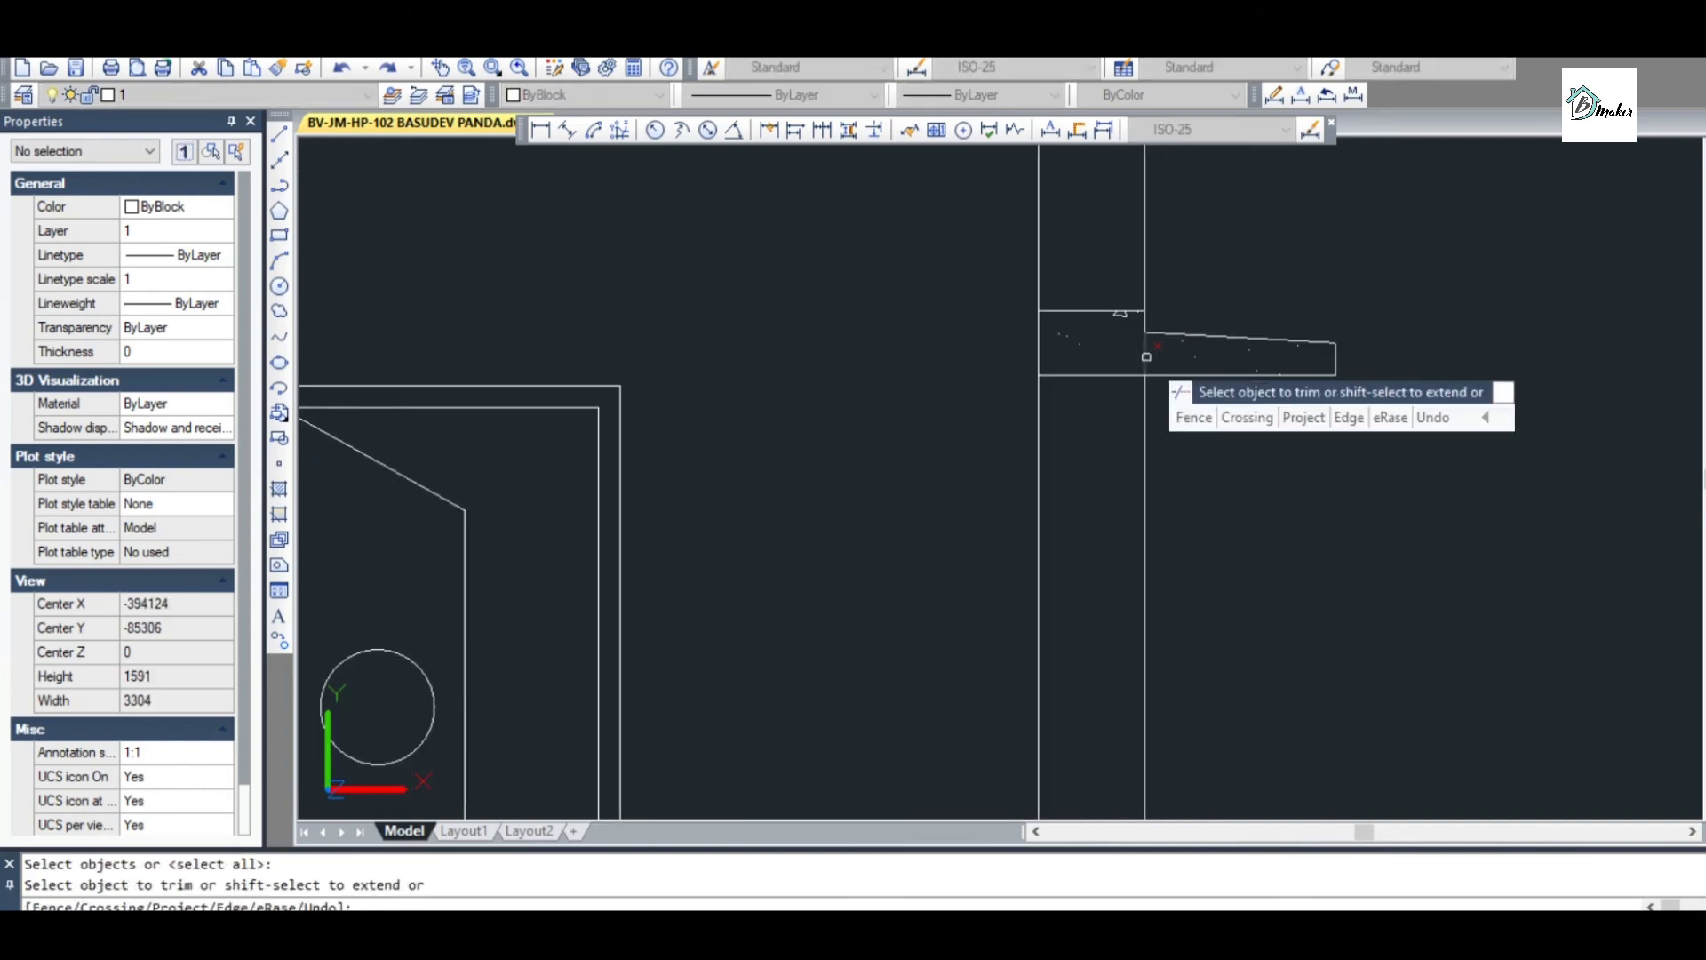
{"action": "scroll", "coordinate": [1153, 356], "scroll_direction": "down", "scroll_amount": 5}
{"action": "key", "text": "Escape"}
Compare the section's outer wall and sunshades with the section line and outer wall on the floor plan below
{"action": "scroll", "coordinate": [1172, 355], "scroll_direction": "down", "scroll_amount": 3}
{"action": "scroll", "coordinate": [1178, 417], "scroll_direction": "up", "scroll_amount": 8}
{"action": "scroll", "coordinate": [1178, 427], "scroll_direction": "down", "scroll_amount": 6}
{"action": "scroll", "coordinate": [1160, 686], "scroll_direction": "up", "scroll_amount": 7}
{"action": "scroll", "coordinate": [1160, 686], "scroll_direction": "down", "scroll_amount": 2}
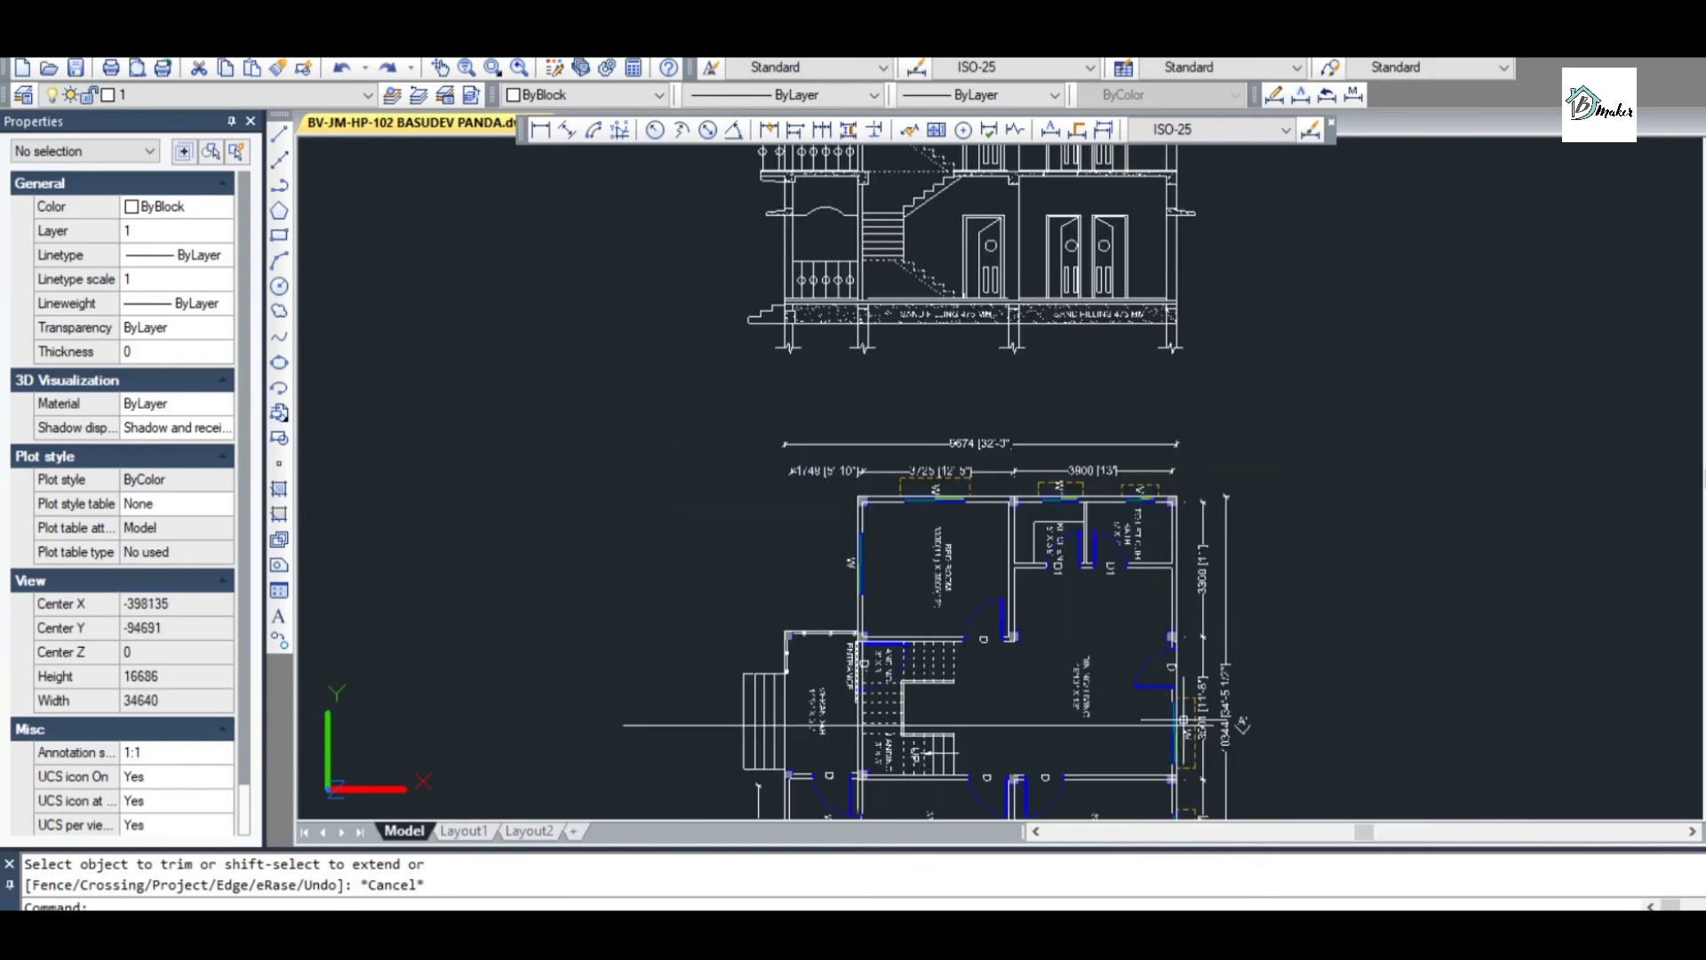
{"action": "scroll", "coordinate": [1183, 720], "scroll_direction": "down", "scroll_amount": 2}
{"action": "scroll", "coordinate": [1155, 622], "scroll_direction": "up", "scroll_amount": 3}
{"action": "scroll", "coordinate": [1130, 466], "scroll_direction": "down", "scroll_amount": 4}
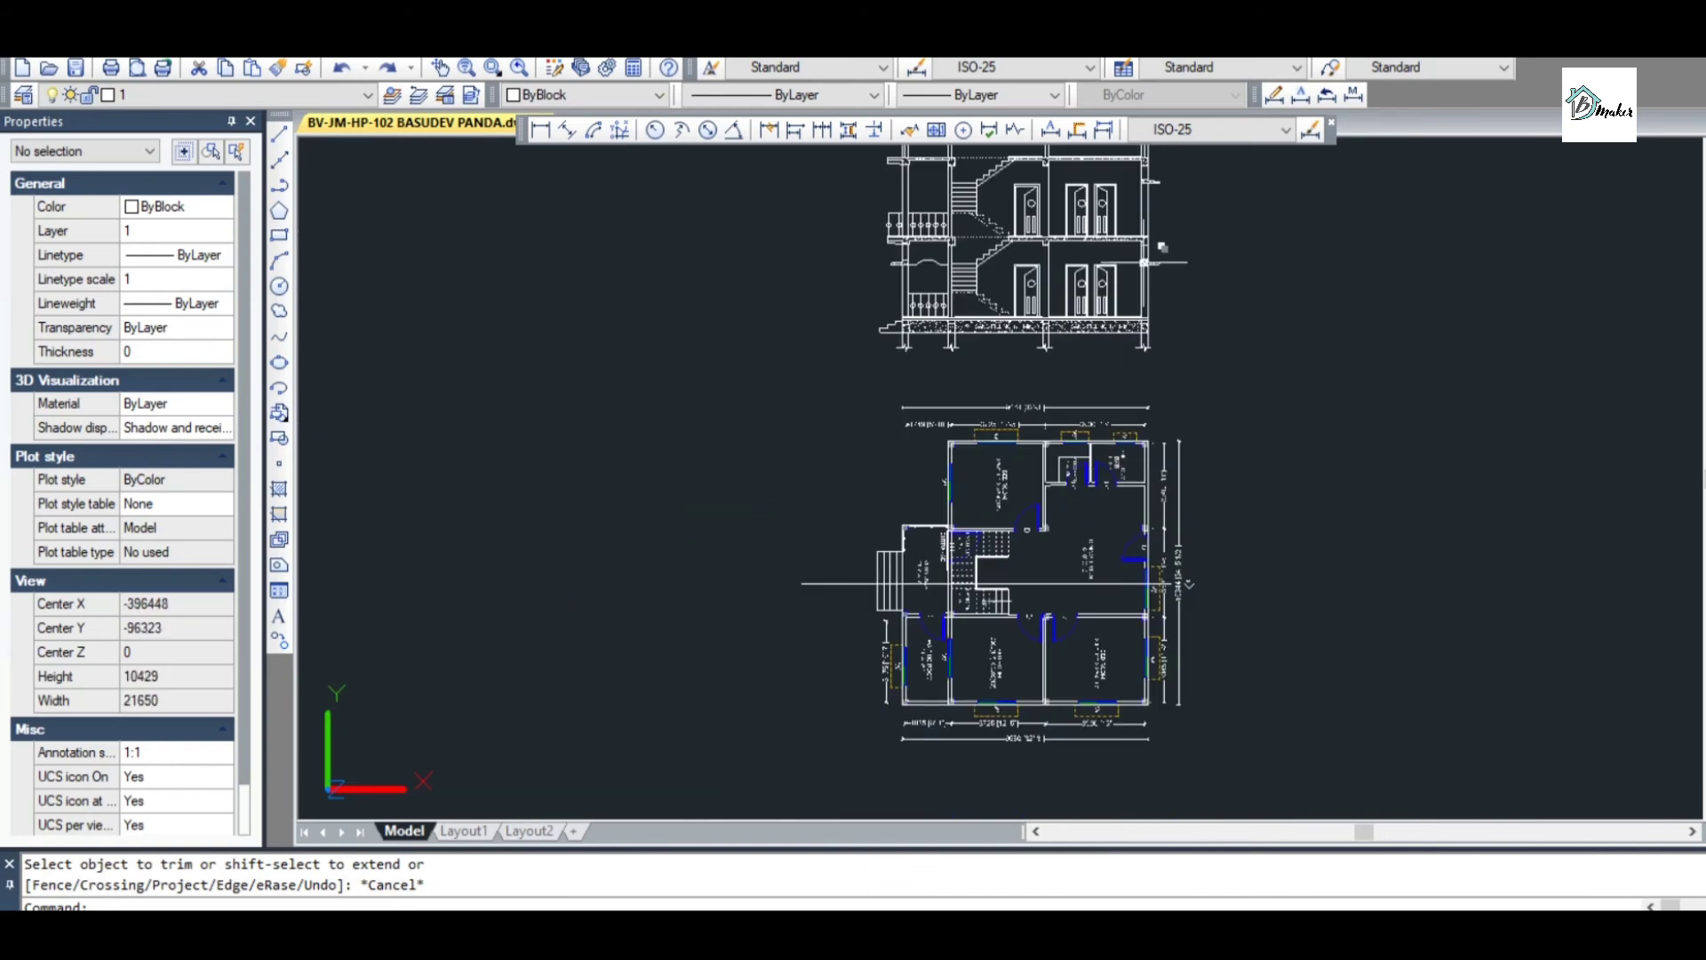
{"action": "scroll", "coordinate": [1160, 253], "scroll_direction": "up", "scroll_amount": 5}
{"action": "scroll", "coordinate": [1159, 267], "scroll_direction": "down", "scroll_amount": 4}
{"action": "key", "text": "Escape"}
{"action": "scroll", "coordinate": [1155, 318], "scroll_direction": "up", "scroll_amount": 4}
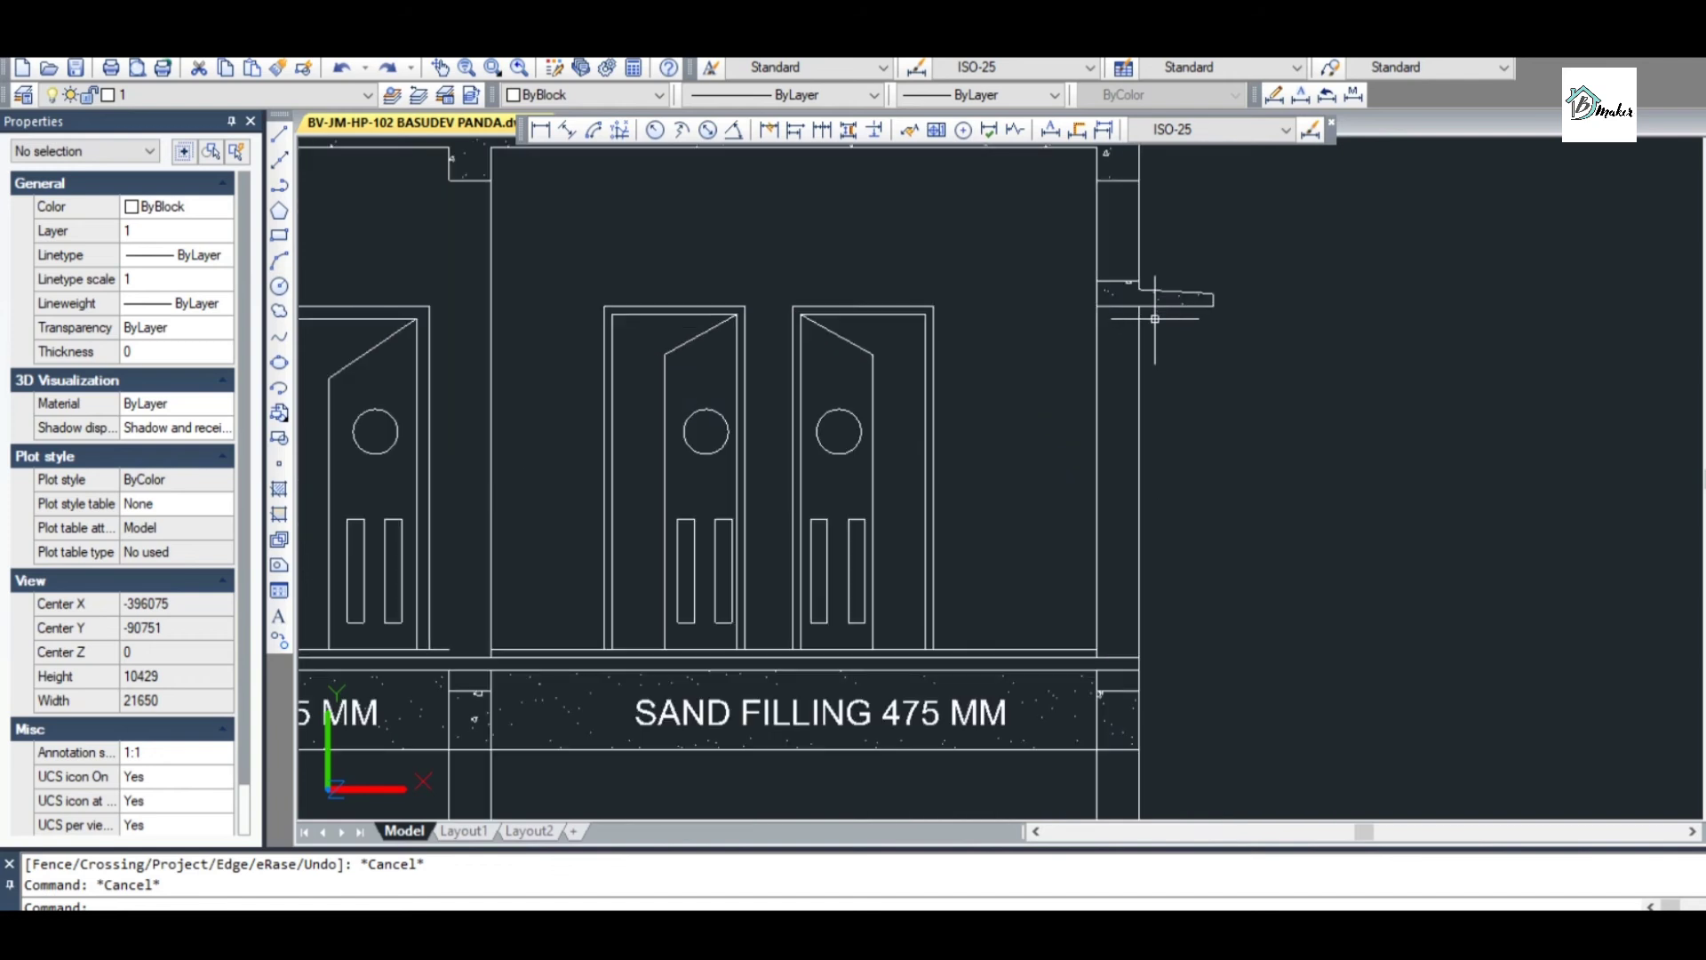
{"action": "scroll", "coordinate": [1155, 318], "scroll_direction": "down", "scroll_amount": 5}
{"action": "scroll", "coordinate": [1155, 318], "scroll_direction": "up", "scroll_amount": 6}
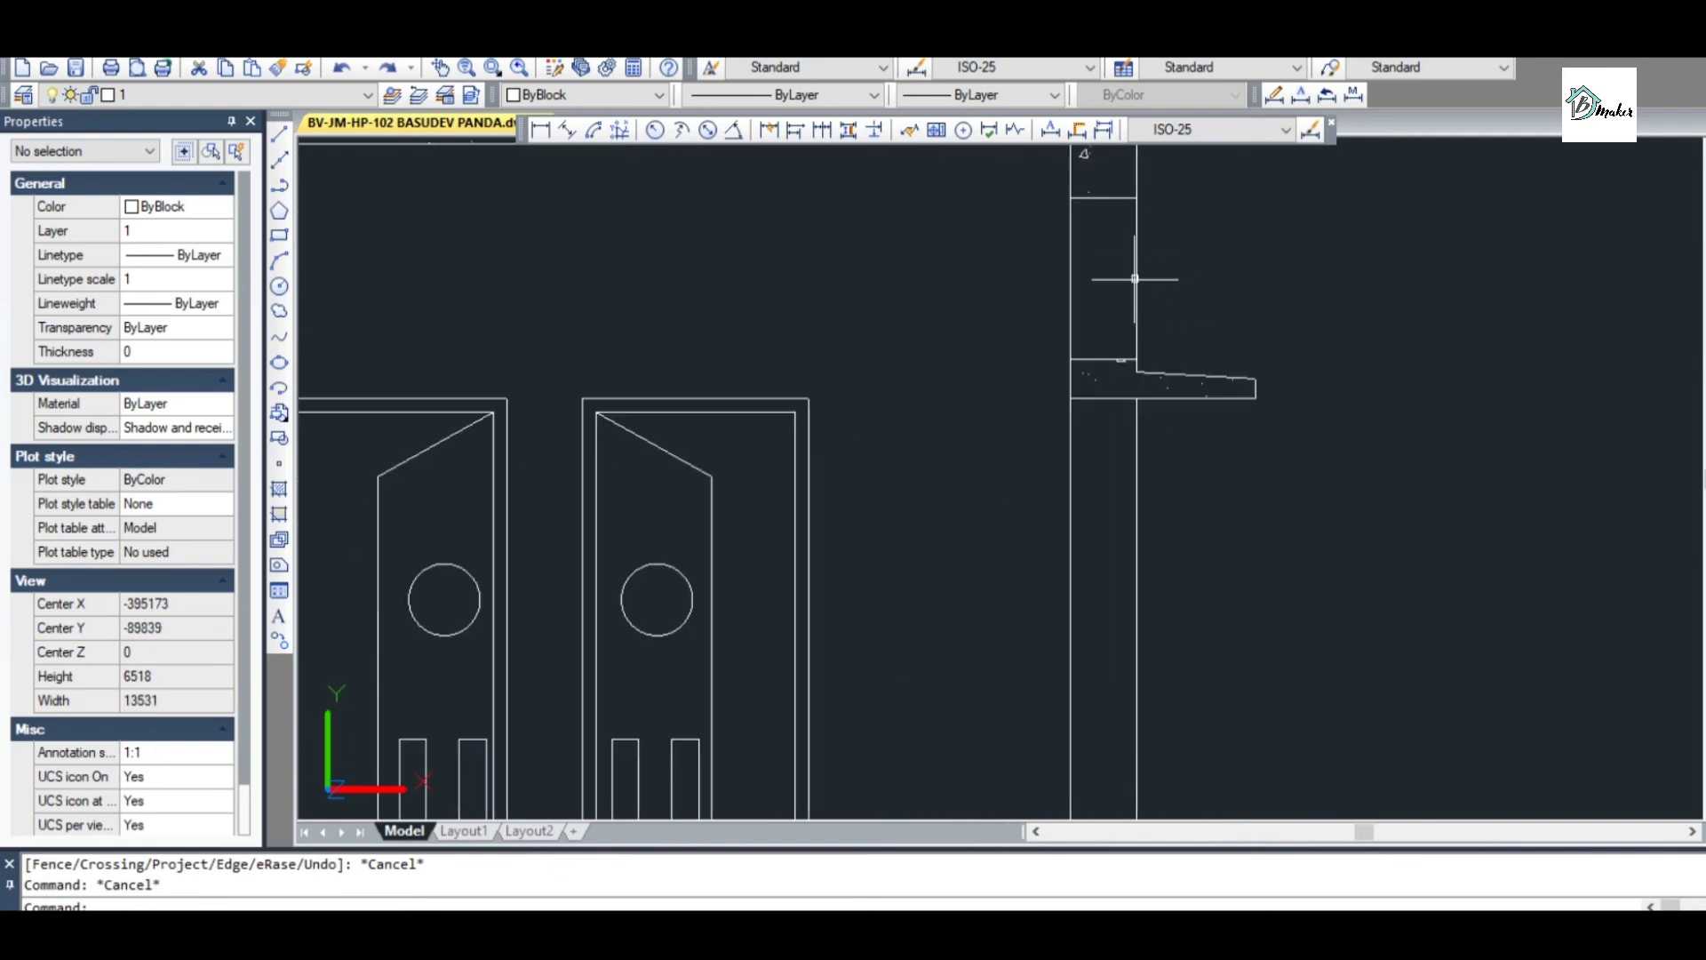
Offset the inner face line of the ground-floor outer wall 125 outward and delete the original line
{"action": "type", "text": "o"}
{"action": "key", "text": "Return"}
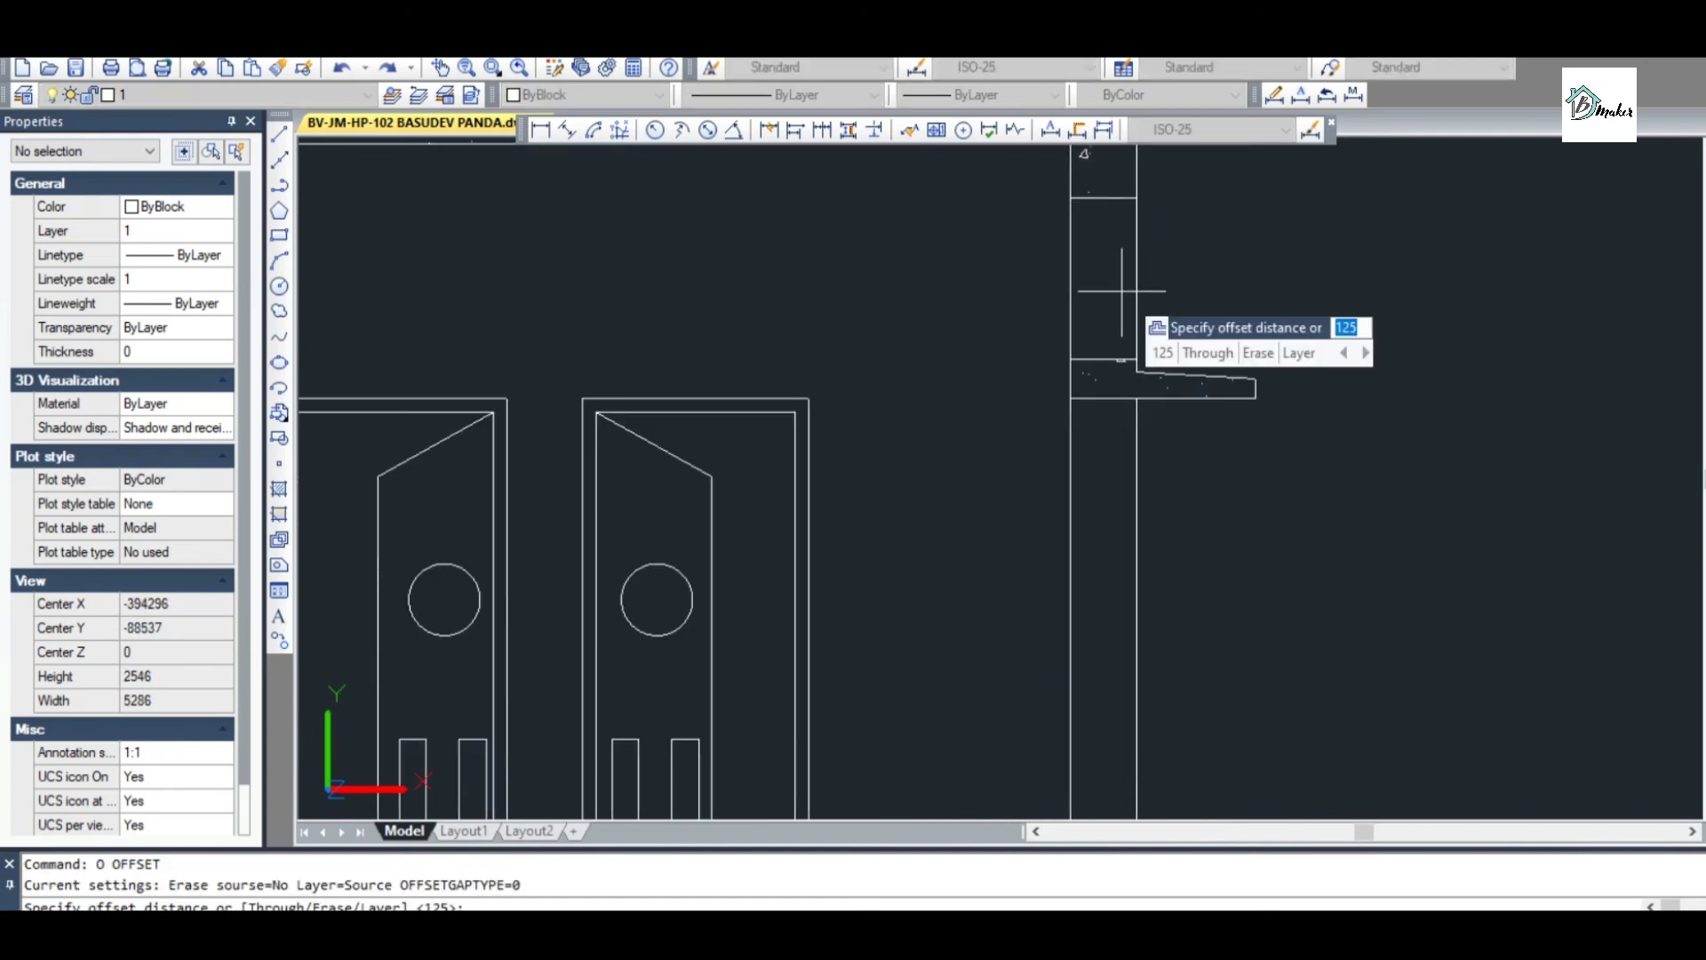
{"action": "key", "text": "Return"}
{"action": "left_click", "coordinate": [1072, 462]}
{"action": "left_click", "coordinate": [1111, 453]}
{"action": "key", "text": "Escape"}
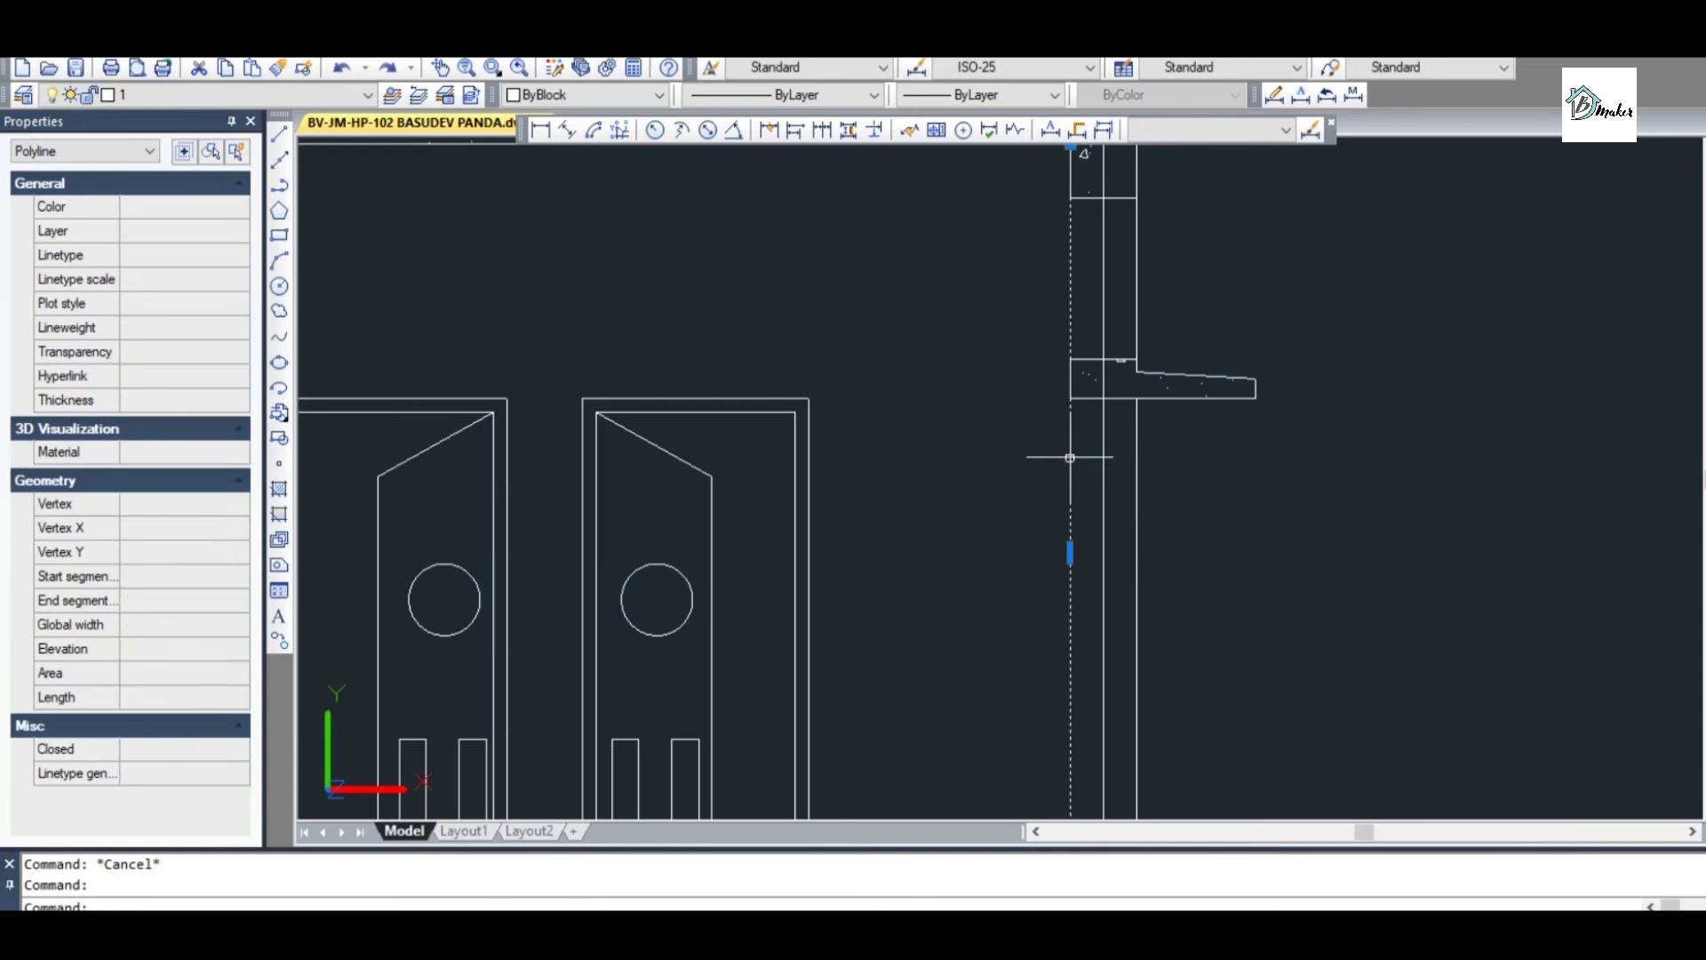
{"action": "key", "text": "Escape"}
Offset the inner face line of the upper-floor outer wall 125 outward and delete the original line
{"action": "scroll", "coordinate": [1020, 449], "scroll_direction": "down", "scroll_amount": 10}
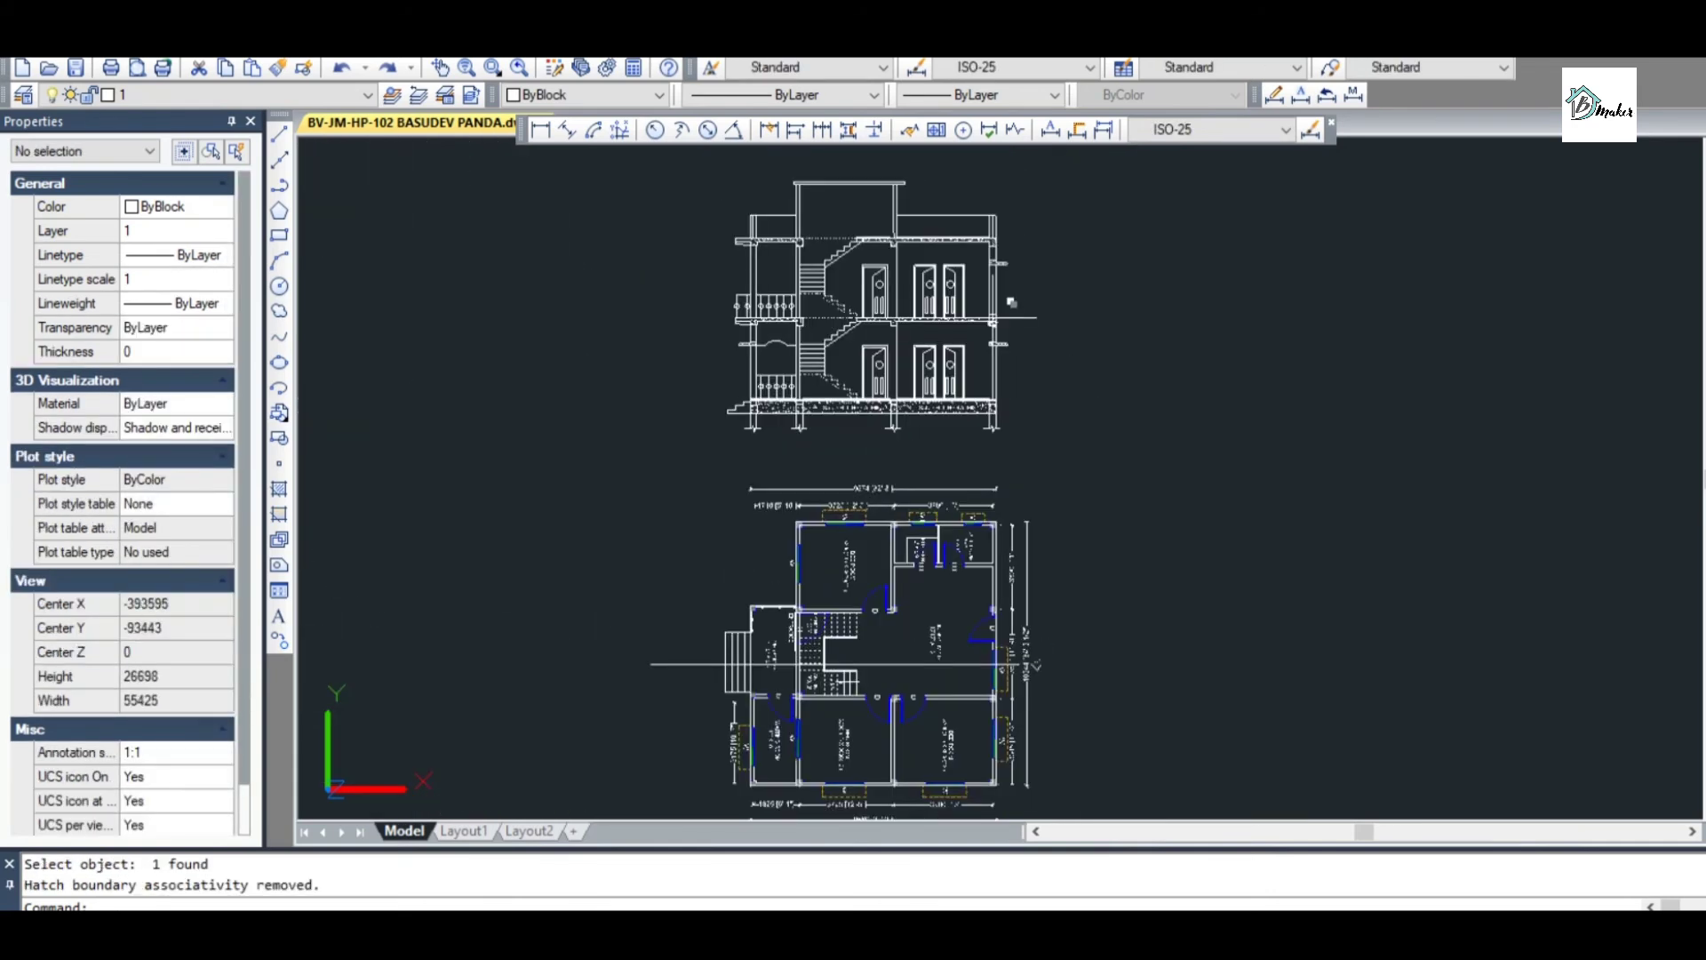
{"action": "scroll", "coordinate": [1017, 351], "scroll_direction": "up", "scroll_amount": 3}
{"action": "scroll", "coordinate": [1017, 436], "scroll_direction": "down", "scroll_amount": 1}
{"action": "scroll", "coordinate": [997, 373], "scroll_direction": "up", "scroll_amount": 3}
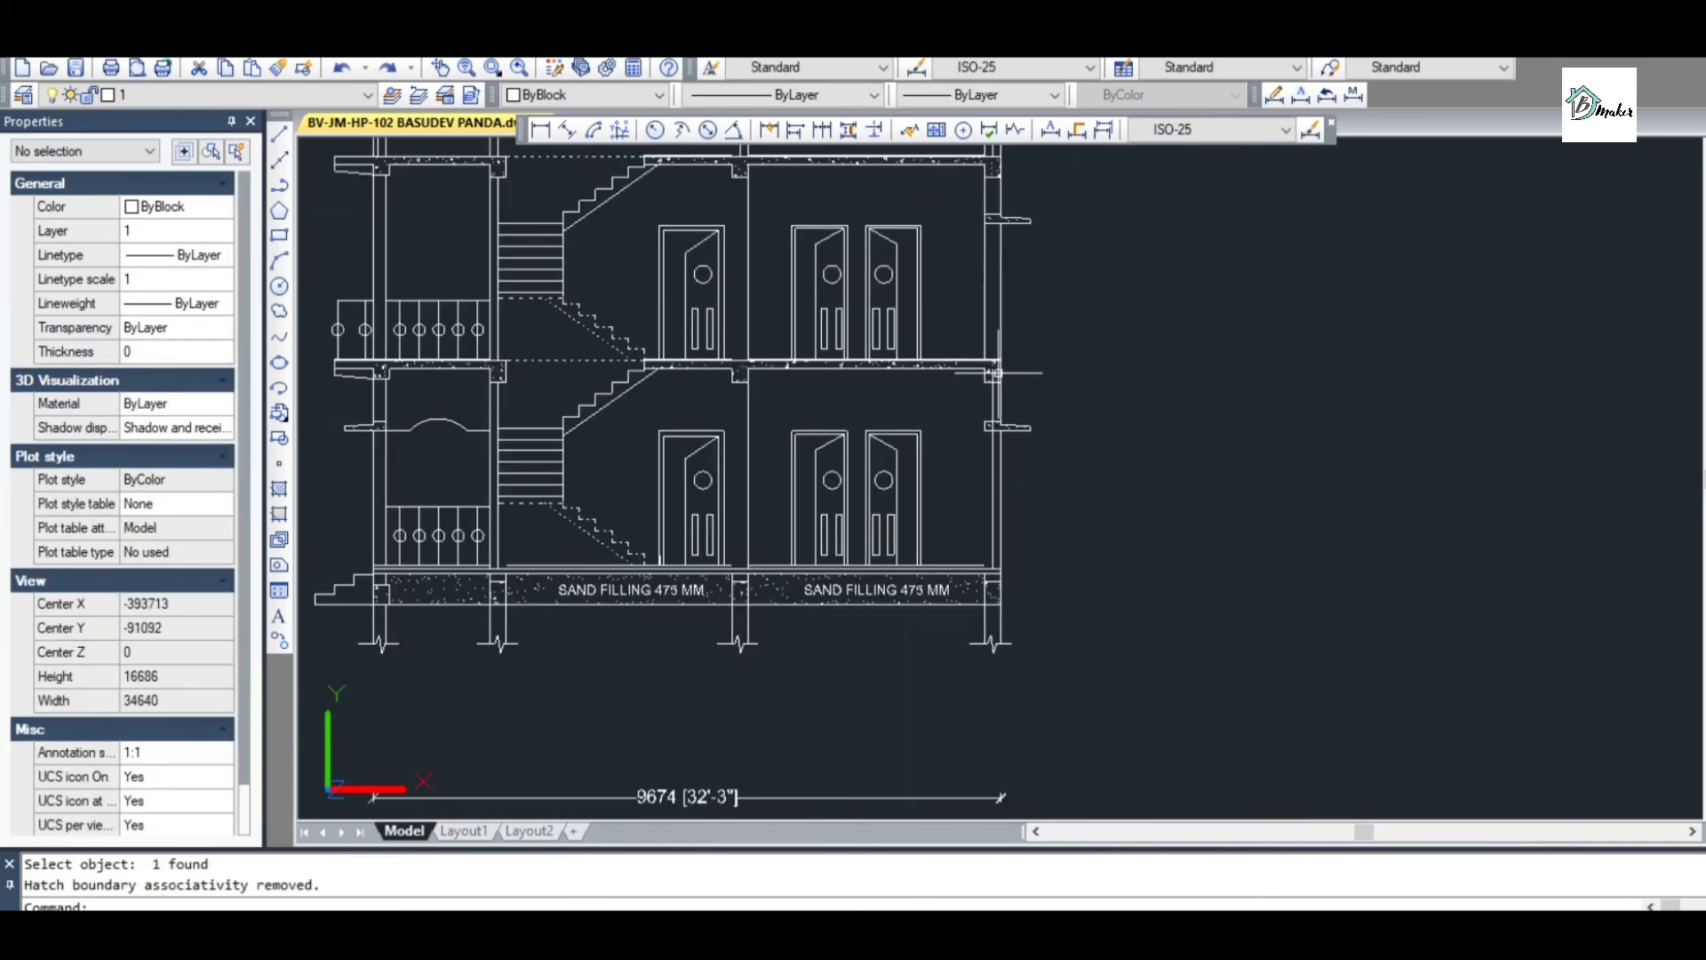
{"action": "left_click", "coordinate": [980, 325]}
{"action": "scroll", "coordinate": [981, 322], "scroll_direction": "up", "scroll_amount": 4}
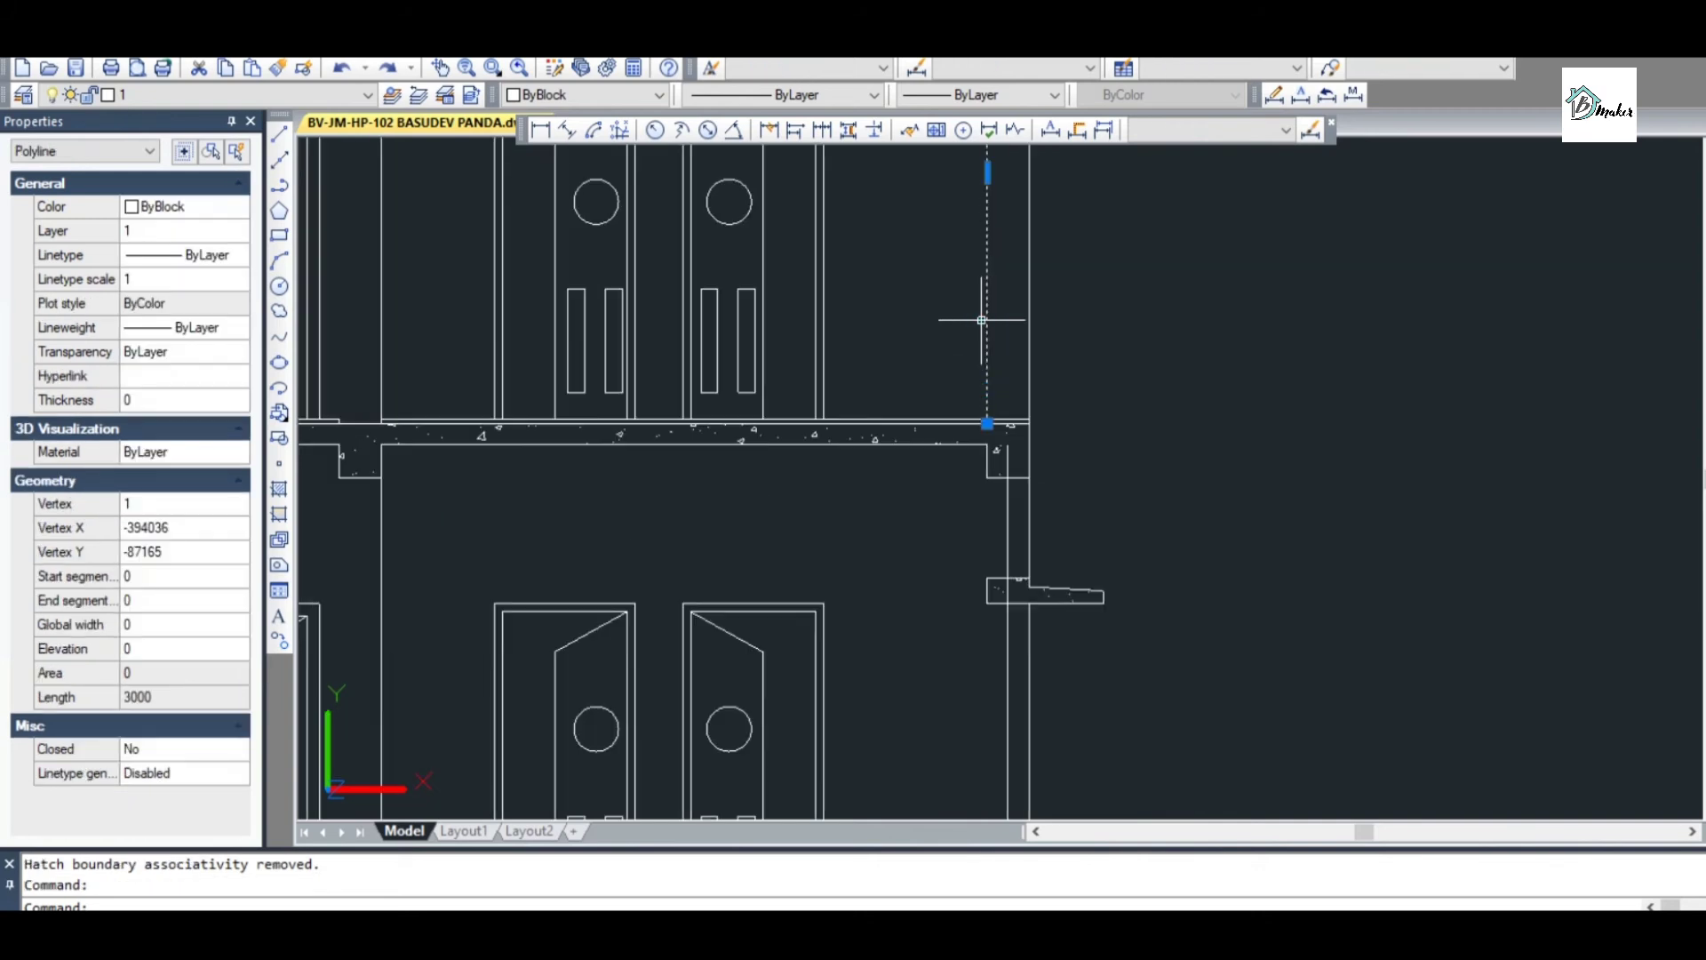
{"action": "key", "text": "Escape"}
{"action": "type", "text": "o"}
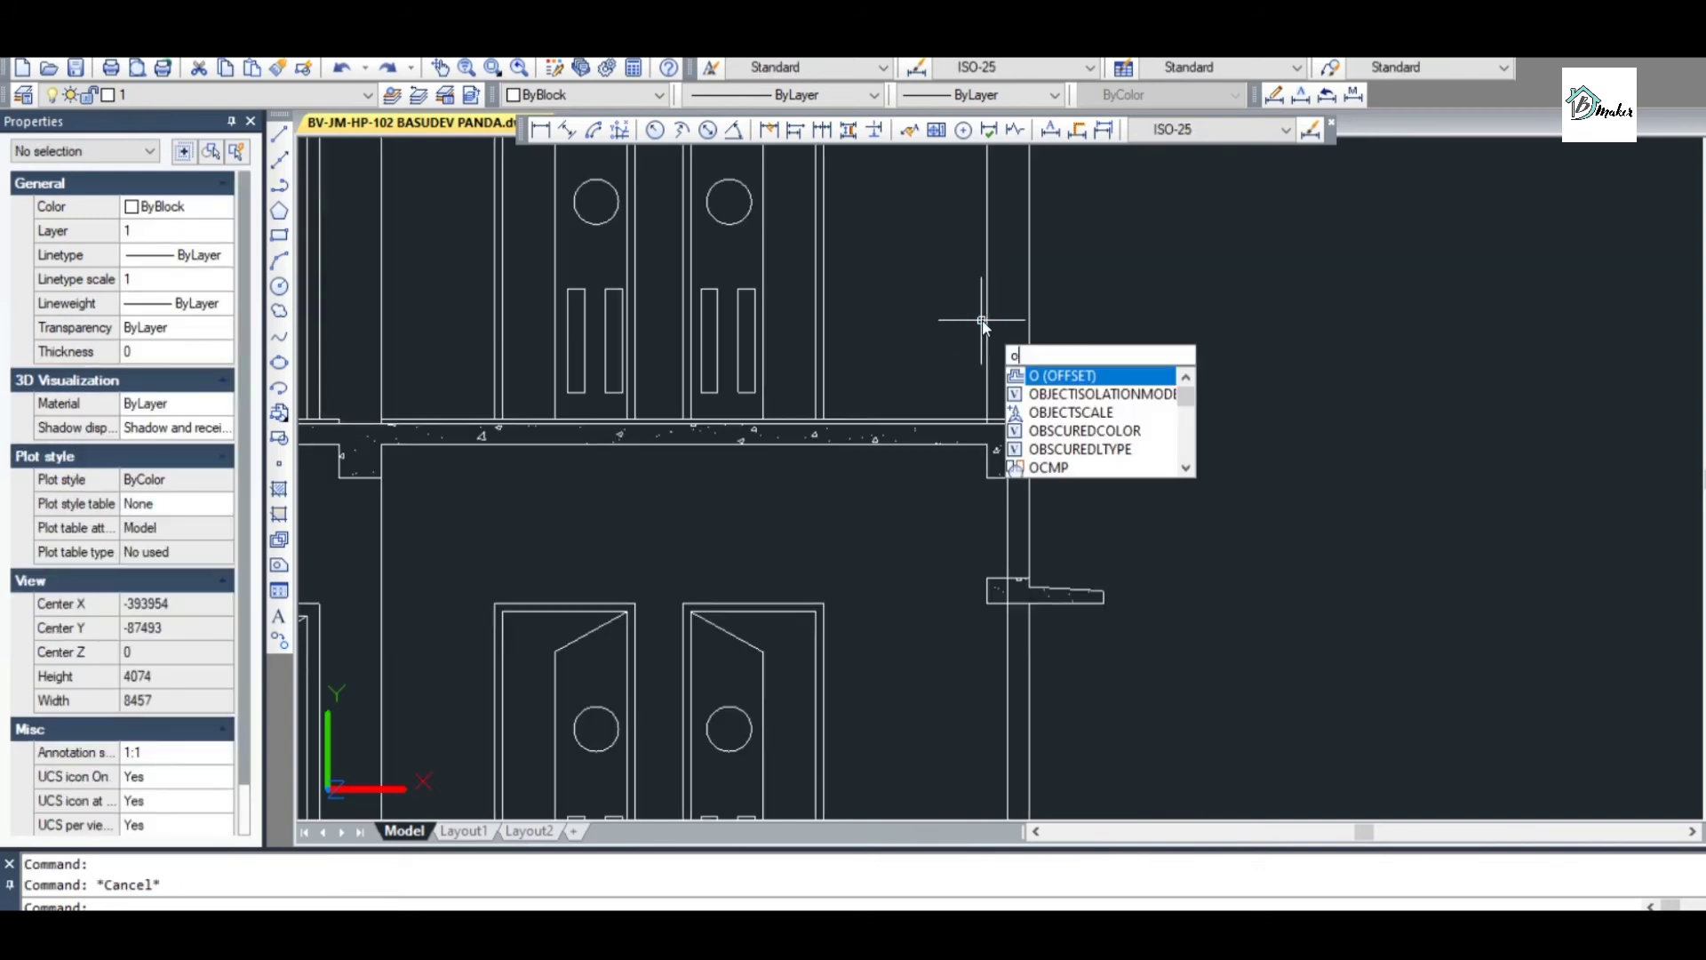
{"action": "key", "text": "Return"}
{"action": "key", "text": "Return"}
{"action": "left_click", "coordinate": [988, 319]}
{"action": "left_click", "coordinate": [1016, 316]}
{"action": "key", "text": "Escape"}
{"action": "left_click", "coordinate": [999, 324]}
{"action": "left_click", "coordinate": [973, 324]}
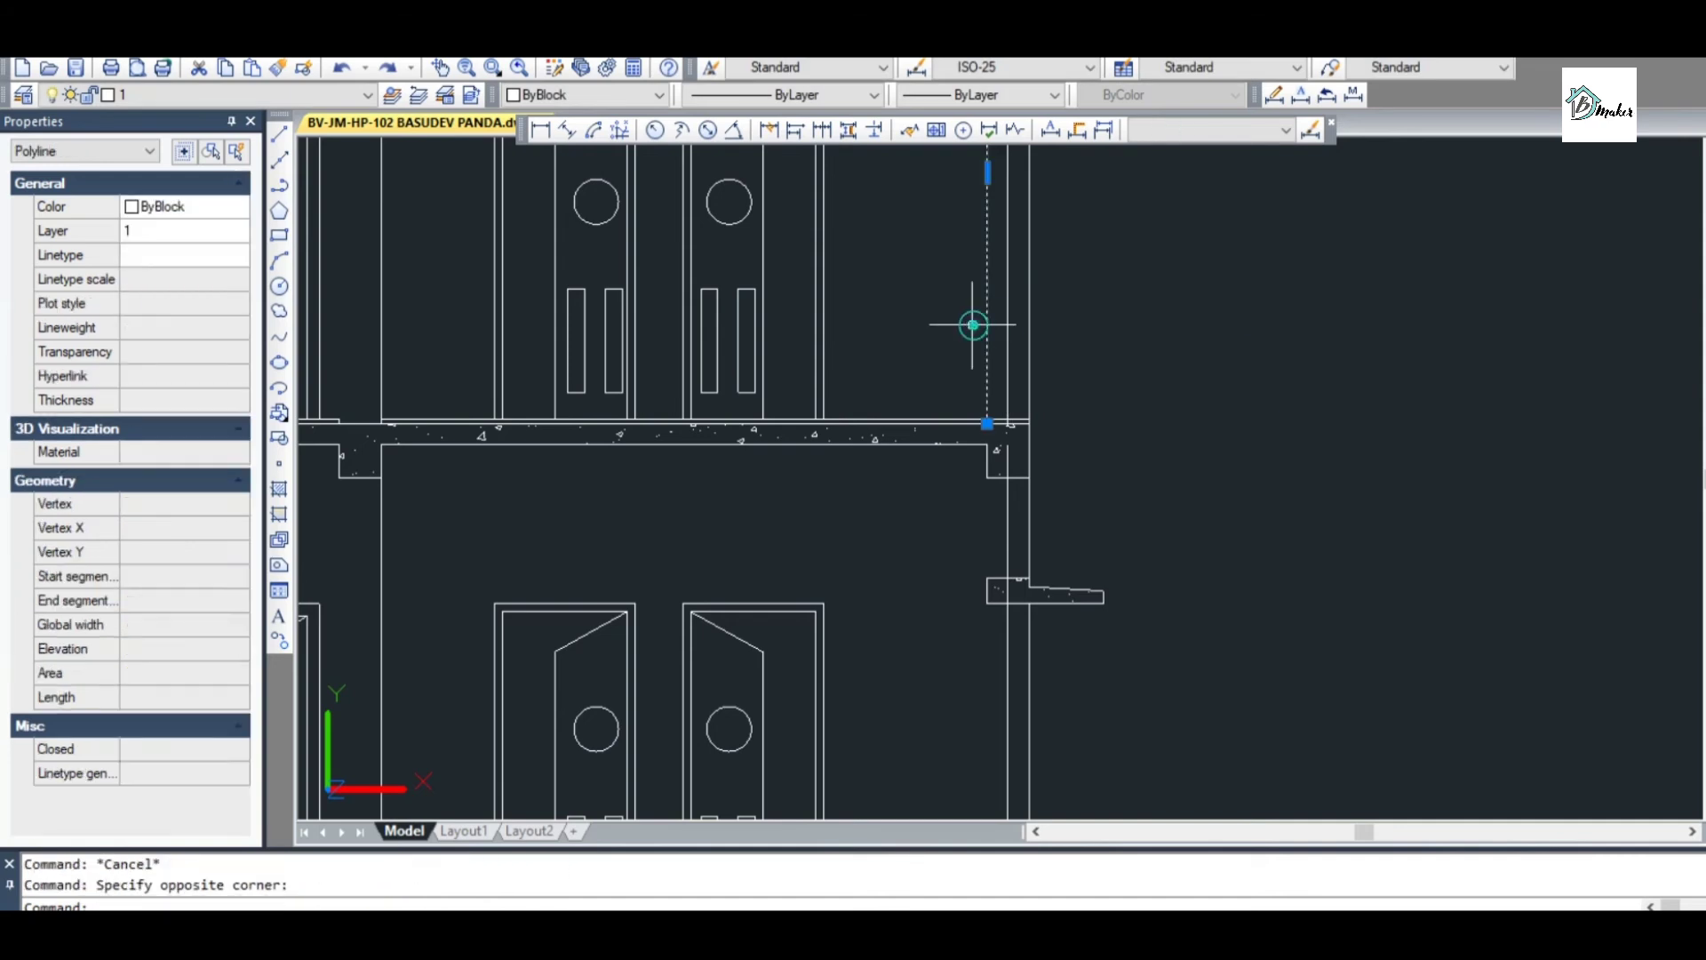
{"action": "key", "text": "Delete"}
Stretch the top end of the ground-floor outer wall's new inner line down to the underside of the floor beam
{"action": "scroll", "coordinate": [973, 325], "scroll_direction": "down", "scroll_amount": 1}
{"action": "scroll", "coordinate": [977, 395], "scroll_direction": "up", "scroll_amount": 3}
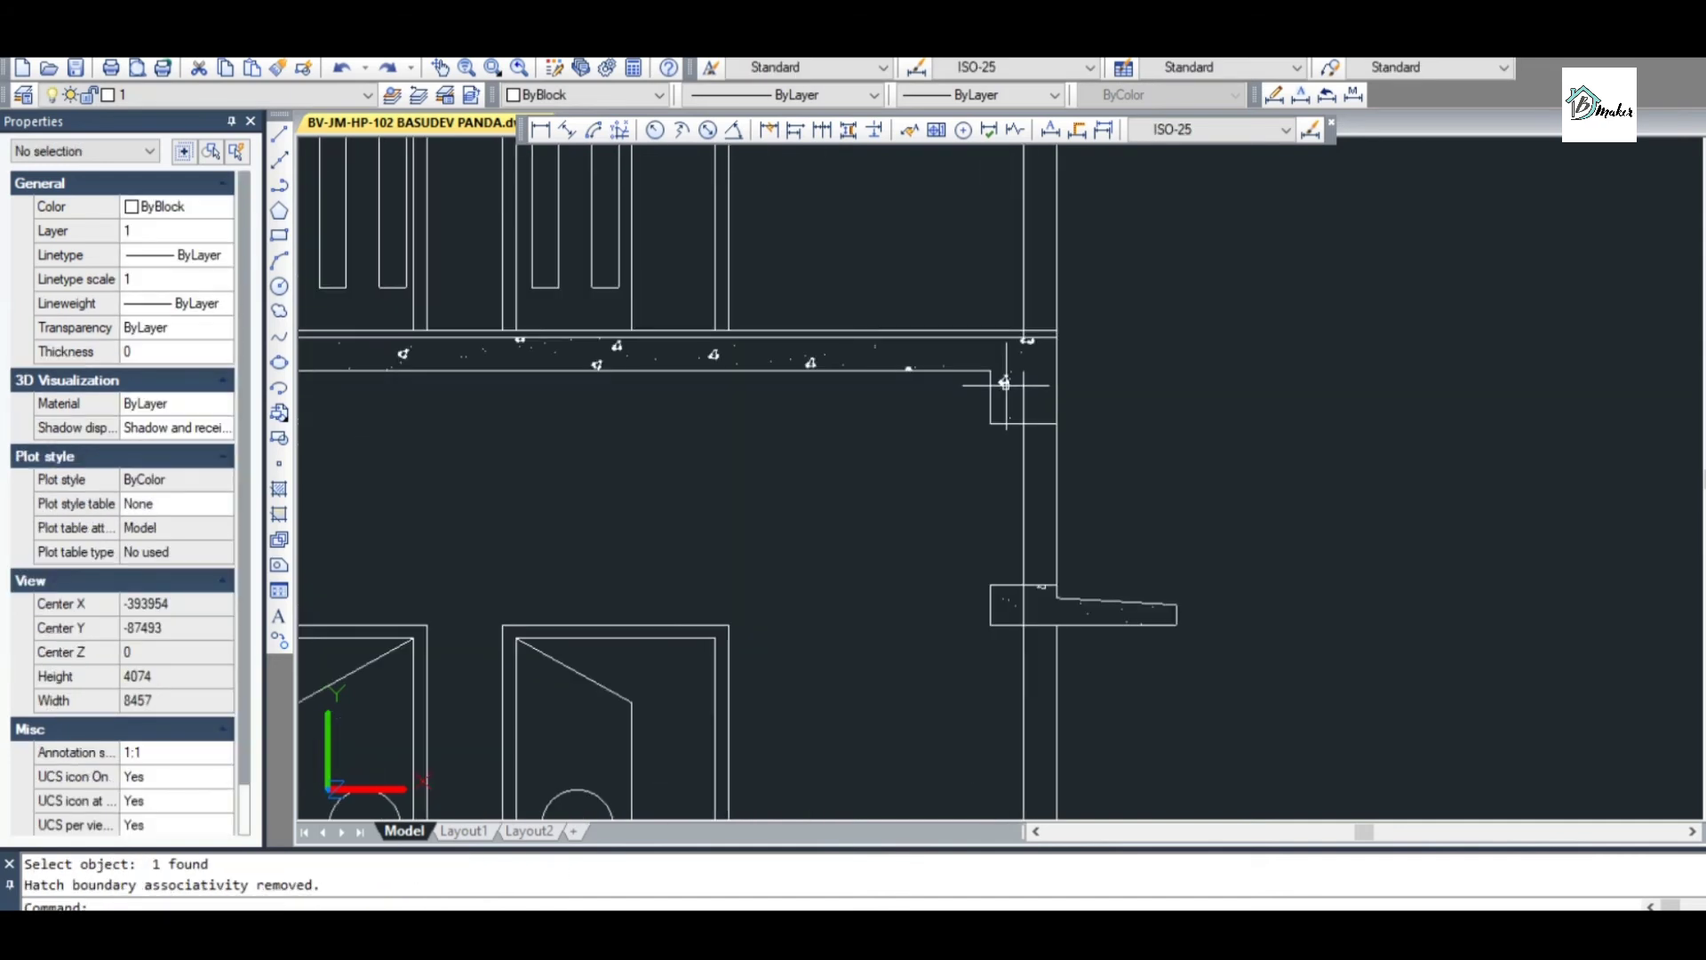
{"action": "left_click", "coordinate": [1022, 382]}
{"action": "left_click", "coordinate": [1023, 334]}
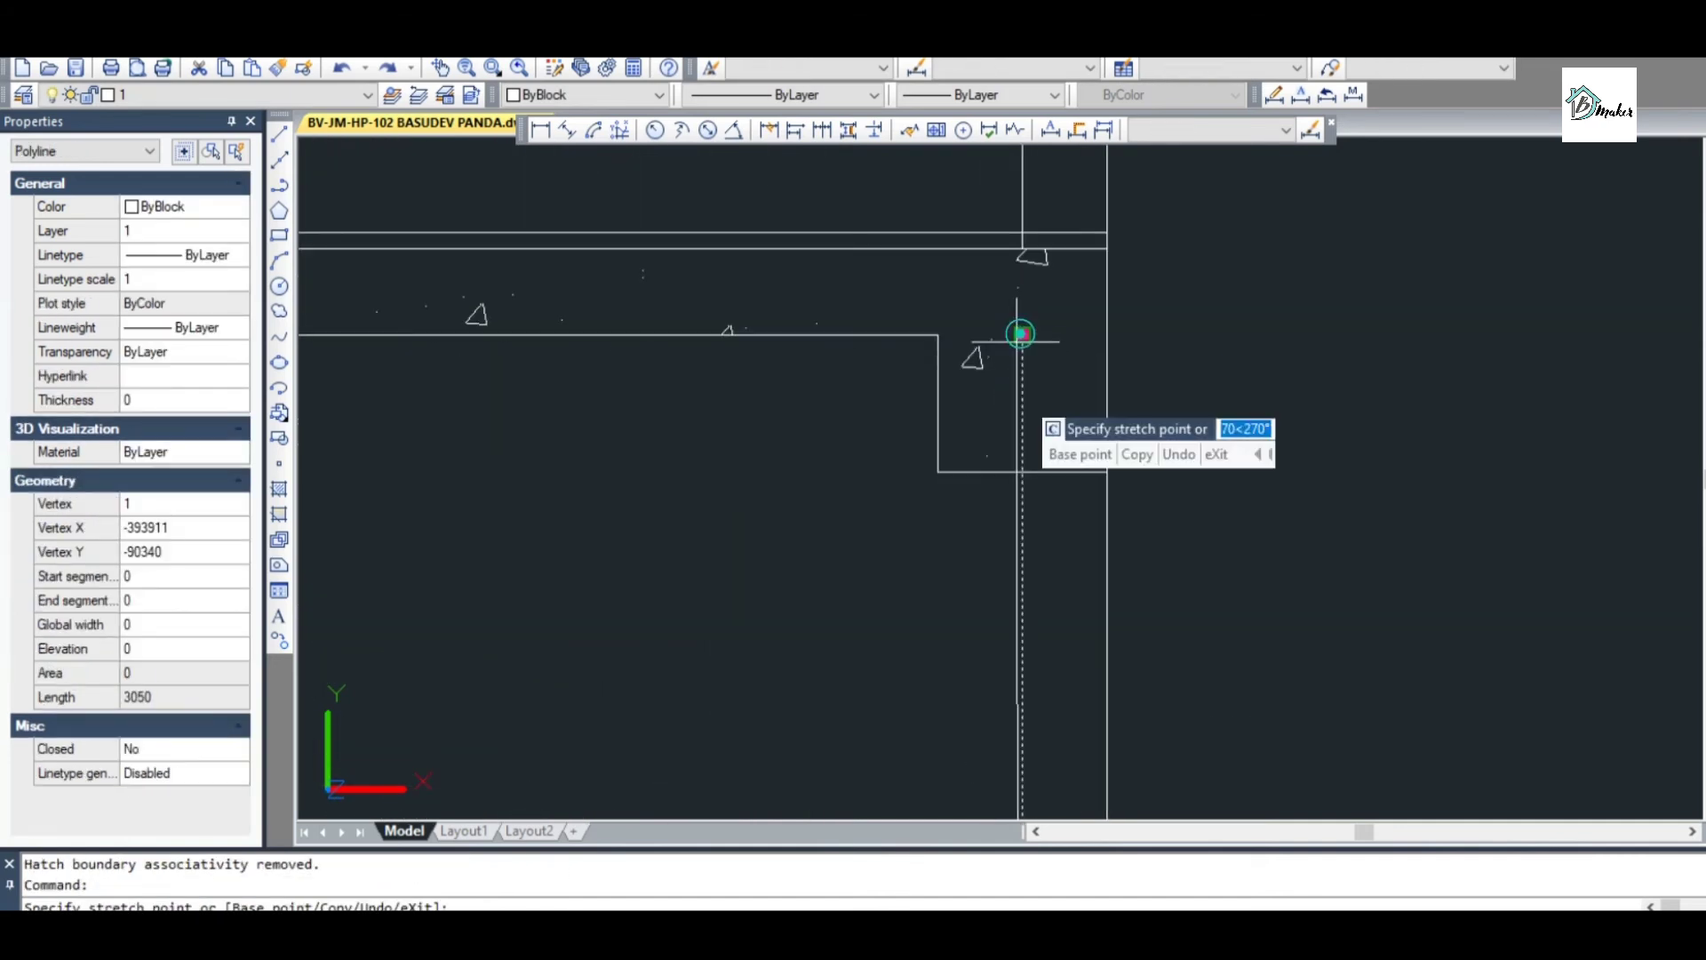
{"action": "key", "text": "Escape"}
Trim the new inner wall line where it crosses the lintel of the ground-floor sunshade
{"action": "scroll", "coordinate": [1017, 380], "scroll_direction": "down", "scroll_amount": 3}
{"action": "scroll", "coordinate": [1022, 515], "scroll_direction": "up", "scroll_amount": 5}
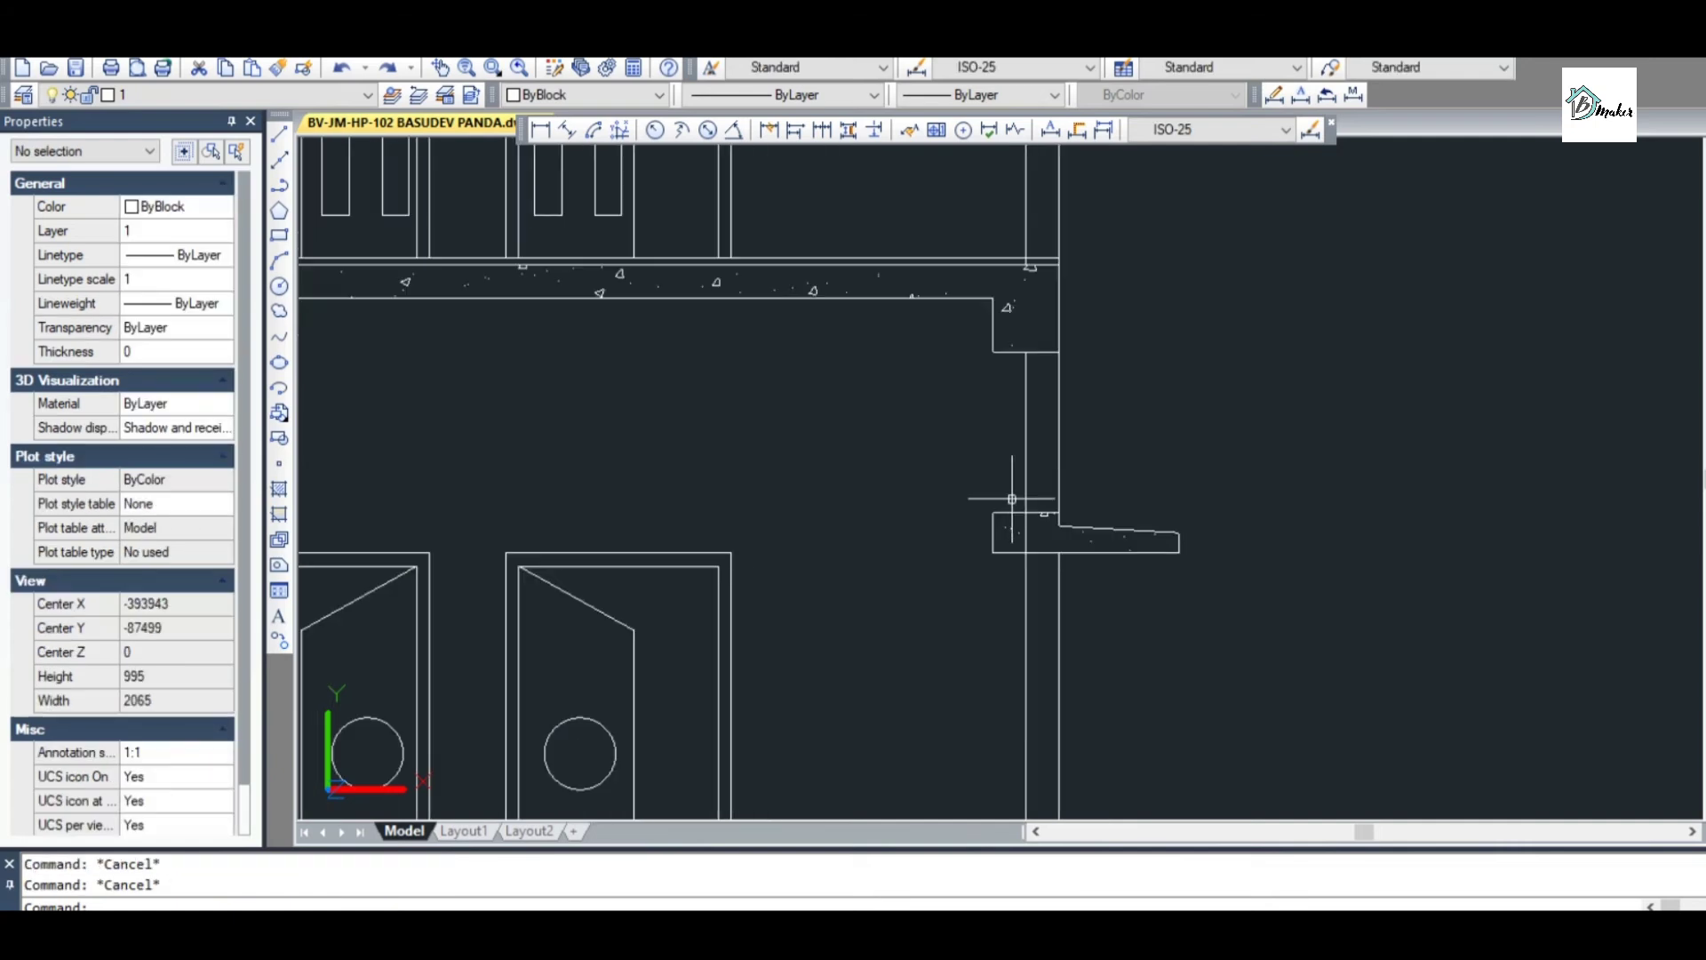
{"action": "type", "text": "tr"}
{"action": "key", "text": "Return"}
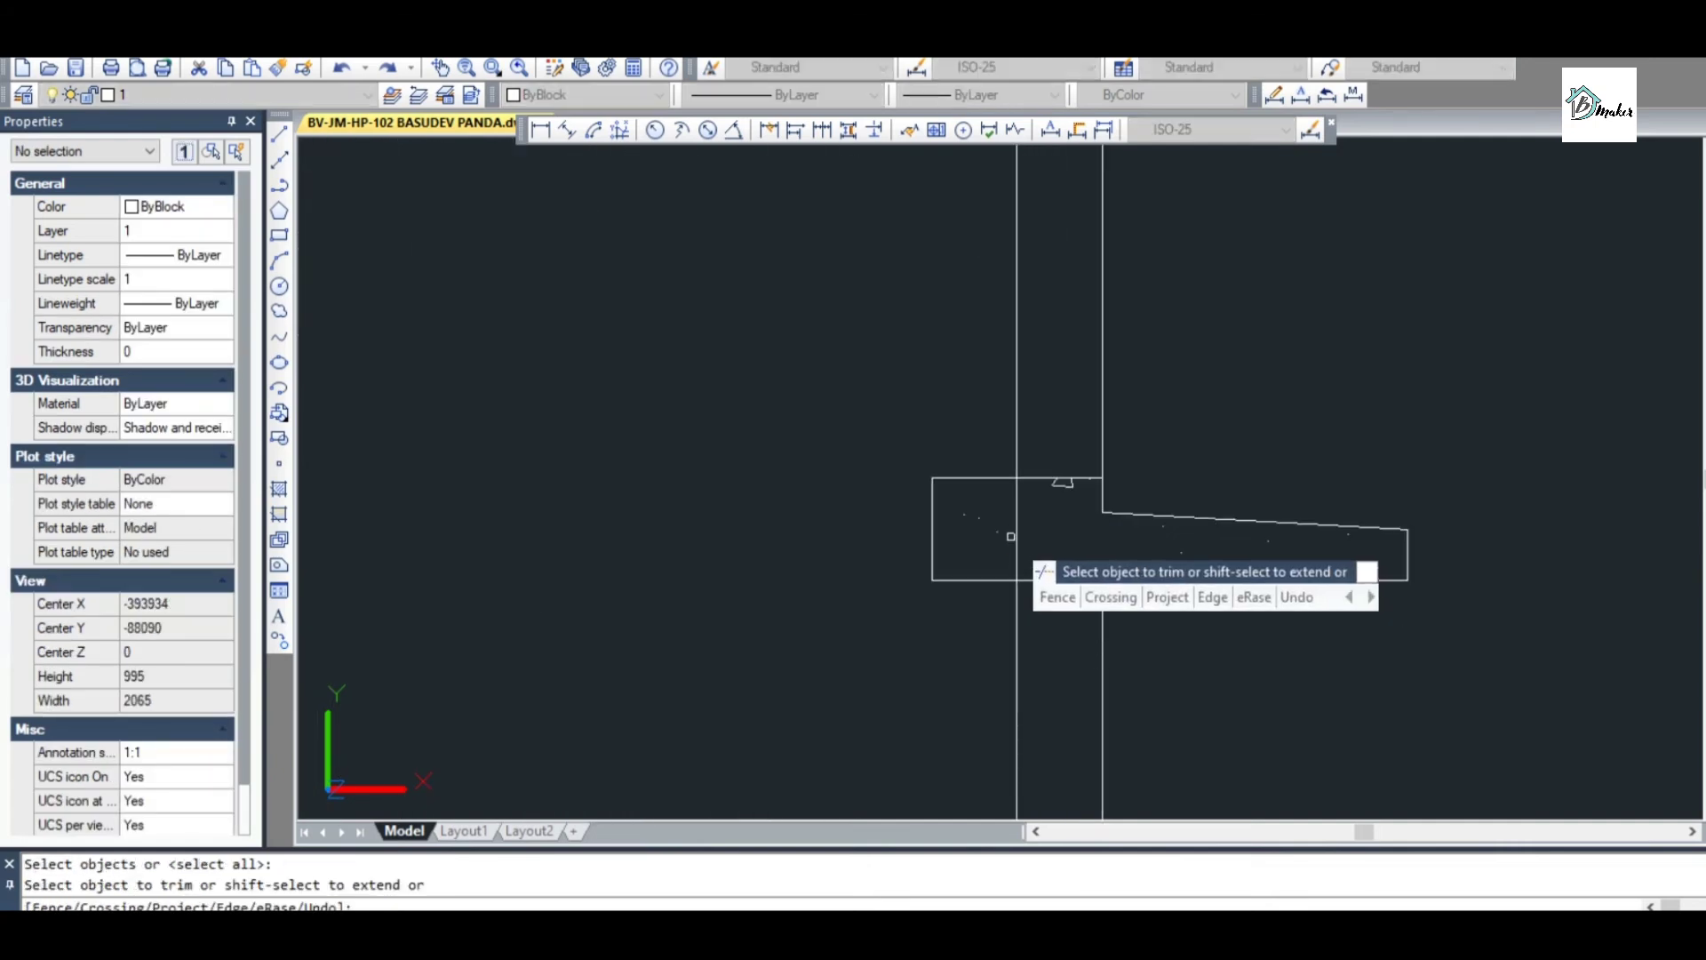
{"action": "scroll", "coordinate": [990, 427], "scroll_direction": "down", "scroll_amount": 2}
{"action": "key", "text": "Escape"}
{"action": "key", "text": "Escape"}
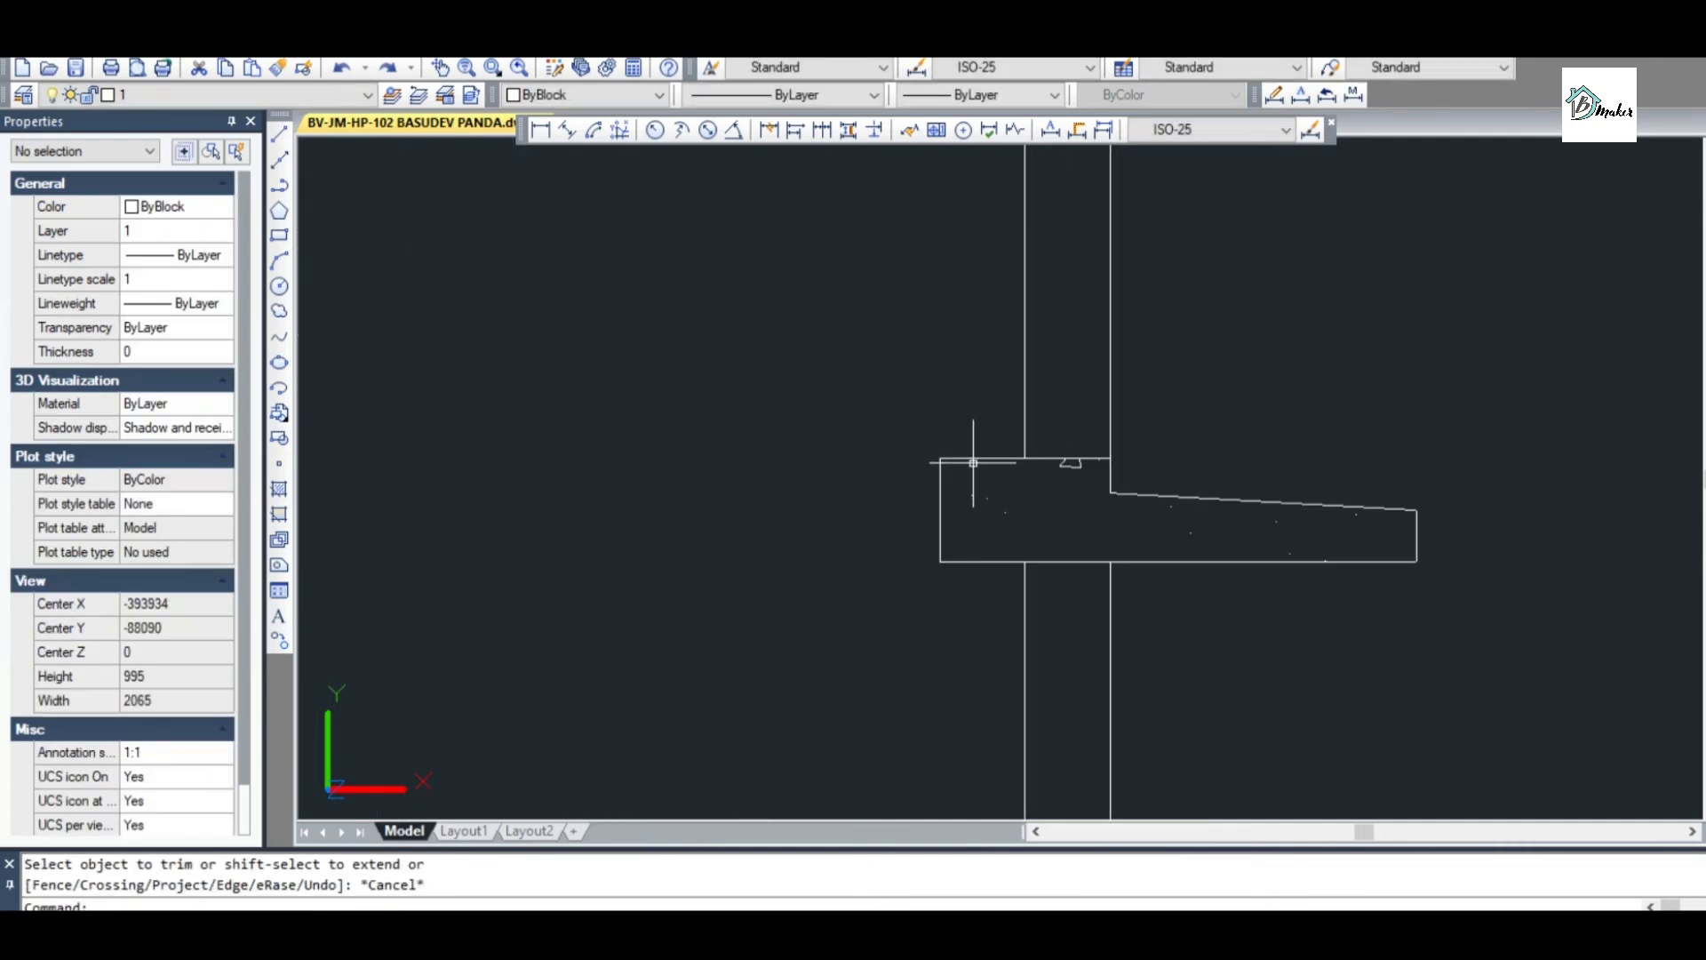
Stretch the inner edge of the ground-floor lintel outline outward to the wall's new inner face line
{"action": "scroll", "coordinate": [974, 457], "scroll_direction": "down", "scroll_amount": 3}
{"action": "scroll", "coordinate": [975, 457], "scroll_direction": "up", "scroll_amount": 4}
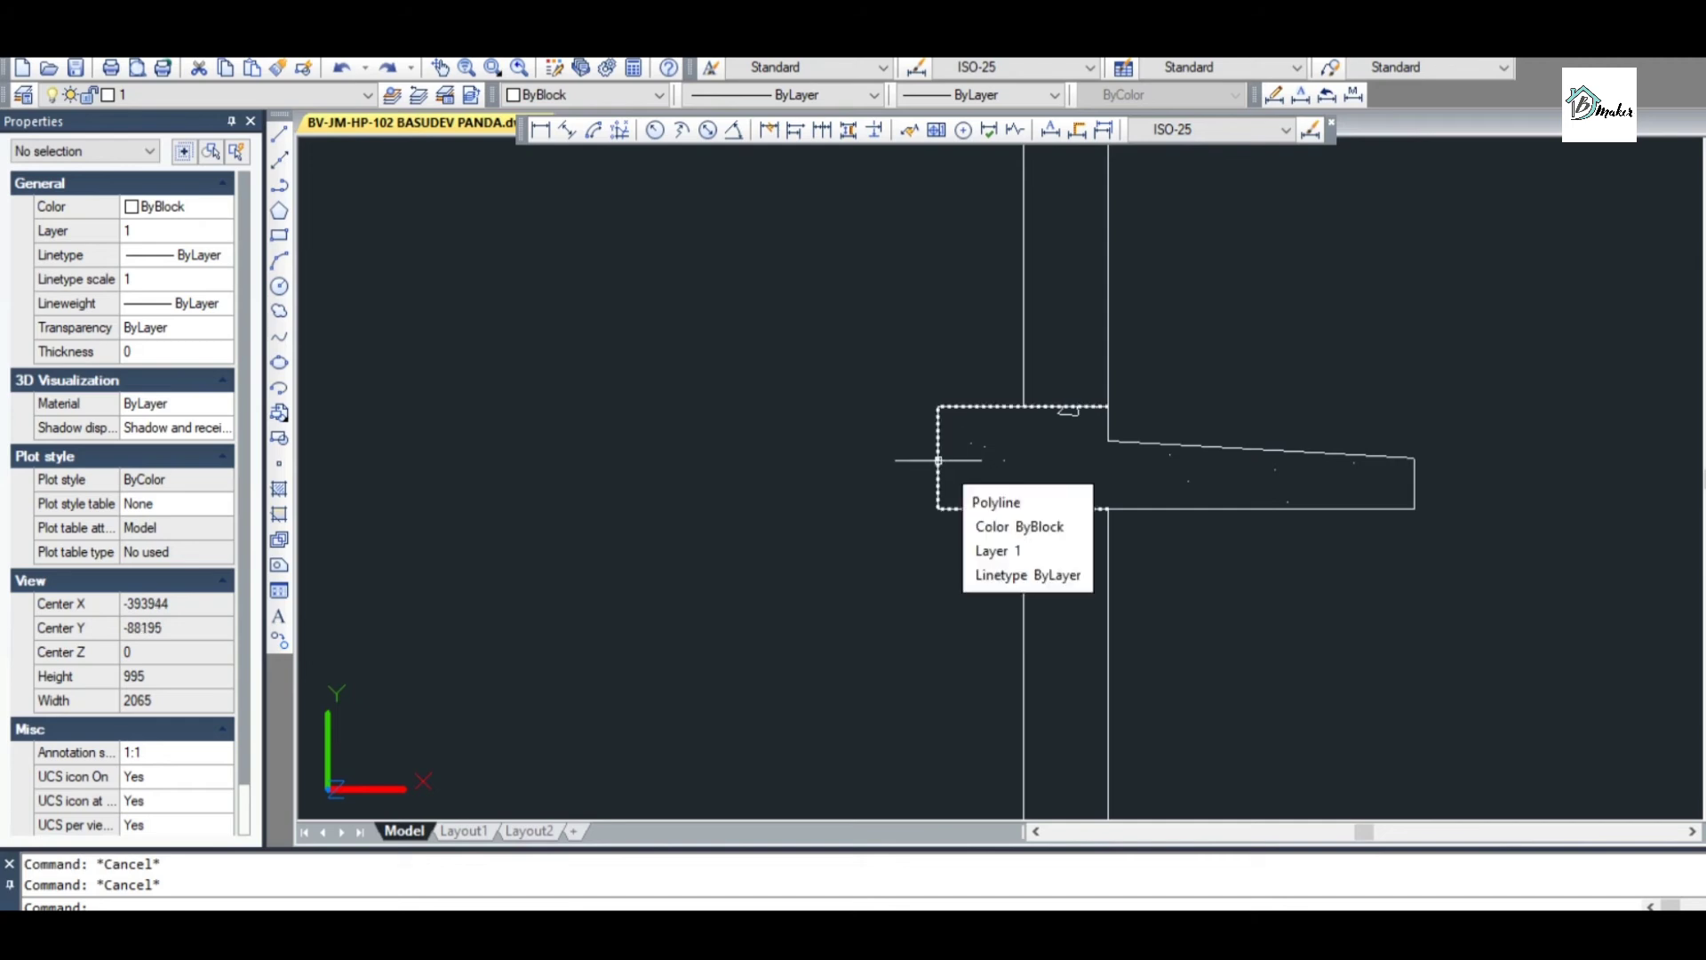
{"action": "left_click", "coordinate": [938, 461]}
{"action": "left_click", "coordinate": [937, 458]}
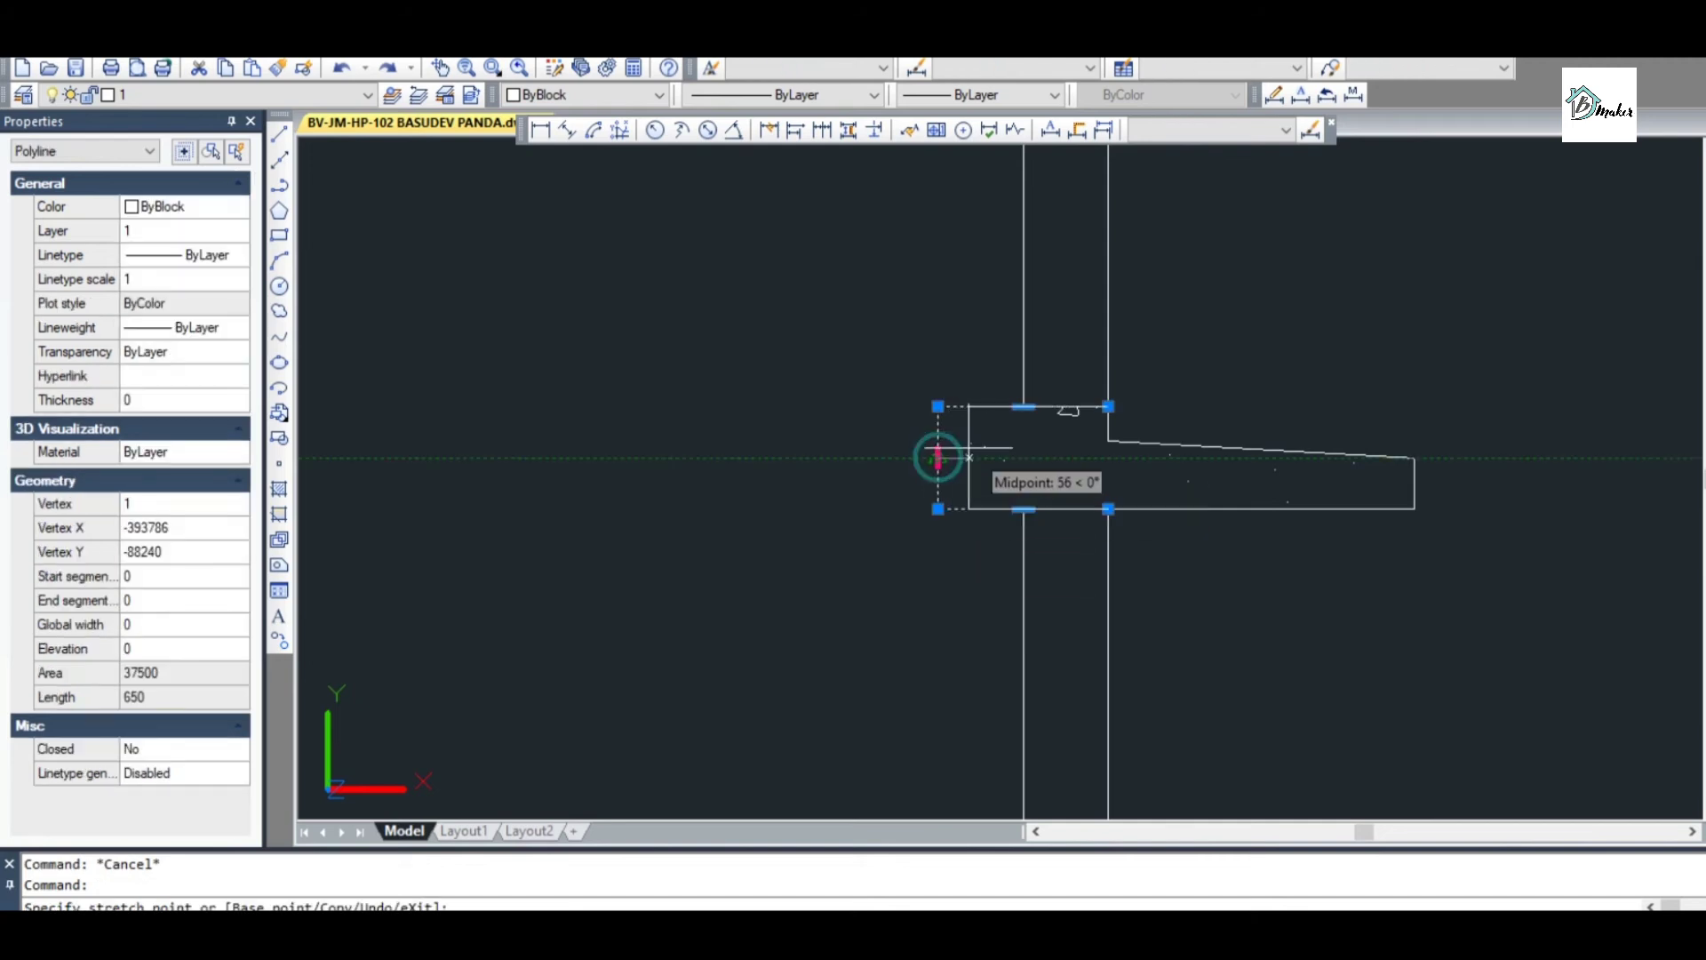
{"action": "key", "text": "Escape"}
{"action": "key", "text": "Escape"}
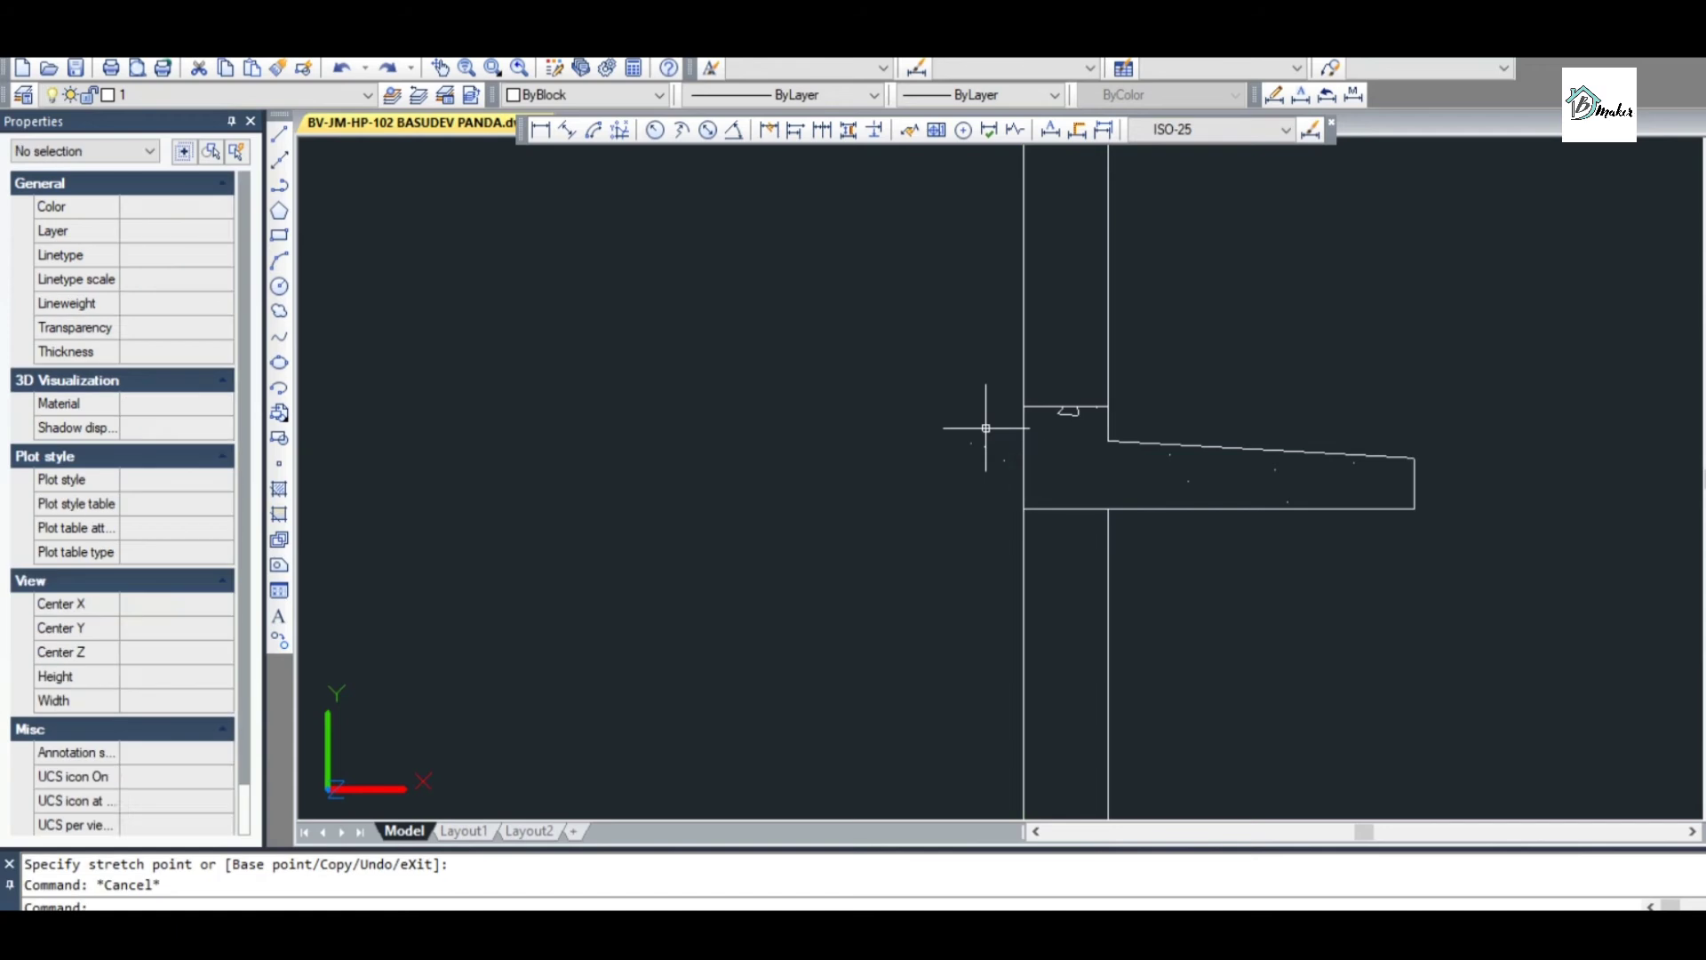
{"action": "key", "text": "Escape"}
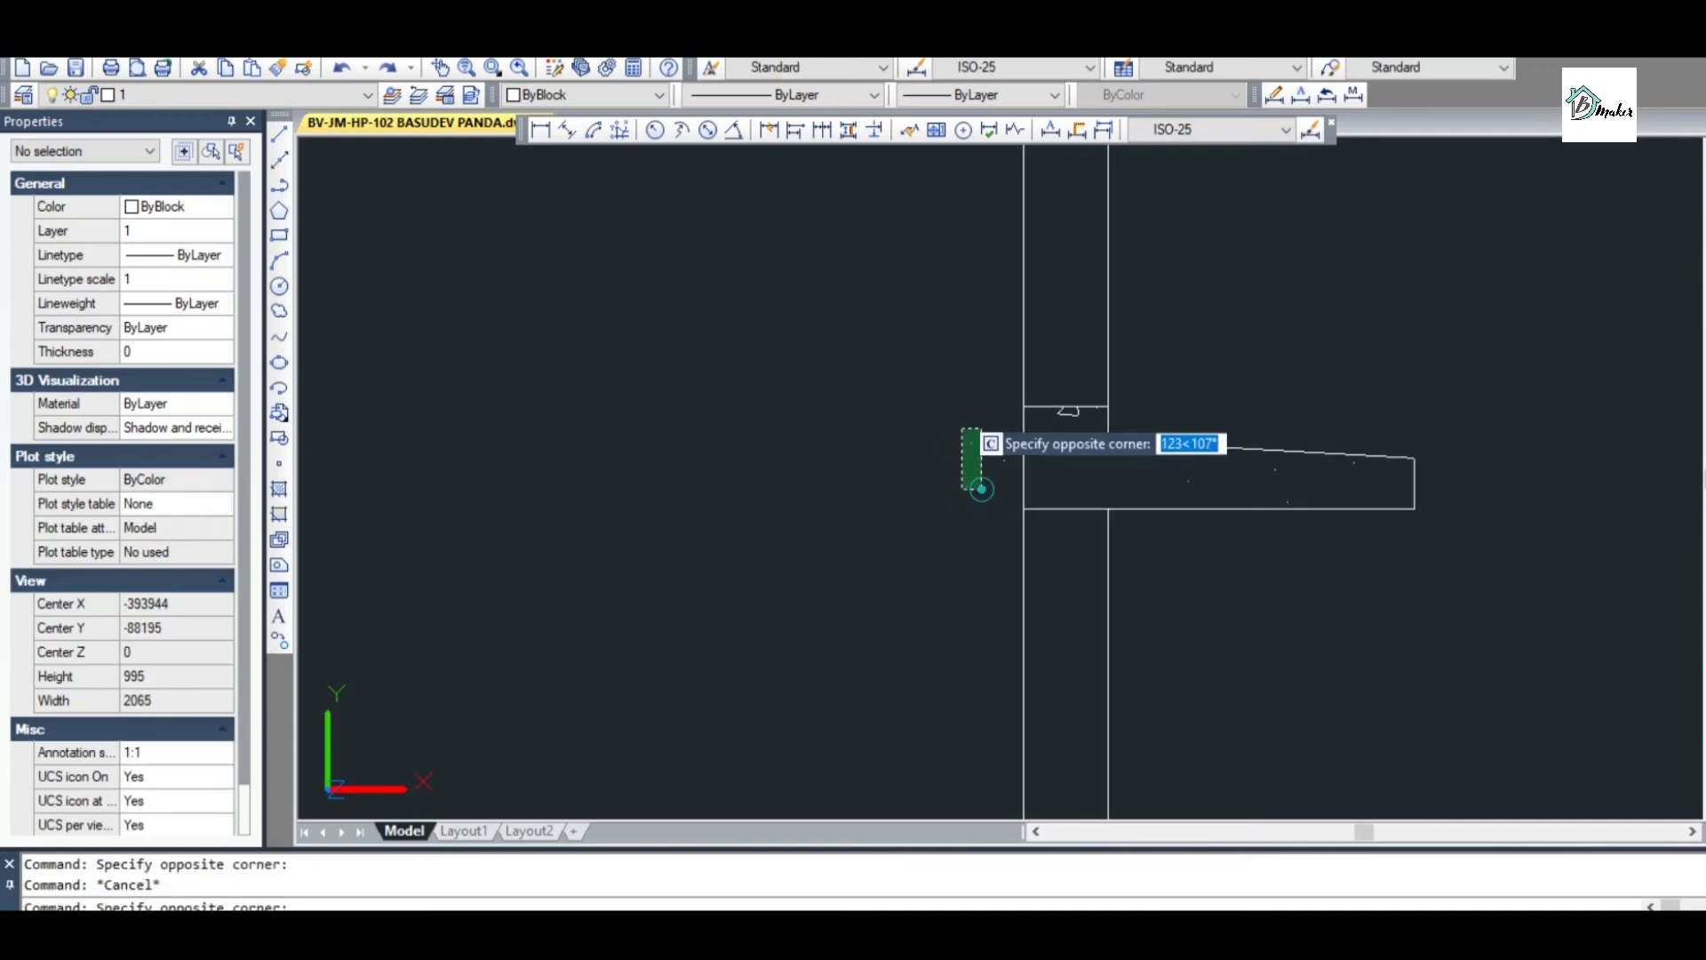
Stretch the inner edge of the lintel's AR-CONC concrete hatch outward to the wall's new inner face
{"action": "left_click", "coordinate": [981, 488]}
{"action": "left_click", "coordinate": [937, 458]}
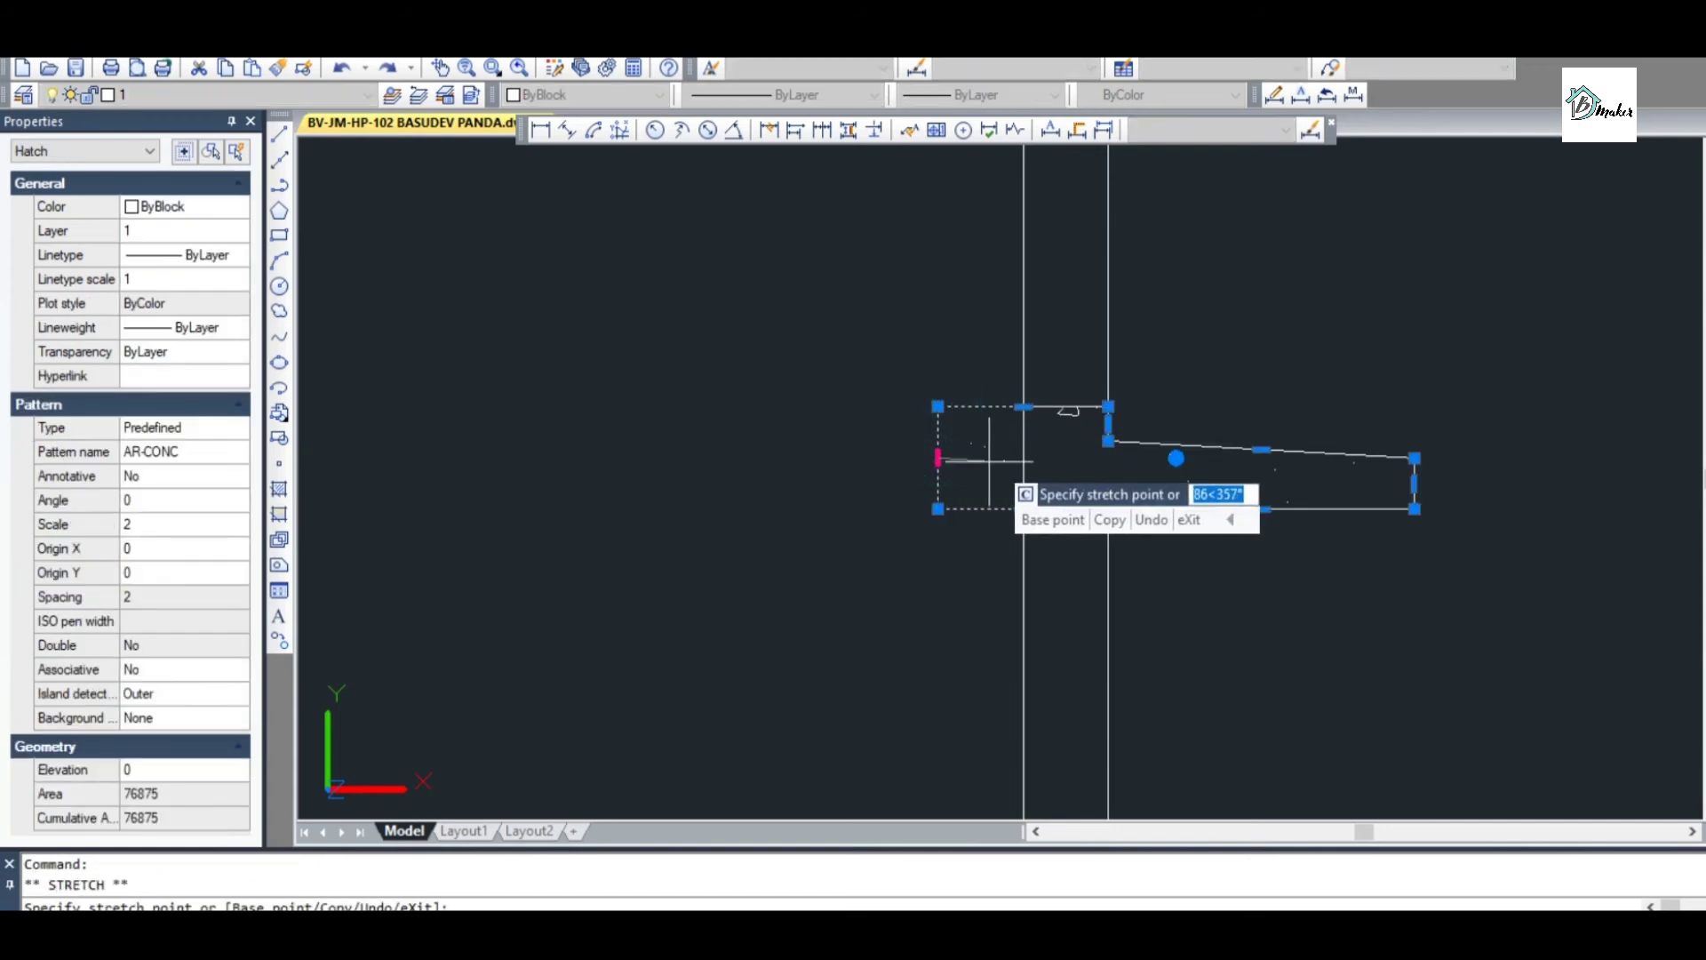
{"action": "key", "text": "Escape"}
{"action": "scroll", "coordinate": [915, 450], "scroll_direction": "down", "scroll_amount": 5}
{"action": "scroll", "coordinate": [903, 598], "scroll_direction": "up", "scroll_amount": 2}
{"action": "scroll", "coordinate": [944, 490], "scroll_direction": "up", "scroll_amount": 4}
{"action": "key", "text": "Escape"}
{"action": "type", "text": "o"}
{"action": "key", "text": "Return"}
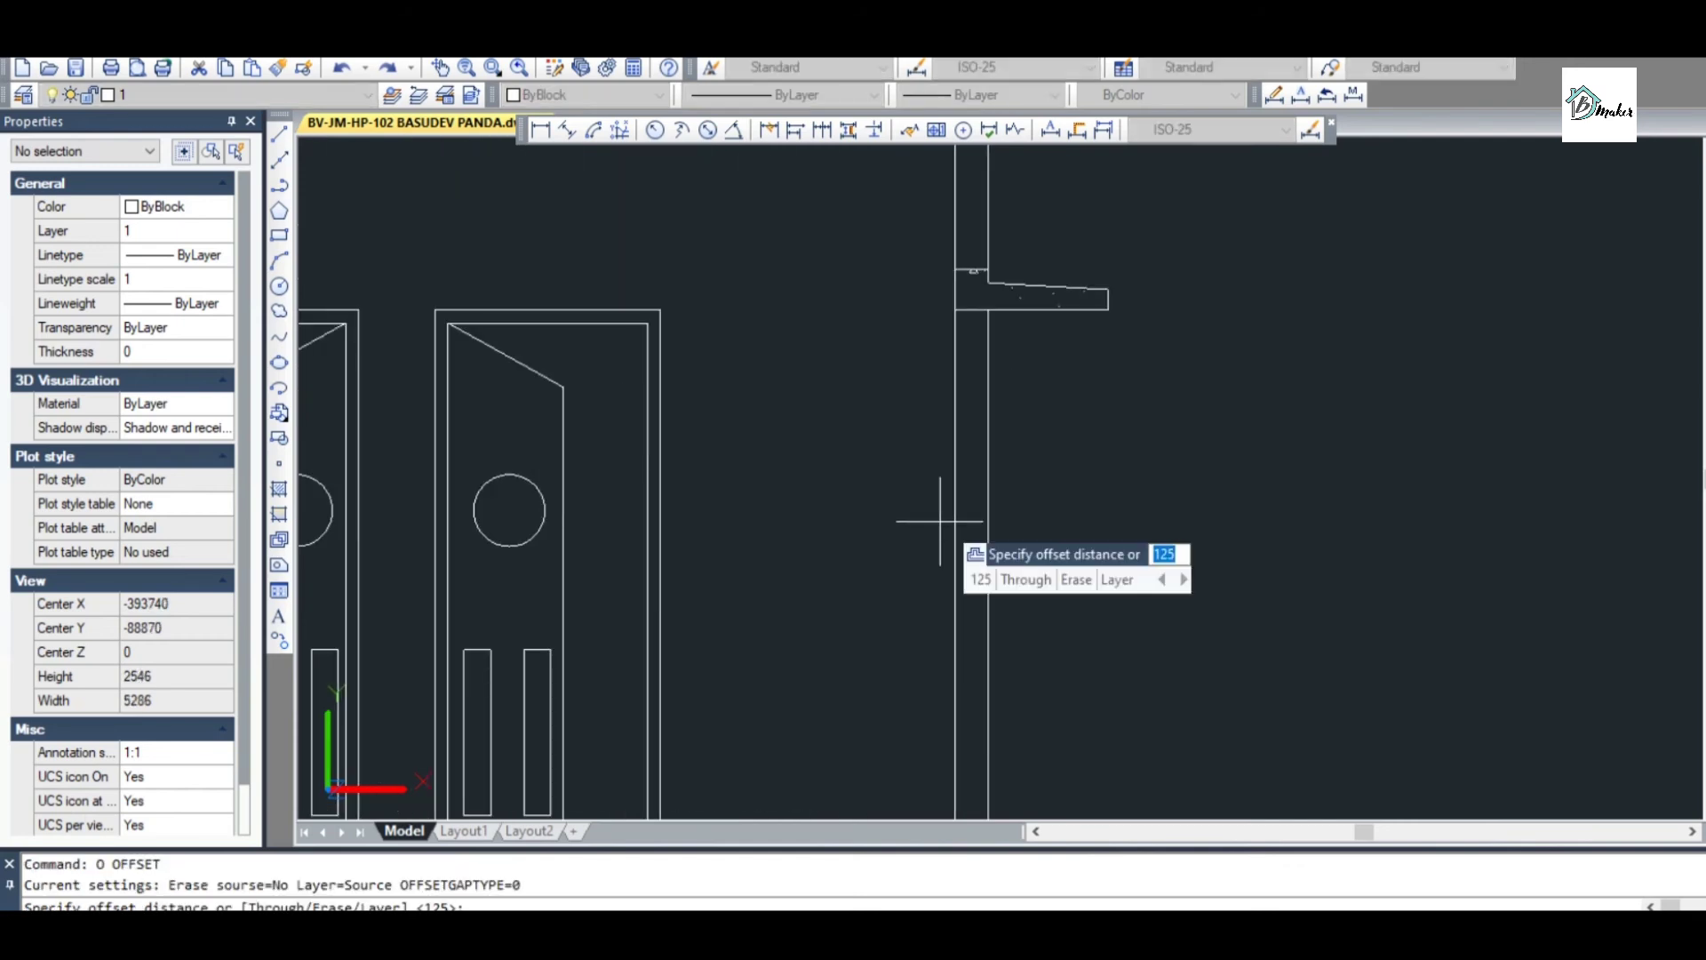
{"action": "scroll", "coordinate": [940, 519], "scroll_direction": "down", "scroll_amount": 2}
{"action": "left_click", "coordinate": [949, 739]}
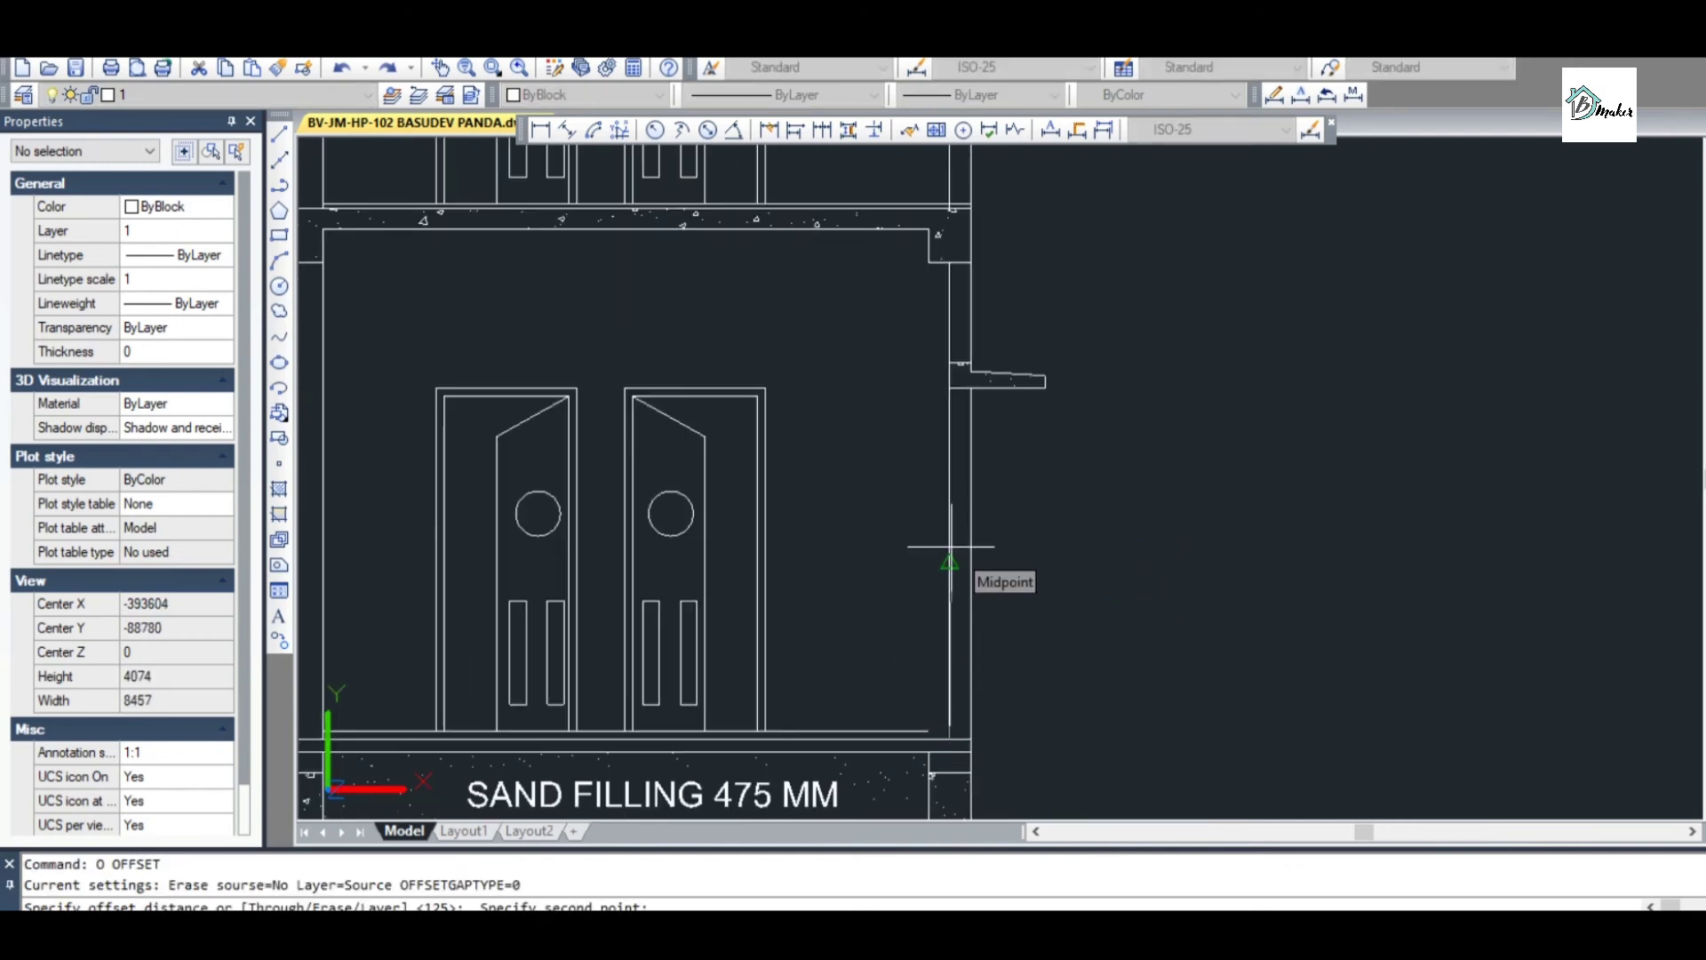
{"action": "type", "text": "800"}
{"action": "key", "text": "Return"}
{"action": "key", "text": "Escape"}
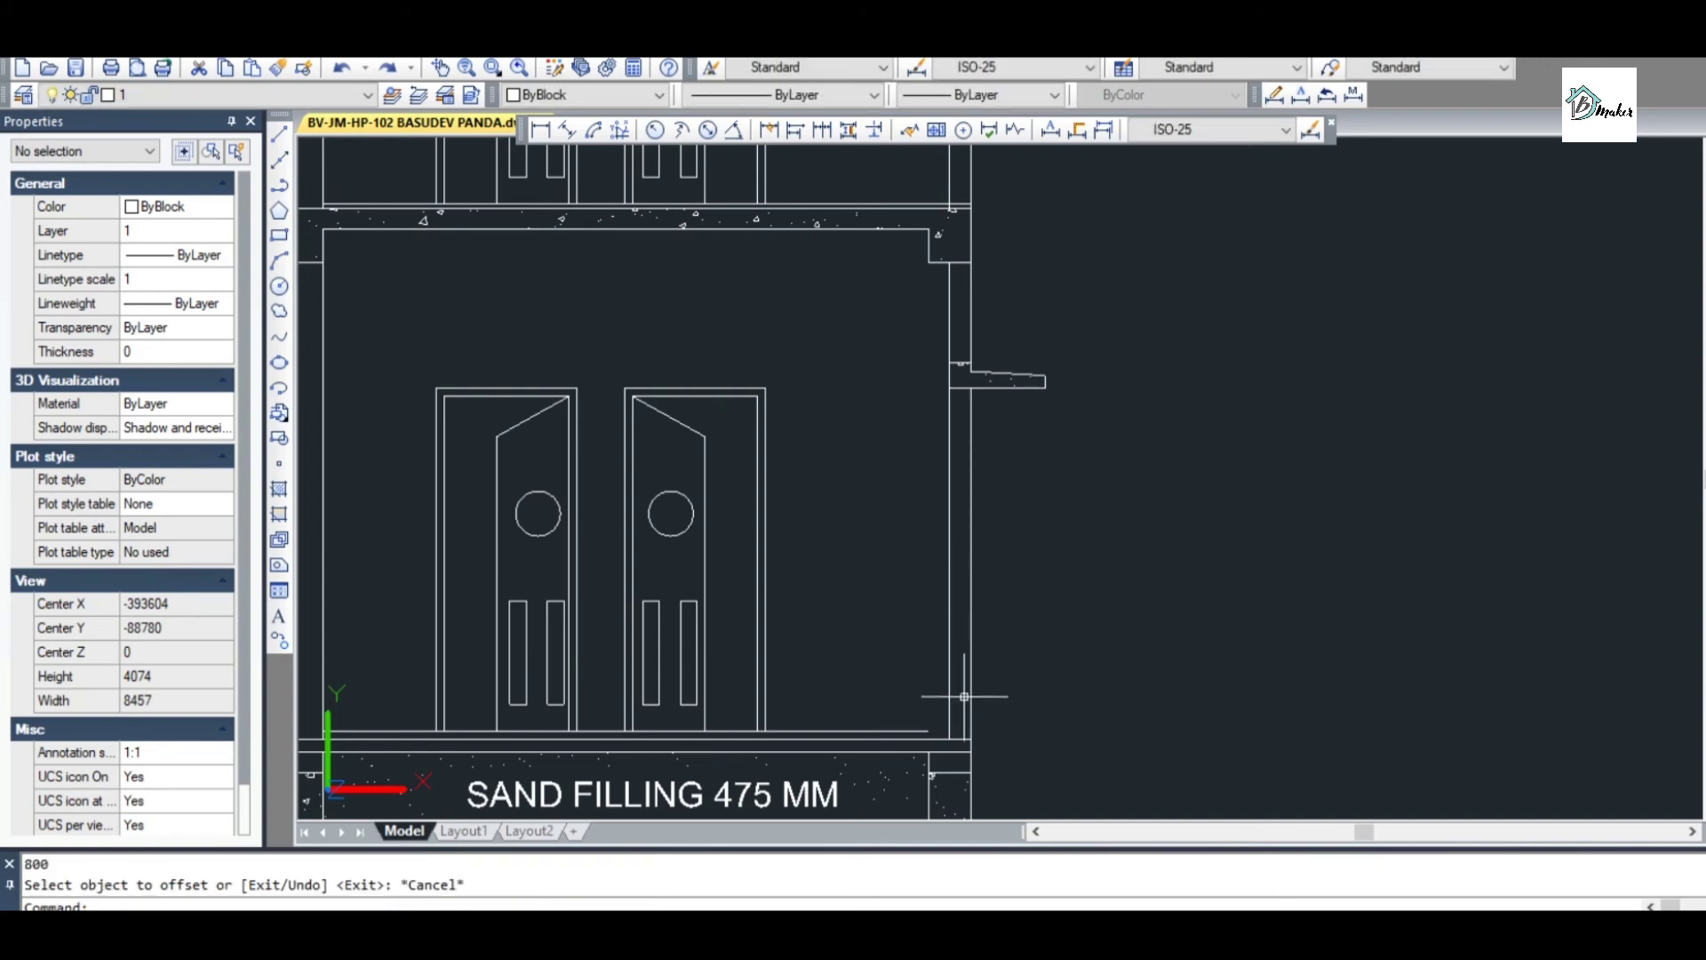
{"action": "scroll", "coordinate": [933, 405], "scroll_direction": "up", "scroll_amount": 3}
{"action": "key", "text": "Escape"}
{"action": "key", "text": "Escape"}
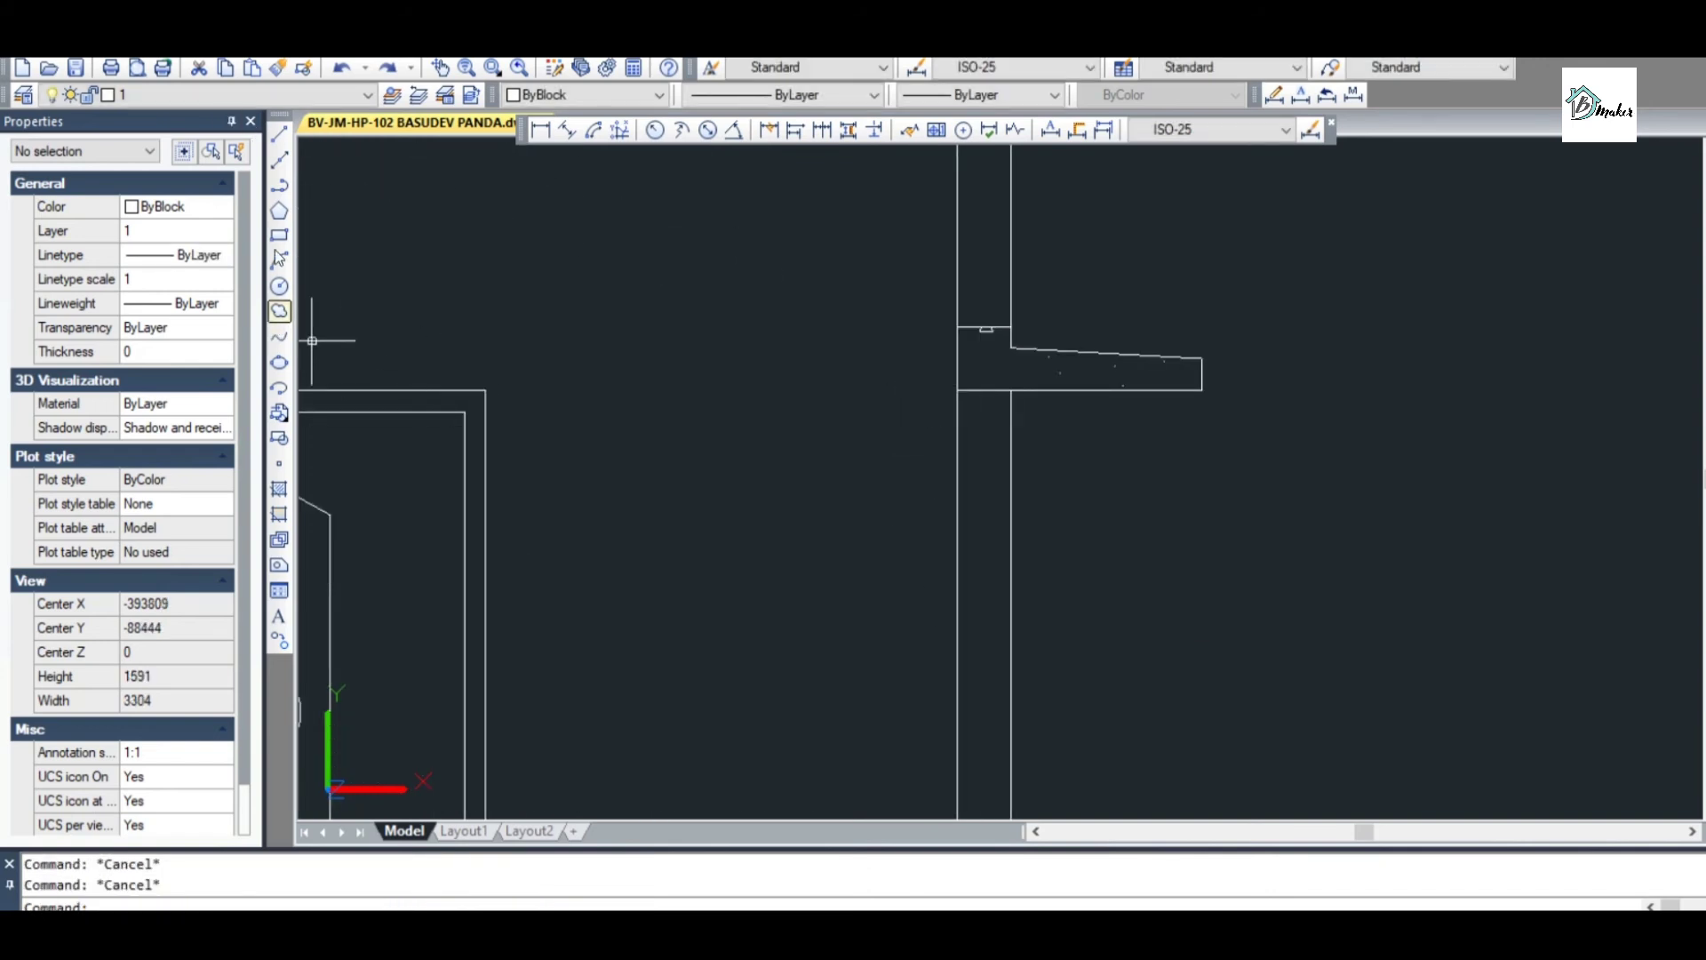
Draw a polyline from the base of the outer wall's inner face 800 upward and across the wall thickness as the sill line
{"action": "left_click", "coordinate": [281, 187]}
{"action": "scroll", "coordinate": [915, 460], "scroll_direction": "down", "scroll_amount": 3}
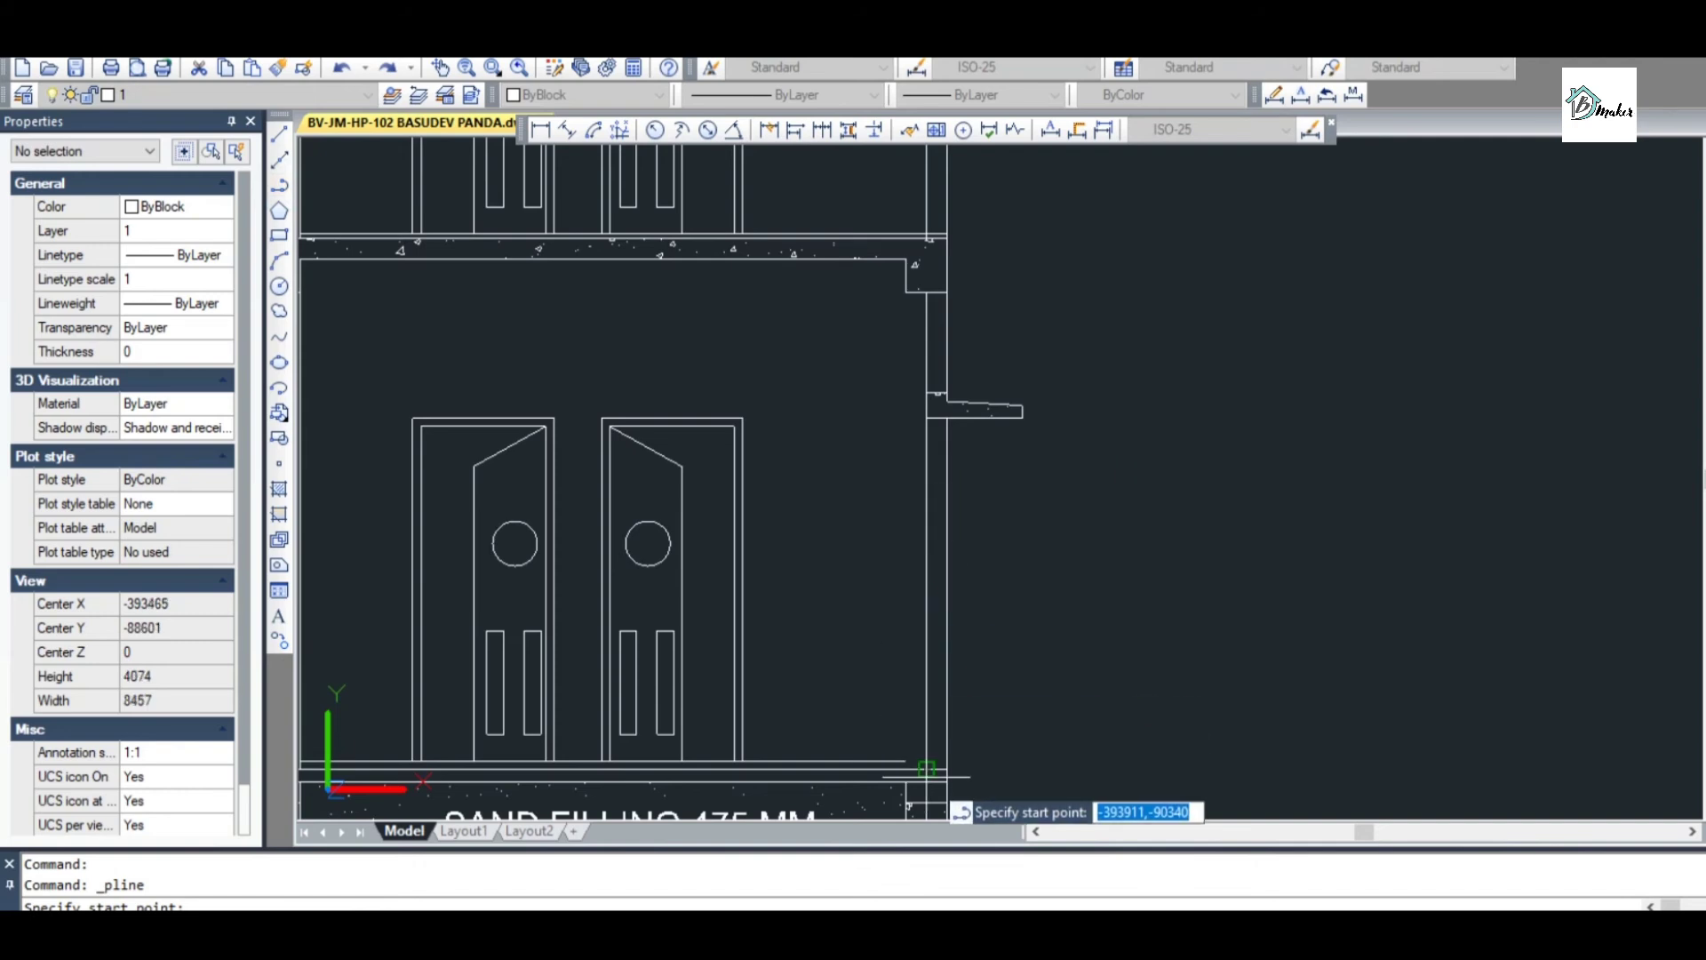
{"action": "scroll", "coordinate": [925, 762], "scroll_direction": "up", "scroll_amount": 3}
{"action": "left_click", "coordinate": [929, 760]}
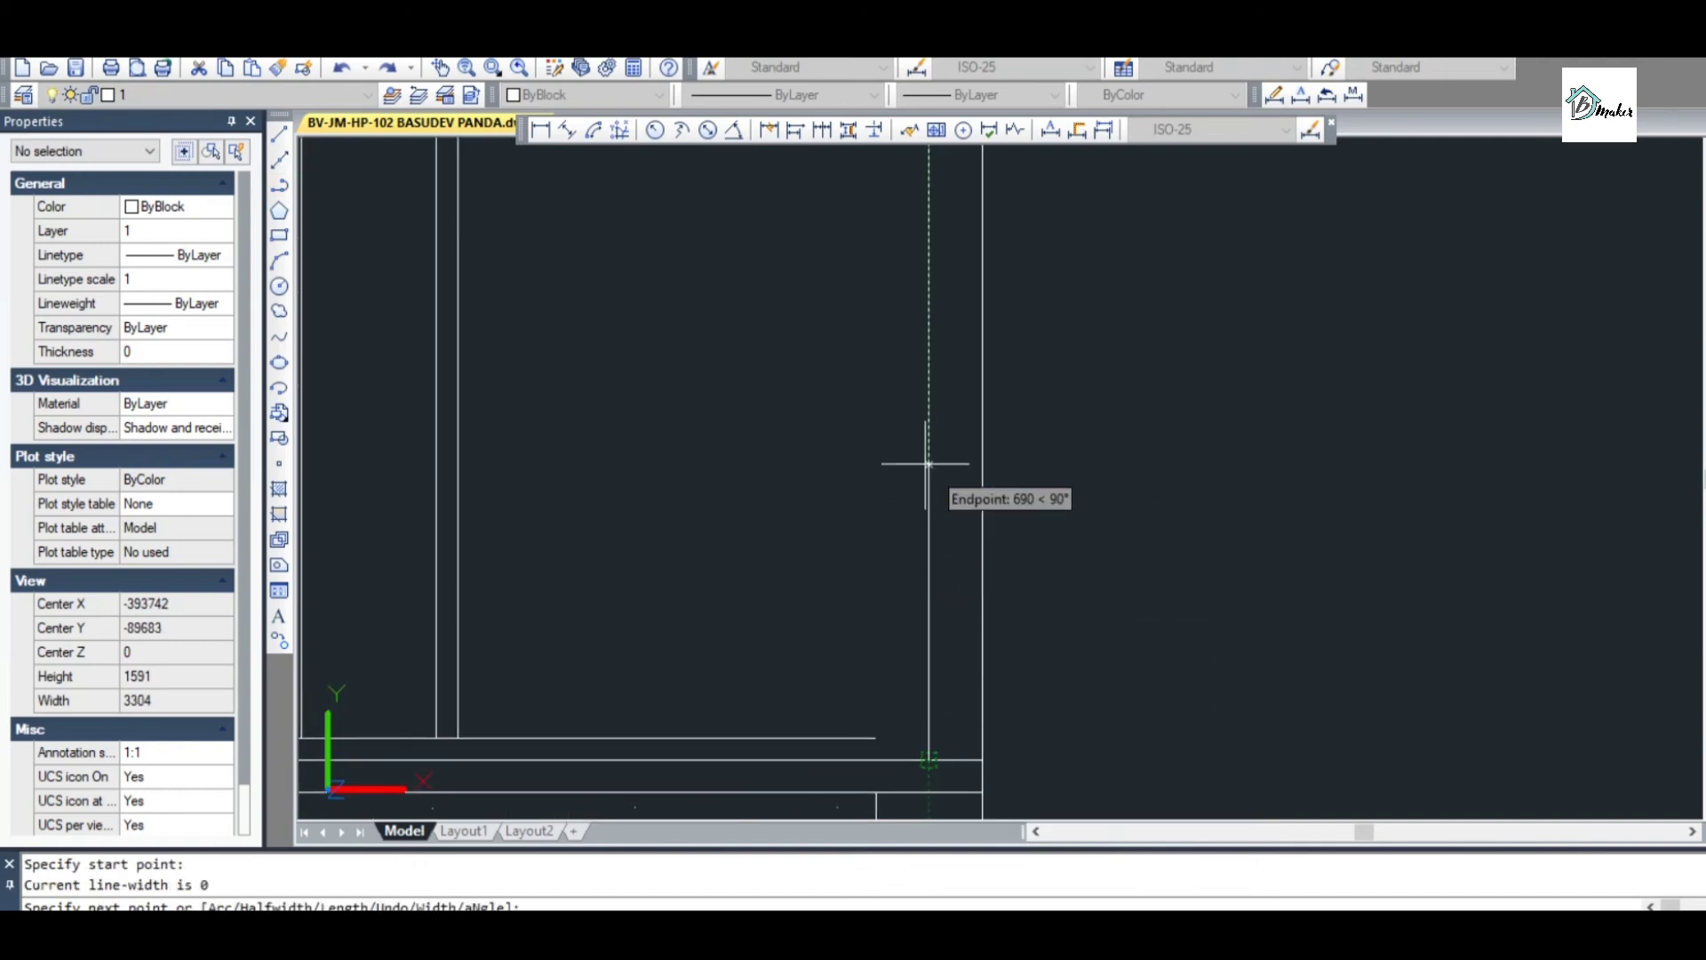
{"action": "key", "text": "Return"}
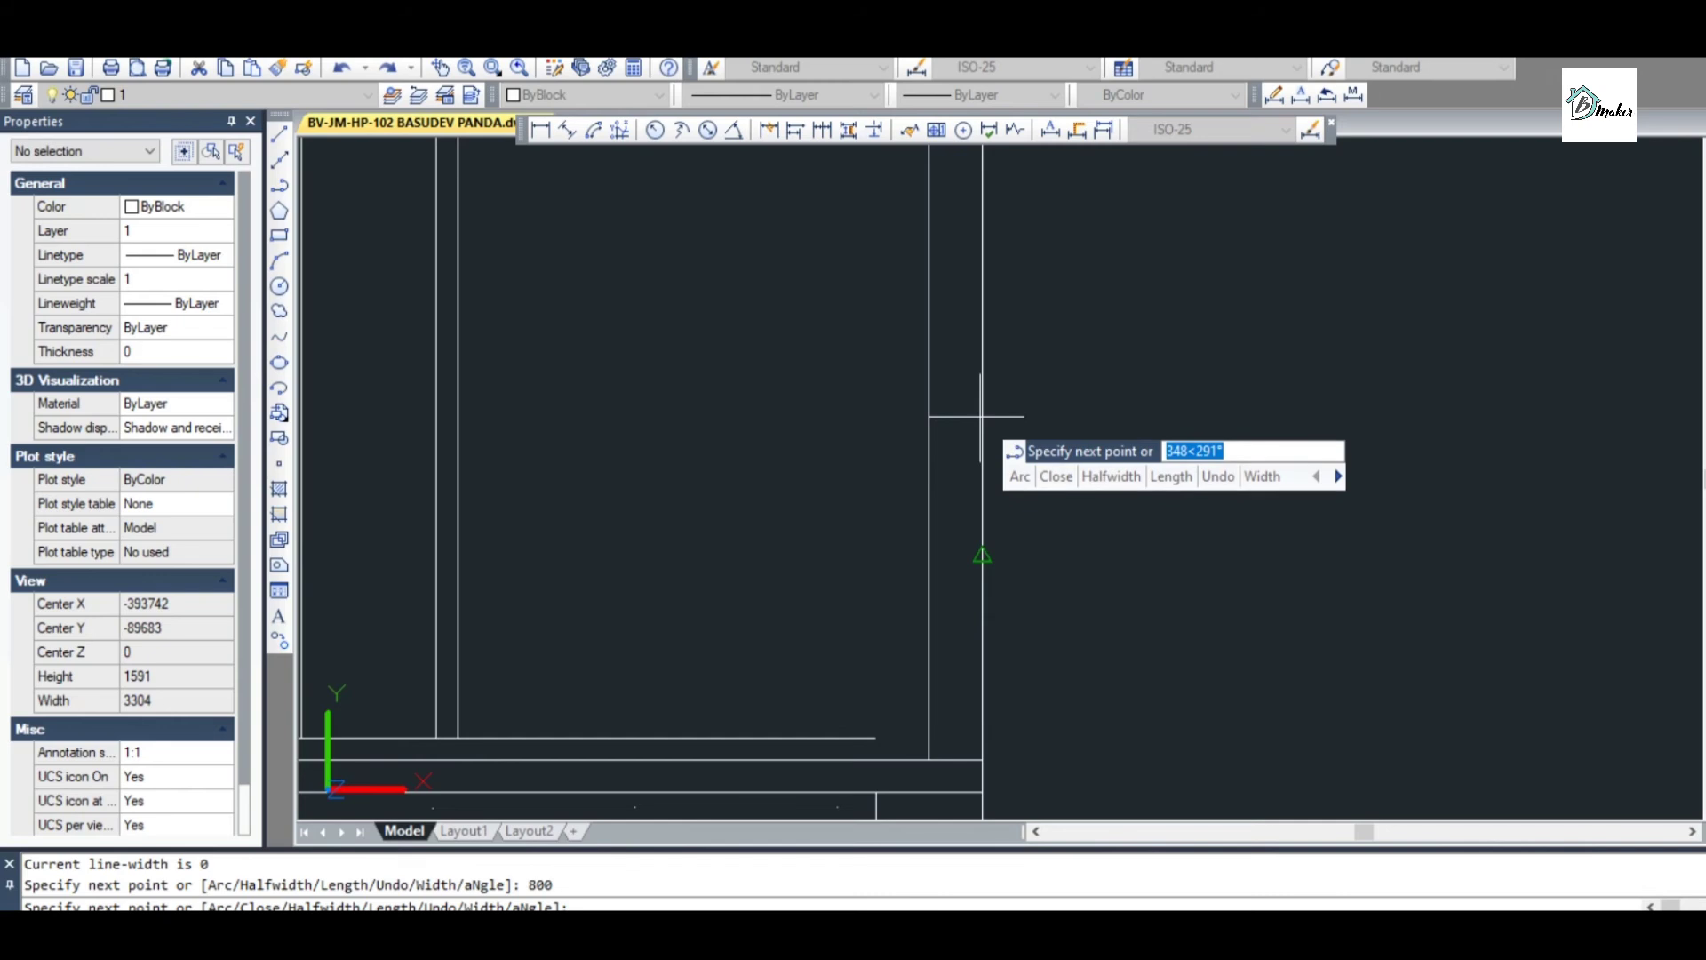
{"action": "scroll", "coordinate": [981, 415], "scroll_direction": "up", "scroll_amount": 4}
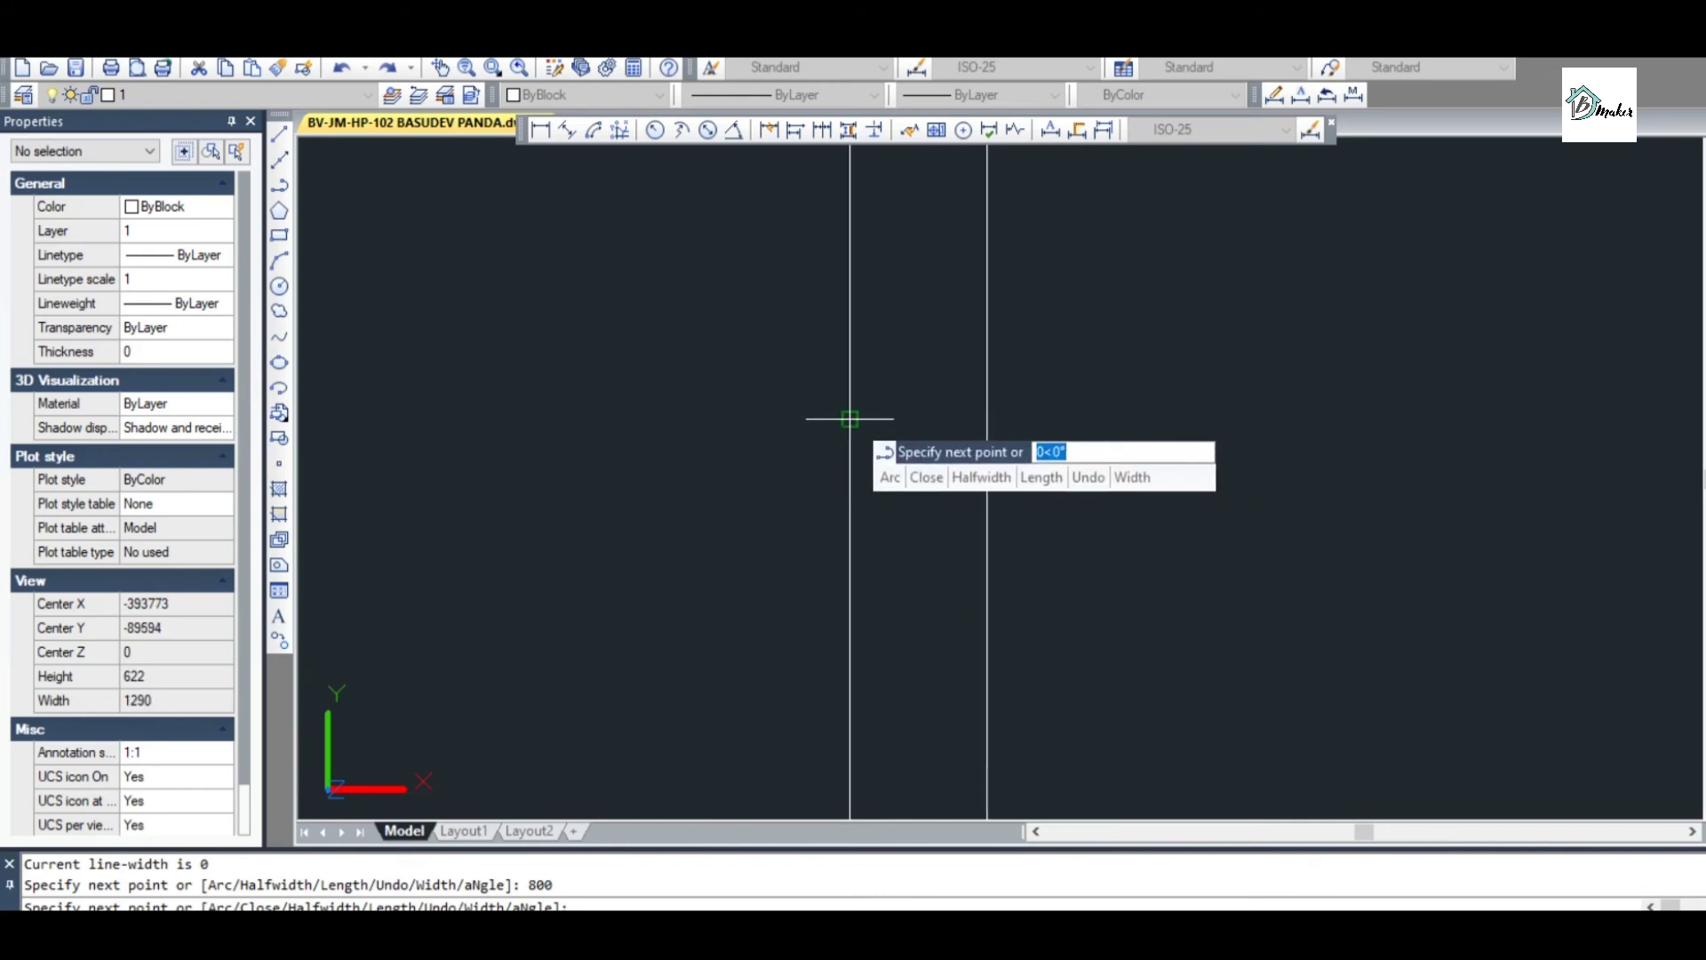
{"action": "left_click", "coordinate": [986, 418]}
{"action": "key", "text": "Escape"}
{"action": "scroll", "coordinate": [973, 568], "scroll_direction": "down", "scroll_amount": 8}
{"action": "scroll", "coordinate": [972, 338], "scroll_direction": "up", "scroll_amount": 5}
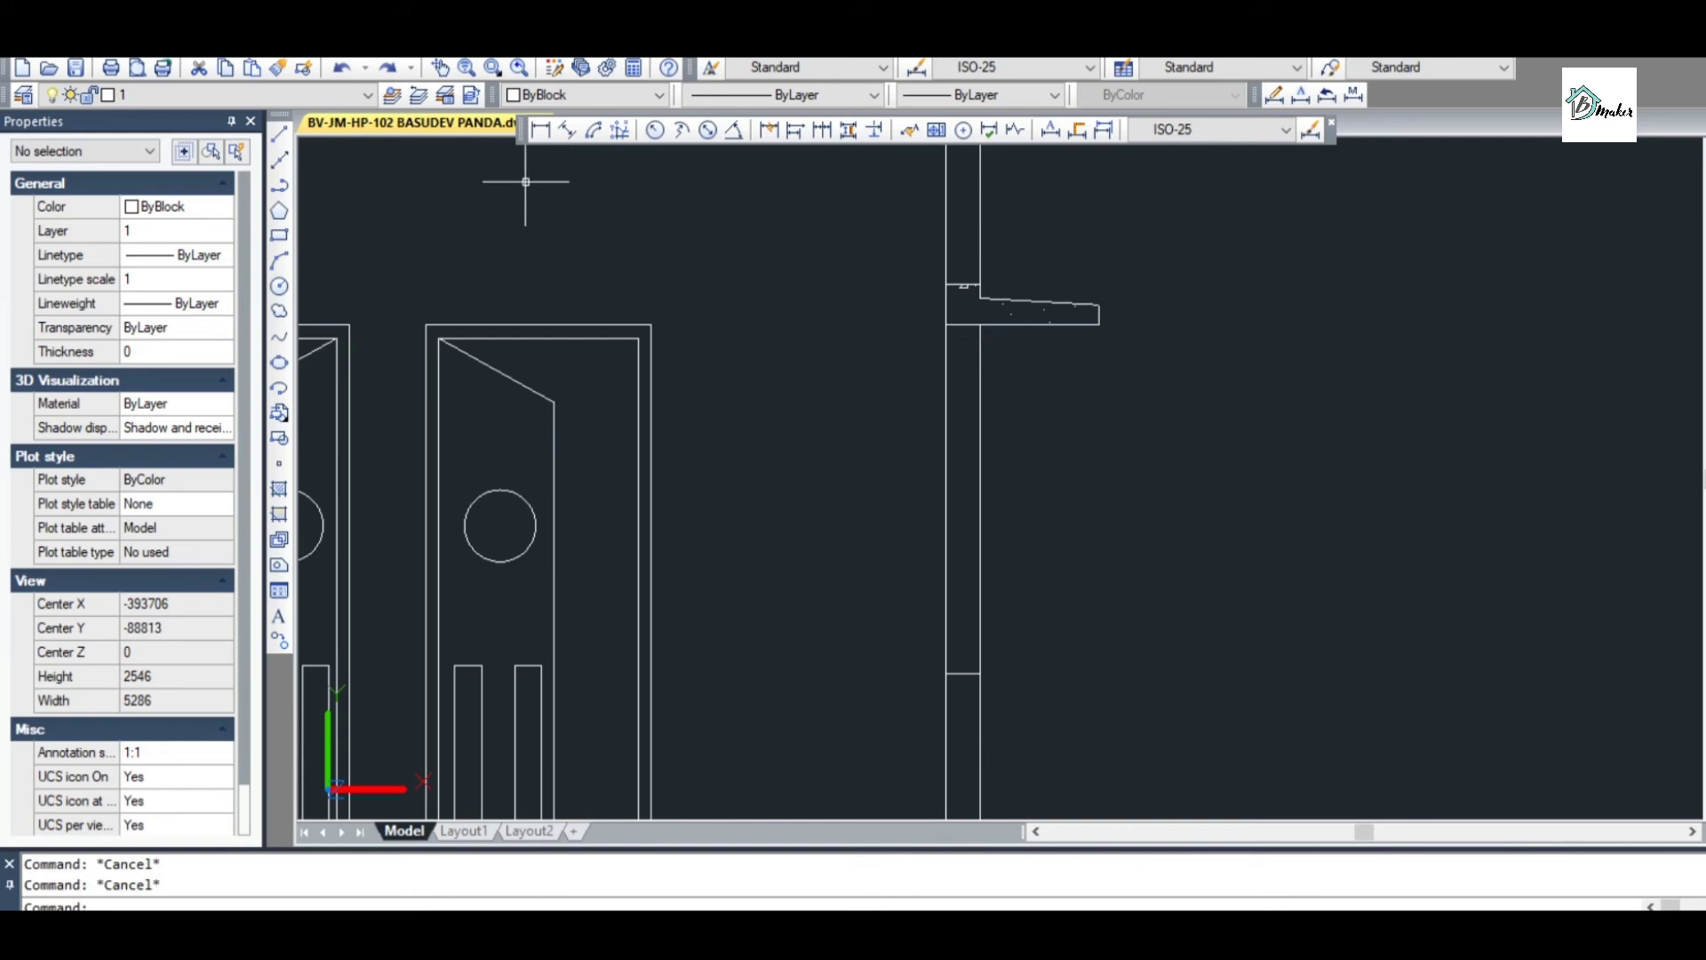
Draw a narrow window rectangle inside the ground-floor outer wall from the lintel's underside down to the sill line
{"action": "left_click", "coordinate": [279, 235]}
{"action": "scroll", "coordinate": [920, 302], "scroll_direction": "up", "scroll_amount": 4}
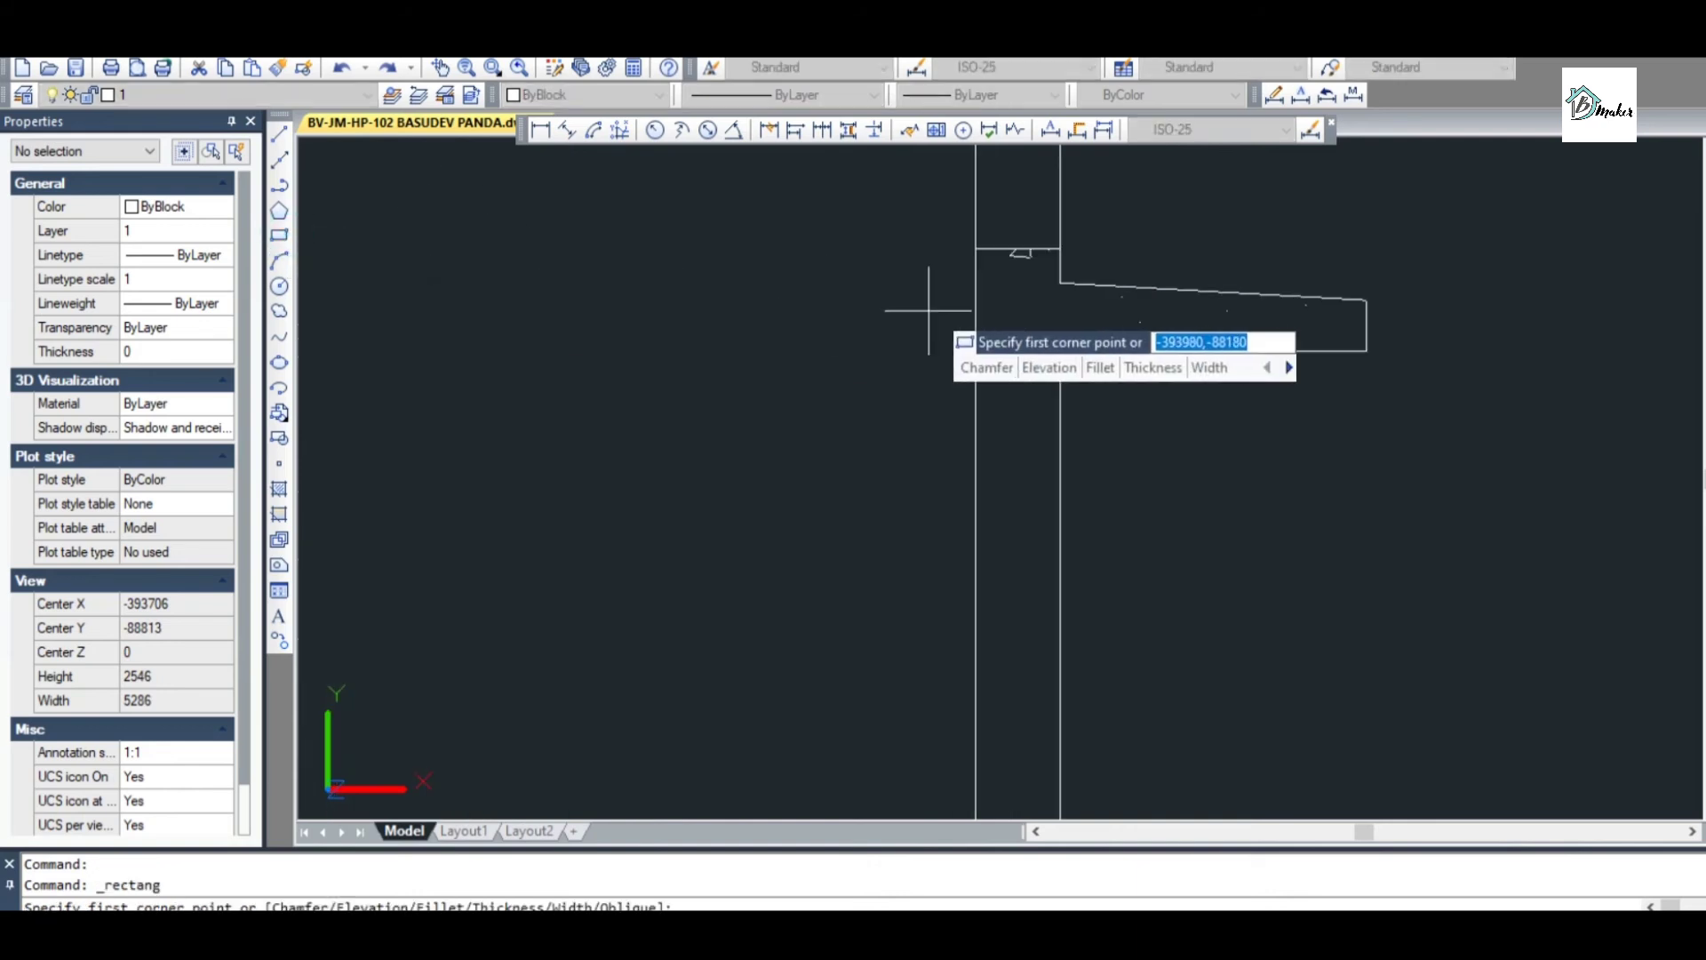
{"action": "left_click", "coordinate": [998, 355]}
{"action": "scroll", "coordinate": [1001, 369], "scroll_direction": "down", "scroll_amount": 2}
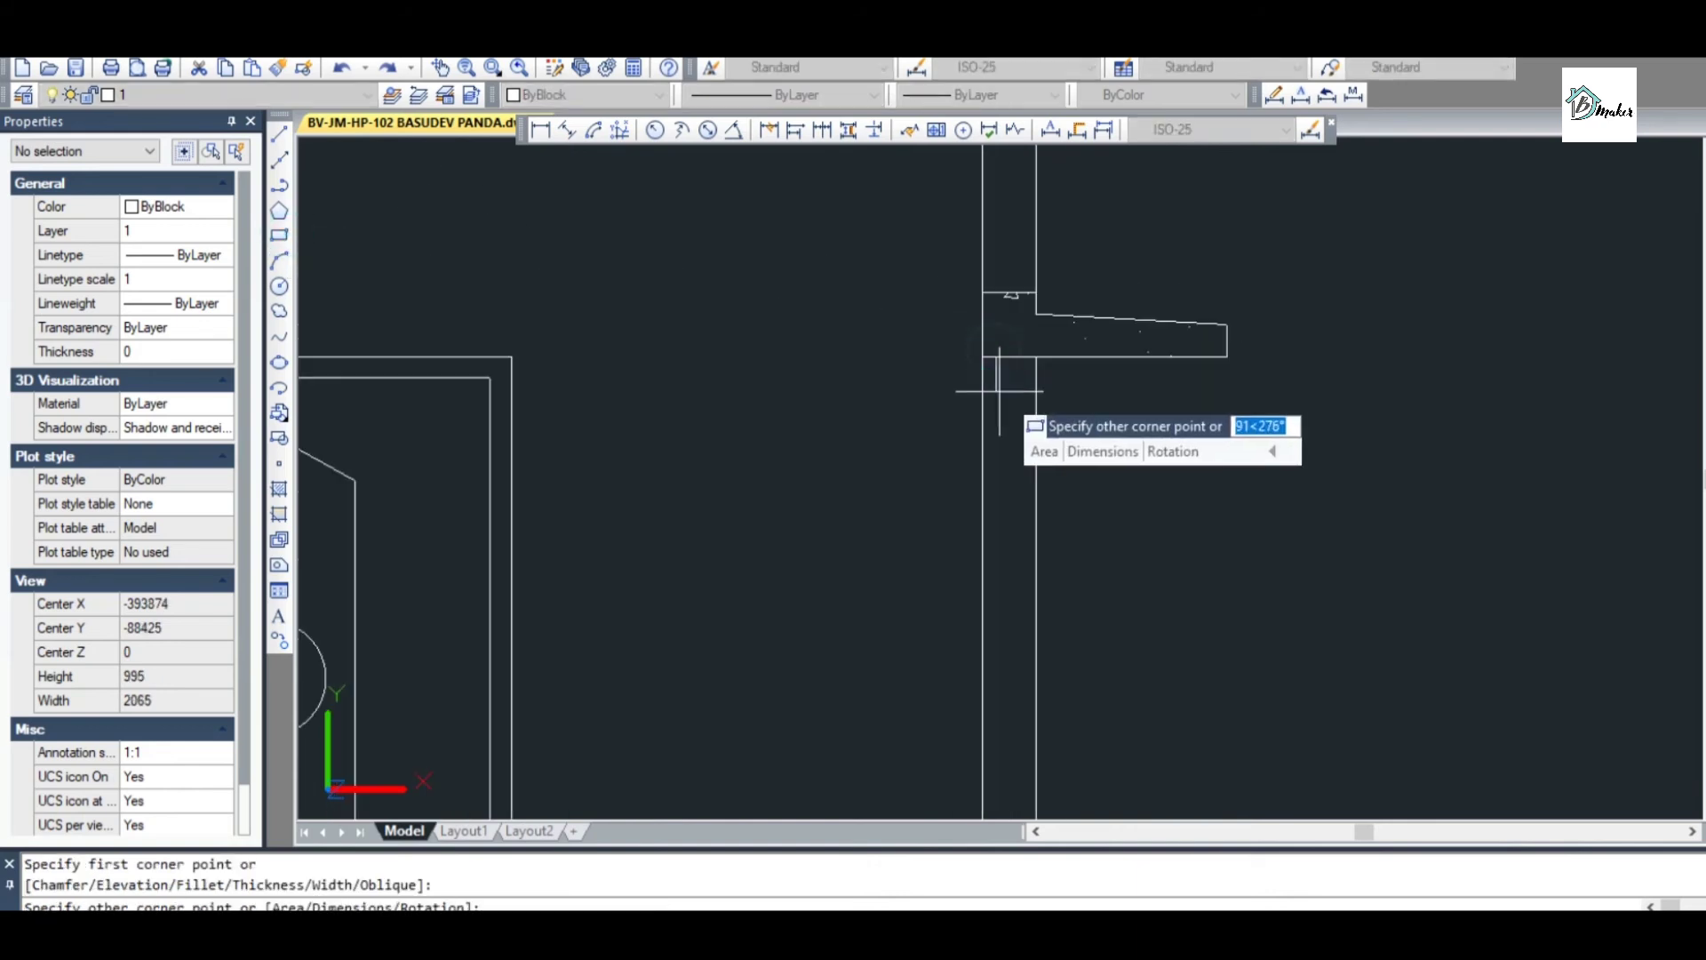
{"action": "scroll", "coordinate": [1022, 664], "scroll_direction": "up", "scroll_amount": 4}
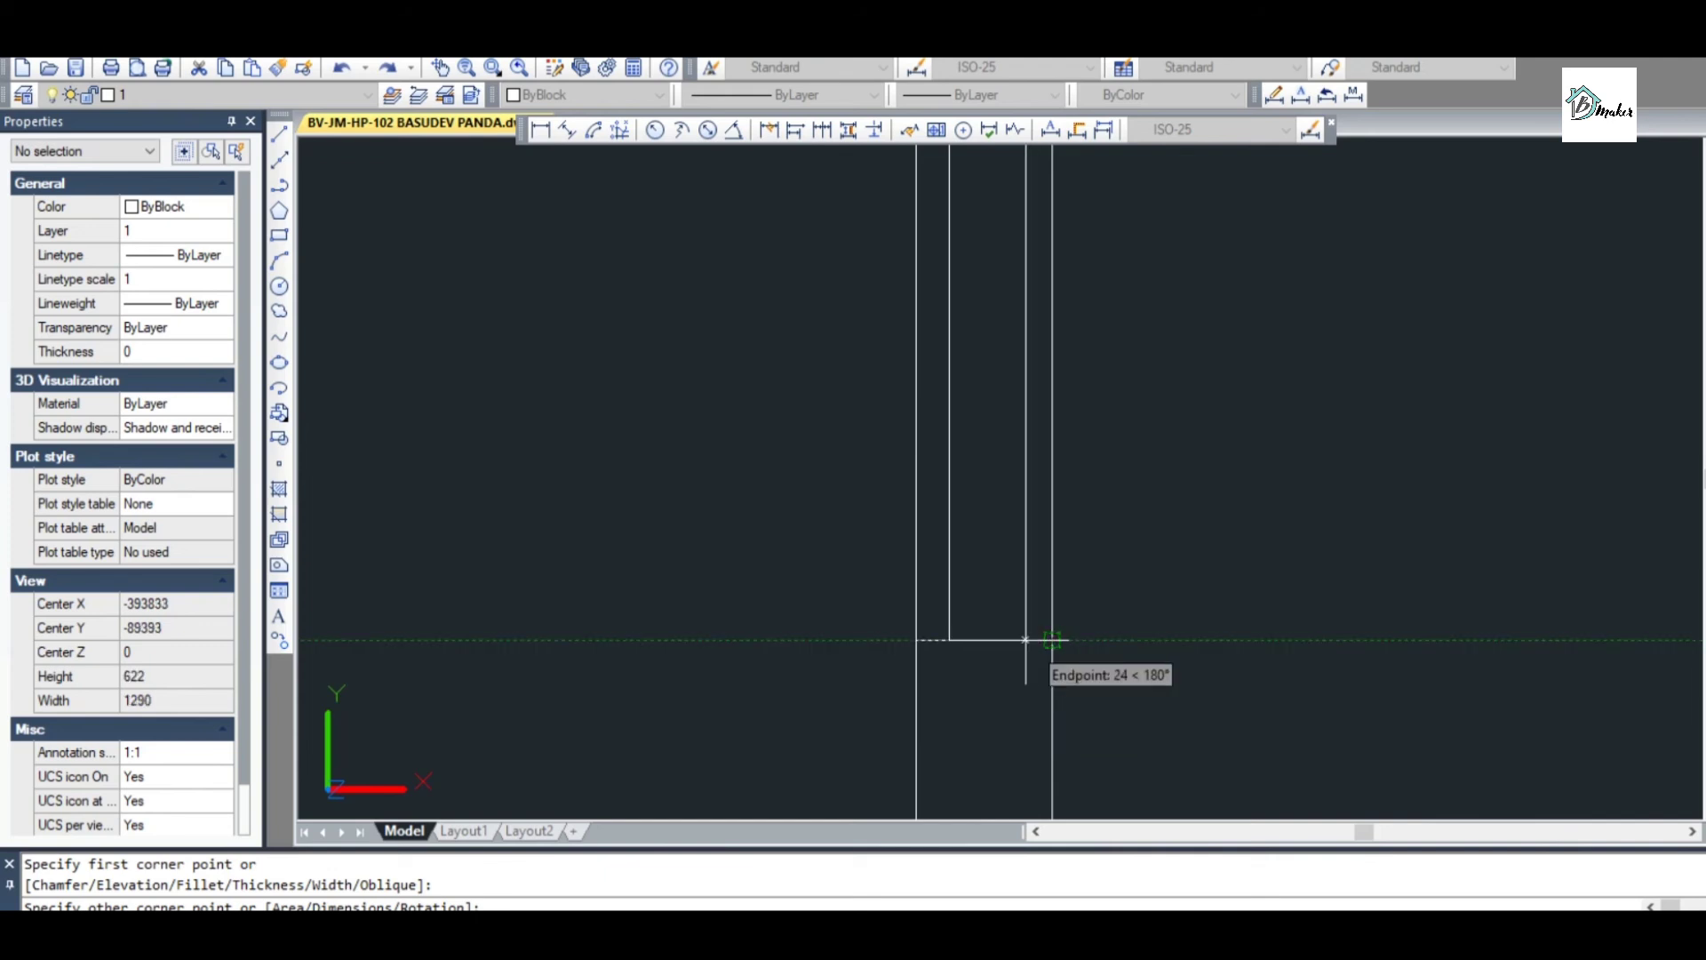
{"action": "left_click", "coordinate": [1026, 639]}
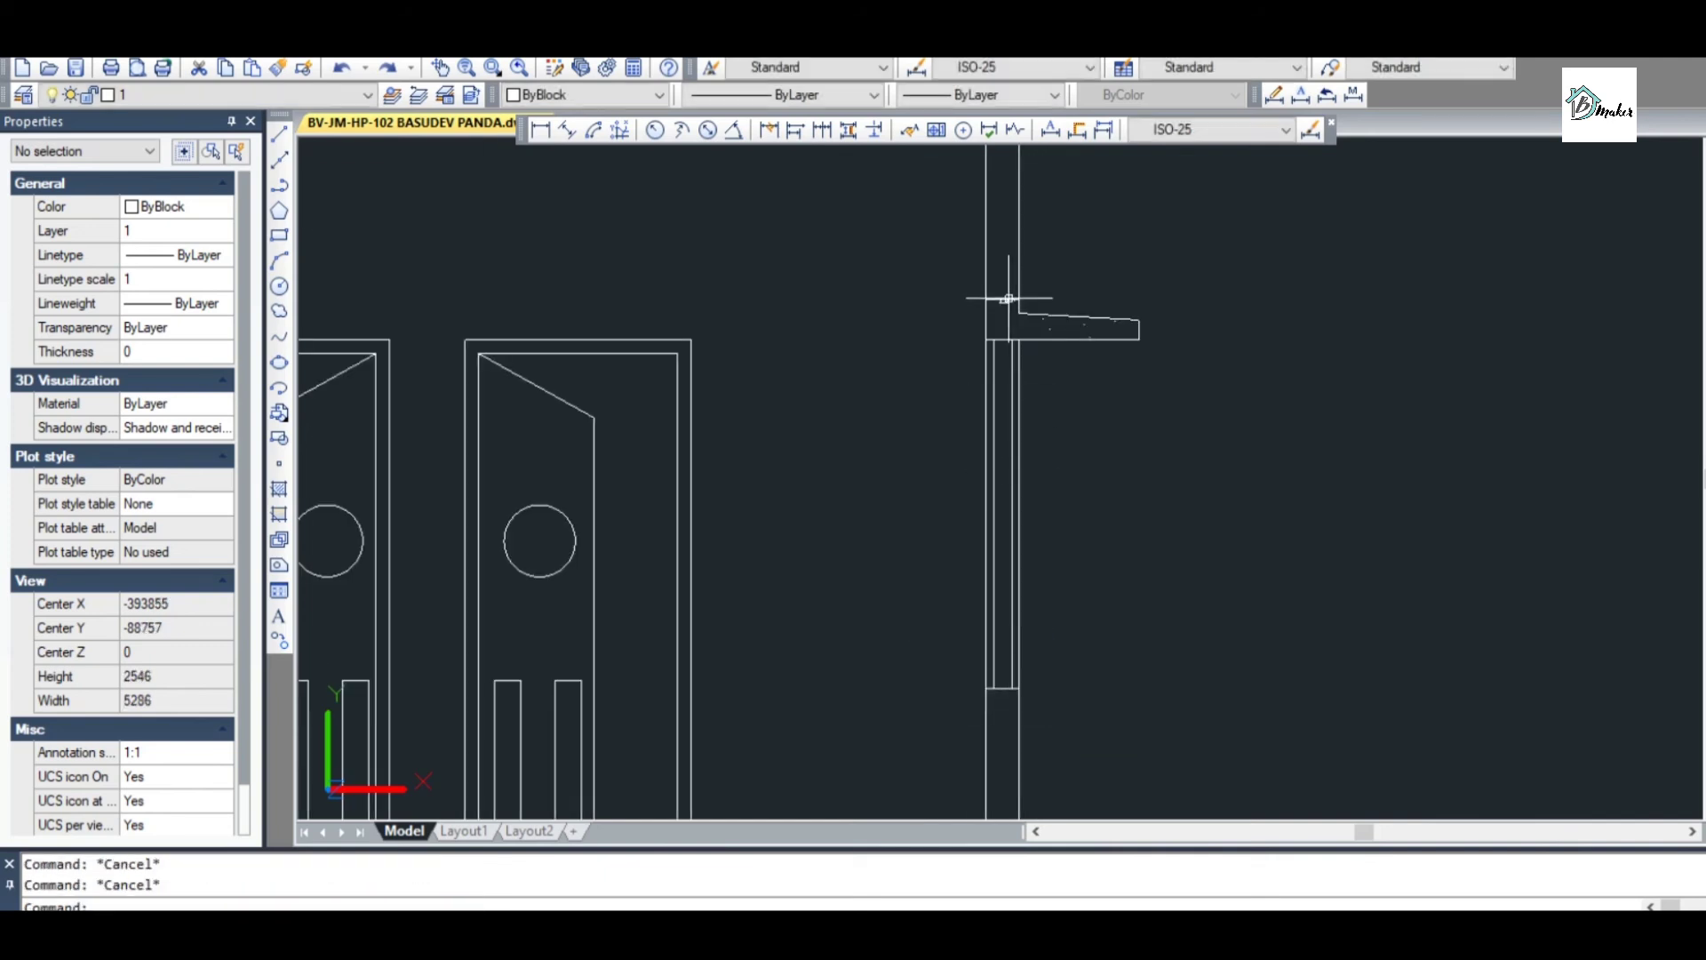
Draw a 70 mm wide rectangle between the inner window lines directly below the lintel, as the top frame member
{"action": "scroll", "coordinate": [1008, 299], "scroll_direction": "up", "scroll_amount": 2}
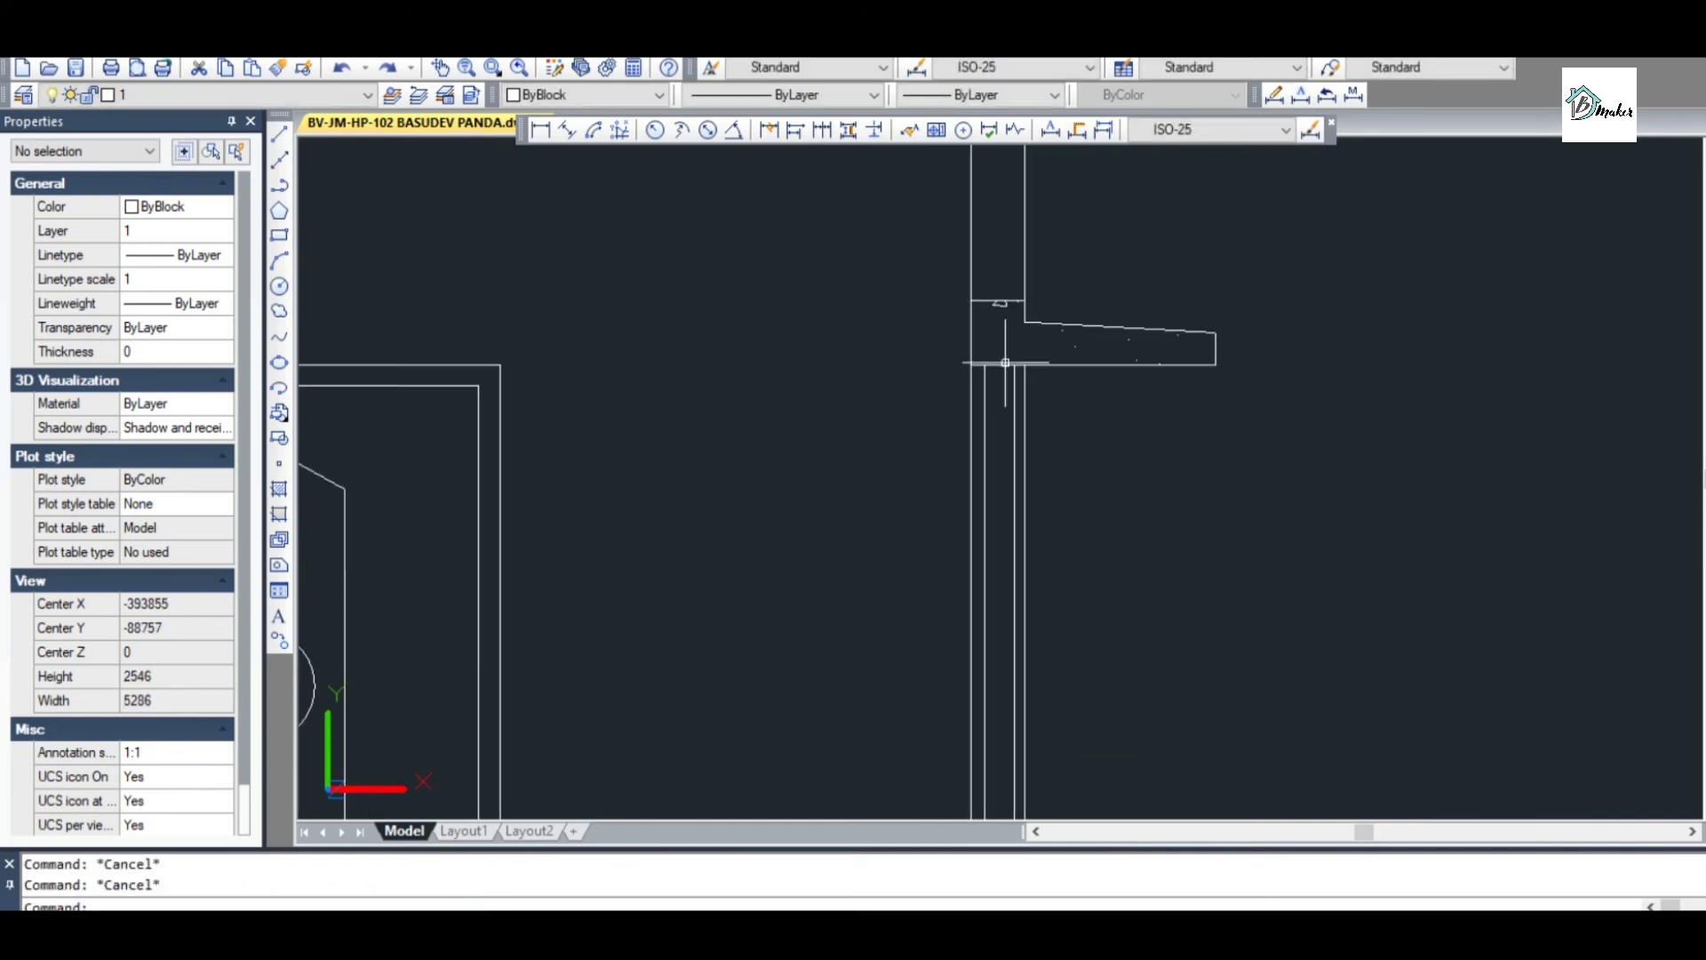
{"action": "left_click", "coordinate": [281, 234]}
{"action": "scroll", "coordinate": [942, 365], "scroll_direction": "up", "scroll_amount": 2}
{"action": "left_click", "coordinate": [939, 348]}
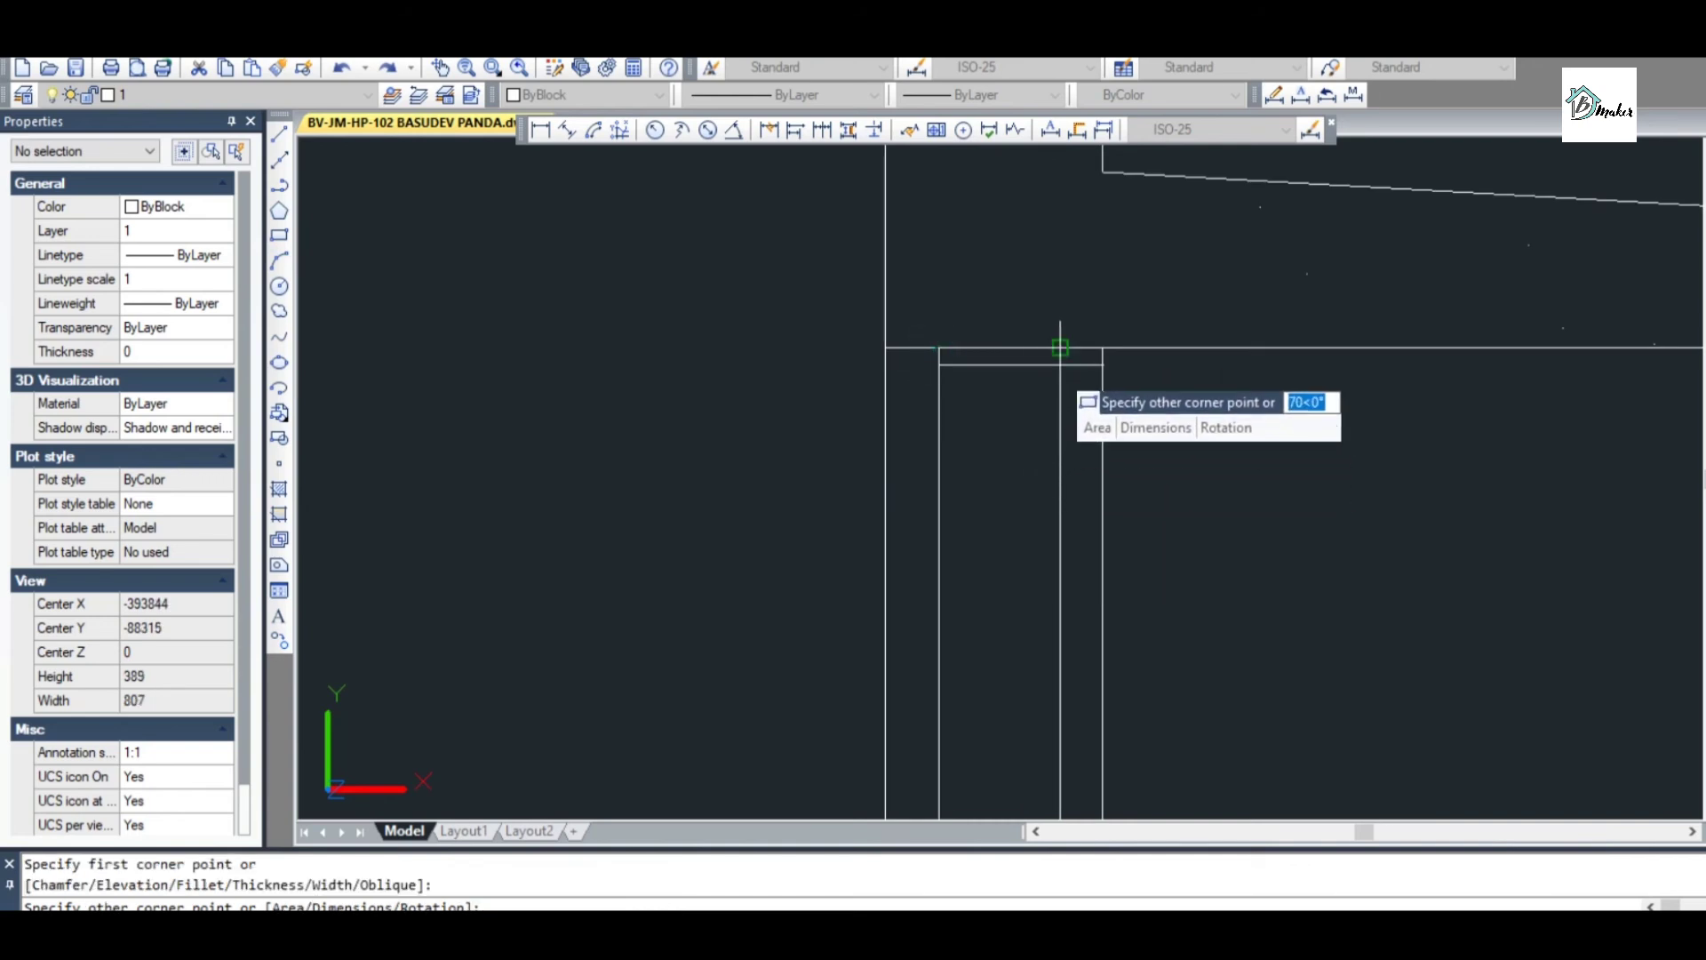
{"action": "left_click", "coordinate": [1060, 452]}
{"action": "key", "text": "Escape"}
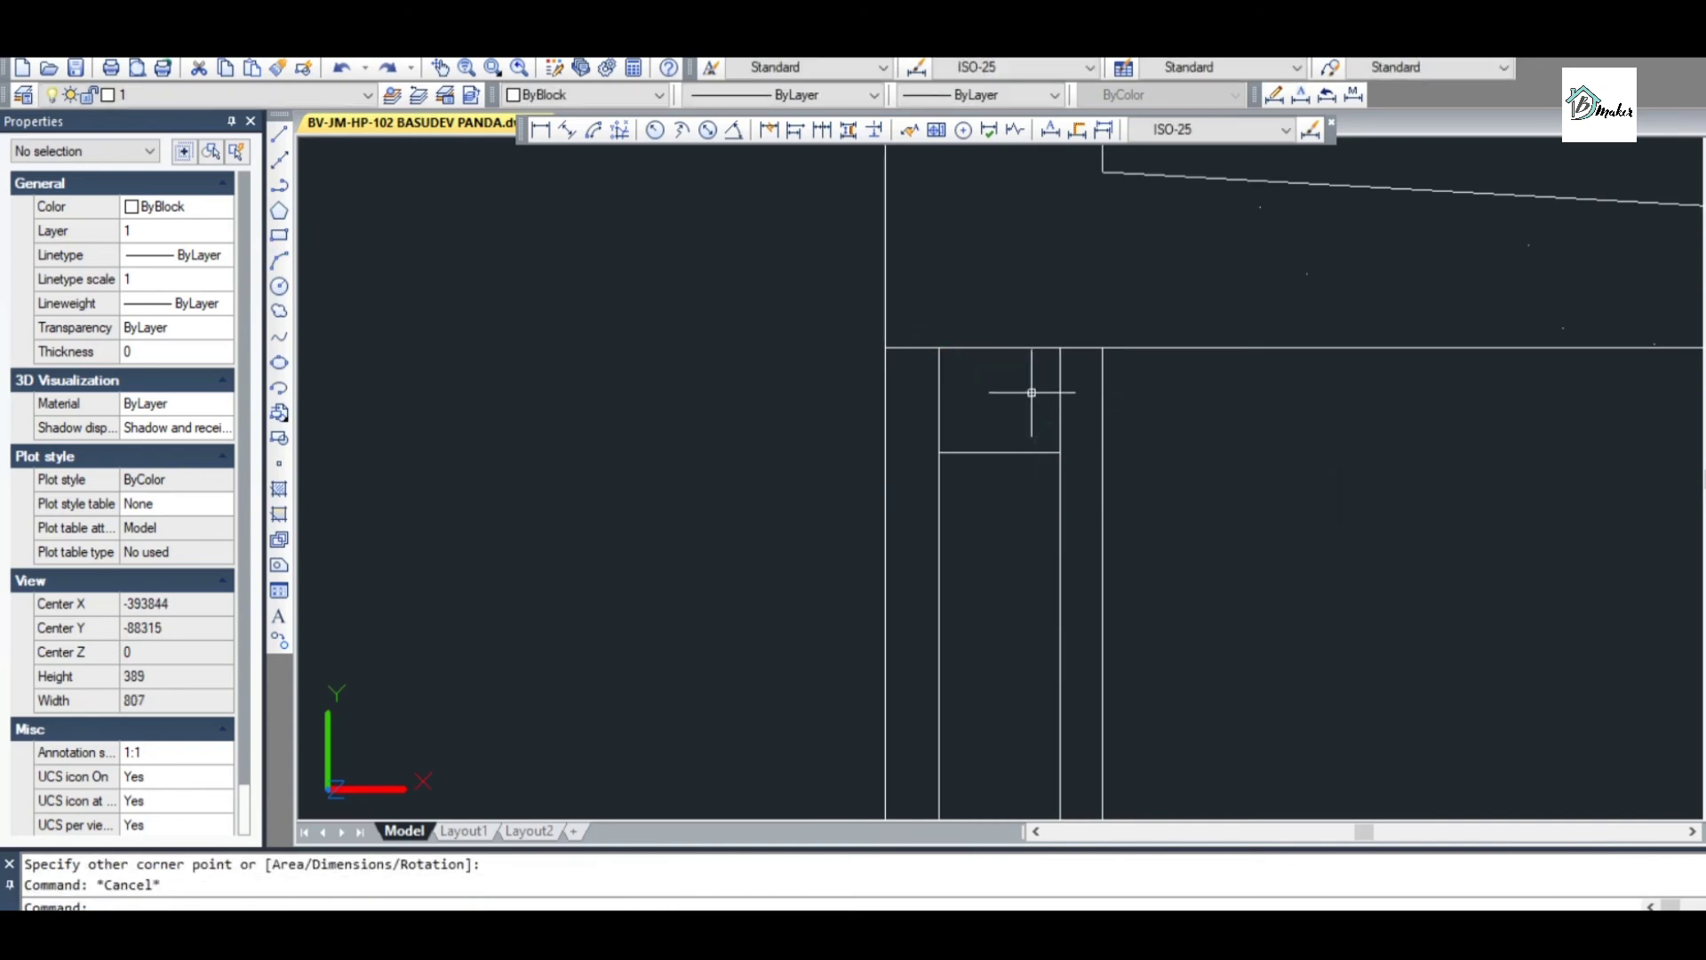
Copy the top frame rectangle from its upper corner to the endpoint at the window's sill line, 1300 mm straight down
{"action": "type", "text": "co"}
{"action": "key", "text": "Return"}
{"action": "left_click", "coordinate": [1016, 400]}
{"action": "left_click", "coordinate": [1009, 515]}
{"action": "key", "text": "Return"}
{"action": "left_click", "coordinate": [1060, 347]}
{"action": "scroll", "coordinate": [1057, 351], "scroll_direction": "down", "scroll_amount": 8}
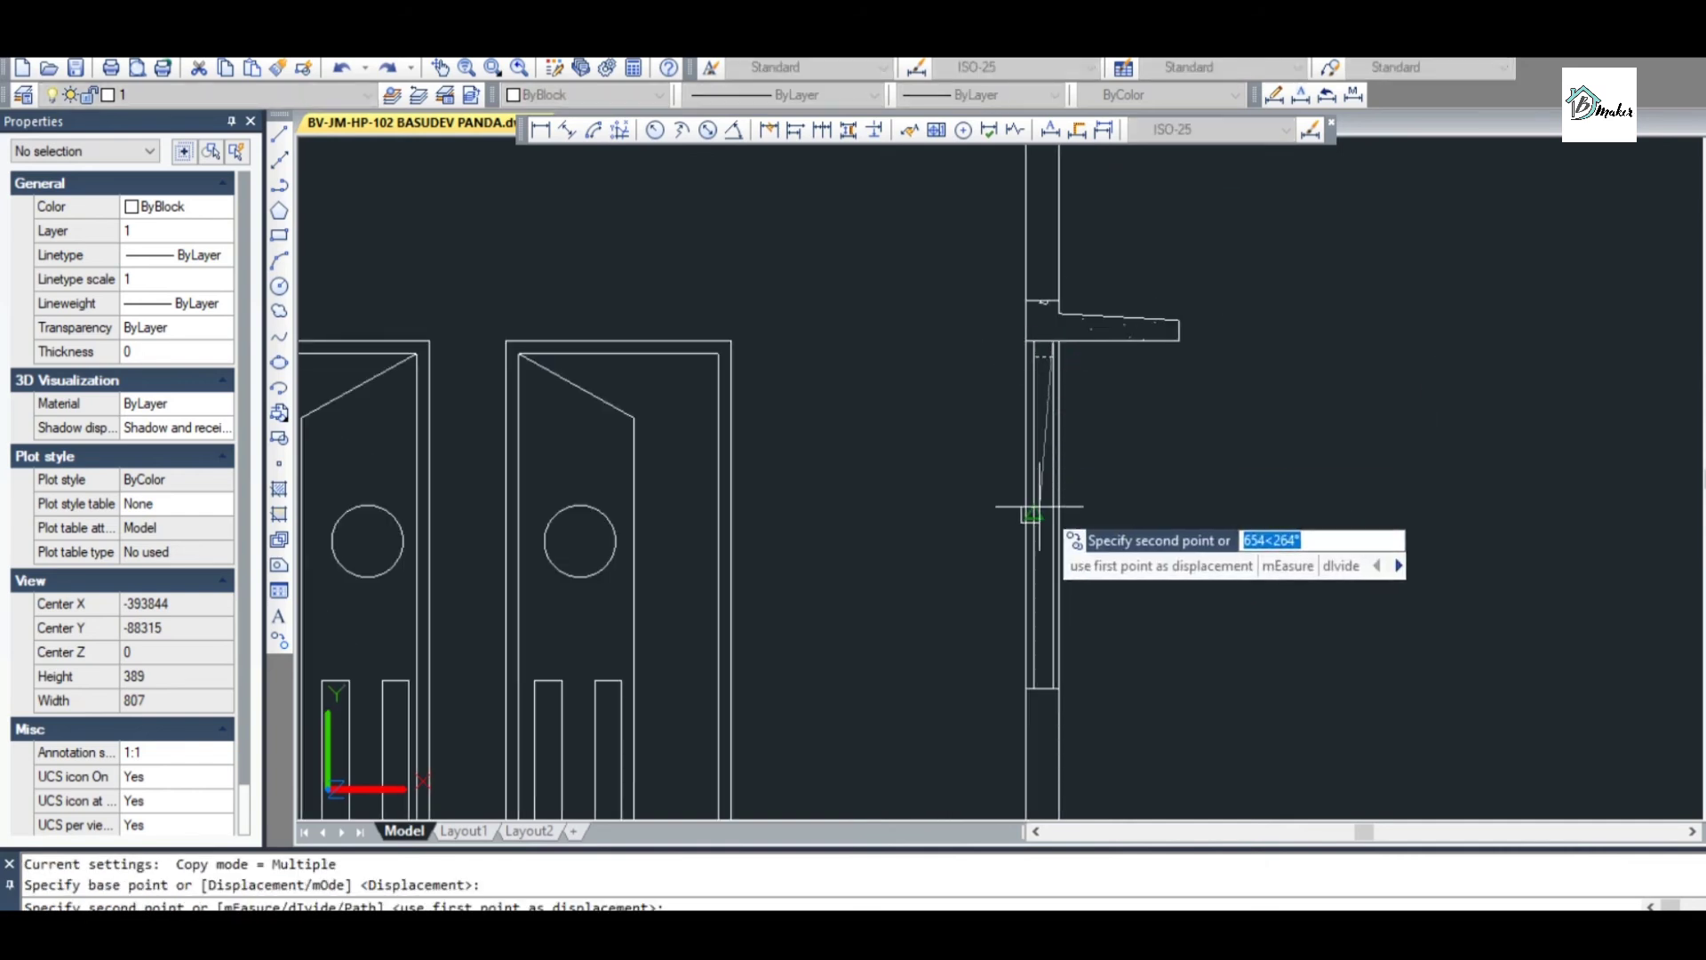
{"action": "scroll", "coordinate": [1051, 675], "scroll_direction": "up", "scroll_amount": 6}
{"action": "left_click", "coordinate": [1055, 667]}
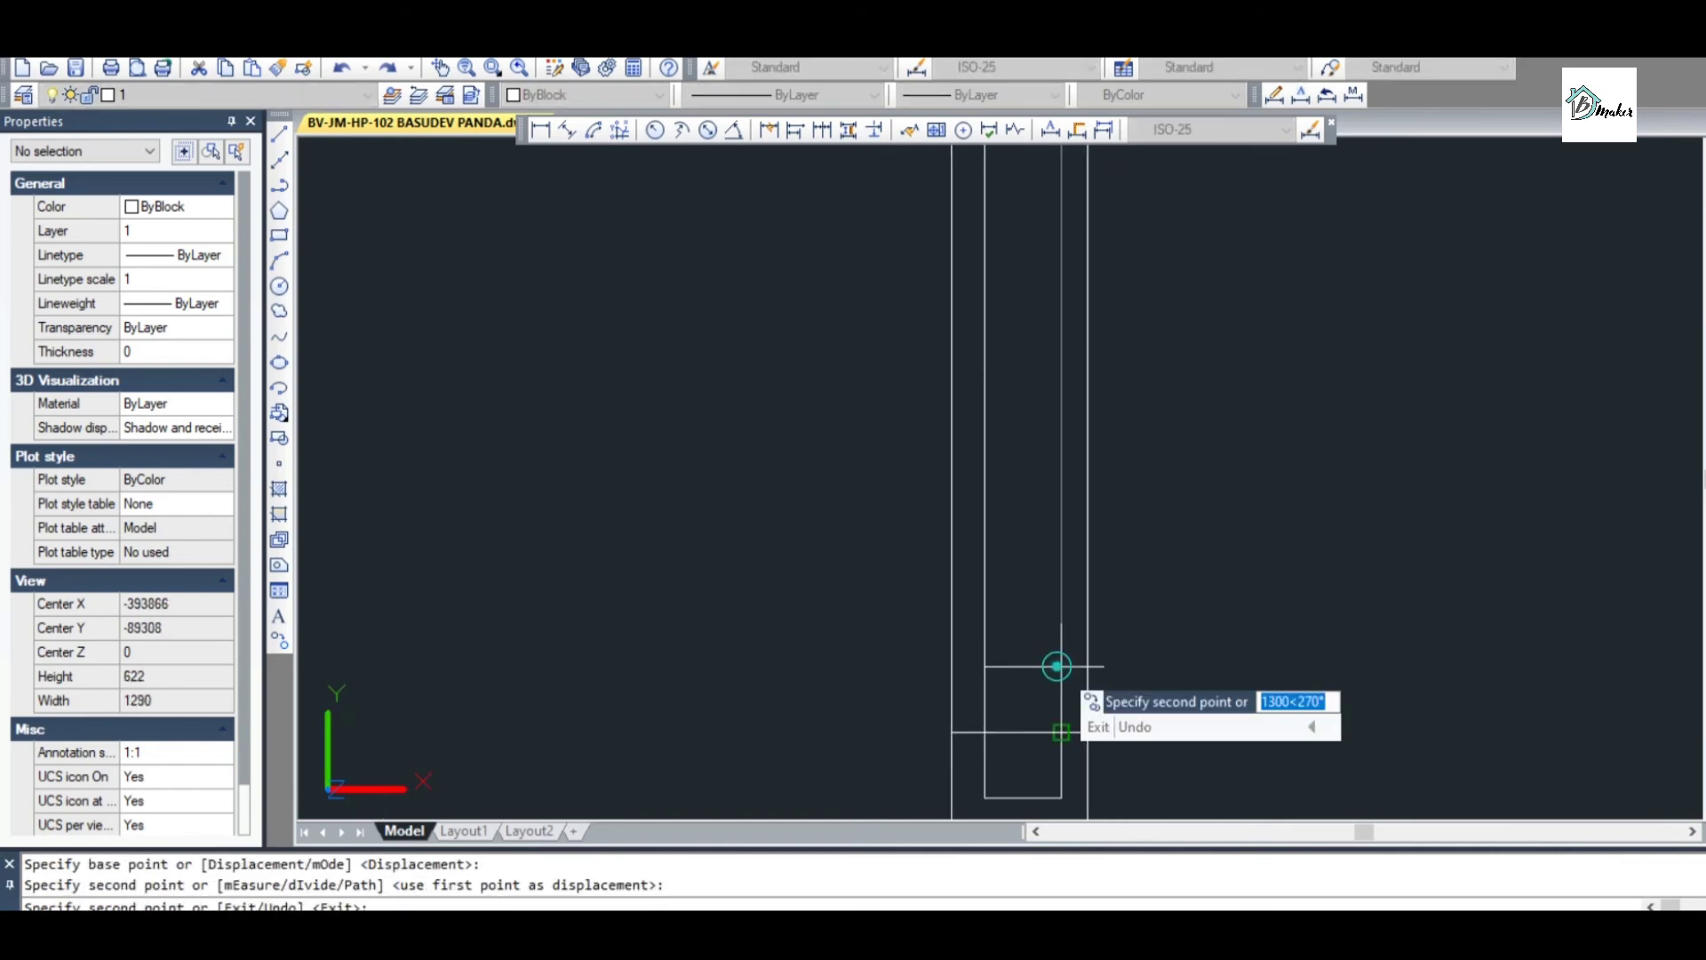
{"action": "key", "text": "Escape"}
Move the copied frame rectangle up so its lower corner sits on the sill line, and save the drawing
{"action": "scroll", "coordinate": [1067, 792], "scroll_direction": "up", "scroll_amount": 5}
{"action": "left_click", "coordinate": [1066, 792]}
{"action": "left_click", "coordinate": [913, 628]}
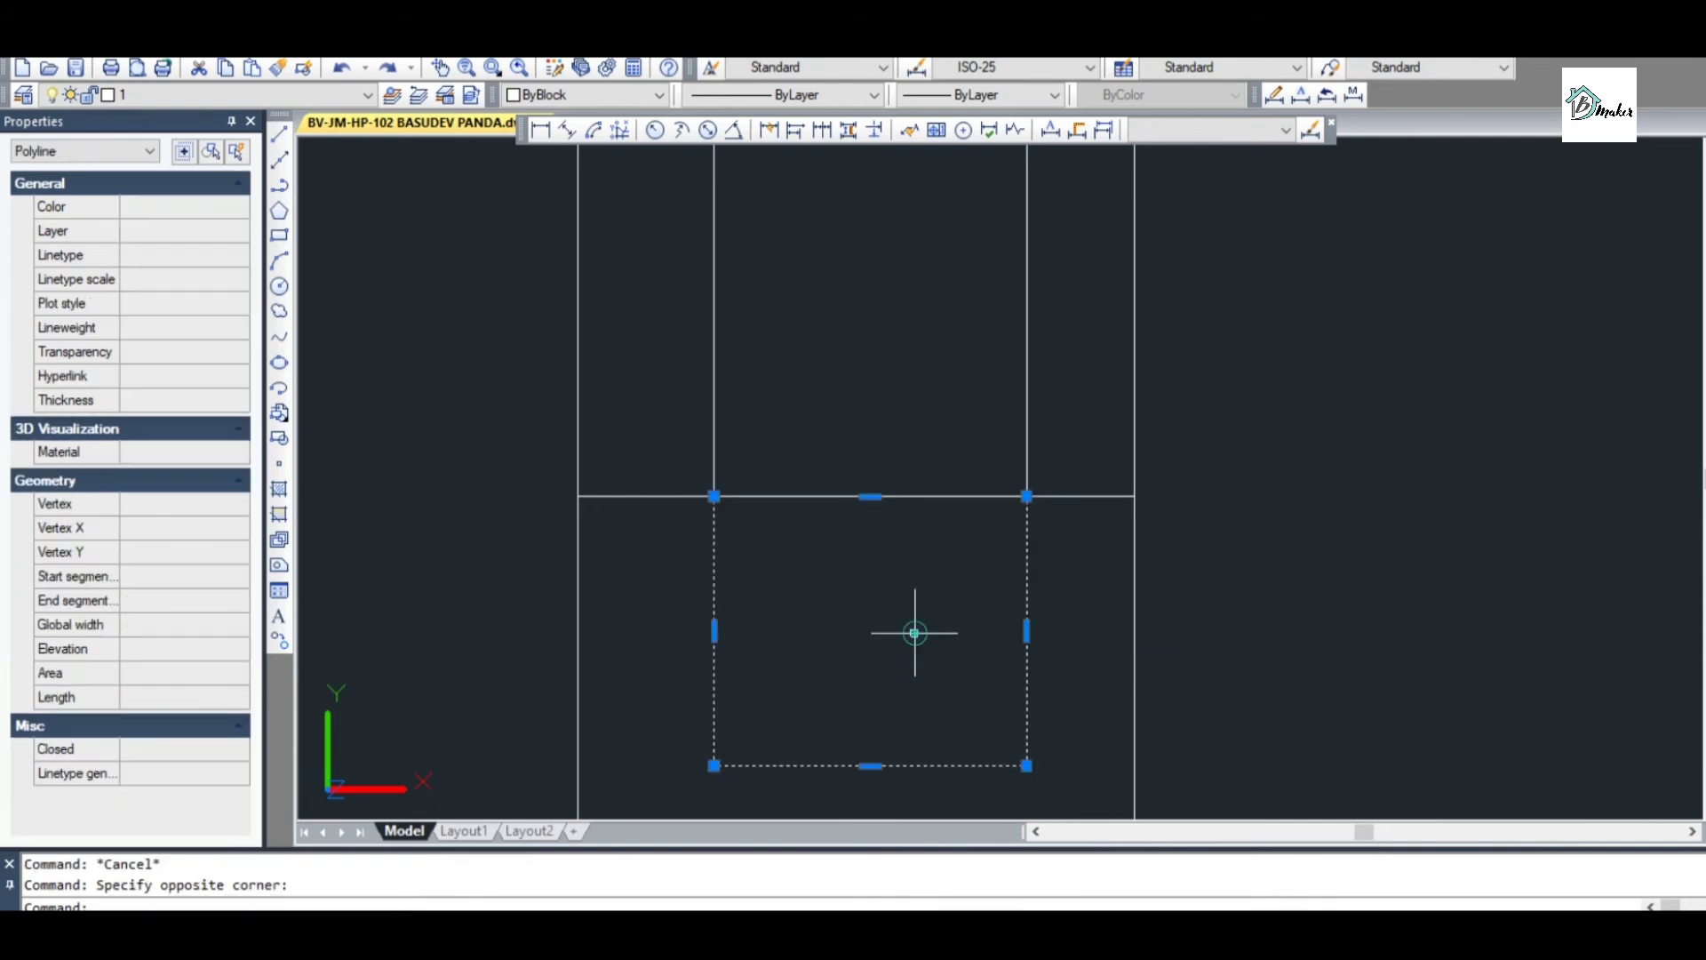
{"action": "type", "text": "m"}
{"action": "key", "text": "Return"}
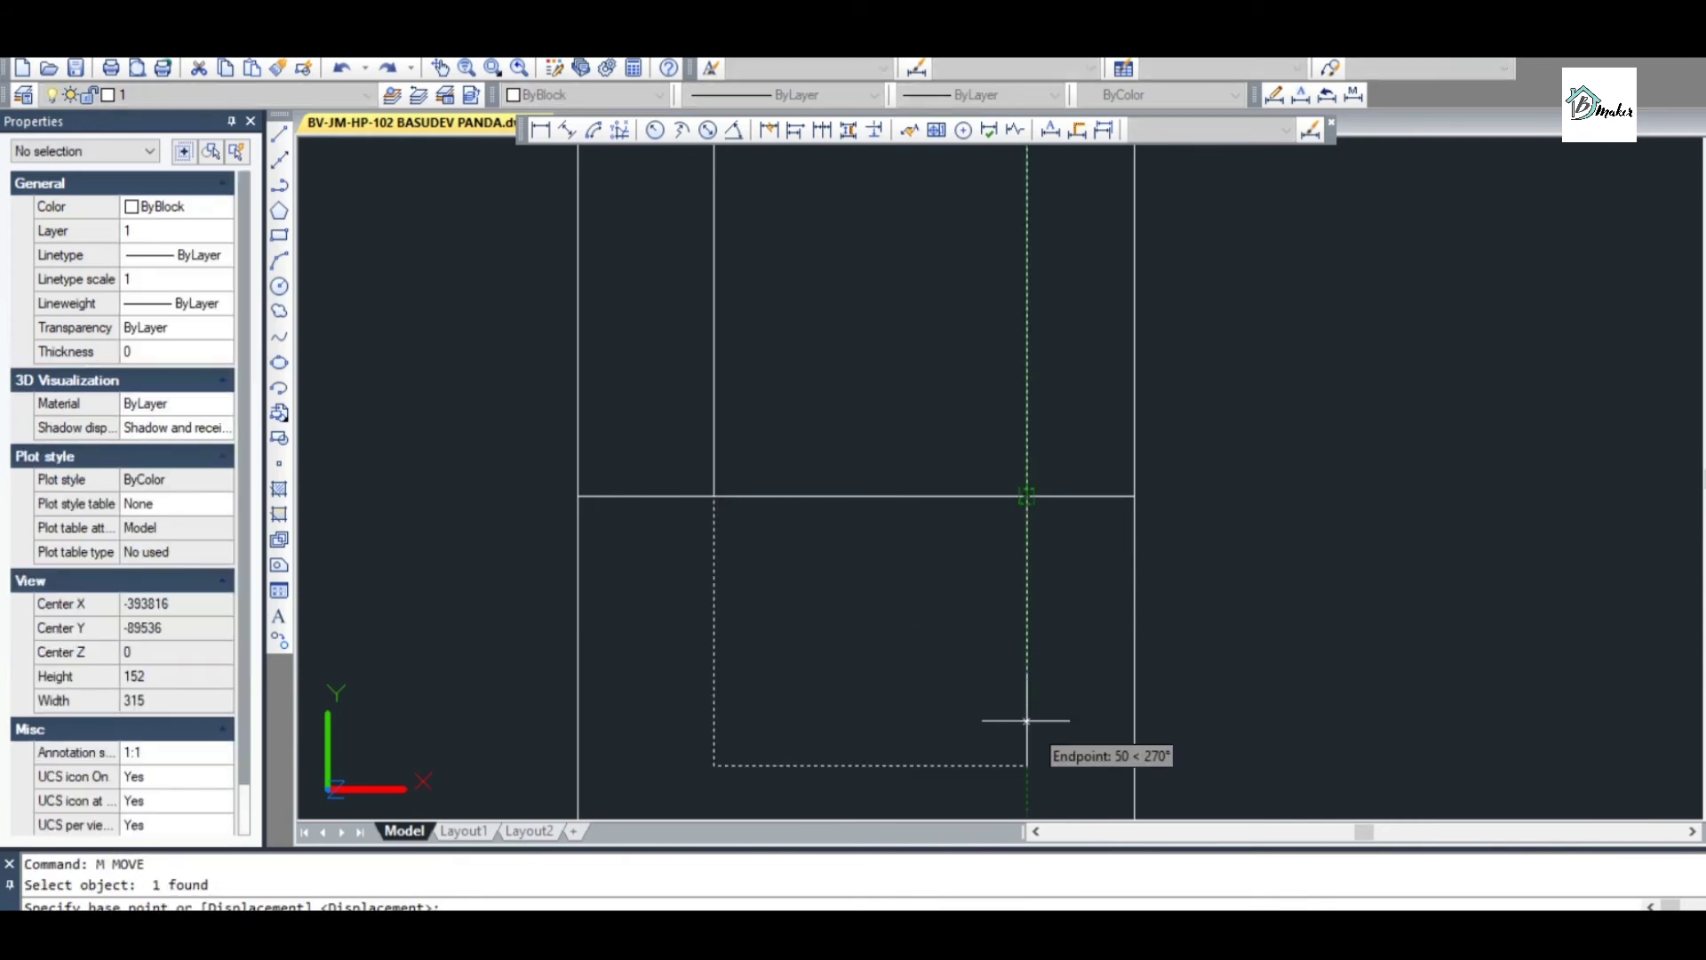
{"action": "left_click", "coordinate": [1027, 765]}
{"action": "left_click", "coordinate": [1027, 496]}
{"action": "scroll", "coordinate": [969, 453], "scroll_direction": "down", "scroll_amount": 7}
{"action": "key", "text": "Escape"}
{"action": "scroll", "coordinate": [1079, 483], "scroll_direction": "down", "scroll_amount": 4}
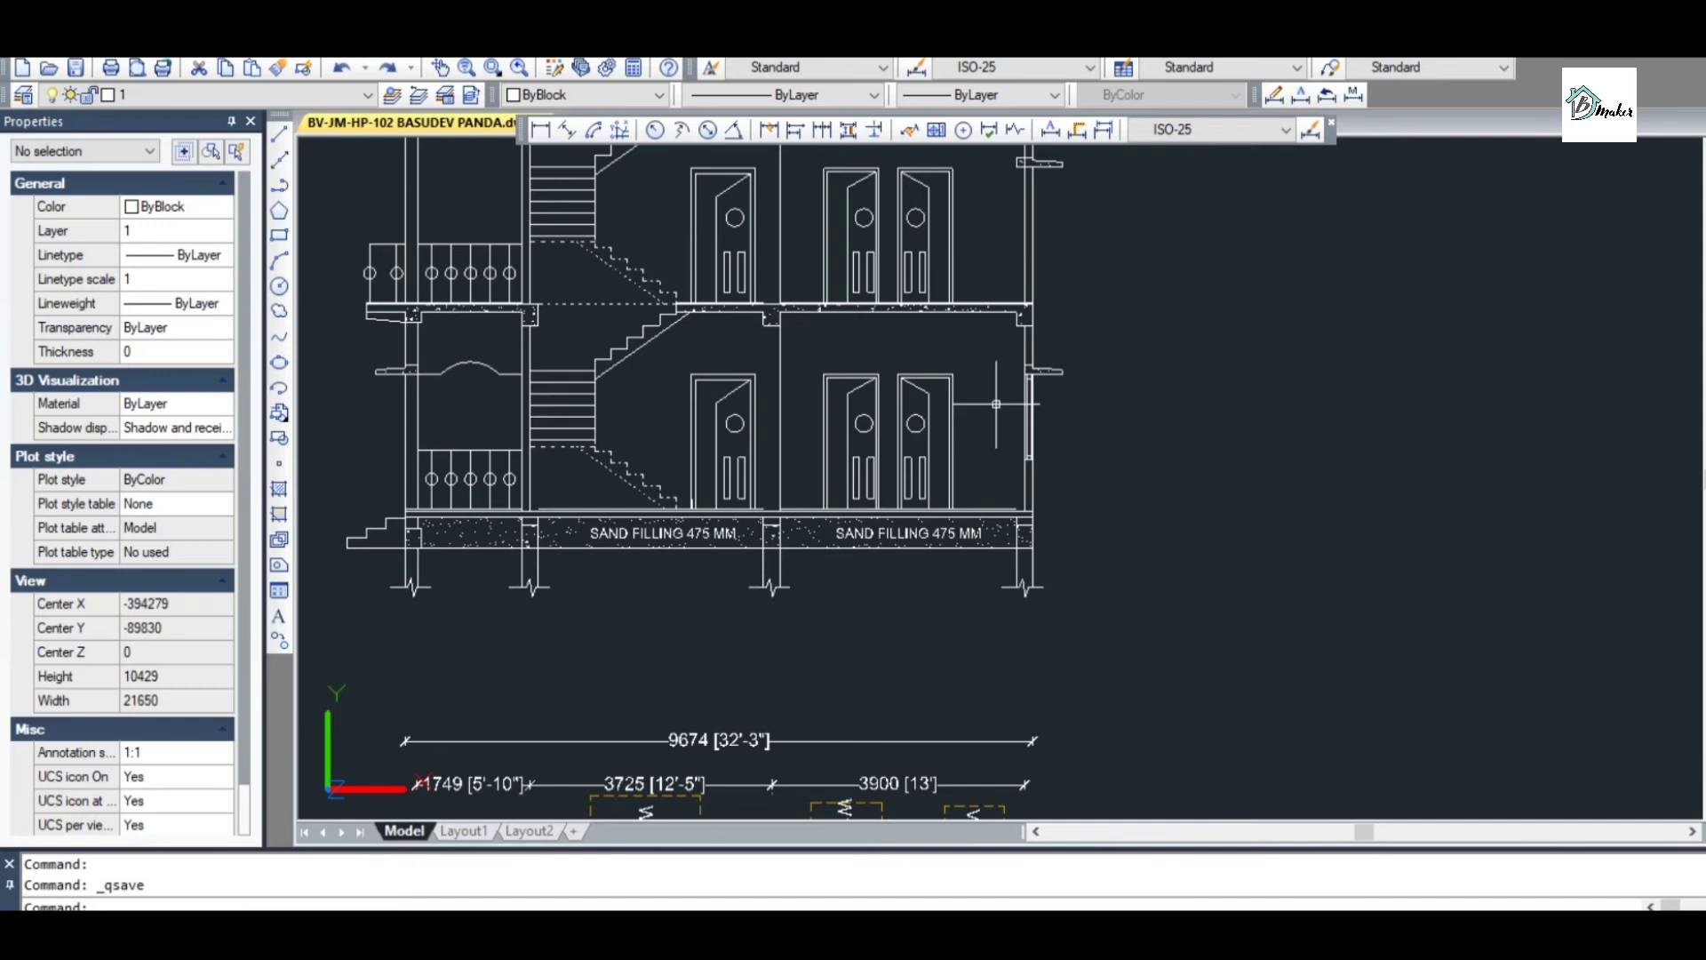
Compare the building section with the floor plan along the section line
{"action": "scroll", "coordinate": [996, 403], "scroll_direction": "down", "scroll_amount": 7}
{"action": "scroll", "coordinate": [1010, 589], "scroll_direction": "up", "scroll_amount": 3}
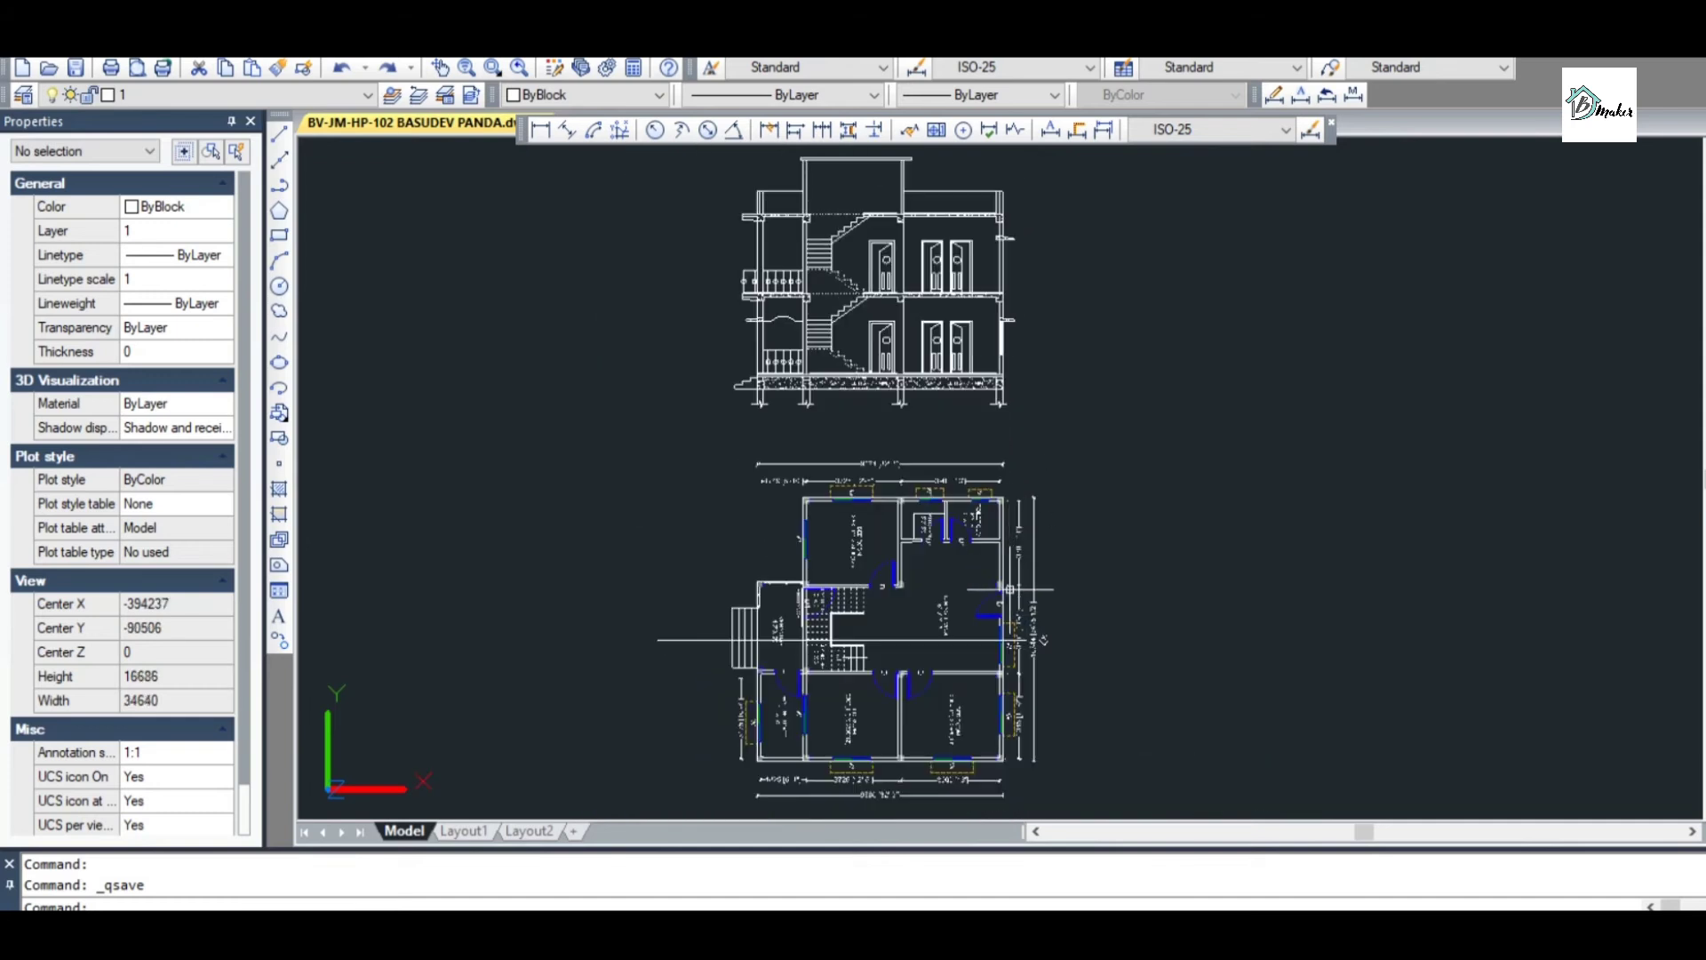
{"action": "scroll", "coordinate": [1020, 658], "scroll_direction": "up", "scroll_amount": 2}
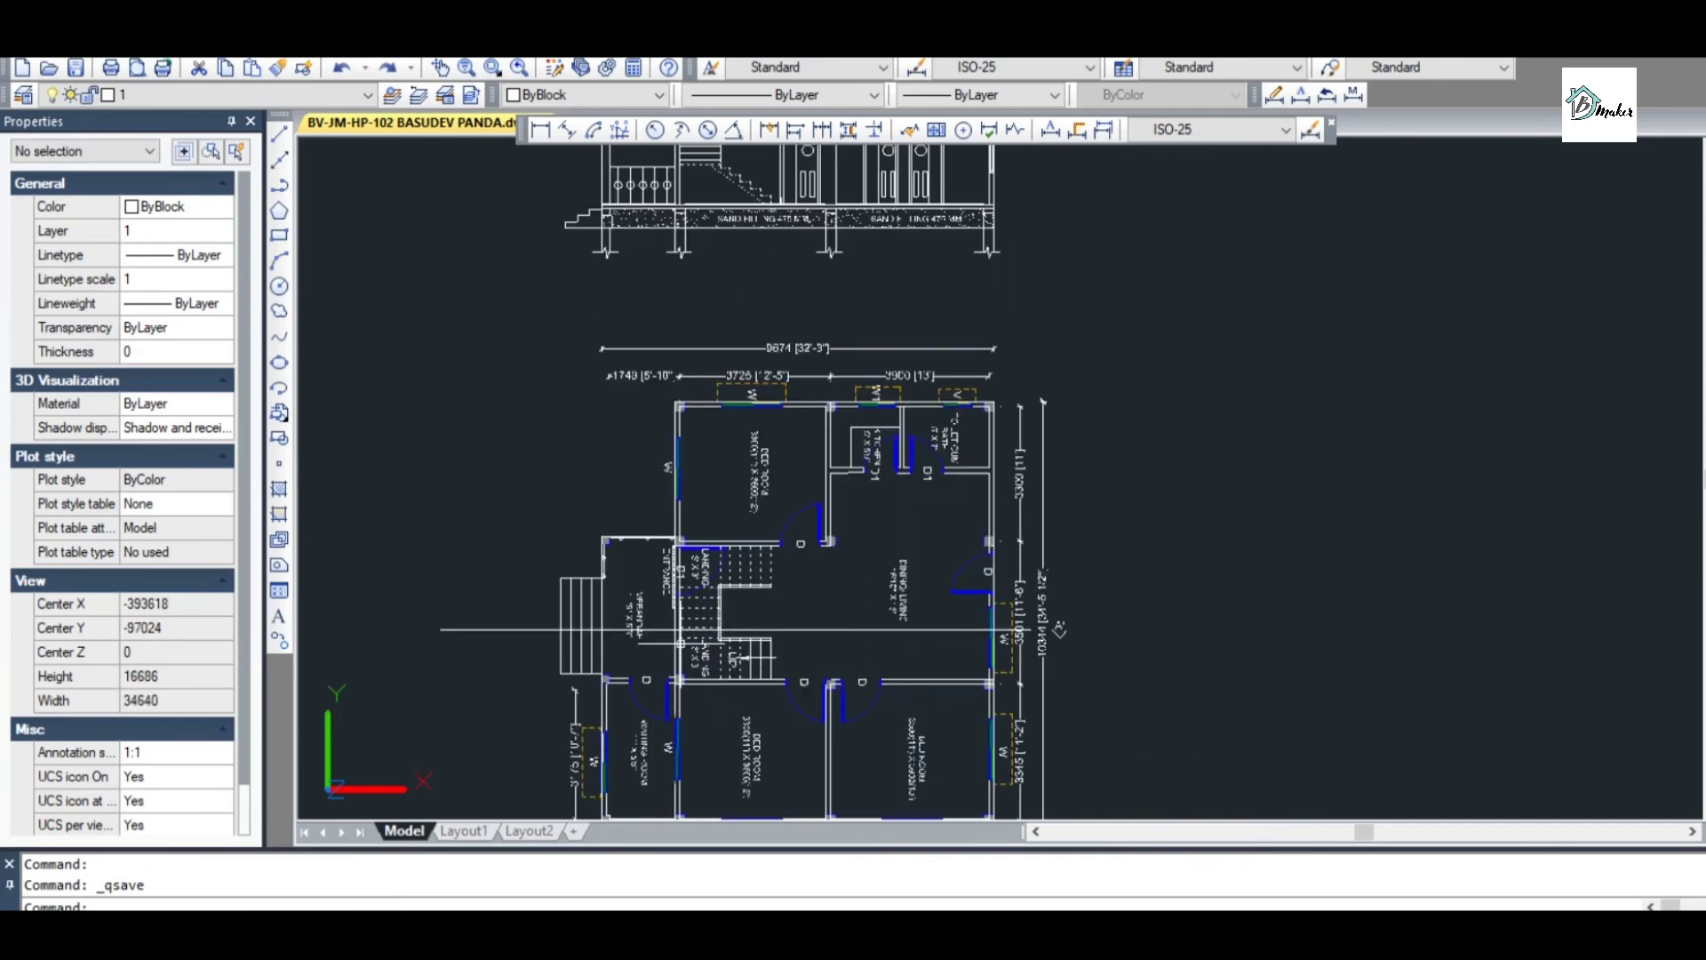
{"action": "scroll", "coordinate": [673, 652], "scroll_direction": "down", "scroll_amount": 2}
{"action": "scroll", "coordinate": [647, 632], "scroll_direction": "up", "scroll_amount": 2}
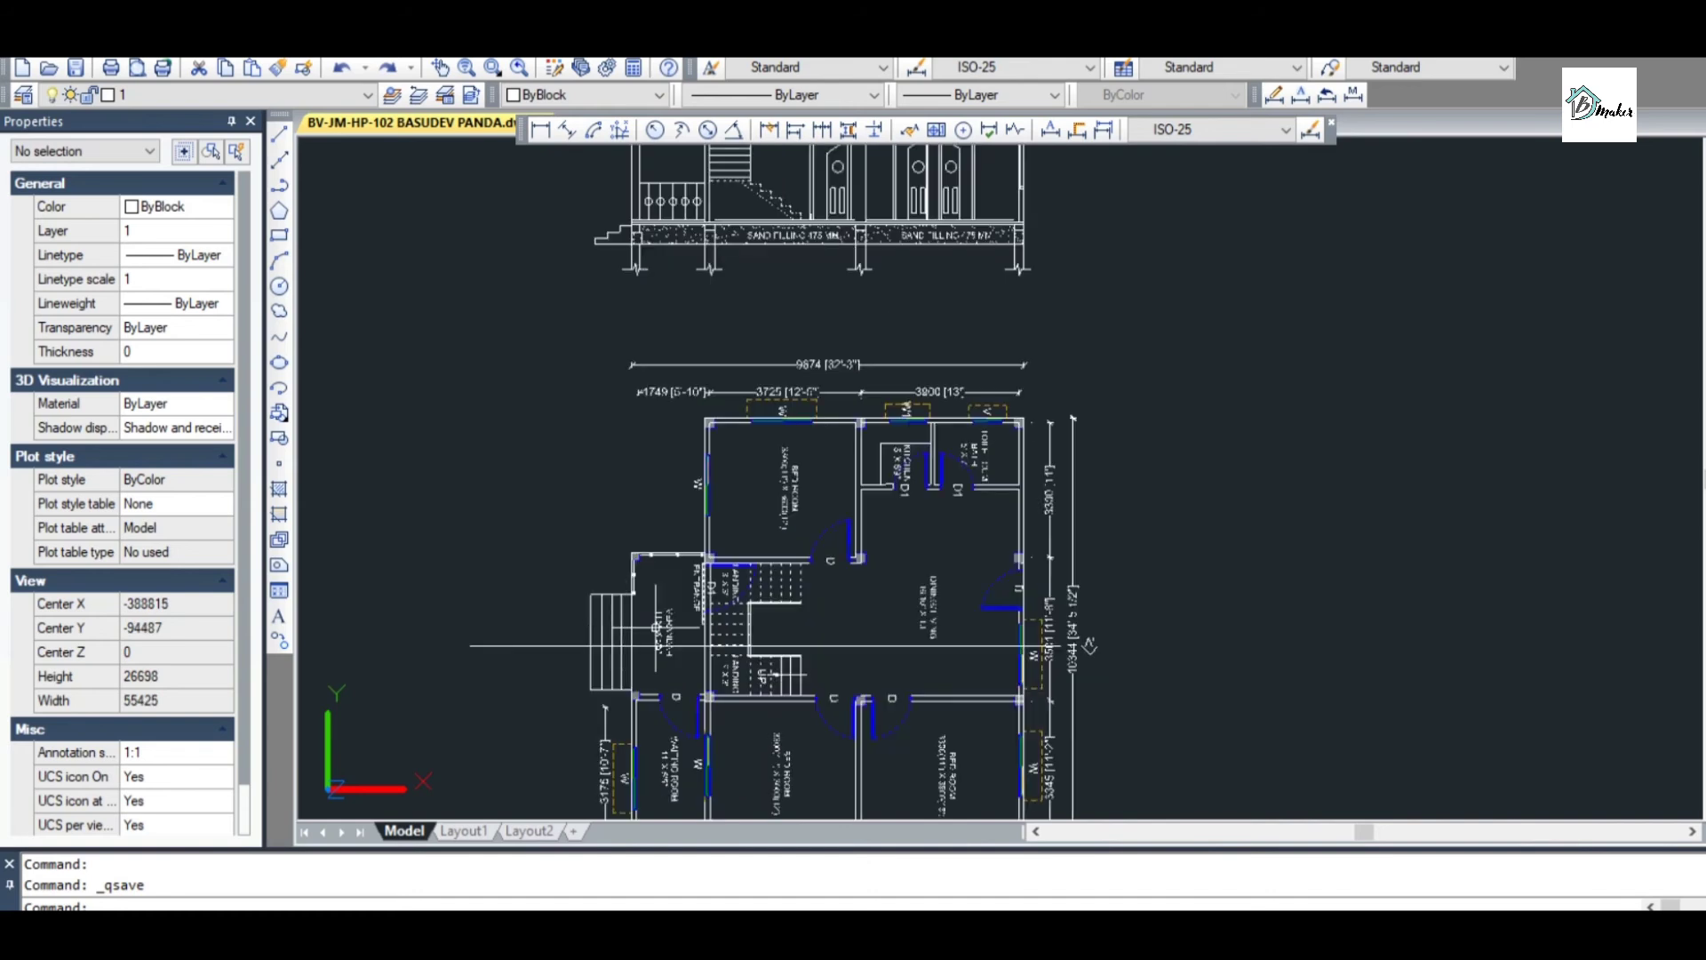
{"action": "scroll", "coordinate": [813, 649], "scroll_direction": "up", "scroll_amount": 2}
{"action": "scroll", "coordinate": [781, 647], "scroll_direction": "down", "scroll_amount": 4}
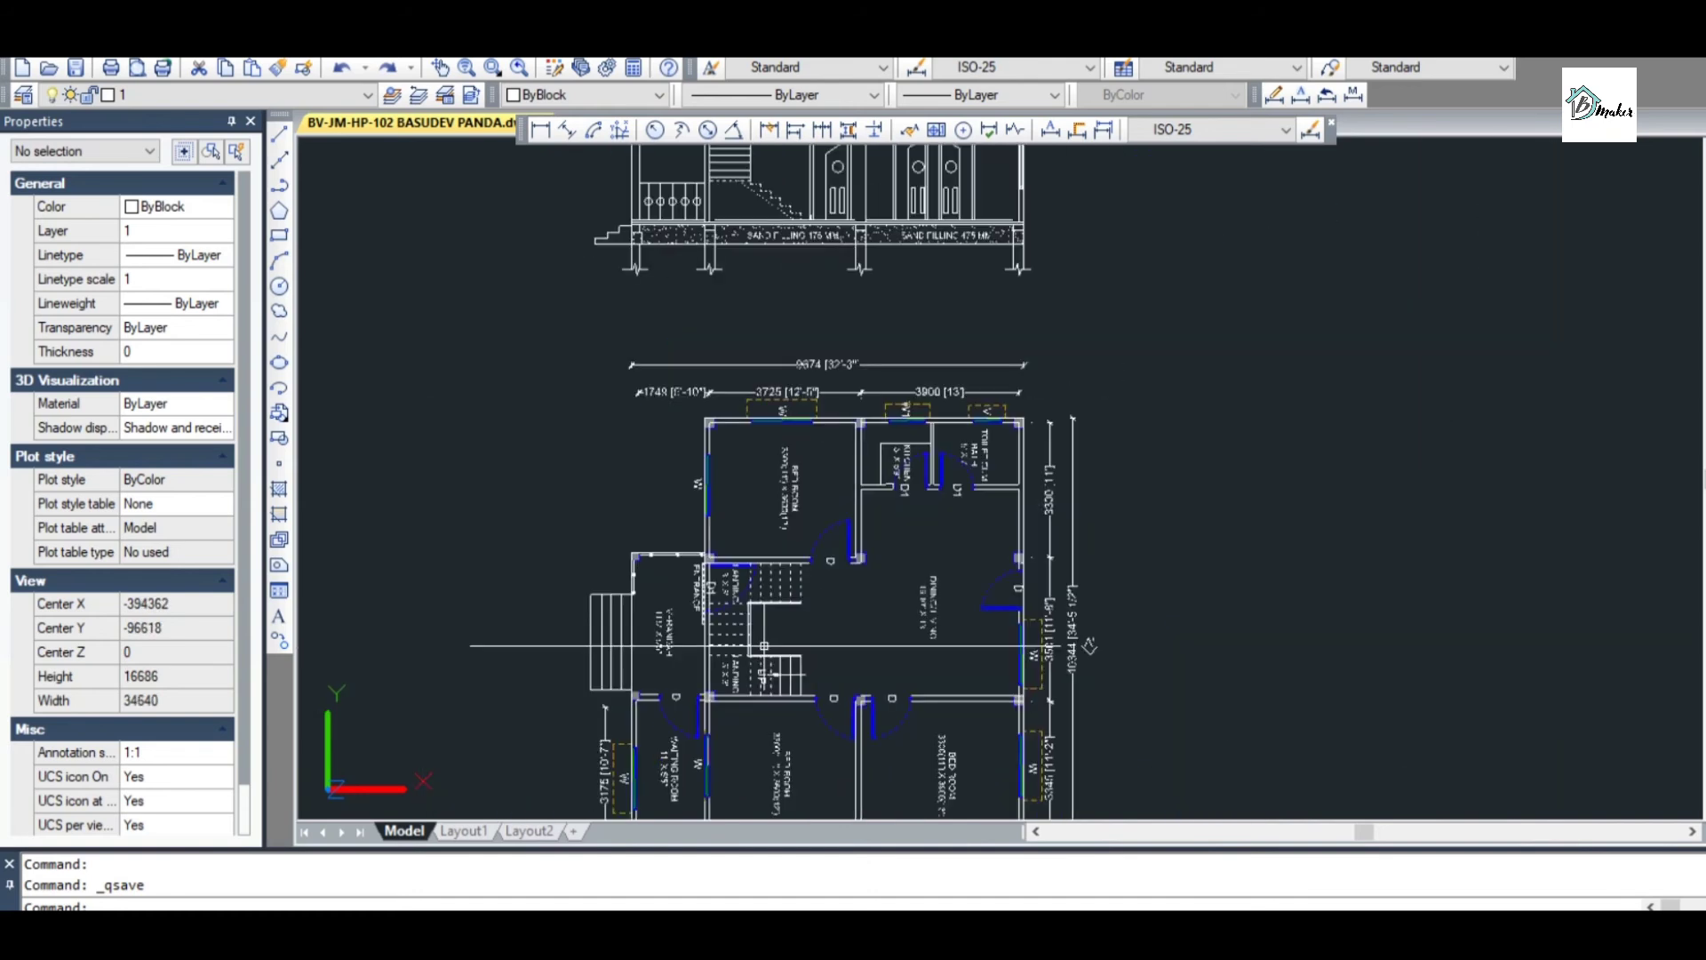
{"action": "scroll", "coordinate": [766, 347], "scroll_direction": "up", "scroll_amount": 5}
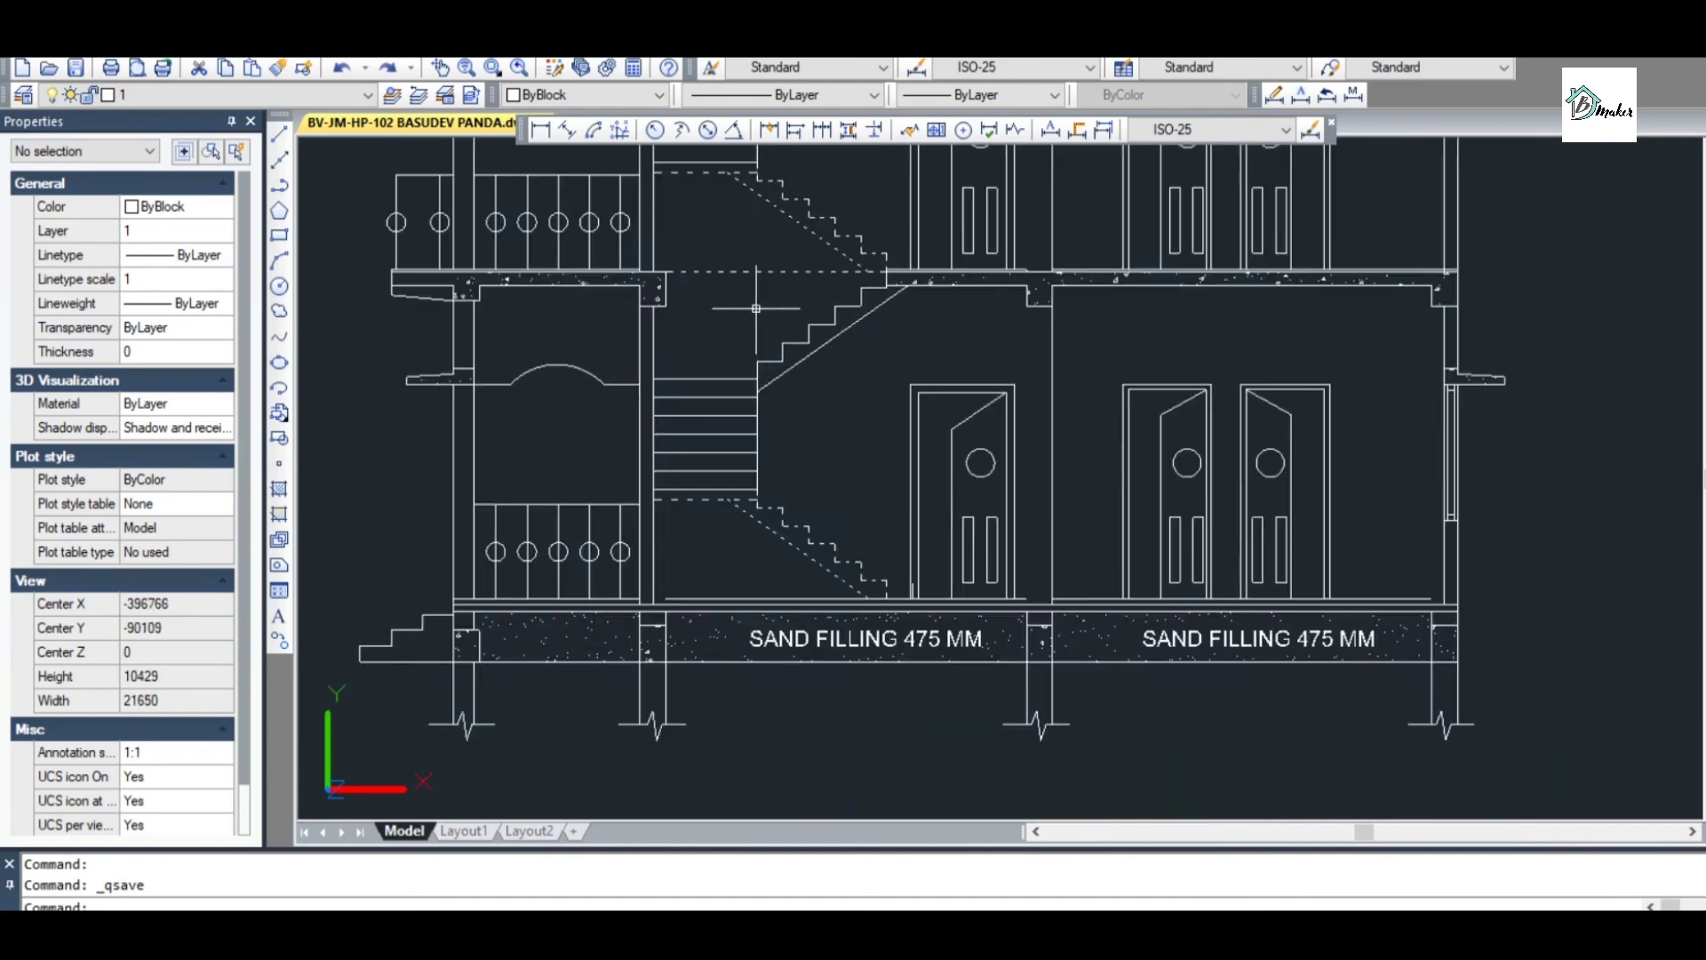
{"action": "scroll", "coordinate": [801, 435], "scroll_direction": "down", "scroll_amount": 5}
{"action": "scroll", "coordinate": [811, 285], "scroll_direction": "up", "scroll_amount": 3}
{"action": "scroll", "coordinate": [811, 286], "scroll_direction": "down", "scroll_amount": 1}
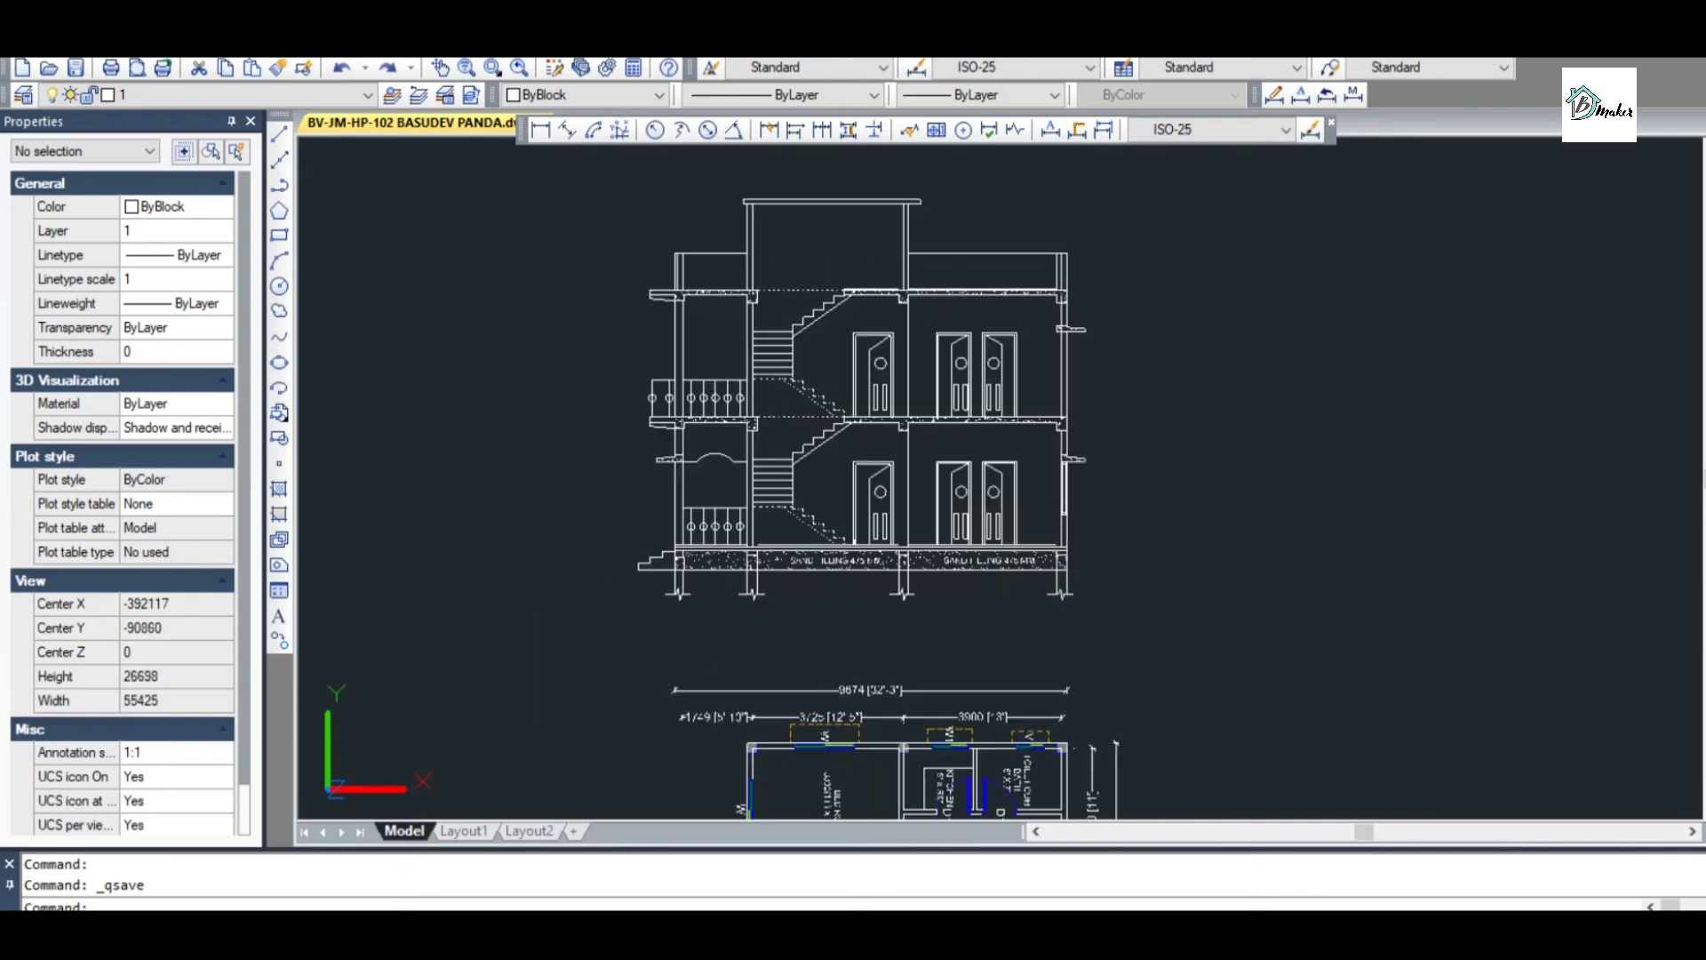
Add a vertical linear dimension from ground level to the finished floor, placed outside the entrance steps
{"action": "left_click", "coordinate": [542, 125]}
{"action": "scroll", "coordinate": [596, 278], "scroll_direction": "up", "scroll_amount": 4}
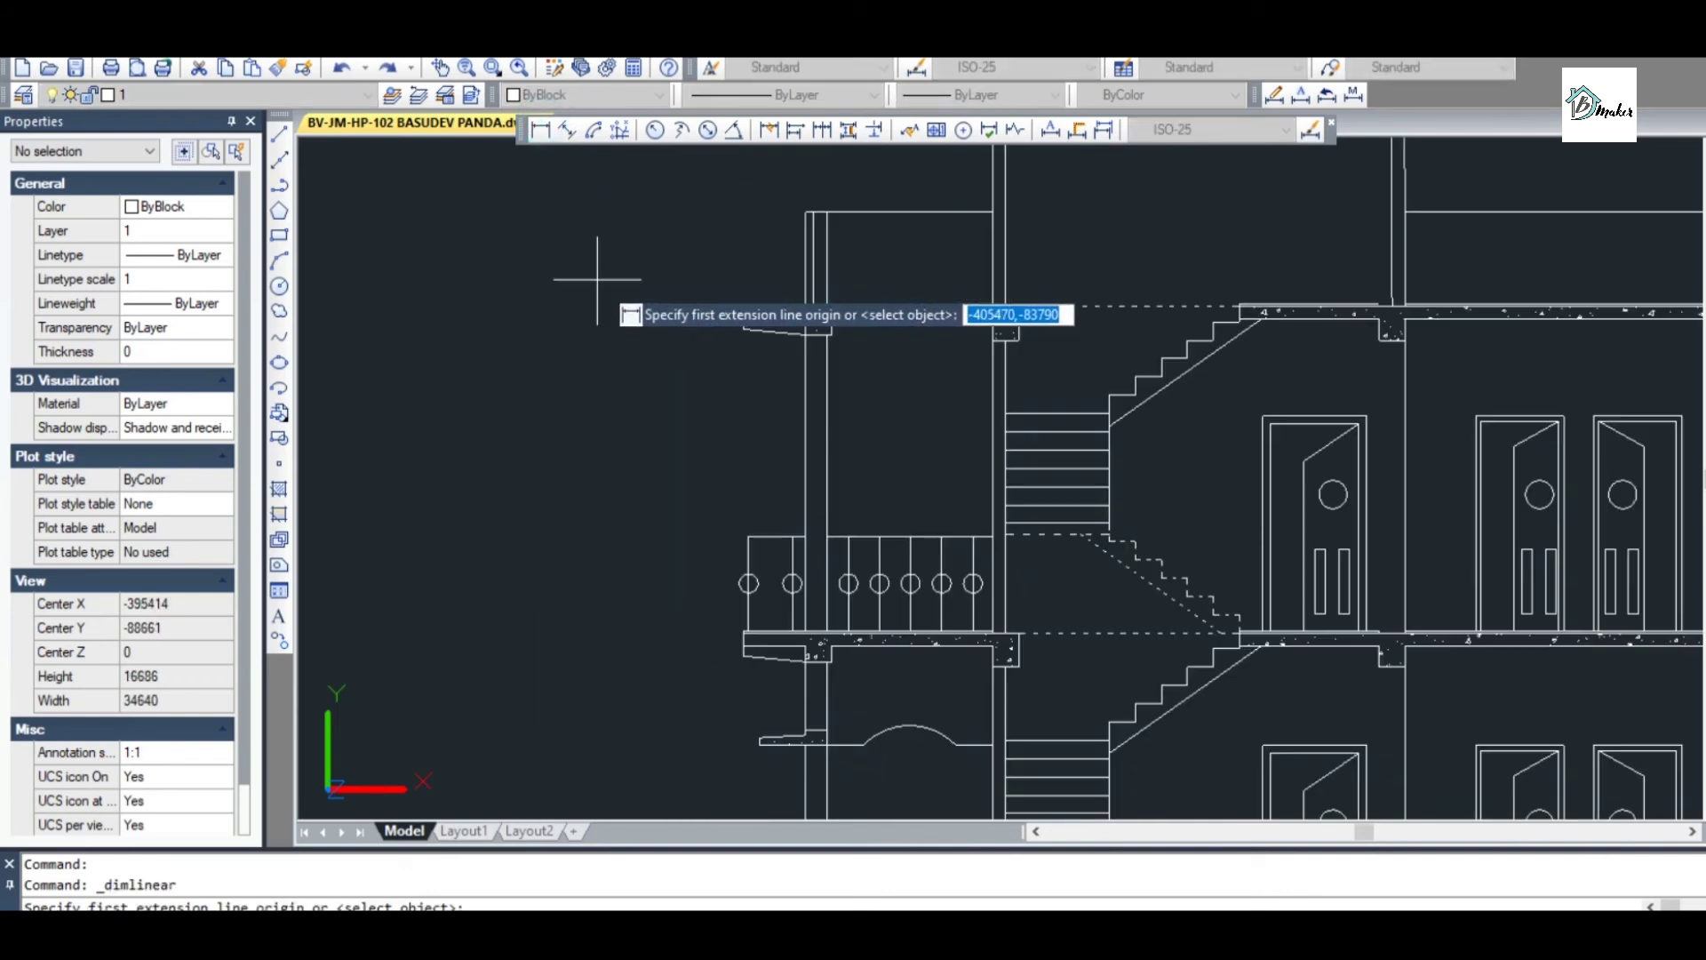
{"action": "scroll", "coordinate": [714, 310], "scroll_direction": "down", "scroll_amount": 2}
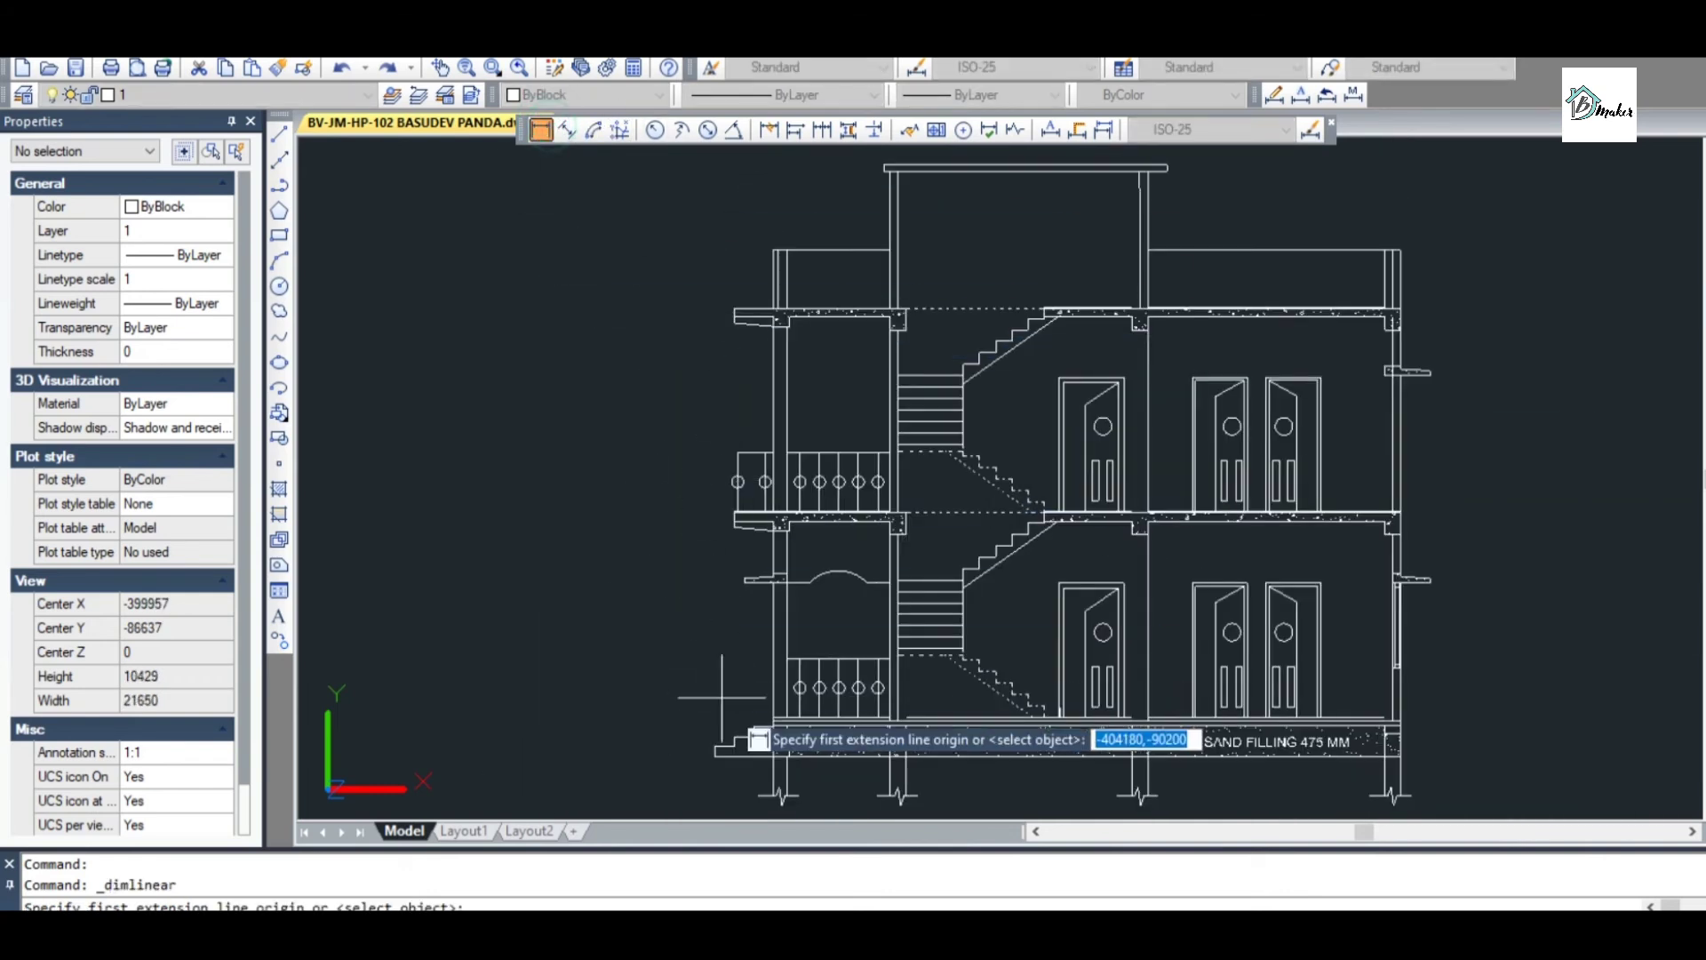
{"action": "scroll", "coordinate": [750, 764], "scroll_direction": "up", "scroll_amount": 4}
{"action": "left_click", "coordinate": [817, 734]}
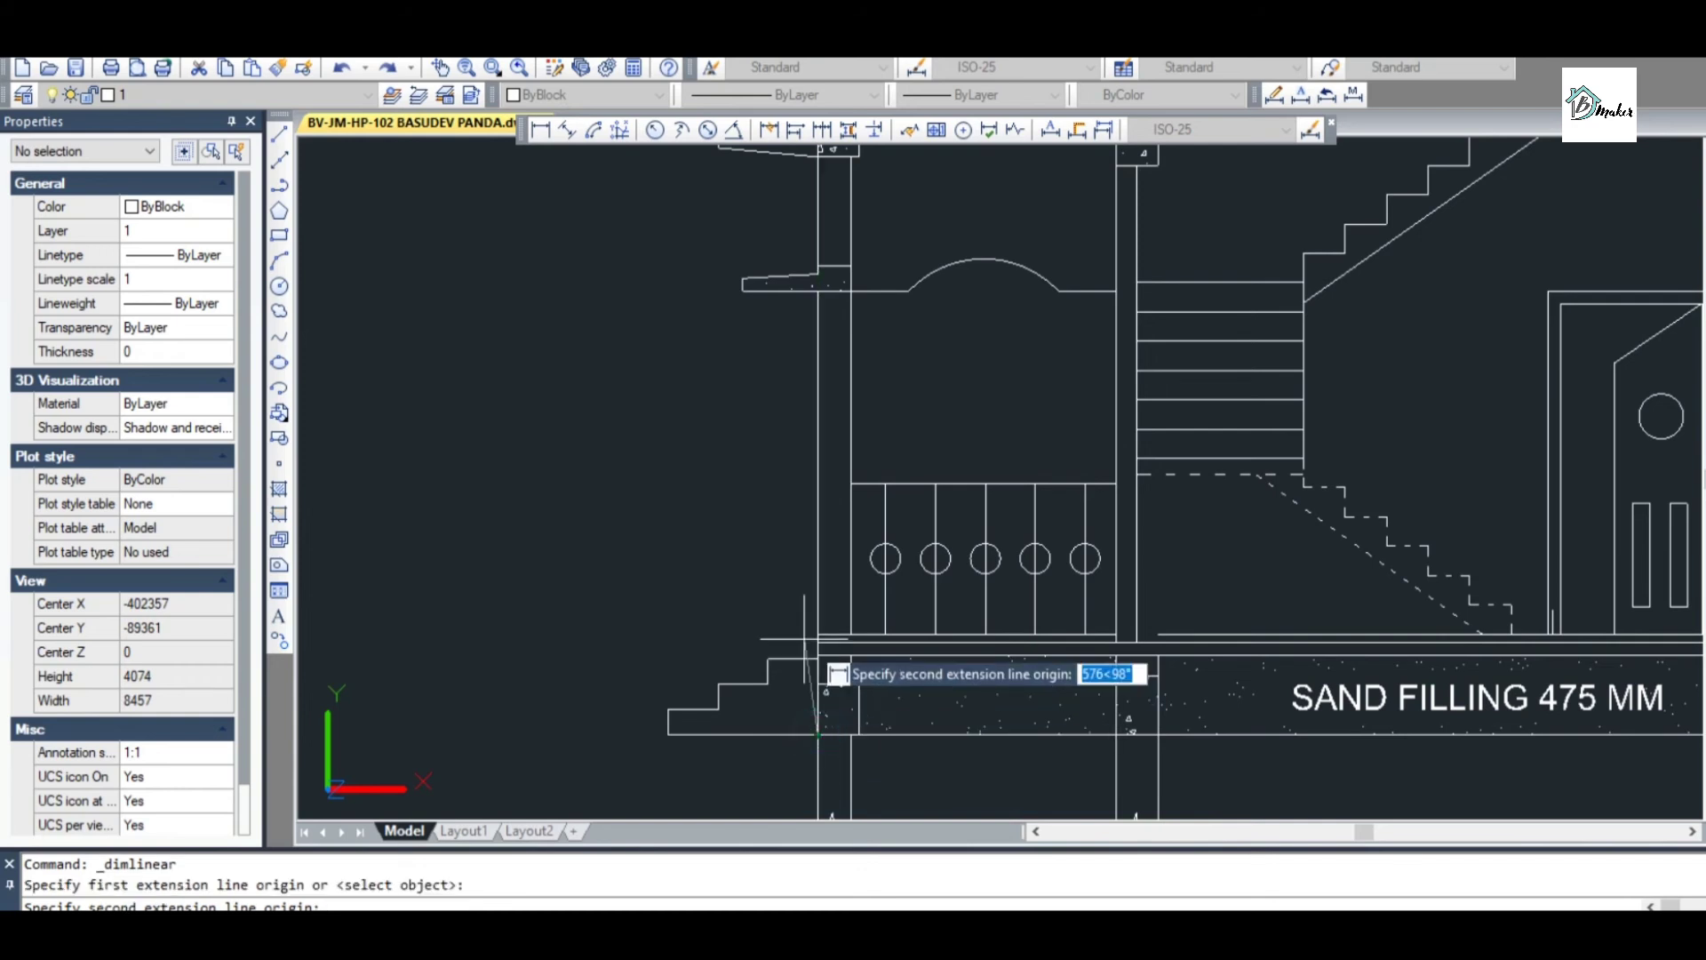
{"action": "scroll", "coordinate": [805, 638], "scroll_direction": "up", "scroll_amount": 4}
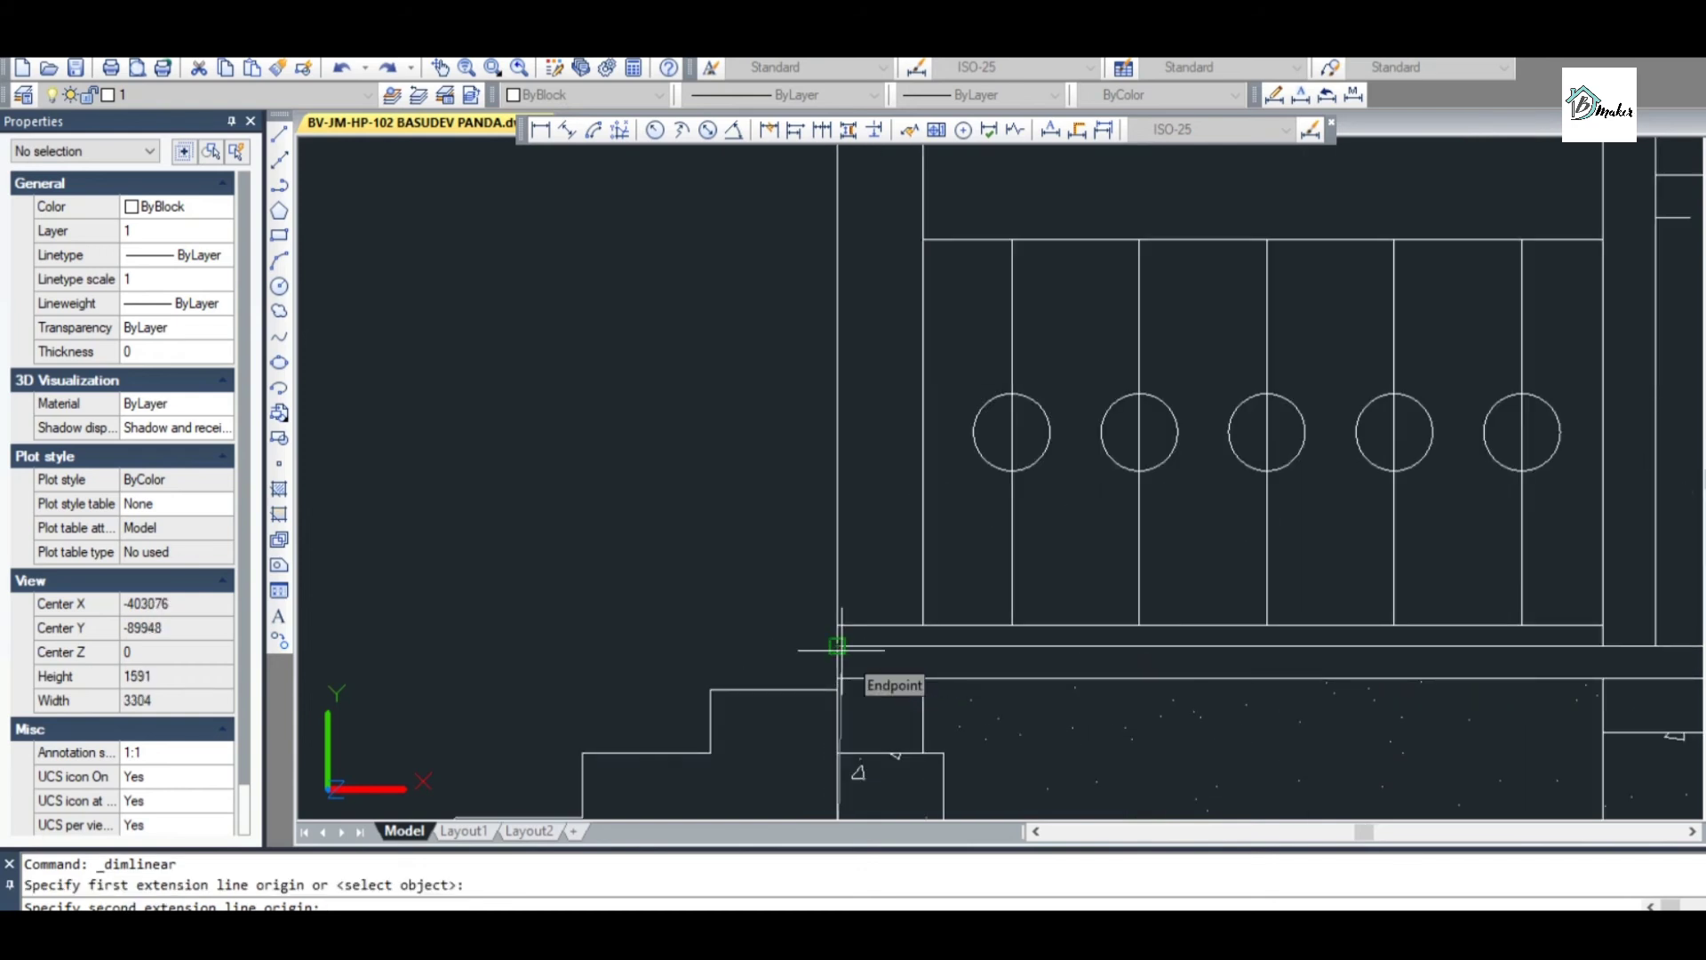
{"action": "scroll", "coordinate": [837, 646], "scroll_direction": "down", "scroll_amount": 4}
{"action": "scroll", "coordinate": [840, 632], "scroll_direction": "up", "scroll_amount": 2}
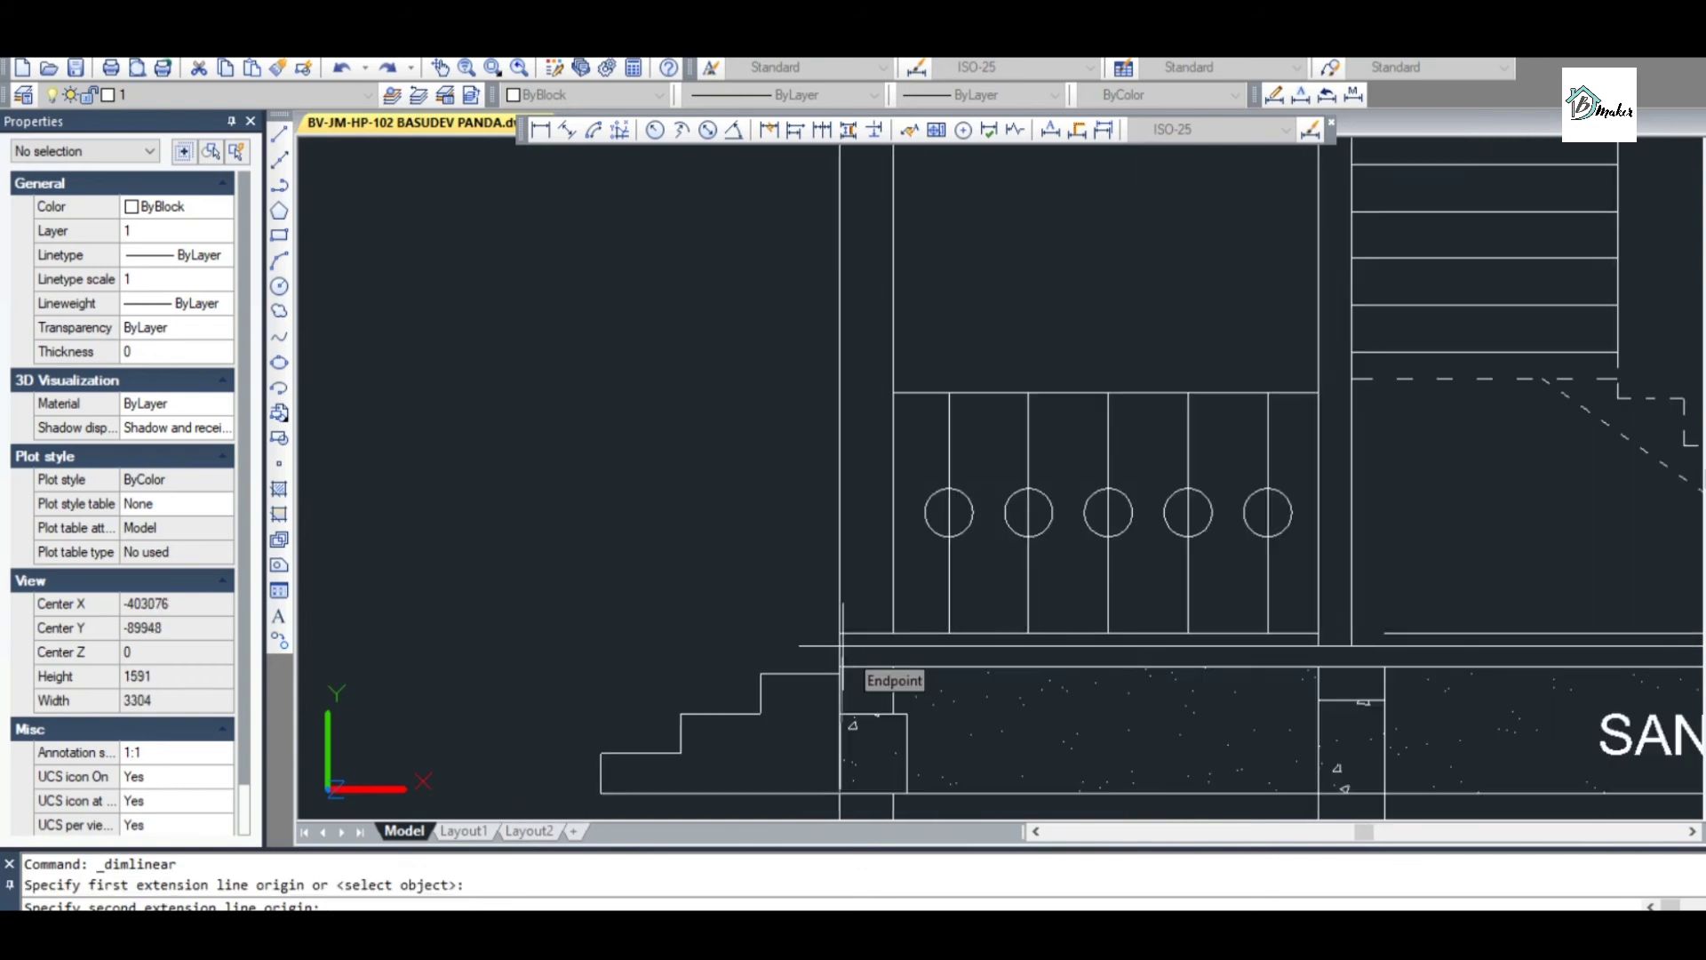
{"action": "left_click", "coordinate": [839, 633]}
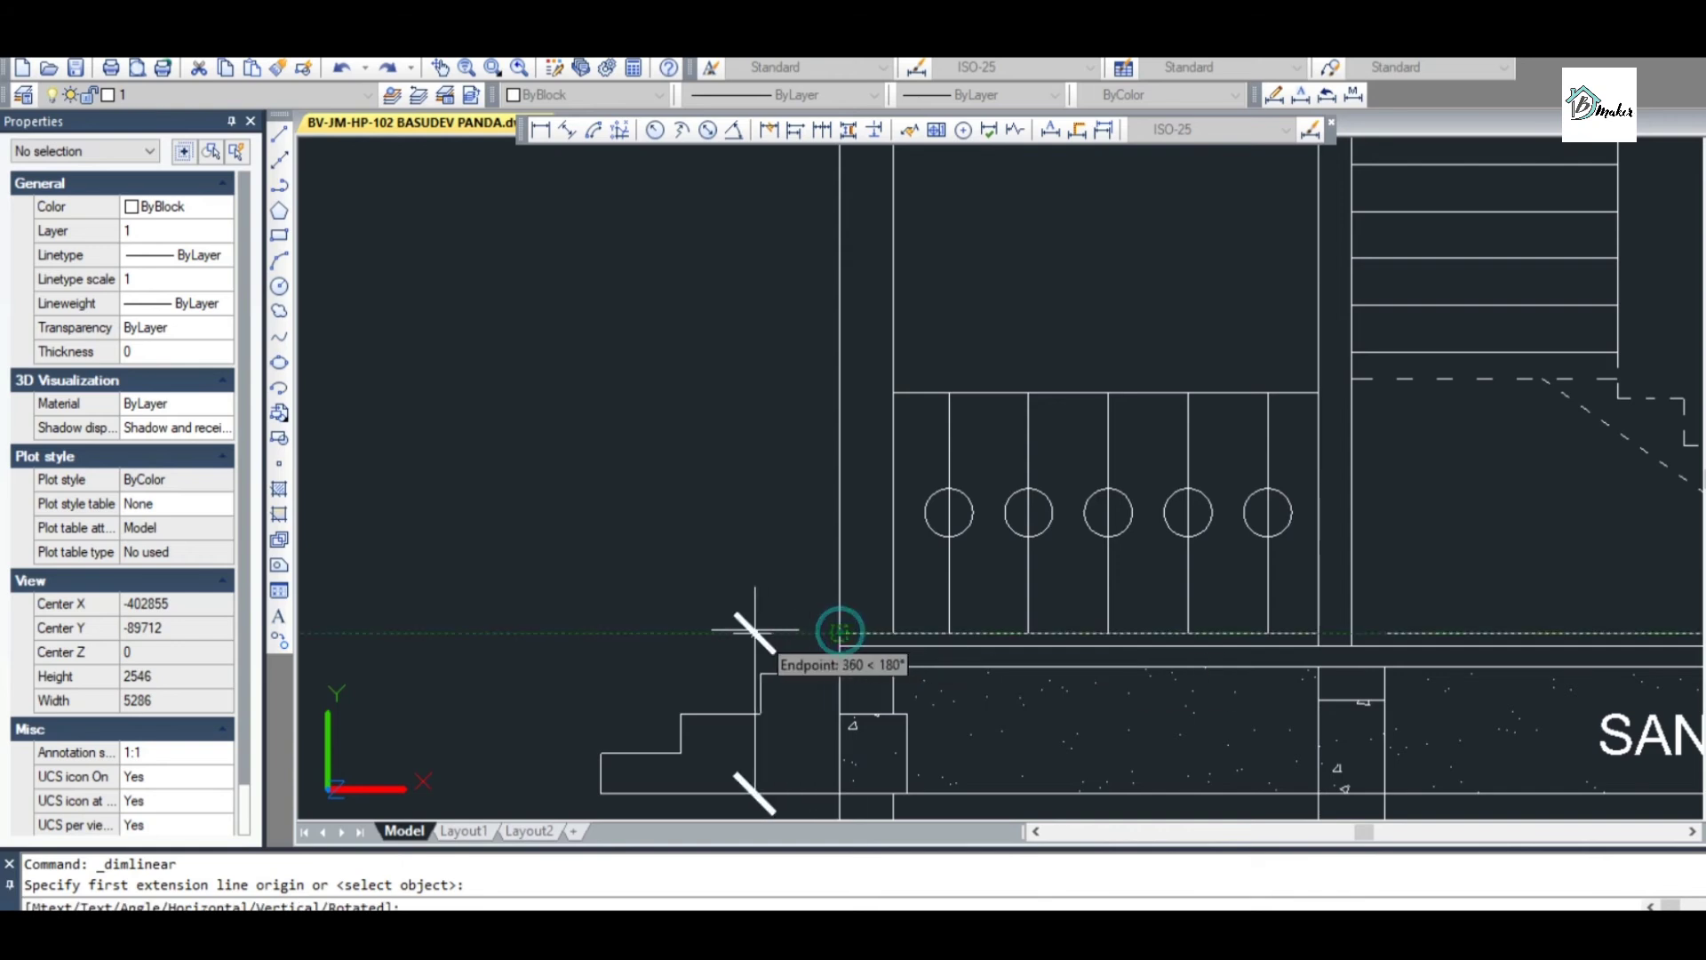
{"action": "scroll", "coordinate": [658, 640], "scroll_direction": "down", "scroll_amount": 2}
{"action": "left_click", "coordinate": [555, 675]}
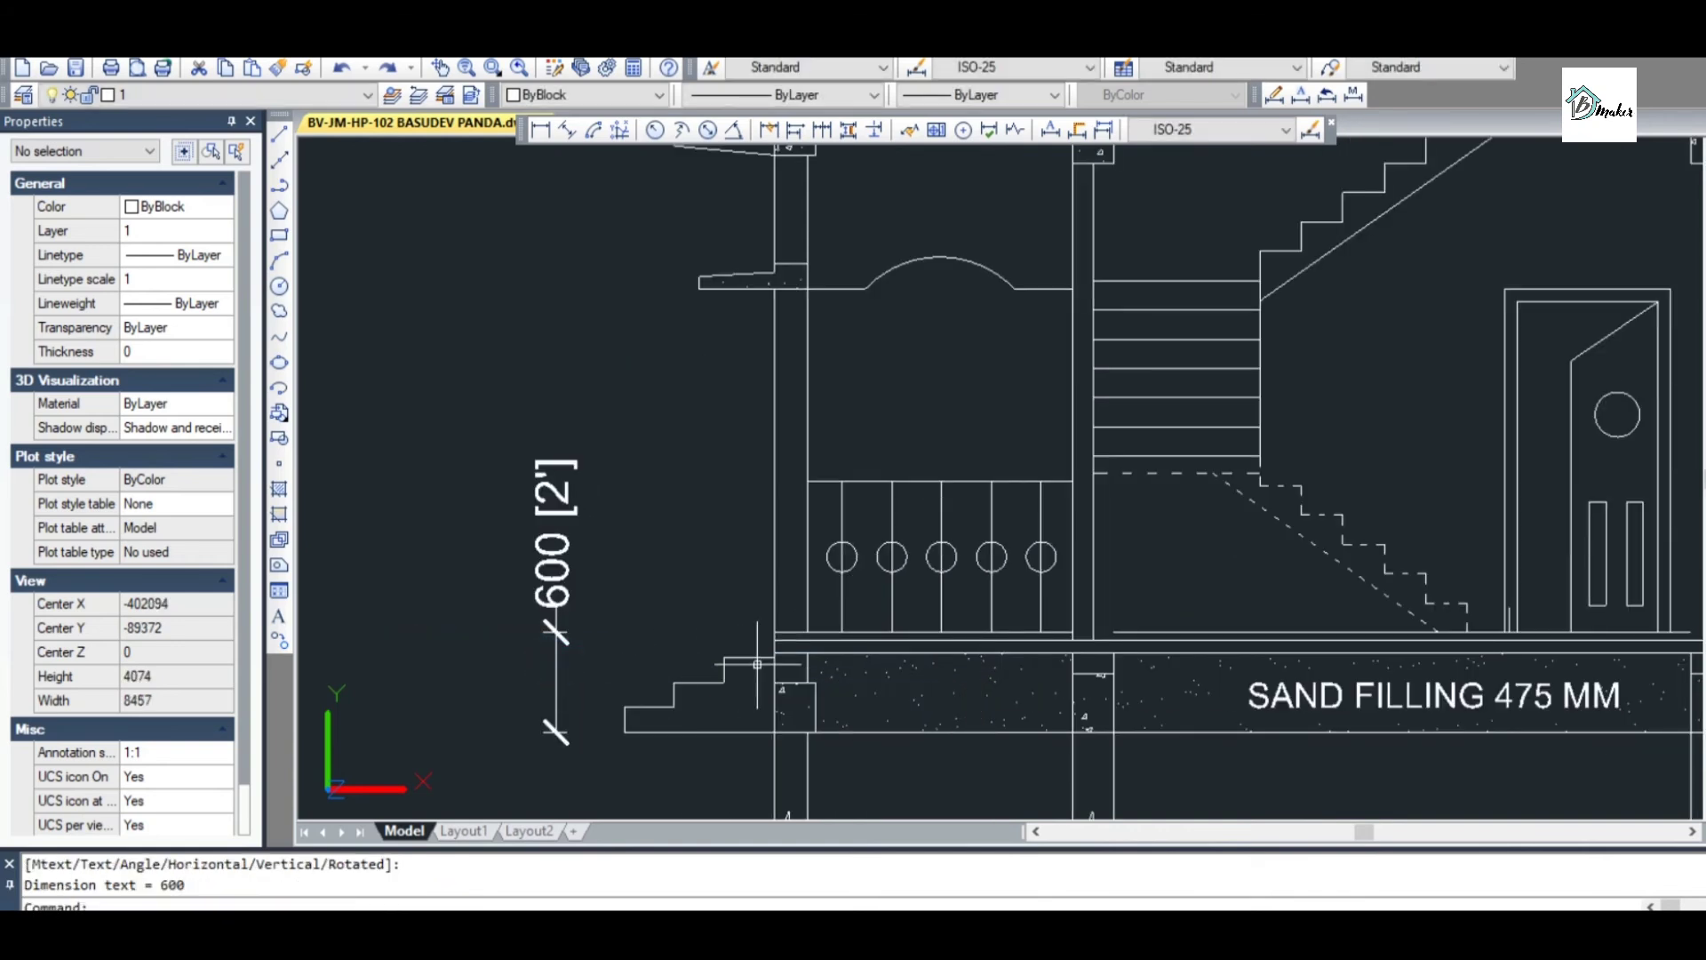
Stretch the ground-floor finish line in the stair room to the wall face beyond the door
{"action": "middle_click_drag", "start_coordinate": [1404, 596], "coordinate": [1001, 637]}
{"action": "scroll", "coordinate": [1002, 634], "scroll_direction": "up", "scroll_amount": 1}
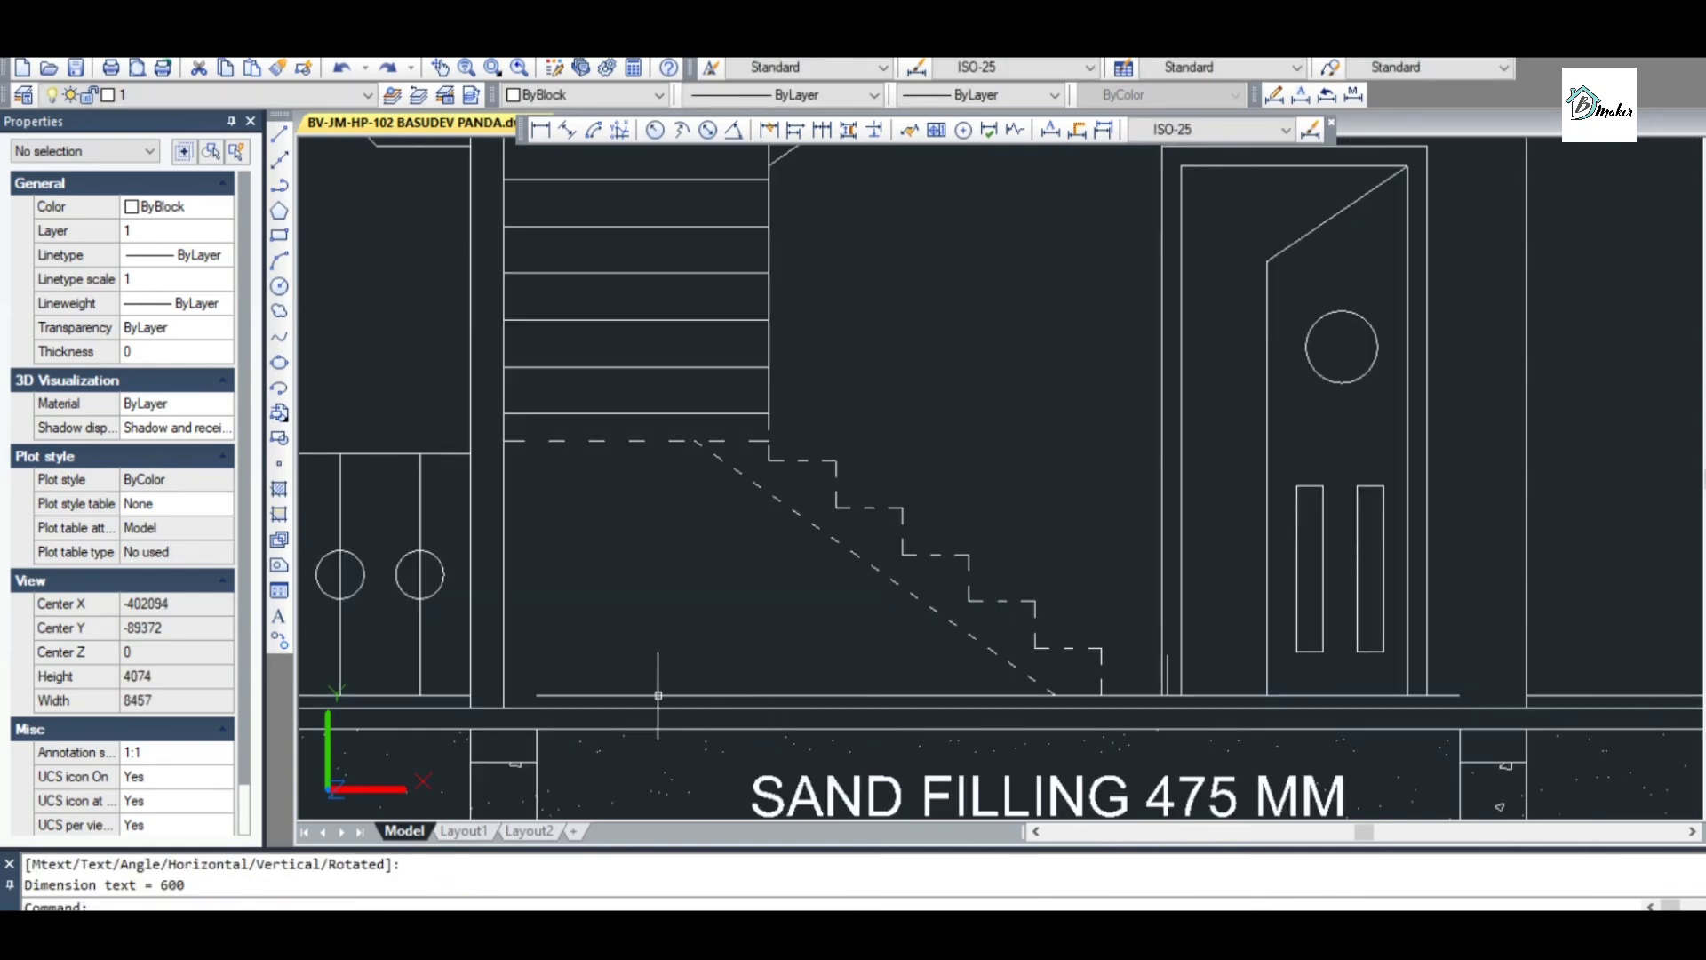
{"action": "left_click", "coordinate": [1448, 694]}
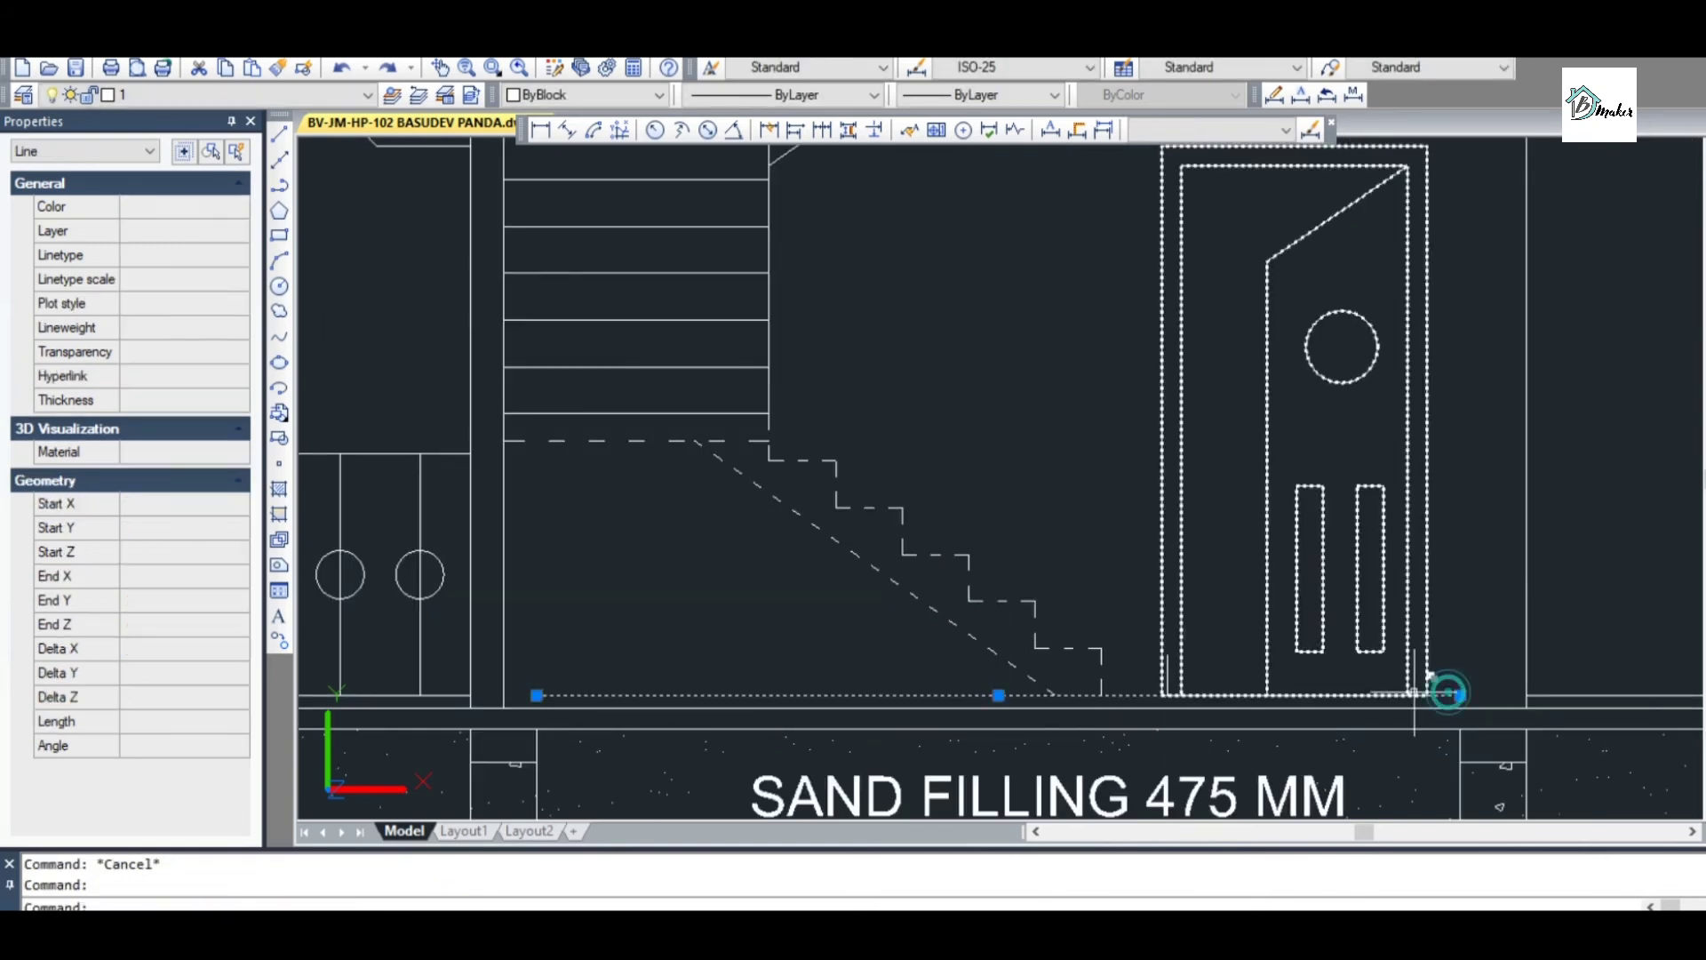
{"action": "left_click", "coordinate": [1459, 694]}
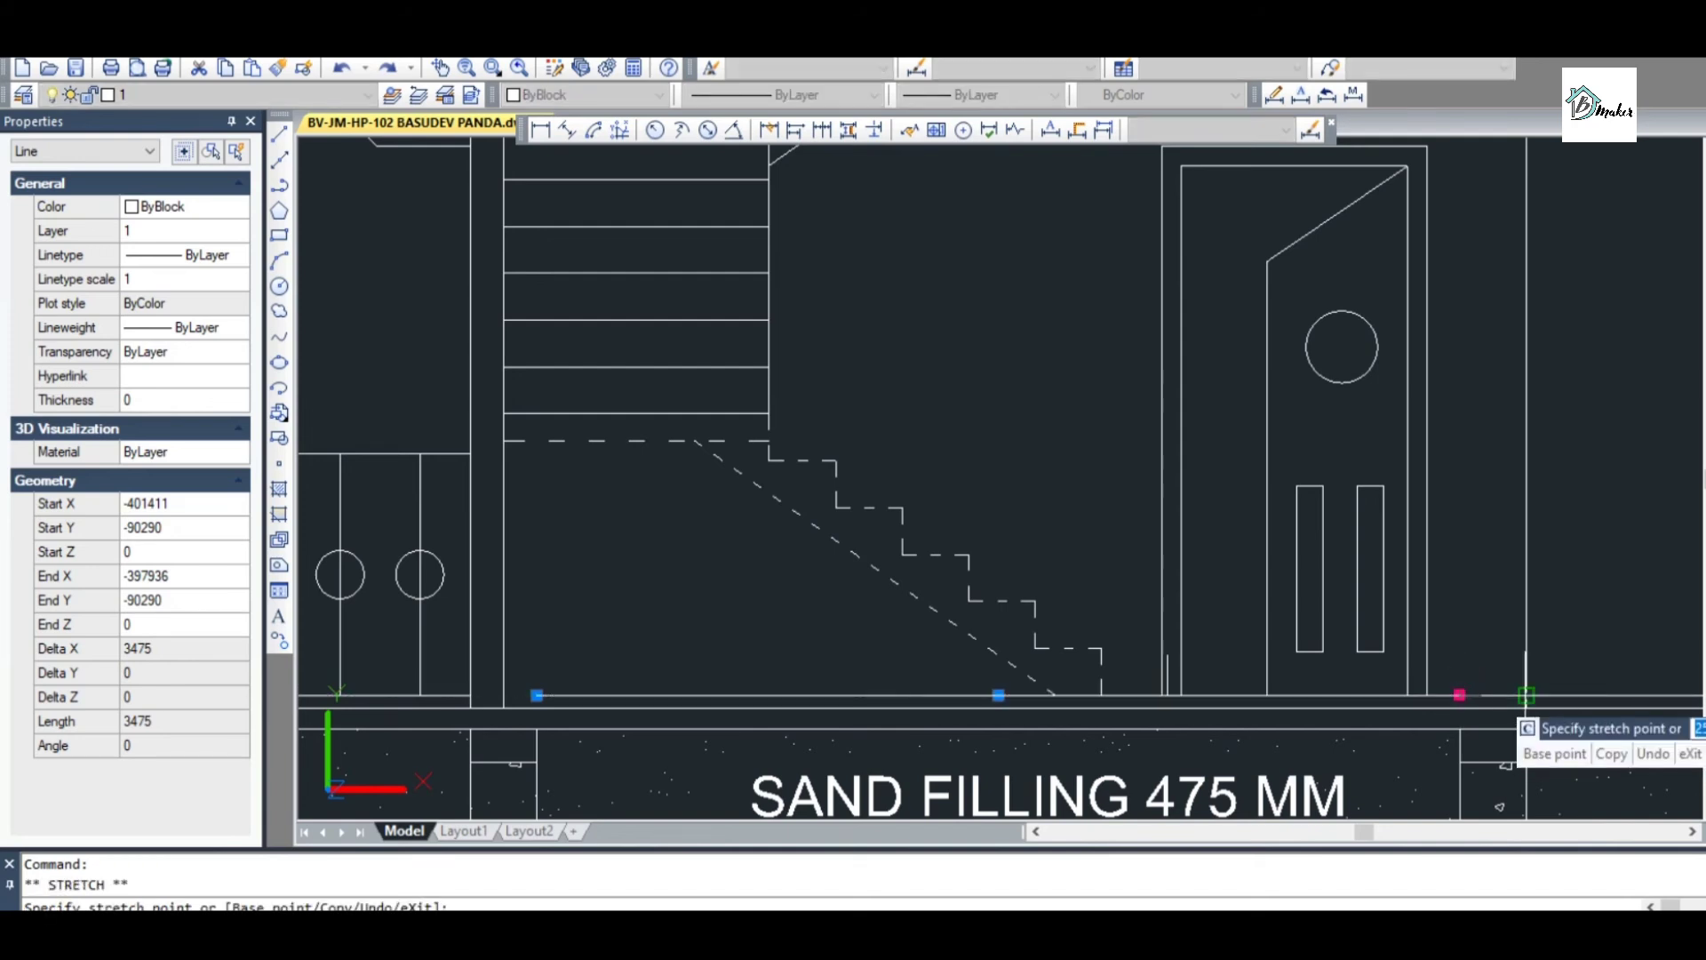
{"action": "left_click", "coordinate": [1526, 695]}
{"action": "key", "text": "Escape"}
Shorten the wall line beside the ground-floor door by raising its lower end to the floor finish line
{"action": "scroll", "coordinate": [1530, 702], "scroll_direction": "up", "scroll_amount": 3}
{"action": "left_click", "coordinate": [1530, 702]}
{"action": "left_click", "coordinate": [1462, 702]}
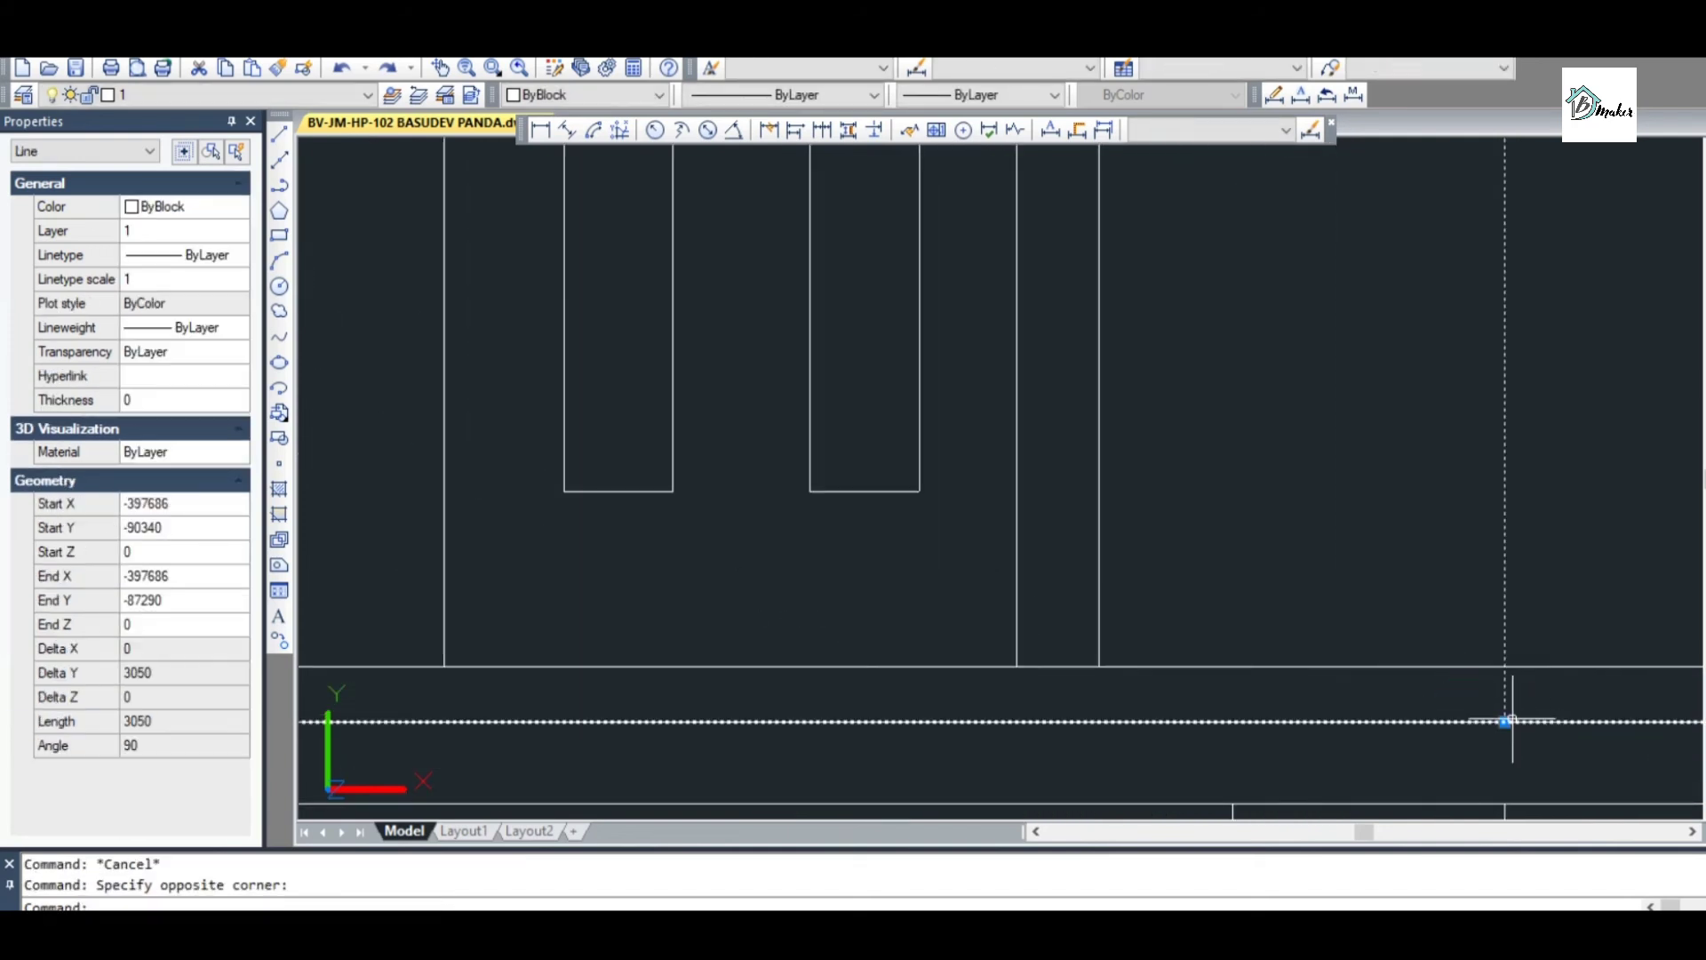
{"action": "left_click", "coordinate": [1506, 666]}
{"action": "key", "text": "Escape"}
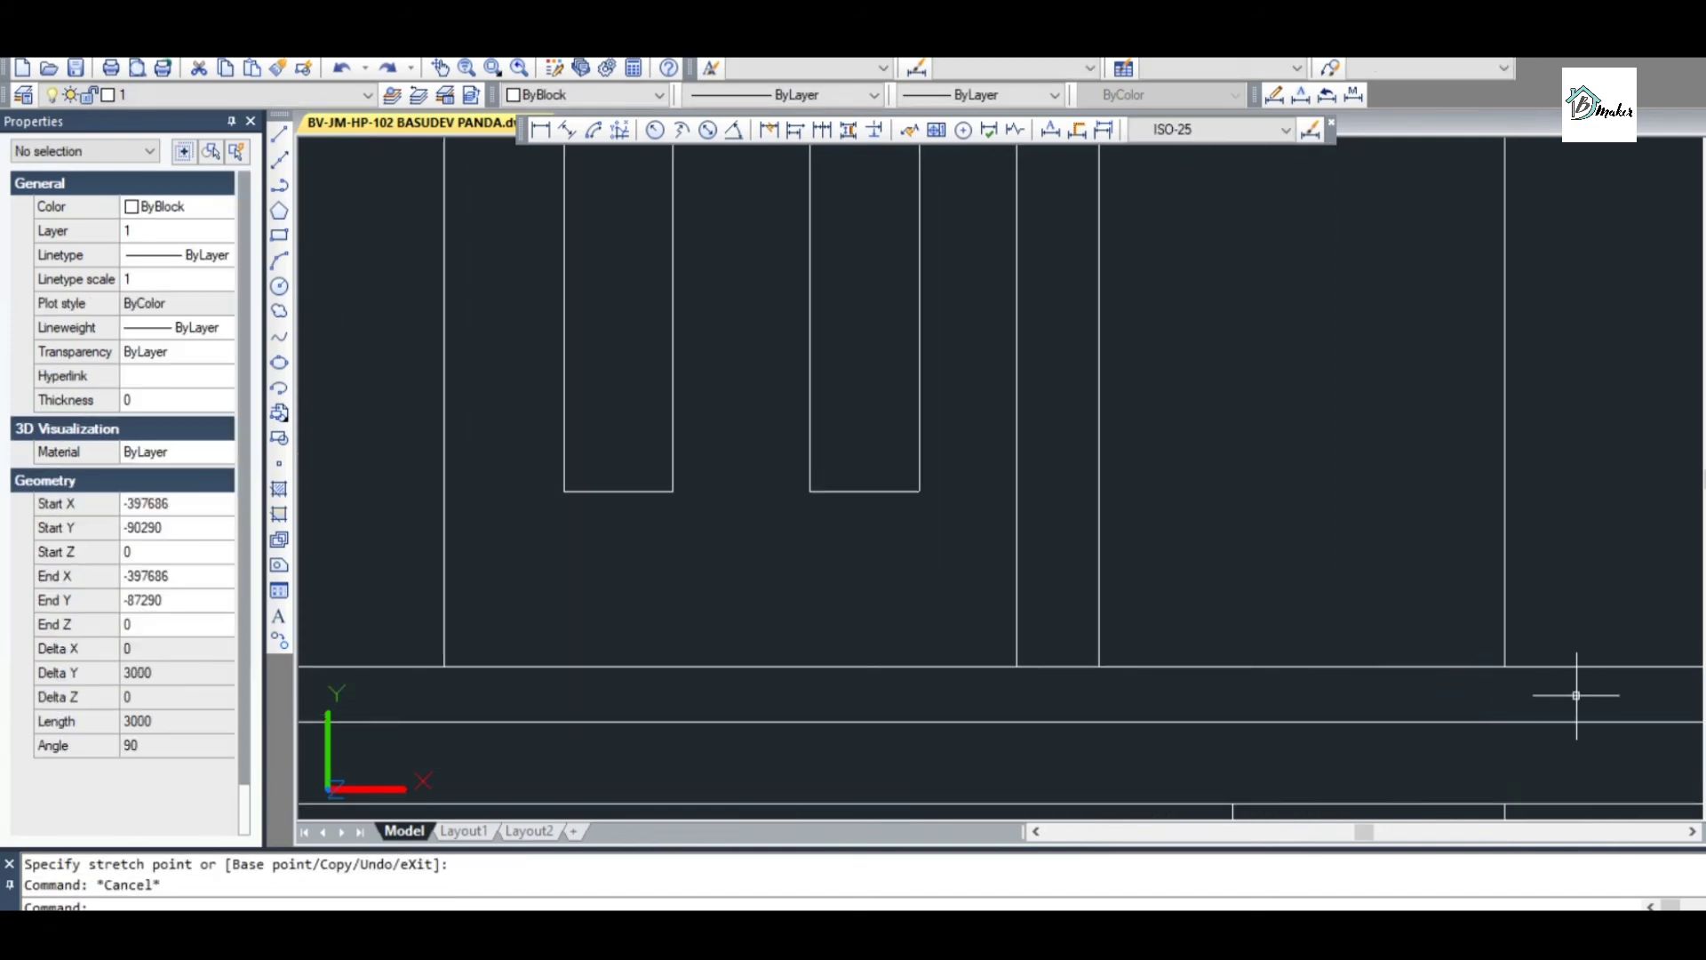
Stretch the other end of the ground-floor finish line to the wall face beside the staircase
{"action": "scroll", "coordinate": [1577, 697], "scroll_direction": "down", "scroll_amount": 4}
{"action": "scroll", "coordinate": [1057, 757], "scroll_direction": "up", "scroll_amount": 4}
{"action": "left_click", "coordinate": [835, 590]}
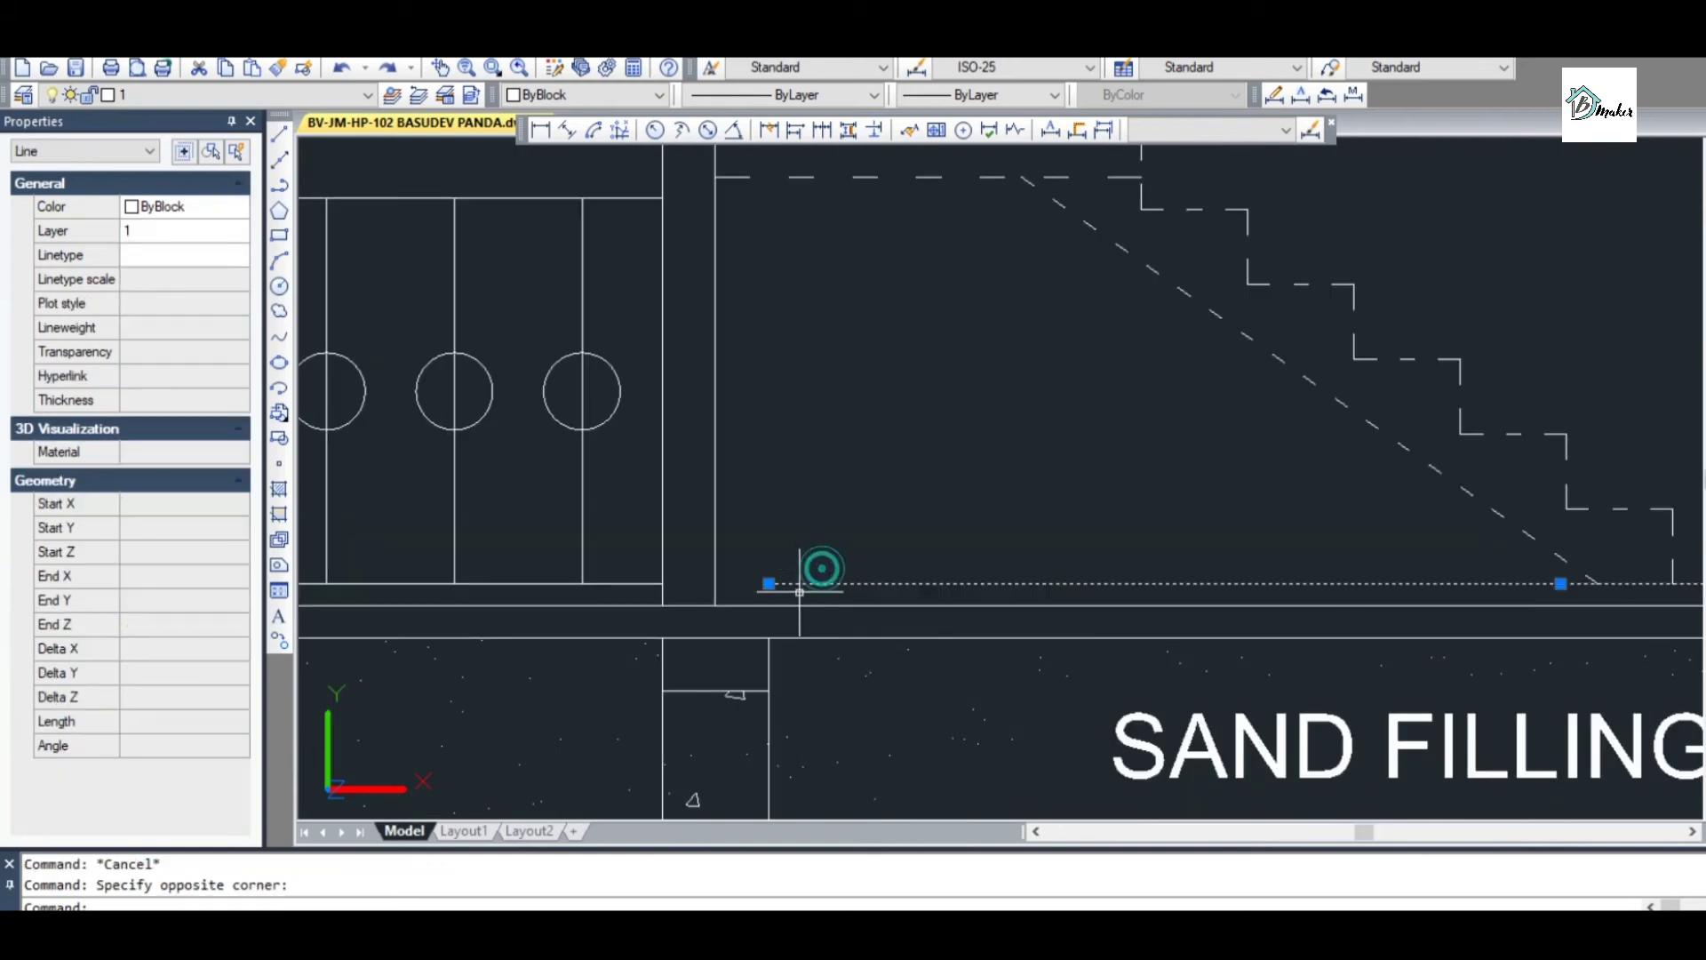
{"action": "left_click", "coordinate": [768, 584]}
{"action": "key", "text": "Escape"}
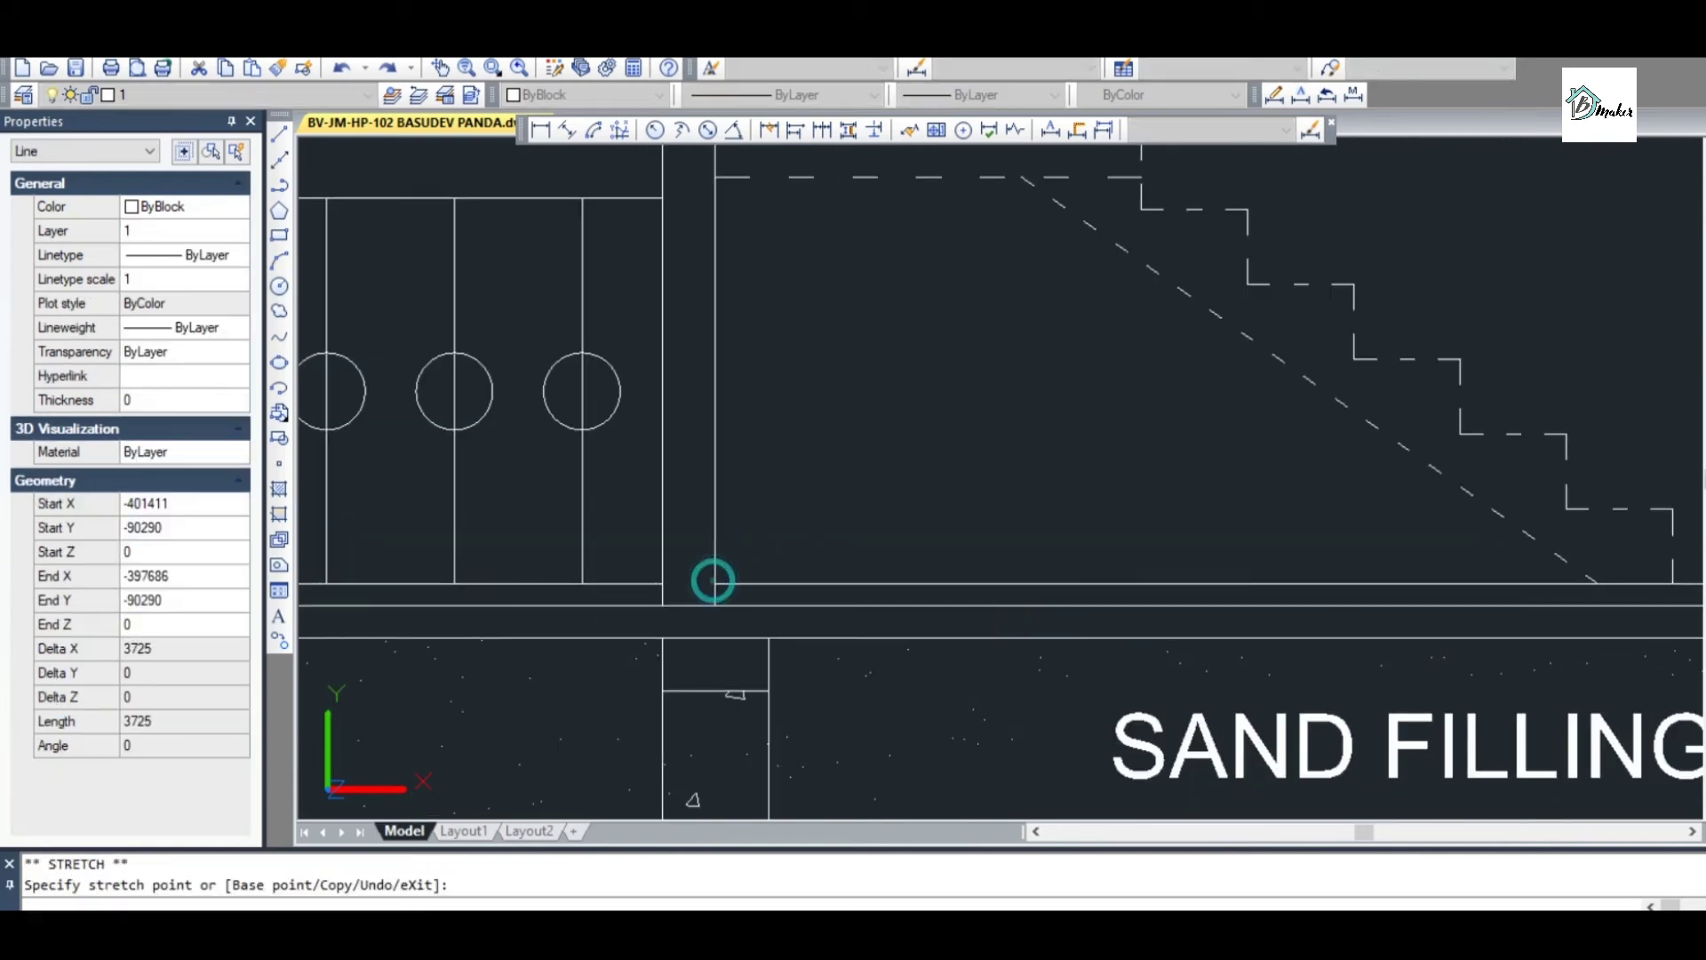
Stretch the first-floor finish line past the door to the wall line above the intermediate beam
{"action": "scroll", "coordinate": [711, 579], "scroll_direction": "down", "scroll_amount": 5}
{"action": "scroll", "coordinate": [1201, 489], "scroll_direction": "up", "scroll_amount": 8}
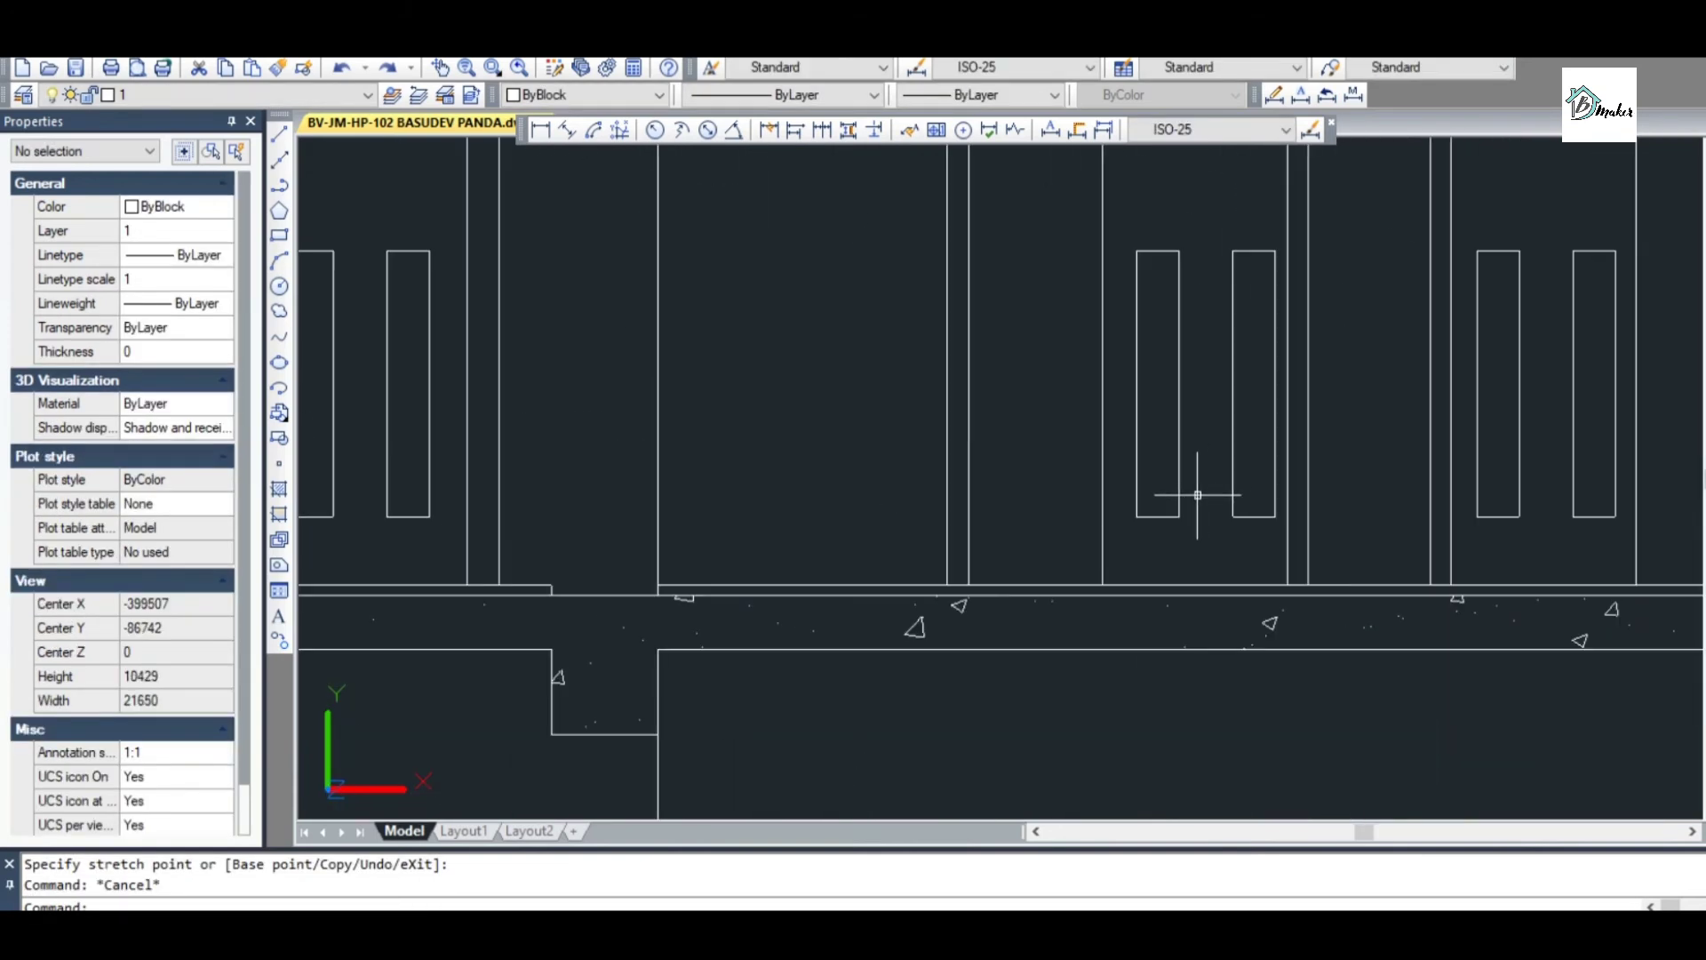
{"action": "scroll", "coordinate": [579, 571], "scroll_direction": "up", "scroll_amount": 8}
{"action": "left_click", "coordinate": [536, 586]}
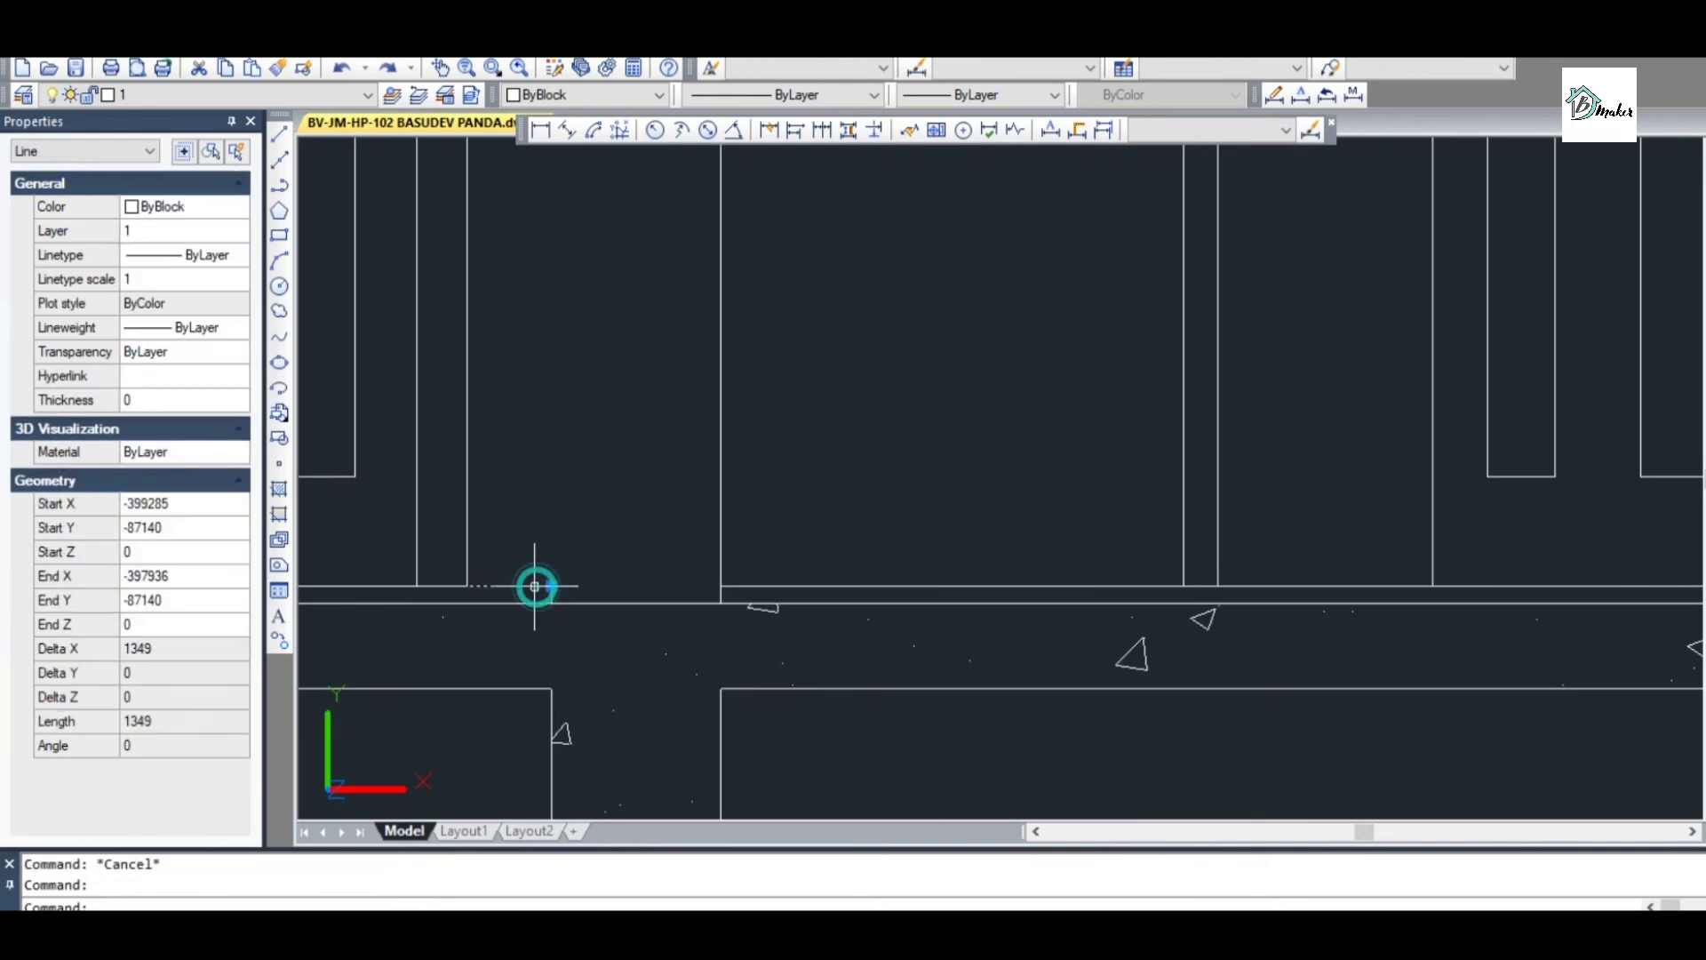
{"action": "left_click", "coordinate": [551, 587]}
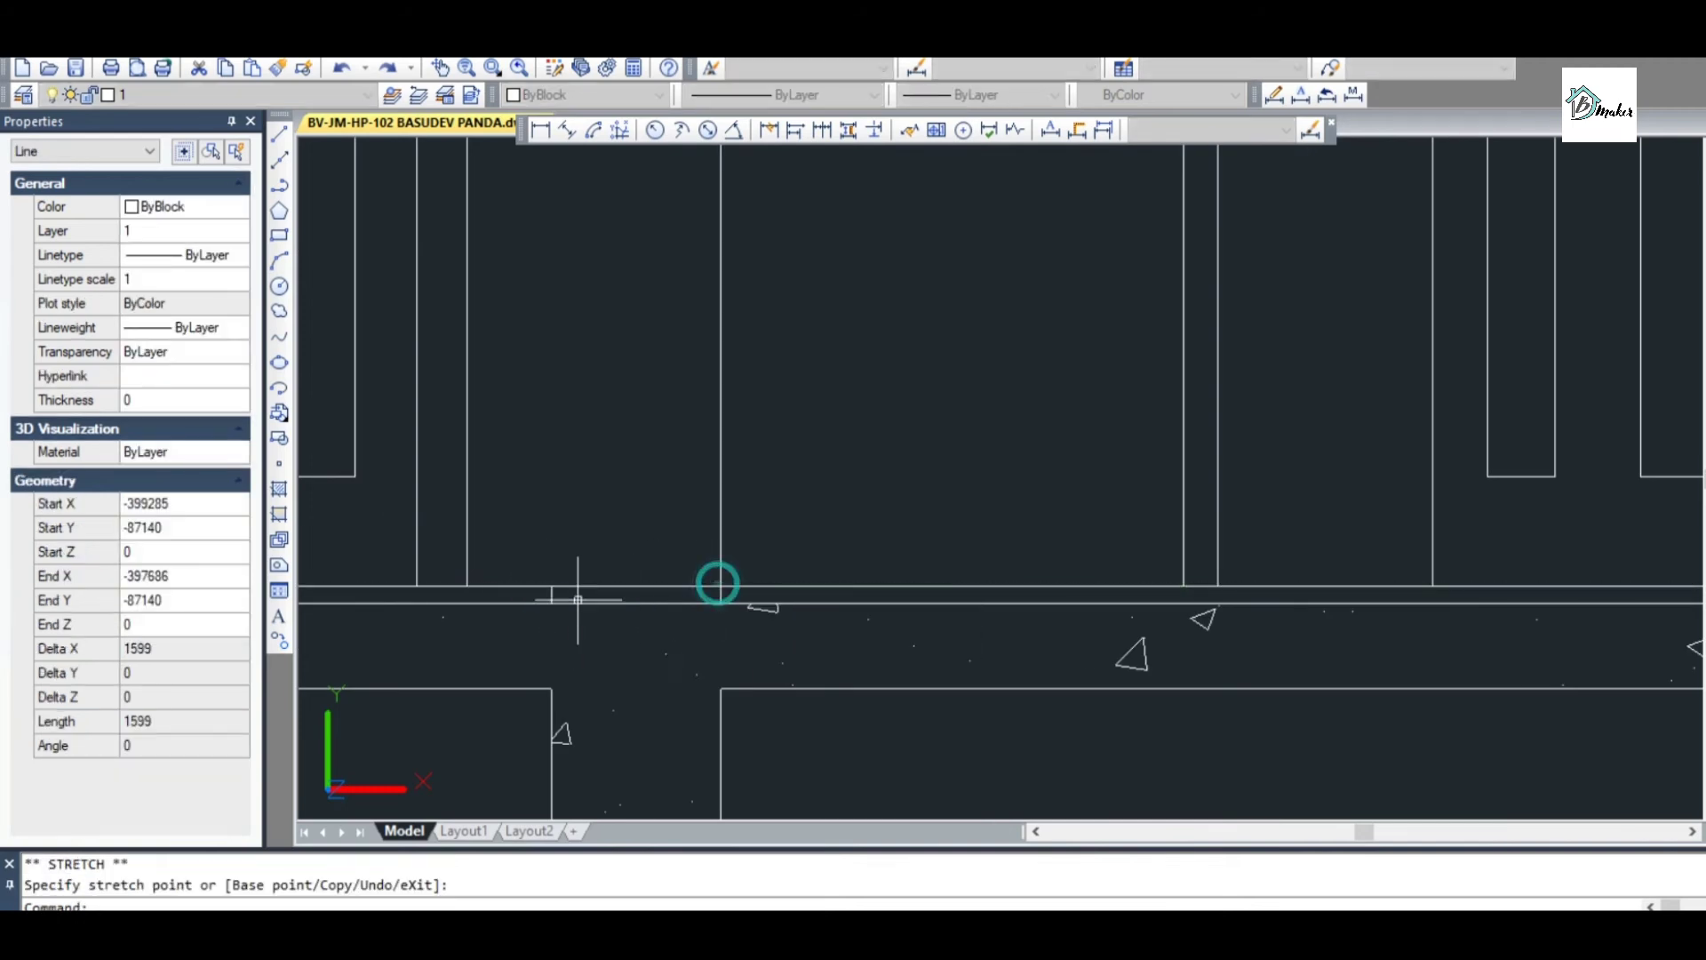
{"action": "key", "text": "Escape"}
Delete the leftover 25 mm vertical line between the first-floor slab and the floor finish line
{"action": "scroll", "coordinate": [557, 588], "scroll_direction": "up", "scroll_amount": 2}
{"action": "left_click", "coordinate": [560, 587]}
{"action": "left_click", "coordinate": [524, 588]}
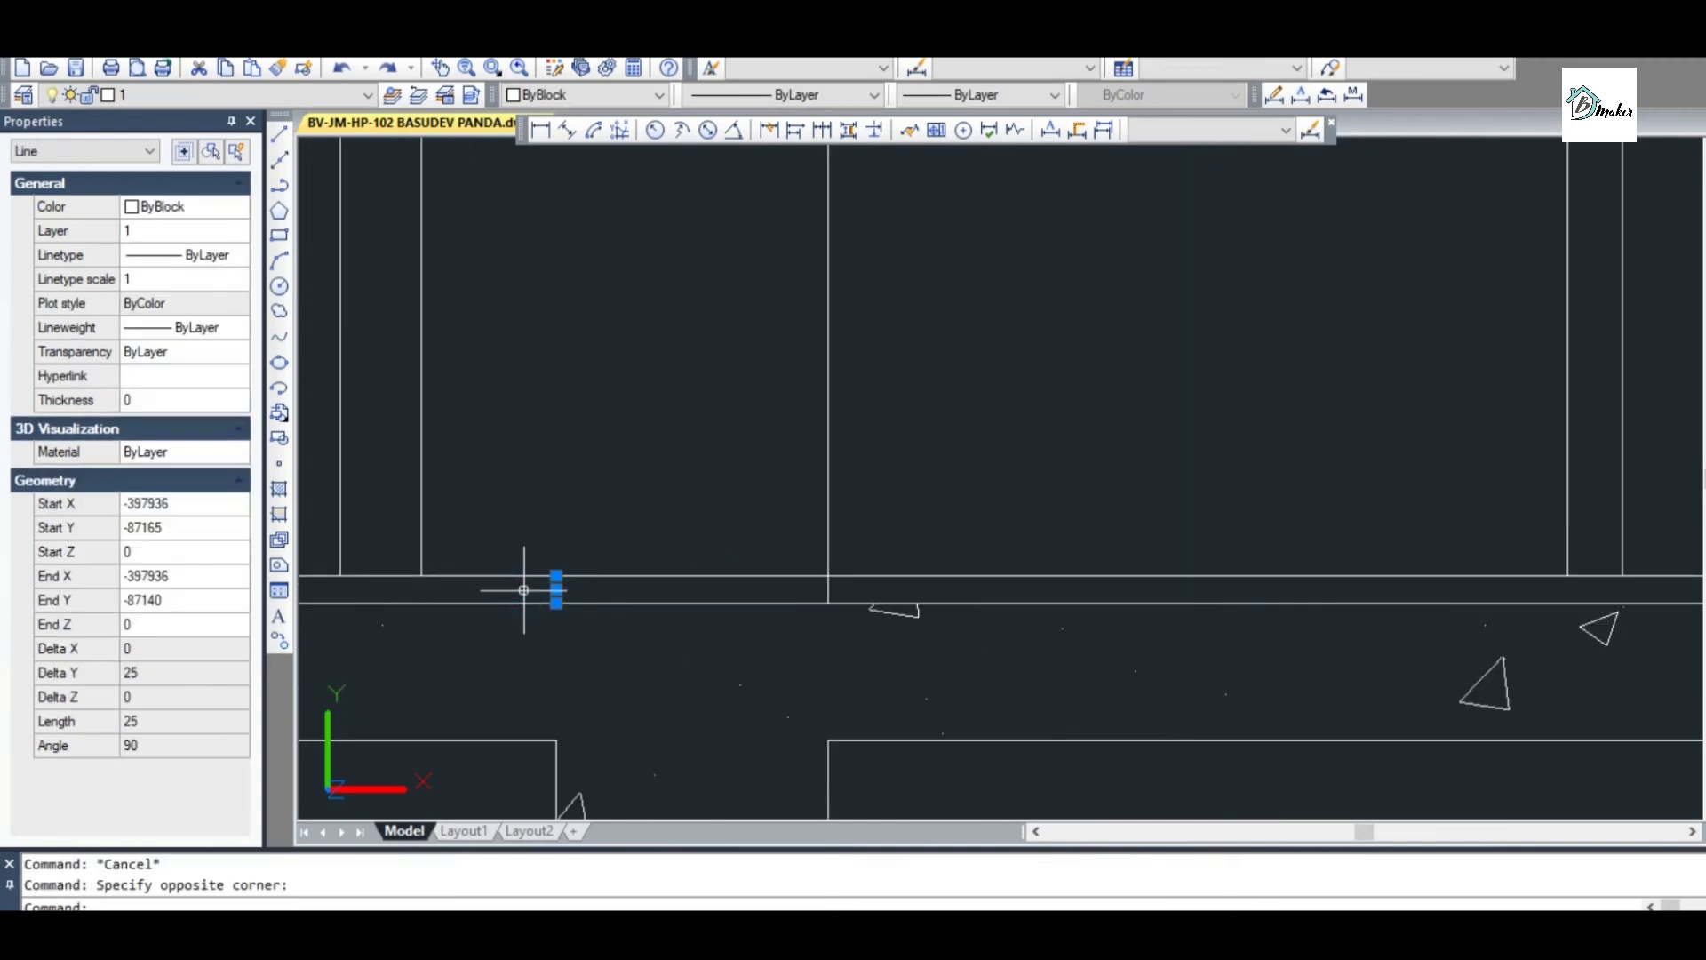
{"action": "key", "text": "Delete"}
Raise the lower end of the first-floor wall line by 25 mm to the floor finish line
{"action": "scroll", "coordinate": [857, 602], "scroll_direction": "up", "scroll_amount": 1}
{"action": "left_click", "coordinate": [869, 571]}
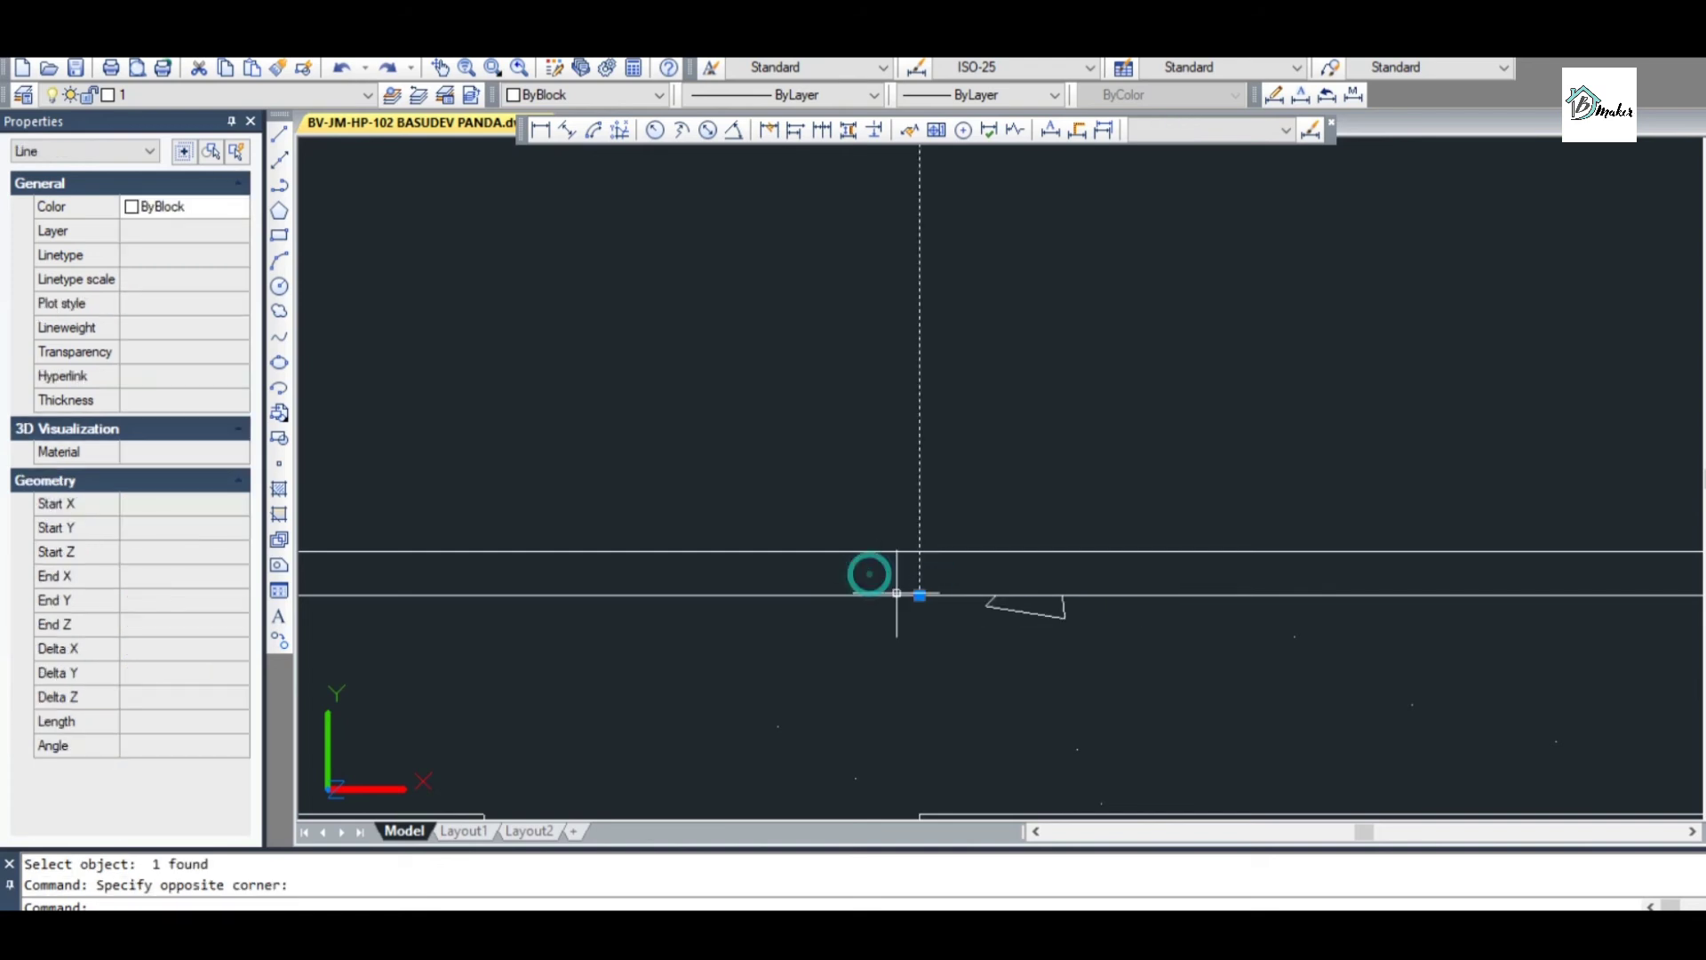
{"action": "left_click", "coordinate": [919, 594]}
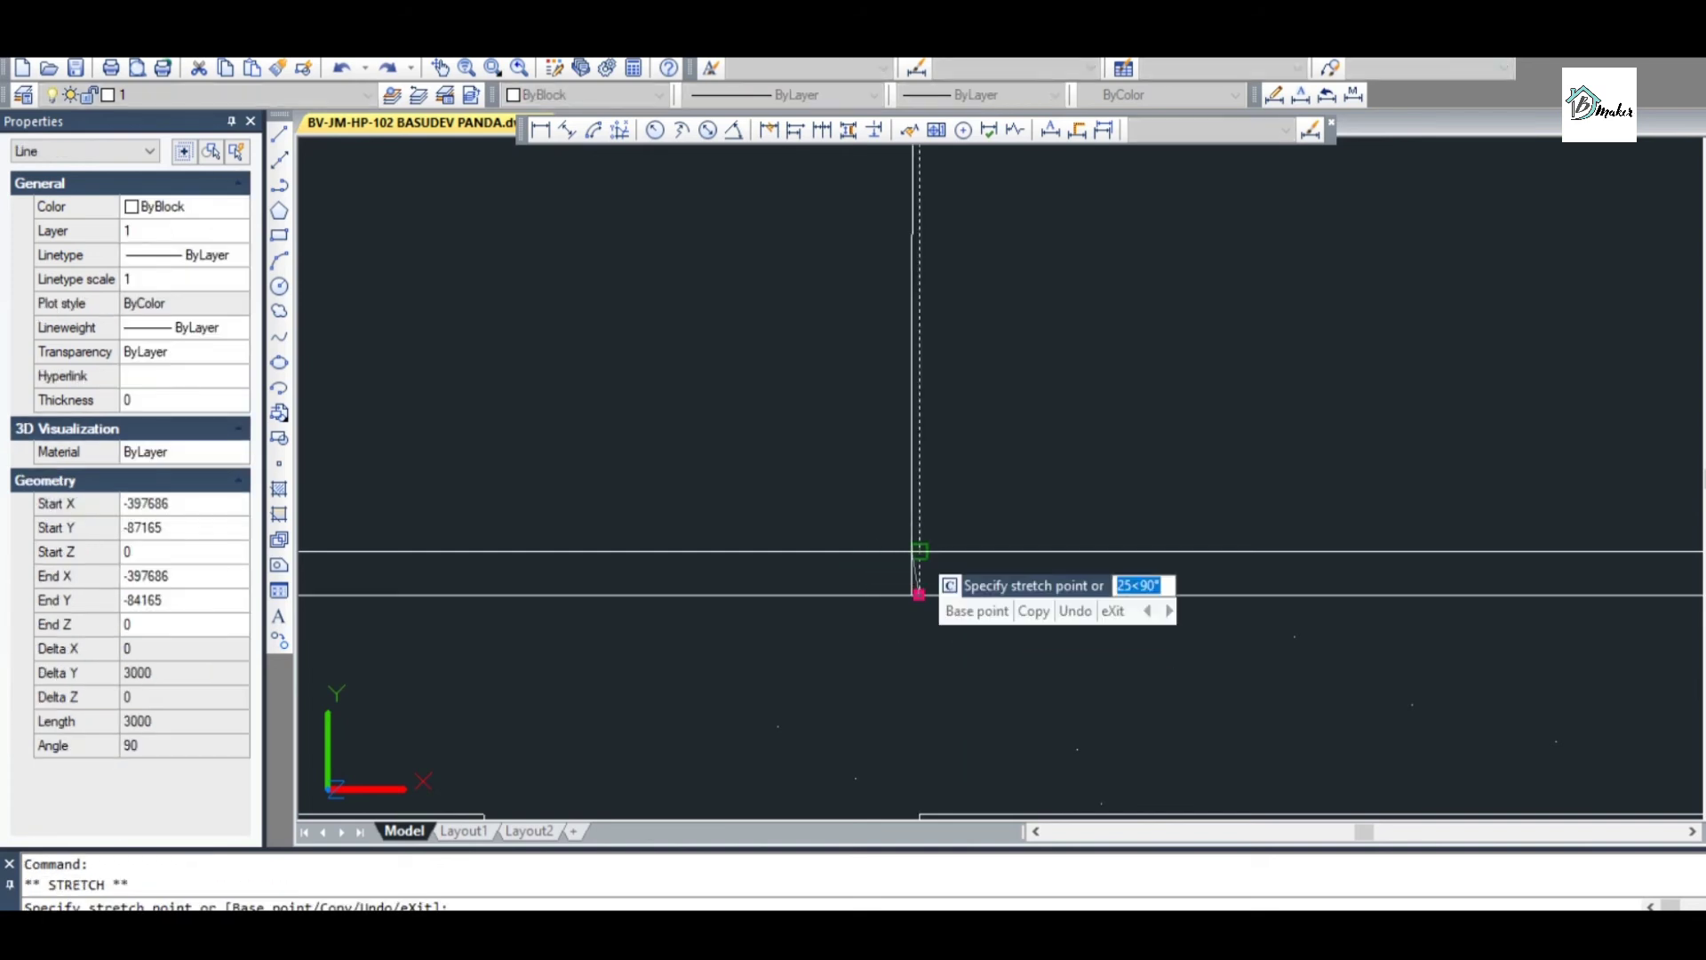
{"action": "left_click", "coordinate": [919, 552]}
{"action": "scroll", "coordinate": [950, 605], "scroll_direction": "down", "scroll_amount": 4}
{"action": "key", "text": "Escape"}
{"action": "scroll", "coordinate": [988, 594], "scroll_direction": "down", "scroll_amount": 3}
{"action": "scroll", "coordinate": [1332, 613], "scroll_direction": "up", "scroll_amount": 5}
{"action": "scroll", "coordinate": [1653, 624], "scroll_direction": "up", "scroll_amount": 5}
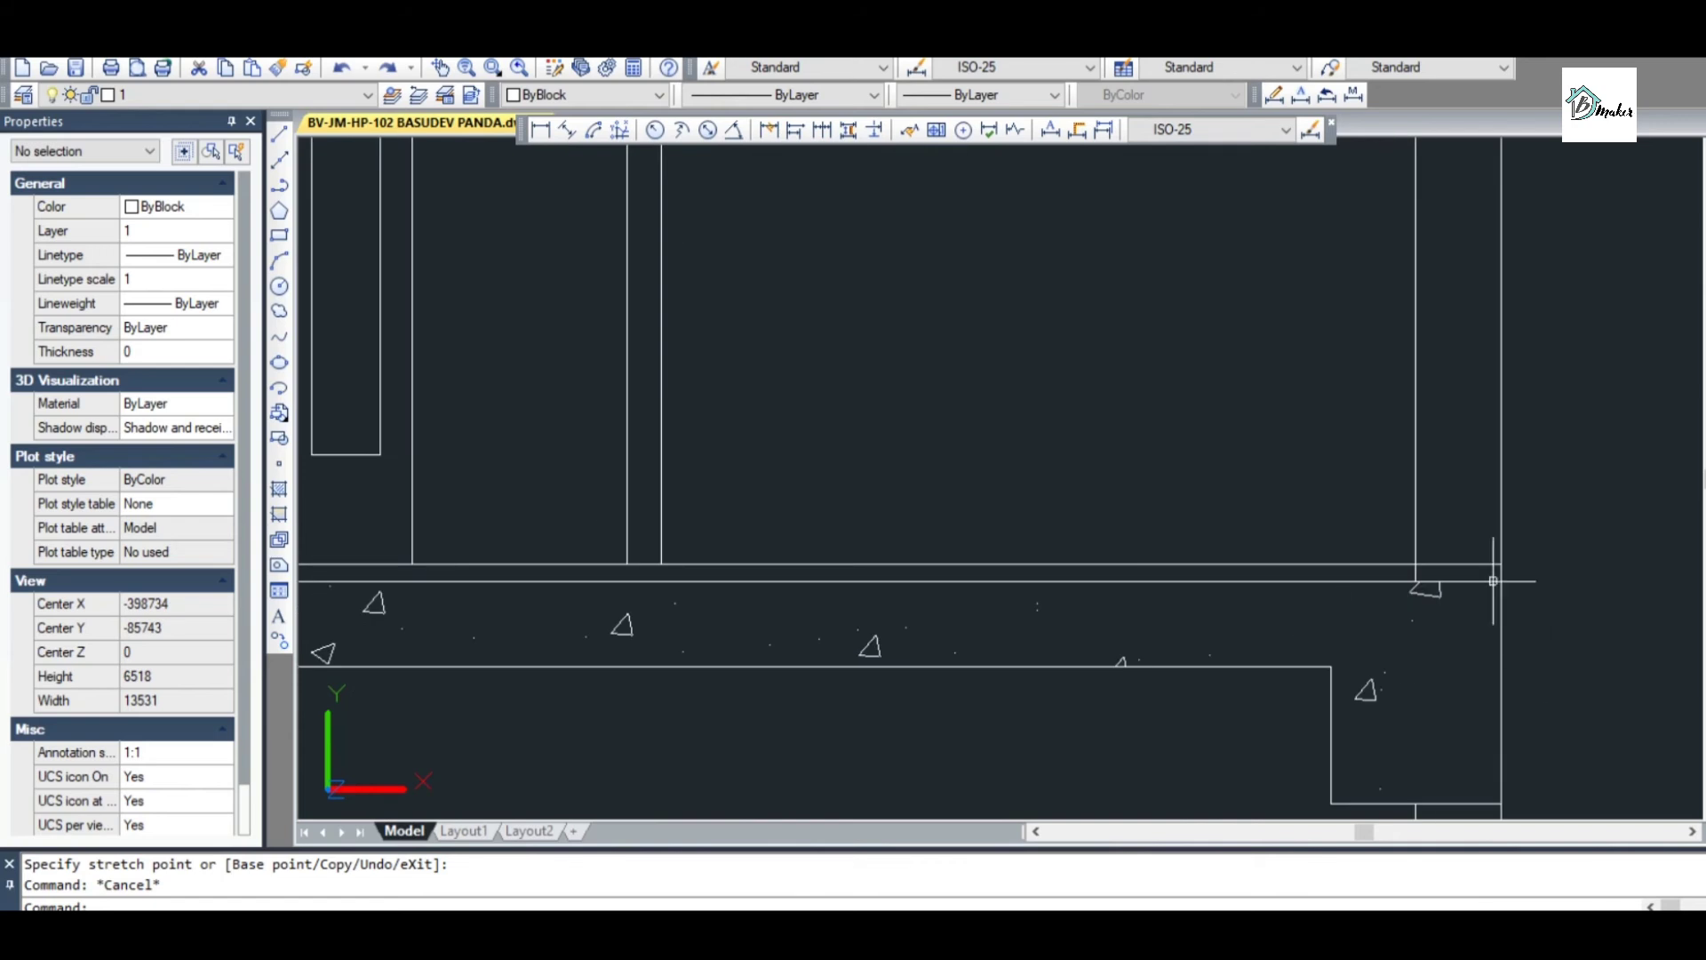
Shorten the first-floor finish line so its end stops at the inner face of the outer wall
{"action": "left_click", "coordinate": [1504, 578]}
{"action": "left_click", "coordinate": [1534, 576]}
{"action": "left_click", "coordinate": [1319, 574]}
{"action": "key", "text": "Escape"}
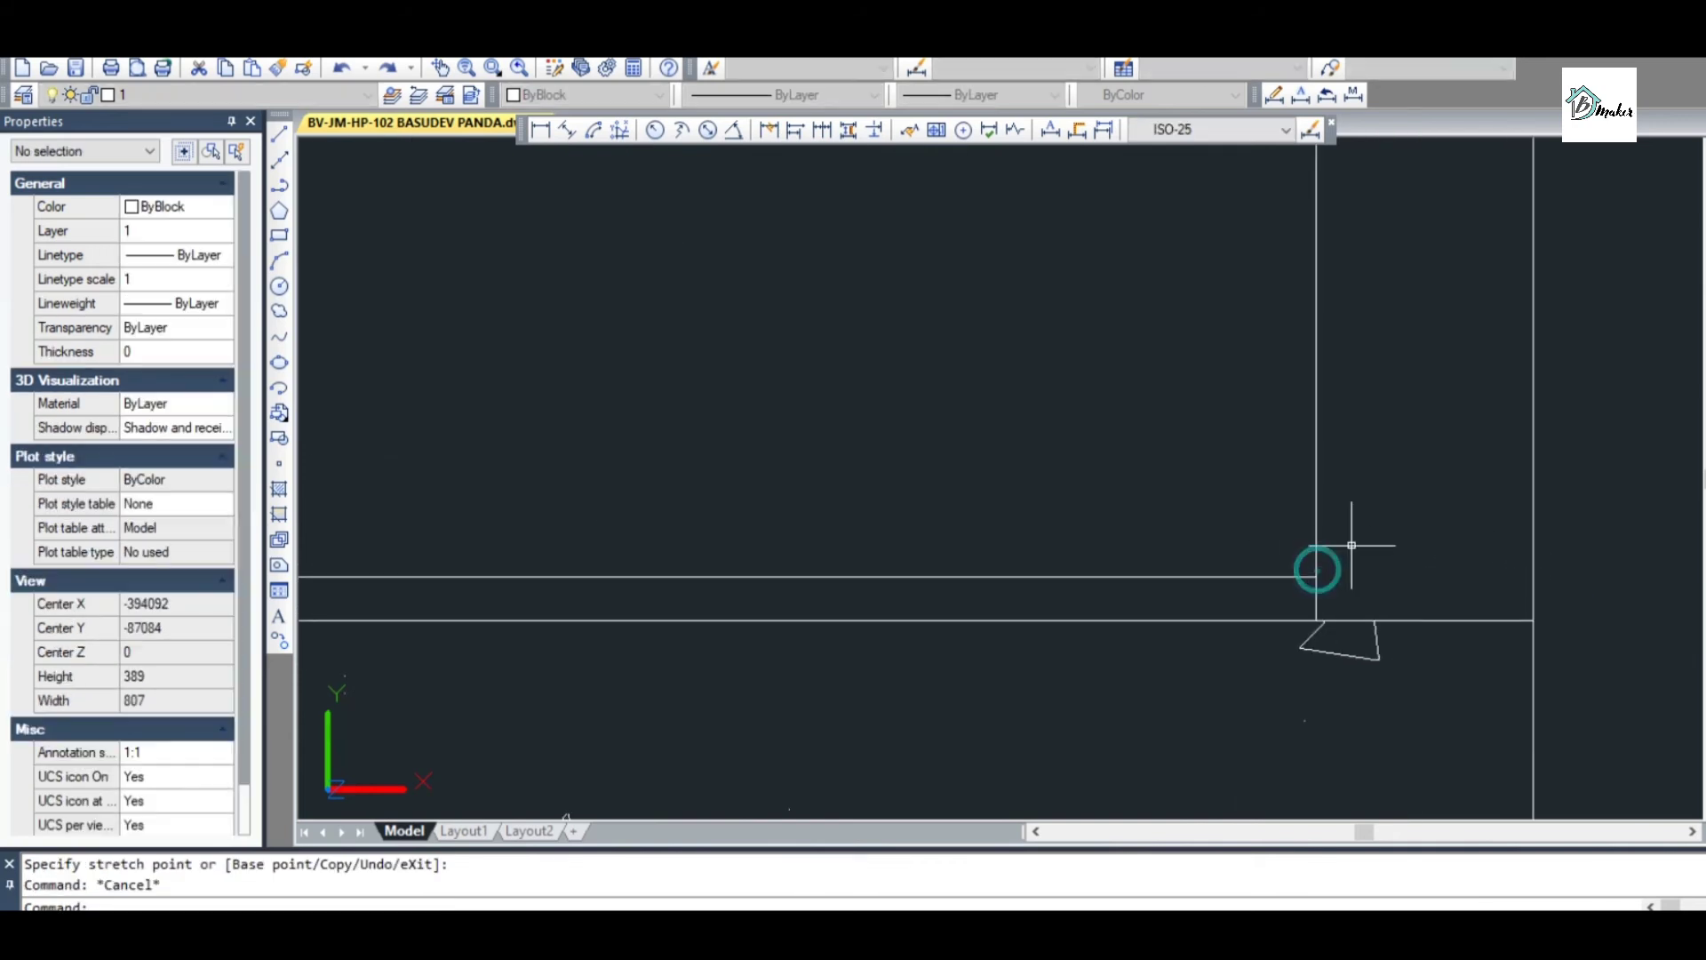
Add a vertical linear dimension for the ground-floor height, from the top of the 600 mm plinth dimension to the underside of the first-floor slab
{"action": "scroll", "coordinate": [1351, 544], "scroll_direction": "down", "scroll_amount": 4}
{"action": "scroll", "coordinate": [1129, 566], "scroll_direction": "down", "scroll_amount": 4}
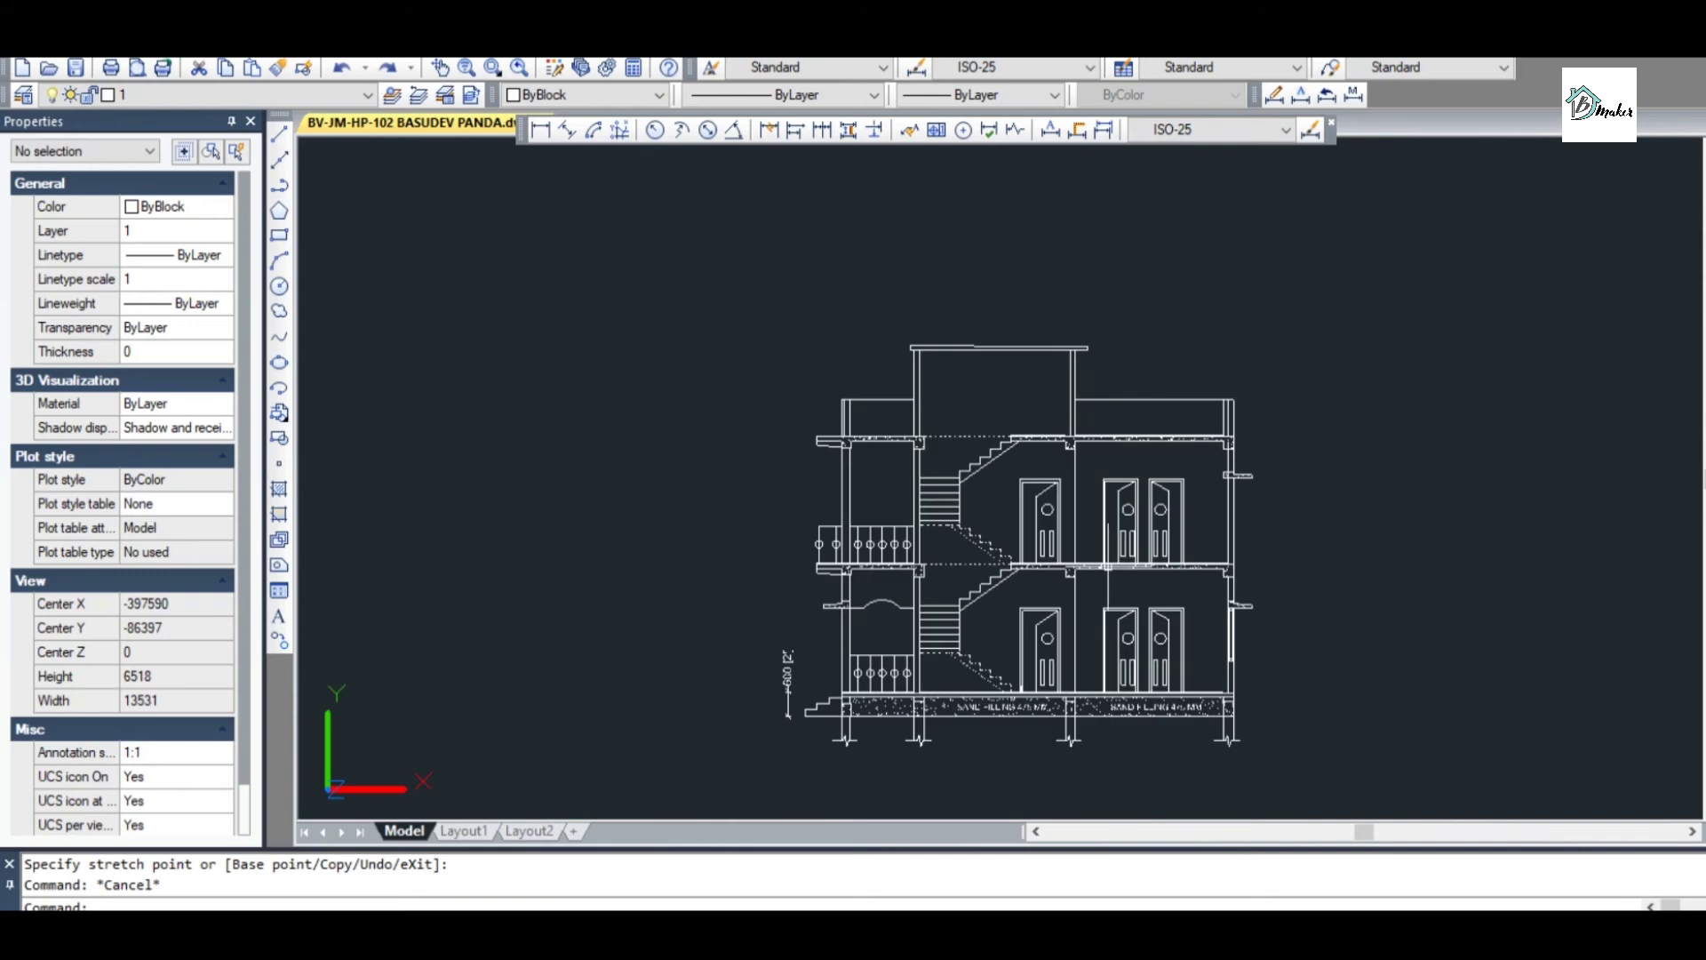
{"action": "scroll", "coordinate": [841, 683], "scroll_direction": "up", "scroll_amount": 6}
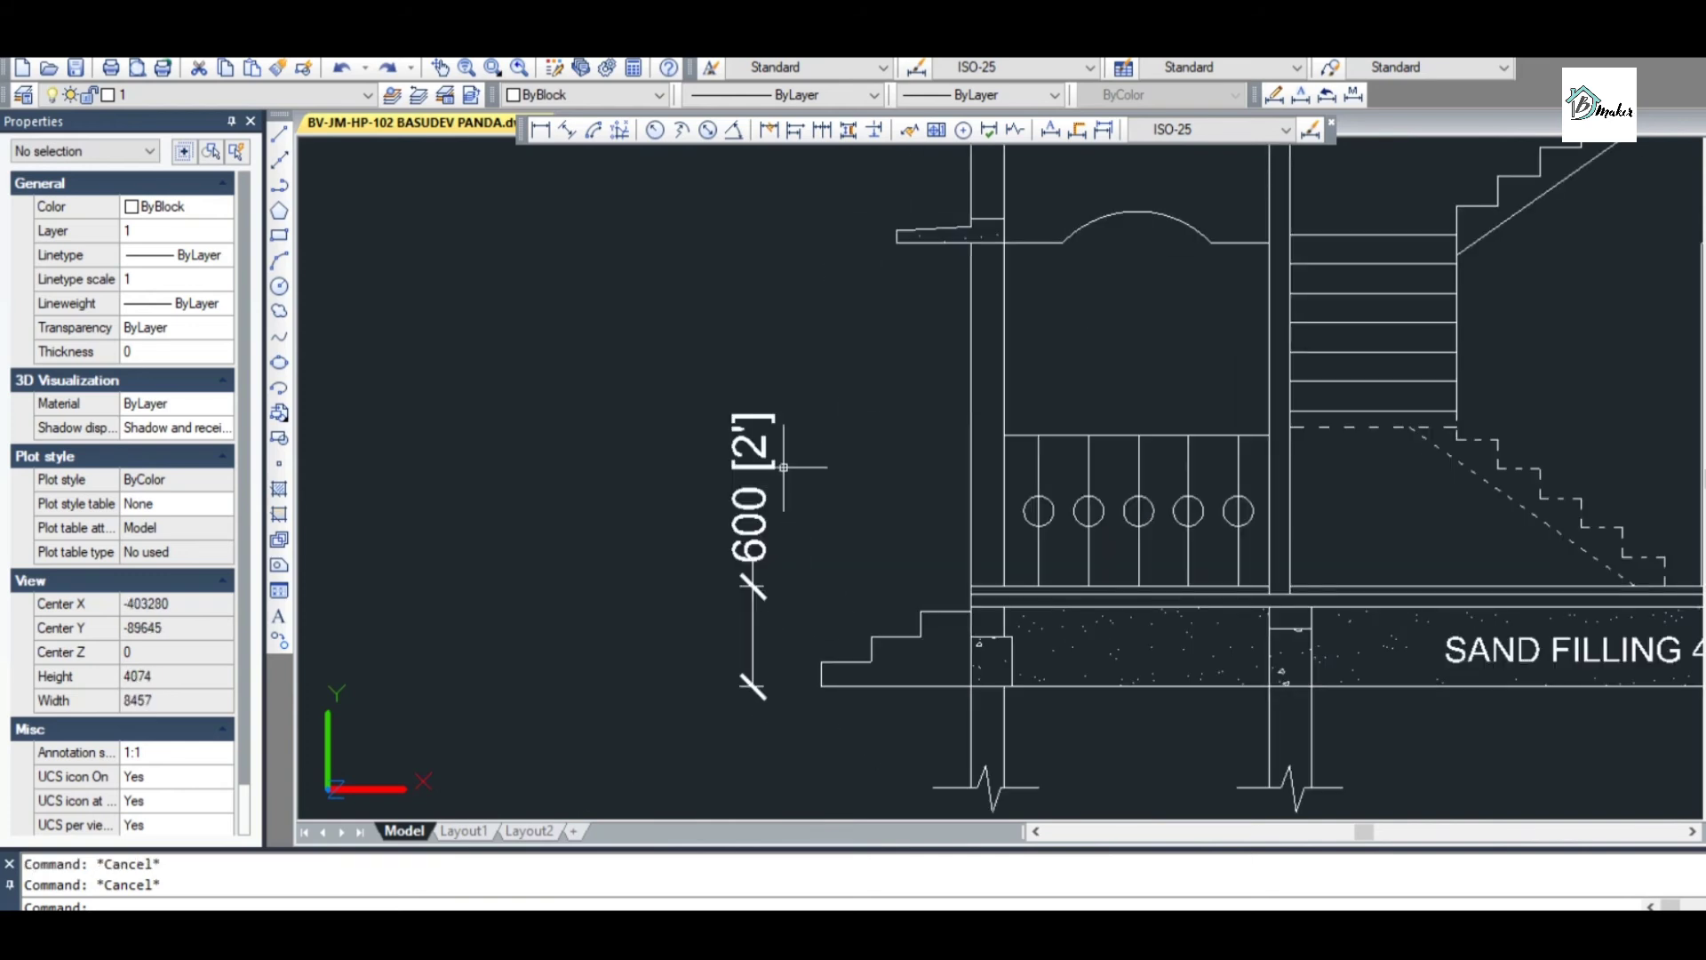
{"action": "scroll", "coordinate": [882, 582], "scroll_direction": "up", "scroll_amount": 4}
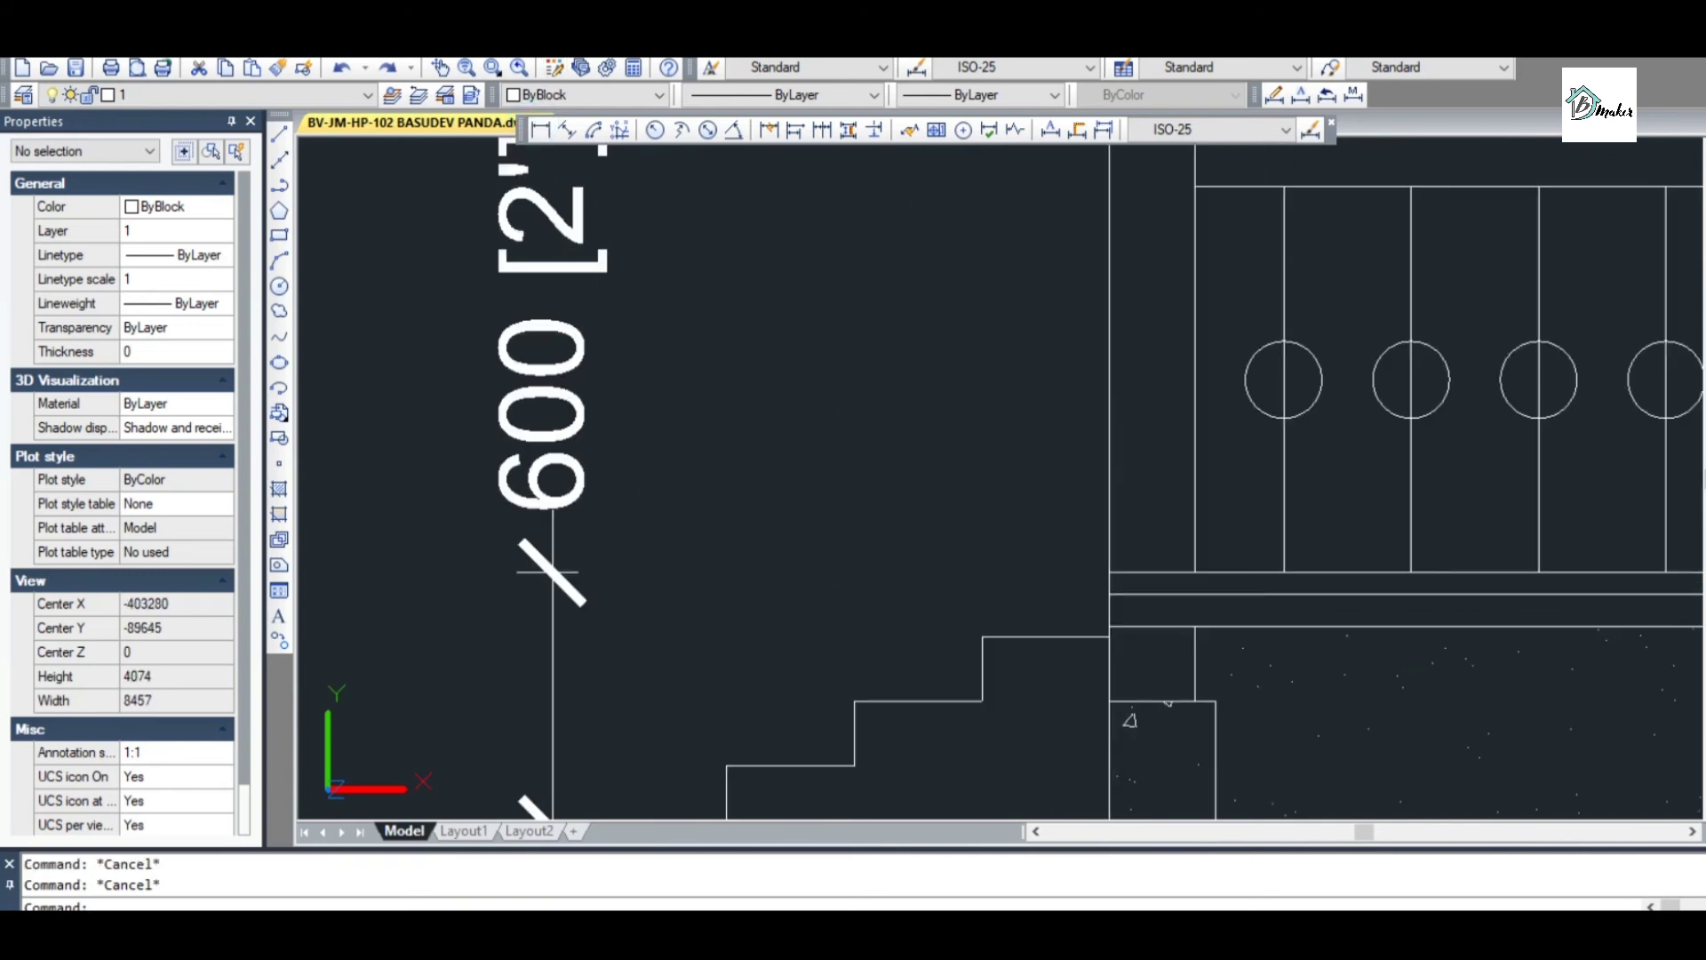
{"action": "left_click", "coordinate": [543, 131]}
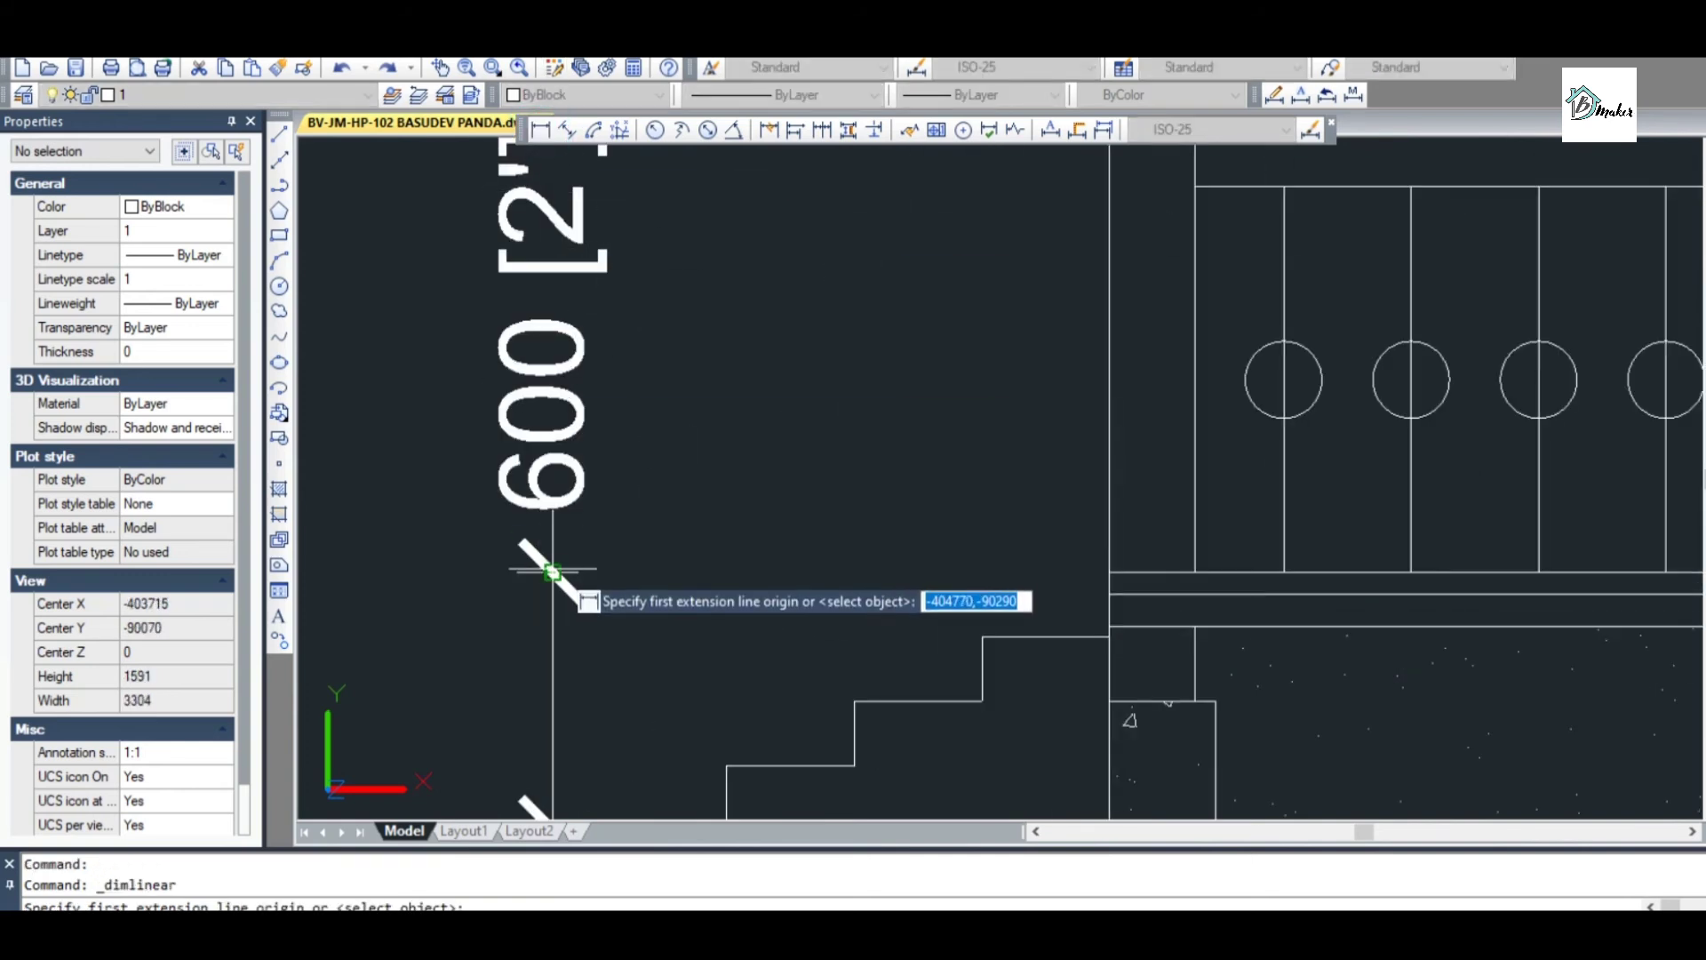
{"action": "left_click", "coordinate": [552, 571]}
{"action": "scroll", "coordinate": [591, 649], "scroll_direction": "down", "scroll_amount": 4}
{"action": "scroll", "coordinate": [613, 266], "scroll_direction": "up", "scroll_amount": 4}
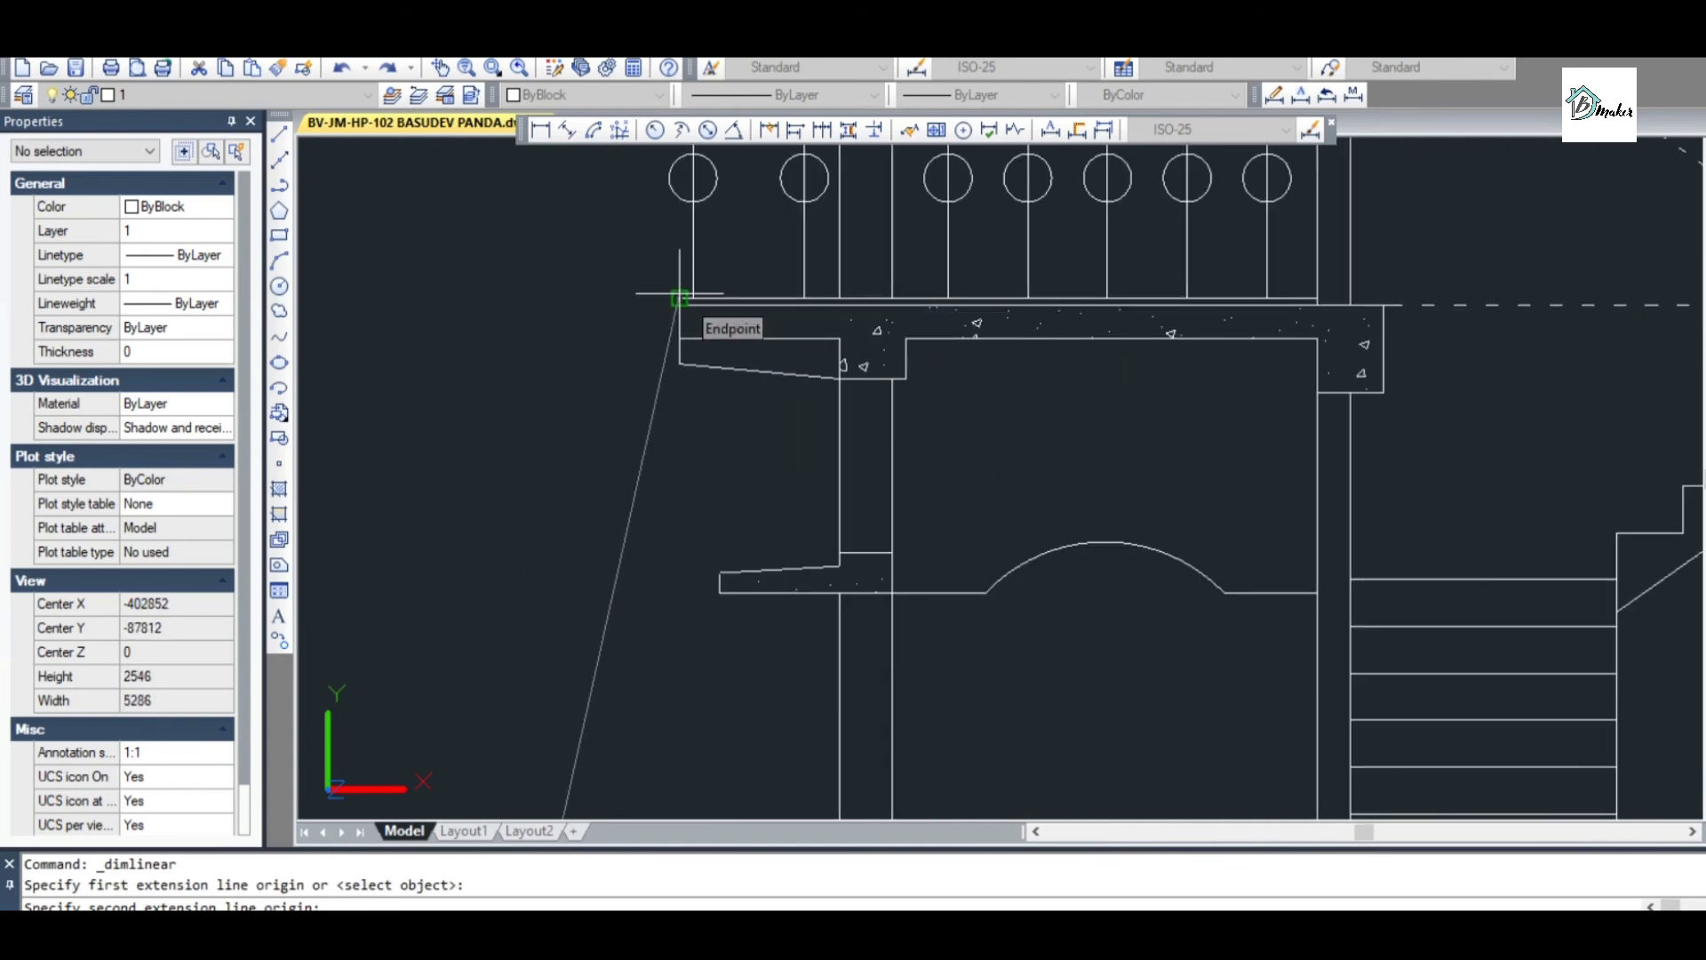
{"action": "scroll", "coordinate": [680, 294], "scroll_direction": "down", "scroll_amount": 2}
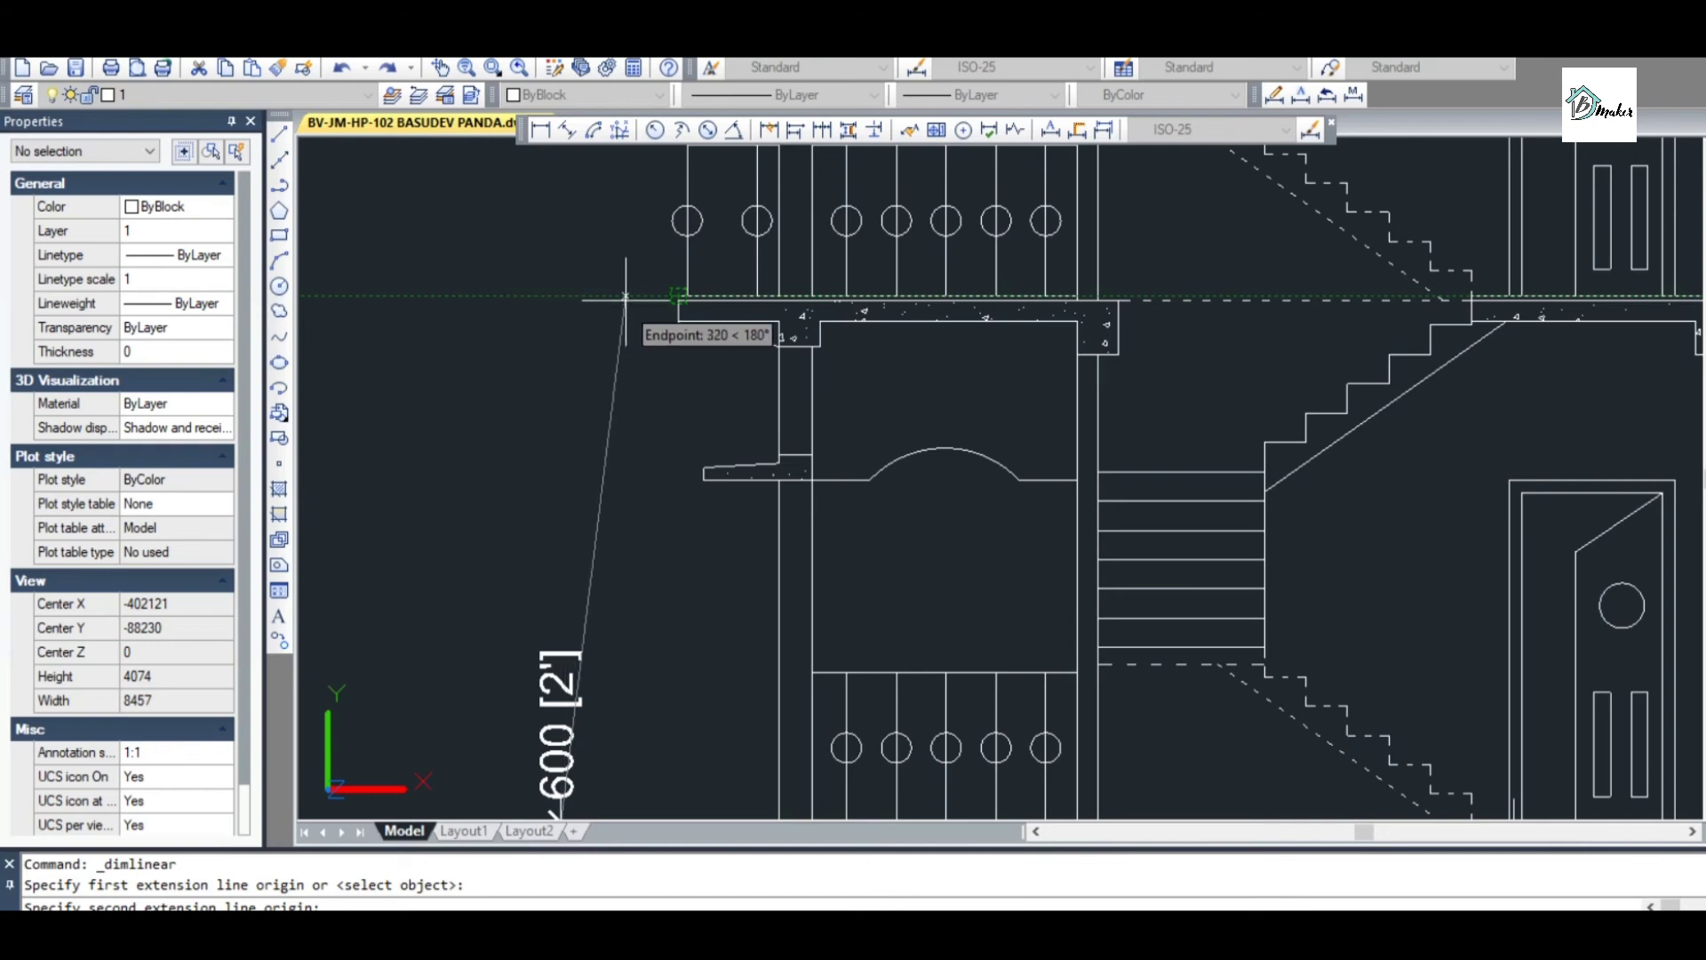
{"action": "scroll", "coordinate": [622, 299], "scroll_direction": "up", "scroll_amount": 4}
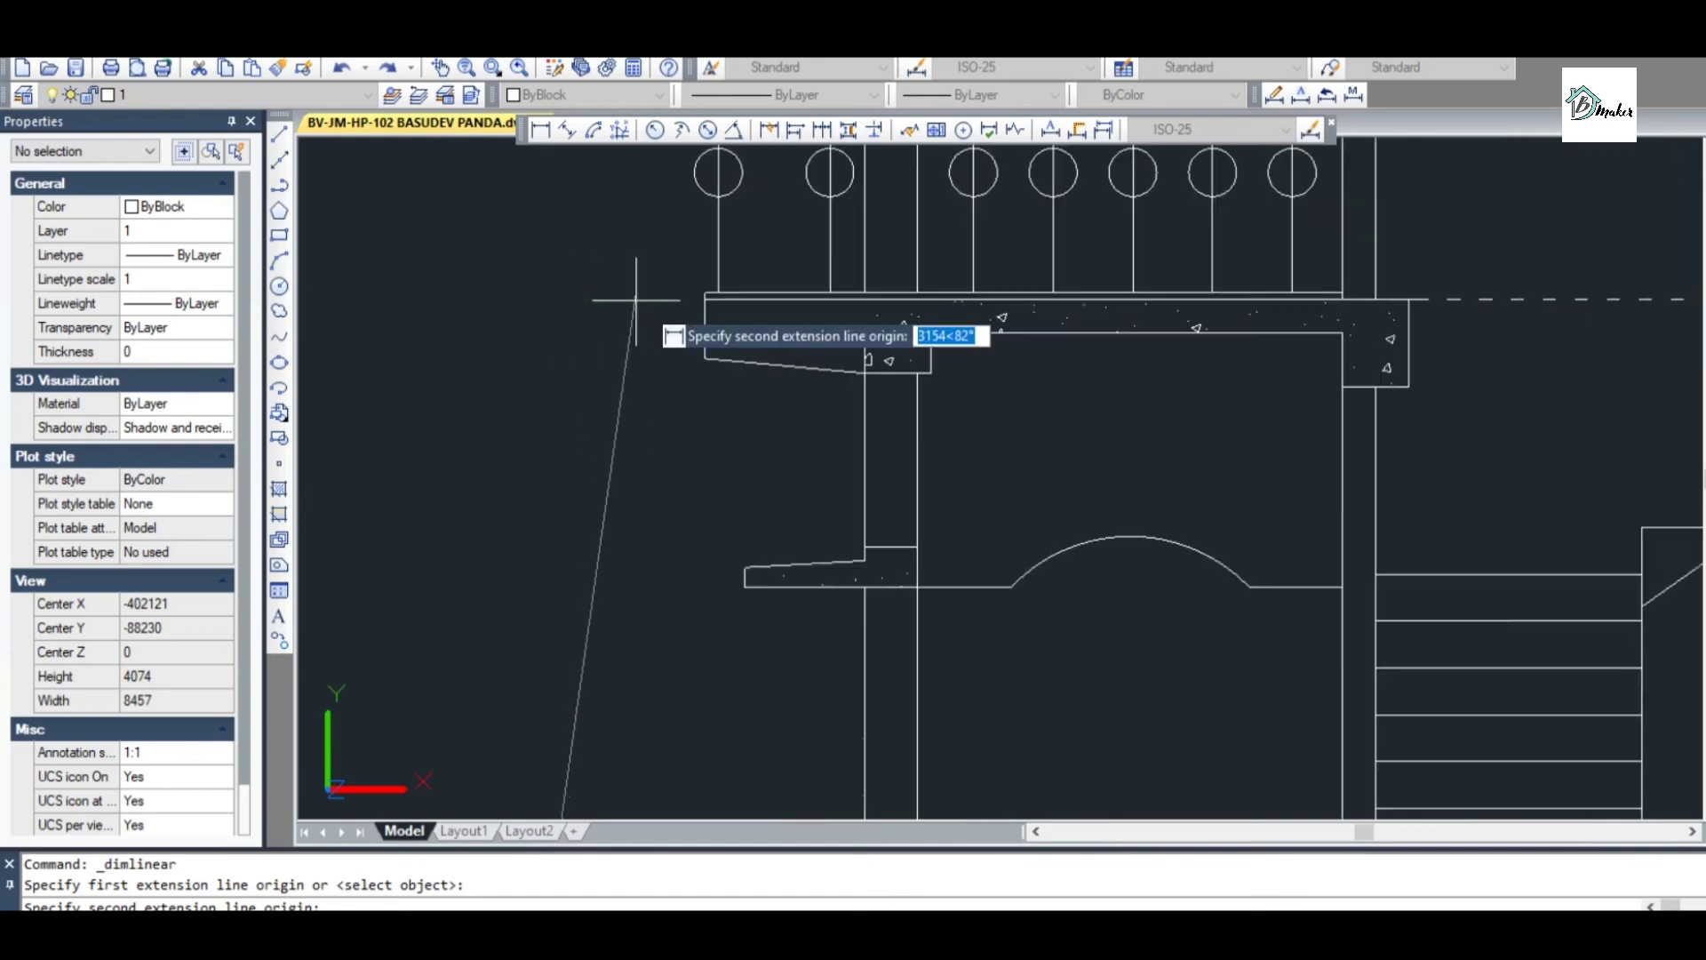
{"action": "scroll", "coordinate": [740, 299], "scroll_direction": "down", "scroll_amount": 2}
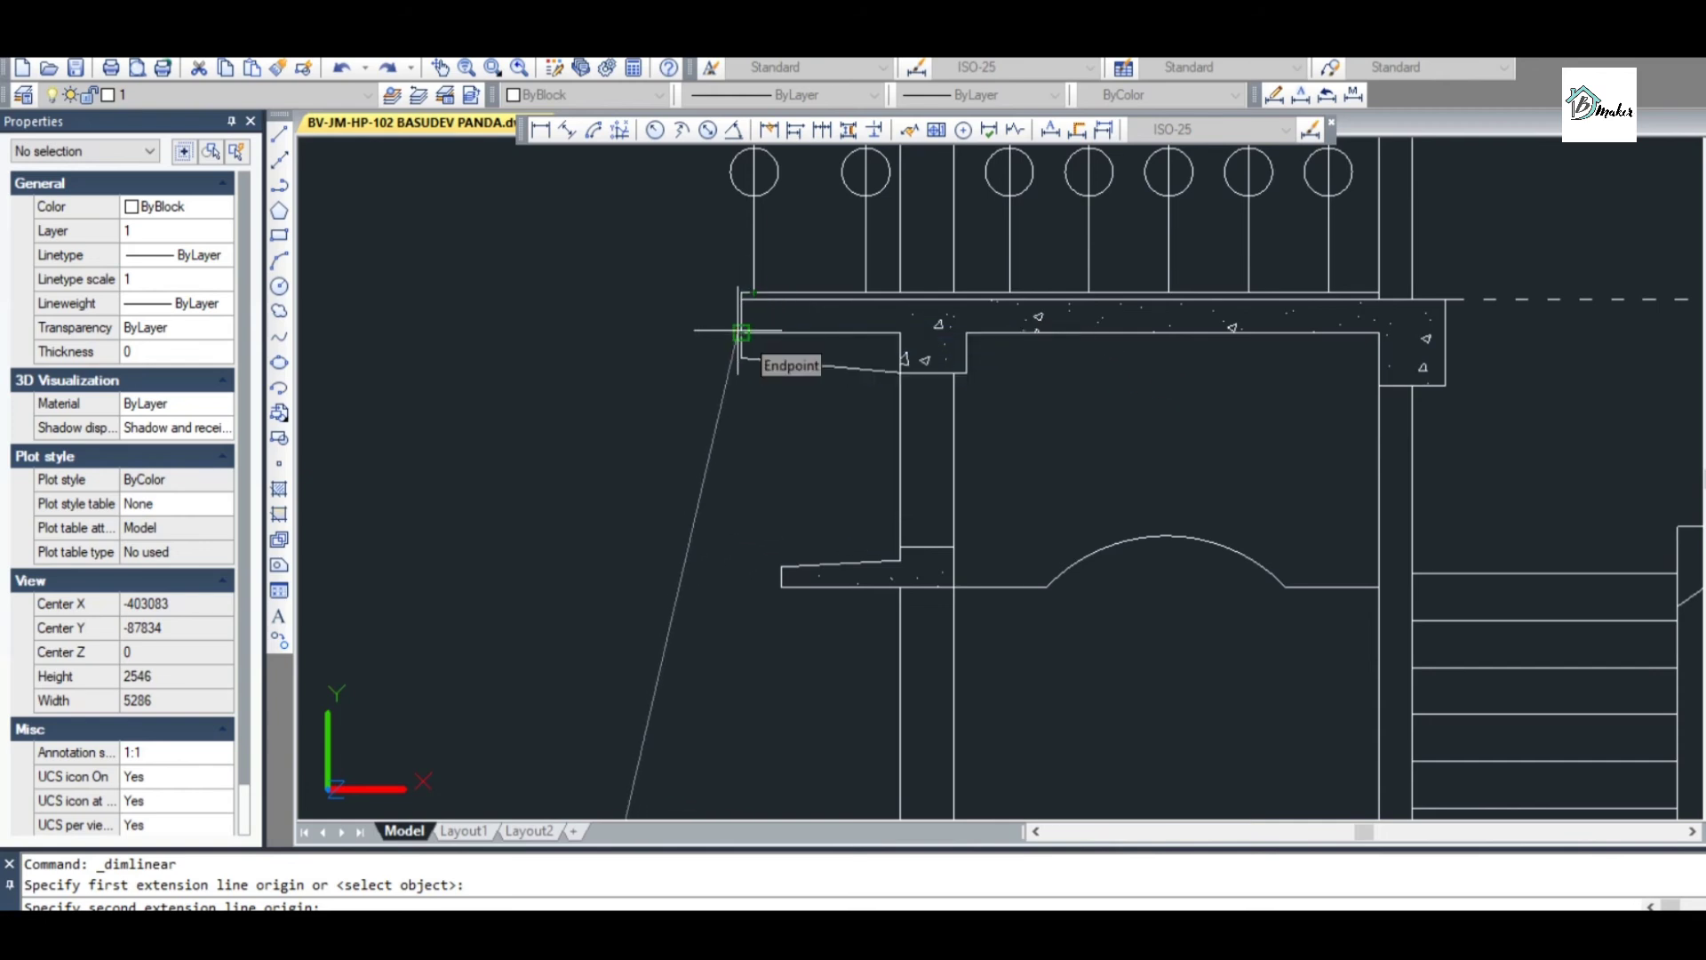
{"action": "scroll", "coordinate": [741, 333], "scroll_direction": "down", "scroll_amount": 1}
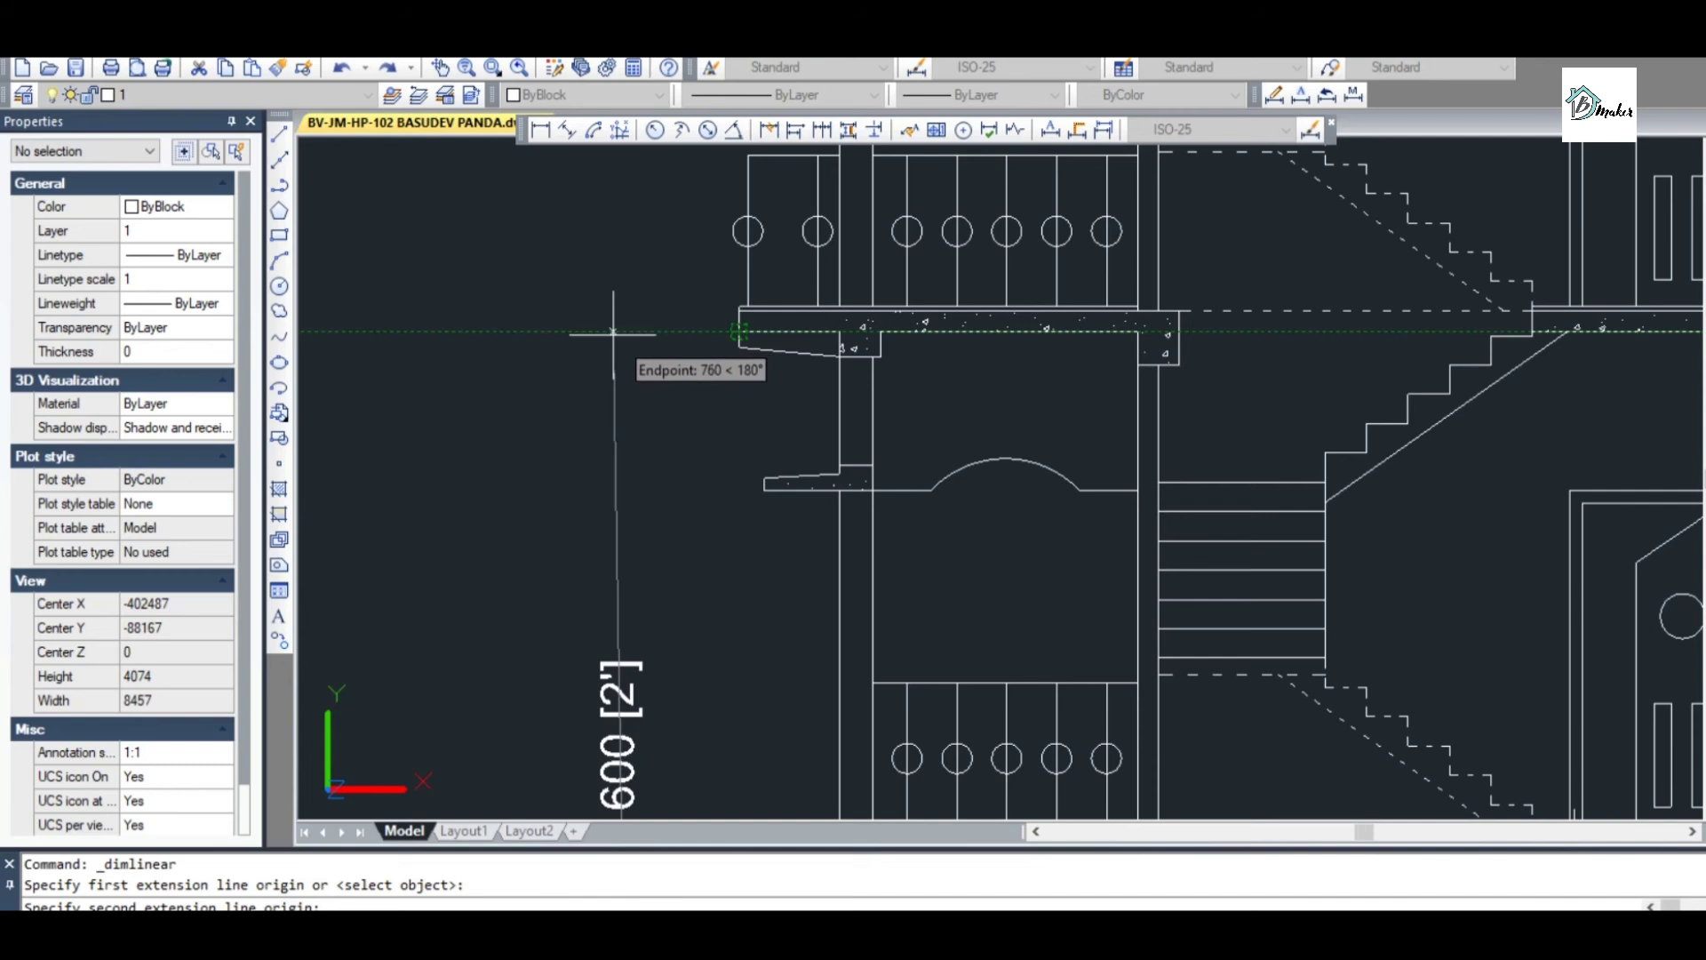
{"action": "left_click", "coordinate": [623, 331]}
{"action": "scroll", "coordinate": [622, 333], "scroll_direction": "down", "scroll_amount": 2}
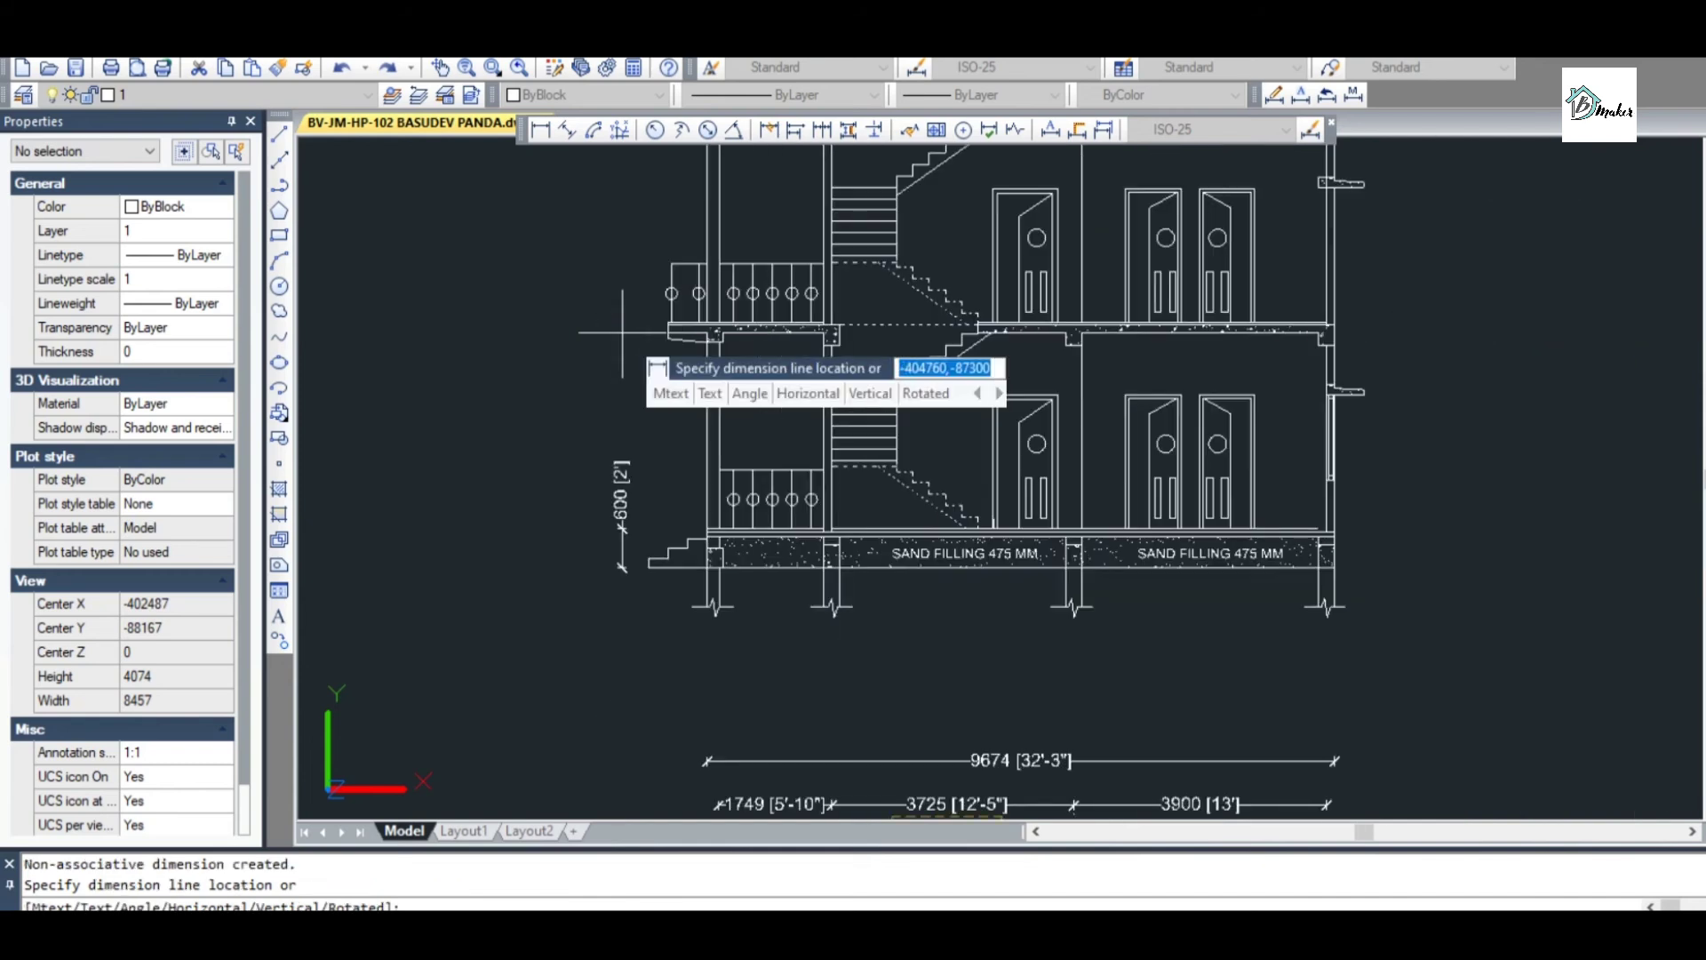
{"action": "scroll", "coordinate": [622, 529], "scroll_direction": "up", "scroll_amount": 3}
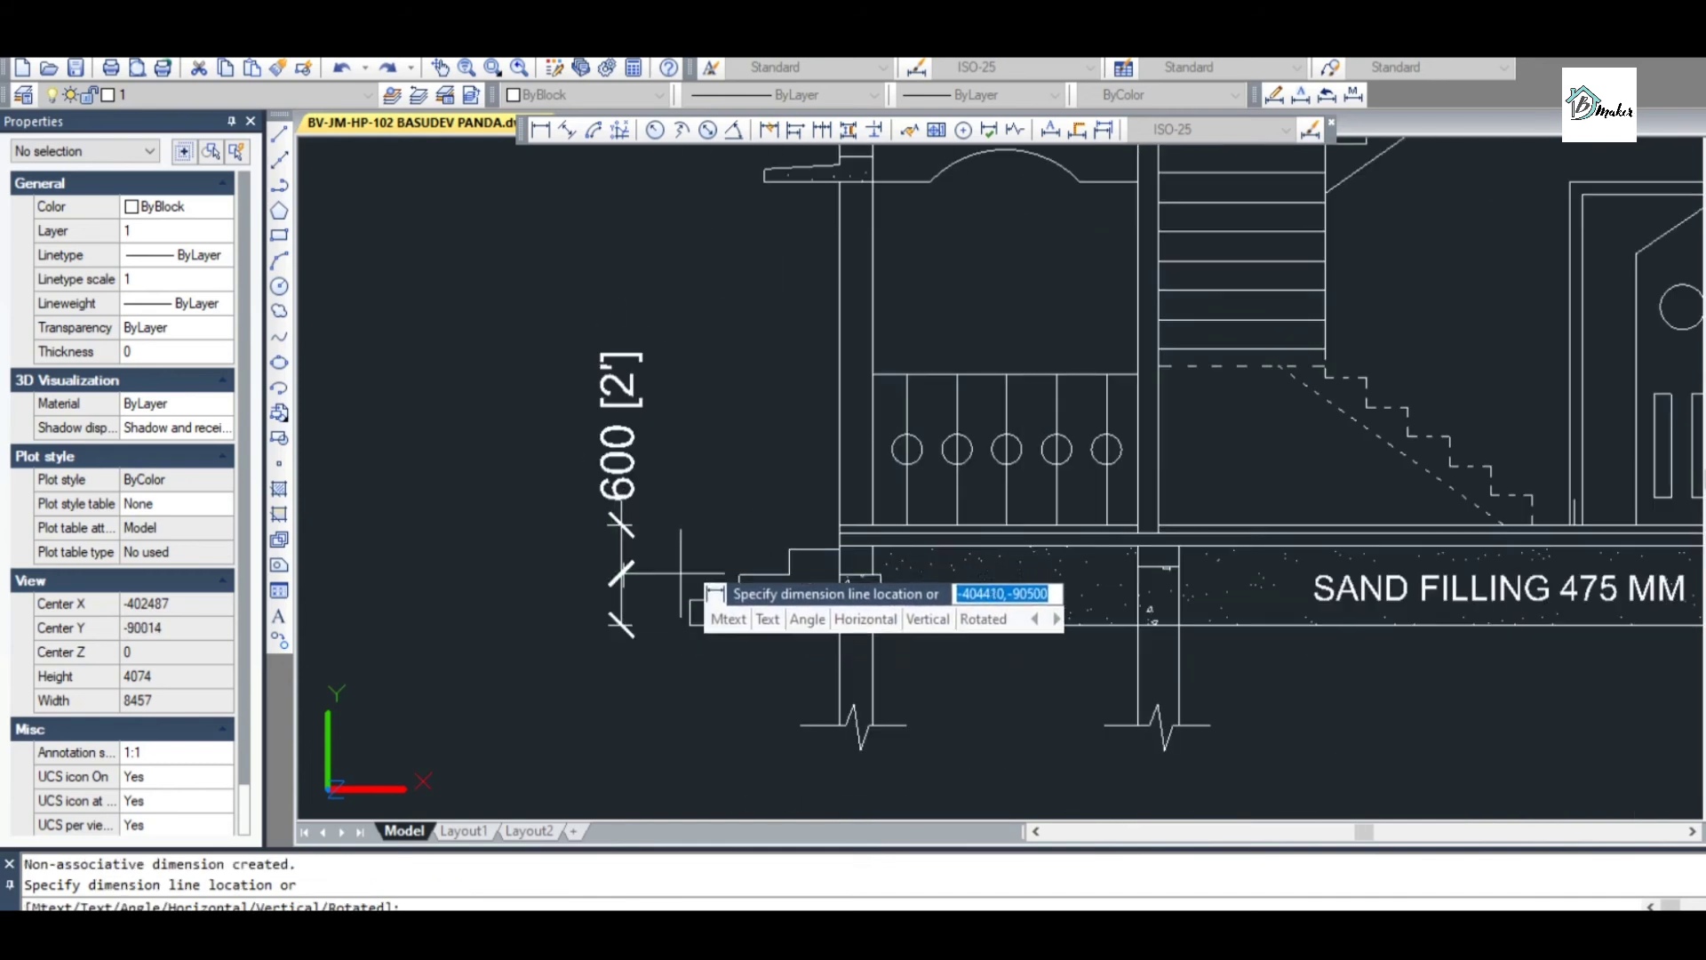
{"action": "scroll", "coordinate": [659, 522], "scroll_direction": "up", "scroll_amount": 2}
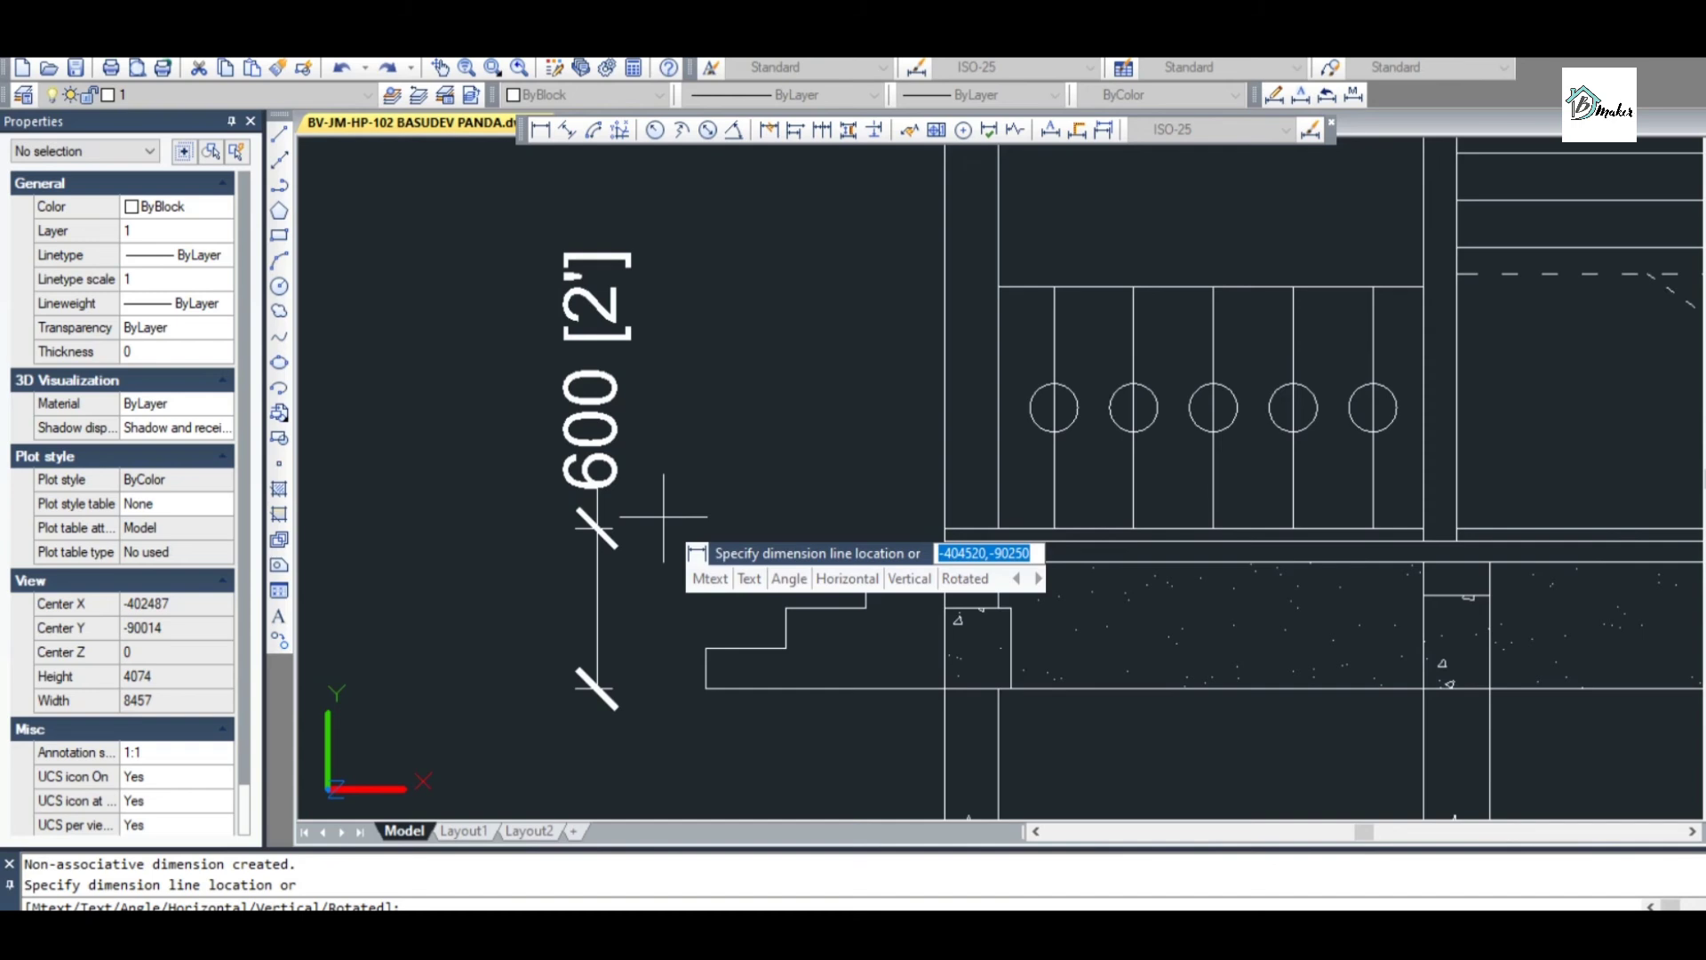
{"action": "left_click", "coordinate": [661, 520]}
Dimension the combined first-floor slab and finish thickness, in line above the ground-floor height dimension
{"action": "scroll", "coordinate": [689, 604], "scroll_direction": "down", "scroll_amount": 3}
{"action": "scroll", "coordinate": [677, 440], "scroll_direction": "up", "scroll_amount": 3}
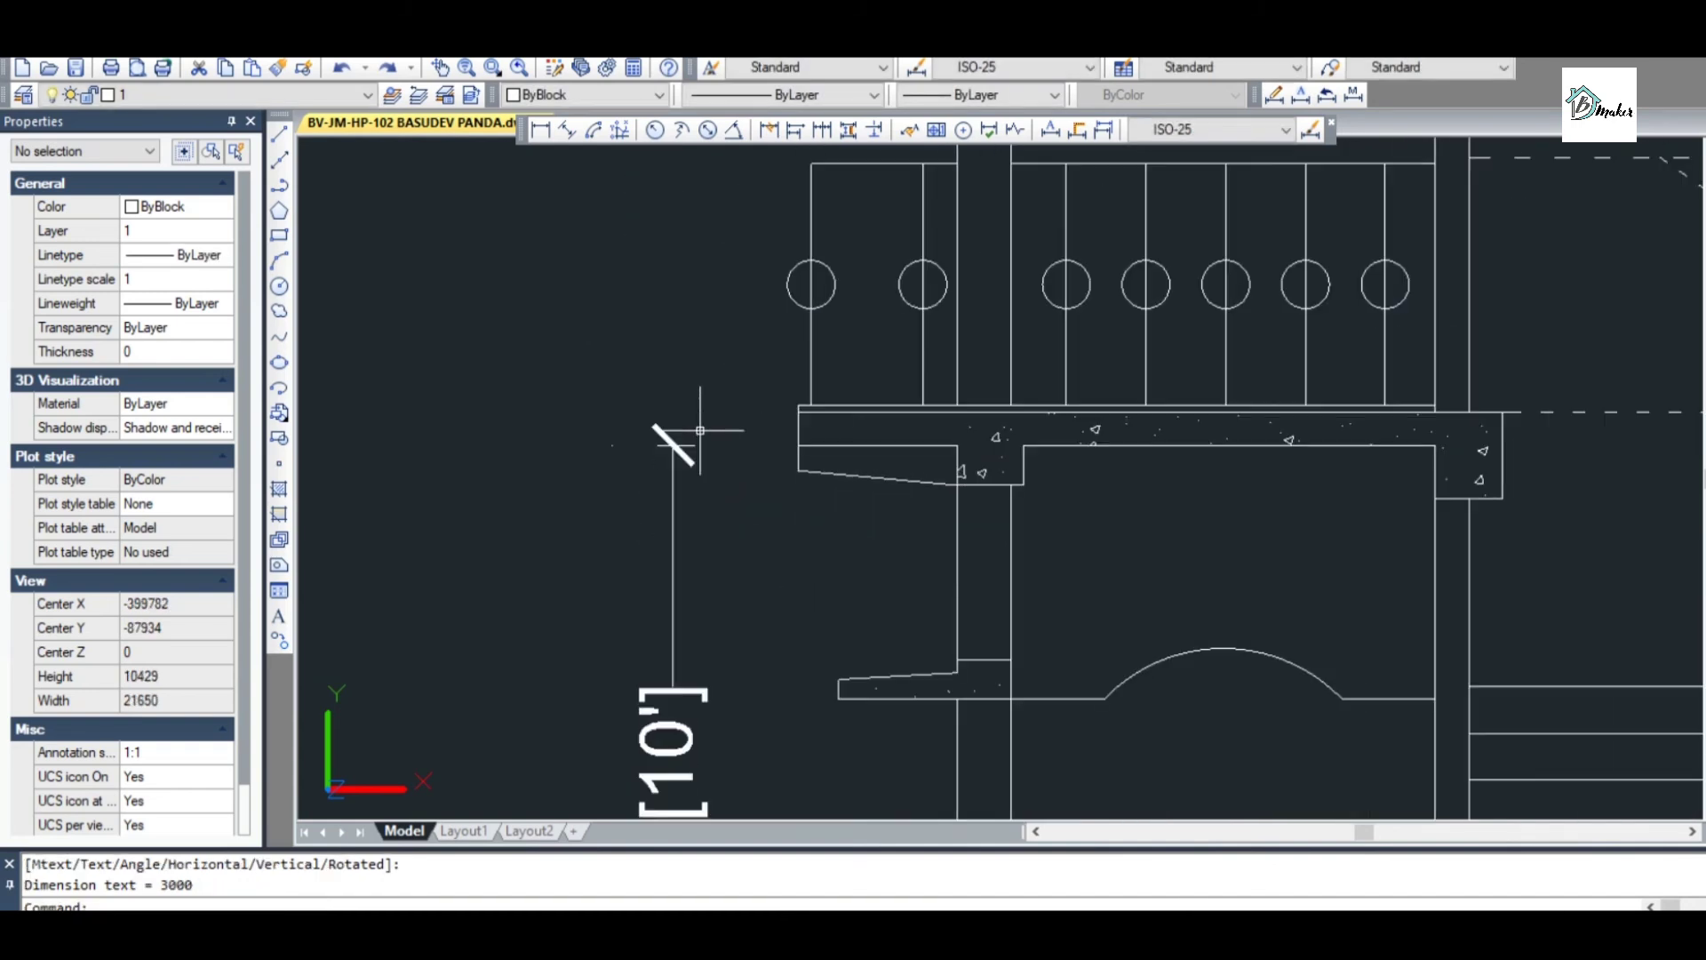
{"action": "key", "text": "Return"}
{"action": "left_click", "coordinate": [673, 446]}
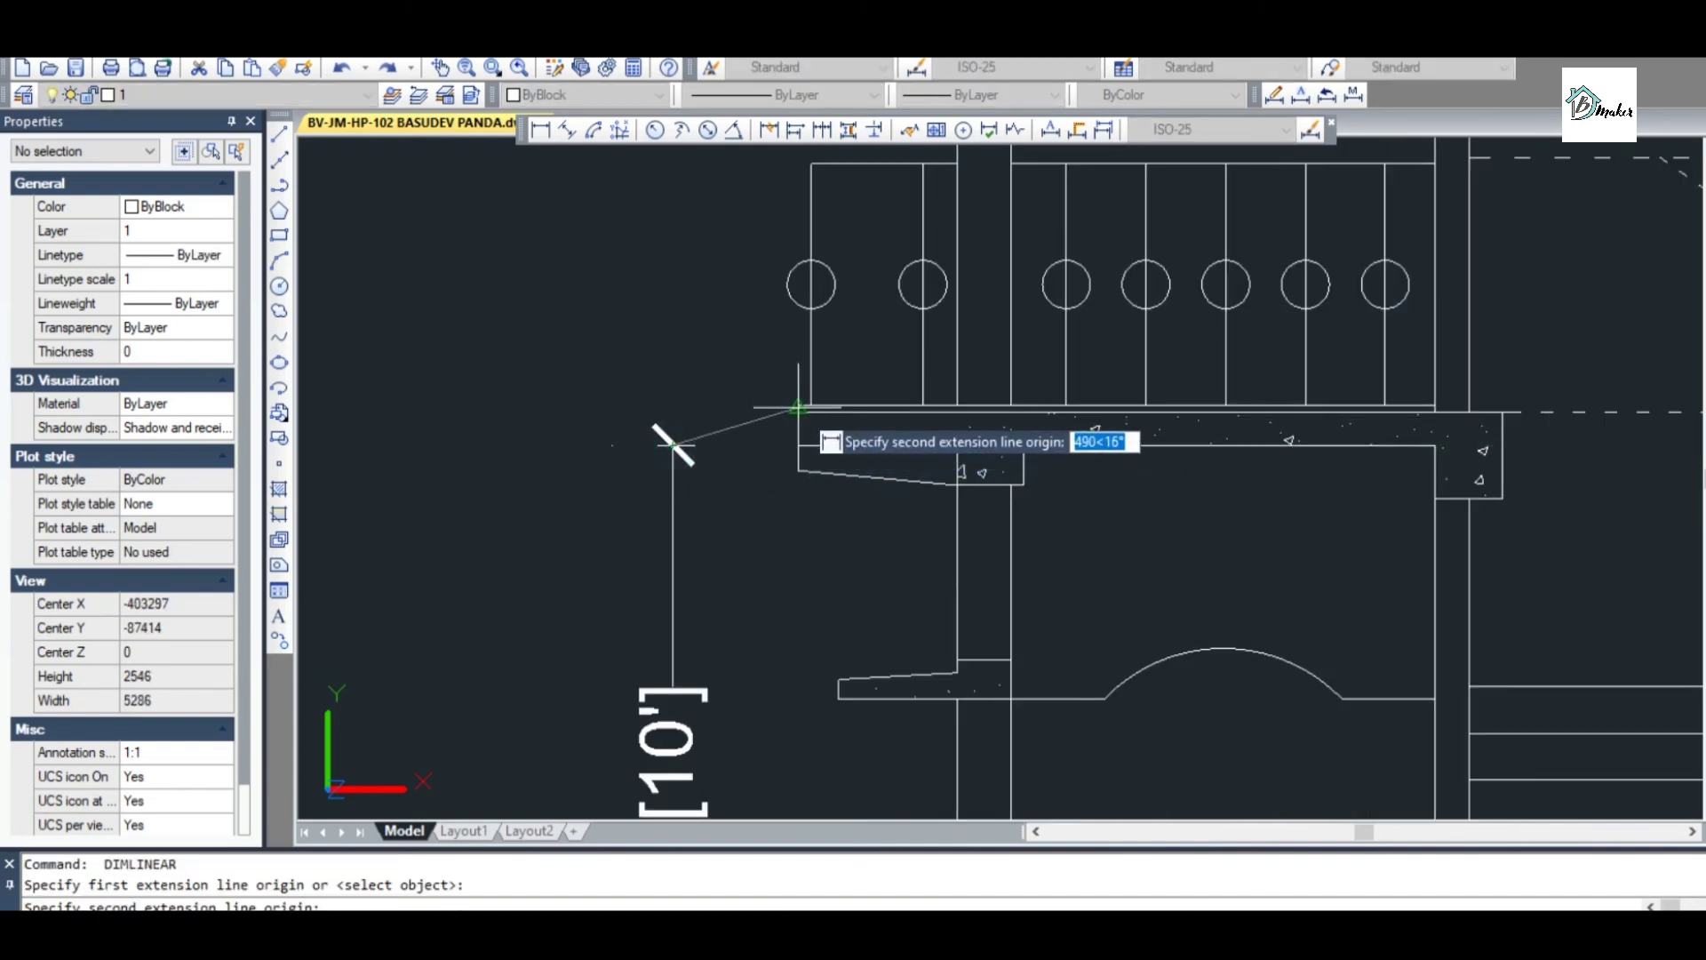
{"action": "scroll", "coordinate": [794, 398], "scroll_direction": "up", "scroll_amount": 3}
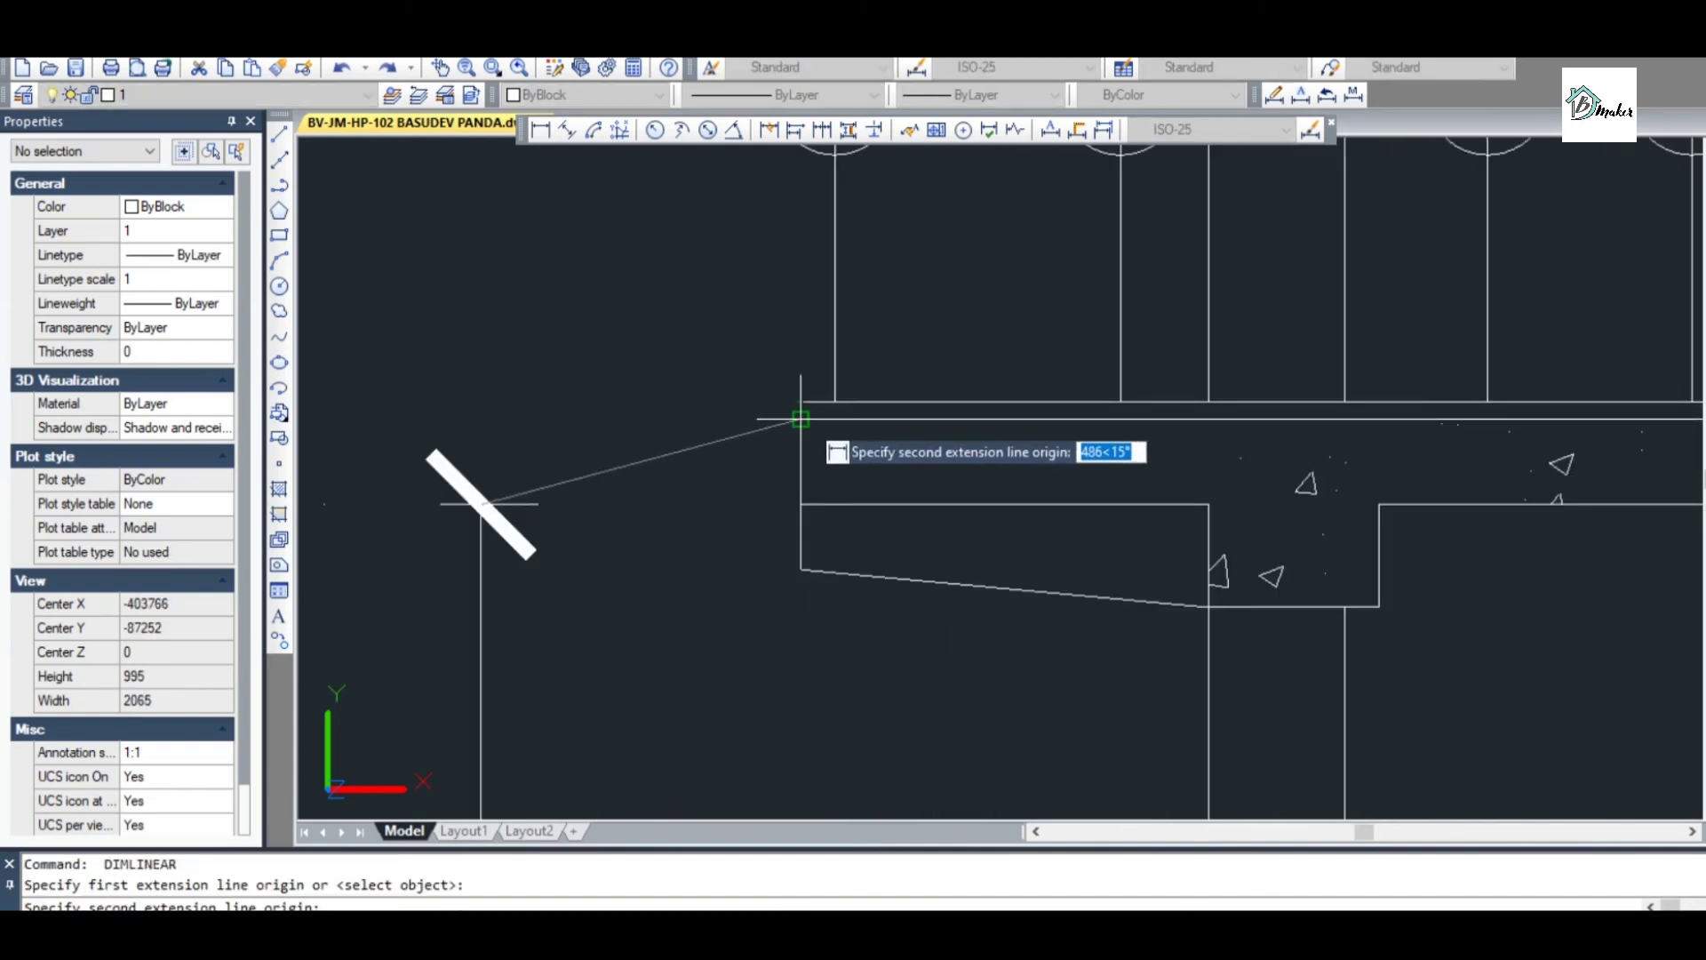
{"action": "left_click", "coordinate": [480, 401]}
{"action": "left_click", "coordinate": [498, 462]}
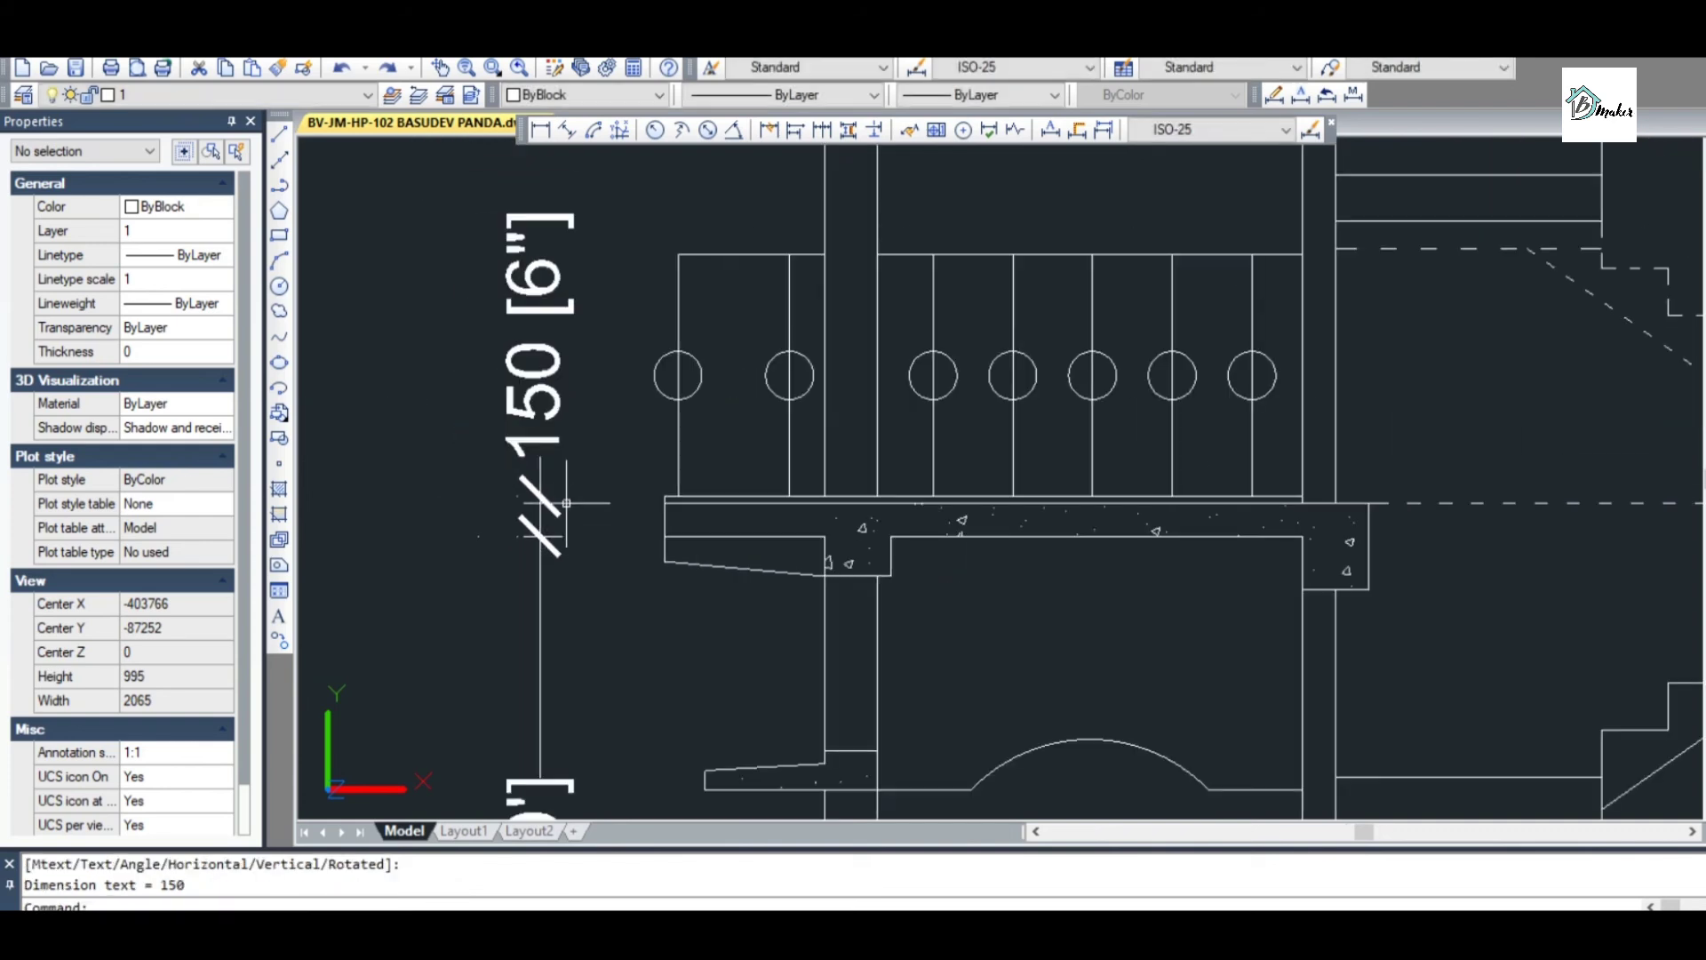
Examine how the slab-thickness dimension's end points line up with the first-floor slab and finish lines
{"action": "scroll", "coordinate": [560, 457], "scroll_direction": "up", "scroll_amount": 2}
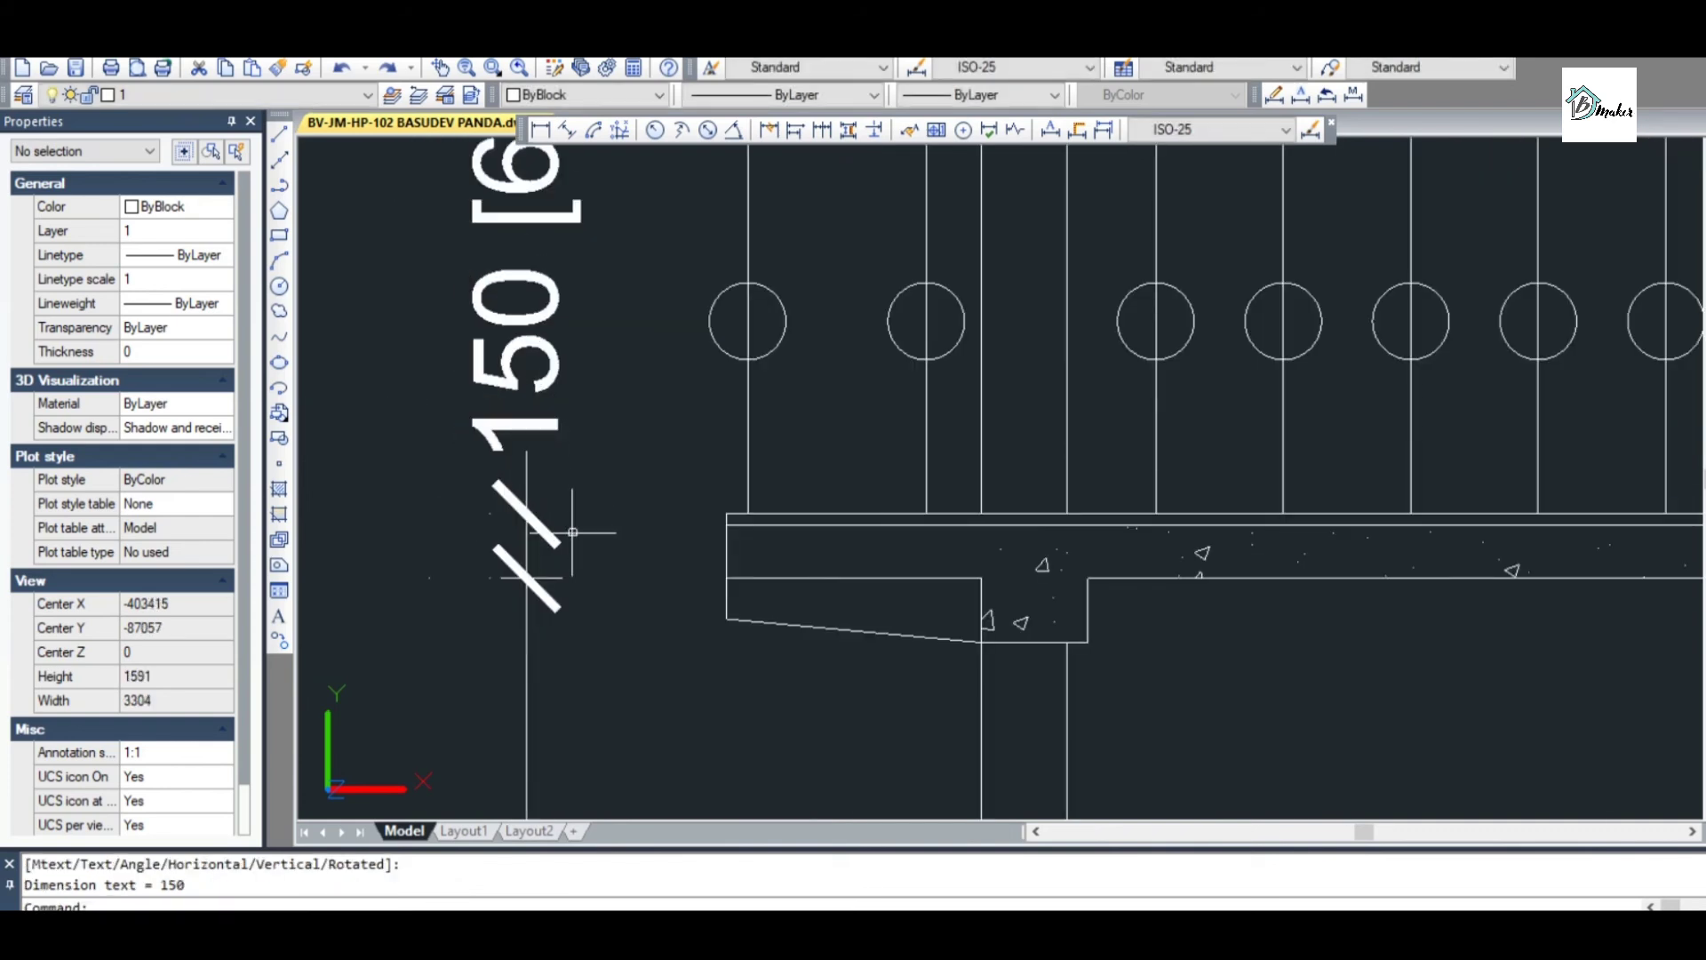
{"action": "scroll", "coordinate": [581, 538], "scroll_direction": "down", "scroll_amount": 1}
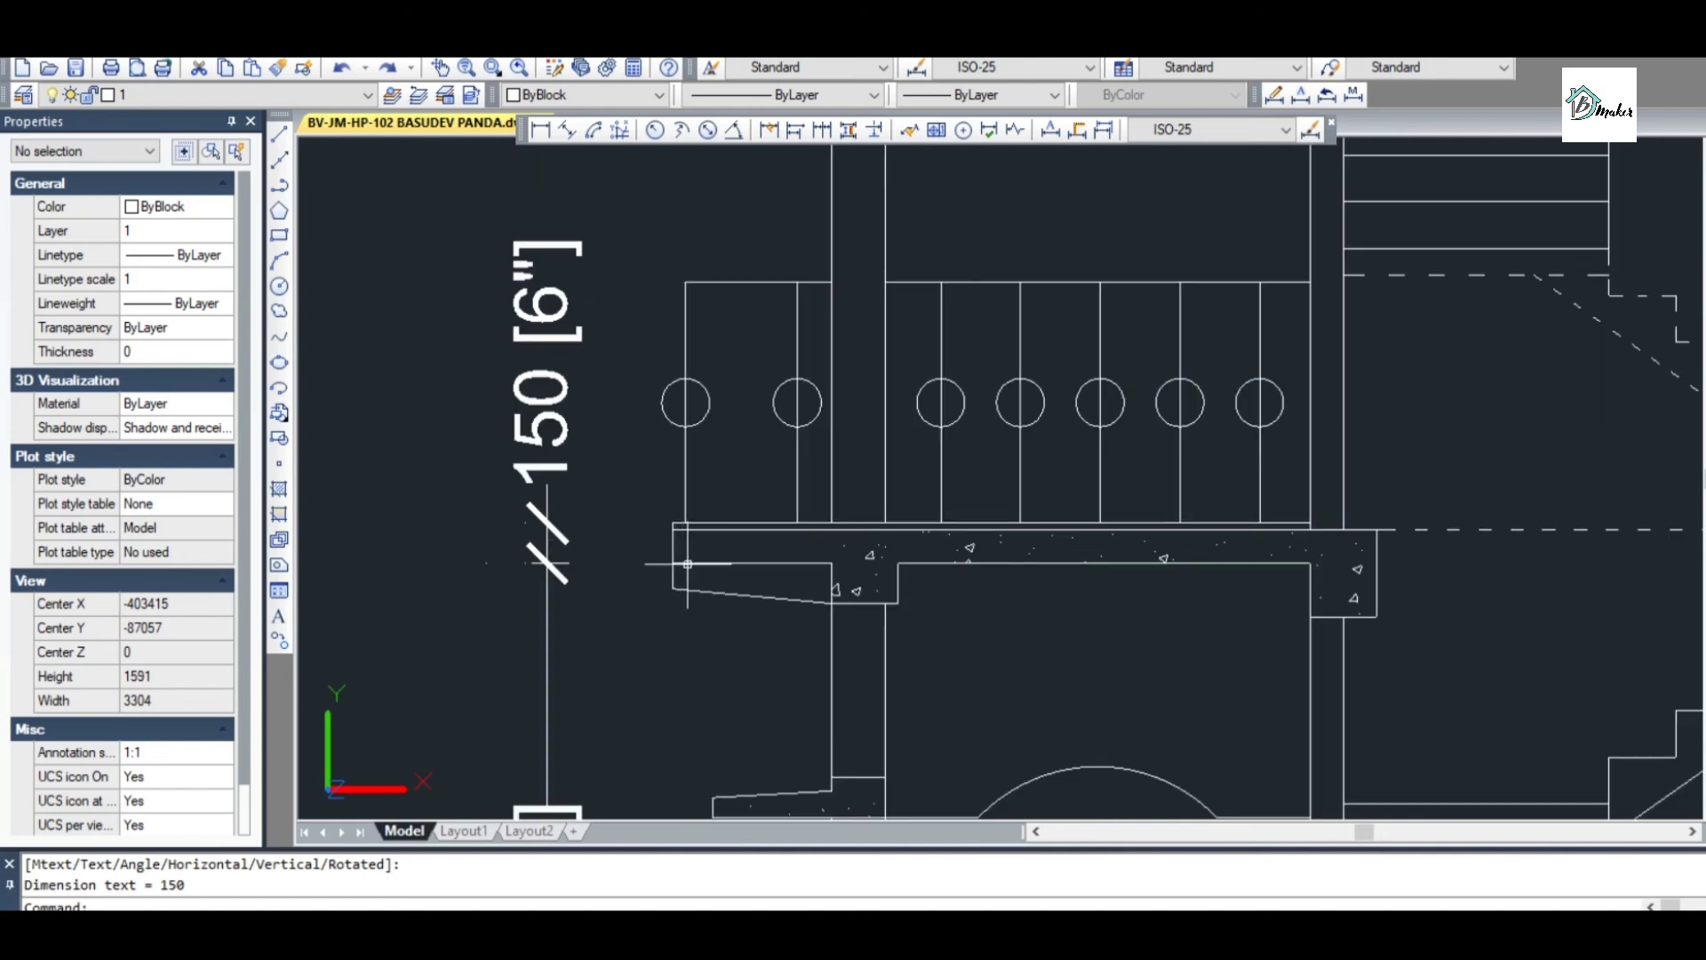
{"action": "scroll", "coordinate": [923, 563], "scroll_direction": "up", "scroll_amount": 2}
{"action": "scroll", "coordinate": [957, 573], "scroll_direction": "down", "scroll_amount": 1}
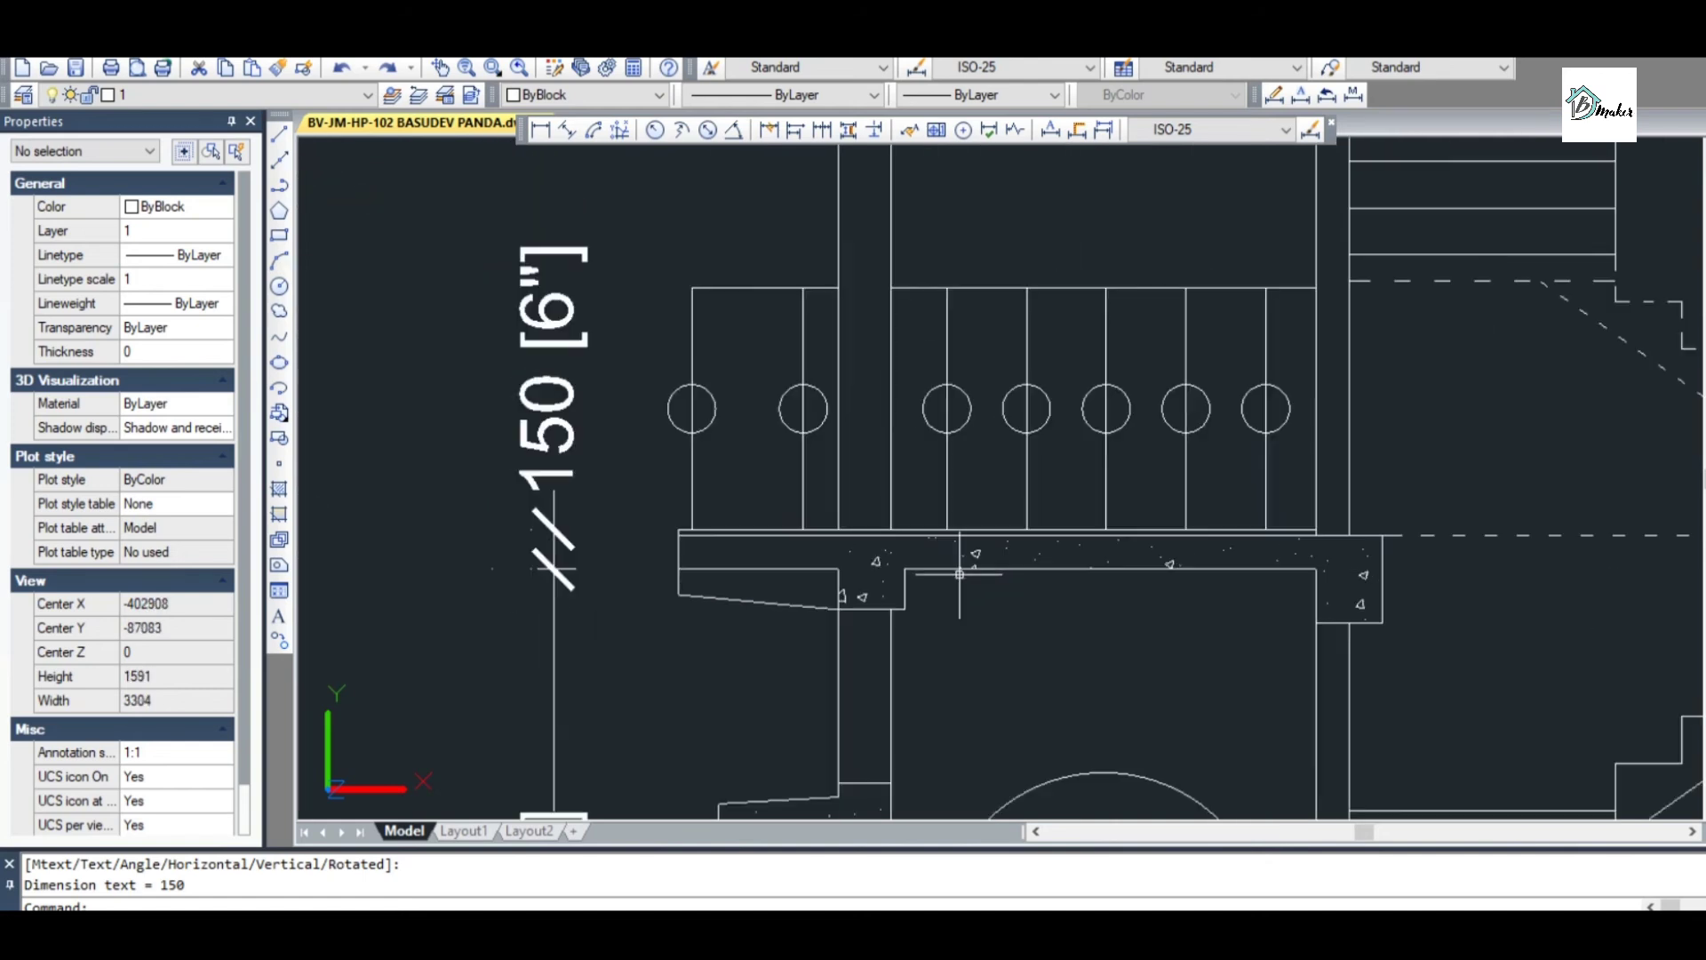
{"action": "scroll", "coordinate": [570, 542], "scroll_direction": "up", "scroll_amount": 1}
{"action": "left_click", "coordinate": [568, 539]}
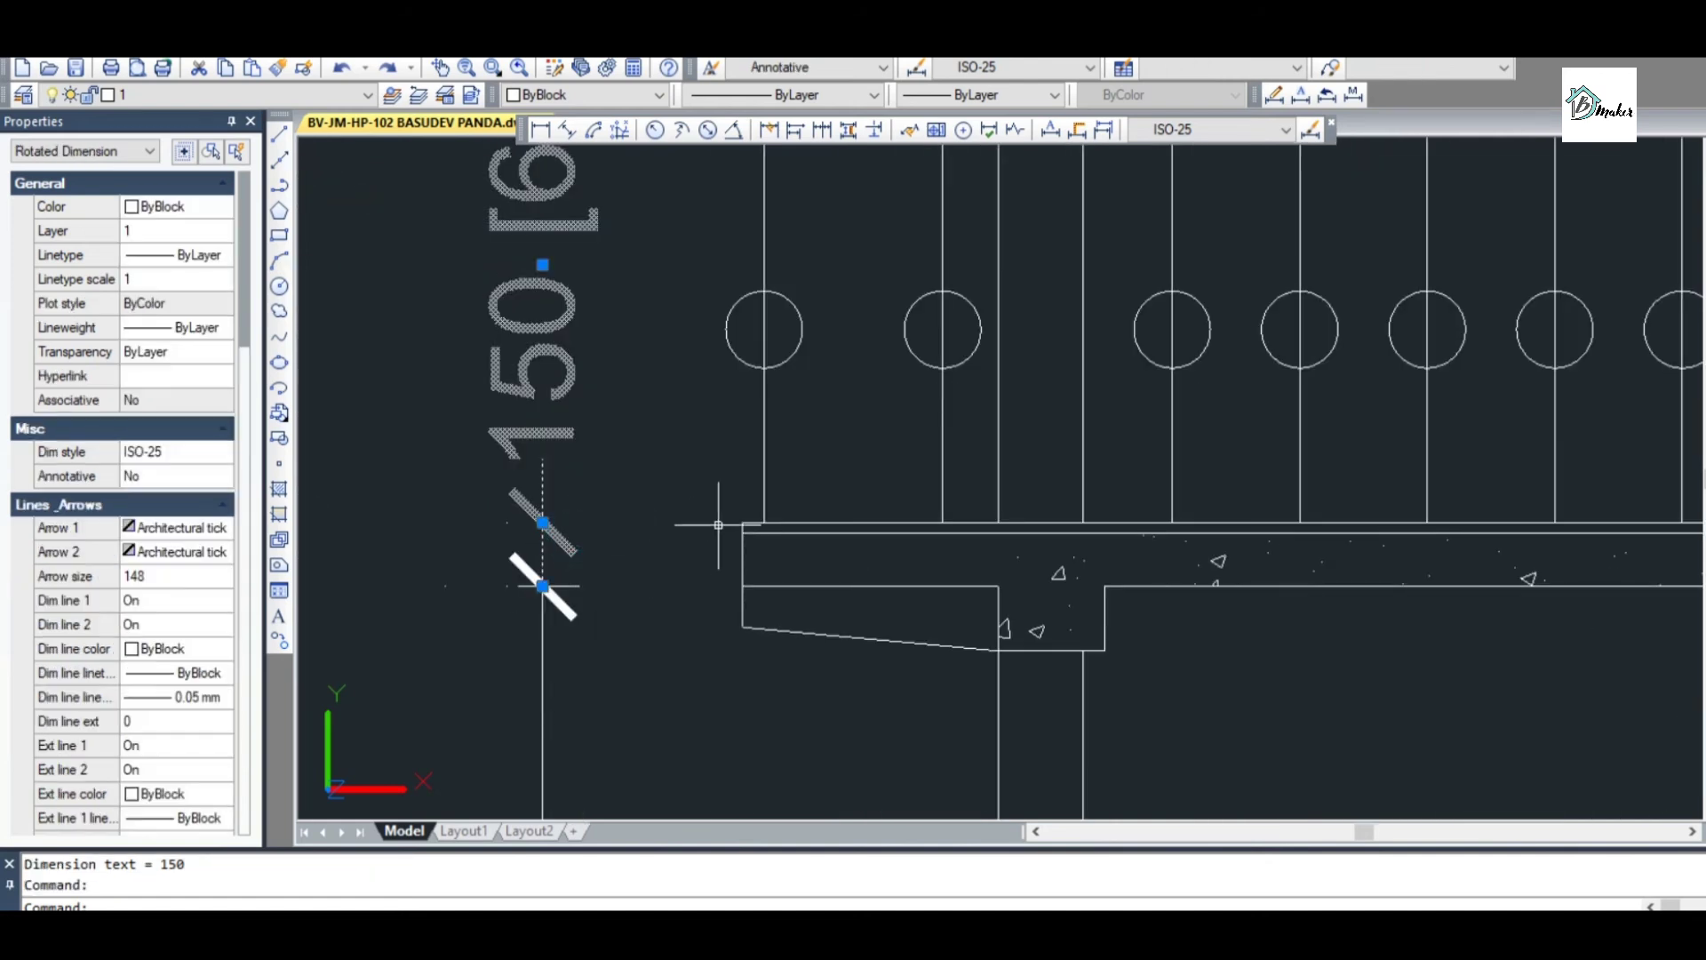
{"action": "scroll", "coordinate": [730, 519], "scroll_direction": "up", "scroll_amount": 1}
{"action": "scroll", "coordinate": [829, 510], "scroll_direction": "down", "scroll_amount": 2}
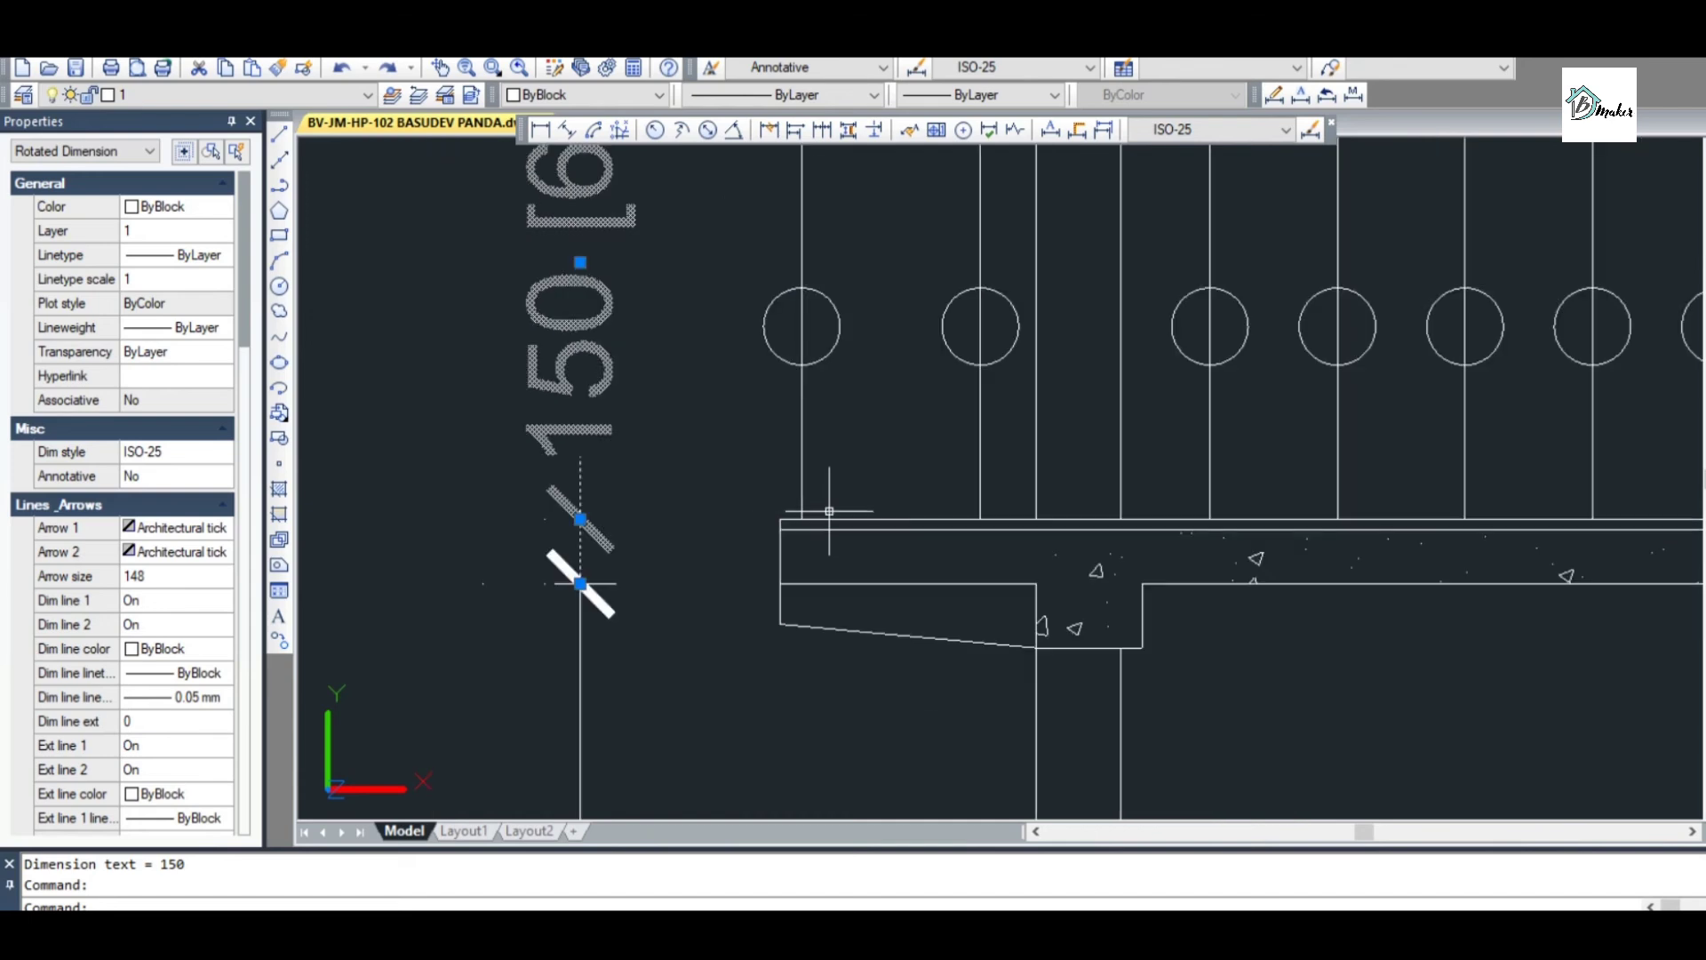
{"action": "scroll", "coordinate": [822, 550], "scroll_direction": "down", "scroll_amount": 2}
{"action": "key", "text": "Escape"}
{"action": "scroll", "coordinate": [791, 538], "scroll_direction": "up", "scroll_amount": 2}
{"action": "key", "text": "Return"}
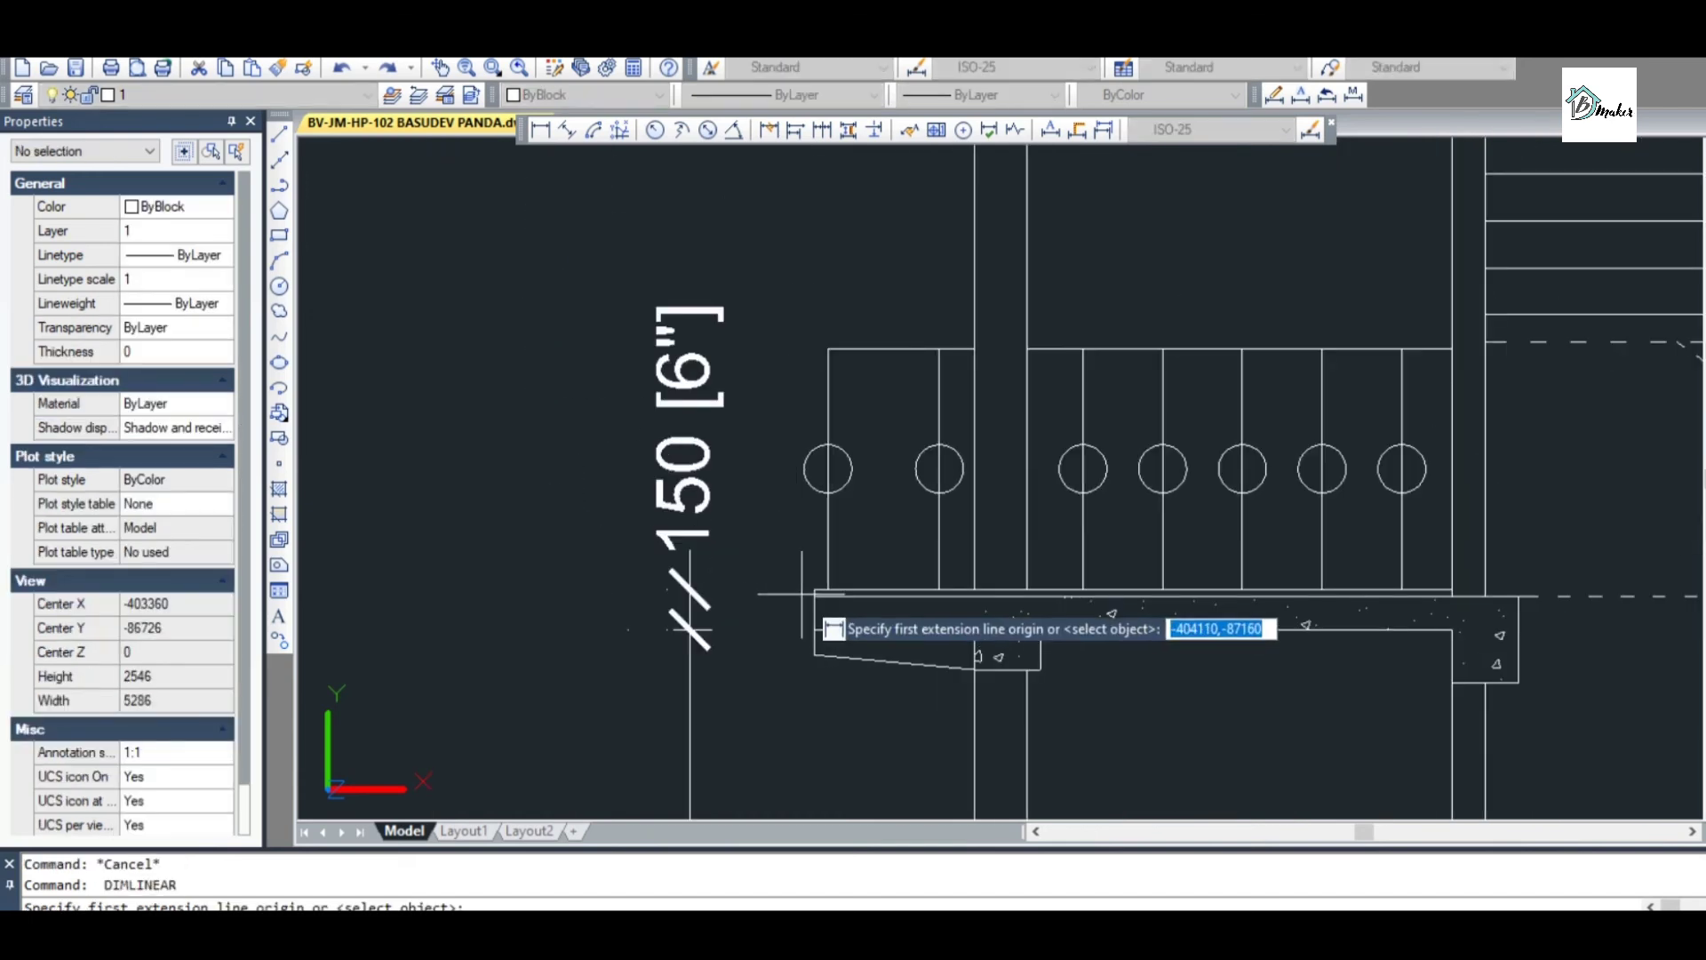
{"action": "scroll", "coordinate": [814, 594], "scroll_direction": "up", "scroll_amount": 1}
{"action": "left_click", "coordinate": [814, 593]}
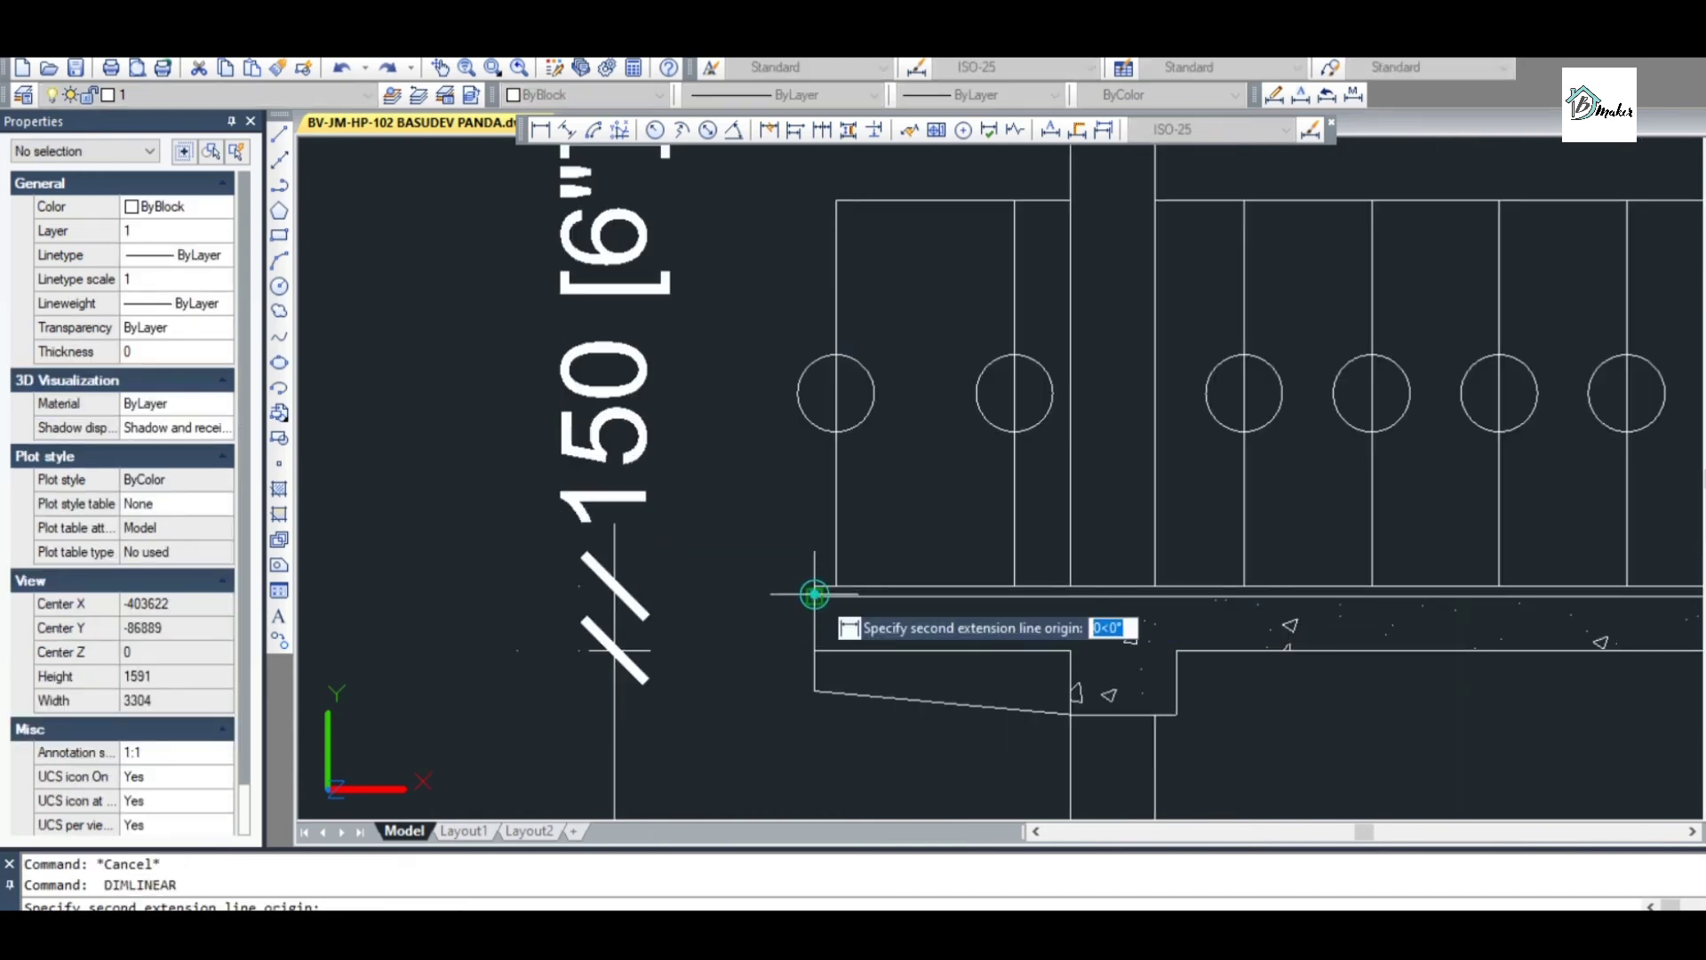
{"action": "scroll", "coordinate": [811, 622], "scroll_direction": "down", "scroll_amount": 3}
{"action": "scroll", "coordinate": [811, 641], "scroll_direction": "down", "scroll_amount": 3}
{"action": "scroll", "coordinate": [818, 520], "scroll_direction": "up", "scroll_amount": 5}
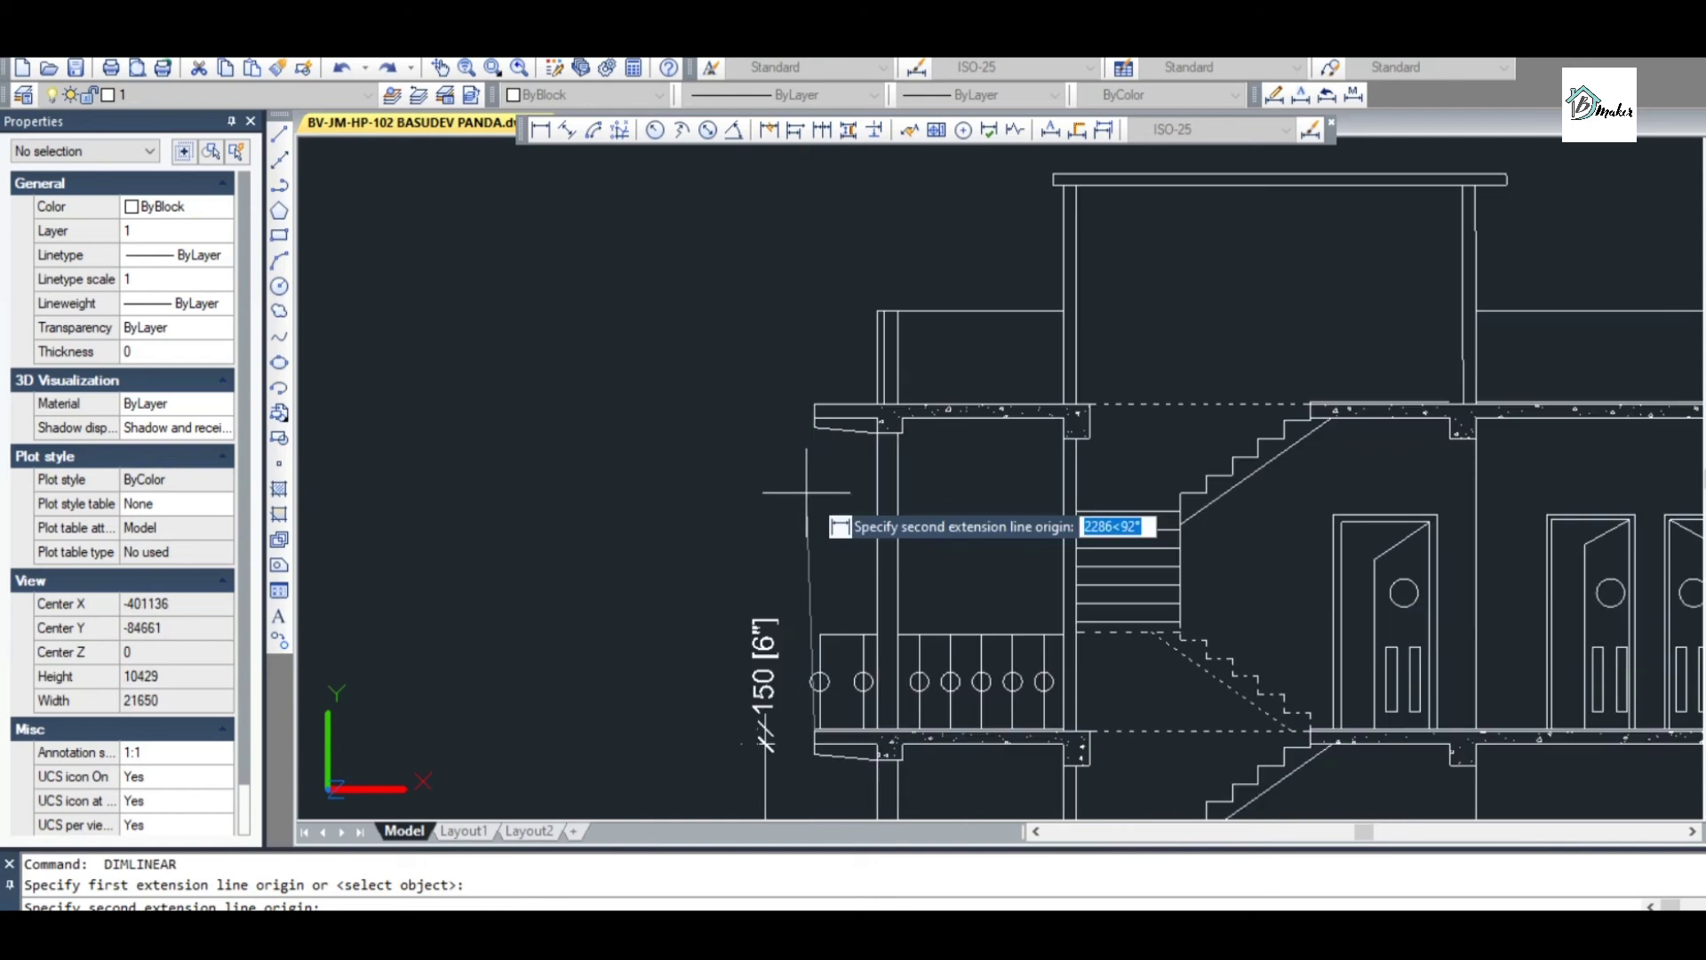
{"action": "scroll", "coordinate": [812, 360], "scroll_direction": "down", "scroll_amount": 4}
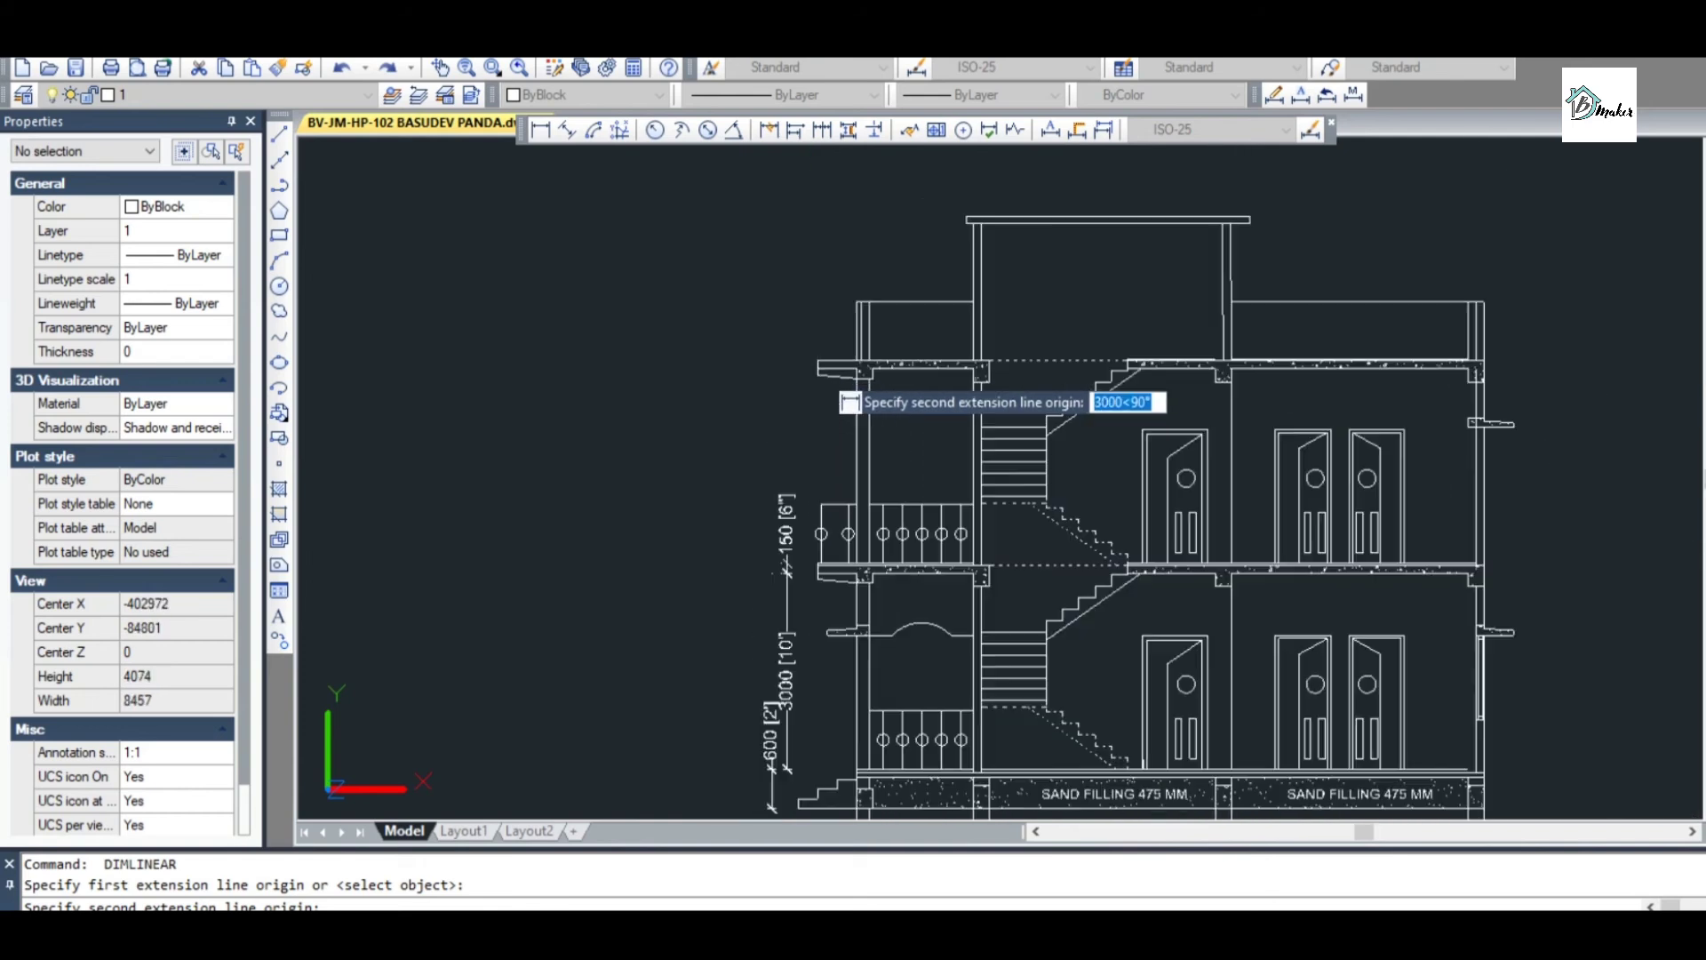
{"action": "scroll", "coordinate": [800, 578], "scroll_direction": "up", "scroll_amount": 3}
{"action": "key", "text": "Escape"}
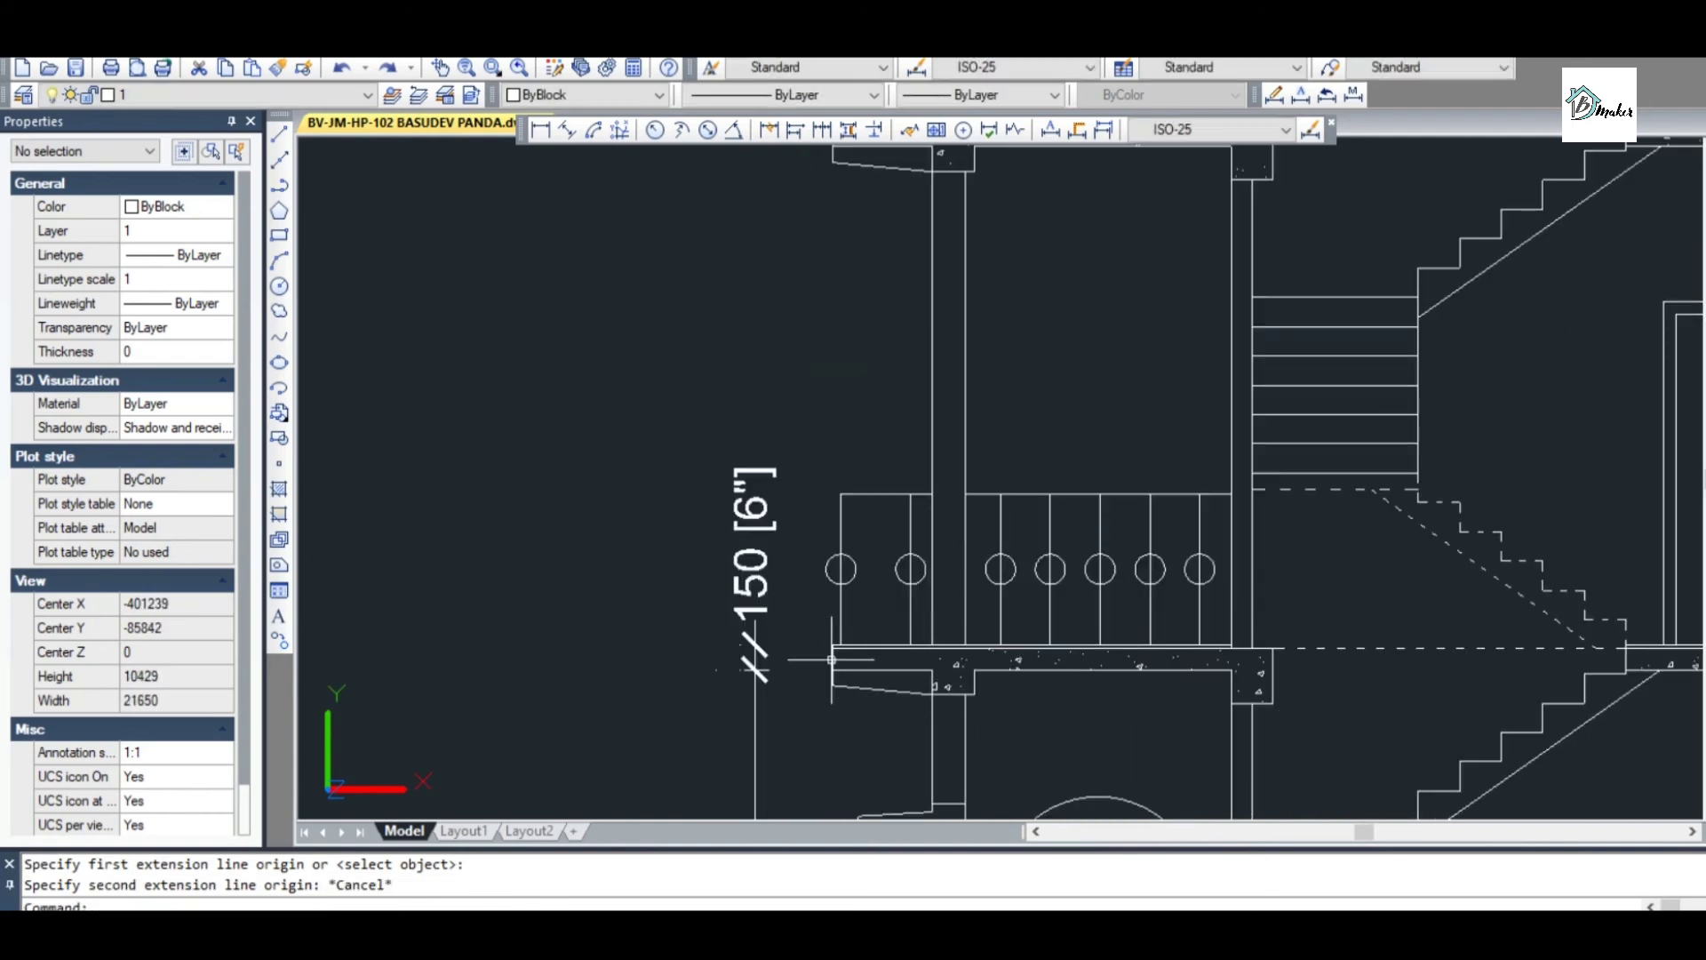
{"action": "scroll", "coordinate": [835, 631], "scroll_direction": "up", "scroll_amount": 3}
{"action": "key", "text": "Return"}
{"action": "left_click", "coordinate": [842, 637]}
{"action": "scroll", "coordinate": [840, 711], "scroll_direction": "down", "scroll_amount": 5}
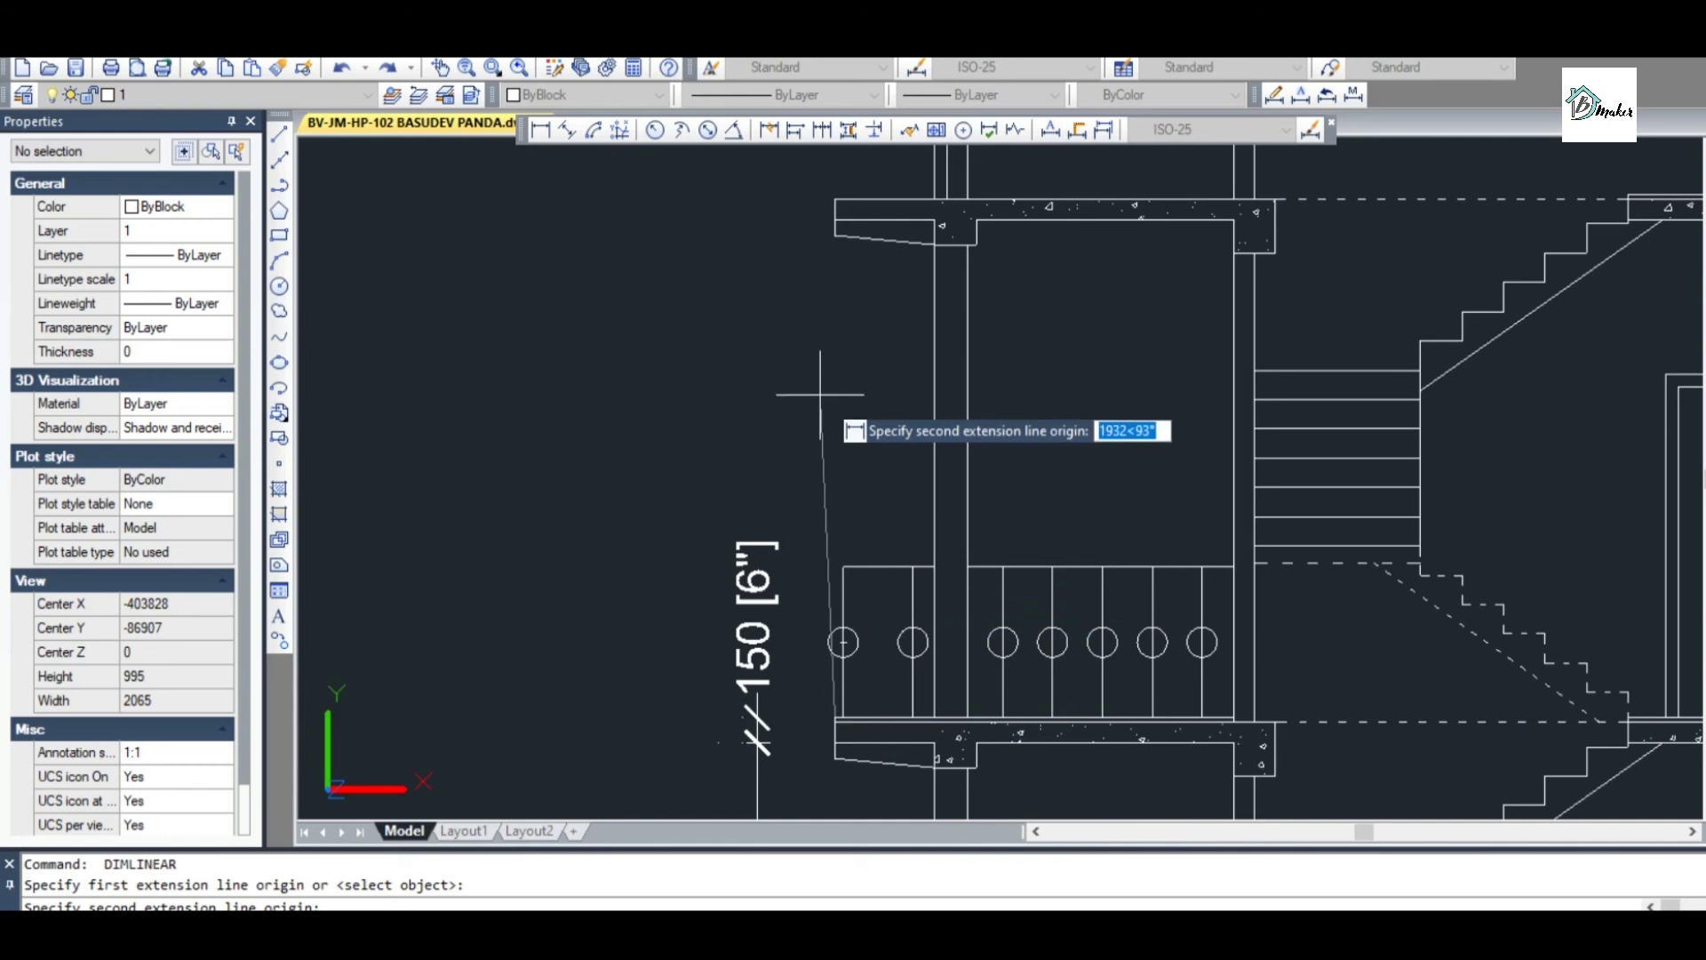
{"action": "left_click", "coordinate": [835, 220]}
{"action": "key", "text": "Escape"}
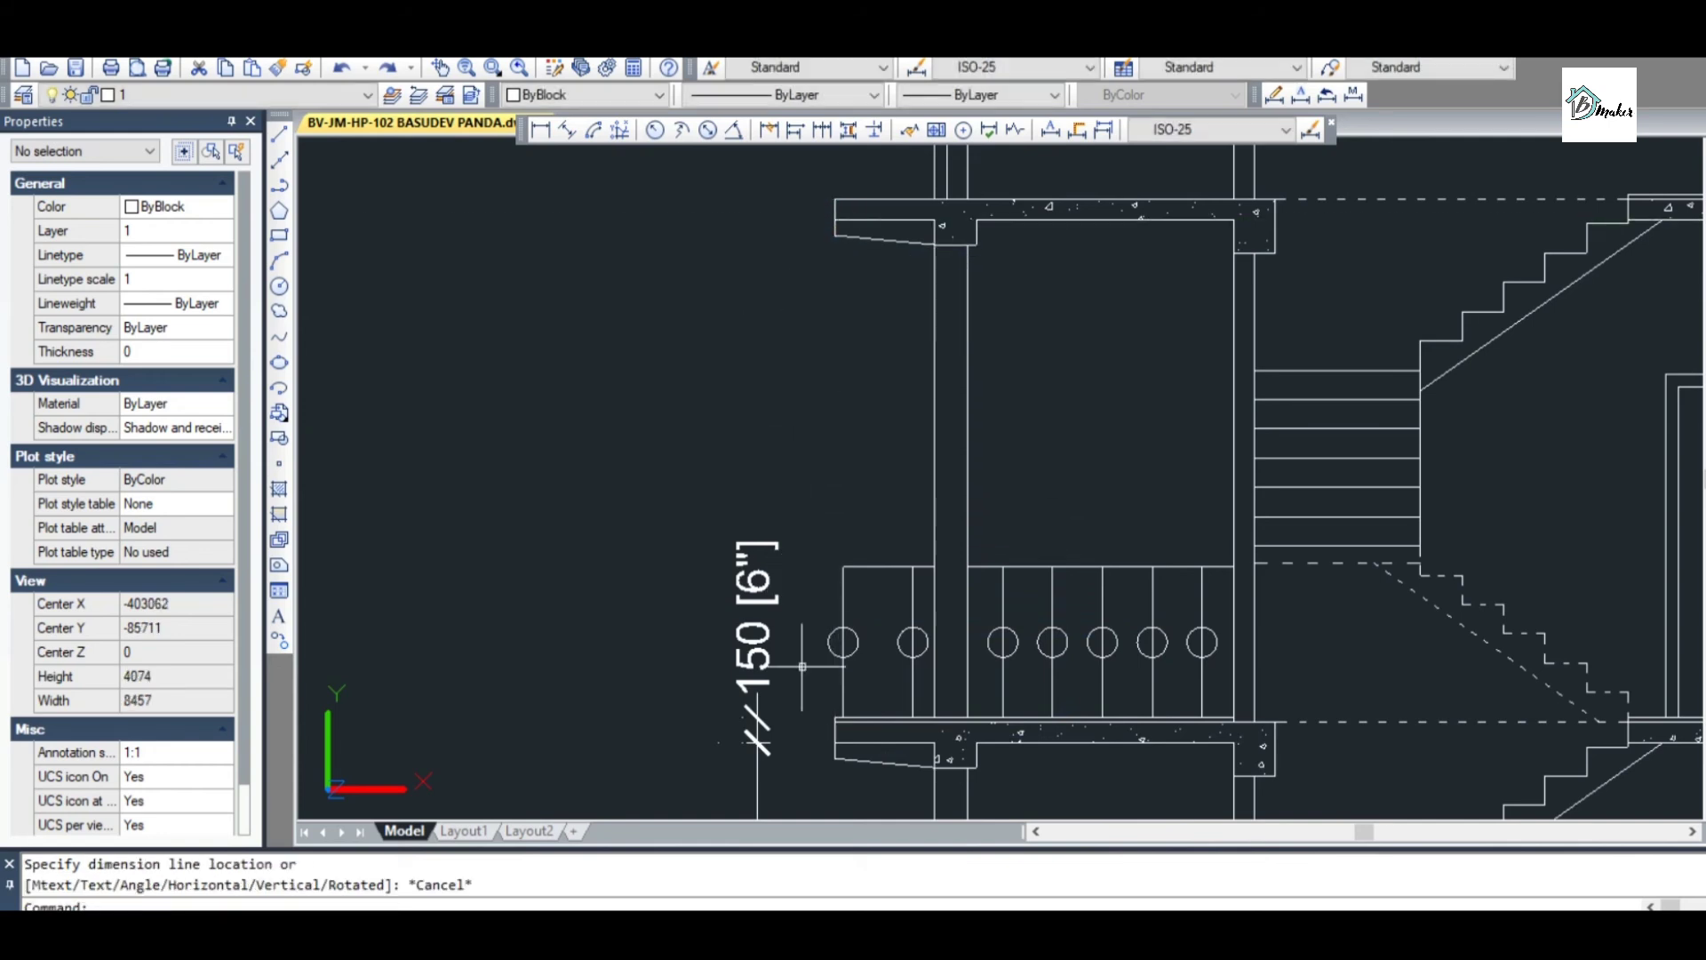
Dimension the first-floor height from the top of the first-floor slab to the underside of the roof slab, placed outside the balcony
{"action": "scroll", "coordinate": [803, 666], "scroll_direction": "up", "scroll_amount": 5}
{"action": "key", "text": "Return"}
{"action": "left_click", "coordinate": [940, 598]}
{"action": "scroll", "coordinate": [942, 697], "scroll_direction": "down", "scroll_amount": 5}
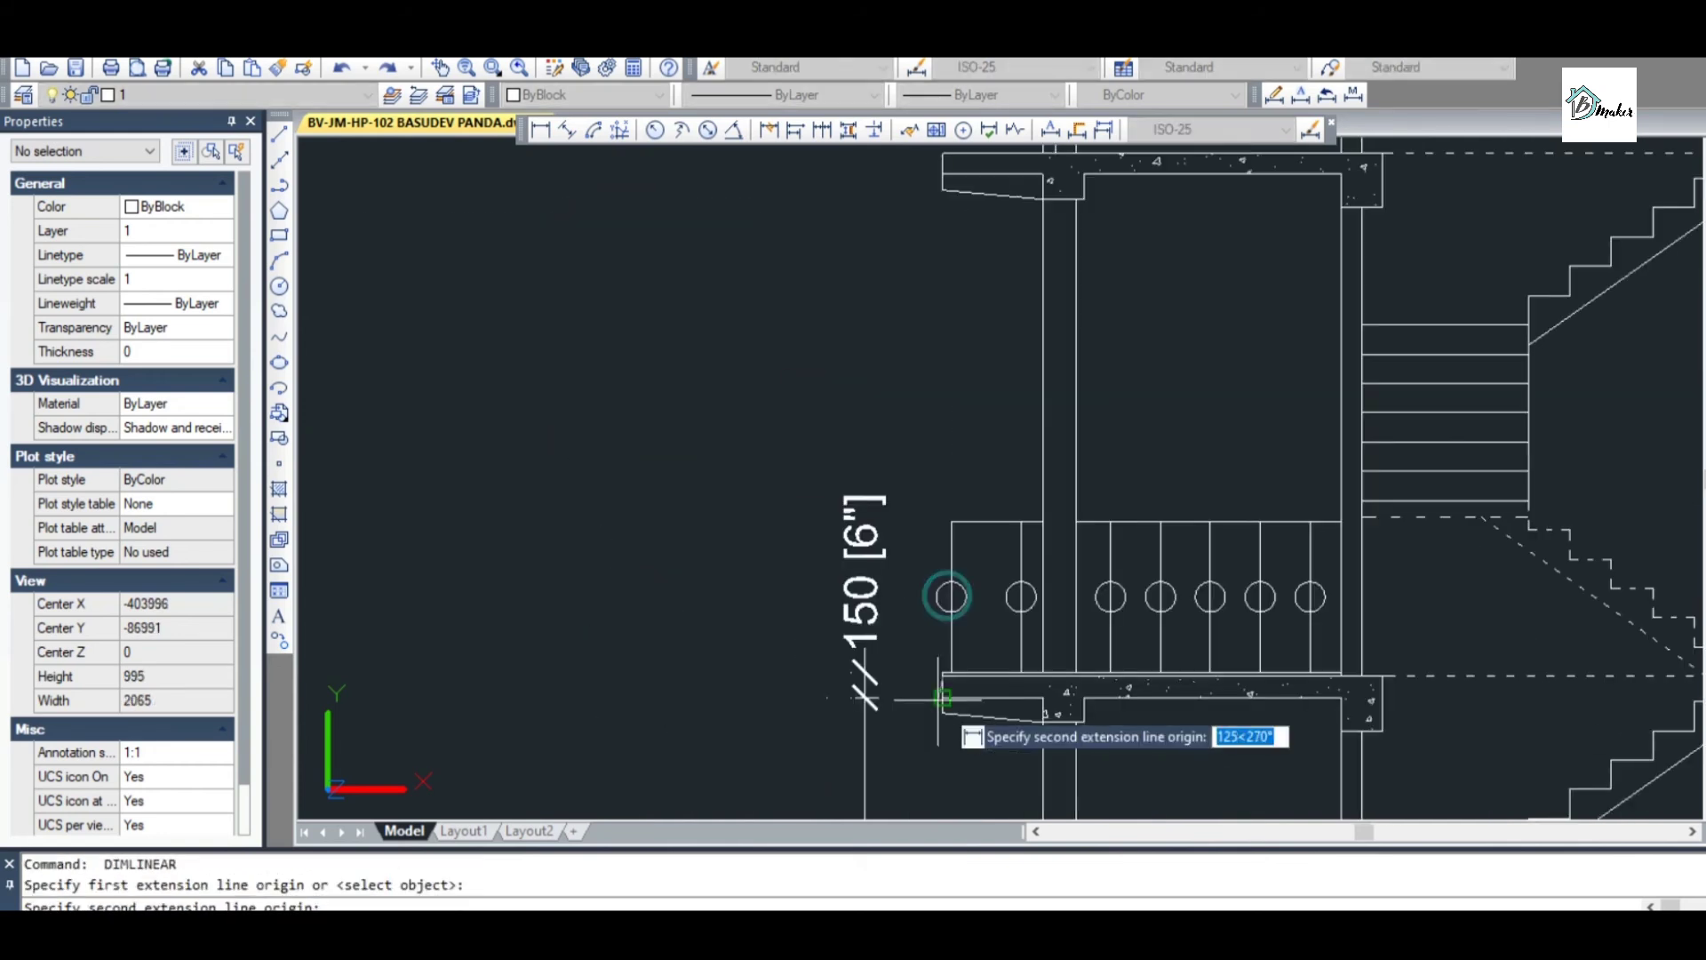
{"action": "scroll", "coordinate": [942, 698], "scroll_direction": "down", "scroll_amount": 4}
{"action": "scroll", "coordinate": [996, 373], "scroll_direction": "up", "scroll_amount": 6}
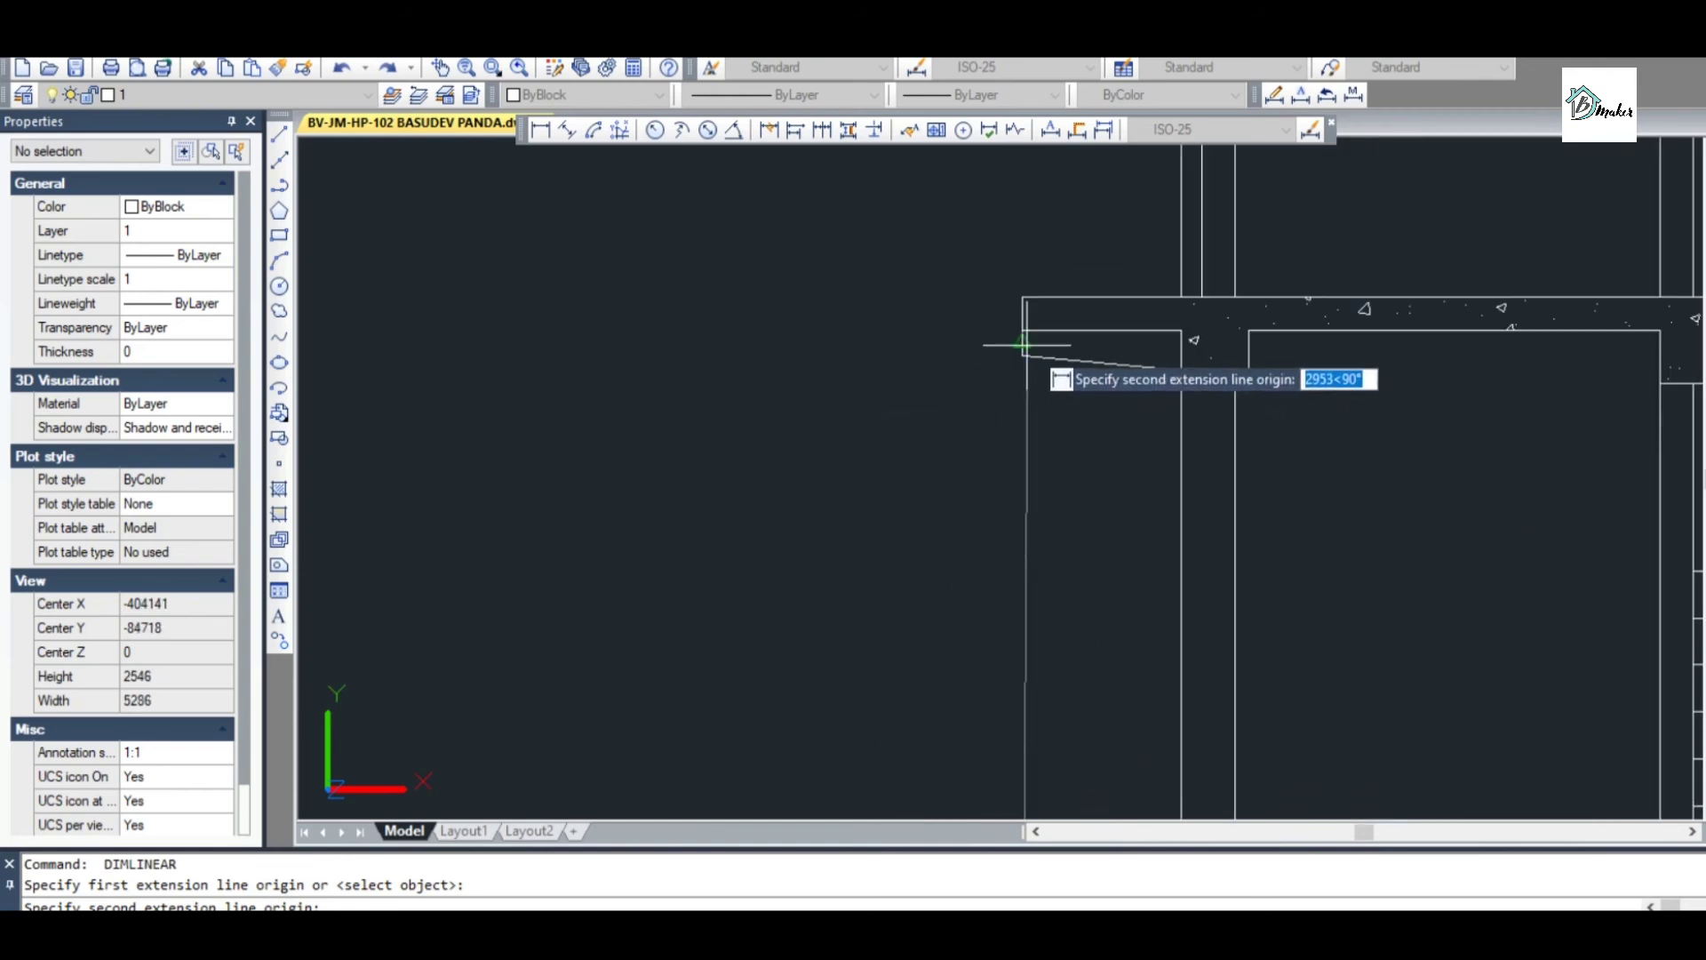
{"action": "left_click", "coordinate": [1022, 345]}
{"action": "scroll", "coordinate": [998, 337], "scroll_direction": "down", "scroll_amount": 3}
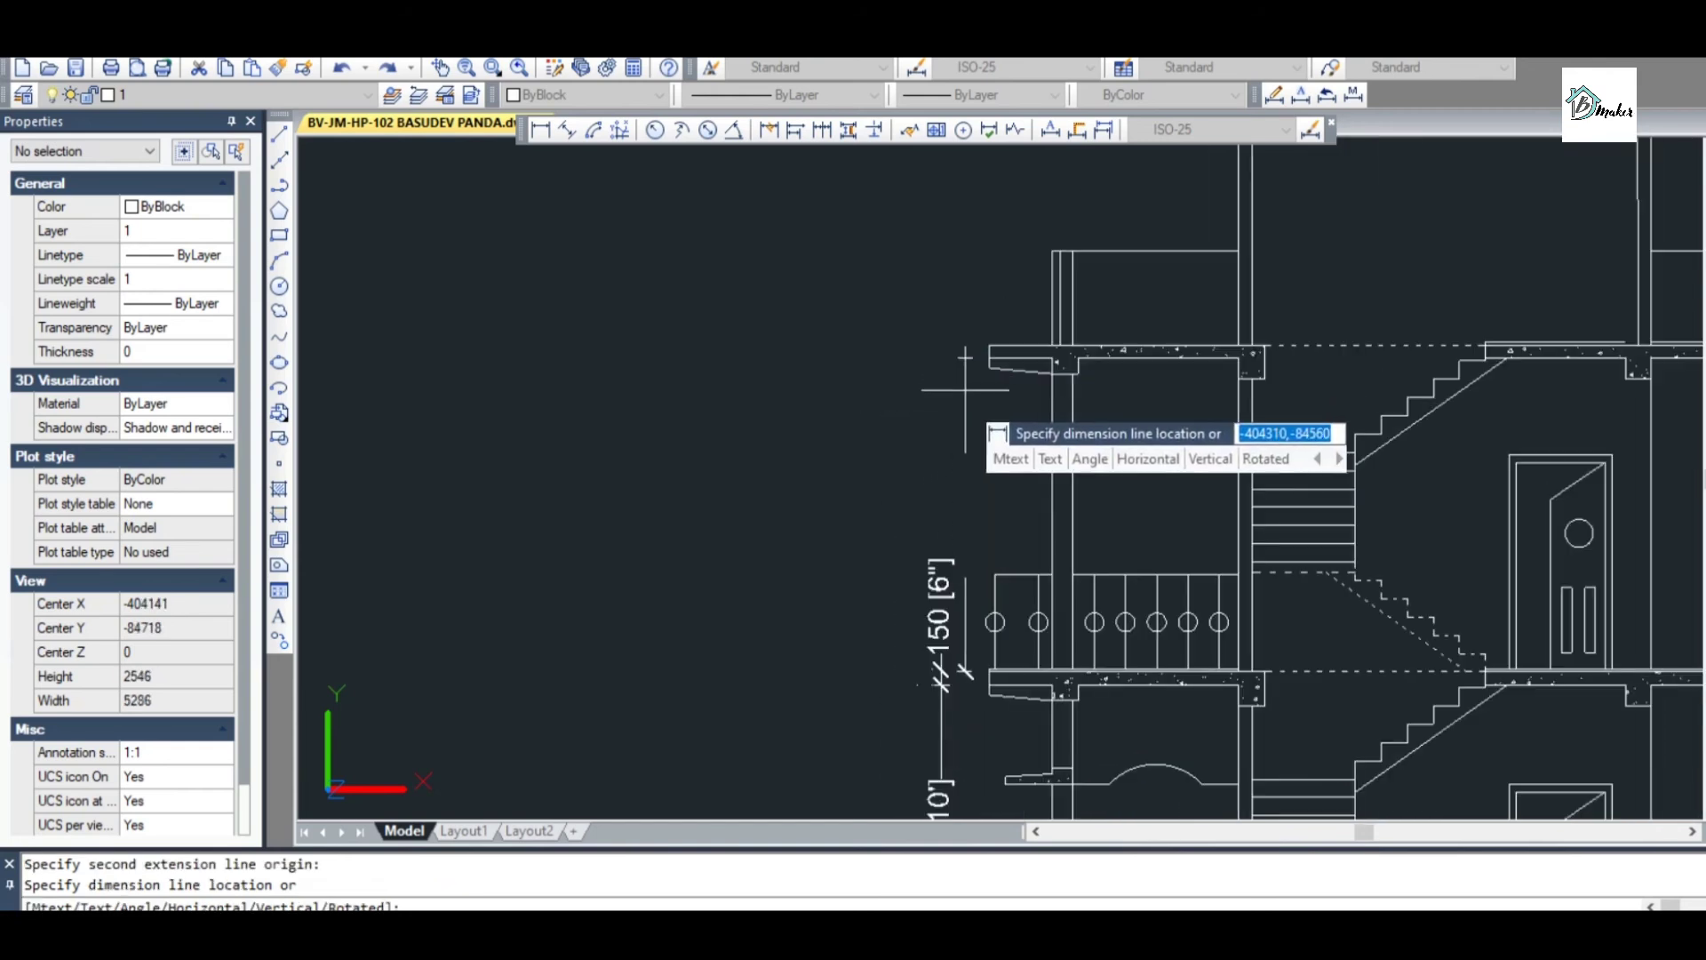
{"action": "scroll", "coordinate": [942, 560], "scroll_direction": "up", "scroll_amount": 3}
{"action": "left_click", "coordinate": [911, 551]}
{"action": "key", "text": "Escape"}
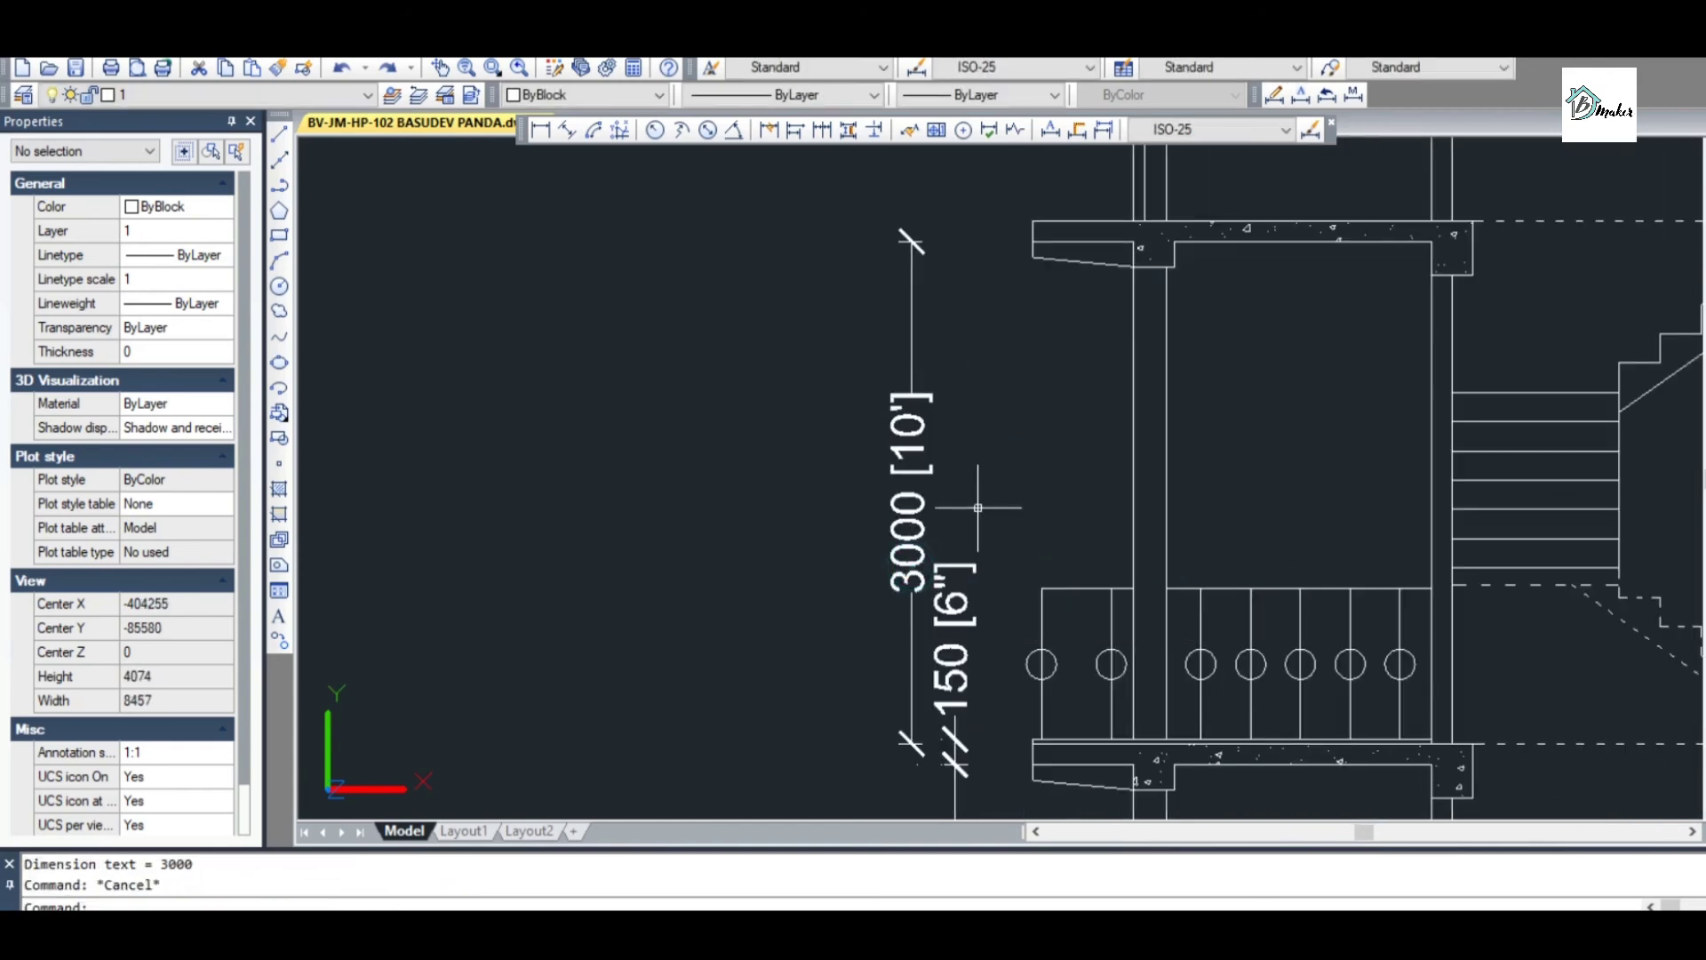
Dimension the roof slab's thickness at the balcony edge, in line above the first-floor height dimension
{"action": "scroll", "coordinate": [977, 508], "scroll_direction": "down", "scroll_amount": 2}
{"action": "scroll", "coordinate": [1015, 352], "scroll_direction": "up", "scroll_amount": 2}
{"action": "key", "text": "space"}
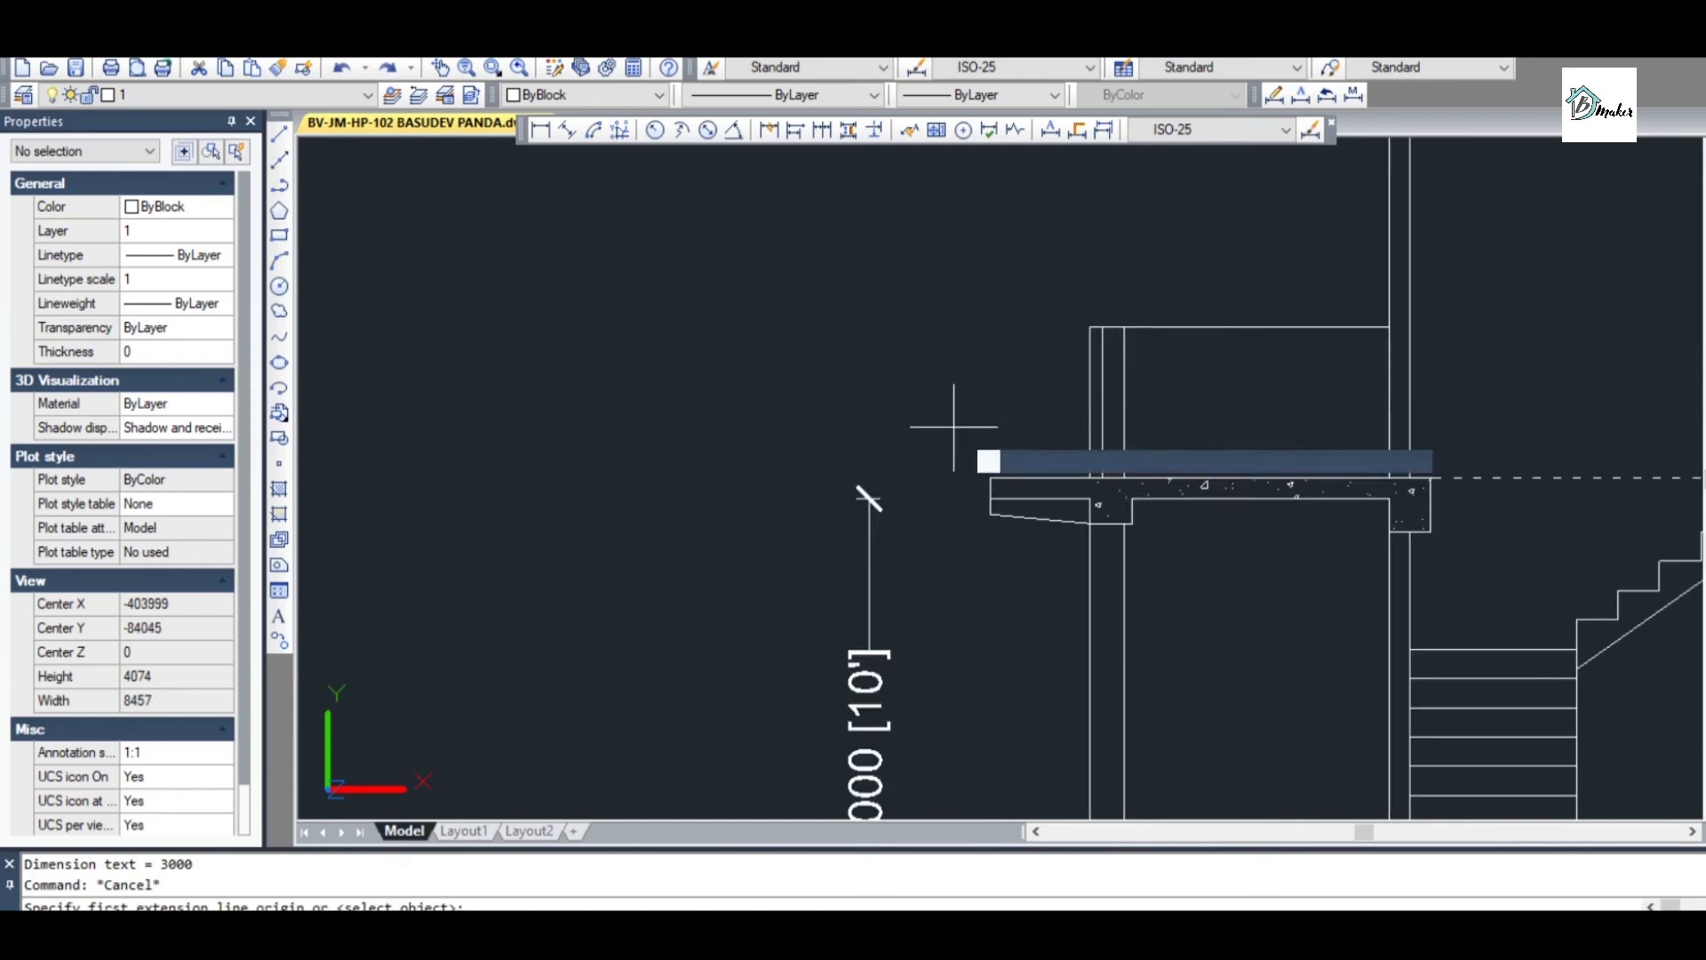
{"action": "scroll", "coordinate": [921, 506], "scroll_direction": "up", "scroll_amount": 2}
{"action": "left_click", "coordinate": [1045, 512]}
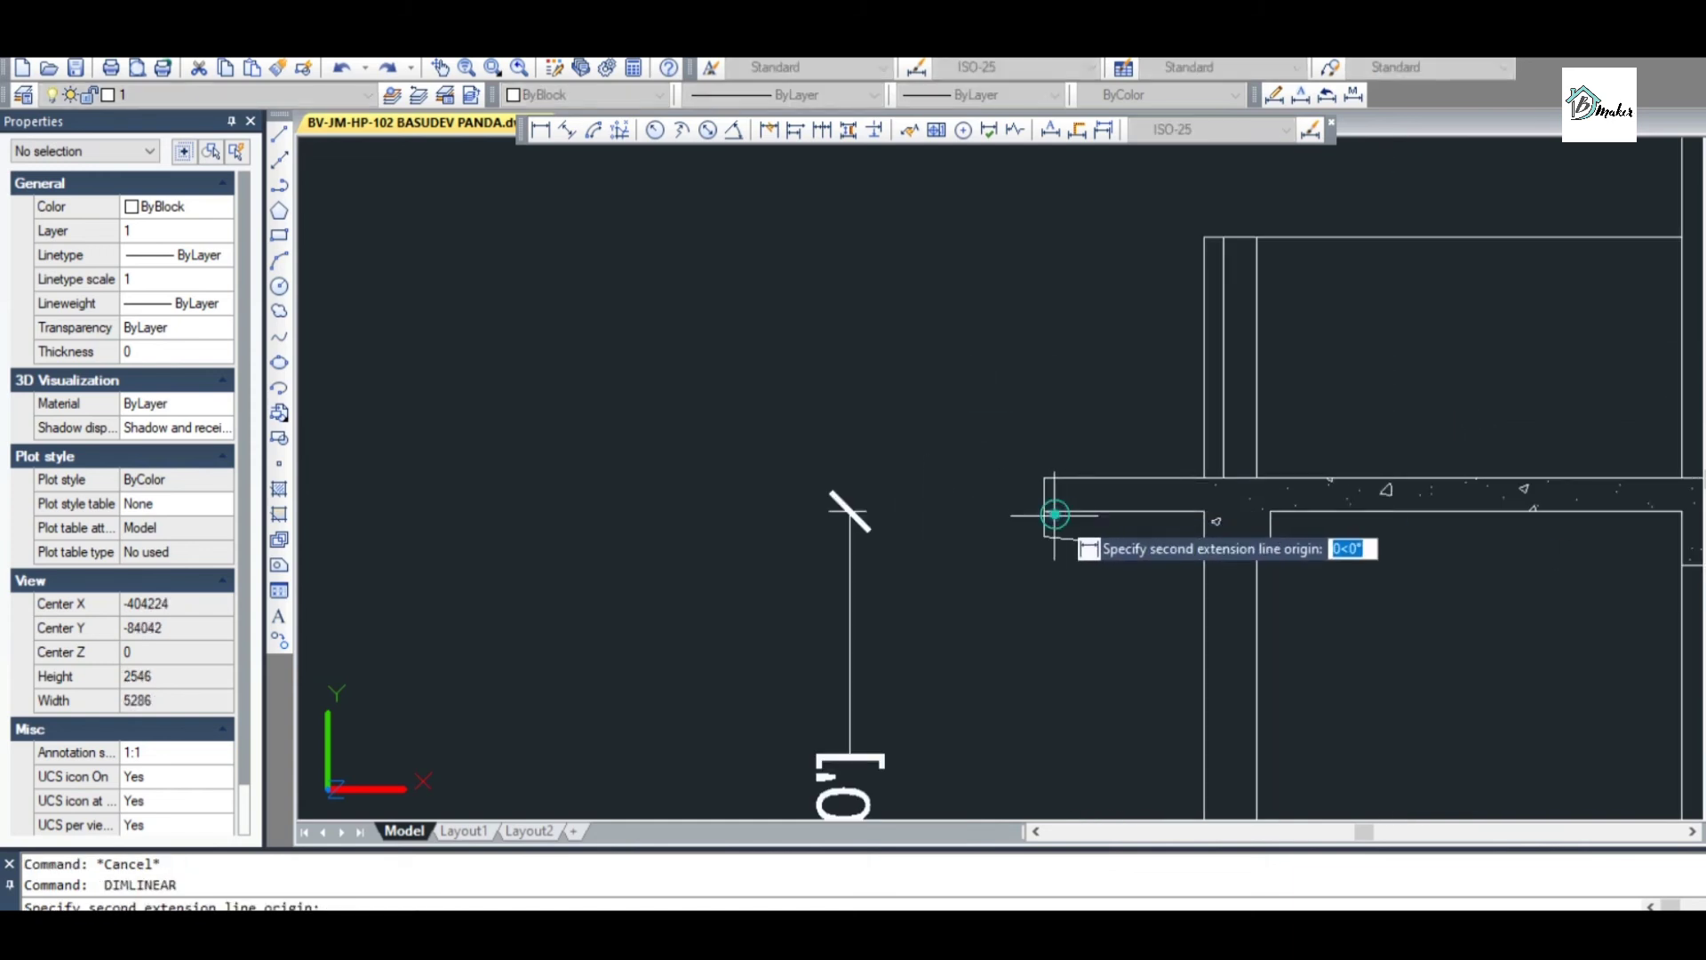
{"action": "scroll", "coordinate": [1045, 478], "scroll_direction": "up", "scroll_amount": 3}
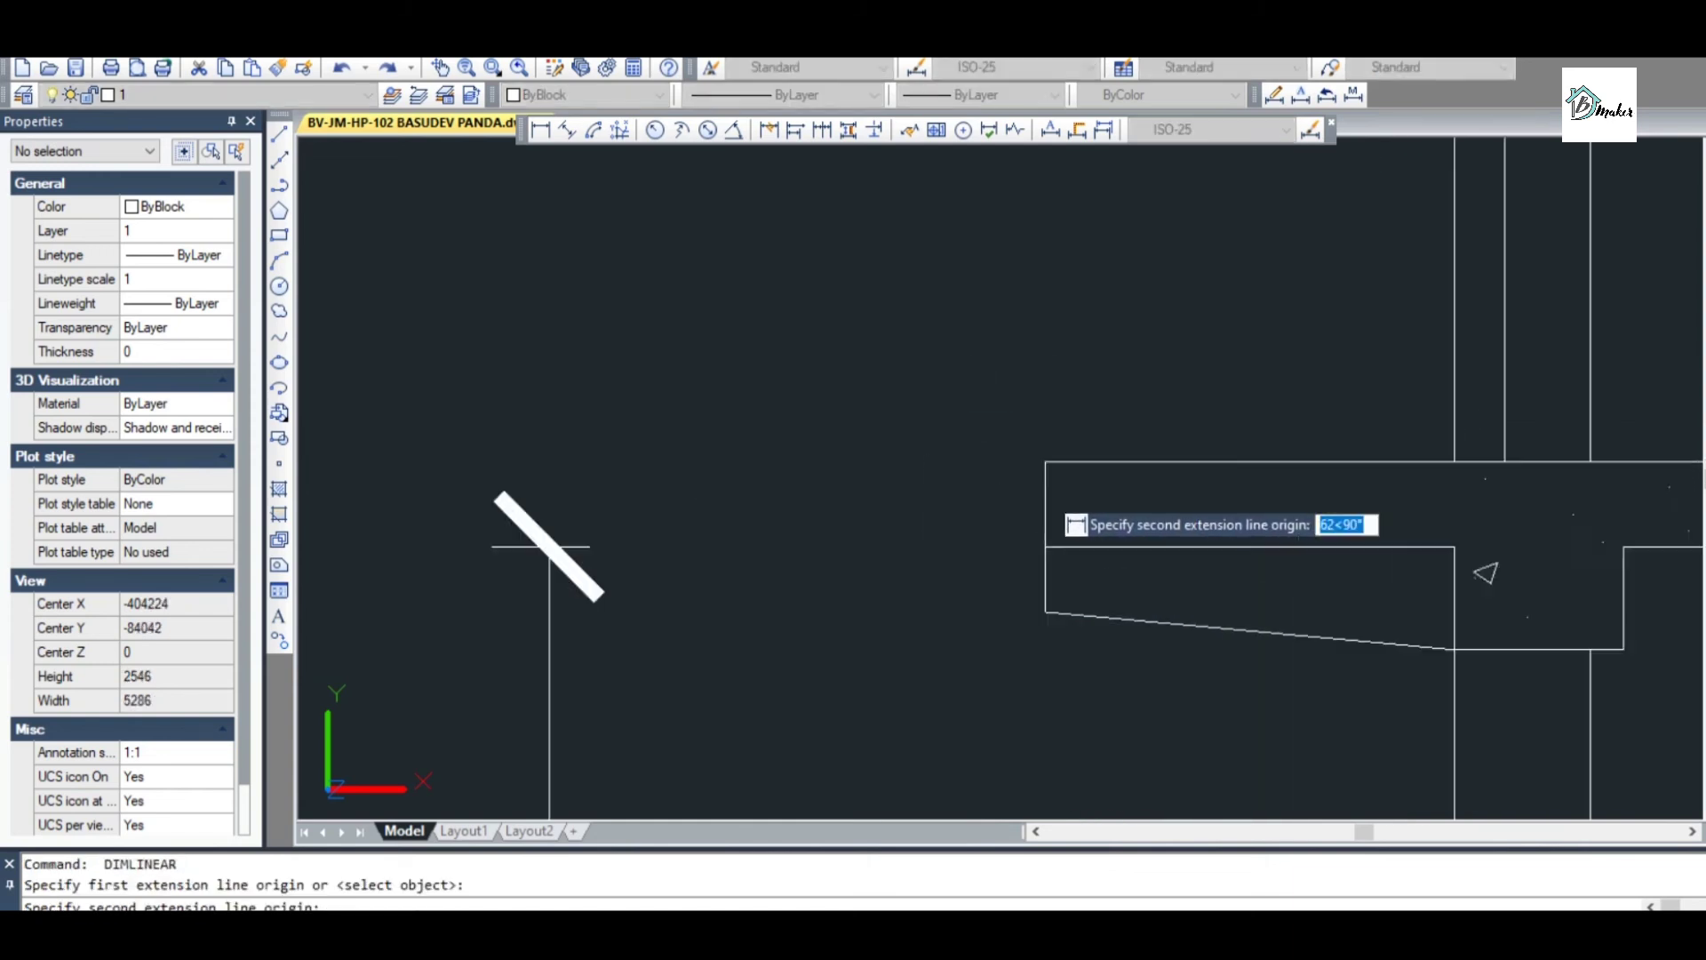
{"action": "left_click", "coordinate": [1045, 444]}
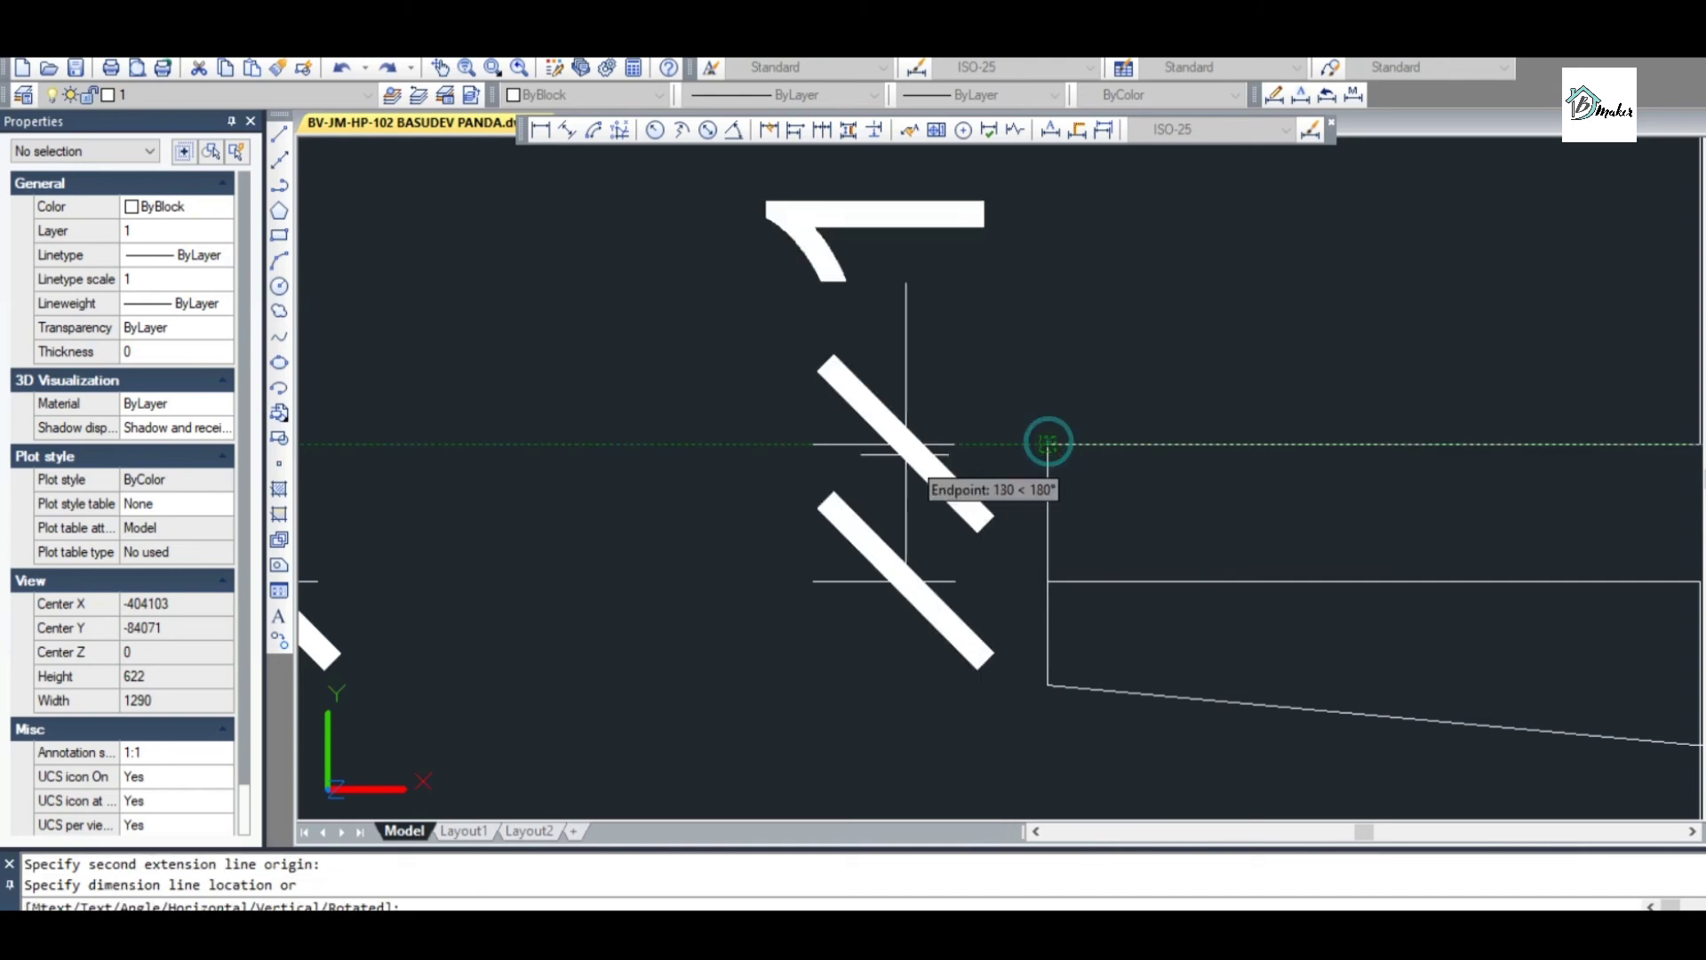
{"action": "scroll", "coordinate": [903, 450], "scroll_direction": "down", "scroll_amount": 3}
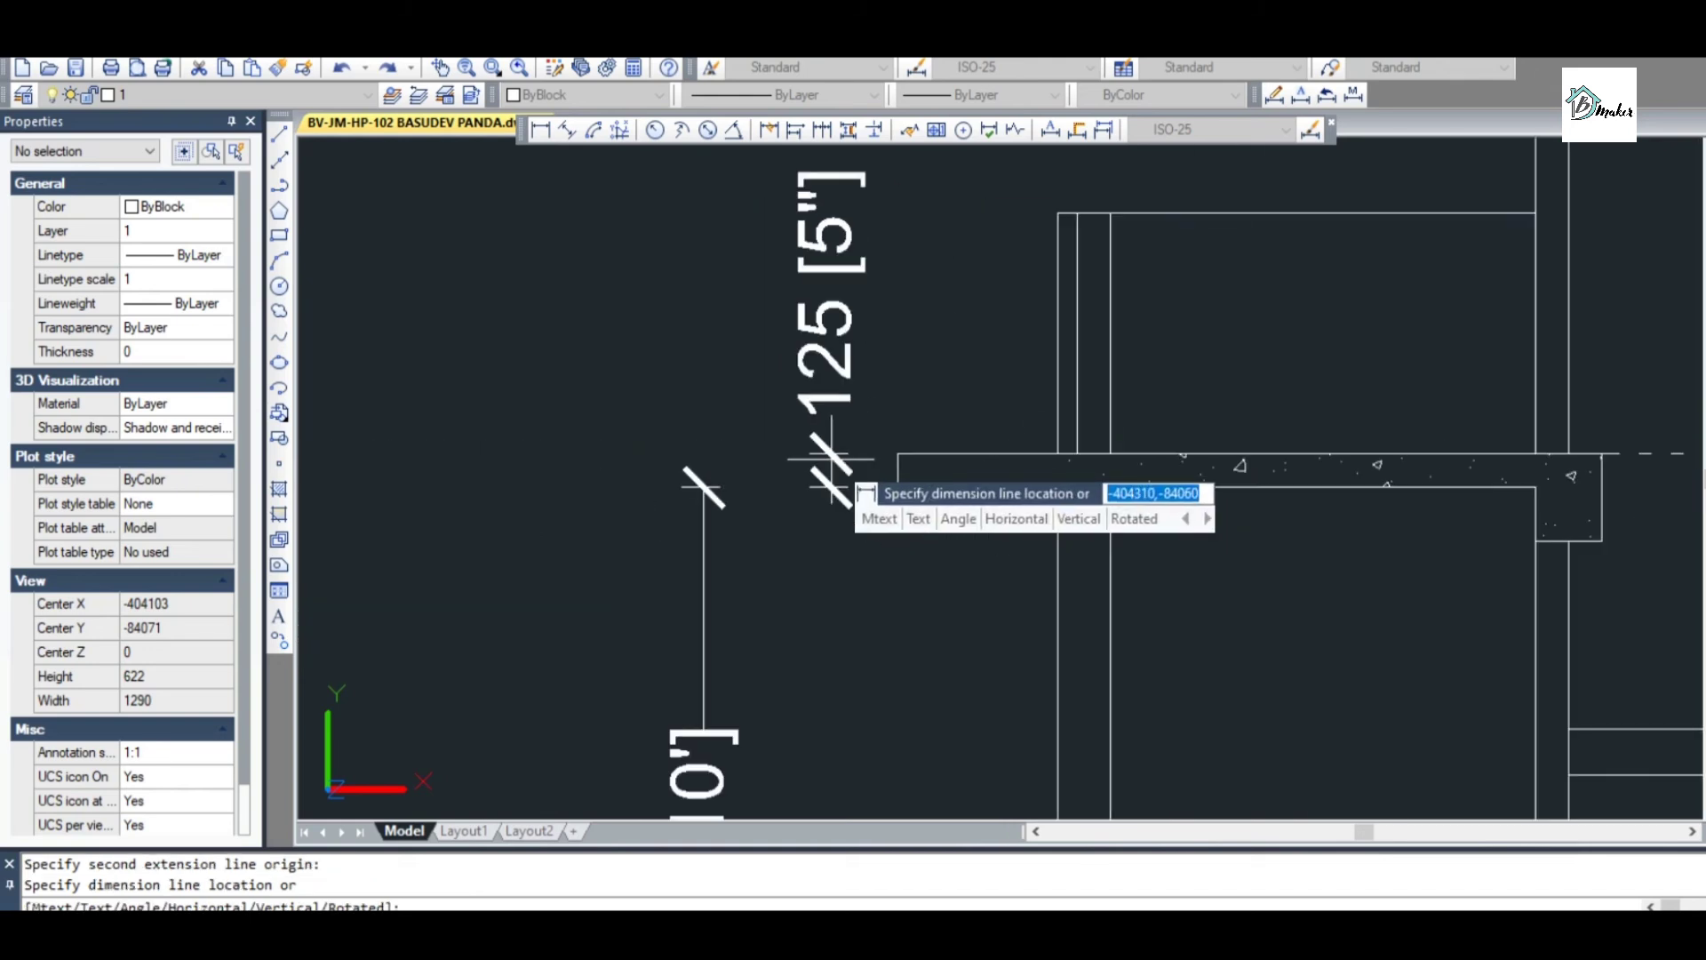
{"action": "left_click", "coordinate": [702, 459]}
Dimension the parapet height from the top of the roof slab to the parapet top, placed outside the parapet
{"action": "key", "text": "Return"}
{"action": "left_click", "coordinate": [897, 454]}
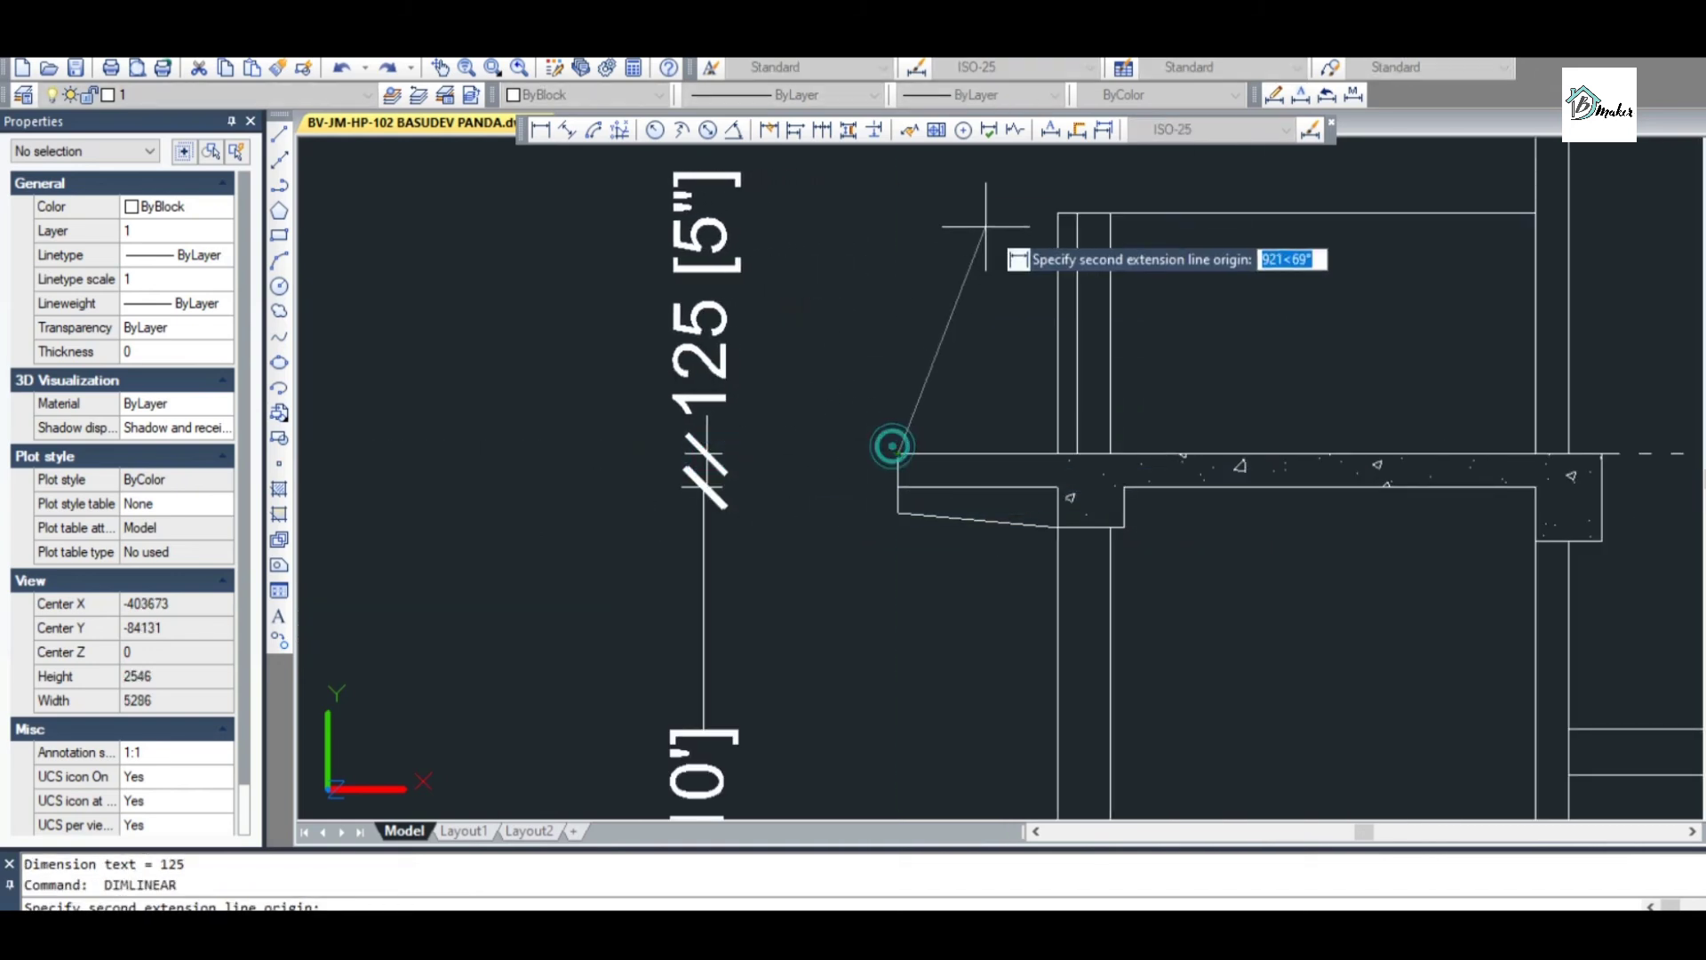
{"action": "left_click", "coordinate": [1057, 213]}
{"action": "left_click", "coordinate": [815, 228]}
Dimension the stair cabin's height from the top of the roof slab to the underside of the cabin slab, and save the drawing
{"action": "key", "text": "Return"}
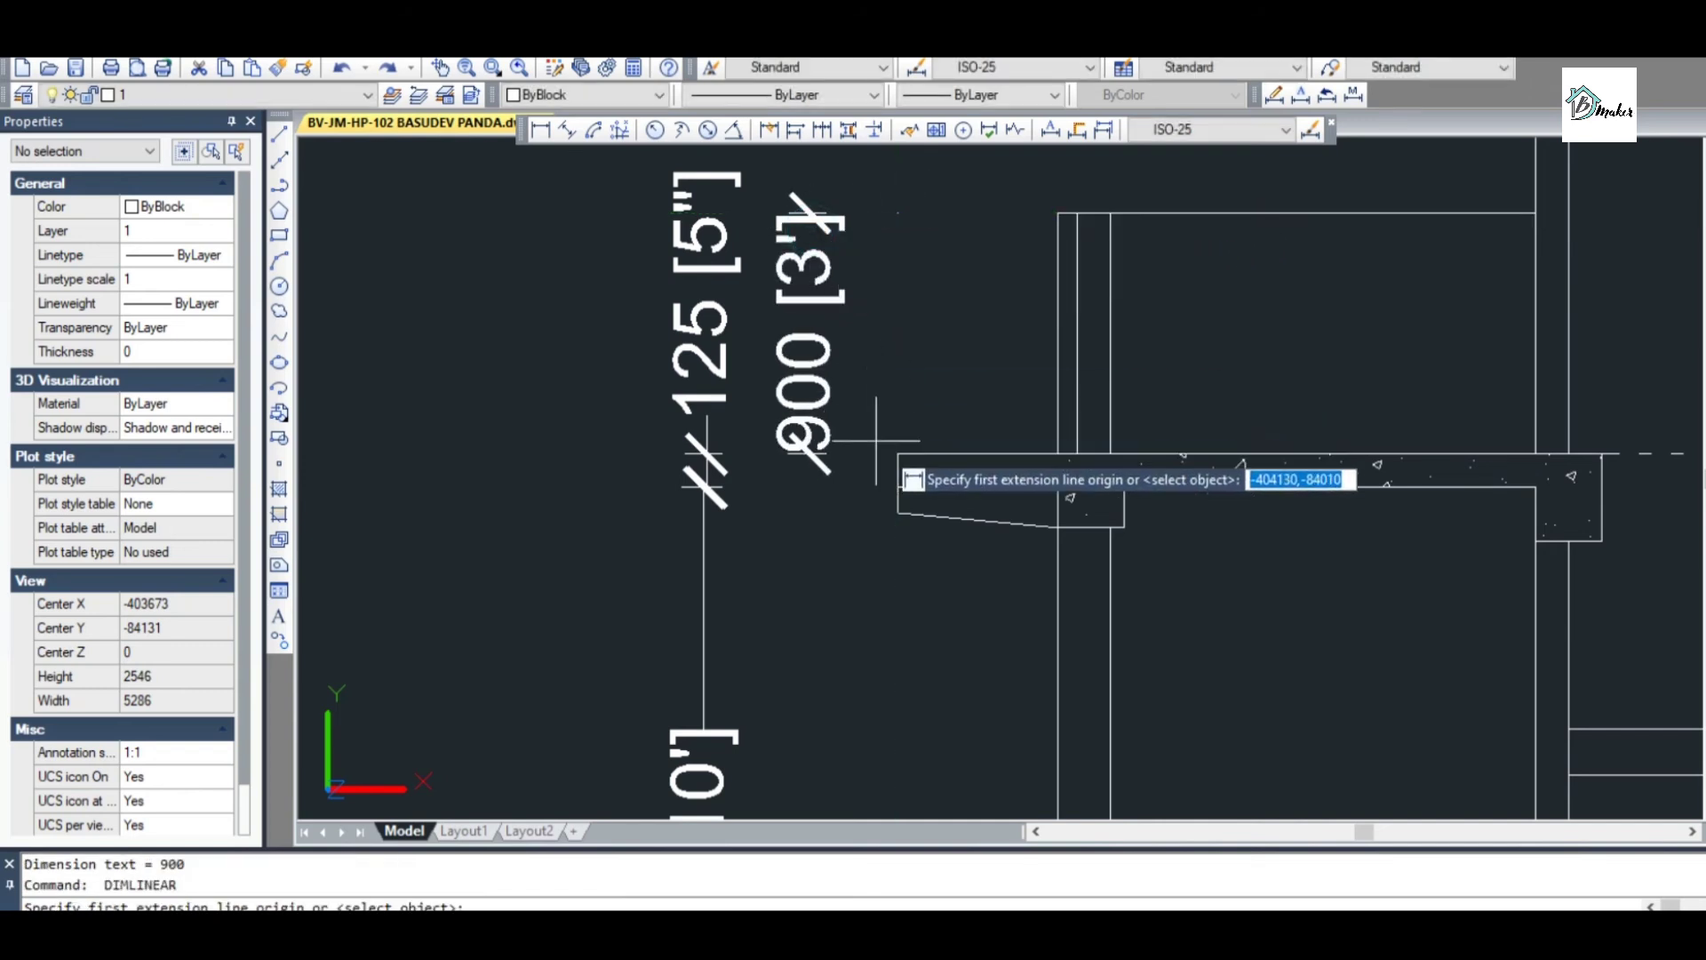
{"action": "left_click", "coordinate": [896, 456]}
{"action": "scroll", "coordinate": [955, 577], "scroll_direction": "down", "scroll_amount": 5}
{"action": "scroll", "coordinate": [1037, 474], "scroll_direction": "up", "scroll_amount": 5}
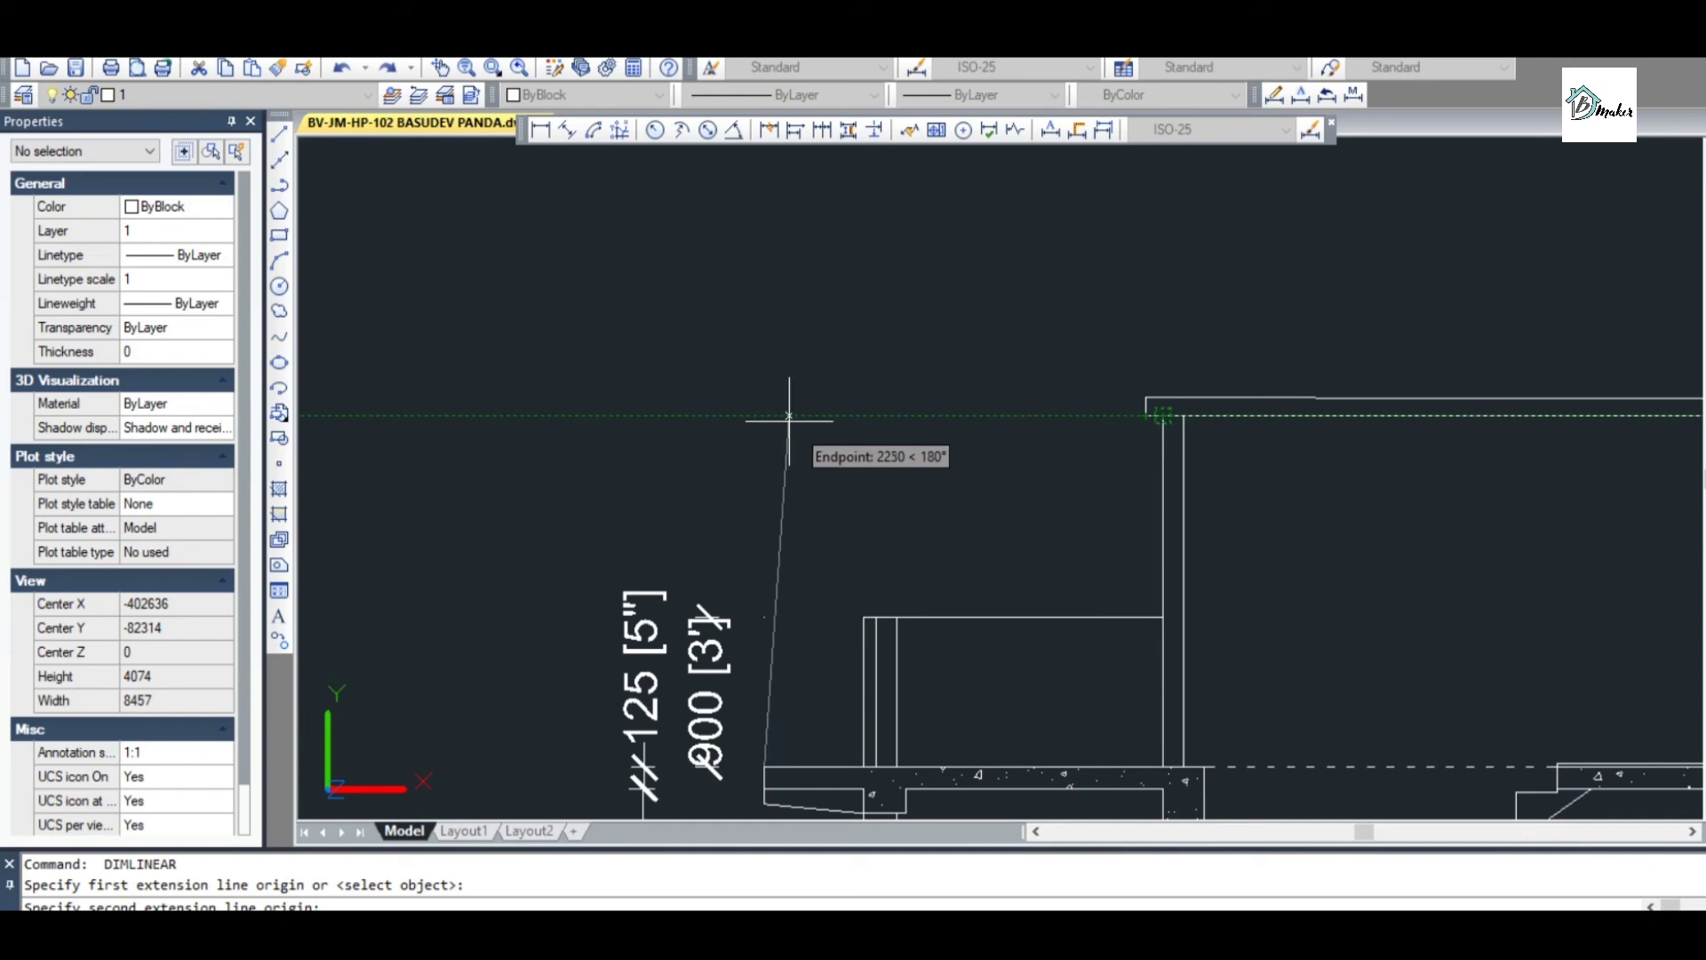
{"action": "left_click", "coordinate": [764, 415]}
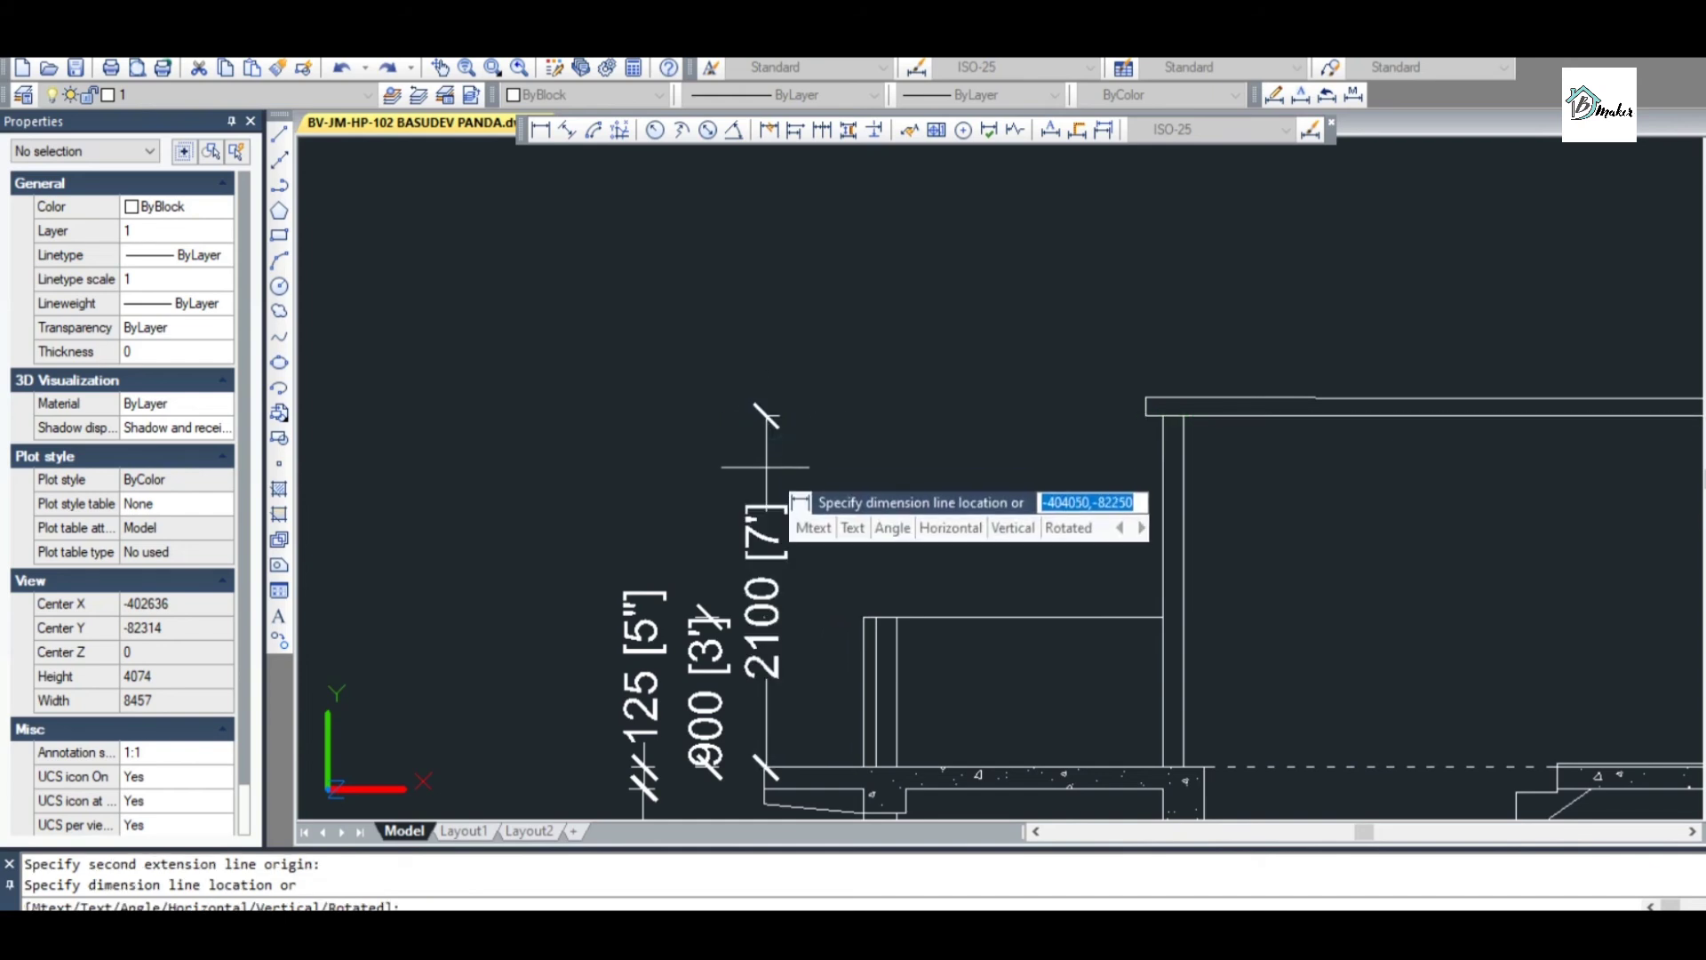
{"action": "left_click", "coordinate": [765, 467]}
{"action": "key", "text": "Escape"}
{"action": "scroll", "coordinate": [765, 467], "scroll_direction": "down", "scroll_amount": 5}
{"action": "scroll", "coordinate": [1033, 393], "scroll_direction": "up", "scroll_amount": 6}
{"action": "scroll", "coordinate": [1002, 362], "scroll_direction": "down", "scroll_amount": 4}
{"action": "scroll", "coordinate": [1004, 374], "scroll_direction": "up", "scroll_amount": 4}
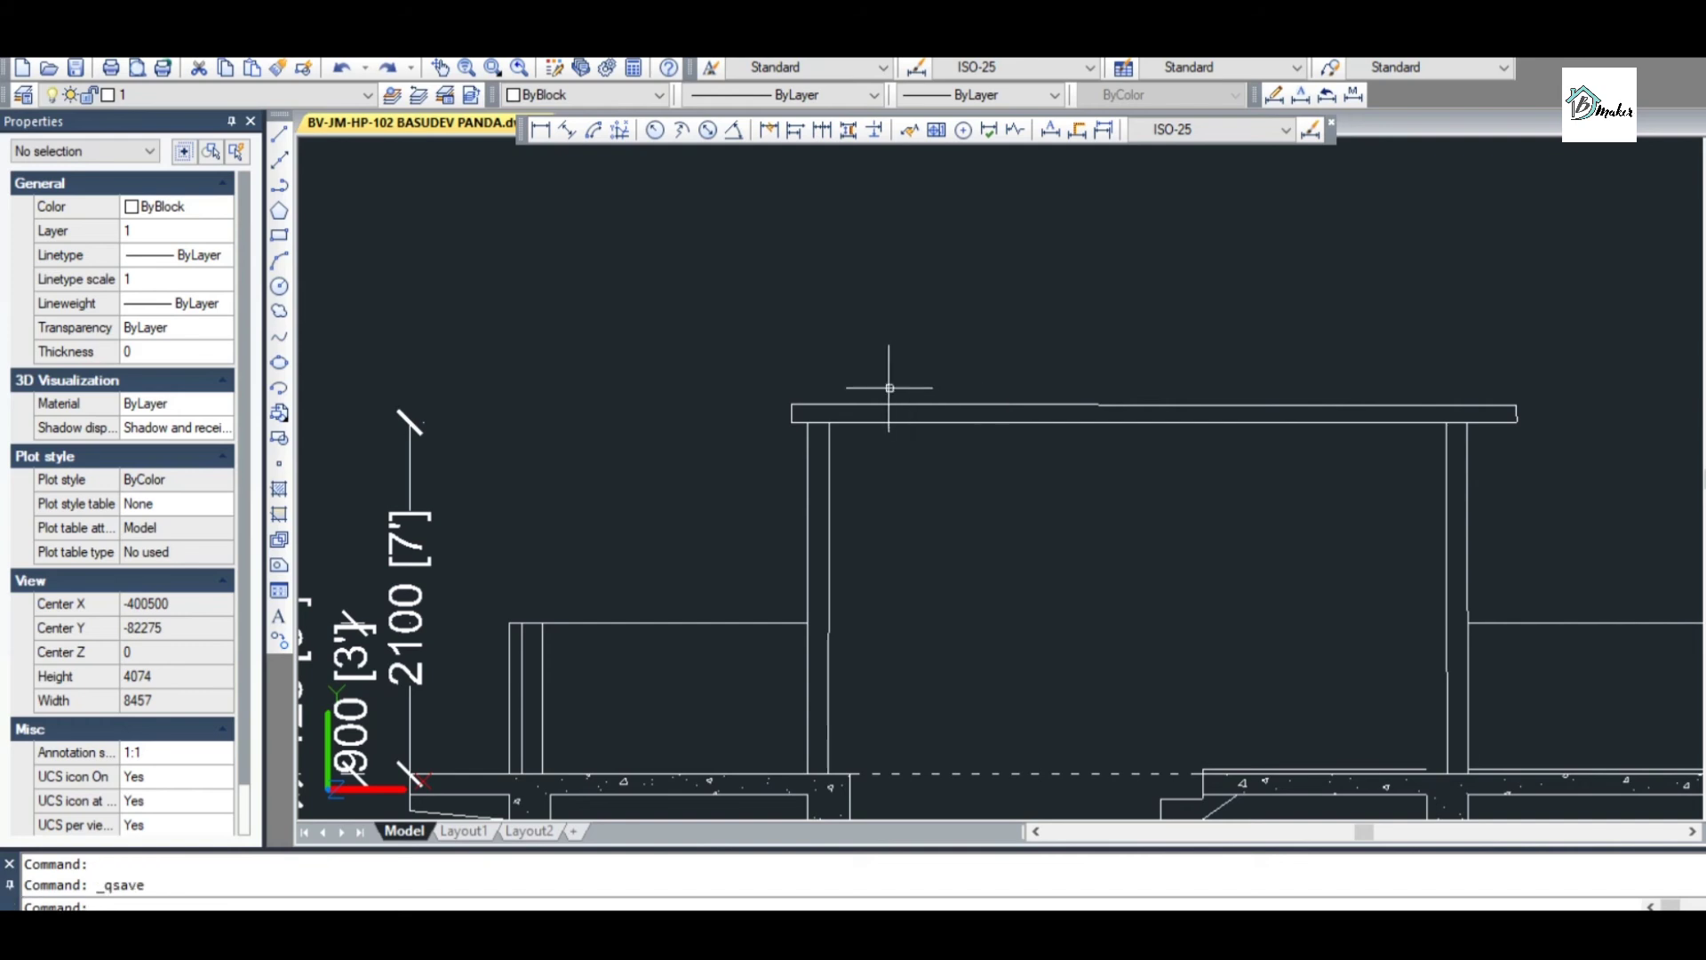
Draw a quick leader from inside the stair cabin's roof slab up to a horizontal landing above it, with text width 0
{"action": "type", "text": "ql"}
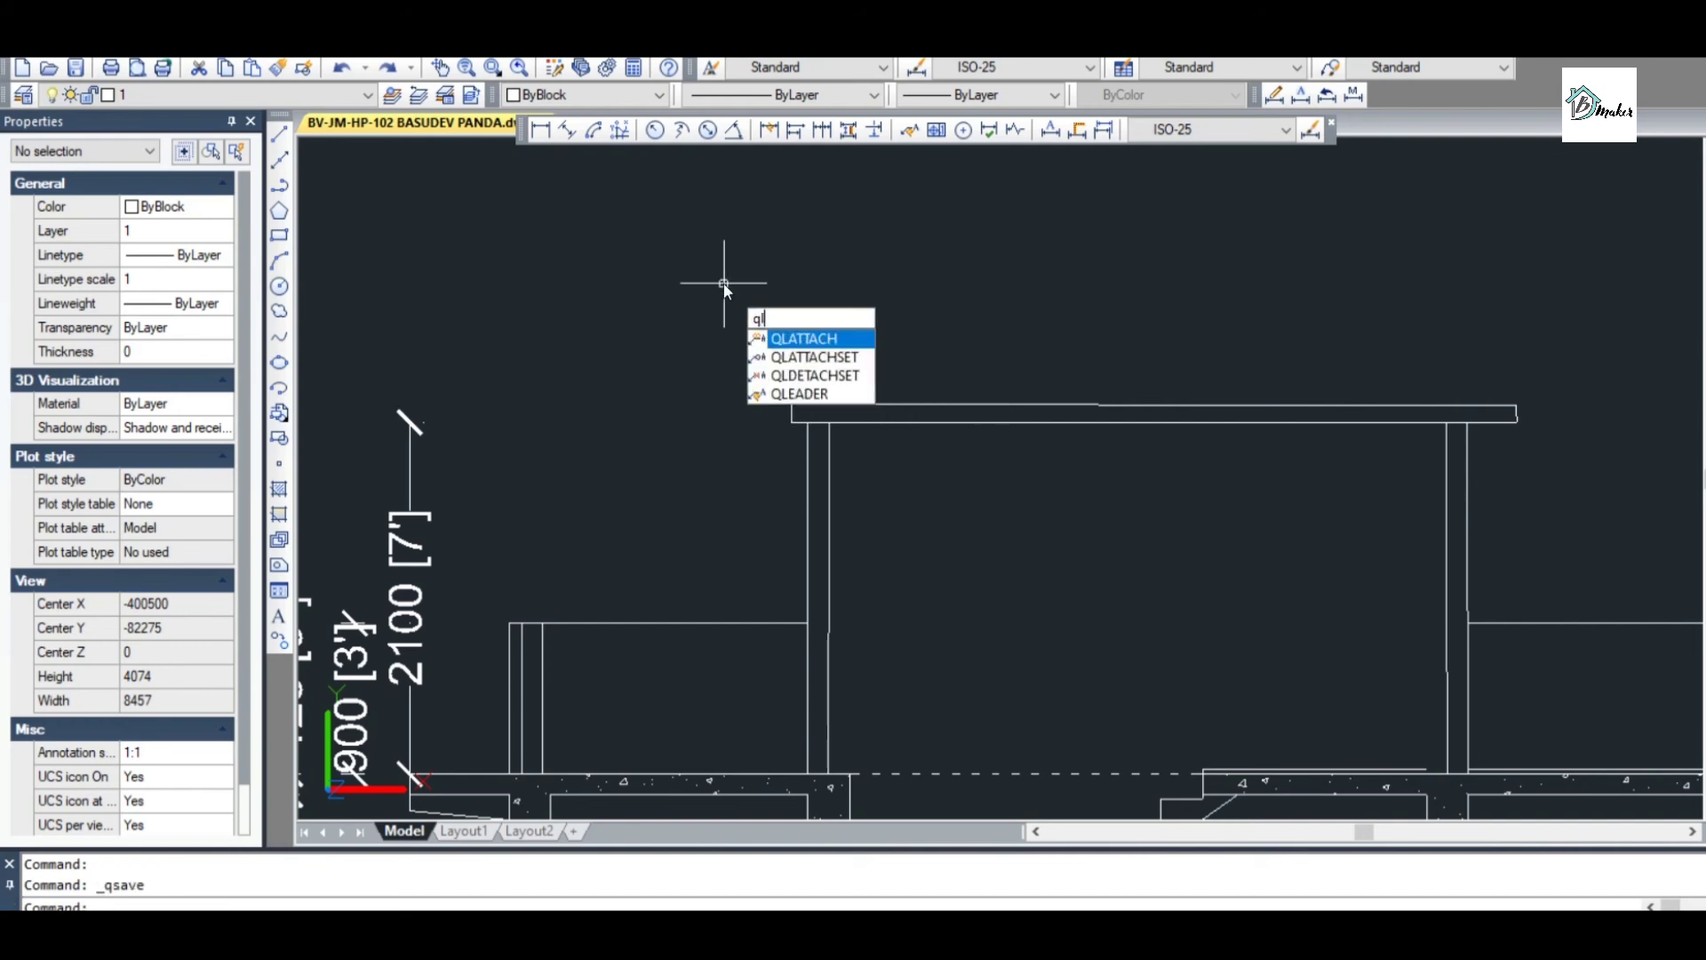
{"action": "left_click", "coordinate": [797, 395]}
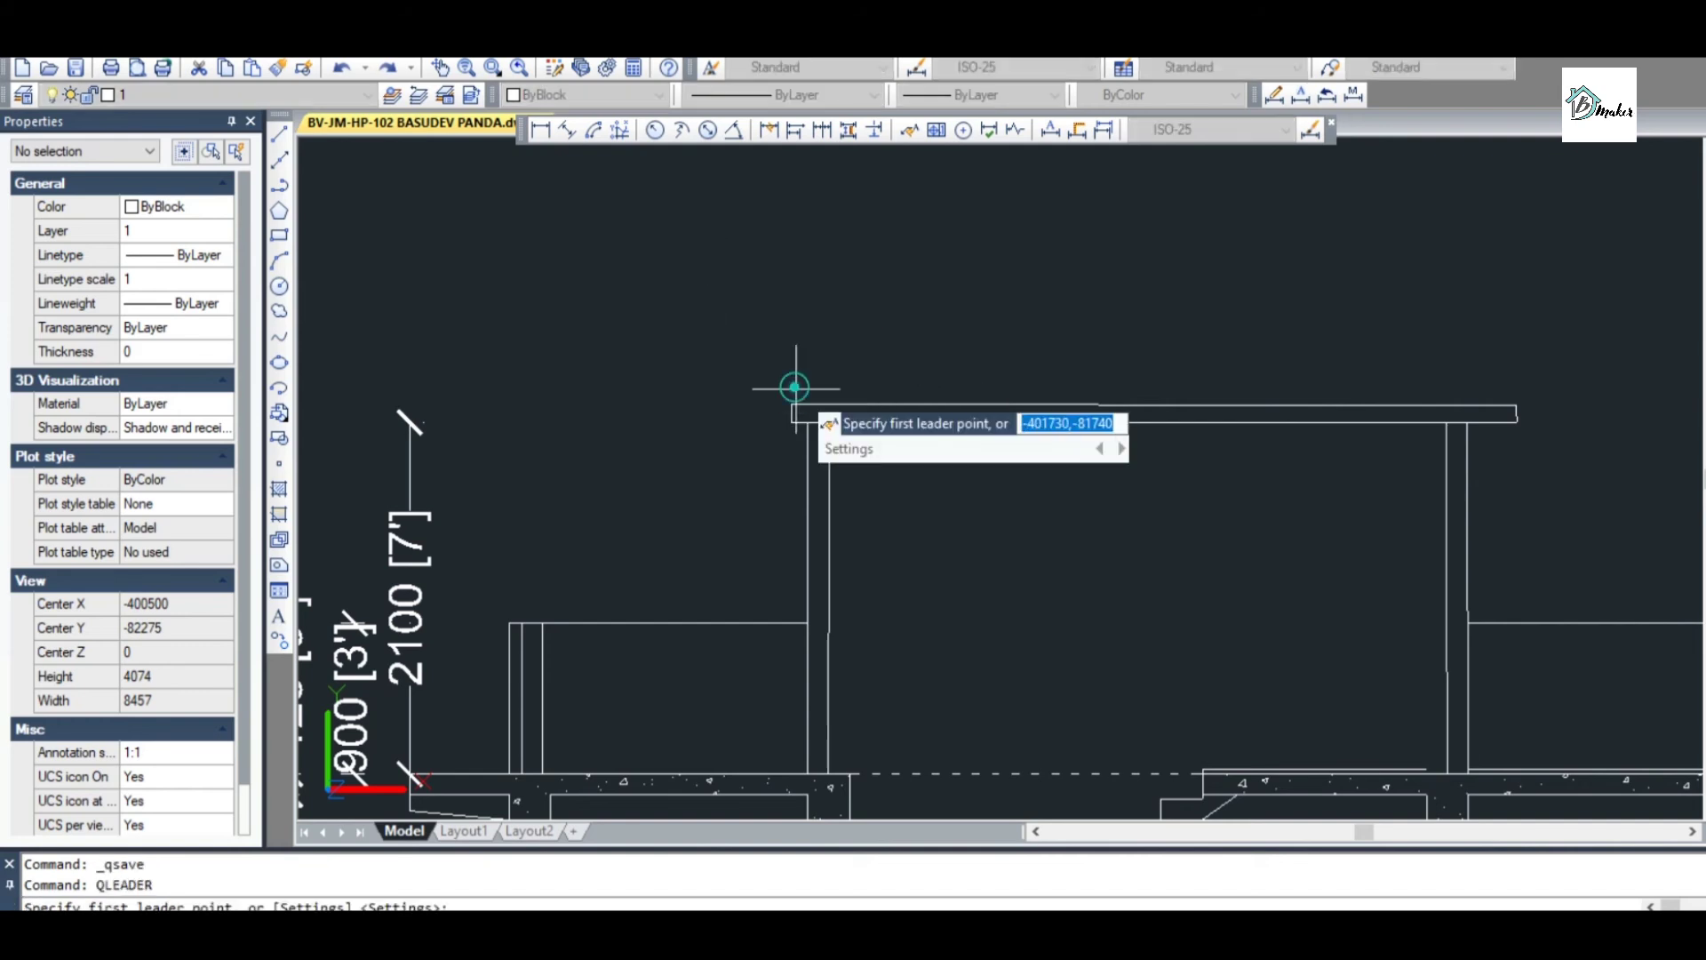
{"action": "scroll", "coordinate": [883, 391], "scroll_direction": "up", "scroll_amount": 4}
{"action": "left_click", "coordinate": [873, 446]}
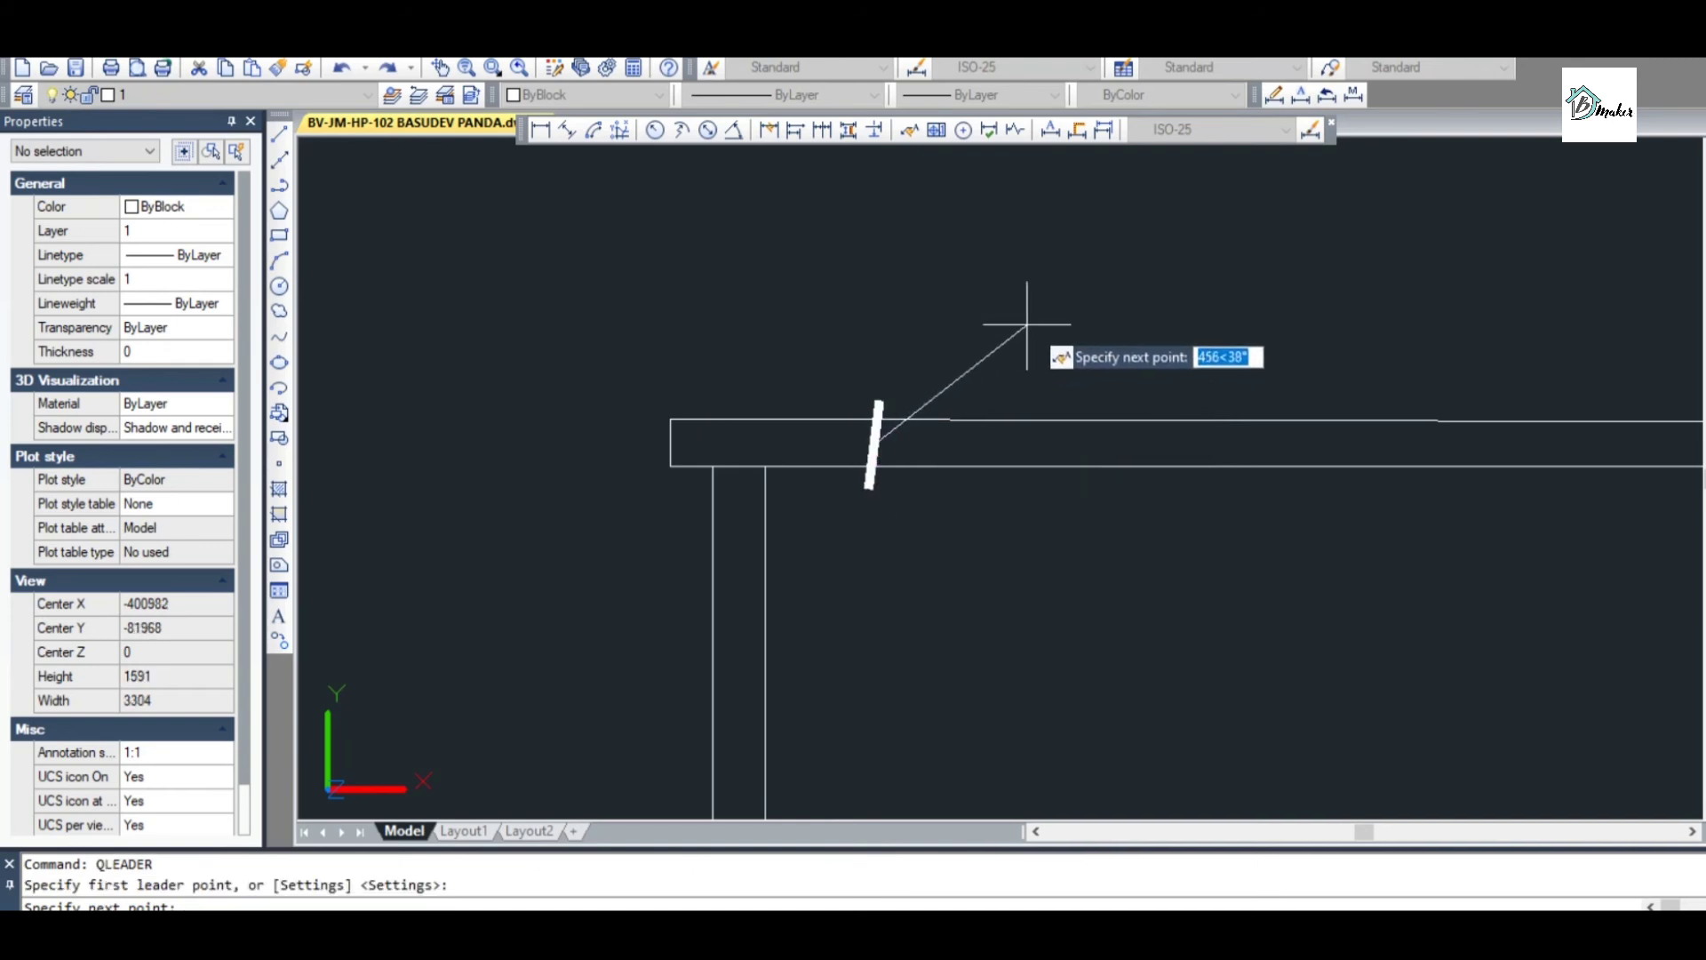
{"action": "left_click", "coordinate": [1042, 300]}
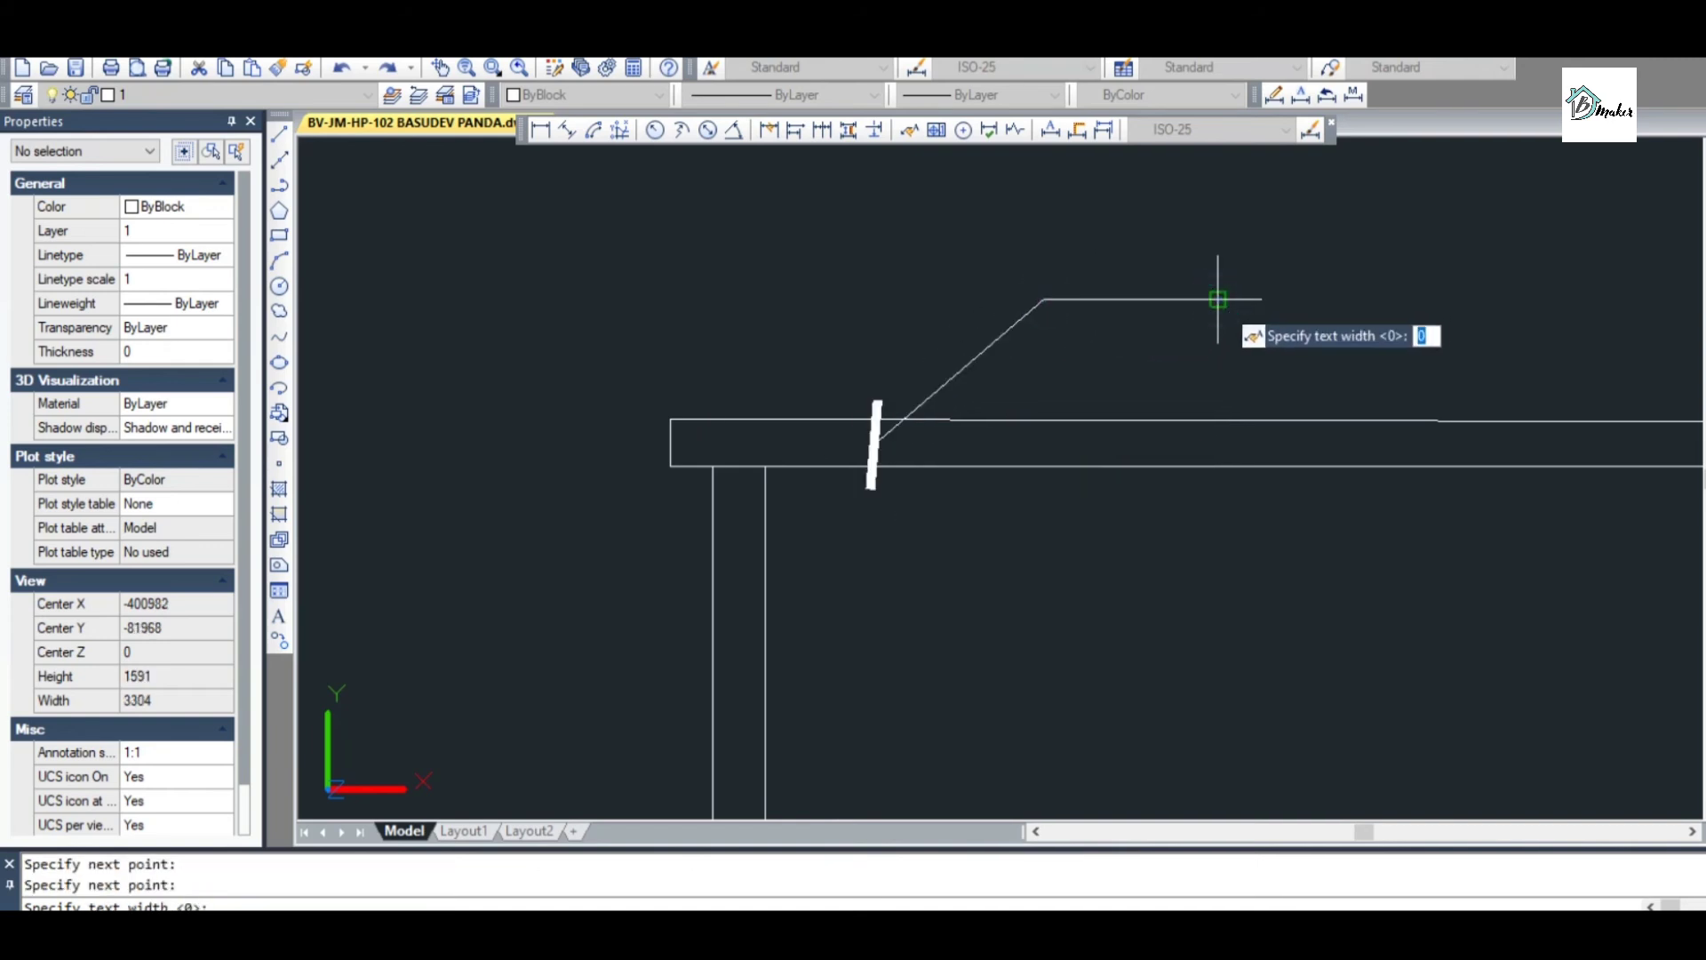
{"action": "key", "text": "Return"}
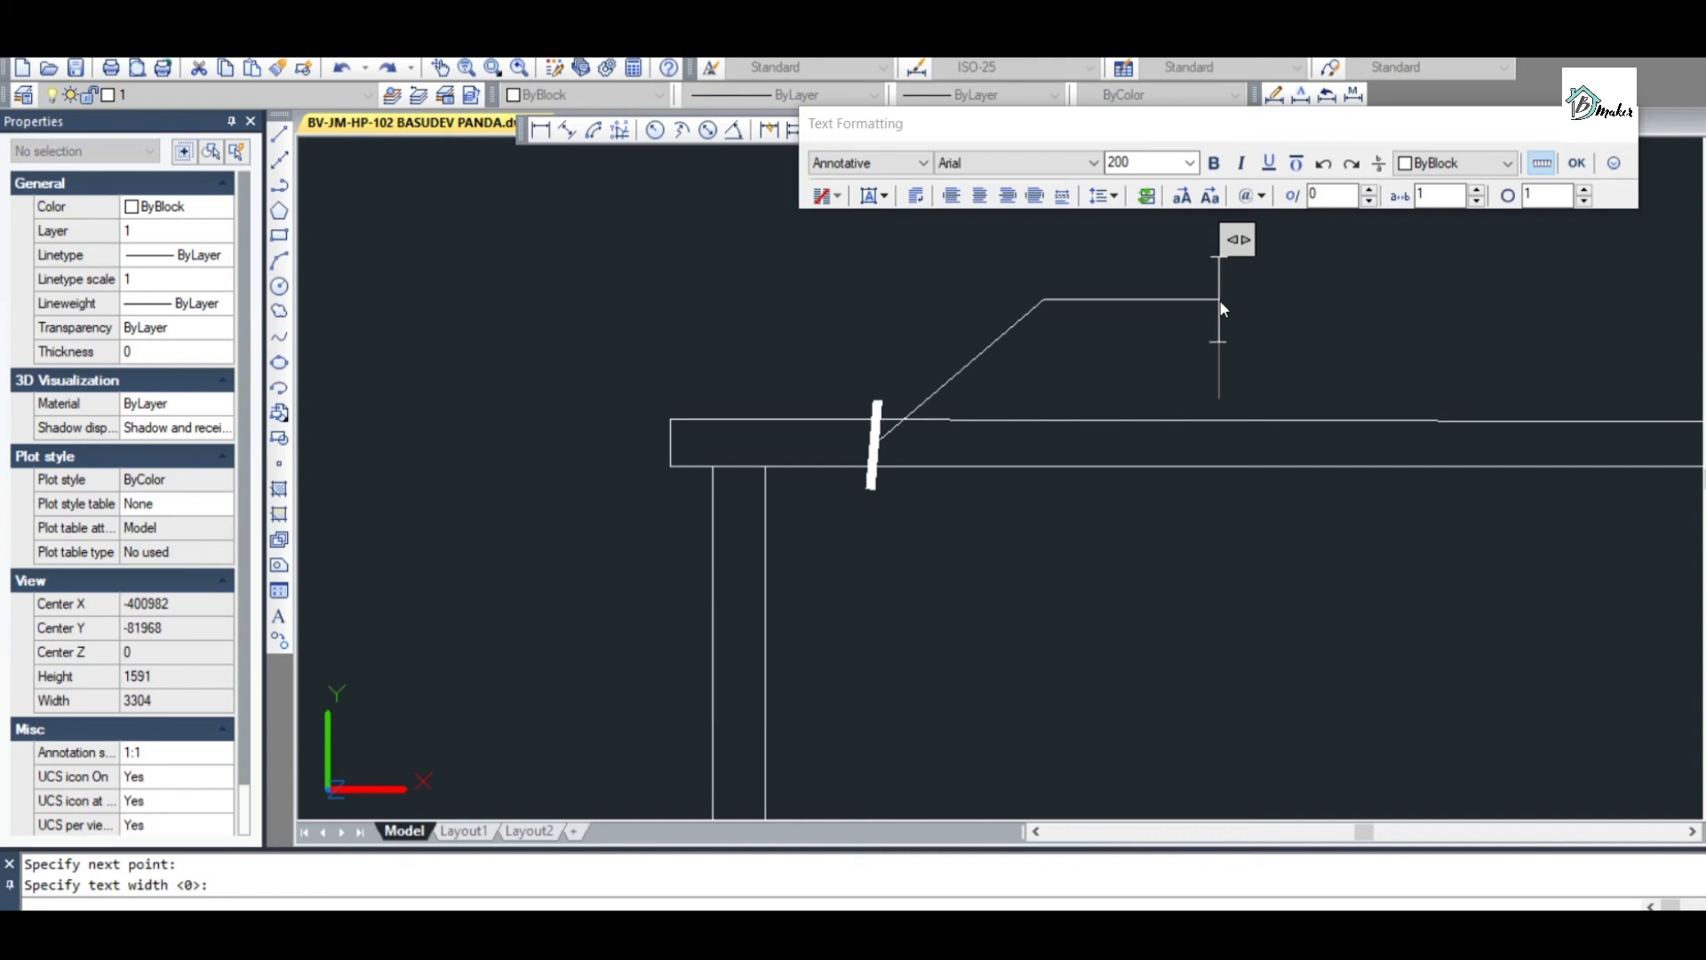
Enter "100 MM THK RCC SLAB" as the leader's annotation for the stair cabin slab
{"action": "type", "text": "100 mm th"}
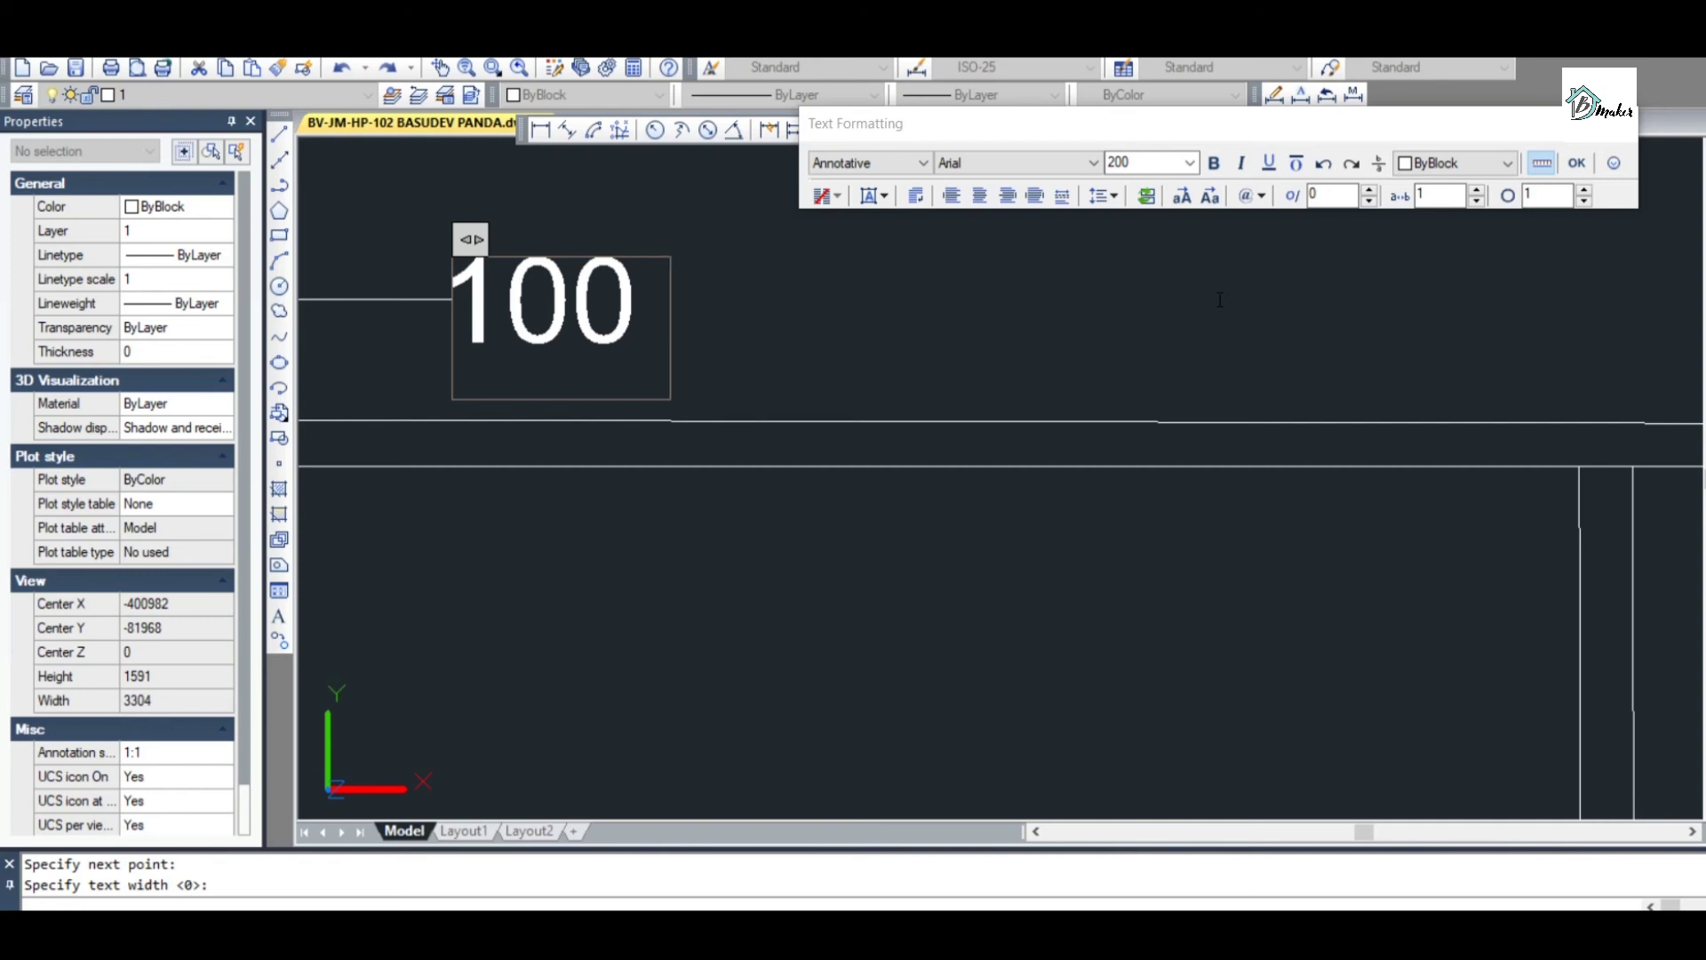
{"action": "type", "text": " MM T"}
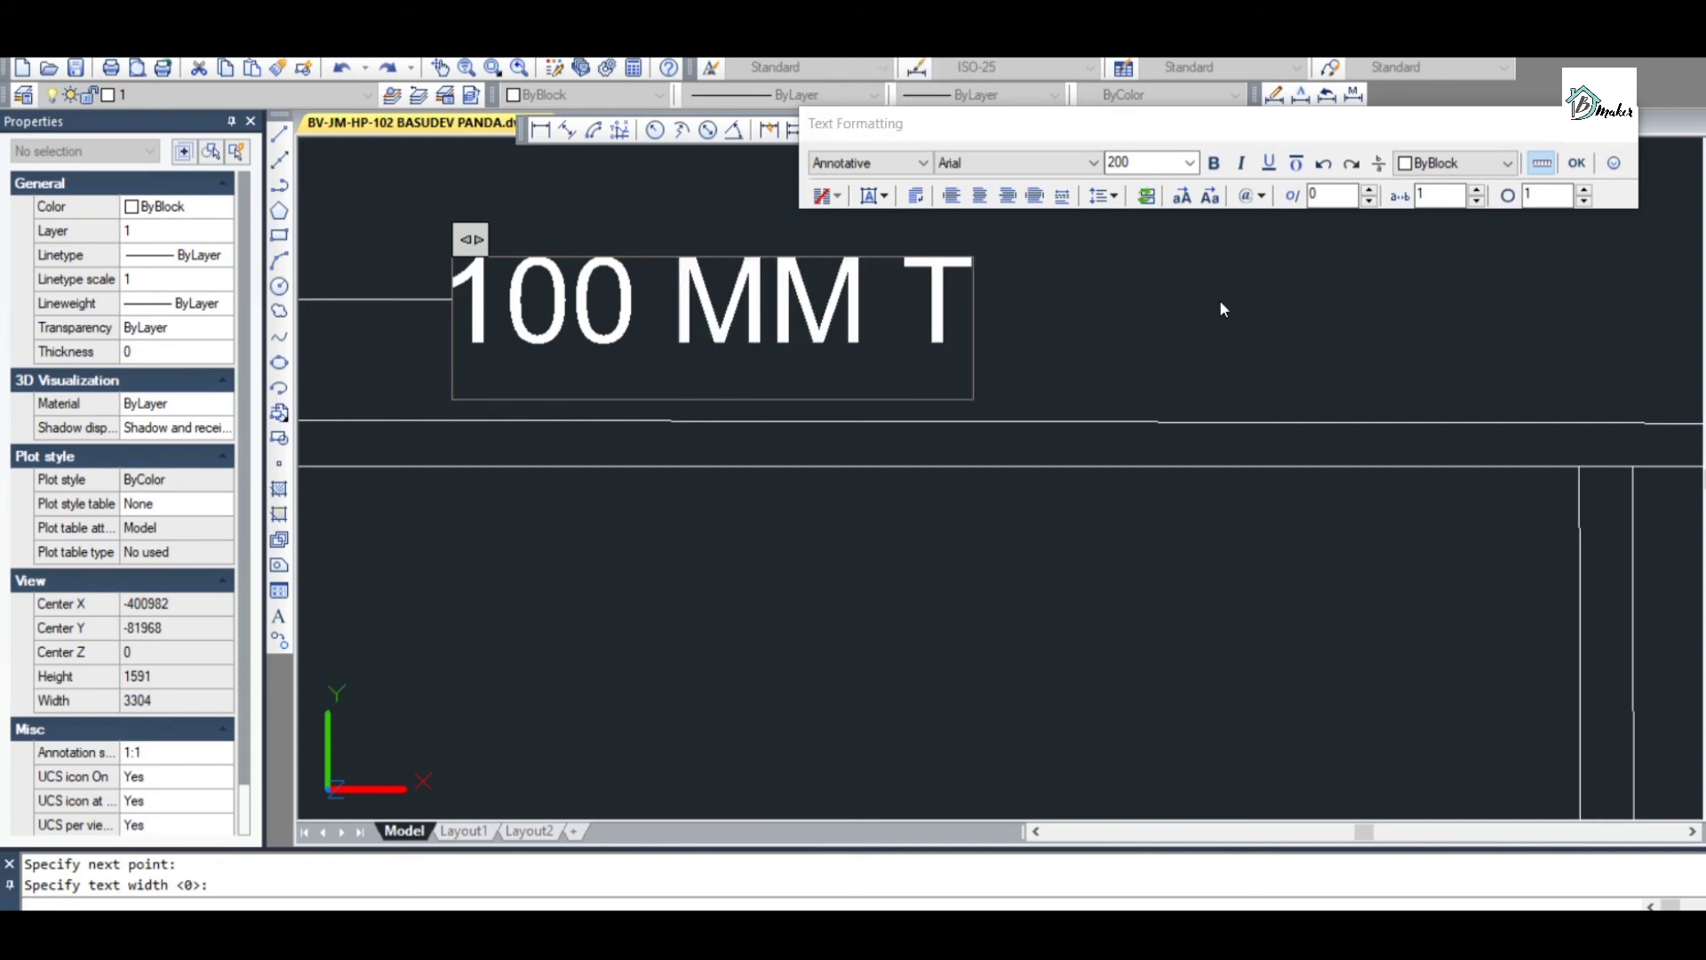
{"action": "type", "text": "HK"}
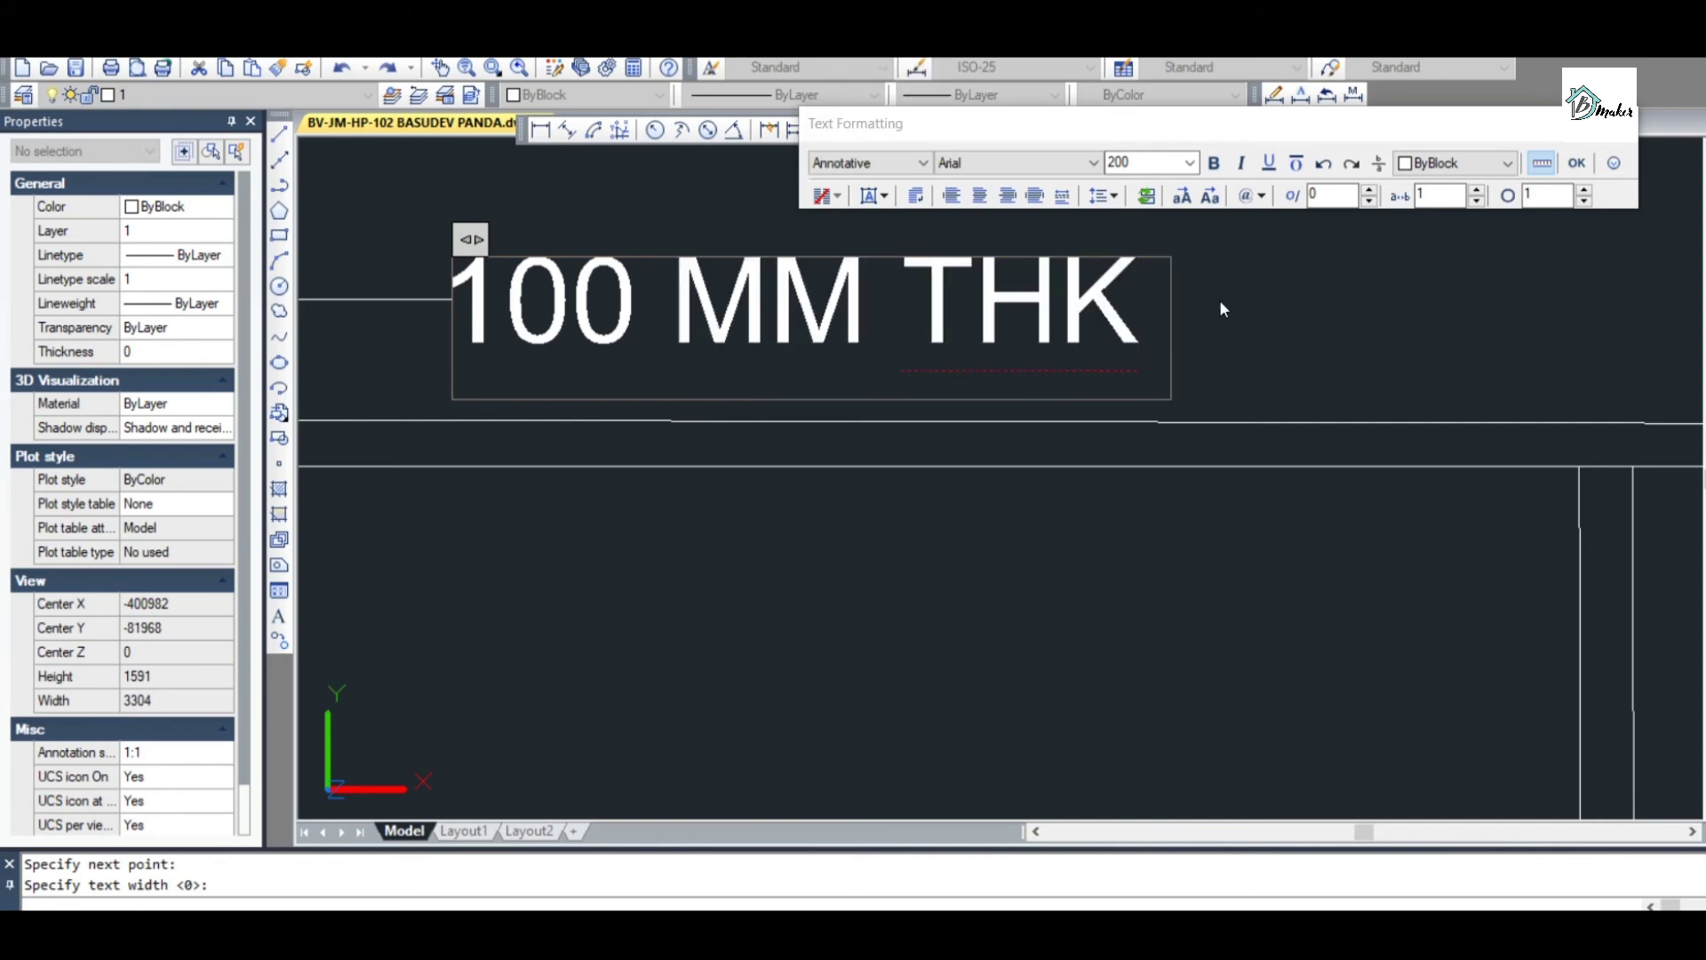
{"action": "type", "text": " RCC"}
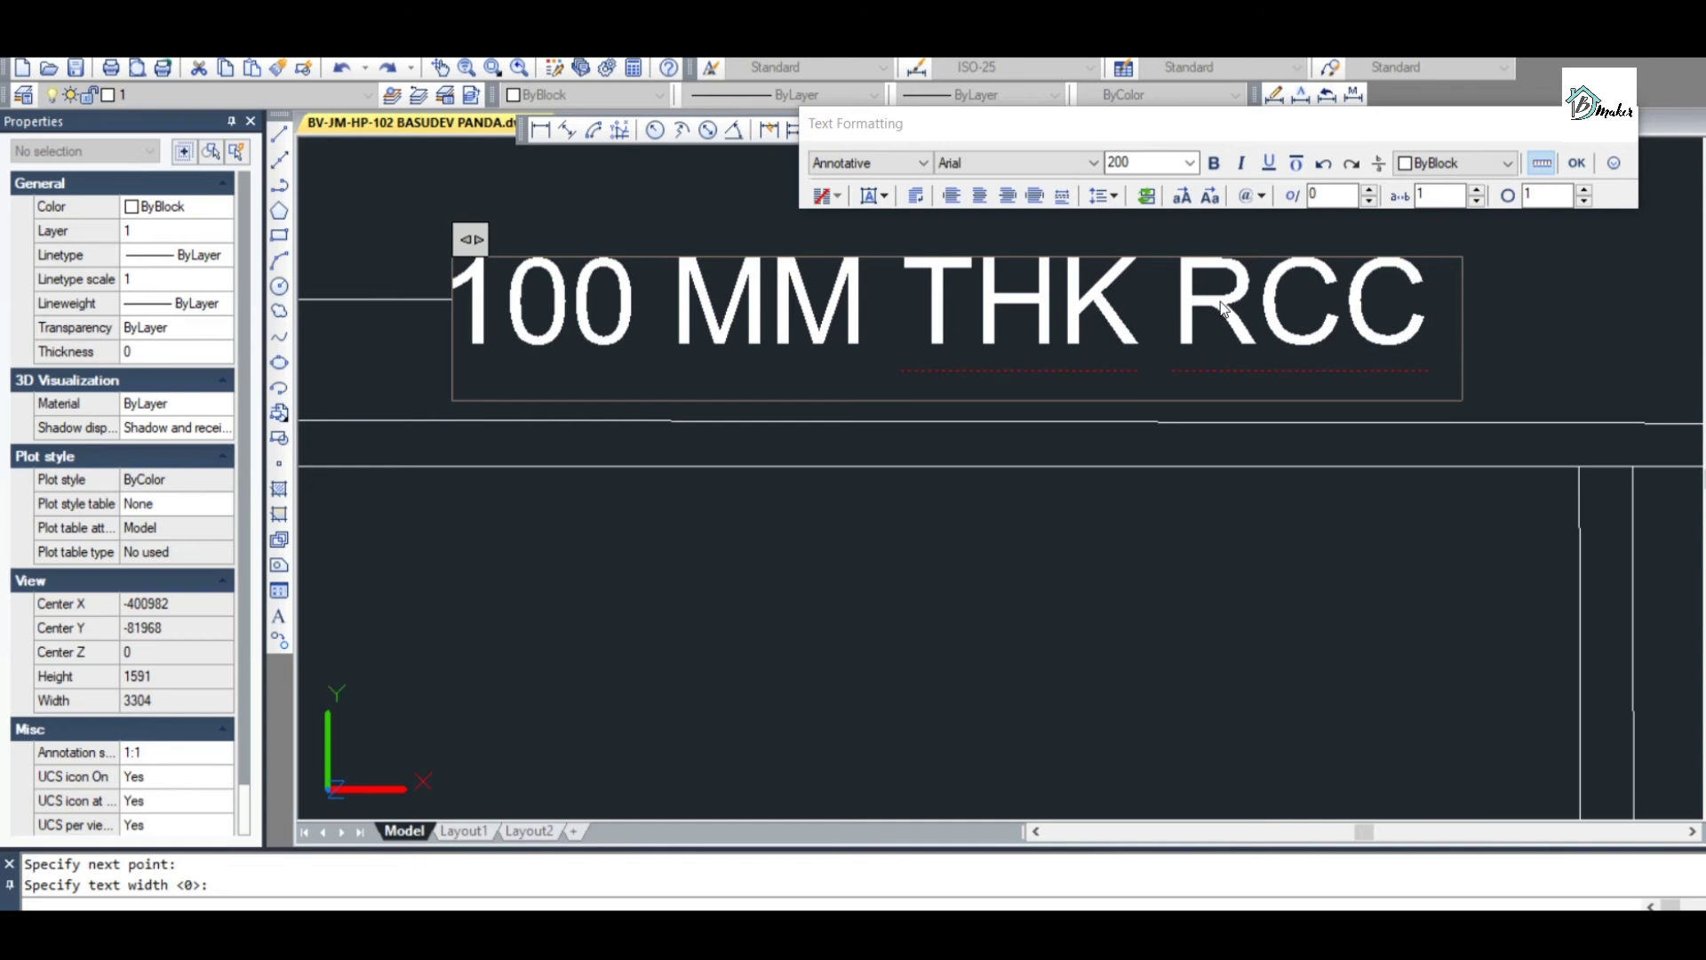
{"action": "type", "text": " SLAB"}
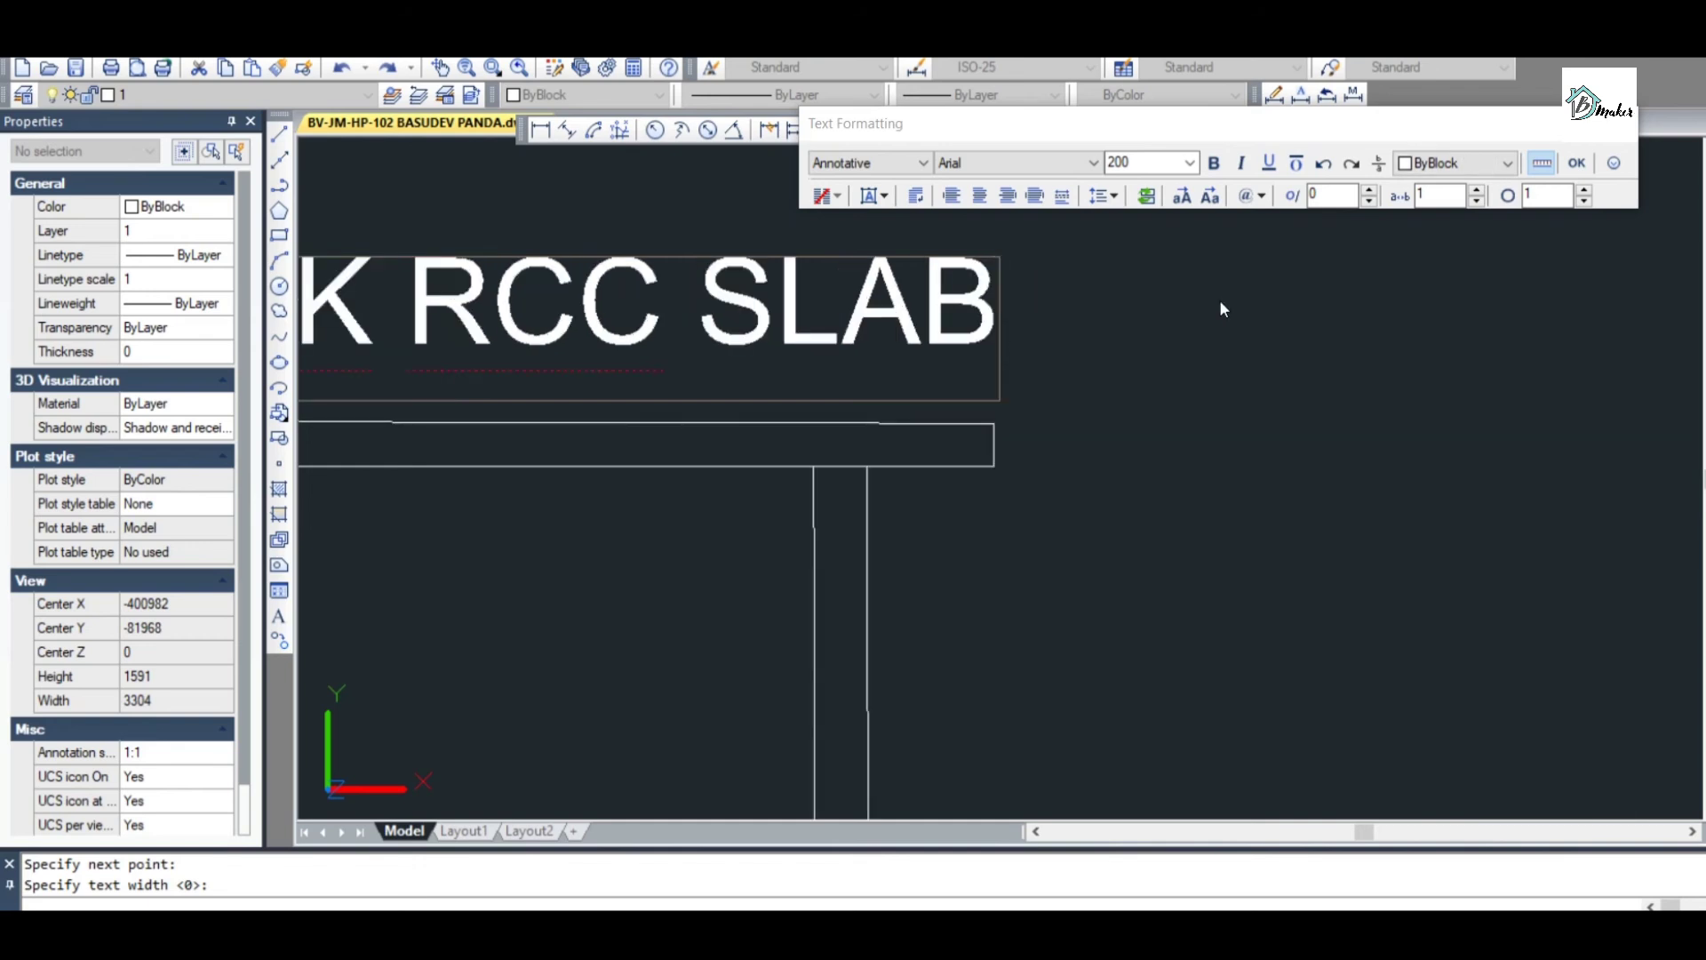
{"action": "scroll", "coordinate": [1222, 302], "scroll_direction": "down", "scroll_amount": 5}
{"action": "left_click", "coordinate": [1240, 511]}
{"action": "scroll", "coordinate": [1251, 432], "scroll_direction": "up", "scroll_amount": 2}
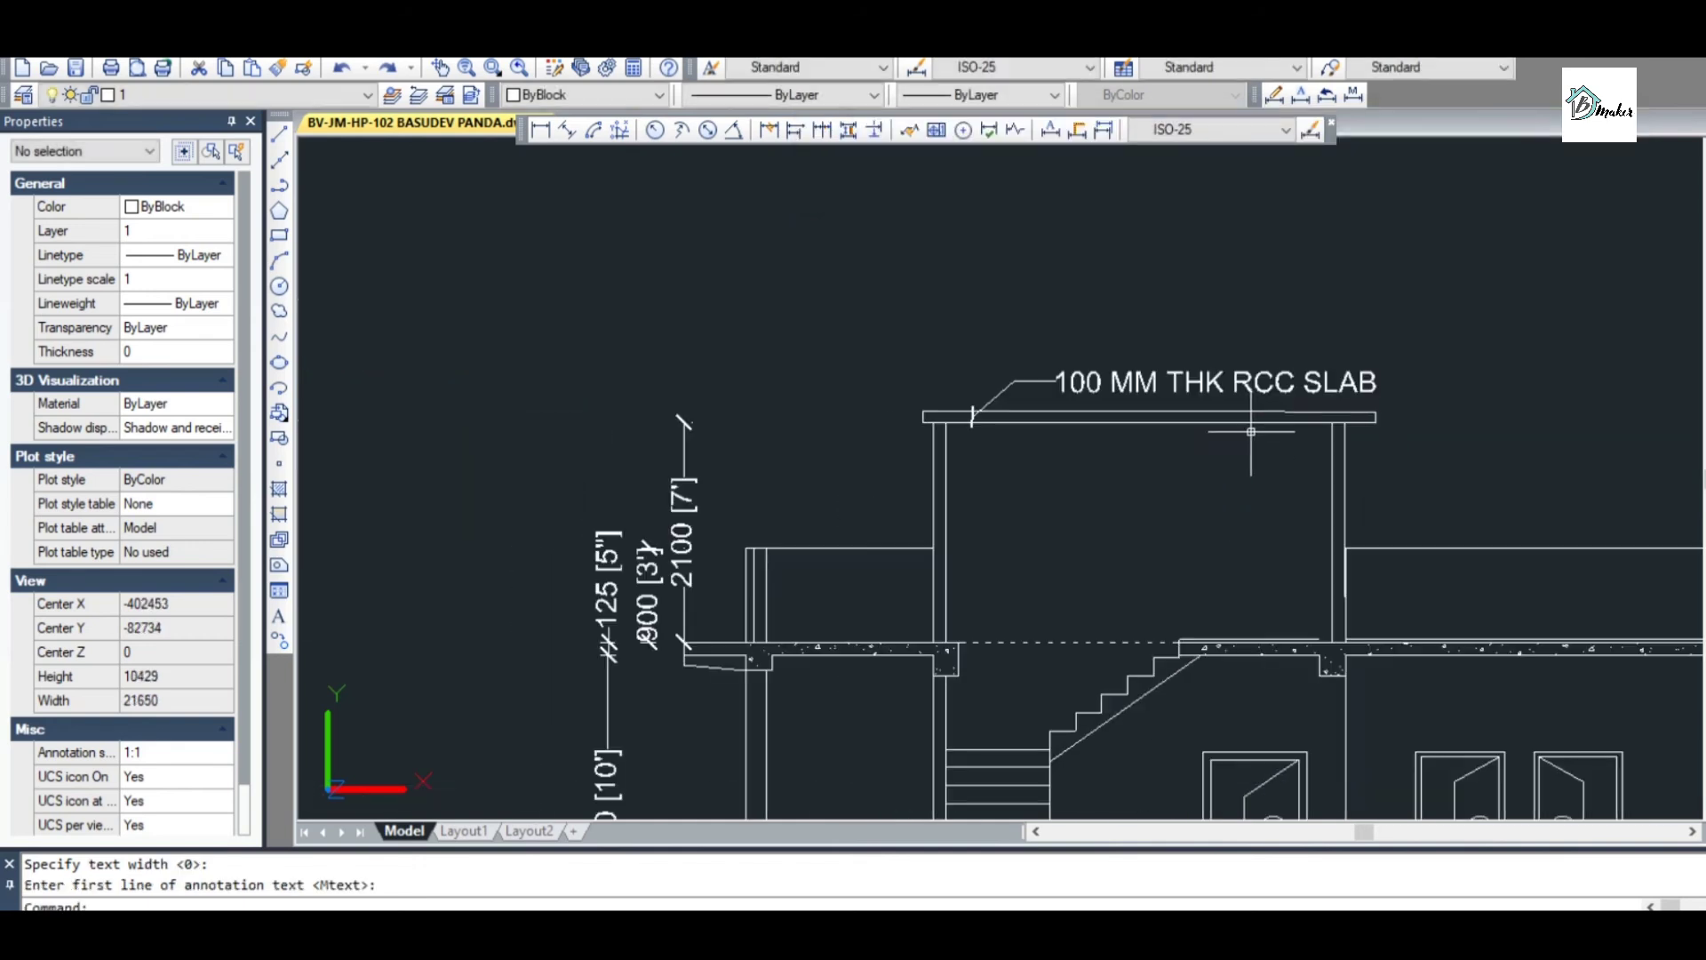
Set the text height of the "100 MM THK RCC SLAB" note to 180
{"action": "scroll", "coordinate": [1213, 380], "scroll_direction": "down", "scroll_amount": 8}
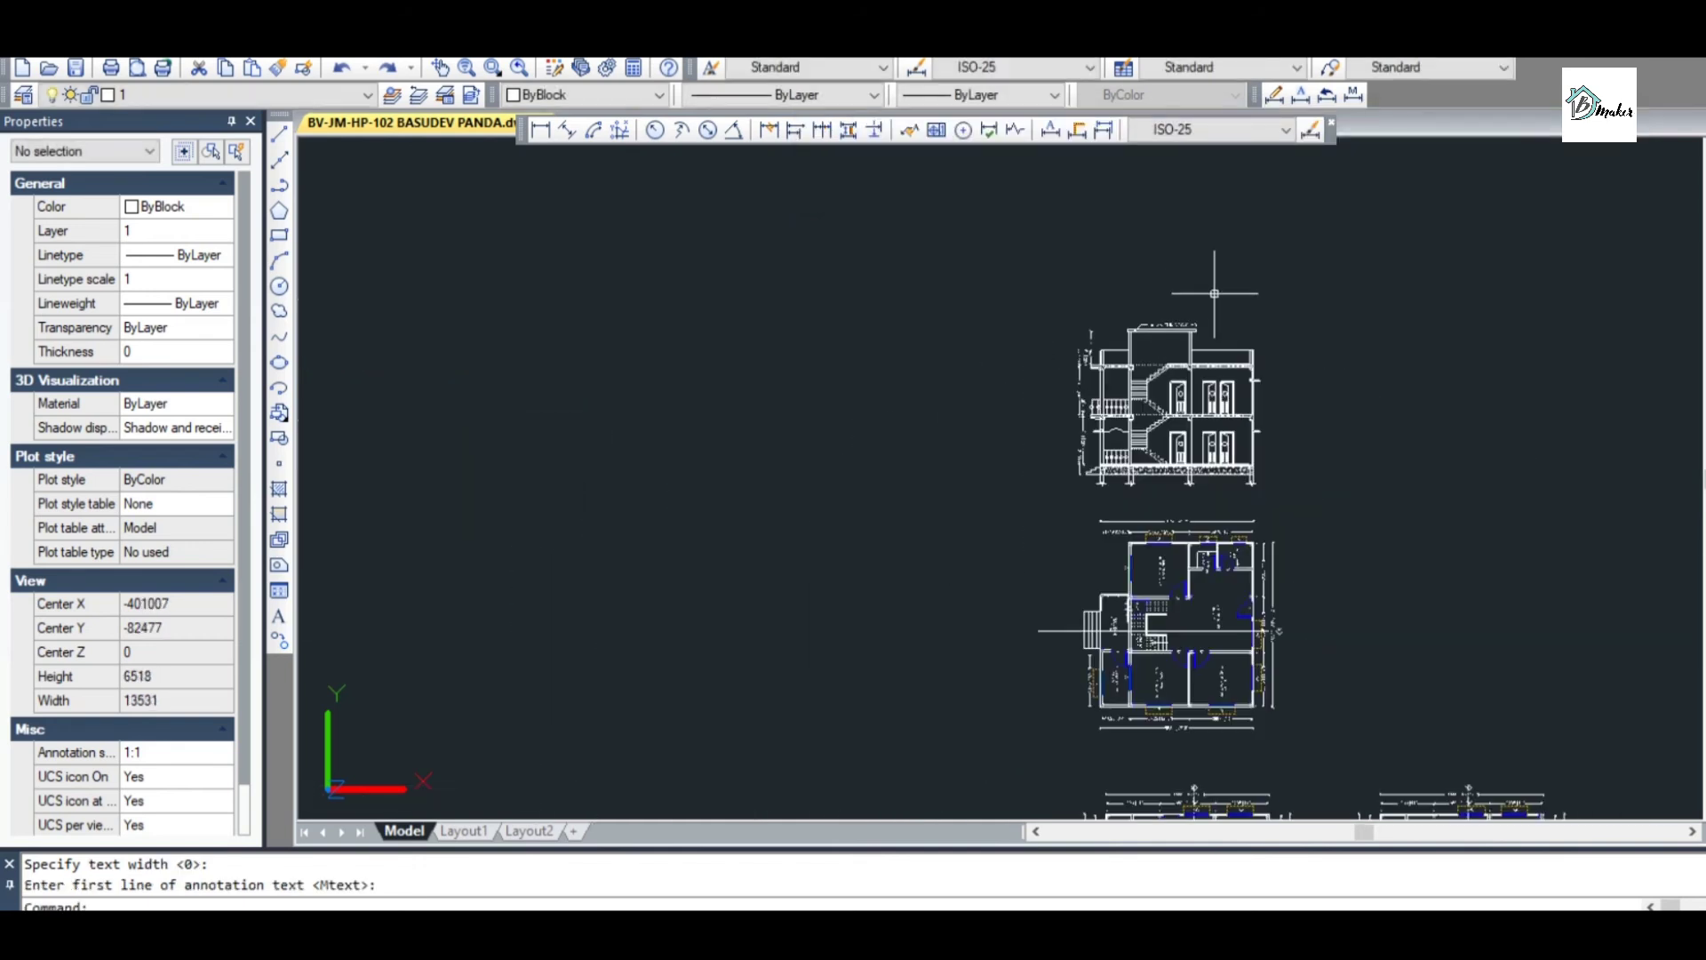
{"action": "scroll", "coordinate": [1214, 293], "scroll_direction": "up", "scroll_amount": 6}
{"action": "double_click", "coordinate": [1126, 367]}
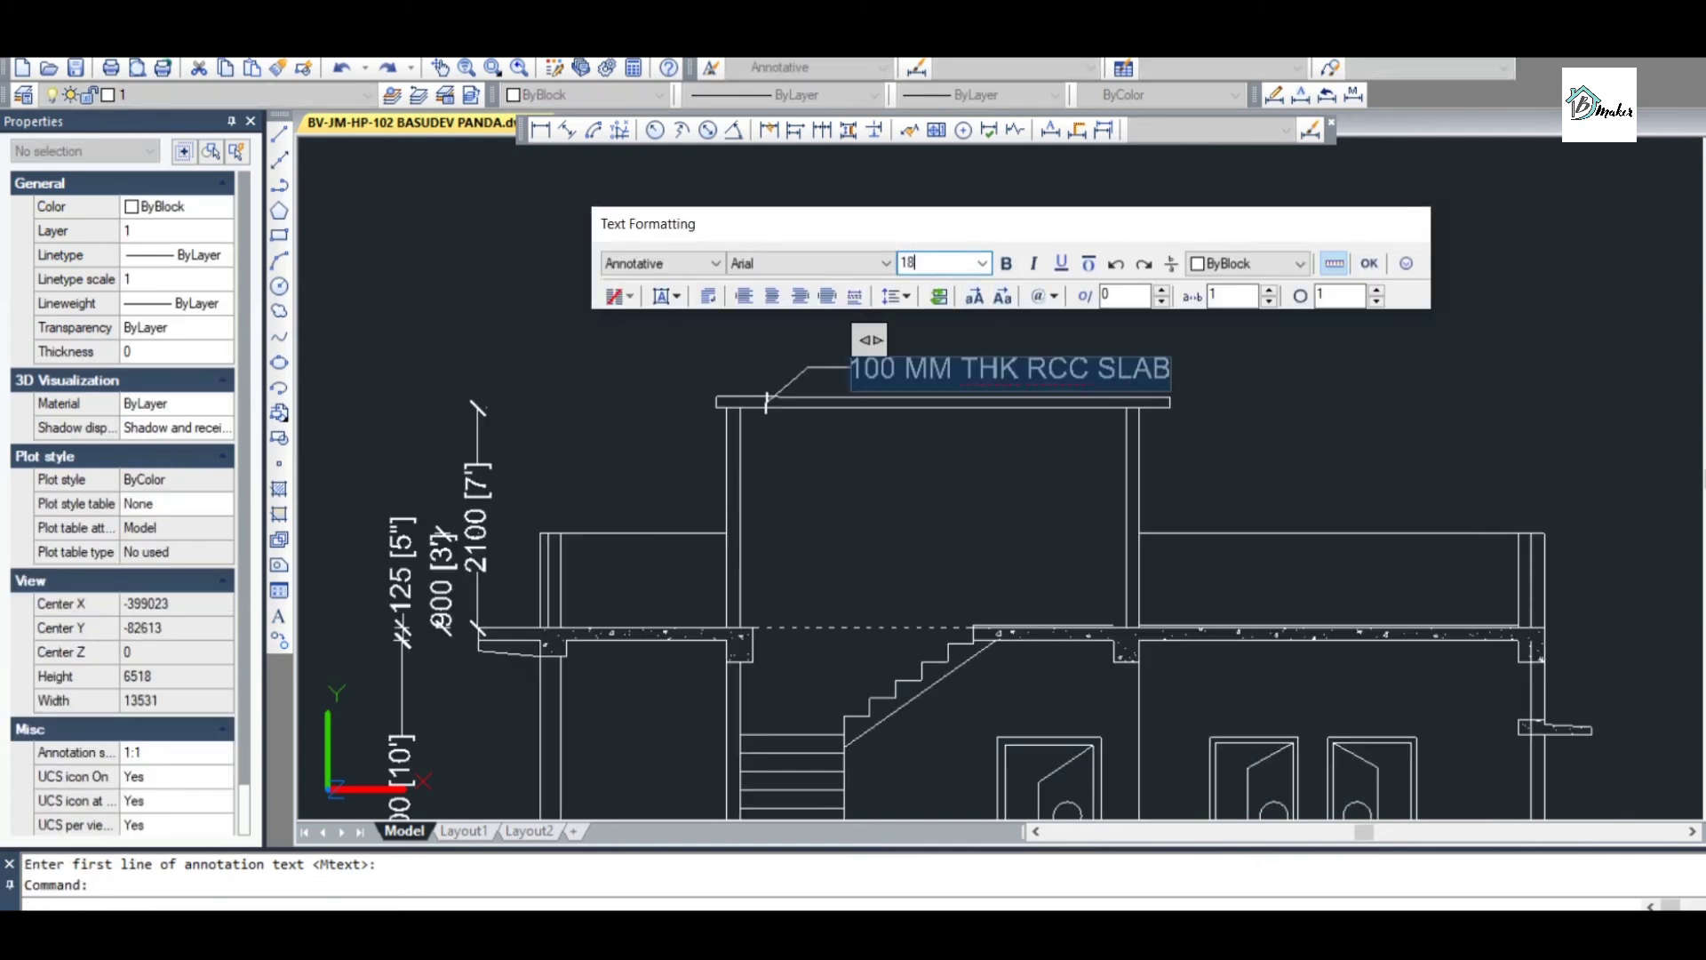
{"action": "key", "text": "Return"}
{"action": "left_click", "coordinate": [891, 455]}
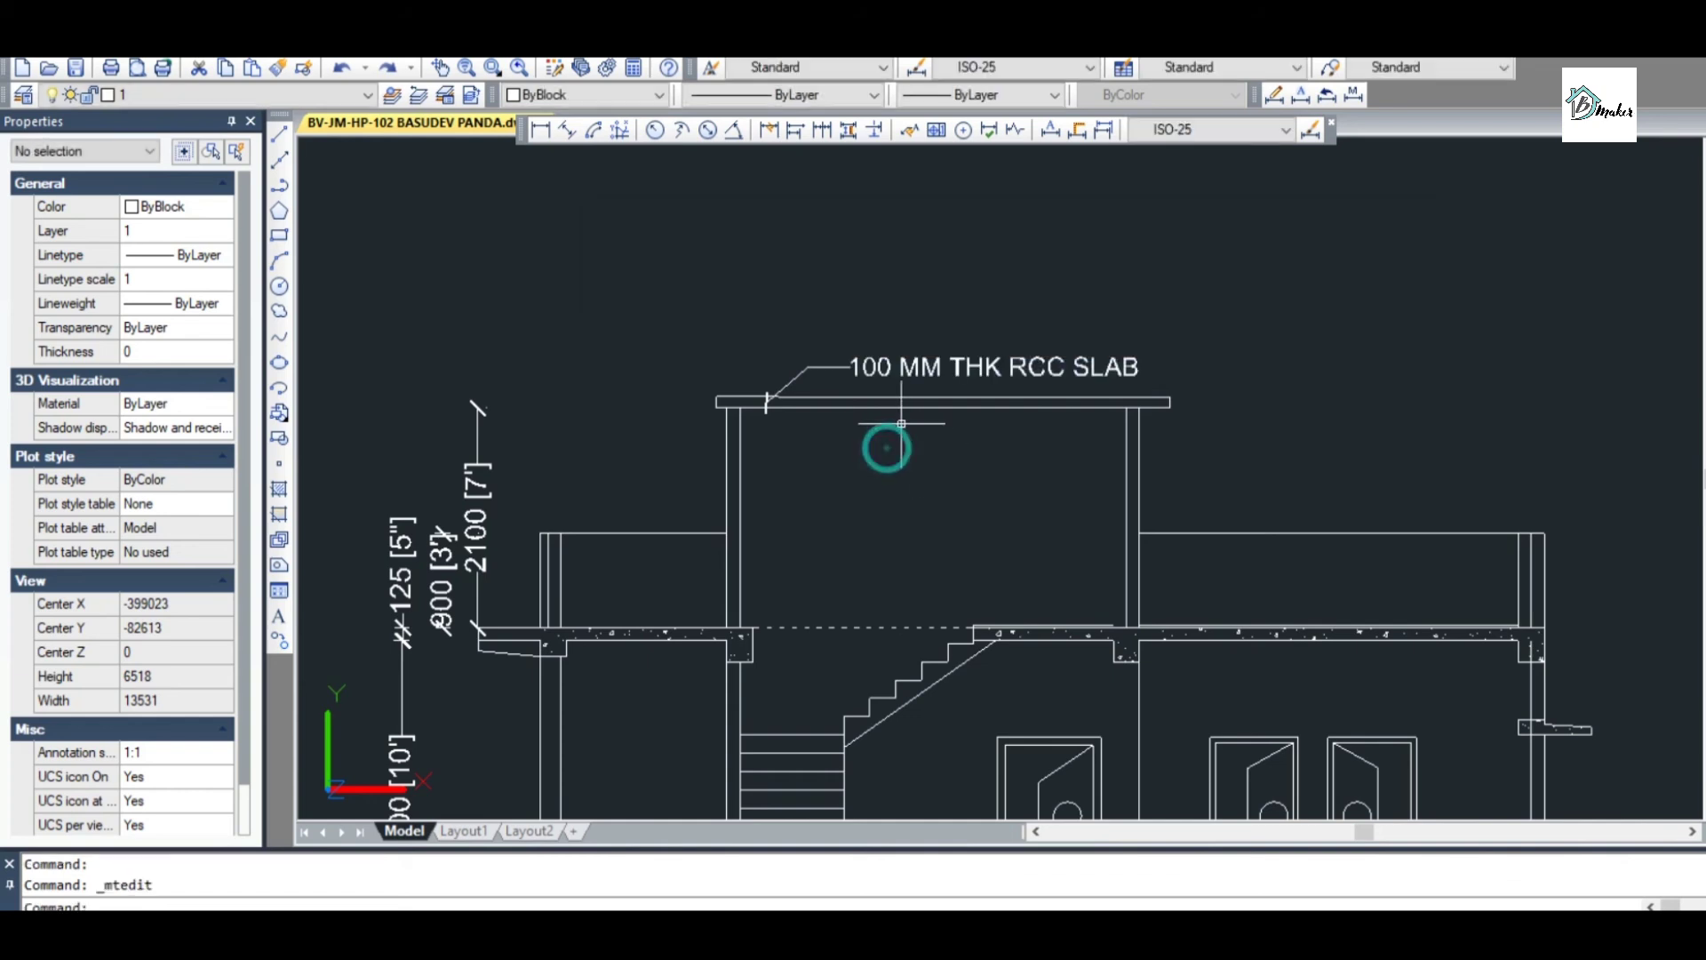
Change the slab leader's arrowhead from an architectural tick to a filled arrow
{"action": "scroll", "coordinate": [789, 369], "scroll_direction": "up", "scroll_amount": 4}
{"action": "left_click", "coordinate": [726, 318]}
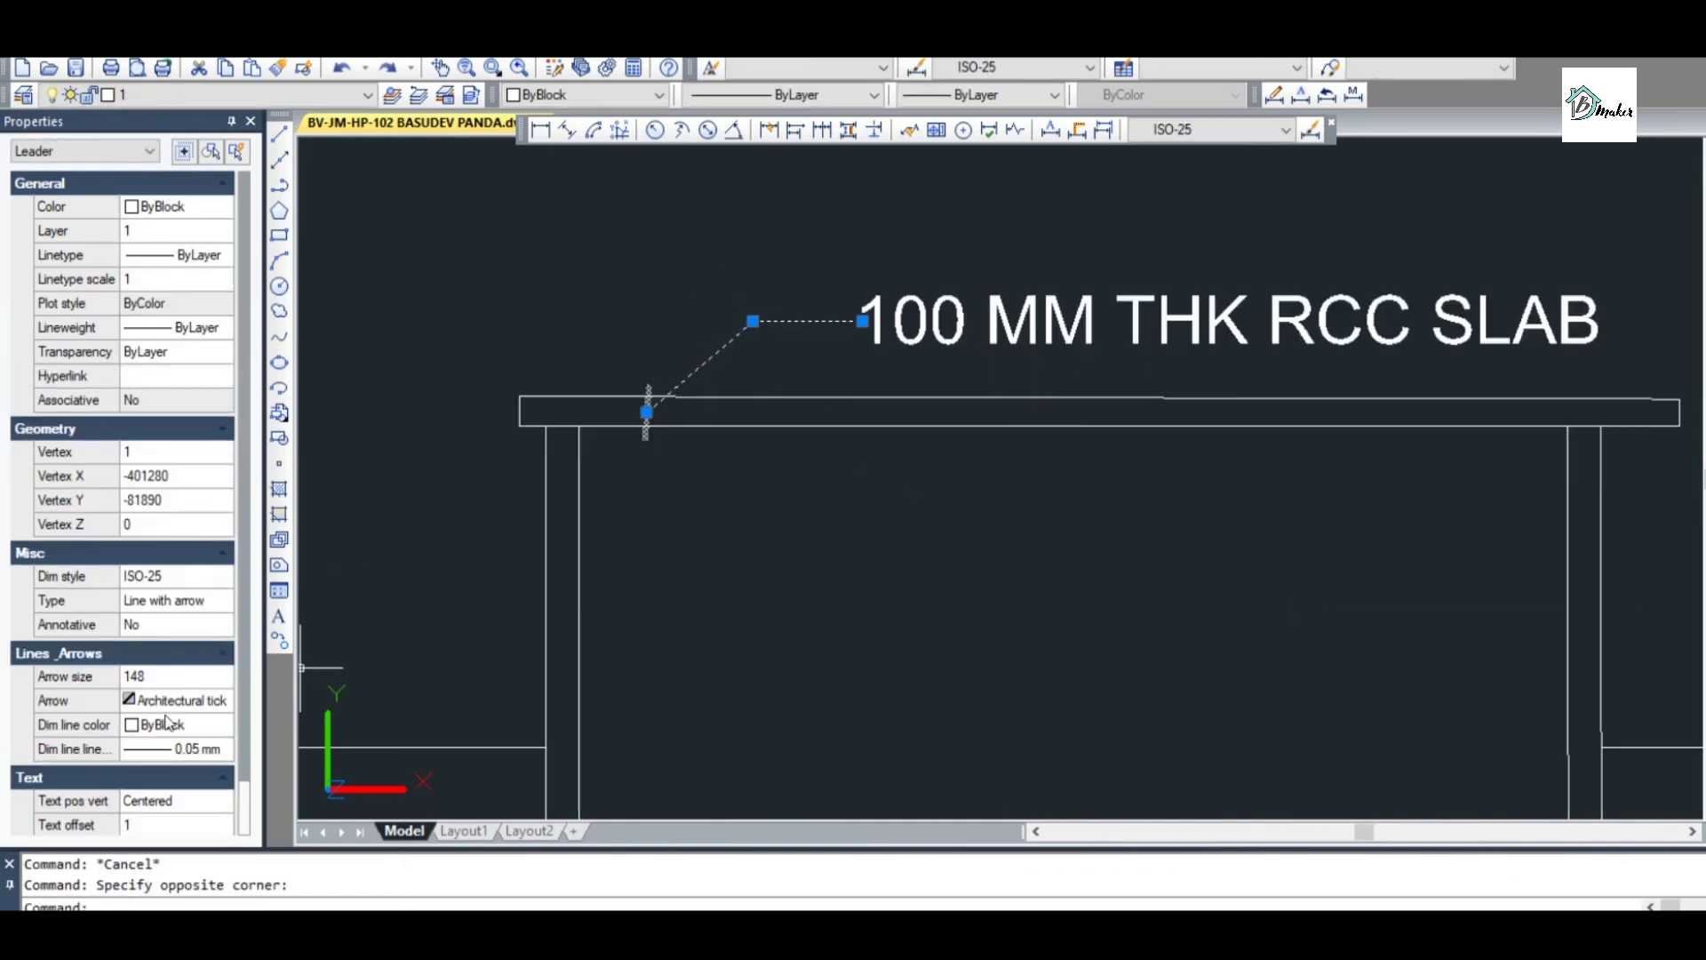
{"action": "left_click", "coordinate": [157, 705]}
{"action": "left_click", "coordinate": [164, 333]}
{"action": "key", "text": "Escape"}
{"action": "scroll", "coordinate": [868, 495], "scroll_direction": "down", "scroll_amount": 2}
{"action": "scroll", "coordinate": [753, 459], "scroll_direction": "up", "scroll_amount": 3}
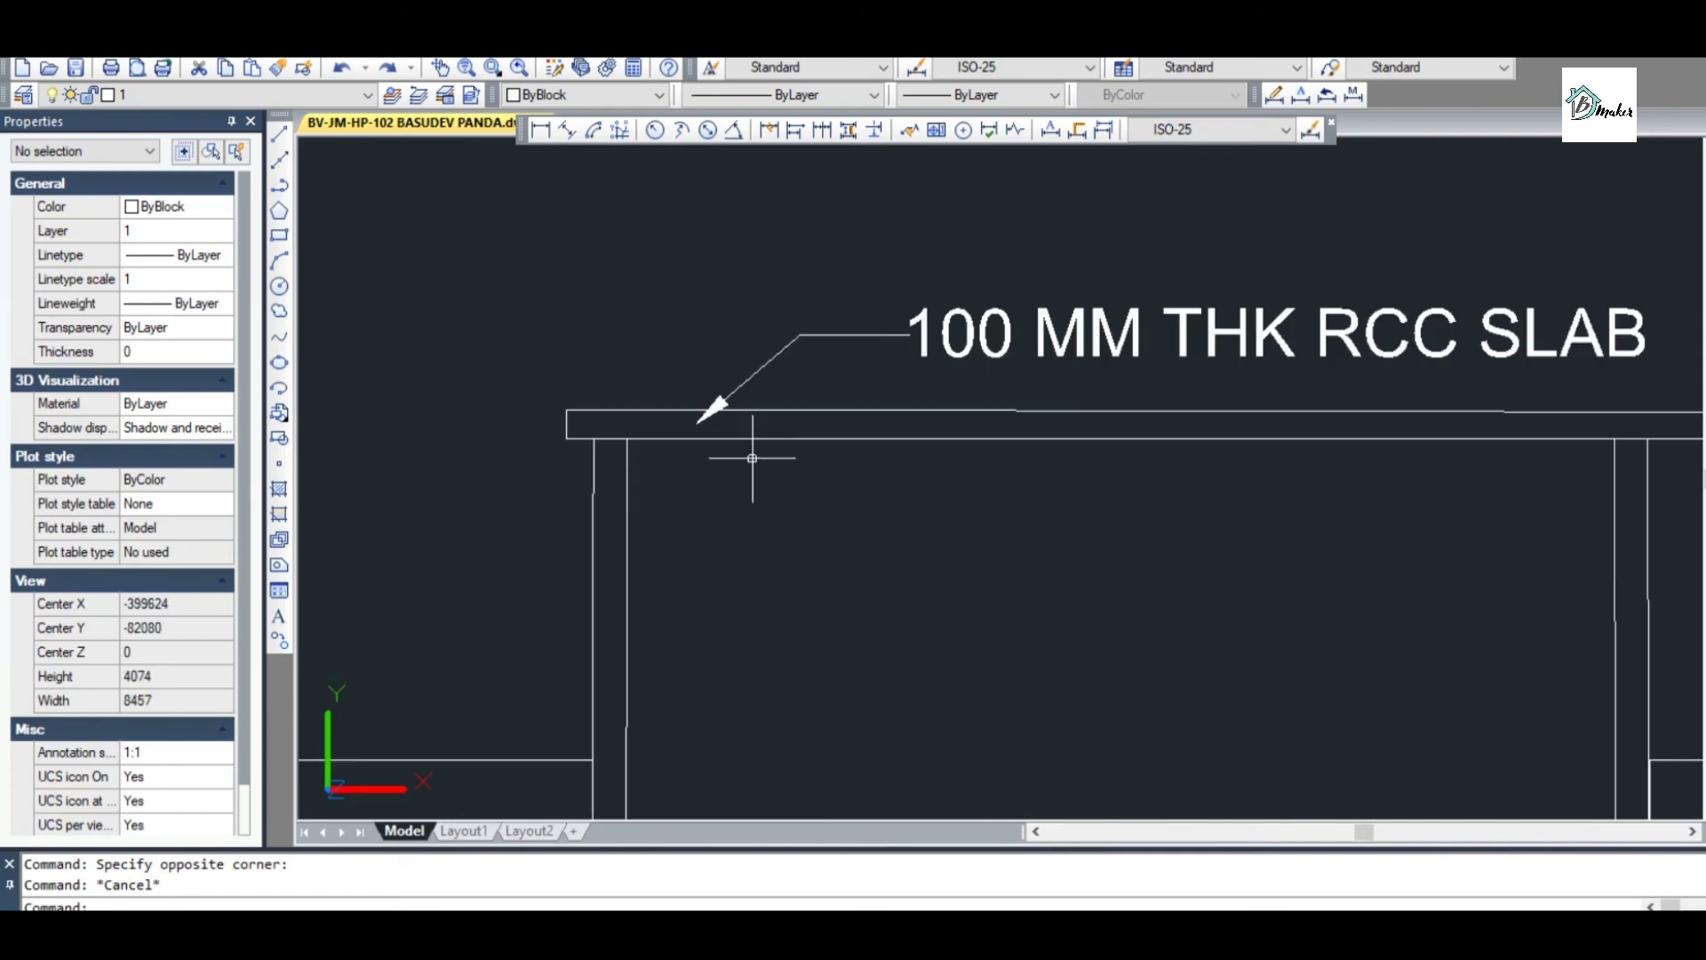
{"action": "scroll", "coordinate": [714, 505], "scroll_direction": "up", "scroll_amount": 2}
{"action": "scroll", "coordinate": [696, 359], "scroll_direction": "down", "scroll_amount": 2}
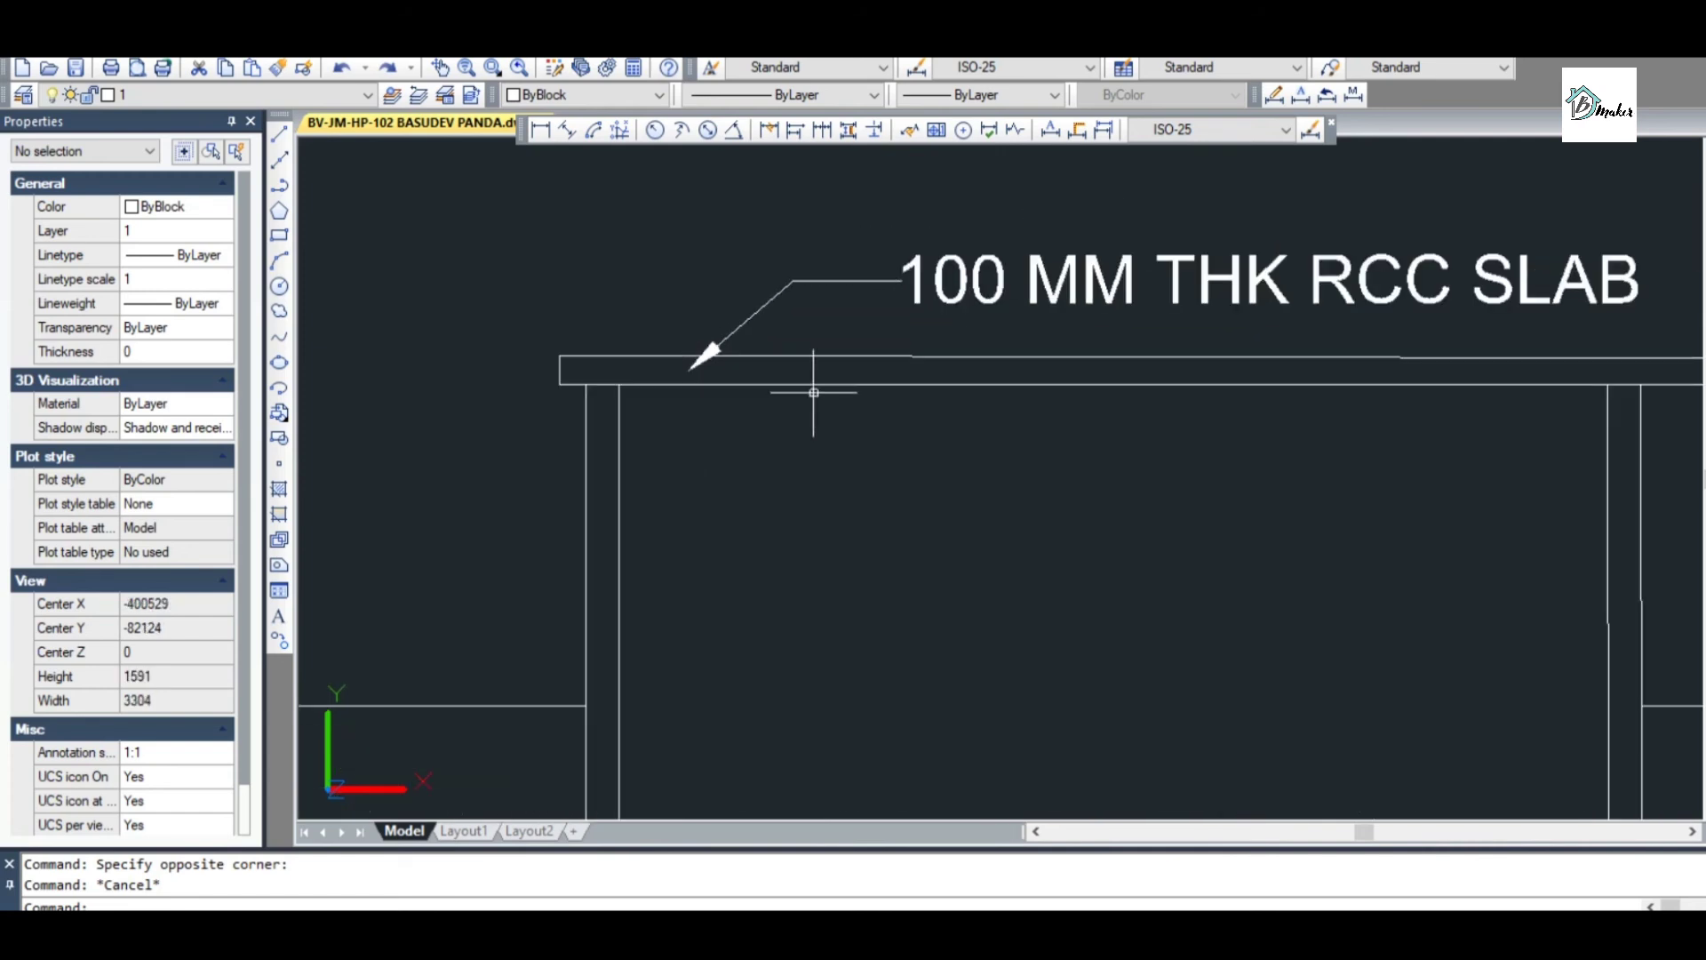
Copy the slab leader and its note down to the main roof slab, just beyond the stair cabin's far wall
{"action": "scroll", "coordinate": [1191, 473], "scroll_direction": "up", "scroll_amount": 2}
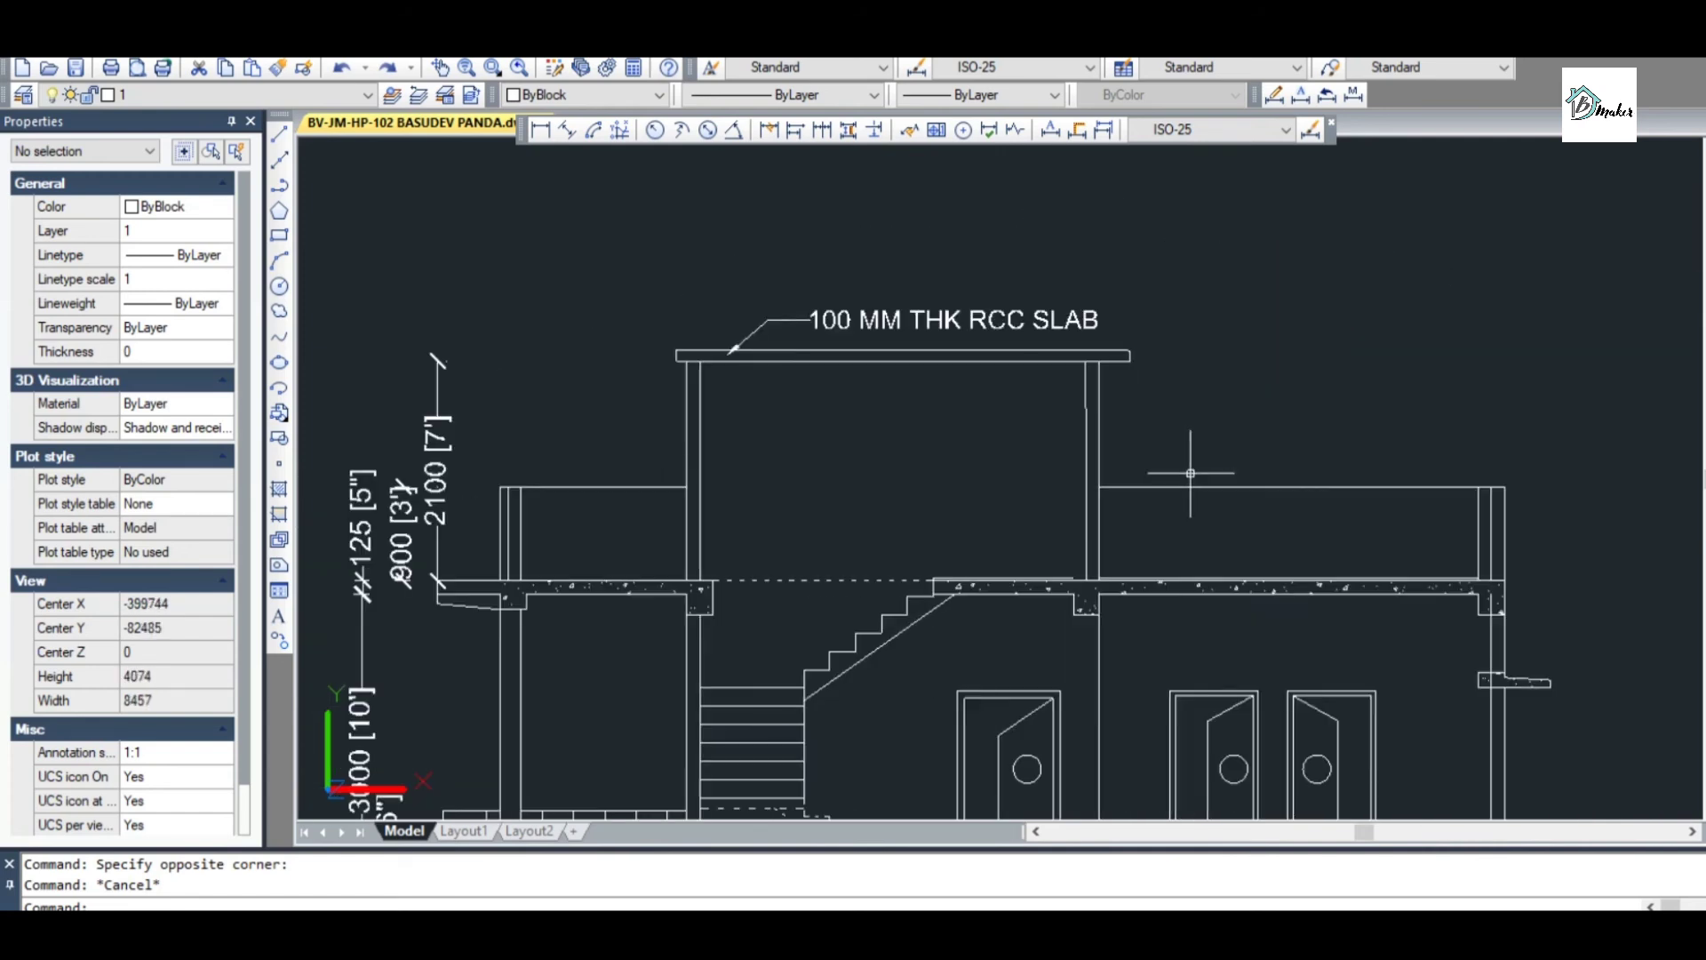
{"action": "type", "text": "co"}
{"action": "key", "text": "Return"}
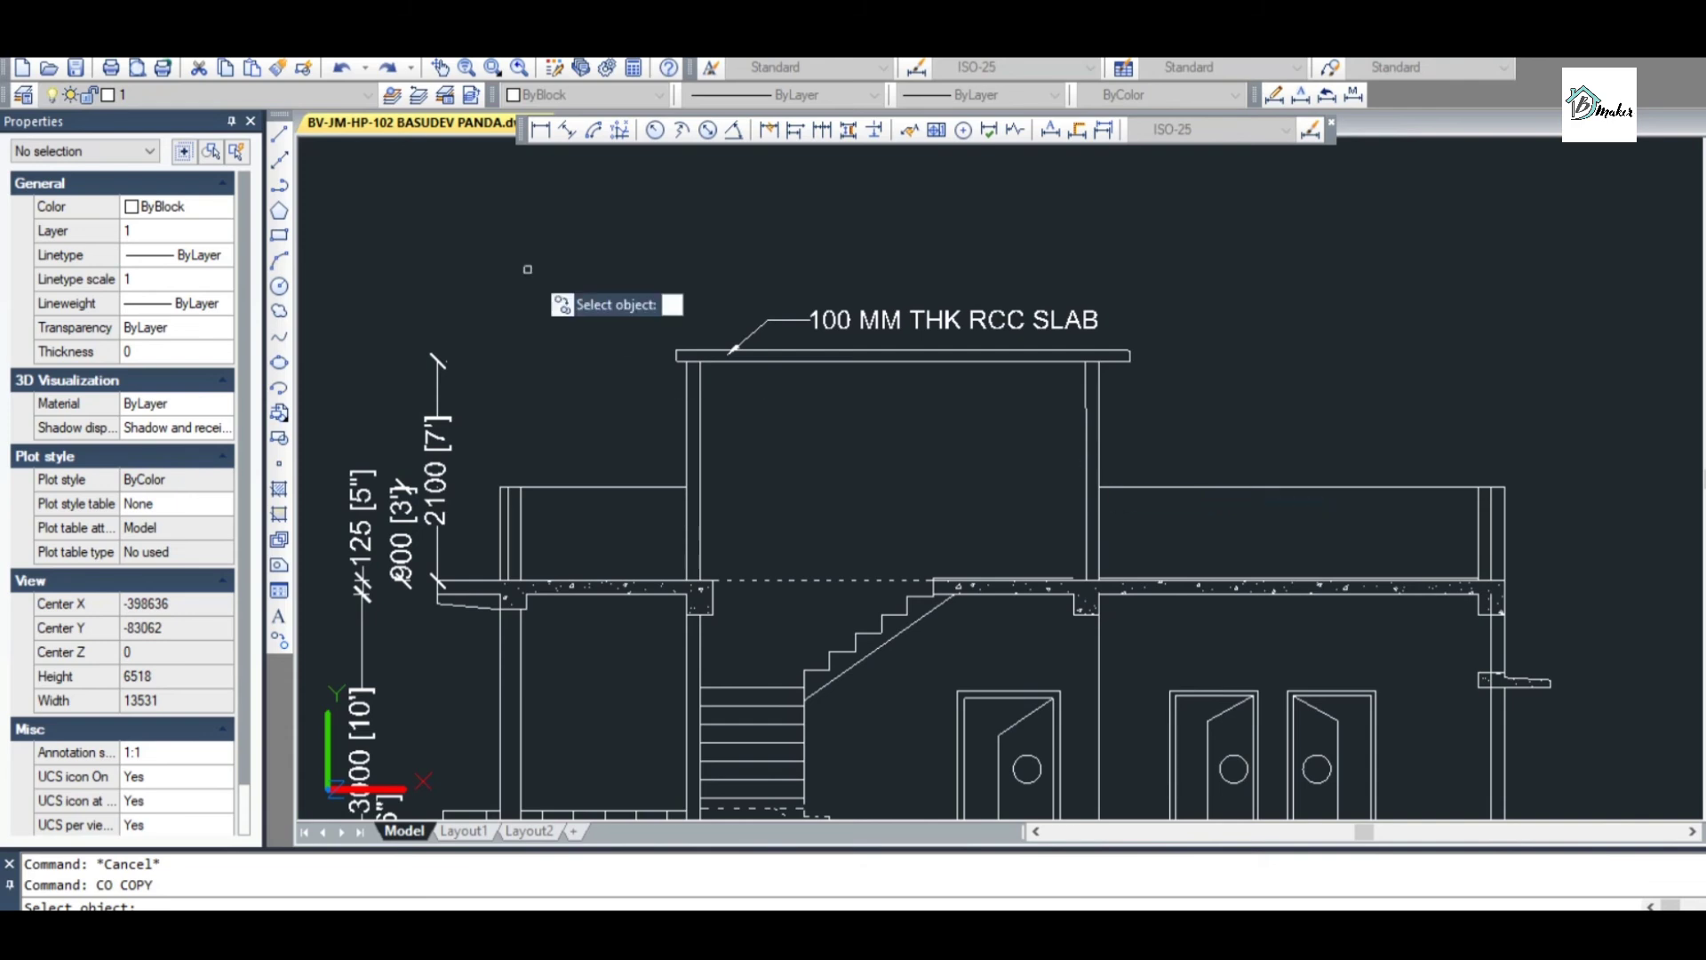
{"action": "scroll", "coordinate": [787, 334], "scroll_direction": "up", "scroll_amount": 2}
{"action": "left_click", "coordinate": [863, 341]}
{"action": "left_click", "coordinate": [789, 296]}
{"action": "key", "text": "Return"}
{"action": "left_click", "coordinate": [823, 254]}
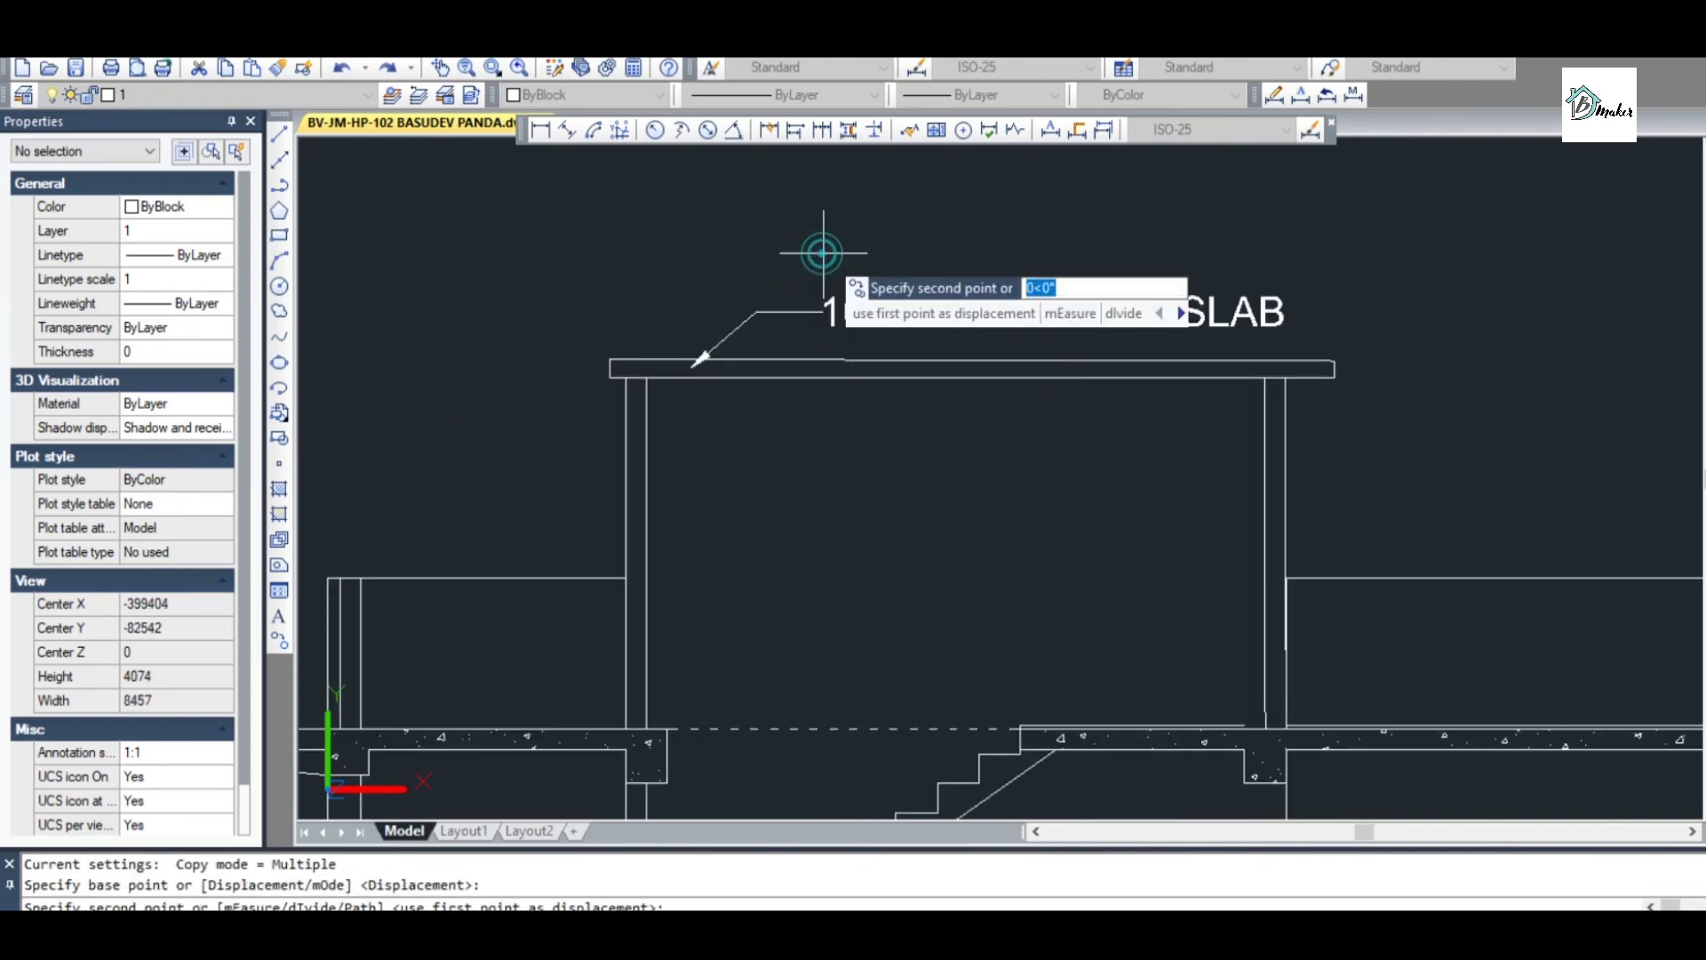
{"action": "scroll", "coordinate": [823, 253], "scroll_direction": "down", "scroll_amount": 2}
{"action": "scroll", "coordinate": [1092, 400], "scroll_direction": "up", "scroll_amount": 3}
{"action": "left_click", "coordinate": [943, 399]}
{"action": "key", "text": "Escape"}
Change the copied note on the main roof slab to read "125 THK SLAB"
{"action": "left_click", "coordinate": [1028, 486]}
{"action": "key", "text": "Escape"}
{"action": "double_click", "coordinate": [1022, 485]}
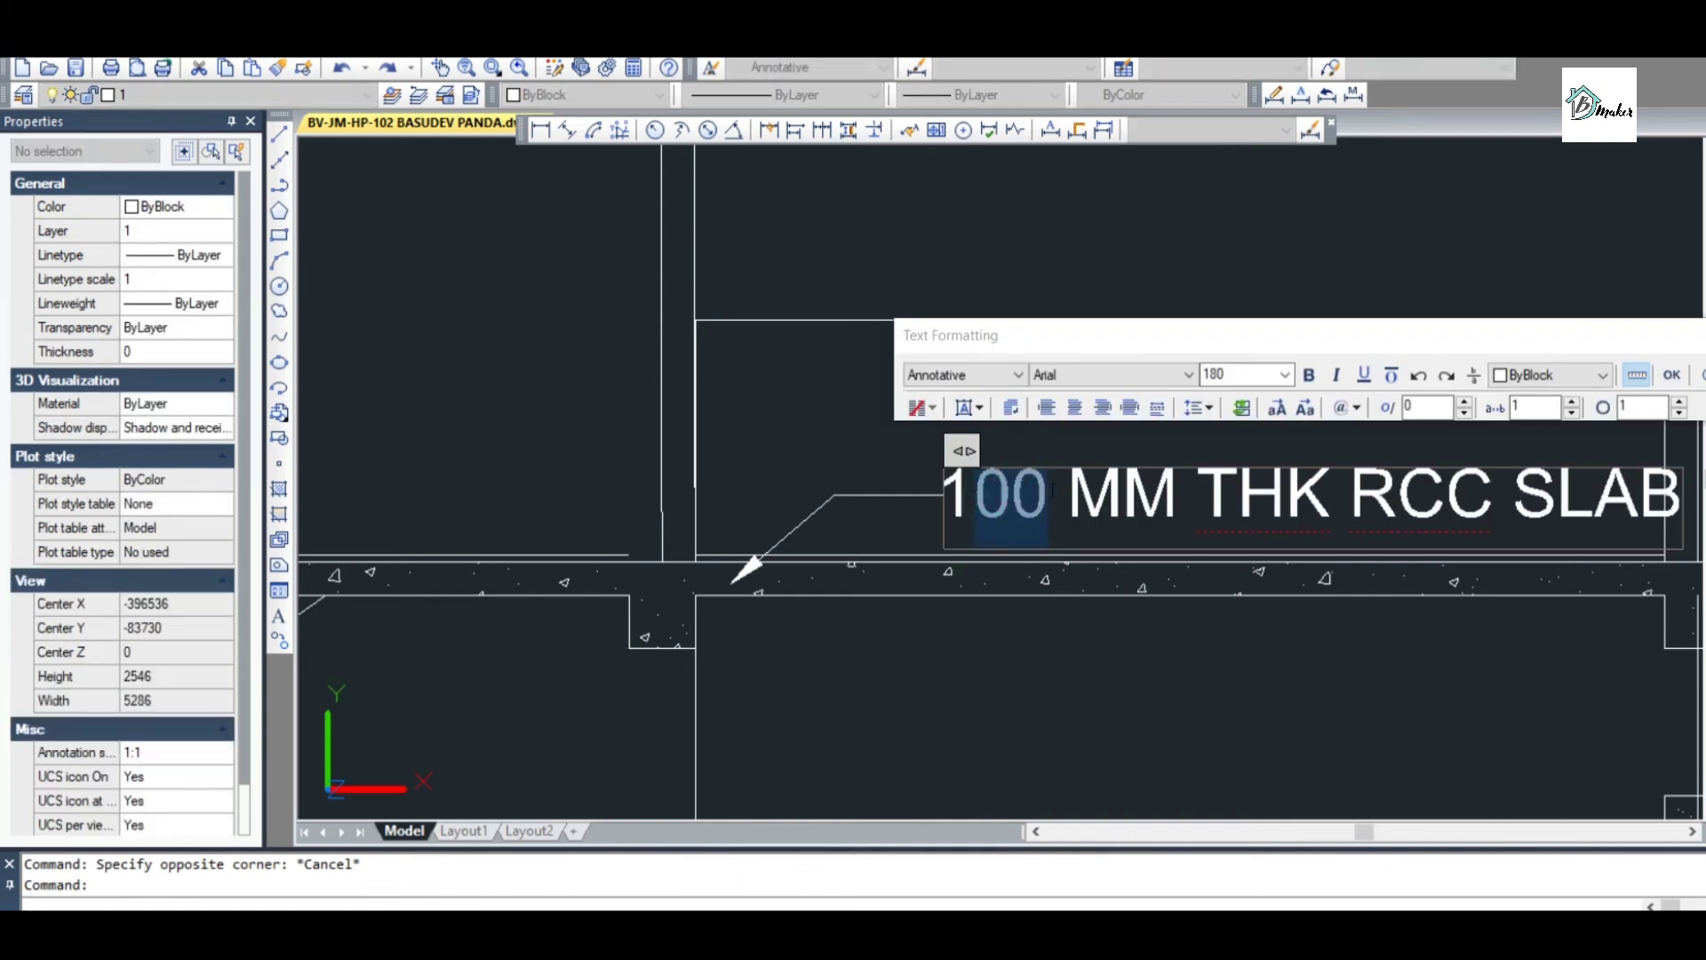
{"action": "type", "text": "25"}
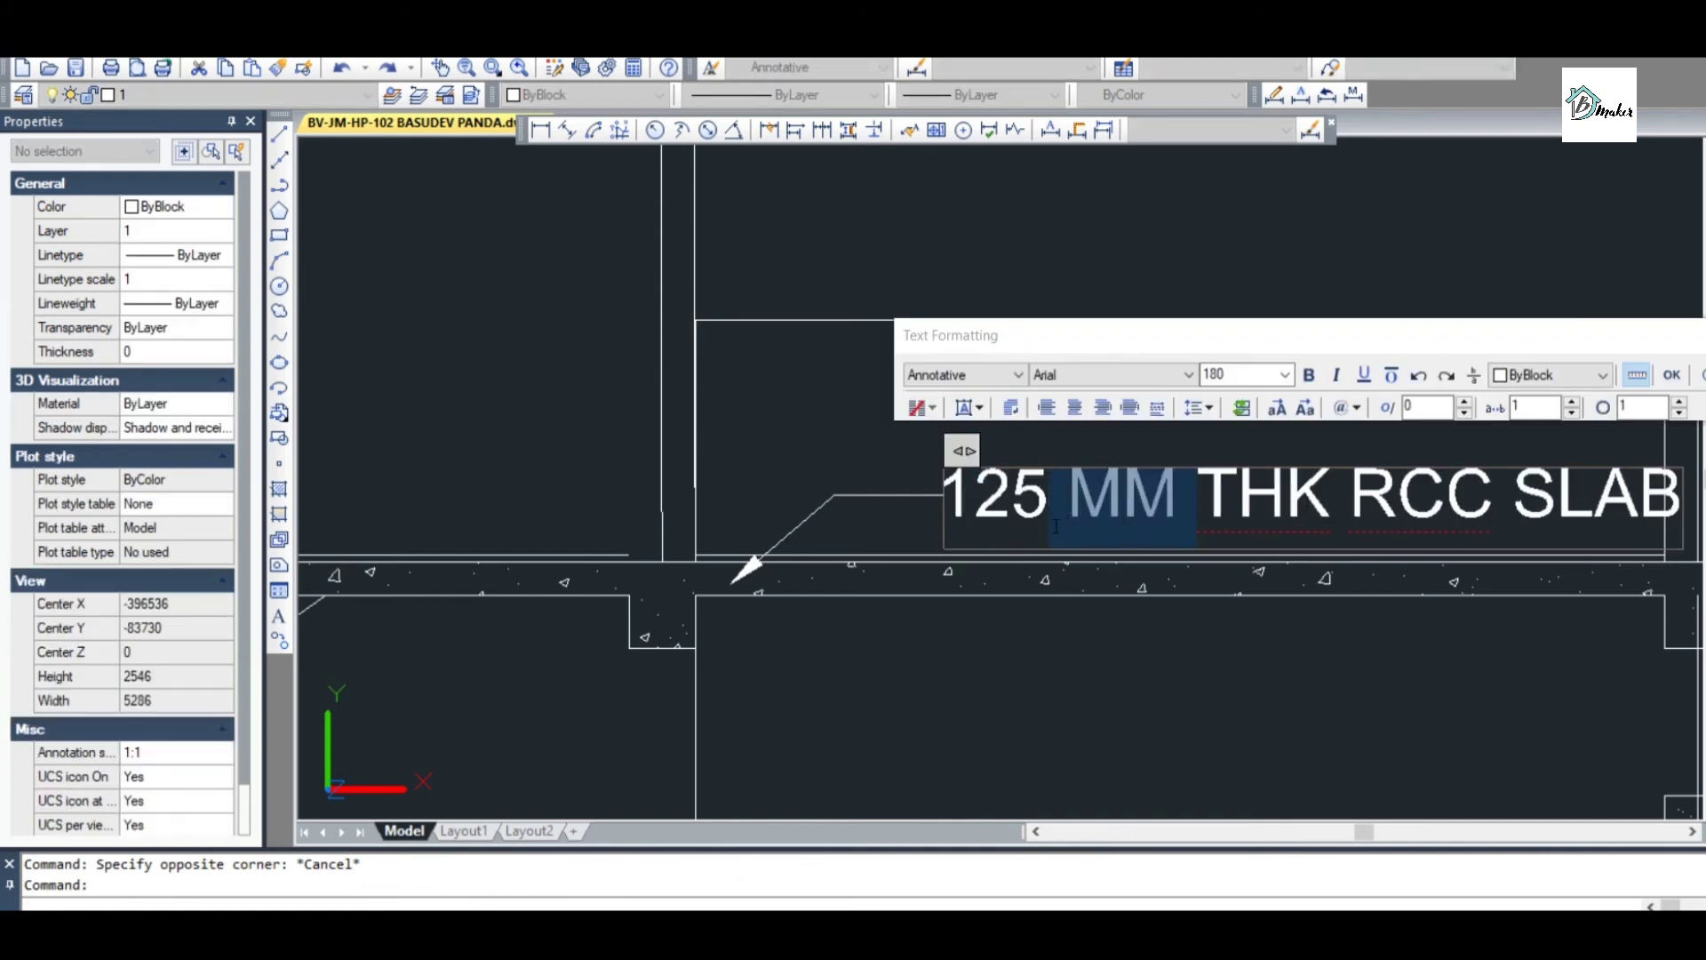
{"action": "key", "text": "Delete"}
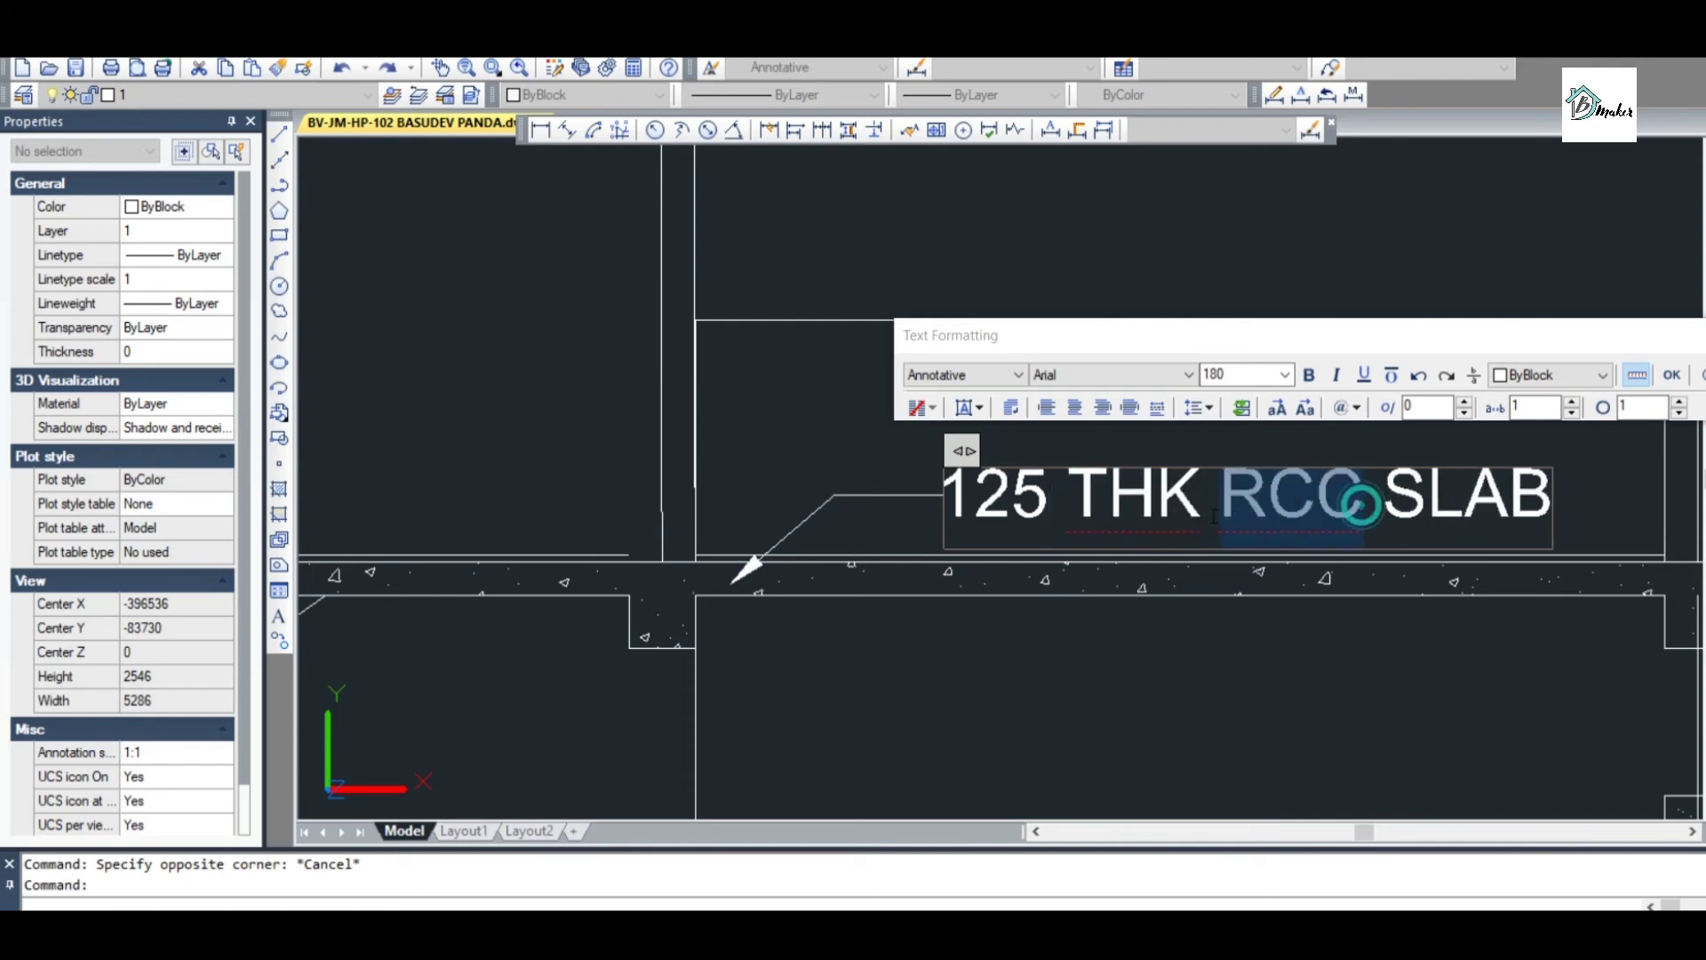
{"action": "key", "text": "Delete"}
{"action": "key", "text": "Delete"}
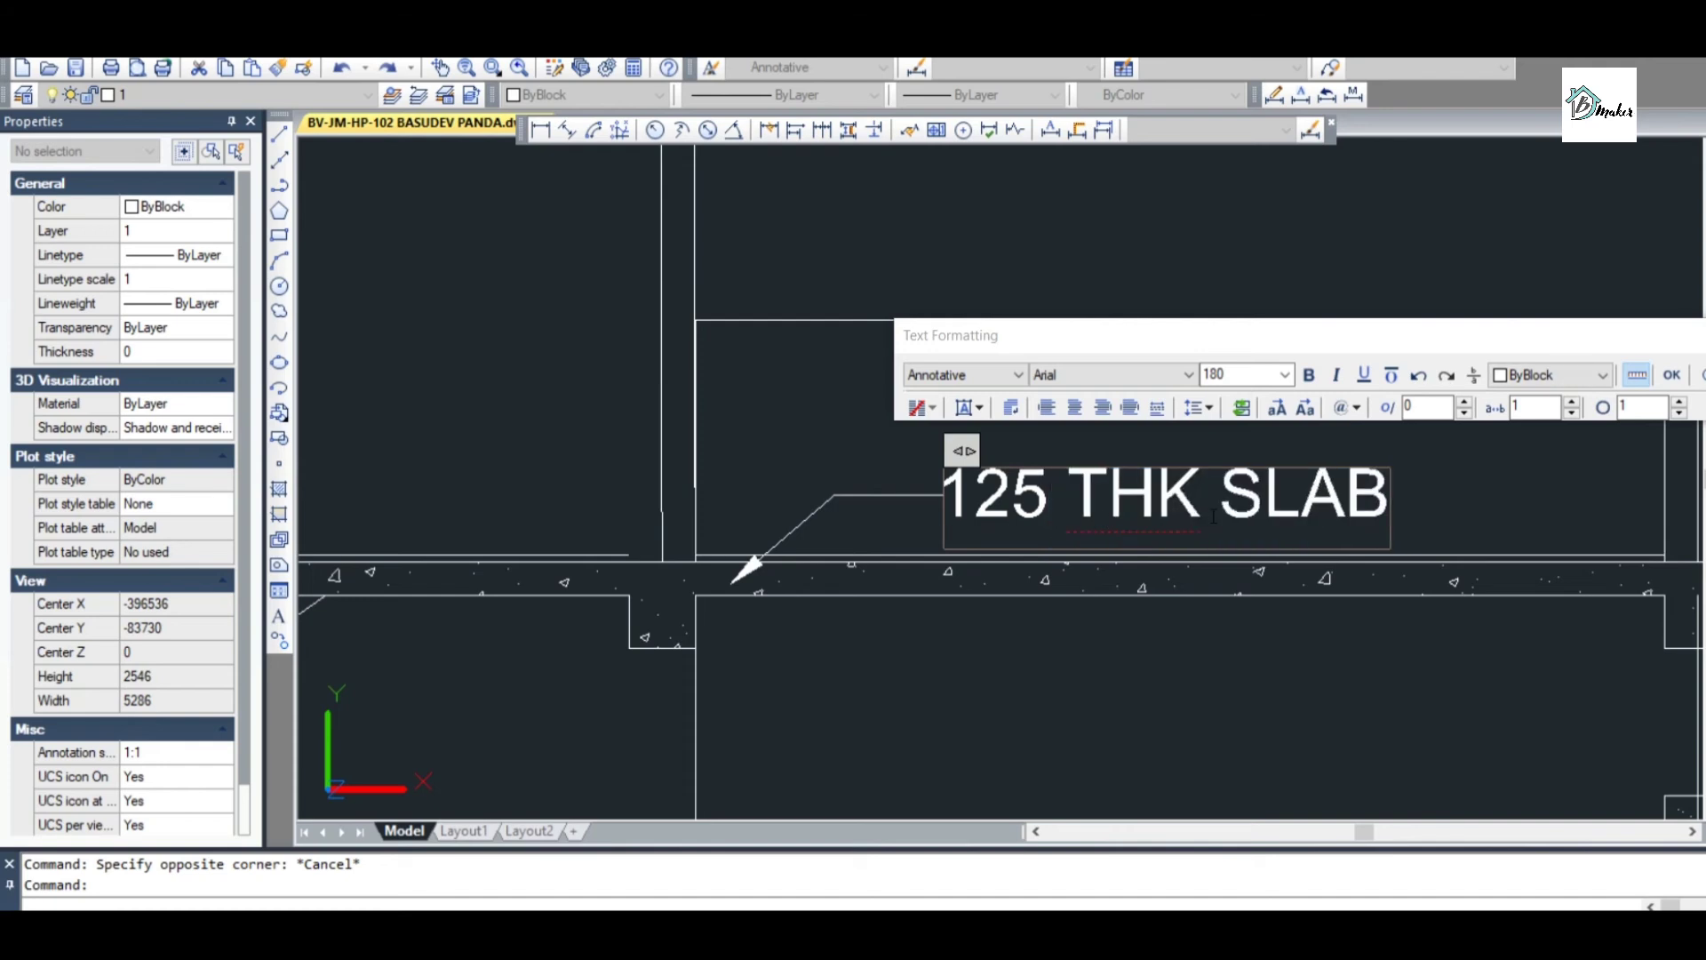
{"action": "left_click", "coordinate": [1223, 683]}
Copy the "125 THK SLAB" leader and note from the roof slab down to the intermediate floor slab
{"action": "scroll", "coordinate": [1073, 477], "scroll_direction": "down", "scroll_amount": 4}
{"action": "scroll", "coordinate": [1062, 475], "scroll_direction": "up", "scroll_amount": 3}
{"action": "type", "text": "co"}
{"action": "key", "text": "Return"}
{"action": "scroll", "coordinate": [1127, 471], "scroll_direction": "up", "scroll_amount": 1}
{"action": "left_click", "coordinate": [1359, 508]}
{"action": "left_click", "coordinate": [807, 464]}
{"action": "key", "text": "Return"}
{"action": "left_click", "coordinate": [844, 445]}
{"action": "scroll", "coordinate": [843, 411], "scroll_direction": "down", "scroll_amount": 2}
{"action": "scroll", "coordinate": [958, 610], "scroll_direction": "up", "scroll_amount": 3}
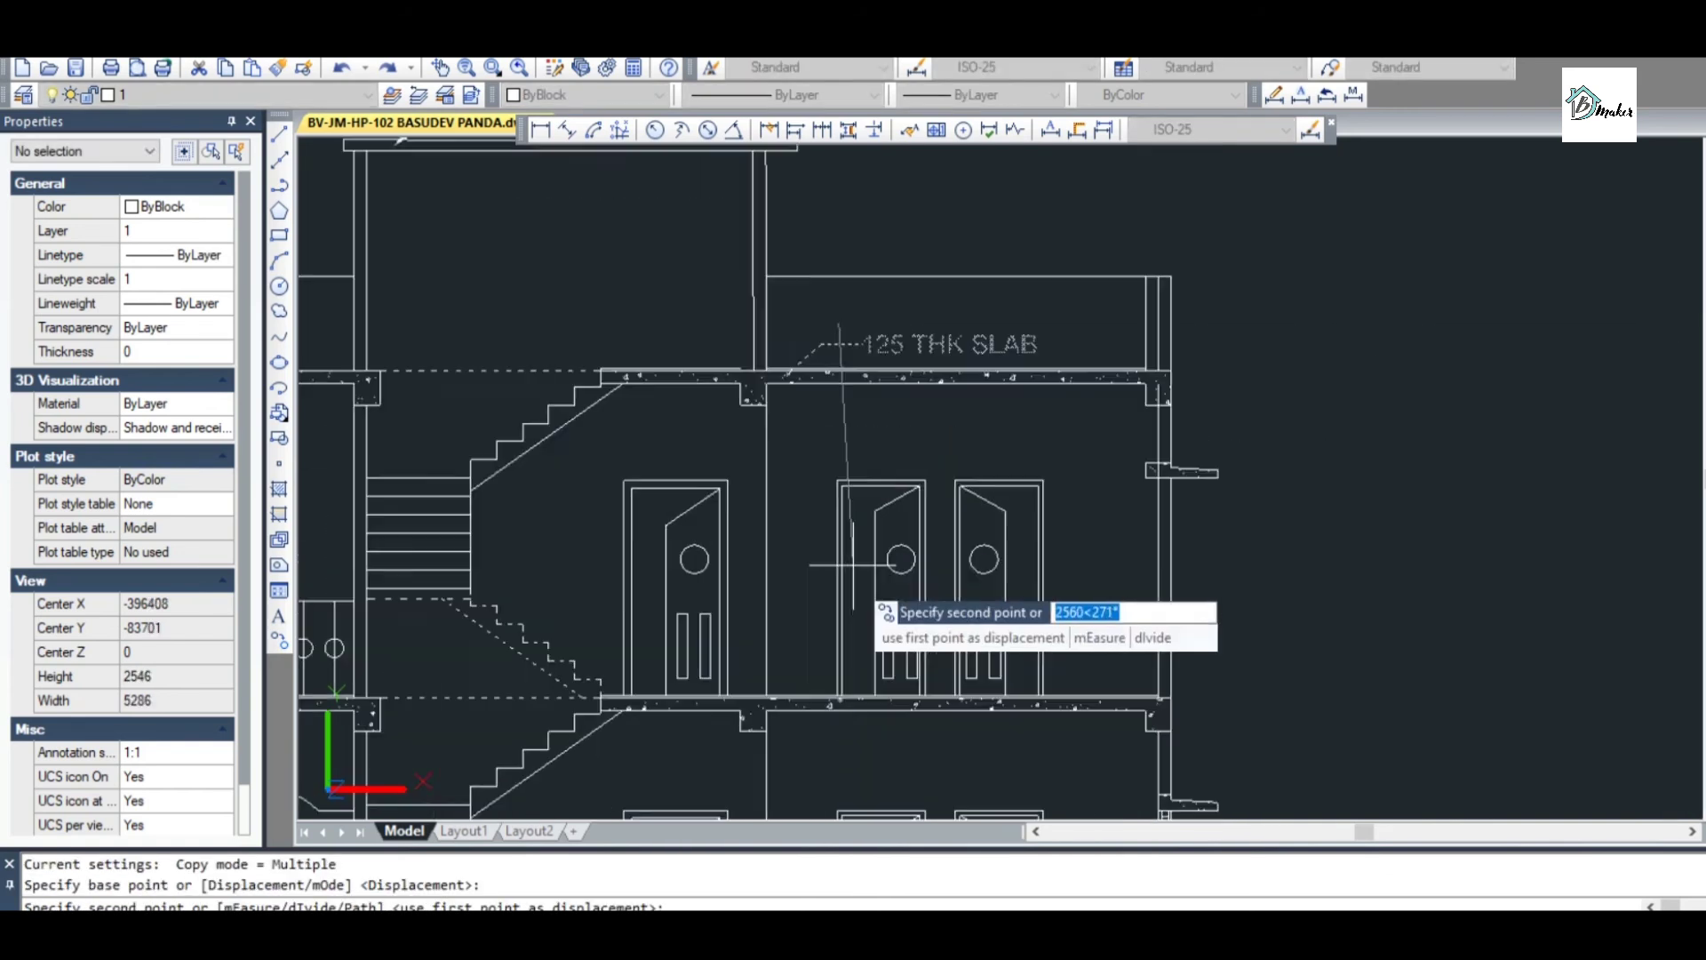
{"action": "left_click", "coordinate": [862, 666]}
{"action": "scroll", "coordinate": [964, 670], "scroll_direction": "down", "scroll_amount": 2}
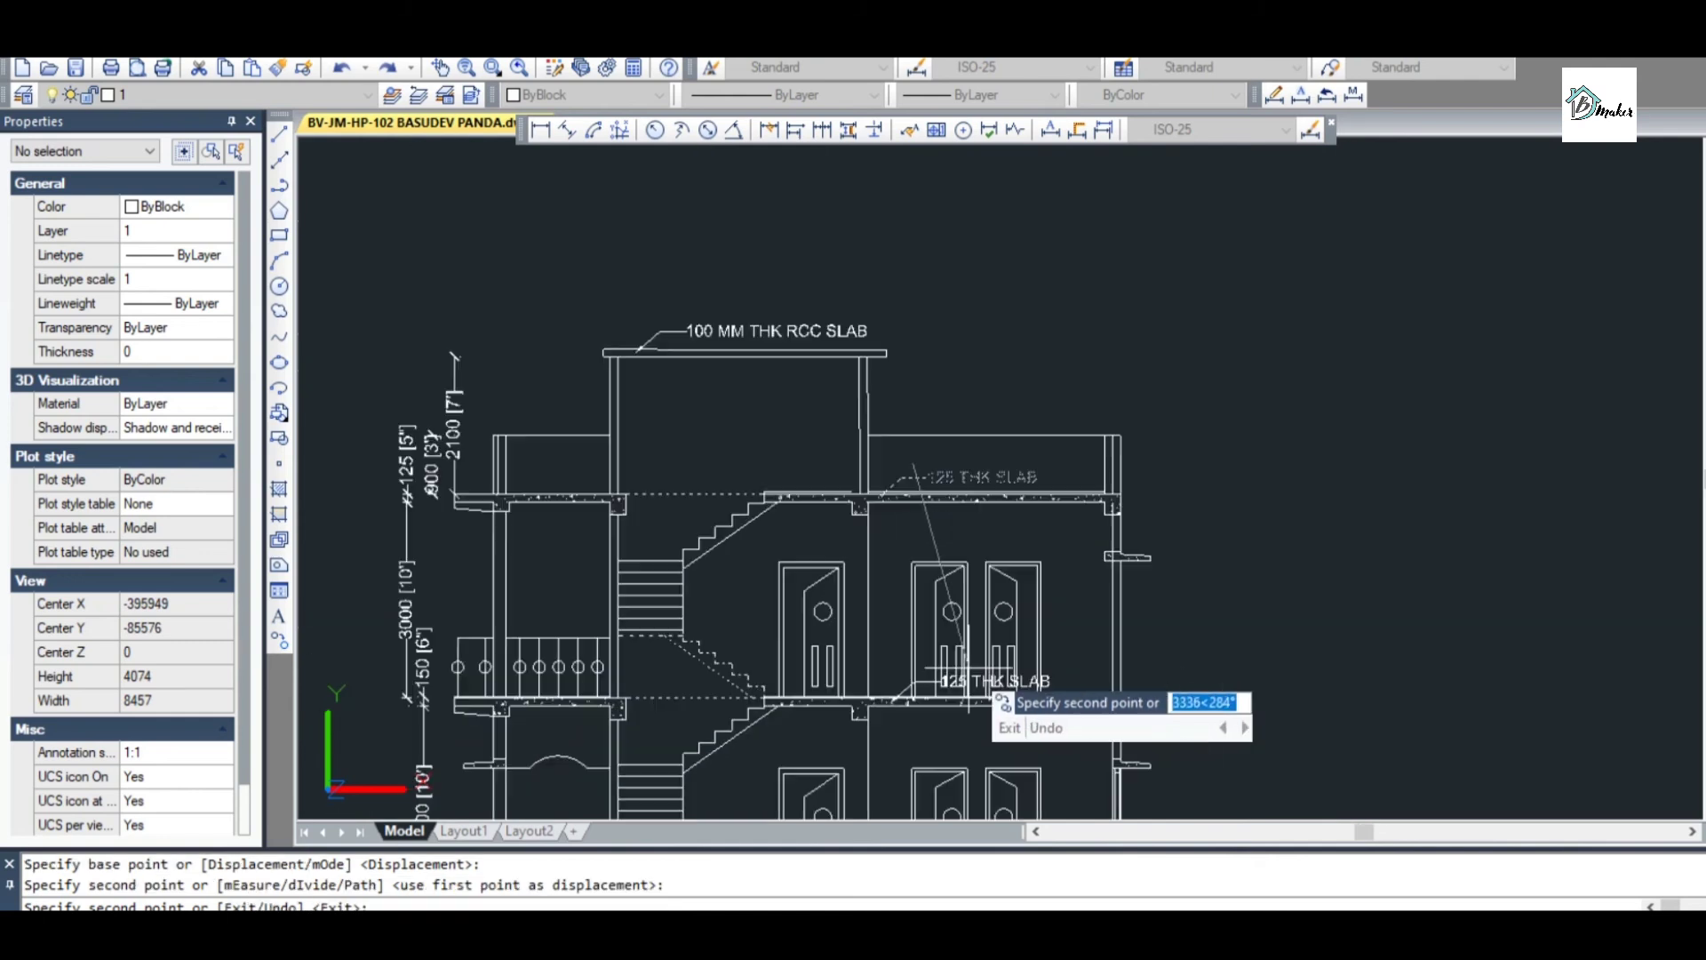
{"action": "key", "text": "Escape"}
Copy the intermediate slab's "125 THK SLAB" leader and note down to the ground floor, above the sand filling
{"action": "scroll", "coordinate": [797, 730], "scroll_direction": "up", "scroll_amount": 2}
{"action": "scroll", "coordinate": [792, 230], "scroll_direction": "down", "scroll_amount": 2}
{"action": "scroll", "coordinate": [910, 496], "scroll_direction": "up", "scroll_amount": 1}
{"action": "scroll", "coordinate": [910, 496], "scroll_direction": "up", "scroll_amount": 3}
{"action": "scroll", "coordinate": [884, 510], "scroll_direction": "down", "scroll_amount": 3}
{"action": "scroll", "coordinate": [894, 350], "scroll_direction": "up", "scroll_amount": 4}
{"action": "key", "text": "Return"}
{"action": "left_click", "coordinate": [962, 333]}
{"action": "left_click", "coordinate": [939, 310]}
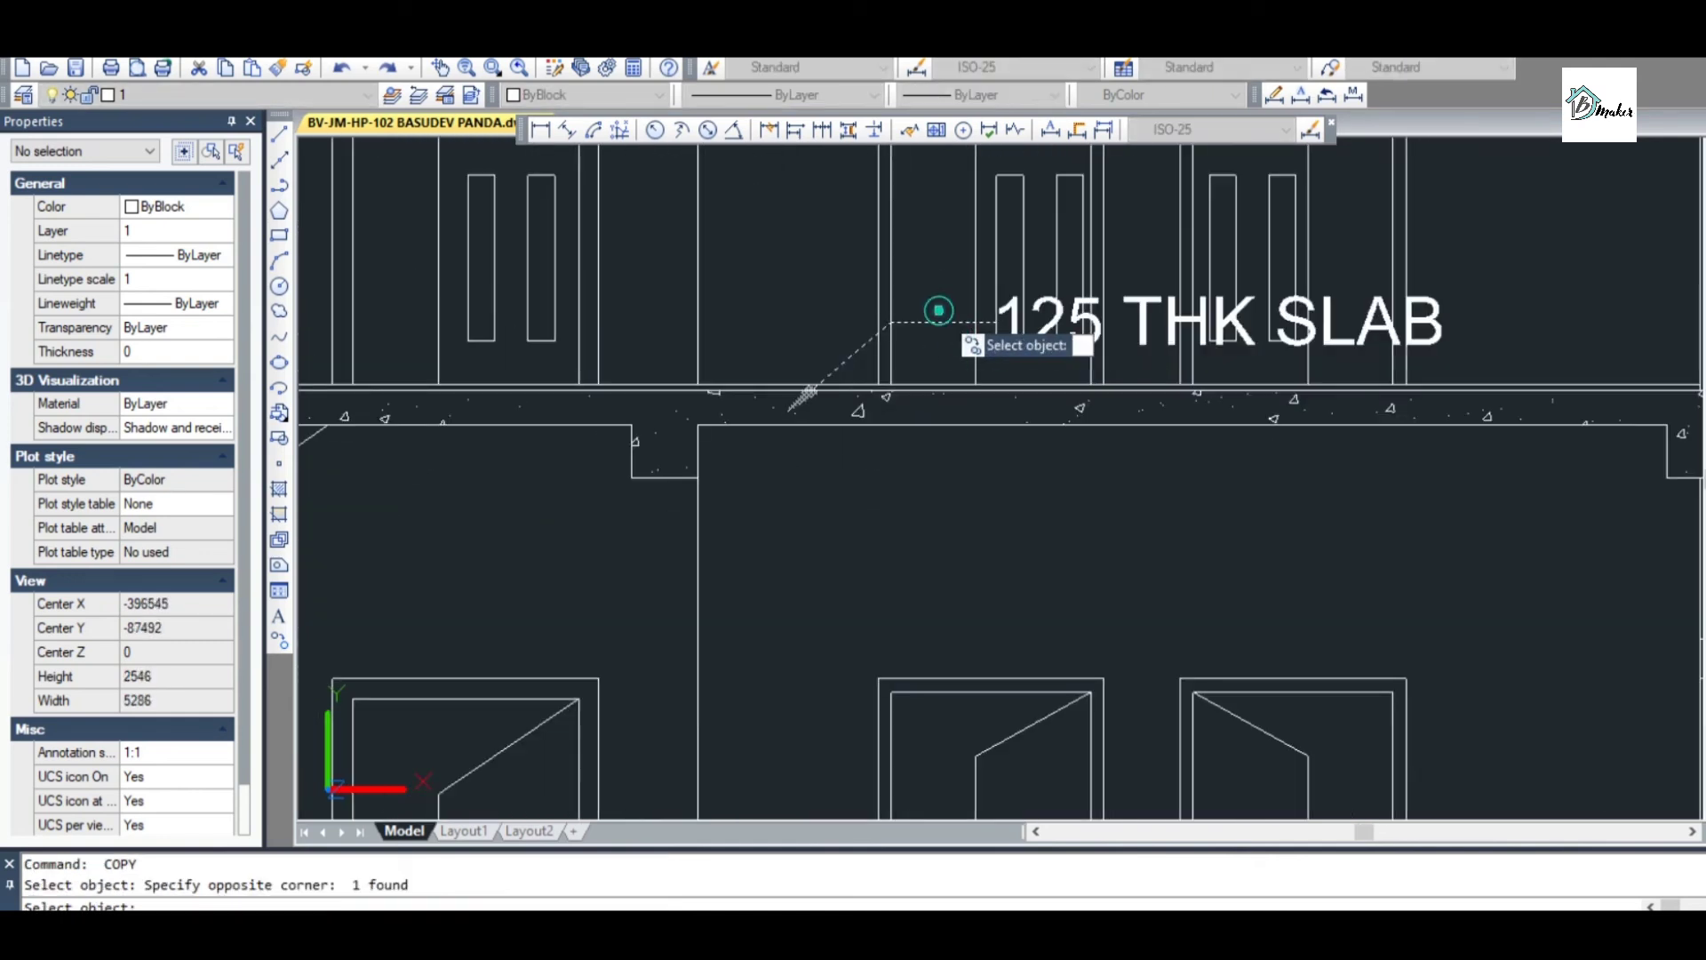
{"action": "left_click", "coordinate": [1043, 345]}
{"action": "key", "text": "Return"}
{"action": "left_click", "coordinate": [992, 383]}
{"action": "scroll", "coordinate": [1022, 382], "scroll_direction": "down", "scroll_amount": 2}
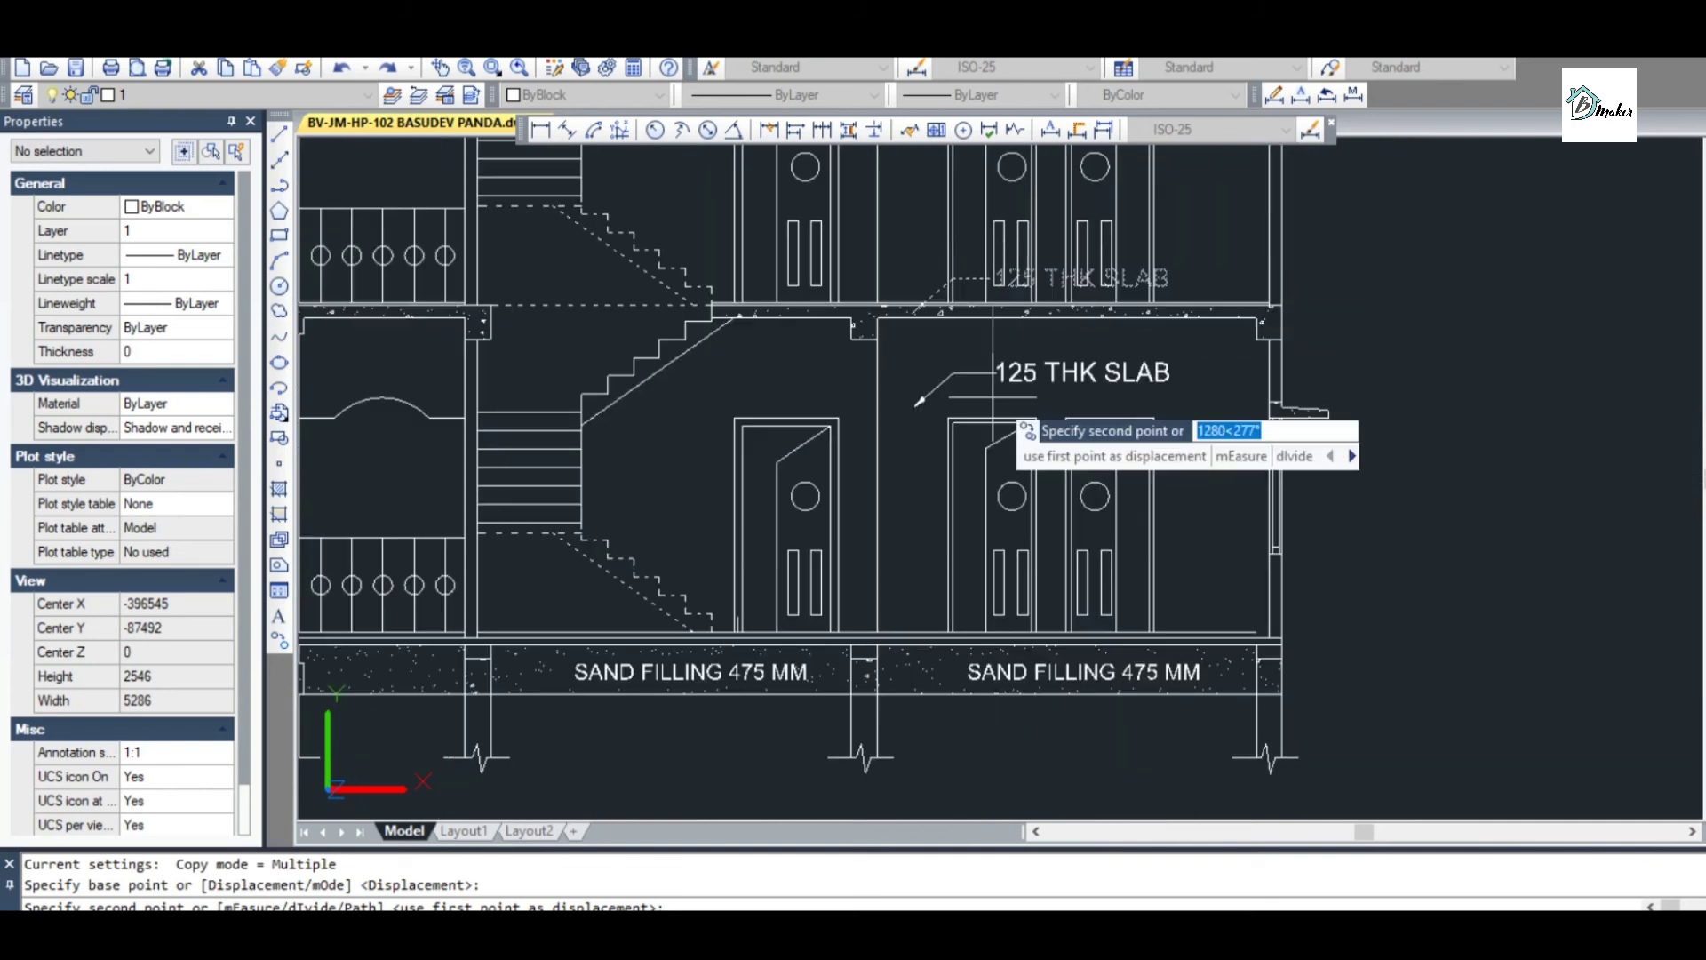
{"action": "scroll", "coordinate": [933, 631], "scroll_direction": "up", "scroll_amount": 3}
{"action": "scroll", "coordinate": [1015, 657], "scroll_direction": "up", "scroll_amount": 2}
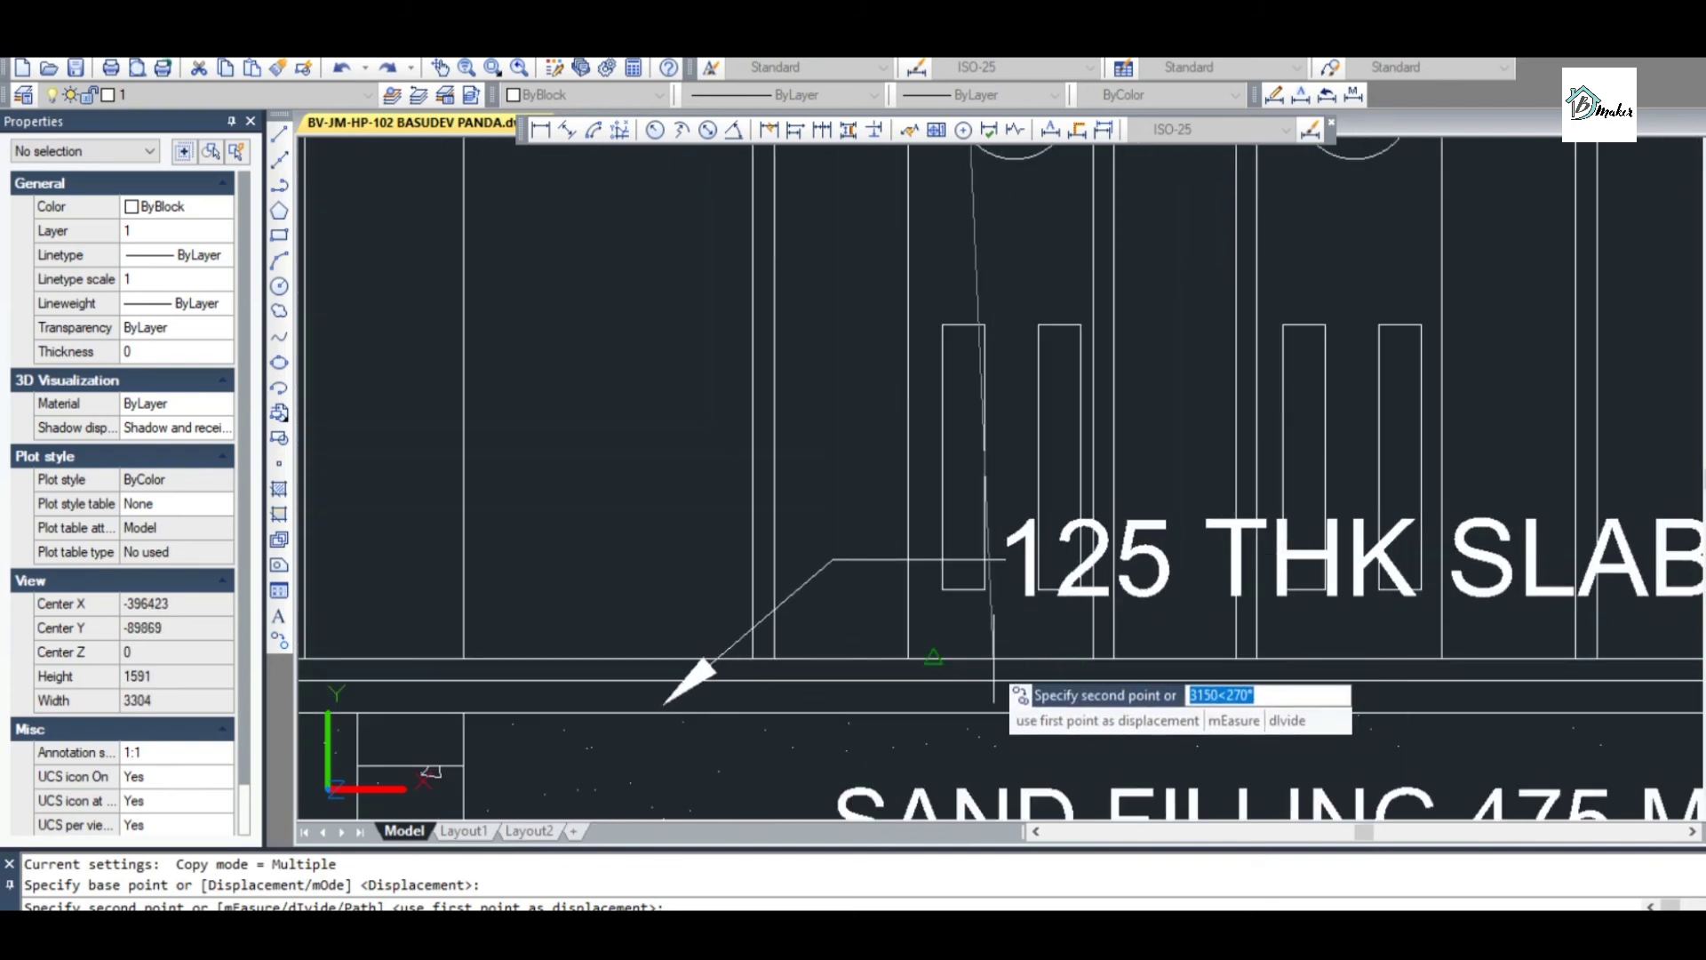
{"action": "left_click", "coordinate": [866, 654]}
{"action": "key", "text": "Escape"}
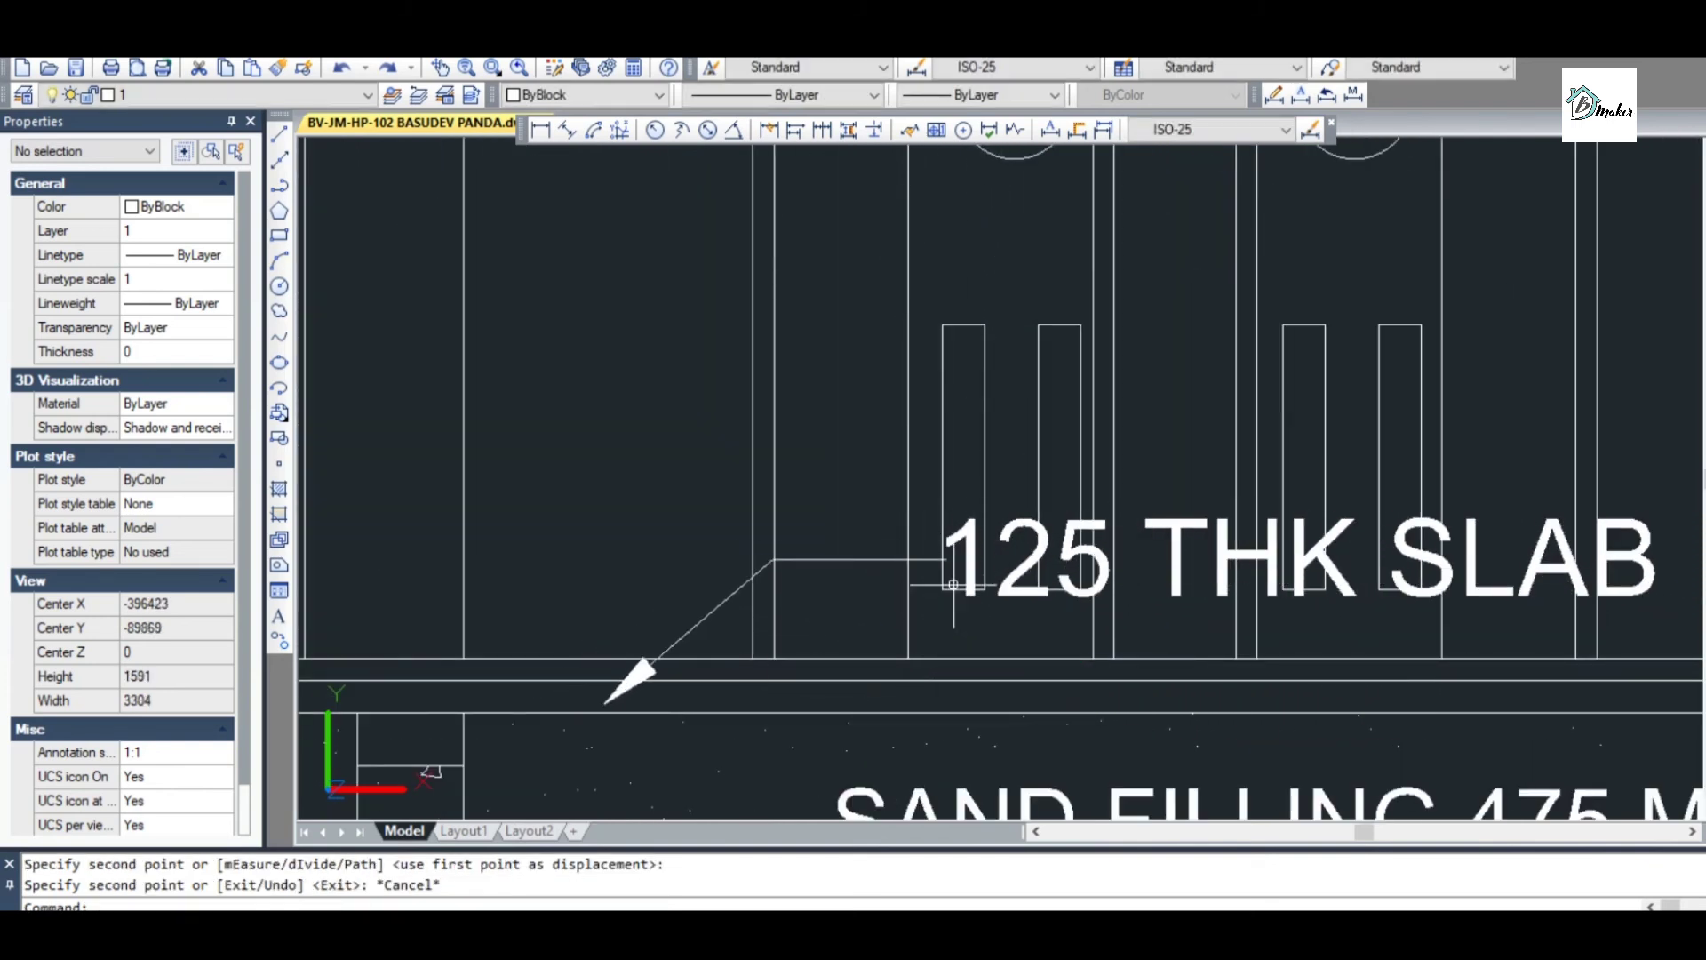
Change the copied ground-floor note to read "75 THK FLOOR"
{"action": "left_click", "coordinate": [1014, 598]}
{"action": "key", "text": "Escape"}
{"action": "double_click", "coordinate": [1011, 588]}
{"action": "left_click_drag", "start_coordinate": [1109, 575], "coordinate": [927, 565]}
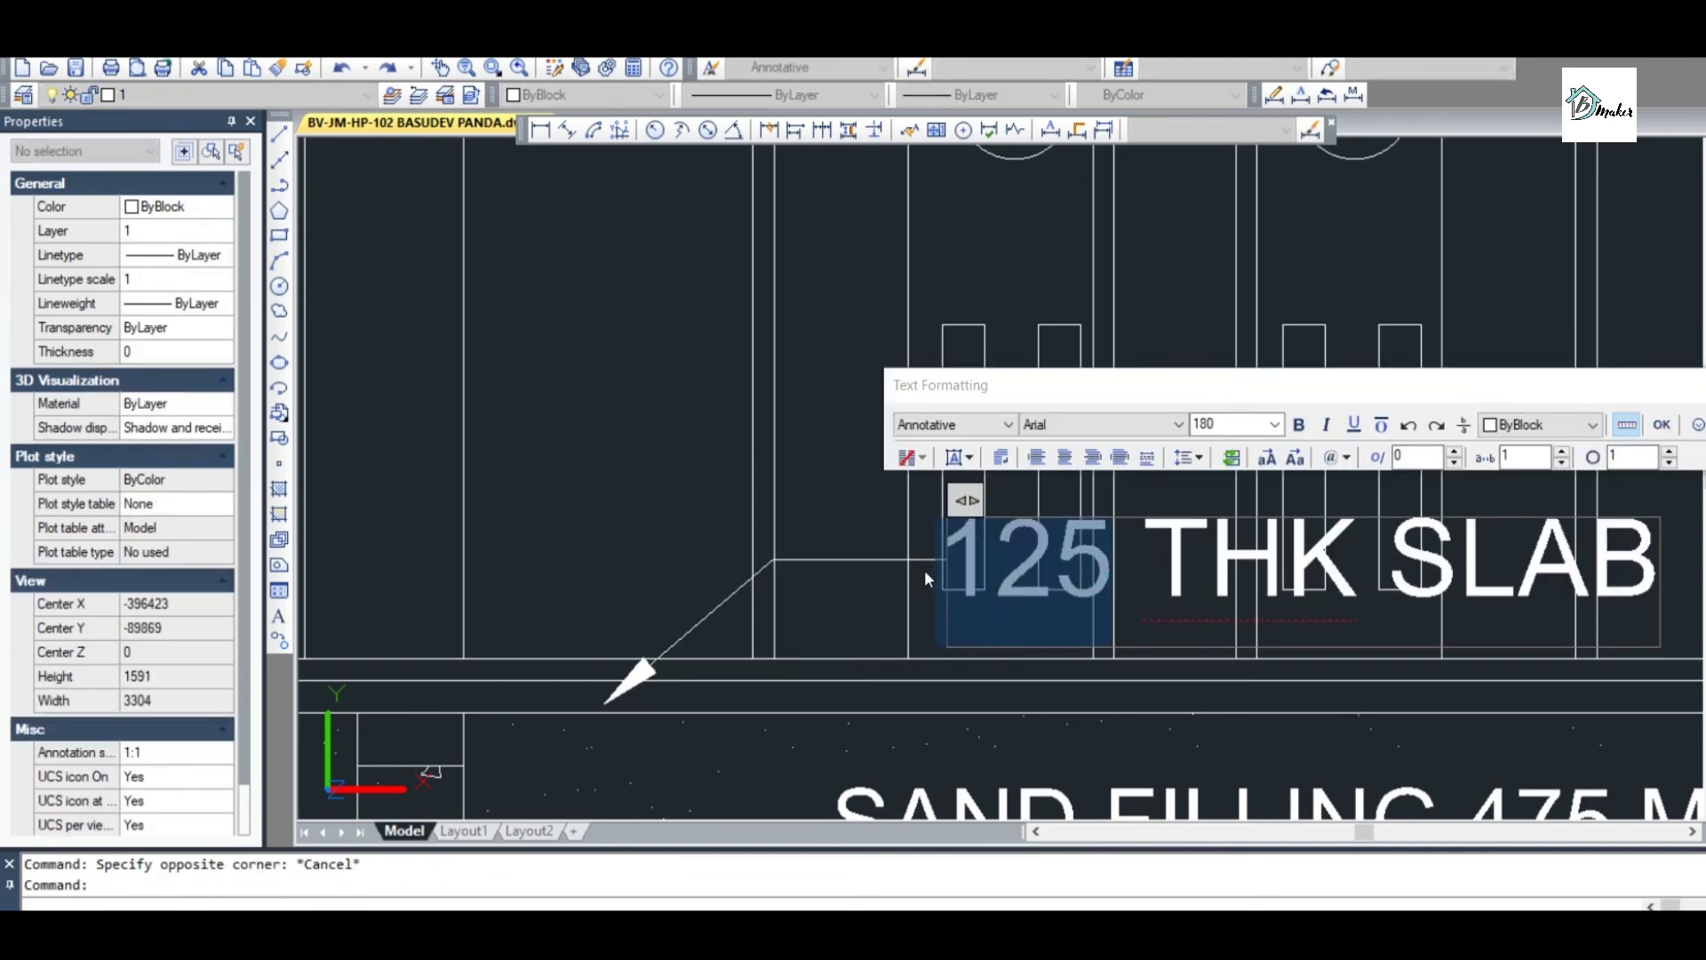
{"action": "type", "text": "75"}
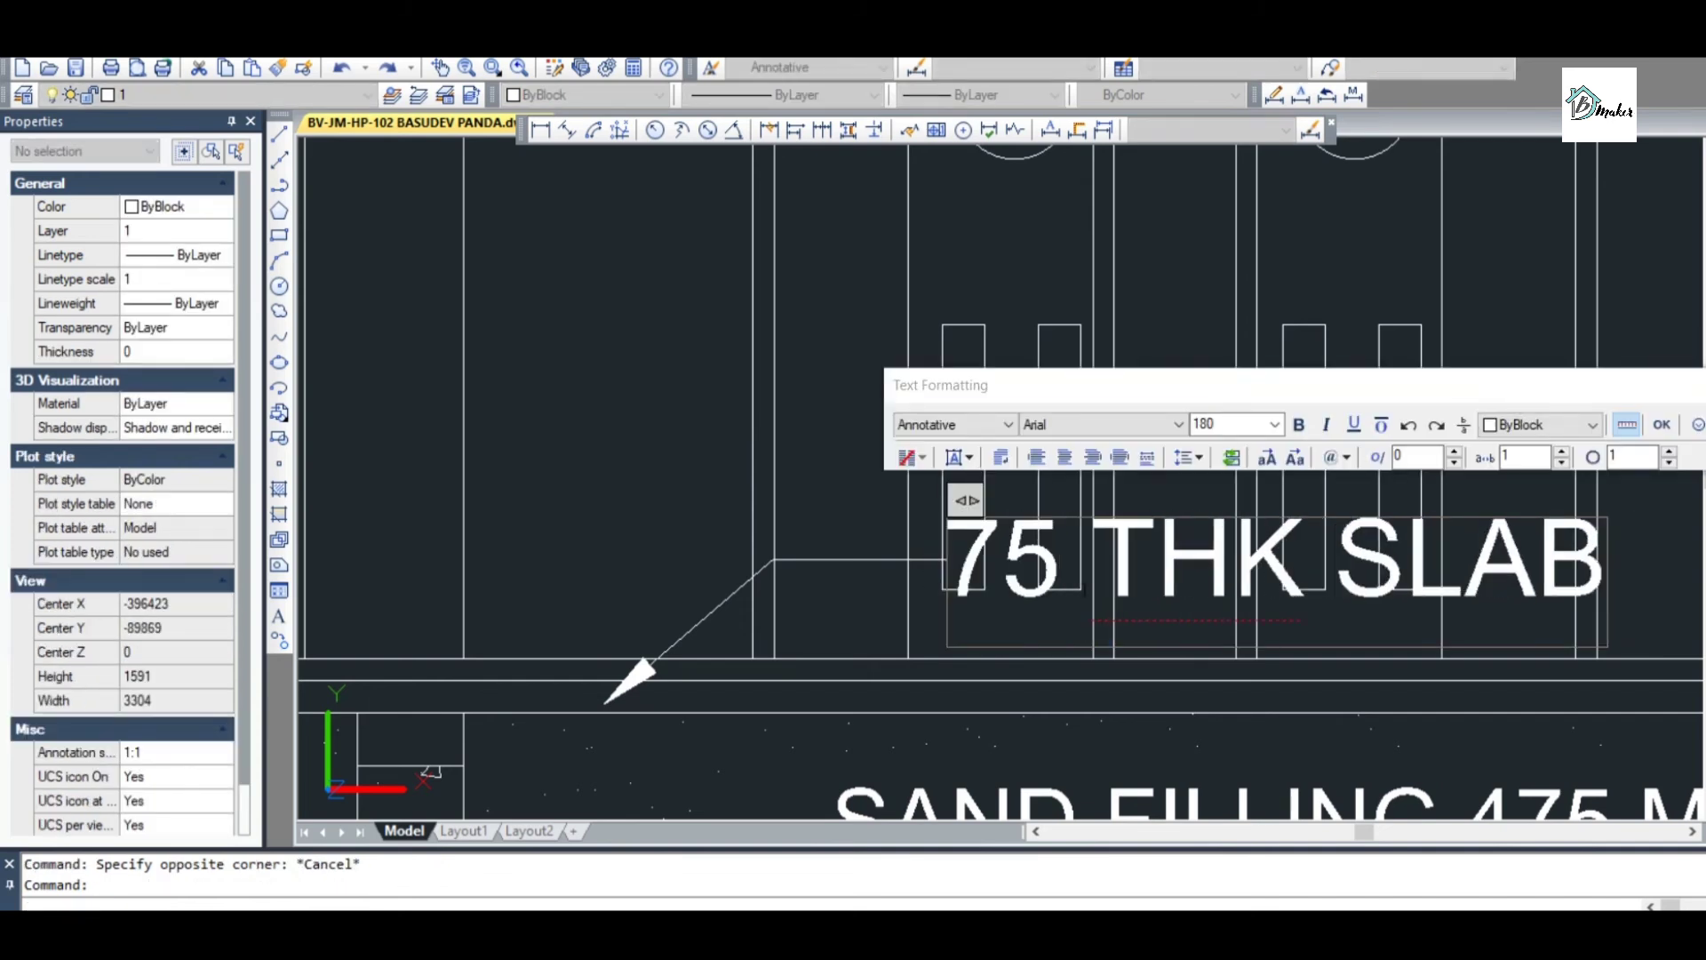
{"action": "left_click_drag", "start_coordinate": [1332, 569], "coordinate": [1649, 626]}
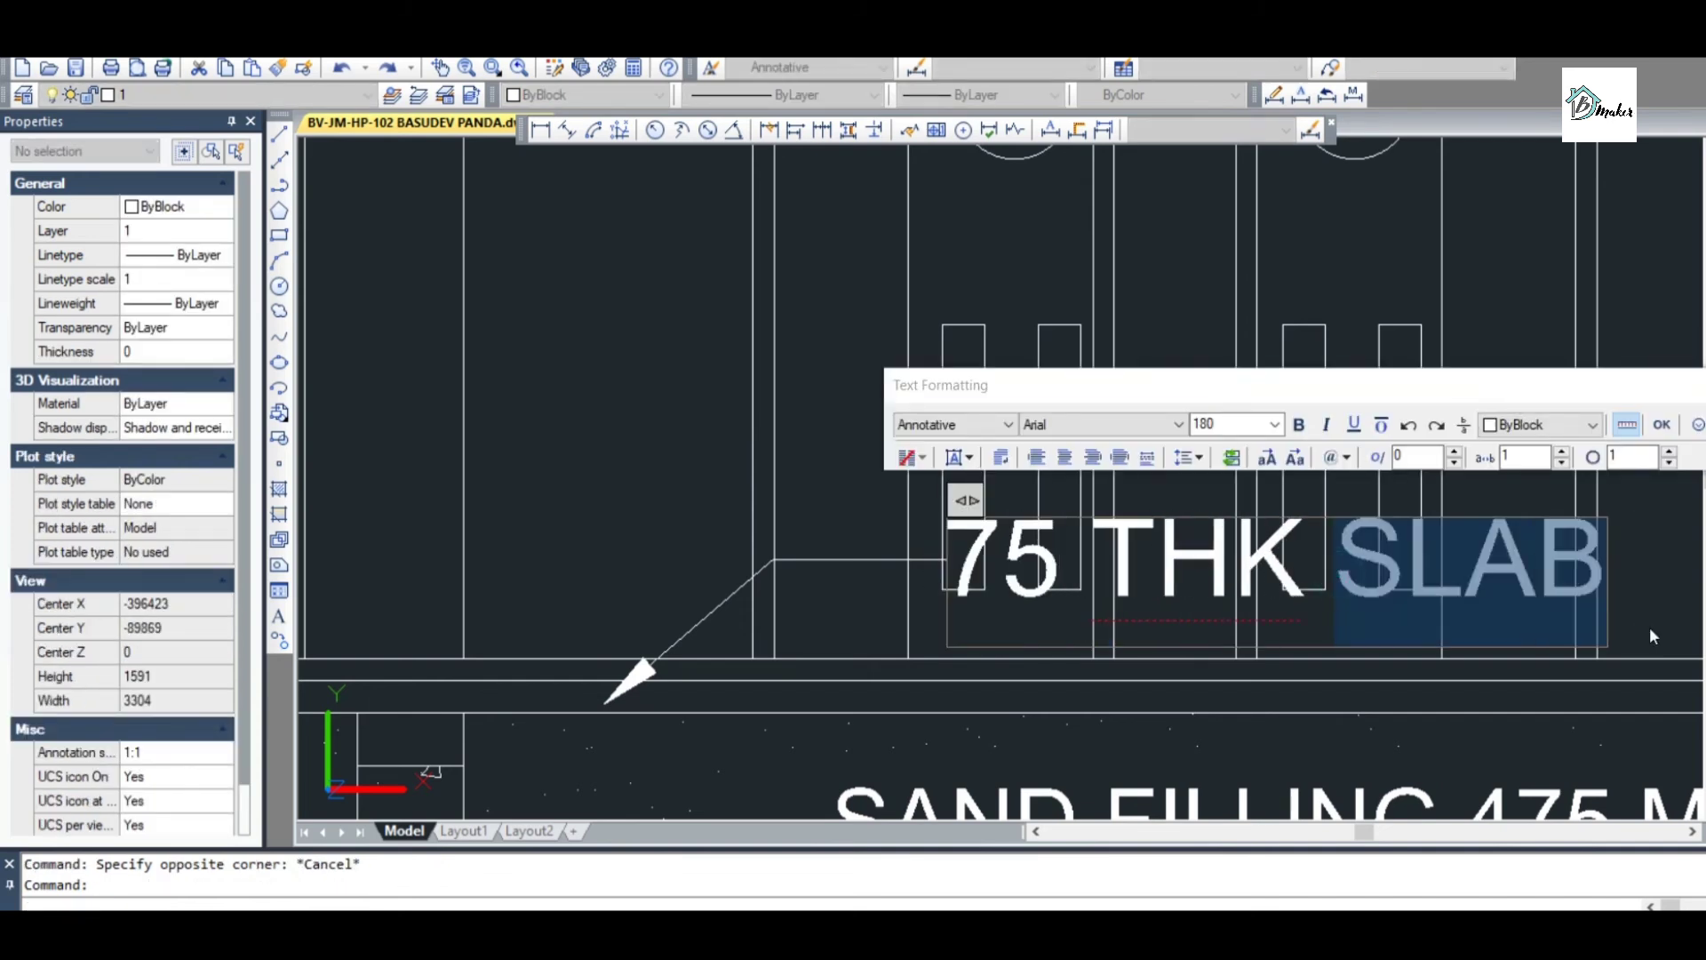
{"action": "type", "text": "FLOOR"}
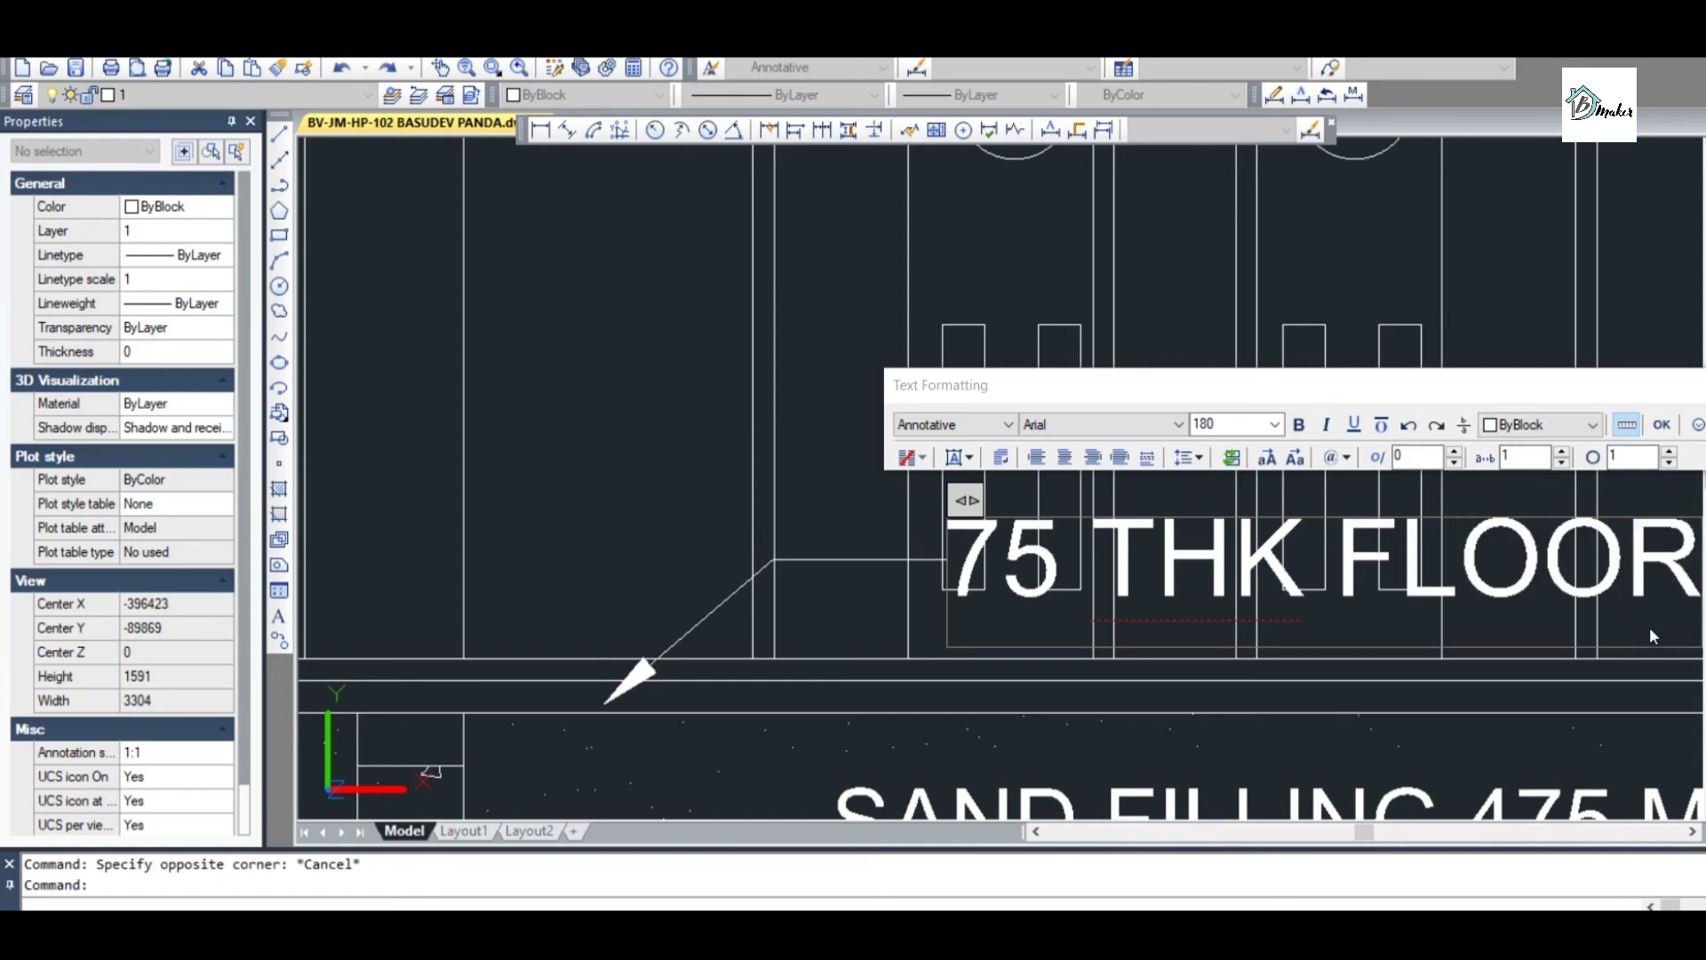
{"action": "scroll", "coordinate": [1422, 613], "scroll_direction": "down", "scroll_amount": 3}
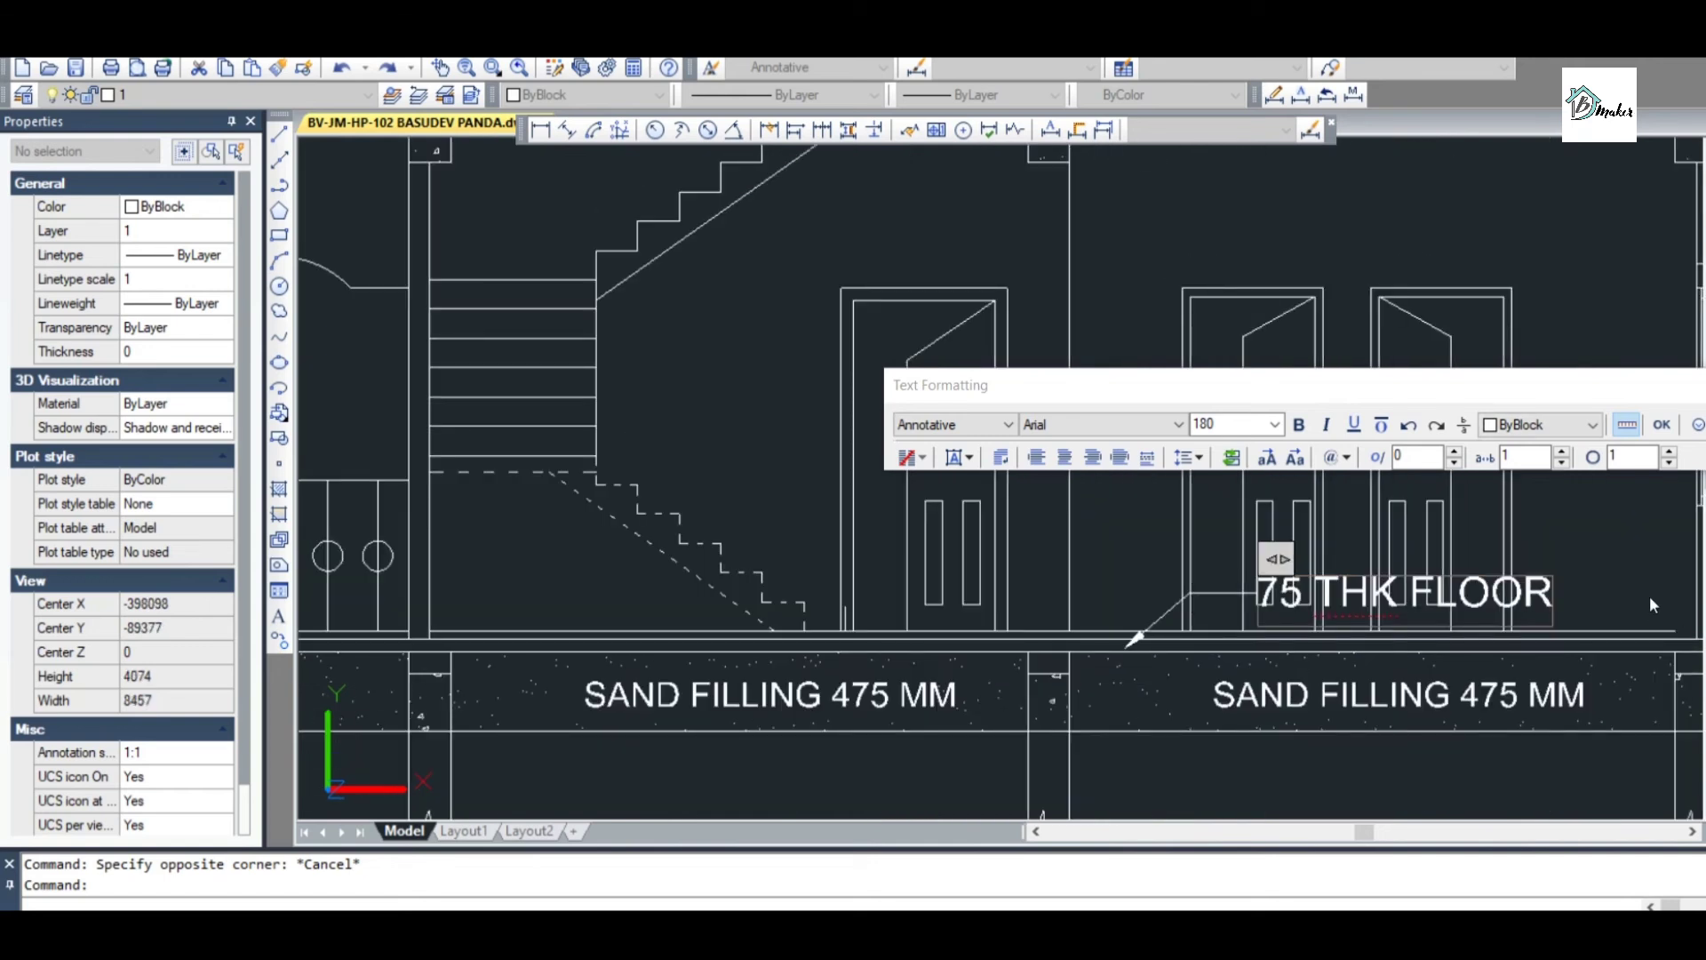
{"action": "scroll", "coordinate": [1649, 595], "scroll_direction": "up", "scroll_amount": 5}
{"action": "left_click", "coordinate": [1482, 620]}
{"action": "scroll", "coordinate": [1482, 613], "scroll_direction": "down", "scroll_amount": 5}
{"action": "scroll", "coordinate": [1191, 635], "scroll_direction": "up", "scroll_amount": 6}
{"action": "key", "text": "Escape"}
Copy the "75 THK FLOOR" leader and note about 210 mm straight above the original
{"action": "type", "text": "co"}
{"action": "key", "text": "Return"}
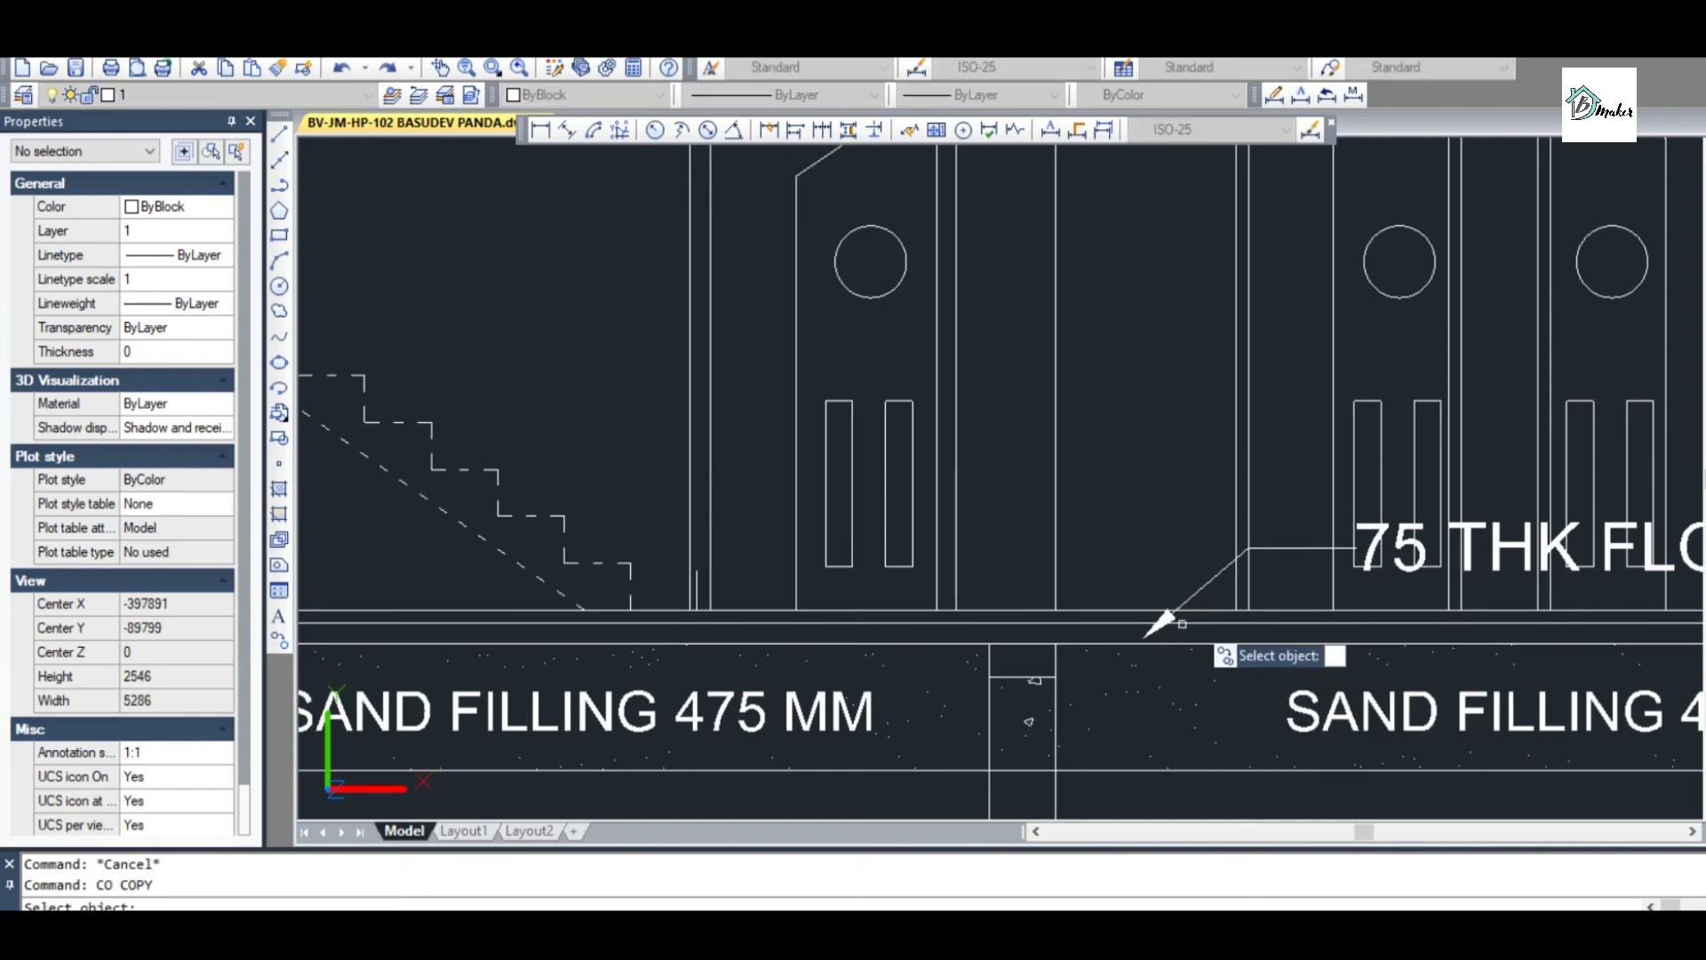
{"action": "scroll", "coordinate": [1193, 642], "scroll_direction": "down", "scroll_amount": 2}
{"action": "scroll", "coordinate": [1349, 627], "scroll_direction": "up", "scroll_amount": 5}
{"action": "left_click", "coordinate": [1335, 622]}
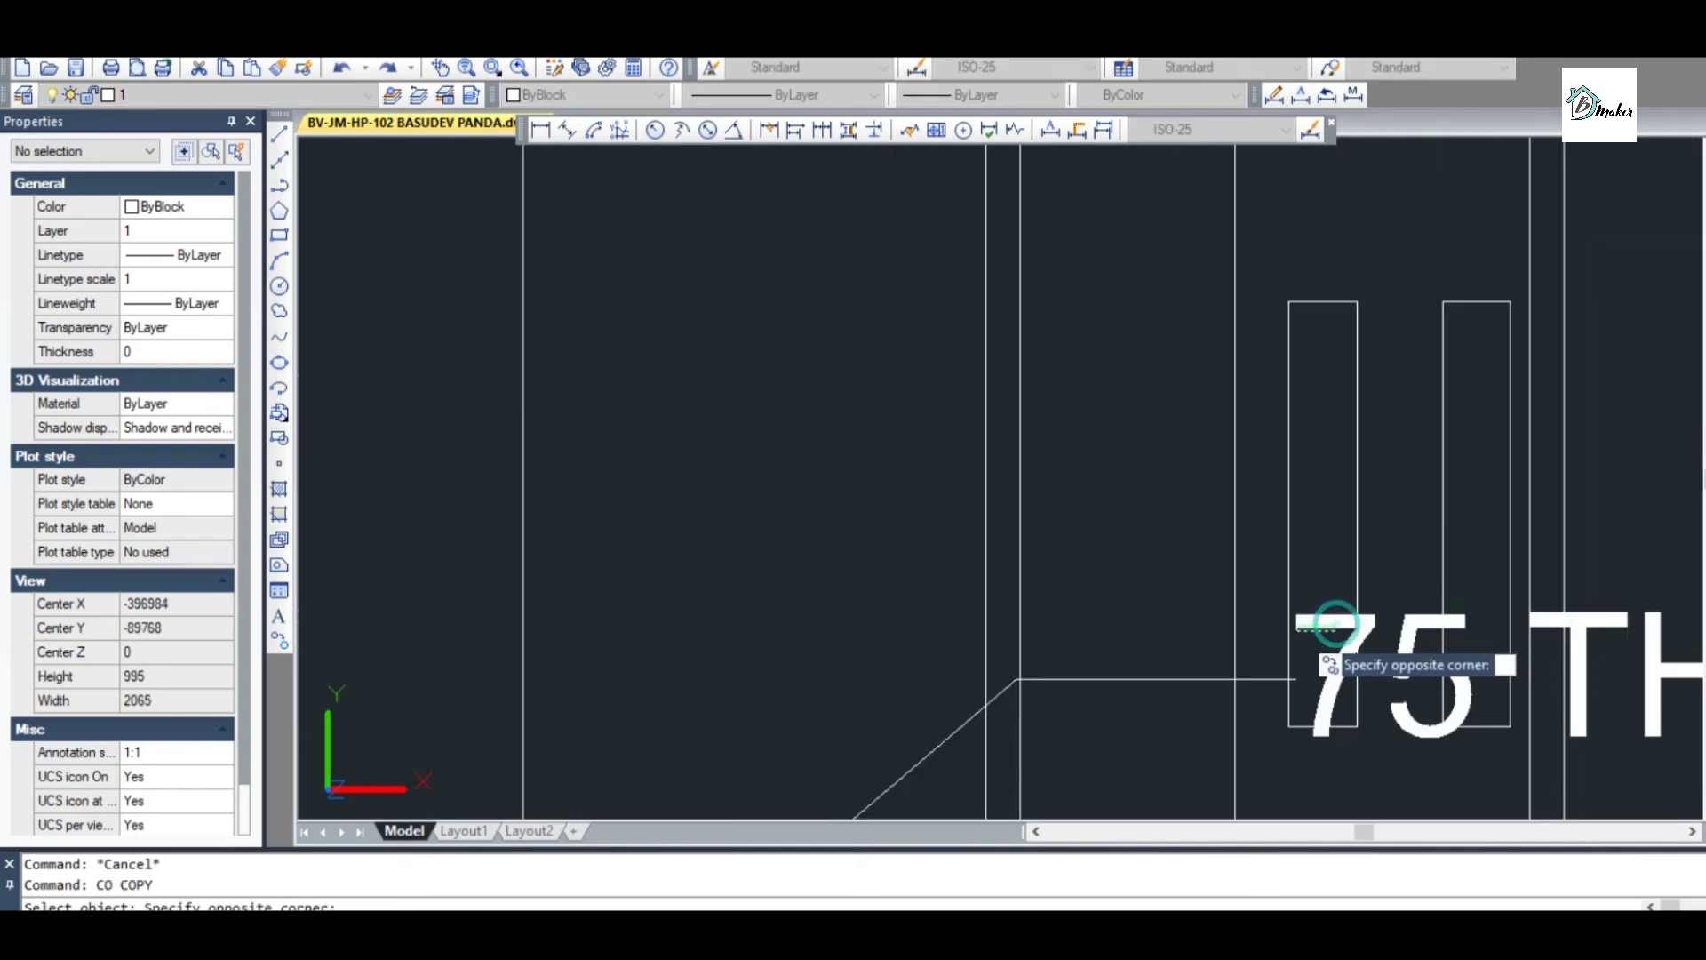
{"action": "left_click", "coordinate": [1296, 618]}
{"action": "left_click", "coordinate": [1310, 614]}
{"action": "key", "text": "Return"}
{"action": "left_click", "coordinate": [1166, 651]}
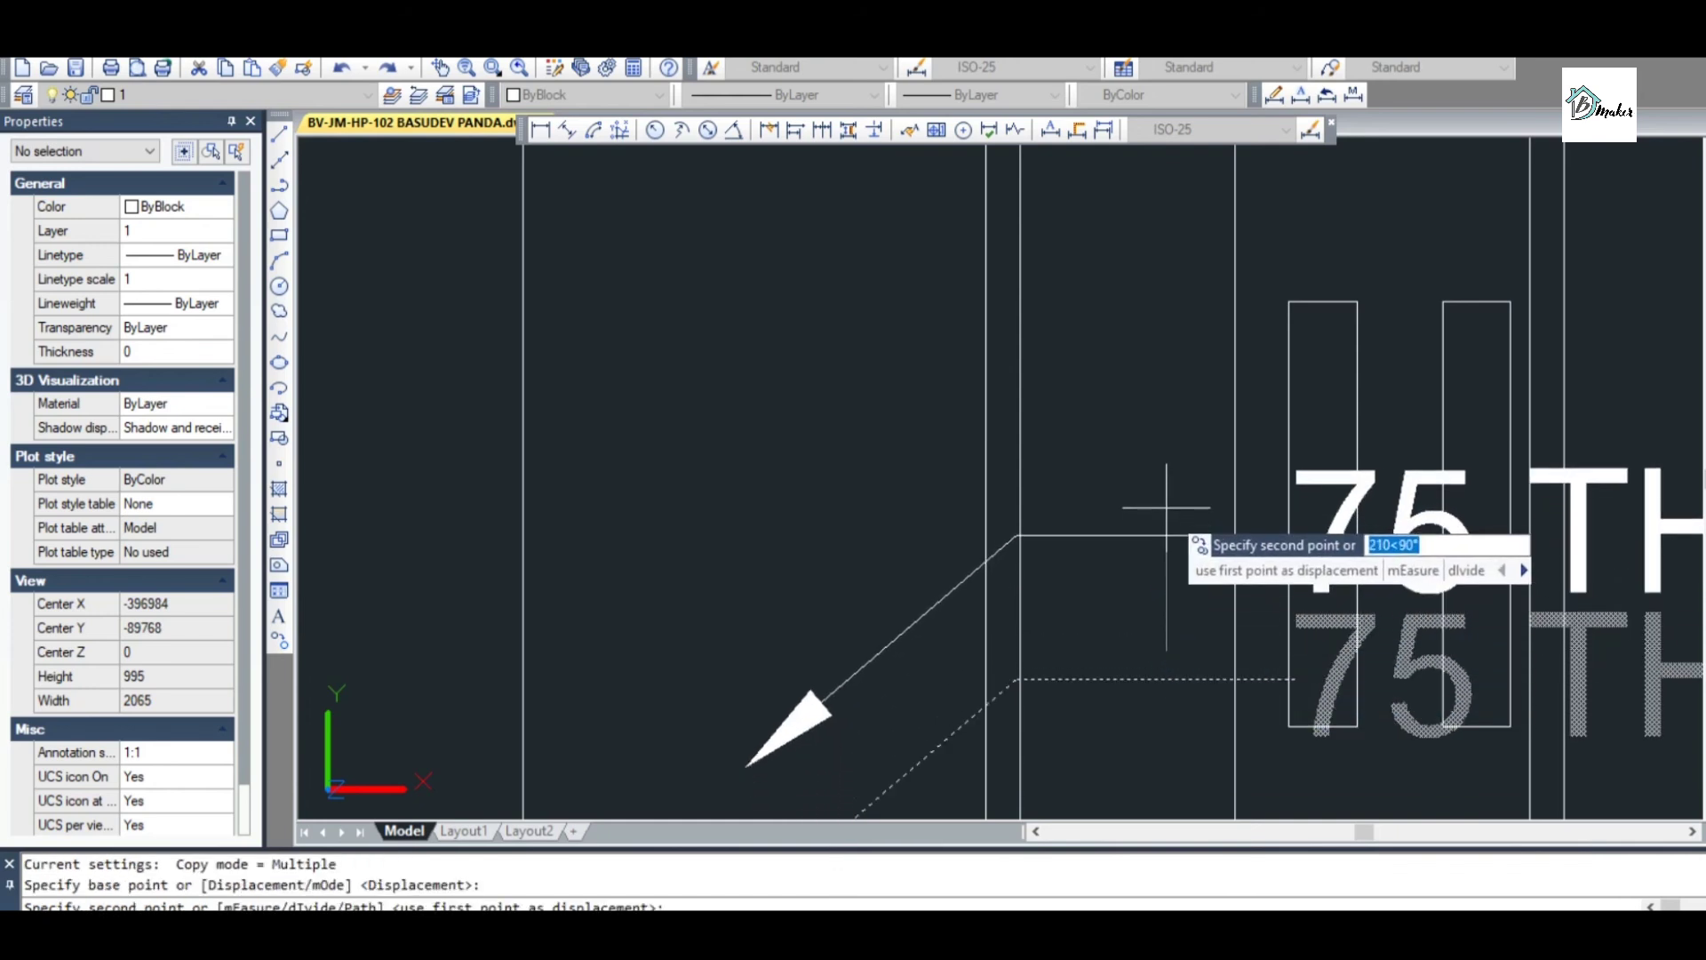
{"action": "scroll", "coordinate": [1169, 506], "scroll_direction": "down", "scroll_amount": 3}
{"action": "left_click", "coordinate": [1177, 502]}
{"action": "key", "text": "Escape"}
Stretch the upper leader's arrow tip down to the thin floor finish layer on top of the ground floor
{"action": "scroll", "coordinate": [1001, 605], "scroll_direction": "up", "scroll_amount": 4}
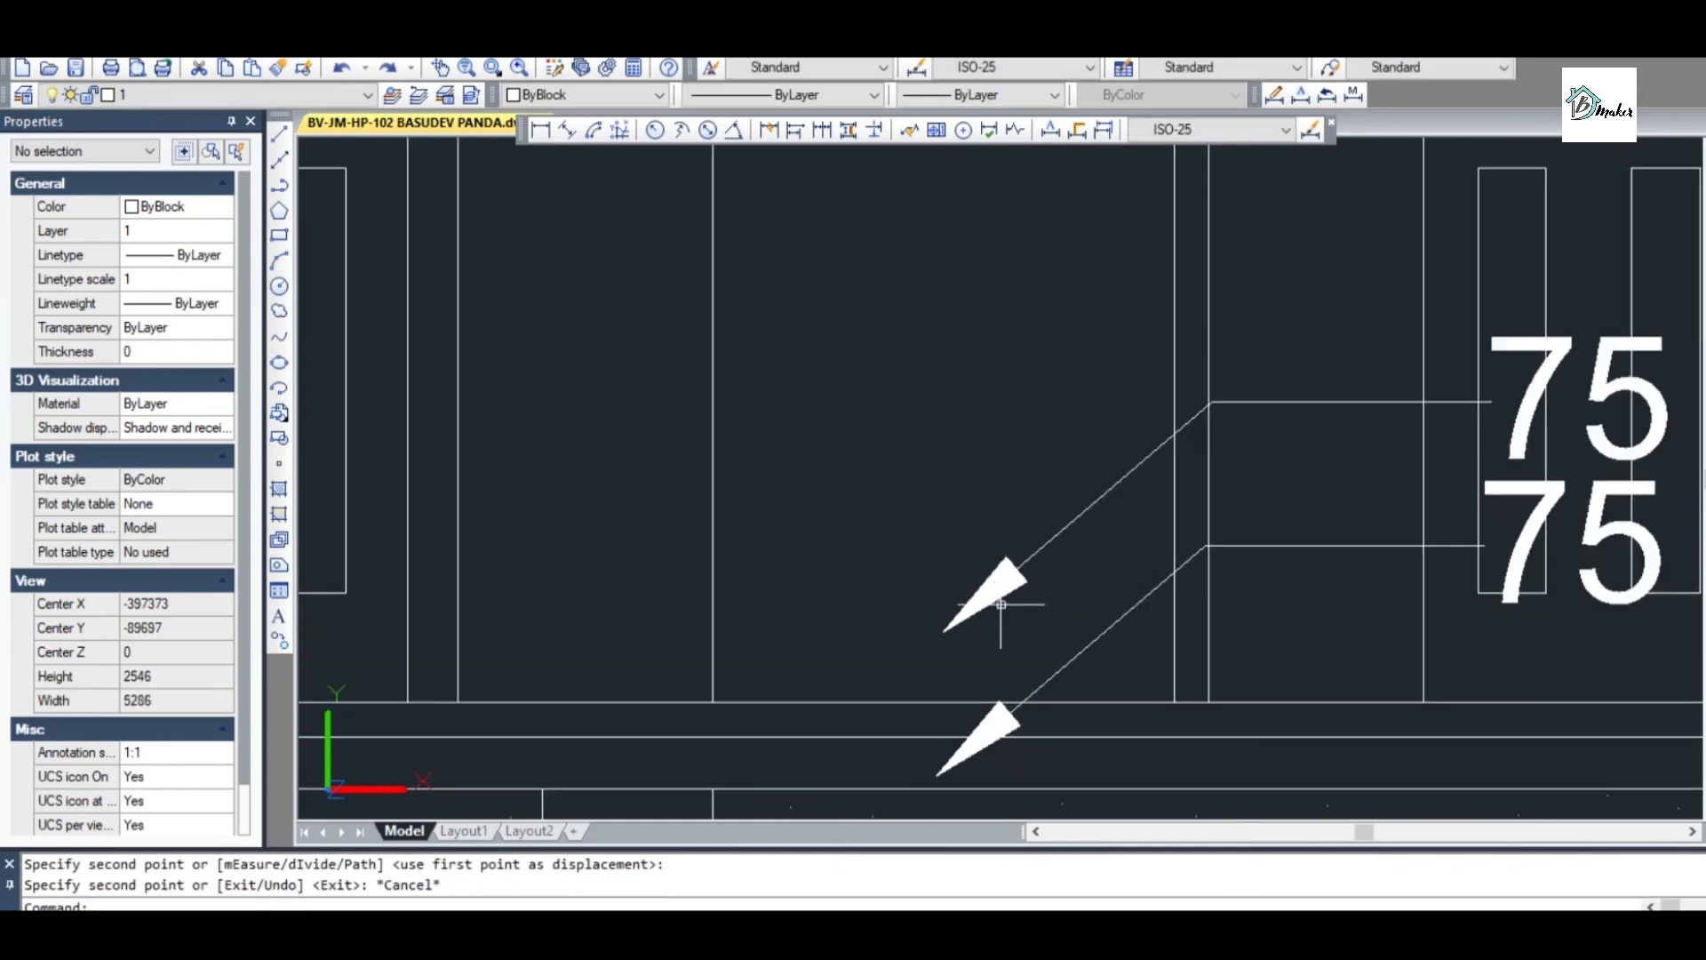
{"action": "left_click_drag", "start_coordinate": [1000, 604], "coordinate": [941, 613]}
{"action": "scroll", "coordinate": [889, 676], "scroll_direction": "up", "scroll_amount": 3}
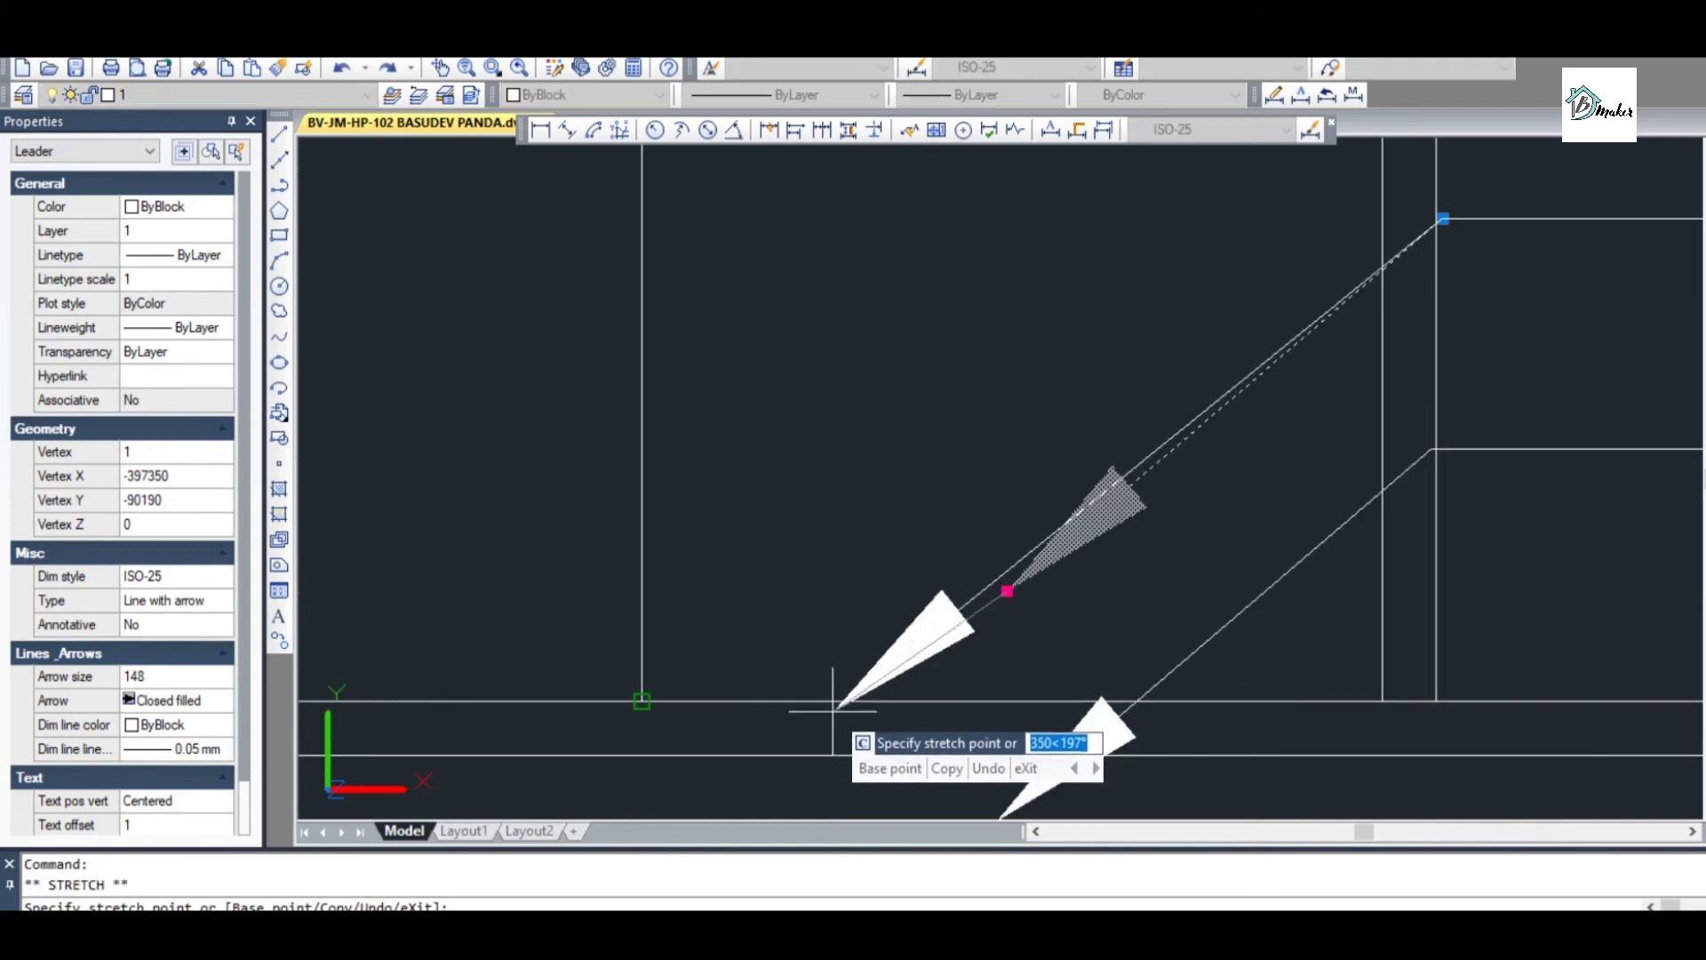
{"action": "scroll", "coordinate": [808, 724], "scroll_direction": "down", "scroll_amount": 4}
{"action": "left_click", "coordinate": [818, 686]}
{"action": "scroll", "coordinate": [818, 688], "scroll_direction": "down", "scroll_amount": 3}
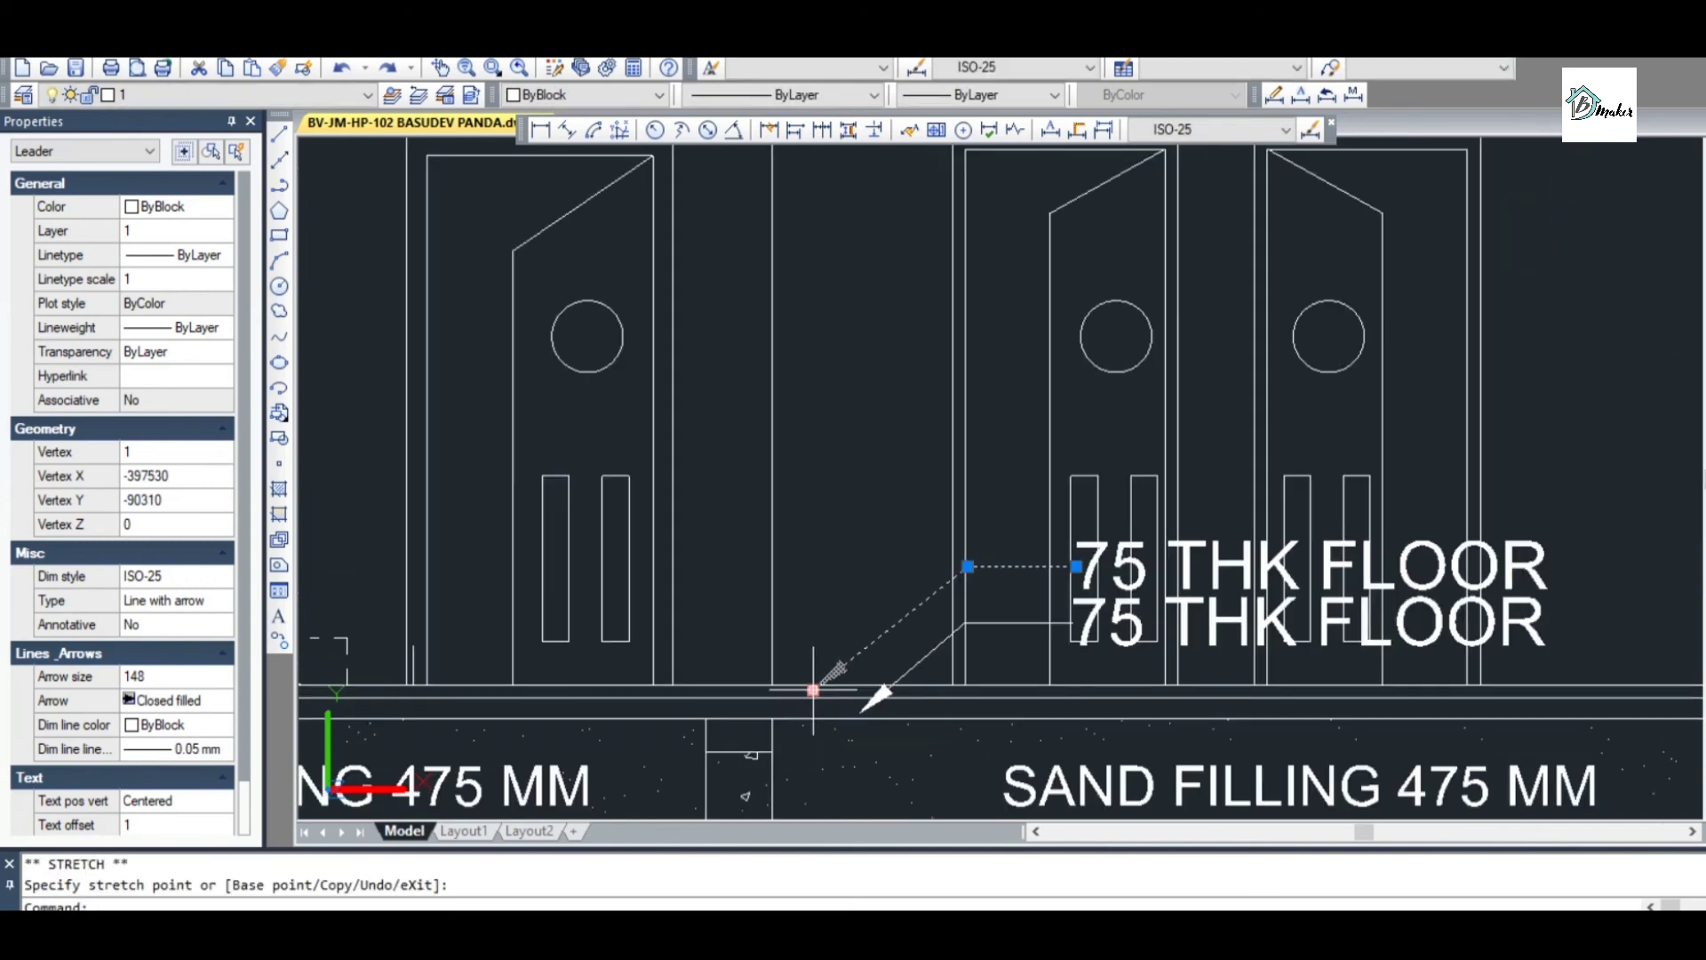
{"action": "key", "text": "Escape"}
Change the upper ground-floor note to read "50THK FLOOR FINISH"
{"action": "scroll", "coordinate": [884, 720], "scroll_direction": "down", "scroll_amount": 2}
{"action": "scroll", "coordinate": [972, 667], "scroll_direction": "up", "scroll_amount": 5}
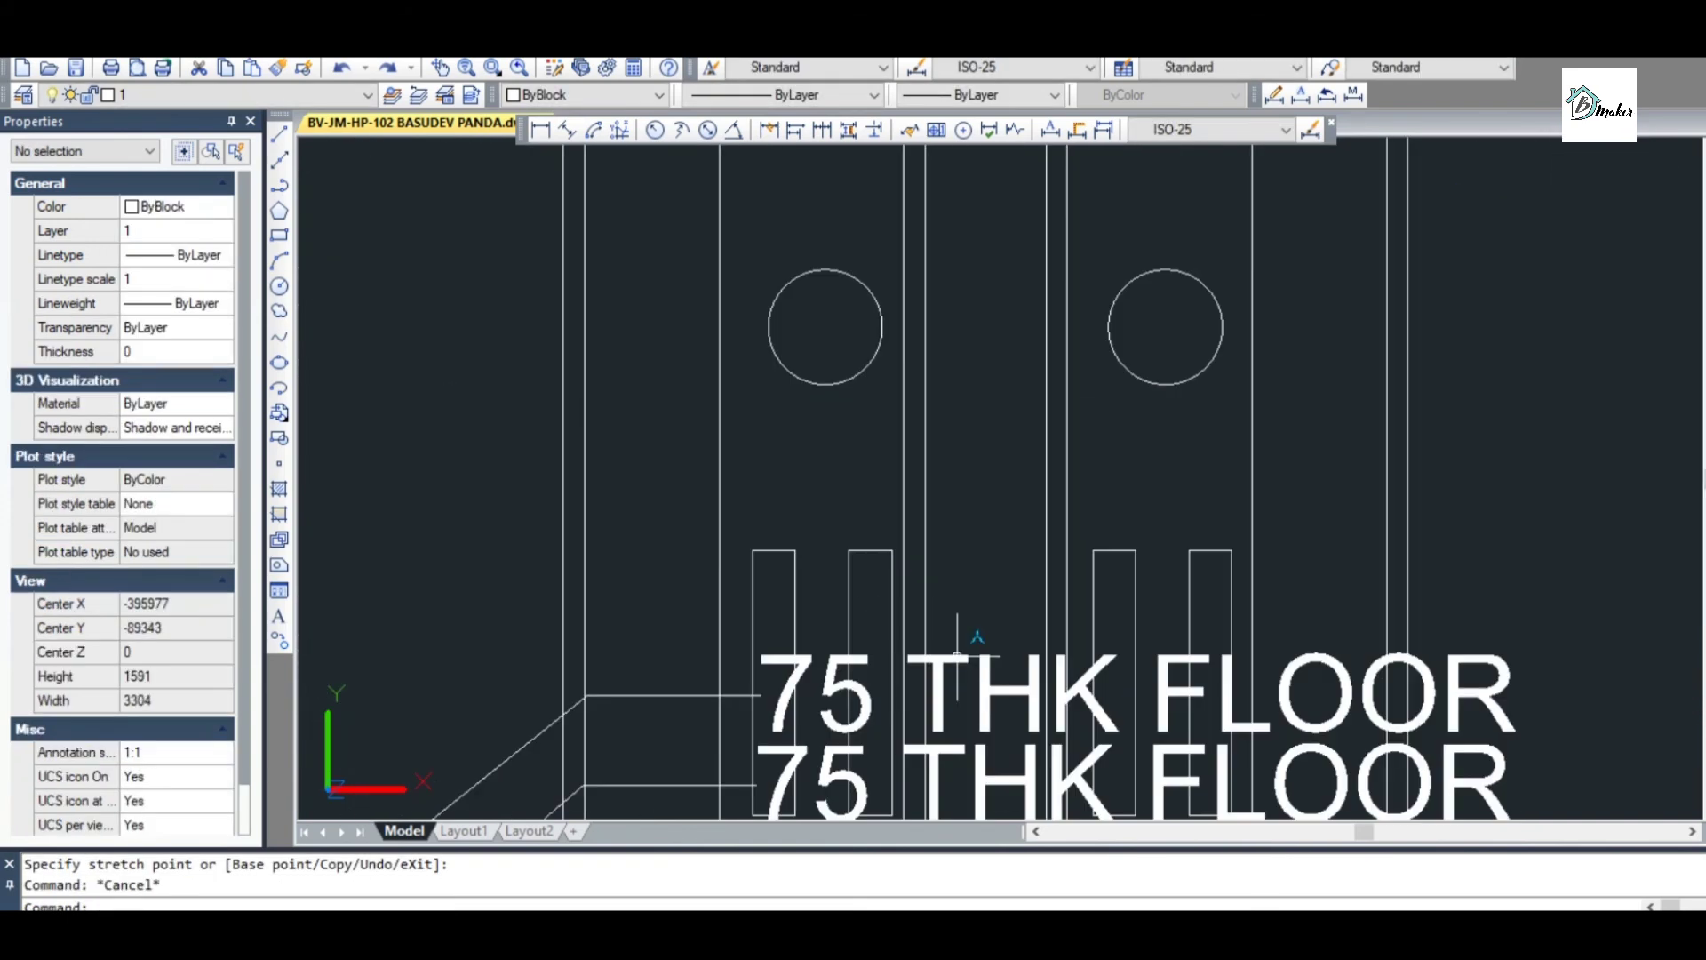
{"action": "double_click", "coordinate": [957, 656]}
{"action": "left_click_drag", "start_coordinate": [905, 702], "coordinate": [731, 700]}
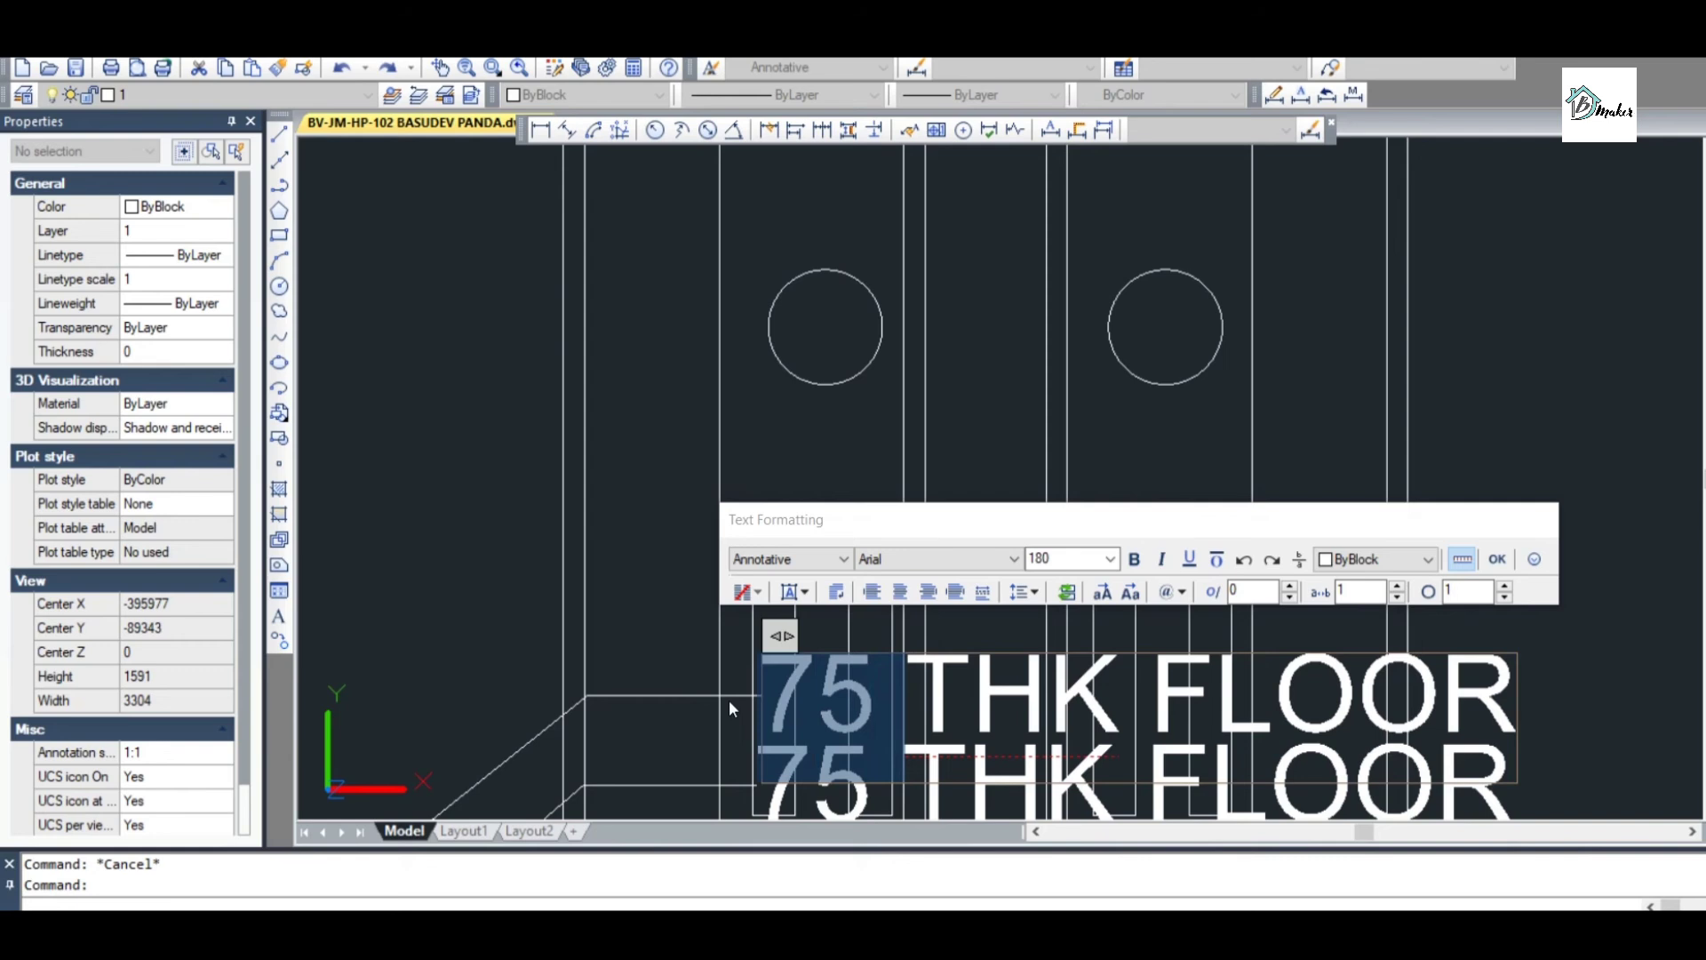
{"action": "type", "text": "50"}
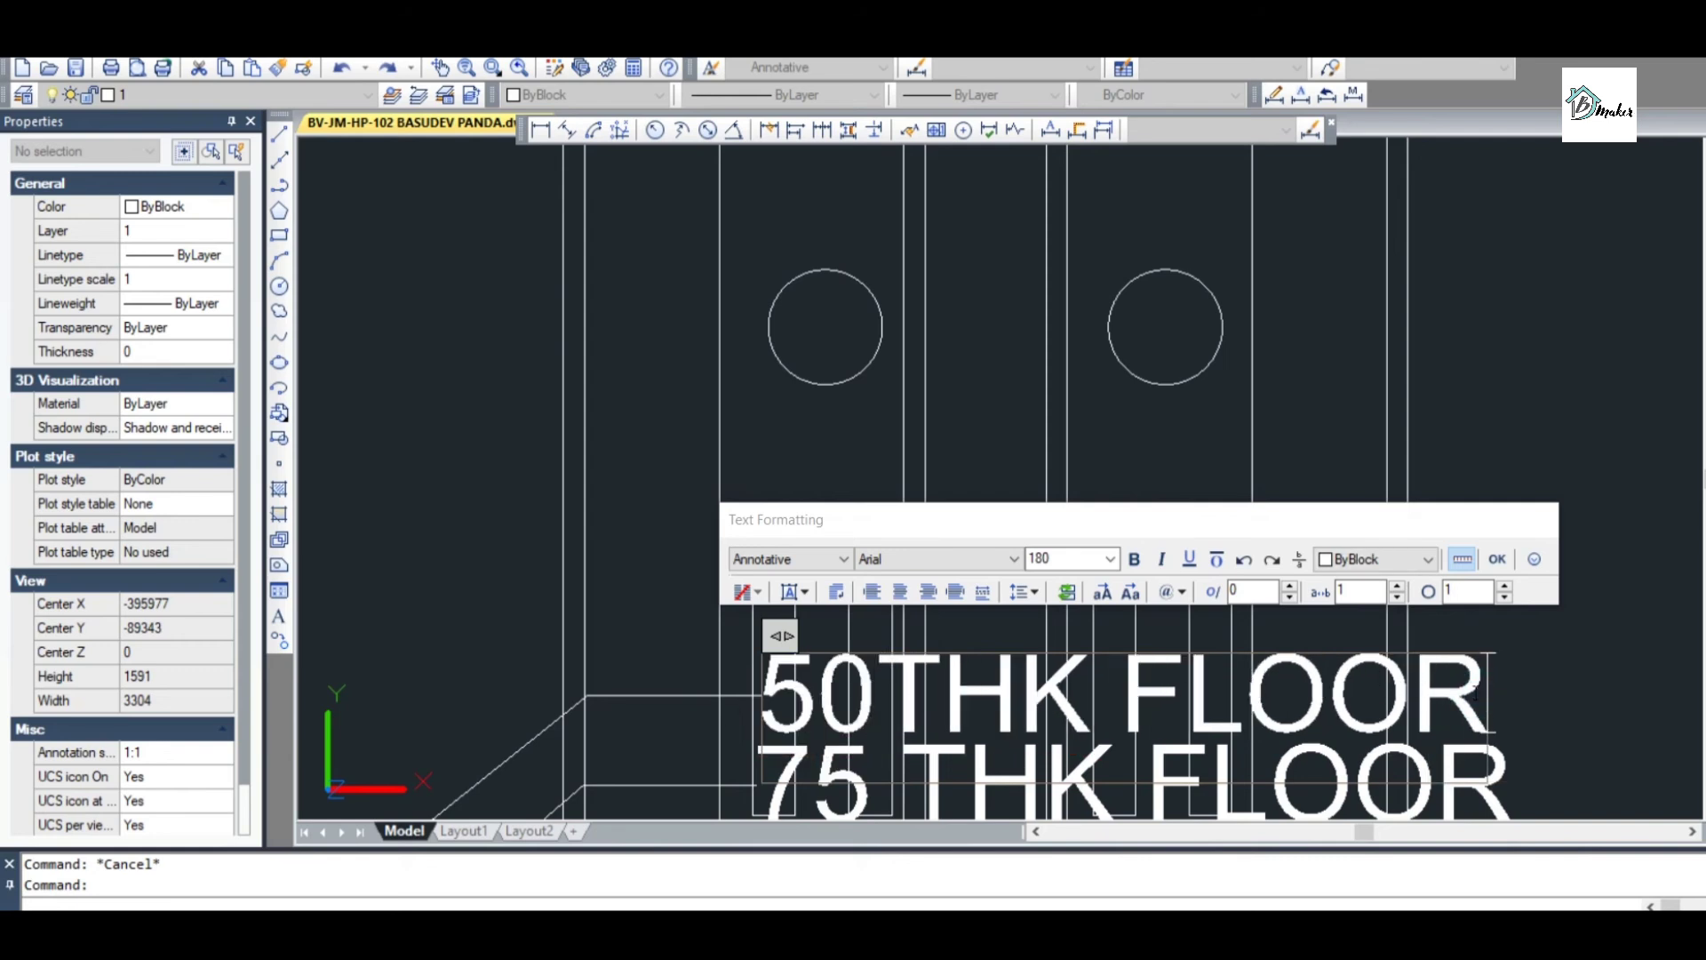
{"action": "type", "text": "FINISH"}
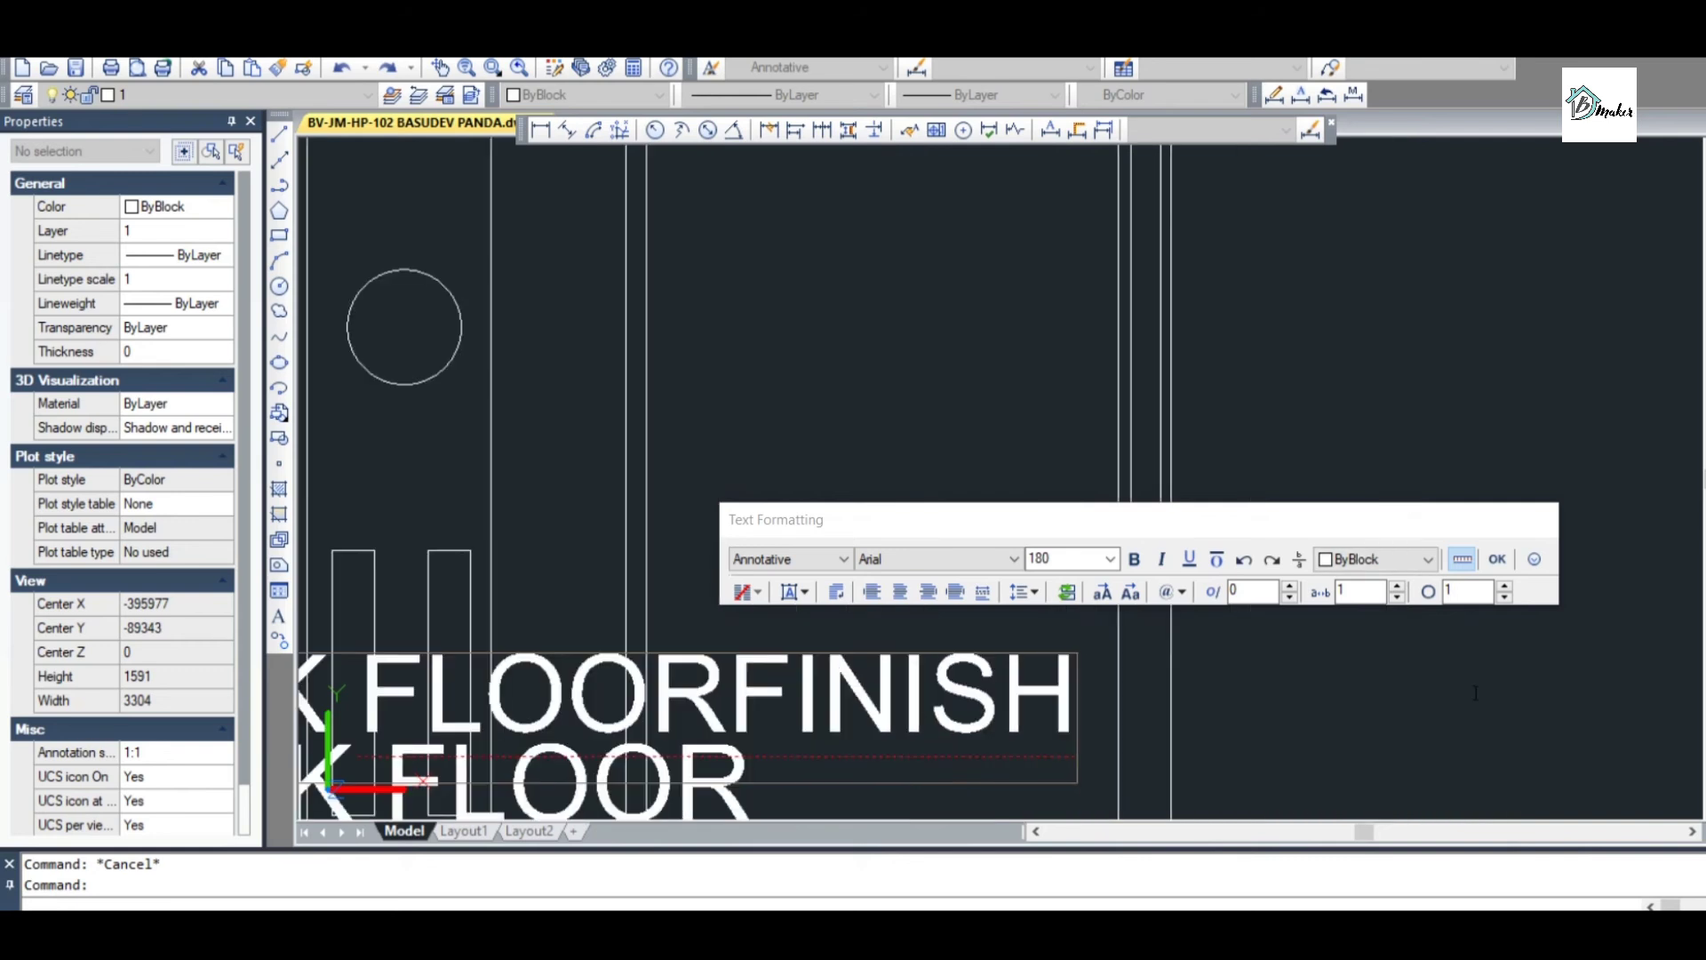
{"action": "left_click", "coordinate": [1313, 712]}
{"action": "scroll", "coordinate": [1155, 662], "scroll_direction": "up", "scroll_amount": 3}
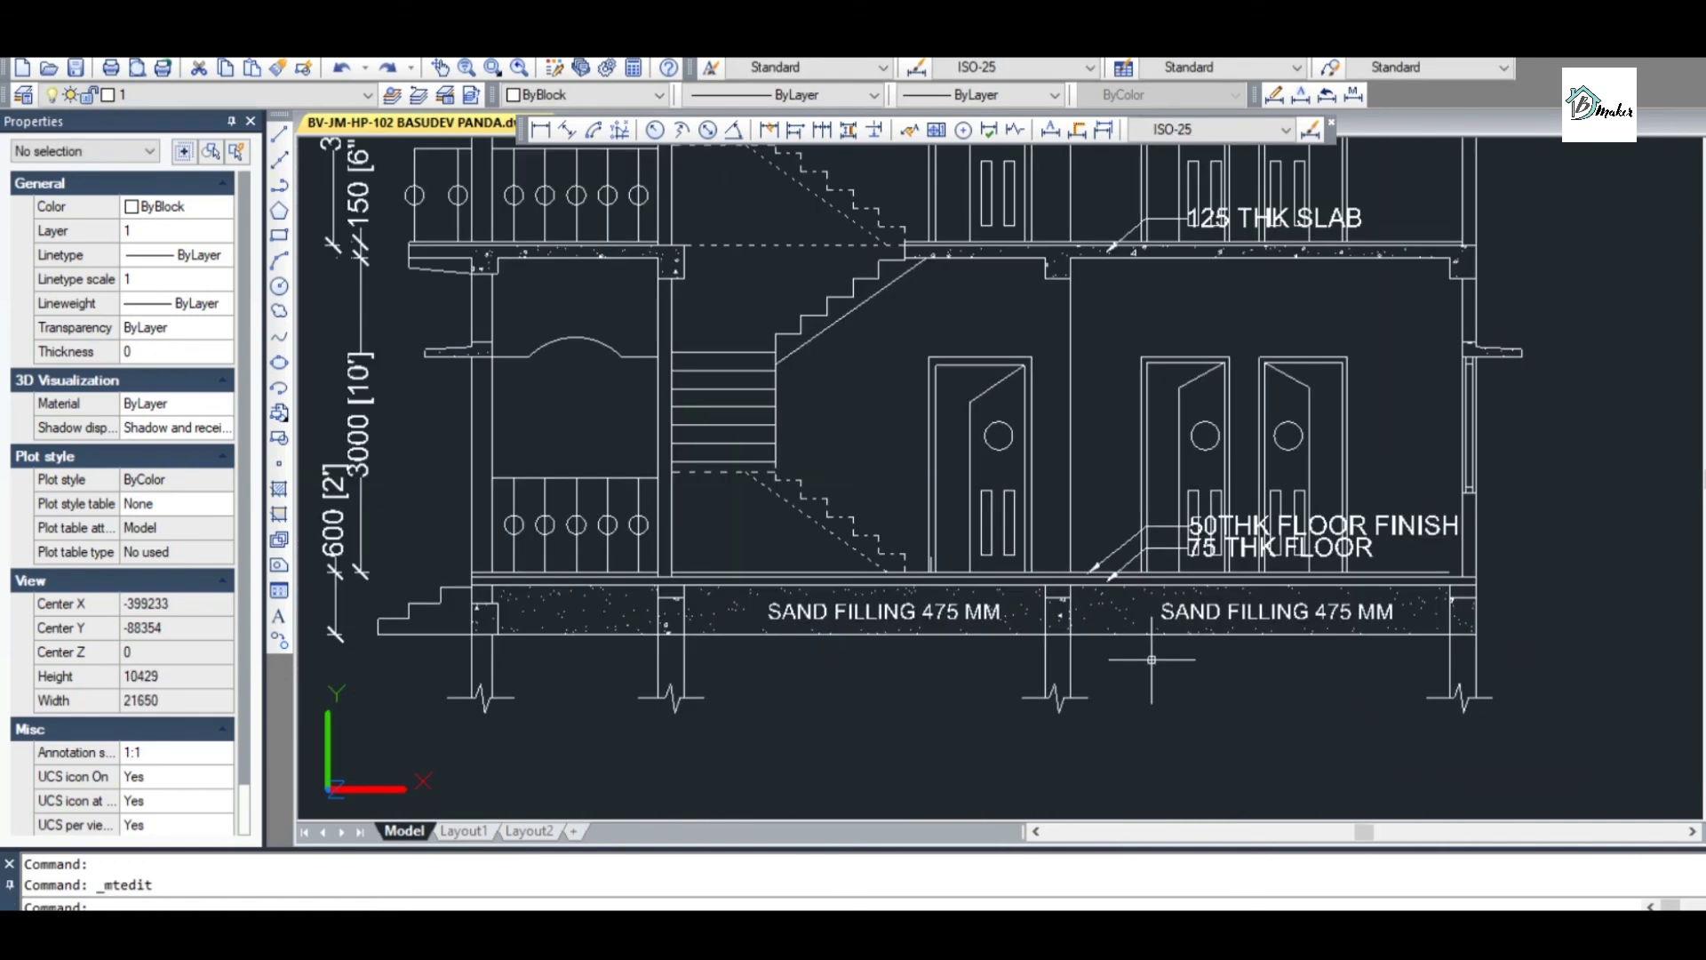
Copy the "75 THK FLOOR" leader and note outside the far outer wall, with the arrow on the beam beside the sand filling
{"action": "scroll", "coordinate": [542, 589], "scroll_direction": "down", "scroll_amount": 3}
{"action": "scroll", "coordinate": [664, 567], "scroll_direction": "up", "scroll_amount": 4}
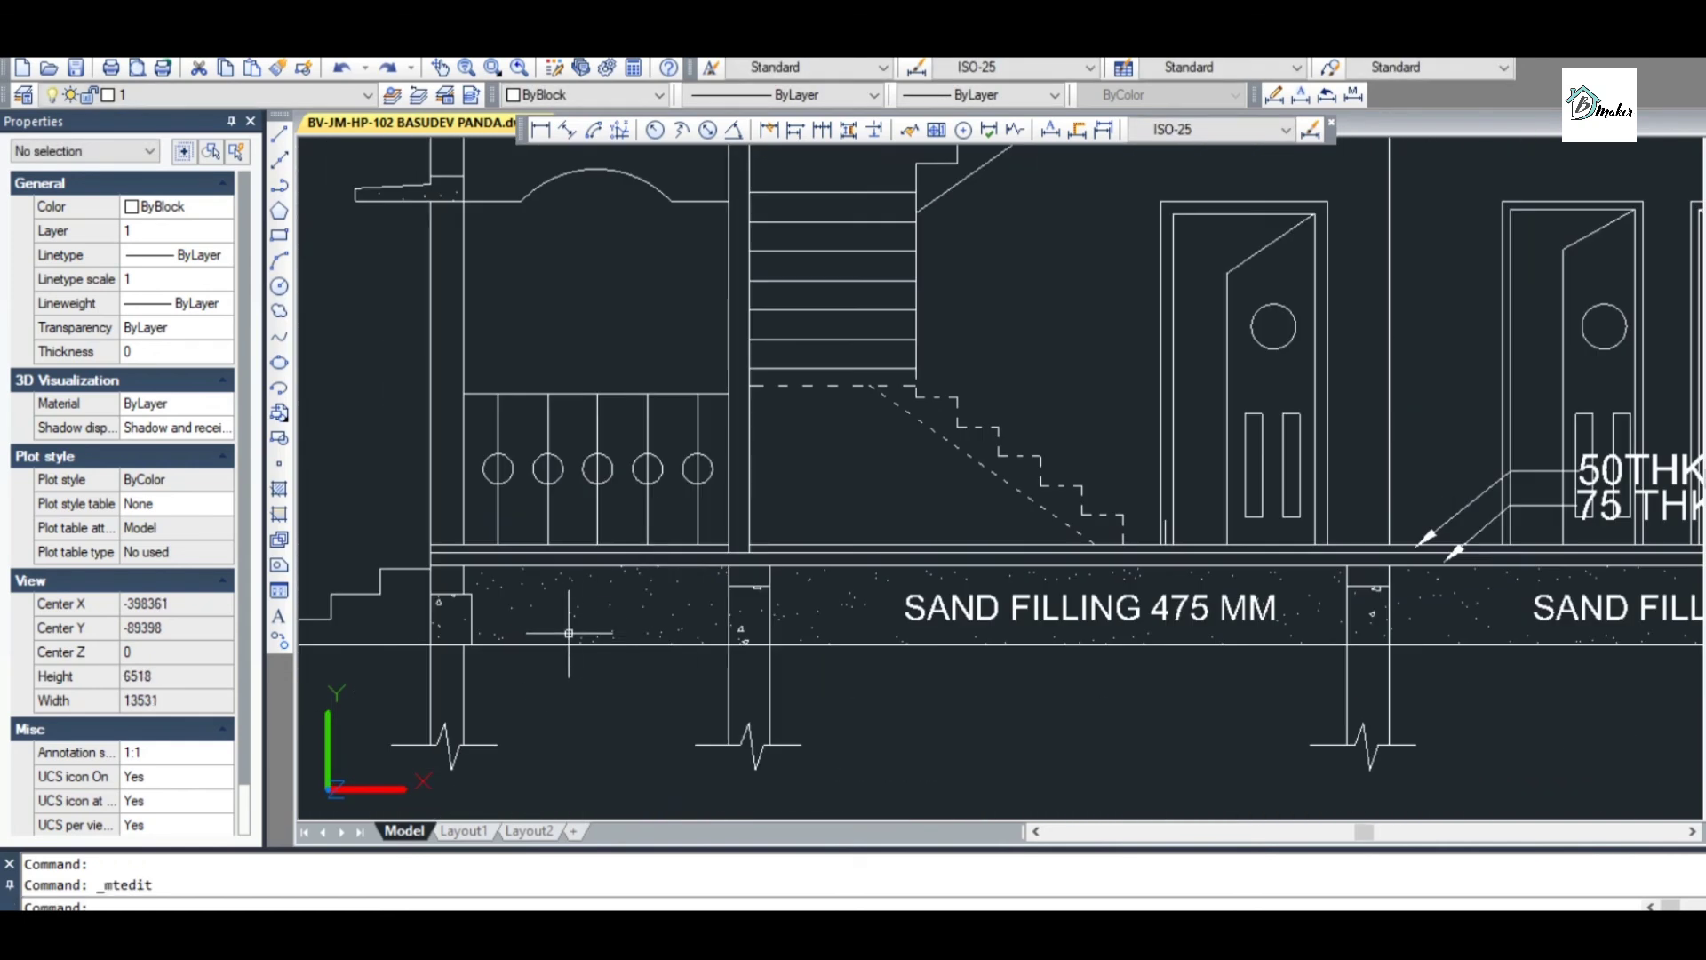
{"action": "type", "text": "co"}
{"action": "key", "text": "Return"}
{"action": "scroll", "coordinate": [563, 622], "scroll_direction": "down", "scroll_amount": 2}
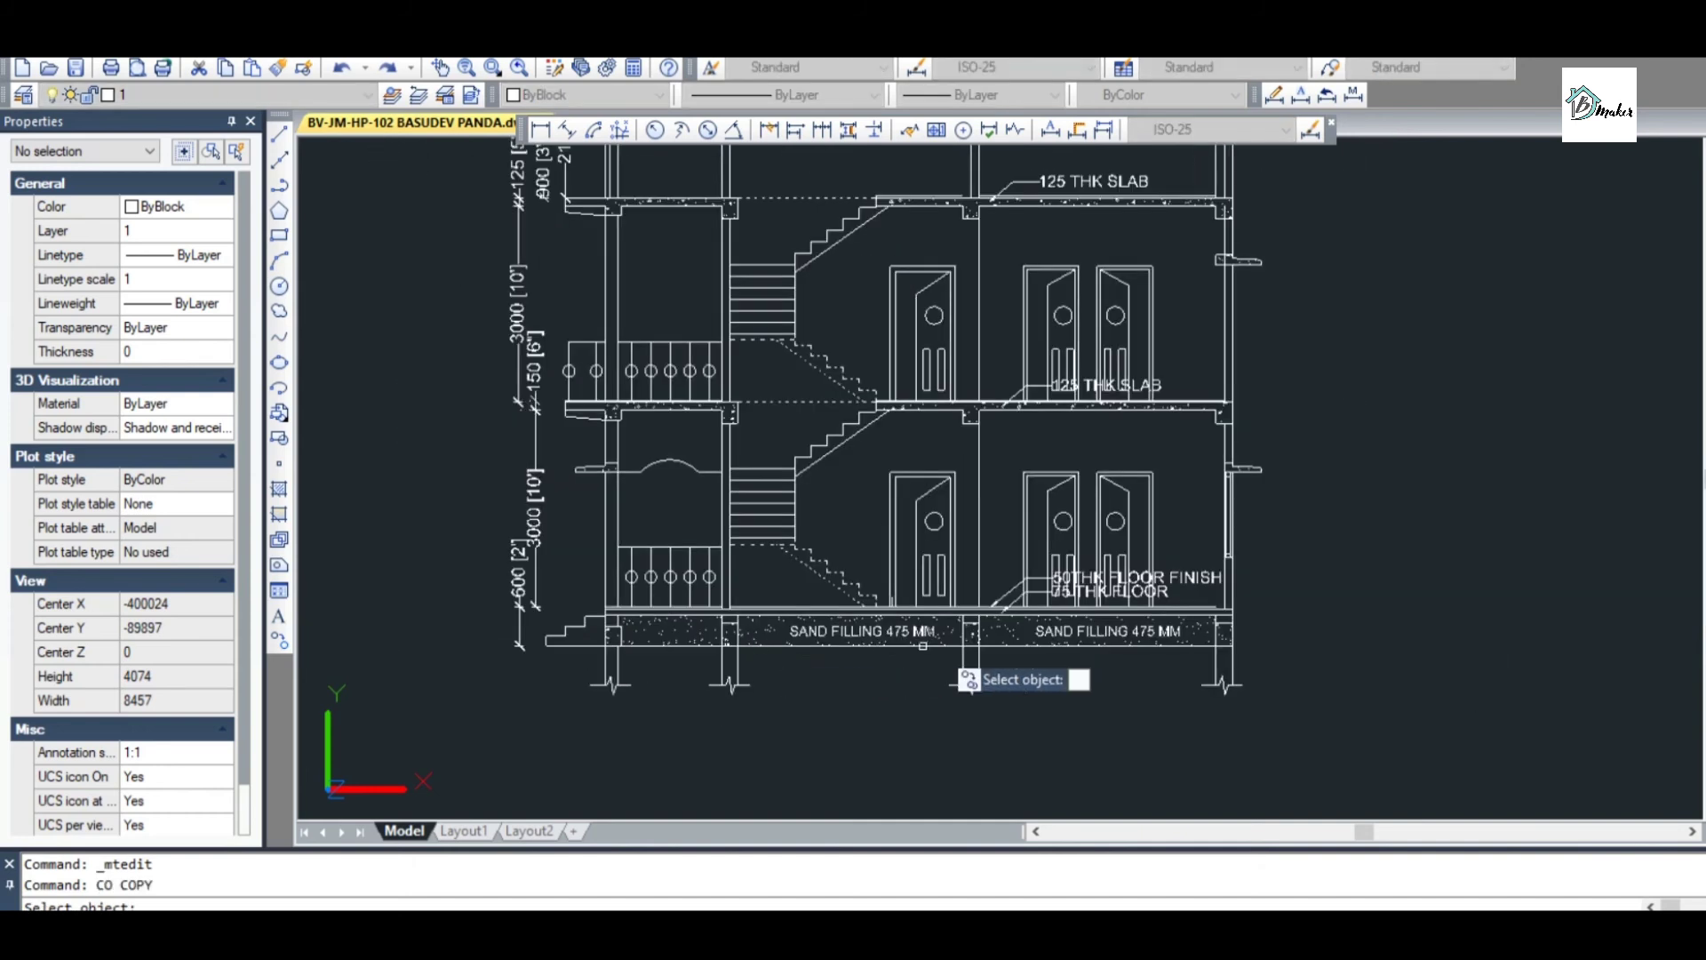
{"action": "scroll", "coordinate": [1044, 582], "scroll_direction": "up", "scroll_amount": 4}
{"action": "left_click", "coordinate": [1046, 560]}
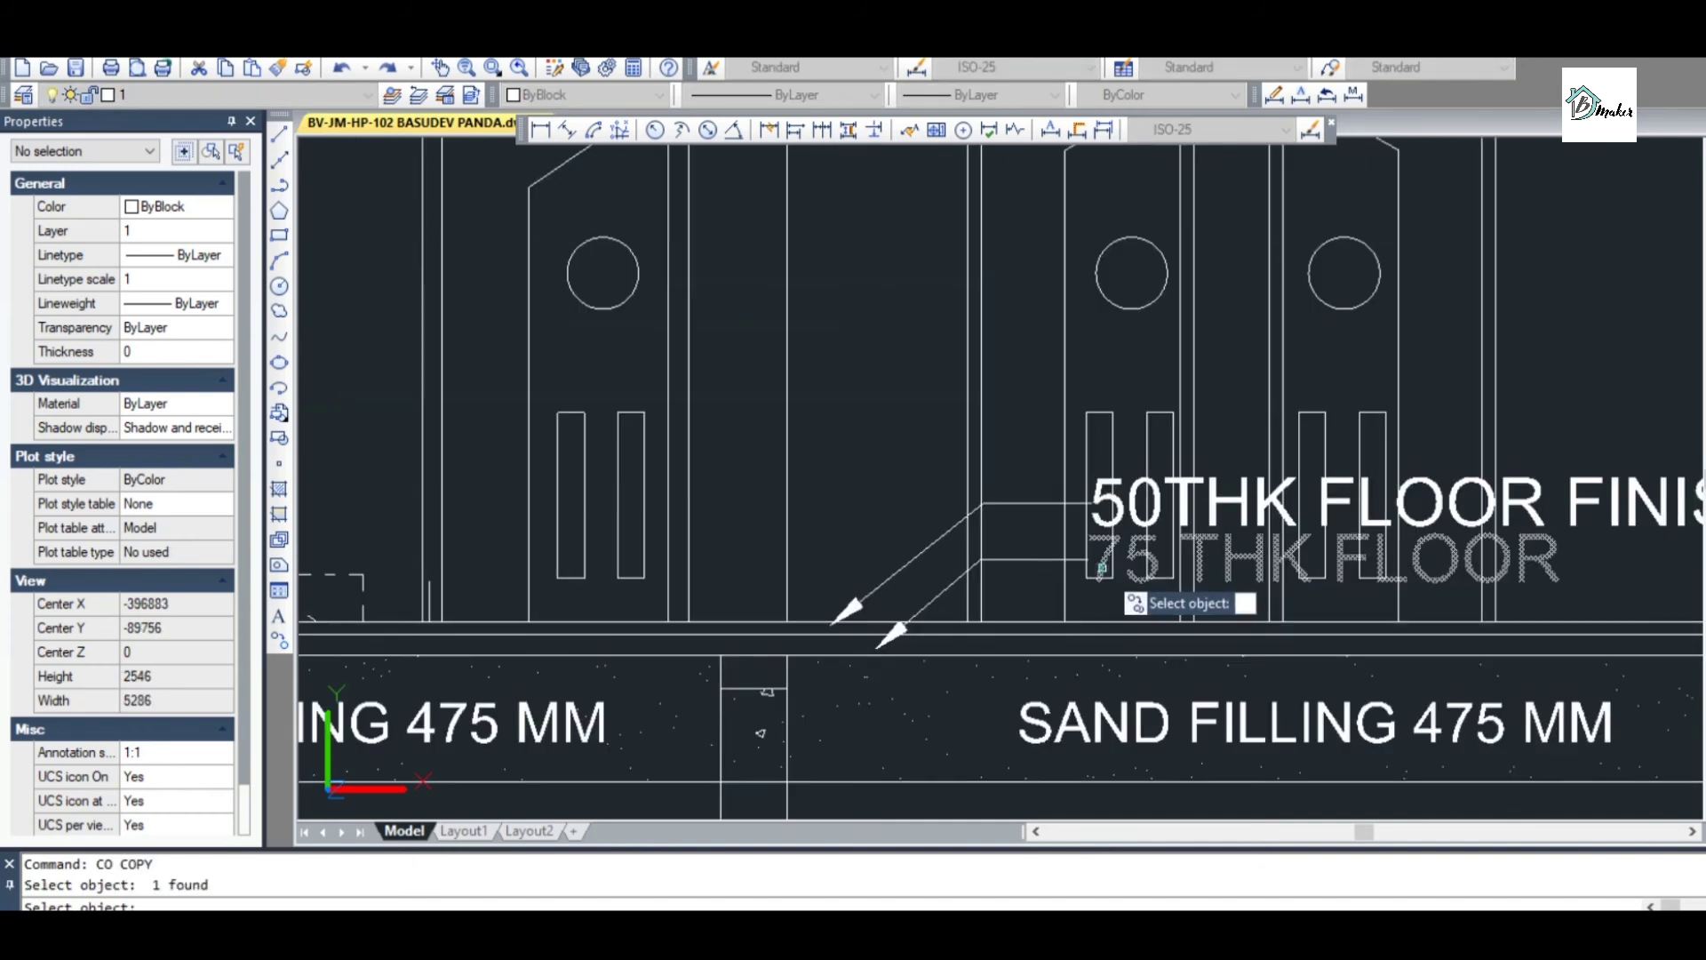
{"action": "key", "text": "Return"}
{"action": "left_click", "coordinate": [981, 560]}
{"action": "scroll", "coordinate": [991, 511], "scroll_direction": "down", "scroll_amount": 2}
{"action": "scroll", "coordinate": [1350, 606], "scroll_direction": "up", "scroll_amount": 4}
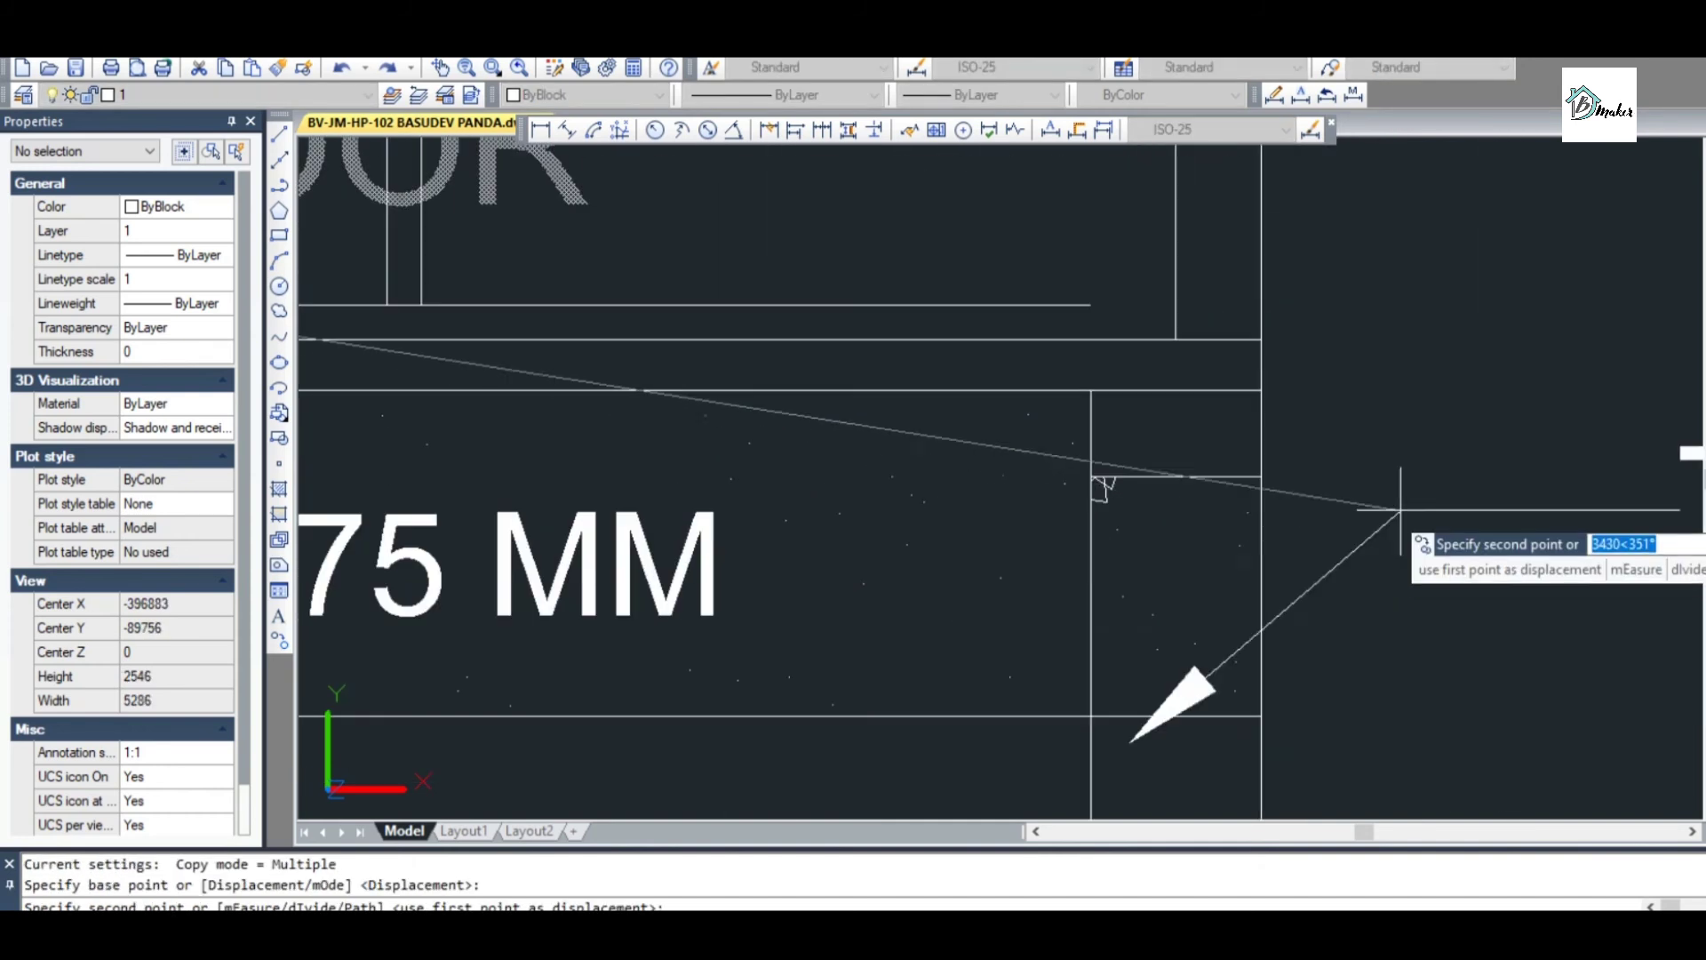
{"action": "left_click", "coordinate": [1421, 408]}
{"action": "key", "text": "Escape"}
Change the copied beam note to read "250 X 350 GB"
{"action": "scroll", "coordinate": [932, 585], "scroll_direction": "down", "scroll_amount": 3}
{"action": "left_click", "coordinate": [1166, 547]}
{"action": "double_click", "coordinate": [1107, 546]}
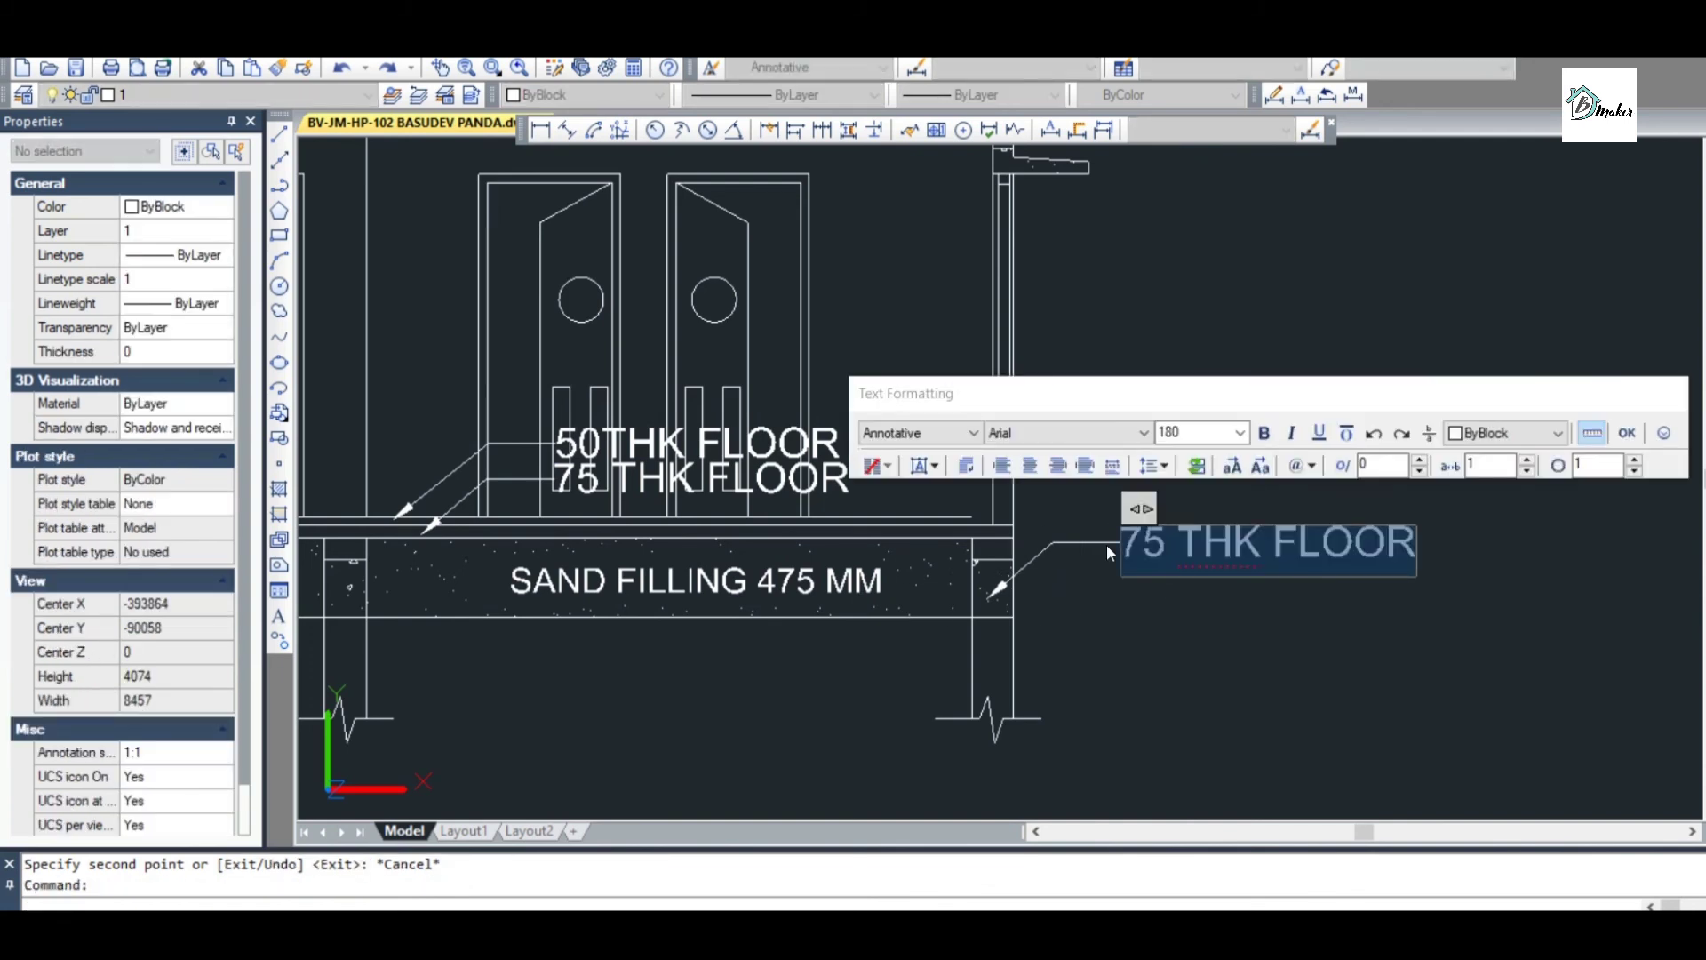
{"action": "type", "text": "250"}
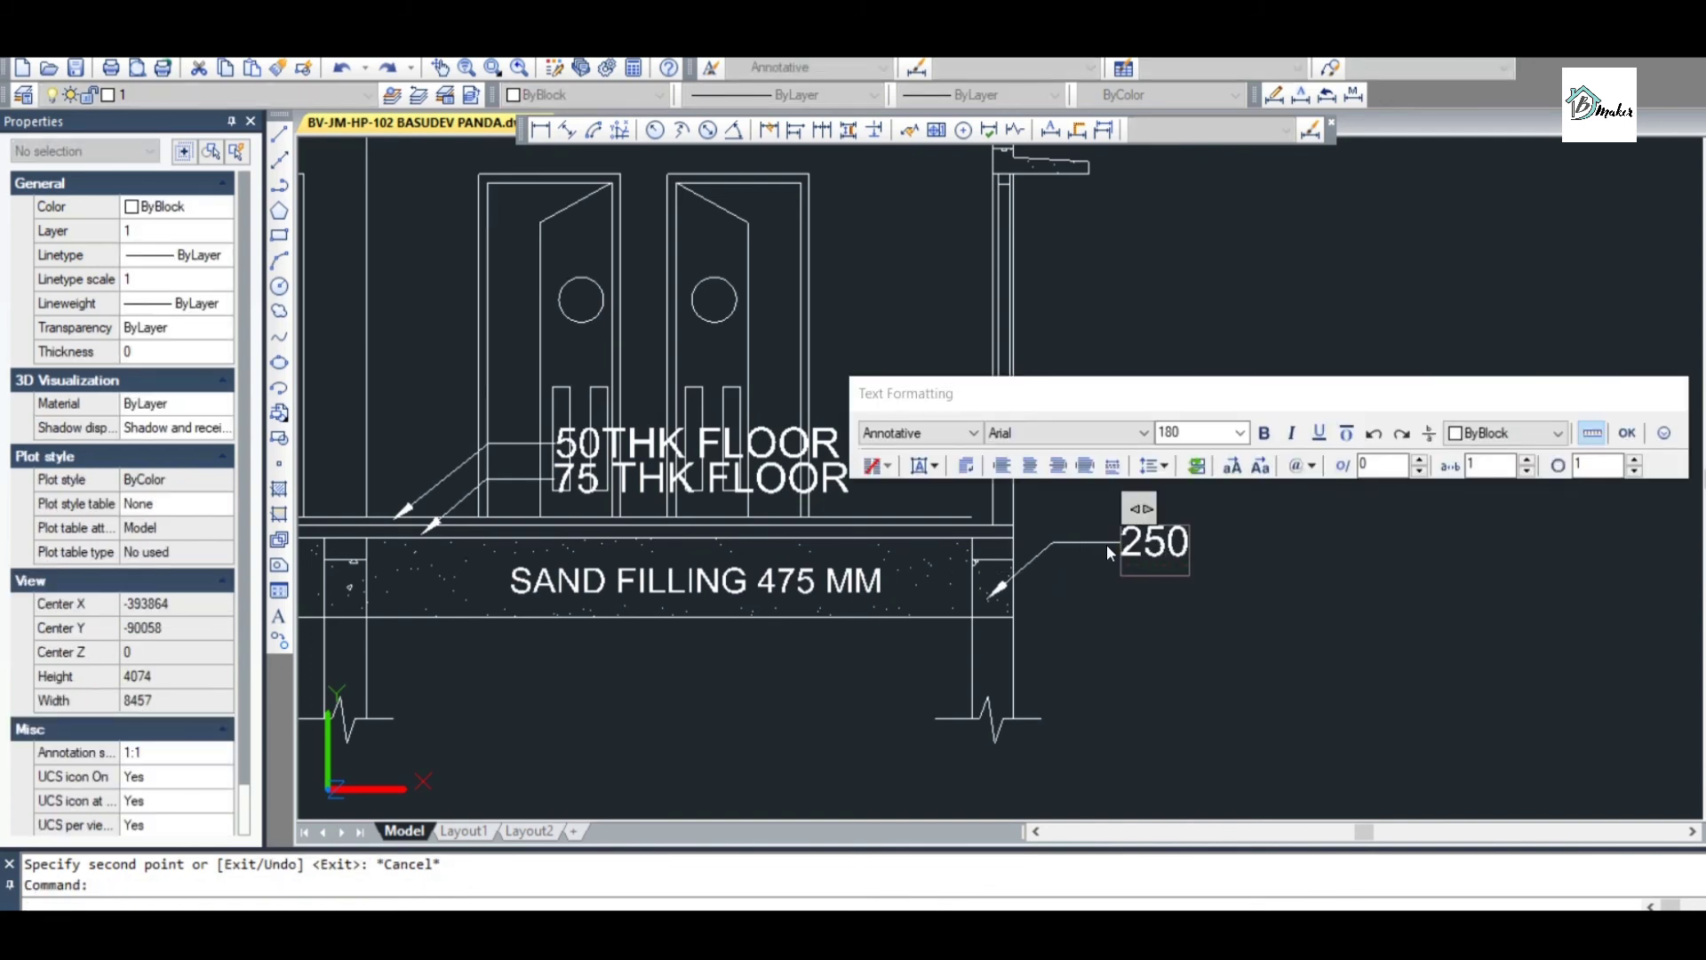
{"action": "type", "text": " X 3"}
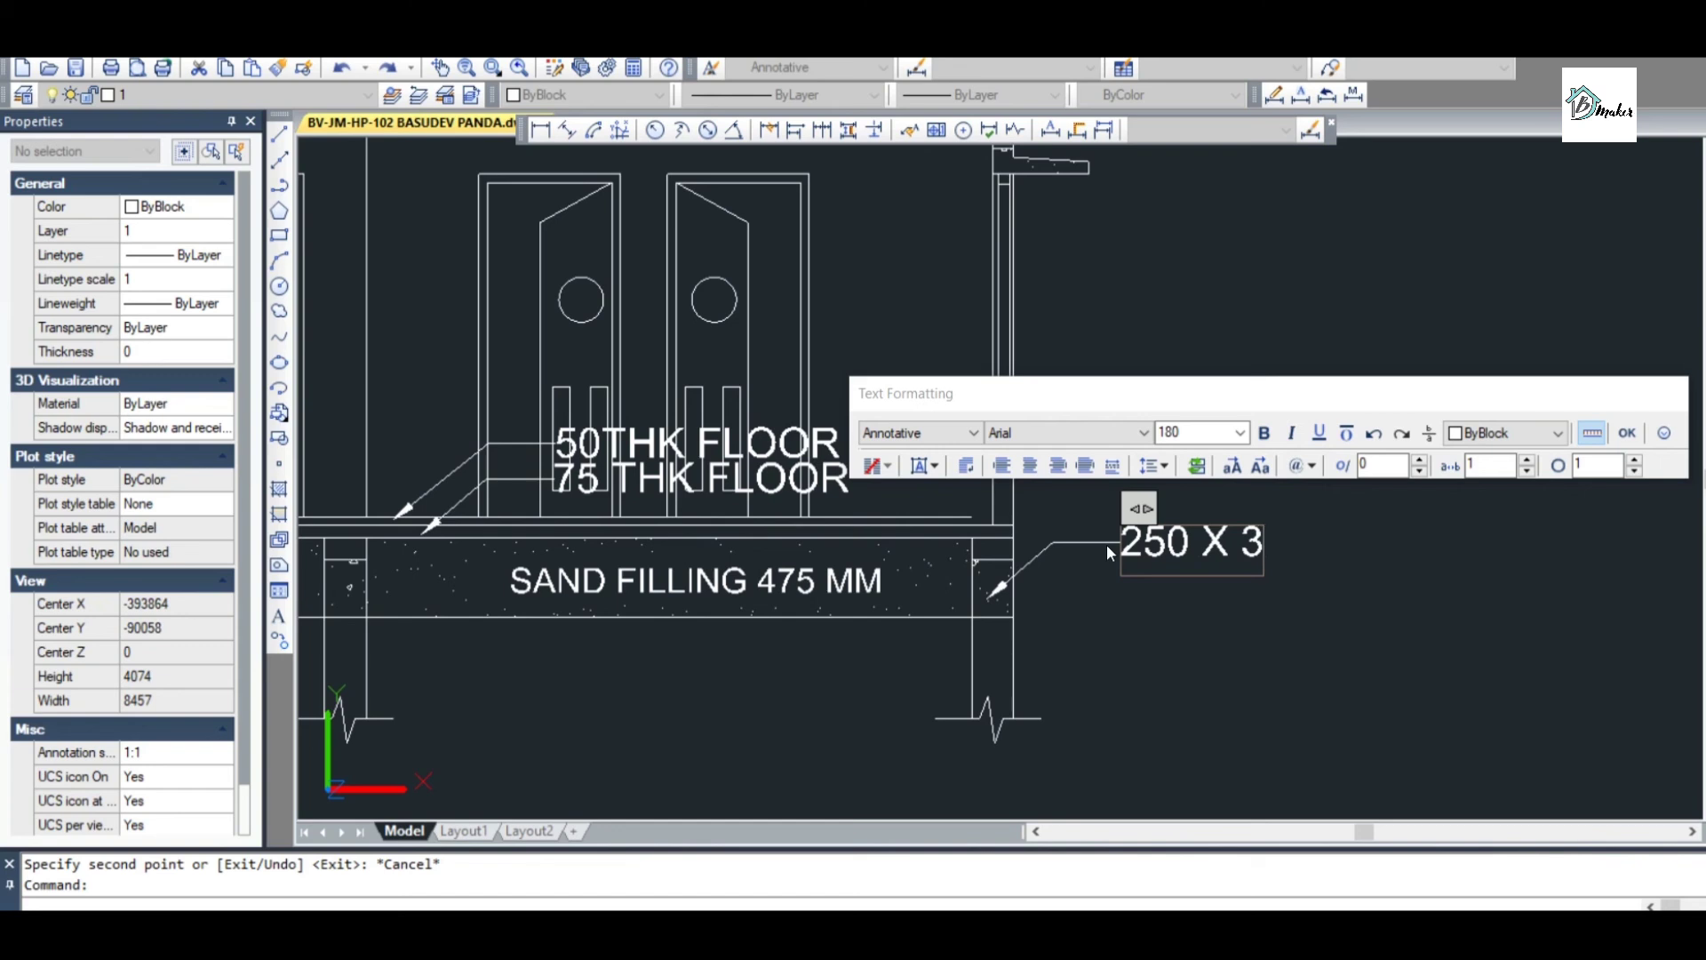
{"action": "type", "text": "50 GB"}
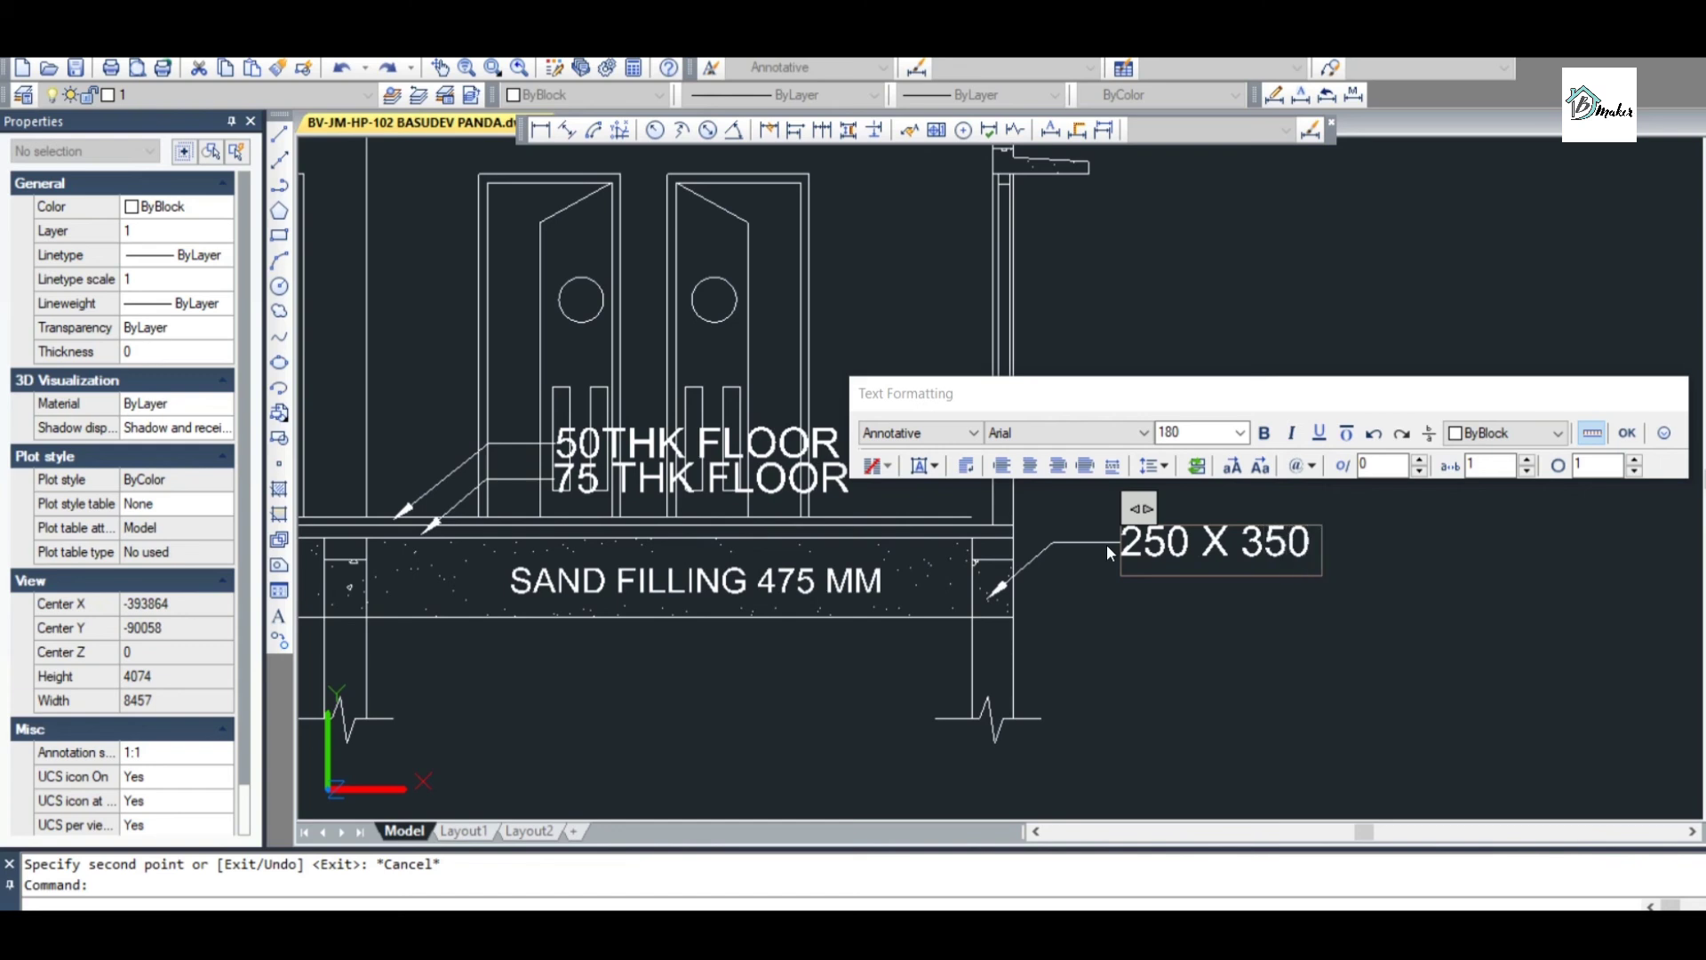
{"action": "left_click", "coordinate": [1085, 670]}
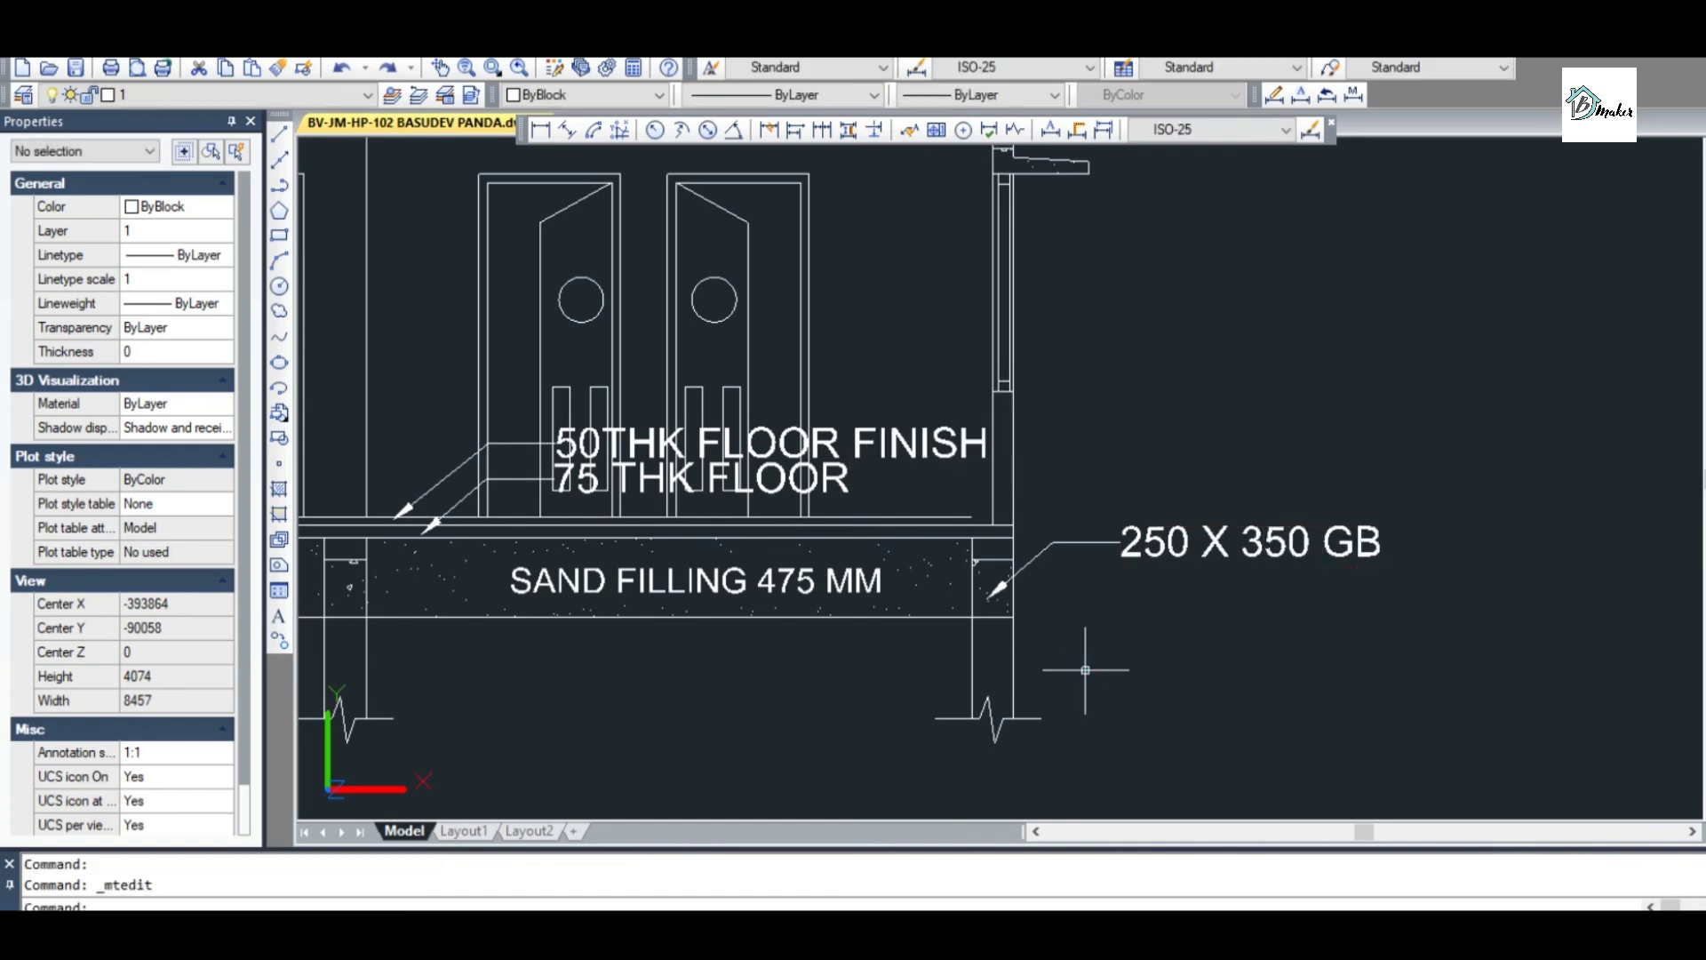
Stretch the end of the ground-floor finish line to the inner face of the far outer wall
{"action": "scroll", "coordinate": [976, 539], "scroll_direction": "up", "scroll_amount": 3}
{"action": "left_click", "coordinate": [971, 430]}
{"action": "left_click", "coordinate": [945, 449]}
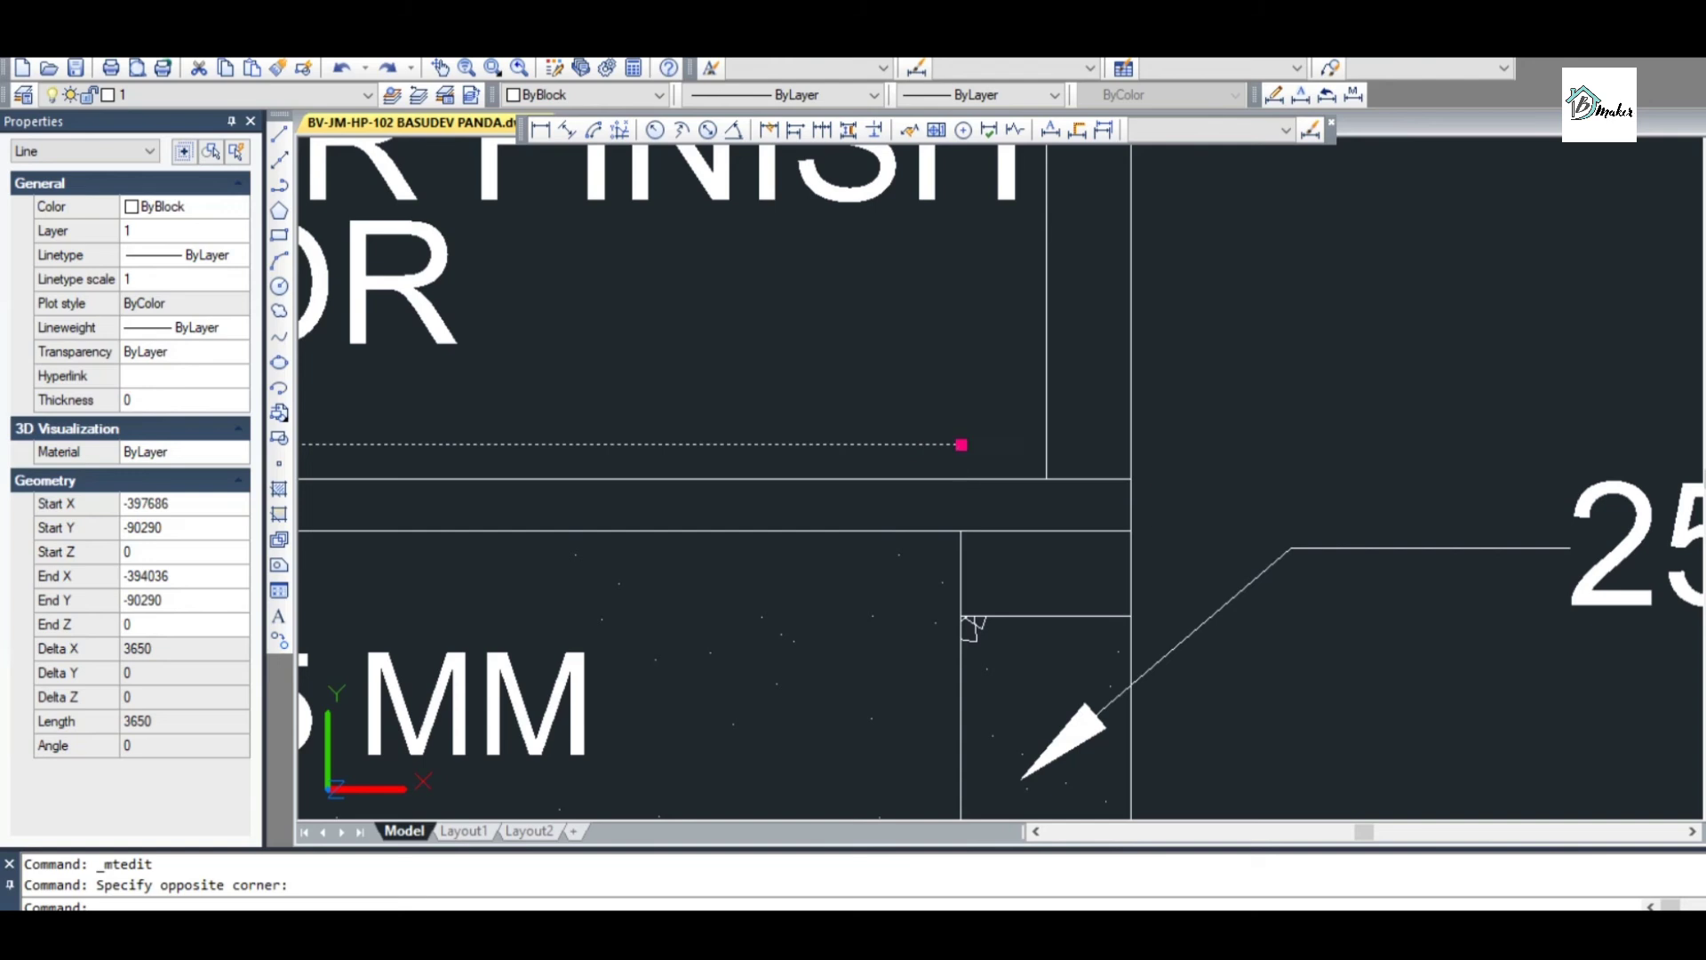
{"action": "left_click", "coordinate": [962, 444]}
{"action": "left_click", "coordinate": [1048, 446]}
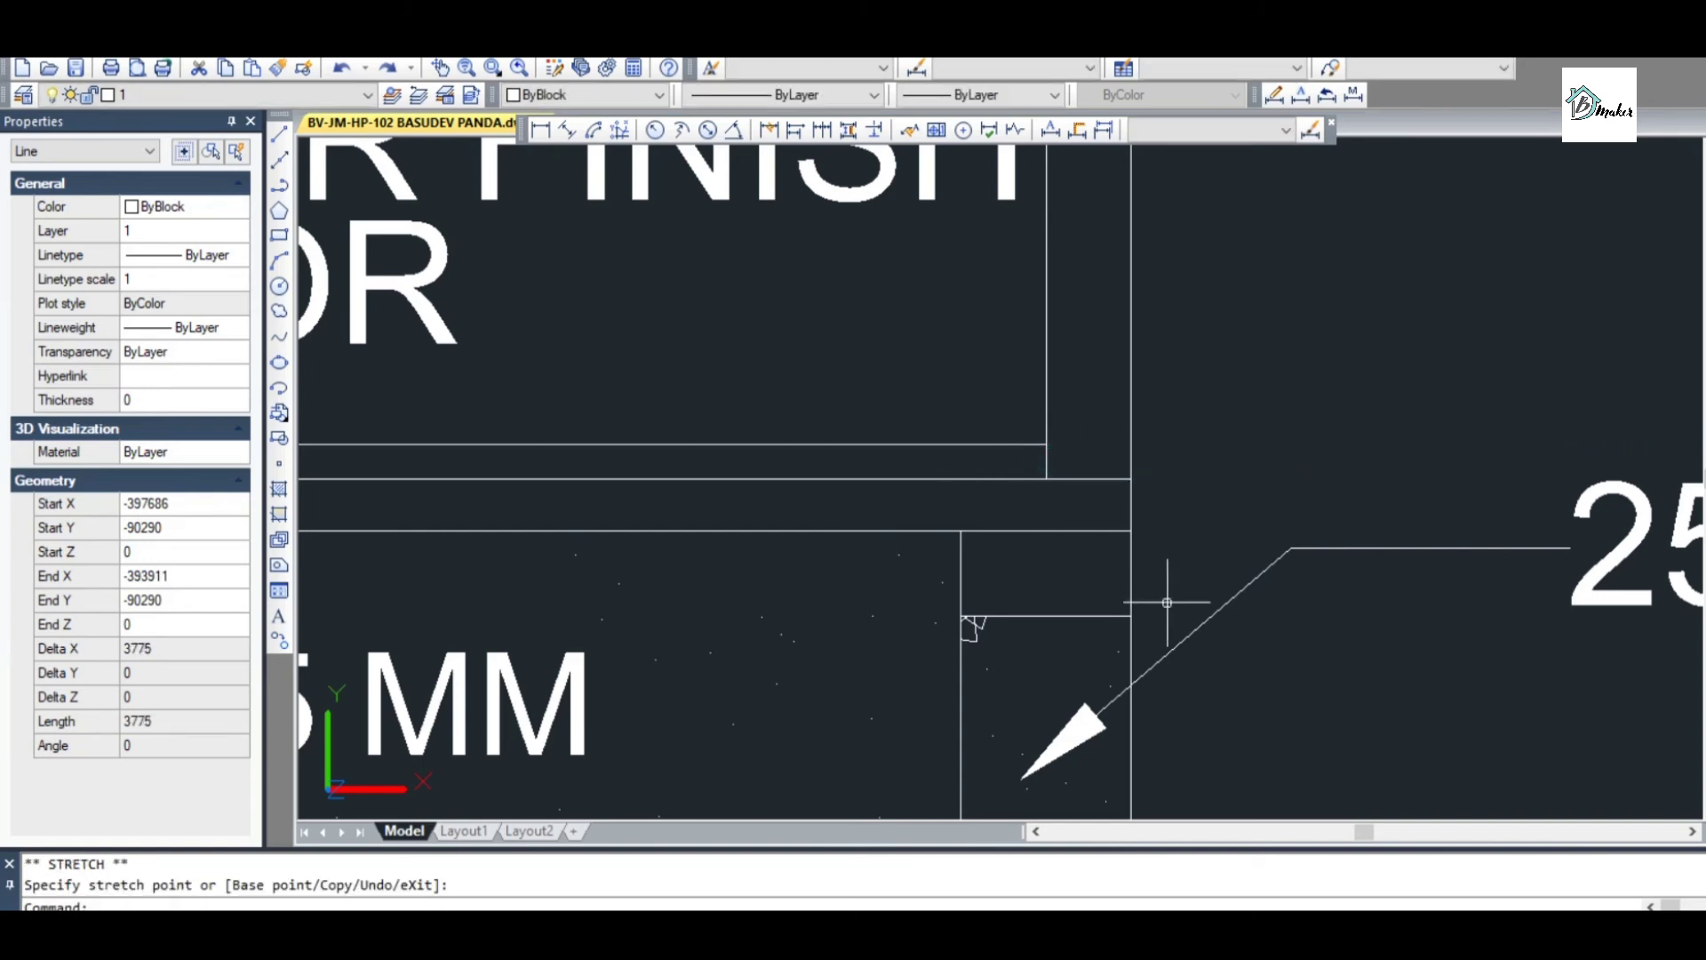
{"action": "key", "text": "Escape"}
{"action": "scroll", "coordinate": [1139, 458], "scroll_direction": "down", "scroll_amount": 4}
{"action": "scroll", "coordinate": [1147, 344], "scroll_direction": "up", "scroll_amount": 2}
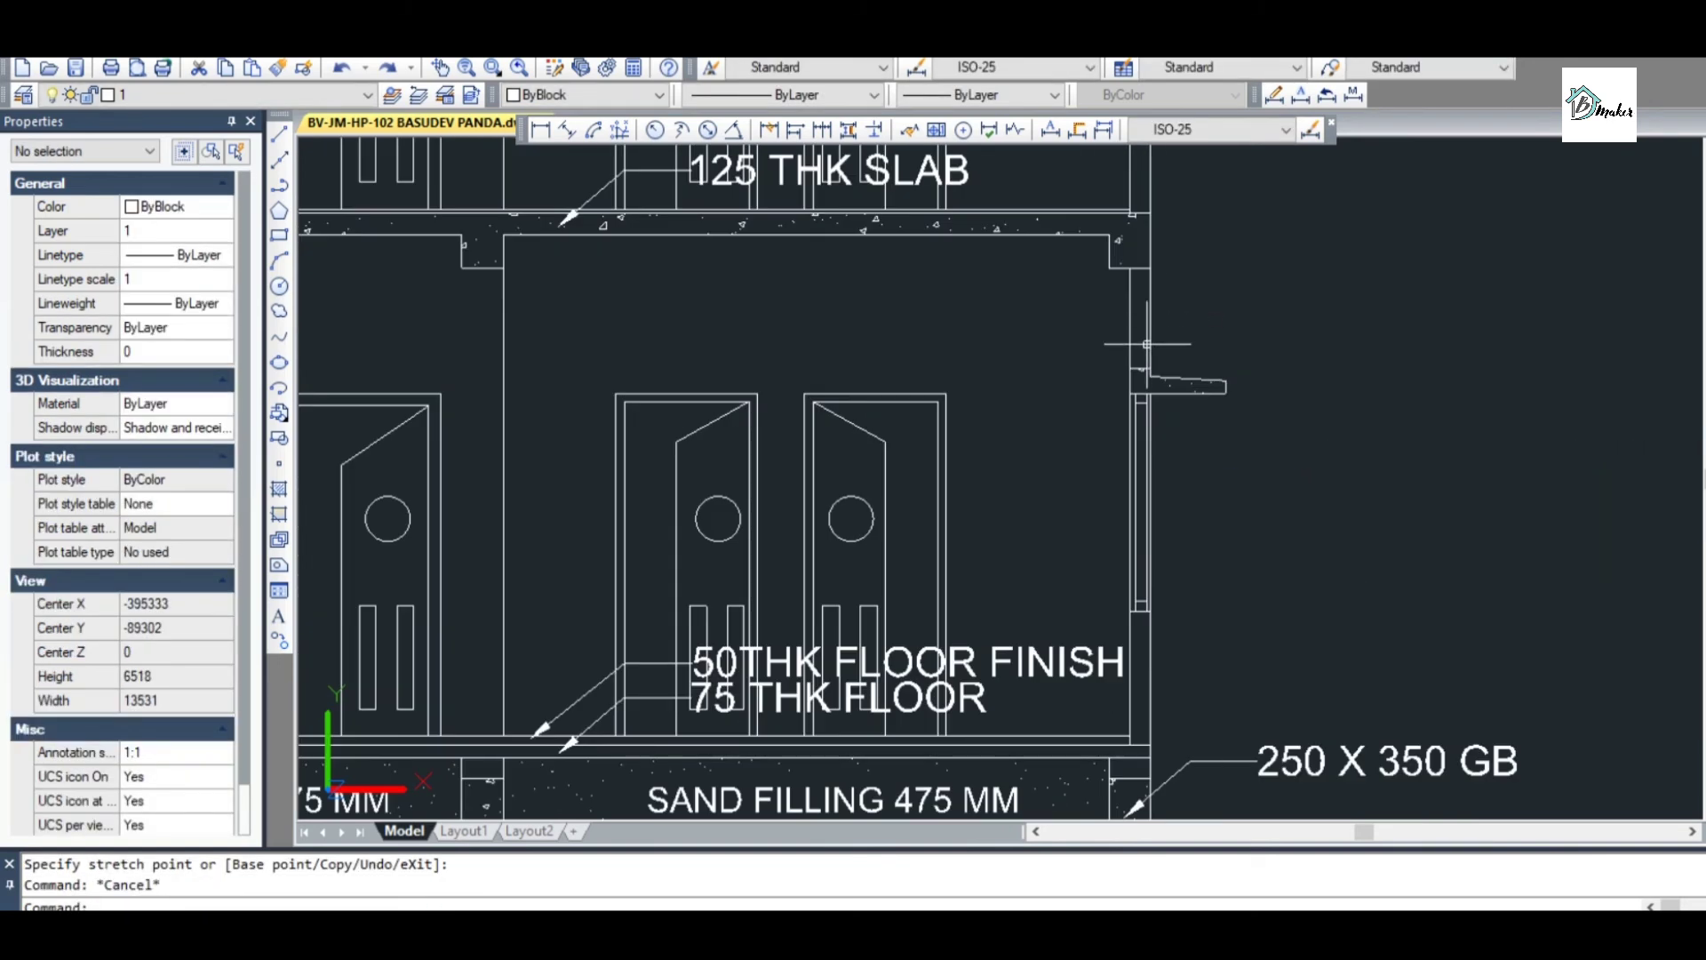
Save the drawing and copy the "250 X 350 GB" leader and note up to the outer wall above the ground-floor sunshade
{"action": "key", "text": "ctrl+s"}
{"action": "type", "text": "co"}
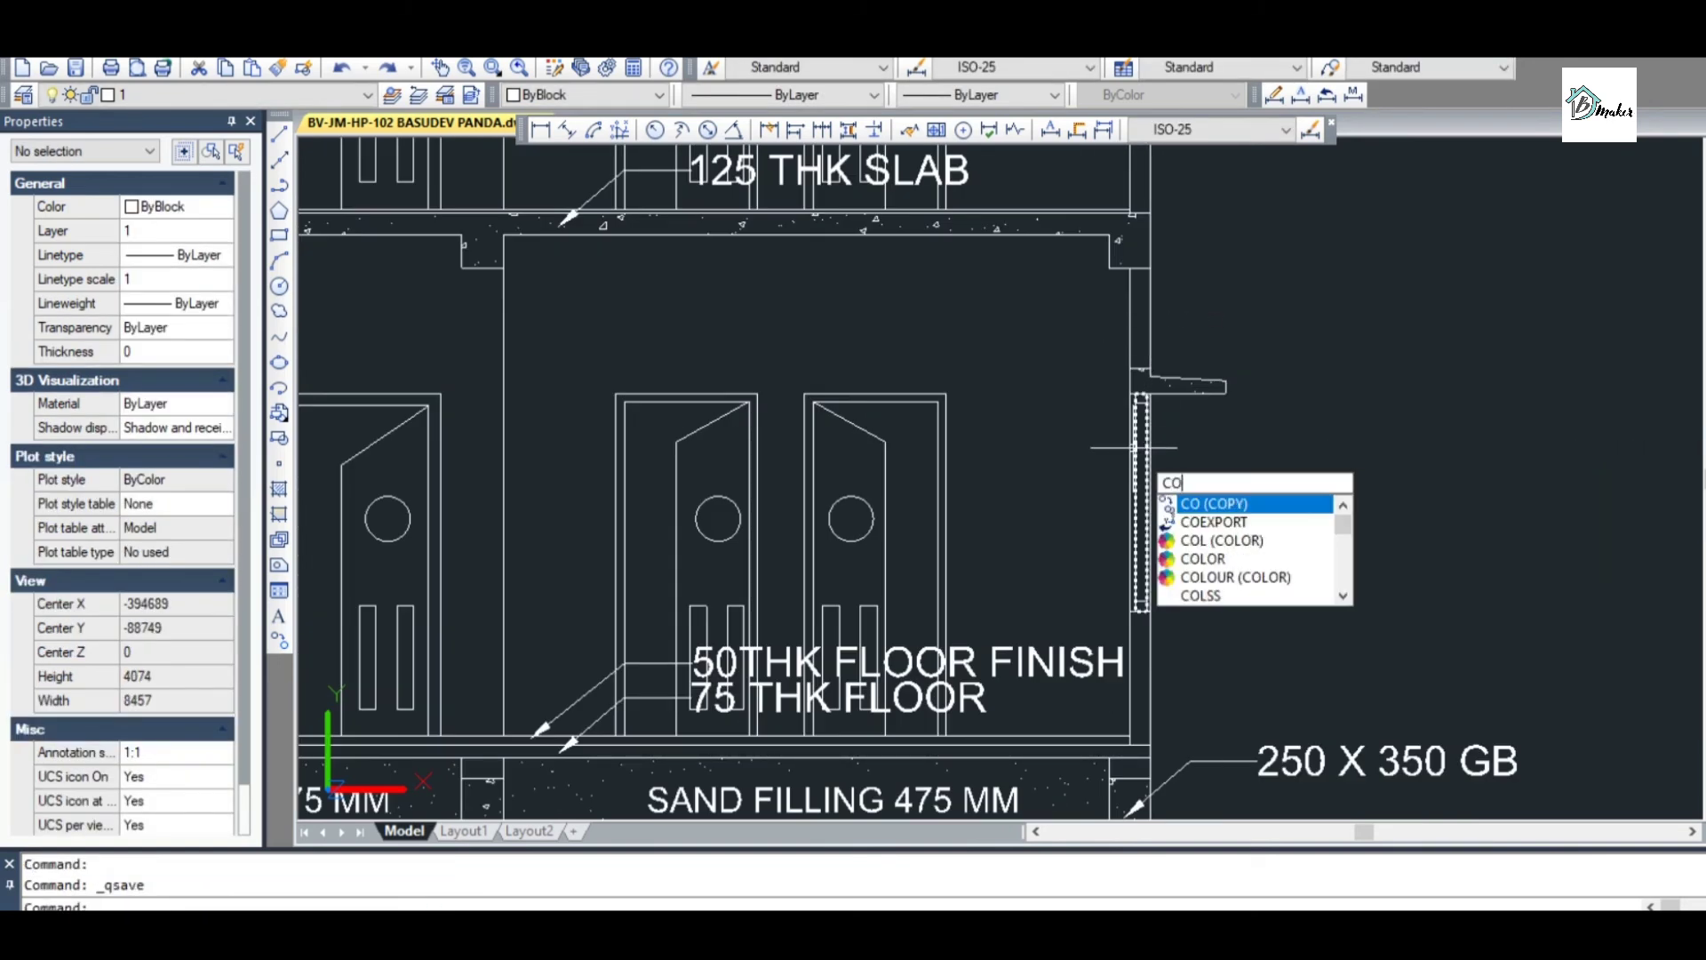
{"action": "key", "text": "Return"}
{"action": "left_click", "coordinate": [1264, 771]}
{"action": "left_click", "coordinate": [1226, 780]}
{"action": "key", "text": "Return"}
{"action": "left_click", "coordinate": [1226, 778]}
{"action": "key", "text": "Return"}
{"action": "left_click", "coordinate": [1230, 777]}
{"action": "scroll", "coordinate": [1261, 374], "scroll_direction": "up", "scroll_amount": 4}
{"action": "left_click", "coordinate": [1212, 302]}
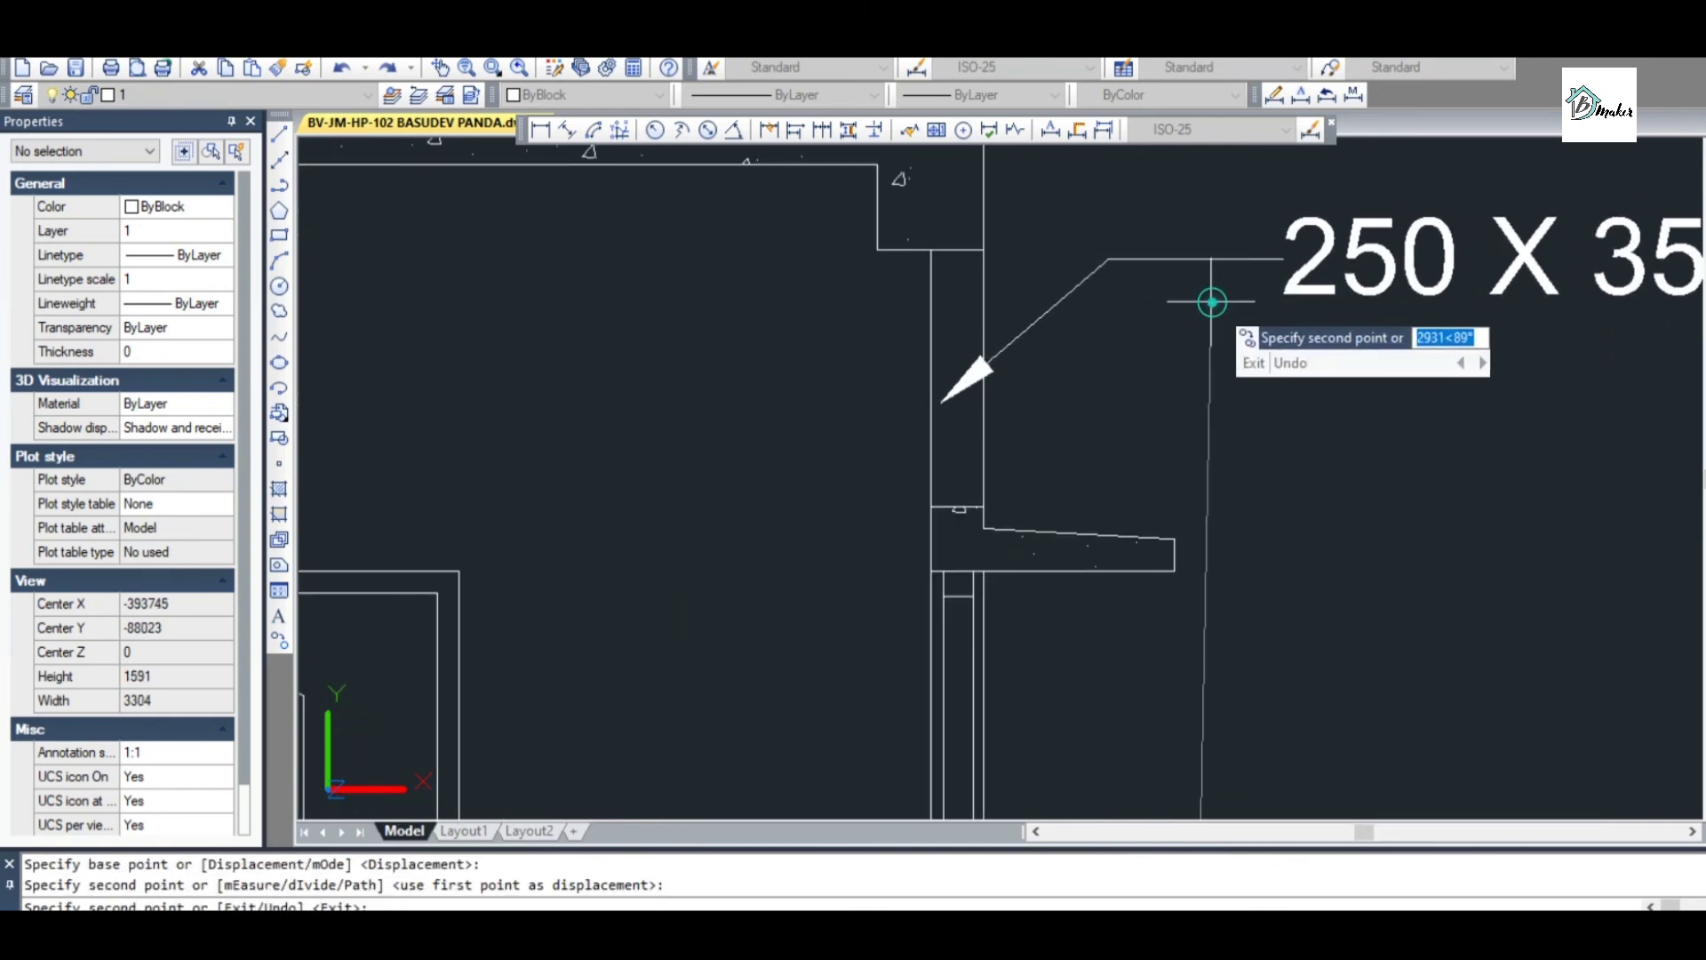
{"action": "key", "text": "Escape"}
Change the copied note beside the outer wall to read "125 THK WALL"
{"action": "scroll", "coordinate": [1210, 302], "scroll_direction": "down", "scroll_amount": 4}
{"action": "double_click", "coordinate": [1217, 355]}
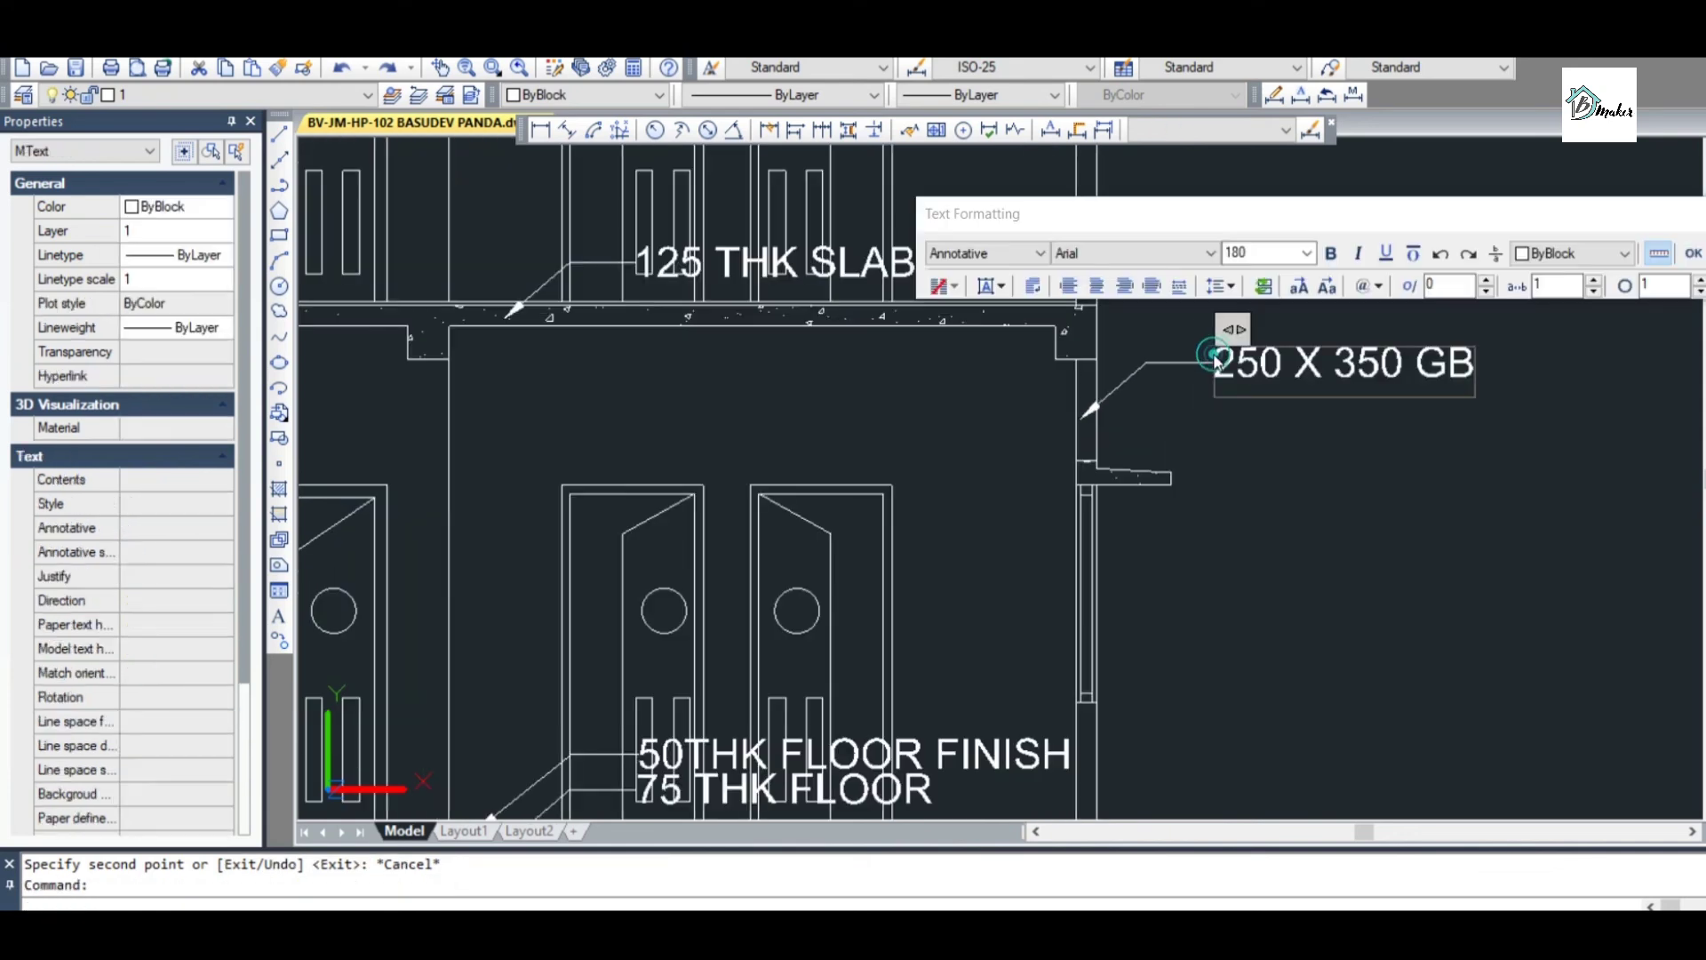
{"action": "key", "text": "ctrl+a"}
{"action": "type", "text": "125"}
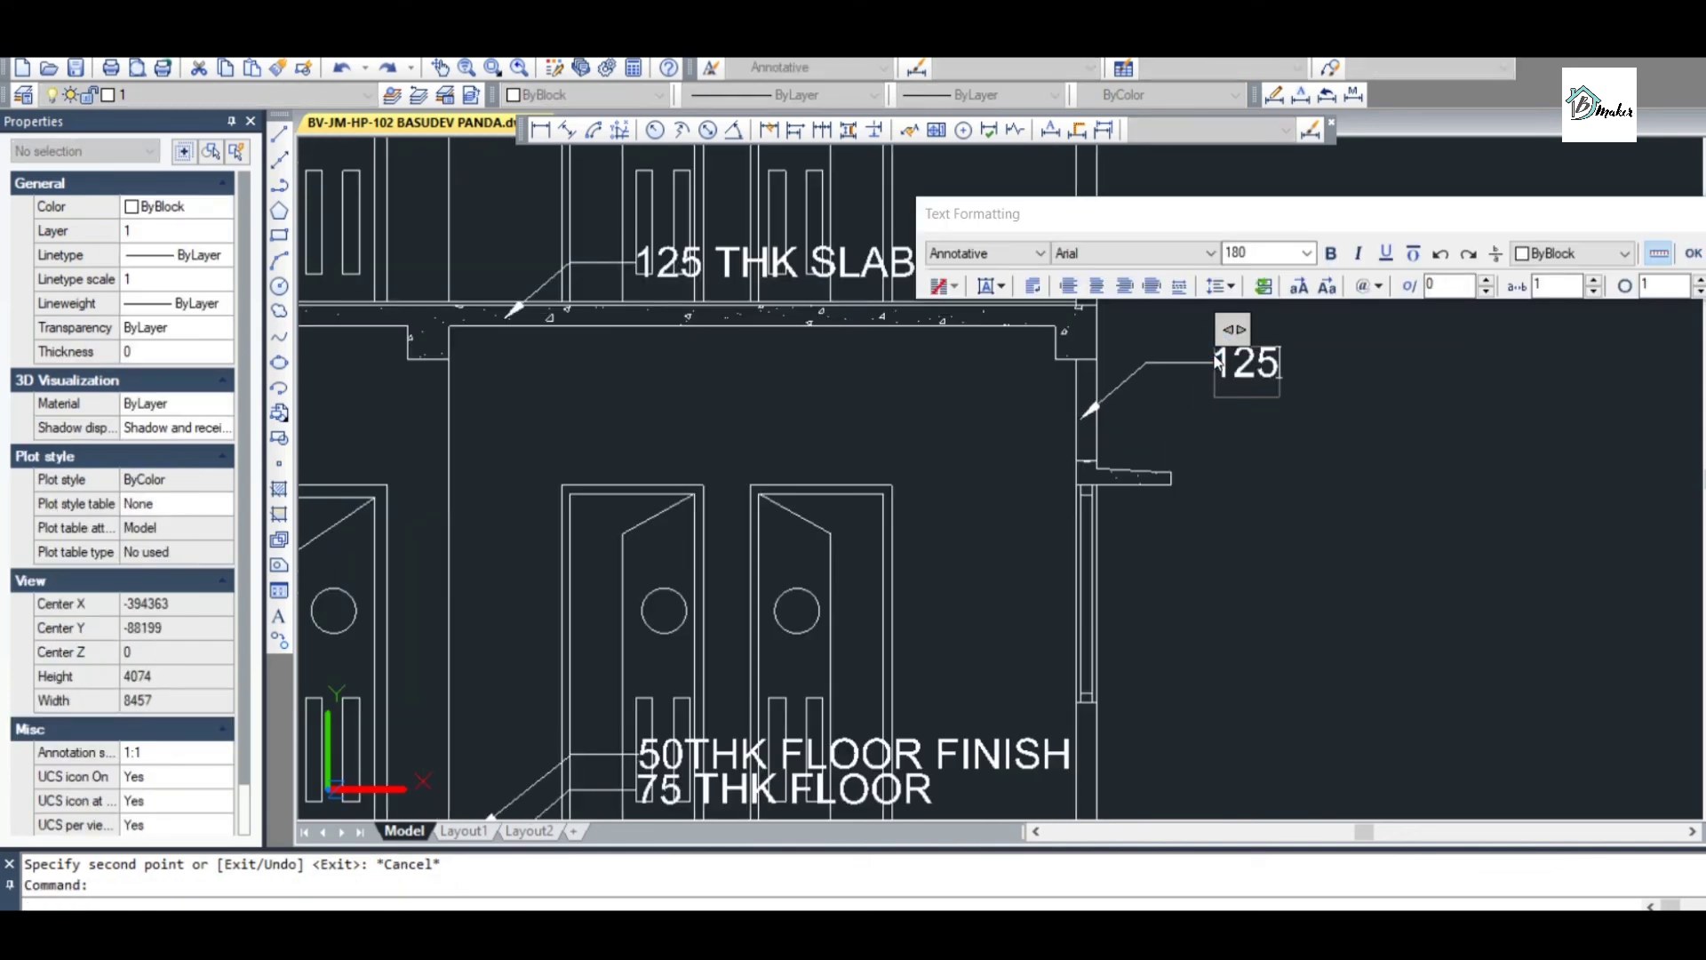
{"action": "type", "text": " THK WALL"}
{"action": "left_click", "coordinate": [1294, 562]}
{"action": "scroll", "coordinate": [1294, 560], "scroll_direction": "down", "scroll_amount": 4}
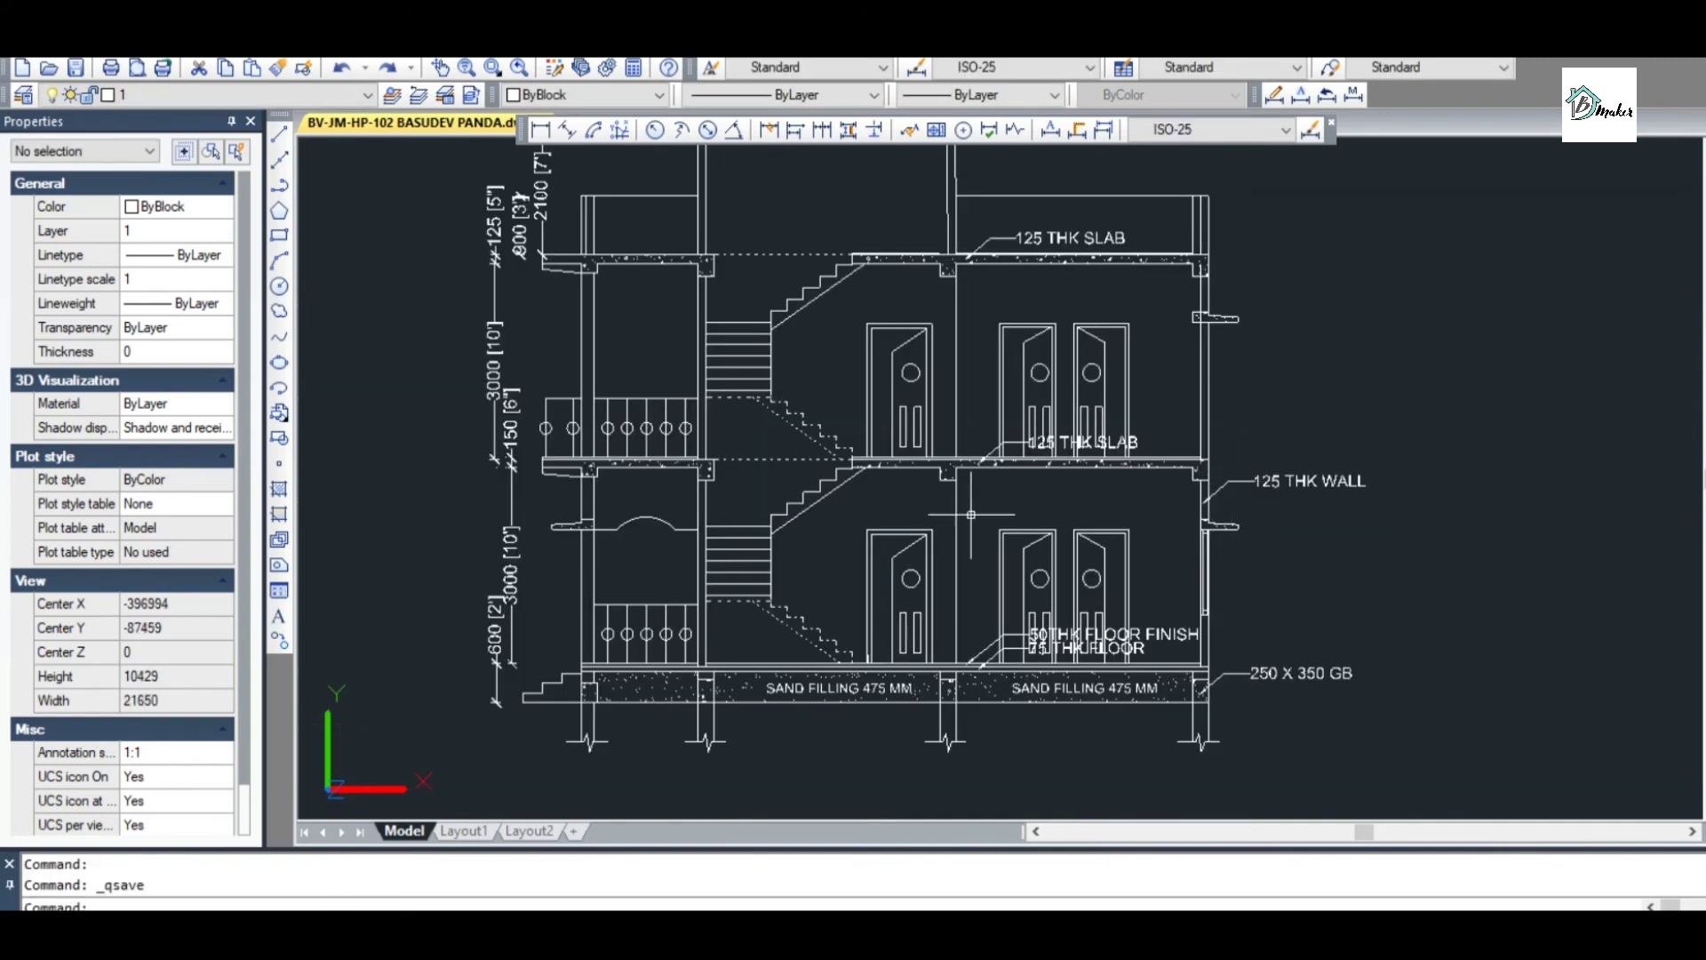
Copy the "GROUND FLOOR PLAN" title from the floor plan to just below the building section
{"action": "scroll", "coordinate": [674, 508], "scroll_direction": "up", "scroll_amount": 3}
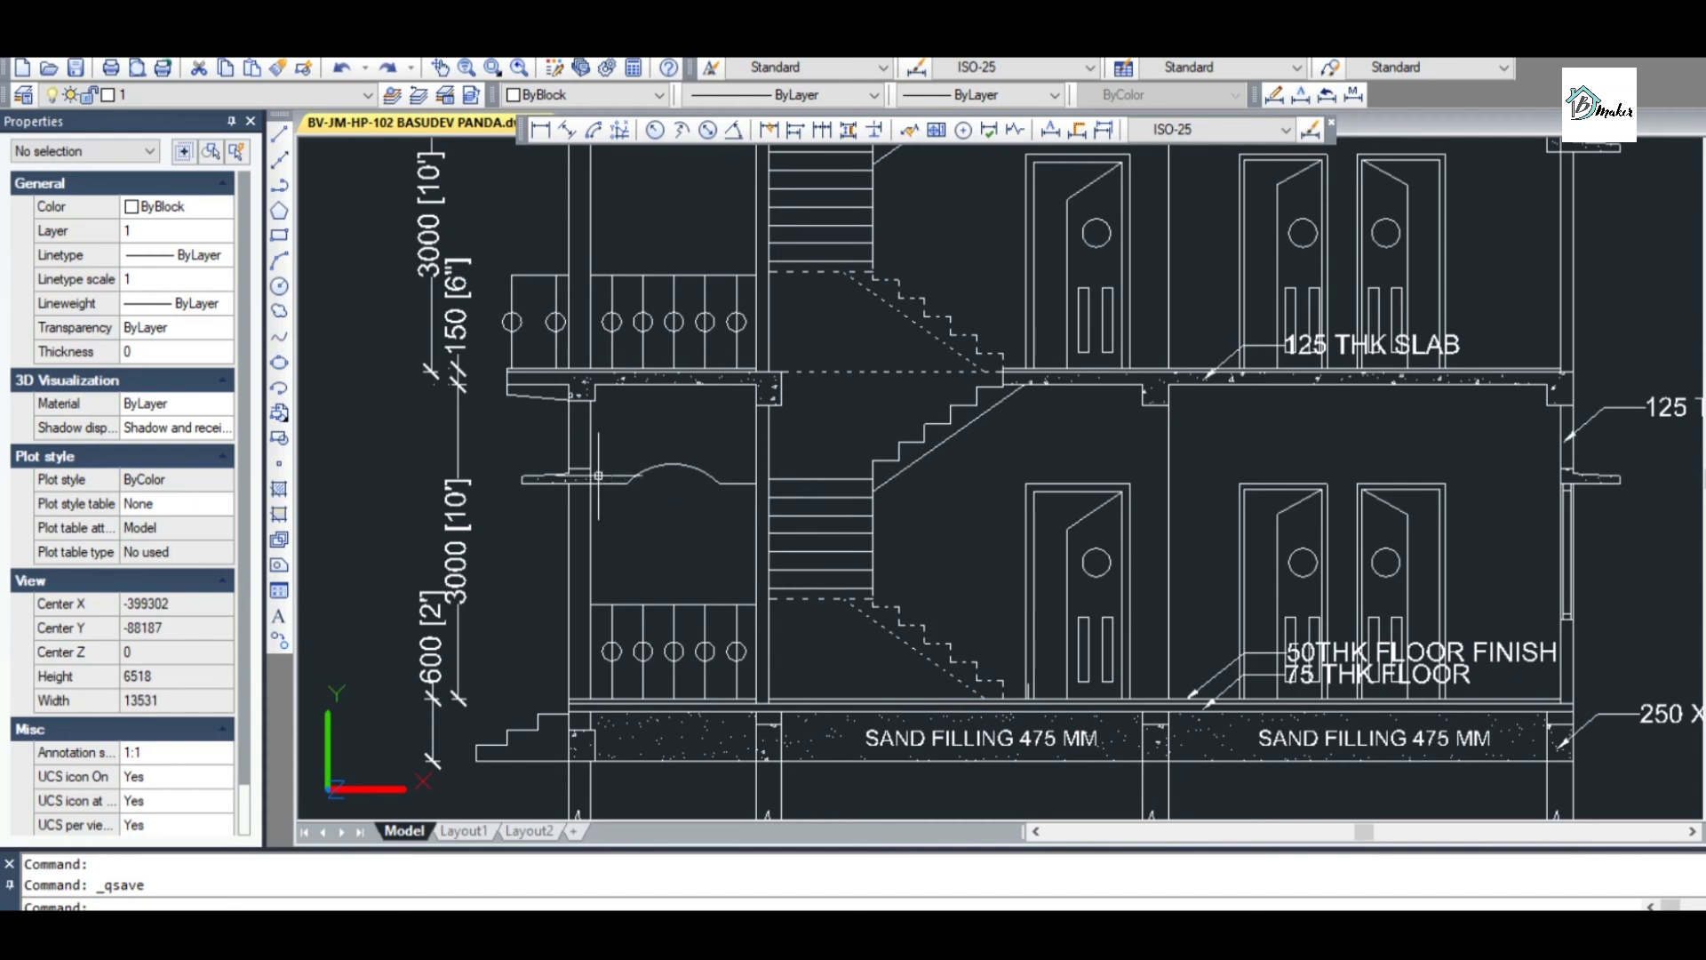
{"action": "scroll", "coordinate": [622, 477], "scroll_direction": "down", "scroll_amount": 5}
{"action": "scroll", "coordinate": [977, 471], "scroll_direction": "up", "scroll_amount": 4}
{"action": "scroll", "coordinate": [1065, 495], "scroll_direction": "down", "scroll_amount": 4}
{"action": "scroll", "coordinate": [1065, 496], "scroll_direction": "up", "scroll_amount": 3}
{"action": "scroll", "coordinate": [1066, 495], "scroll_direction": "down", "scroll_amount": 3}
{"action": "scroll", "coordinate": [884, 677], "scroll_direction": "up", "scroll_amount": 4}
{"action": "type", "text": "co"}
{"action": "key", "text": "Return"}
{"action": "scroll", "coordinate": [884, 677], "scroll_direction": "down", "scroll_amount": 6}
{"action": "scroll", "coordinate": [901, 677], "scroll_direction": "down", "scroll_amount": 1}
{"action": "scroll", "coordinate": [902, 677], "scroll_direction": "up", "scroll_amount": 5}
{"action": "left_click", "coordinate": [920, 671]}
{"action": "key", "text": "Return"}
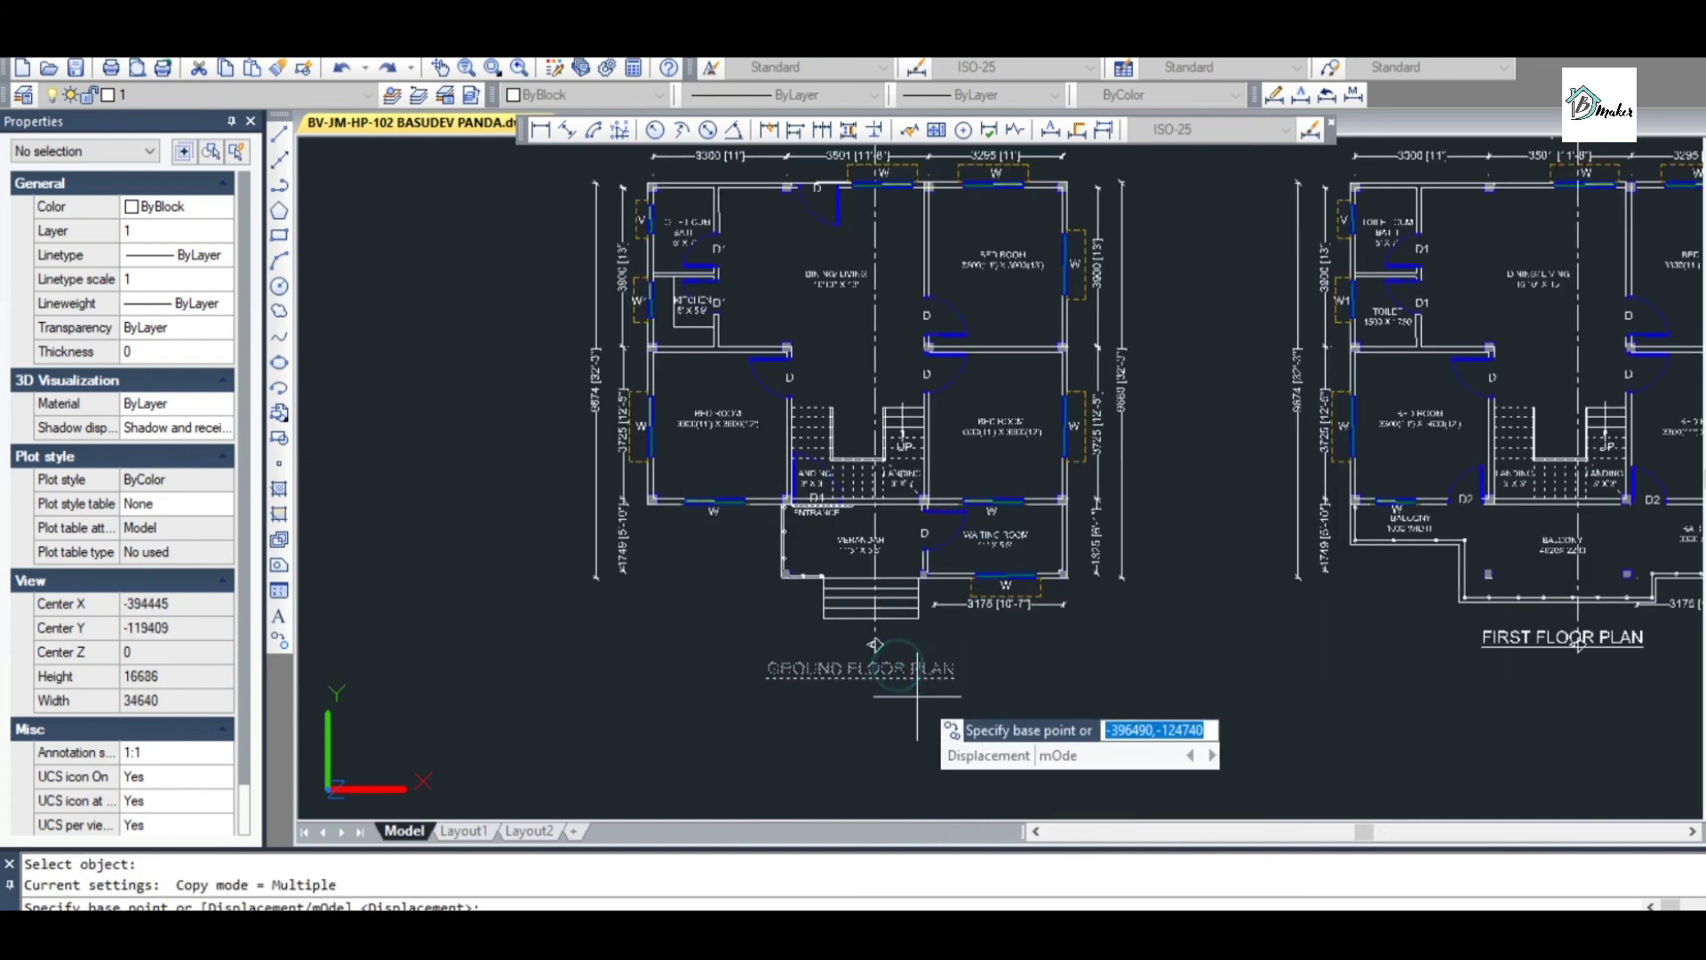
{"action": "left_click", "coordinate": [917, 695]}
{"action": "scroll", "coordinate": [933, 484], "scroll_direction": "down", "scroll_amount": 5}
{"action": "scroll", "coordinate": [867, 495], "scroll_direction": "up", "scroll_amount": 7}
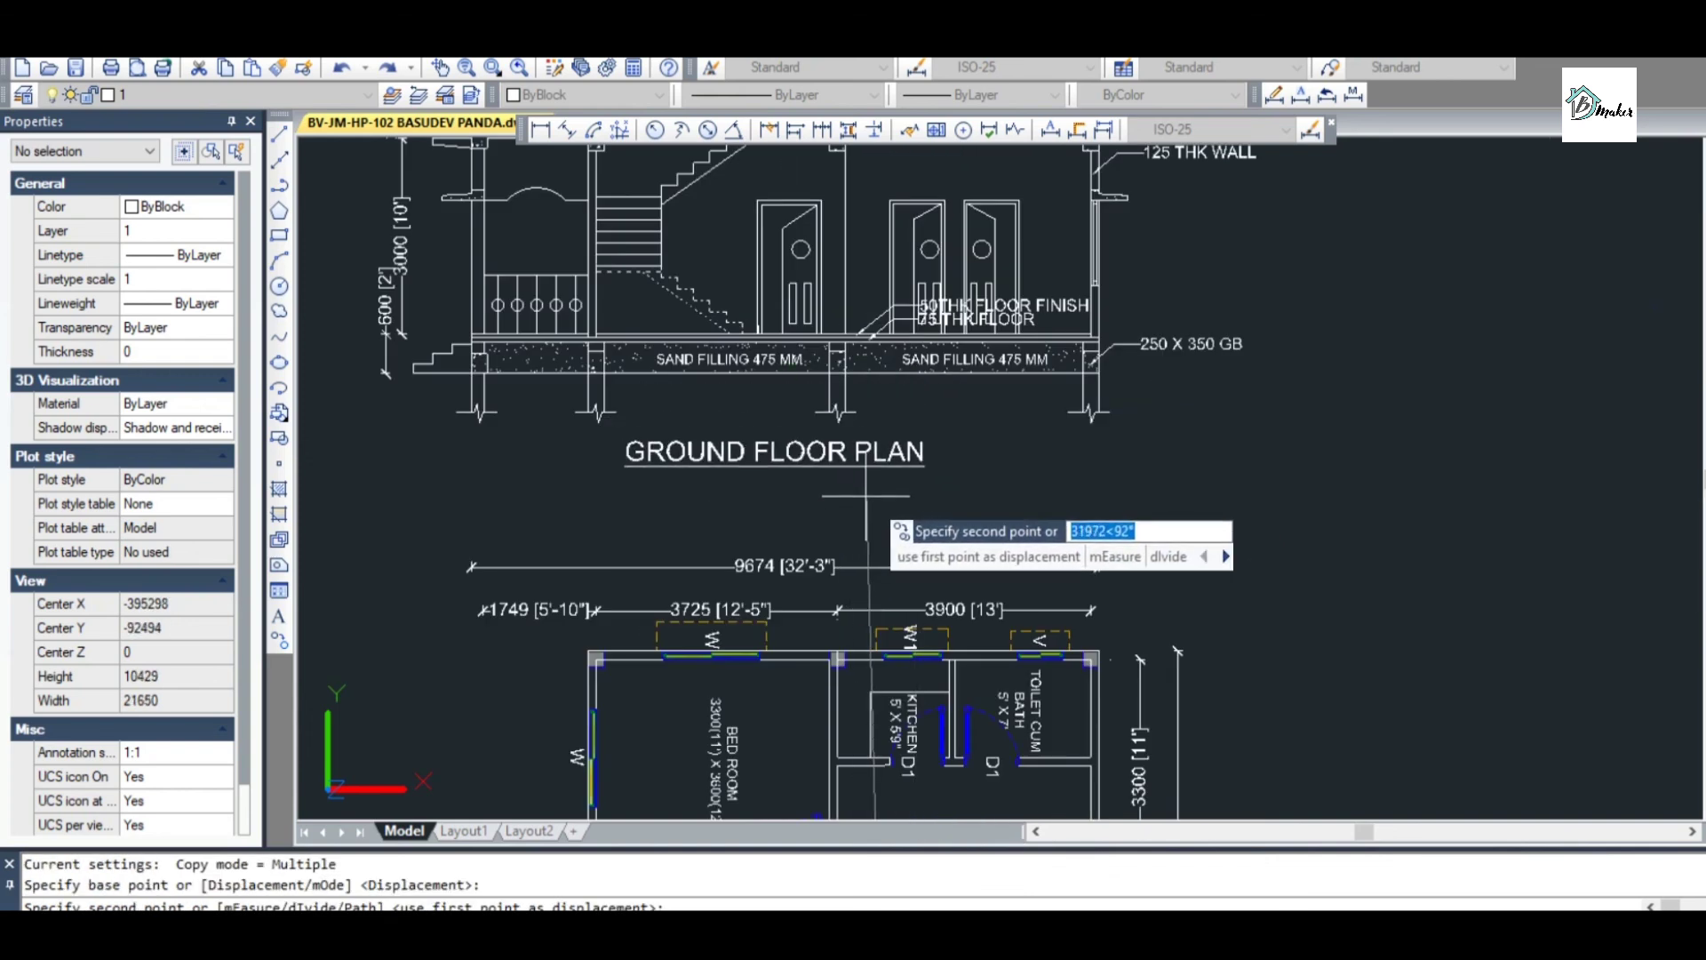
{"action": "key", "text": "Escape"}
Change the copied title under the section to read "SECTION AT A-A' (1:100)" and save the drawing
{"action": "double_click", "coordinate": [781, 453]}
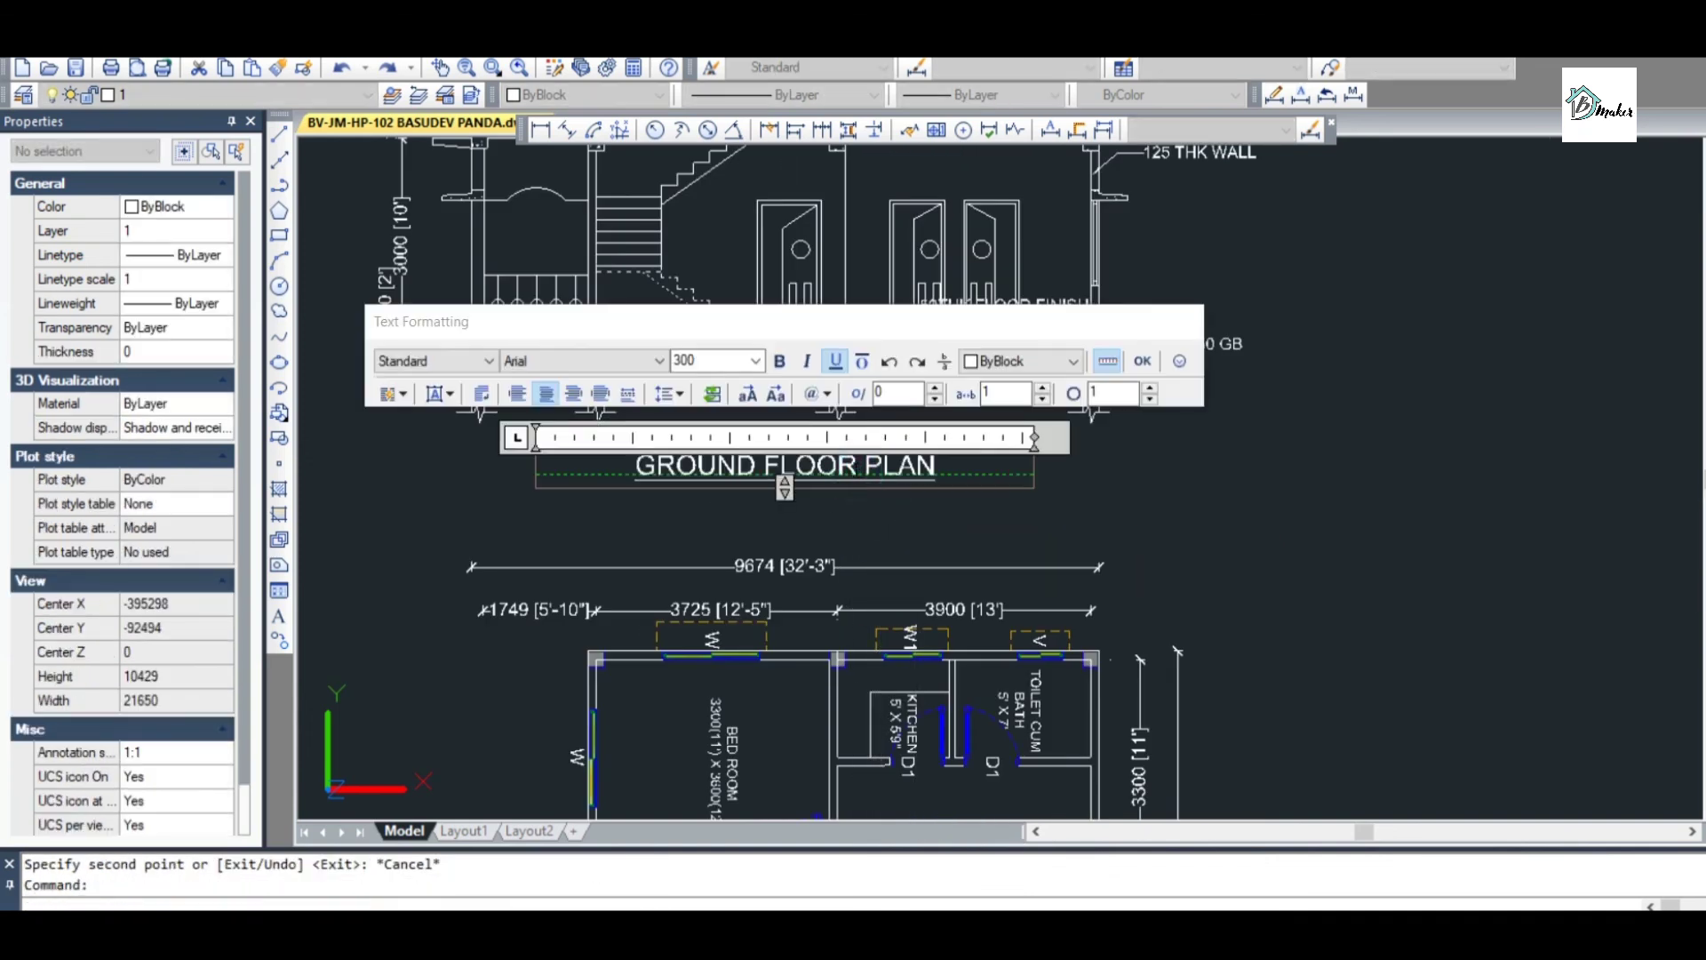
{"action": "key", "text": "ctrl+a"}
{"action": "type", "text": "CRO"}
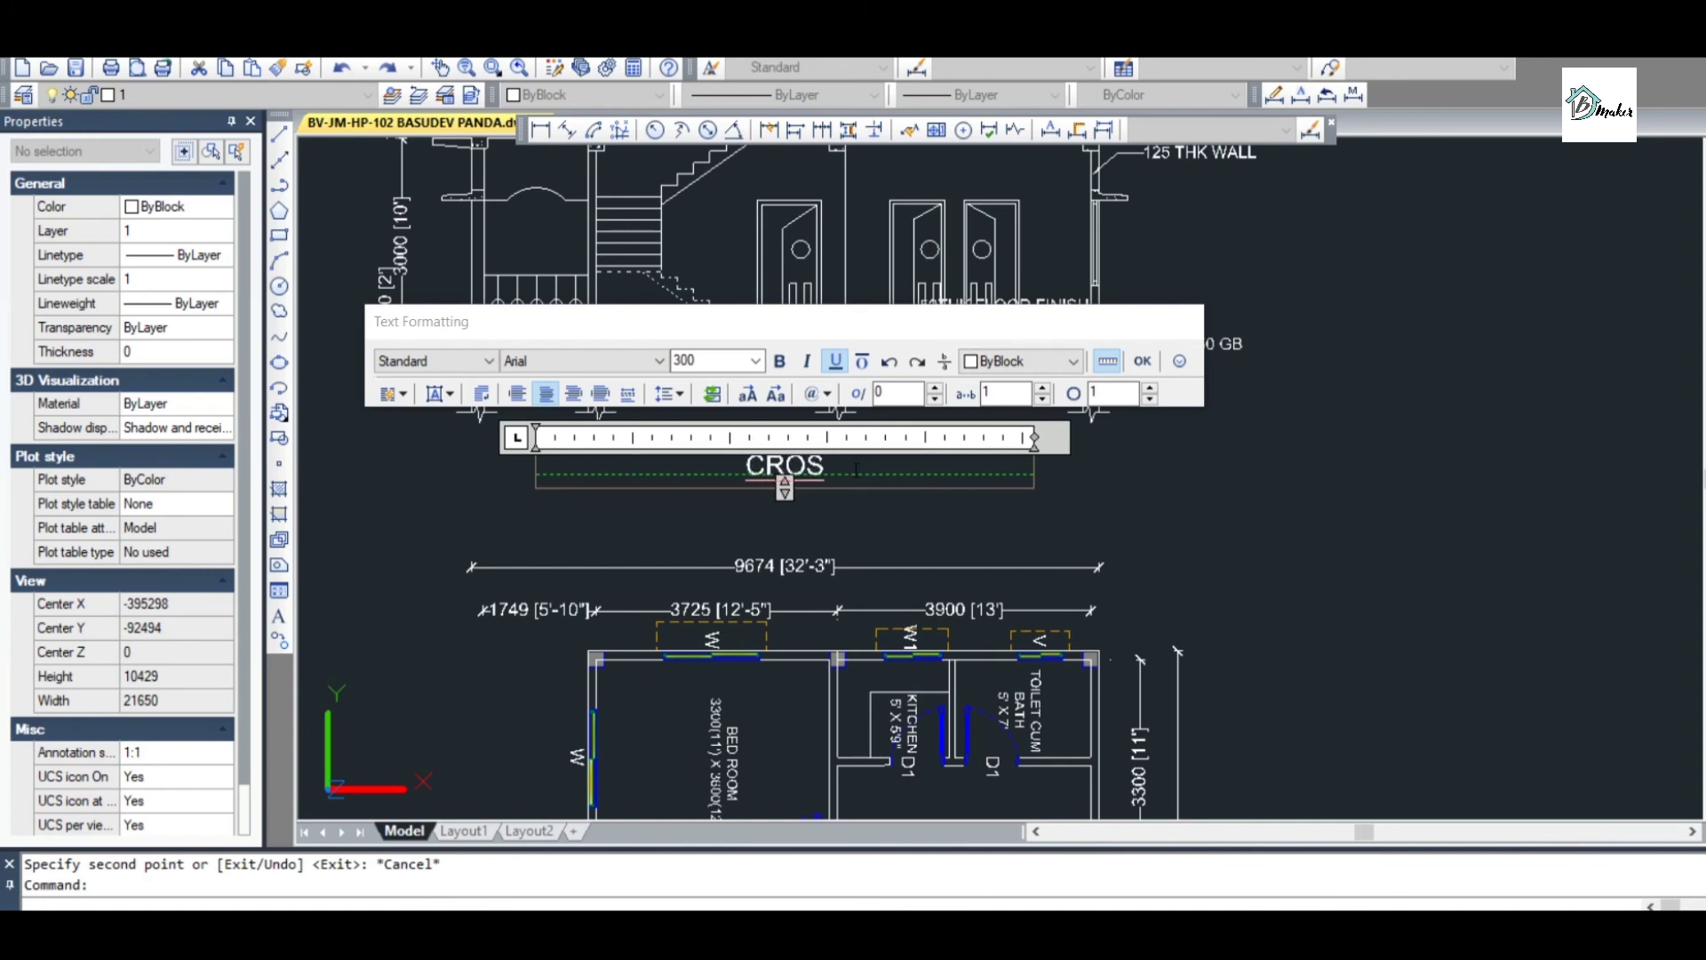
{"action": "key", "text": "BackSpace"}
{"action": "key", "text": "BackSpace"}
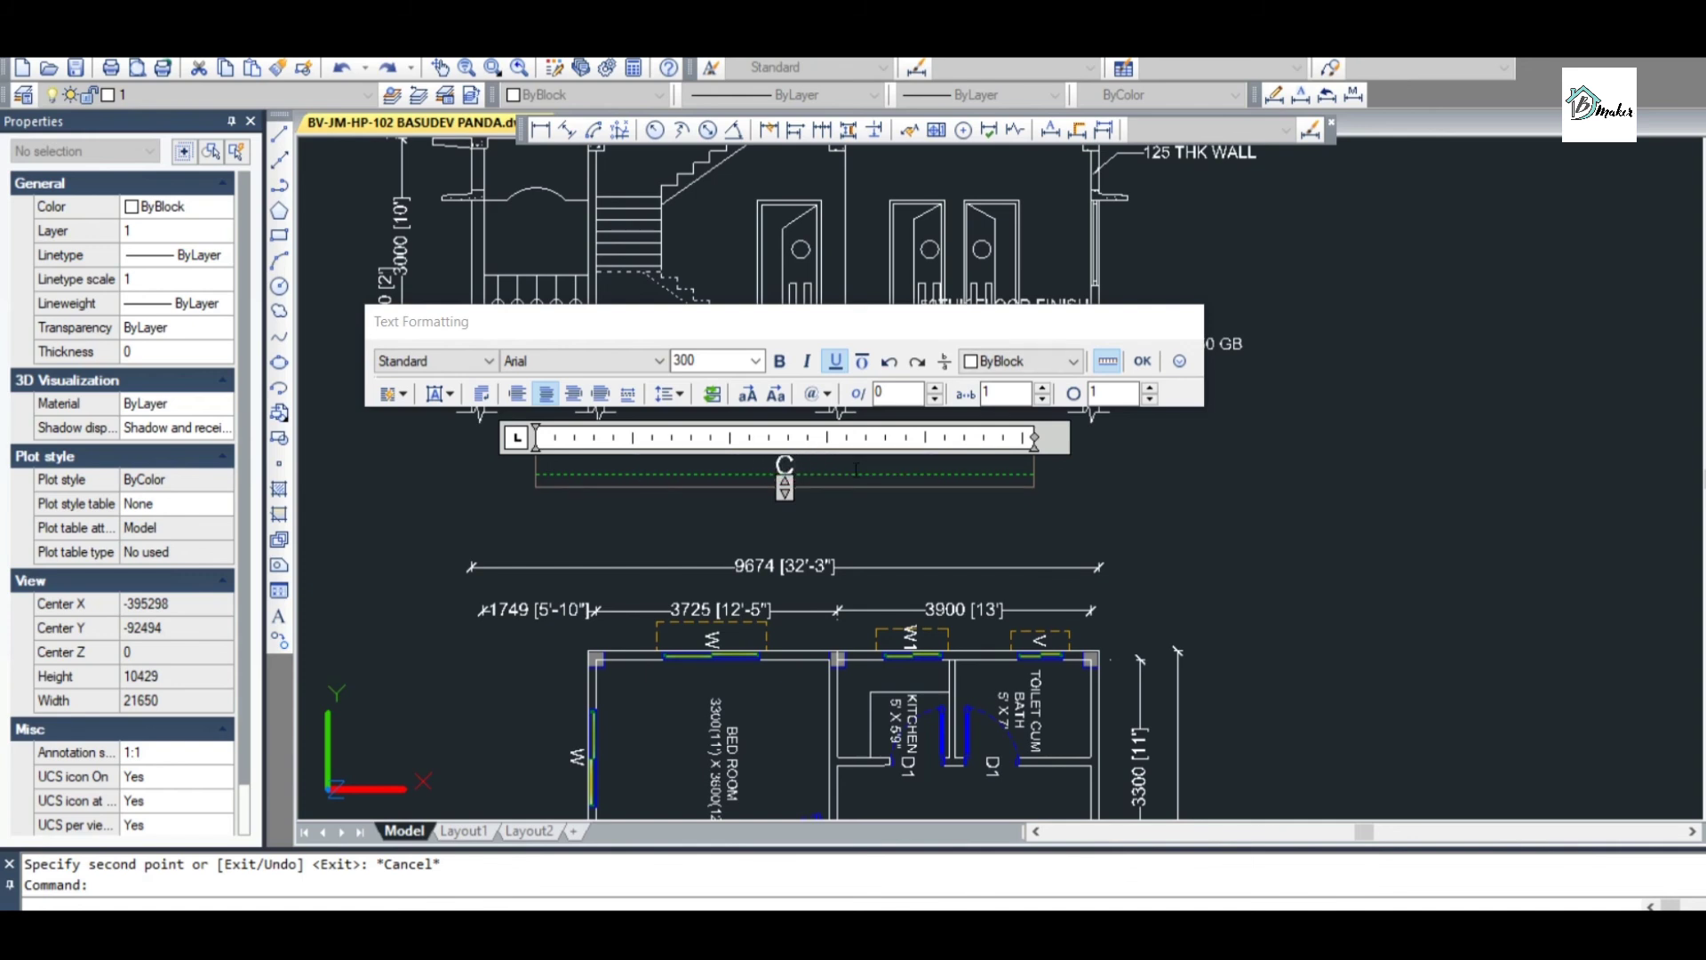
{"action": "type", "text": "SECTION"}
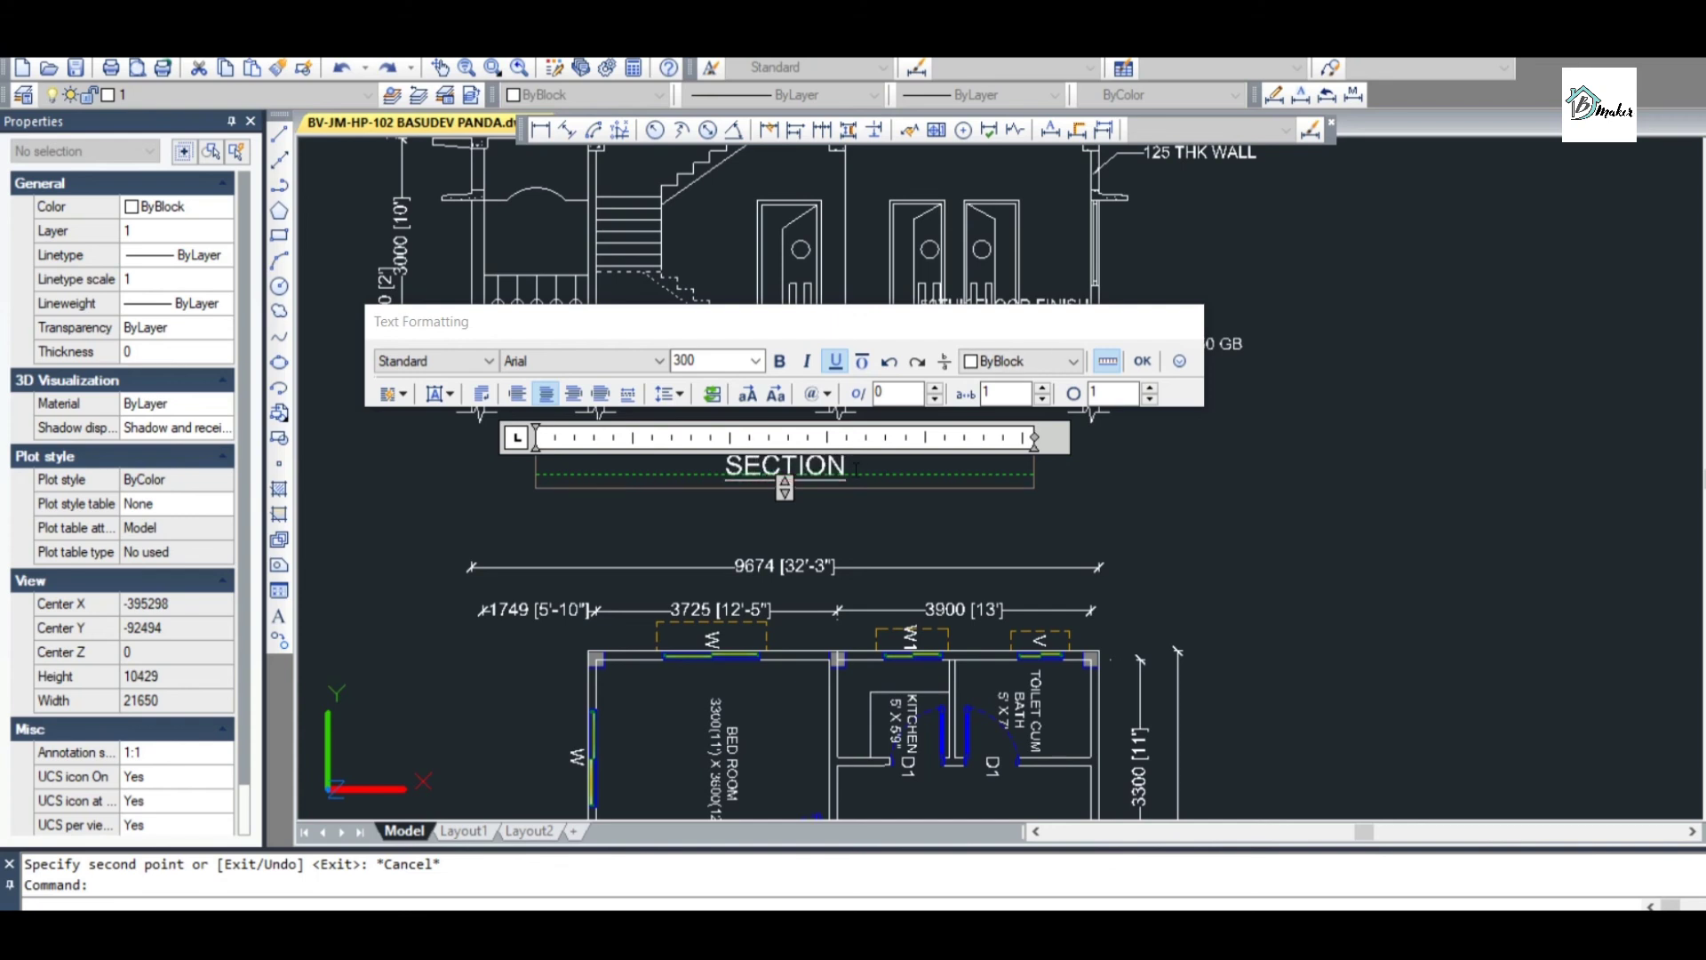
{"action": "type", "text": " AT A-"}
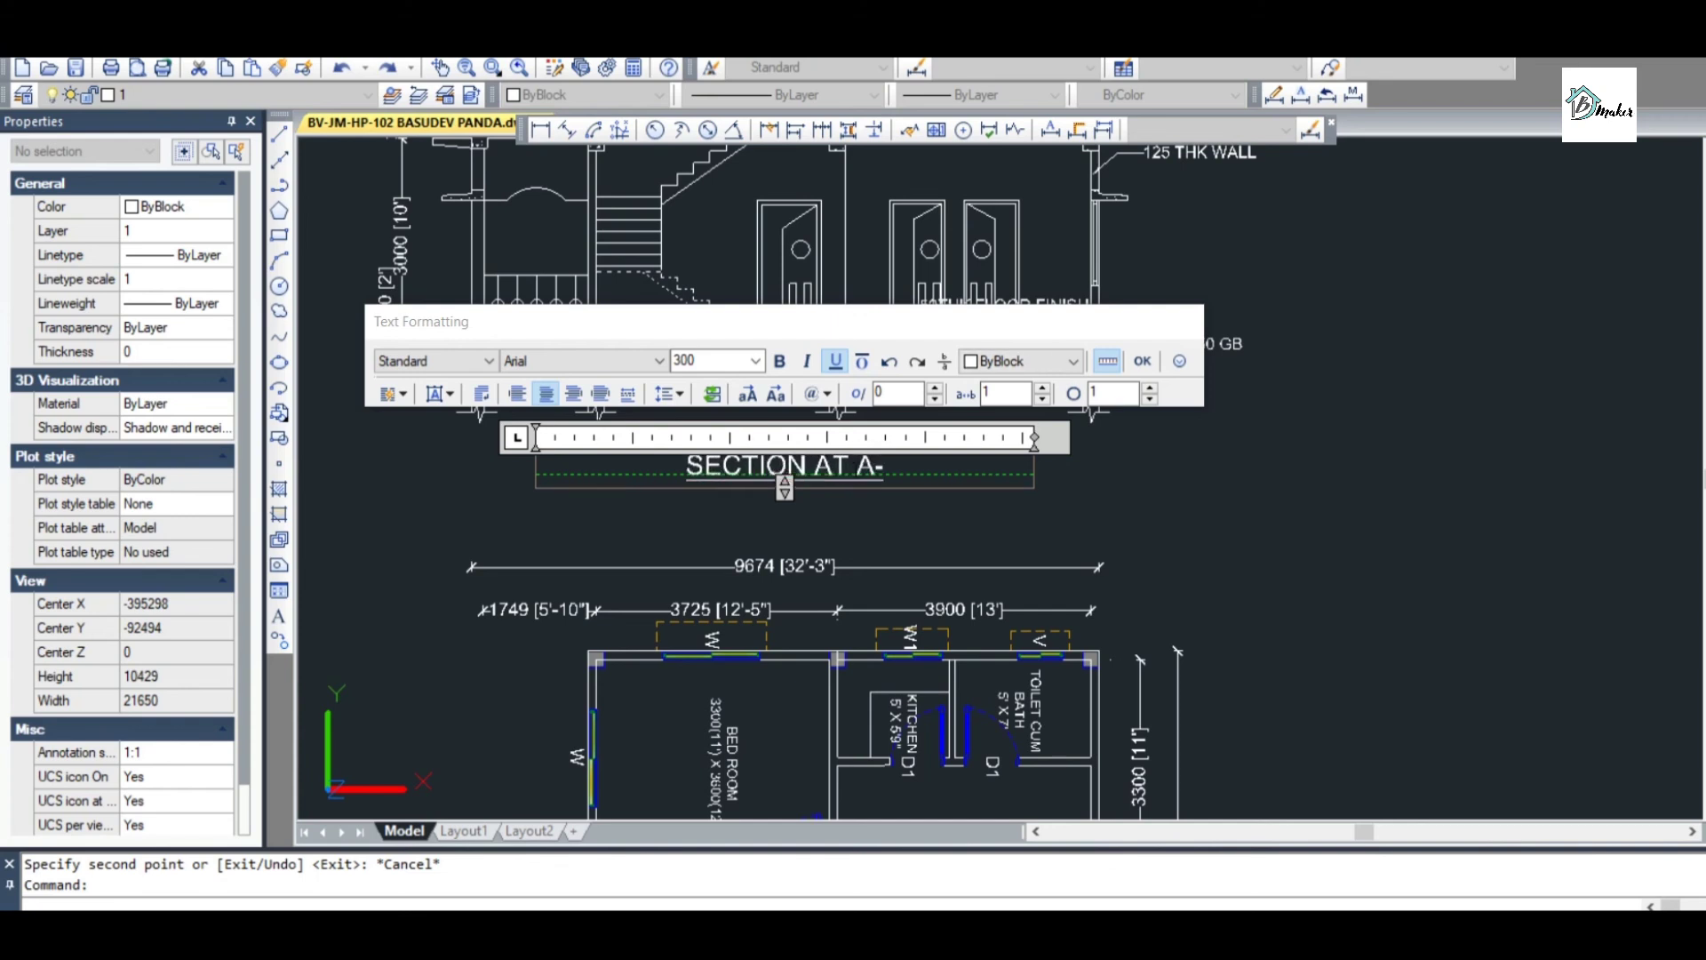
{"action": "type", "text": "A'"}
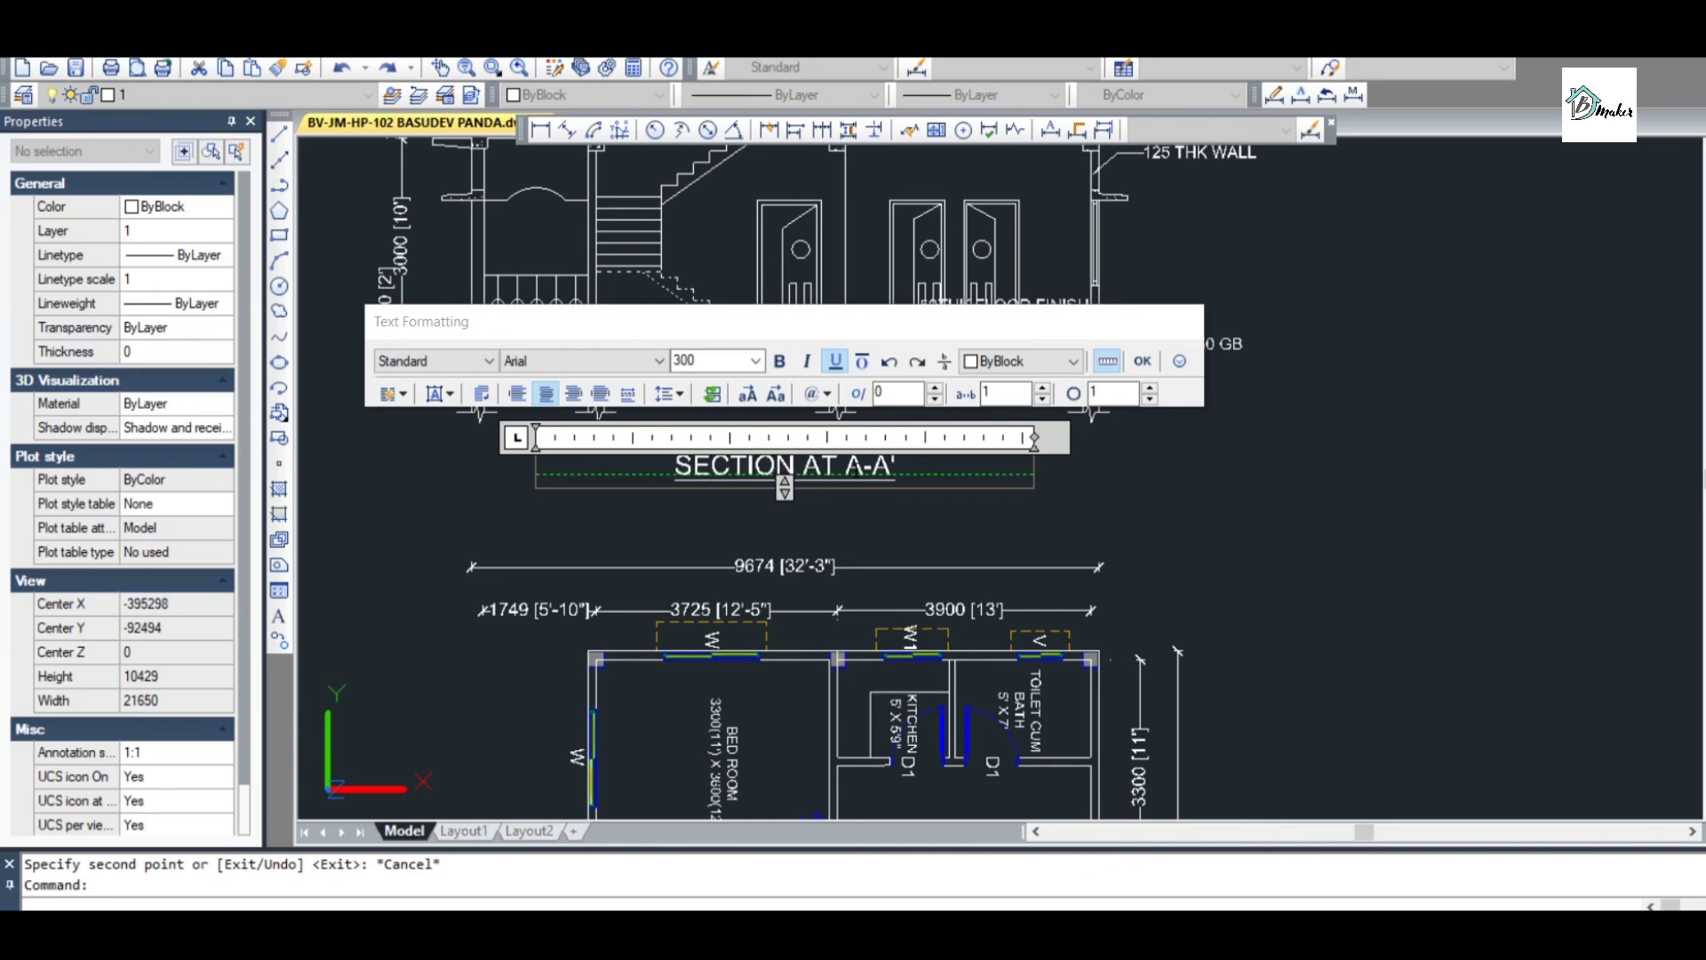
{"action": "type", "text": " ()"}
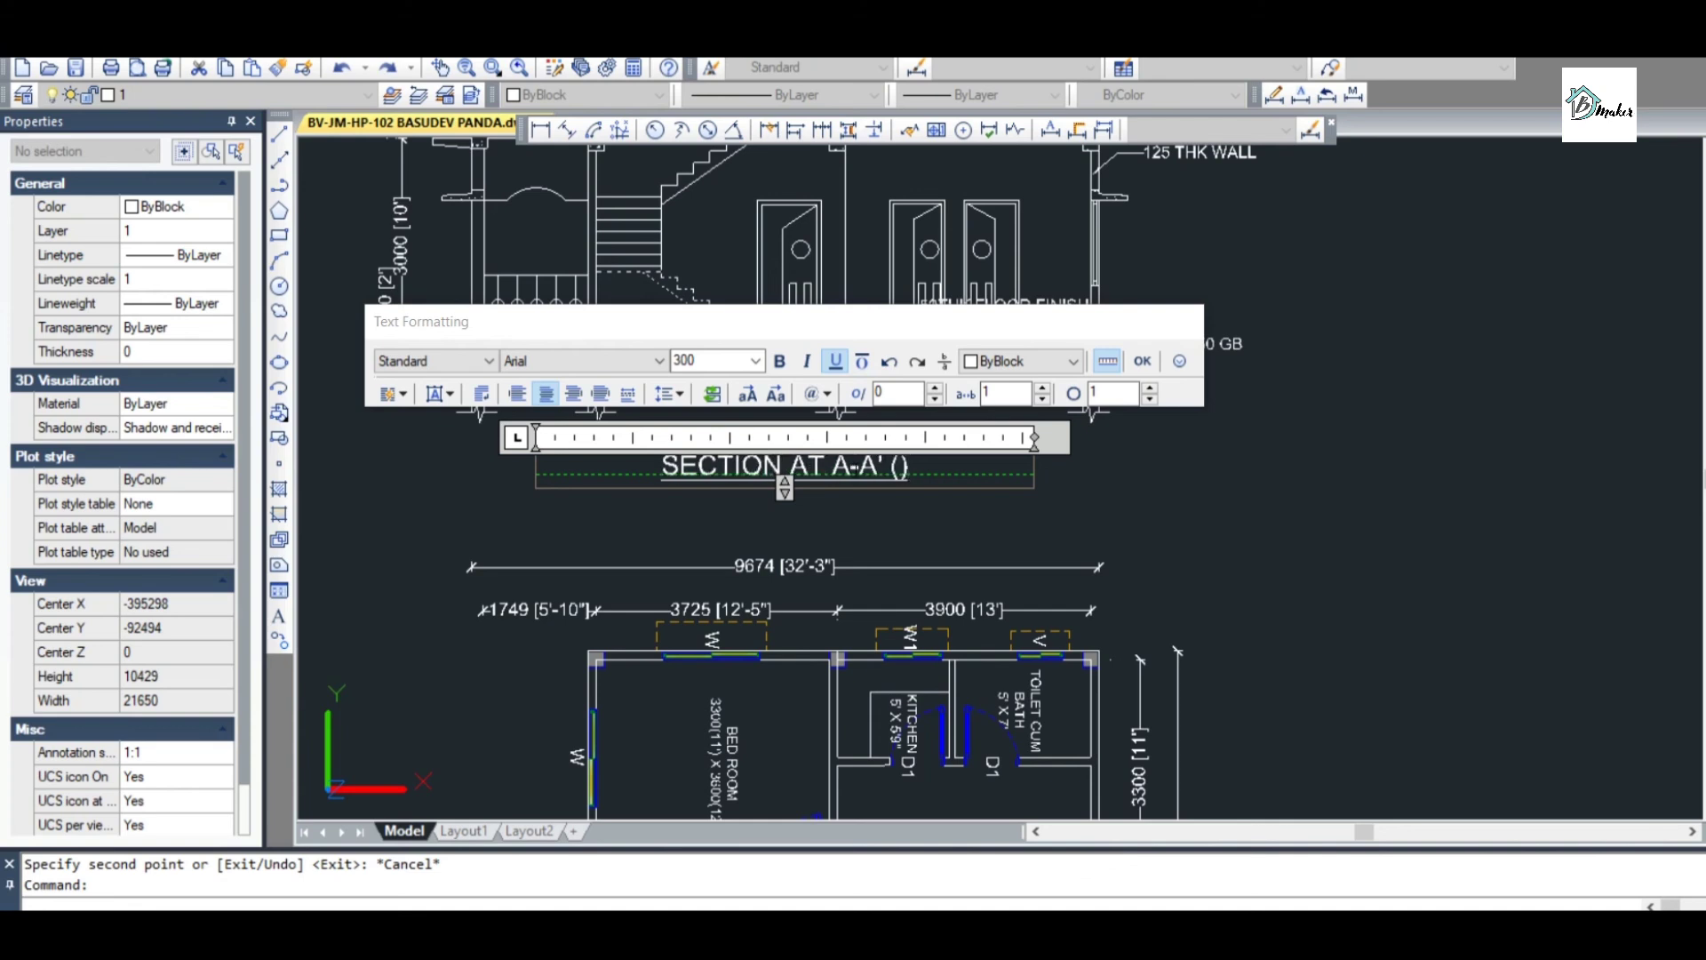
{"action": "type", "text": "1"}
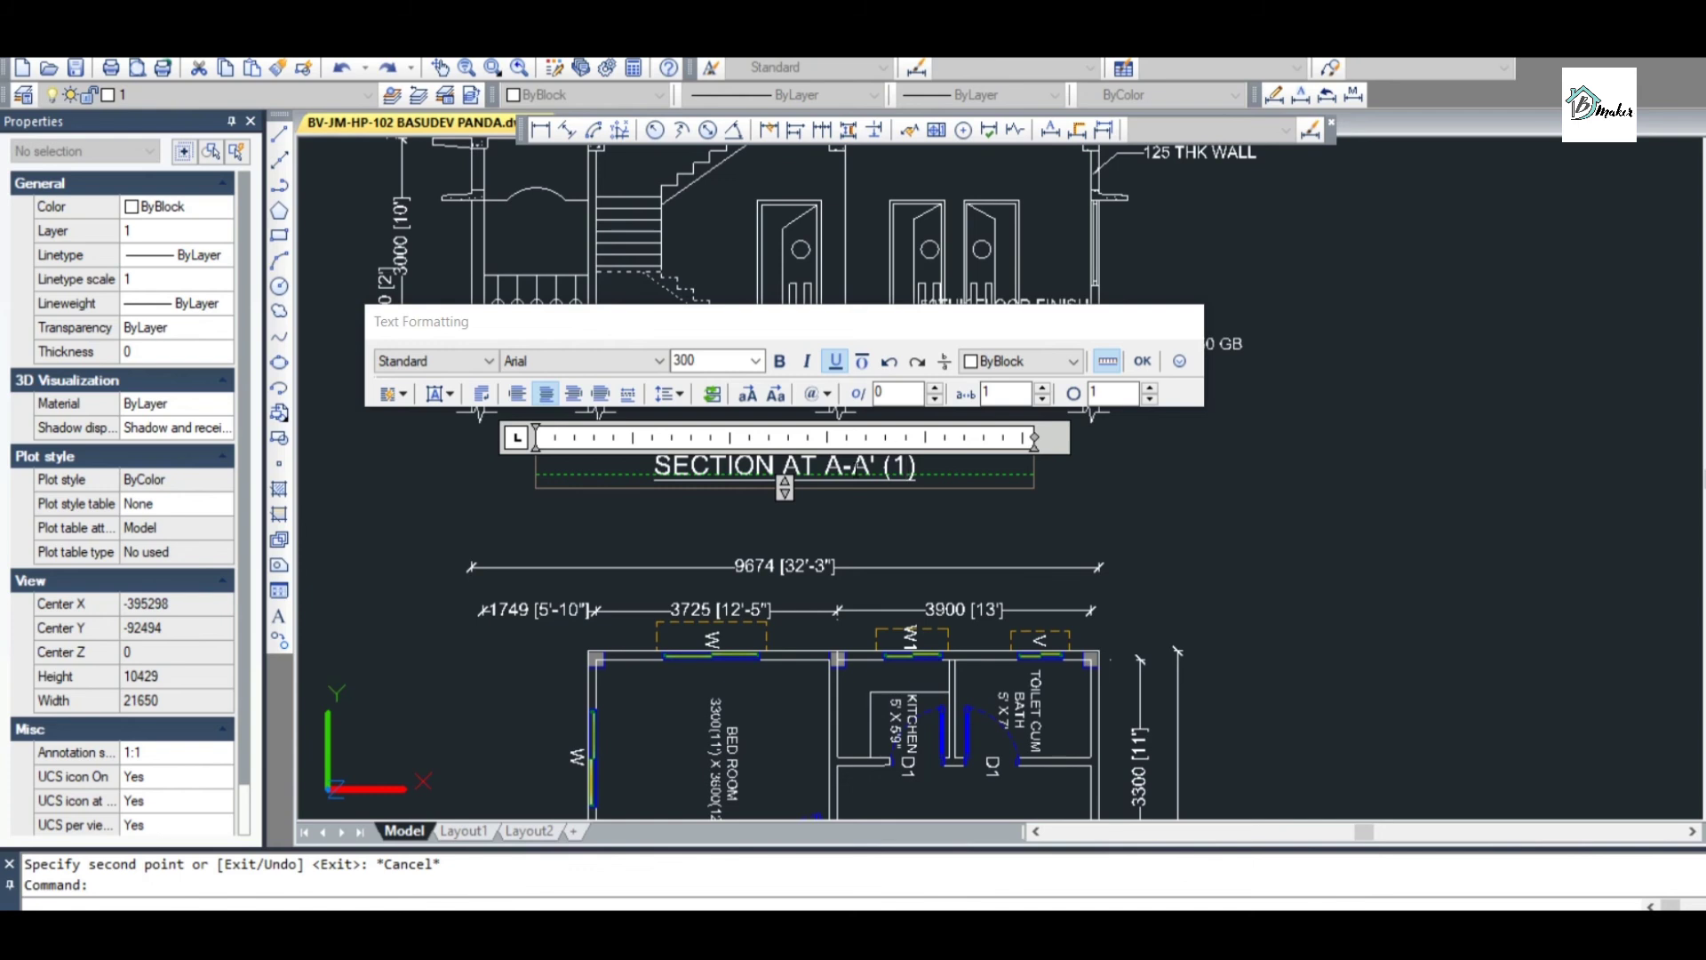
{"action": "type", "text": ":"}
{"action": "type", "text": "100"}
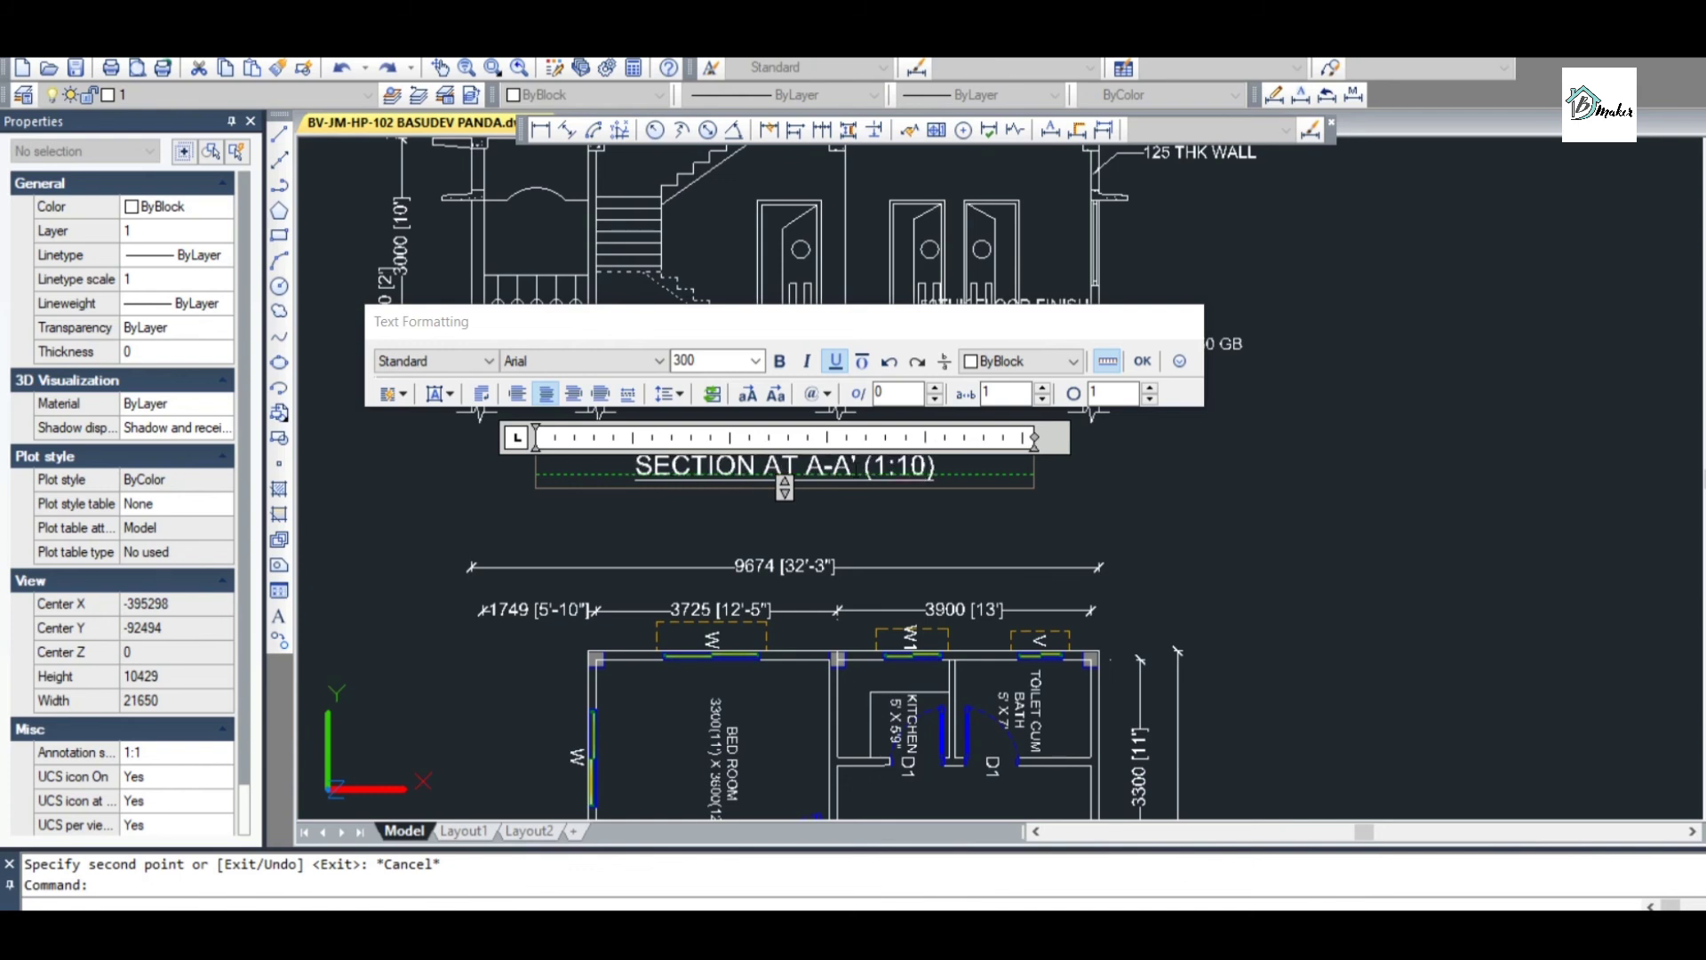
{"action": "key", "text": "ctrl+Return"}
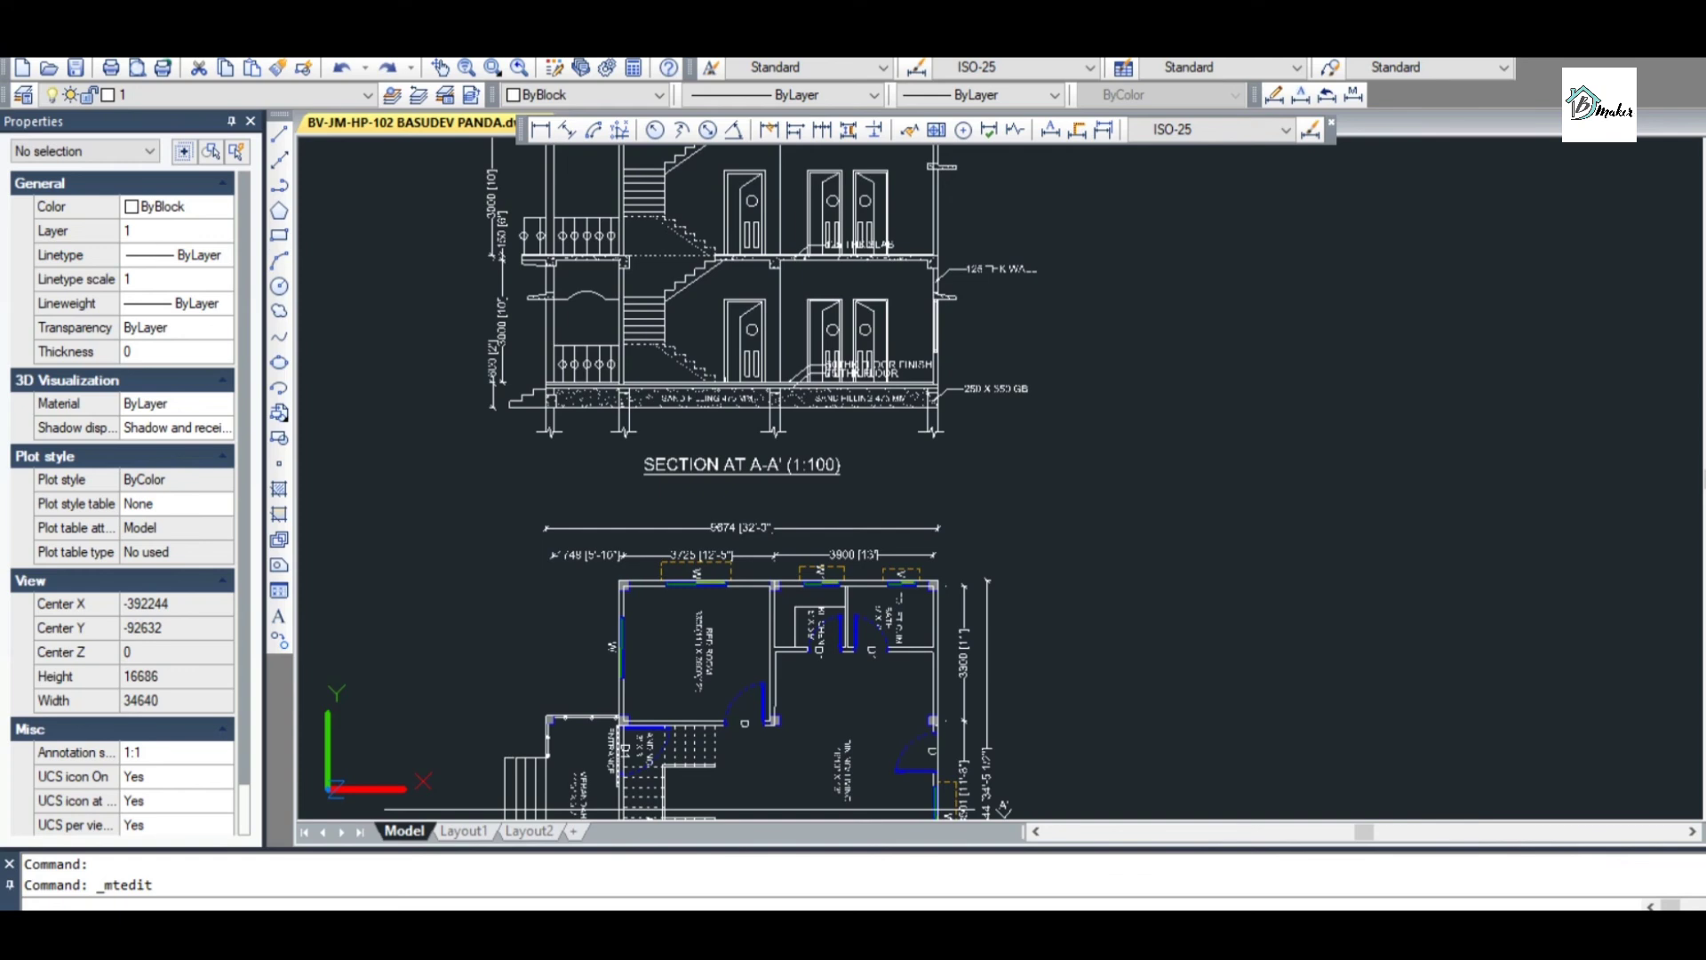
{"action": "key", "text": "ctrl+s"}
Examine the whole section for its notes, dimensions and wall lines
{"action": "scroll", "coordinate": [841, 515], "scroll_direction": "down", "scroll_amount": 2}
{"action": "scroll", "coordinate": [871, 444], "scroll_direction": "up", "scroll_amount": 2}
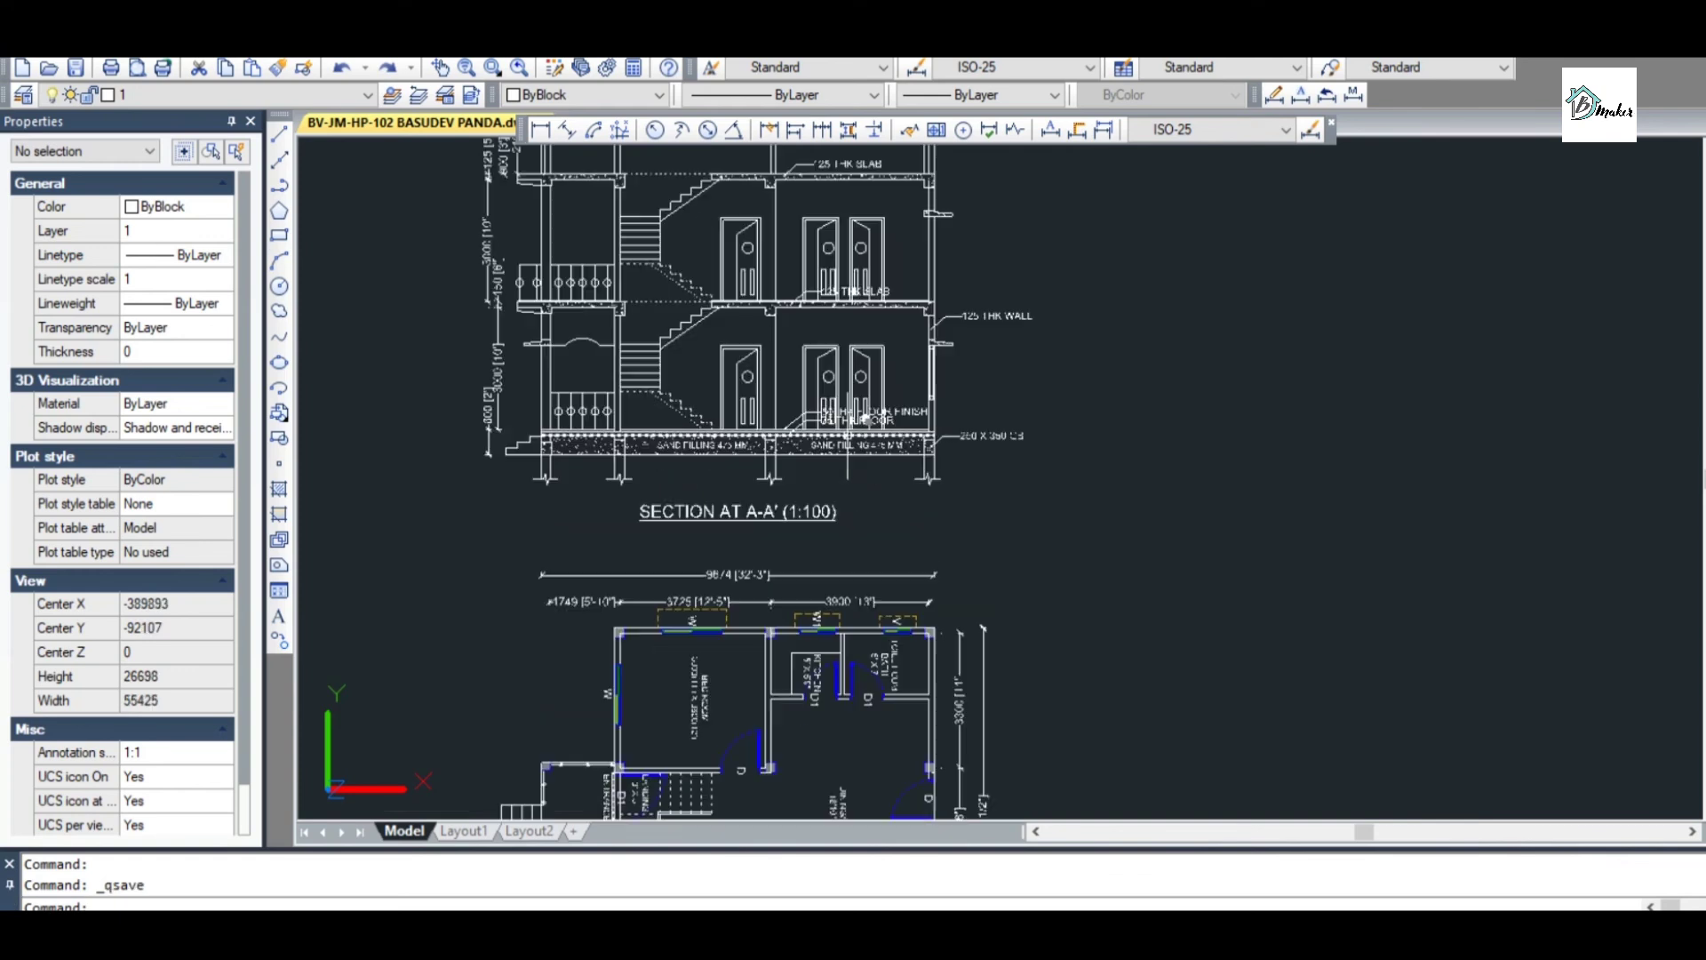
{"action": "scroll", "coordinate": [875, 512], "scroll_direction": "down", "scroll_amount": 2}
{"action": "scroll", "coordinate": [744, 372], "scroll_direction": "up", "scroll_amount": 2}
{"action": "scroll", "coordinate": [744, 371], "scroll_direction": "down", "scroll_amount": 2}
{"action": "scroll", "coordinate": [743, 371], "scroll_direction": "up", "scroll_amount": 3}
{"action": "scroll", "coordinate": [737, 418], "scroll_direction": "down", "scroll_amount": 5}
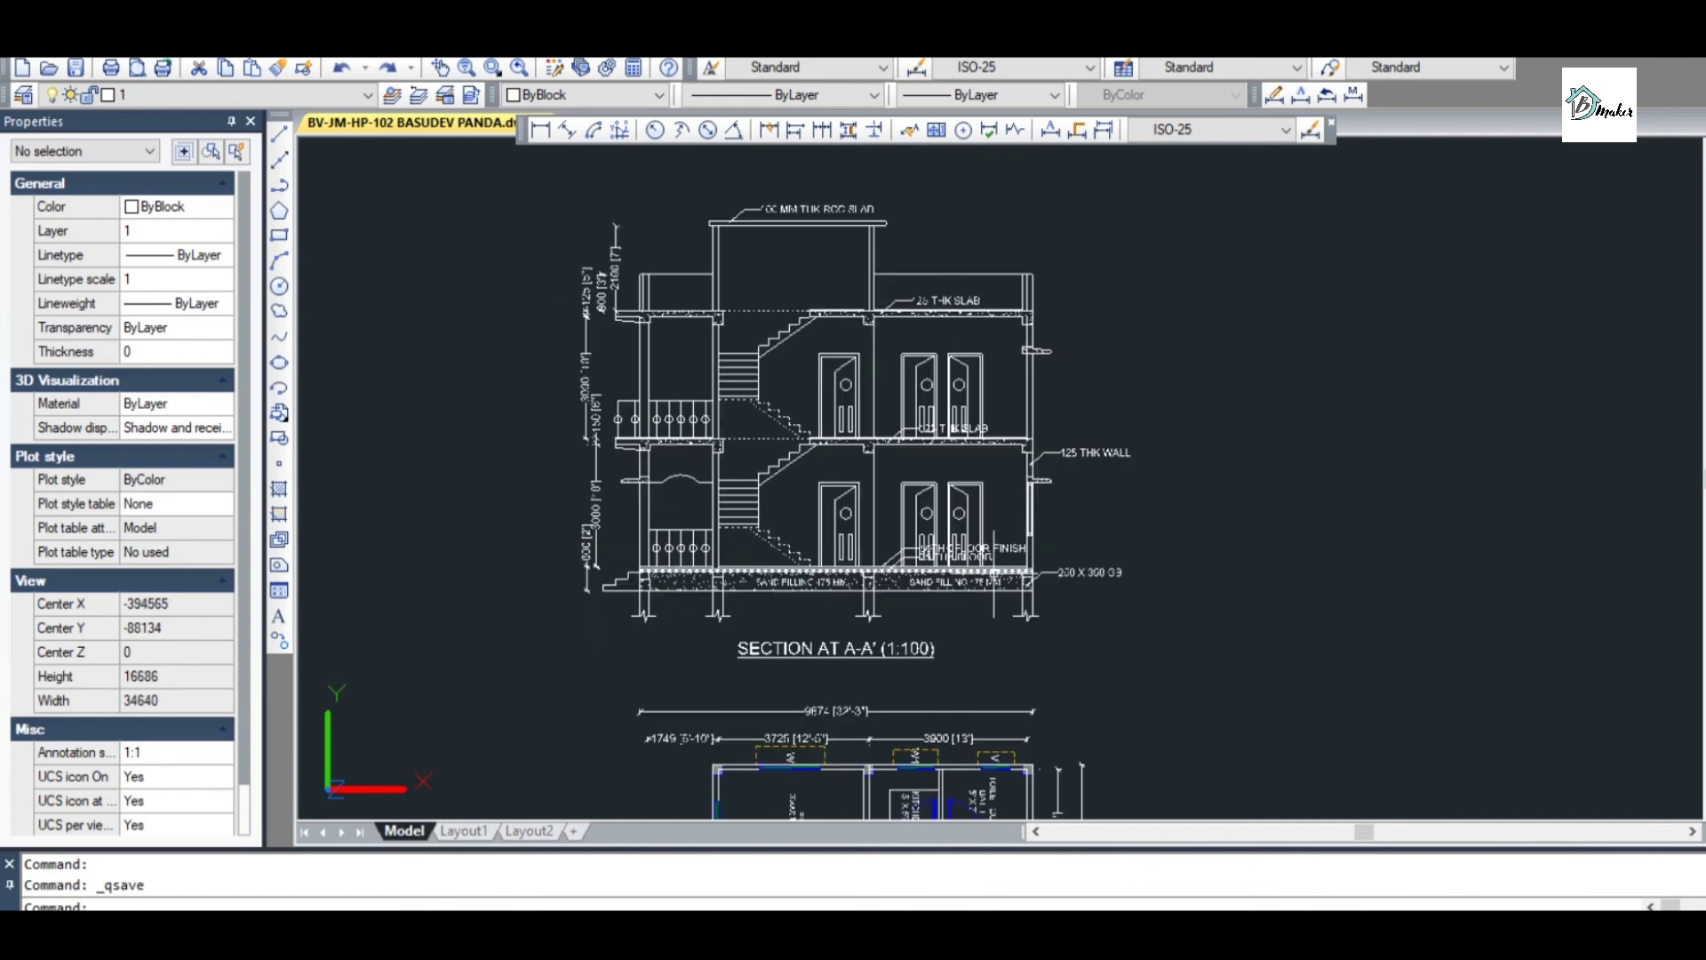
{"action": "scroll", "coordinate": [928, 494], "scroll_direction": "up", "scroll_amount": 2}
{"action": "scroll", "coordinate": [1078, 565], "scroll_direction": "up", "scroll_amount": 2}
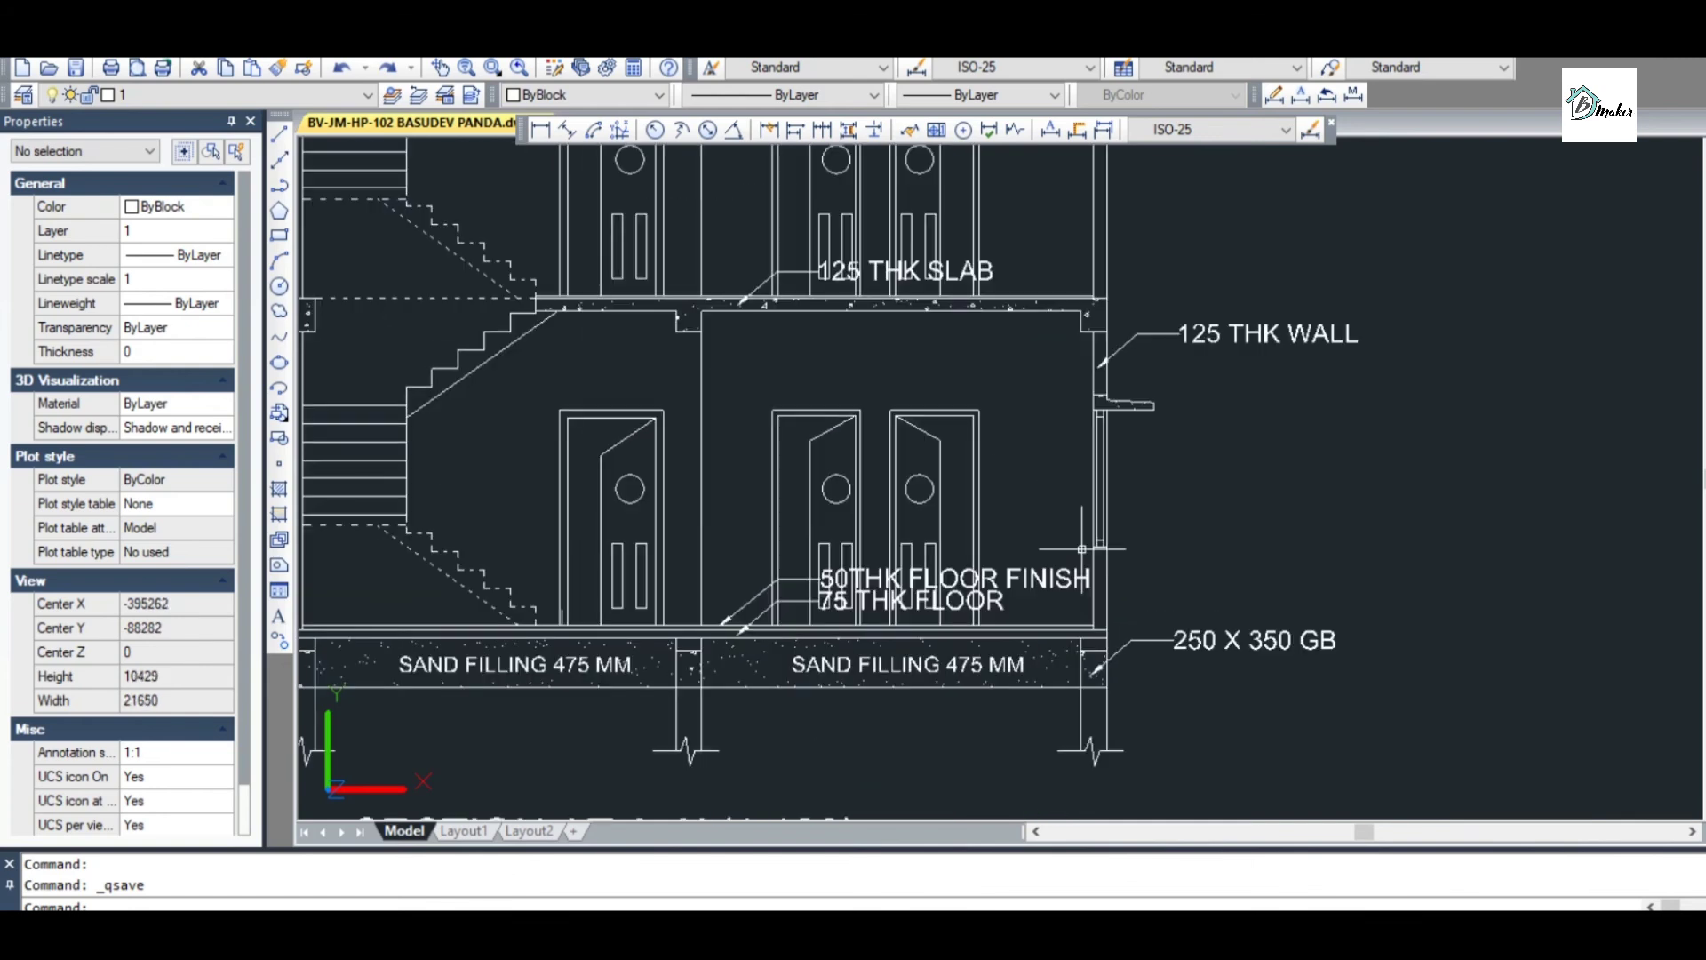
{"action": "scroll", "coordinate": [1080, 557], "scroll_direction": "down", "scroll_amount": 2}
{"action": "scroll", "coordinate": [1153, 531], "scroll_direction": "down", "scroll_amount": 2}
{"action": "scroll", "coordinate": [1146, 512], "scroll_direction": "up", "scroll_amount": 2}
{"action": "scroll", "coordinate": [981, 529], "scroll_direction": "down", "scroll_amount": 2}
{"action": "scroll", "coordinate": [862, 450], "scroll_direction": "up", "scroll_amount": 2}
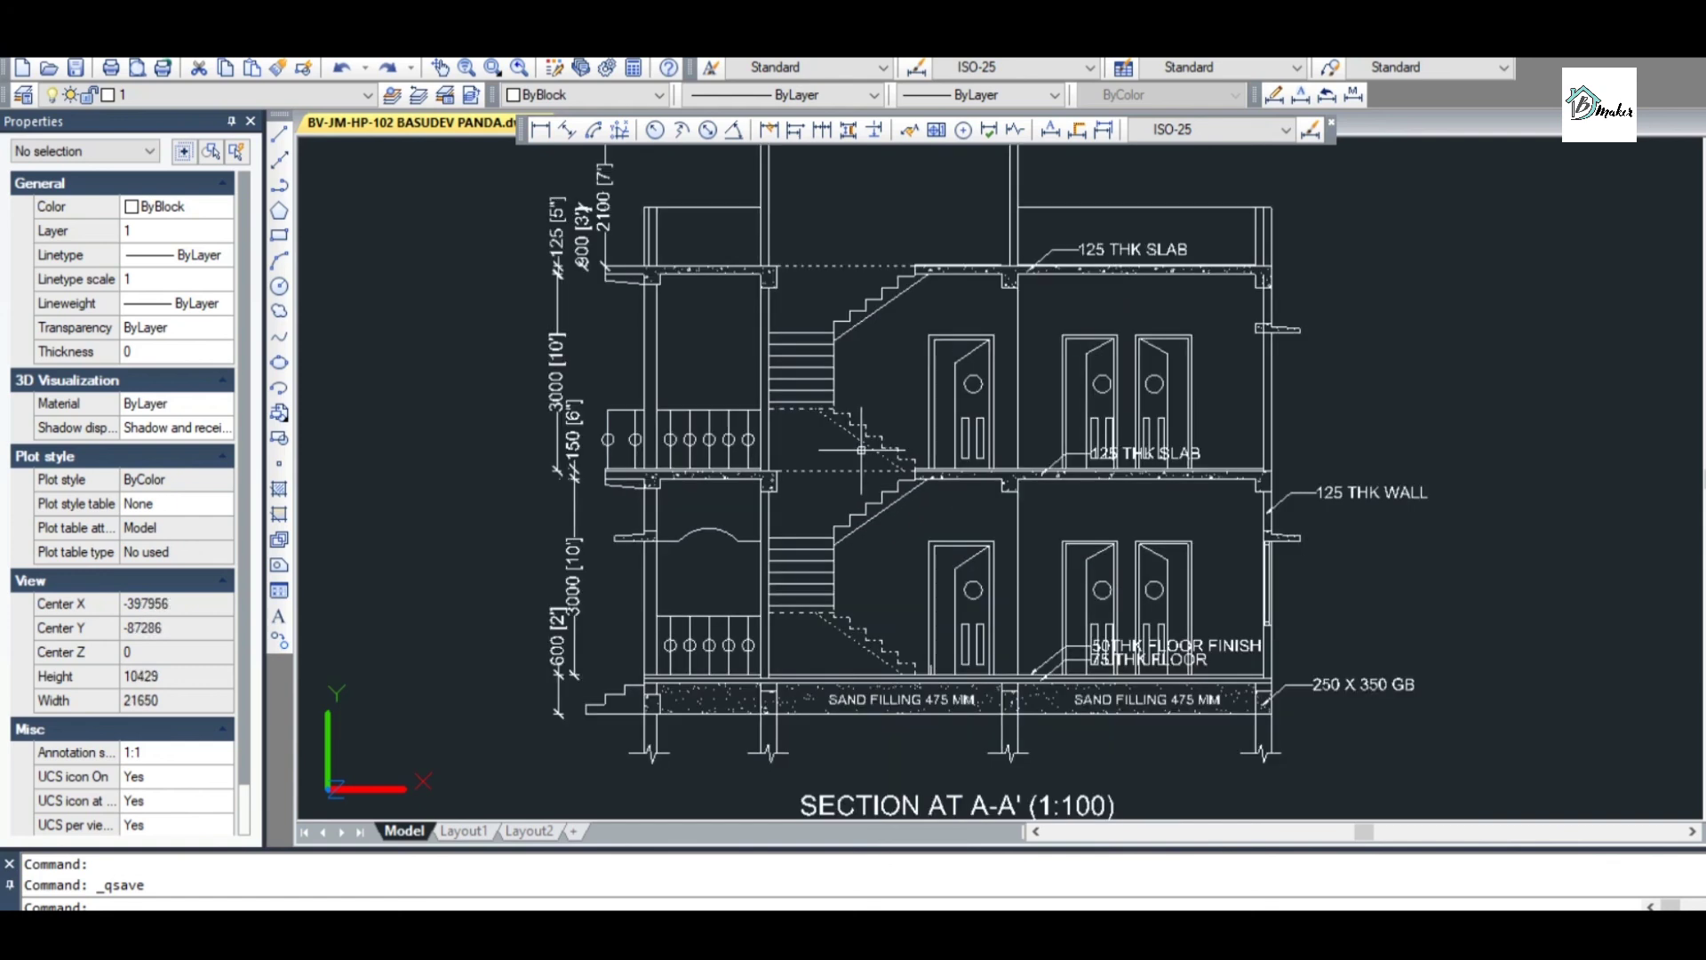
{"action": "scroll", "coordinate": [861, 450], "scroll_direction": "down", "scroll_amount": 2}
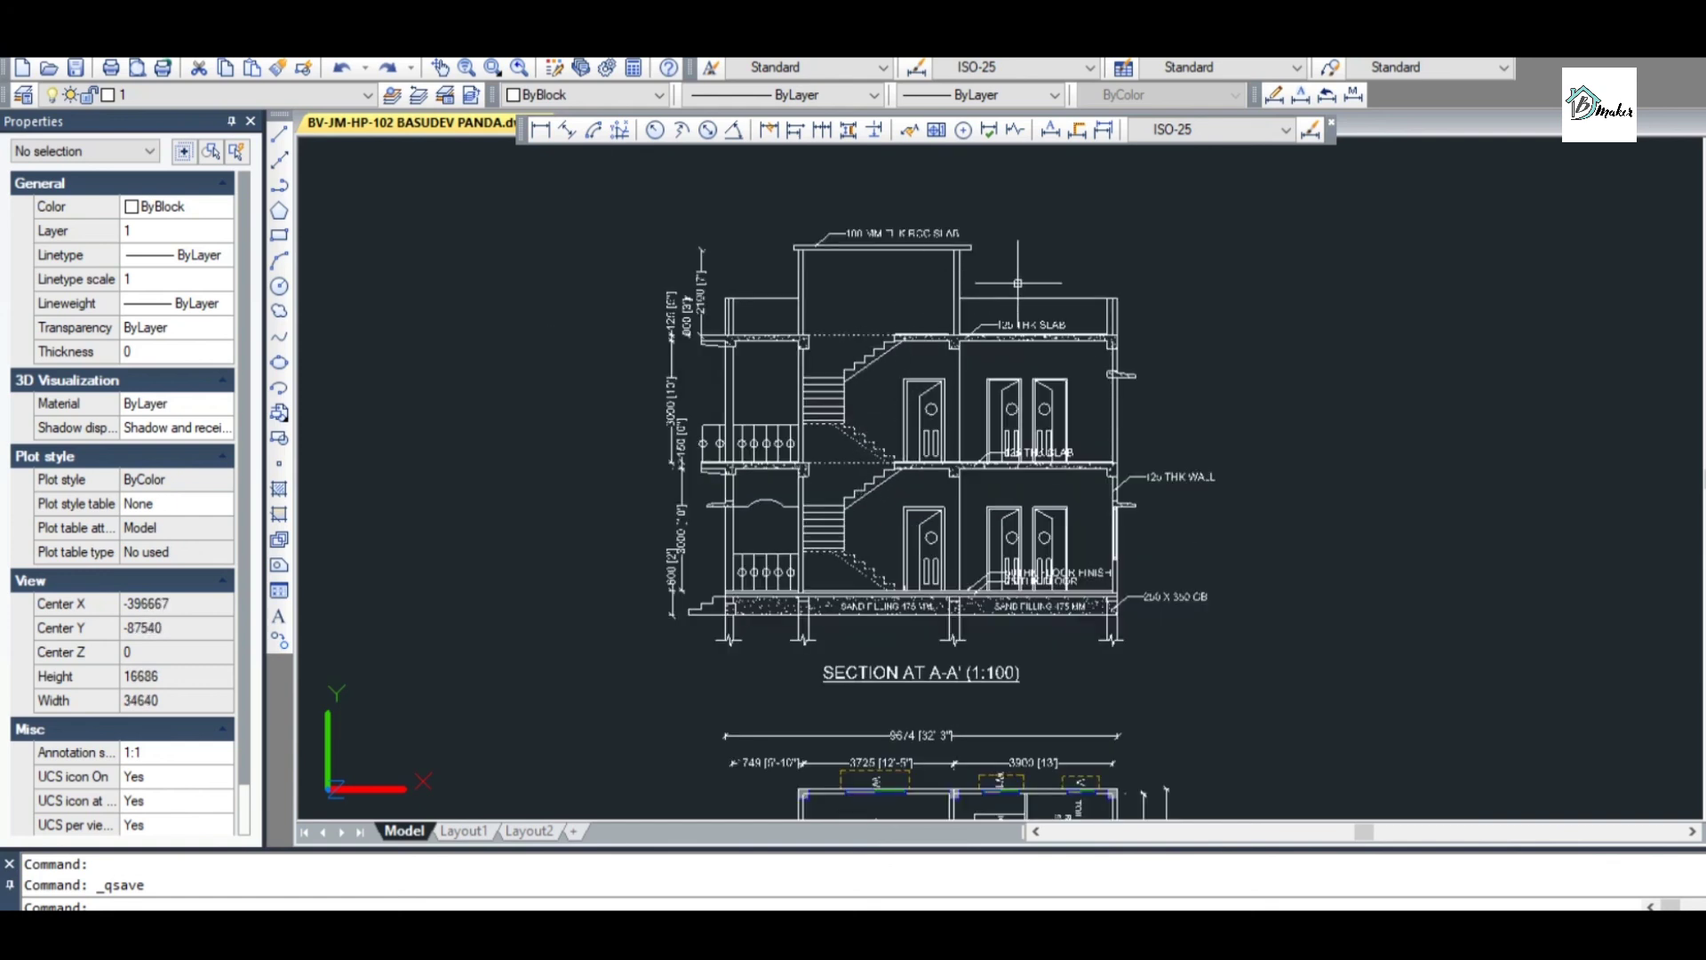
Stretch the upper end of the first-floor outer wall's inner line down to the underside of the roof beam
{"action": "scroll", "coordinate": [1113, 305], "scroll_direction": "up", "scroll_amount": 2}
{"action": "scroll", "coordinate": [1113, 305], "scroll_direction": "up", "scroll_amount": 2}
{"action": "scroll", "coordinate": [1113, 305], "scroll_direction": "down", "scroll_amount": 2}
{"action": "scroll", "coordinate": [1111, 355], "scroll_direction": "up", "scroll_amount": 5}
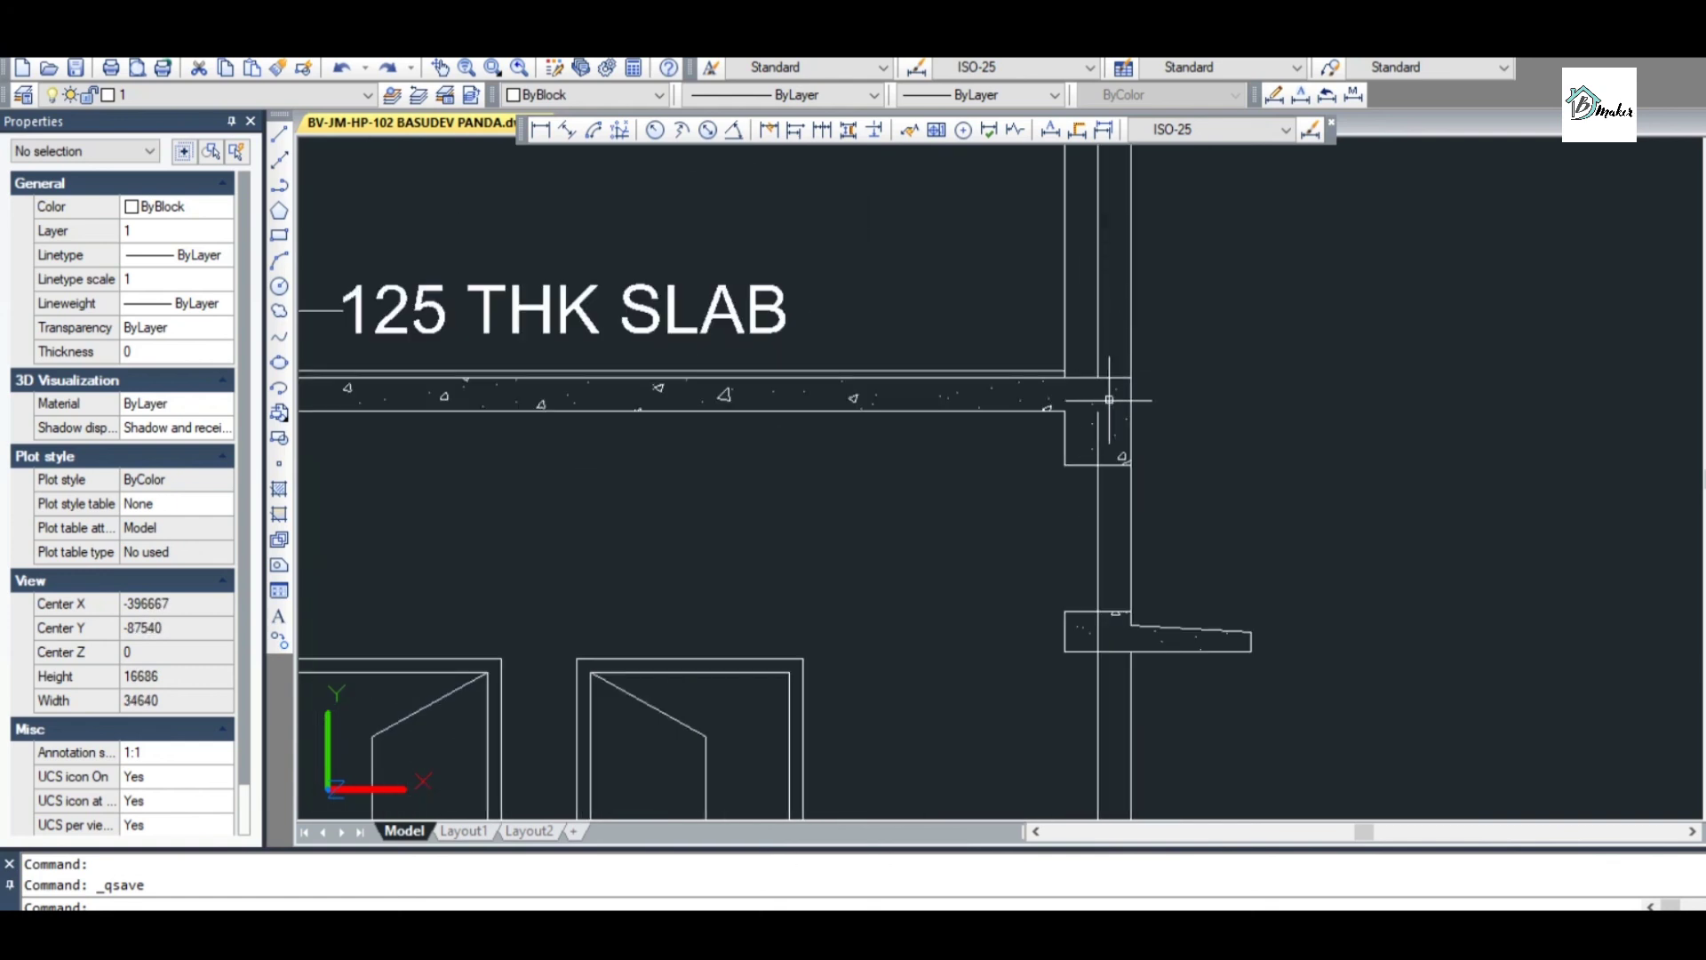
{"action": "left_click", "coordinate": [1098, 420]}
{"action": "left_click", "coordinate": [1097, 412]}
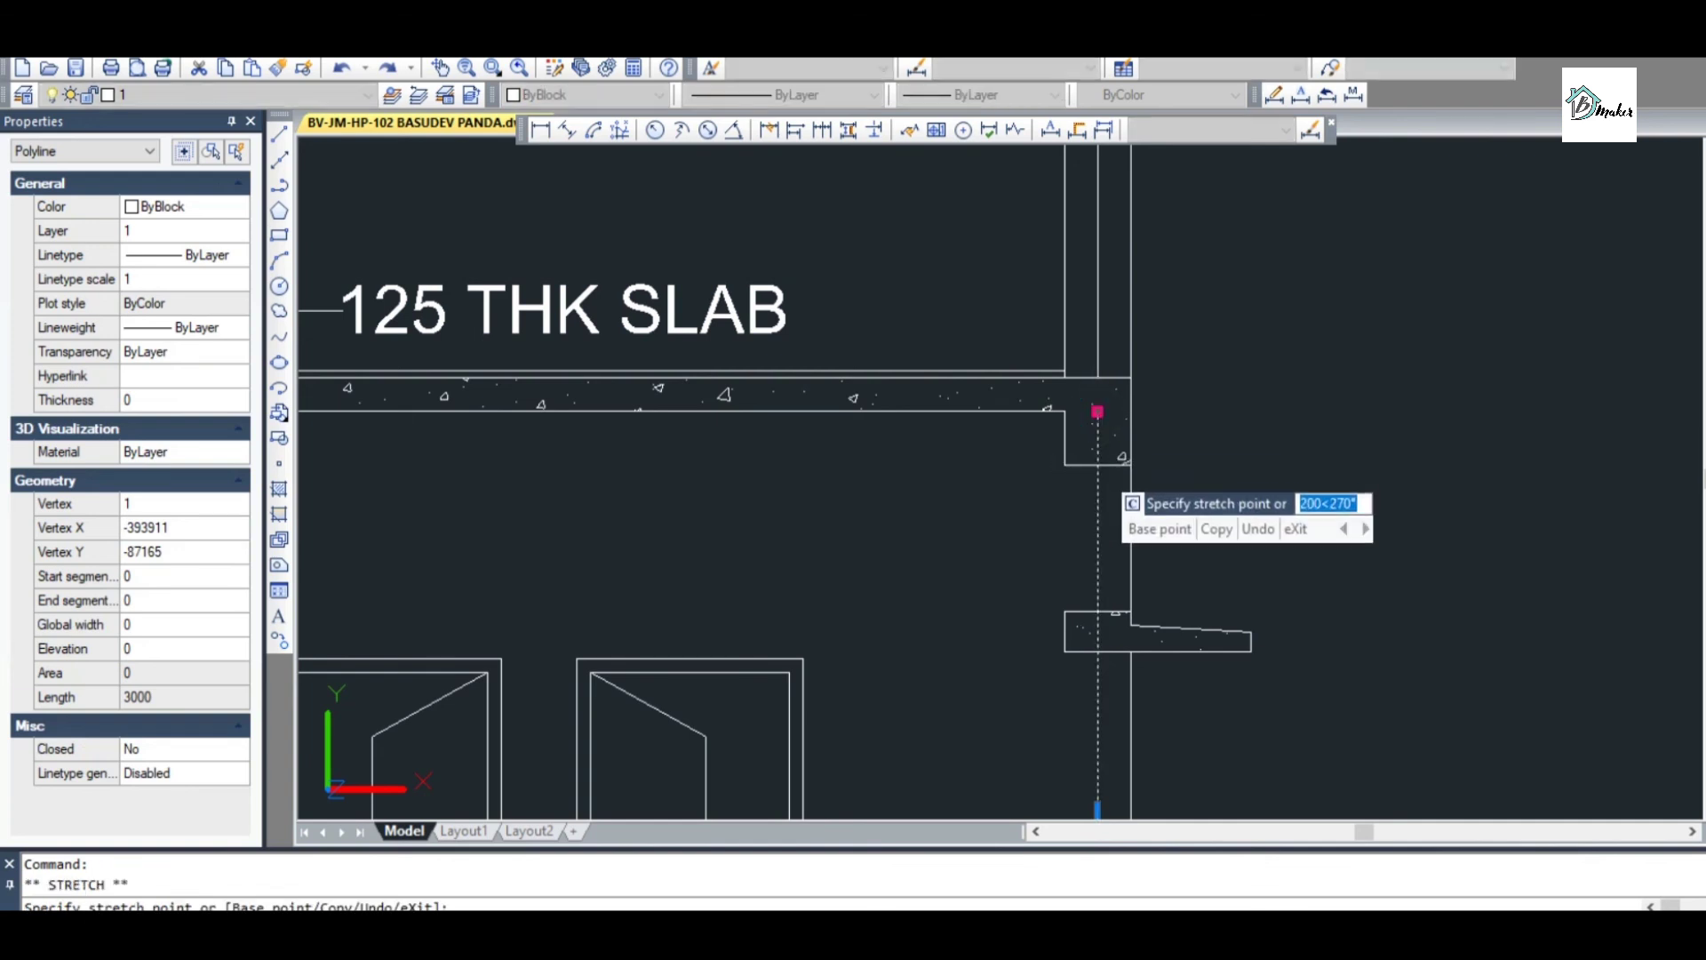
{"action": "left_click", "coordinate": [1098, 464]}
{"action": "scroll", "coordinate": [1102, 462], "scroll_direction": "down", "scroll_amount": 5}
{"action": "scroll", "coordinate": [970, 558], "scroll_direction": "up", "scroll_amount": 4}
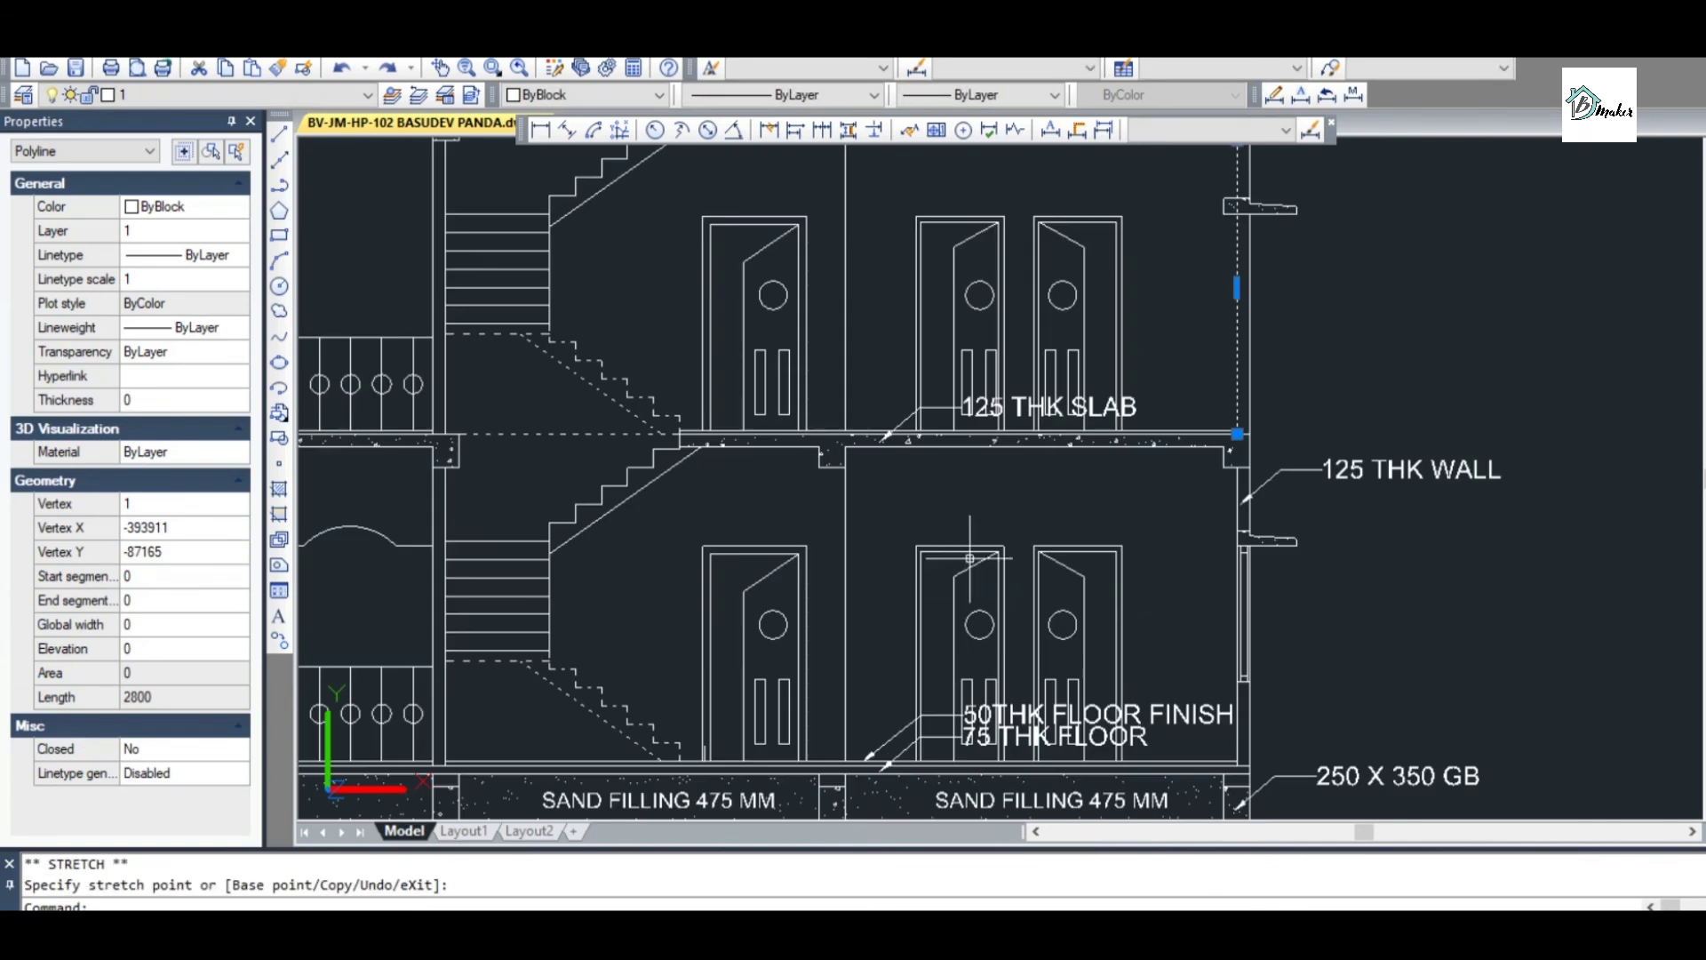
{"action": "key", "text": "Escape"}
Copy the first-floor "125 THK SLAB" leader and note to just below the slab, beside the middle beam
{"action": "scroll", "coordinate": [970, 558], "scroll_direction": "down", "scroll_amount": 2}
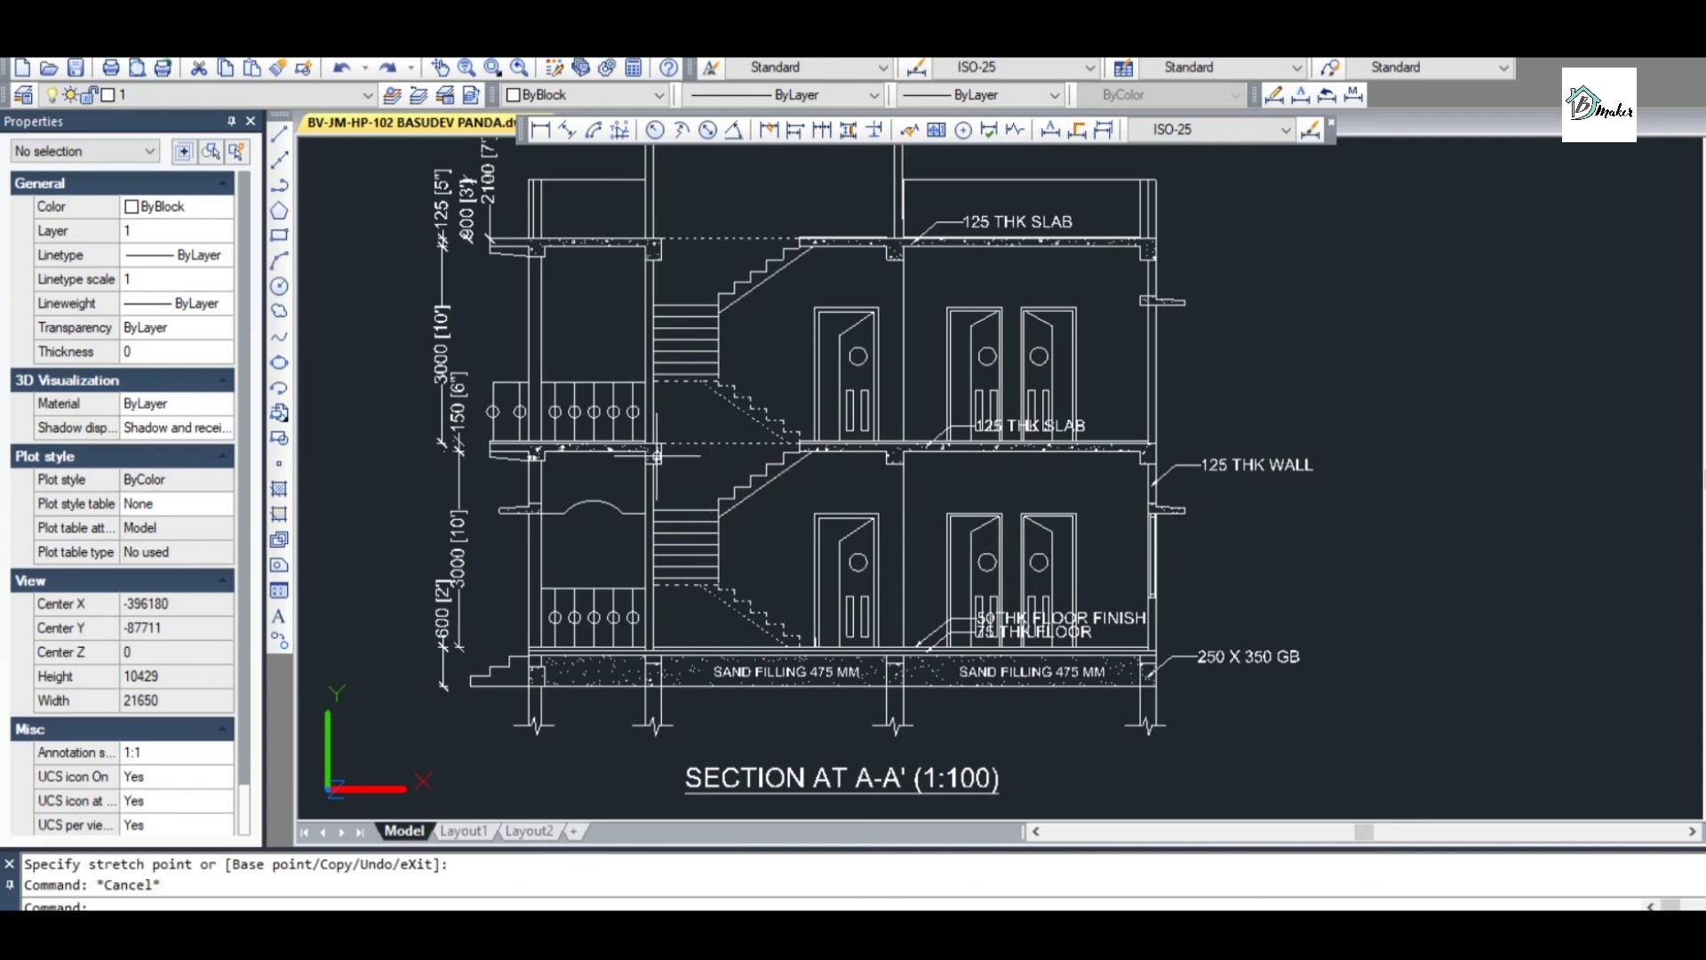
{"action": "scroll", "coordinate": [950, 435], "scroll_direction": "up", "scroll_amount": 4}
{"action": "key", "text": "Escape"}
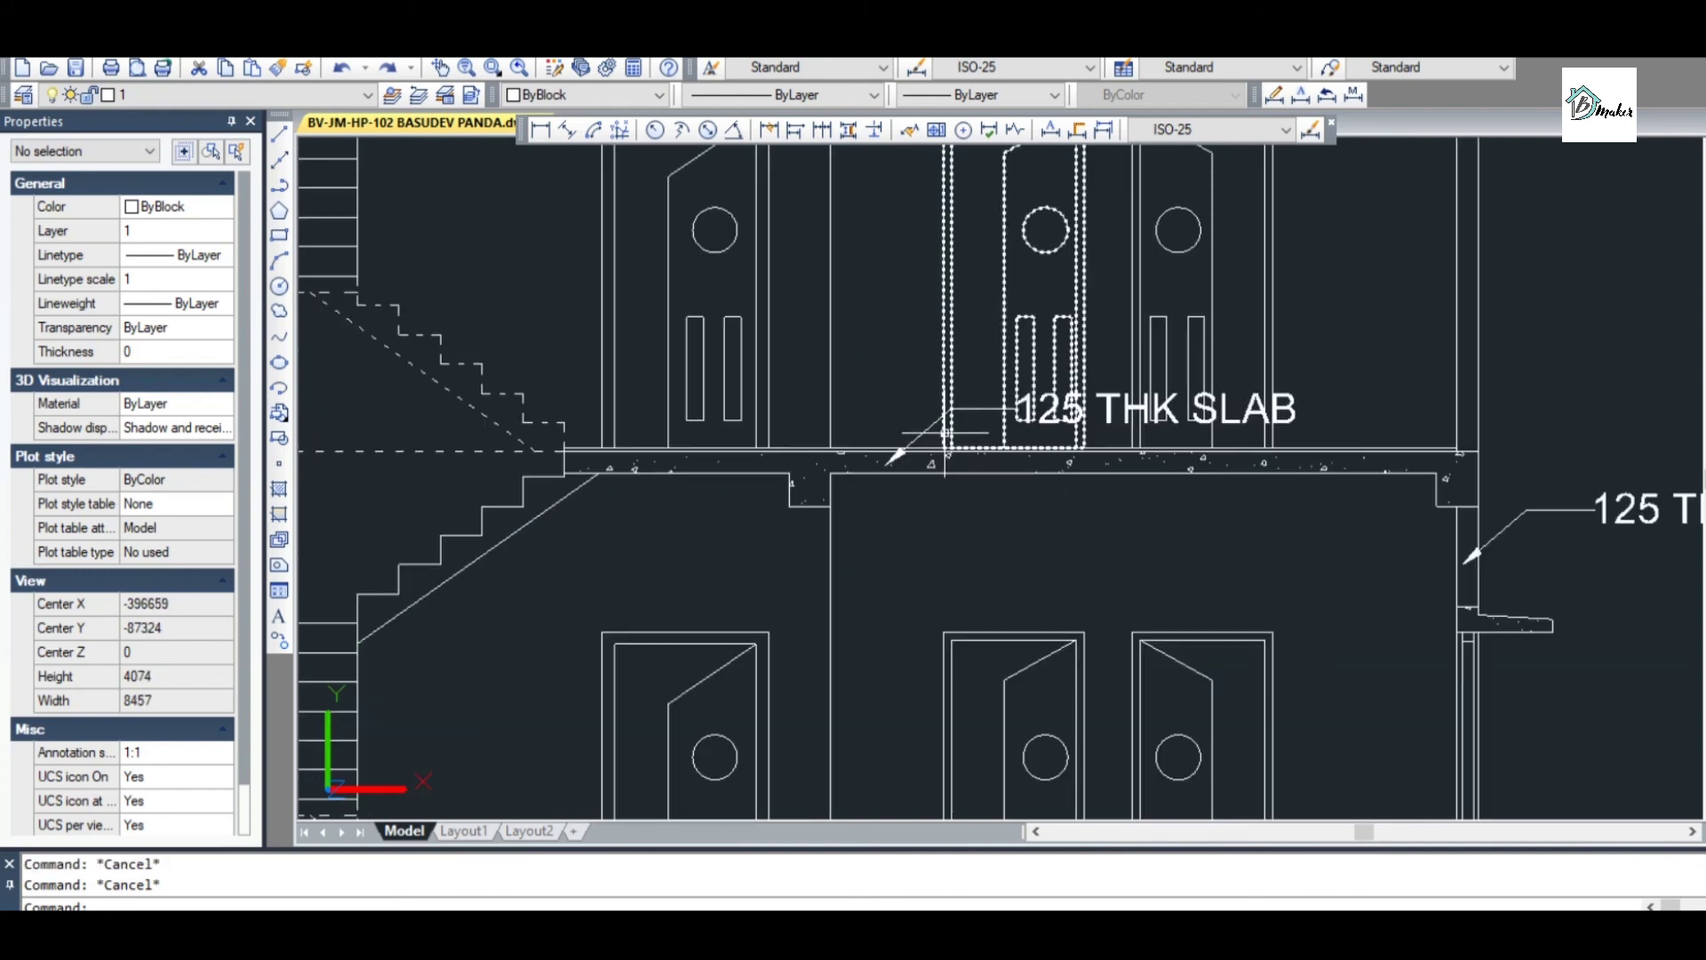
{"action": "type", "text": "O"}
{"action": "key", "text": "BackSpace"}
{"action": "type", "text": "CO"}
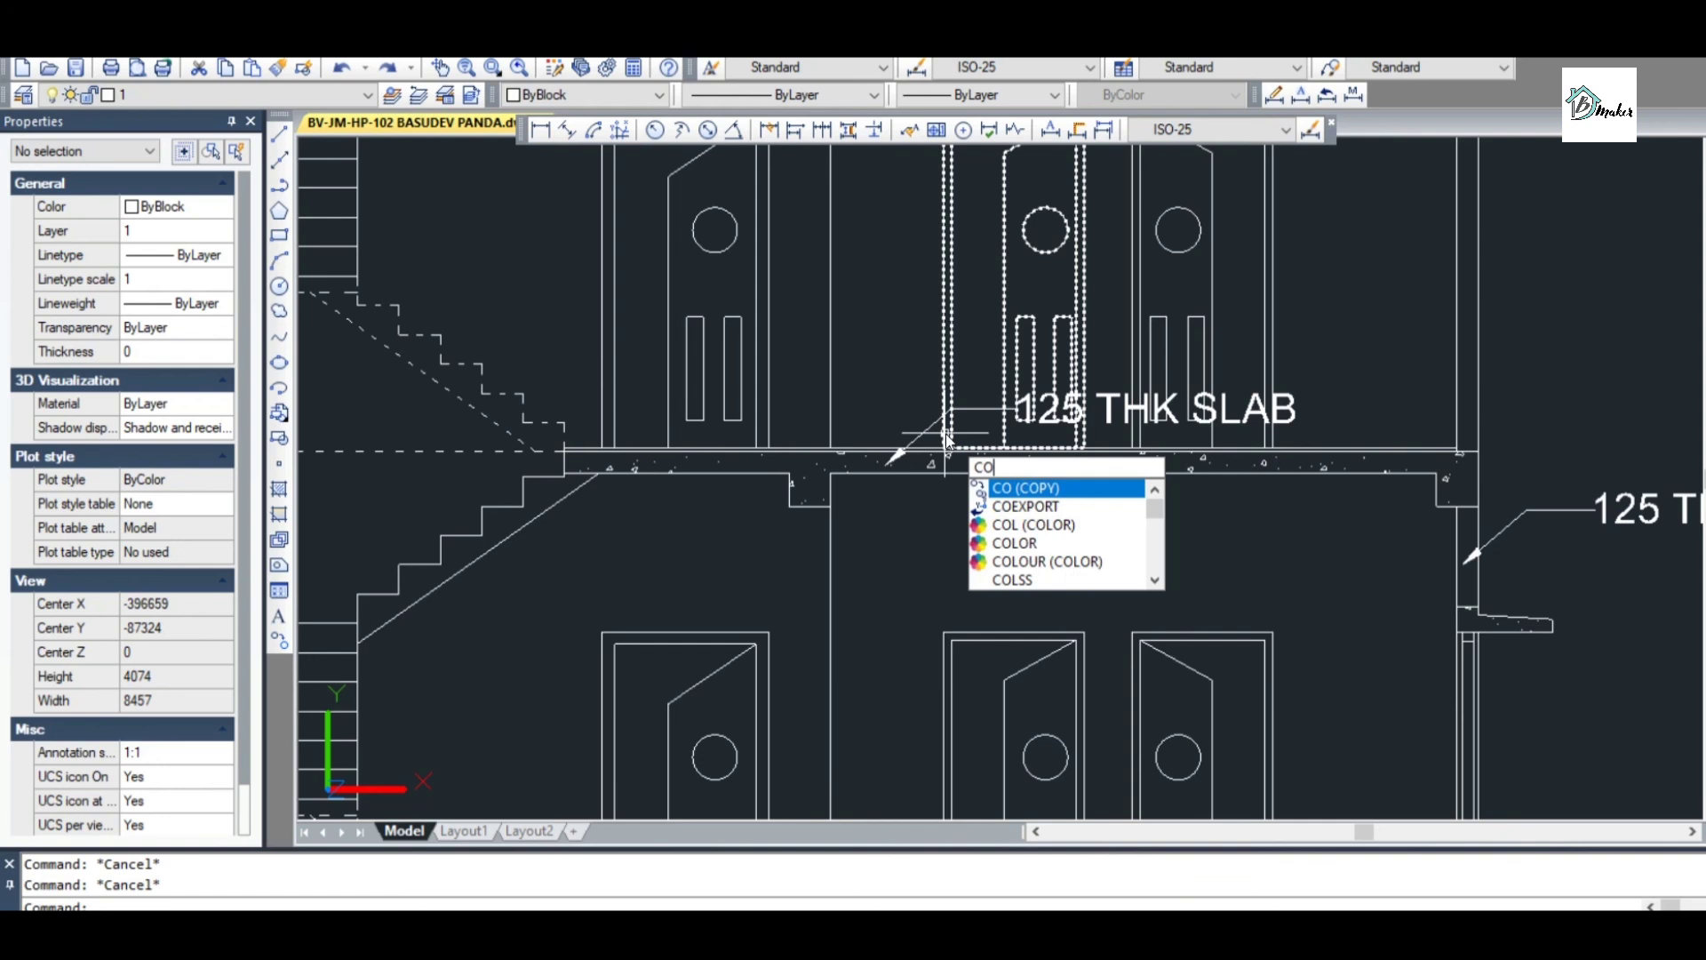
{"action": "key", "text": "Return"}
{"action": "left_click", "coordinate": [929, 418]}
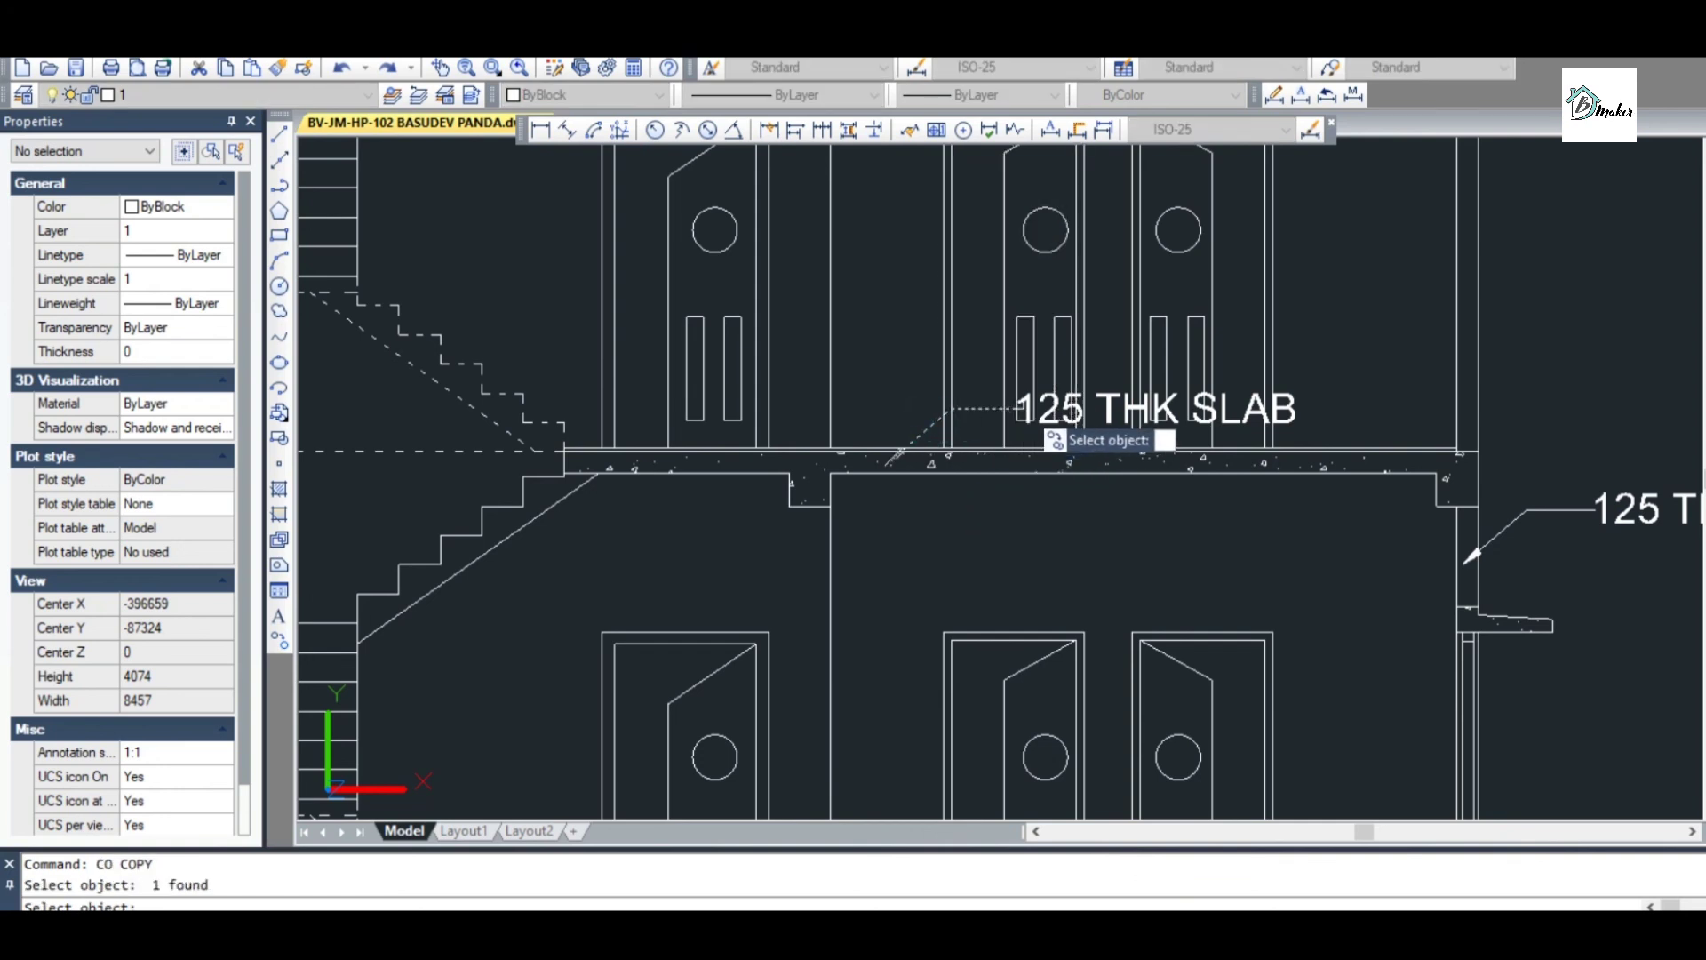
{"action": "left_click", "coordinate": [1033, 396]}
{"action": "key", "text": "Return"}
{"action": "left_click", "coordinate": [1034, 393]}
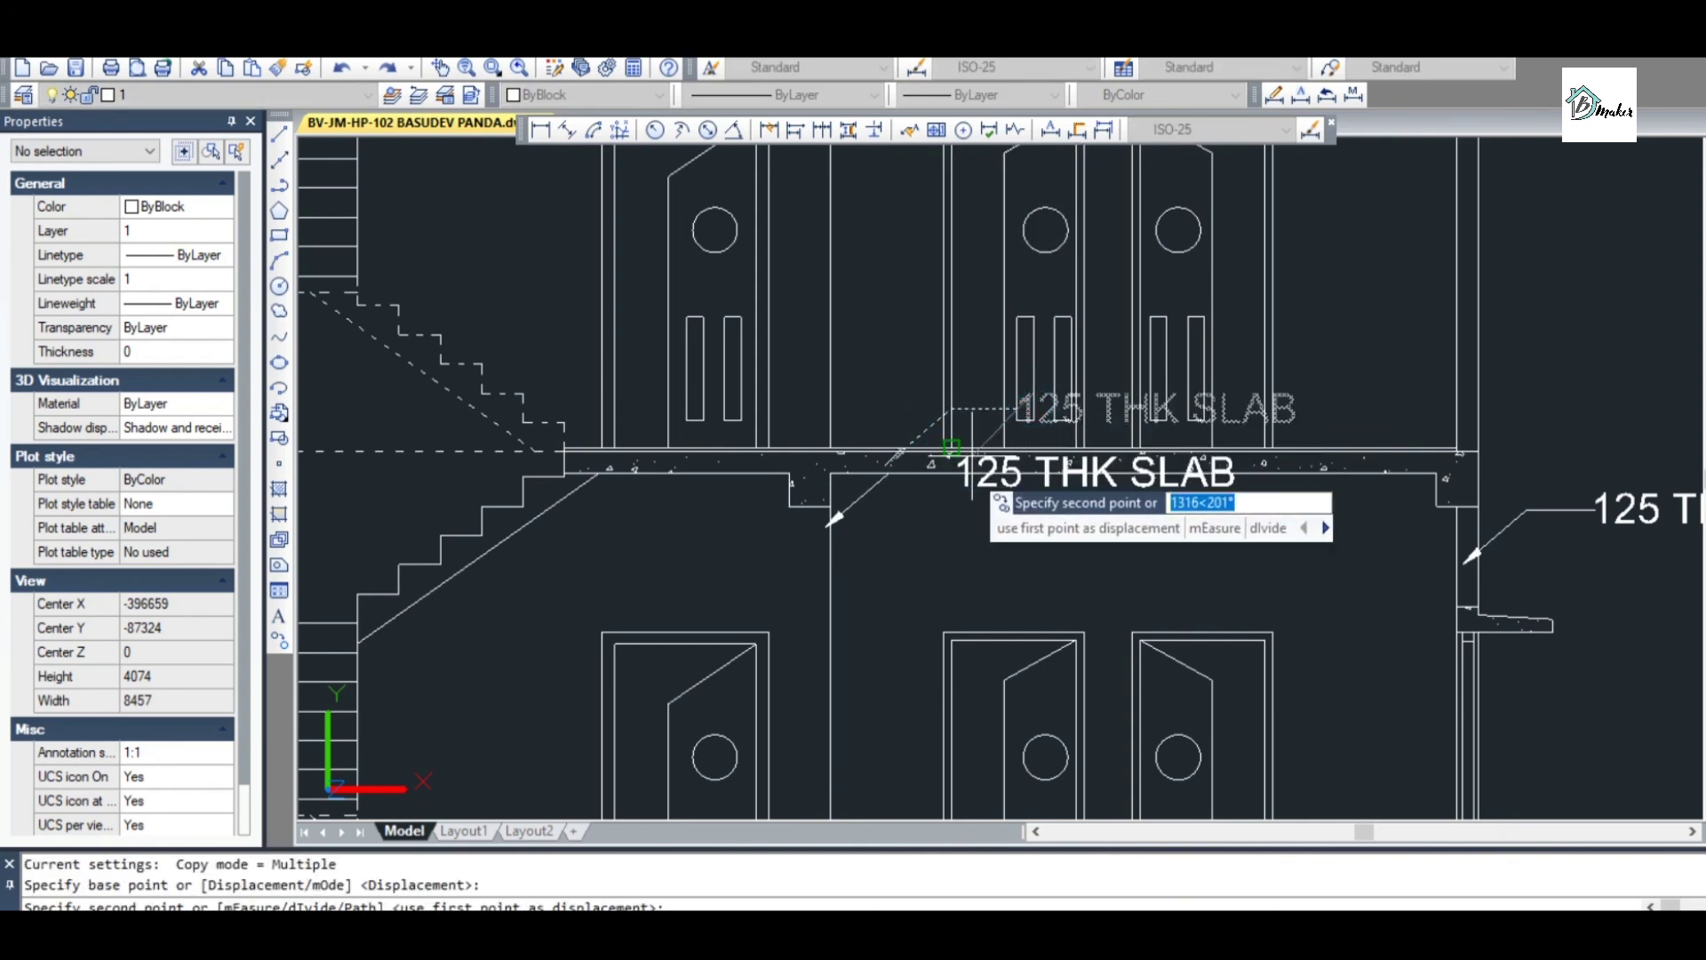
{"action": "left_click", "coordinate": [942, 502]}
{"action": "key", "text": "Escape"}
Move the copied leader's arrow tip into the middle beam under the first-floor slab
{"action": "left_click", "coordinate": [814, 557]}
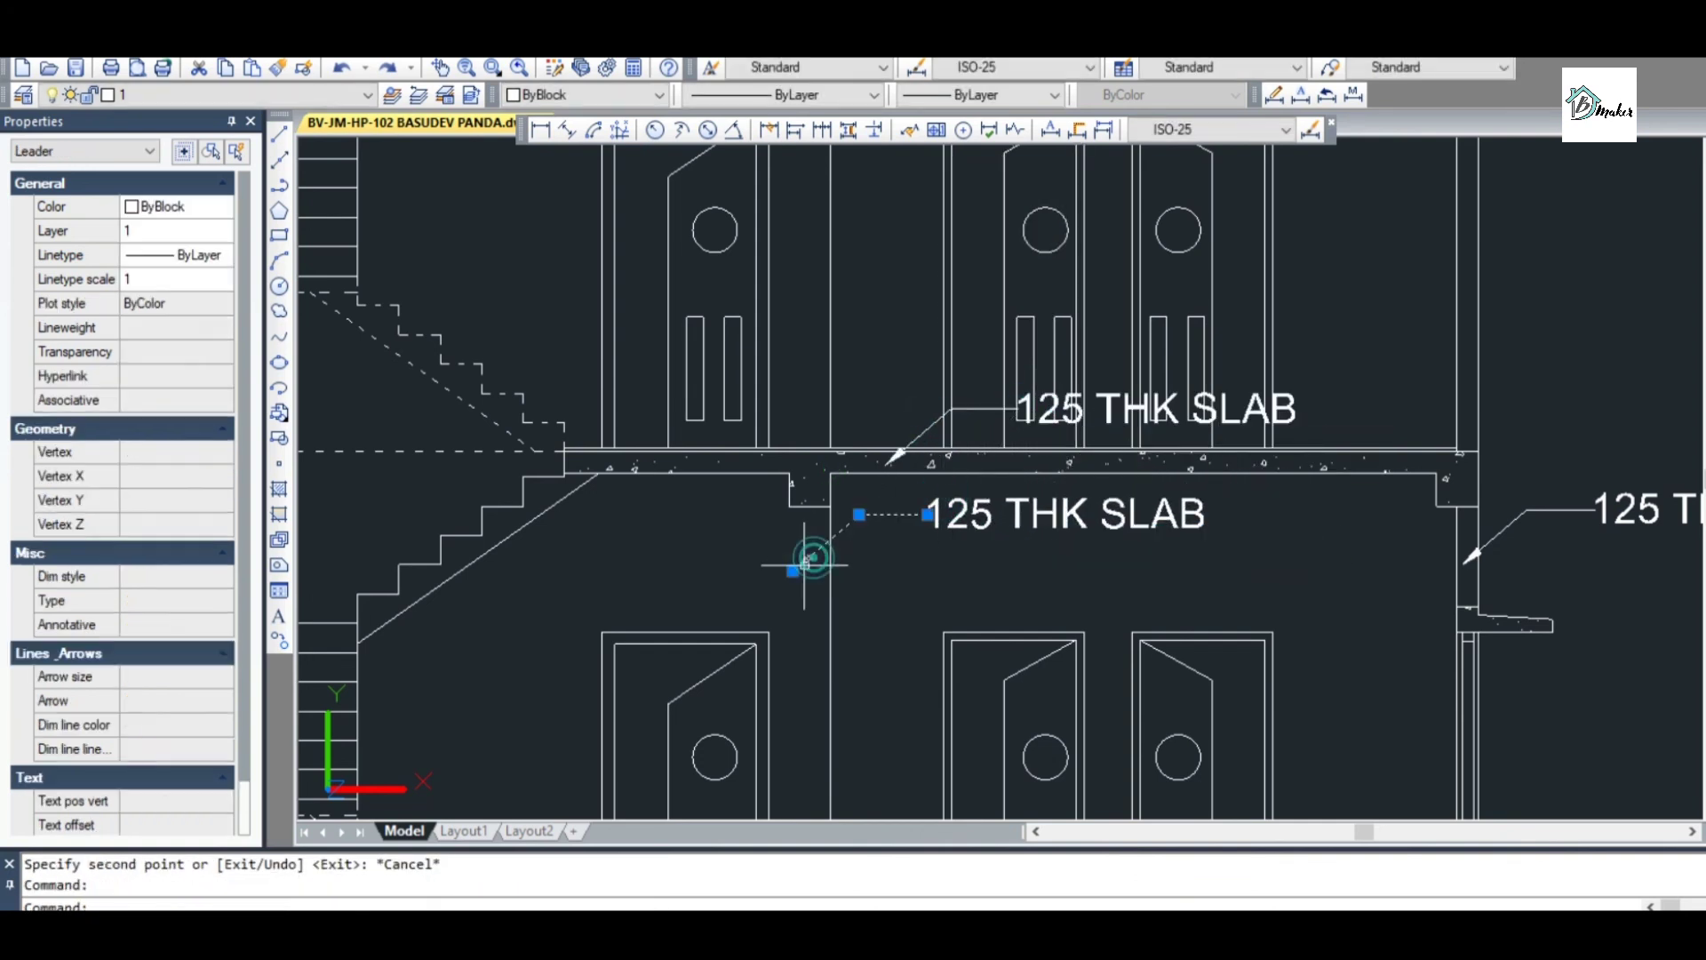
{"action": "left_click", "coordinate": [807, 558]}
{"action": "scroll", "coordinate": [777, 484], "scroll_direction": "up", "scroll_amount": 4}
{"action": "left_click", "coordinate": [830, 490]}
{"action": "key", "text": "Escape"}
{"action": "key", "text": "Escape"}
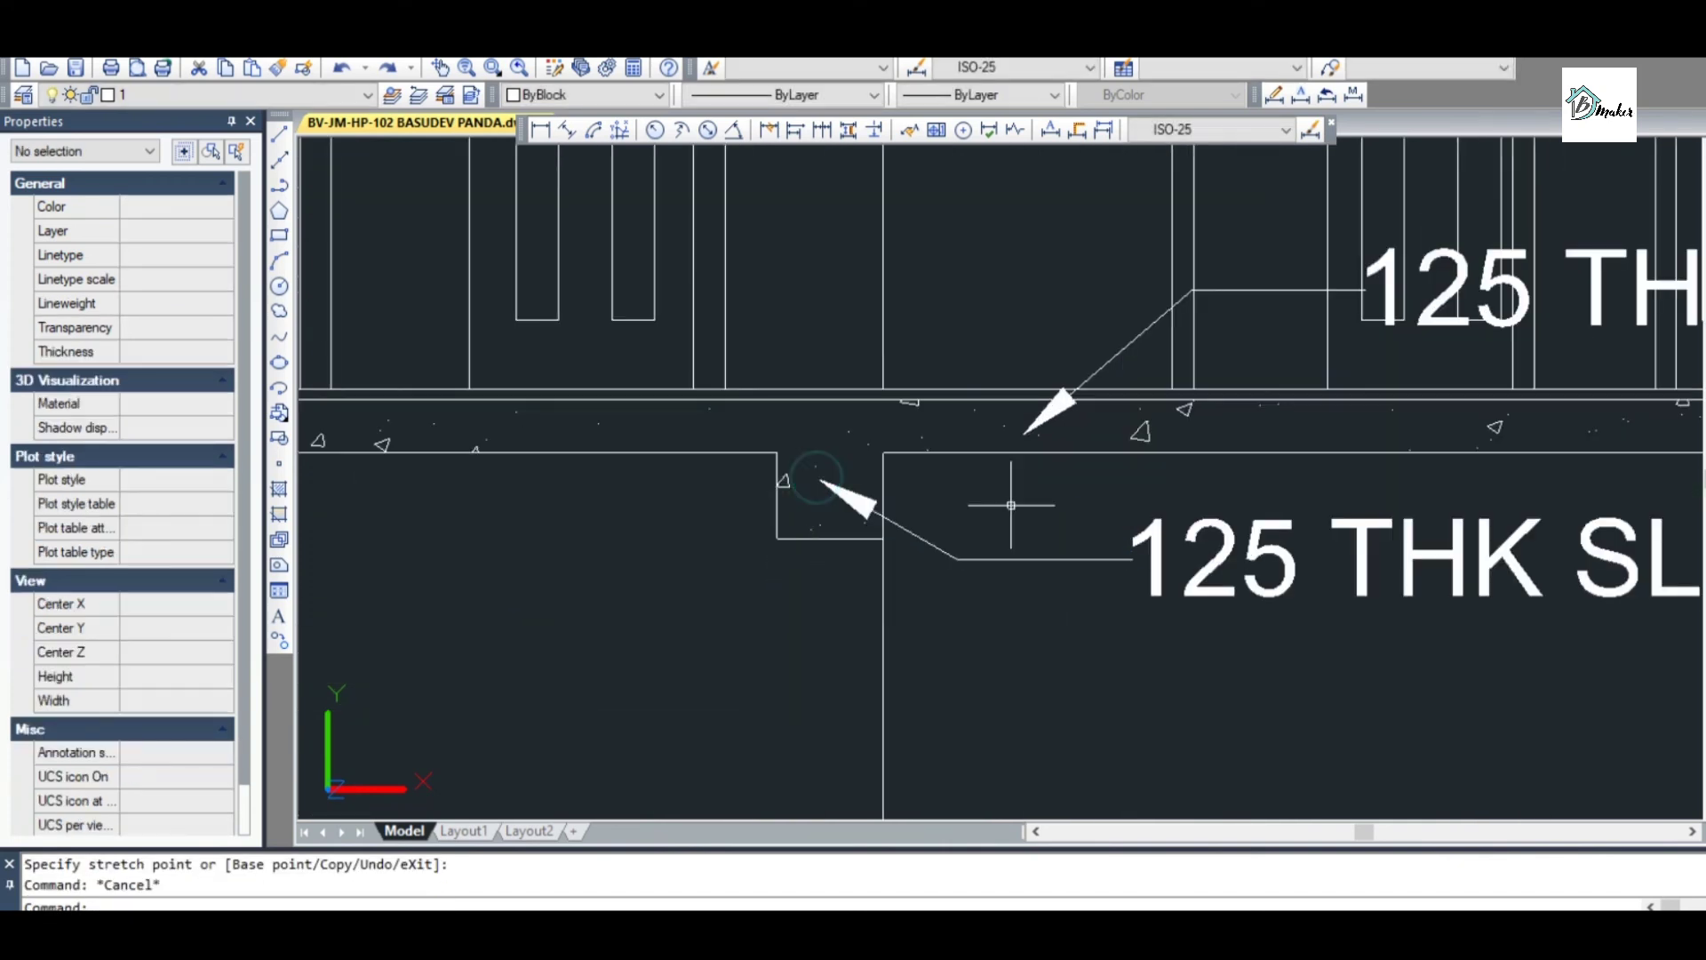
Change the copied note beside the first-floor middle beam to "BB" and save the drawing
{"action": "scroll", "coordinate": [1098, 515], "scroll_direction": "down", "scroll_amount": 3}
{"action": "double_click", "coordinate": [1098, 515]}
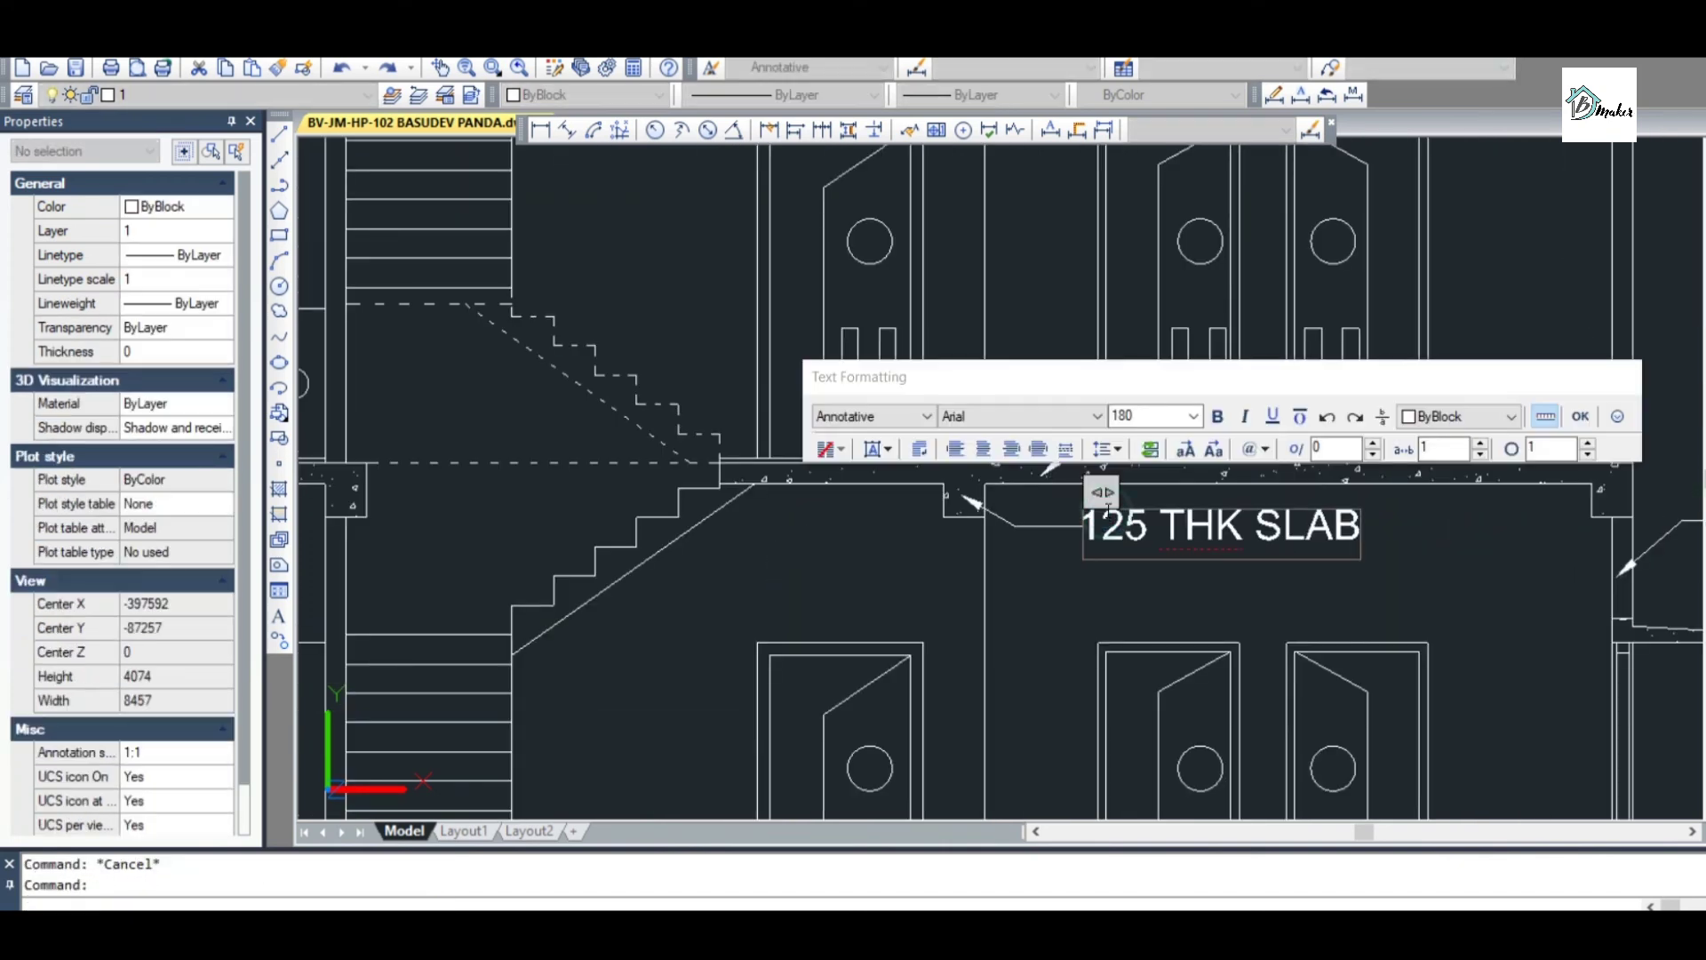
{"action": "key", "text": "ctrl+a"}
{"action": "type", "text": "B"}
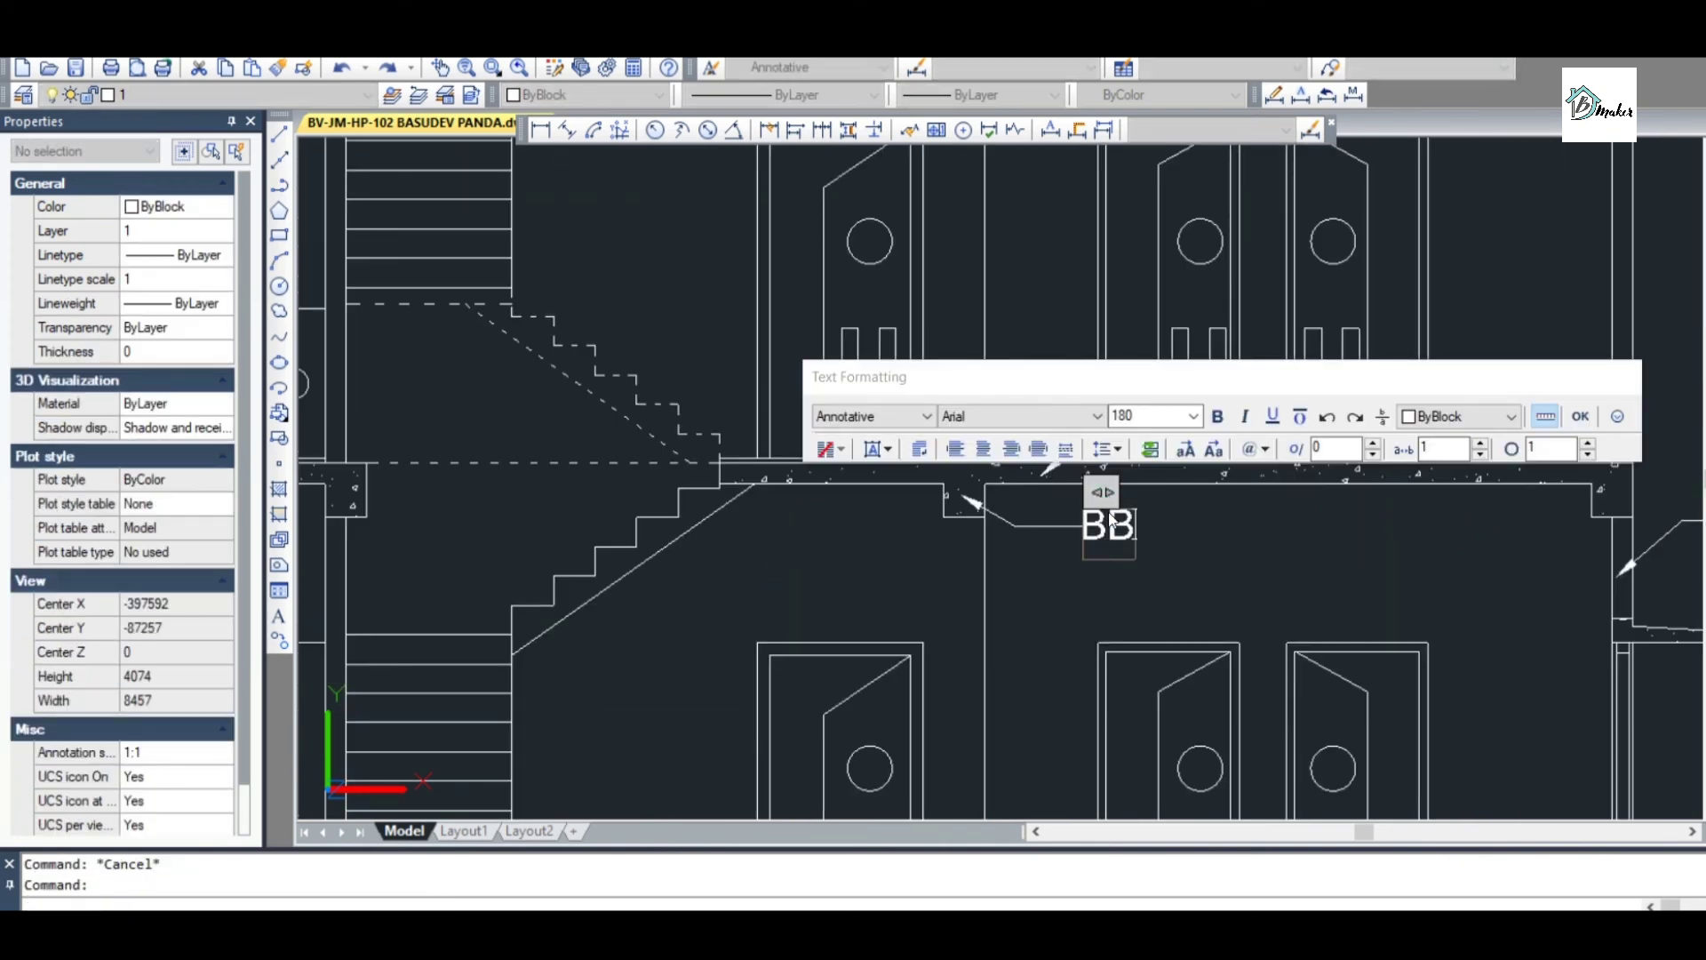
{"action": "left_click", "coordinate": [1268, 533]}
{"action": "scroll", "coordinate": [1111, 525], "scroll_direction": "down", "scroll_amount": 5}
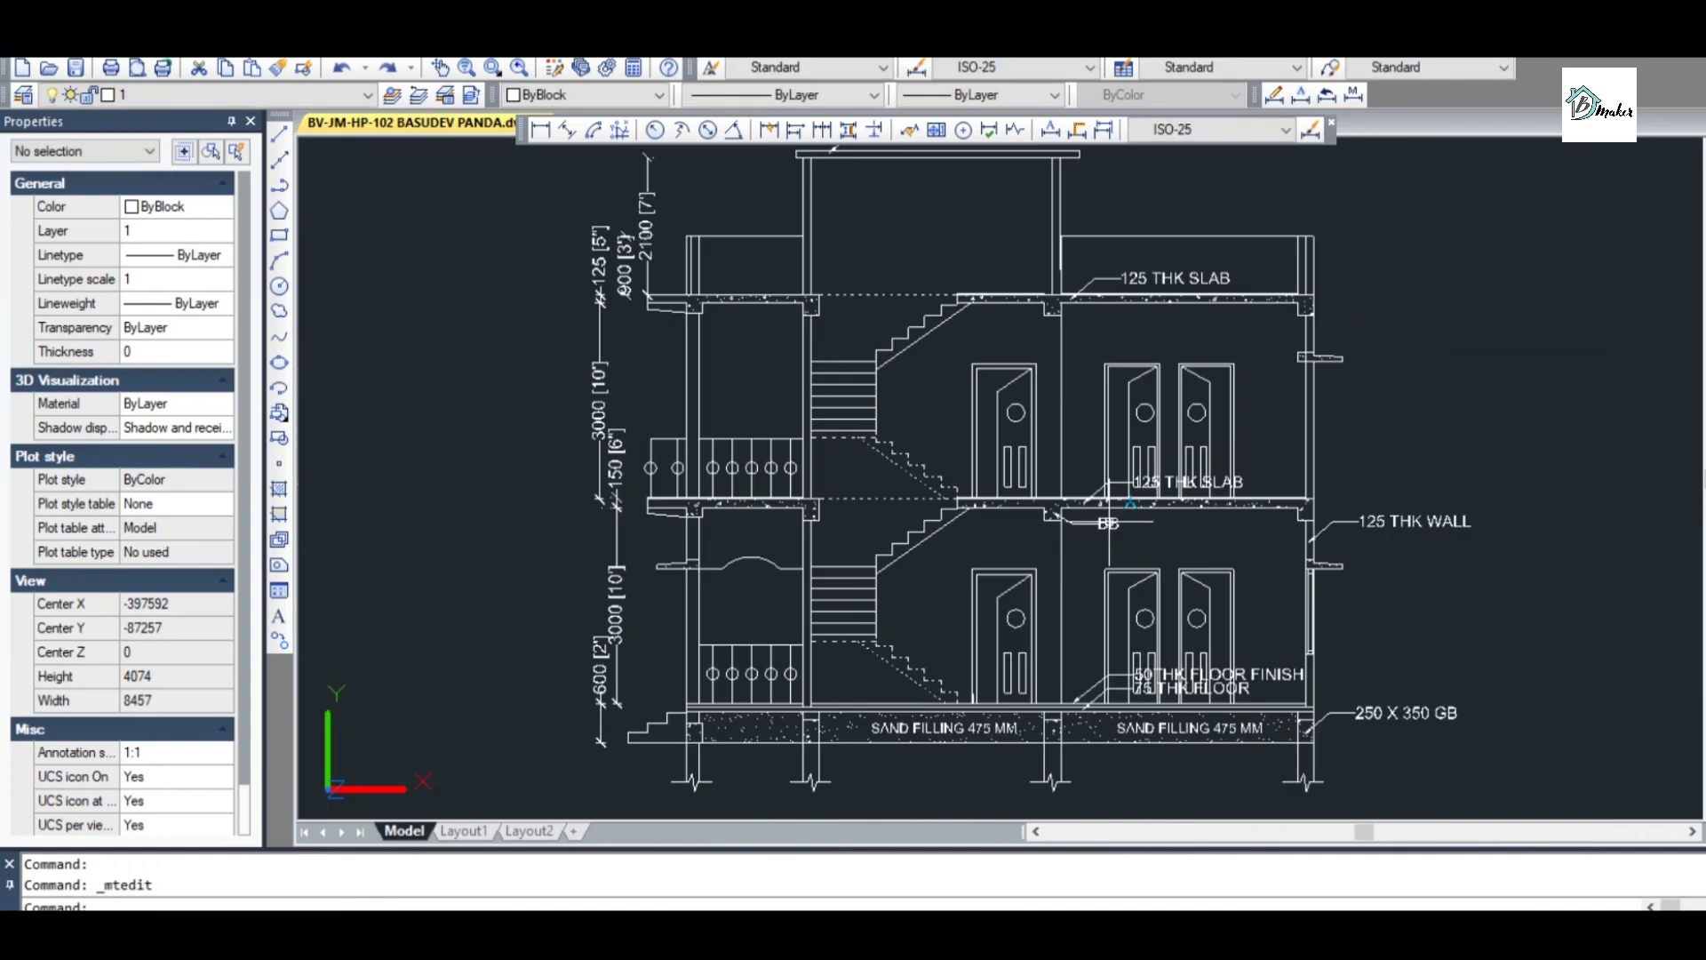
{"action": "scroll", "coordinate": [1077, 539], "scroll_direction": "down", "scroll_amount": 2}
Copy the "BB" leader and note up to the middle beam under the roof slab
{"action": "scroll", "coordinate": [1066, 544], "scroll_direction": "up", "scroll_amount": 7}
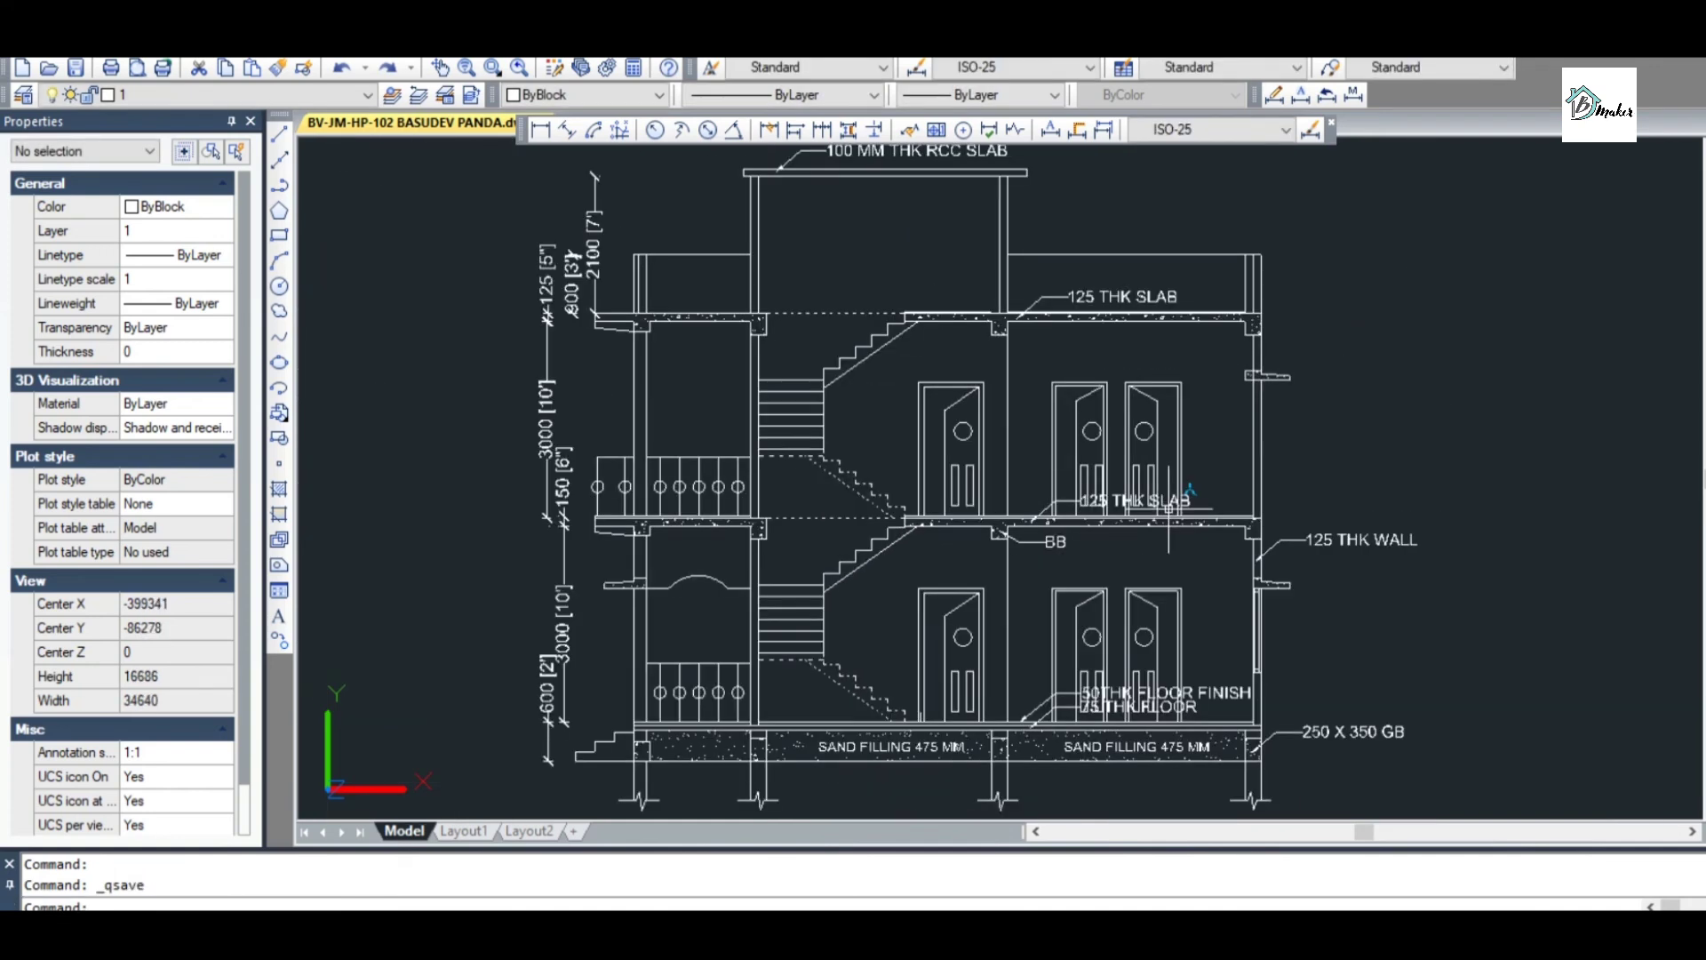
{"action": "type", "text": "co"}
{"action": "key", "text": "space"}
{"action": "left_click", "coordinate": [1036, 576]}
{"action": "left_click", "coordinate": [963, 524]}
{"action": "key", "text": "space"}
{"action": "left_click", "coordinate": [932, 562]}
{"action": "scroll", "coordinate": [933, 427], "scroll_direction": "down", "scroll_amount": 5}
{"action": "scroll", "coordinate": [942, 417], "scroll_direction": "up", "scroll_amount": 5}
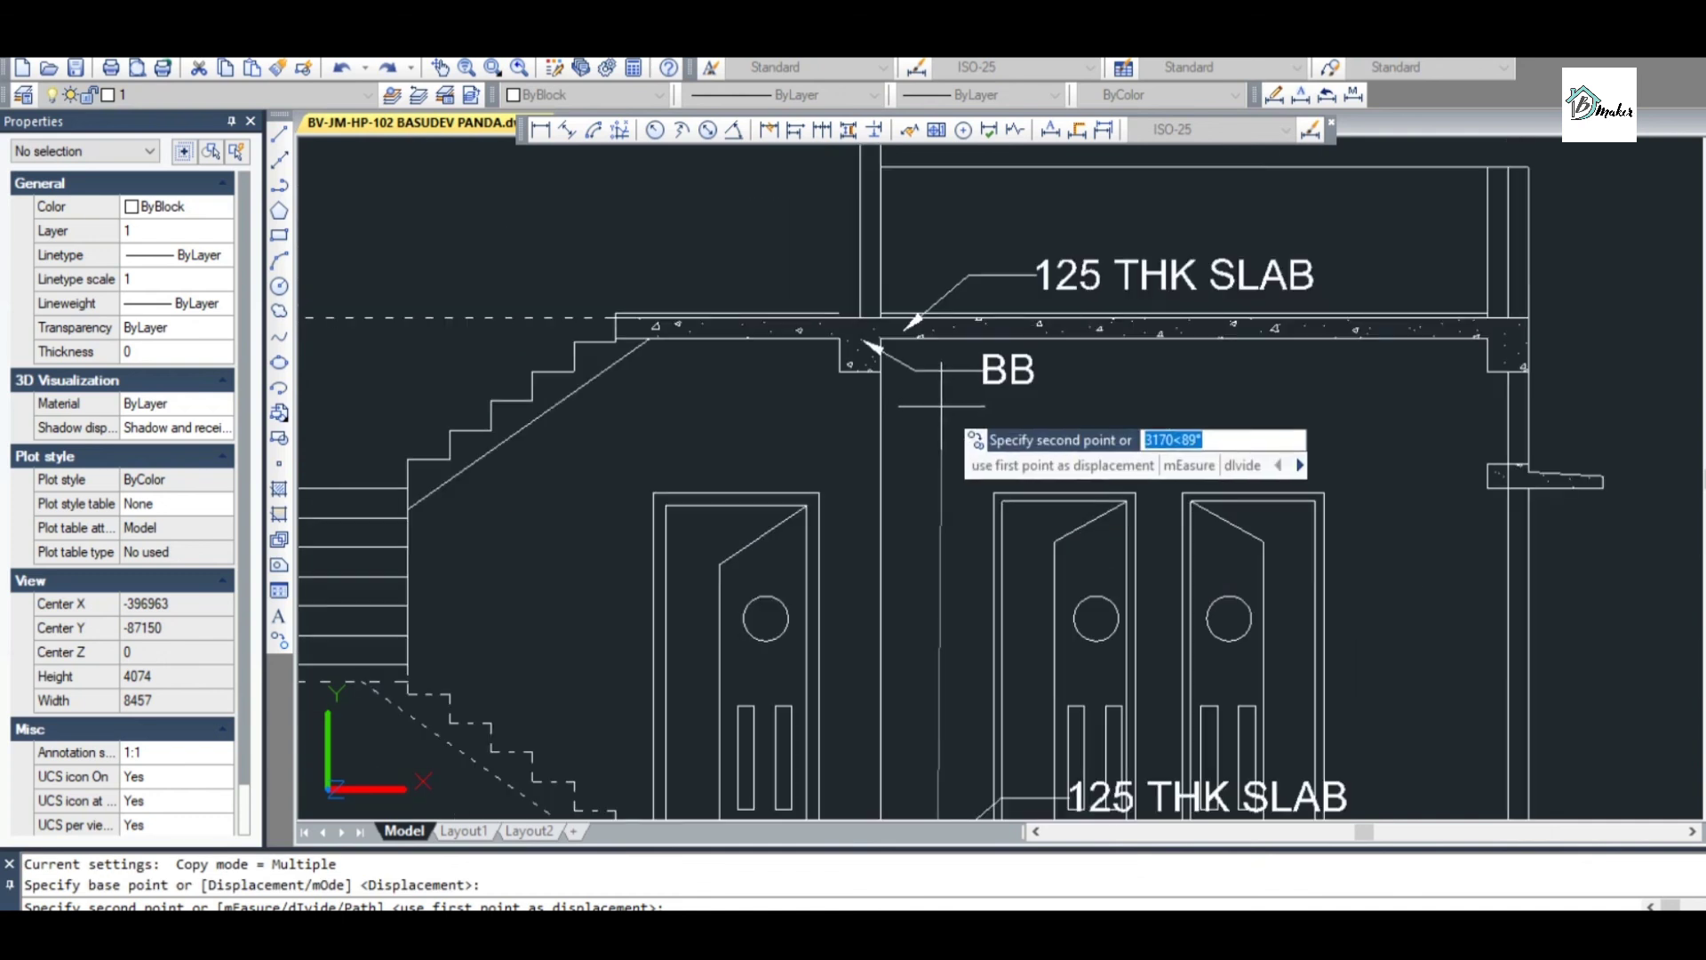
{"action": "left_click", "coordinate": [942, 417]}
{"action": "scroll", "coordinate": [942, 418], "scroll_direction": "down", "scroll_amount": 2}
{"action": "key", "text": "Escape"}
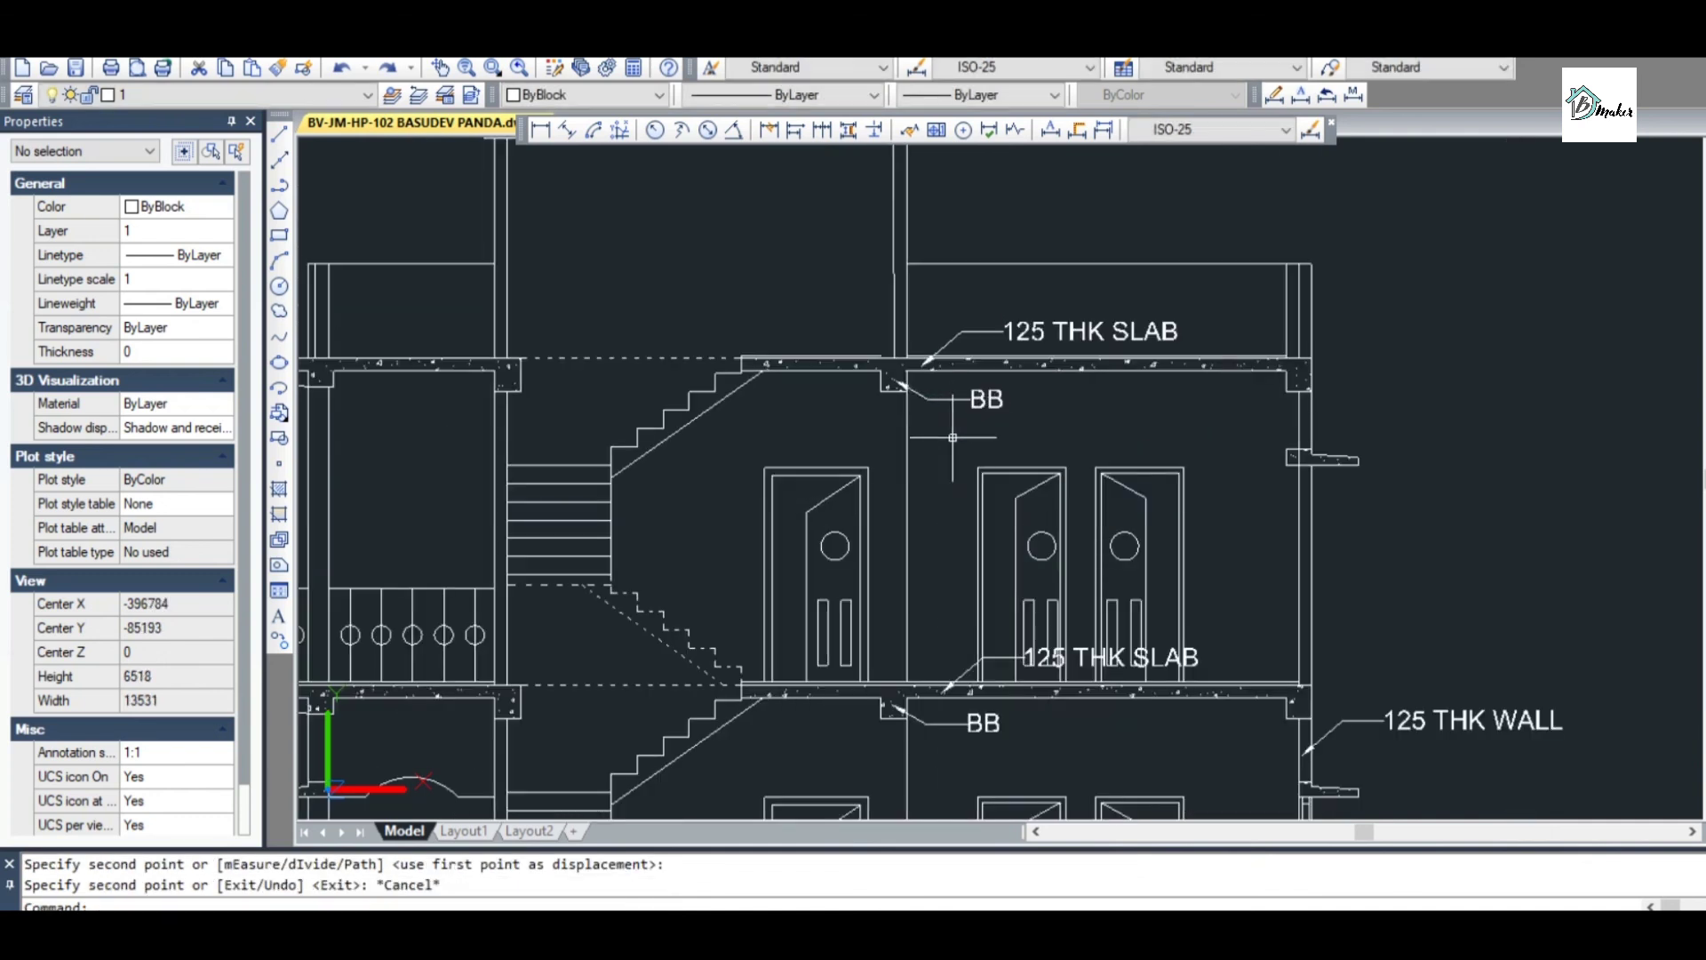
{"action": "scroll", "coordinate": [951, 355], "scroll_direction": "down", "scroll_amount": 2}
{"action": "scroll", "coordinate": [957, 289], "scroll_direction": "up", "scroll_amount": 2}
{"action": "key", "text": "Escape"}
{"action": "key", "text": "Escape"}
Draw a beam outline 250 wide and 150 deep with a polyline under the 100 mm slab, starting at the left wall's outer face
{"action": "scroll", "coordinate": [634, 244], "scroll_direction": "down", "scroll_amount": 2}
{"action": "scroll", "coordinate": [634, 245], "scroll_direction": "up", "scroll_amount": 8}
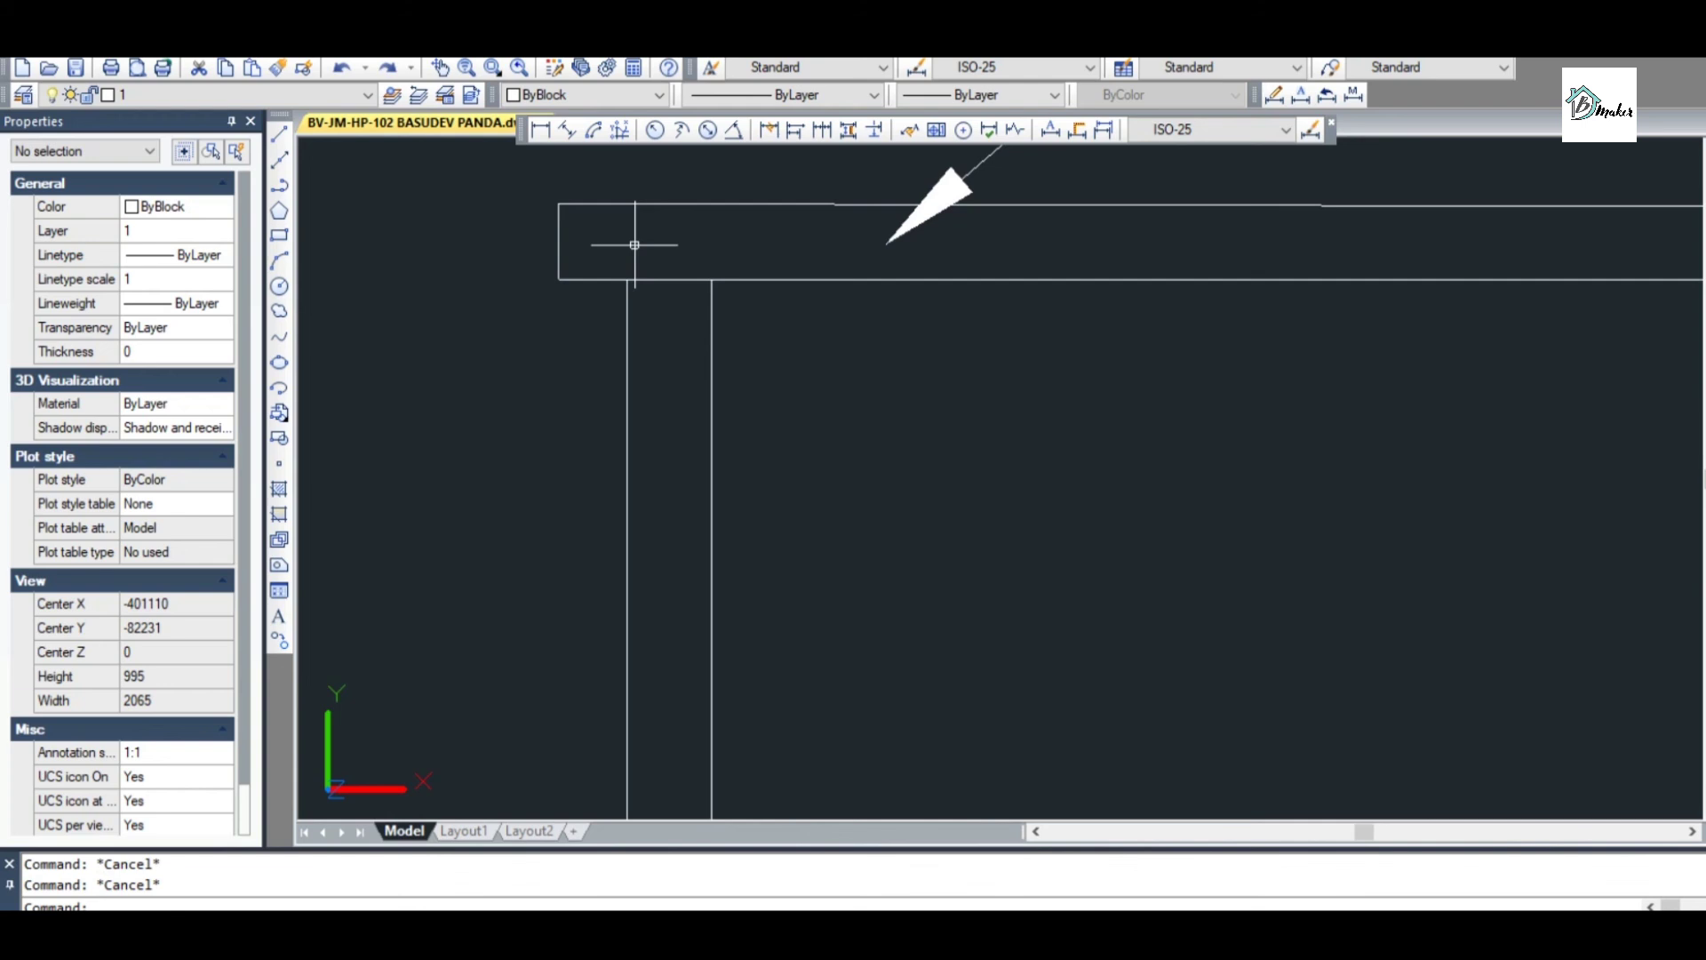
{"action": "type", "text": "pl"}
{"action": "key", "text": "Return"}
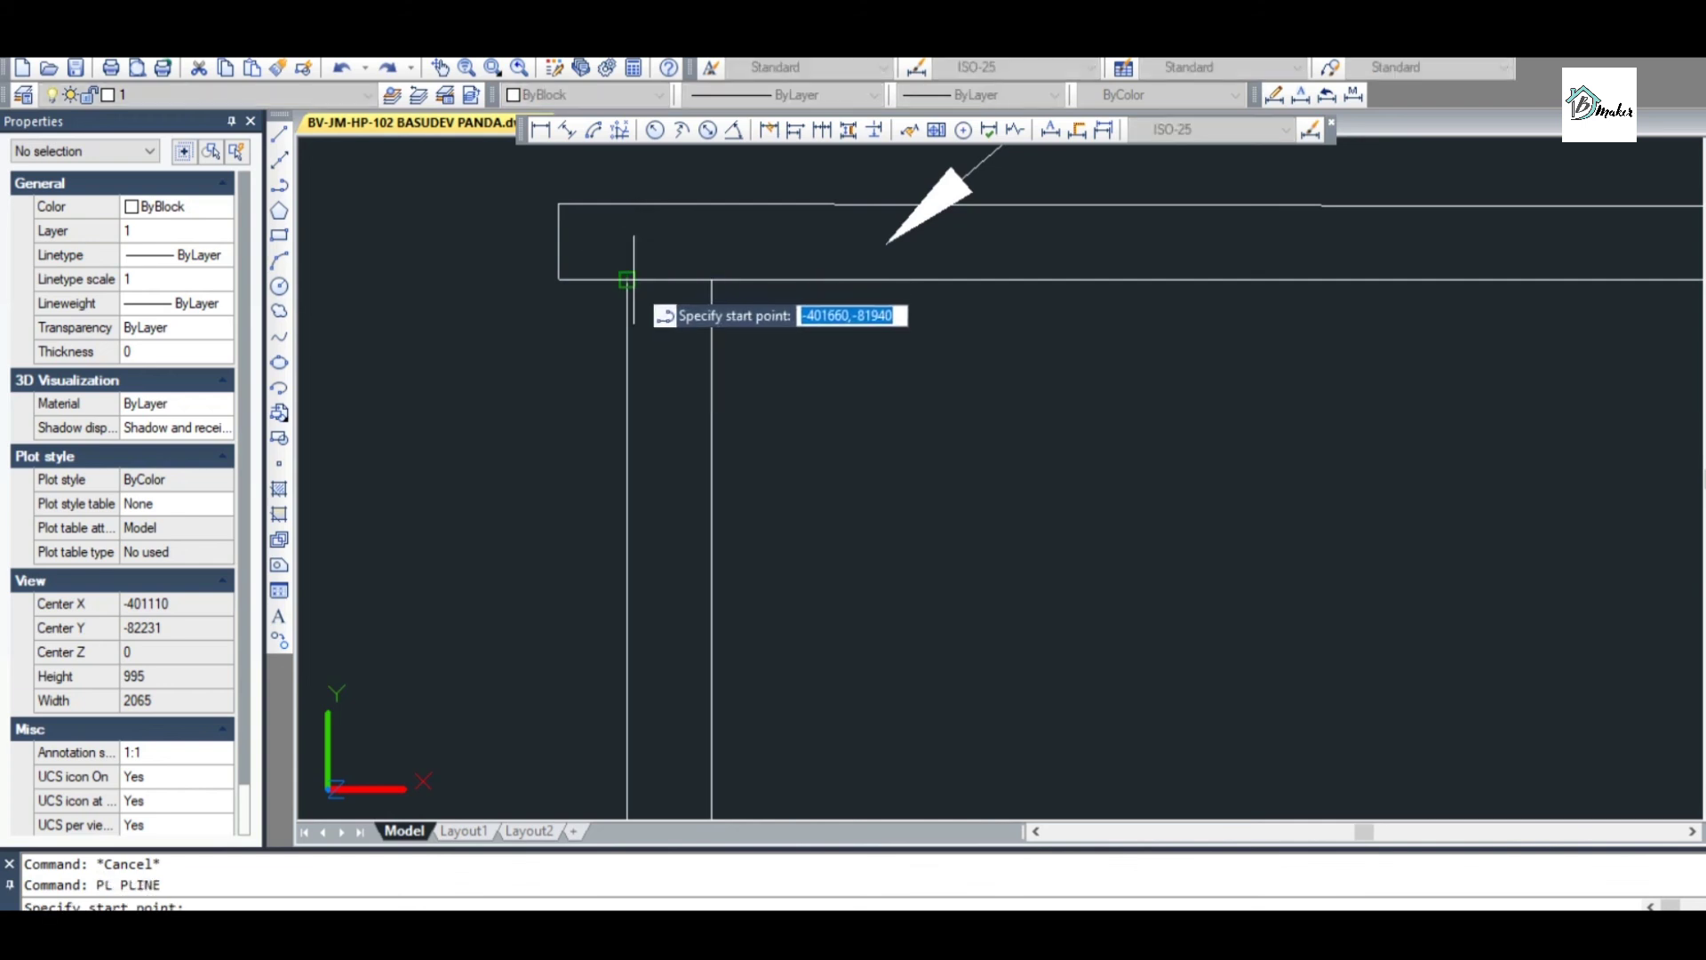
{"action": "left_click", "coordinate": [631, 280]}
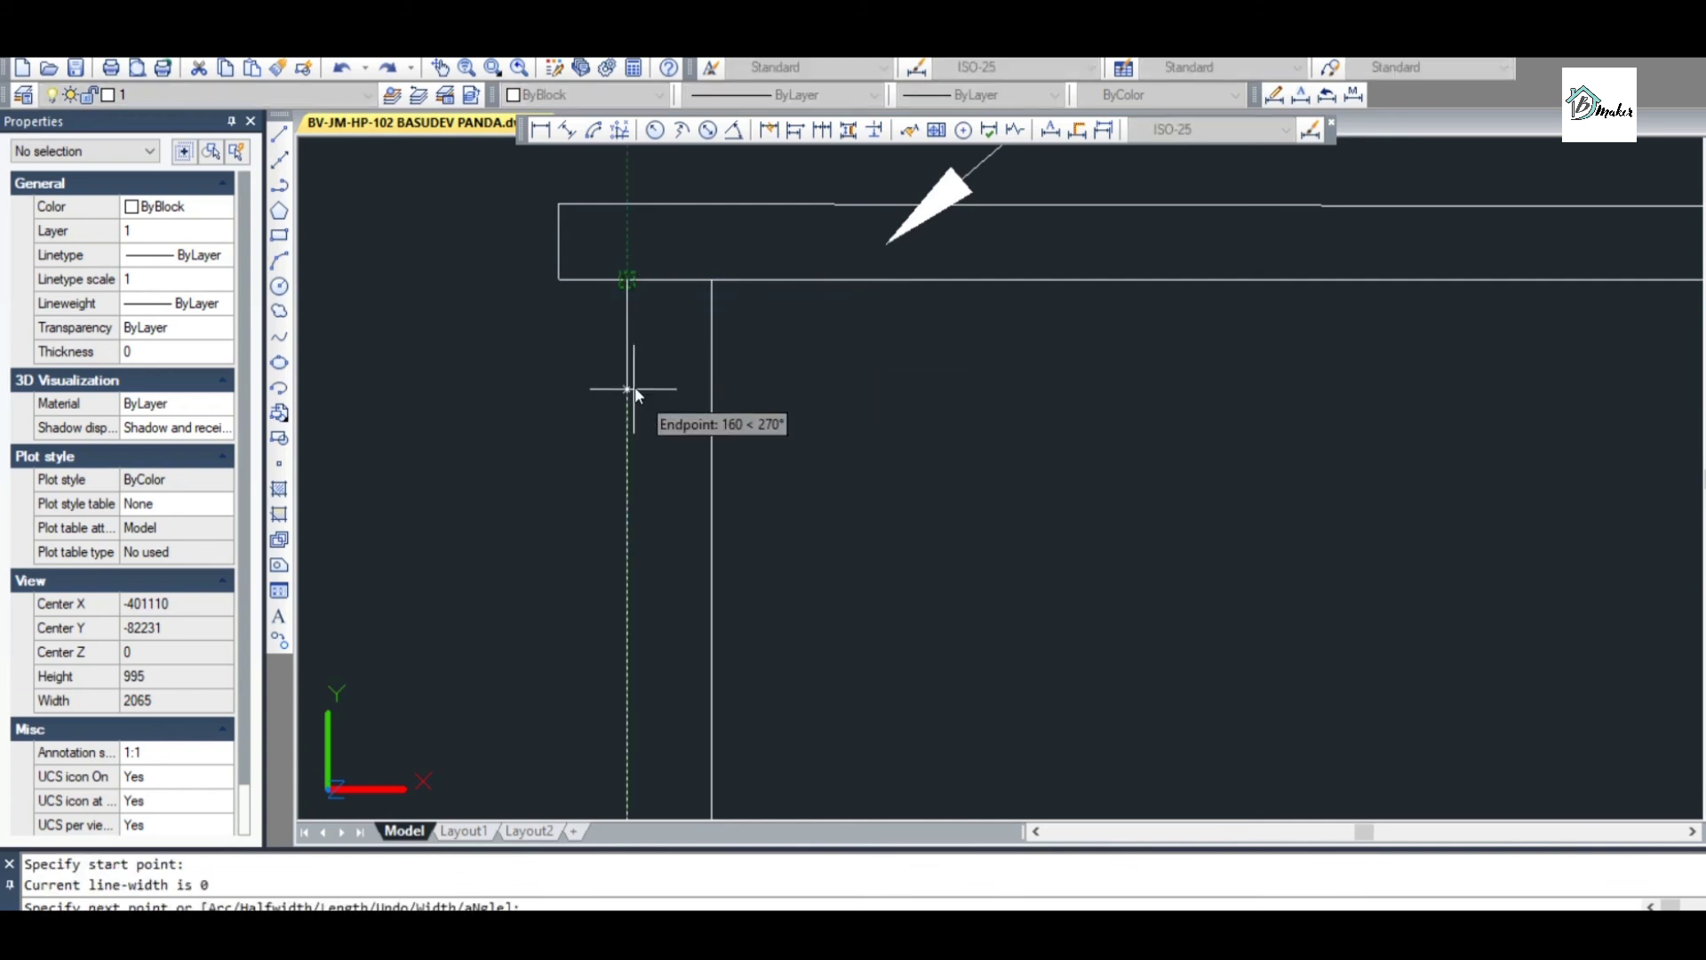
{"action": "type", "text": "150"}
{"action": "key", "text": "Return"}
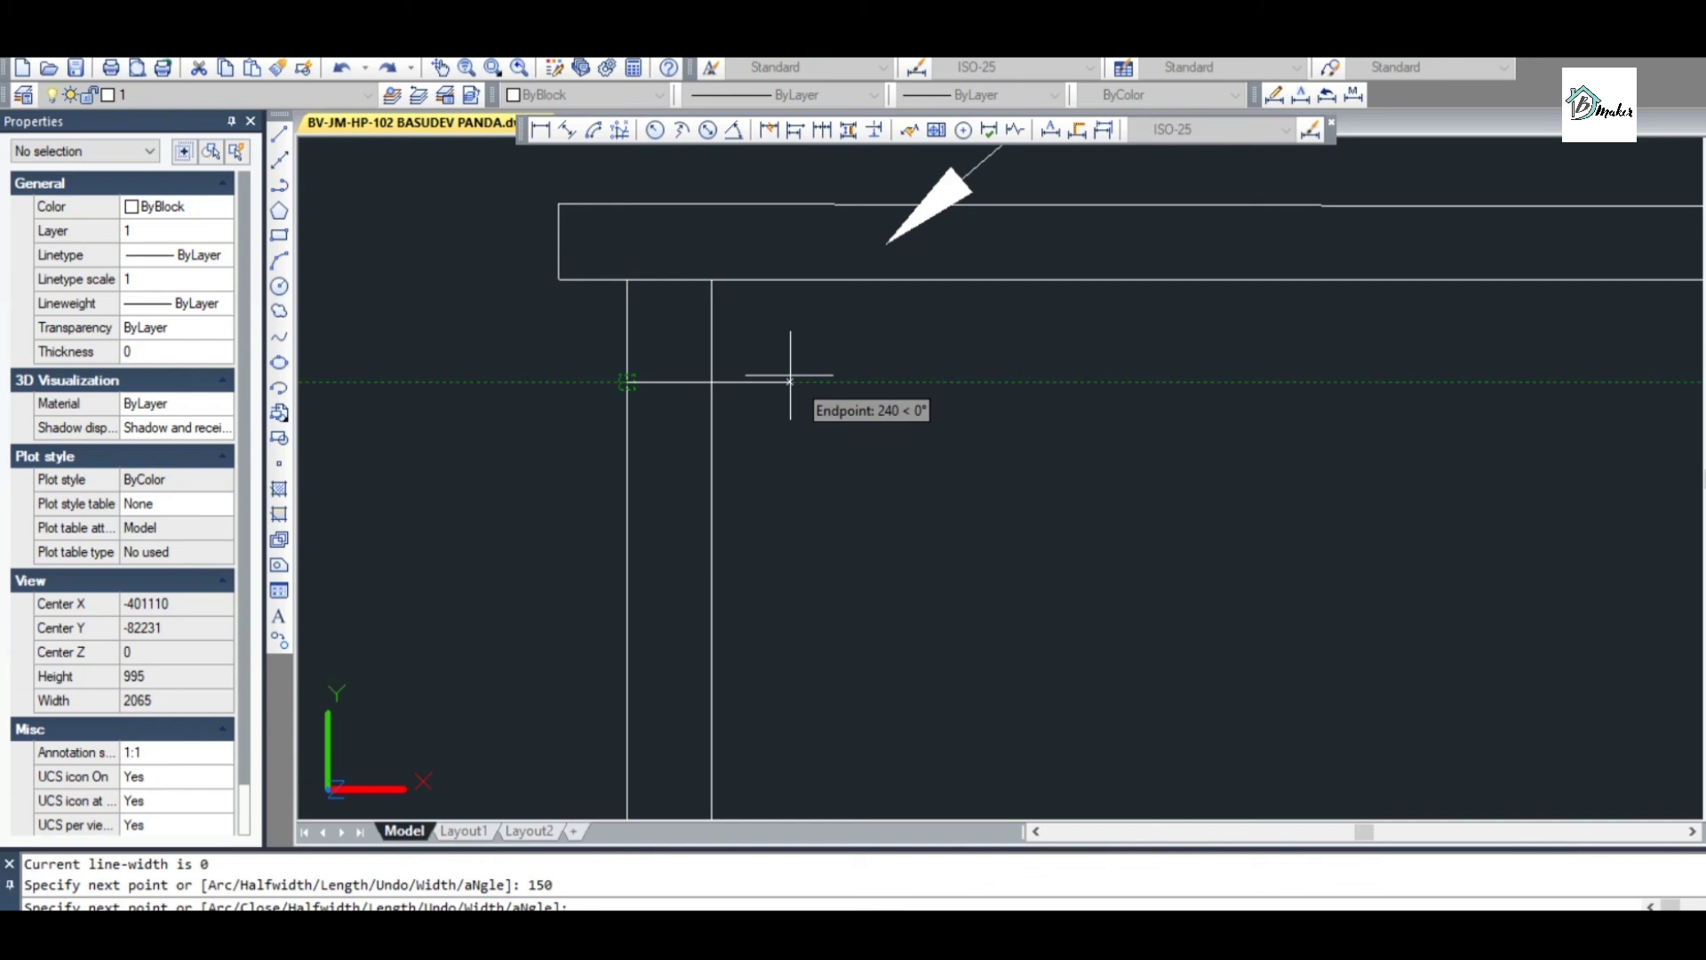
{"action": "type", "text": "250"}
{"action": "key", "text": "Return"}
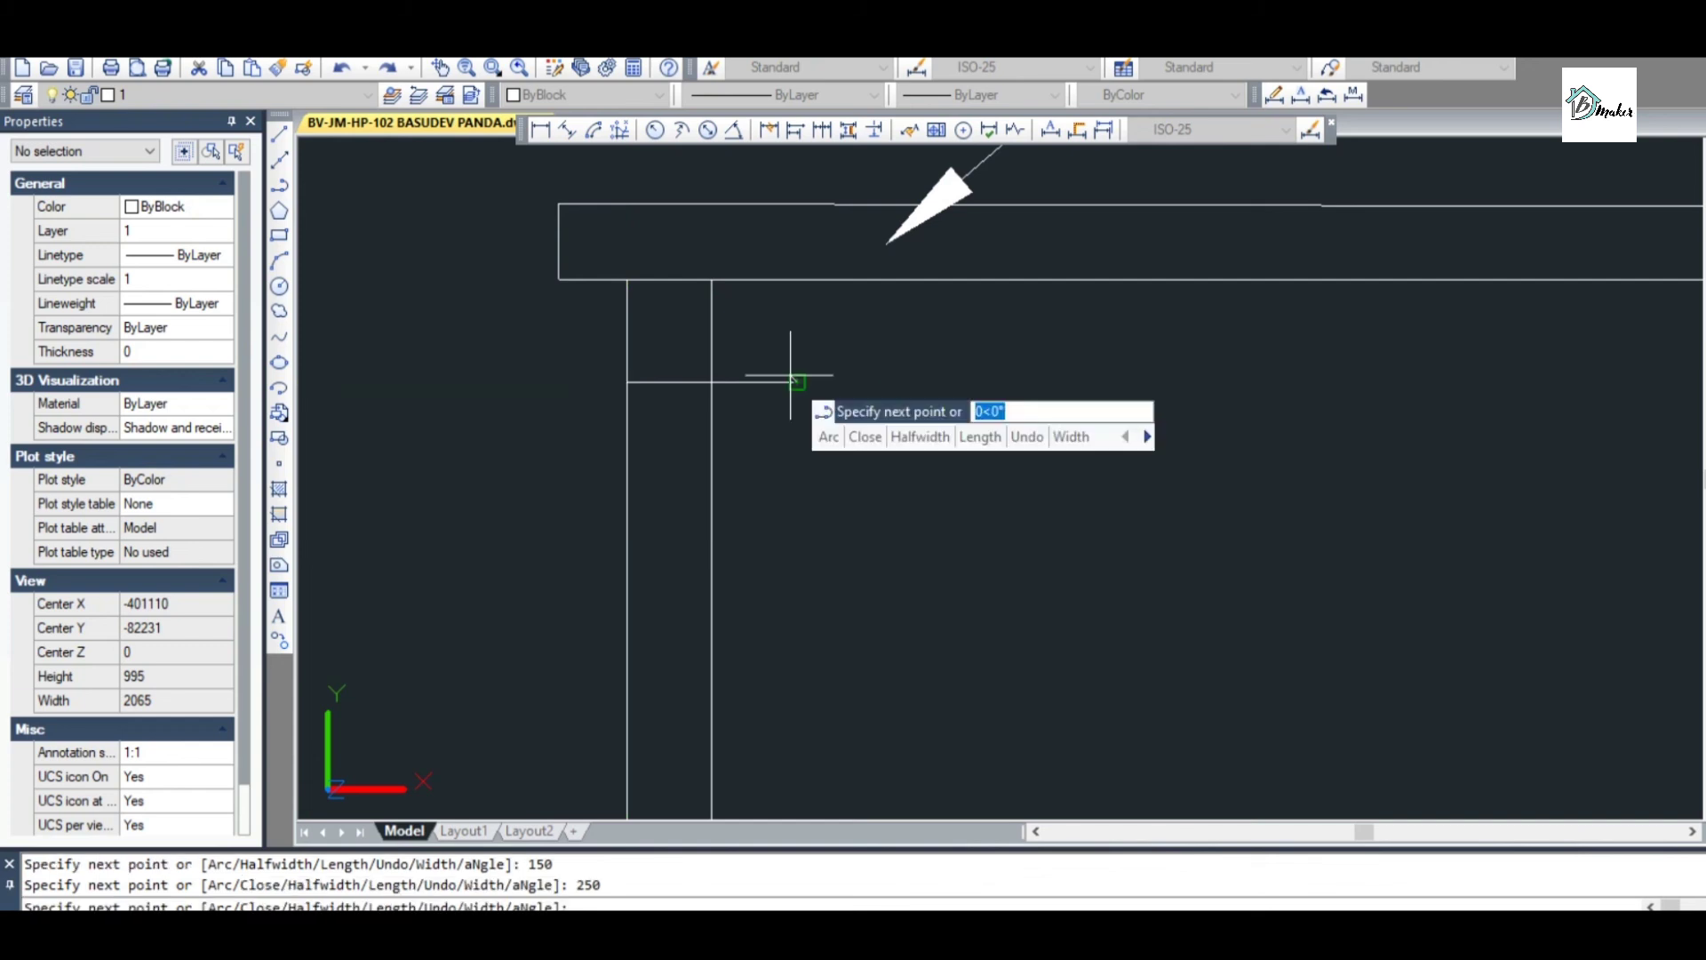
{"action": "left_click", "coordinate": [797, 284]}
{"action": "key", "text": "Escape"}
{"action": "key", "text": "Escape"}
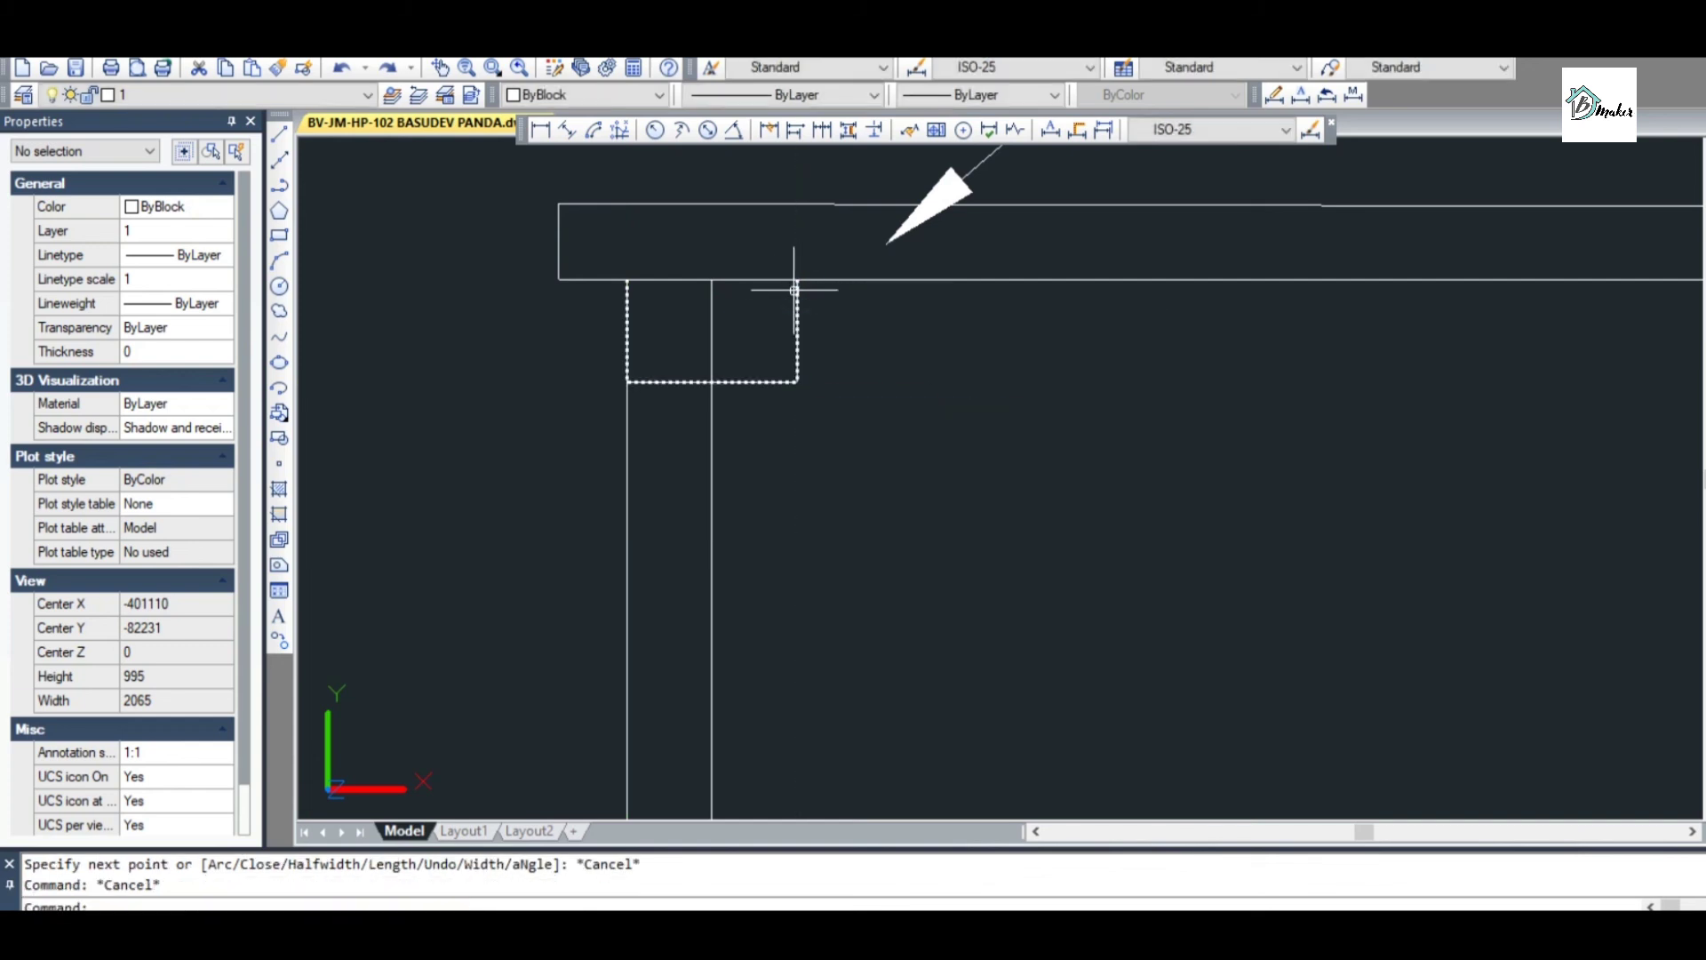
Trim the slab underside and wall line inside the new left beam outline
{"action": "type", "text": "tr"}
{"action": "key", "text": "Return"}
{"action": "key", "text": "Return"}
{"action": "left_click", "coordinate": [738, 303]}
{"action": "left_click", "coordinate": [706, 269]}
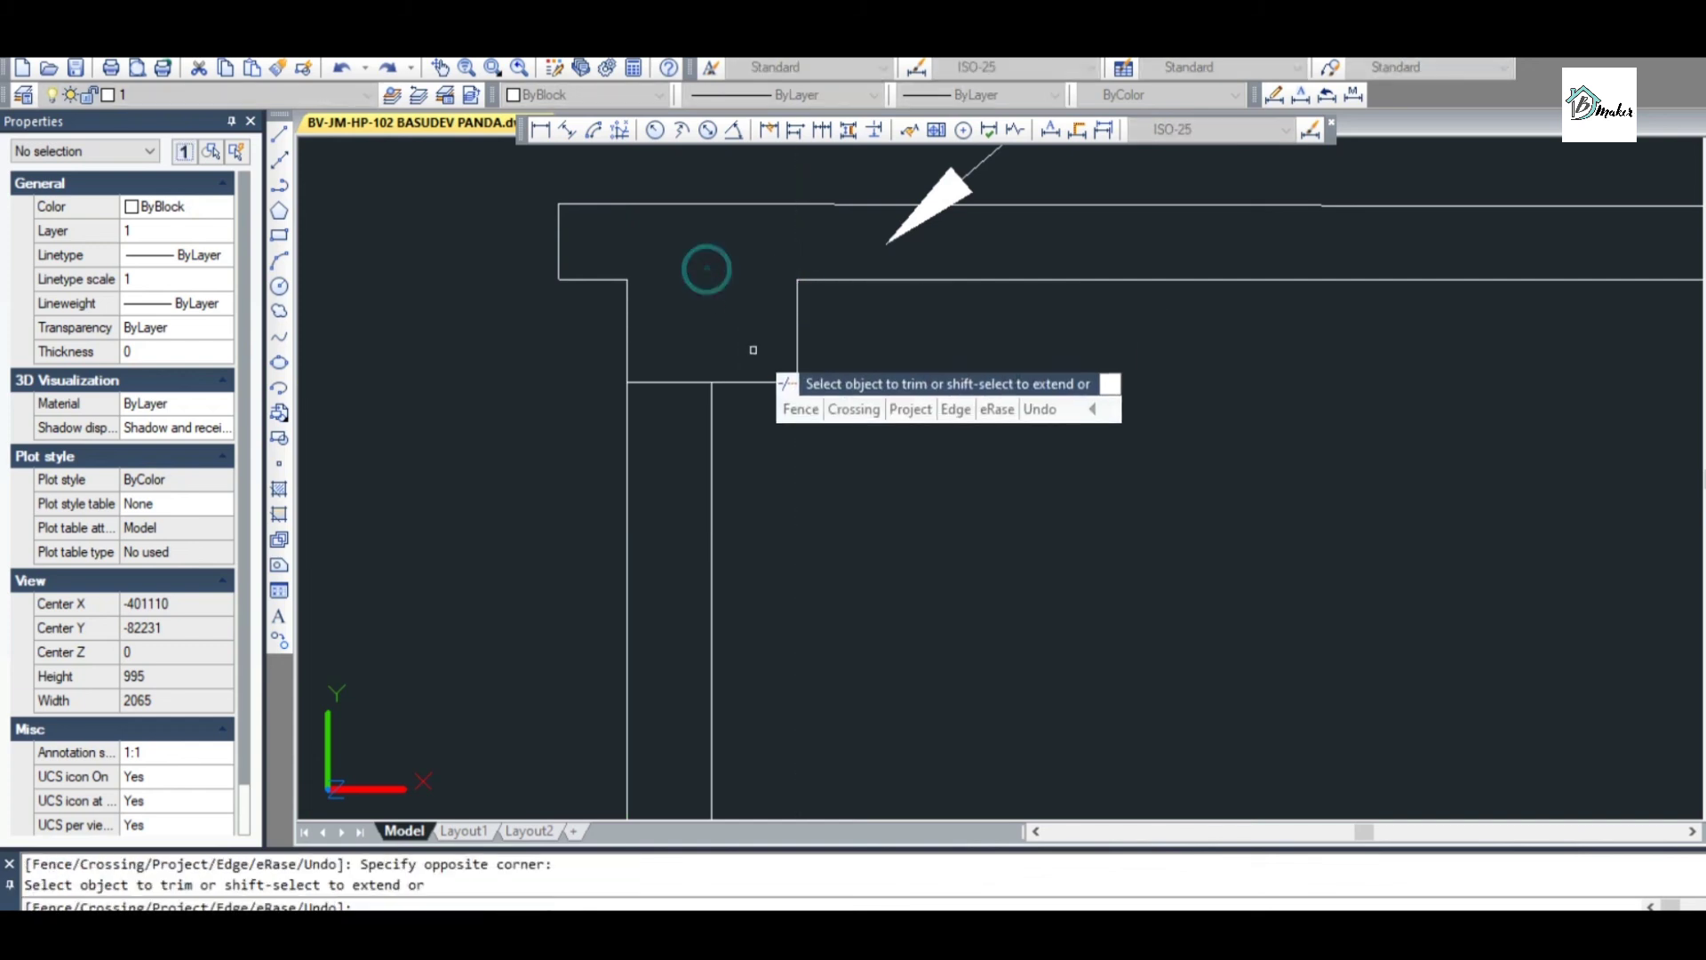
{"action": "key", "text": "Escape"}
{"action": "key", "text": "Escape"}
Copy the beam outline along the 100 mm slab so its outer corner meets the right wall's outer face
{"action": "type", "text": "co"}
{"action": "key", "text": "Return"}
{"action": "left_click", "coordinate": [766, 380]}
{"action": "left_click", "coordinate": [755, 400]}
{"action": "key", "text": "Return"}
{"action": "left_click", "coordinate": [797, 279]}
{"action": "scroll", "coordinate": [1119, 338], "scroll_direction": "down", "scroll_amount": 3}
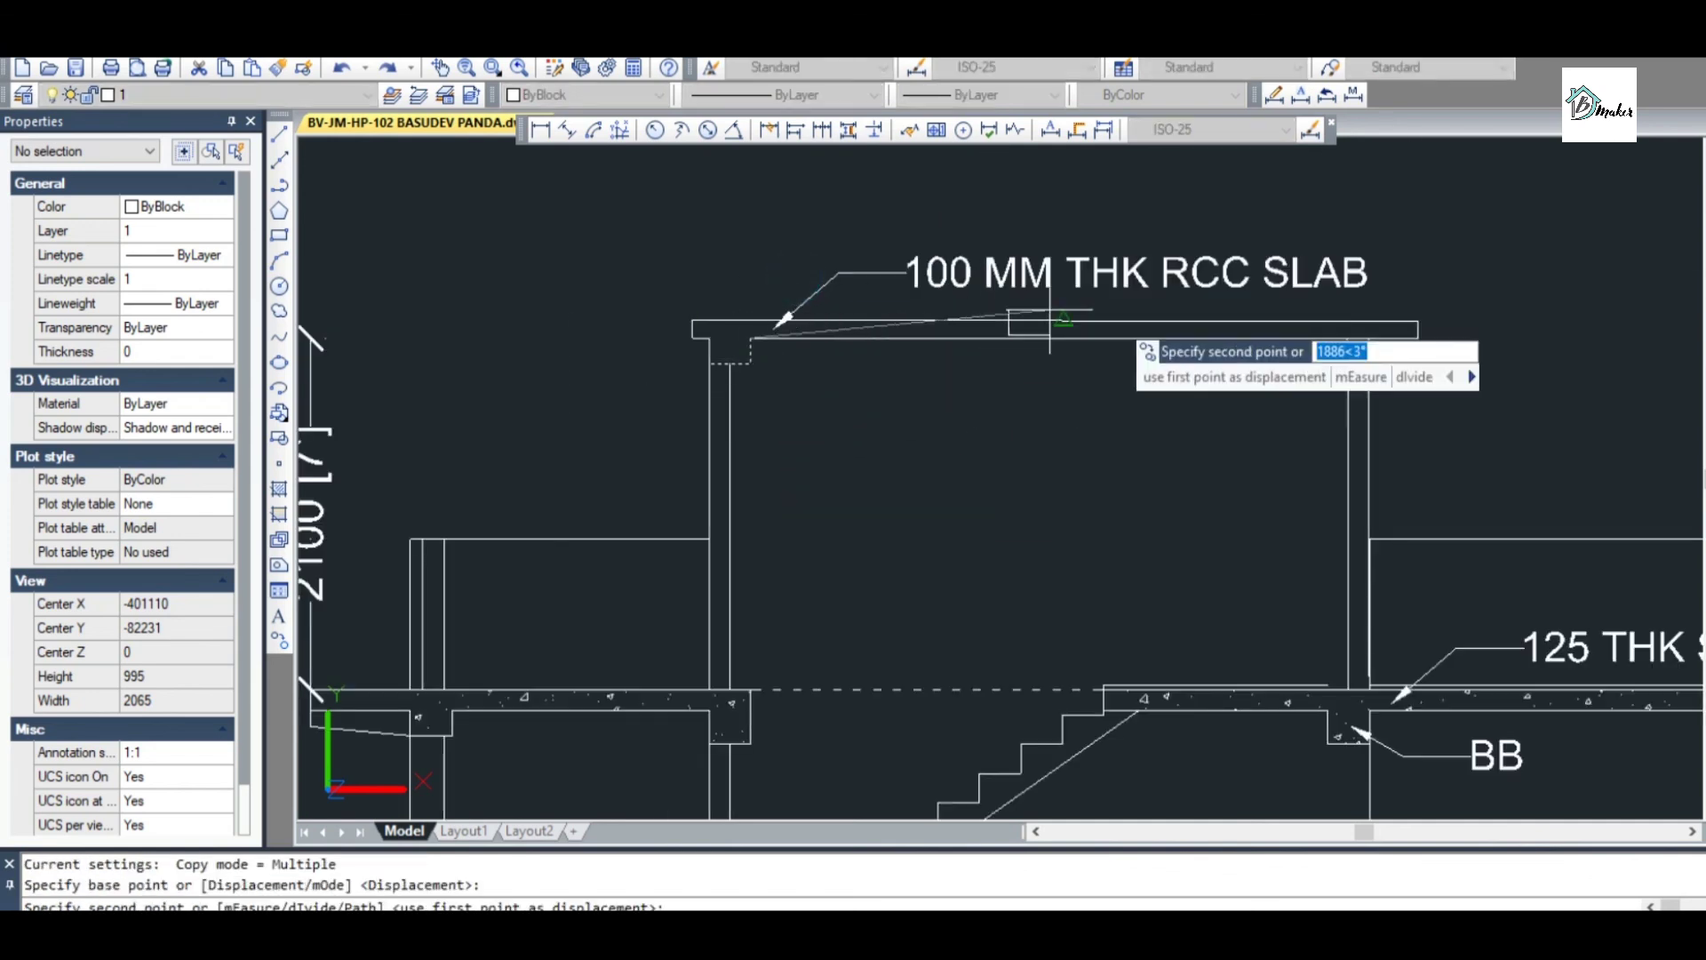
{"action": "scroll", "coordinate": [1600, 367], "scroll_direction": "up", "scroll_amount": 4}
{"action": "left_click", "coordinate": [1569, 355]}
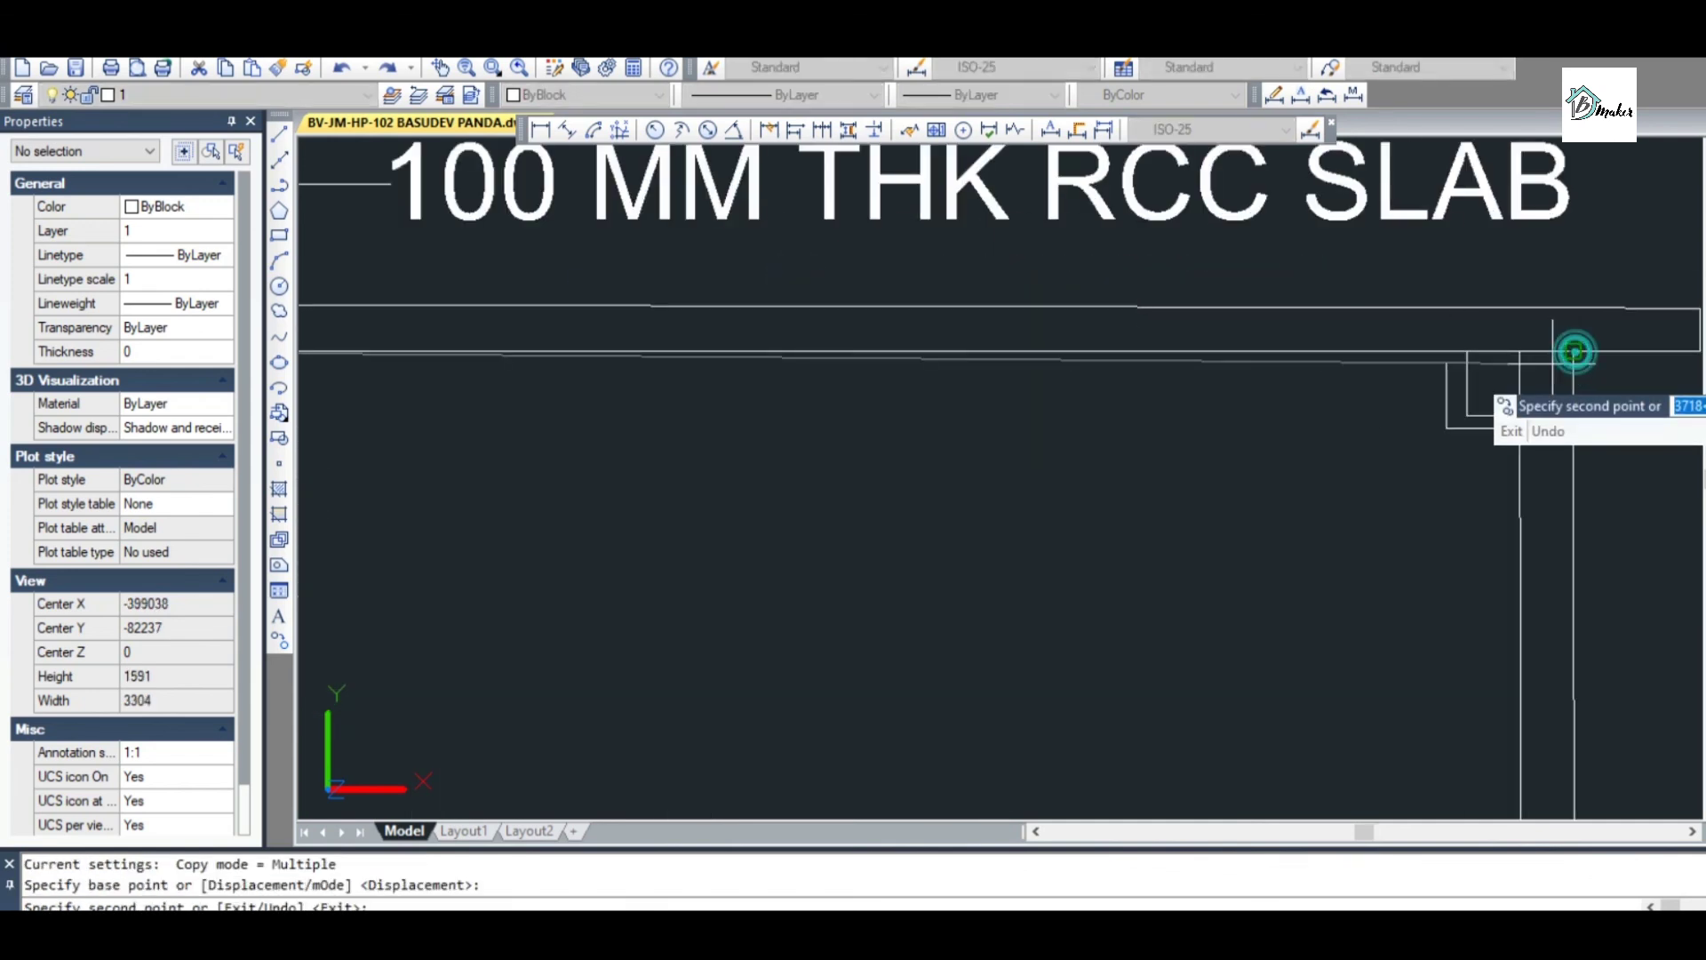
{"action": "key", "text": "Escape"}
Trim the slab and wall lines inside the copied right beam outline and save the drawing
{"action": "scroll", "coordinate": [1569, 355], "scroll_direction": "down", "scroll_amount": 4}
{"action": "scroll", "coordinate": [1392, 394], "scroll_direction": "up", "scroll_amount": 5}
{"action": "type", "text": "tr"}
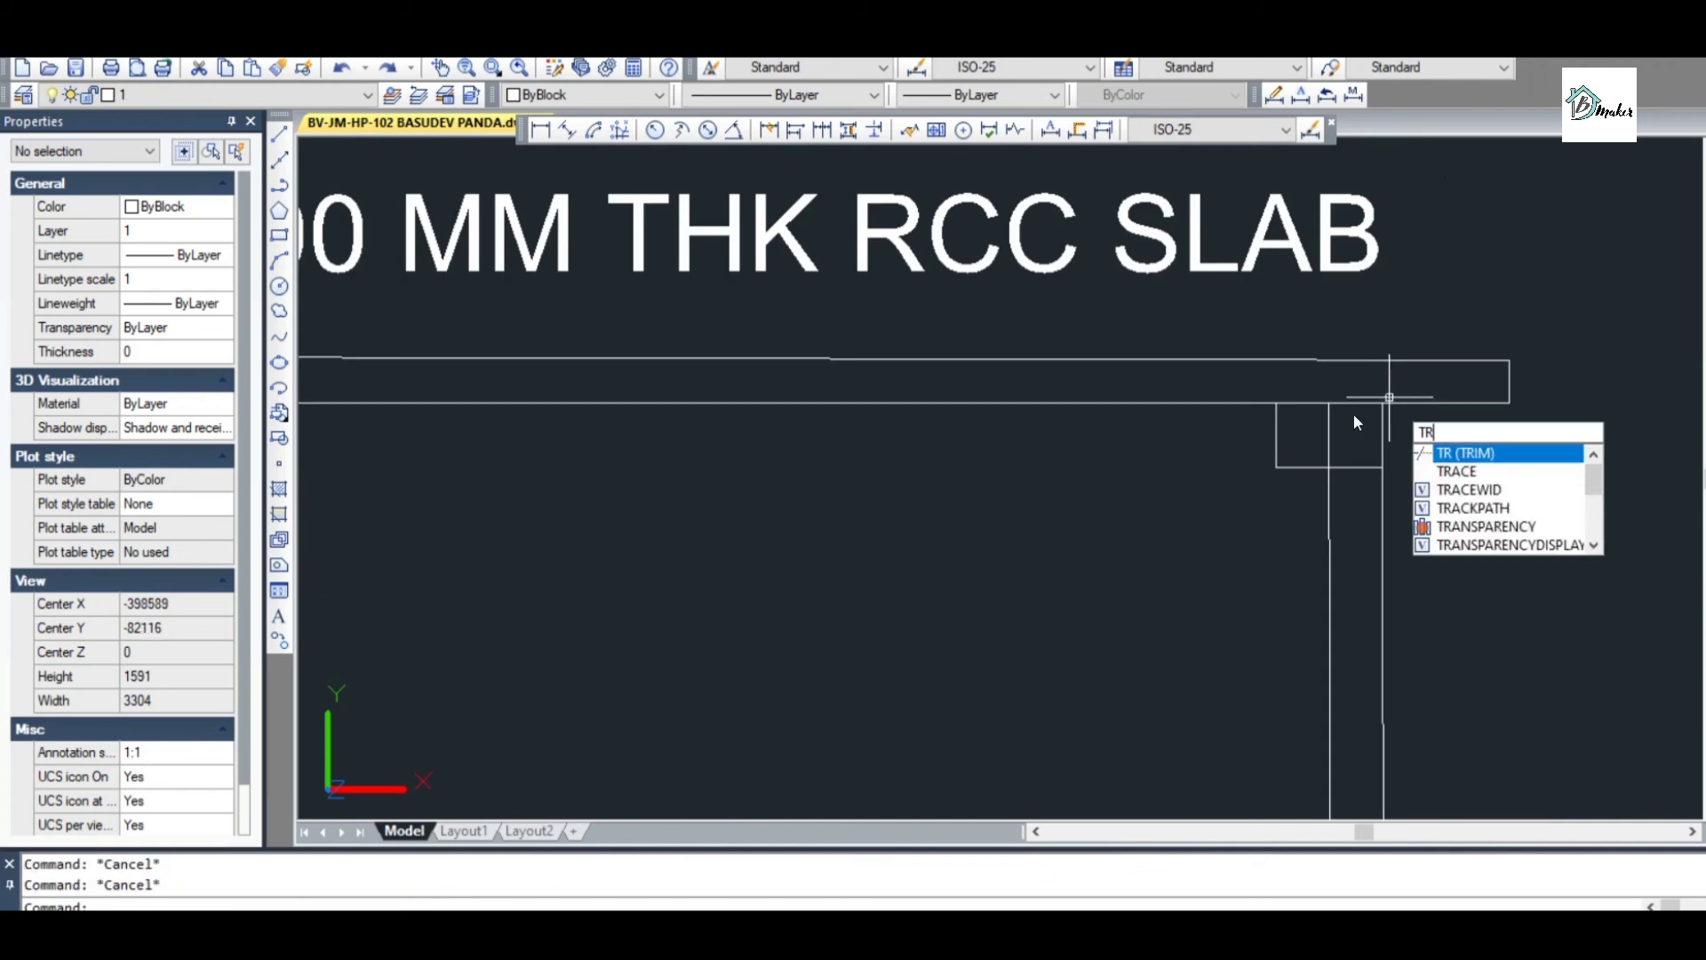
{"action": "key", "text": "Return"}
{"action": "key", "text": "Return"}
{"action": "left_click_drag", "start_coordinate": [1348, 423], "coordinate": [1316, 390]}
{"action": "key", "text": "Escape"}
{"action": "scroll", "coordinate": [1316, 390], "scroll_direction": "down", "scroll_amount": 6}
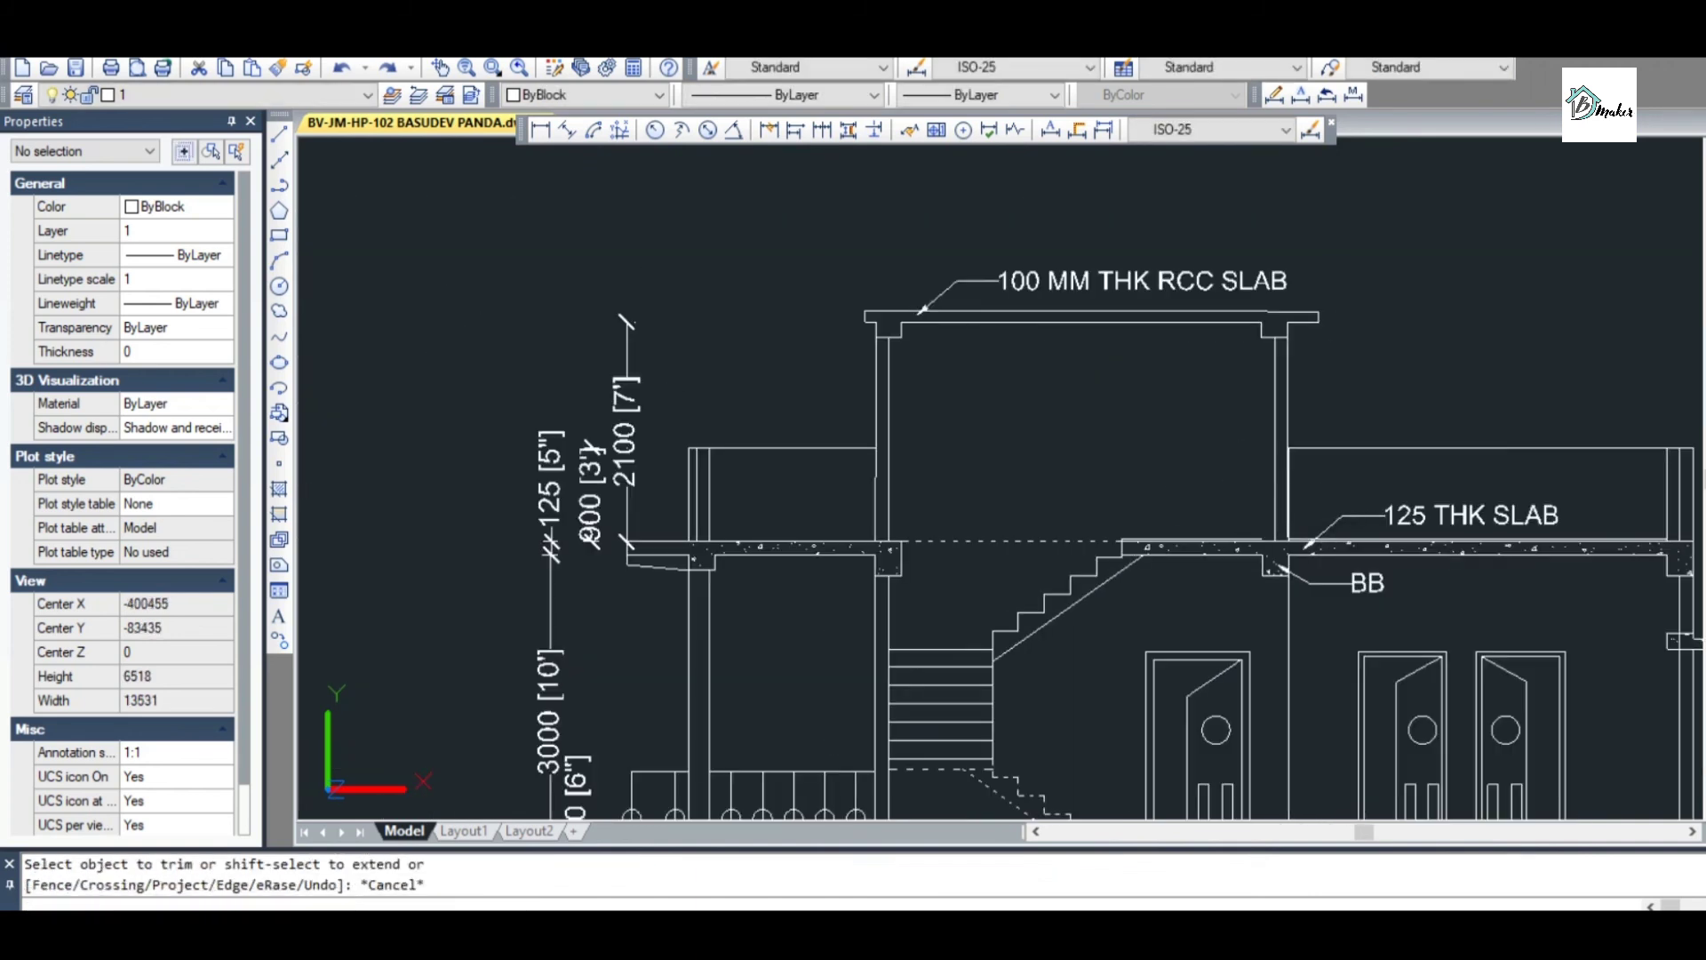
{"action": "scroll", "coordinate": [1013, 444], "scroll_direction": "up", "scroll_amount": 2}
{"action": "key", "text": "ctrl+s"}
Extend the existing AR-CONC slab hatch to fill the 100 mm top slab and its two beams
{"action": "scroll", "coordinate": [746, 521], "scroll_direction": "up", "scroll_amount": 2}
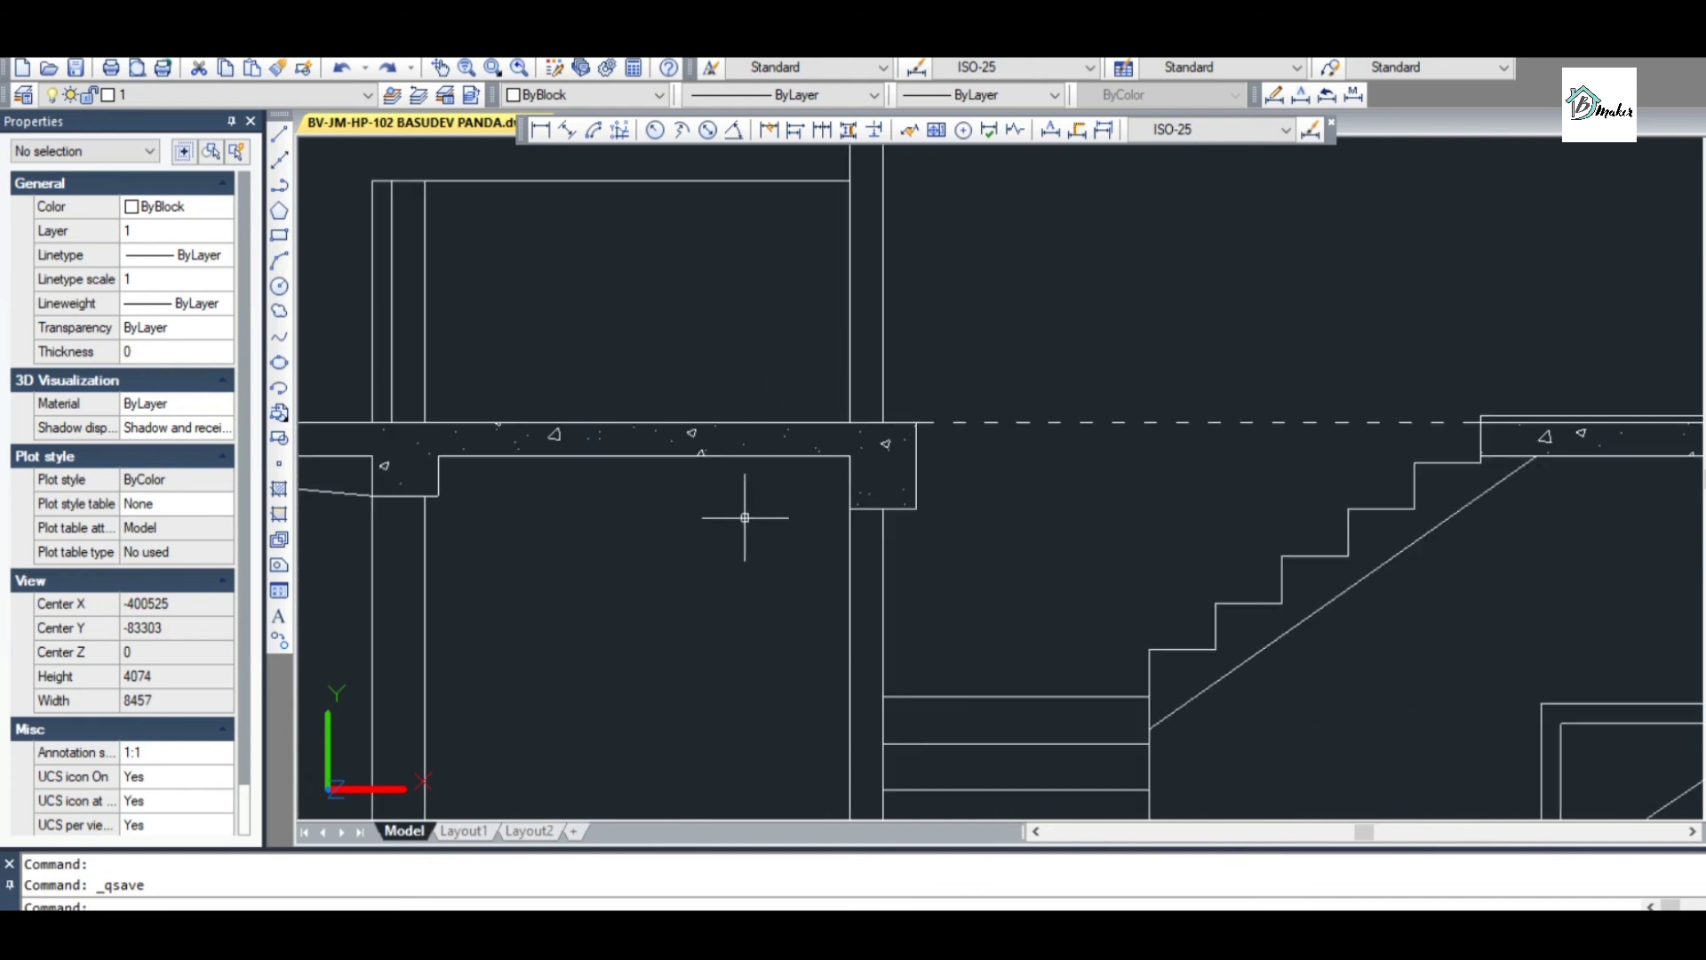
{"action": "type", "text": "he"}
{"action": "key", "text": "Return"}
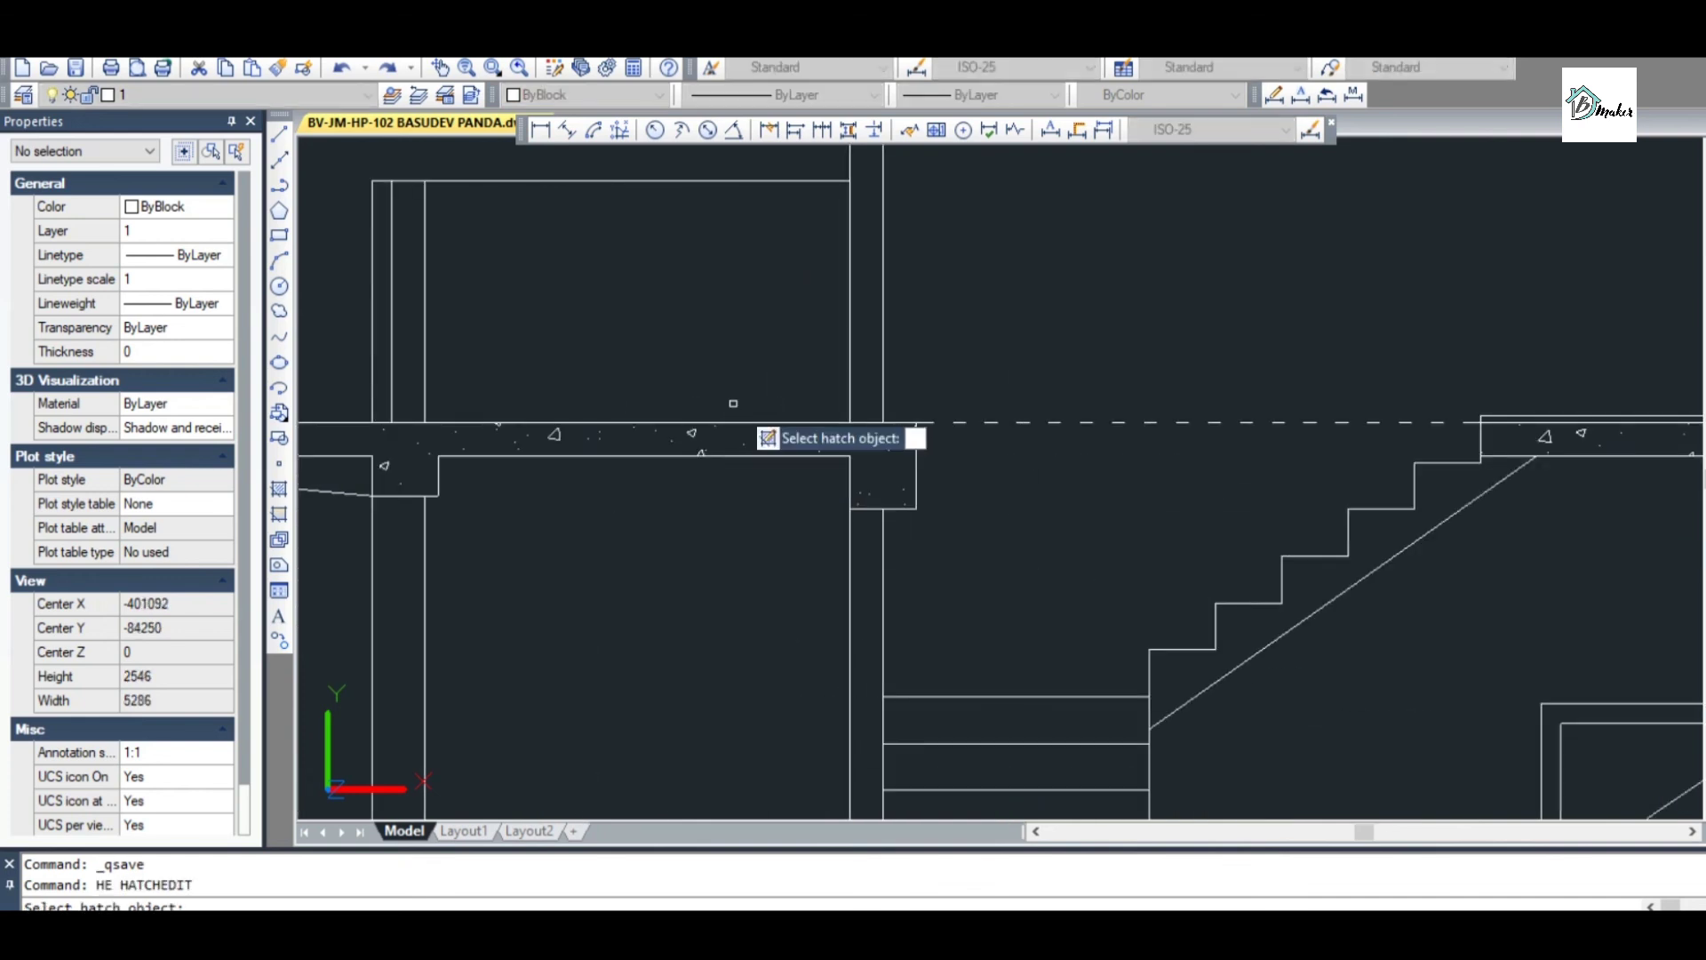
{"action": "left_click", "coordinate": [696, 435]}
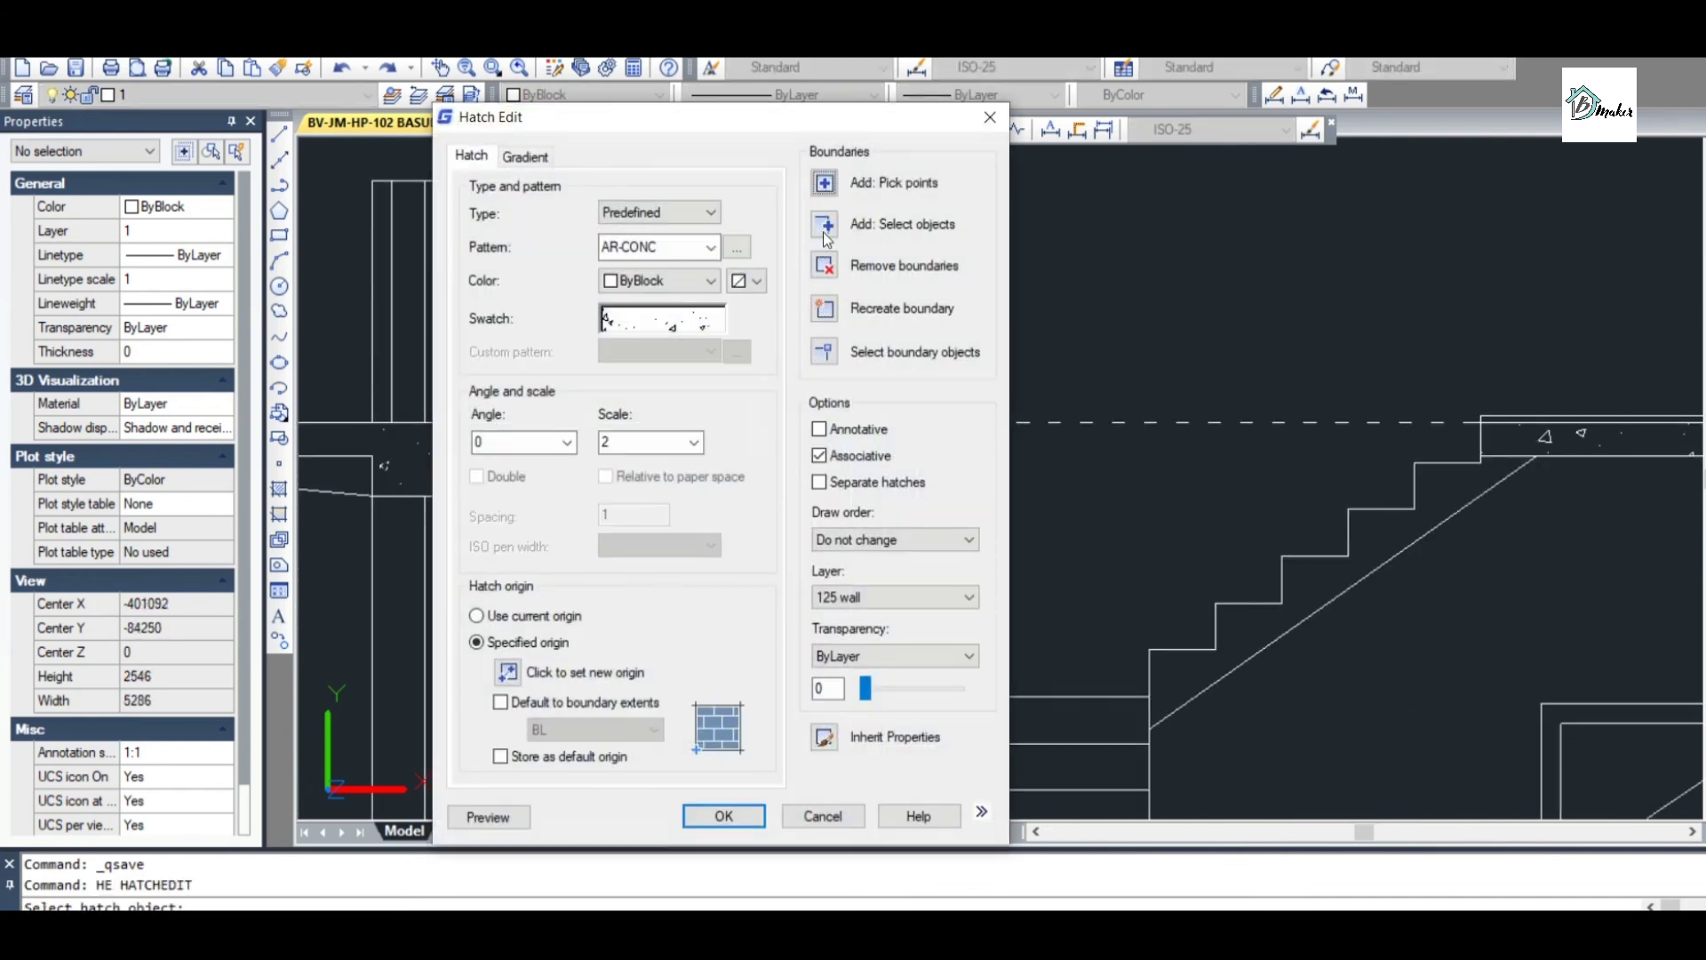
{"action": "left_click", "coordinate": [824, 182]}
{"action": "scroll", "coordinate": [924, 622], "scroll_direction": "up", "scroll_amount": 2}
{"action": "left_click", "coordinate": [791, 414]}
{"action": "left_click", "coordinate": [1096, 499]}
{"action": "scroll", "coordinate": [928, 487], "scroll_direction": "down", "scroll_amount": 2}
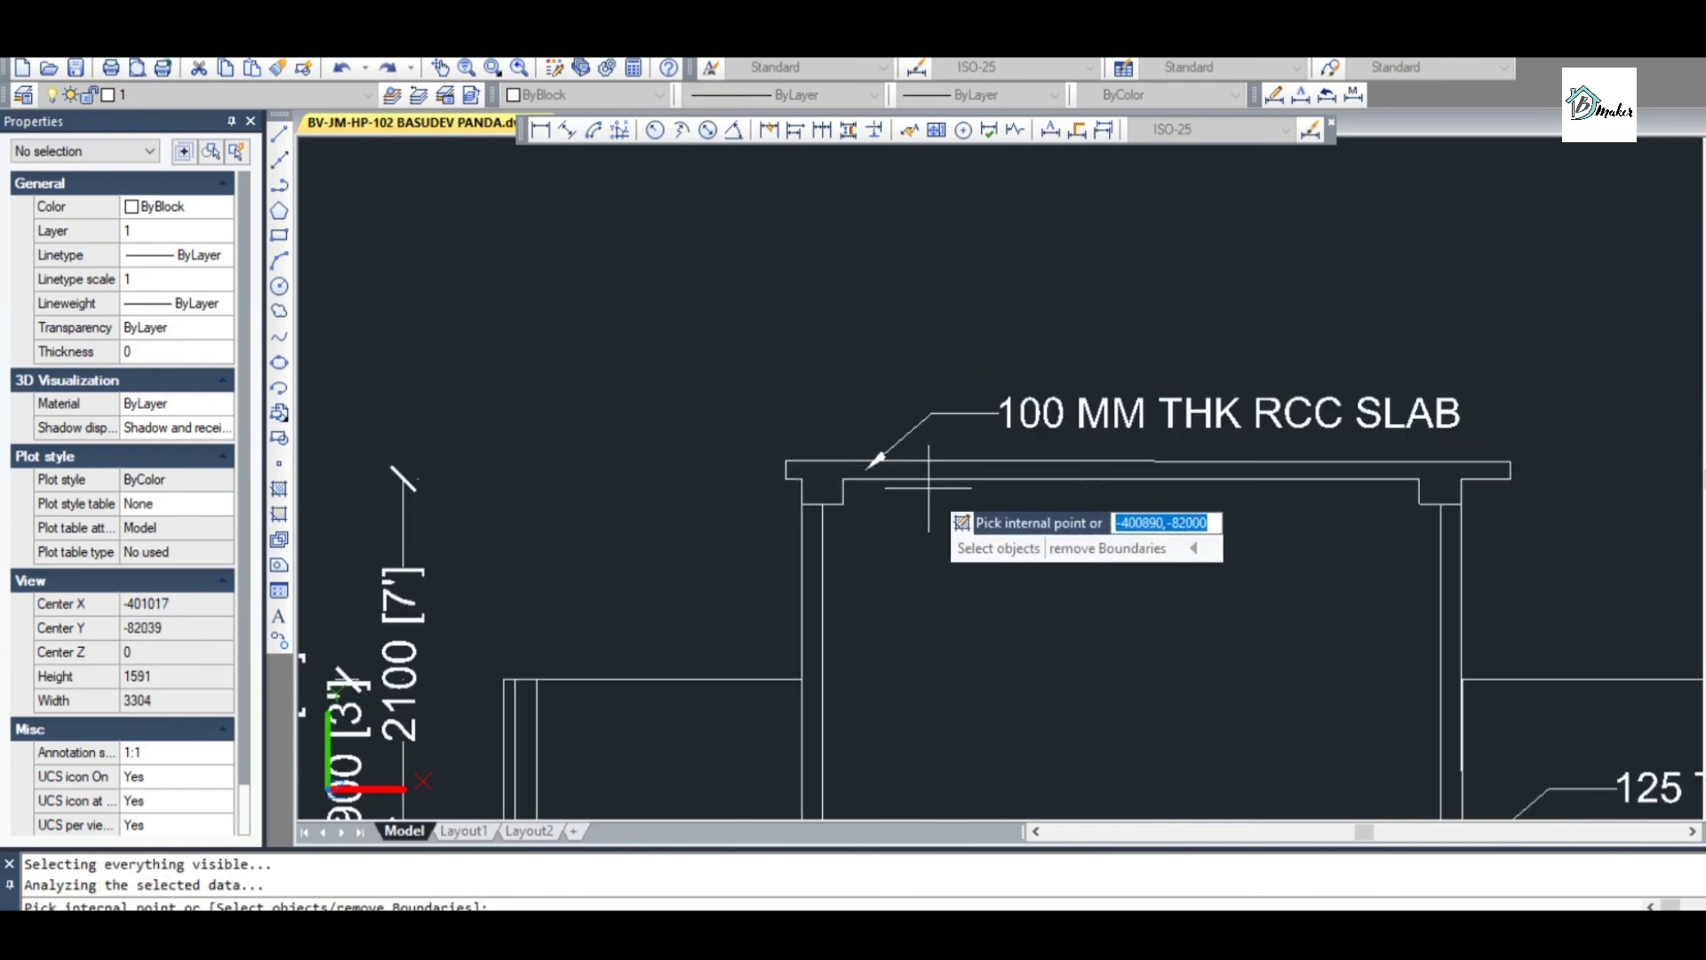
{"action": "left_click", "coordinate": [991, 472]}
{"action": "key", "text": "Return"}
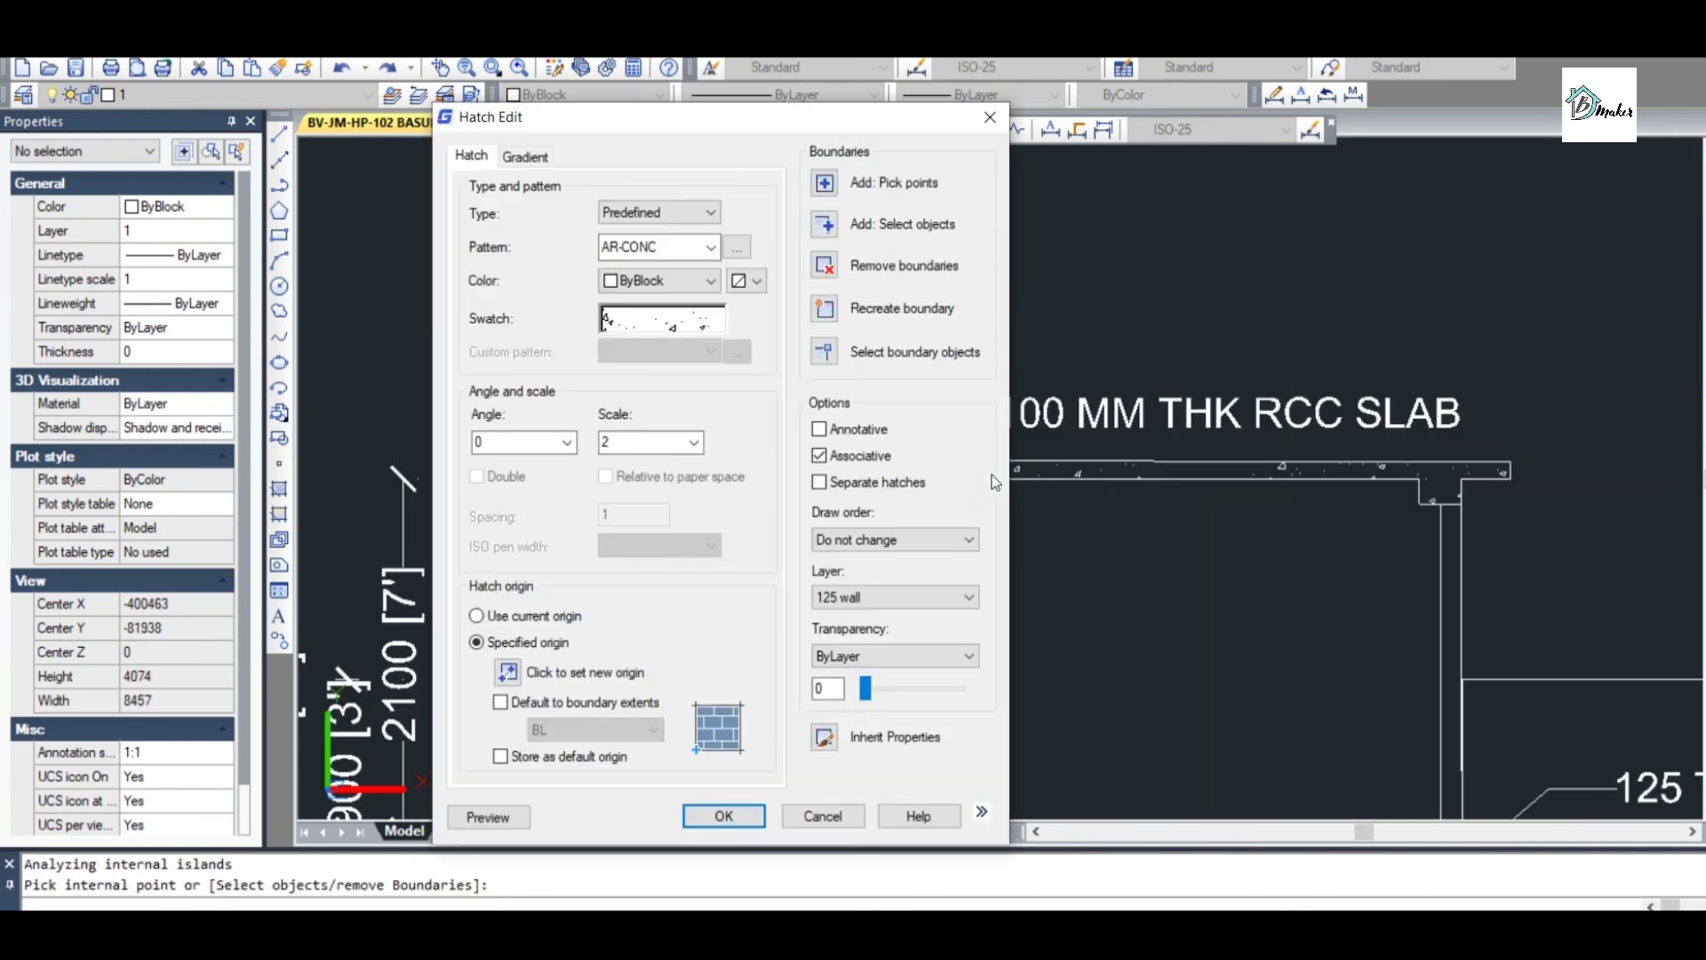
{"action": "key", "text": "Return"}
Set up a new hatch with the ANSI32 pattern at scale 20
{"action": "scroll", "coordinate": [977, 480], "scroll_direction": "down", "scroll_amount": 3}
{"action": "scroll", "coordinate": [915, 580], "scroll_direction": "up", "scroll_amount": 5}
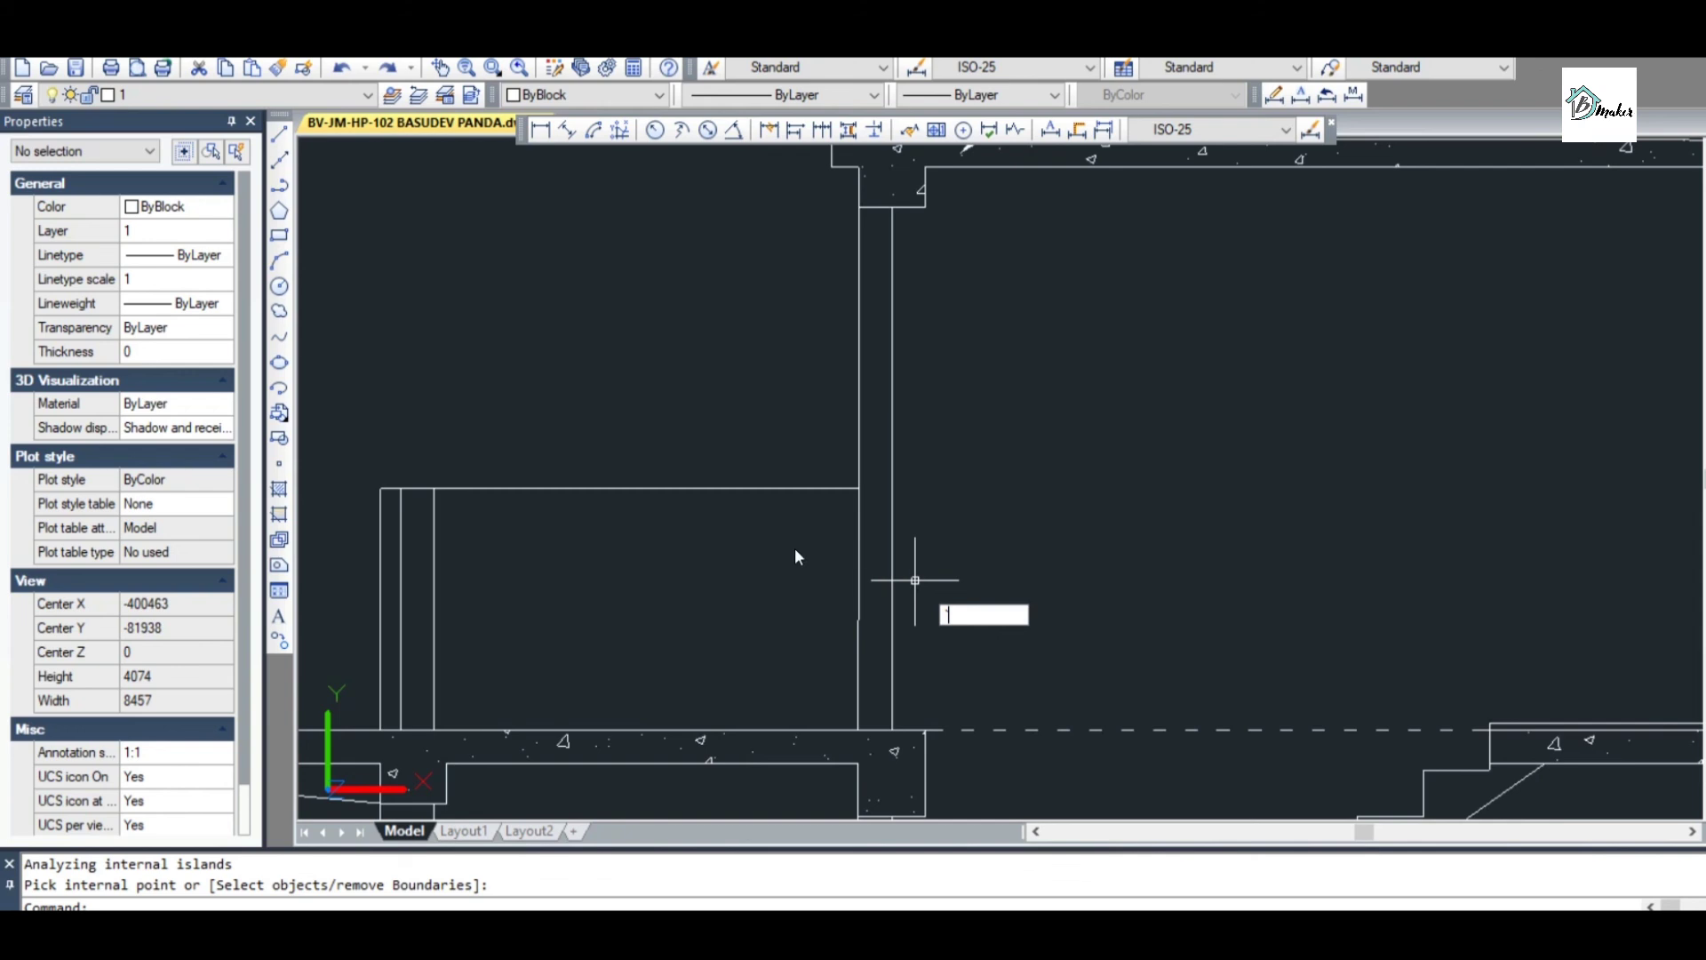
{"action": "left_click", "coordinate": [280, 488]}
{"action": "left_click", "coordinate": [696, 328]}
{"action": "left_click", "coordinate": [659, 320]}
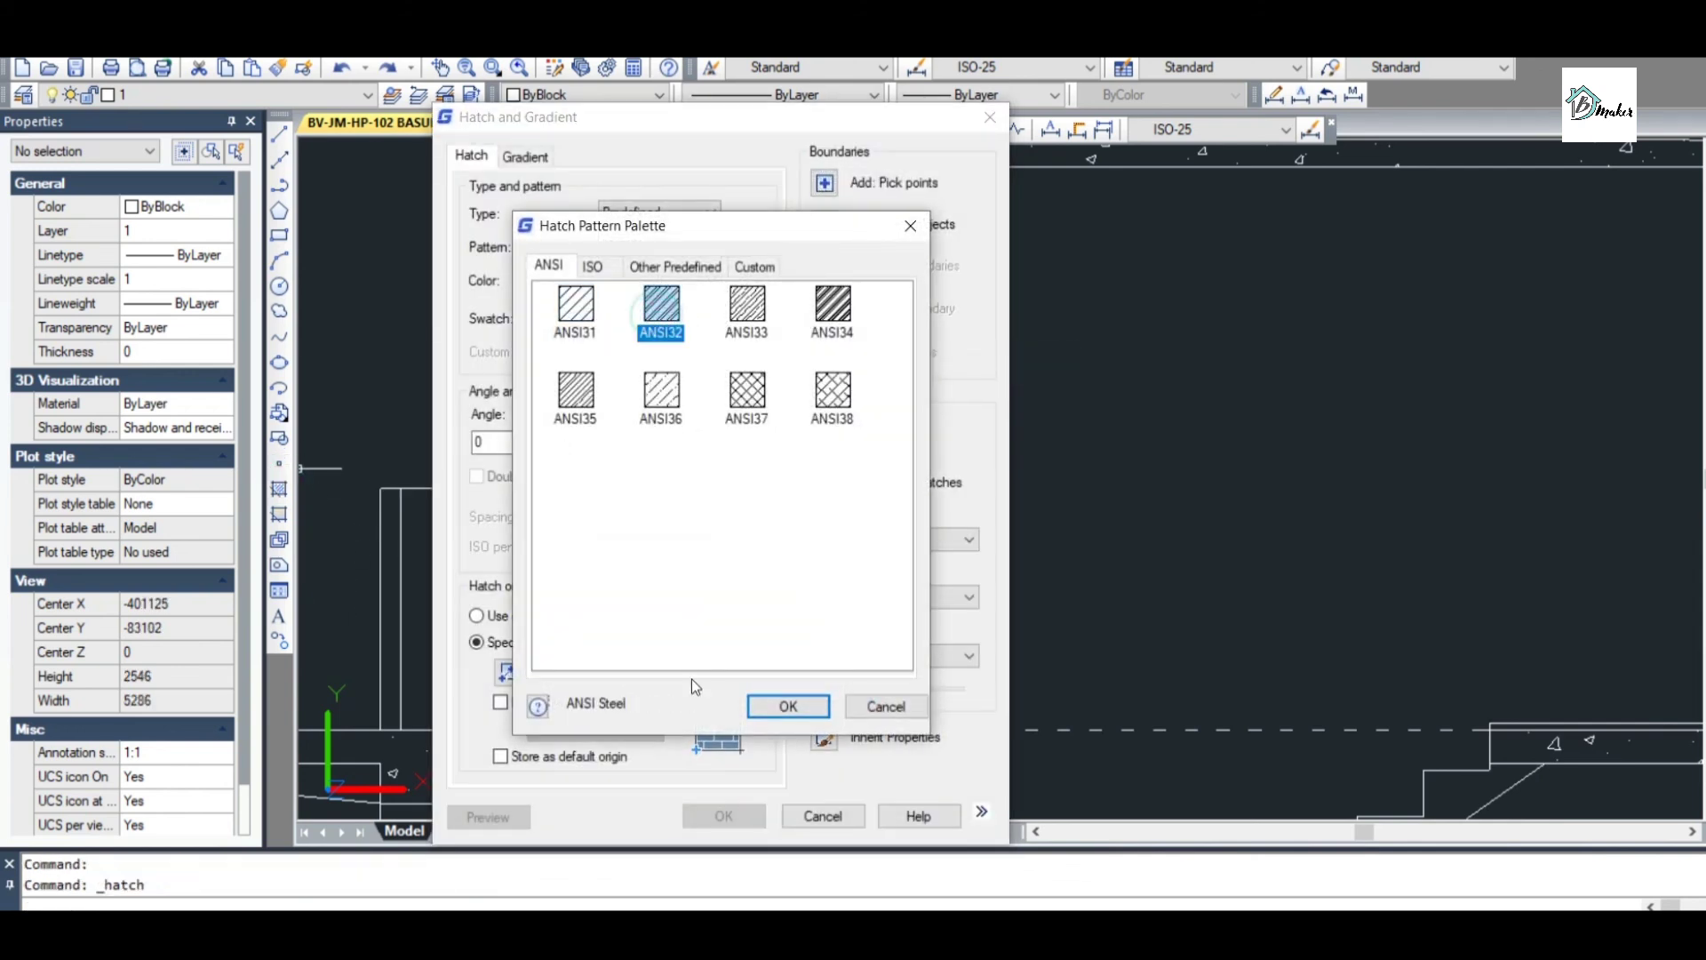
{"action": "left_click", "coordinate": [789, 706]}
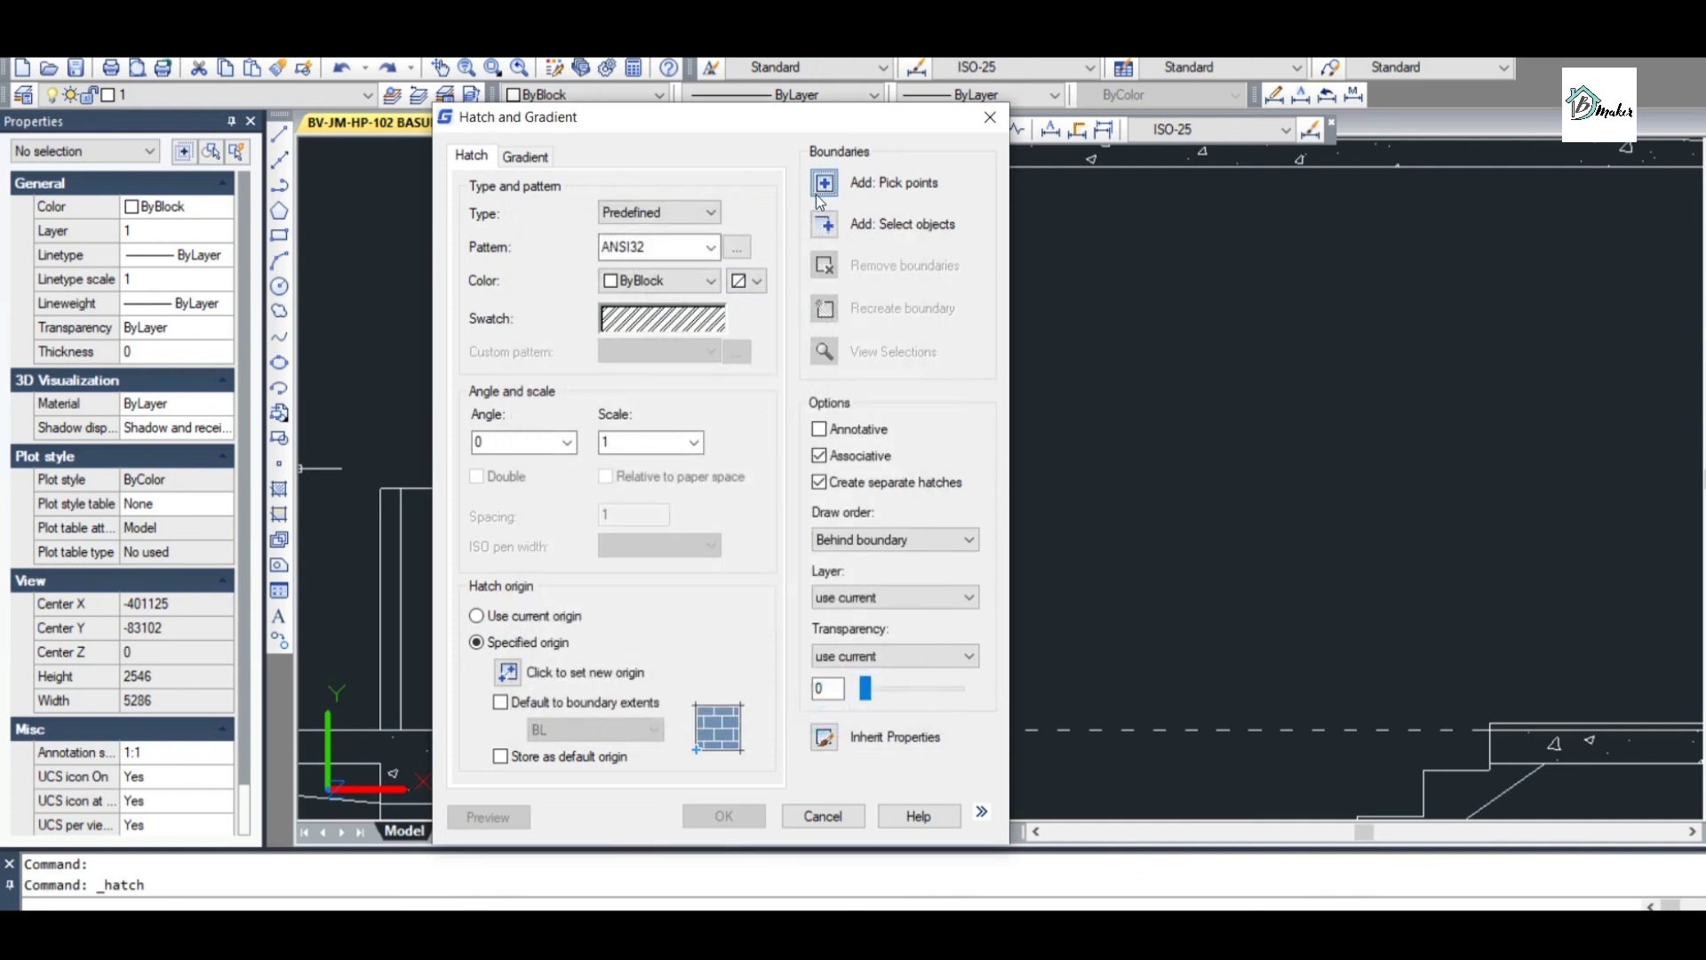
{"action": "left_click", "coordinate": [641, 439]}
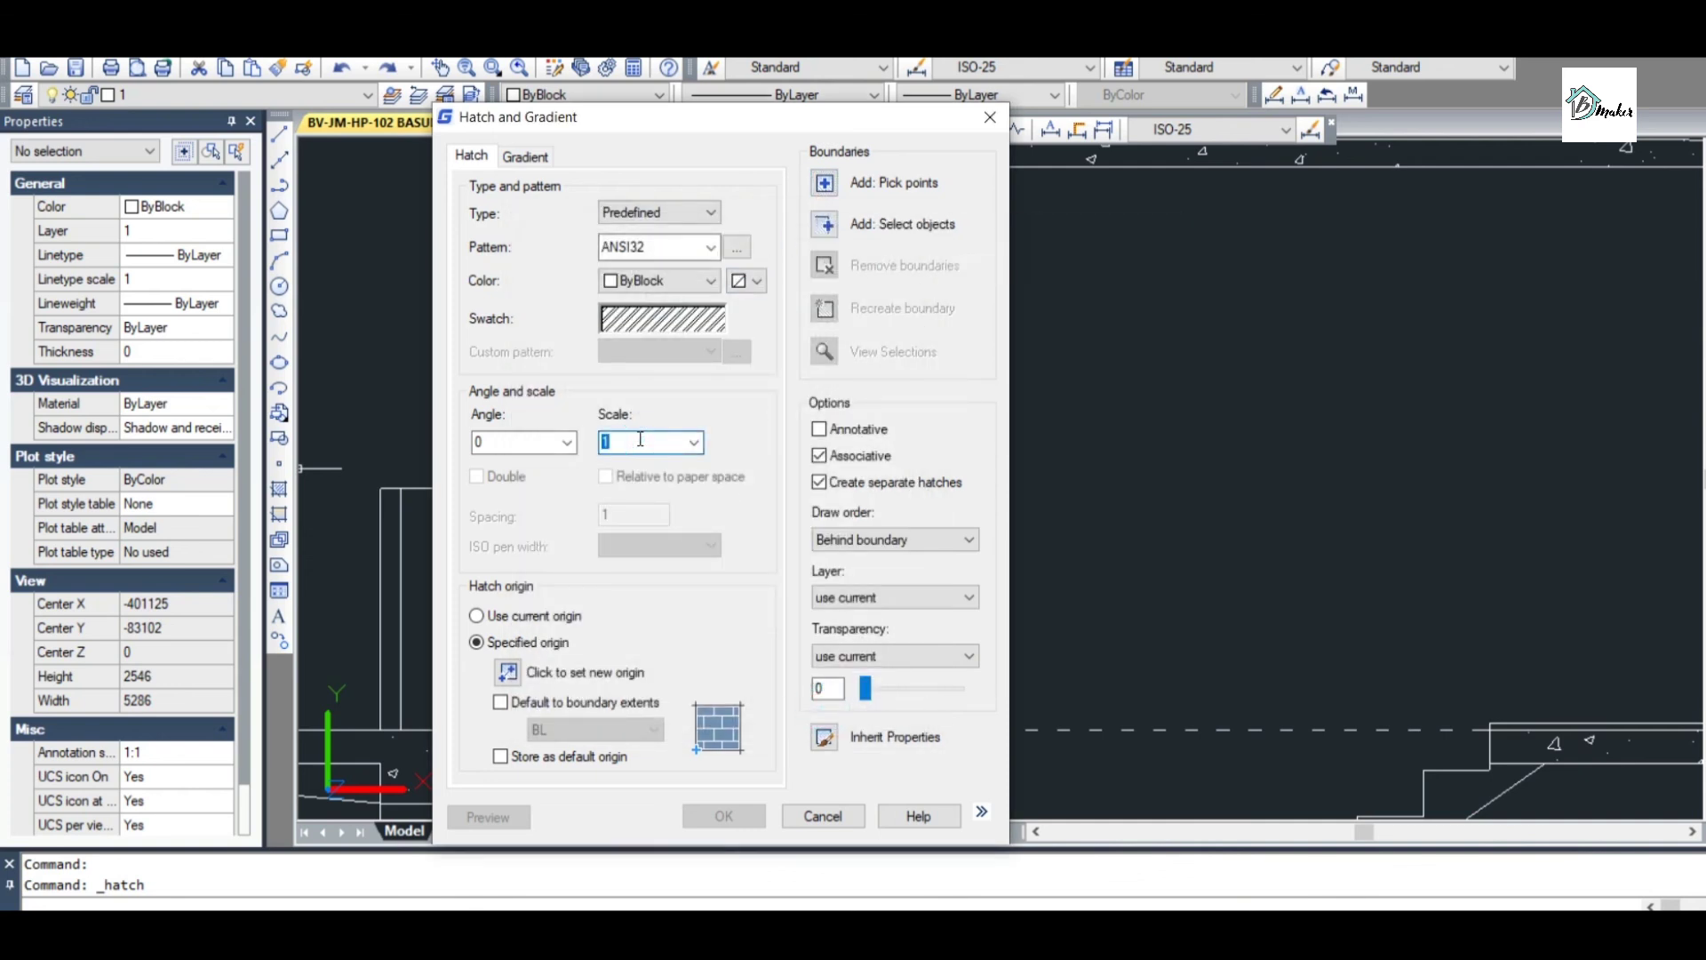
Hatch the two walls between the 100 mm top slab and the roof slab with the ANSI32 pattern
{"action": "left_click", "coordinate": [824, 183]}
{"action": "left_click", "coordinate": [887, 405]}
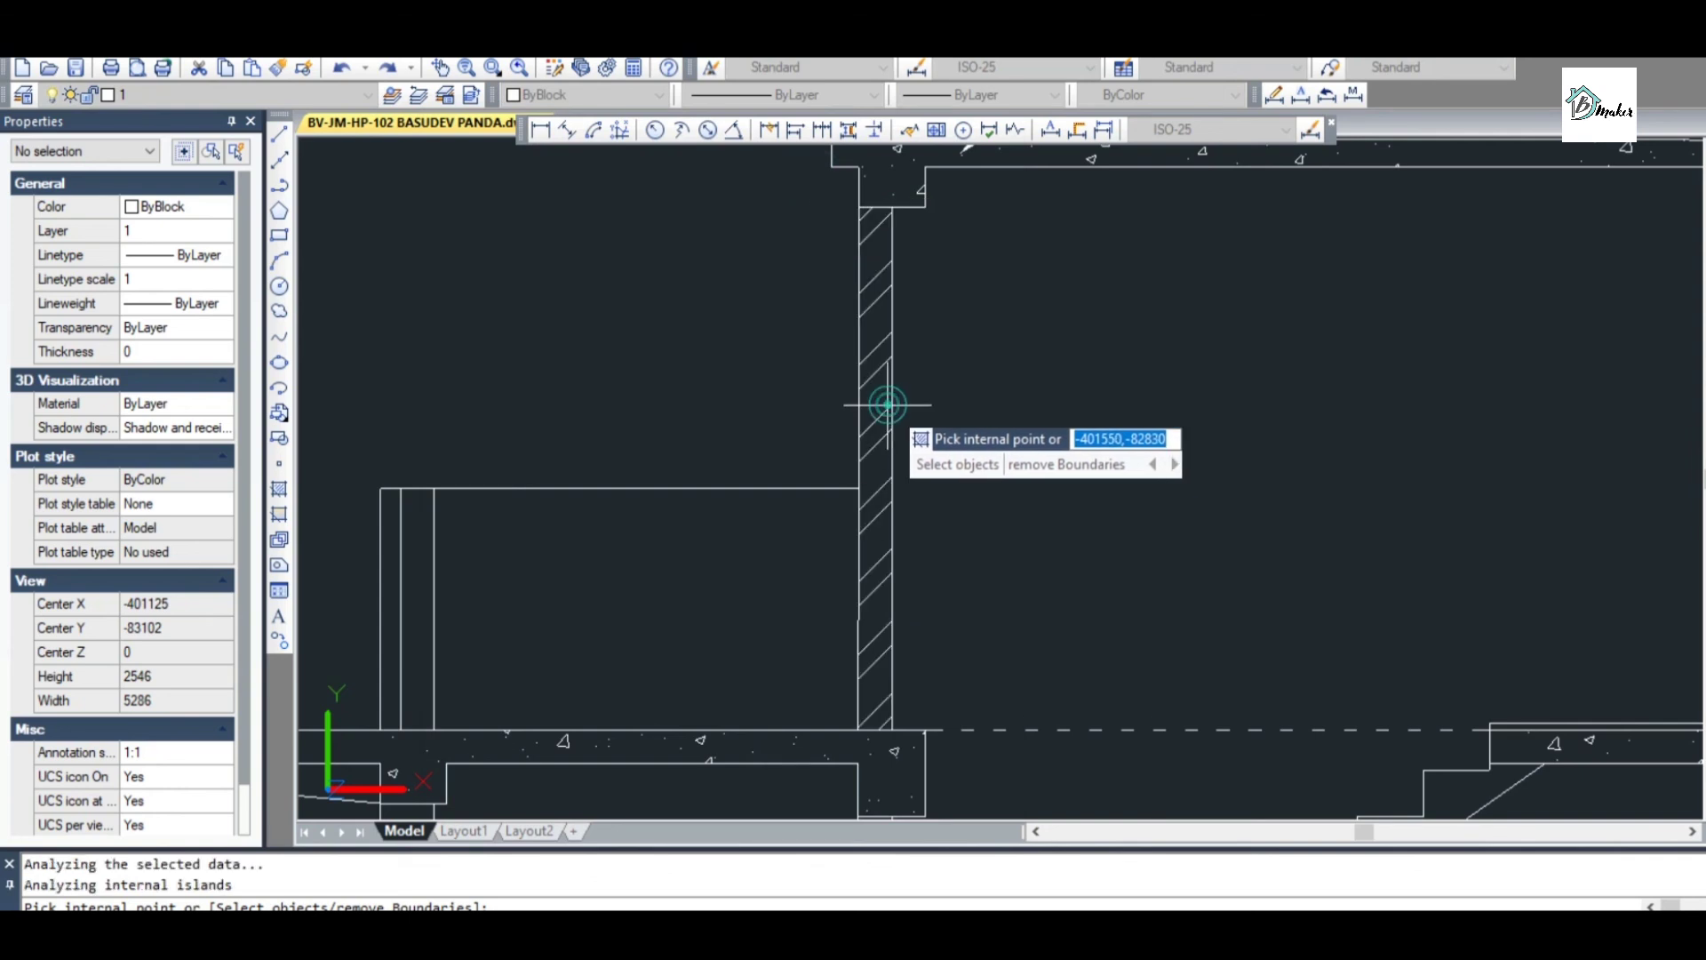
{"action": "scroll", "coordinate": [886, 405], "scroll_direction": "down", "scroll_amount": 4}
{"action": "scroll", "coordinate": [1277, 418], "scroll_direction": "up", "scroll_amount": 1}
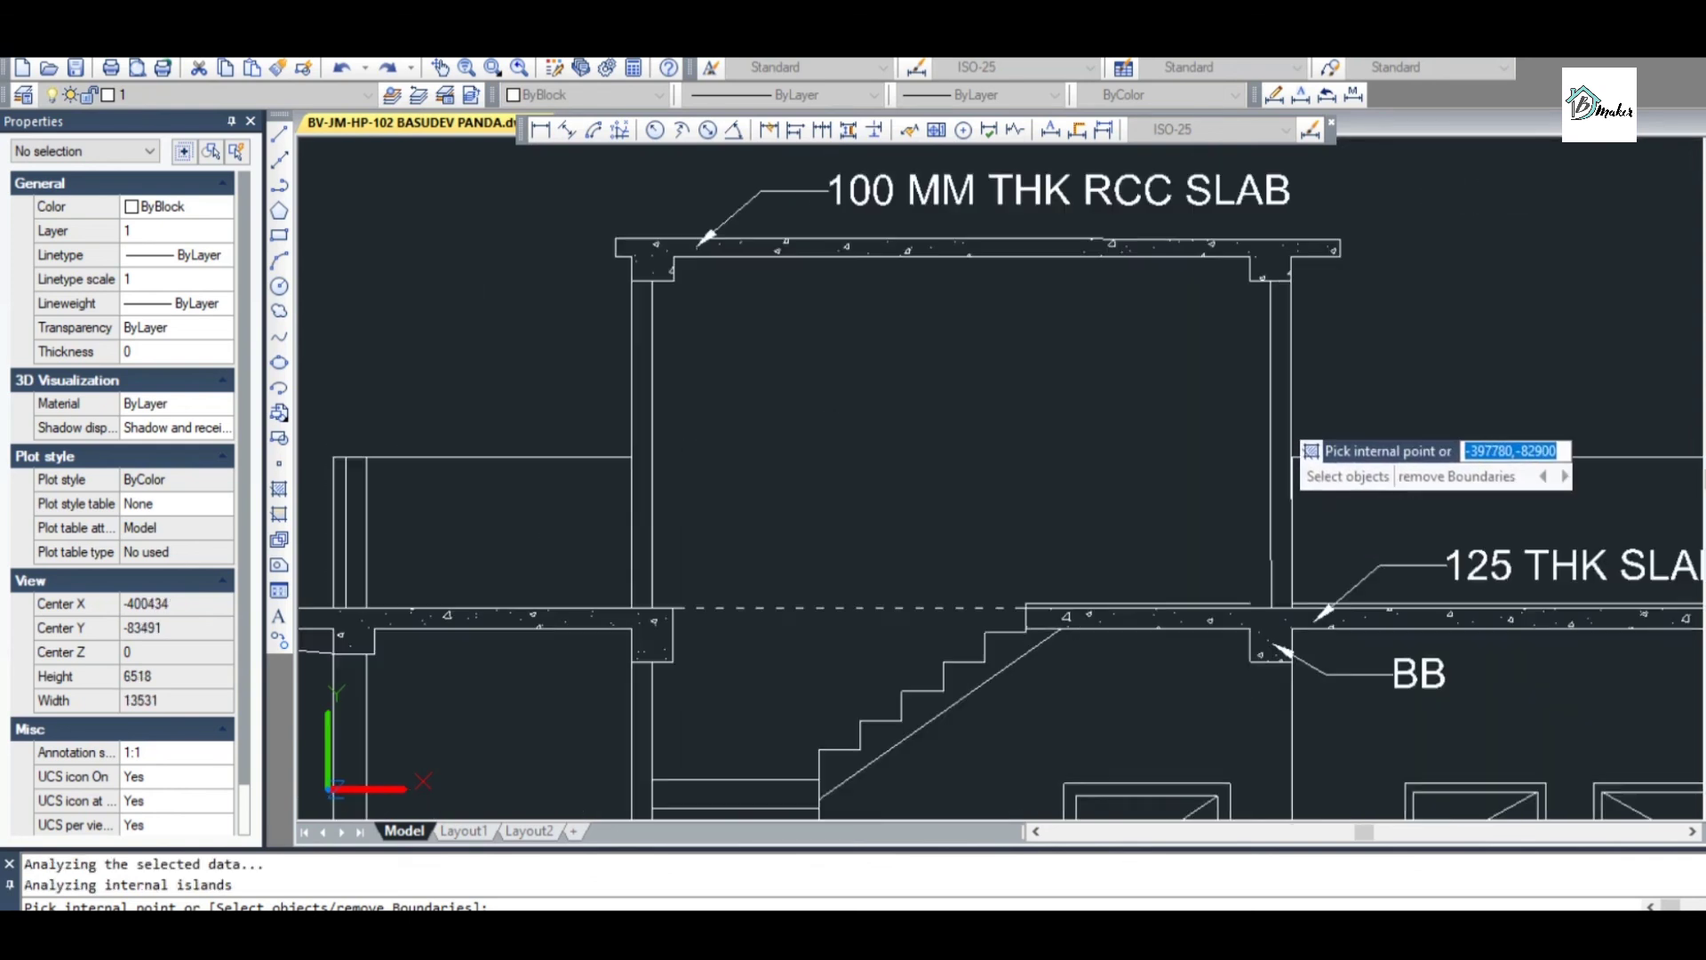
{"action": "scroll", "coordinate": [1280, 417], "scroll_direction": "up", "scroll_amount": 3}
{"action": "left_click", "coordinate": [1279, 418]}
{"action": "key", "text": "Return"}
{"action": "left_click", "coordinate": [715, 813]}
Try to hatch the upper-storey wall beside the stair flight with the ANSI32 pattern at scale 20
{"action": "scroll", "coordinate": [999, 424], "scroll_direction": "down", "scroll_amount": 4}
{"action": "scroll", "coordinate": [906, 464], "scroll_direction": "up", "scroll_amount": 4}
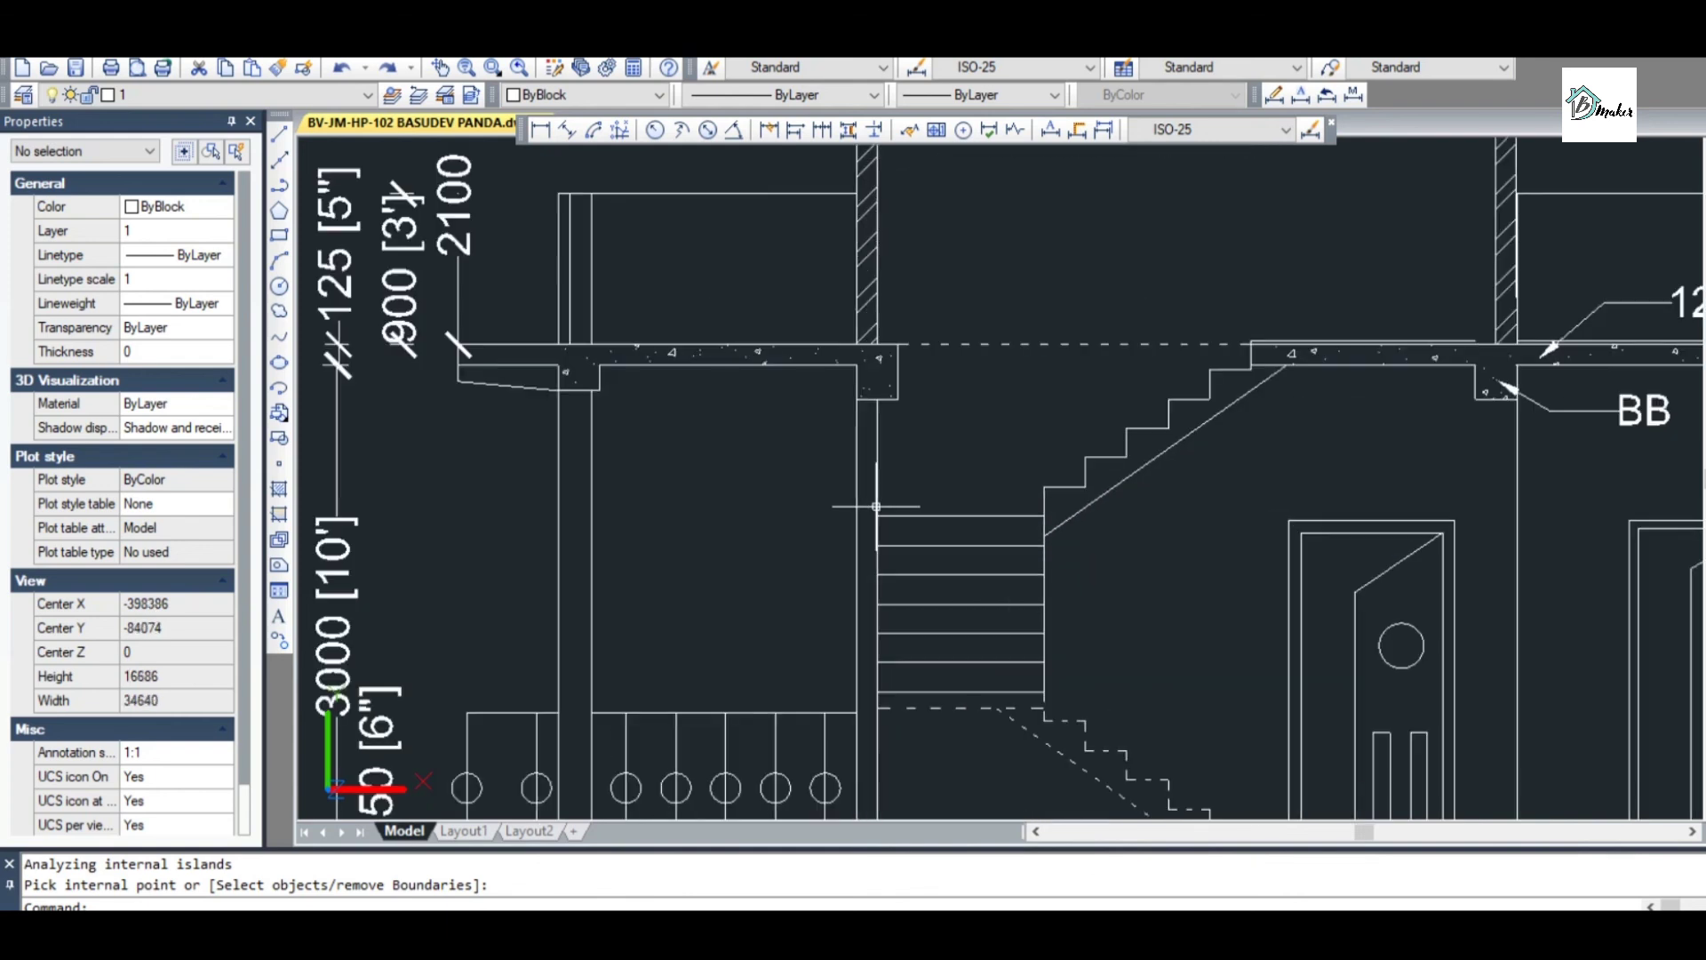
{"action": "left_click", "coordinate": [823, 181]}
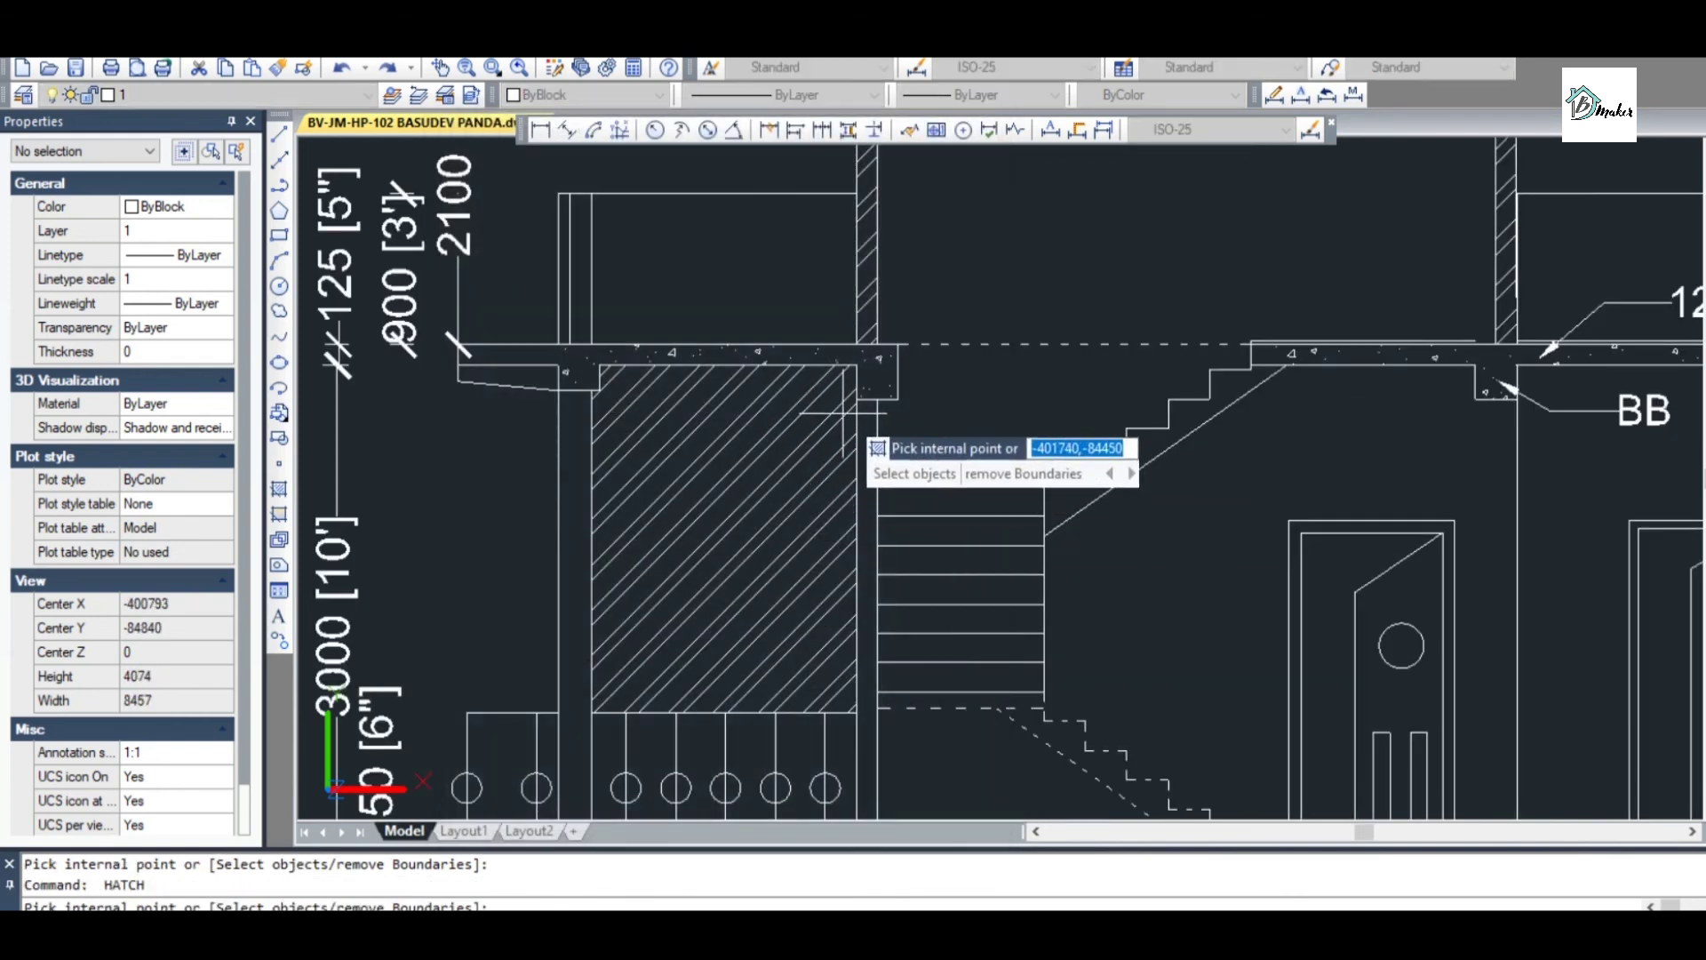
{"action": "scroll", "coordinate": [861, 427], "scroll_direction": "up", "scroll_amount": 2}
{"action": "scroll", "coordinate": [875, 428], "scroll_direction": "down", "scroll_amount": 2}
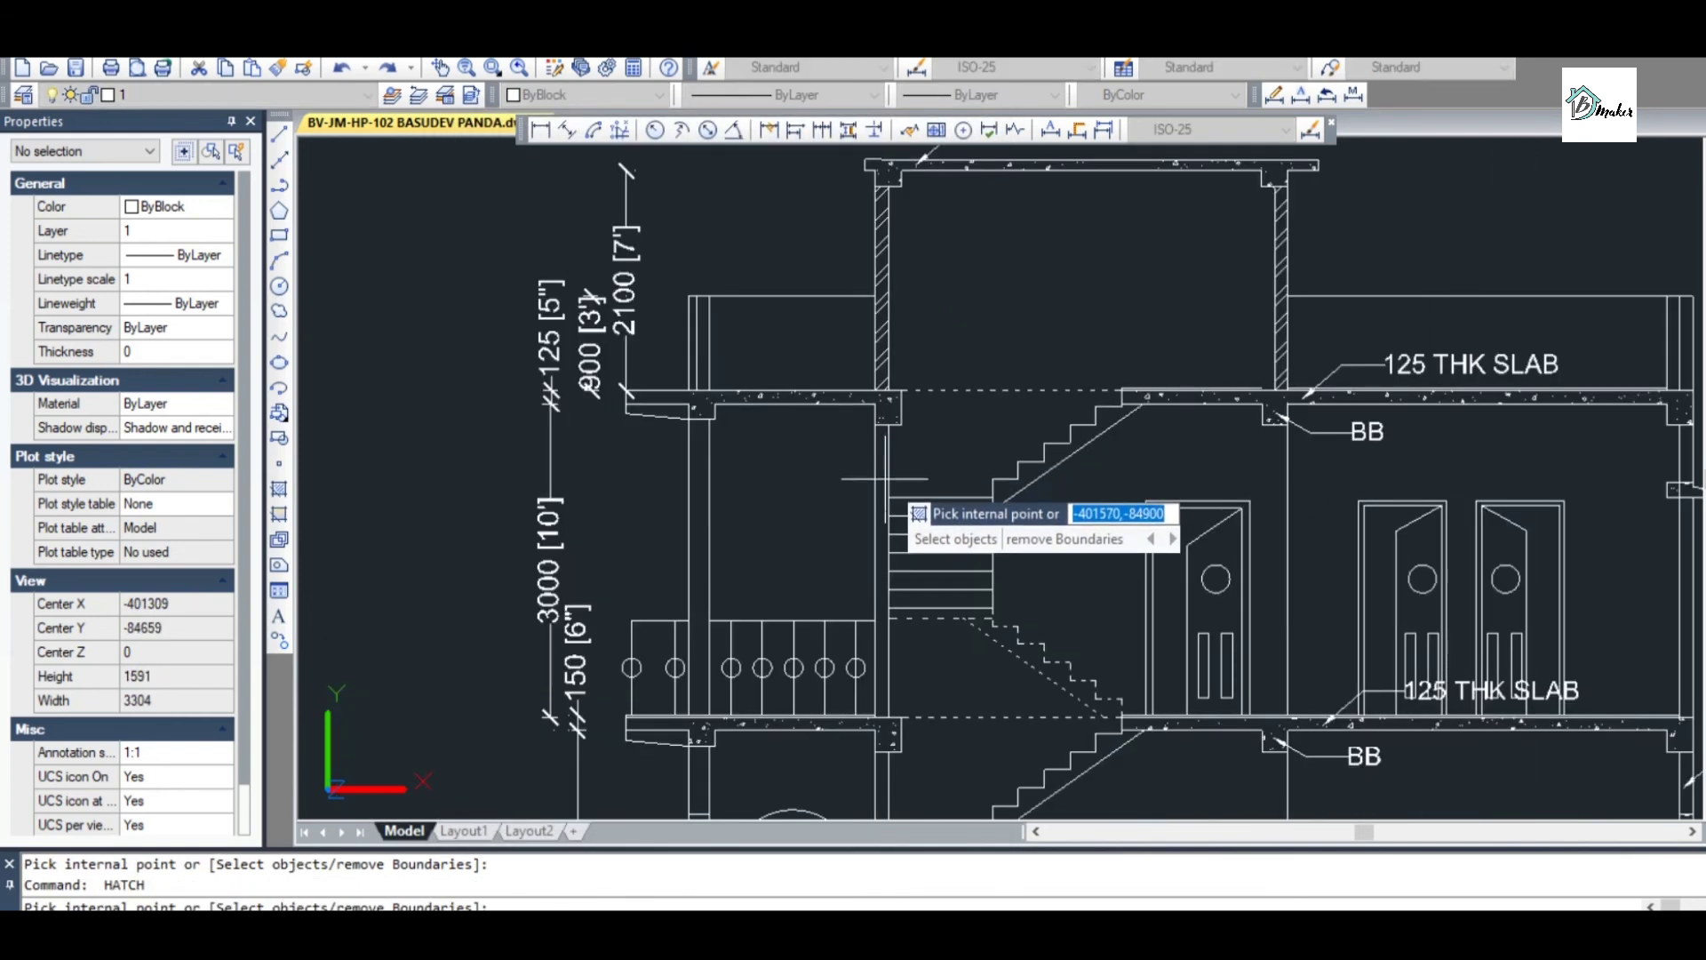
{"action": "left_click", "coordinate": [883, 520]}
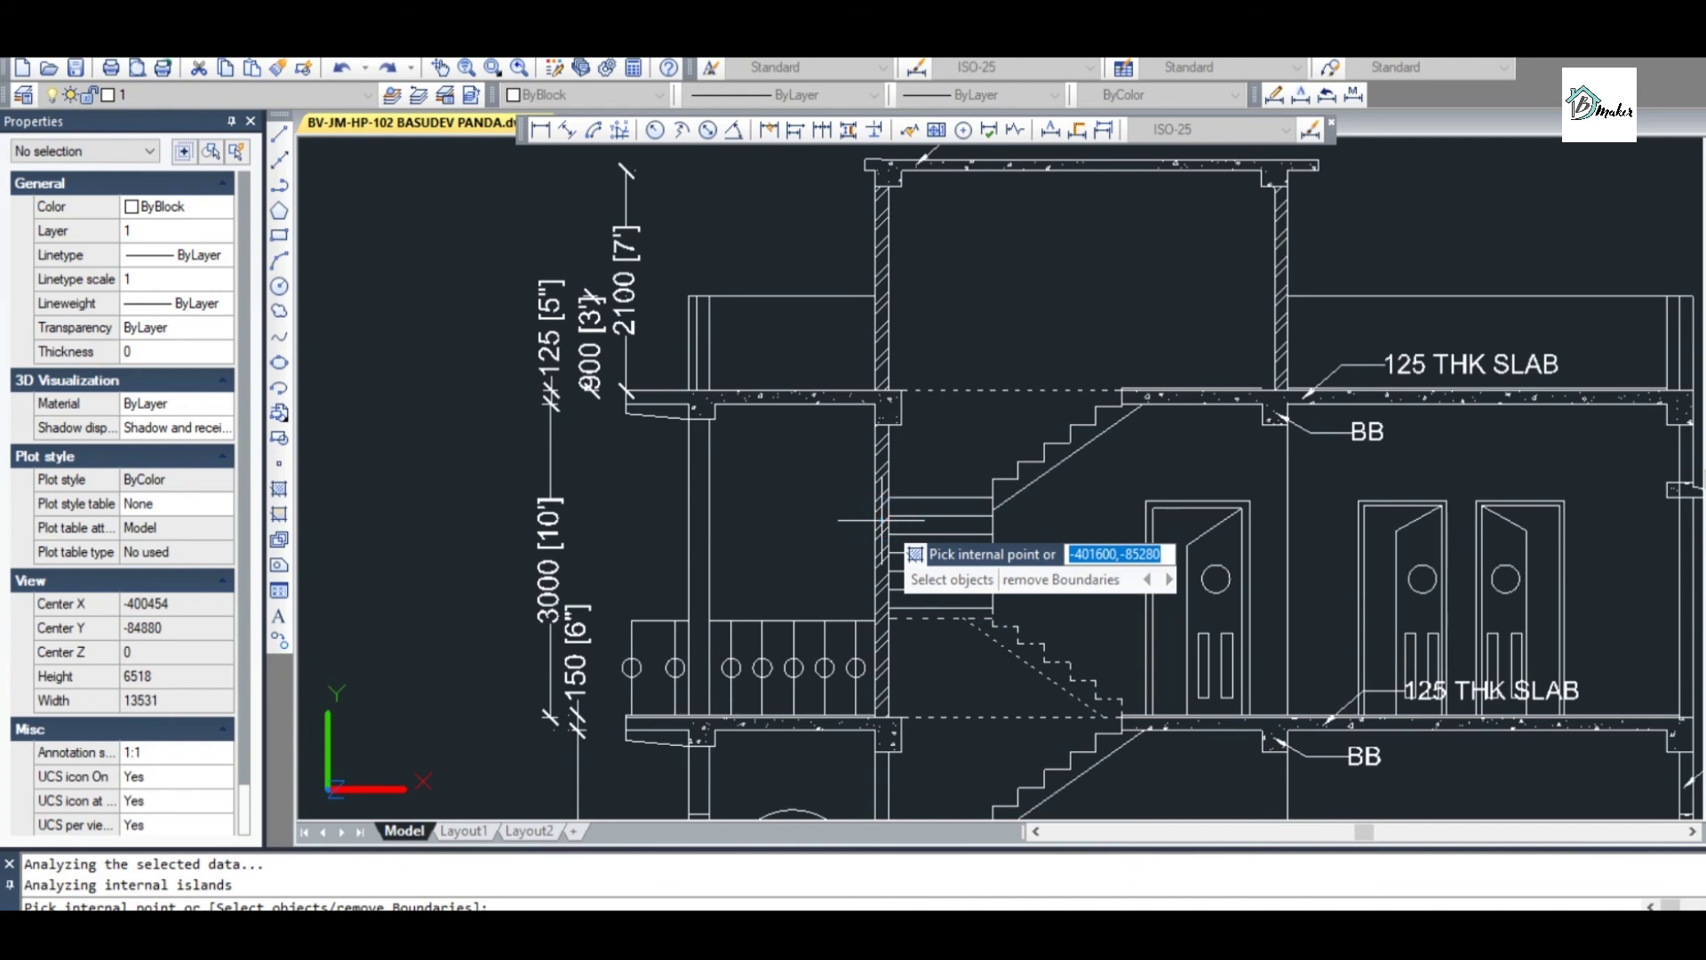
{"action": "key", "text": "Return"}
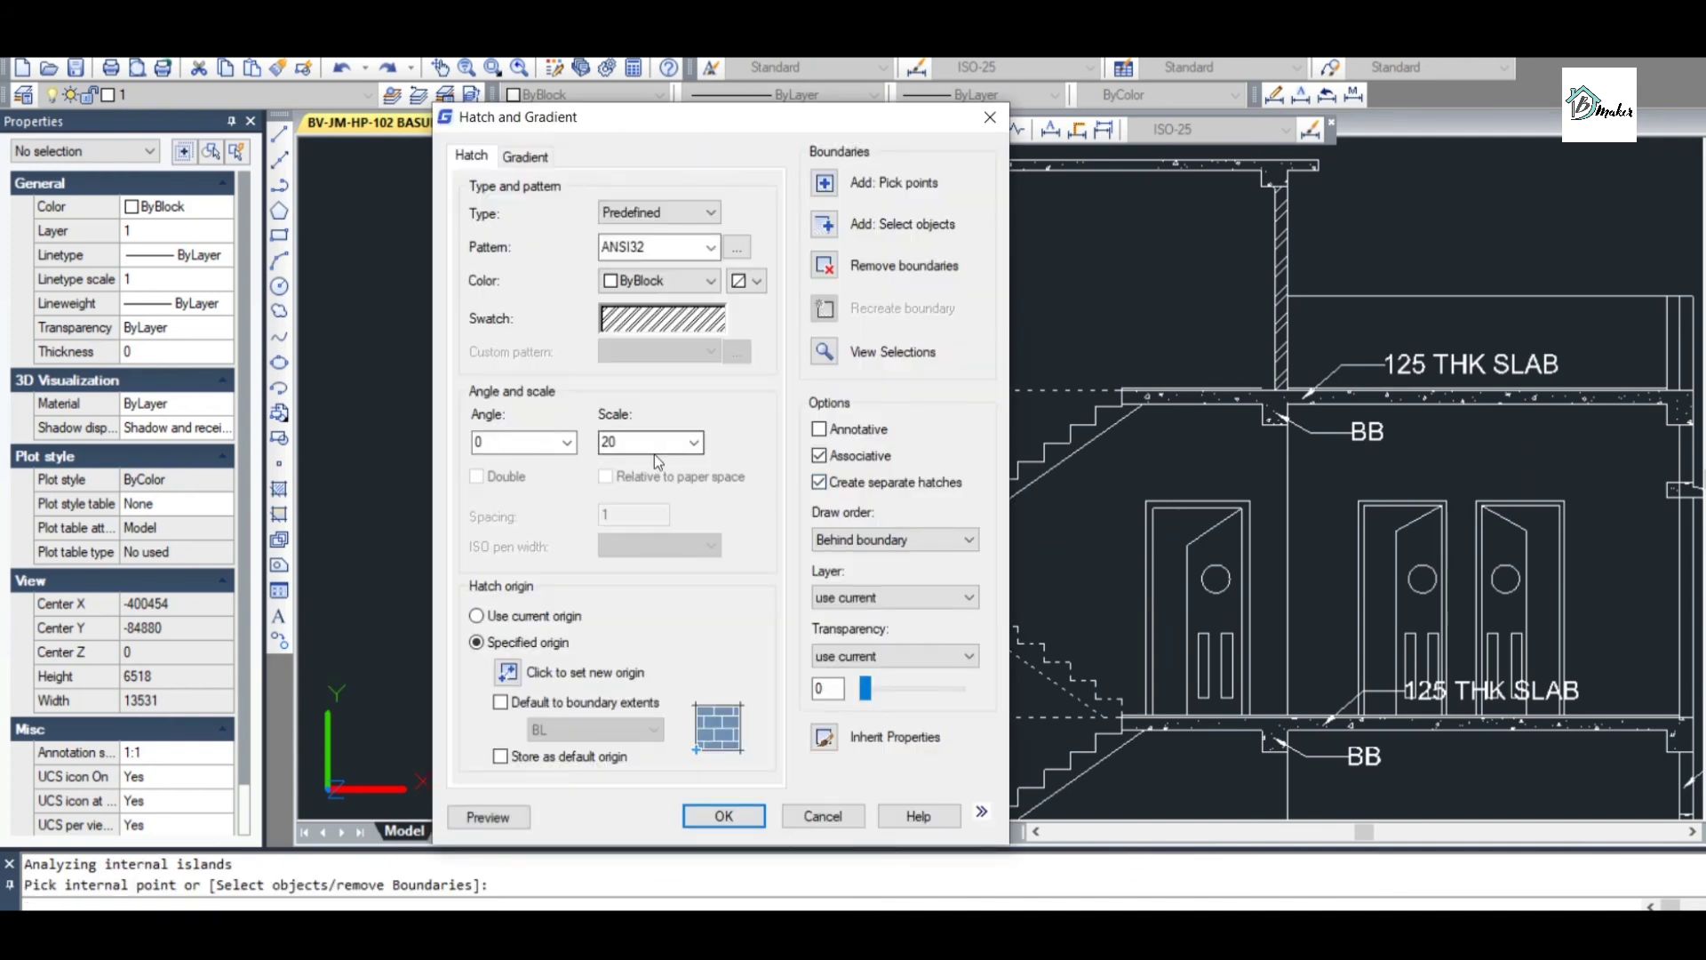
Preview the stair wall's ANSI32 hatch at angles of 45 and 10
{"action": "left_click", "coordinate": [566, 442]}
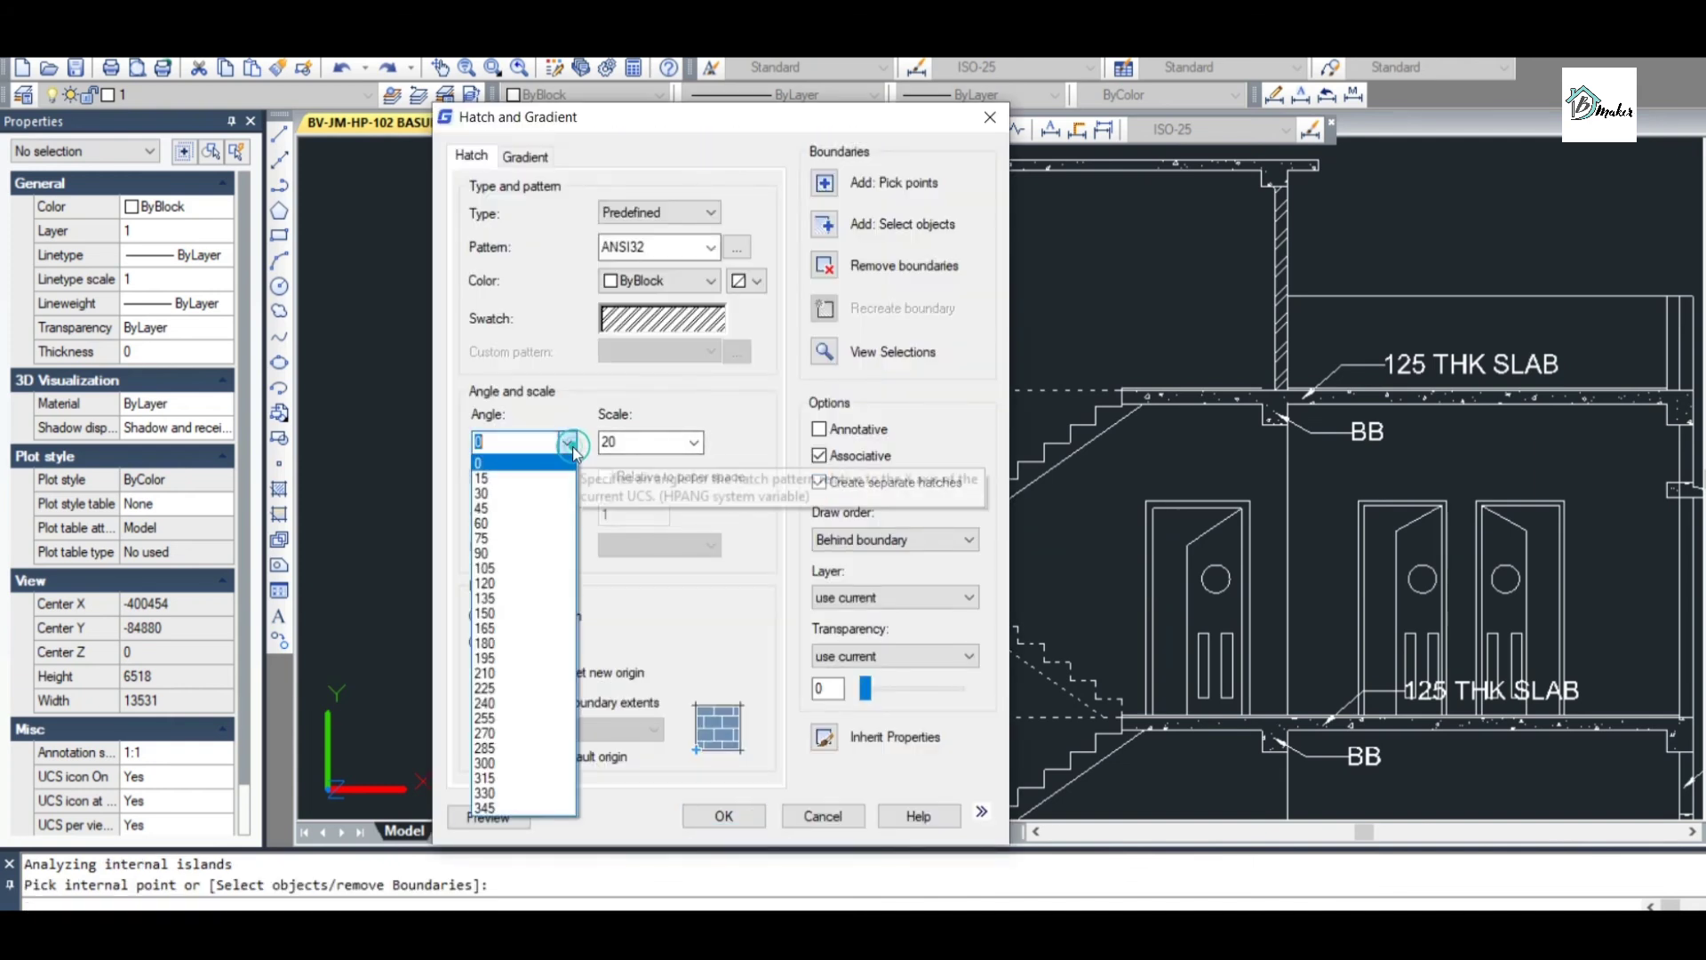
{"action": "left_click", "coordinate": [534, 510]}
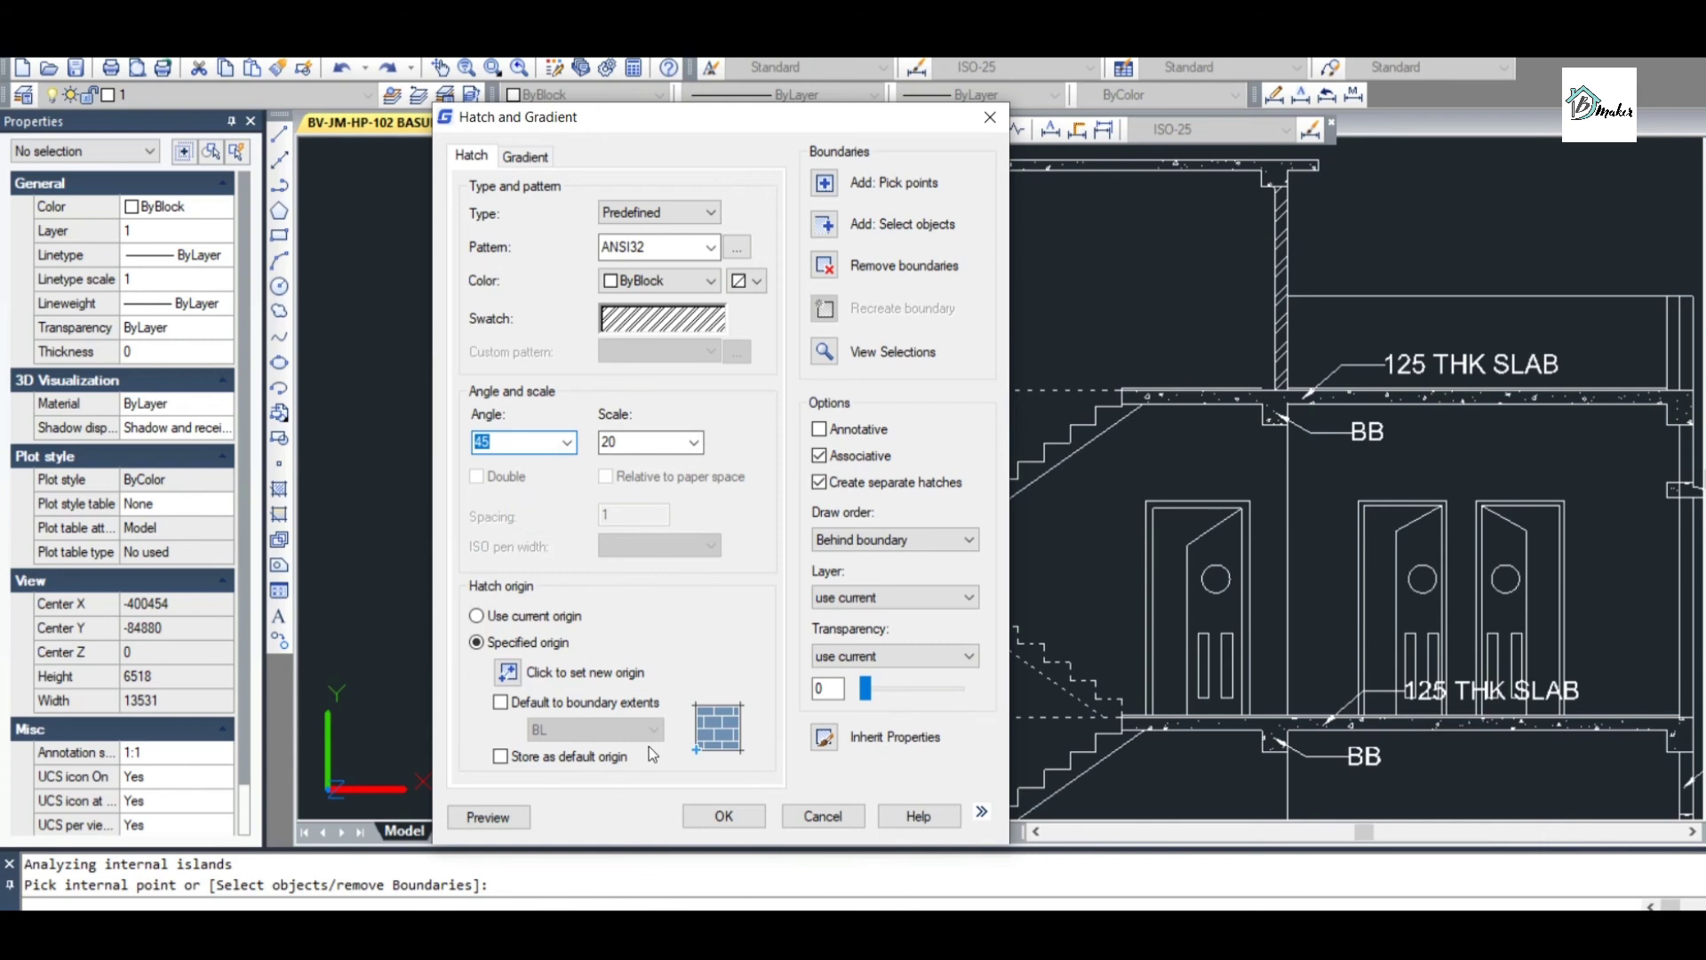
{"action": "left_click", "coordinate": [522, 815]}
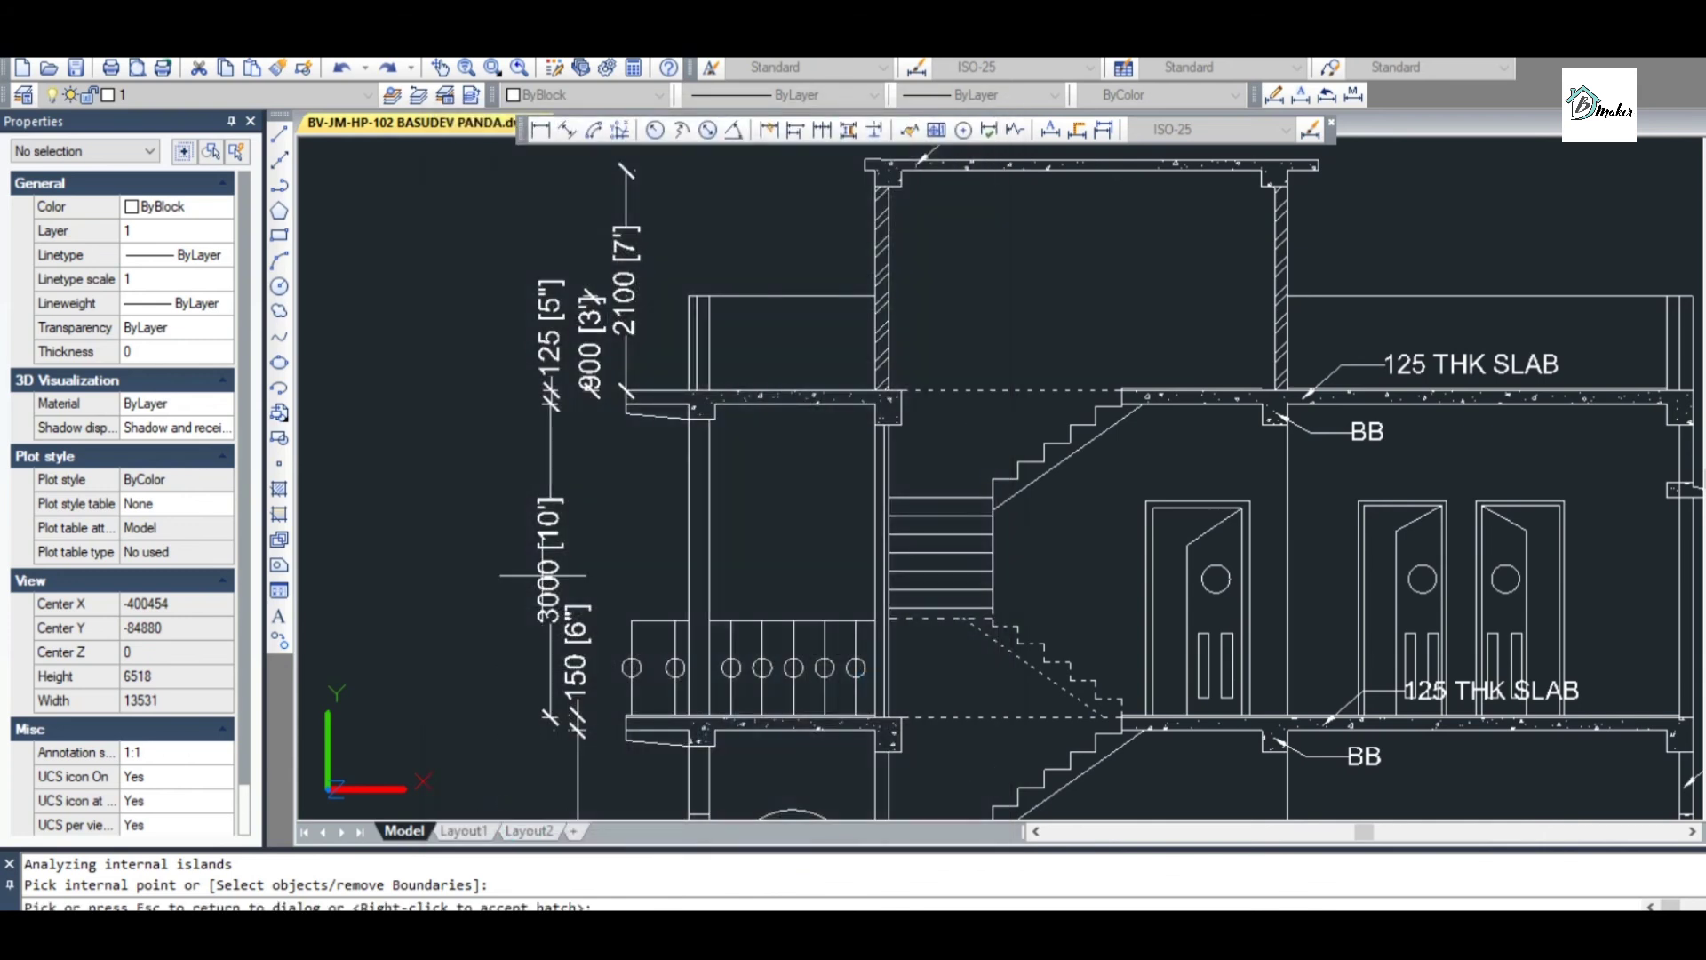
{"action": "key", "text": "Escape"}
{"action": "double_click", "coordinate": [521, 447]}
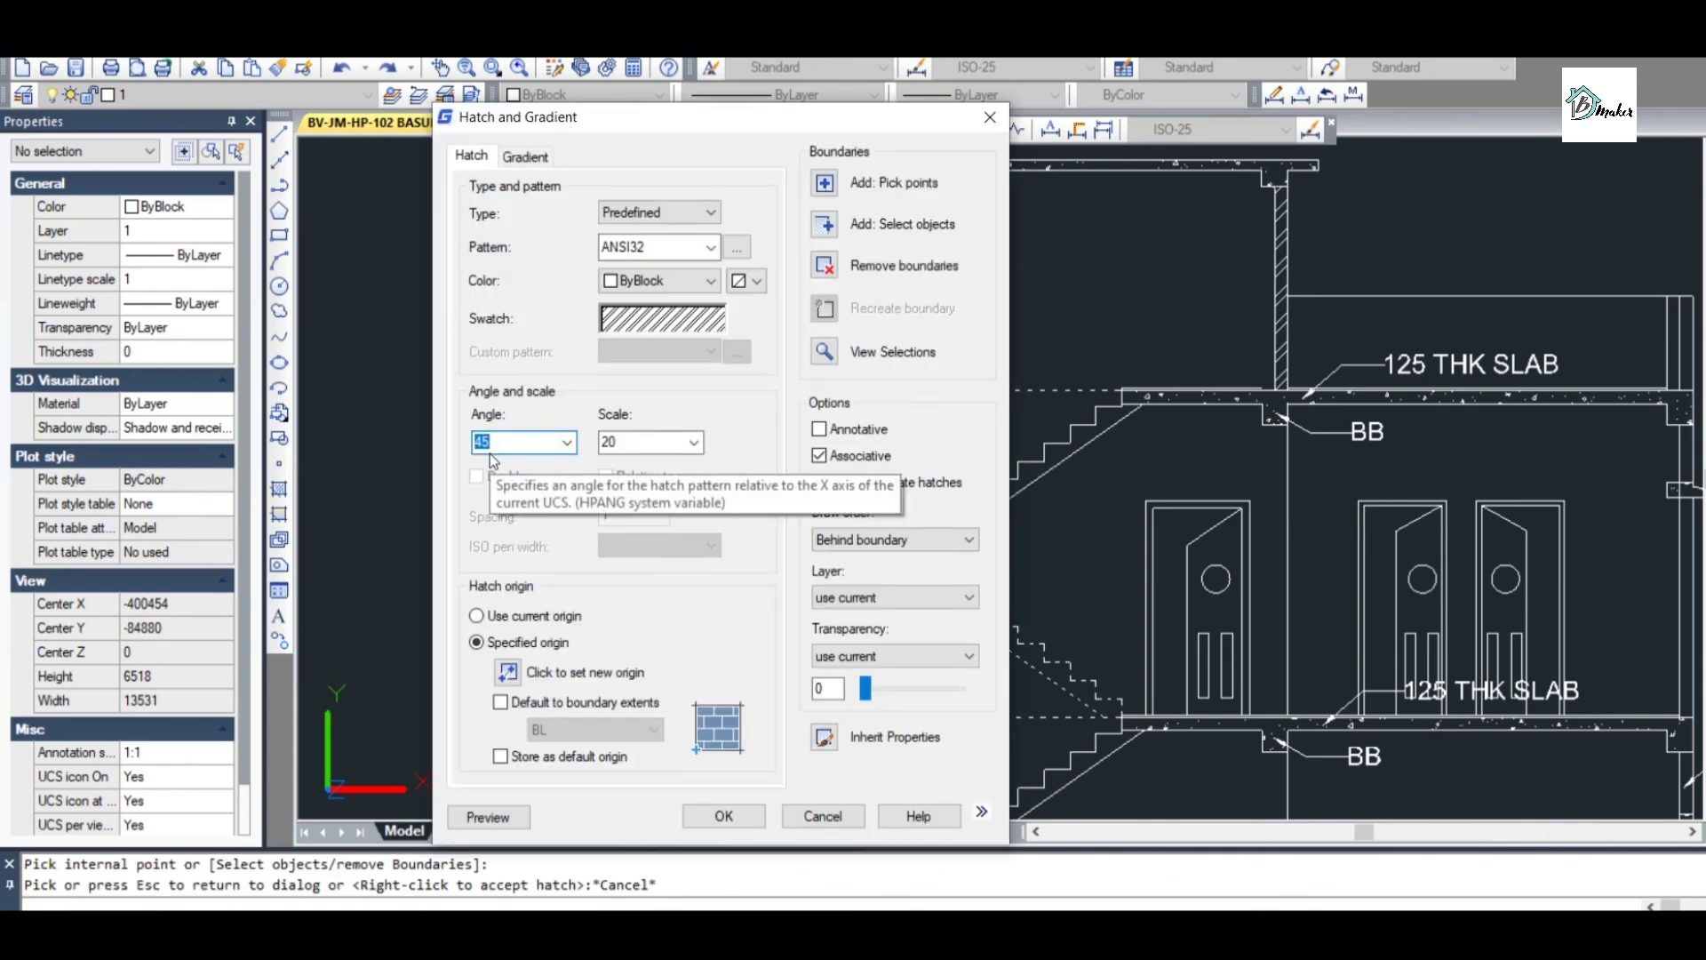
{"action": "left_click", "coordinate": [493, 817]}
{"action": "key", "text": "Escape"}
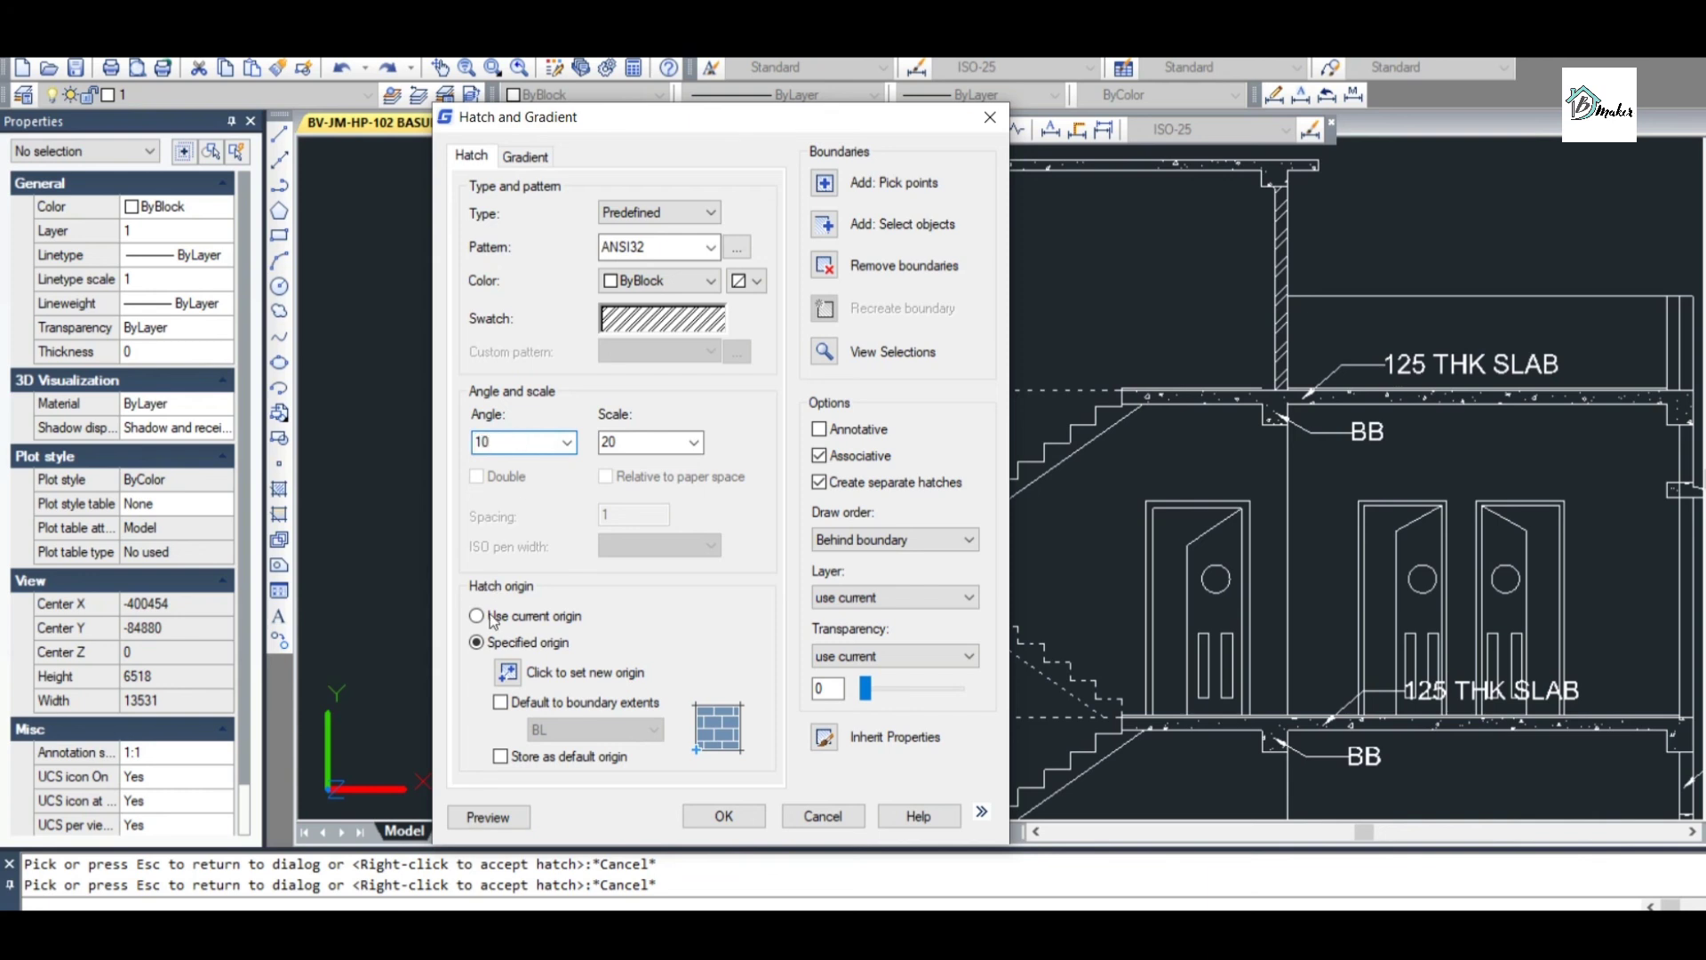
{"action": "left_click", "coordinate": [491, 815]}
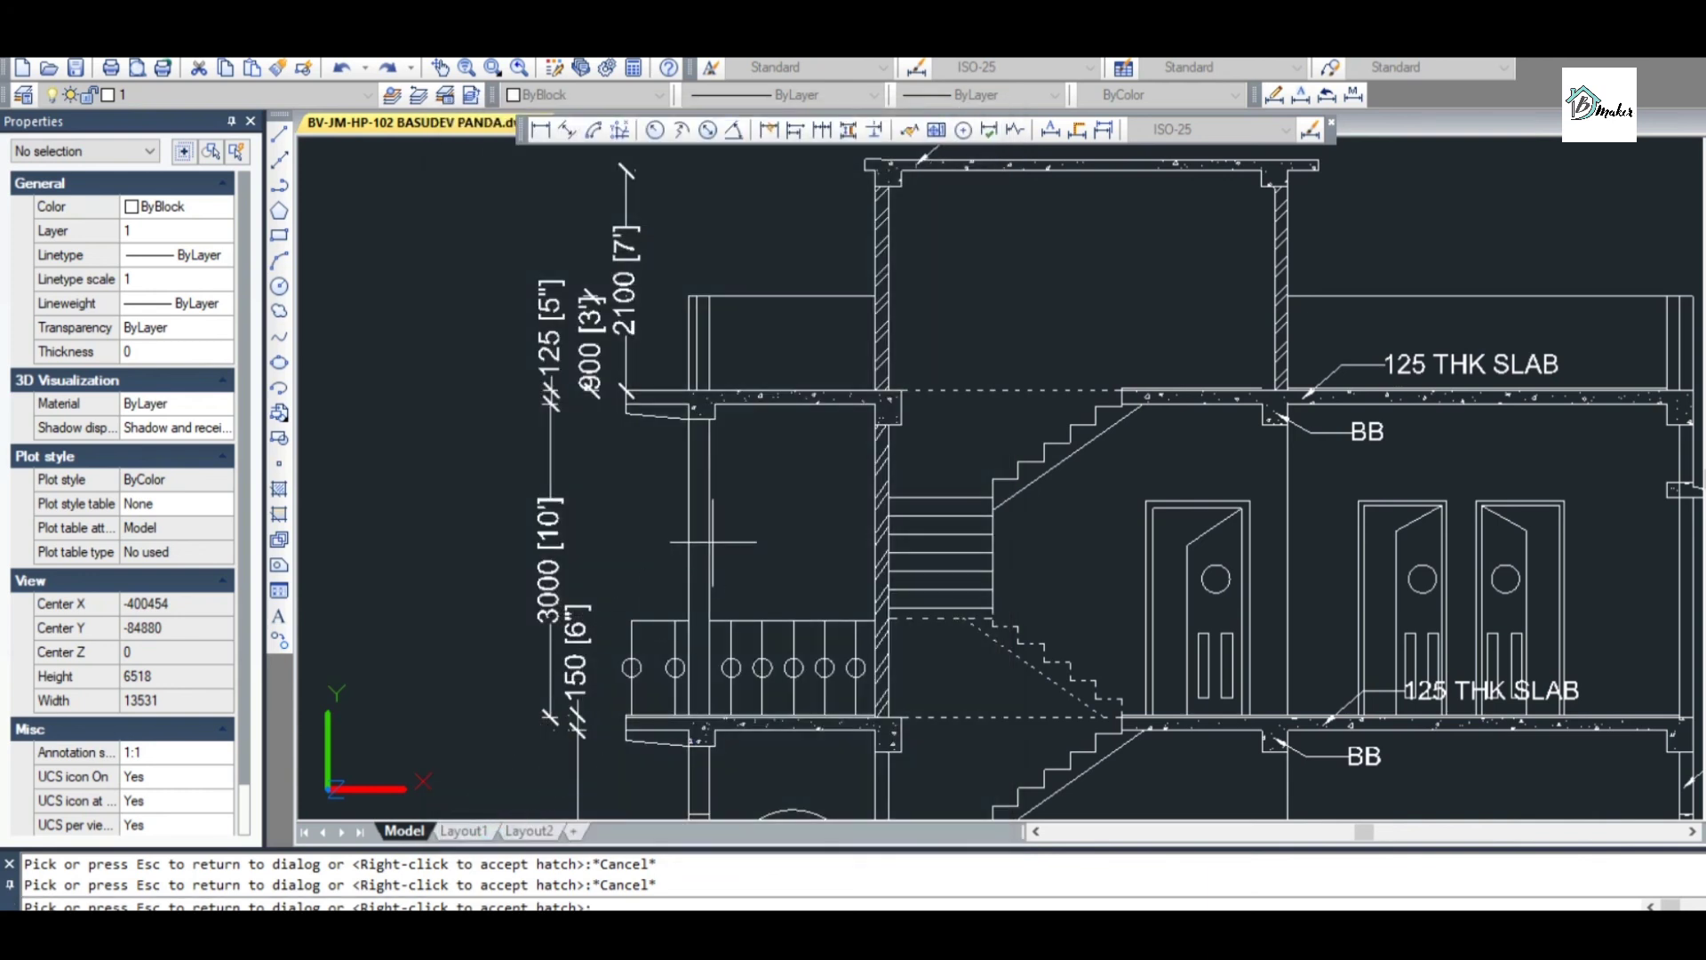
{"action": "key", "text": "Escape"}
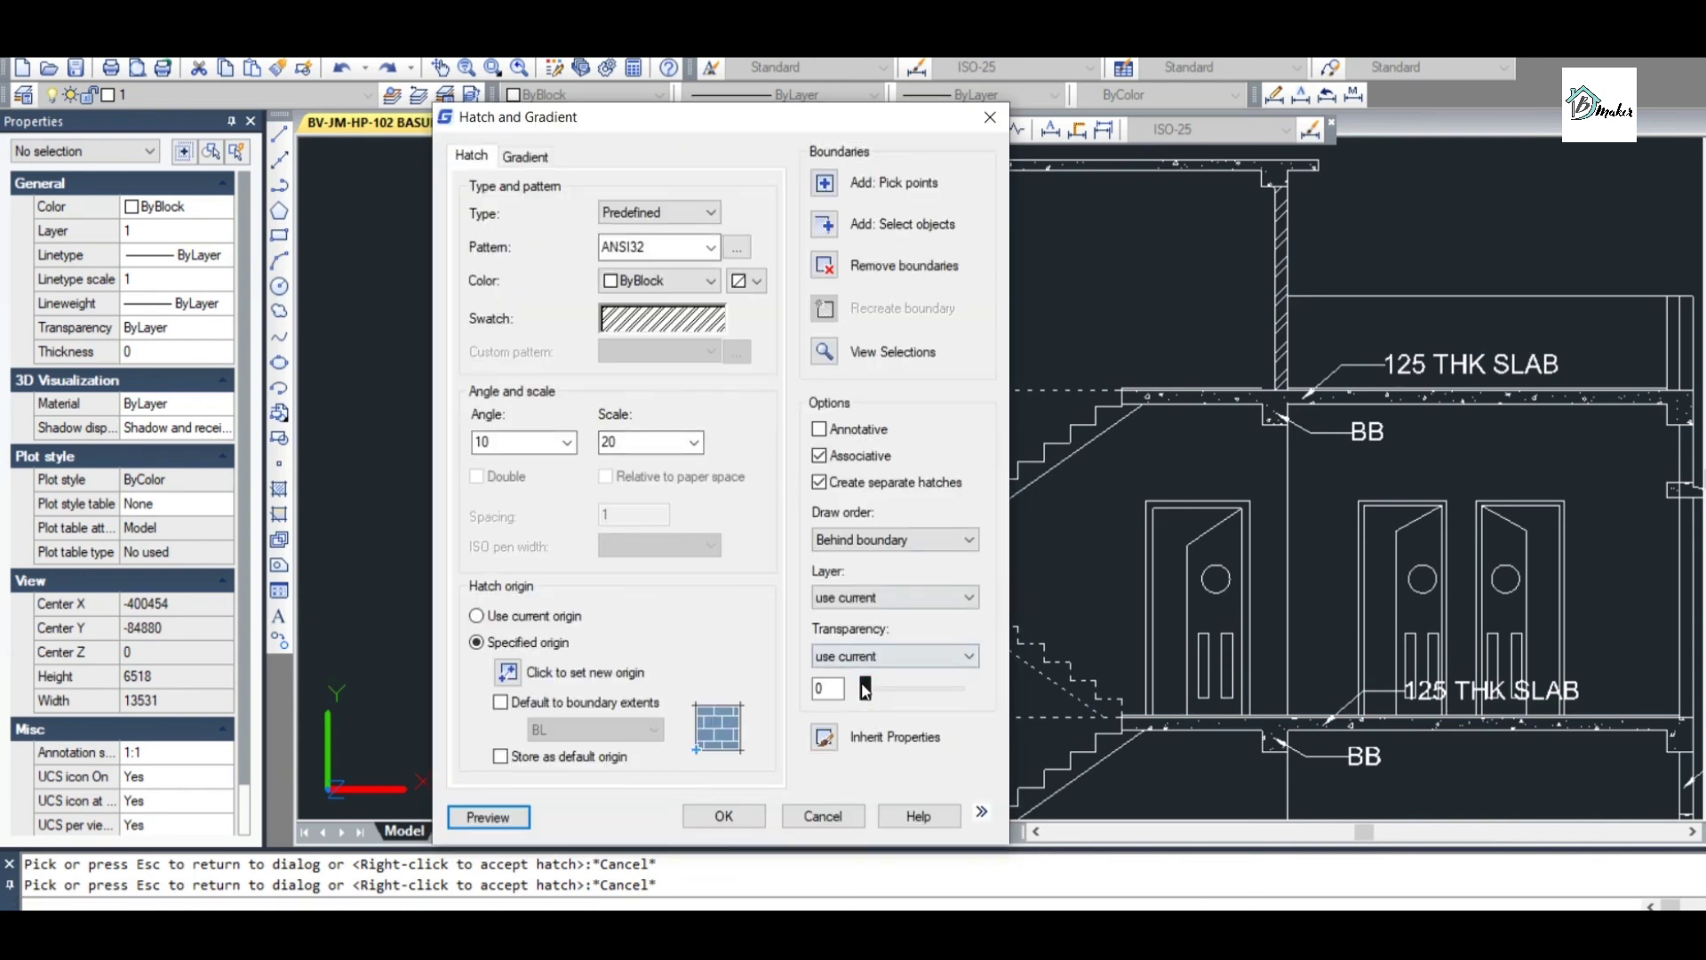
Try a hatch transparency of 30 with the stair wall picked again, and cancel the hatch
{"action": "left_click_drag", "start_coordinate": [865, 690], "coordinate": [894, 682]}
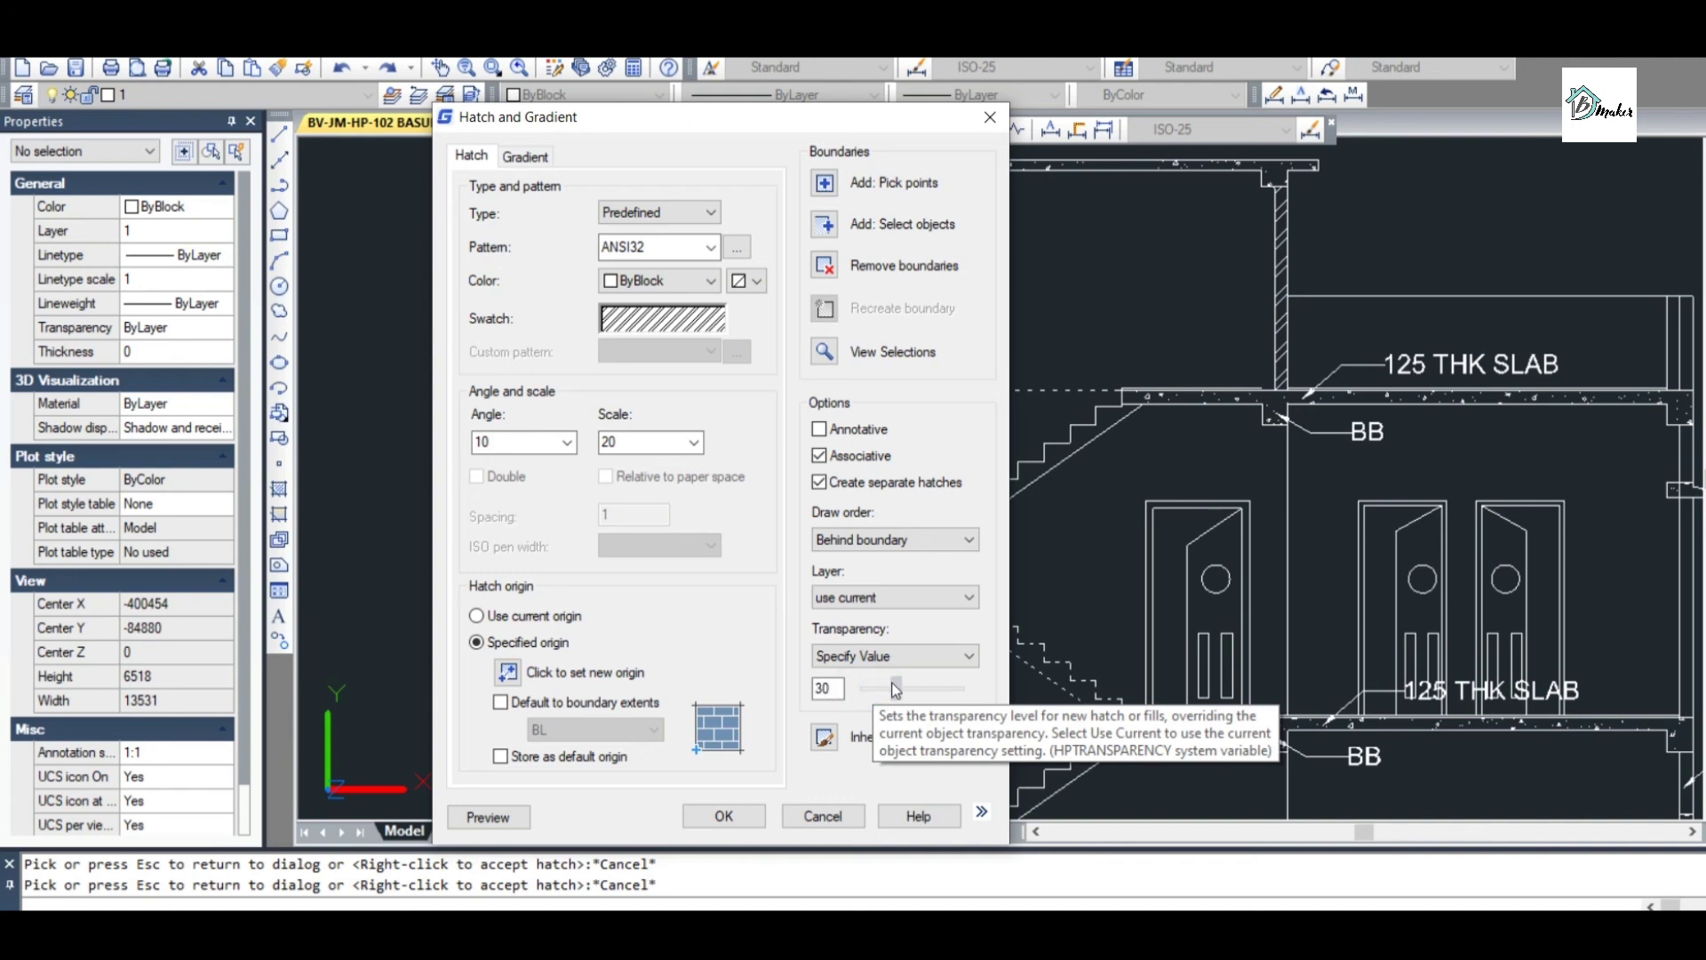
{"action": "left_click", "coordinate": [825, 187]}
{"action": "left_click", "coordinate": [884, 584]}
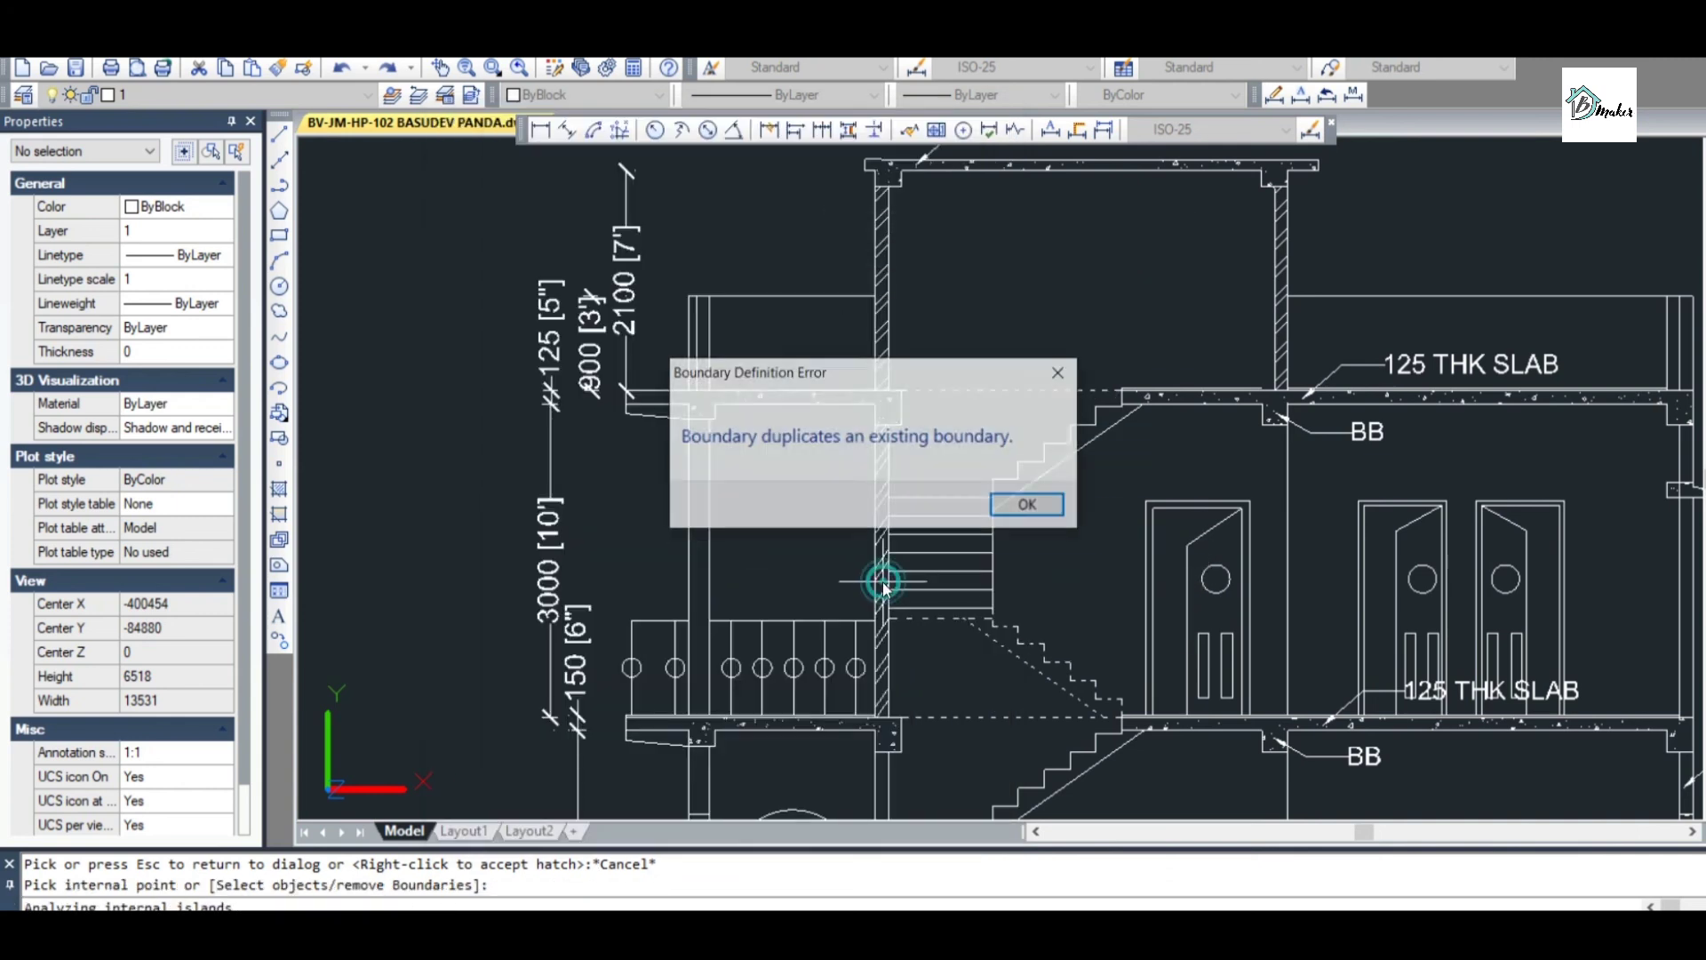
{"action": "left_click", "coordinate": [1027, 503]}
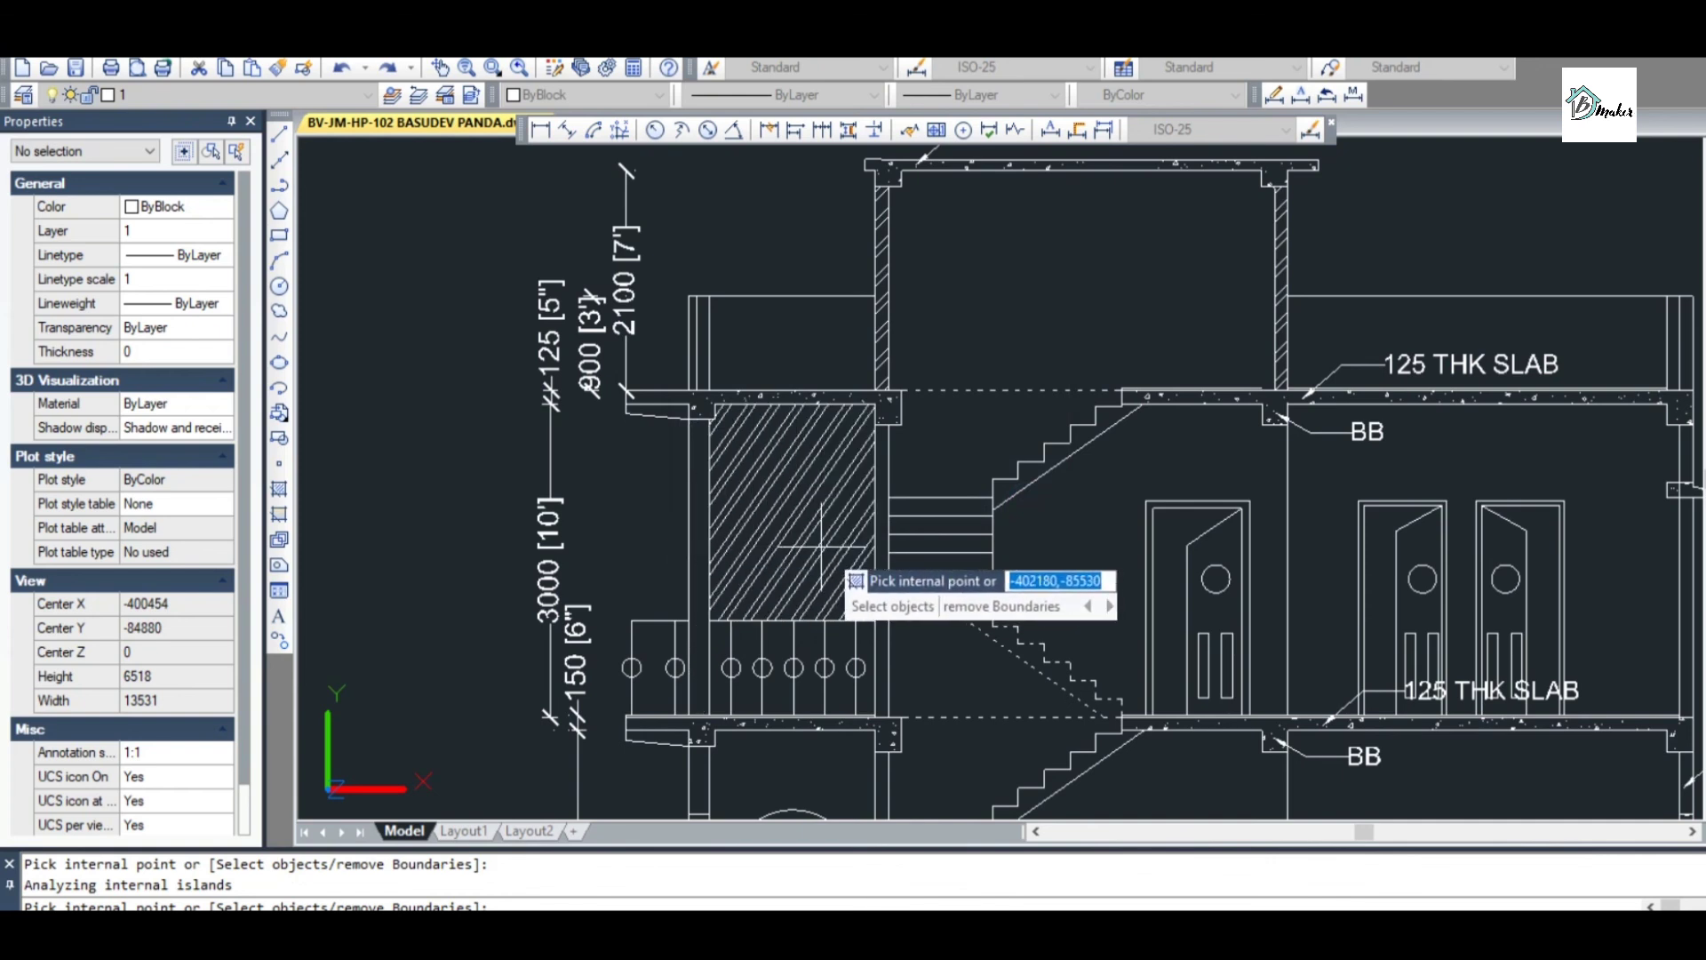
{"action": "key", "text": "ctrl+z"}
{"action": "key", "text": "Escape"}
{"action": "key", "text": "Escape"}
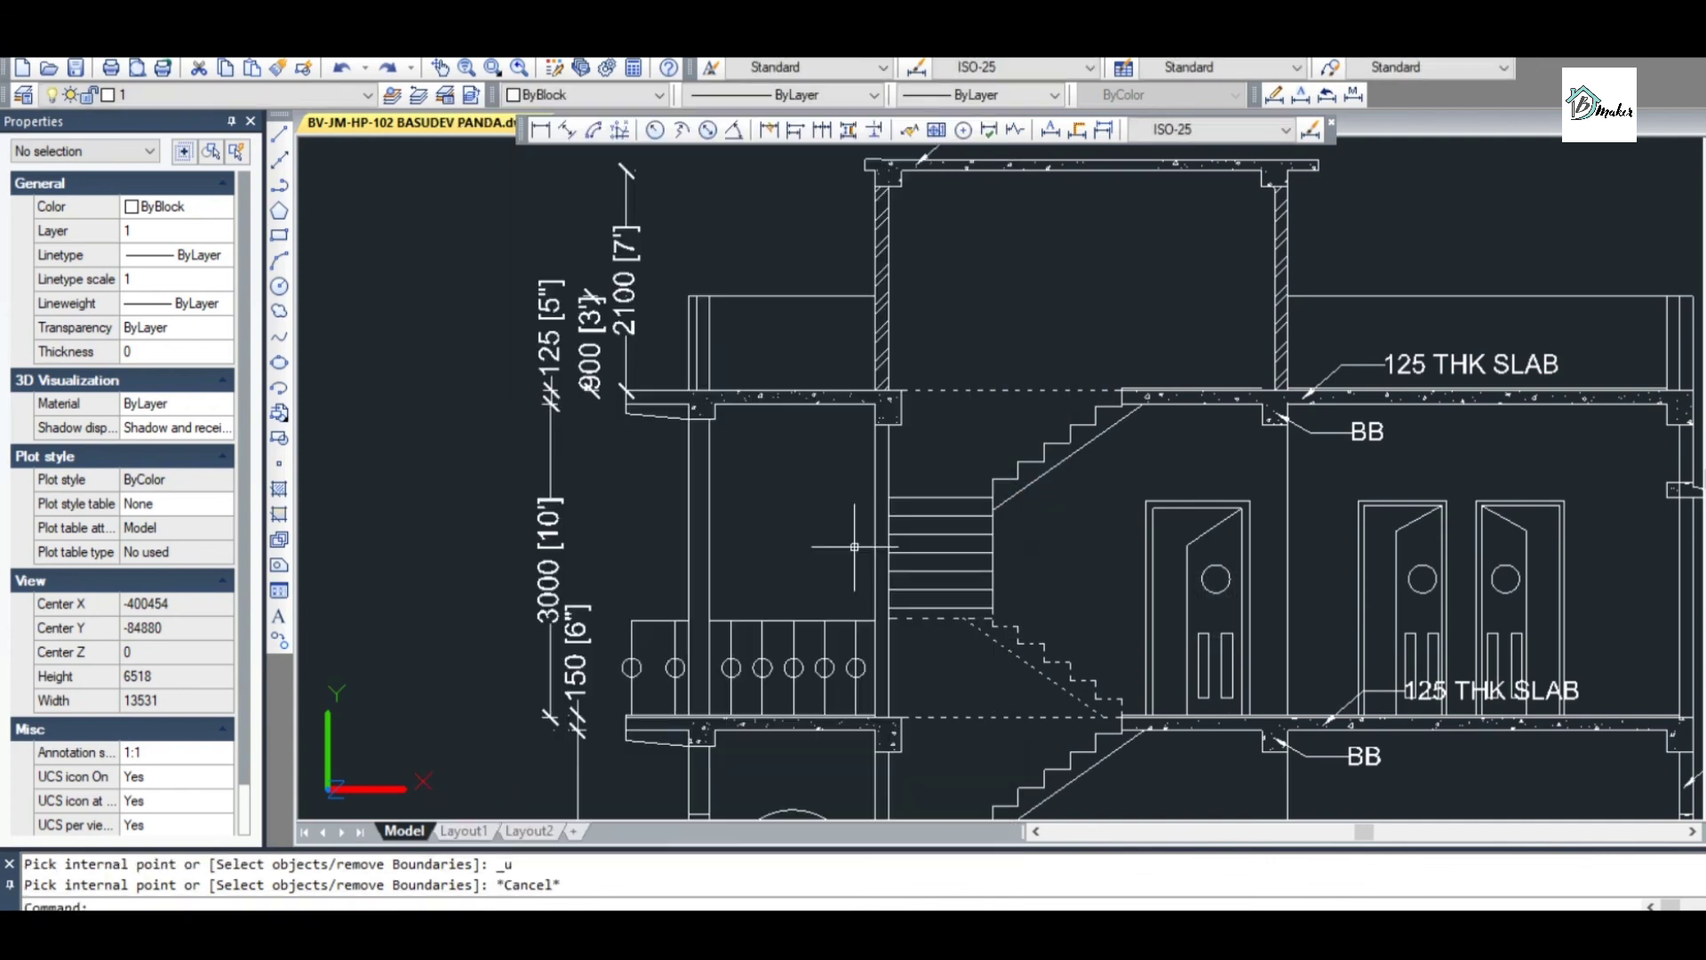
Hatch the upper-storey wall beside the stair flight with ANSI32 at angle 30, scale 20 and transparency 32
{"action": "scroll", "coordinate": [862, 552], "scroll_direction": "up", "scroll_amount": 1}
{"action": "key", "text": "Return"}
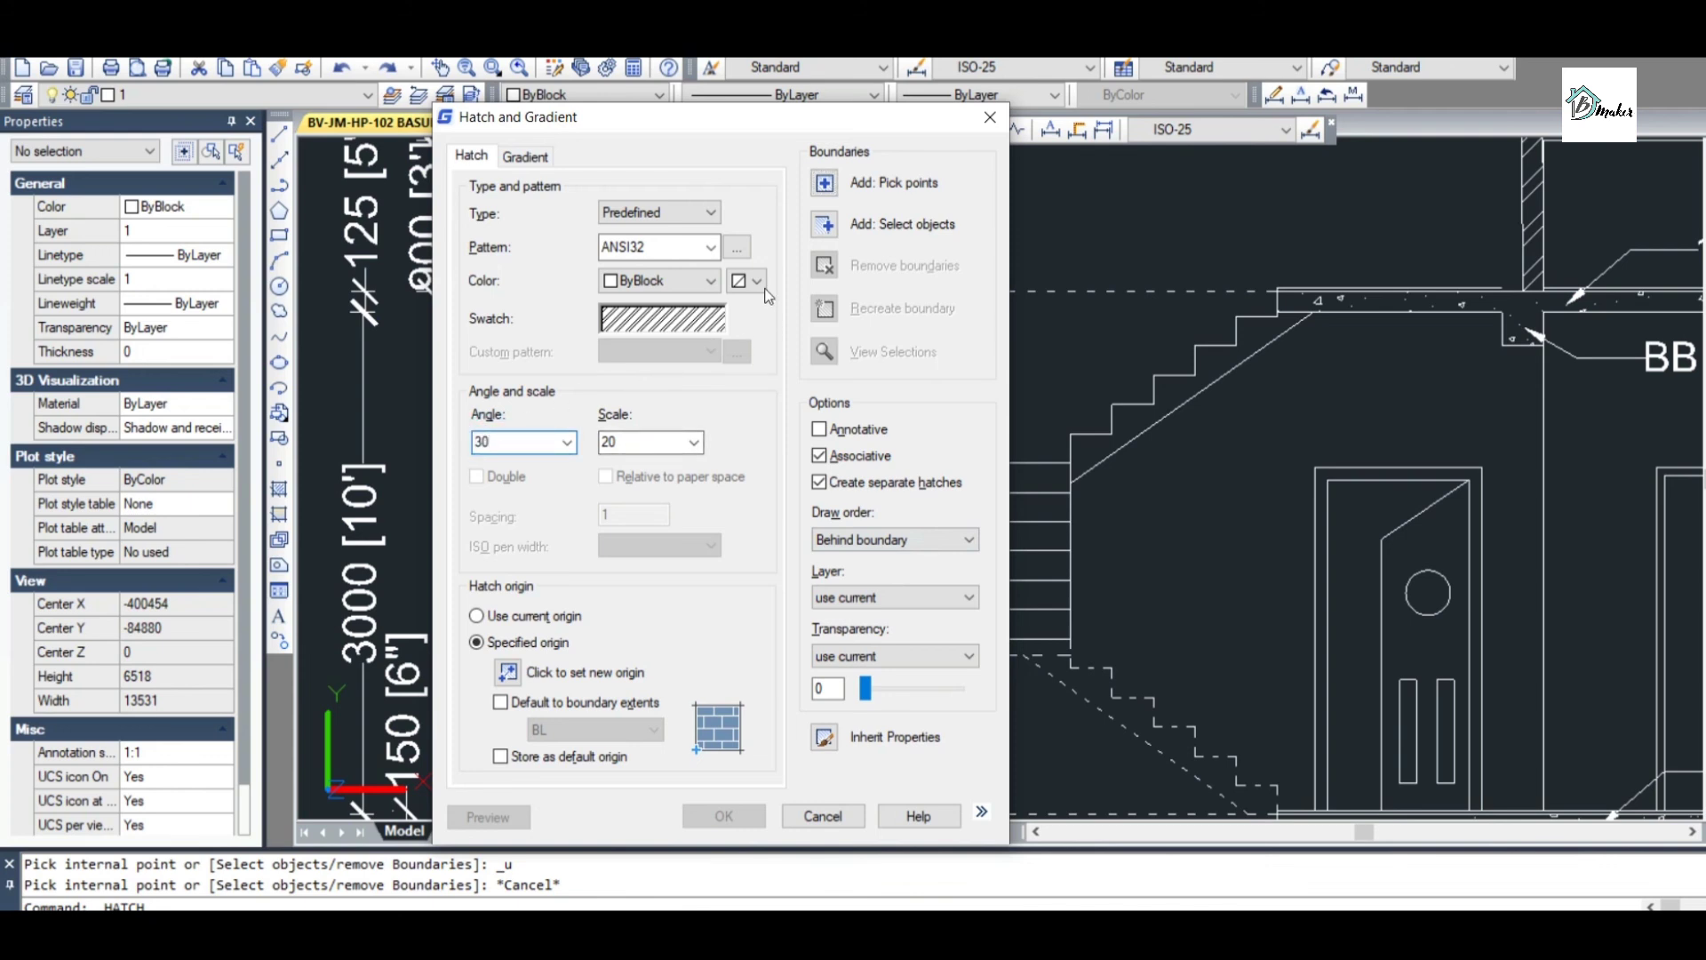
{"action": "left_click", "coordinate": [829, 191]}
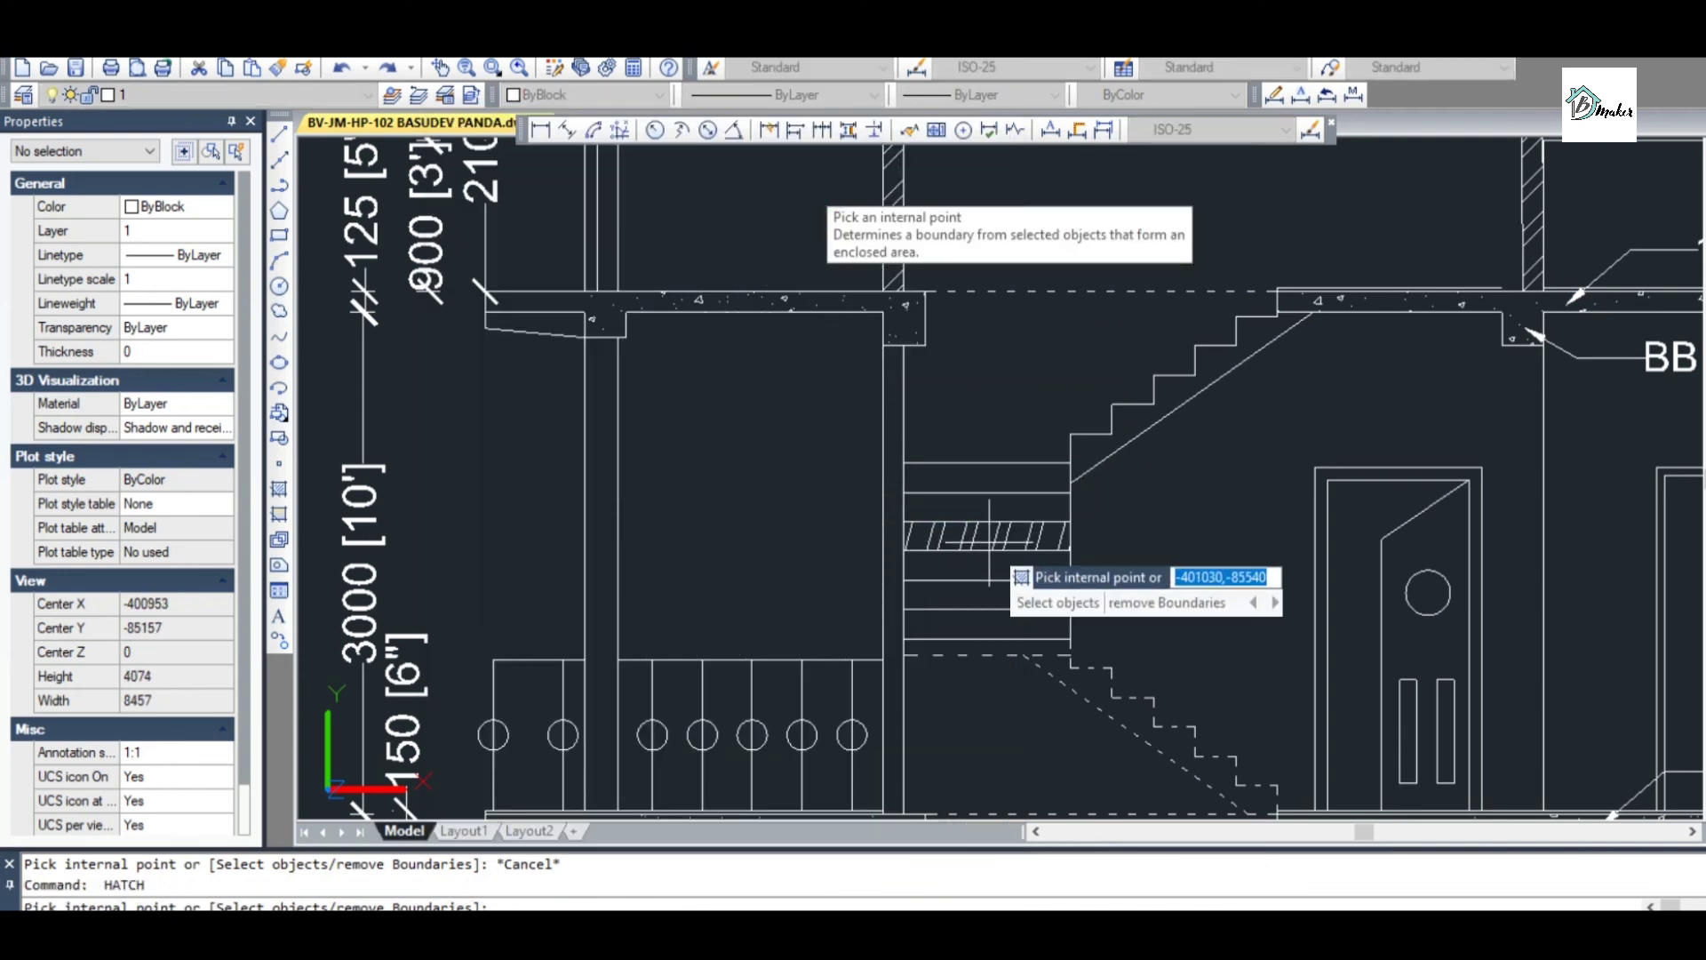
{"action": "left_click", "coordinate": [894, 576]}
{"action": "key", "text": "Return"}
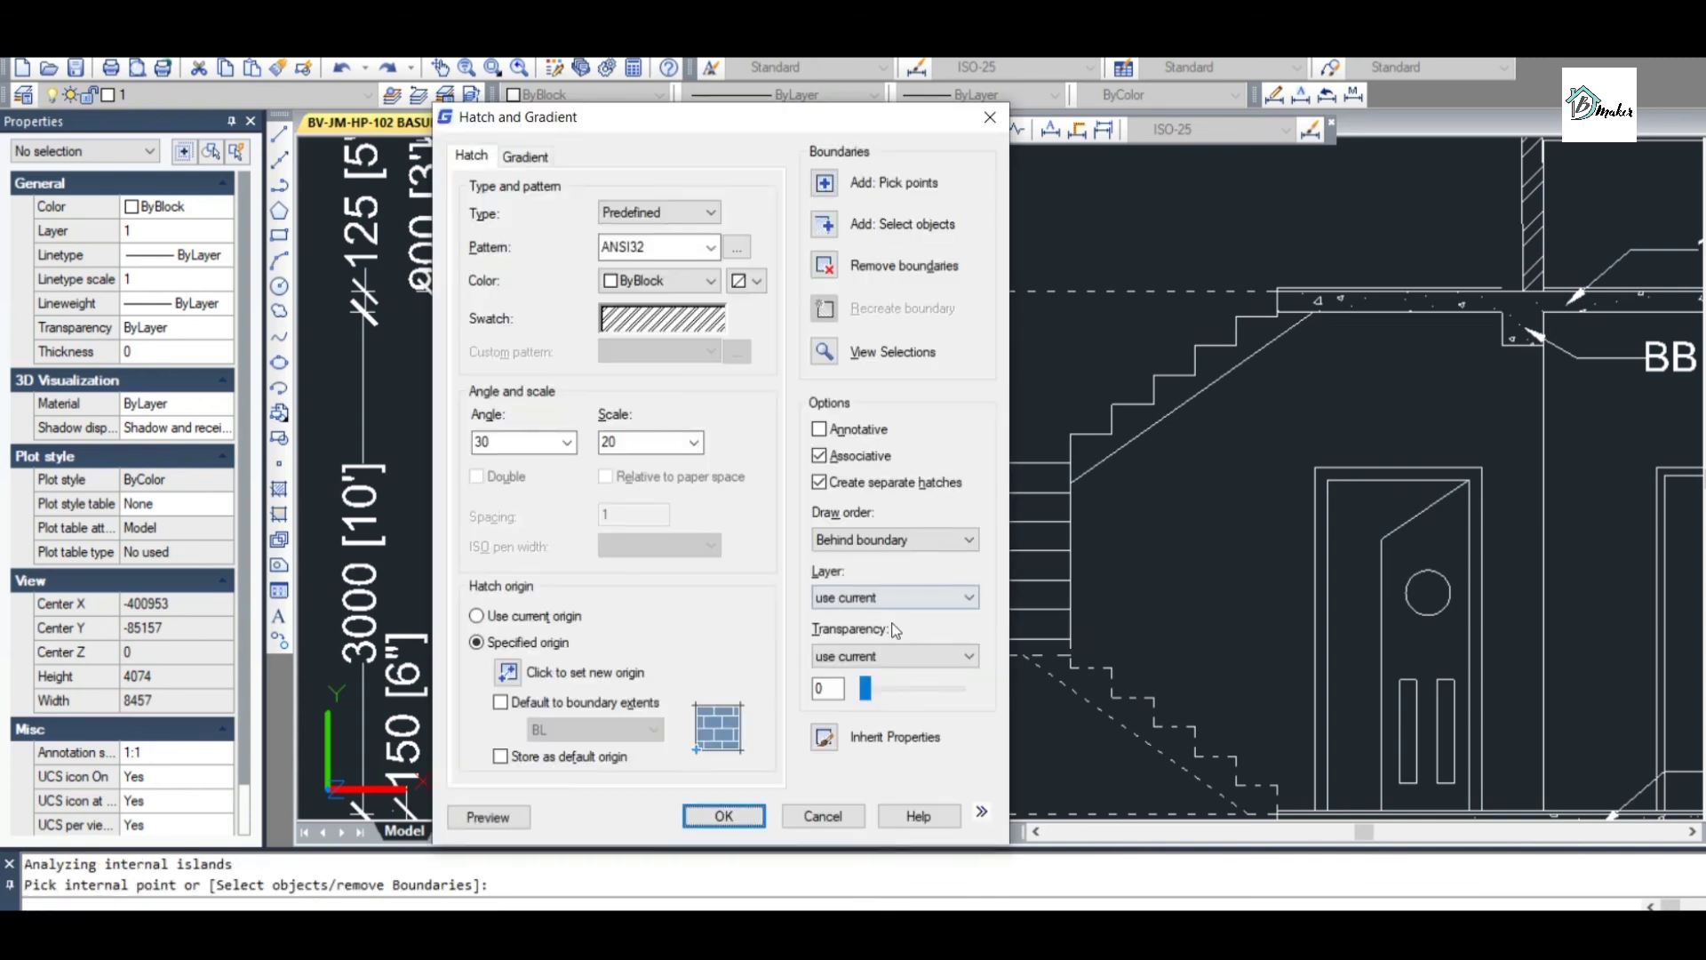
{"action": "left_click_drag", "start_coordinate": [871, 693], "coordinate": [900, 697]}
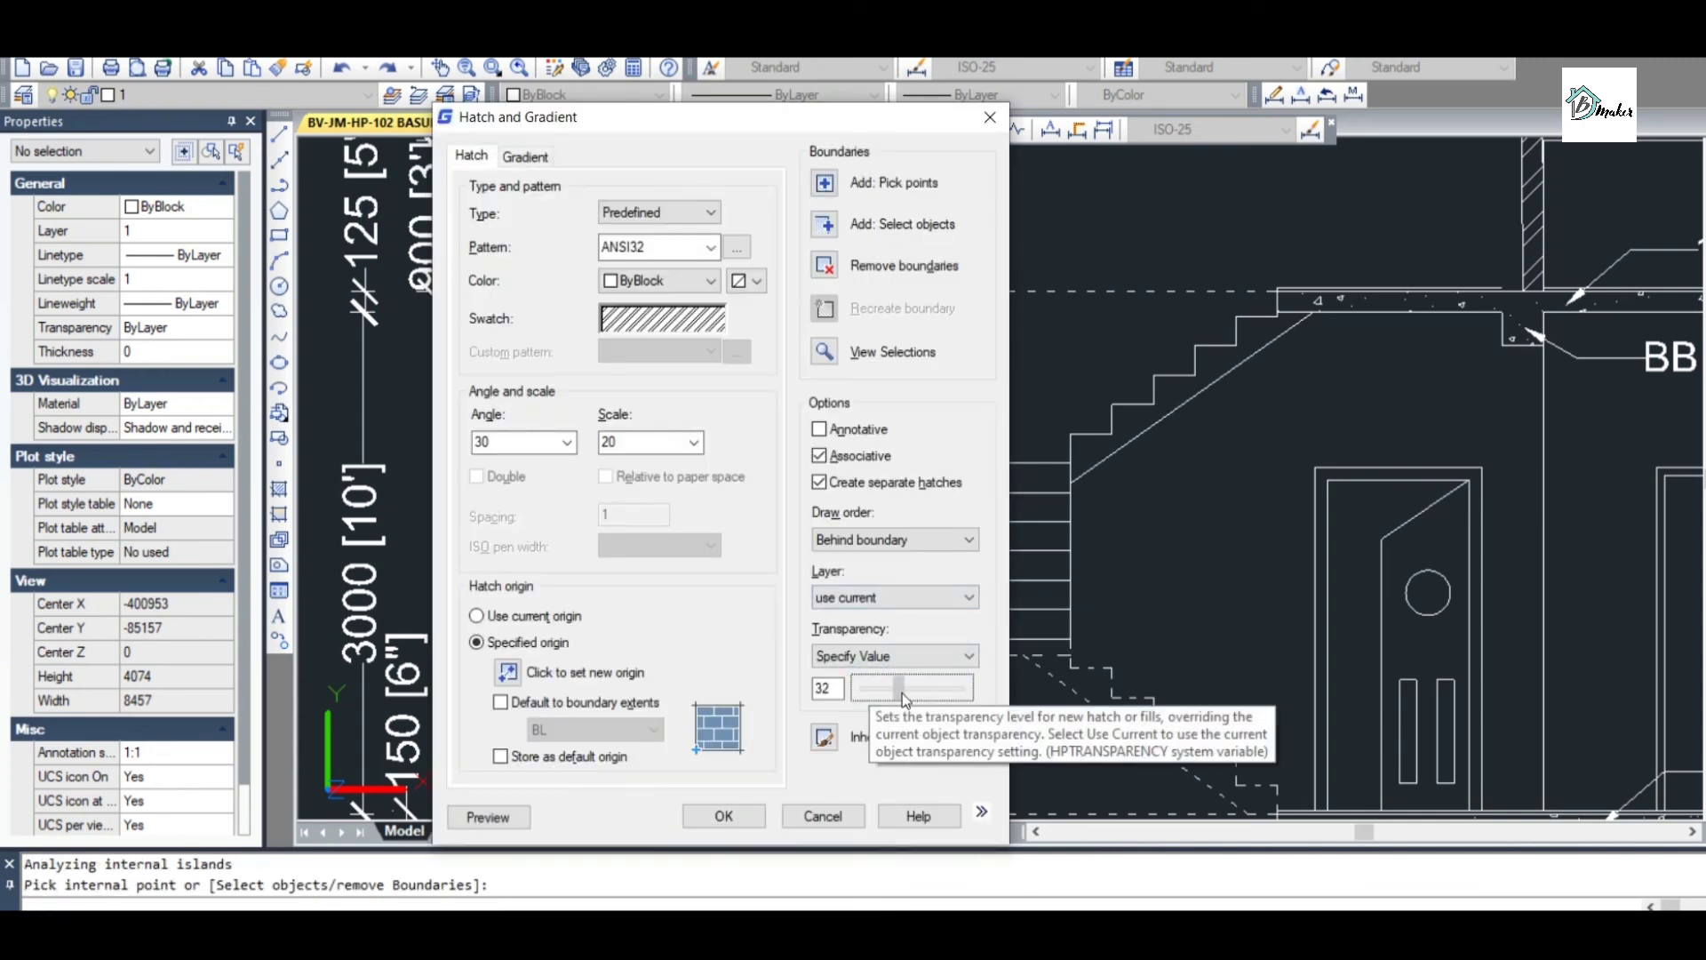
{"action": "left_click", "coordinate": [727, 814]}
Try to hatch the upper-storey right outer wall below the sunshade with ANSI32 at angle 10 and scale 20
{"action": "scroll", "coordinate": [1029, 537], "scroll_direction": "down", "scroll_amount": 2}
{"action": "key", "text": "Return"}
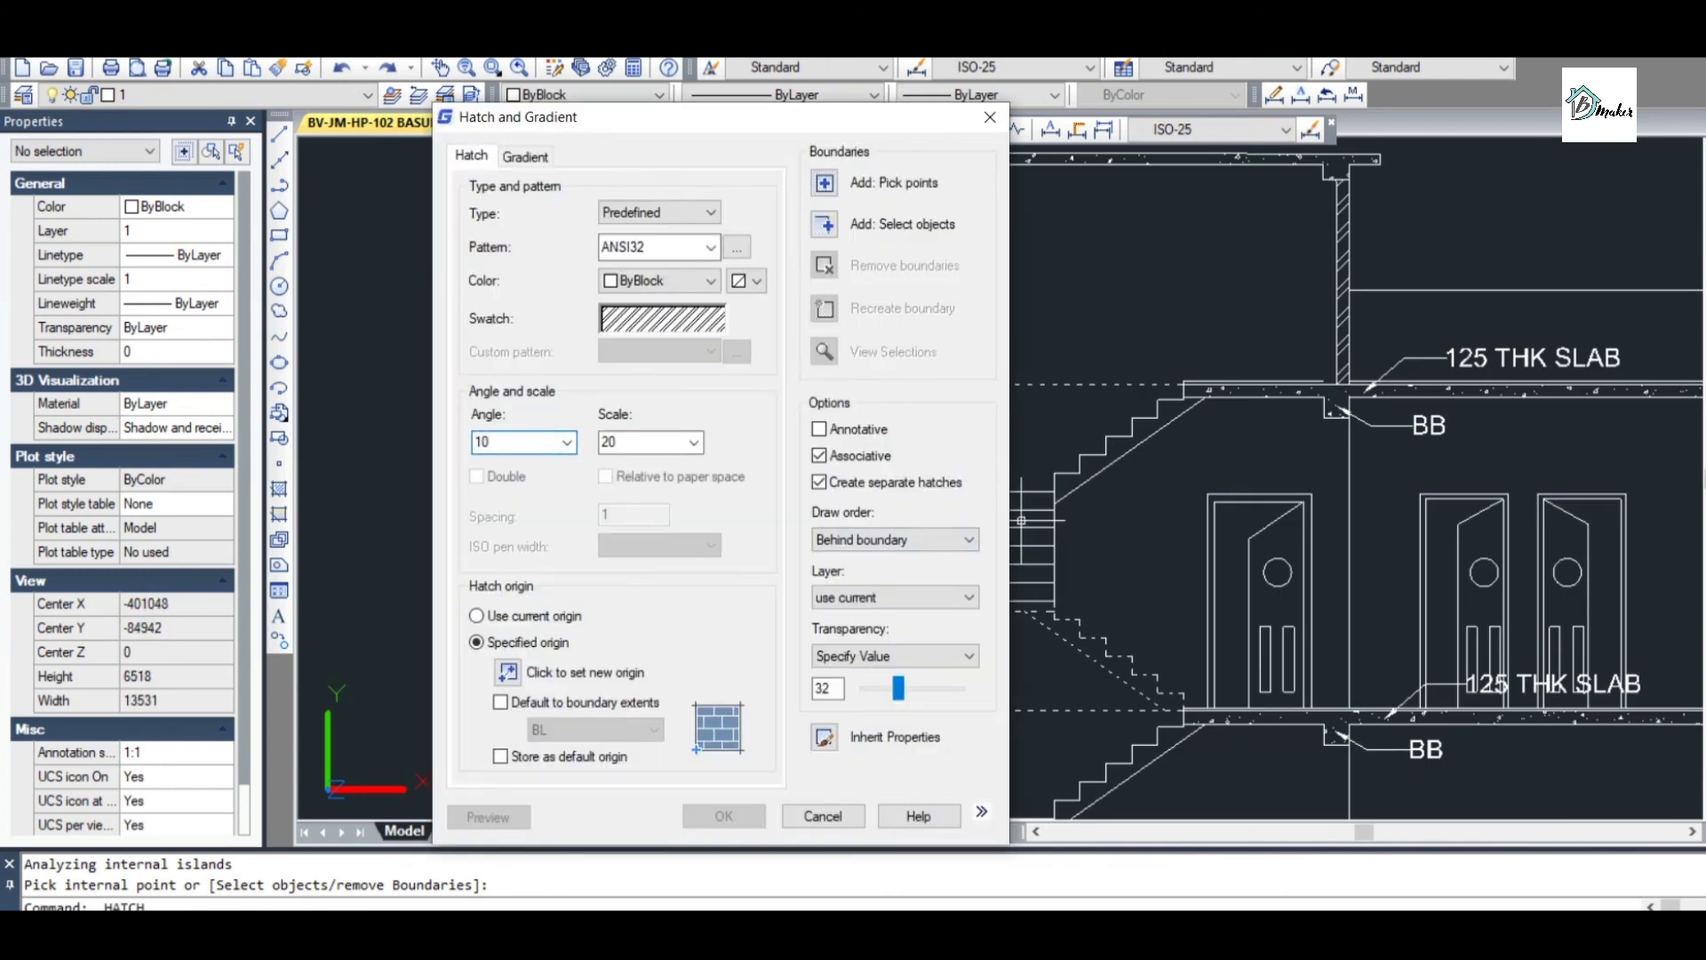
{"action": "left_click", "coordinate": [825, 184]}
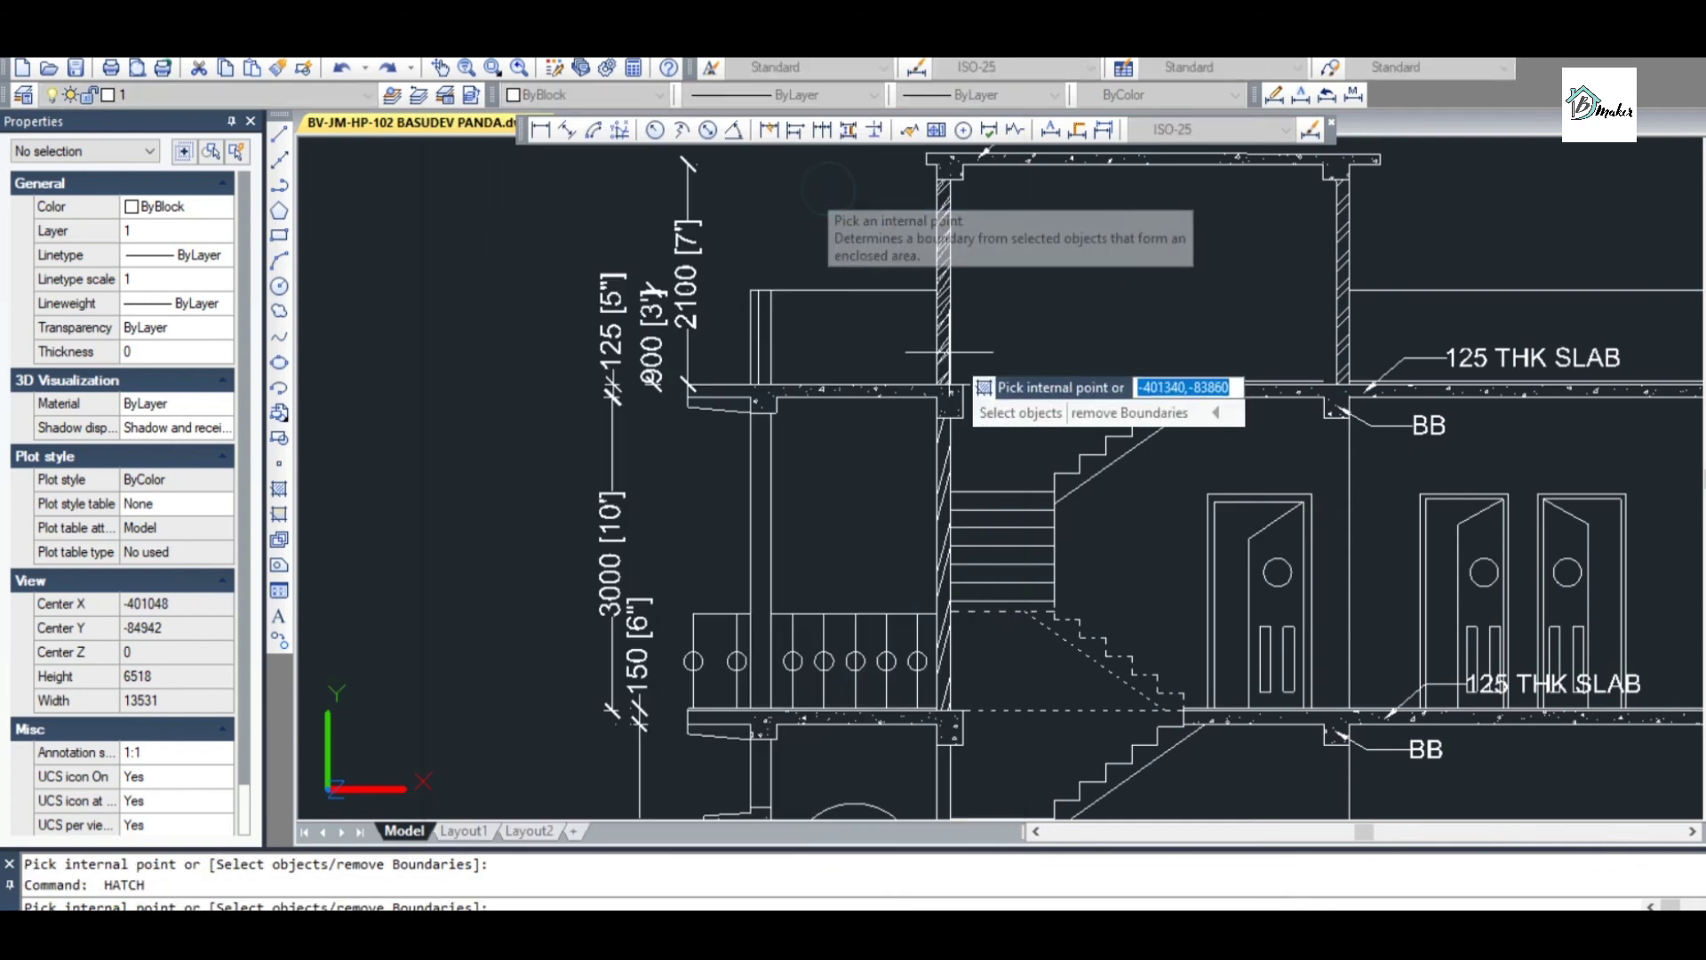
{"action": "scroll", "coordinate": [1359, 372], "scroll_direction": "up", "scroll_amount": 2}
{"action": "scroll", "coordinate": [1039, 531], "scroll_direction": "down", "scroll_amount": 6}
{"action": "scroll", "coordinate": [1020, 502], "scroll_direction": "up", "scroll_amount": 4}
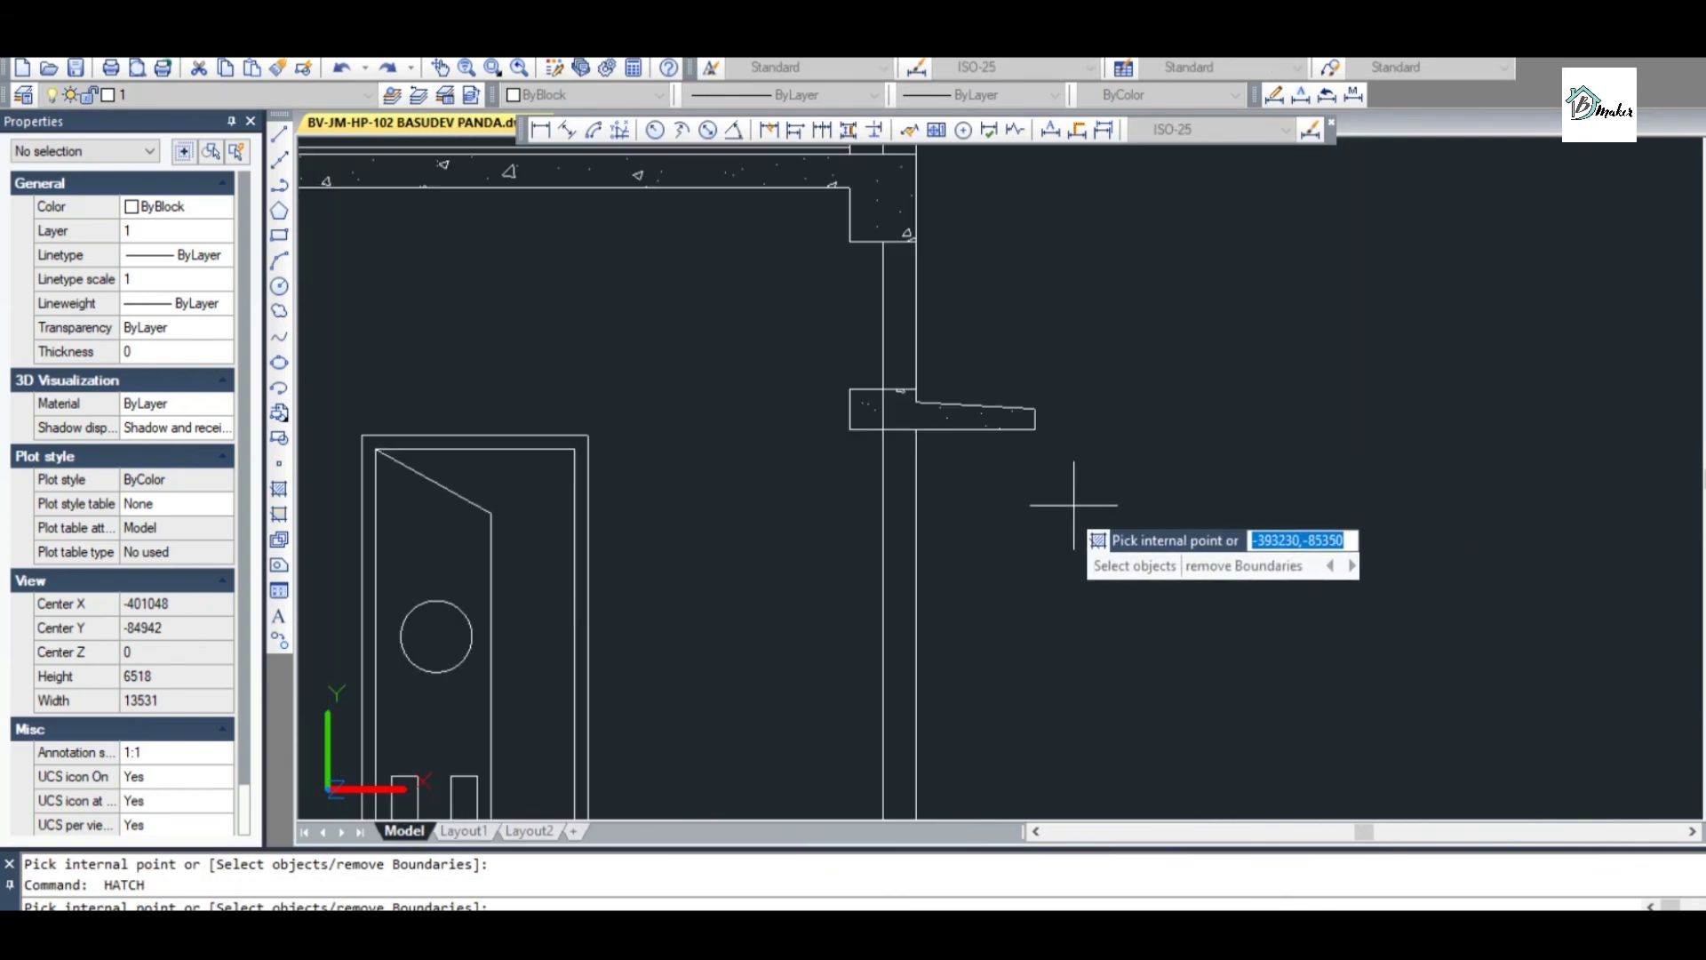
{"action": "scroll", "coordinate": [906, 569], "scroll_direction": "down", "scroll_amount": 6}
{"action": "scroll", "coordinate": [908, 613], "scroll_direction": "up", "scroll_amount": 2}
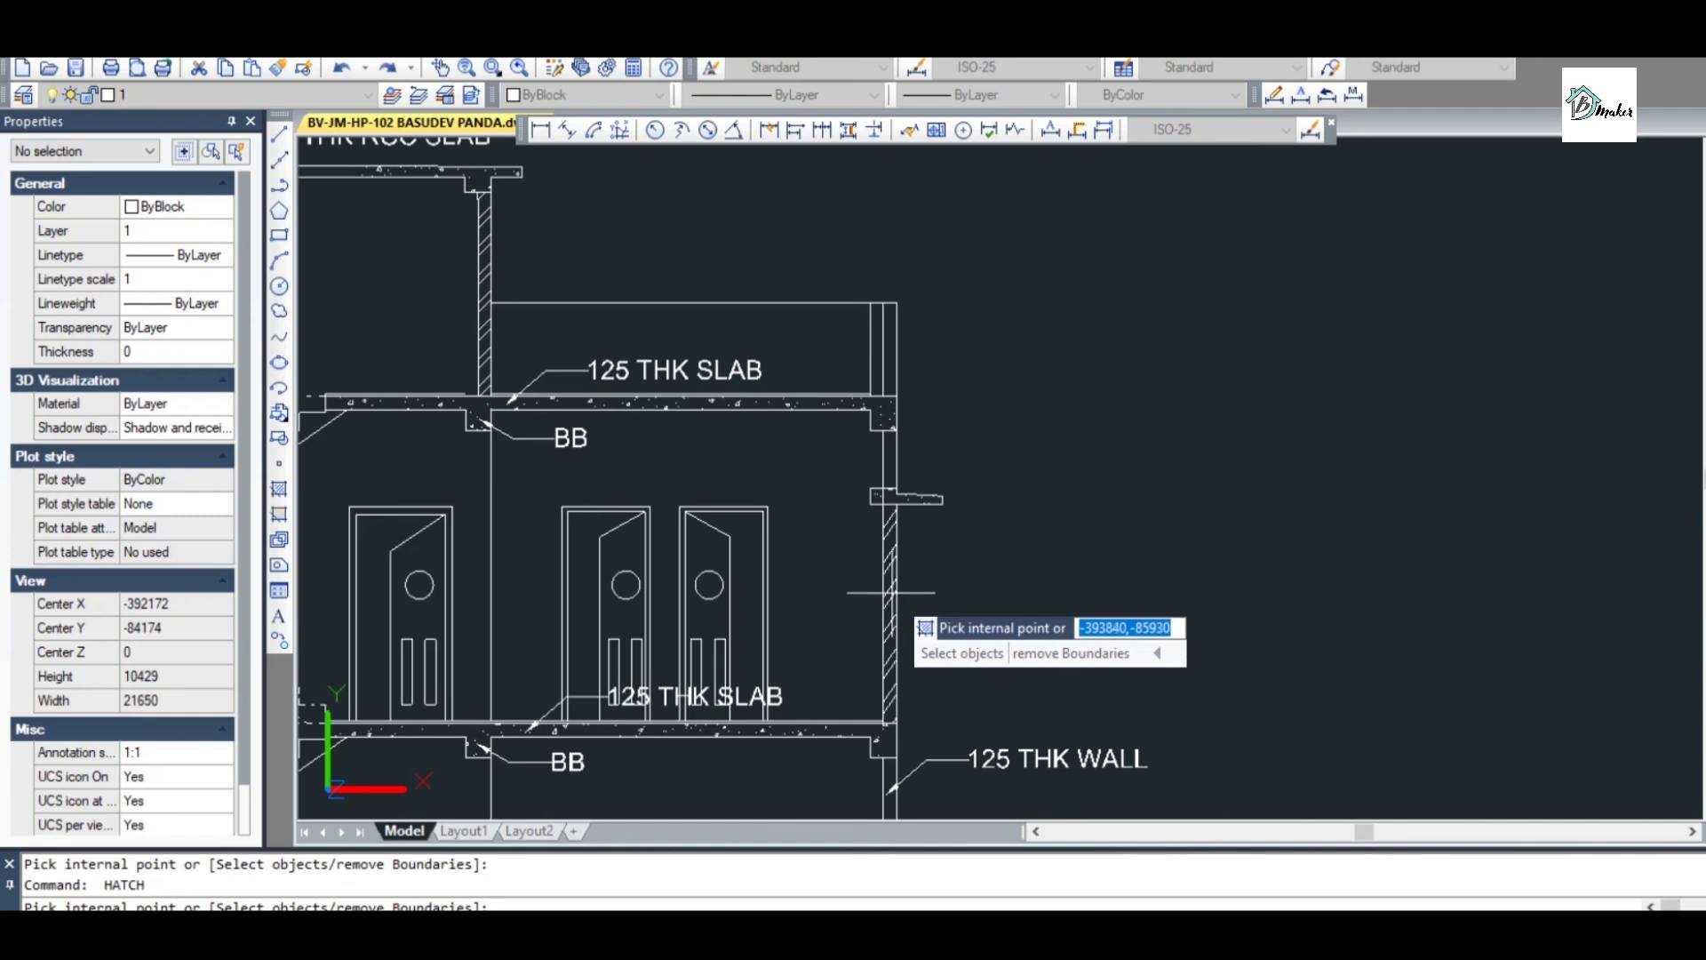
{"action": "left_click", "coordinate": [907, 614]}
{"action": "scroll", "coordinate": [902, 615], "scroll_direction": "down", "scroll_amount": 8}
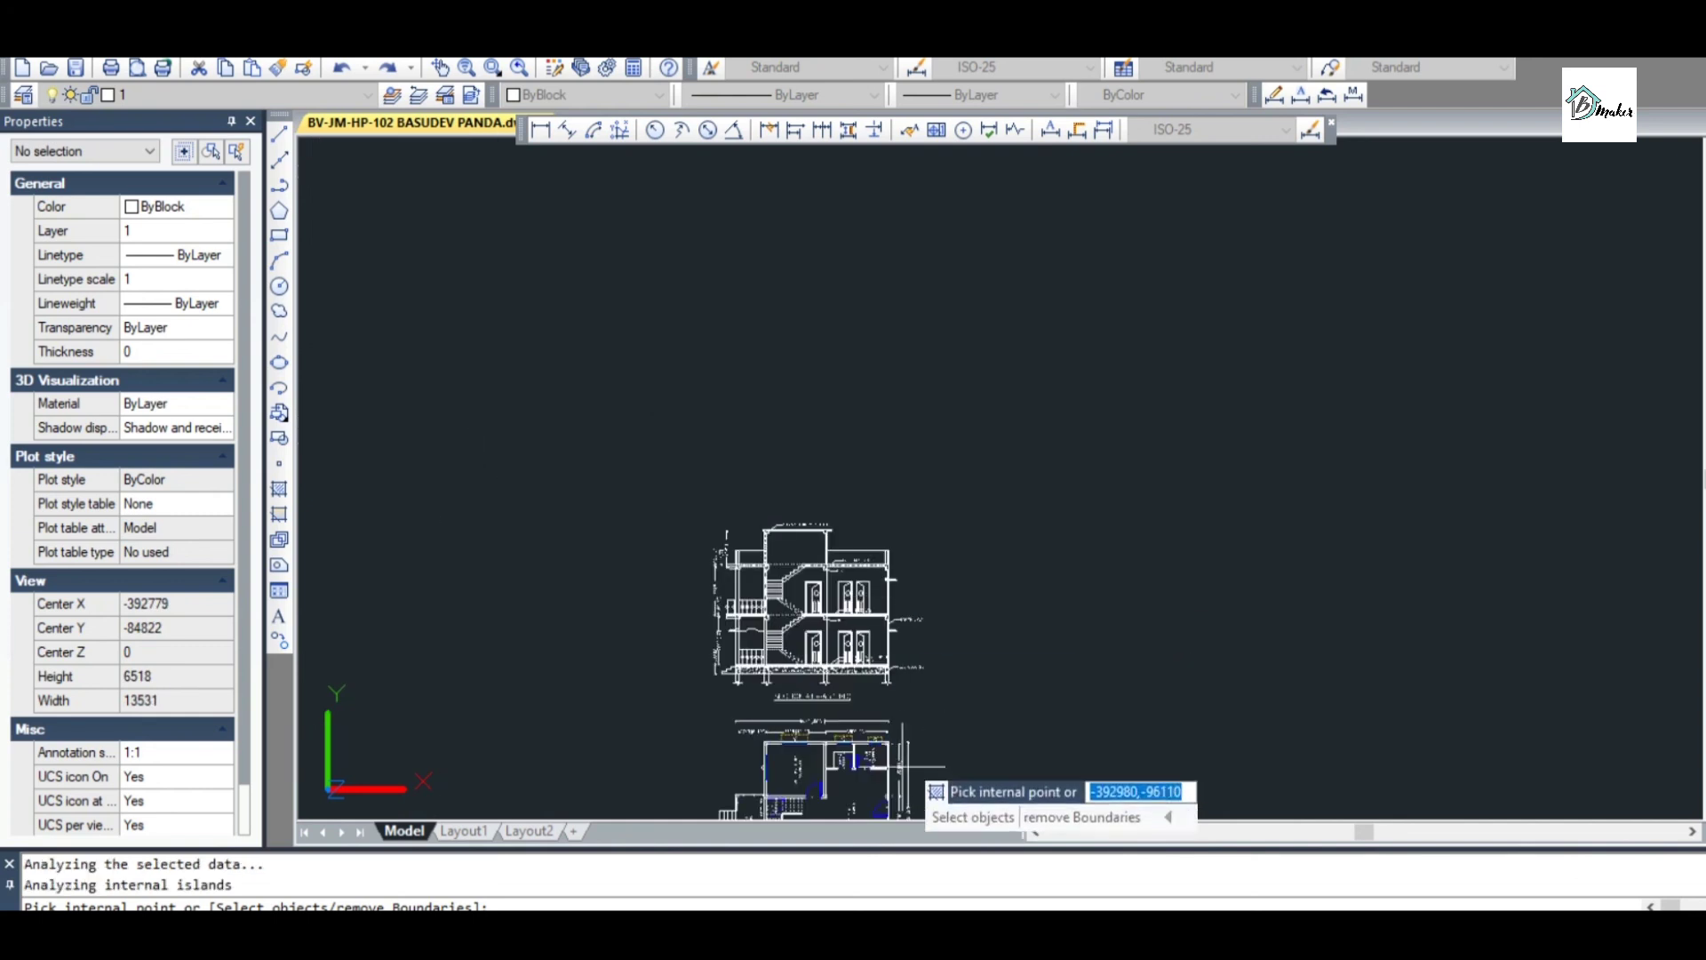
{"action": "scroll", "coordinate": [919, 780], "scroll_direction": "down", "scroll_amount": 10}
{"action": "scroll", "coordinate": [1005, 706], "scroll_direction": "up", "scroll_amount": 6}
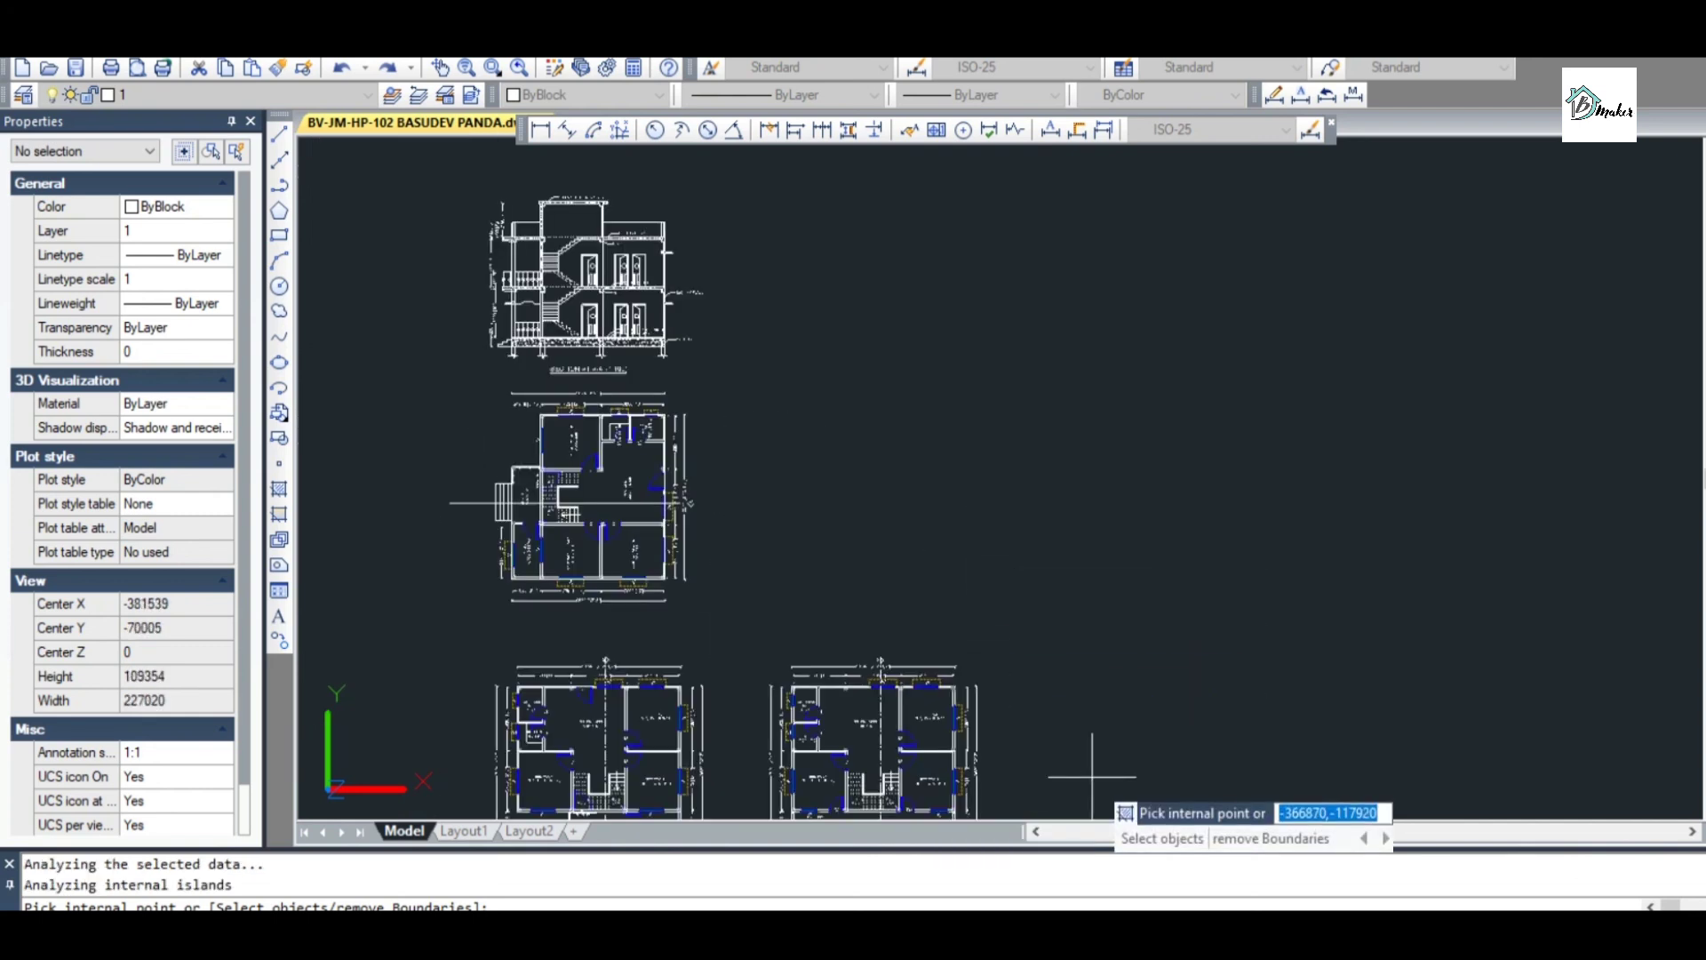
{"action": "scroll", "coordinate": [977, 691], "scroll_direction": "down", "scroll_amount": 2}
{"action": "key", "text": "Escape"}
{"action": "key", "text": "Escape"}
Trim the inner wall line crossing the beam of the upper sunshade on the right outer wall
{"action": "scroll", "coordinate": [549, 169], "scroll_direction": "up", "scroll_amount": 8}
{"action": "scroll", "coordinate": [1043, 471], "scroll_direction": "up", "scroll_amount": 10}
{"action": "key", "text": "Escape"}
{"action": "type", "text": "tr"}
{"action": "key", "text": "Return"}
{"action": "key", "text": "Return"}
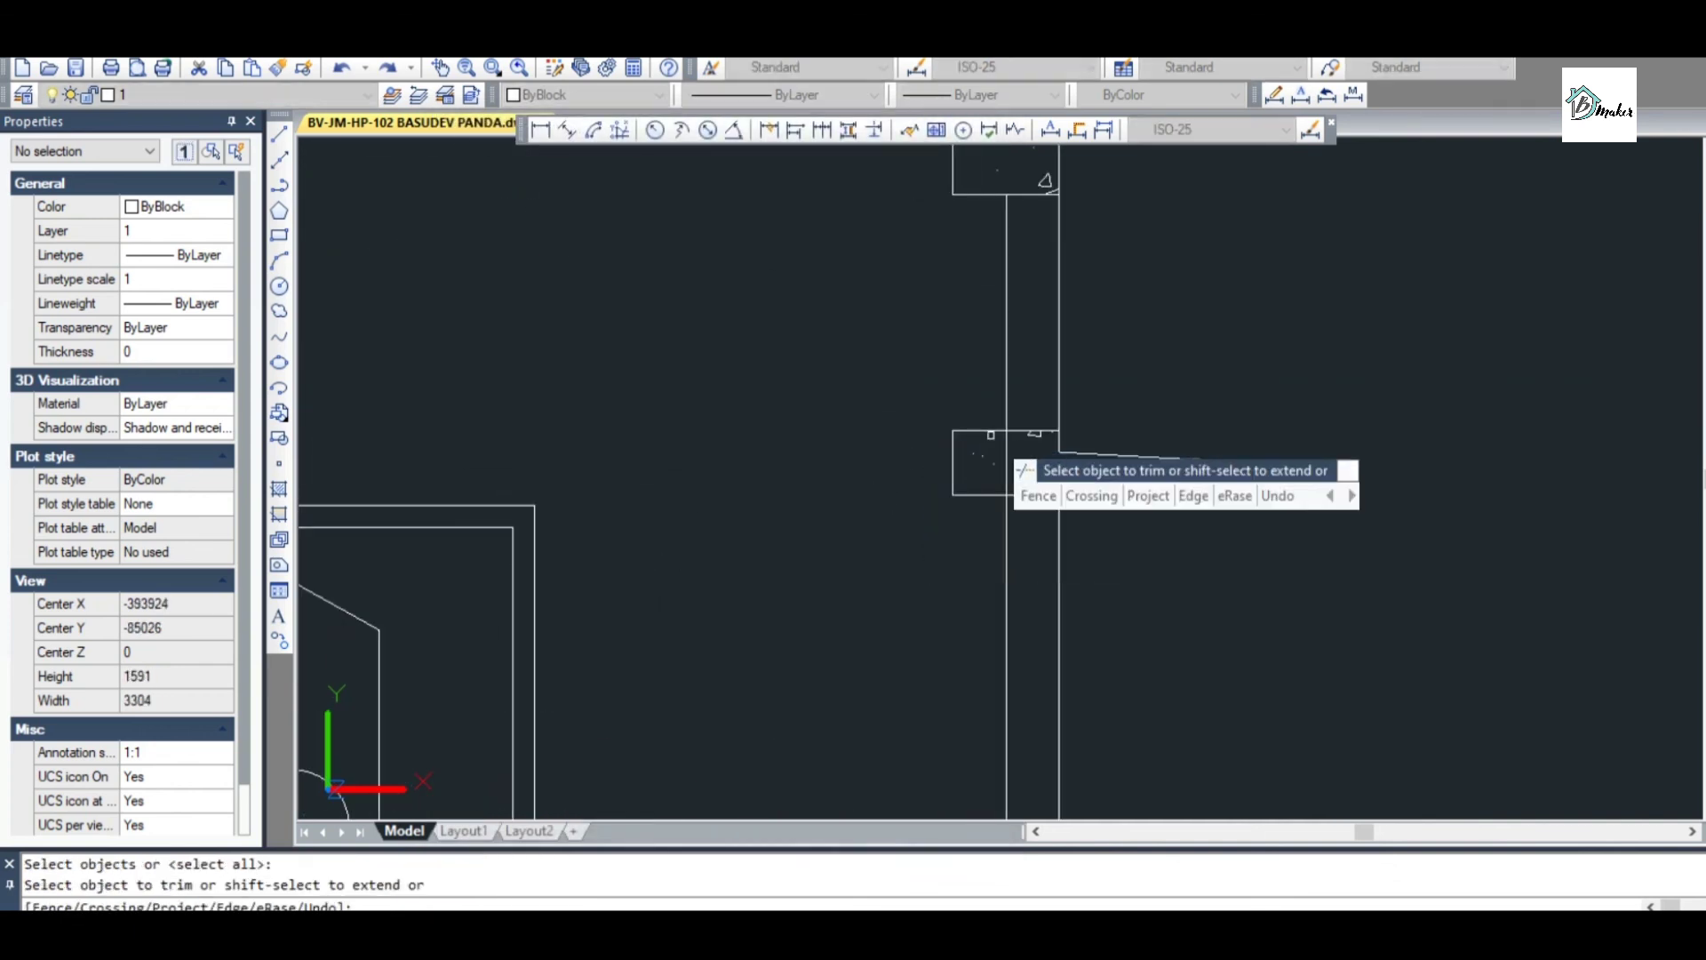
{"action": "left_click", "coordinate": [1004, 454]}
{"action": "key", "text": "Escape"}
{"action": "scroll", "coordinate": [1074, 392], "scroll_direction": "down", "scroll_amount": 6}
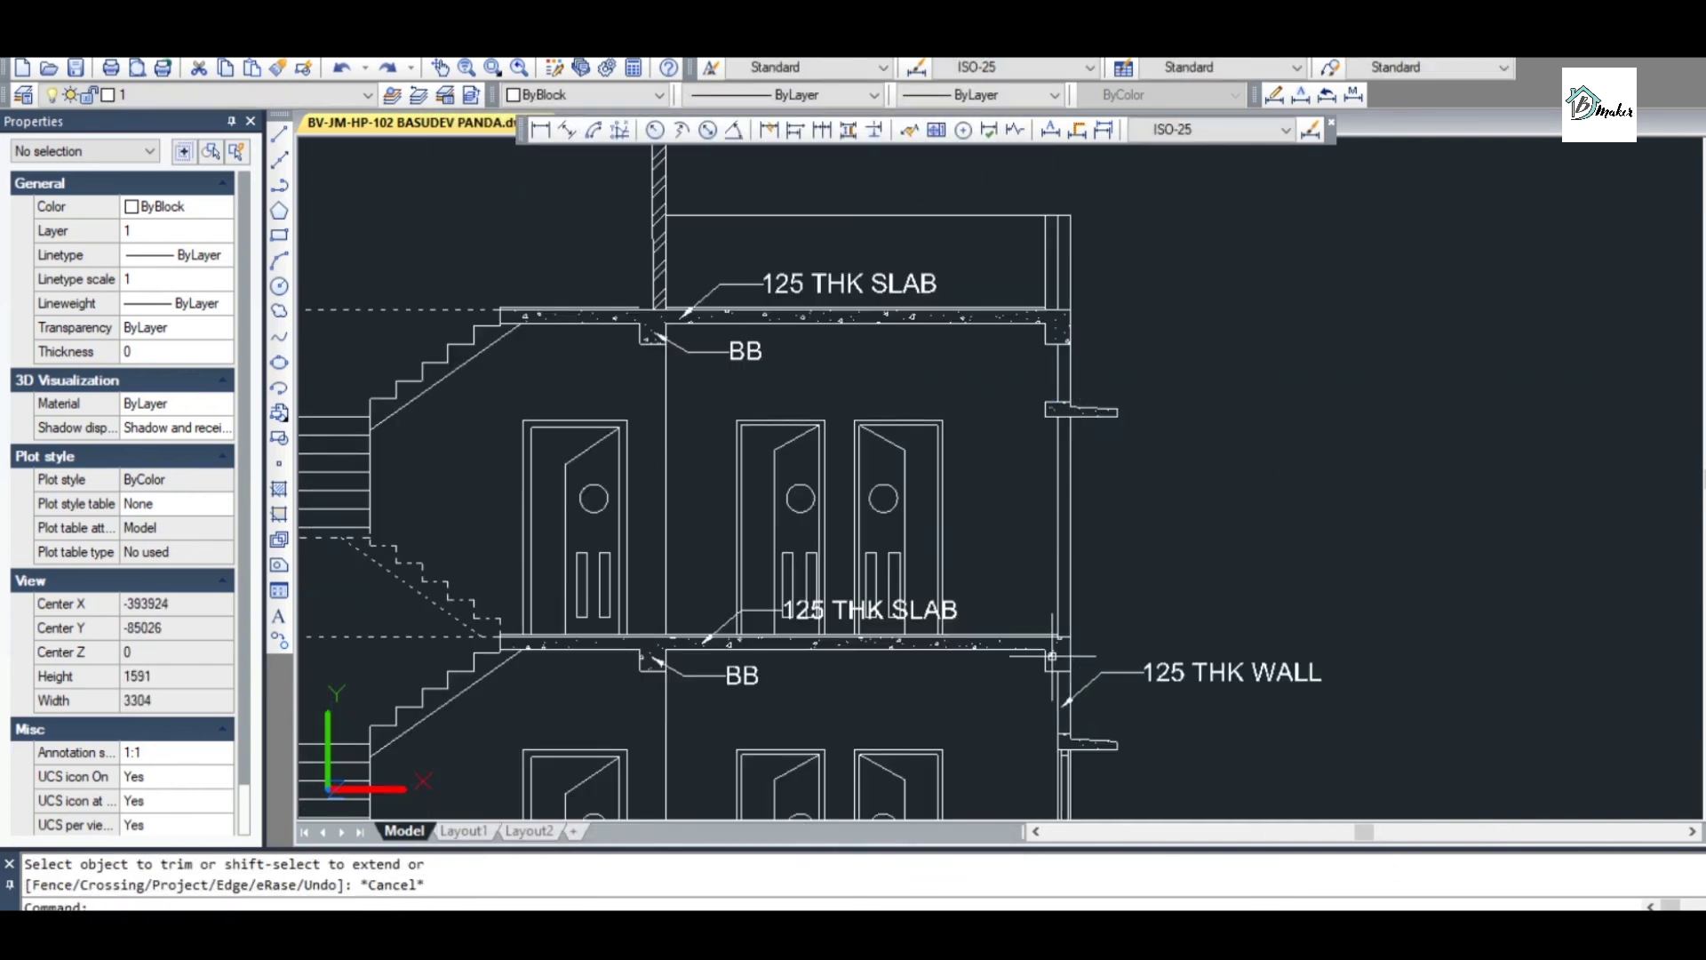
{"action": "middle_click_drag", "start_coordinate": [1052, 657], "coordinate": [1057, 387]}
{"action": "scroll", "coordinate": [1123, 359], "scroll_direction": "up", "scroll_amount": 6}
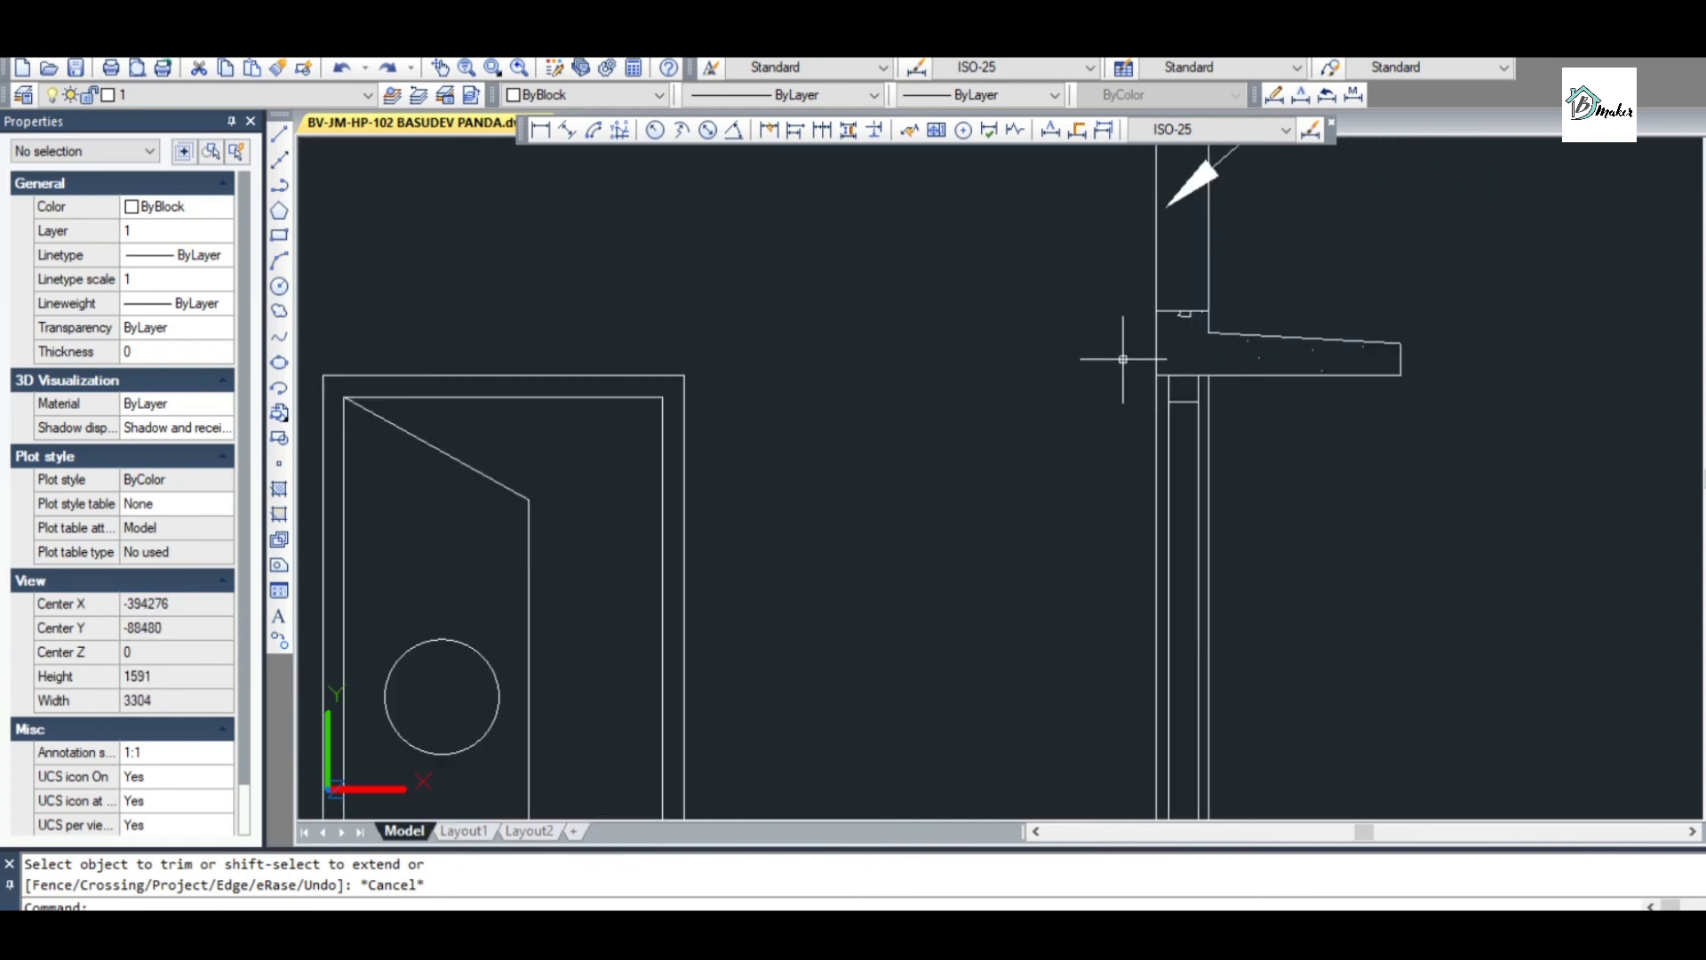
{"action": "scroll", "coordinate": [1123, 359], "scroll_direction": "down", "scroll_amount": 6}
{"action": "left_click", "coordinate": [1155, 395]}
{"action": "left_click", "coordinate": [1219, 629]}
{"action": "scroll", "coordinate": [1196, 633], "scroll_direction": "up", "scroll_amount": 5}
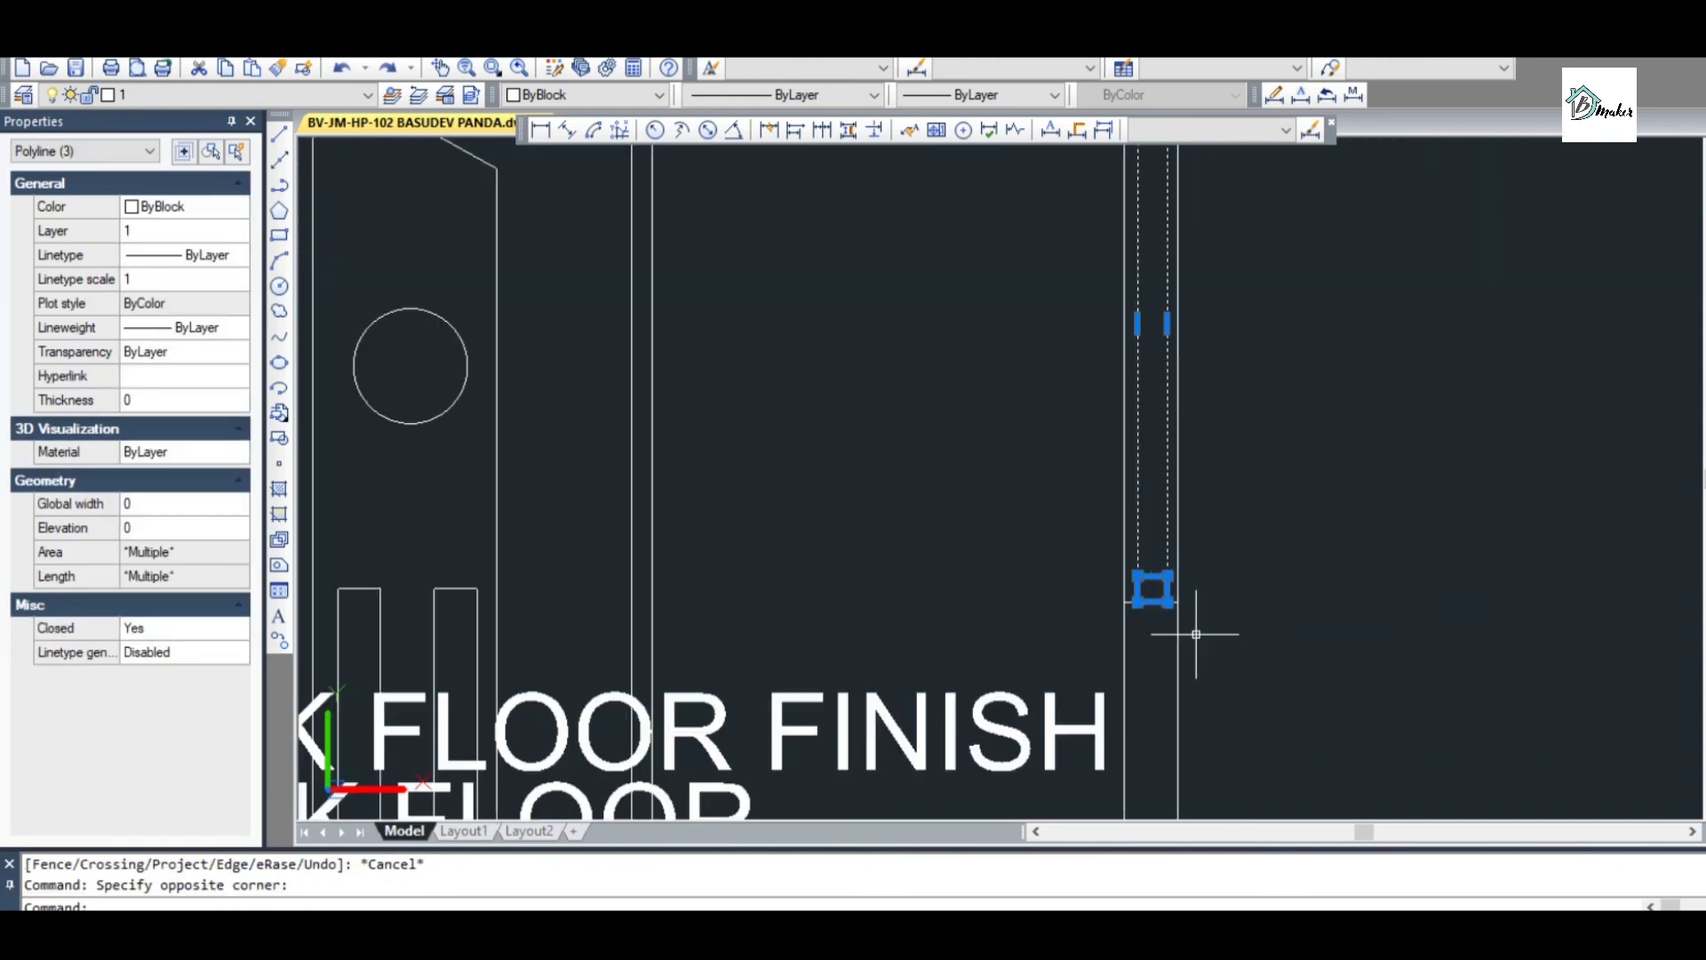
{"action": "scroll", "coordinate": [1095, 590], "scroll_direction": "up", "scroll_amount": 2}
{"action": "left_click", "coordinate": [1088, 573]}
{"action": "left_click", "coordinate": [1451, 750]}
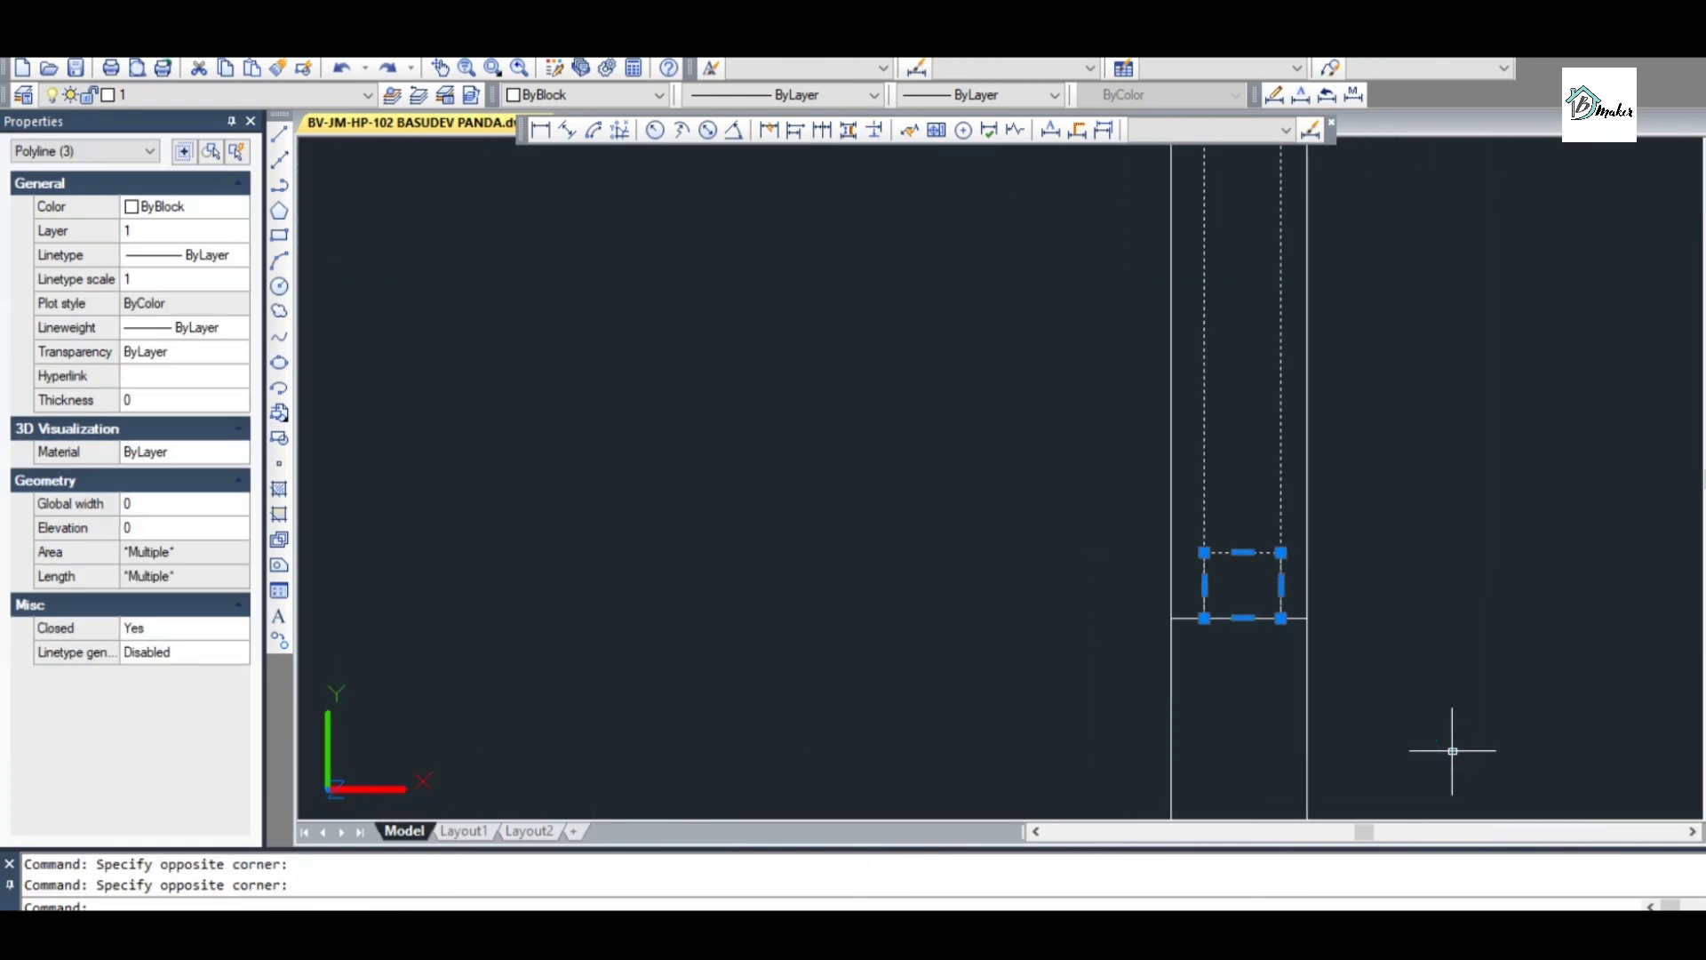
{"action": "type", "text": "co"}
{"action": "key", "text": "Return"}
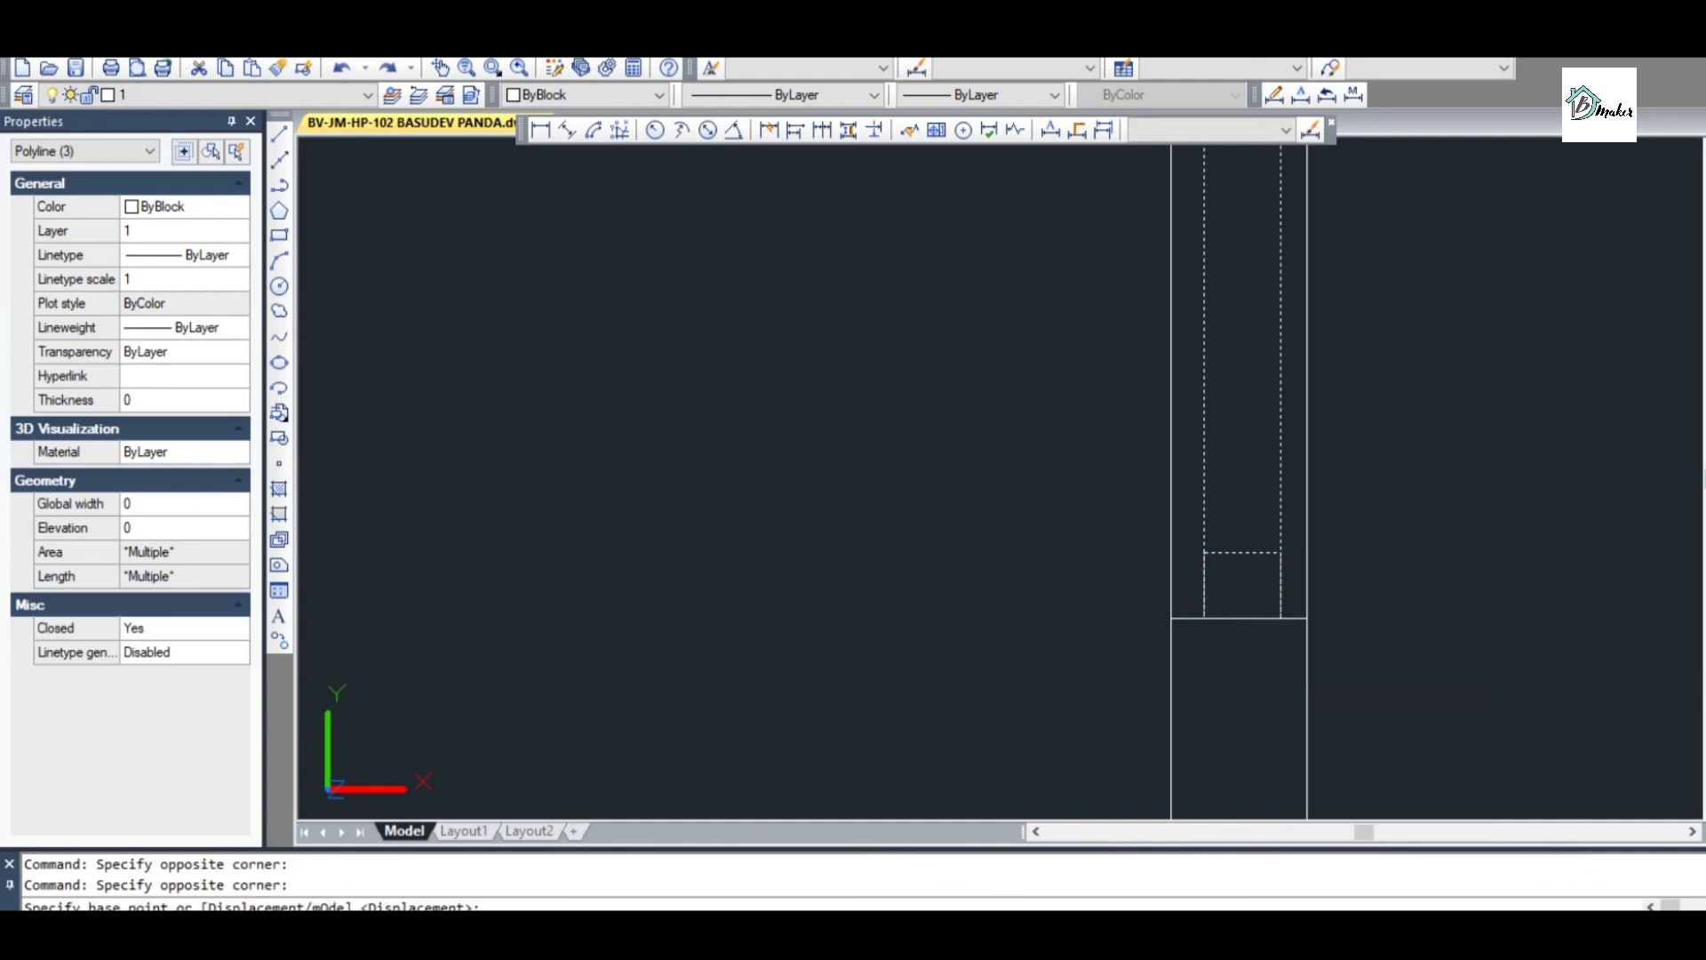
{"action": "scroll", "coordinate": [1269, 671], "scroll_direction": "down", "scroll_amount": 5}
{"action": "scroll", "coordinate": [1249, 449], "scroll_direction": "up", "scroll_amount": 3}
{"action": "left_click", "coordinate": [1257, 457]}
{"action": "scroll", "coordinate": [1255, 504], "scroll_direction": "down", "scroll_amount": 3}
{"action": "key", "text": "Escape"}
{"action": "key", "text": "Escape"}
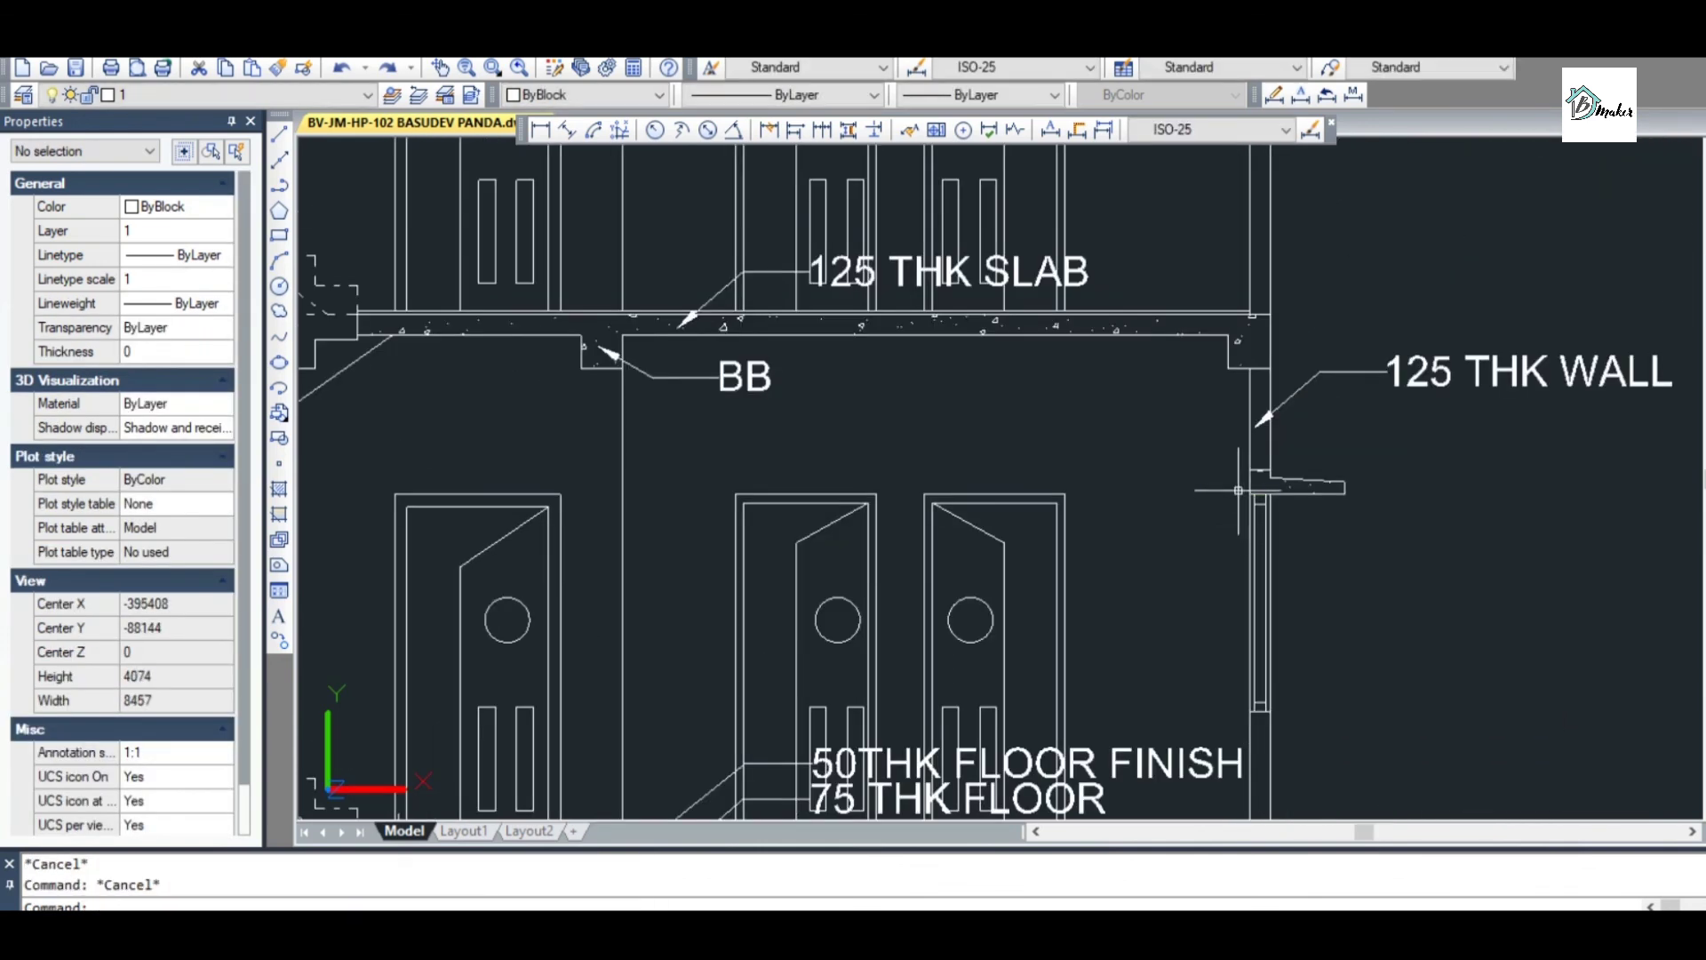
Copy the ground-storey window section with its sill line on the right outer wall up to the underside of the upper sunshade
{"action": "key", "text": "Return"}
{"action": "left_click", "coordinate": [1238, 489]}
{"action": "left_click", "coordinate": [1281, 698]}
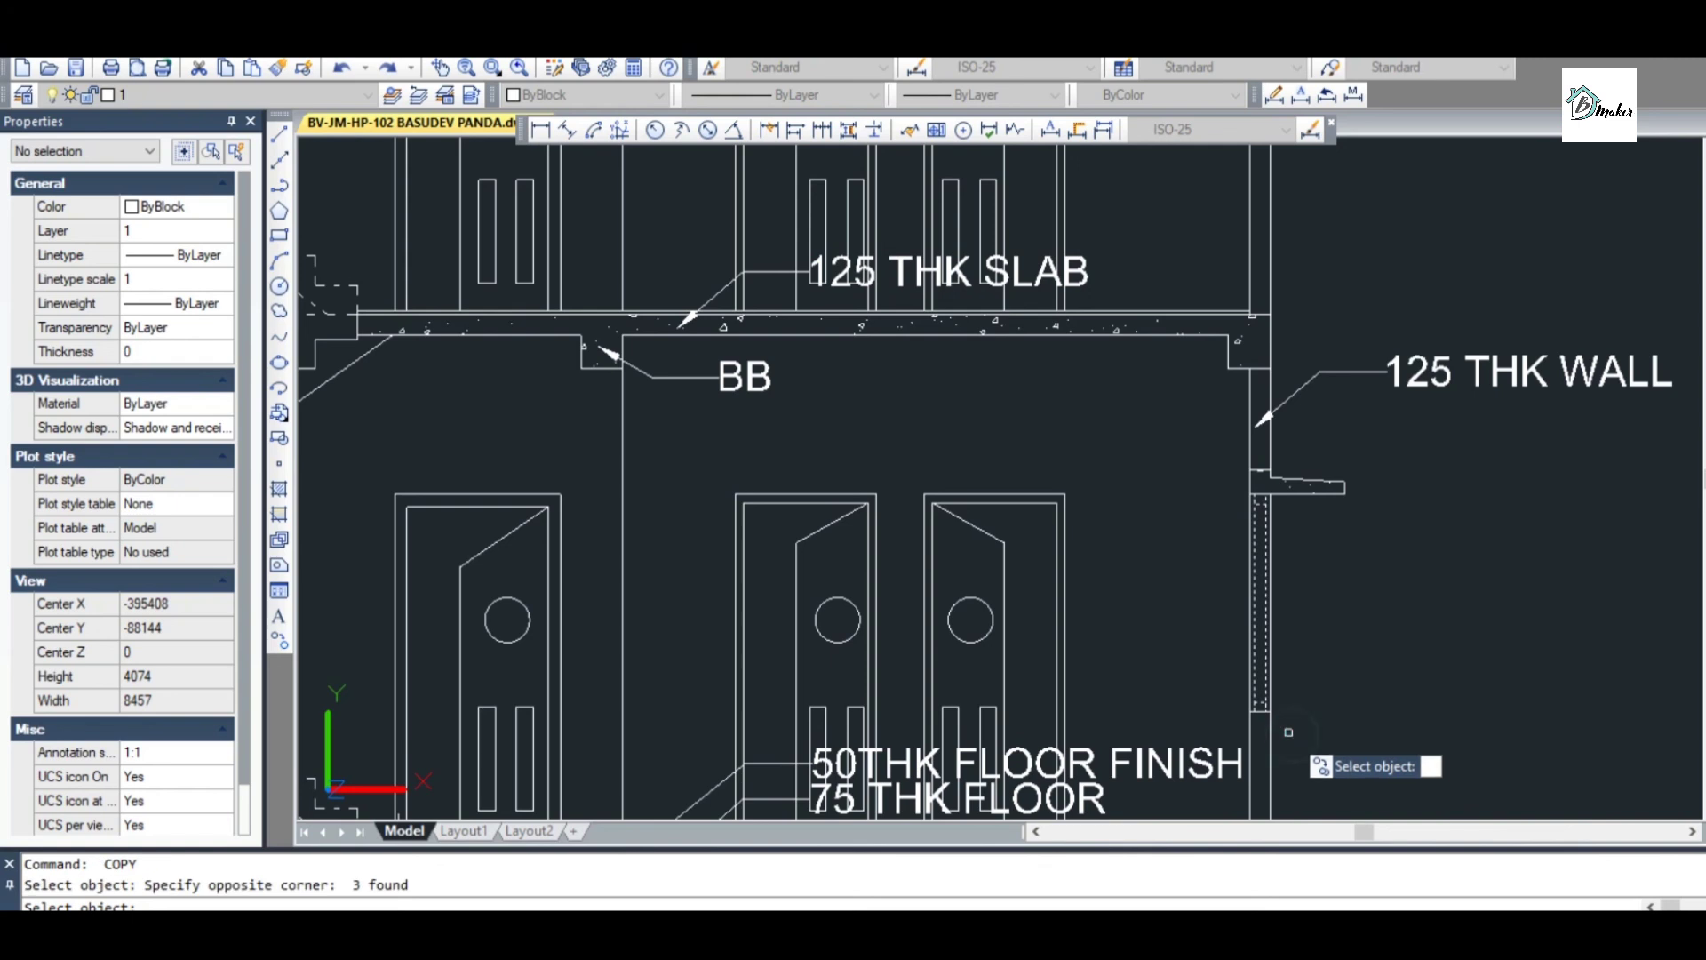
{"action": "scroll", "coordinate": [1242, 701], "scroll_direction": "up", "scroll_amount": 4}
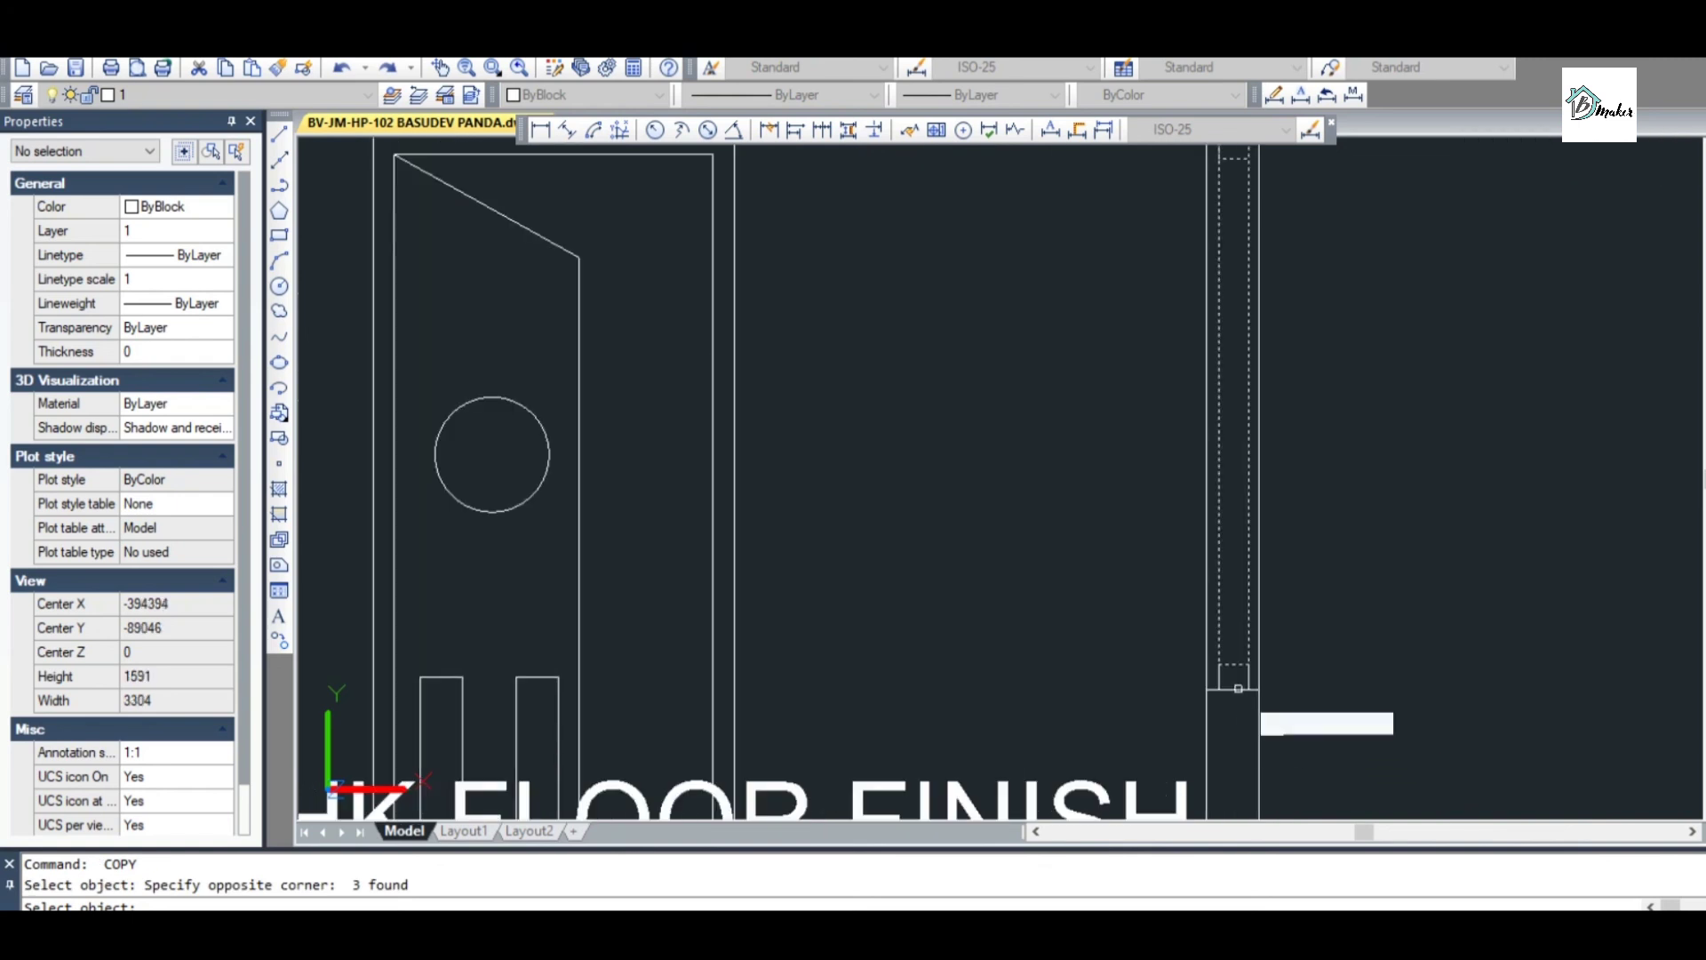
{"action": "scroll", "coordinate": [1239, 691], "scroll_direction": "up", "scroll_amount": 4}
{"action": "left_click", "coordinate": [1218, 683]}
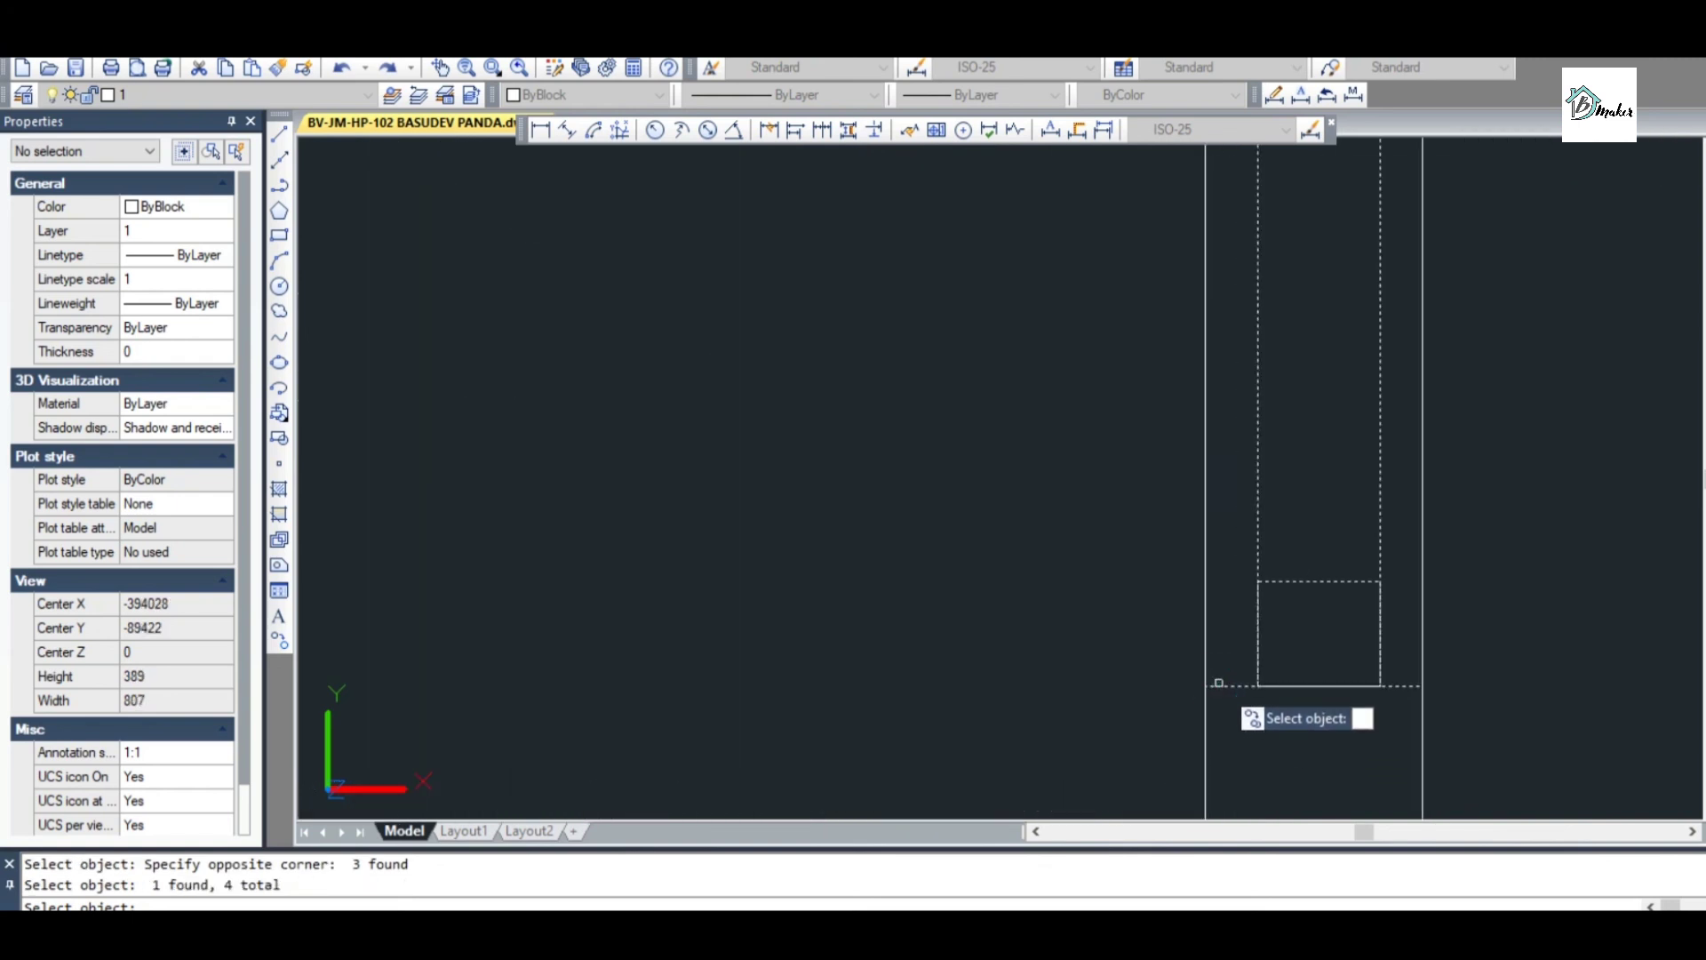
{"action": "key", "text": "Return"}
{"action": "scroll", "coordinate": [1219, 682], "scroll_direction": "down", "scroll_amount": 5}
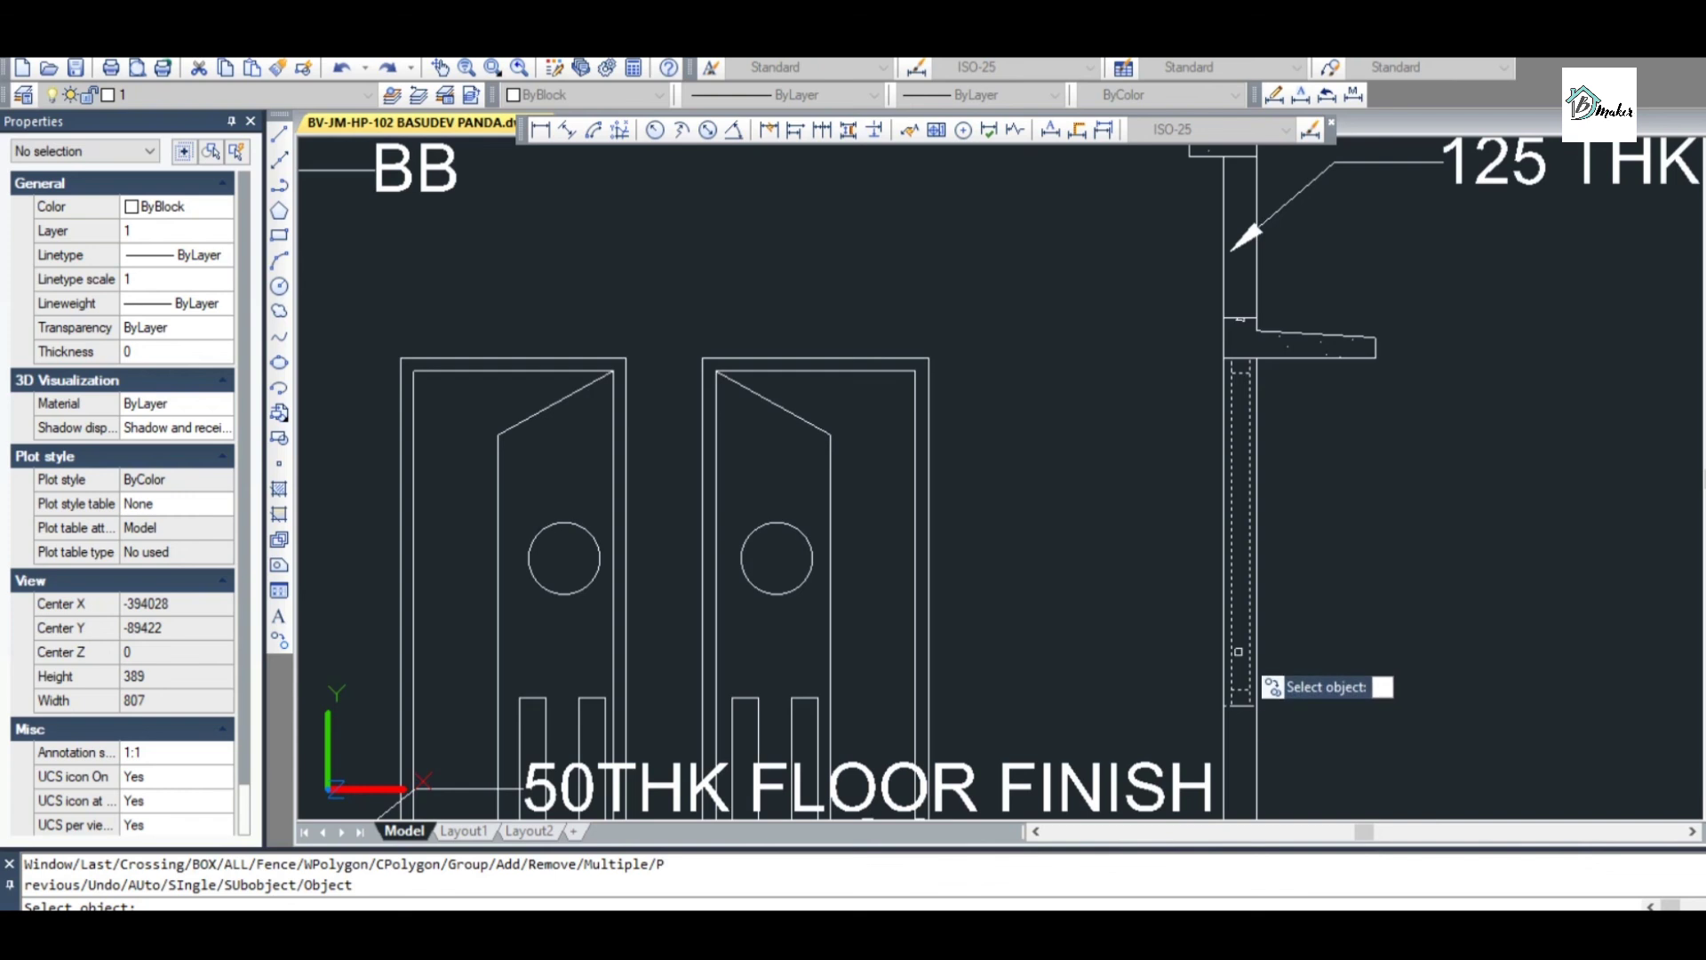
{"action": "key", "text": "Return"}
{"action": "left_click", "coordinate": [1256, 357]}
{"action": "scroll", "coordinate": [1256, 357], "scroll_direction": "down", "scroll_amount": 3}
{"action": "scroll", "coordinate": [1256, 338], "scroll_direction": "up", "scroll_amount": 5}
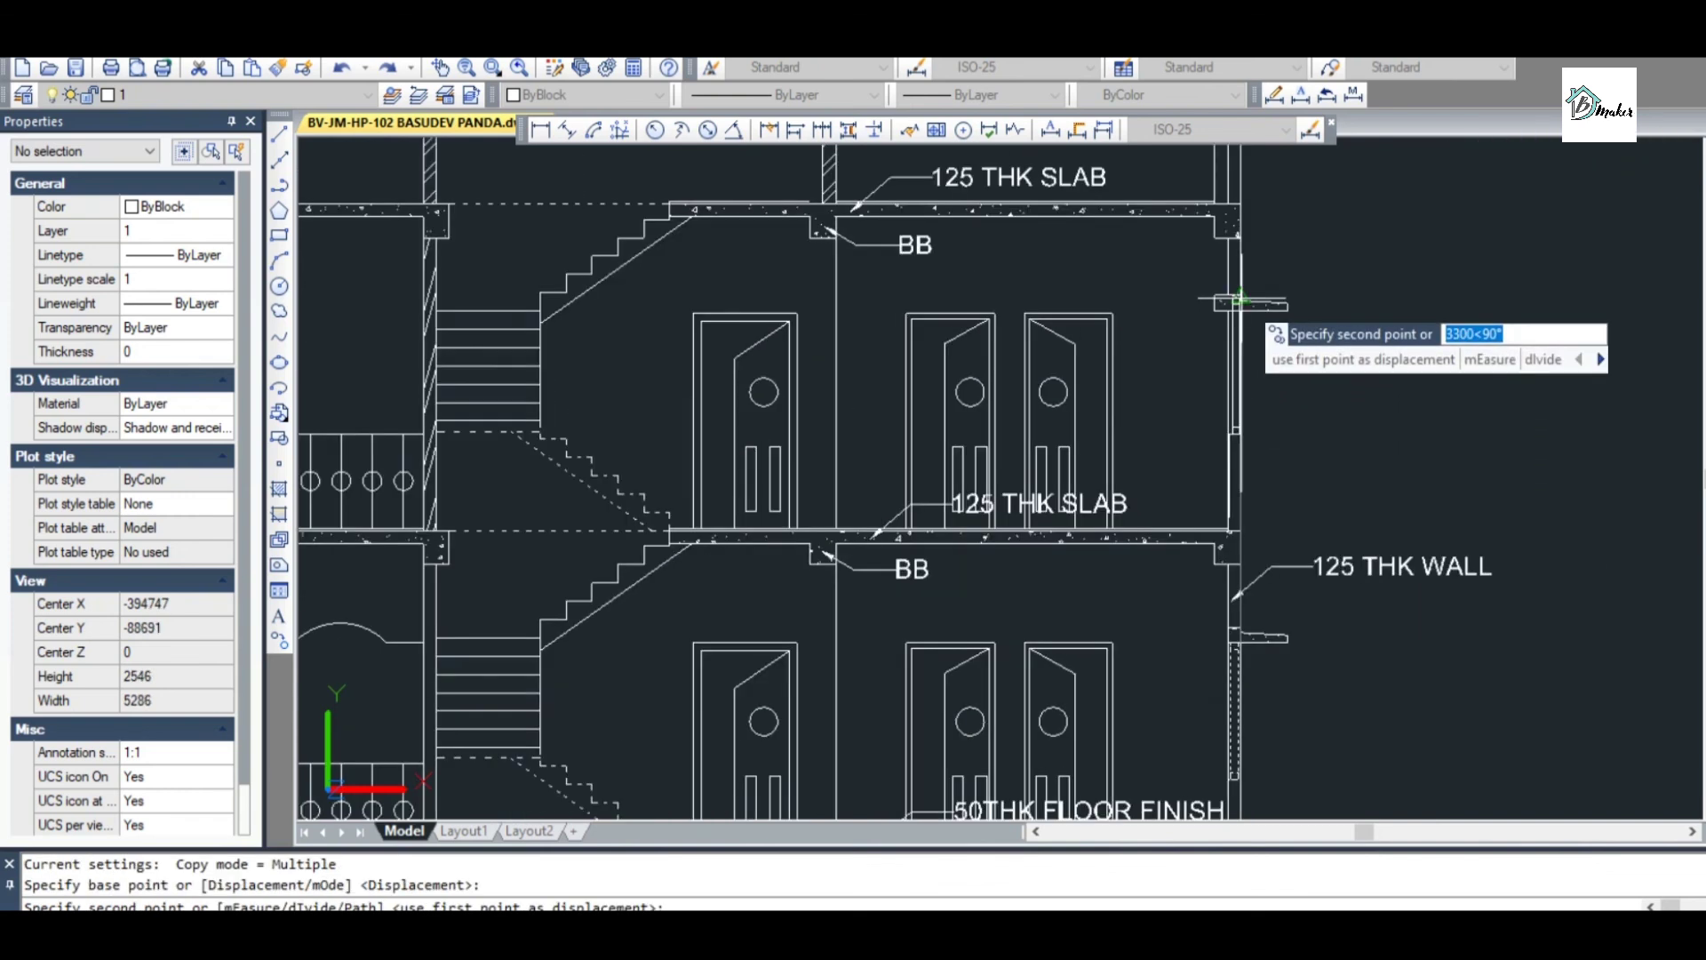
{"action": "scroll", "coordinate": [1233, 346], "scroll_direction": "up", "scroll_amount": 4}
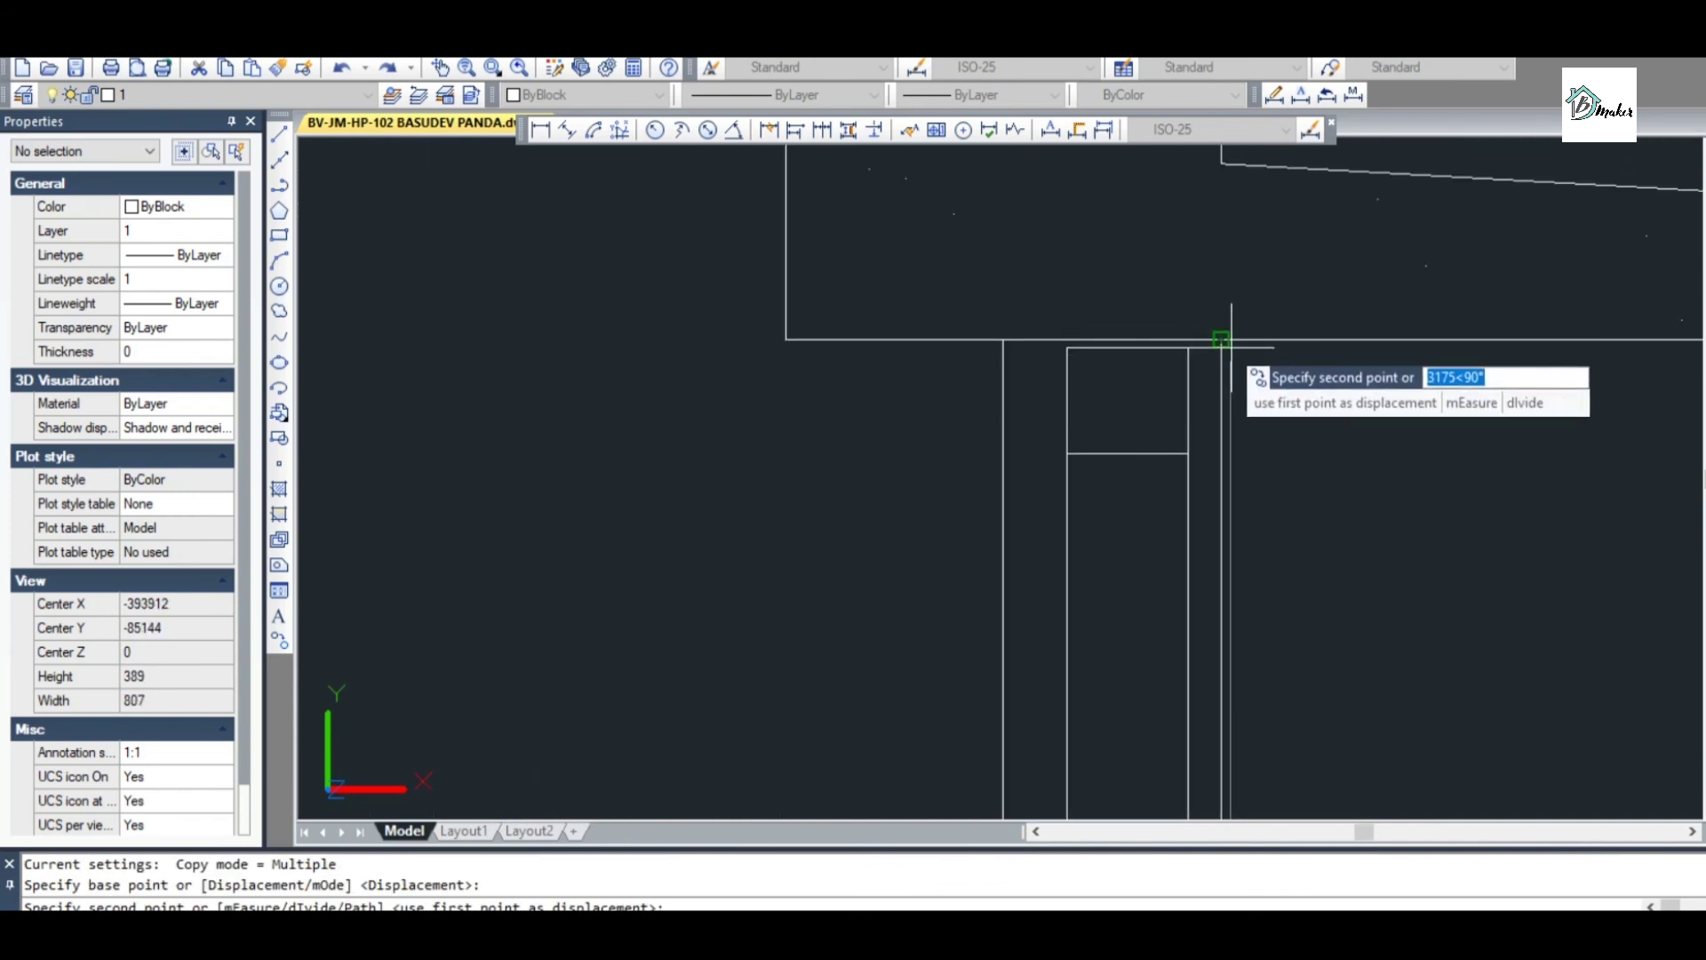
{"action": "left_click", "coordinate": [1222, 339]}
{"action": "key", "text": "Escape"}
{"action": "scroll", "coordinate": [1045, 403], "scroll_direction": "down", "scroll_amount": 6}
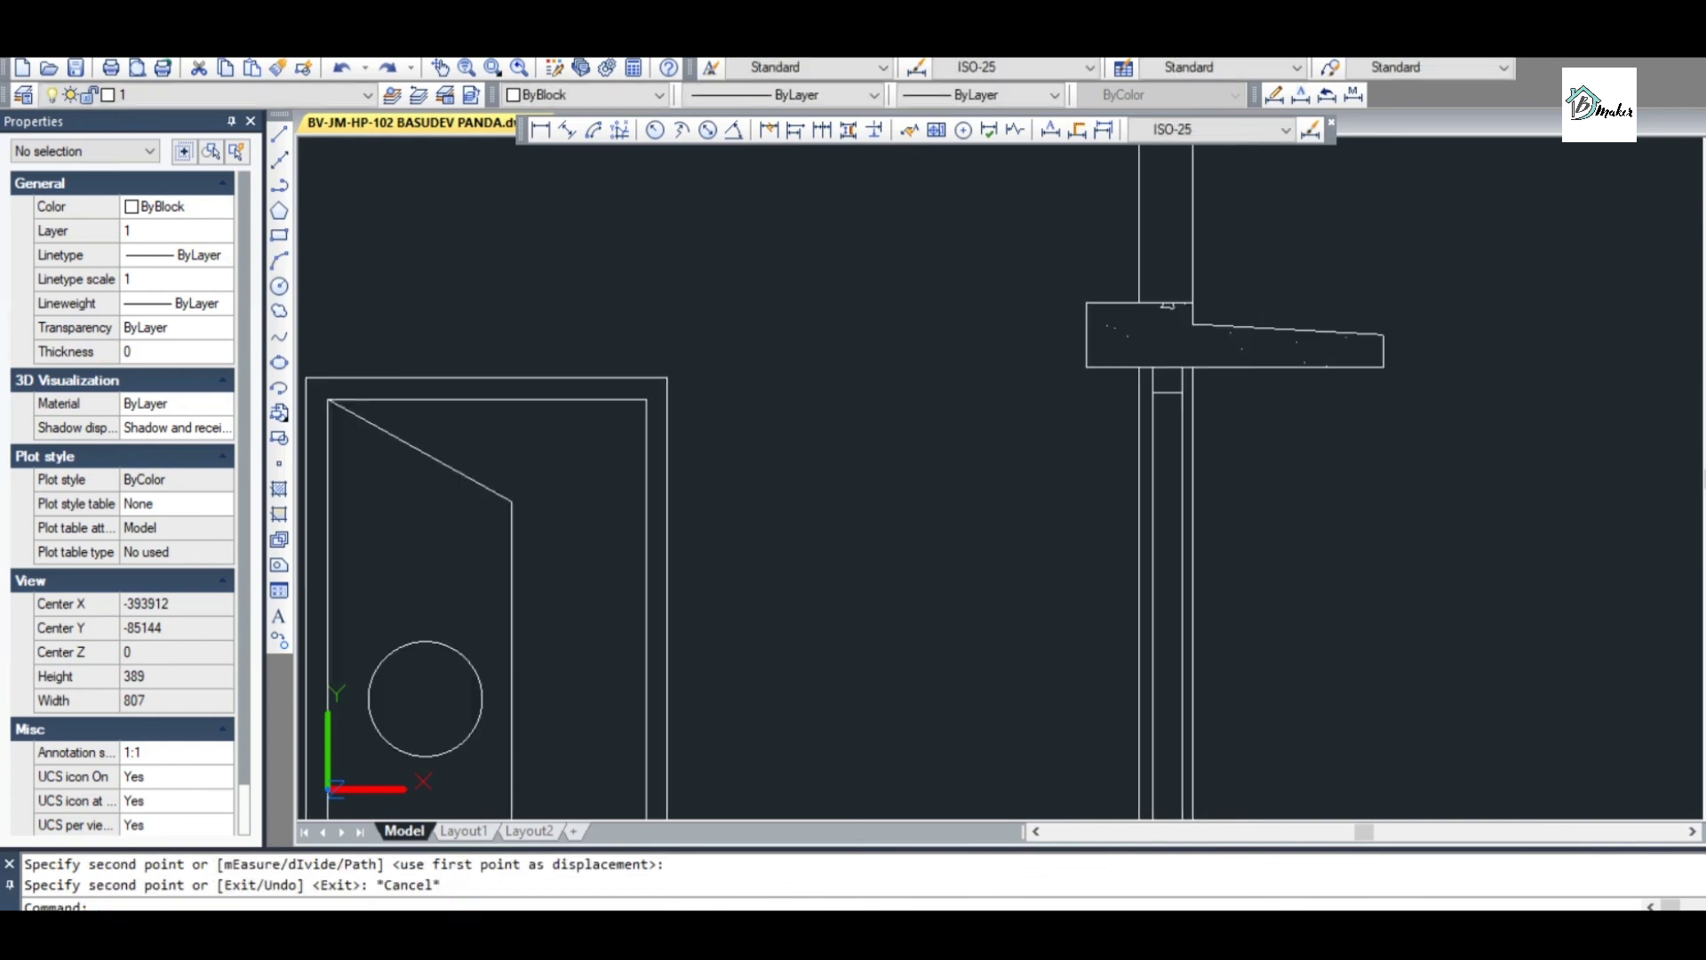
Hatch the upper-storey right outer wall above the sunshade and below the window with ANSI32, angle 30, scale 20 and transparency 32
{"action": "scroll", "coordinate": [1130, 410], "scroll_direction": "down", "scroll_amount": 3}
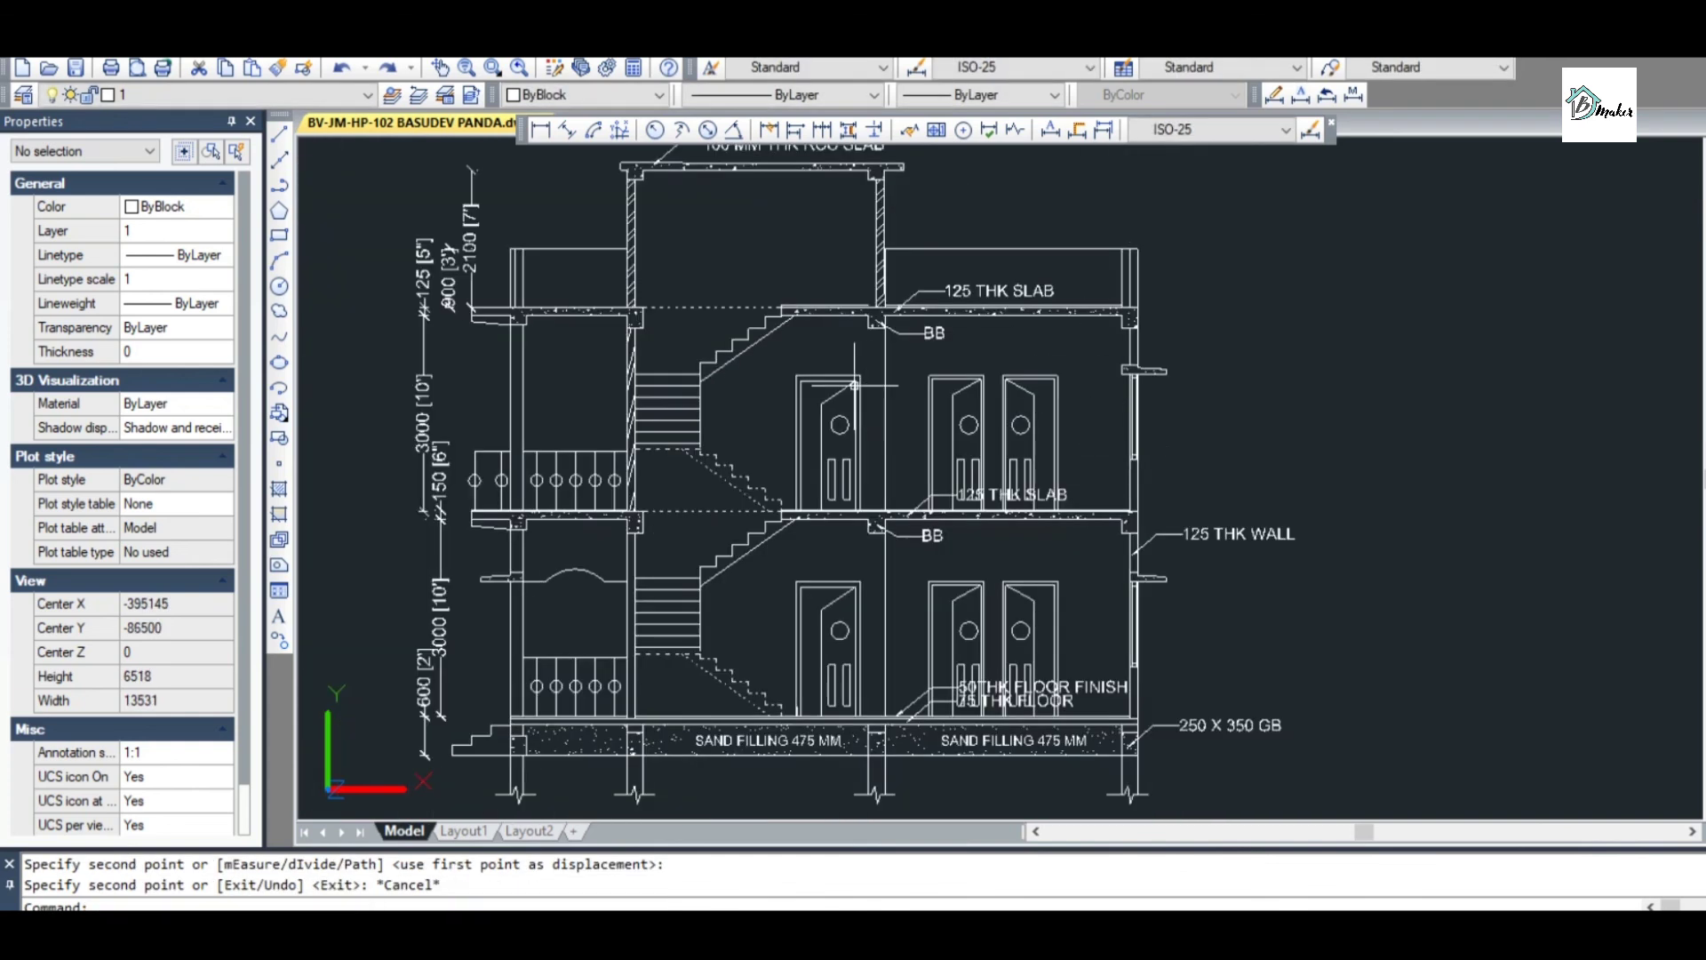
{"action": "left_click", "coordinate": [279, 488]}
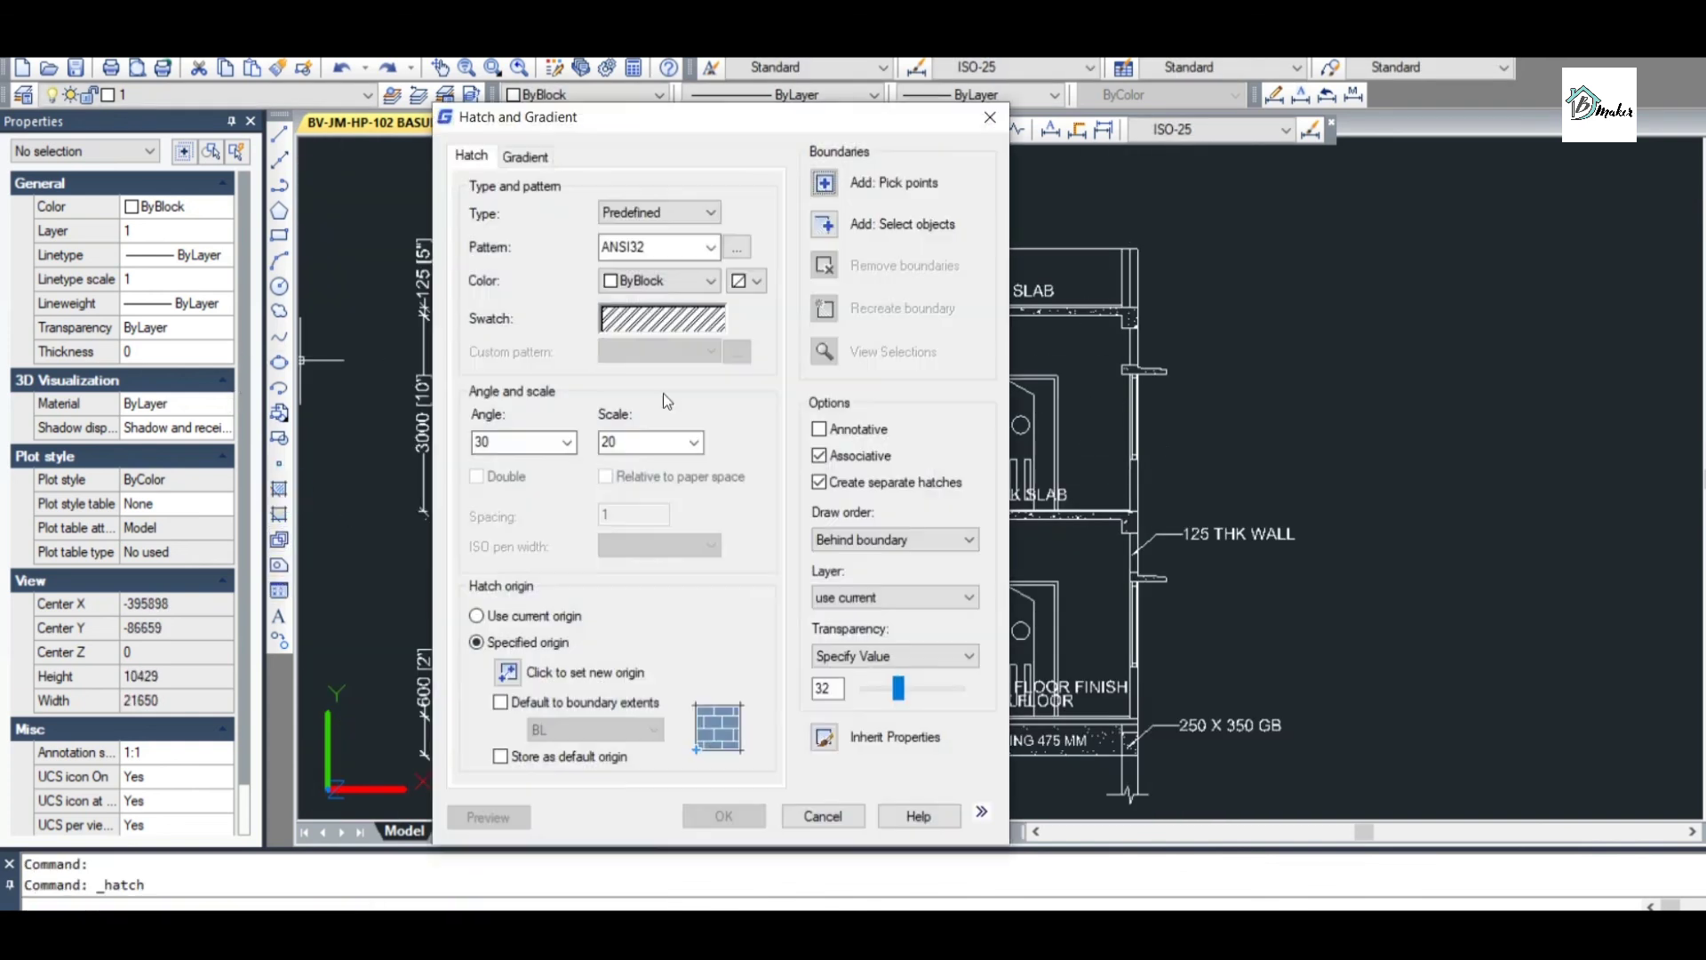
{"action": "left_click", "coordinate": [823, 184]}
{"action": "scroll", "coordinate": [1127, 340], "scroll_direction": "up", "scroll_amount": 5}
{"action": "left_click", "coordinate": [1111, 343]}
{"action": "scroll", "coordinate": [1110, 343], "scroll_direction": "down", "scroll_amount": 3}
{"action": "scroll", "coordinate": [1121, 573], "scroll_direction": "up", "scroll_amount": 5}
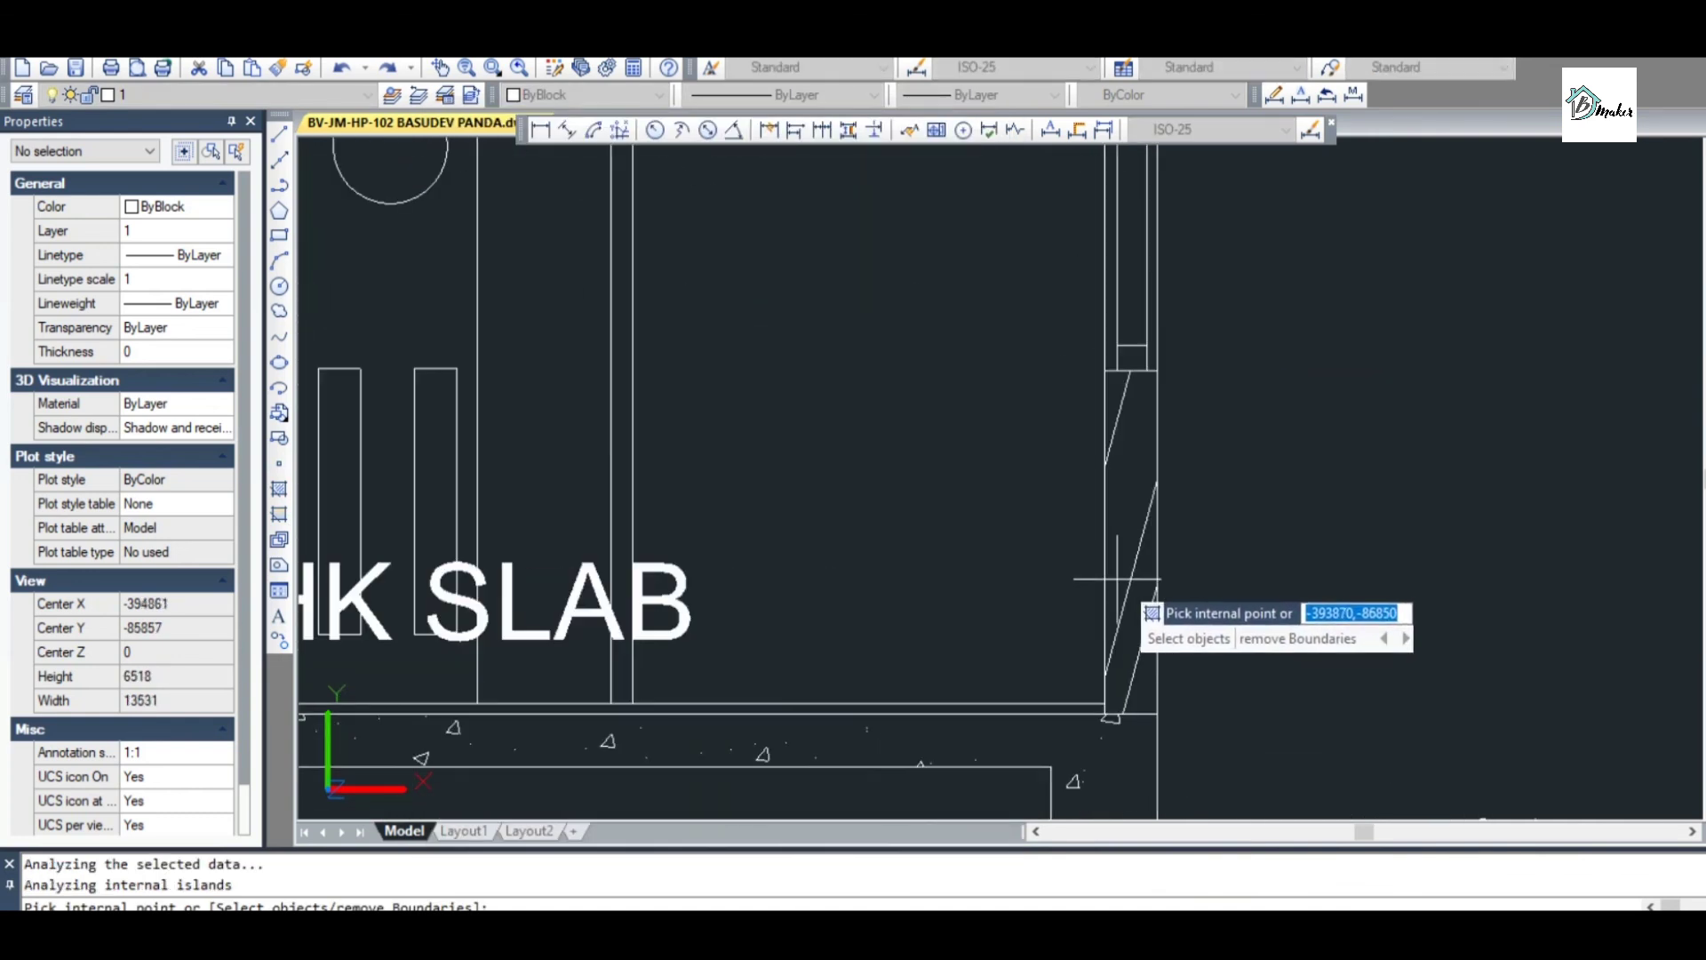
{"action": "scroll", "coordinate": [1120, 576], "scroll_direction": "down", "scroll_amount": 5}
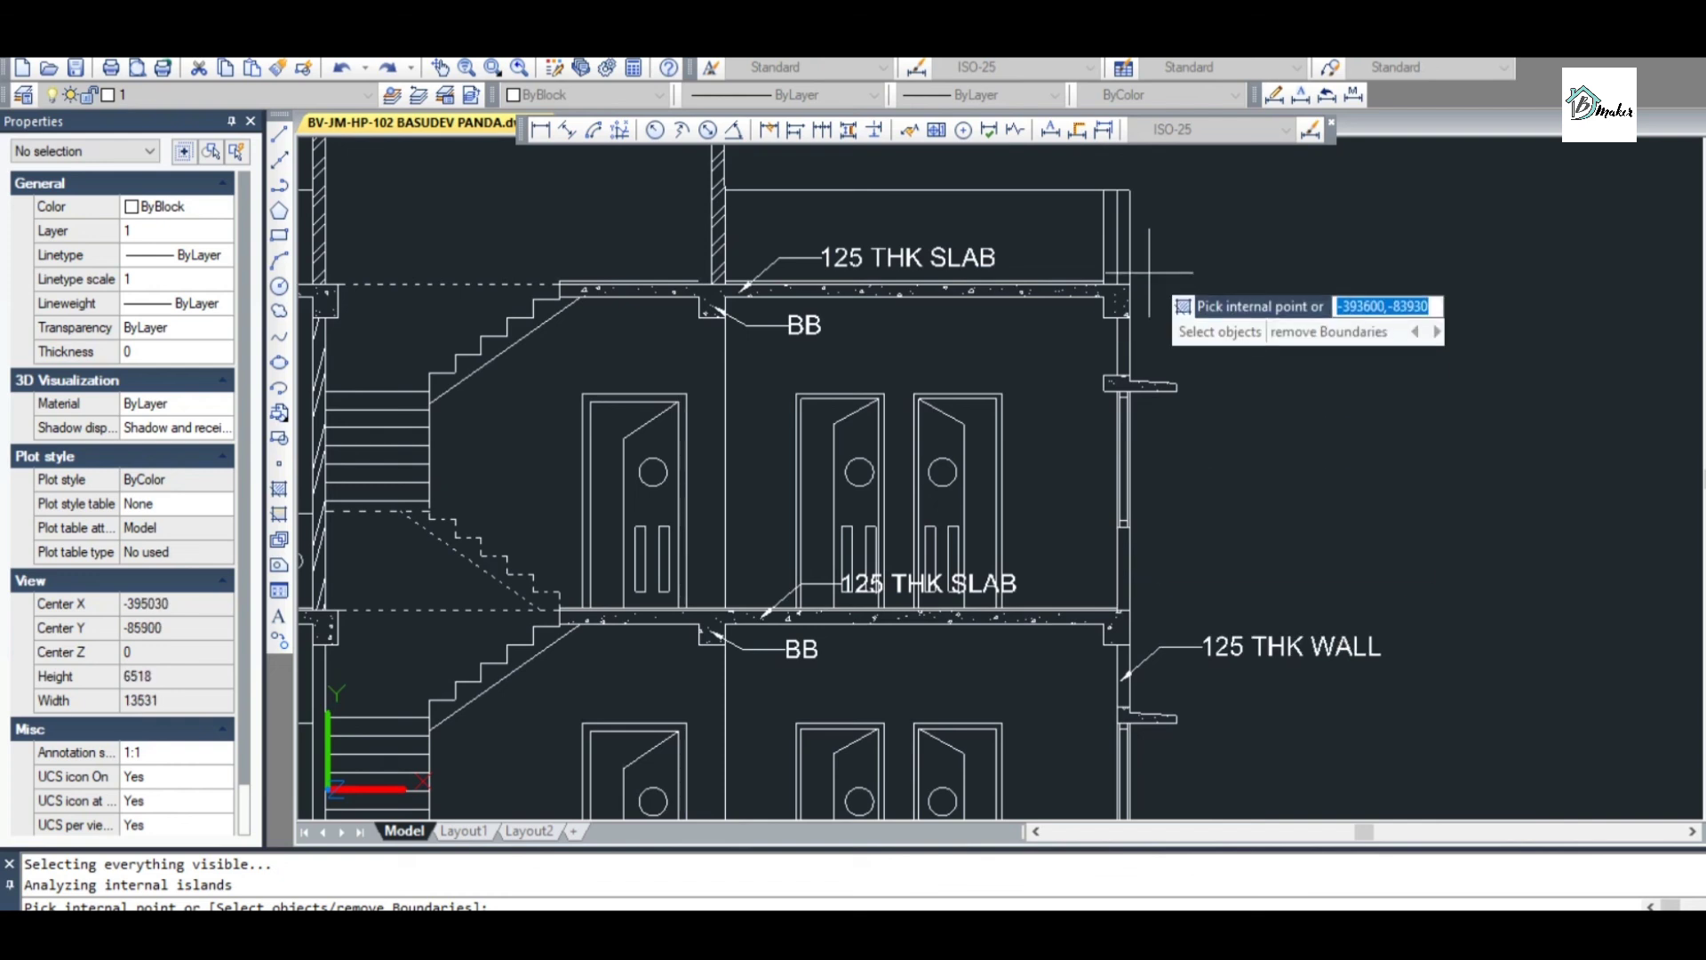
{"action": "scroll", "coordinate": [1123, 258], "scroll_direction": "up", "scroll_amount": 5}
{"action": "left_click", "coordinate": [1106, 238]}
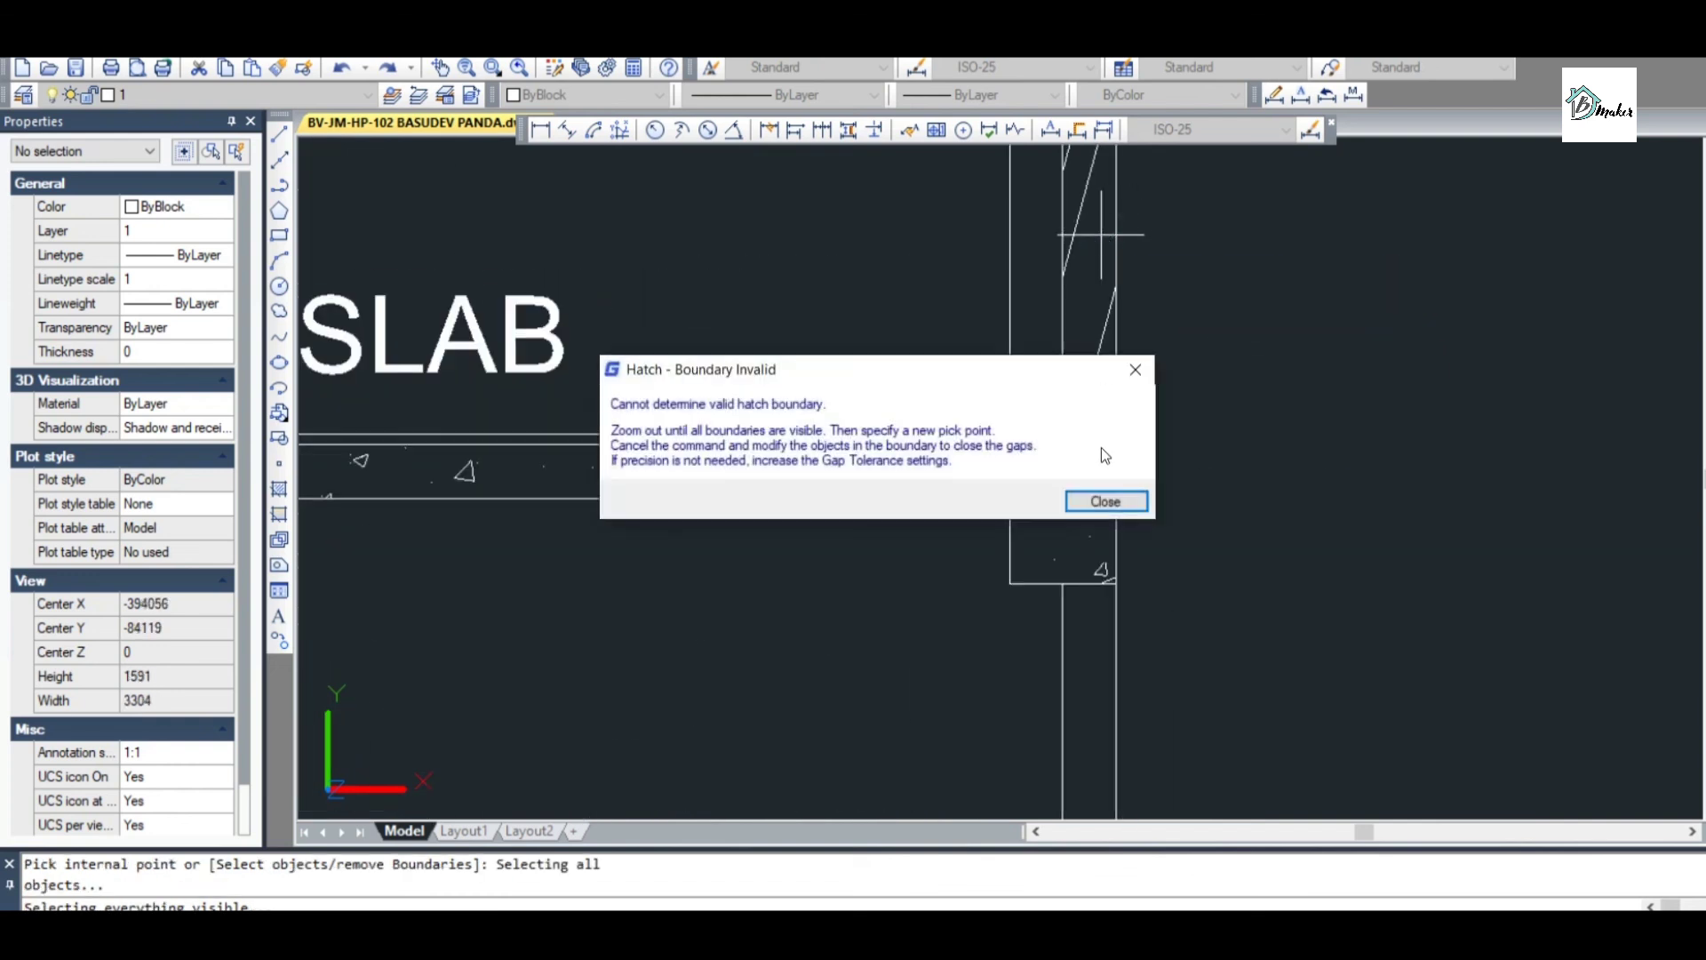
{"action": "left_click", "coordinate": [1107, 503]}
{"action": "scroll", "coordinate": [1124, 577], "scroll_direction": "down", "scroll_amount": 6}
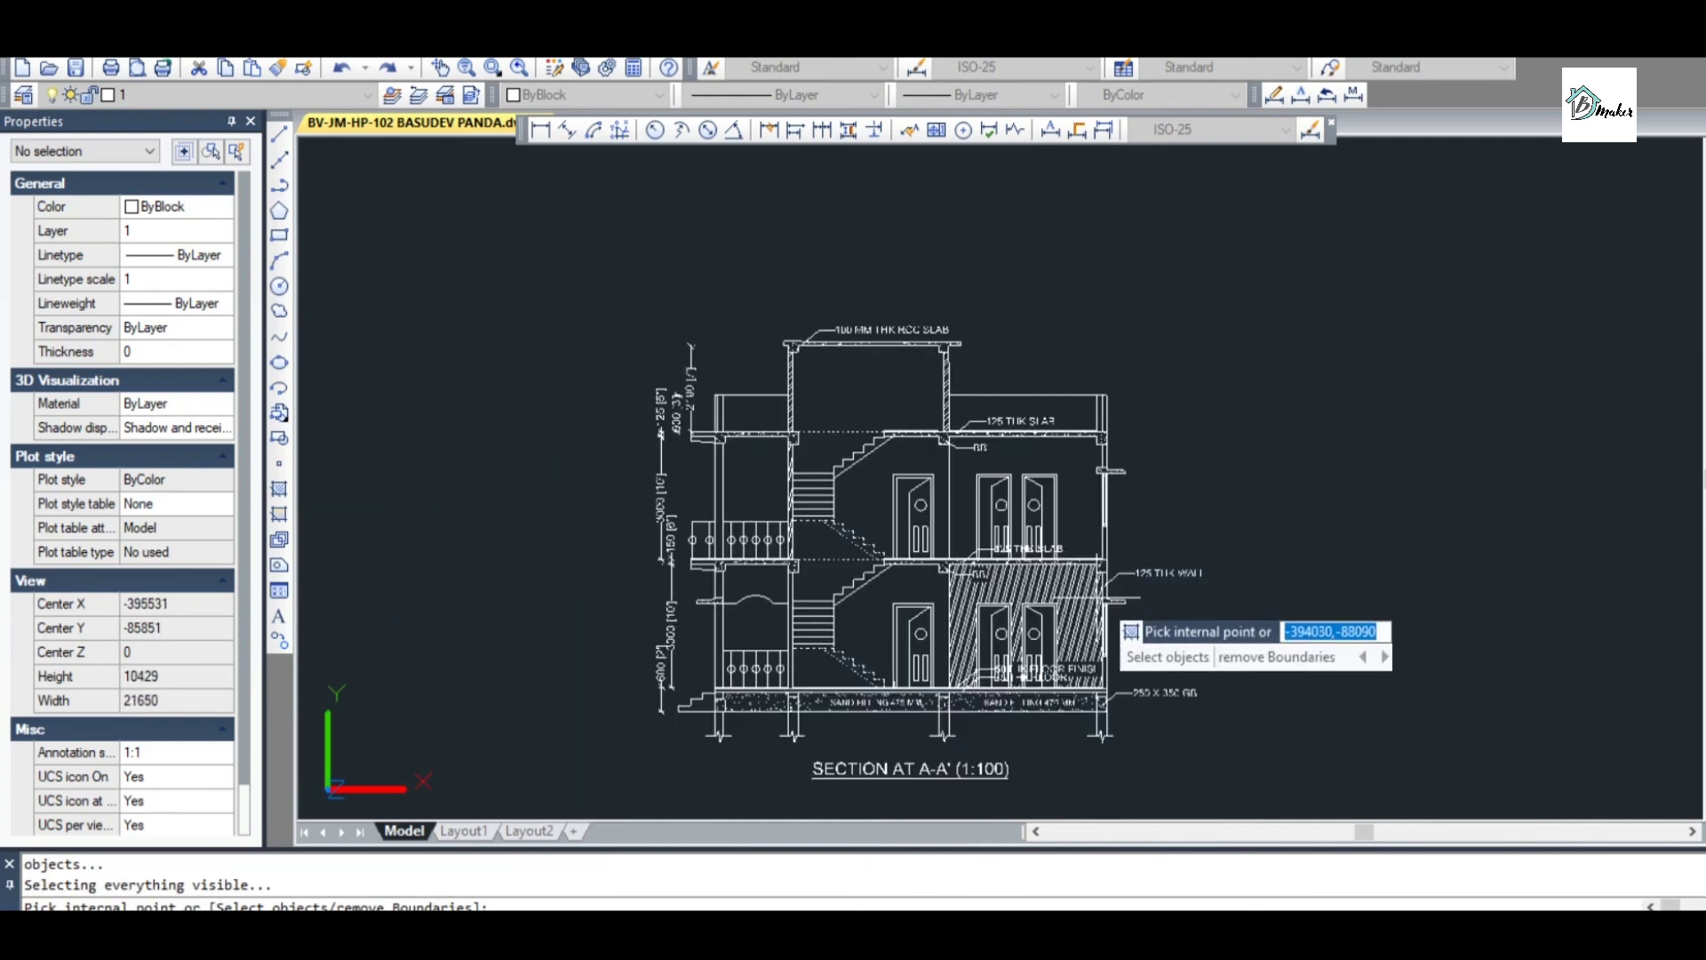
{"action": "key", "text": "Return"}
{"action": "key", "text": "Return"}
Try angle 10 on the wall hatch between the roof beam and the upper sunshade, and settle on angle 0
{"action": "scroll", "coordinate": [1114, 451], "scroll_direction": "up", "scroll_amount": 3}
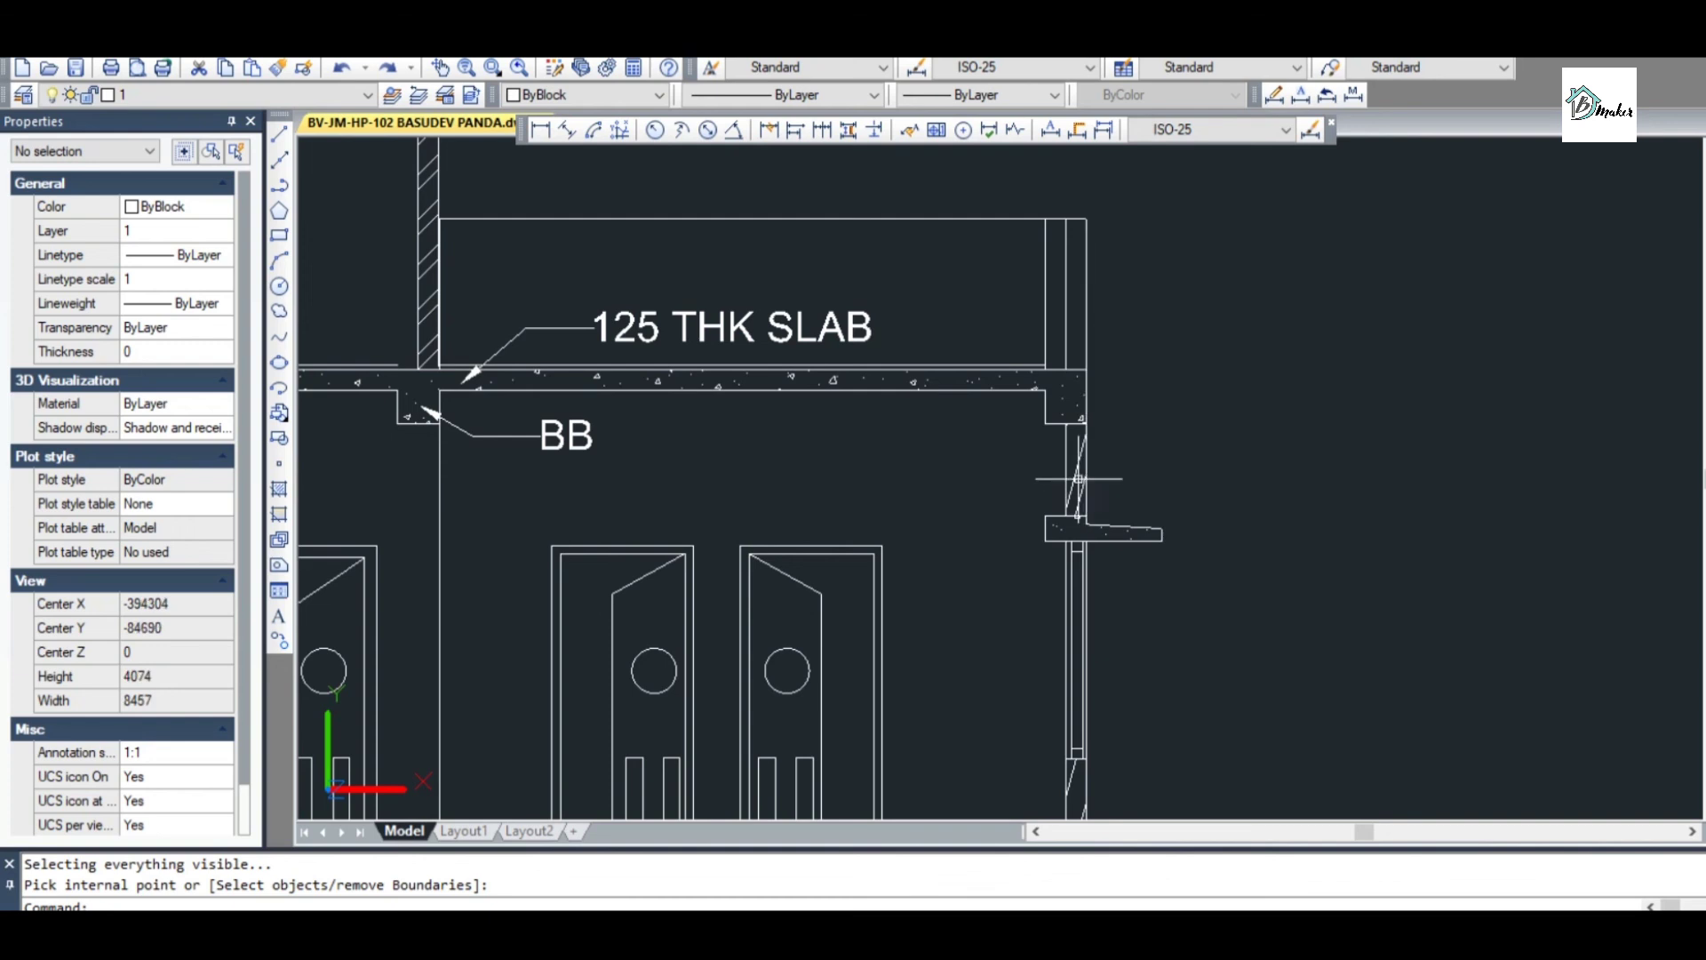
{"action": "left_click", "coordinate": [1076, 470]}
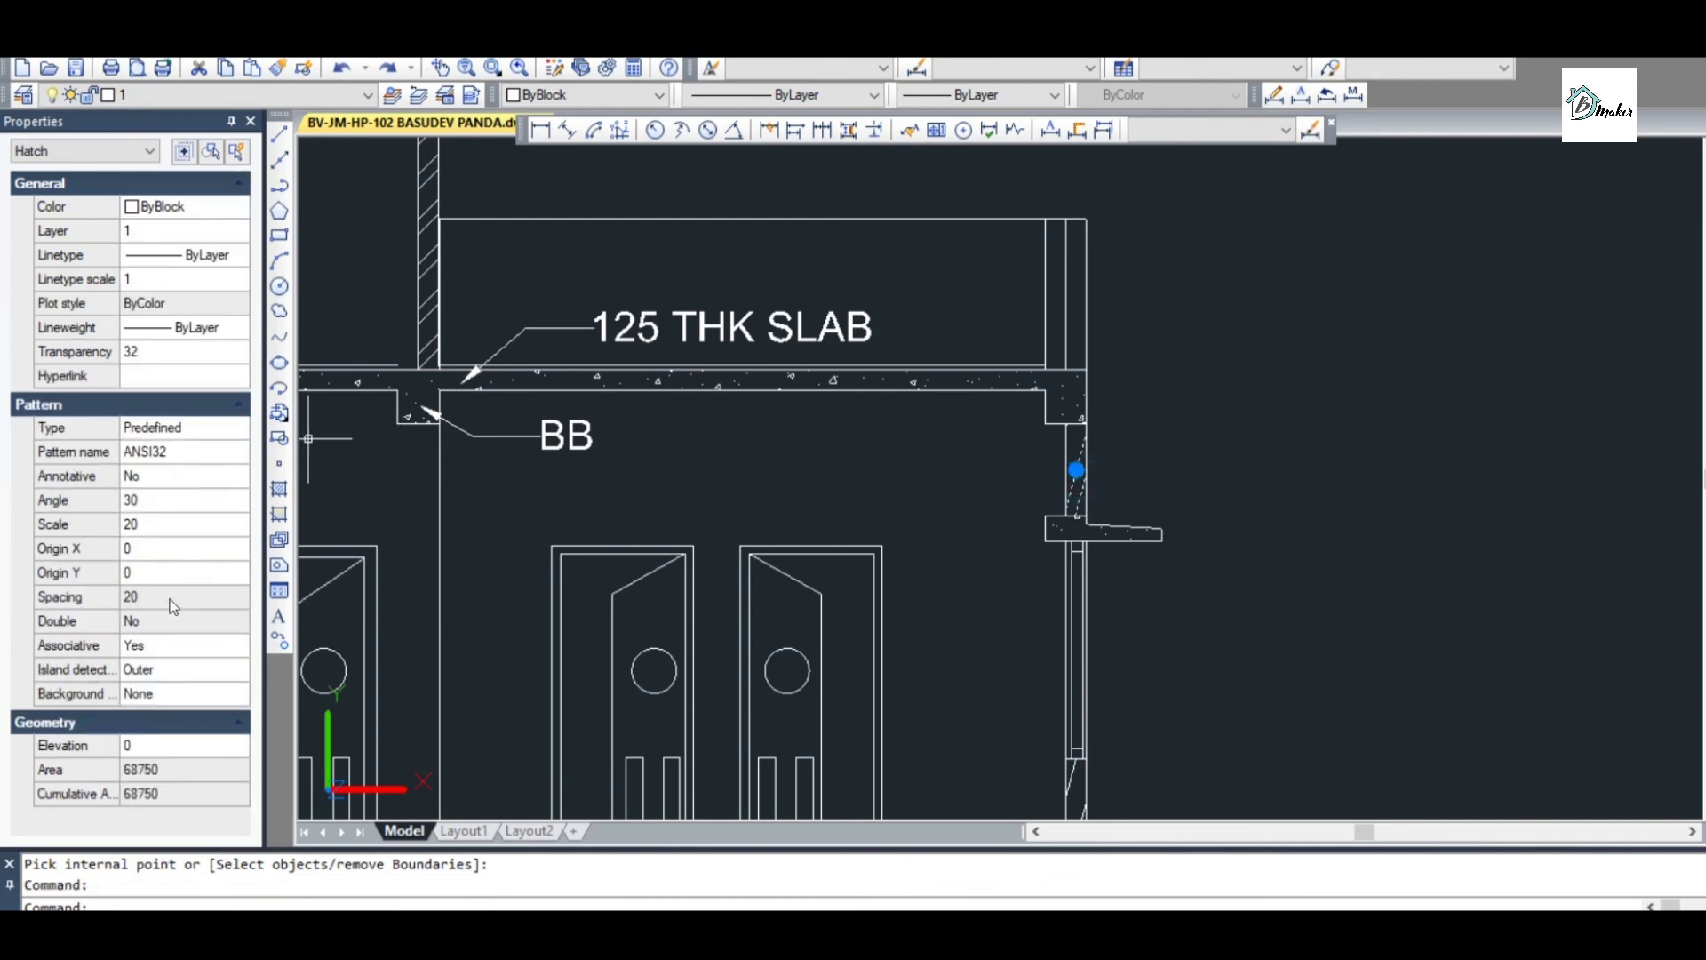
{"action": "left_click", "coordinate": [160, 527]}
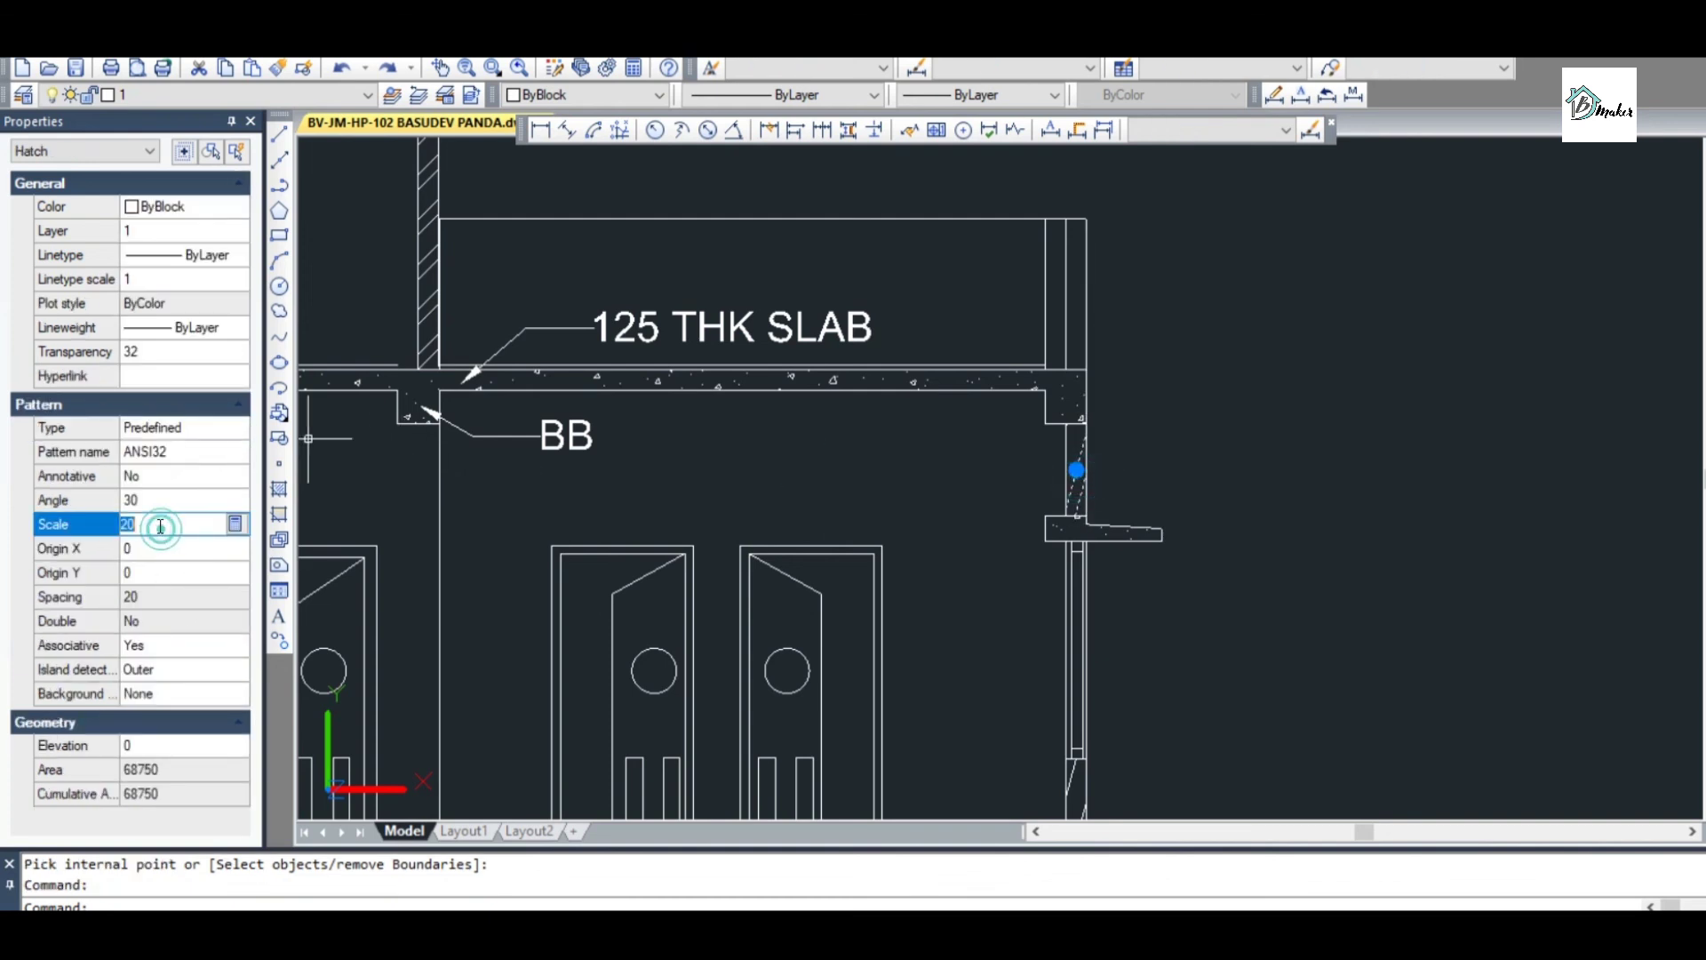
{"action": "left_click", "coordinate": [160, 502]}
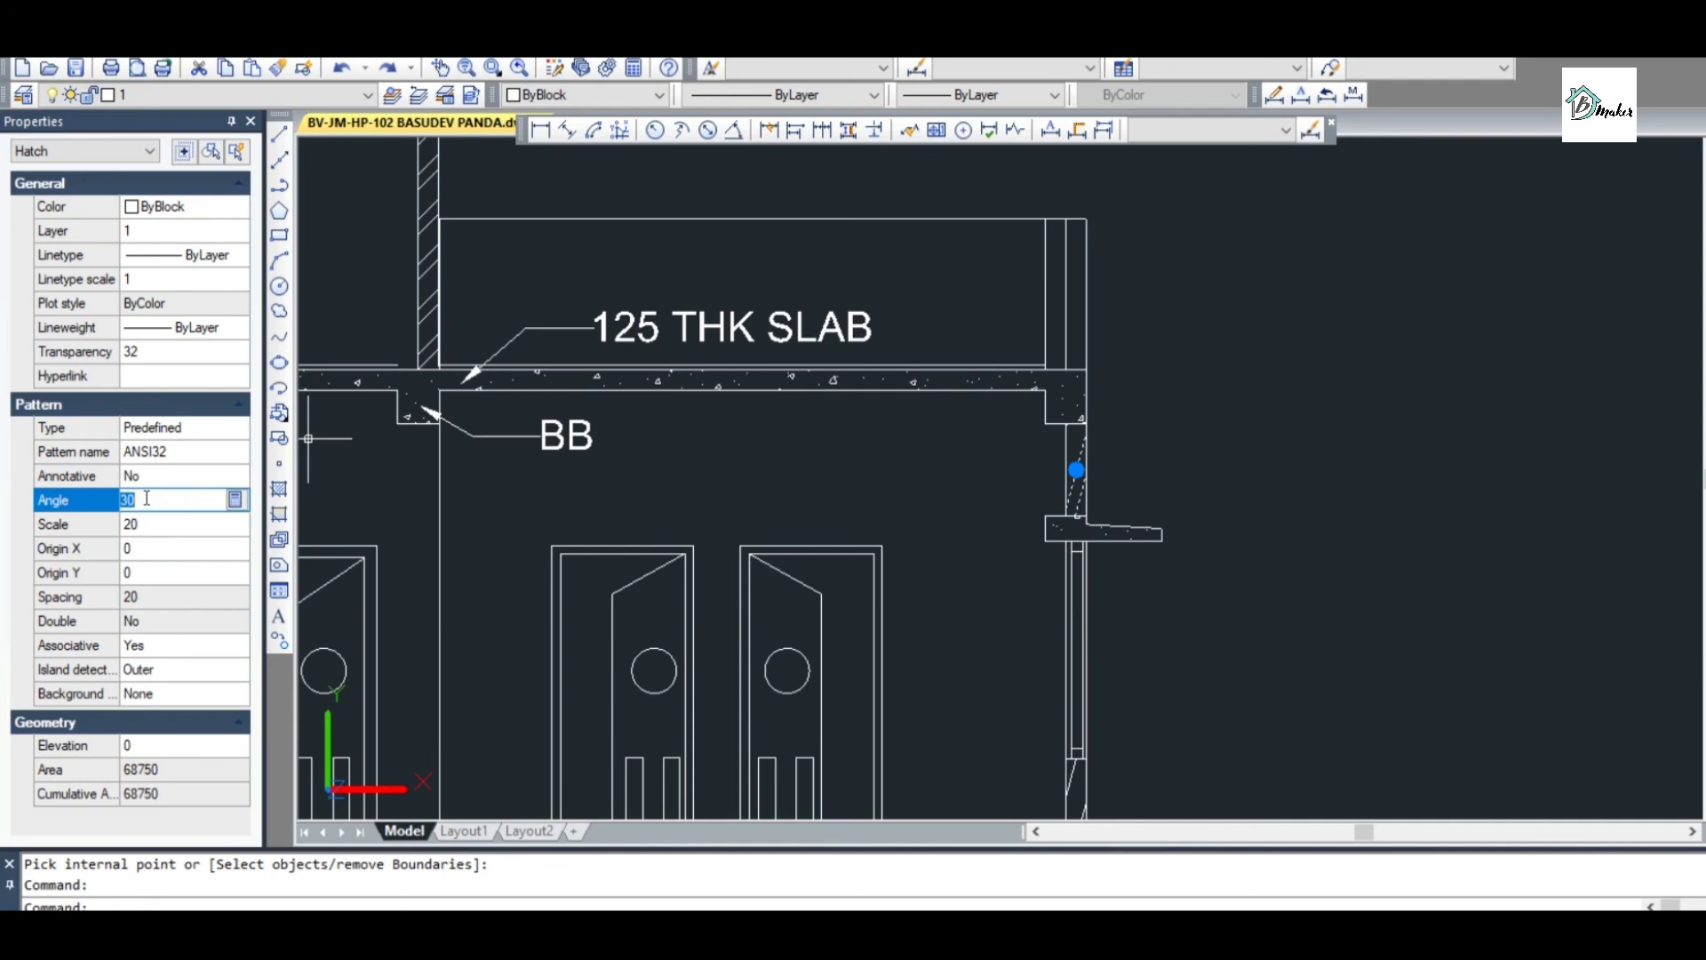
{"action": "key", "text": "Tab"}
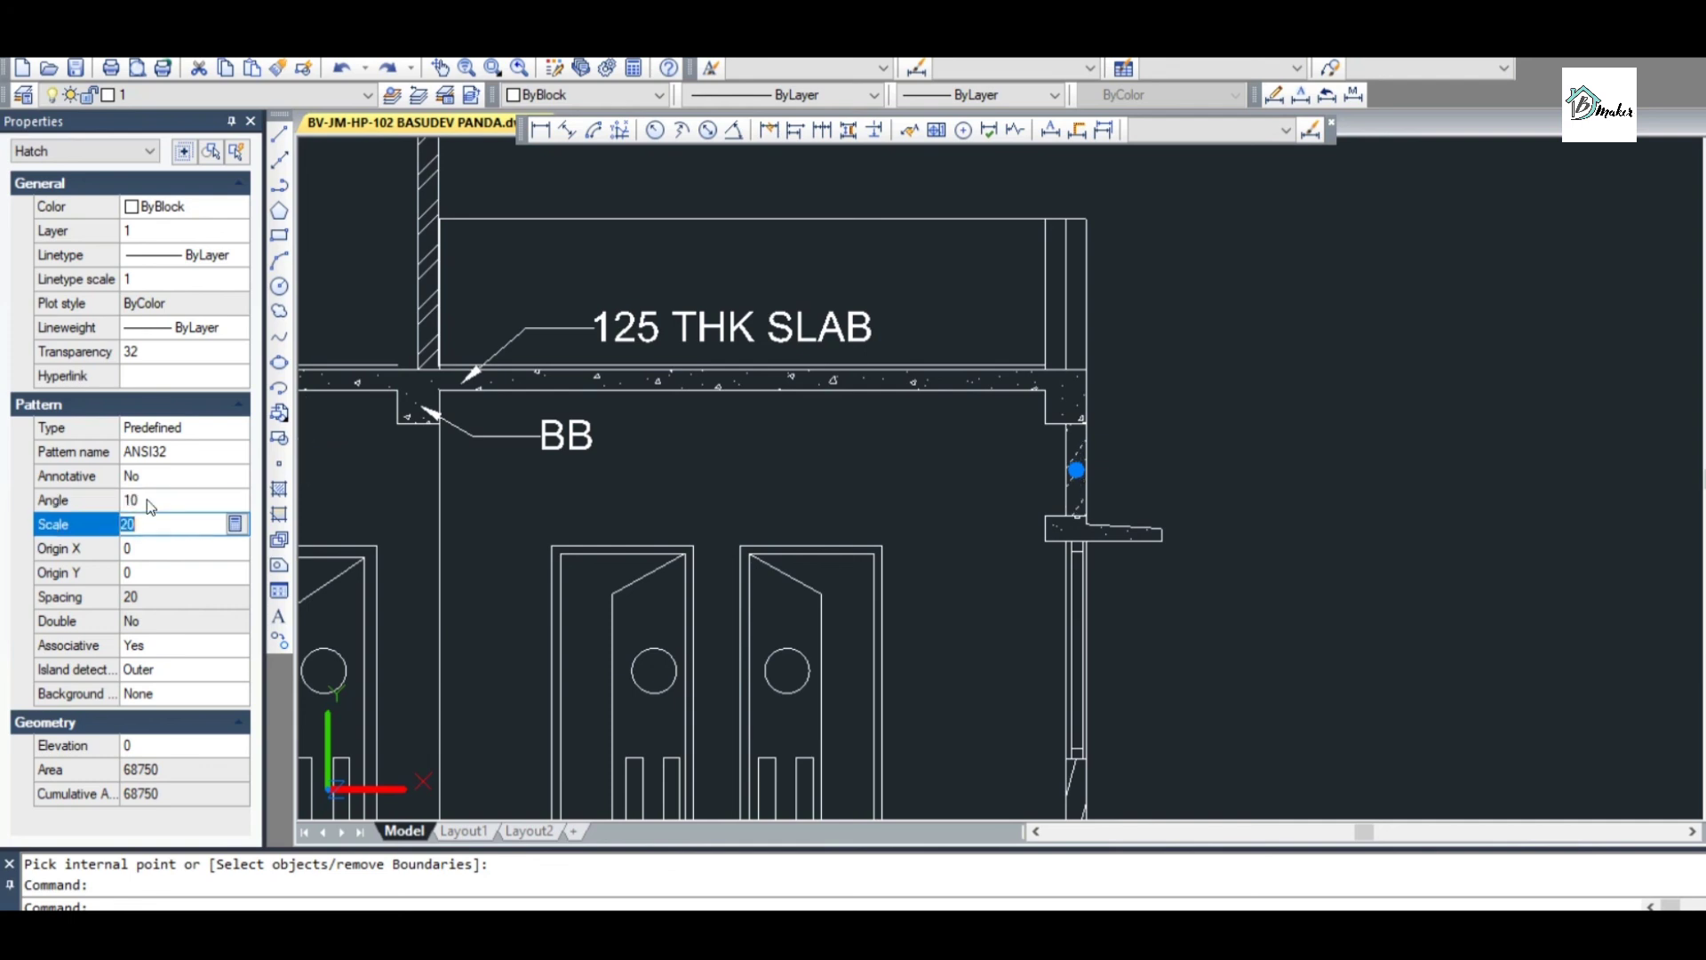
{"action": "left_click", "coordinate": [147, 499]}
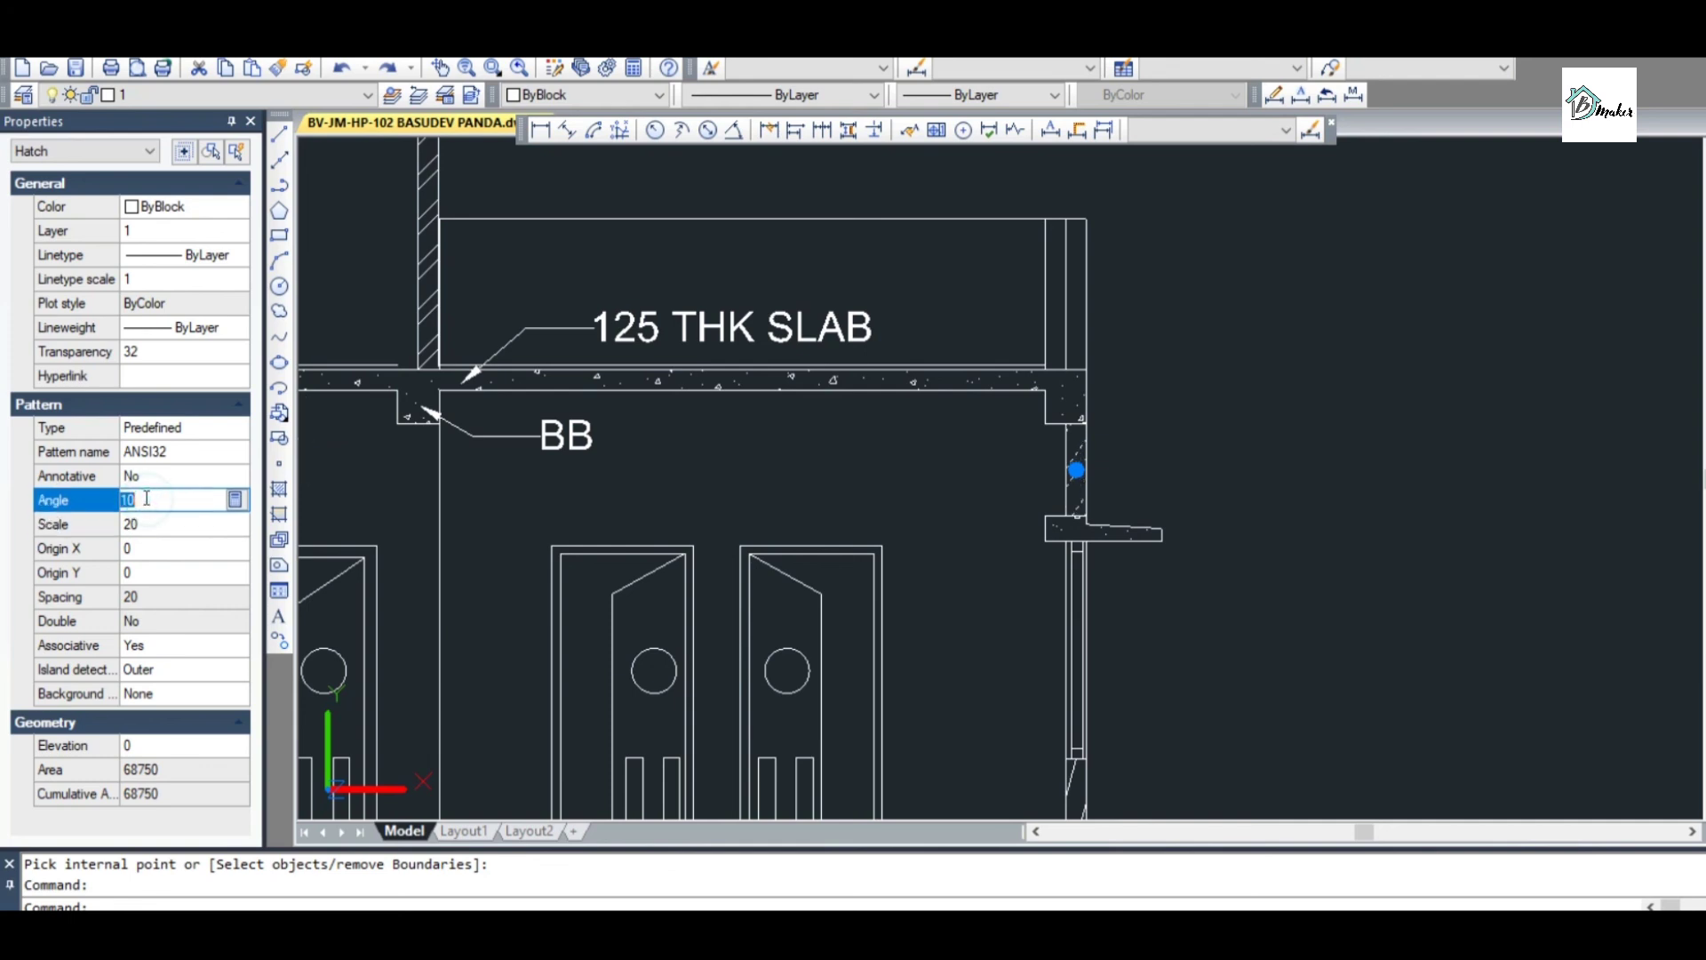
{"action": "type", "text": "0"}
{"action": "key", "text": "Tab"}
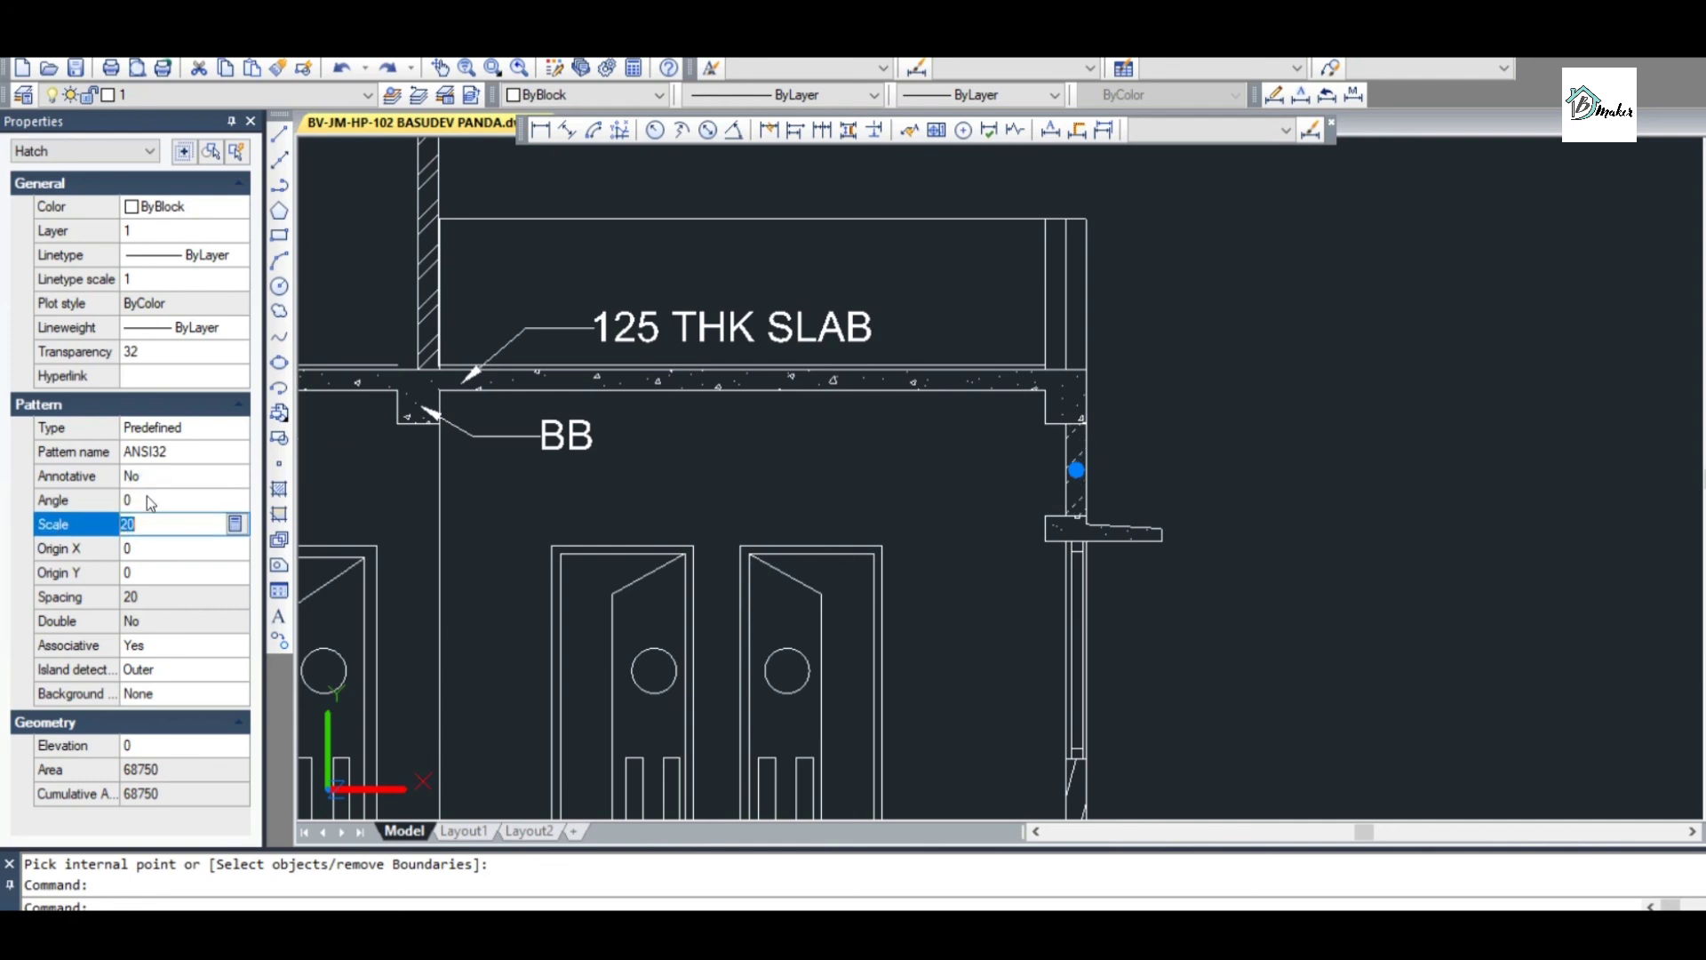
{"action": "left_click", "coordinate": [1116, 392]}
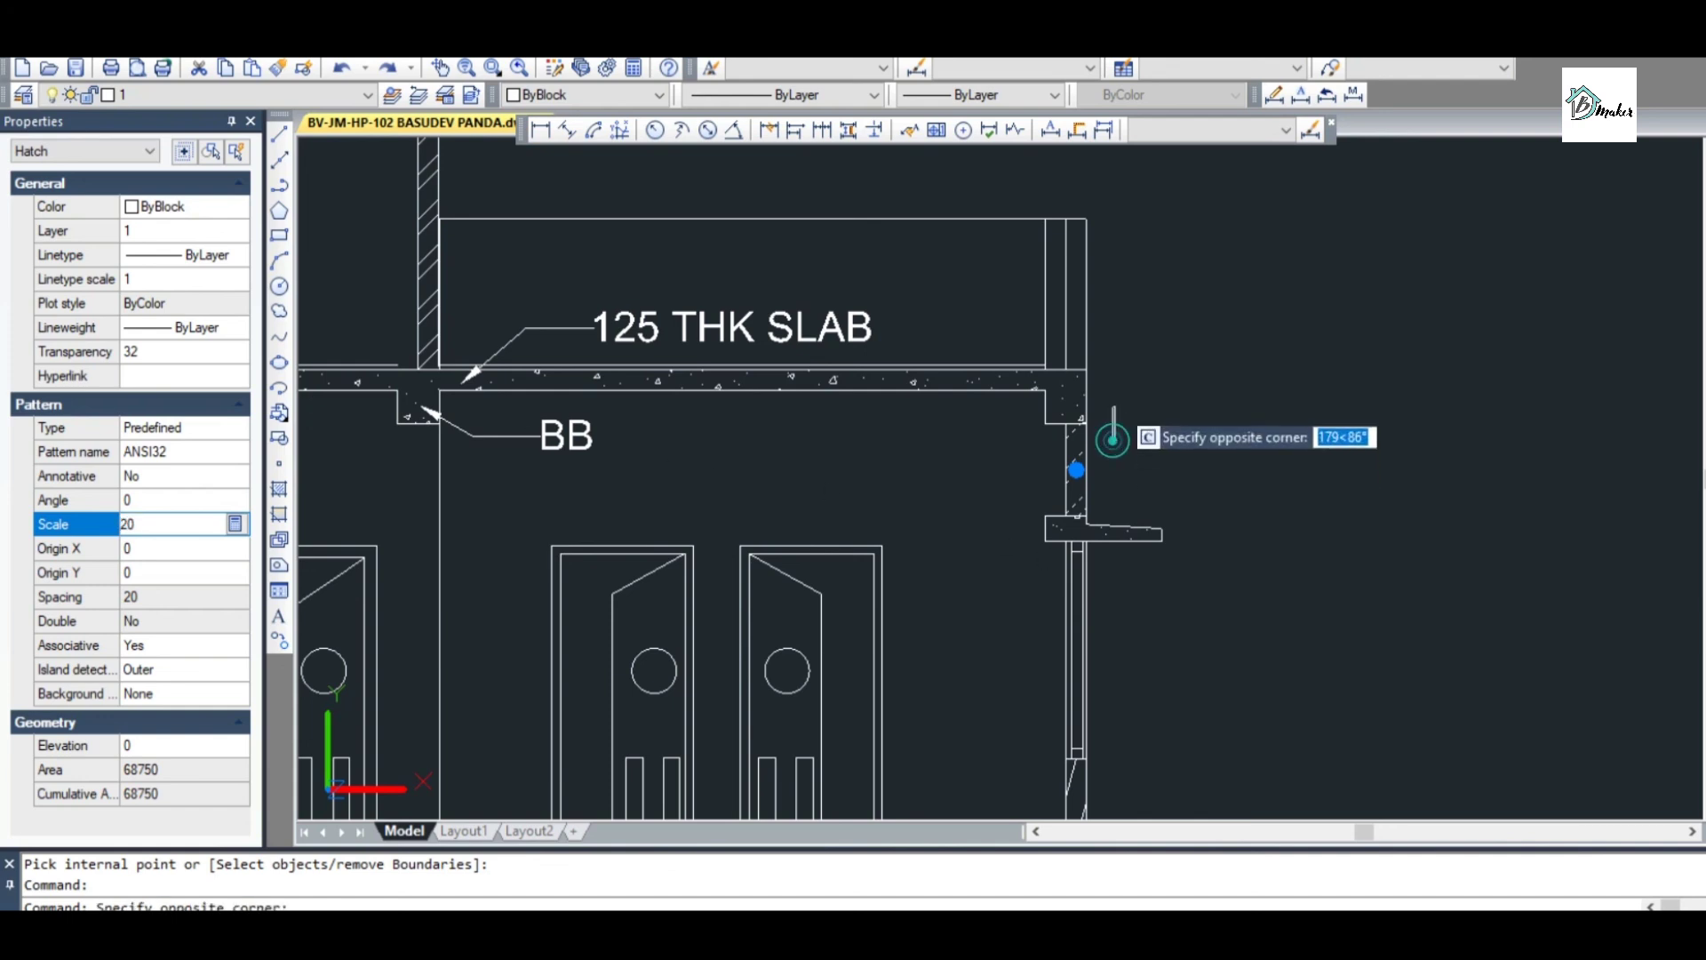
{"action": "key", "text": "Escape"}
{"action": "scroll", "coordinate": [1116, 366], "scroll_direction": "down", "scroll_amount": 2}
{"action": "scroll", "coordinate": [1107, 403], "scroll_direction": "up", "scroll_amount": 2}
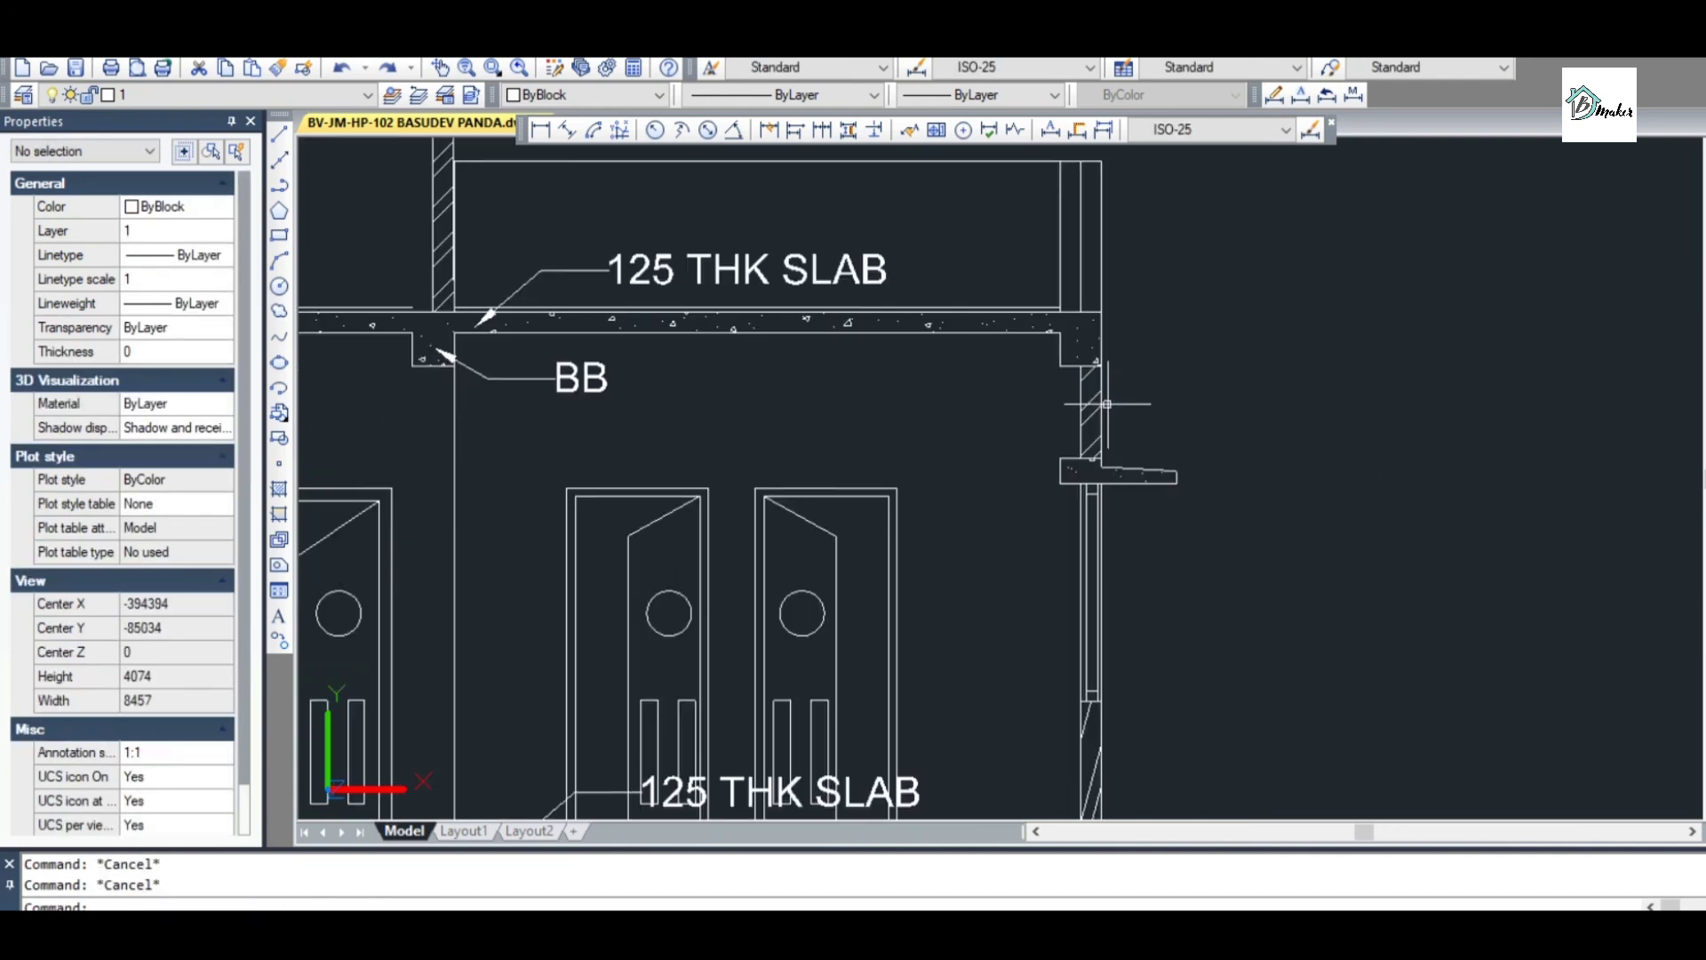
Match the properties of the hatch above the upper sunshade onto the hatches below the window and in the upper-storey stair wall
{"action": "type", "text": "MAT"}
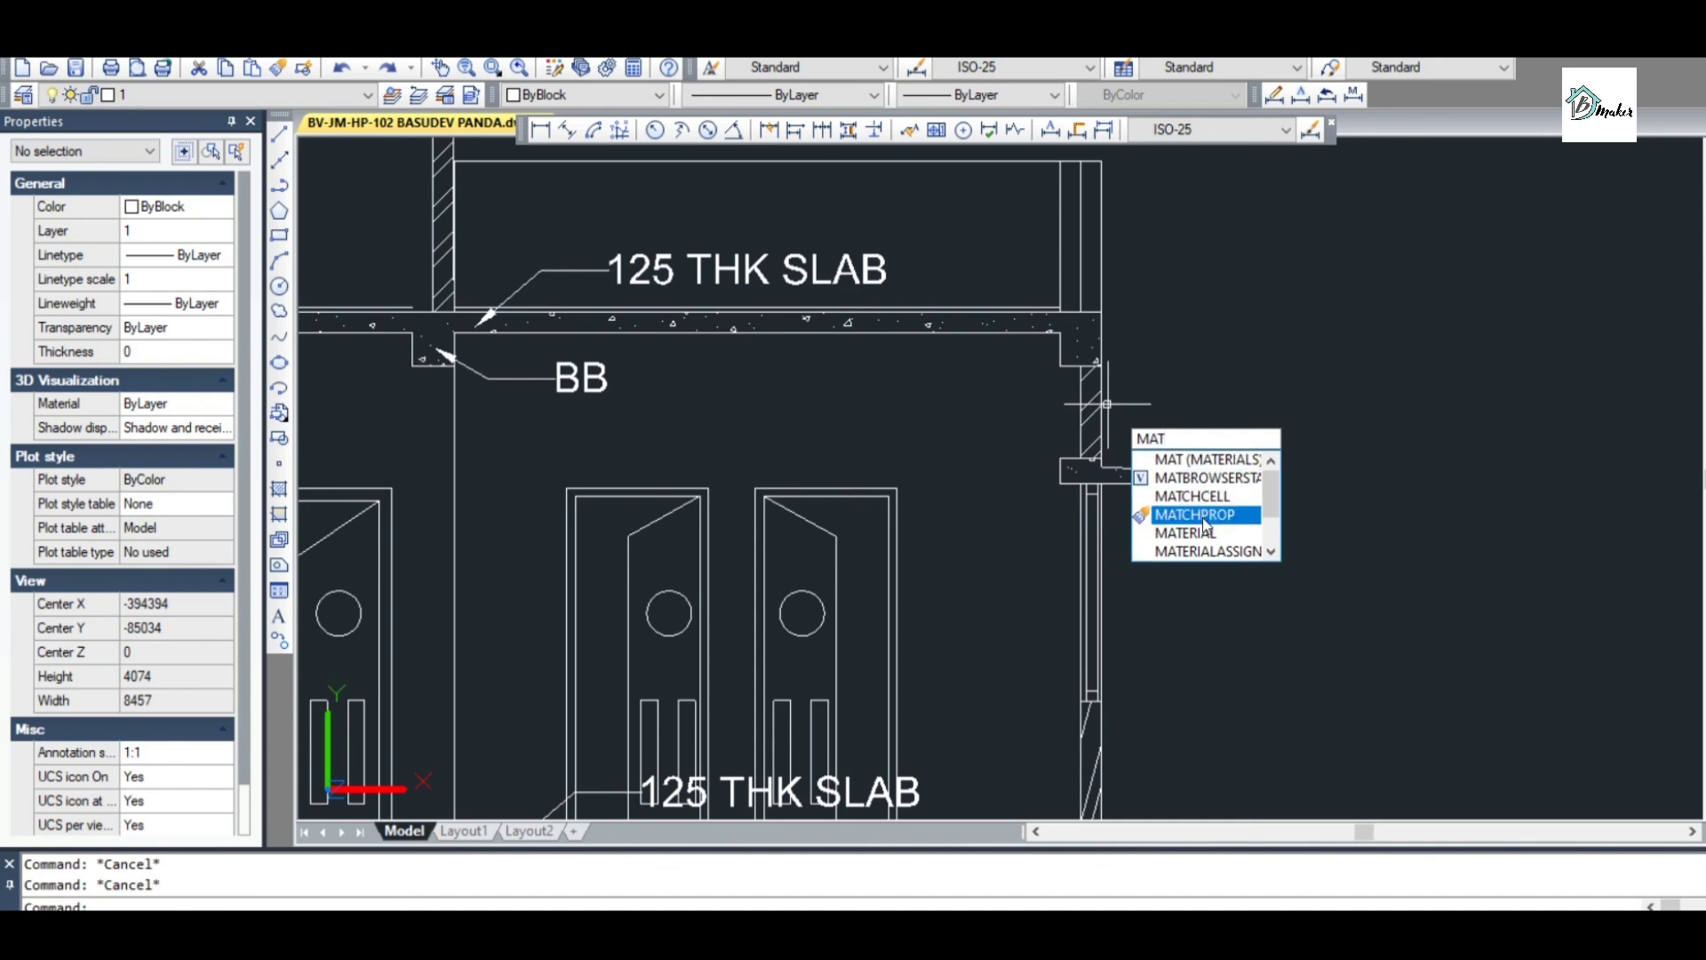
{"action": "left_click", "coordinate": [1202, 515]}
{"action": "left_click", "coordinate": [1093, 416]}
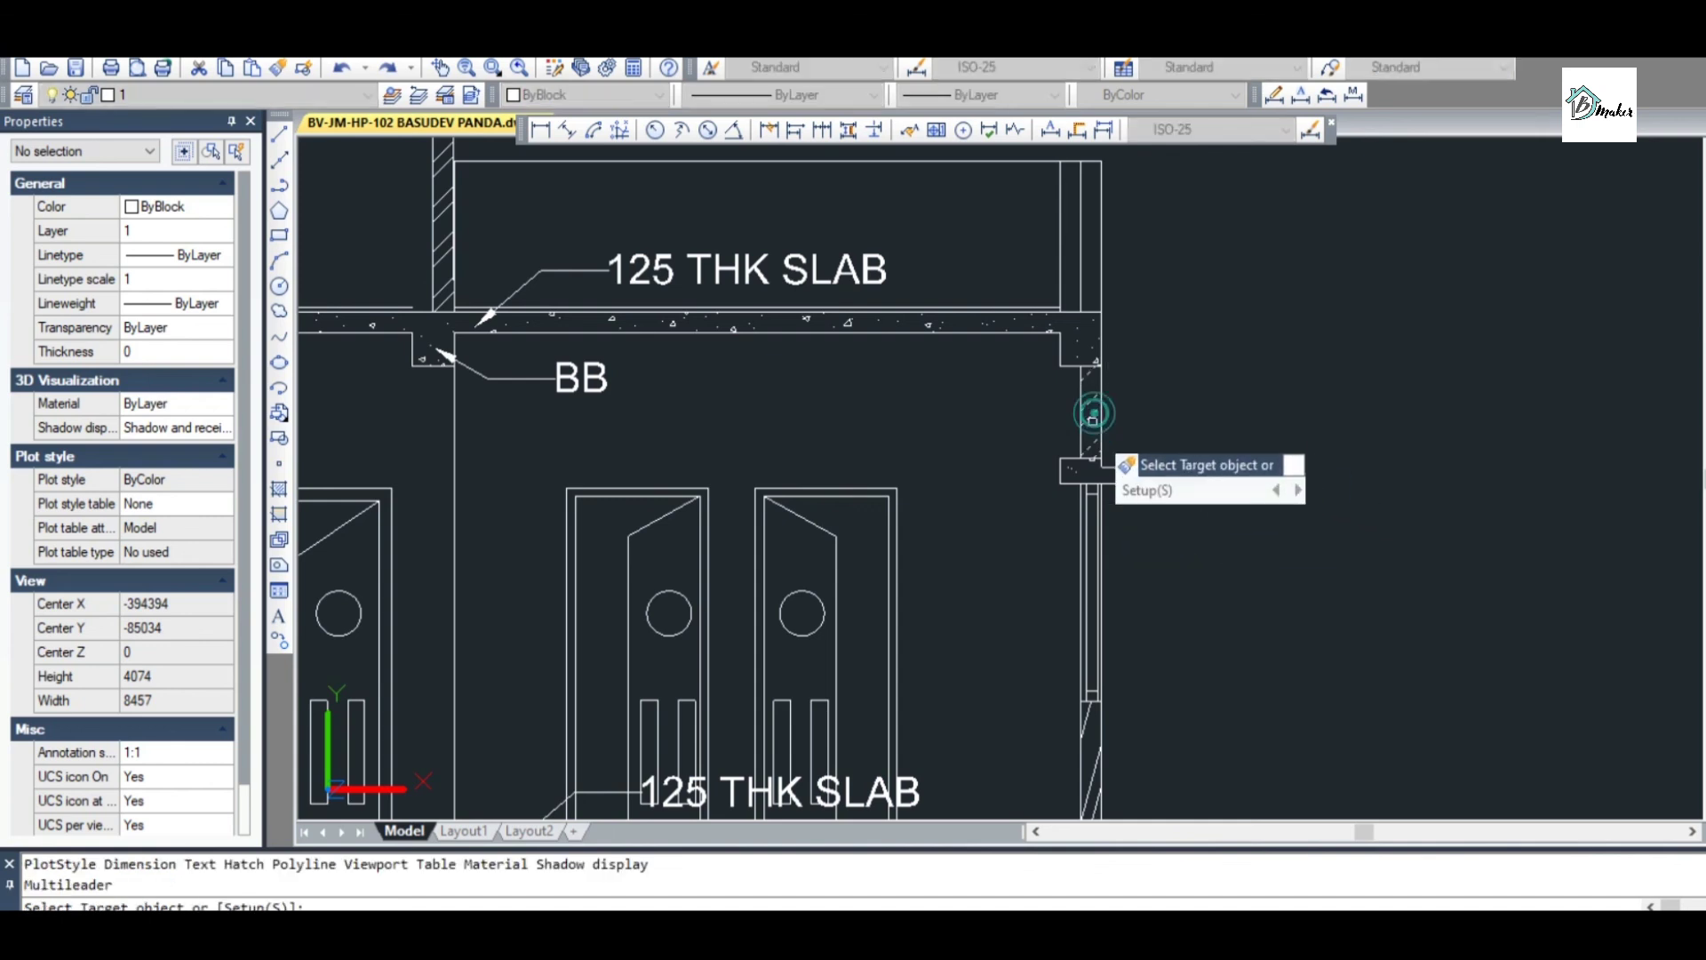
{"action": "left_click", "coordinate": [1093, 709]}
{"action": "scroll", "coordinate": [1022, 520], "scroll_direction": "down", "scroll_amount": 4}
{"action": "scroll", "coordinate": [550, 557], "scroll_direction": "up", "scroll_amount": 3}
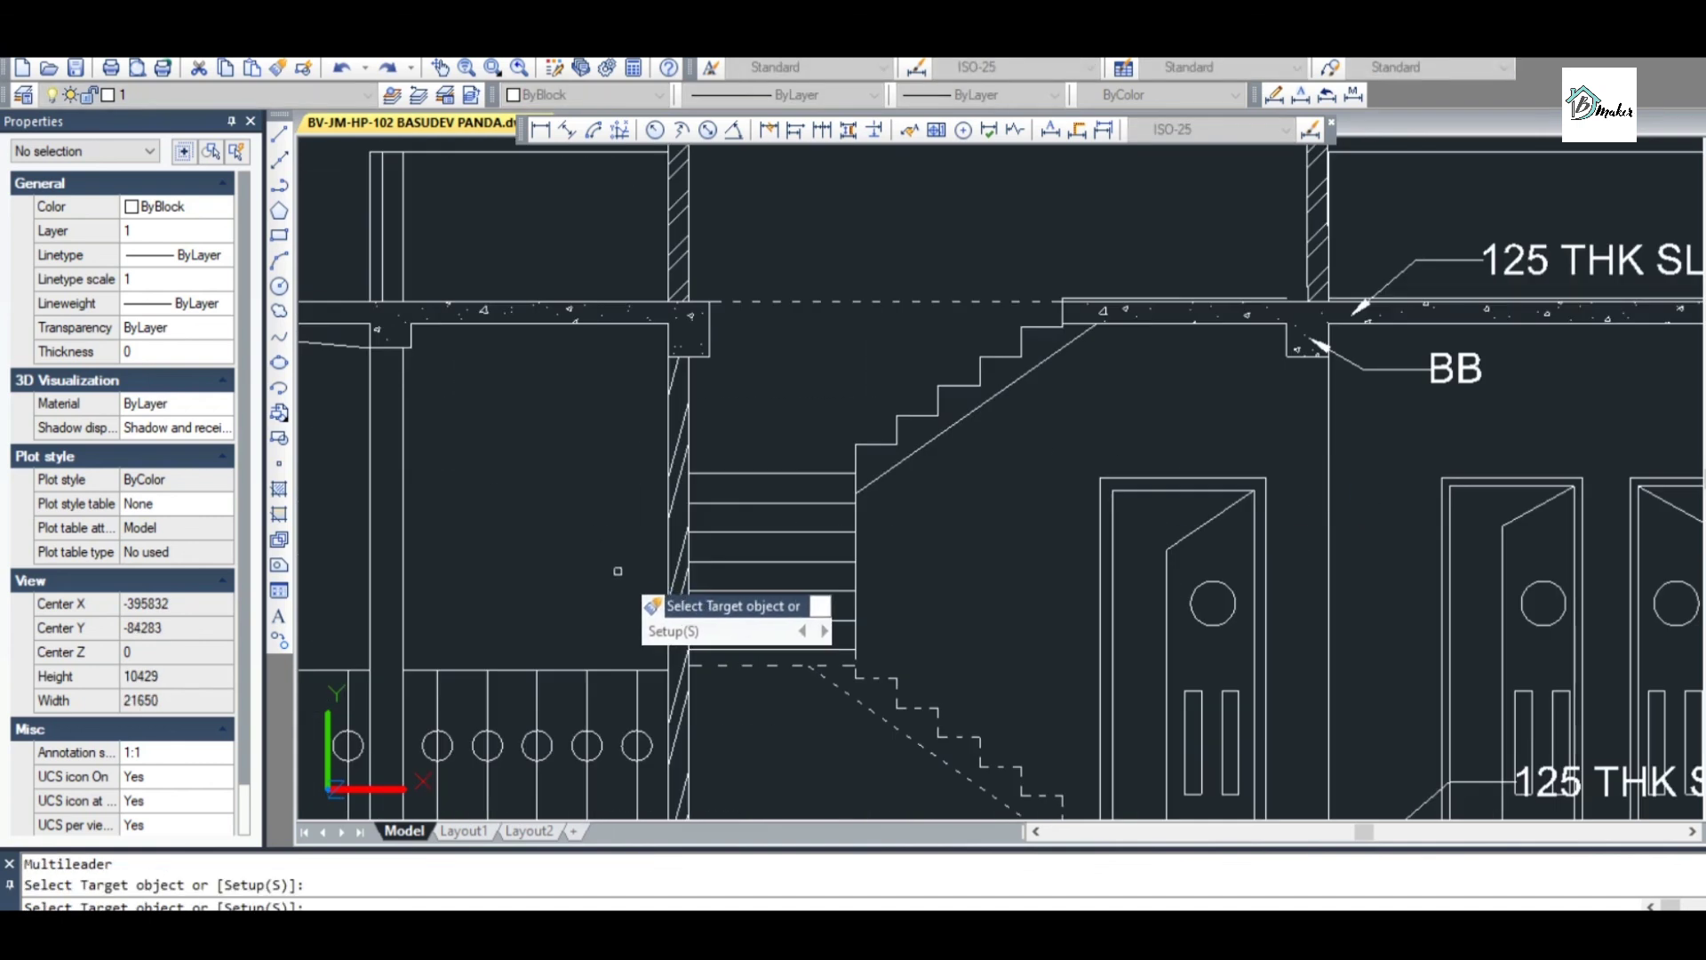
{"action": "scroll", "coordinate": [711, 498], "scroll_direction": "down", "scroll_amount": 1}
{"action": "scroll", "coordinate": [727, 414], "scroll_direction": "down", "scroll_amount": 4}
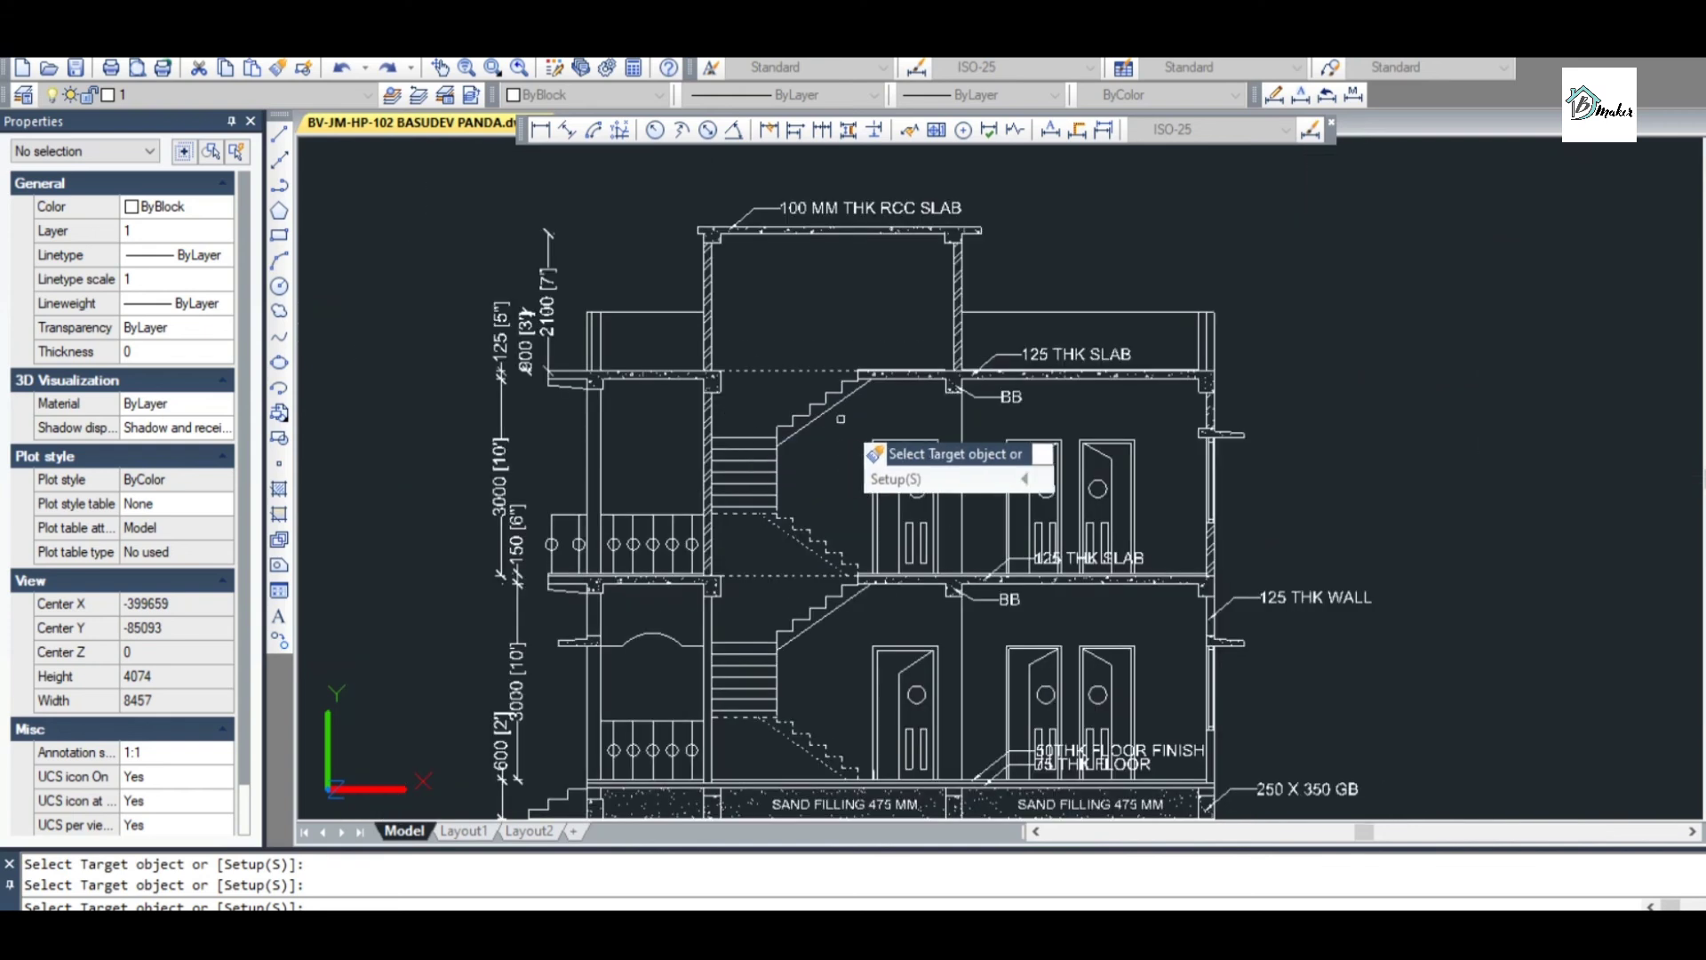
{"action": "key", "text": "Escape"}
Hatch the ground-storey stair wall and the right outer wall above and below its window with ANSI32, angle 0, scale 20 and transparency 32
{"action": "scroll", "coordinate": [711, 711], "scroll_direction": "up", "scroll_amount": 3}
{"action": "scroll", "coordinate": [826, 542], "scroll_direction": "down", "scroll_amount": 3}
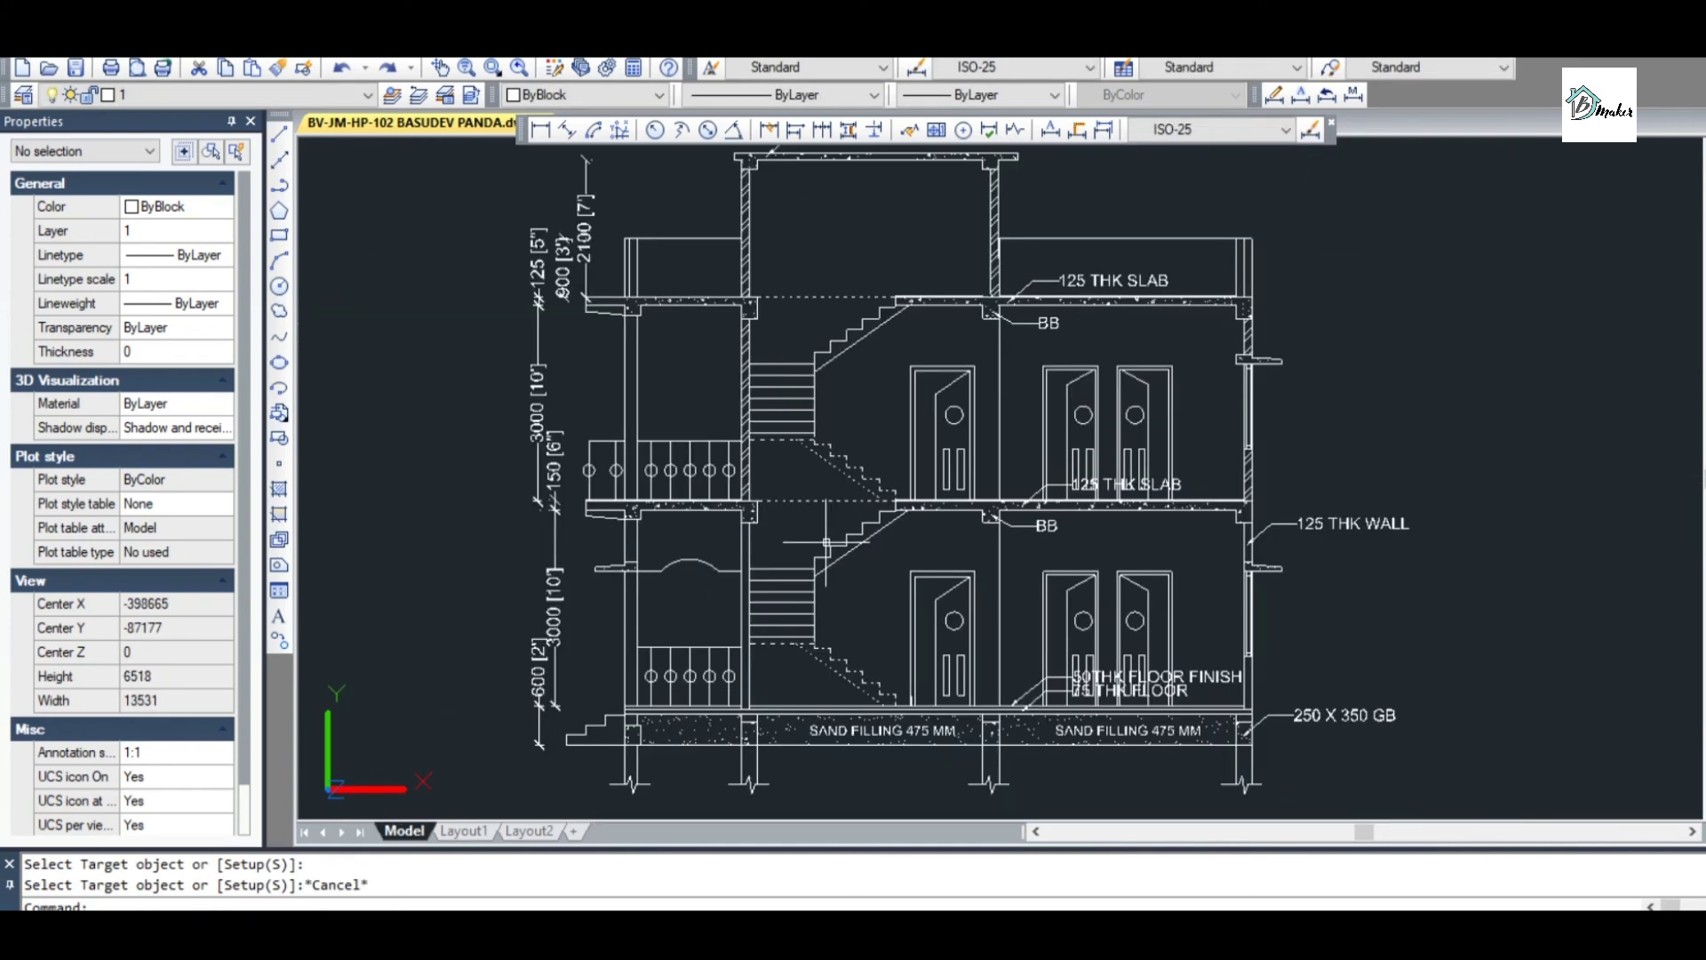
{"action": "scroll", "coordinate": [721, 610], "scroll_direction": "up", "scroll_amount": 2}
{"action": "key", "text": "Escape"}
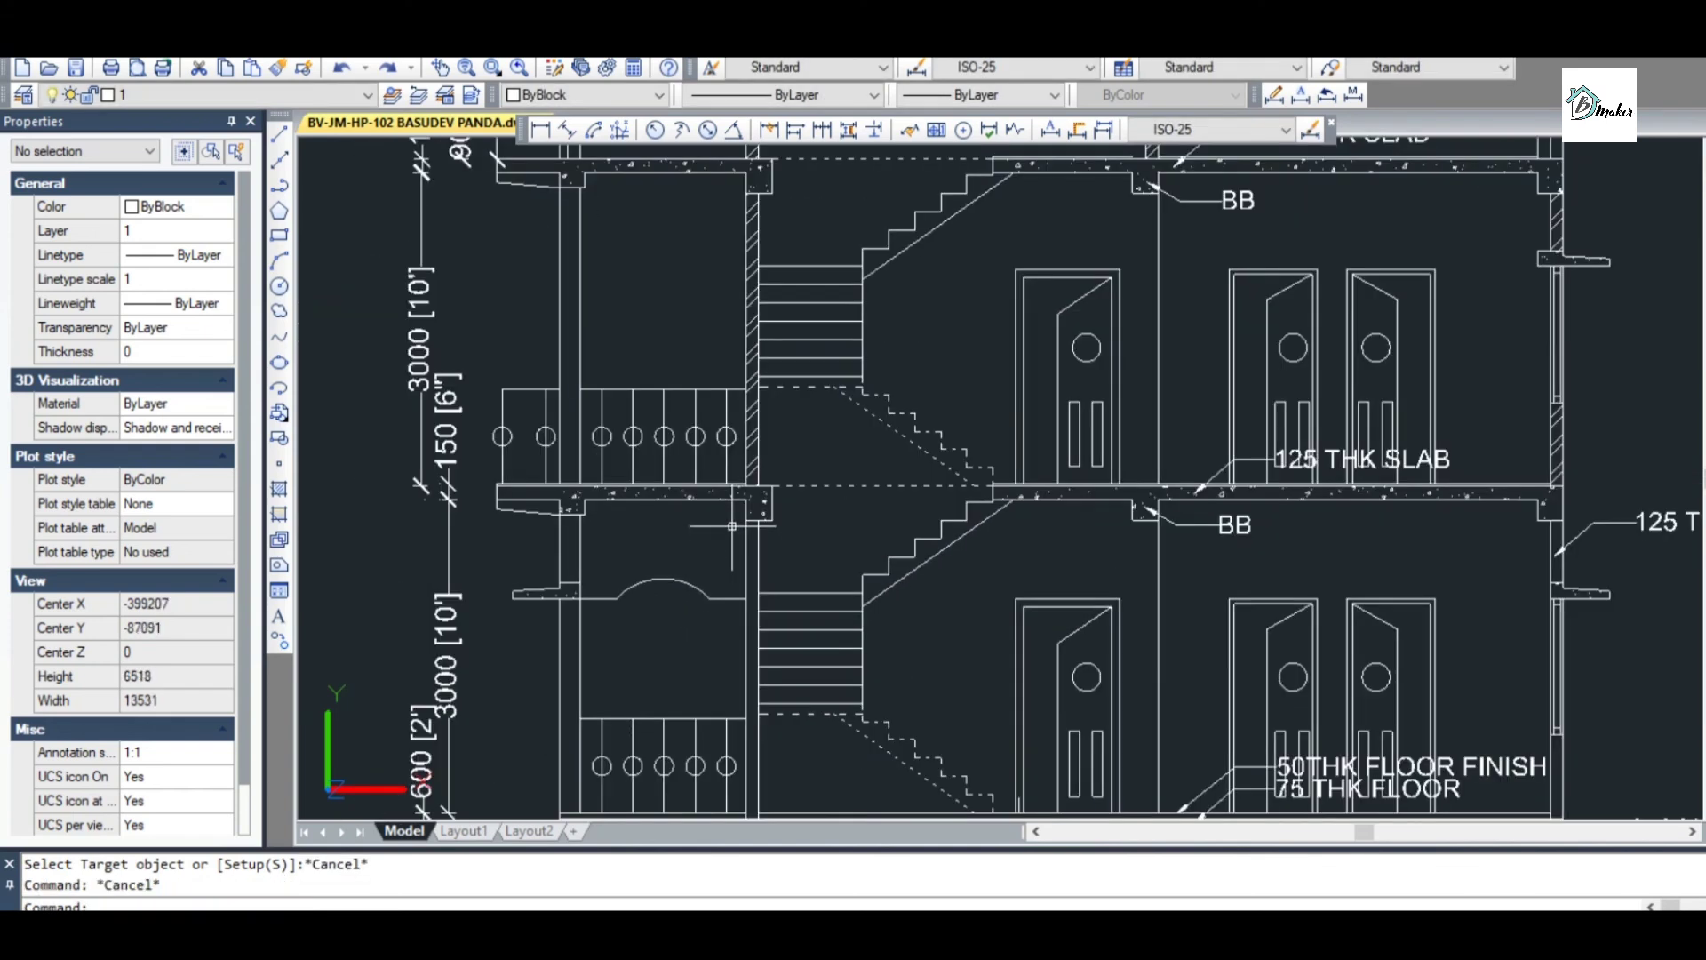
{"action": "left_click", "coordinate": [279, 494]}
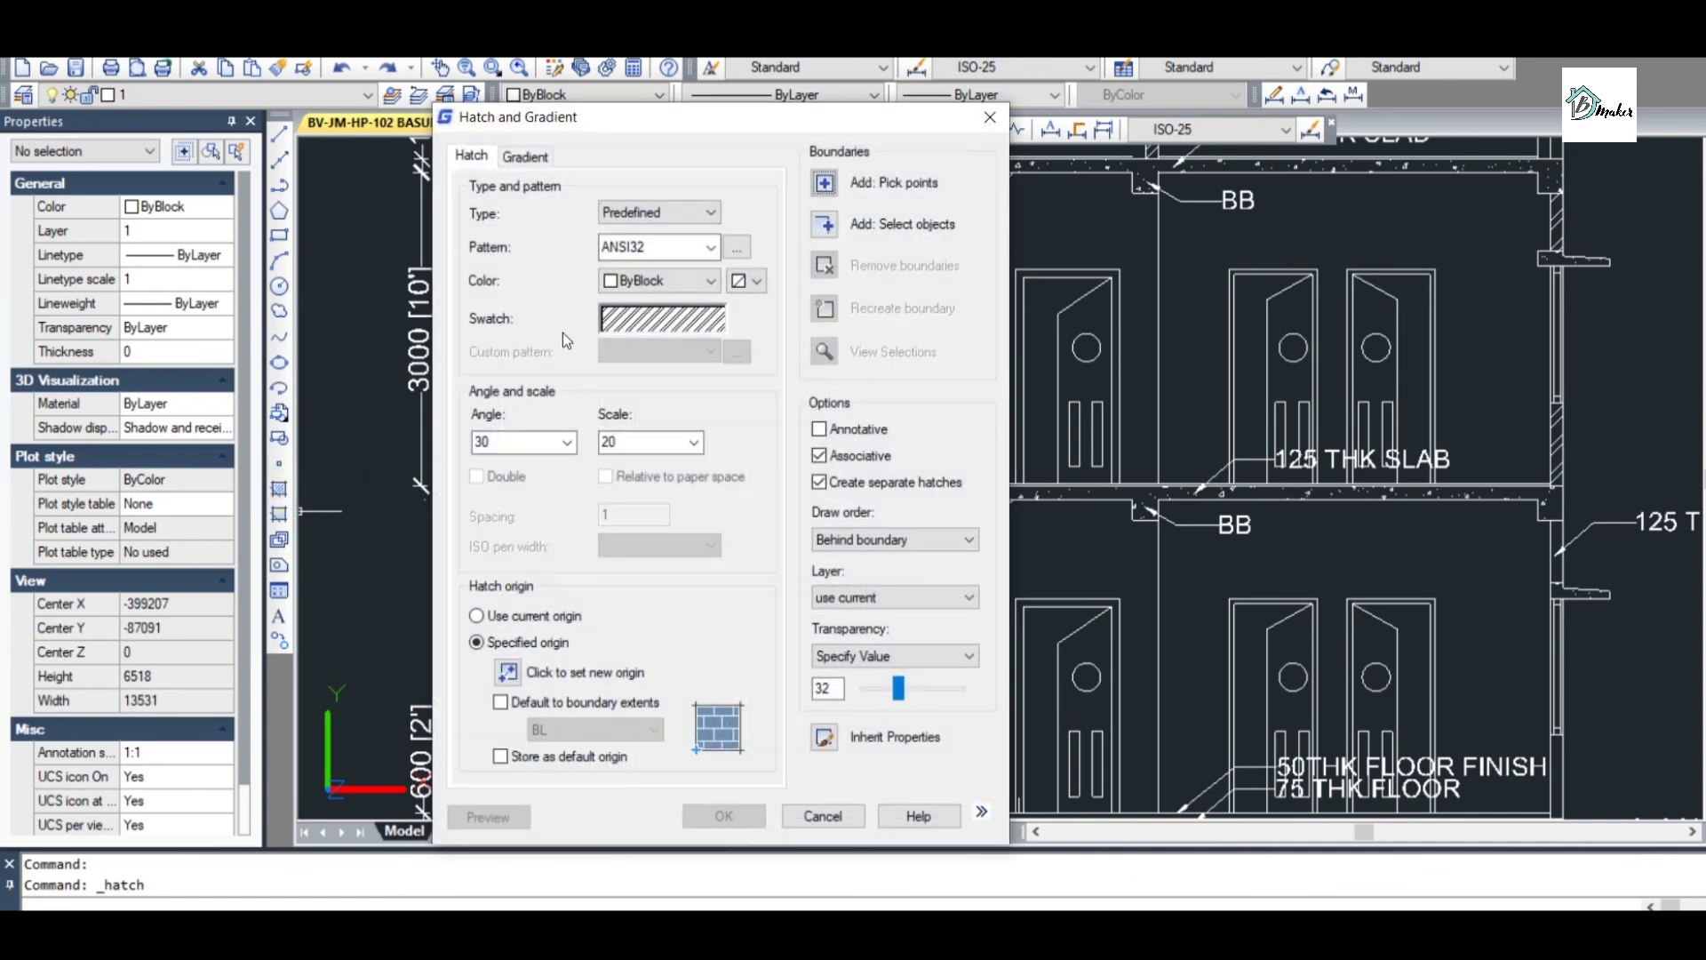
{"action": "left_click", "coordinate": [824, 183]}
{"action": "scroll", "coordinate": [750, 616], "scroll_direction": "up", "scroll_amount": 4}
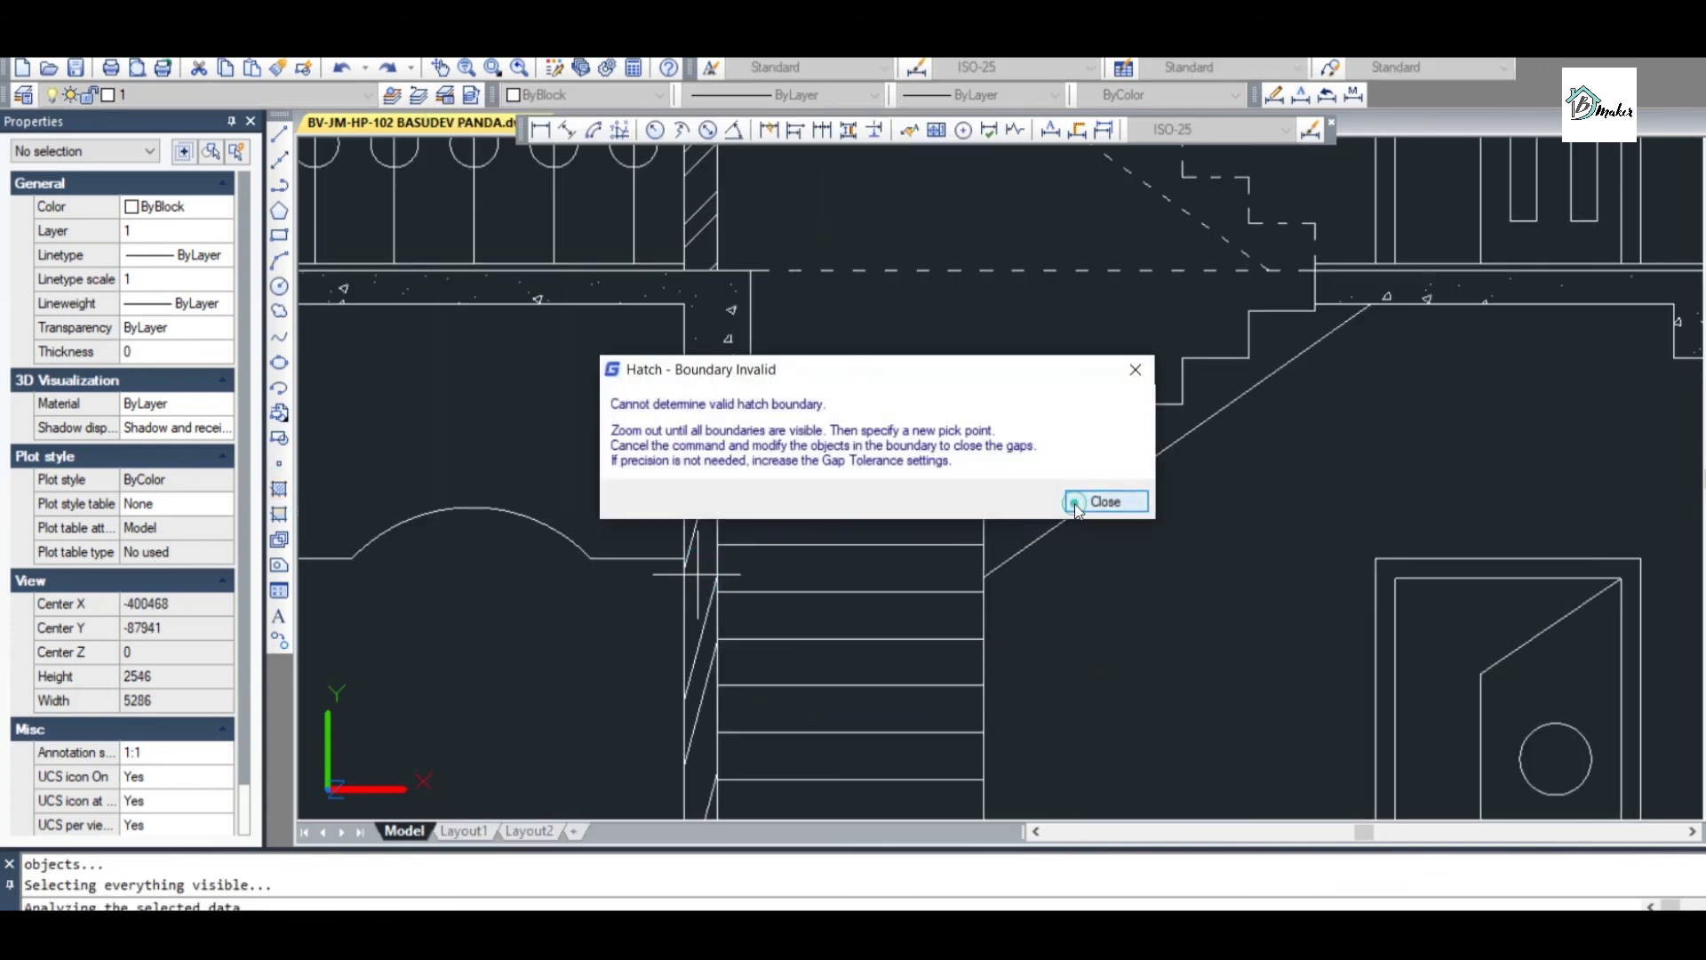
{"action": "left_click", "coordinate": [1077, 508]}
{"action": "scroll", "coordinate": [1116, 497], "scroll_direction": "down", "scroll_amount": 5}
{"action": "scroll", "coordinate": [1470, 524], "scroll_direction": "up", "scroll_amount": 5}
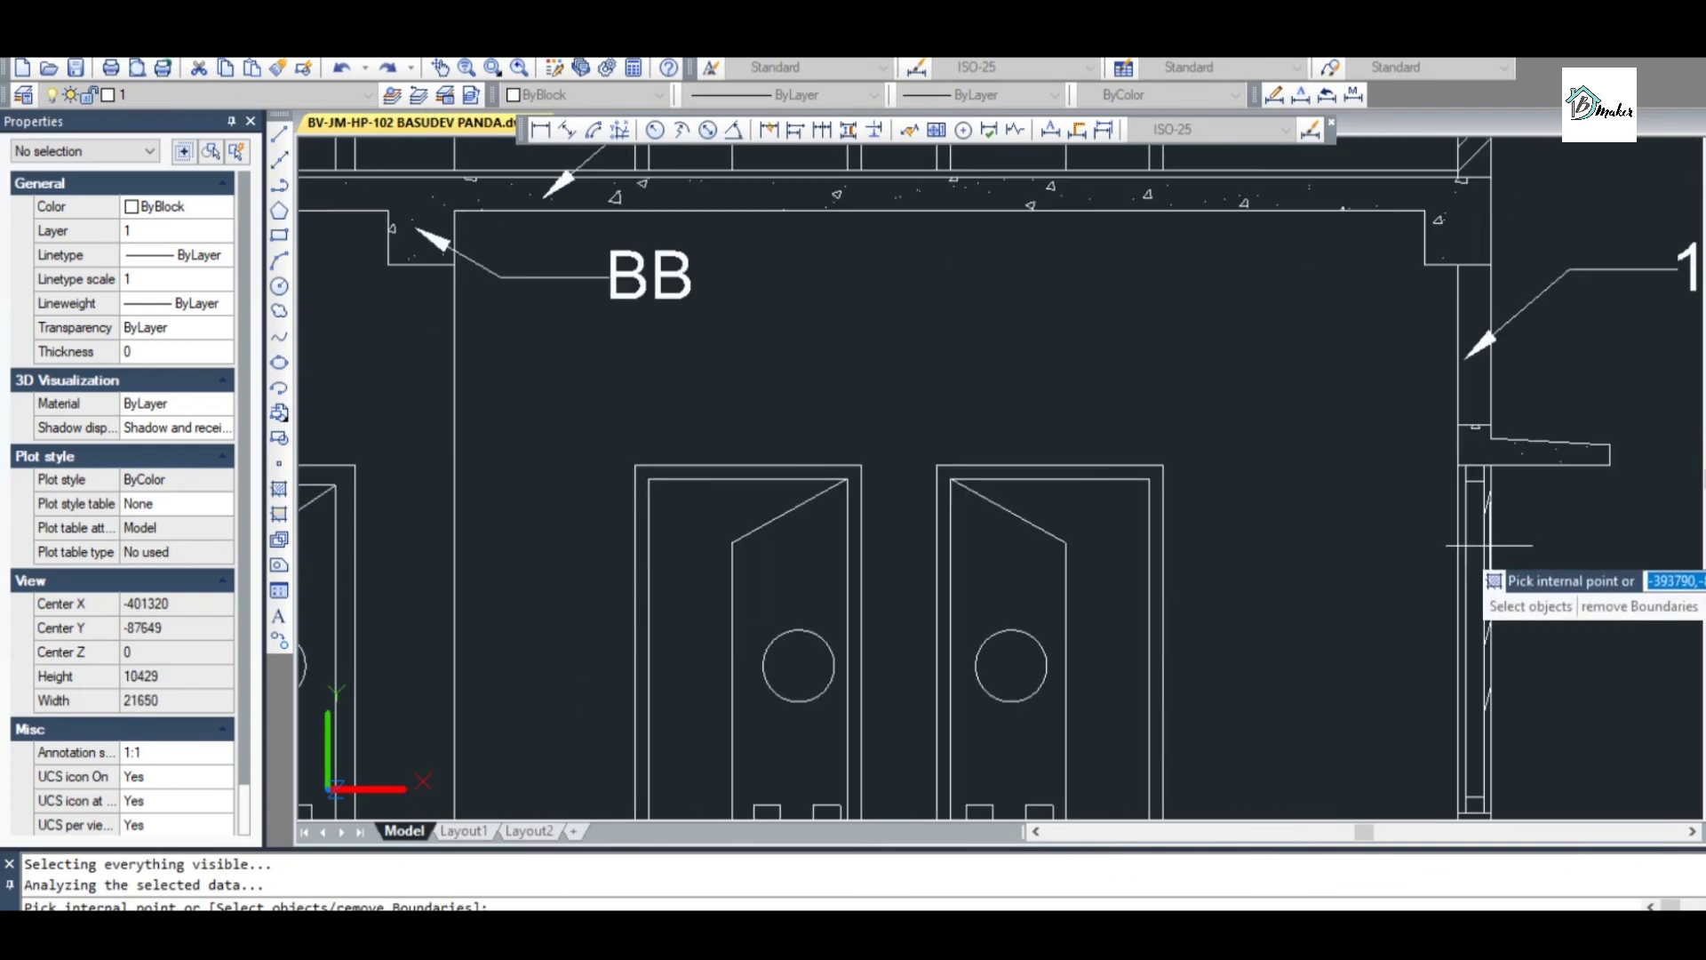
{"action": "left_click", "coordinate": [1455, 367]}
{"action": "scroll", "coordinate": [1455, 367], "scroll_direction": "down", "scroll_amount": 2}
{"action": "scroll", "coordinate": [1472, 738], "scroll_direction": "up", "scroll_amount": 2}
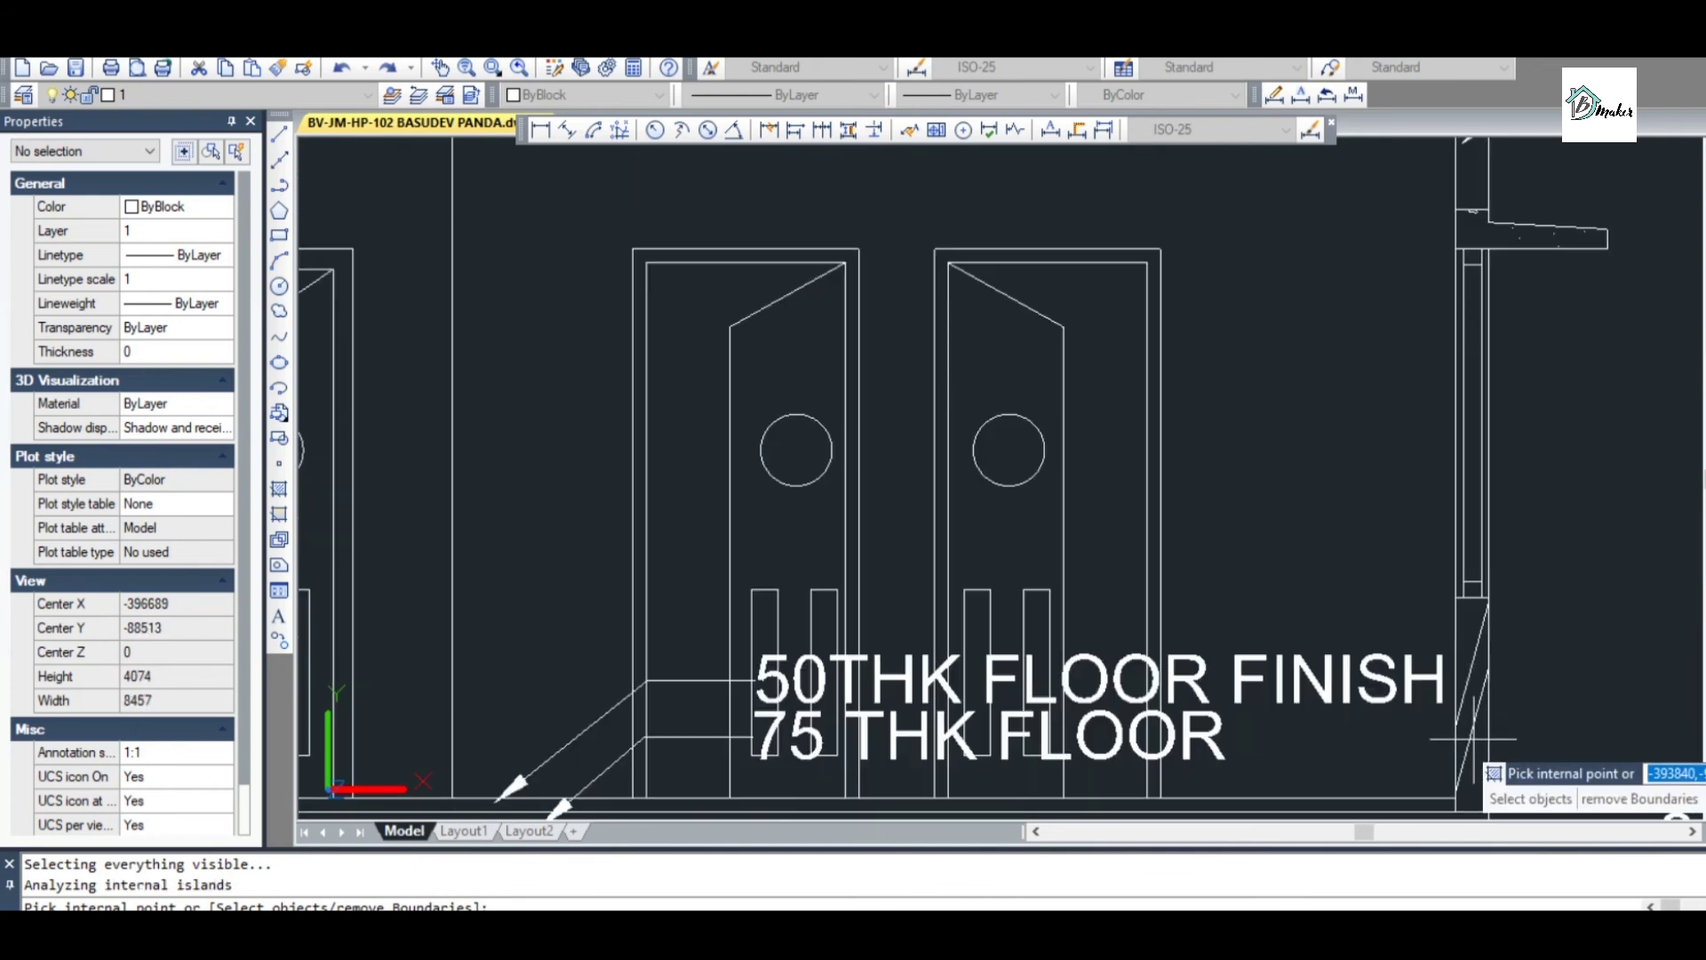
{"action": "key", "text": "Return"}
{"action": "double_click", "coordinate": [515, 435]}
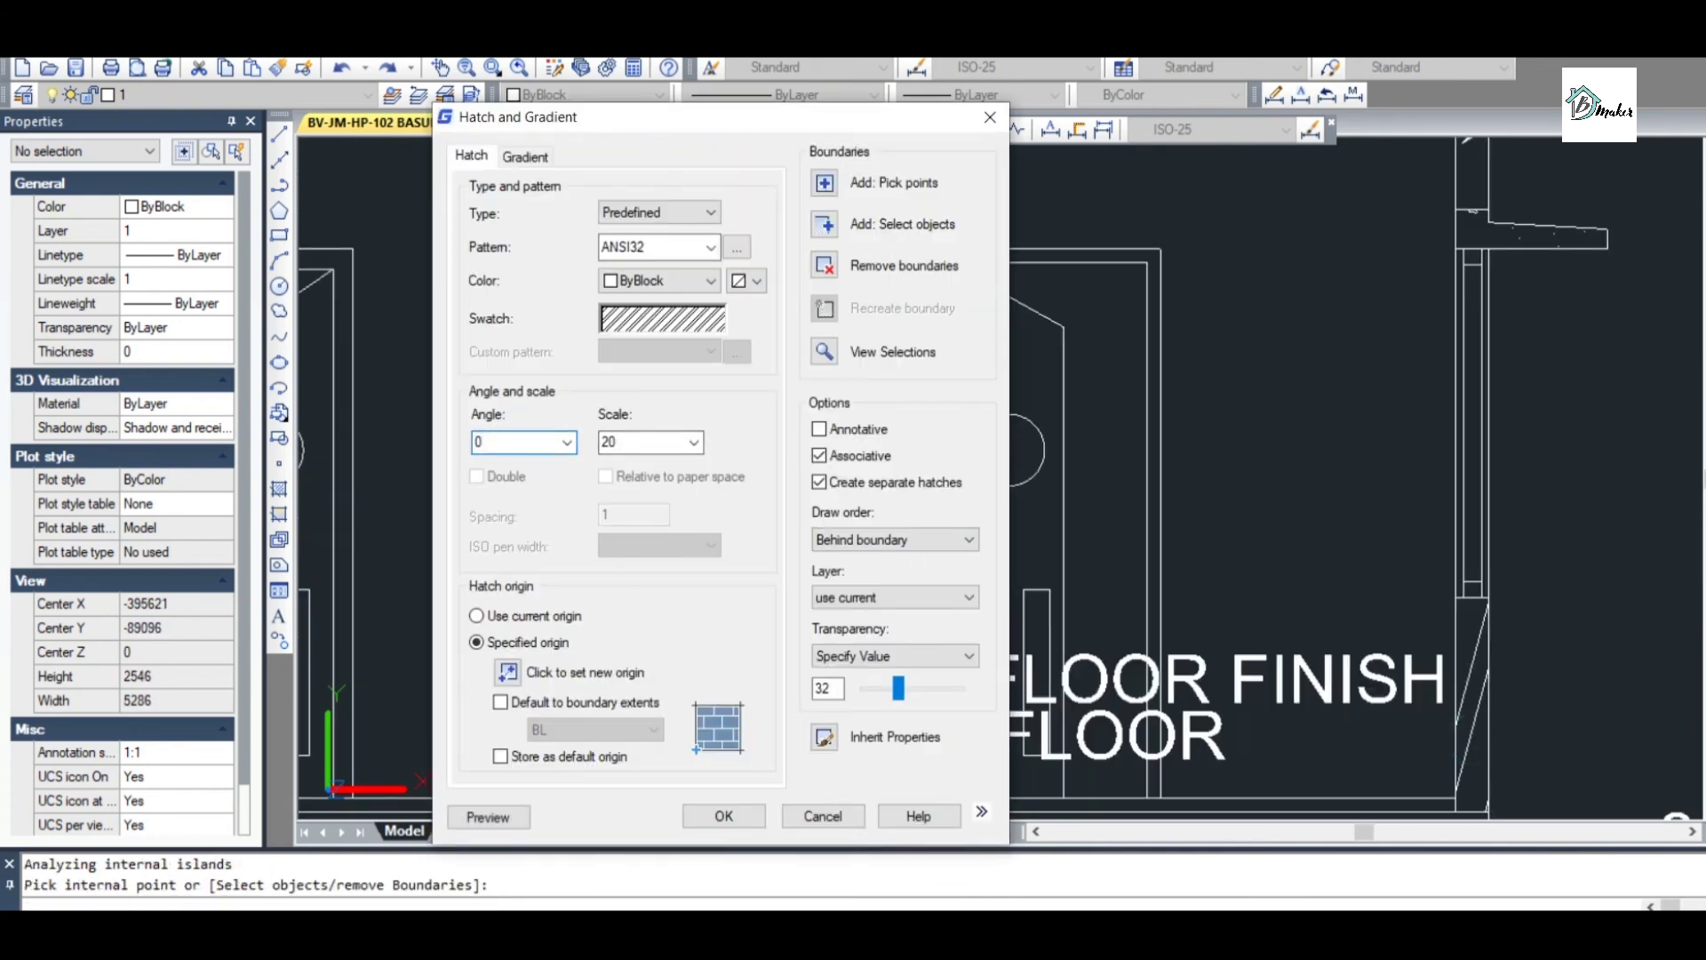
{"action": "left_click", "coordinate": [723, 816]}
Hatch the wall strips above the ground beams under the right outer wall and the middle wall with ANSI32, angle 0, scale 20, transparency 32
{"action": "scroll", "coordinate": [1130, 554], "scroll_direction": "down", "scroll_amount": 4}
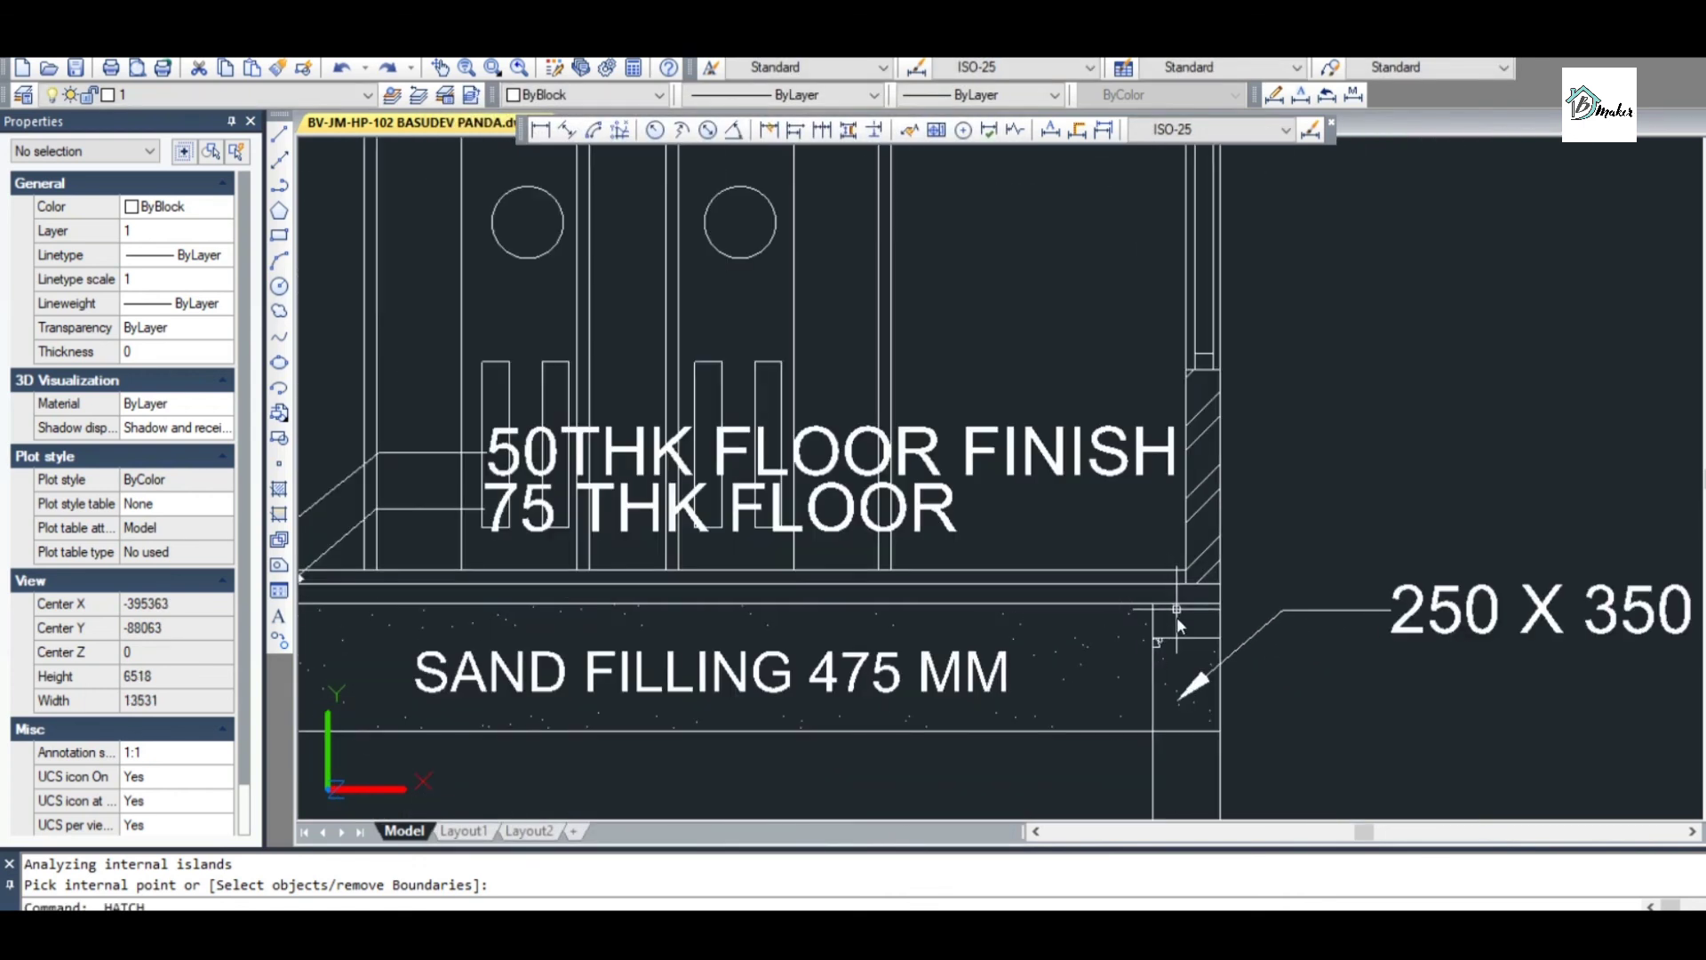
{"action": "key", "text": "Return"}
{"action": "left_click", "coordinate": [824, 185]}
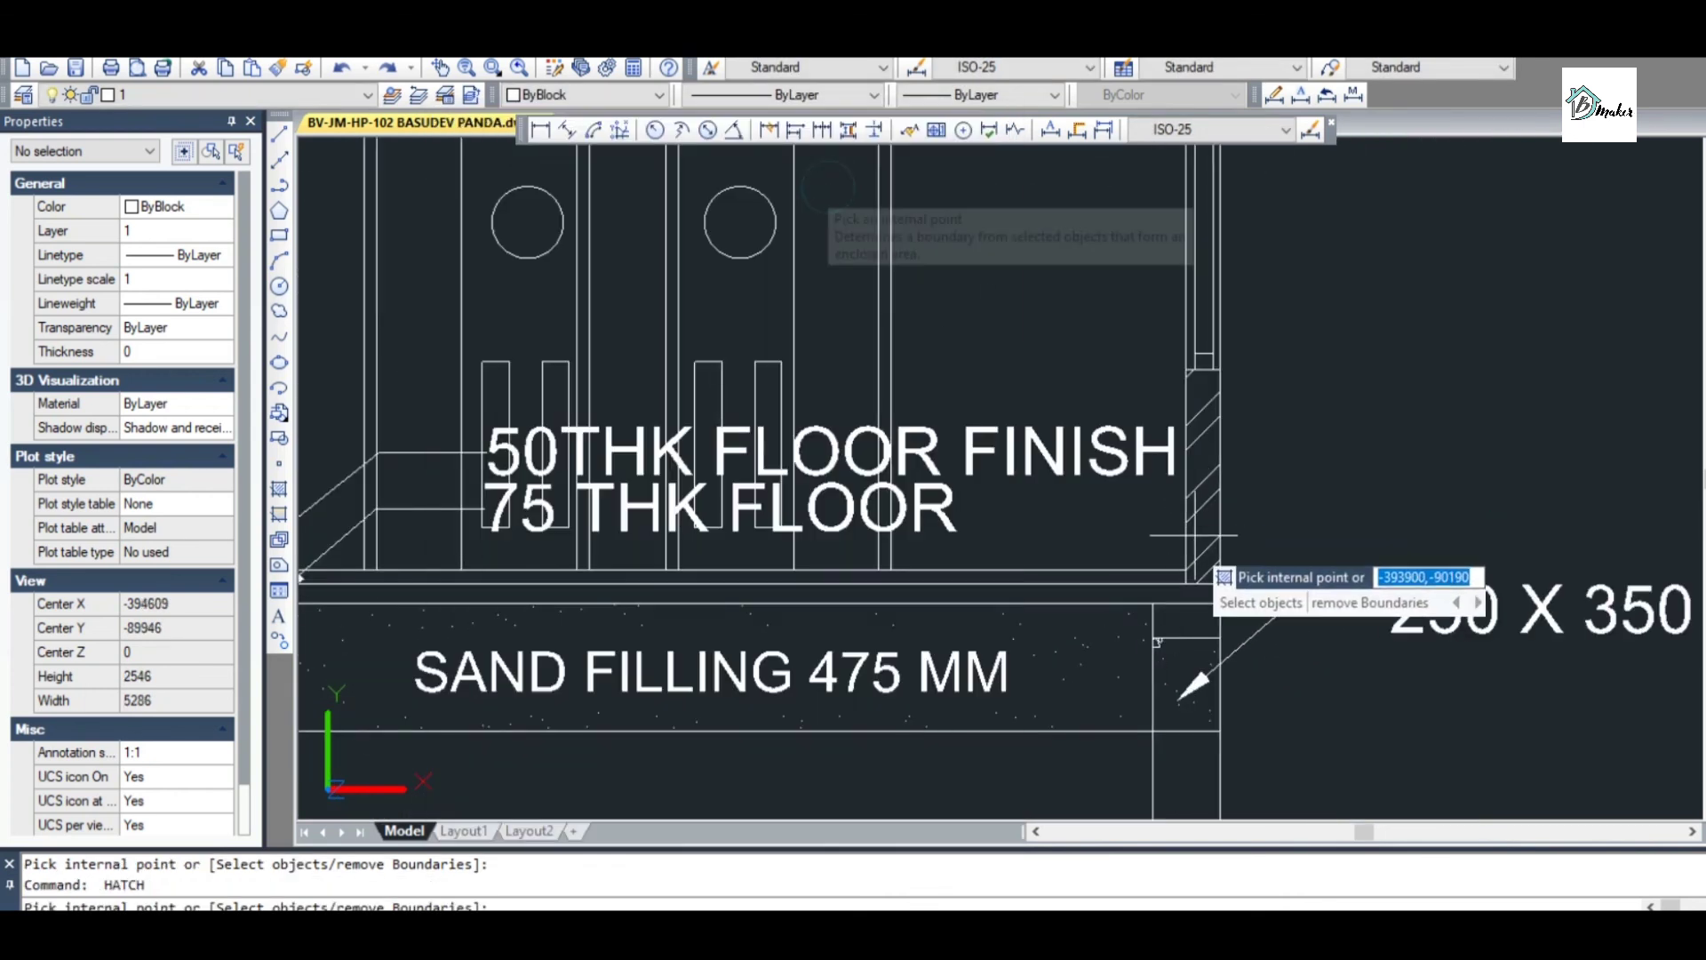
{"action": "scroll", "coordinate": [1195, 578], "scroll_direction": "up", "scroll_amount": 5}
{"action": "left_click", "coordinate": [1188, 582]}
{"action": "key", "text": "Return"}
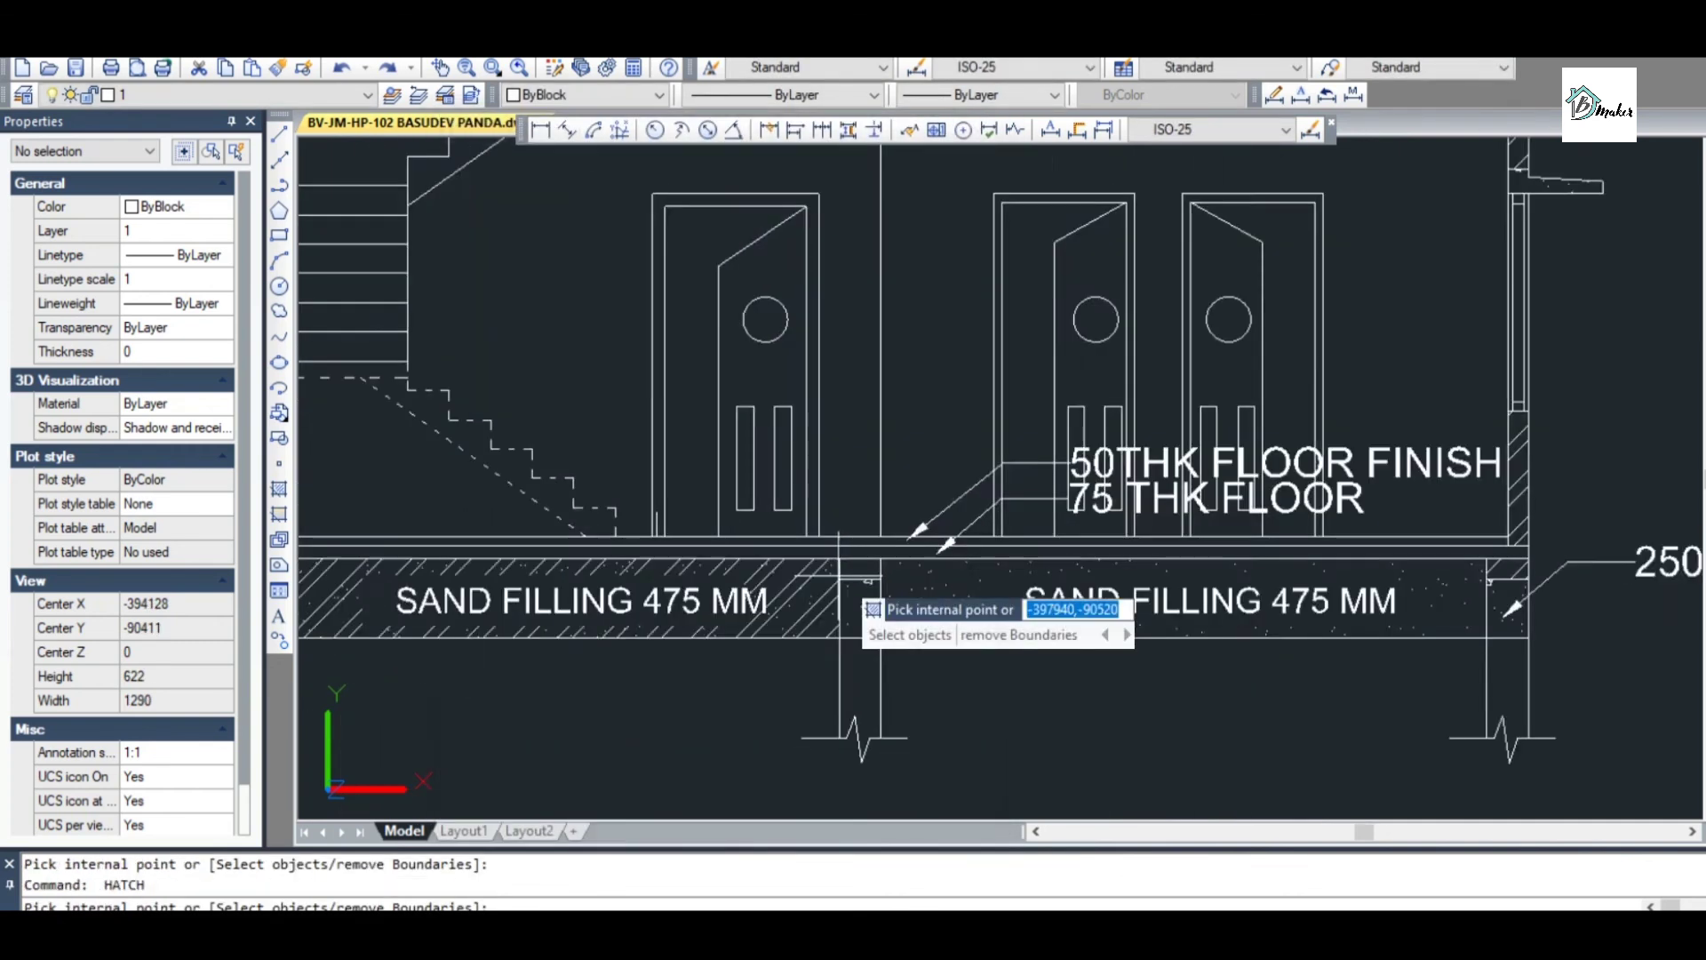
{"action": "scroll", "coordinate": [839, 576], "scroll_direction": "up", "scroll_amount": 2}
{"action": "left_click", "coordinate": [860, 559]}
{"action": "key", "text": "Return"}
{"action": "key", "text": "Return"}
Hatch the wall strip between the floor slab and the ground beam under the stair wall with ANSI32, angle 0, scale 20
{"action": "scroll", "coordinate": [1101, 582], "scroll_direction": "down", "scroll_amount": 3}
{"action": "scroll", "coordinate": [1100, 582], "scroll_direction": "up", "scroll_amount": 6}
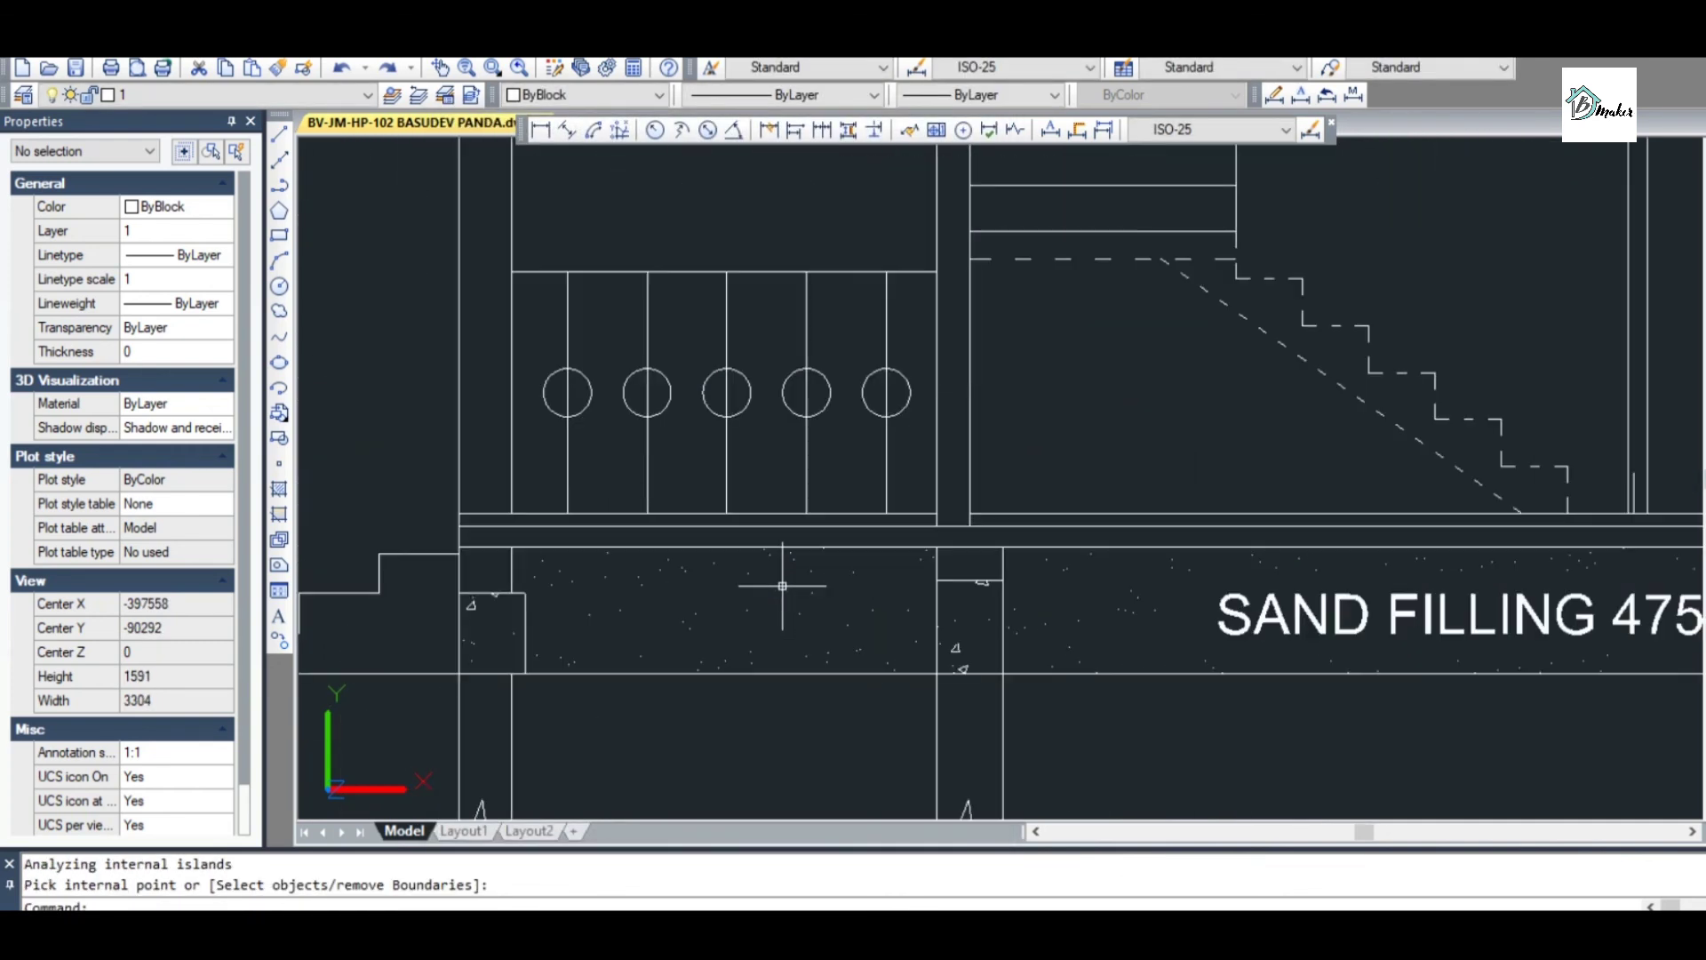
{"action": "key", "text": "Return"}
{"action": "key", "text": "Return"}
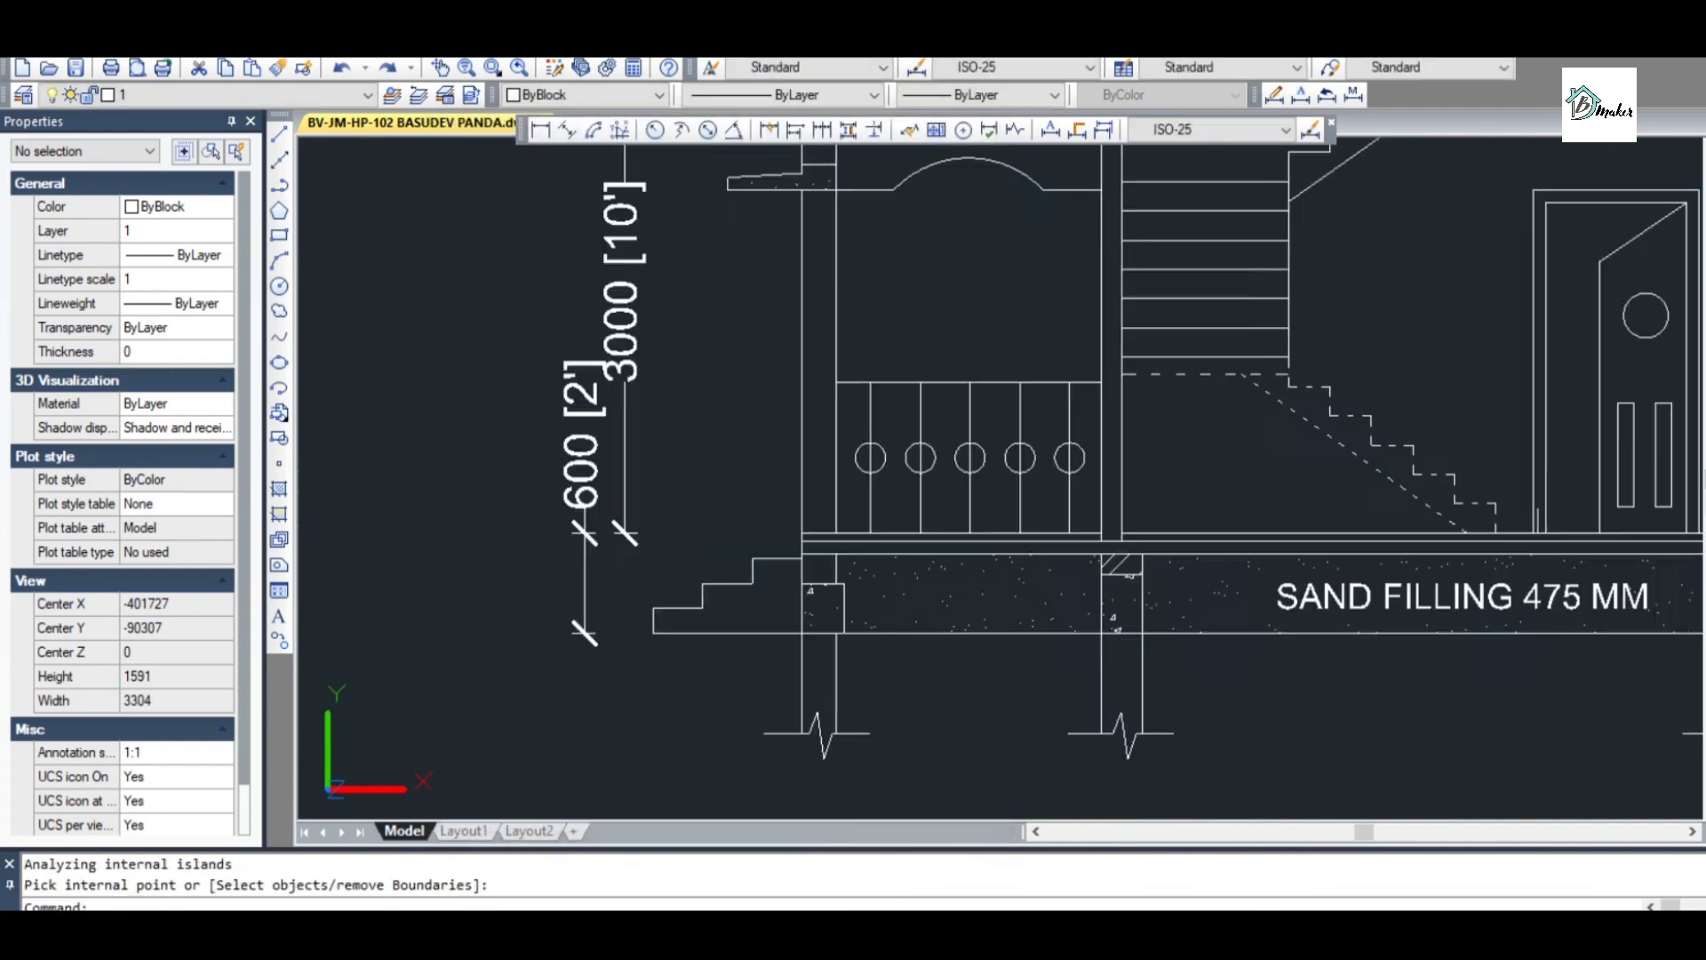
{"action": "scroll", "coordinate": [995, 480], "scroll_direction": "down", "scroll_amount": 3}
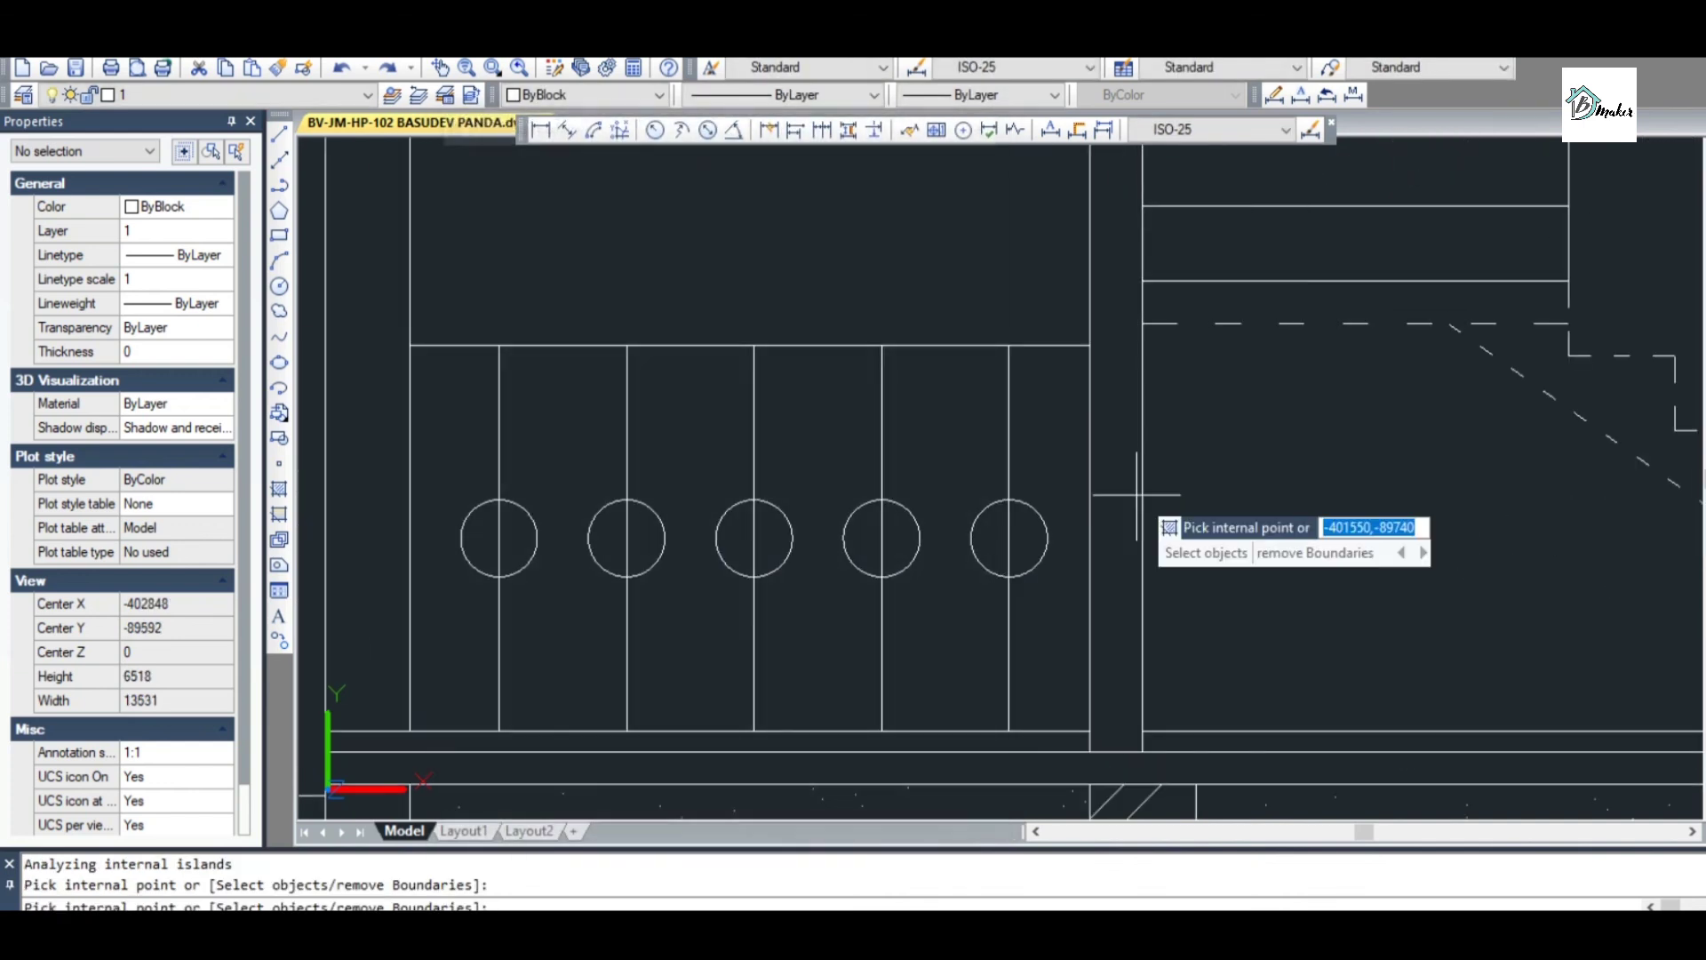
{"action": "scroll", "coordinate": [1124, 342], "scroll_direction": "down", "scroll_amount": 2}
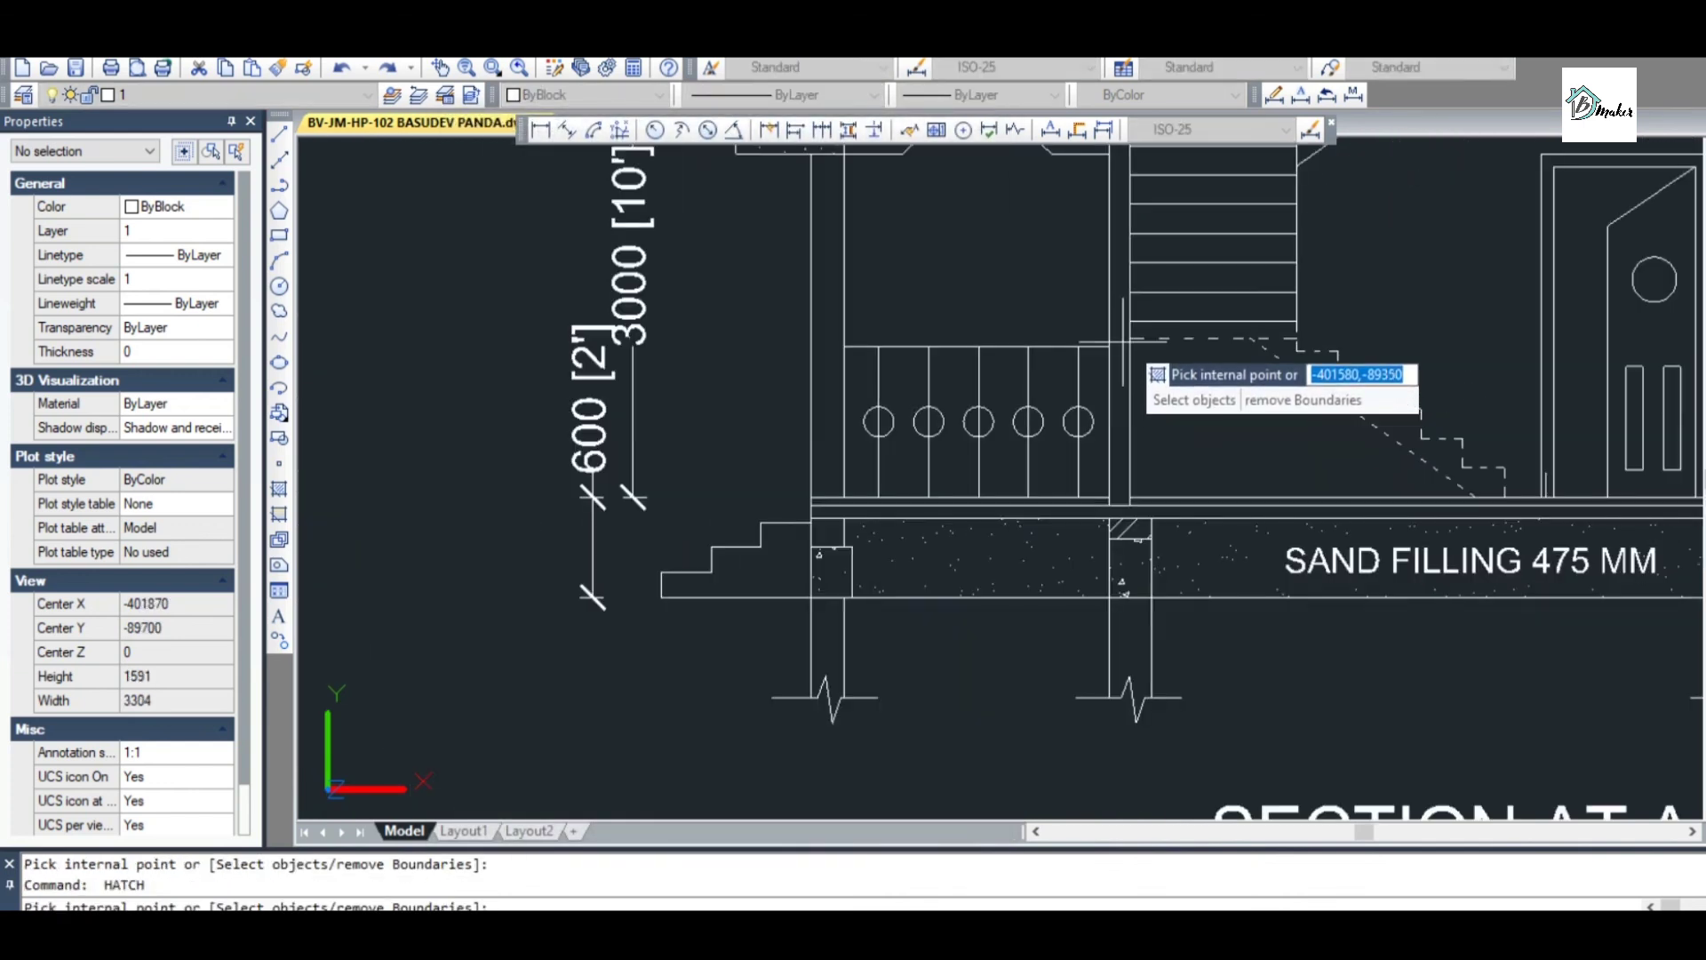
{"action": "scroll", "coordinate": [1124, 324], "scroll_direction": "down", "scroll_amount": 3}
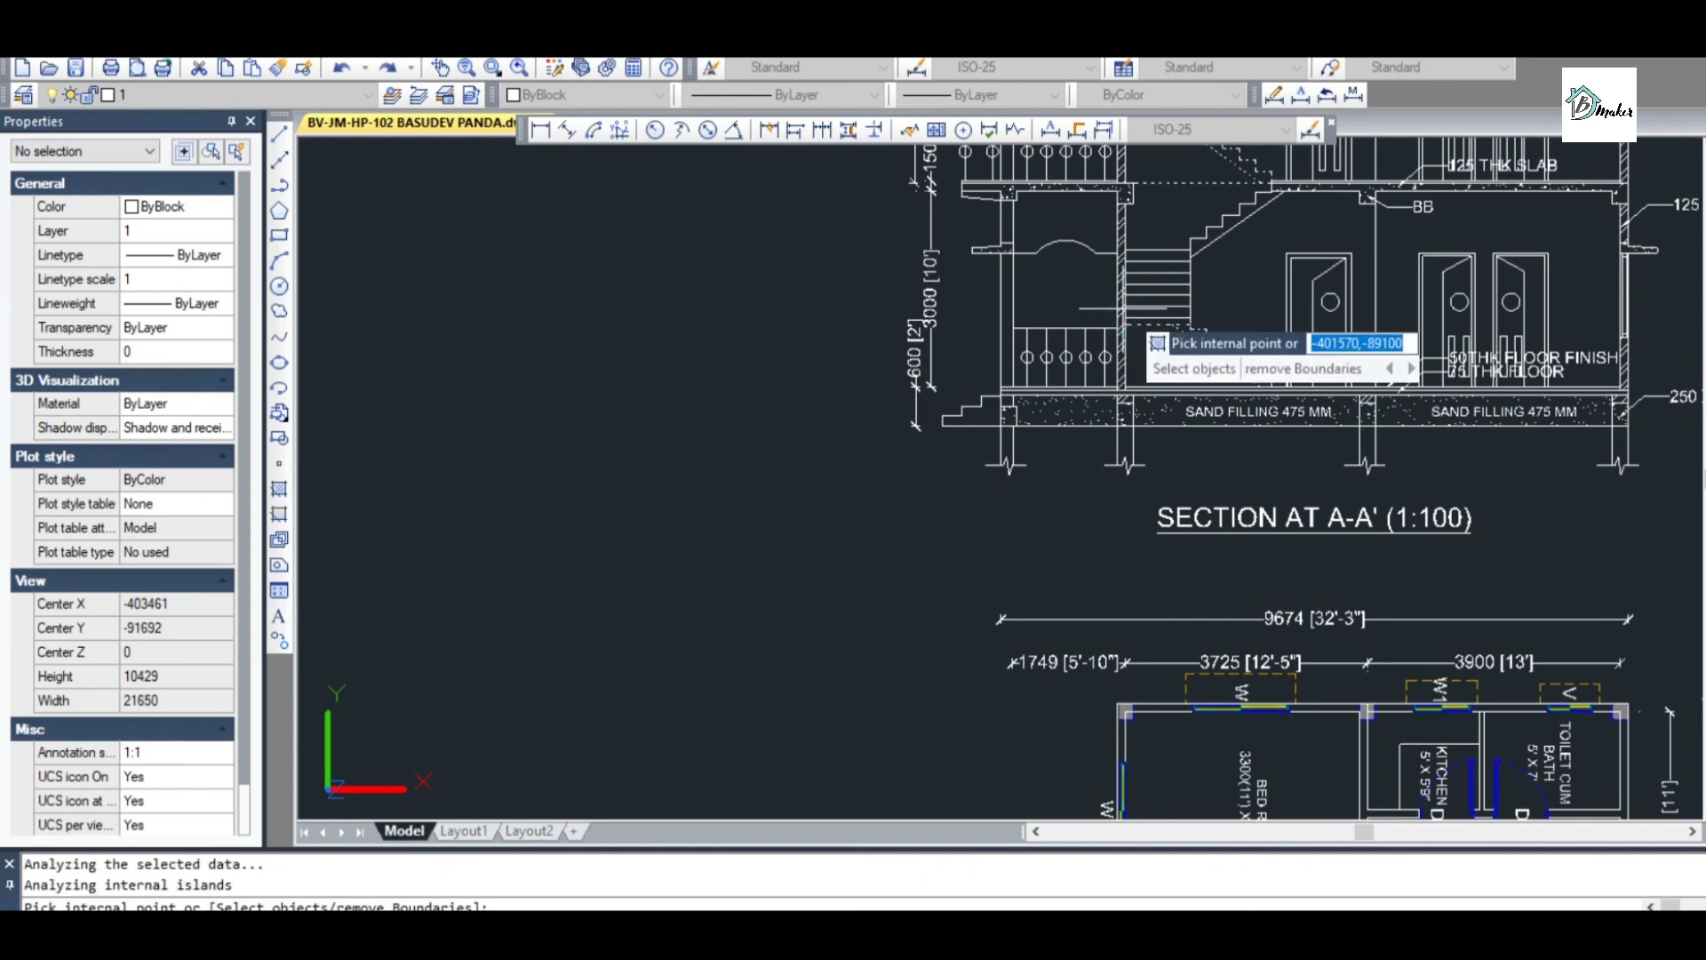
{"action": "key", "text": "Escape"}
{"action": "key", "text": "Escape"}
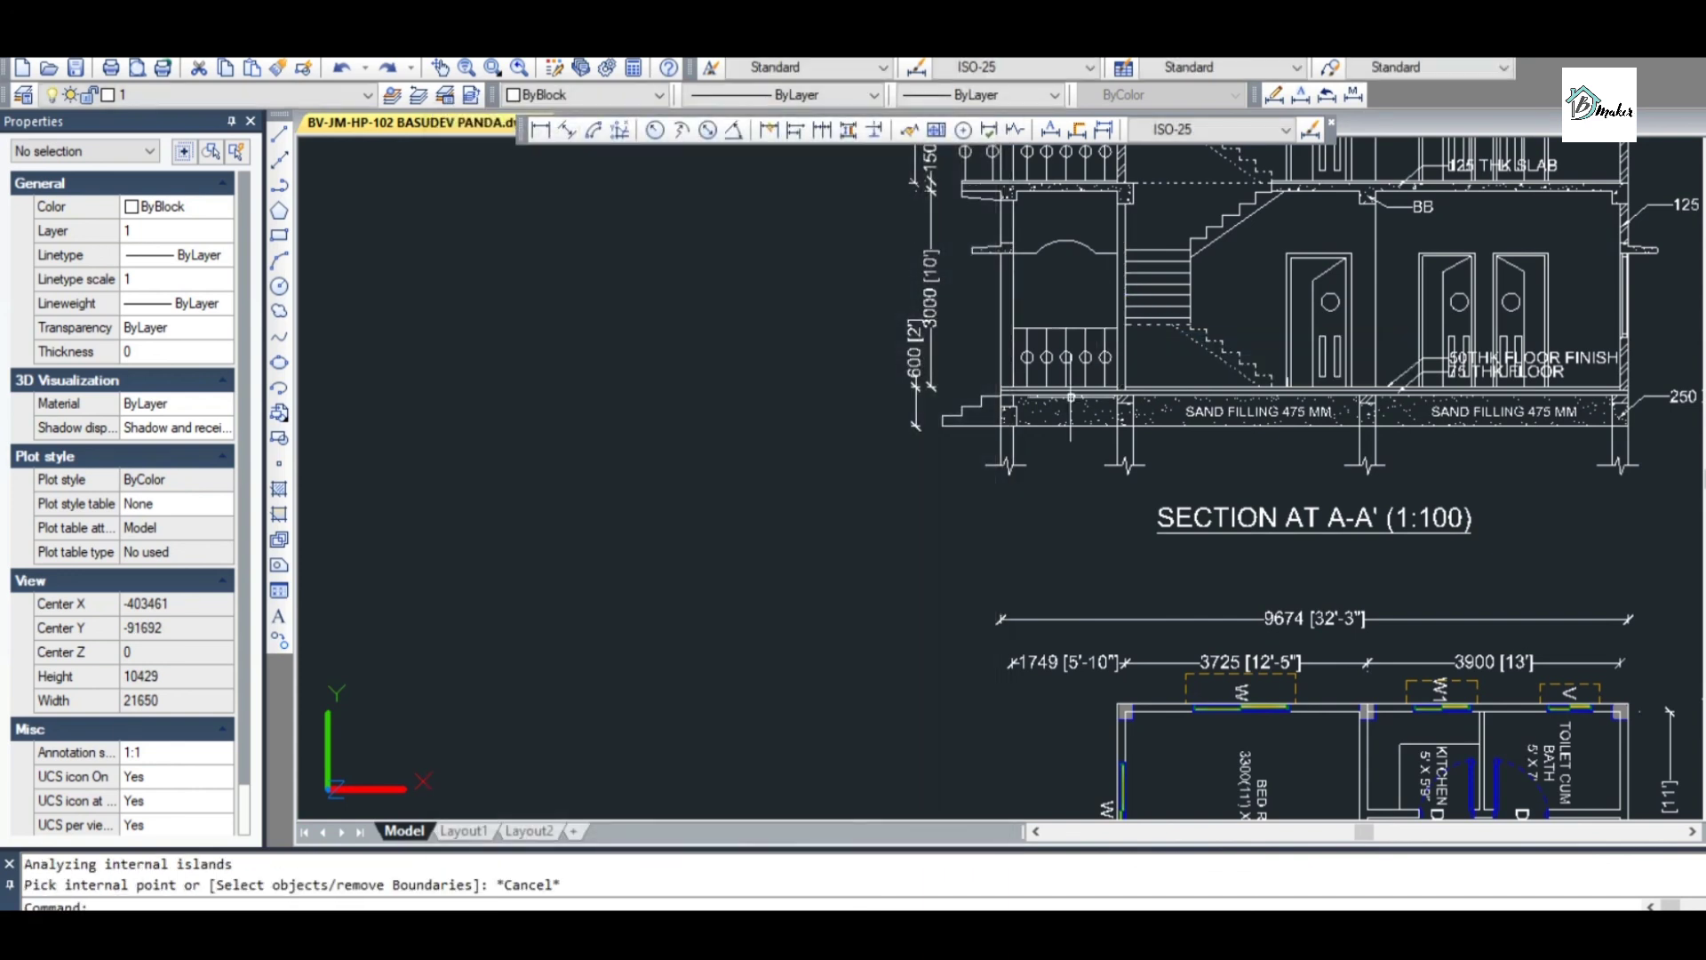
Hatch the wall strip above the leftmost ground beam, beside the entrance steps, with ANSI32, angle 0, scale 20 and transparency 32
{"action": "scroll", "coordinate": [1125, 302], "scroll_direction": "up", "scroll_amount": 3}
{"action": "scroll", "coordinate": [1073, 352], "scroll_direction": "down", "scroll_amount": 2}
{"action": "scroll", "coordinate": [950, 478], "scroll_direction": "up", "scroll_amount": 3}
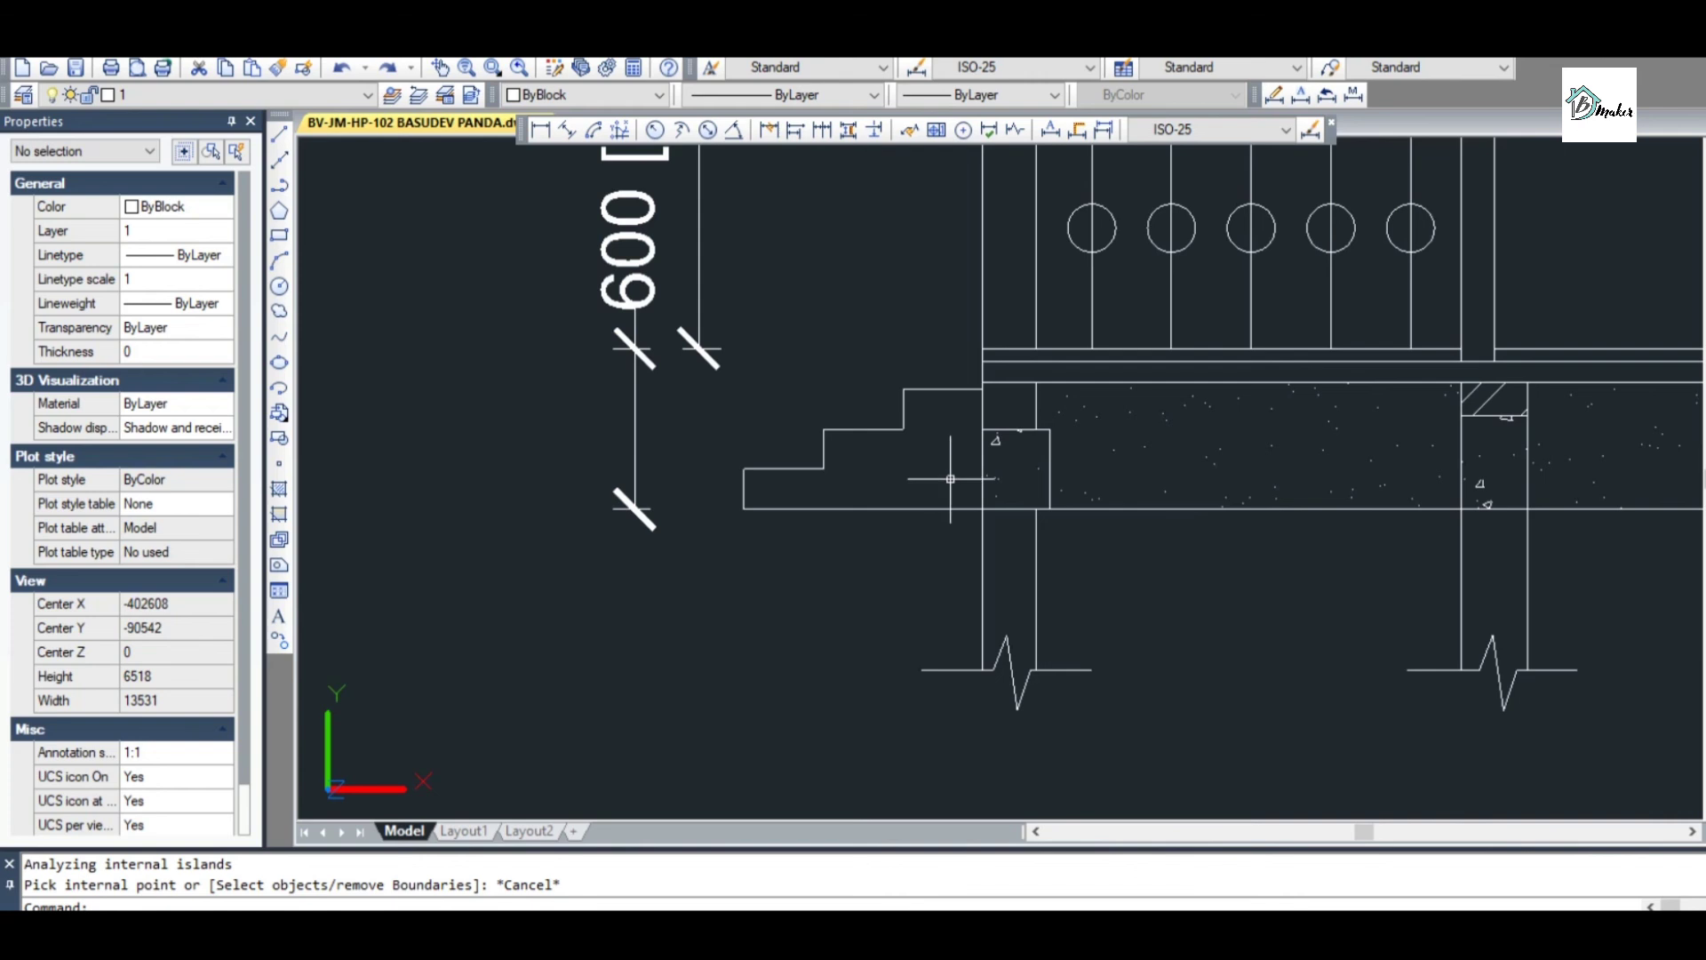
{"action": "scroll", "coordinate": [1032, 371], "scroll_direction": "up", "scroll_amount": 2}
{"action": "key", "text": "Return"}
{"action": "key", "text": "space"}
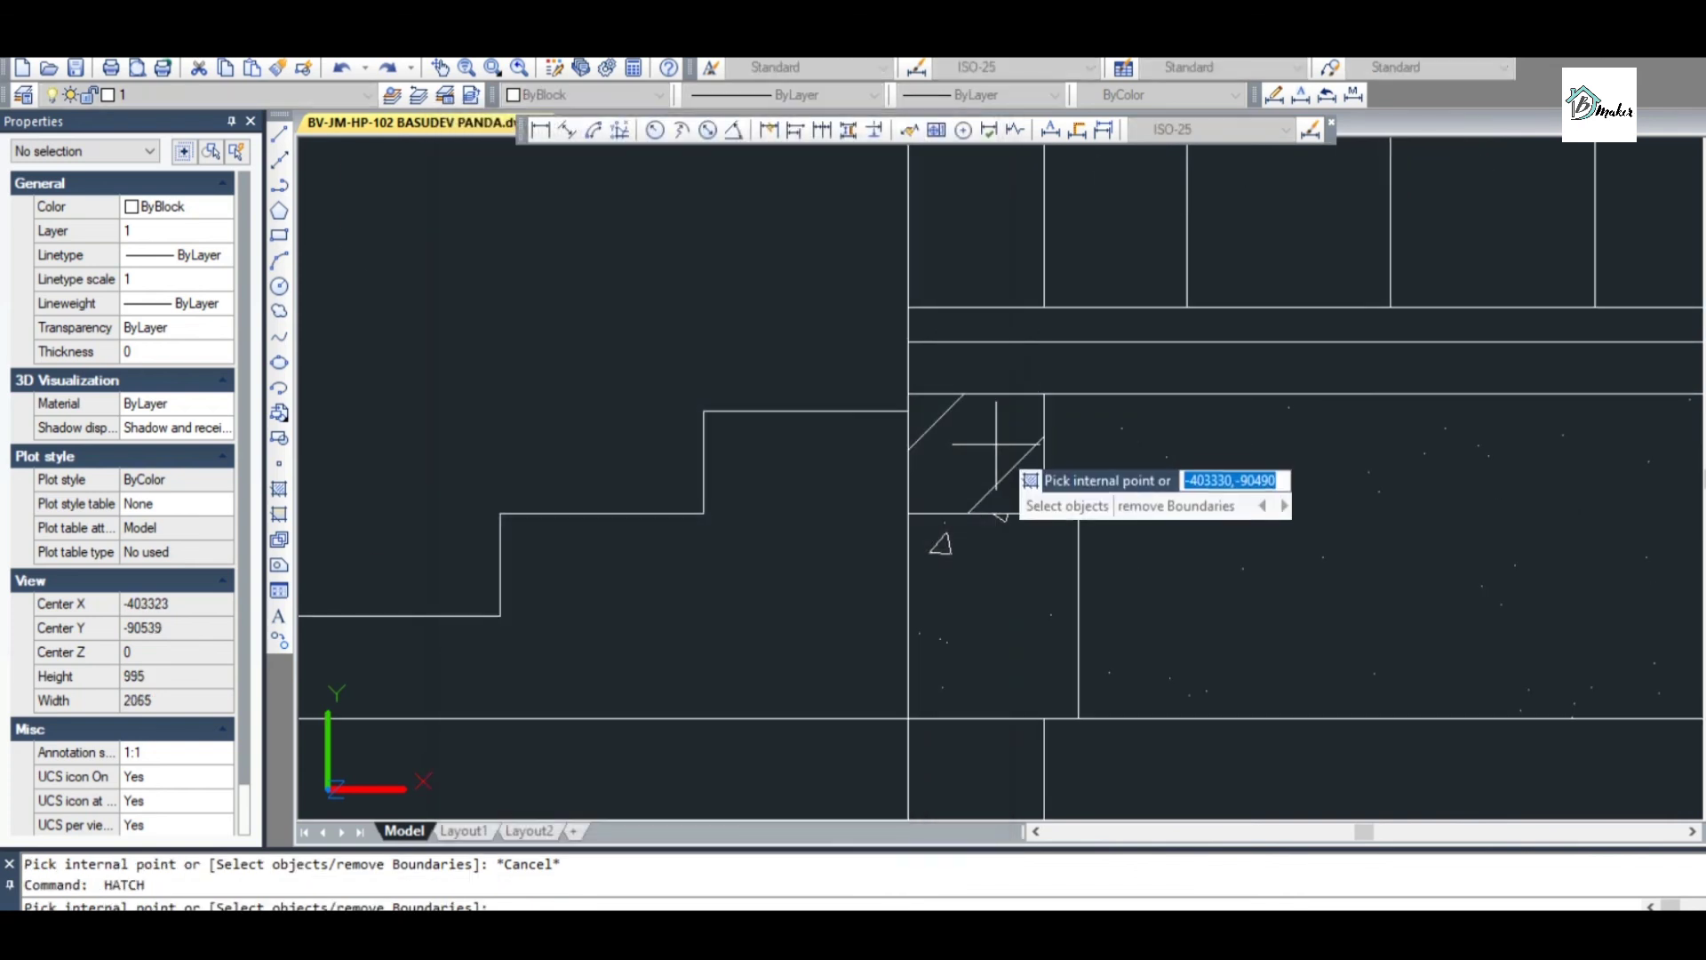
{"action": "key", "text": "Return"}
{"action": "key", "text": "Return"}
{"action": "key", "text": "Return"}
{"action": "key", "text": "space"}
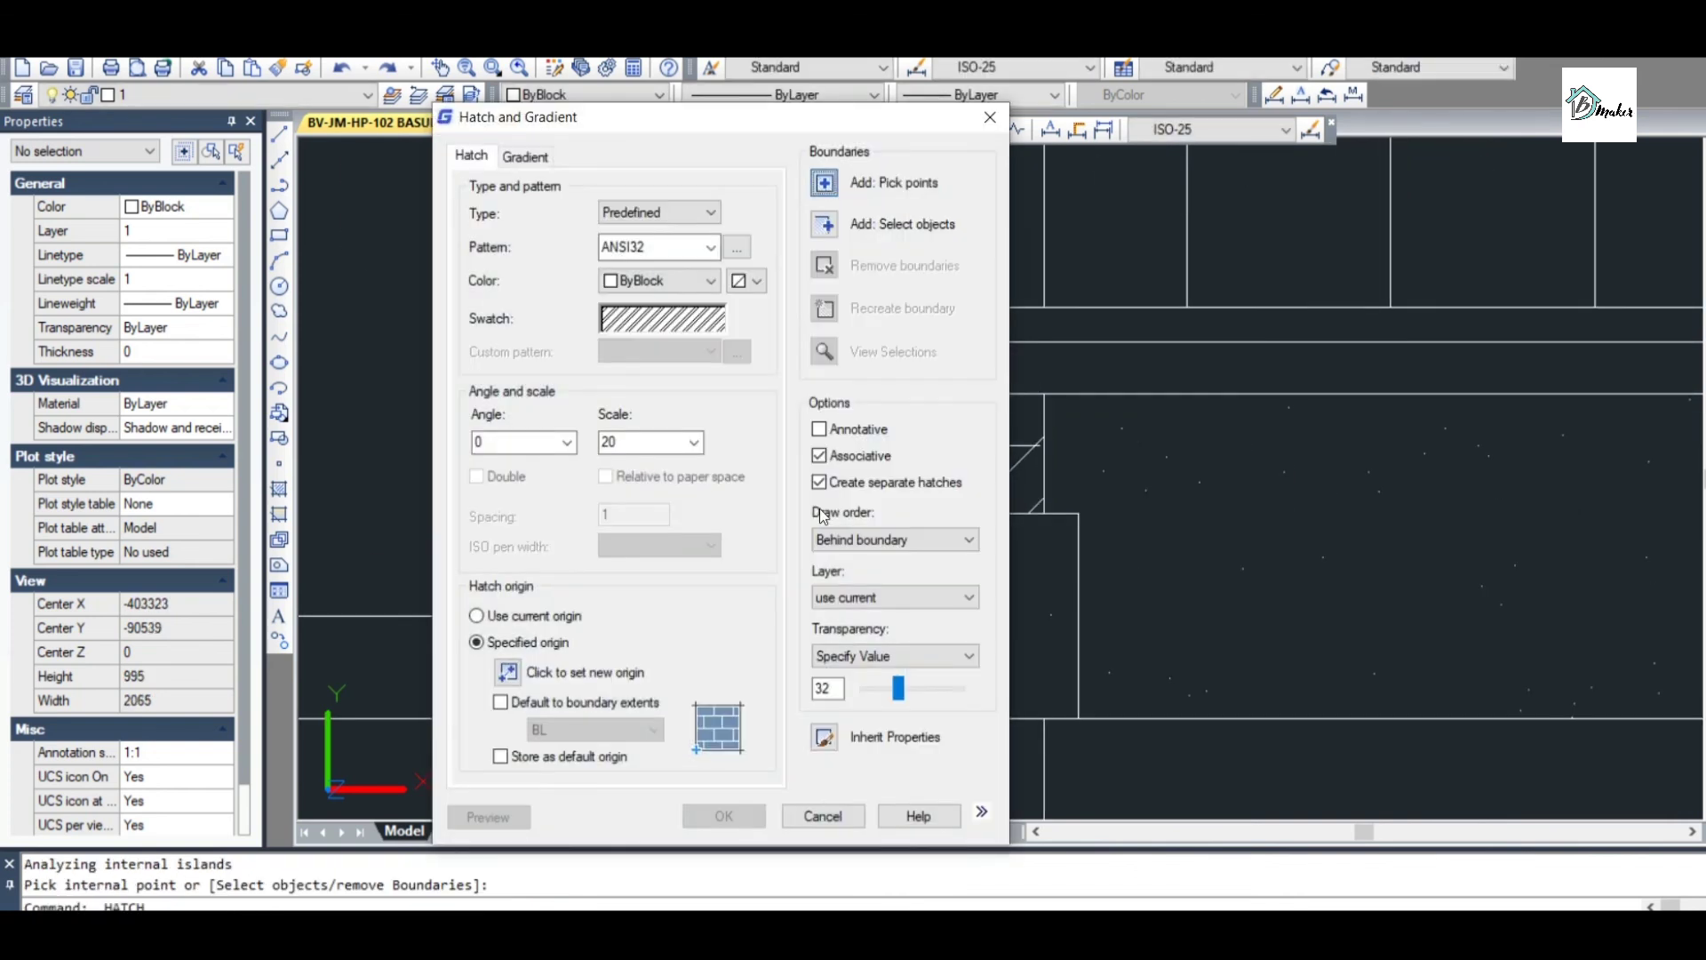
{"action": "scroll", "coordinate": [956, 513], "scroll_direction": "down", "scroll_amount": 4}
{"action": "scroll", "coordinate": [1143, 483], "scroll_direction": "up", "scroll_amount": 1}
{"action": "key", "text": "Escape"}
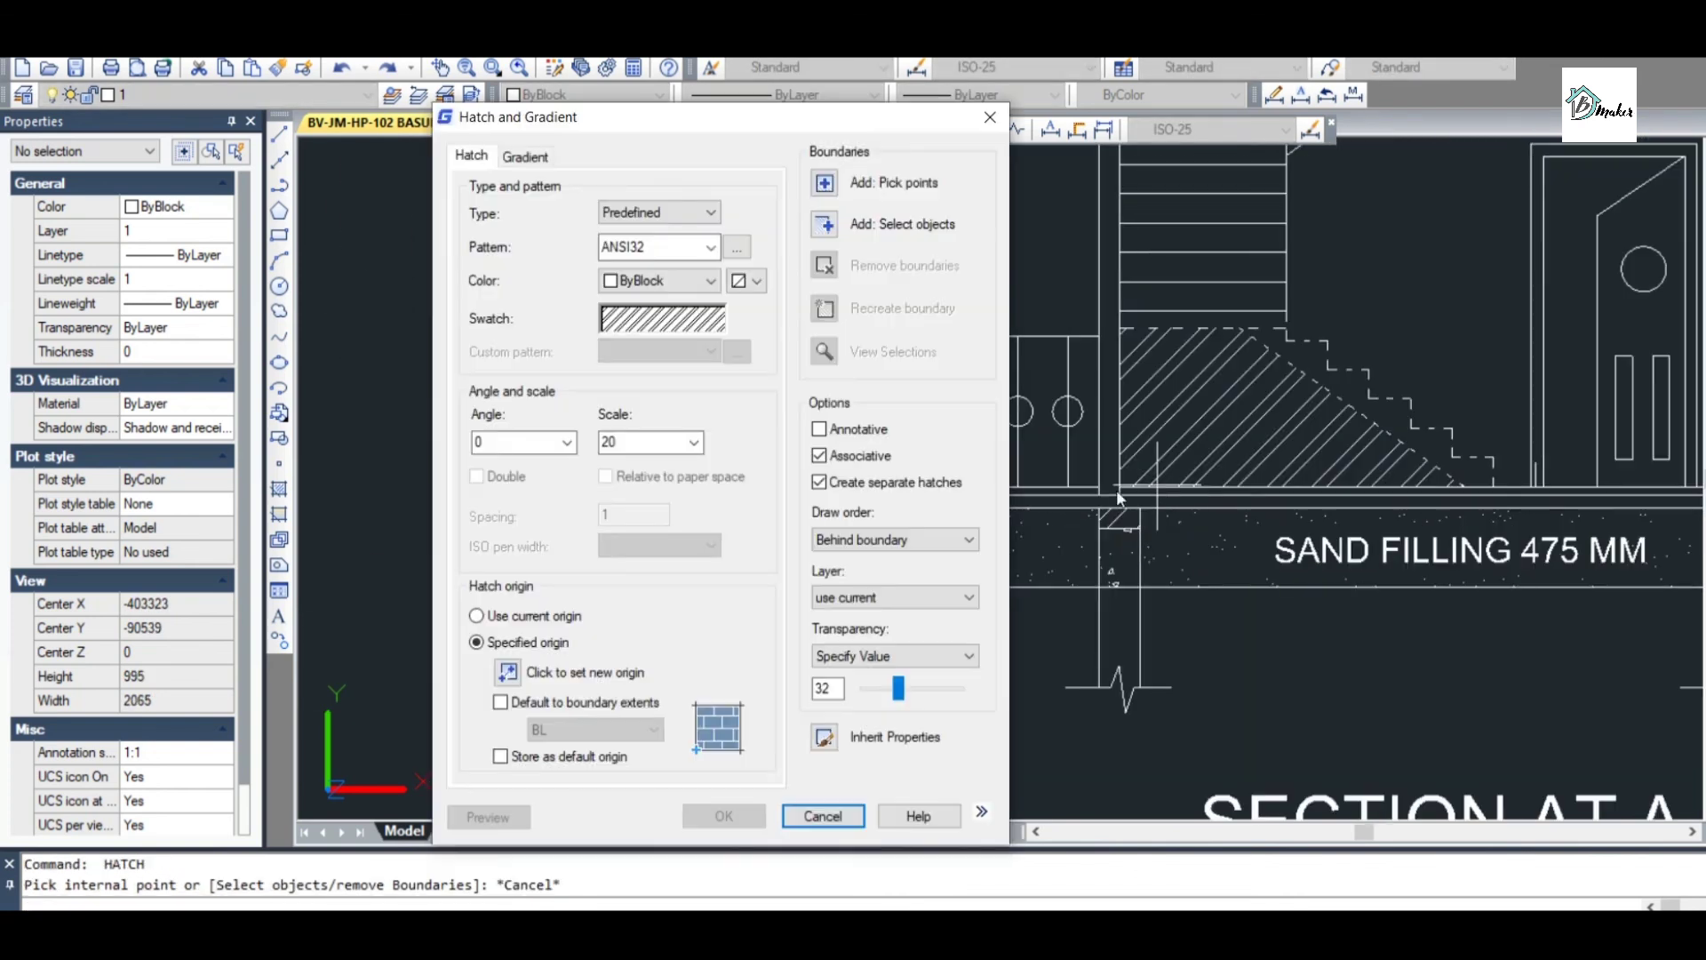
{"action": "key", "text": "Escape"}
Try to extend the first-floor slab's AR-CONC hatch to the ground floor slab by adding an internal point with Hatch Edit
{"action": "scroll", "coordinate": [1040, 498], "scroll_direction": "down", "scroll_amount": 2}
{"action": "scroll", "coordinate": [998, 502], "scroll_direction": "up", "scroll_amount": 5}
{"action": "scroll", "coordinate": [996, 444], "scroll_direction": "down", "scroll_amount": 8}
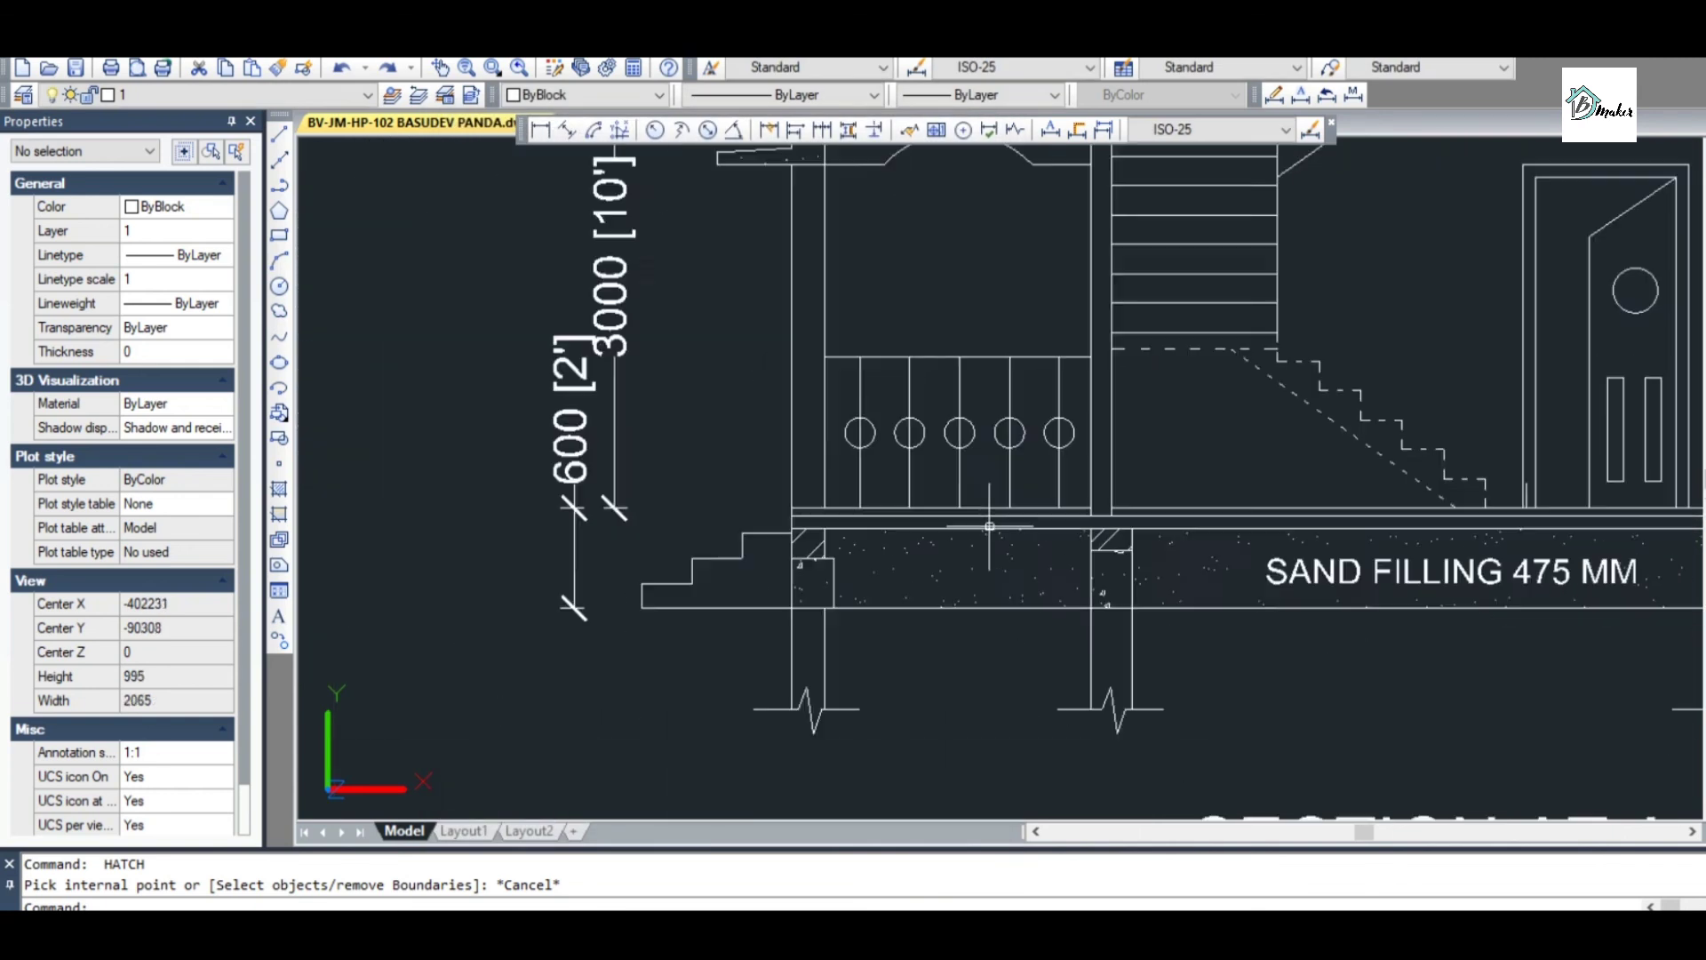
{"action": "scroll", "coordinate": [996, 411], "scroll_direction": "up", "scroll_amount": 7}
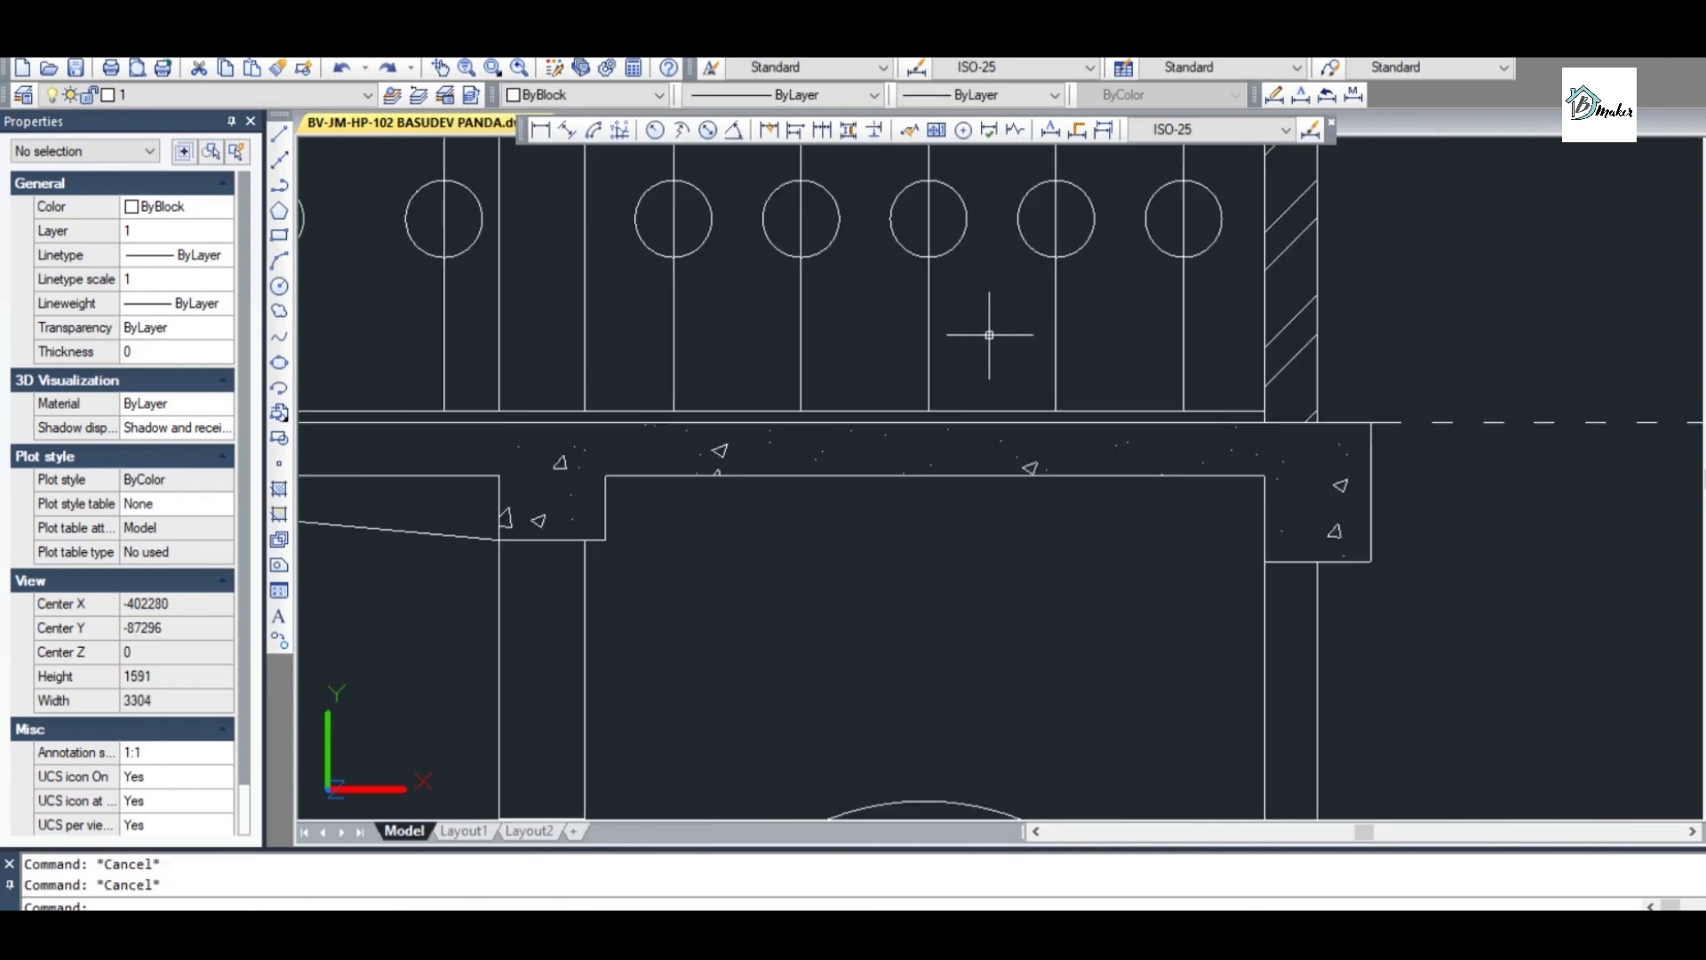
{"action": "type", "text": "HE"}
{"action": "key", "text": "Return"}
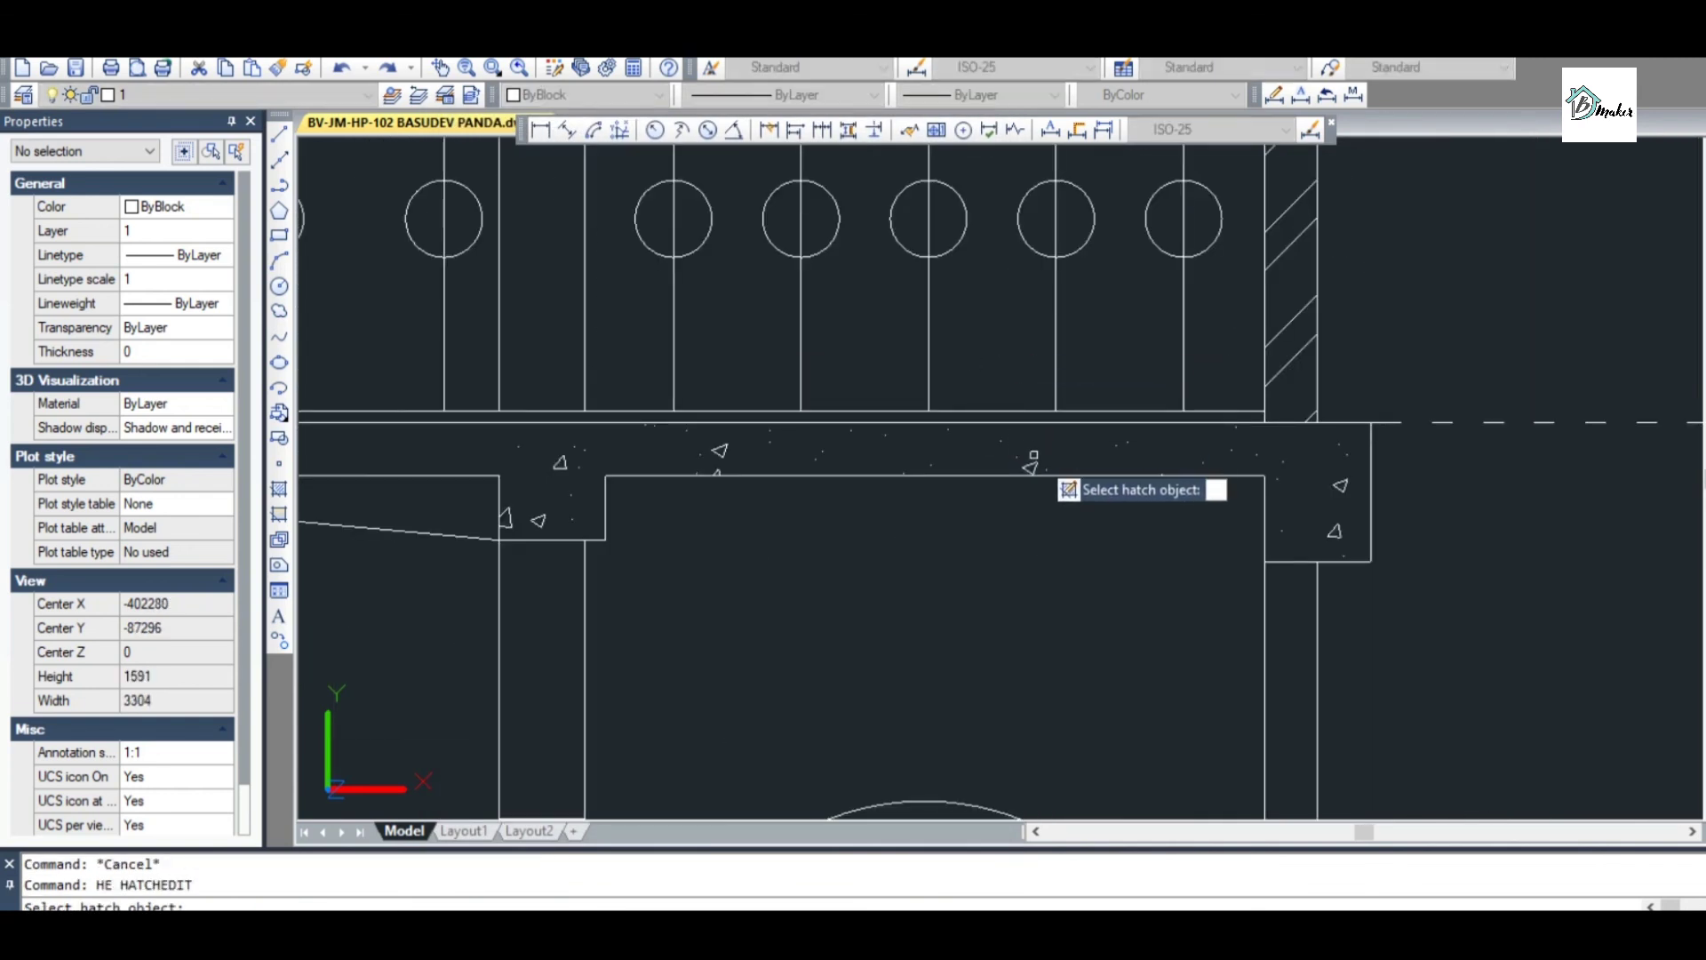
{"action": "left_click", "coordinate": [1031, 466]}
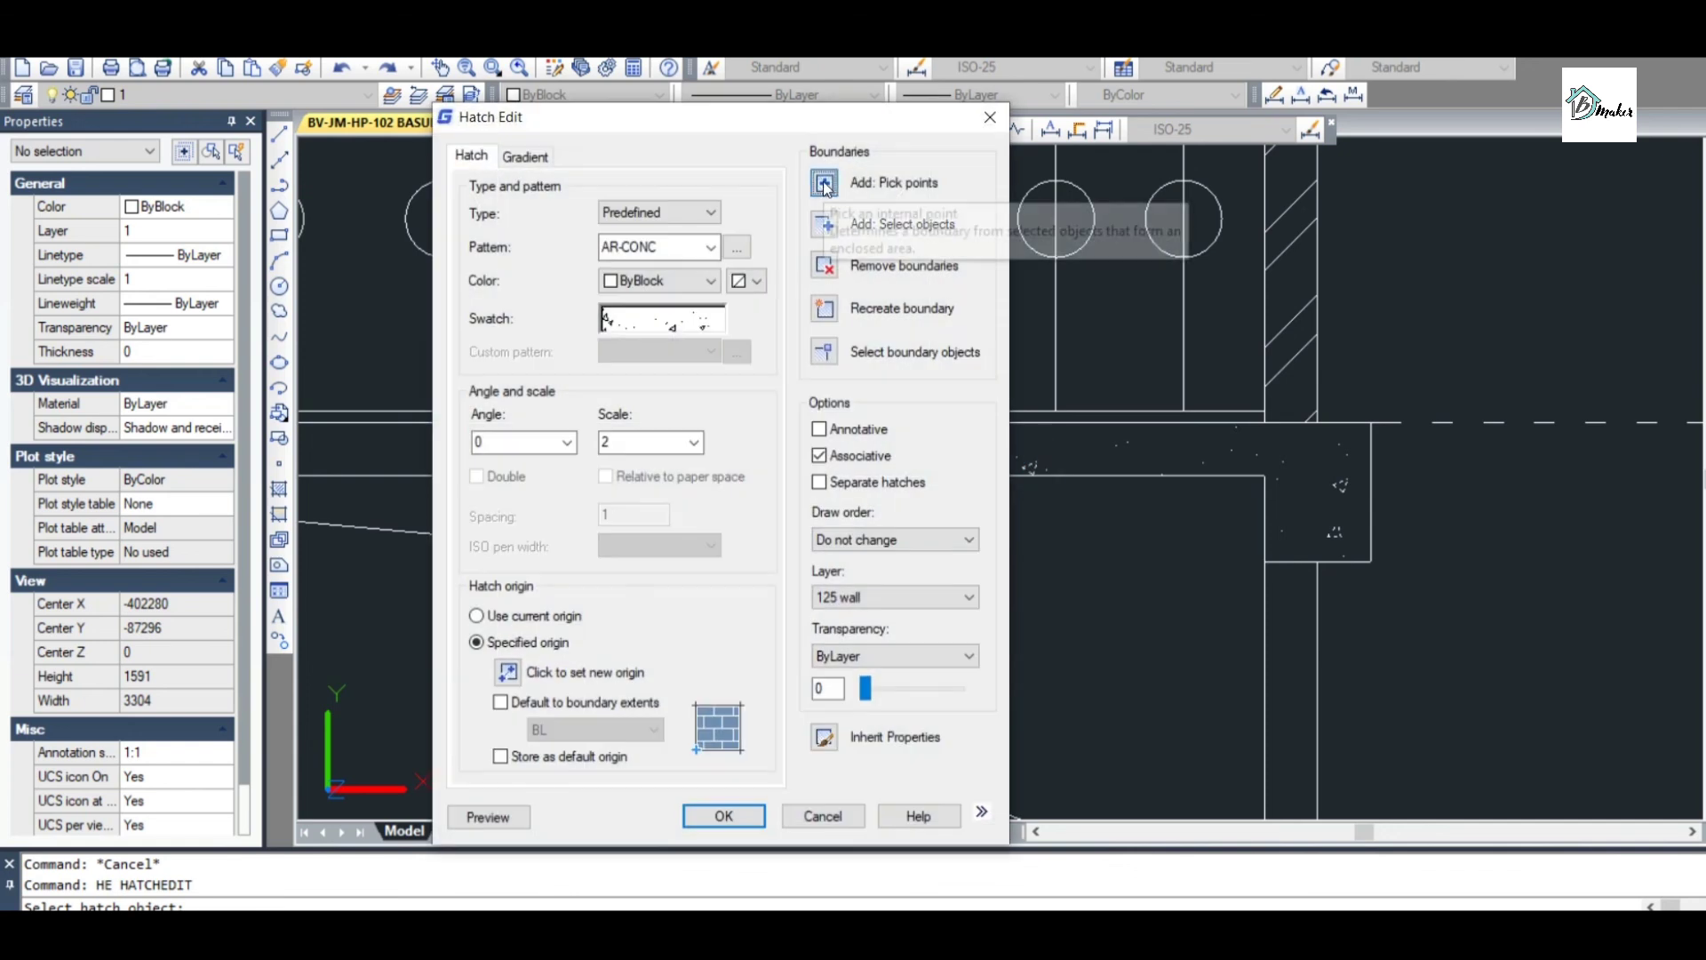
{"action": "left_click", "coordinate": [824, 182]}
{"action": "scroll", "coordinate": [825, 185], "scroll_direction": "down", "scroll_amount": 3}
{"action": "scroll", "coordinate": [888, 382], "scroll_direction": "down", "scroll_amount": 3}
{"action": "scroll", "coordinate": [942, 565], "scroll_direction": "up", "scroll_amount": 5}
{"action": "left_click", "coordinate": [942, 679]}
{"action": "key", "text": "Escape"}
{"action": "key", "text": "Escape"}
{"action": "key", "text": "Escape"}
{"action": "key", "text": "space"}
{"action": "key", "text": "space"}
{"action": "key", "text": "space"}
{"action": "key", "text": "Escape"}
Try to add the 75 thk ground floor slab to the leftmost ground beam's AR-CONC hatch with Hatch Edit
{"action": "type", "text": "he"}
{"action": "key", "text": "Return"}
{"action": "scroll", "coordinate": [786, 422], "scroll_direction": "down", "scroll_amount": 5}
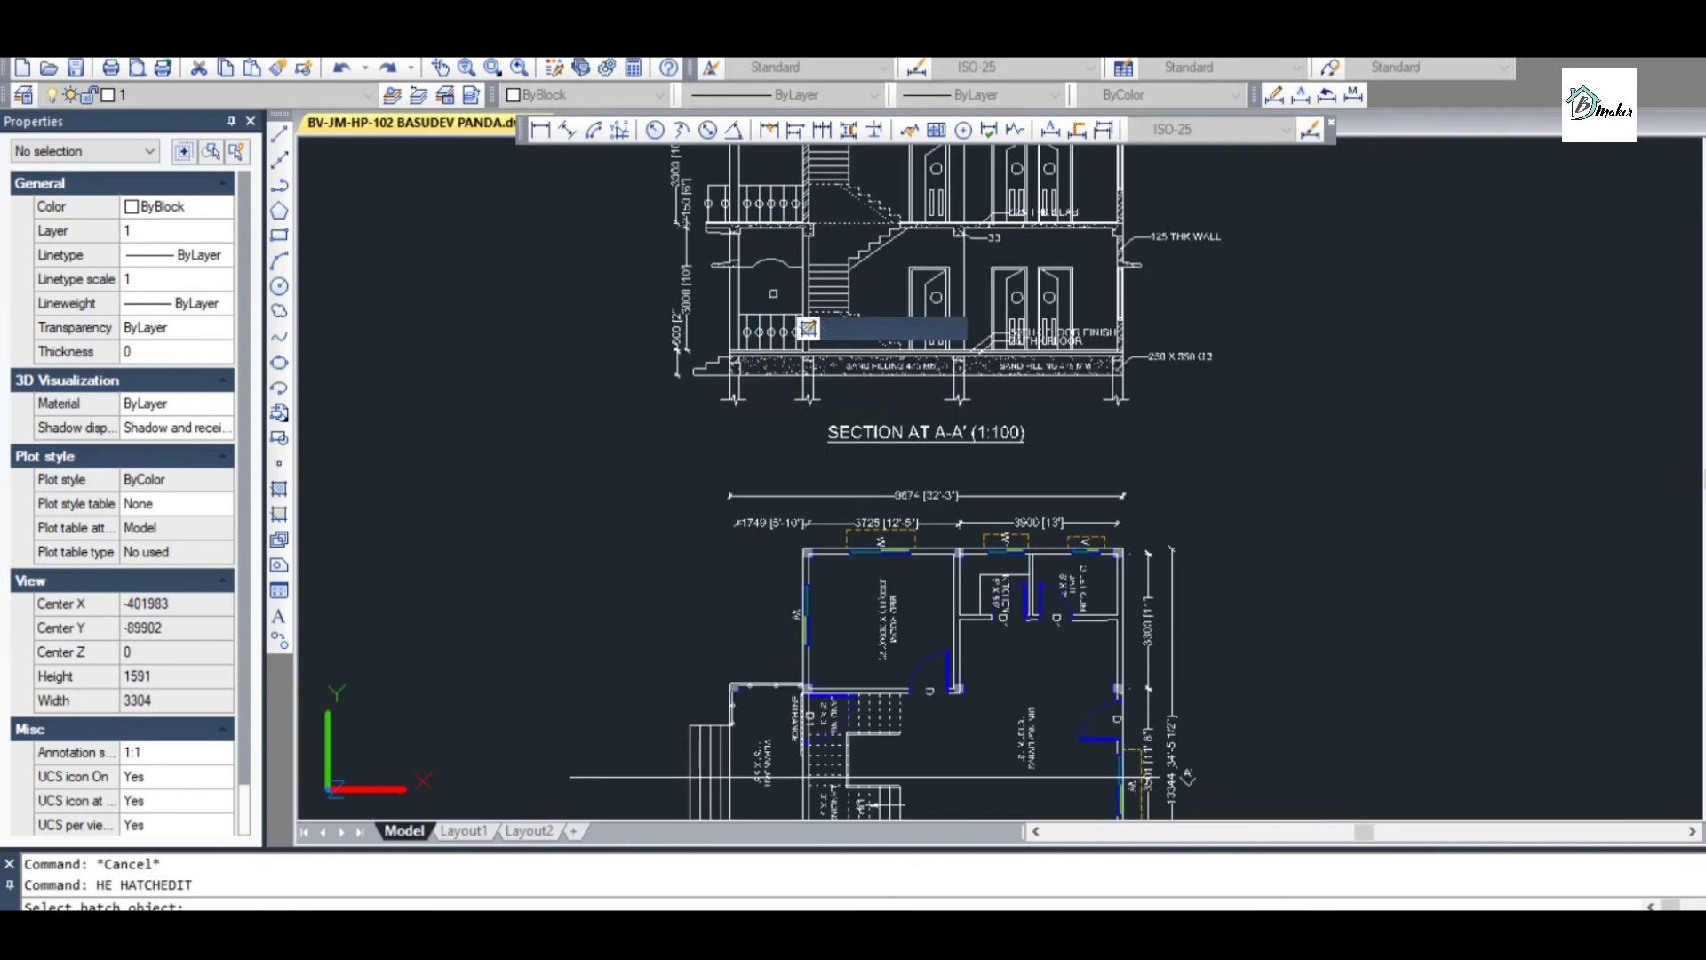
{"action": "scroll", "coordinate": [808, 251], "scroll_direction": "up", "scroll_amount": 6}
{"action": "scroll", "coordinate": [795, 300], "scroll_direction": "down", "scroll_amount": 3}
{"action": "scroll", "coordinate": [684, 622], "scroll_direction": "up", "scroll_amount": 6}
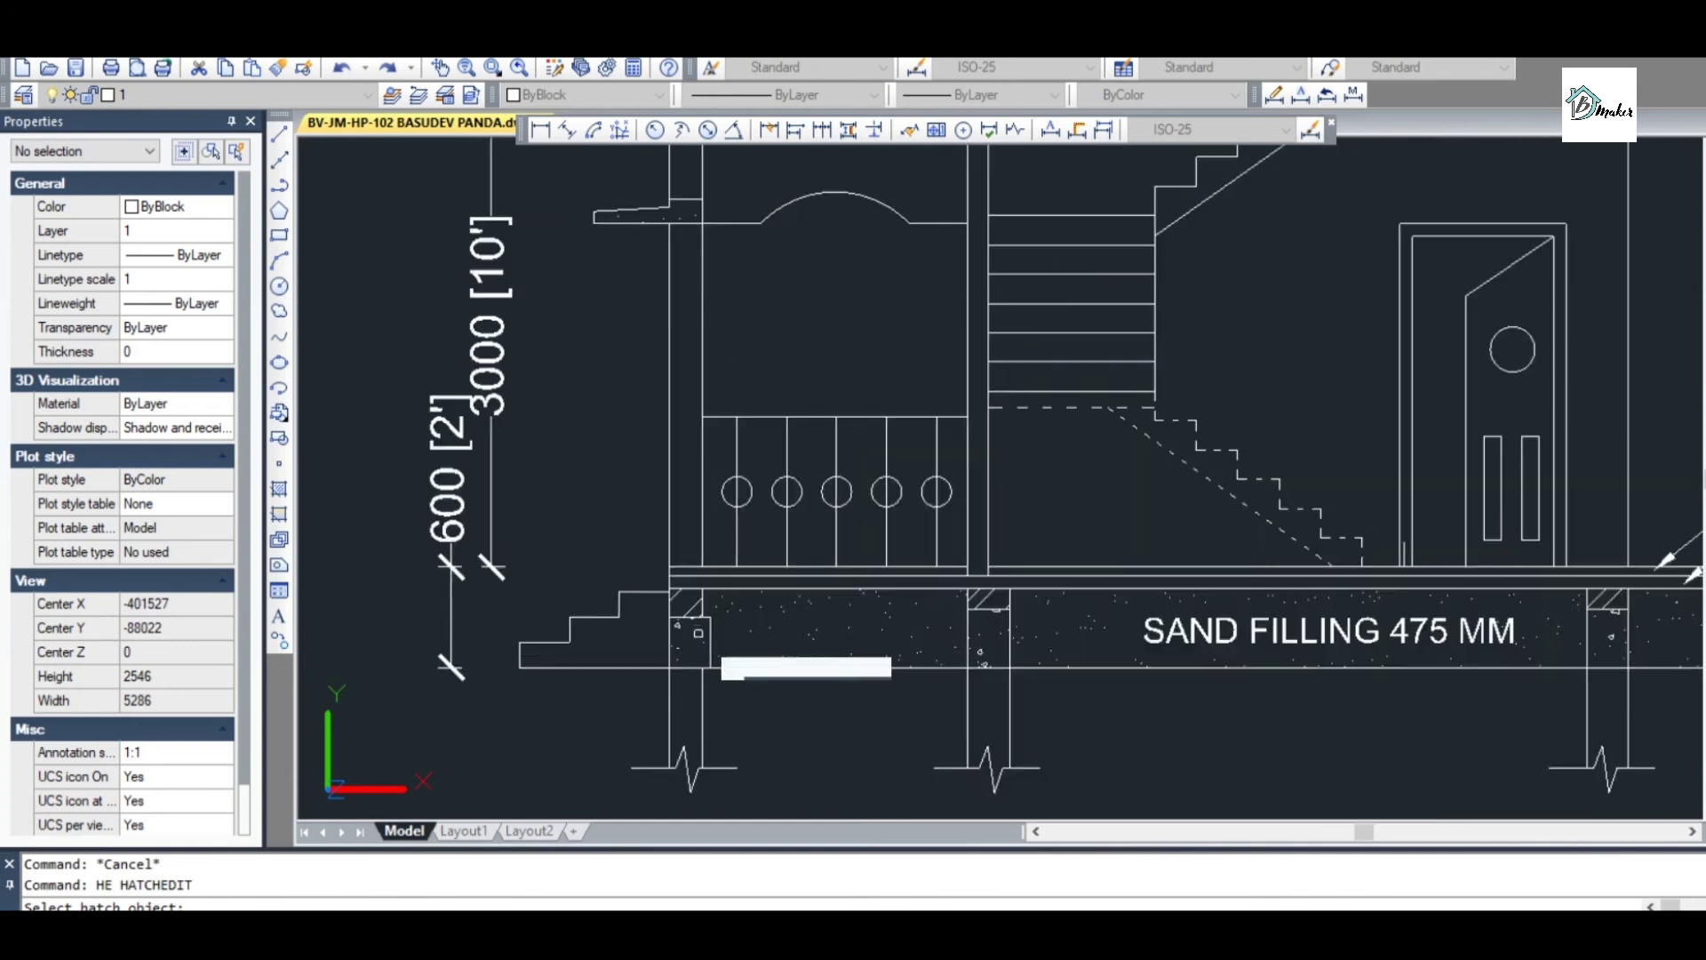
{"action": "left_click", "coordinate": [646, 604]}
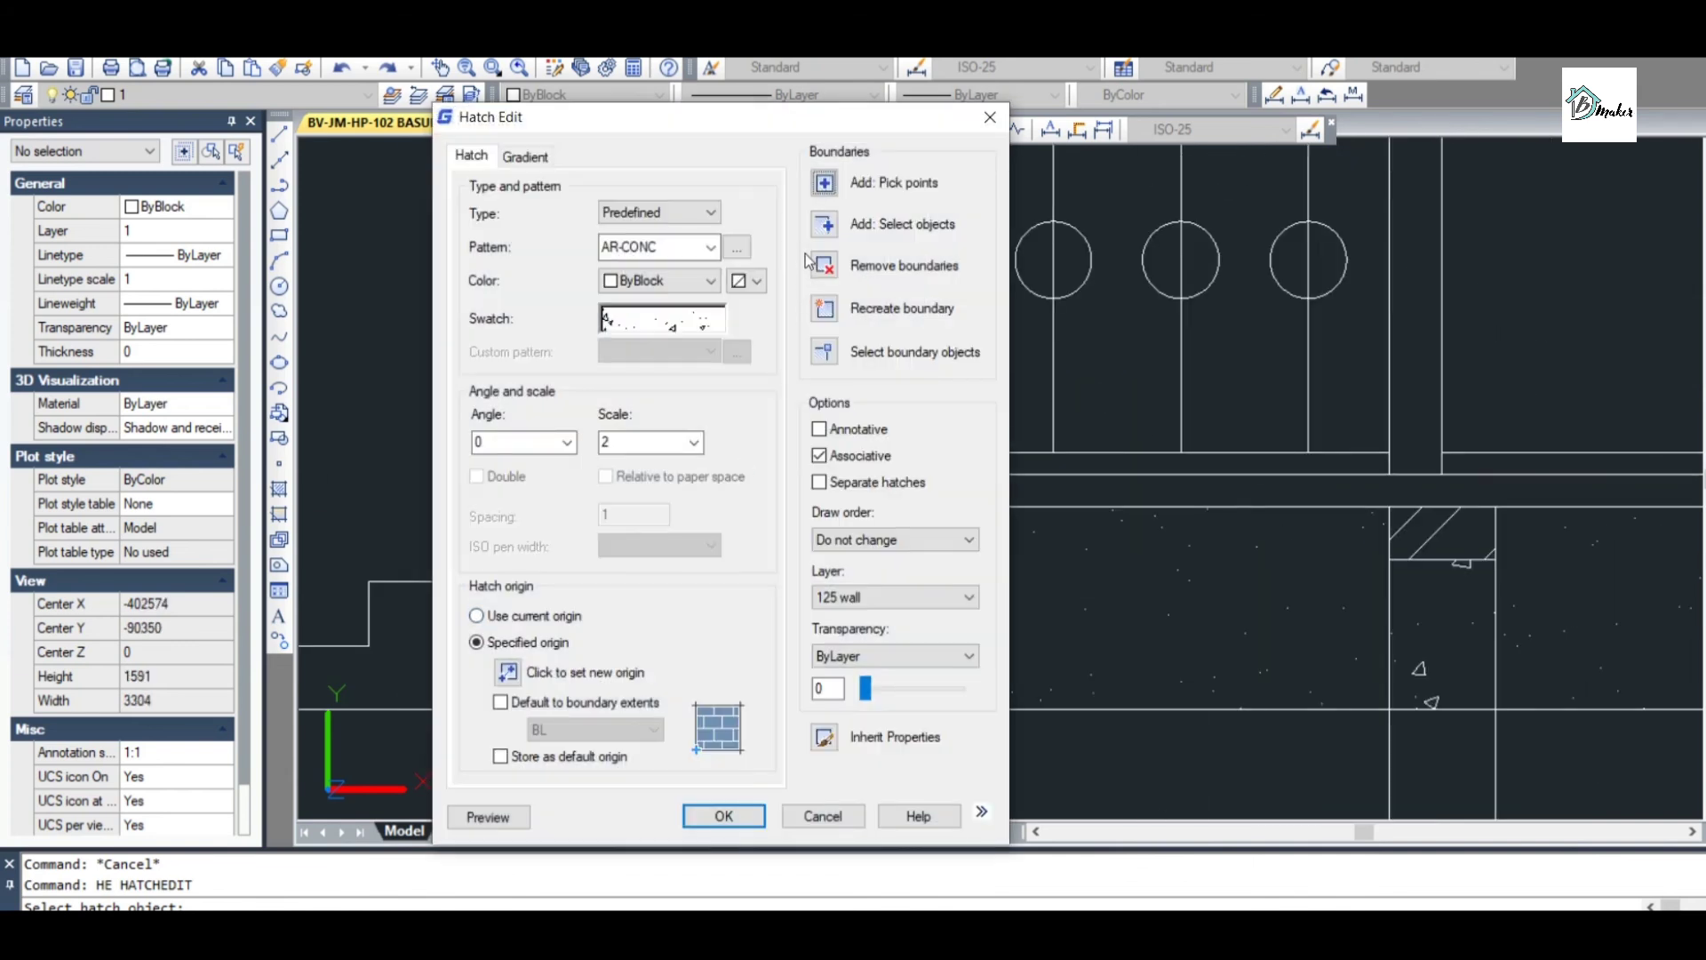
{"action": "left_click", "coordinate": [824, 184]}
{"action": "scroll", "coordinate": [998, 488], "scroll_direction": "down", "scroll_amount": 3}
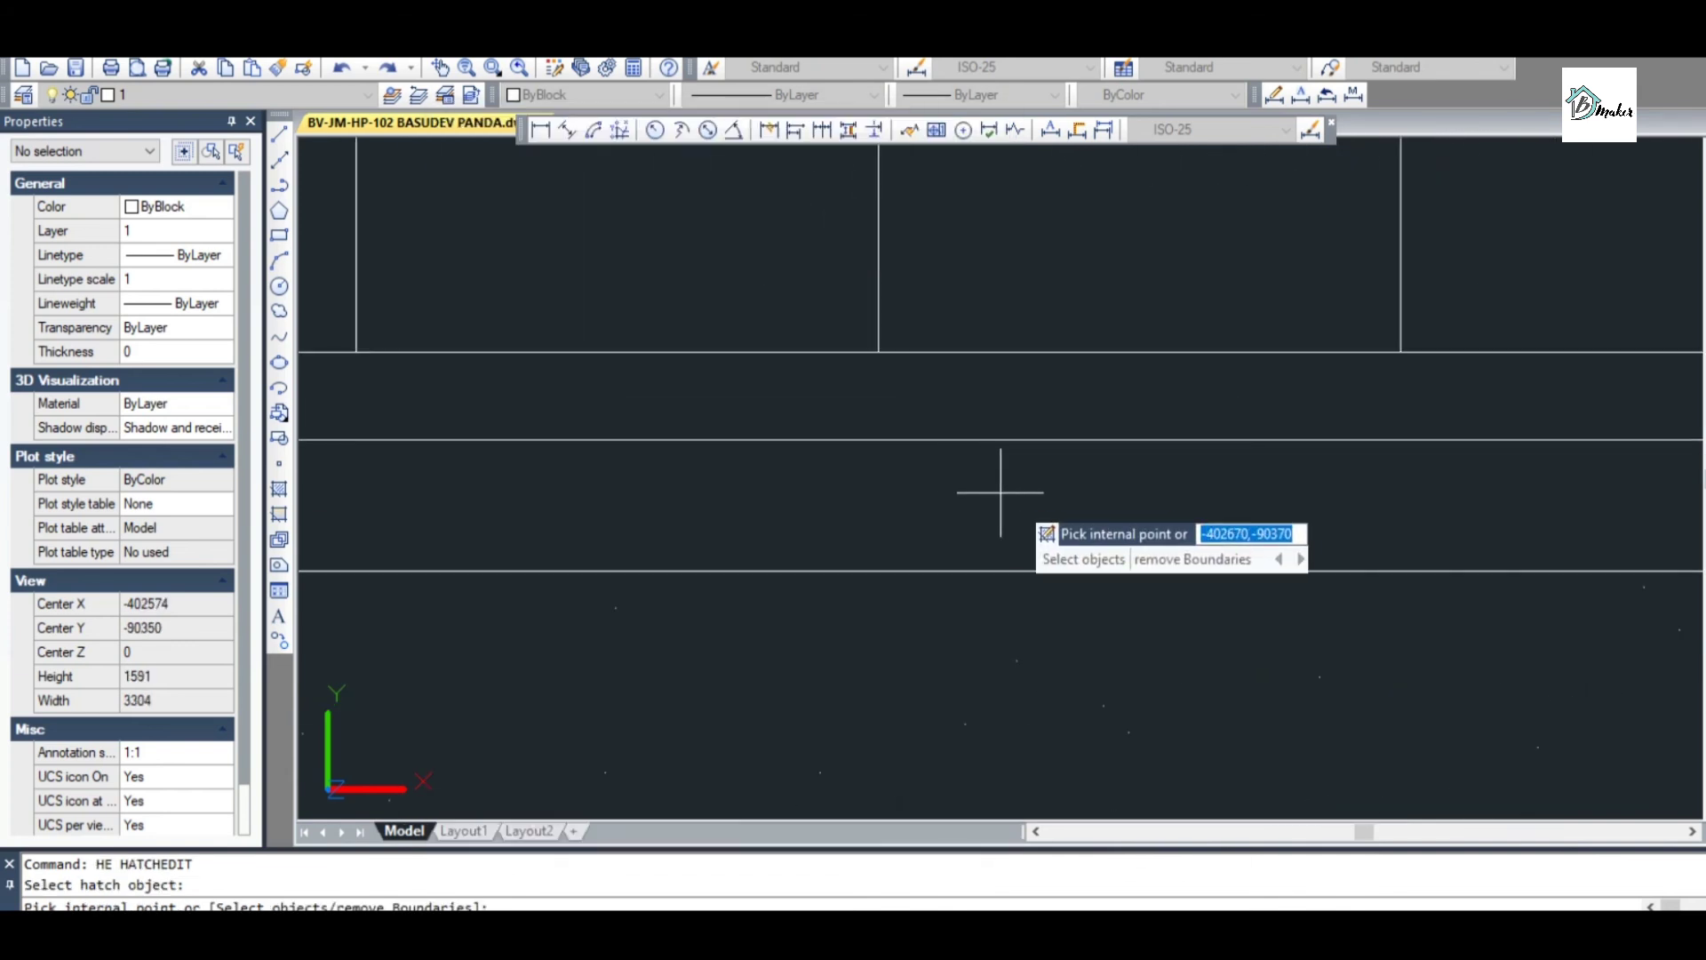
{"action": "scroll", "coordinate": [1134, 488], "scroll_direction": "up", "scroll_amount": 2}
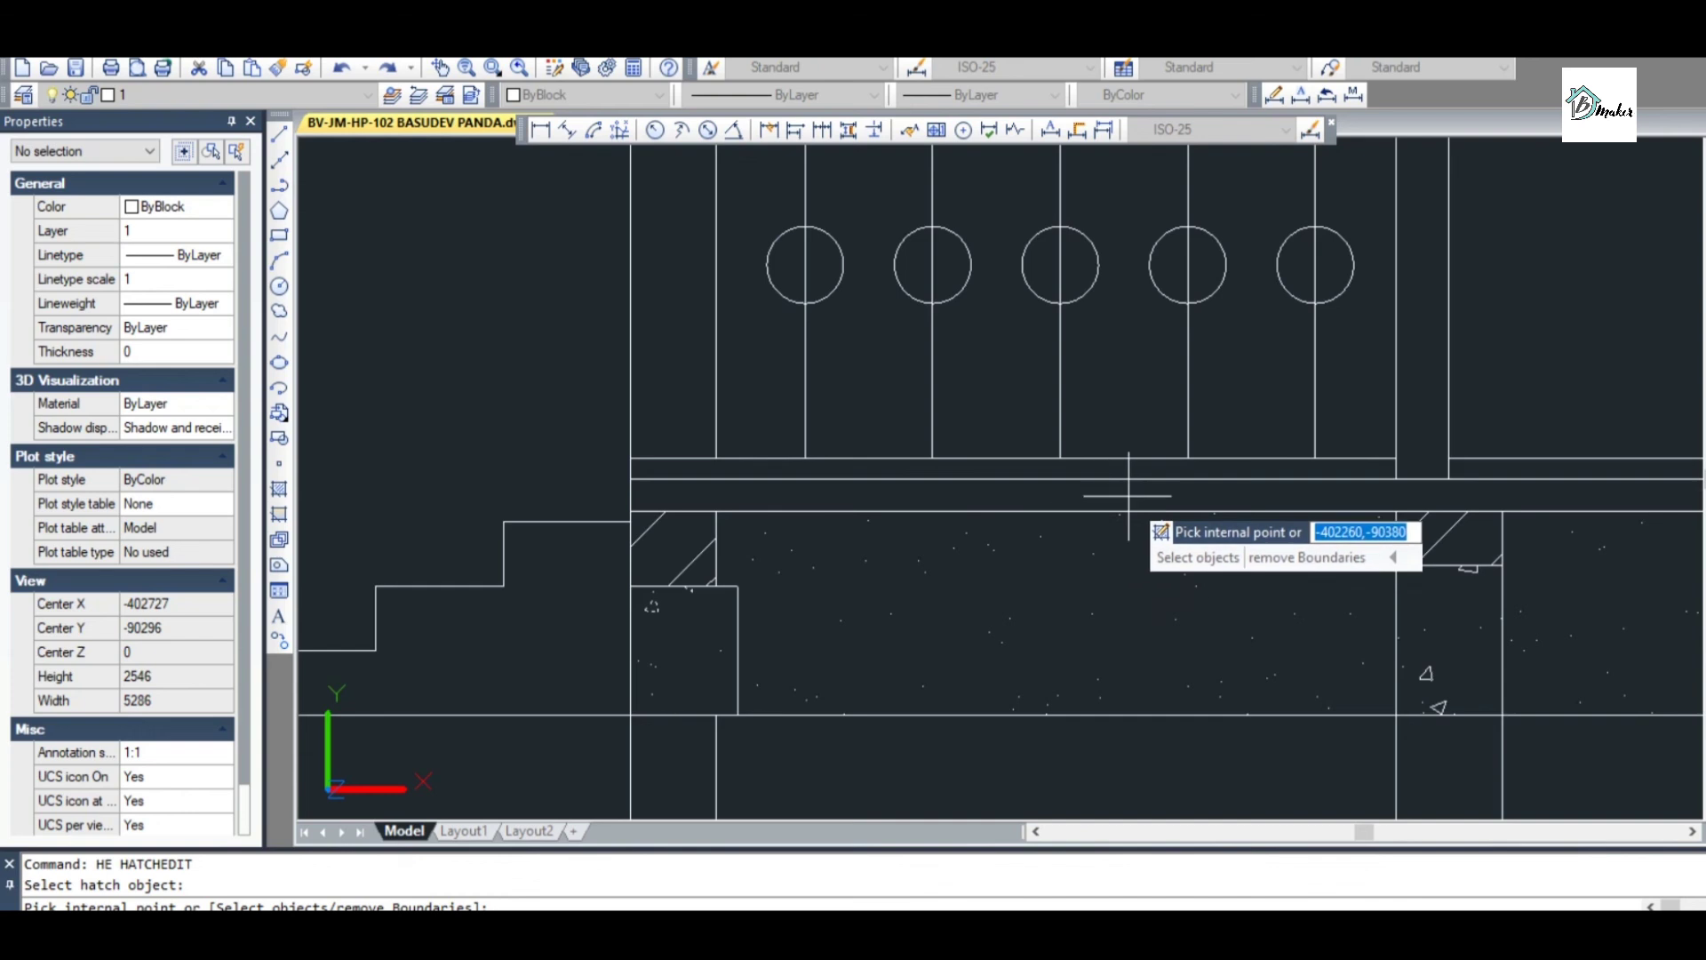
{"action": "scroll", "coordinate": [1164, 488], "scroll_direction": "up", "scroll_amount": 3}
{"action": "scroll", "coordinate": [1146, 471], "scroll_direction": "down", "scroll_amount": 3}
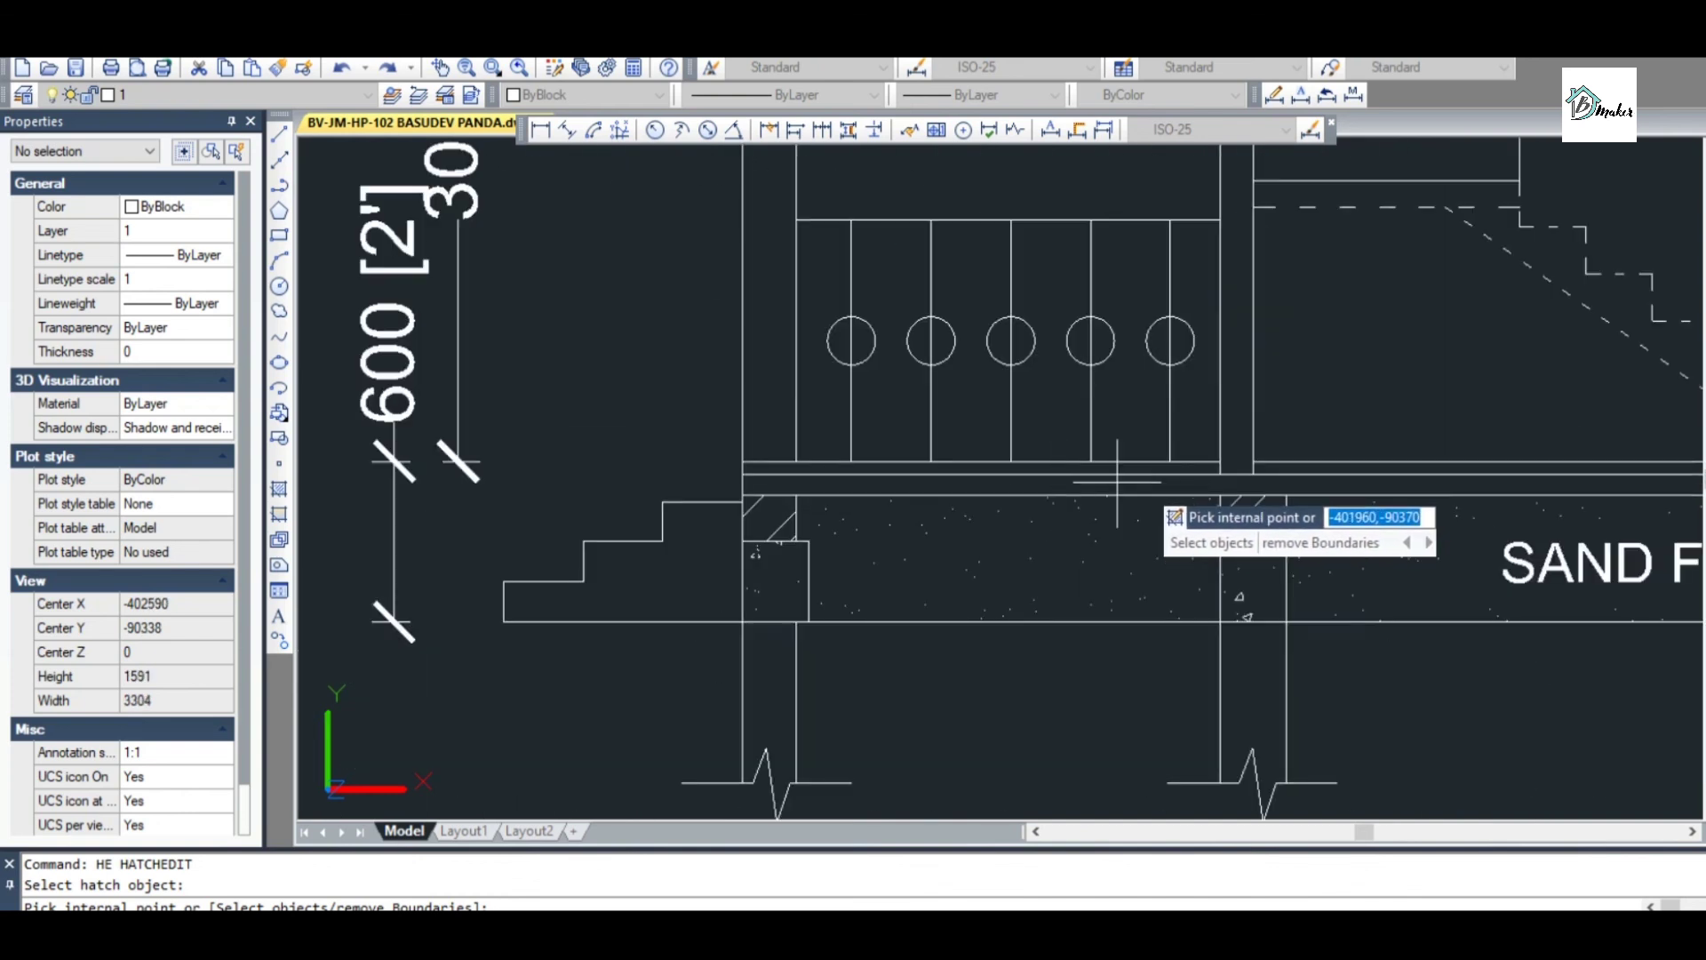
{"action": "scroll", "coordinate": [1299, 480], "scroll_direction": "up", "scroll_amount": 15}
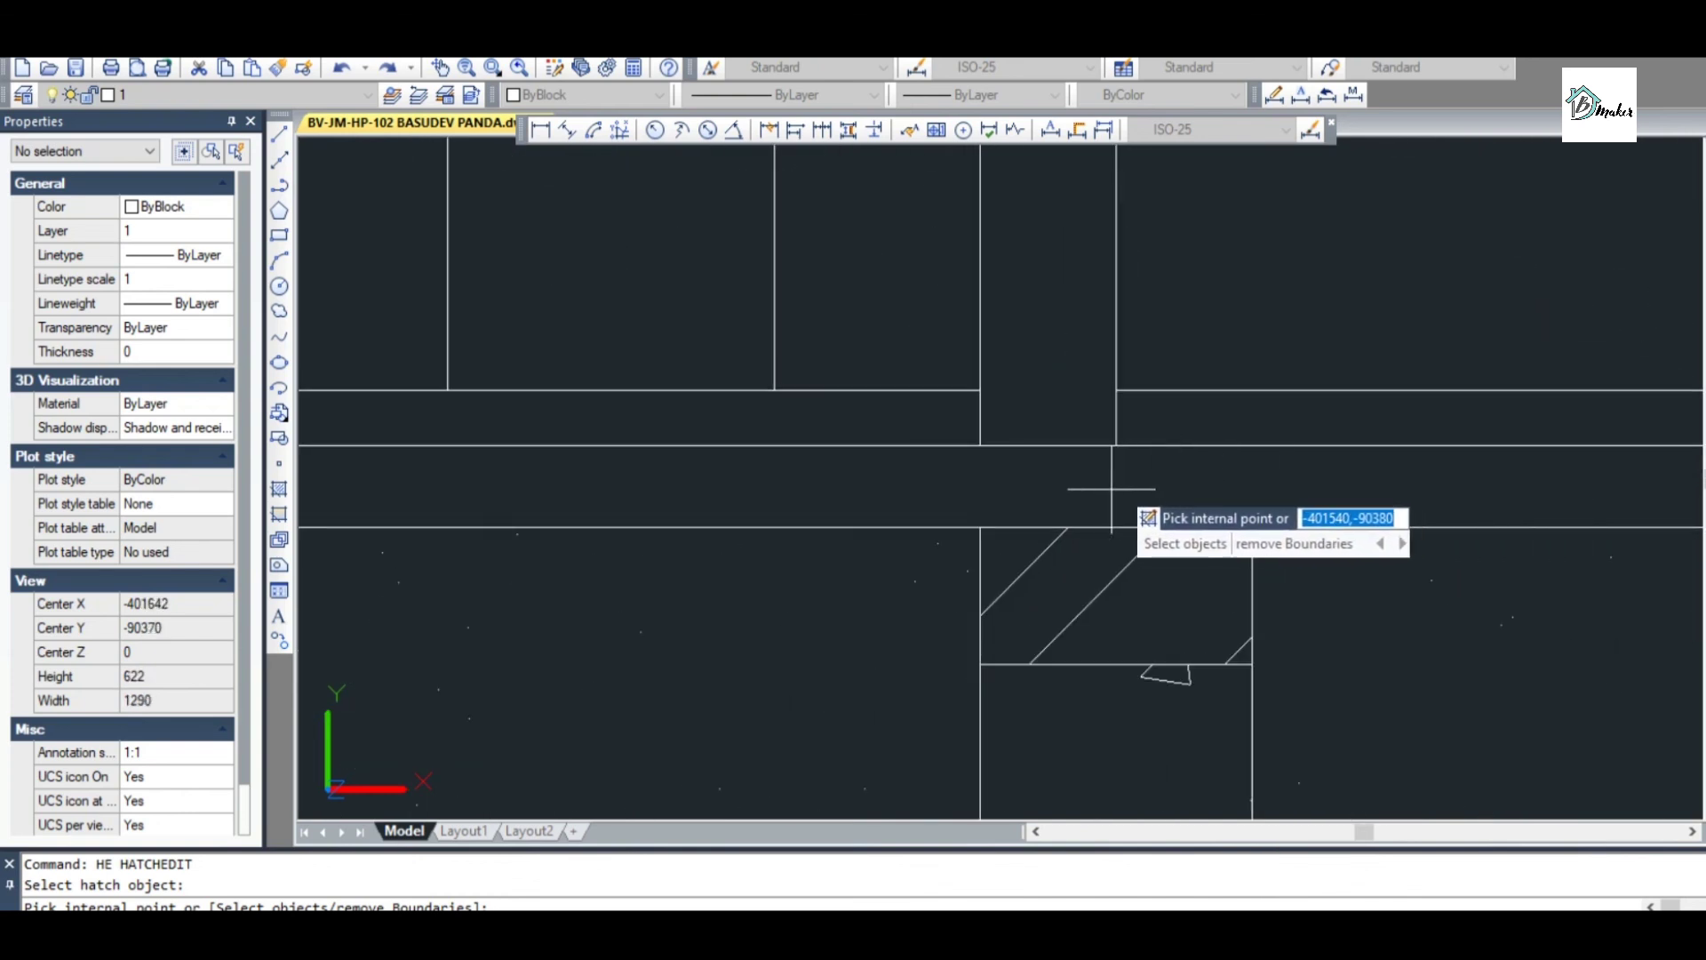
{"action": "left_click", "coordinate": [1110, 488]}
{"action": "left_click", "coordinate": [1105, 494]}
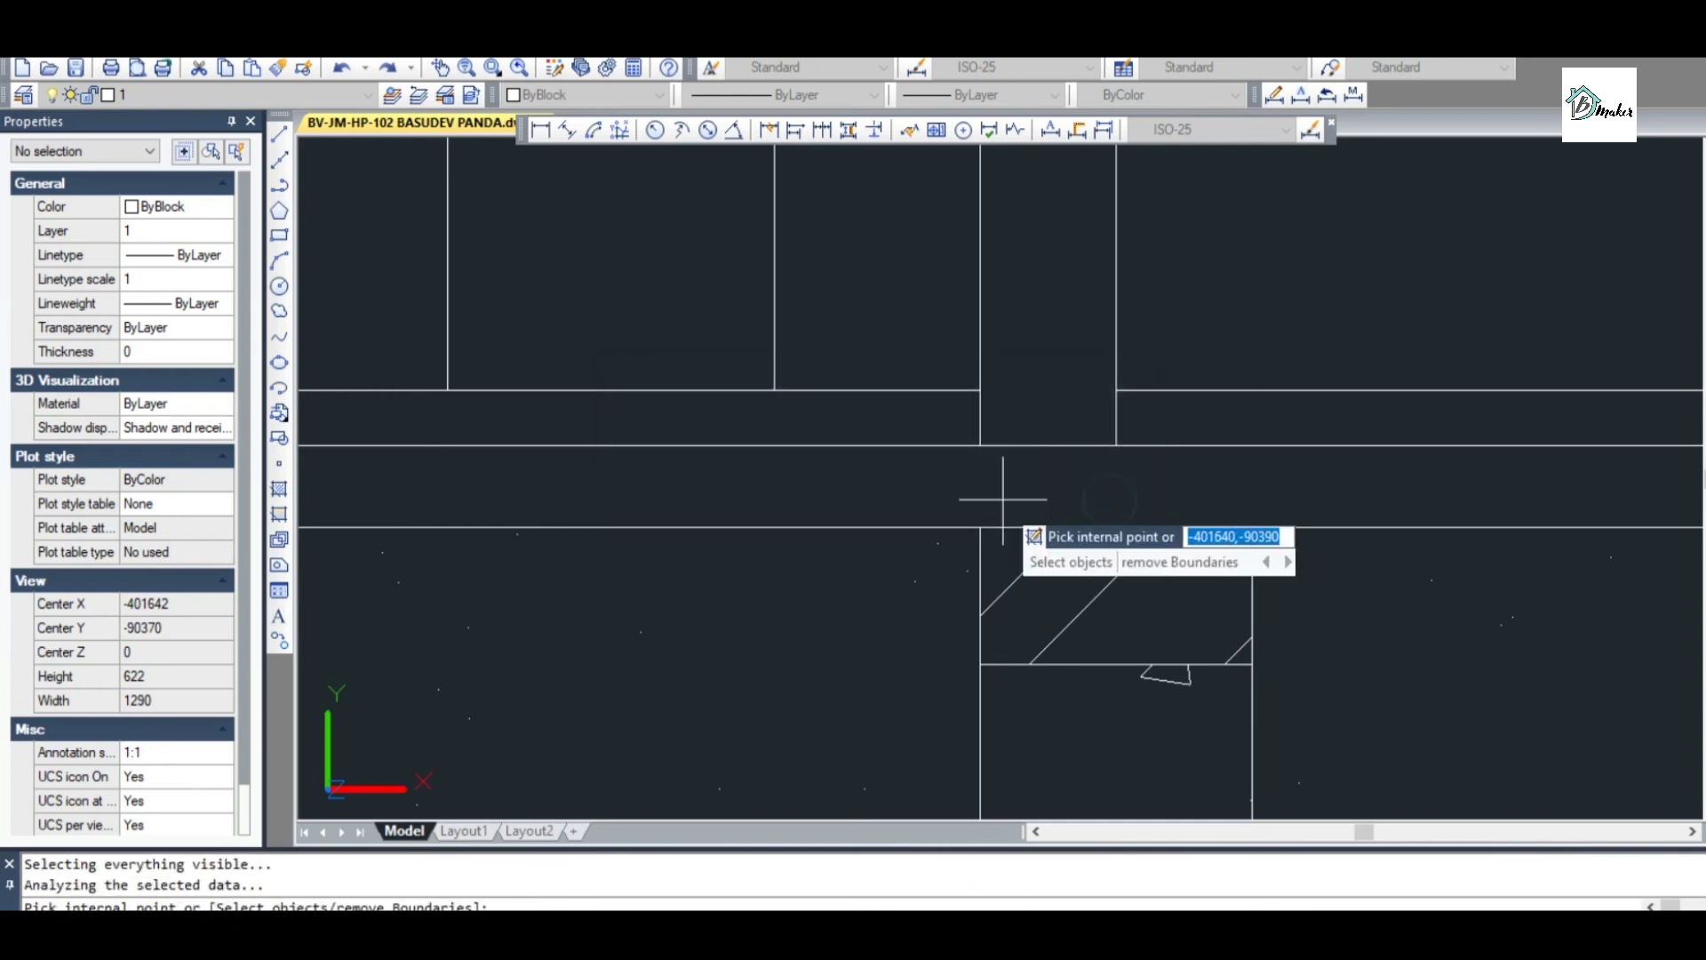
{"action": "scroll", "coordinate": [1000, 502], "scroll_direction": "down", "scroll_amount": 10}
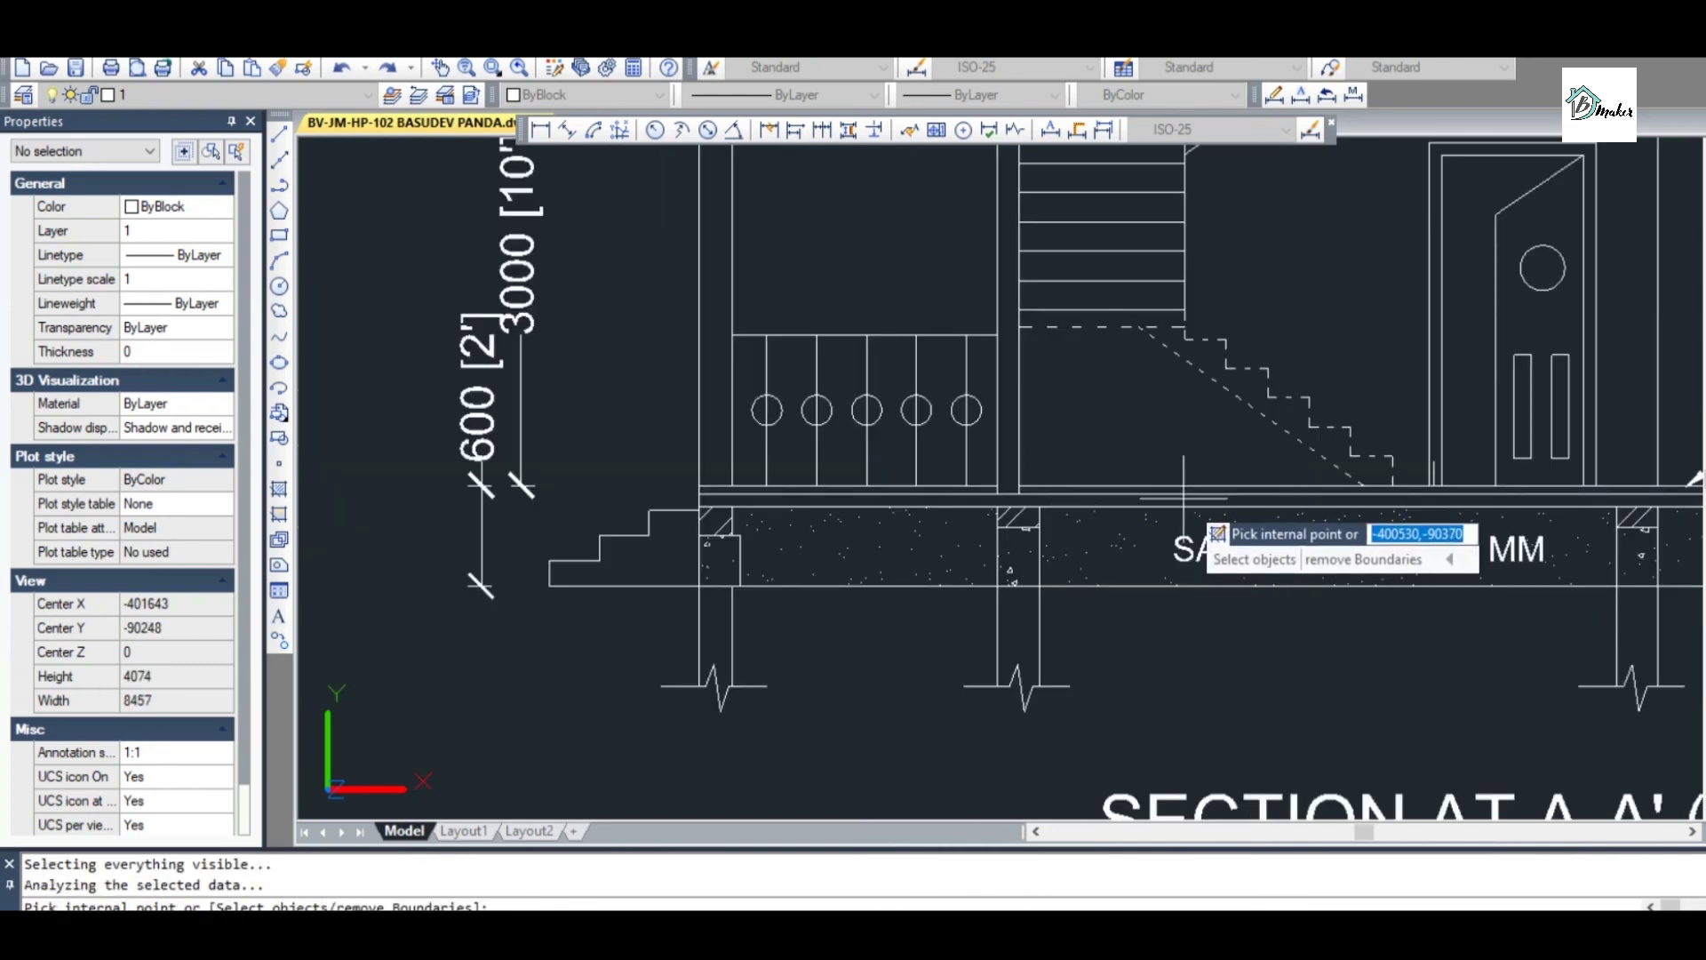
{"action": "scroll", "coordinate": [1182, 497], "scroll_direction": "down", "scroll_amount": 3}
{"action": "scroll", "coordinate": [1360, 491], "scroll_direction": "up", "scroll_amount": 8}
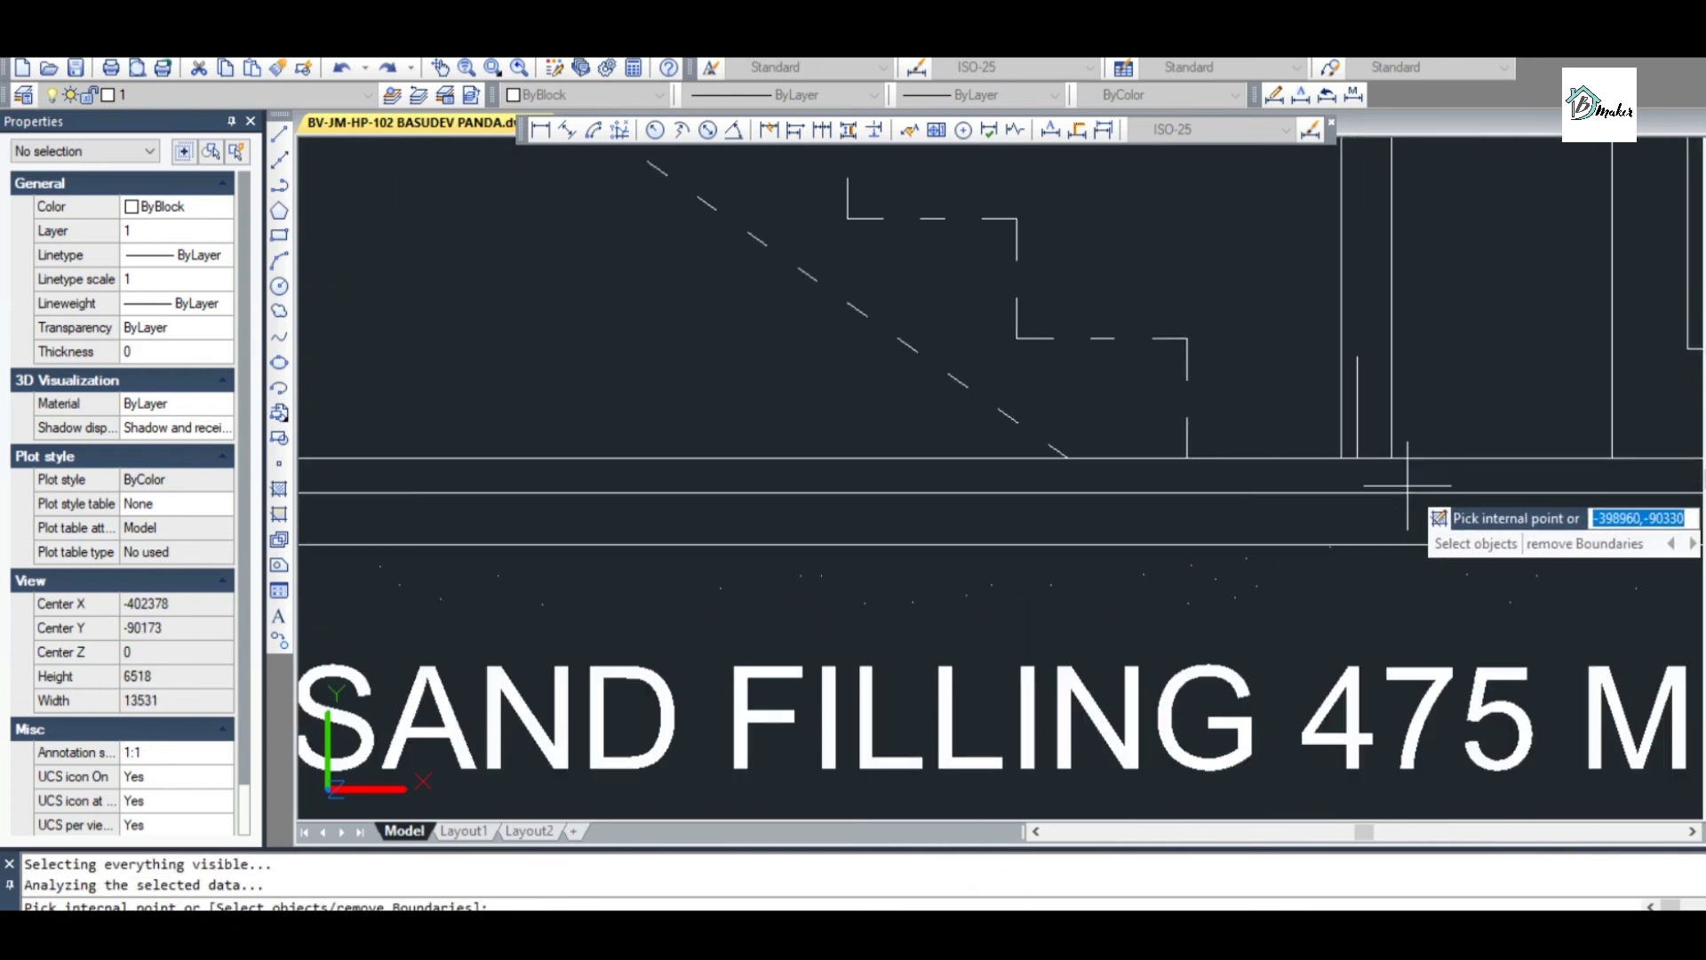
{"action": "scroll", "coordinate": [1407, 526], "scroll_direction": "down", "scroll_amount": 3}
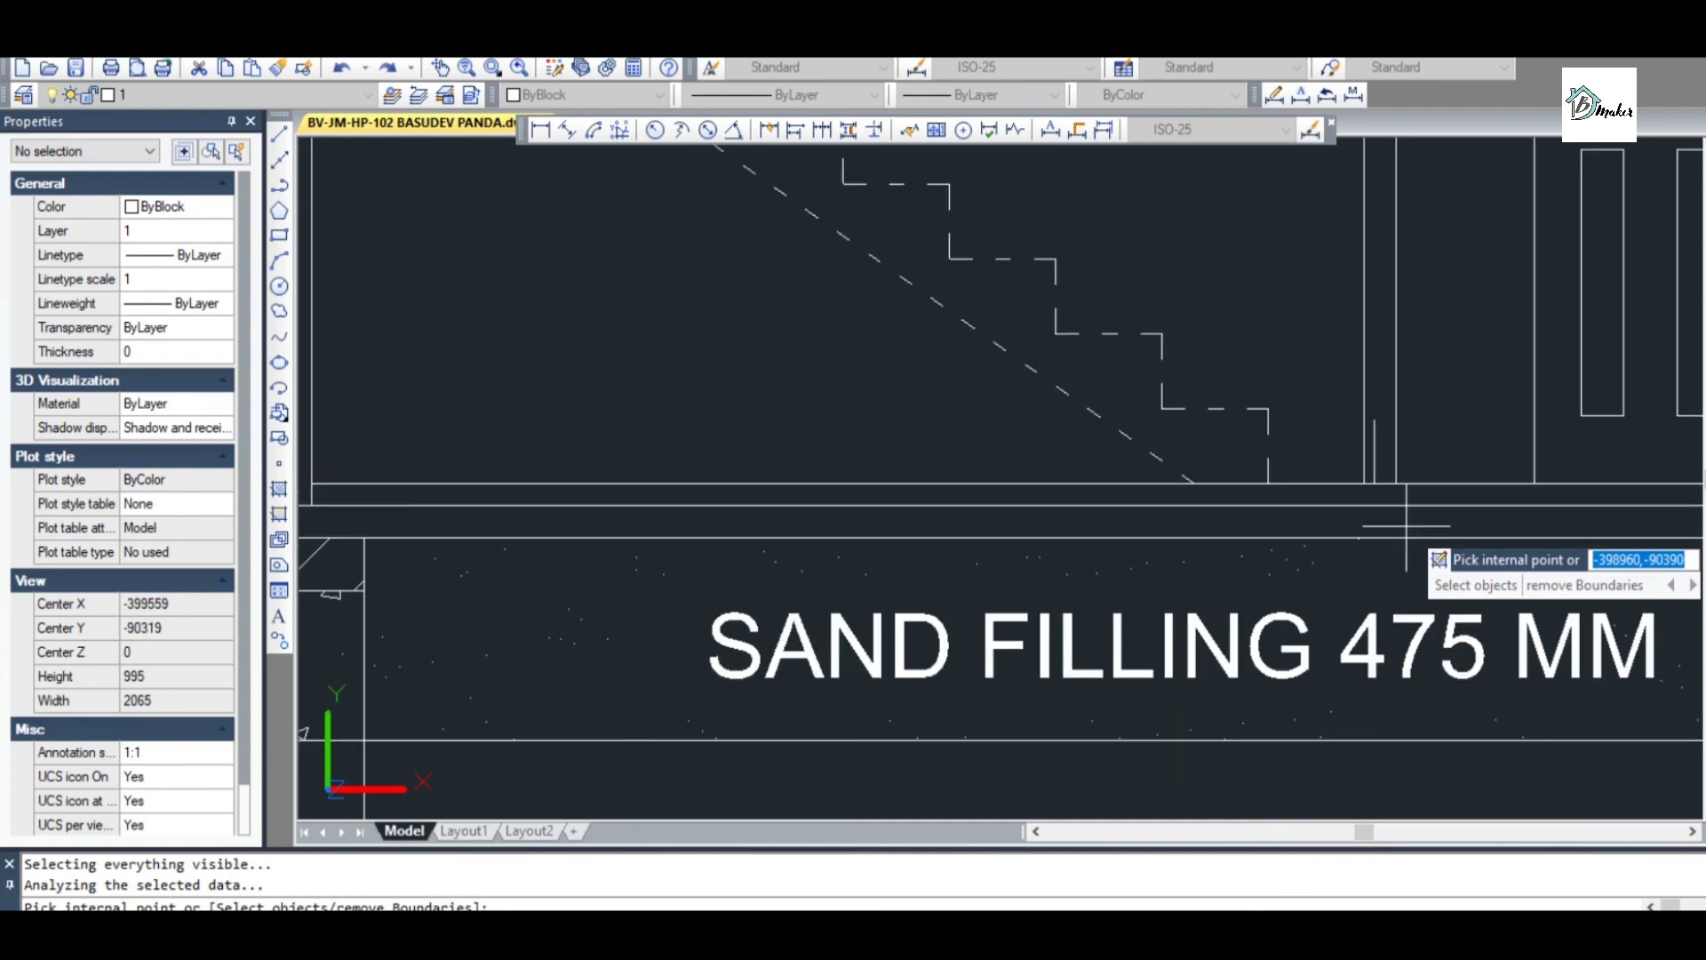
{"action": "scroll", "coordinate": [1404, 526], "scroll_direction": "up", "scroll_amount": 10}
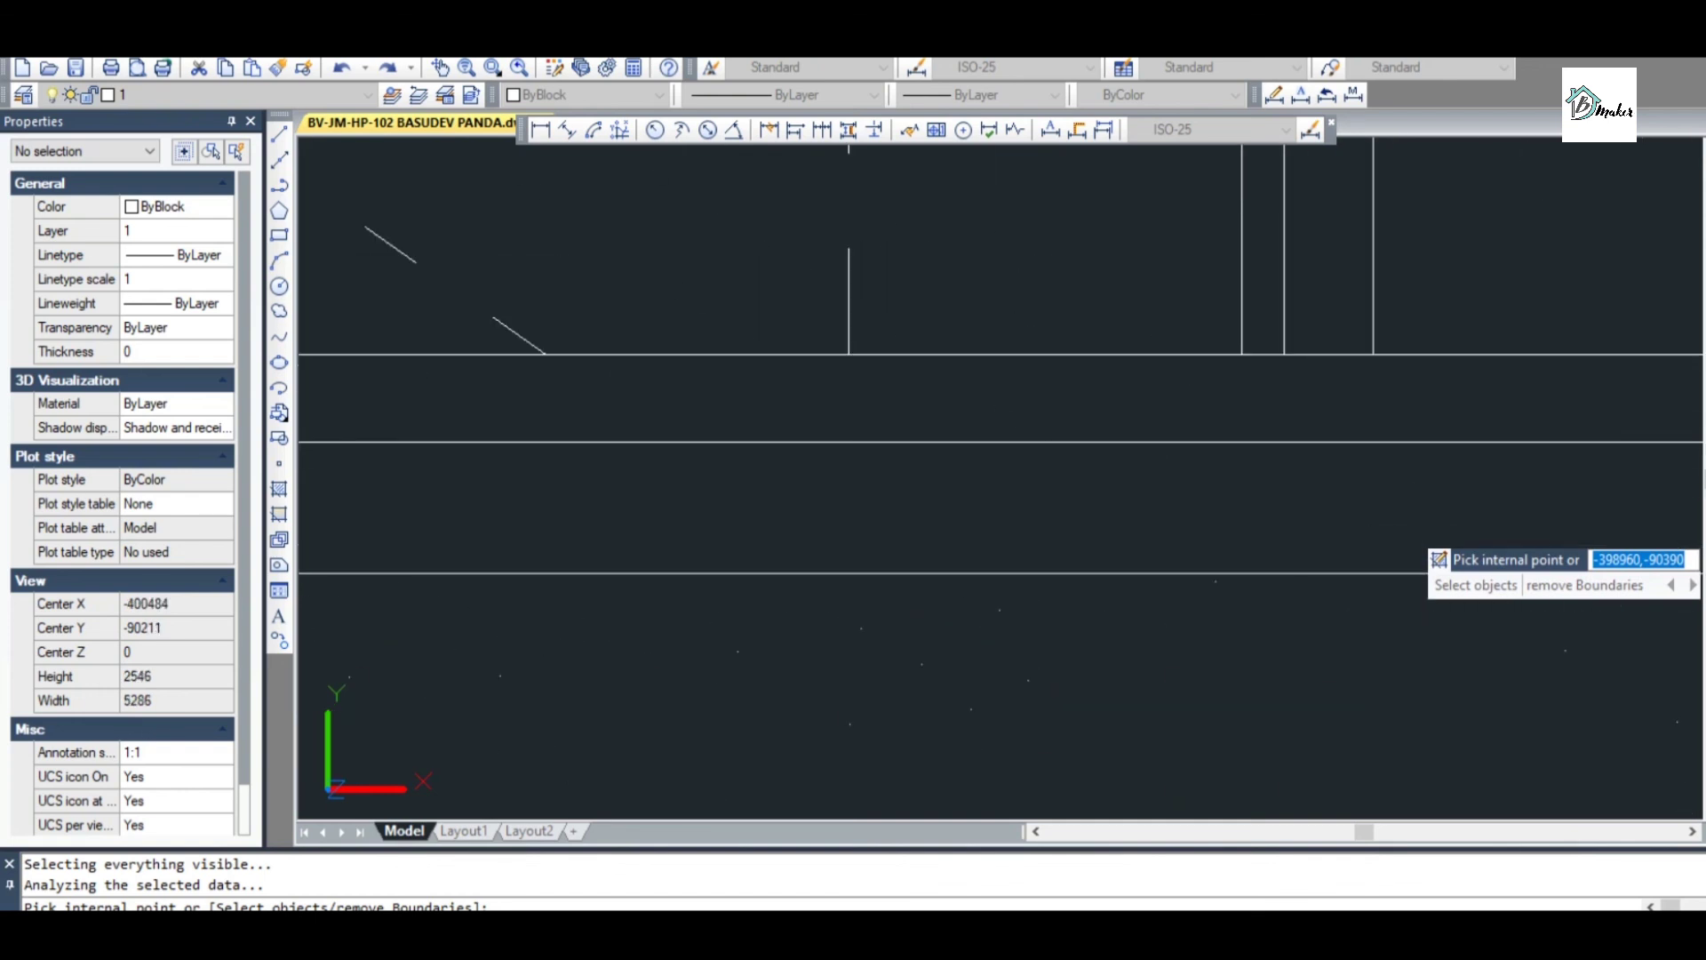
{"action": "scroll", "coordinate": [1321, 524], "scroll_direction": "down", "scroll_amount": 6}
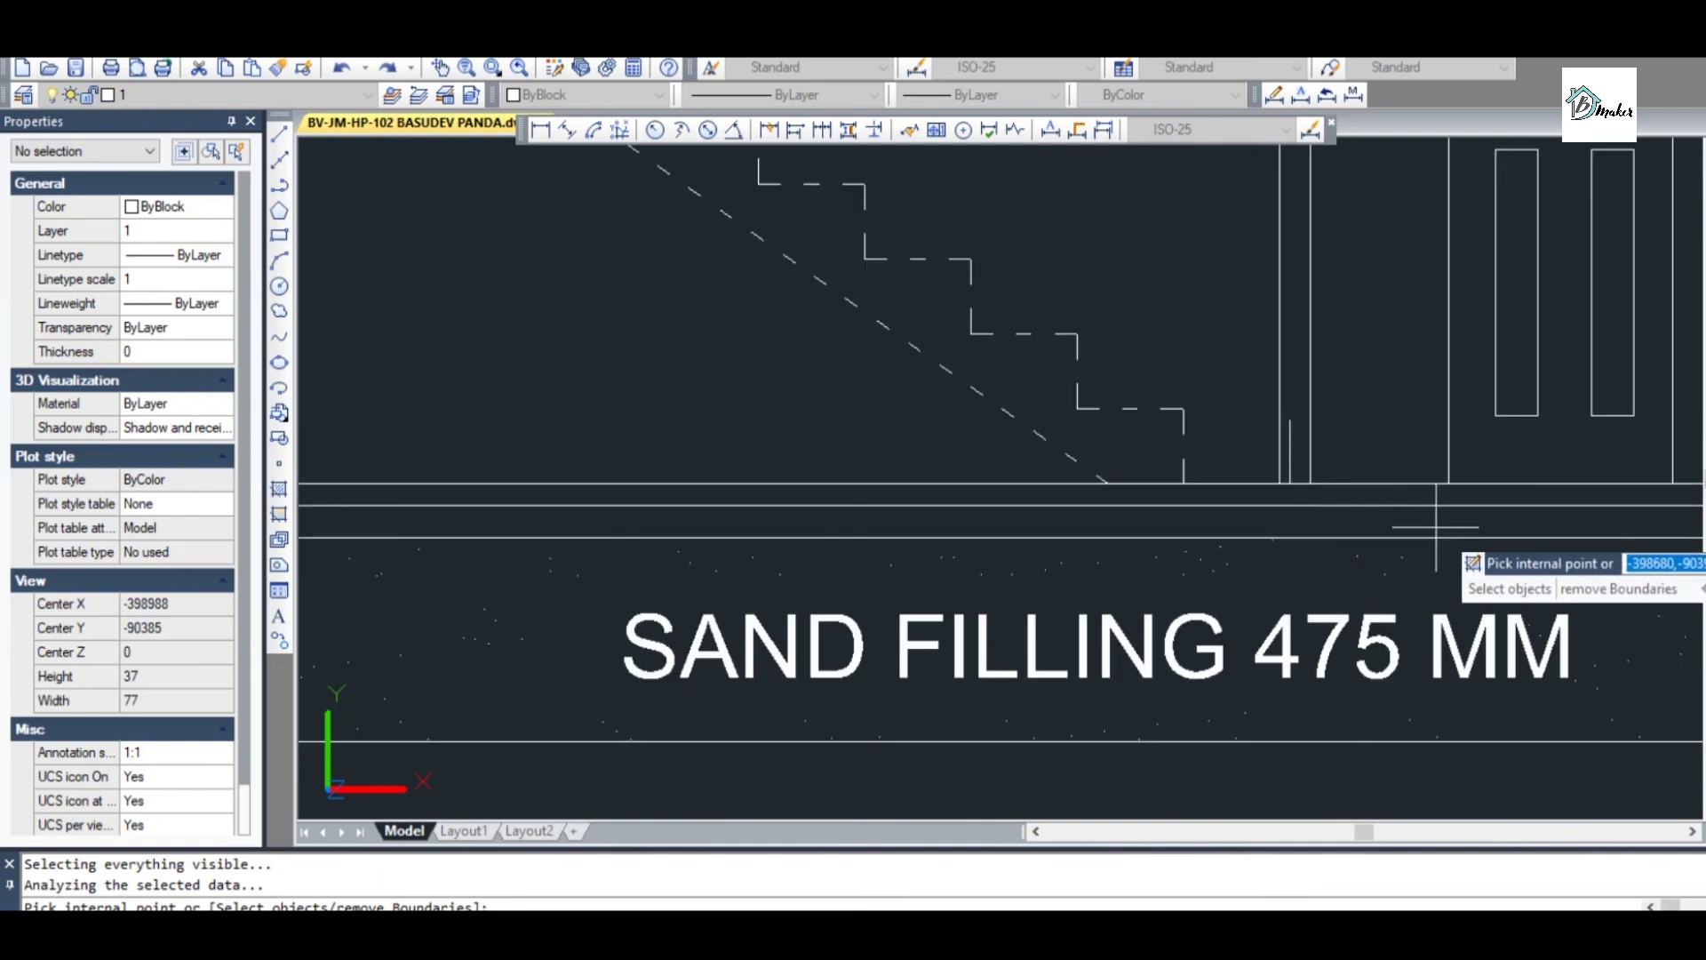
{"action": "scroll", "coordinate": [1449, 526], "scroll_direction": "down", "scroll_amount": 4}
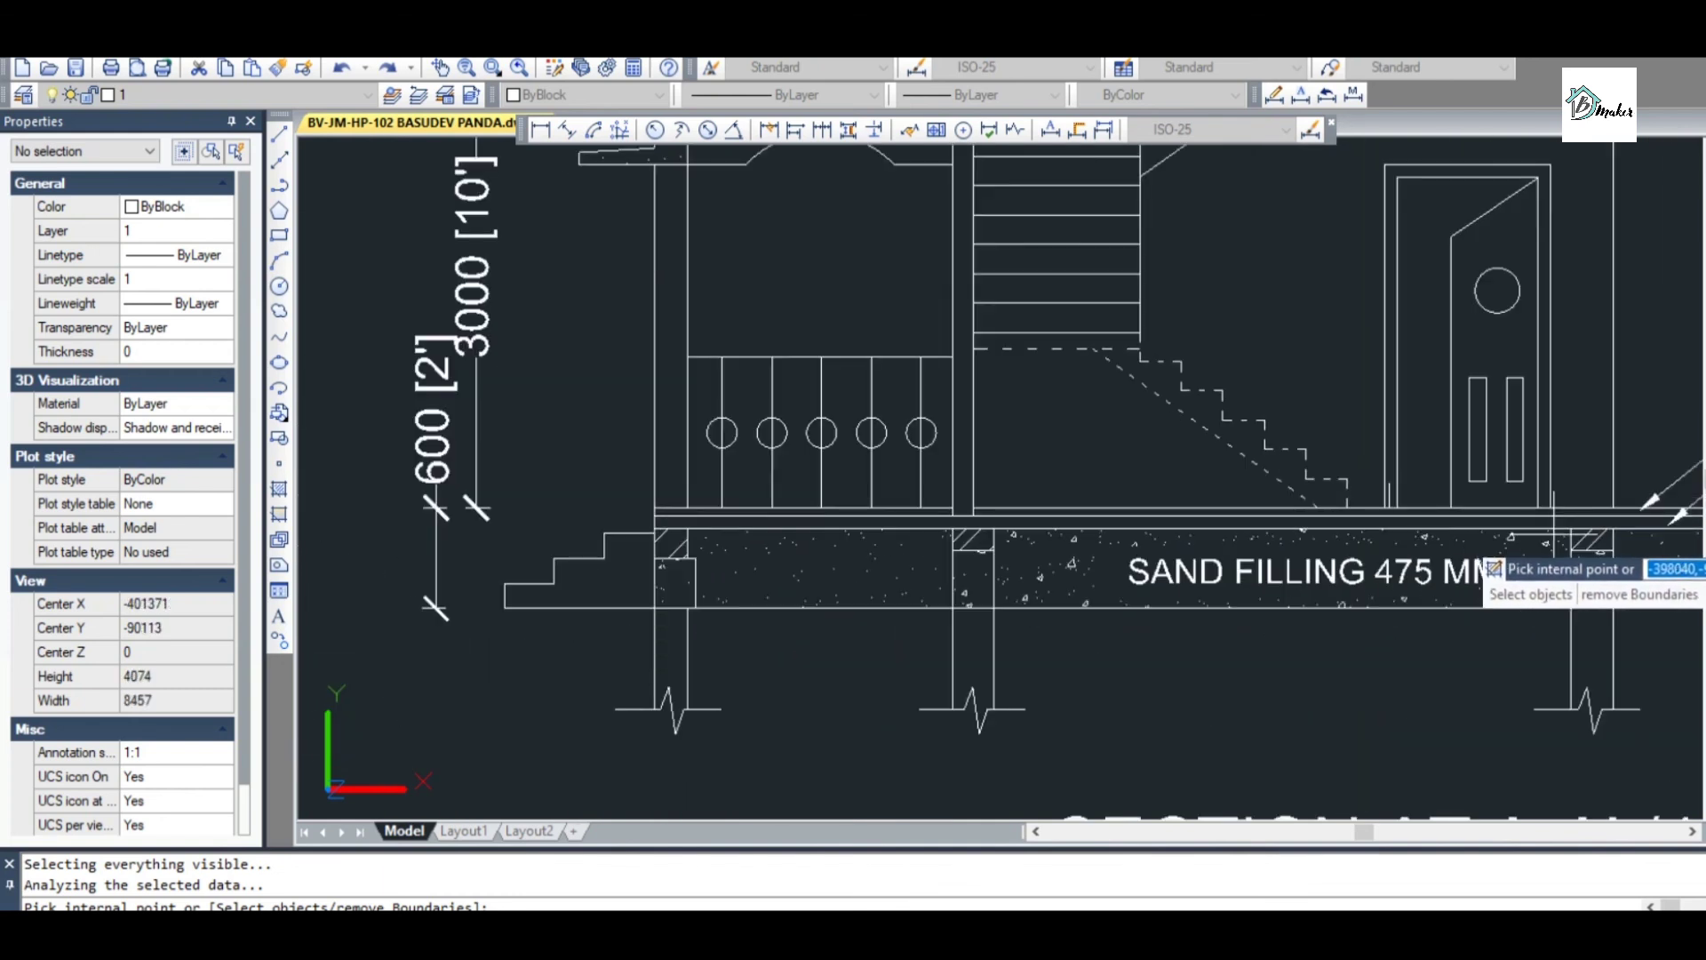
{"action": "scroll", "coordinate": [1555, 526], "scroll_direction": "up", "scroll_amount": 2}
{"action": "scroll", "coordinate": [1555, 526], "scroll_direction": "up", "scroll_amount": 5}
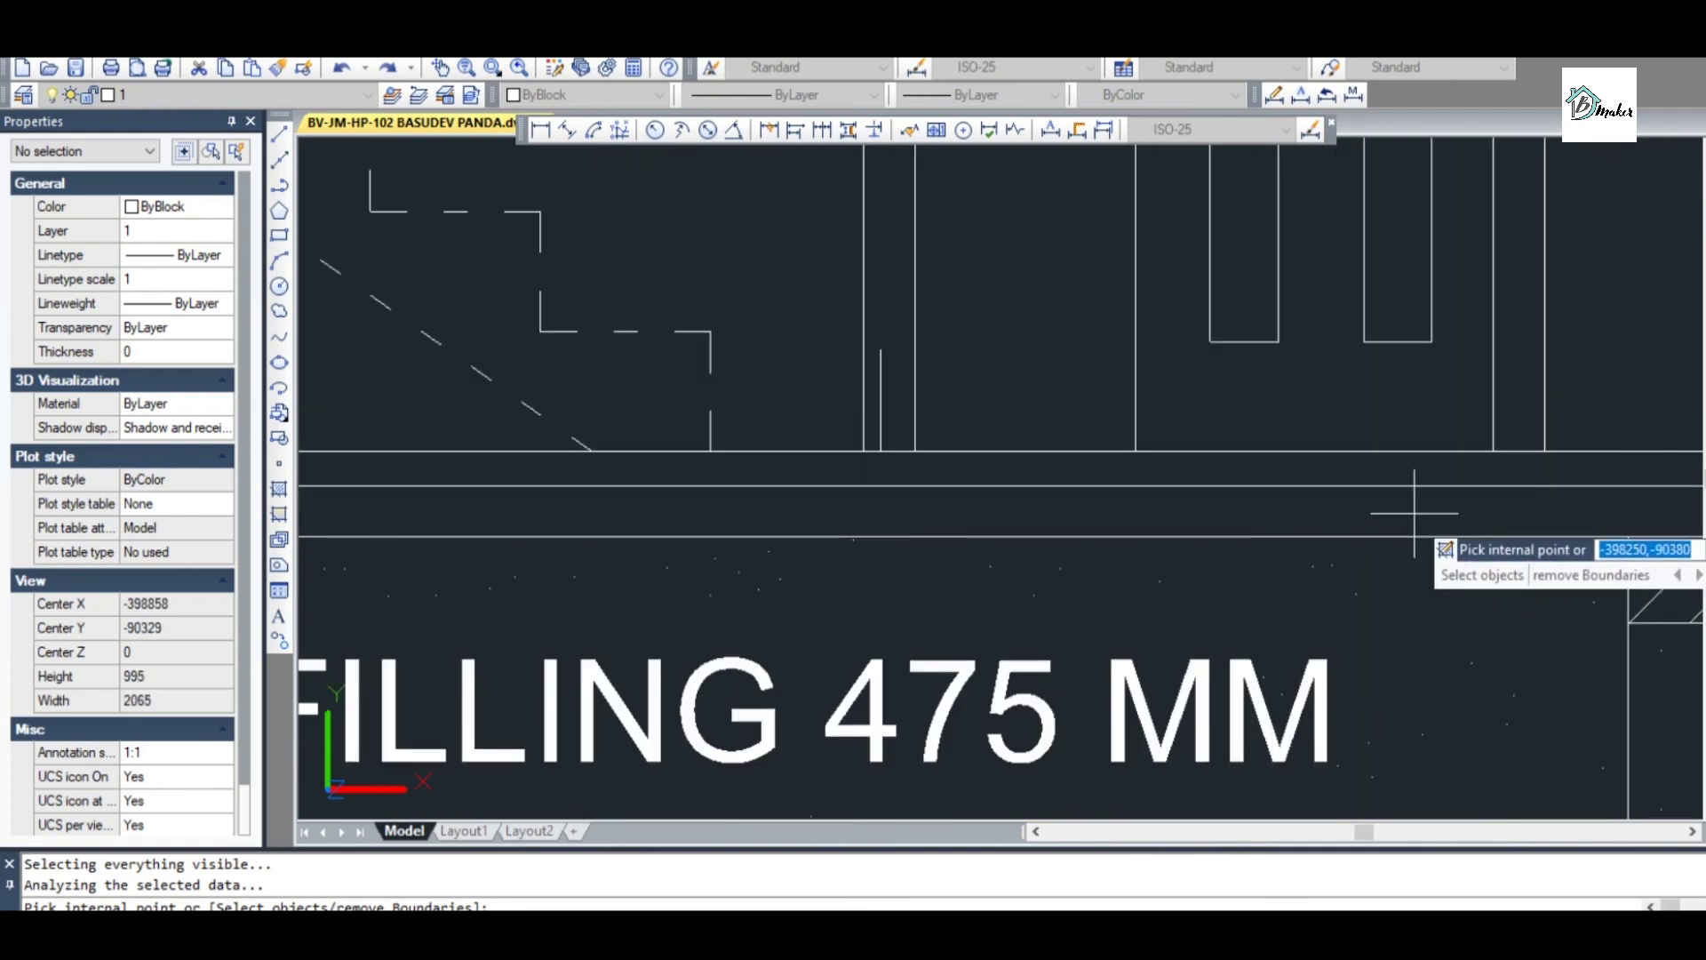
{"action": "key", "text": "Escape"}
{"action": "key", "text": "Escape"}
Draw a rectangle over the full length of the 75 thk ground floor slab, from its lower left corner to the far end wall
{"action": "scroll", "coordinate": [1376, 515], "scroll_direction": "down", "scroll_amount": 5}
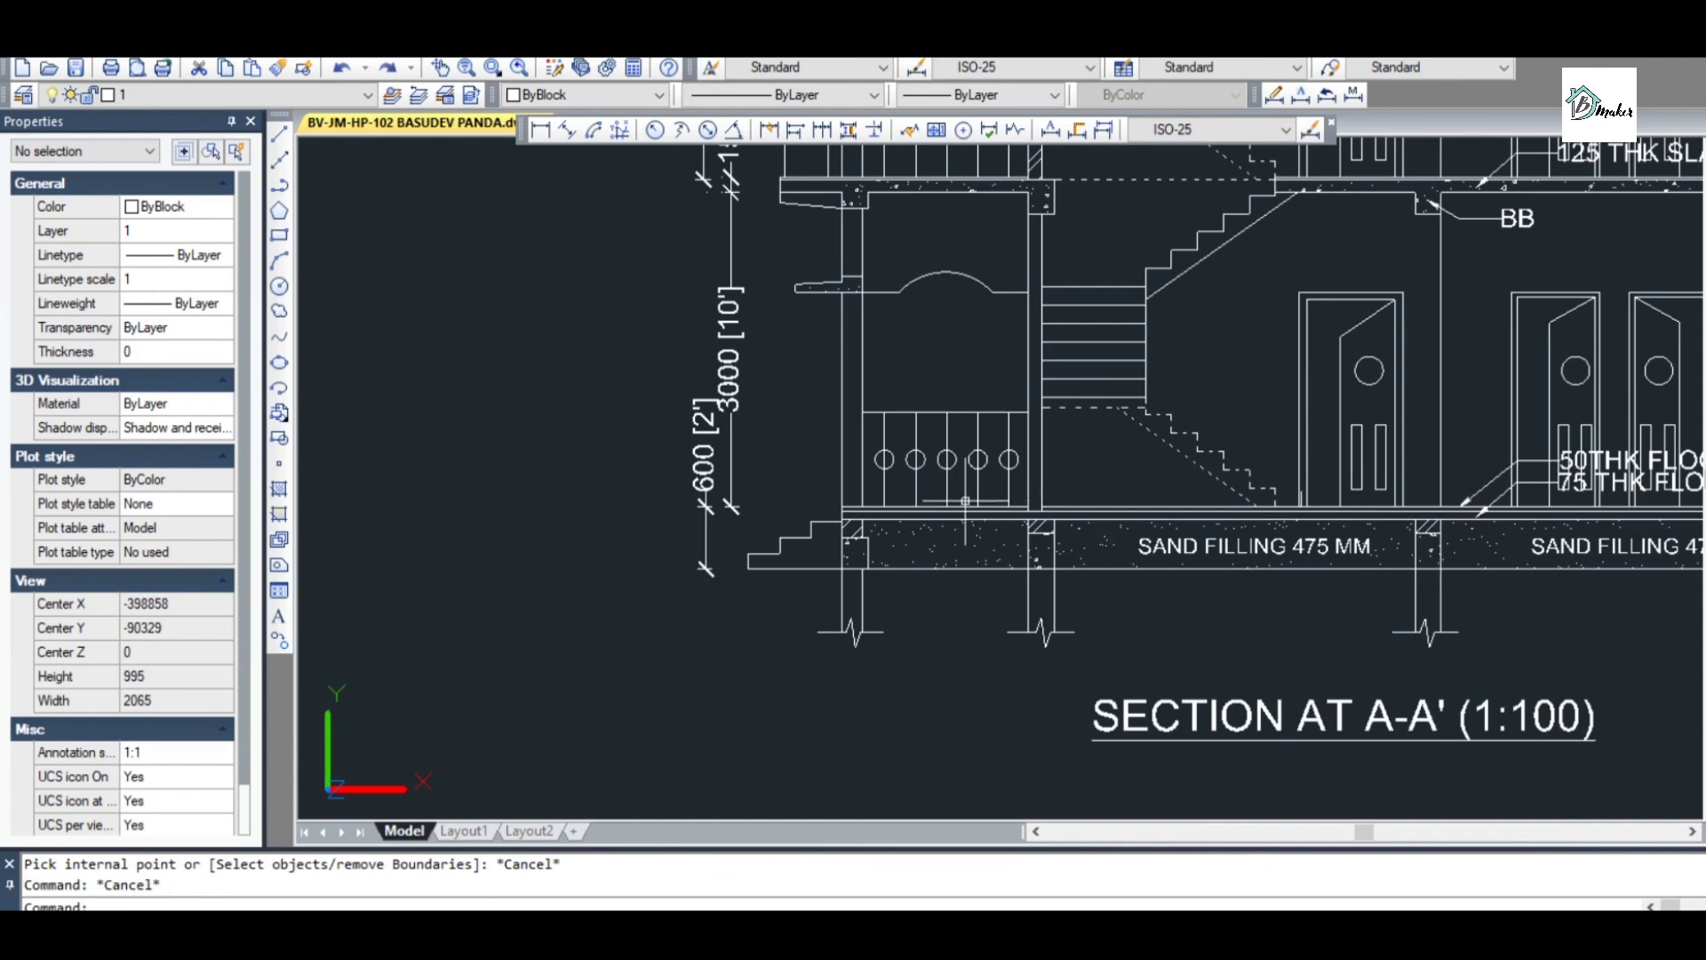
{"action": "scroll", "coordinate": [965, 501], "scroll_direction": "up", "scroll_amount": 5}
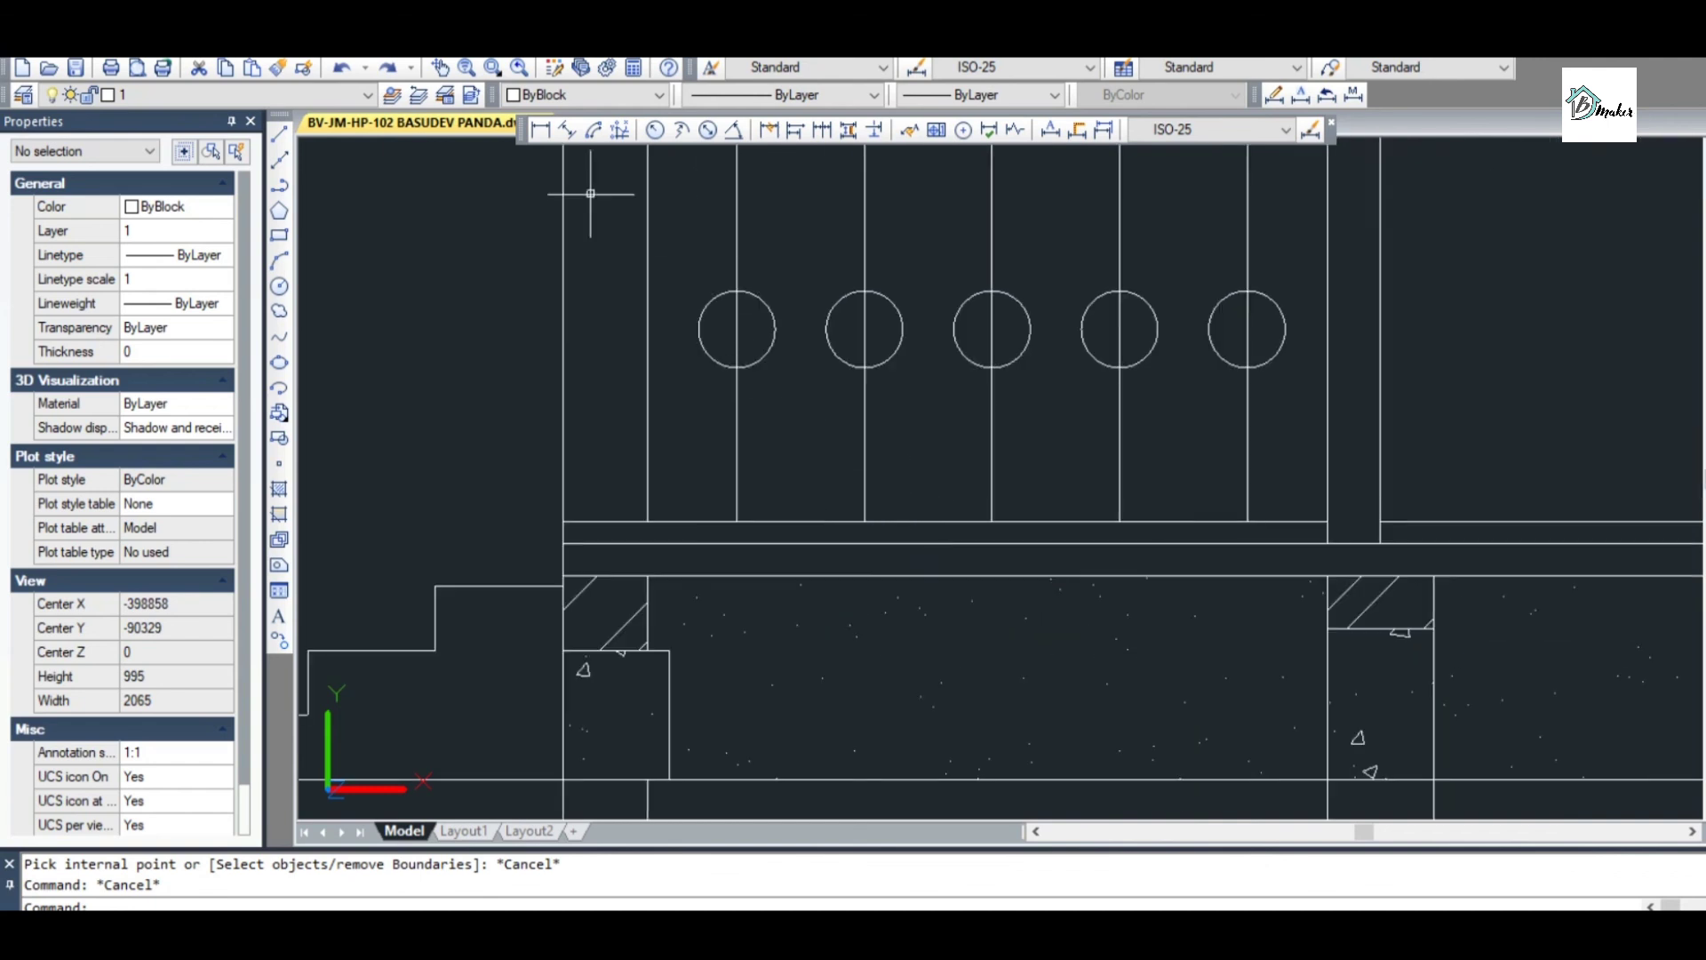
{"action": "left_click", "coordinate": [279, 236]}
{"action": "left_click", "coordinate": [569, 578]}
{"action": "scroll", "coordinate": [678, 638], "scroll_direction": "down", "scroll_amount": 5}
{"action": "scroll", "coordinate": [1026, 627], "scroll_direction": "up", "scroll_amount": 5}
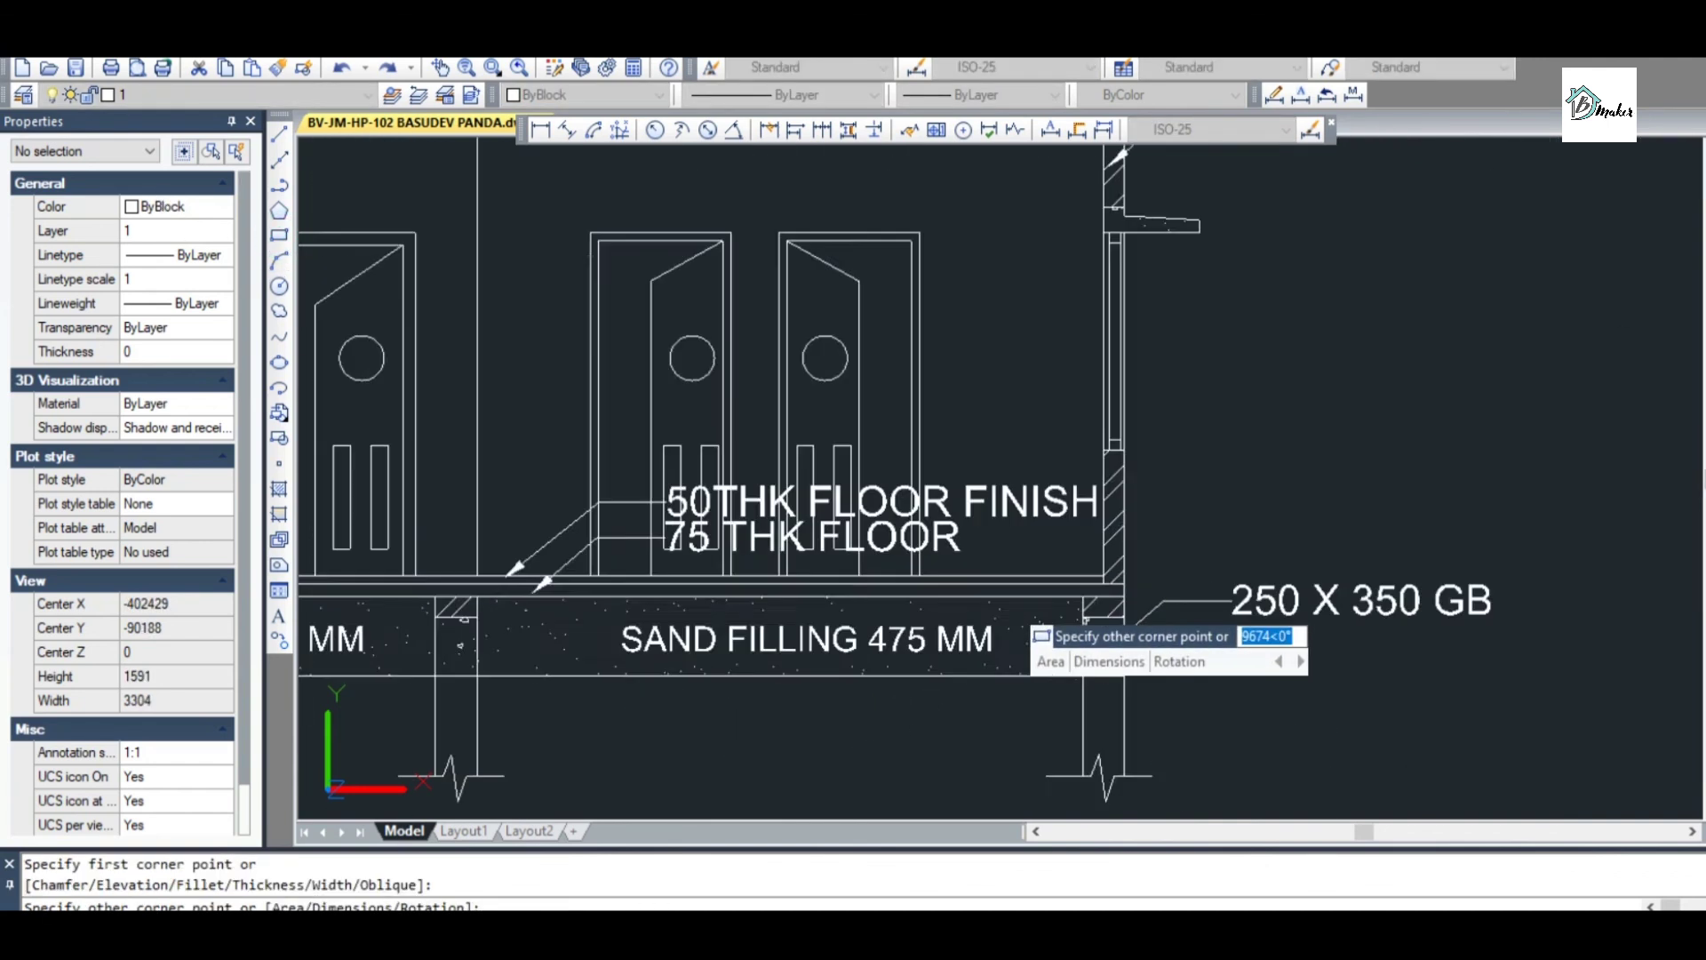
{"action": "scroll", "coordinate": [1122, 590], "scroll_direction": "up", "scroll_amount": 5}
{"action": "key", "text": "Escape"}
{"action": "scroll", "coordinate": [1209, 566], "scroll_direction": "down", "scroll_amount": 8}
{"action": "key", "text": "space"}
{"action": "key", "text": "Escape"}
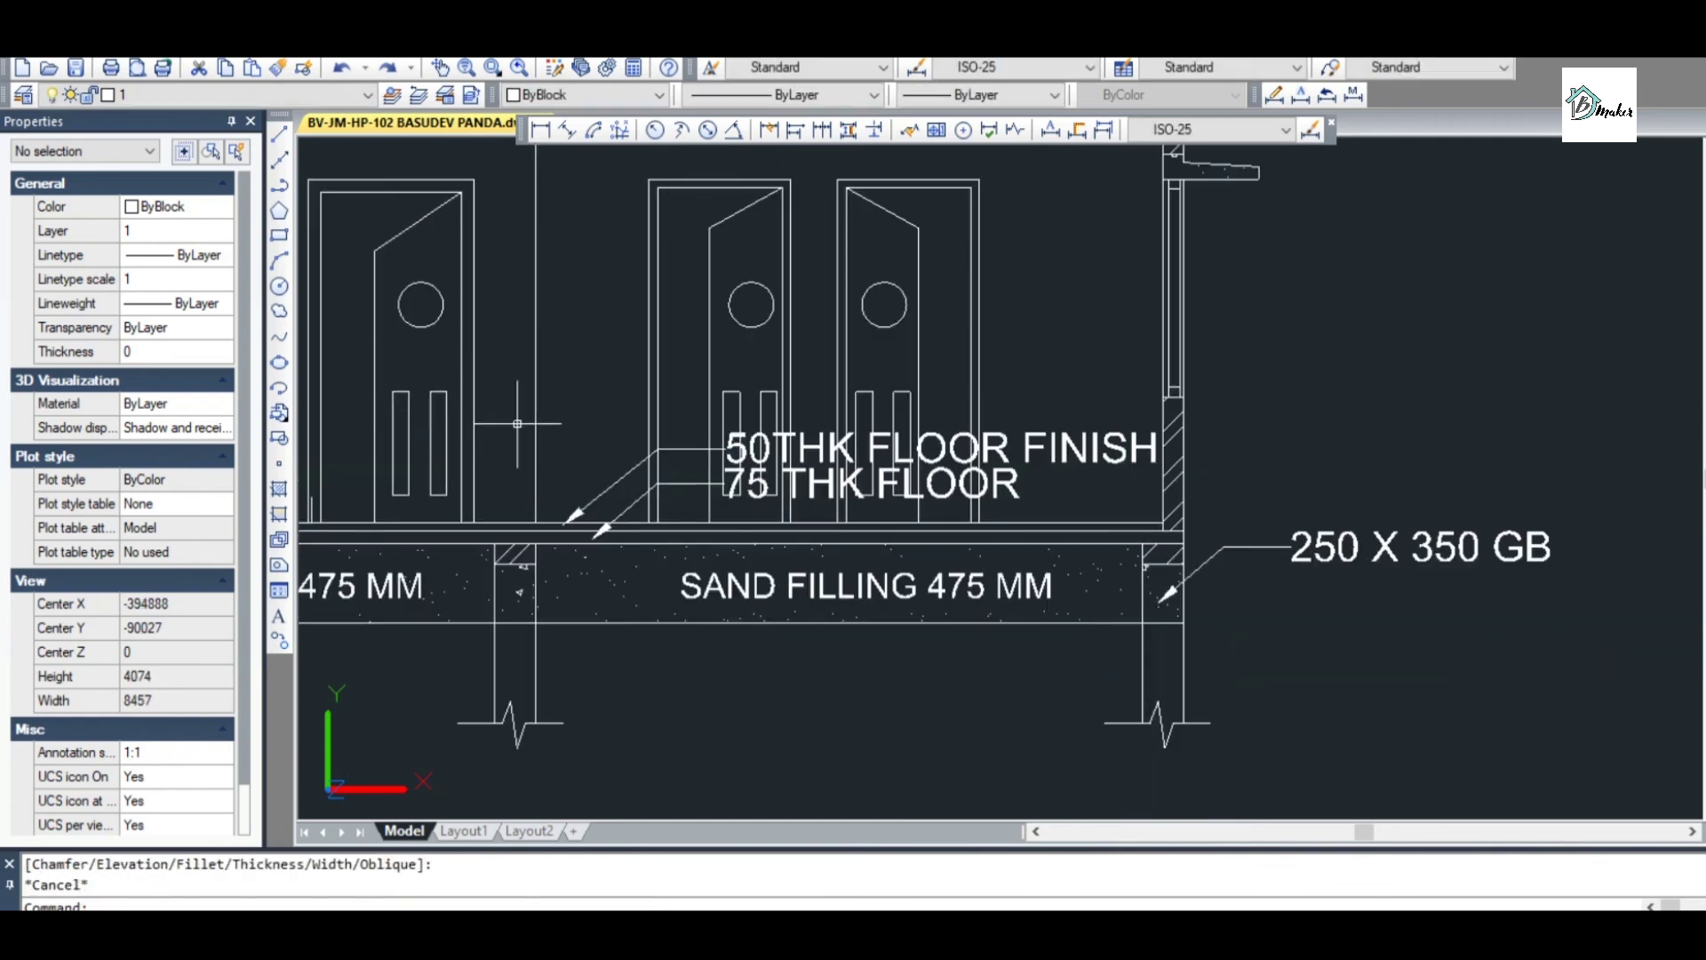
{"action": "key", "text": "Escape"}
Add the slab rectangle as a selected boundary object to the AR-CONC hatch of the ground beam between the two sand fillings with Hatch Edit
{"action": "scroll", "coordinate": [707, 534], "scroll_direction": "down", "scroll_amount": 2}
{"action": "type", "text": "he"}
{"action": "key", "text": "Return"}
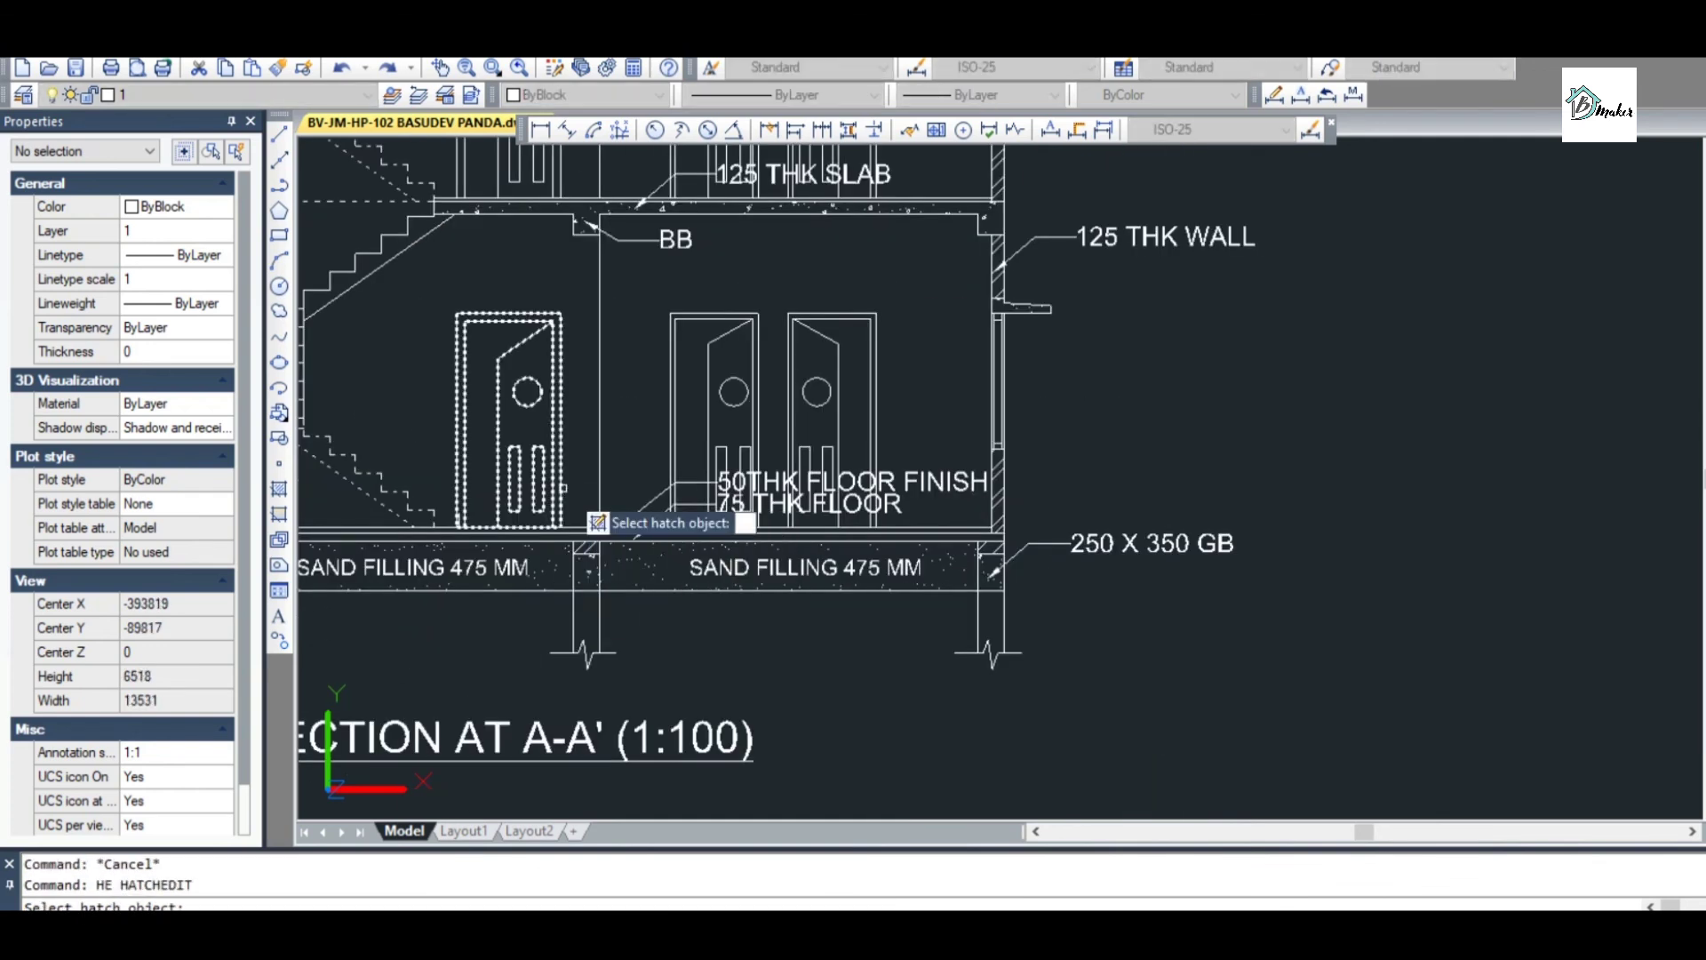
{"action": "scroll", "coordinate": [569, 491], "scroll_direction": "down", "scroll_amount": 3}
{"action": "scroll", "coordinate": [495, 420], "scroll_direction": "up", "scroll_amount": 3}
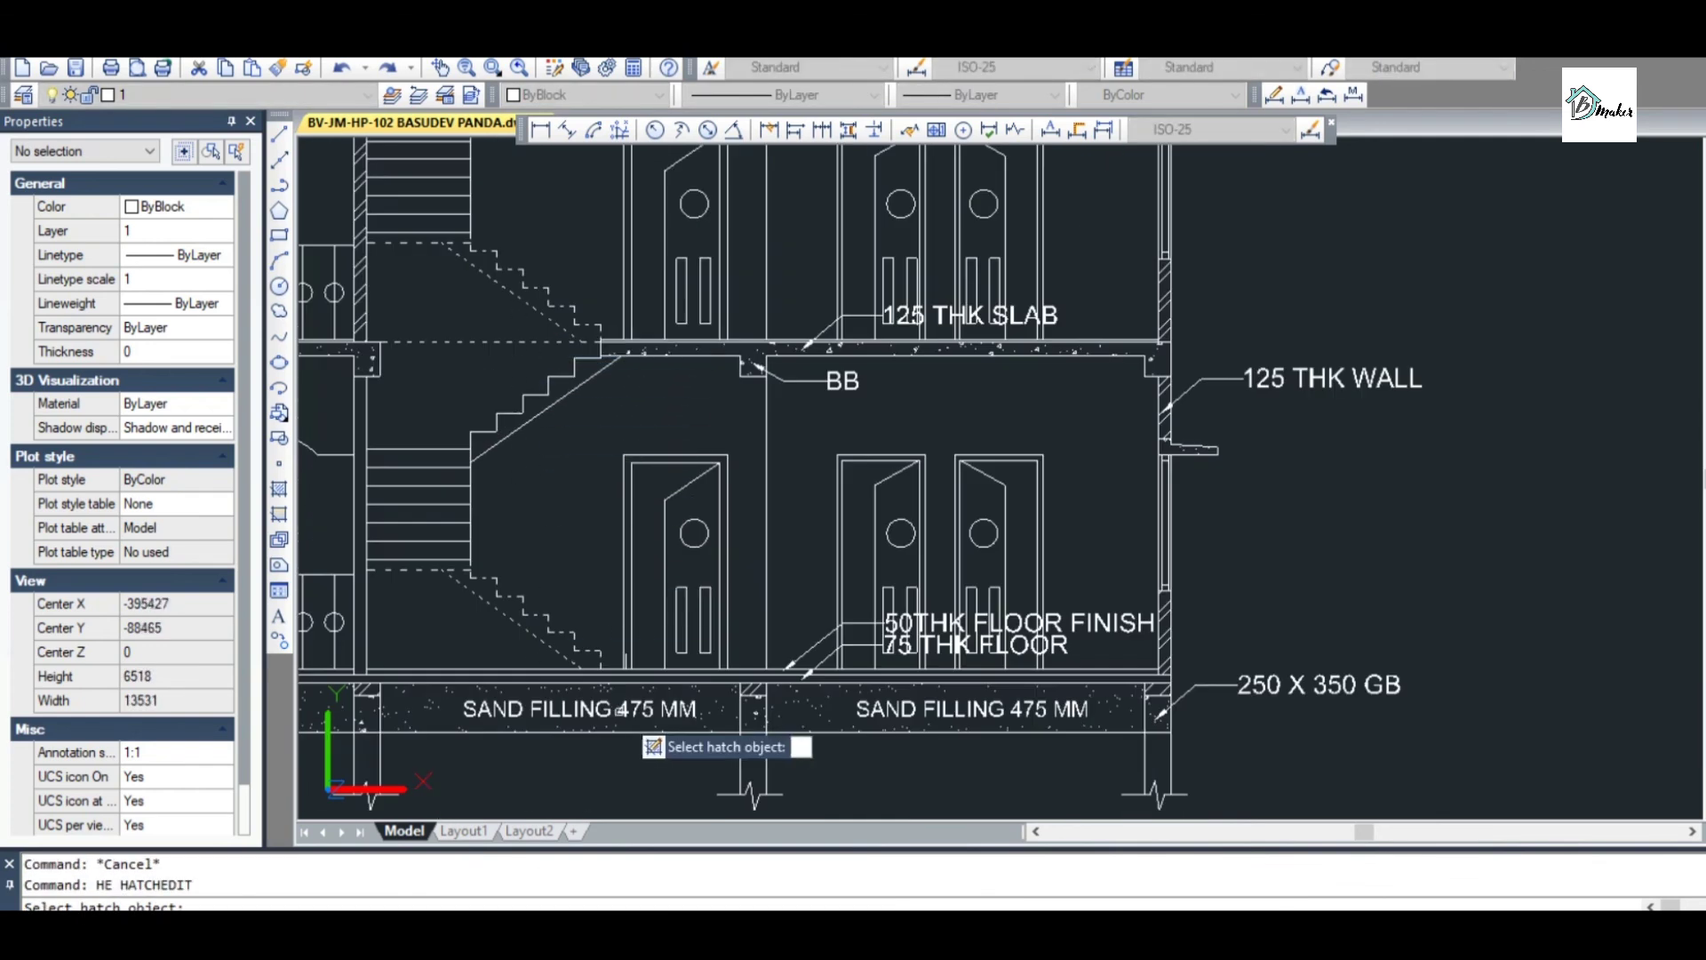
{"action": "scroll", "coordinate": [619, 712], "scroll_direction": "up", "scroll_amount": 4}
{"action": "scroll", "coordinate": [1146, 702], "scroll_direction": "down", "scroll_amount": 6}
{"action": "scroll", "coordinate": [1174, 710], "scroll_direction": "up", "scroll_amount": 5}
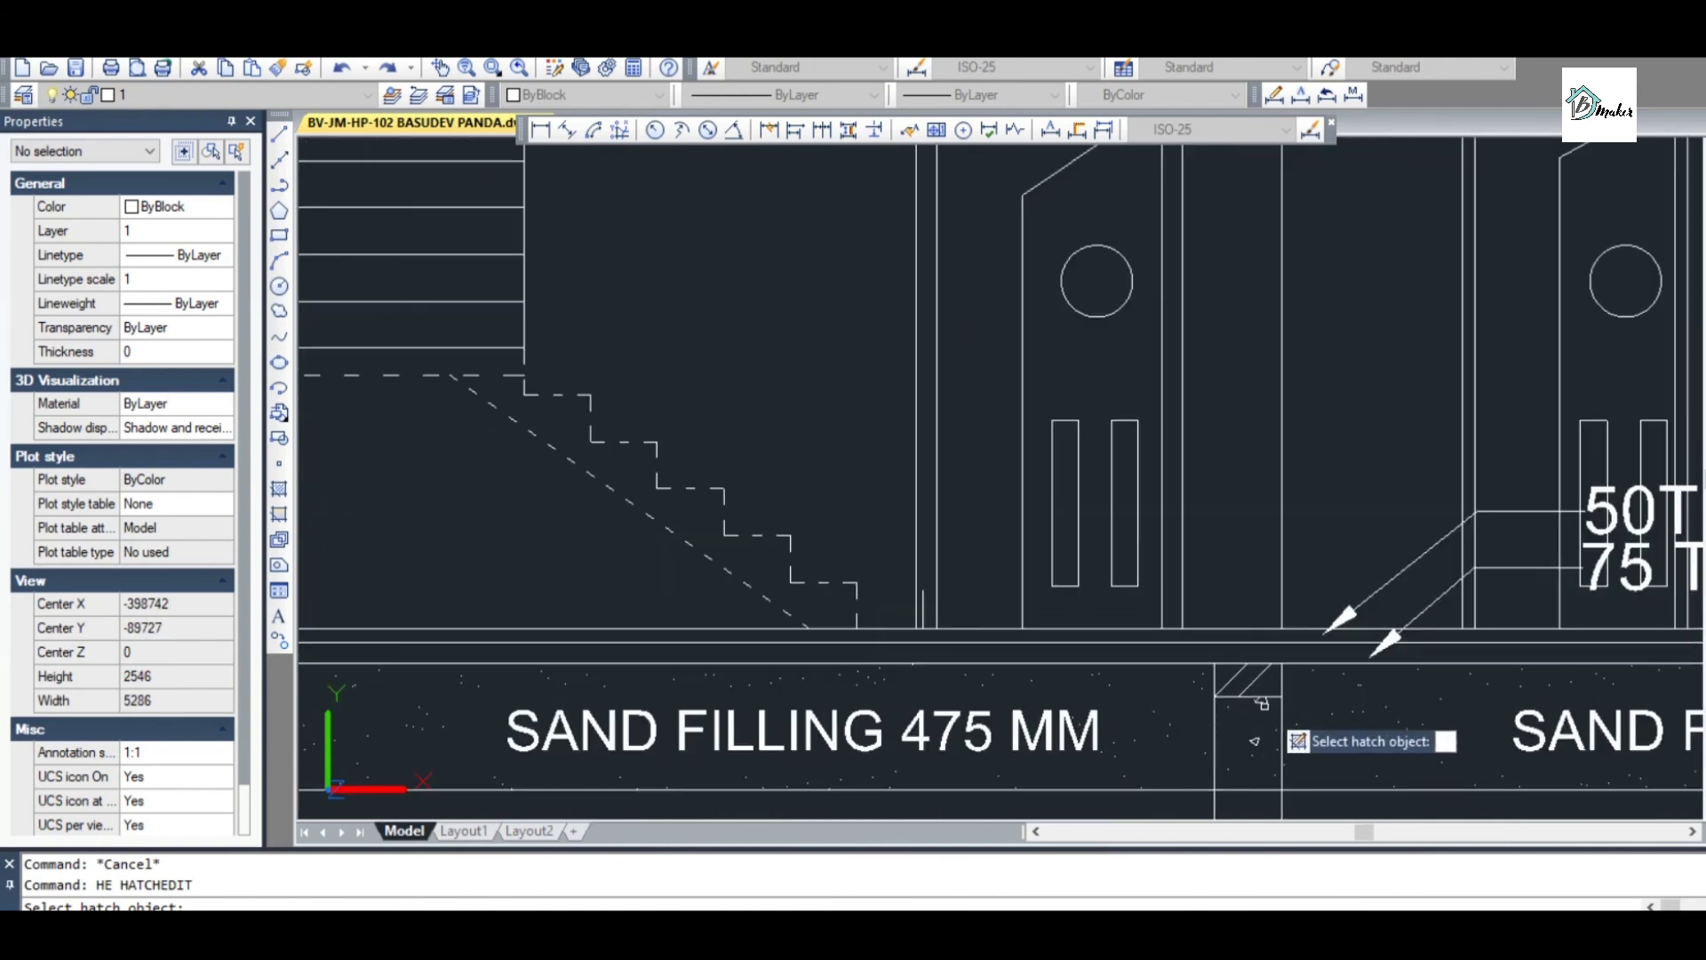
{"action": "left_click", "coordinate": [1256, 737]}
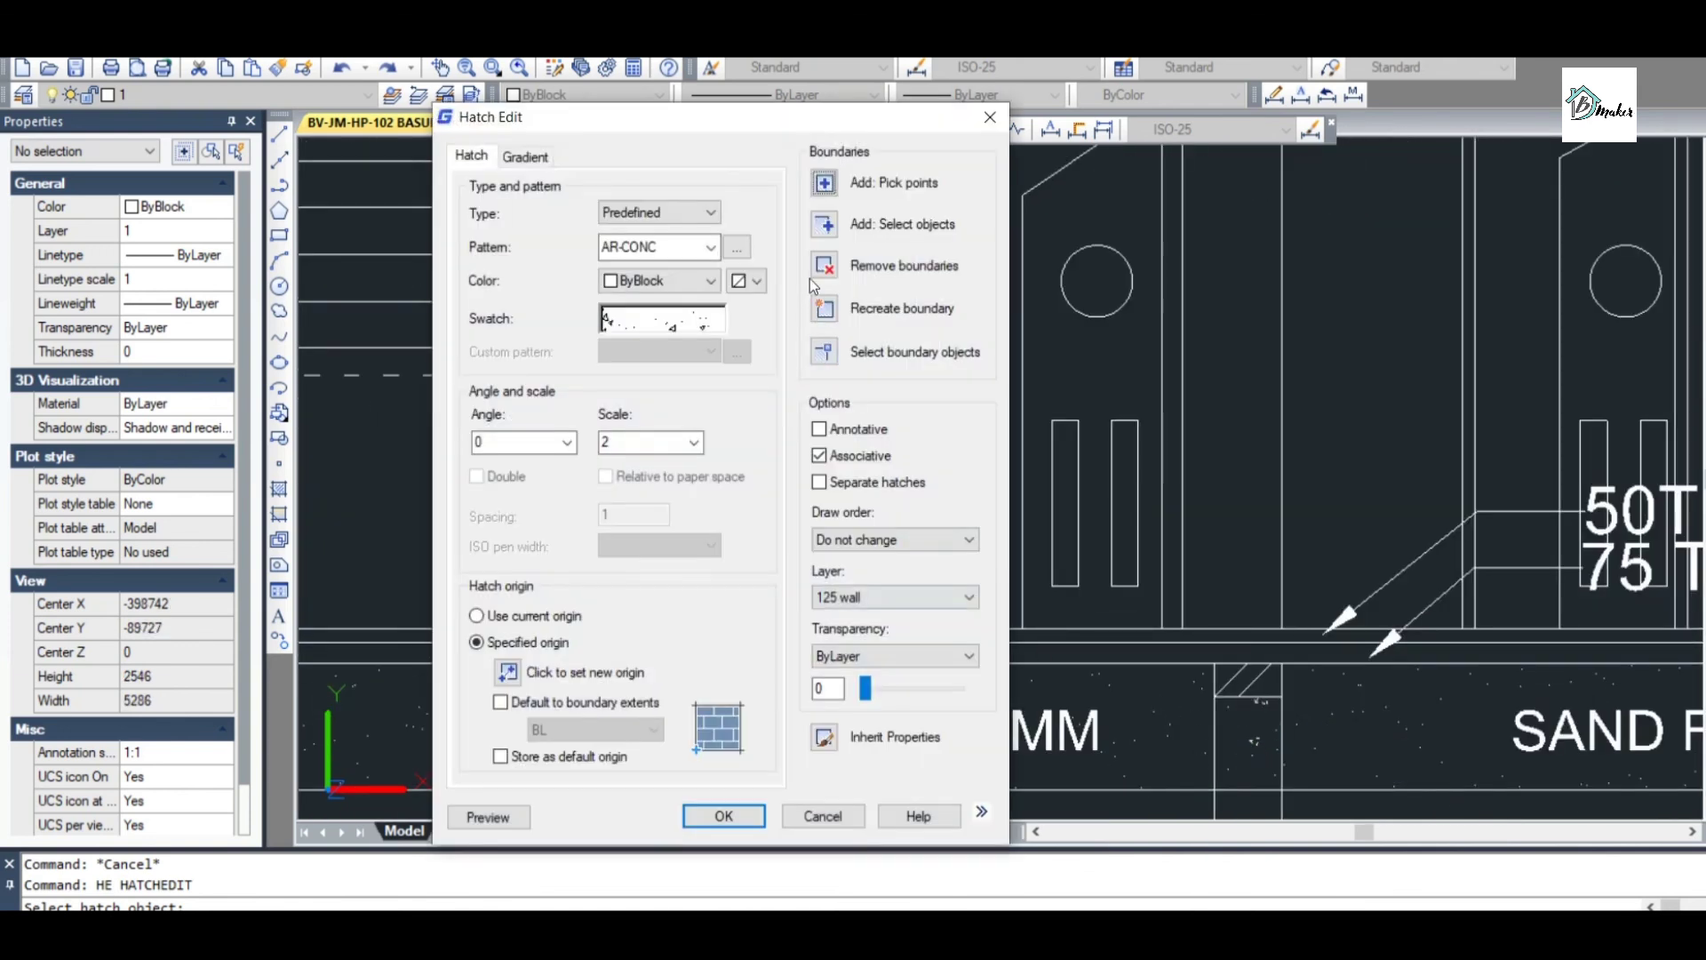
{"action": "left_click", "coordinate": [824, 226]}
{"action": "left_click", "coordinate": [1089, 641]}
{"action": "key", "text": "Return"}
{"action": "key", "text": "Return"}
Draw a polyline 125 across the ground-floor stair wall at the arch's springing level and 150 up its stair-side face
{"action": "scroll", "coordinate": [1303, 675], "scroll_direction": "down", "scroll_amount": 3}
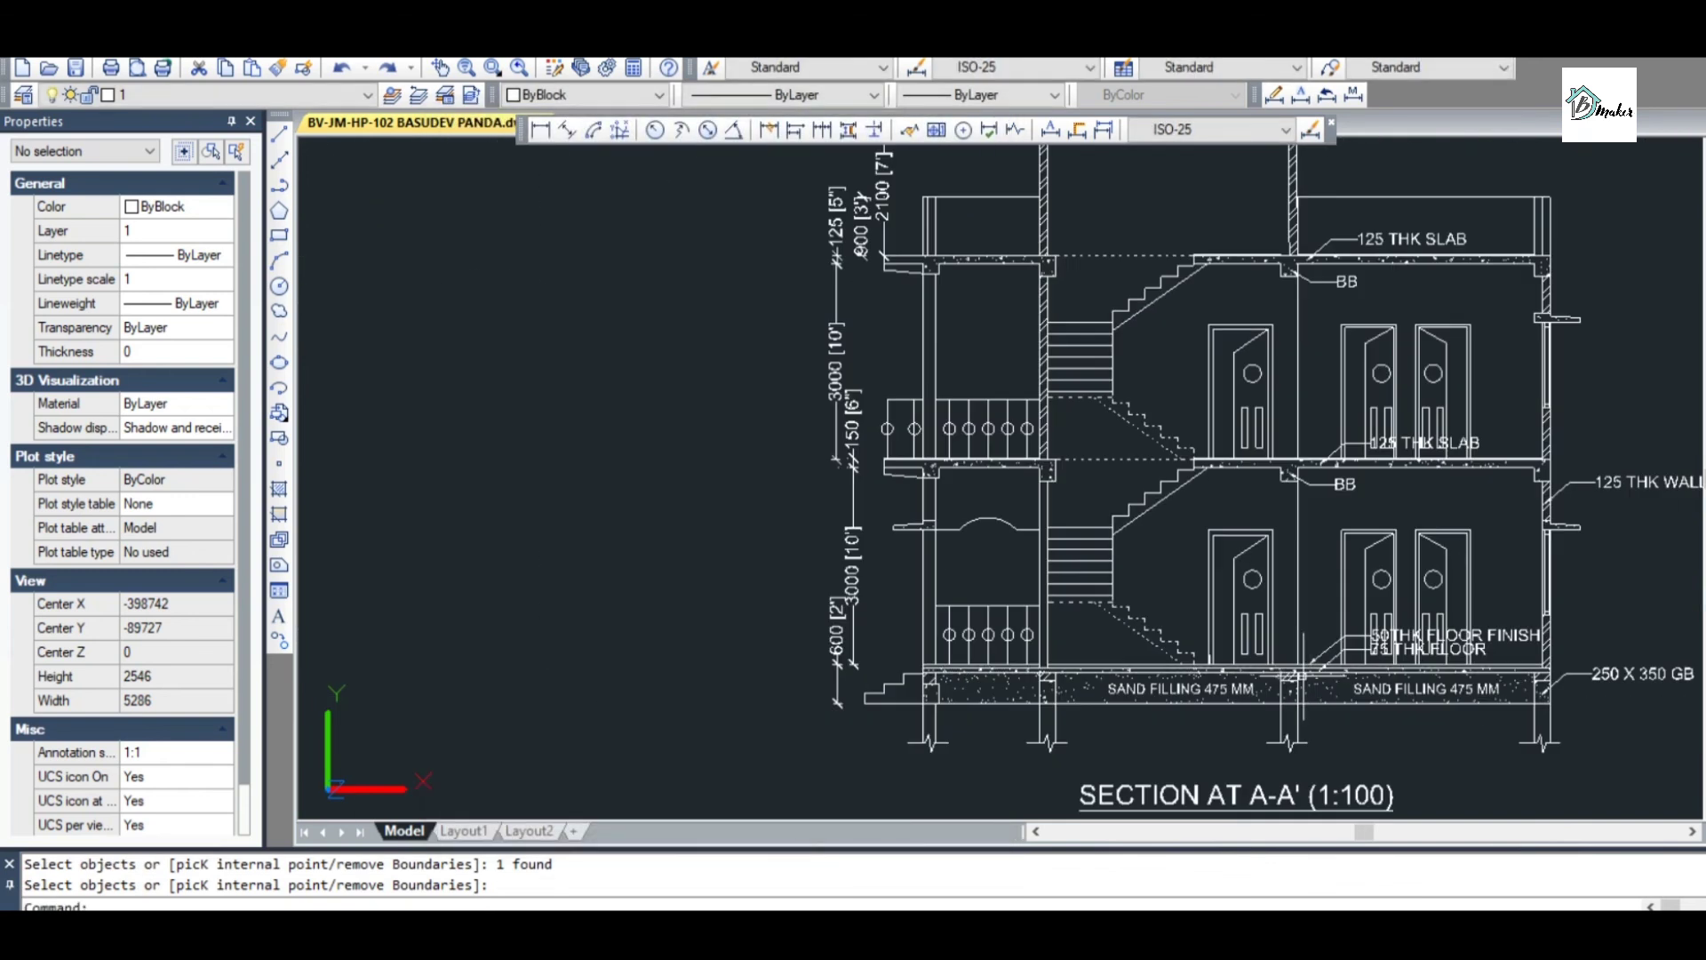
{"action": "scroll", "coordinate": [984, 682], "scroll_direction": "up", "scroll_amount": 4}
{"action": "scroll", "coordinate": [994, 643], "scroll_direction": "down", "scroll_amount": 2}
{"action": "scroll", "coordinate": [1104, 367], "scroll_direction": "up", "scroll_amount": 2}
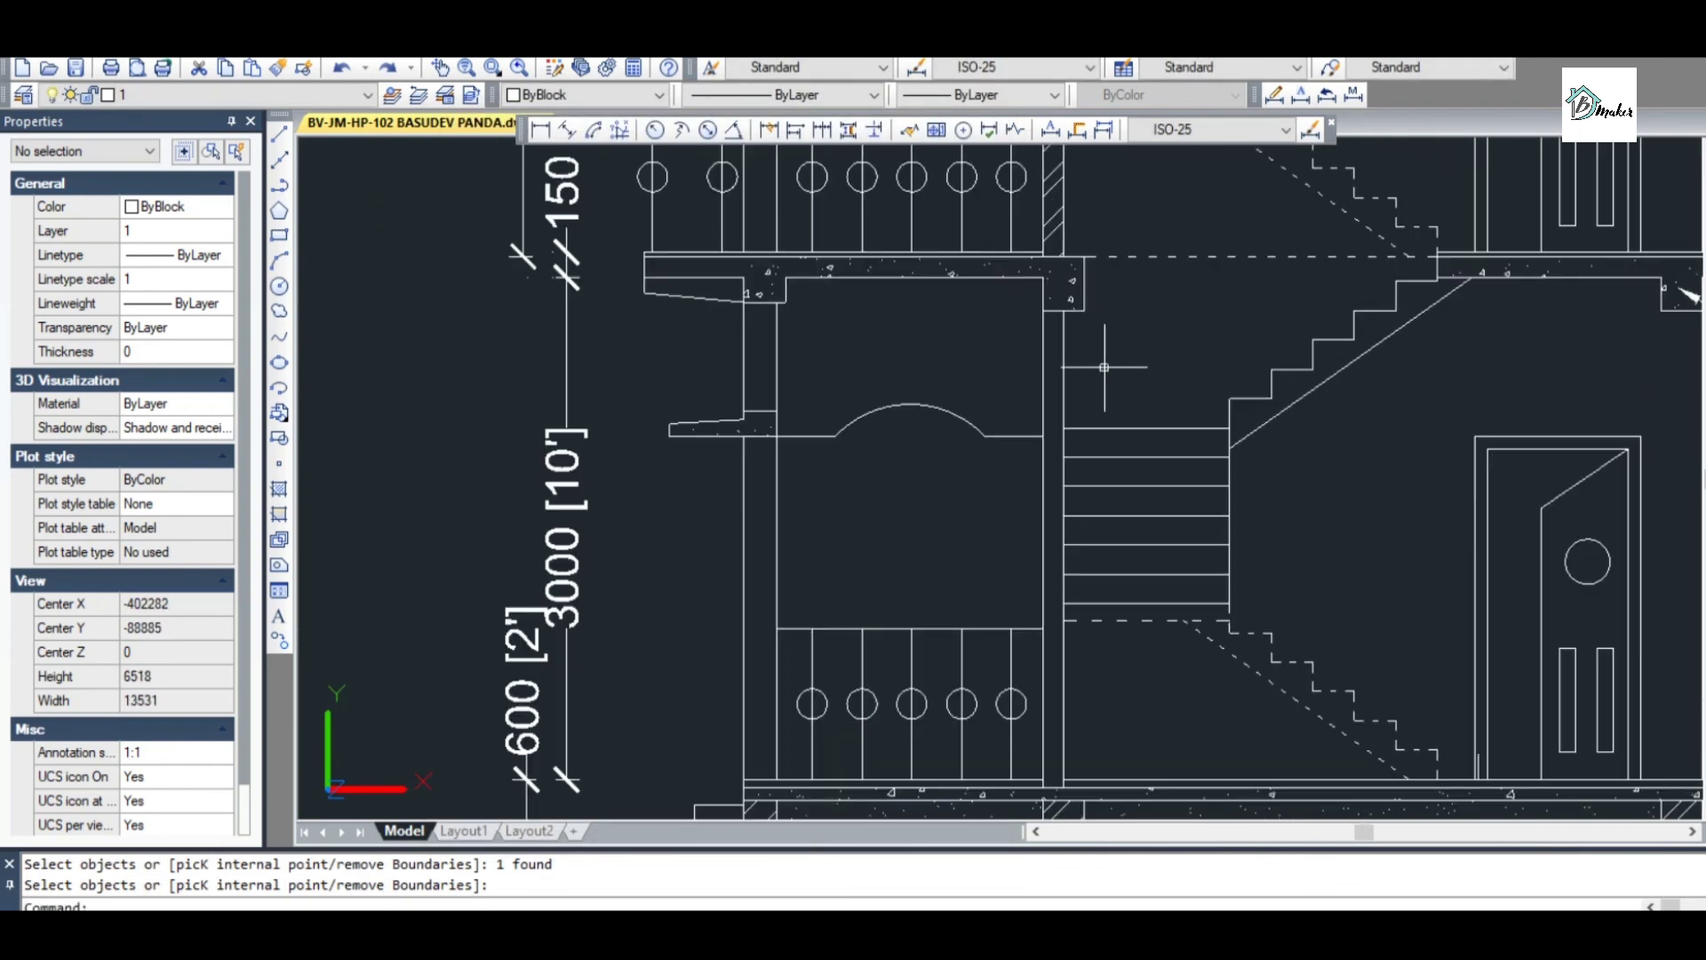
{"action": "scroll", "coordinate": [1065, 423], "scroll_direction": "up", "scroll_amount": 3}
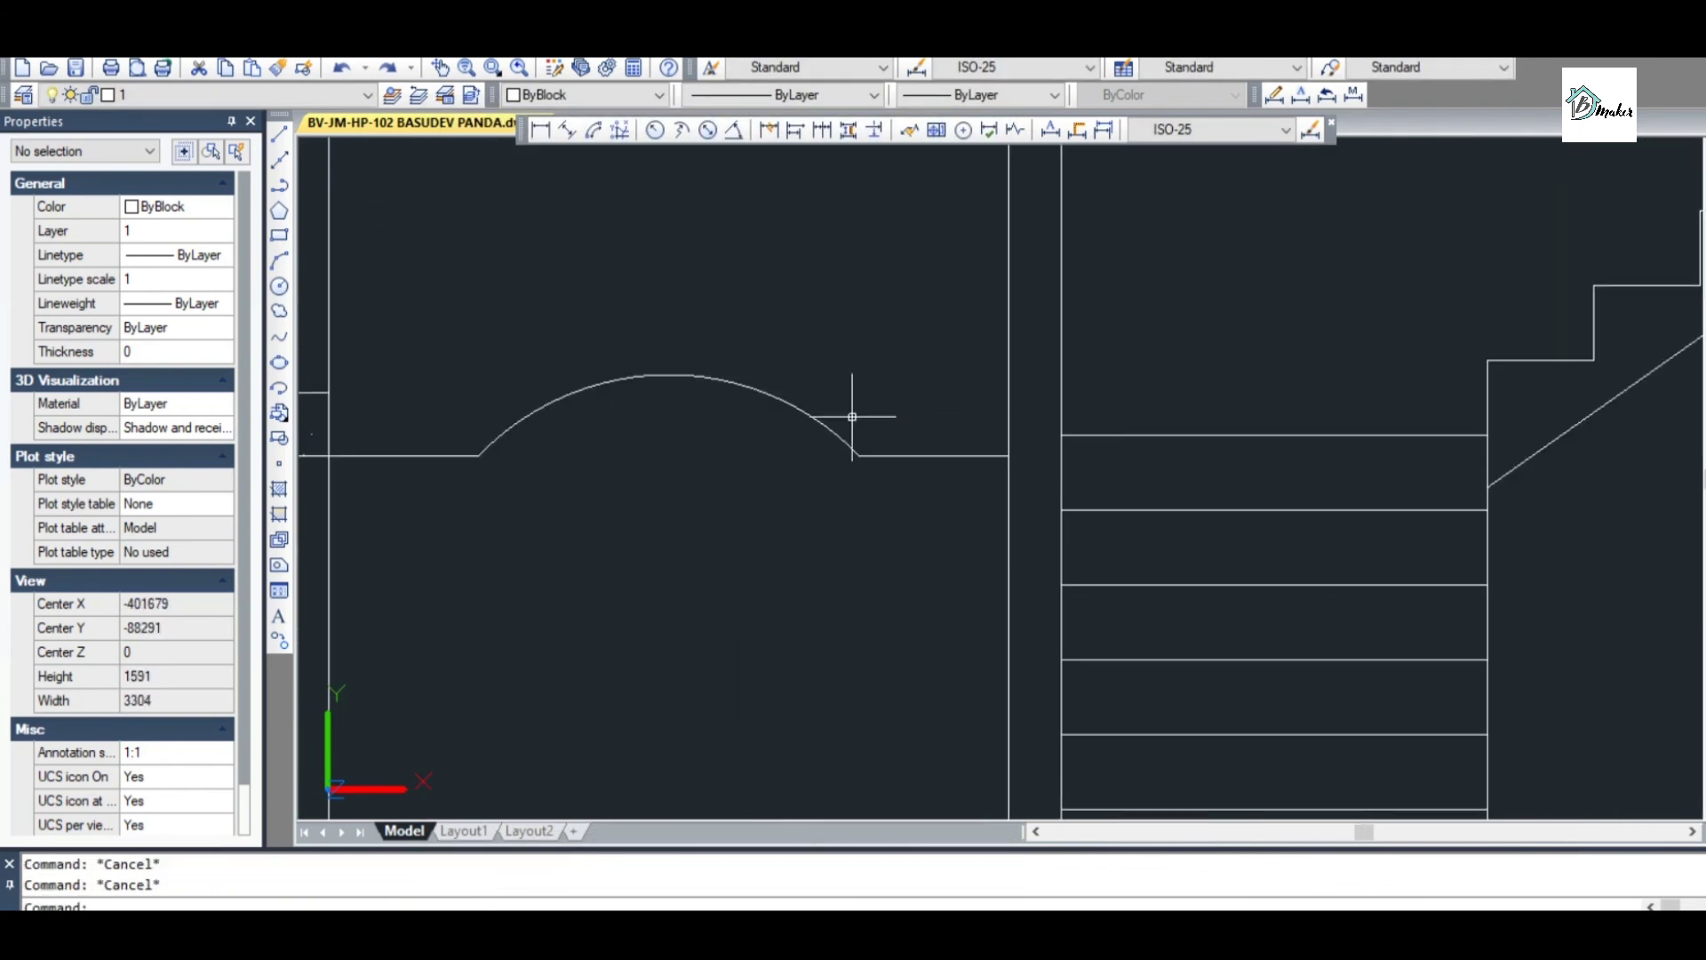
{"action": "scroll", "coordinate": [852, 415], "scroll_direction": "down", "scroll_amount": 3}
{"action": "scroll", "coordinate": [872, 466], "scroll_direction": "up", "scroll_amount": 2}
{"action": "type", "text": "co"}
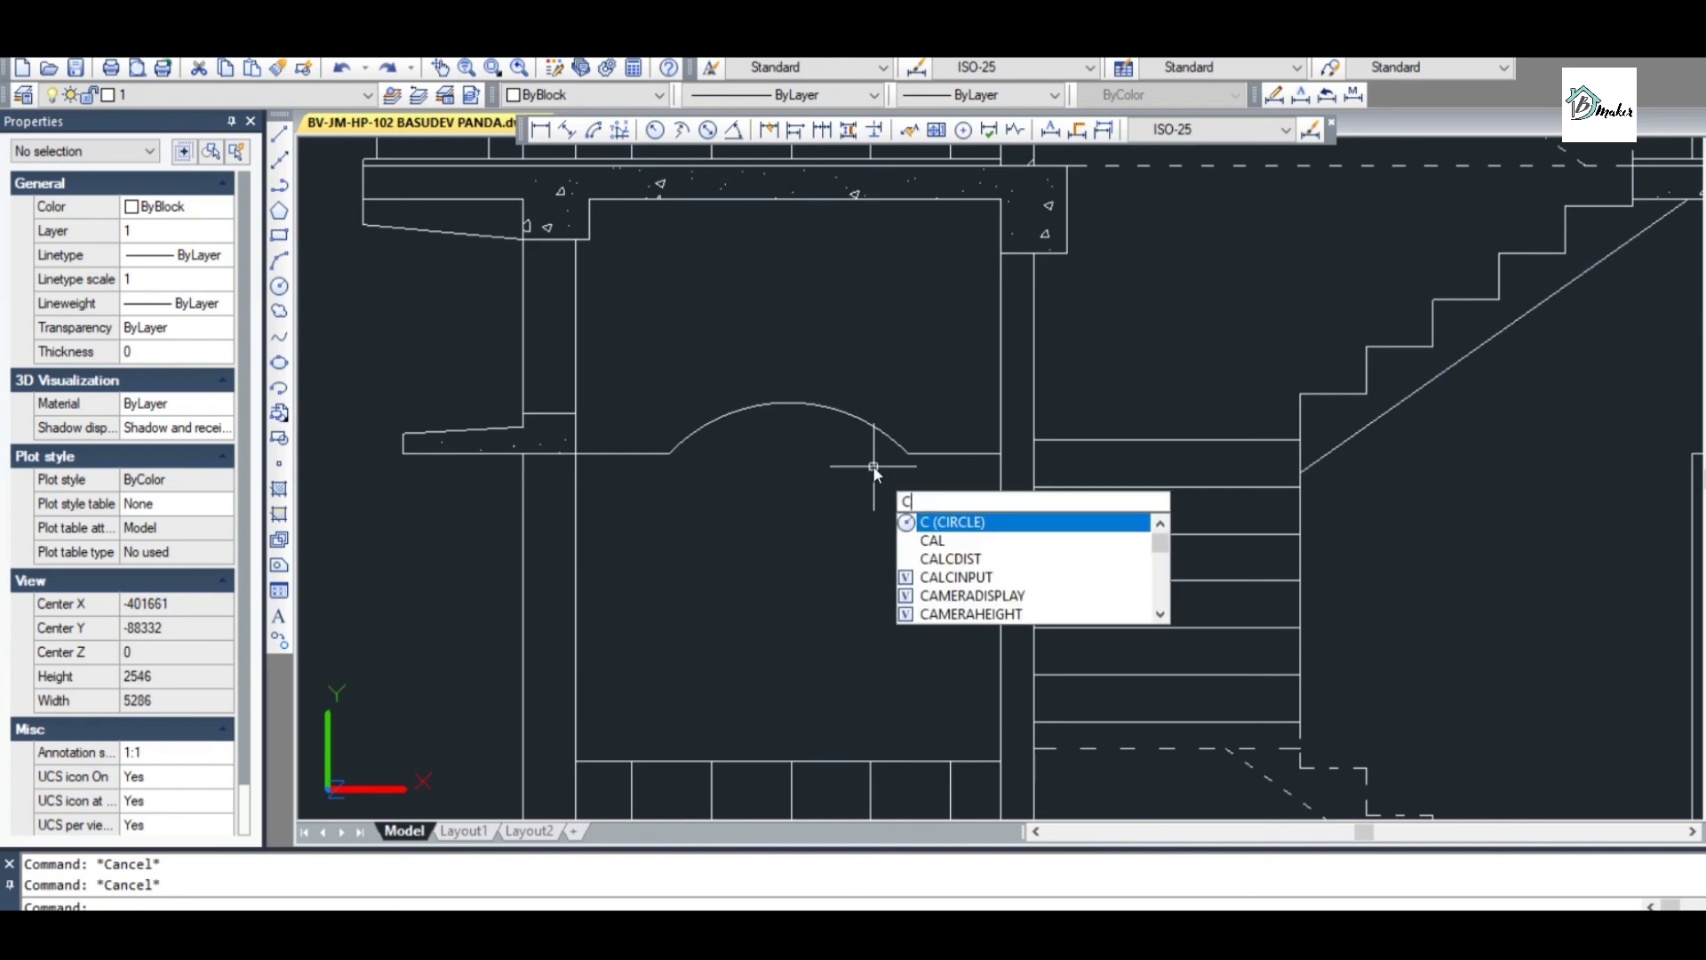
{"action": "key", "text": "Escape"}
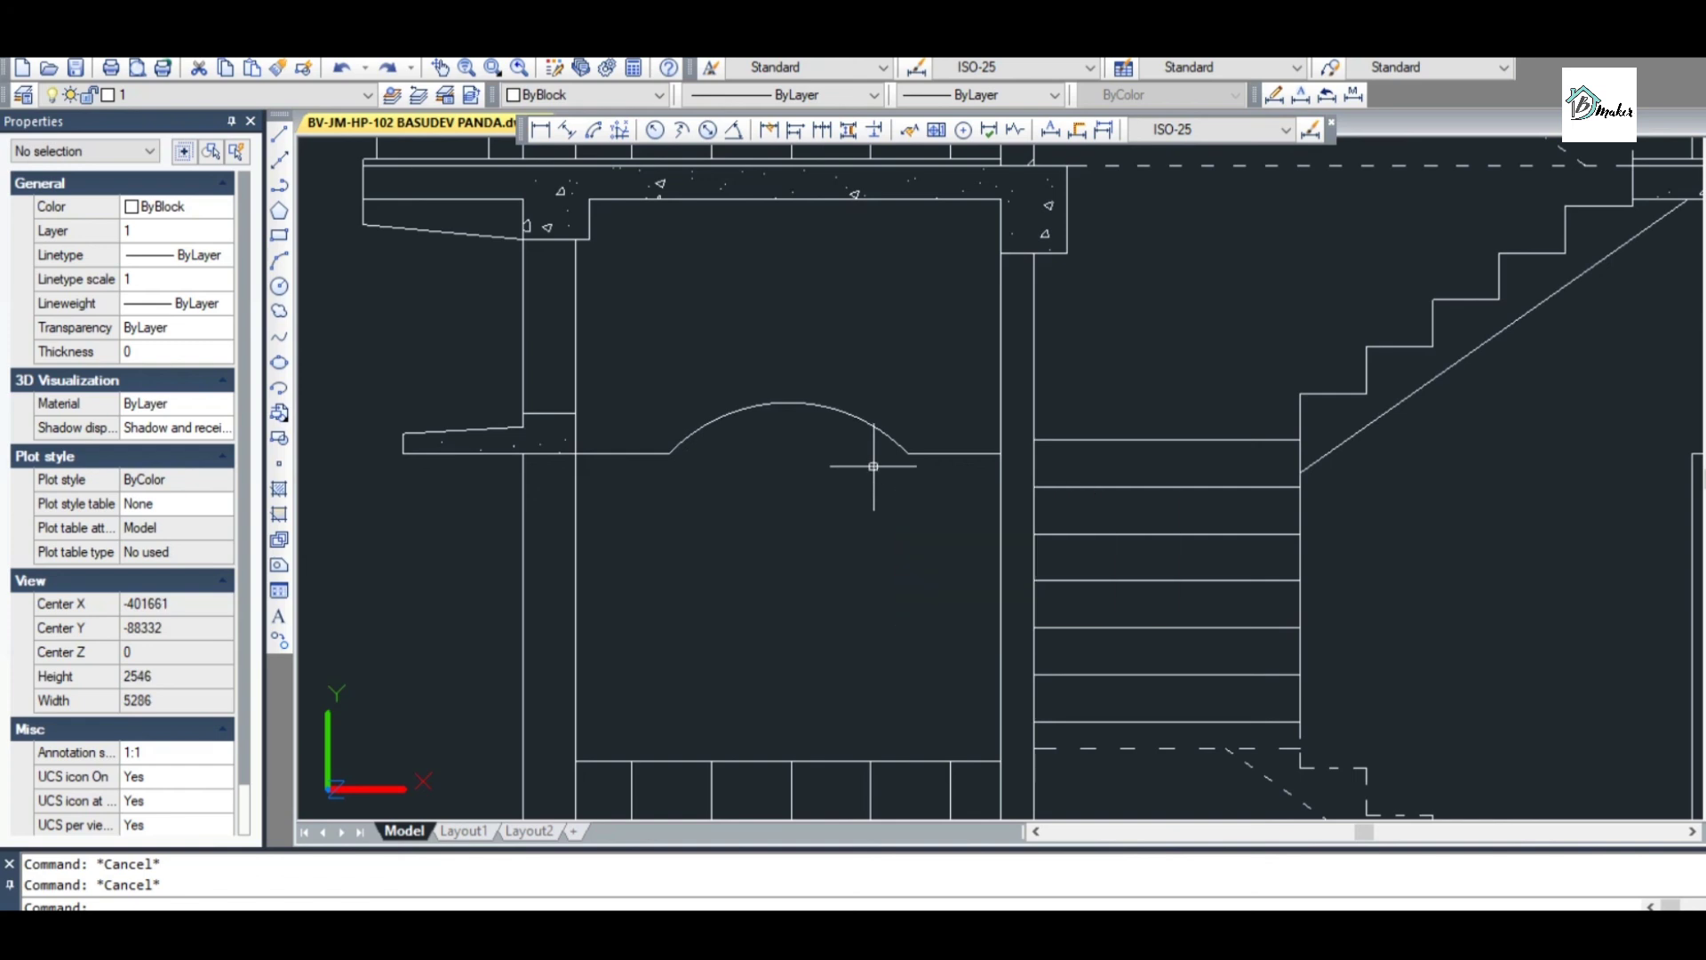
{"action": "left_click", "coordinate": [281, 190]}
{"action": "scroll", "coordinate": [1106, 409], "scroll_direction": "up", "scroll_amount": 3}
{"action": "left_click", "coordinate": [837, 535]}
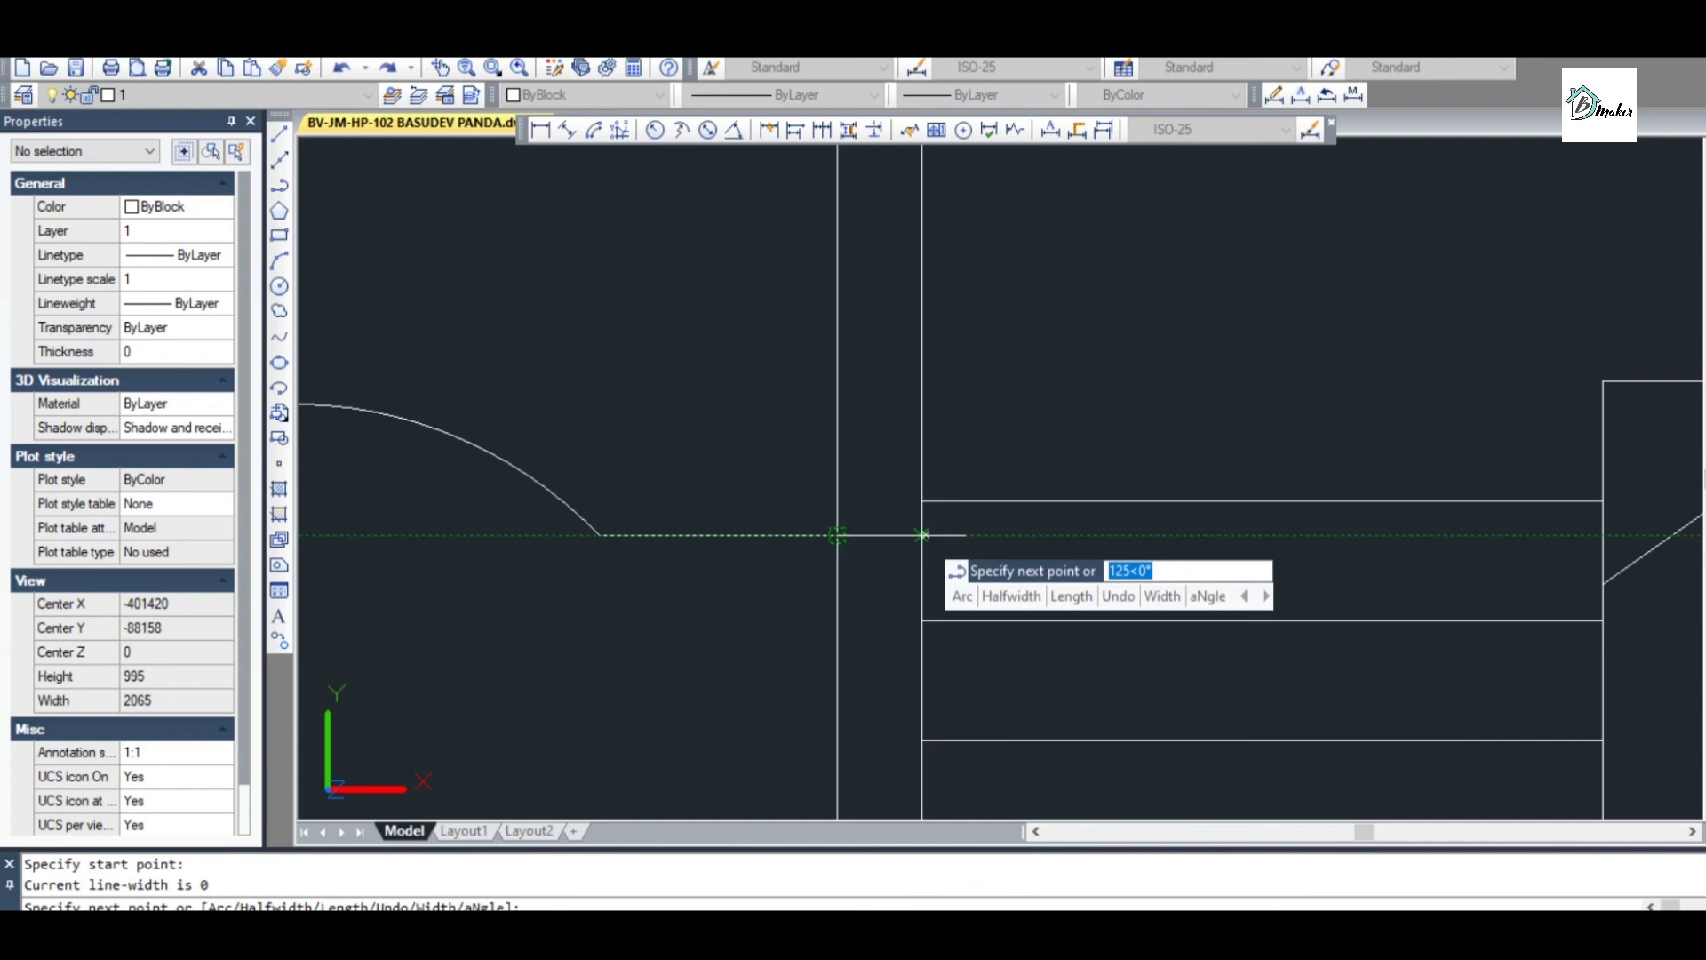
{"action": "left_click", "coordinate": [922, 535]}
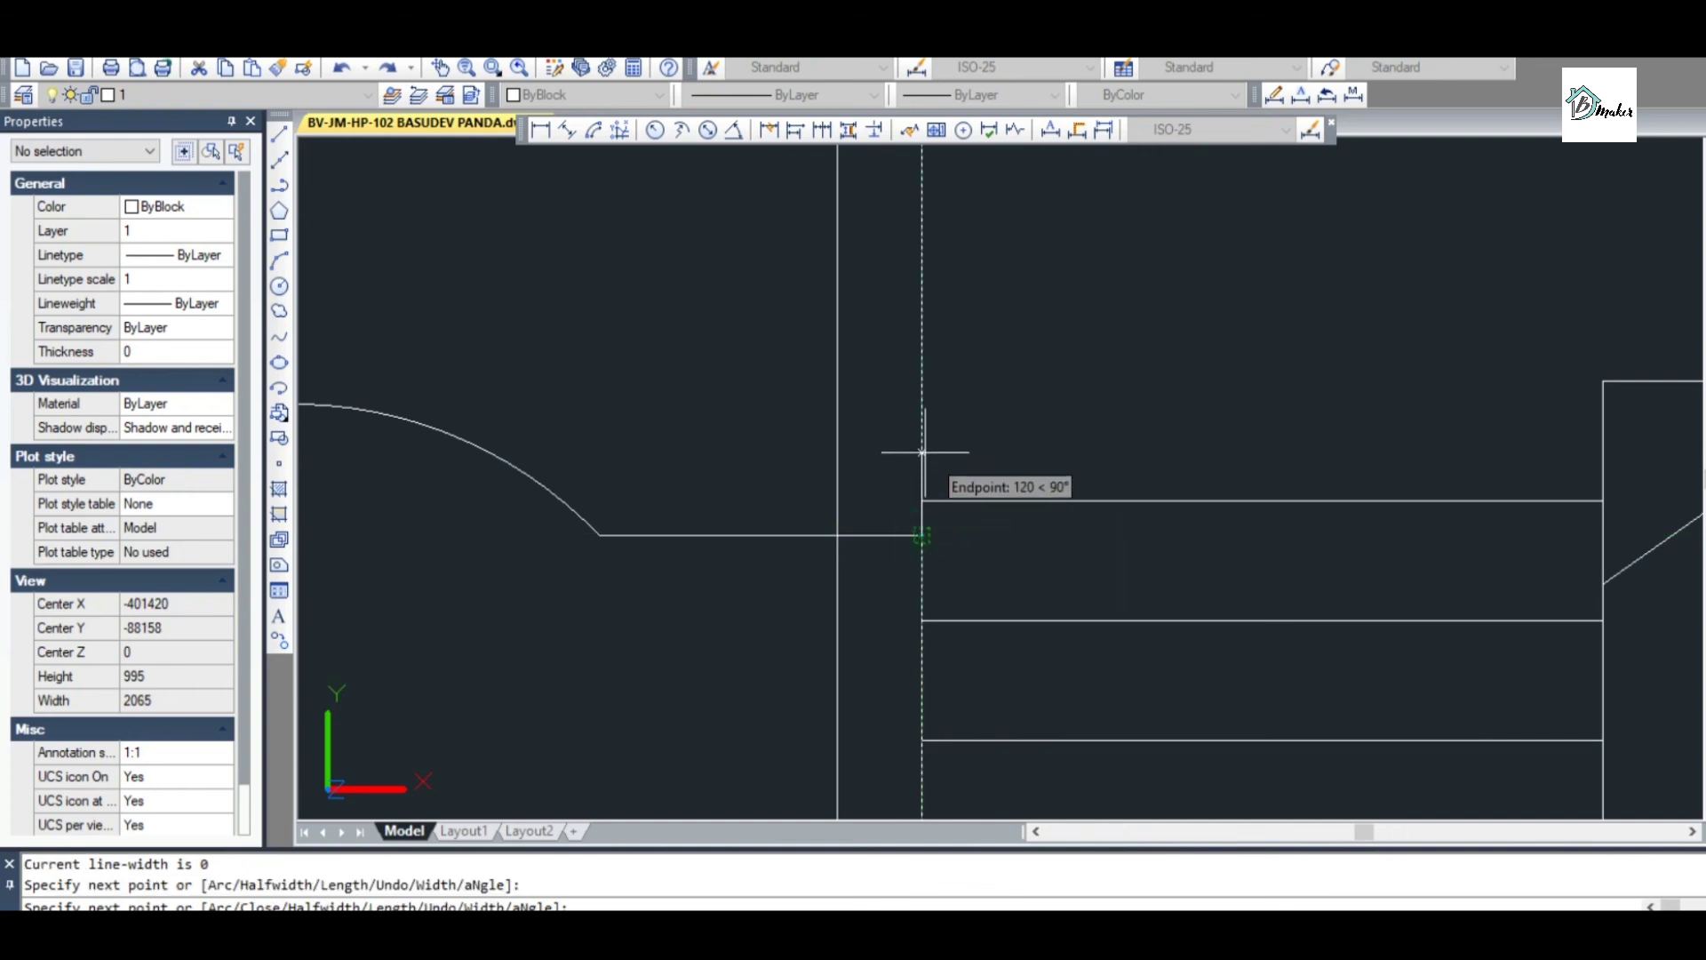
{"action": "key", "text": "Return"}
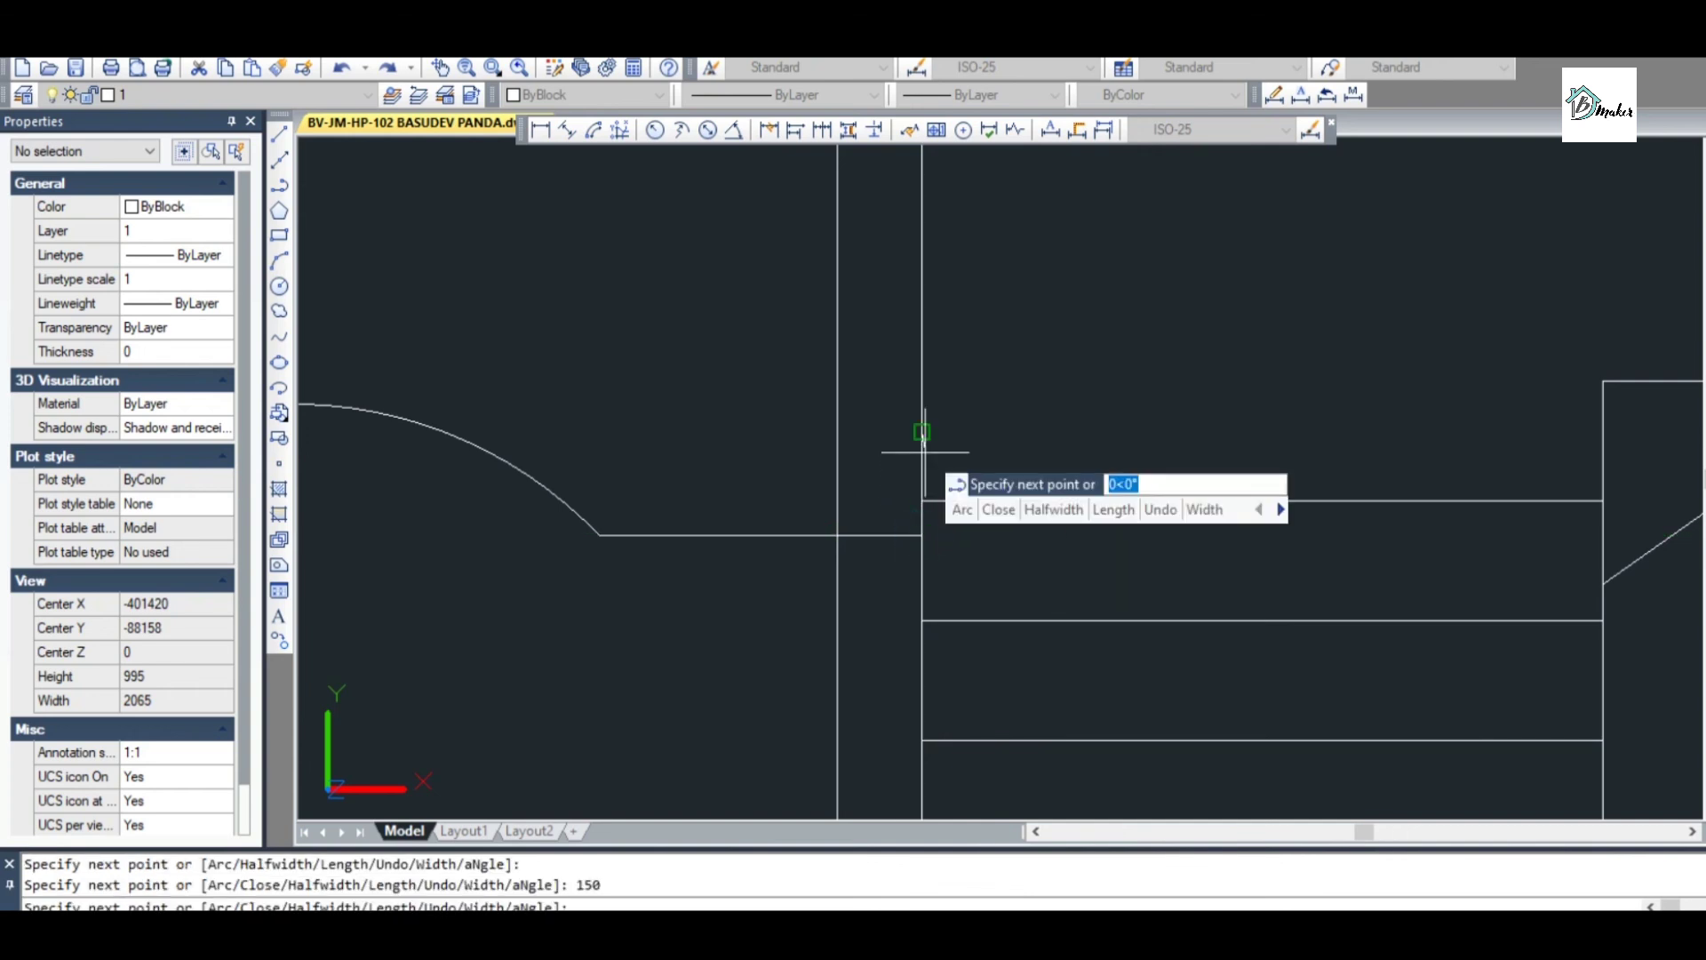
{"action": "scroll", "coordinate": [837, 432], "scroll_direction": "up", "scroll_amount": 2}
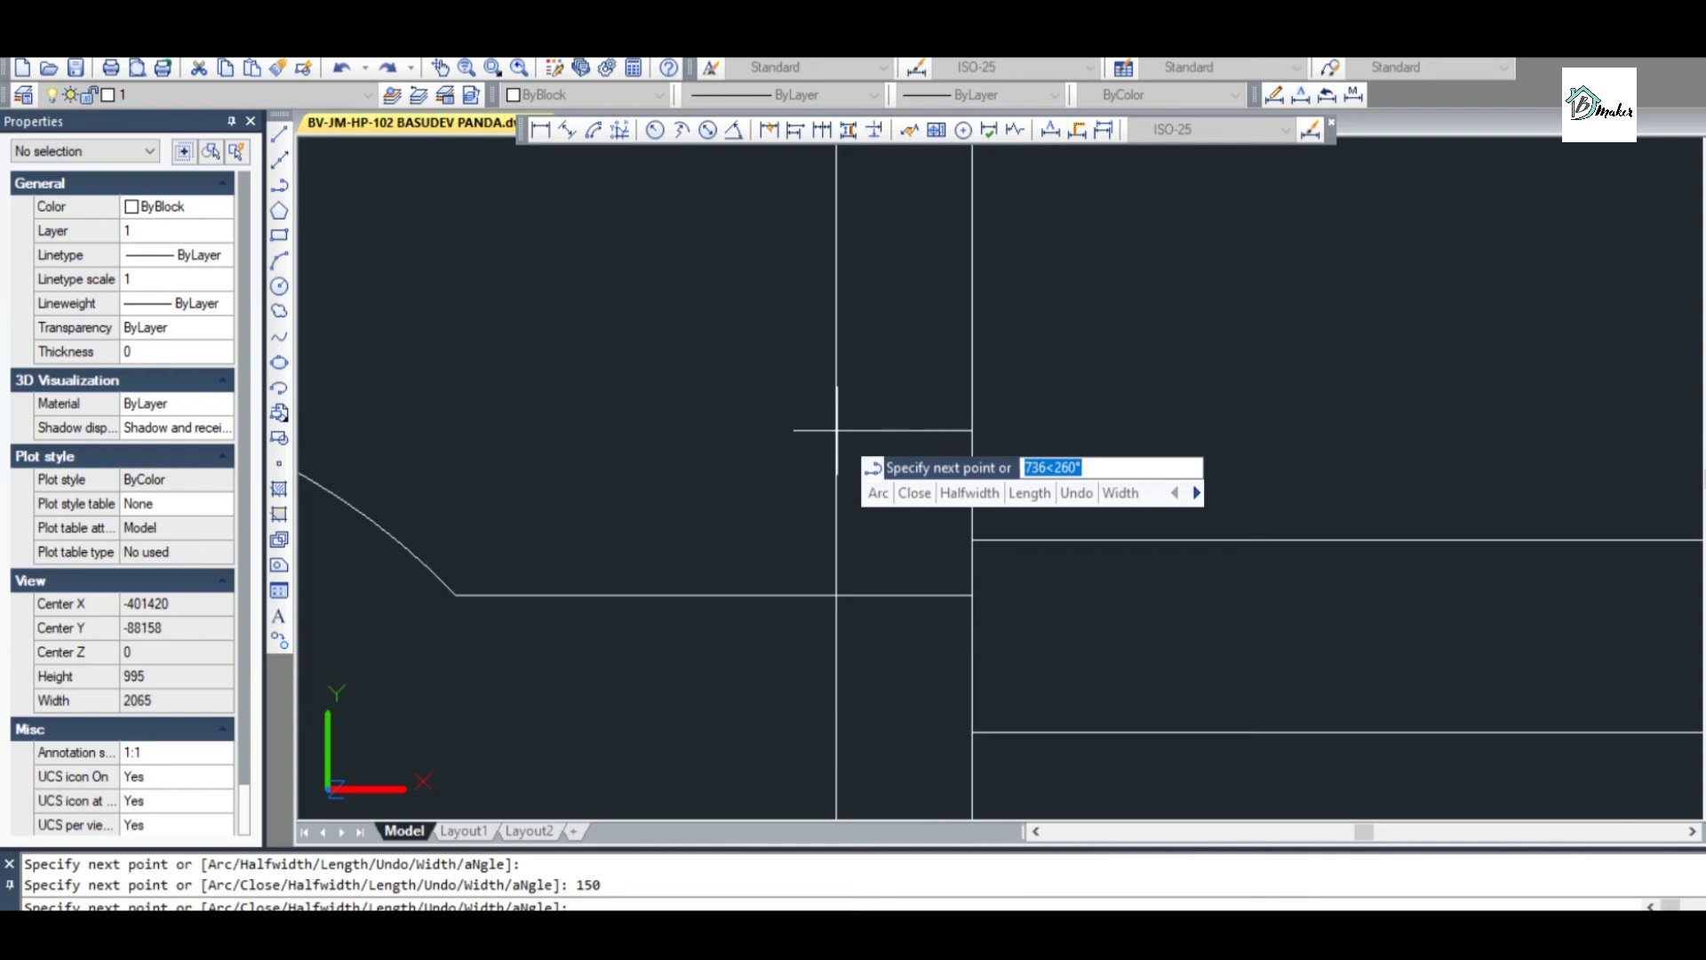
Try to continue the polyline horizontally to the wall's opposite face, and undo the picked points
{"action": "left_click", "coordinate": [837, 430]}
{"action": "key", "text": "ctrl+z"}
{"action": "scroll", "coordinate": [830, 431], "scroll_direction": "up", "scroll_amount": 5}
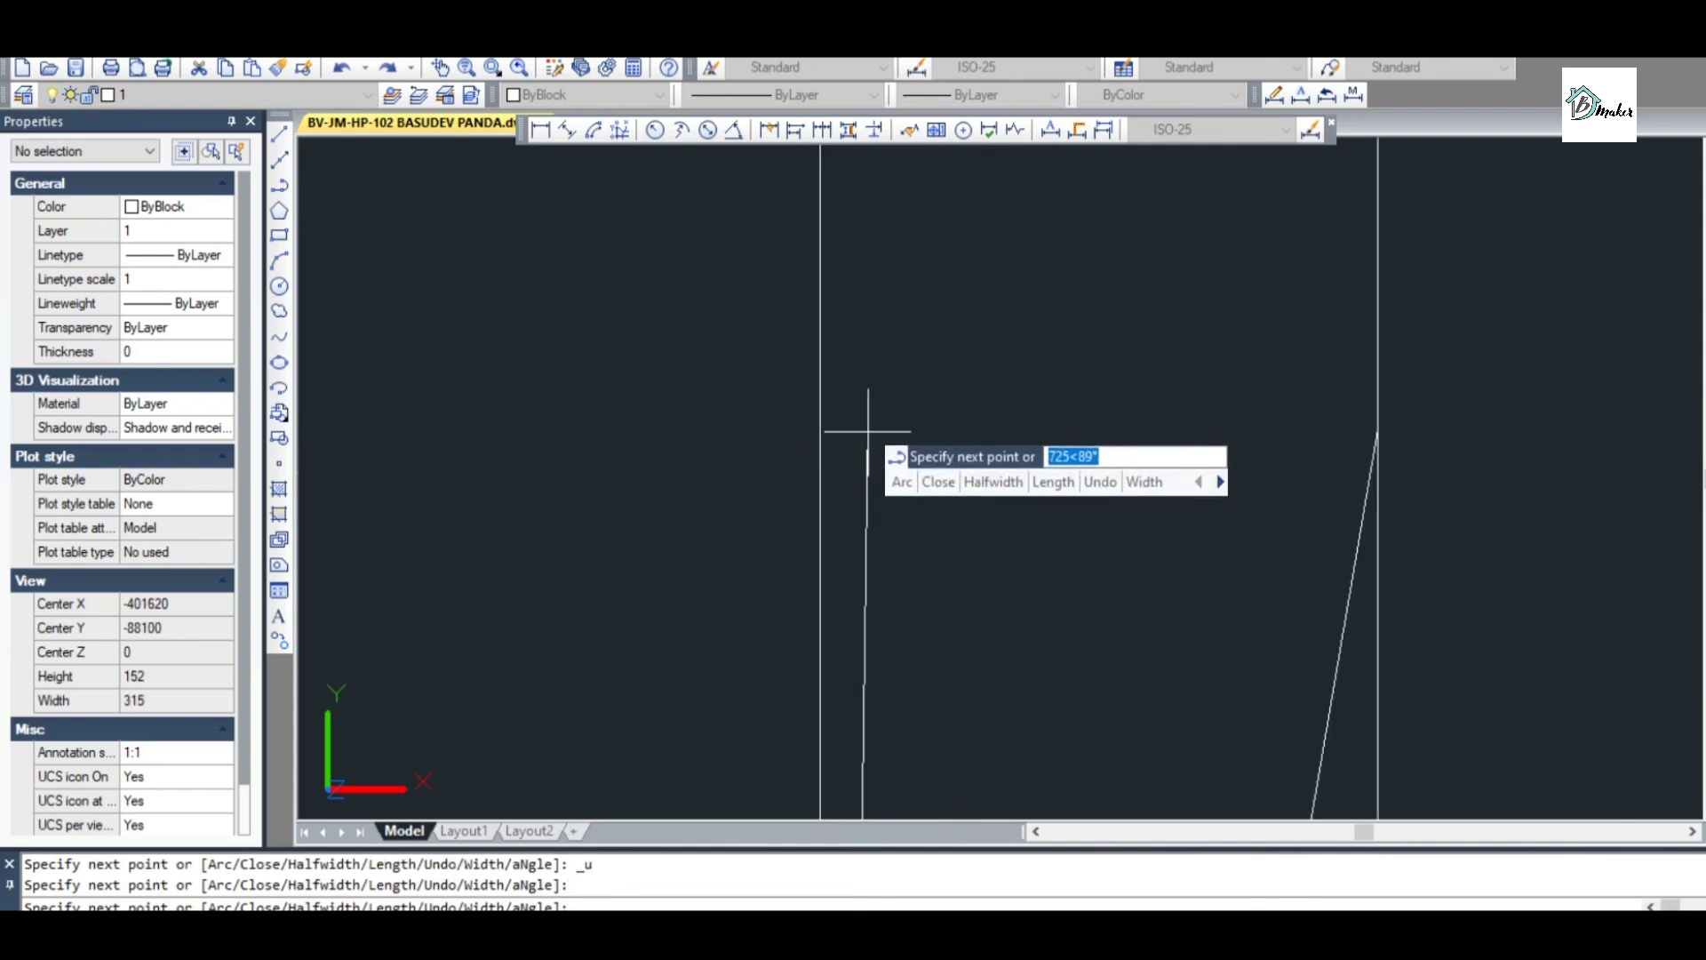
{"action": "key", "text": "ctrl+z"}
{"action": "scroll", "coordinate": [822, 431], "scroll_direction": "up", "scroll_amount": 2}
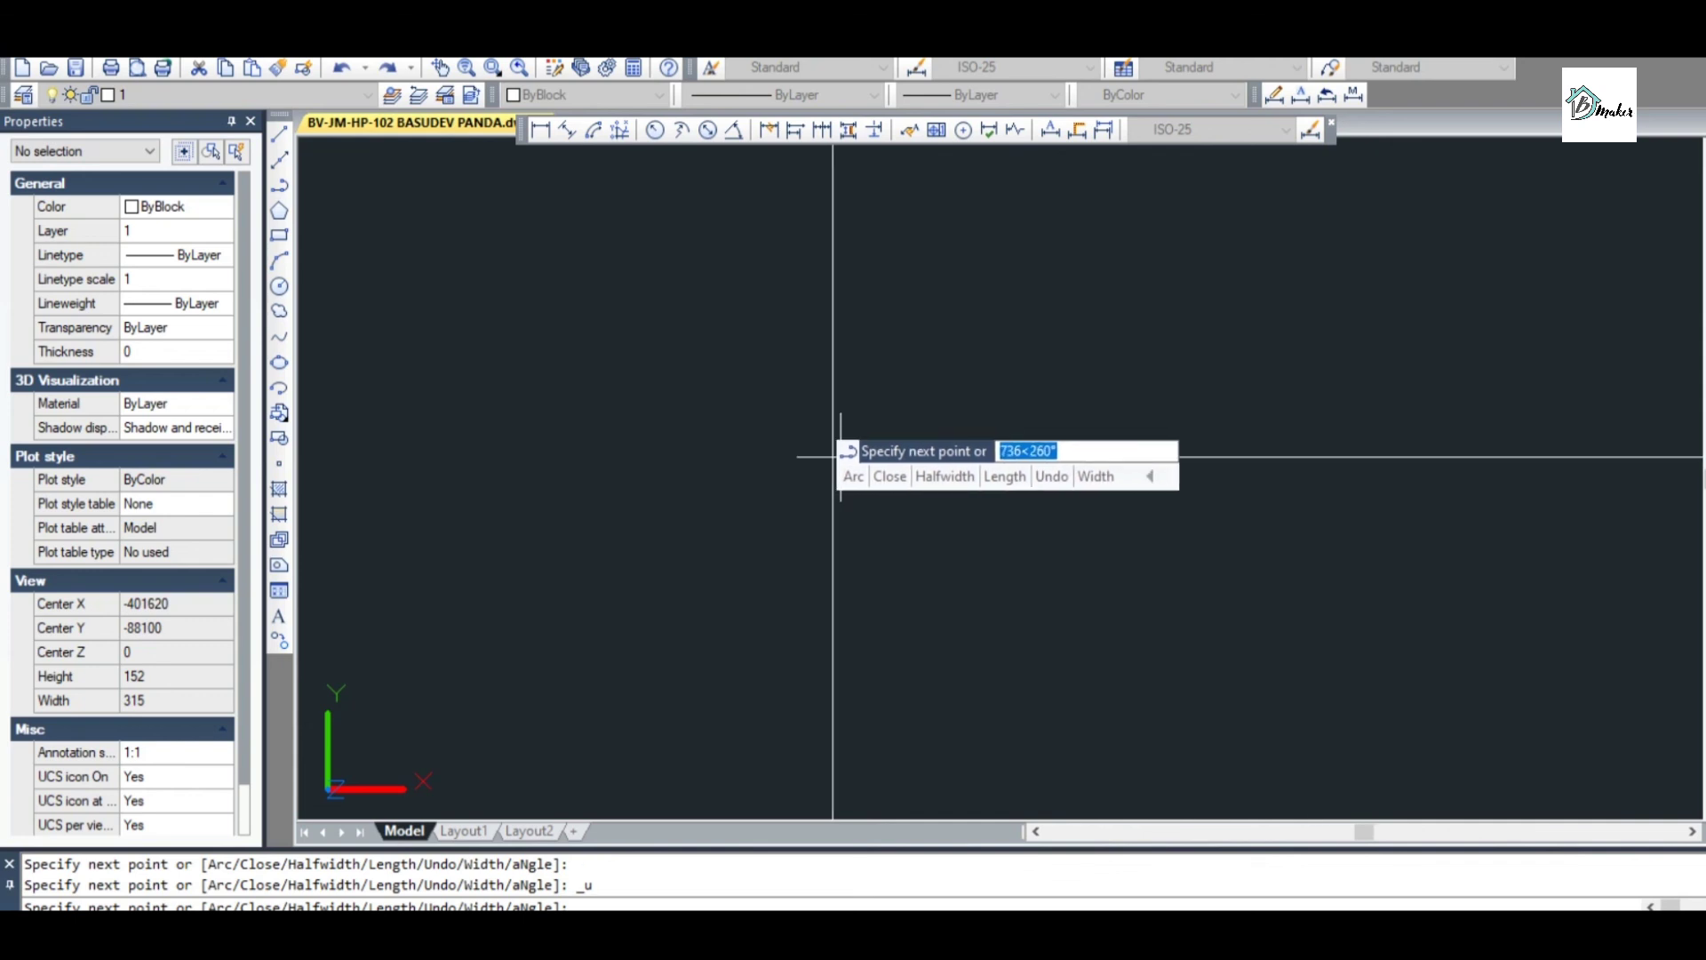
{"action": "scroll", "coordinate": [844, 452], "scroll_direction": "down", "scroll_amount": 5}
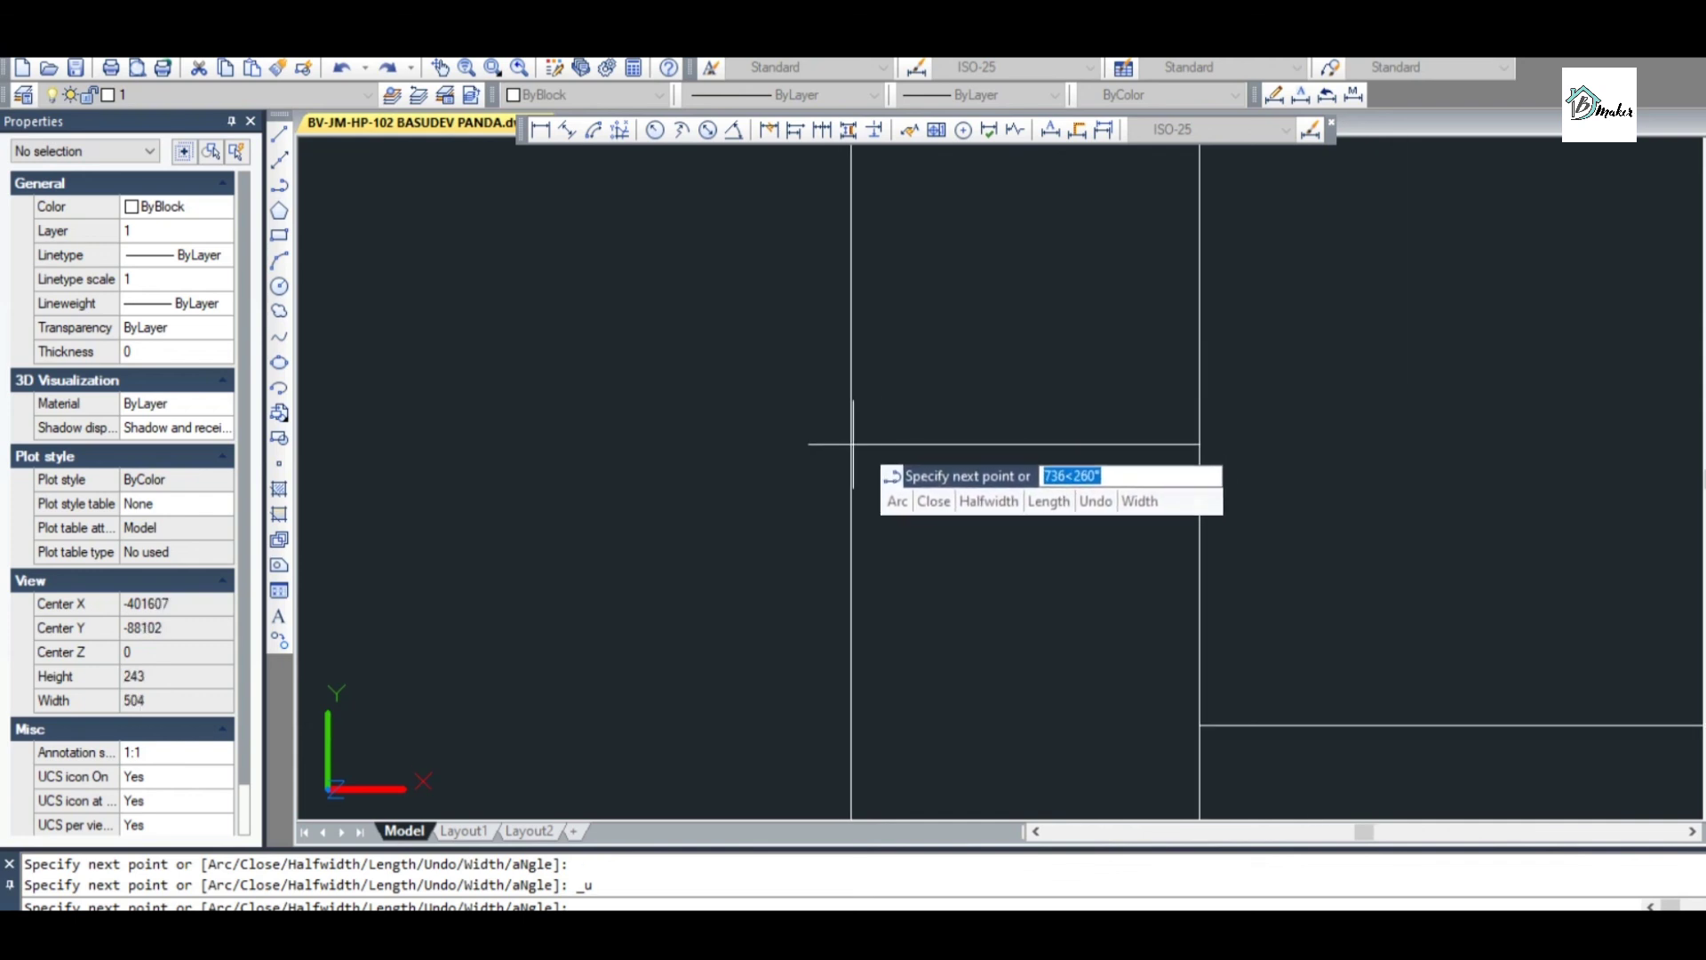
{"action": "scroll", "coordinate": [852, 441], "scroll_direction": "up", "scroll_amount": 4}
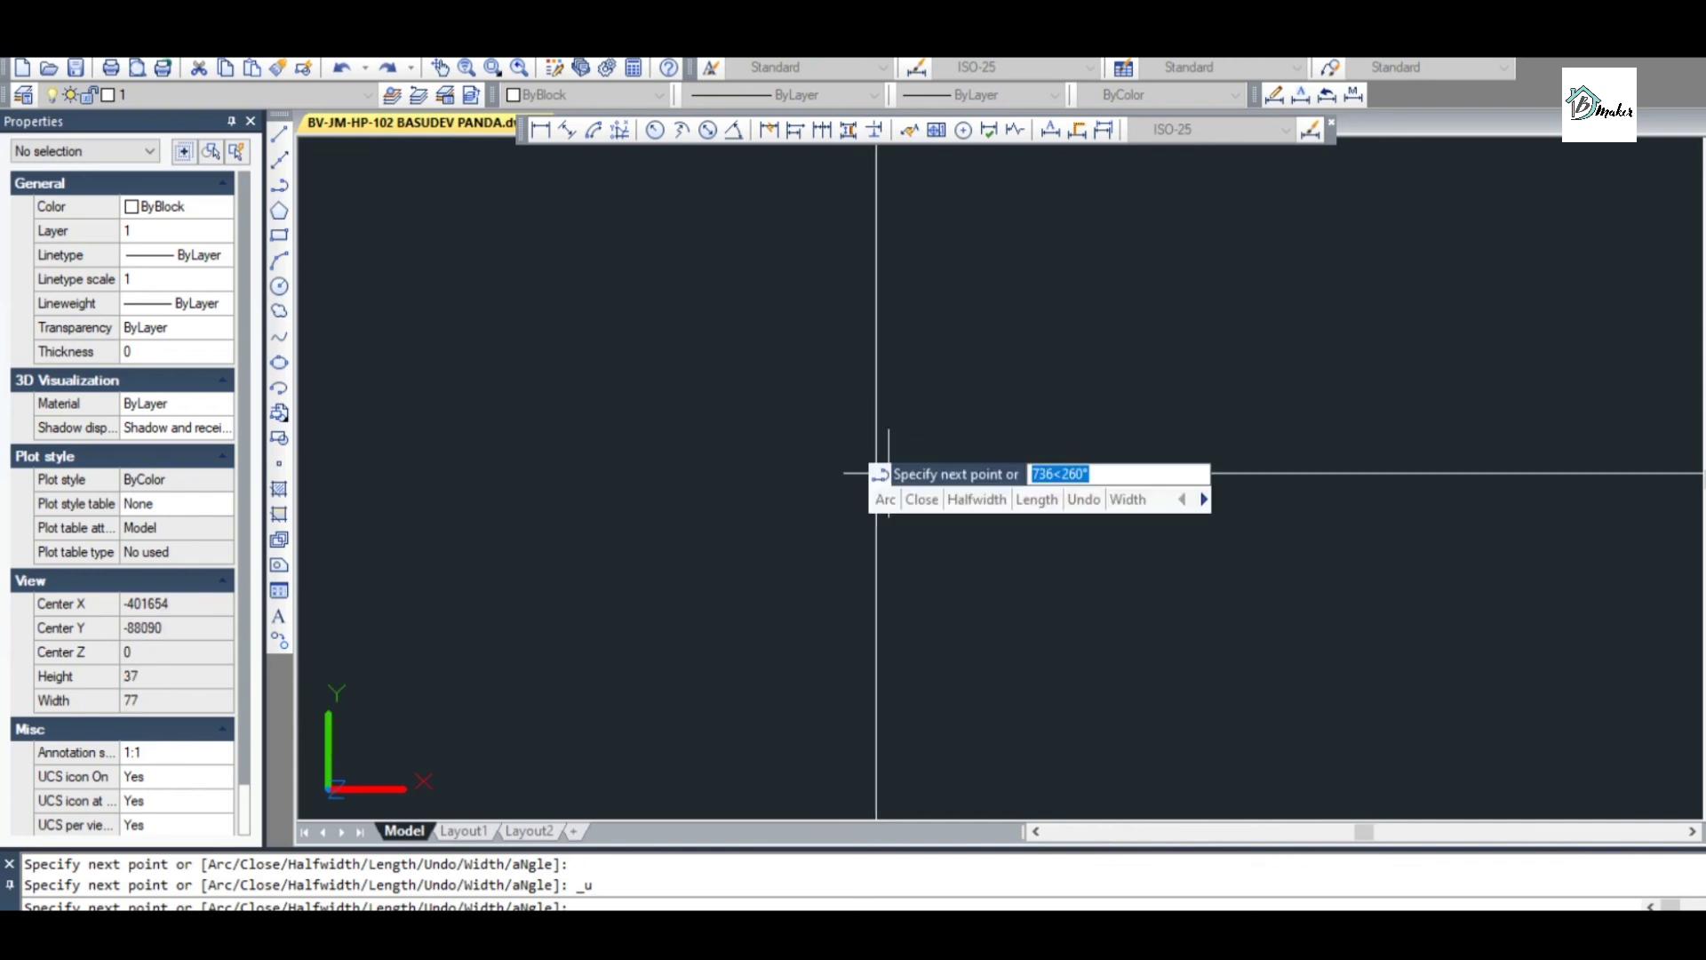
{"action": "scroll", "coordinate": [933, 450], "scroll_direction": "down", "scroll_amount": 4}
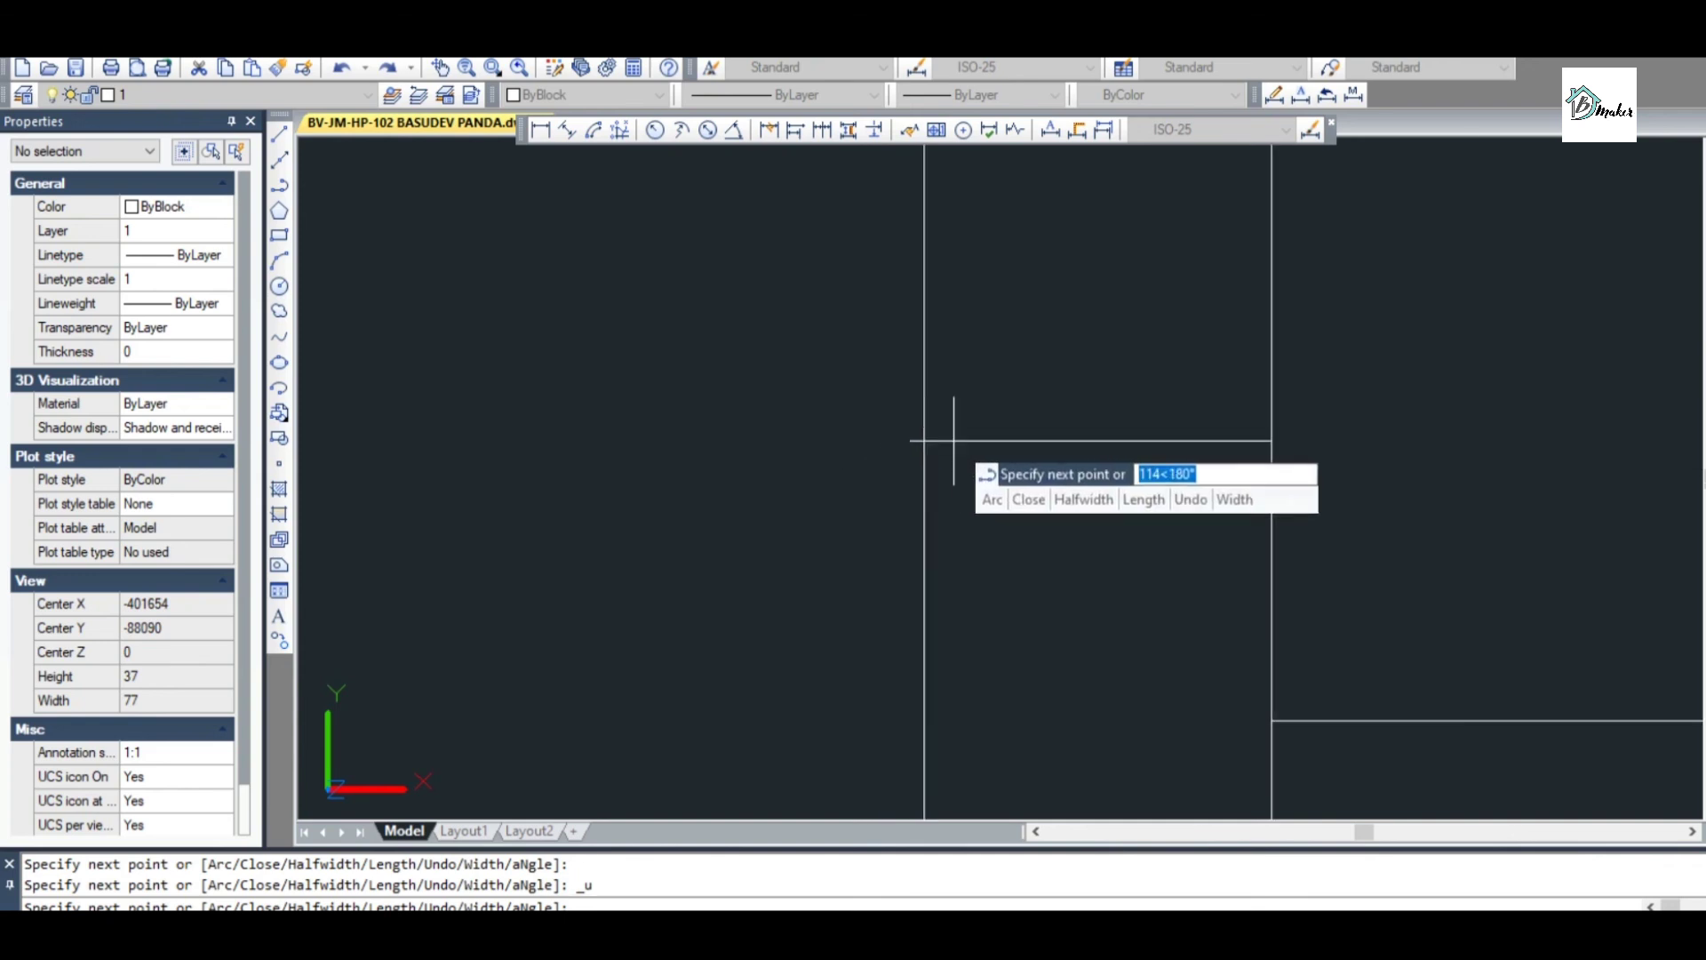
Complete the lintel outline with a second polyline 150 up the wall's arch-side face and across to the stair side
{"action": "key", "text": "Return"}
{"action": "scroll", "coordinate": [994, 425], "scroll_direction": "down", "scroll_amount": 1}
{"action": "key", "text": "Return"}
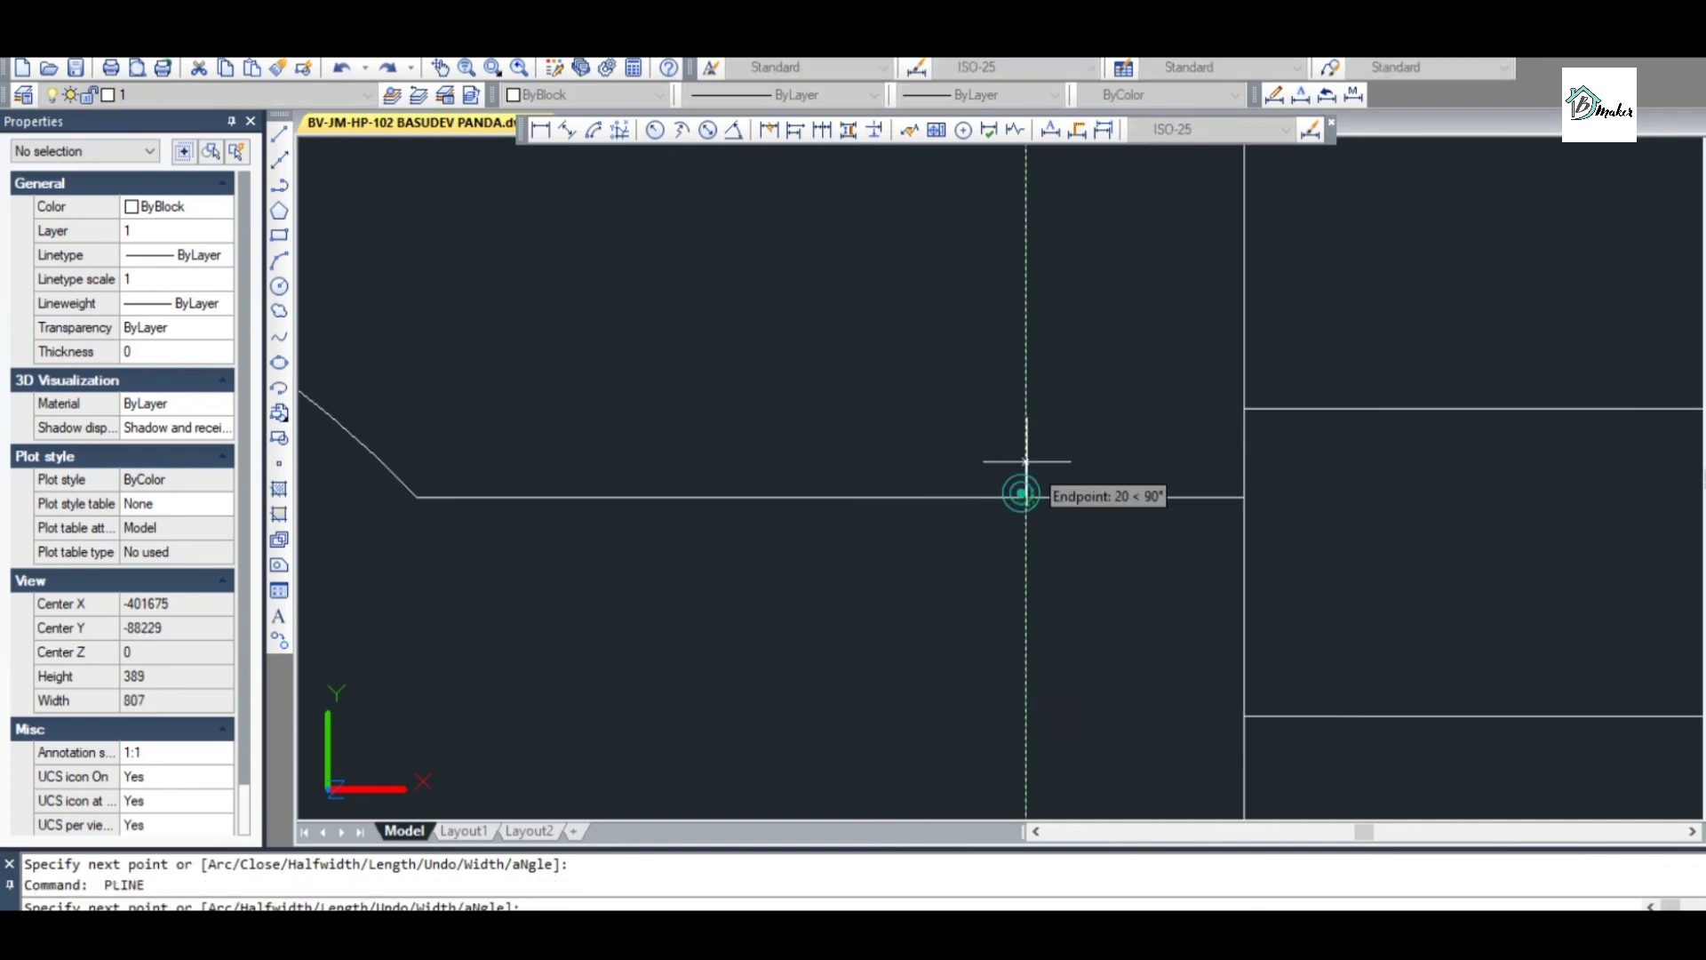
{"action": "left_click", "coordinate": [1026, 498]}
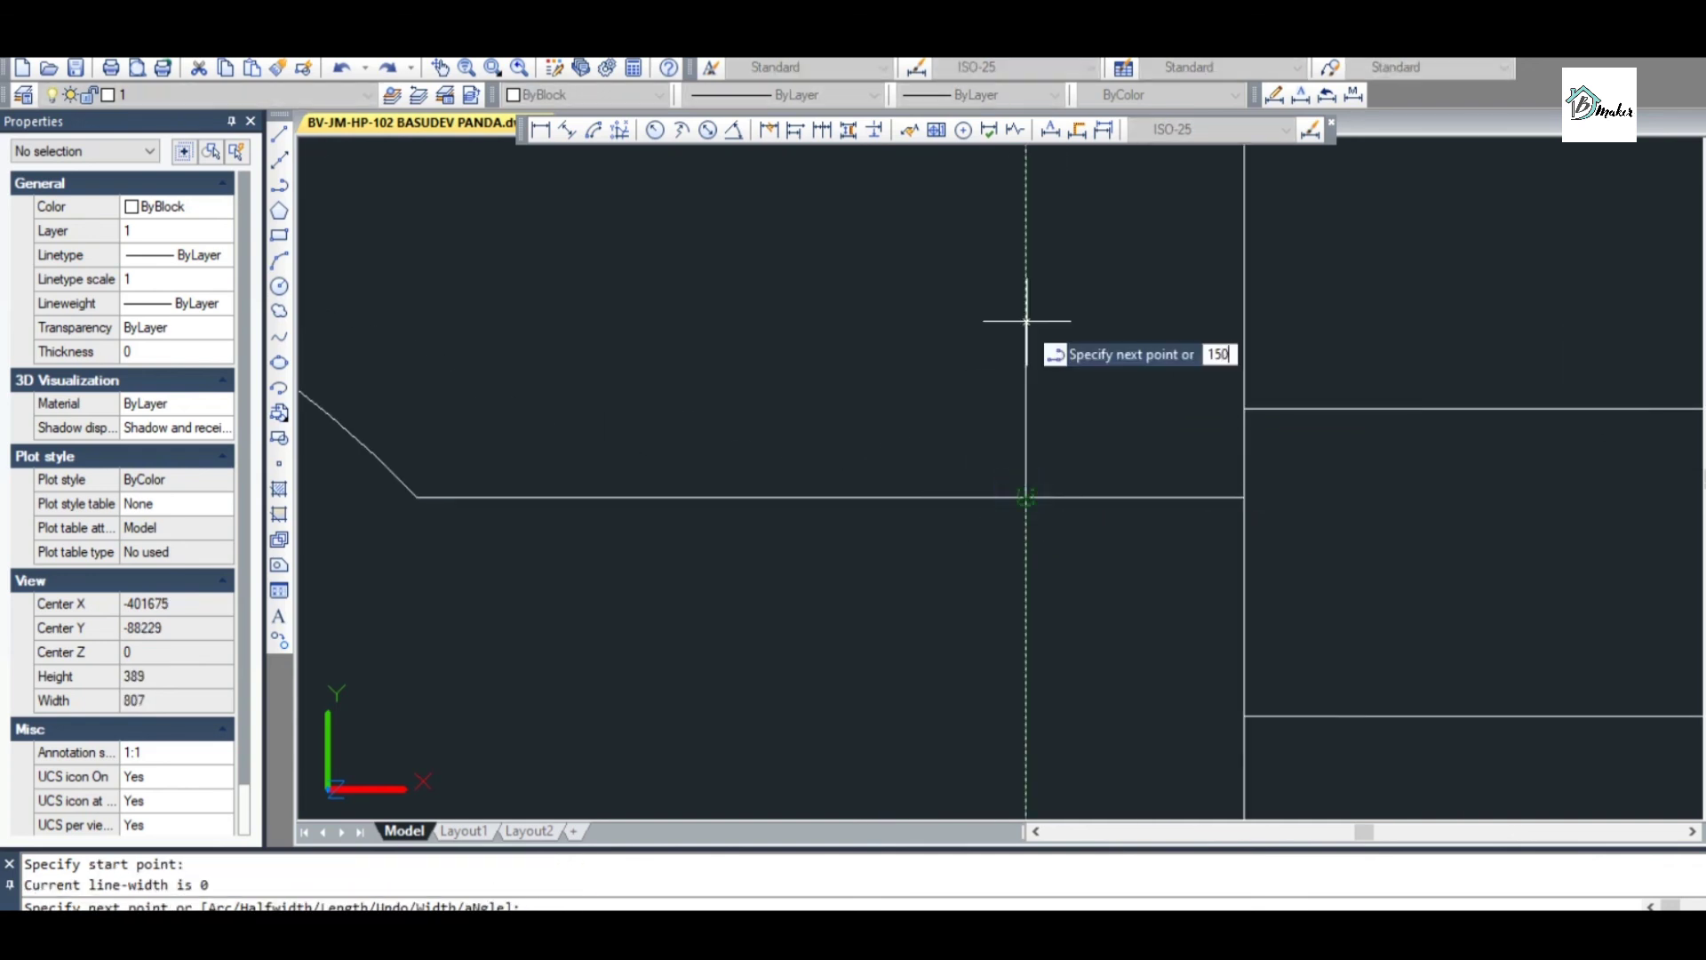
{"action": "type", "text": "150"}
{"action": "key", "text": "Return"}
{"action": "left_click", "coordinate": [1244, 233]}
{"action": "key", "text": "Return"}
{"action": "scroll", "coordinate": [1075, 320], "scroll_direction": "down", "scroll_amount": 5}
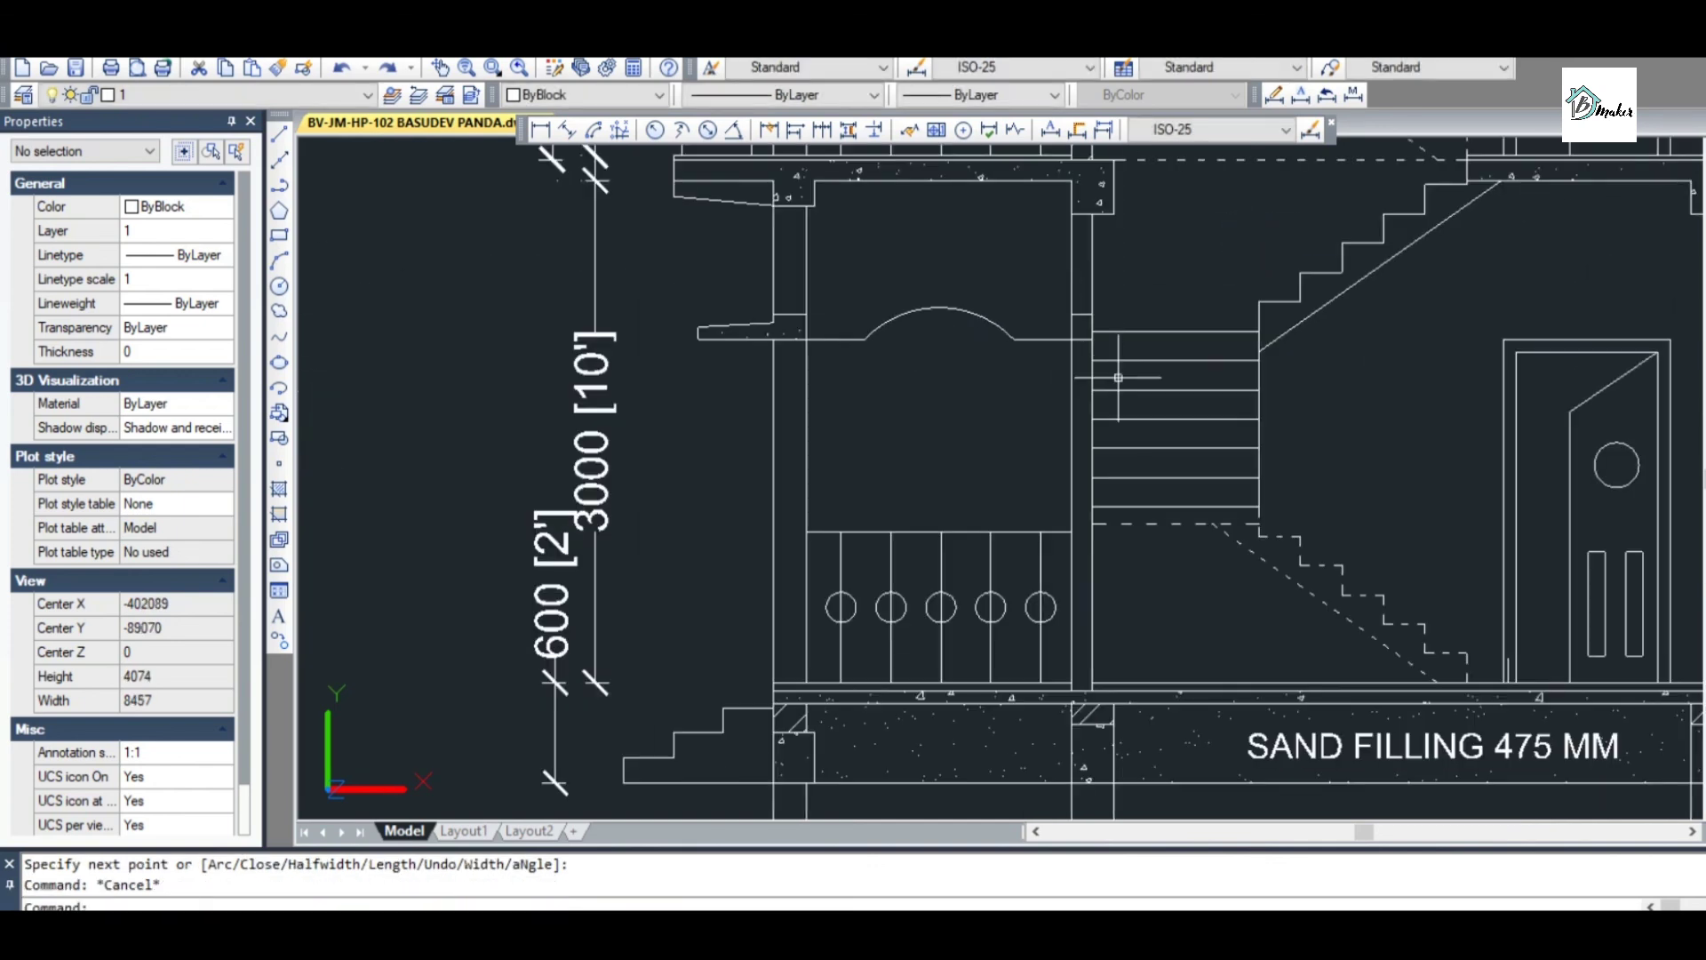
{"action": "key", "text": "Escape"}
Add the inside of the lintel outline to the concrete hatch of the ground beam under the stair wall with Hatch Edit
{"action": "scroll", "coordinate": [1118, 378], "scroll_direction": "down", "scroll_amount": 3}
{"action": "scroll", "coordinate": [1118, 377], "scroll_direction": "up", "scroll_amount": 2}
{"action": "type", "text": "HE"}
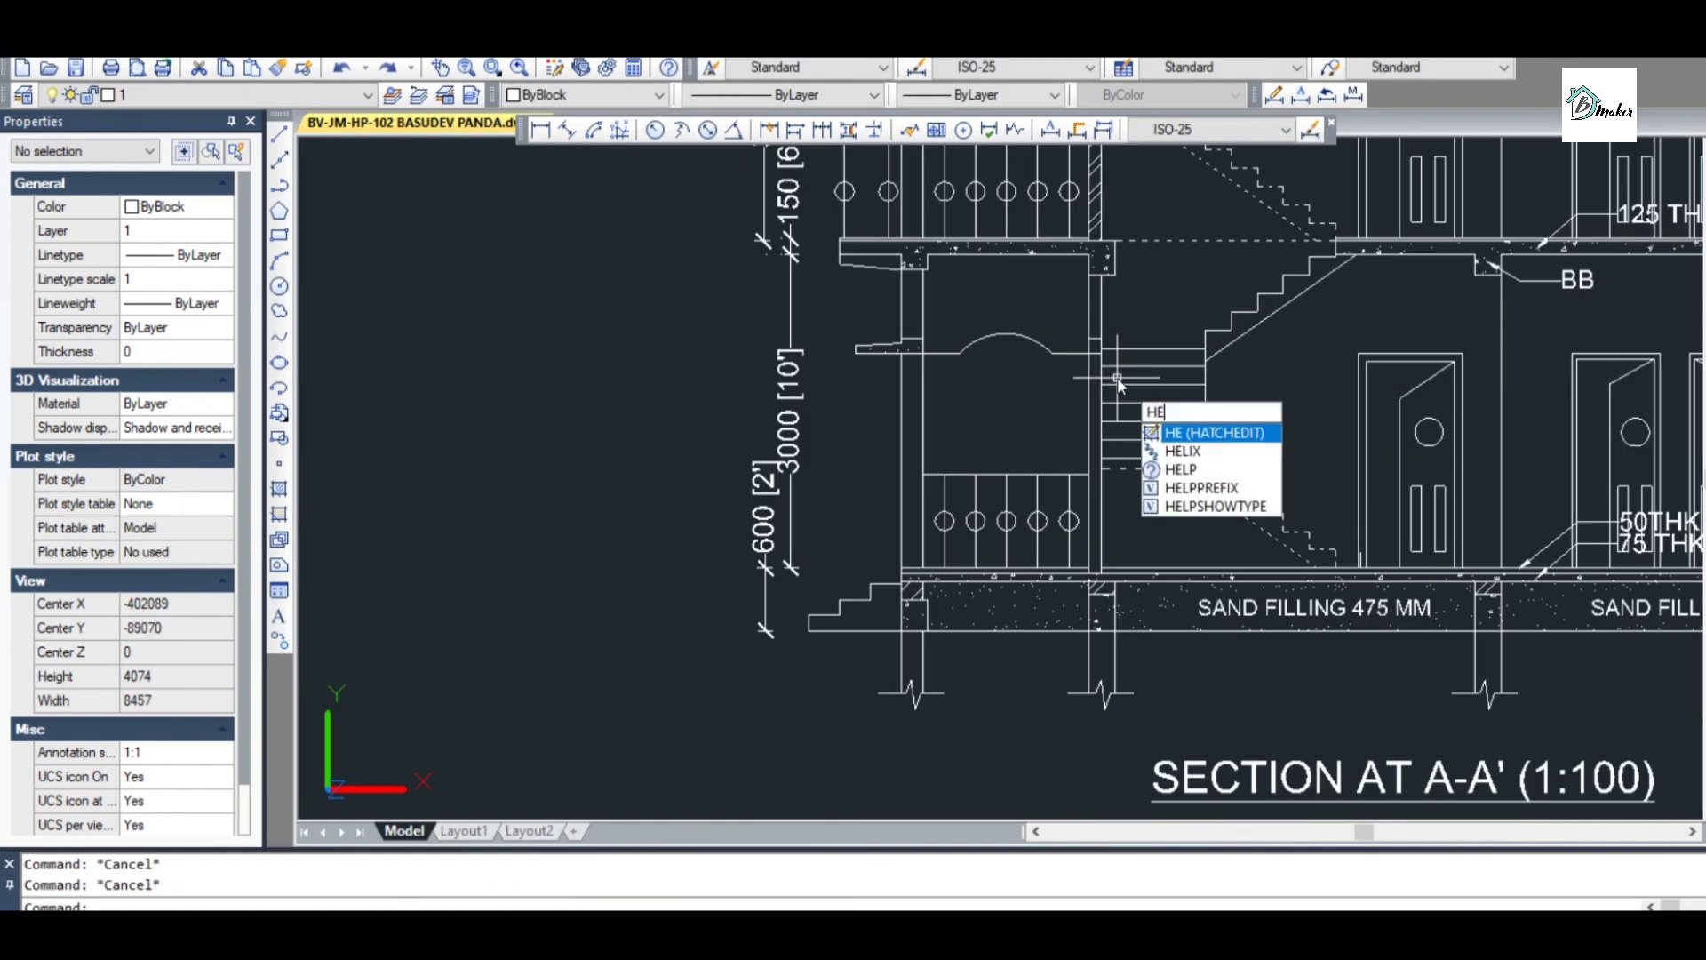
{"action": "key", "text": "Return"}
{"action": "scroll", "coordinate": [1103, 607], "scroll_direction": "up", "scroll_amount": 5}
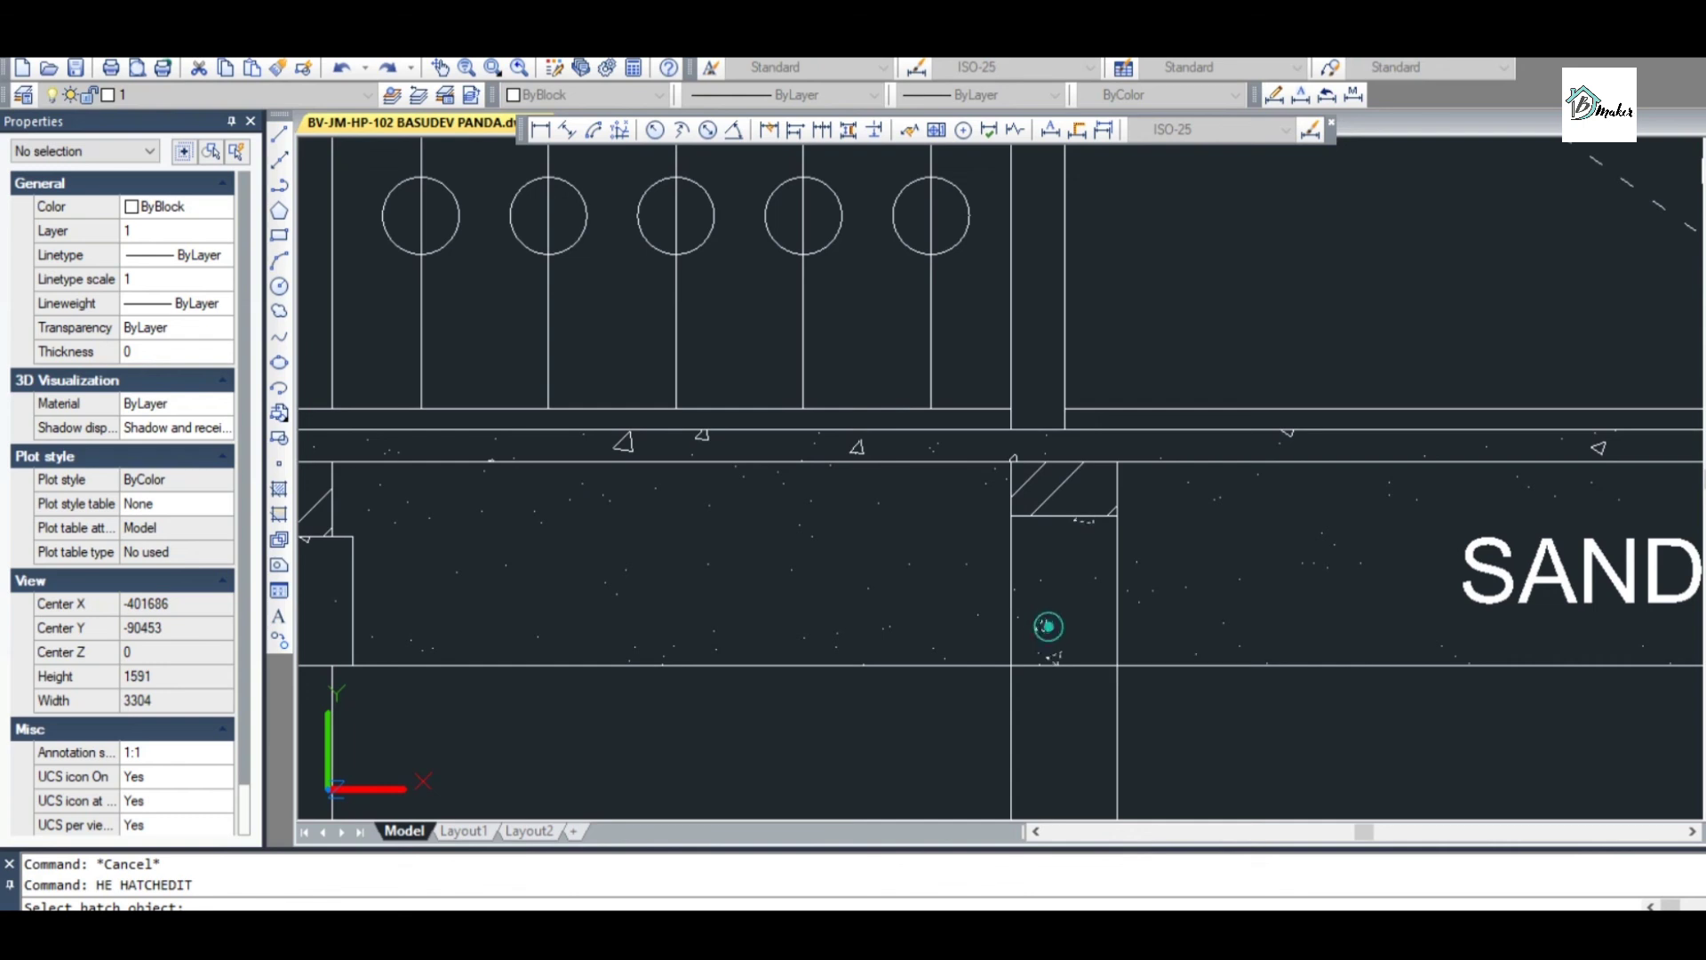
{"action": "left_click", "coordinate": [1049, 627]}
{"action": "left_click", "coordinate": [829, 183]}
{"action": "scroll", "coordinate": [1059, 392], "scroll_direction": "down", "scroll_amount": 3}
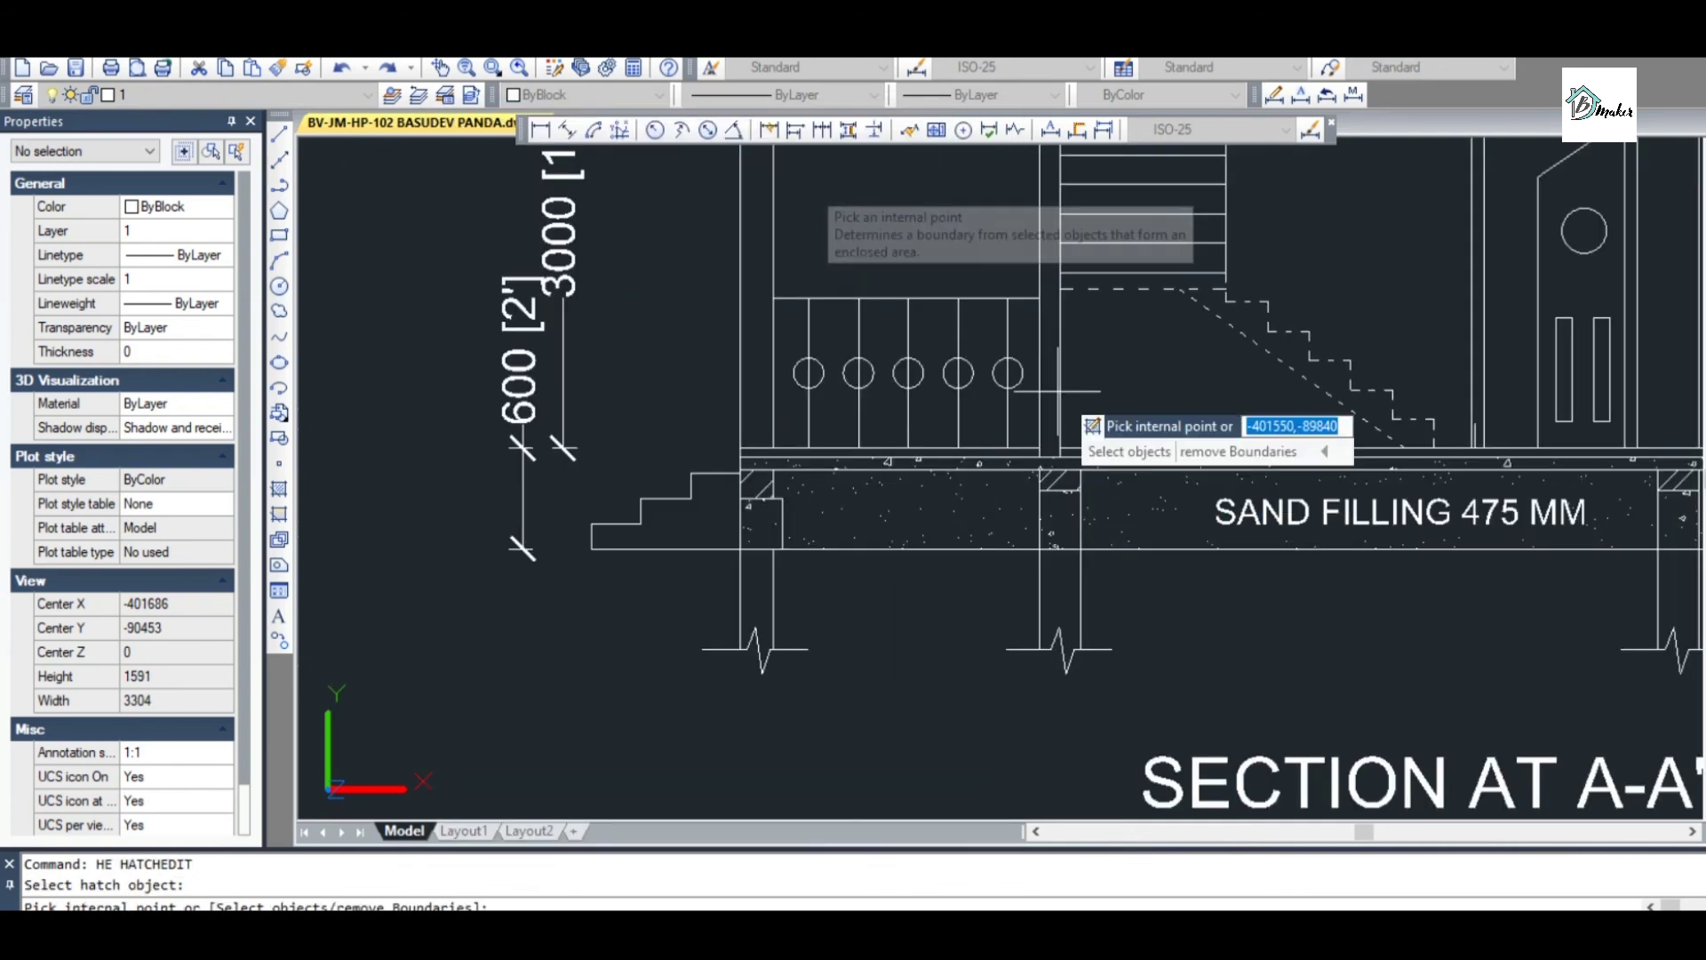
{"action": "scroll", "coordinate": [1066, 294], "scroll_direction": "down", "scroll_amount": 3}
{"action": "scroll", "coordinate": [1064, 548], "scroll_direction": "up", "scroll_amount": 4}
{"action": "scroll", "coordinate": [1063, 548], "scroll_direction": "up", "scroll_amount": 5}
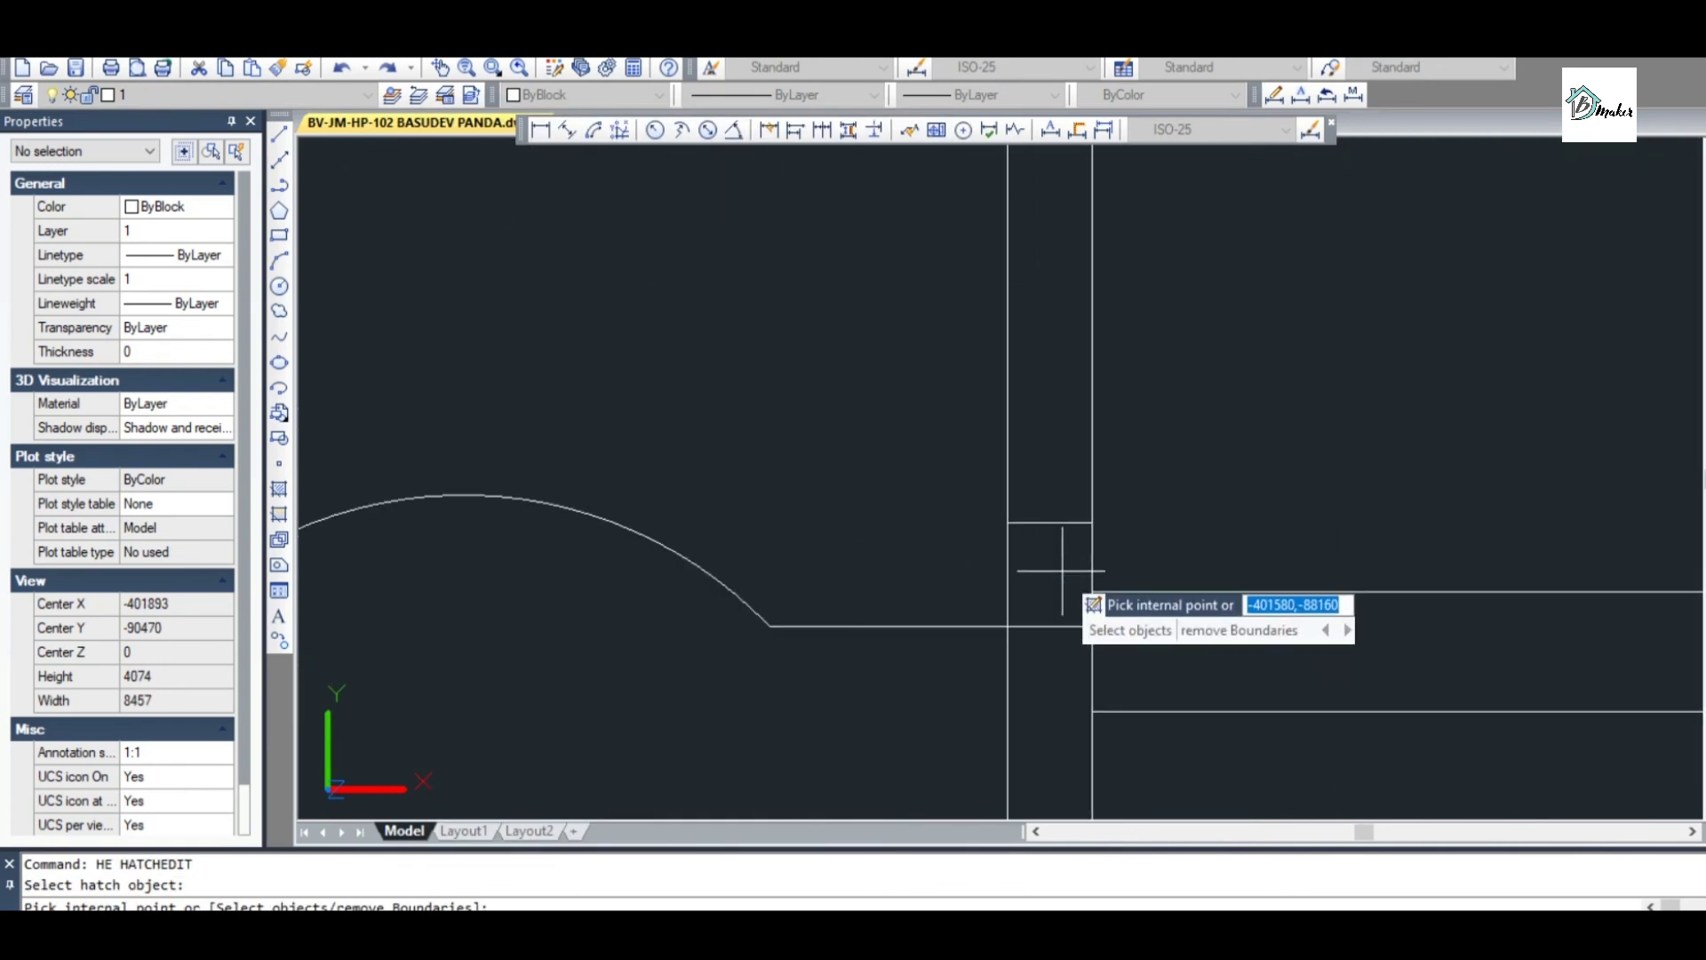
{"action": "key", "text": "Return"}
{"action": "key", "text": "Return"}
{"action": "scroll", "coordinate": [936, 535], "scroll_direction": "down", "scroll_amount": 6}
{"action": "scroll", "coordinate": [979, 360], "scroll_direction": "up", "scroll_amount": 2}
{"action": "key", "text": "Escape"}
Add the ground-floor stair wall areas above and below the lintel to the upper wall's ANSI32 hatch with Hatch Edit
{"action": "scroll", "coordinate": [977, 356], "scroll_direction": "down", "scroll_amount": 6}
{"action": "scroll", "coordinate": [968, 294], "scroll_direction": "up", "scroll_amount": 6}
{"action": "key", "text": "Escape"}
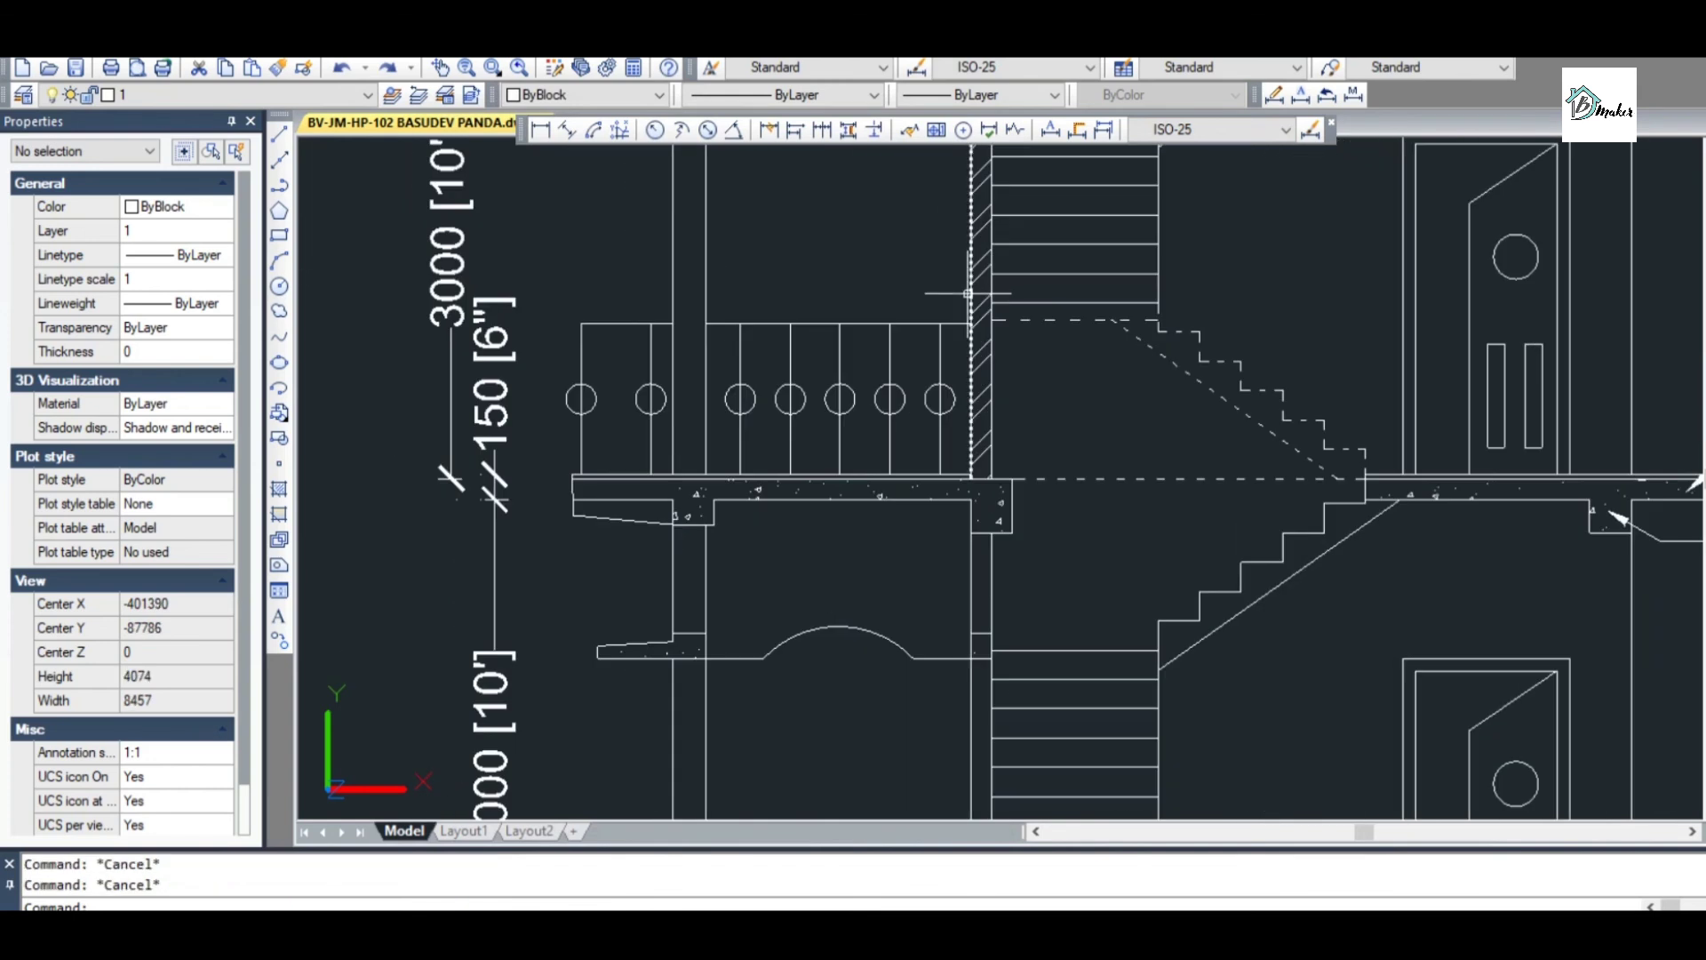
{"action": "type", "text": "HE"}
{"action": "key", "text": "Return"}
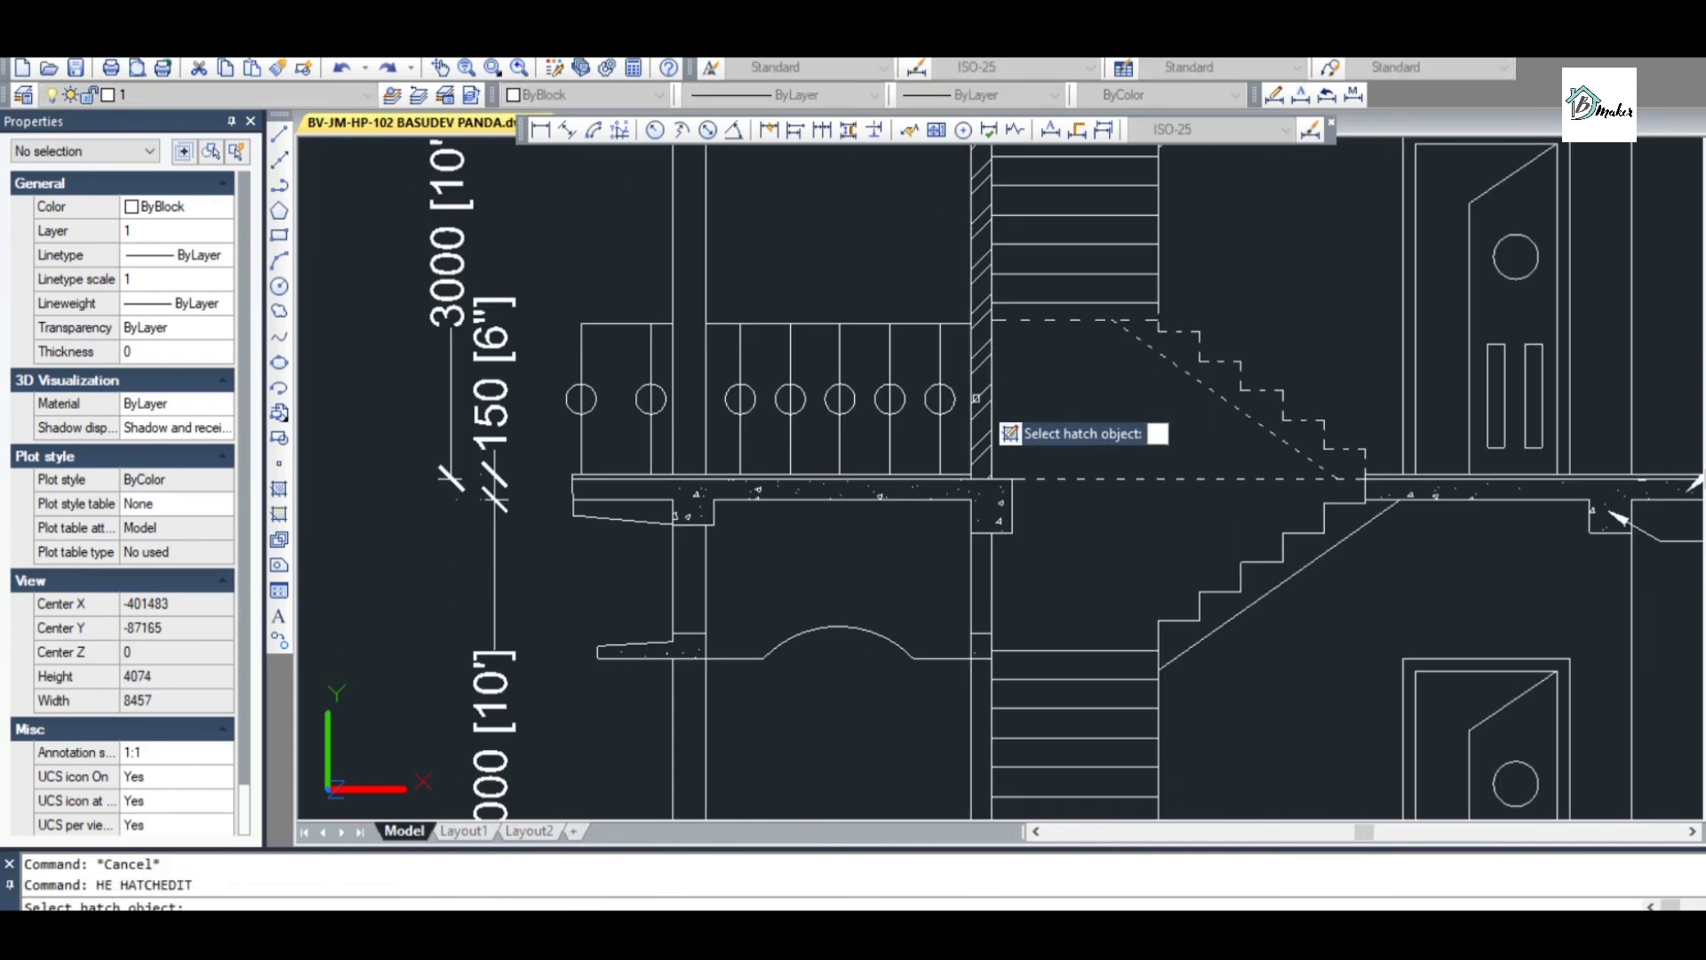
{"action": "left_click", "coordinate": [985, 402]}
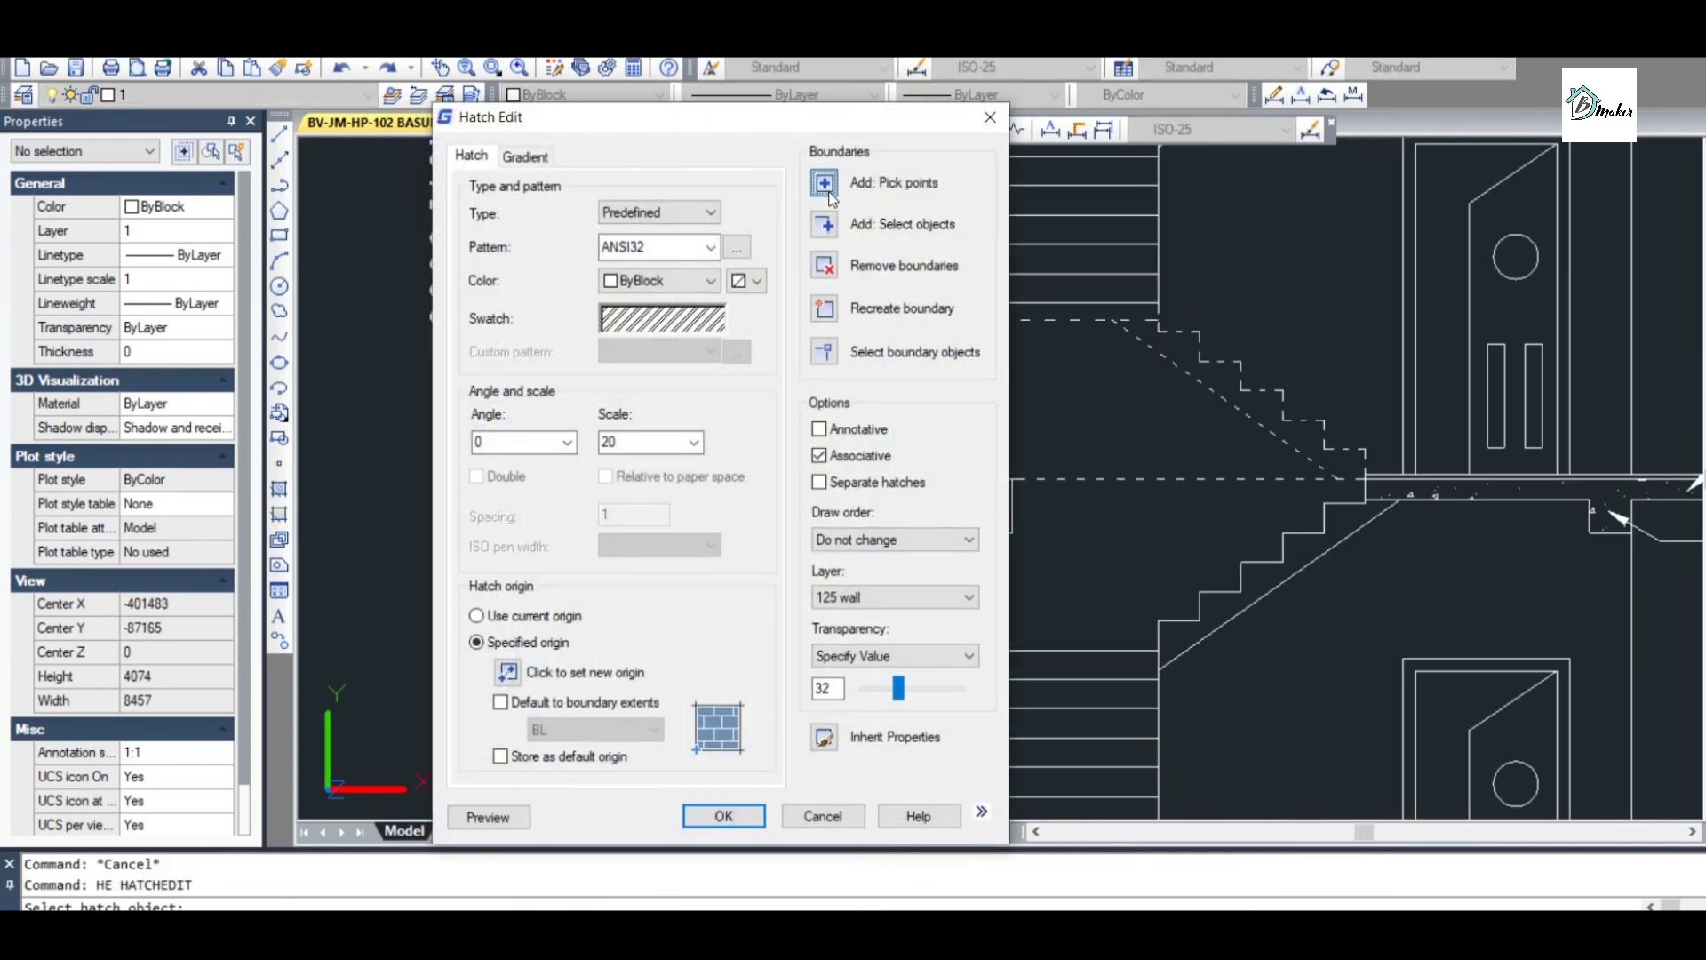
{"action": "left_click", "coordinate": [826, 186]}
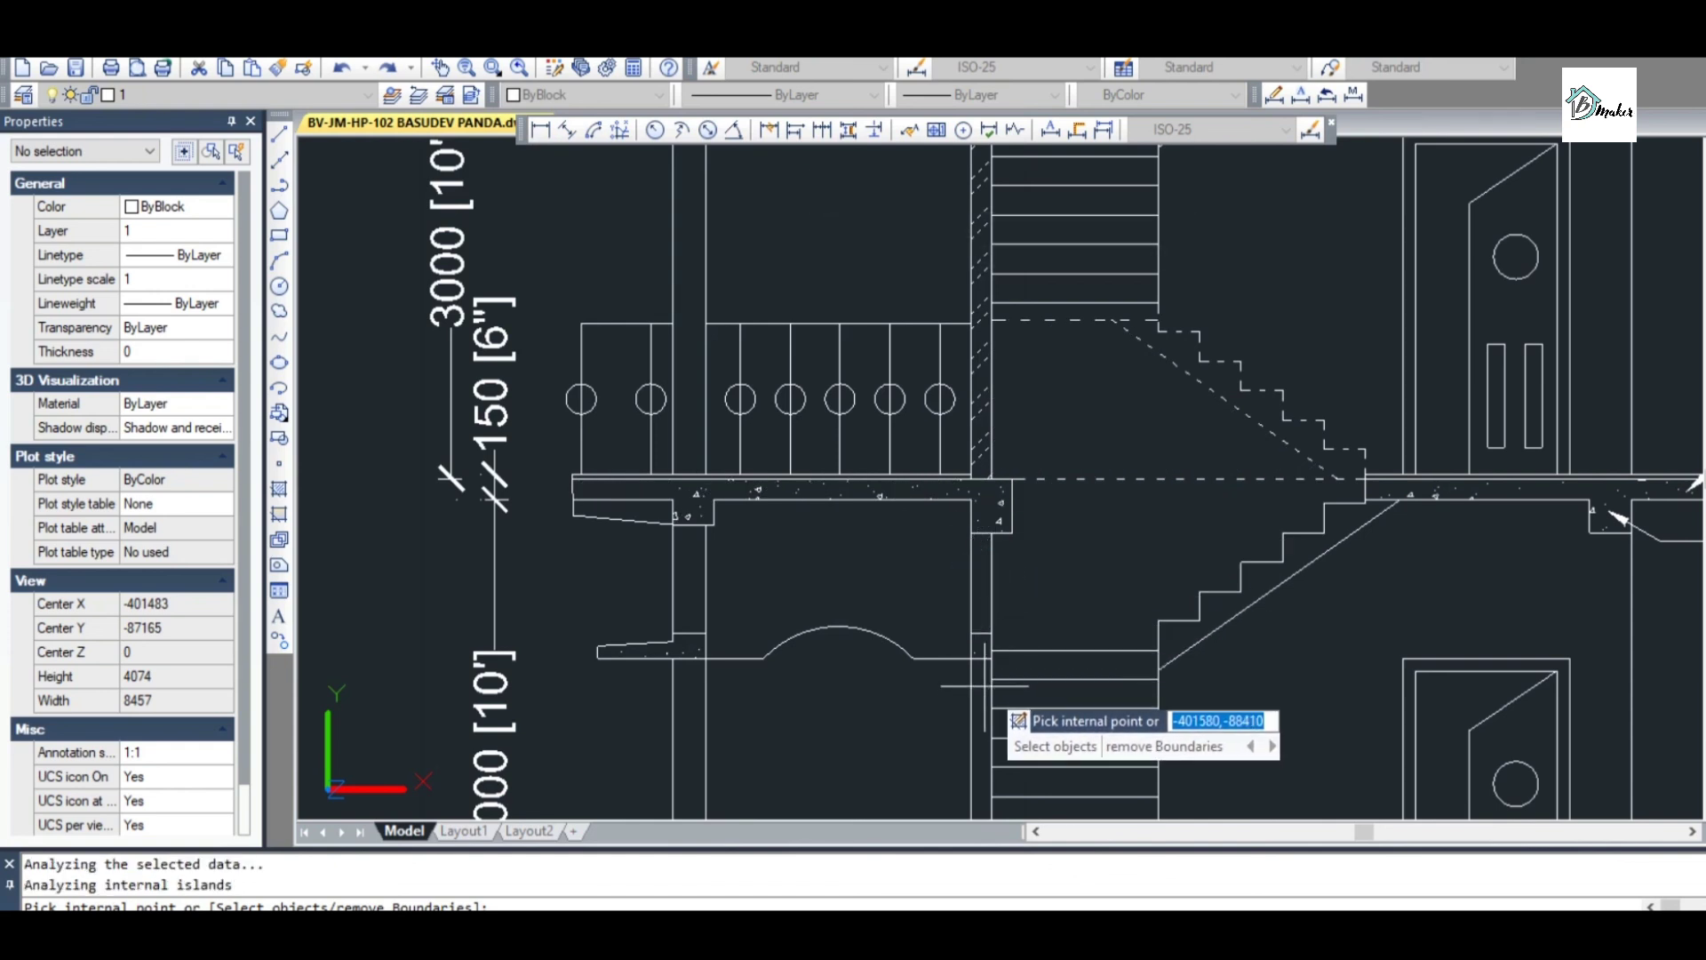
{"action": "scroll", "coordinate": [993, 745], "scroll_direction": "down", "scroll_amount": 4}
{"action": "scroll", "coordinate": [995, 800], "scroll_direction": "up", "scroll_amount": 4}
{"action": "scroll", "coordinate": [981, 629], "scroll_direction": "down", "scroll_amount": 4}
{"action": "scroll", "coordinate": [978, 628], "scroll_direction": "up", "scroll_amount": 6}
{"action": "scroll", "coordinate": [985, 702], "scroll_direction": "down", "scroll_amount": 2}
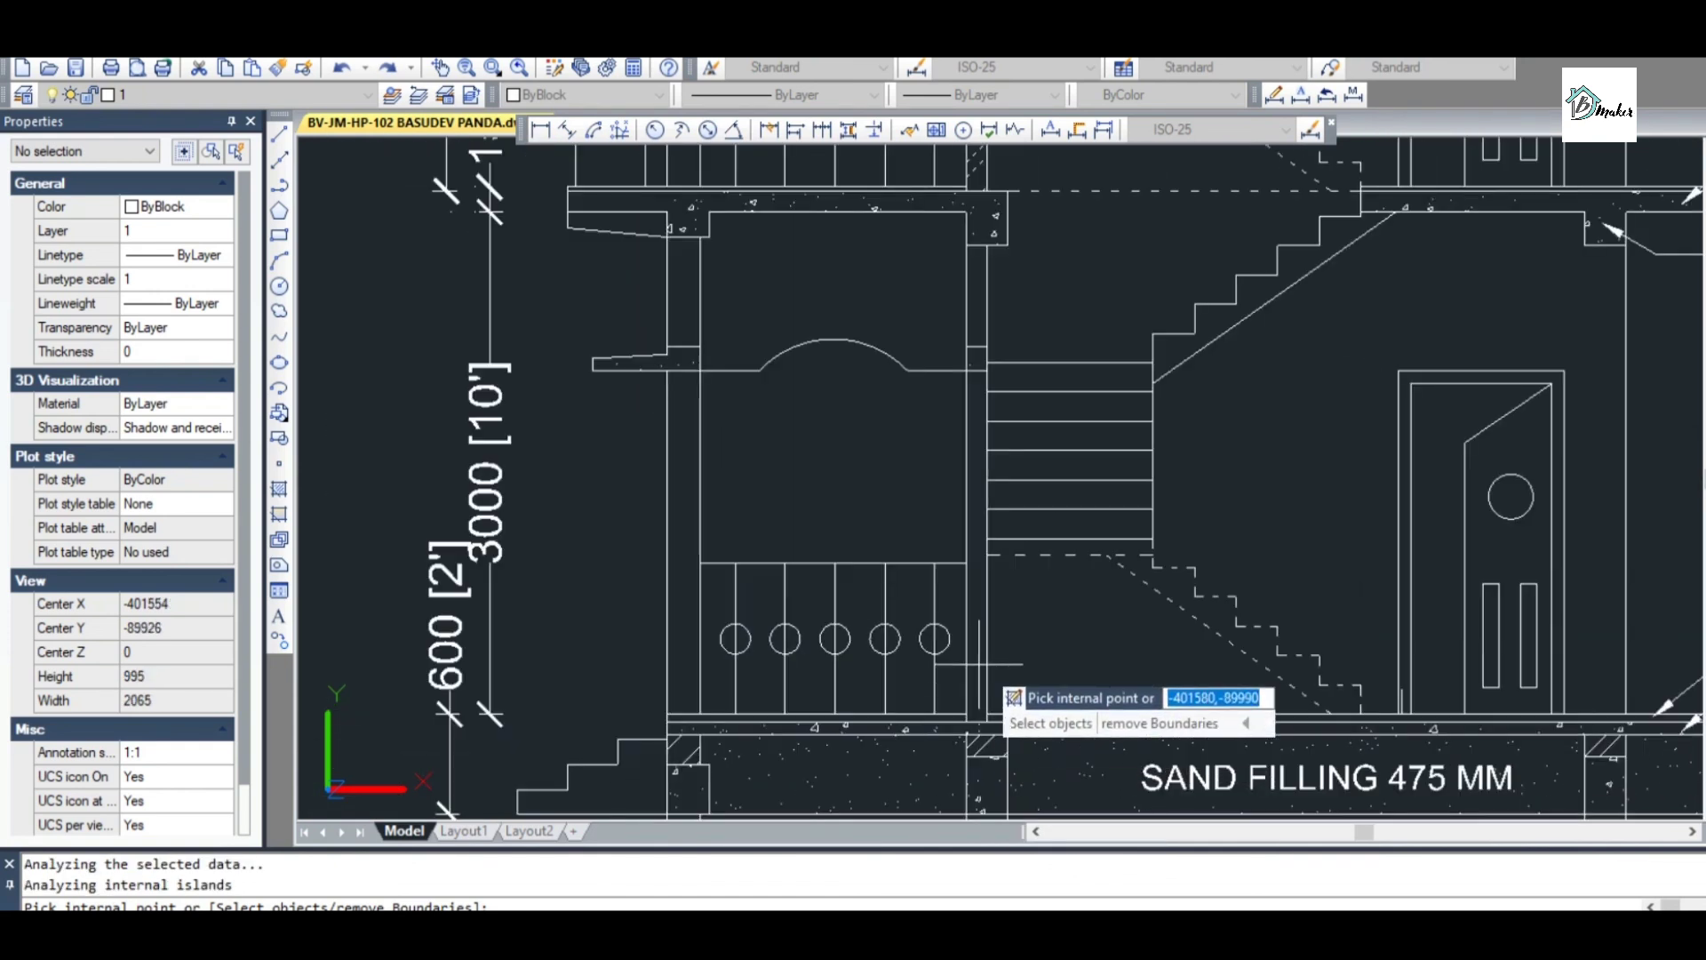
{"action": "scroll", "coordinate": [978, 663], "scroll_direction": "down", "scroll_amount": 3}
{"action": "key", "text": "Return"}
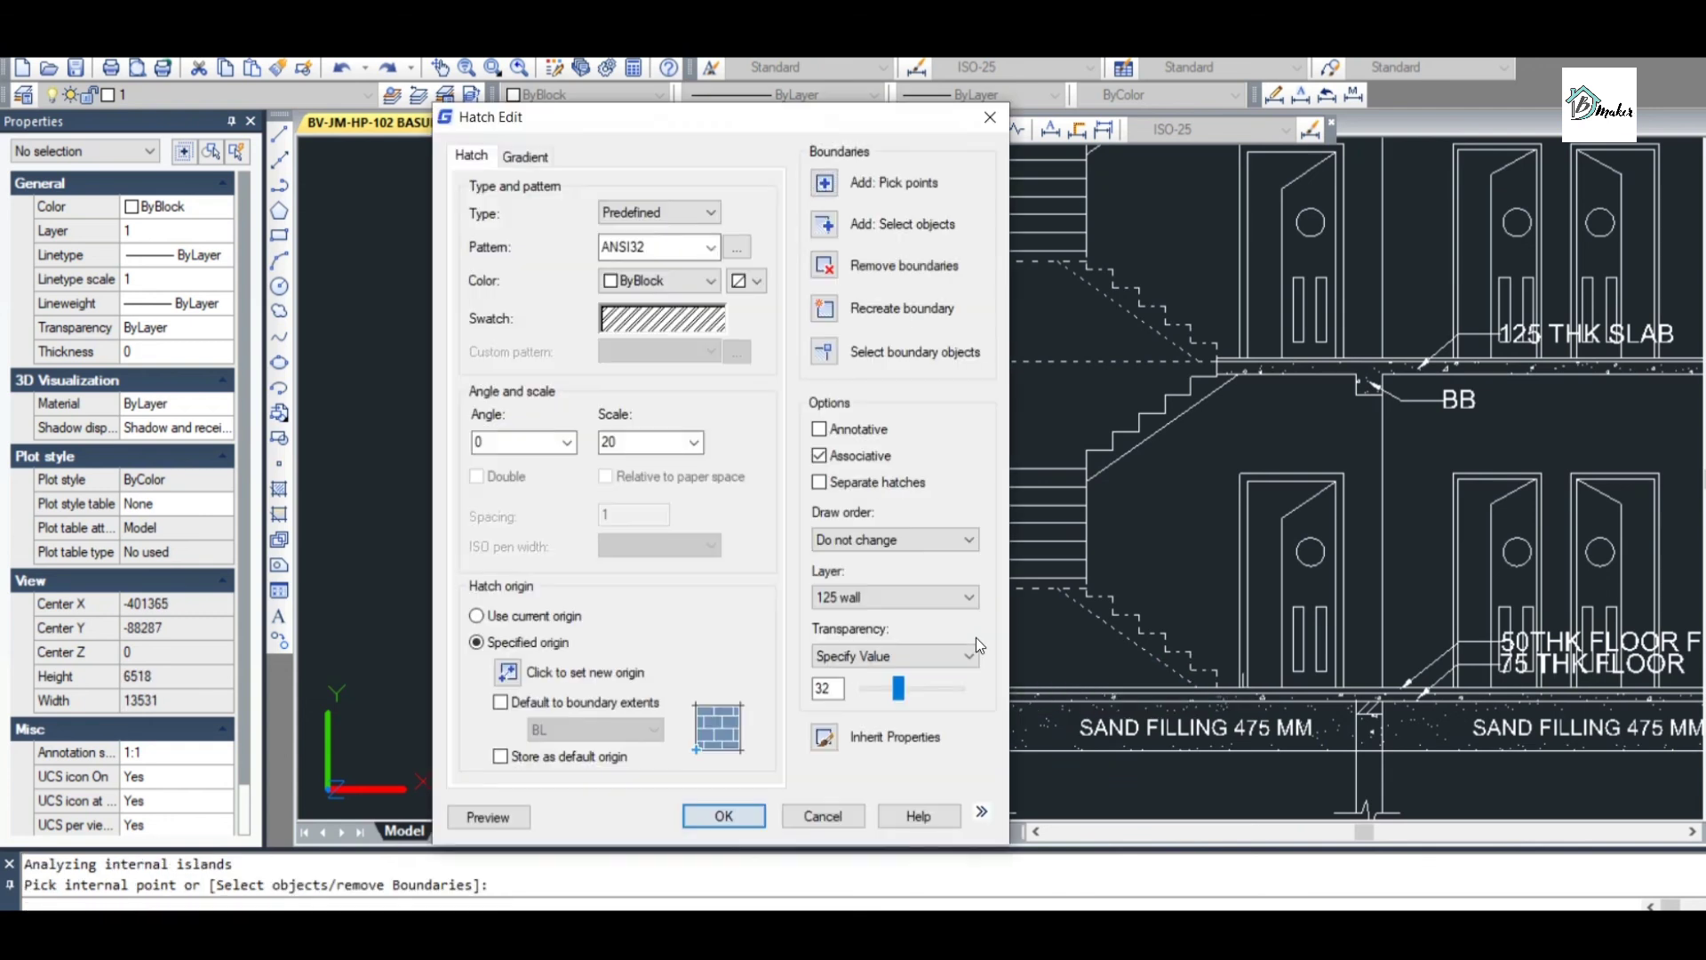
{"action": "key", "text": "Return"}
Examine the section's wall, slab and beam hatching on both floors for missing areas
{"action": "scroll", "coordinate": [981, 562], "scroll_direction": "down", "scroll_amount": 3}
{"action": "scroll", "coordinate": [1126, 508], "scroll_direction": "up", "scroll_amount": 2}
{"action": "scroll", "coordinate": [1126, 508], "scroll_direction": "up", "scroll_amount": 2}
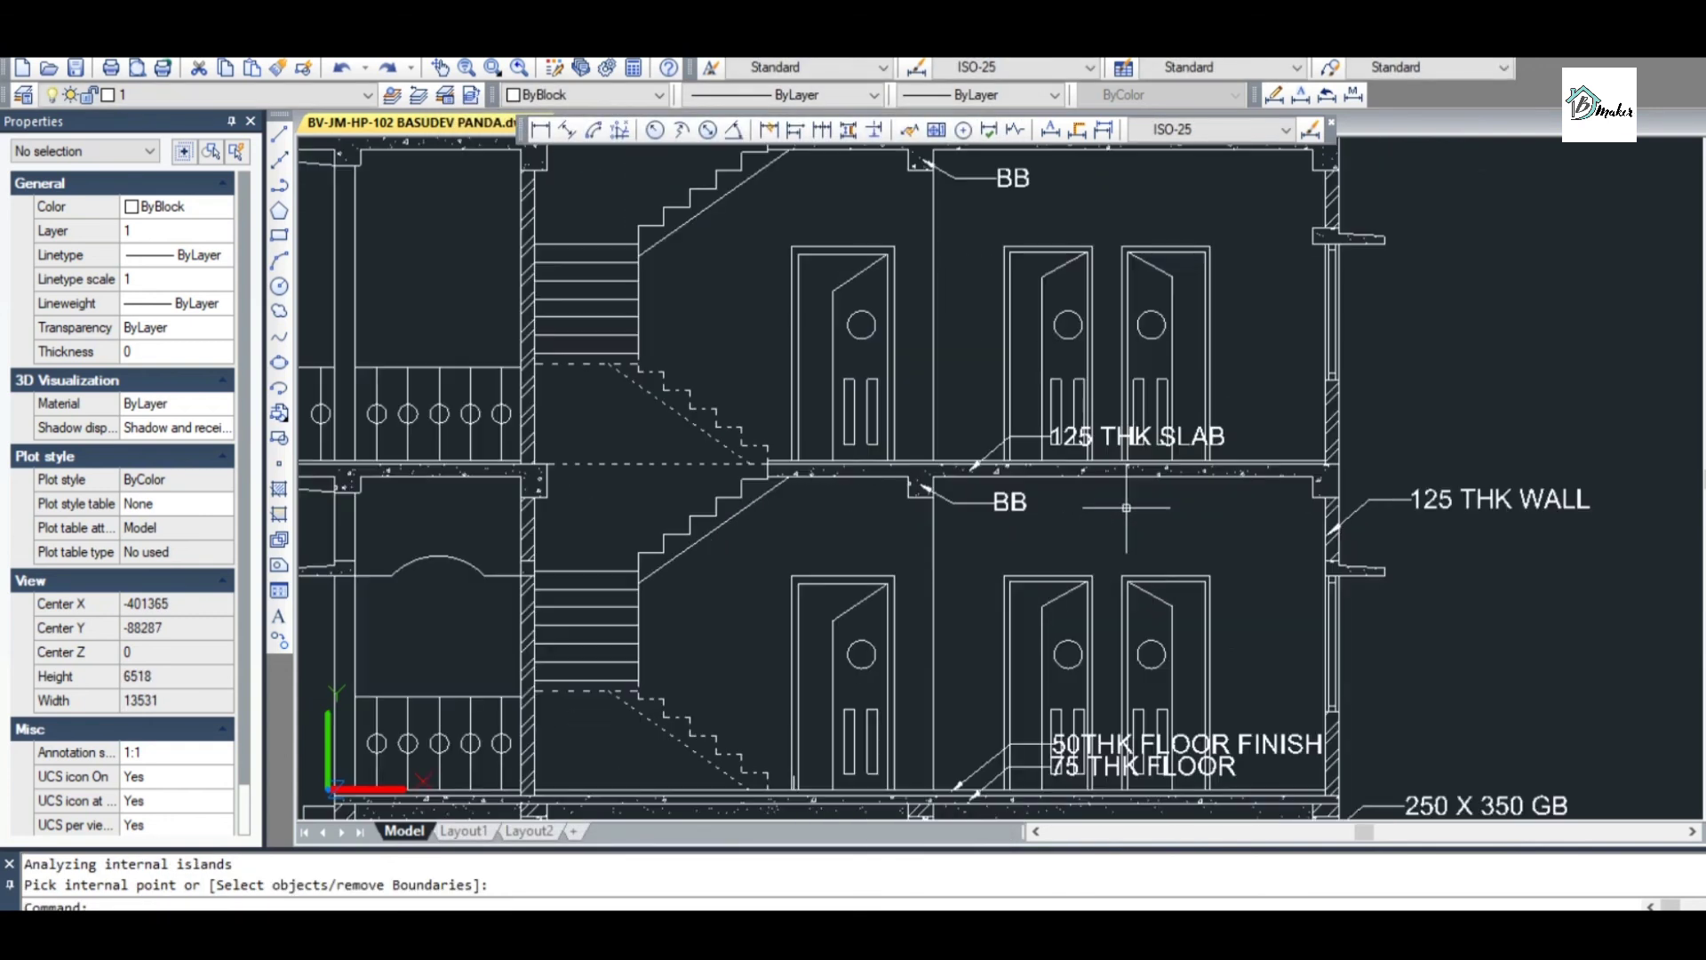
{"action": "scroll", "coordinate": [1119, 495], "scroll_direction": "down", "scroll_amount": 2}
{"action": "scroll", "coordinate": [1242, 481], "scroll_direction": "up", "scroll_amount": 1}
{"action": "scroll", "coordinate": [1247, 437], "scroll_direction": "down", "scroll_amount": 2}
{"action": "scroll", "coordinate": [1000, 337], "scroll_direction": "up", "scroll_amount": 2}
{"action": "scroll", "coordinate": [845, 320], "scroll_direction": "down", "scroll_amount": 3}
{"action": "scroll", "coordinate": [1031, 419], "scroll_direction": "up", "scroll_amount": 2}
{"action": "scroll", "coordinate": [1058, 437], "scroll_direction": "down", "scroll_amount": 2}
{"action": "scroll", "coordinate": [918, 426], "scroll_direction": "up", "scroll_amount": 3}
{"action": "scroll", "coordinate": [918, 440], "scroll_direction": "down", "scroll_amount": 2}
{"action": "scroll", "coordinate": [911, 534], "scroll_direction": "up", "scroll_amount": 2}
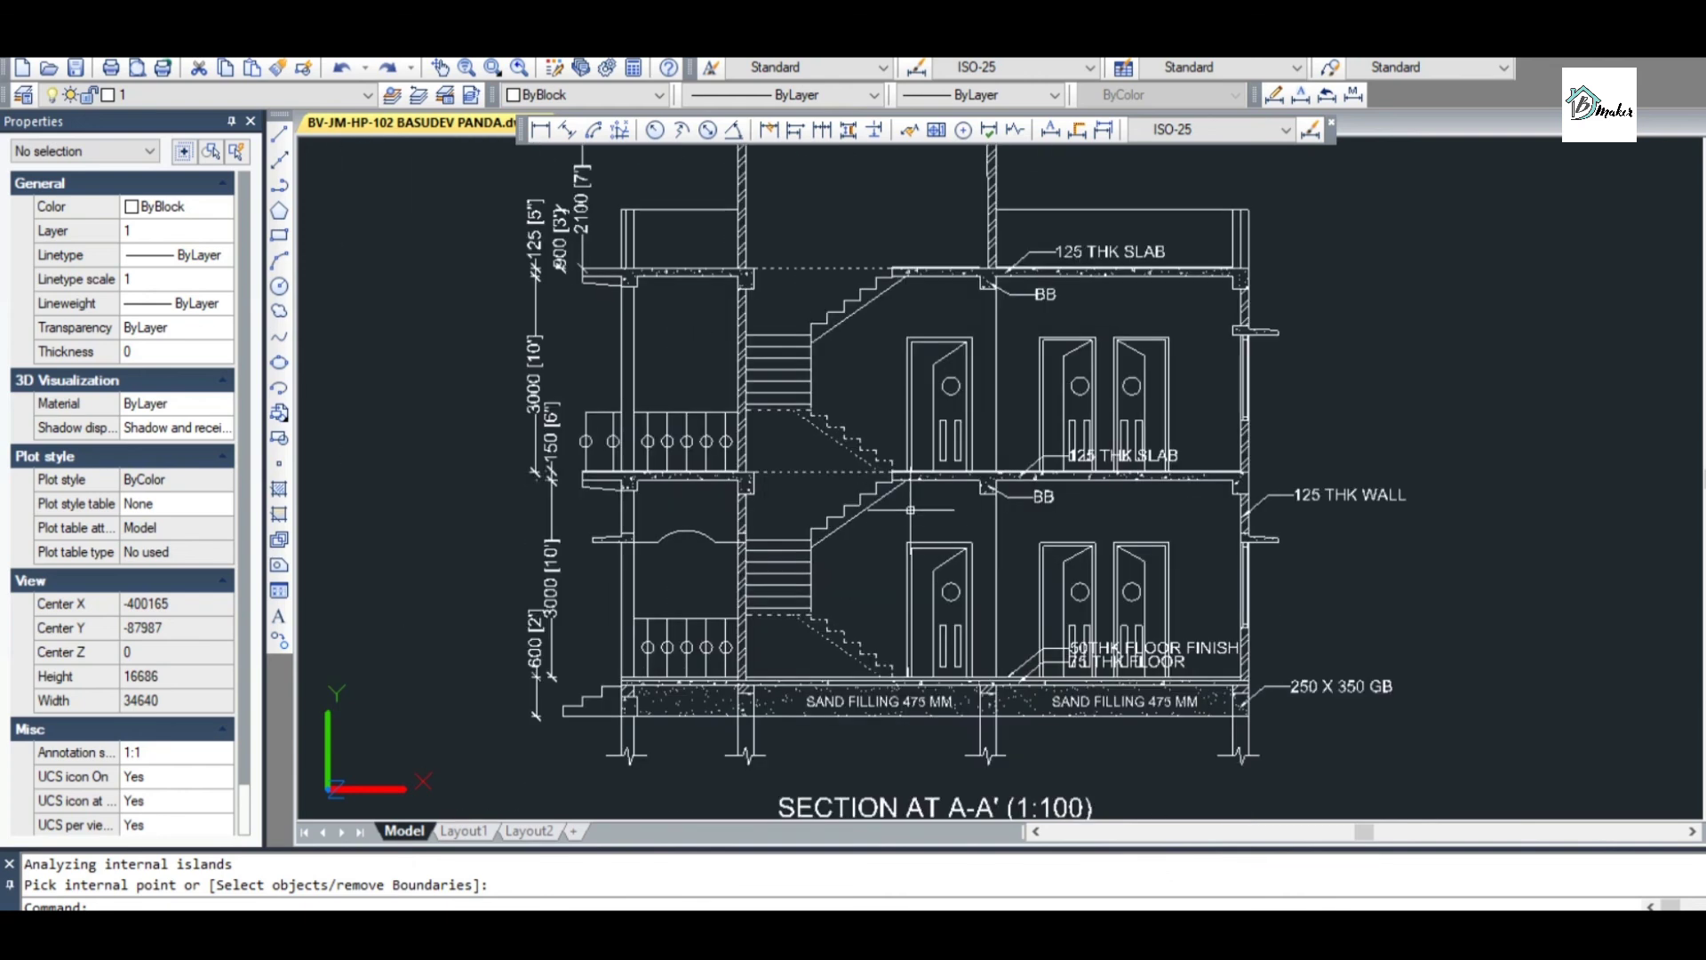
{"action": "scroll", "coordinate": [934, 496], "scroll_direction": "down", "scroll_amount": 3}
{"action": "scroll", "coordinate": [935, 544], "scroll_direction": "up", "scroll_amount": 1}
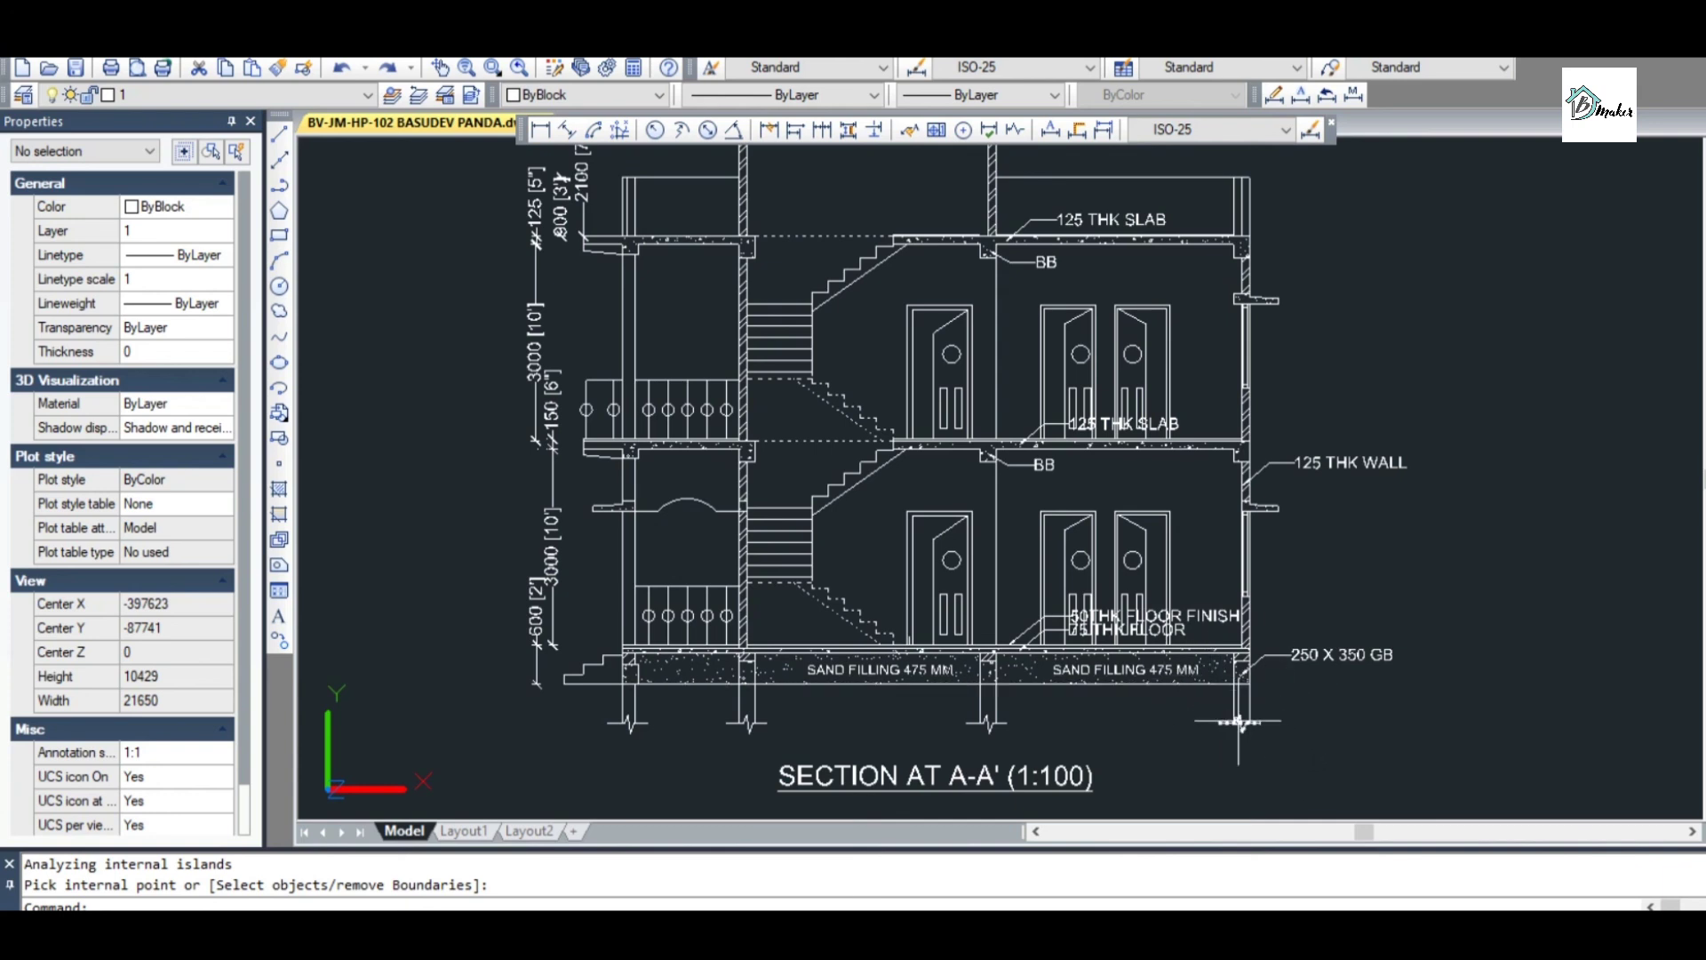
Stretch the finish line on the slab above the upper stair flight to the near face of the hatched wall, and save the drawing
{"action": "scroll", "coordinate": [959, 311], "scroll_direction": "up", "scroll_amount": 5}
{"action": "scroll", "coordinate": [1203, 266], "scroll_direction": "down", "scroll_amount": 2}
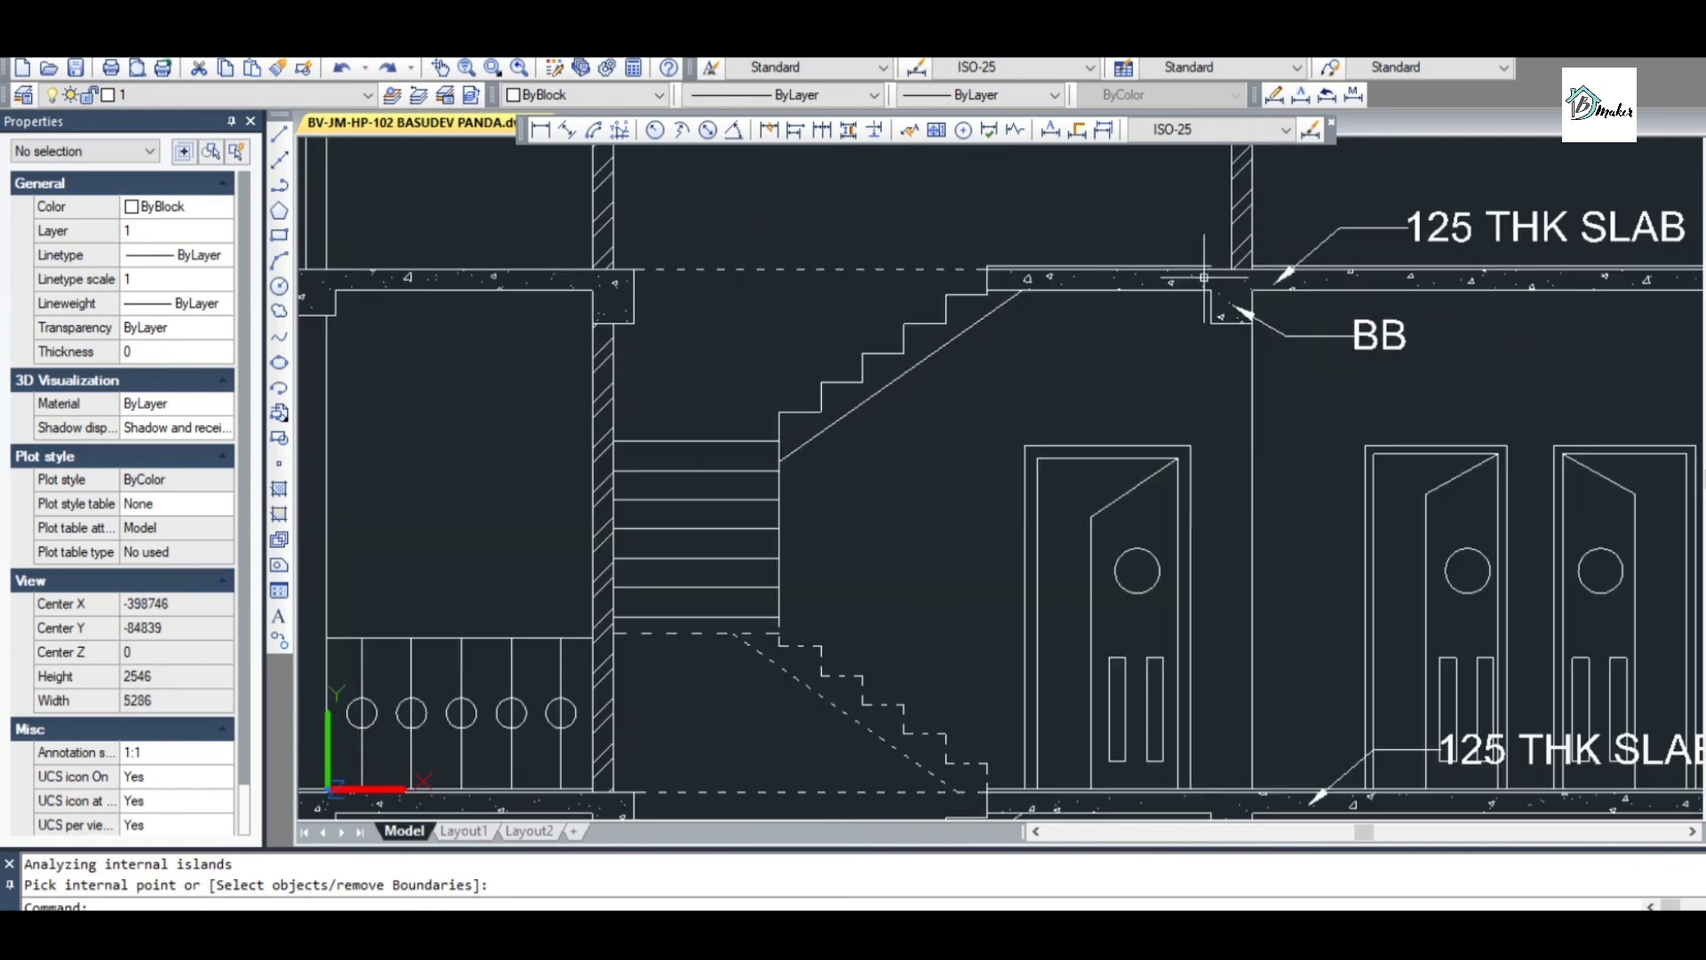
{"action": "scroll", "coordinate": [1208, 253], "scroll_direction": "up", "scroll_amount": 4}
{"action": "key", "text": "Escape"}
{"action": "left_click", "coordinate": [1210, 328]}
{"action": "left_click", "coordinate": [1214, 329]}
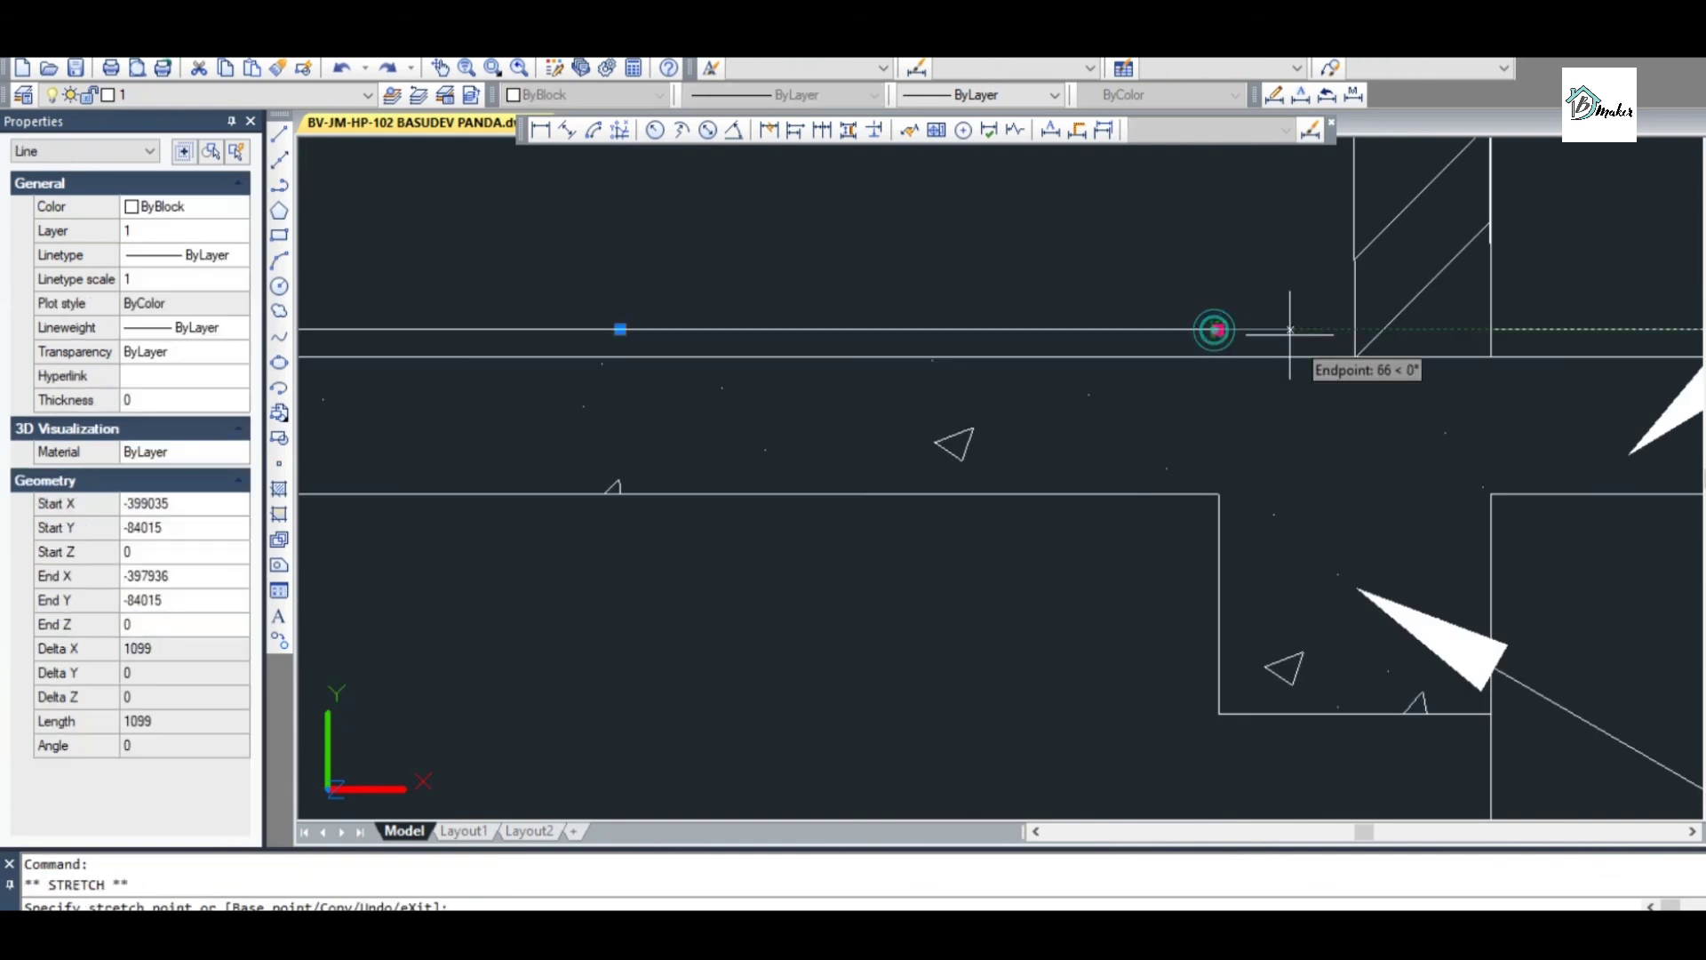
{"action": "left_click", "coordinate": [1351, 329]}
{"action": "mouse_move", "coordinate": [1354, 329]}
{"action": "scroll", "coordinate": [1354, 329], "scroll_direction": "down", "scroll_amount": 3}
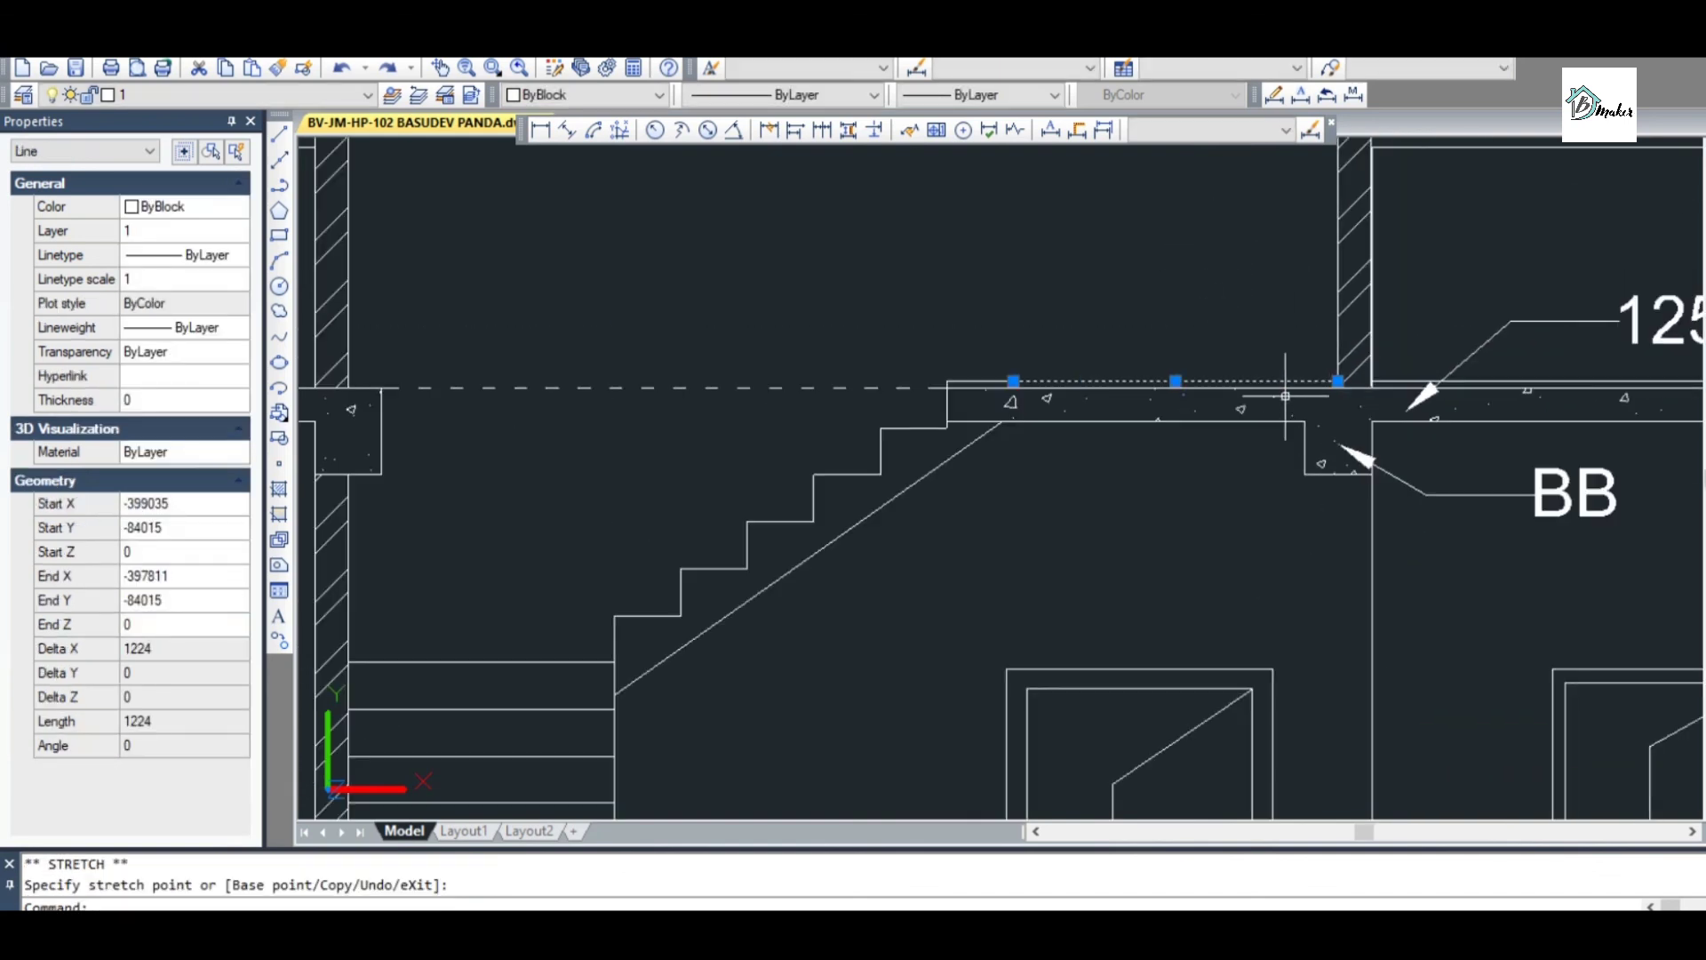
{"action": "key", "text": "Escape"}
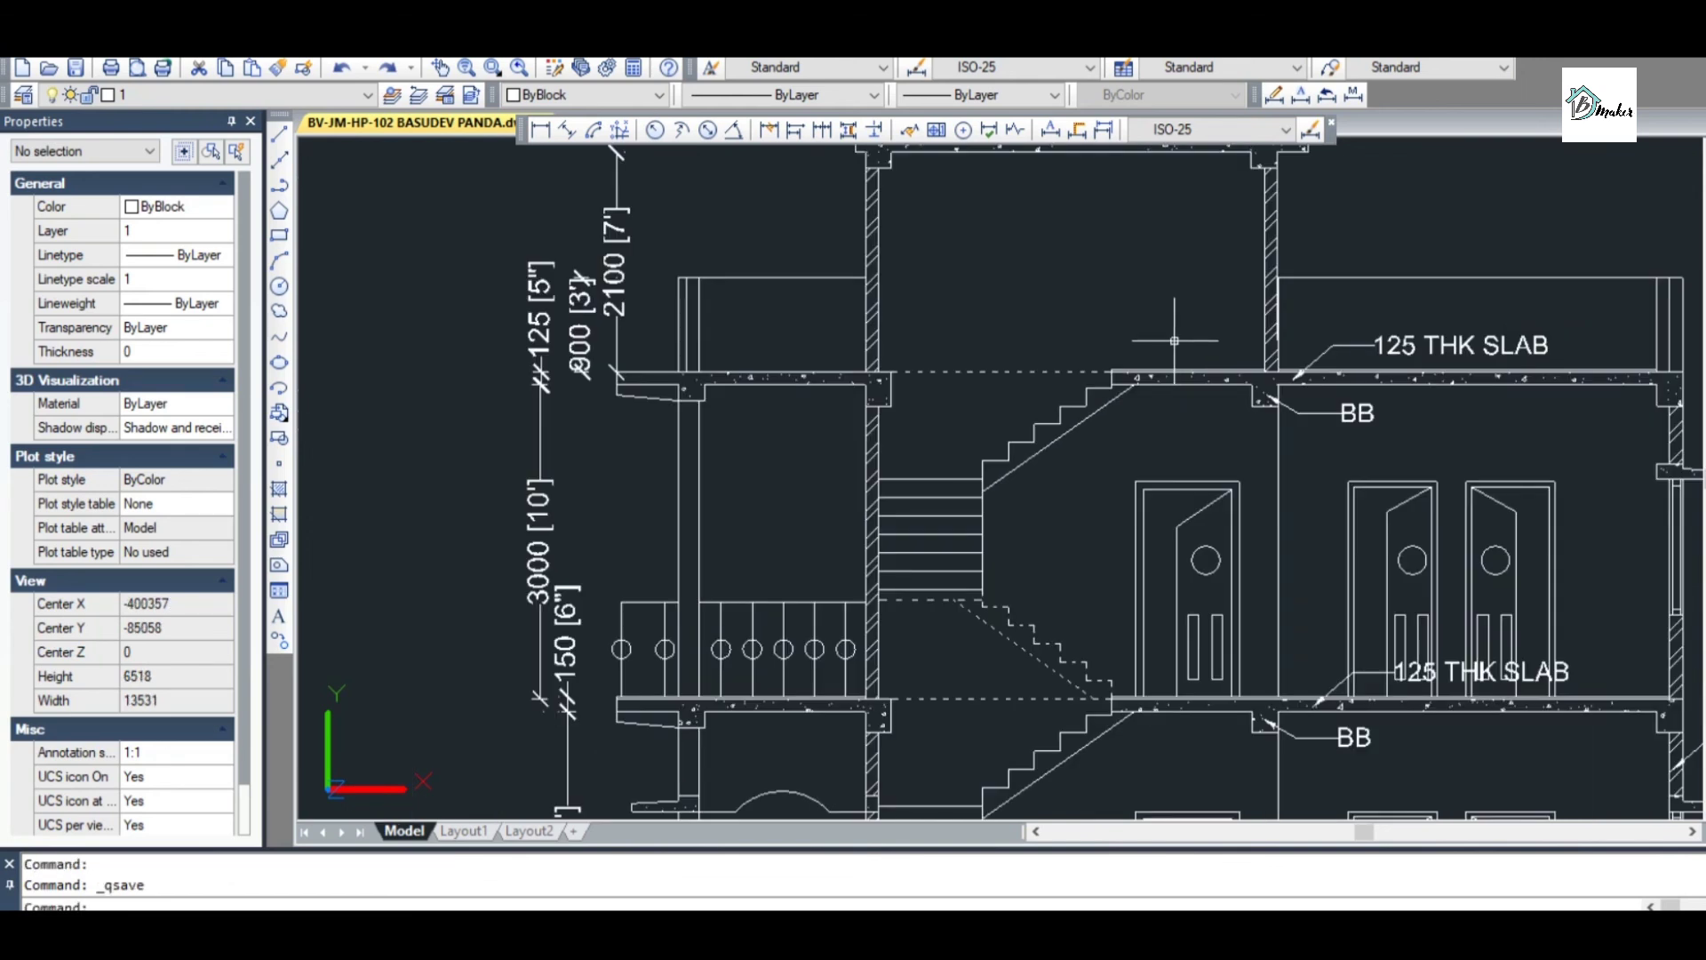
Examine the whole section at A-A' from the foundations to the 100 mm RCC roof slab
{"action": "scroll", "coordinate": [1175, 340], "scroll_direction": "down", "scroll_amount": 2}
{"action": "scroll", "coordinate": [888, 289], "scroll_direction": "up", "scroll_amount": 2}
{"action": "scroll", "coordinate": [929, 284], "scroll_direction": "down", "scroll_amount": 2}
{"action": "scroll", "coordinate": [928, 284], "scroll_direction": "down", "scroll_amount": 4}
{"action": "scroll", "coordinate": [1046, 548], "scroll_direction": "up", "scroll_amount": 2}
{"action": "scroll", "coordinate": [1061, 635], "scroll_direction": "down", "scroll_amount": 3}
{"action": "scroll", "coordinate": [1115, 477], "scroll_direction": "up", "scroll_amount": 3}
{"action": "scroll", "coordinate": [1114, 477], "scroll_direction": "down", "scroll_amount": 3}
{"action": "scroll", "coordinate": [1114, 477], "scroll_direction": "up", "scroll_amount": 3}
{"action": "scroll", "coordinate": [1114, 477], "scroll_direction": "down", "scroll_amount": 3}
{"action": "scroll", "coordinate": [1066, 551], "scroll_direction": "up", "scroll_amount": 3}
{"action": "scroll", "coordinate": [1053, 607], "scroll_direction": "down", "scroll_amount": 3}
{"action": "scroll", "coordinate": [1053, 607], "scroll_direction": "up", "scroll_amount": 2}
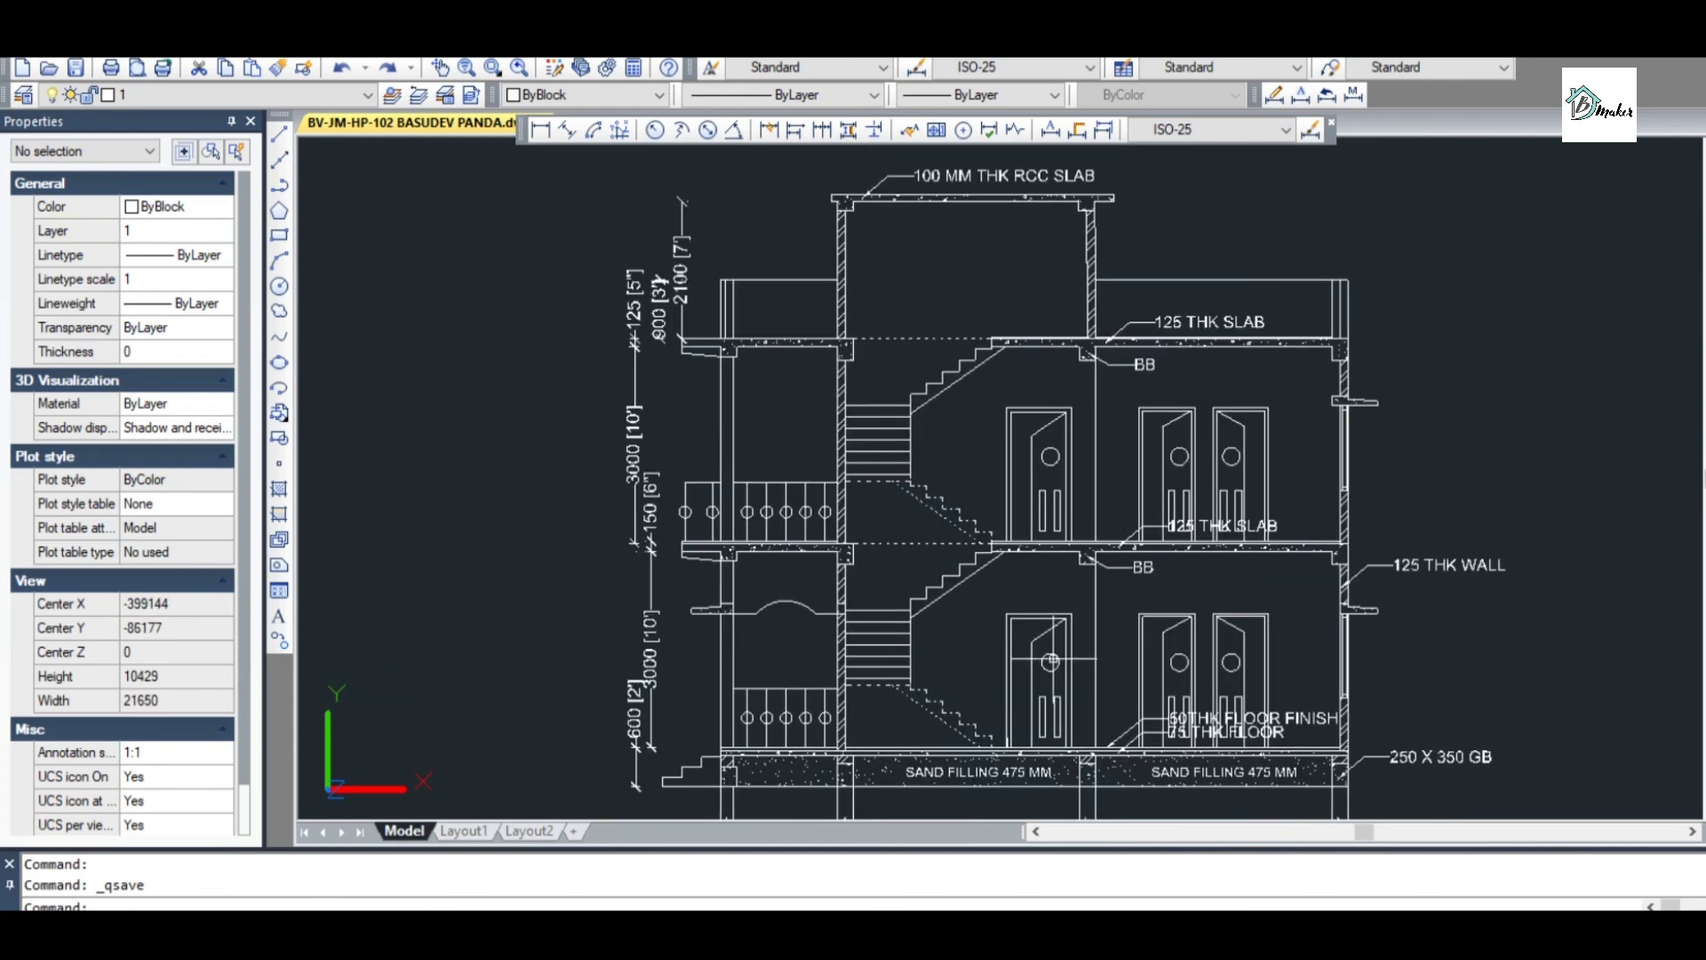
{"action": "scroll", "coordinate": [1050, 661], "scroll_direction": "down", "scroll_amount": 3}
{"action": "scroll", "coordinate": [1050, 661], "scroll_direction": "up", "scroll_amount": 3}
{"action": "scroll", "coordinate": [1090, 511], "scroll_direction": "down", "scroll_amount": 3}
{"action": "scroll", "coordinate": [1089, 511], "scroll_direction": "up", "scroll_amount": 4}
{"action": "scroll", "coordinate": [1091, 502], "scroll_direction": "up", "scroll_amount": 2}
{"action": "scroll", "coordinate": [1094, 479], "scroll_direction": "down", "scroll_amount": 2}
{"action": "scroll", "coordinate": [1098, 469], "scroll_direction": "up", "scroll_amount": 2}
{"action": "scroll", "coordinate": [1075, 533], "scroll_direction": "down", "scroll_amount": 3}
{"action": "scroll", "coordinate": [1076, 547], "scroll_direction": "up", "scroll_amount": 3}
{"action": "scroll", "coordinate": [1016, 517], "scroll_direction": "up", "scroll_amount": 1}
{"action": "scroll", "coordinate": [1017, 517], "scroll_direction": "down", "scroll_amount": 4}
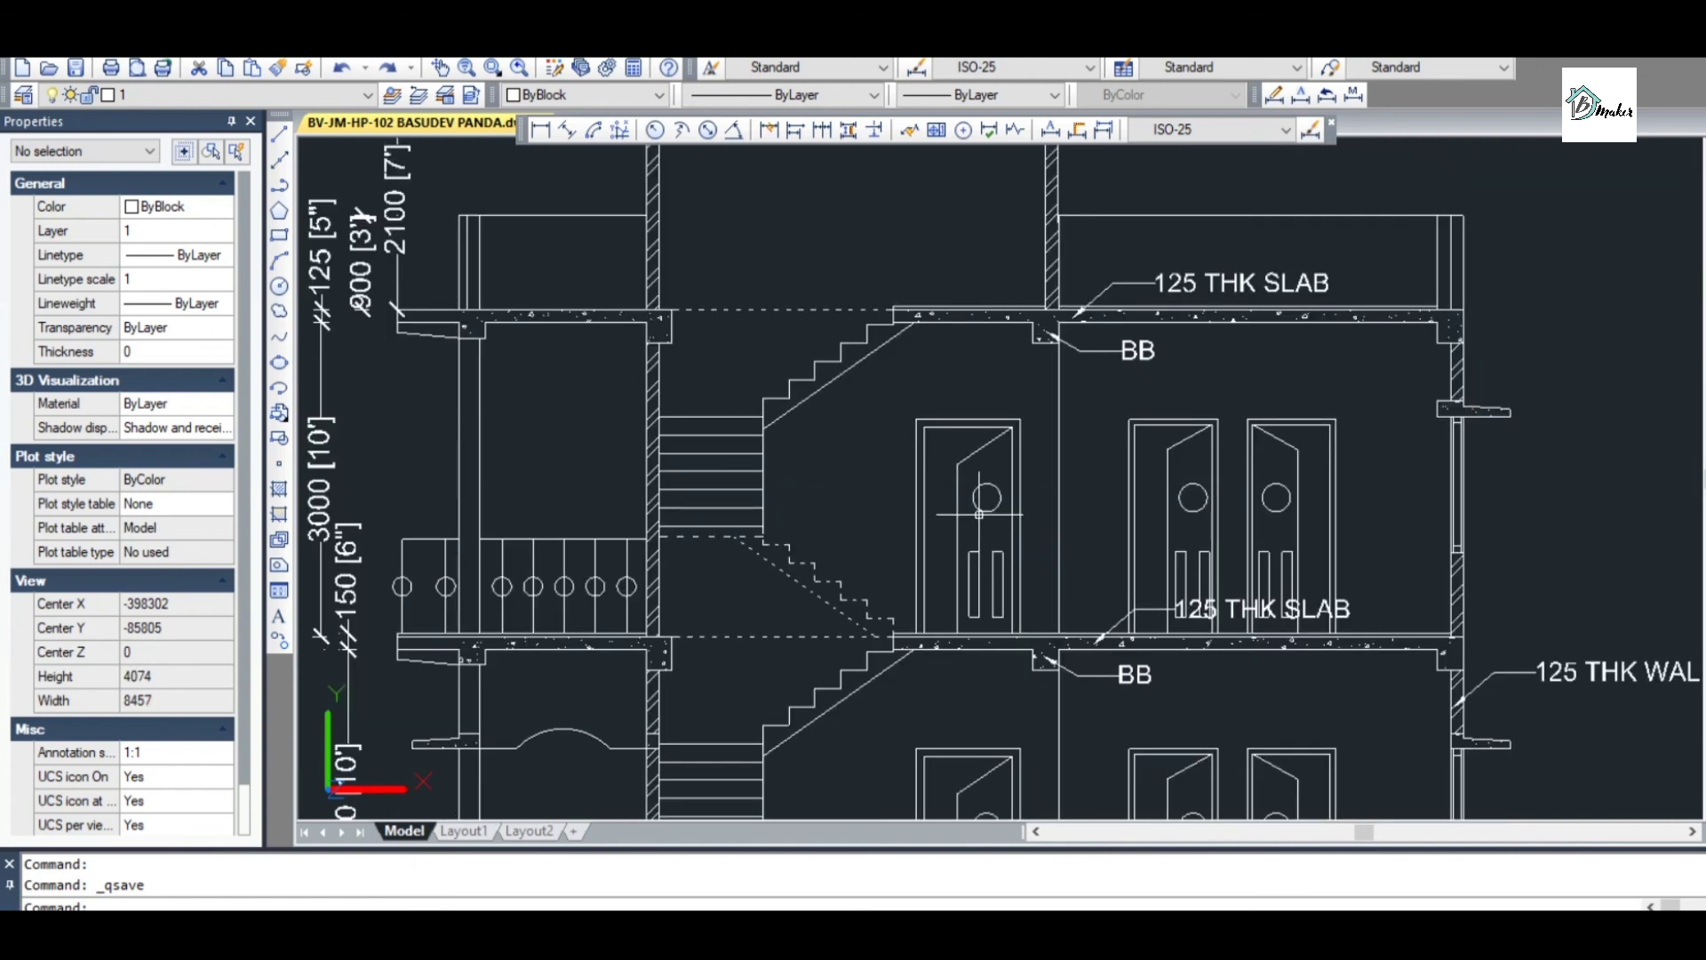
Erase the reference floor plan with its dimensions directly below the section at A-A'
{"action": "scroll", "coordinate": [740, 423], "scroll_direction": "down", "scroll_amount": 2}
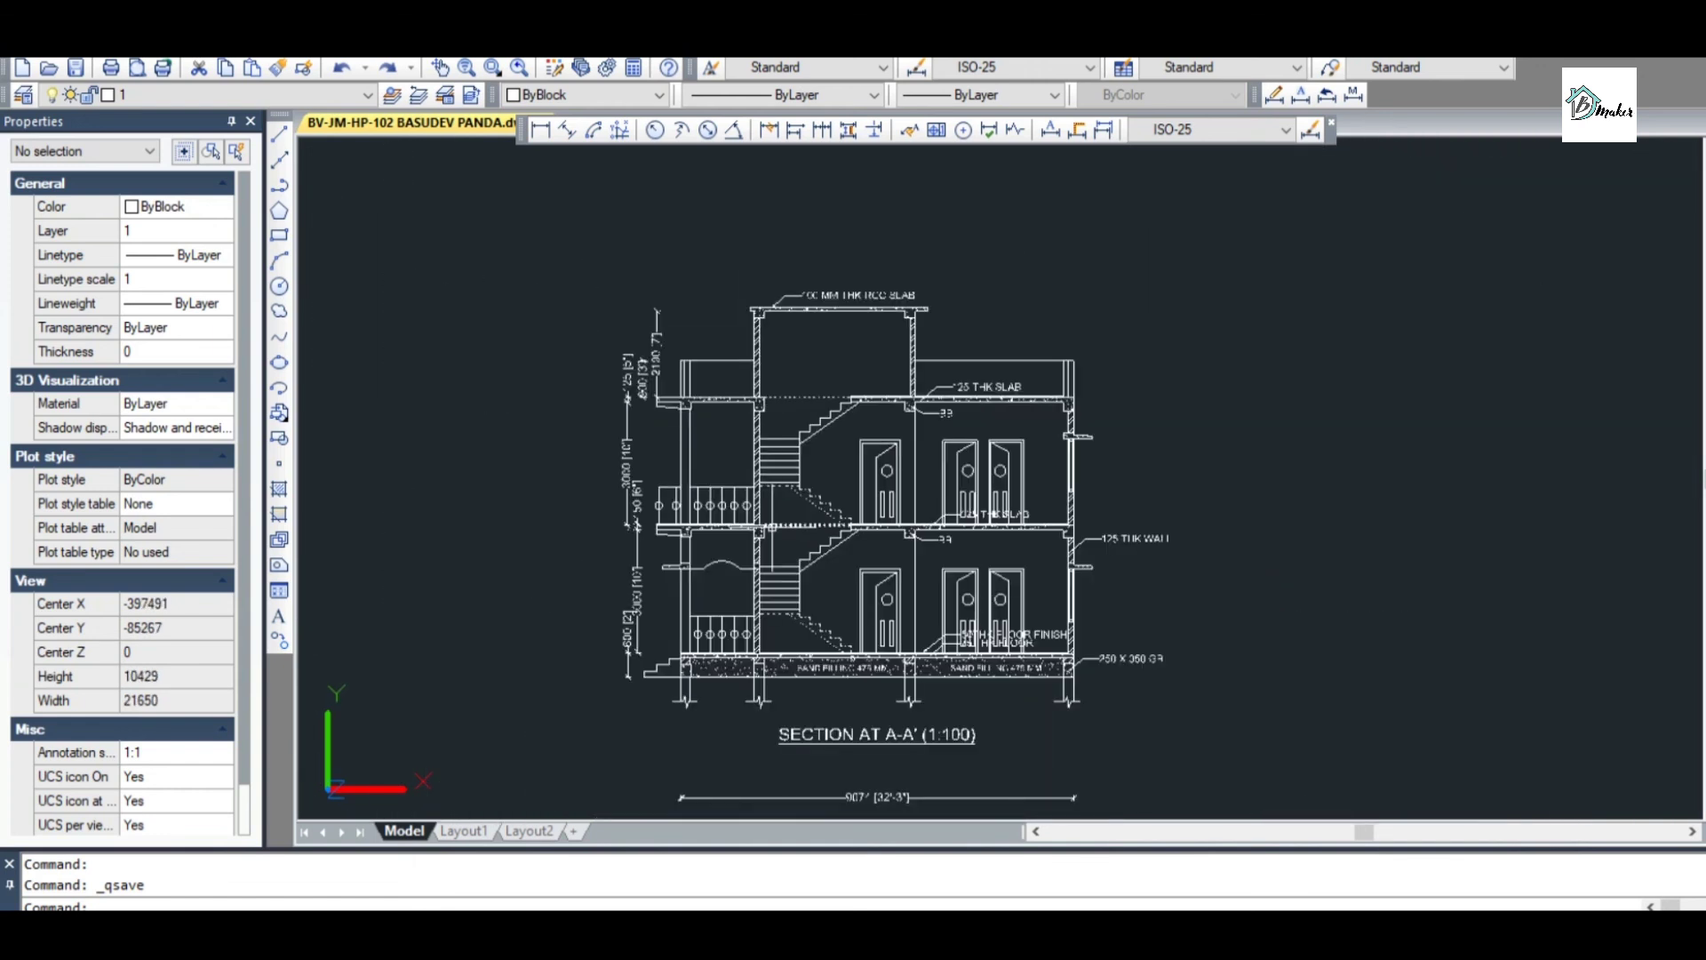
{"action": "scroll", "coordinate": [852, 338], "scroll_direction": "down", "scroll_amount": 4}
{"action": "scroll", "coordinate": [823, 450], "scroll_direction": "up", "scroll_amount": 3}
{"action": "scroll", "coordinate": [822, 450], "scroll_direction": "down", "scroll_amount": 3}
{"action": "scroll", "coordinate": [804, 358], "scroll_direction": "up", "scroll_amount": 2}
{"action": "scroll", "coordinate": [932, 423], "scroll_direction": "up", "scroll_amount": 2}
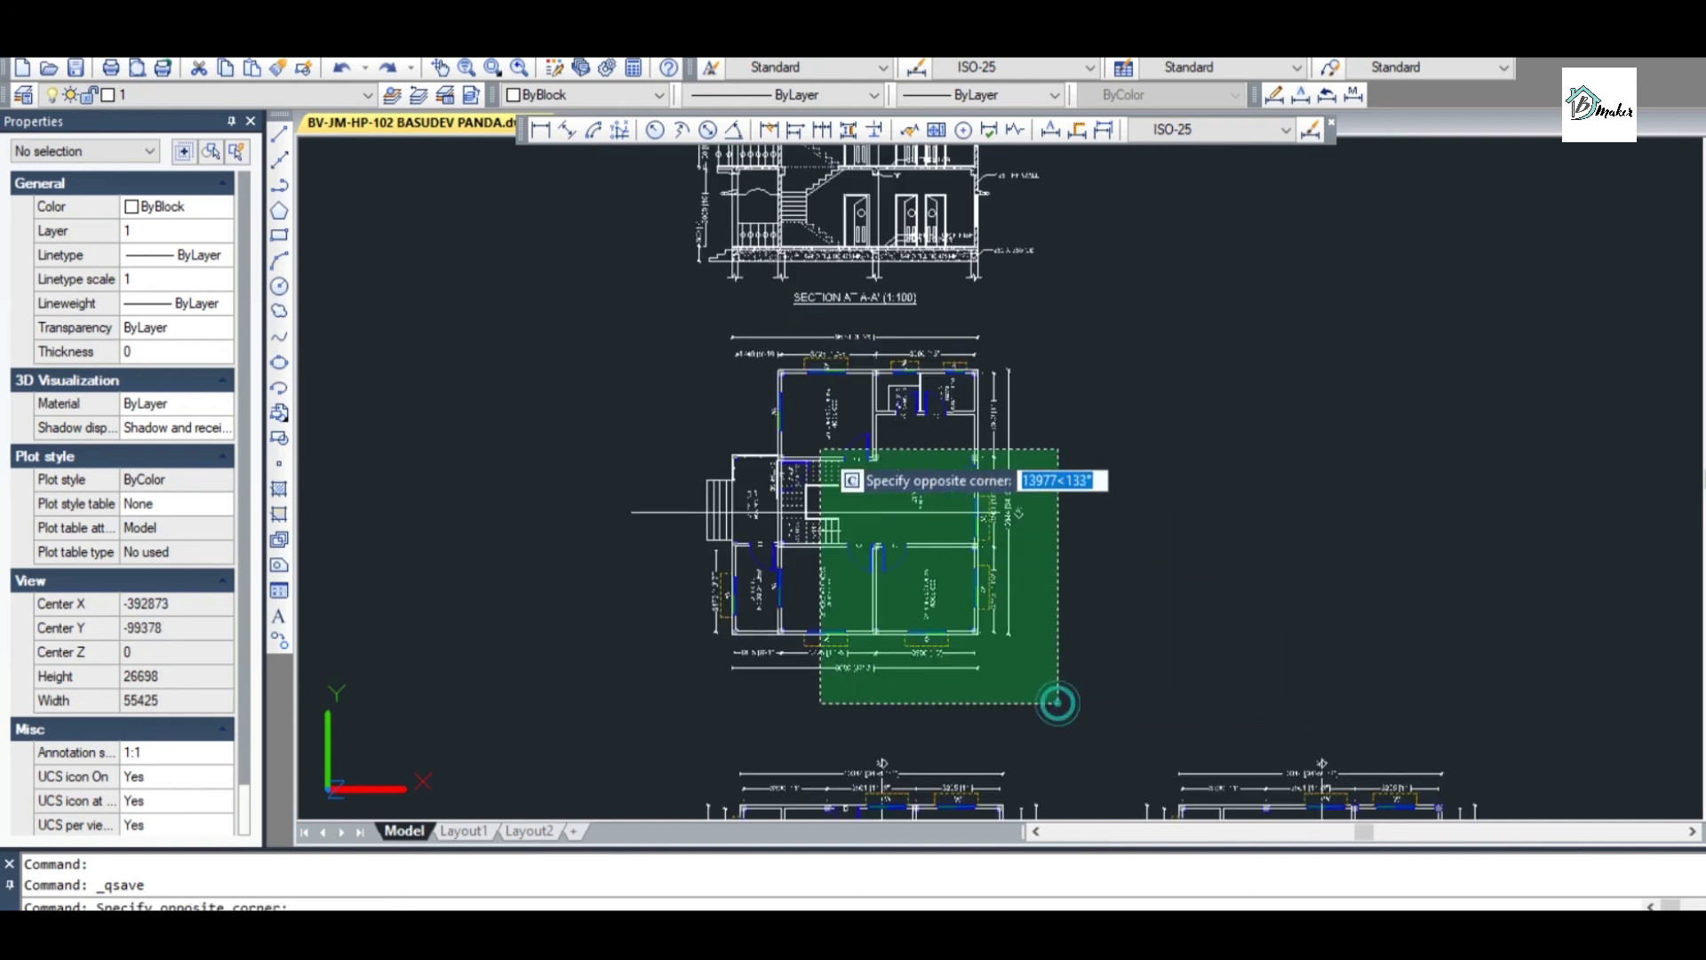
{"action": "left_click", "coordinate": [628, 326]}
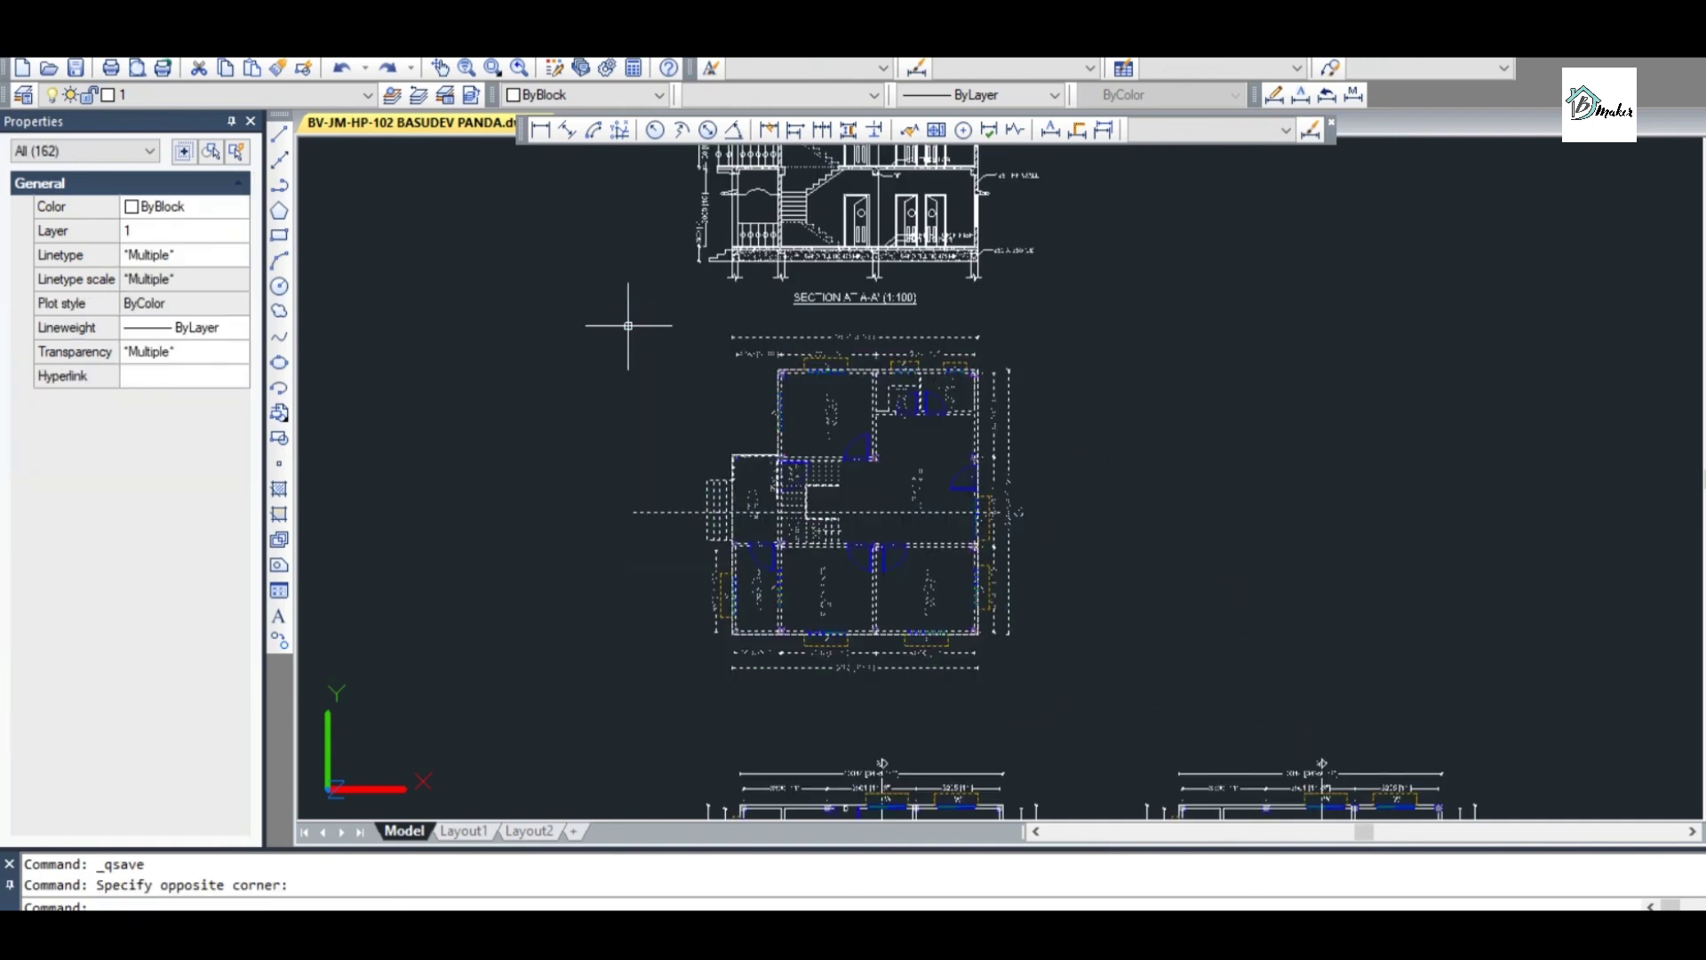
{"action": "key", "text": "Delete"}
Move the complete section with its title and dimensions down to just above the first of the two floor plans
{"action": "scroll", "coordinate": [777, 384], "scroll_direction": "down", "scroll_amount": 5}
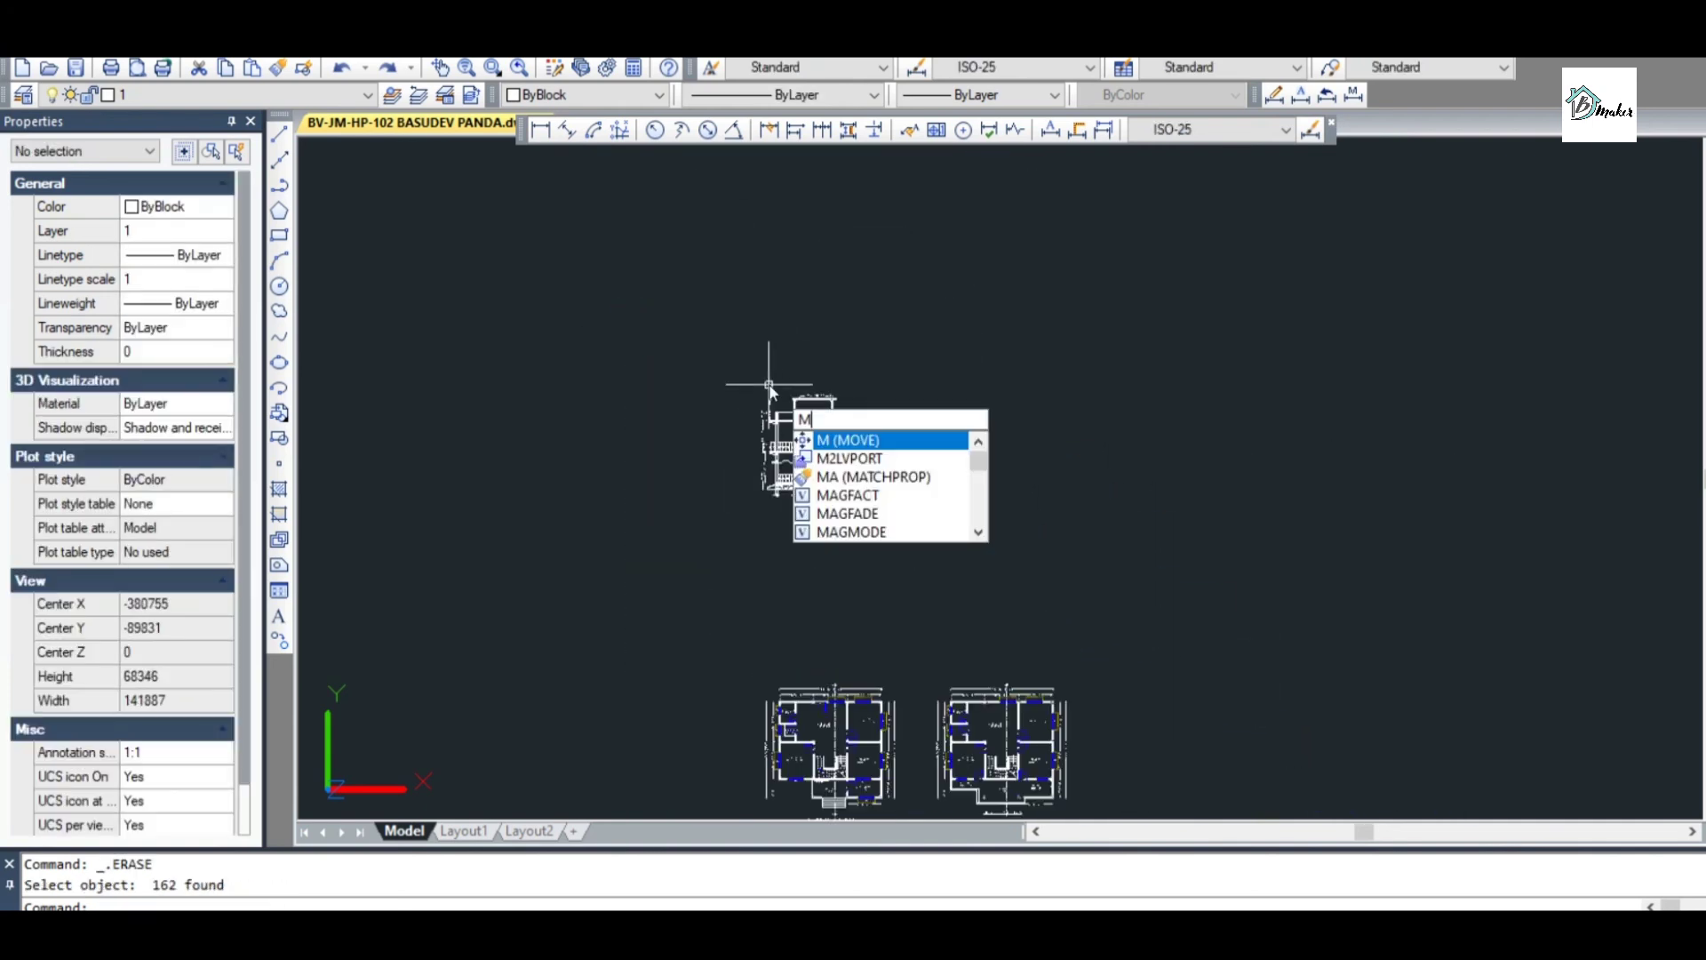
{"action": "key", "text": "Return"}
{"action": "left_click", "coordinate": [720, 344]}
{"action": "left_click", "coordinate": [955, 547]}
{"action": "key", "text": "Return"}
{"action": "left_click", "coordinate": [930, 447]}
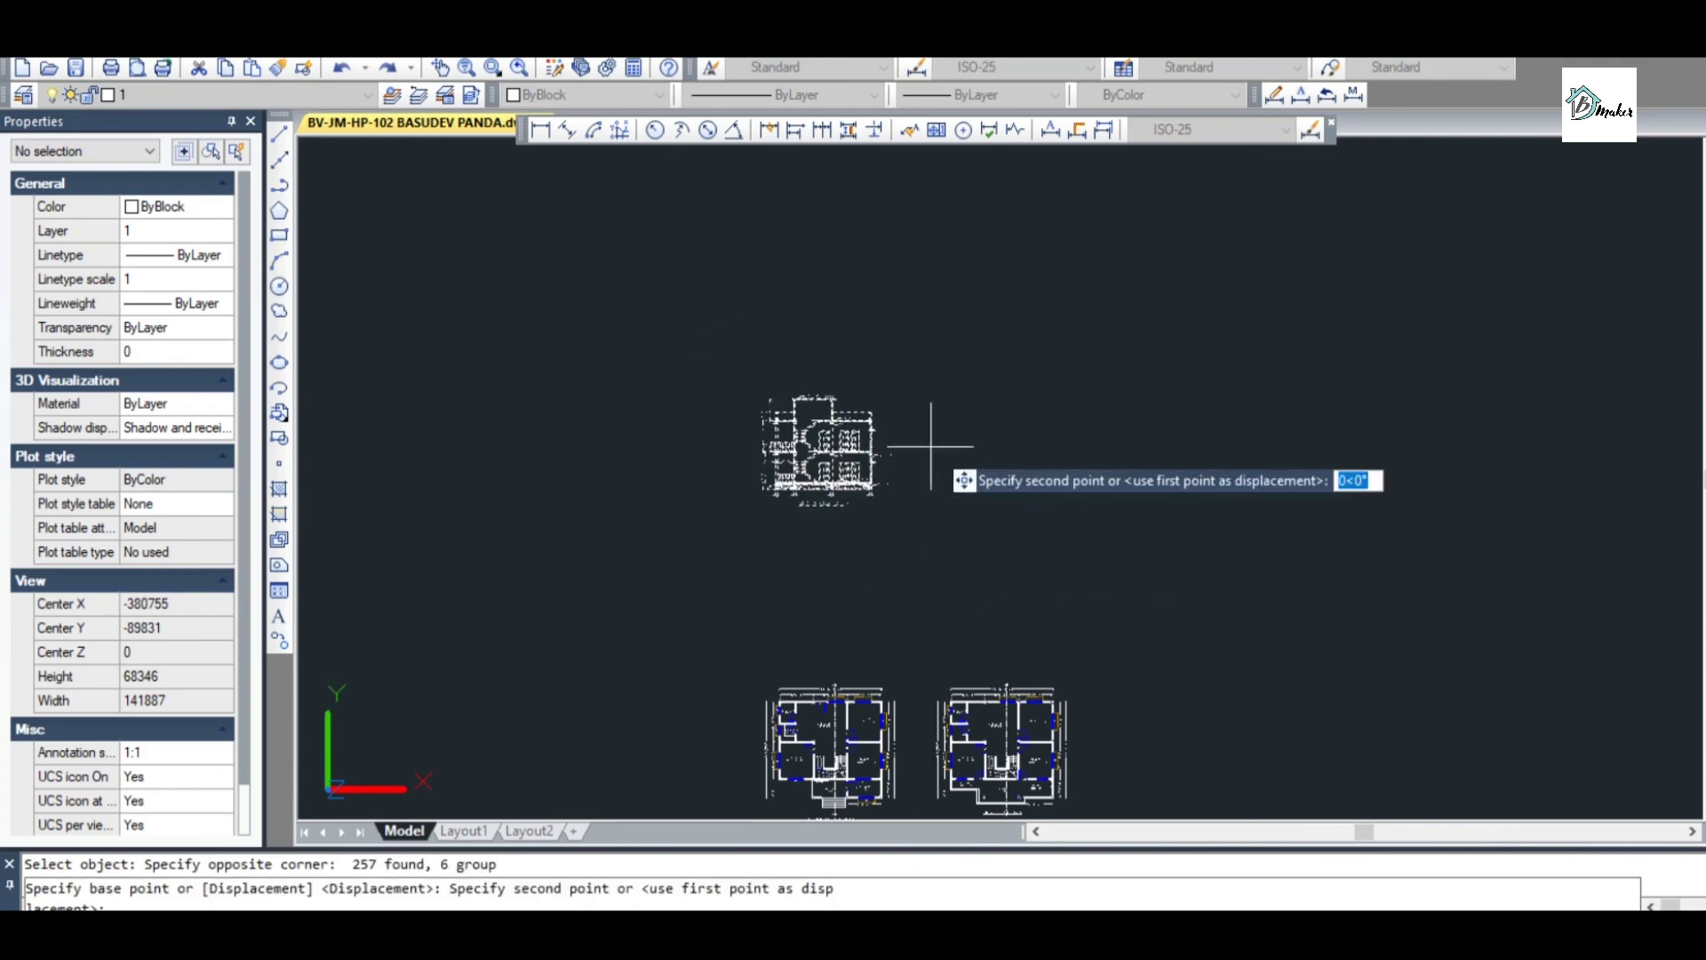
{"action": "left_click", "coordinate": [940, 606]}
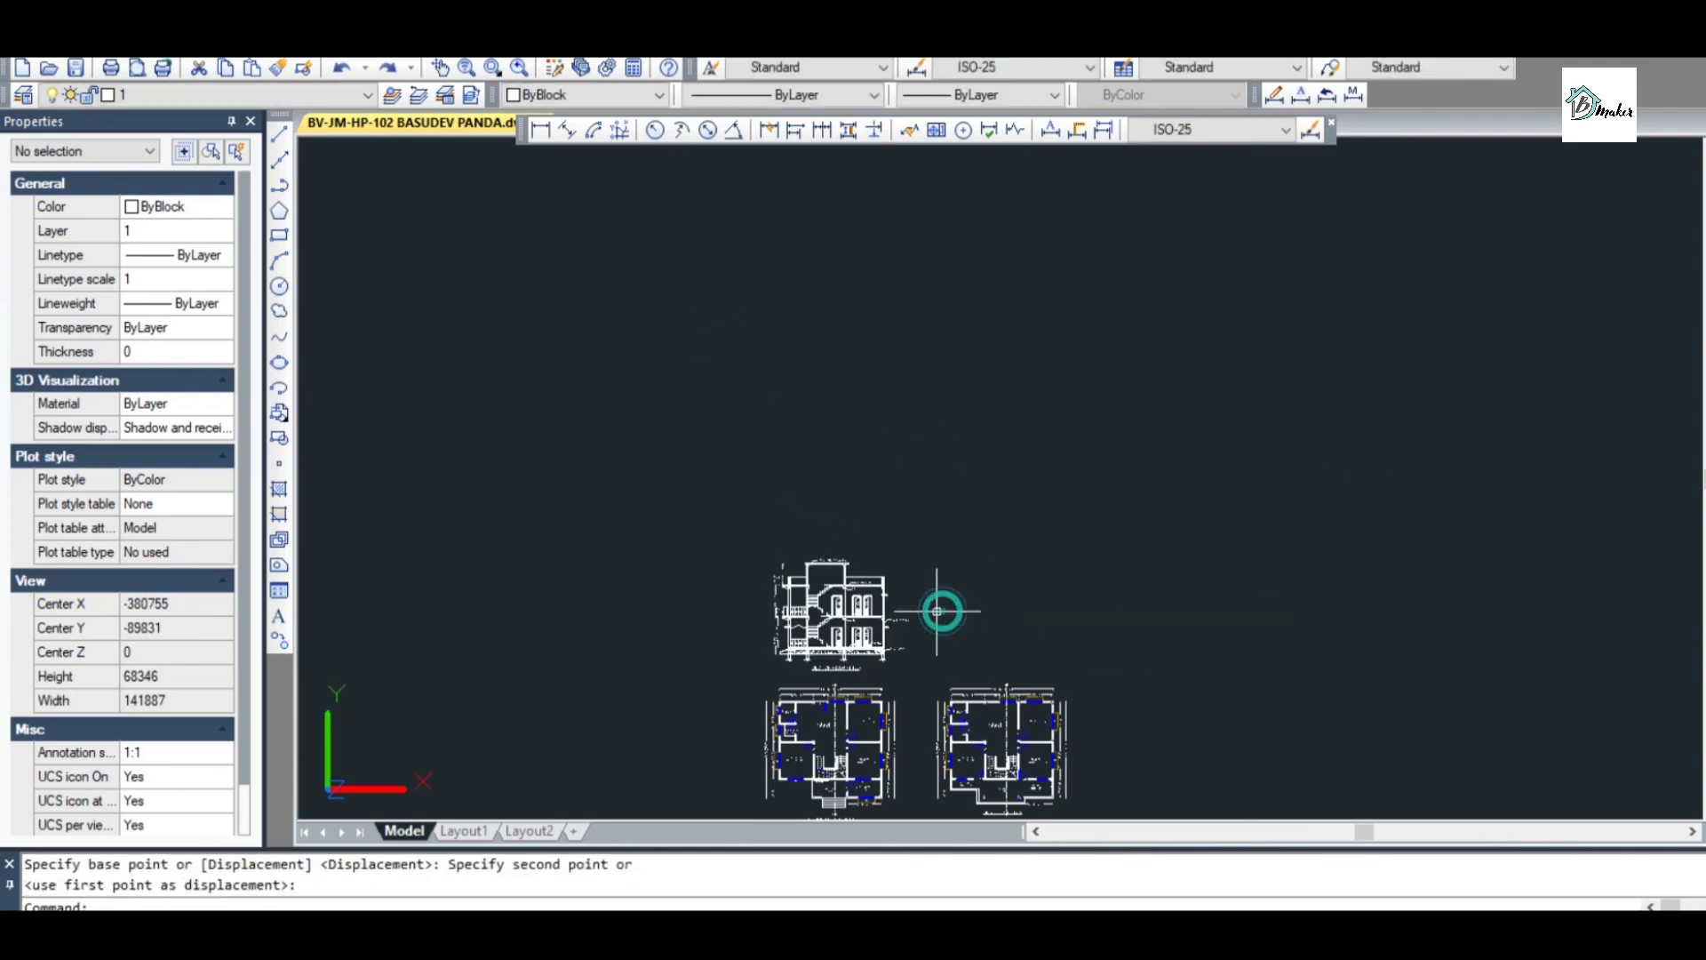
Select the complete section with its title for another Move and pick a base point just above the drawing
{"action": "scroll", "coordinate": [941, 604], "scroll_direction": "up", "scroll_amount": 4}
{"action": "key", "text": "Return"}
{"action": "left_click", "coordinate": [960, 692]}
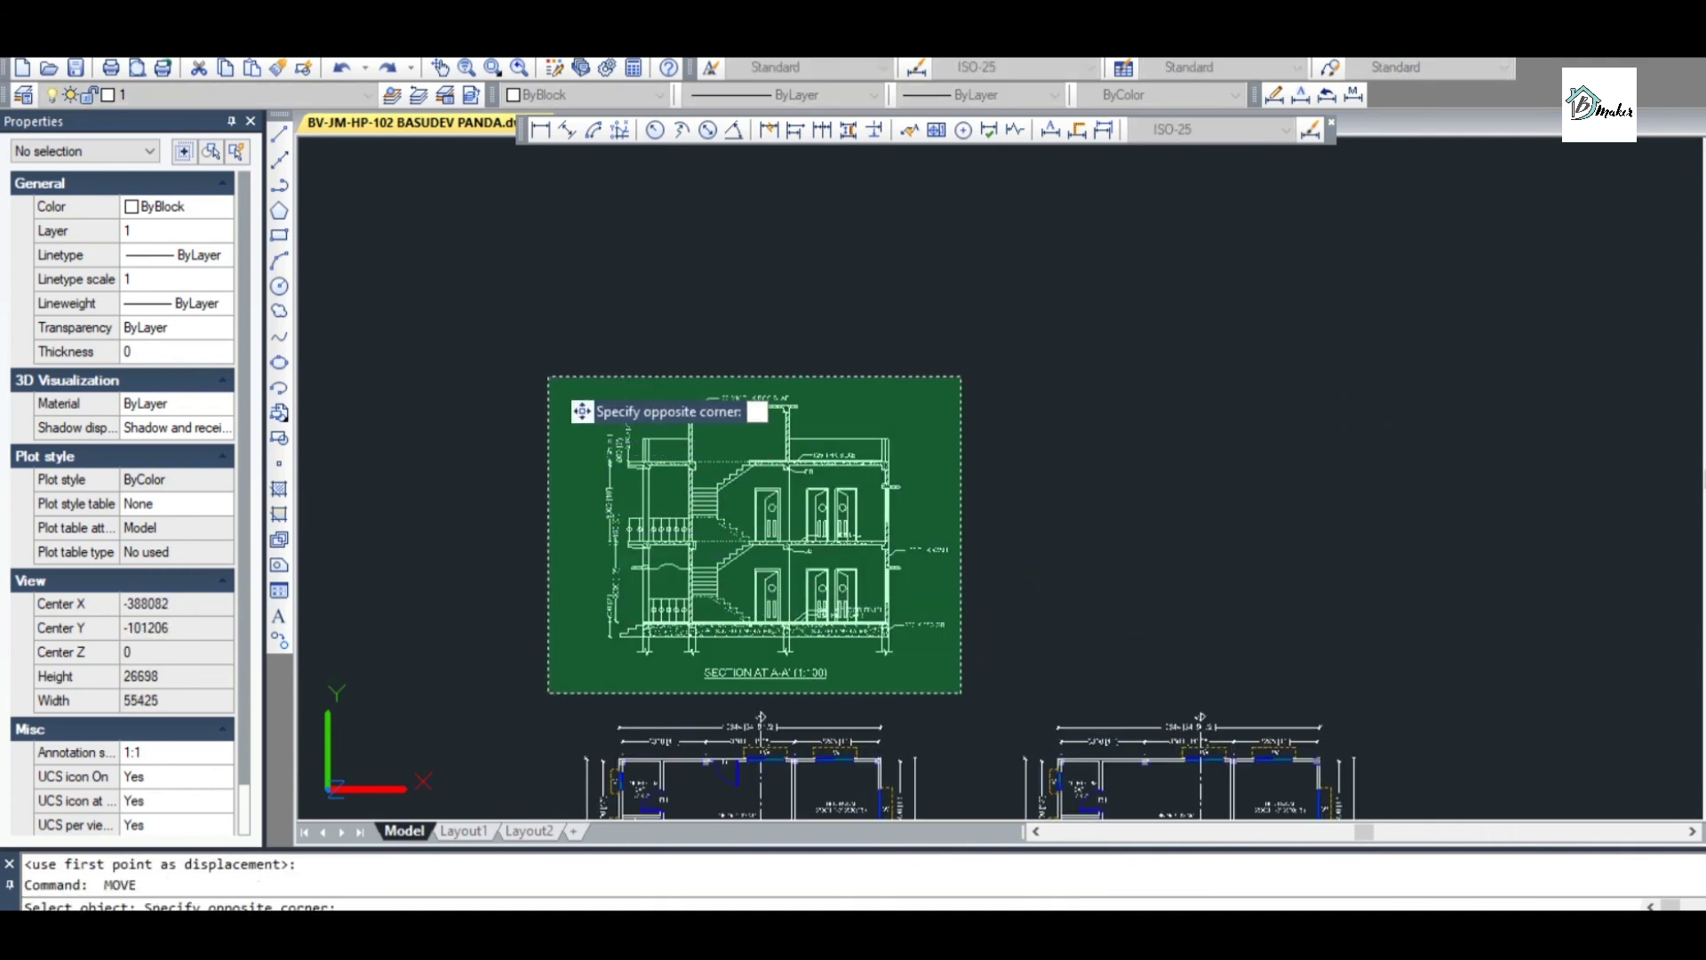
{"action": "left_click", "coordinate": [548, 374]}
{"action": "key", "text": "Return"}
{"action": "left_click", "coordinate": [577, 331]}
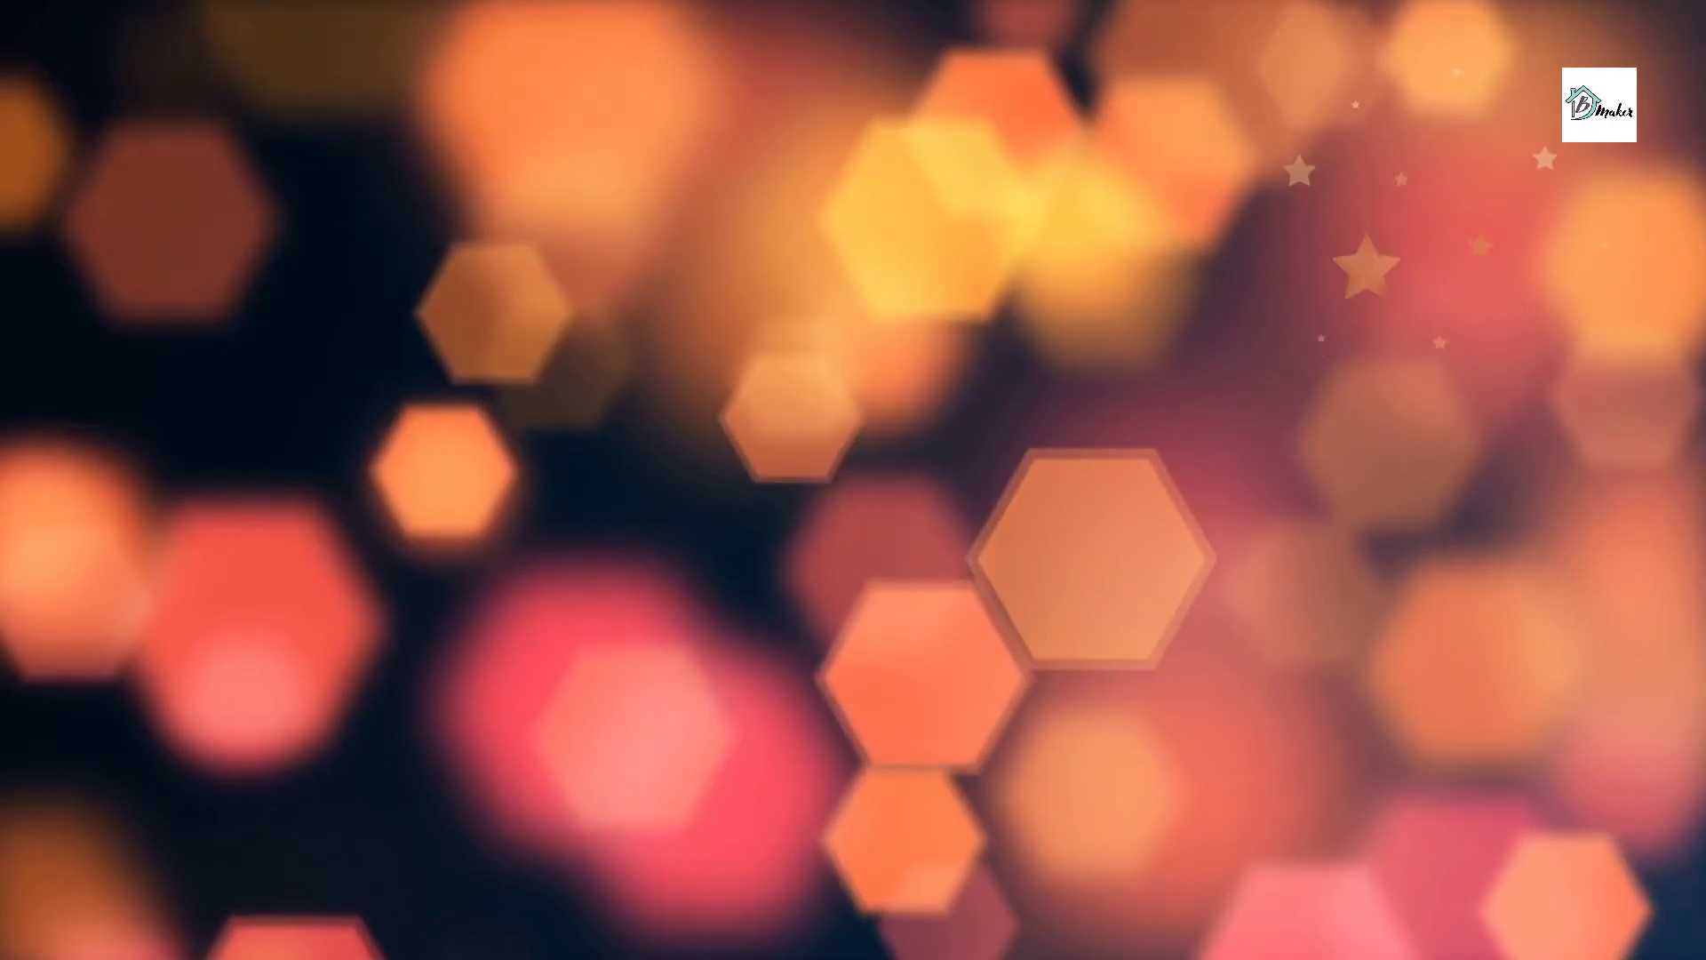